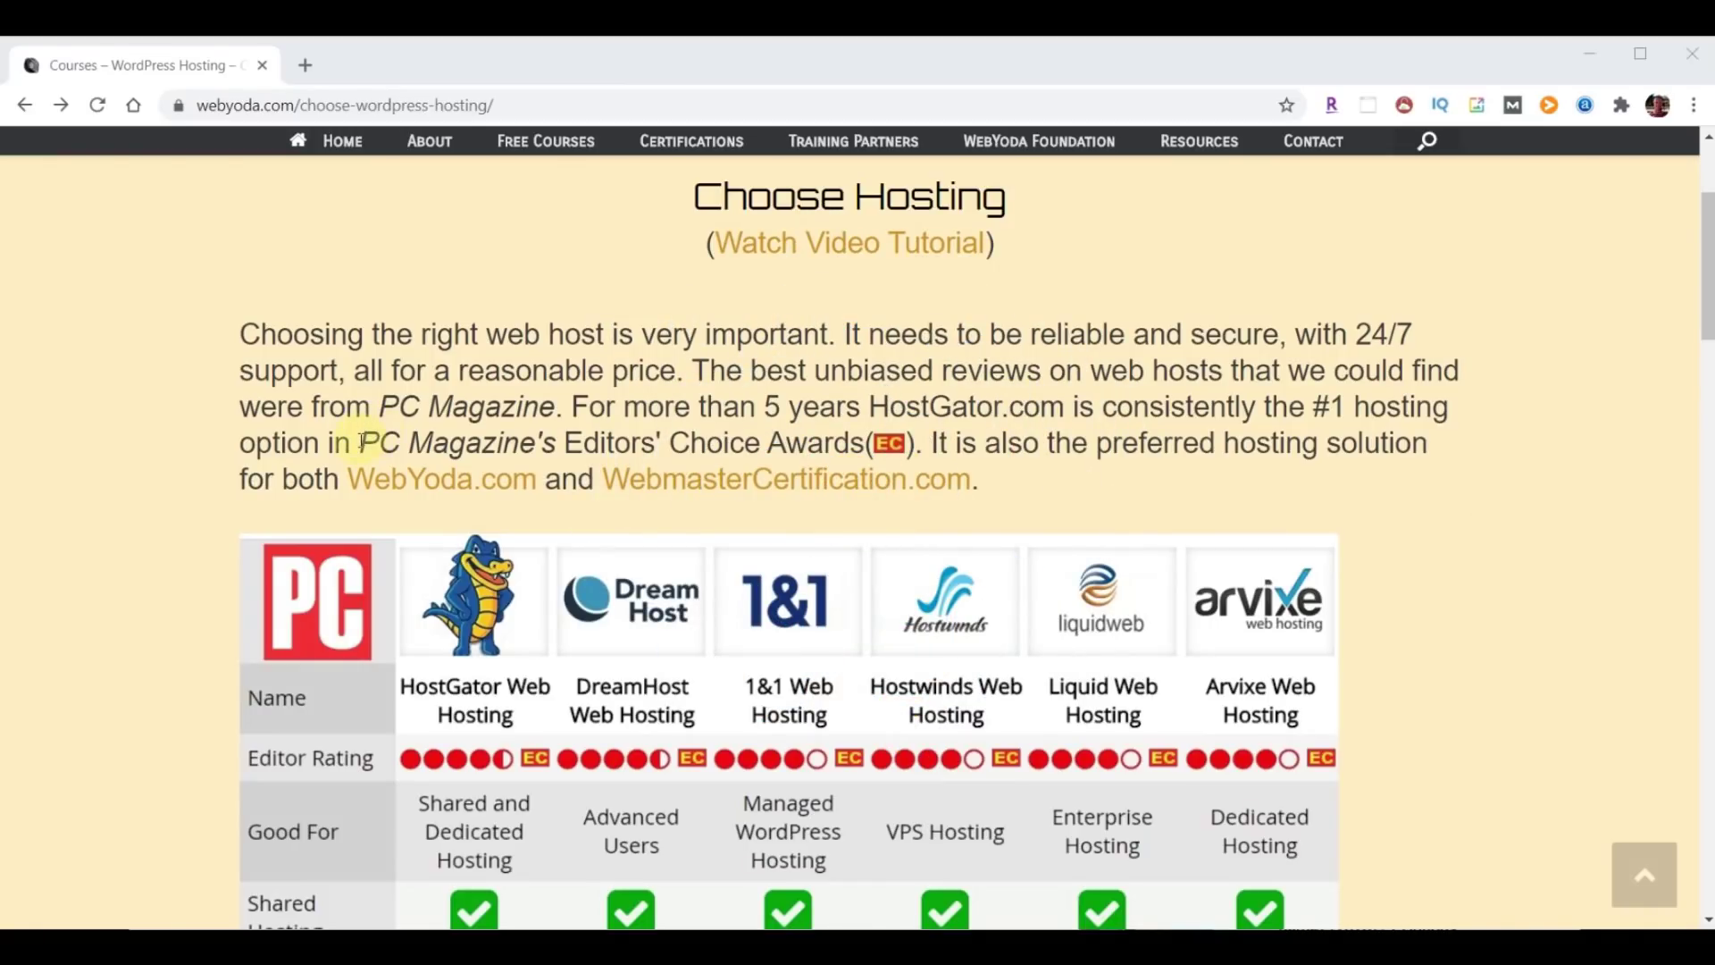
Highlight the PC Magazine Editors' Choice mention on the Choose Hosting page.
{"action": "left_click_drag", "start_coordinate": [361, 441], "coordinate": [863, 442]}
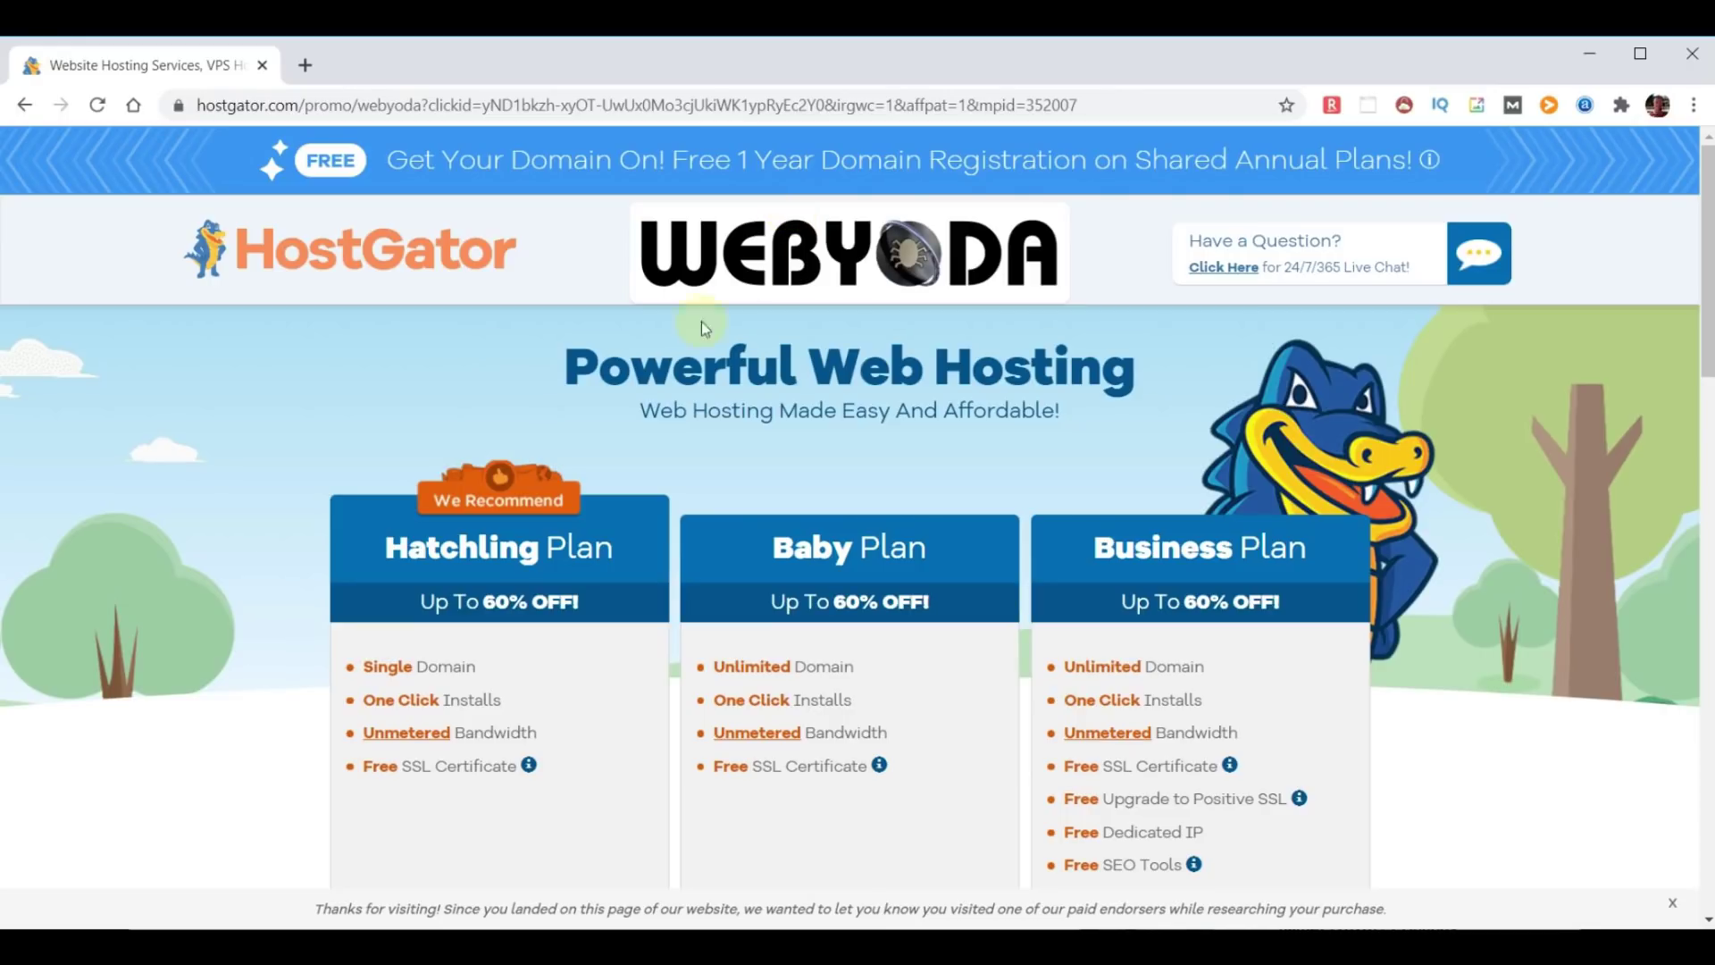
Highlight the One Click Installs, Unmetered Bandwidth and Free SSL Certificate plan features.
{"action": "scroll", "coordinate": [563, 603], "scroll_direction": "down", "scroll_amount": 3}
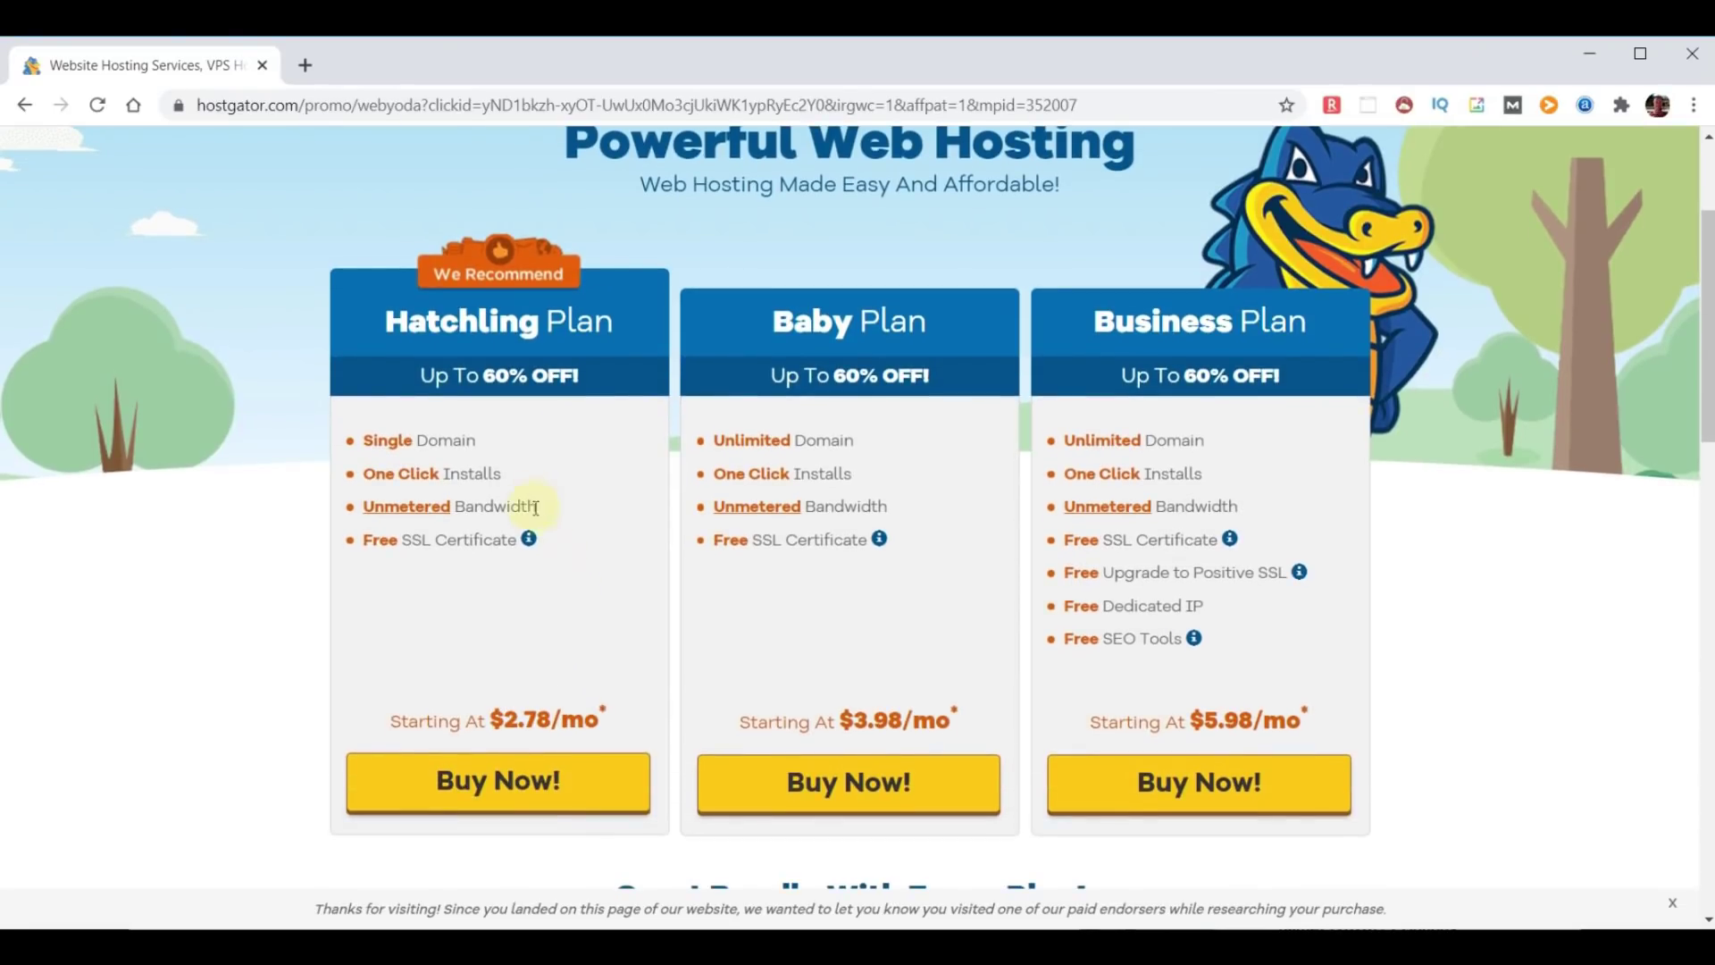
{"action": "left_click_drag", "start_coordinate": [515, 482], "coordinate": [362, 475]}
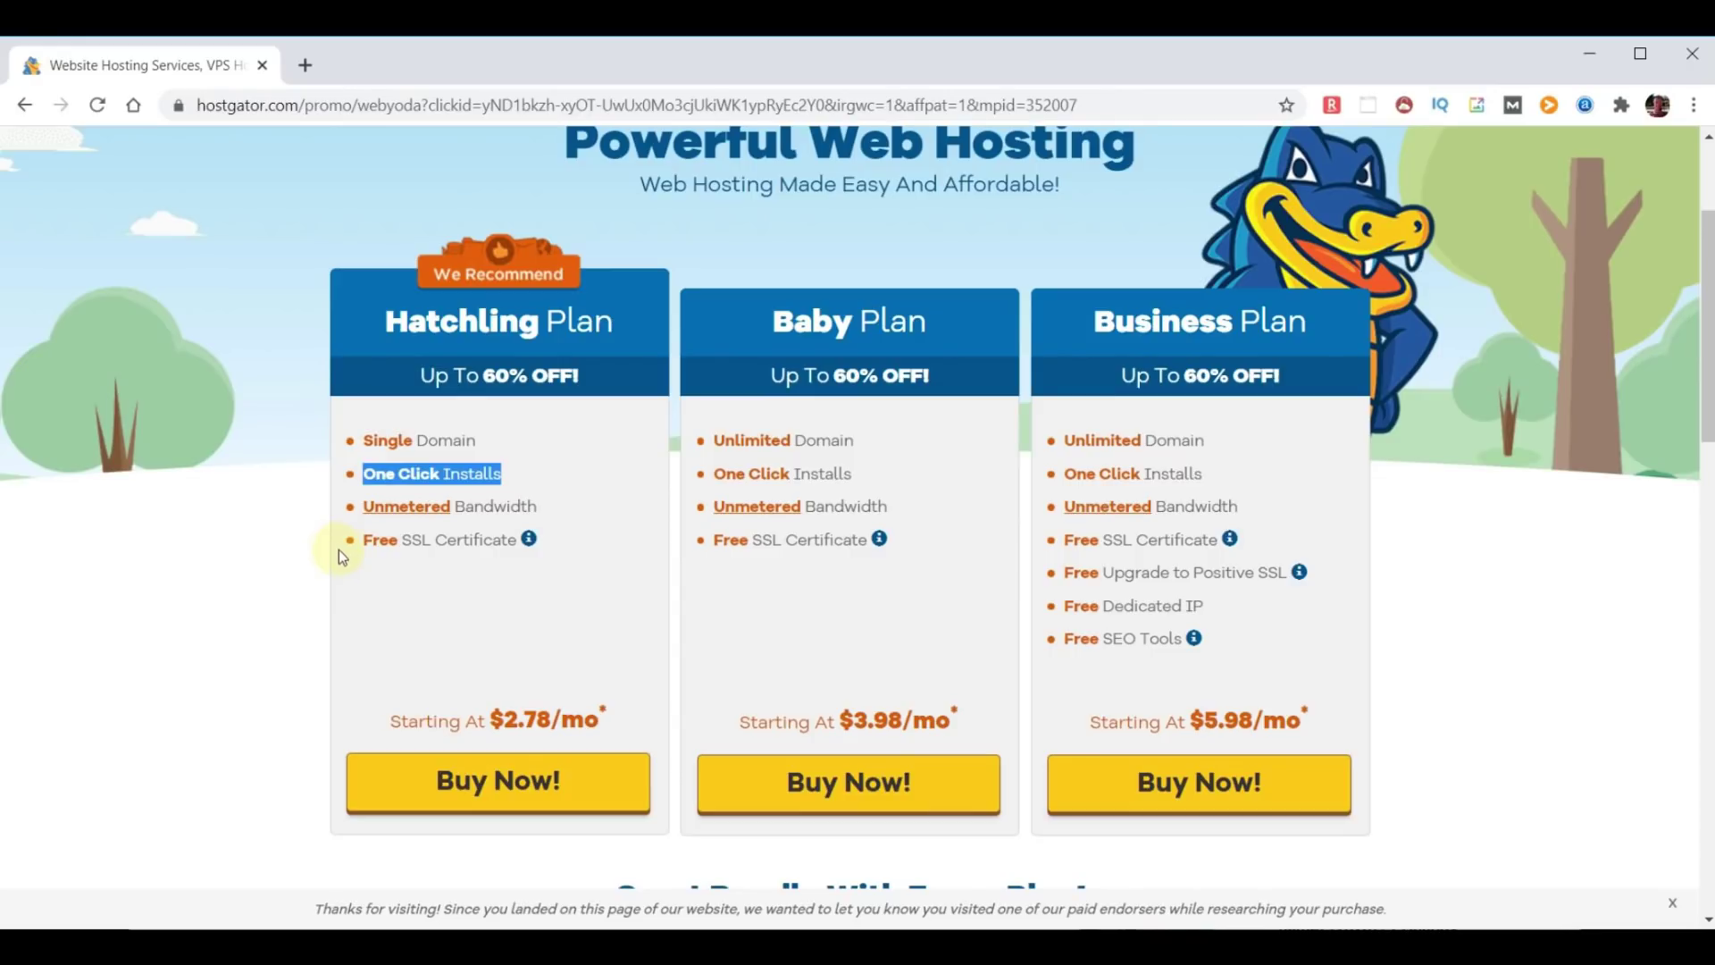
{"action": "left_click_drag", "start_coordinate": [542, 507], "coordinate": [362, 505]}
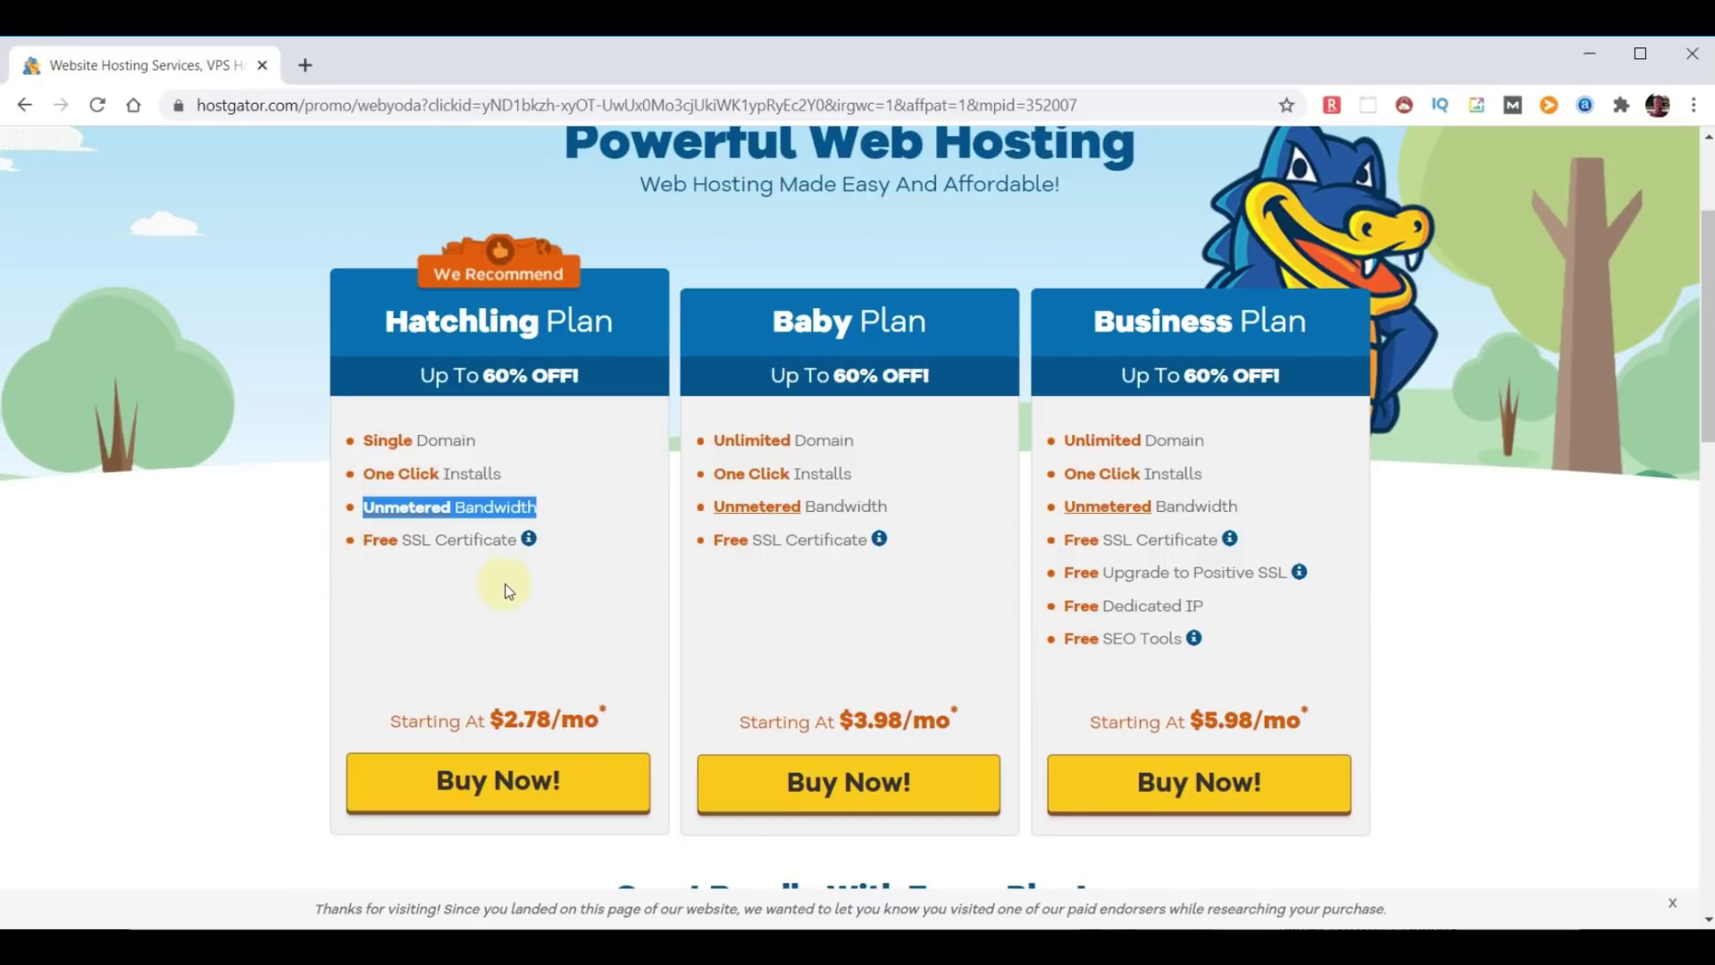
{"action": "left_click_drag", "start_coordinate": [517, 540], "coordinate": [346, 556]}
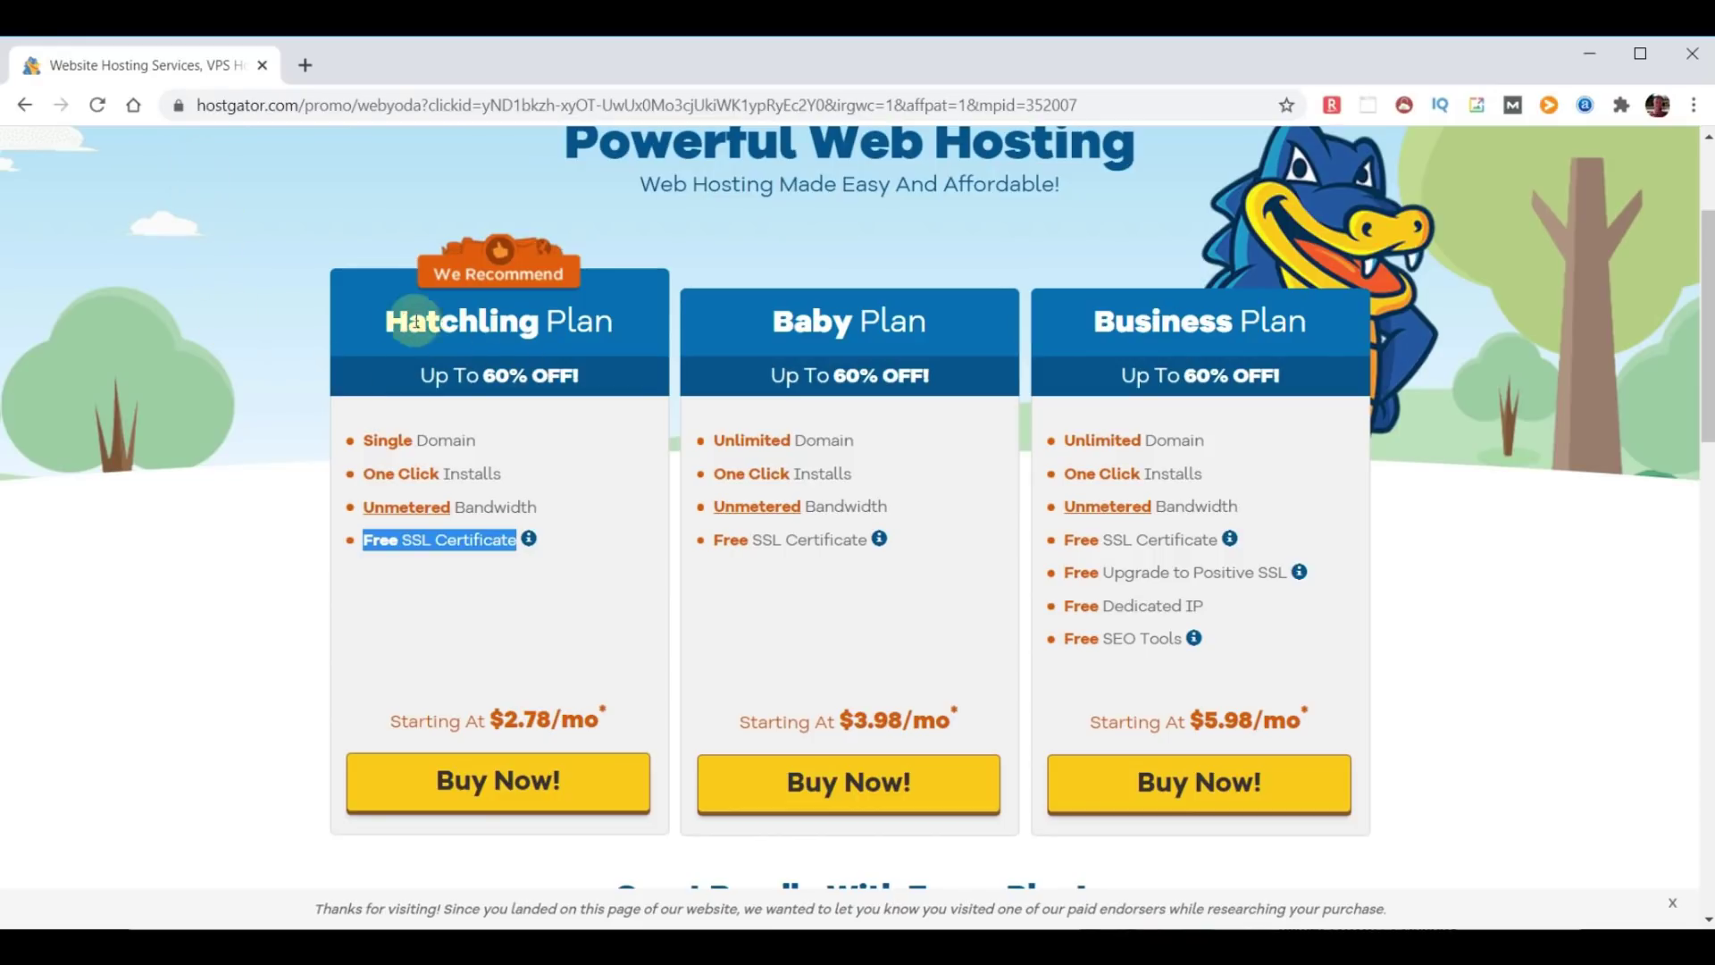
Point out the Hatchling, Baby and Business plans, then start buying the Hatchling plan.
{"action": "left_click_drag", "start_coordinate": [388, 320], "coordinate": [607, 309]}
{"action": "left_click_drag", "start_coordinate": [774, 322], "coordinate": [937, 327]}
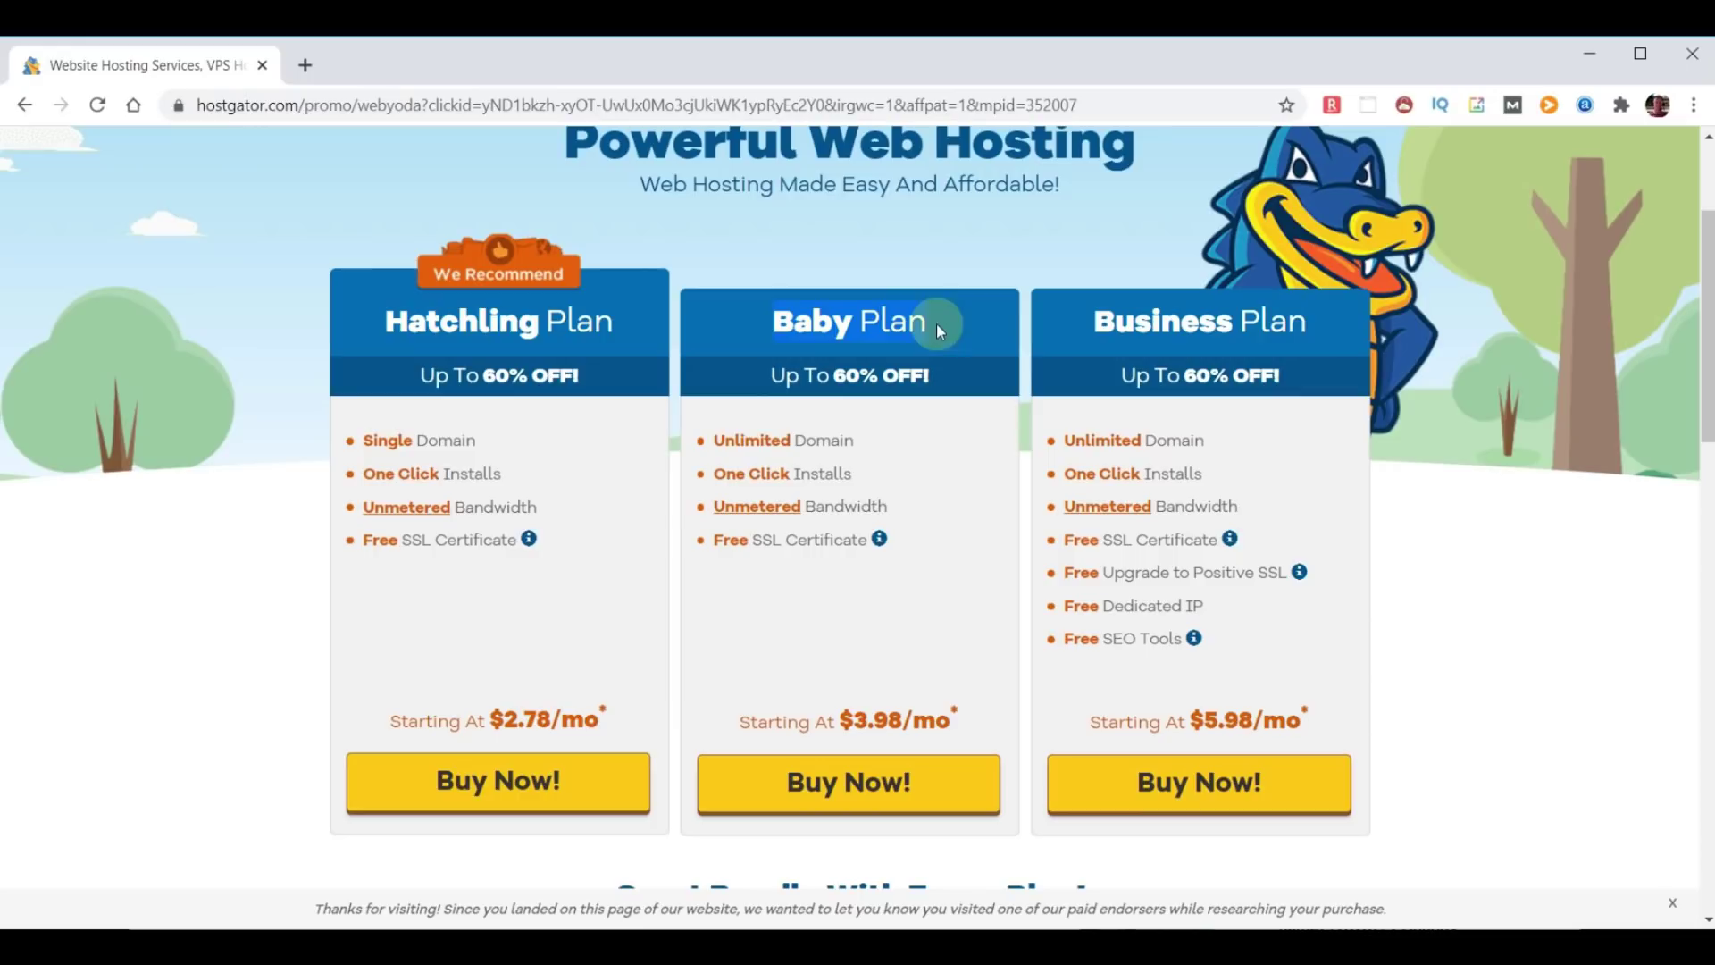
{"action": "left_click_drag", "start_coordinate": [1090, 322], "coordinate": [1329, 361]}
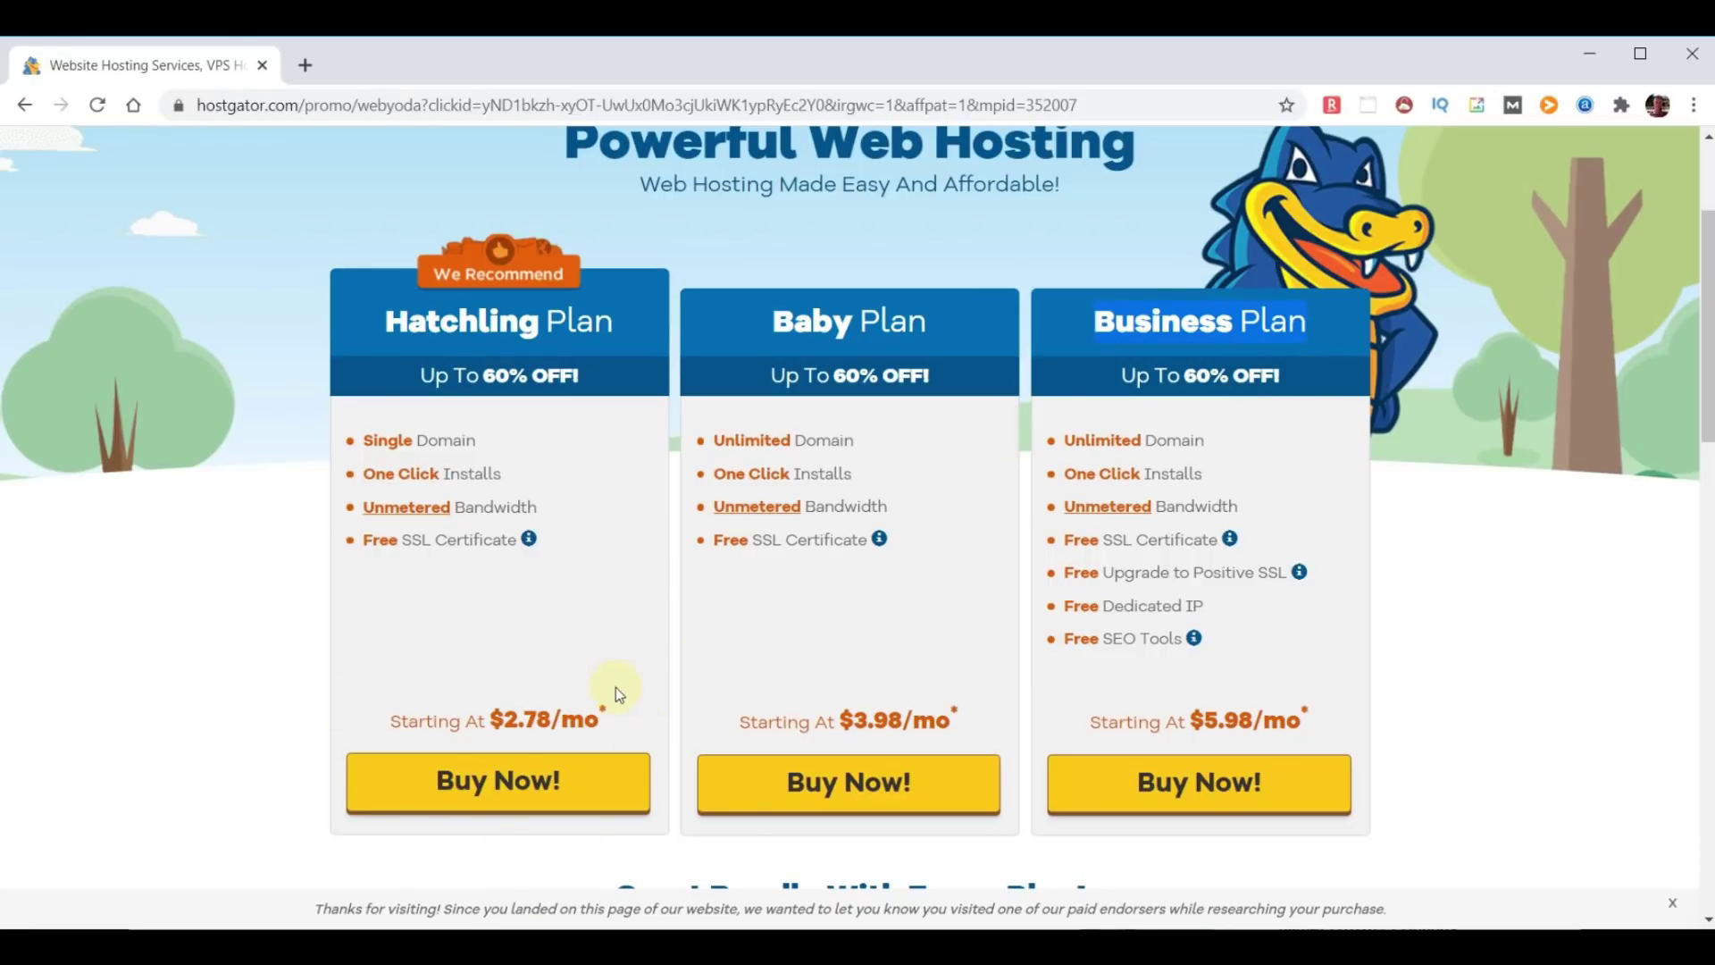
{"action": "left_click", "coordinate": [503, 781]}
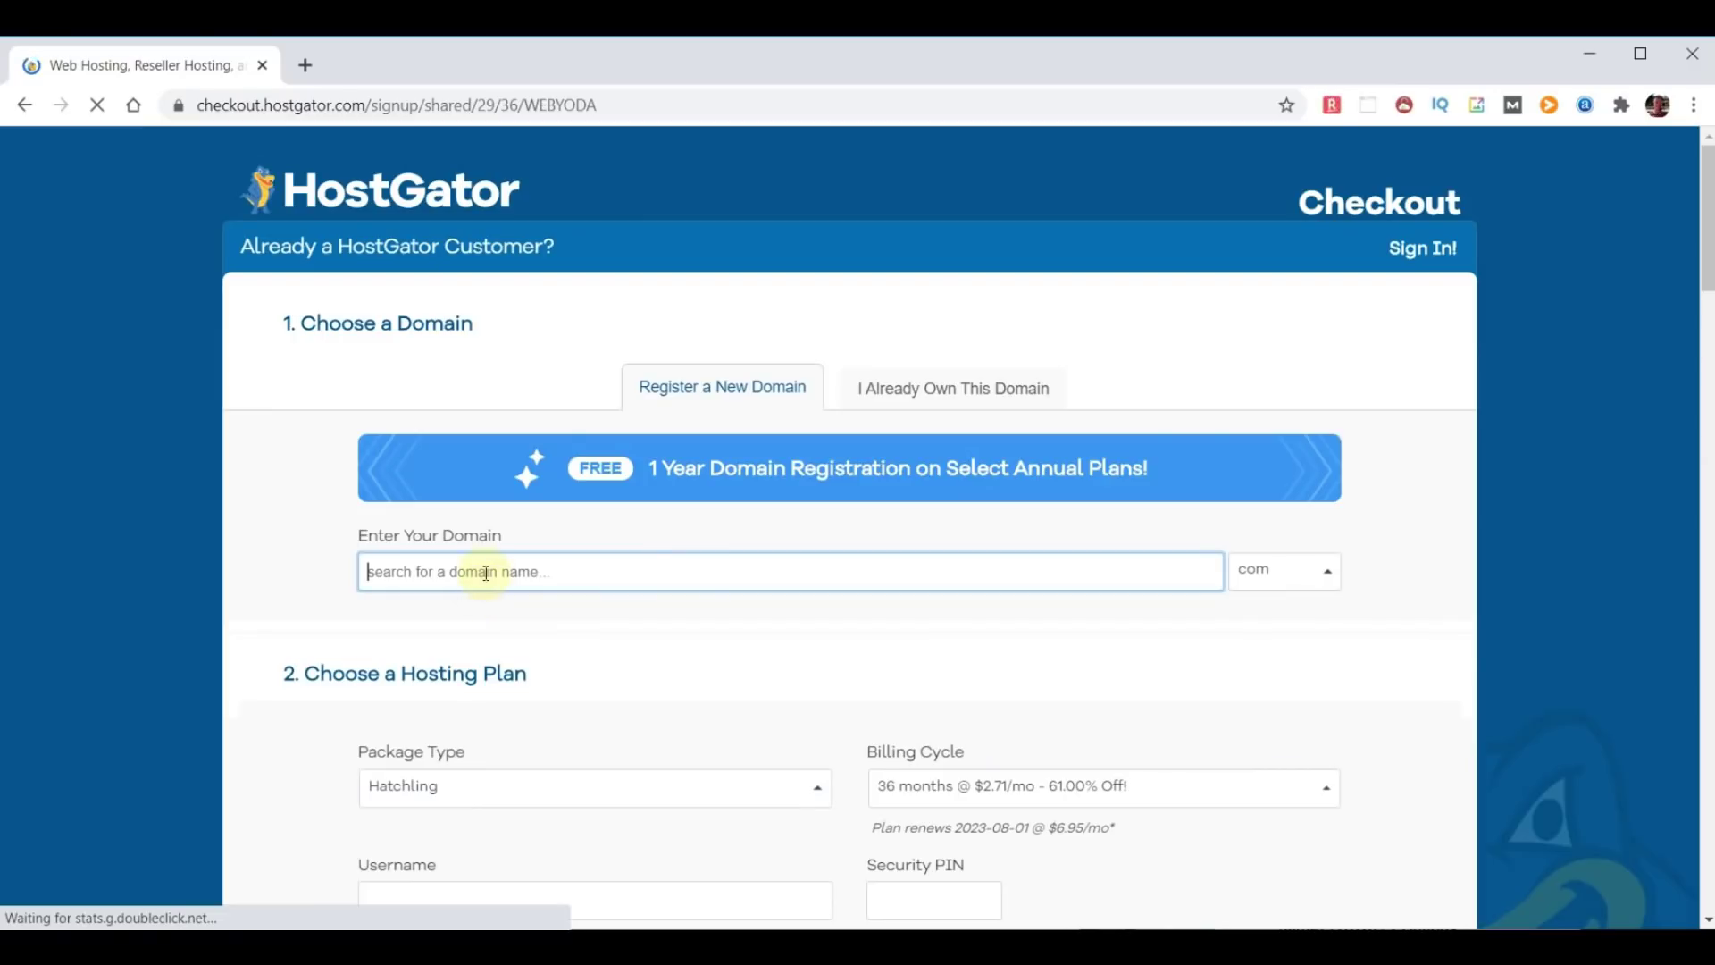
Search for choosemydomainname.com as the free domain and decline Domain Privacy Protection ($14.95/yr).
{"action": "type", "text": "choos"}
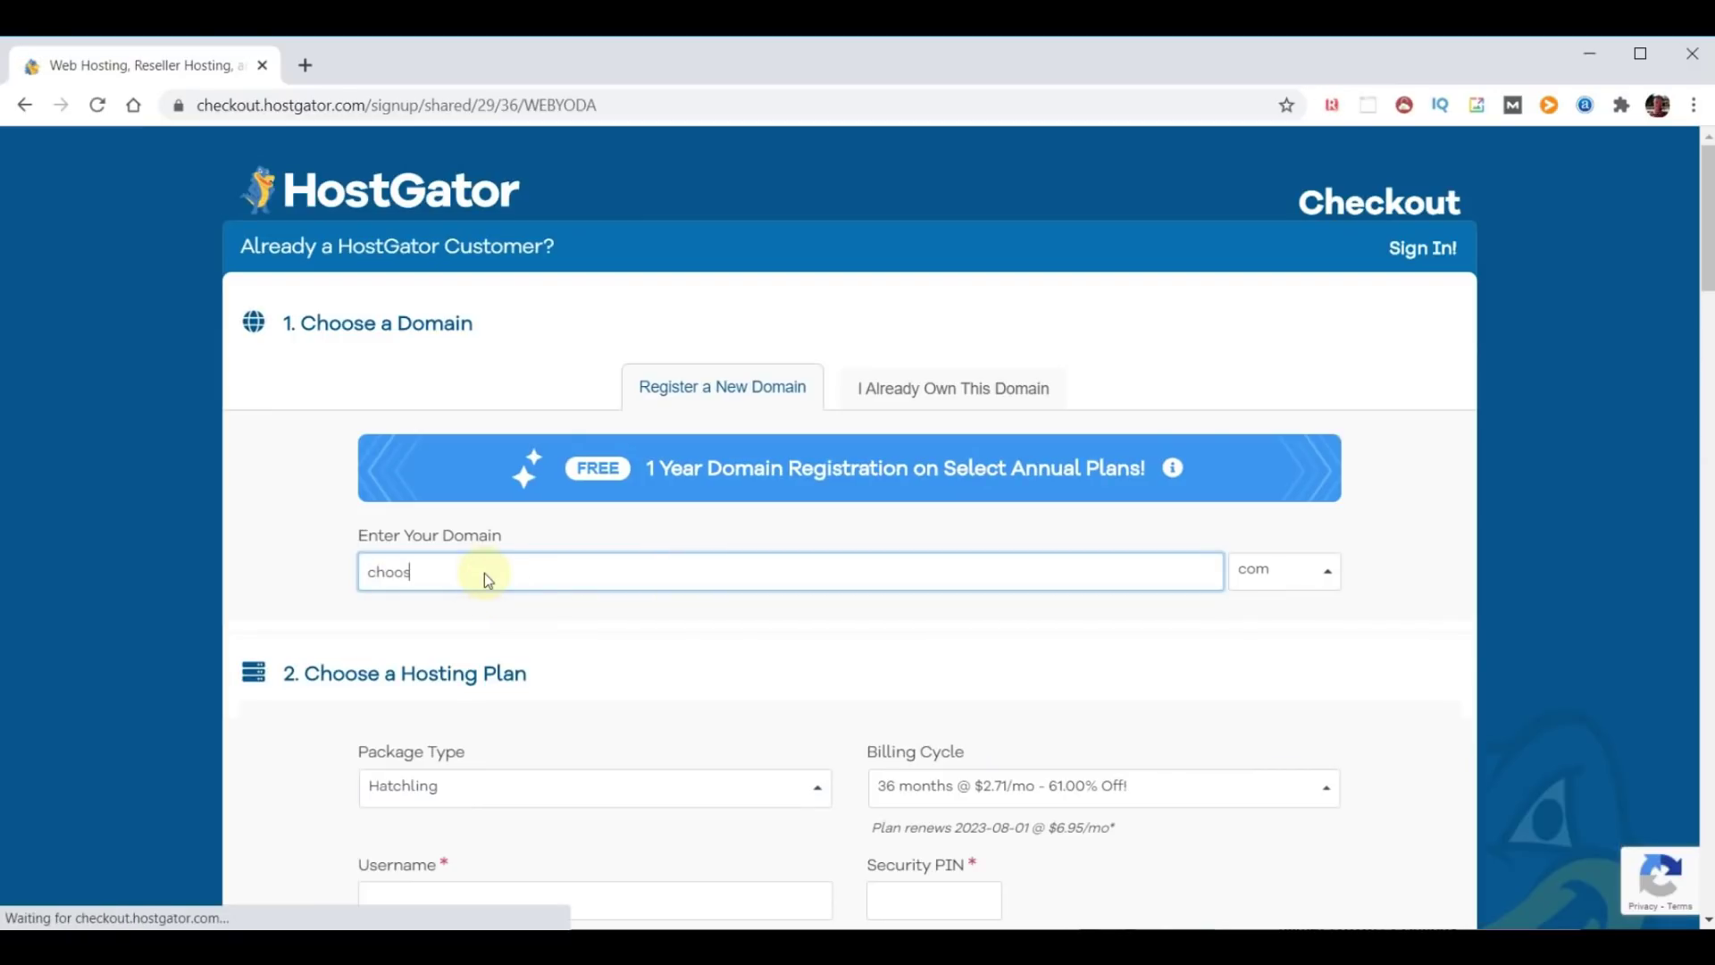
{"action": "type", "text": "emydomainname"}
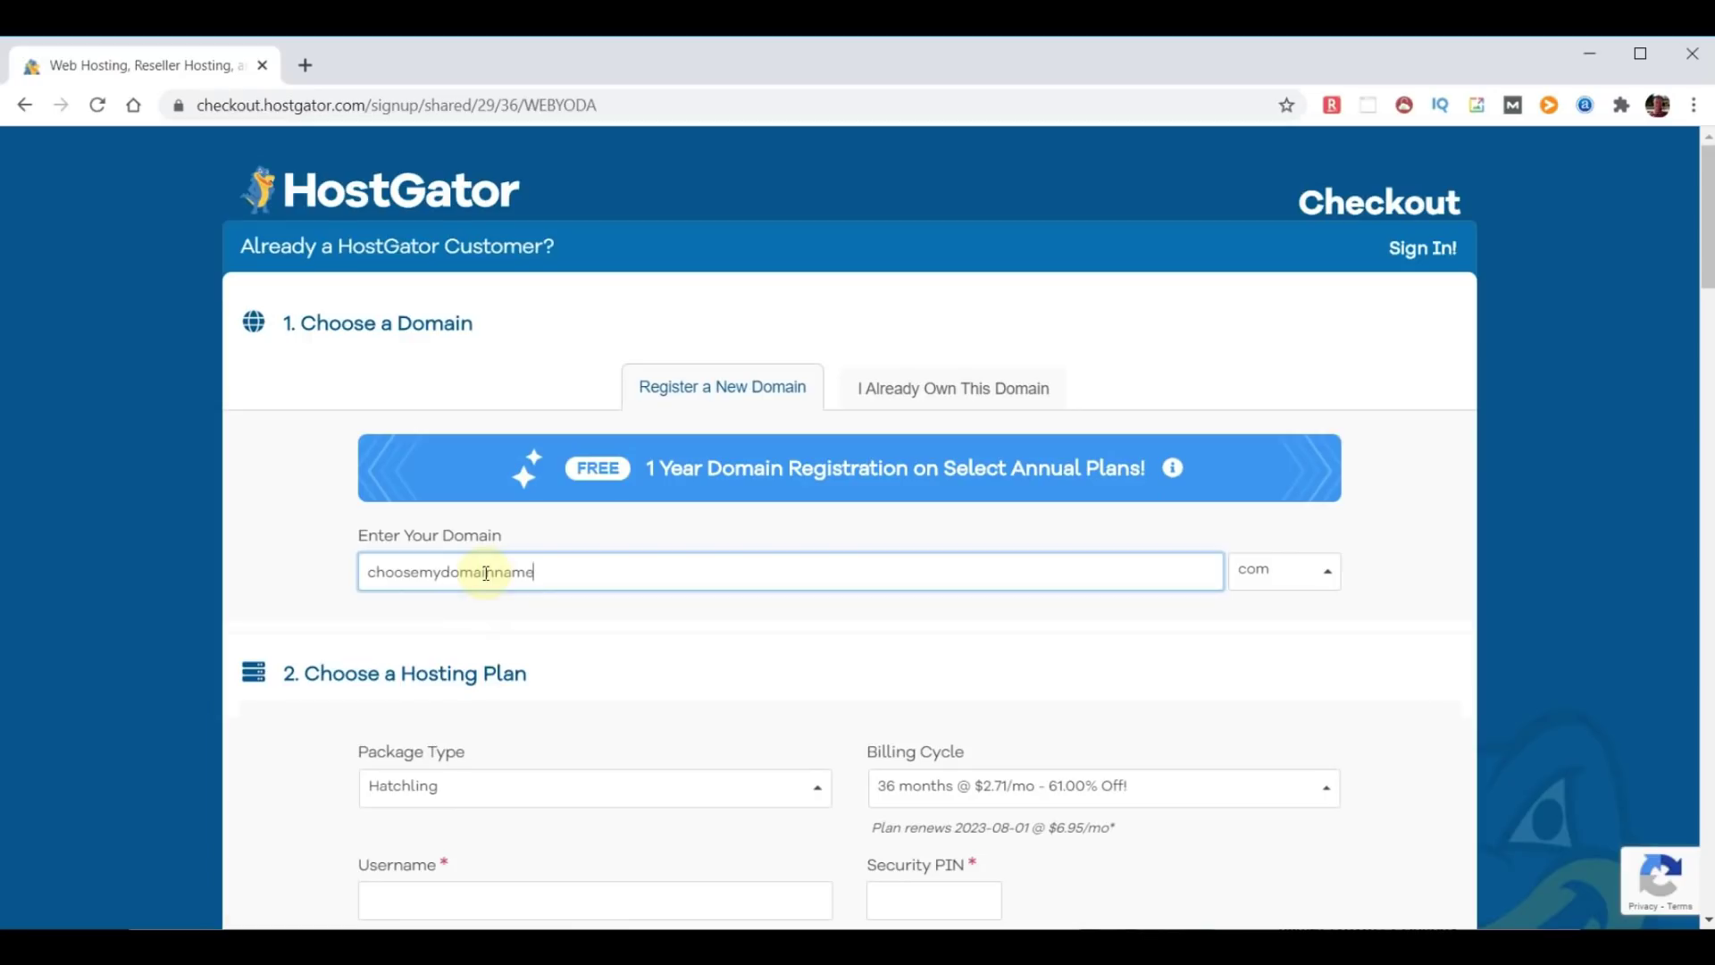
{"action": "left_click", "coordinate": [1397, 572]}
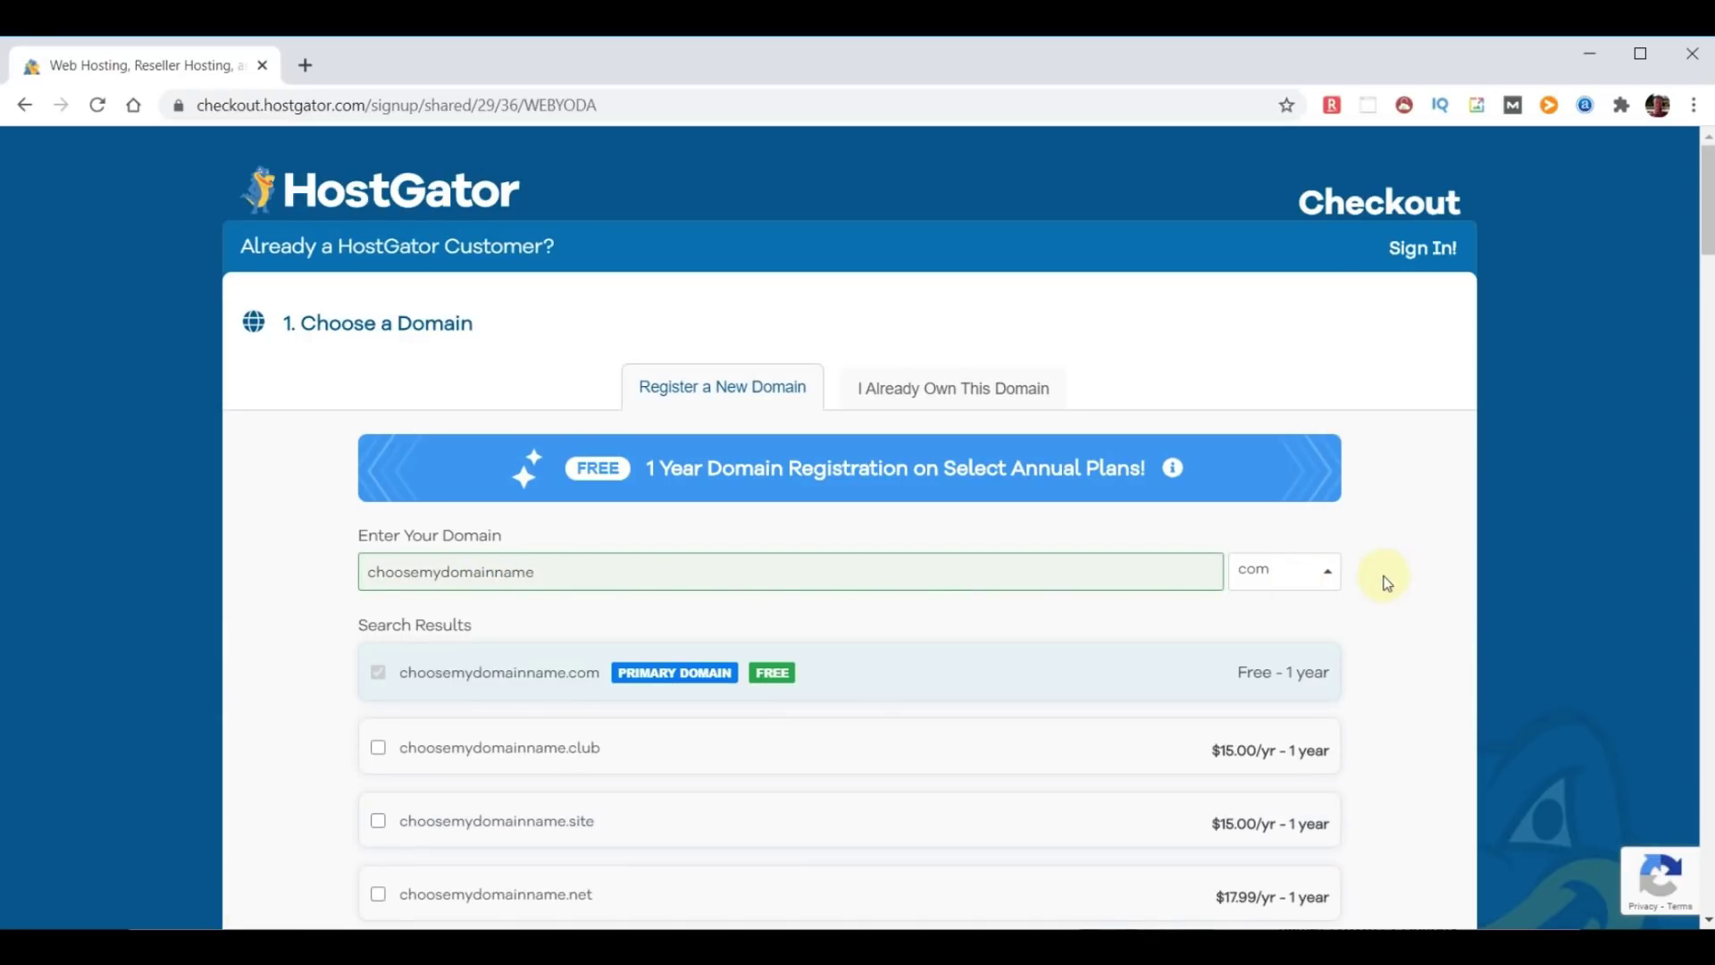
{"action": "scroll", "coordinate": [927, 635], "scroll_direction": "down", "scroll_amount": 3}
{"action": "scroll", "coordinate": [927, 641], "scroll_direction": "down", "scroll_amount": 10}
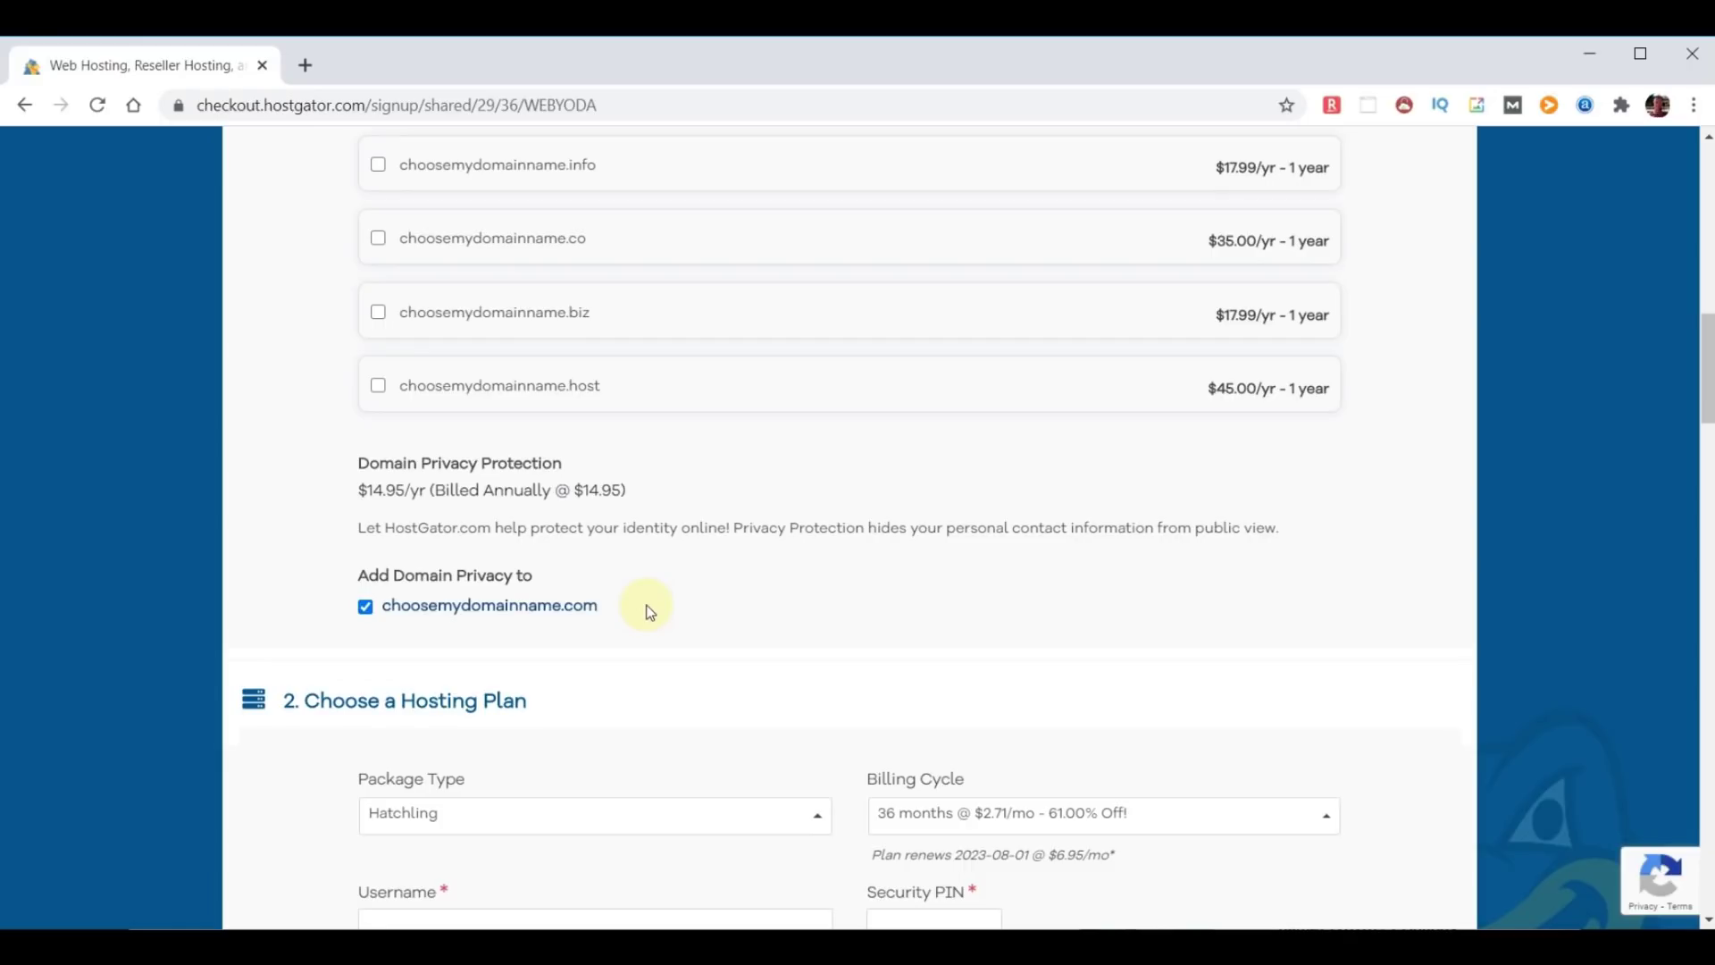
{"action": "left_click", "coordinate": [365, 607]}
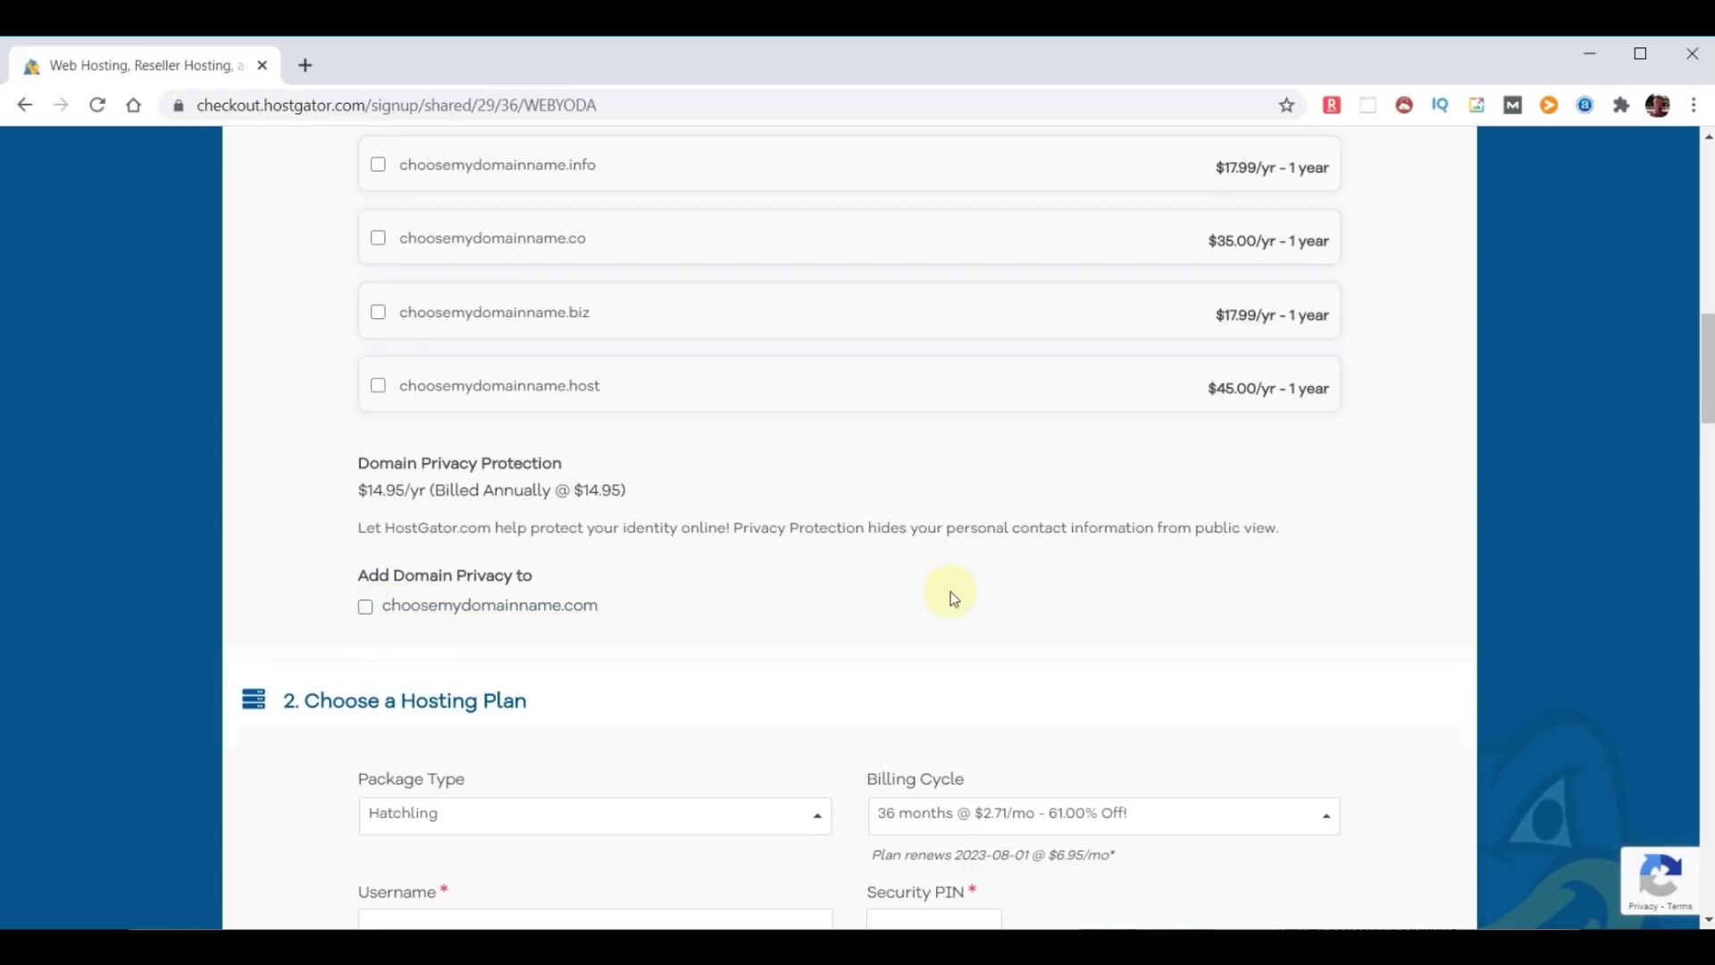
Change the Hatchling billing cycle to 12 months at $2.58/mo.
{"action": "scroll", "coordinate": [951, 591], "scroll_direction": "down", "scroll_amount": 5}
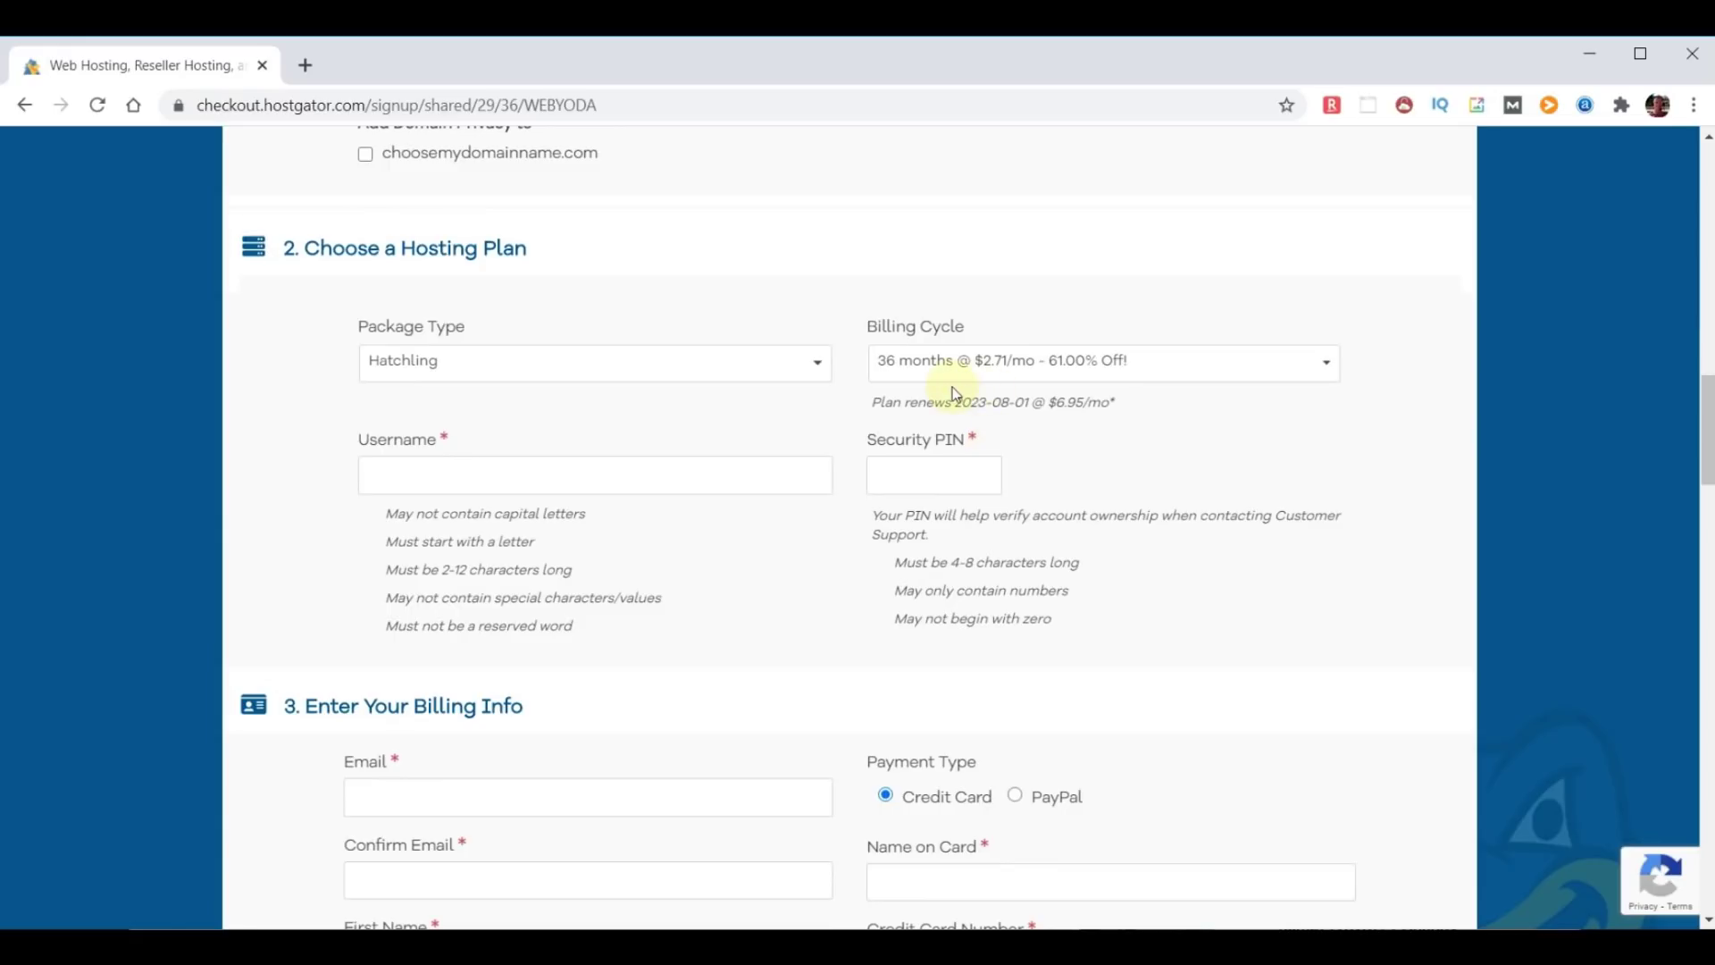
{"action": "left_click", "coordinate": [1332, 371]}
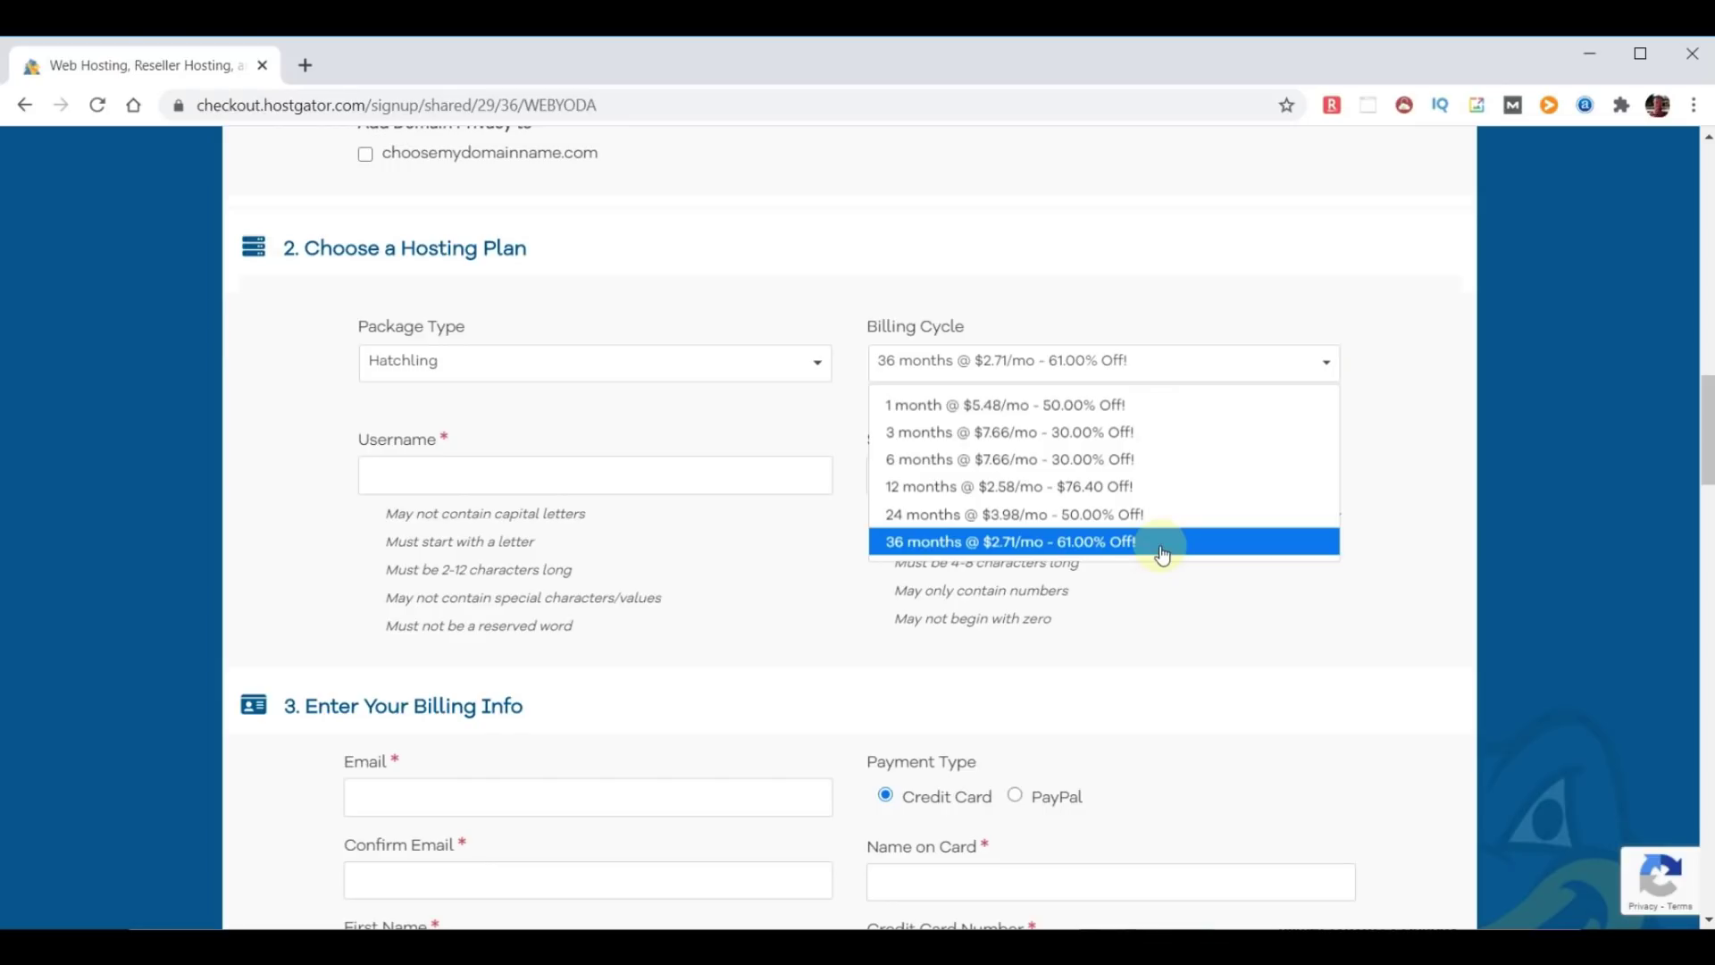
{"action": "left_click", "coordinate": [1117, 486]}
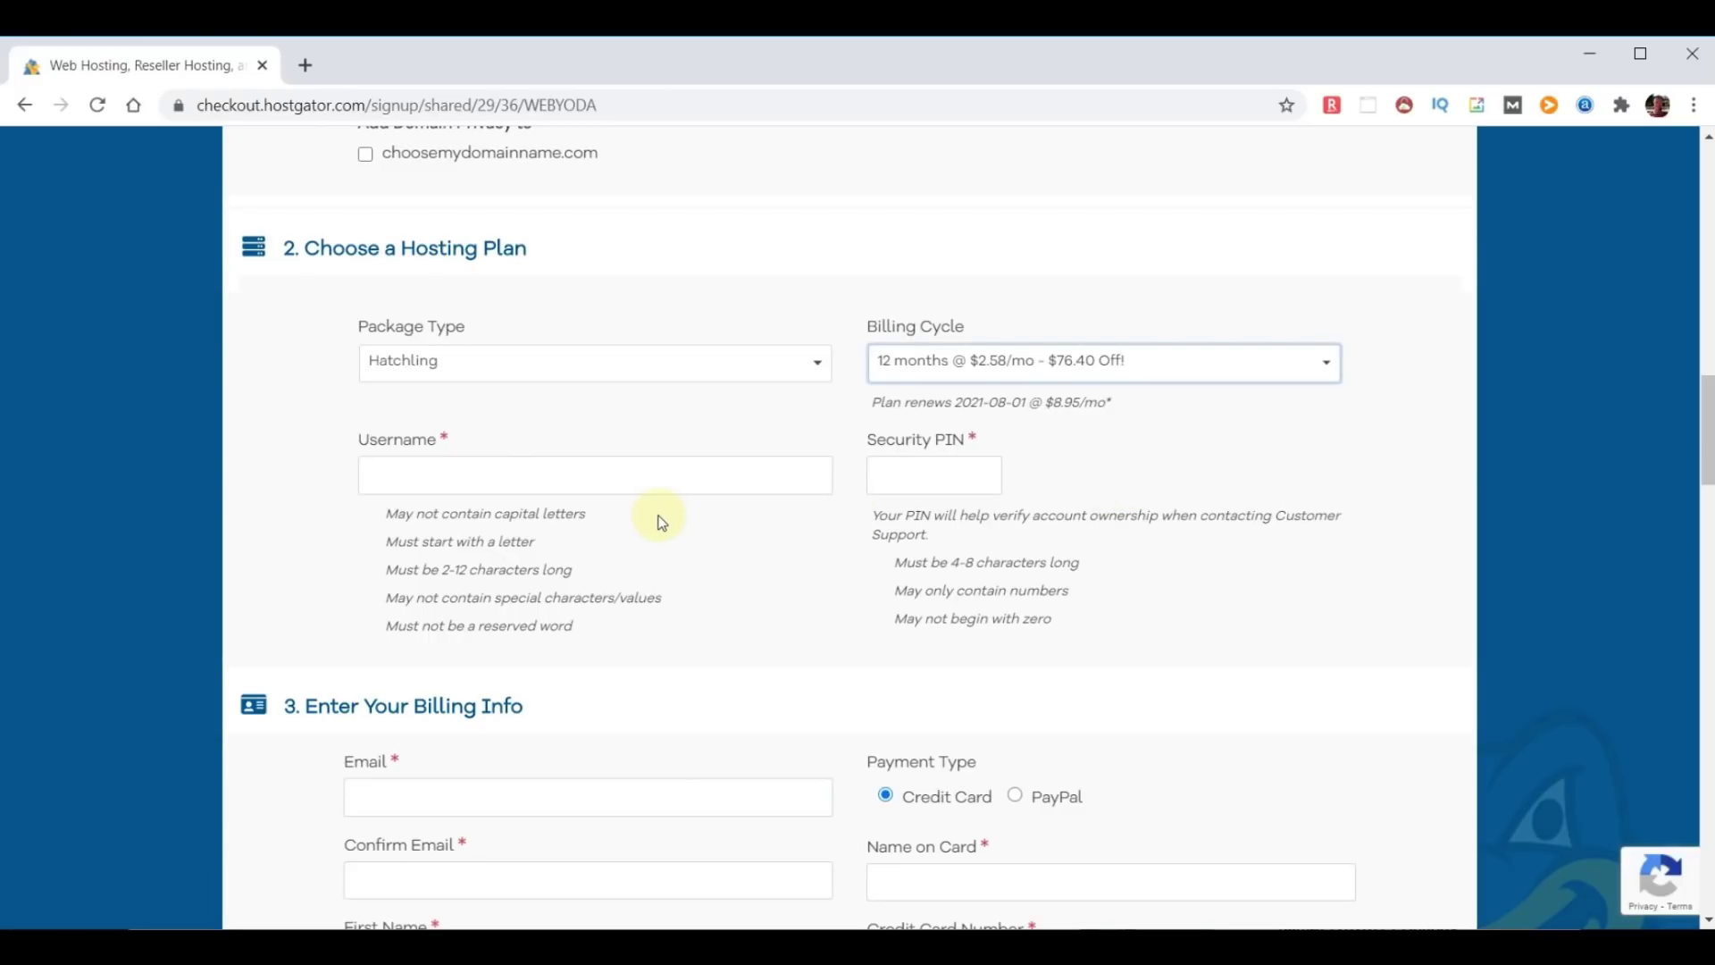
Fill in the account username and security PIN, then scroll down to the add-ons.
{"action": "left_click", "coordinate": [525, 475]}
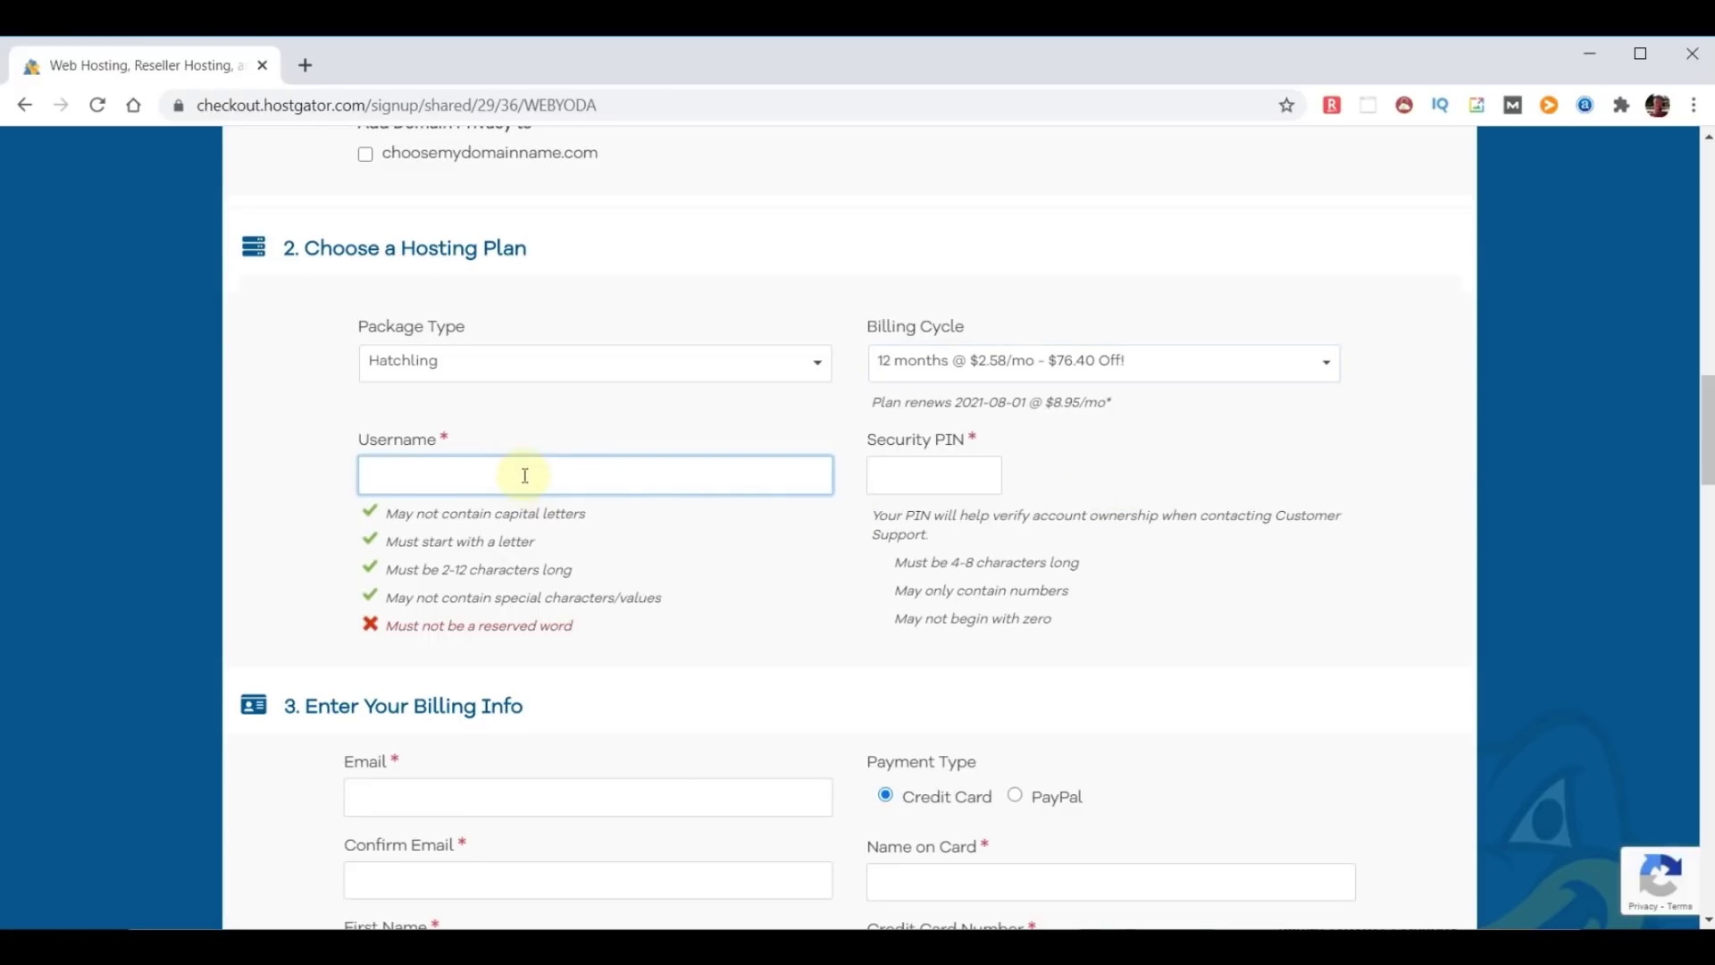
{"action": "type", "text": "adminyoda"}
{"action": "left_click", "coordinate": [912, 474]}
{"action": "type", "text": "1234"}
{"action": "scroll", "coordinate": [779, 666], "scroll_direction": "down", "scroll_amount": 1}
{"action": "scroll", "coordinate": [777, 661], "scroll_direction": "down", "scroll_amount": 15}
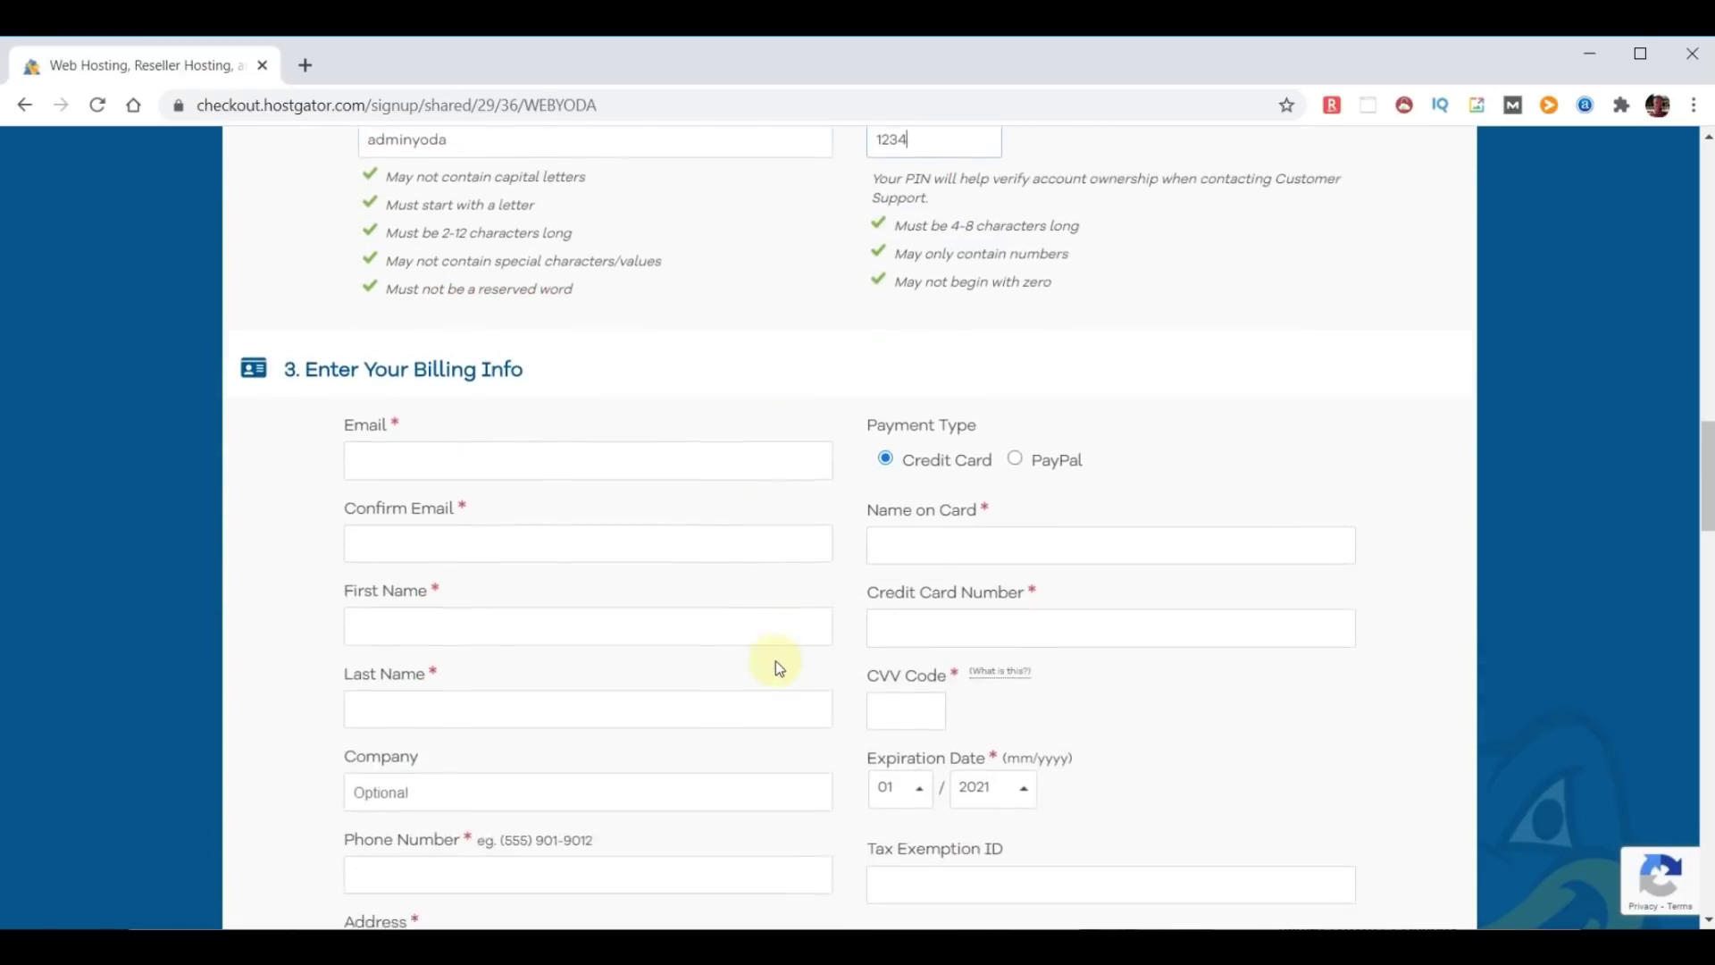
{"action": "scroll", "coordinate": [774, 658], "scroll_direction": "down", "scroll_amount": 4}
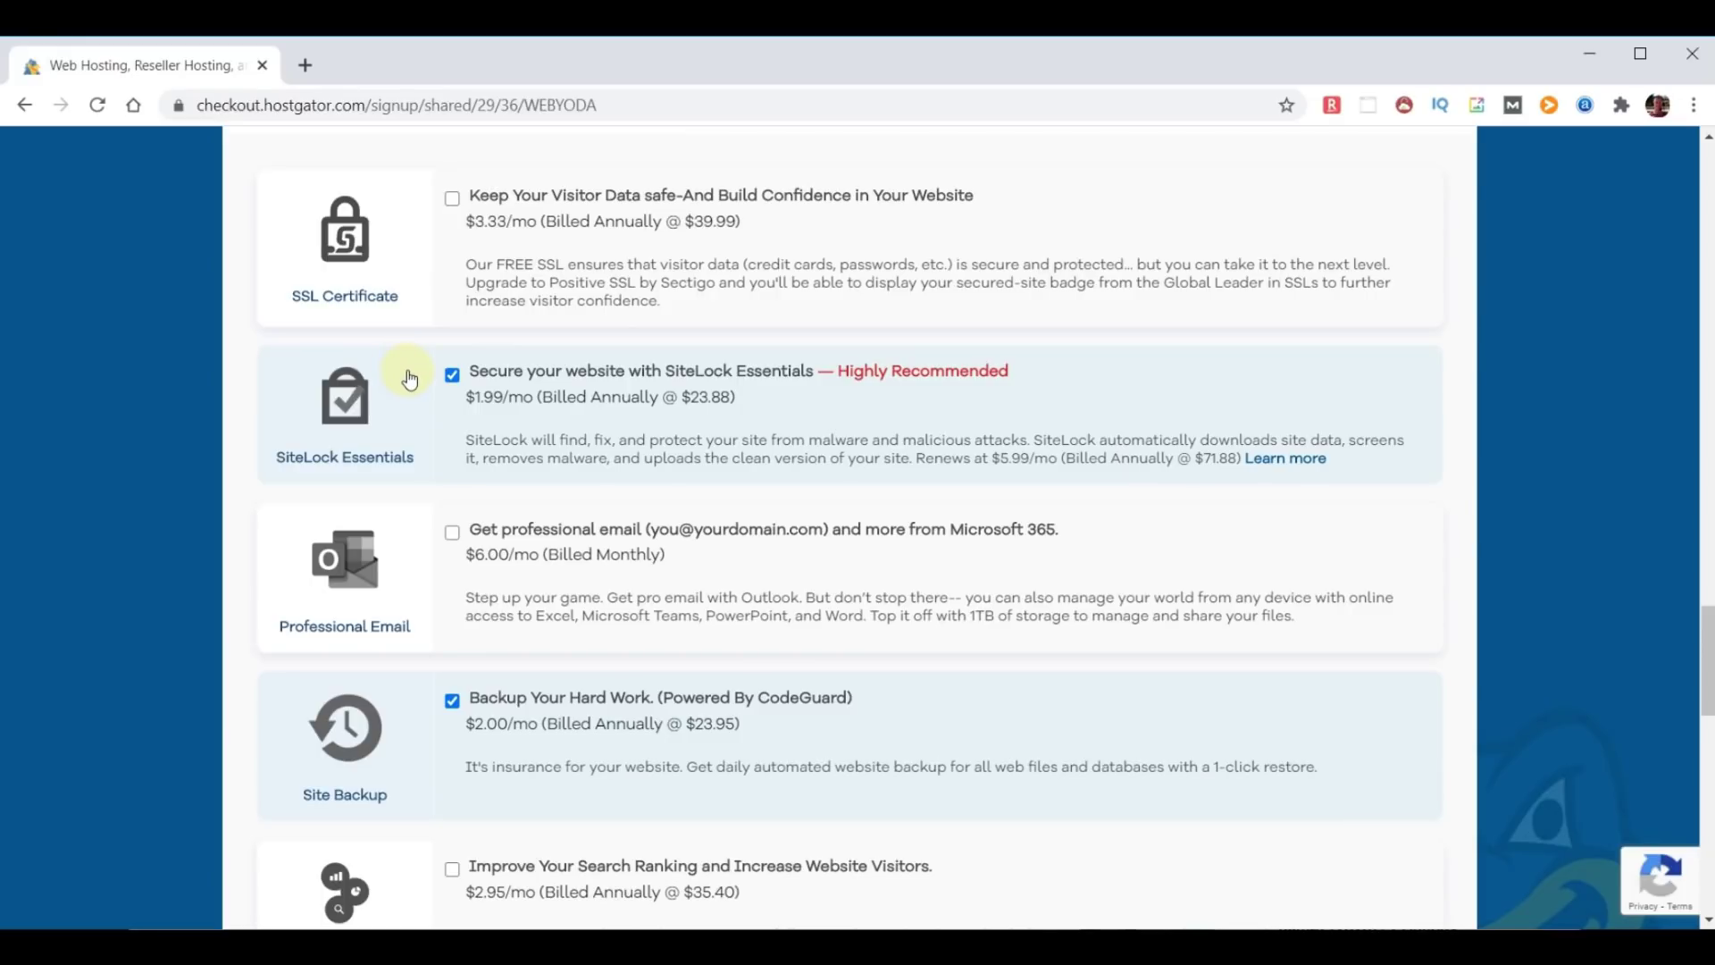
Uncheck the SiteLock Essentials and Site Backup add-ons and scroll down to the coupon section.
{"action": "left_click", "coordinate": [451, 376]}
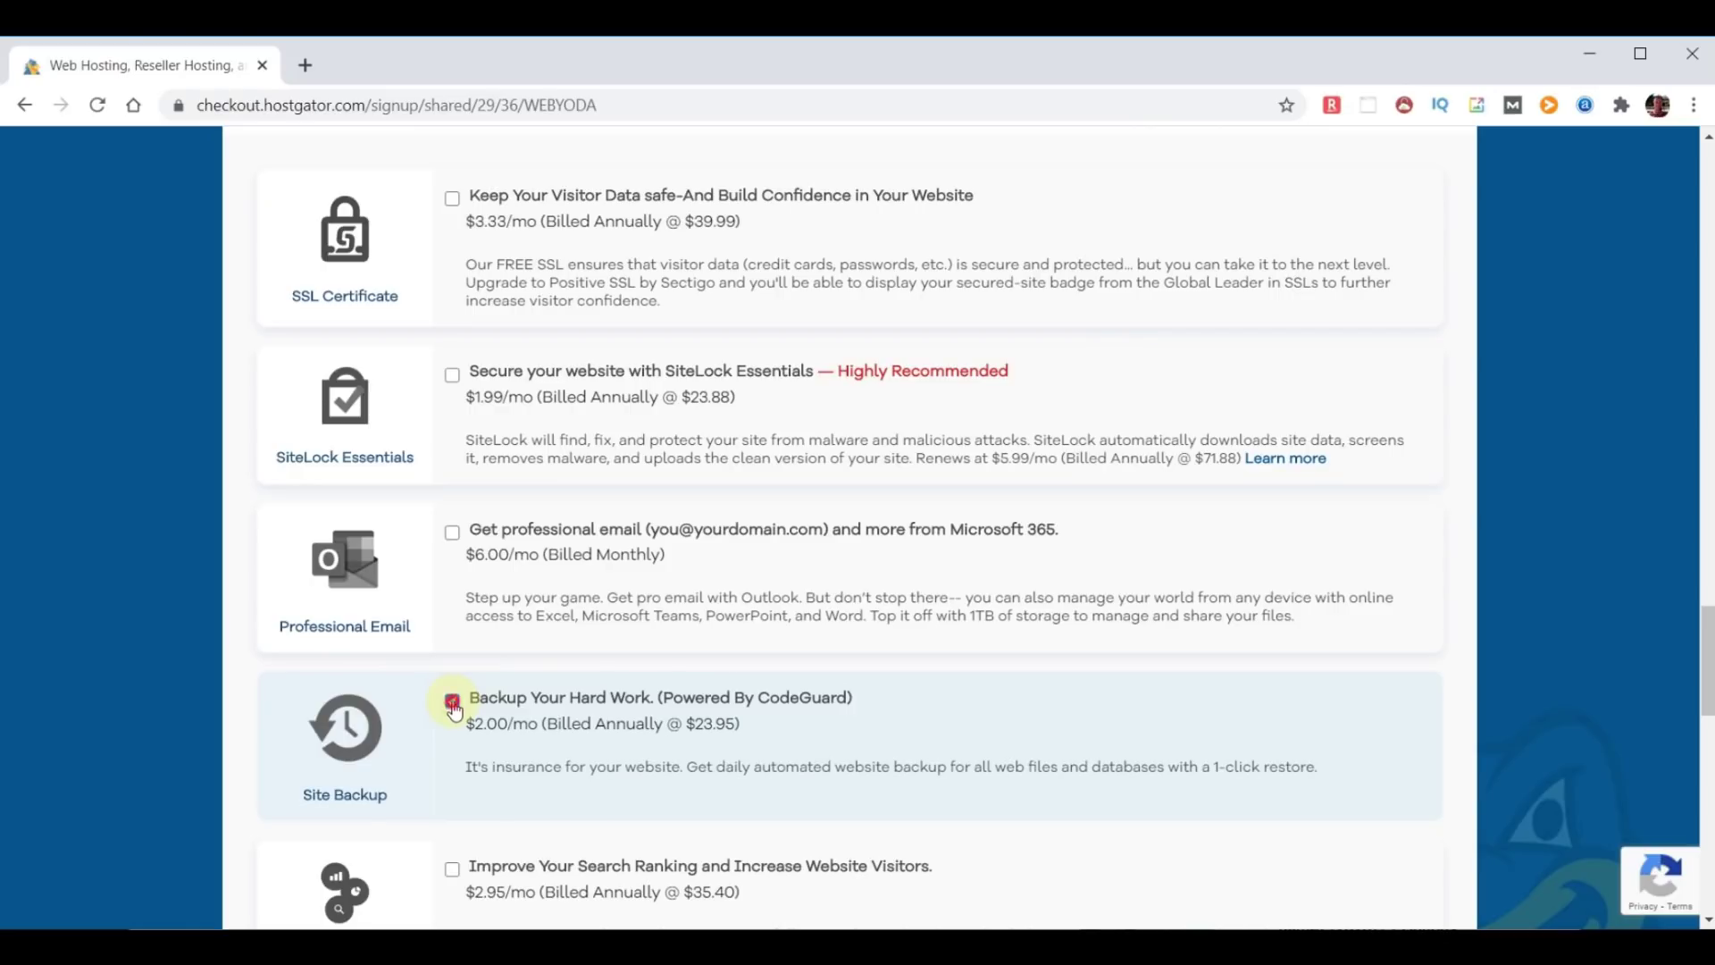
{"action": "left_click", "coordinate": [453, 706]}
{"action": "scroll", "coordinate": [238, 815], "scroll_direction": "down", "scroll_amount": 1}
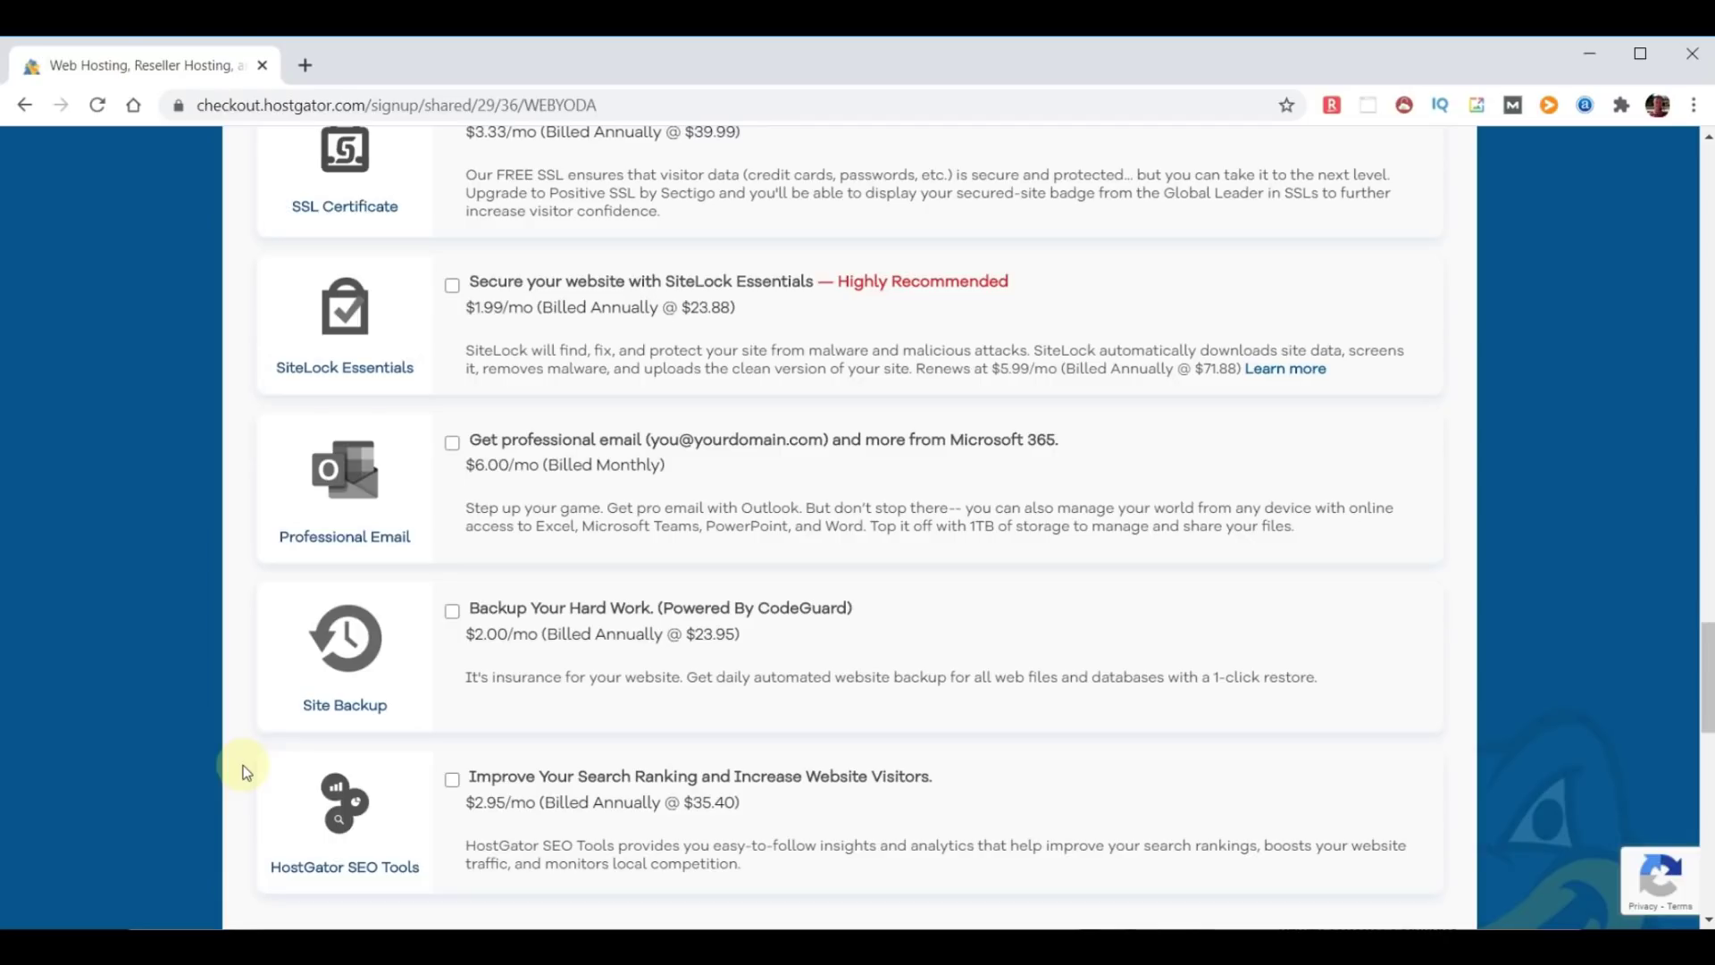
{"action": "scroll", "coordinate": [1286, 677], "scroll_direction": "down", "scroll_amount": 6}
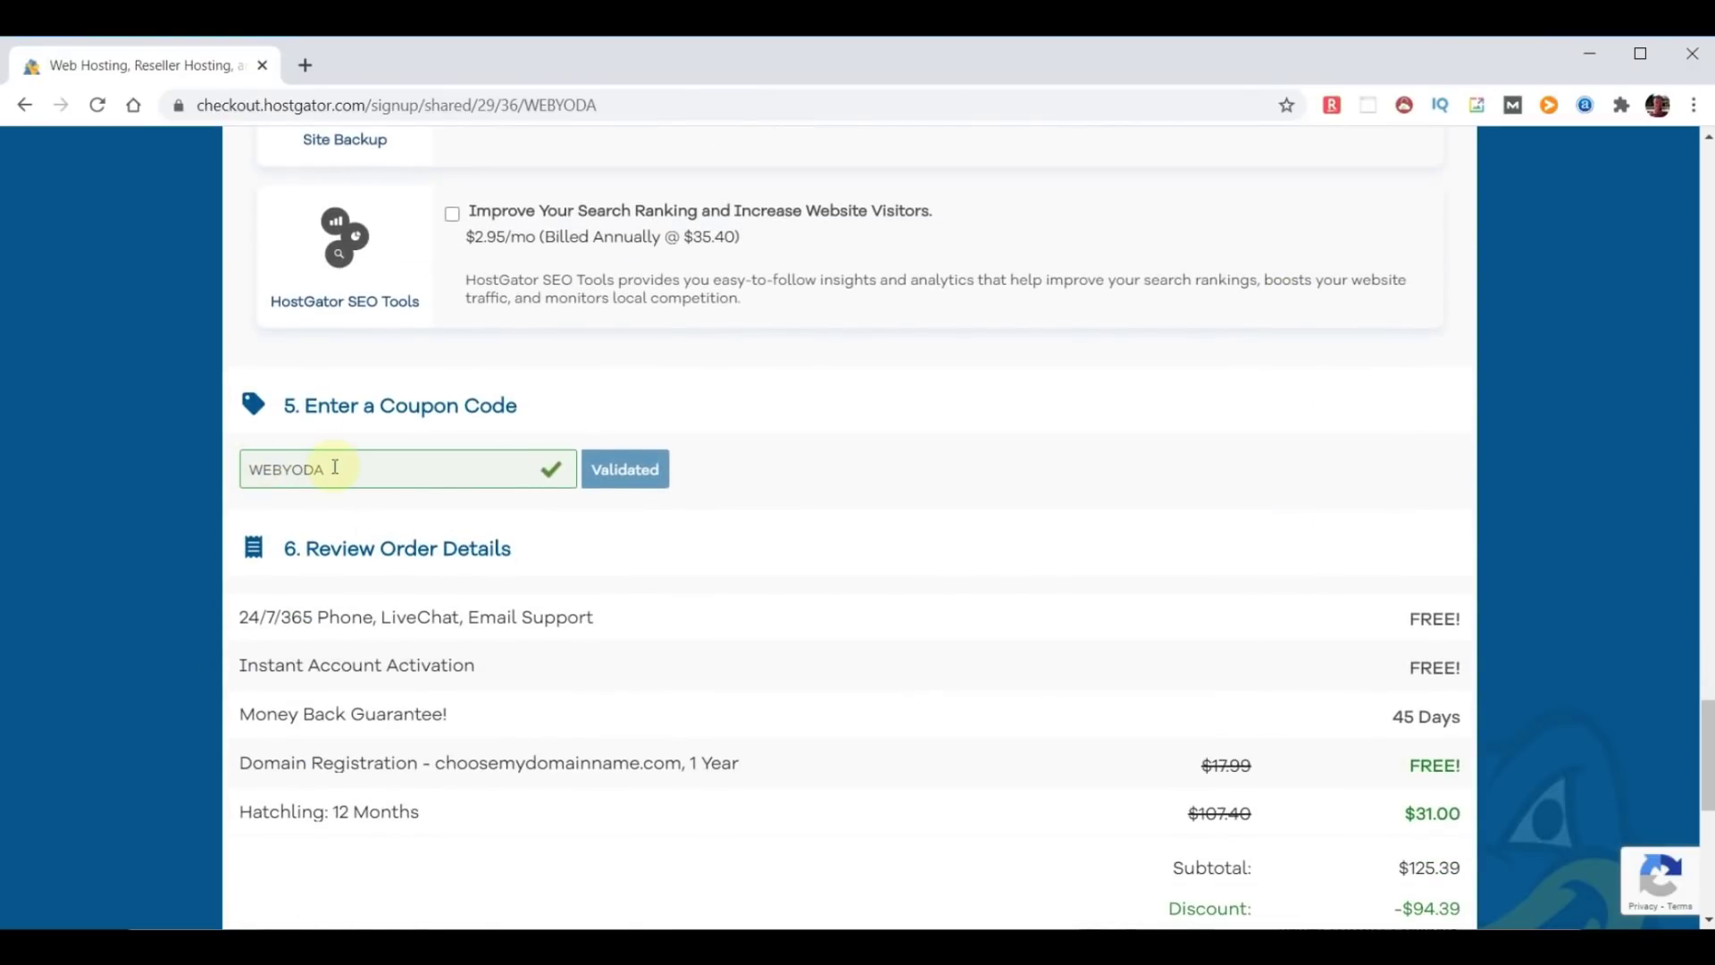
Highlight the free Domain Registration, 24/7/365 support and Money Back Guarantee lines.
{"action": "scroll", "coordinate": [1036, 558], "scroll_direction": "down", "scroll_amount": 2}
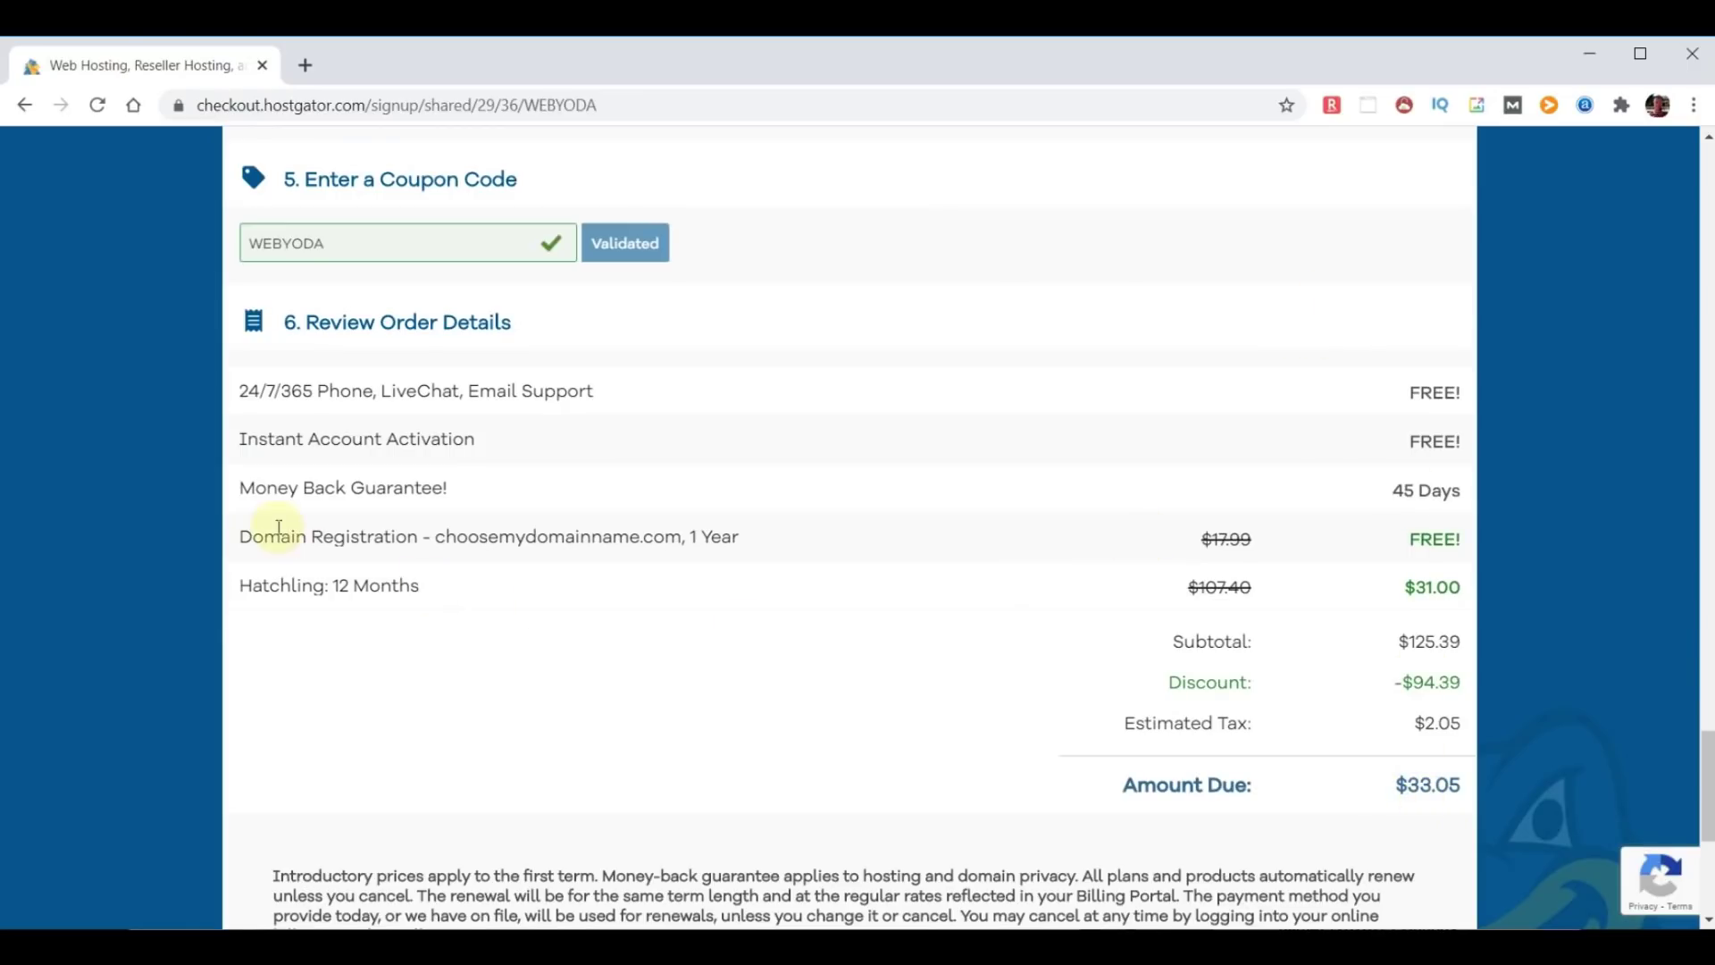
{"action": "left_click_drag", "start_coordinate": [244, 539], "coordinate": [785, 554]}
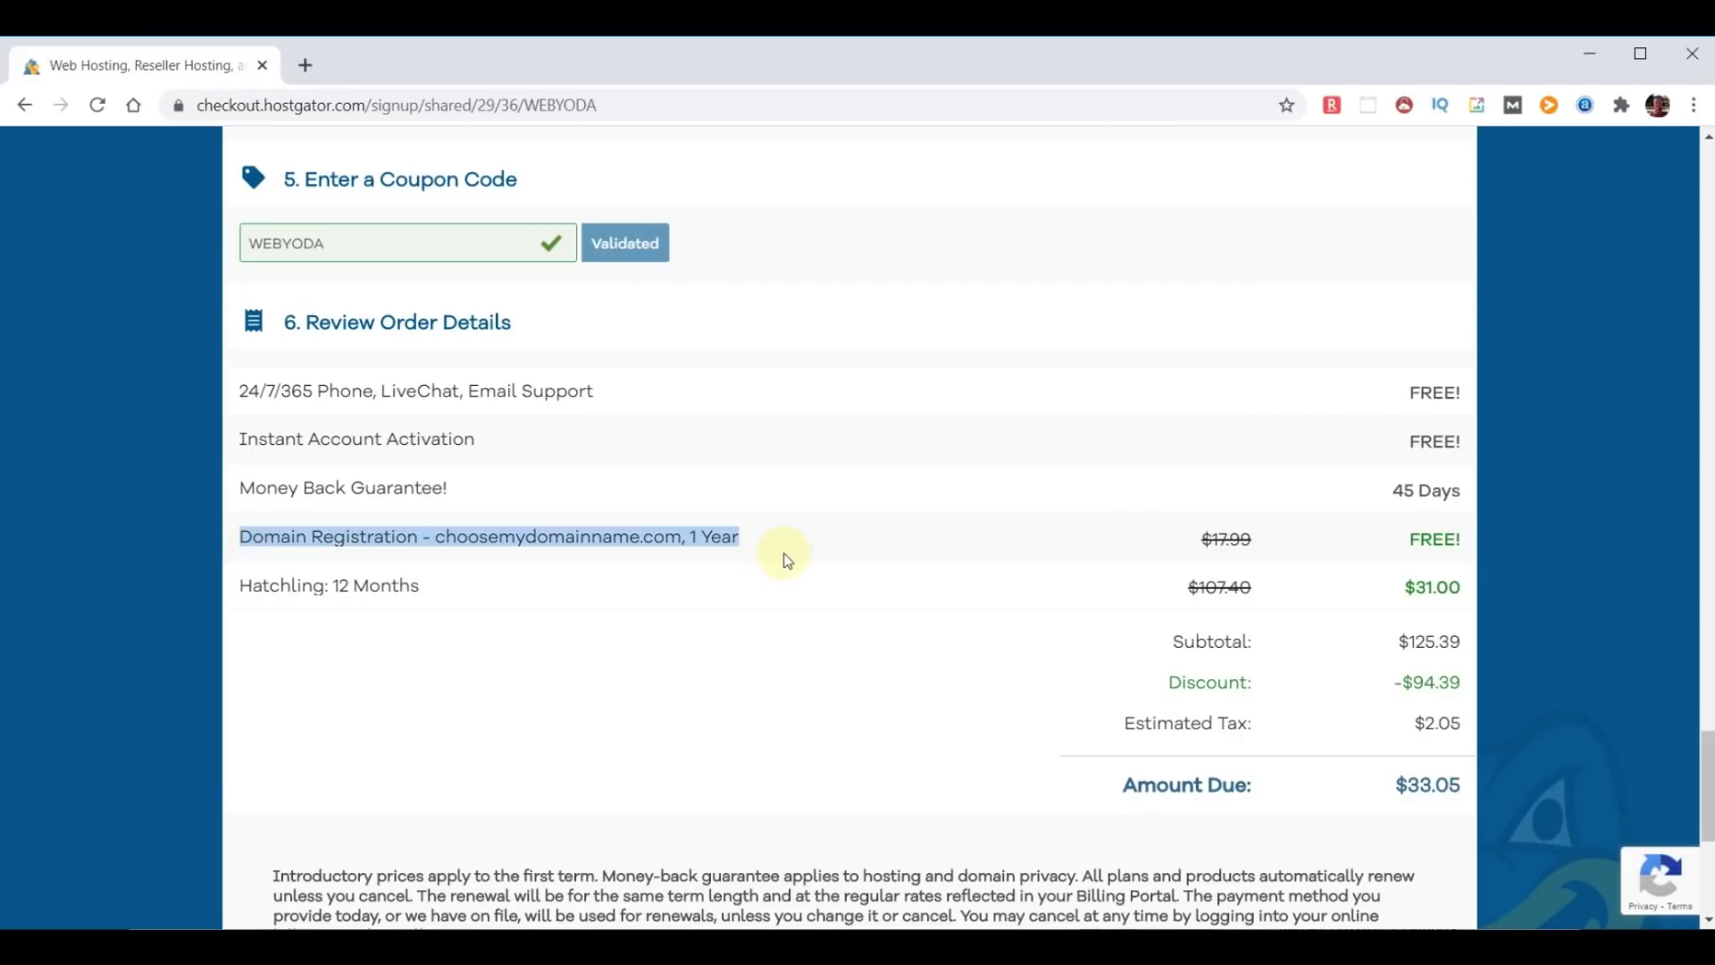
{"action": "left_click", "coordinate": [1415, 540]}
{"action": "scroll", "coordinate": [1414, 540], "scroll_direction": "down", "scroll_amount": 1}
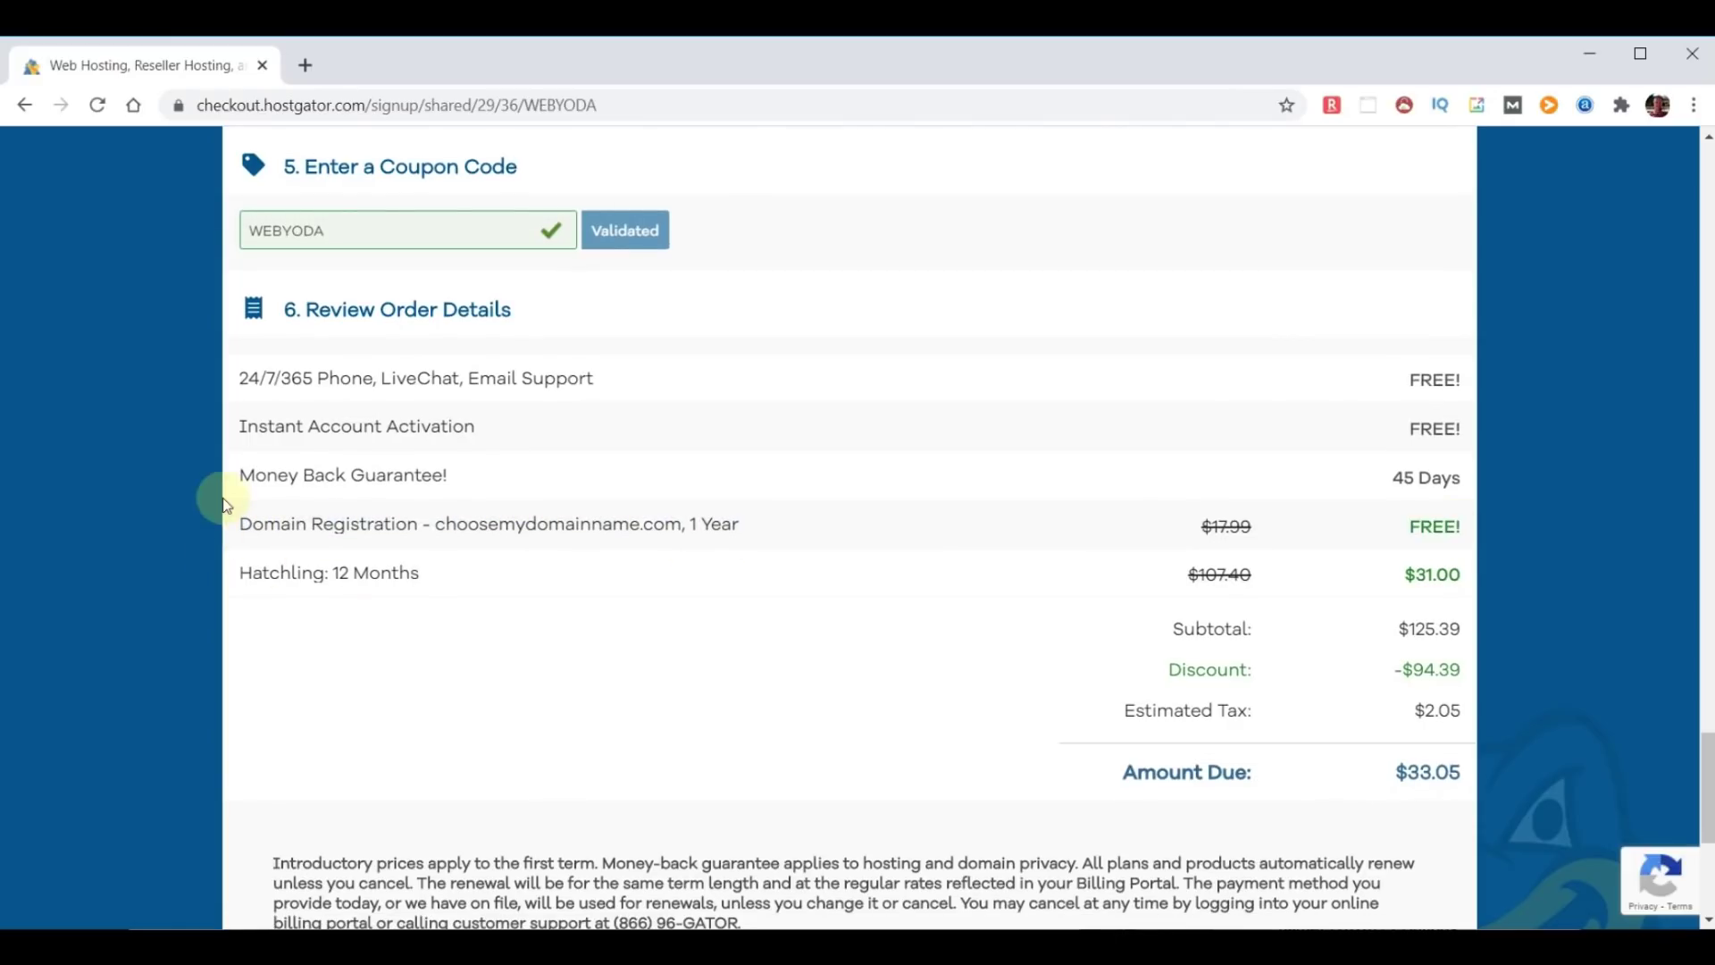
{"action": "left_click_drag", "start_coordinate": [243, 375], "coordinate": [613, 393]}
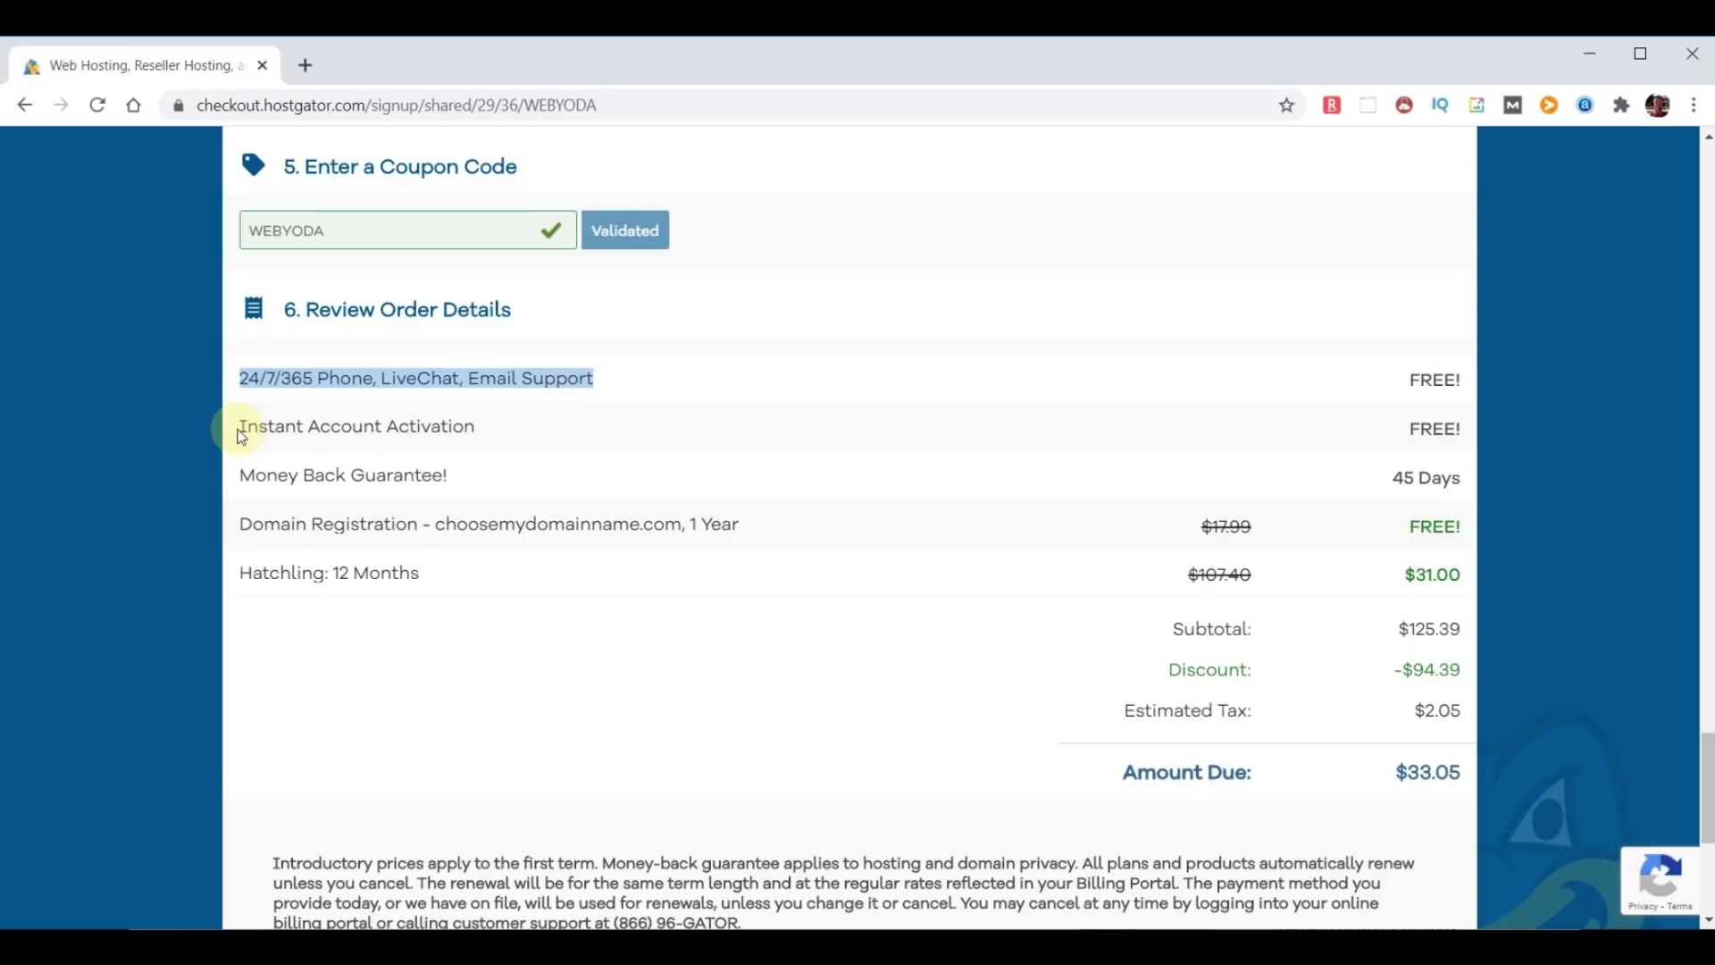
{"action": "left_click_drag", "start_coordinate": [243, 465], "coordinate": [534, 477]}
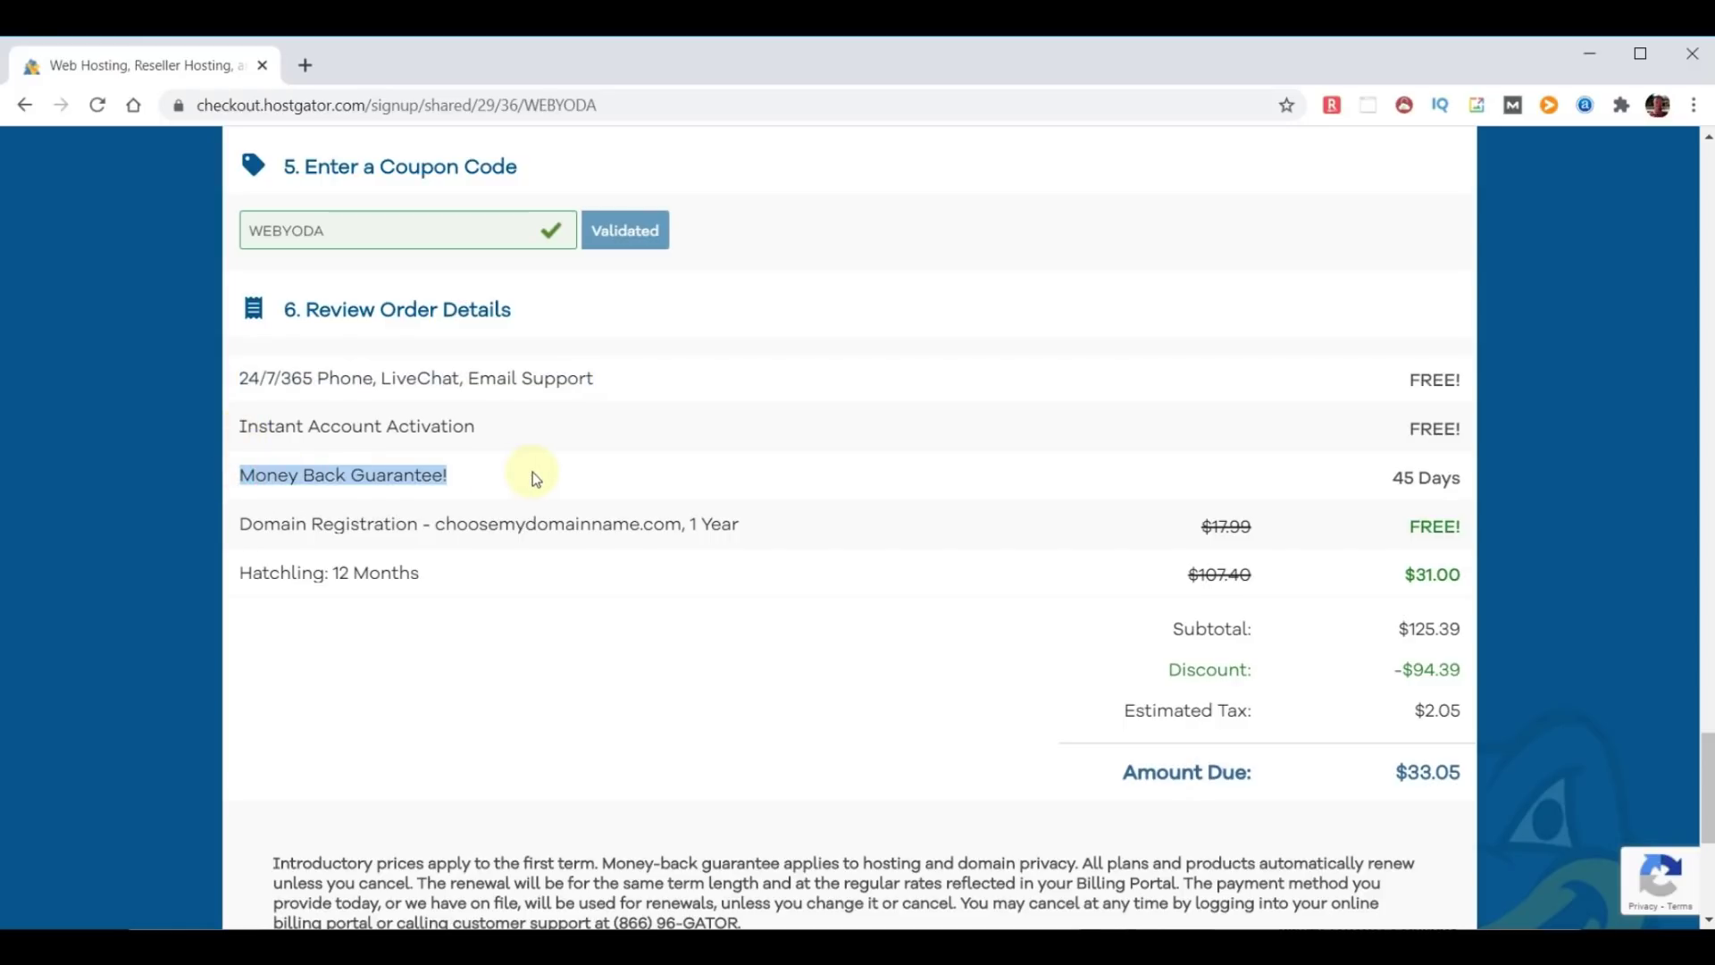
{"action": "left_click", "coordinate": [684, 576]}
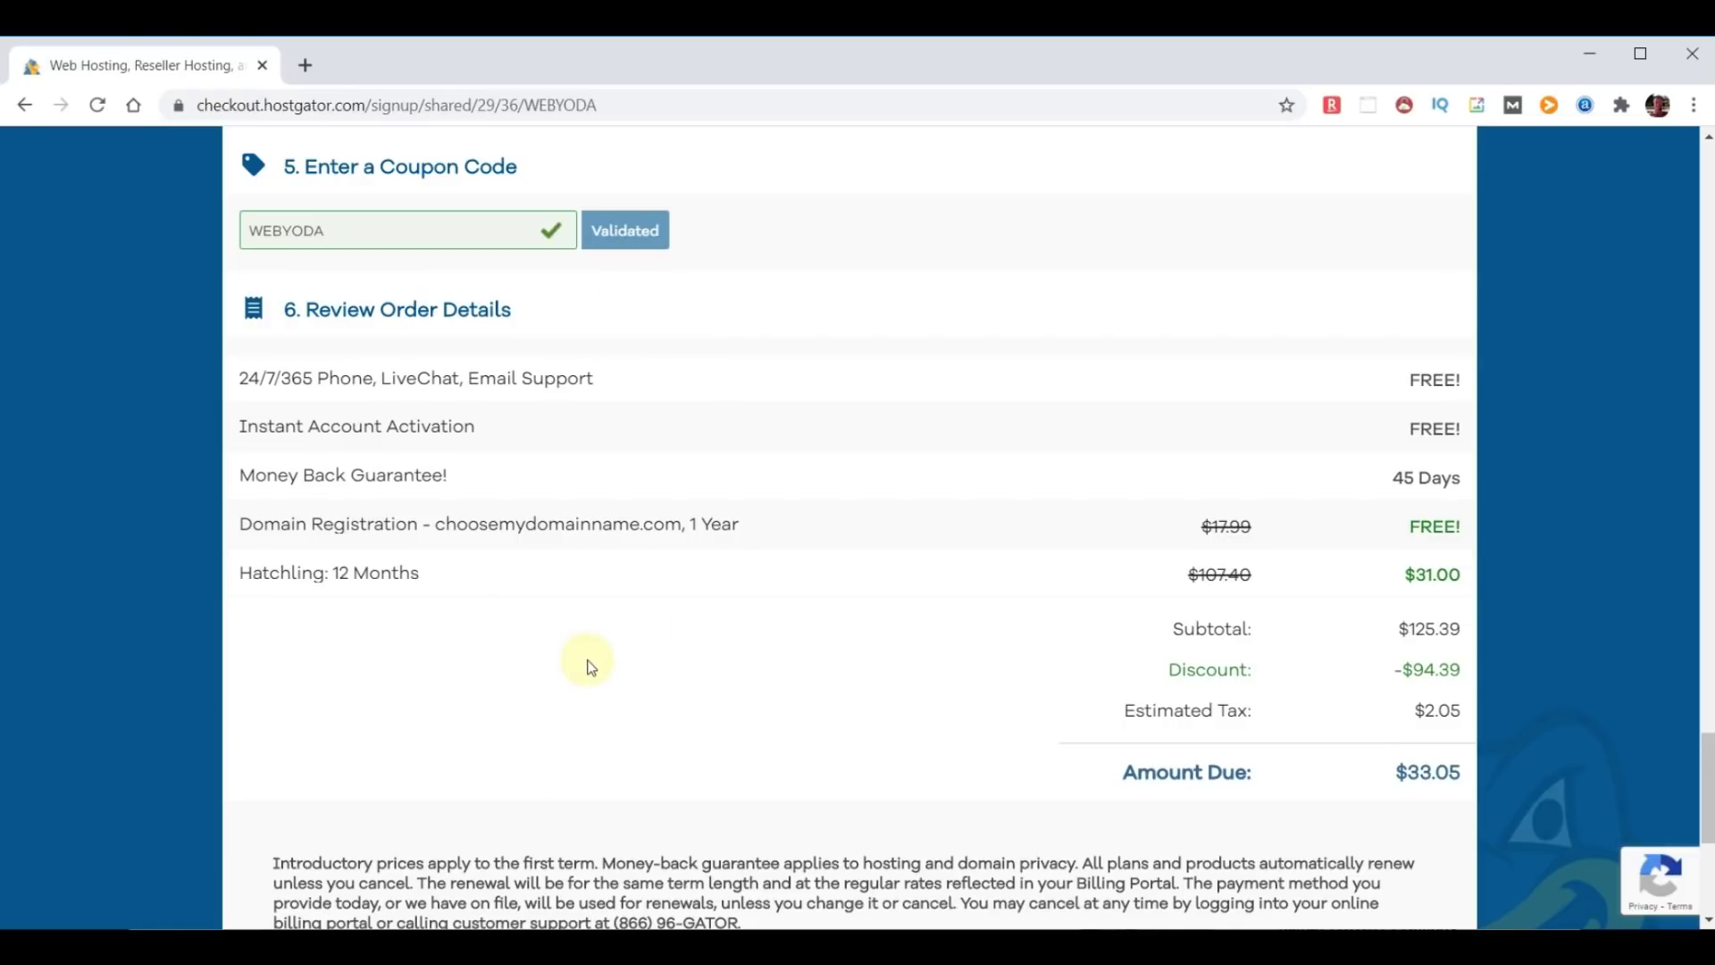
{"action": "scroll", "coordinate": [658, 658], "scroll_direction": "down", "scroll_amount": 5}
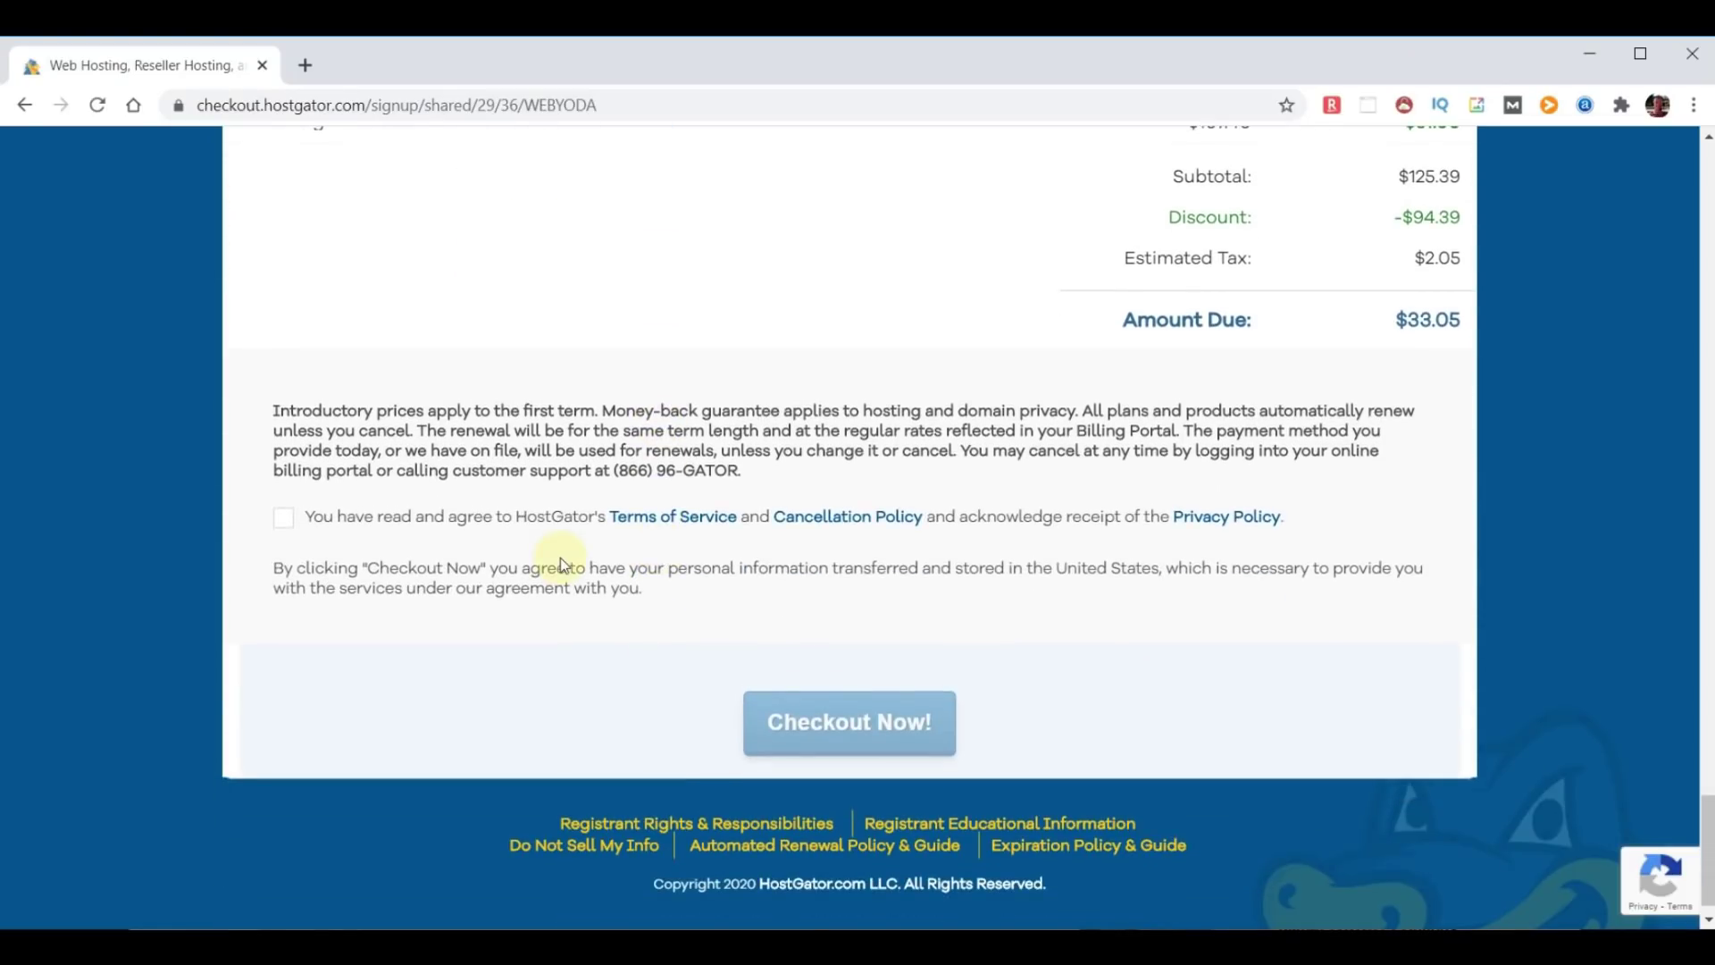
Agree to the terms, switch to owned domain chooseyourdomainname.com, and place the $31.00 order.
{"action": "left_click", "coordinate": [283, 517]}
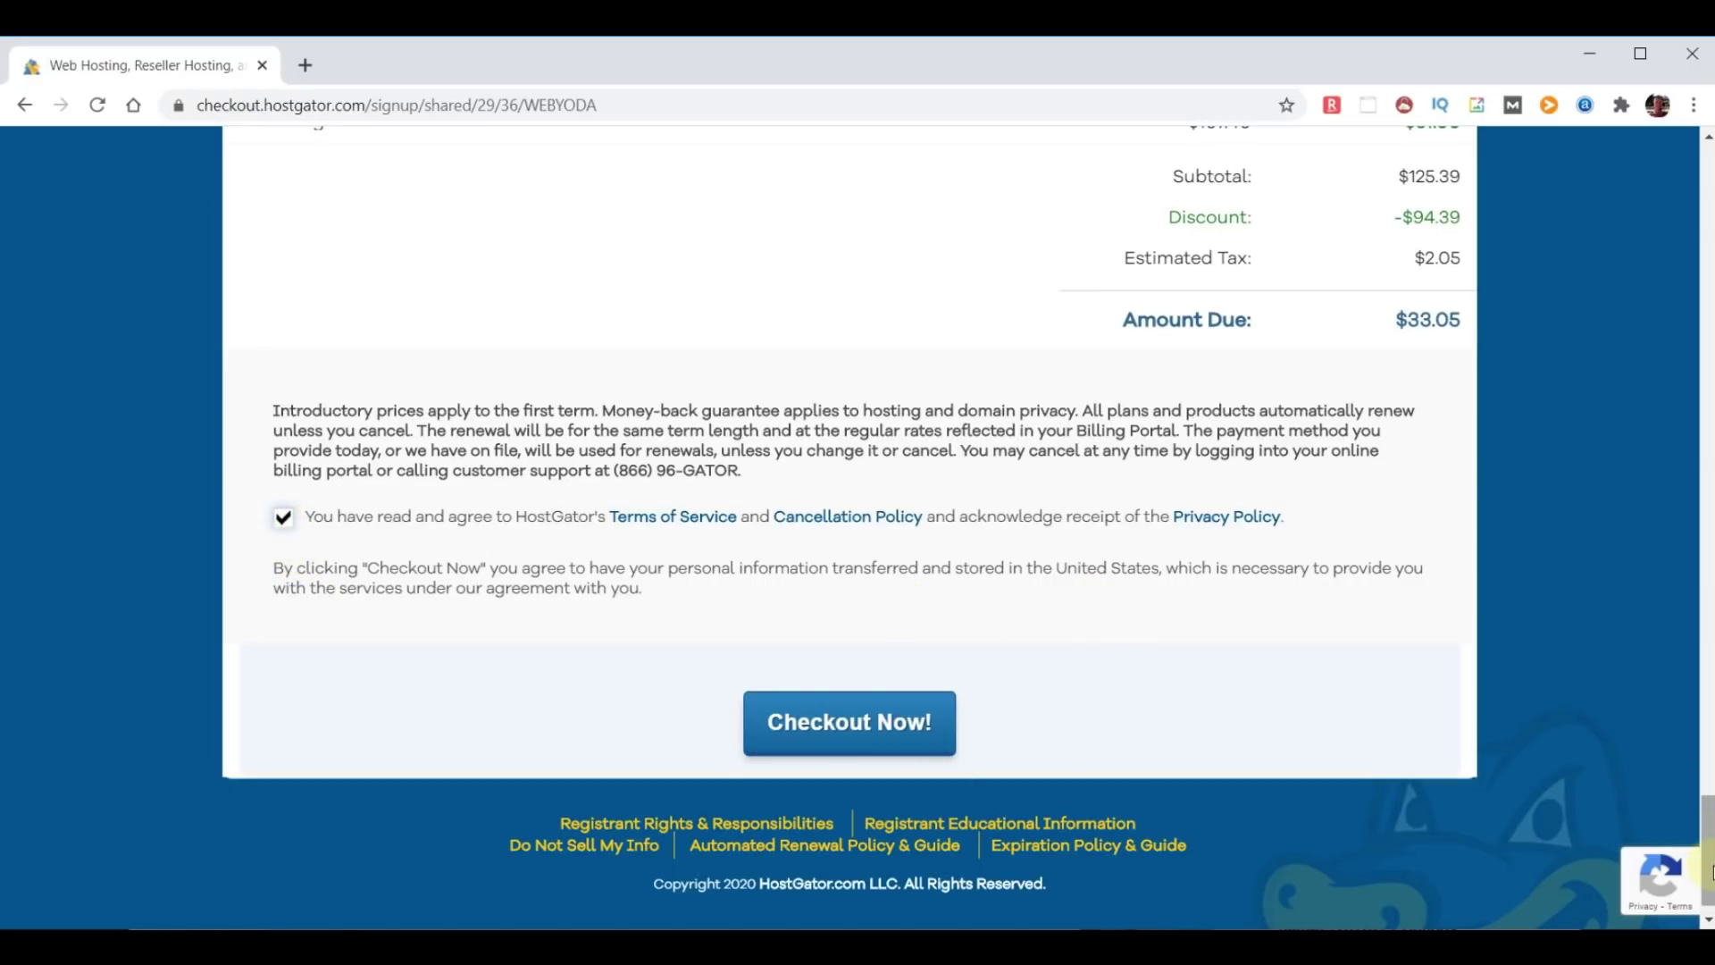
{"action": "left_click_drag", "start_coordinate": [1707, 874], "coordinate": [1708, 147]}
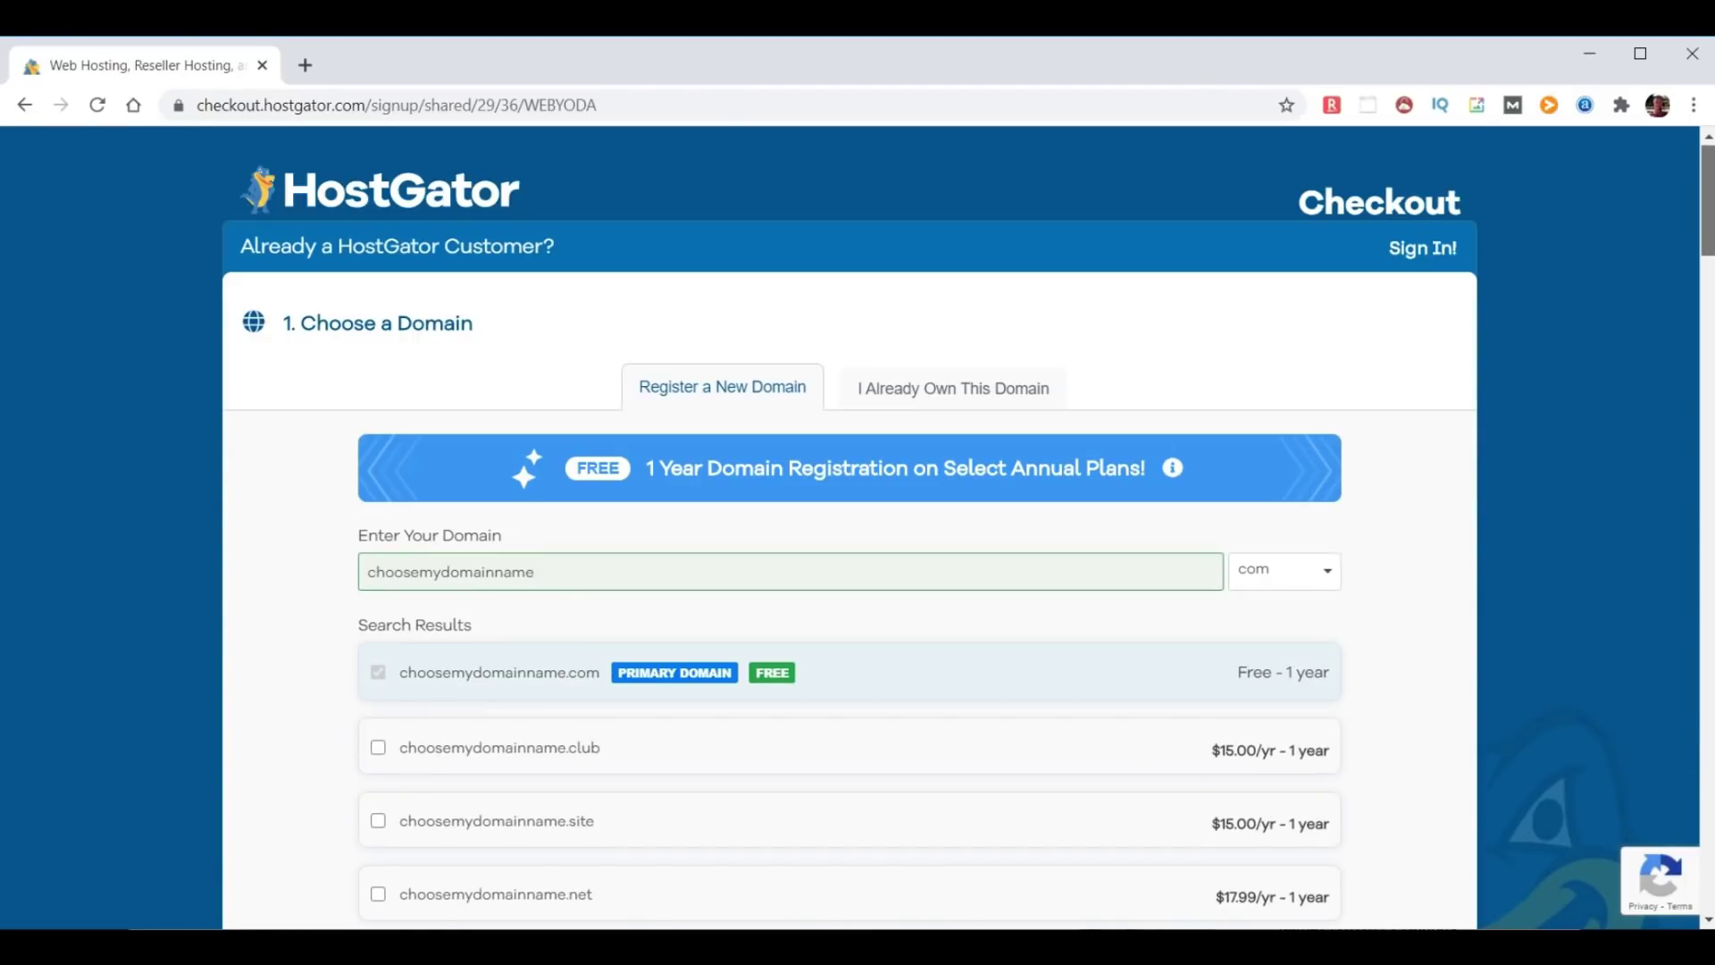
{"action": "left_click", "coordinate": [938, 387]}
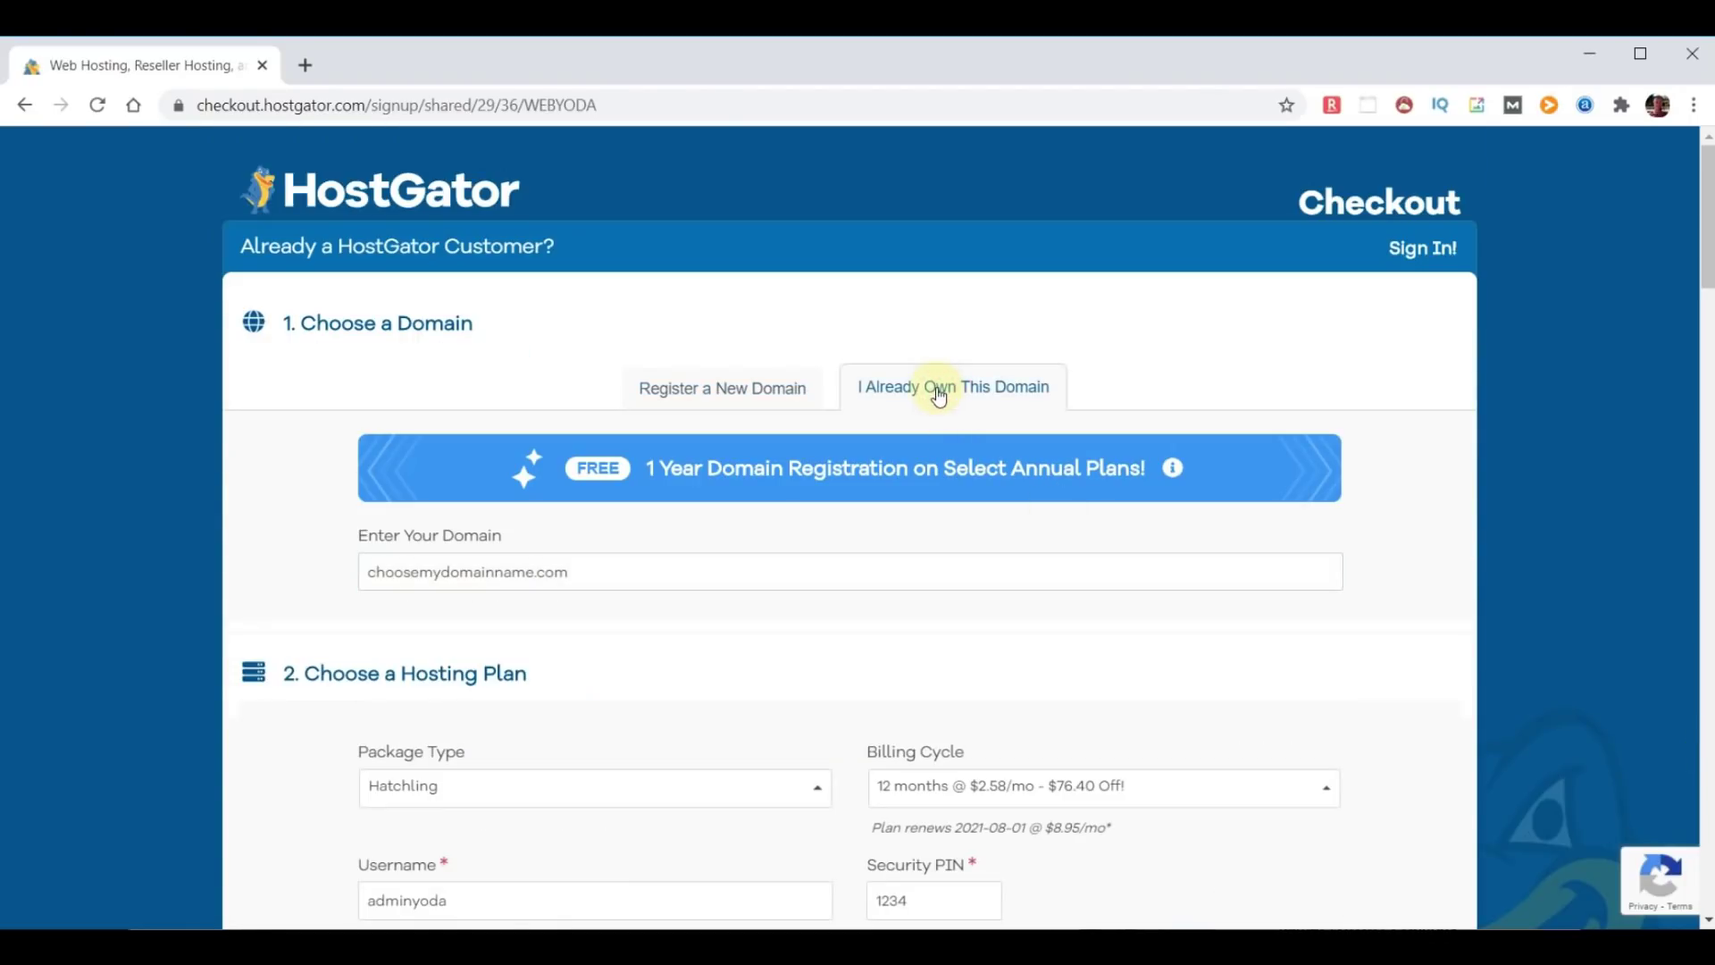
{"action": "left_click", "coordinate": [444, 576]}
{"action": "key", "text": "BackSpace"}
{"action": "key", "text": "BackSpace"}
{"action": "type", "text": "your"}
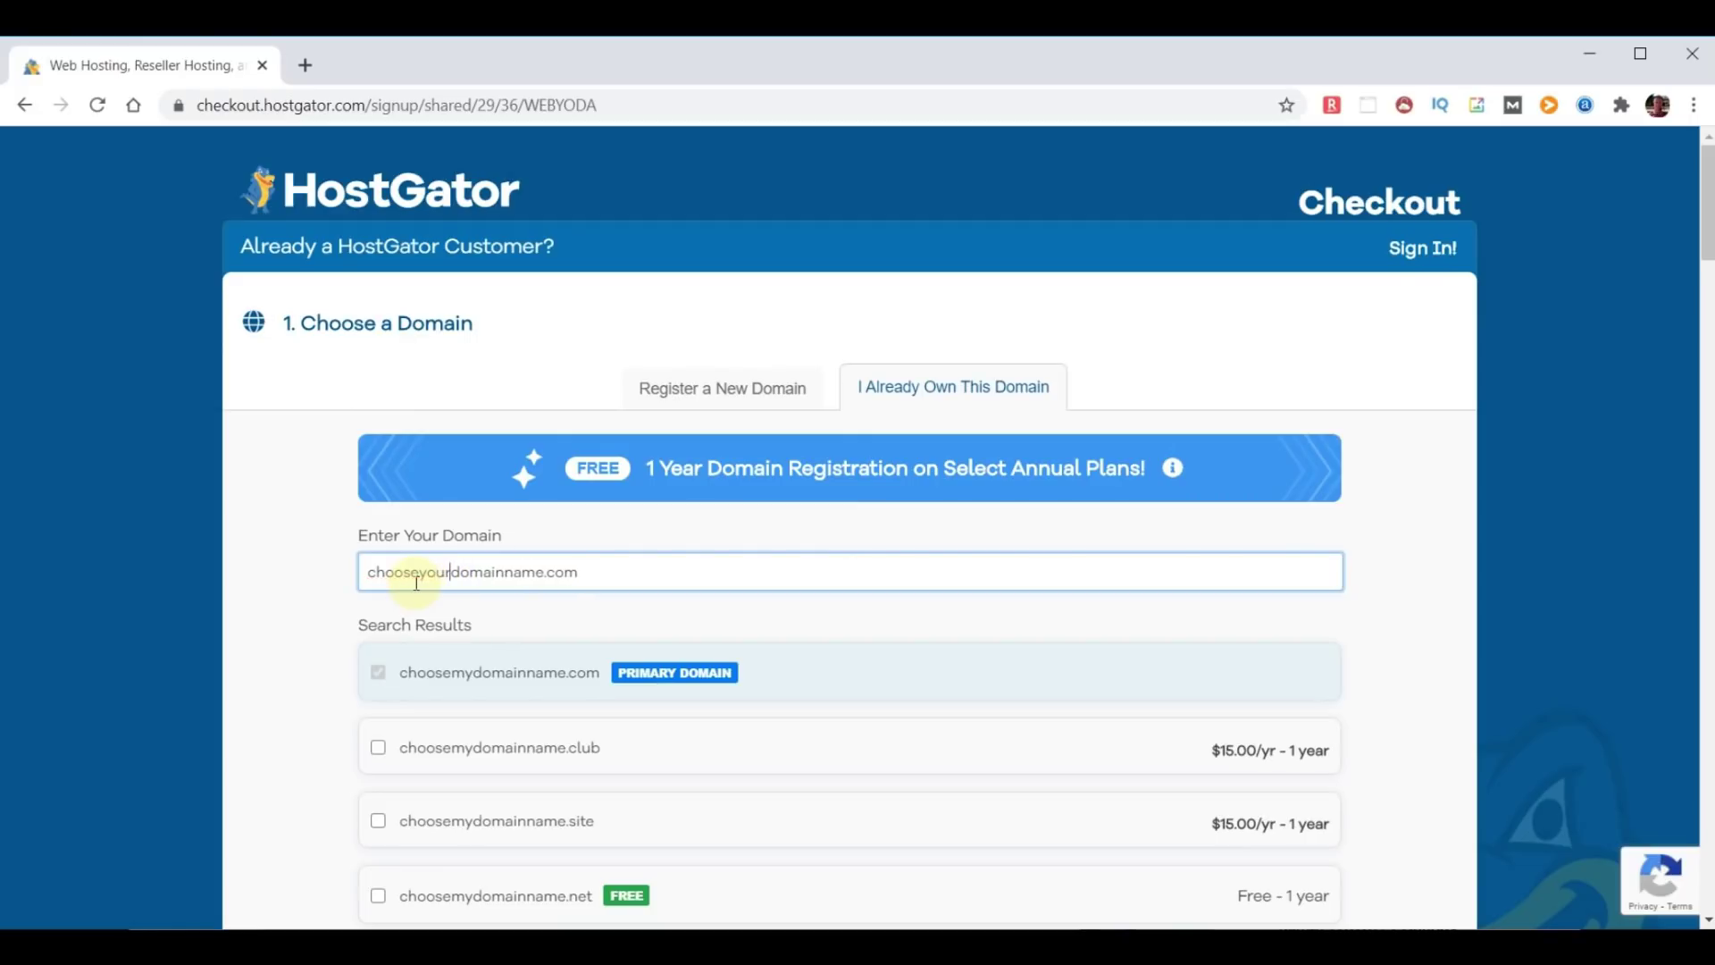
{"action": "left_click", "coordinate": [1432, 600]}
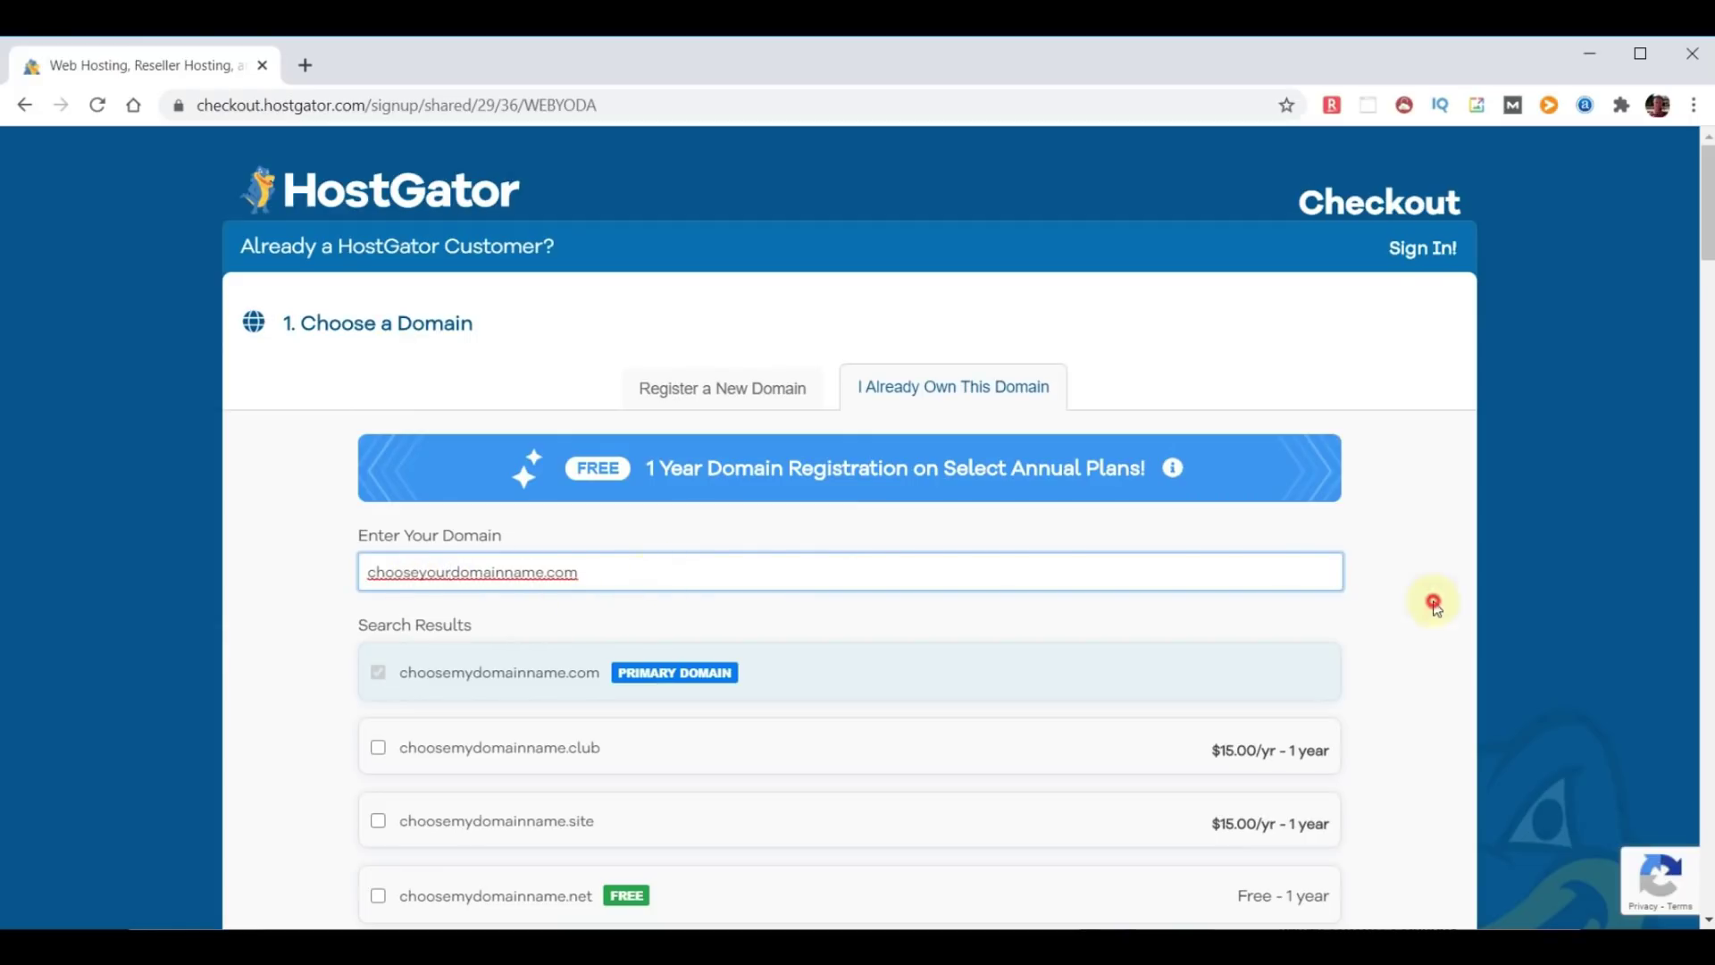
{"action": "left_click_drag", "start_coordinate": [1708, 201], "coordinate": [1708, 858]}
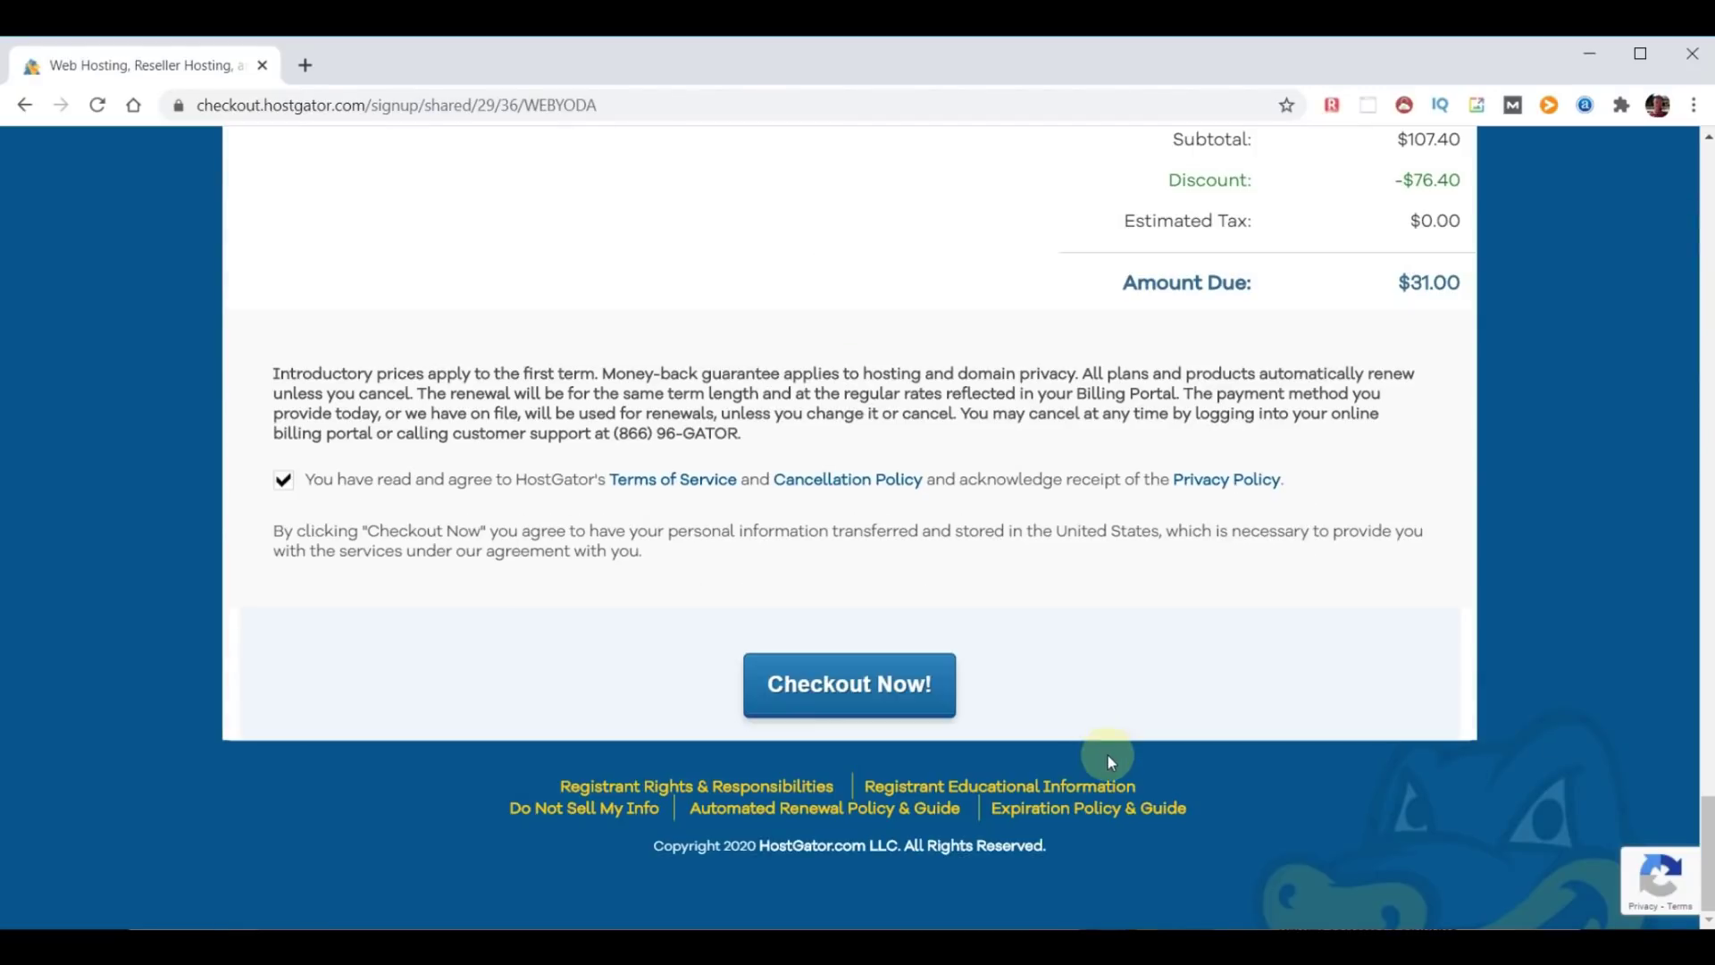
{"action": "left_click", "coordinate": [791, 695]}
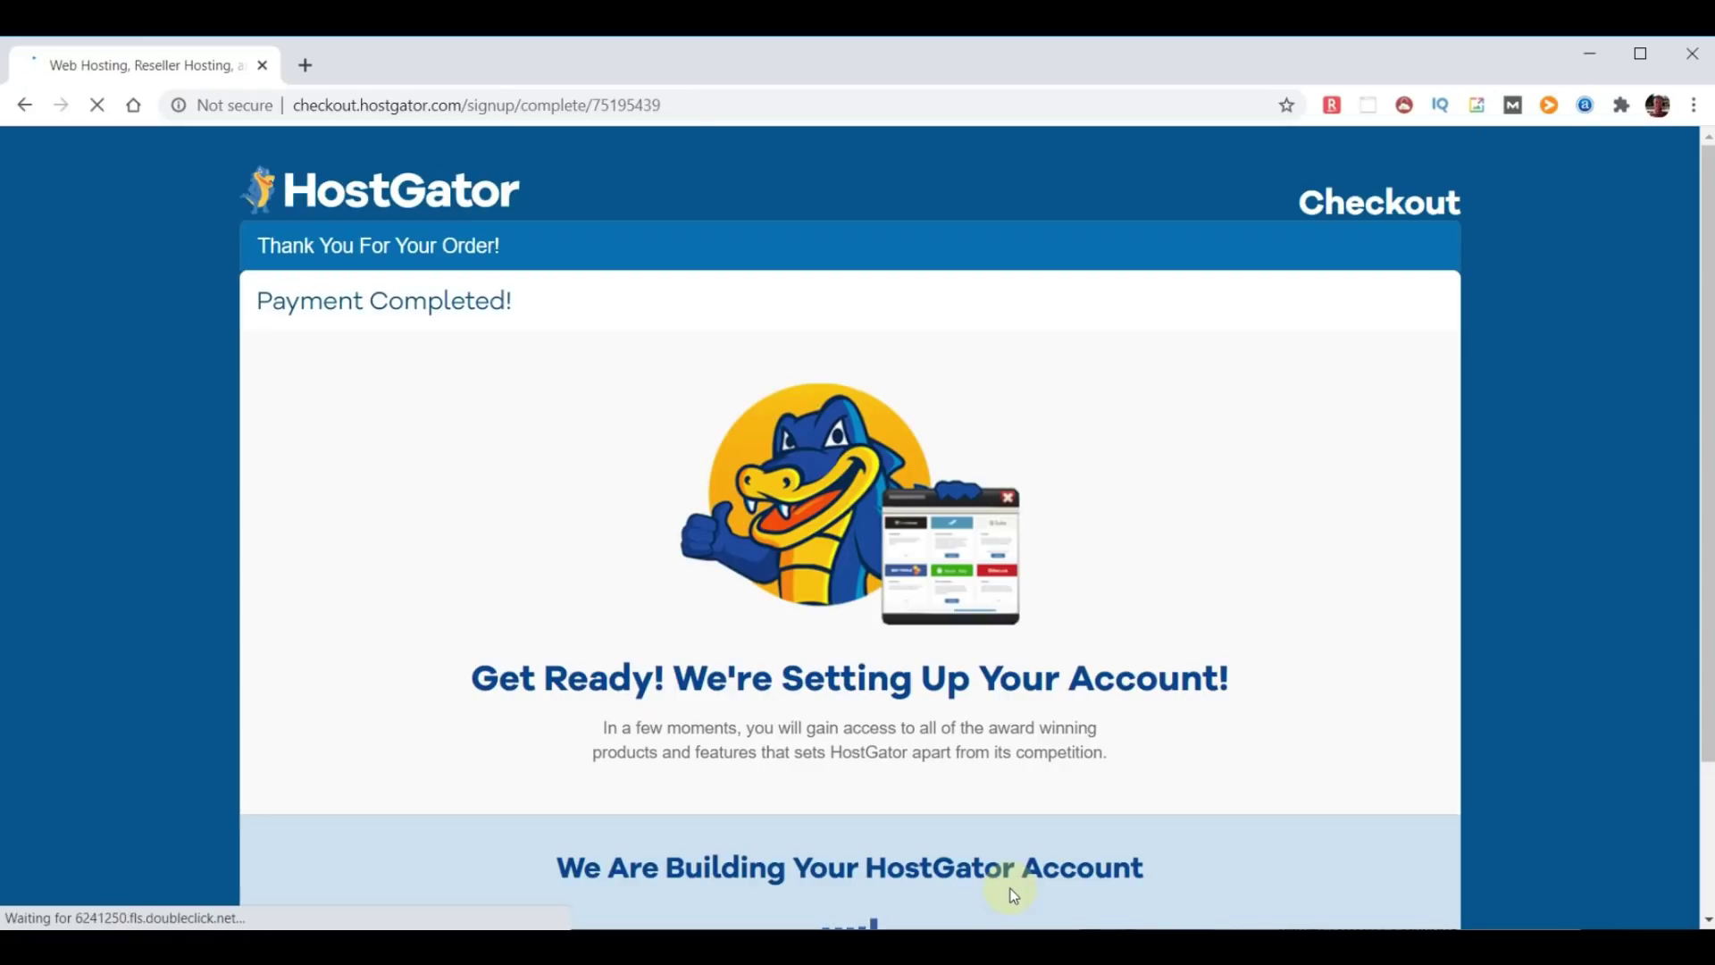
Scroll the order confirmation page while the new hosting account is being built.
{"action": "scroll", "coordinate": [1186, 798], "scroll_direction": "down", "scroll_amount": 1}
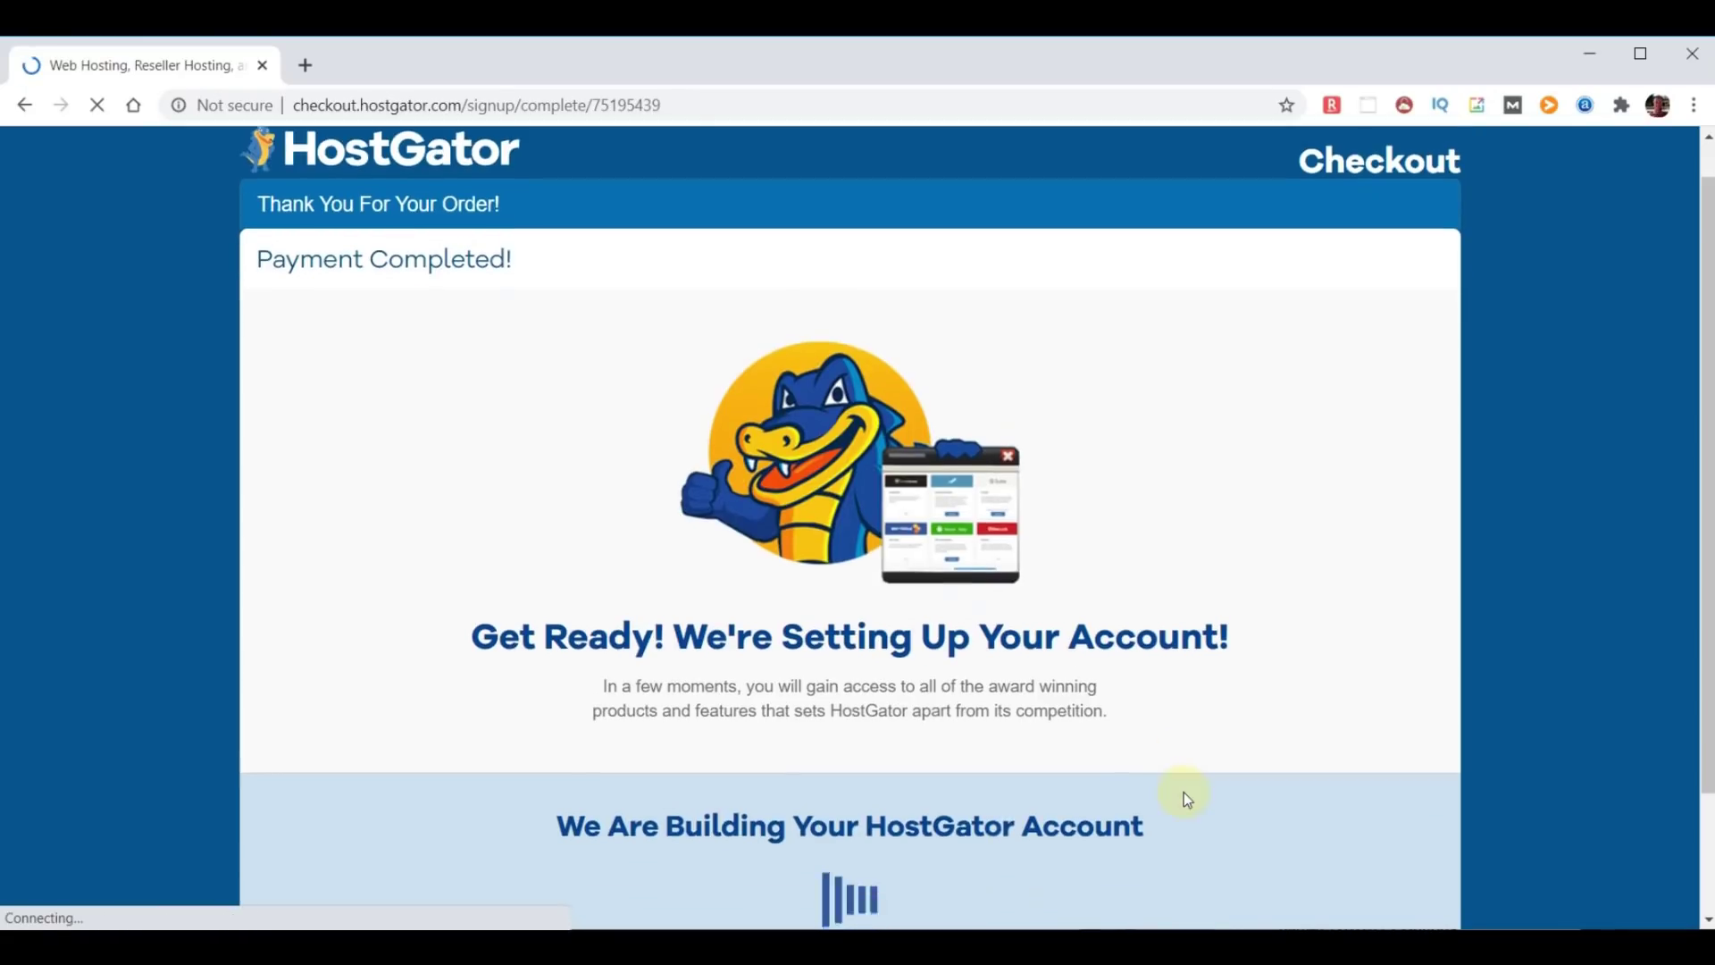
{"action": "scroll", "coordinate": [1183, 792], "scroll_direction": "down", "scroll_amount": 1}
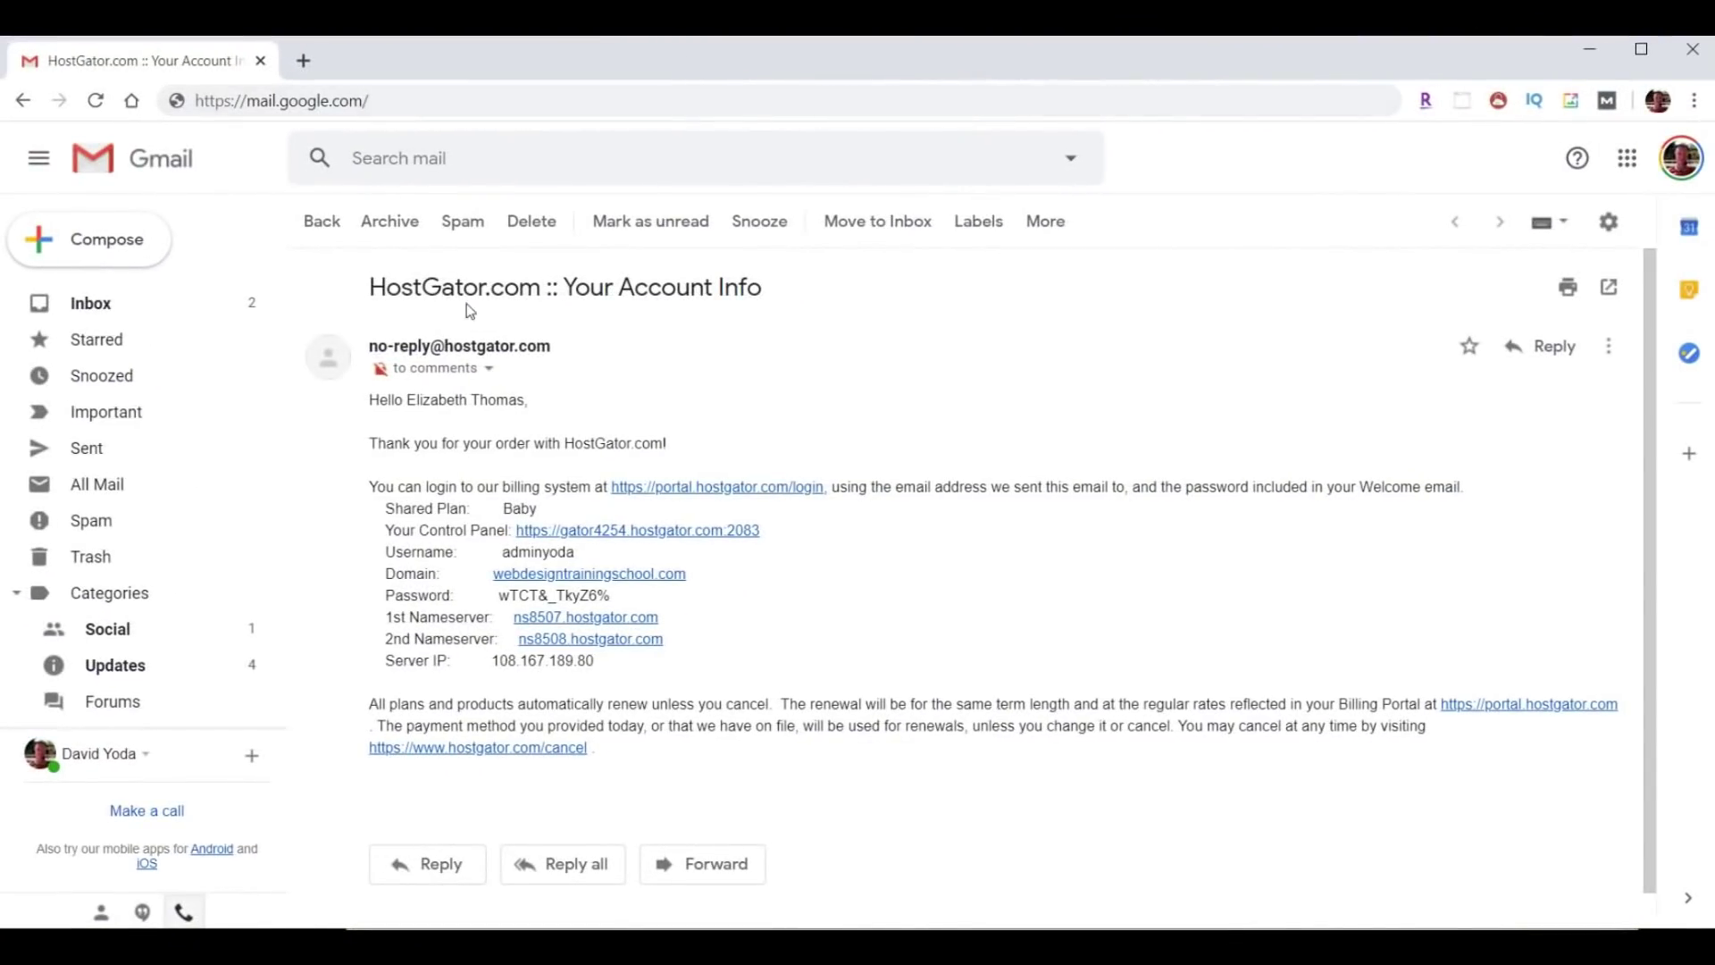
Highlight the subject and nameservers, copy the account password, and open the Control Panel link.
{"action": "left_click_drag", "start_coordinate": [368, 287], "coordinate": [972, 325]}
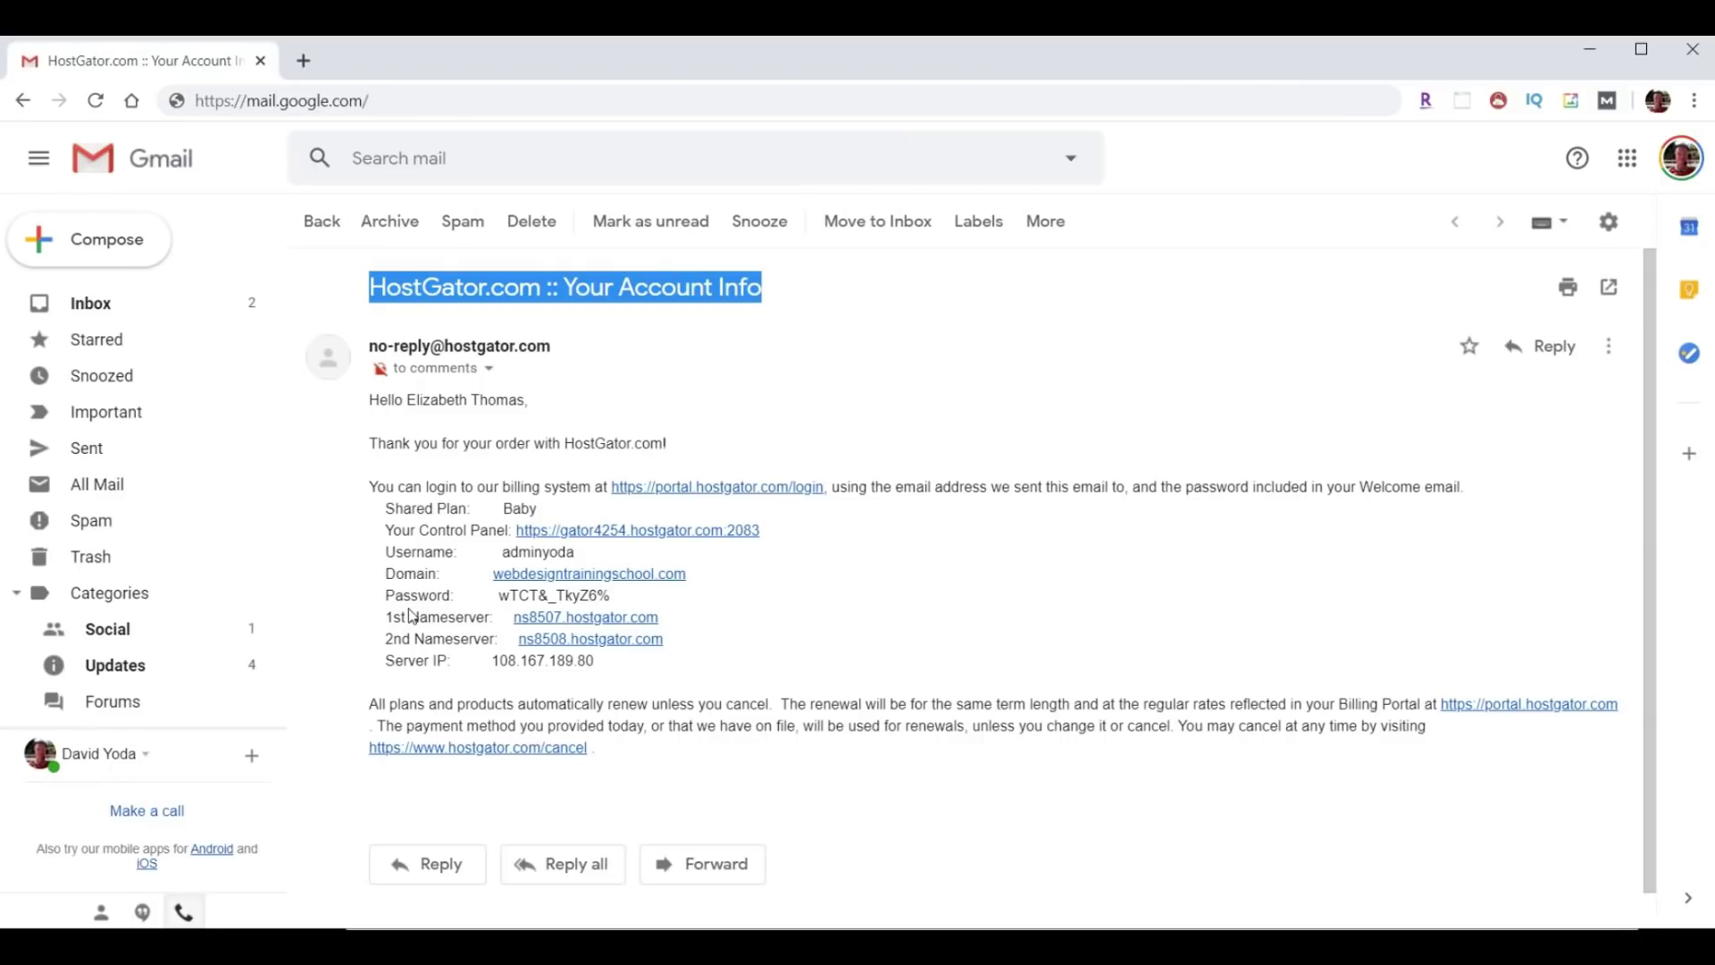
{"action": "left_click_drag", "start_coordinate": [373, 616], "coordinate": [766, 652]}
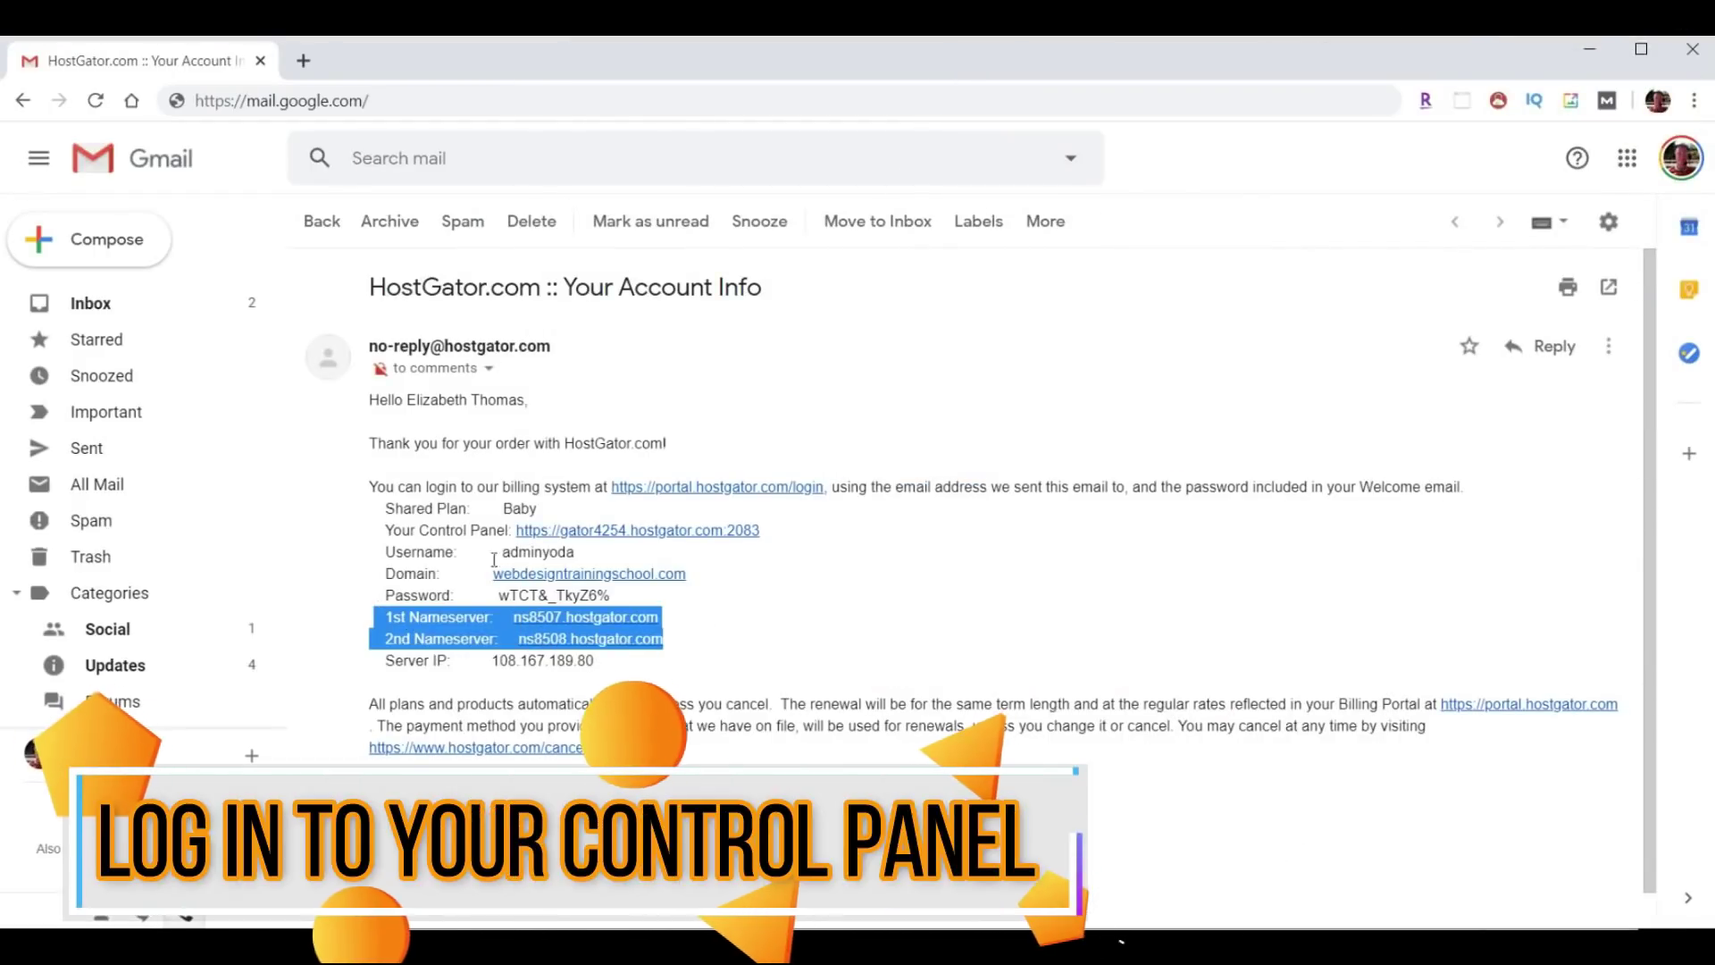
{"action": "left_click_drag", "start_coordinate": [497, 555], "coordinate": [498, 597]}
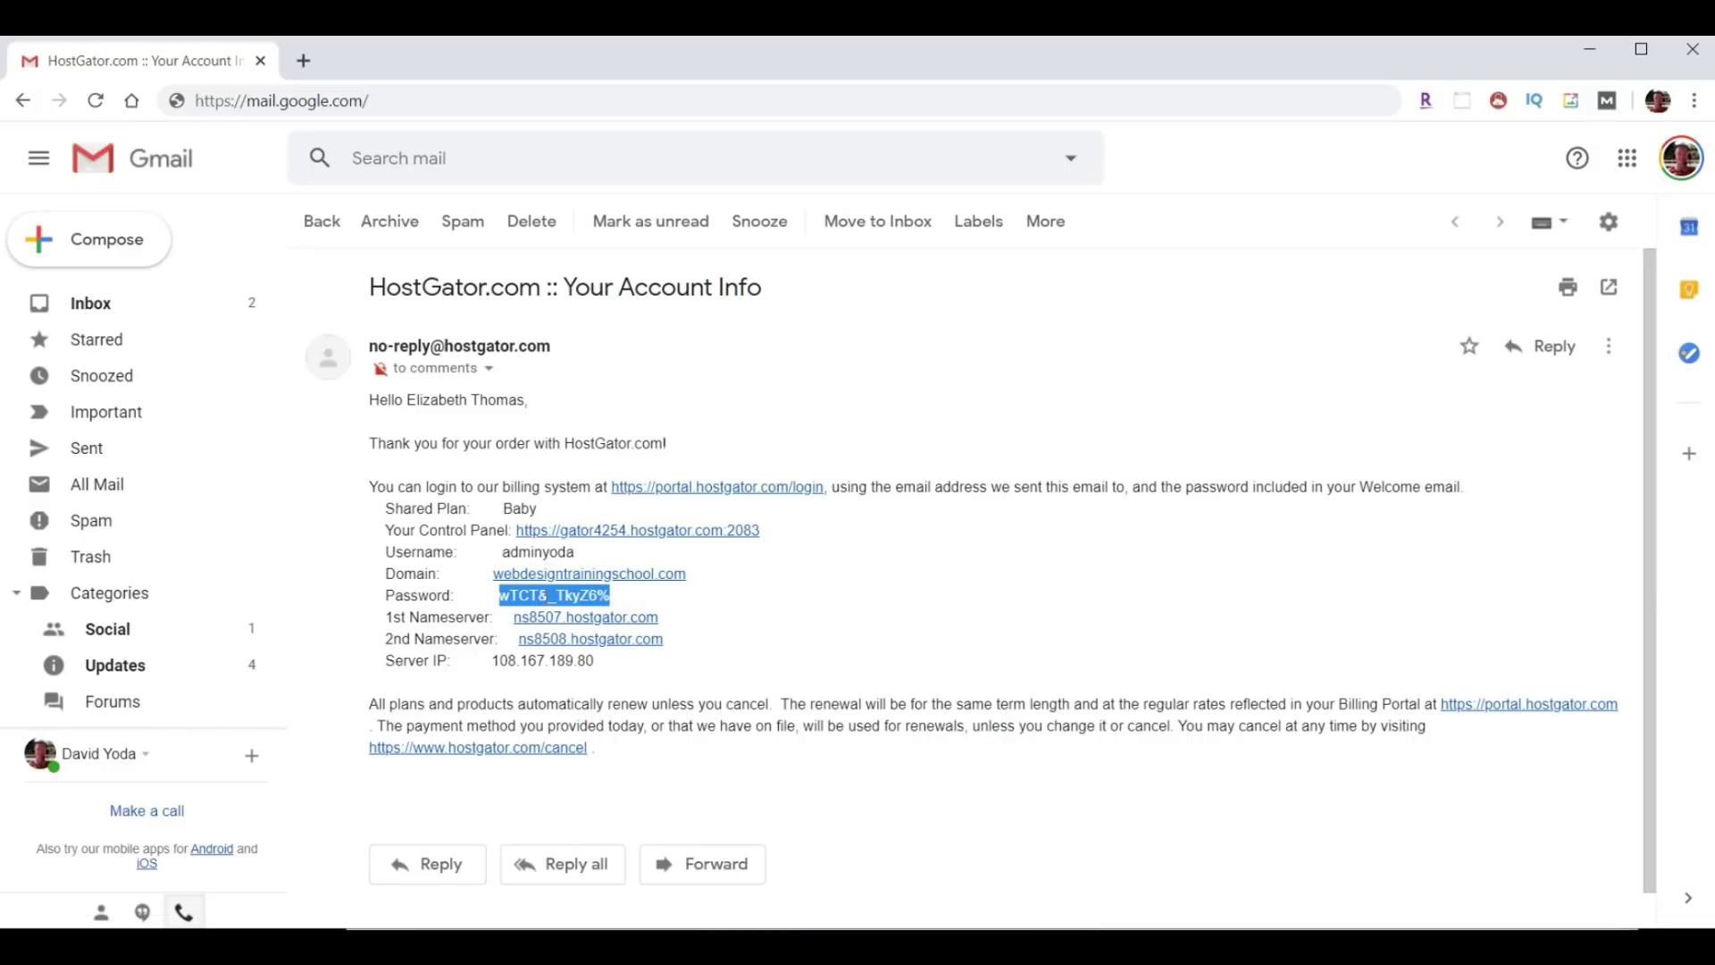
{"action": "right_click", "coordinate": [544, 597]}
{"action": "left_click", "coordinate": [581, 614]}
{"action": "left_click_drag", "start_coordinate": [375, 530], "coordinate": [508, 530]}
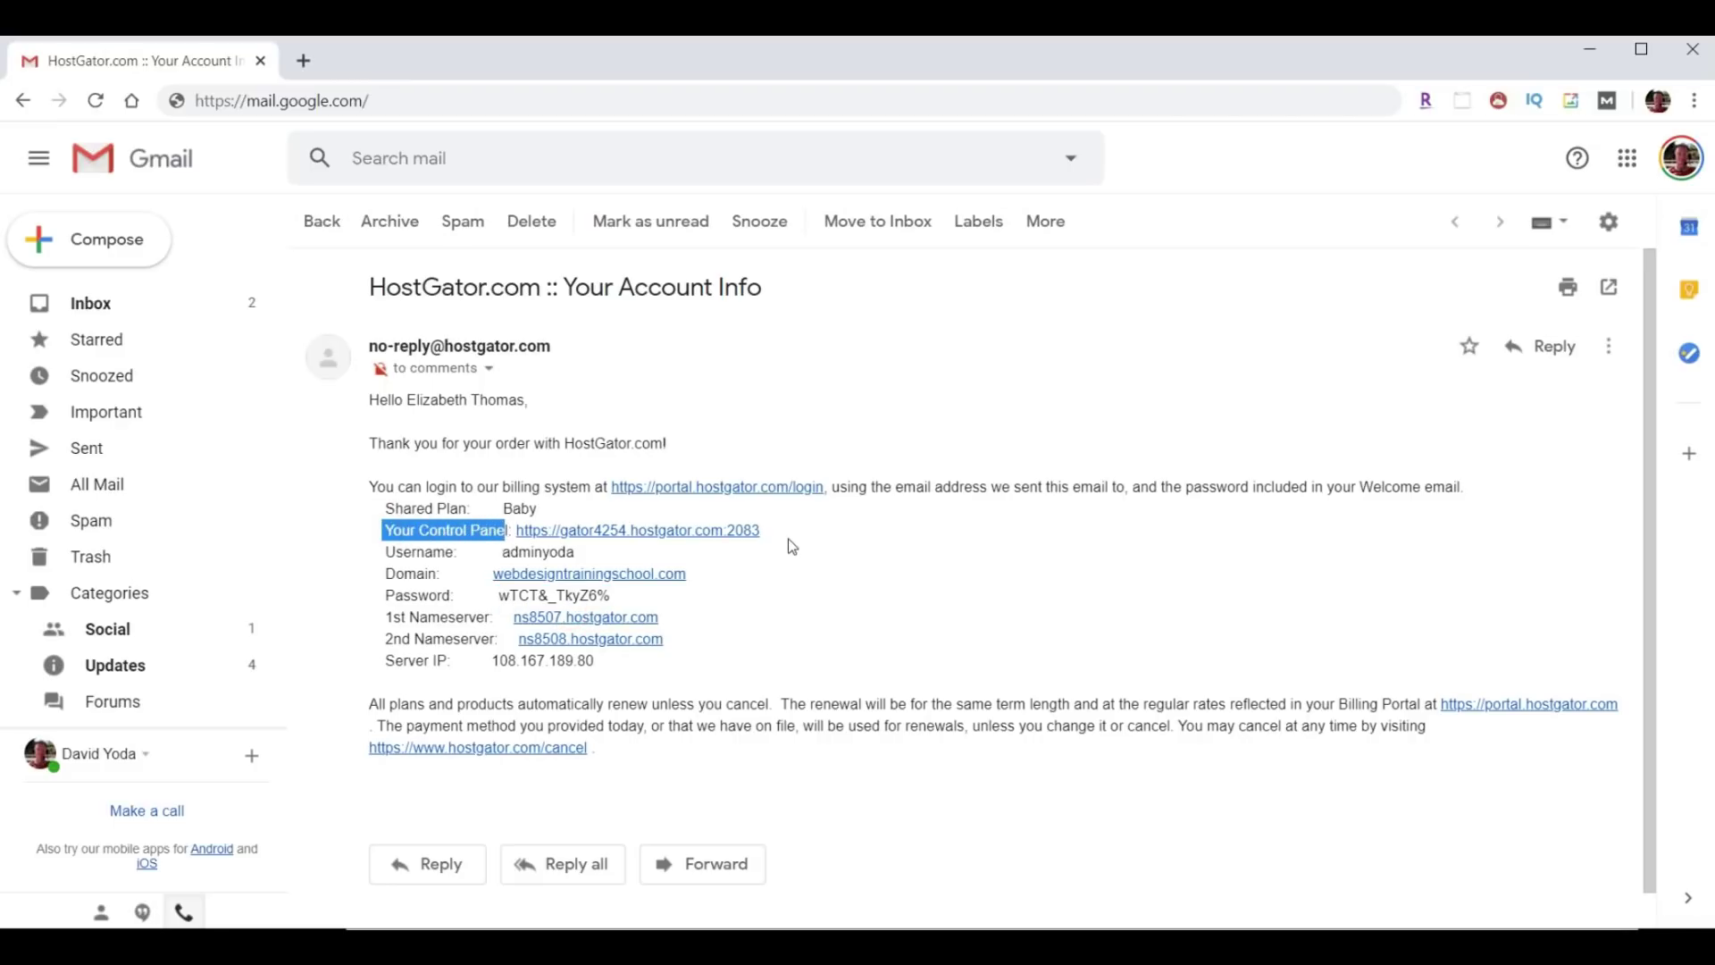
{"action": "left_click", "coordinate": [651, 530]}
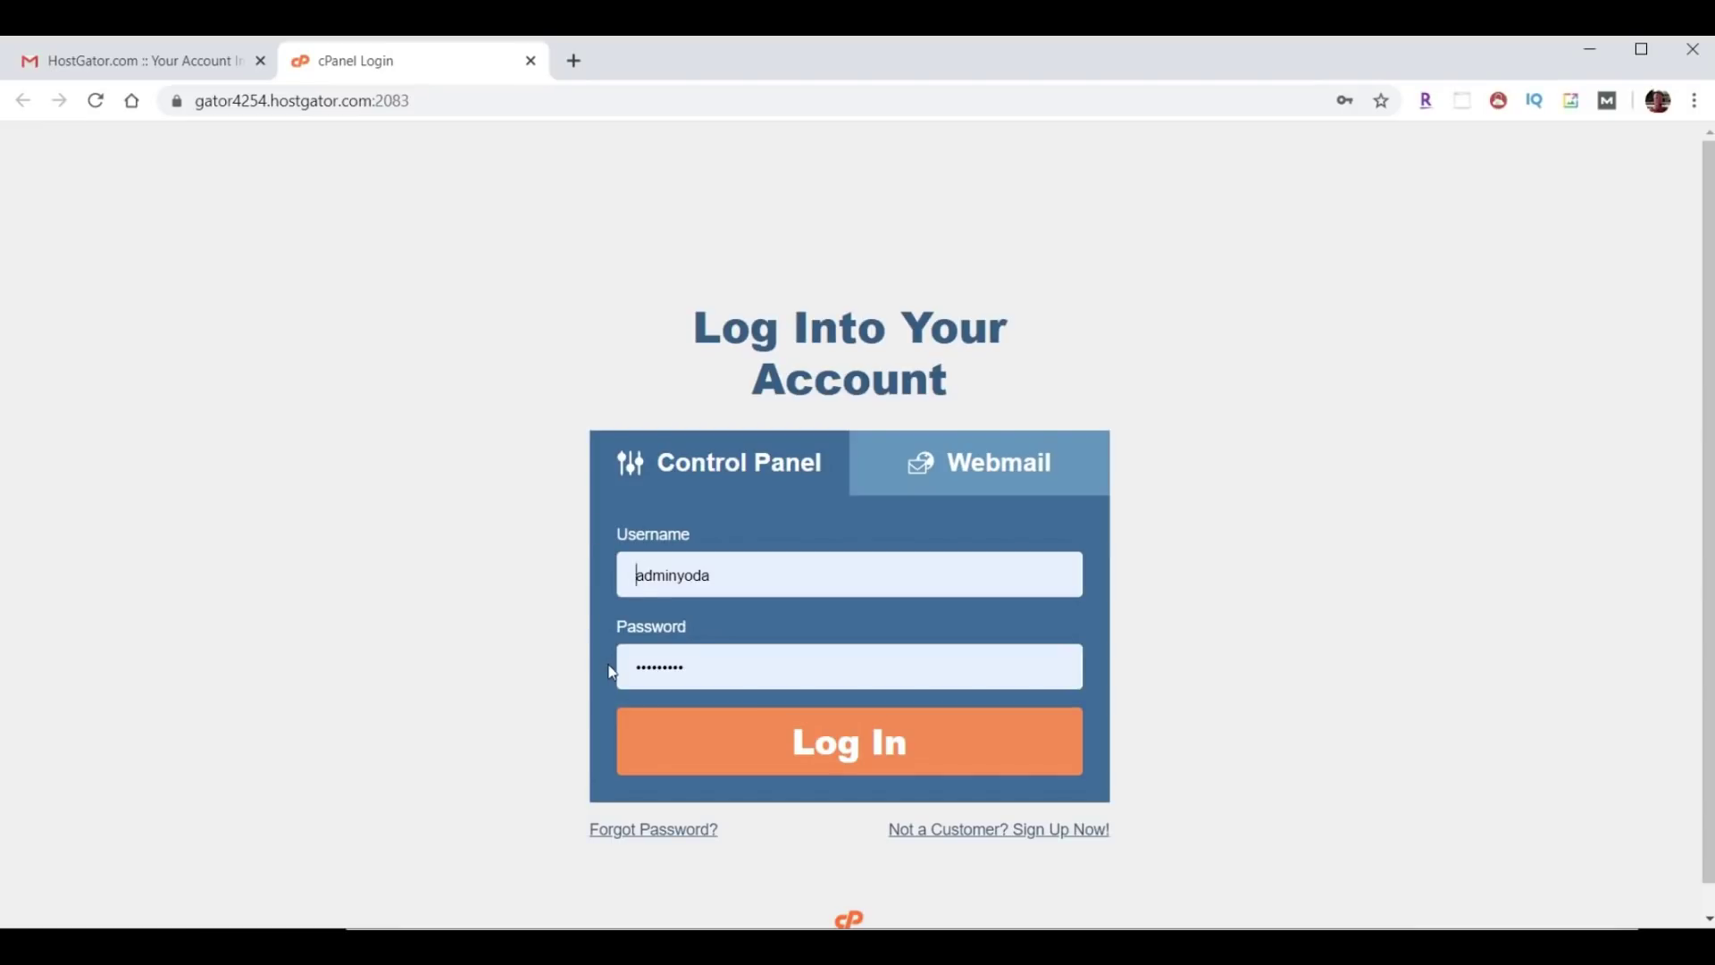
Log in to cPanel and open Forwarders by searching functions for 'forward'.
{"action": "left_click", "coordinate": [874, 759]}
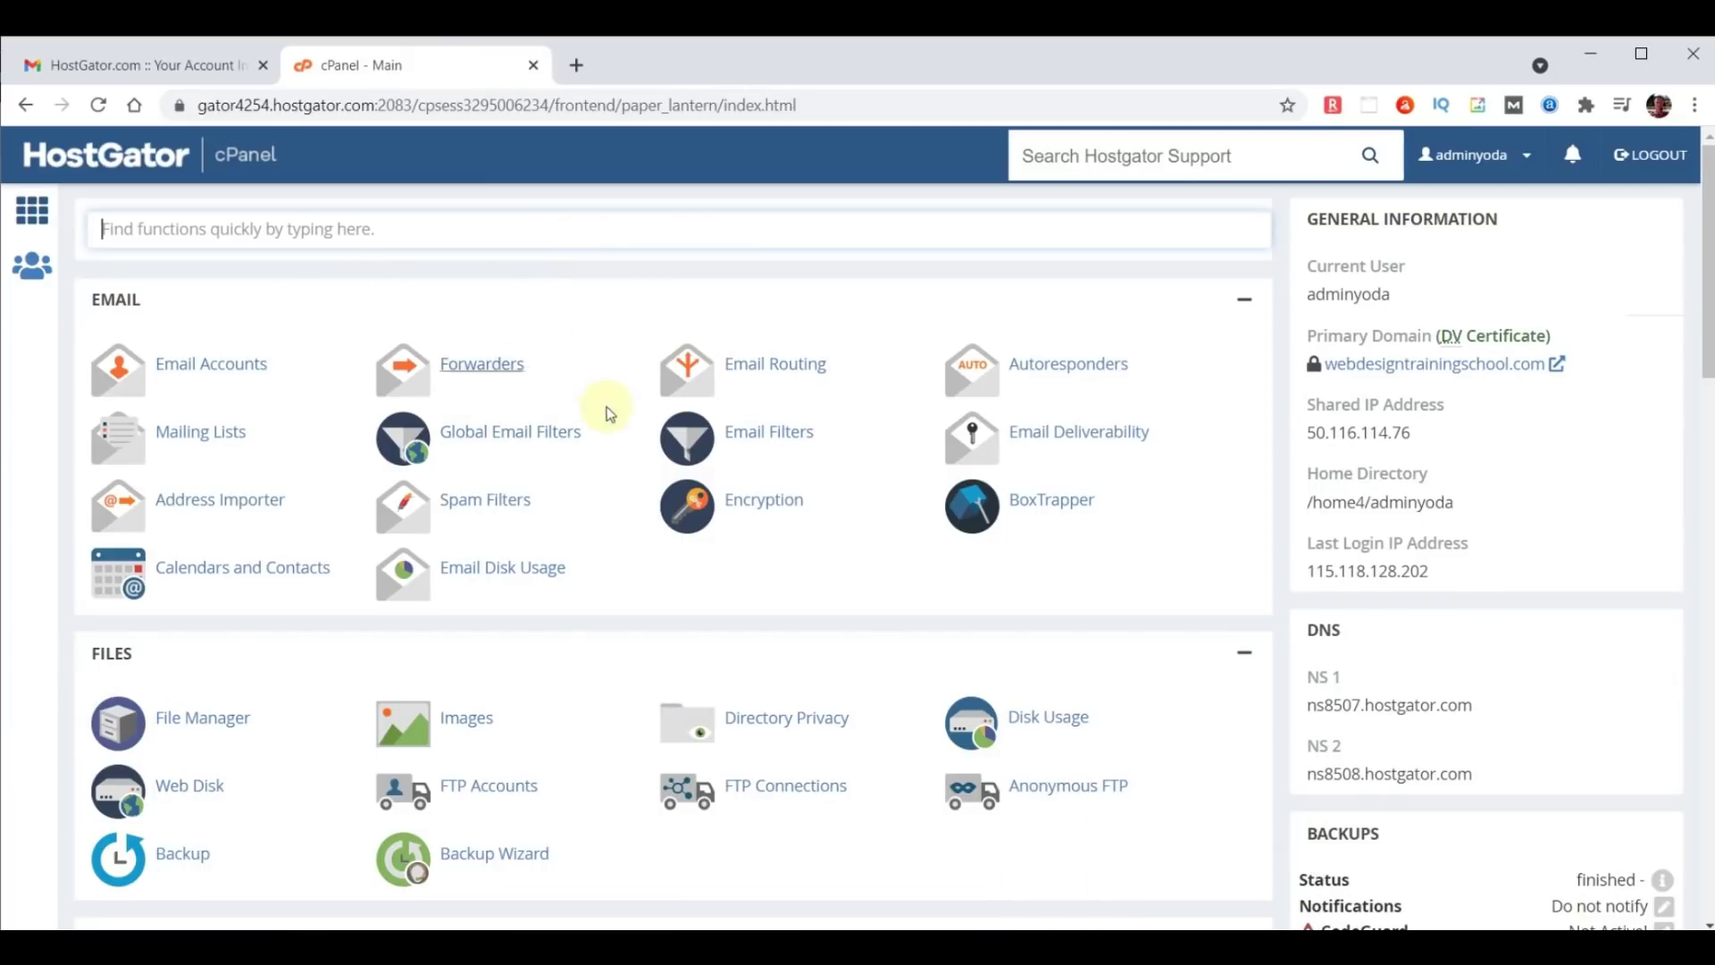
{"action": "left_click", "coordinate": [324, 228]}
{"action": "type", "text": "forward"}
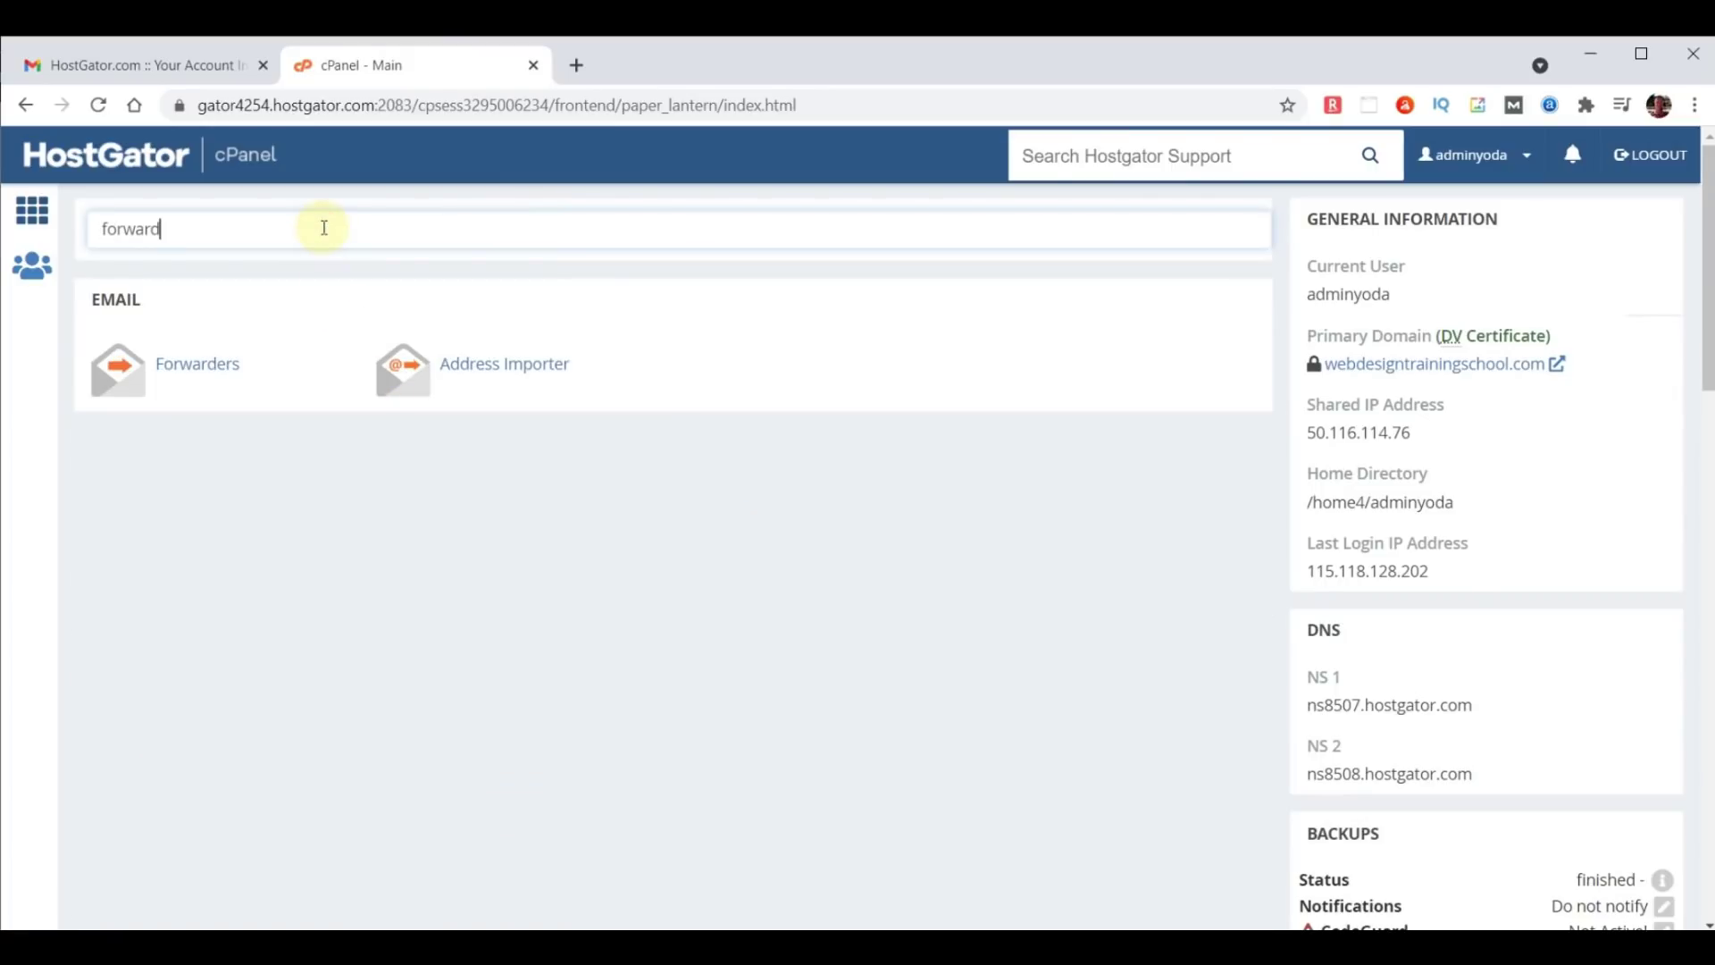
{"action": "left_click", "coordinate": [198, 372]}
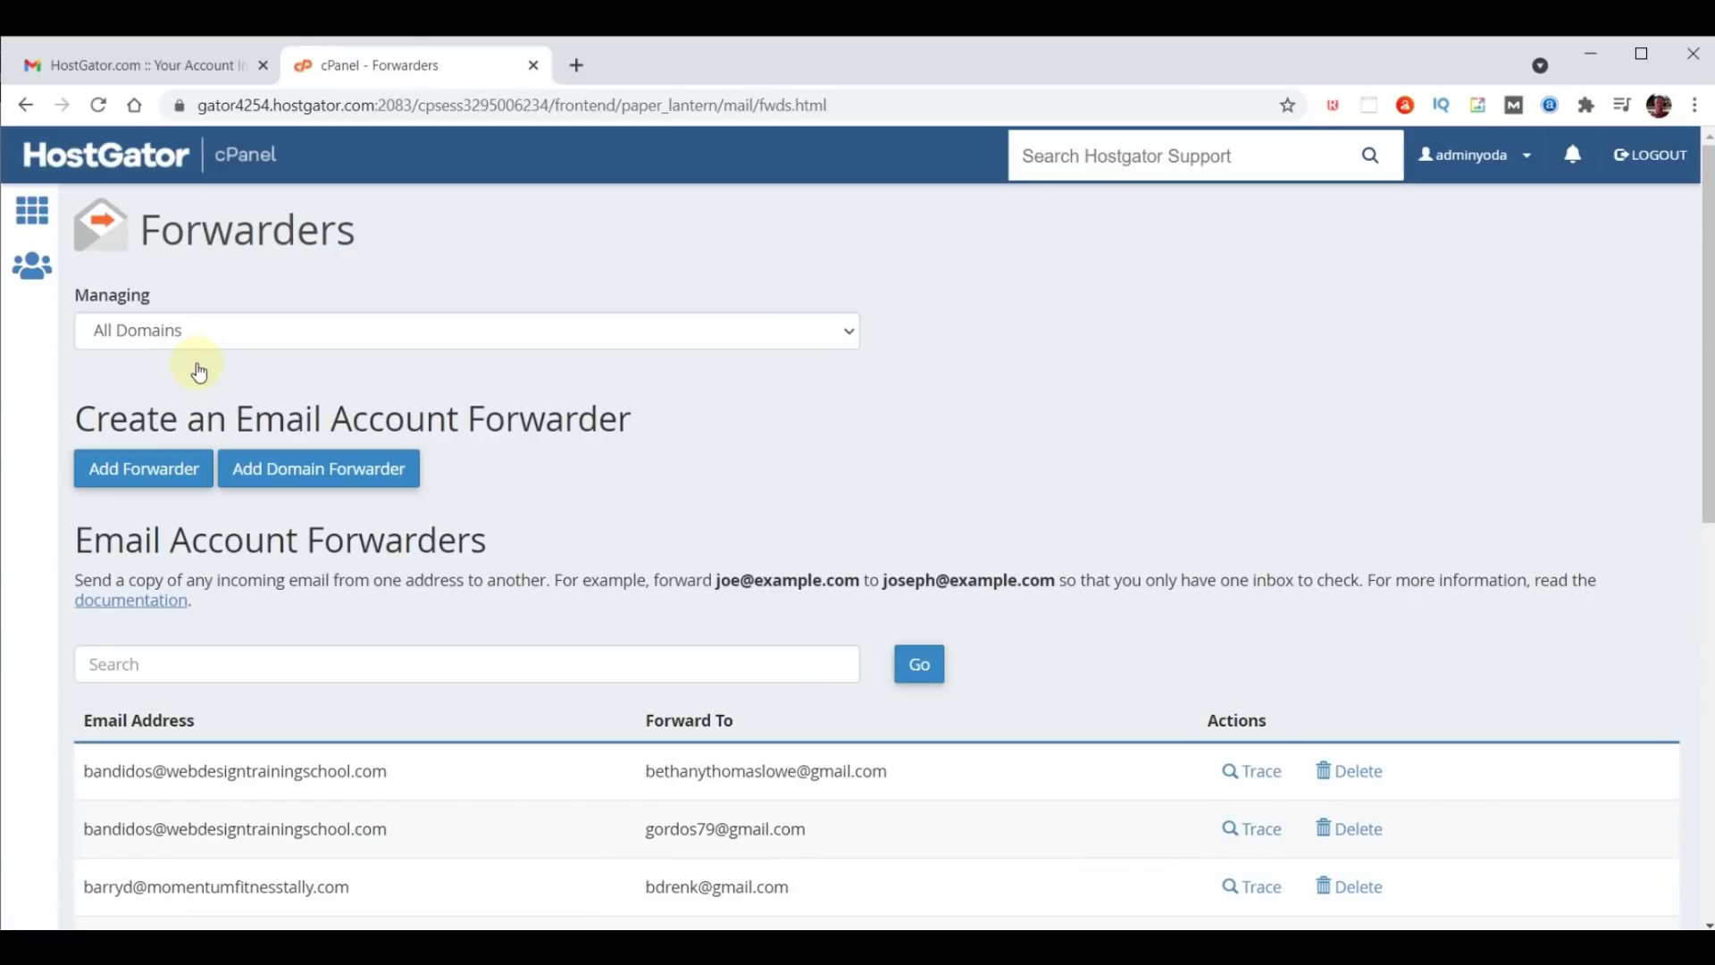
Add a forwarder sending a new chooseyourdomainname.com address to the external destination e-mail address.
{"action": "left_click", "coordinate": [162, 474]}
{"action": "left_click", "coordinate": [164, 436]}
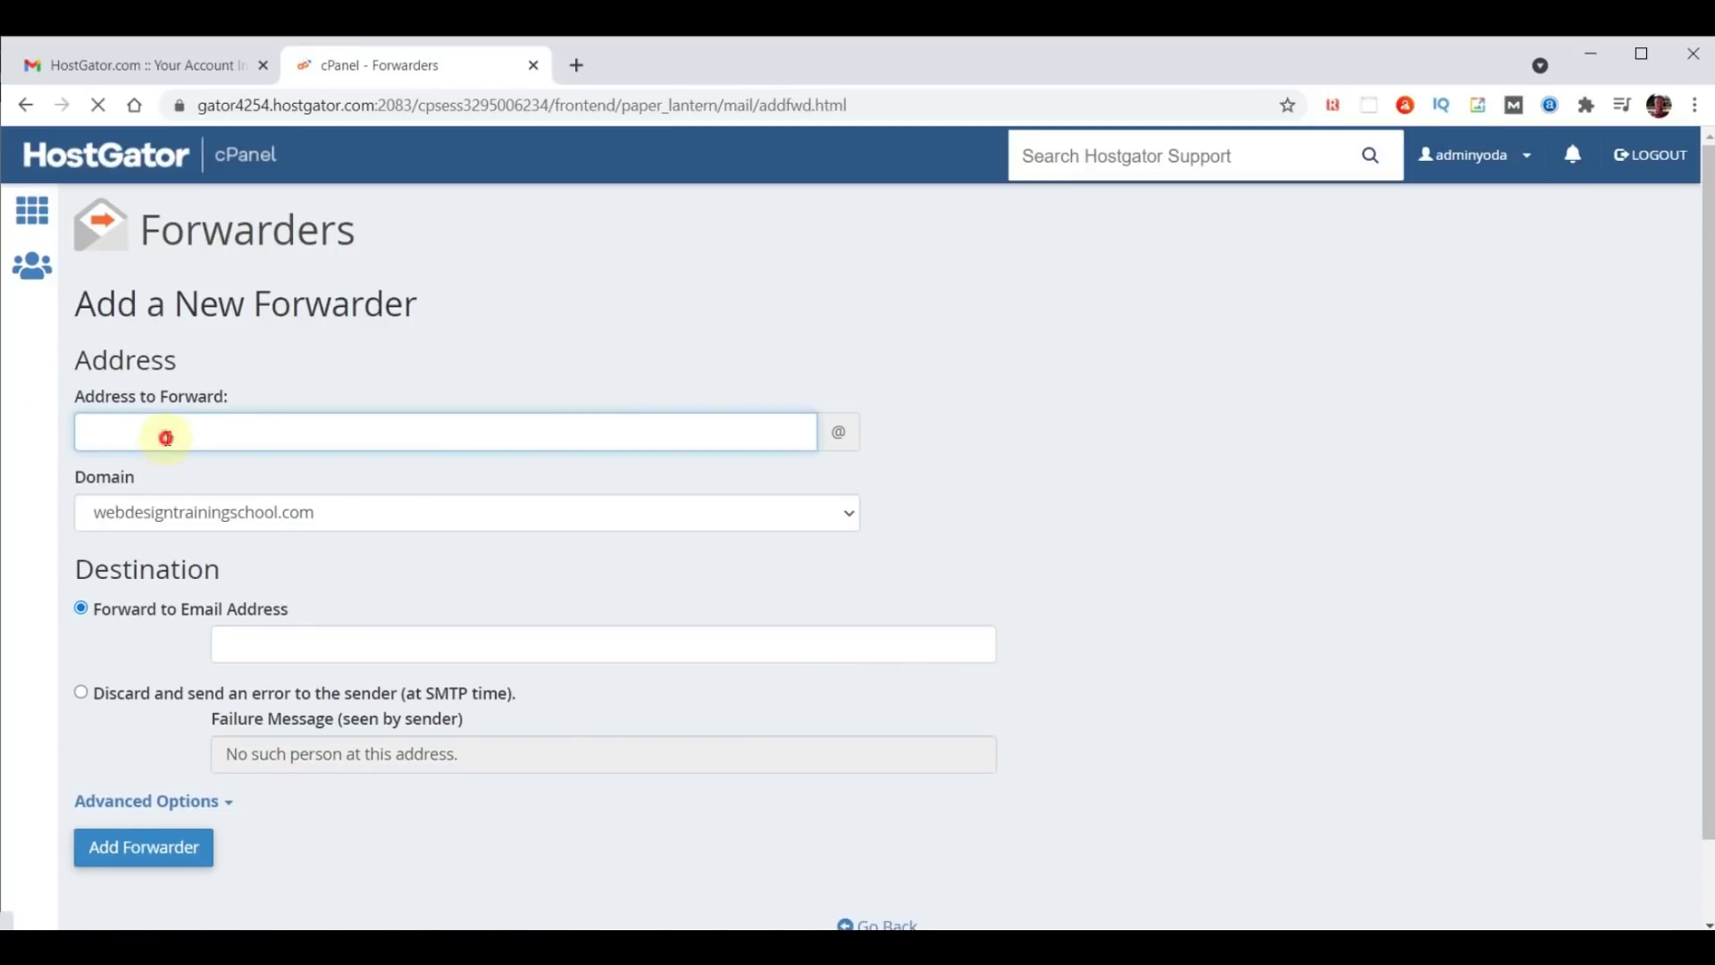
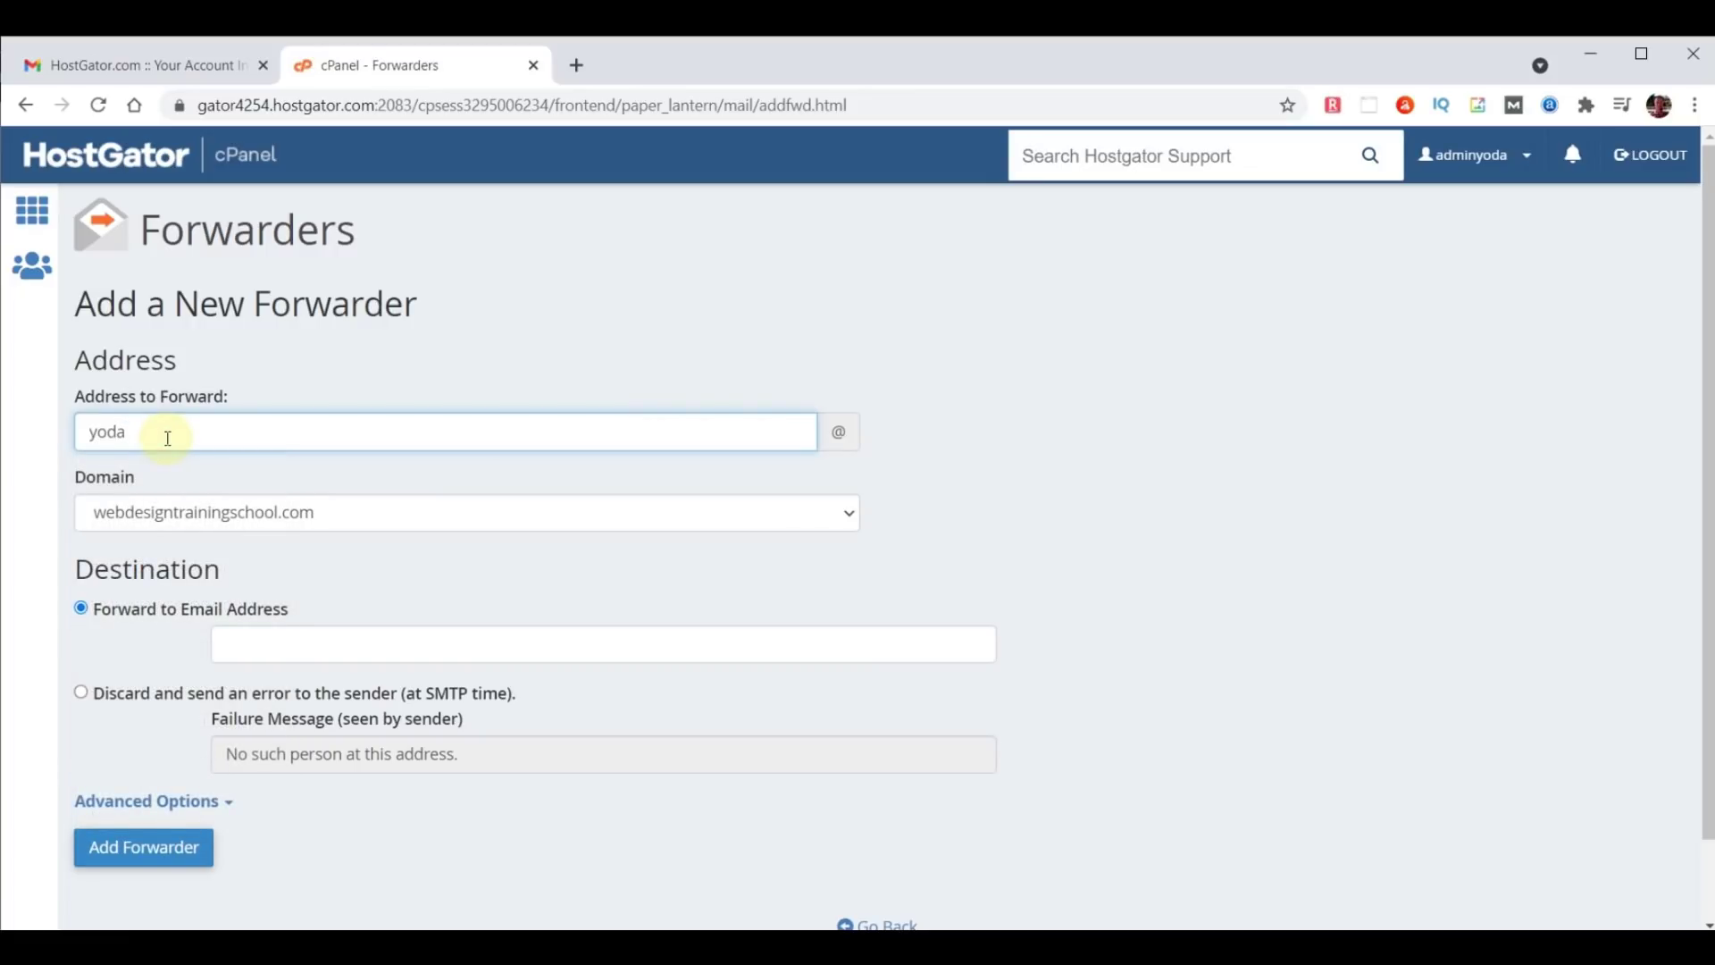
{"action": "left_click", "coordinate": [198, 511]}
{"action": "type", "text": "chooseyourdomainname"}
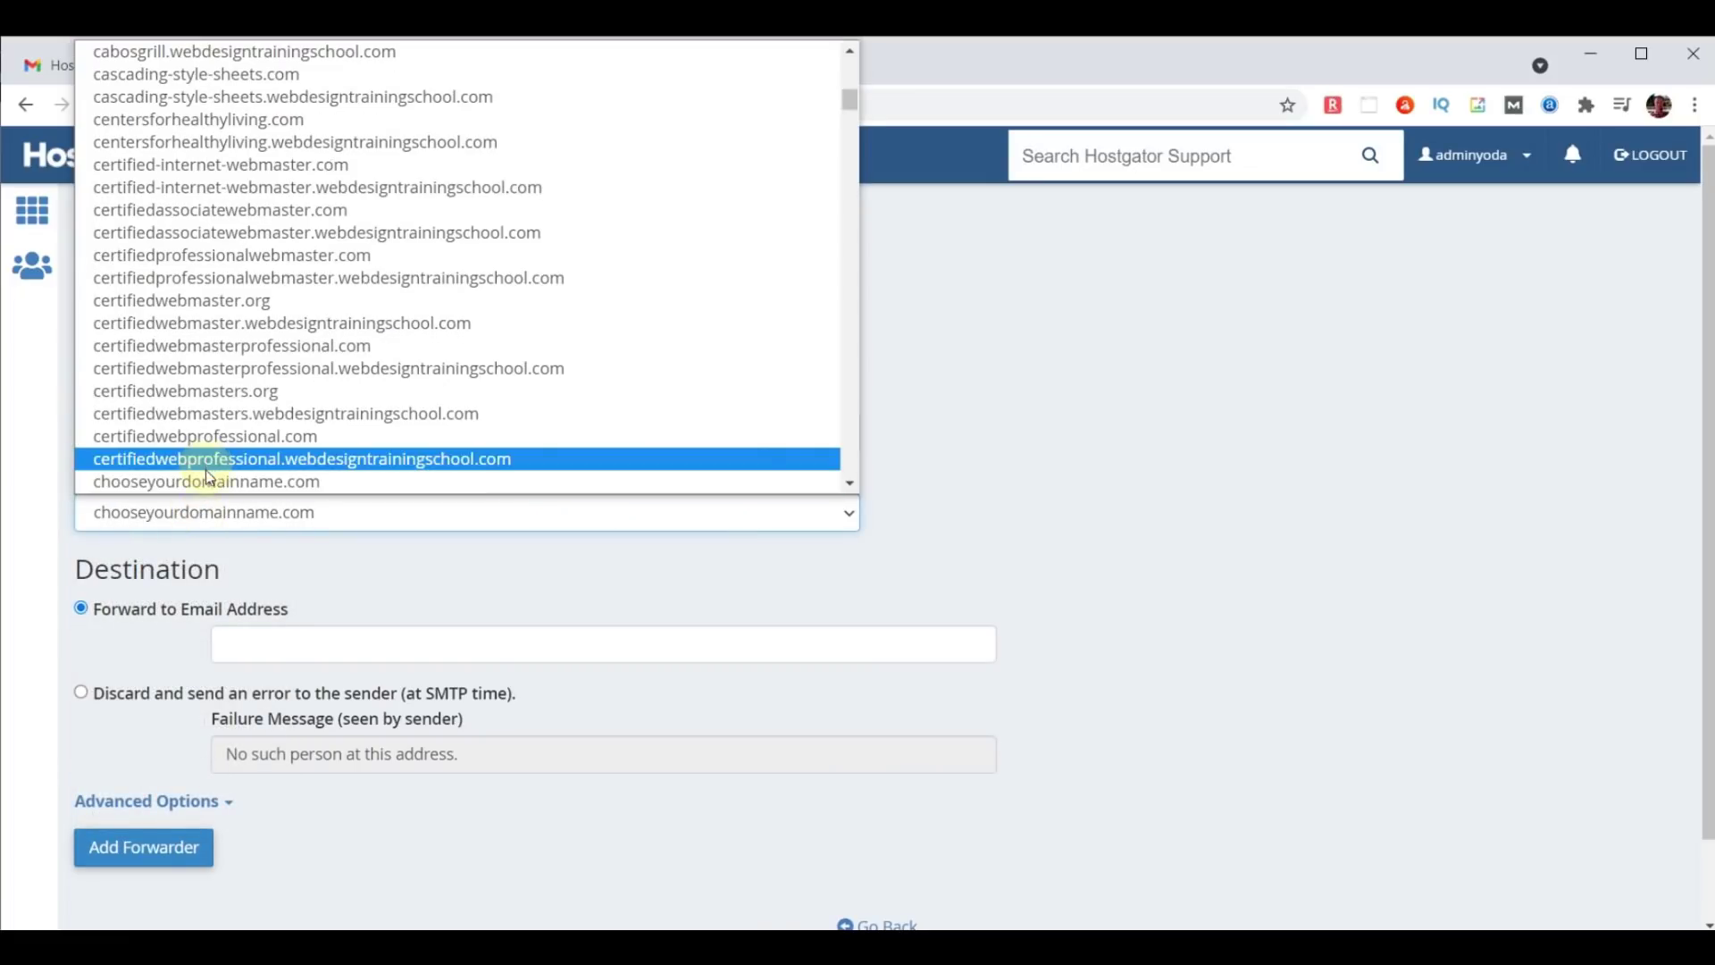
{"action": "left_click", "coordinate": [208, 480]}
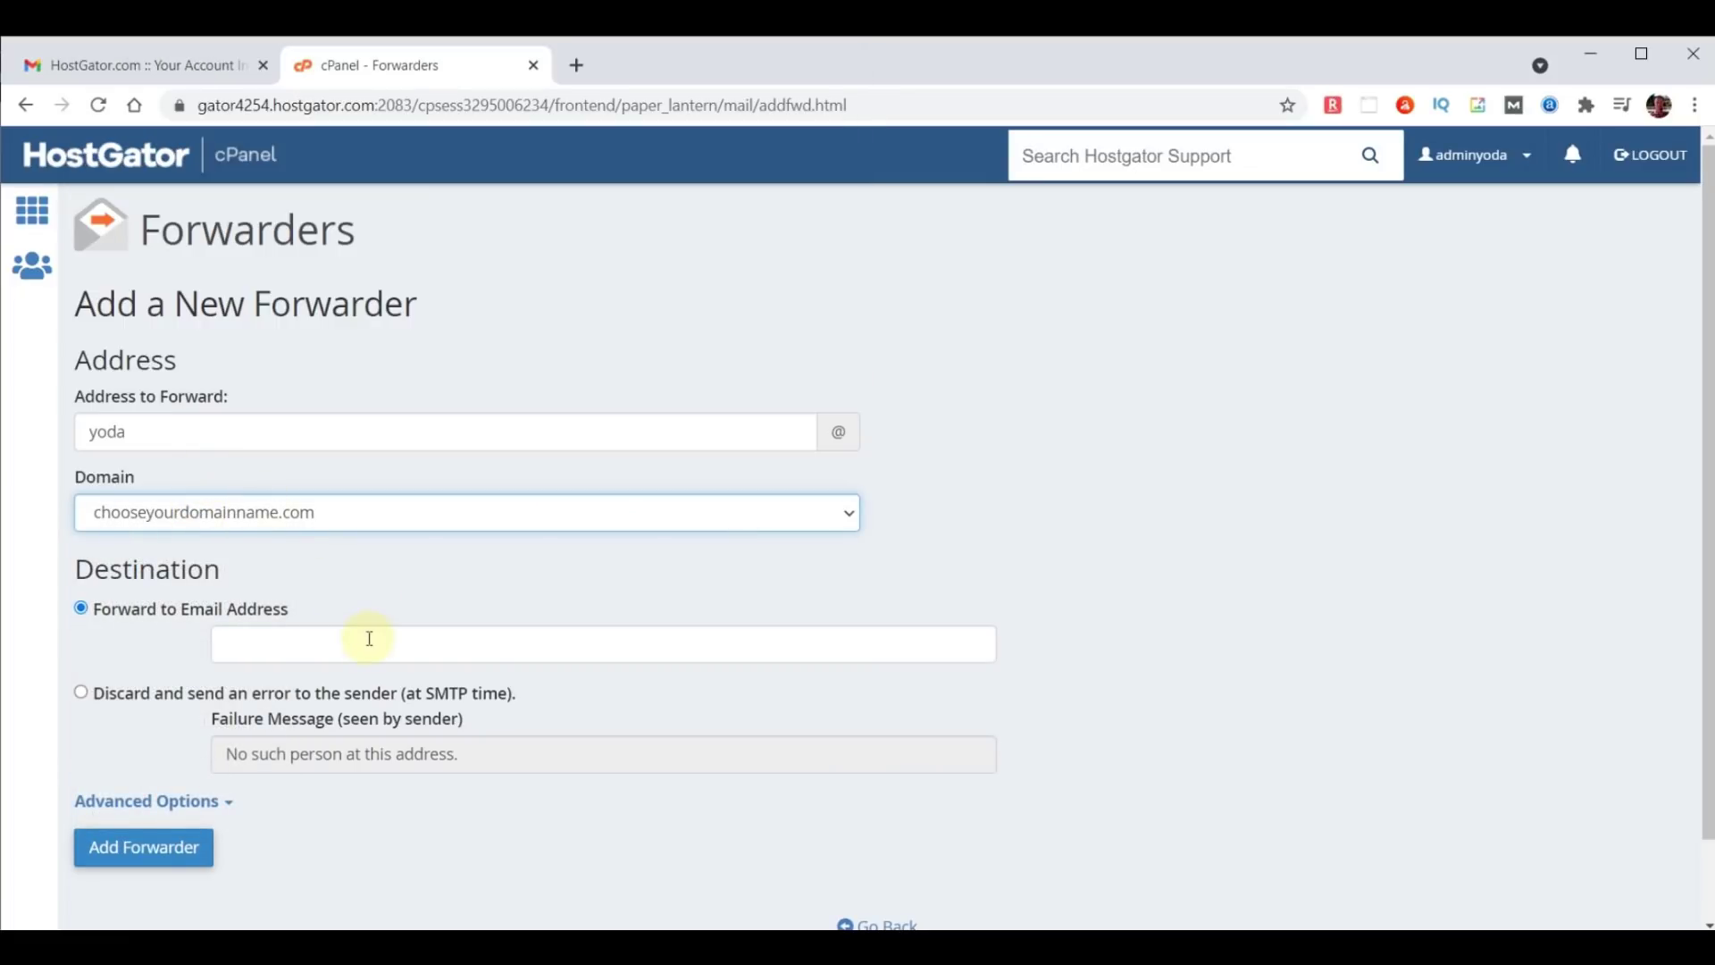
{"action": "left_click", "coordinate": [463, 643]}
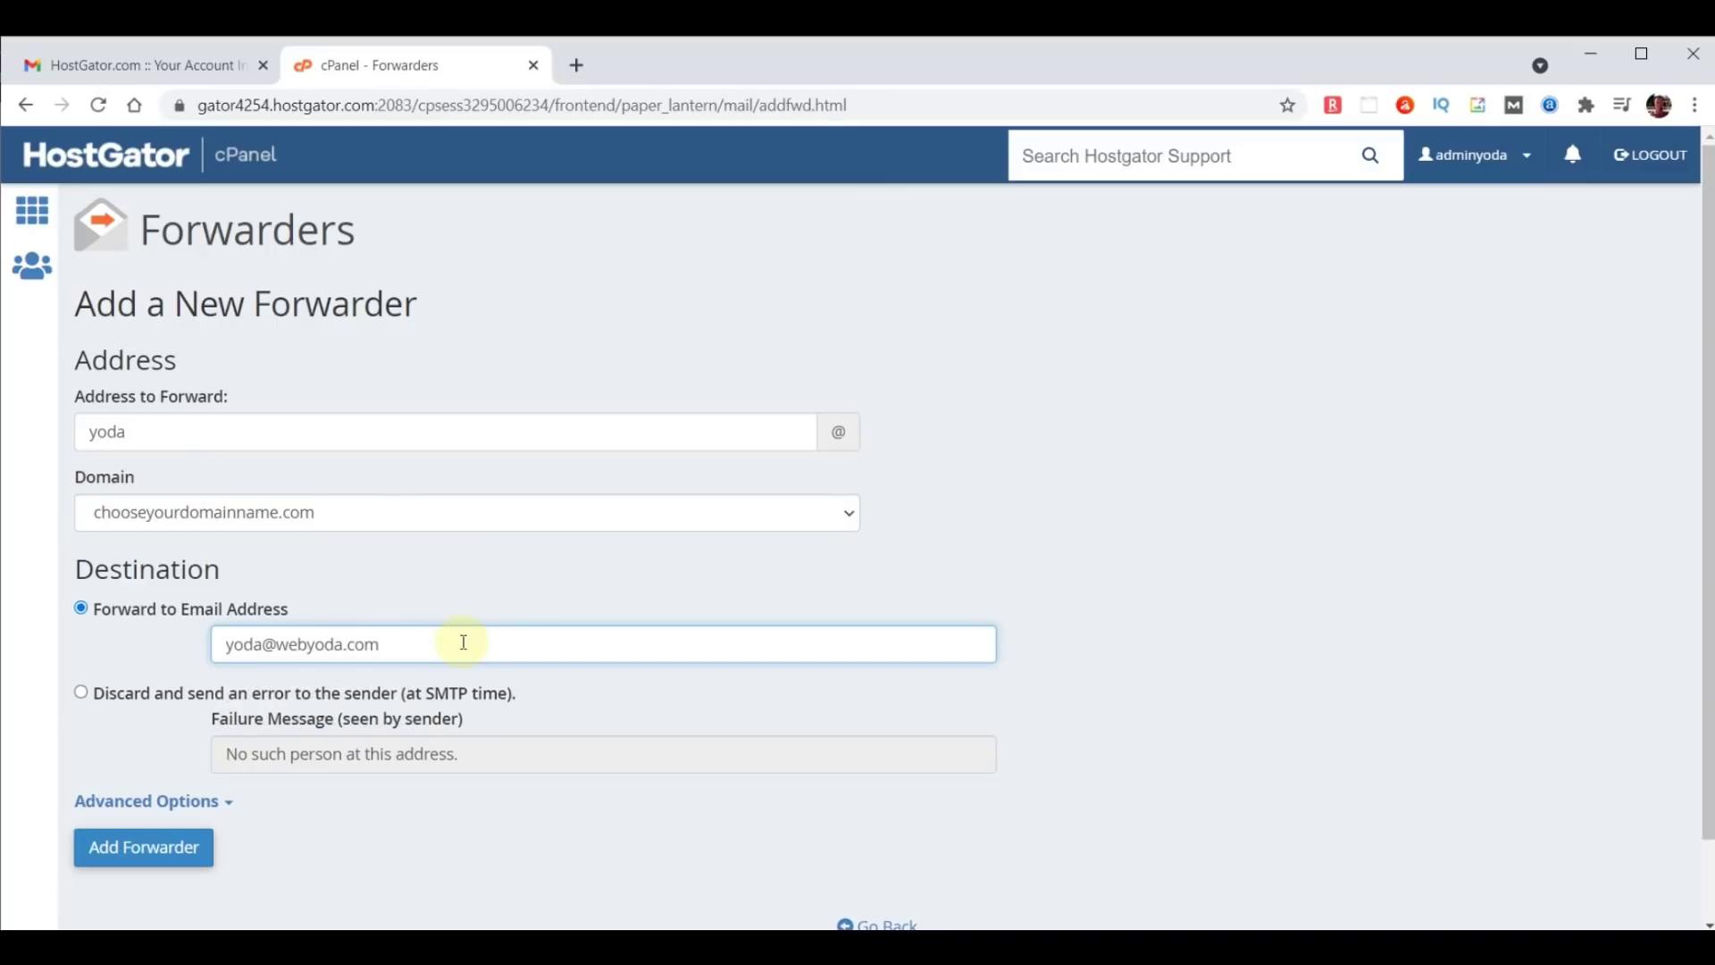
{"action": "left_click", "coordinate": [150, 851]}
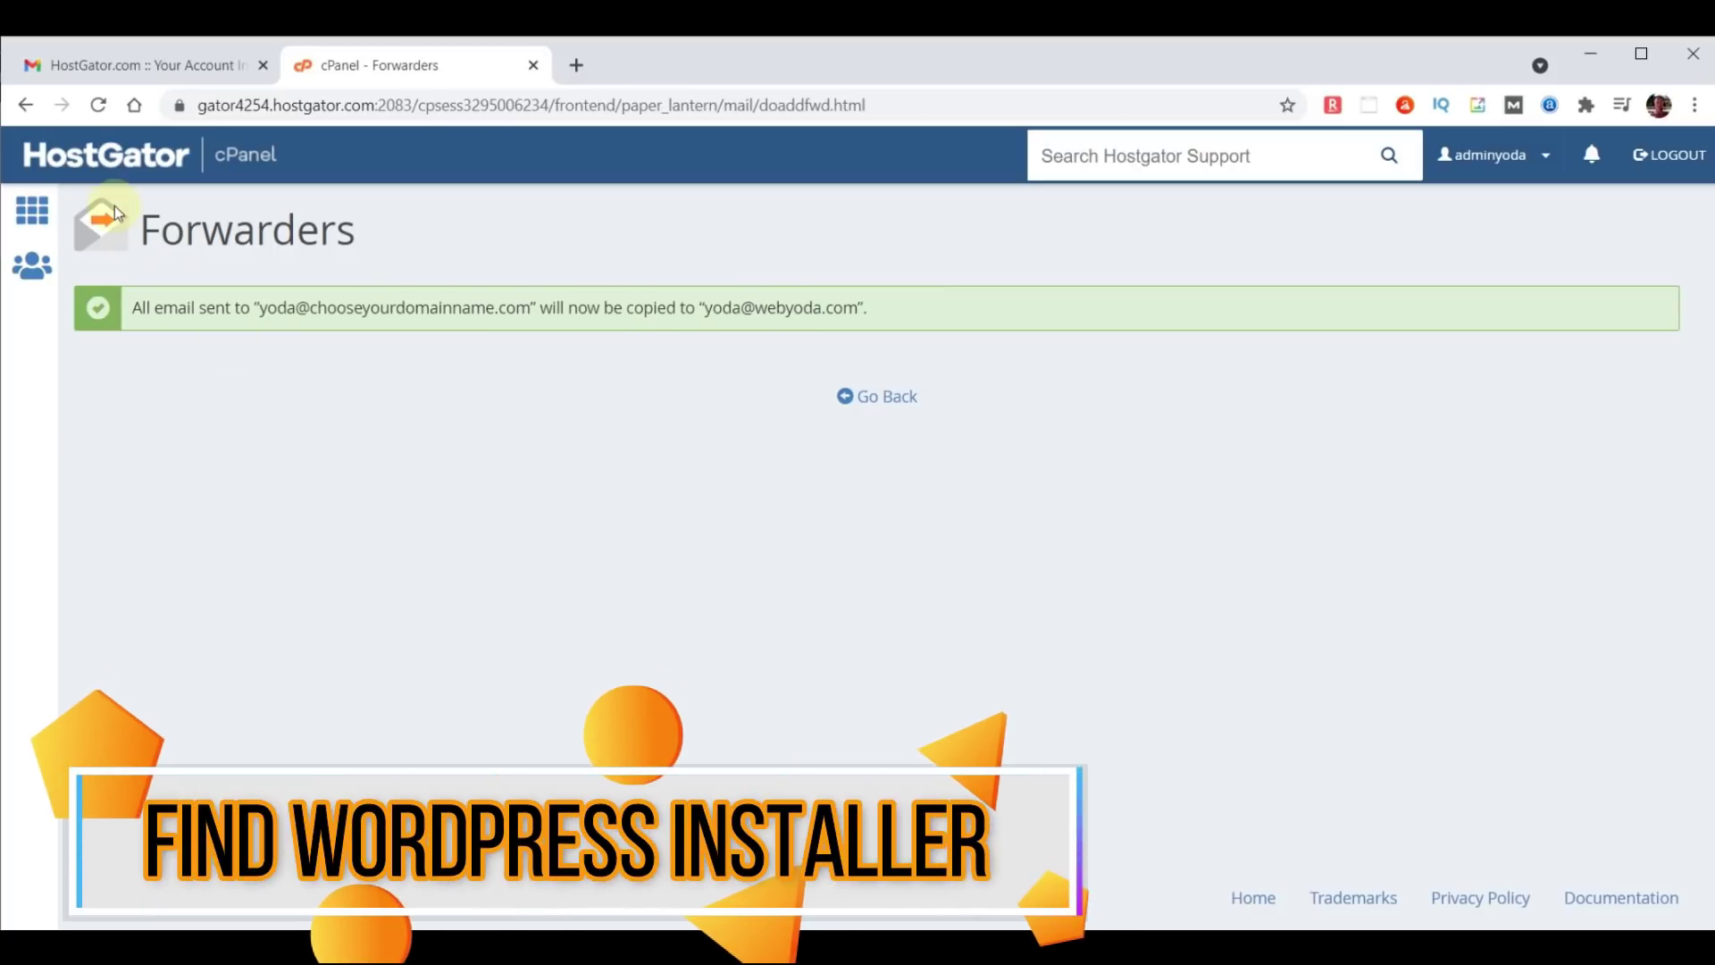
From the cPanel home, find Softaculous Apps Installer with a 'soft' search and open its WordPress page.
{"action": "left_click", "coordinate": [84, 159]}
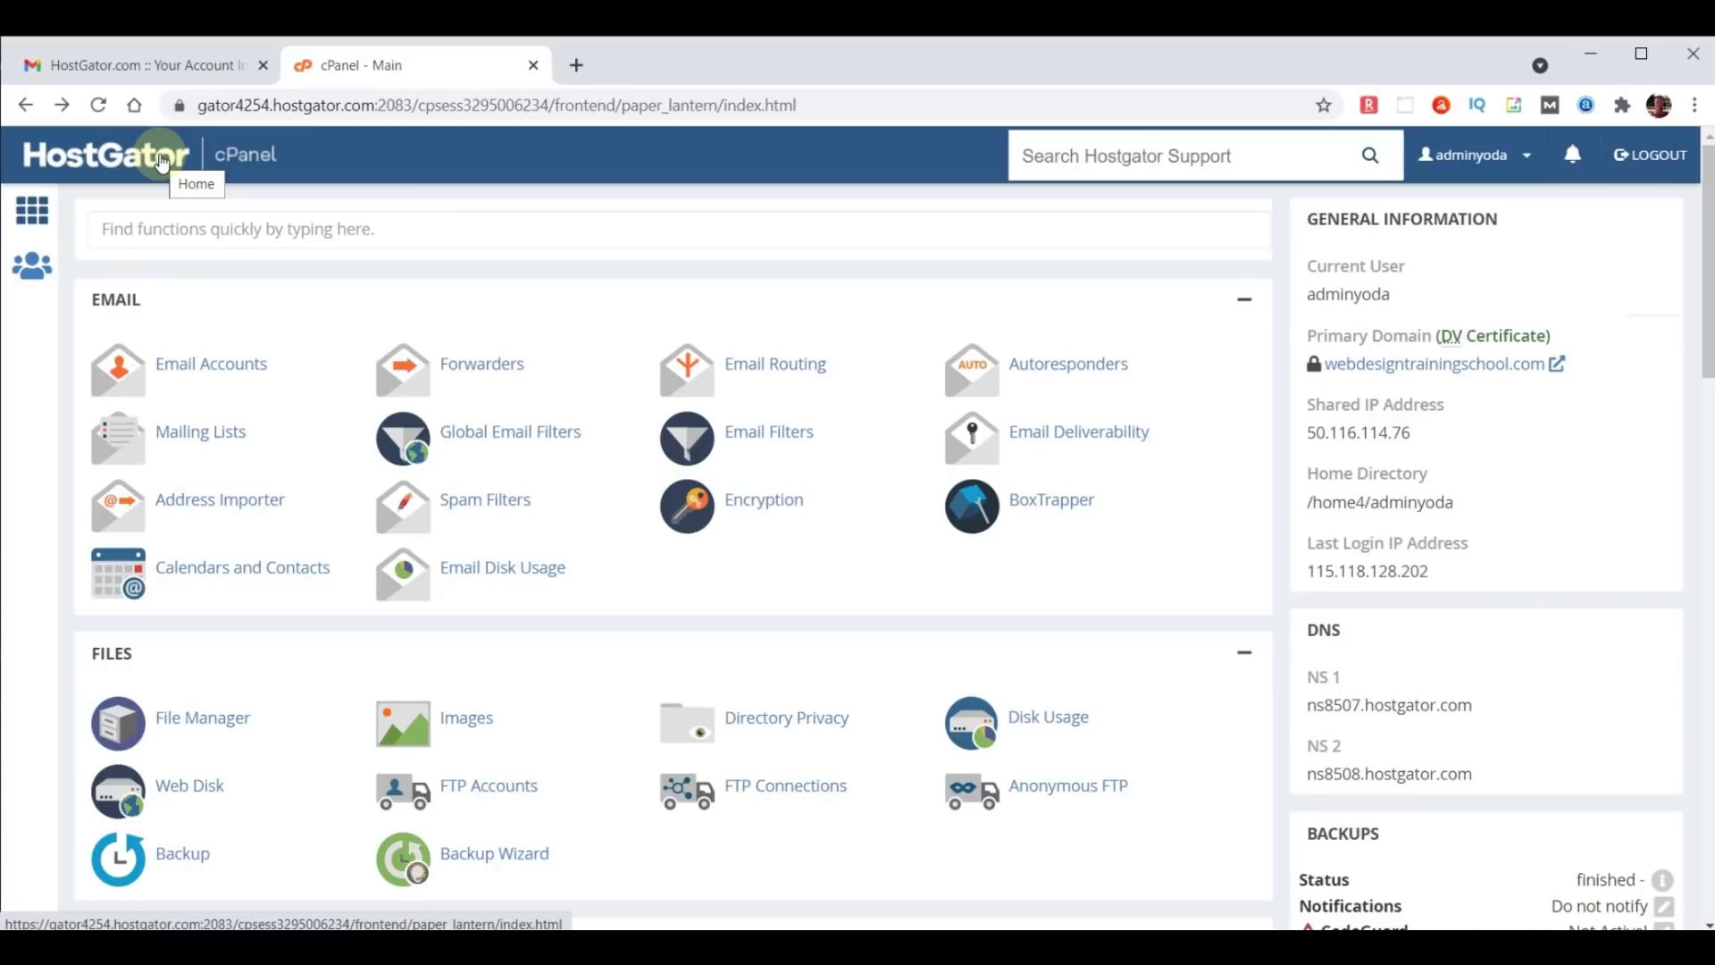
{"action": "left_click", "coordinate": [235, 234]}
{"action": "type", "text": "soft"}
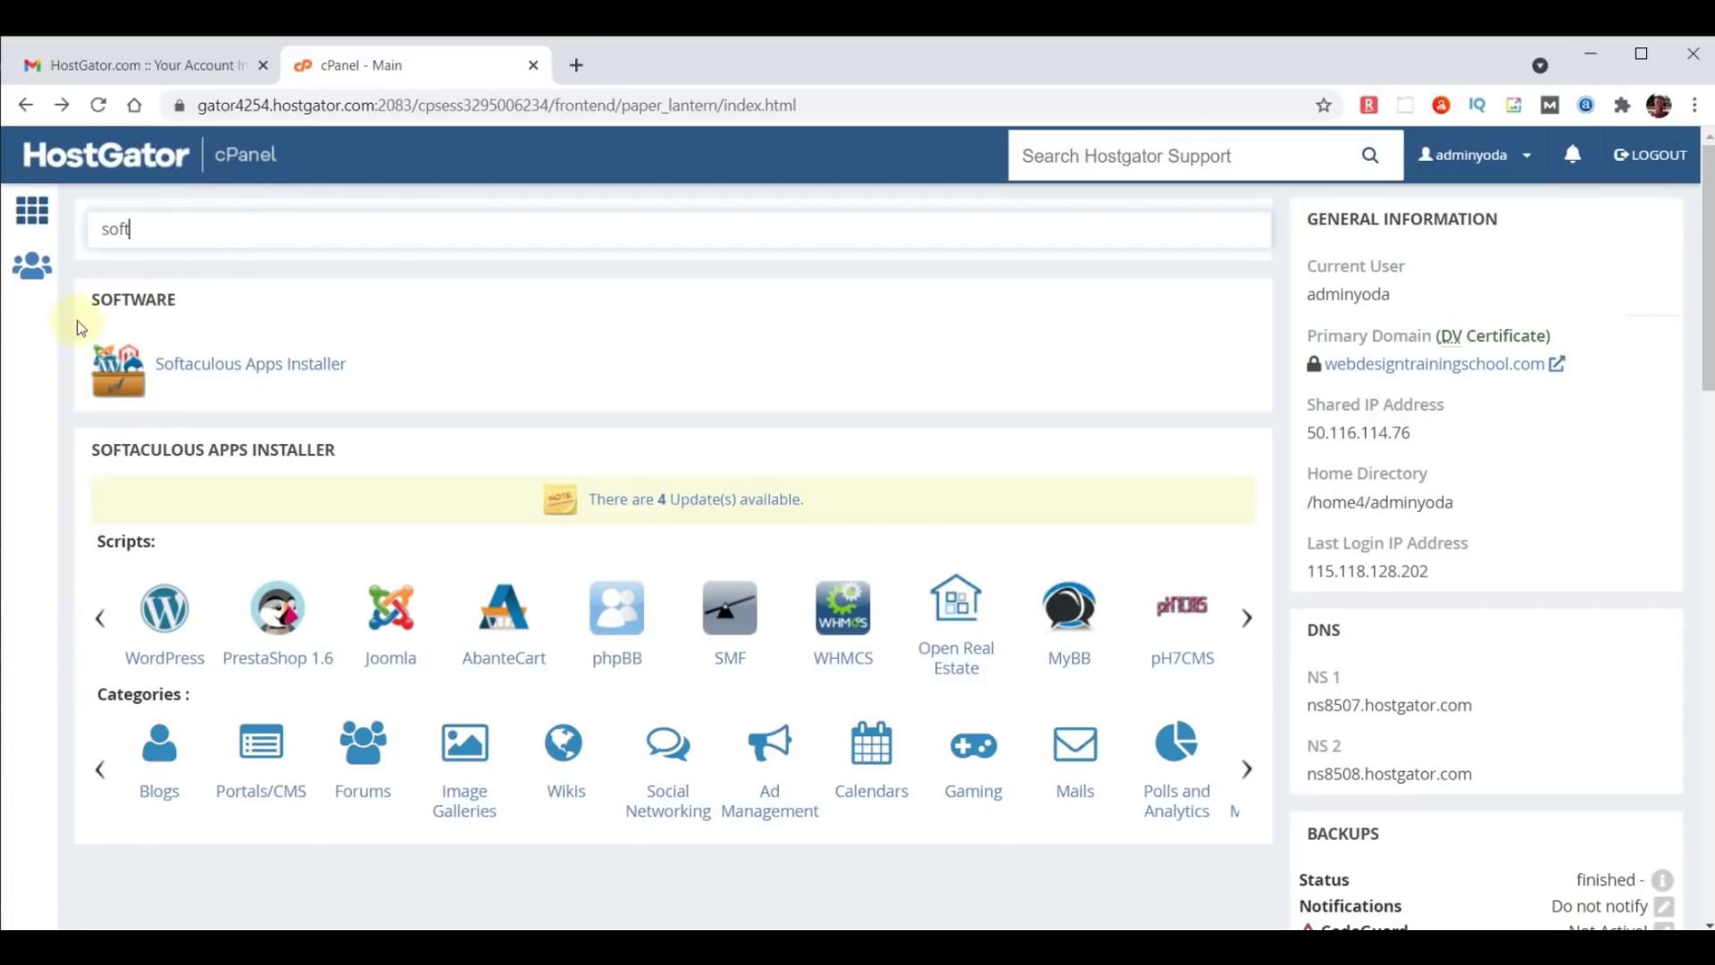
{"action": "left_click", "coordinate": [216, 368]}
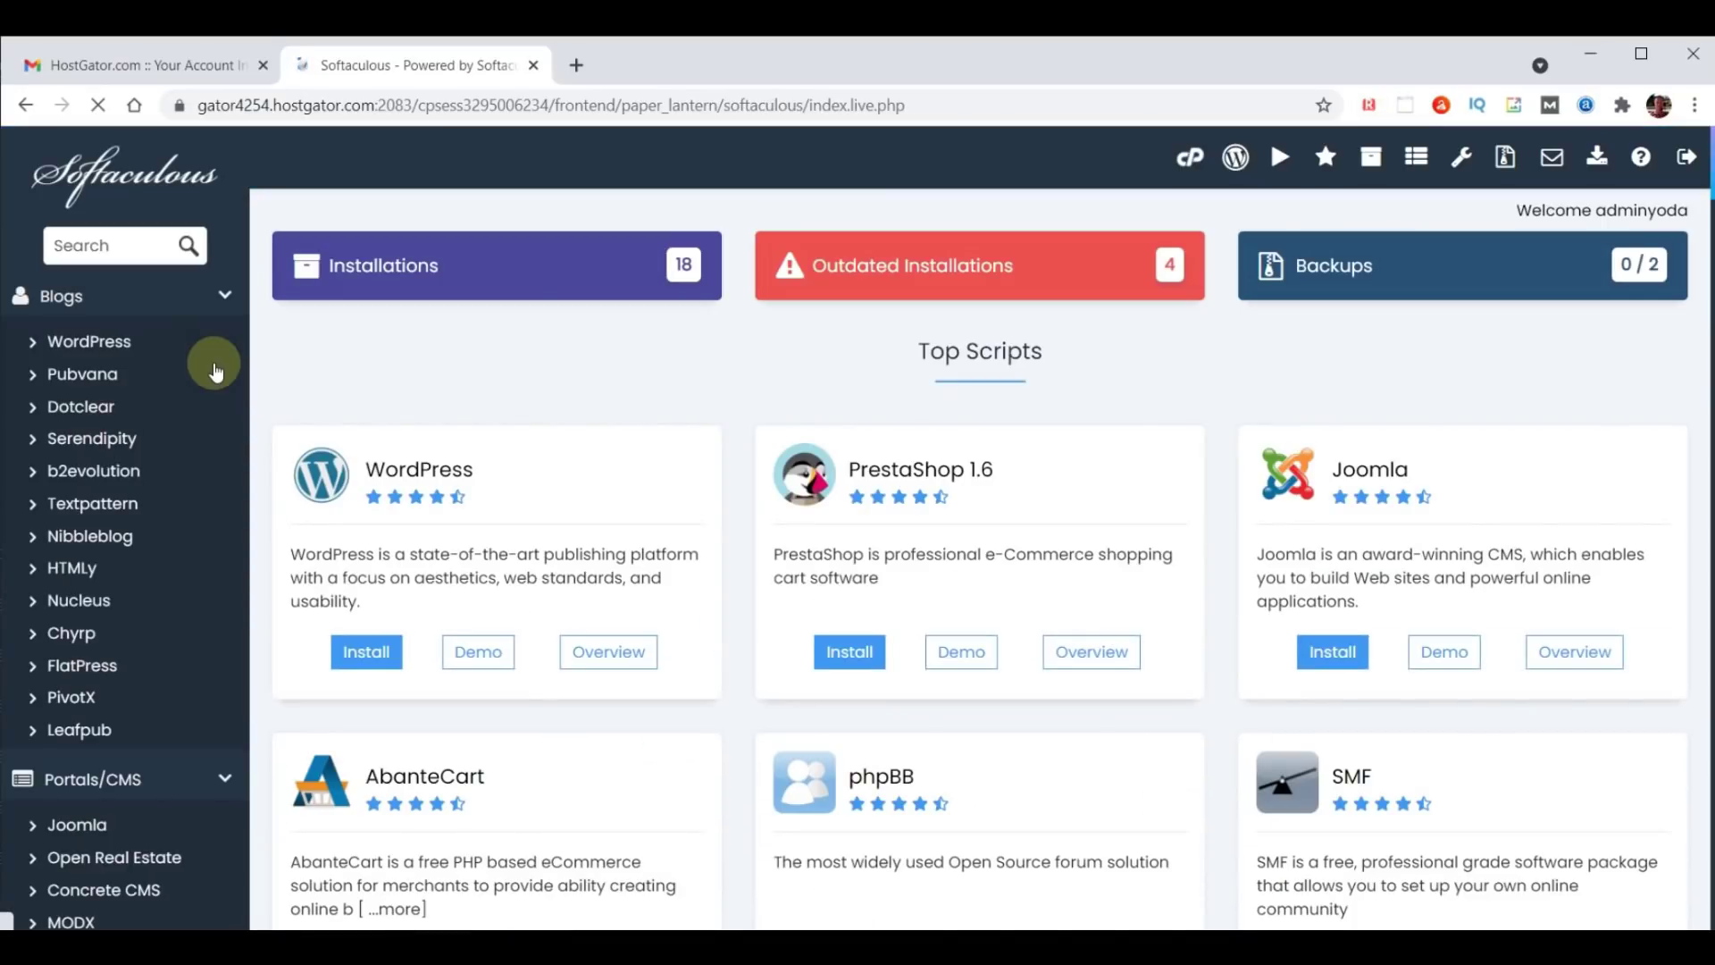
{"action": "left_click", "coordinate": [115, 245]}
{"action": "type", "text": "wordpress"}
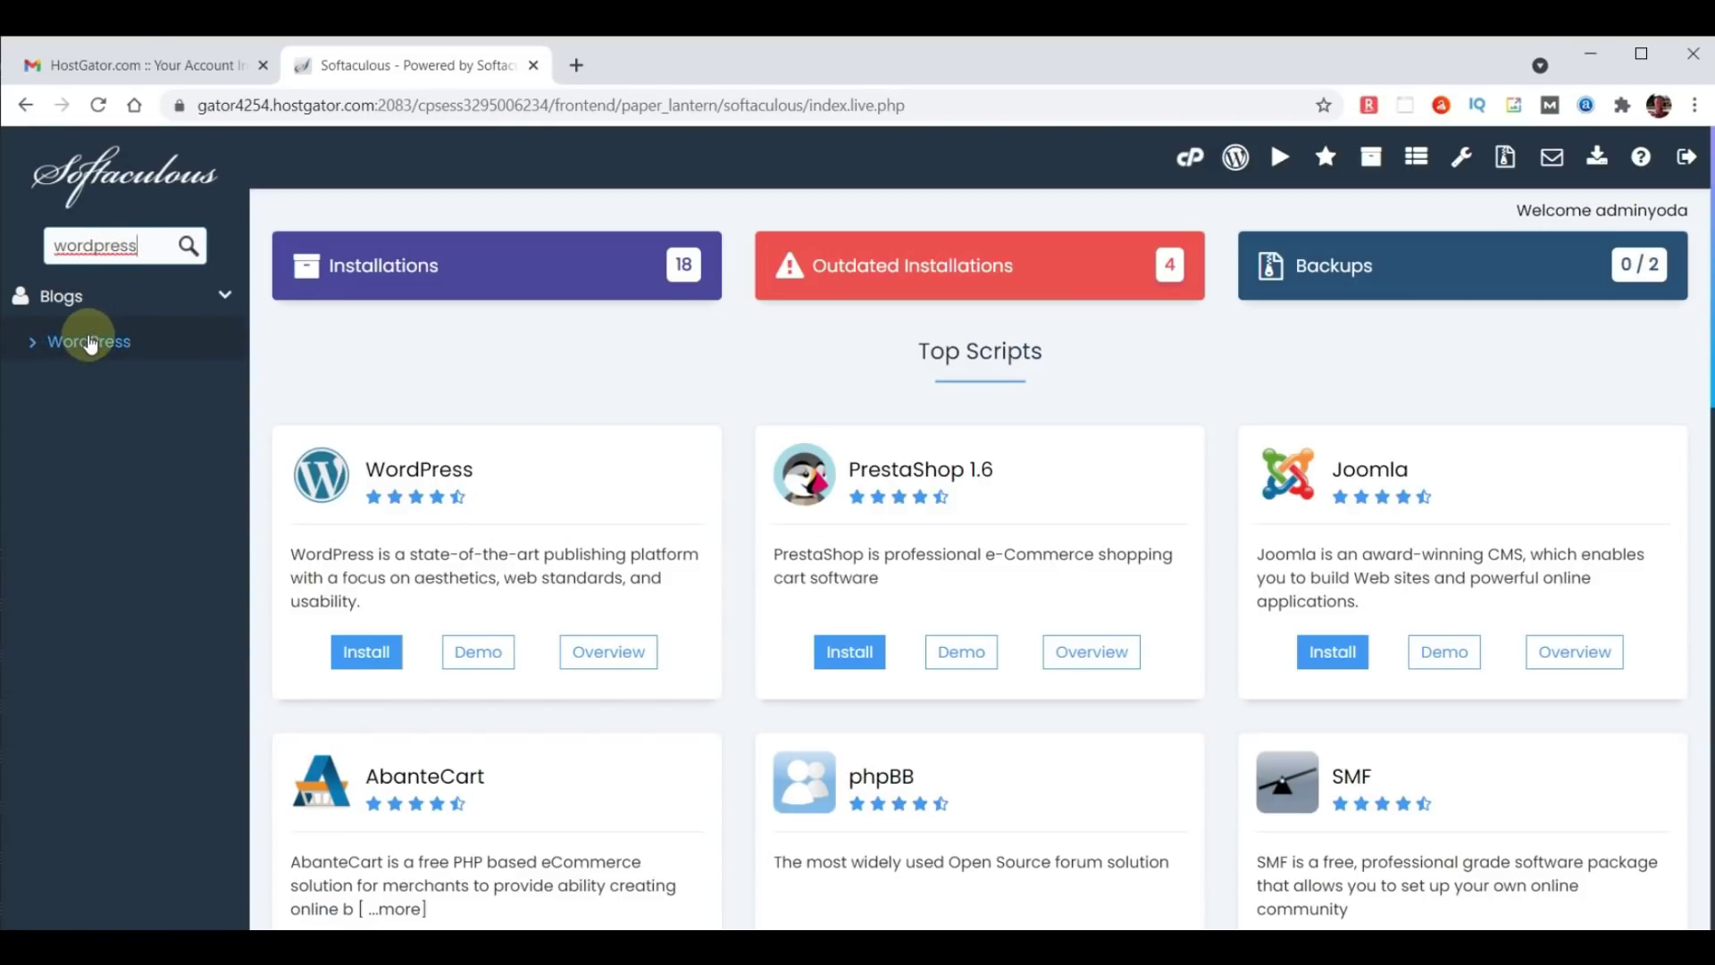
{"action": "left_click", "coordinate": [89, 343]}
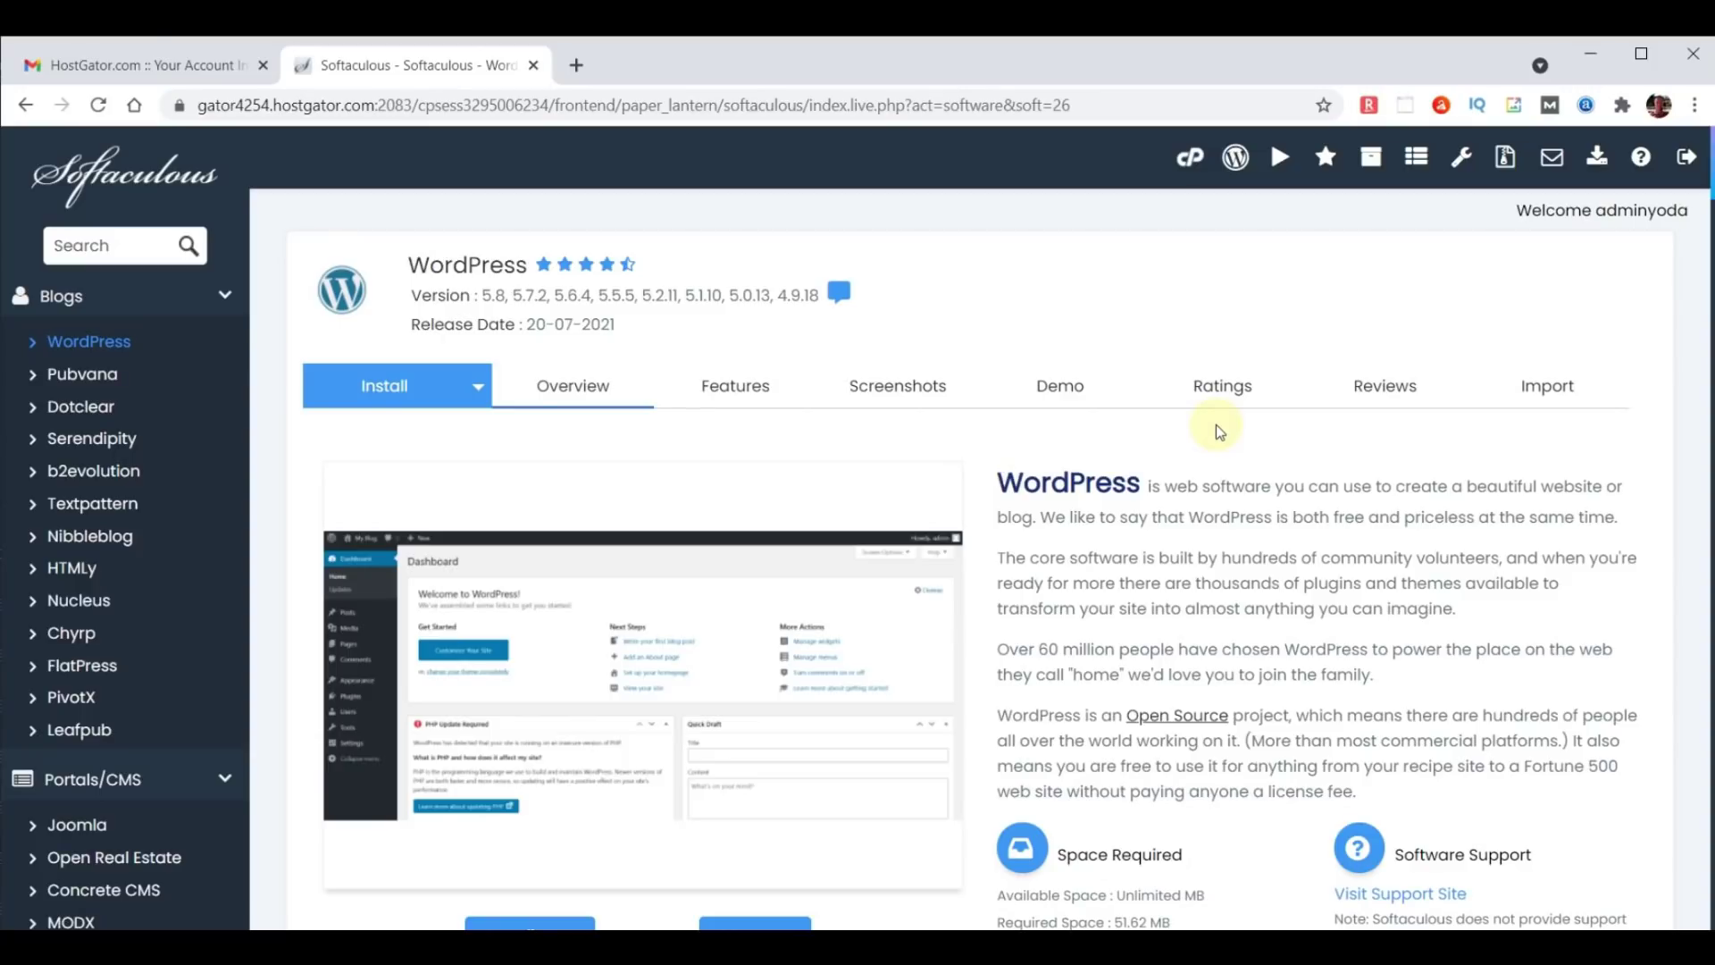
Run a default WordPress install, which fails because files like index.php already exist.
{"action": "scroll", "coordinate": [1215, 426], "scroll_direction": "down", "scroll_amount": 3}
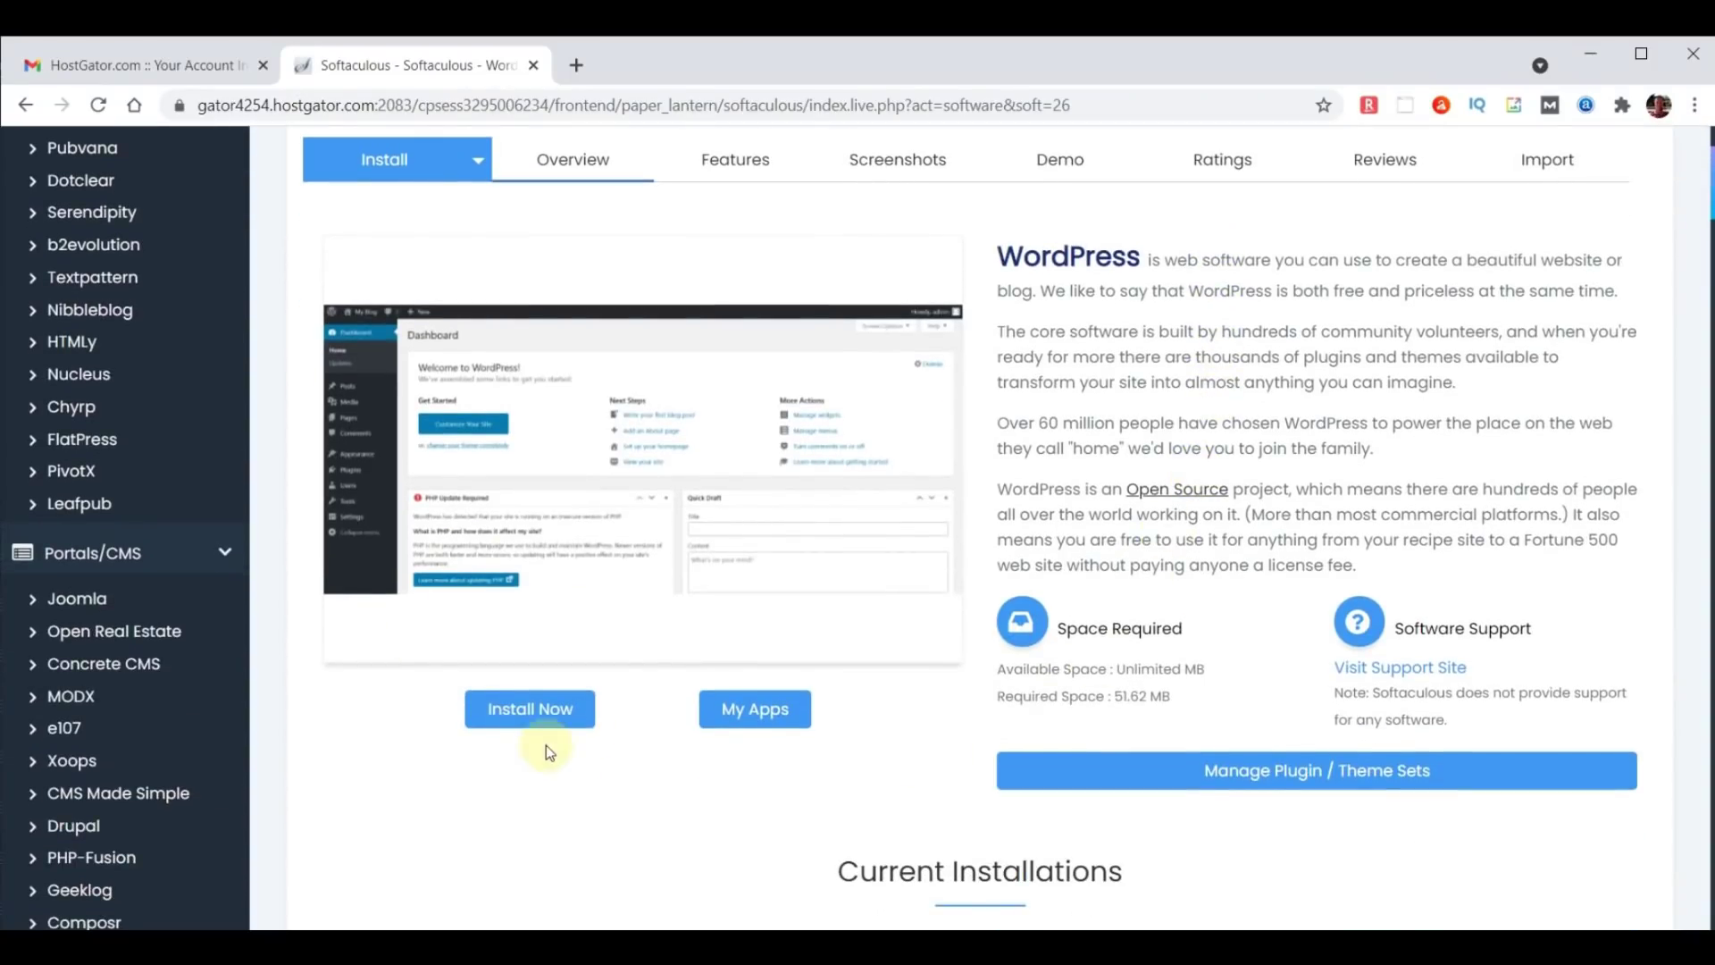
{"action": "left_click", "coordinate": [528, 713]}
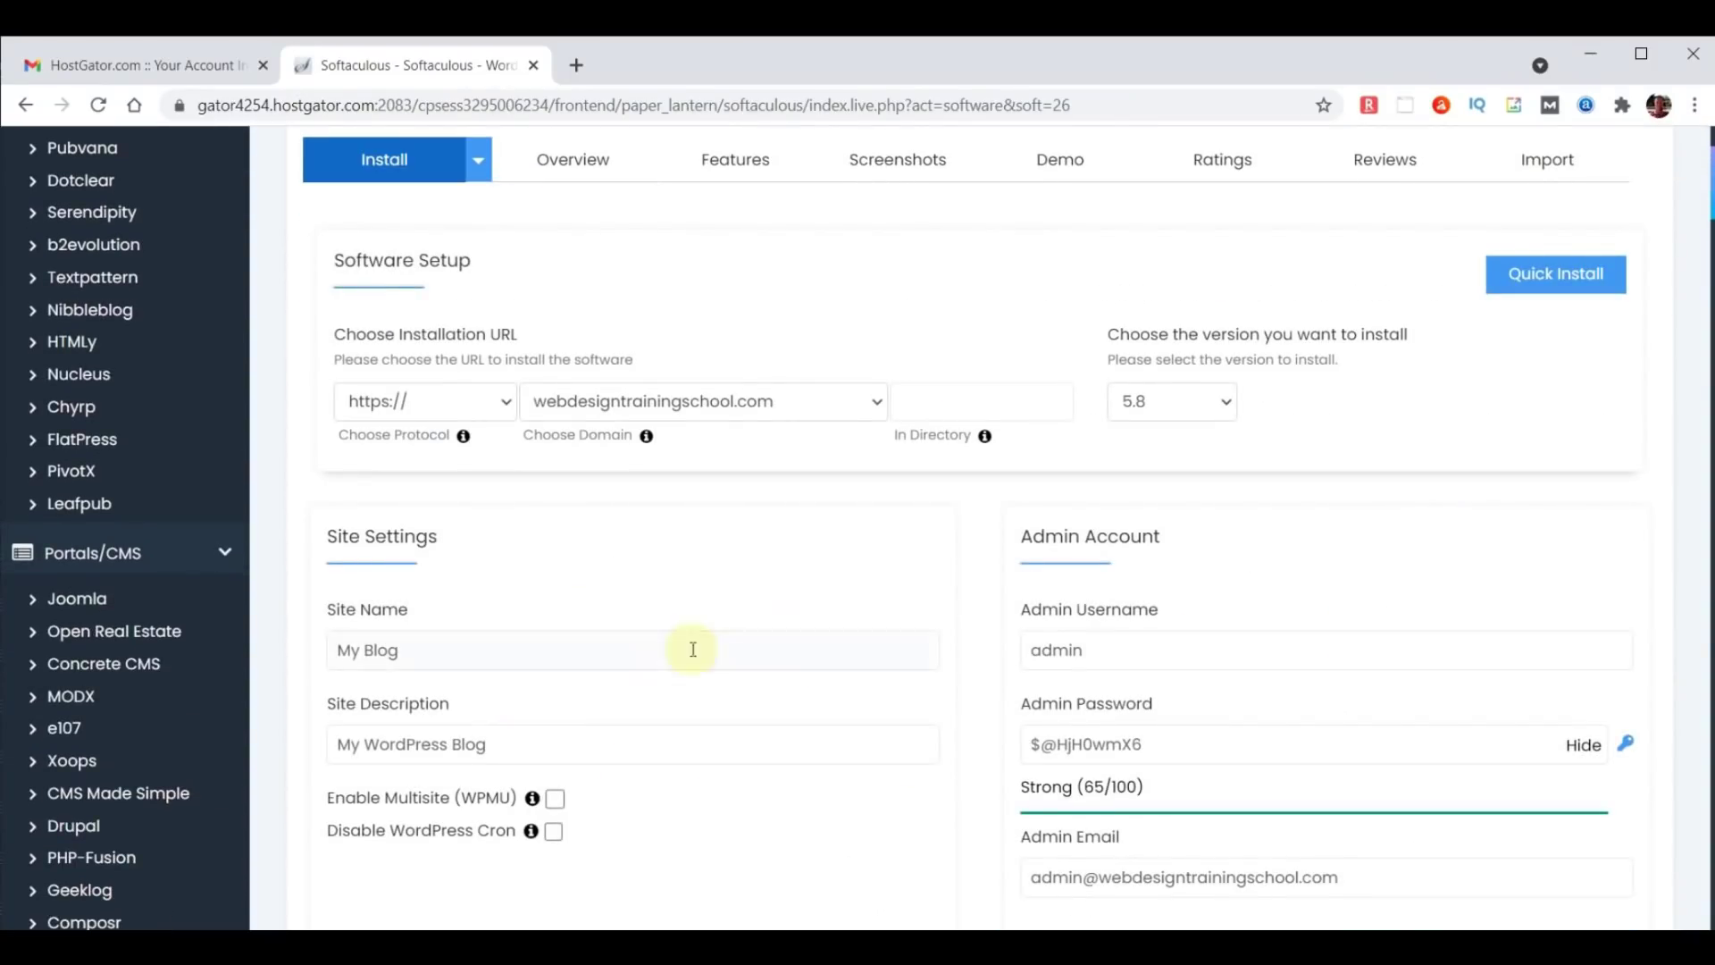
{"action": "scroll", "coordinate": [1244, 452], "scroll_direction": "down", "scroll_amount": 7}
{"action": "scroll", "coordinate": [1251, 435], "scroll_direction": "down", "scroll_amount": 13}
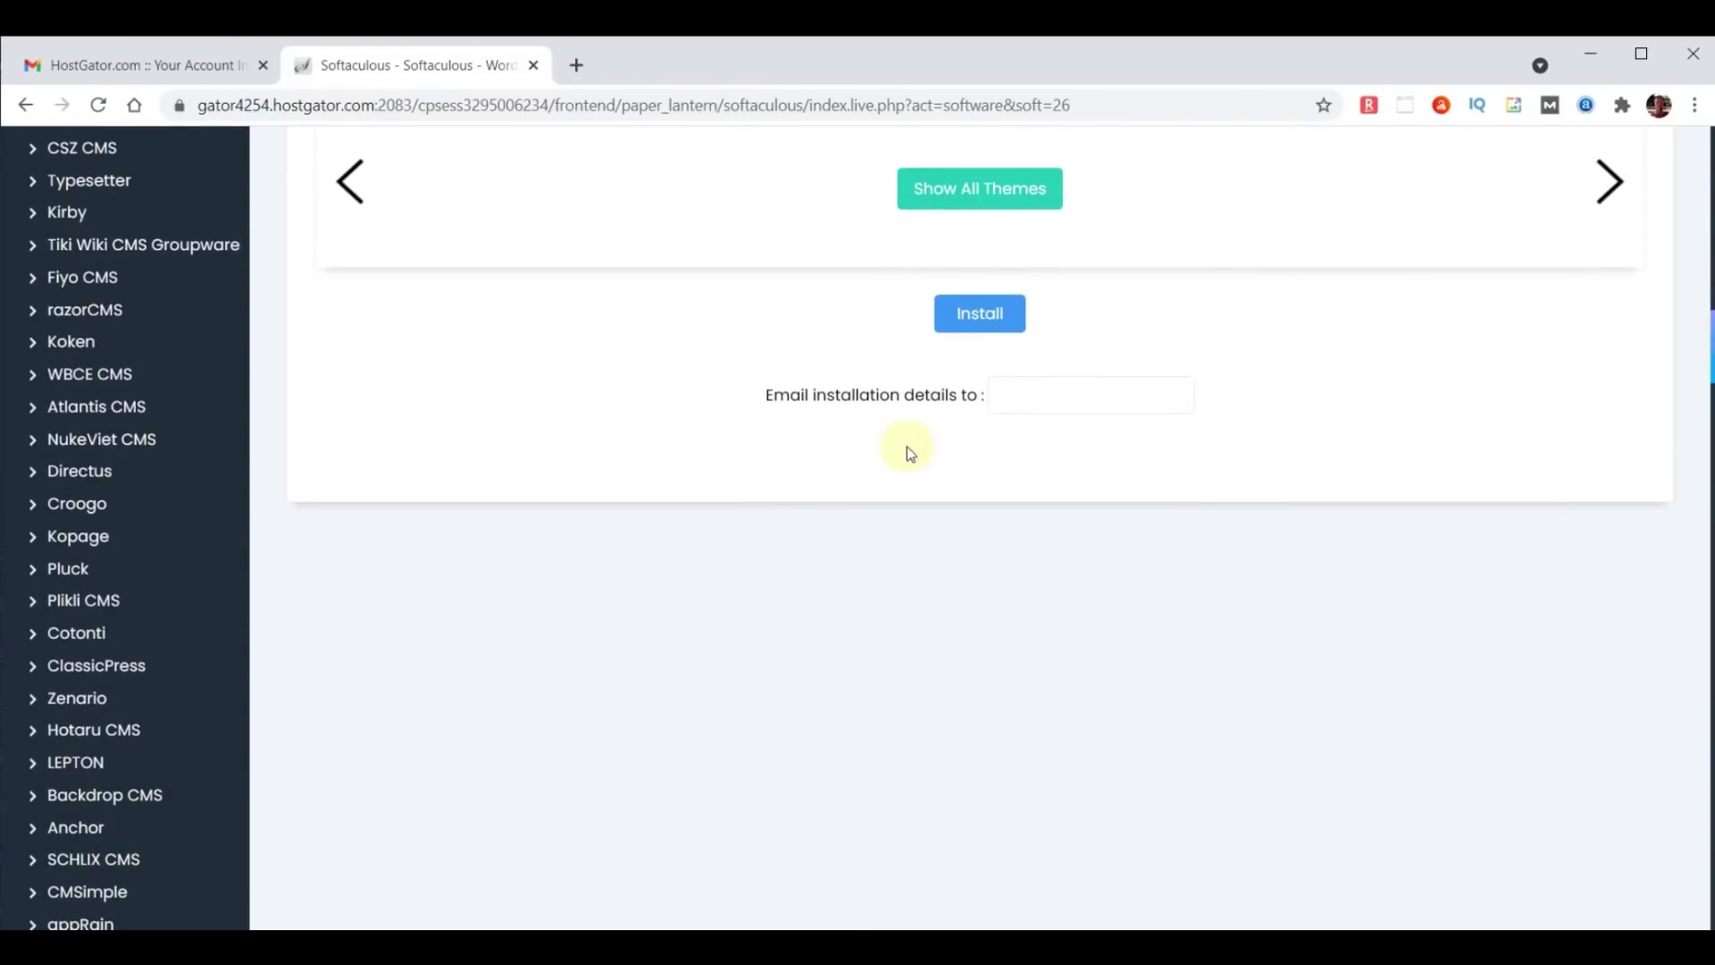
{"action": "left_click", "coordinate": [980, 312]}
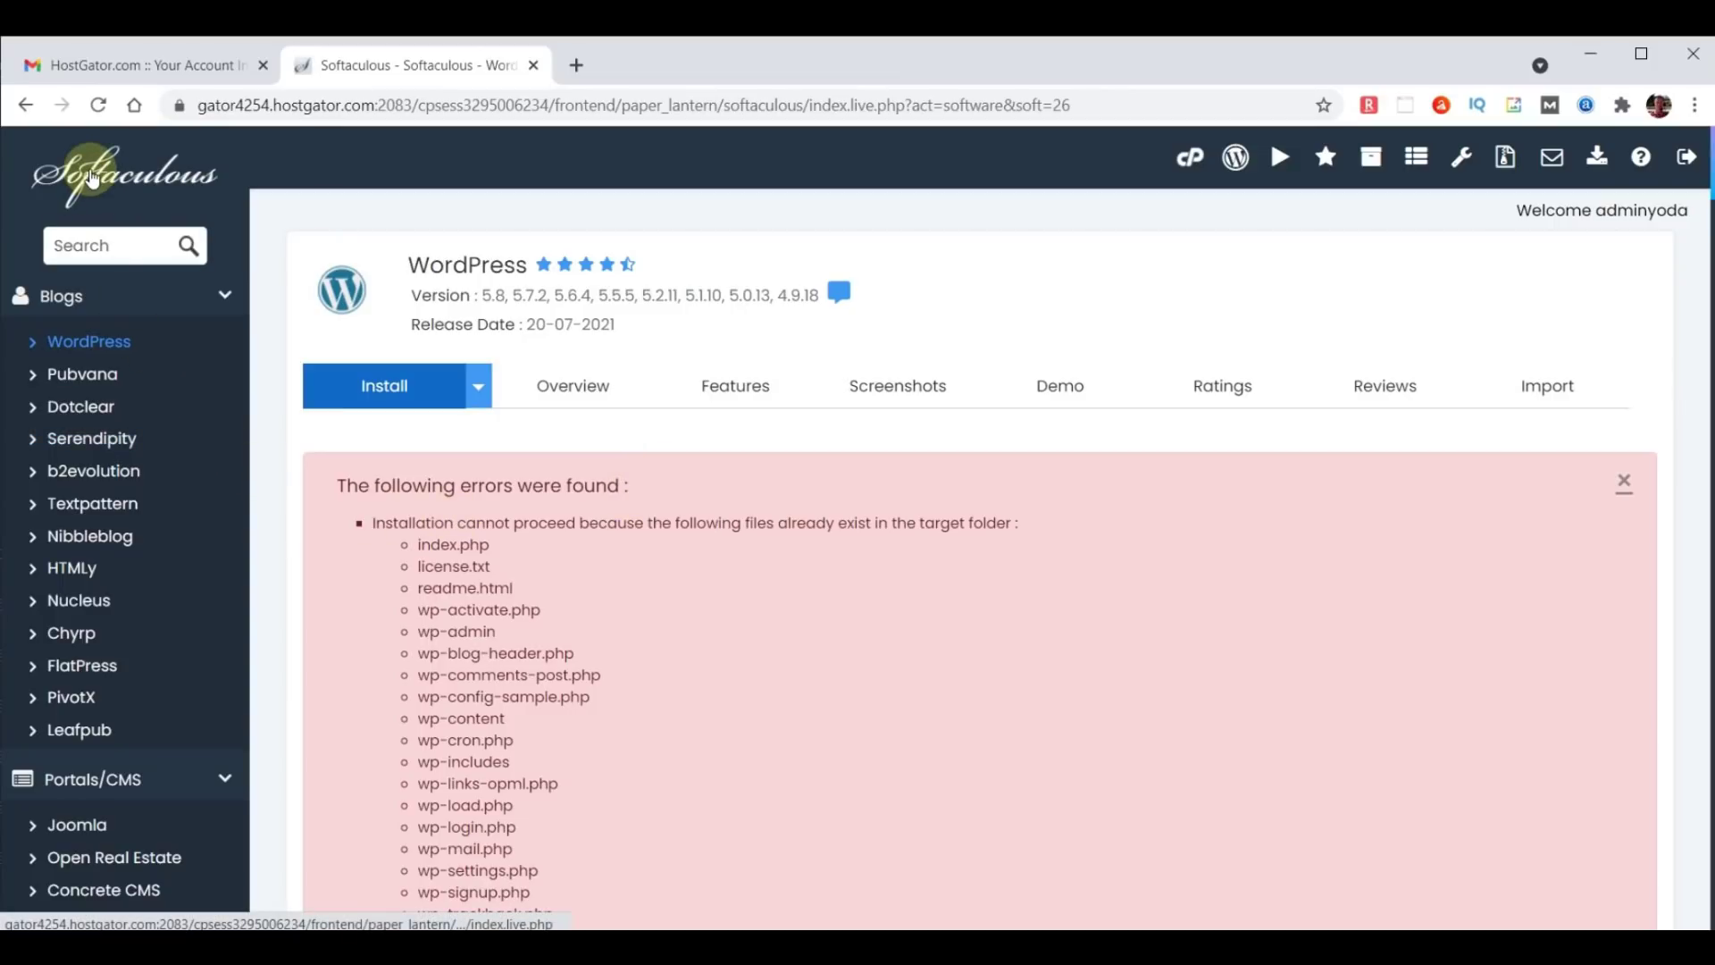
Remove the existing chooseyourdomainname.com WordPress installation and go back to the Softaculous dashboard.
{"action": "left_click", "coordinate": [93, 180]}
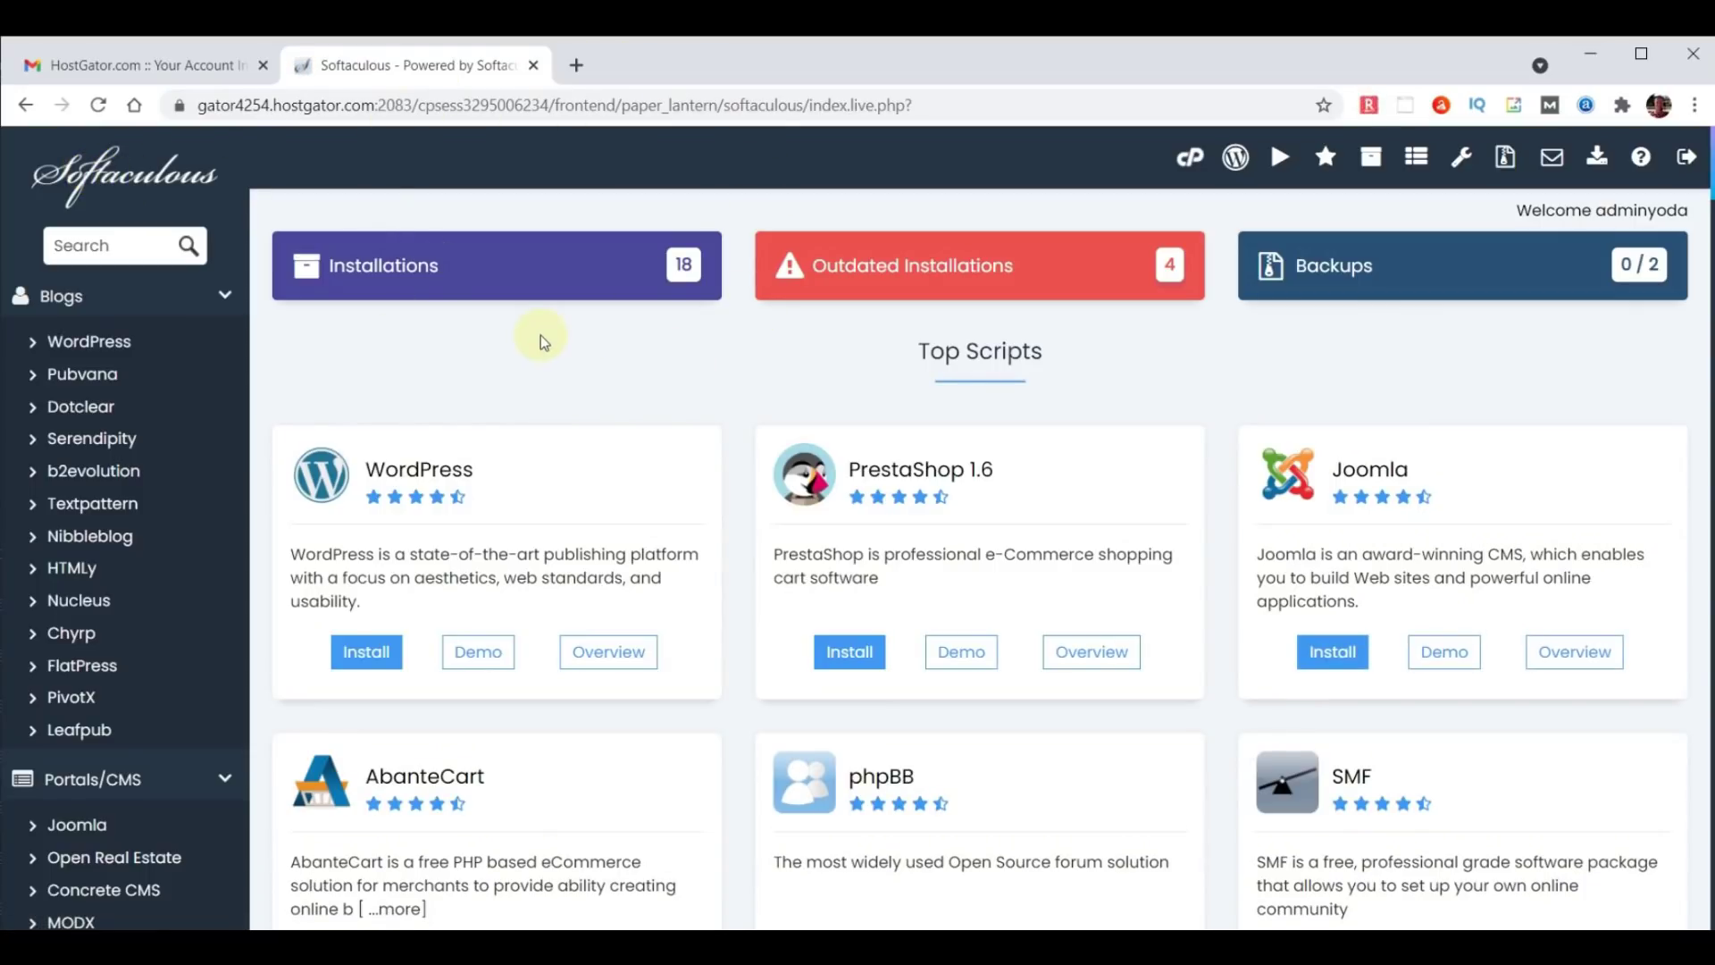
{"action": "left_click", "coordinate": [527, 271]}
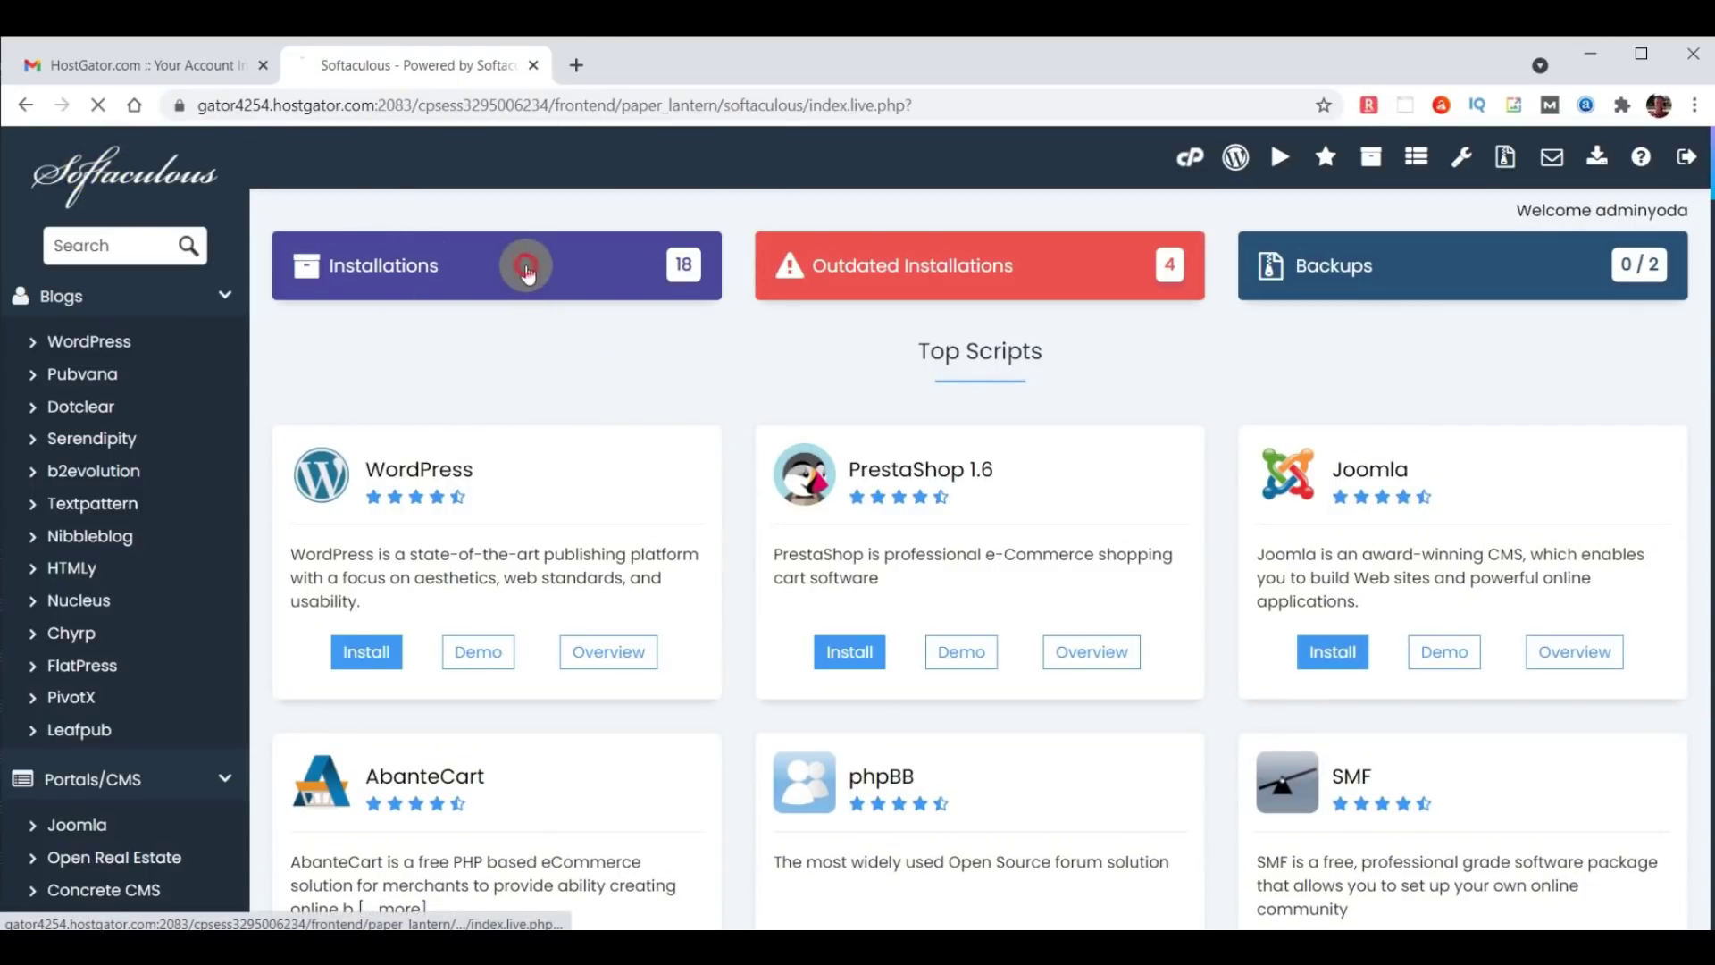
{"action": "scroll", "coordinate": [962, 436], "scroll_direction": "down", "scroll_amount": 7}
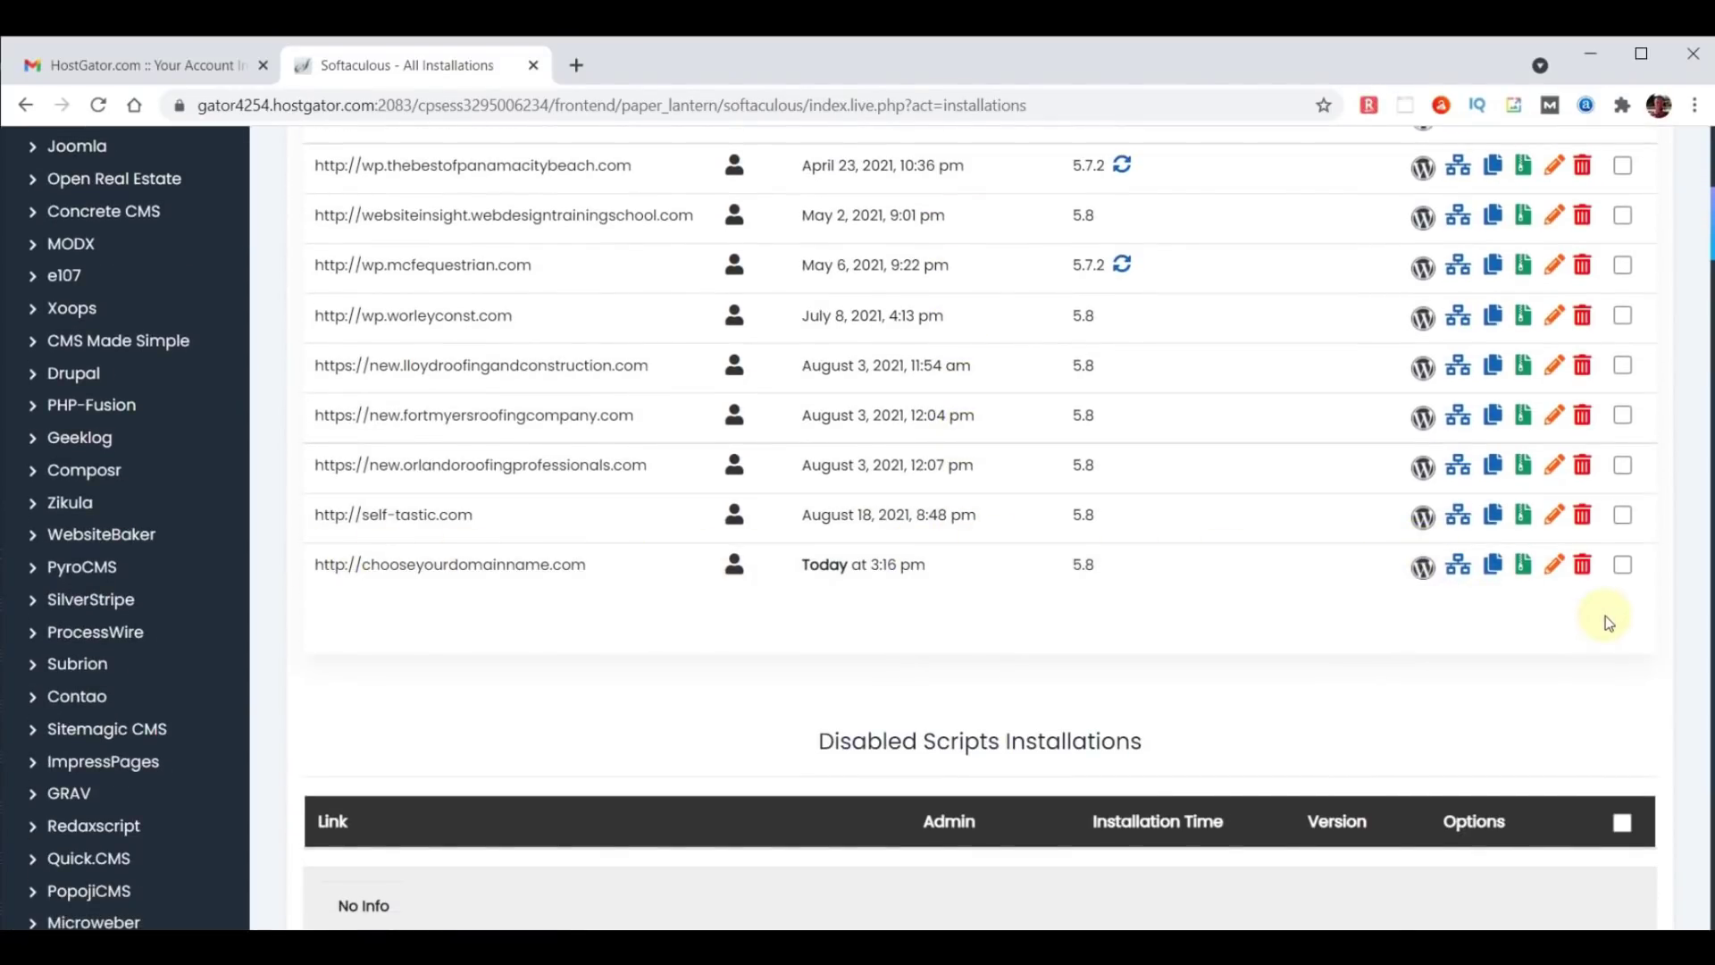
{"action": "left_click", "coordinate": [1584, 567]}
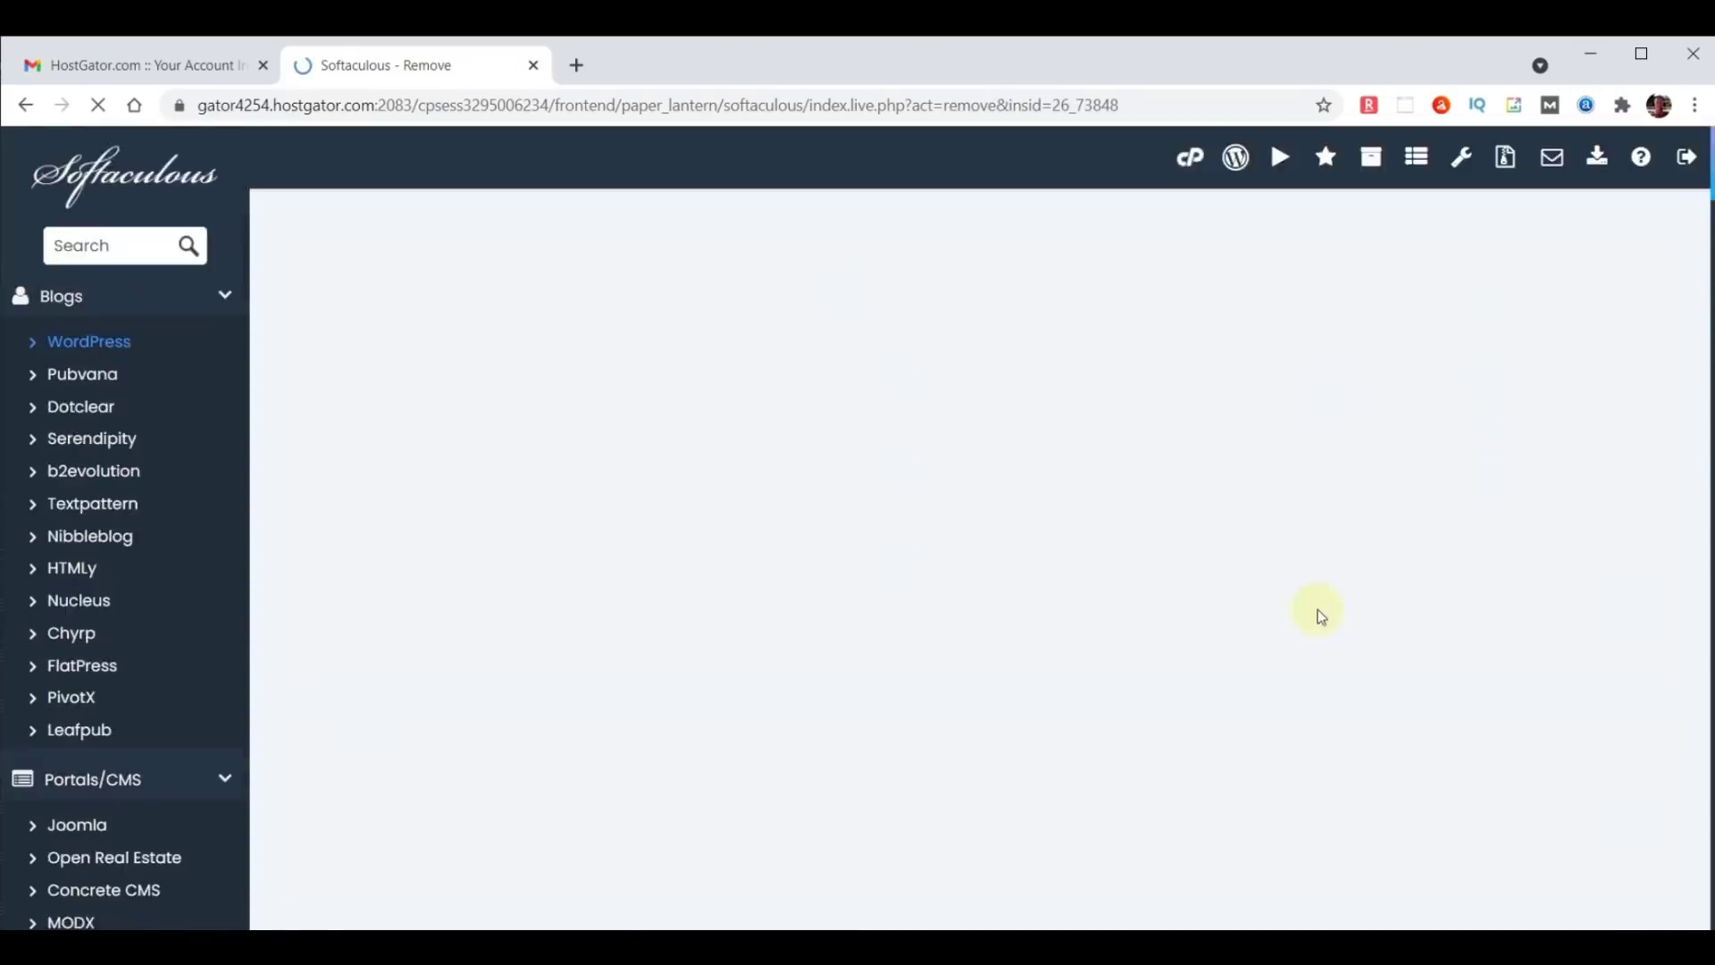
{"action": "scroll", "coordinate": [1084, 682], "scroll_direction": "down", "scroll_amount": 10}
{"action": "left_click", "coordinate": [1026, 573]}
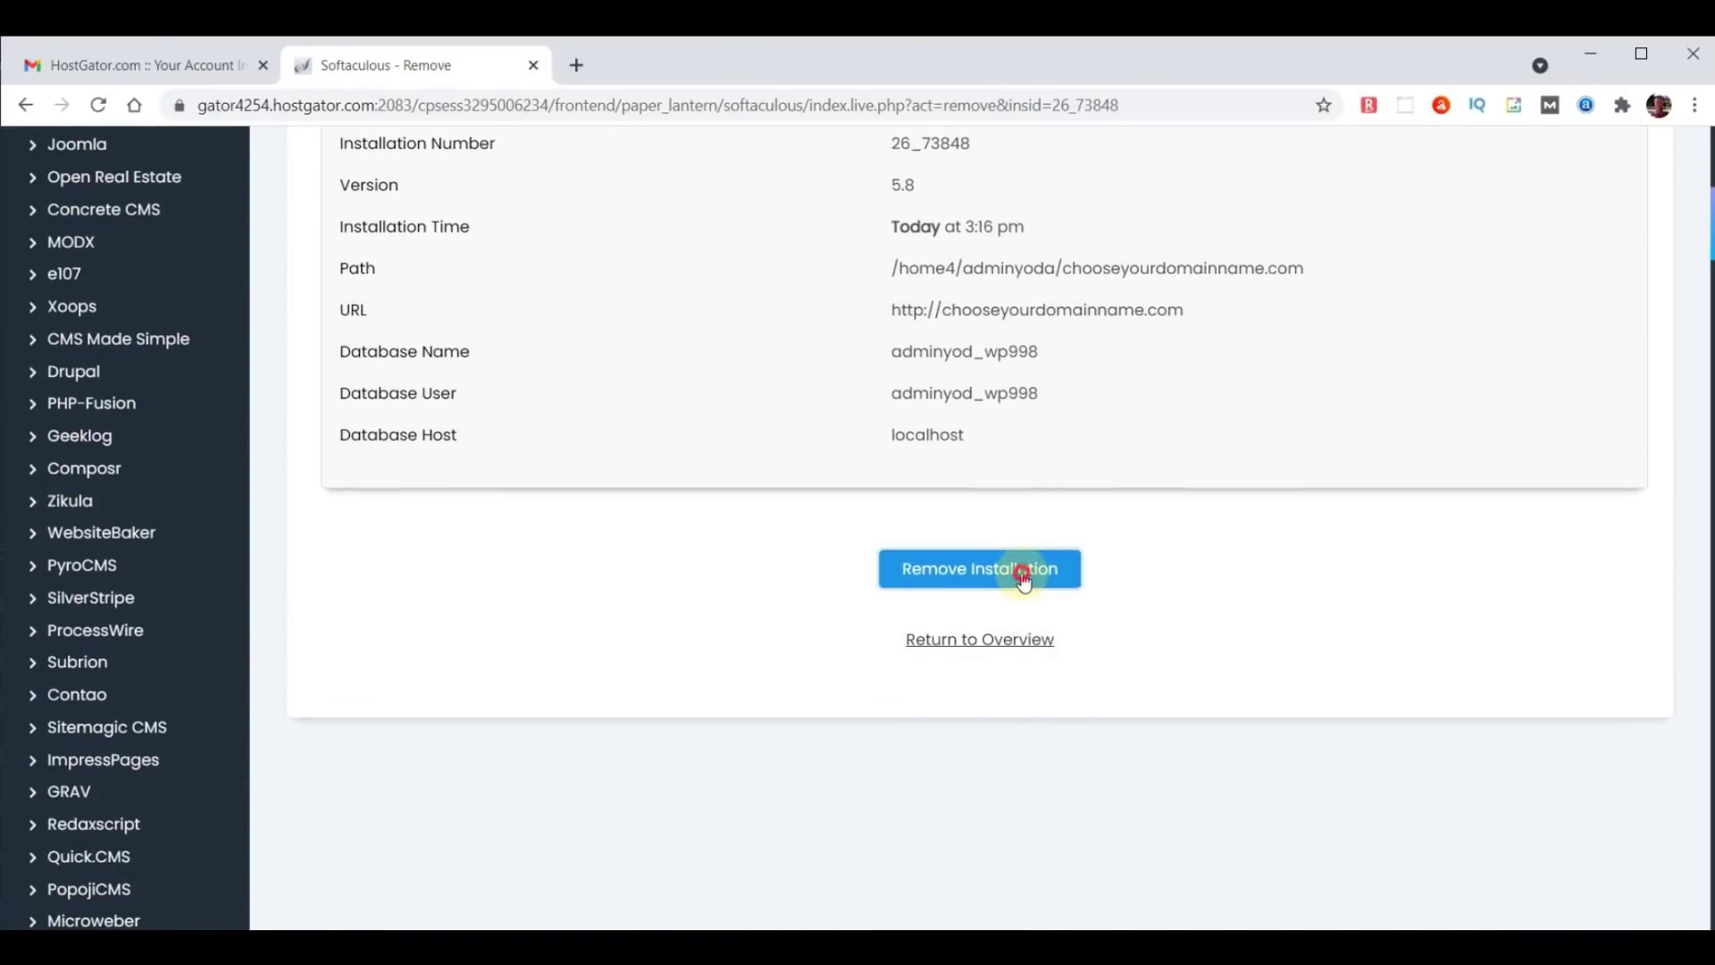
{"action": "left_click", "coordinate": [965, 255]}
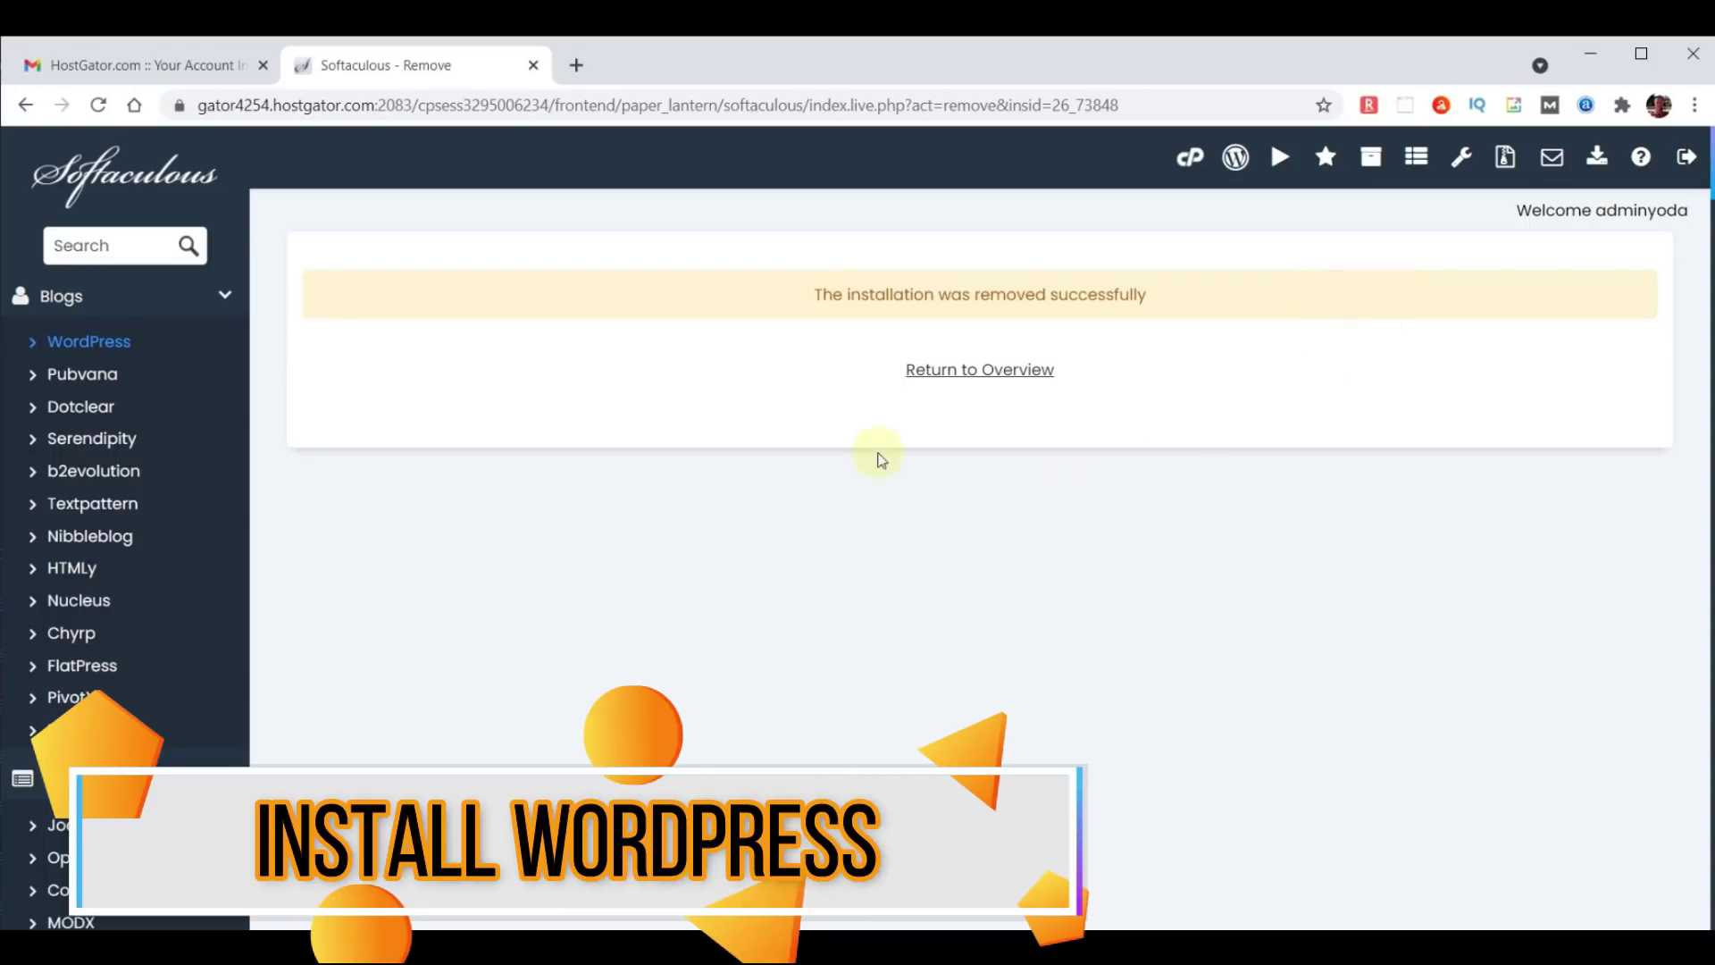
{"action": "left_click", "coordinate": [129, 179]}
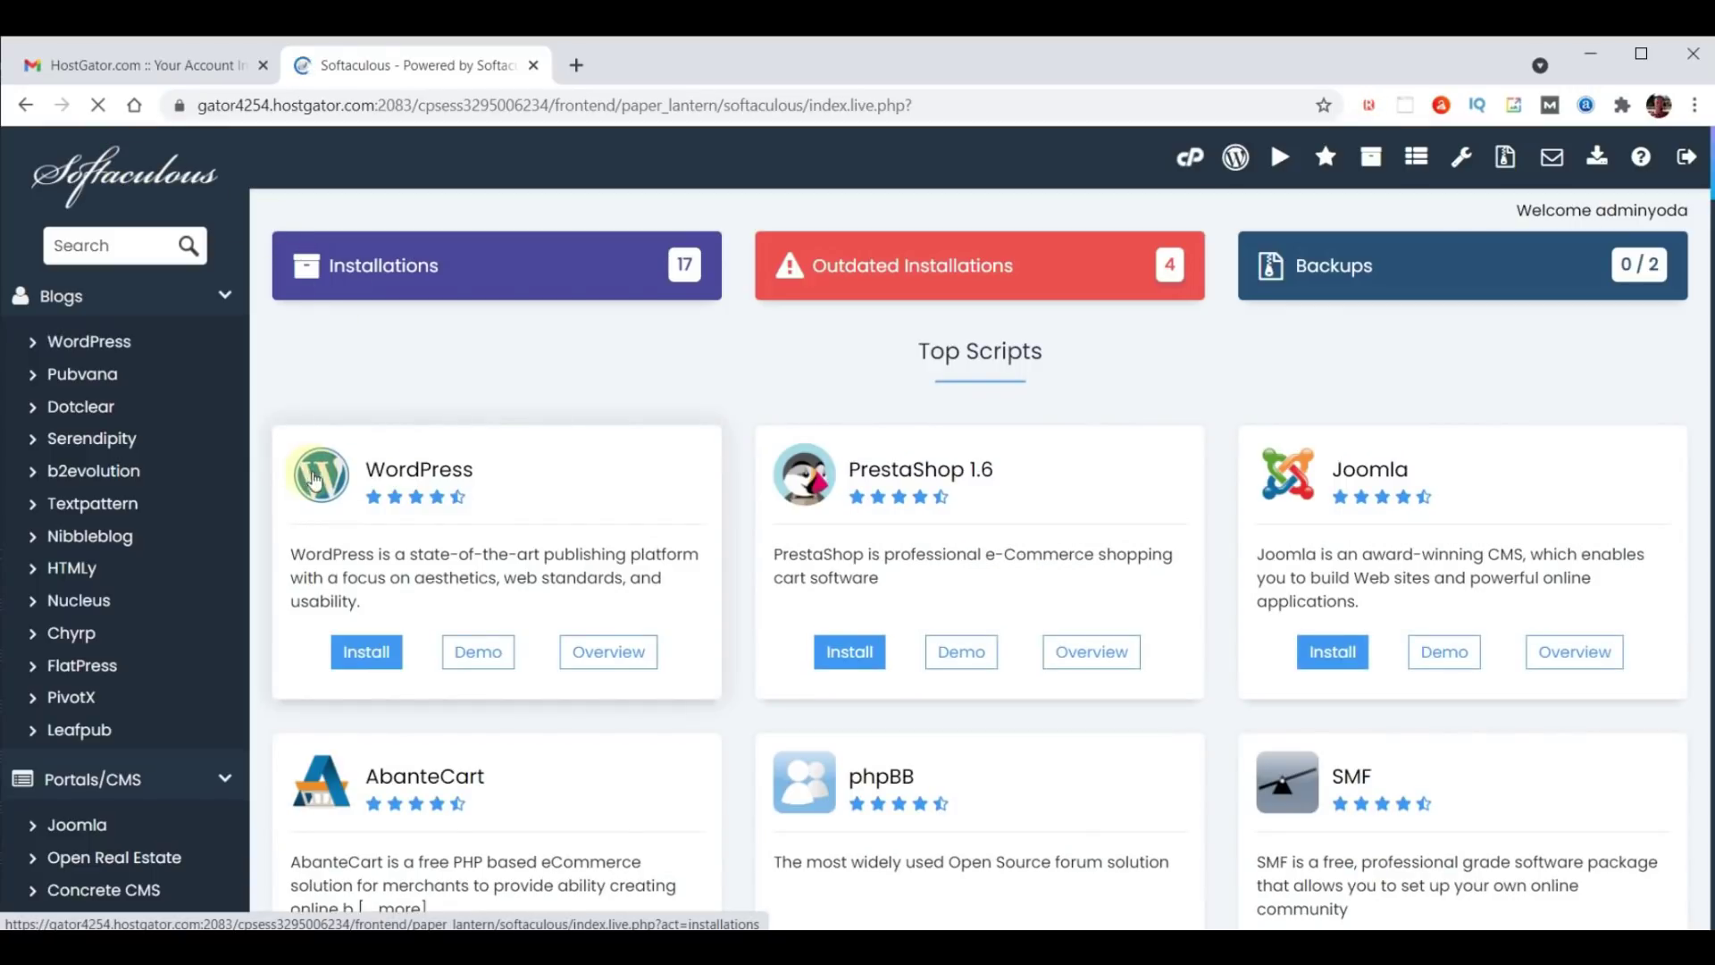
Open the WordPress installation form from the Softaculous dashboard.
{"action": "left_click", "coordinate": [393, 472]}
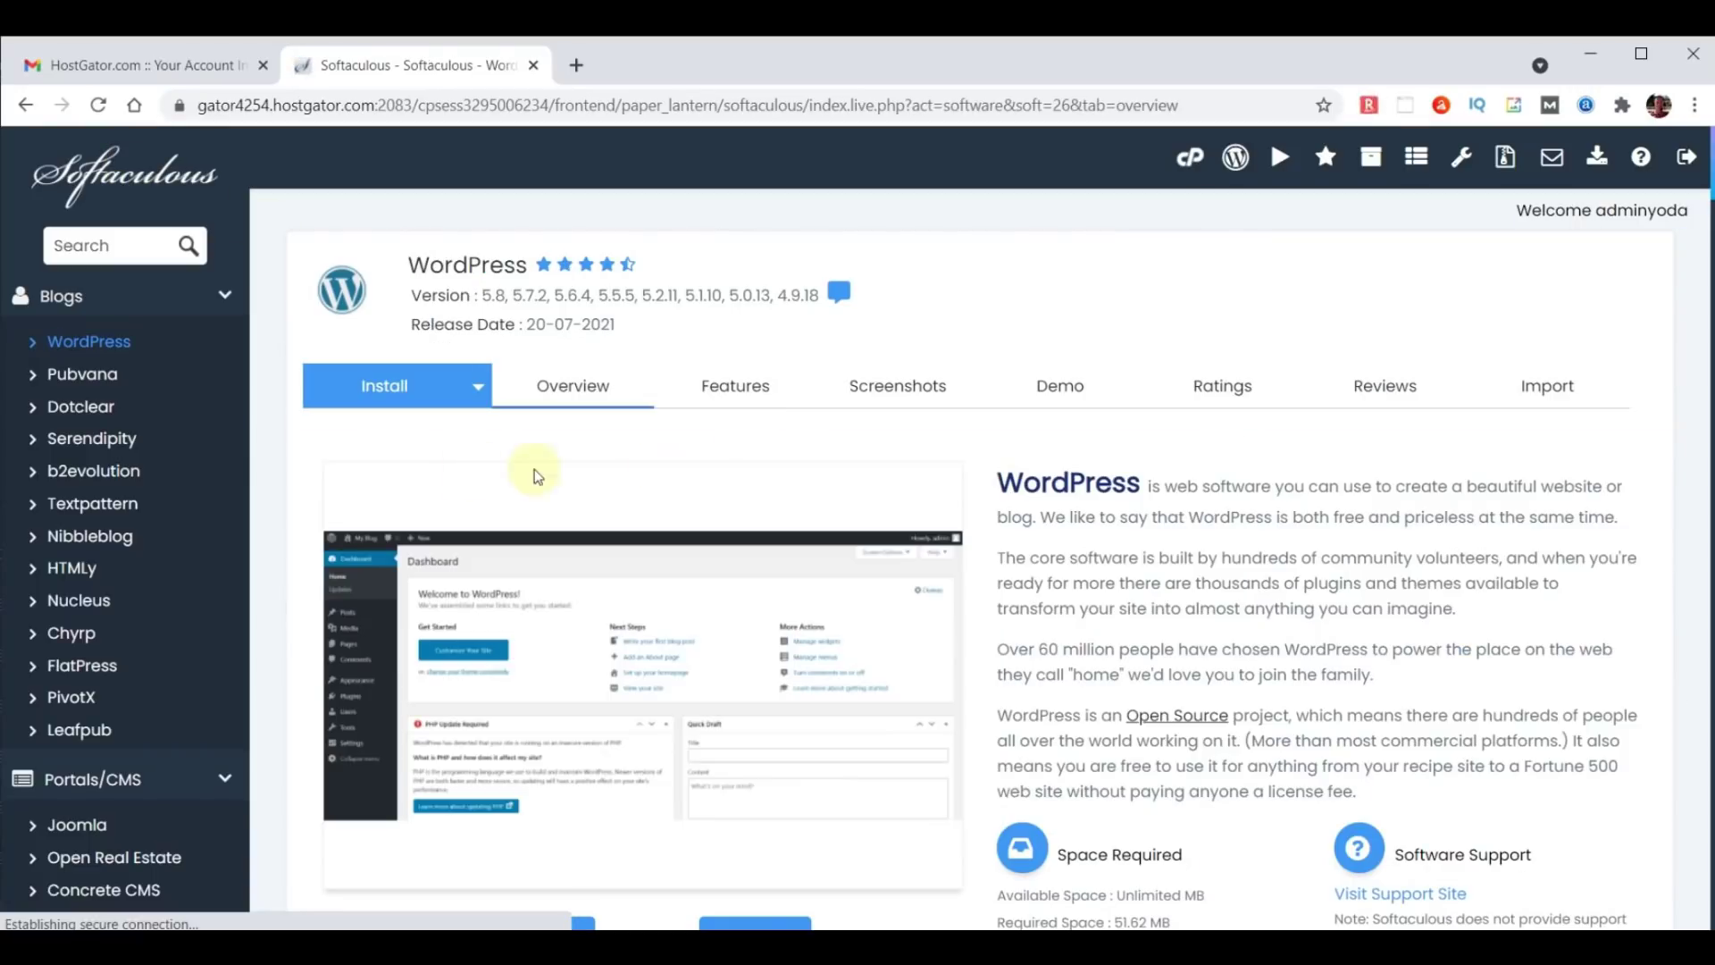
{"action": "scroll", "coordinate": [1098, 467], "scroll_direction": "down", "scroll_amount": 3}
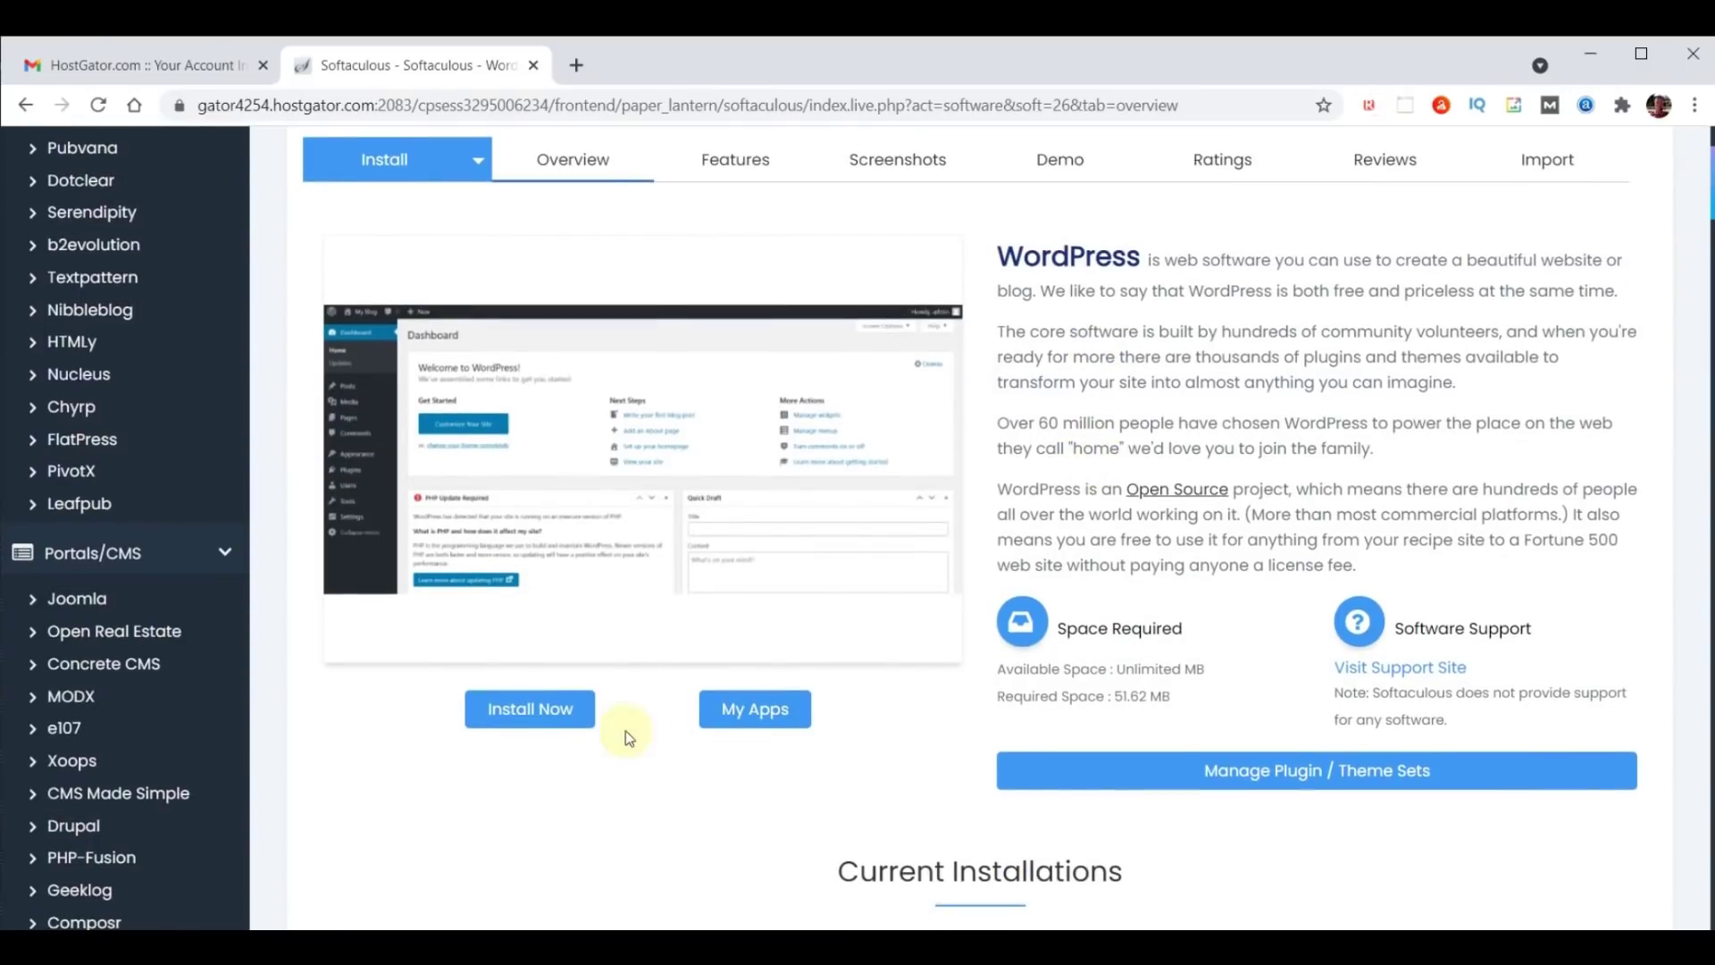
{"action": "left_click", "coordinate": [516, 708]}
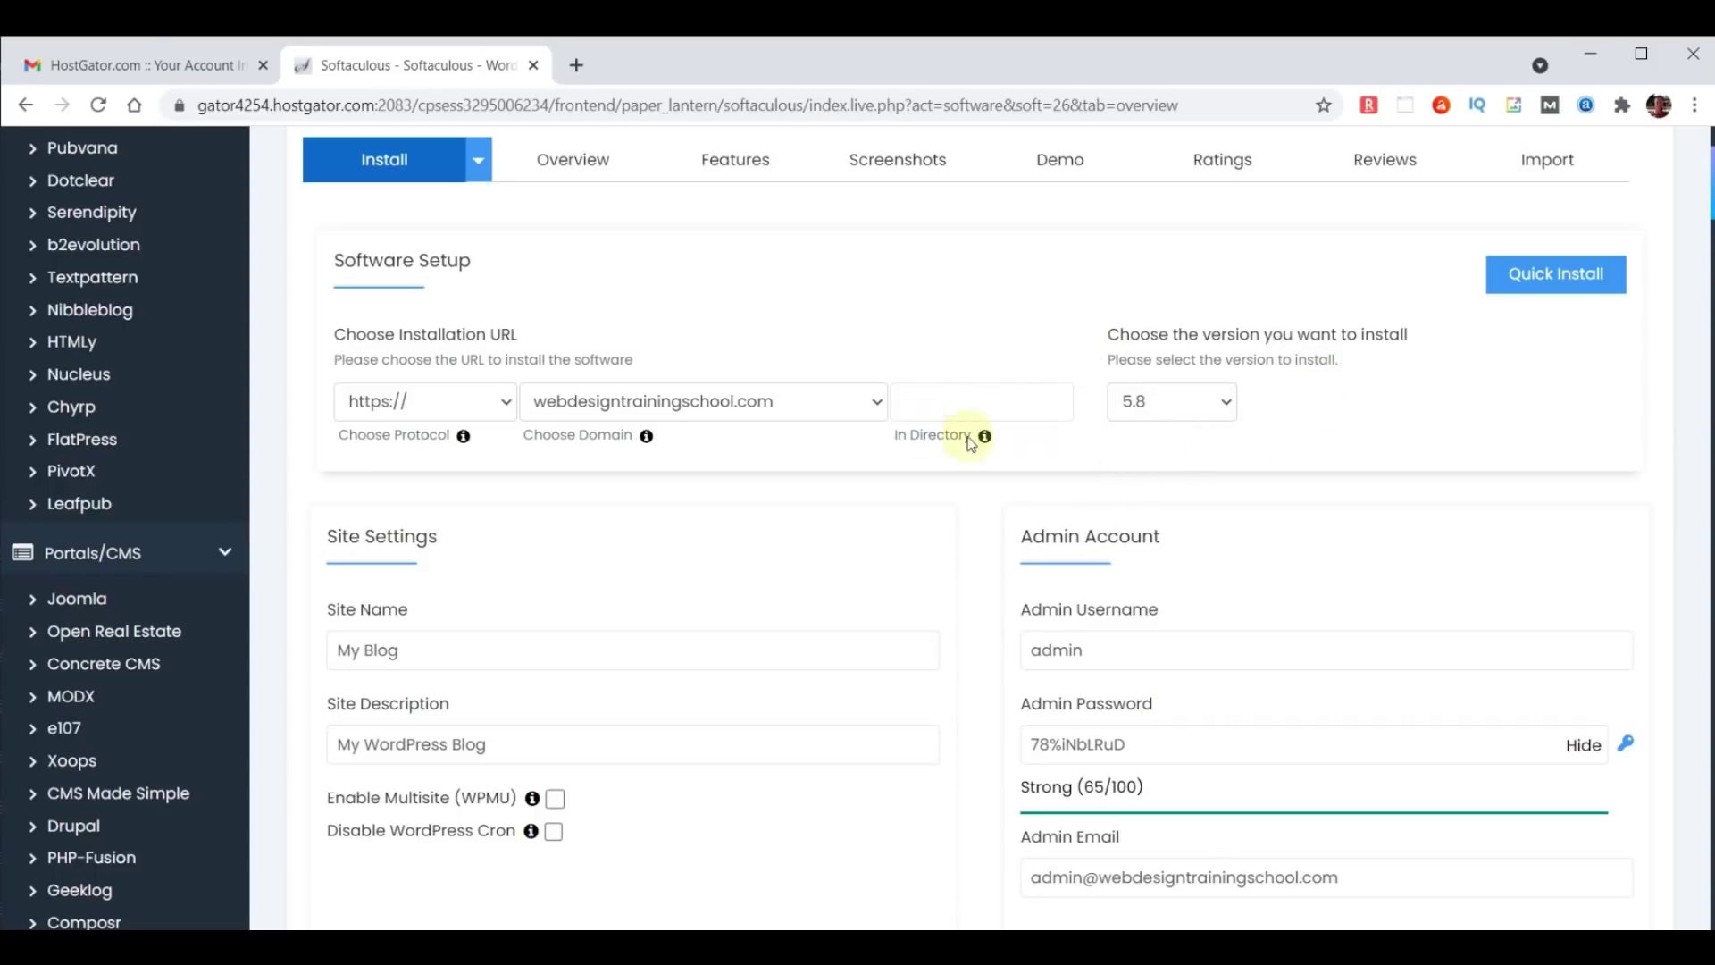
{"action": "left_click", "coordinate": [743, 404]}
{"action": "key", "text": "c"}
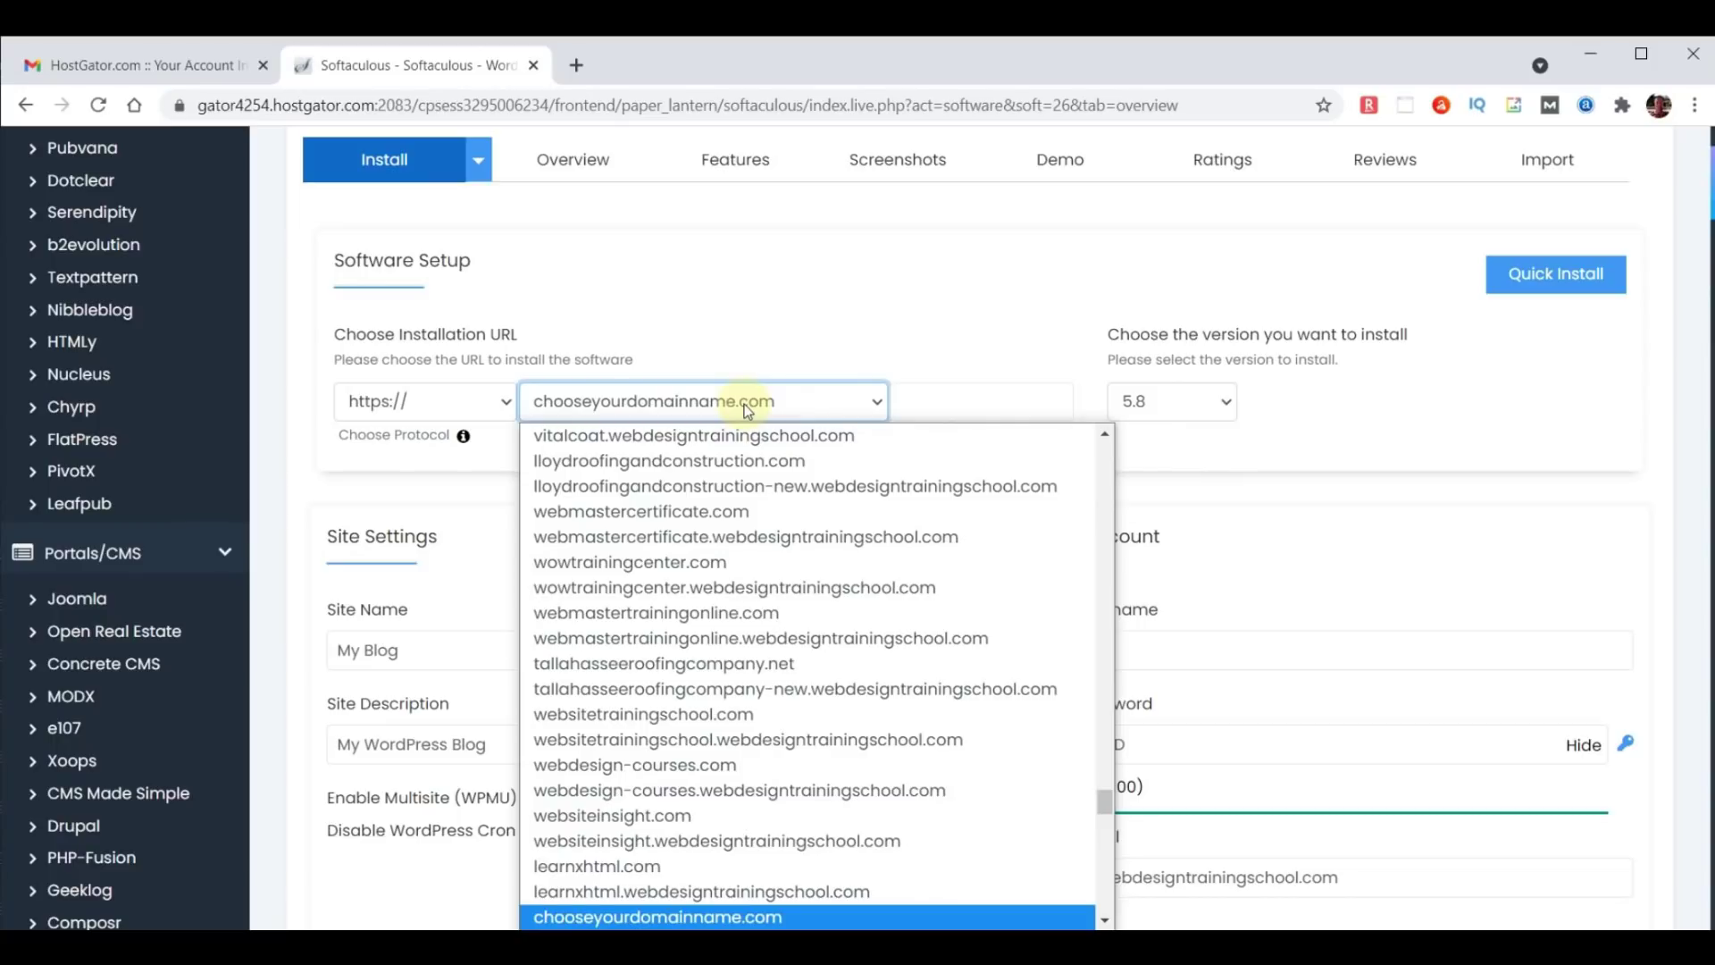
{"action": "left_click", "coordinate": [655, 916]}
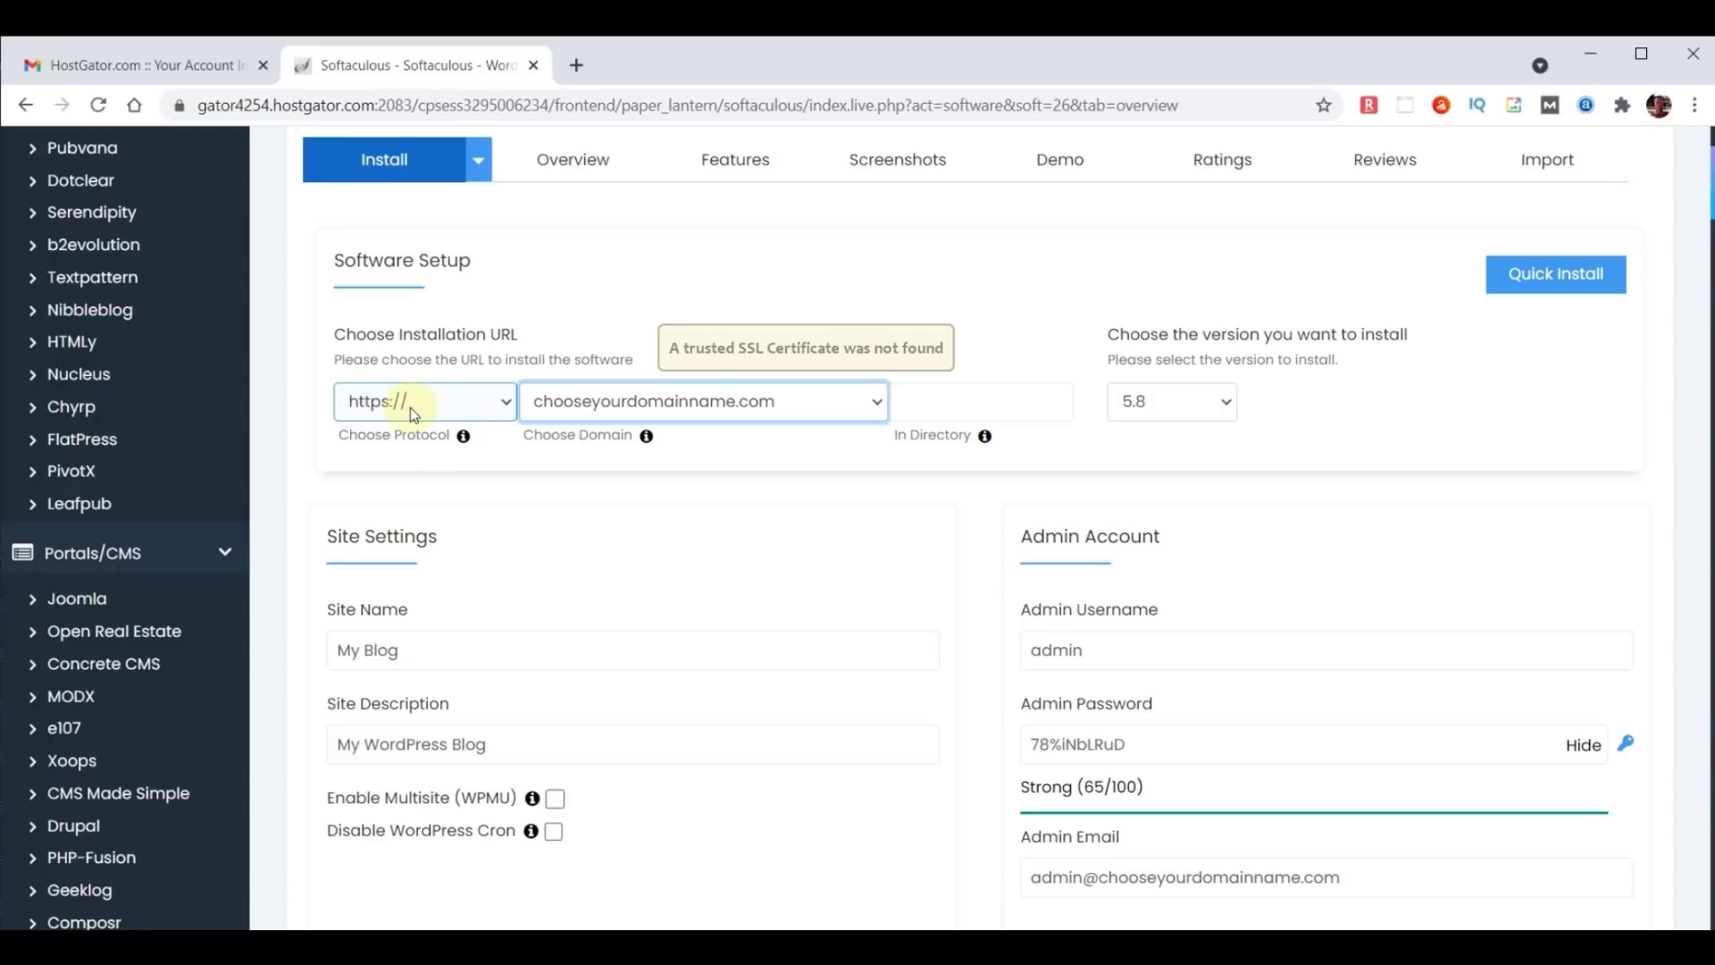
{"action": "left_click", "coordinate": [410, 407]}
{"action": "left_click", "coordinate": [394, 433]}
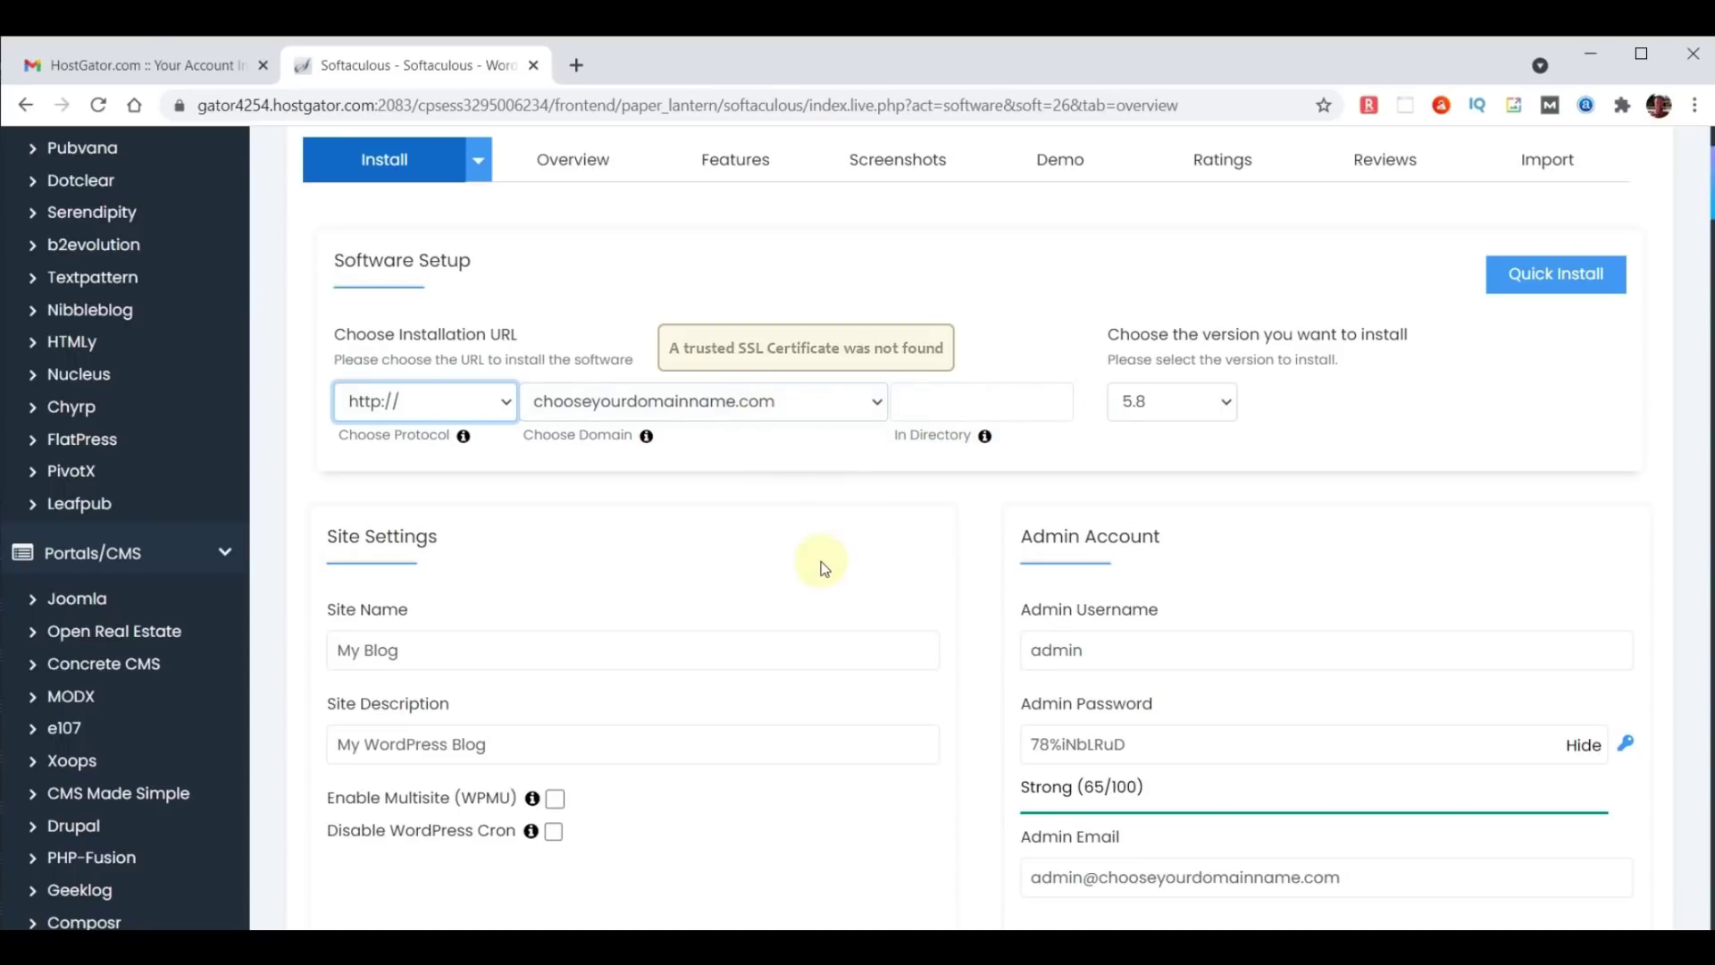
{"action": "scroll", "coordinate": [817, 566], "scroll_direction": "down", "scroll_amount": 1}
Set Site Name to 'WebYoda' and Site Description to 'Free Online Courses'.
{"action": "left_click", "coordinate": [725, 537]}
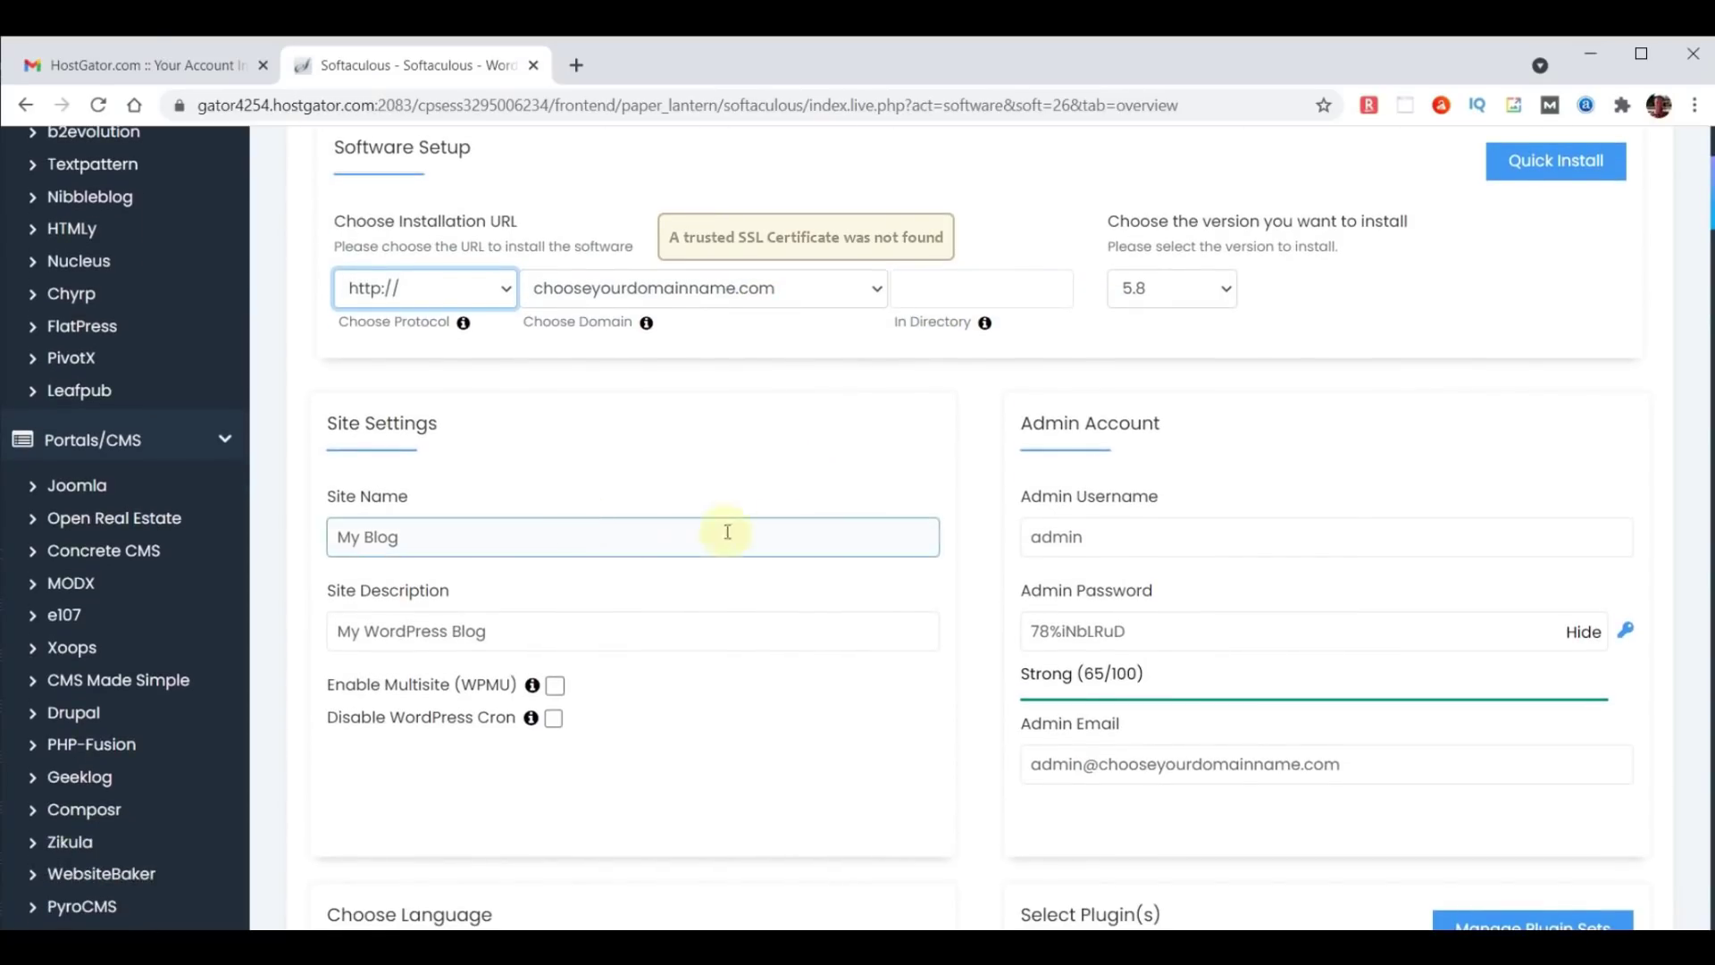
{"action": "left_click_drag", "start_coordinate": [488, 537], "coordinate": [228, 536]}
{"action": "type", "text": "WebYoda"}
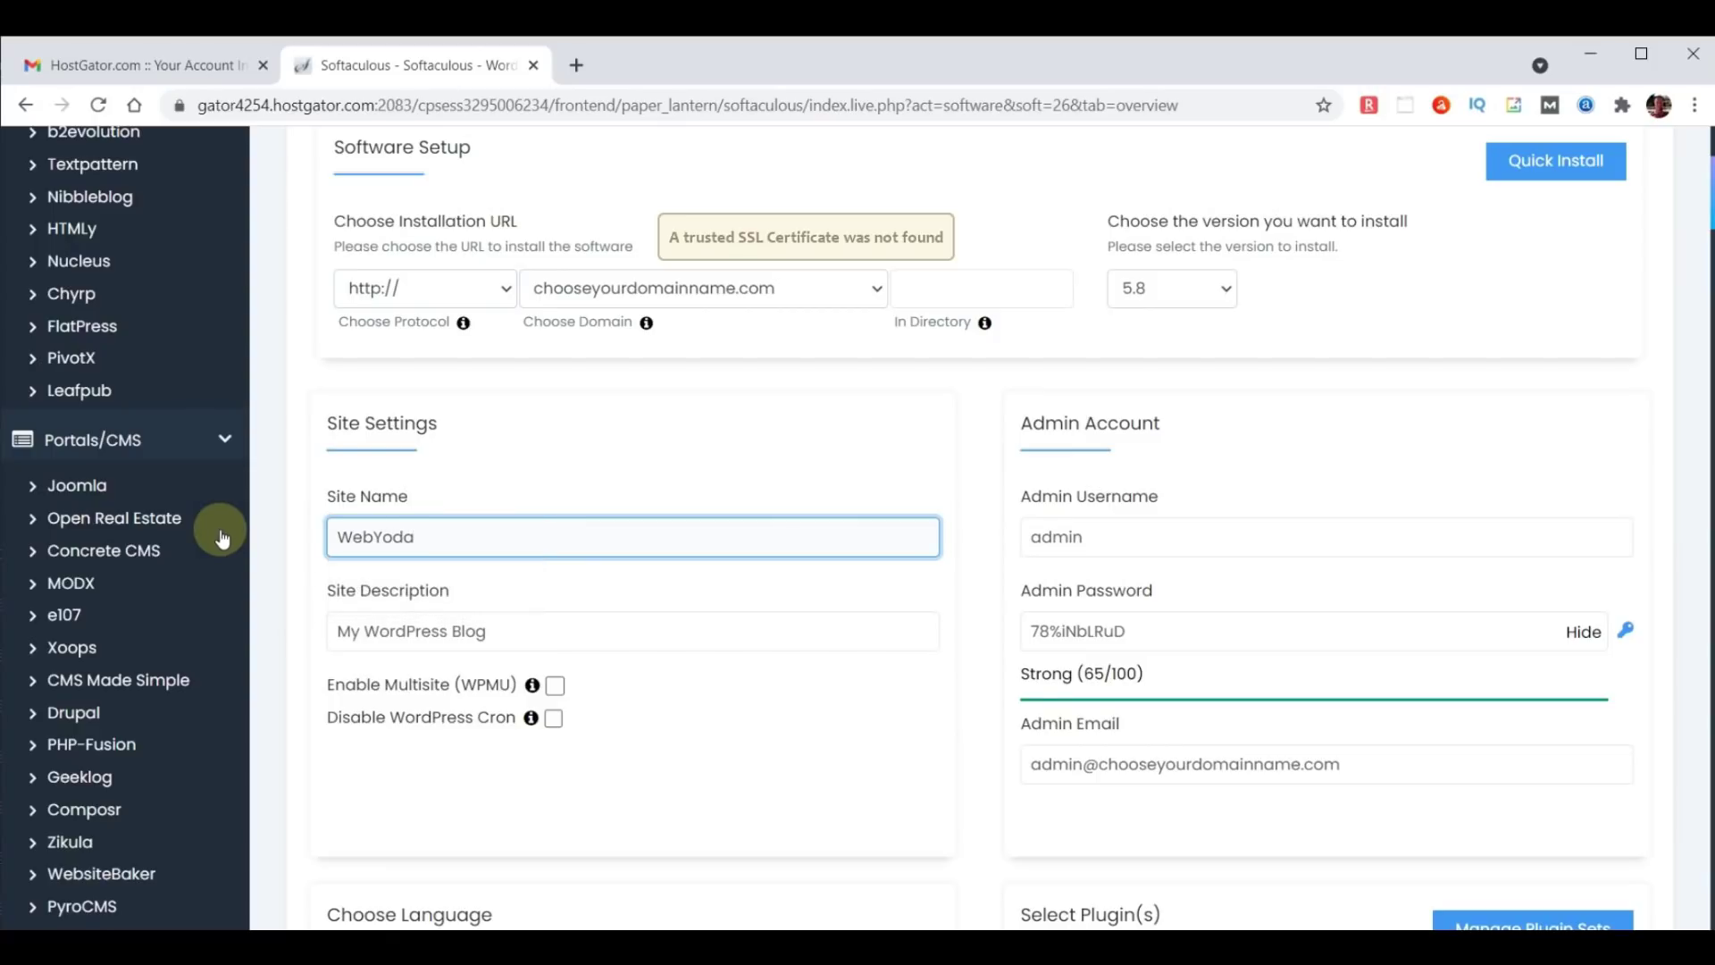
{"action": "left_click", "coordinate": [442, 633]}
{"action": "left_click_drag", "start_coordinate": [505, 634], "coordinate": [276, 625]}
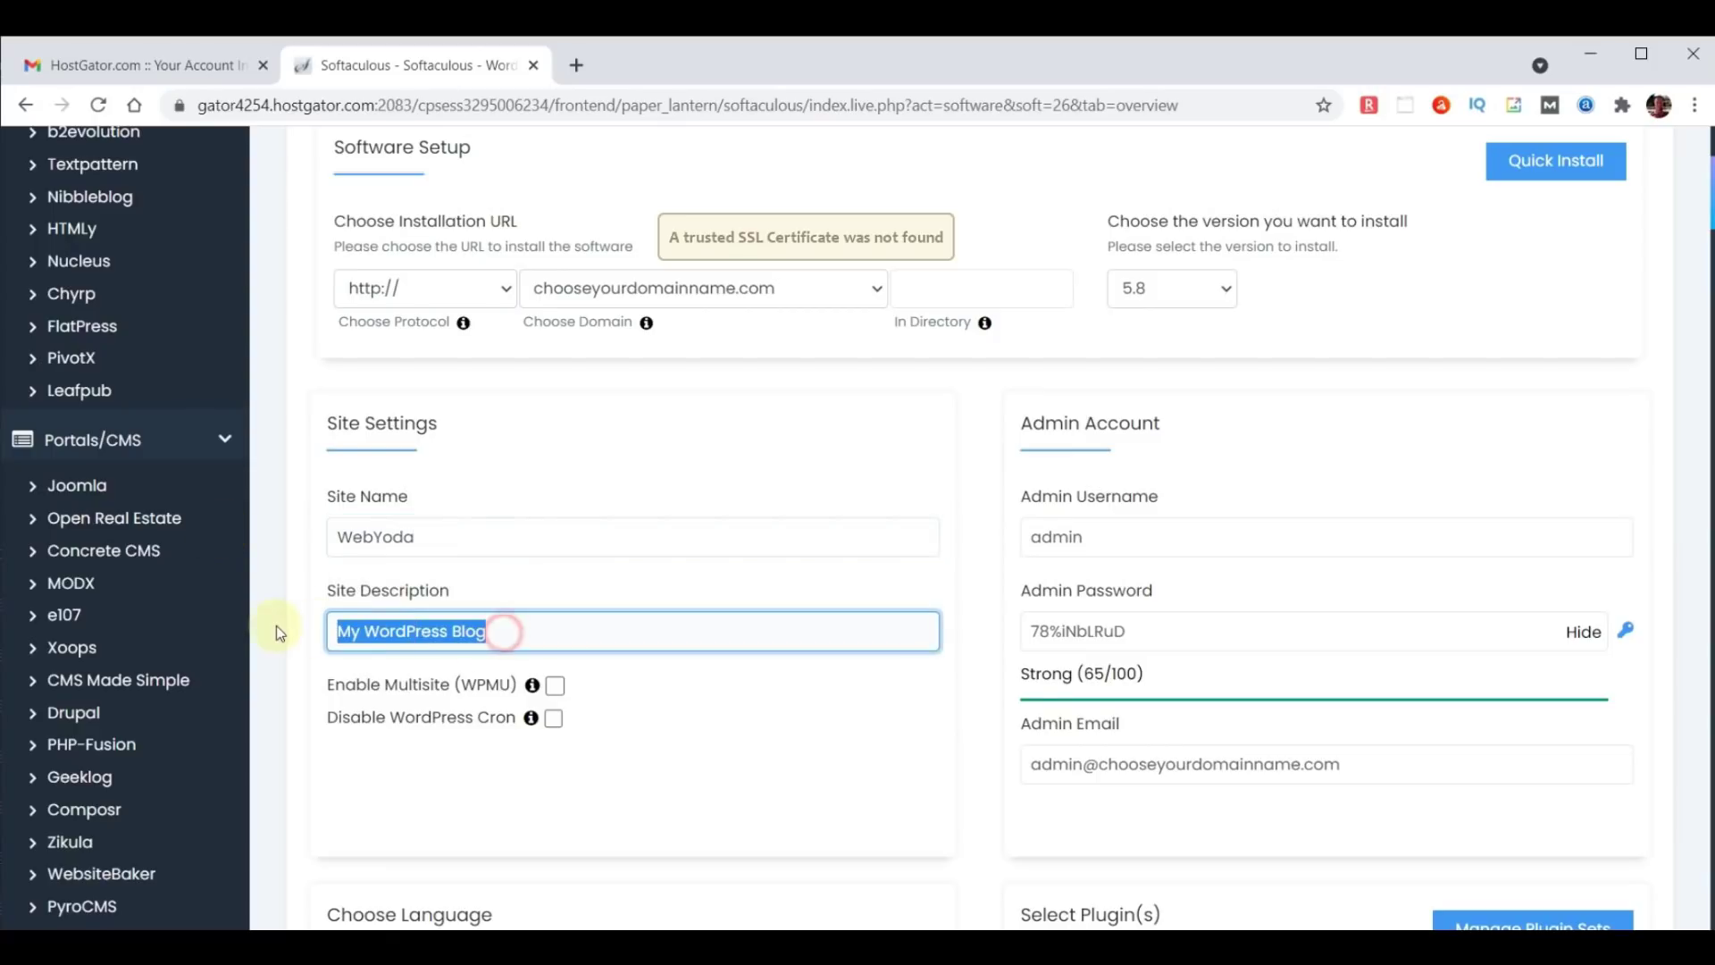
{"action": "type", "text": "Free"}
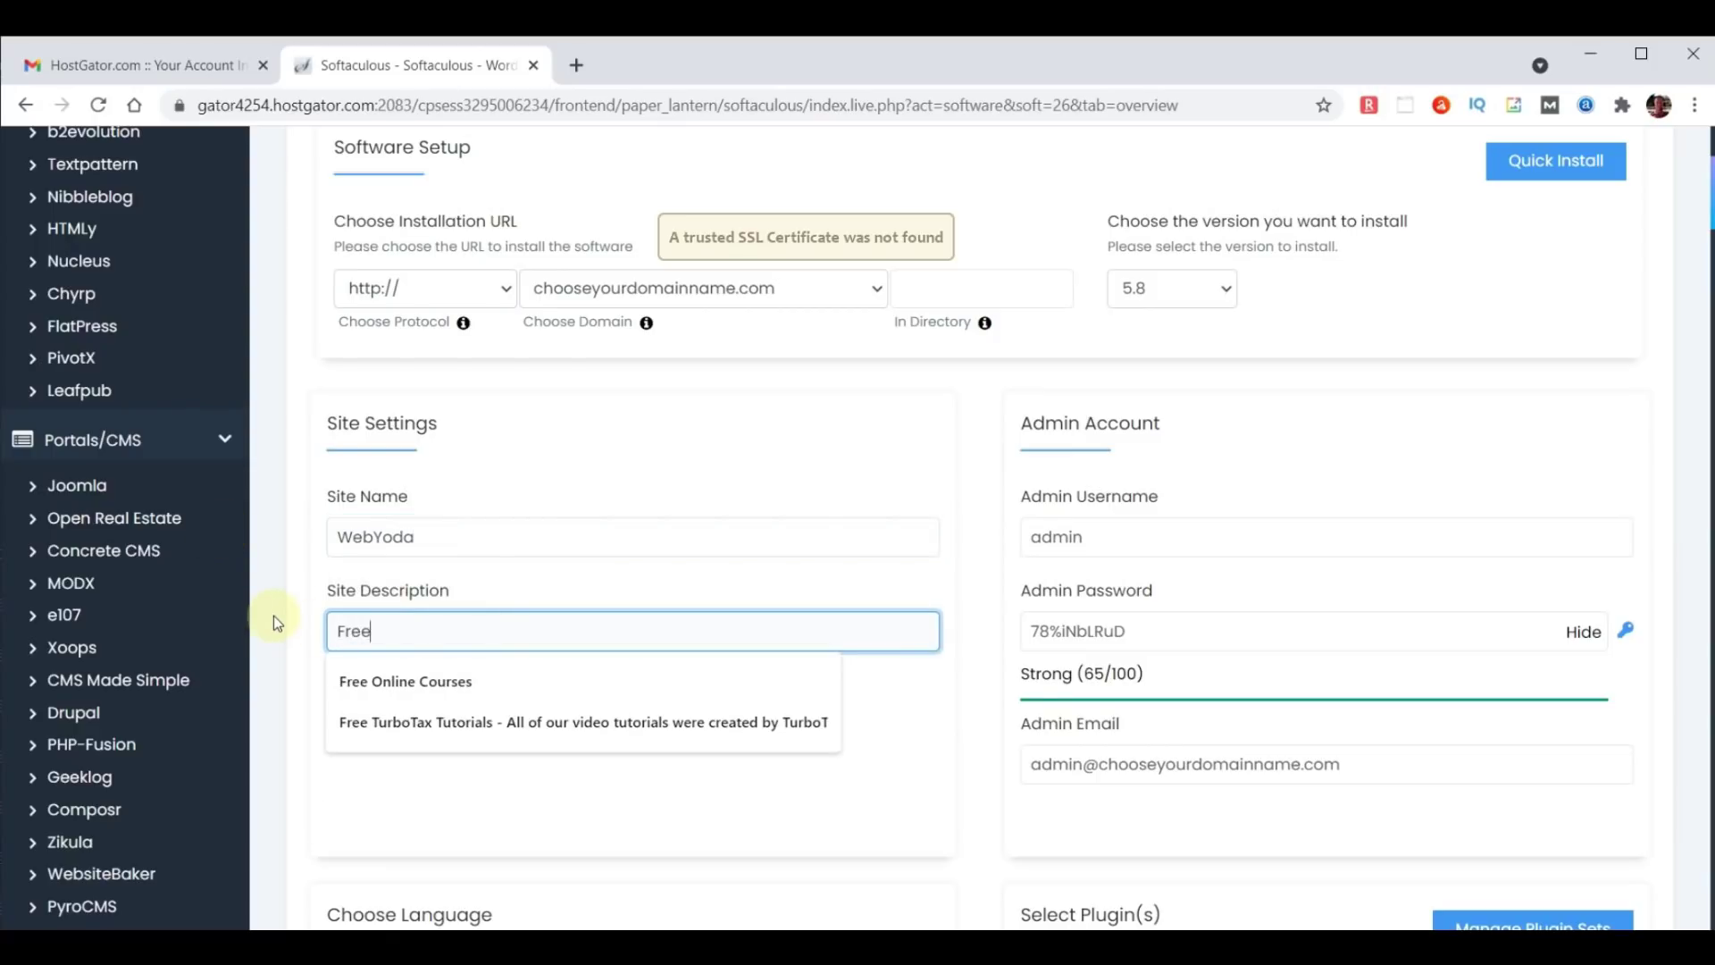
{"action": "type", "text": " Online "}
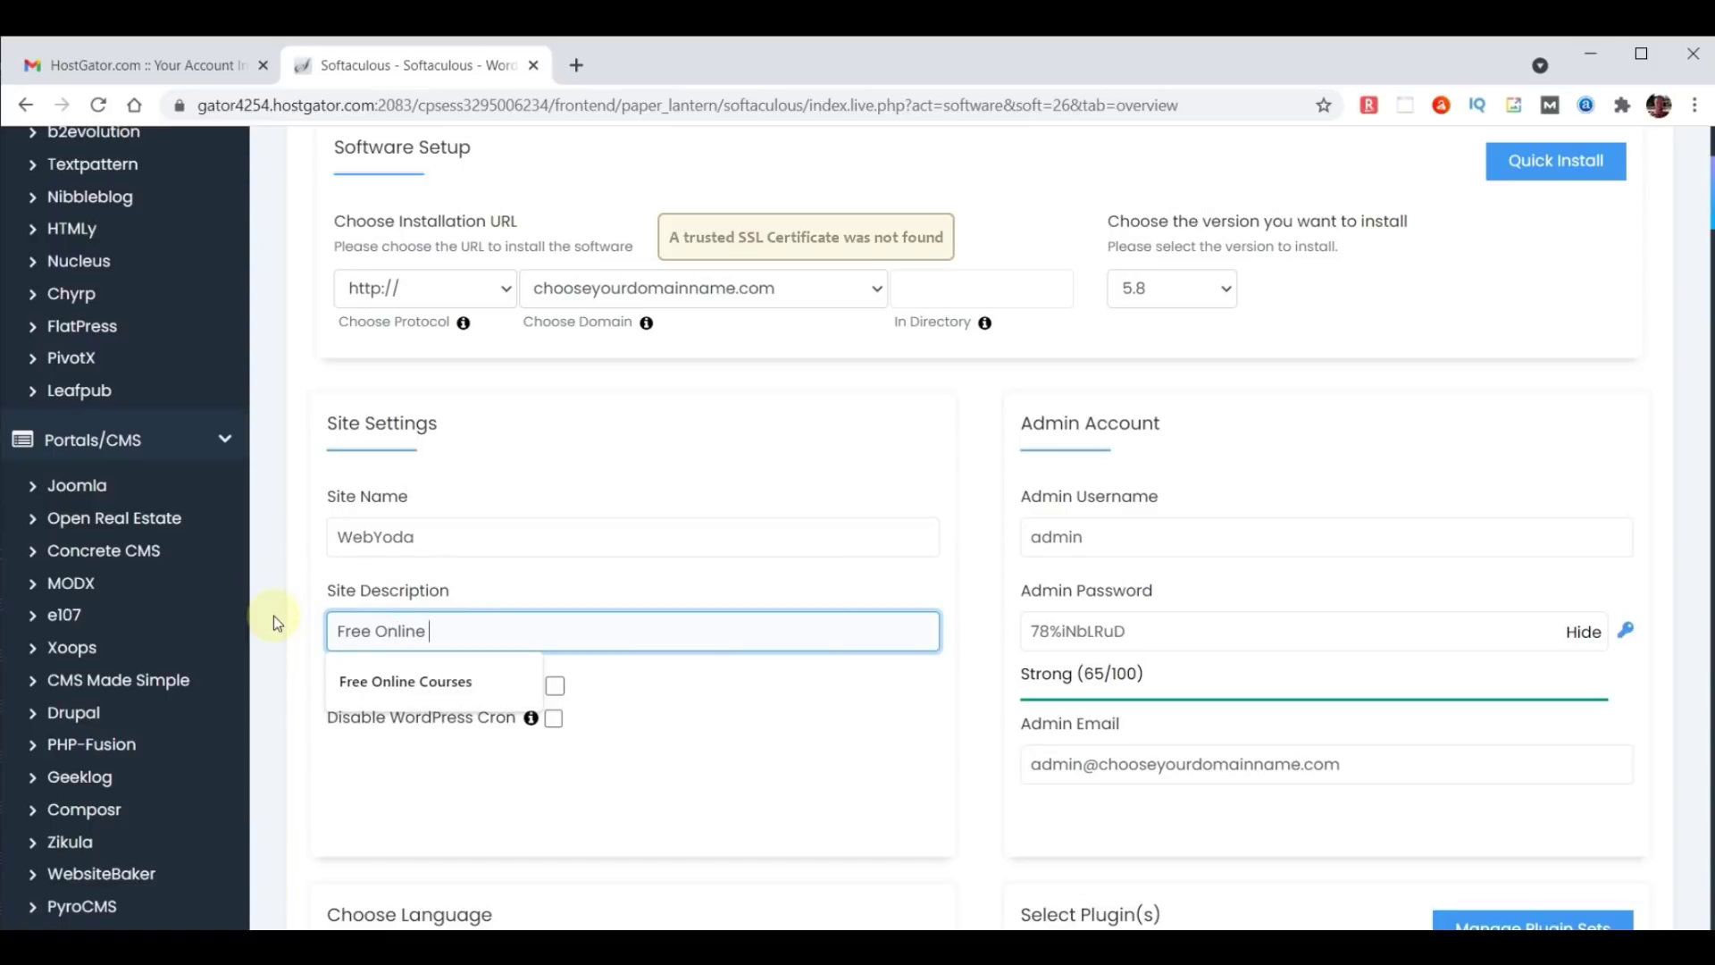
{"action": "type", "text": "Courses"}
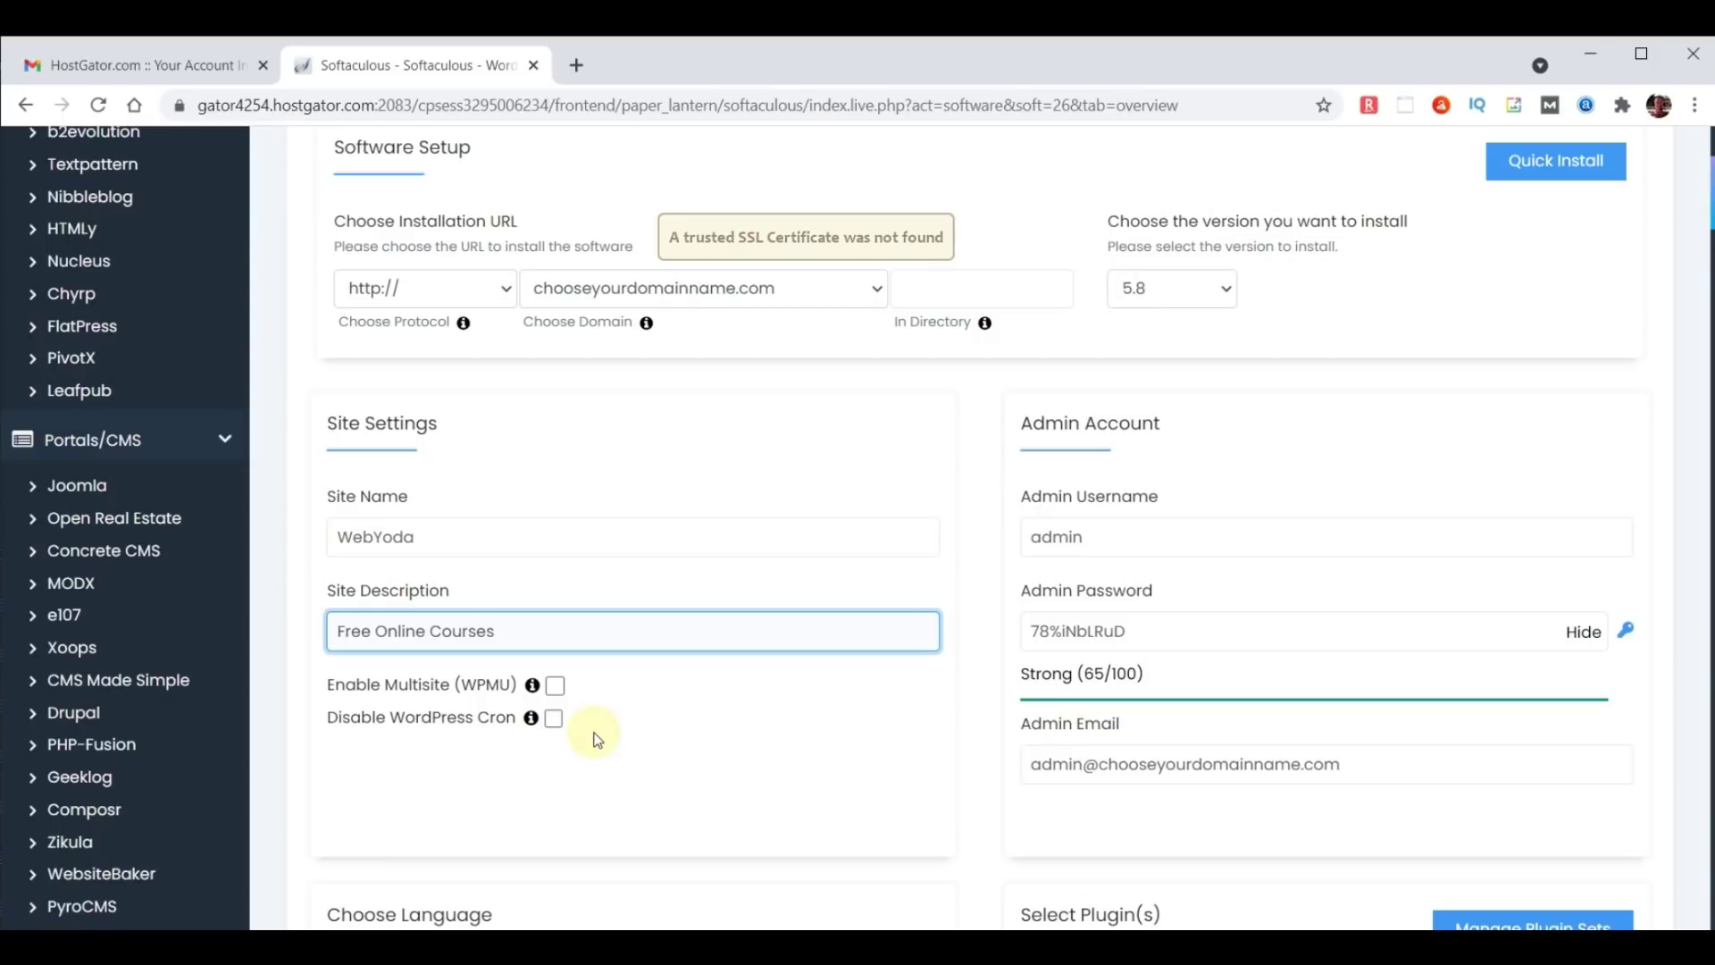
Enter a custom admin username, a new admin password and the autofilled admin e-mail.
{"action": "left_click", "coordinate": [1111, 537]}
{"action": "key", "text": "ctrl+a"}
{"action": "type", "text": "yo"}
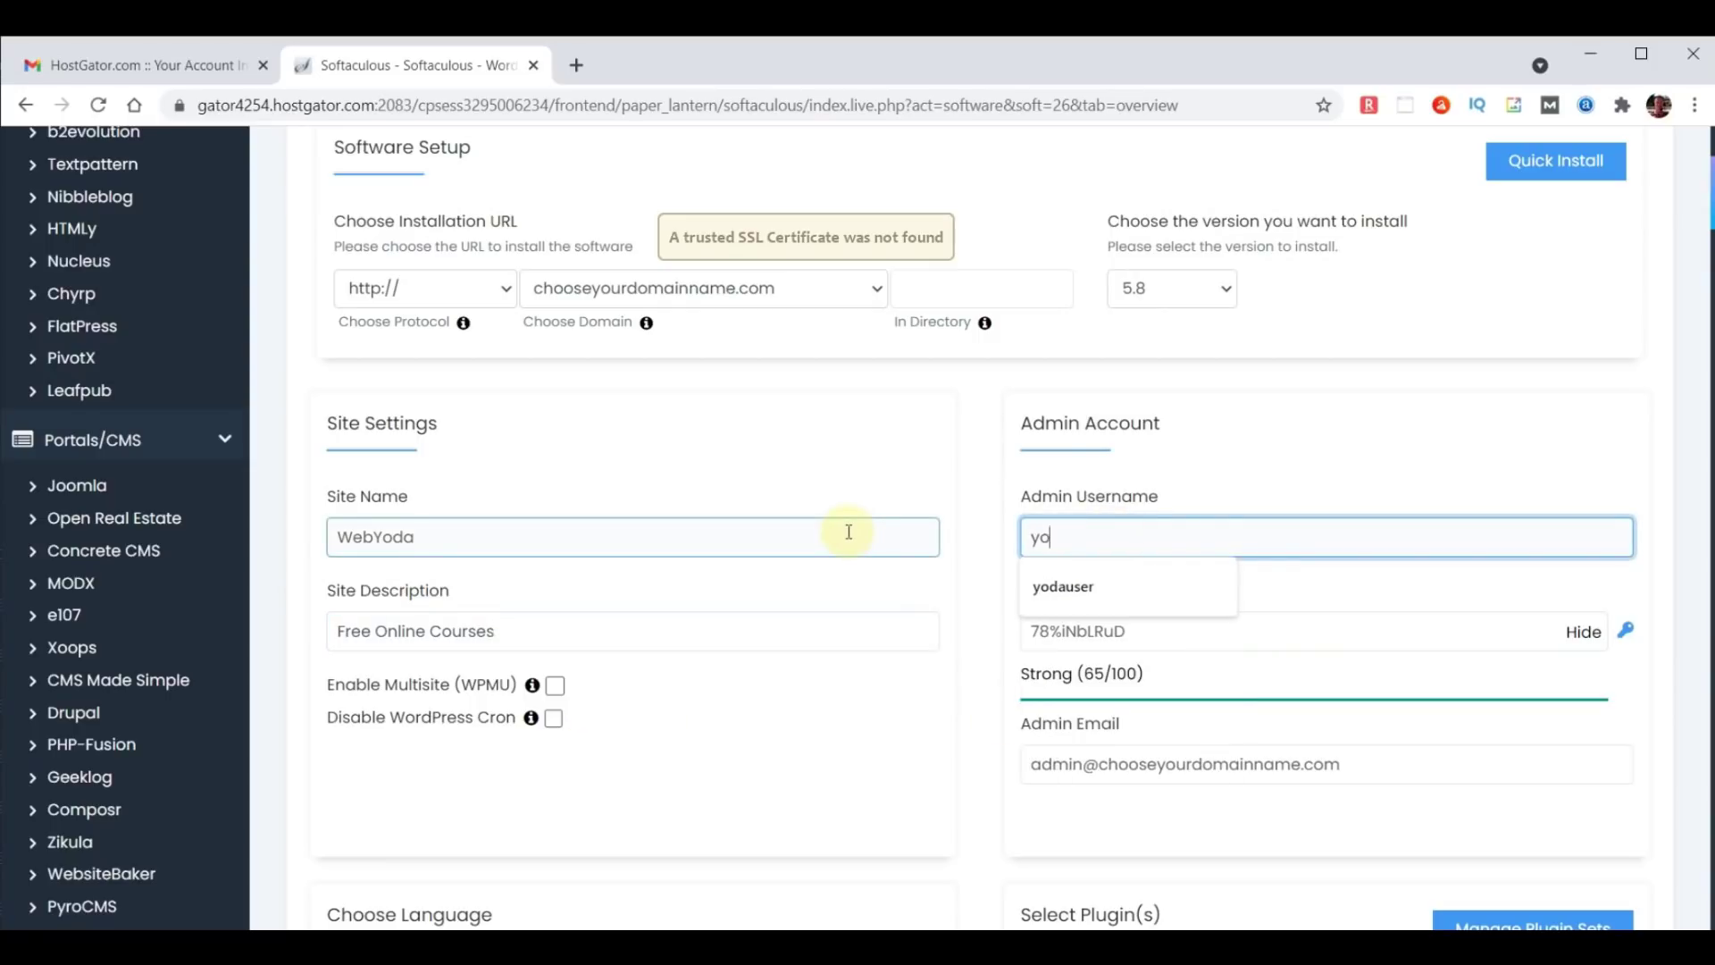
{"action": "type", "text": "dauser"}
{"action": "left_click", "coordinate": [1130, 583]}
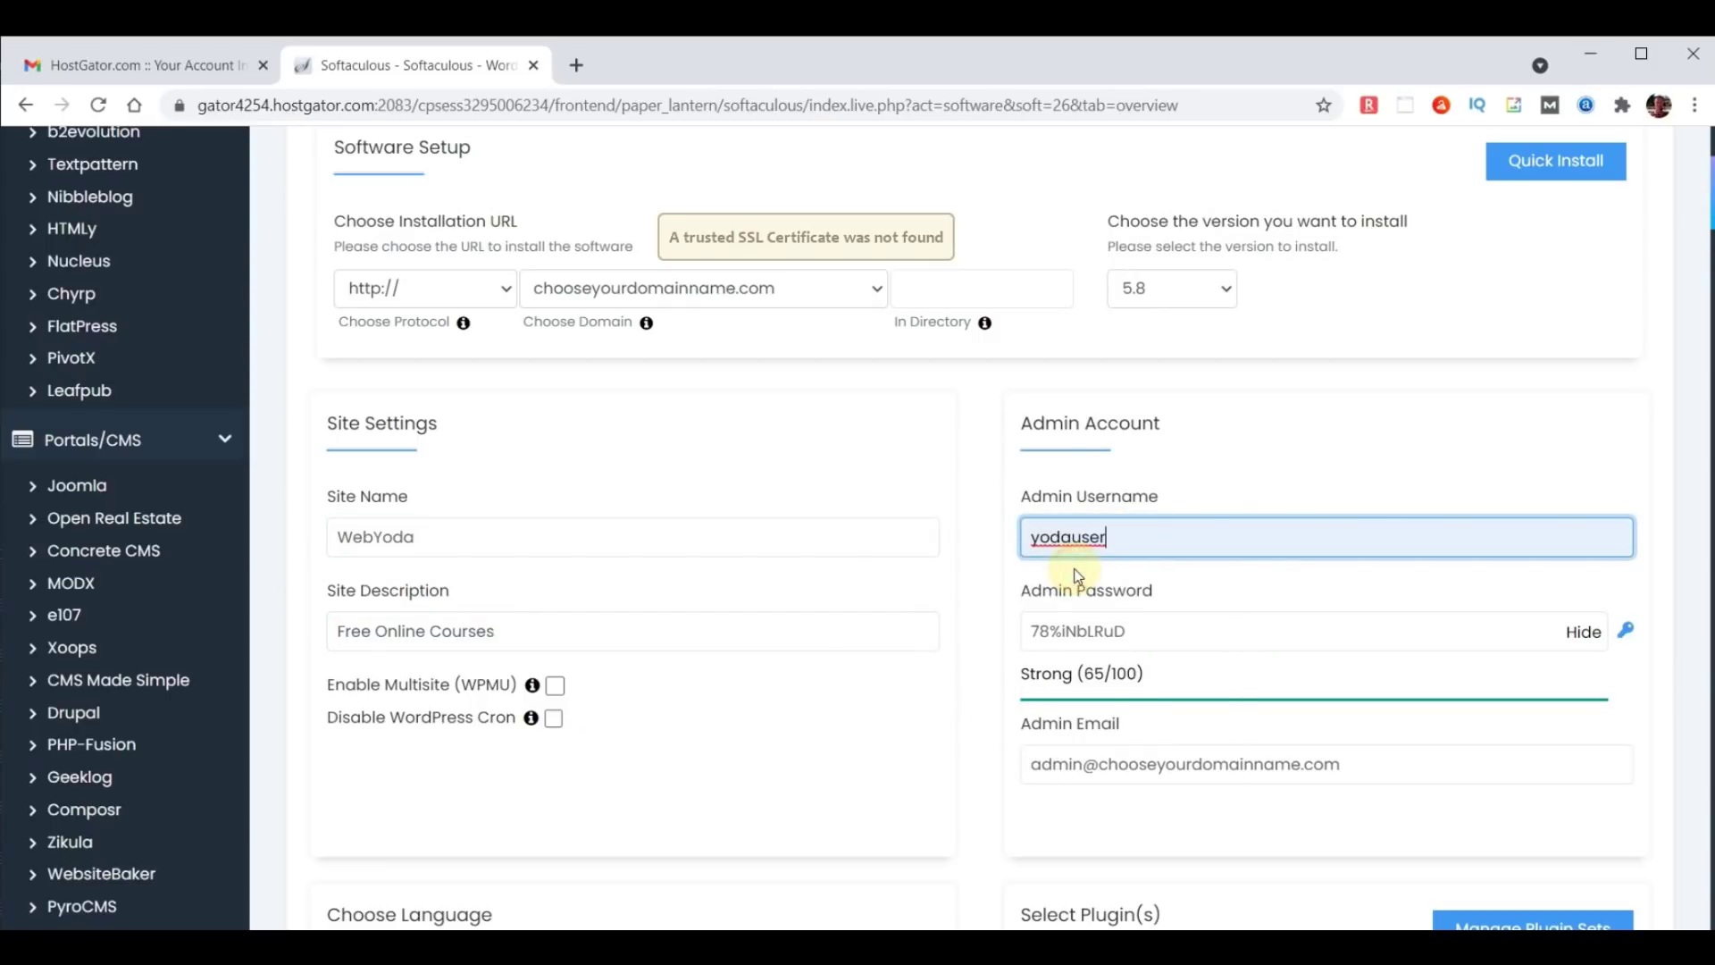
{"action": "left_click", "coordinate": [1583, 633]}
{"action": "left_click", "coordinate": [1301, 623]}
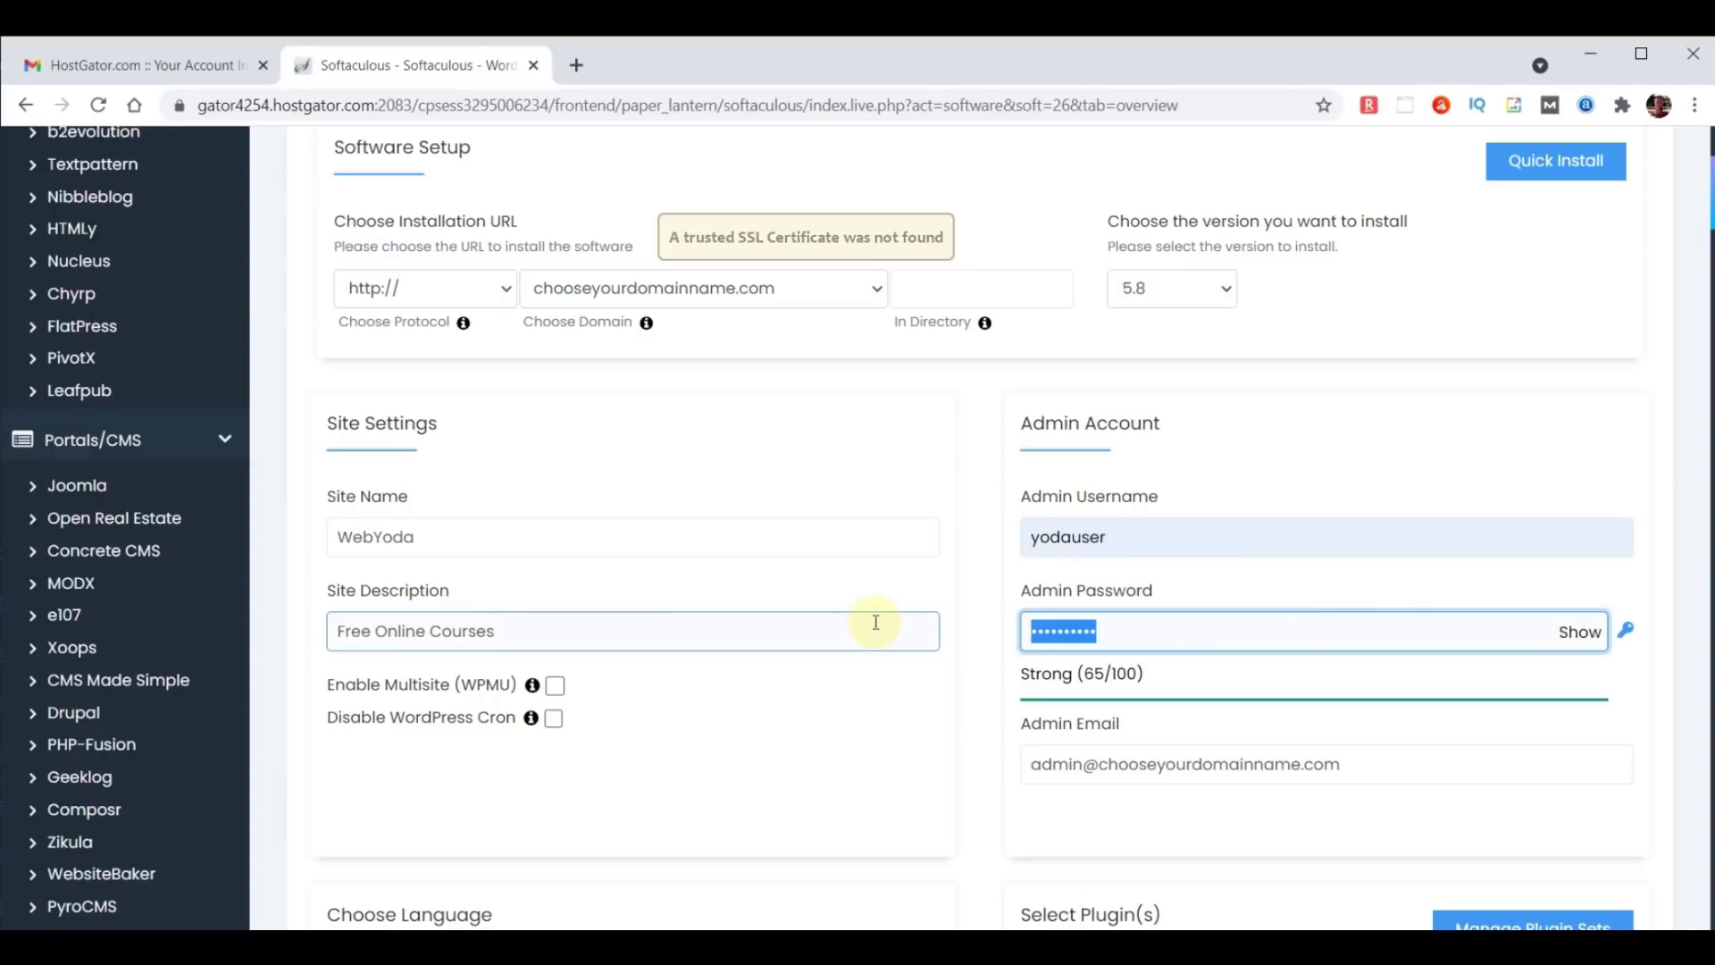
{"action": "type", "text": "***********"}
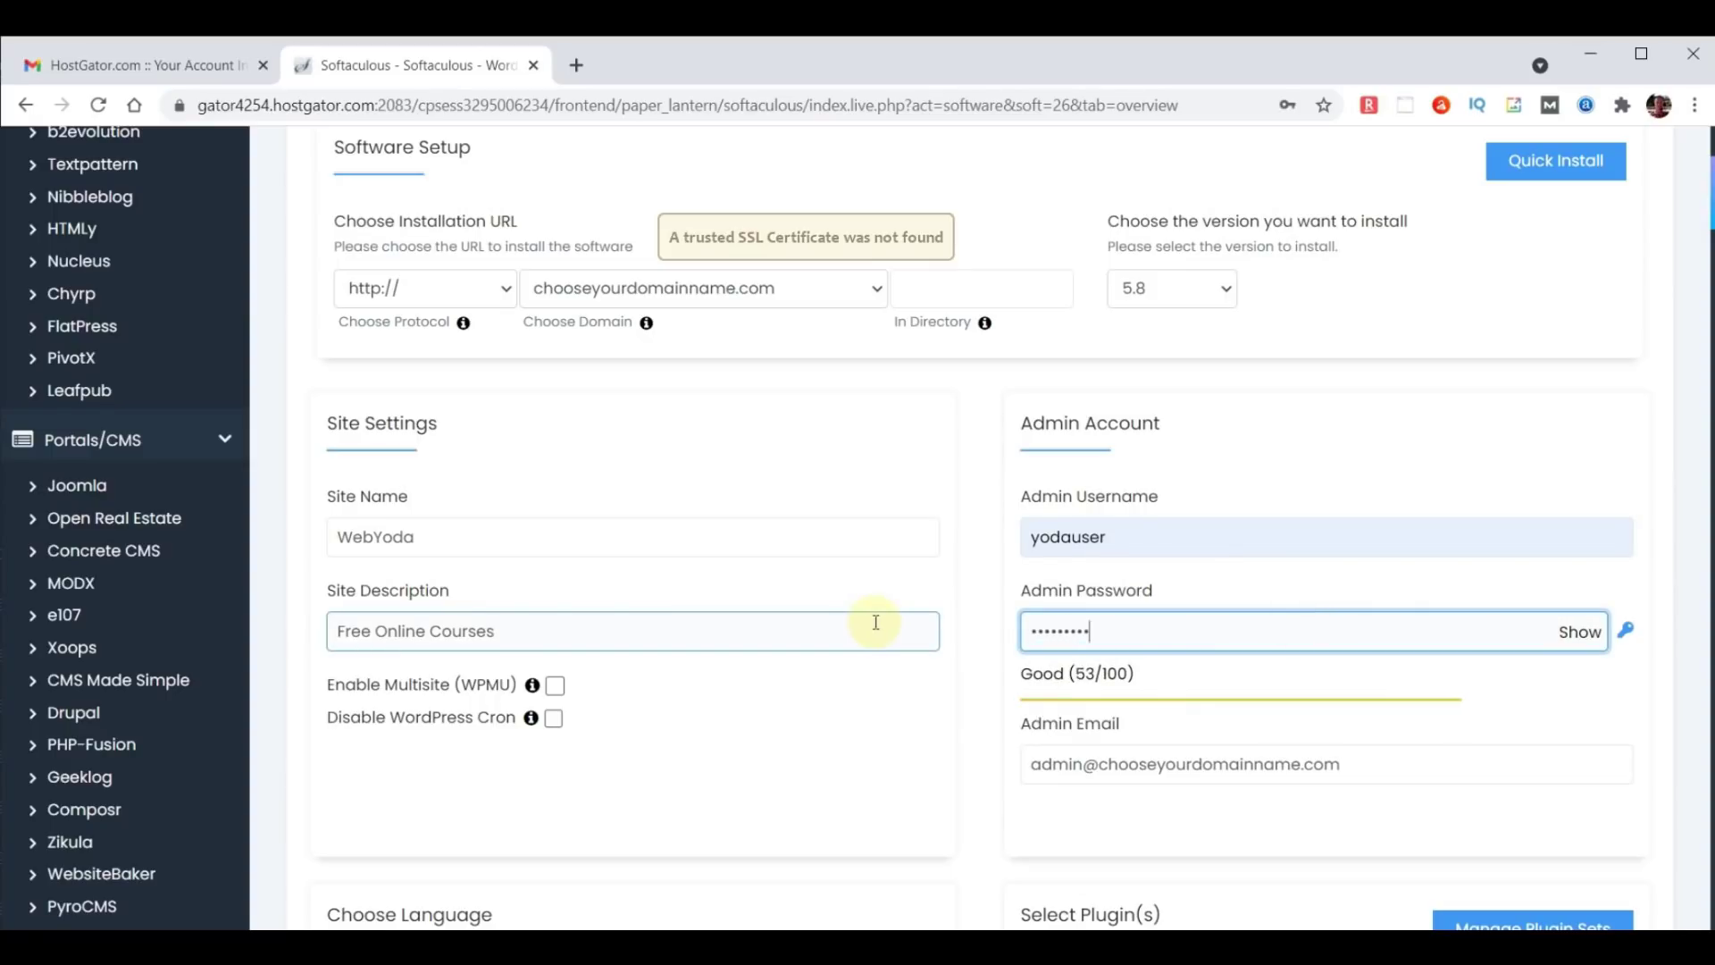
{"action": "triple_click", "coordinate": [1386, 769]}
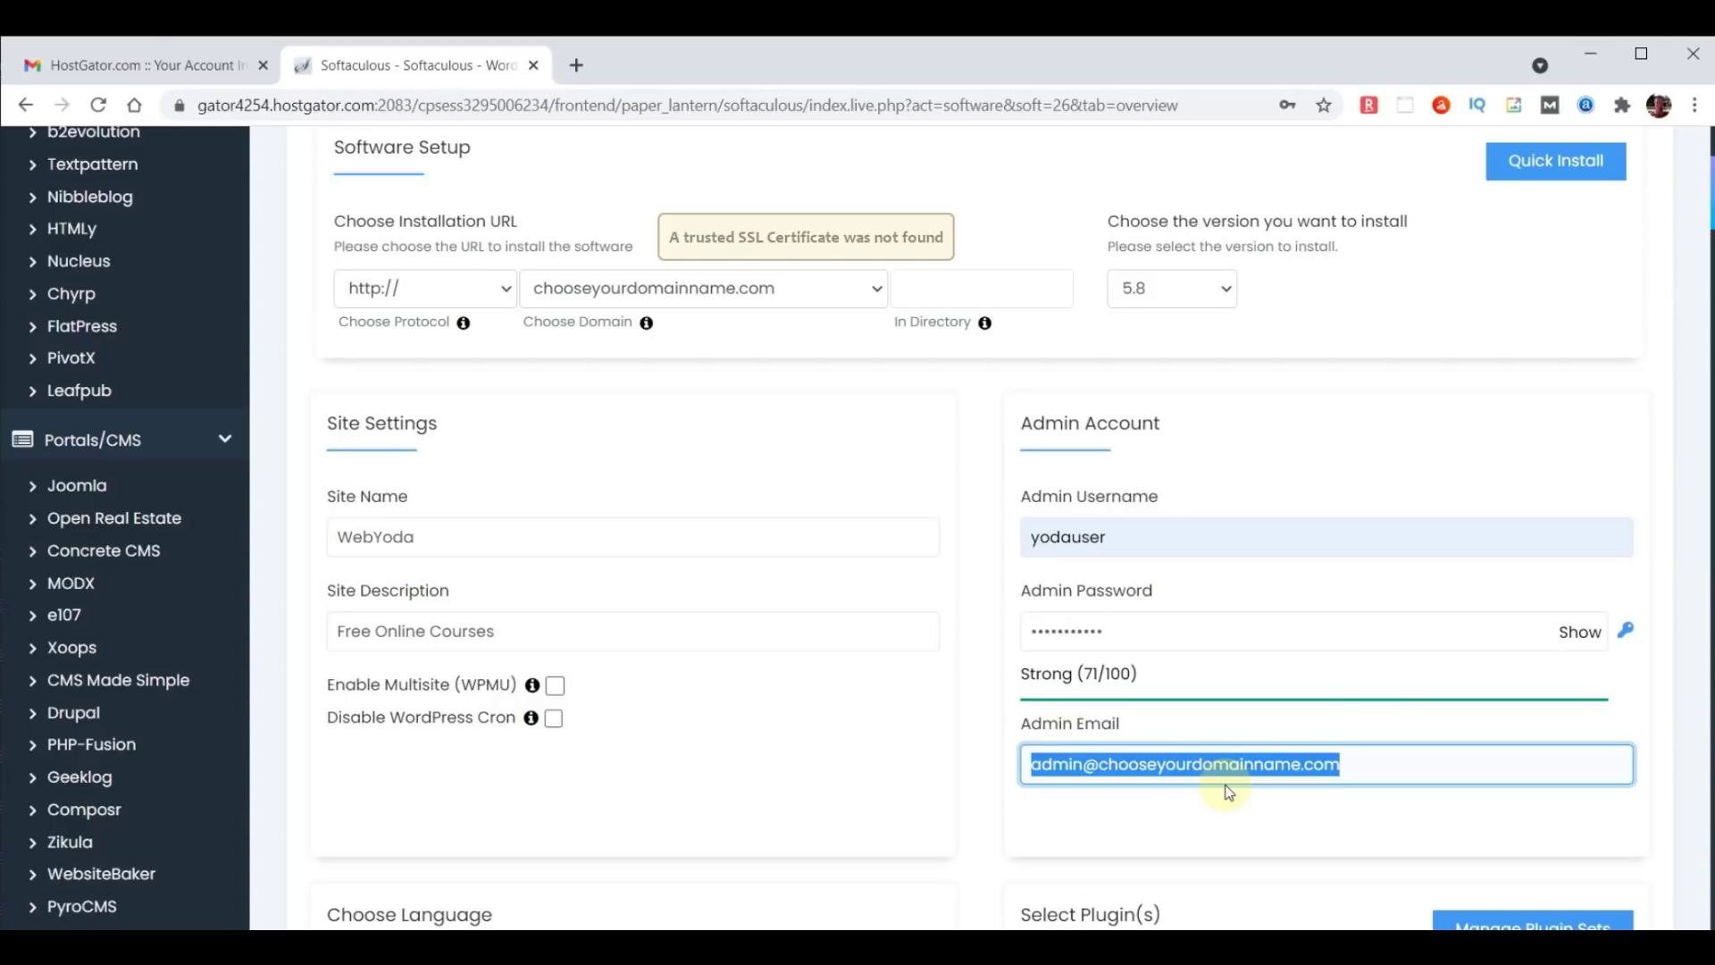
{"action": "left_click", "coordinate": [1187, 814]}
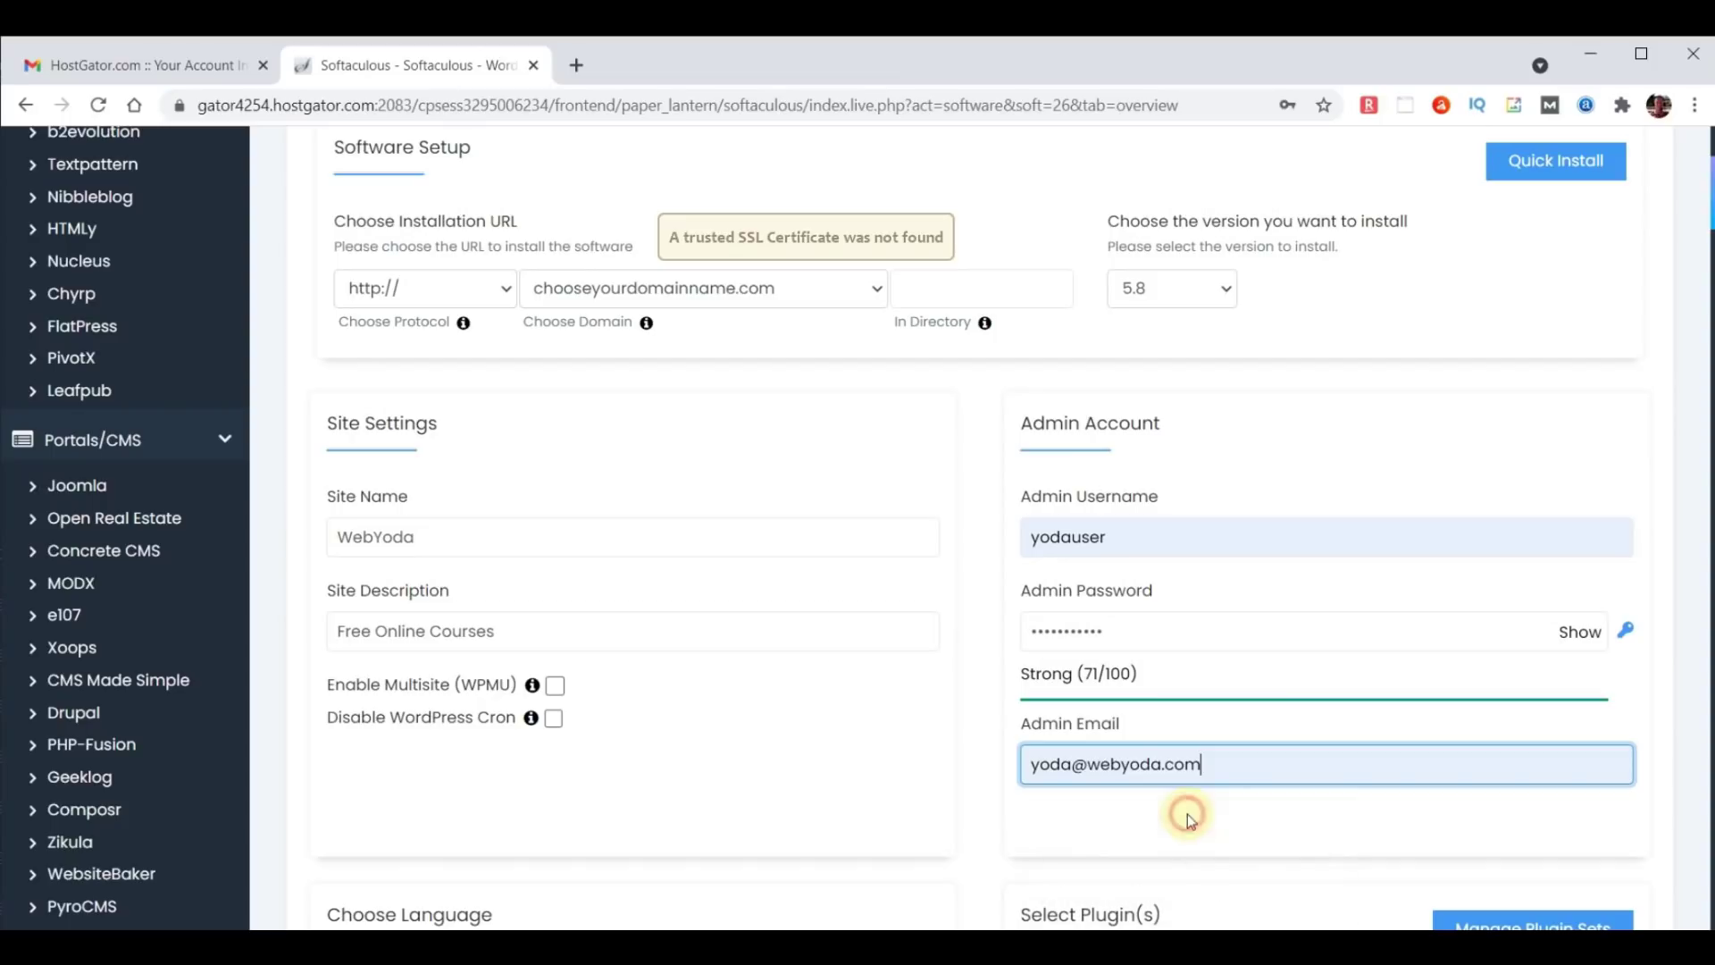
{"action": "left_click_drag", "start_coordinate": [1235, 767], "coordinate": [963, 763]}
{"action": "key", "text": "ctrl+c"}
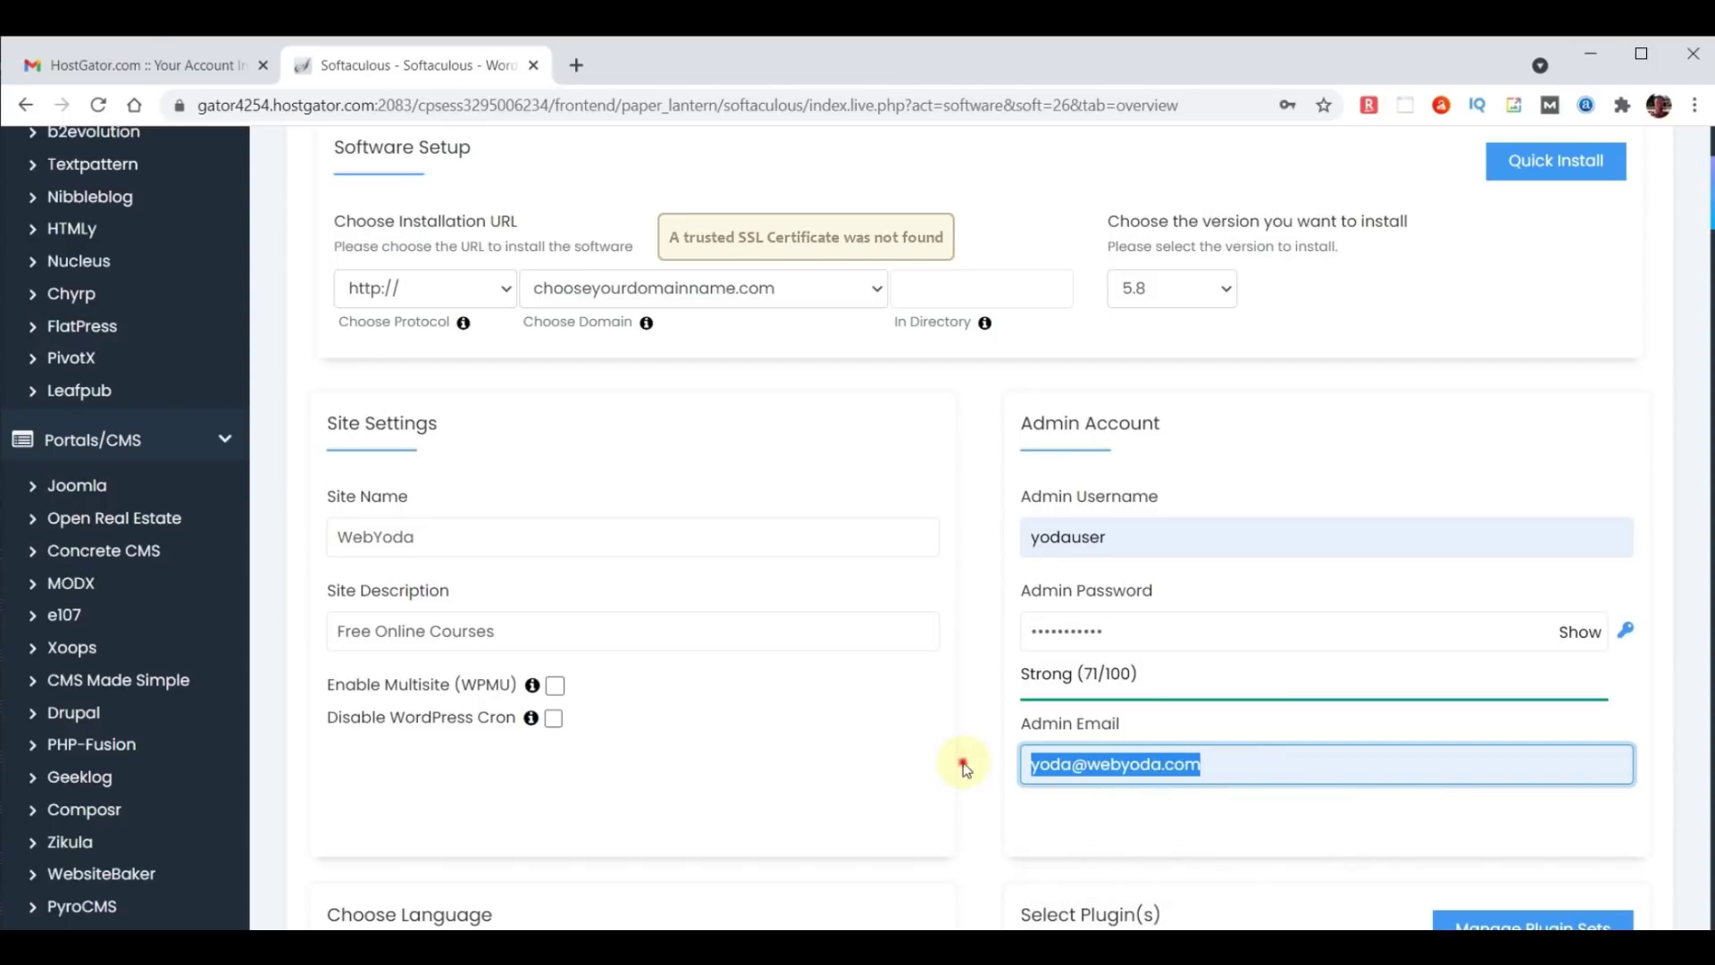
{"action": "left_click", "coordinate": [963, 763]}
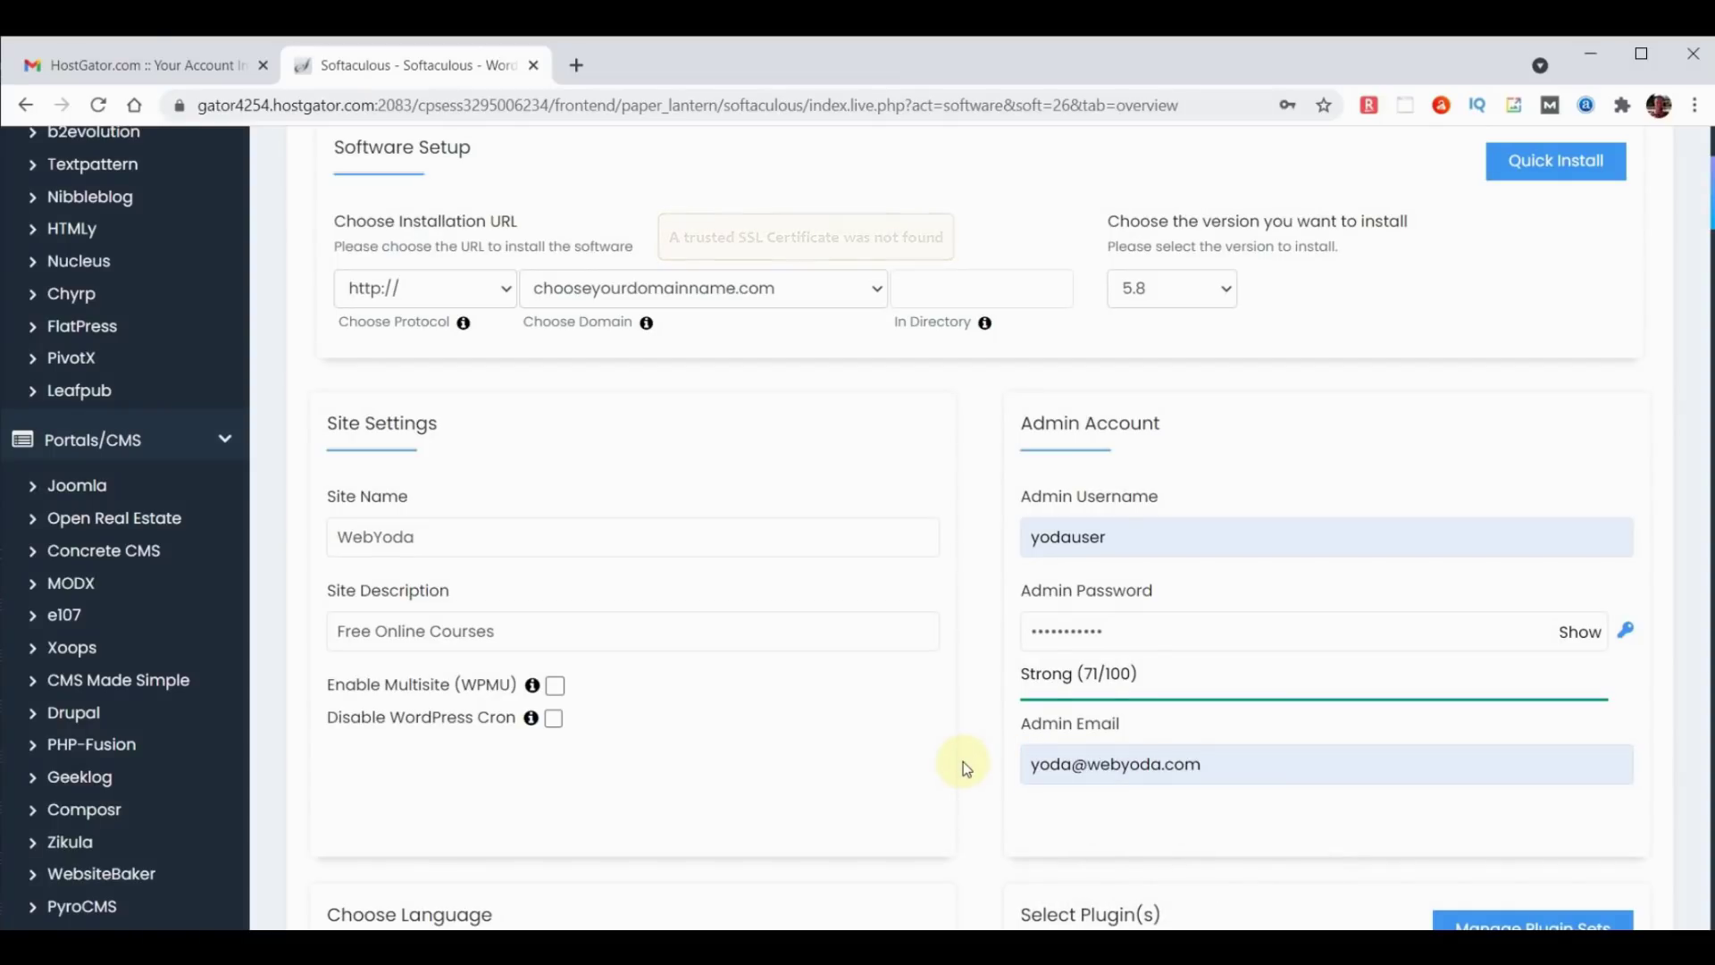
Have installation details e-mailed to the admin address and start the WordPress installation.
{"action": "scroll", "coordinate": [637, 770], "scroll_direction": "down", "scroll_amount": 4}
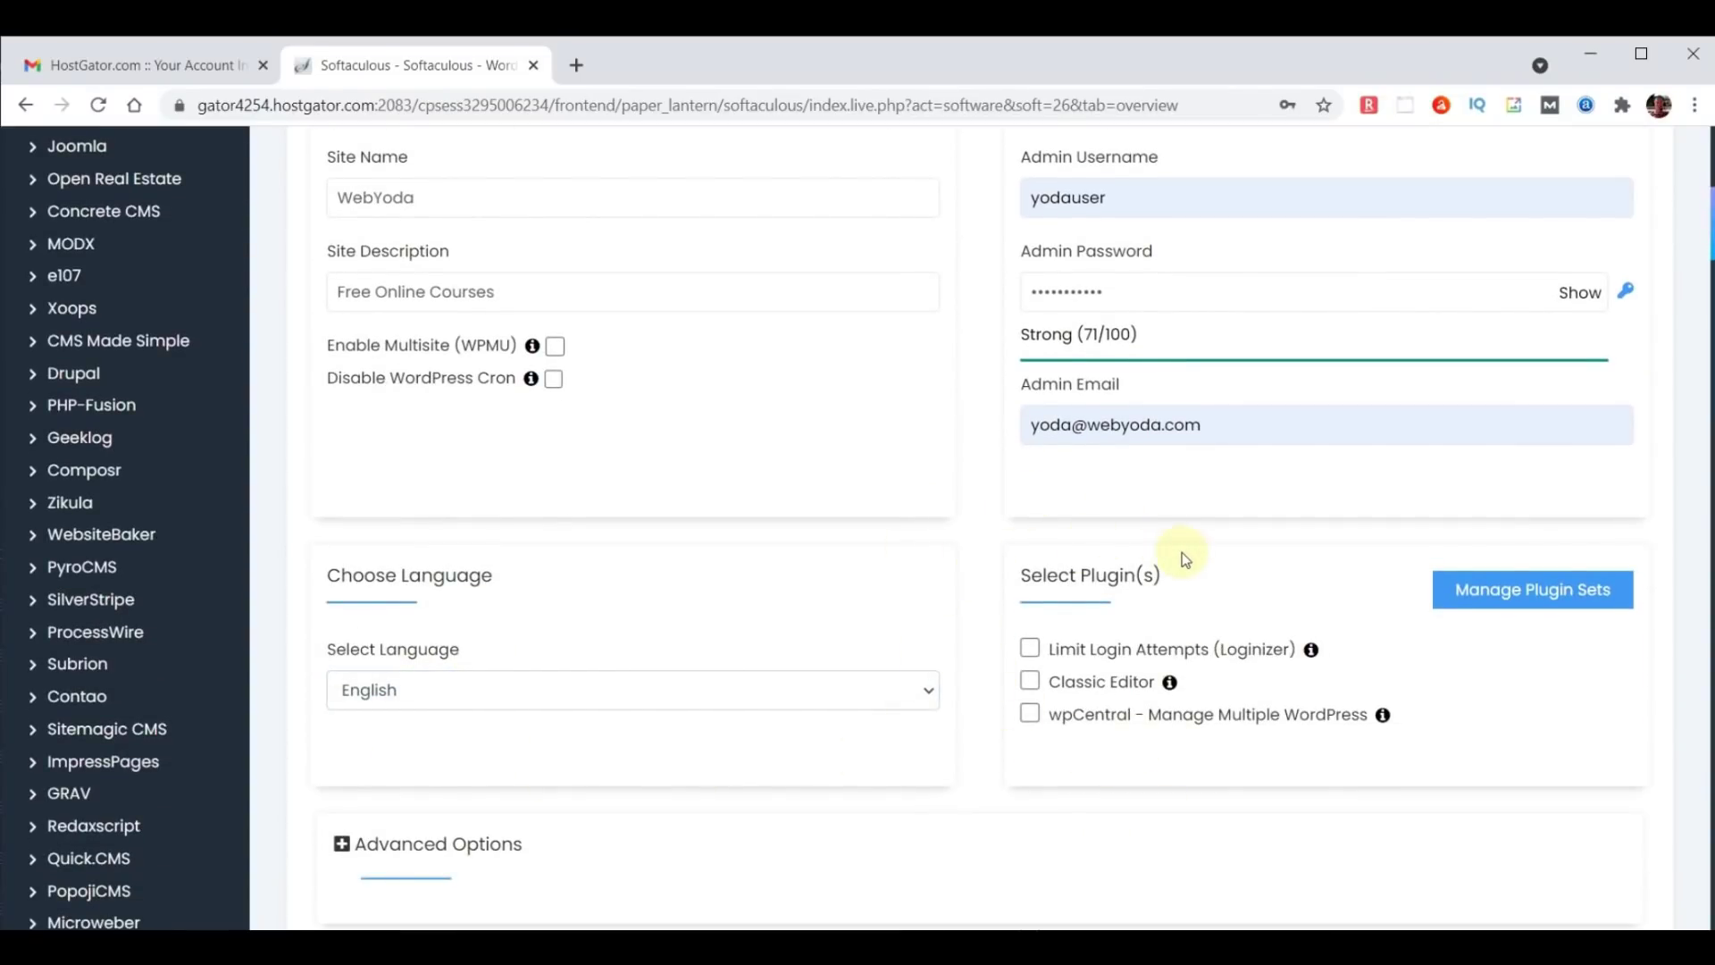
{"action": "scroll", "coordinate": [1182, 552], "scroll_direction": "down", "scroll_amount": 4}
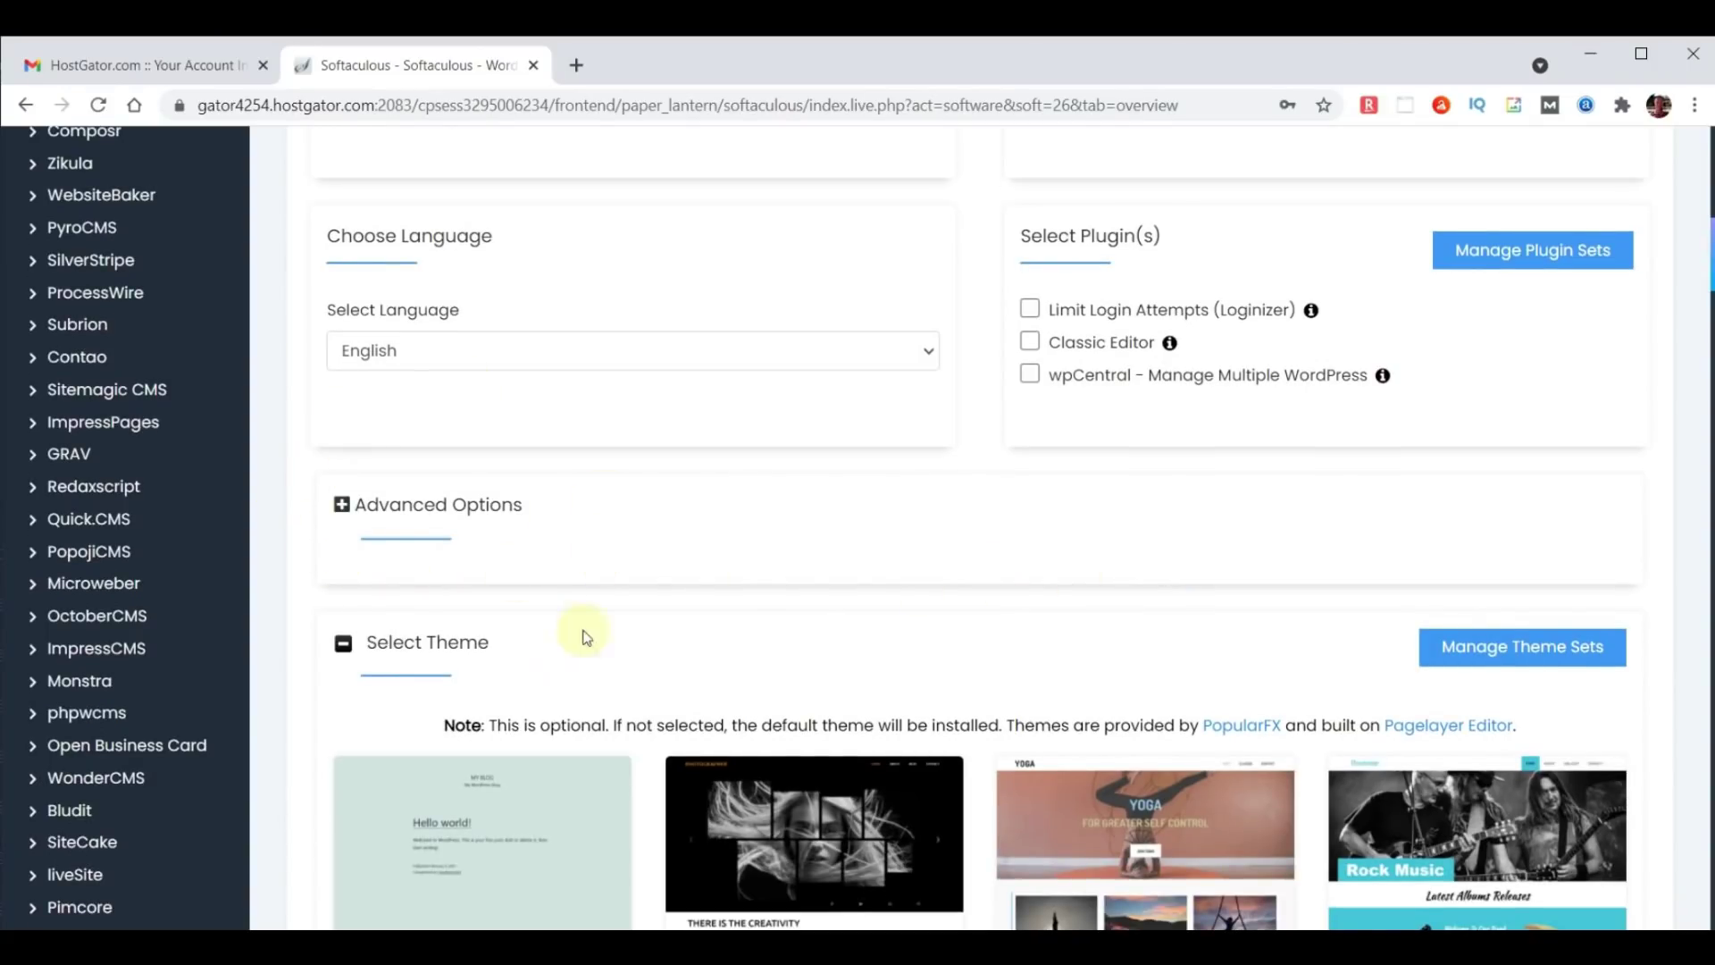
{"action": "scroll", "coordinate": [991, 653], "scroll_direction": "down", "scroll_amount": 1}
{"action": "scroll", "coordinate": [998, 654], "scroll_direction": "down", "scroll_amount": 6}
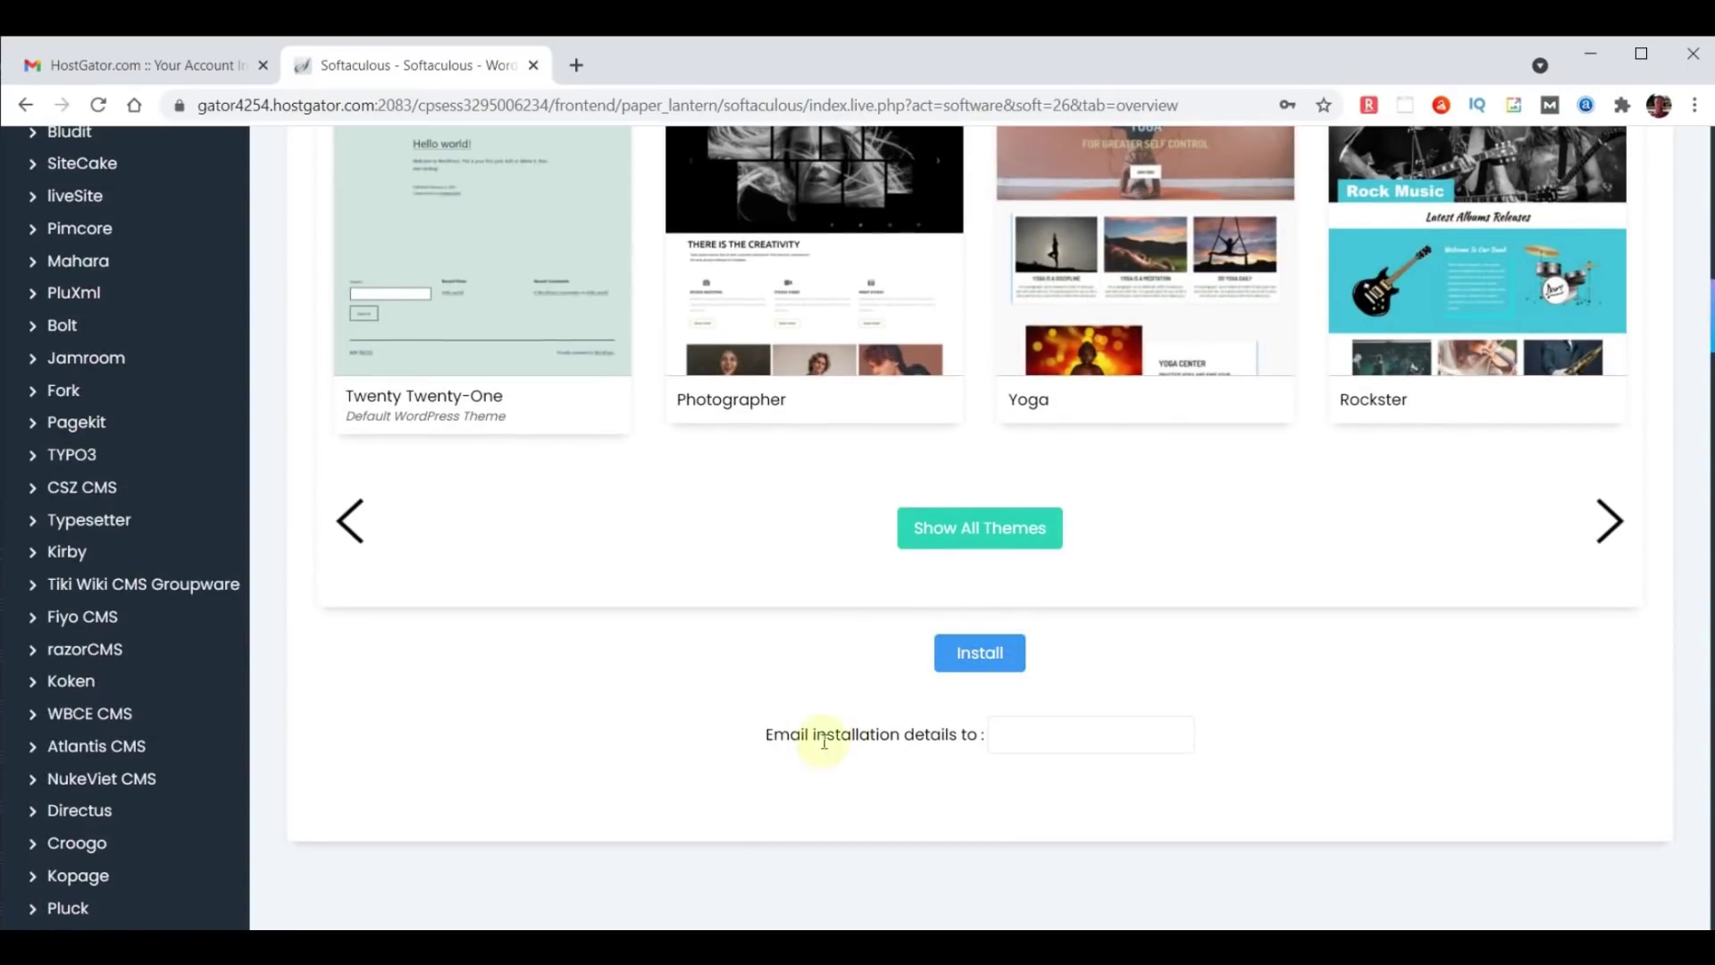
{"action": "left_click", "coordinate": [1016, 740]}
{"action": "key", "text": "ctrl+v"}
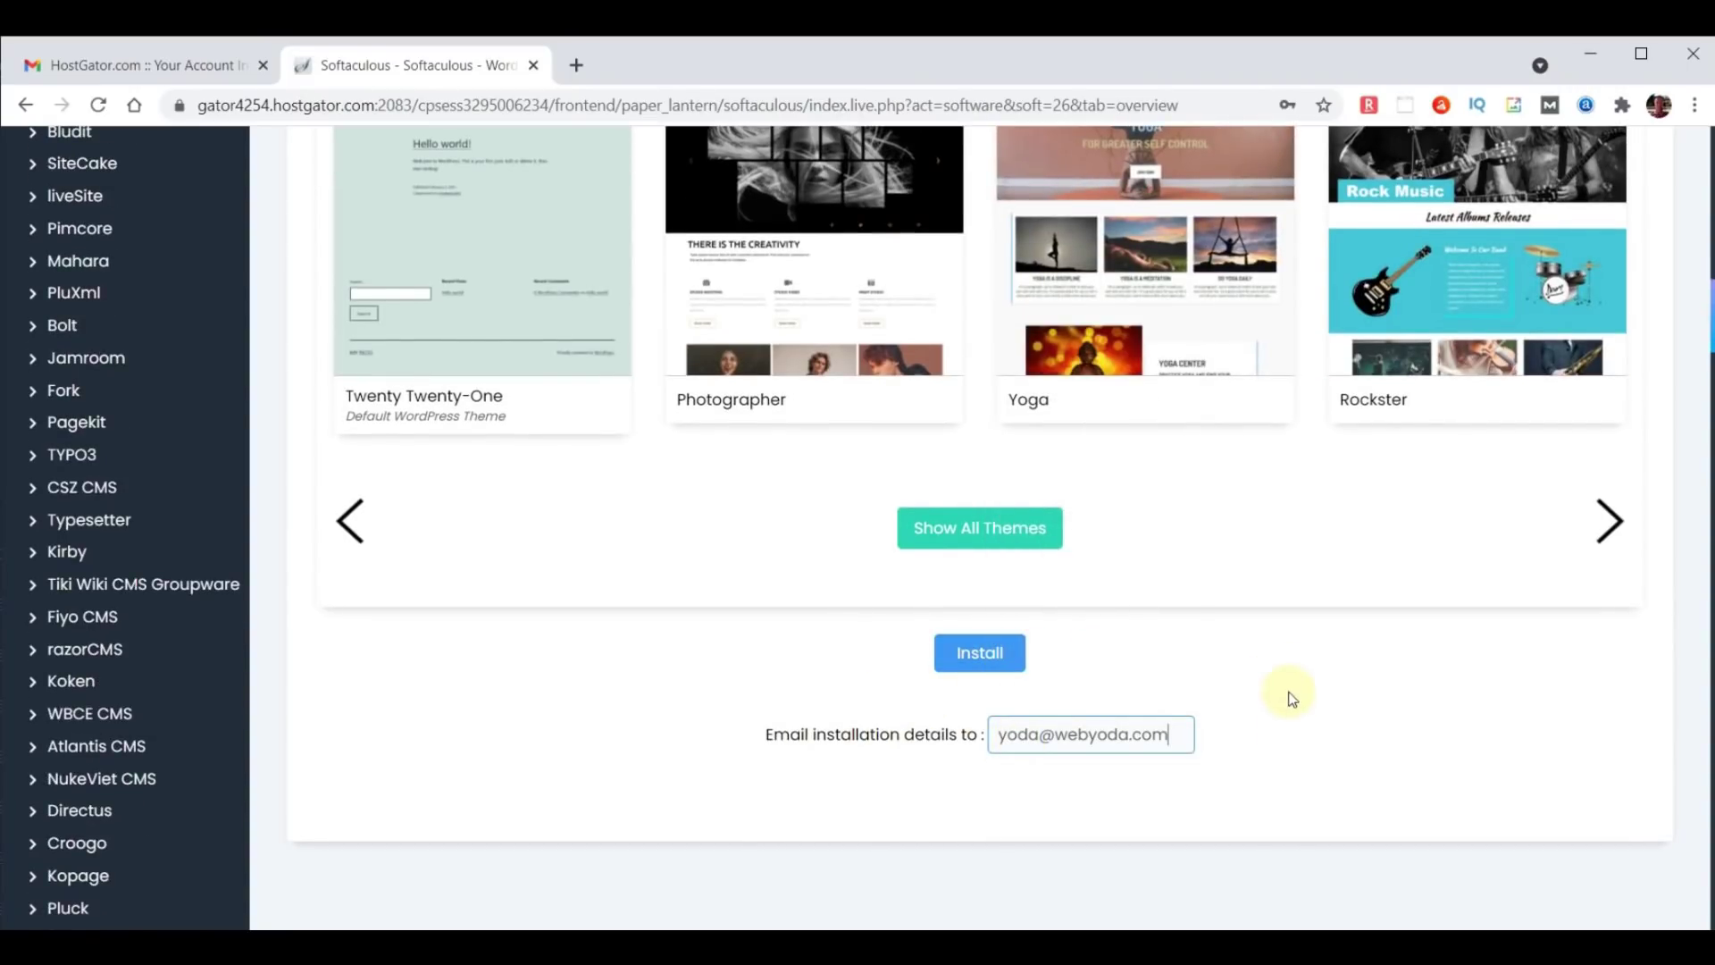
{"action": "left_click", "coordinate": [973, 654]}
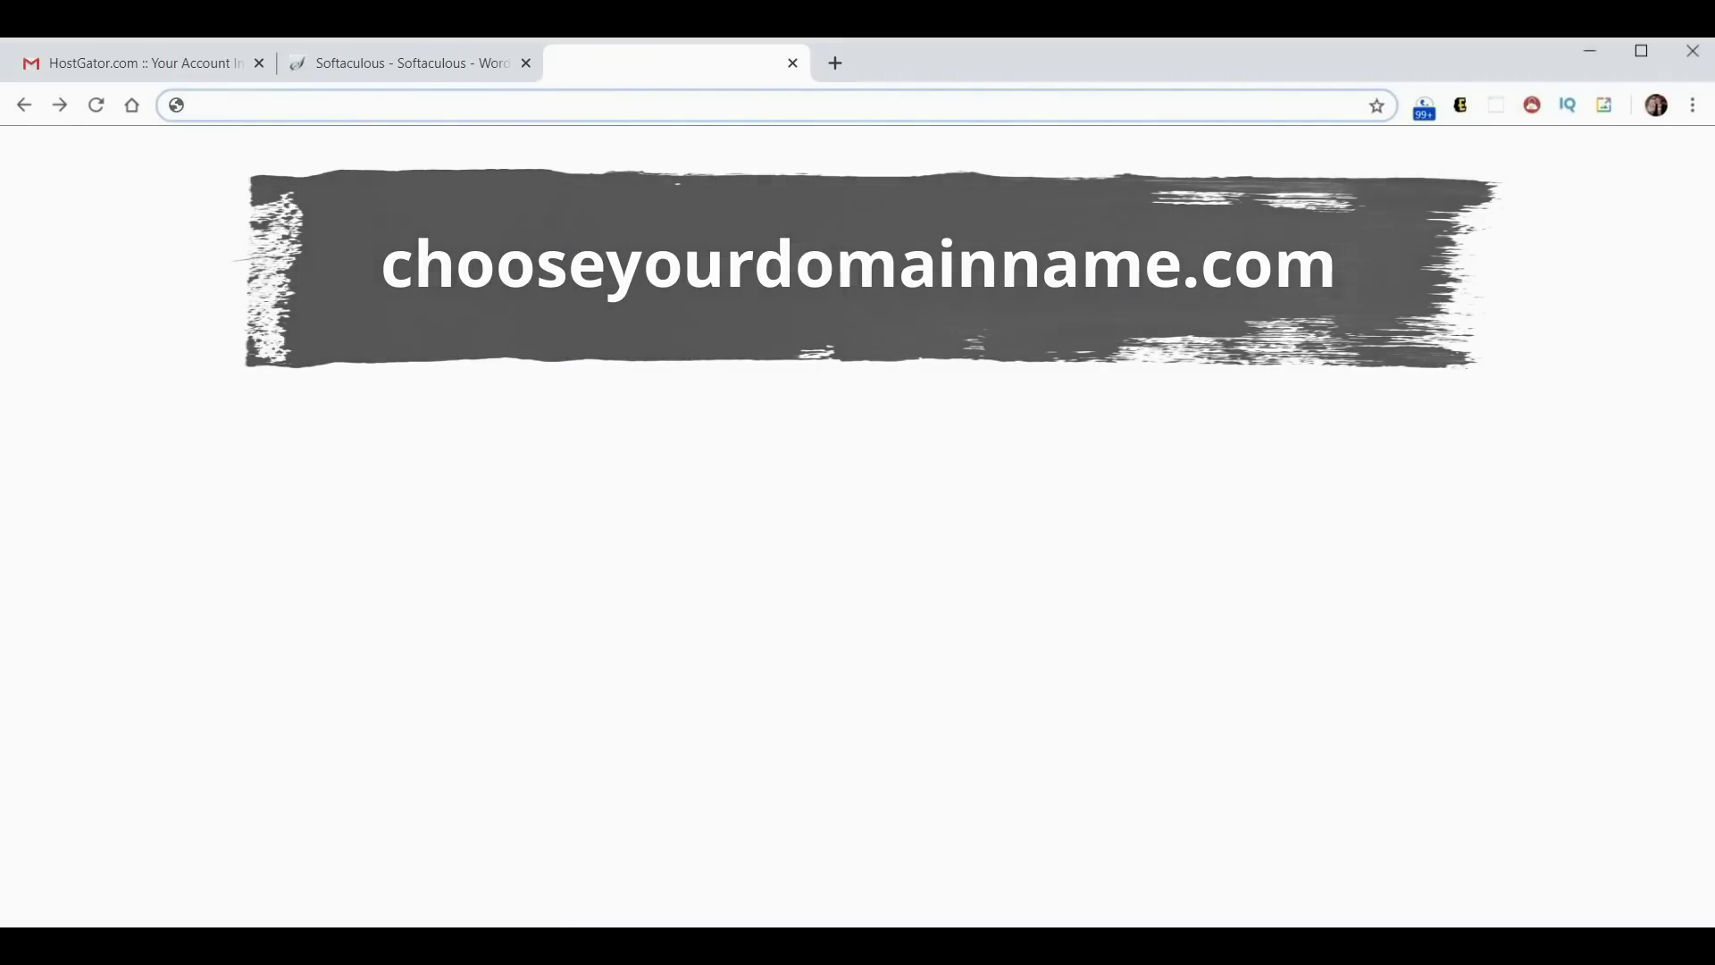
Load chooseyourdomainname.com to check the new WebYoda site, then open a blank tab.
{"action": "type", "text": "chooseyourdomainname.com"}
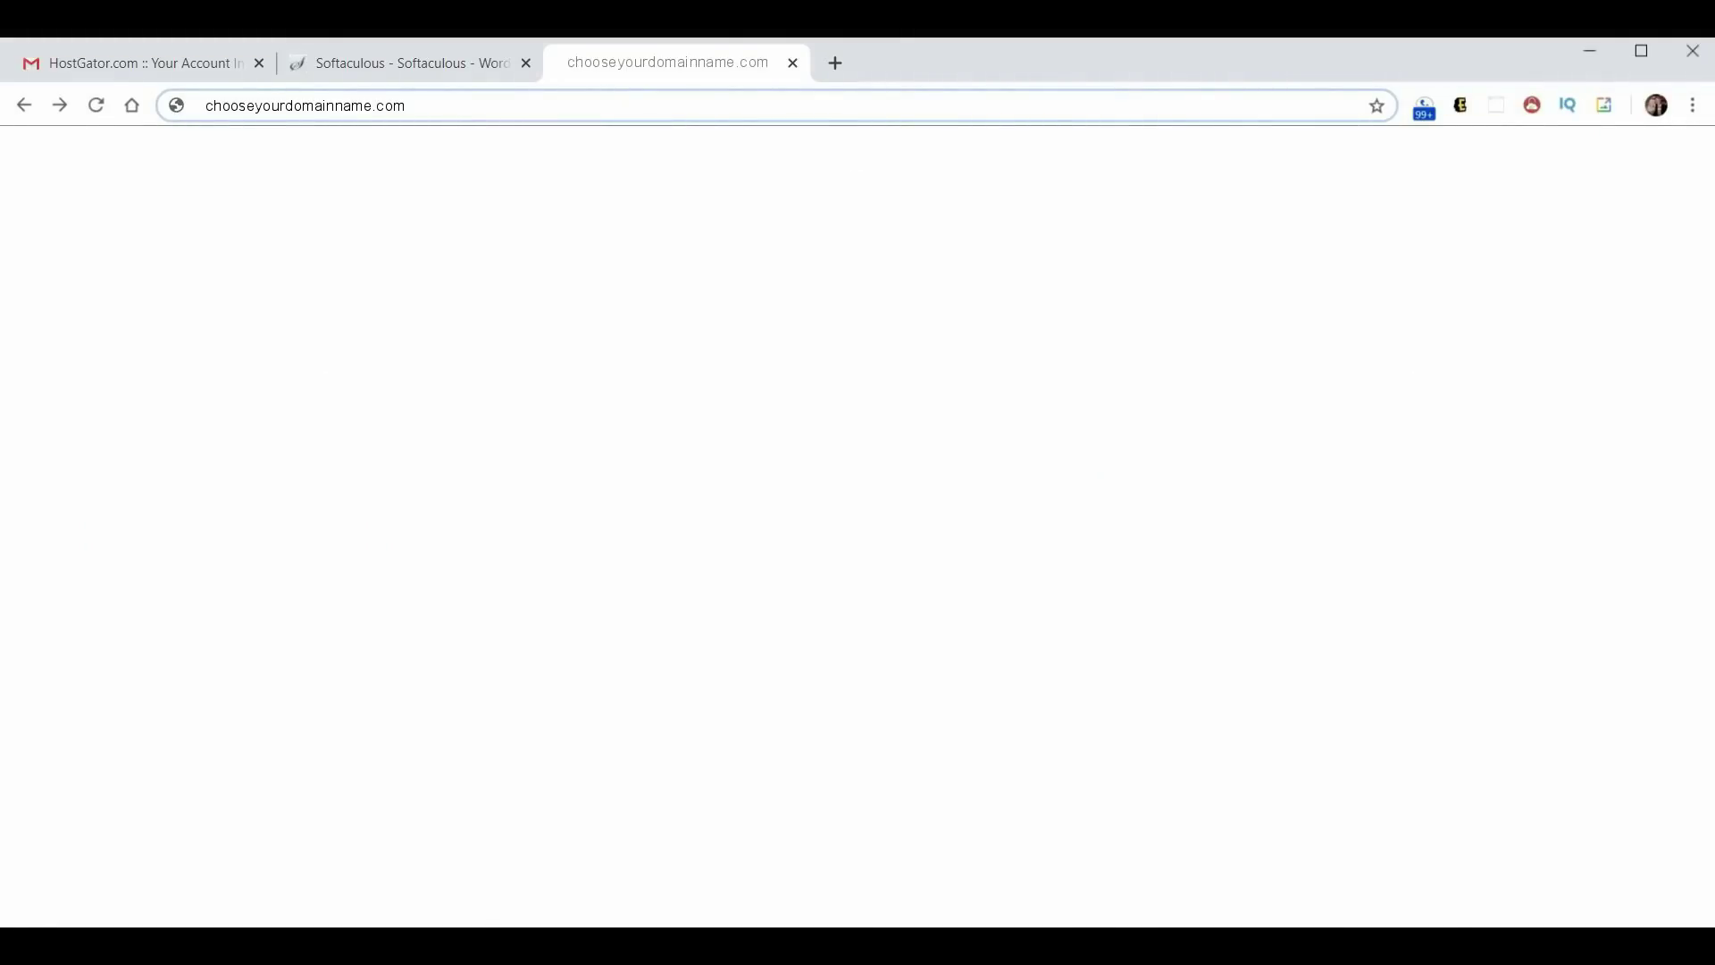
{"action": "key", "text": "Return"}
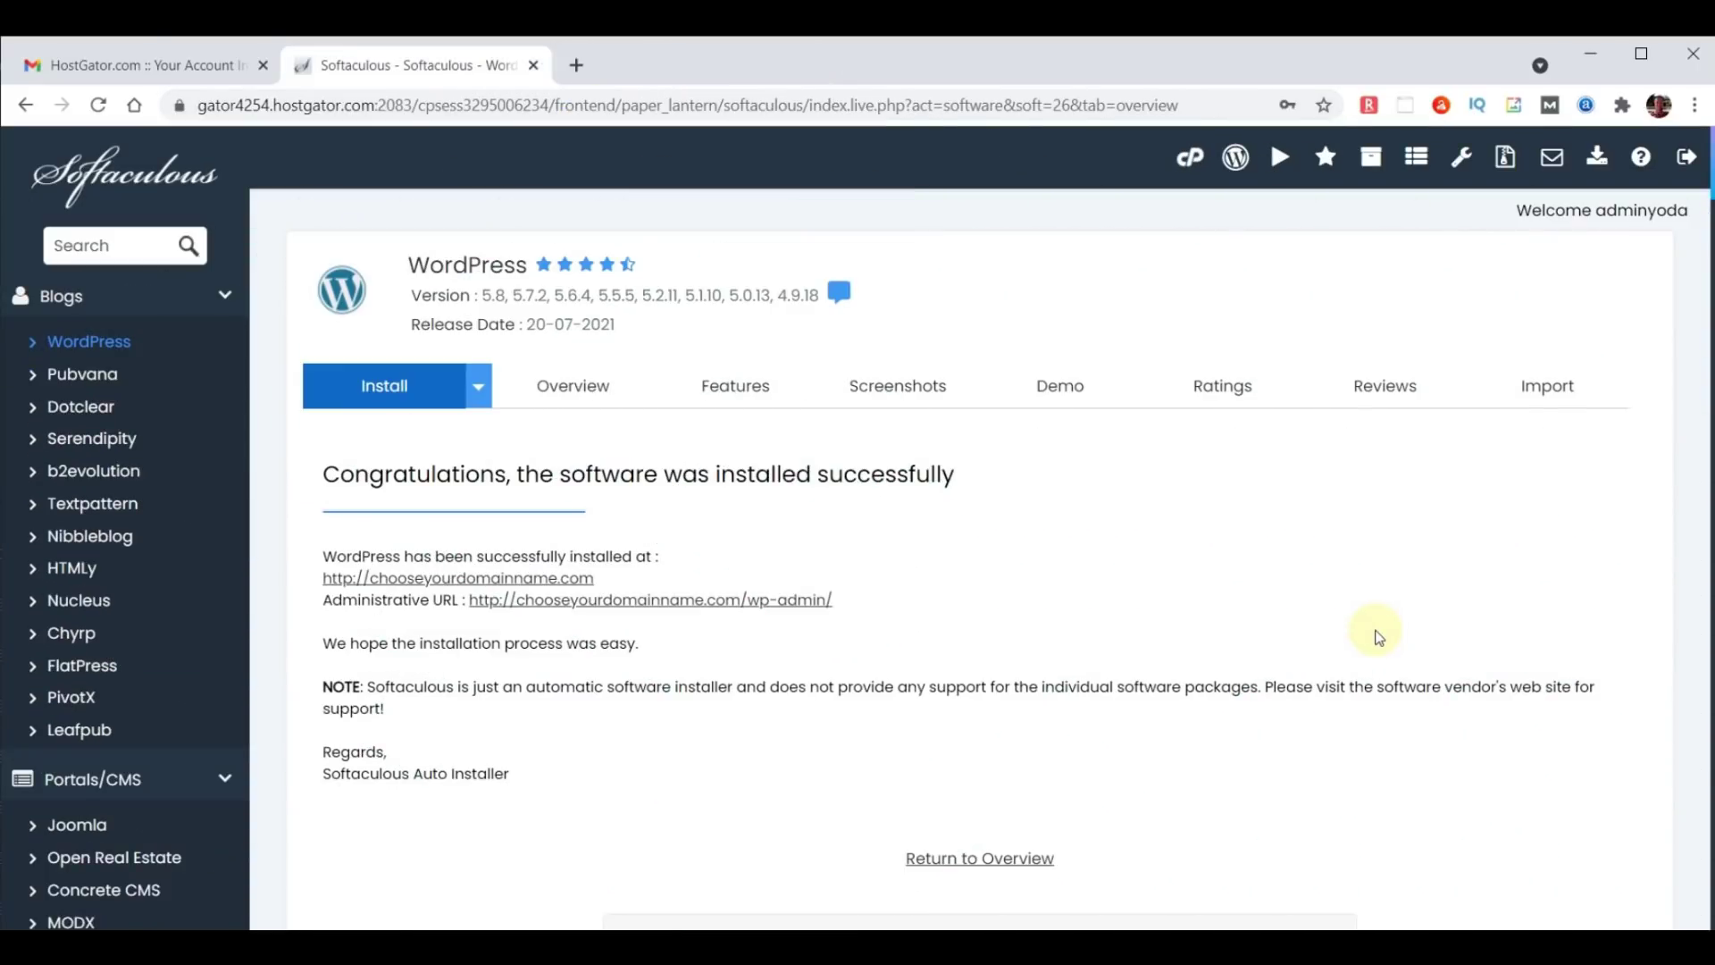
{"action": "left_click", "coordinate": [576, 66]}
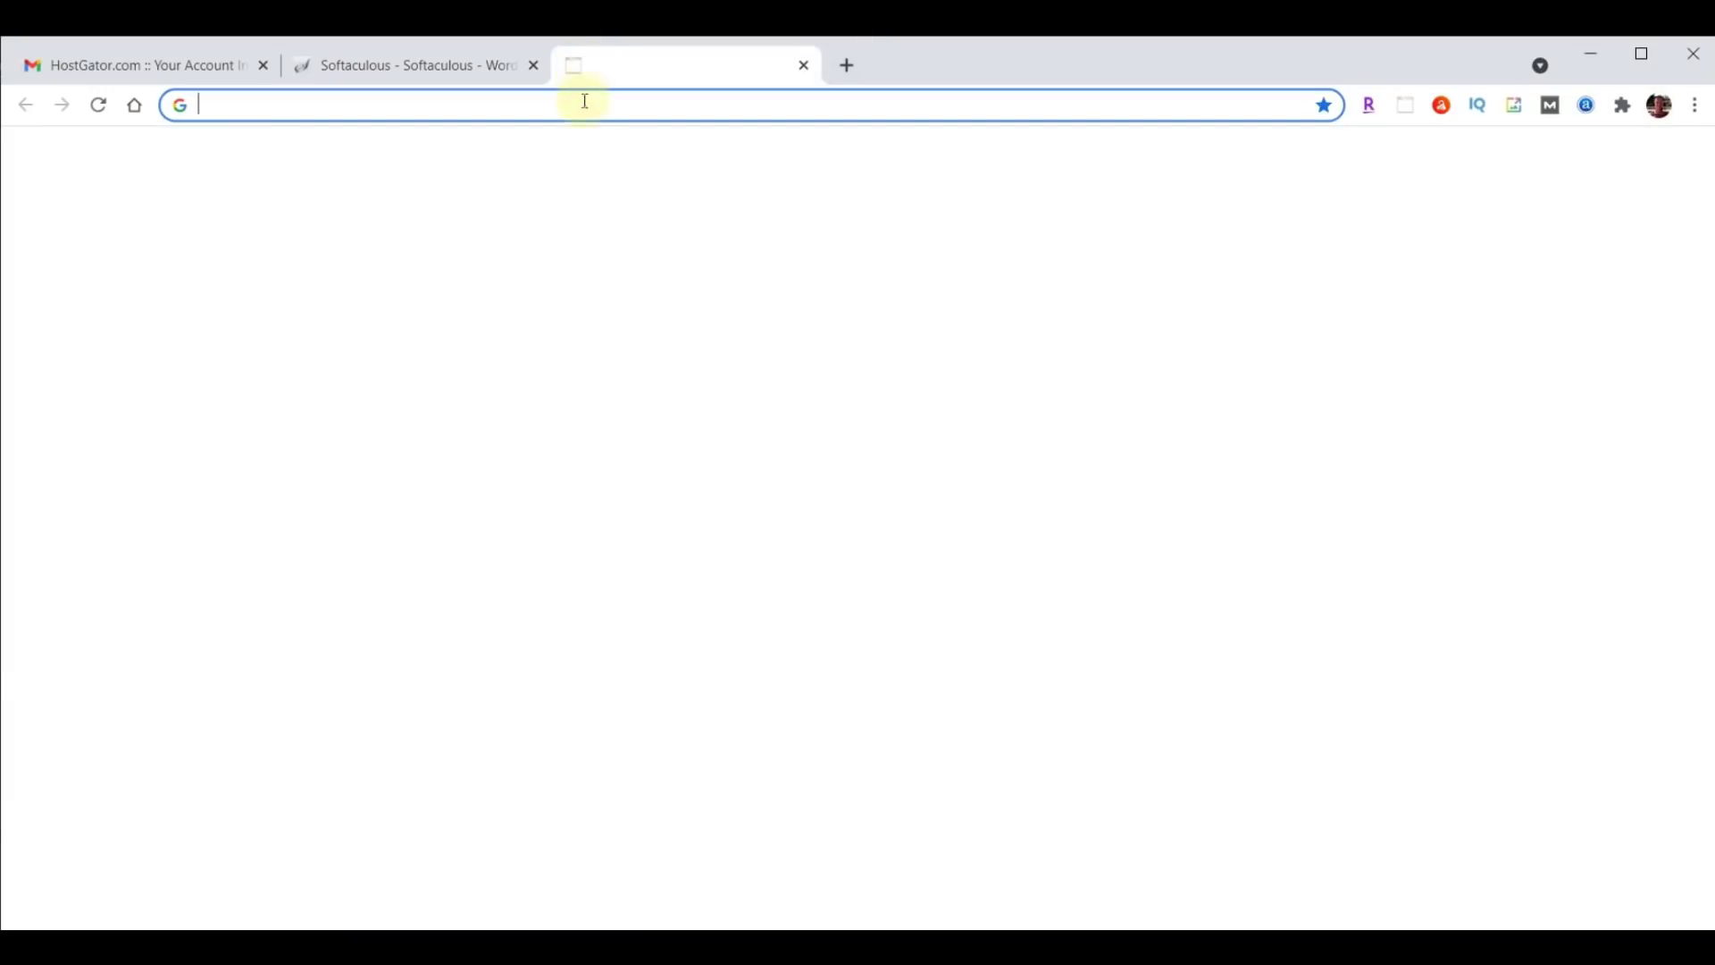
Load chooseyourdomainname.com/wp-admin to reach the WebYoda login page.
{"action": "type", "text": "chooseyourdomainname.com"}
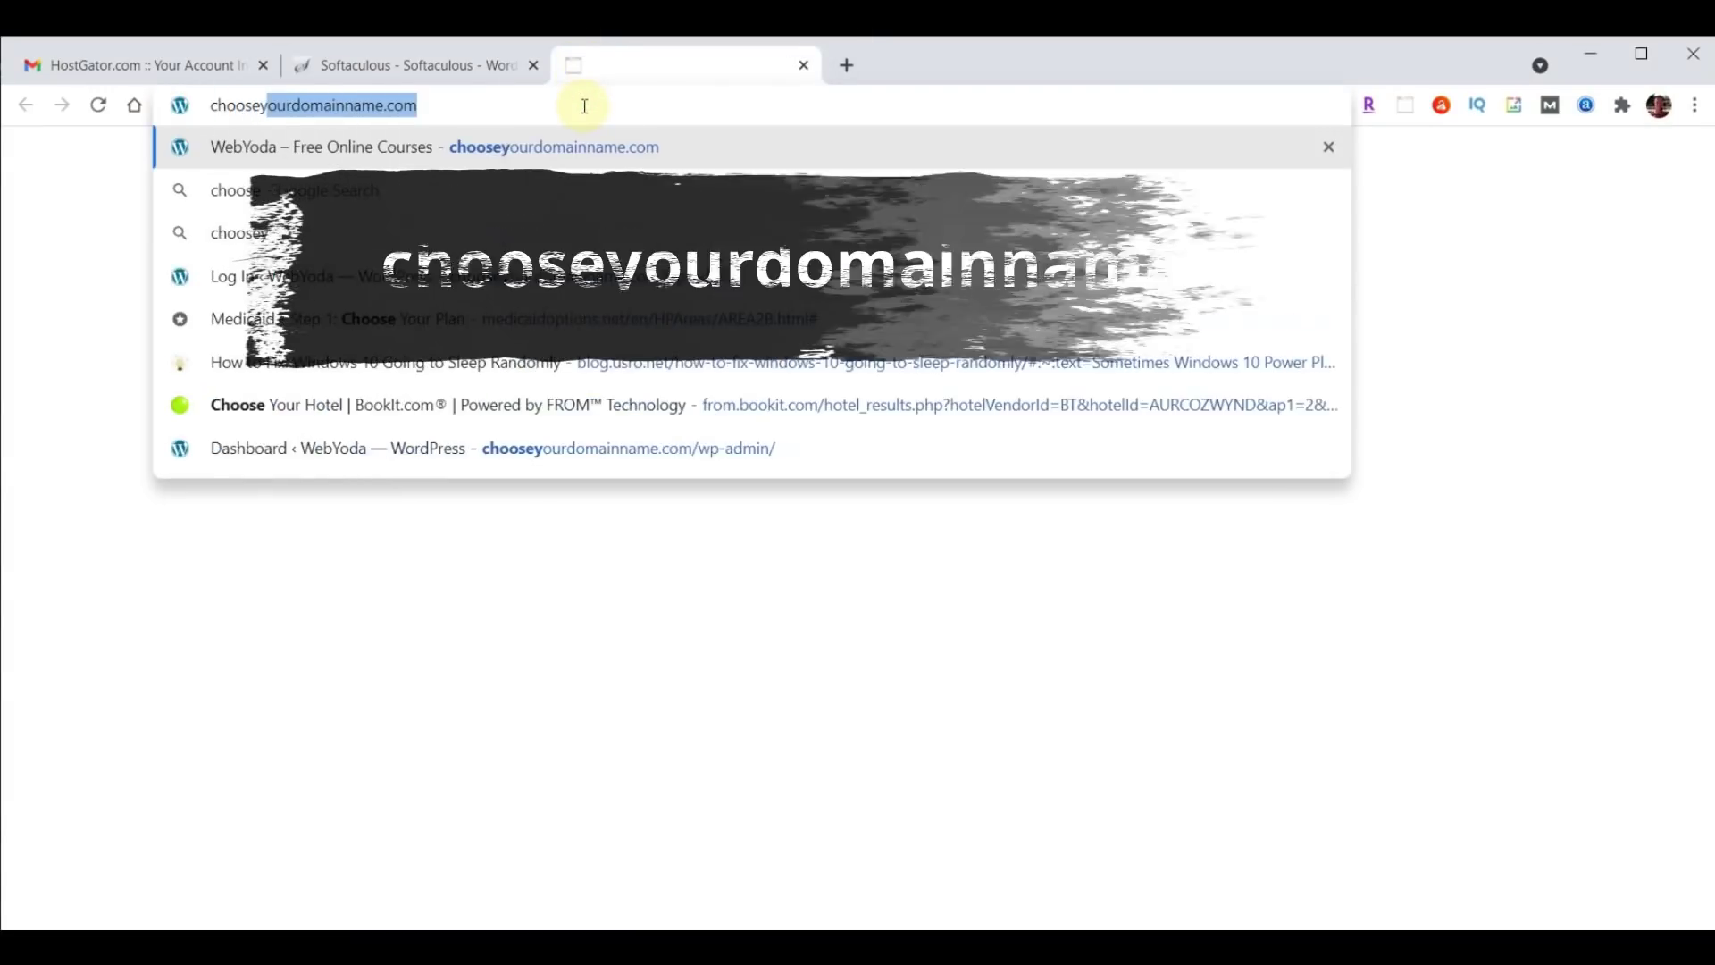
{"action": "key", "text": "Return"}
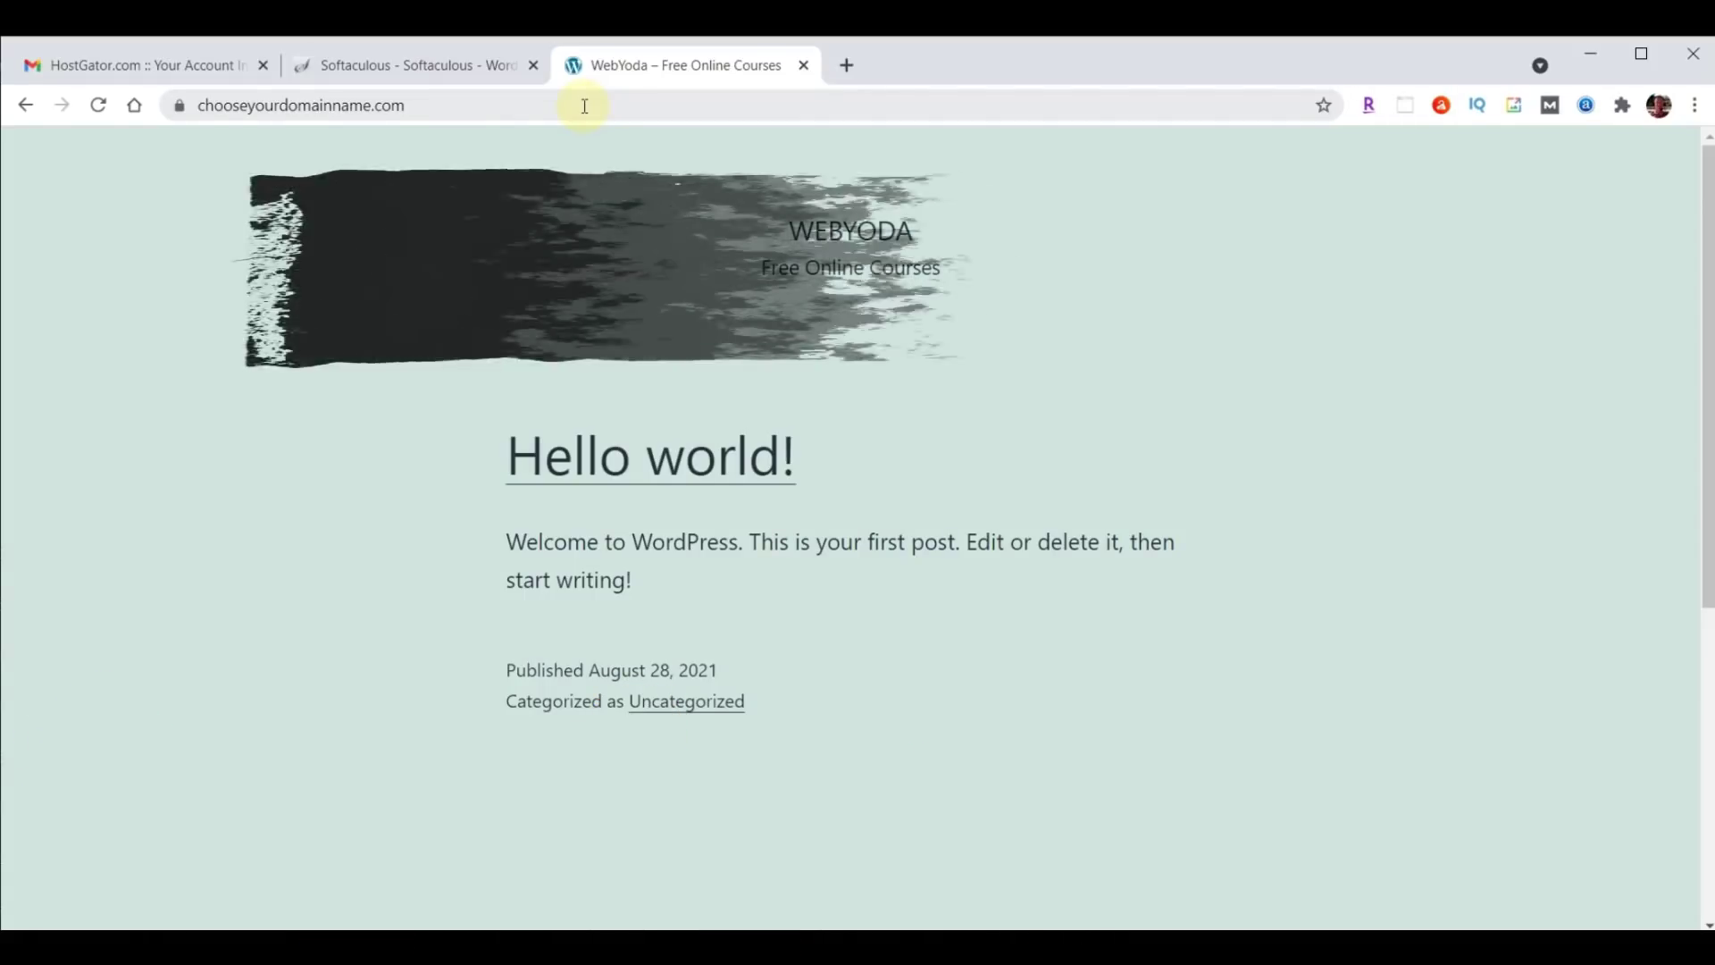
{"action": "left_click", "coordinate": [567, 104]}
{"action": "key", "text": "End"}
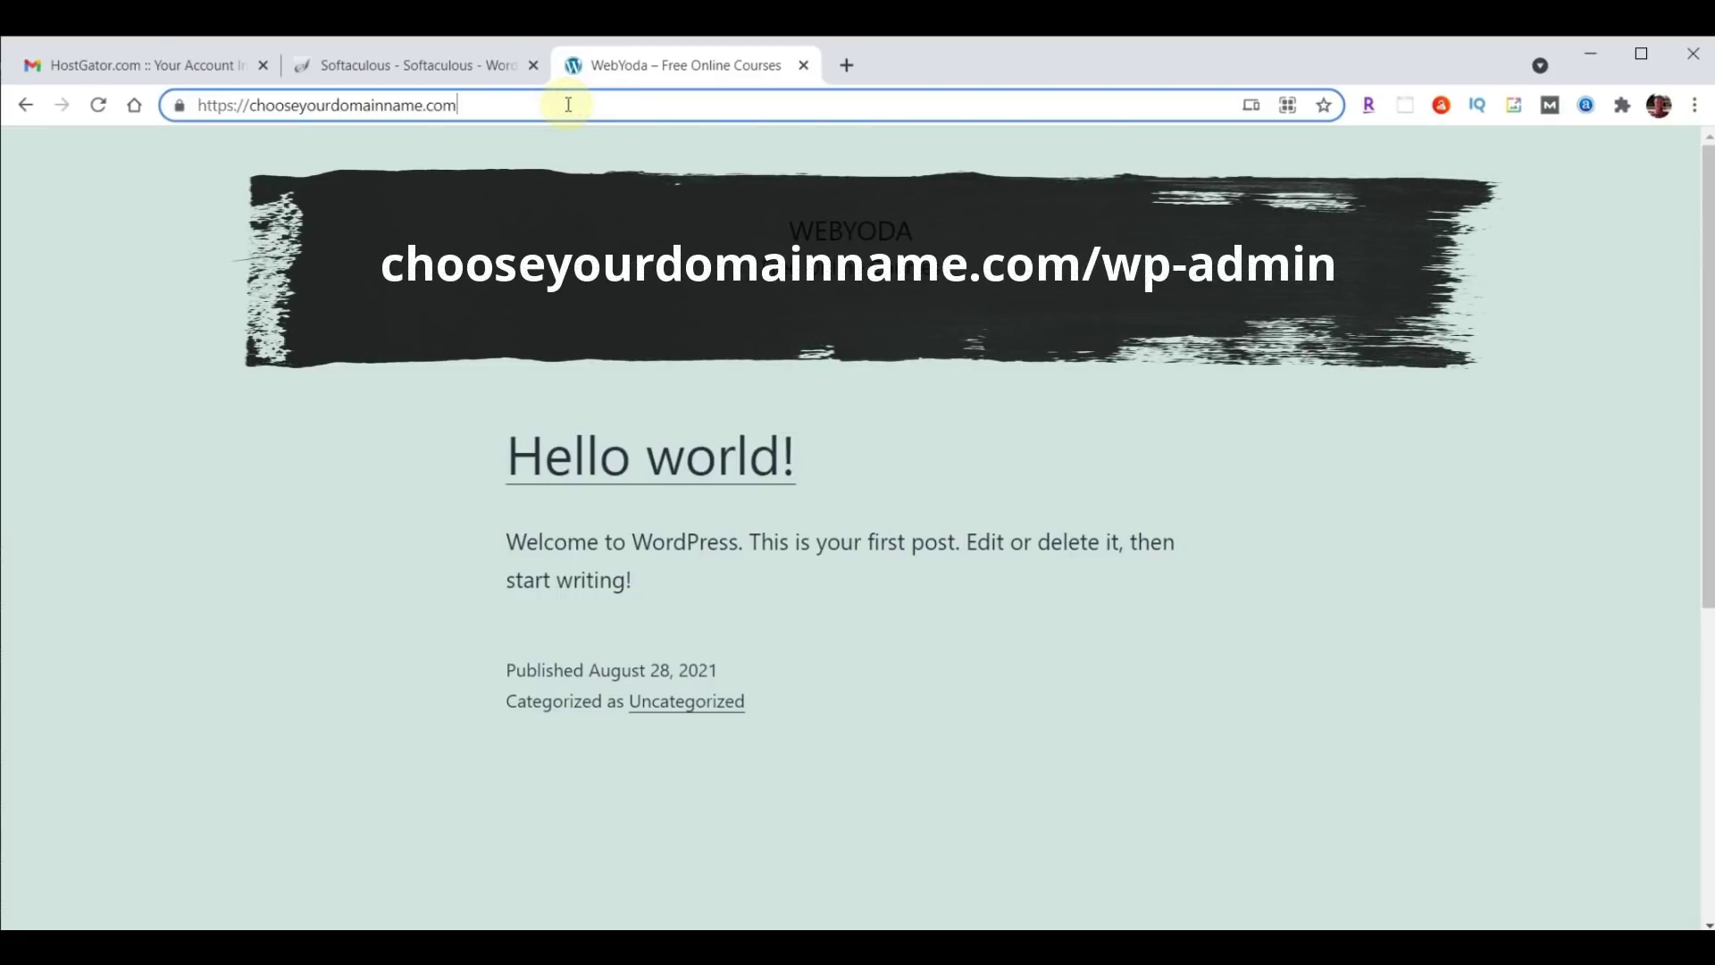
{"action": "type", "text": "/wp-admin"}
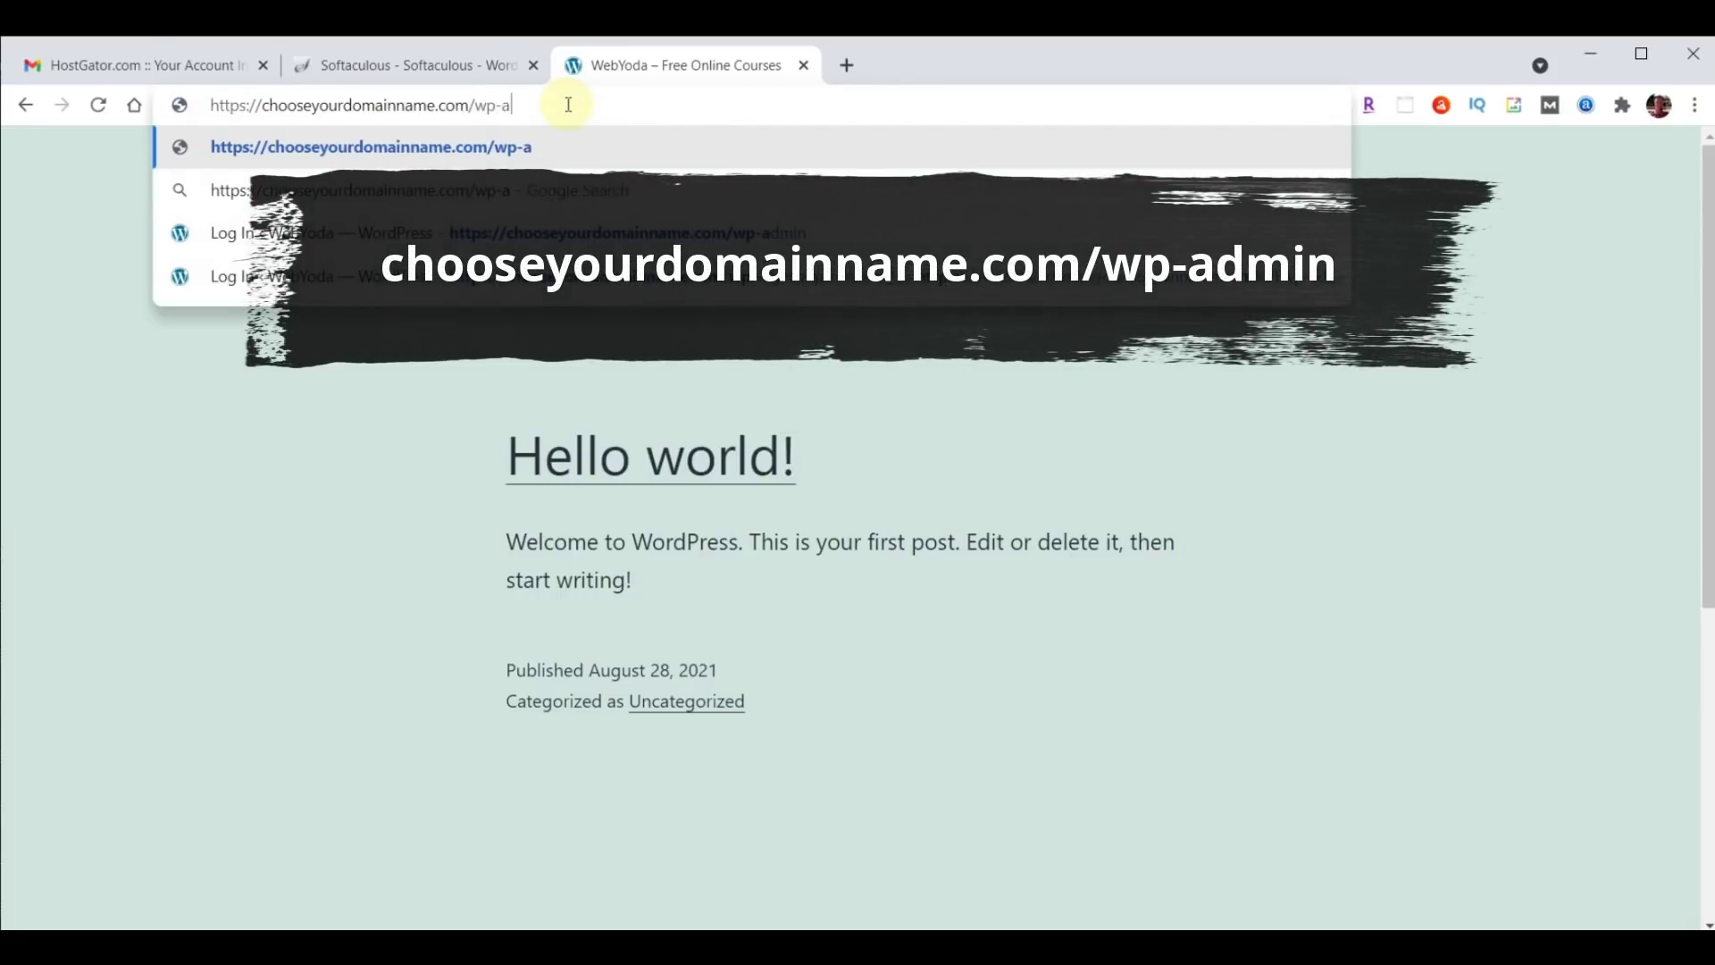
{"action": "key", "text": "Return"}
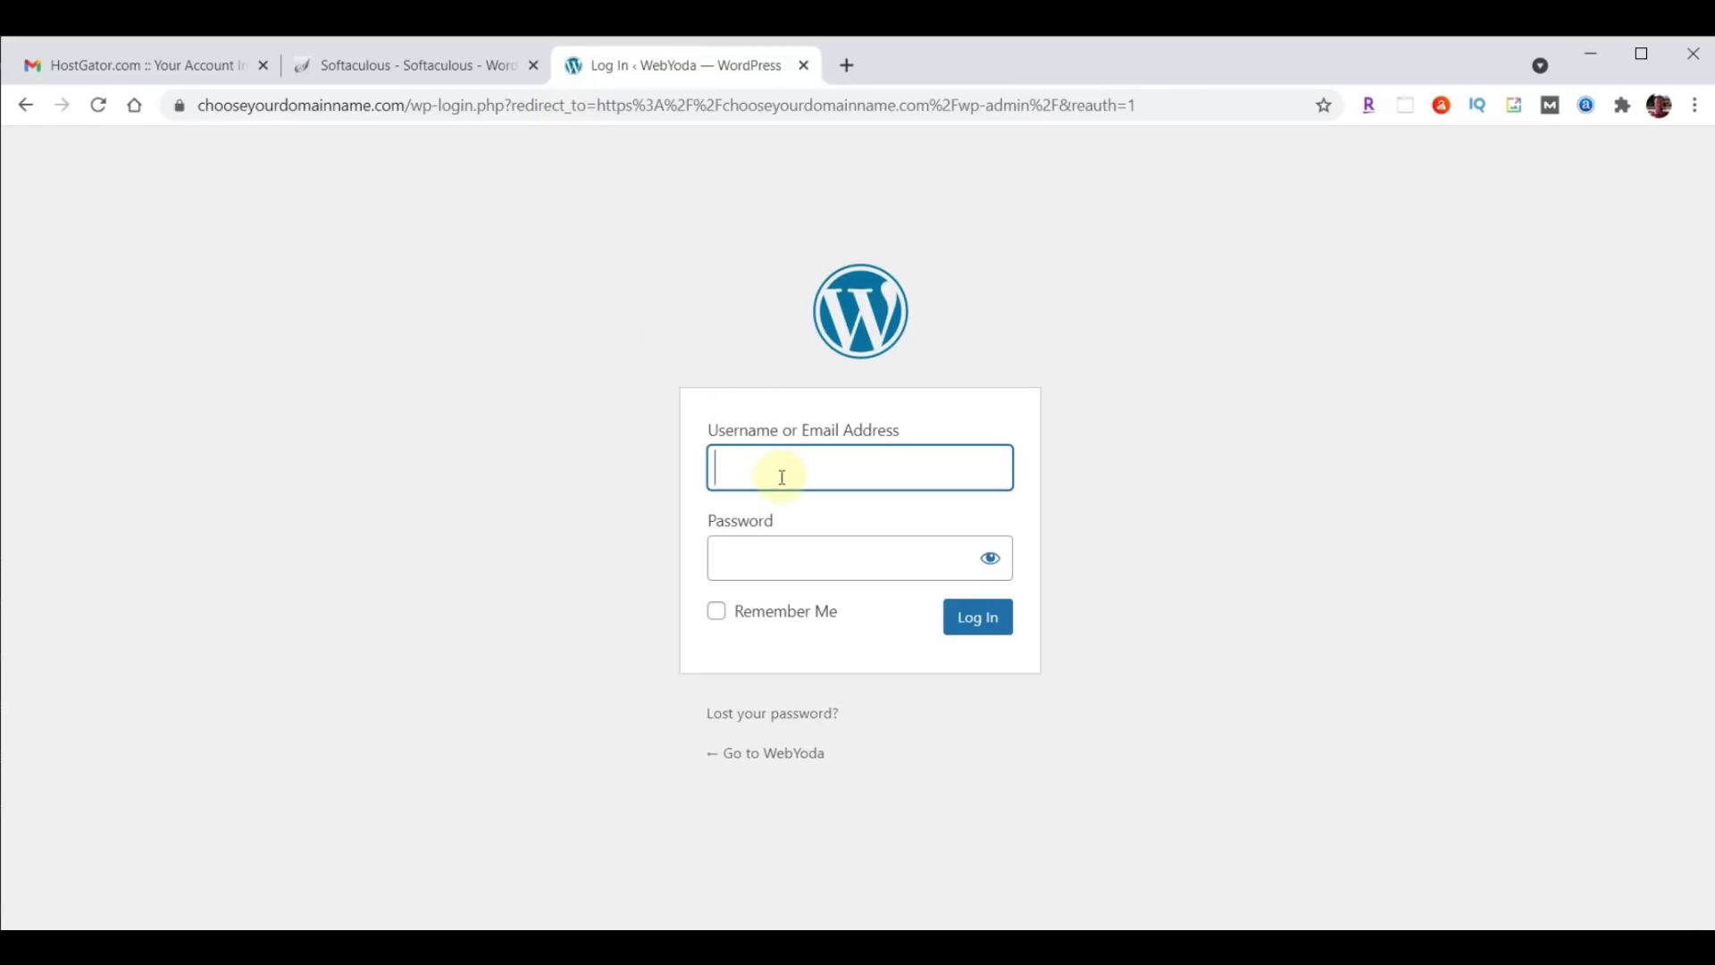
Log in with the saved admin username and the pasted password.
{"action": "left_click", "coordinate": [778, 473]}
{"action": "type", "text": "yo"}
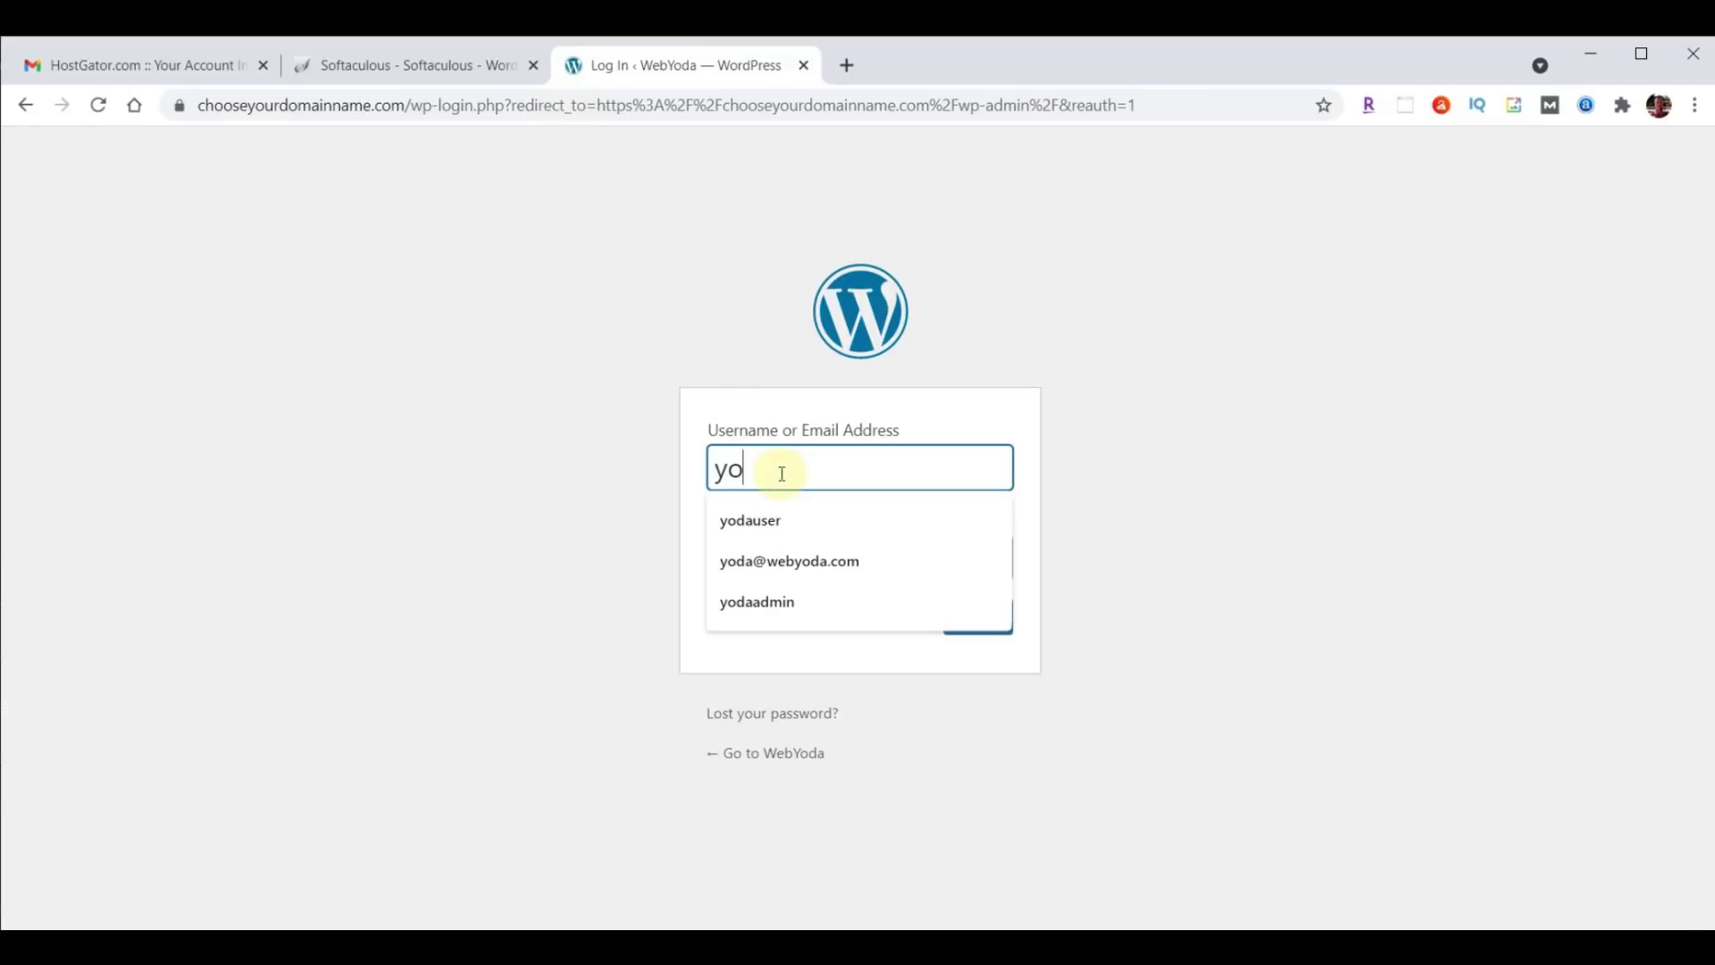
{"action": "type", "text": "dauser"}
{"action": "left_click", "coordinate": [747, 564]}
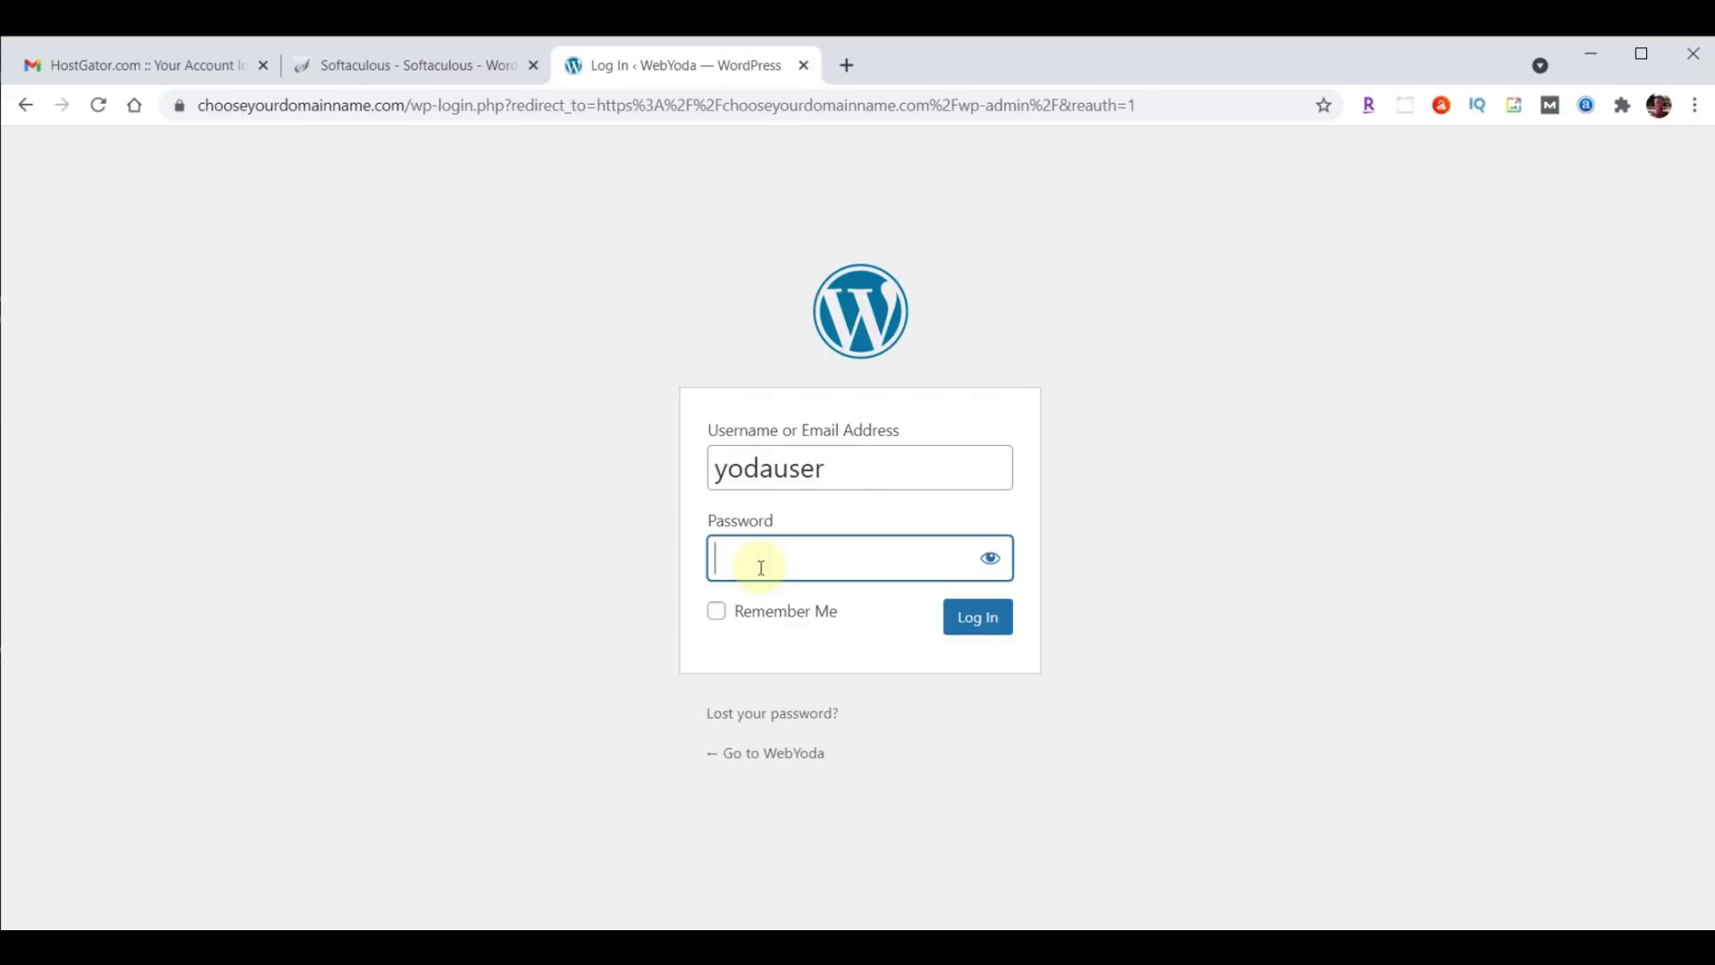
{"action": "key", "text": "ctrl+v"}
{"action": "left_click", "coordinate": [983, 626]}
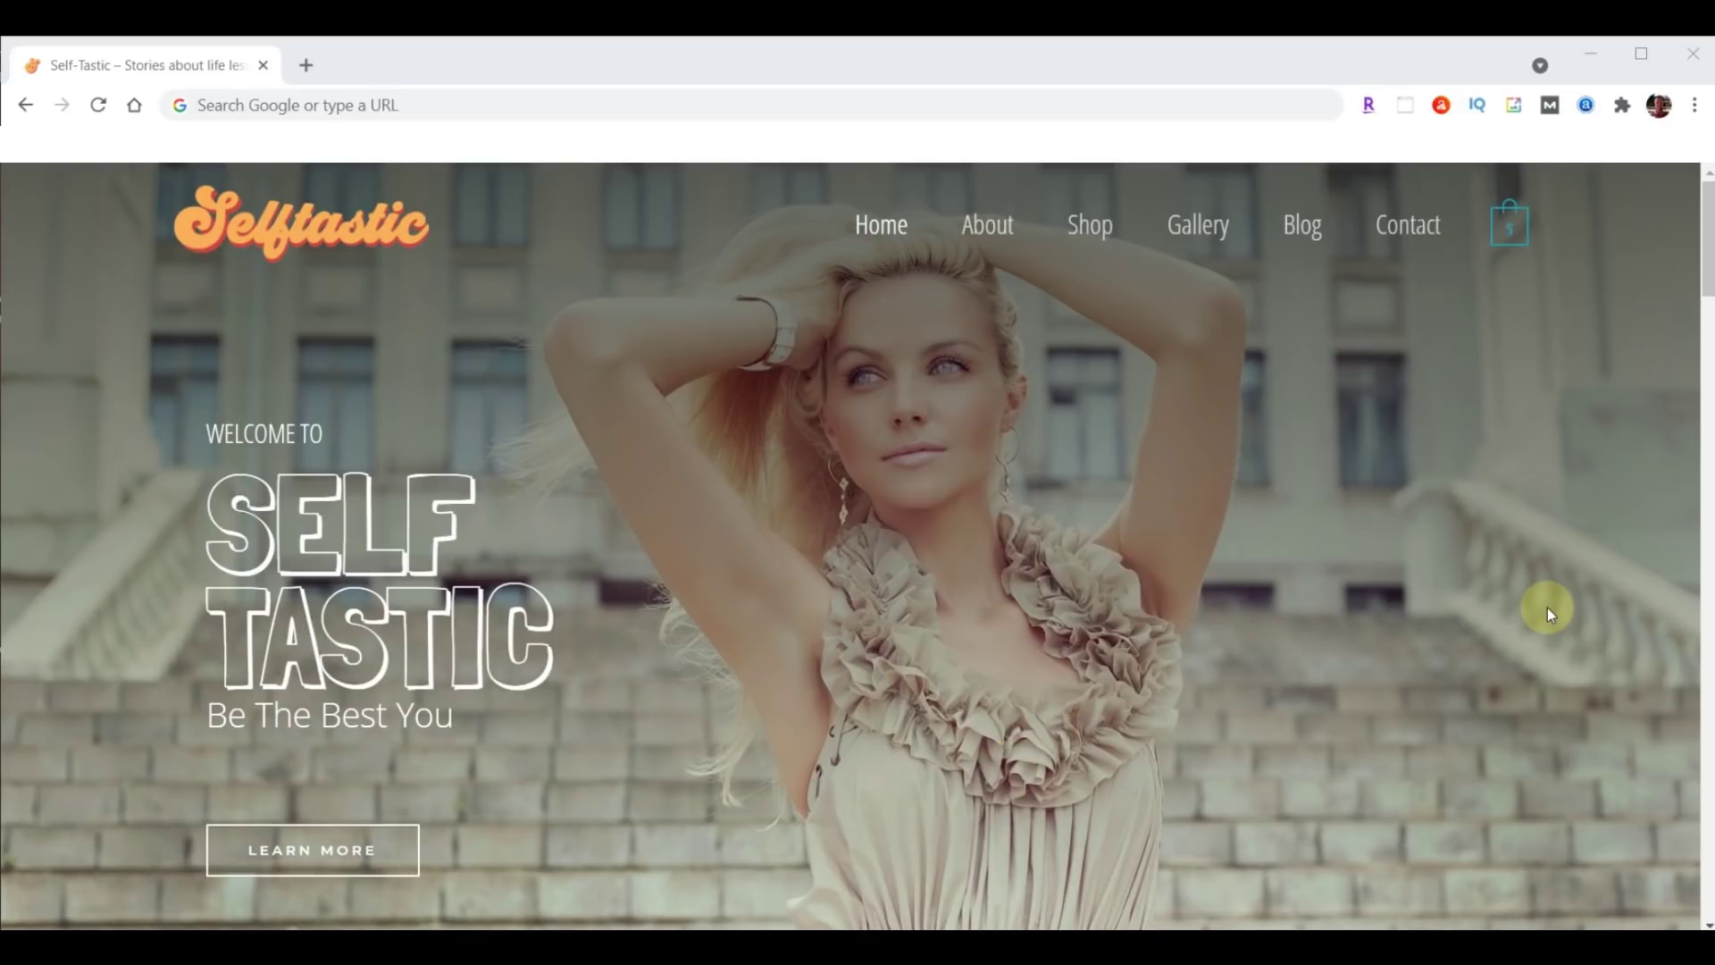
Load sample.self-tastic.com/wp-admin and log in with the pasted password.
{"action": "left_click", "coordinate": [440, 105]}
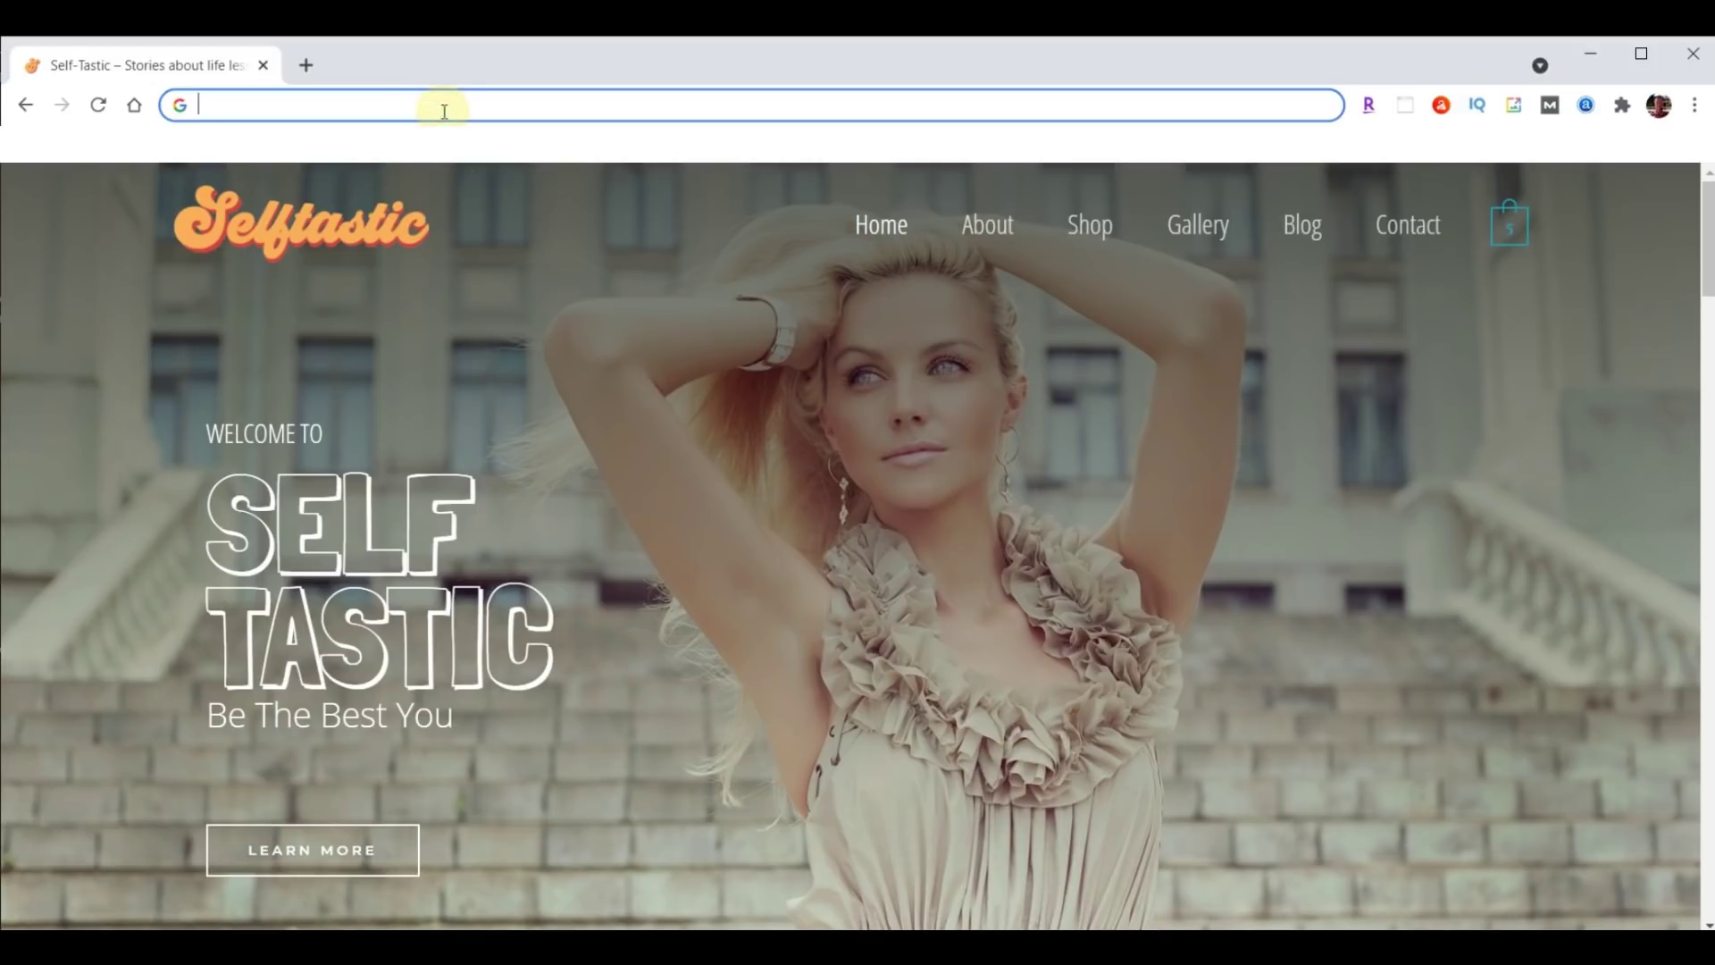
{"action": "type", "text": "sample.self-tastic.com/wp-admin"}
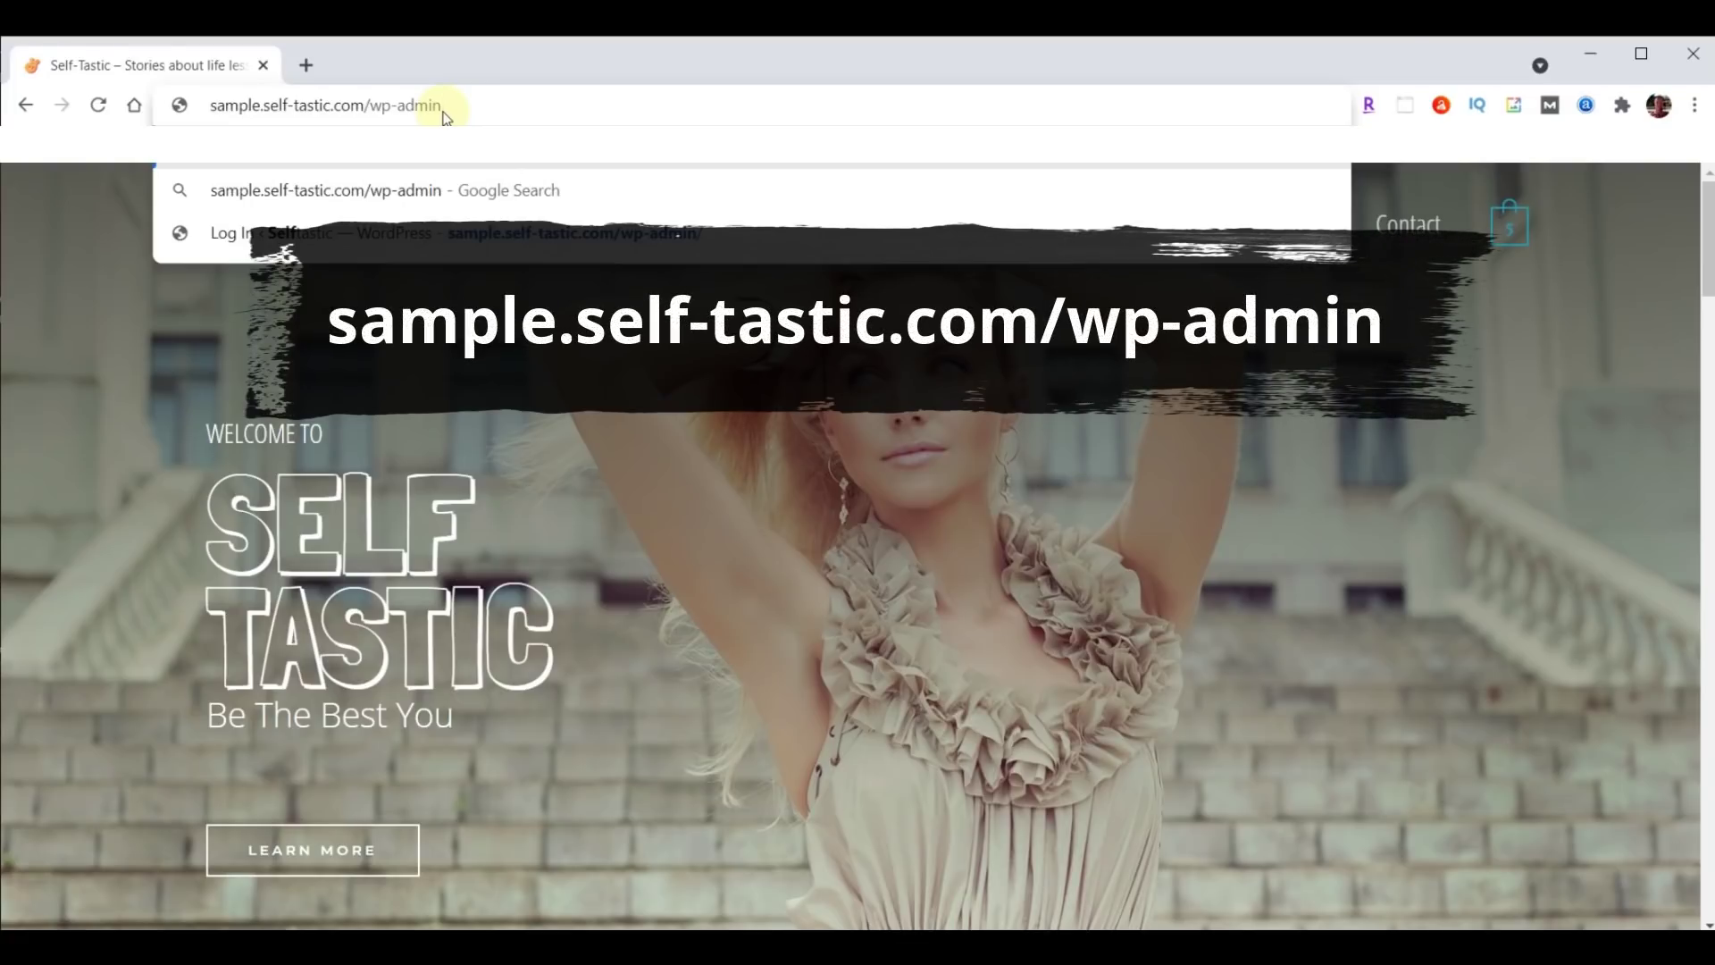
{"action": "key", "text": "Return"}
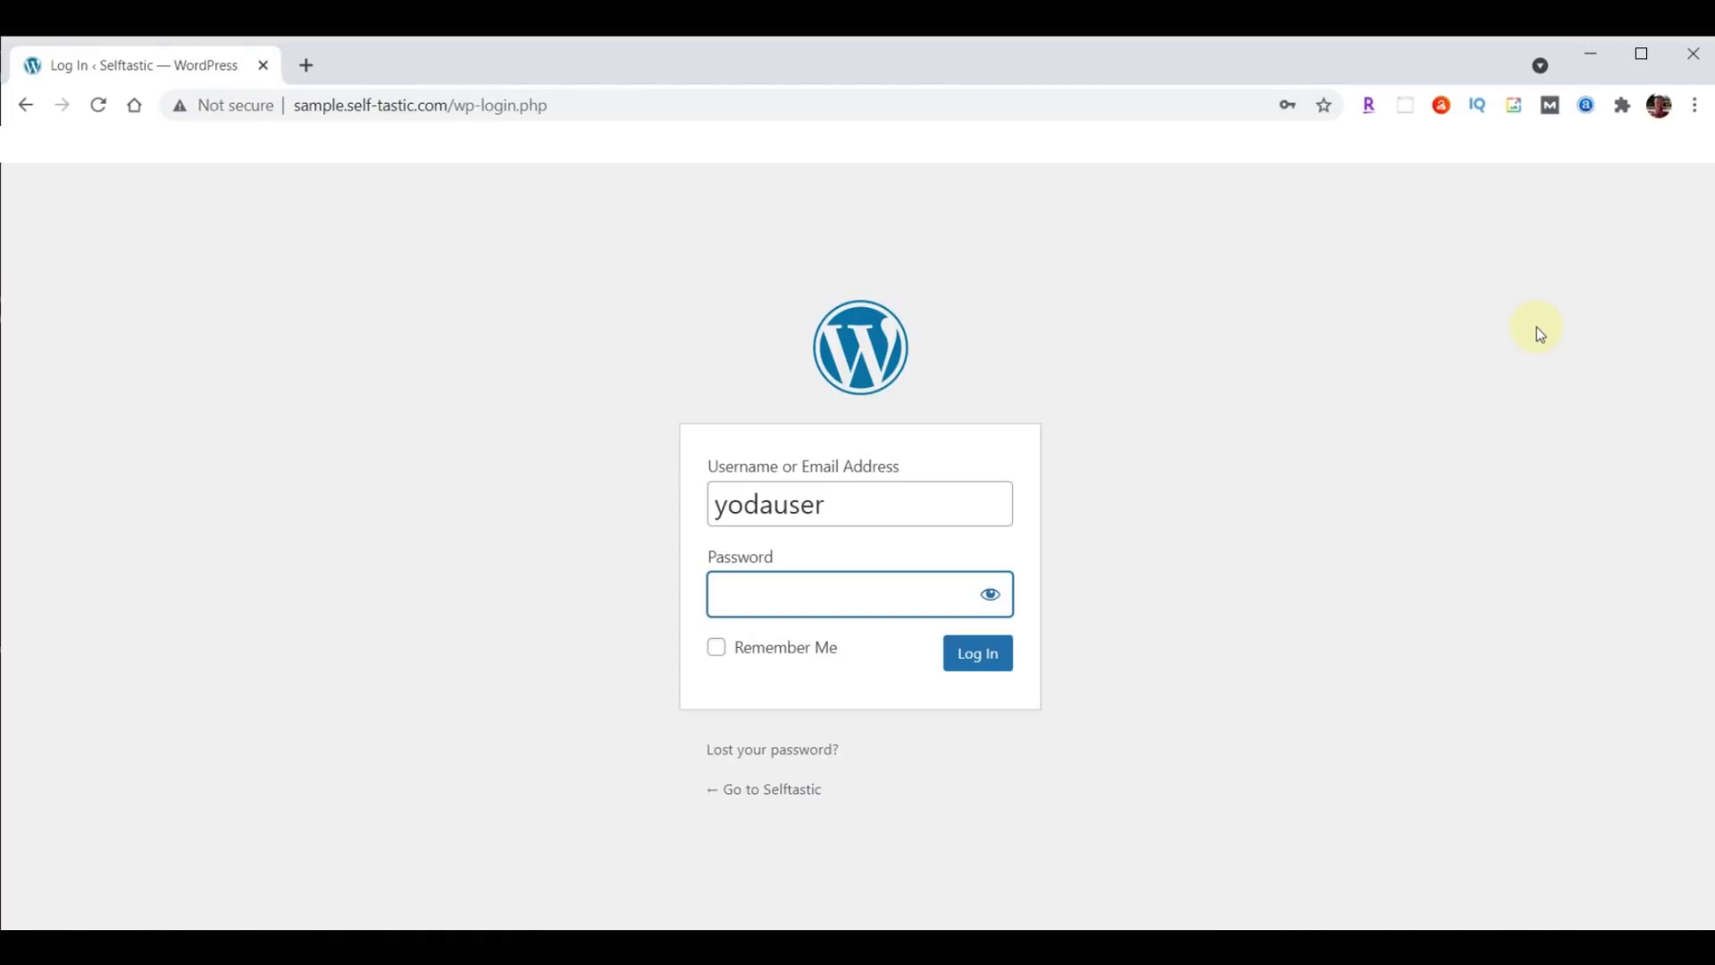
{"action": "key", "text": "ctrl+v"}
{"action": "left_click", "coordinate": [950, 662]}
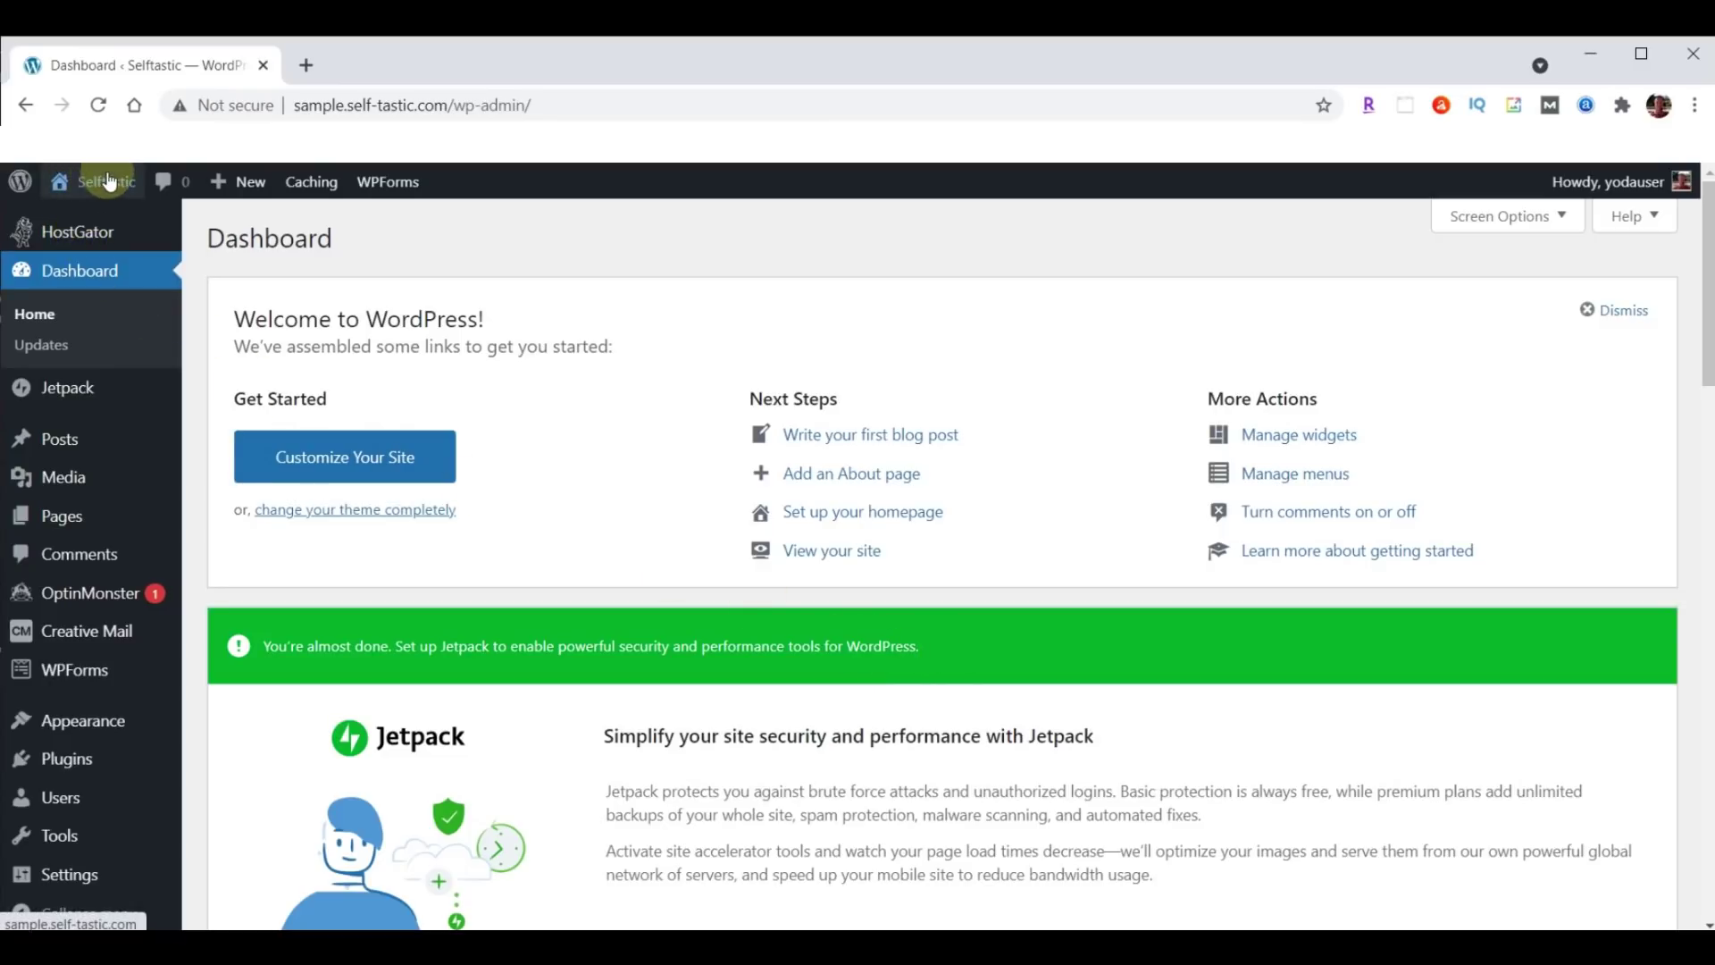
Open the Selftastic front page in a new tab, select its domain and start a blank tab.
{"action": "mouse_move", "coordinate": [106, 185]}
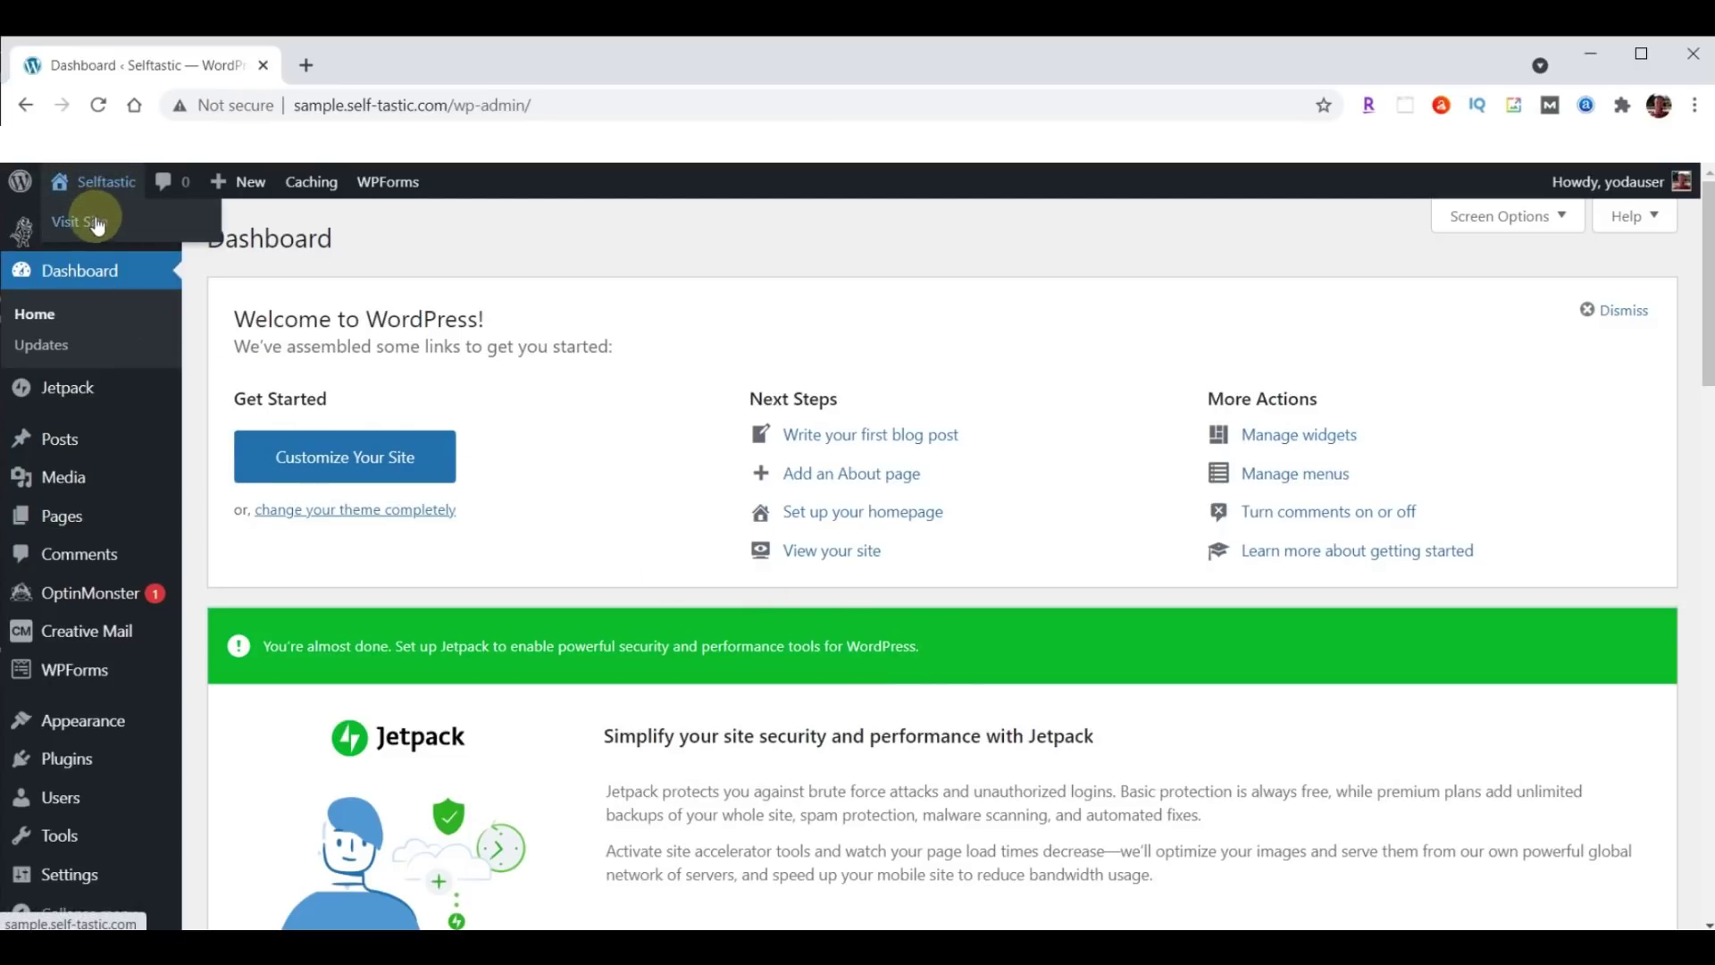
{"action": "right_click", "coordinate": [96, 222]}
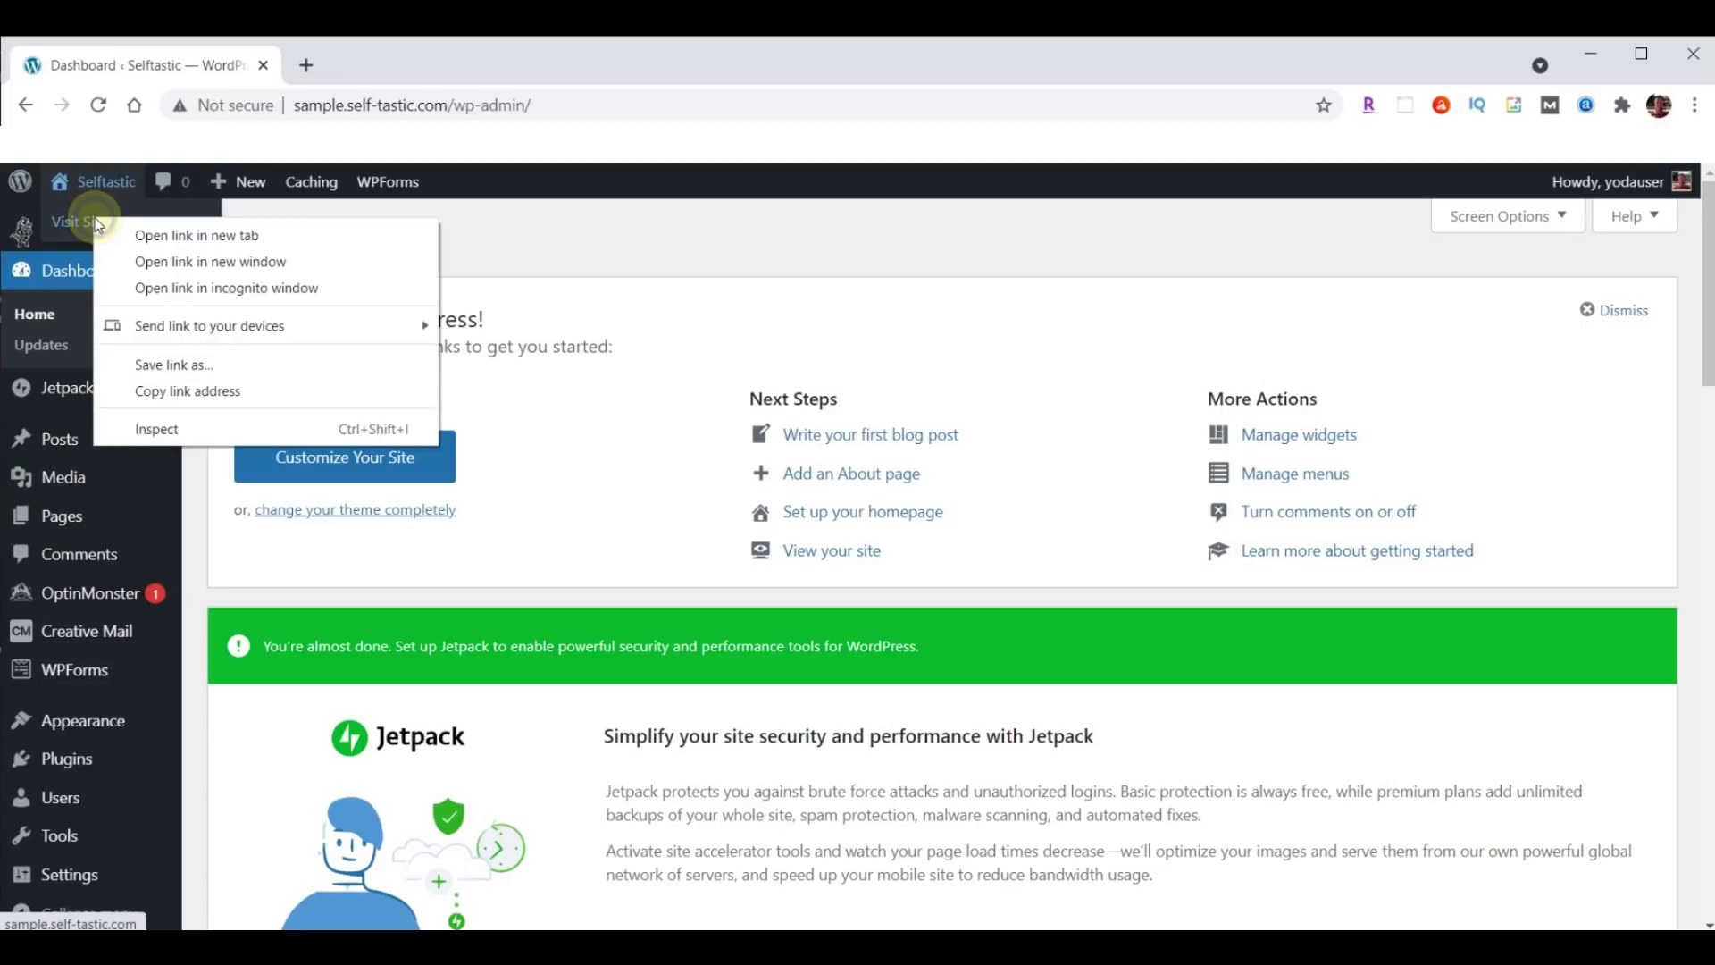
{"action": "left_click", "coordinate": [192, 236]}
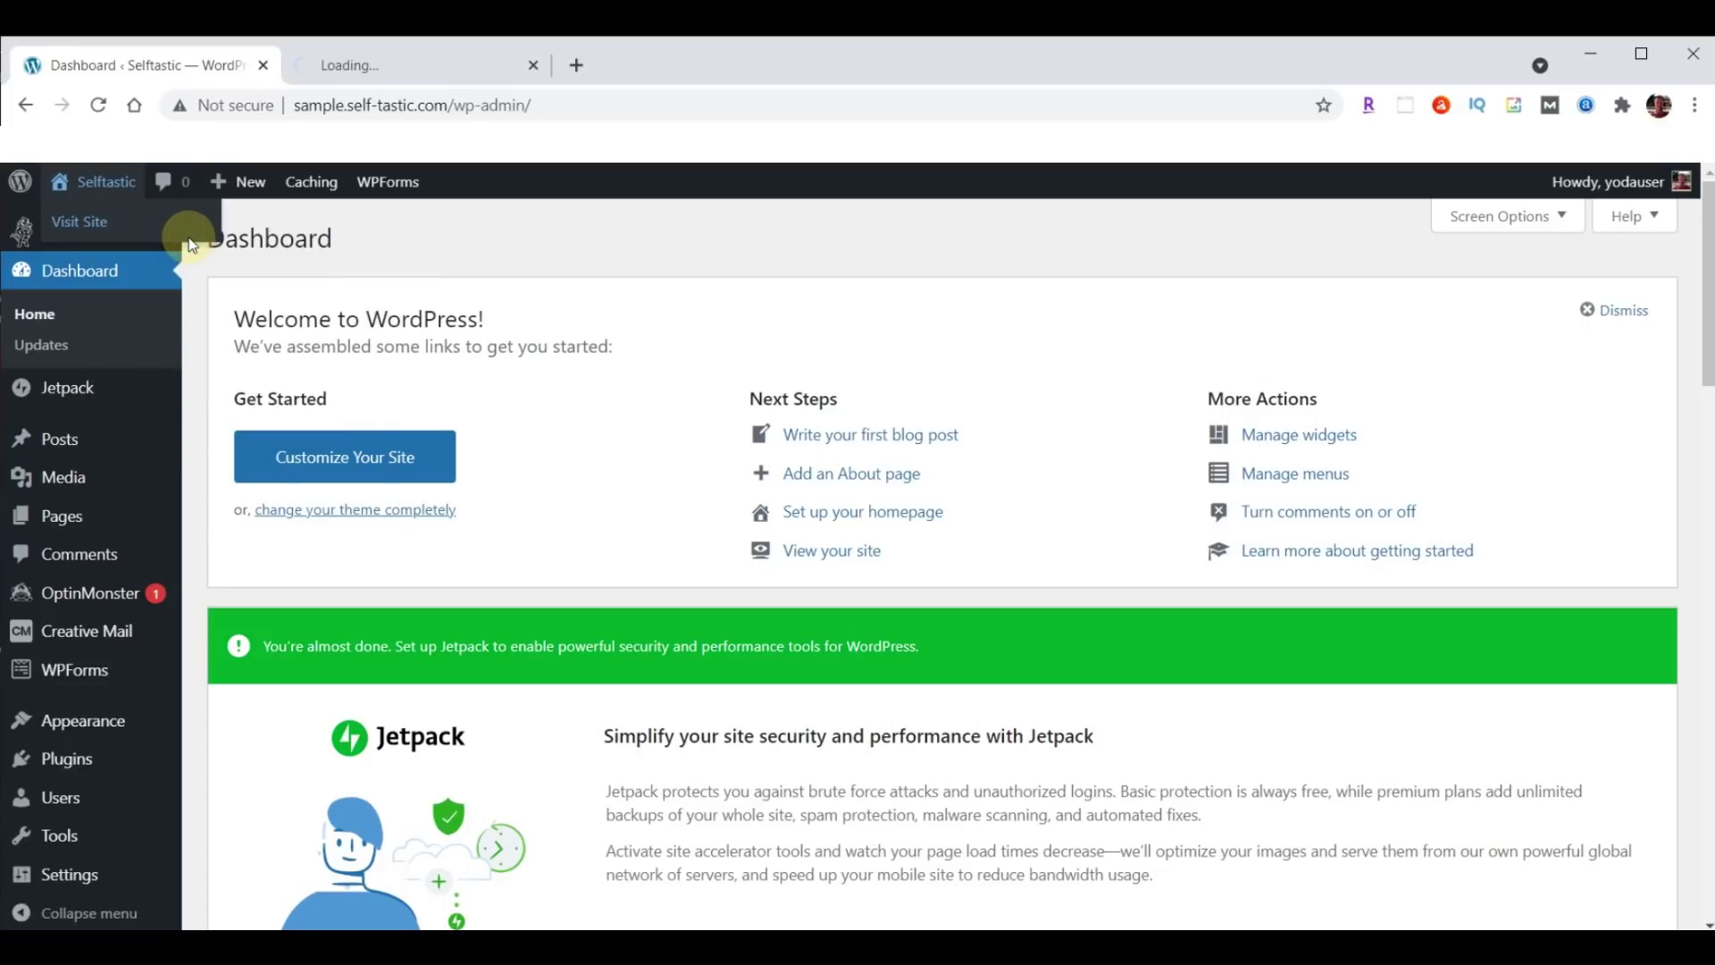
{"action": "left_click", "coordinate": [401, 63]}
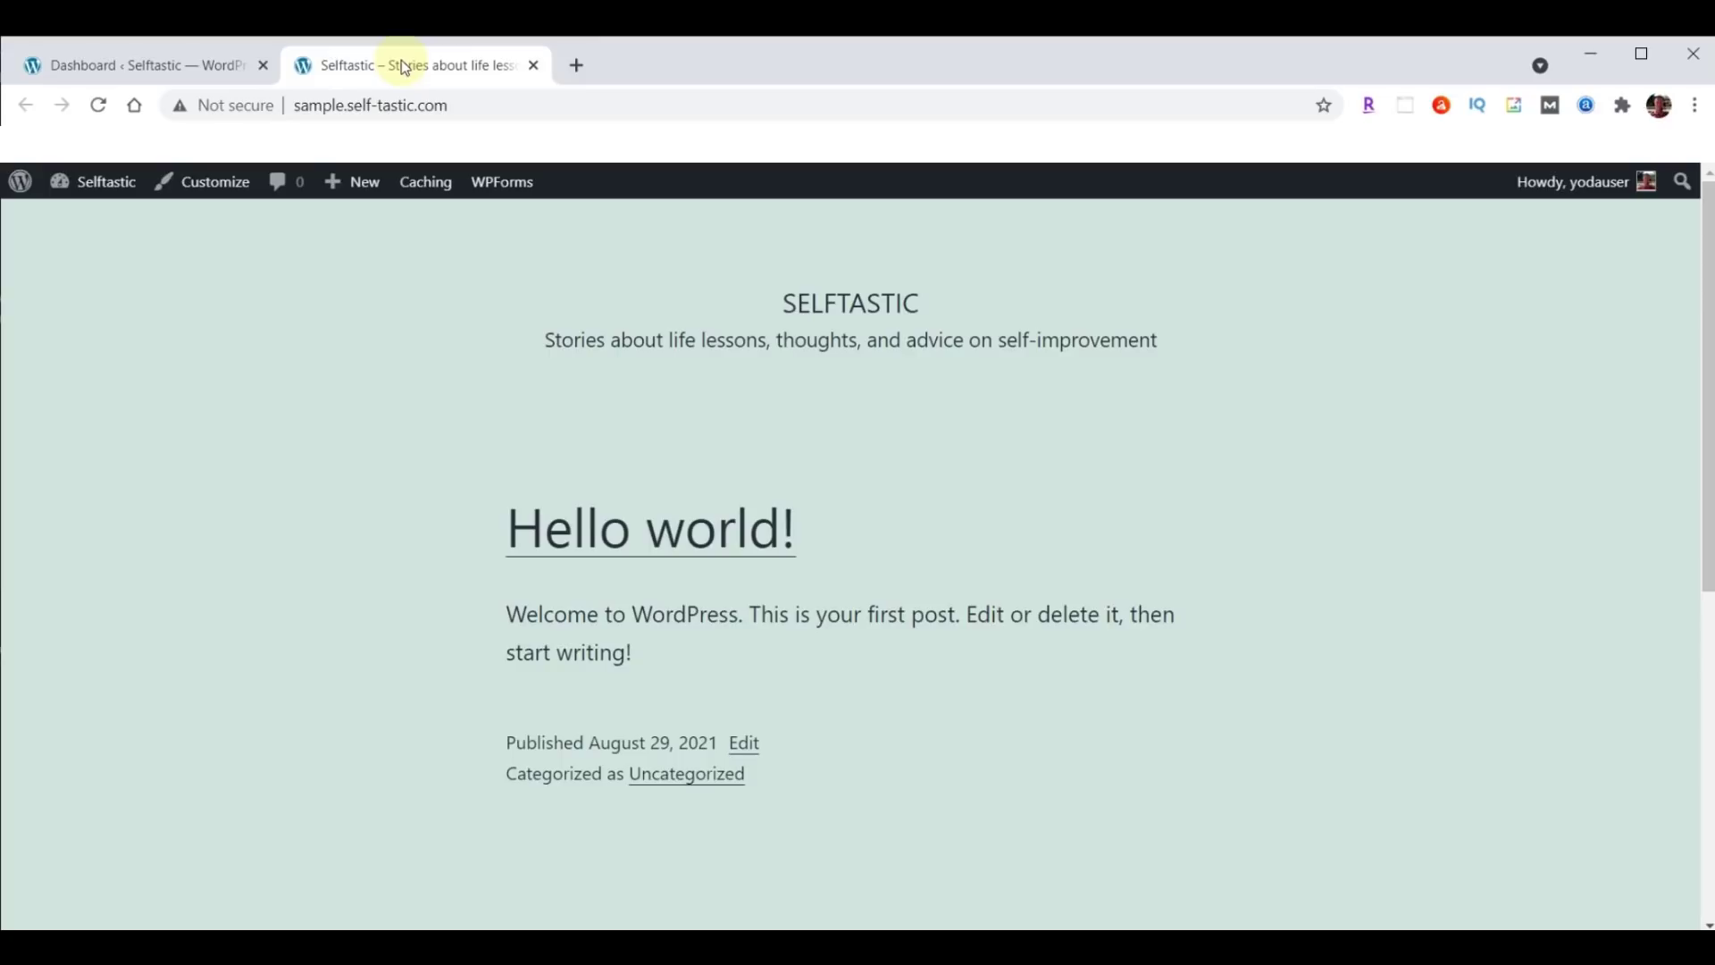
{"action": "left_click_drag", "start_coordinate": [347, 105], "coordinate": [458, 105]}
{"action": "key", "text": "ctrl+c"}
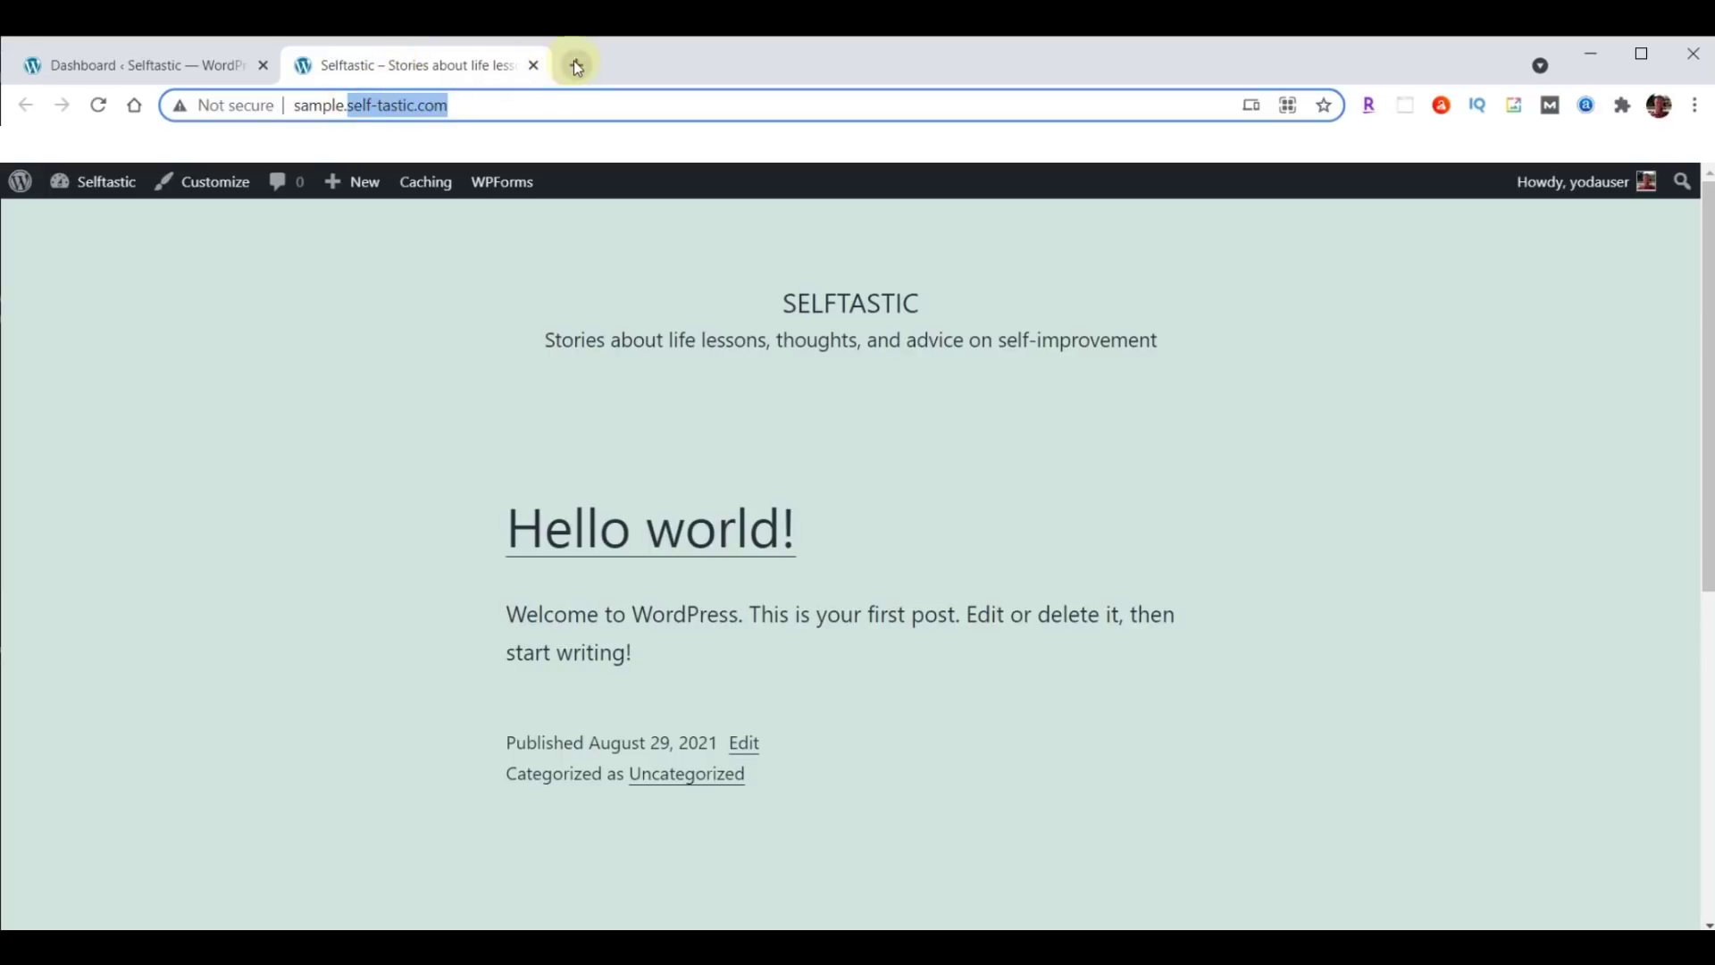
{"action": "left_click", "coordinate": [576, 65]}
Load self-tastic.com in the blank tab, then paste webyoda.com/selftastic into another new tab.
{"action": "left_click", "coordinate": [525, 107]}
{"action": "key", "text": "ctrl+v"}
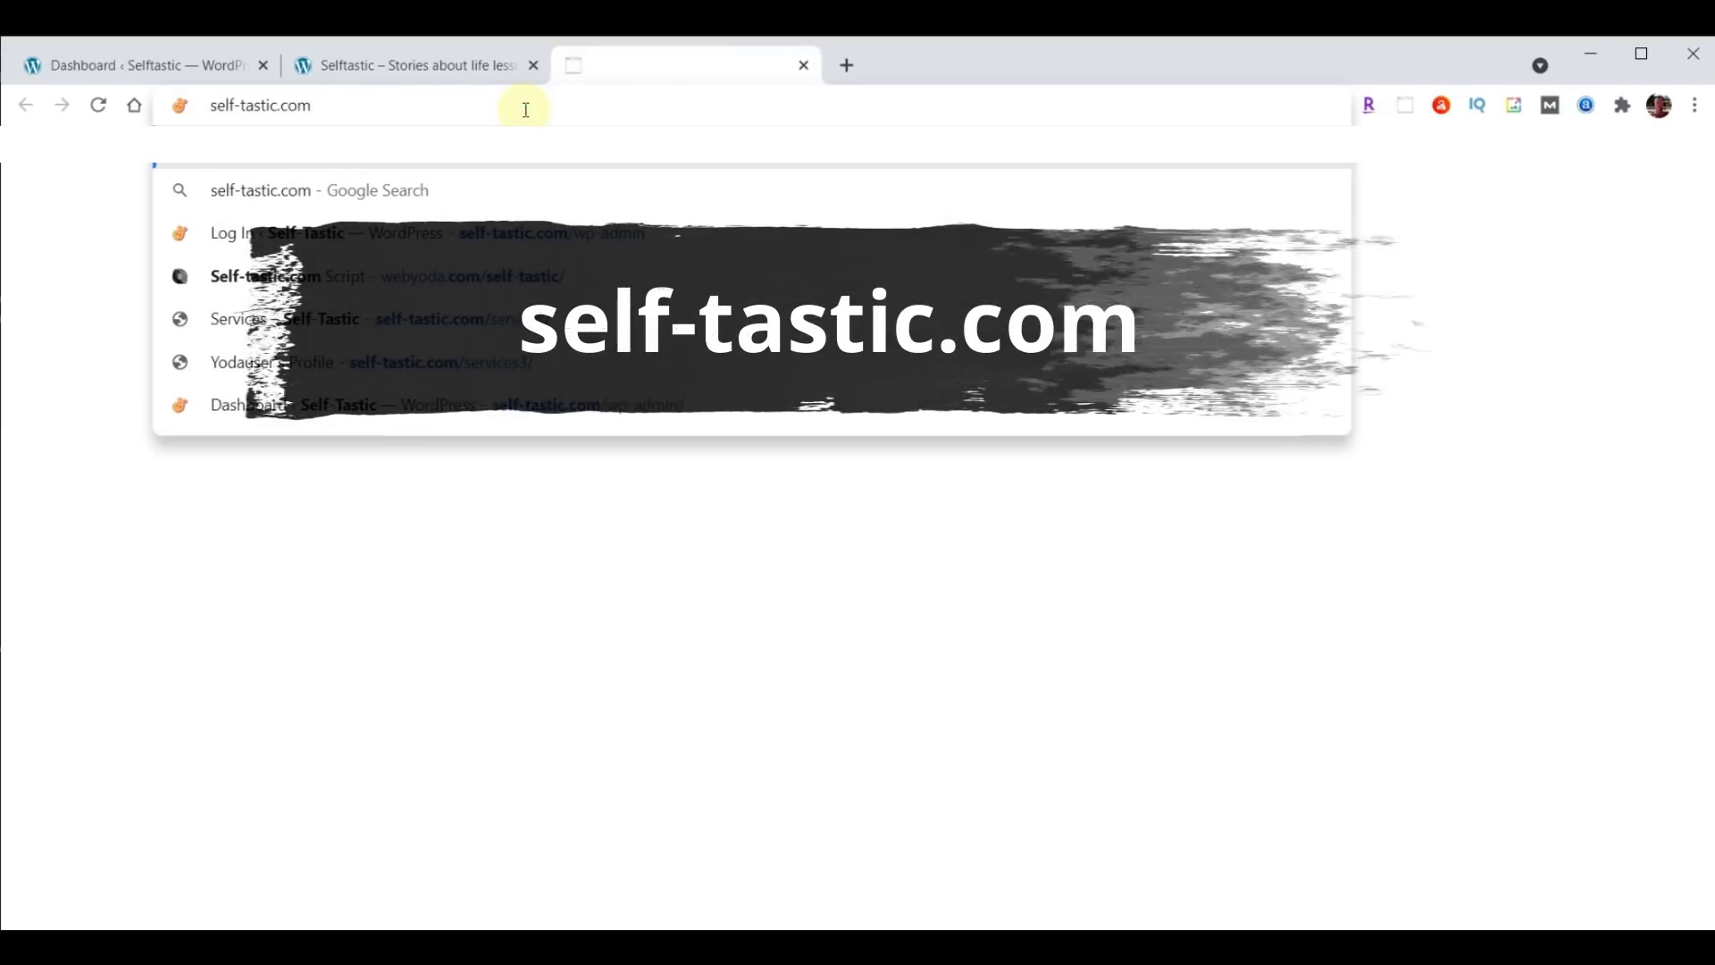
{"action": "key", "text": "Return"}
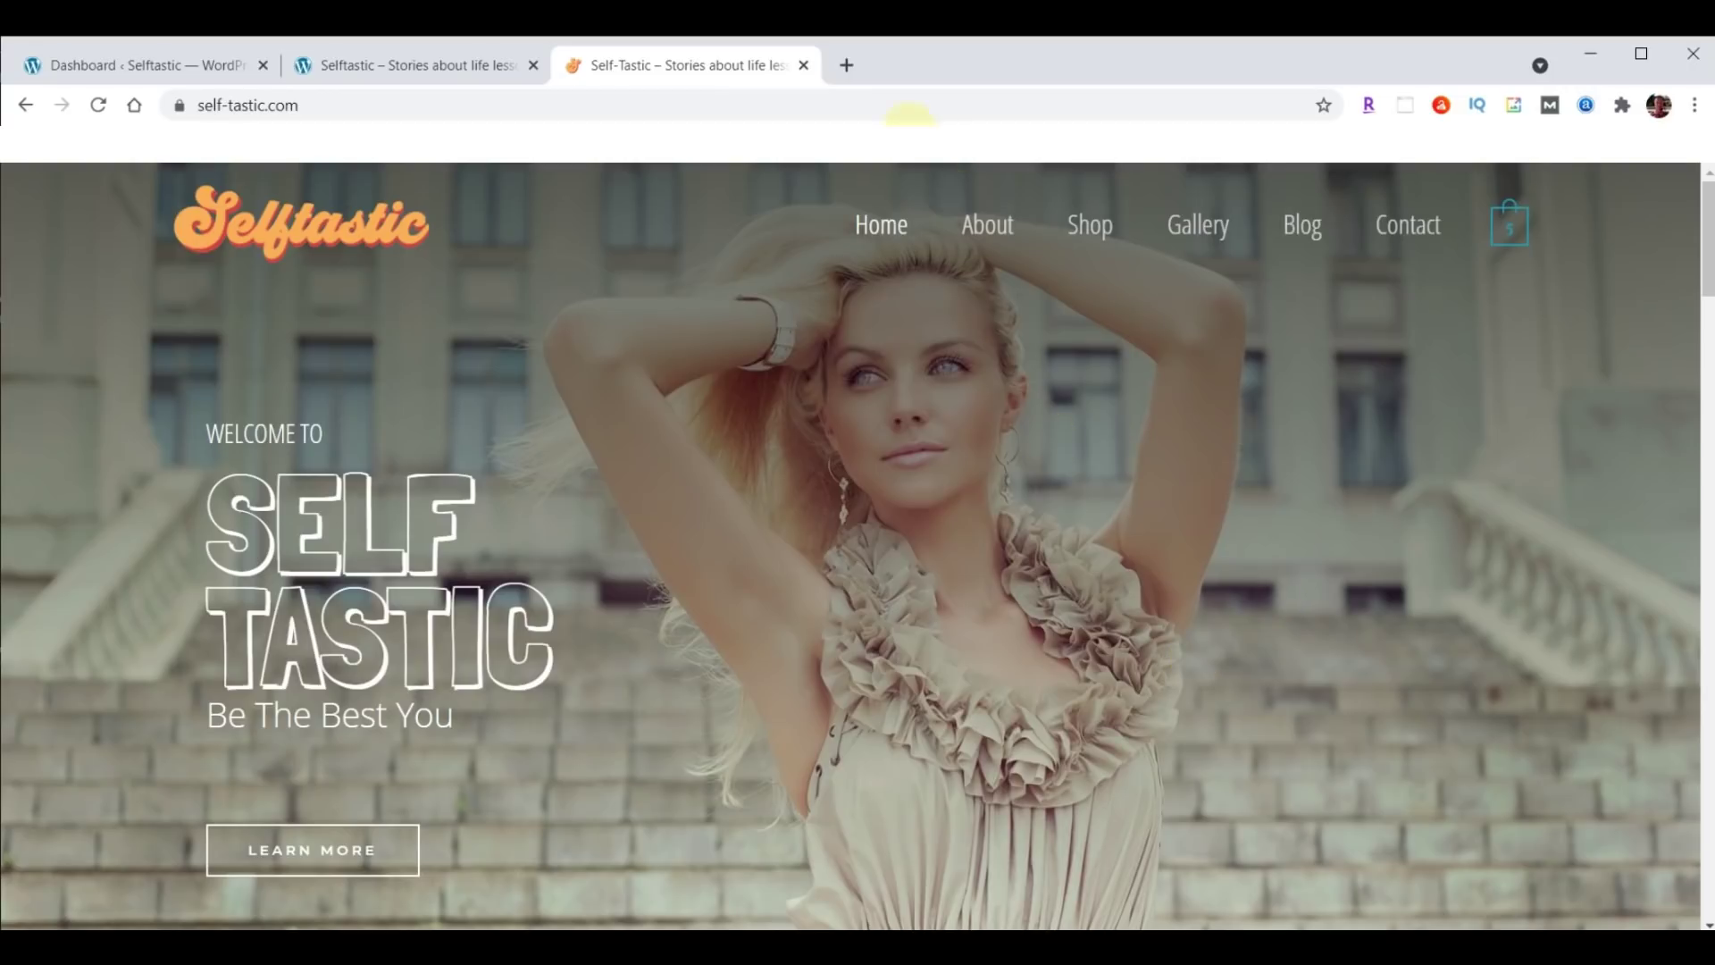
{"action": "left_click", "coordinate": [846, 65]}
{"action": "type", "text": "webyoda.com/selftastic"}
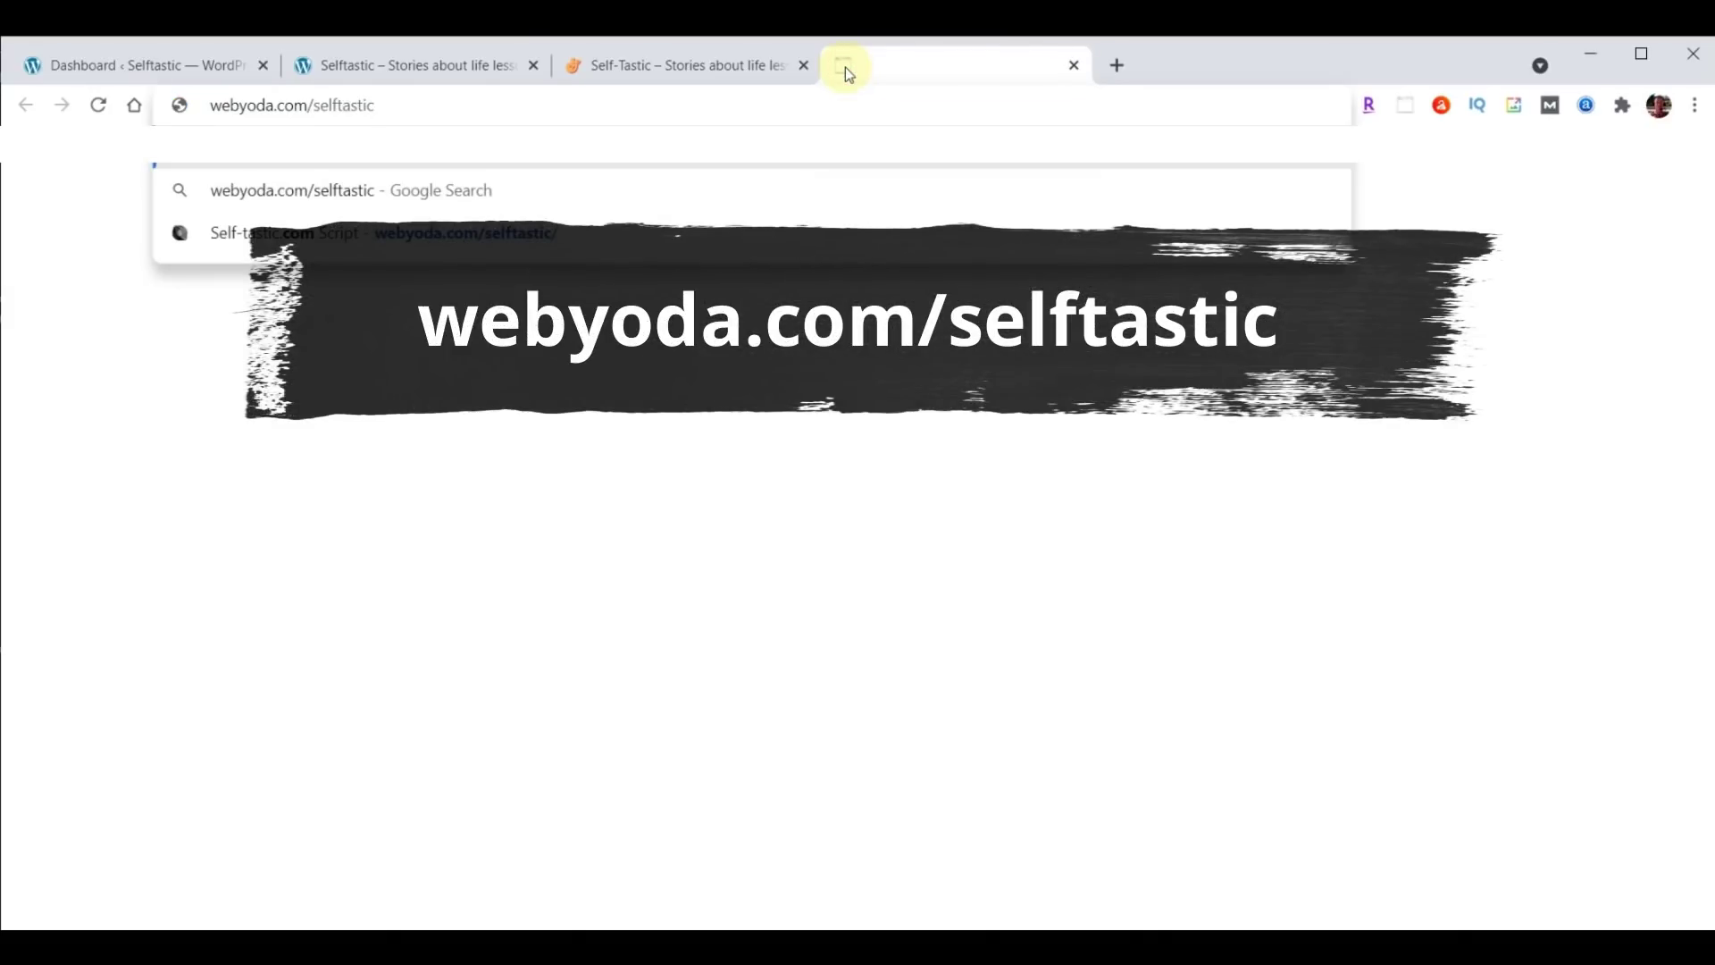
Load the Self-Tastic.com Script document and open webyoda.com/content in a new tab.
{"action": "key", "text": "Return"}
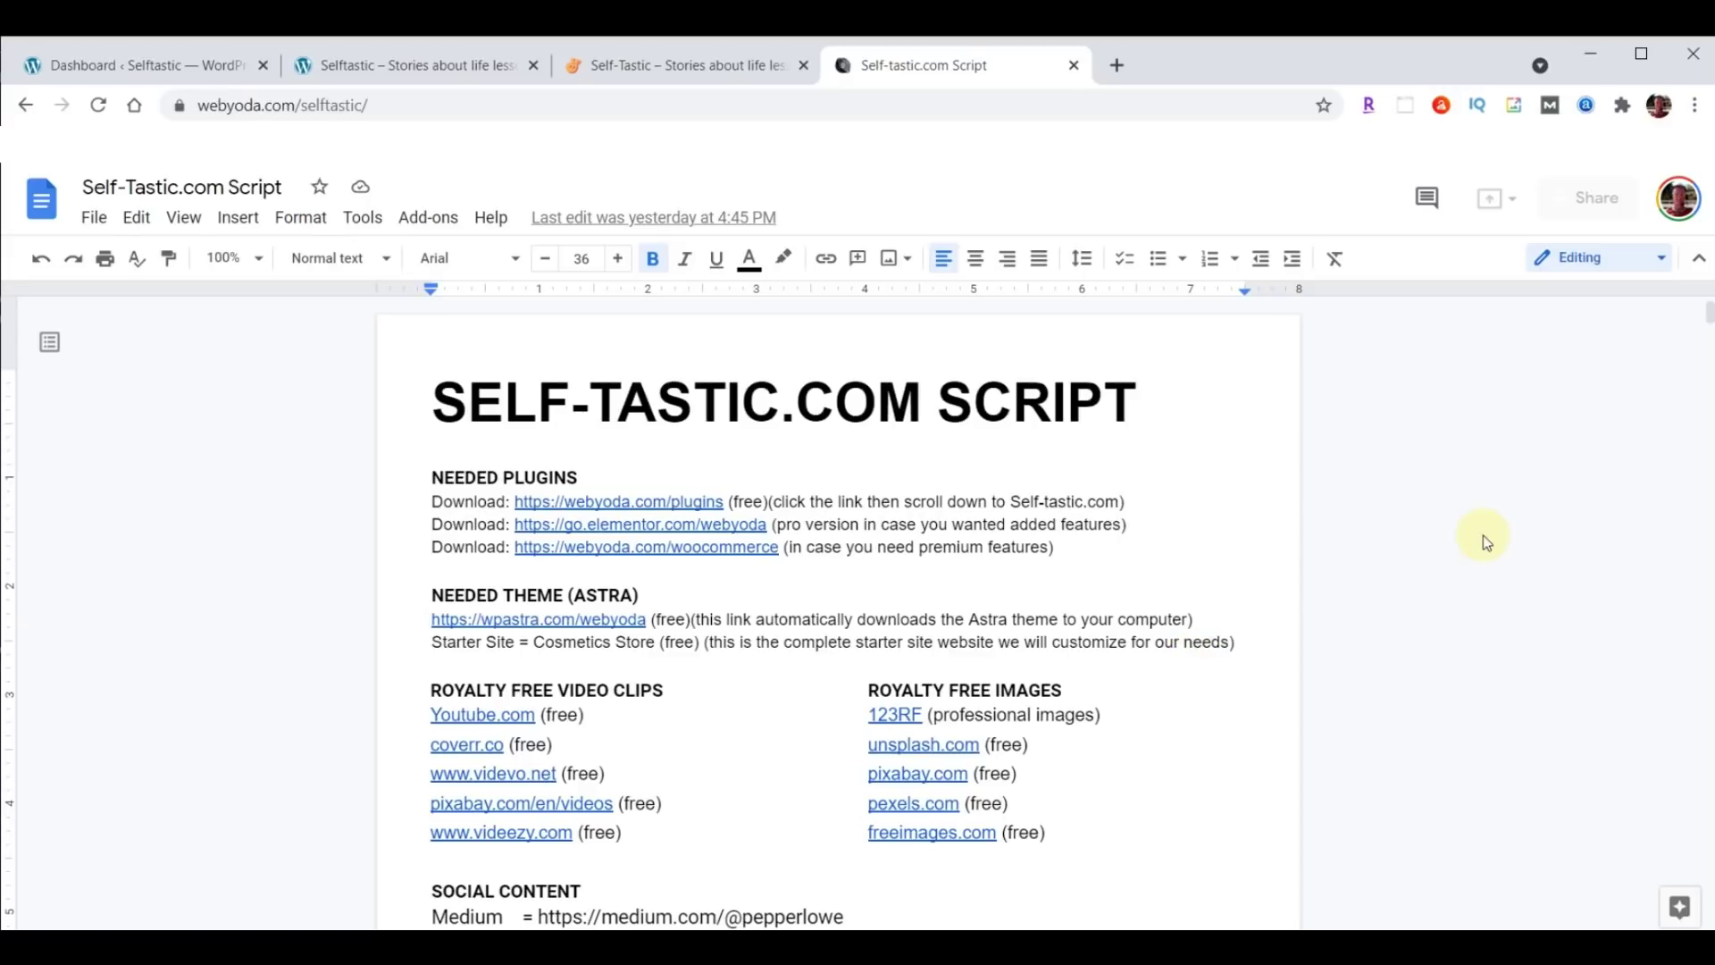
{"action": "left_click", "coordinate": [1116, 65]}
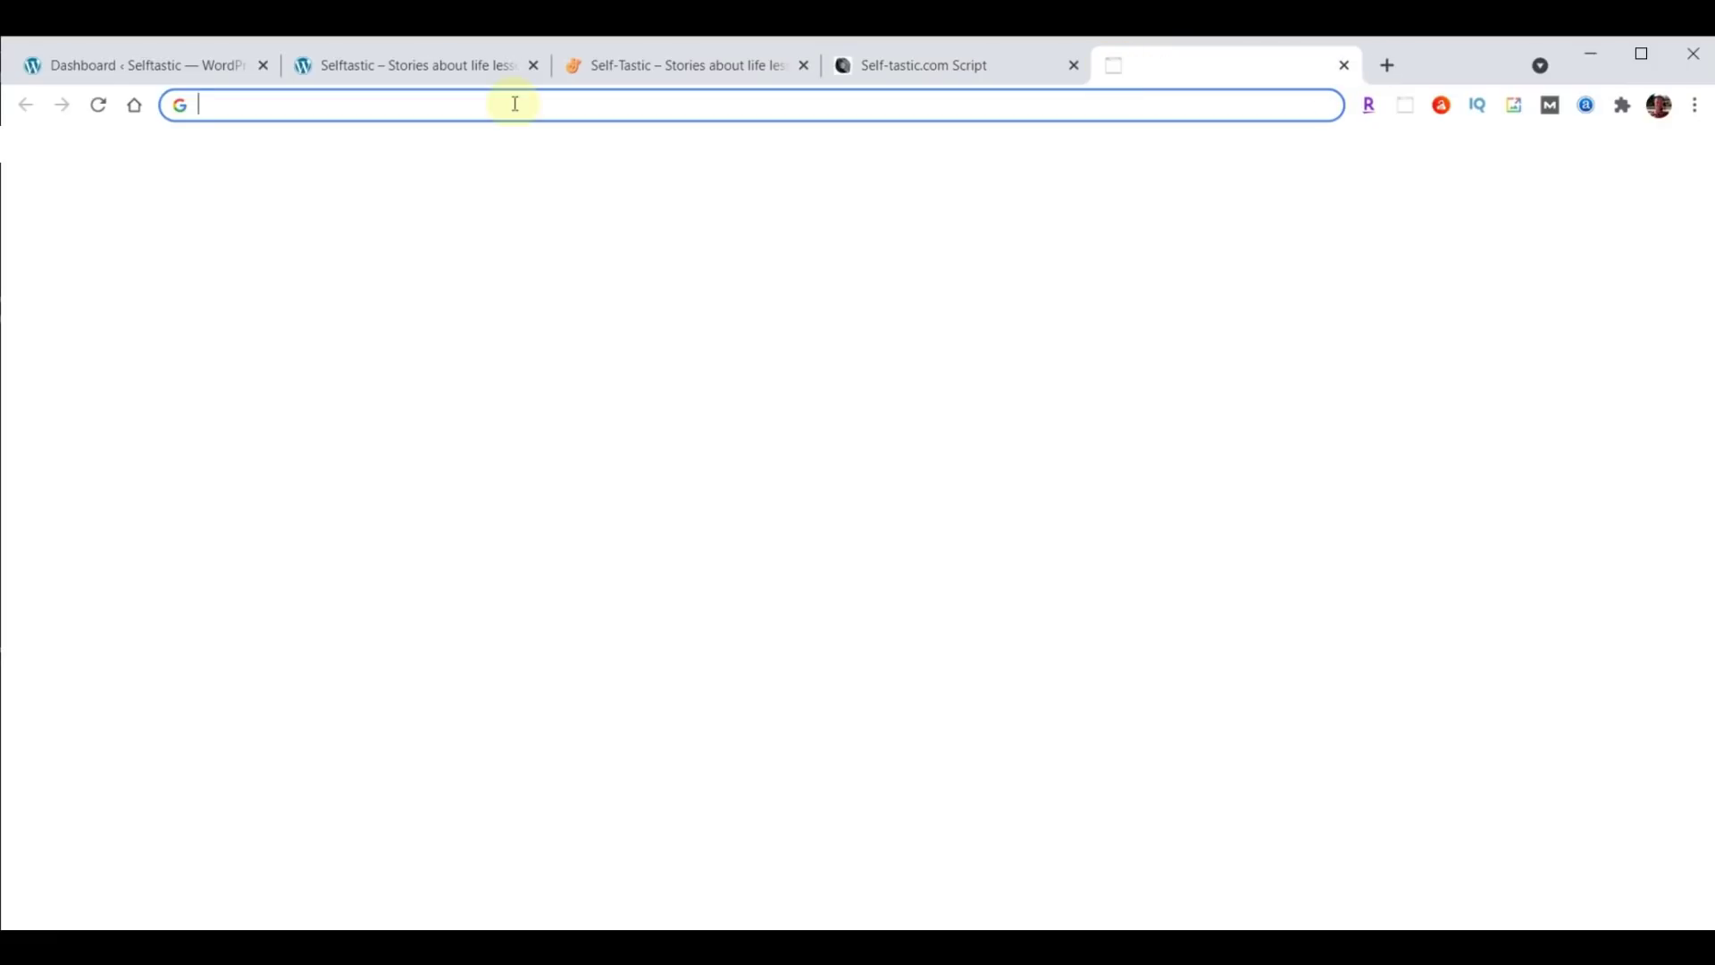
{"action": "type", "text": "webyoda.com/content"}
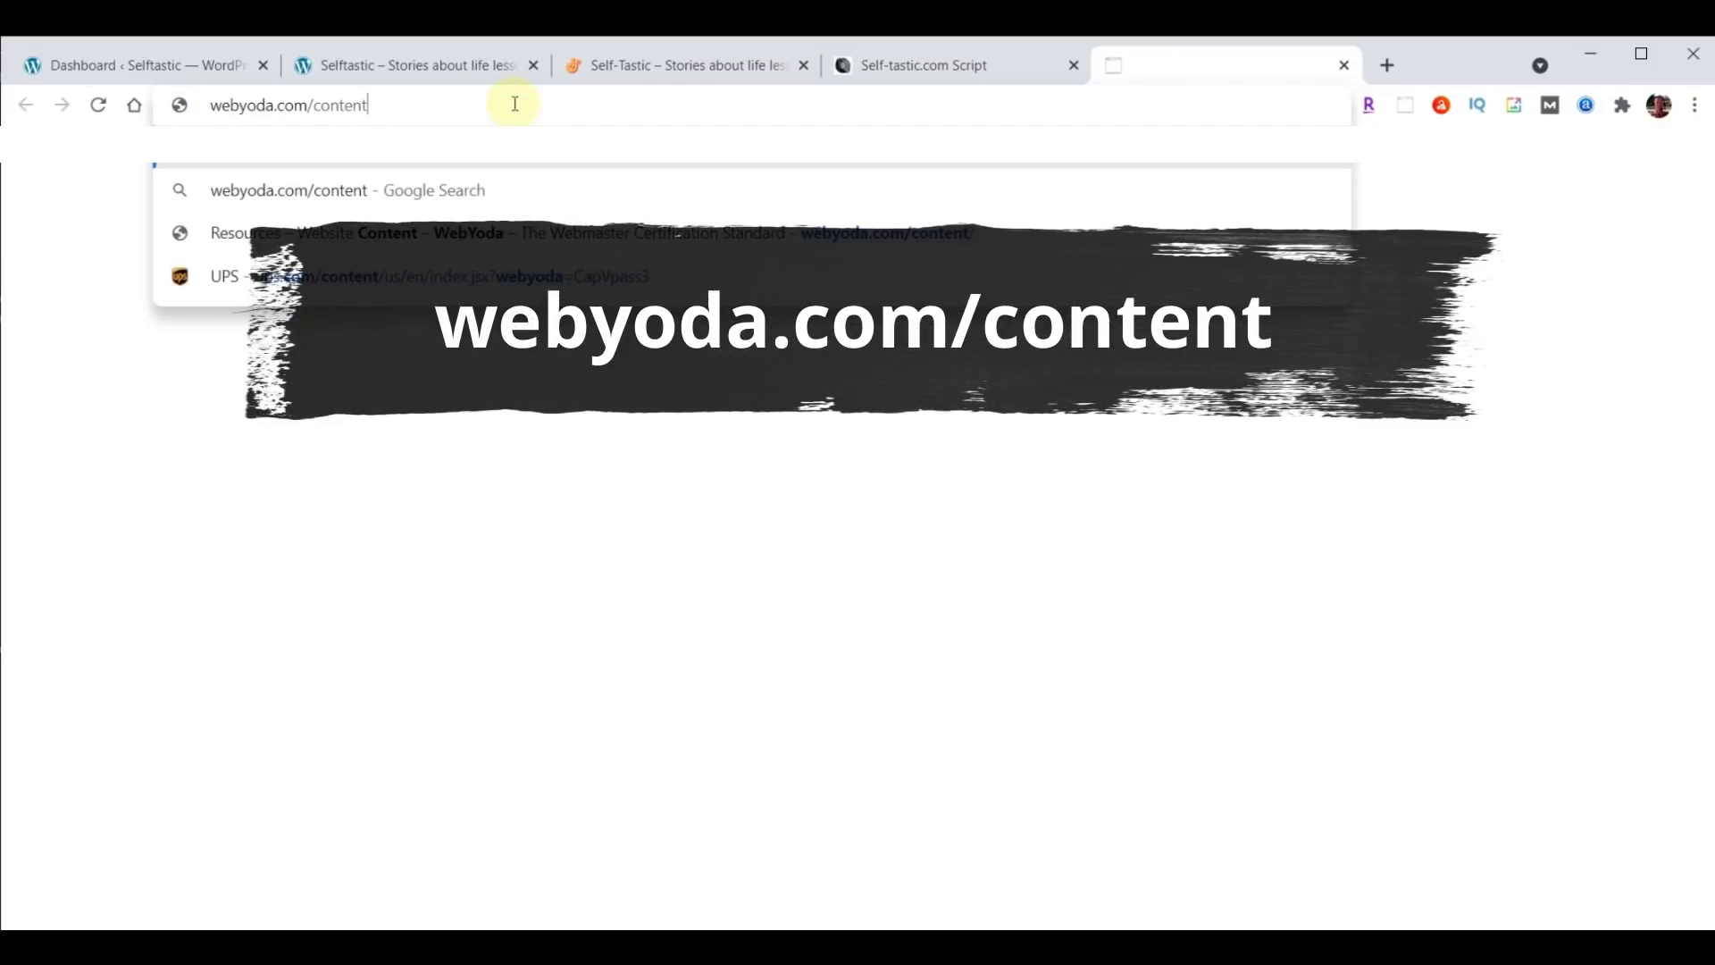
{"action": "key", "text": "Return"}
Scroll down to the Self-tastic.com resources and download content-selftastic.zip.
{"action": "scroll", "coordinate": [1552, 477], "scroll_direction": "down", "scroll_amount": 4}
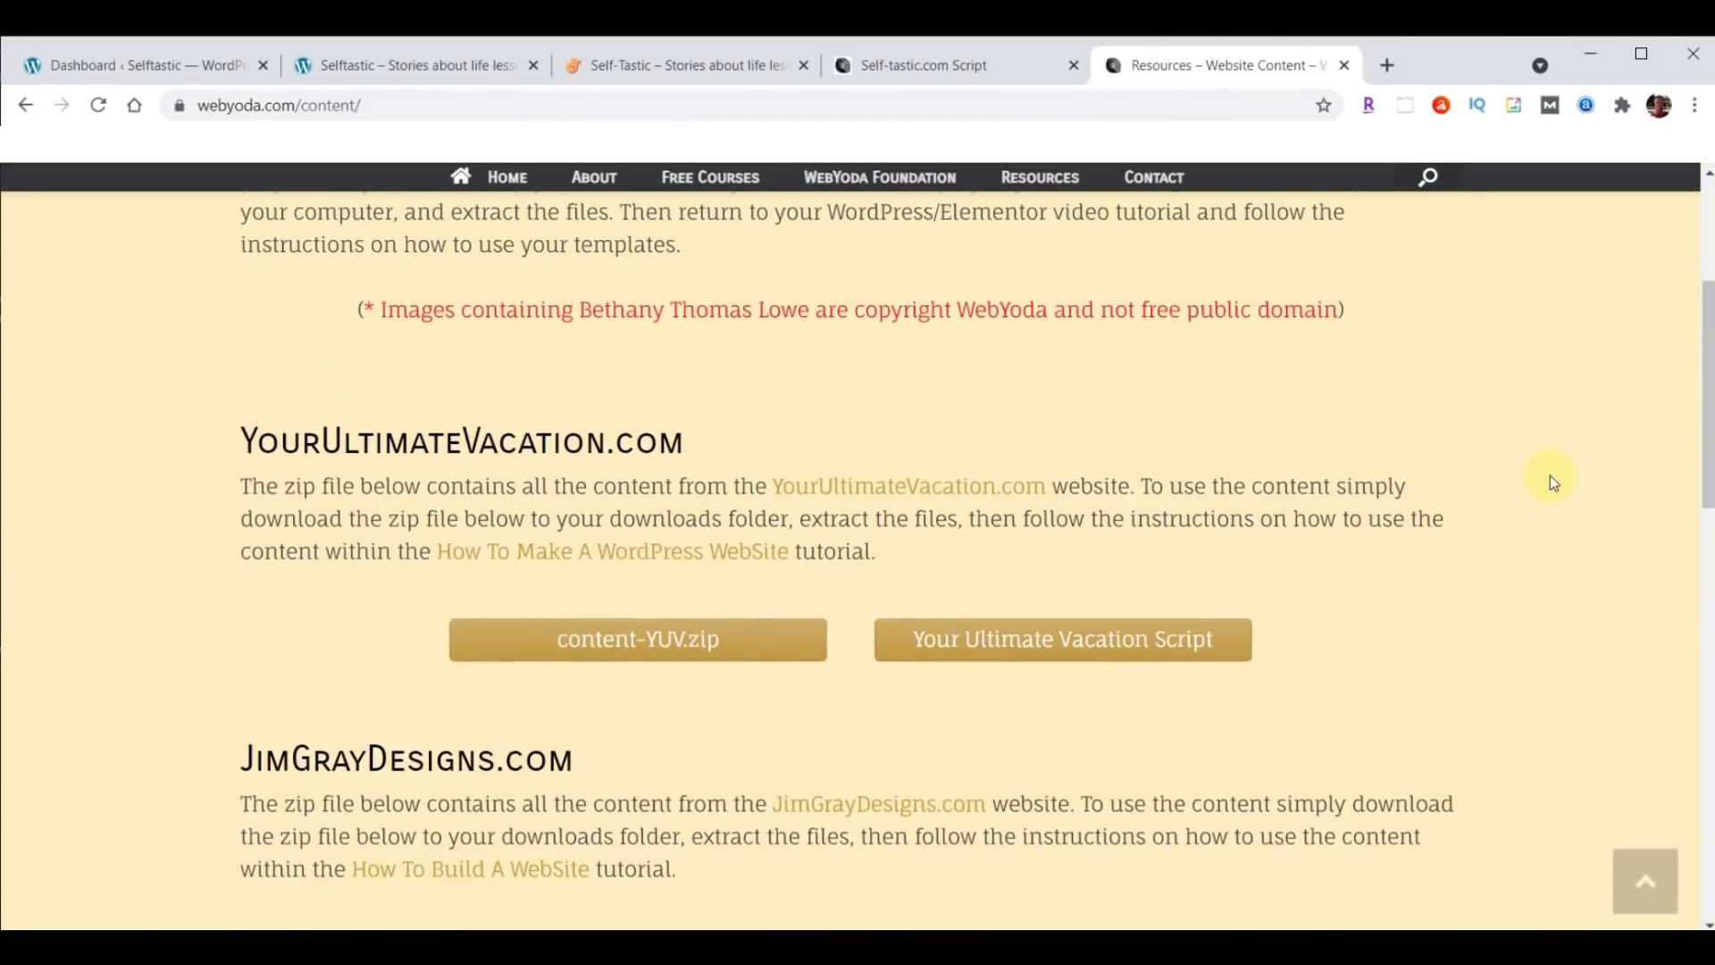
{"action": "scroll", "coordinate": [1551, 482], "scroll_direction": "down", "scroll_amount": 8}
{"action": "scroll", "coordinate": [1551, 482], "scroll_direction": "down", "scroll_amount": 4}
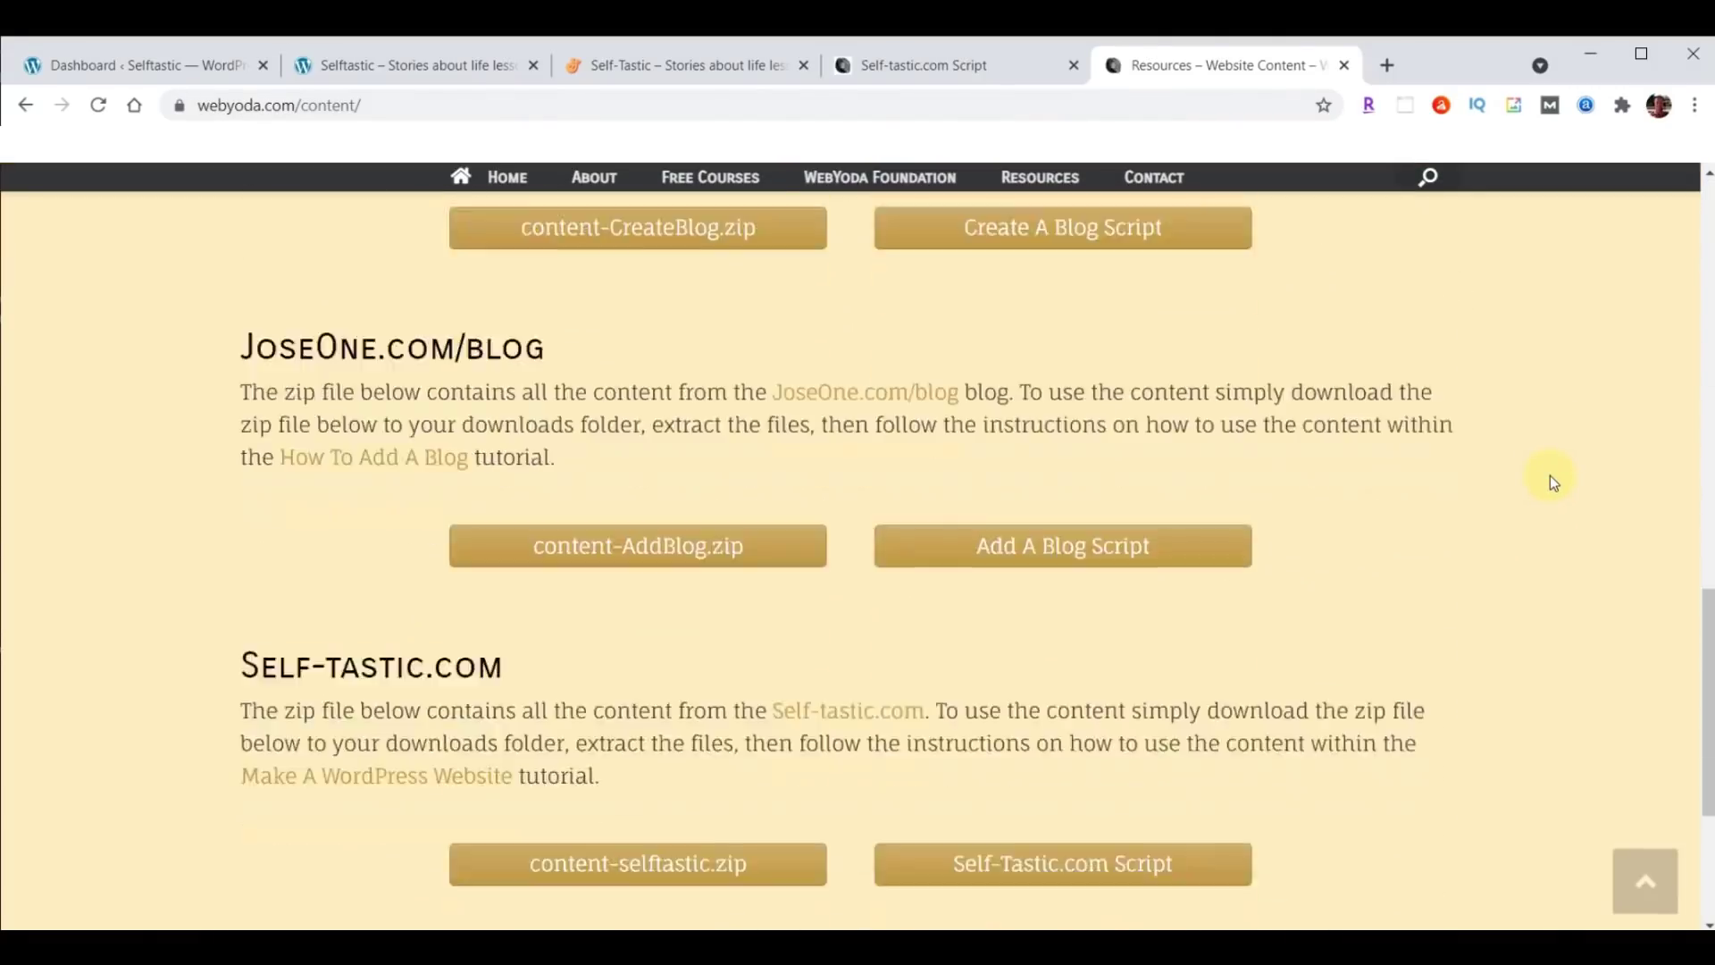
{"action": "scroll", "coordinate": [1551, 482], "scroll_direction": "down", "scroll_amount": 1}
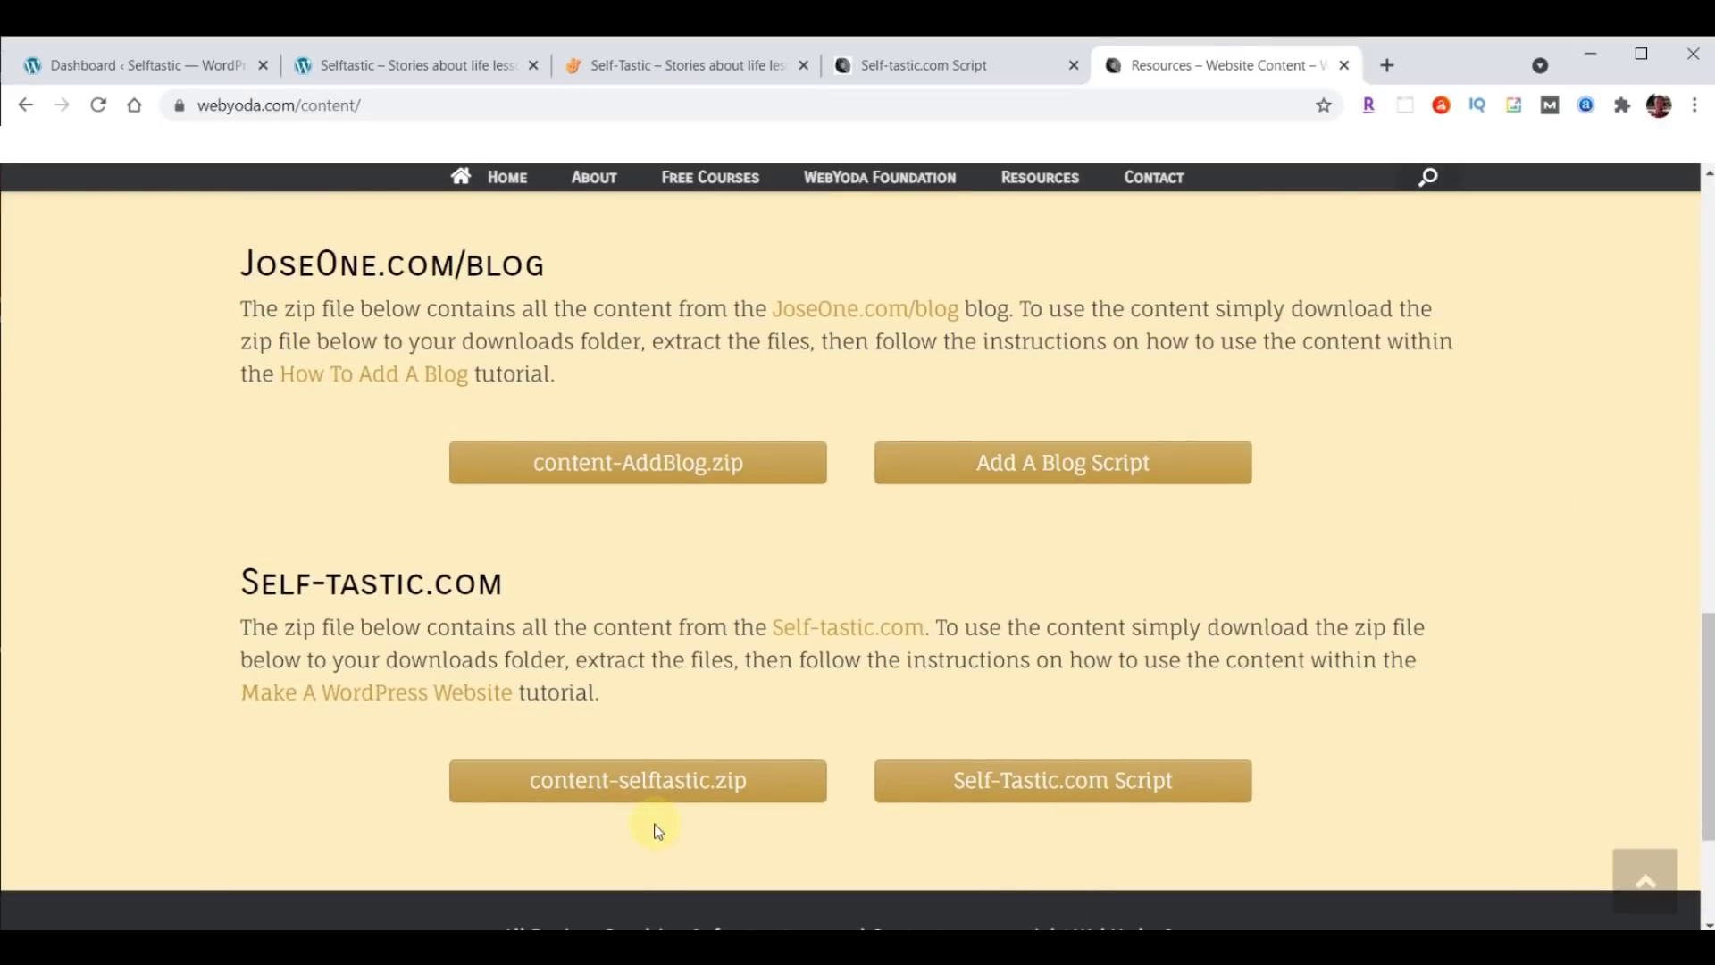
{"action": "left_click", "coordinate": [644, 780]}
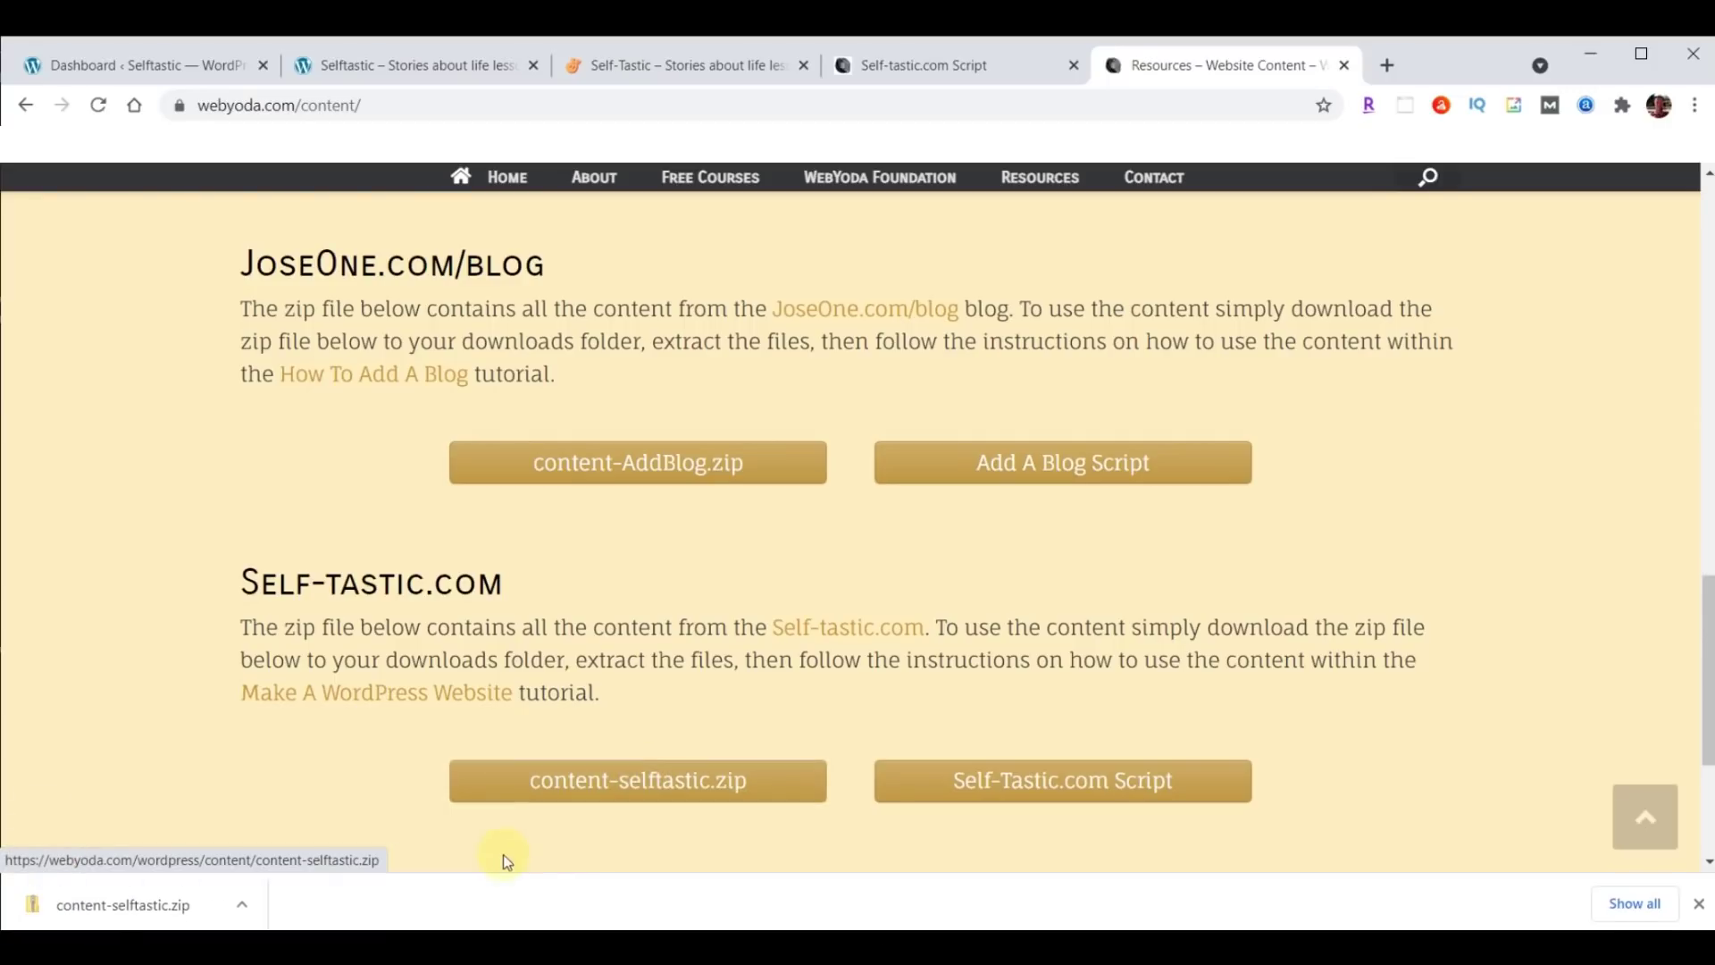
Show content-selftastic.zip in its Downloads folder and extract it into a content-selftastic folder.
{"action": "left_click", "coordinate": [242, 907]}
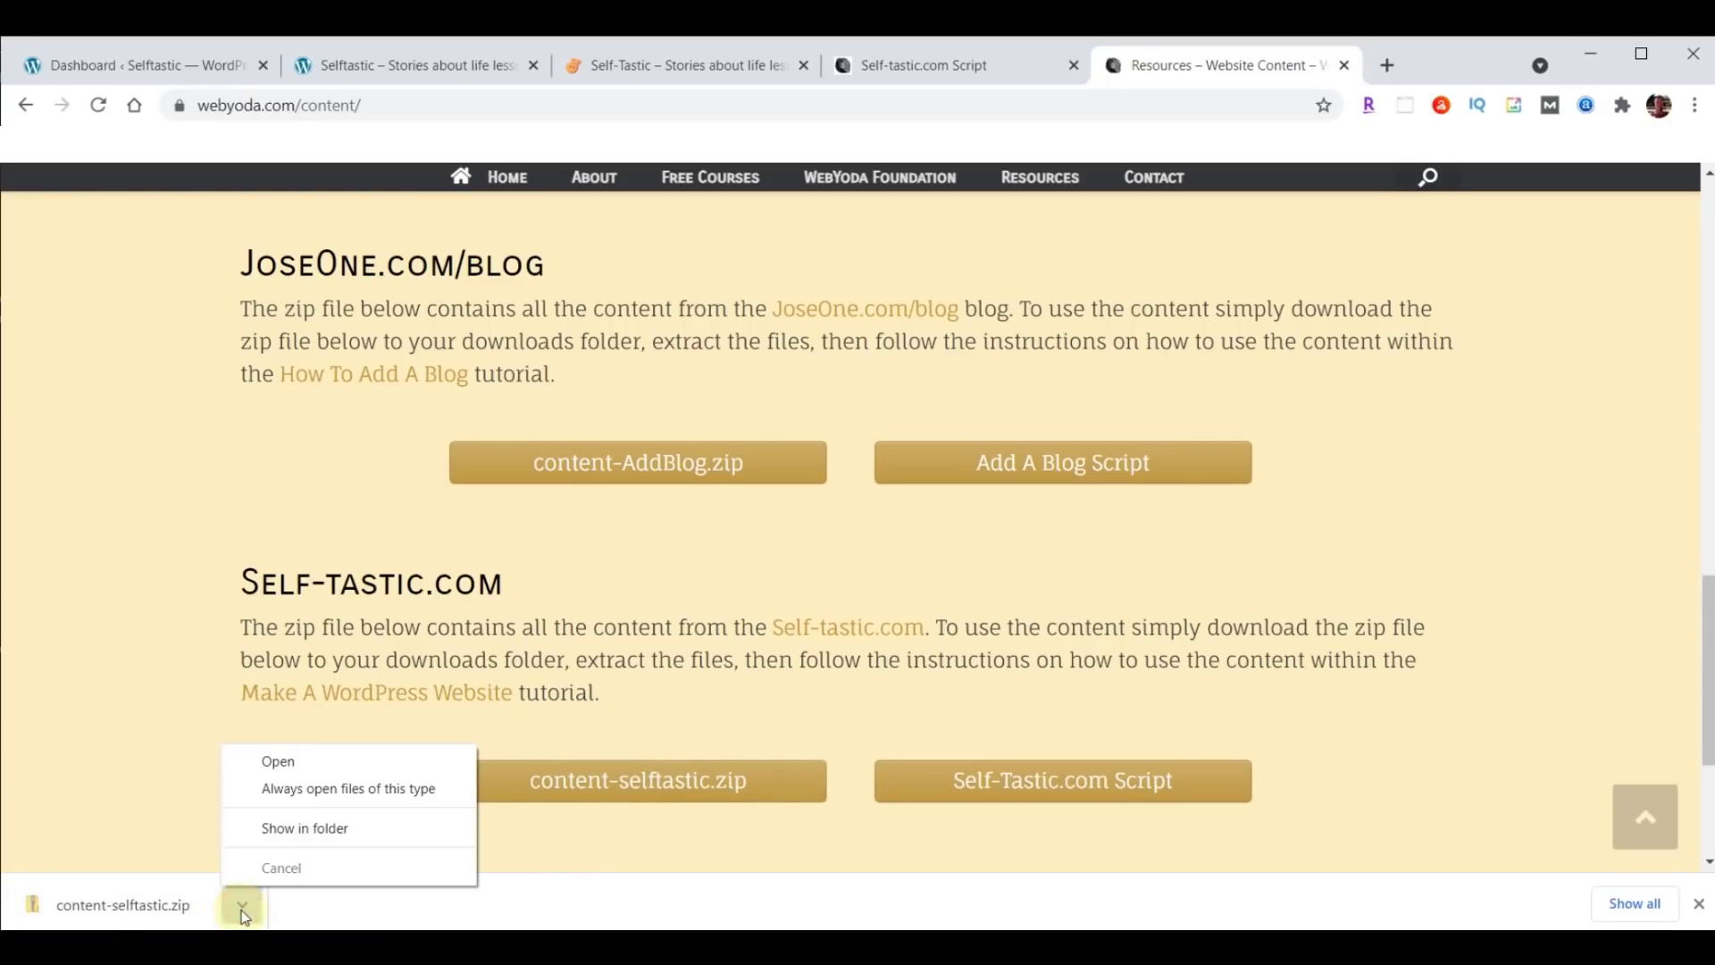
{"action": "left_click", "coordinate": [284, 821]}
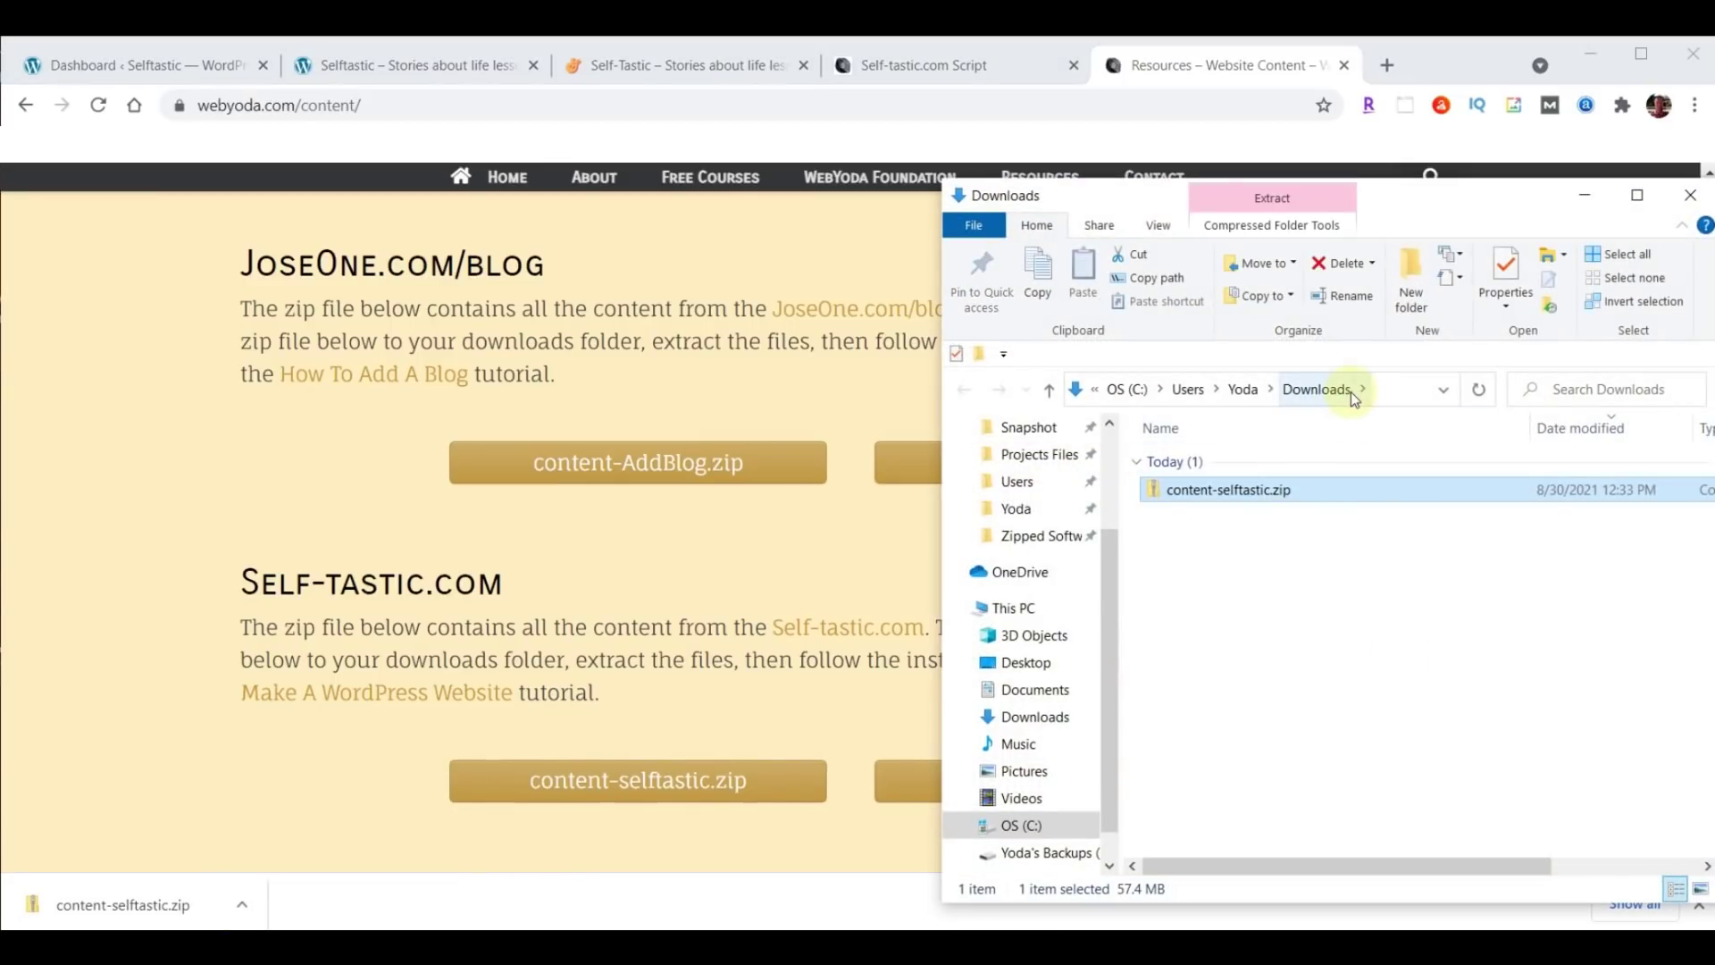
{"action": "right_click", "coordinate": [1201, 494]}
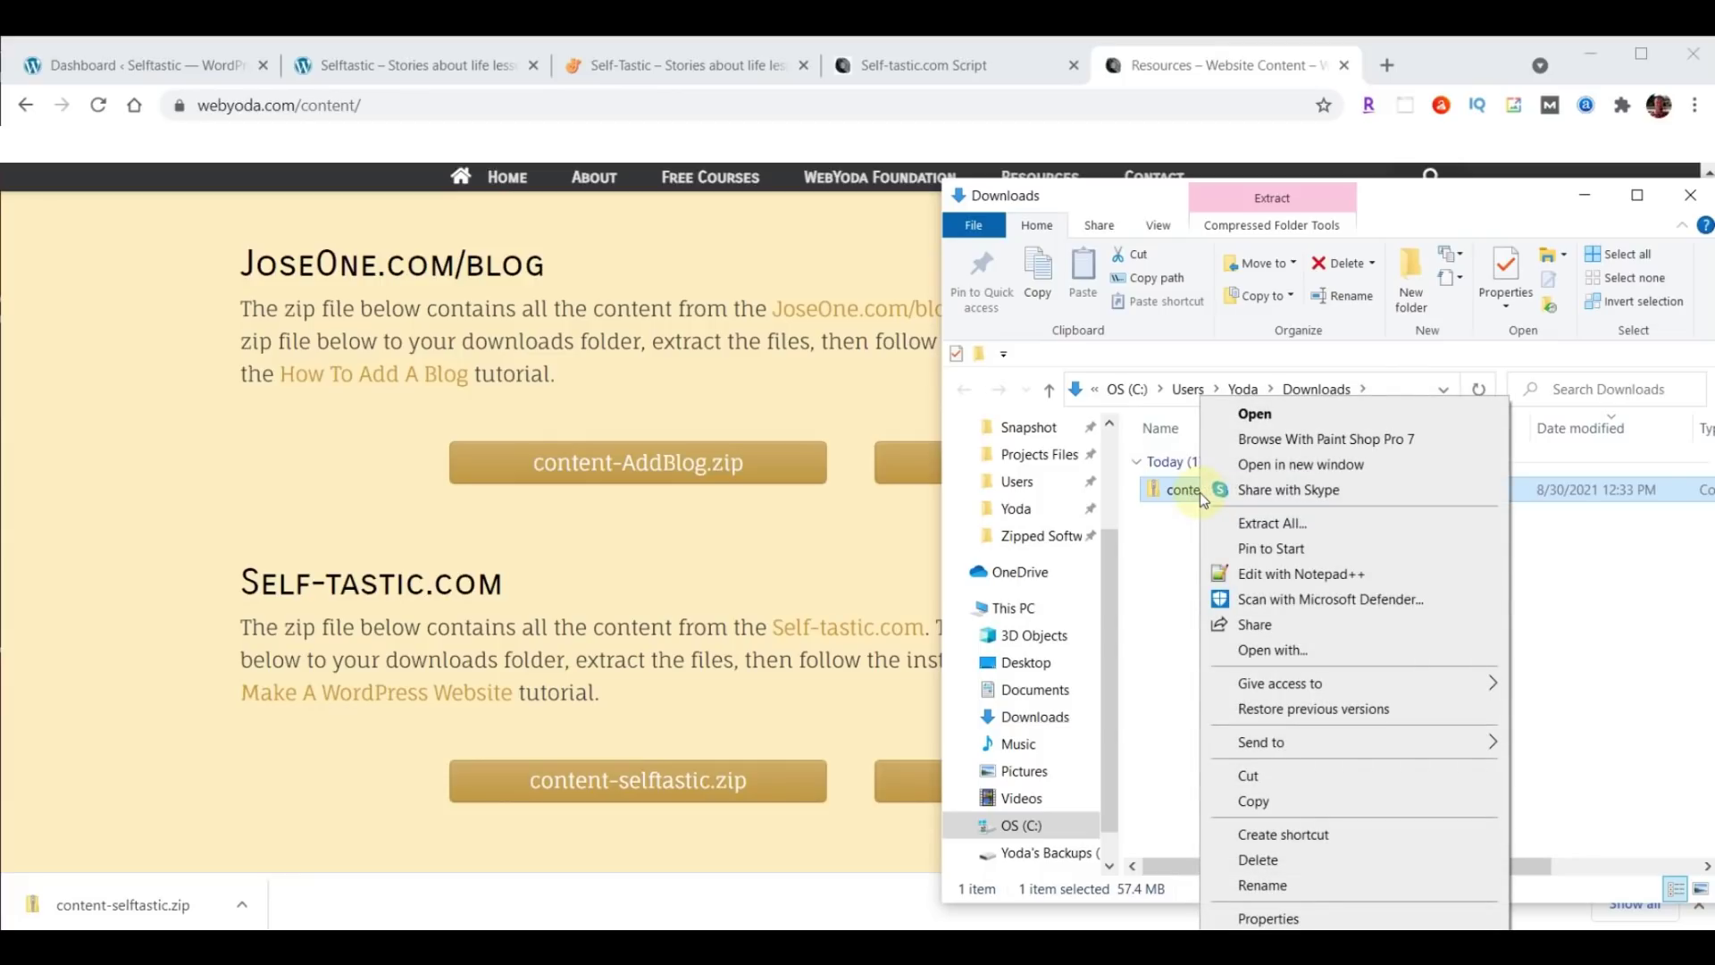
{"action": "left_click", "coordinate": [1272, 523]}
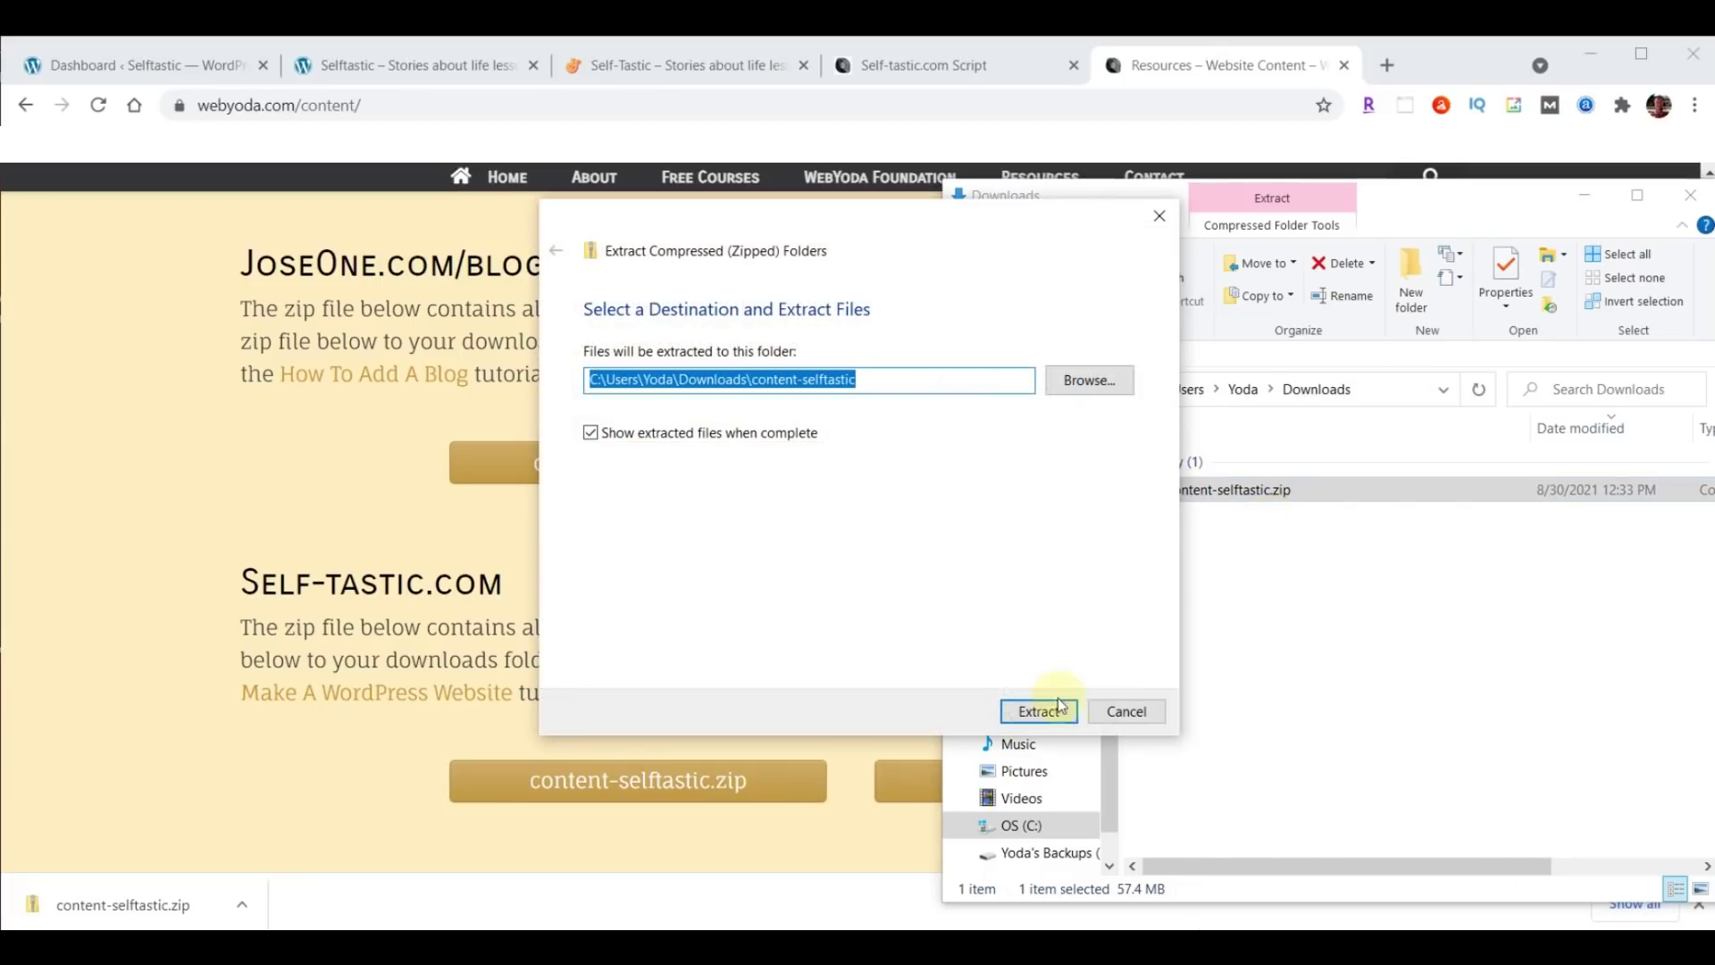
{"action": "left_click", "coordinate": [1033, 710]}
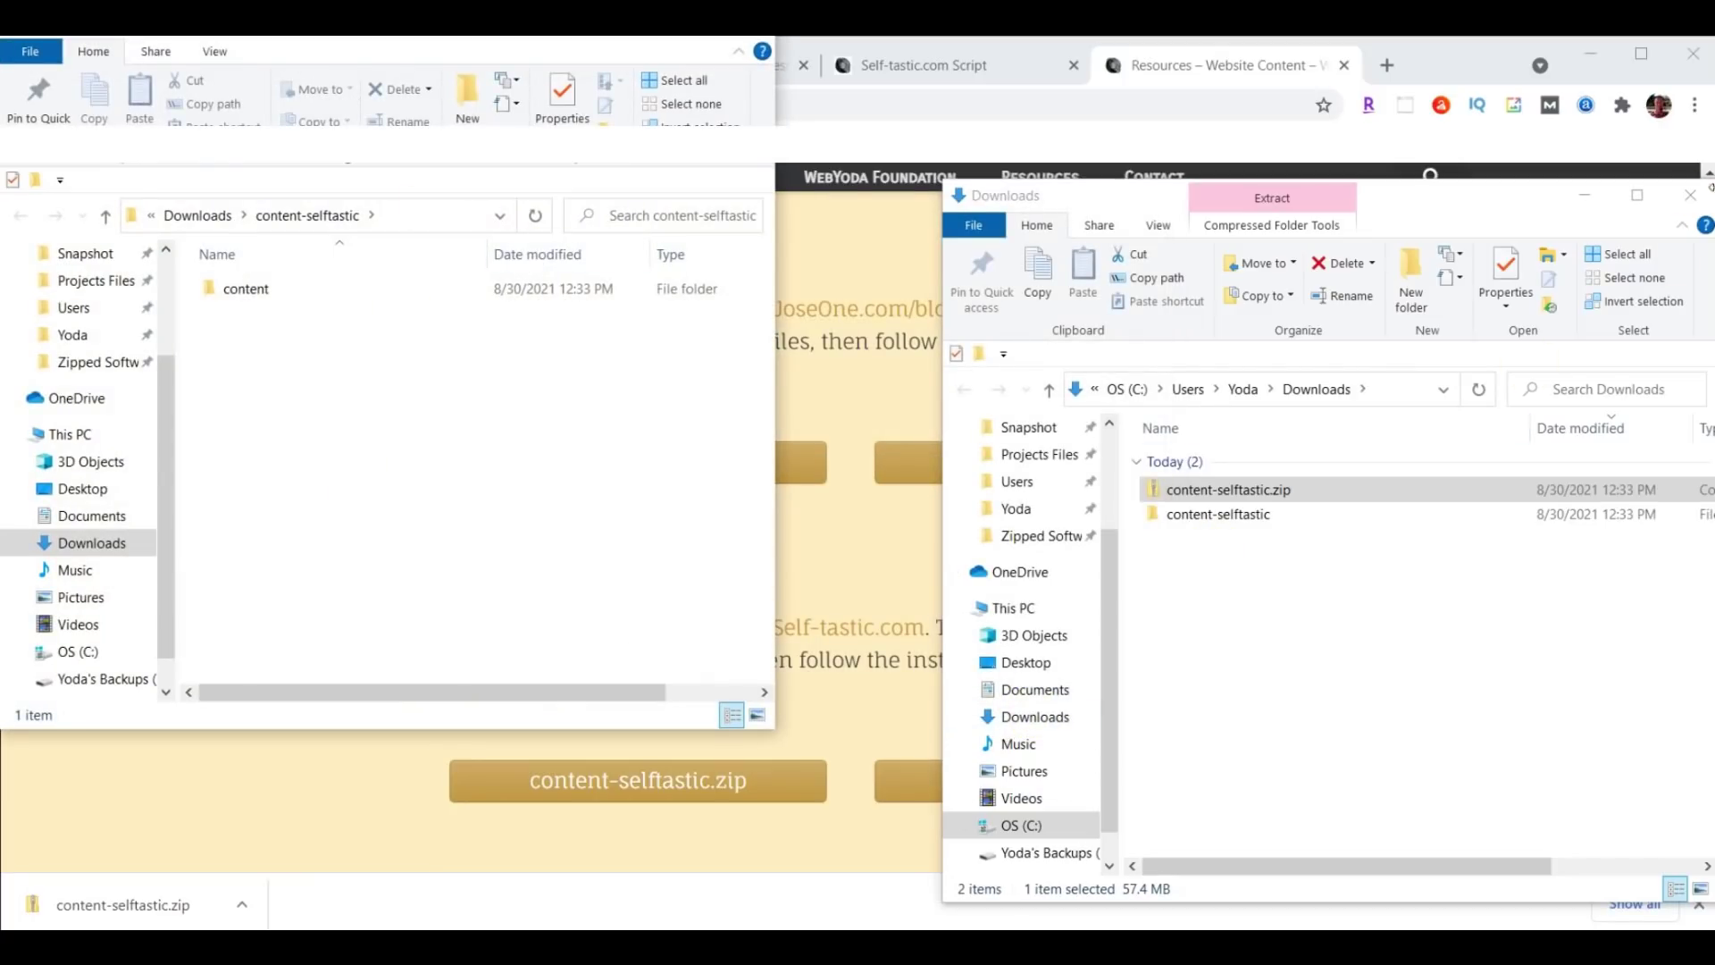
Open the extracted content folder, browse its 139 files, and close the resources page.
{"action": "left_click", "coordinate": [1690, 195]}
{"action": "left_click_drag", "start_coordinate": [549, 40], "coordinate": [1417, 164]}
{"action": "left_click", "coordinate": [1134, 427]}
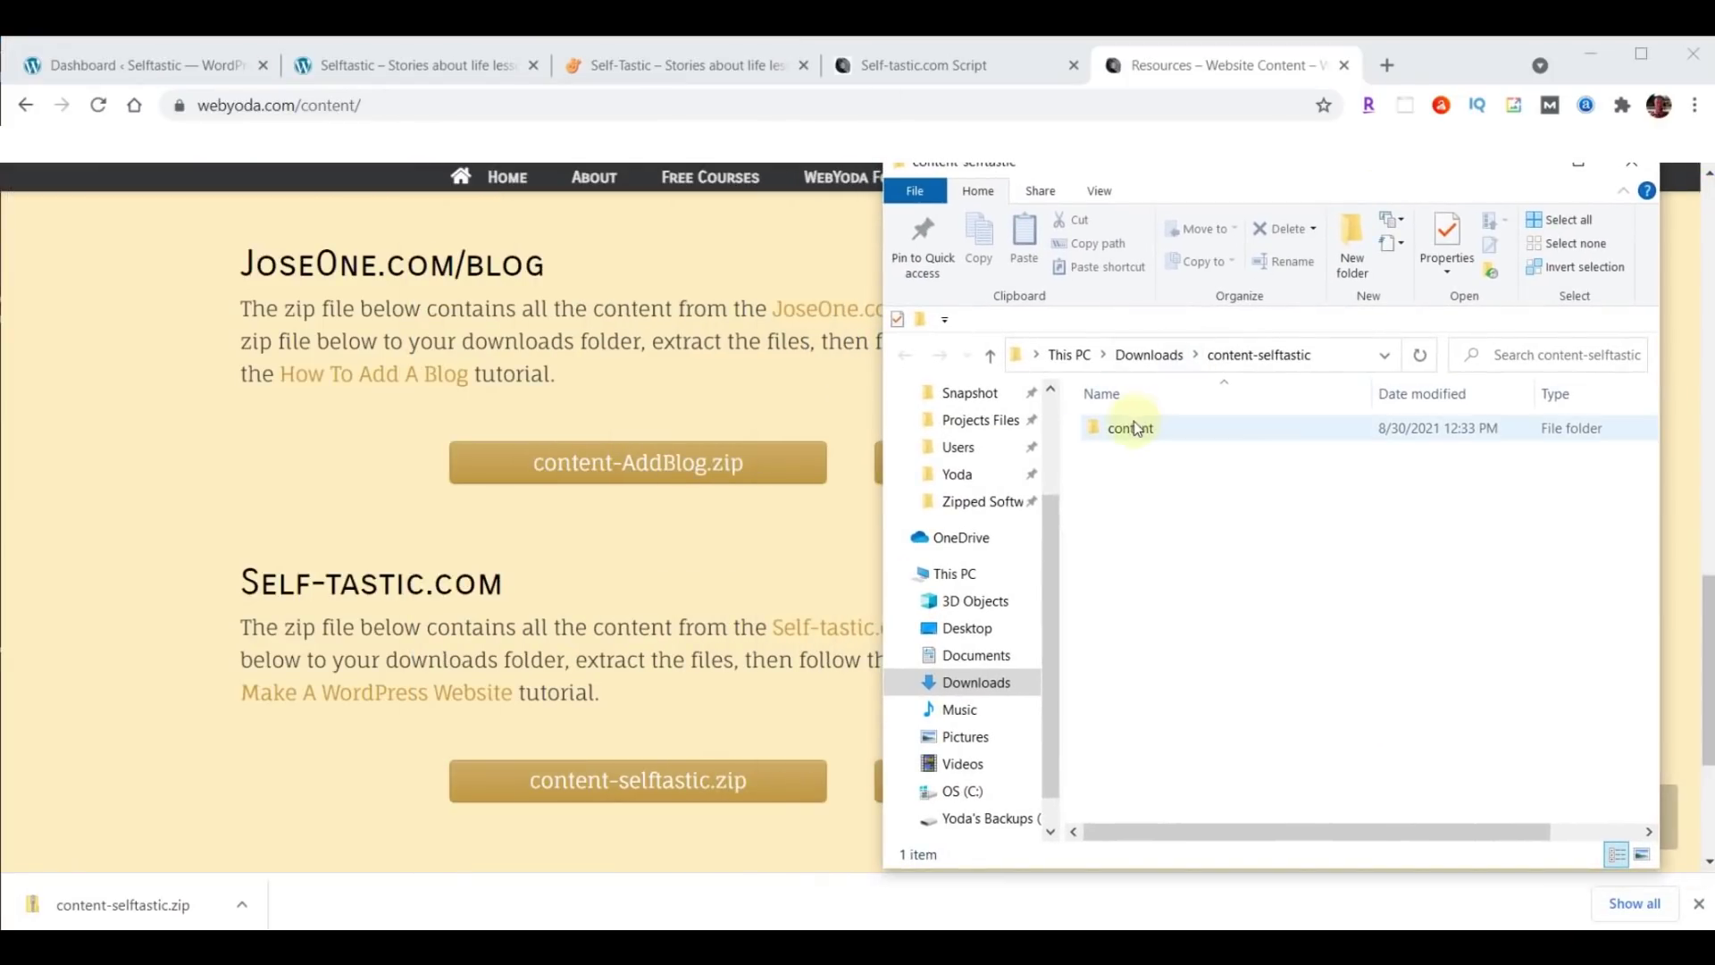
{"action": "double_click", "coordinate": [1128, 432]}
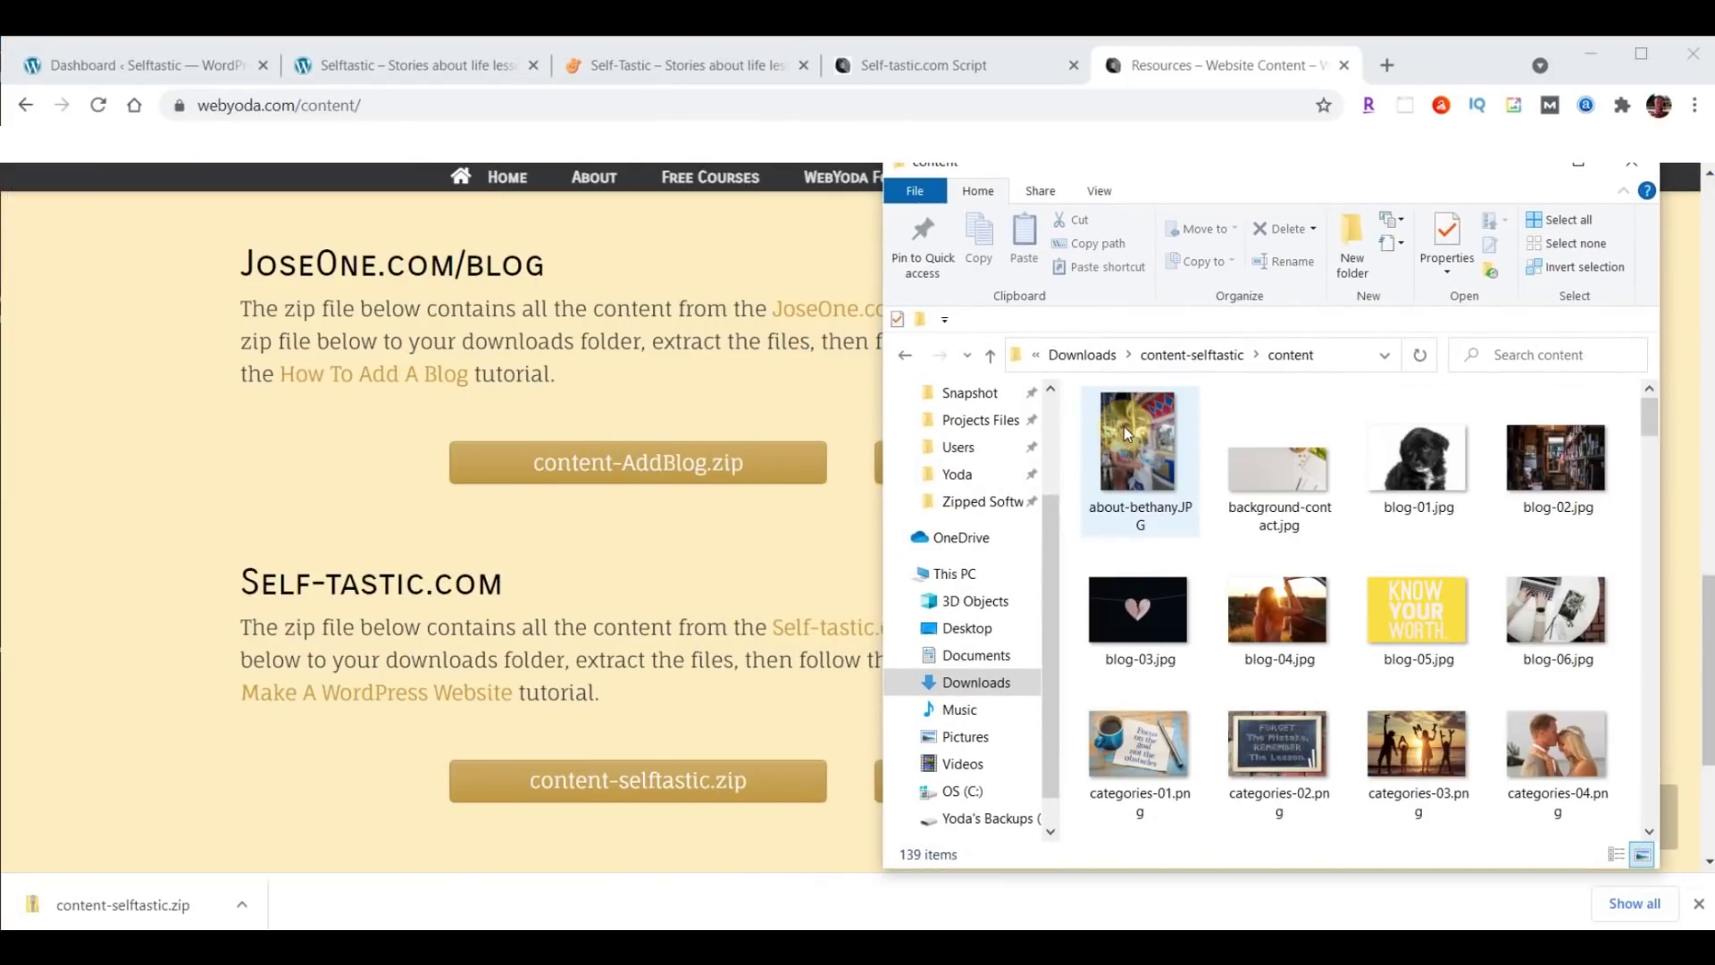
{"action": "scroll", "coordinate": [1123, 426], "scroll_direction": "down", "scroll_amount": 5}
{"action": "scroll", "coordinate": [1565, 586], "scroll_direction": "down", "scroll_amount": 20}
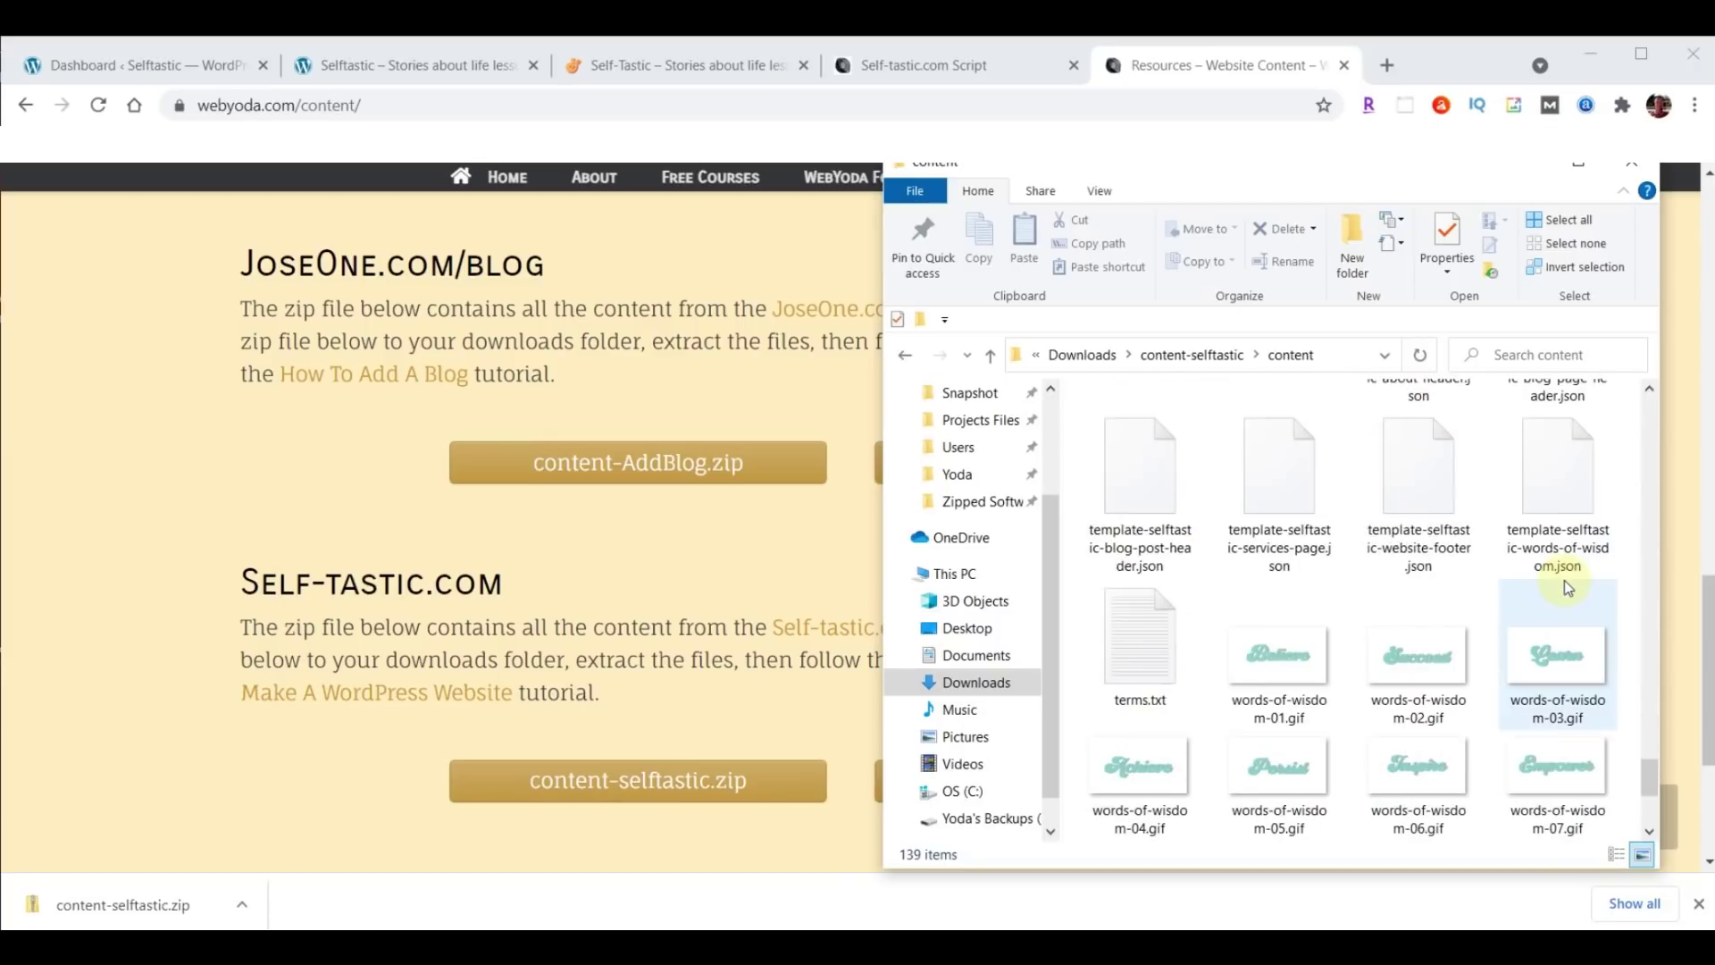
{"action": "scroll", "coordinate": [1564, 587], "scroll_direction": "up", "scroll_amount": 20}
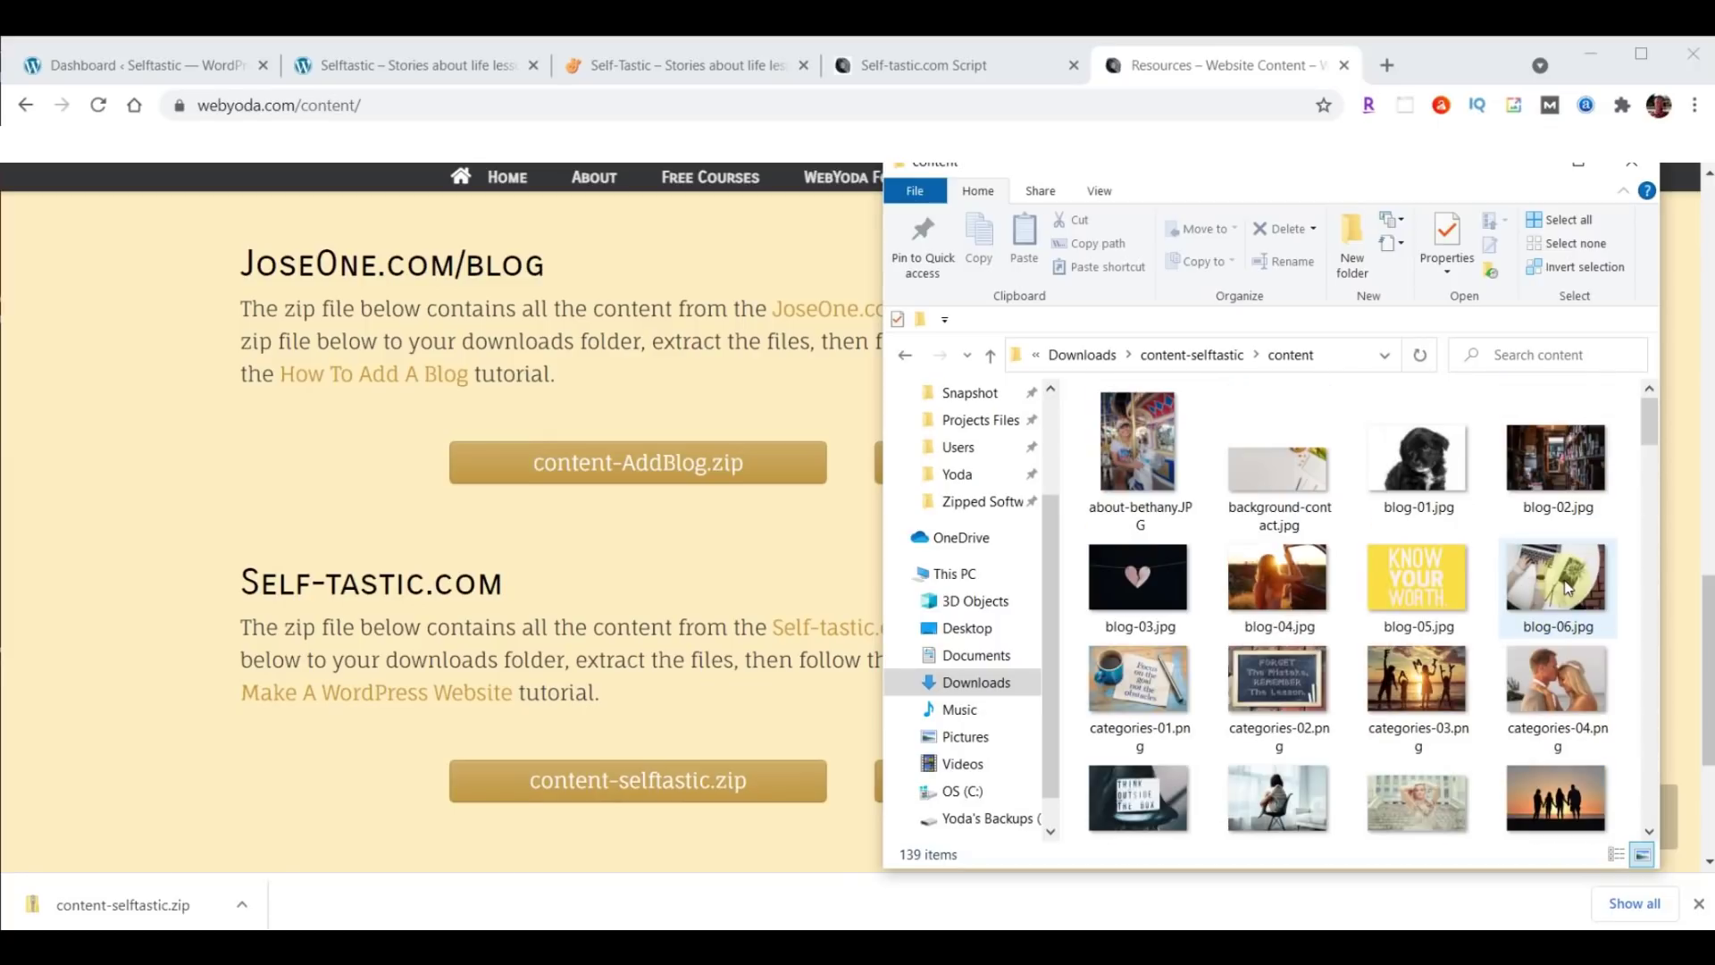
{"action": "left_click", "coordinate": [1343, 66]}
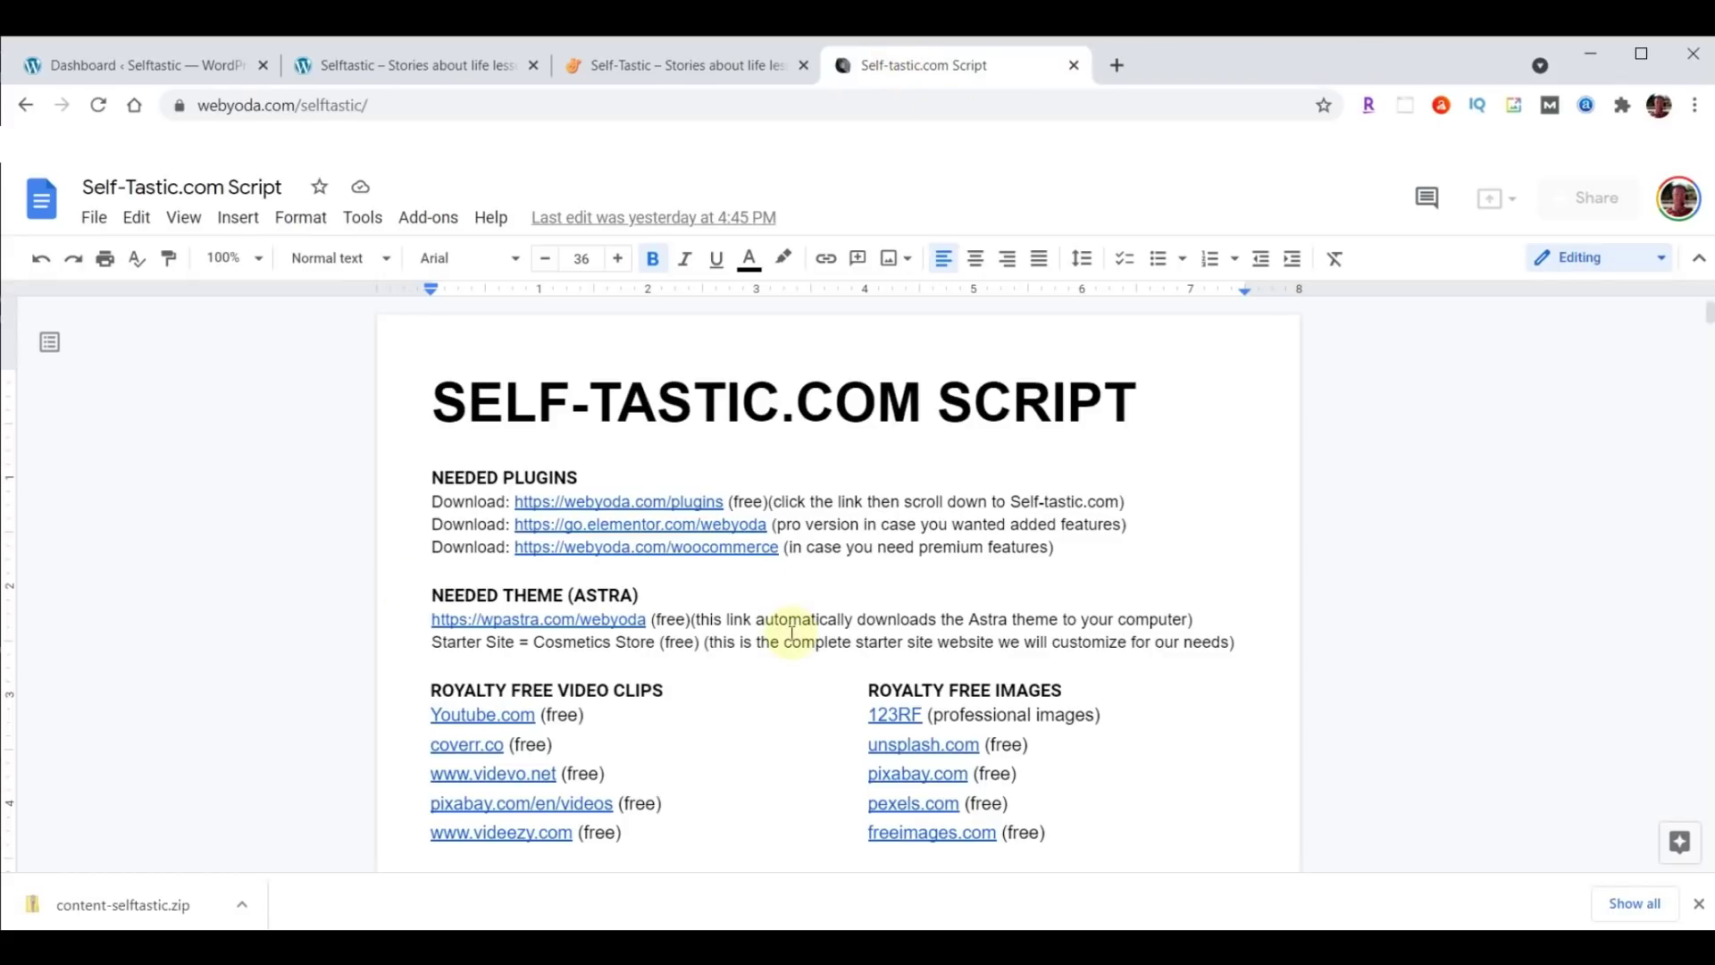
Look over the live Selftastic homepage, the sample Hello world page and the WordPress dashboard.
{"action": "left_click", "coordinate": [651, 68]}
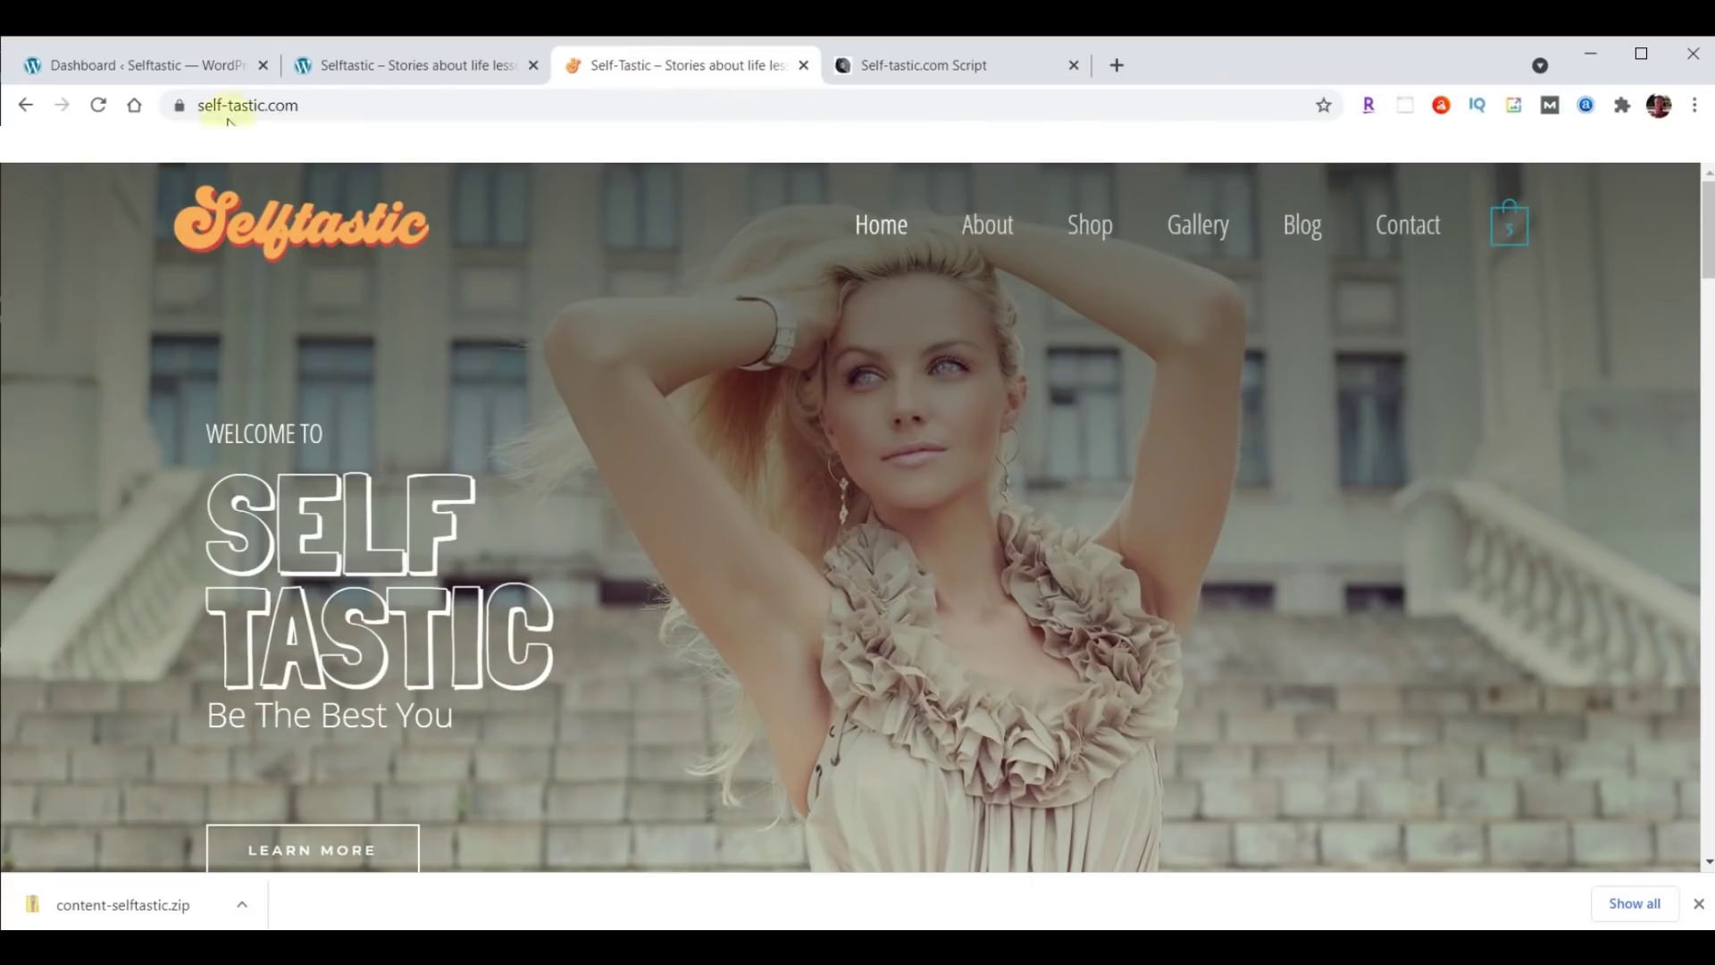
{"action": "left_click", "coordinate": [367, 65]}
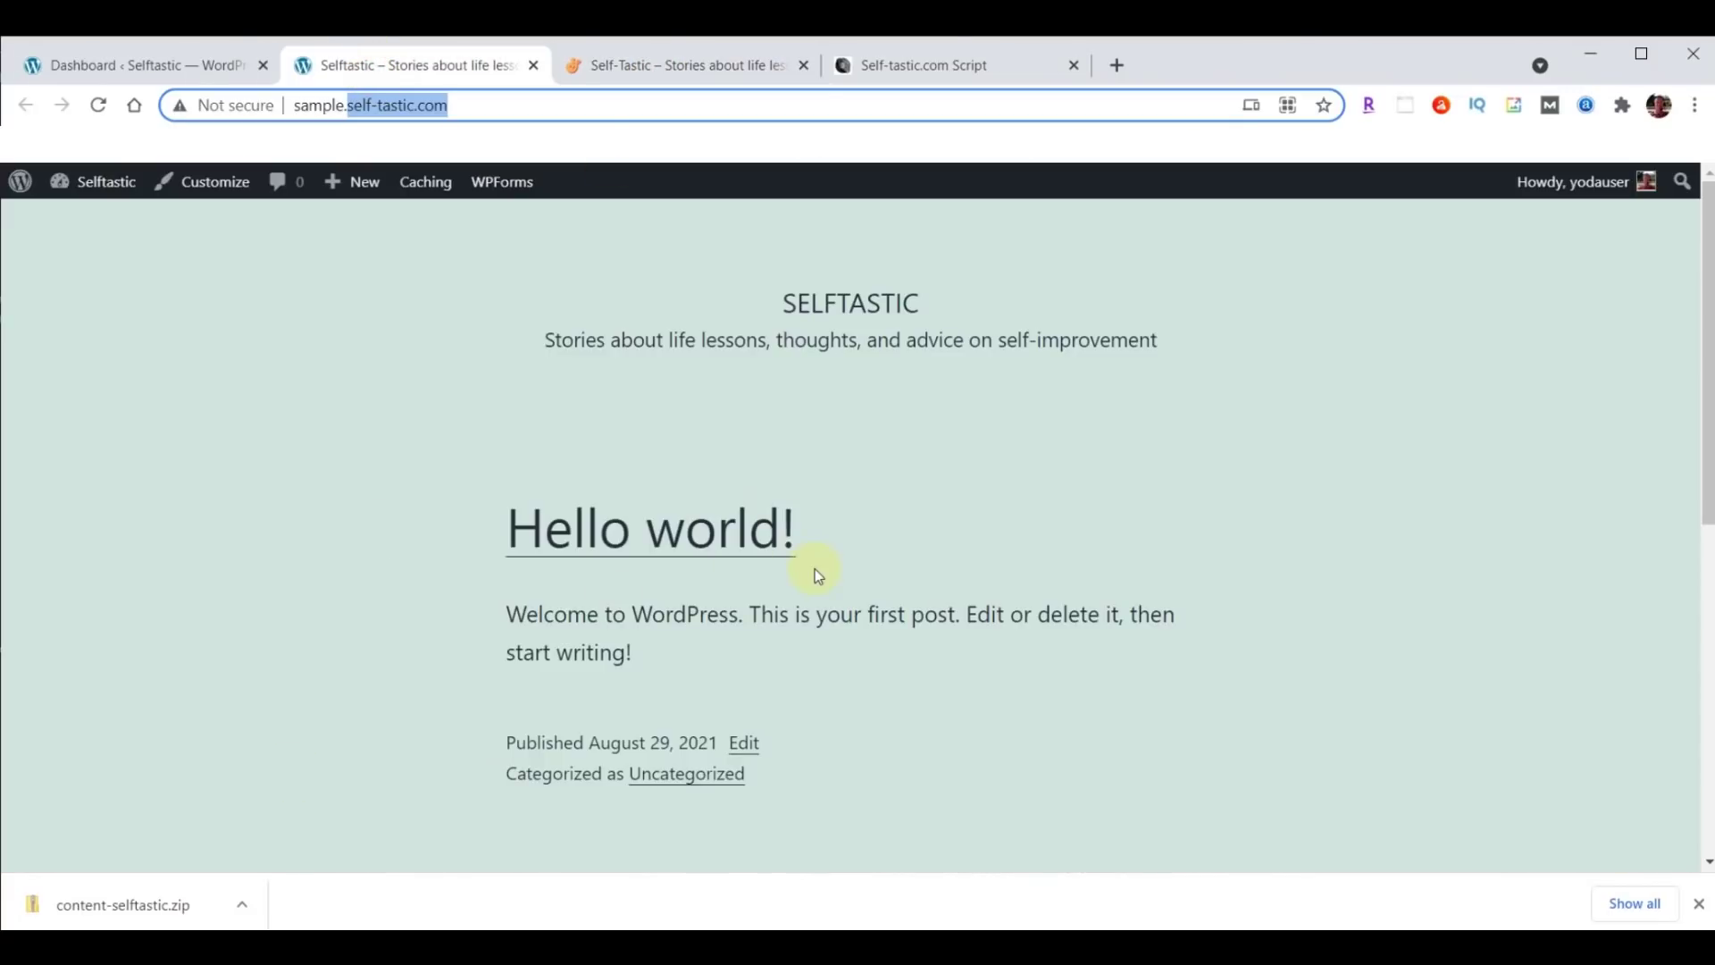
{"action": "left_click", "coordinate": [106, 65]}
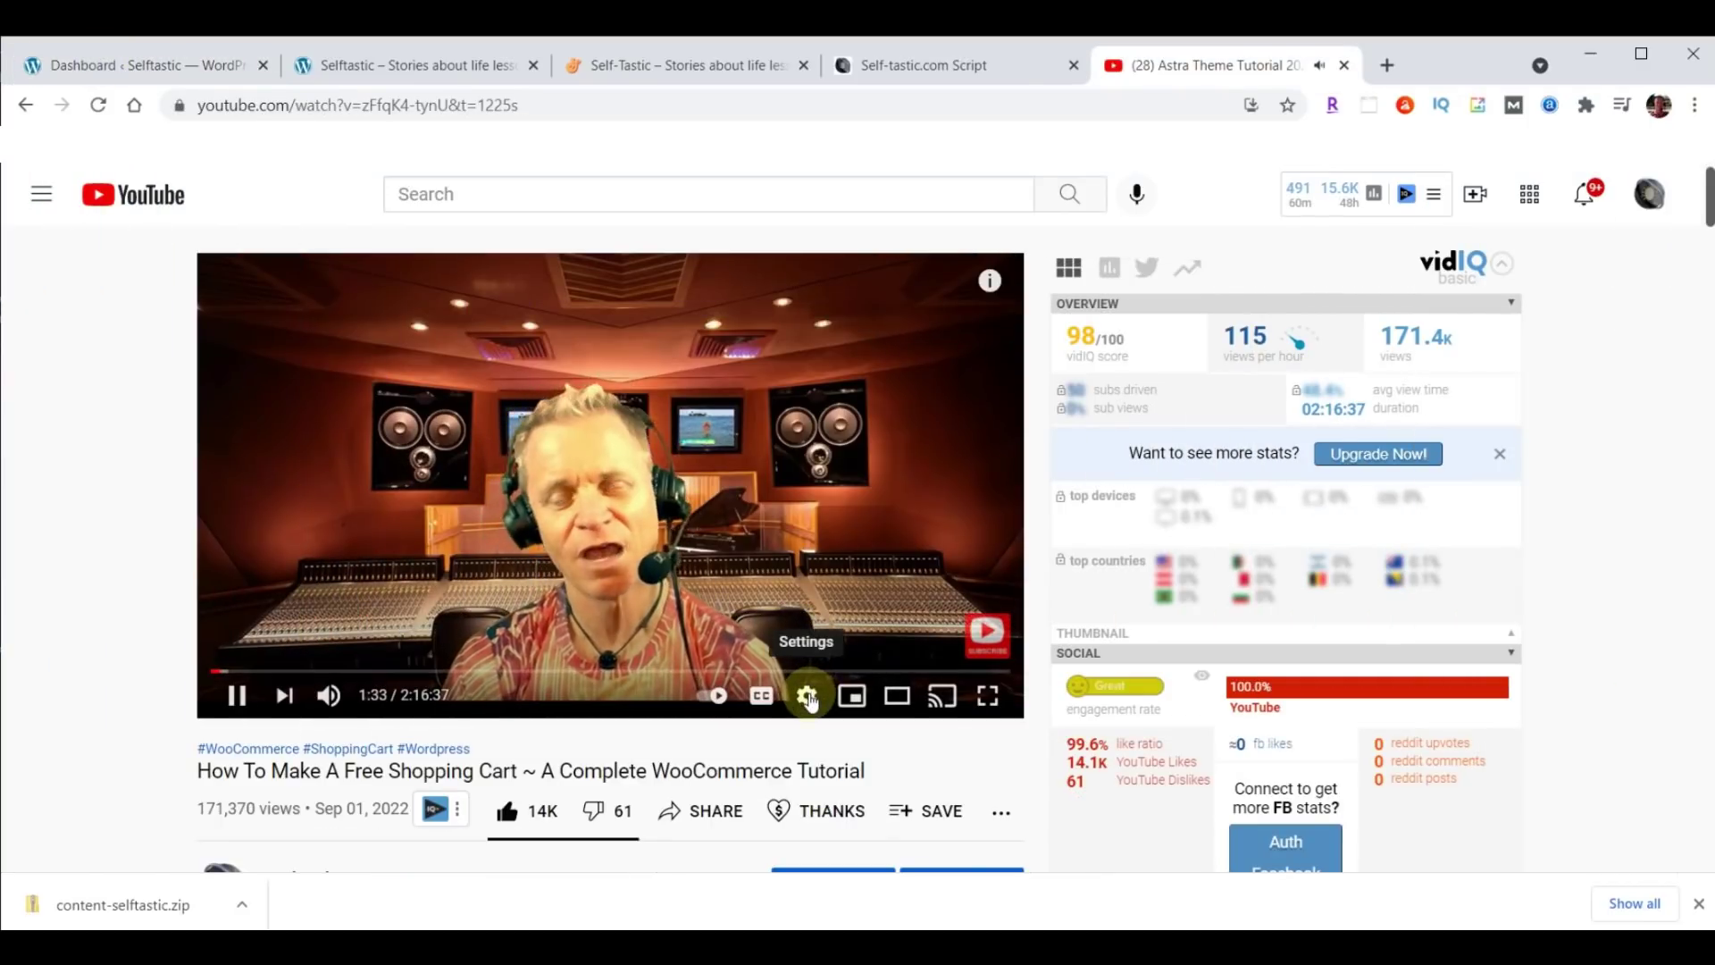
Try 0.75 playback speed on the tutorial video, then set it back to Normal.
{"action": "left_click", "coordinate": [809, 699]}
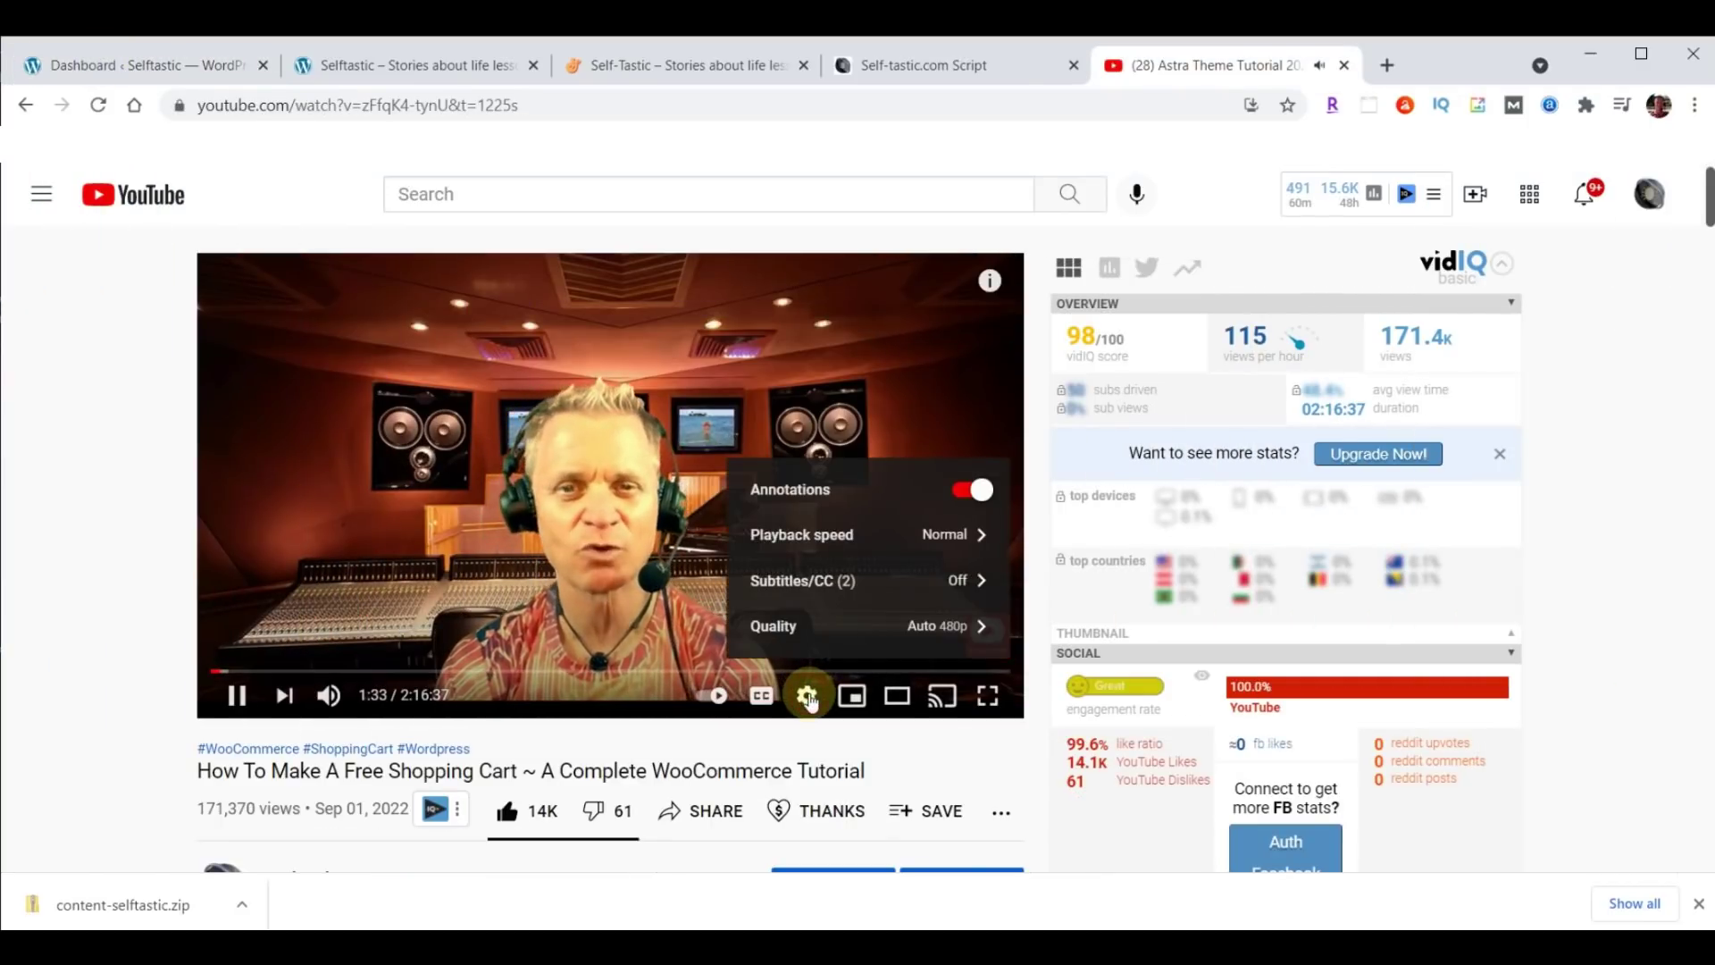
{"action": "left_click", "coordinate": [820, 536]}
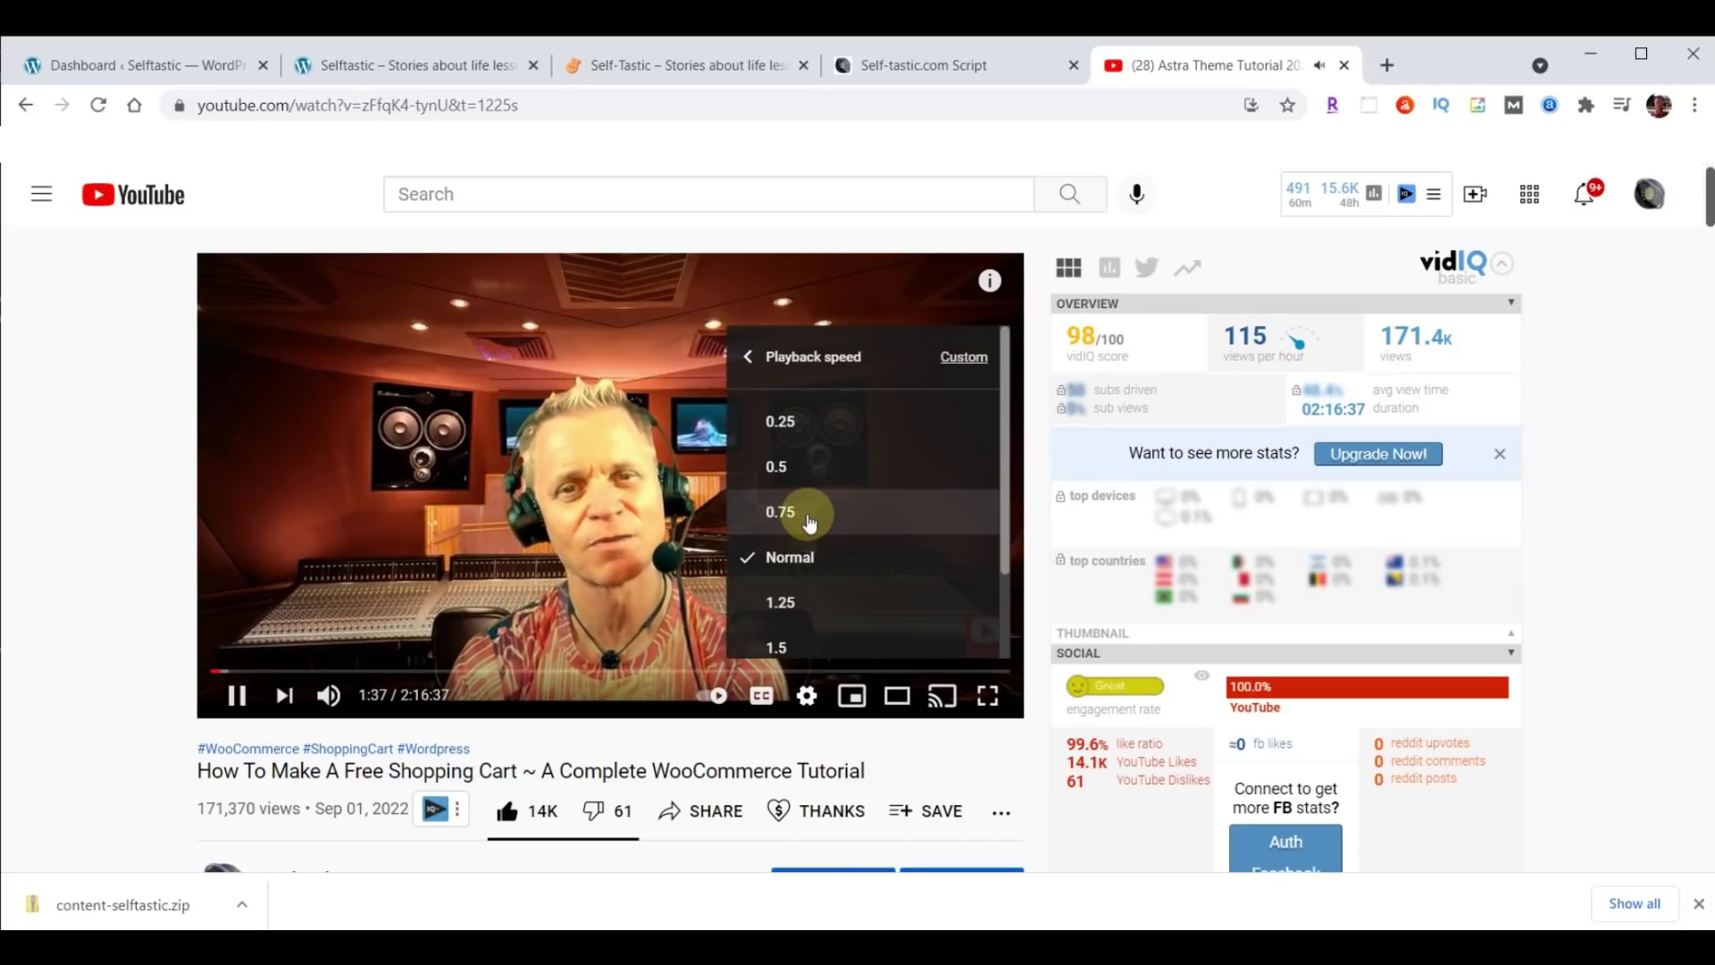
{"action": "left_click", "coordinate": [810, 522]}
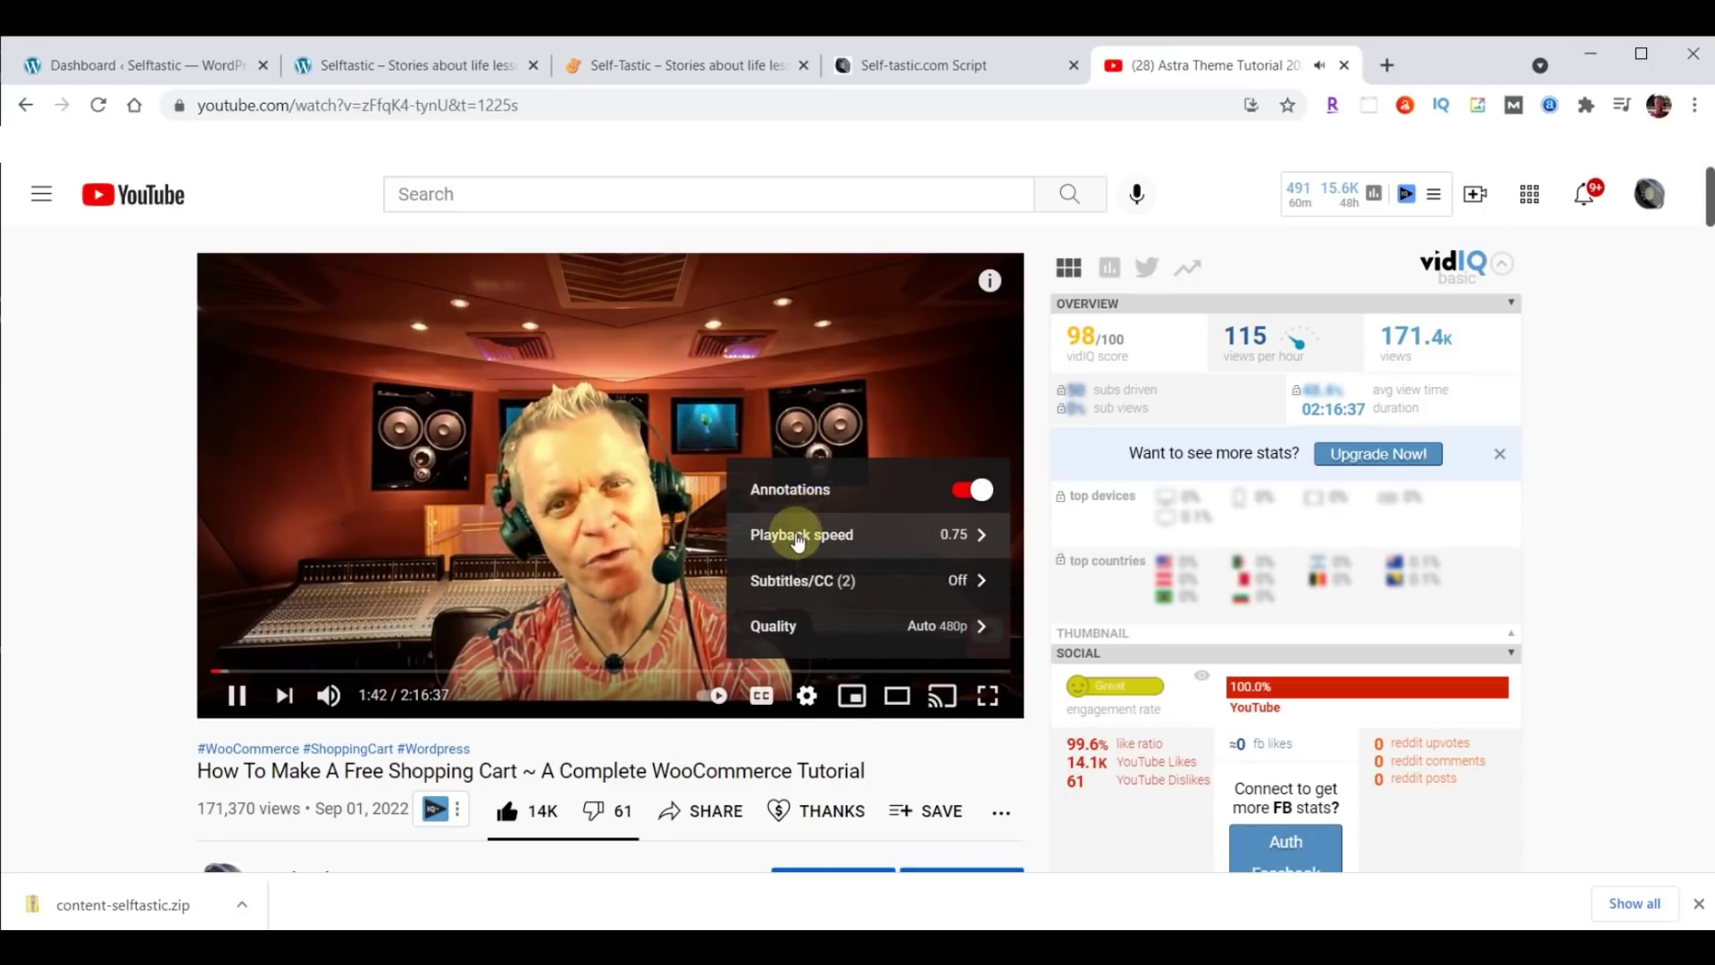
{"action": "left_click", "coordinate": [798, 538]}
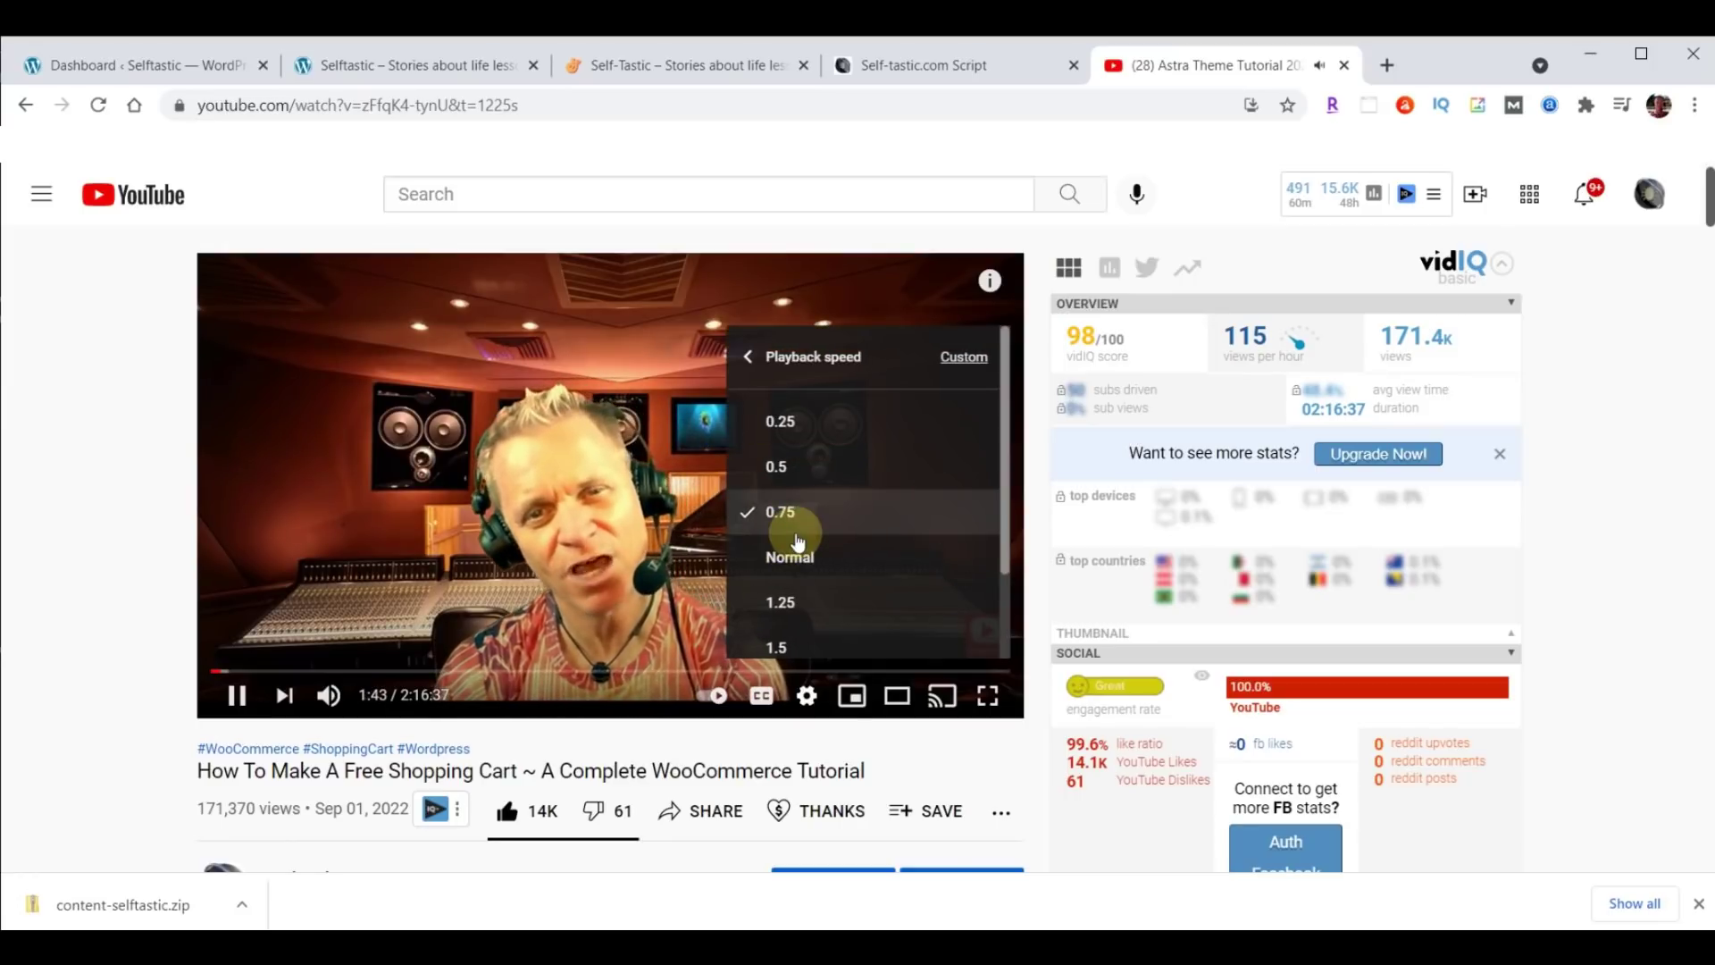
{"action": "left_click", "coordinate": [796, 556]}
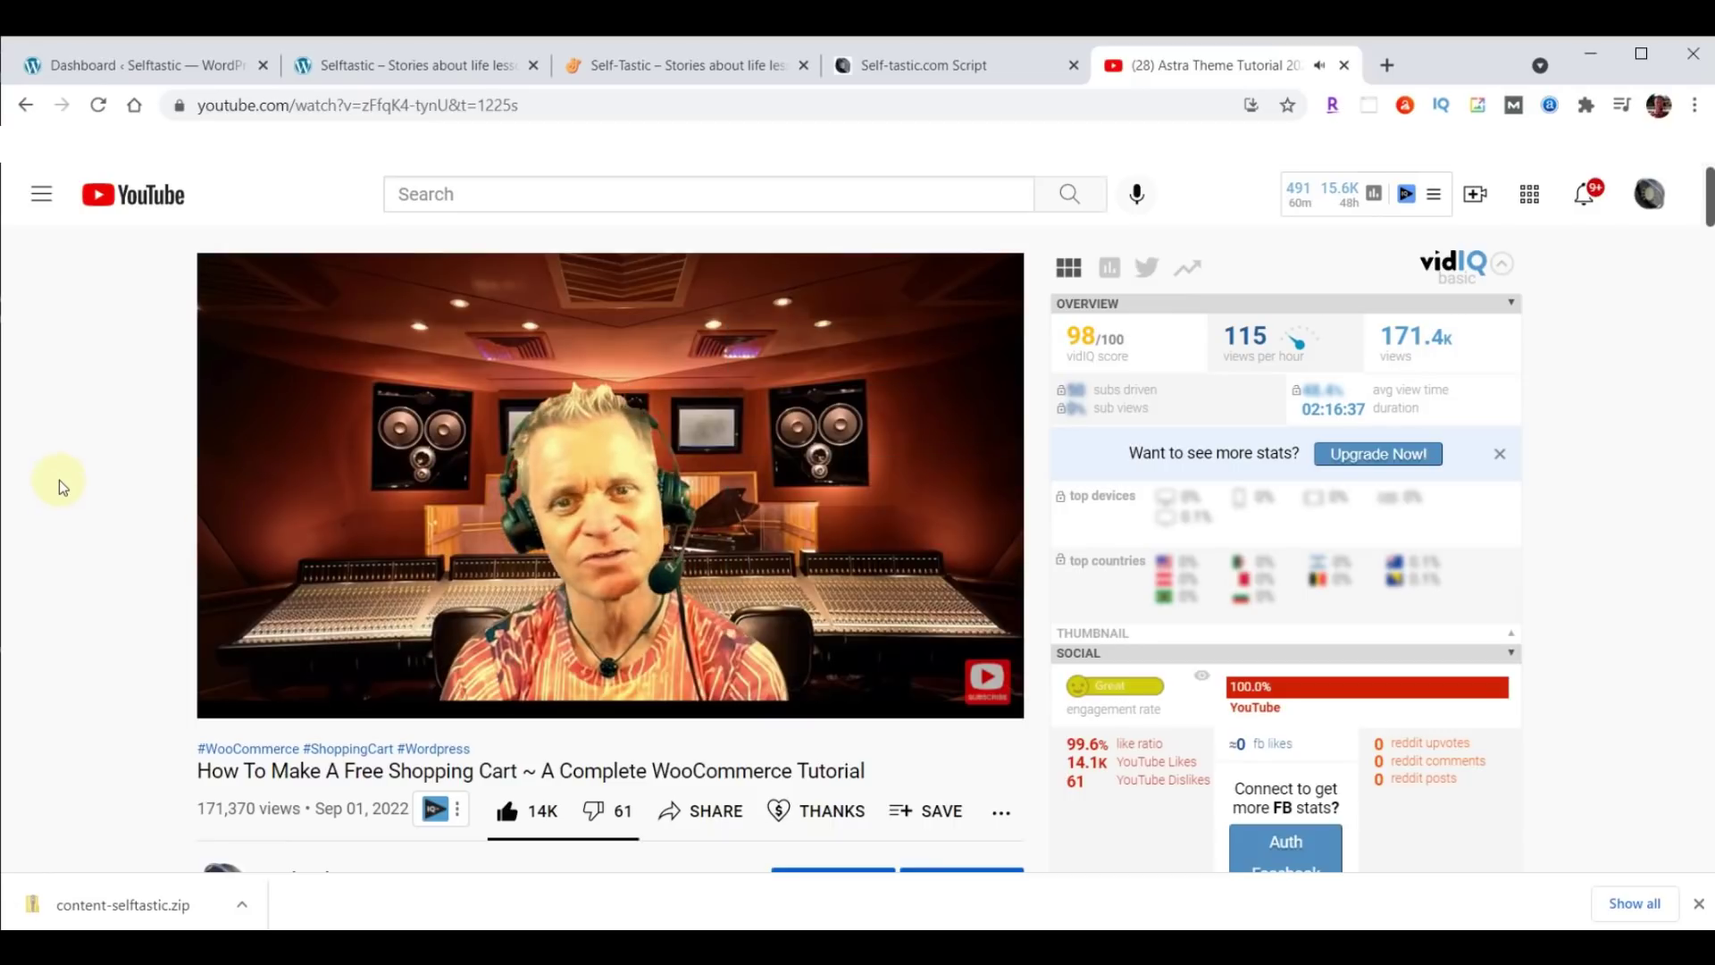
Scroll through the video description and close the Astra Theme tutorial tab.
{"action": "scroll", "coordinate": [63, 475], "scroll_direction": "down", "scroll_amount": 8}
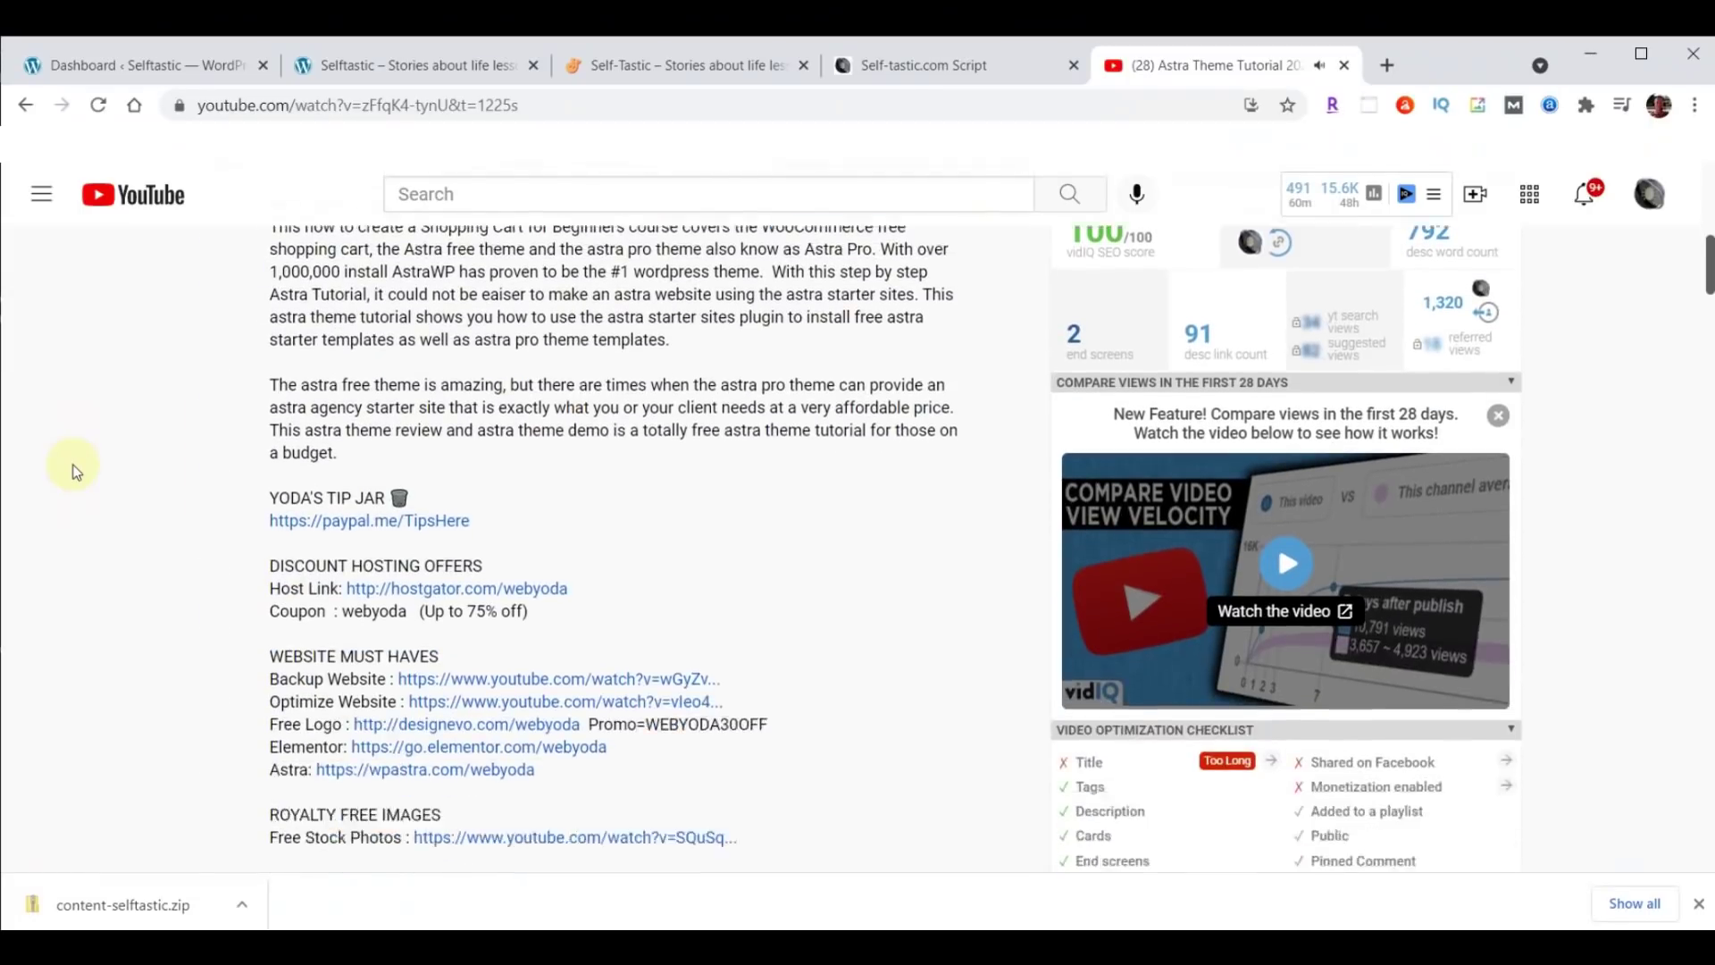
{"action": "scroll", "coordinate": [75, 471], "scroll_direction": "down", "scroll_amount": 1}
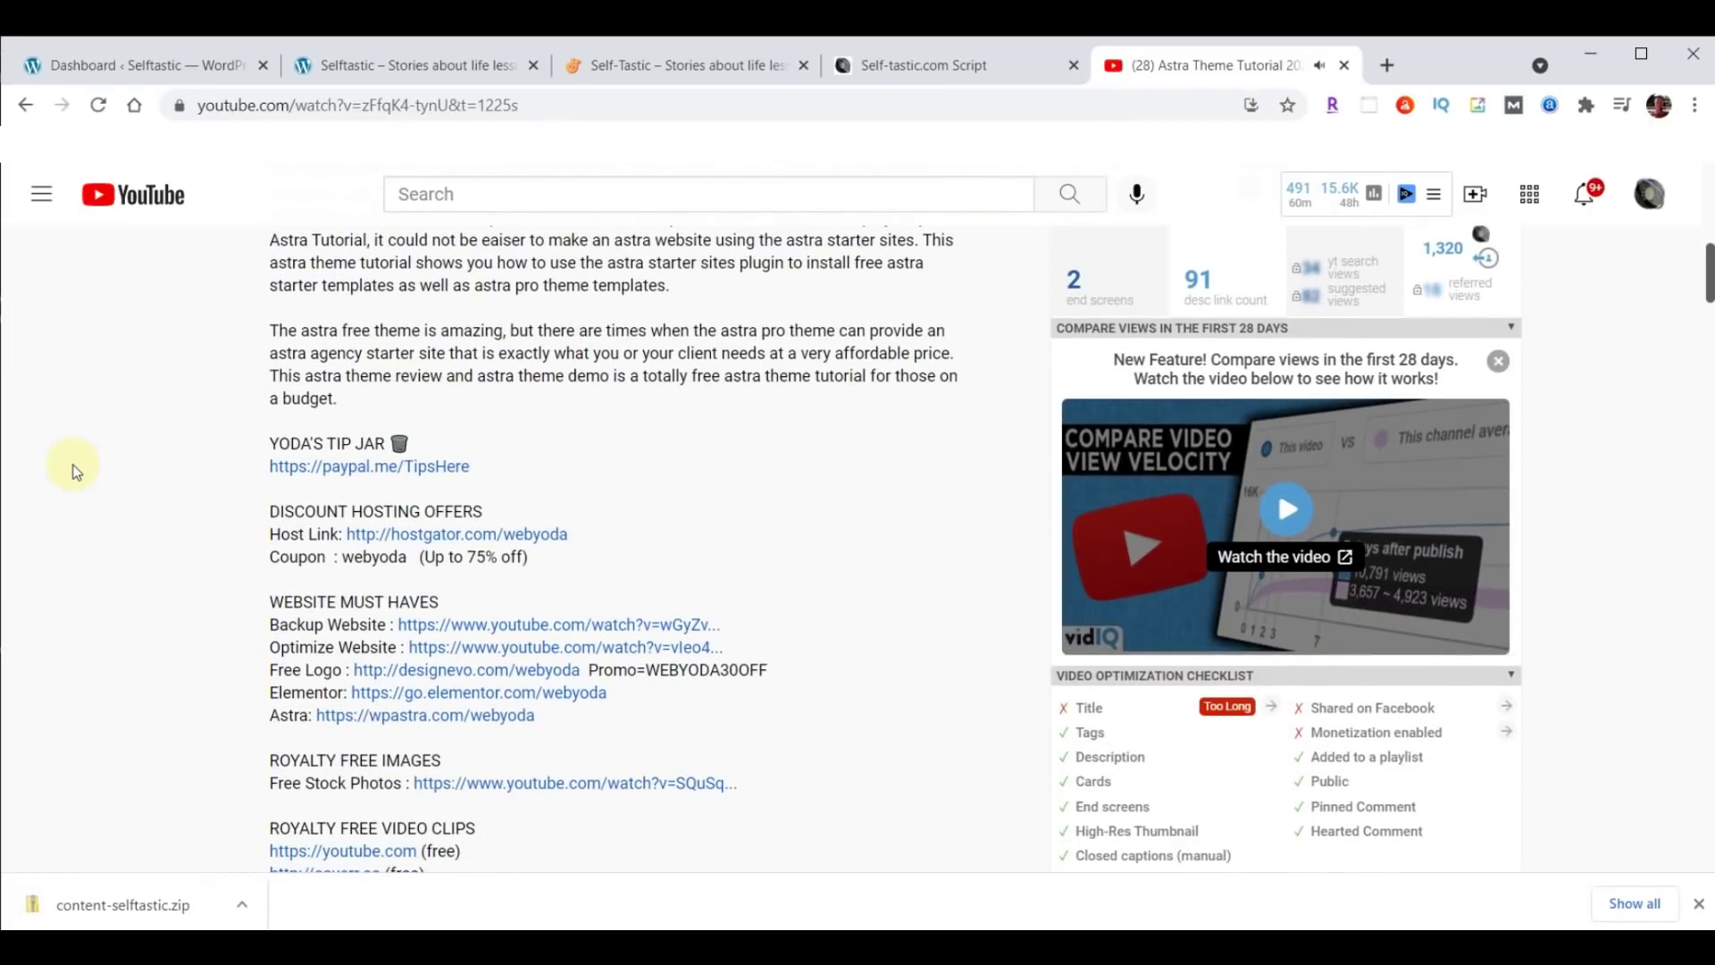
{"action": "scroll", "coordinate": [75, 472], "scroll_direction": "down", "scroll_amount": 9}
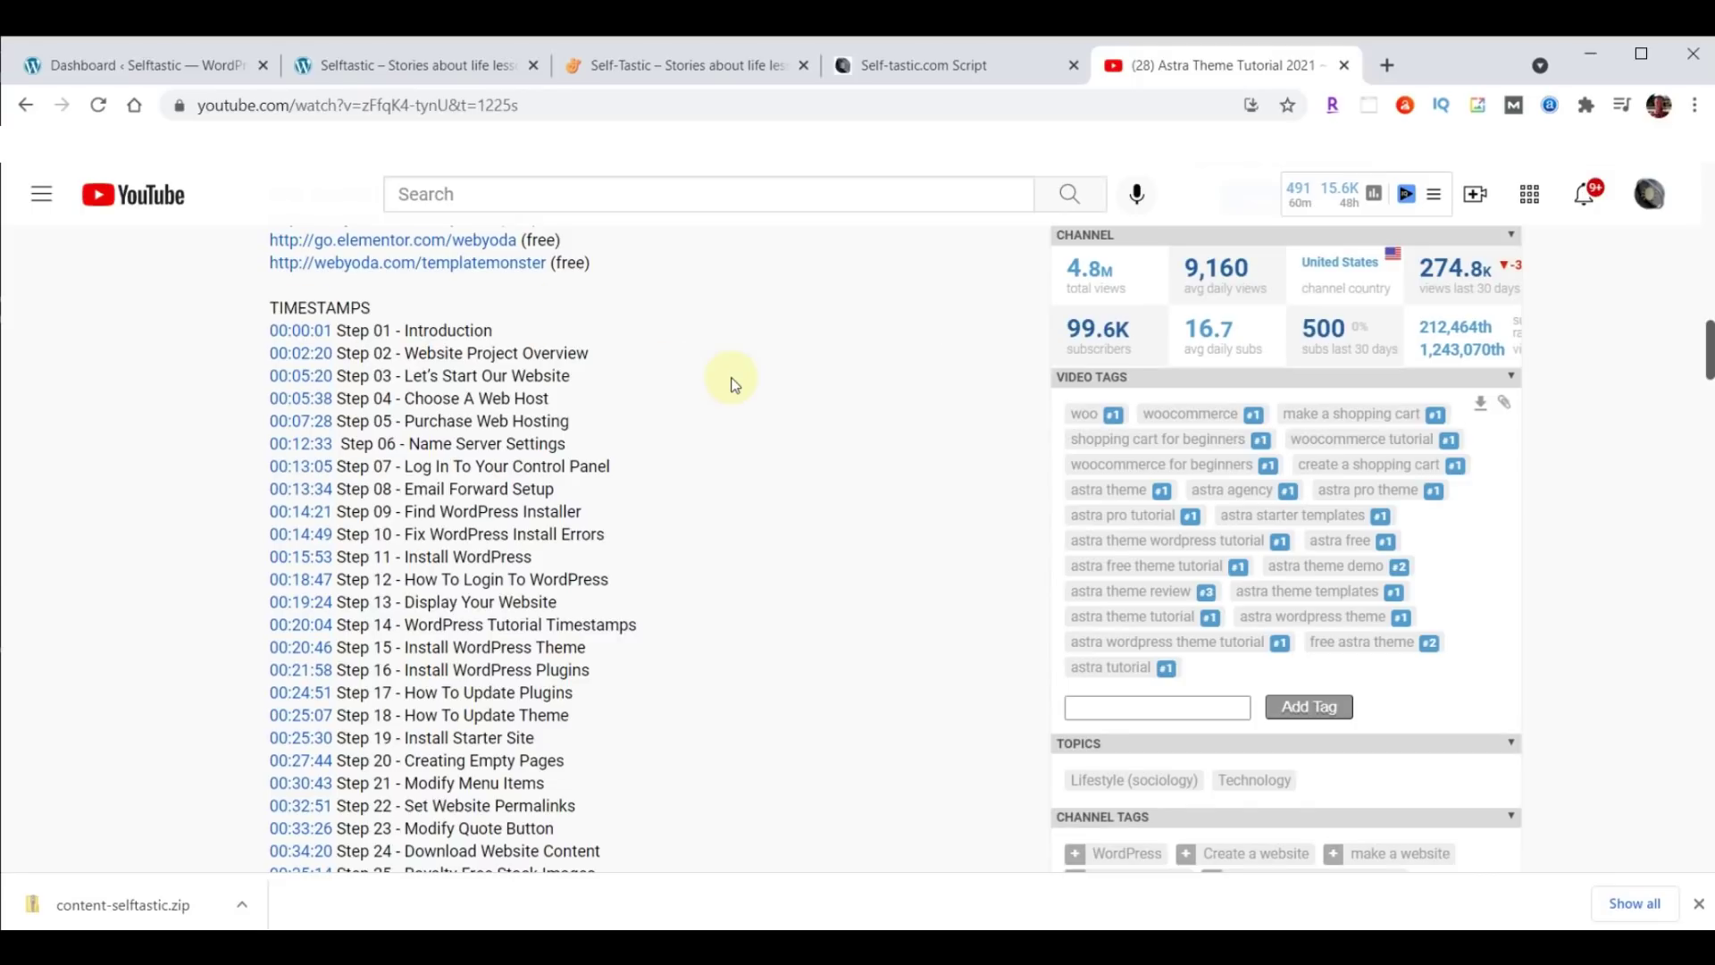
{"action": "left_click", "coordinate": [1342, 66]}
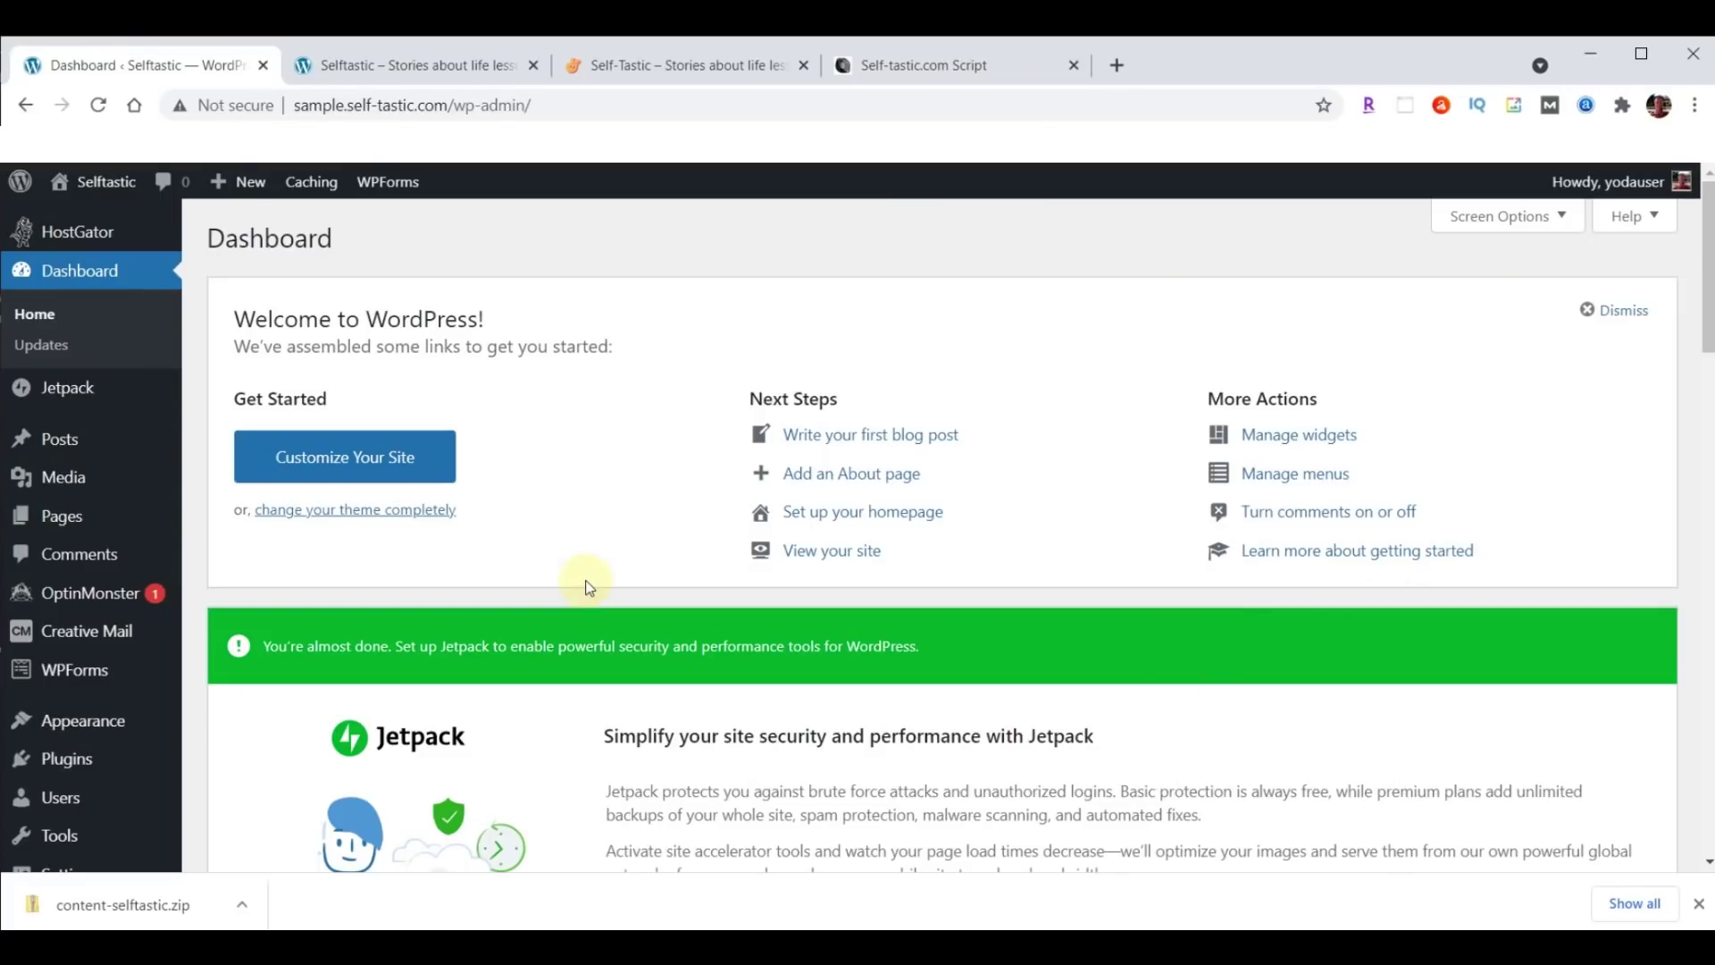
Scroll the Self-Tastic.com Script to SELFTASTIC COLORS and right-click its first colour-picker link.
{"action": "left_click", "coordinate": [934, 68]}
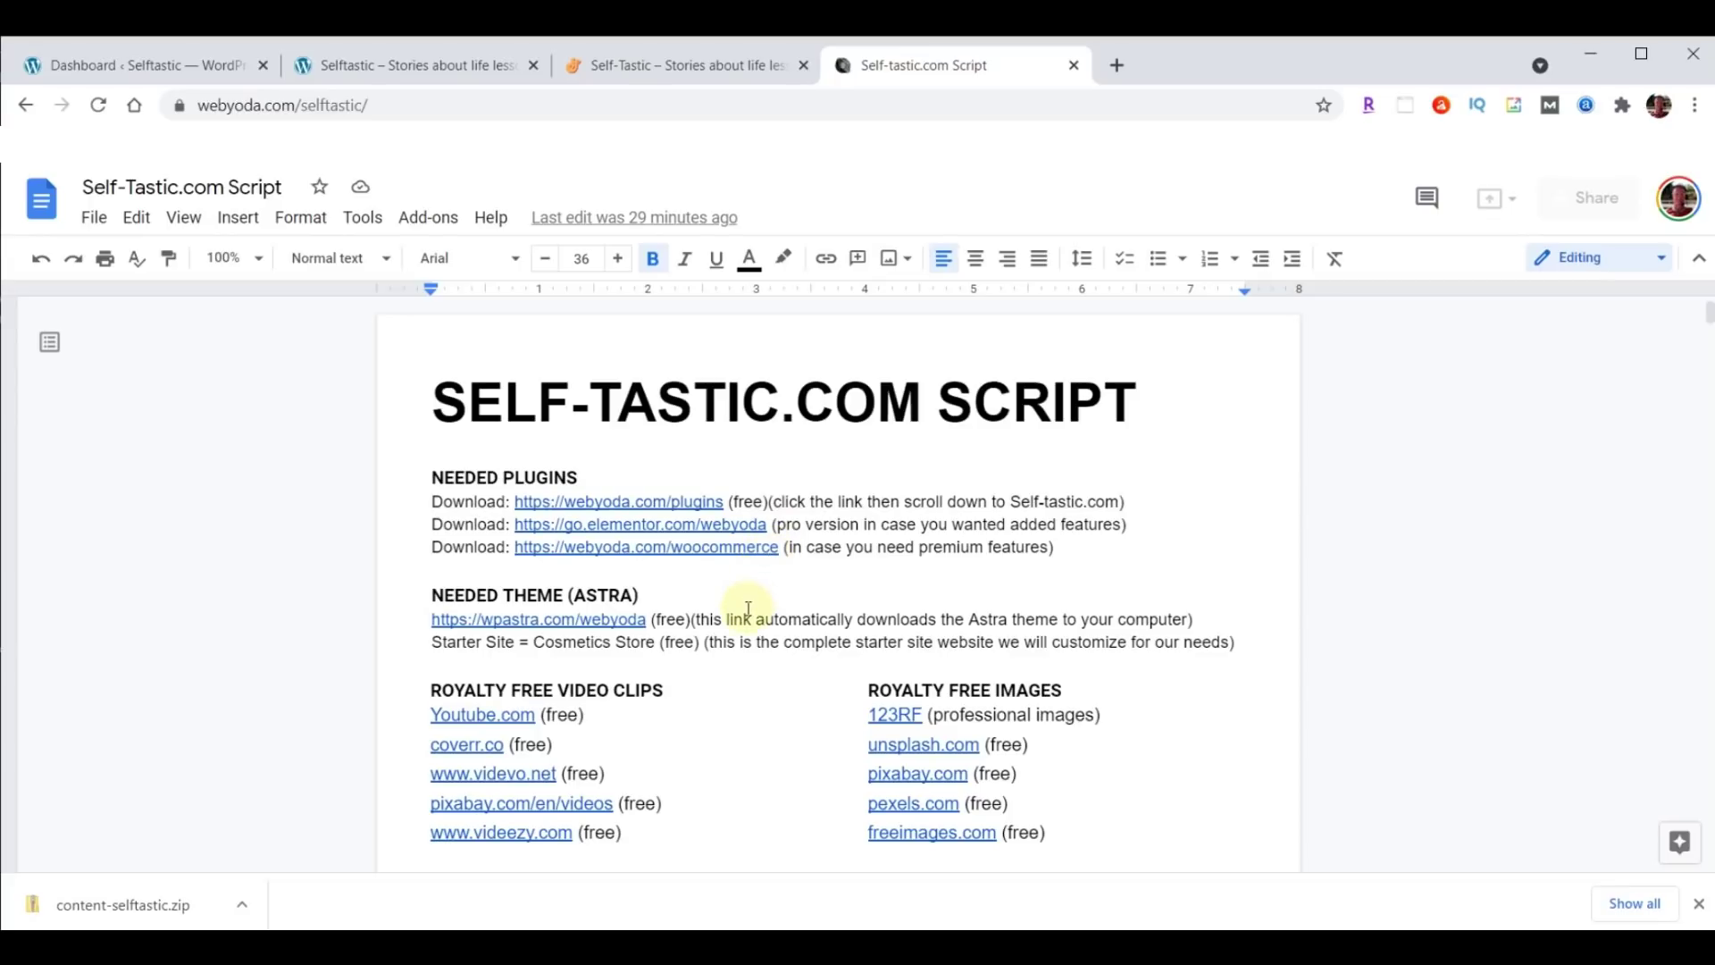
{"action": "scroll", "coordinate": [1331, 531], "scroll_direction": "down", "scroll_amount": 1}
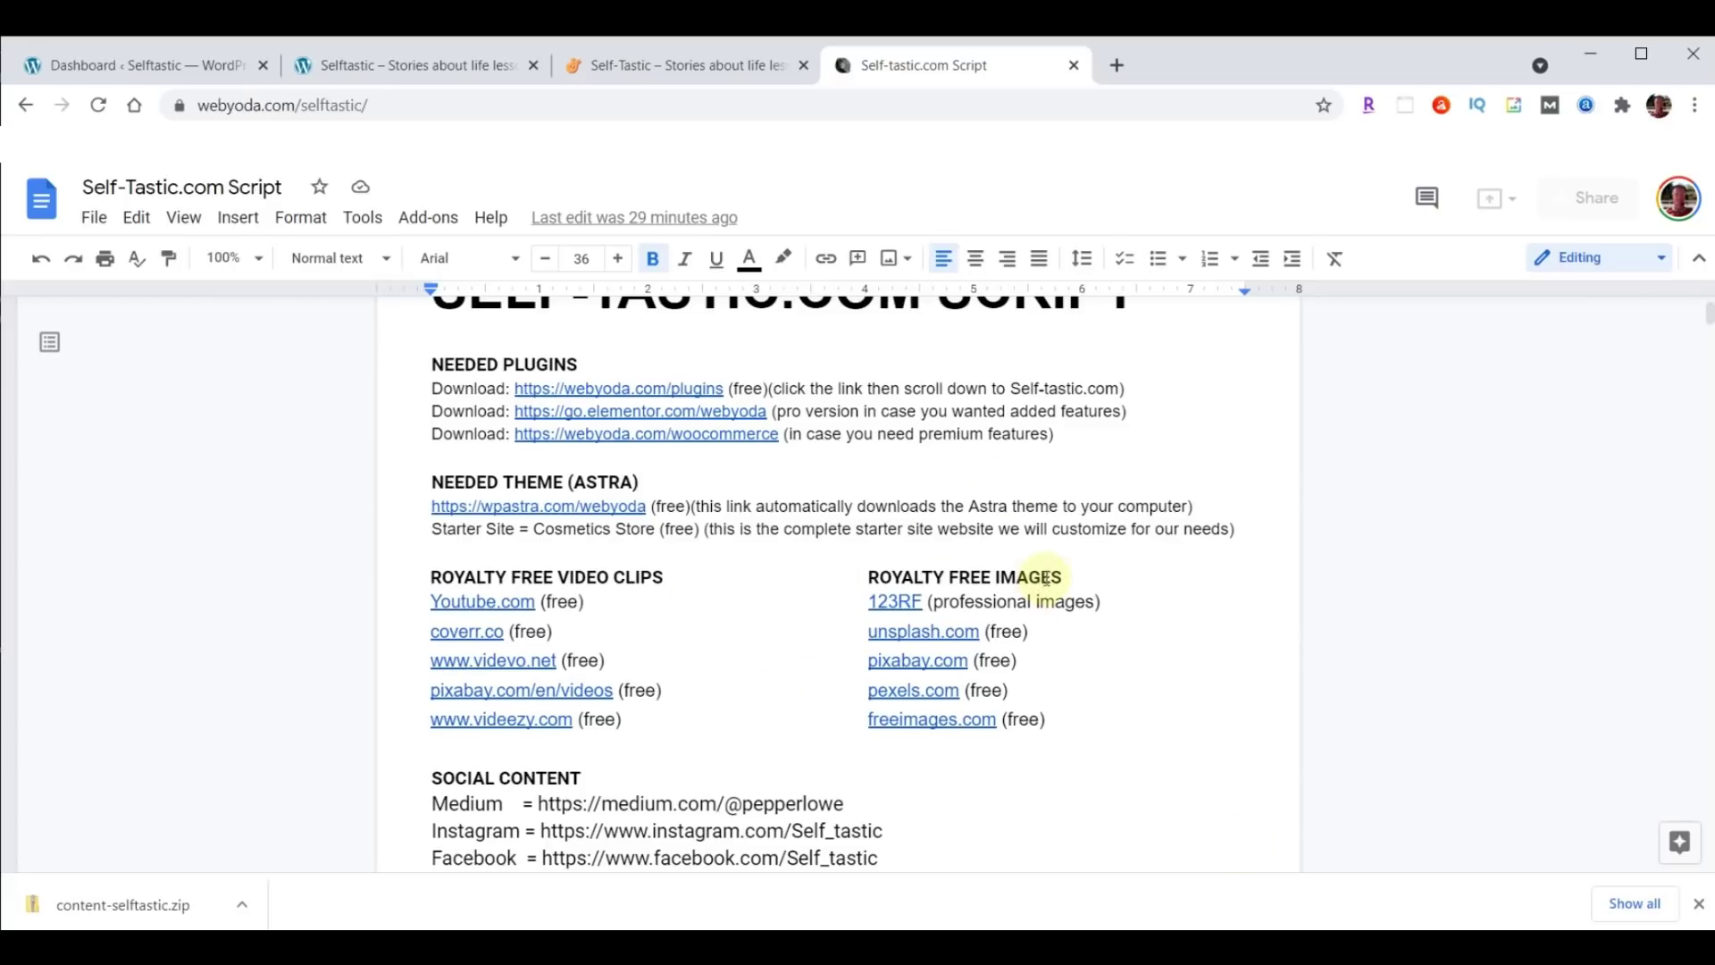
{"action": "scroll", "coordinate": [1051, 541], "scroll_direction": "down", "scroll_amount": 3}
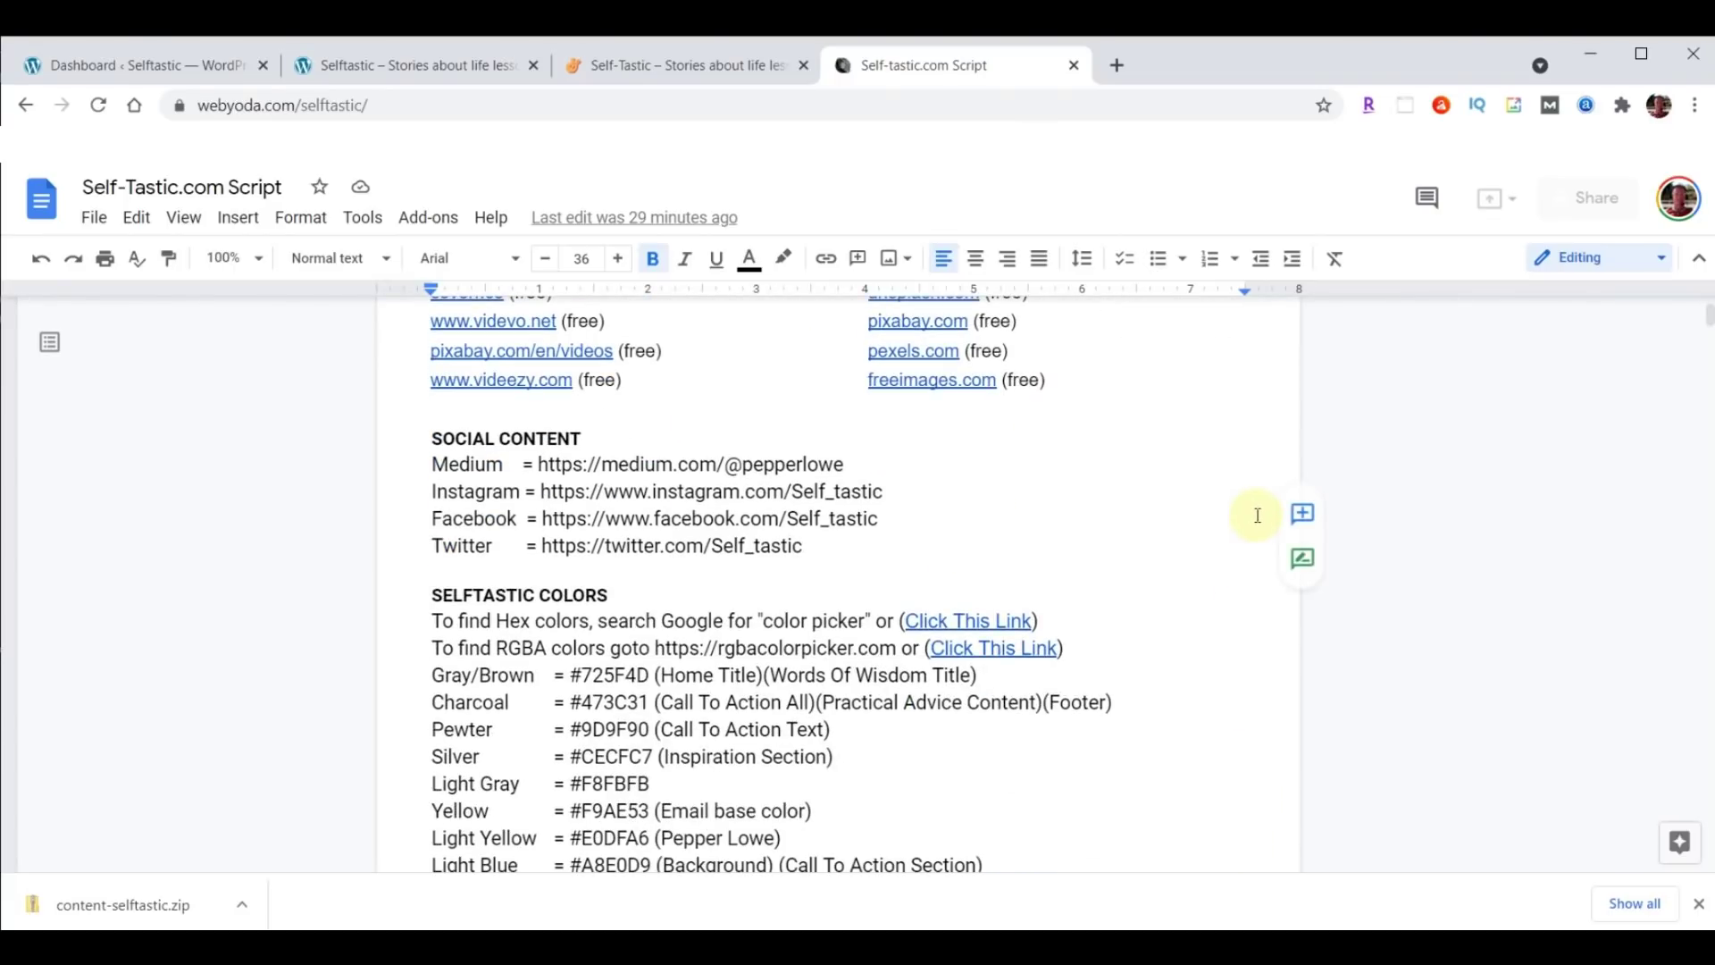
{"action": "scroll", "coordinate": [1242, 502], "scroll_direction": "down", "scroll_amount": 2}
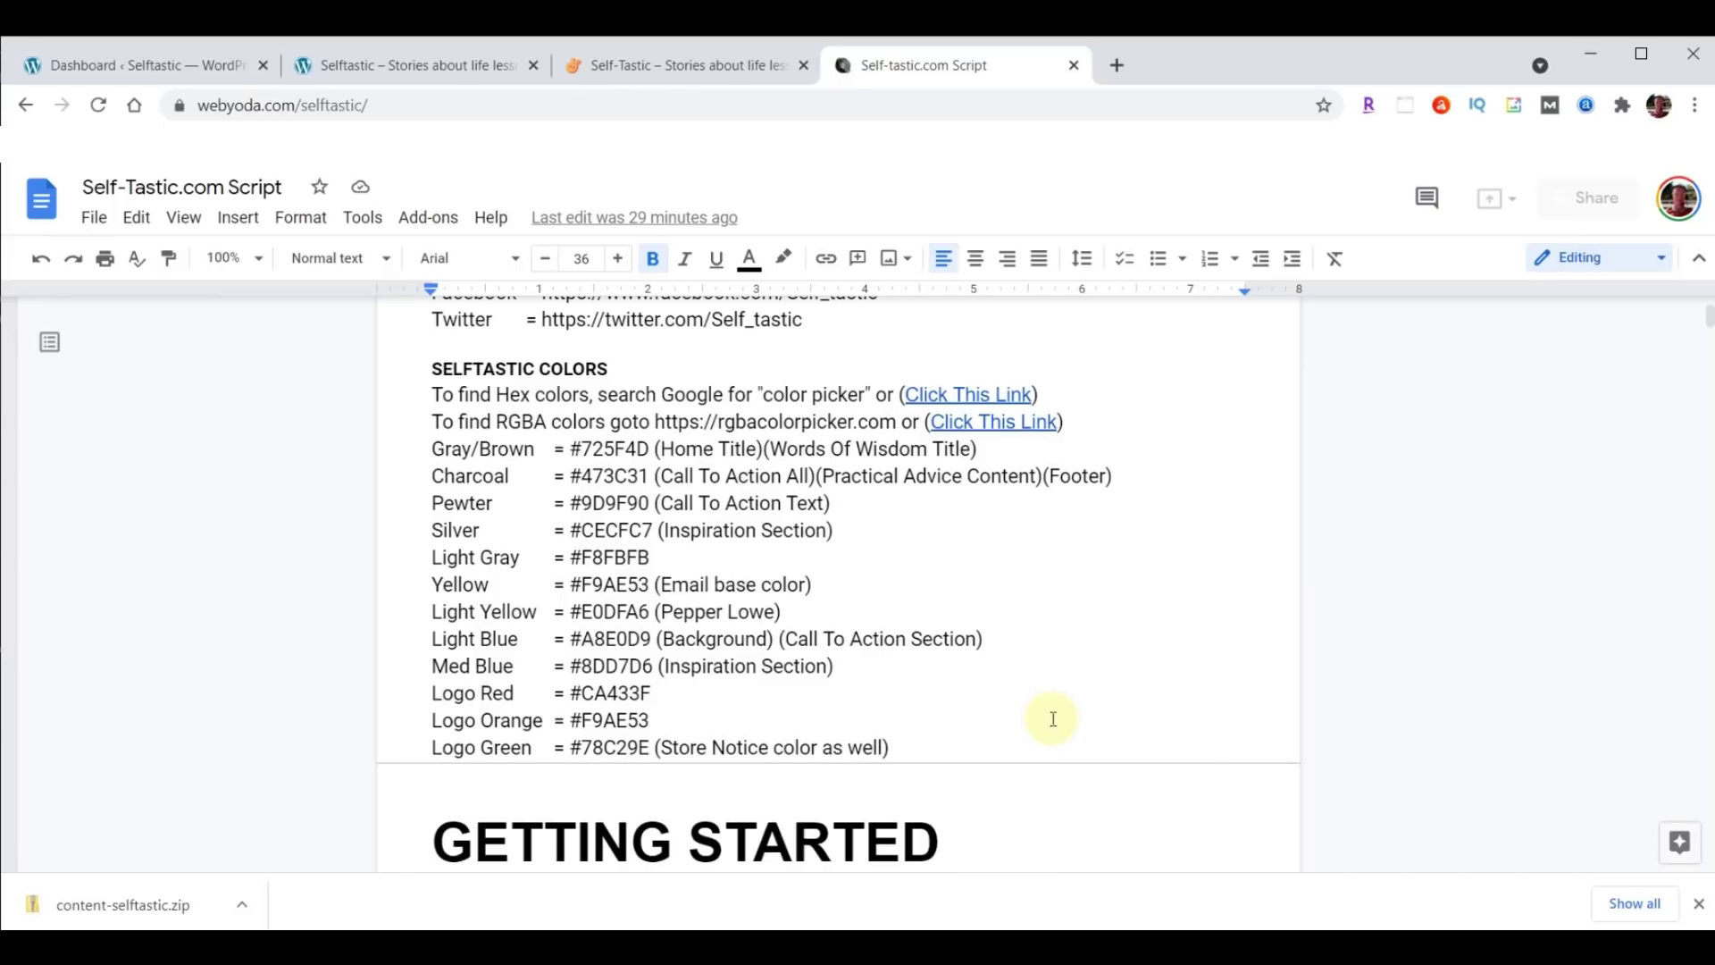
{"action": "right_click", "coordinate": [989, 393]}
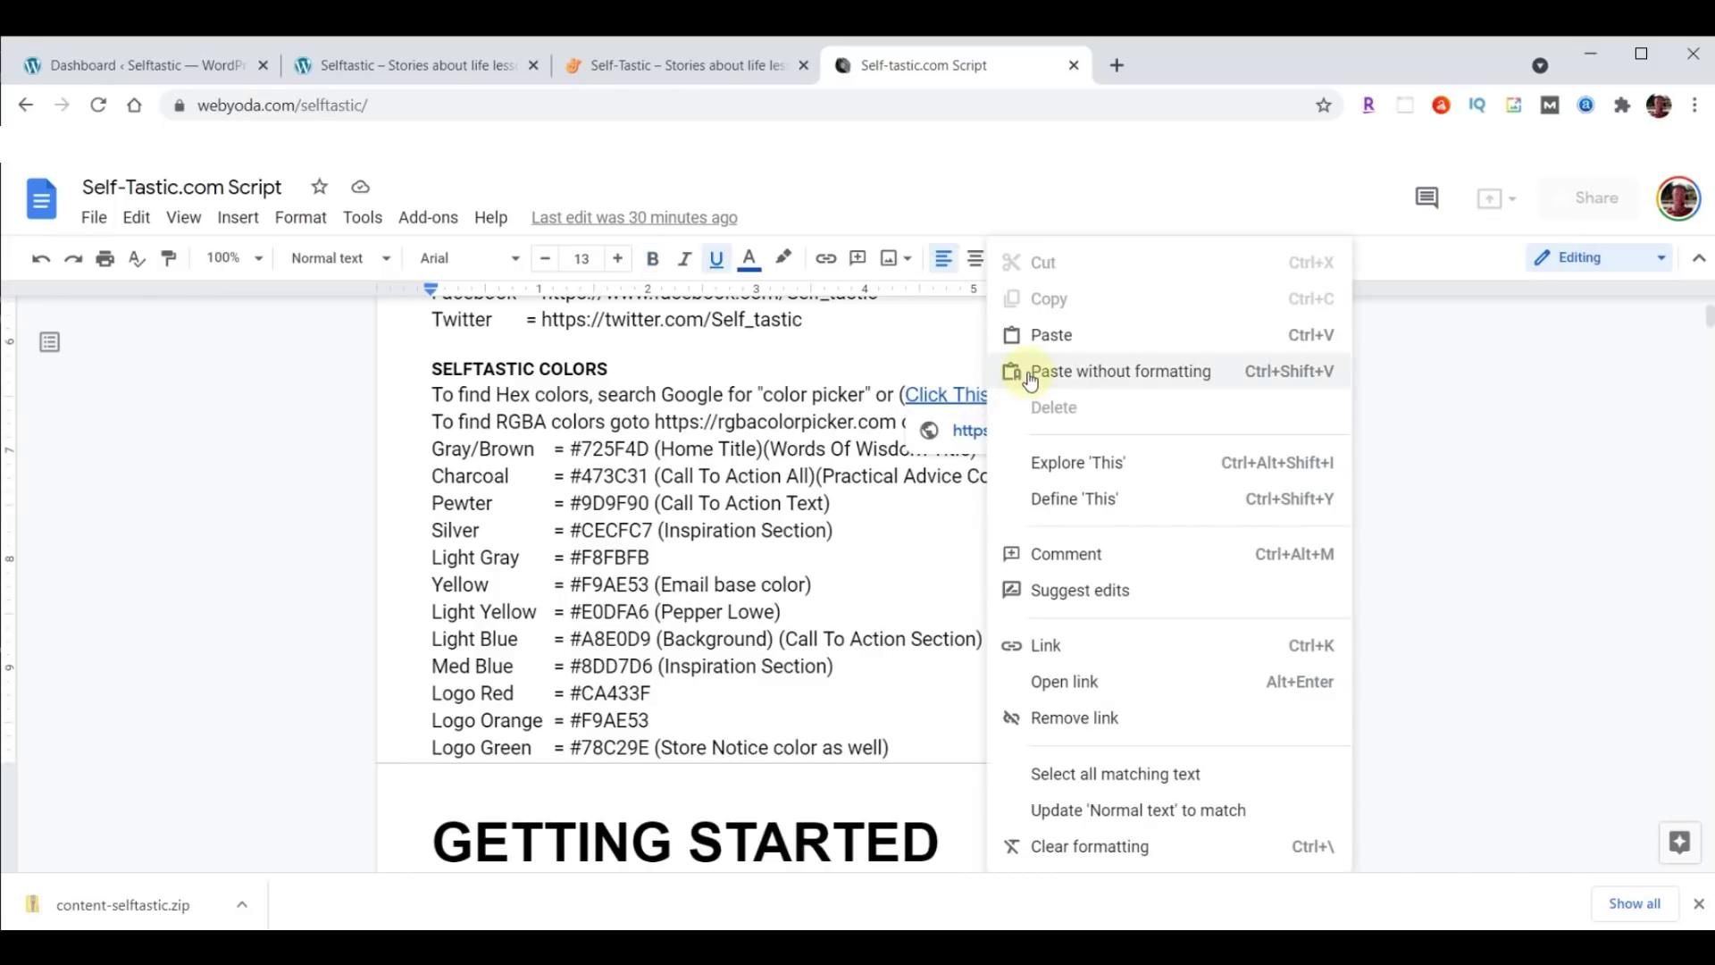
{"action": "left_click", "coordinate": [1065, 682]}
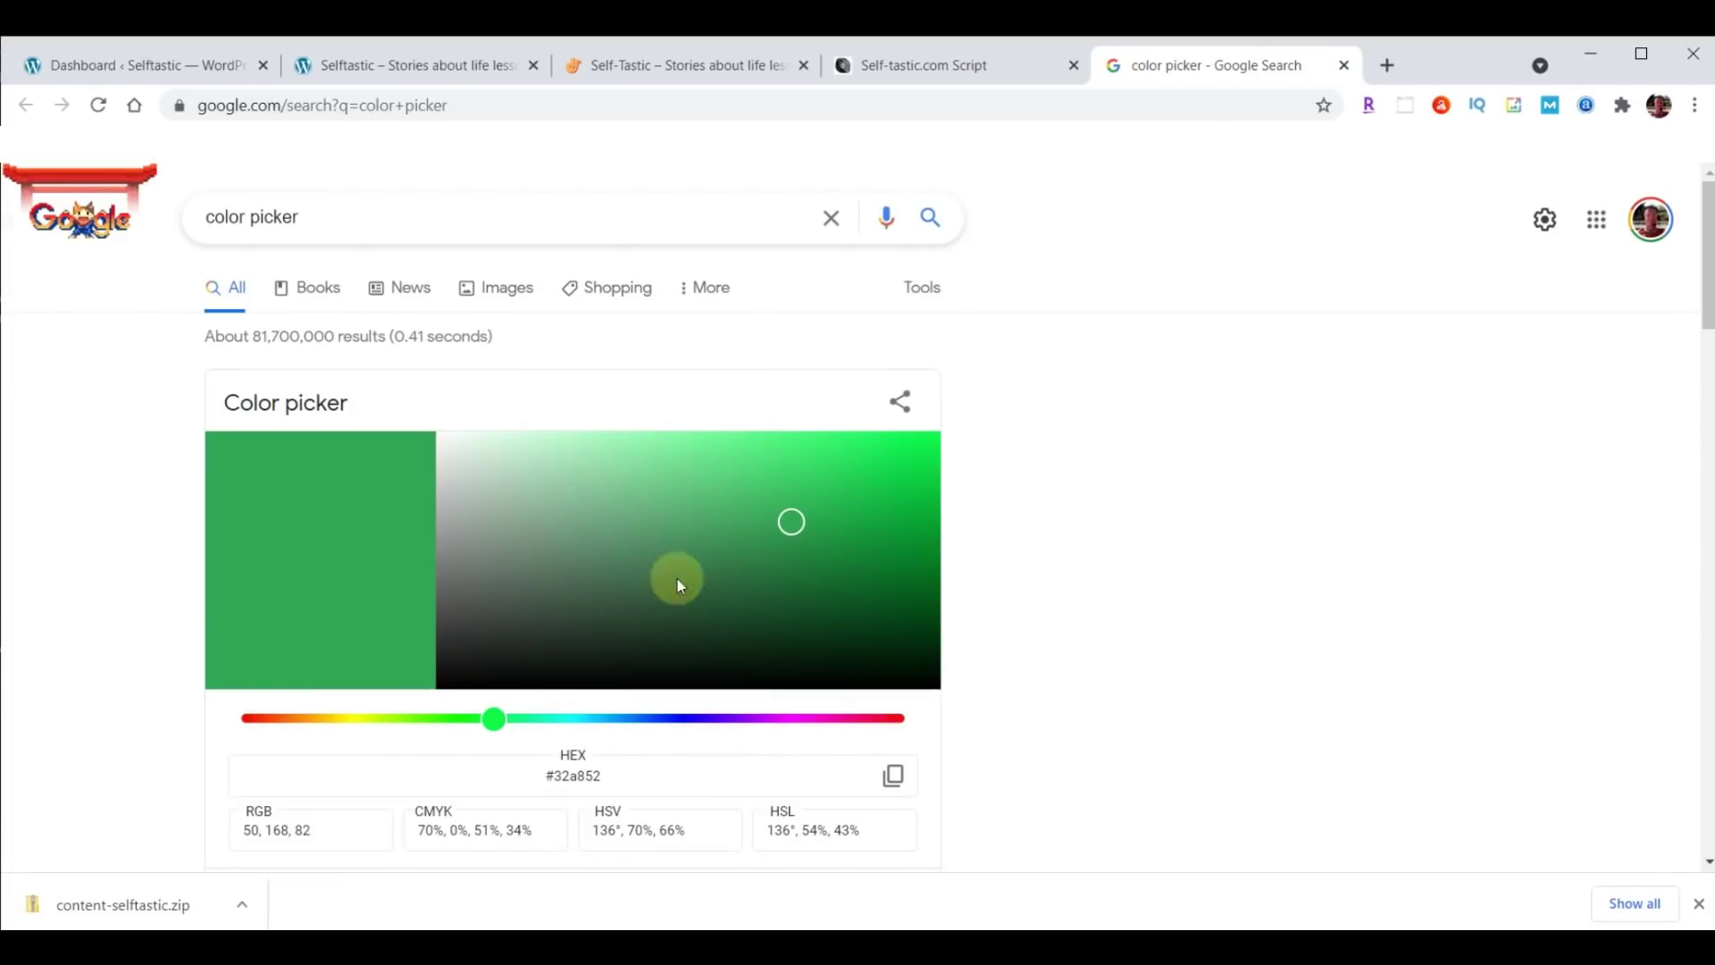
{"action": "left_click", "coordinate": [281, 721]}
{"action": "left_click", "coordinate": [534, 777]}
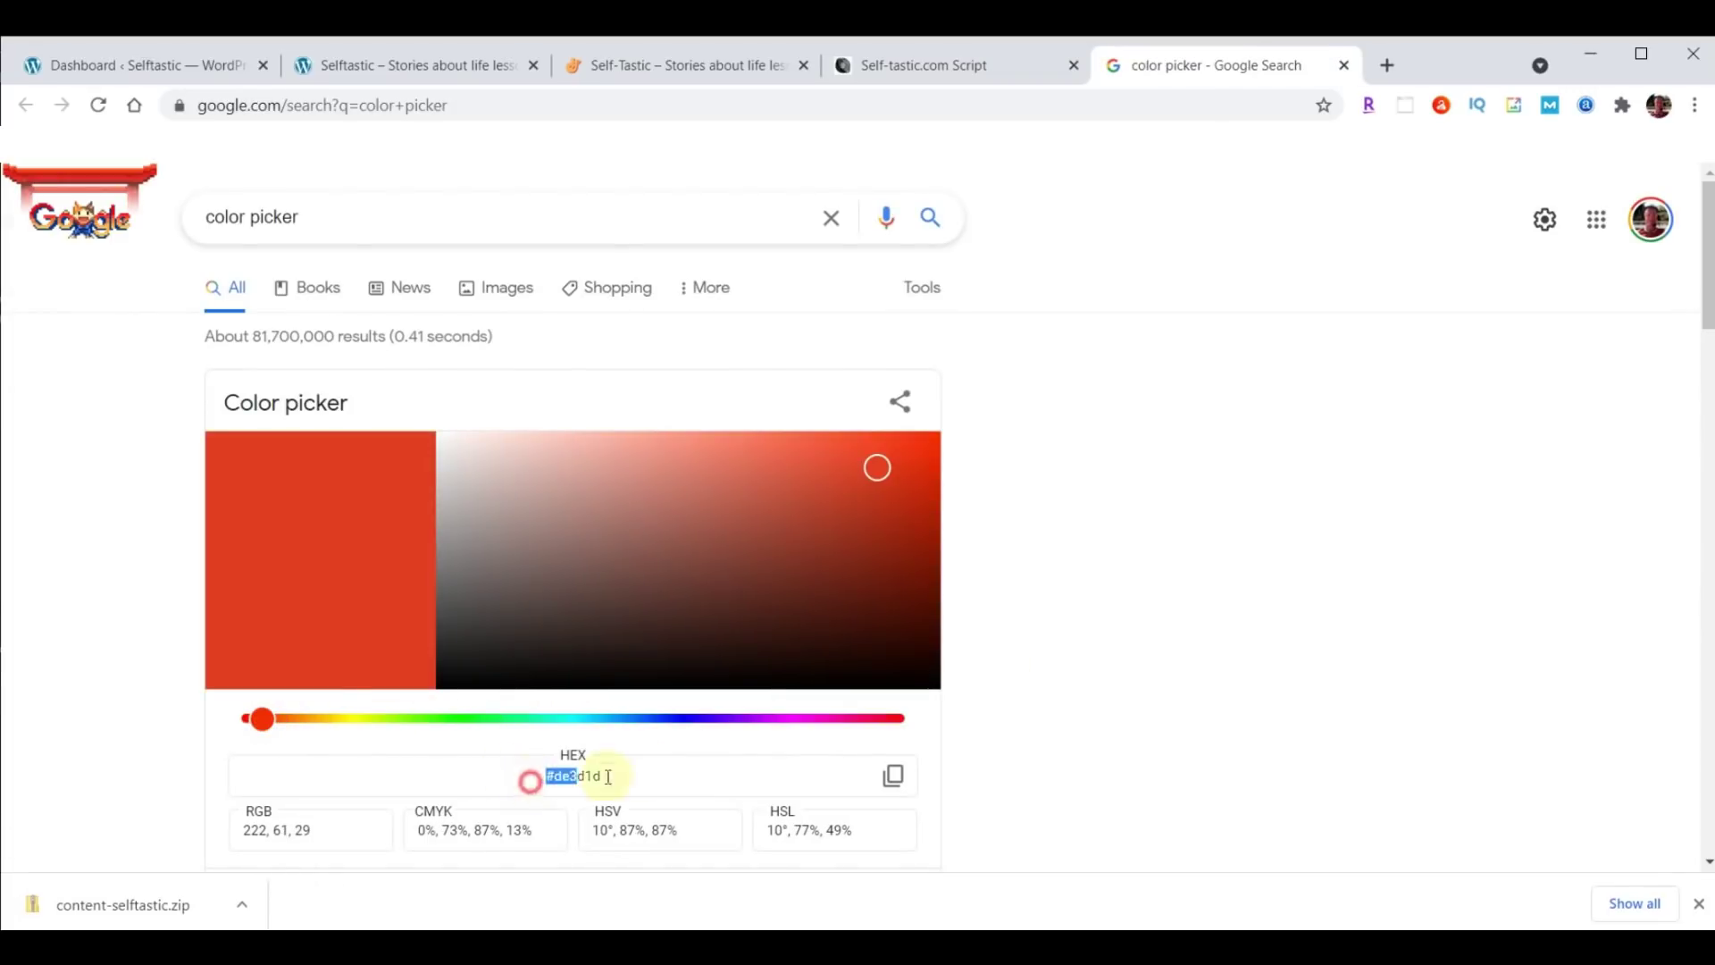
{"action": "left_click", "coordinate": [529, 774]}
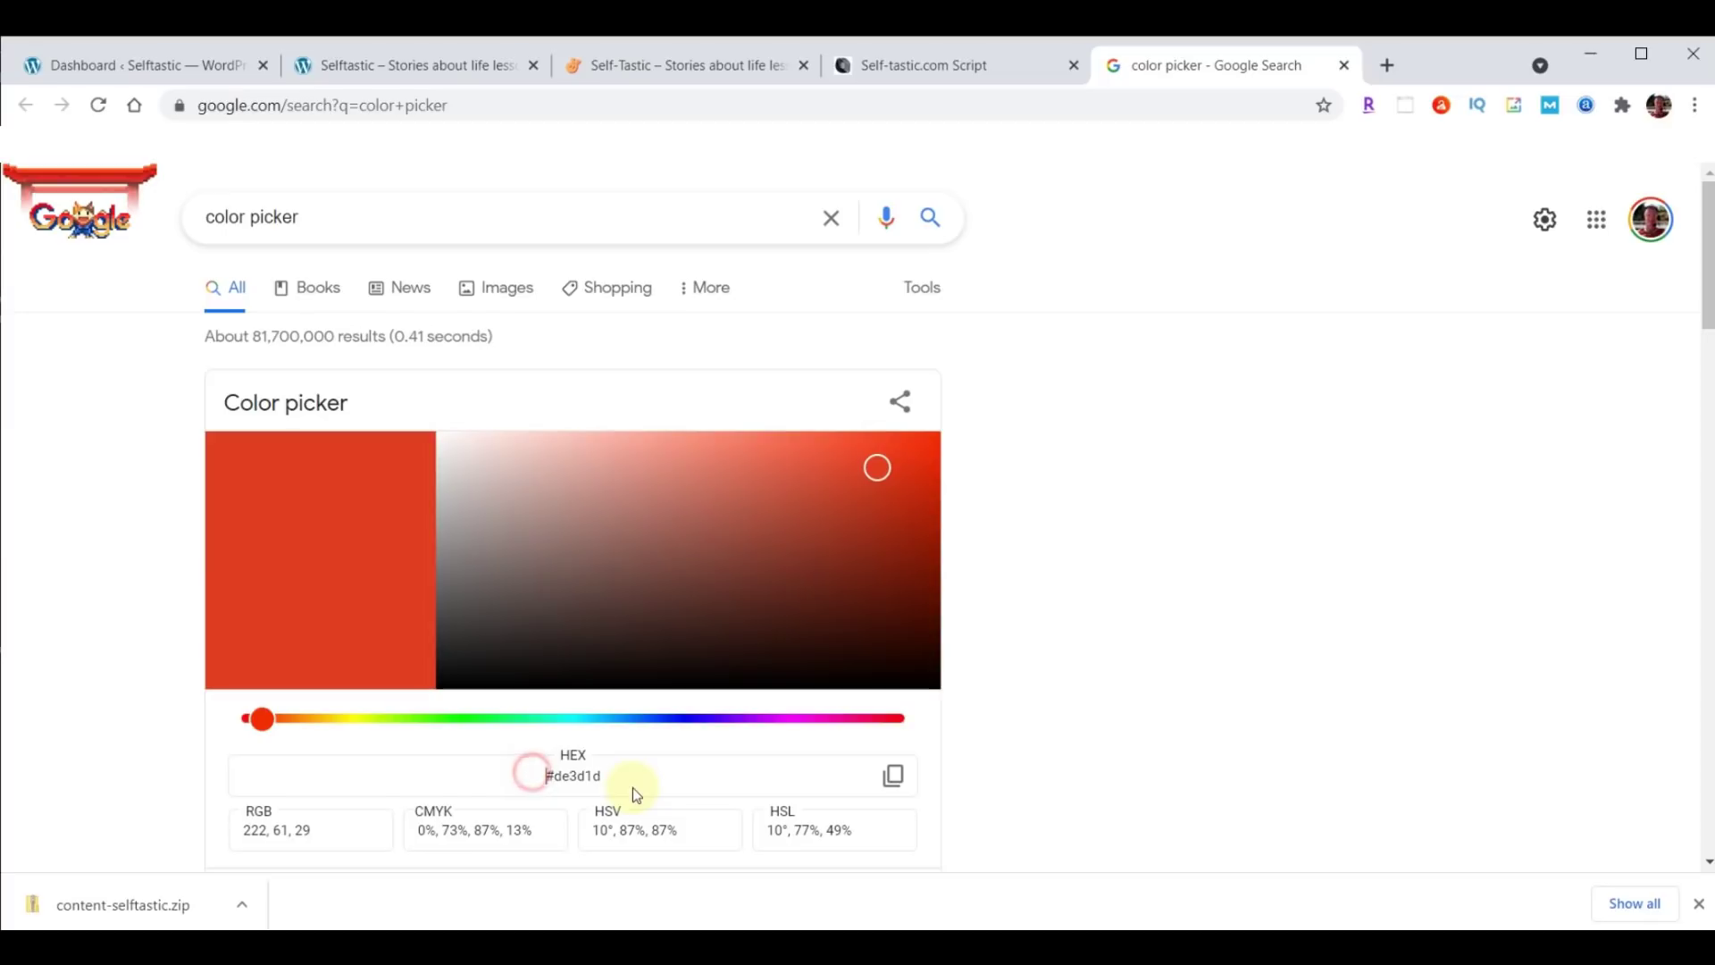
{"action": "left_click", "coordinate": [894, 776]}
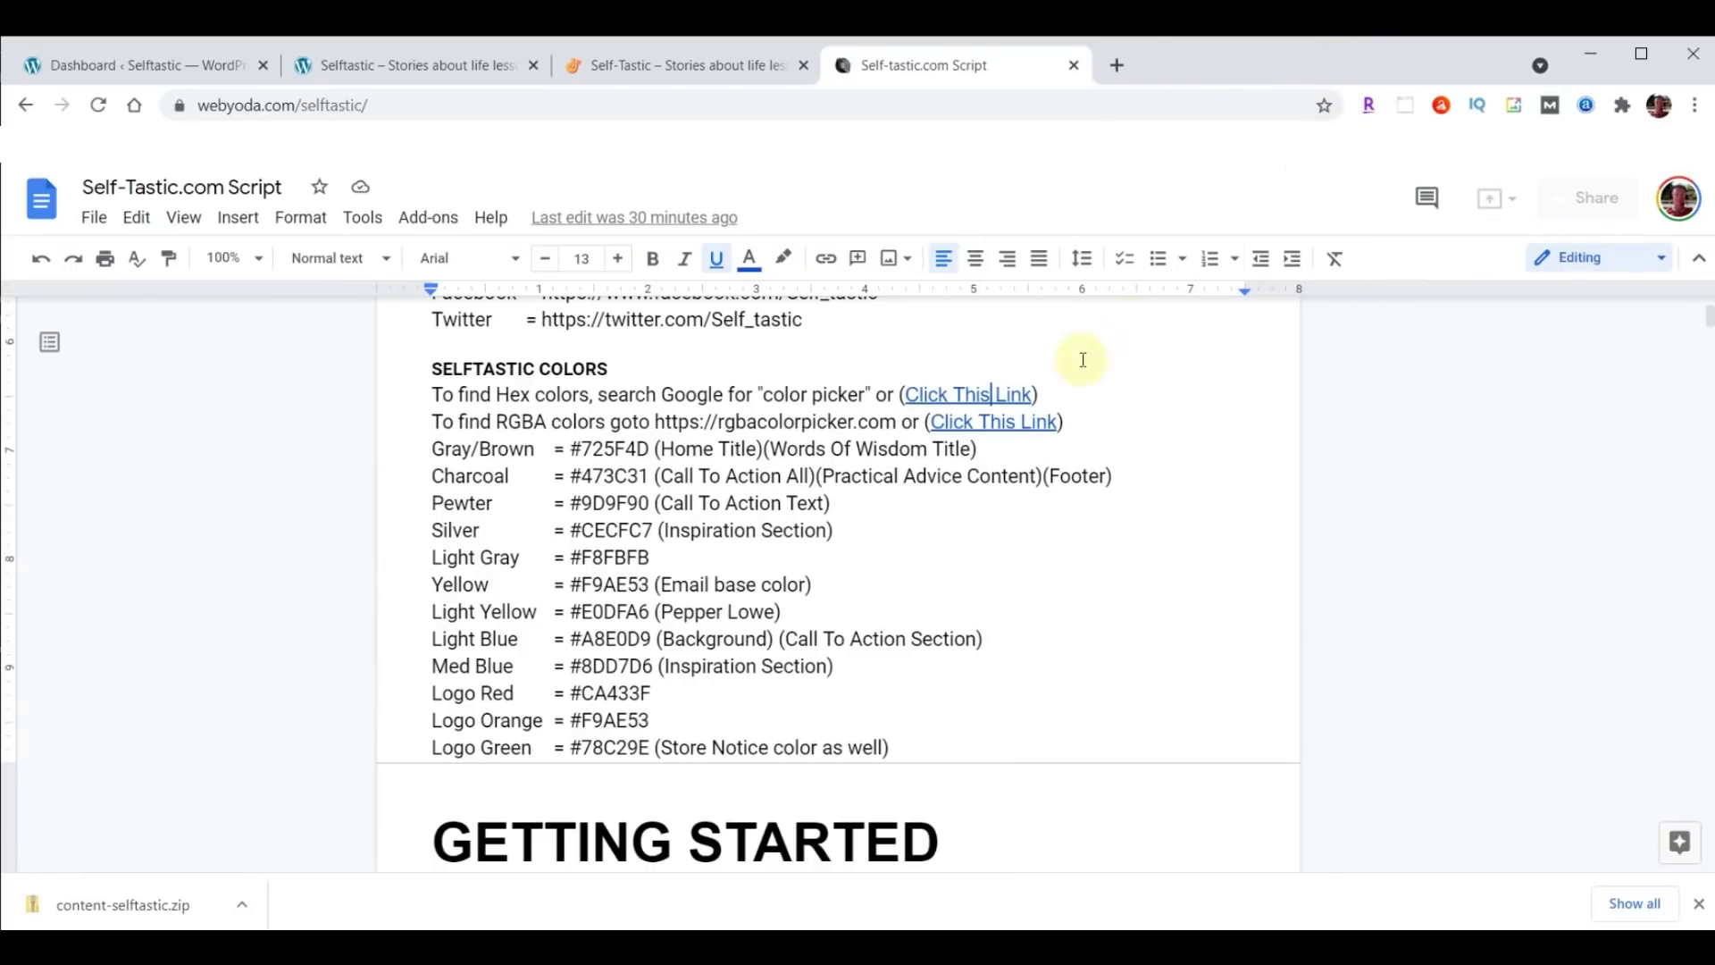
{"action": "right_click", "coordinate": [991, 429]}
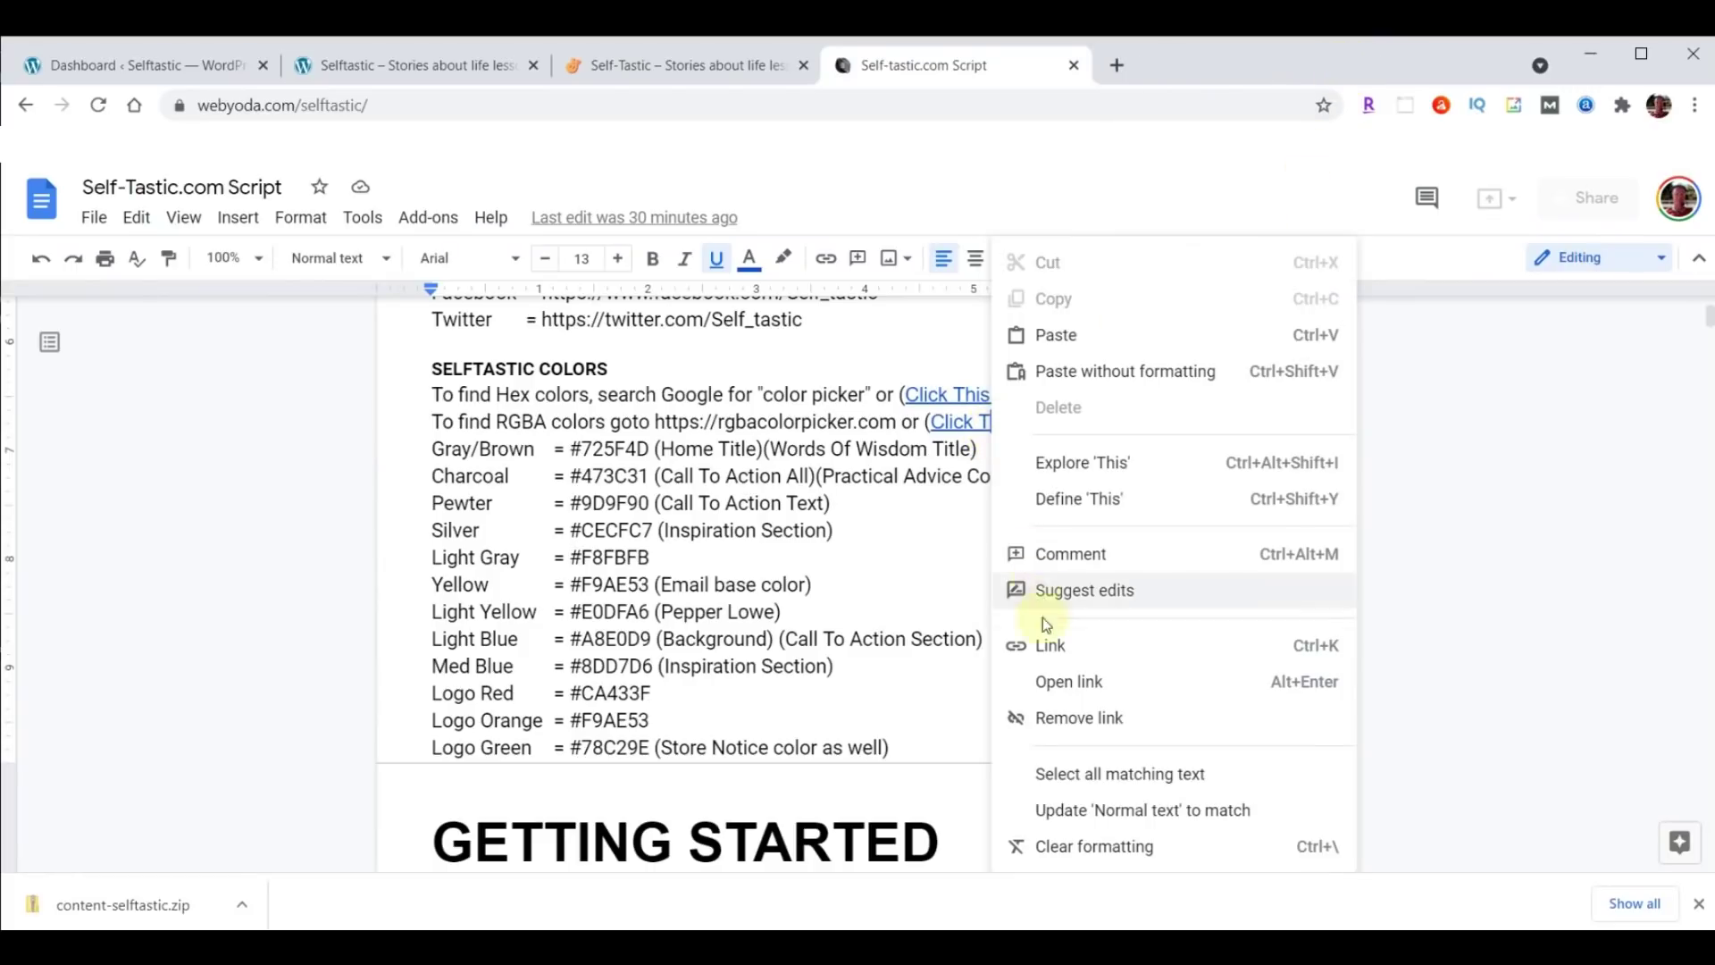
{"action": "left_click", "coordinate": [1058, 682]}
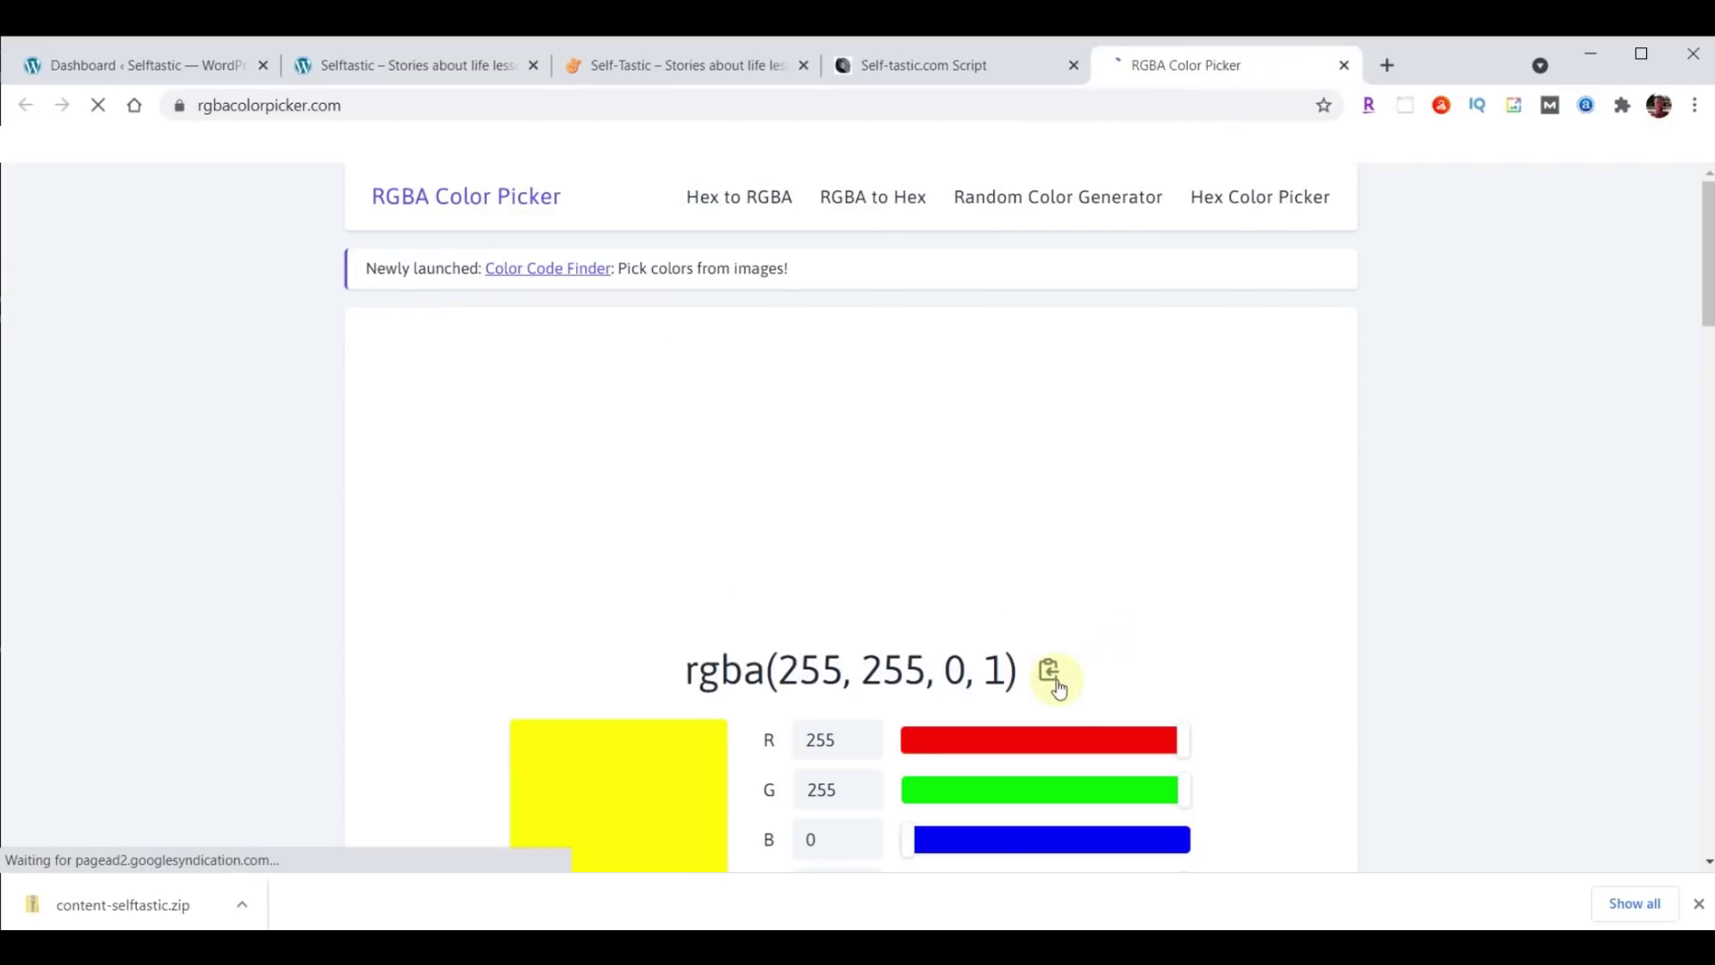
{"action": "left_click", "coordinate": [1050, 672]}
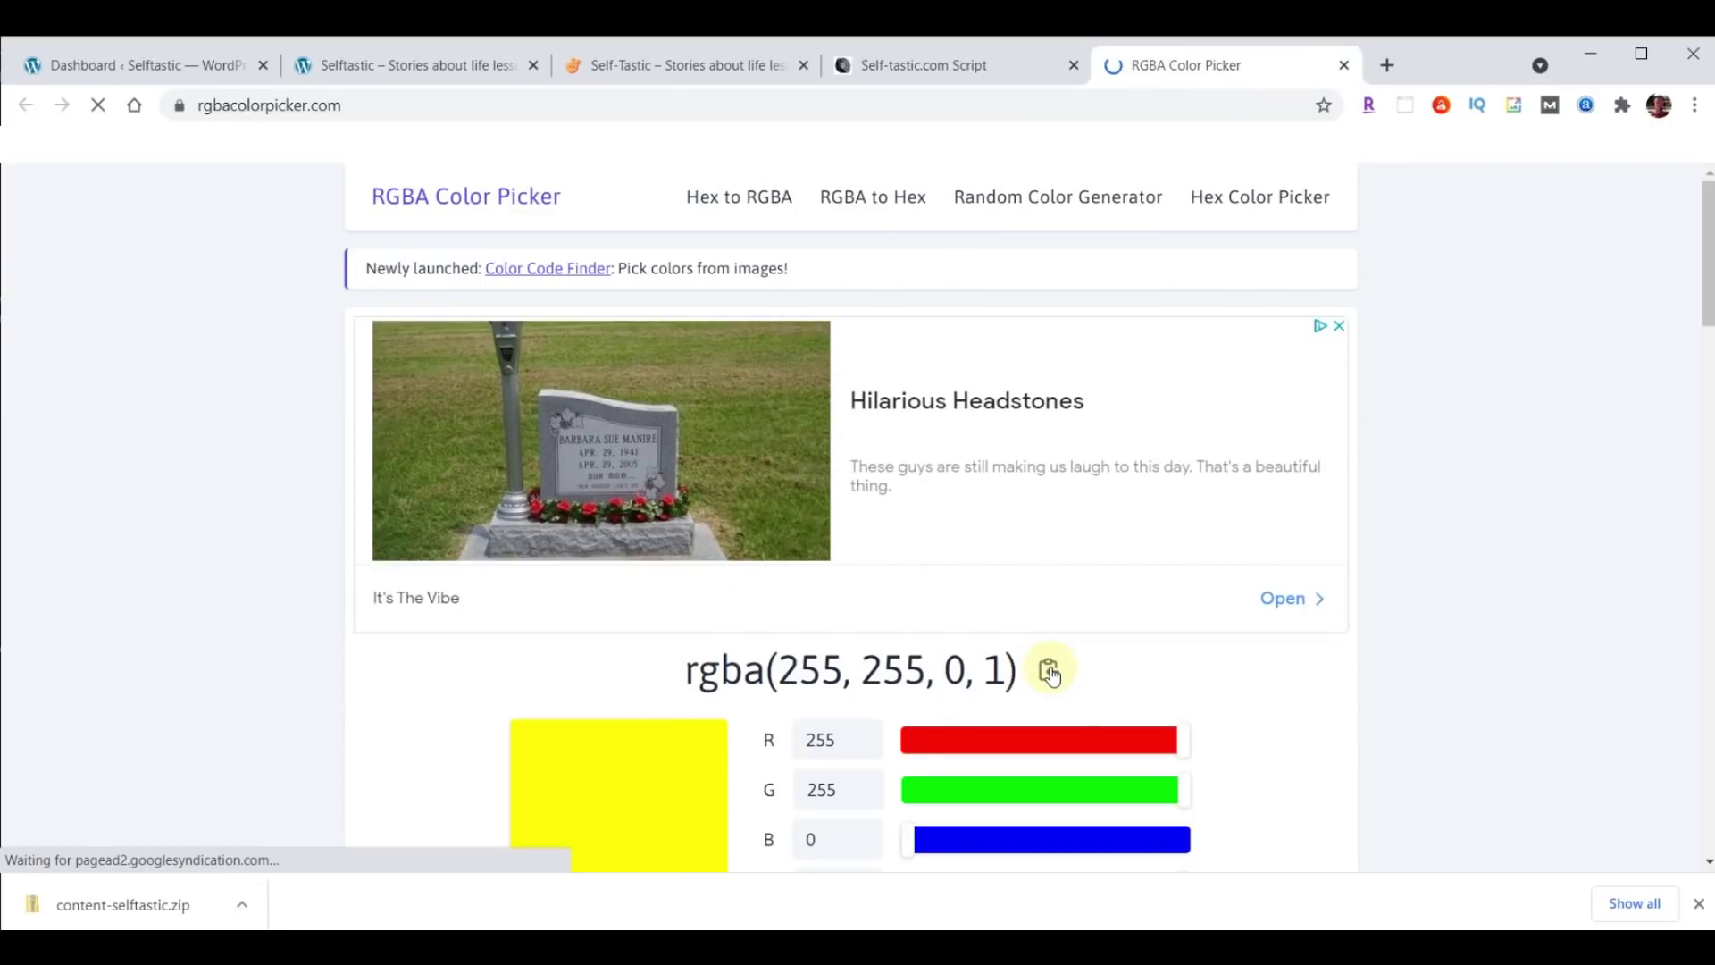
{"action": "double_click", "coordinate": [991, 672]}
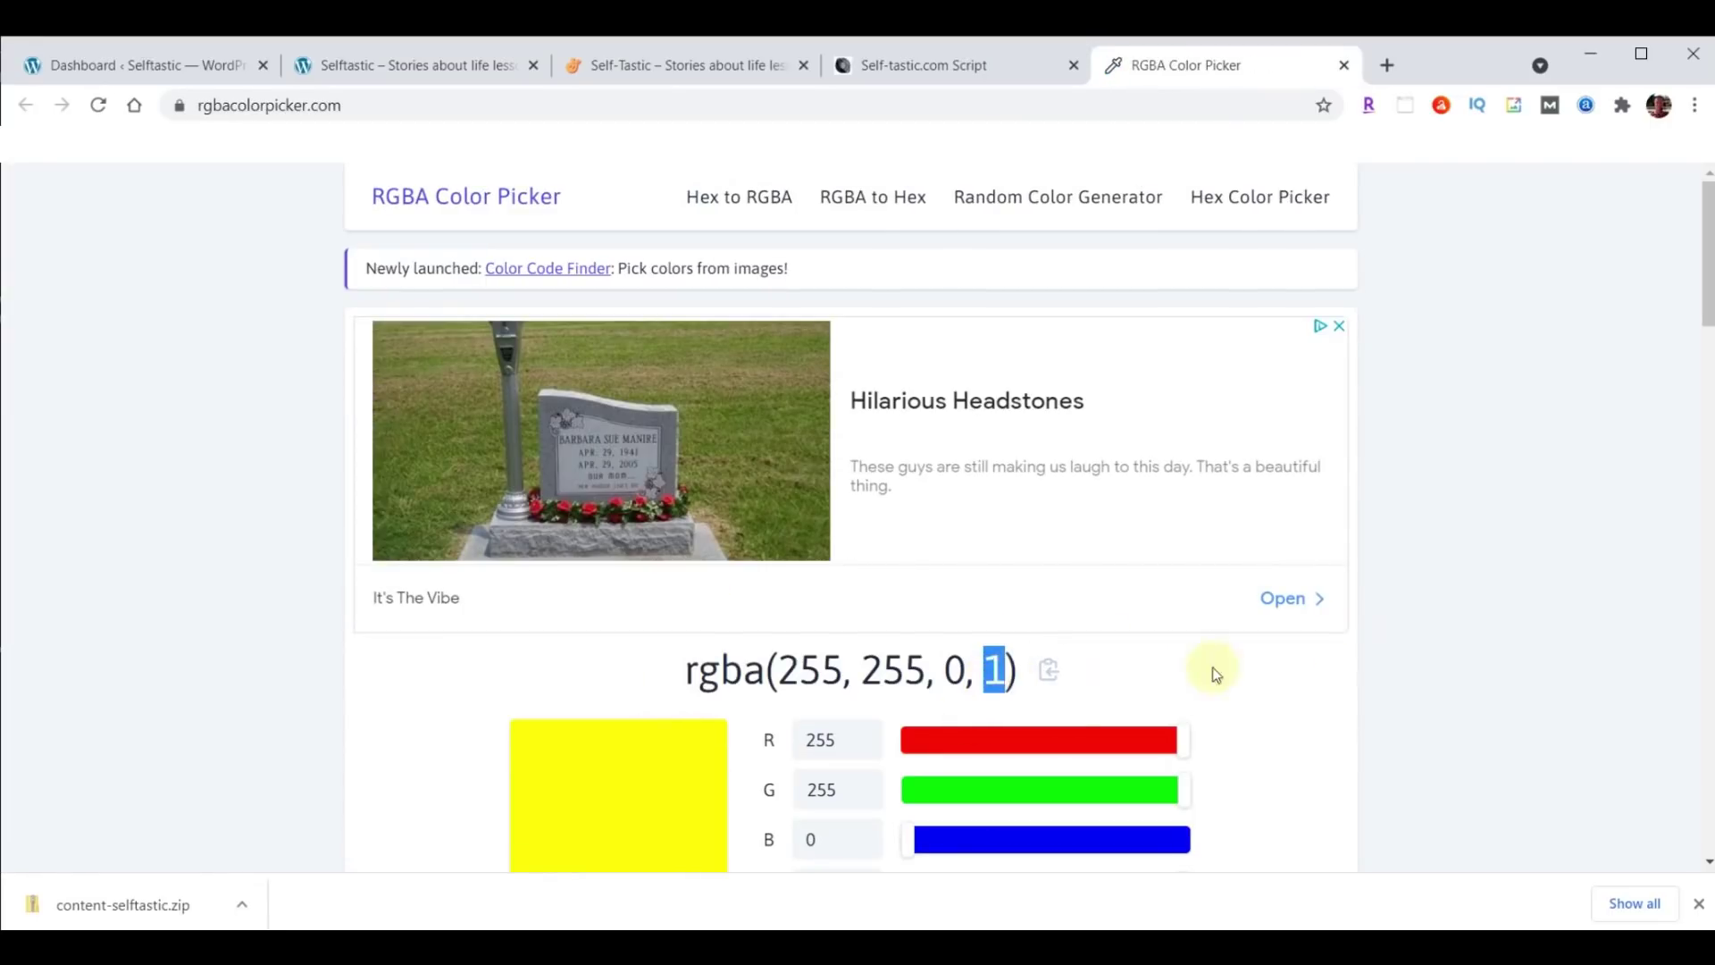
{"action": "scroll", "coordinate": [1497, 525], "scroll_direction": "down", "scroll_amount": 1}
{"action": "left_click_drag", "start_coordinate": [1192, 779], "coordinate": [978, 794]}
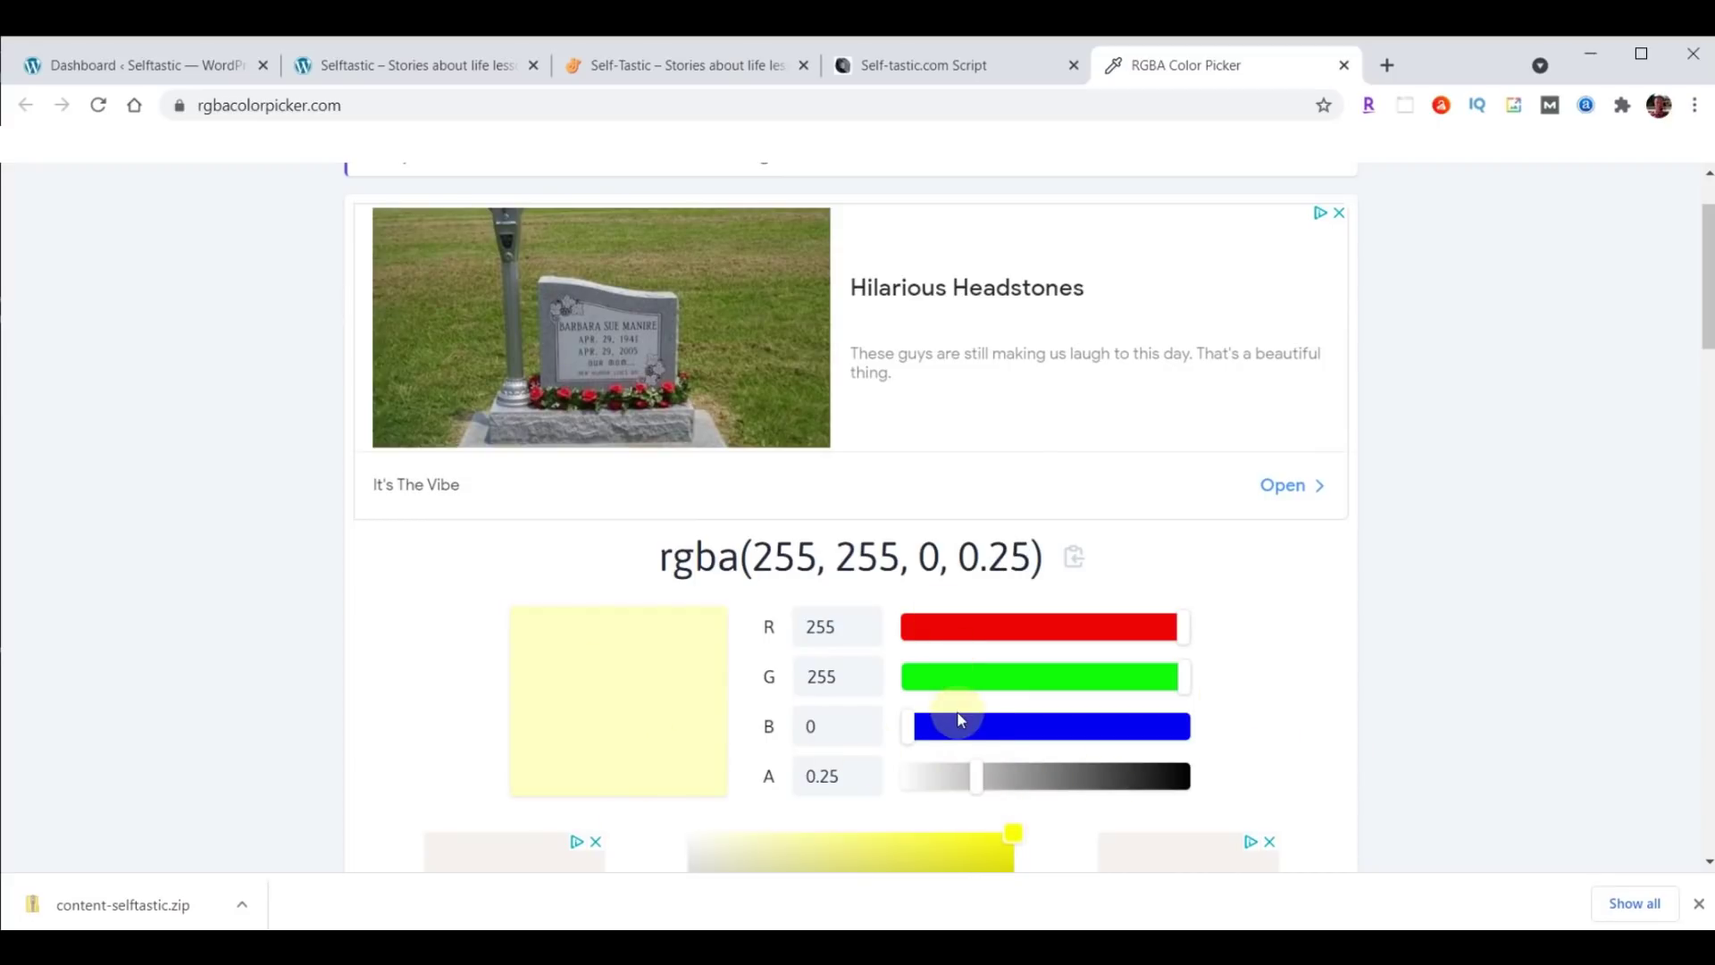
{"action": "left_click_drag", "start_coordinate": [976, 782], "coordinate": [1149, 776]}
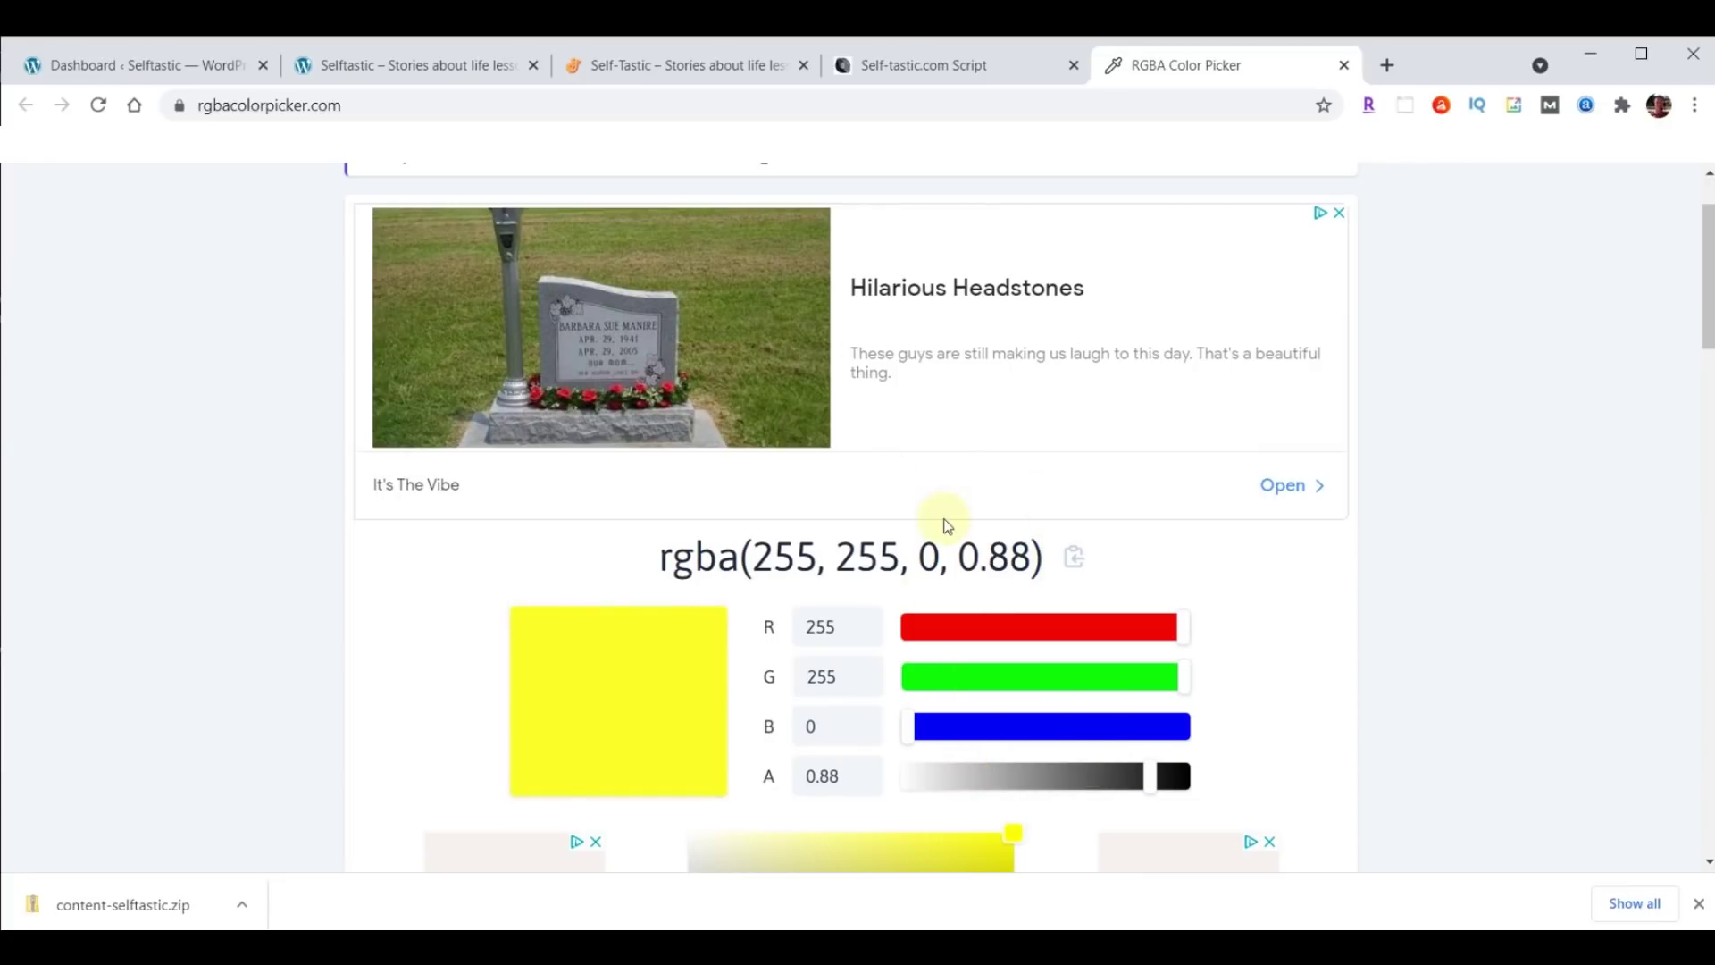
Close the RGBA colour picker and read down the script past YODA YOU TALK TOO FAST.
{"action": "left_click", "coordinate": [1346, 63]}
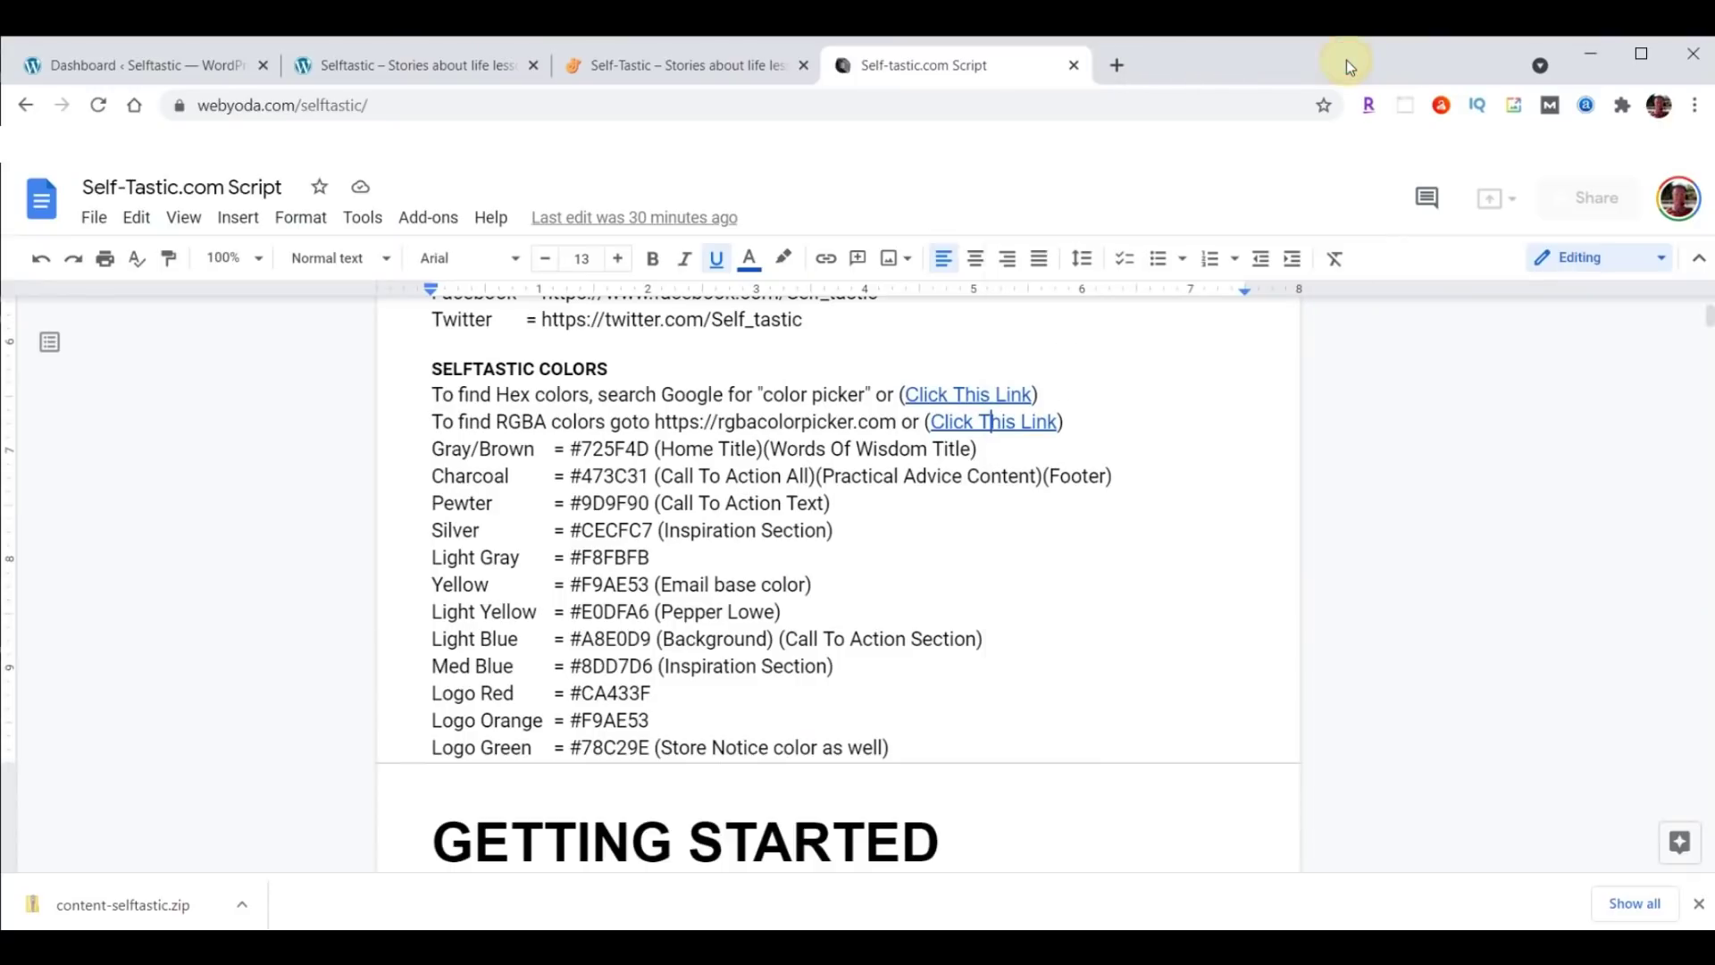
{"action": "scroll", "coordinate": [1119, 364], "scroll_direction": "down", "scroll_amount": 3}
{"action": "scroll", "coordinate": [1120, 366], "scroll_direction": "down", "scroll_amount": 1}
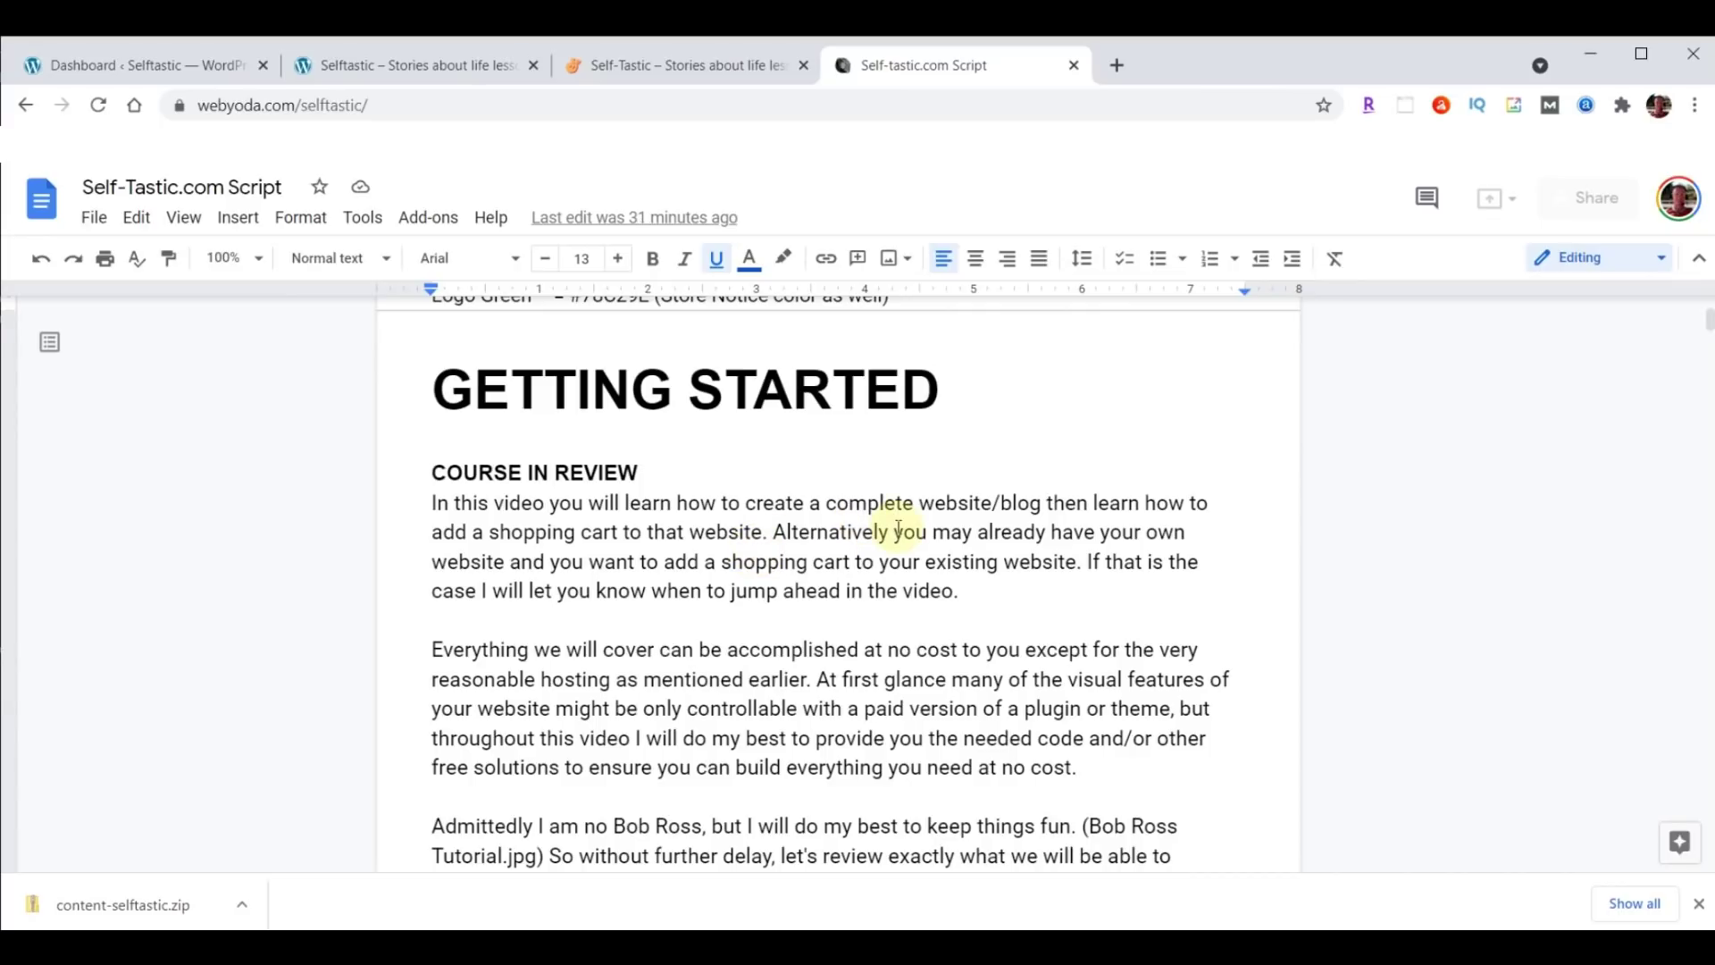
{"action": "scroll", "coordinate": [1005, 536], "scroll_direction": "down", "scroll_amount": 5}
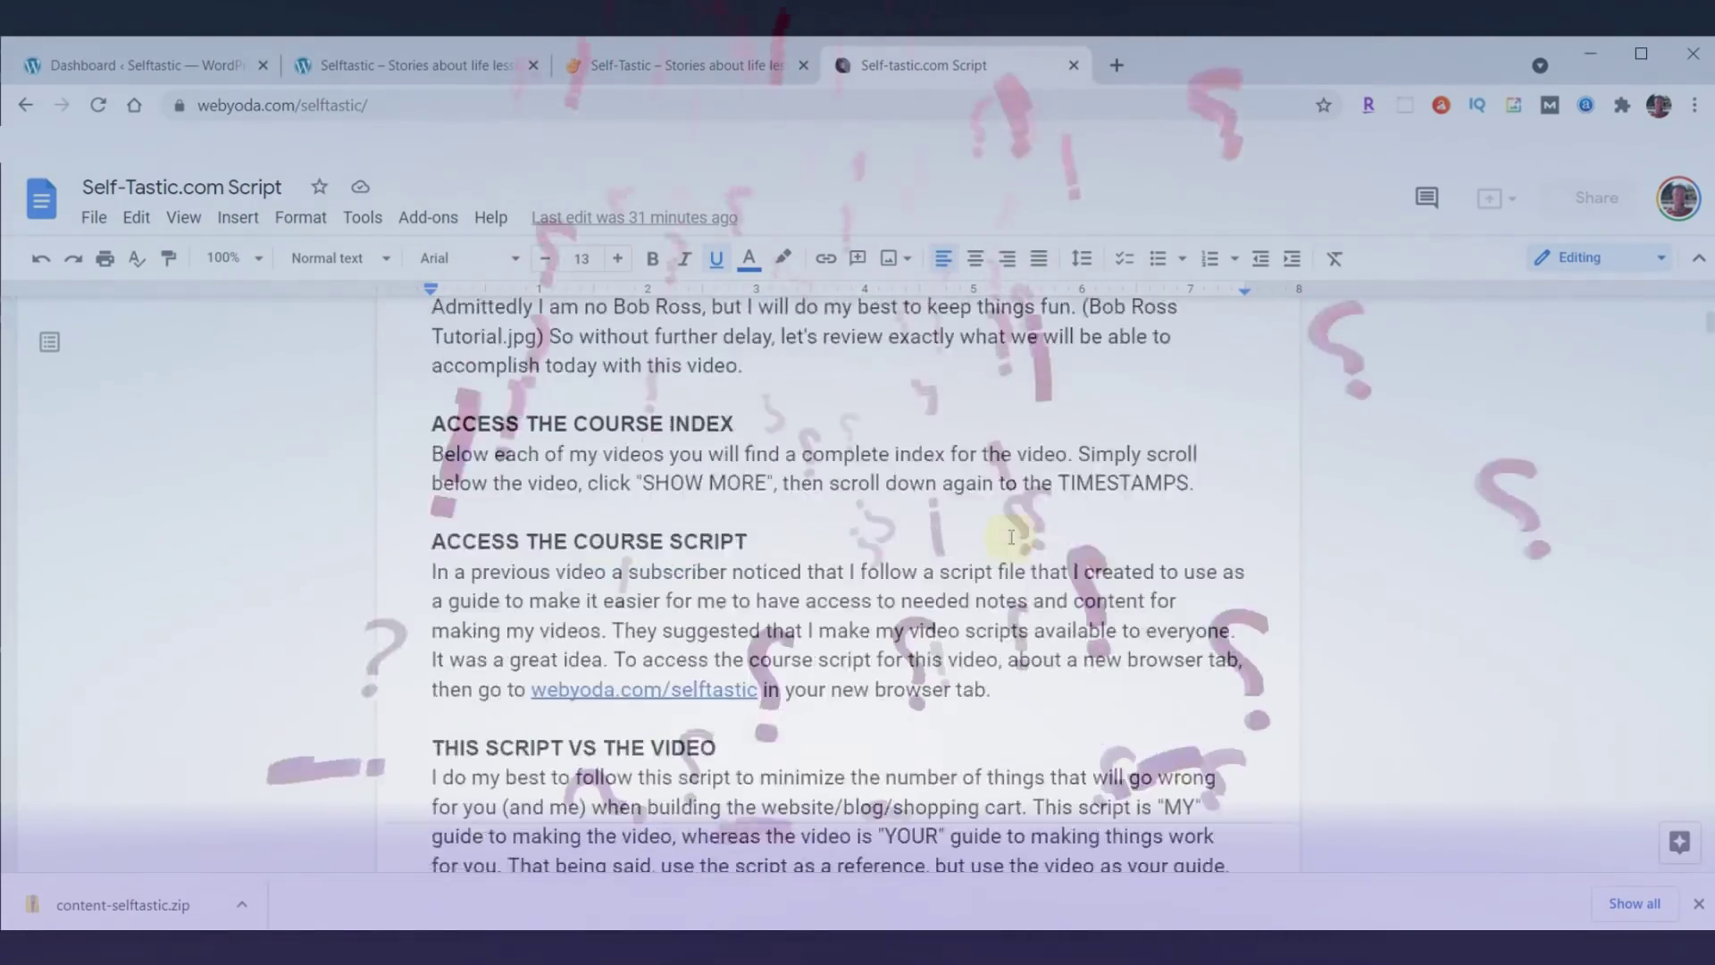
{"action": "scroll", "coordinate": [1012, 537], "scroll_direction": "down", "scroll_amount": 5}
{"action": "left_click_drag", "start_coordinate": [432, 426], "coordinate": [680, 417]}
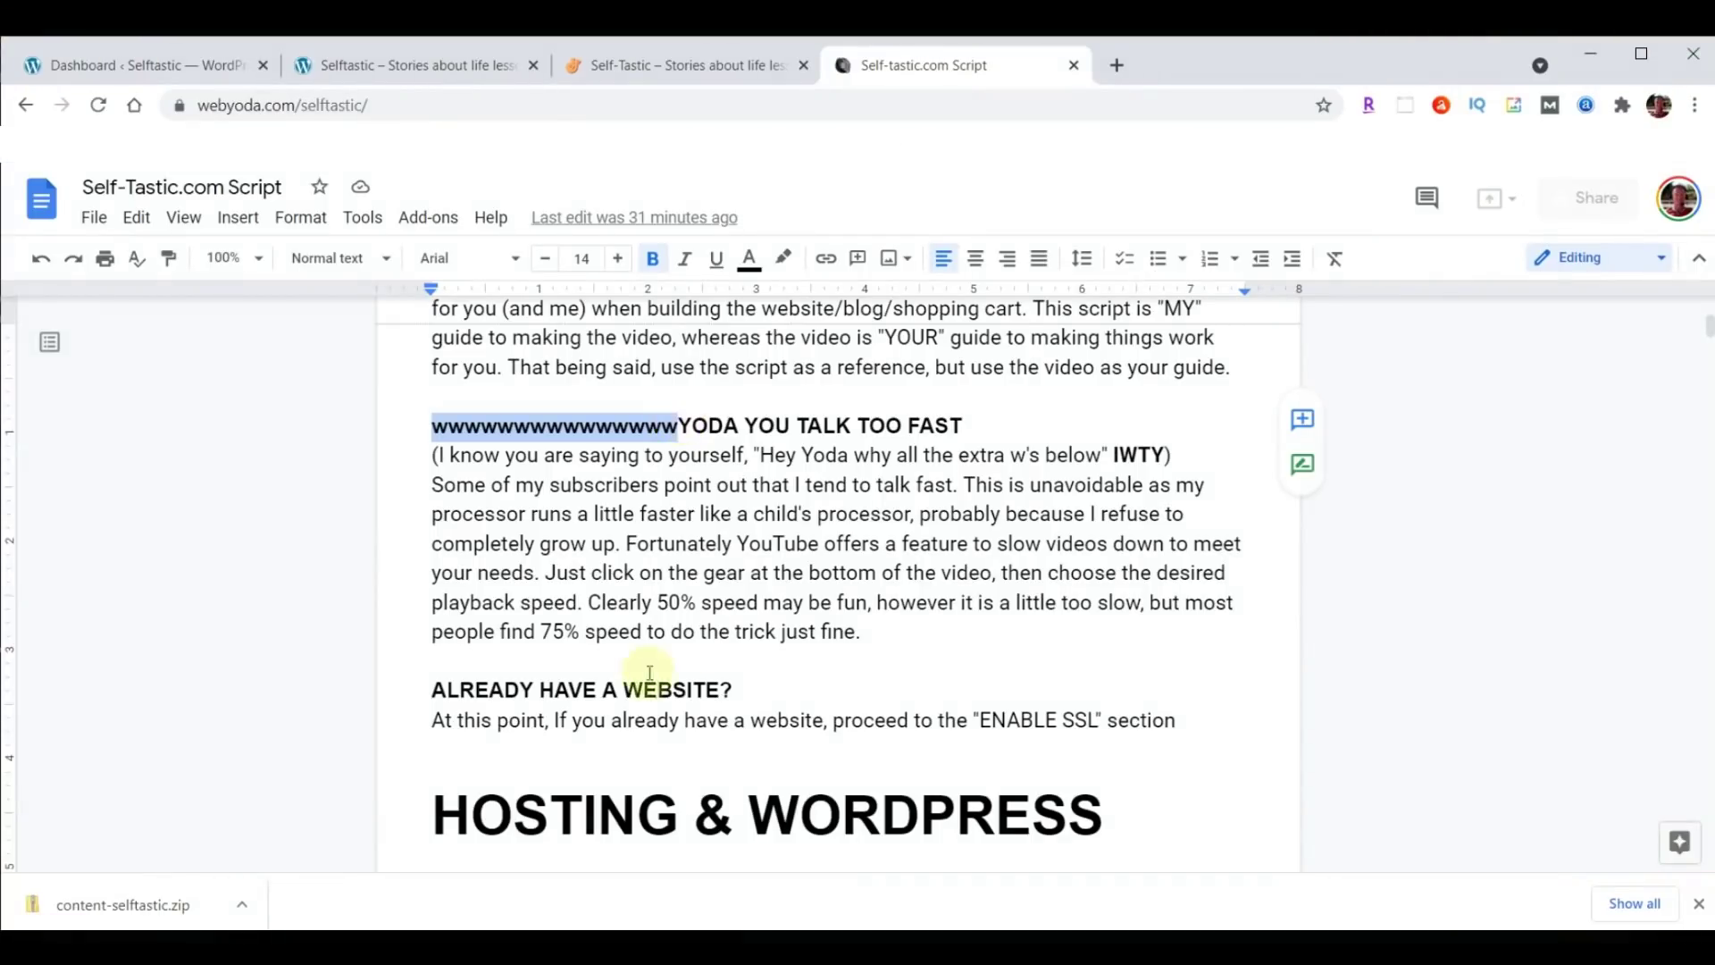
{"action": "left_click", "coordinate": [805, 564]}
Scroll on to the THEME & PLUGINS steps and return to the WordPress dashboard.
{"action": "scroll", "coordinate": [925, 553], "scroll_direction": "down", "scroll_amount": 5}
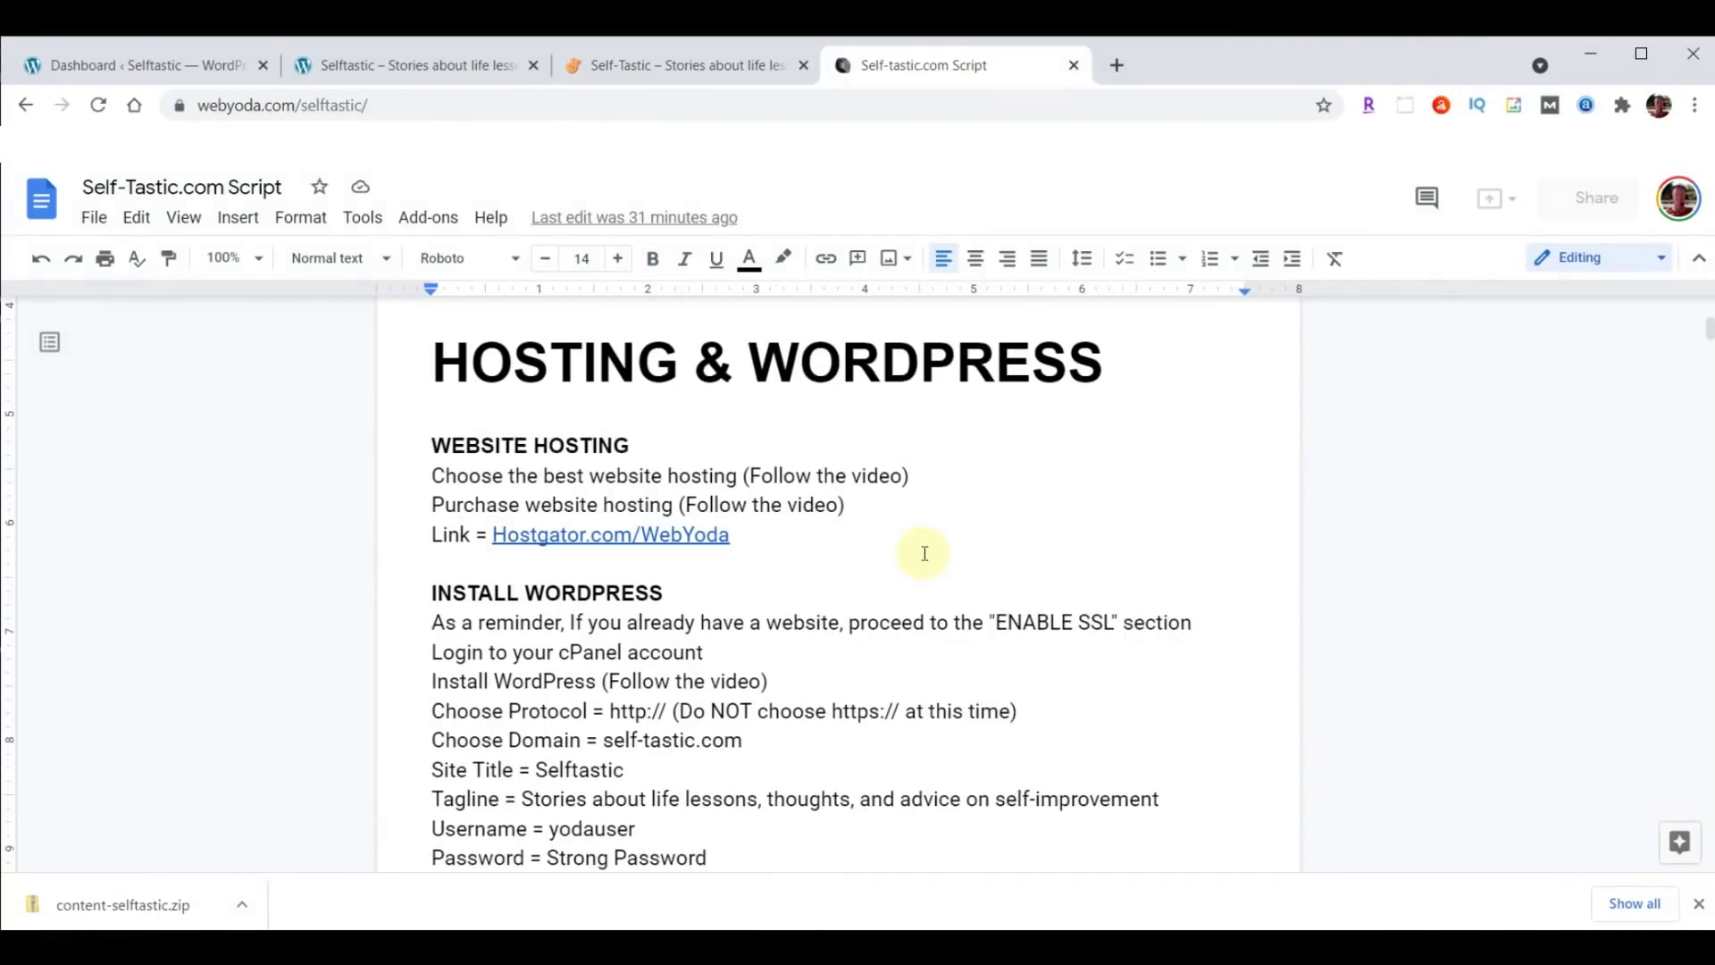
{"action": "scroll", "coordinate": [925, 553], "scroll_direction": "down", "scroll_amount": 8}
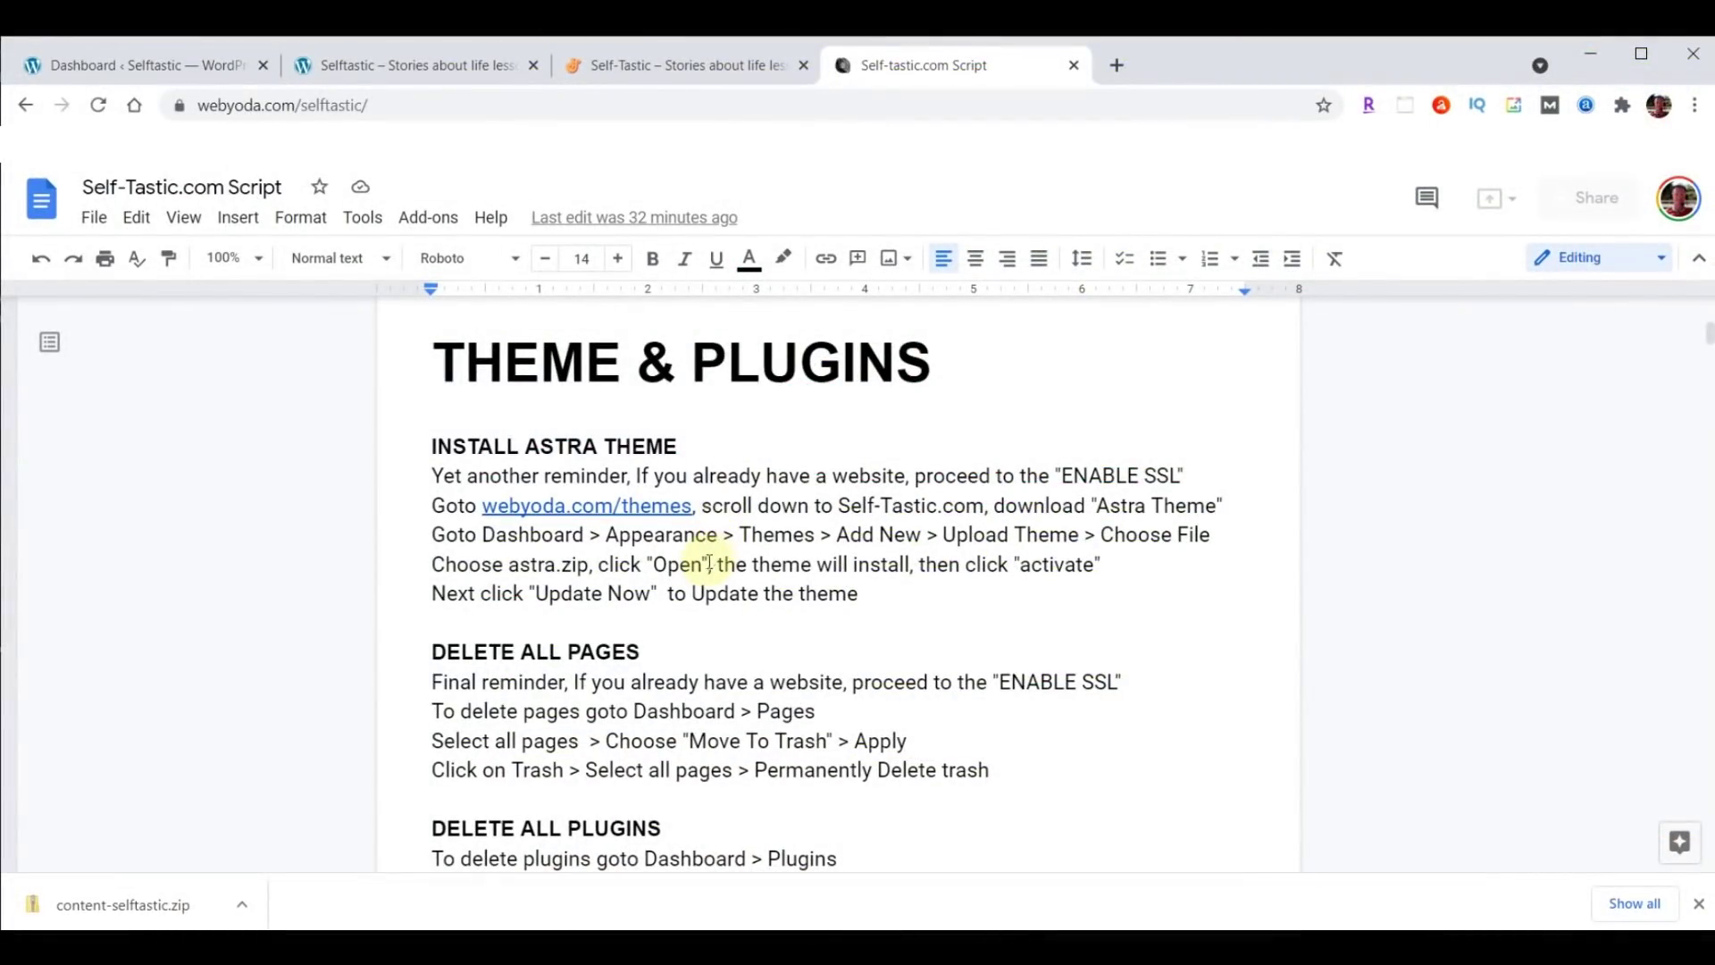
{"action": "left_click", "coordinate": [96, 64]}
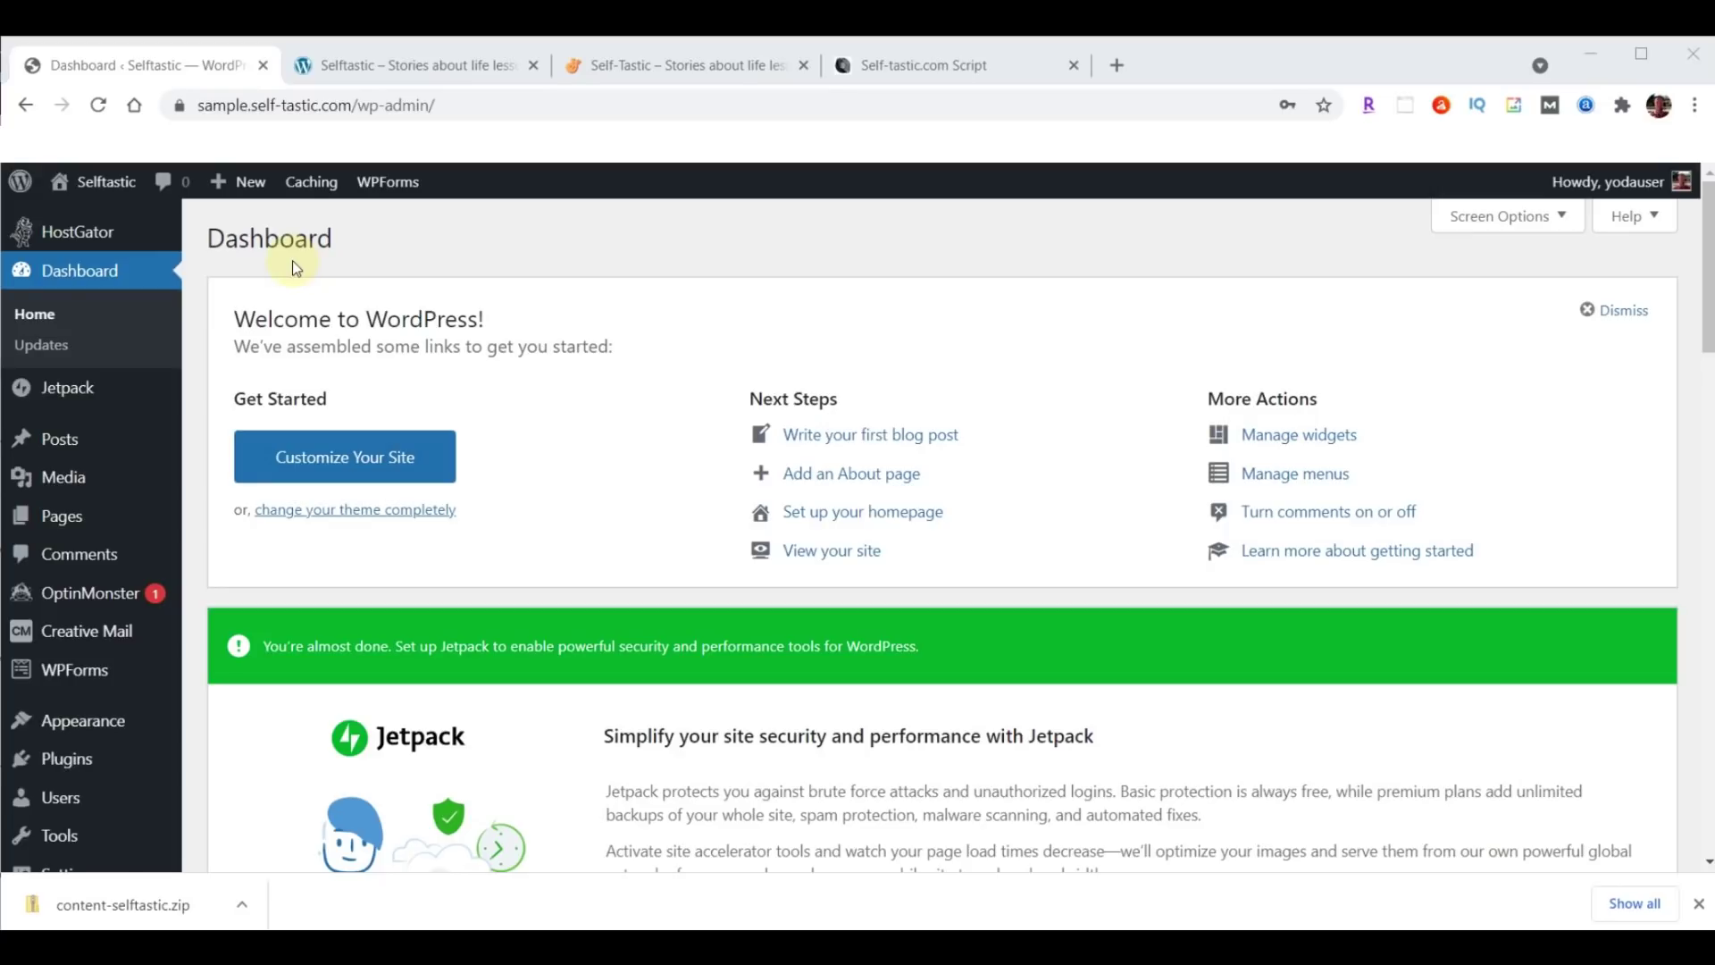
Move the Privacy Policy and Sample Page pages to the Trash in bulk.
{"action": "left_click", "coordinate": [54, 522]}
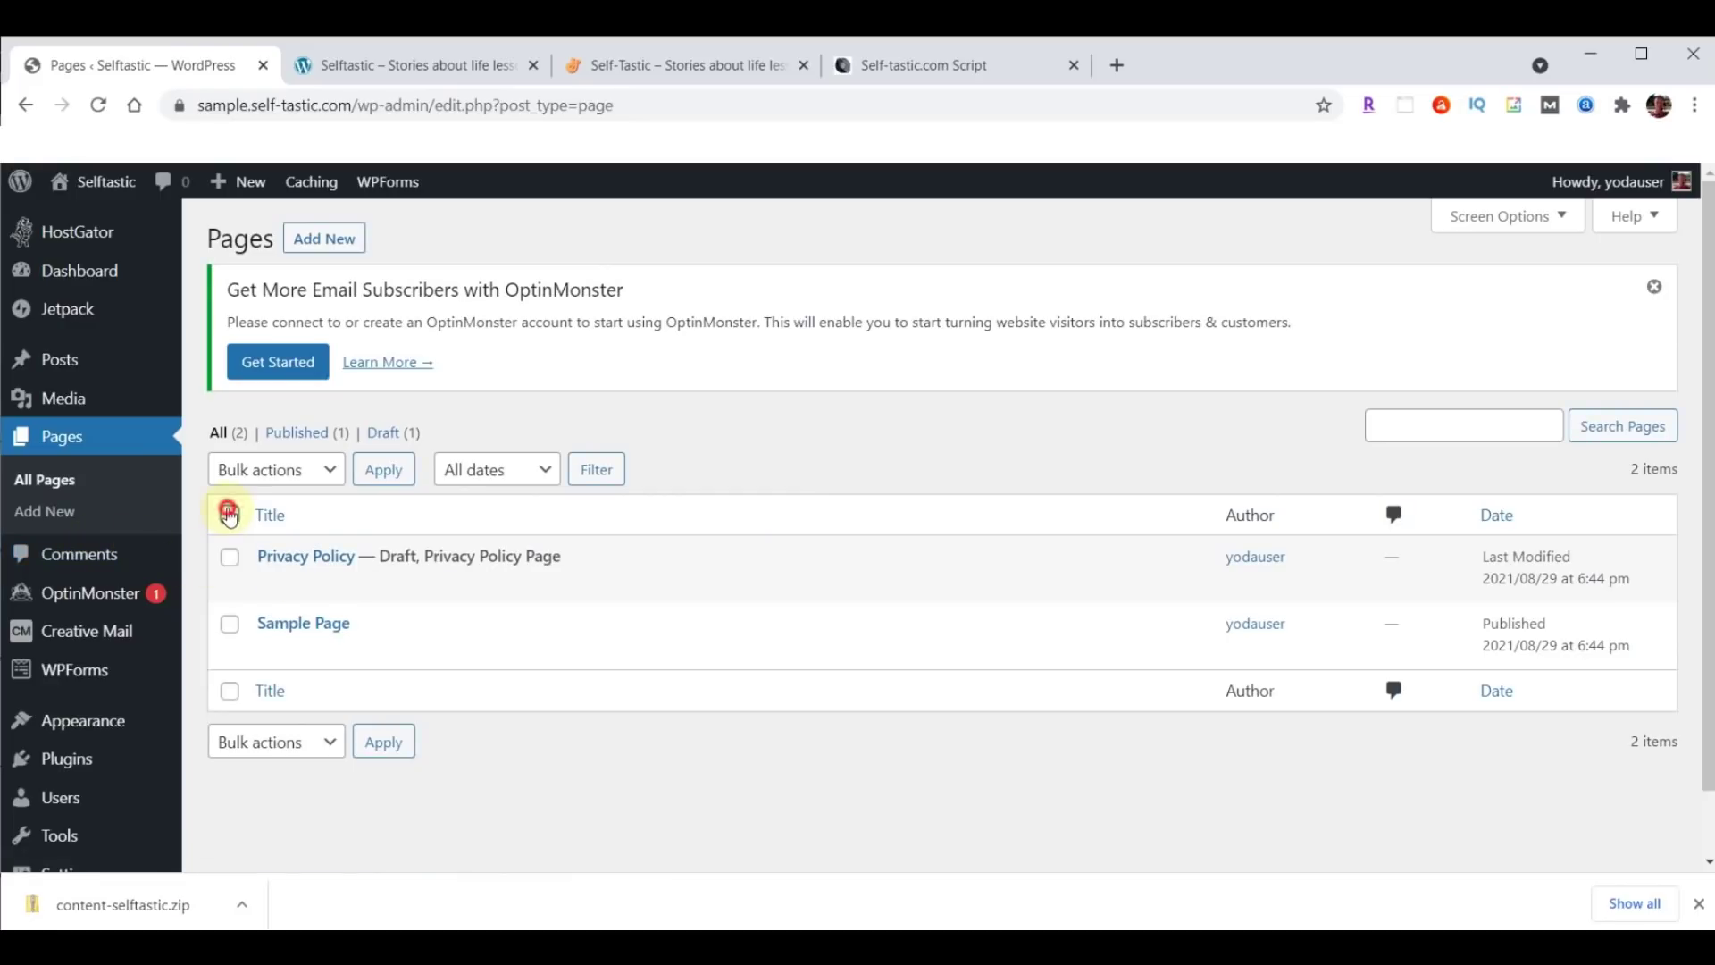
{"action": "left_click", "coordinate": [230, 514]}
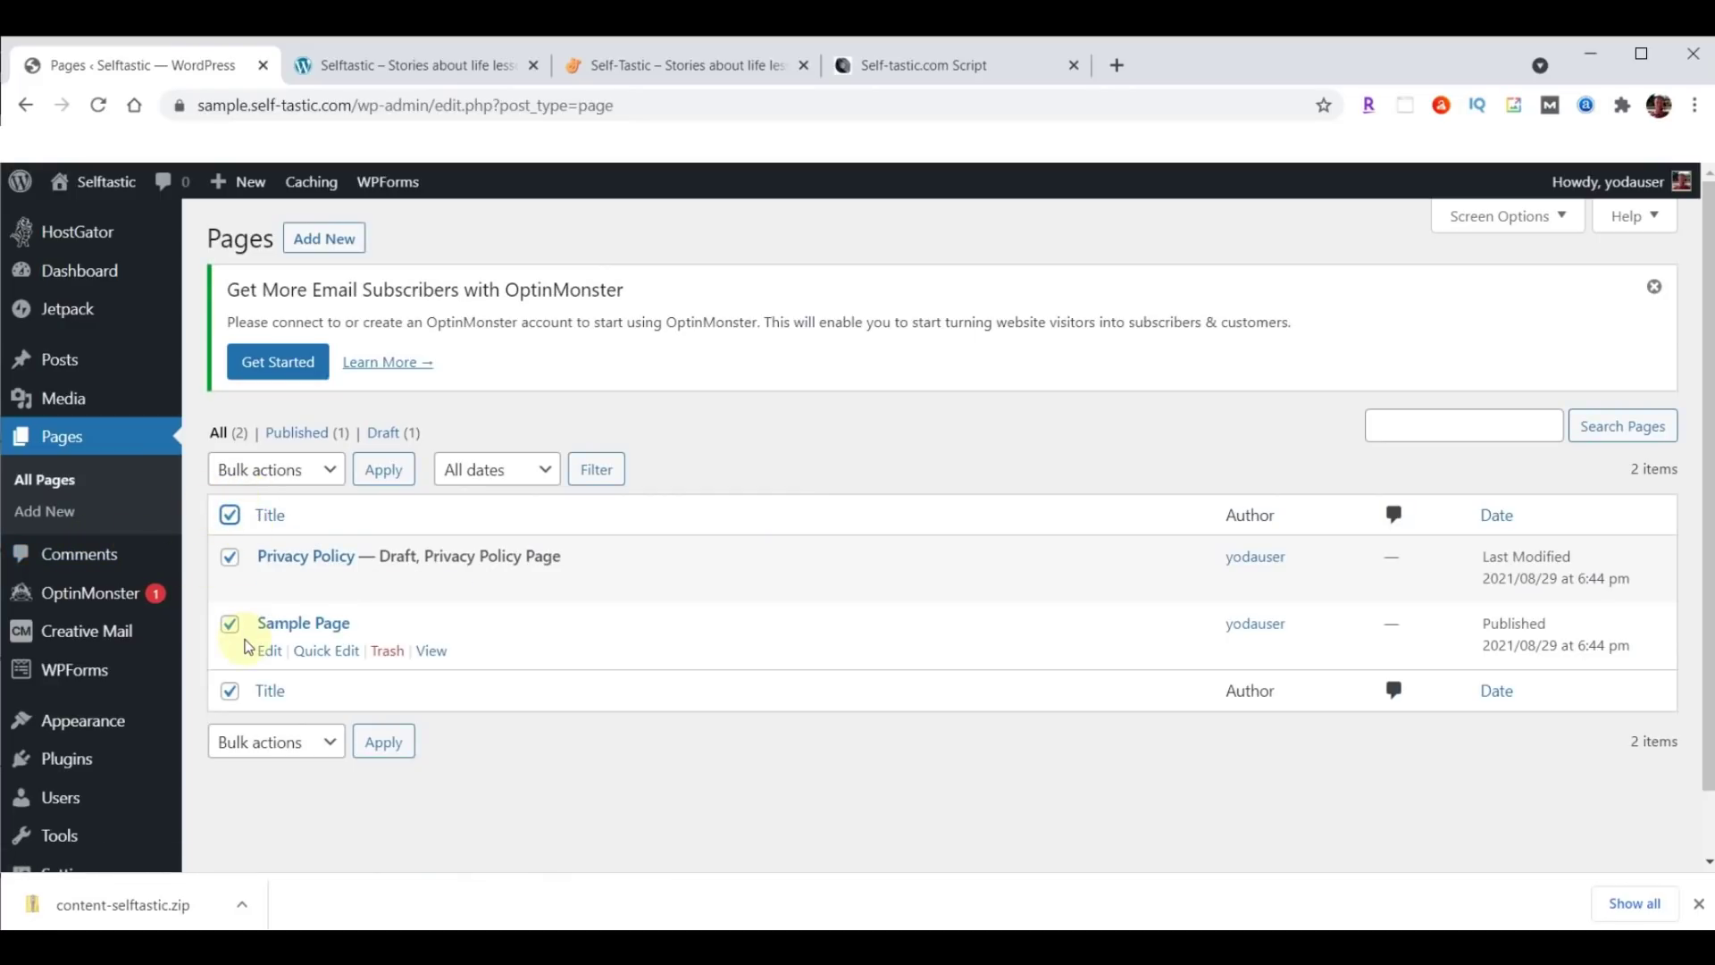
{"action": "left_click", "coordinate": [333, 469]}
{"action": "left_click", "coordinate": [277, 545]}
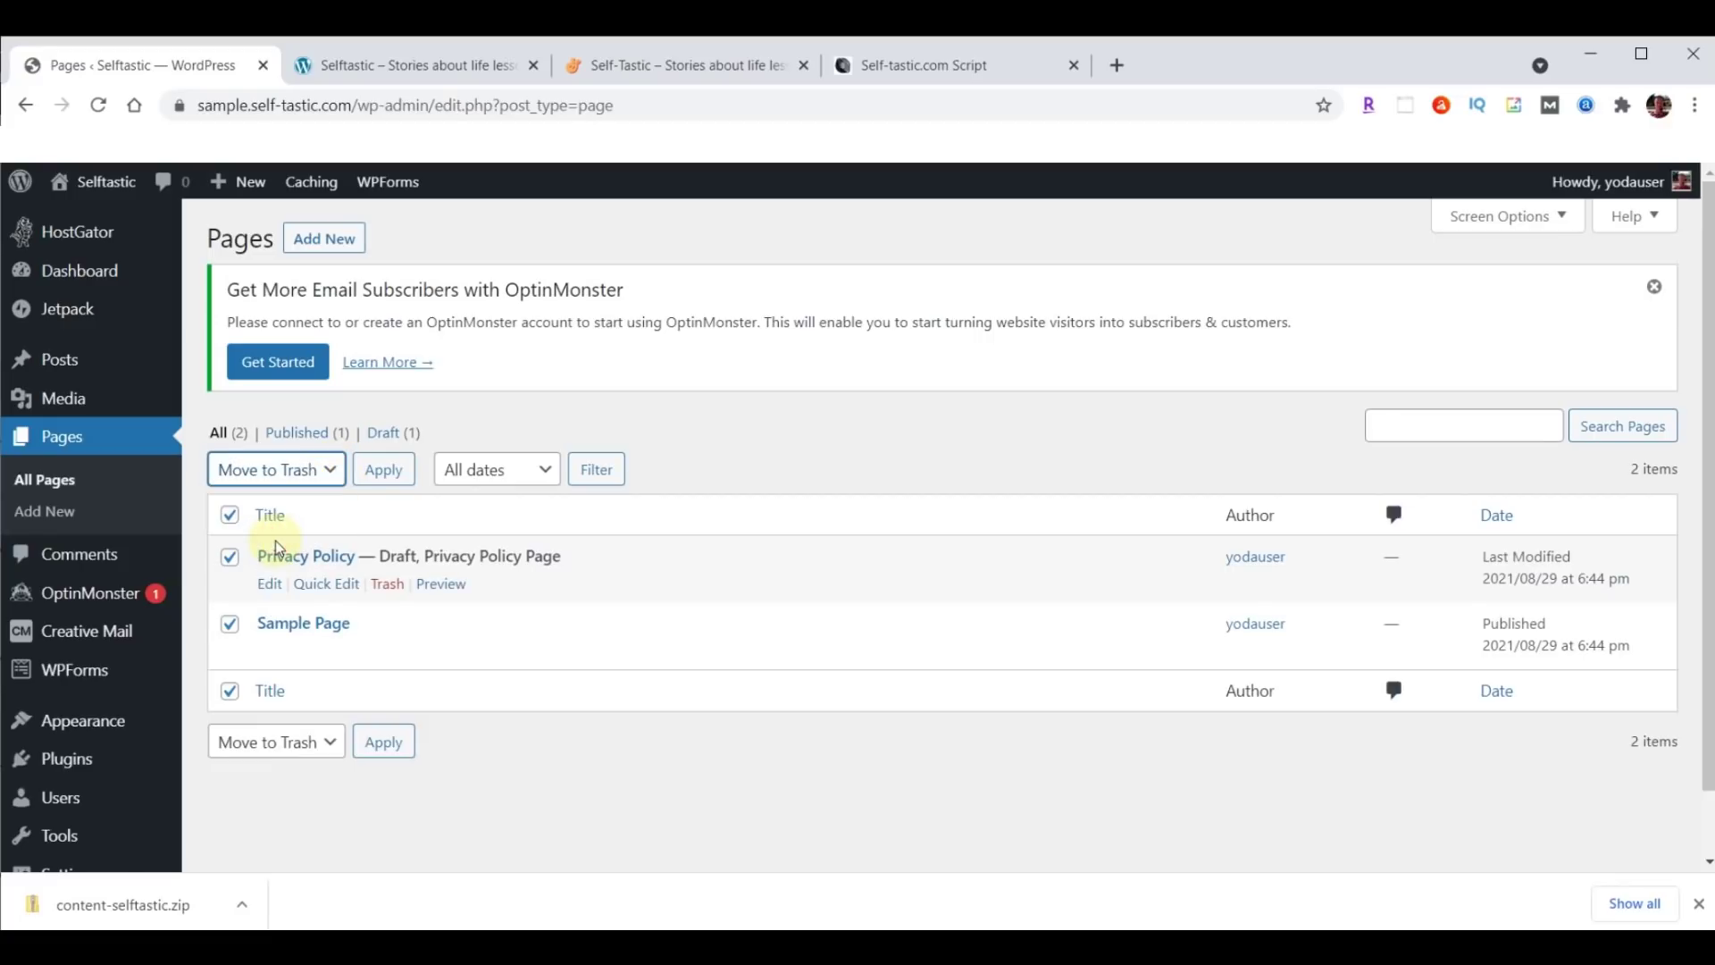
{"action": "left_click", "coordinate": [381, 479]}
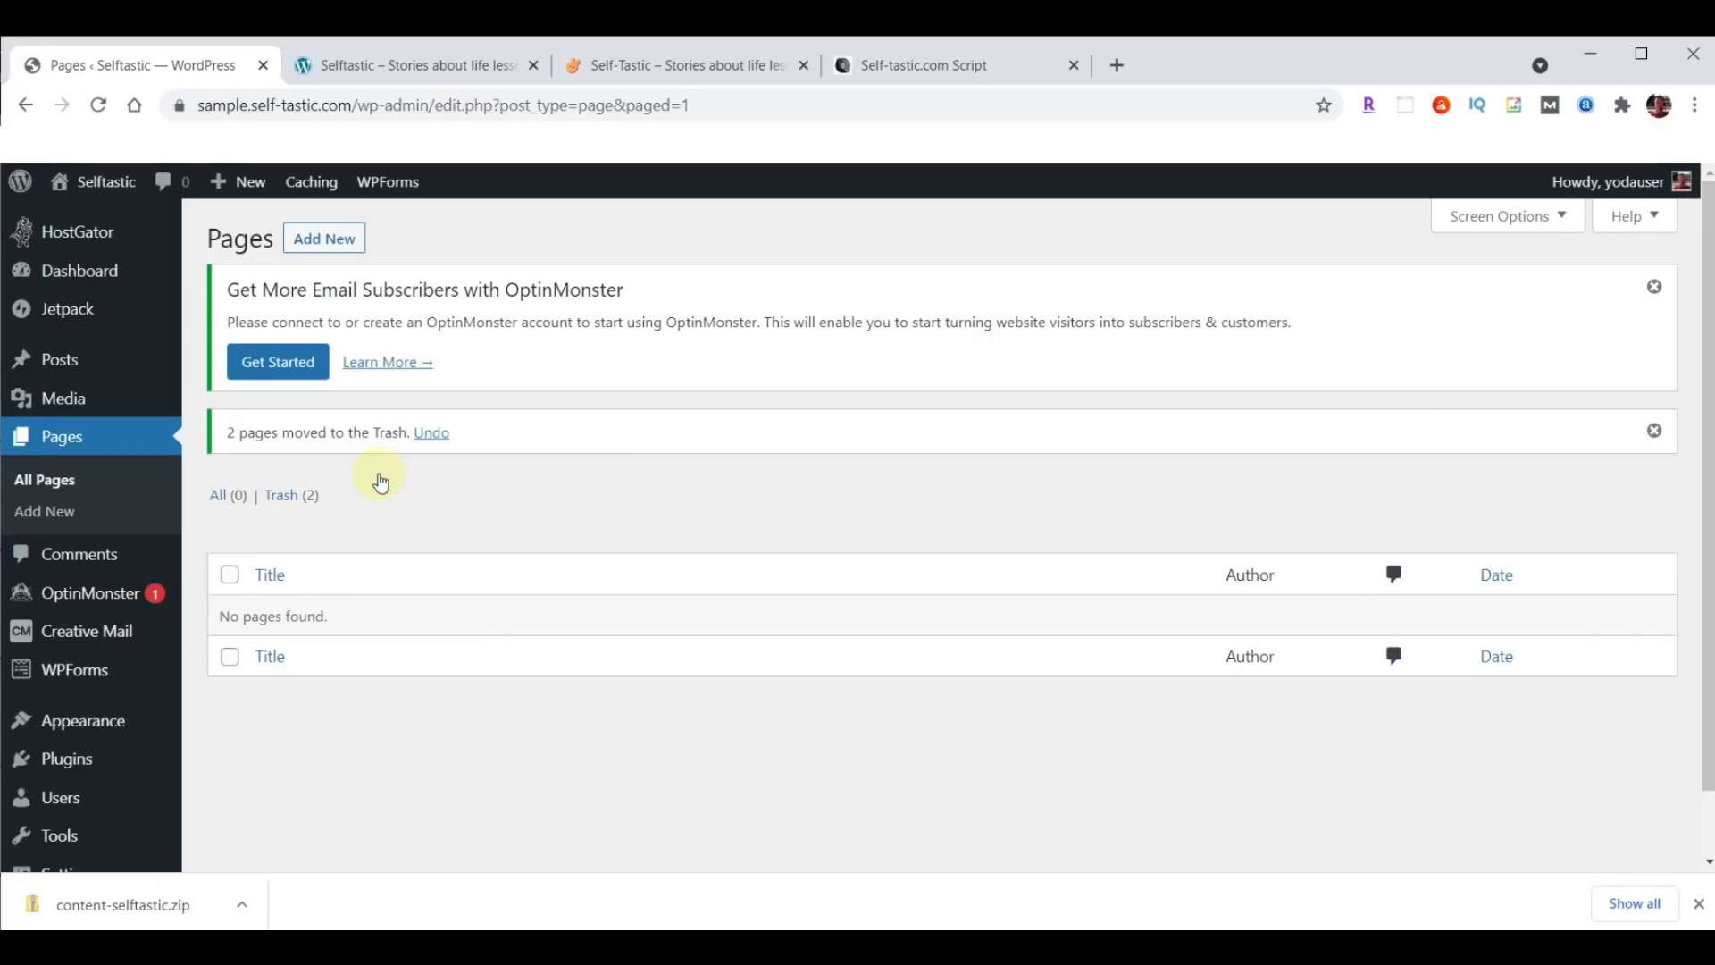
Permanently delete both trashed pages, leaving the Trash empty.
{"action": "left_click", "coordinate": [276, 506]}
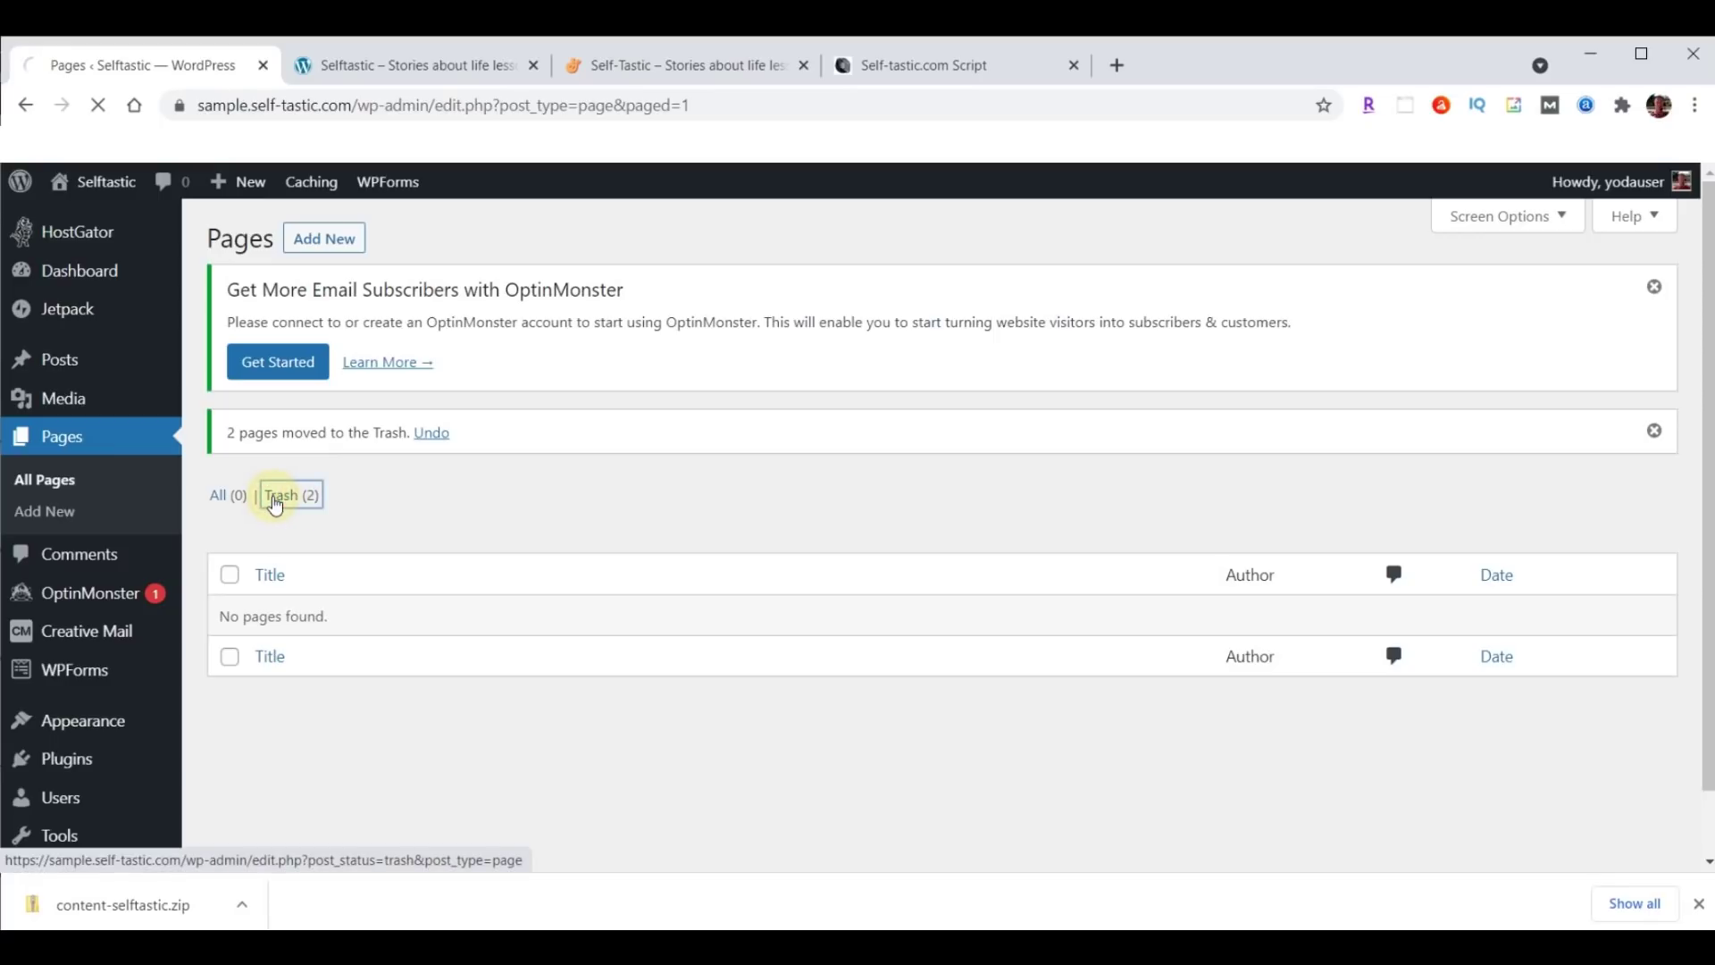
{"action": "left_click", "coordinate": [230, 515]}
{"action": "left_click", "coordinate": [347, 468]}
{"action": "left_click", "coordinate": [302, 545]}
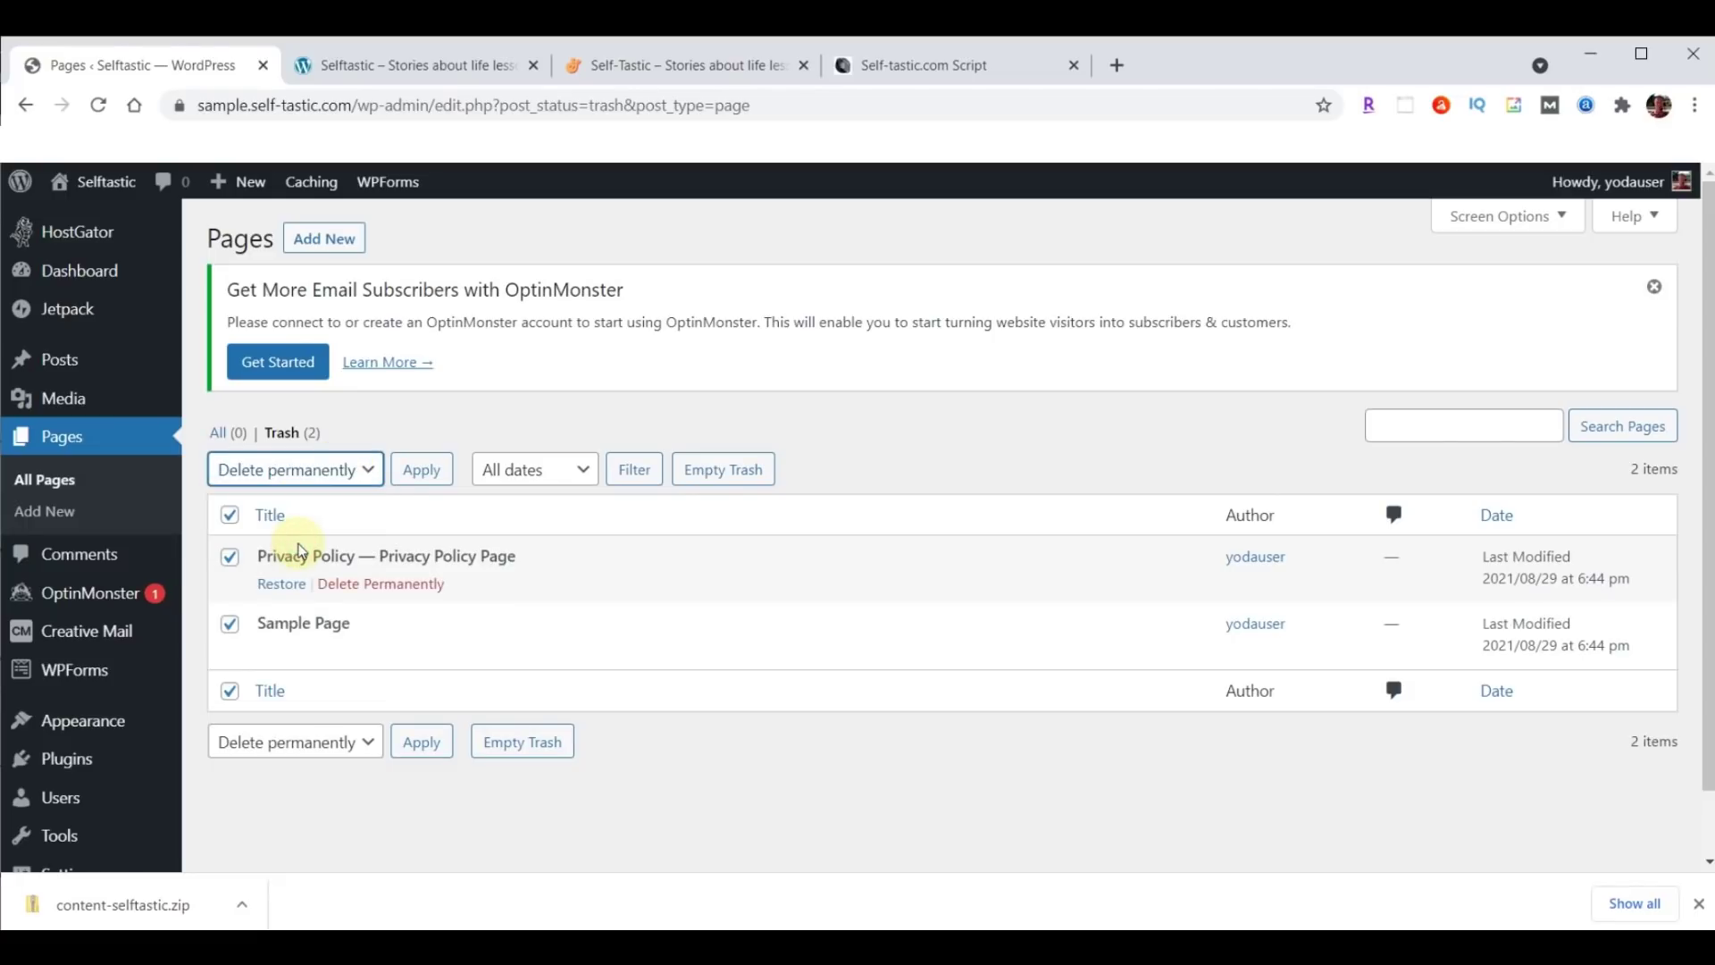
{"action": "left_click", "coordinate": [411, 471]}
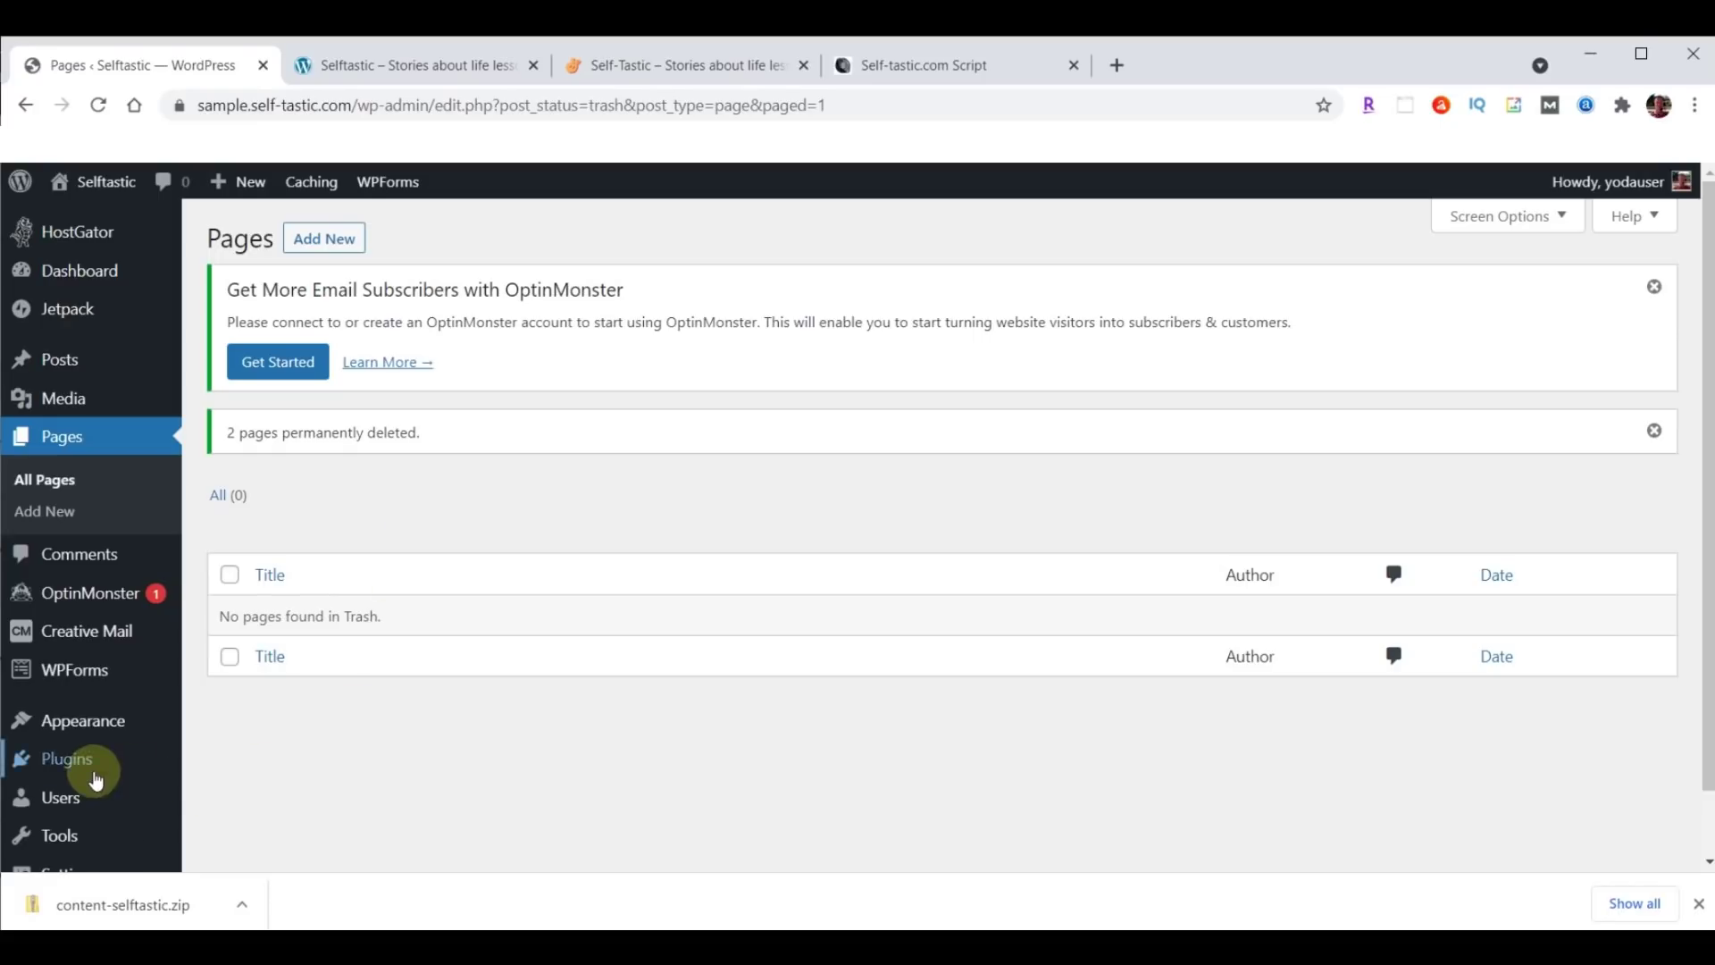
Bulk-deactivate all seven installed plugins, from Akismet Anti-Spam to WPForms Lite.
{"action": "left_click", "coordinate": [59, 765]}
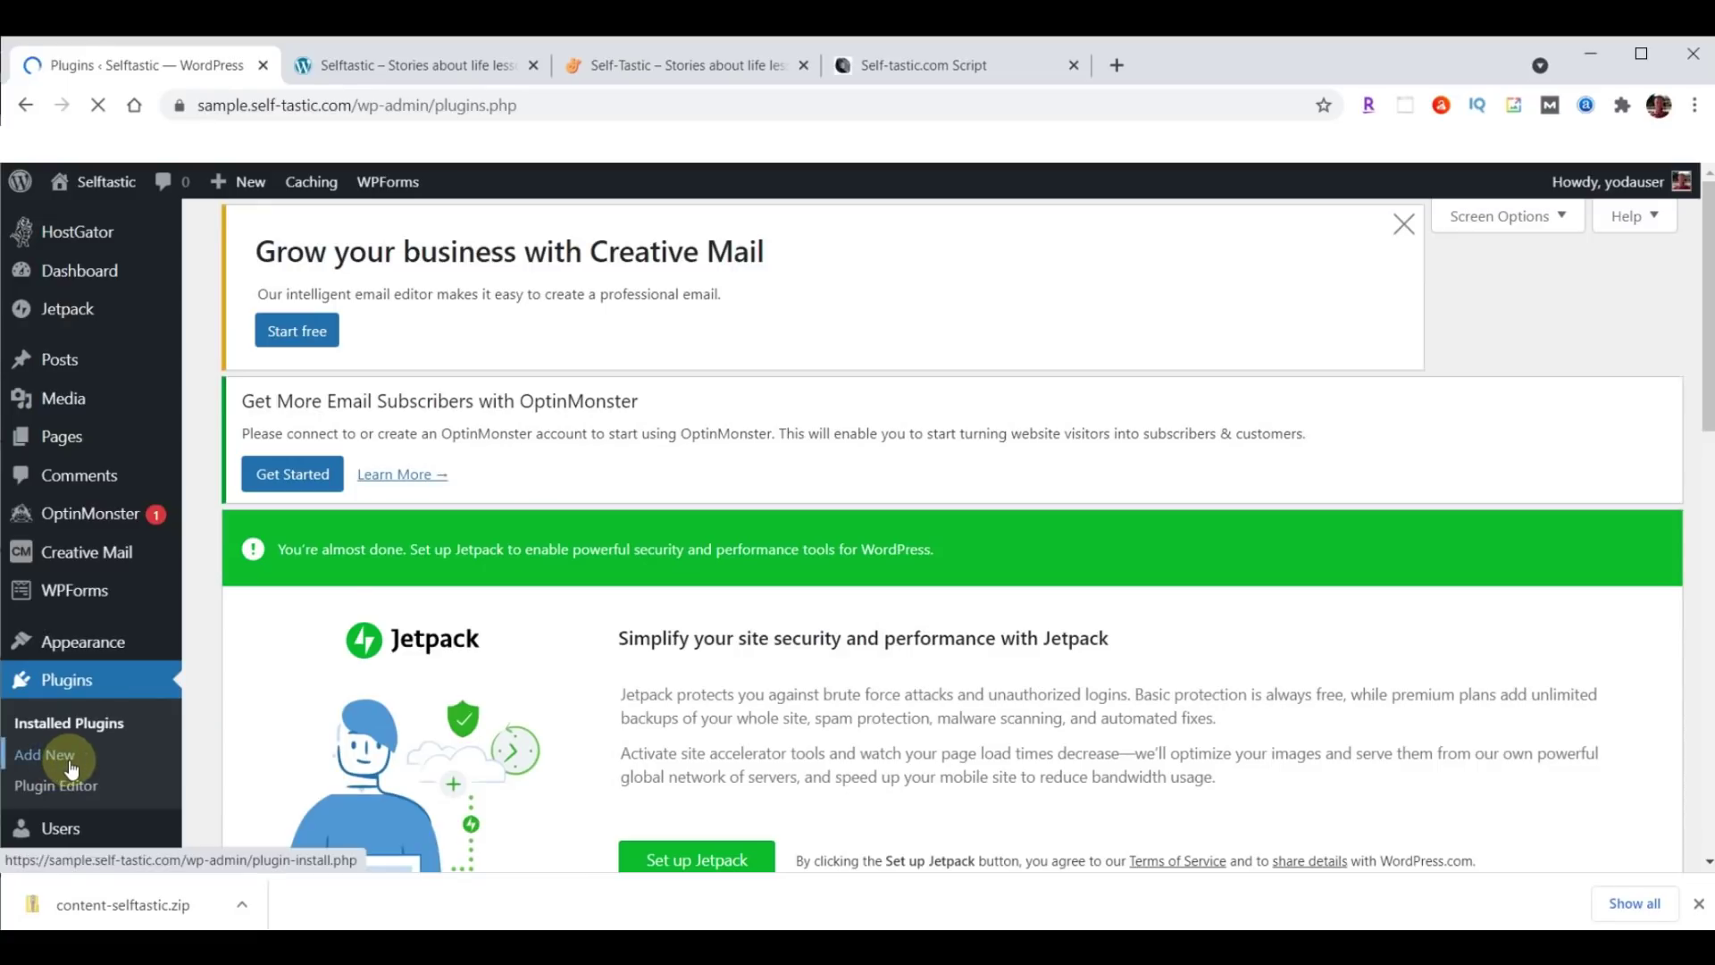
{"action": "scroll", "coordinate": [812, 410], "scroll_direction": "down", "scroll_amount": 8}
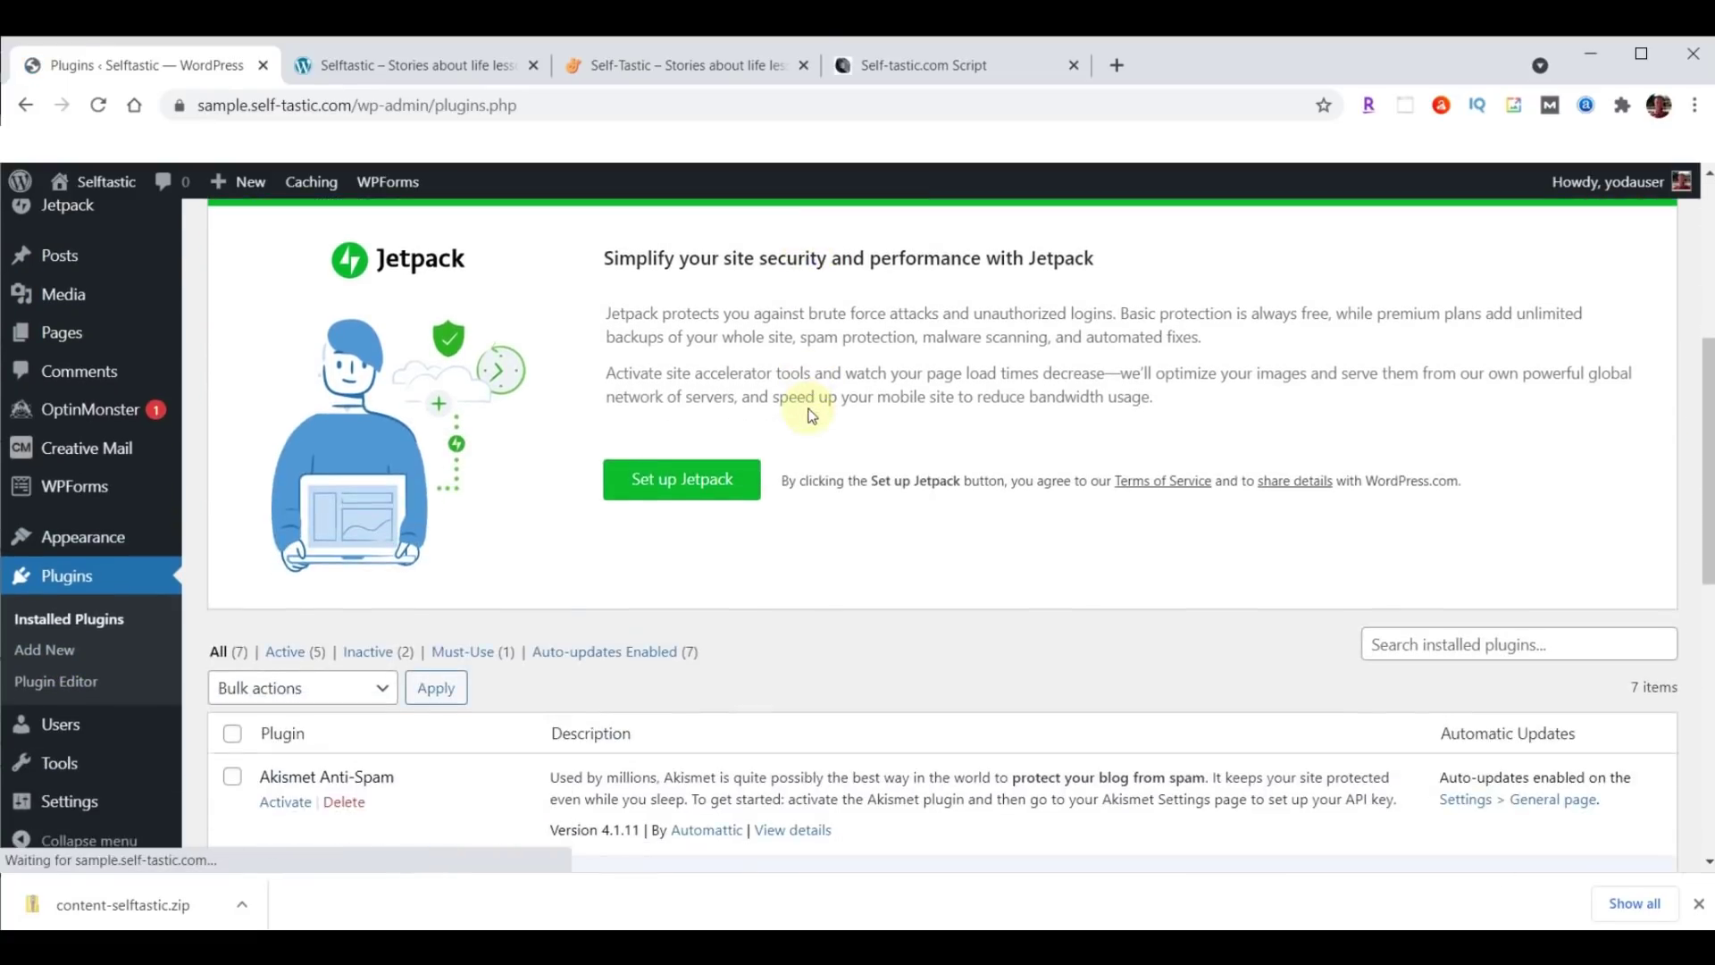
{"action": "scroll", "coordinate": [400, 368], "scroll_direction": "up", "scroll_amount": 1}
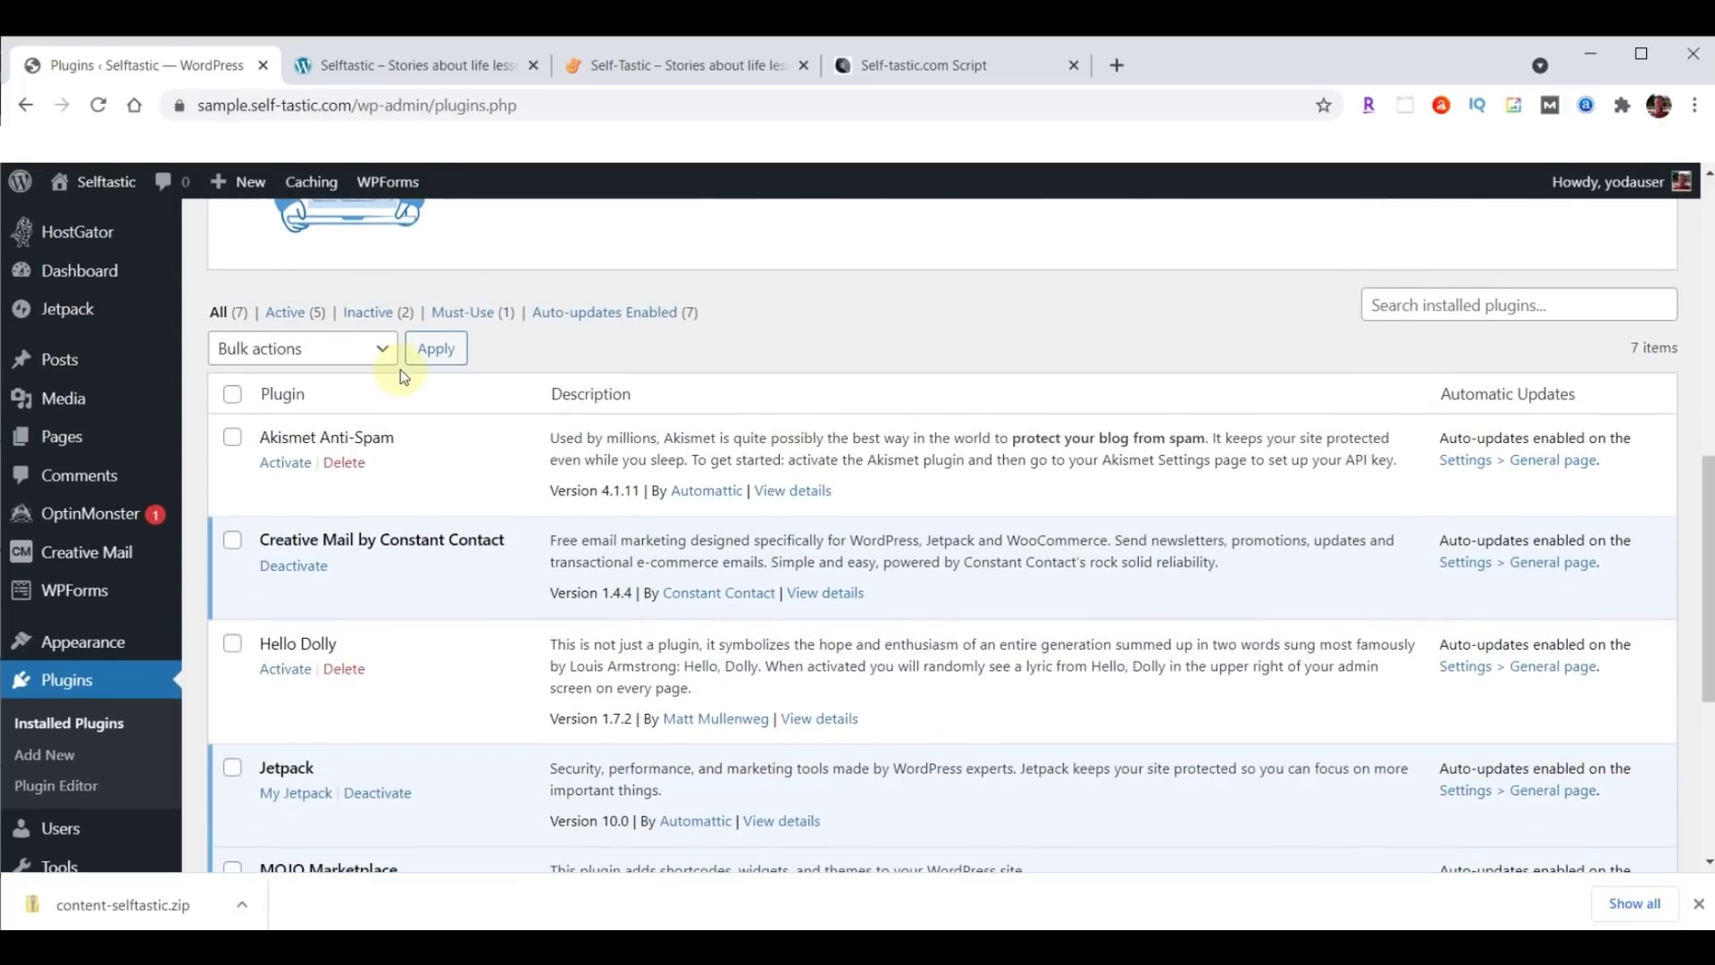
{"action": "left_click", "coordinate": [233, 394]}
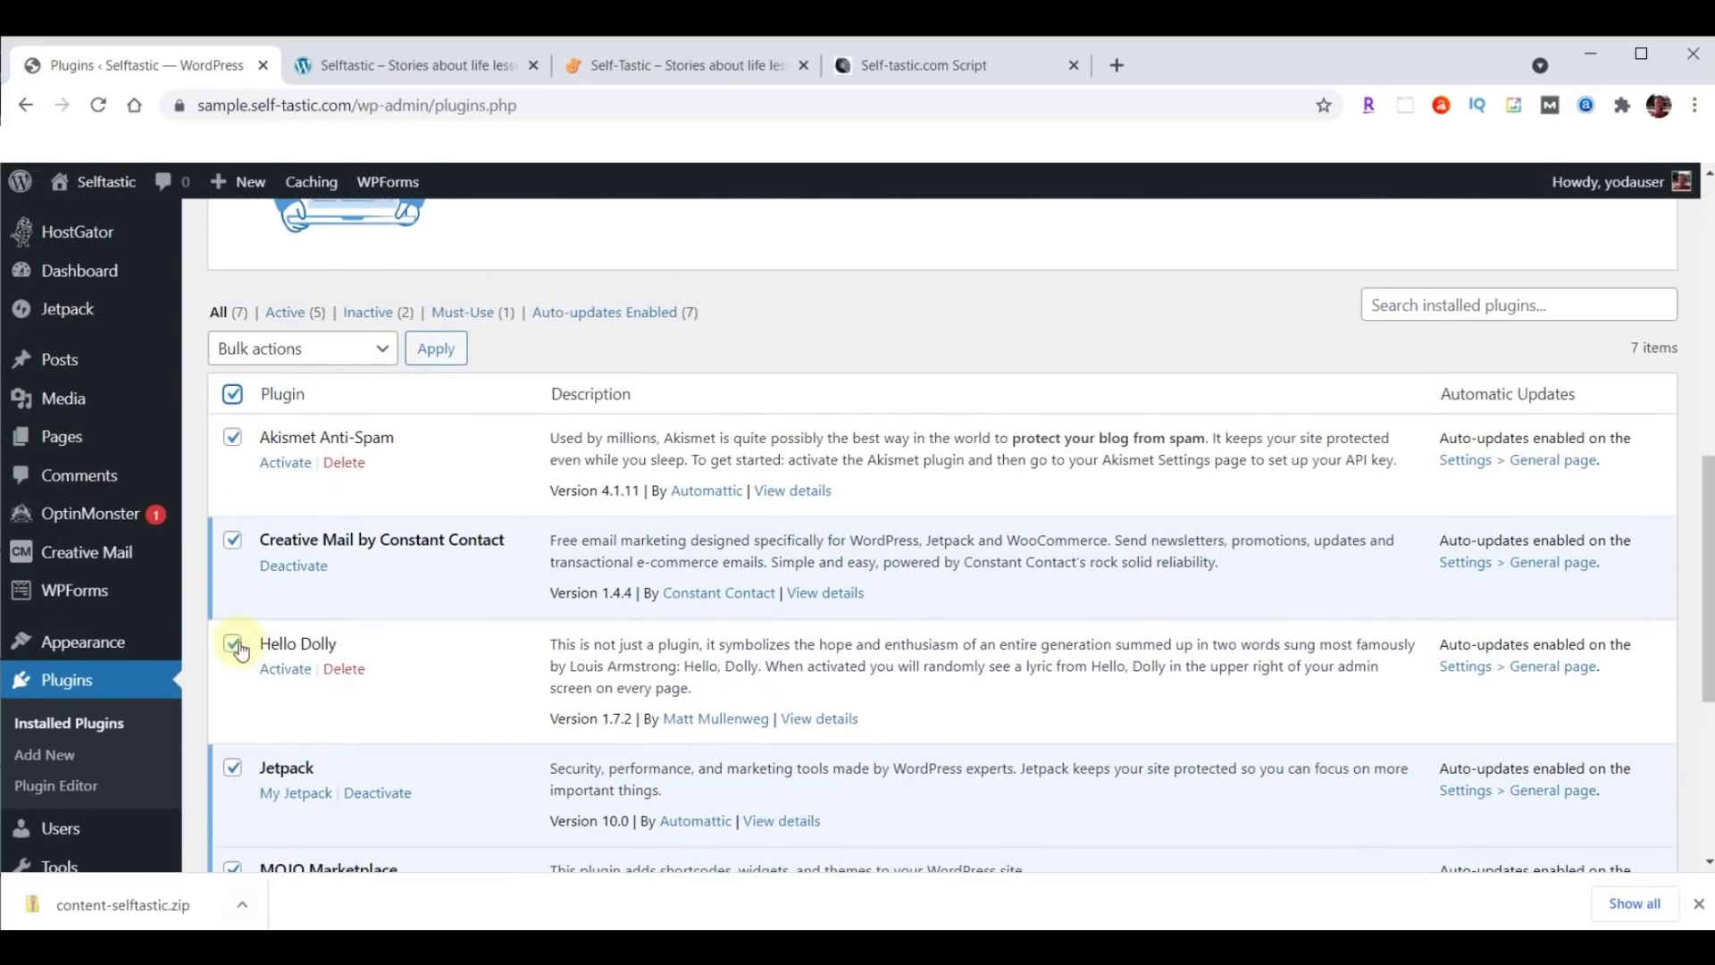
{"action": "left_click", "coordinate": [385, 353]}
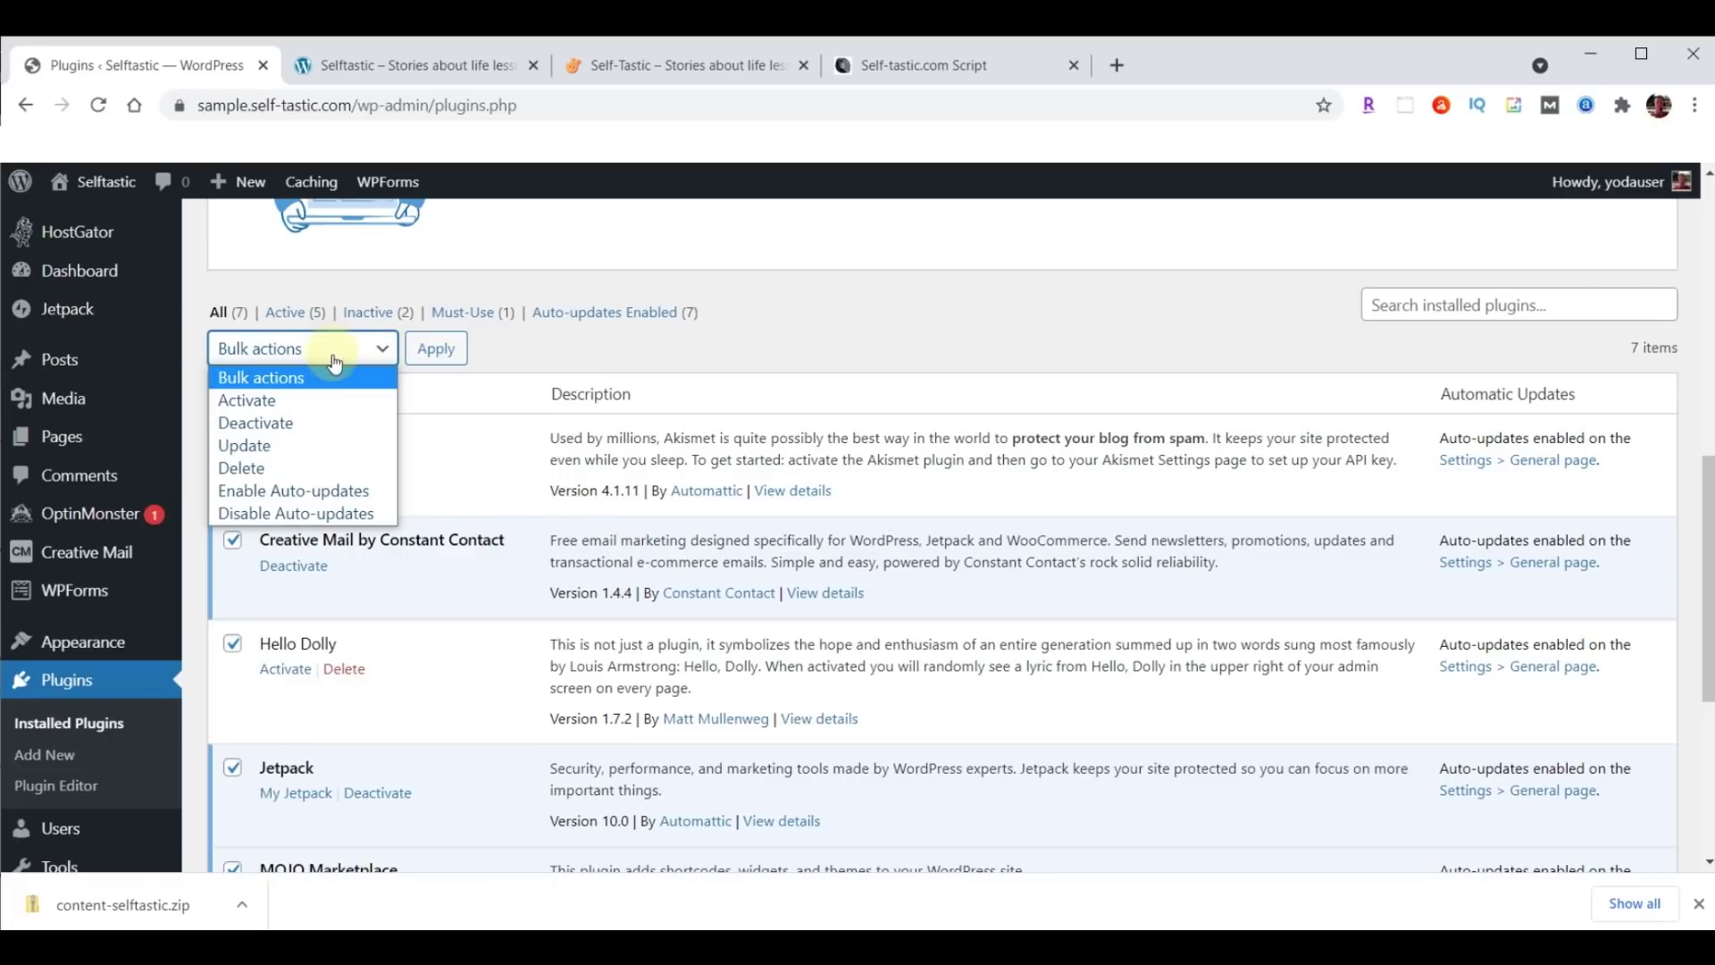
{"action": "left_click", "coordinate": [254, 425]}
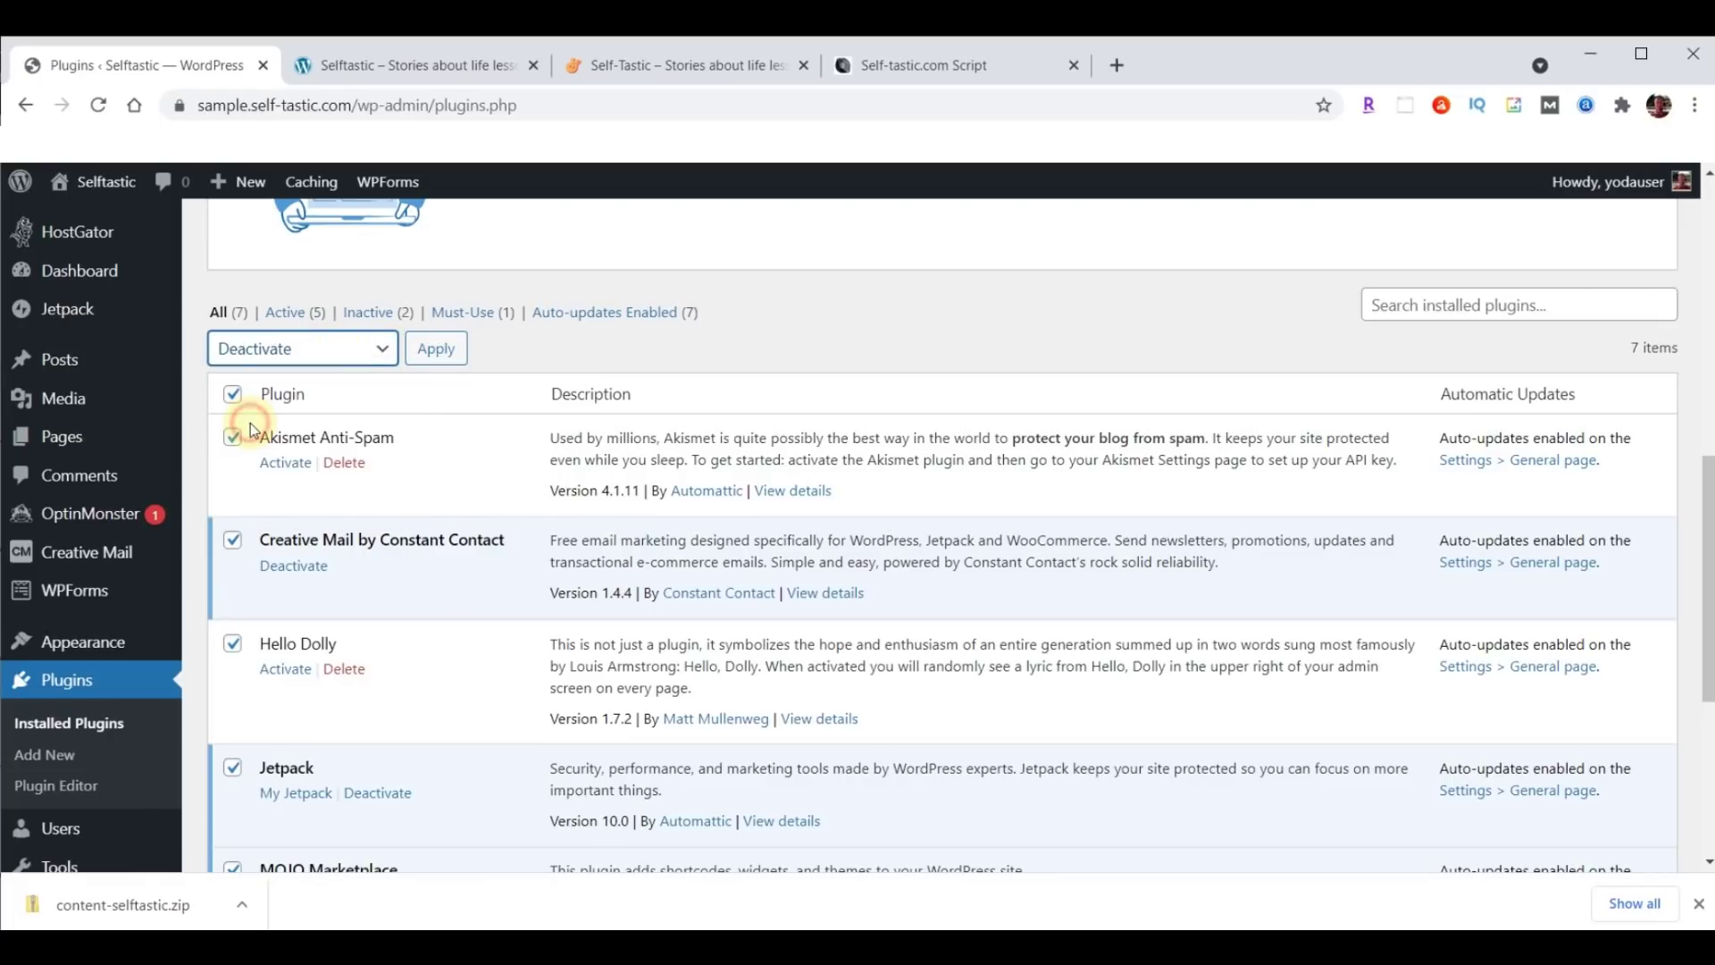
{"action": "left_click", "coordinate": [437, 347]}
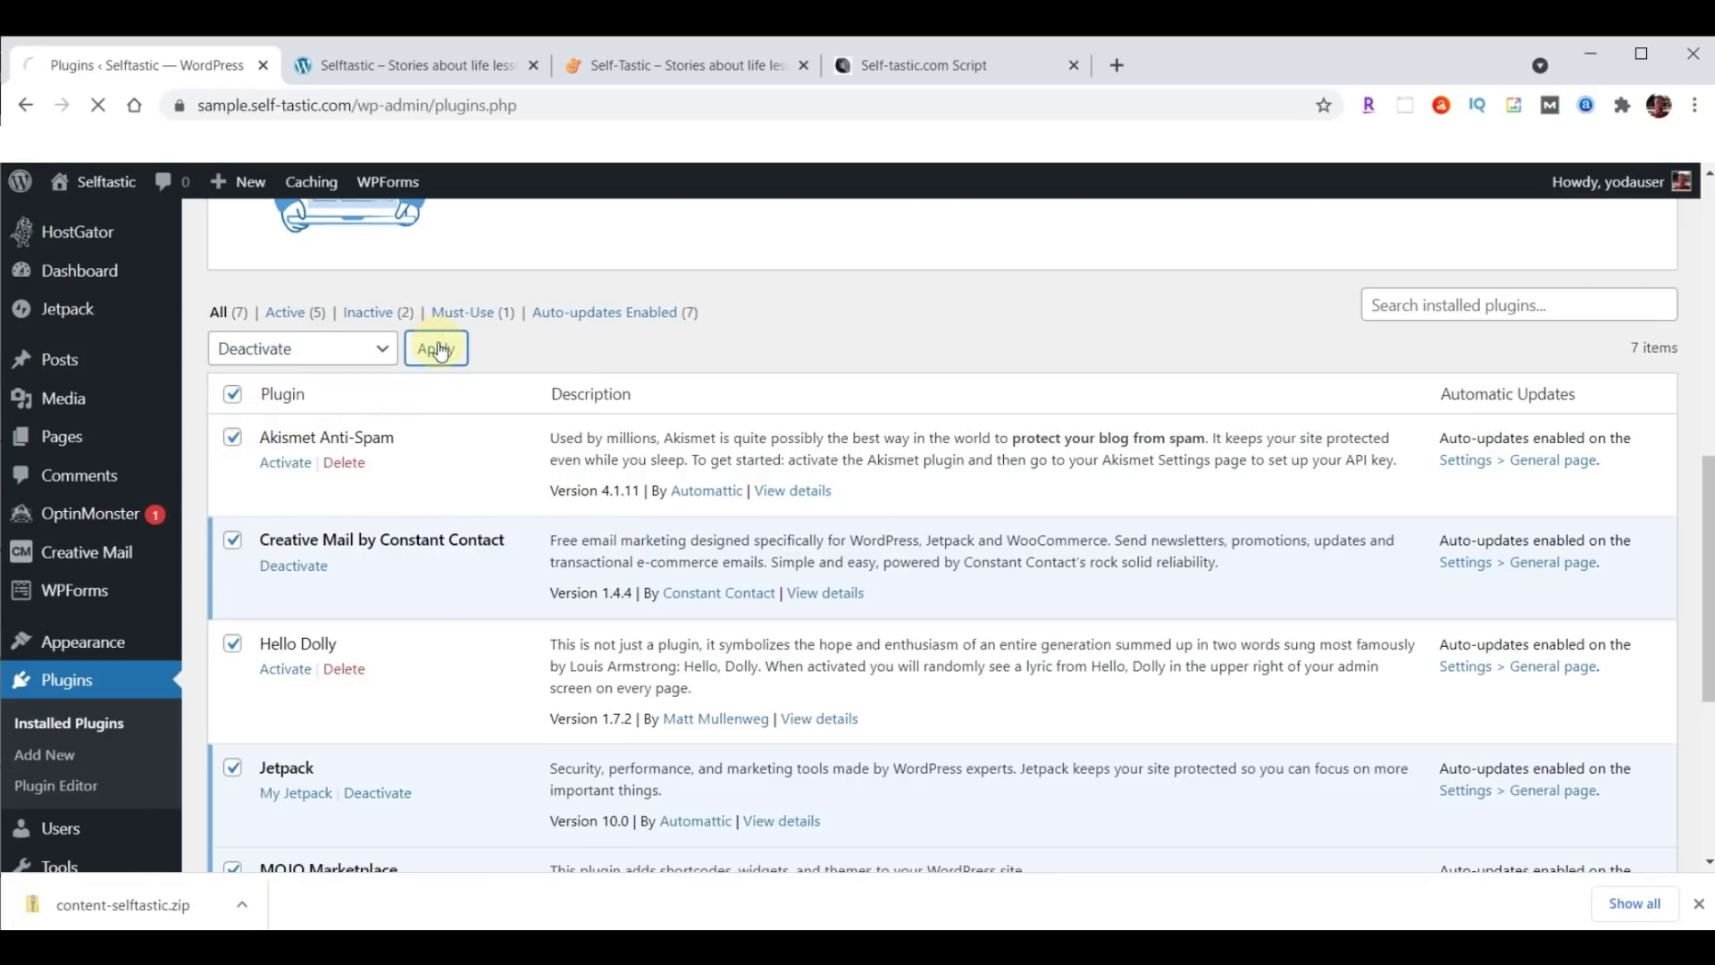
Bulk-delete all the deactivated plugins and their data, confirming the deletion.
{"action": "left_click", "coordinate": [234, 436]}
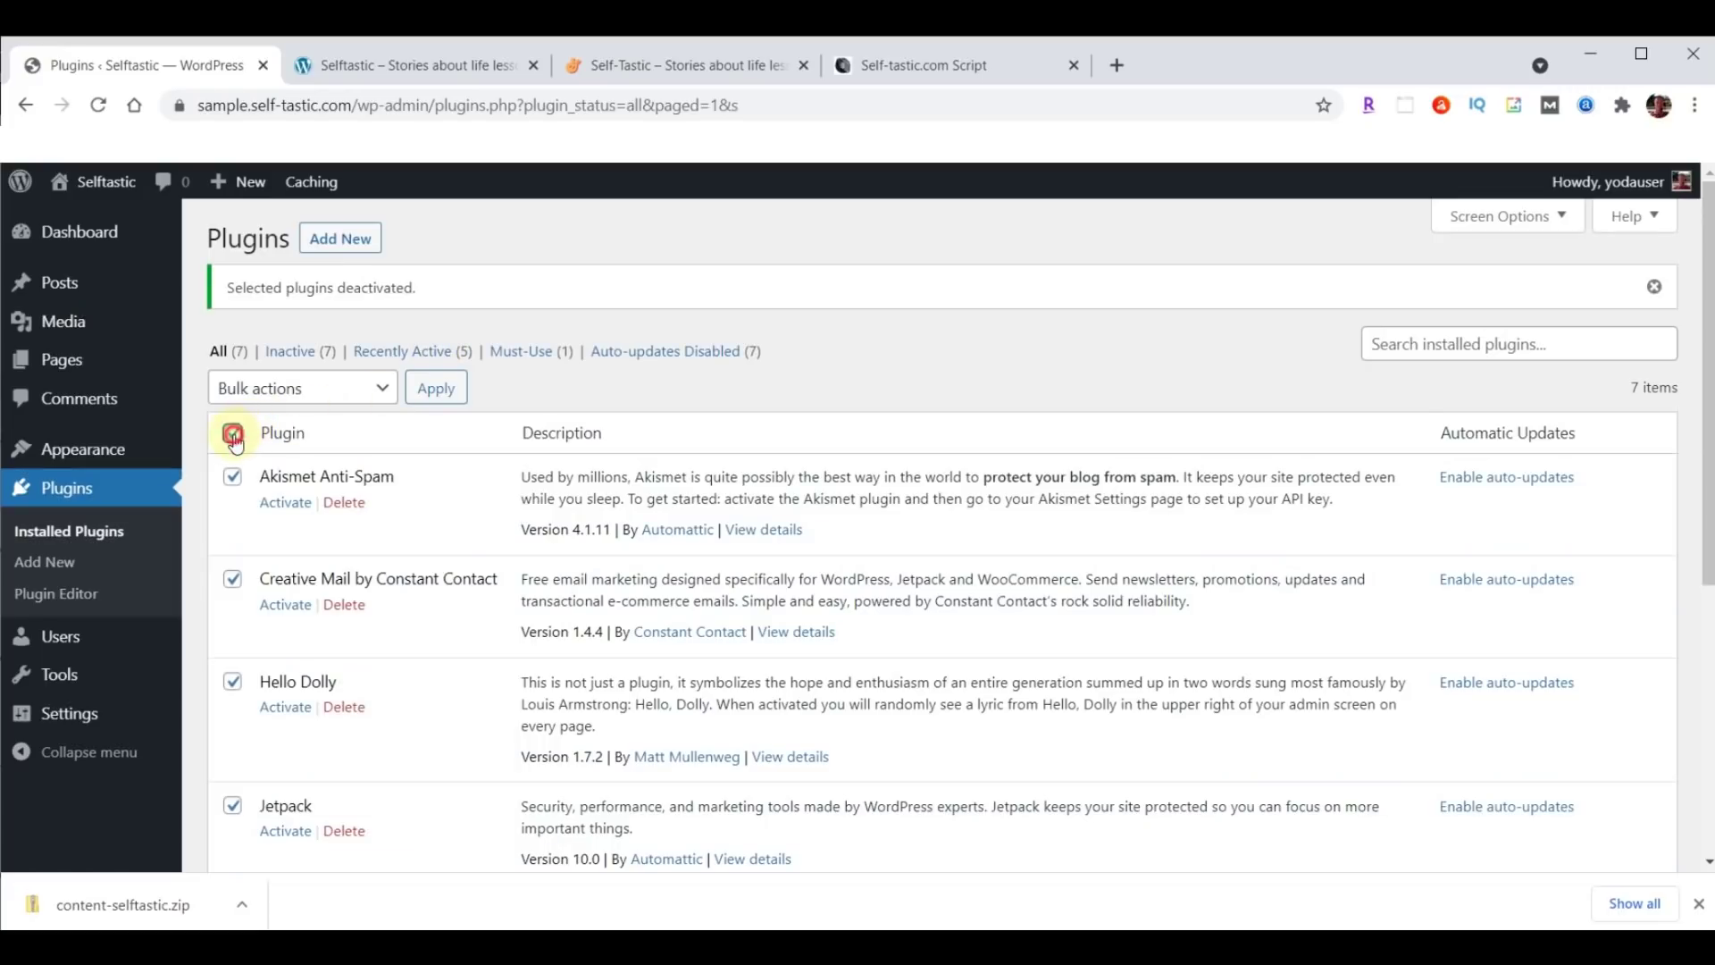
{"action": "left_click", "coordinate": [344, 394]}
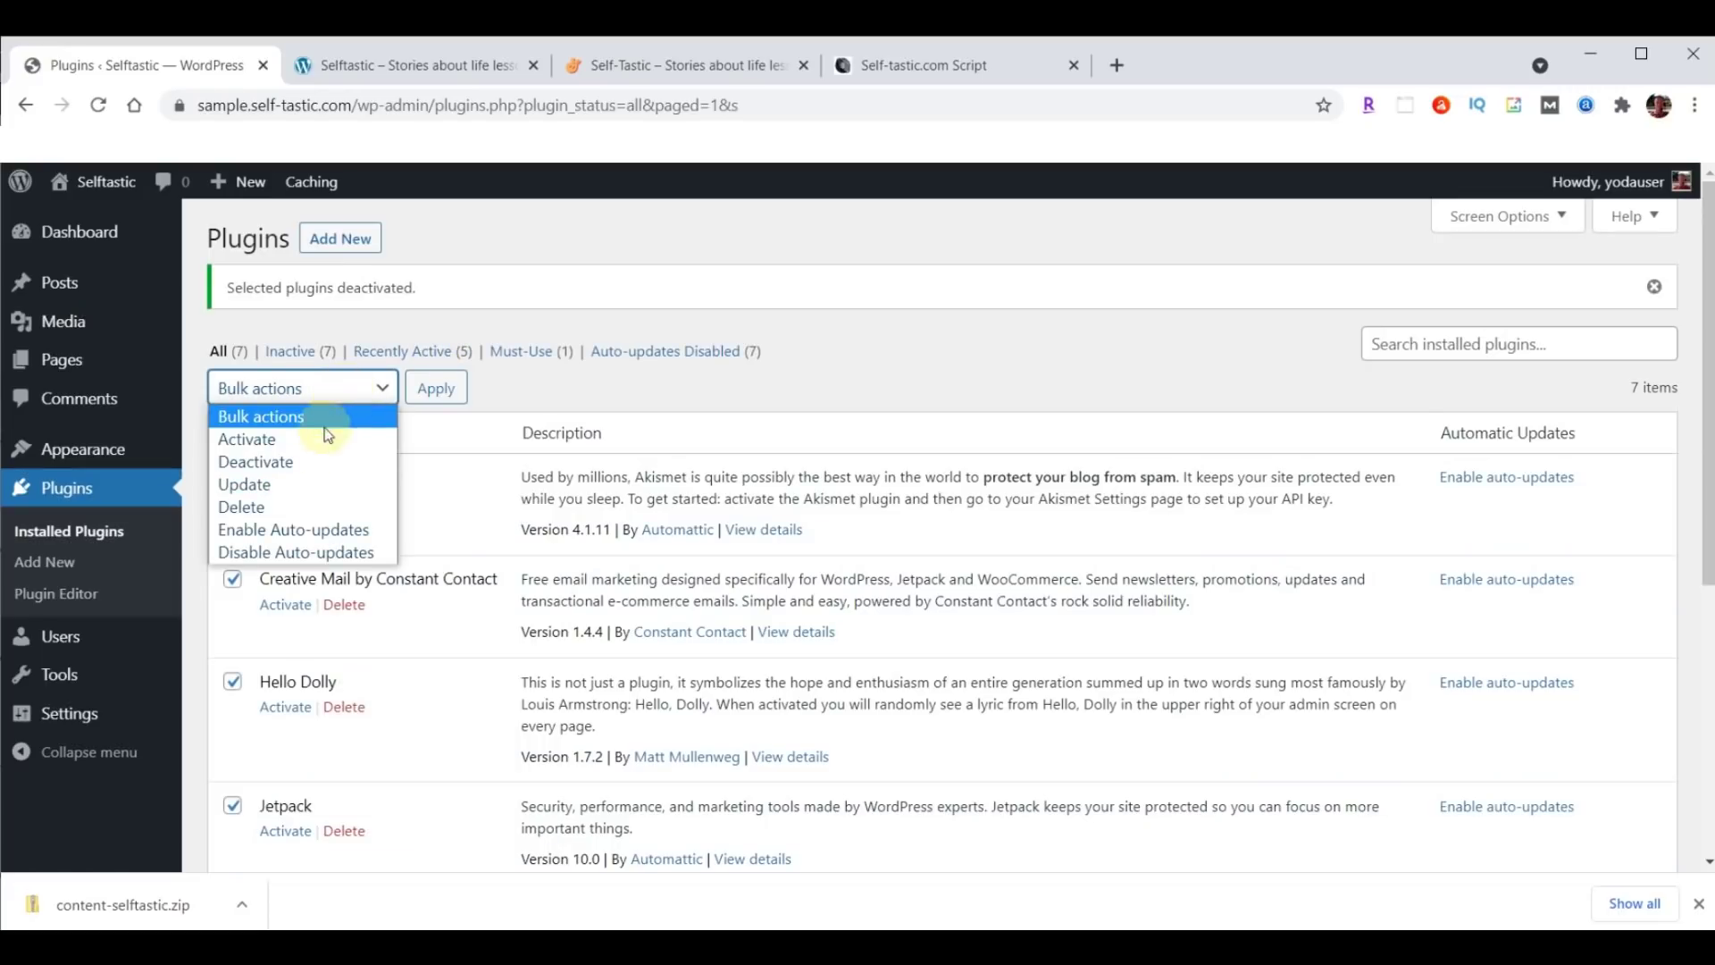
{"action": "left_click", "coordinate": [270, 506]}
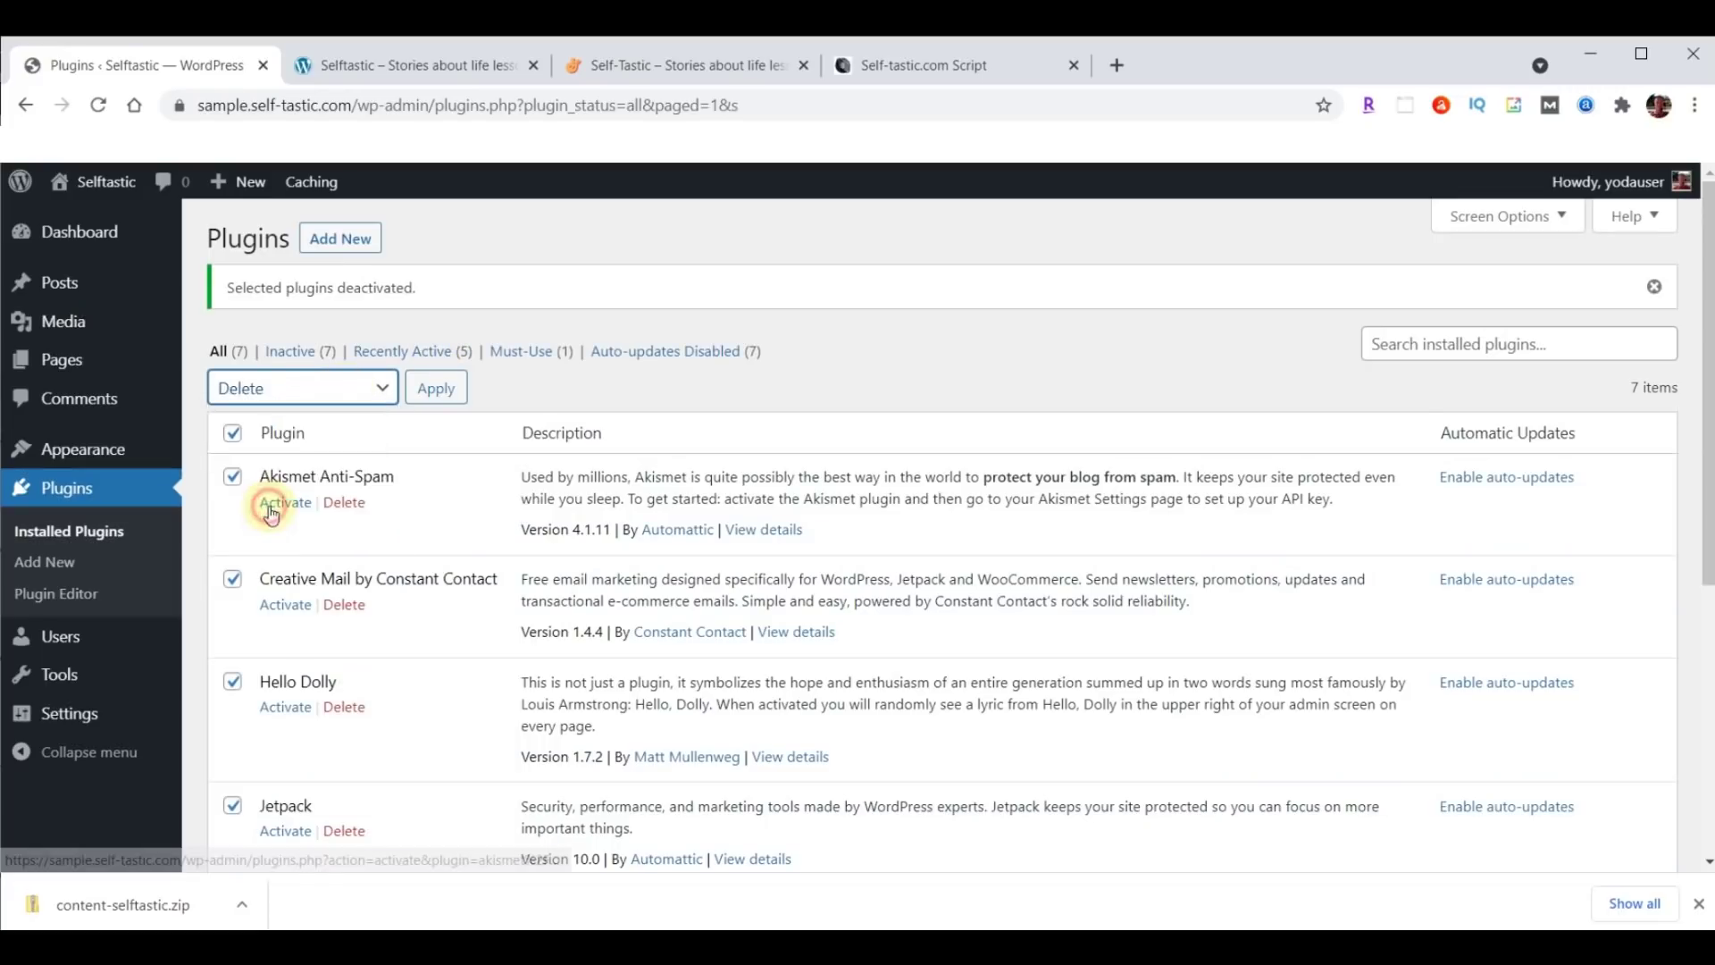
{"action": "left_click", "coordinate": [447, 407]}
{"action": "left_click", "coordinate": [968, 257]}
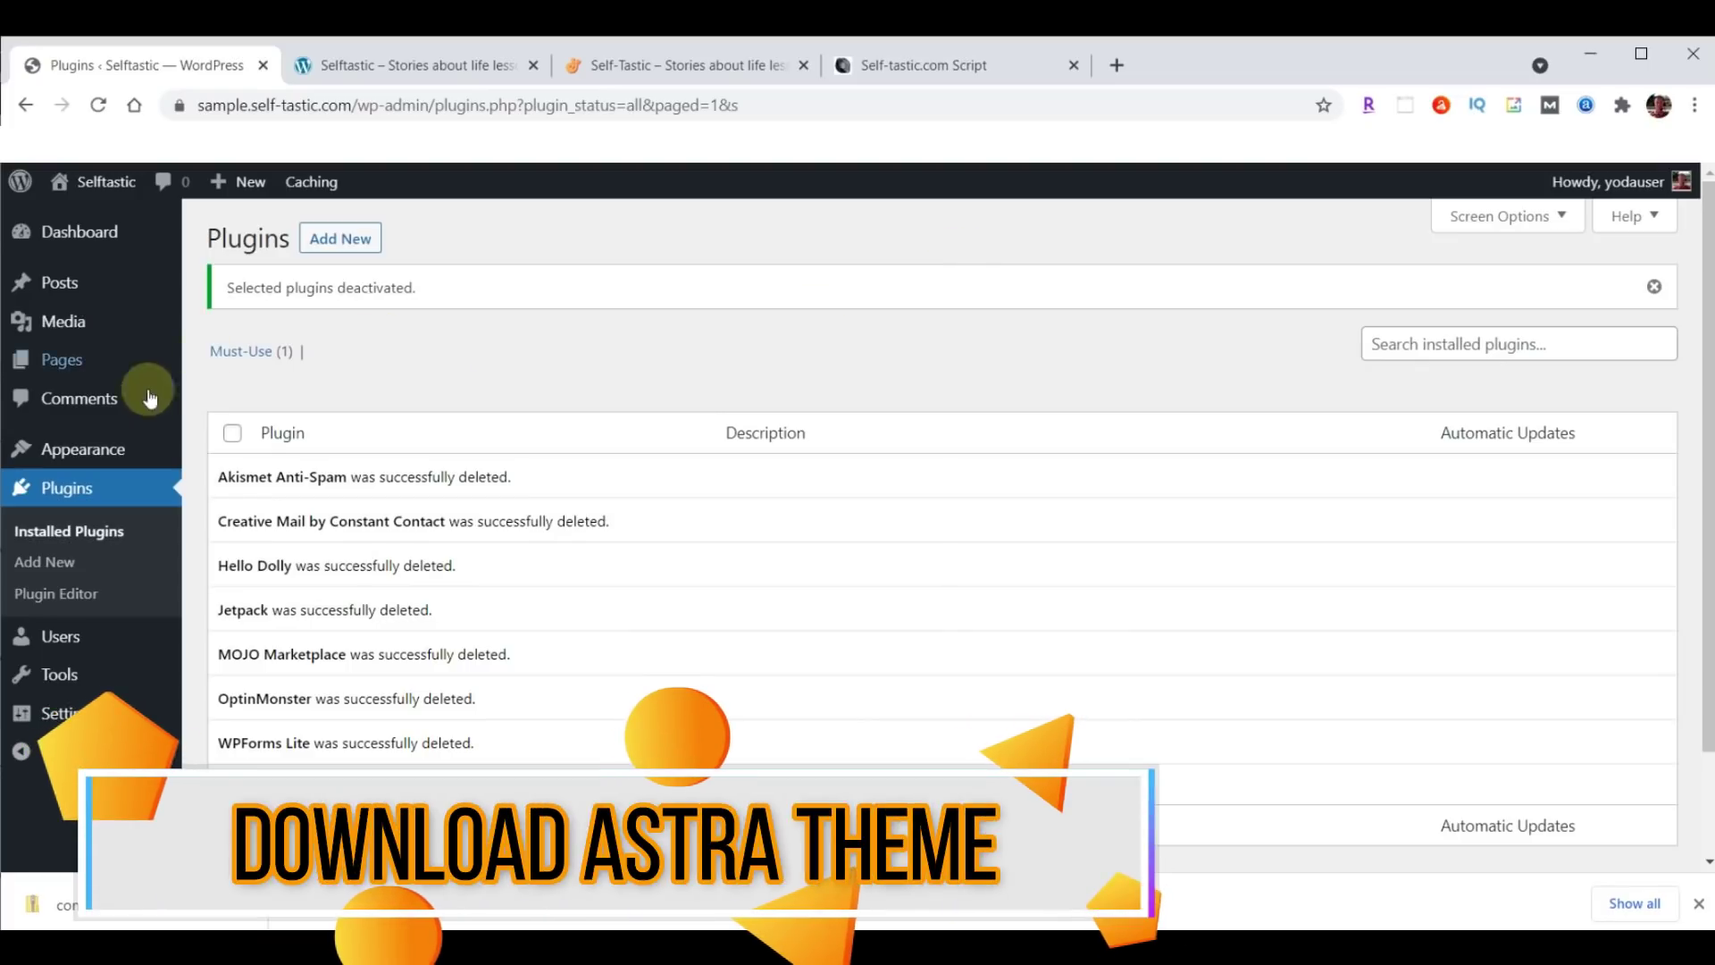
Go from Appearance > Themes to Add New to browse popular themes like Astra.
{"action": "left_click", "coordinate": [61, 451]}
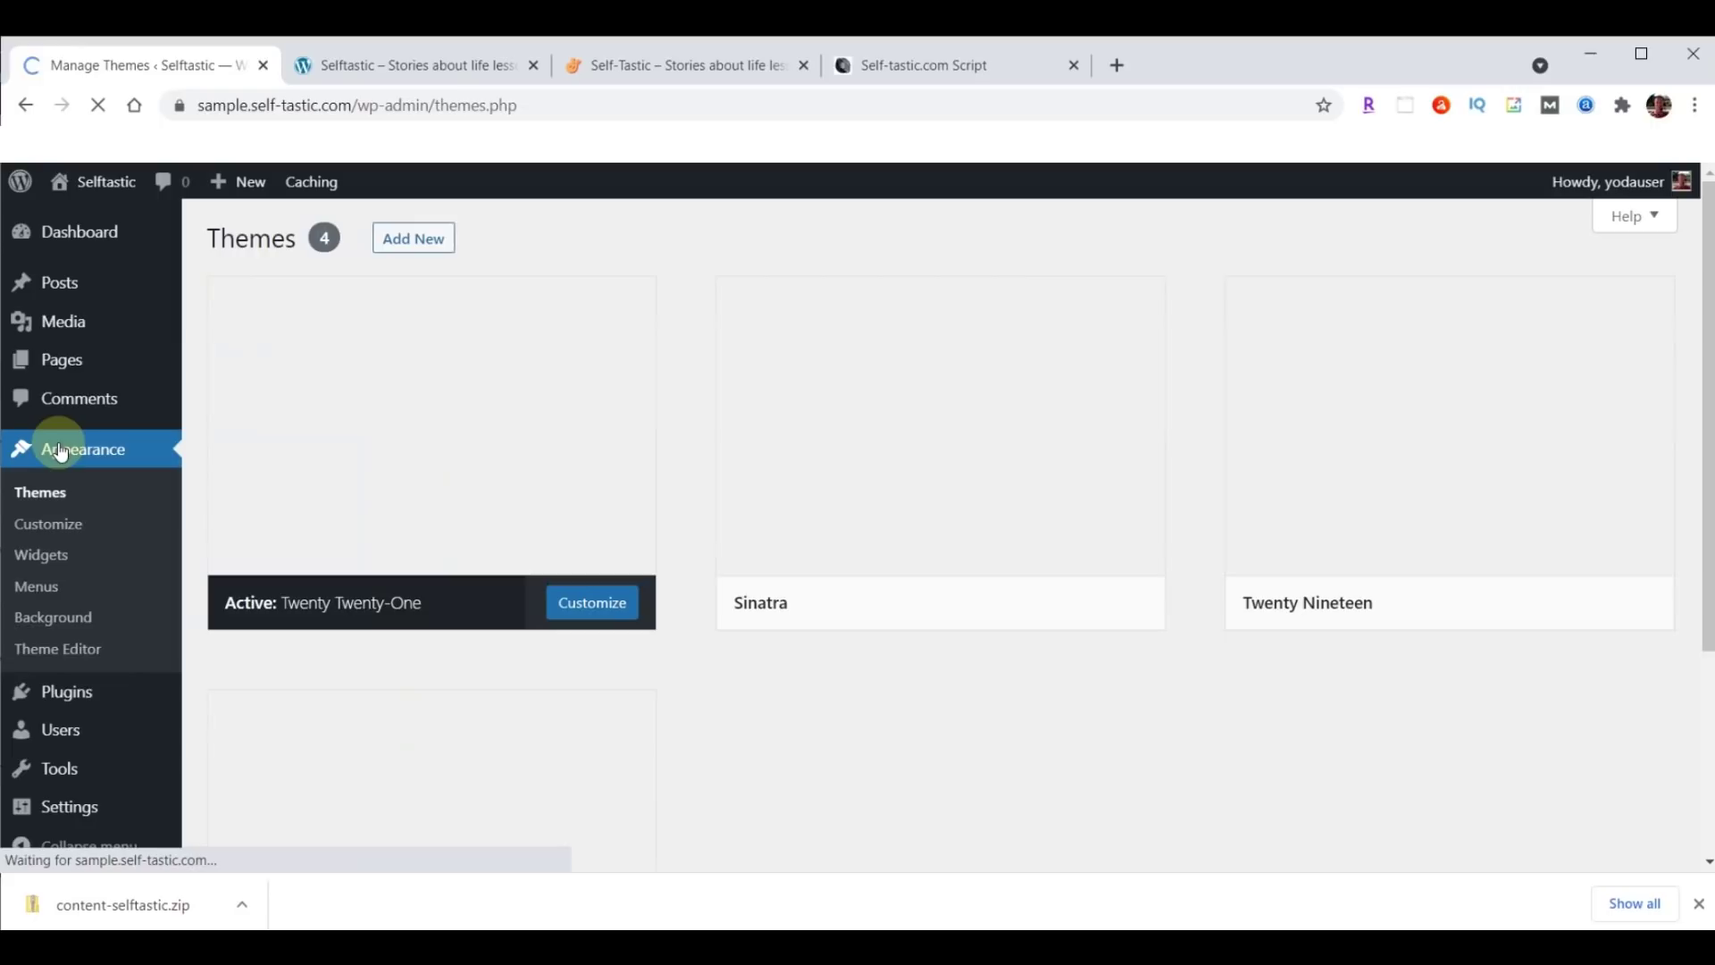
{"action": "left_click", "coordinate": [51, 495]}
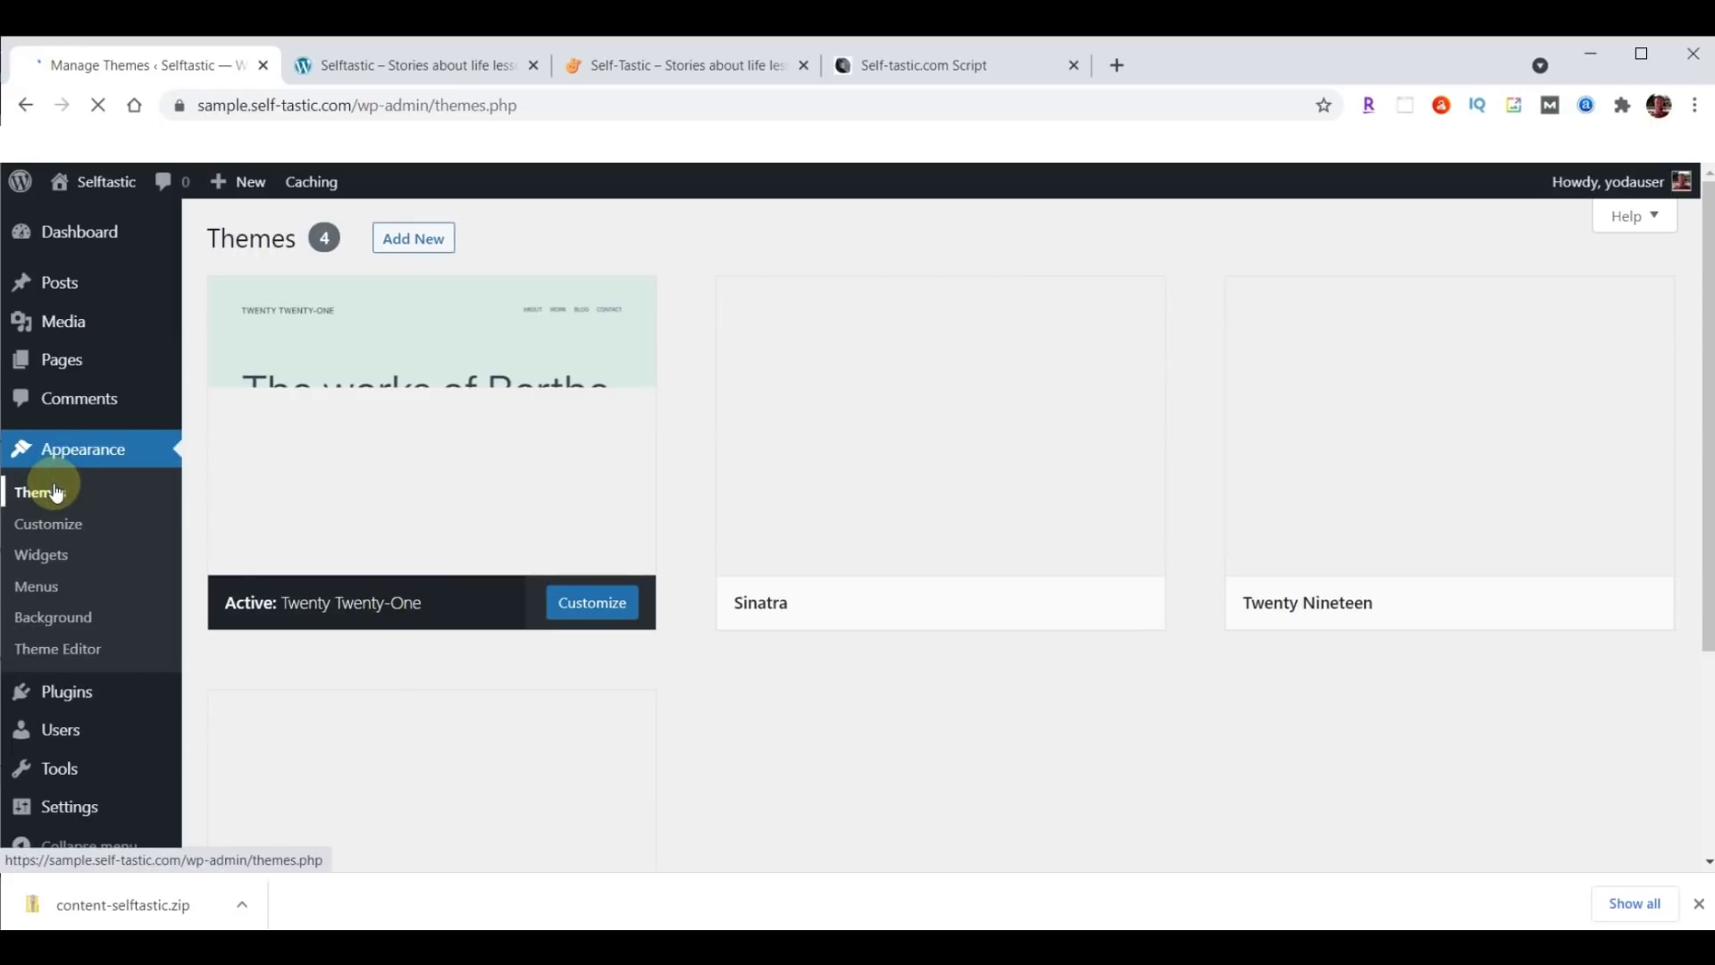
{"action": "left_click", "coordinate": [420, 240]}
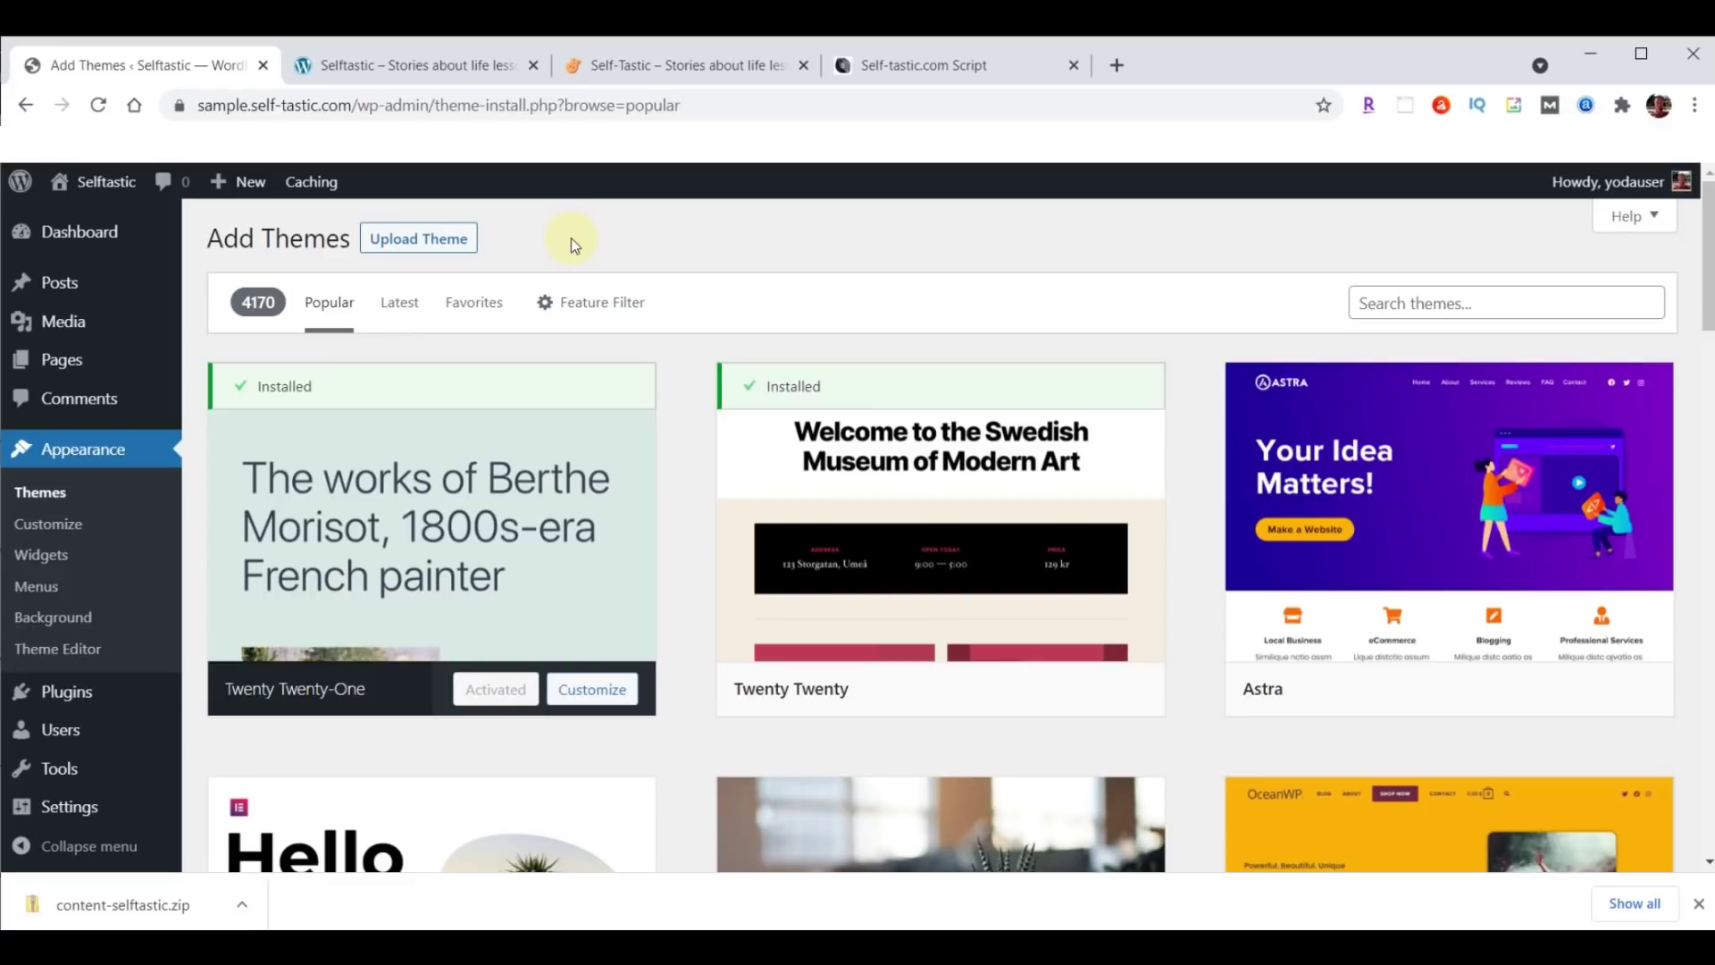
In a new tab, load the WebYoda themes page and download the Astra theme (astra.zip).
{"action": "left_click", "coordinate": [1117, 66]}
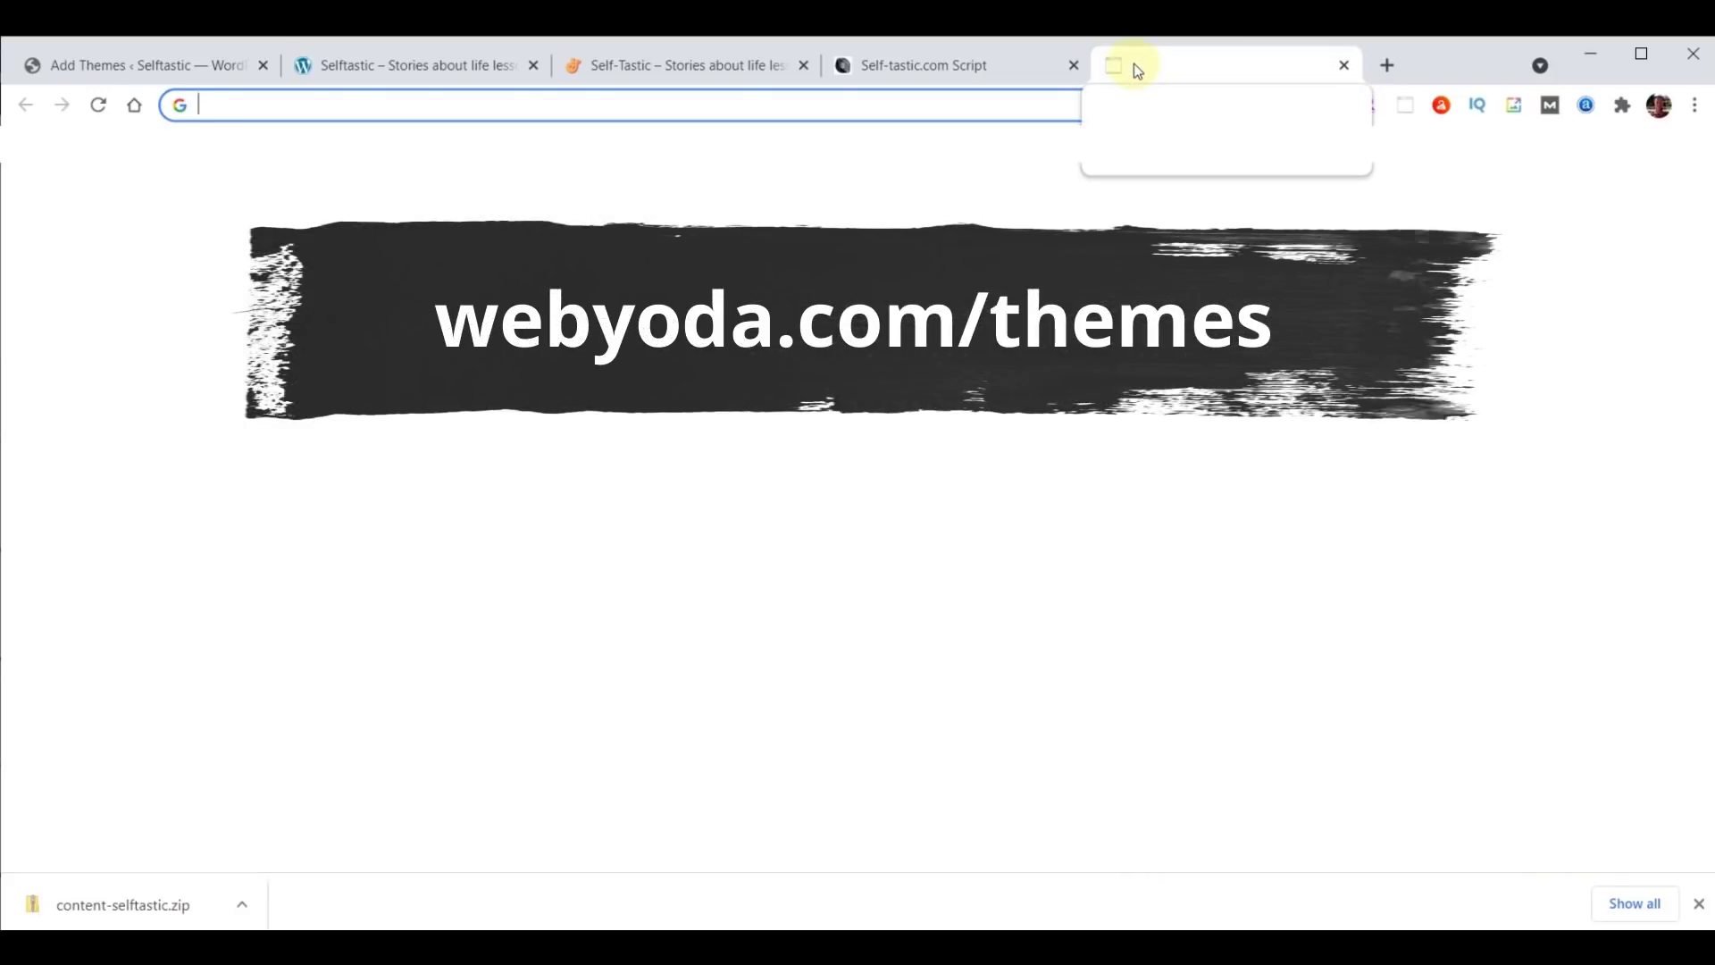
{"action": "type", "text": "webyoda.com/themes"}
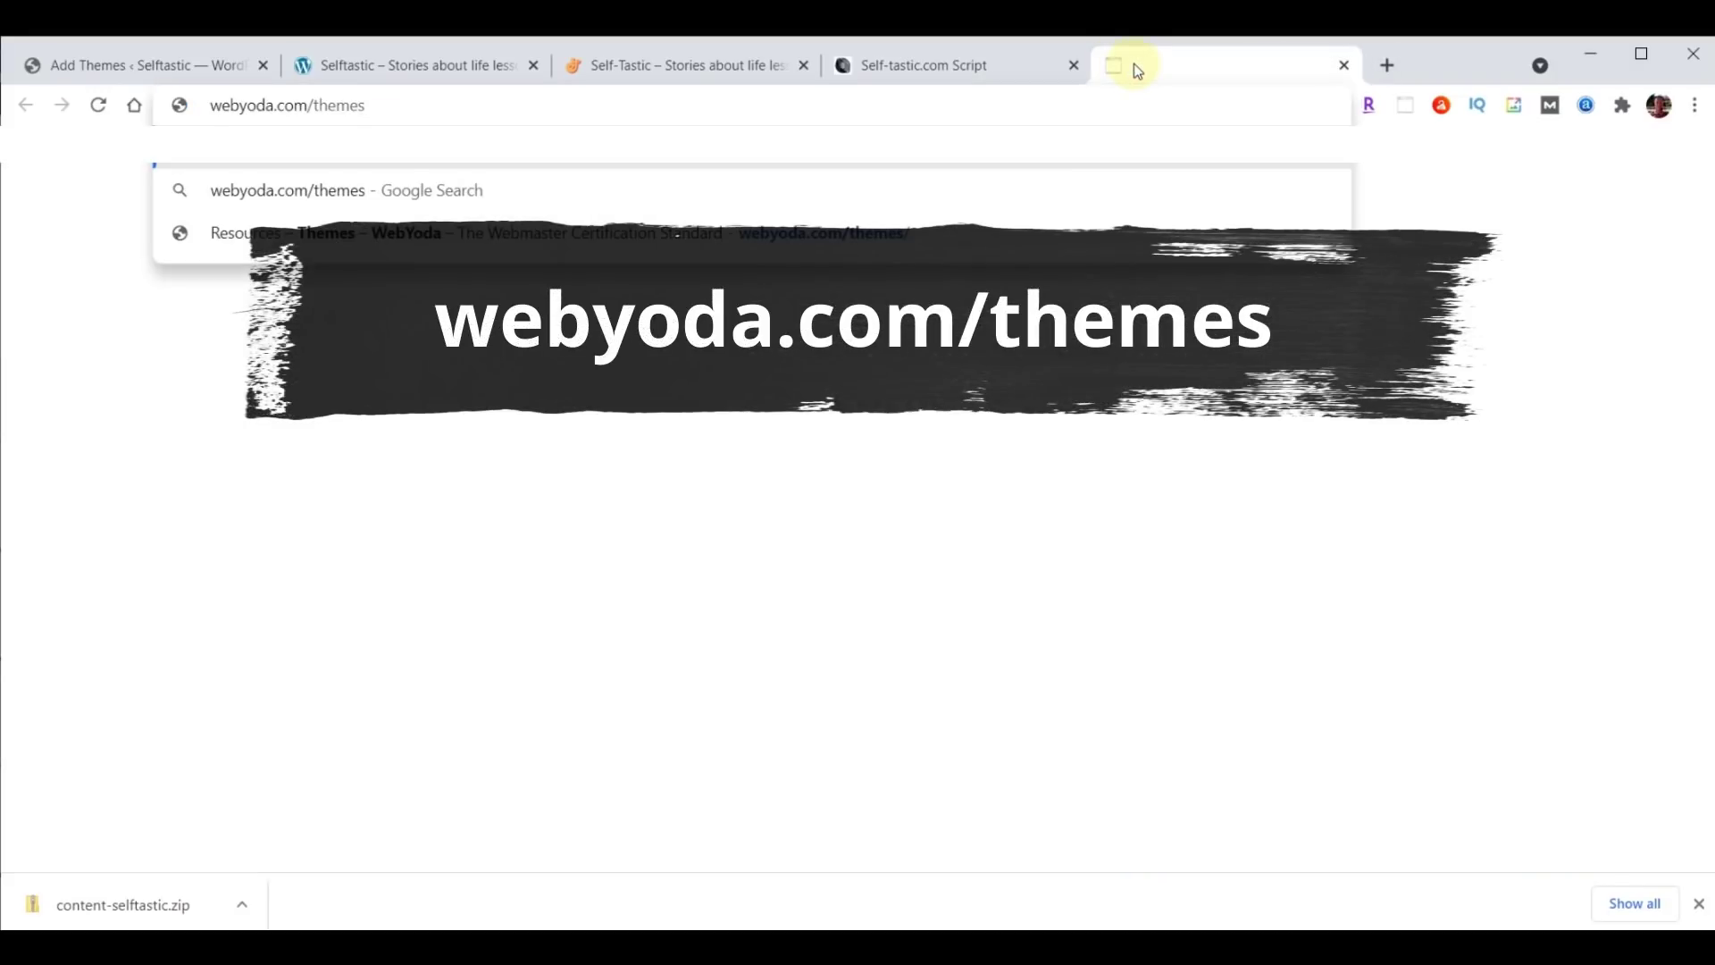
{"action": "key", "text": "Return"}
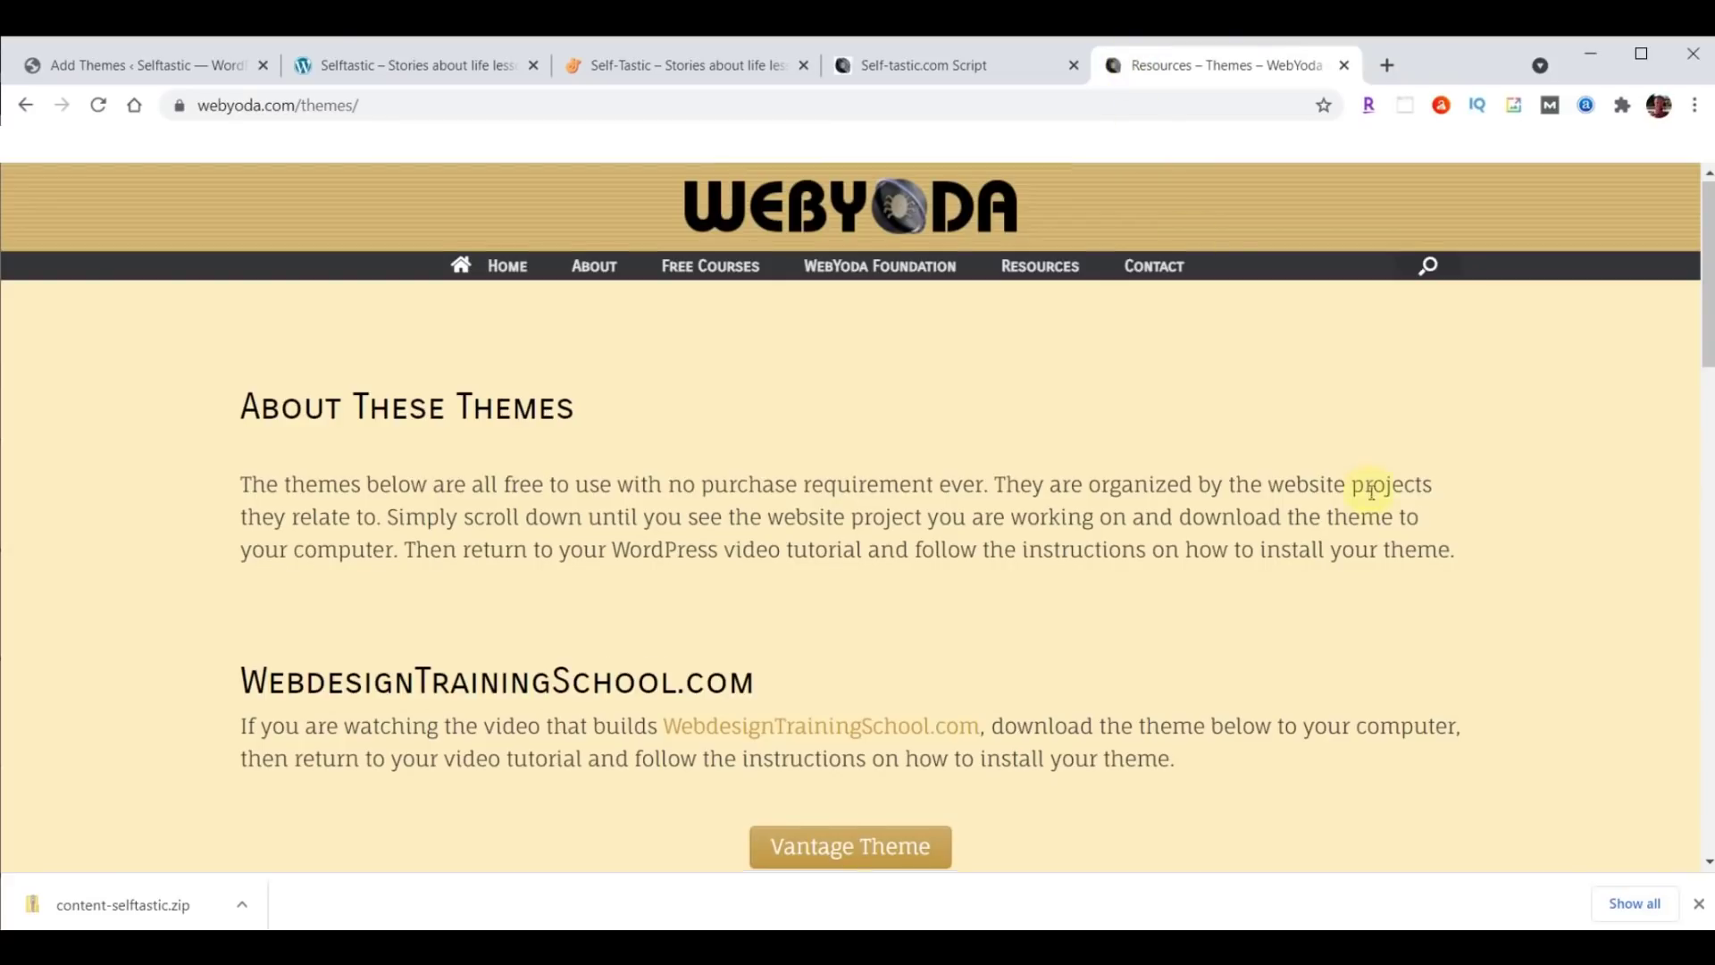
{"action": "scroll", "coordinate": [1373, 498], "scroll_direction": "down", "scroll_amount": 5}
{"action": "scroll", "coordinate": [1374, 499], "scroll_direction": "down", "scroll_amount": 10}
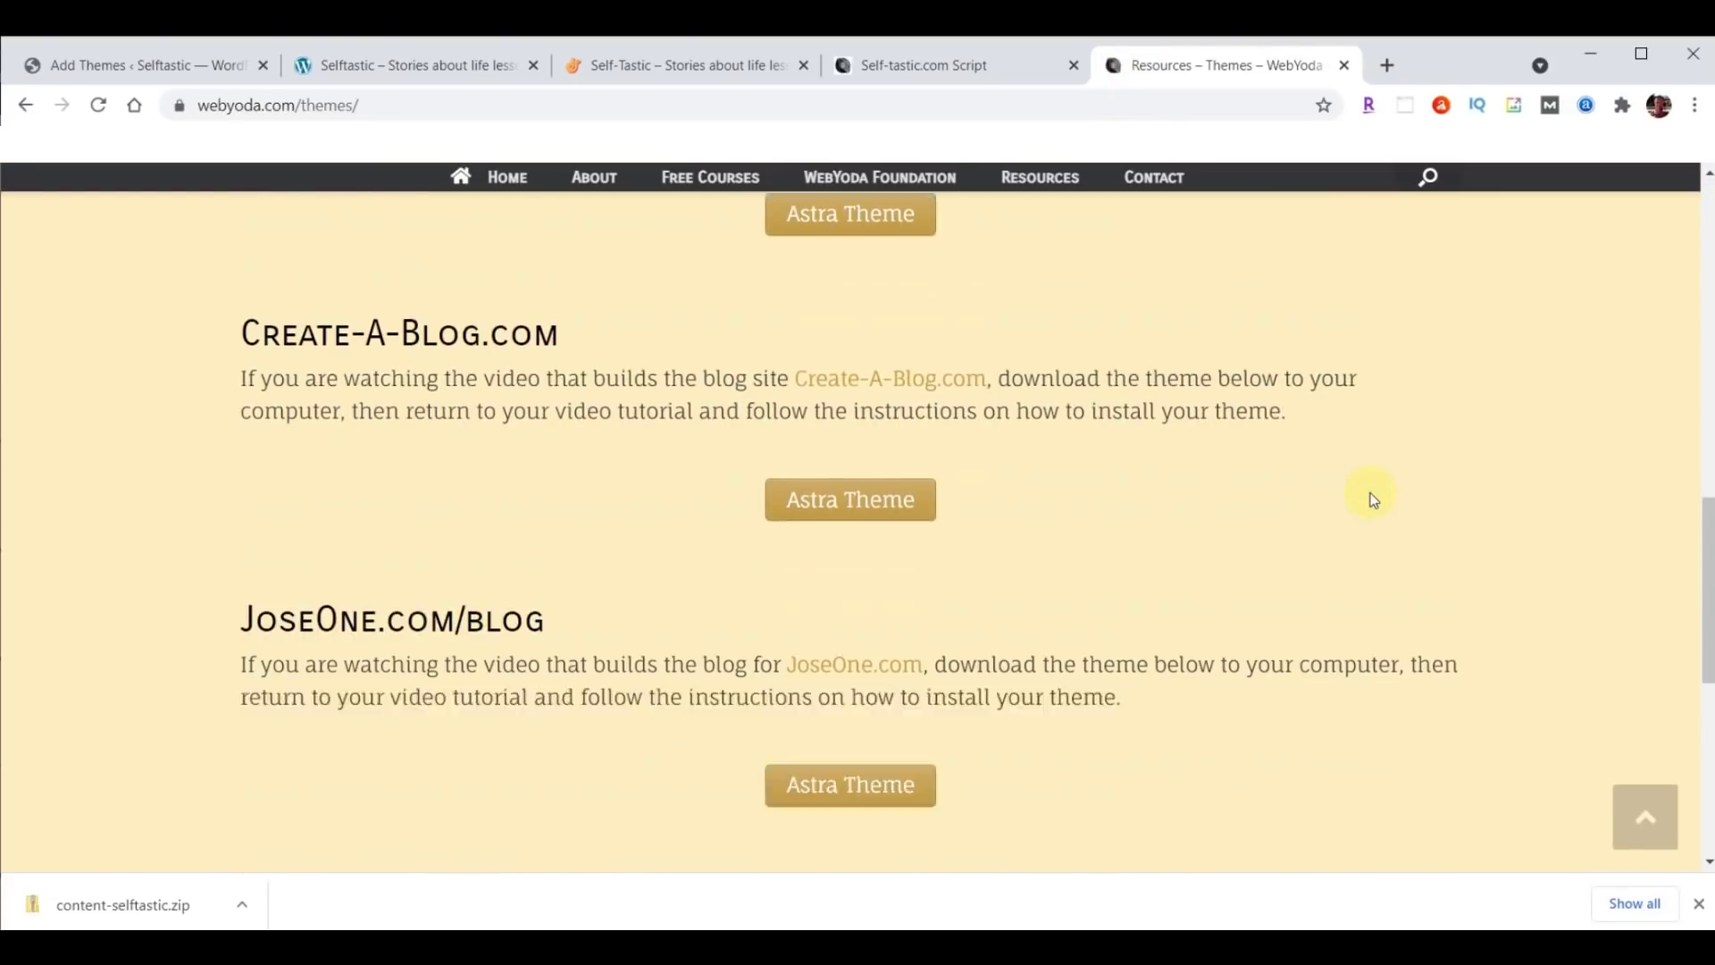
{"action": "scroll", "coordinate": [1373, 498], "scroll_direction": "down", "scroll_amount": 2}
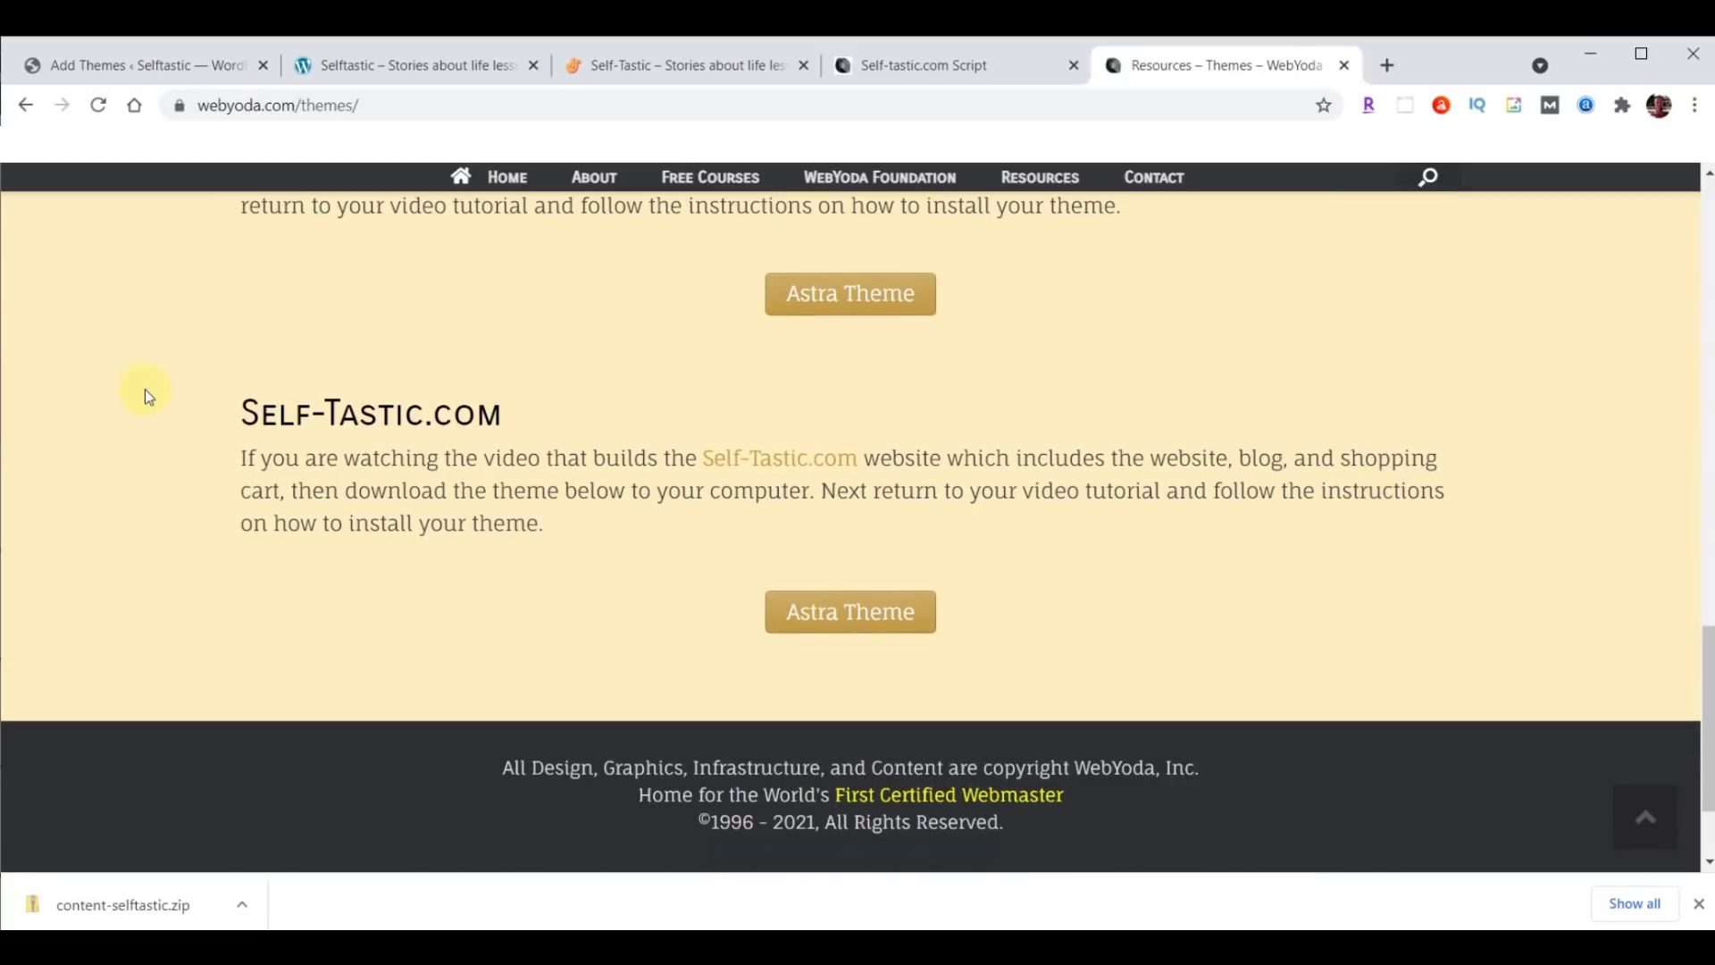
{"action": "left_click", "coordinate": [881, 612]}
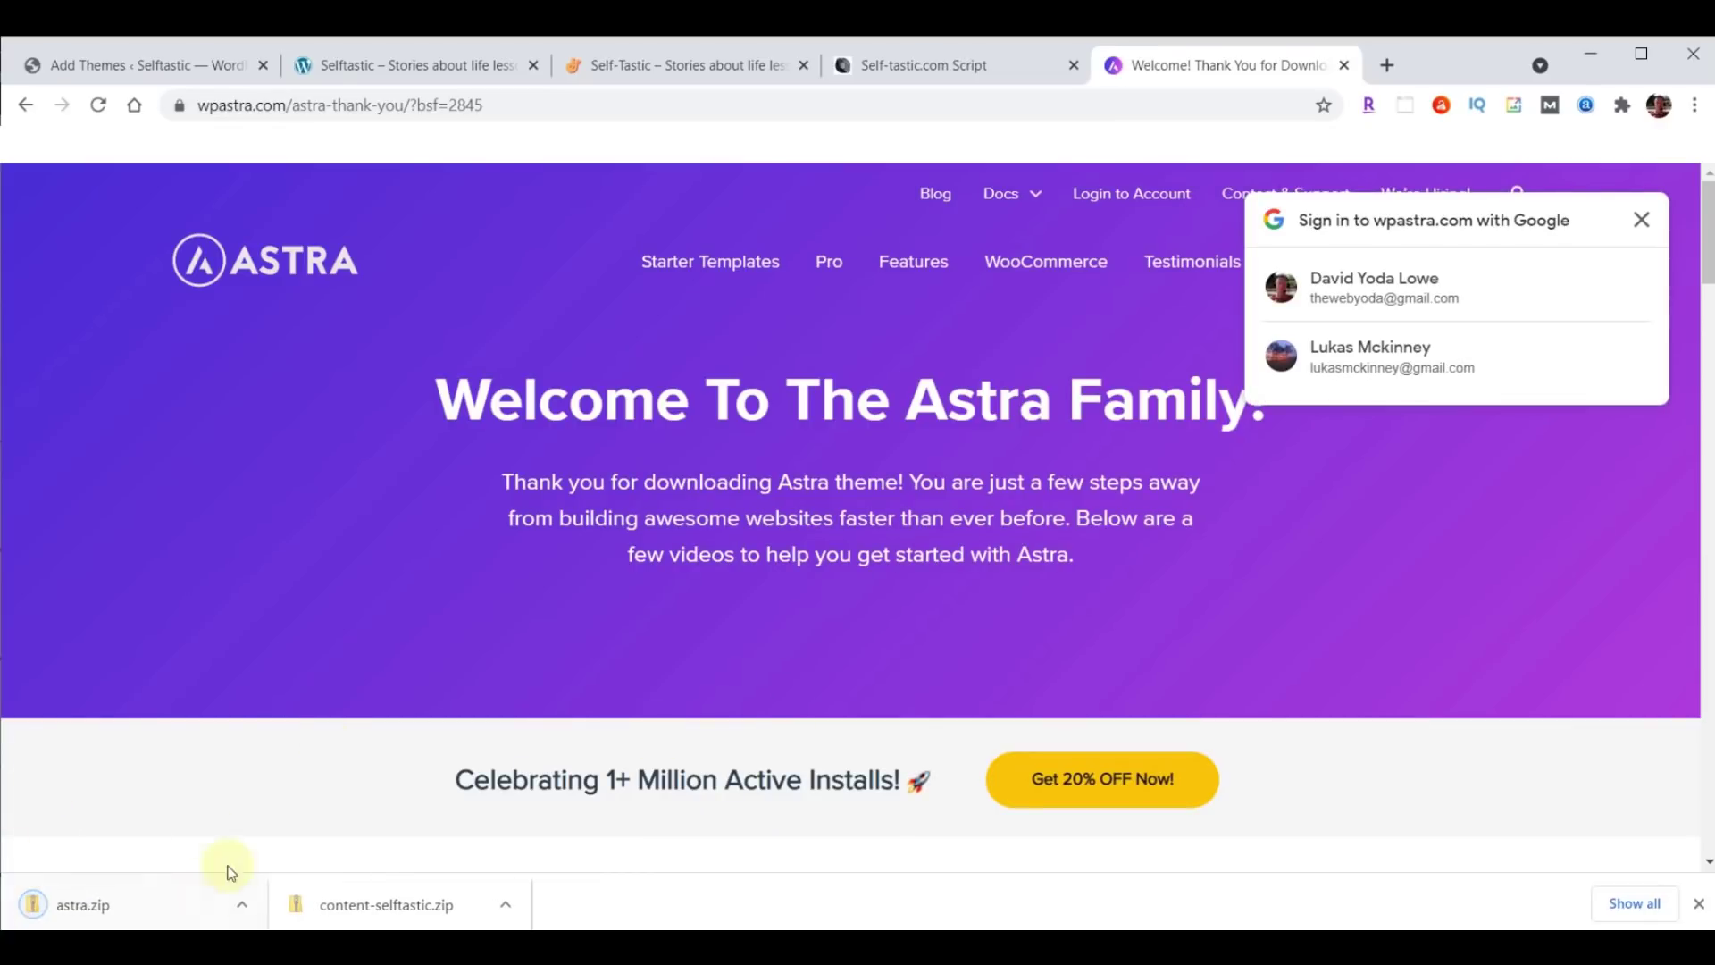
Clear the finished downloads and enter webyoda.com/plugins in the address bar.
{"action": "left_click", "coordinate": [1698, 904]}
{"action": "left_click", "coordinate": [697, 106]}
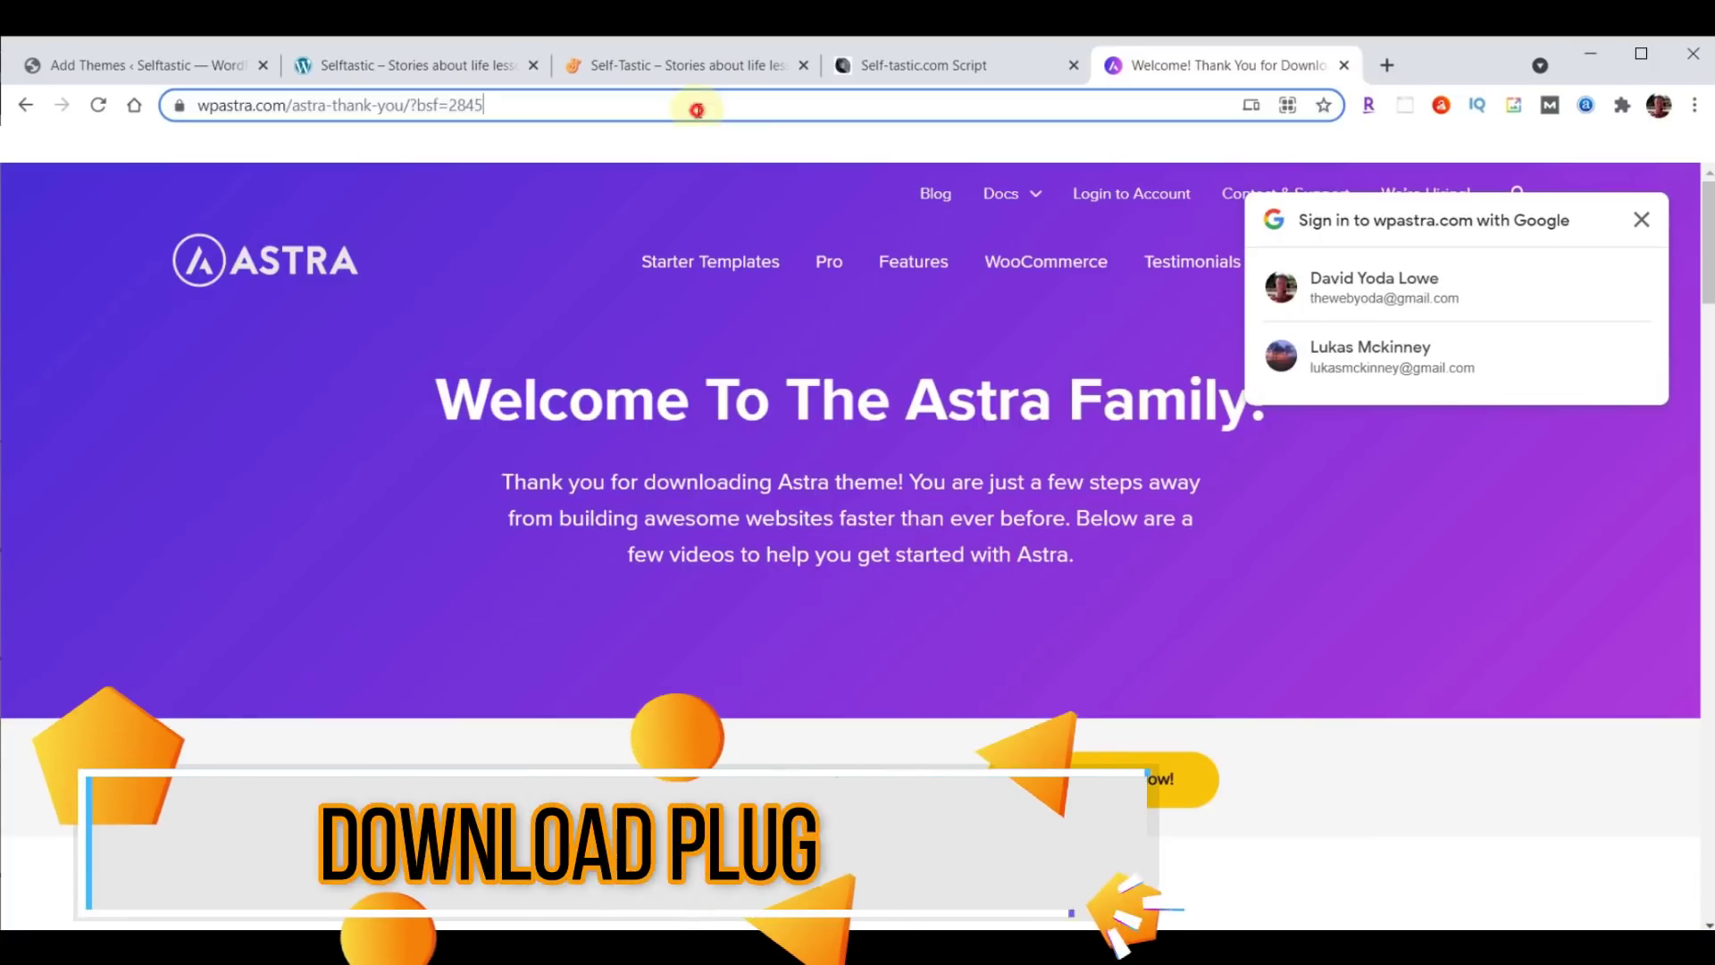
{"action": "type", "text": "webyoda.com/"}
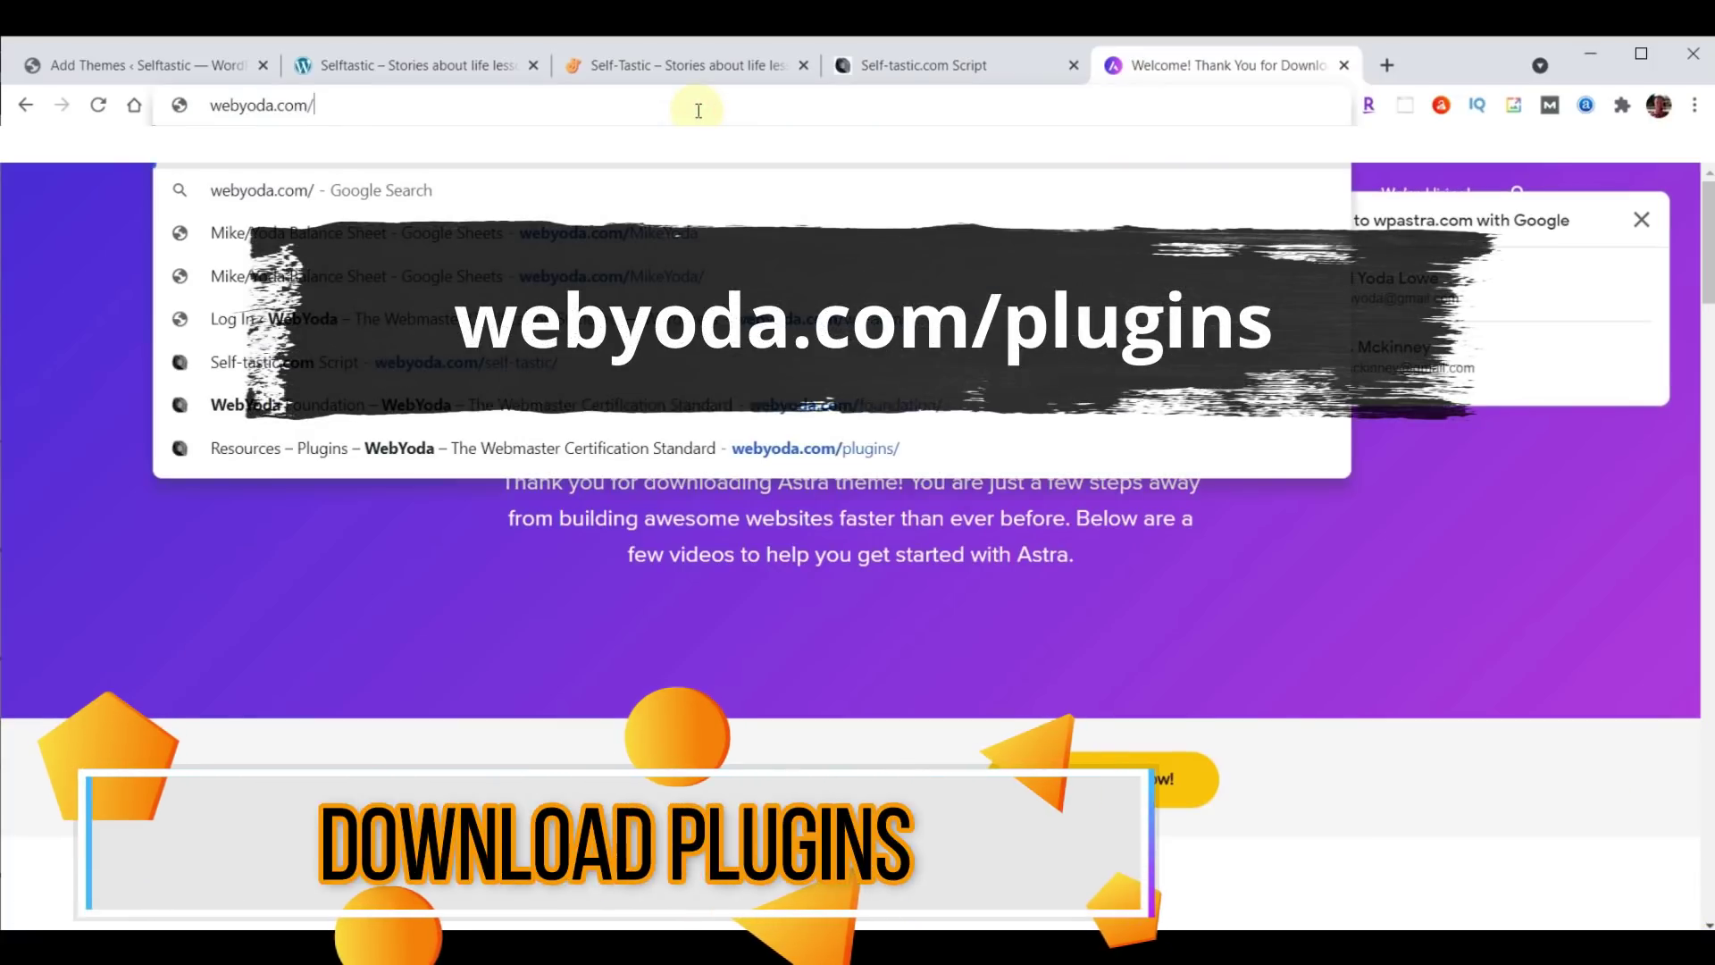
{"action": "type", "text": "plugins"}
Load webyoda.com/plugins and download astra-starter-sites.zip from the Self-Tastic.com plugin list.
{"action": "key", "text": "Return"}
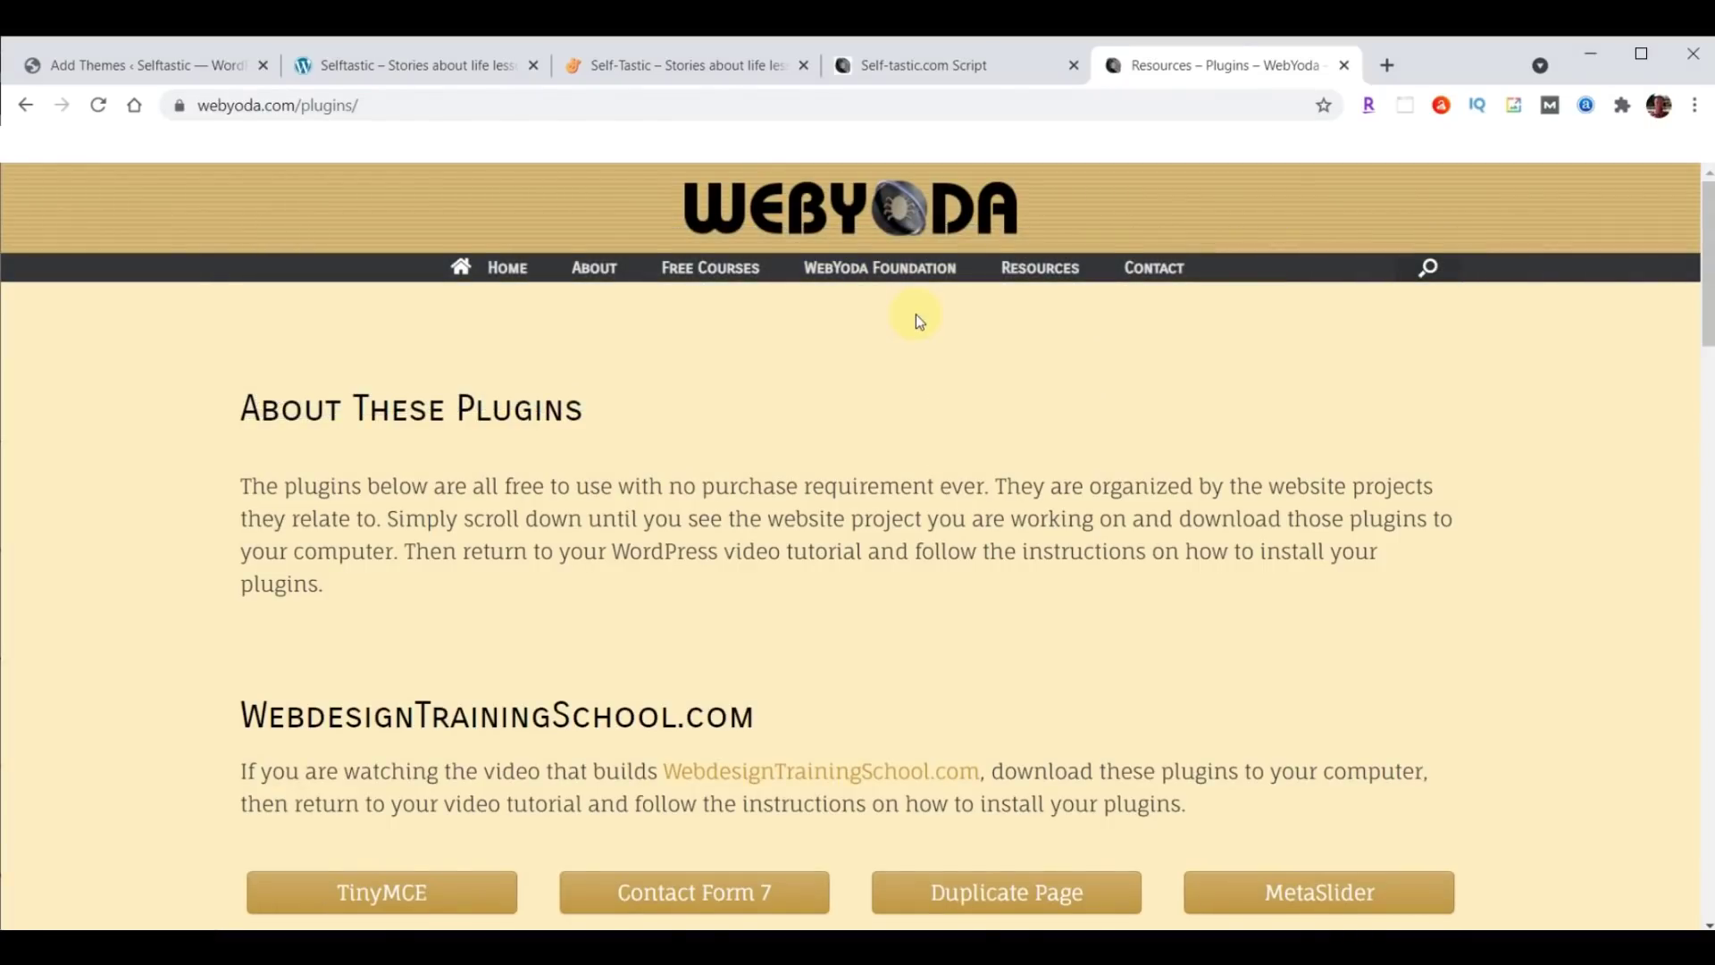
{"action": "scroll", "coordinate": [915, 313], "scroll_direction": "down", "scroll_amount": 20}
{"action": "scroll", "coordinate": [915, 313], "scroll_direction": "down", "scroll_amount": 6}
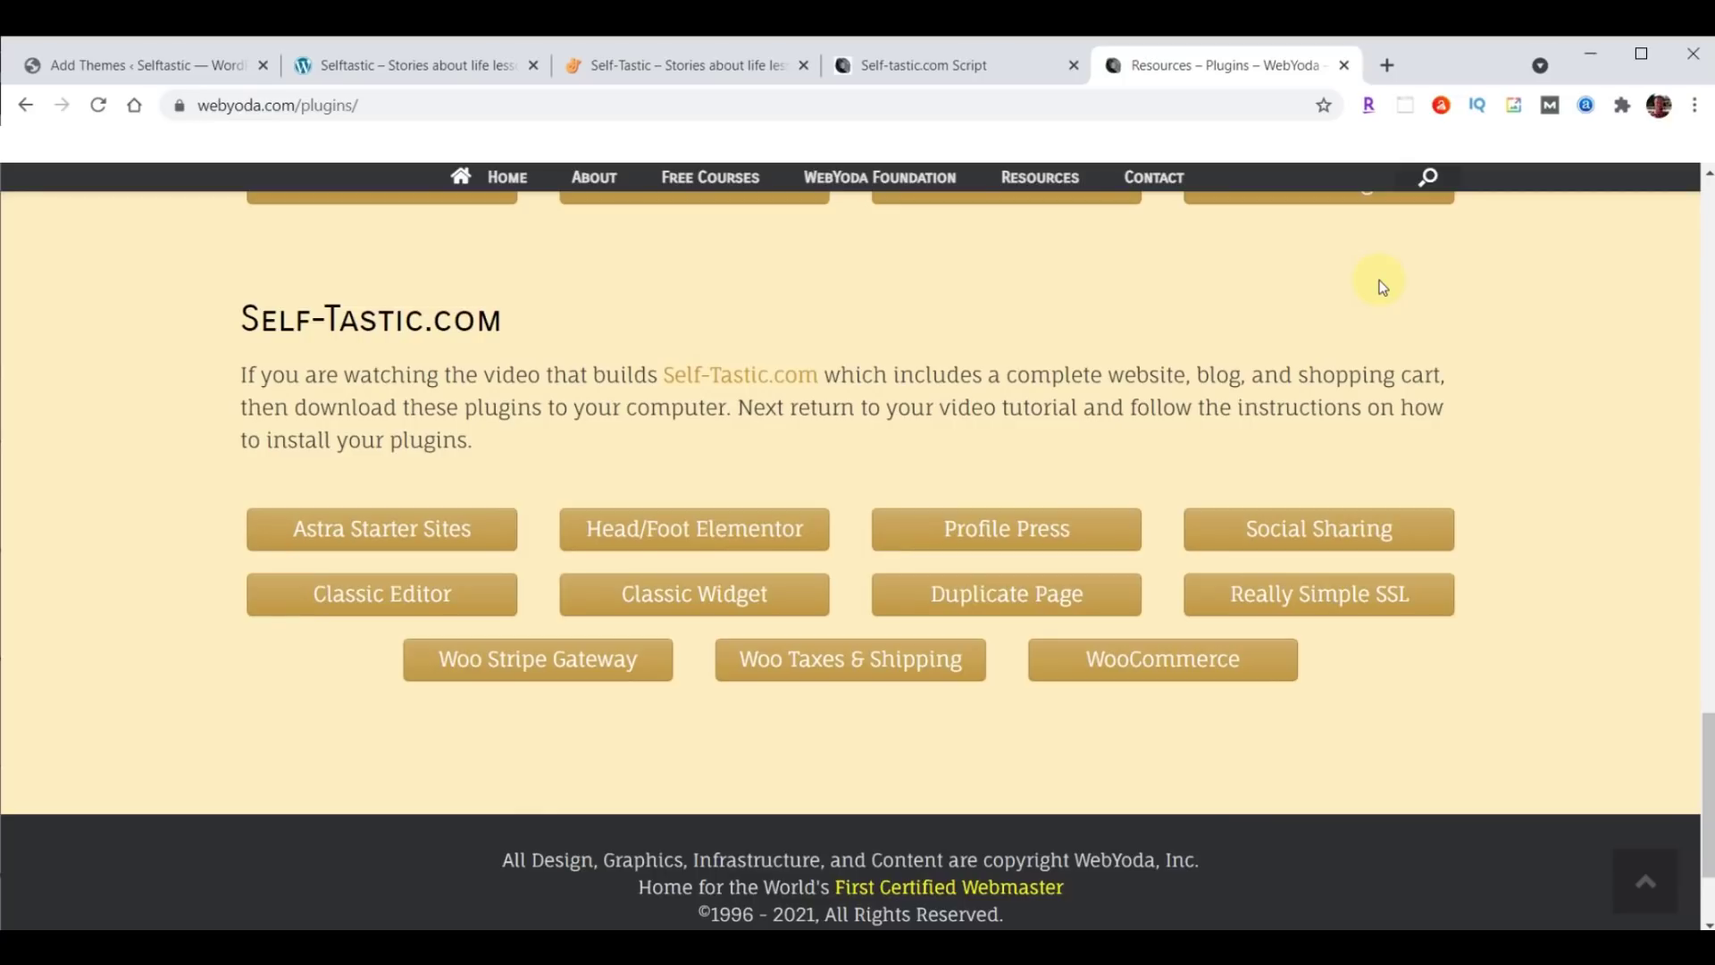
{"action": "left_click", "coordinate": [362, 539]}
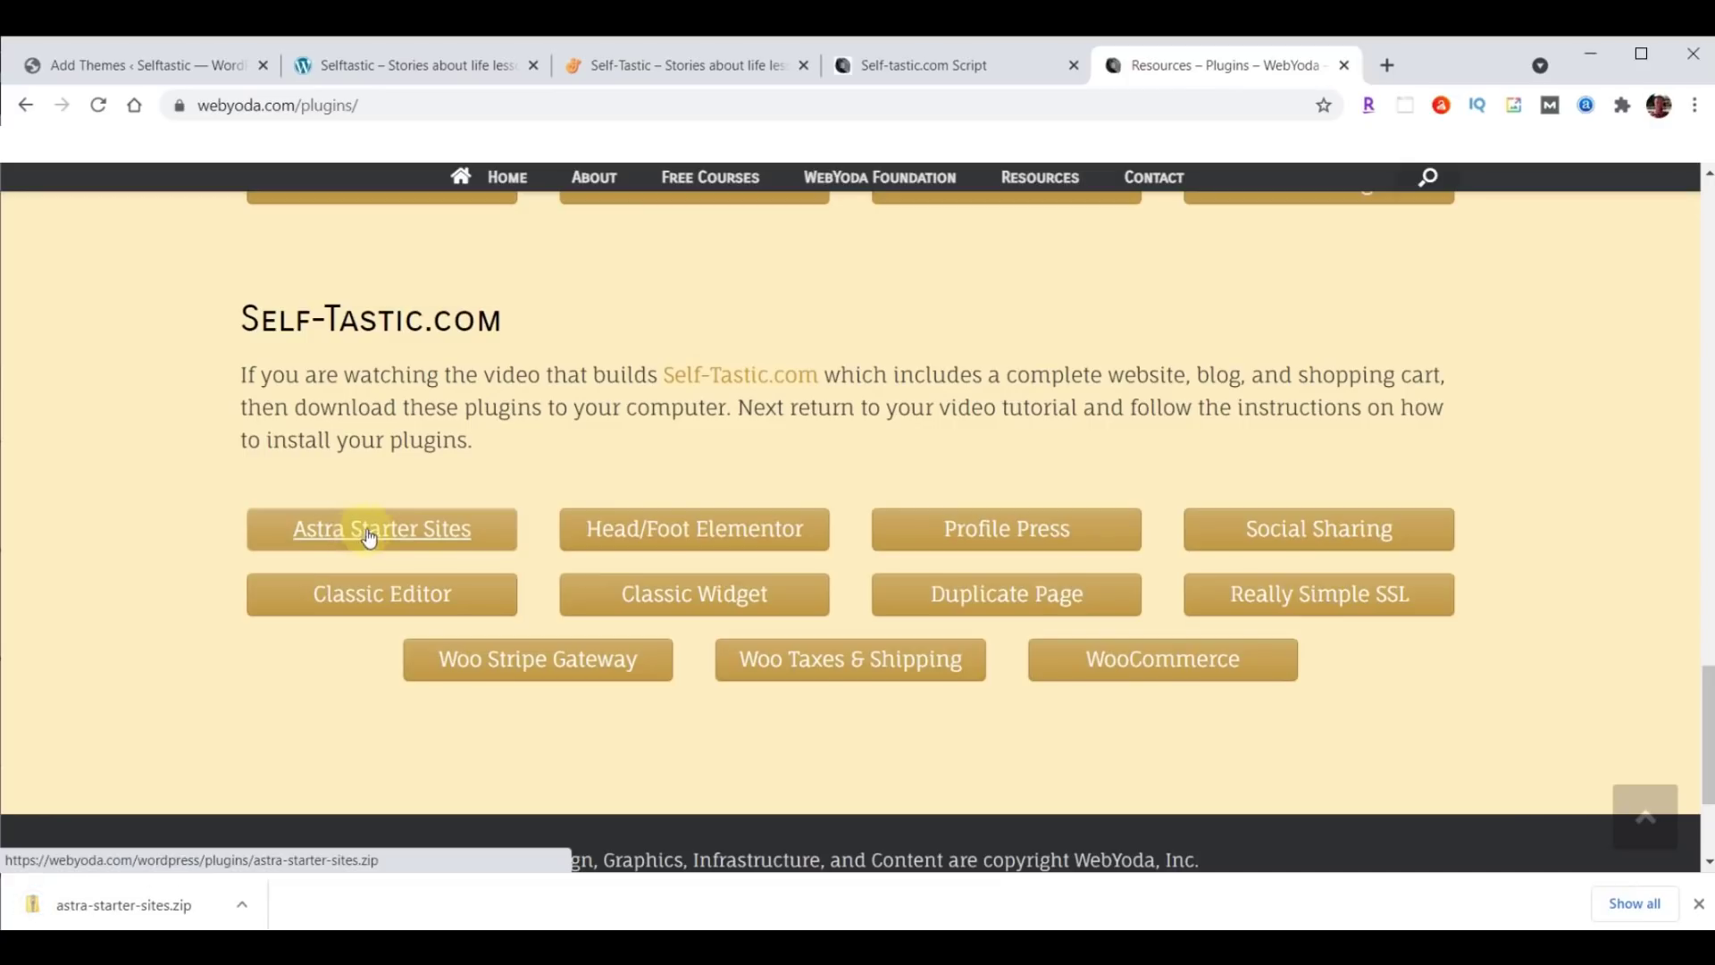
Download Head/Foot Elementor, ProfilePress, Social Sharing, Classic Editor/Widget, Duplicate Page, Really Simple SSL, Woo Stripe, Woo Taxes & Shipping and WooCommerce zips.
{"action": "left_click", "coordinate": [745, 529]}
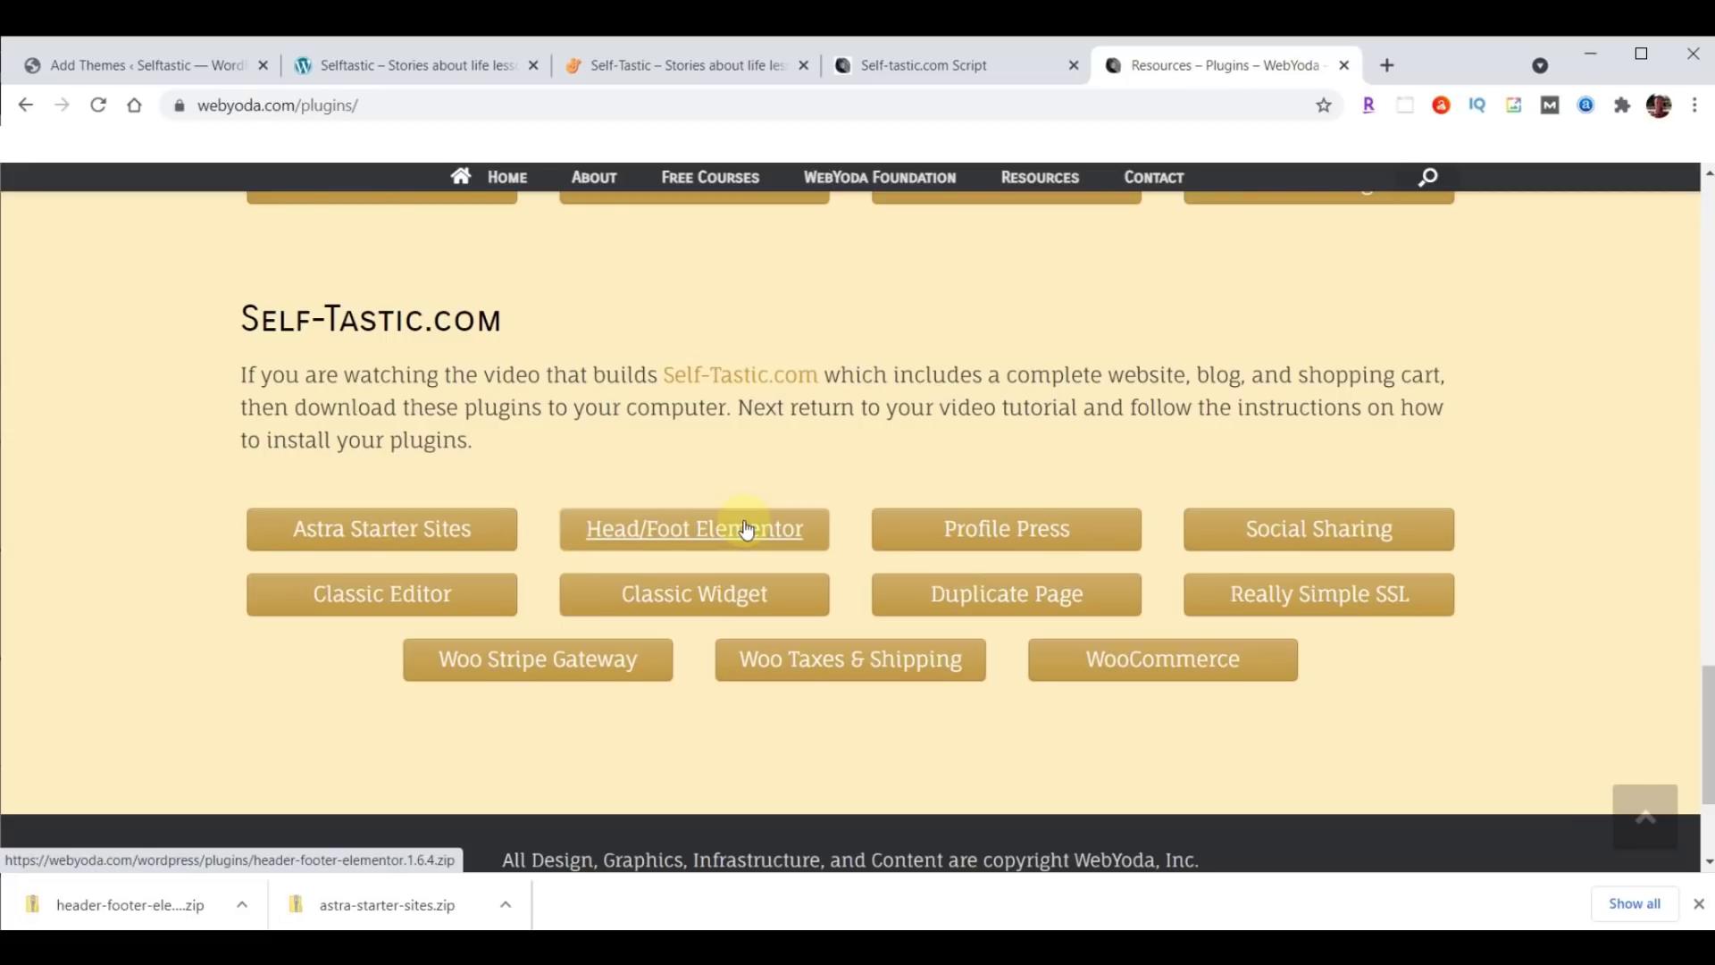
{"action": "left_click", "coordinate": [1039, 532]}
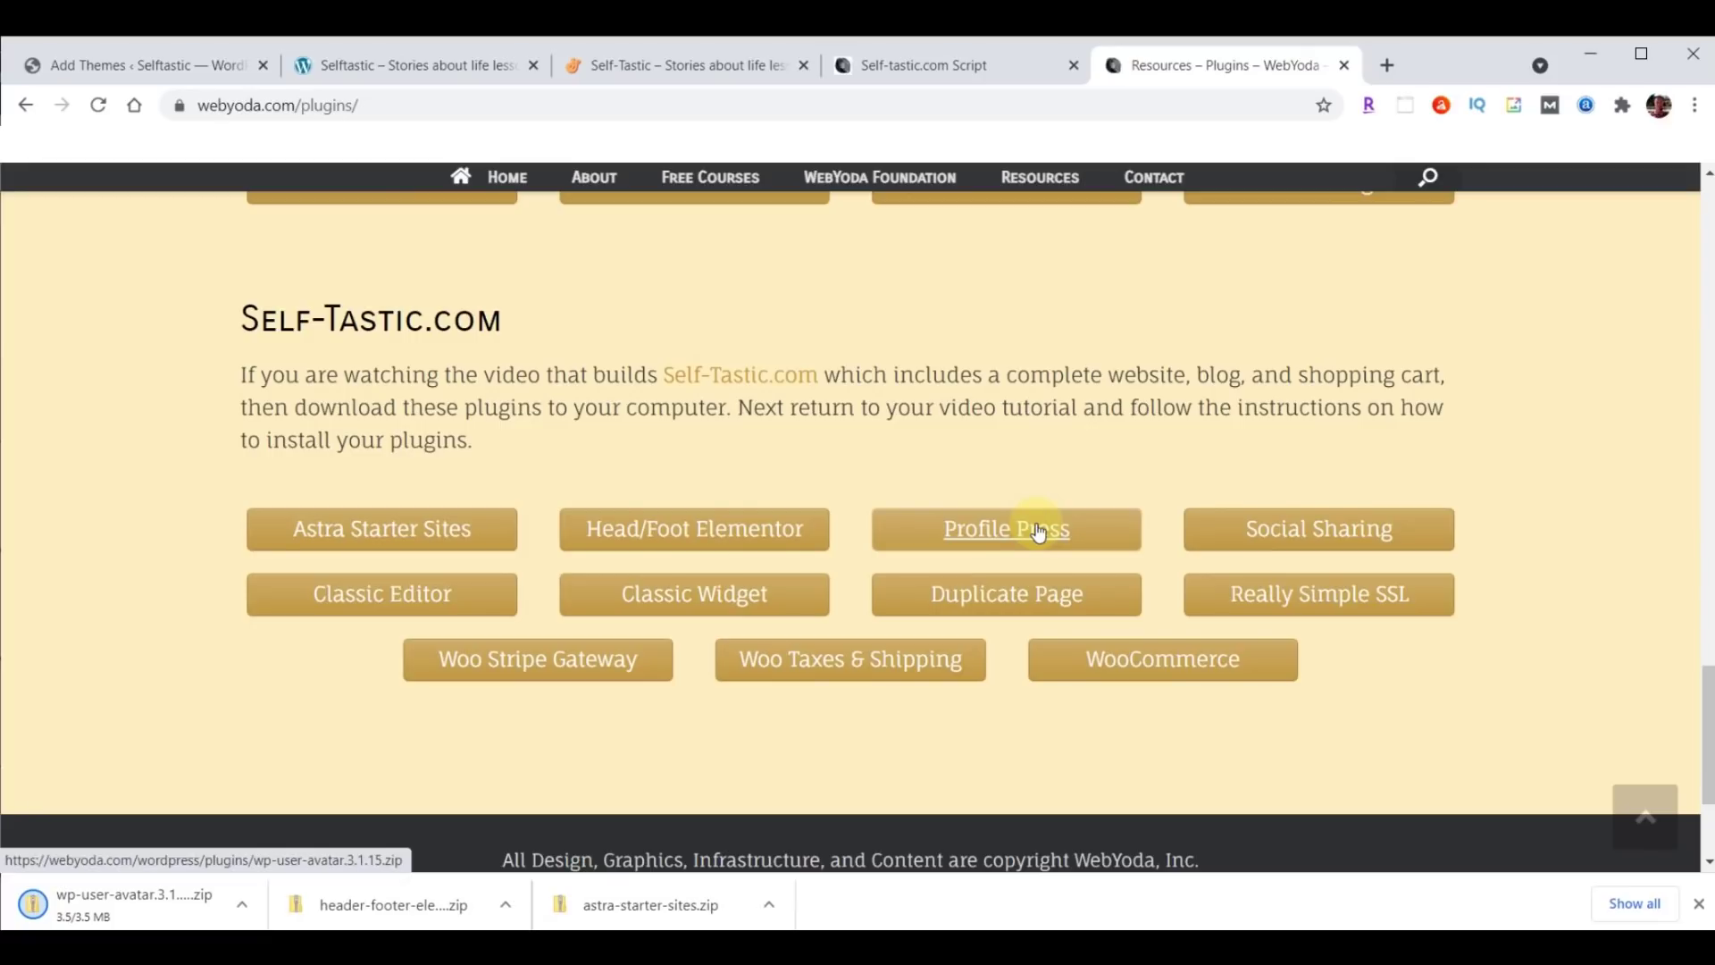
{"action": "left_click", "coordinate": [1353, 526]}
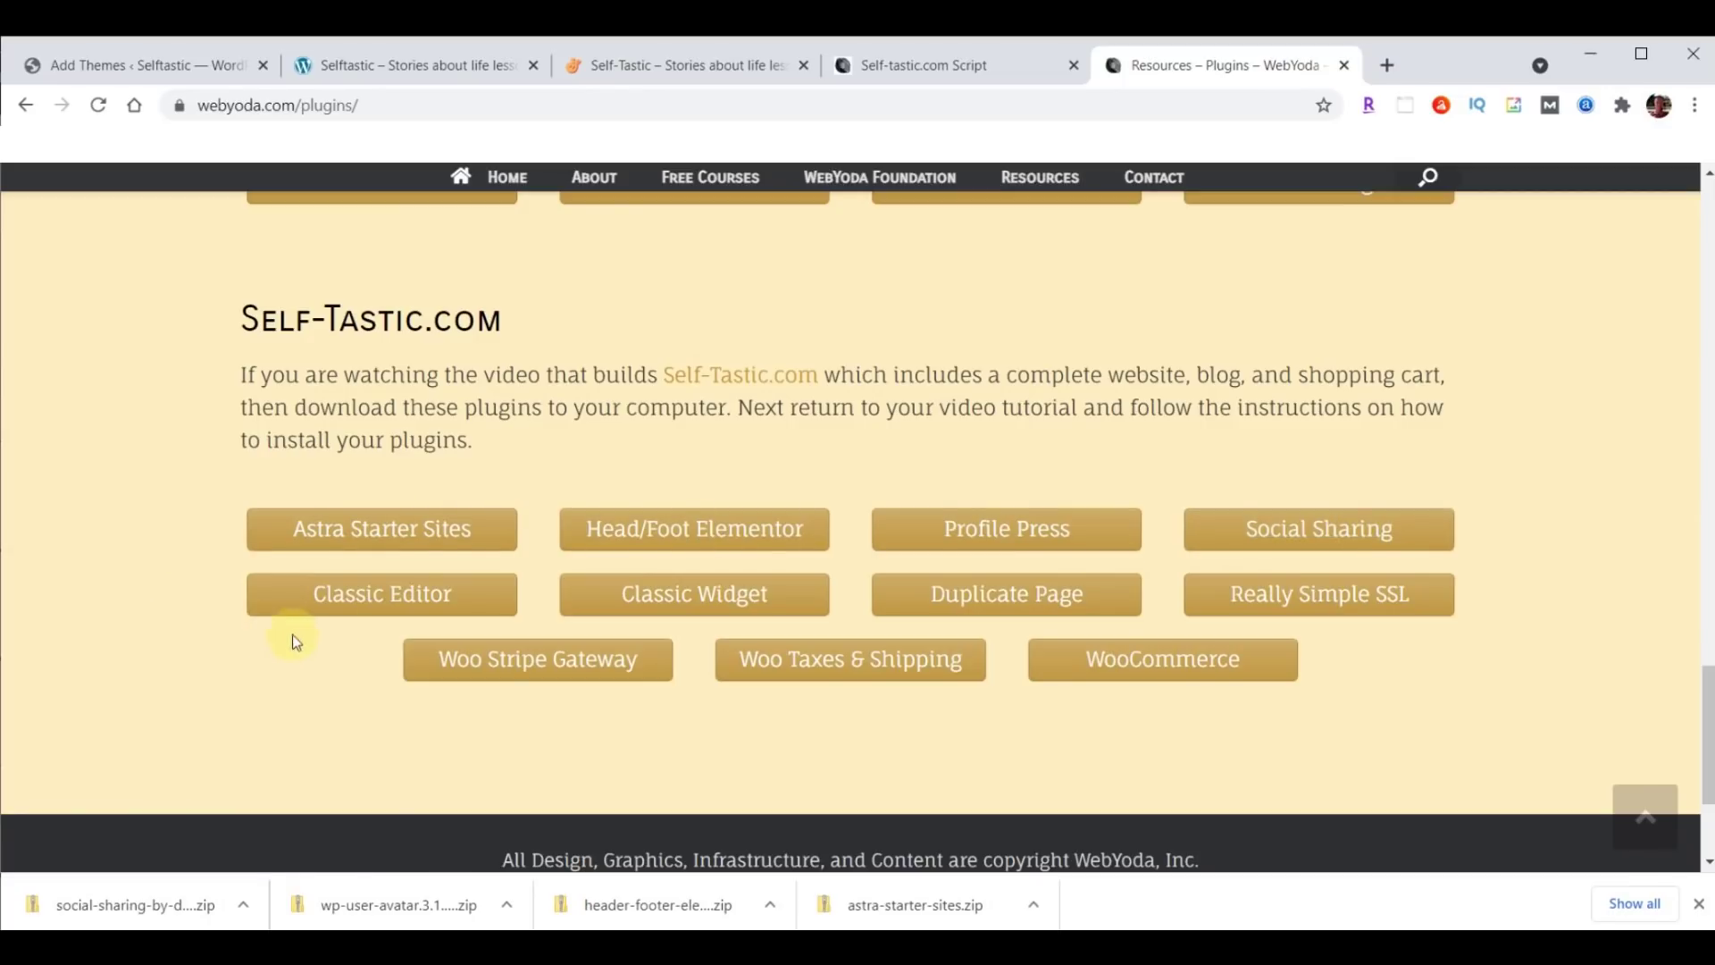
{"action": "left_click", "coordinate": [377, 604]}
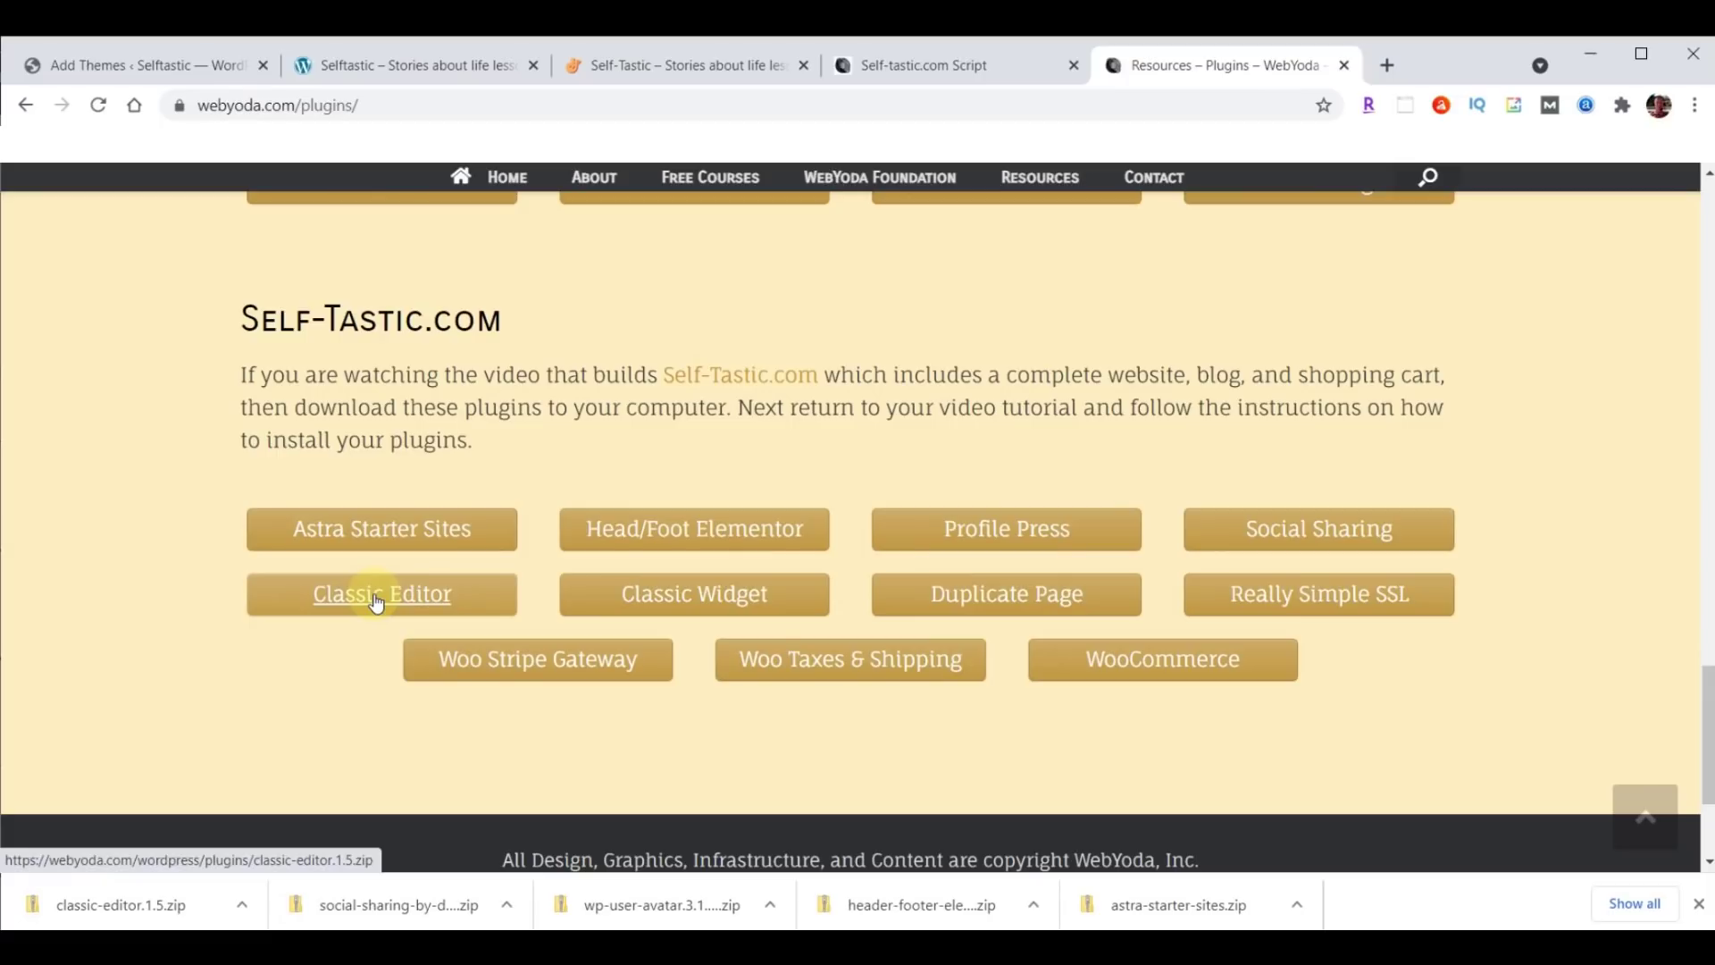
{"action": "left_click", "coordinate": [696, 597]}
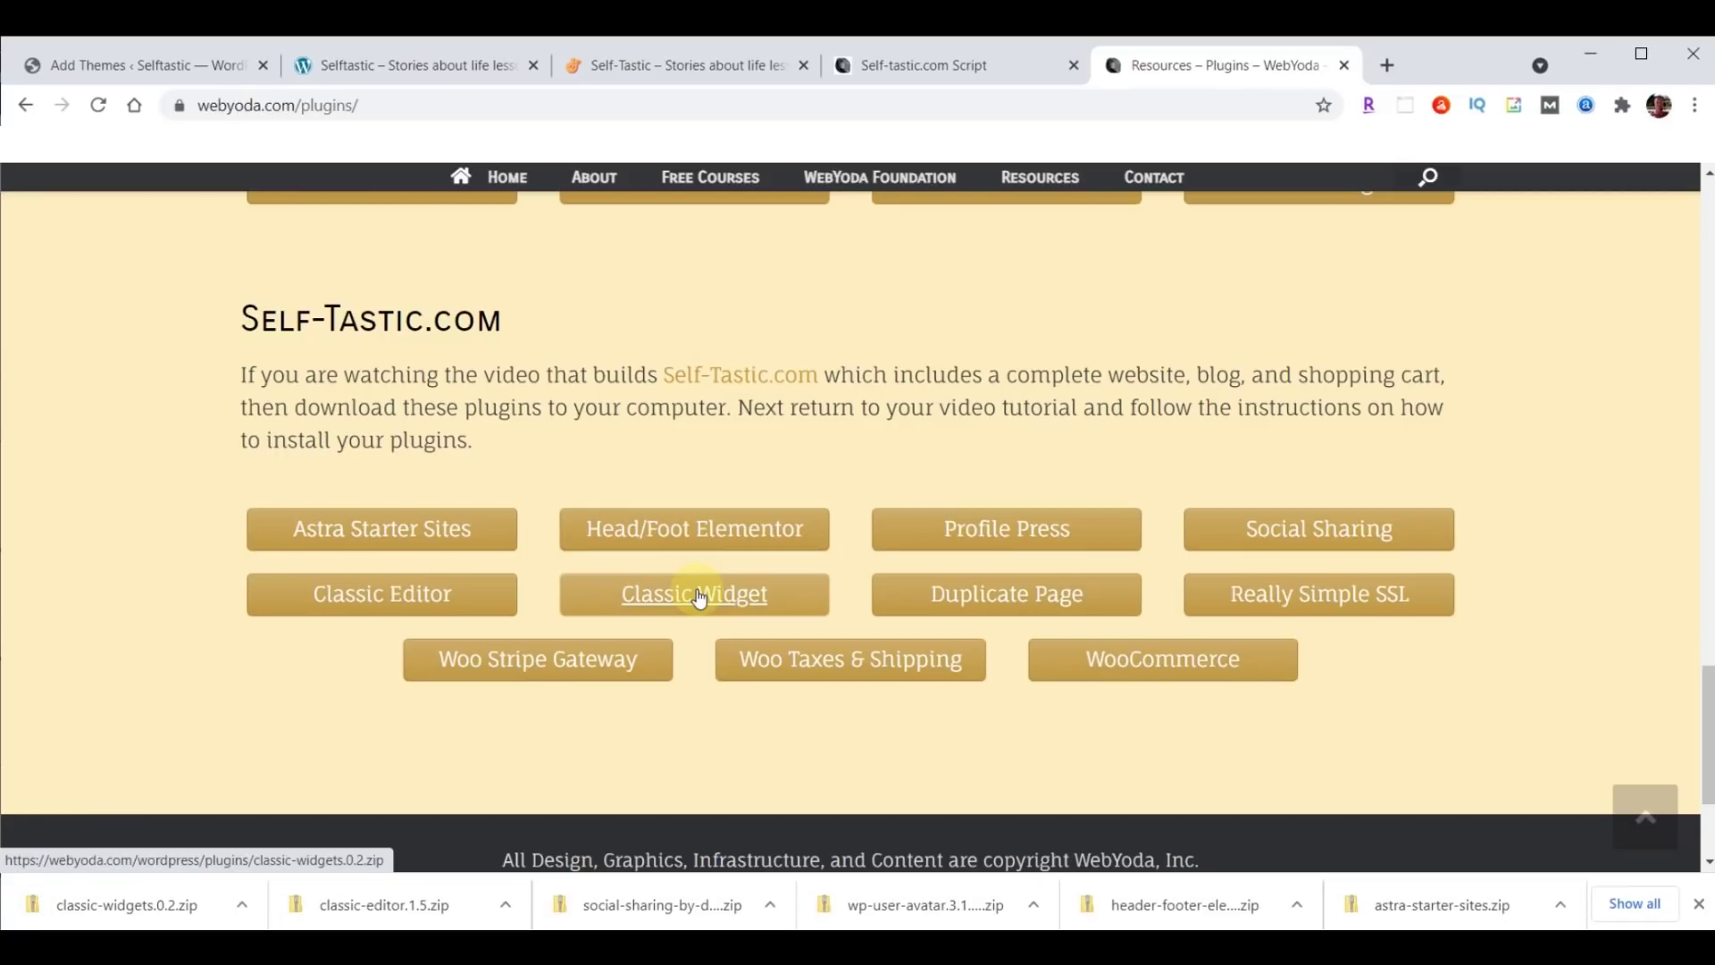
{"action": "left_click", "coordinate": [1005, 596]}
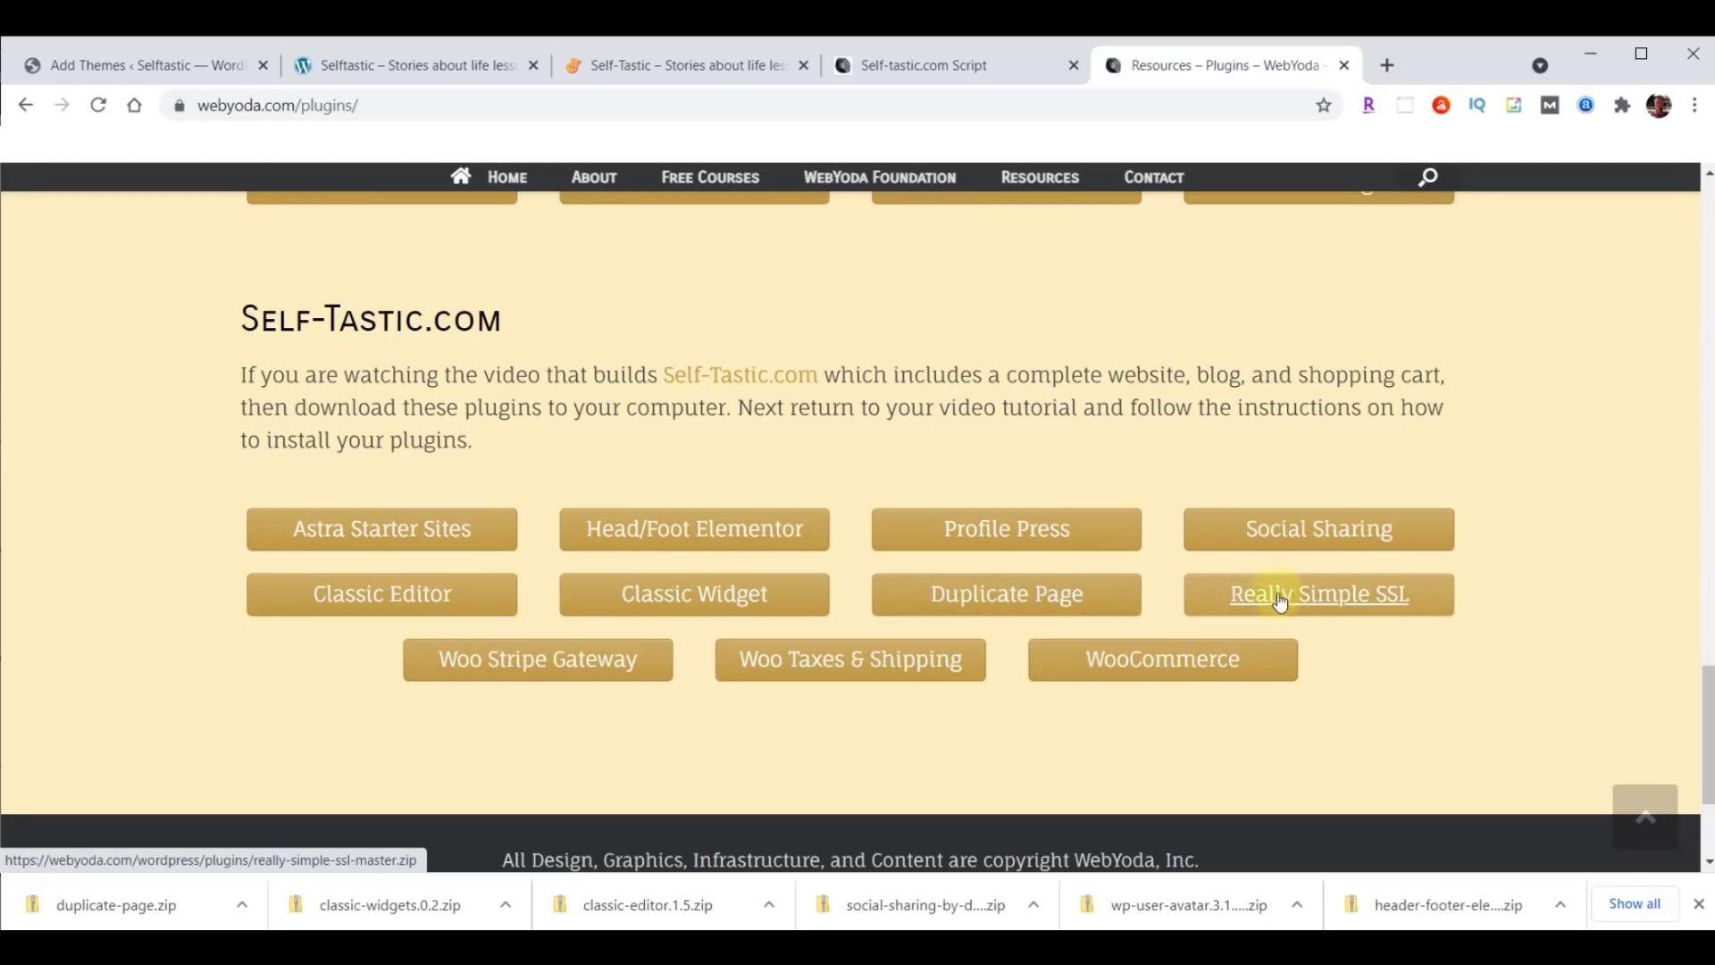
{"action": "left_click", "coordinate": [1320, 596]}
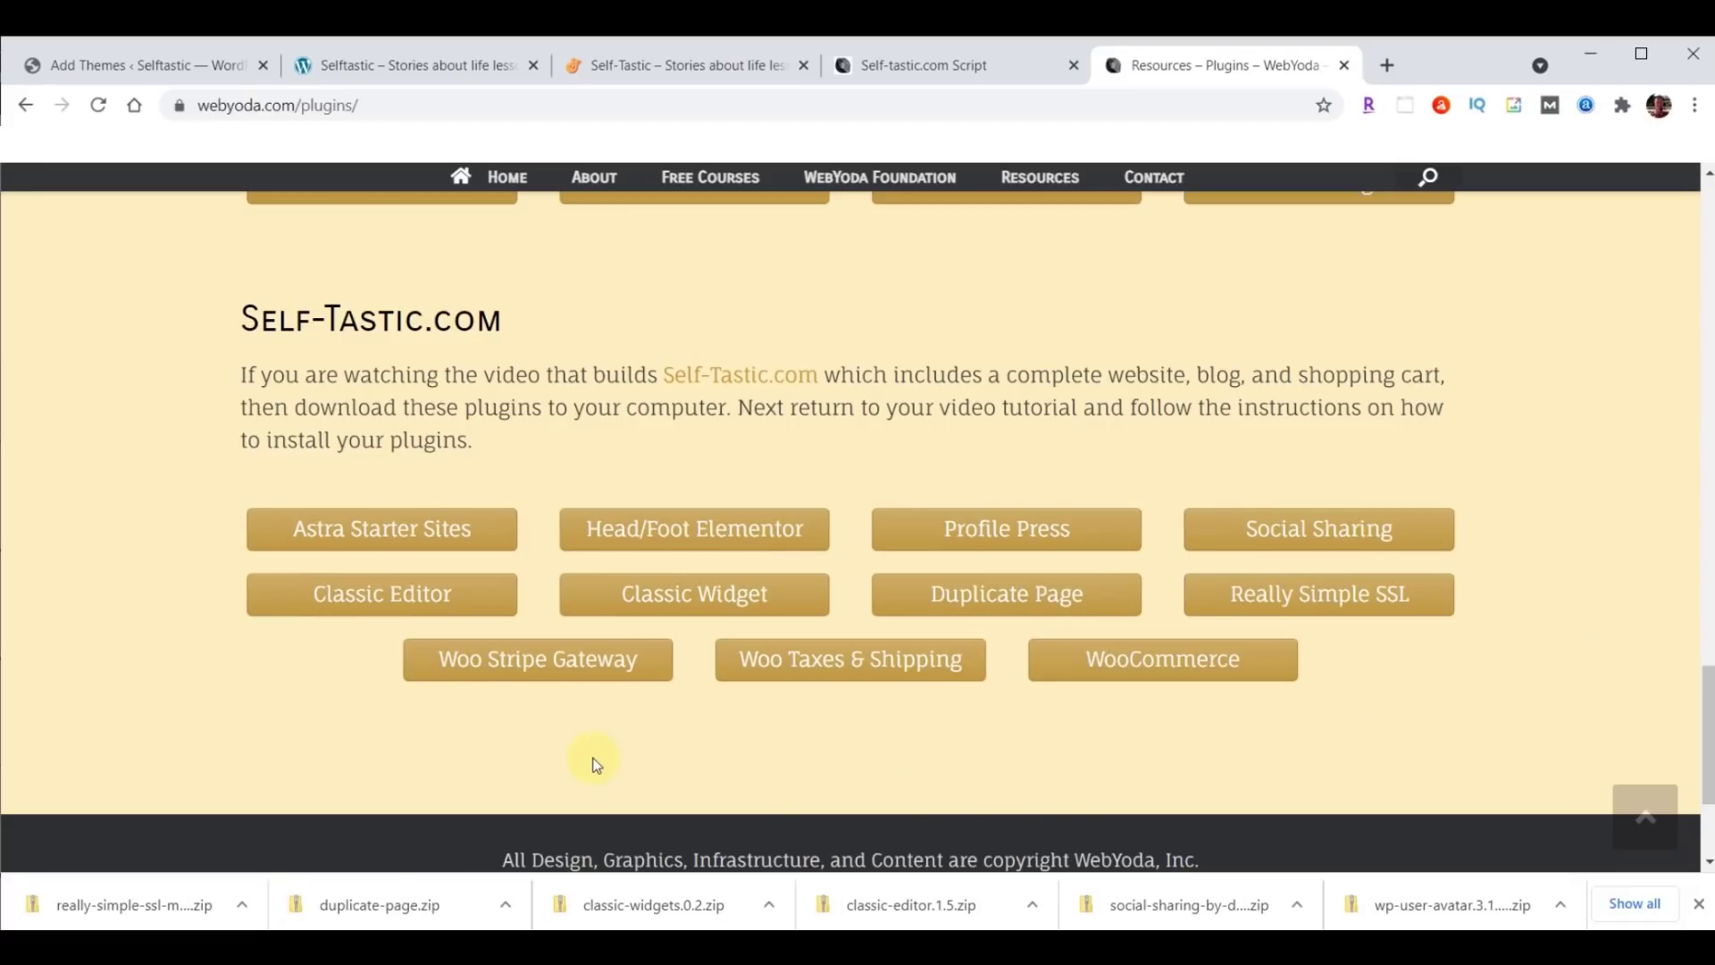
{"action": "left_click", "coordinate": [515, 665]}
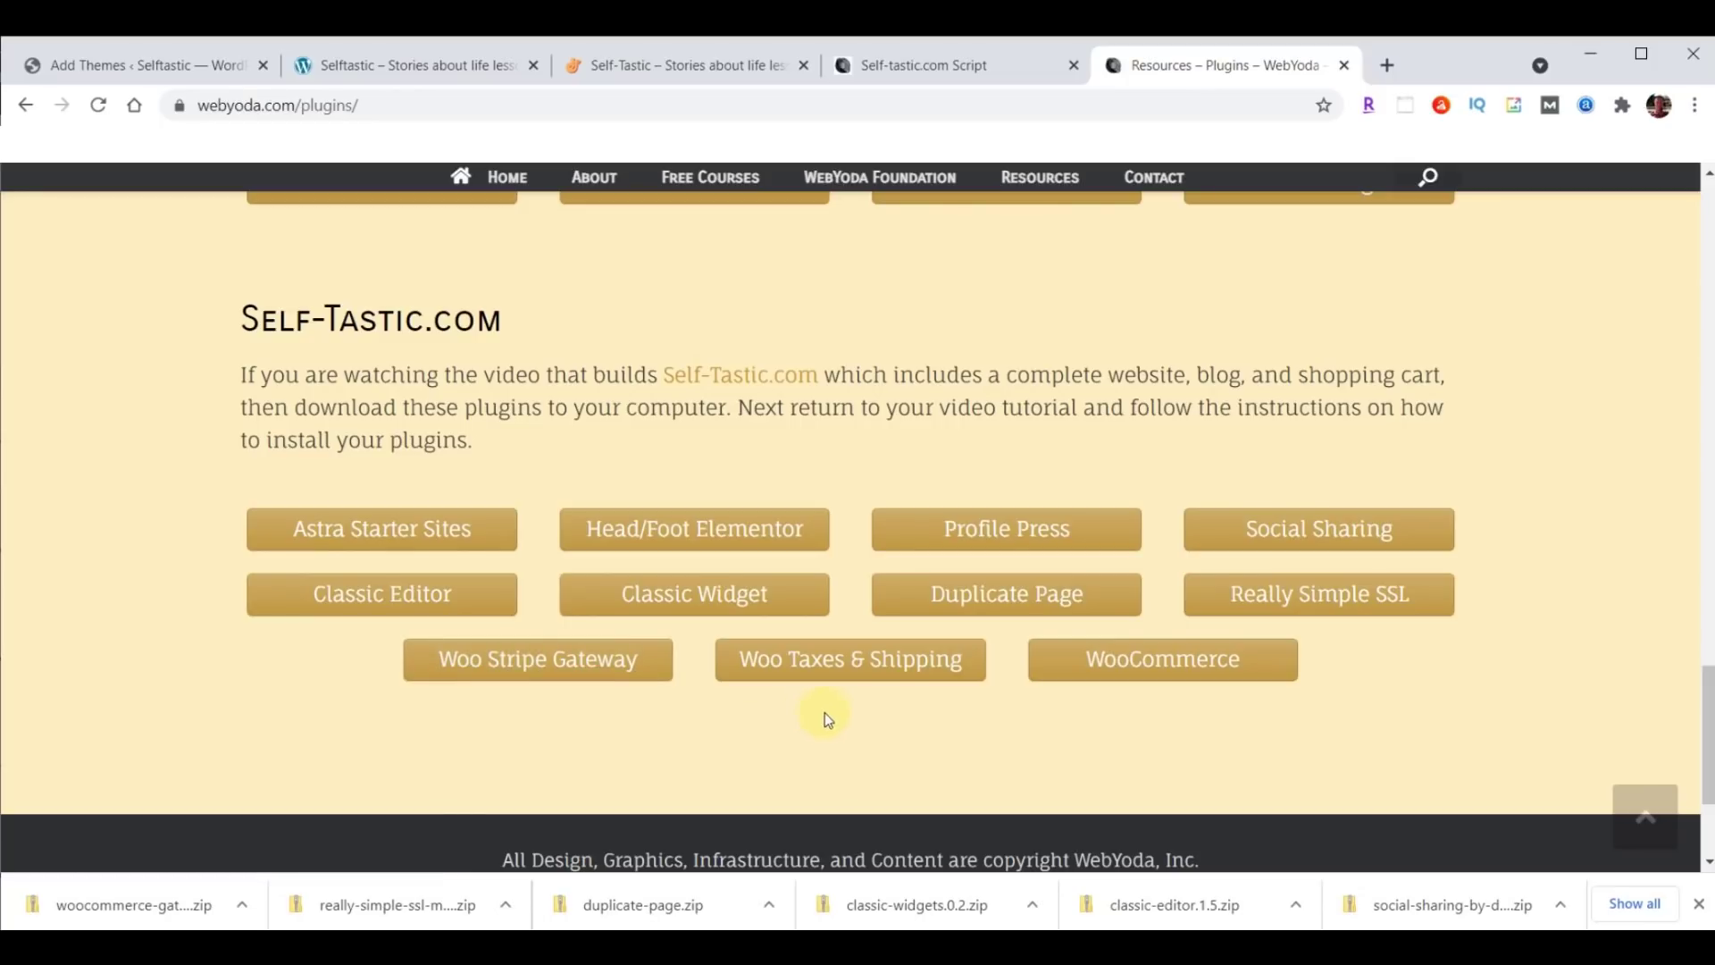
{"action": "left_click", "coordinate": [856, 668]}
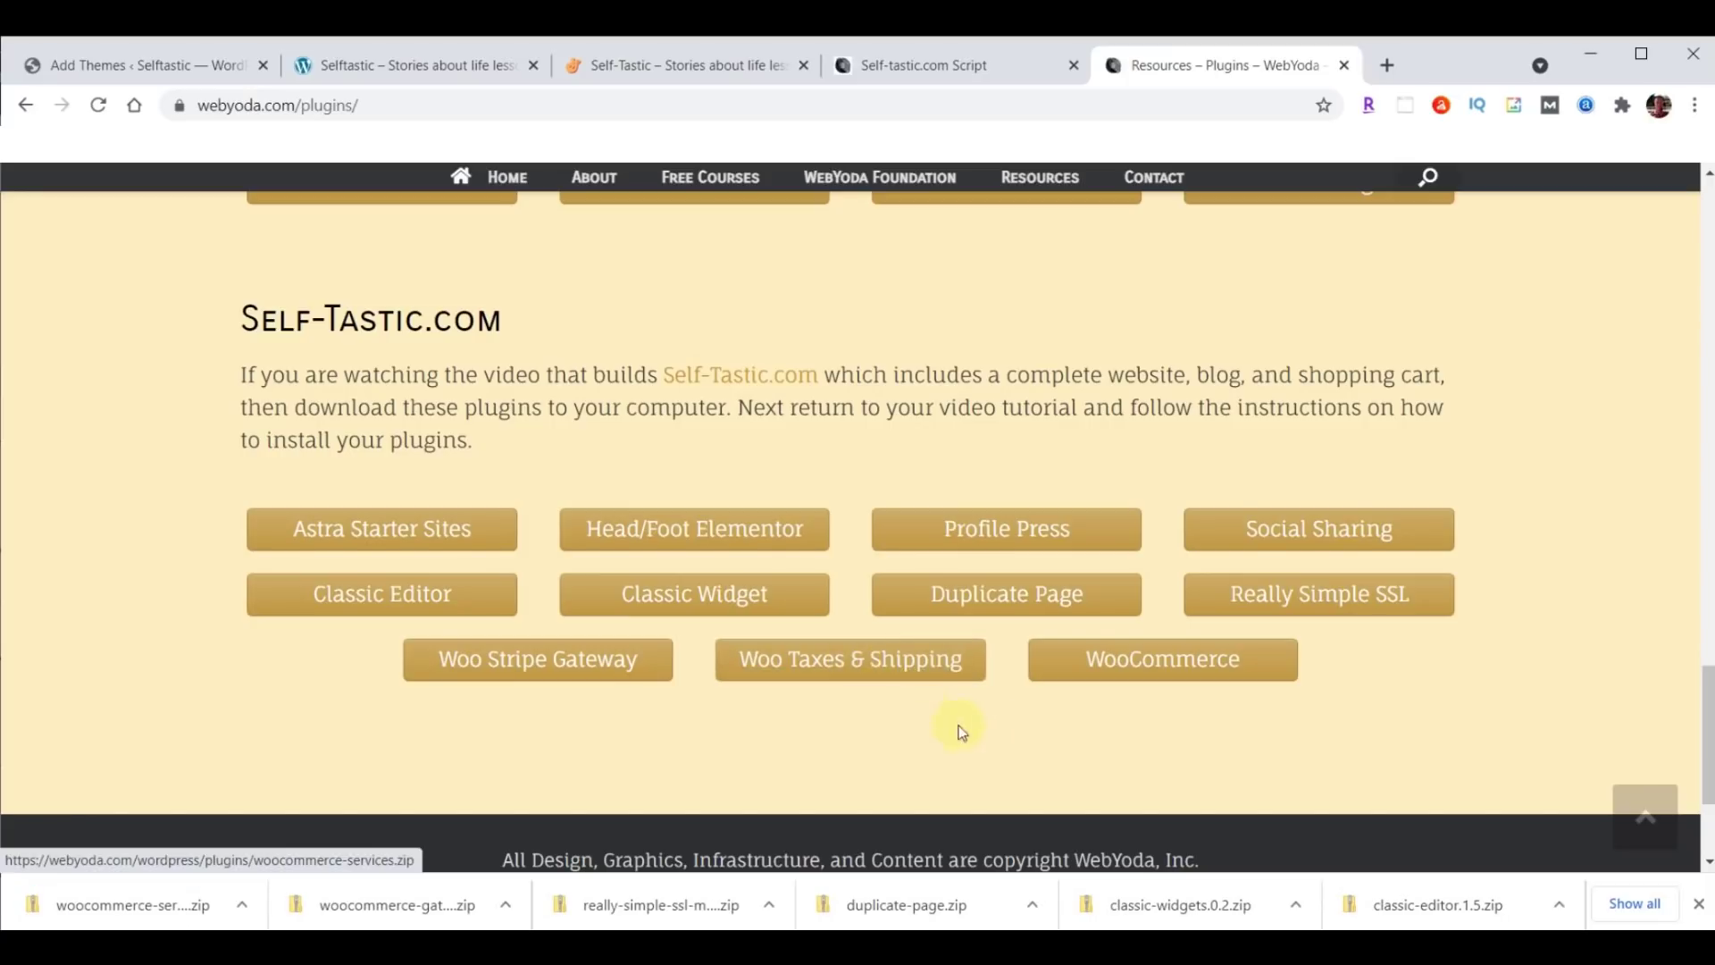
{"action": "left_click", "coordinate": [1166, 660]}
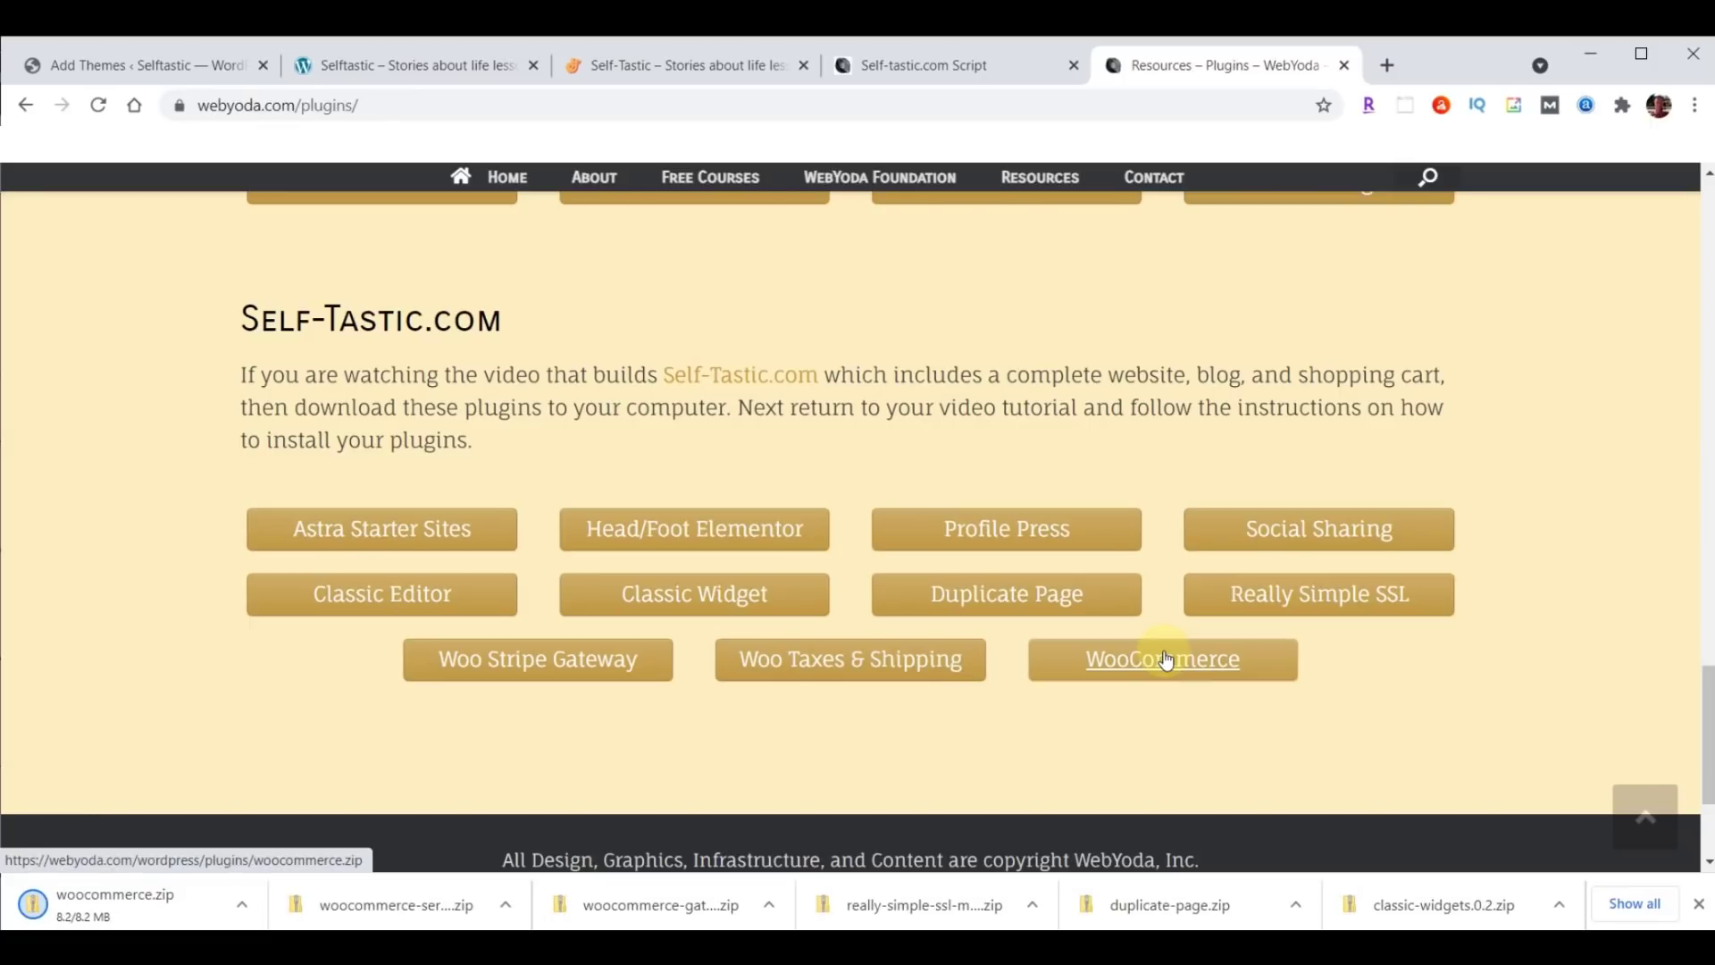
{"action": "left_click", "coordinate": [1700, 905]}
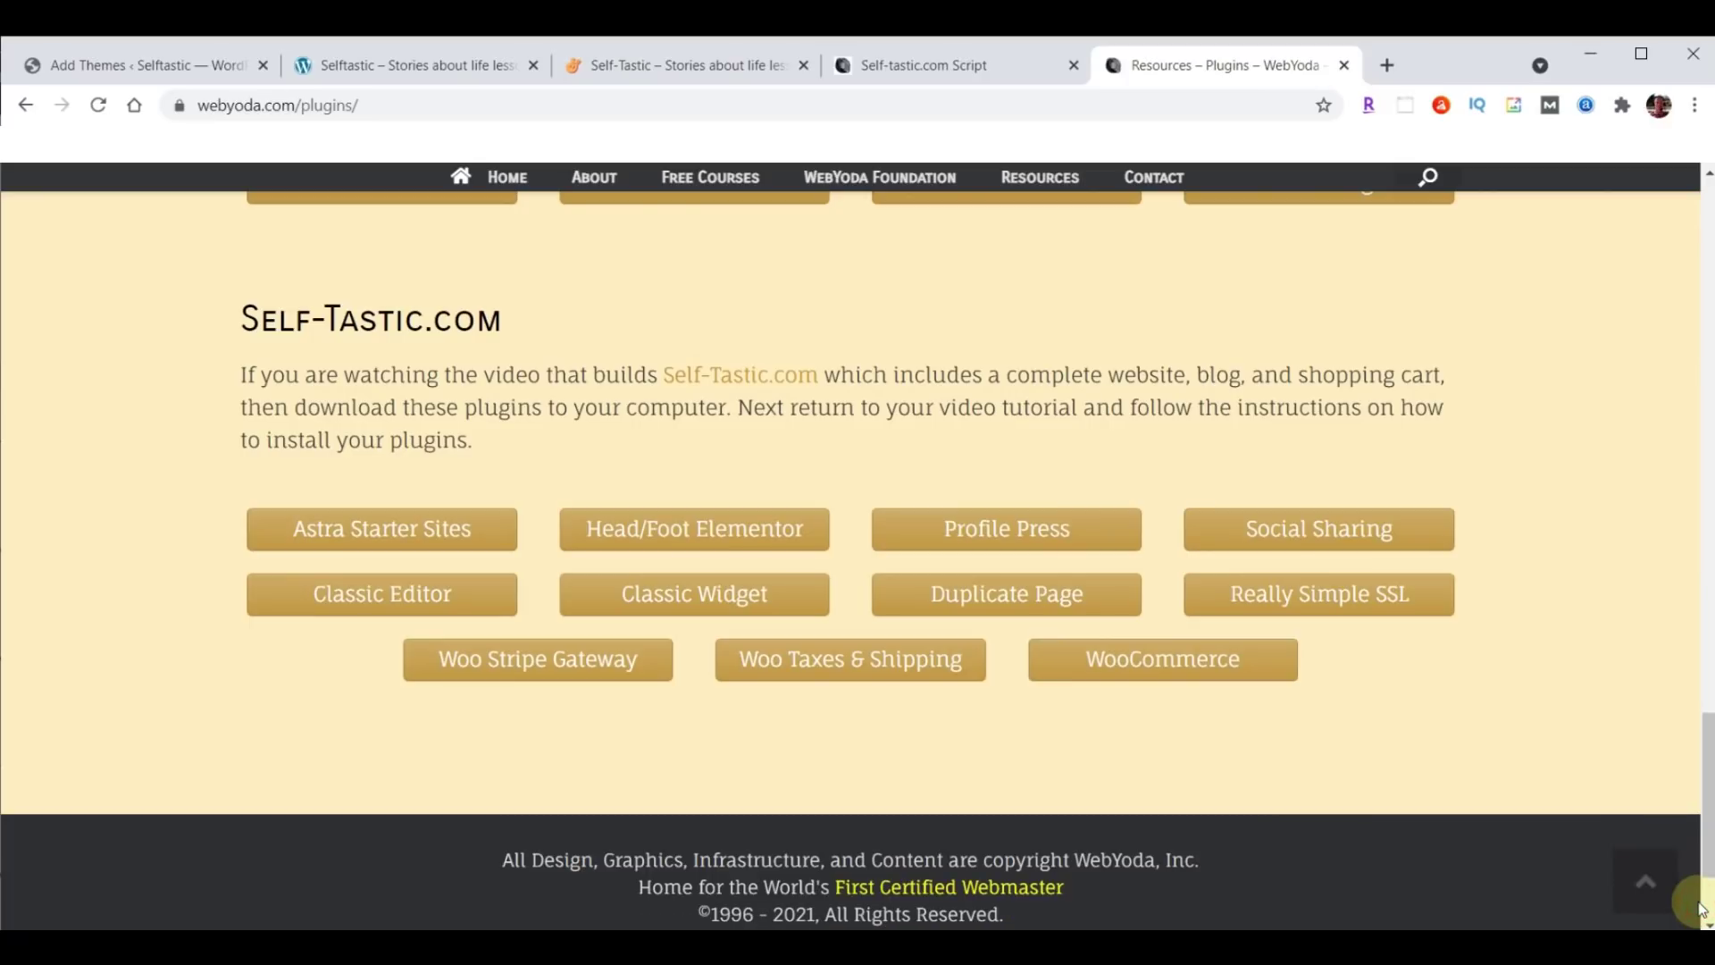
Show the Downloads folder in File Explorer sorted by Date modified, oldest first.
{"action": "key", "text": "super+e"}
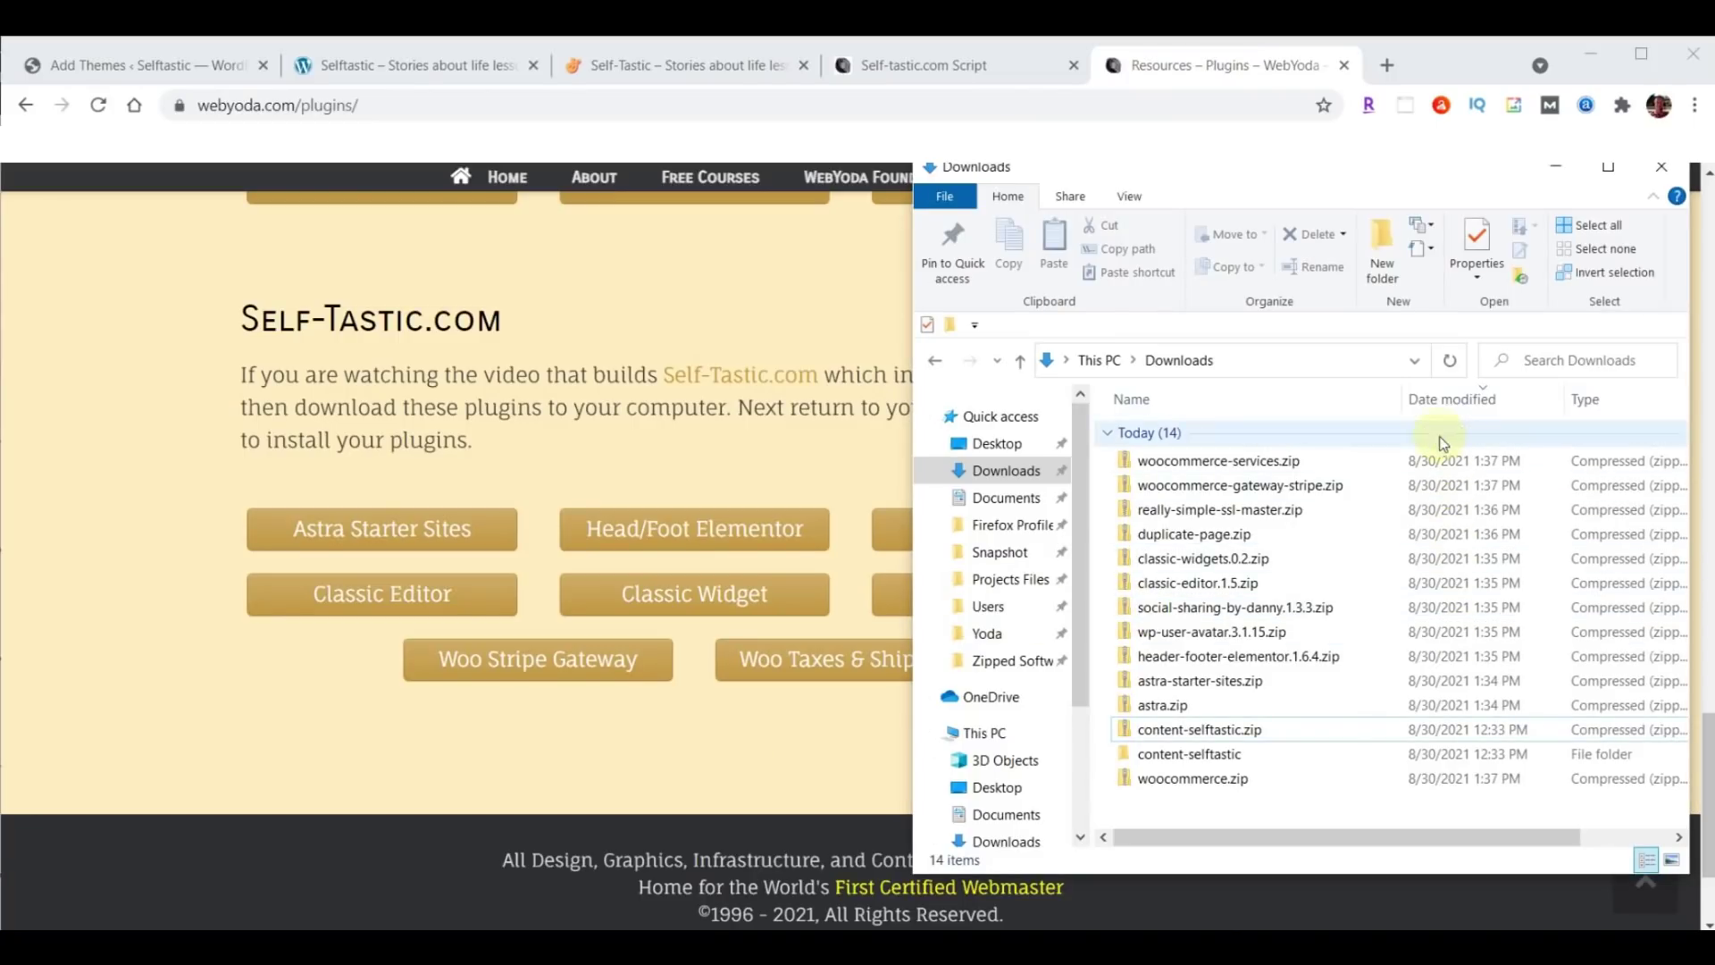
{"action": "left_click", "coordinate": [1444, 404]}
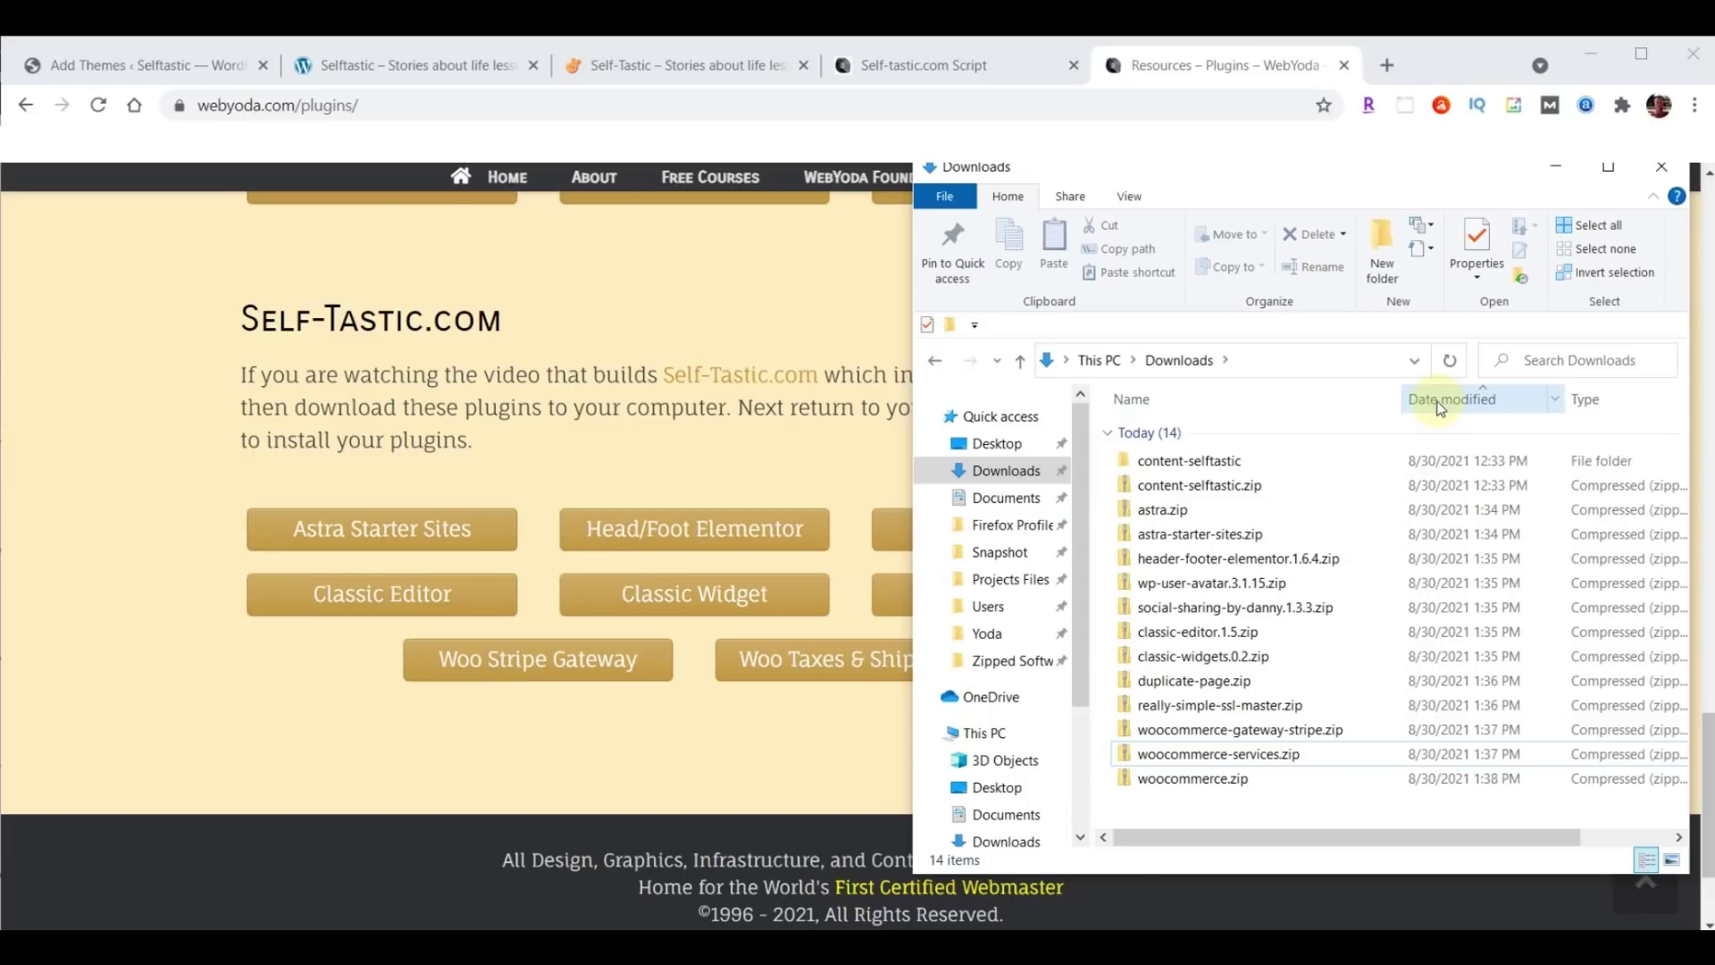
Install the Astra theme from Downloads\astra.zip via Upload Theme and activate it.
{"action": "left_click", "coordinate": [93, 71]}
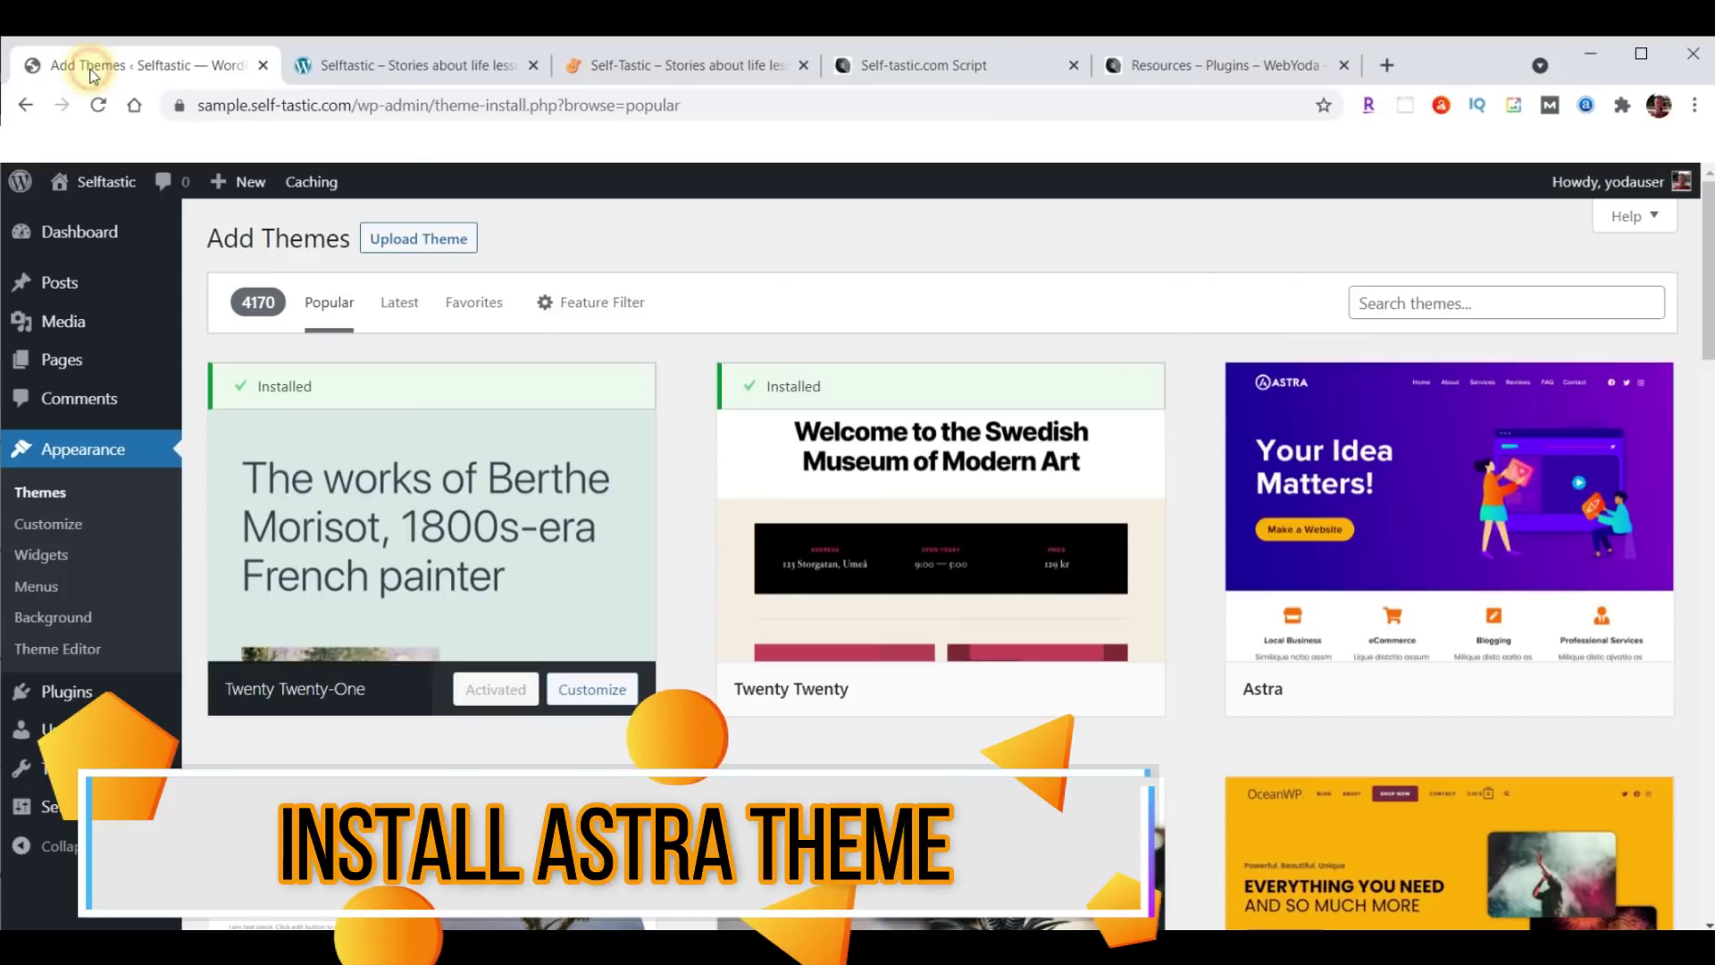
{"action": "left_click", "coordinate": [400, 250]}
{"action": "left_click", "coordinate": [792, 441]}
{"action": "left_click", "coordinate": [86, 319]}
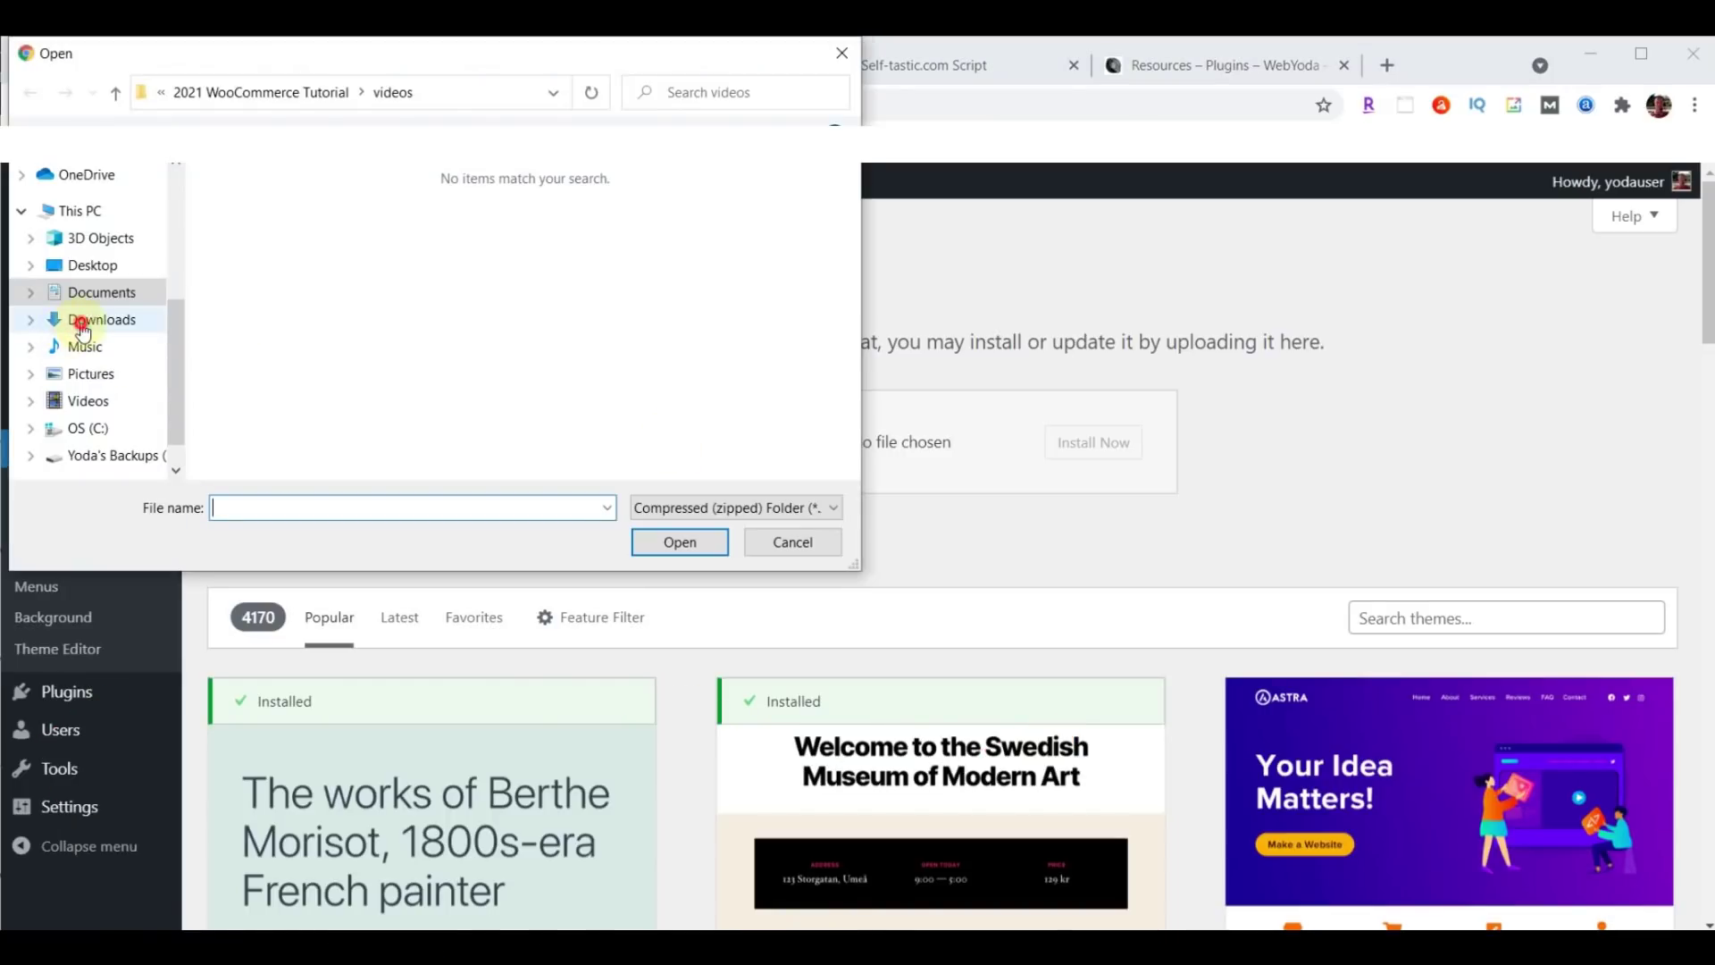
{"action": "left_click", "coordinate": [277, 254]}
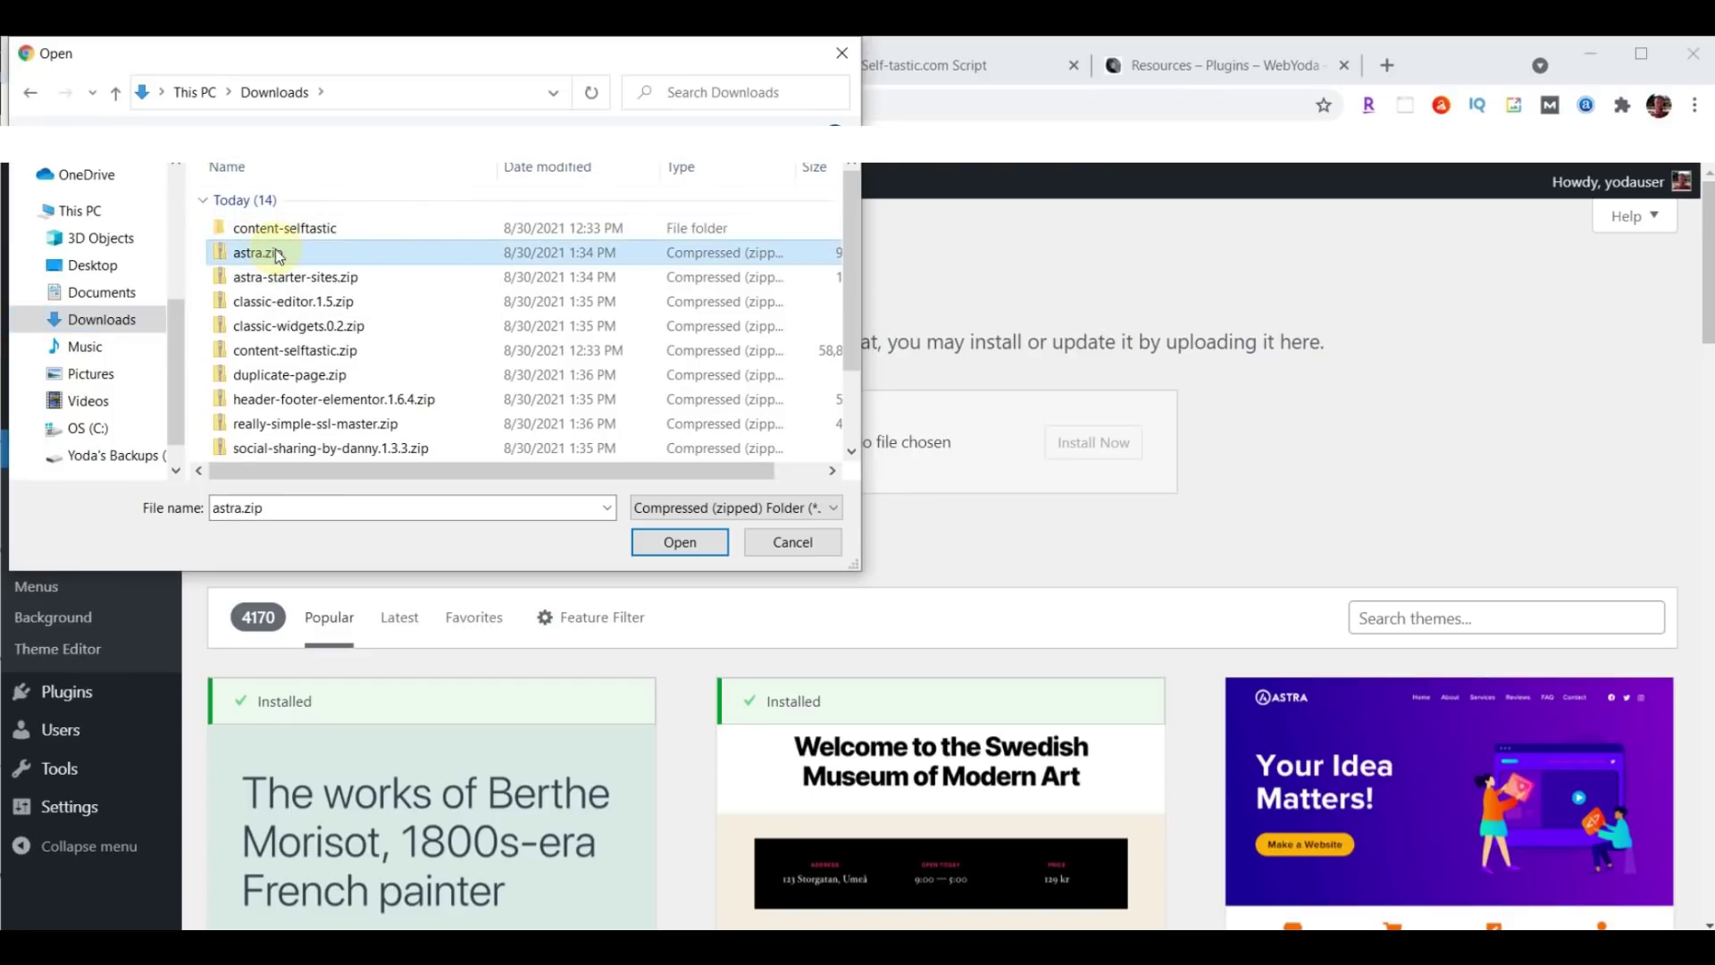
{"action": "left_click", "coordinate": [671, 542]}
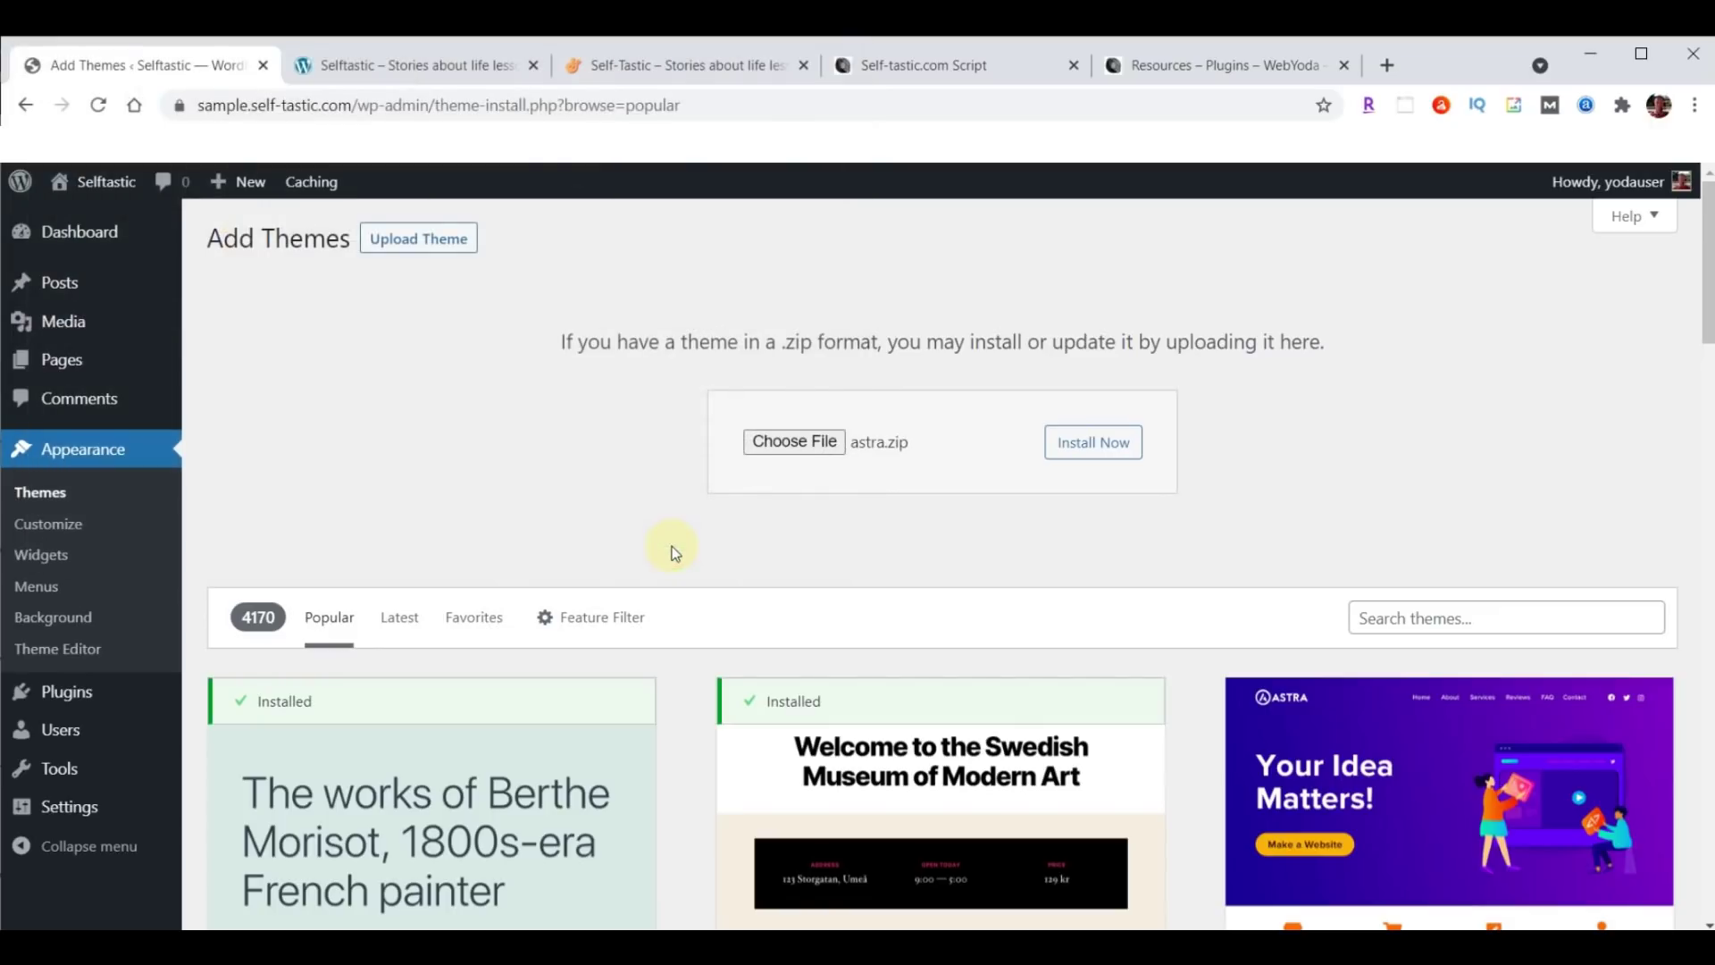
{"action": "left_click", "coordinate": [1111, 449]}
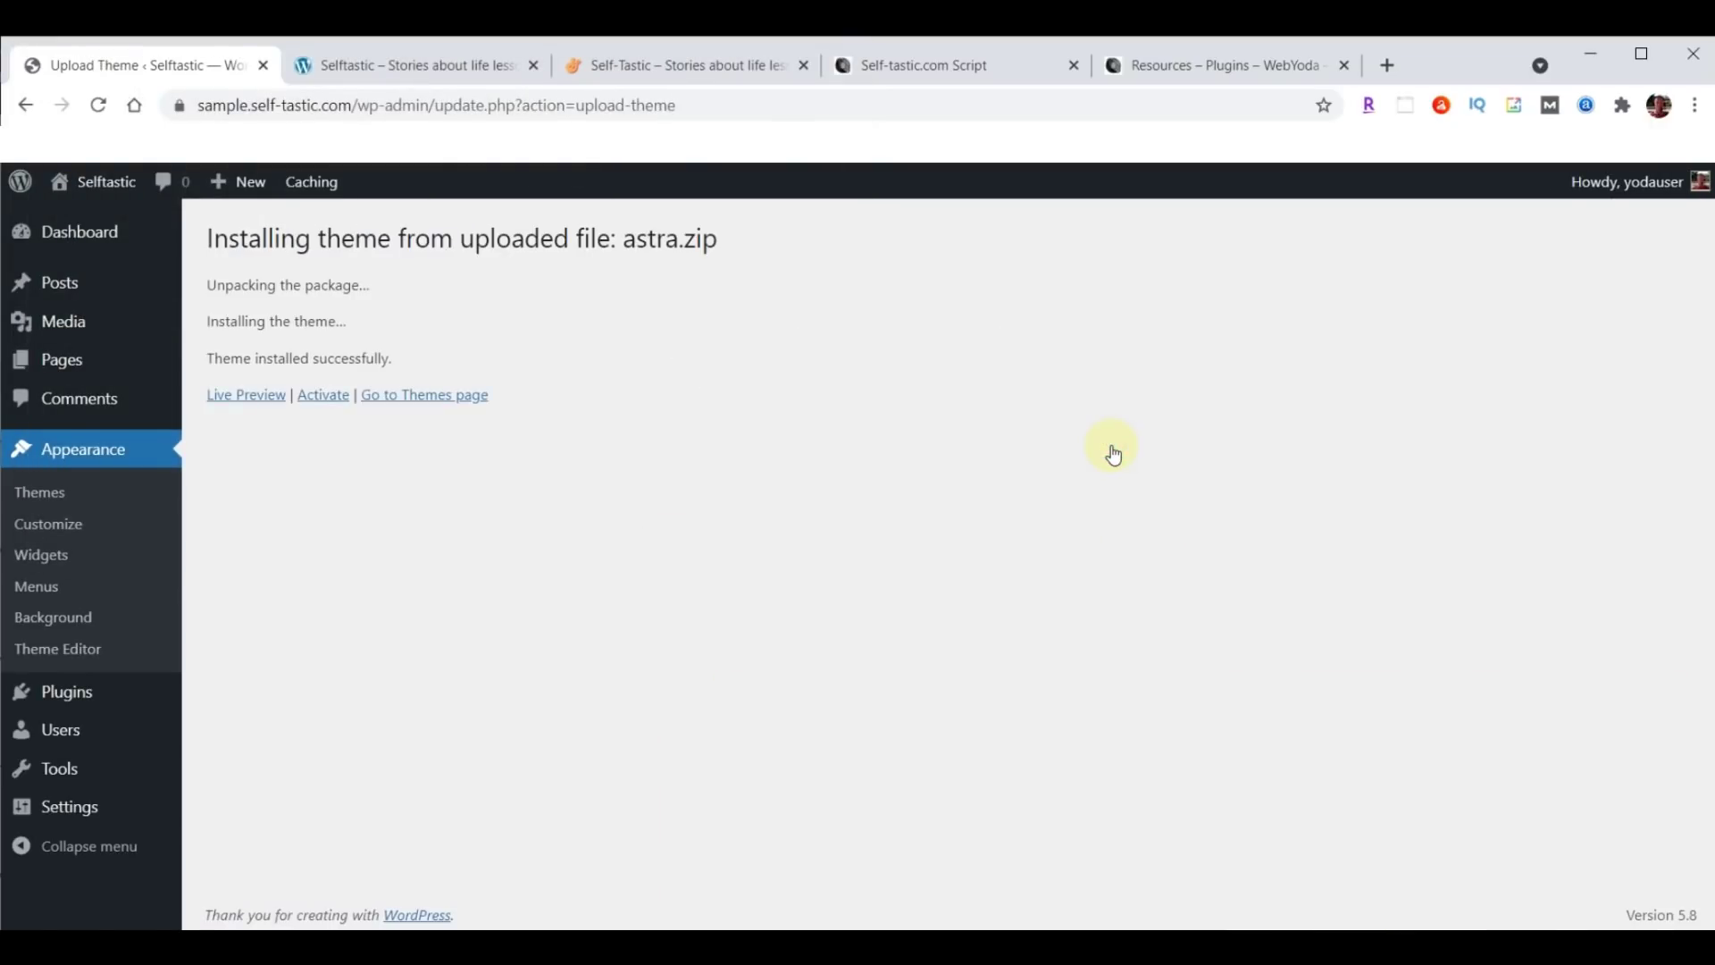
{"action": "left_click", "coordinate": [318, 399]}
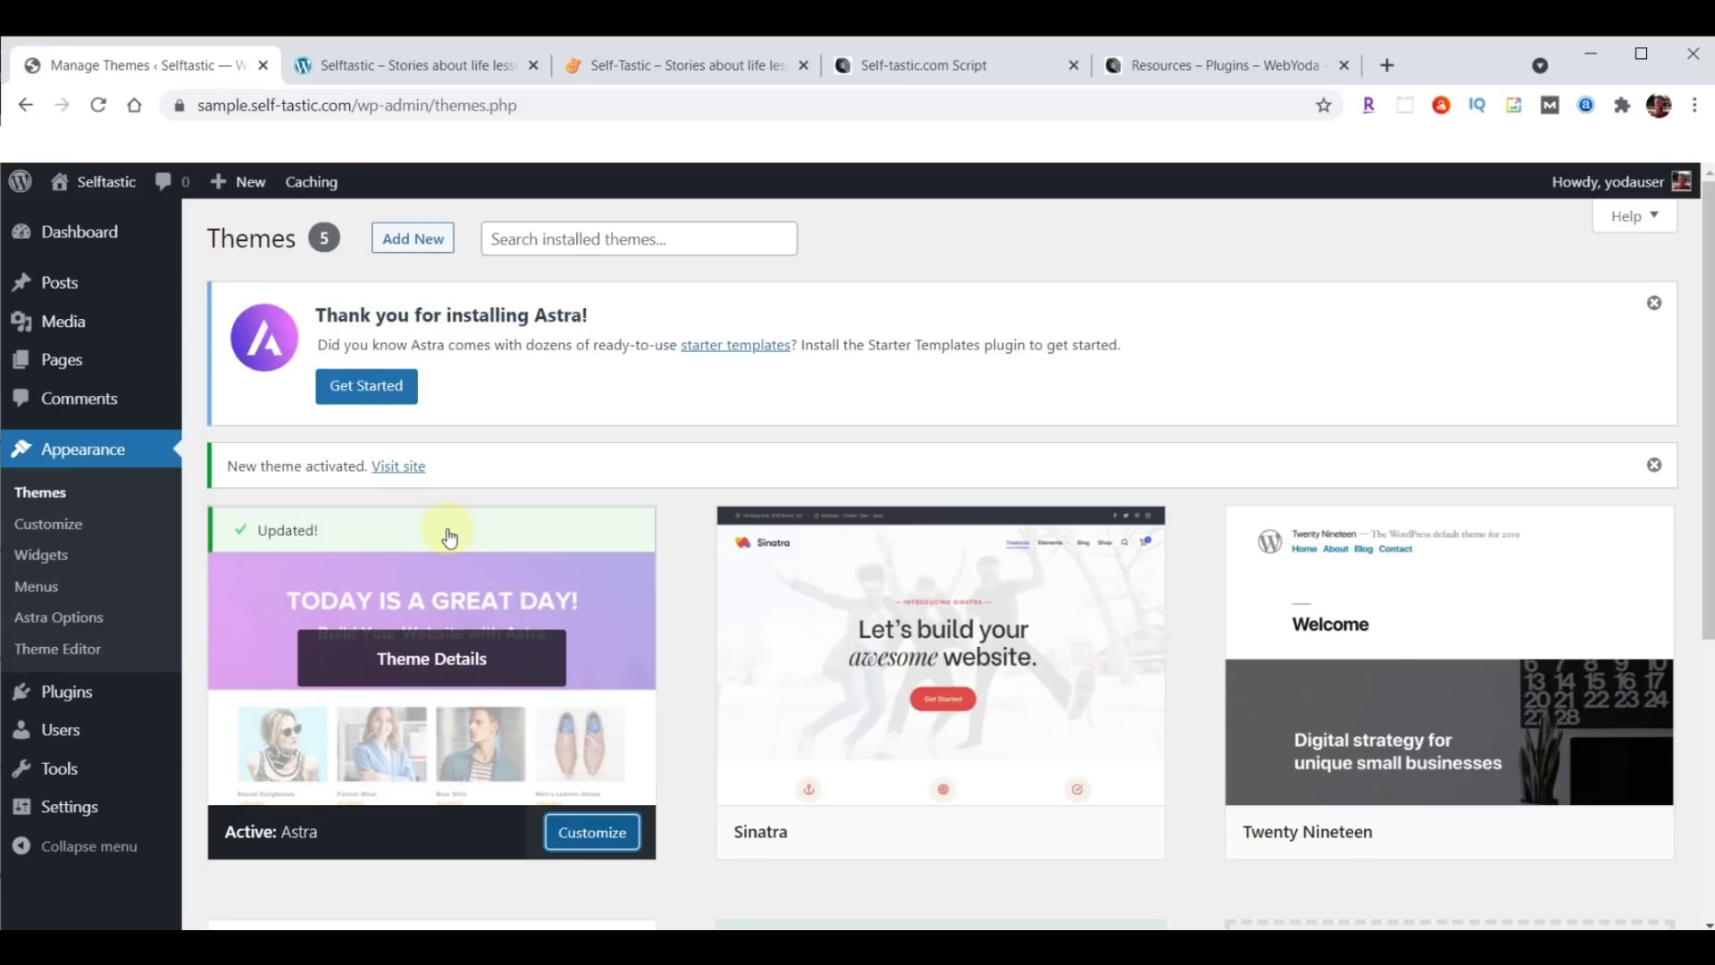
{"action": "left_click", "coordinate": [404, 49]}
{"action": "left_click", "coordinate": [99, 107]}
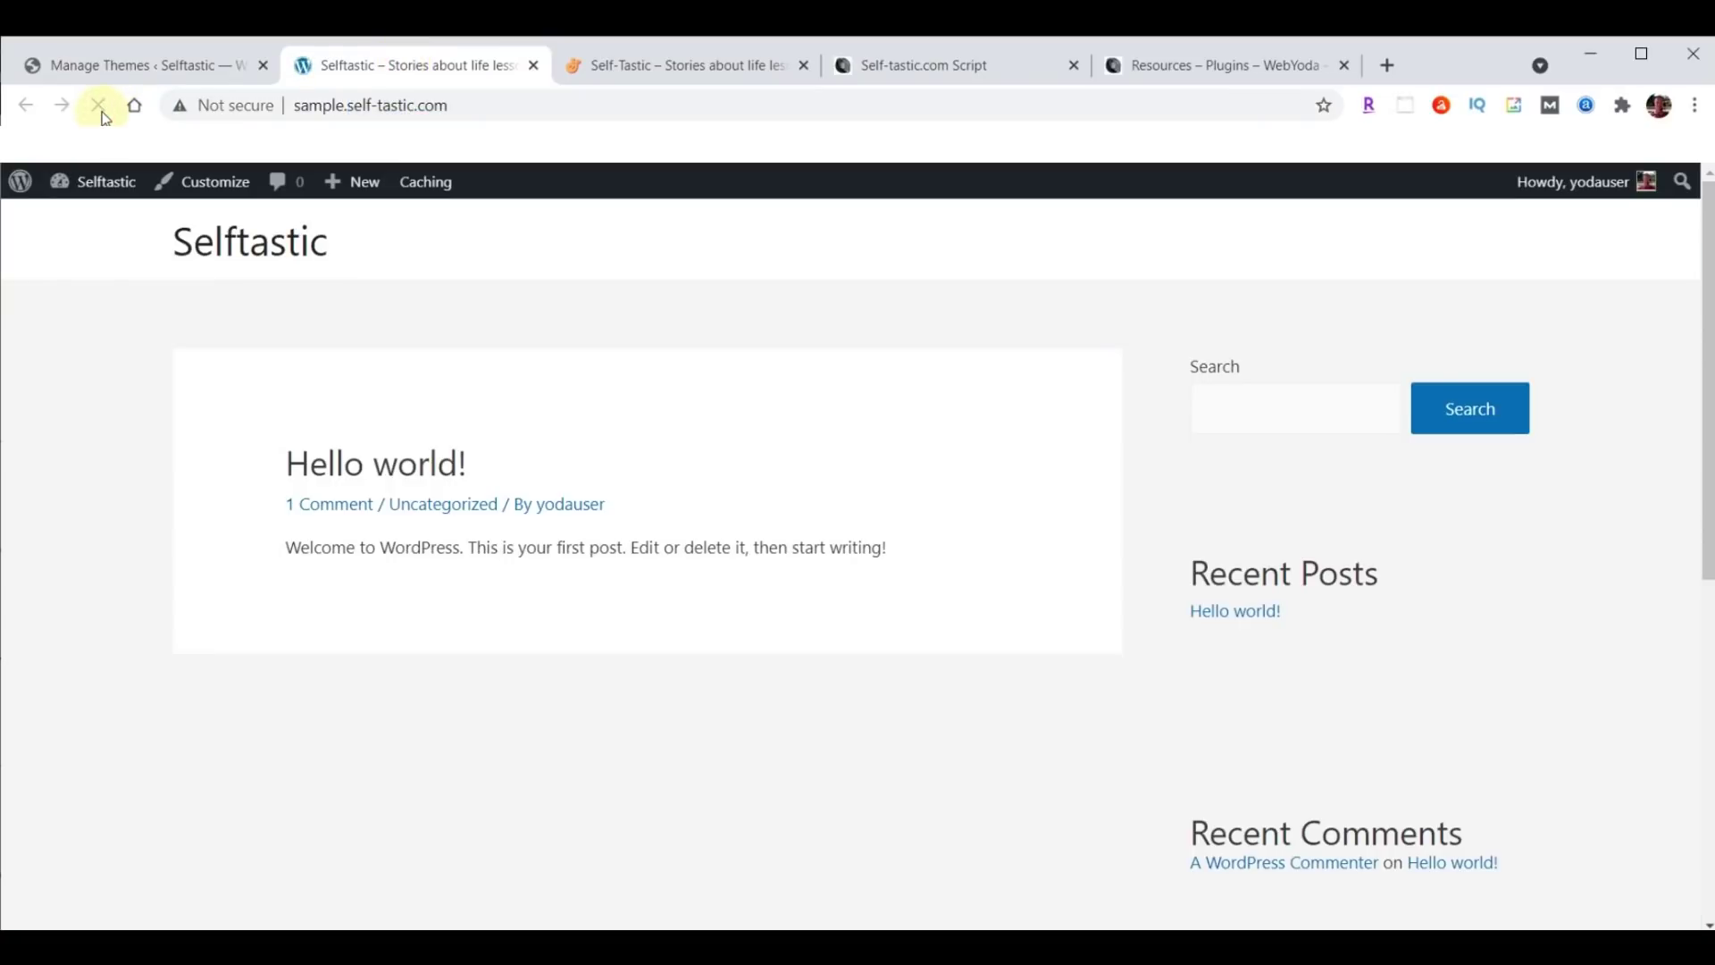
{"action": "left_click", "coordinate": [701, 68]}
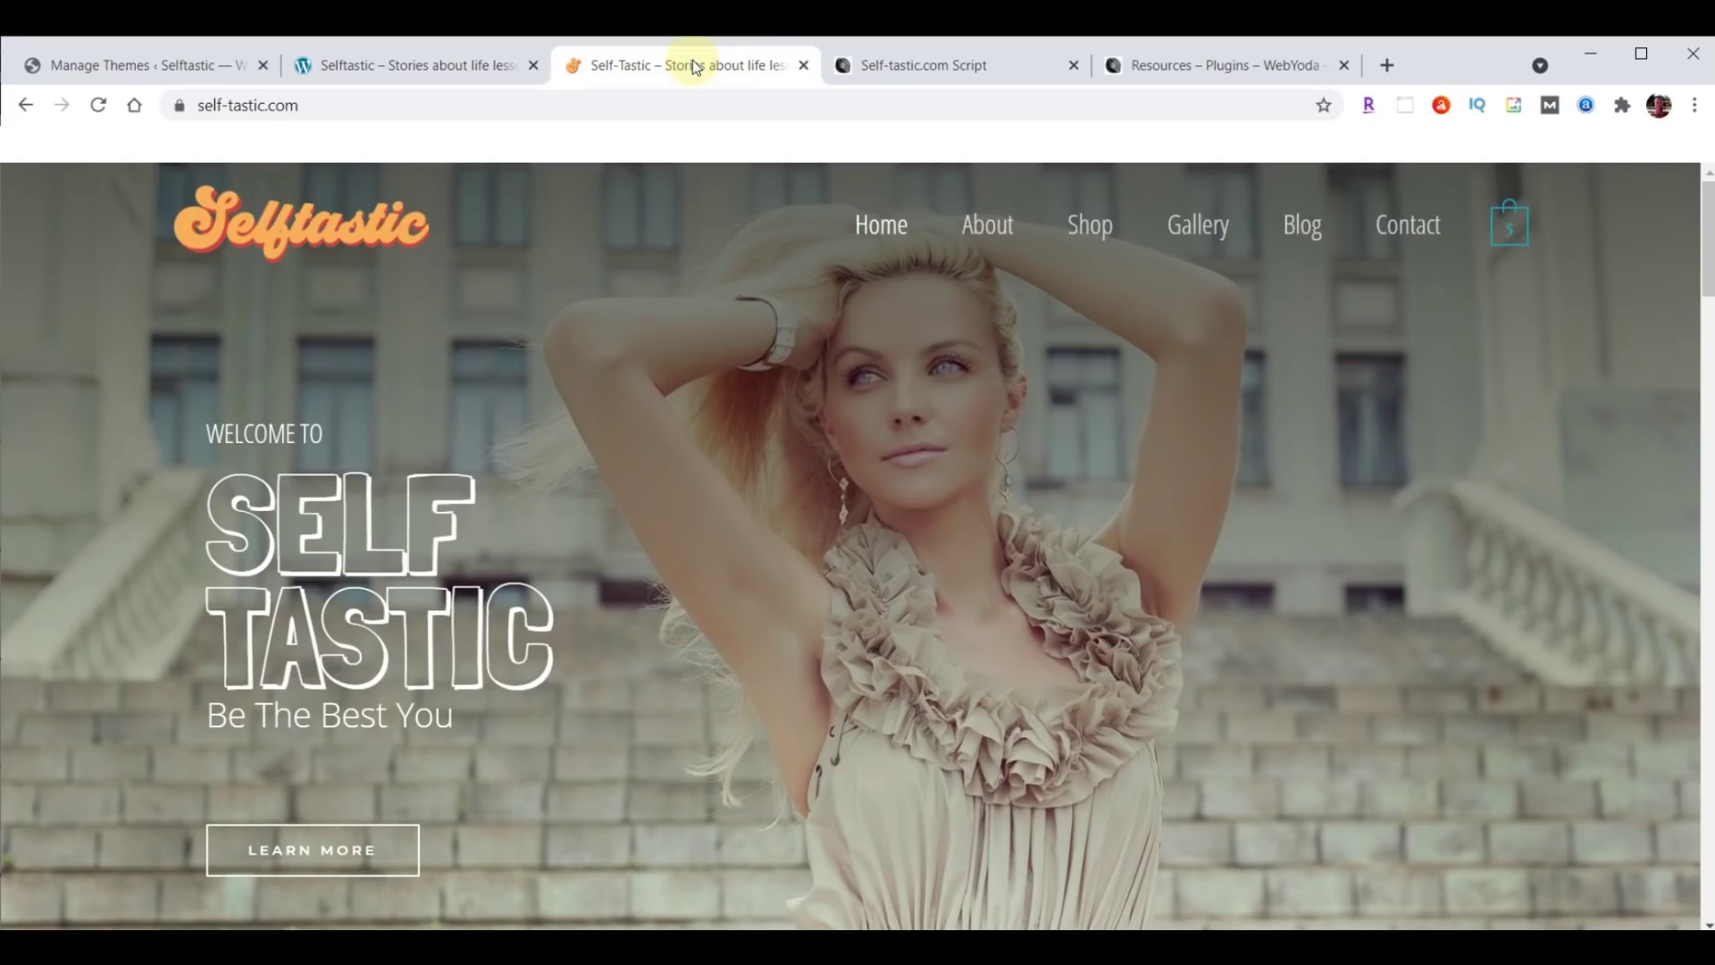
{"action": "left_click", "coordinate": [413, 68]}
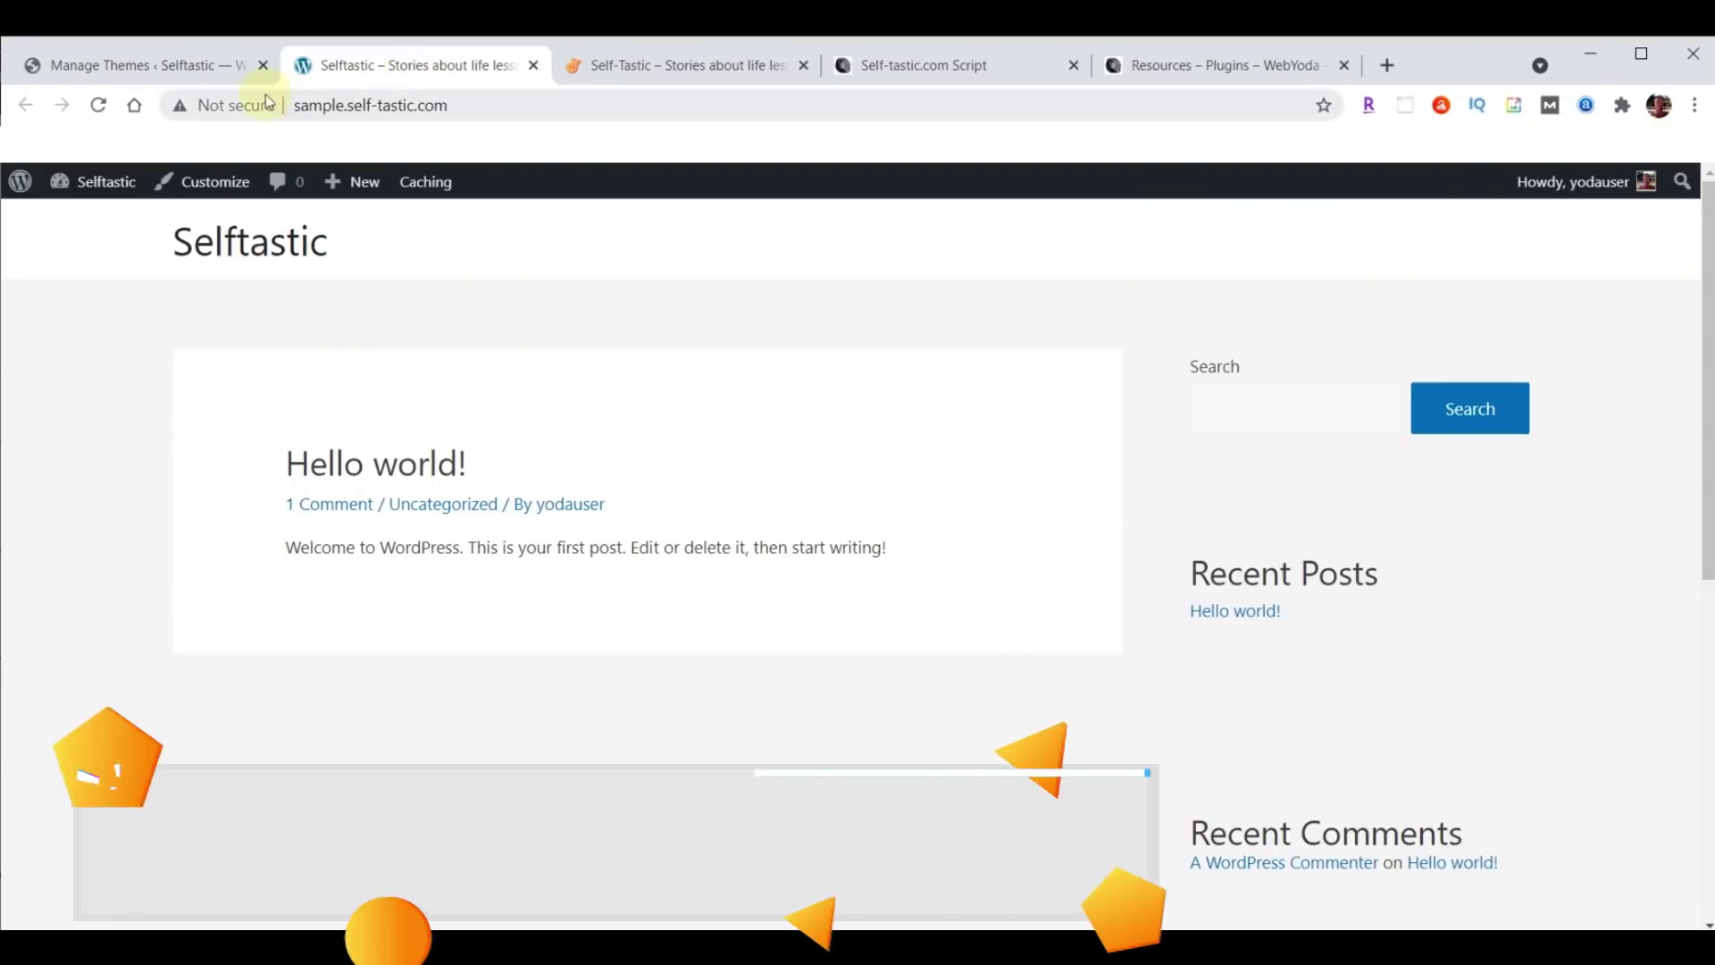
{"action": "left_click", "coordinate": [115, 68]}
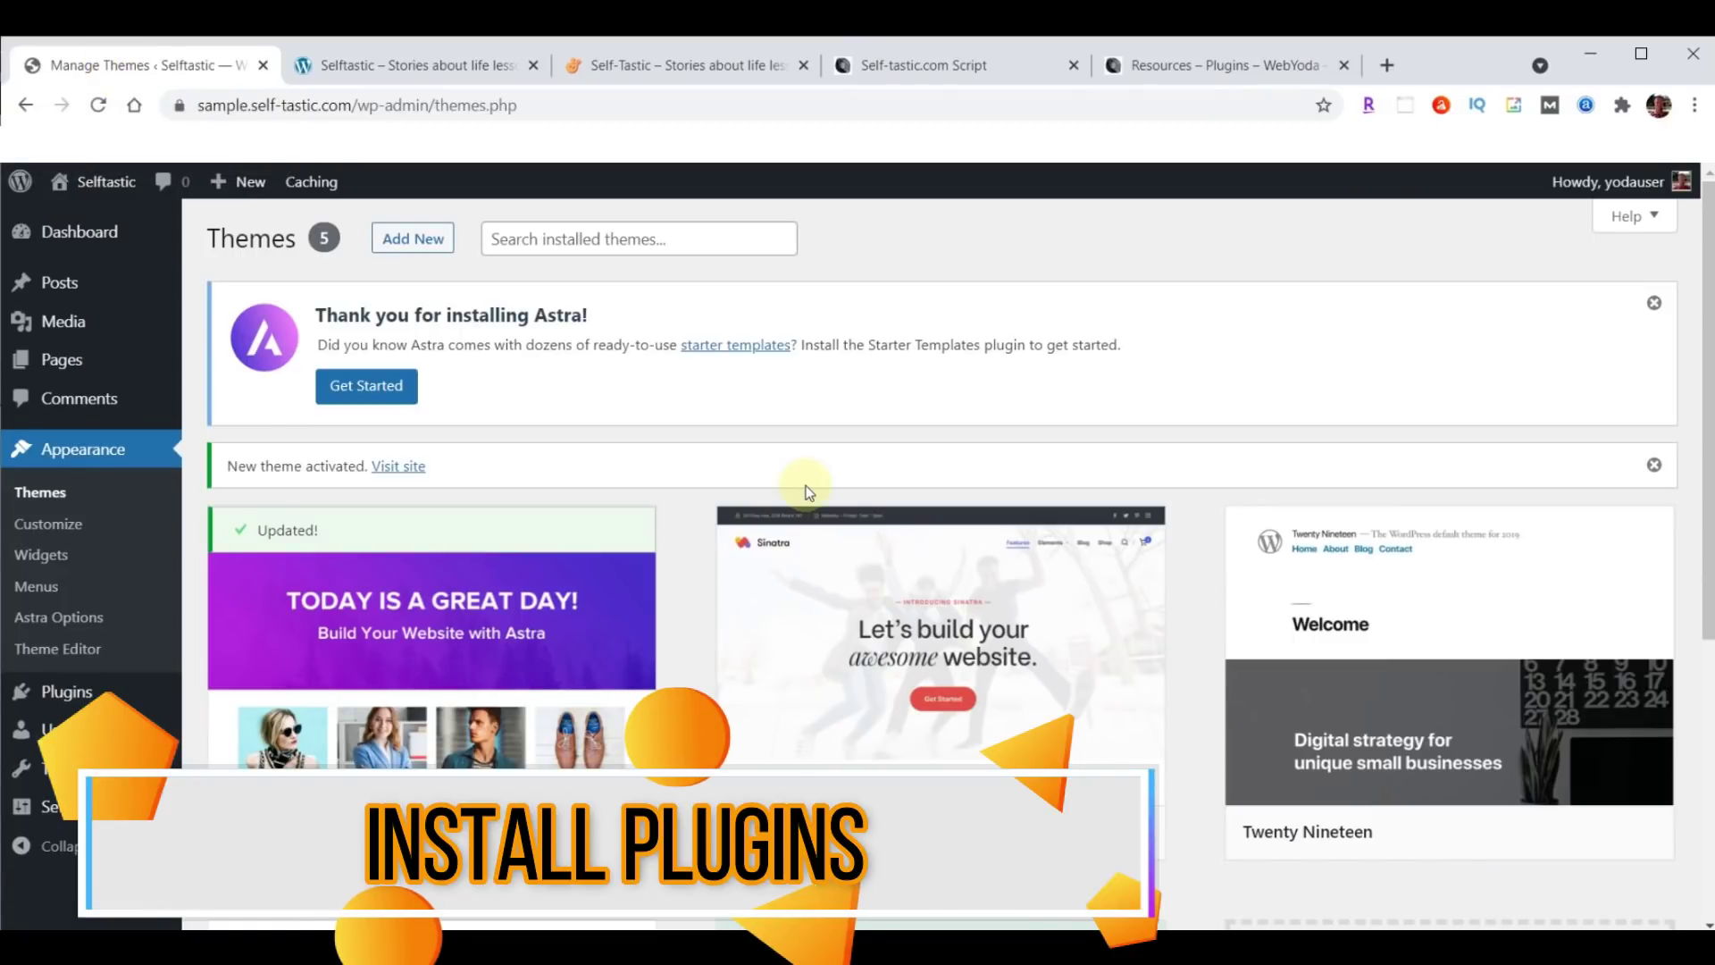
Upload astra-starter-sites.zip under Plugins > Add New, install it and activate Astra Starter Sites 1.3.20.
{"action": "mouse_move", "coordinate": [71, 695]}
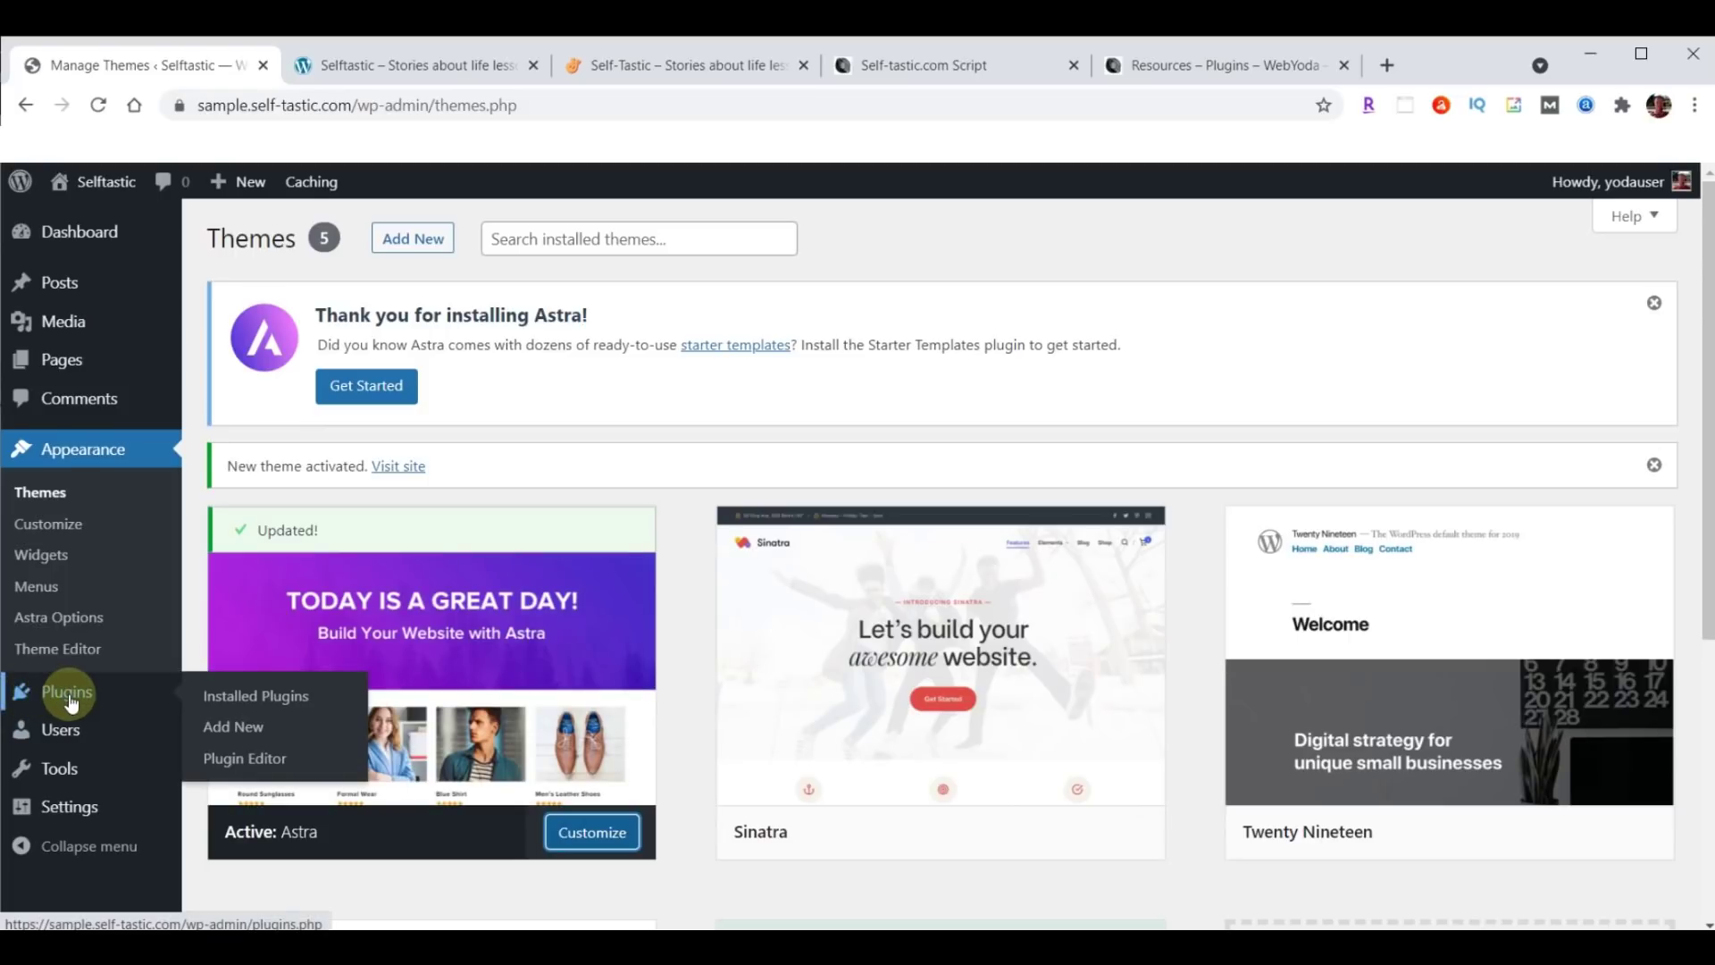
{"action": "left_click", "coordinate": [234, 731]}
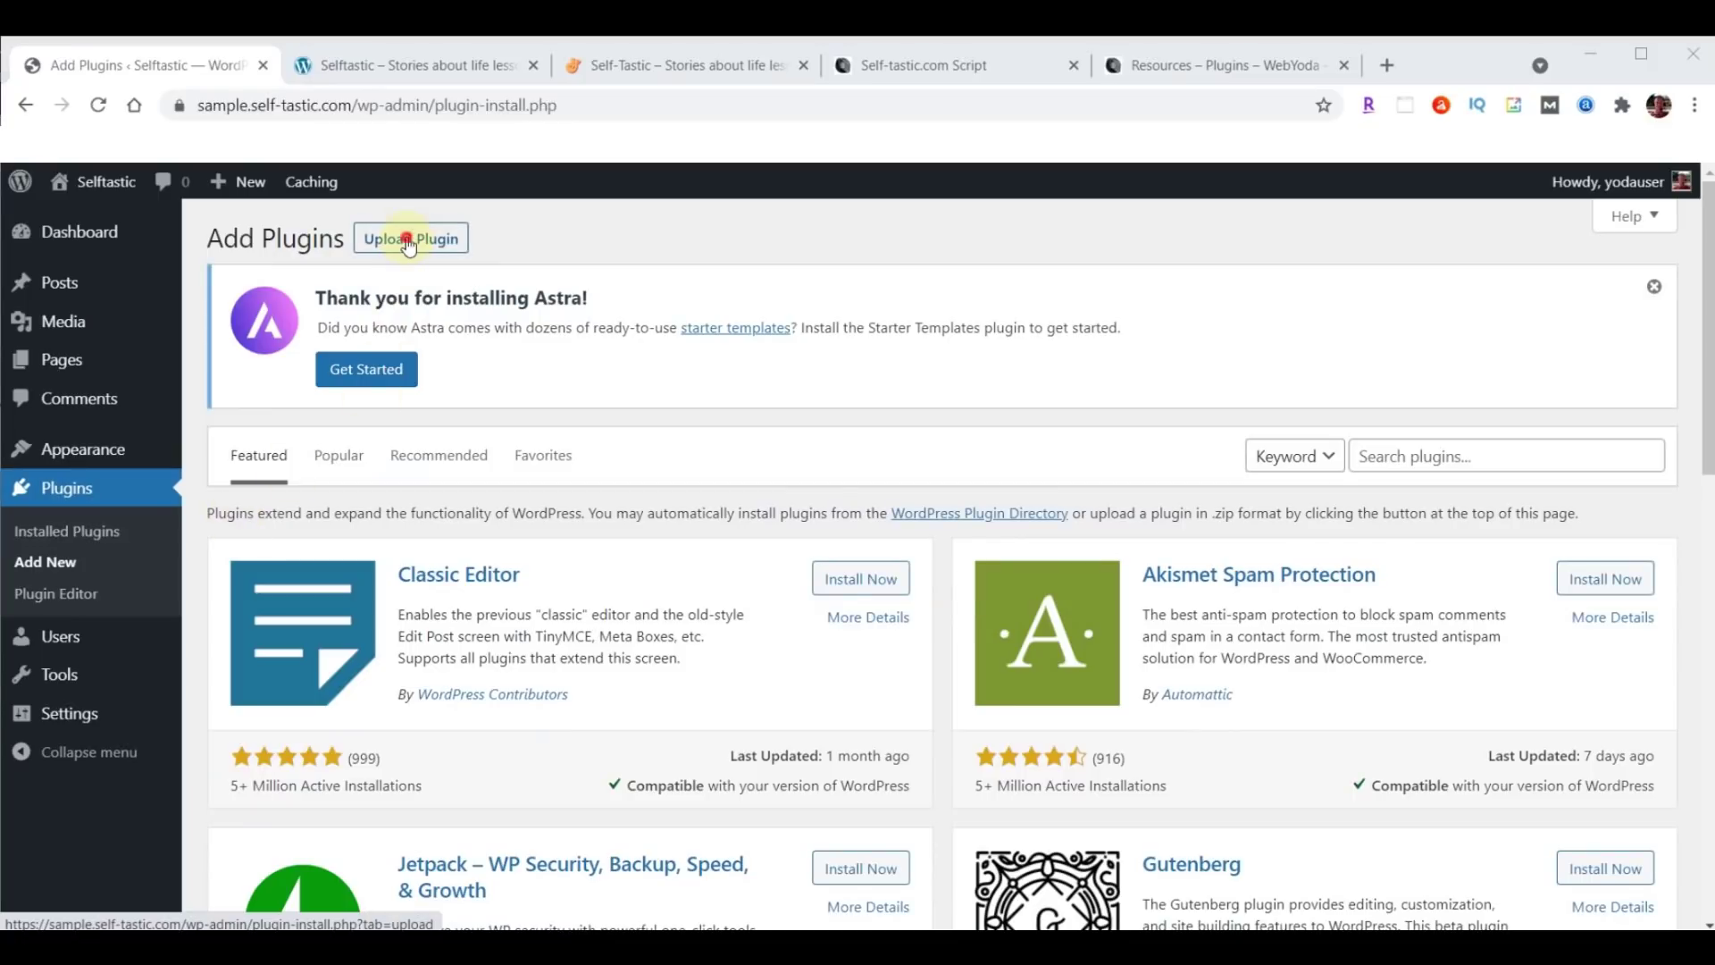
{"action": "left_click", "coordinate": [409, 243]}
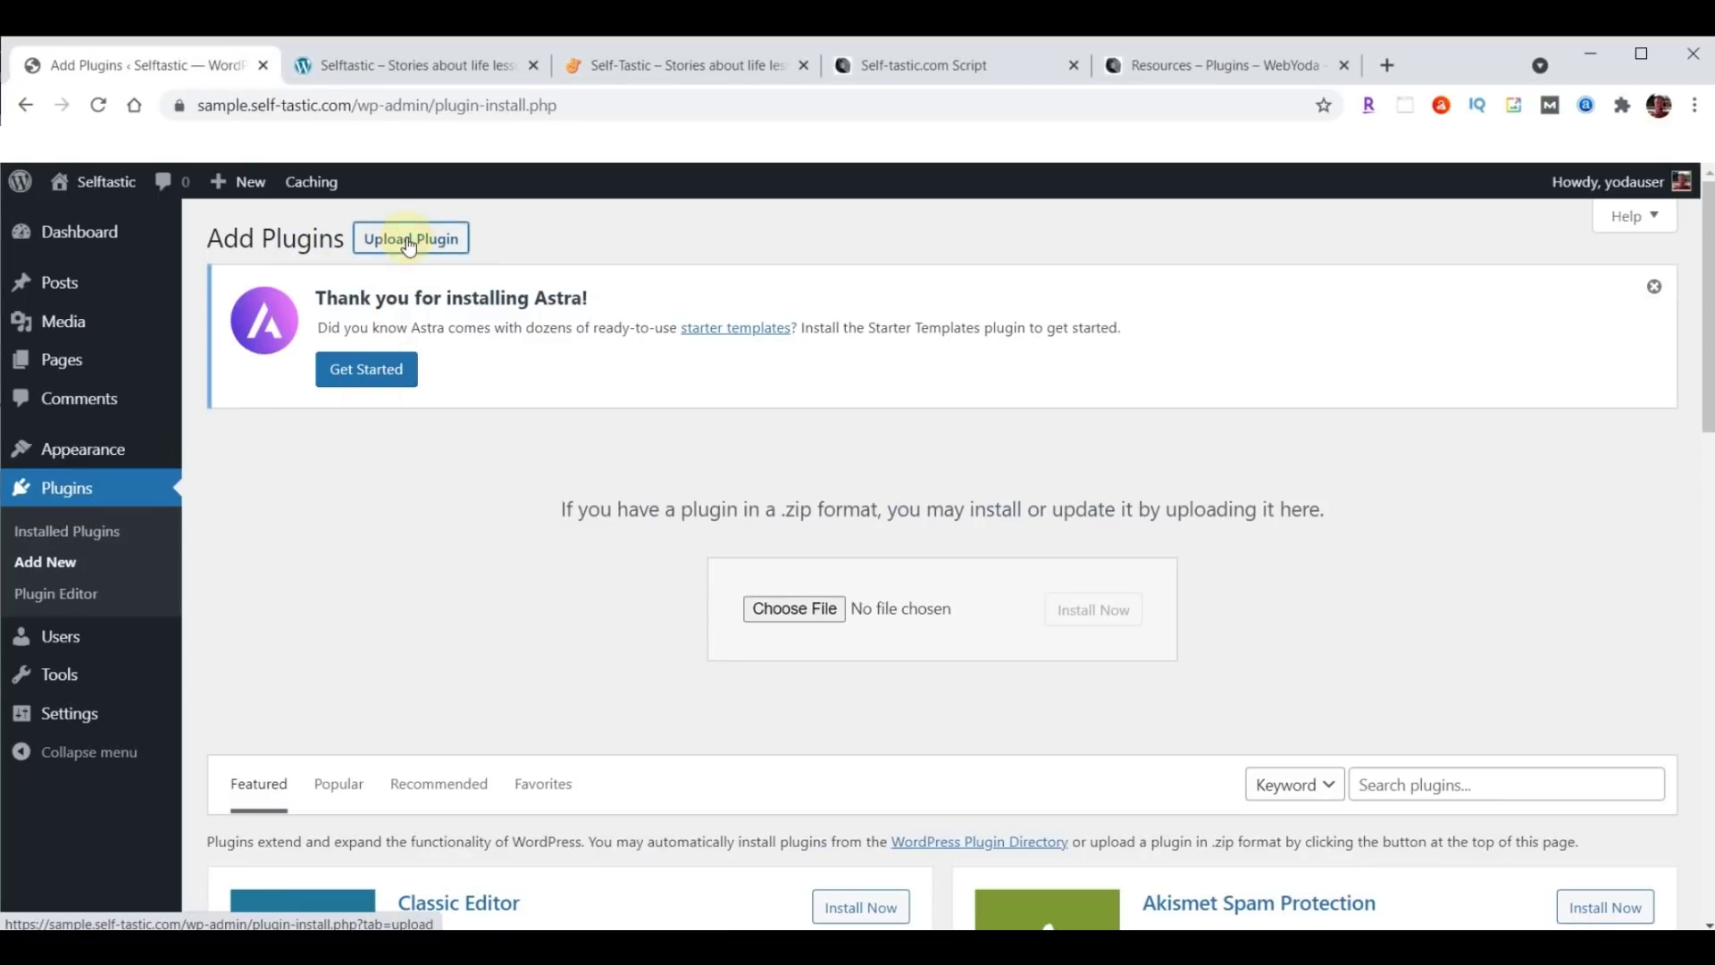
{"action": "left_click", "coordinate": [789, 610]}
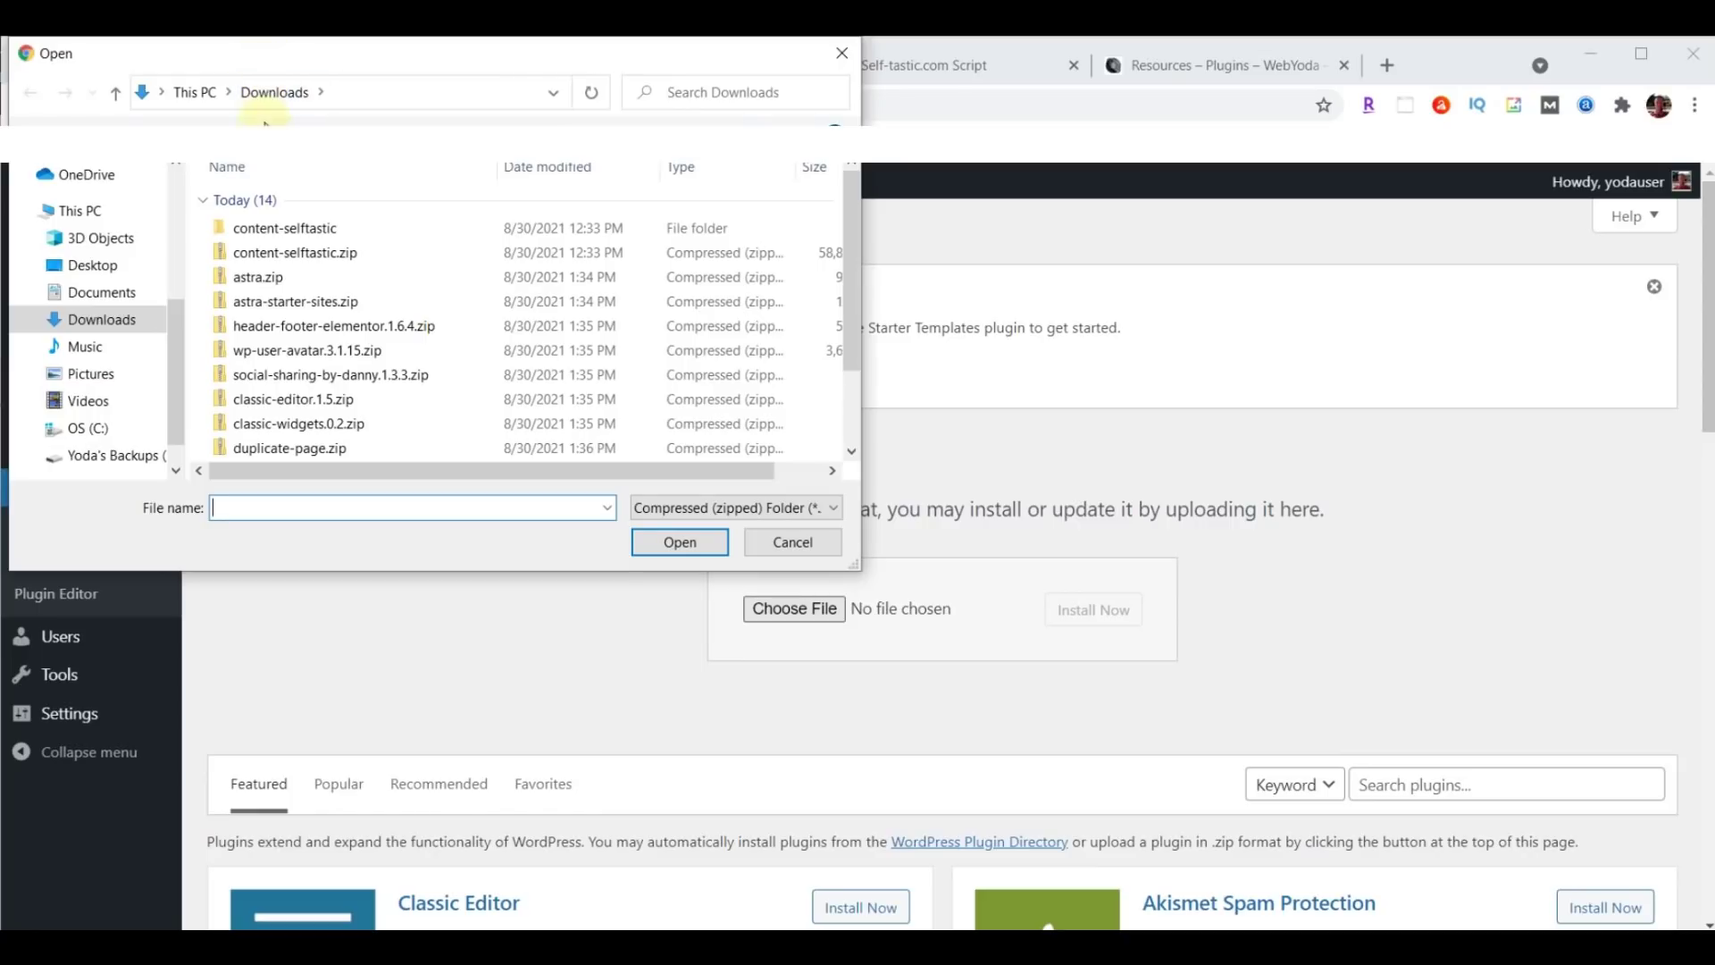
{"action": "left_click", "coordinate": [279, 306]}
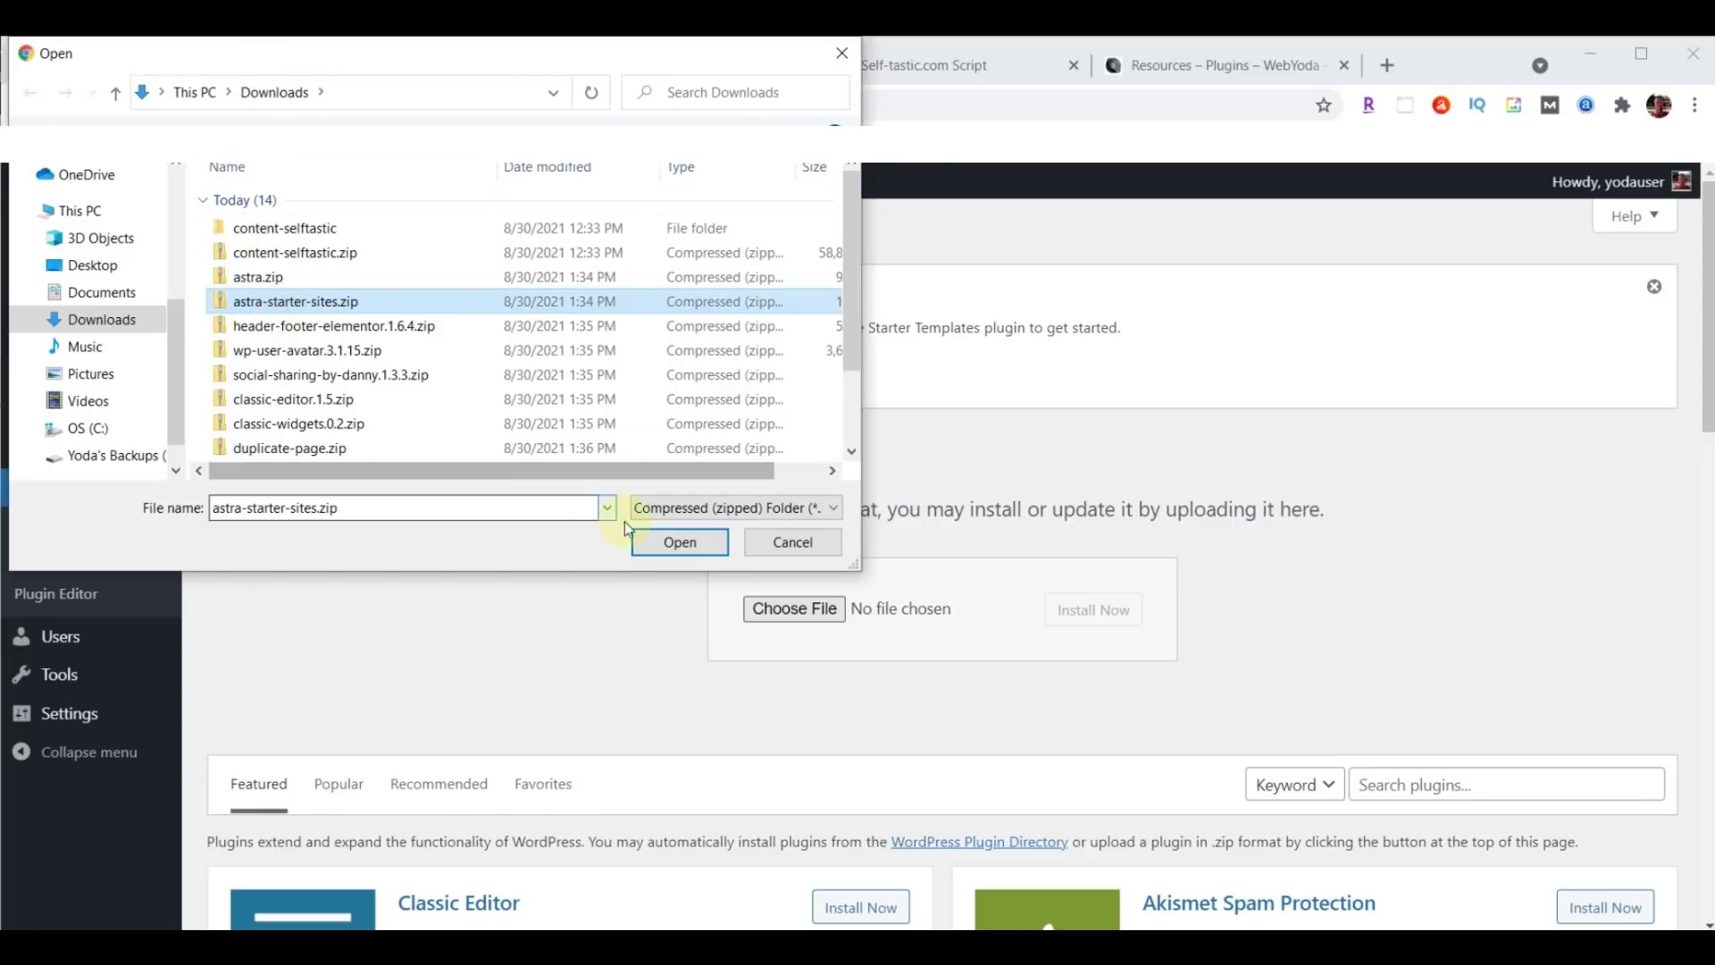
{"action": "left_click", "coordinate": [676, 542]}
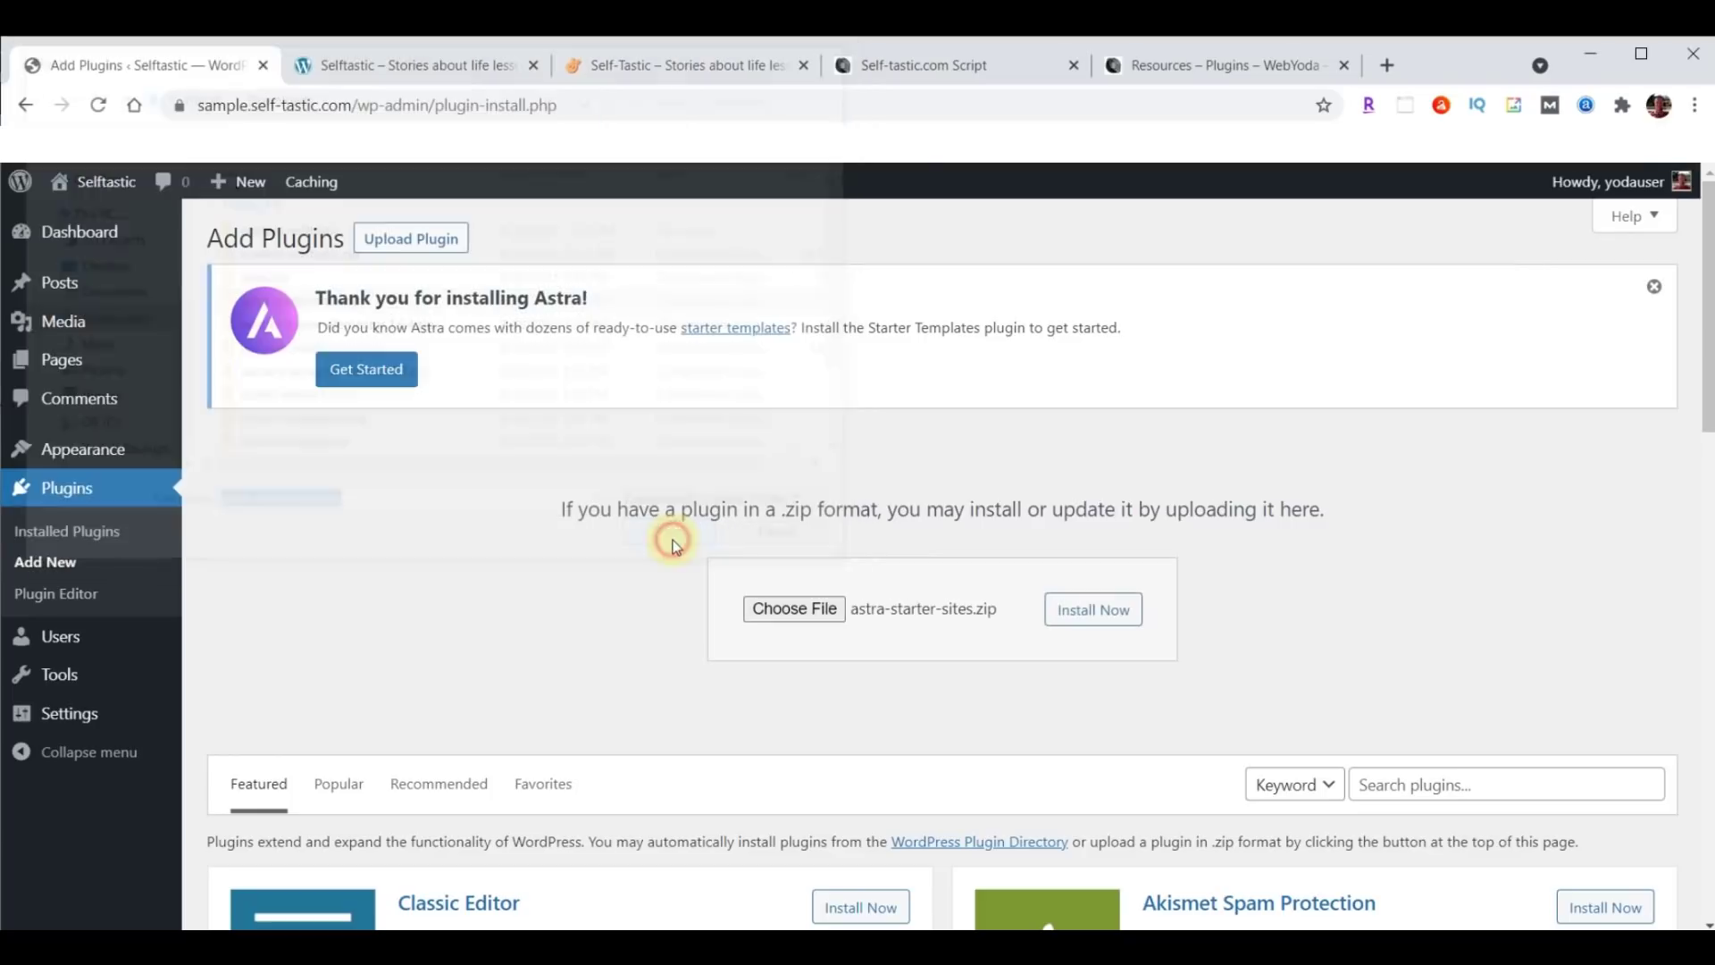
{"action": "left_click", "coordinate": [1085, 613]}
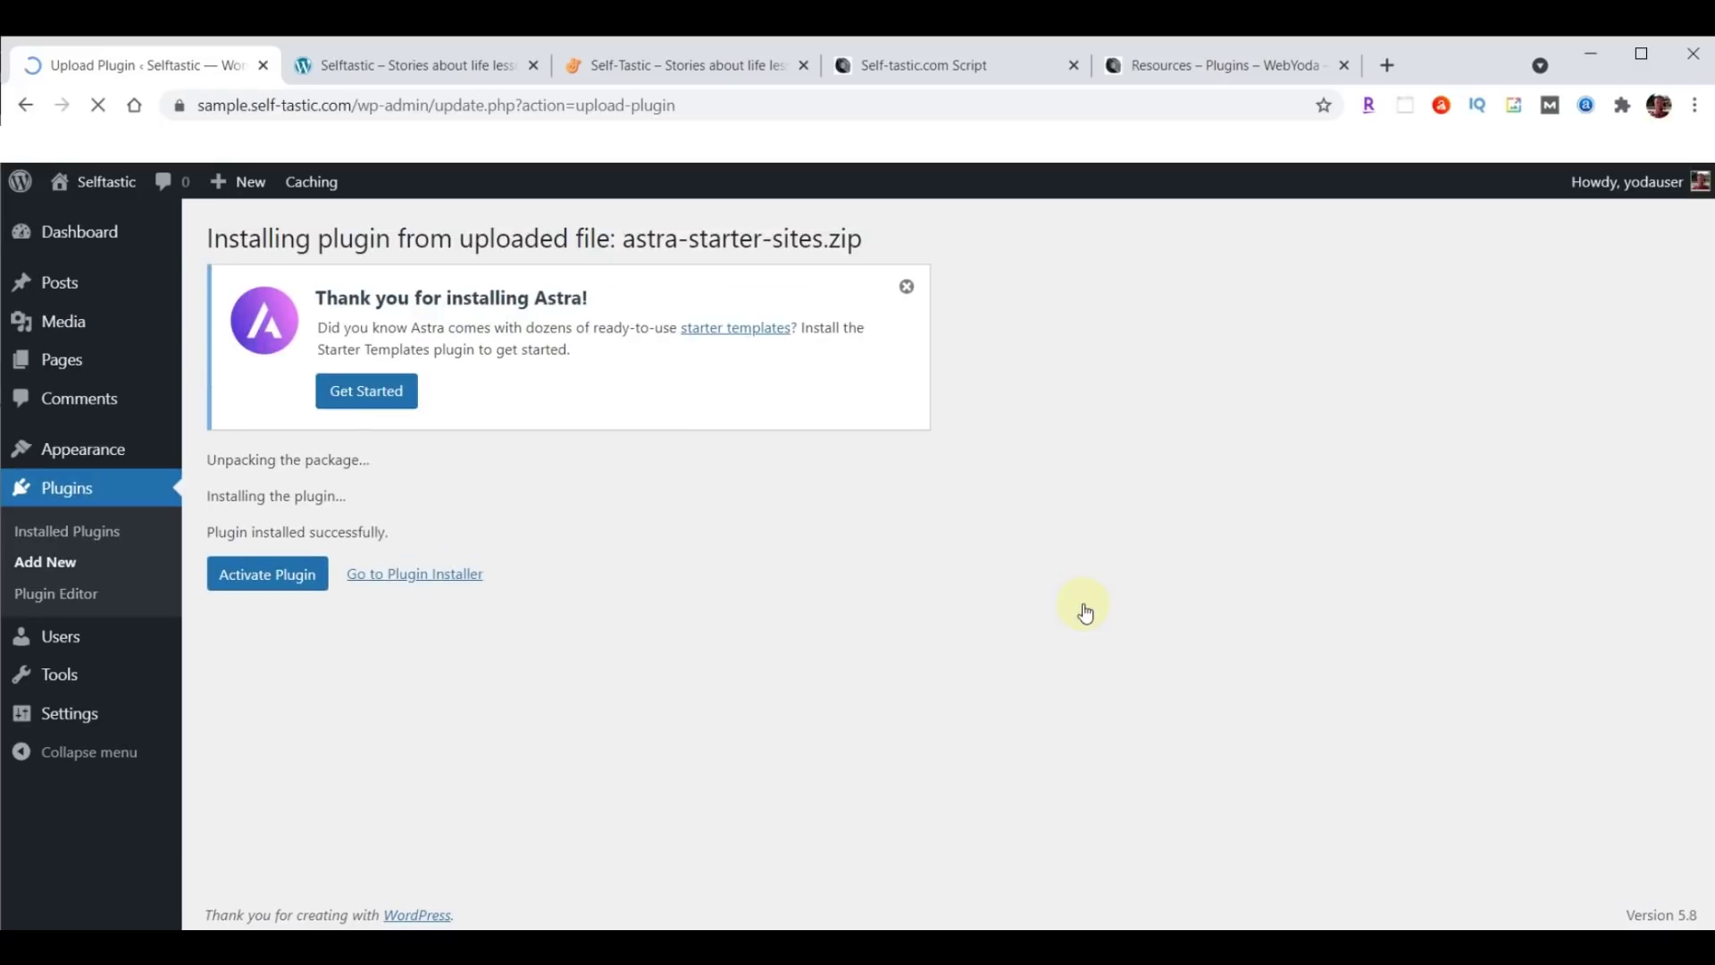
{"action": "left_click", "coordinate": [259, 583]}
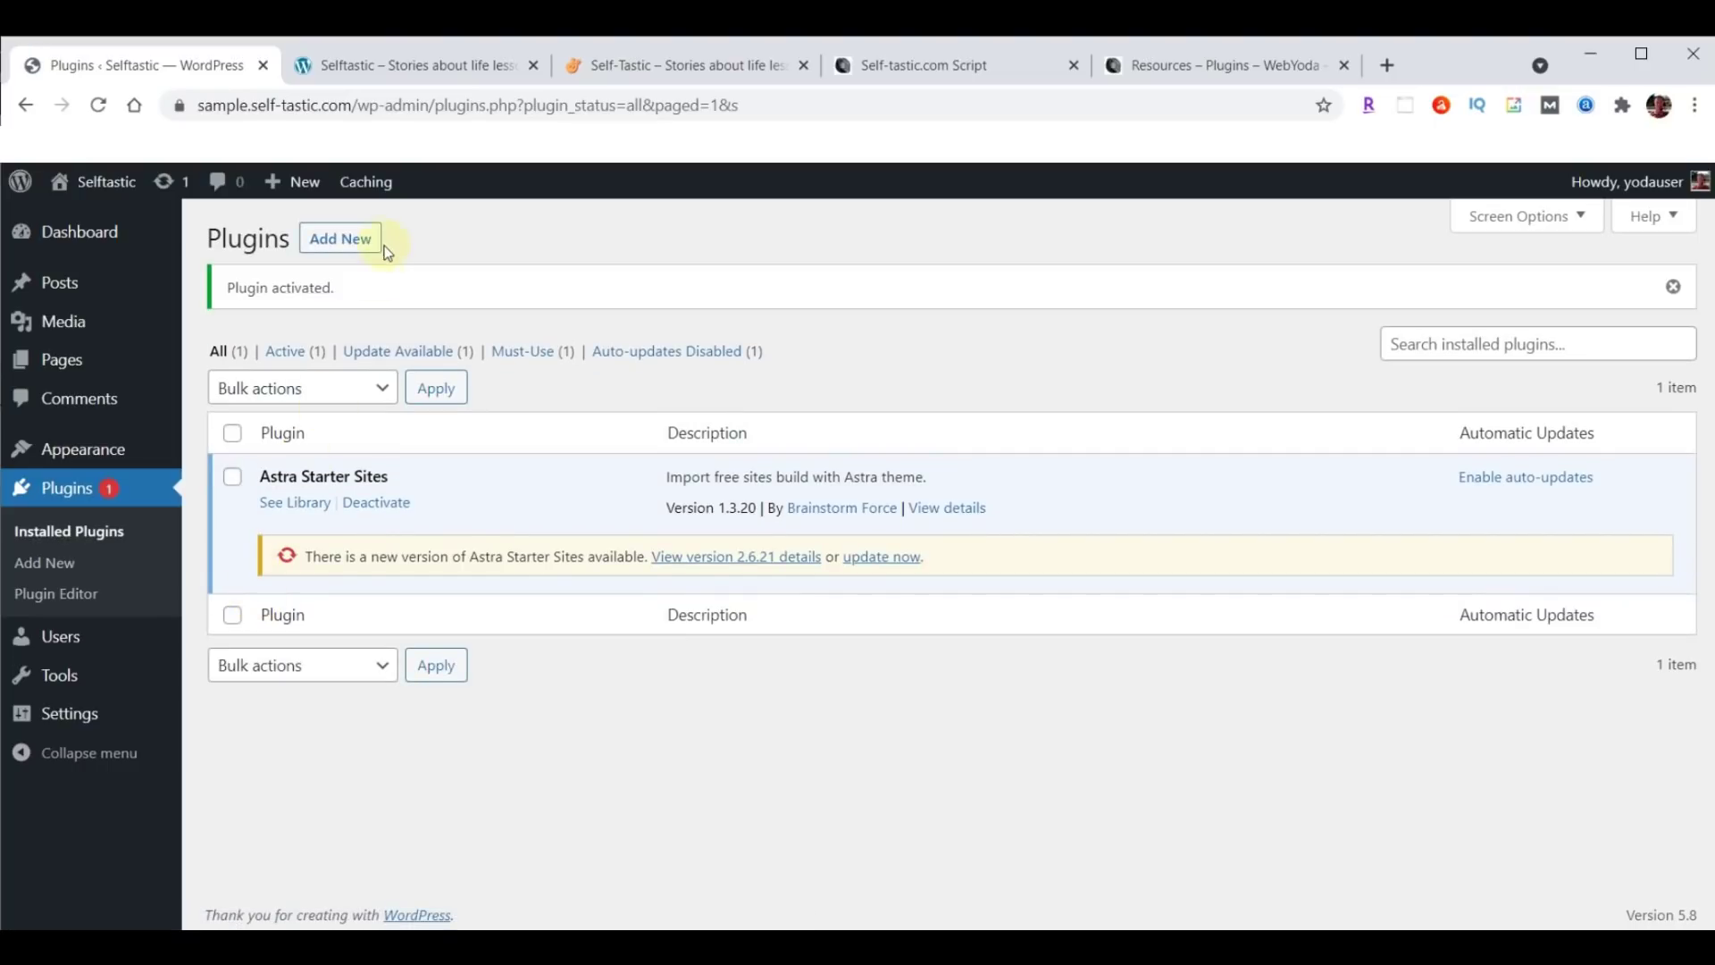
Install Elementor Header & Footer Builder 1.6.4 from header-footer-elementor.1.6.4.zip and activate it.
{"action": "left_click", "coordinate": [341, 239]}
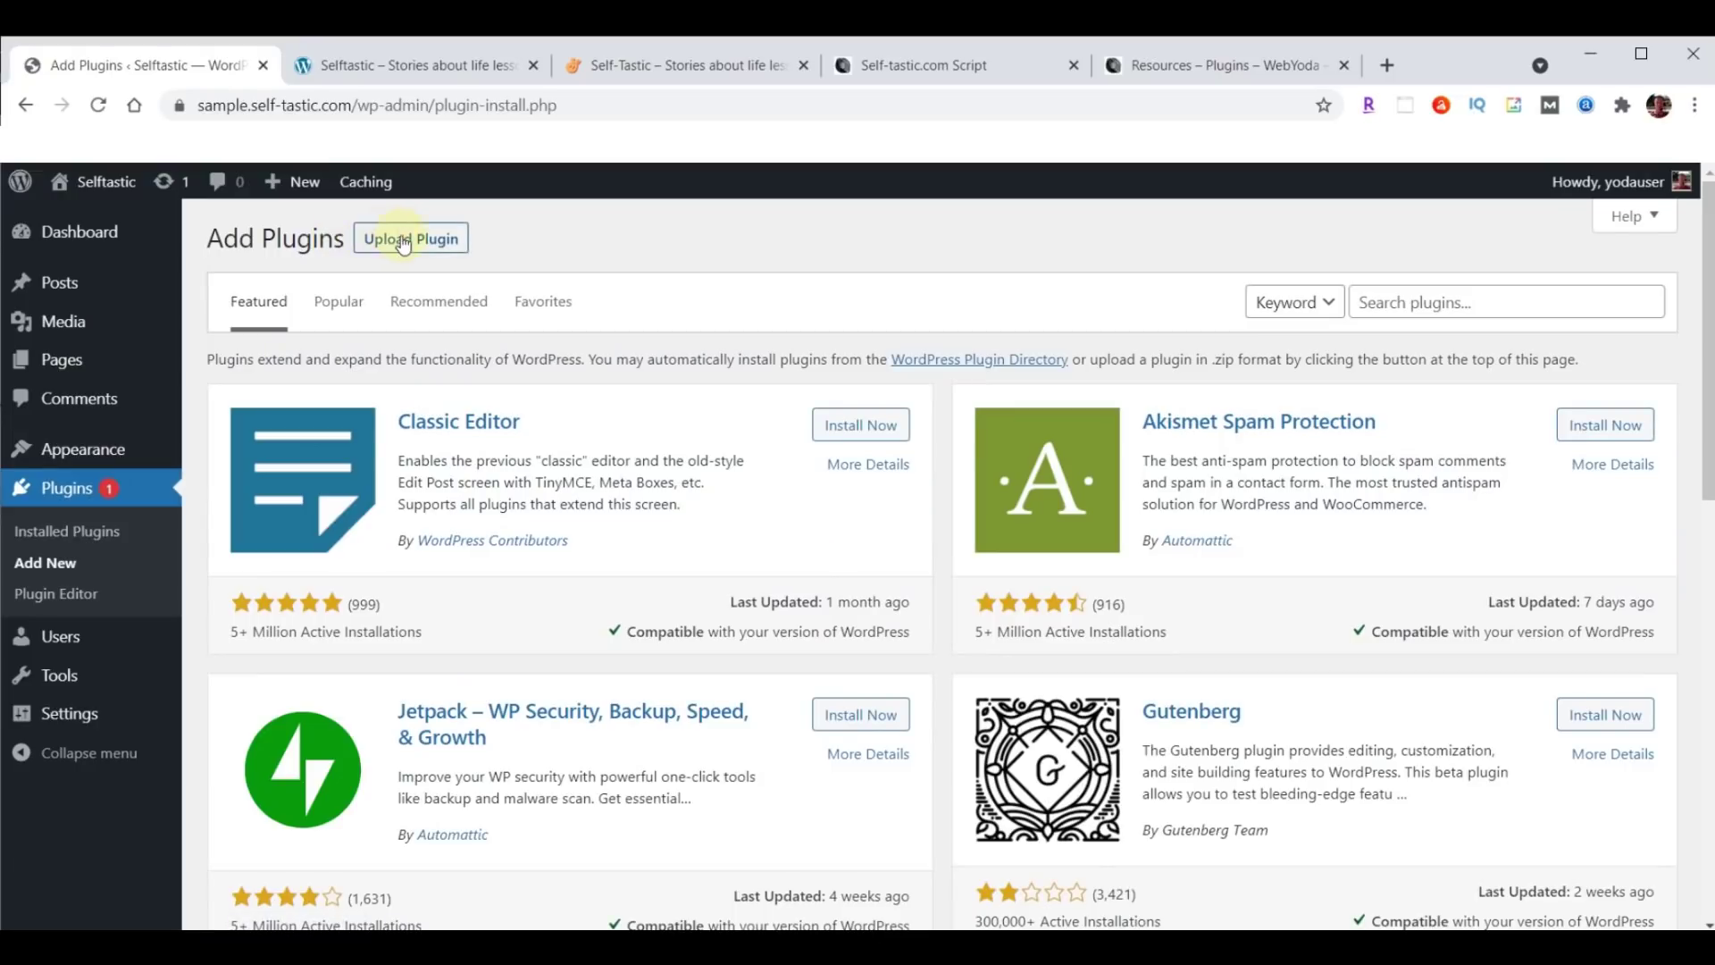
{"action": "left_click", "coordinate": [405, 241]}
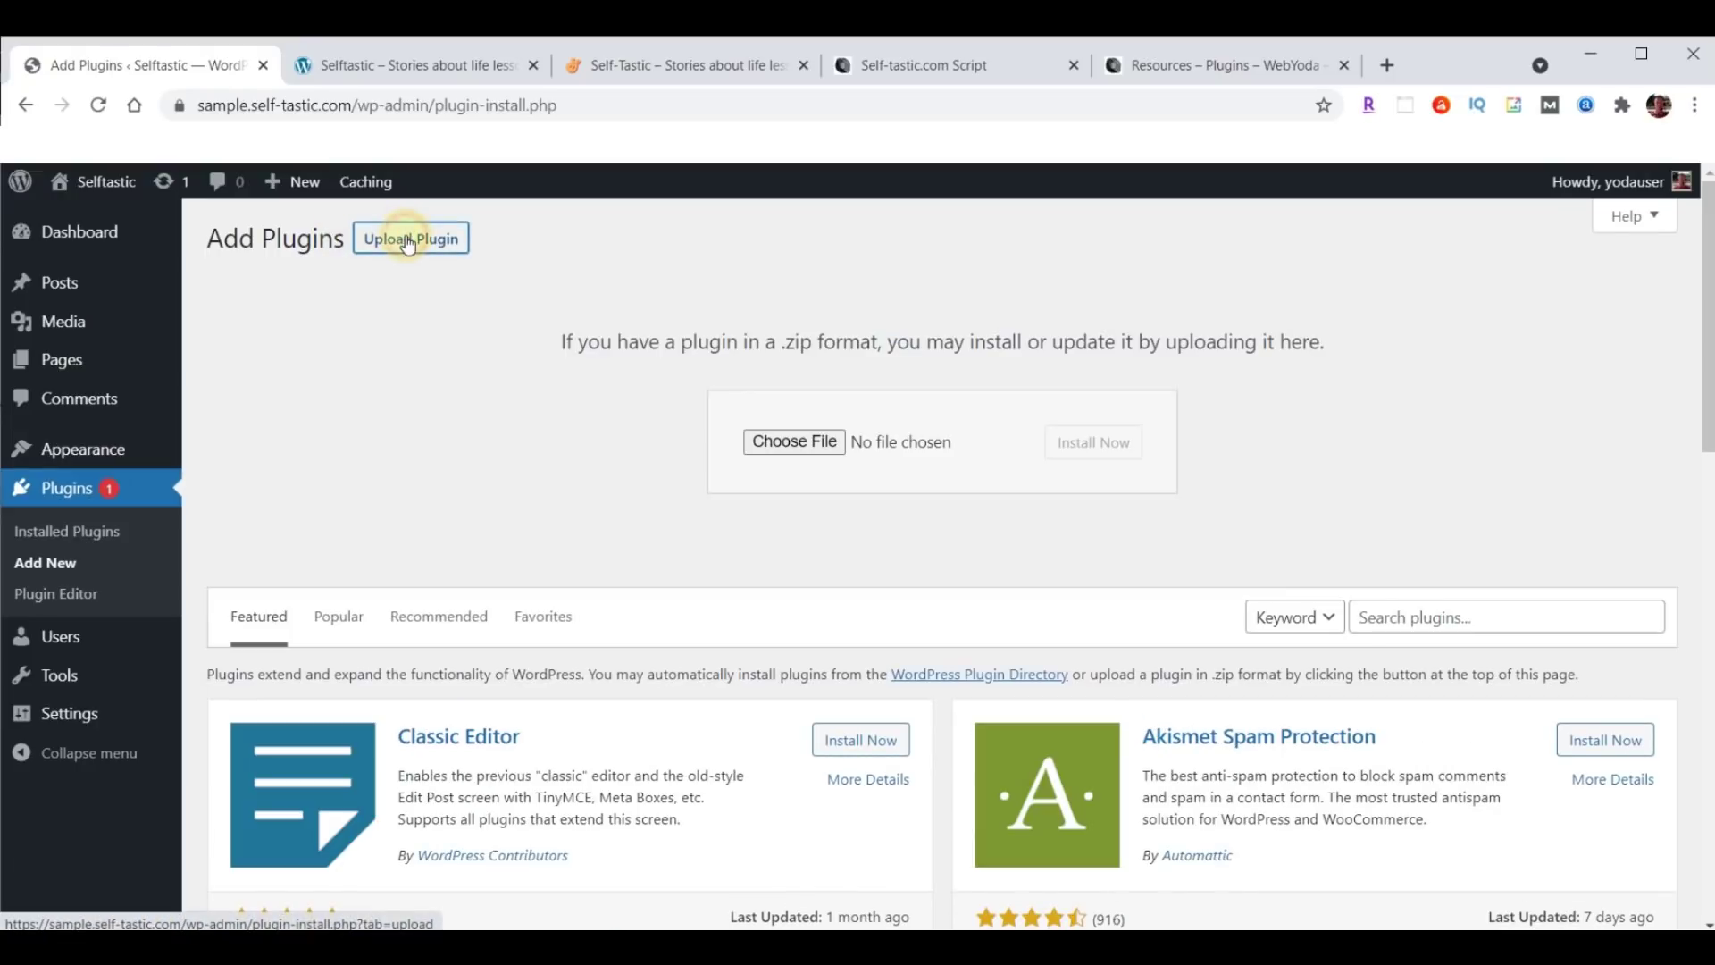
{"action": "left_click", "coordinate": [786, 443]}
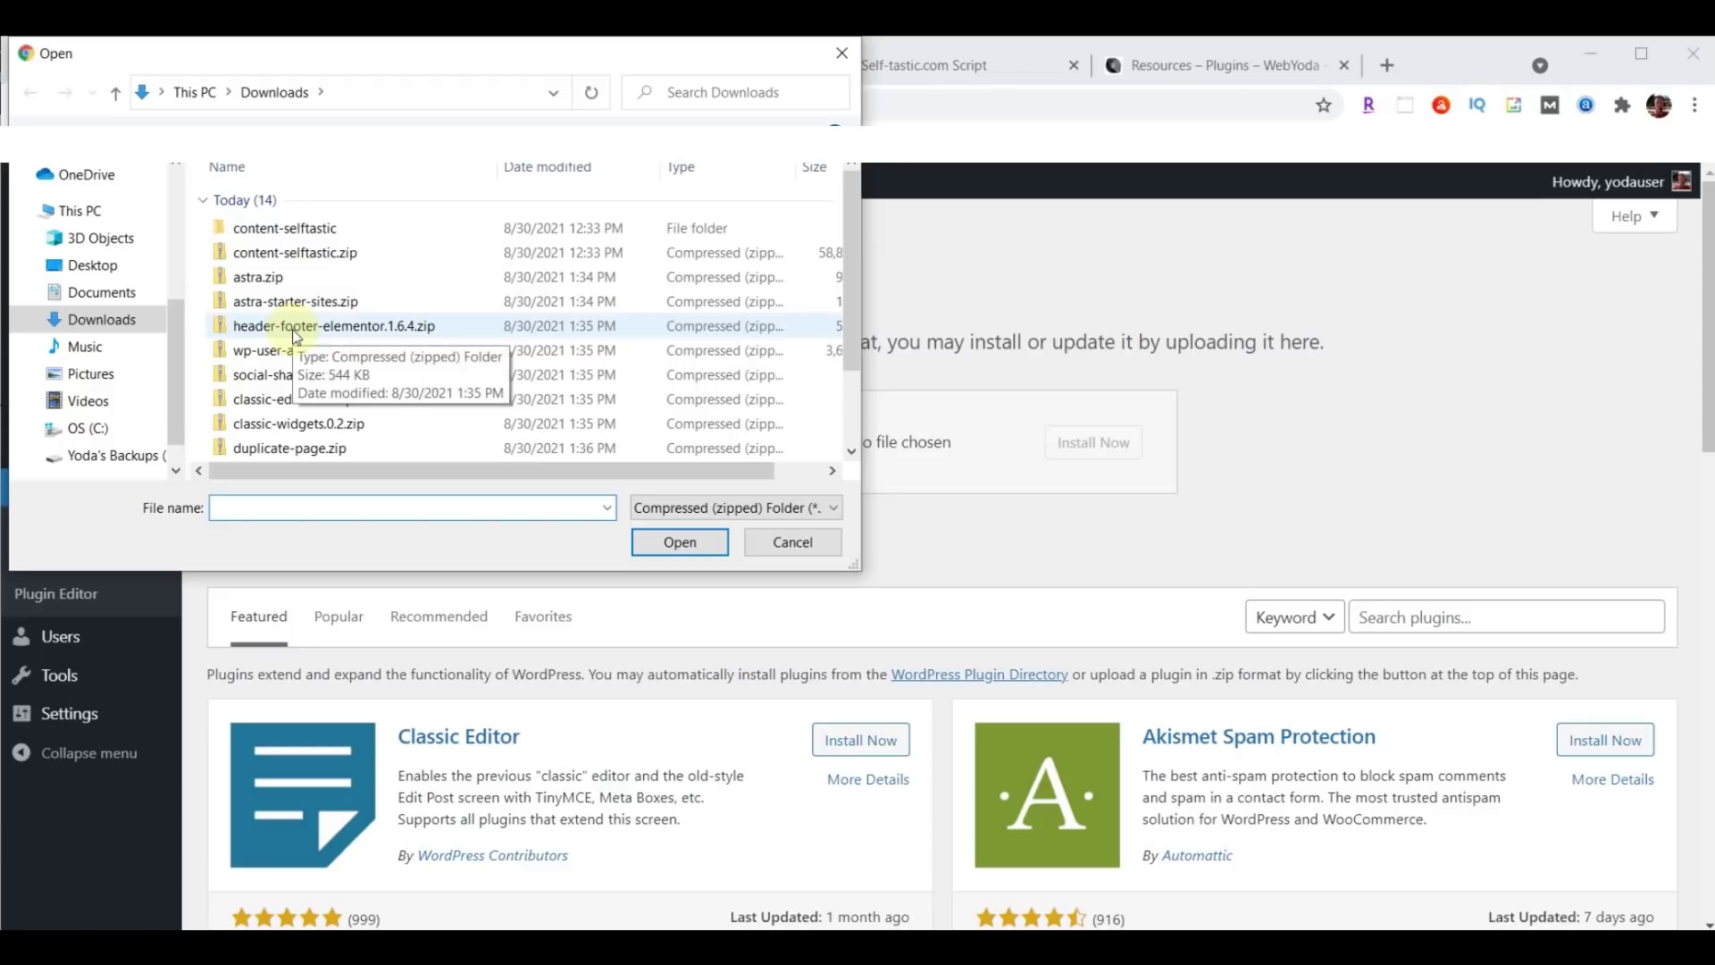
{"action": "left_click", "coordinate": [297, 331]}
{"action": "left_click", "coordinate": [679, 542]}
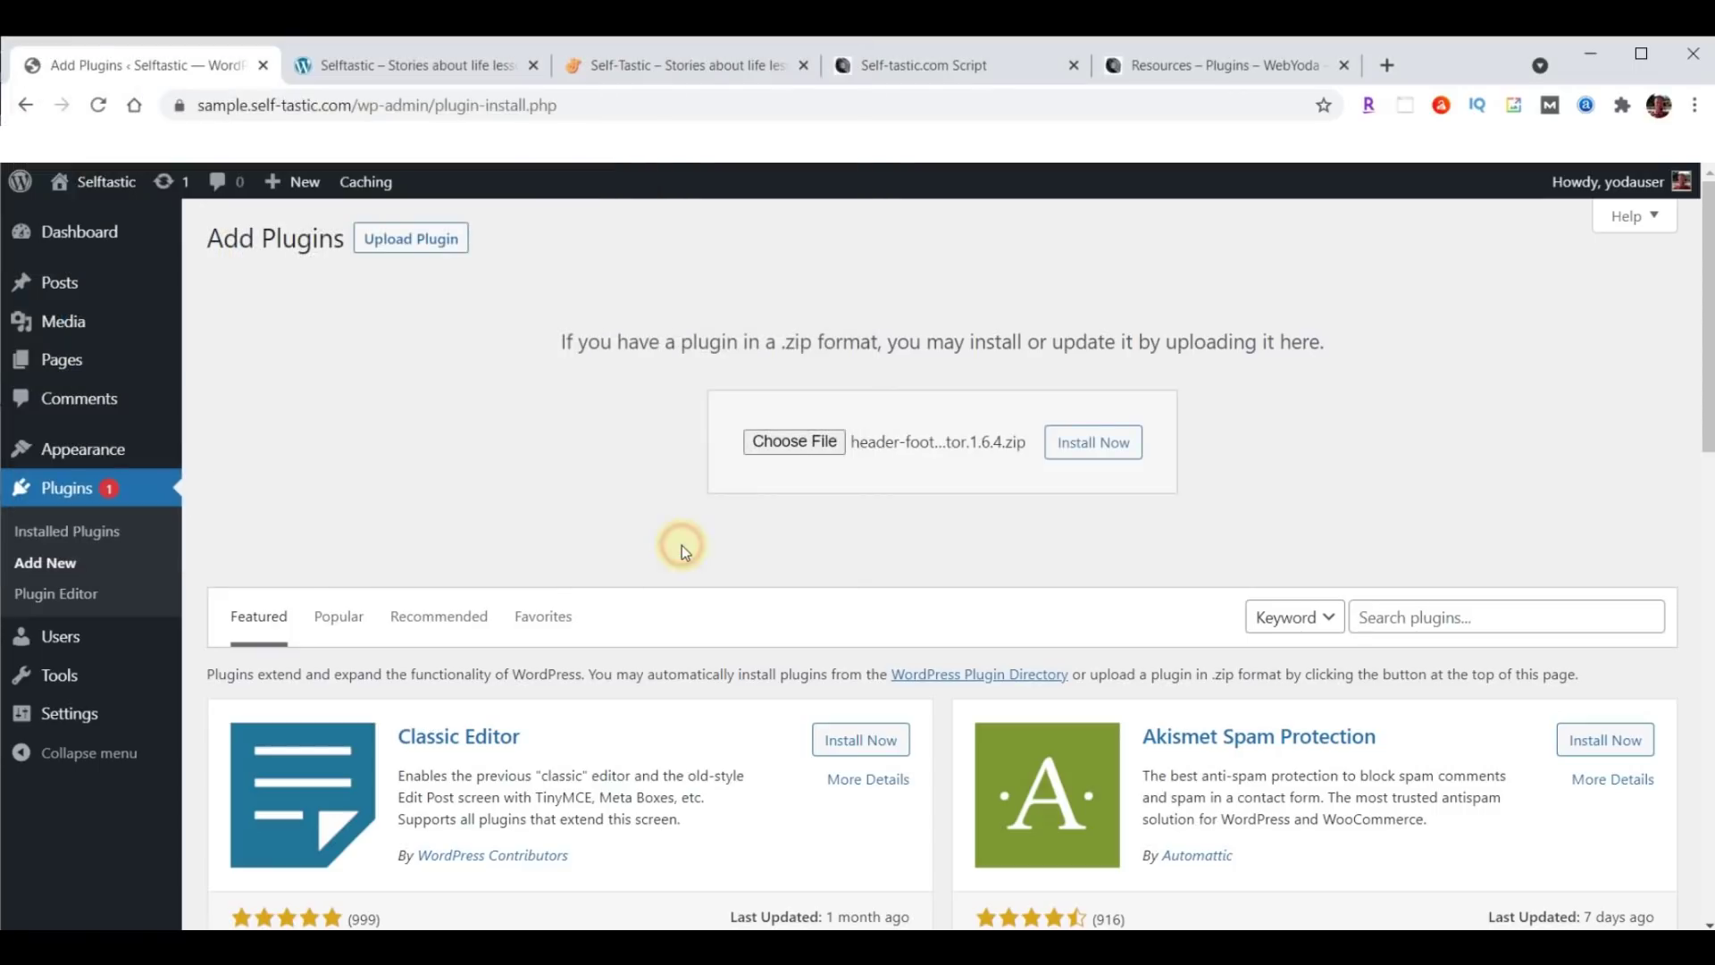
{"action": "left_click", "coordinate": [1108, 445]}
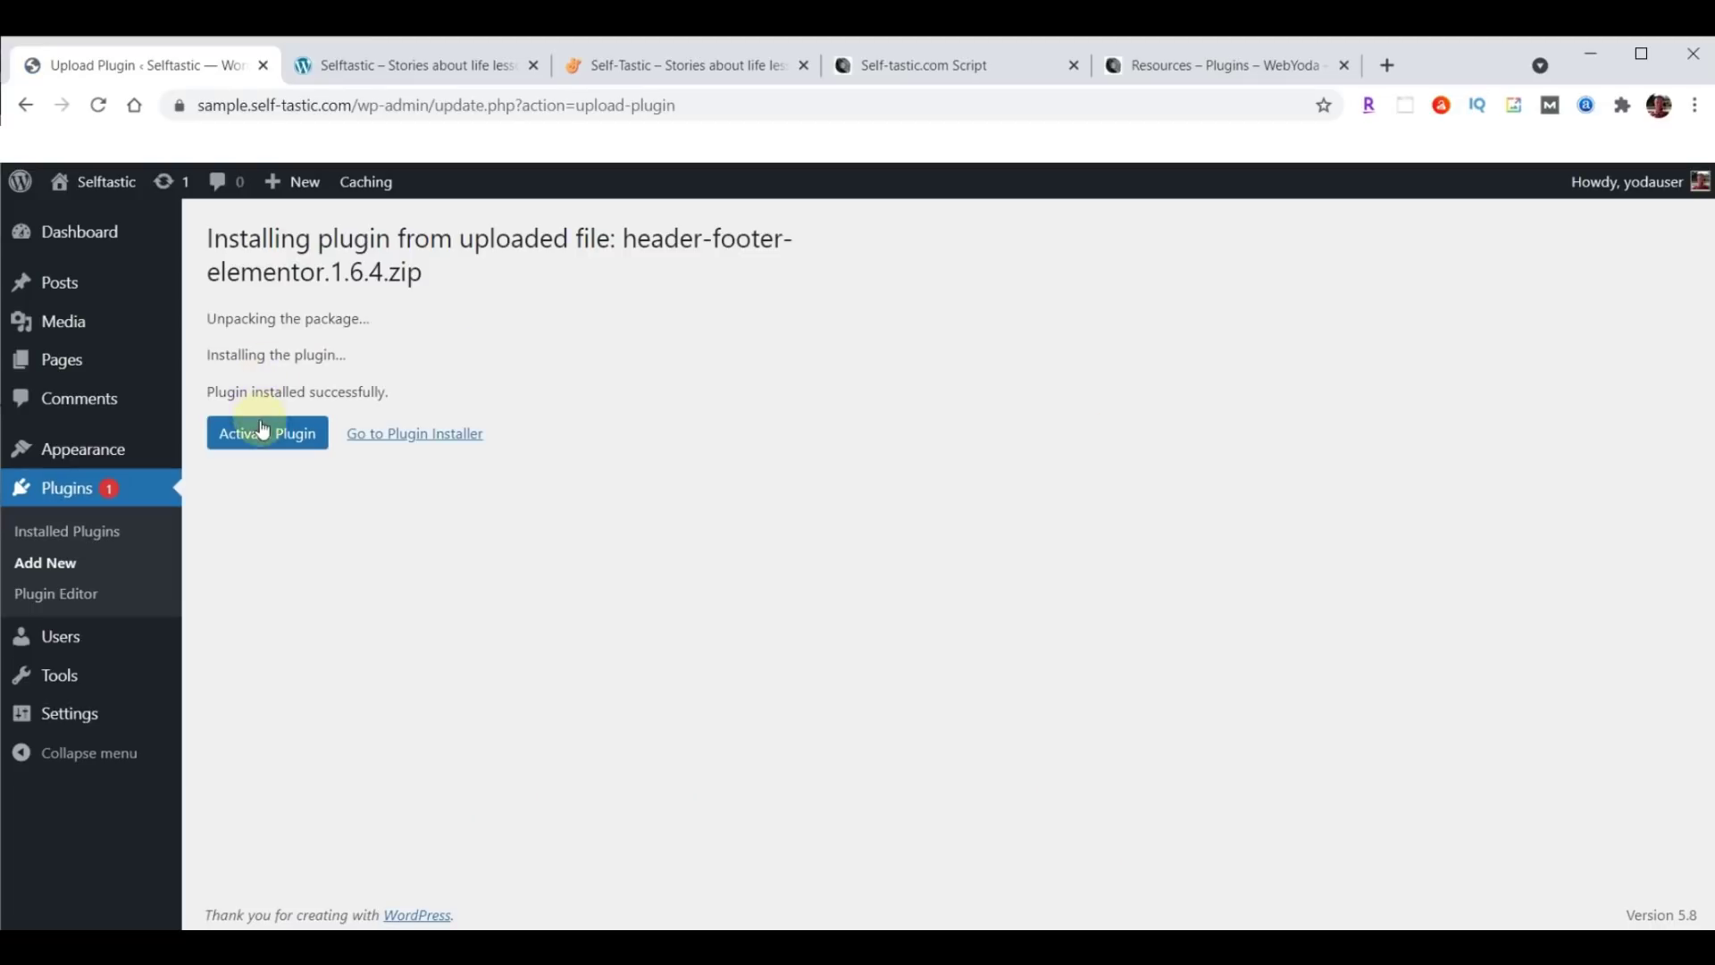
{"action": "left_click", "coordinate": [263, 436]}
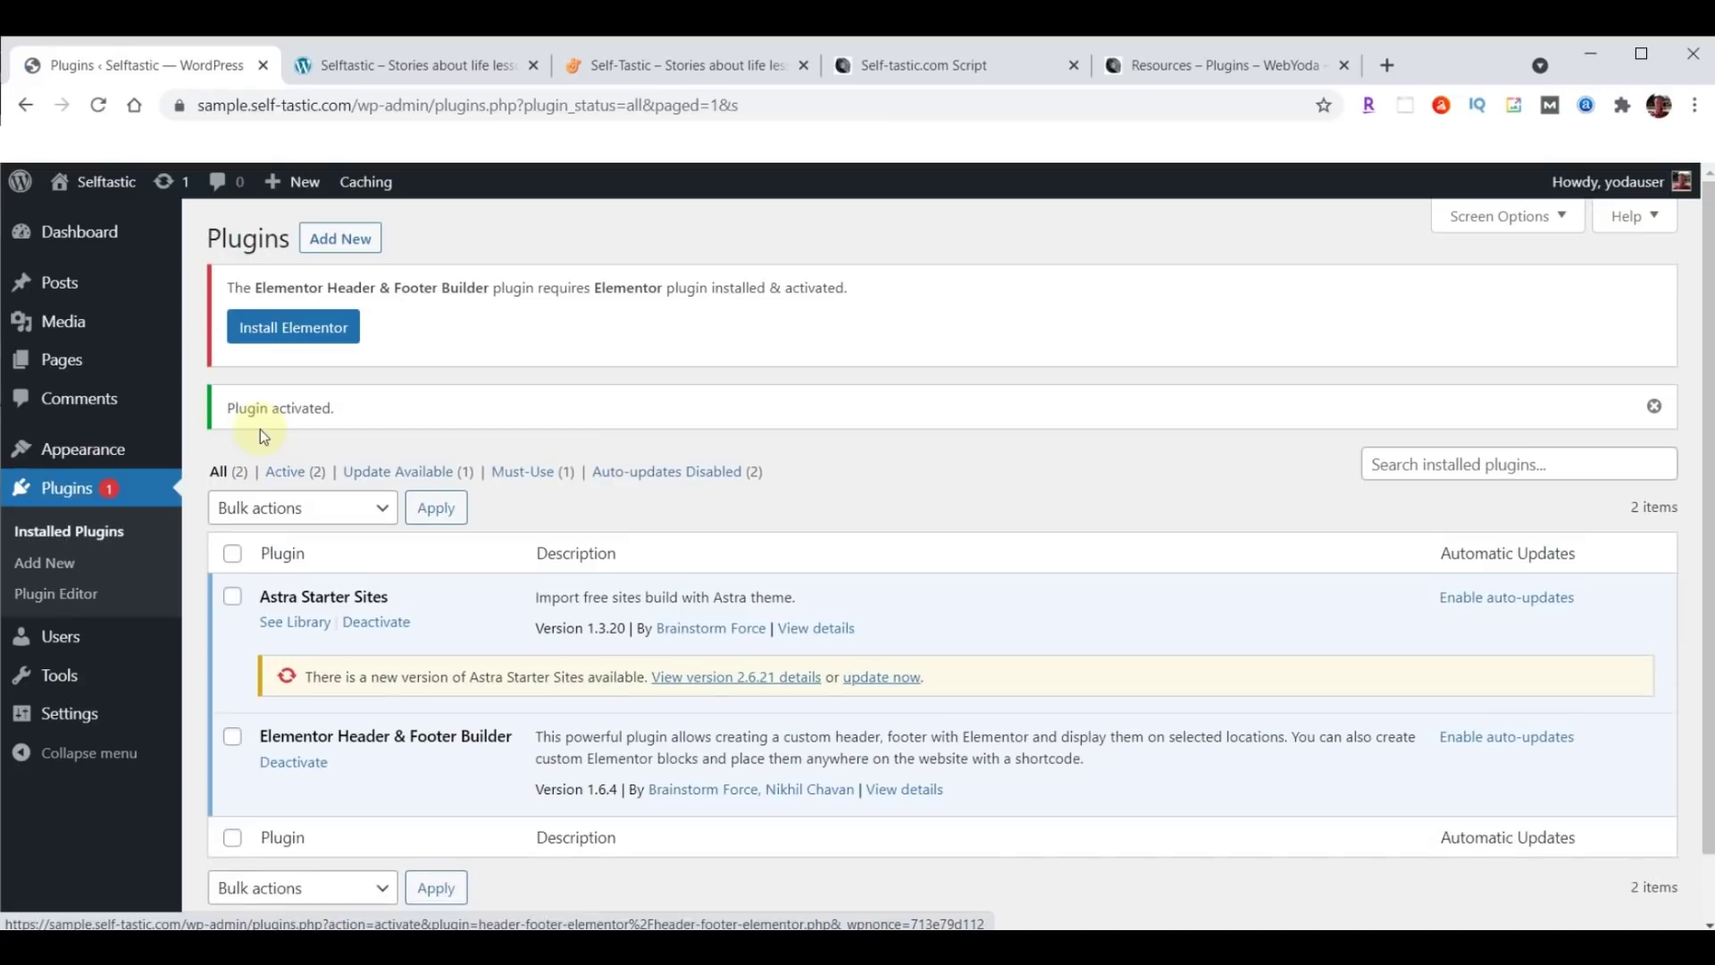
{"action": "left_click", "coordinate": [341, 241]}
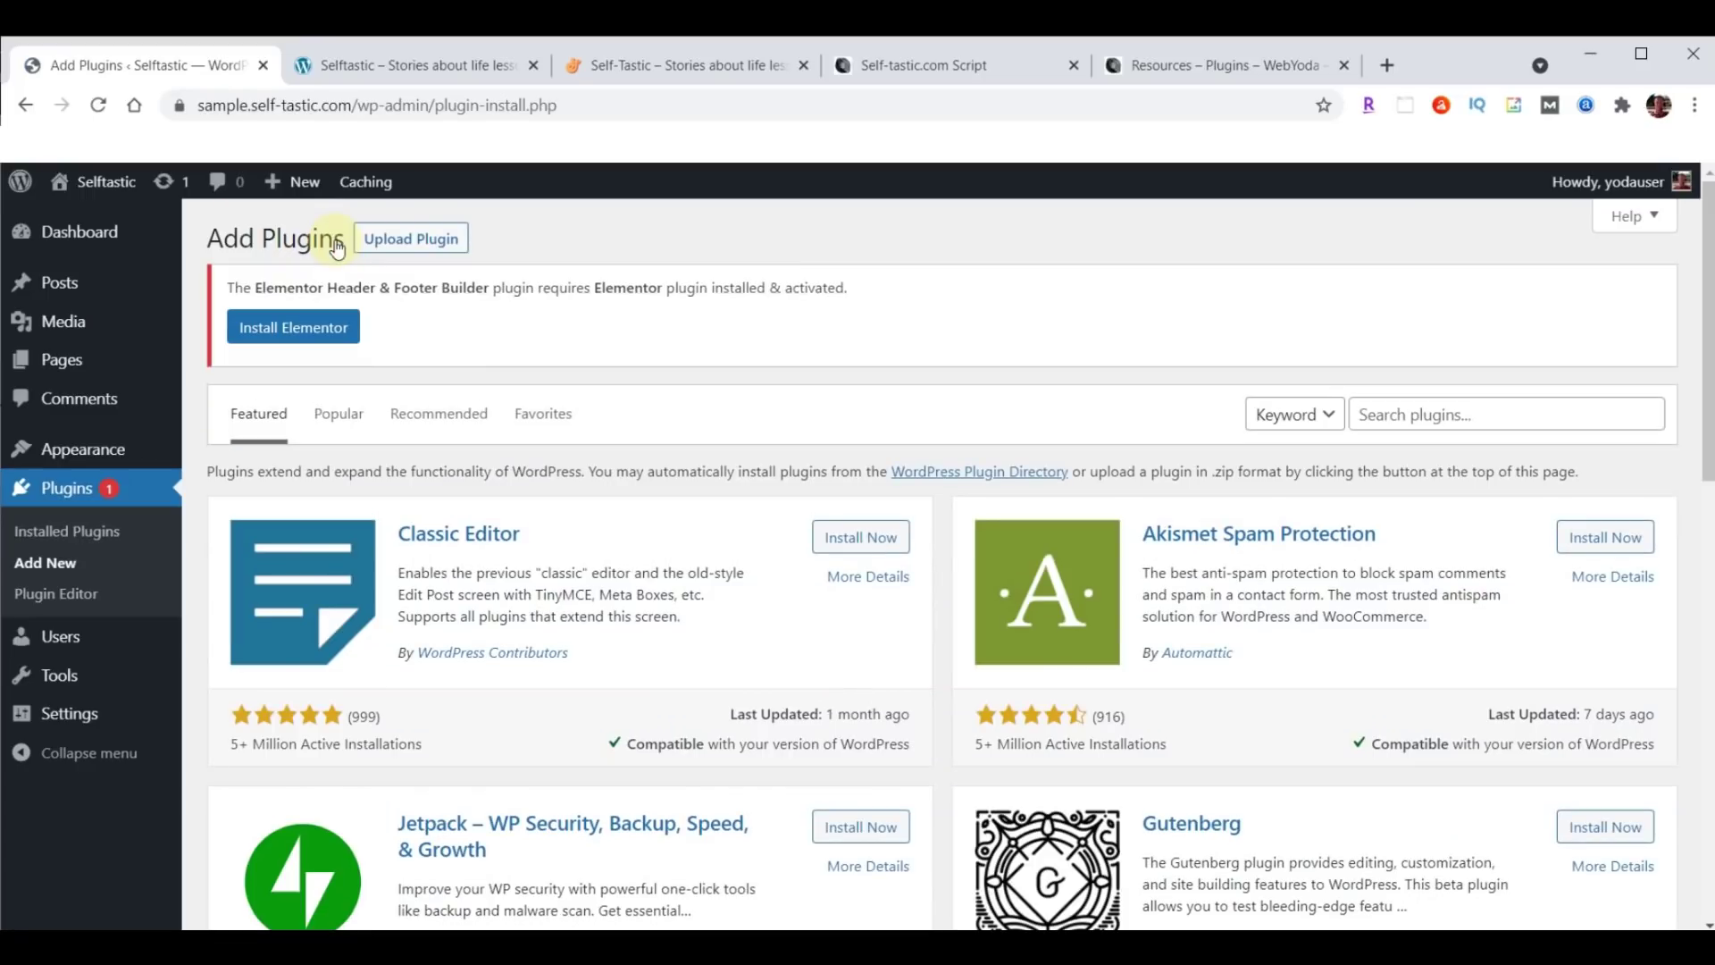
Upload wp-user-avatar.3.1.15.zip and activate it as the ProfilePress plugin.
{"action": "left_click", "coordinate": [430, 245]}
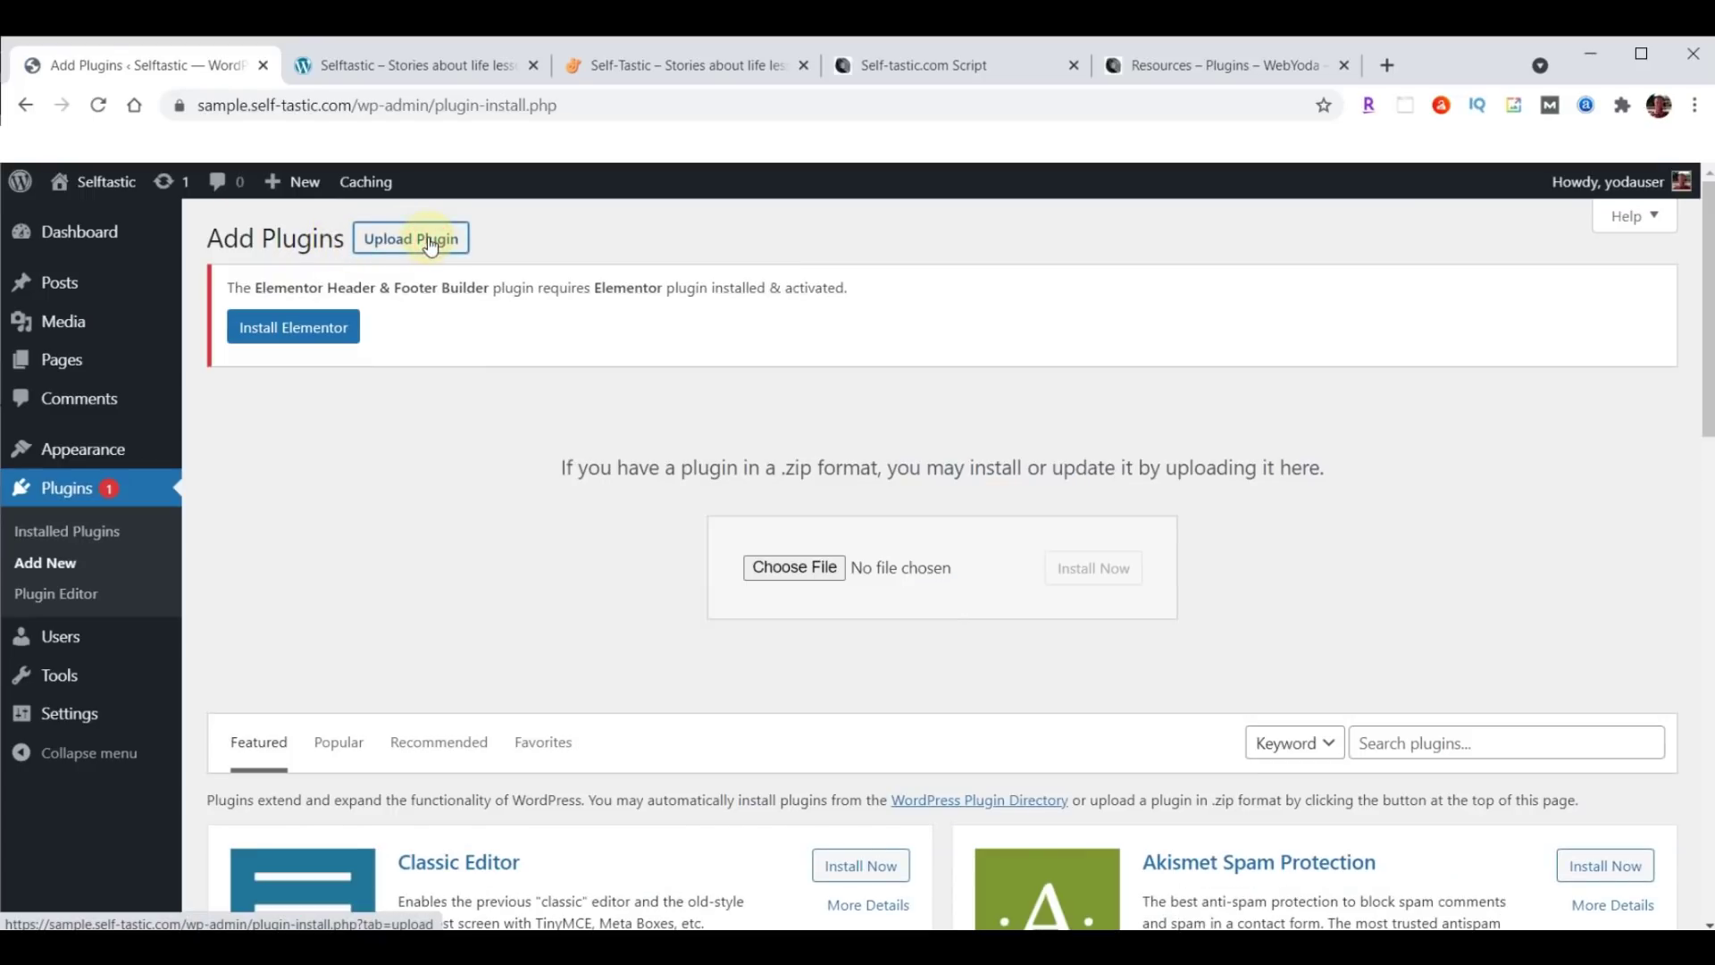
{"action": "left_click", "coordinate": [779, 565]}
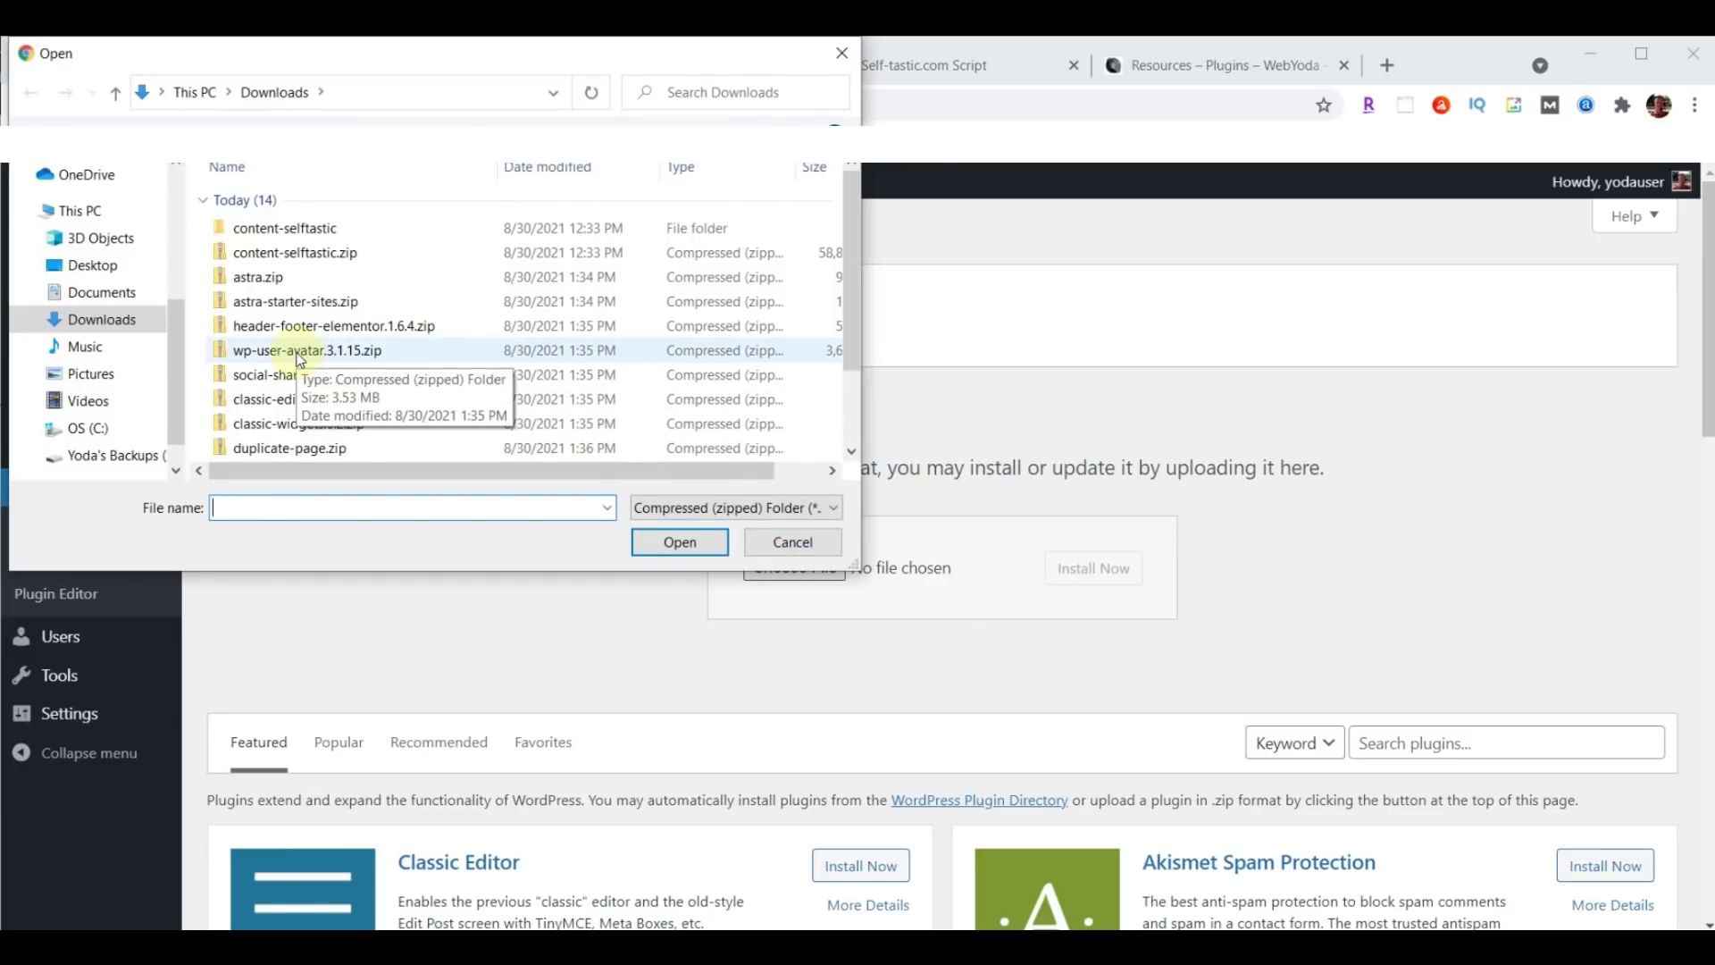
{"action": "left_click", "coordinate": [305, 357]}
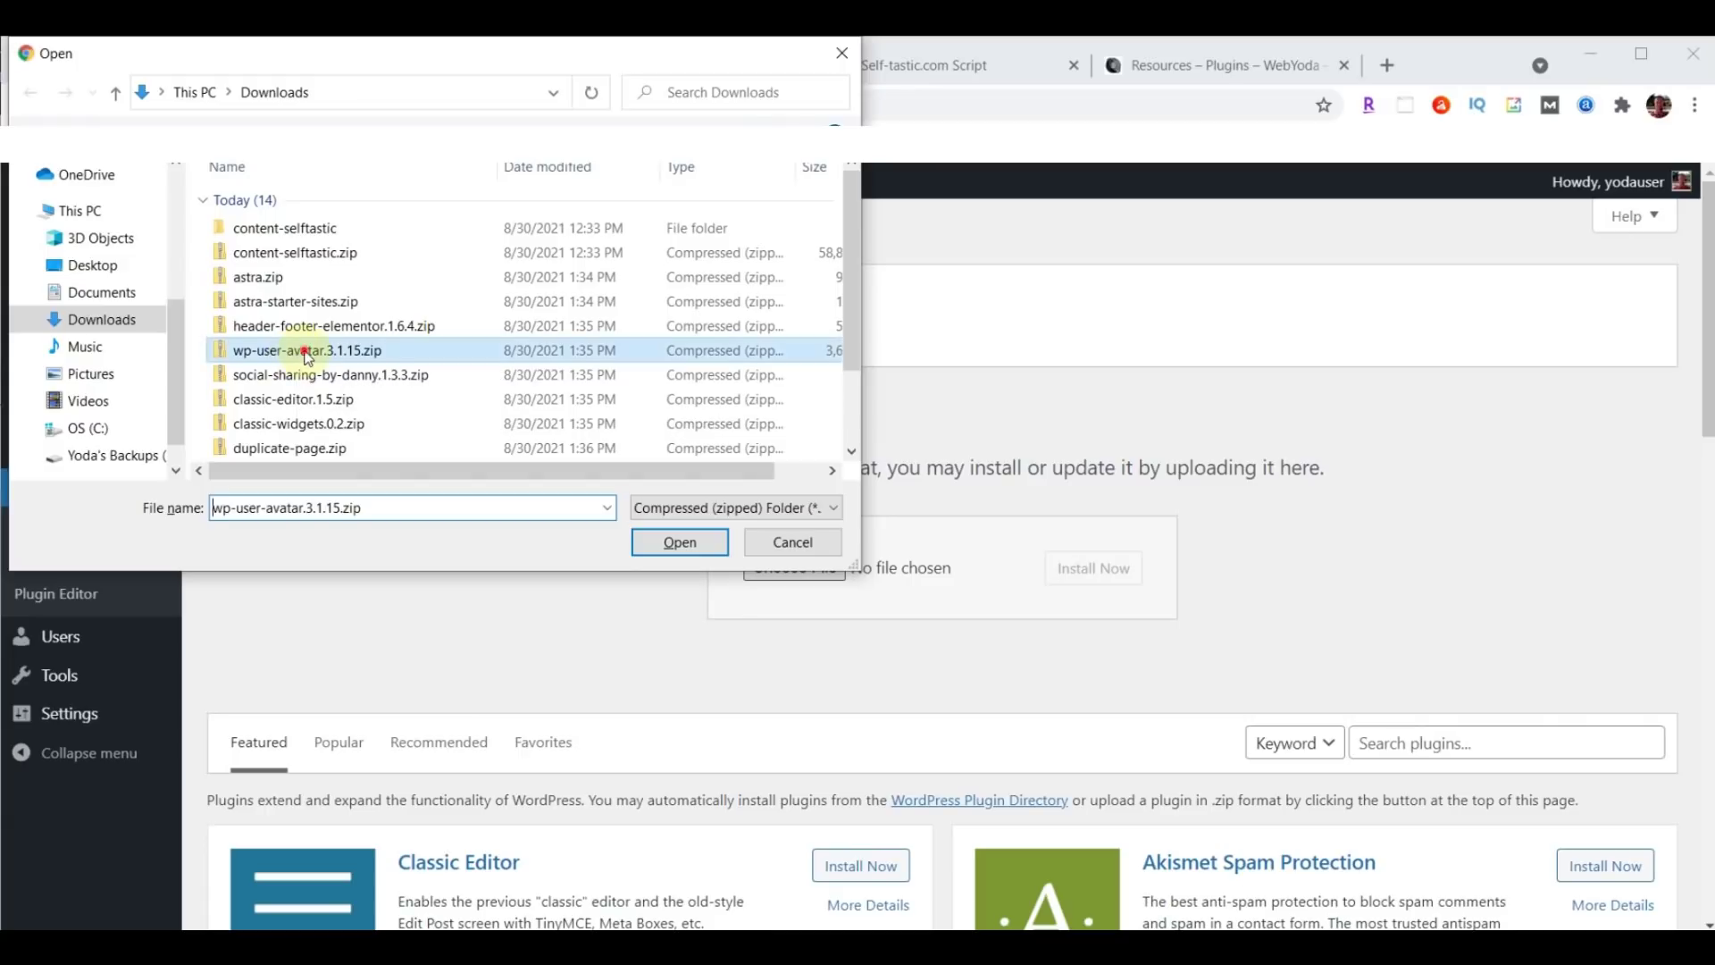
{"action": "left_click", "coordinate": [677, 544]}
{"action": "left_click", "coordinate": [1111, 579]}
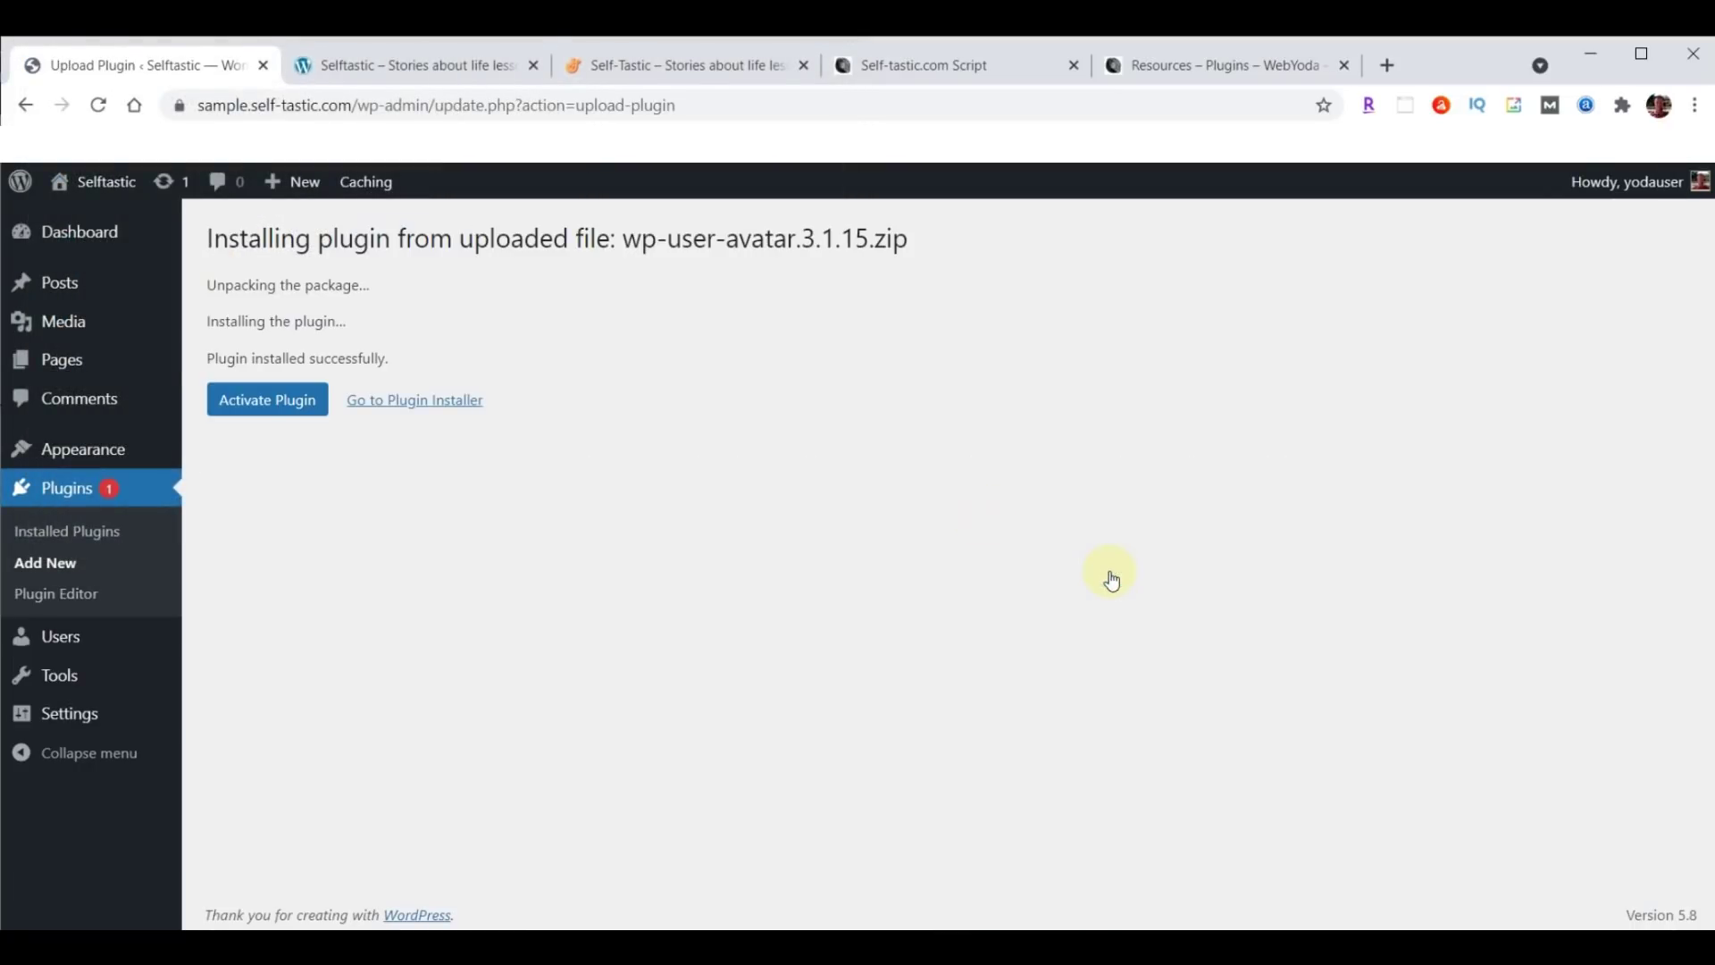
{"action": "left_click", "coordinate": [255, 406]}
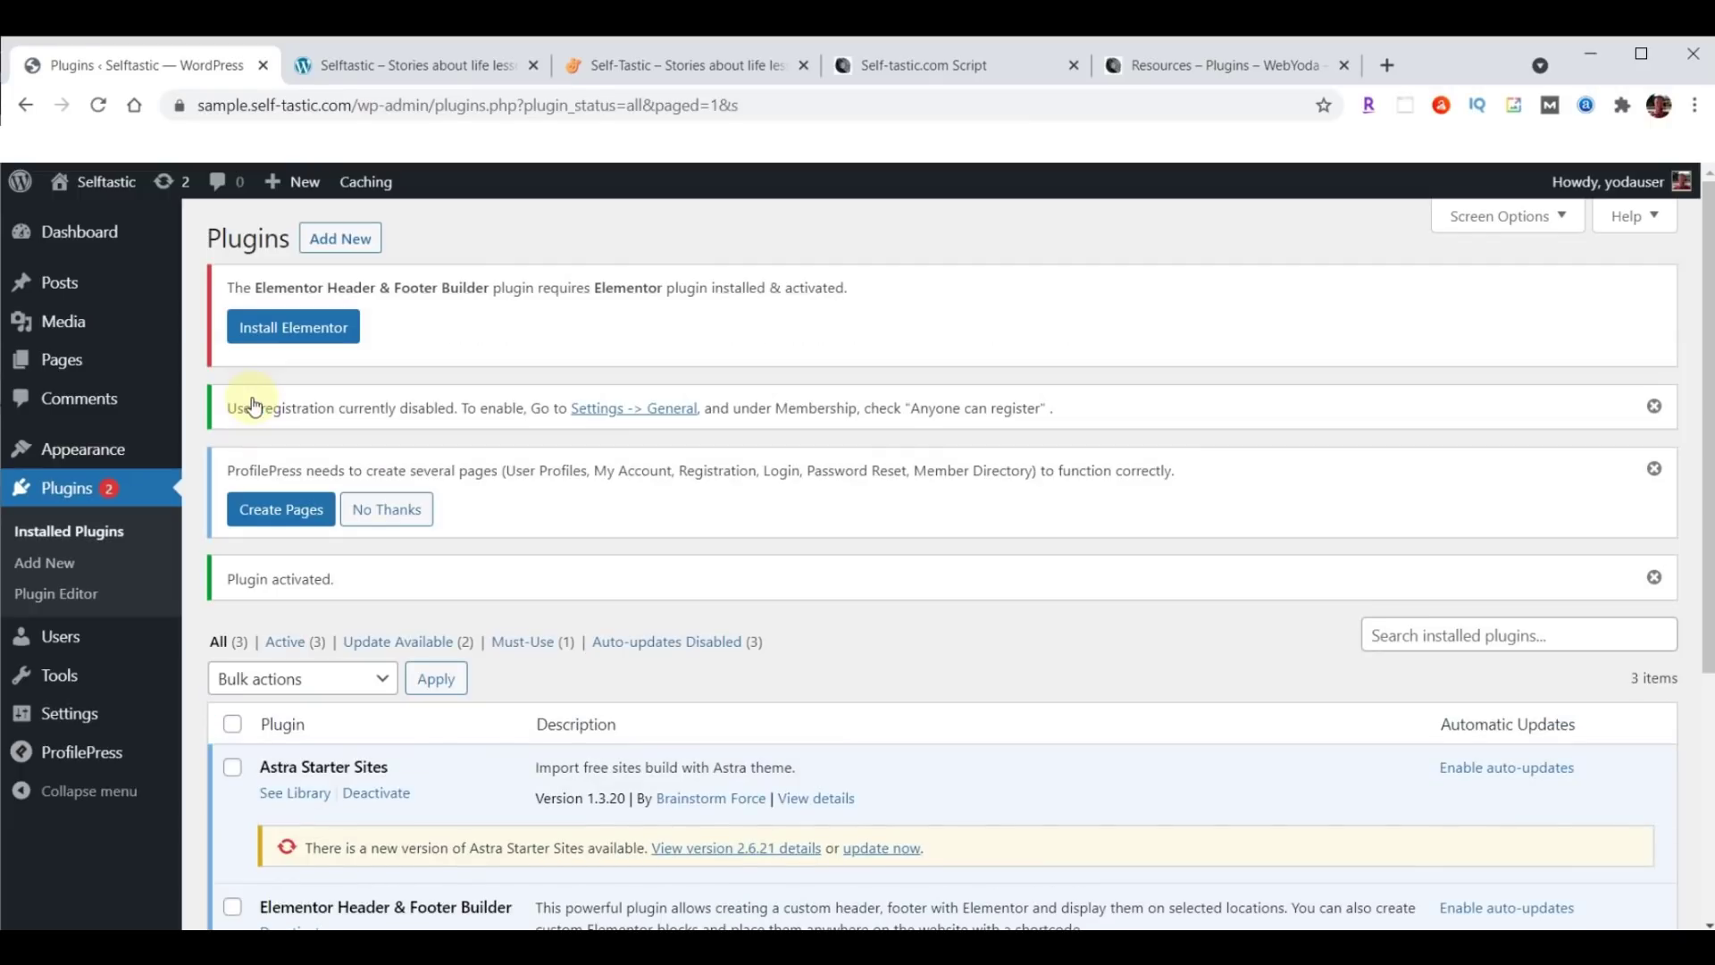
{"action": "left_click", "coordinate": [343, 243]}
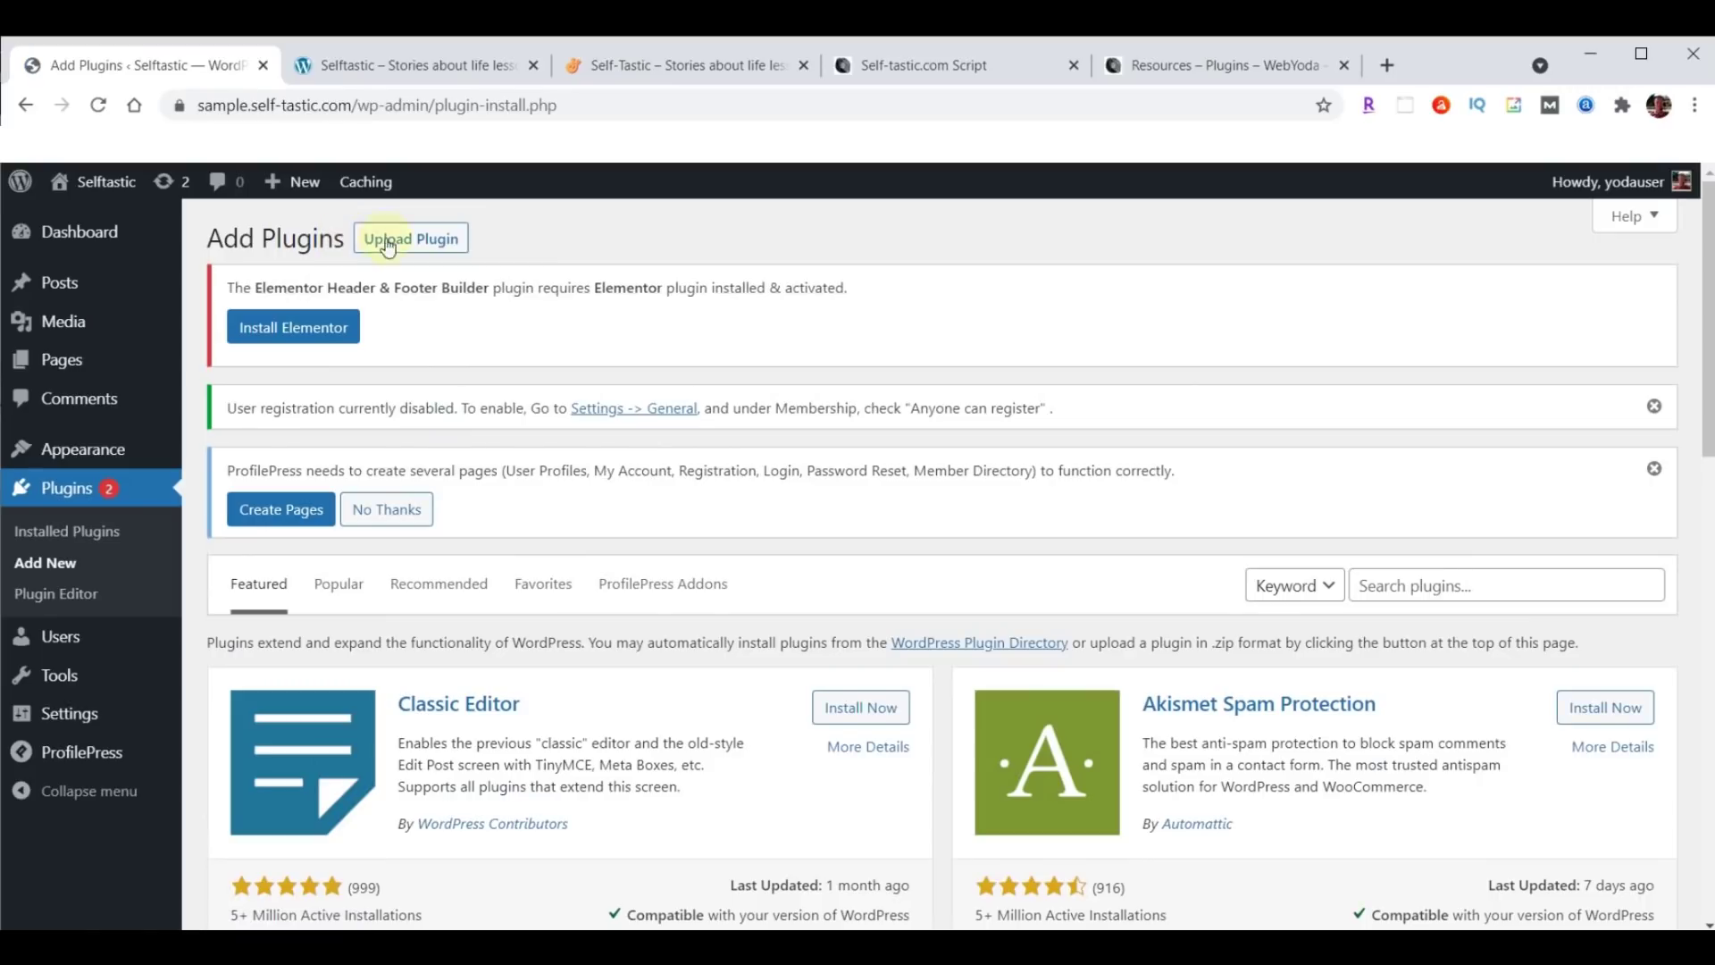
Install and activate the social sharing plugin from social-sharing-by-danny.1.3.3.zip.
{"action": "left_click", "coordinate": [421, 240]}
{"action": "left_click", "coordinate": [784, 741]}
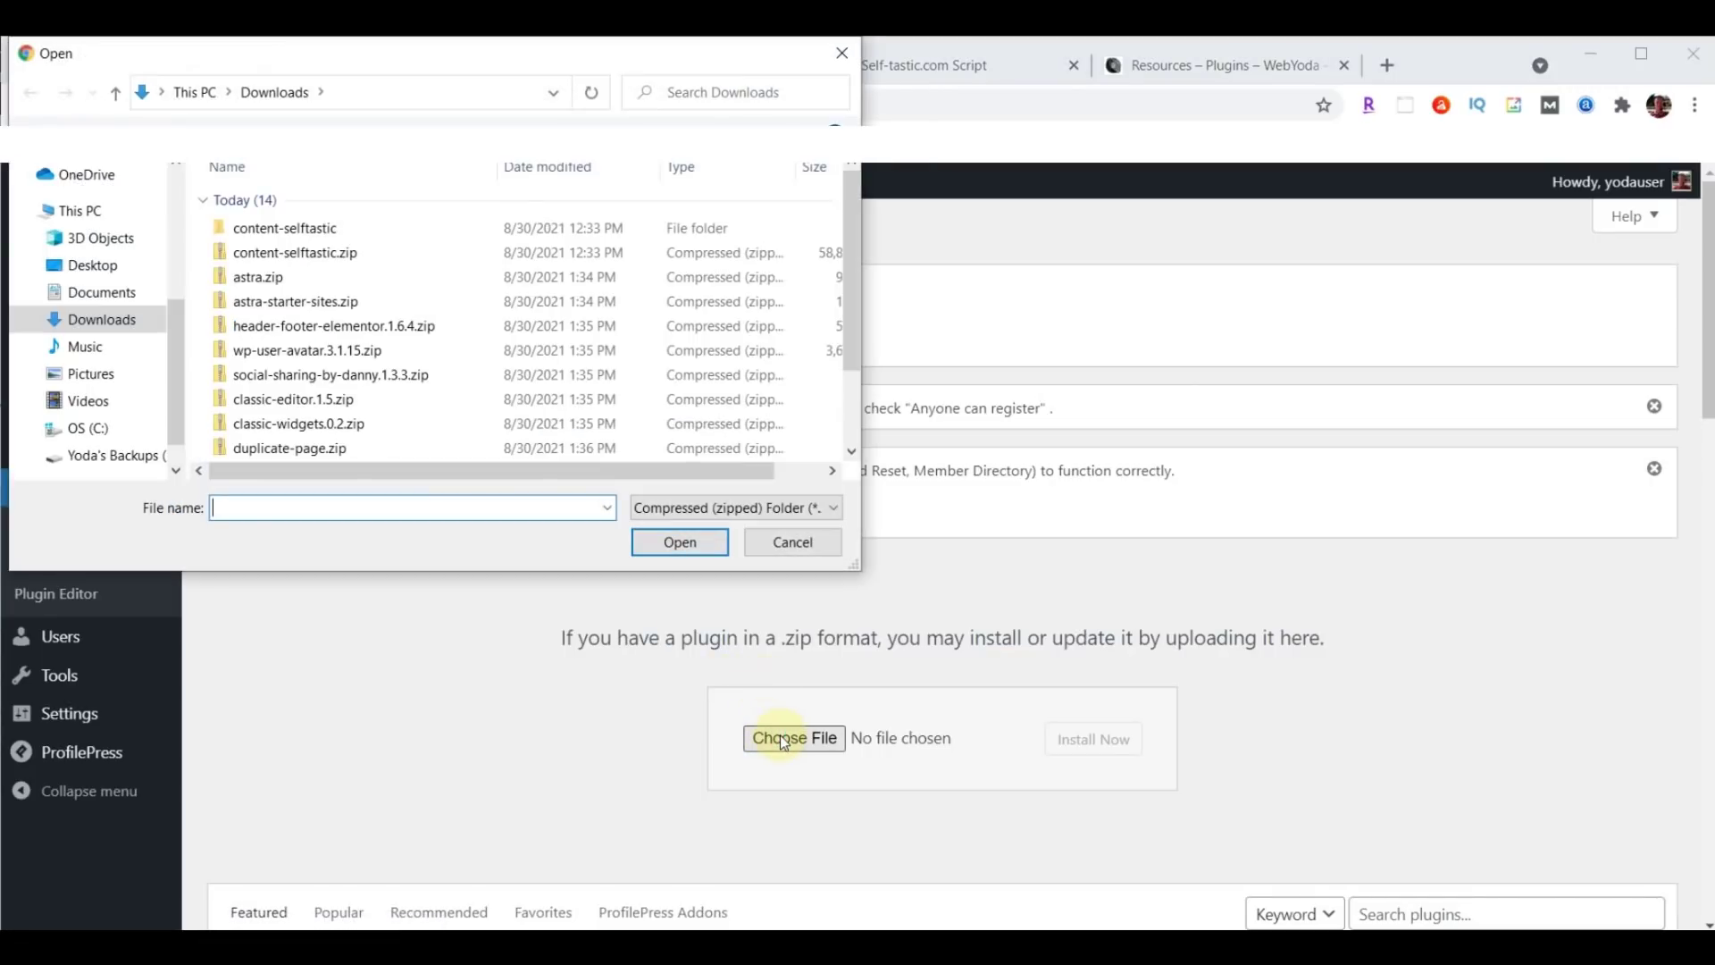
{"action": "left_click", "coordinate": [333, 375]}
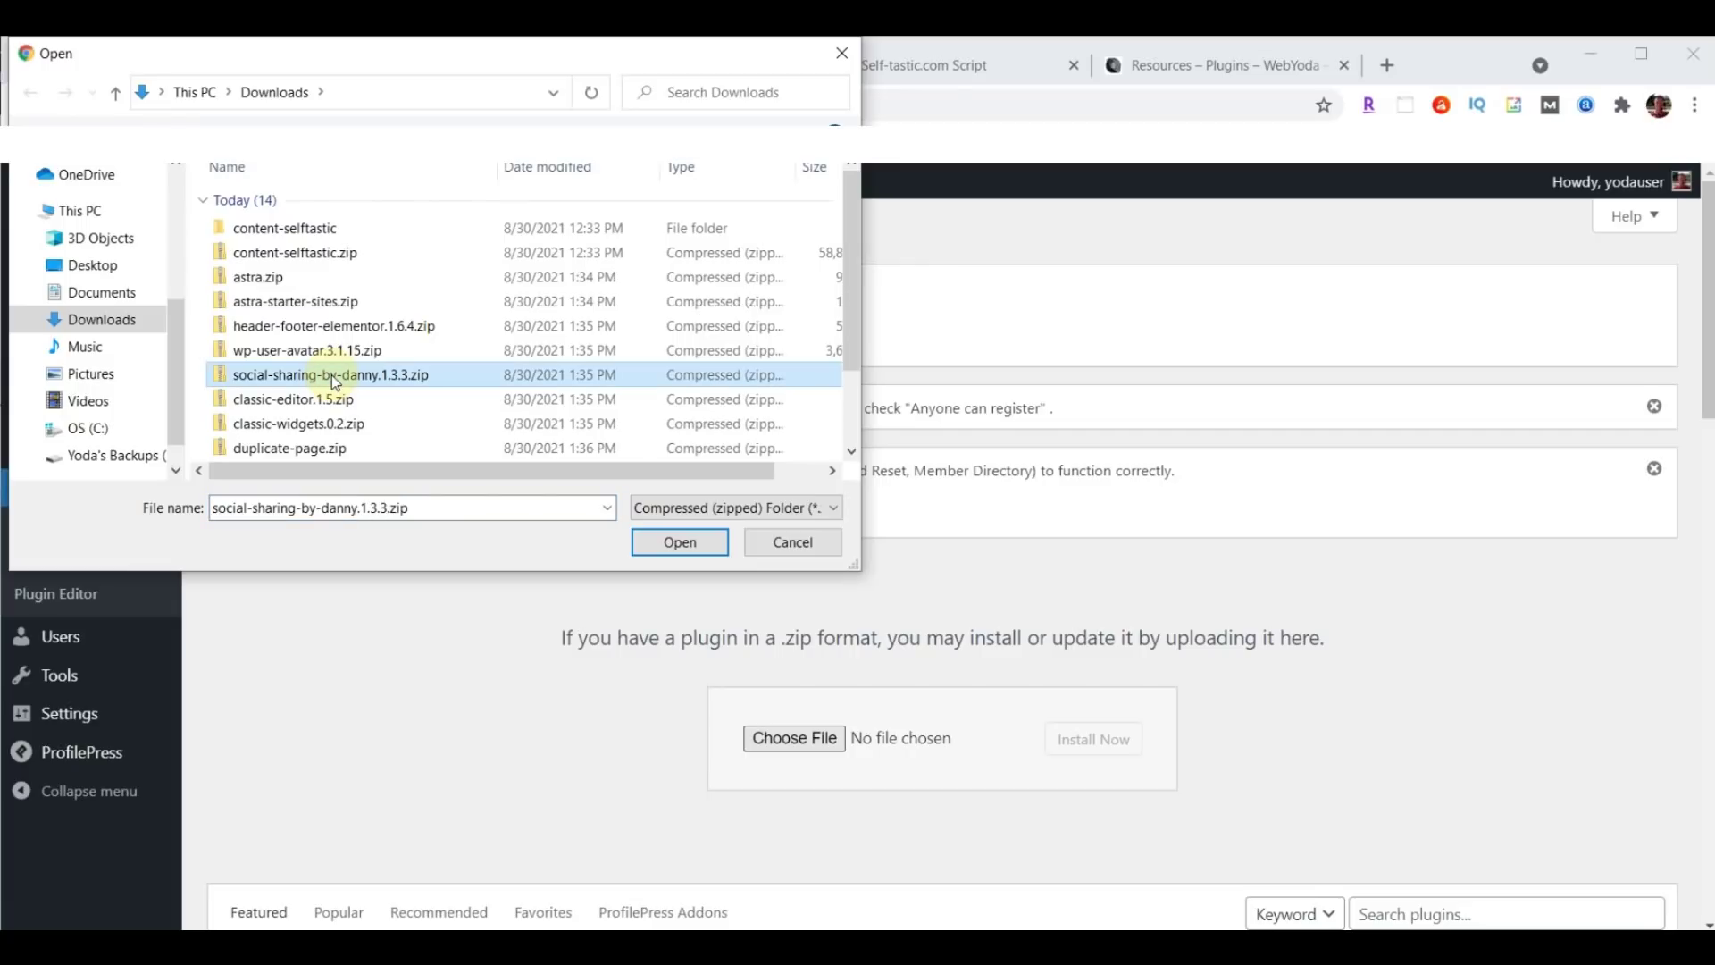
{"action": "left_click", "coordinate": [679, 542]}
{"action": "left_click", "coordinate": [1093, 740]}
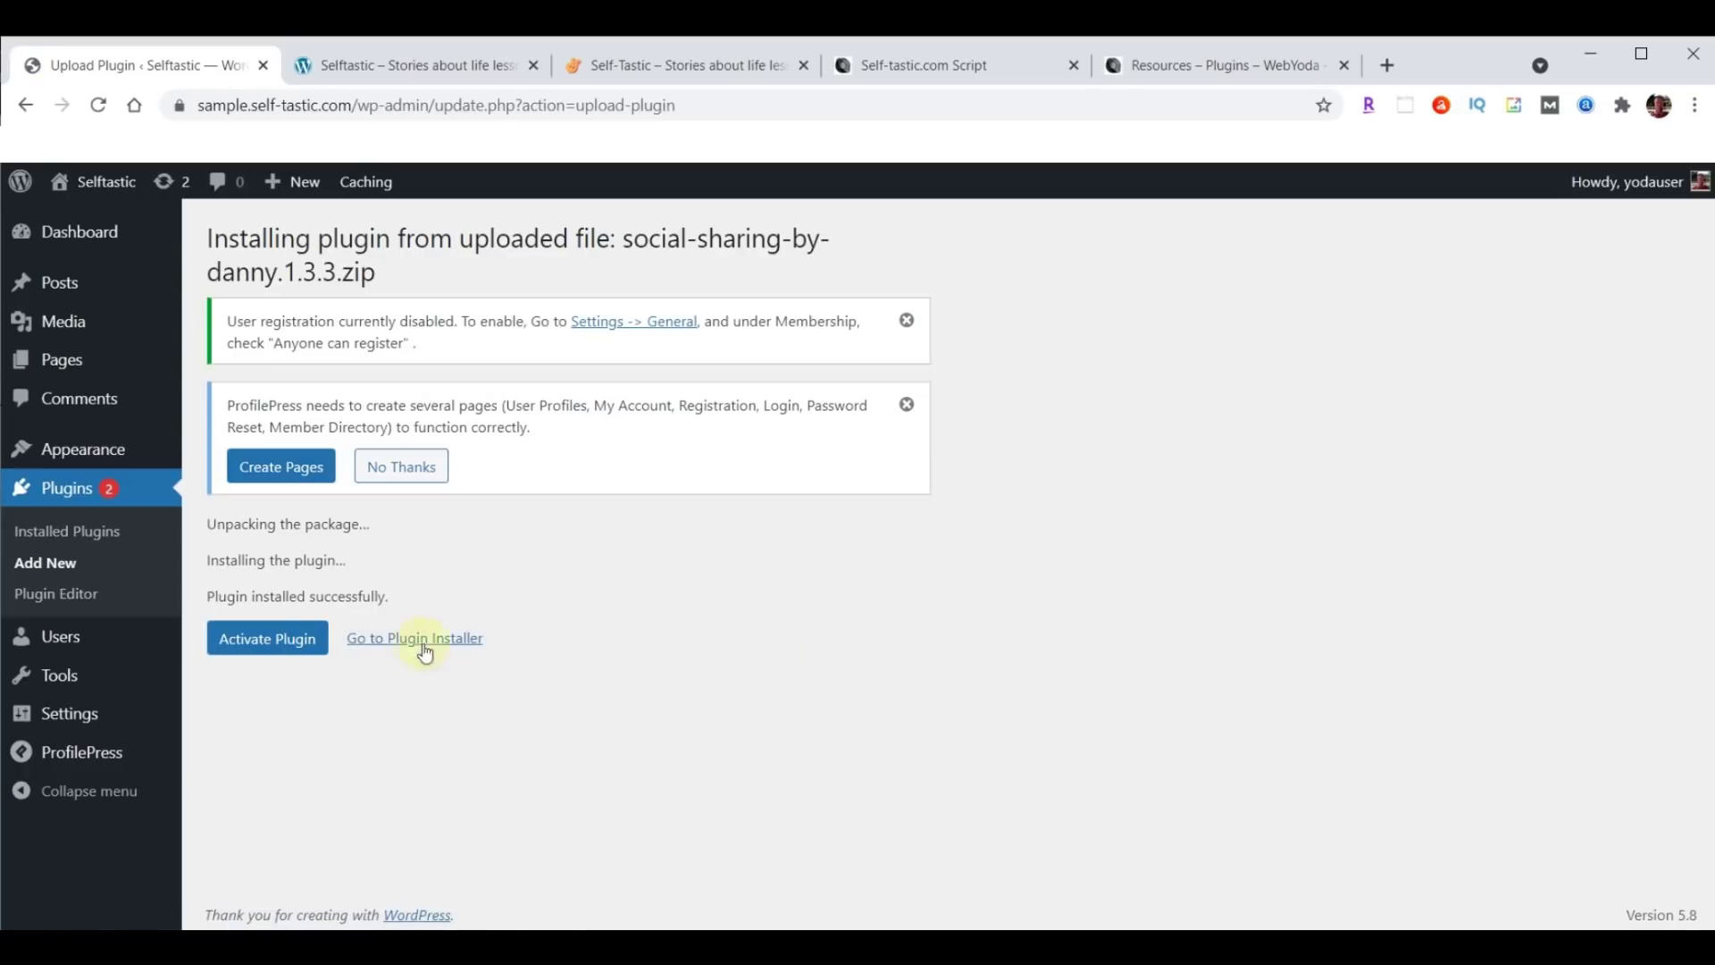
{"action": "left_click", "coordinate": [279, 647]}
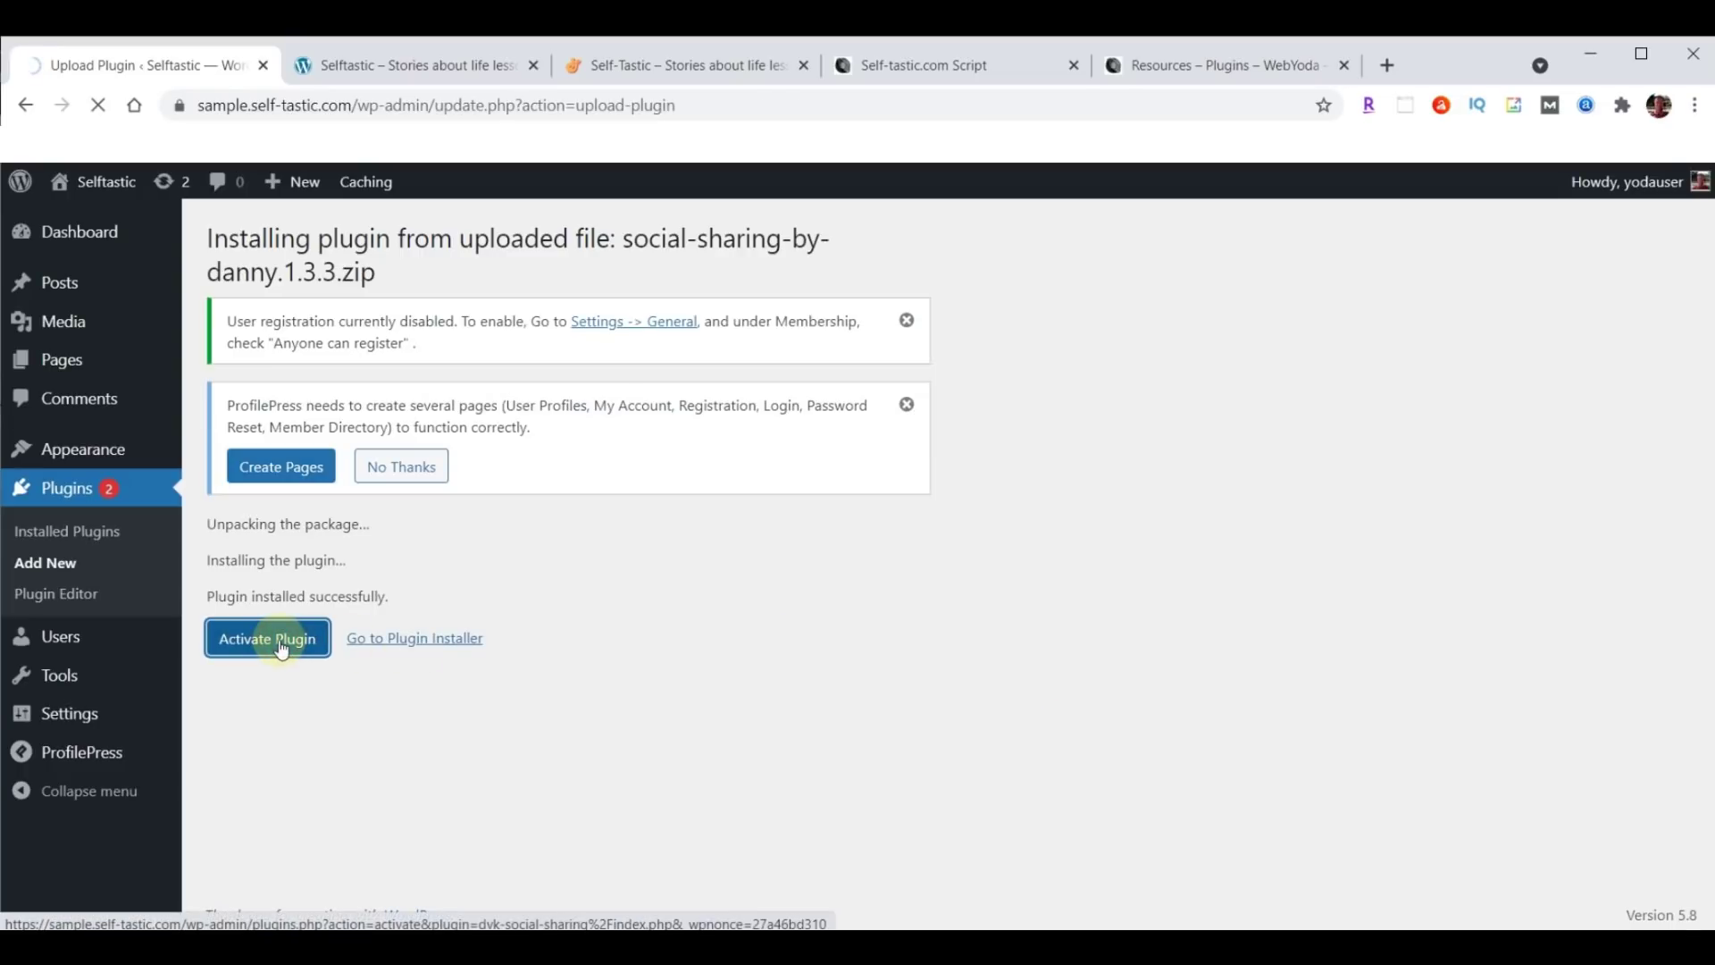
Install and activate Classic Editor from classic-editor.1.5.zip.
{"action": "left_click", "coordinate": [353, 245]}
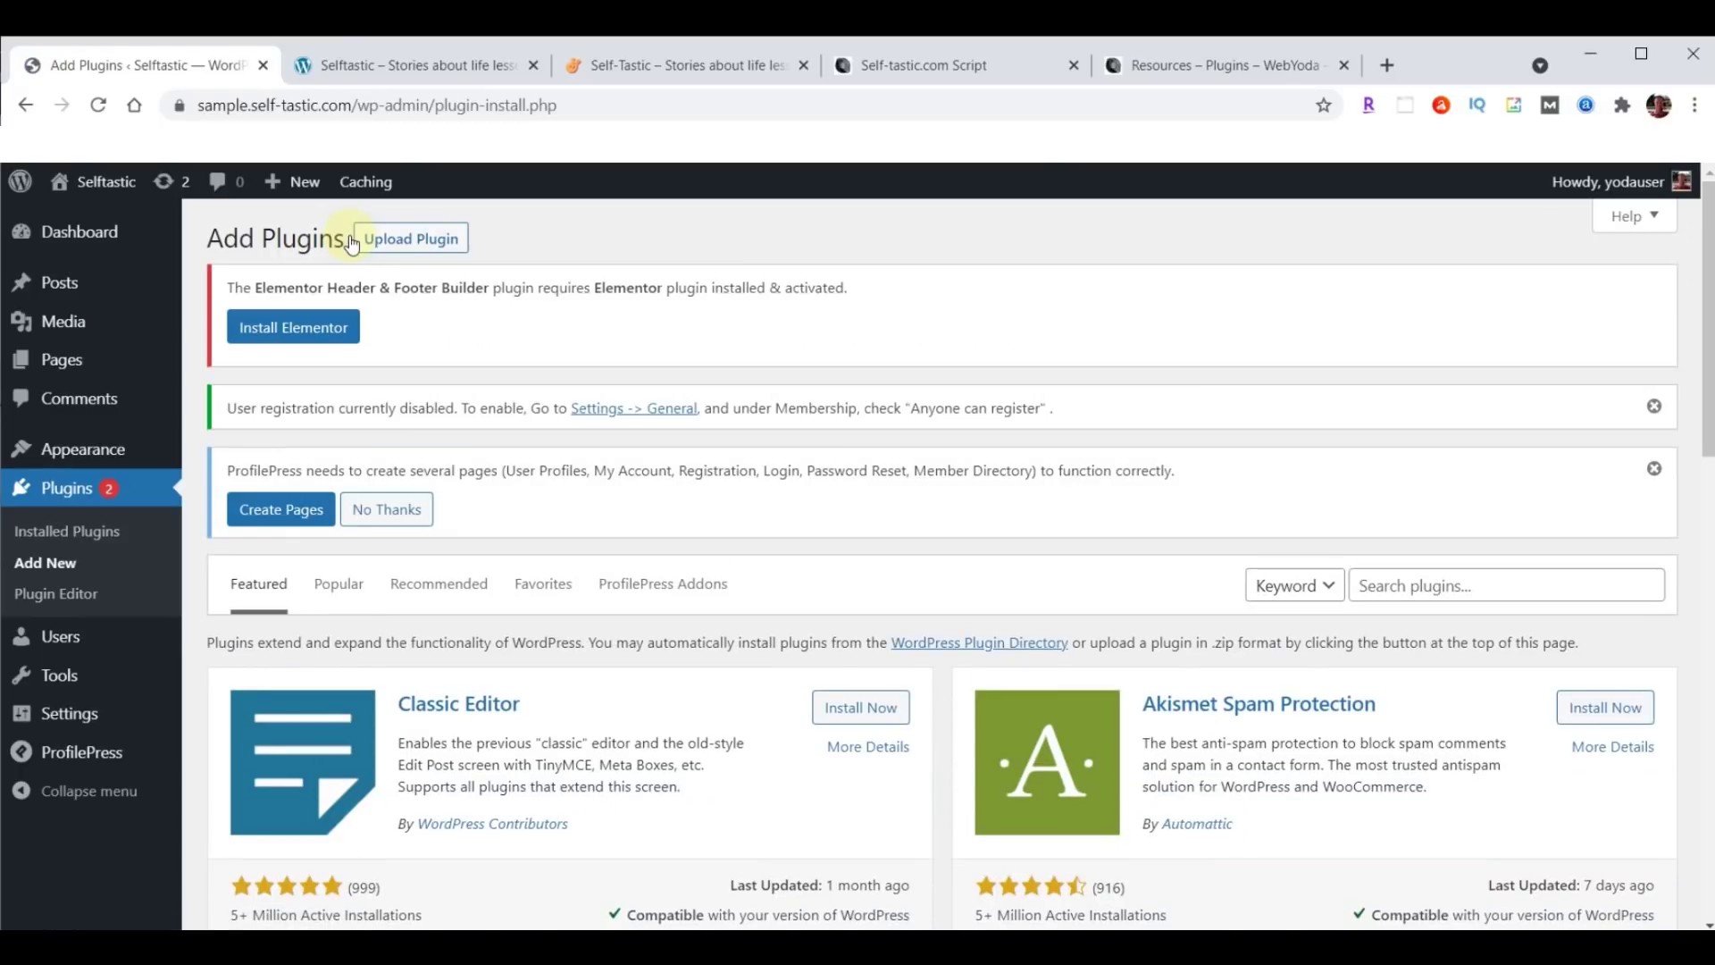
{"action": "left_click", "coordinate": [409, 240]}
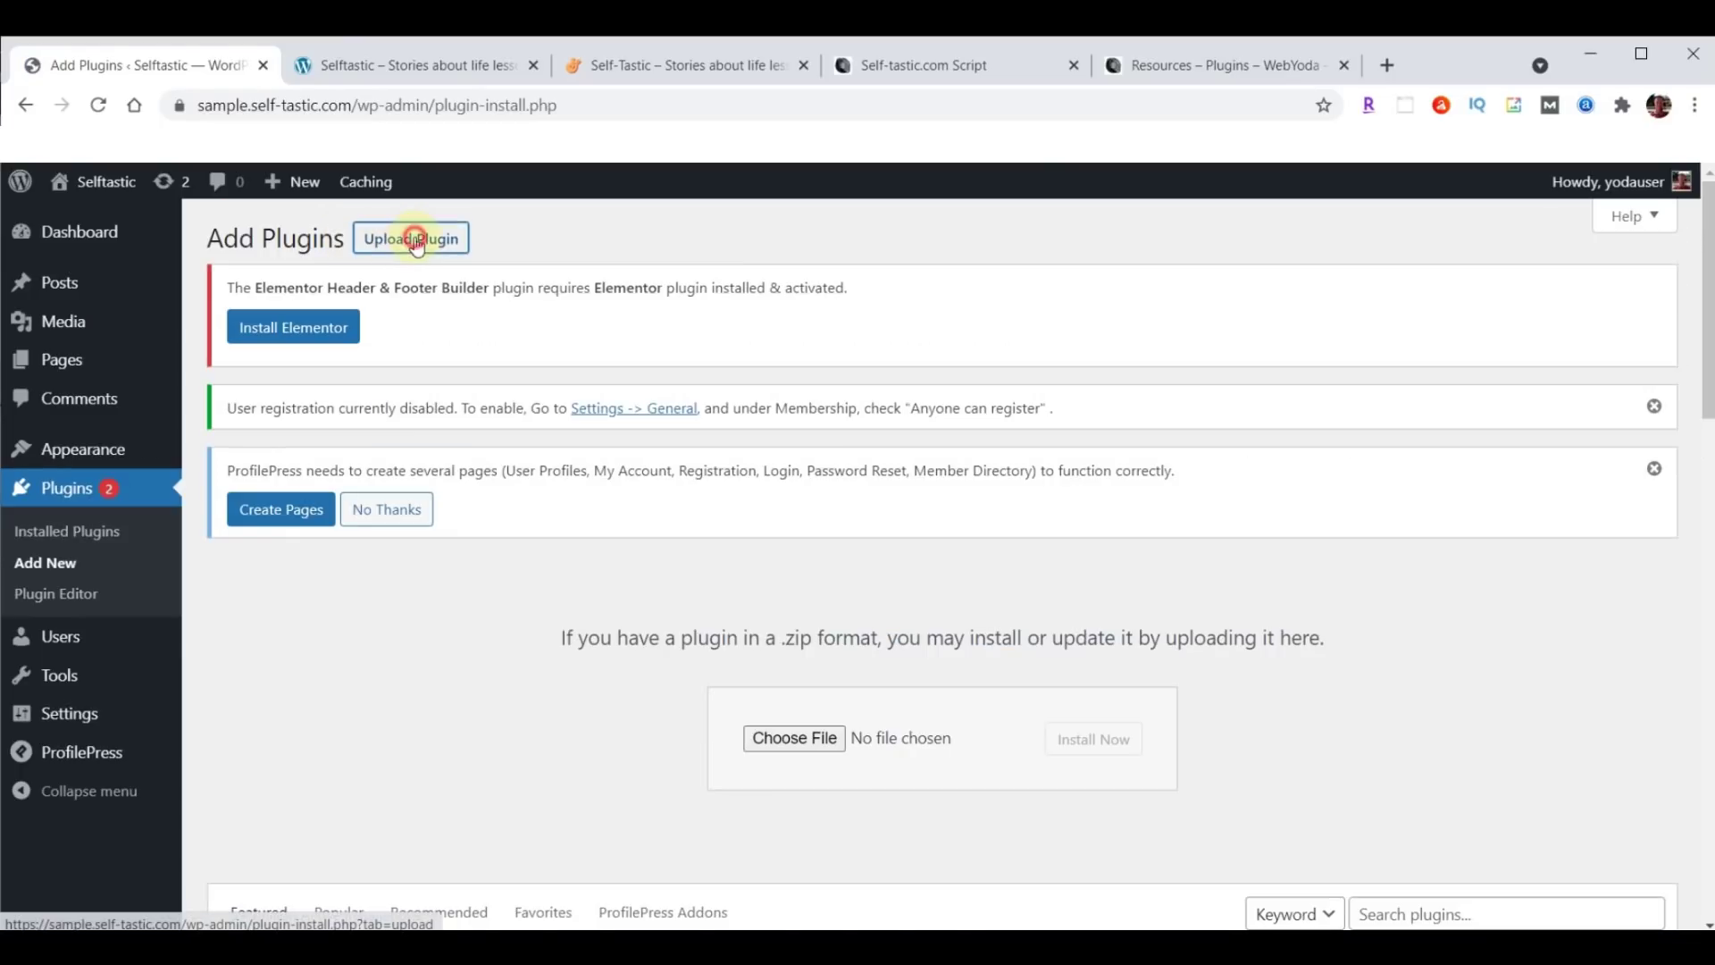
{"action": "left_click", "coordinate": [817, 738]}
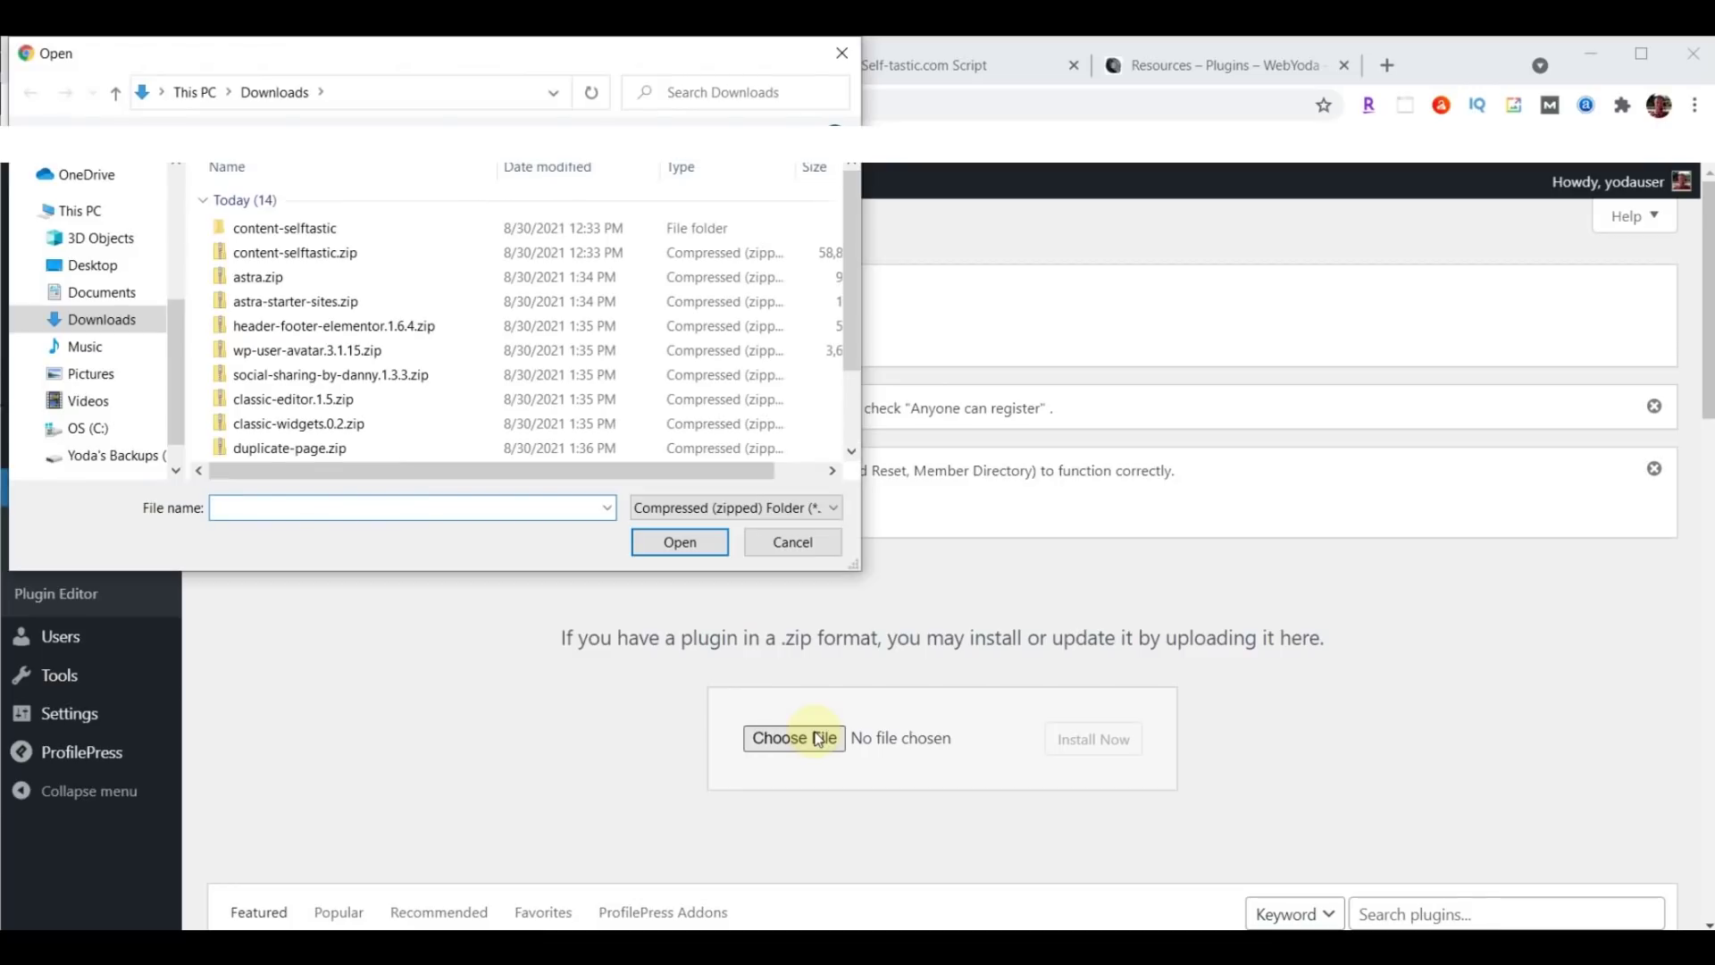
{"action": "left_click", "coordinate": [251, 404]}
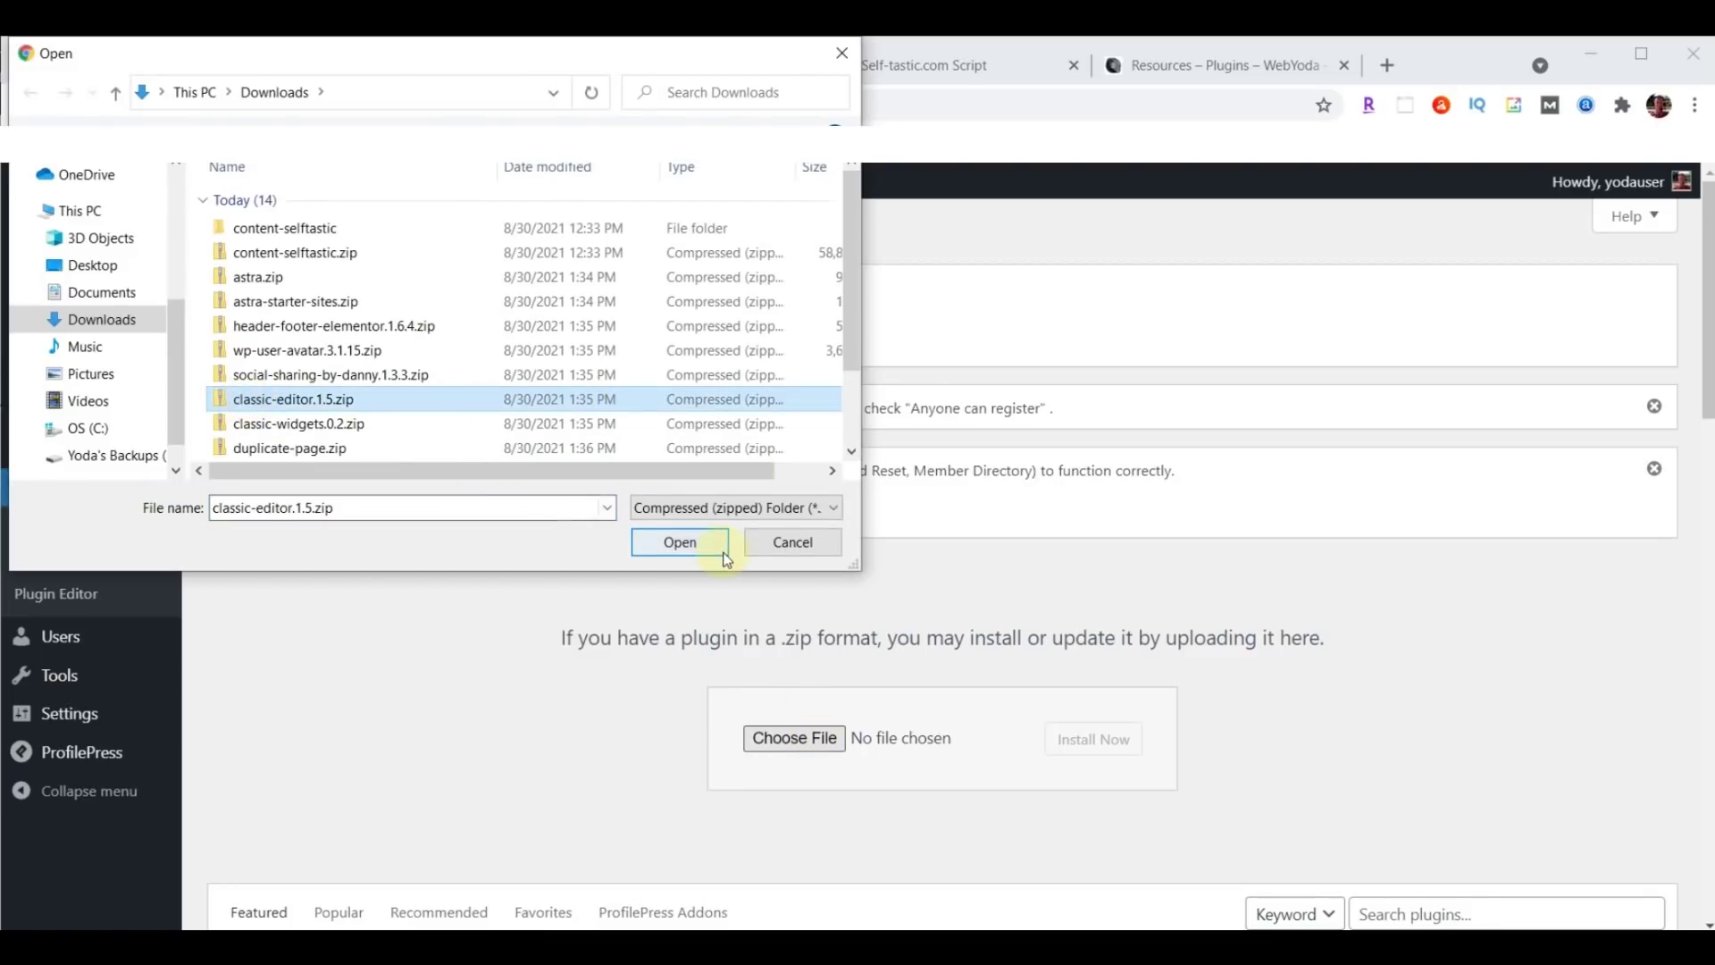
{"action": "left_click", "coordinate": [679, 541]}
{"action": "left_click", "coordinate": [1076, 743]}
{"action": "left_click", "coordinate": [254, 607]}
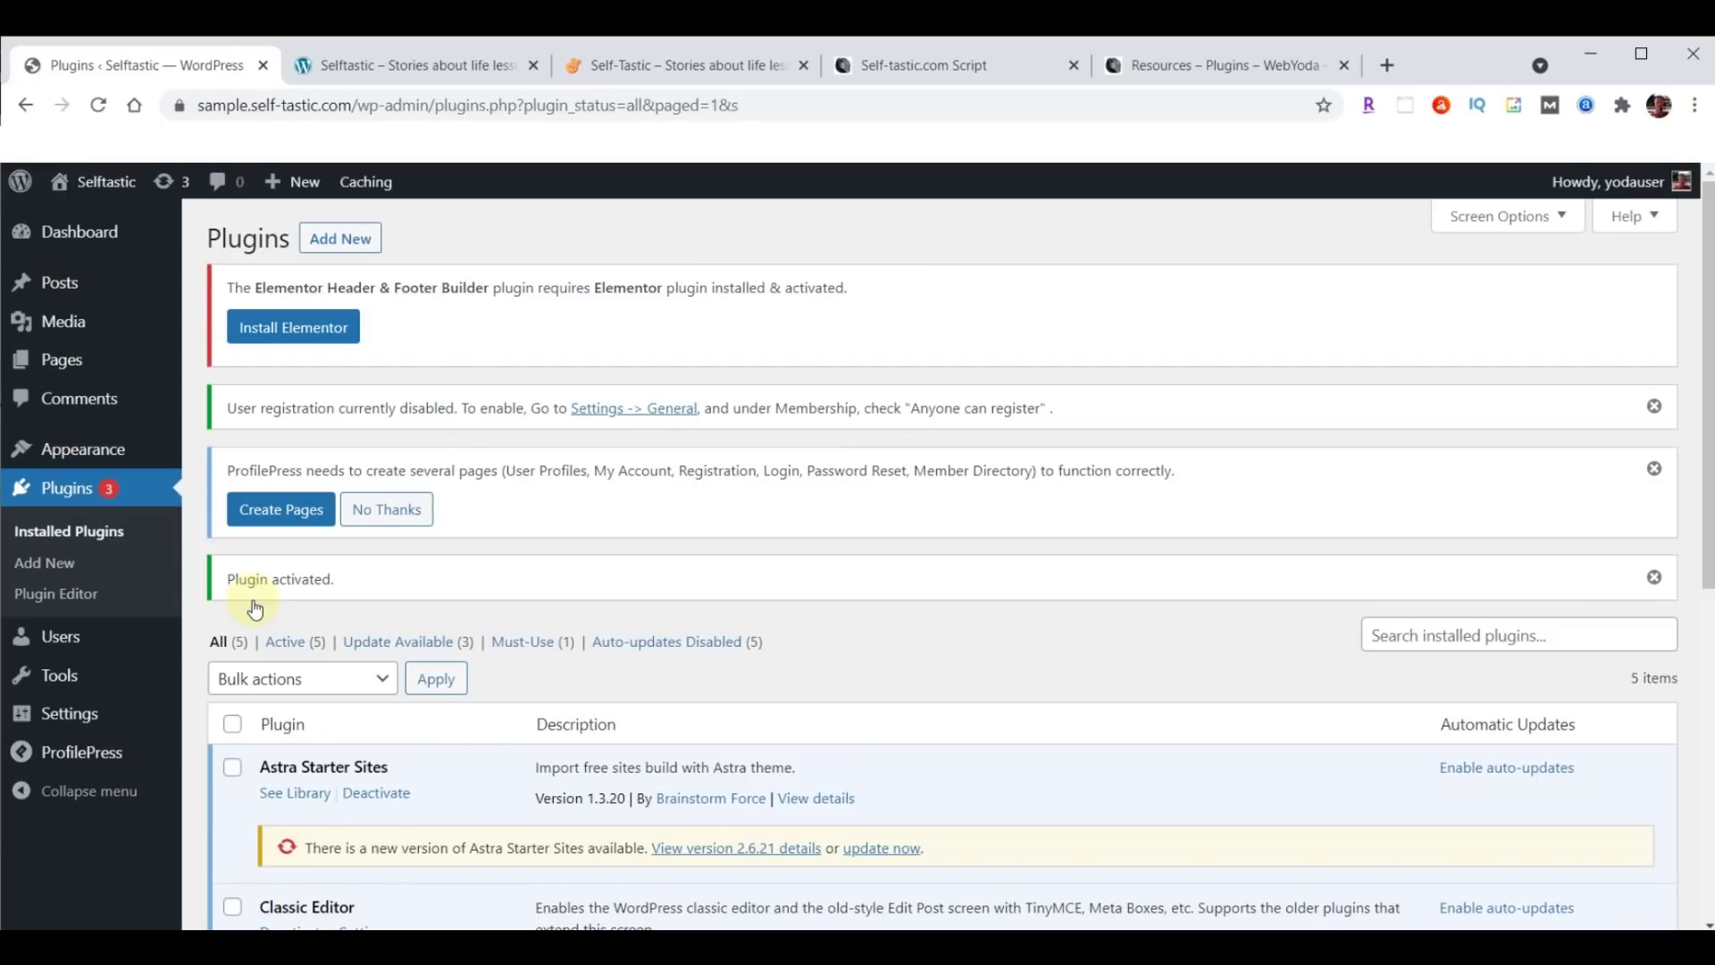
Install and activate Classic Widgets from classic-widgets.0.2.zip.
{"action": "left_click", "coordinate": [341, 239]}
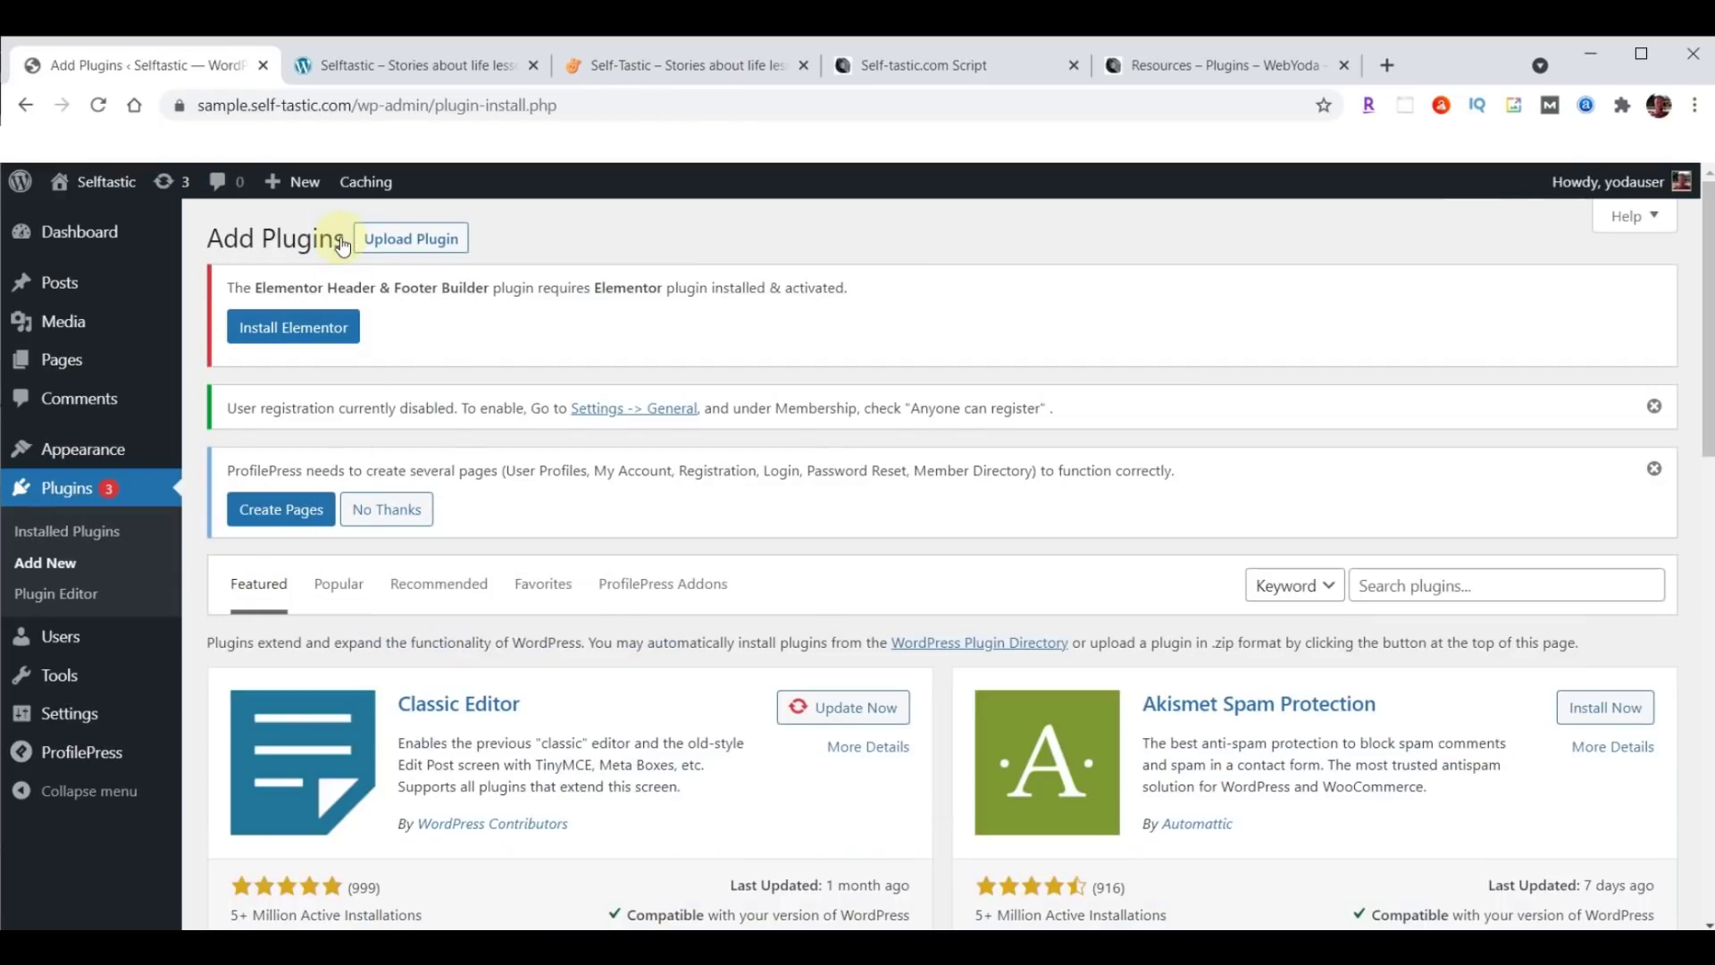
{"action": "left_click", "coordinate": [411, 239]}
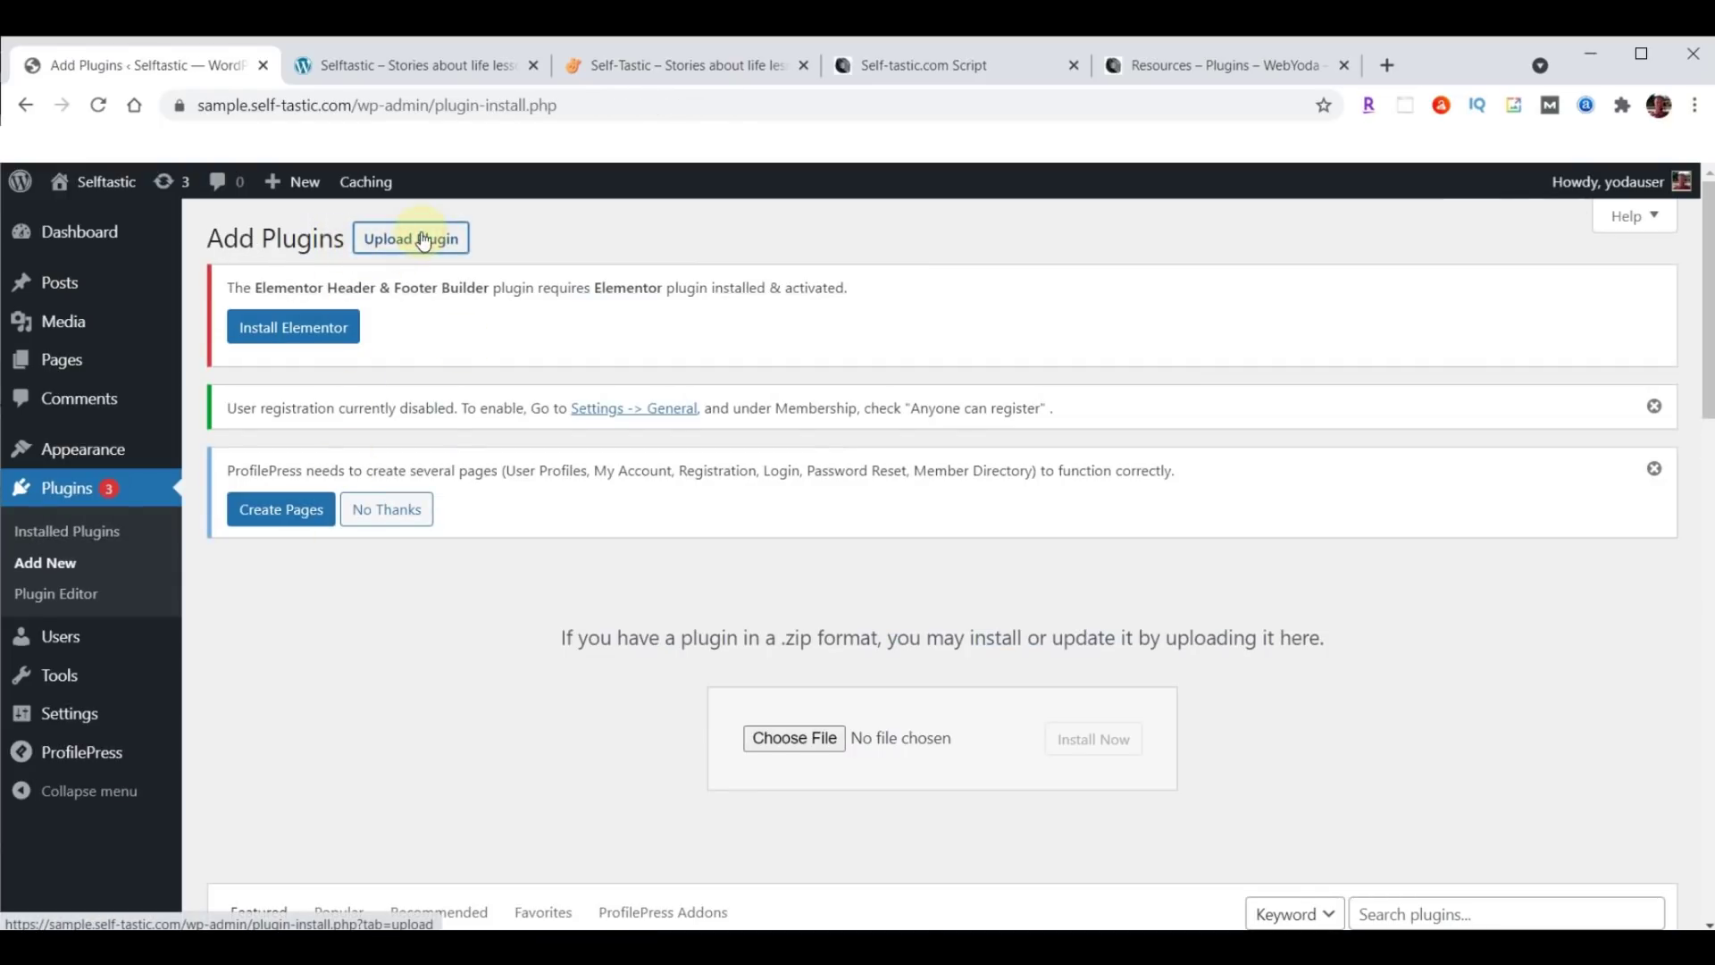
{"action": "left_click", "coordinate": [796, 739]}
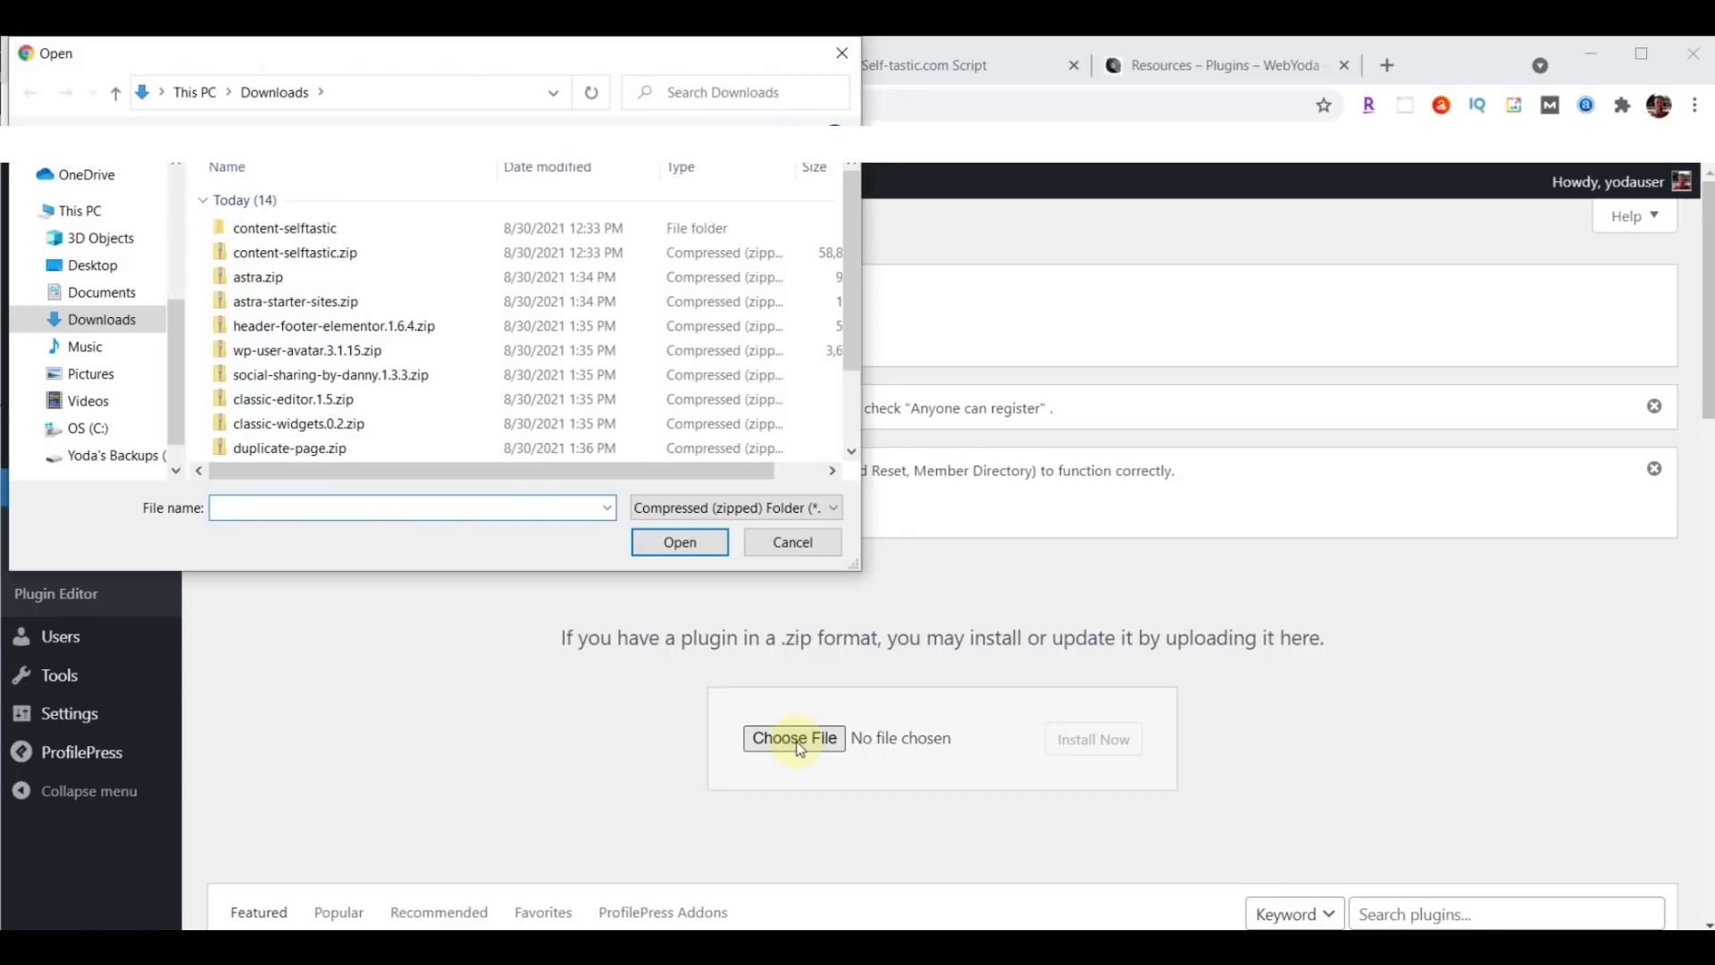
{"action": "left_click", "coordinate": [312, 427]}
{"action": "left_click", "coordinate": [683, 545]}
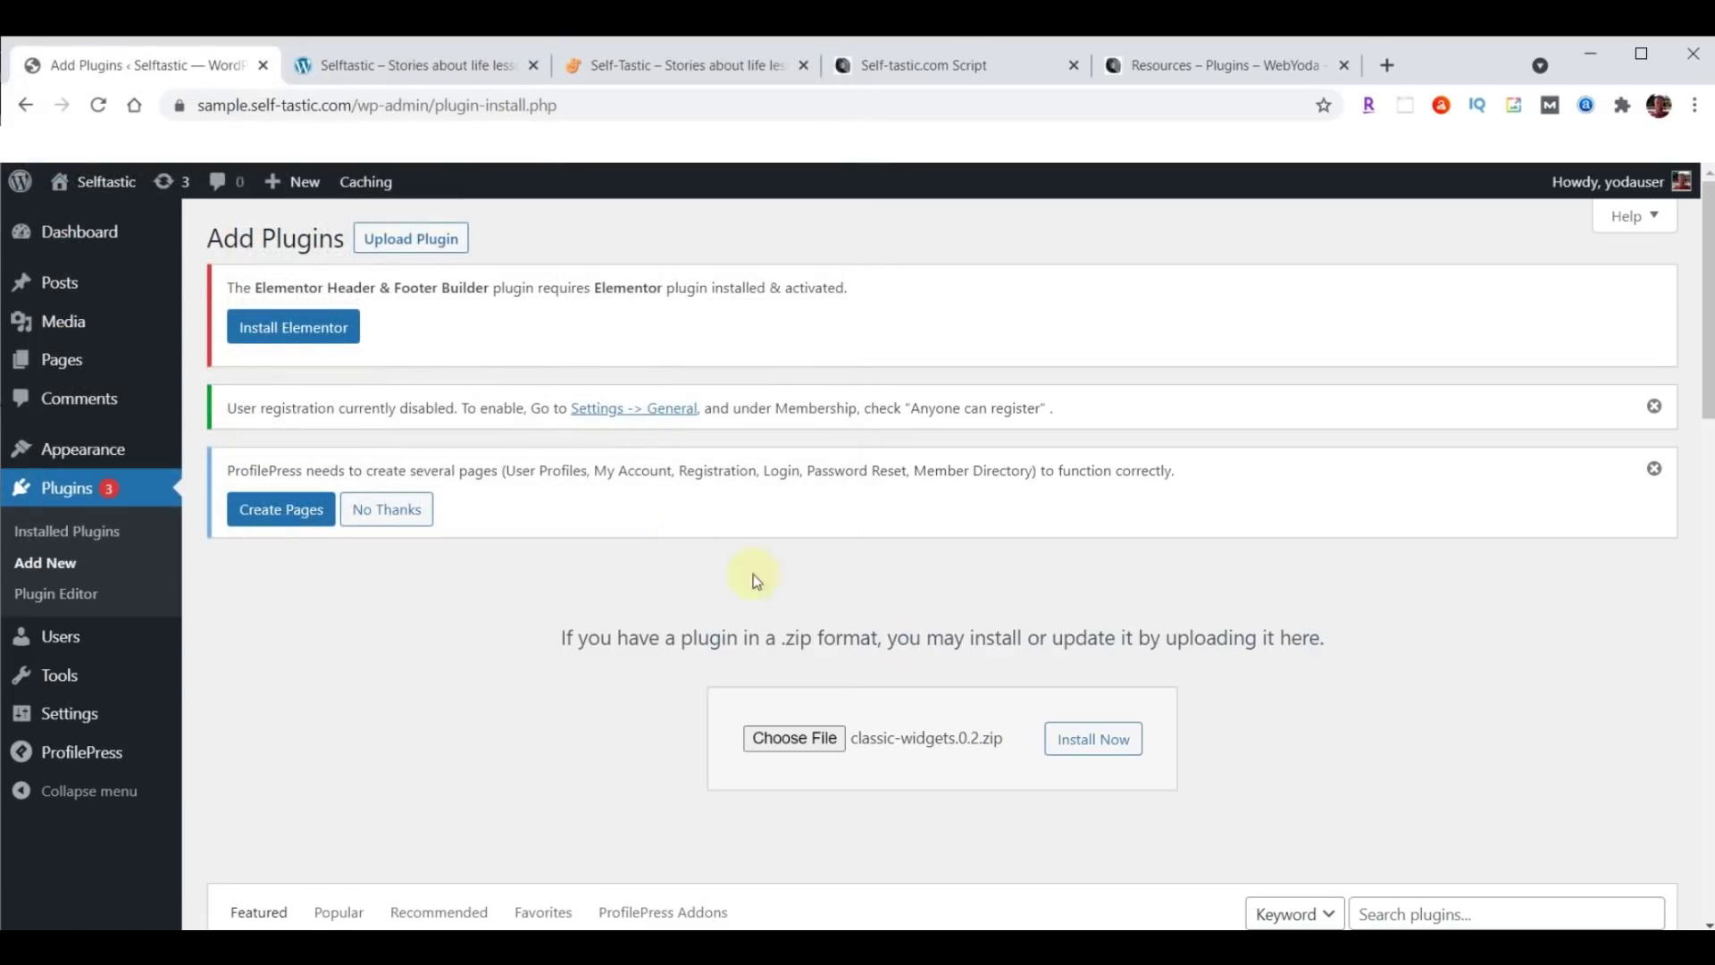
{"action": "left_click", "coordinate": [1095, 743]}
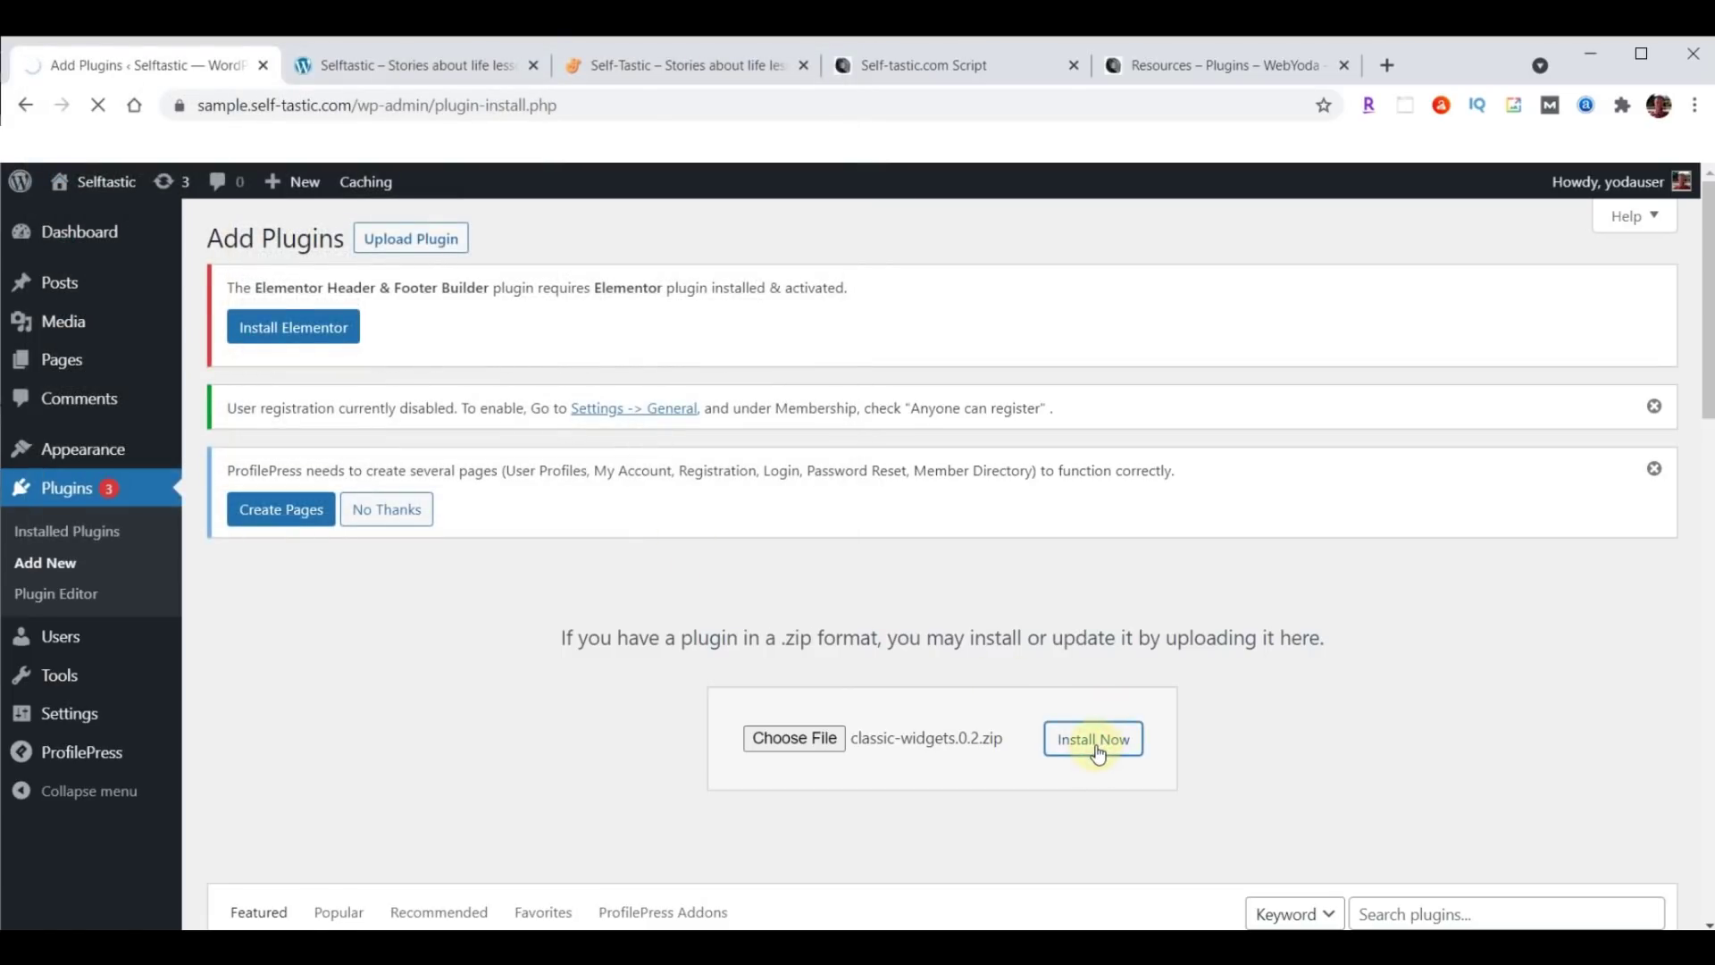
{"action": "left_click", "coordinate": [277, 604]}
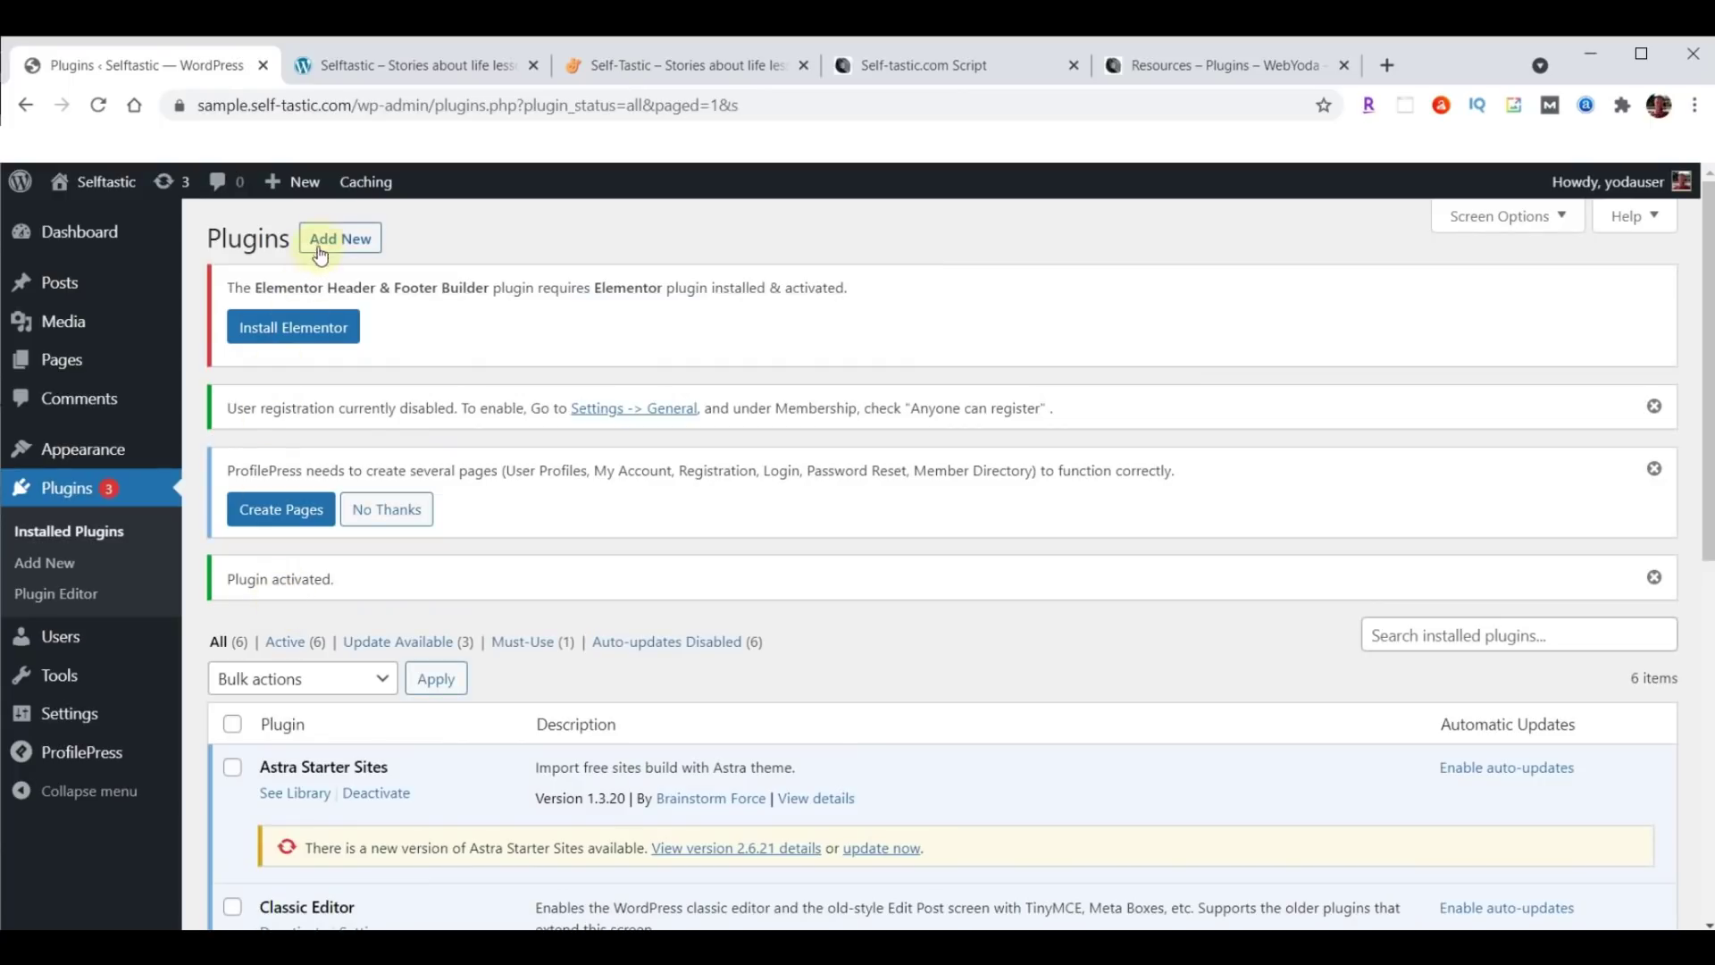
Install and activate the Duplicate Page plugin from duplicate-page.zip.
{"action": "left_click", "coordinate": [327, 239]}
{"action": "left_click", "coordinate": [433, 250]}
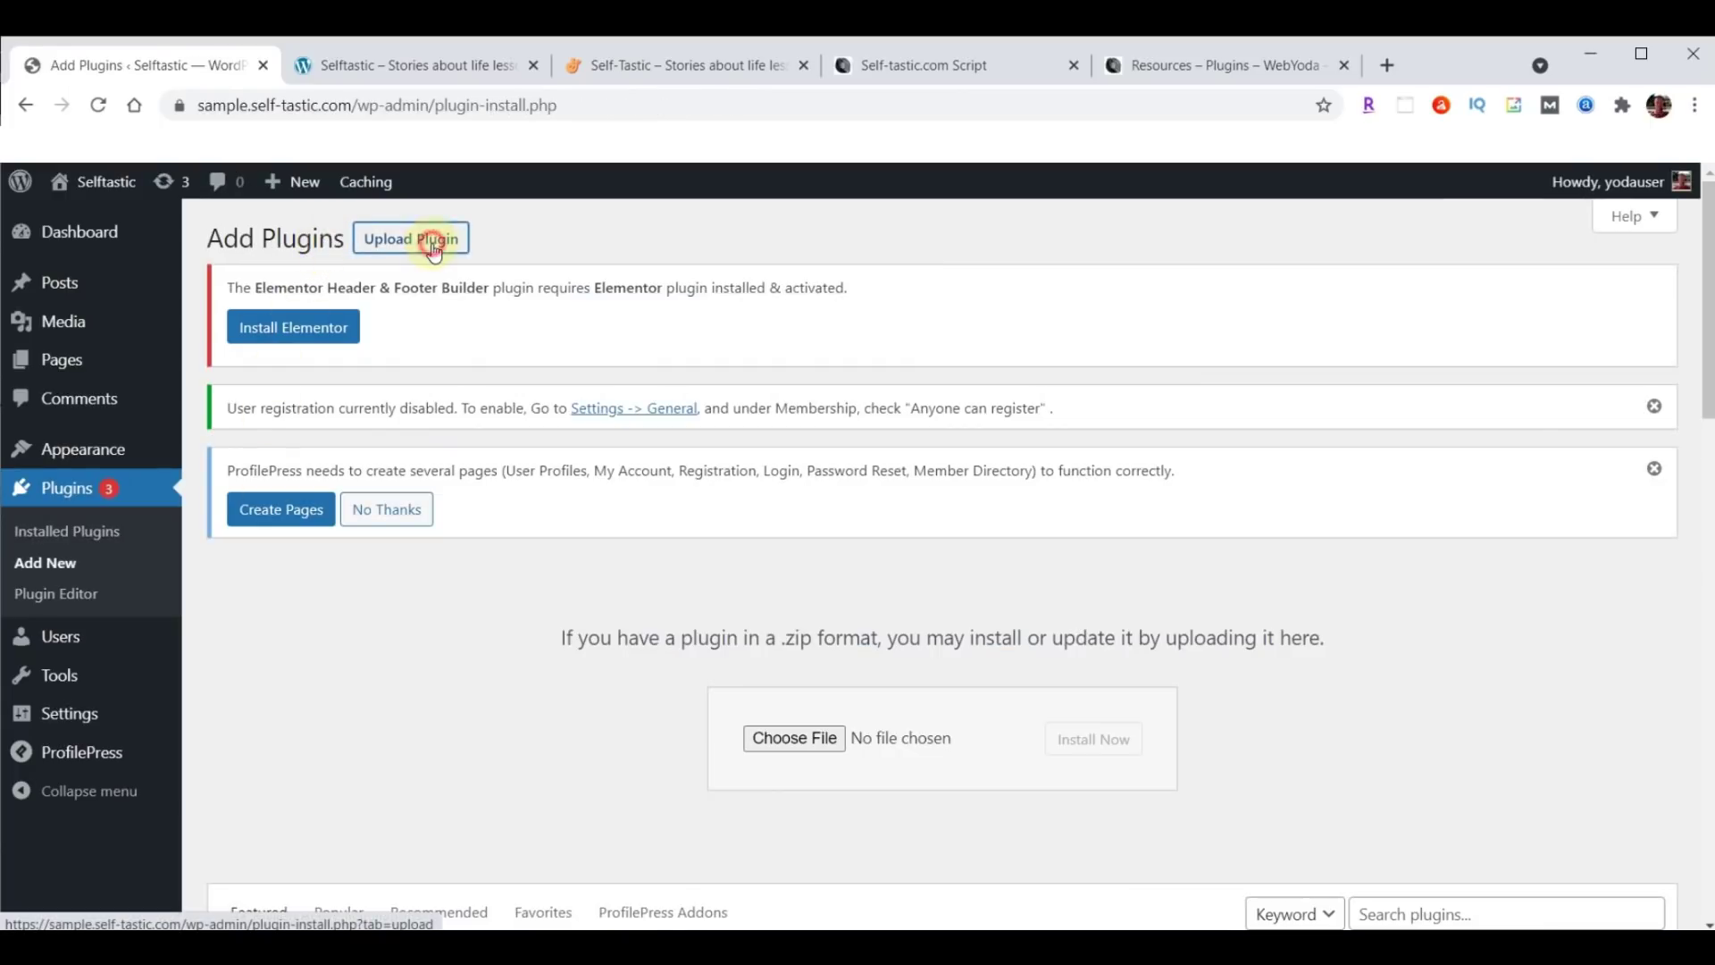
{"action": "left_click", "coordinate": [794, 740]}
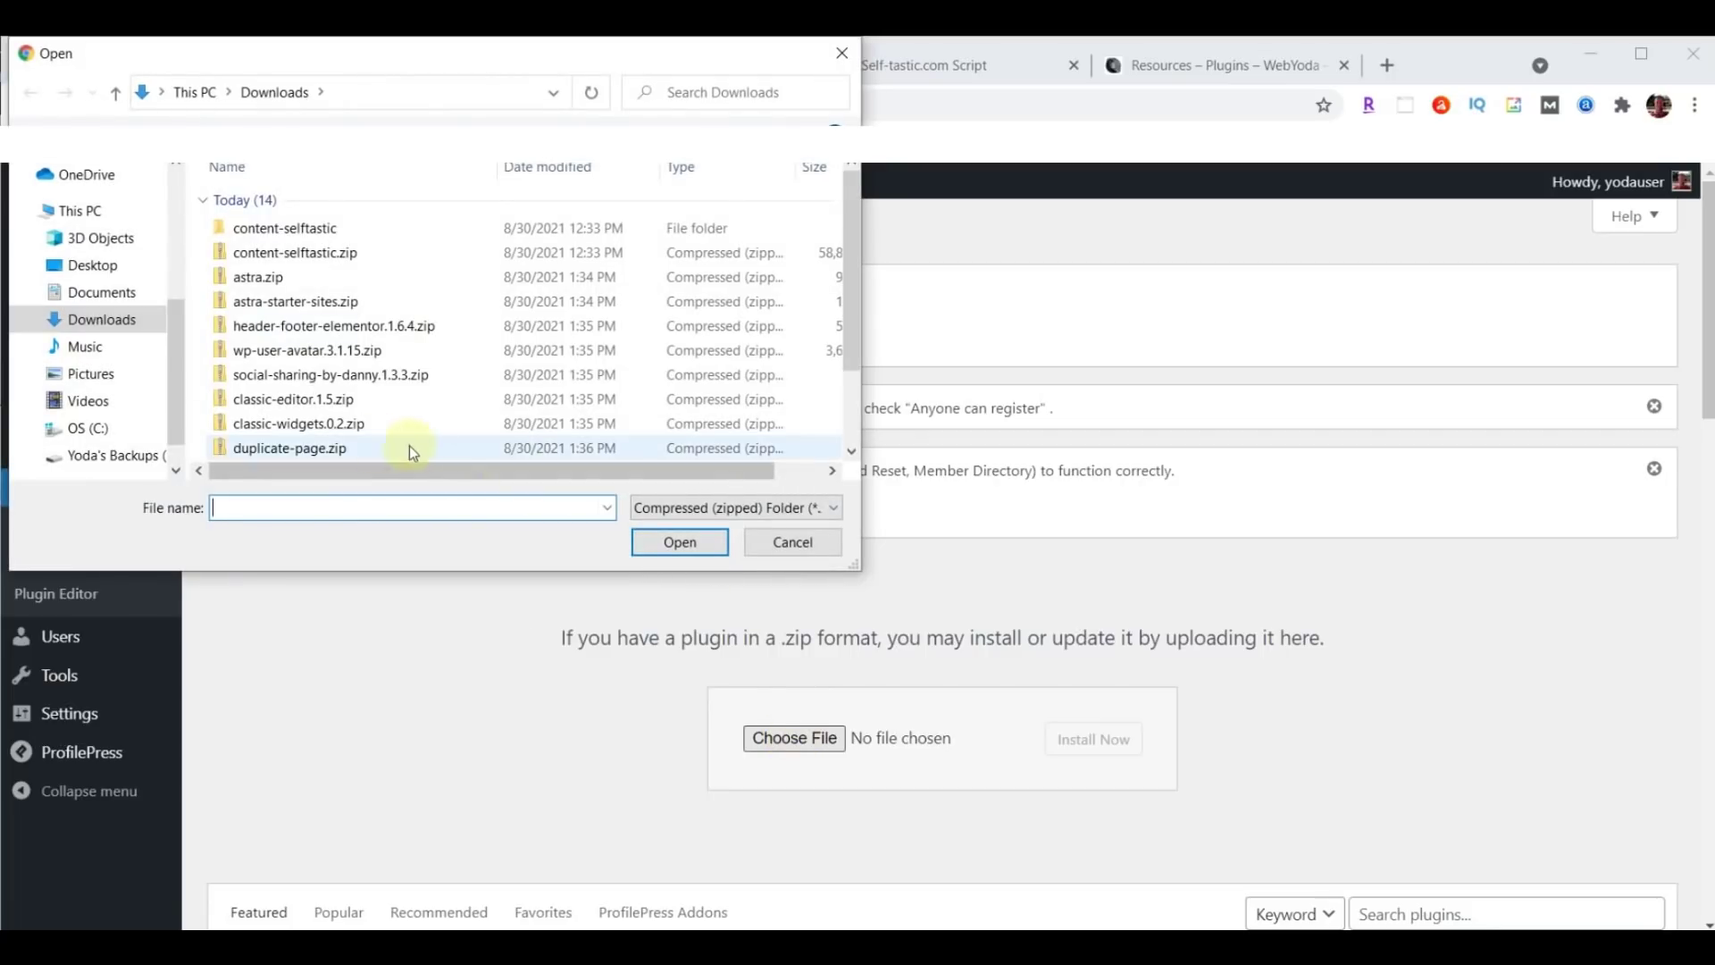
{"action": "left_click", "coordinate": [338, 450]}
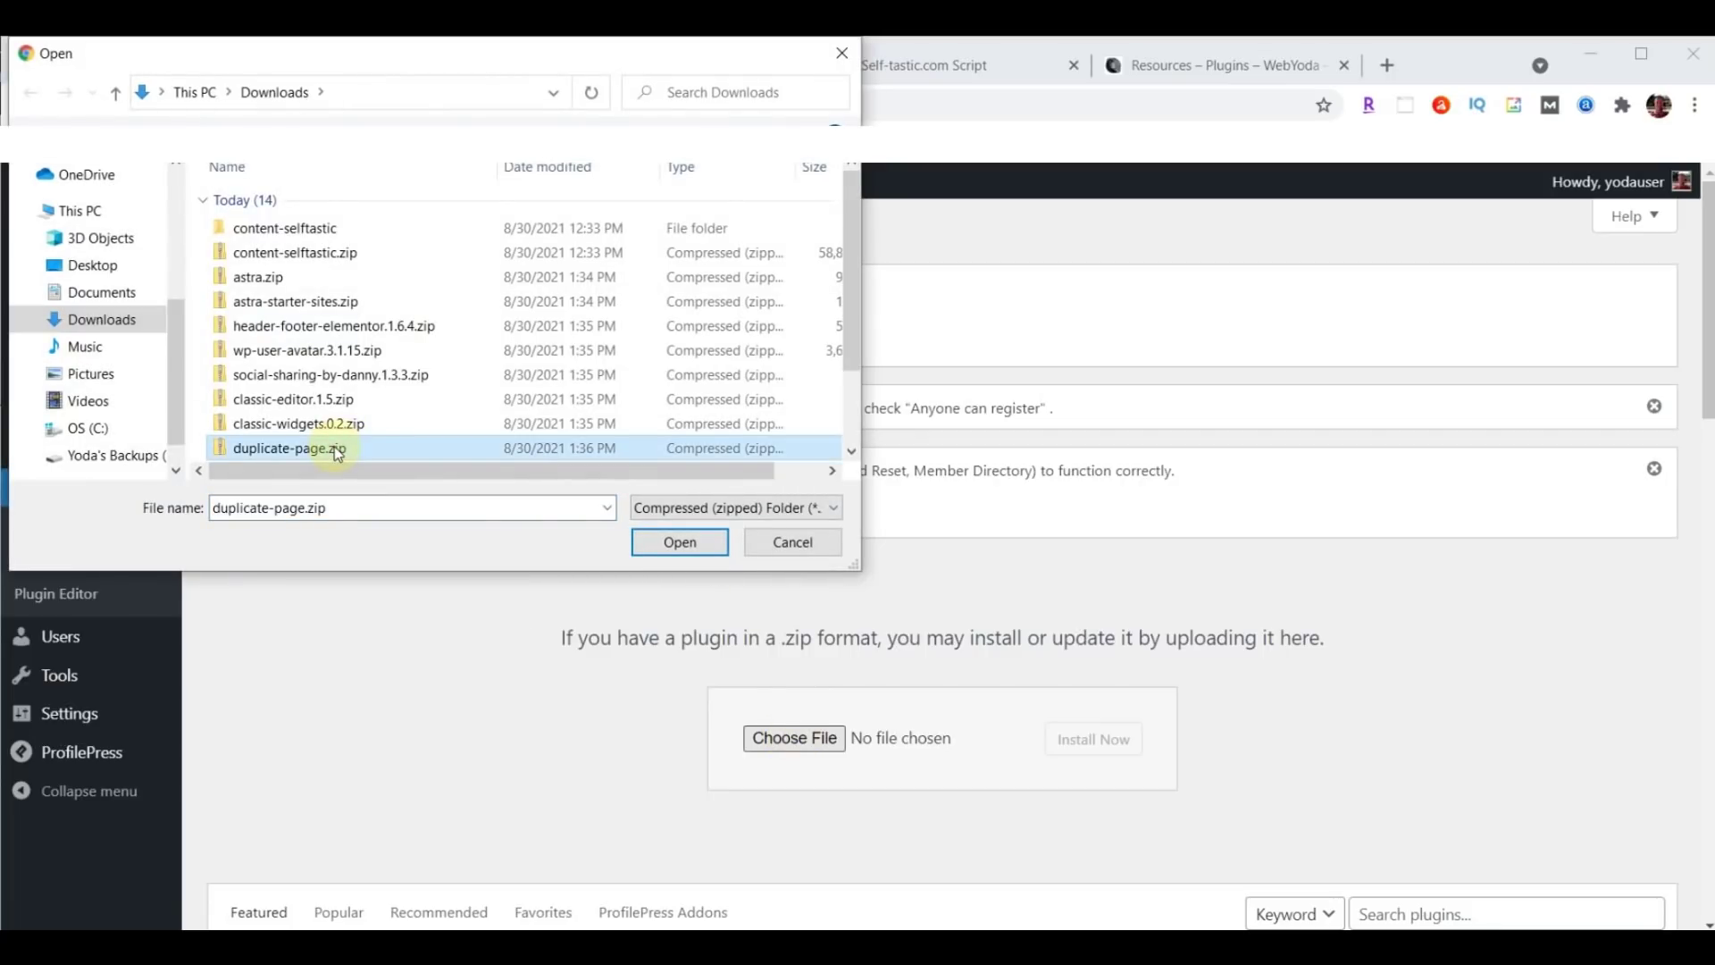
{"action": "left_click", "coordinate": [696, 550]}
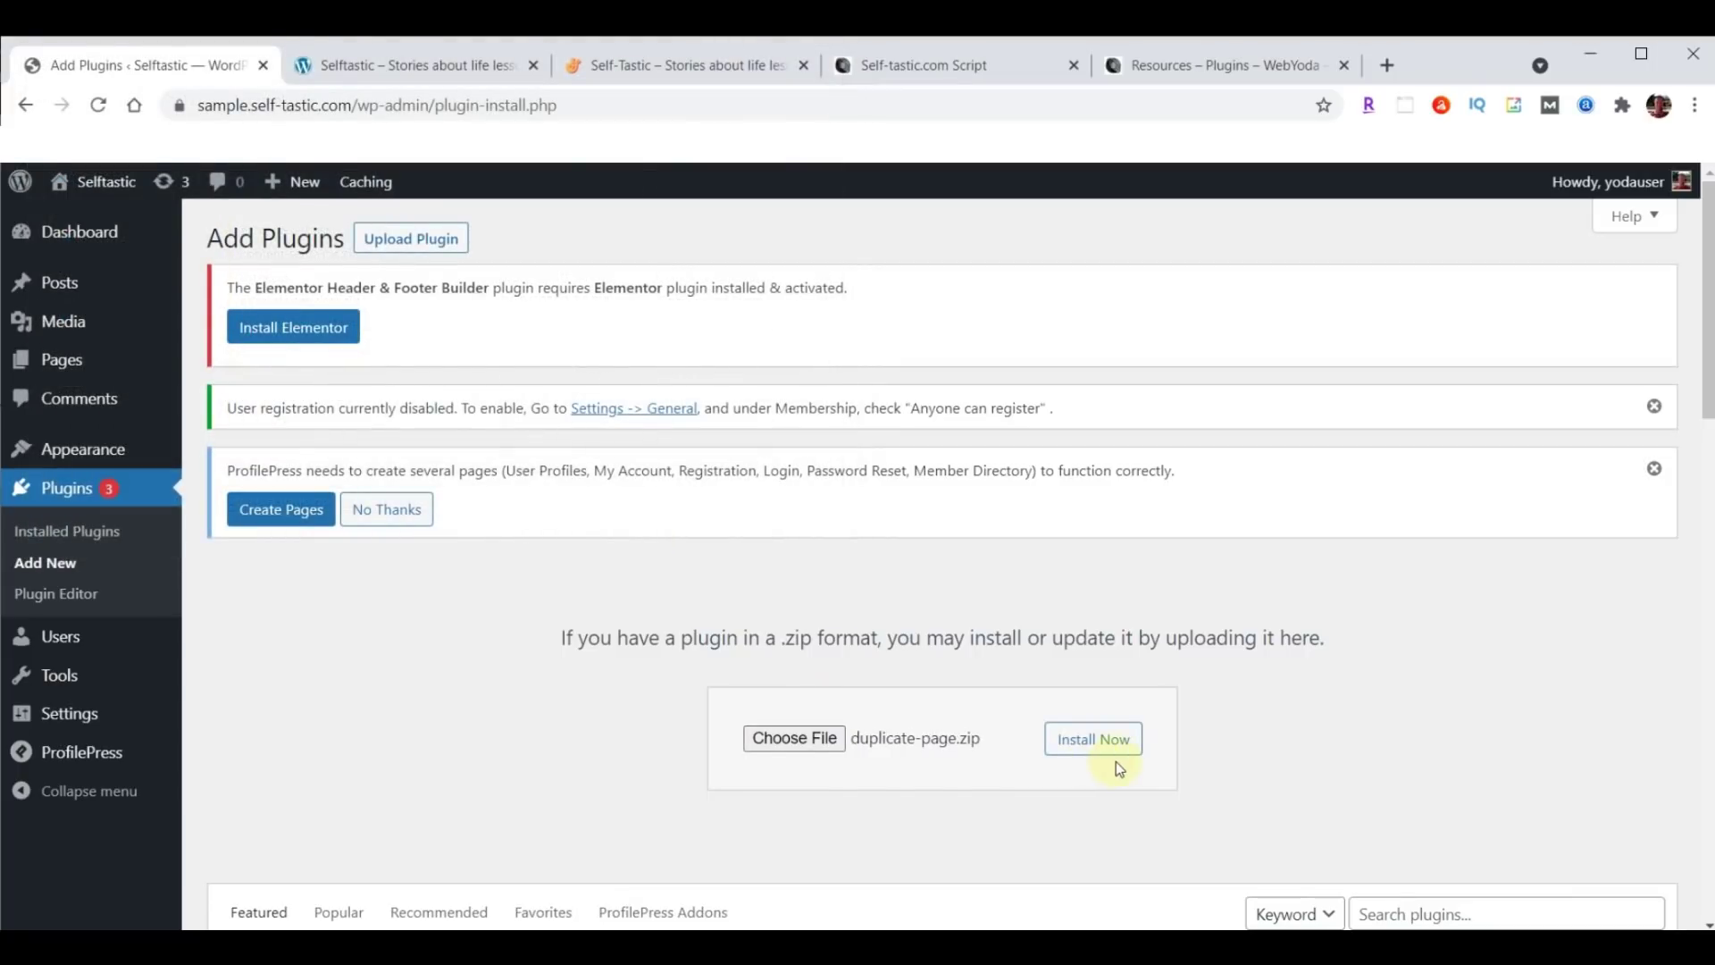
{"action": "left_click", "coordinate": [1110, 749]}
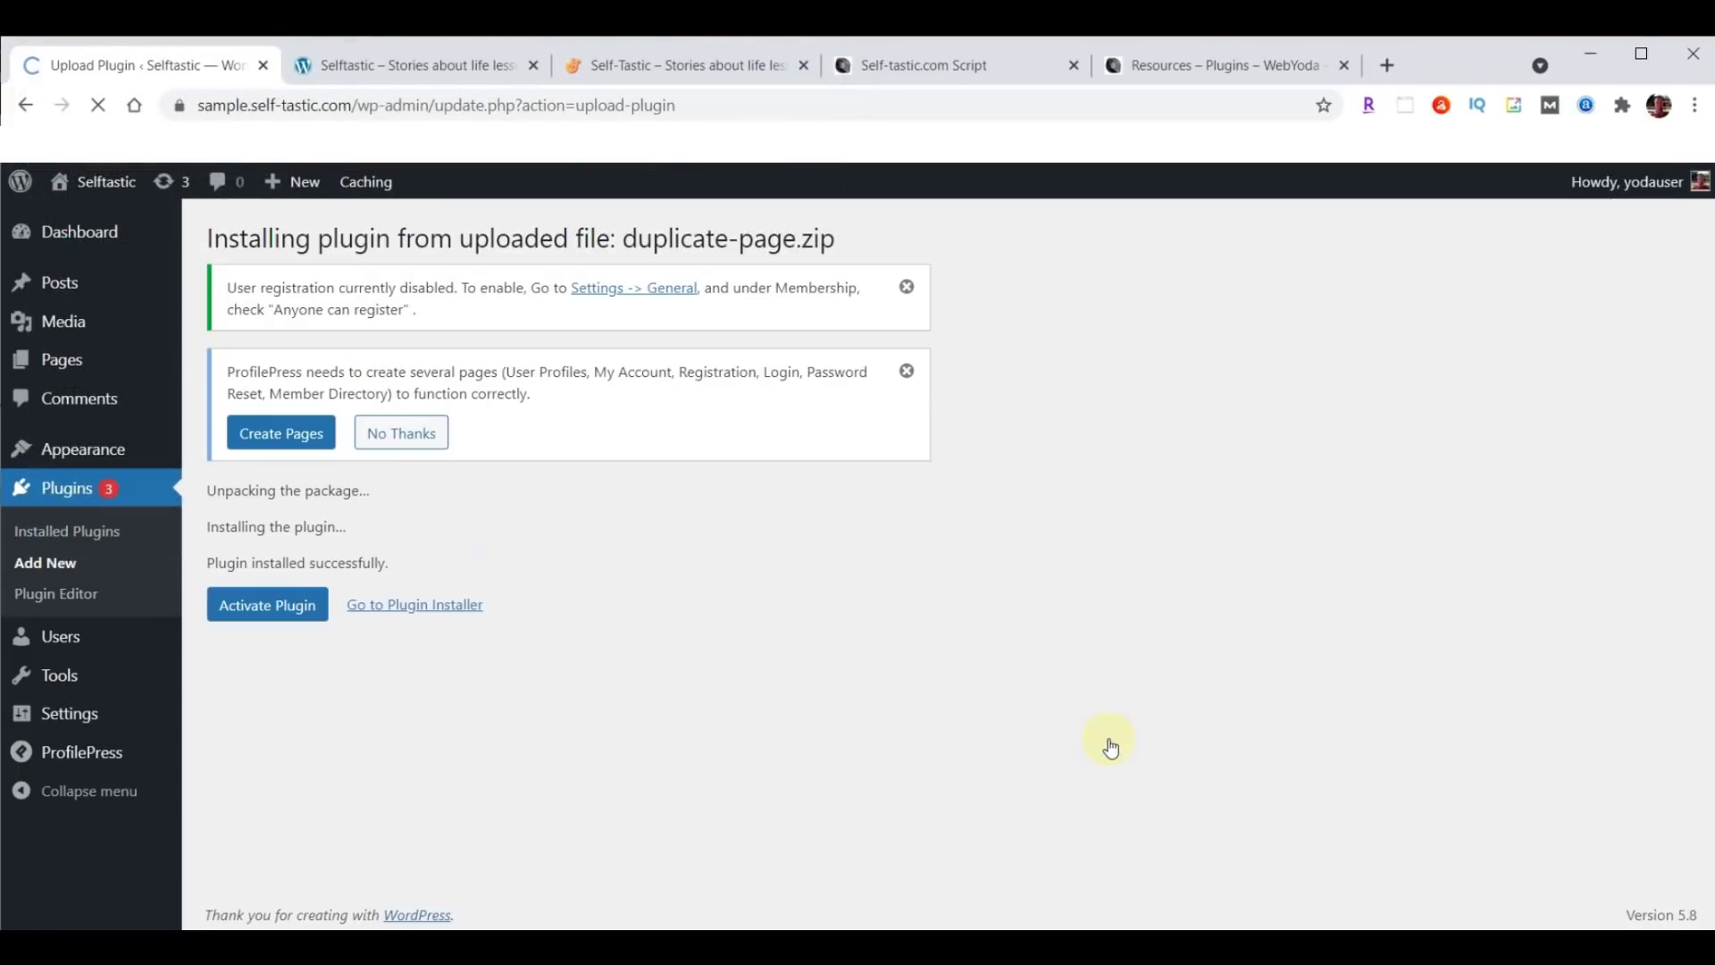
{"action": "left_click", "coordinate": [255, 615]}
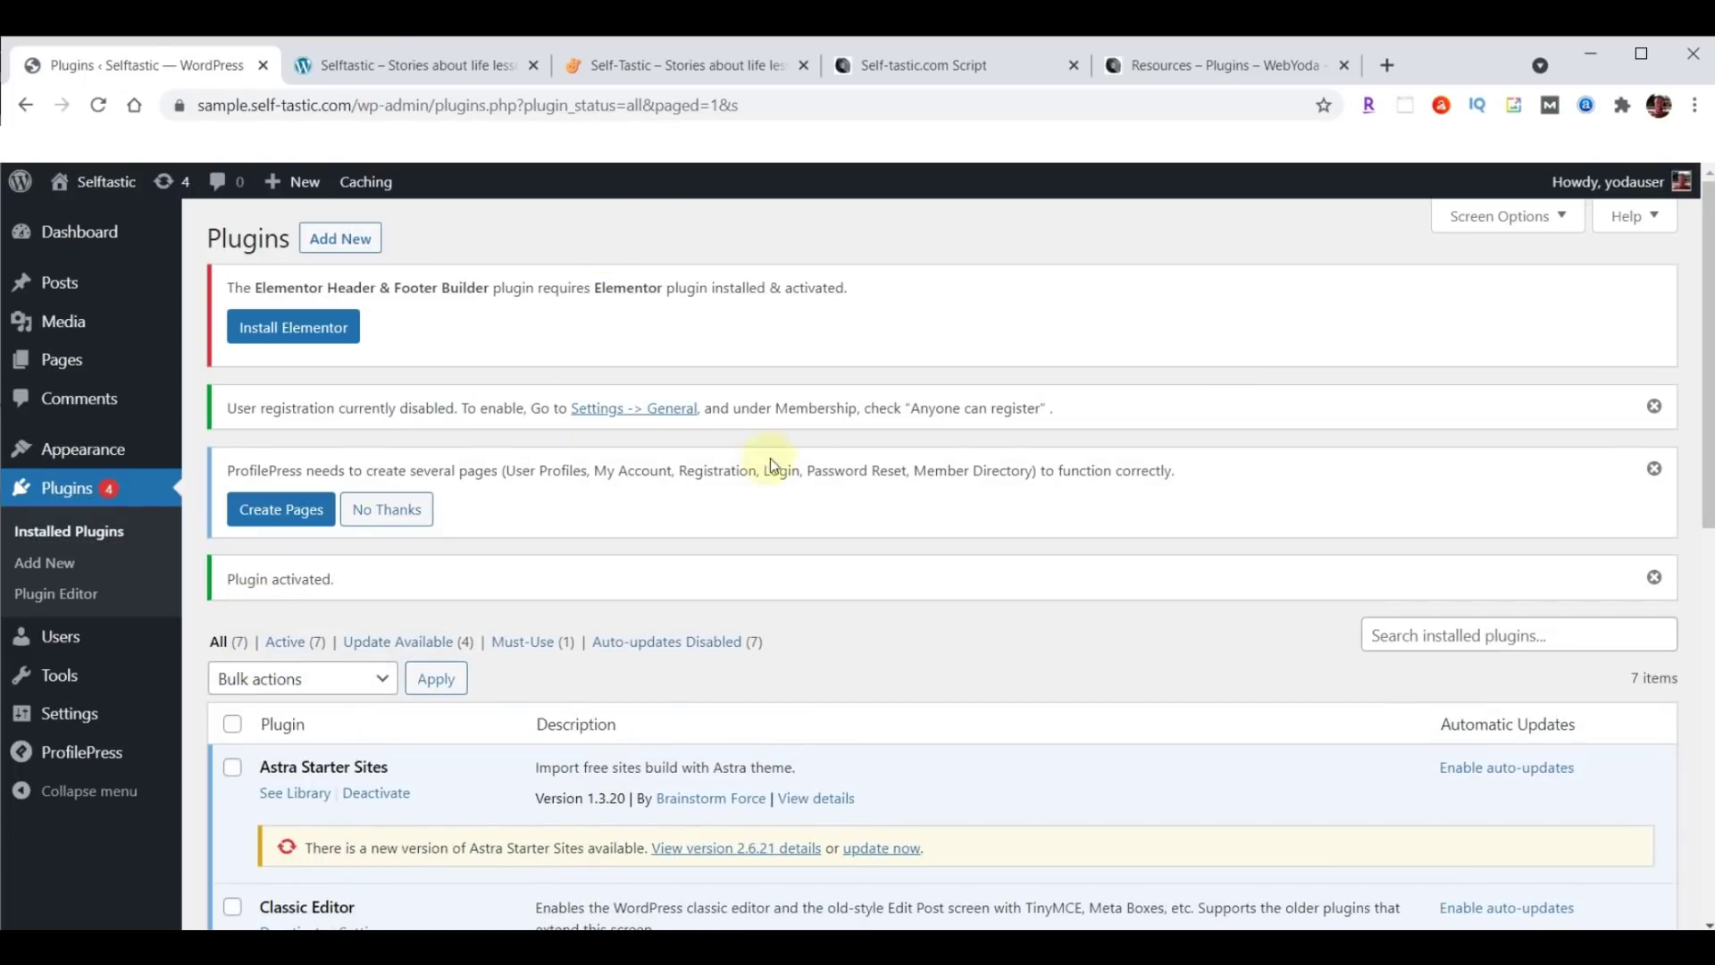
{"action": "left_click", "coordinate": [913, 61]}
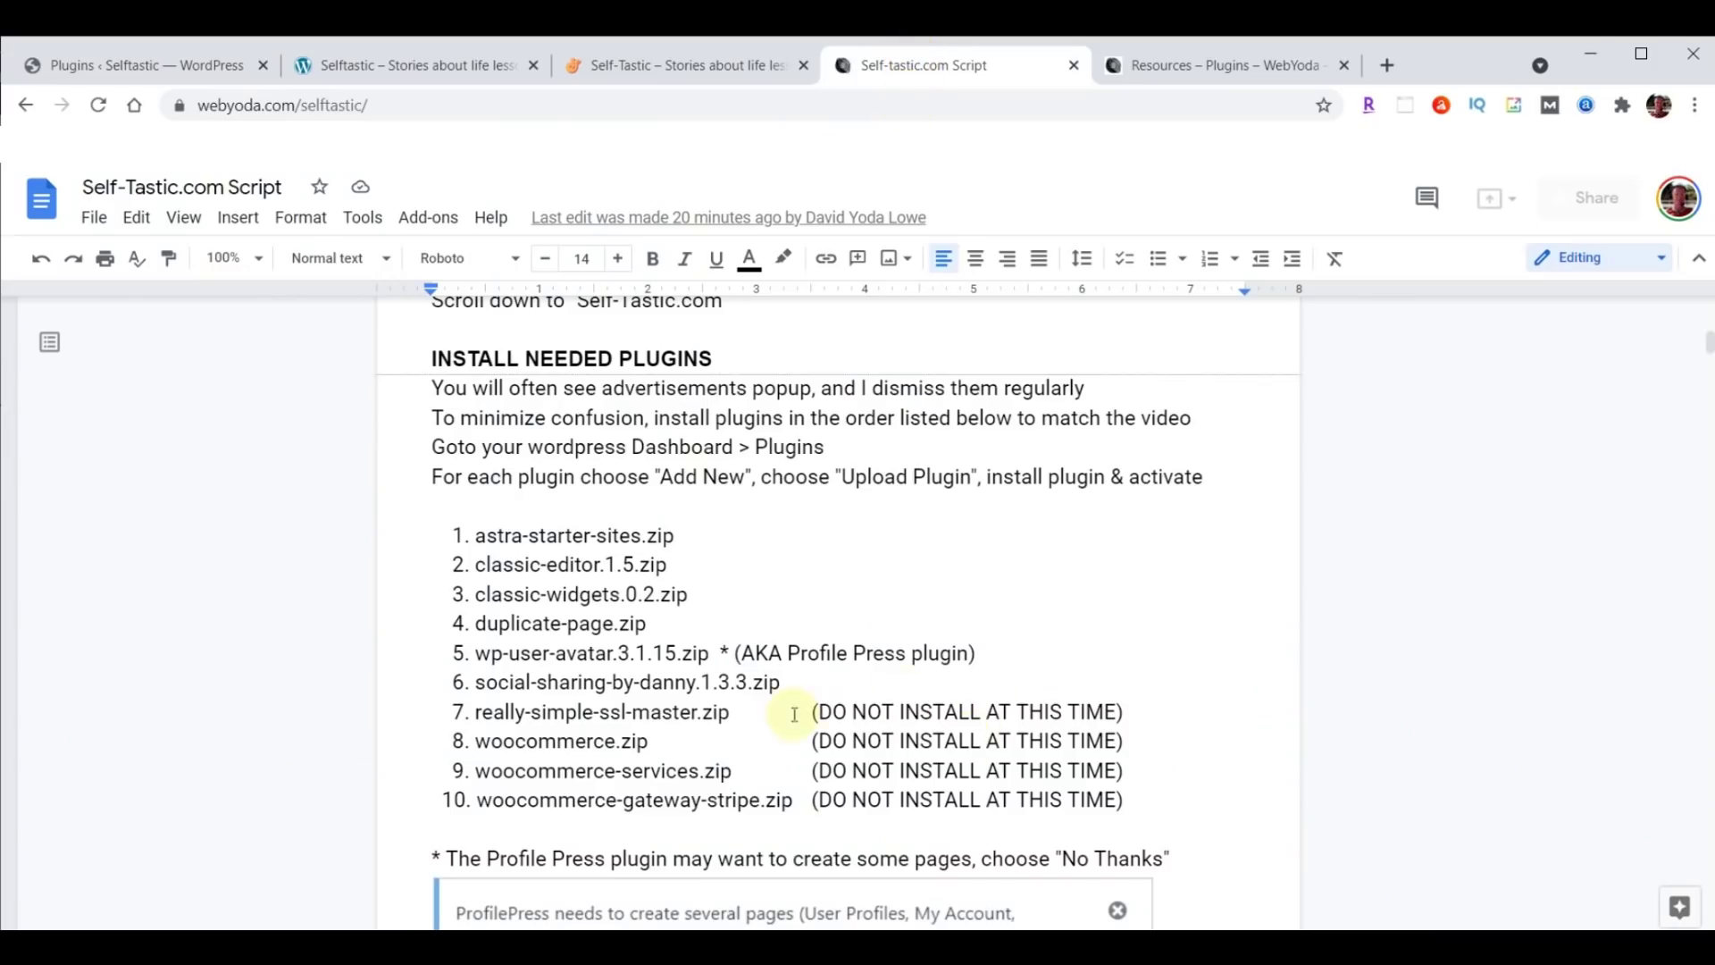
{"action": "left_click_drag", "start_coordinate": [452, 710], "coordinate": [1137, 799]}
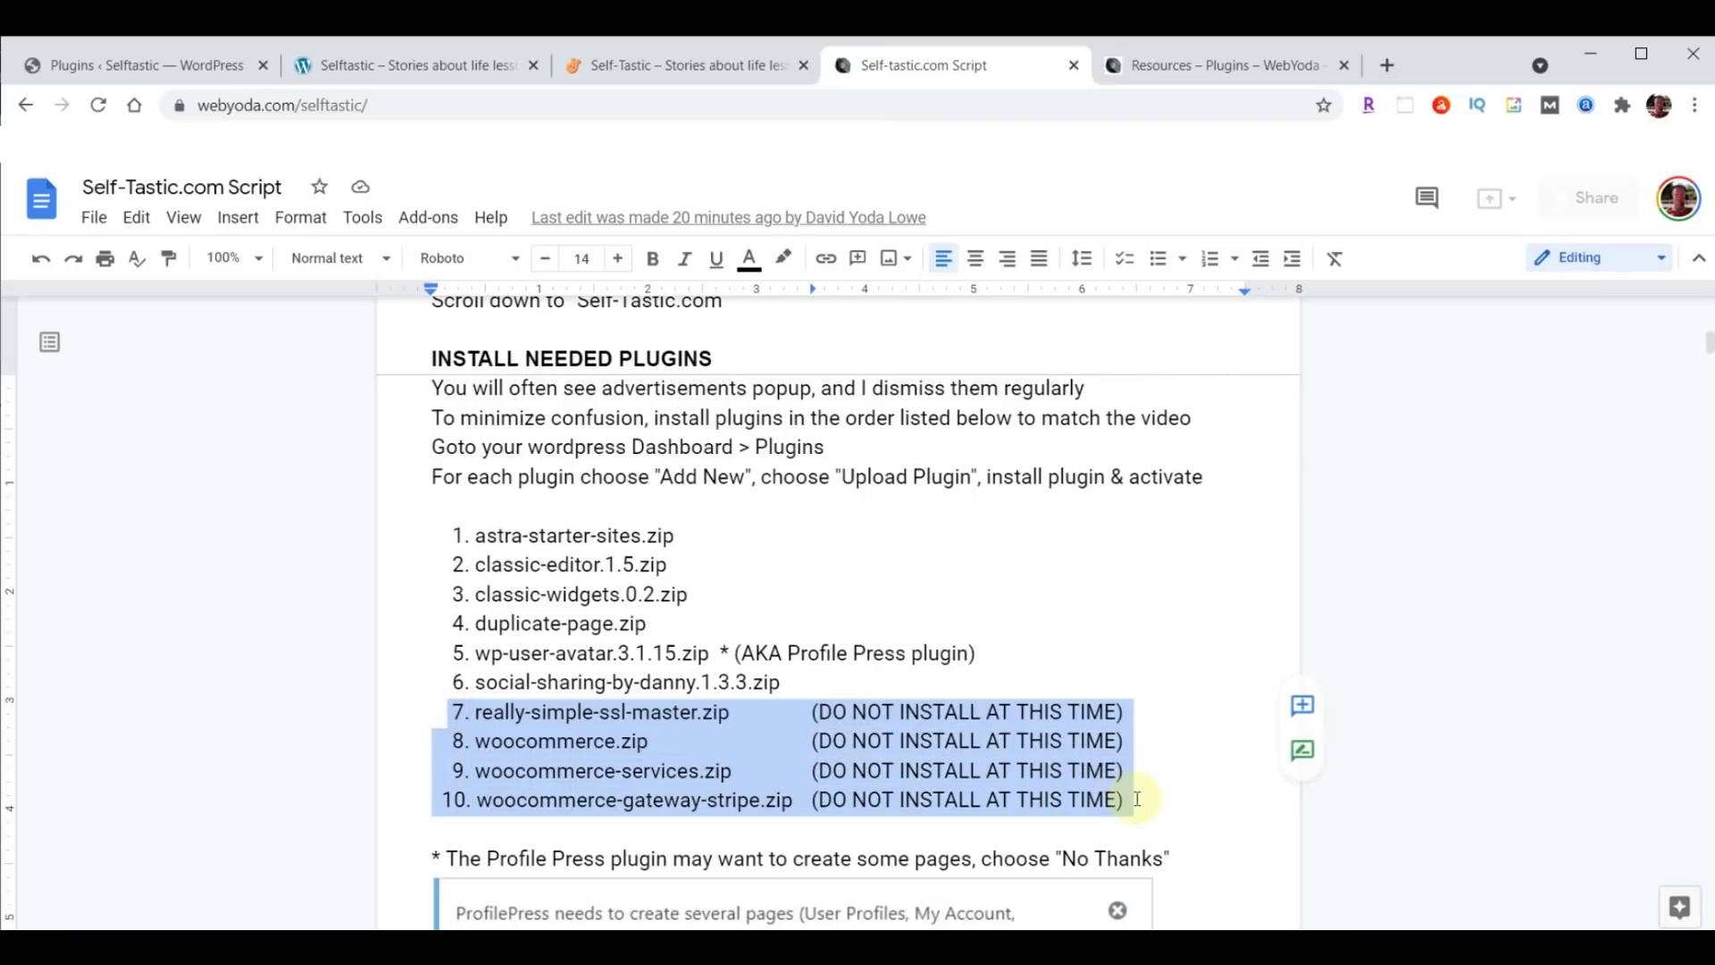
{"action": "left_click", "coordinate": [665, 771]}
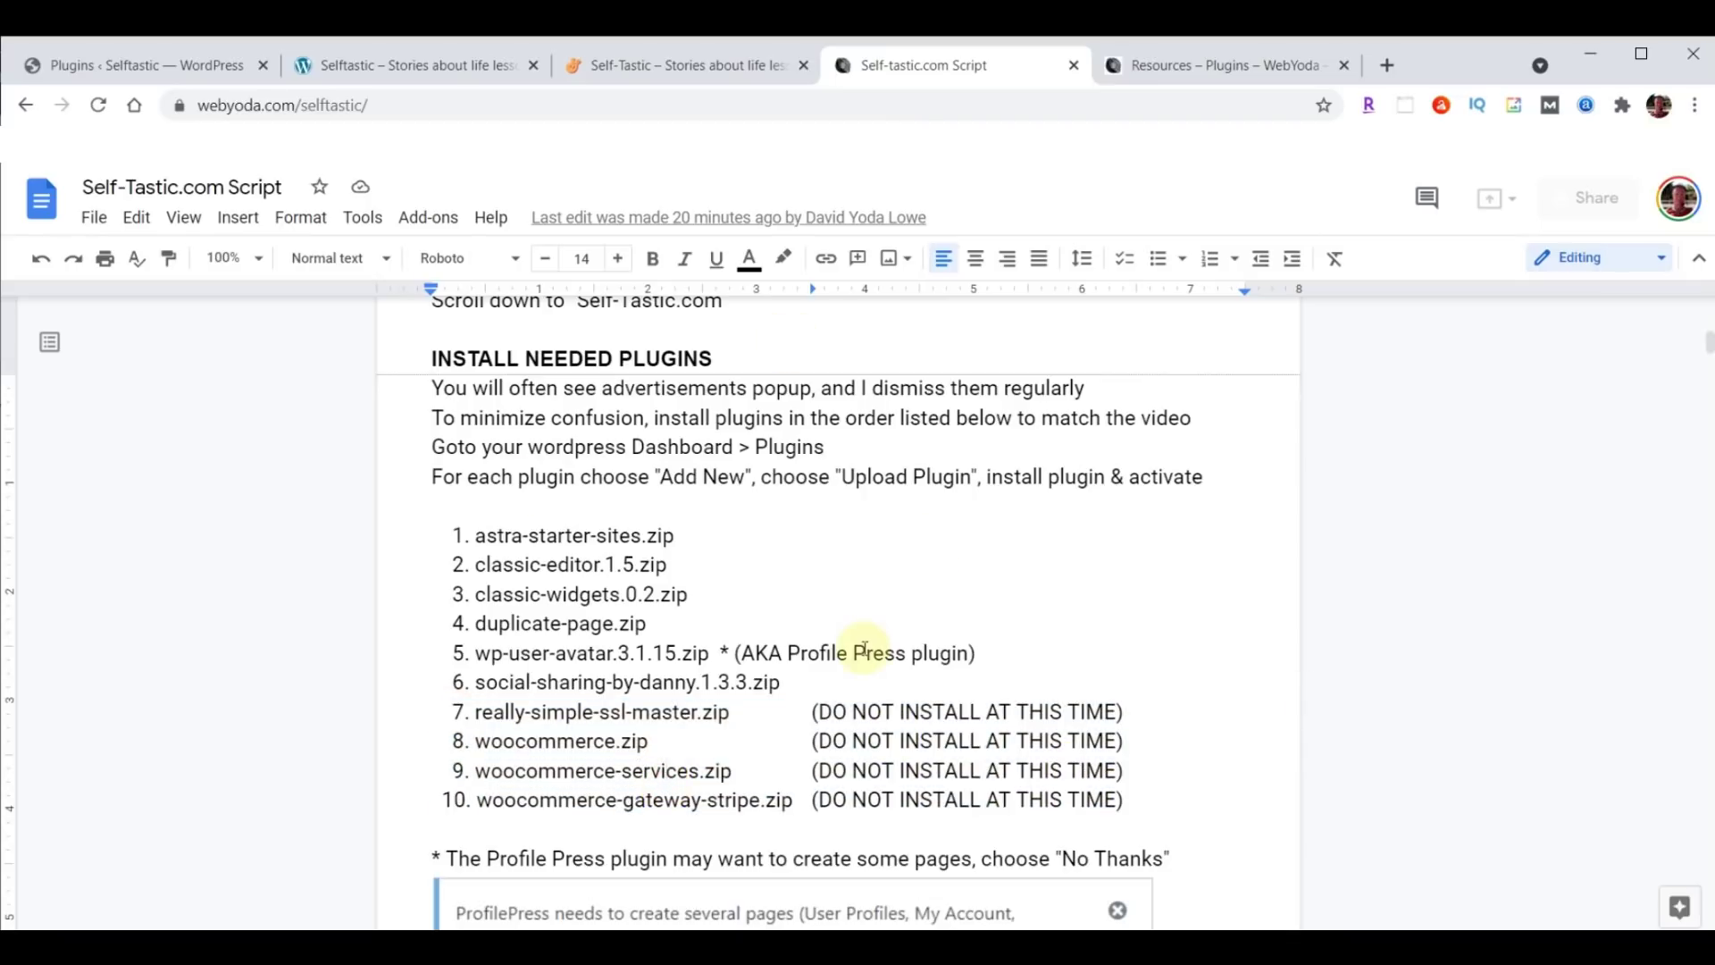
{"action": "scroll", "coordinate": [1103, 565], "scroll_direction": "down", "scroll_amount": 5}
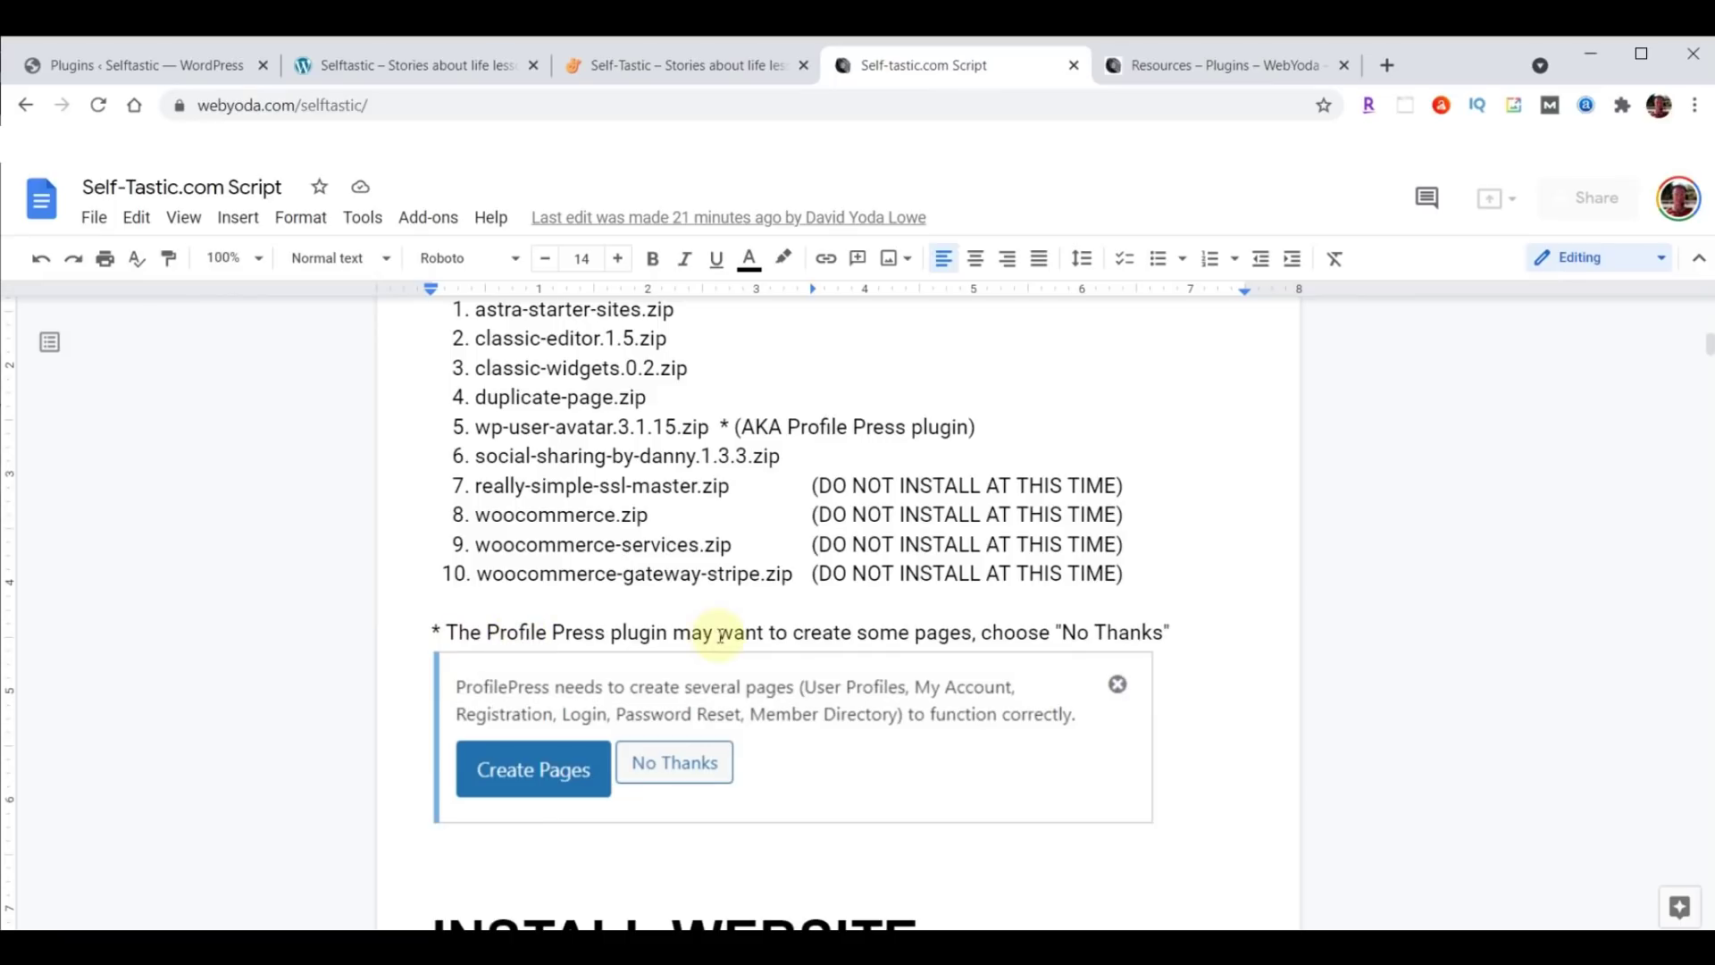
{"action": "left_click", "coordinate": [118, 62]}
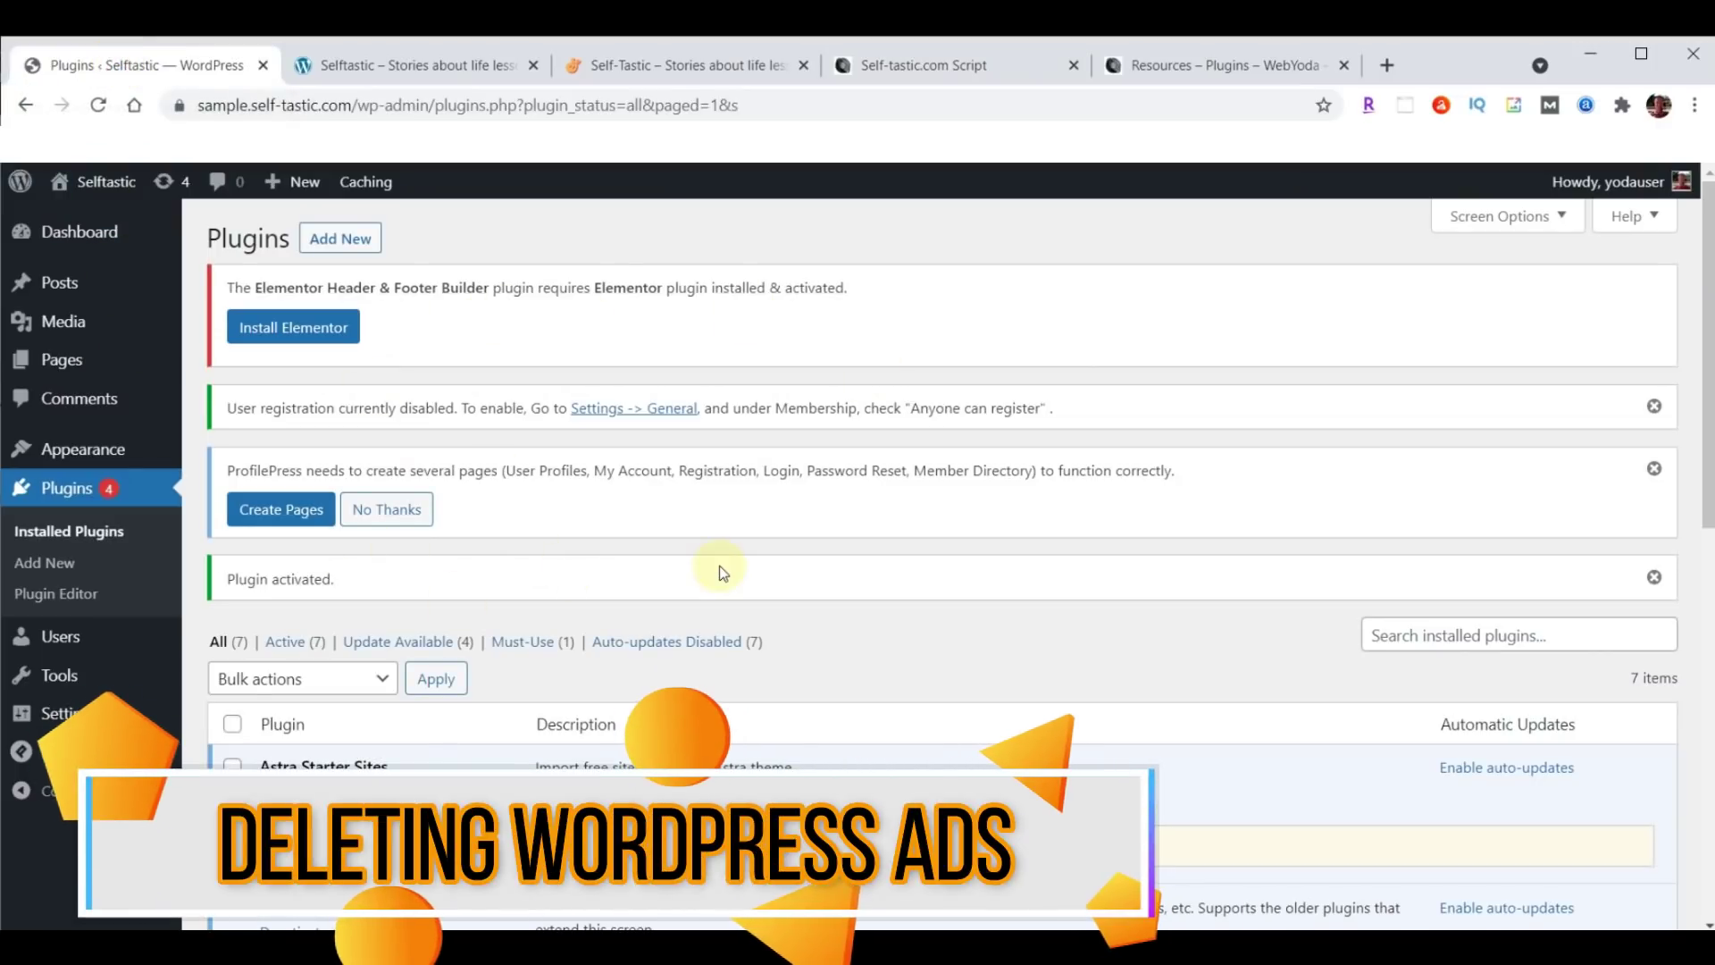
Dismiss the user registration, ProfilePress page-creation and Plugin activated notices.
{"action": "left_click", "coordinate": [1655, 406]}
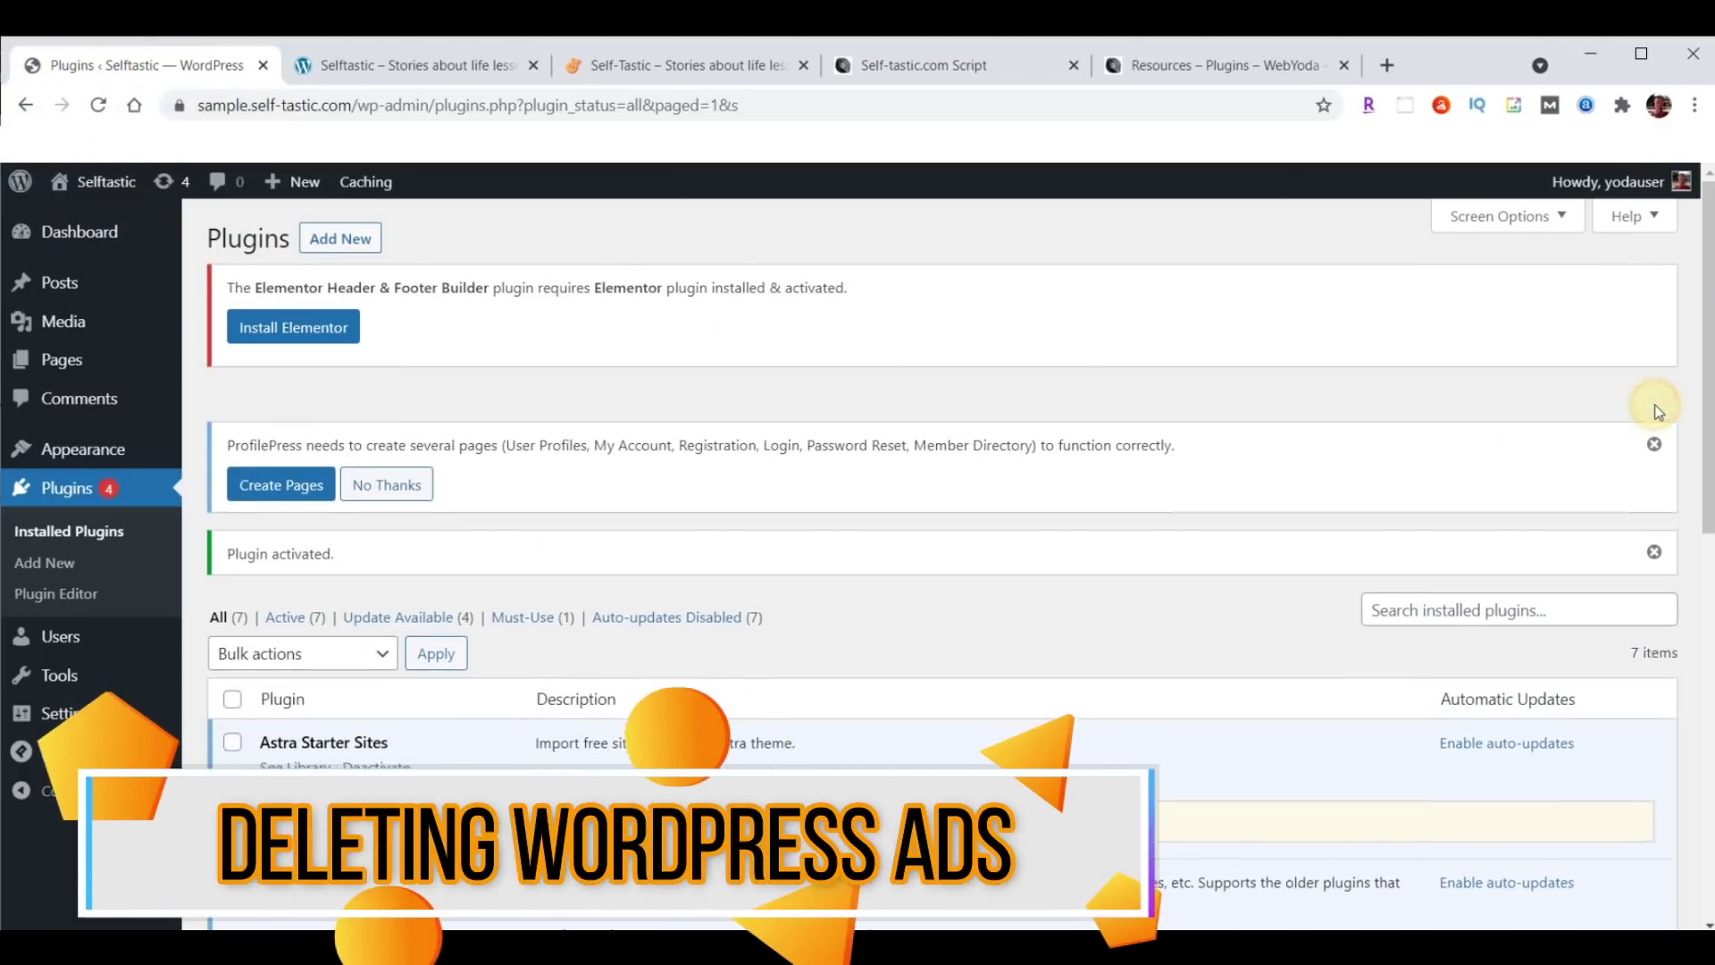
{"action": "left_click", "coordinate": [1654, 410]}
{"action": "left_click", "coordinate": [1654, 402]}
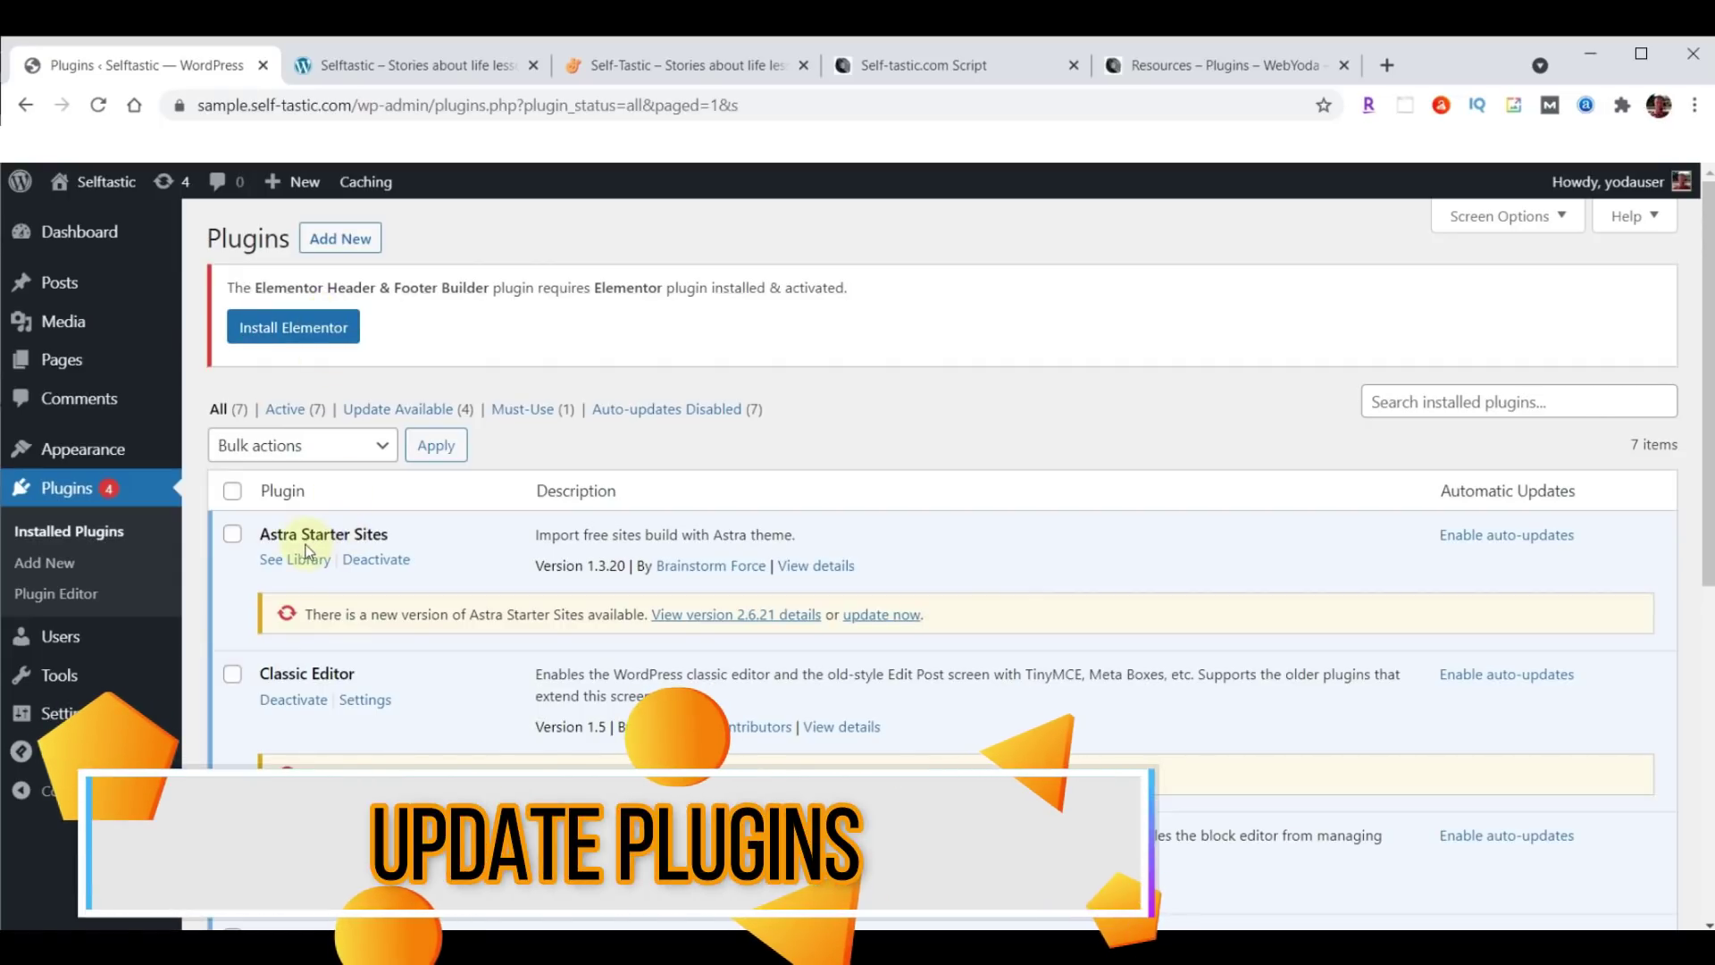
Bulk-update all installed plugins, bringing Astra Starter Sites to 2.6.21, Classic Editor 1.6.2, ProfilePress 3.1.17.
{"action": "left_click", "coordinate": [233, 494]}
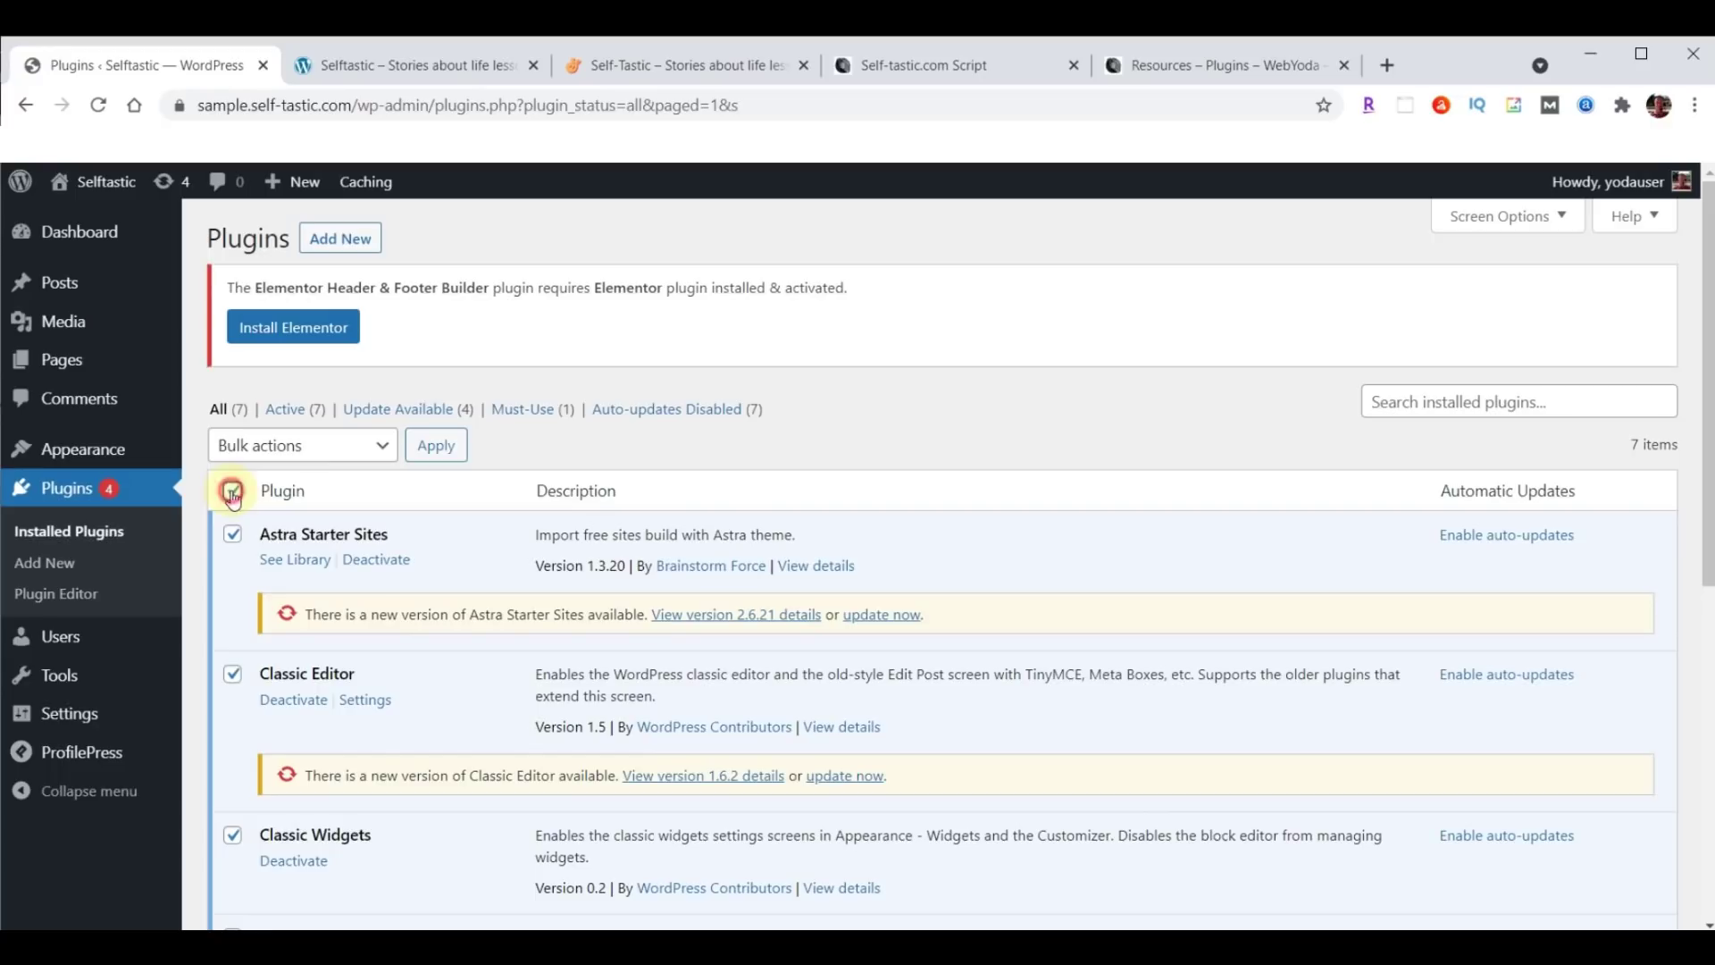
{"action": "left_click", "coordinate": [284, 449]}
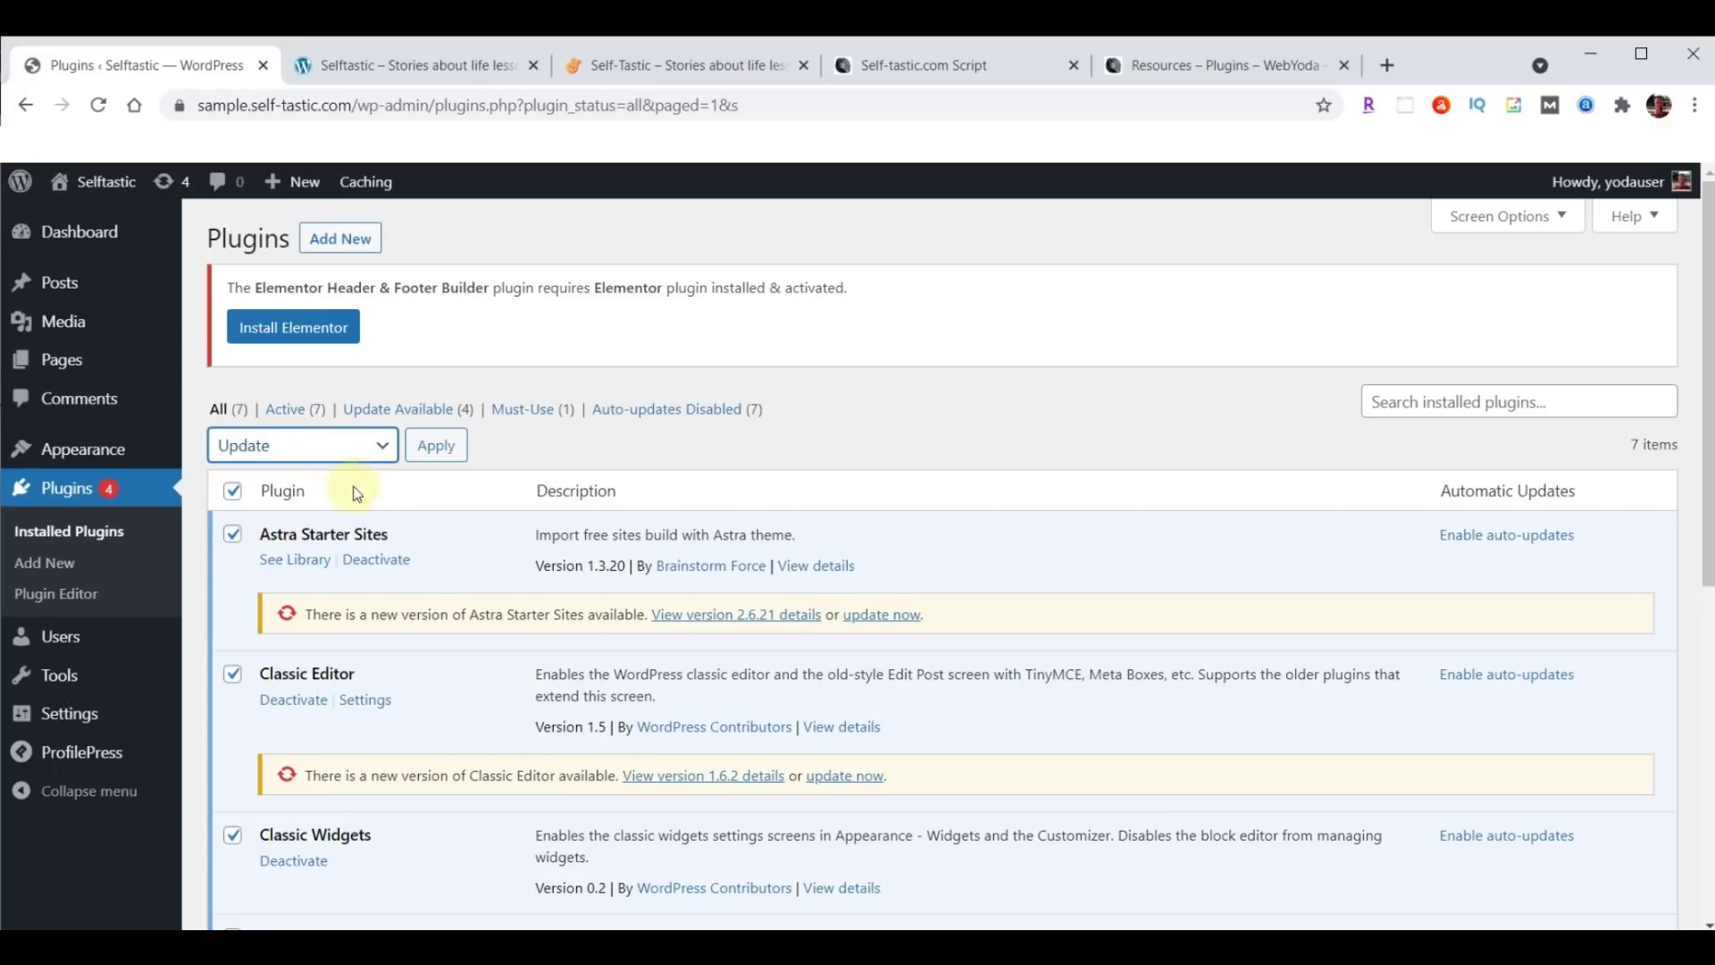
{"action": "left_click", "coordinate": [436, 445]}
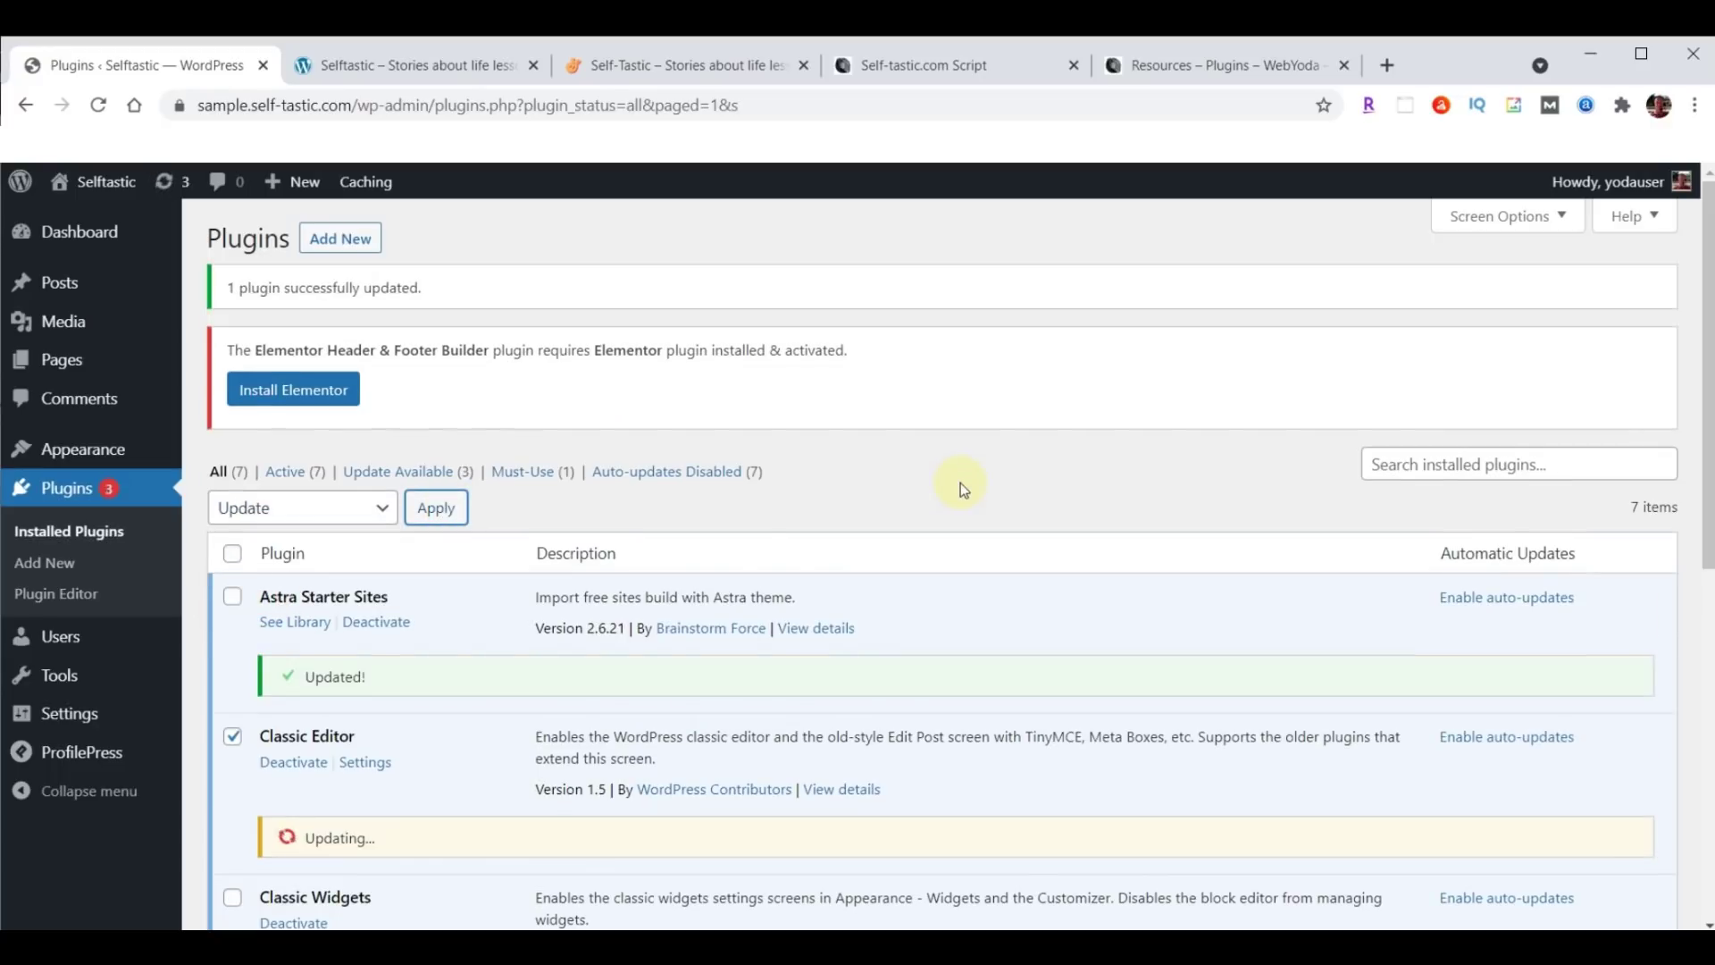
{"action": "scroll", "coordinate": [961, 483], "scroll_direction": "down", "scroll_amount": 5}
{"action": "scroll", "coordinate": [961, 482], "scroll_direction": "down", "scroll_amount": 2}
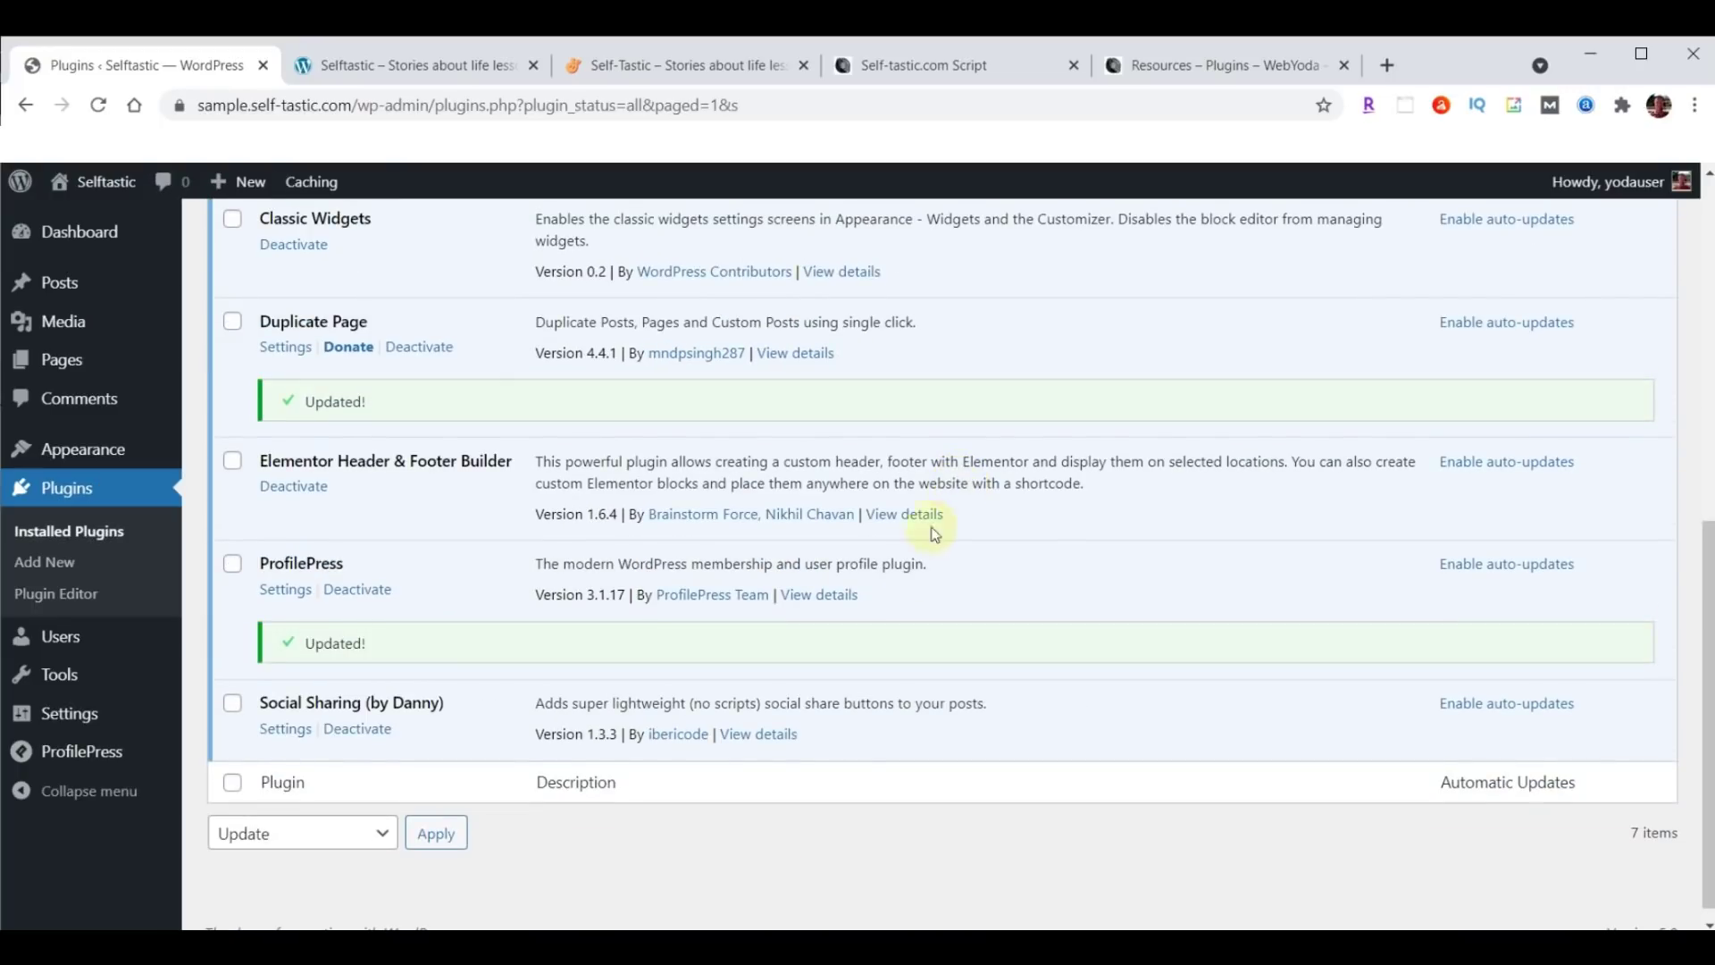
{"action": "scroll", "coordinate": [889, 630], "scroll_direction": "up", "scroll_amount": 6}
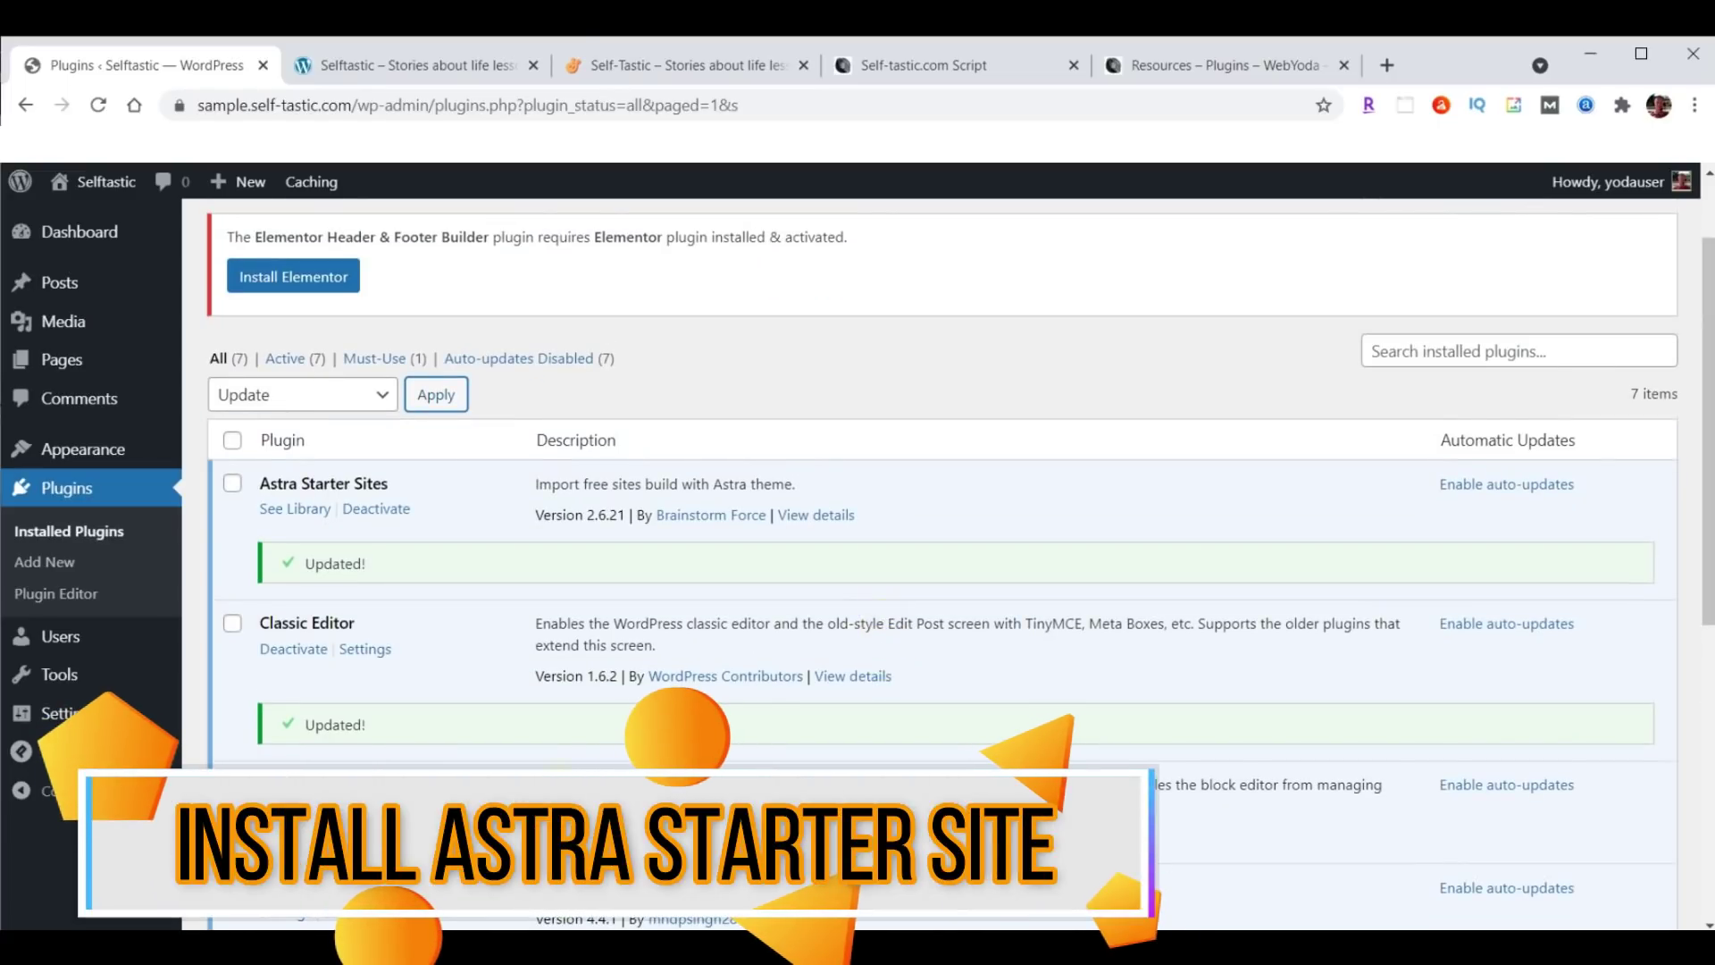
After Astra Starter Sites' See Library gives an access error, open the library from Starter Templates instead.
{"action": "left_click", "coordinate": [295, 509]}
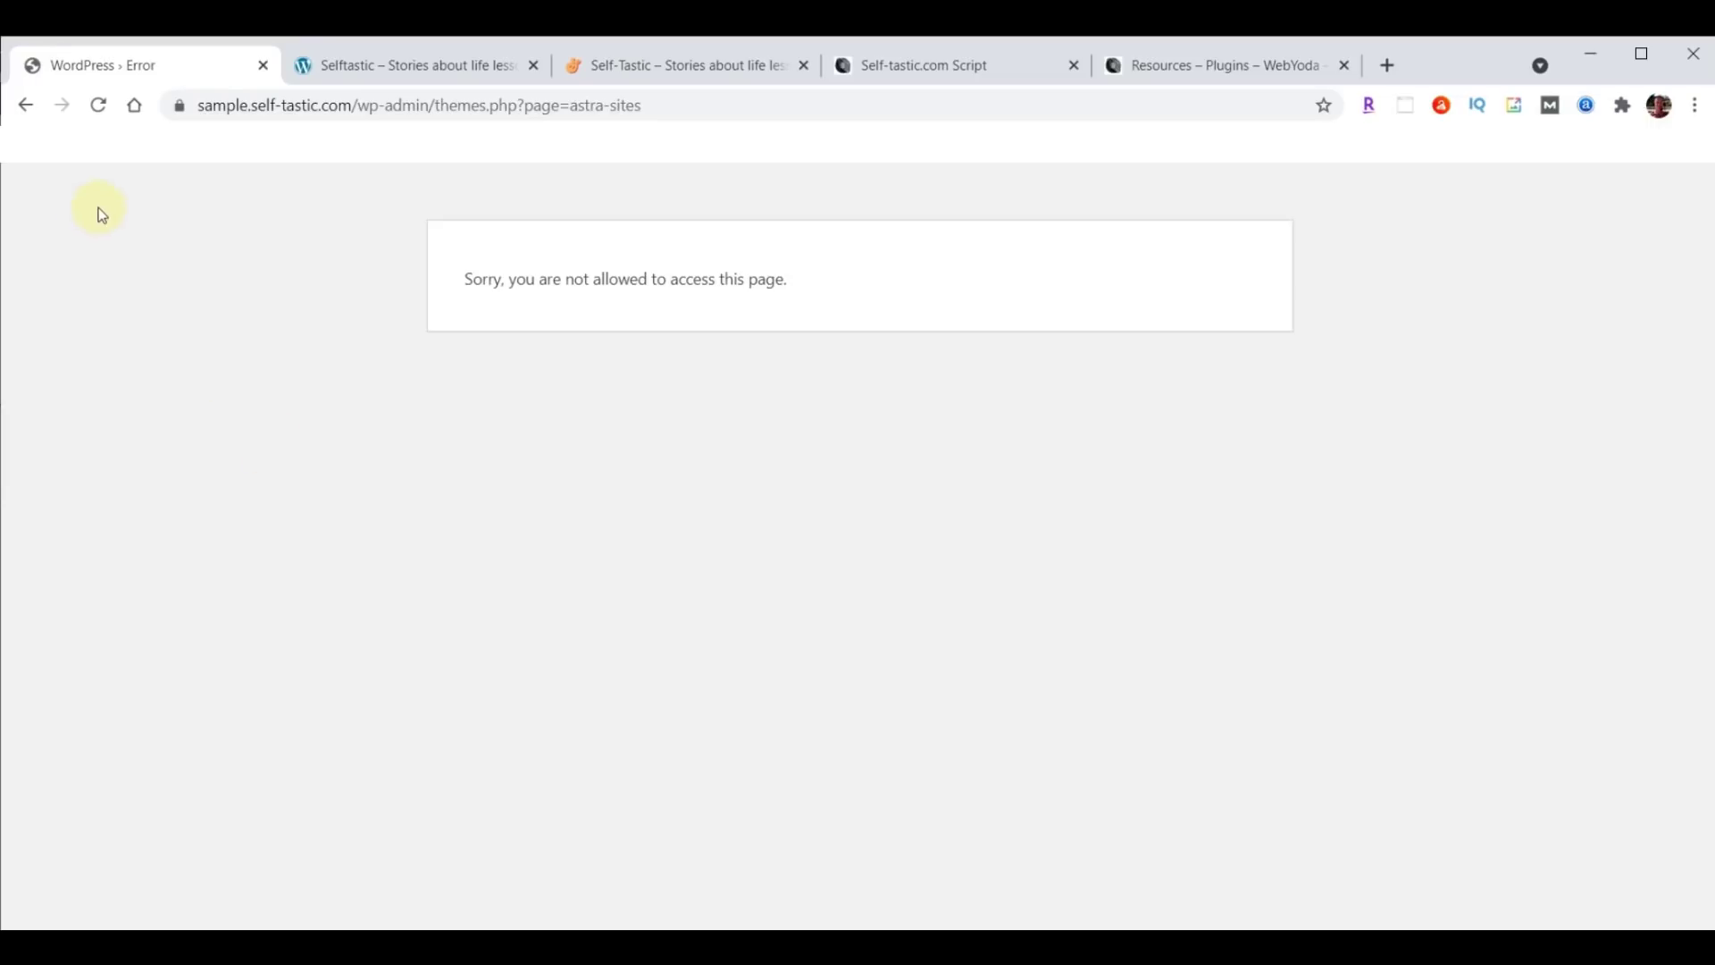
{"action": "left_click", "coordinate": [26, 108]}
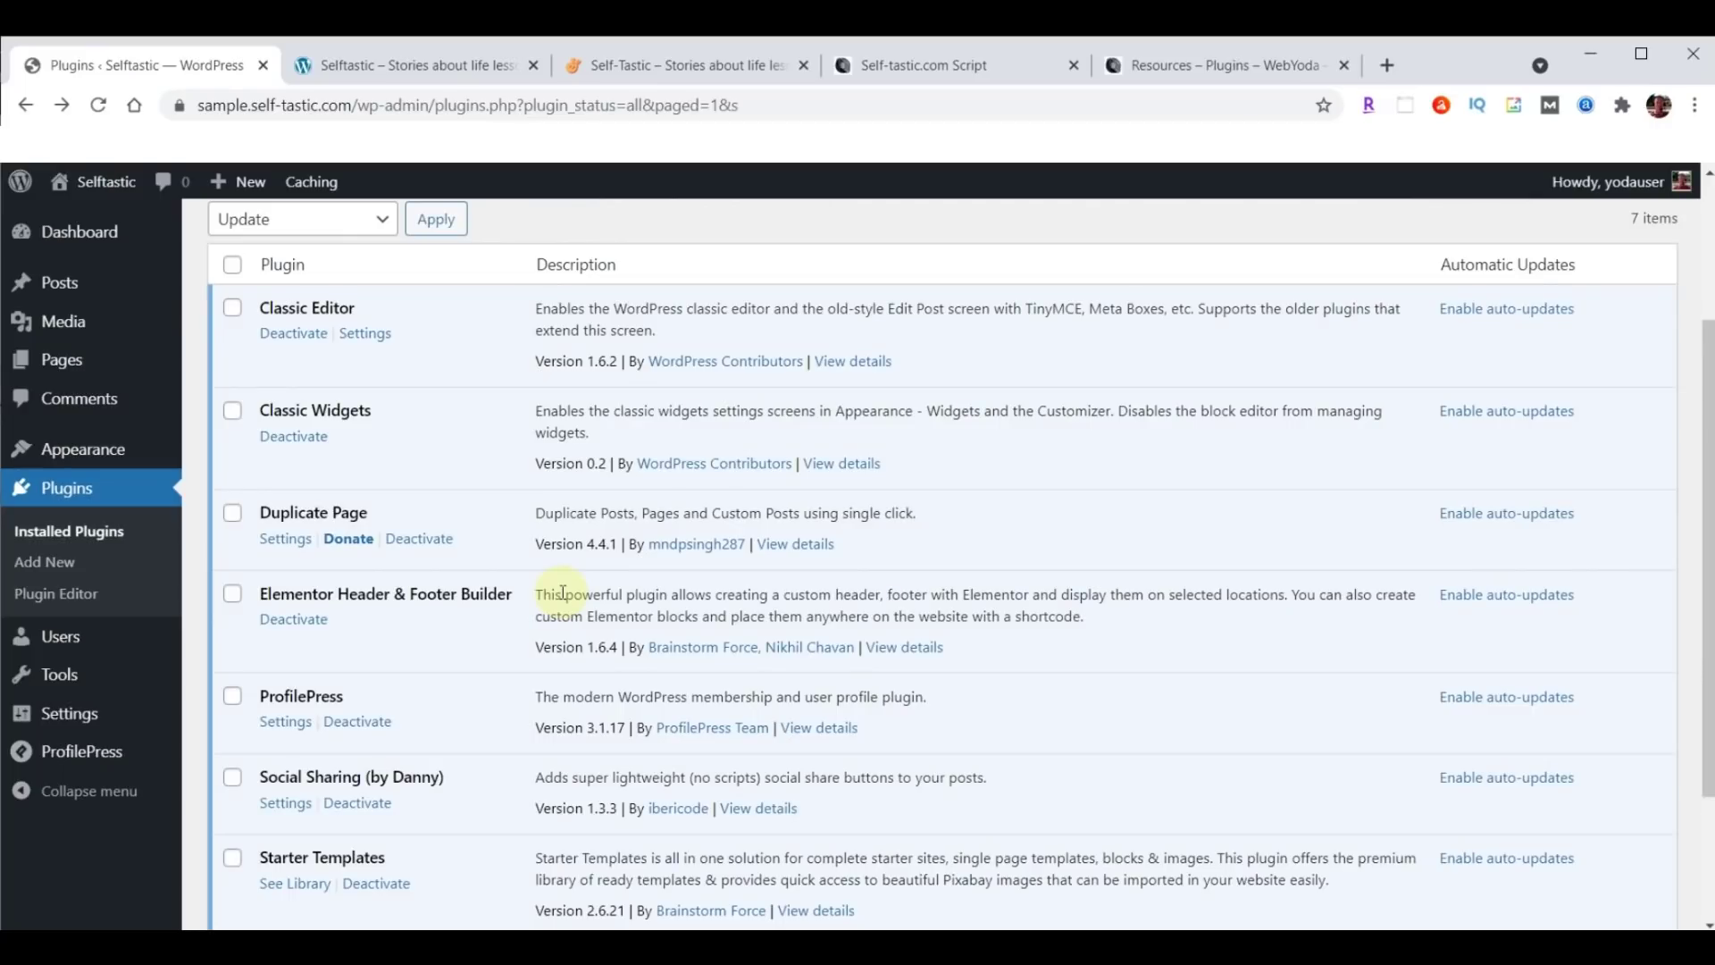
{"action": "scroll", "coordinate": [563, 594], "scroll_direction": "down", "scroll_amount": 3}
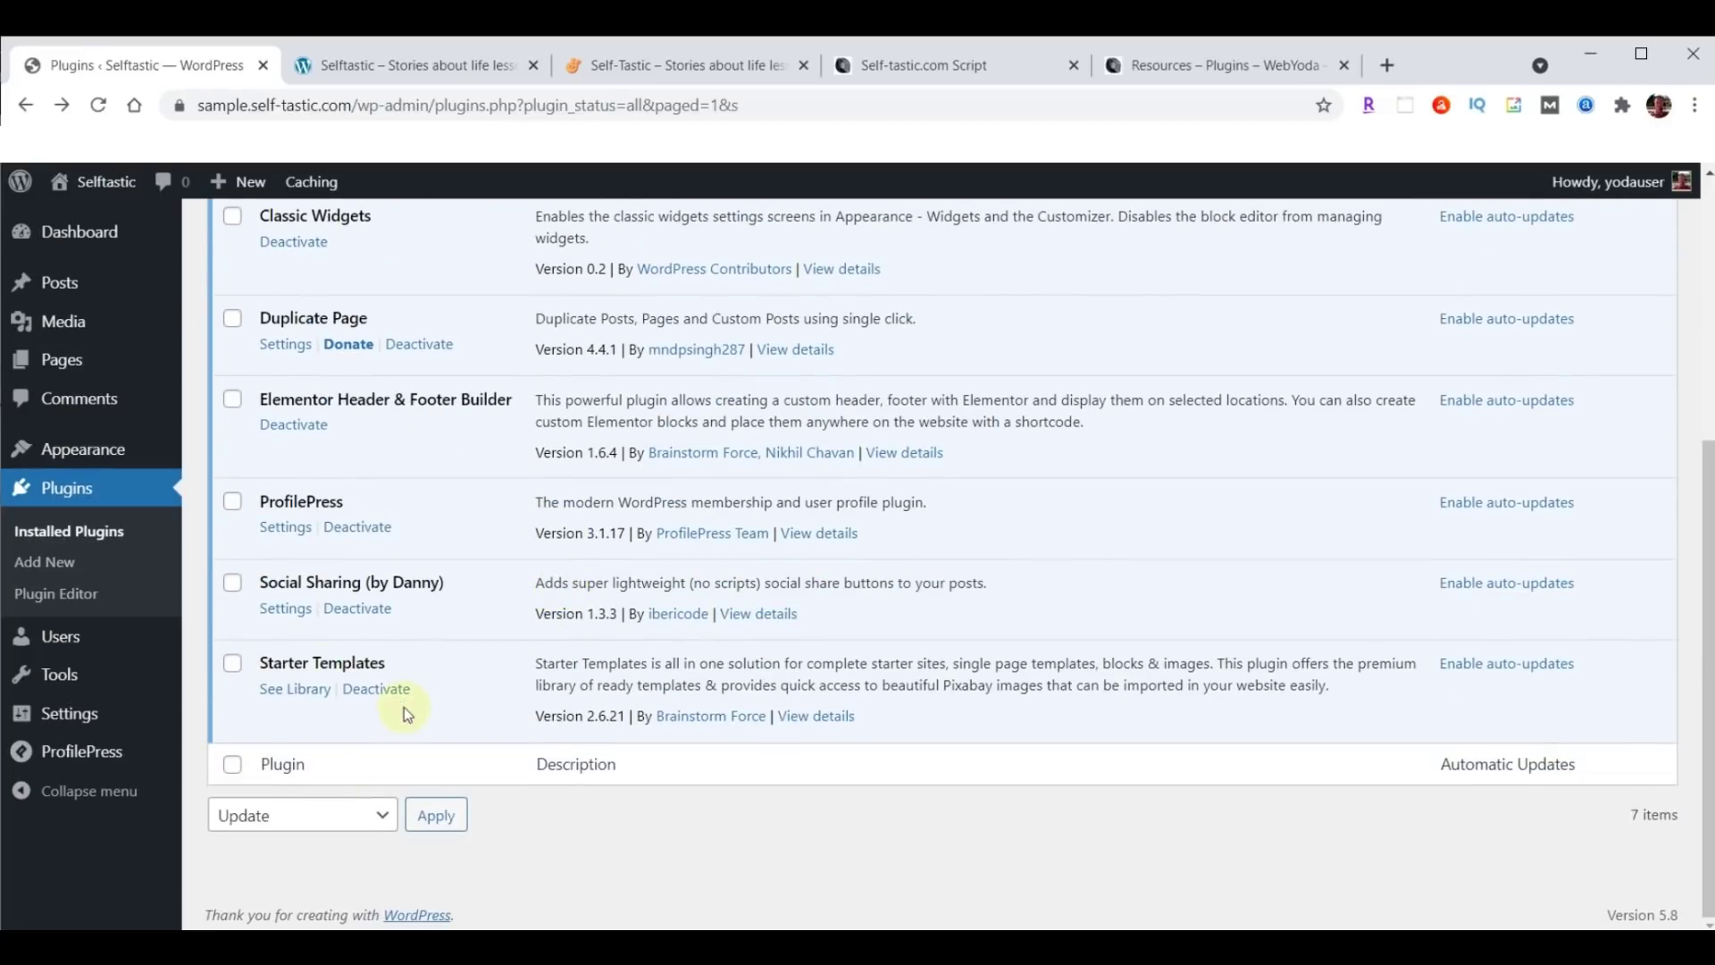
{"action": "left_click", "coordinate": [295, 690]}
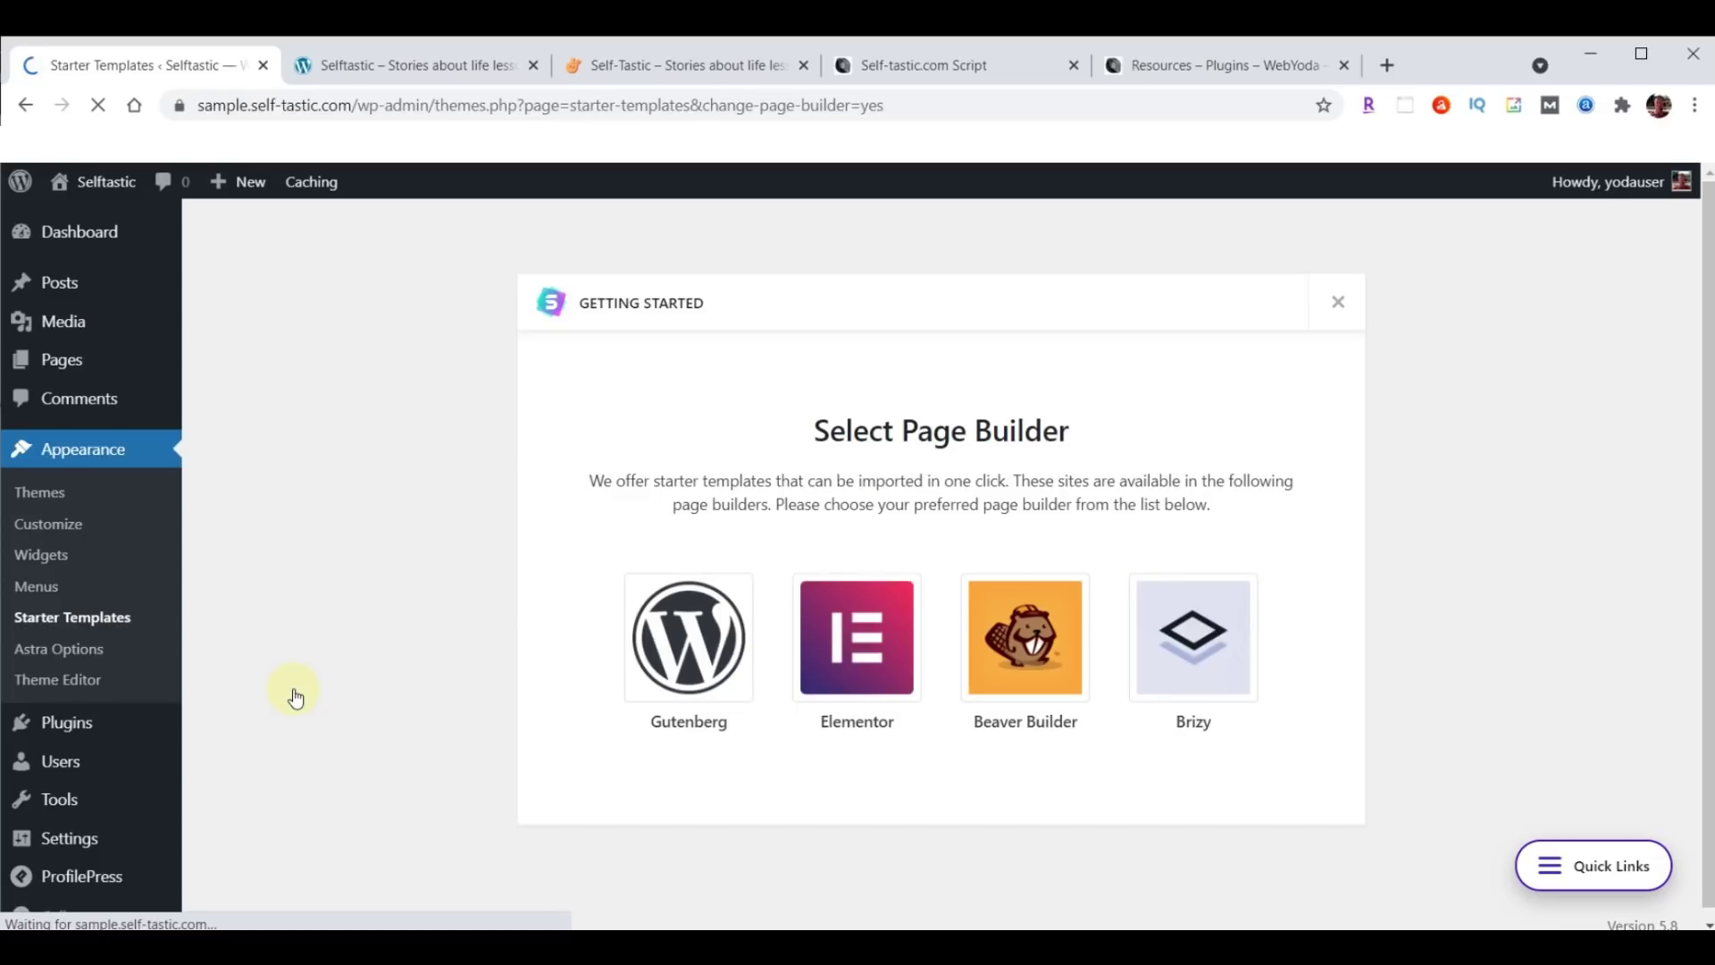
Choose Elementor as the page builder and filter the templates to Free only.
{"action": "left_click", "coordinate": [860, 636]}
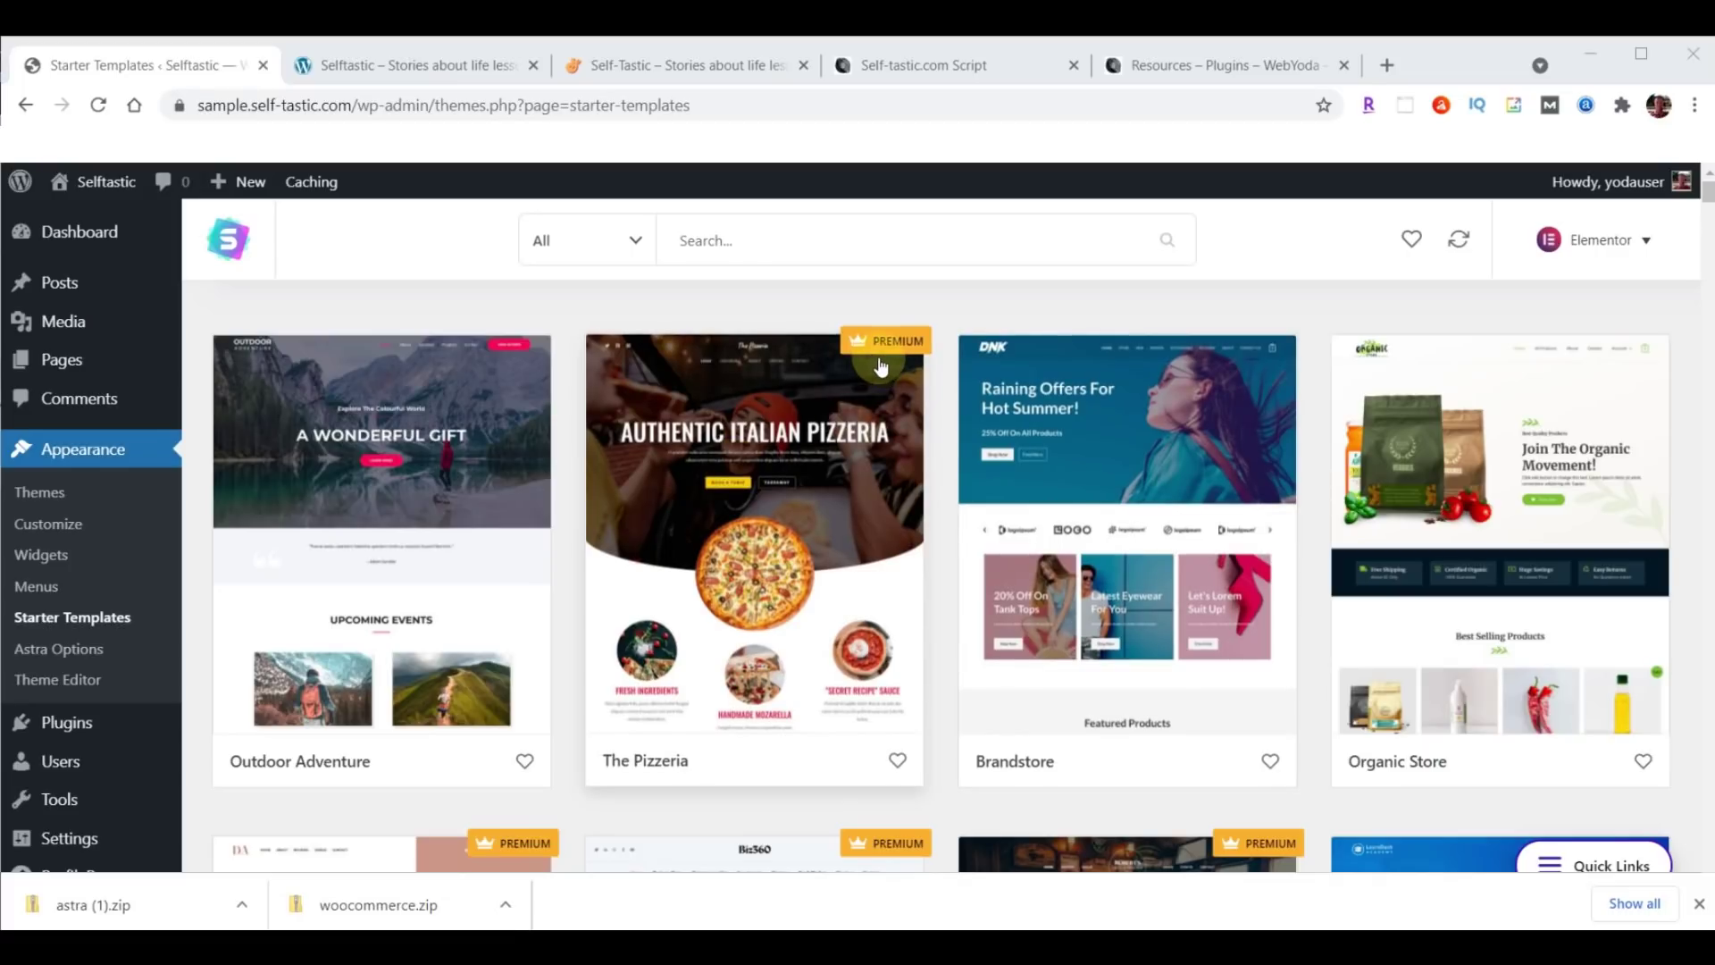
{"action": "left_click", "coordinate": [634, 243]}
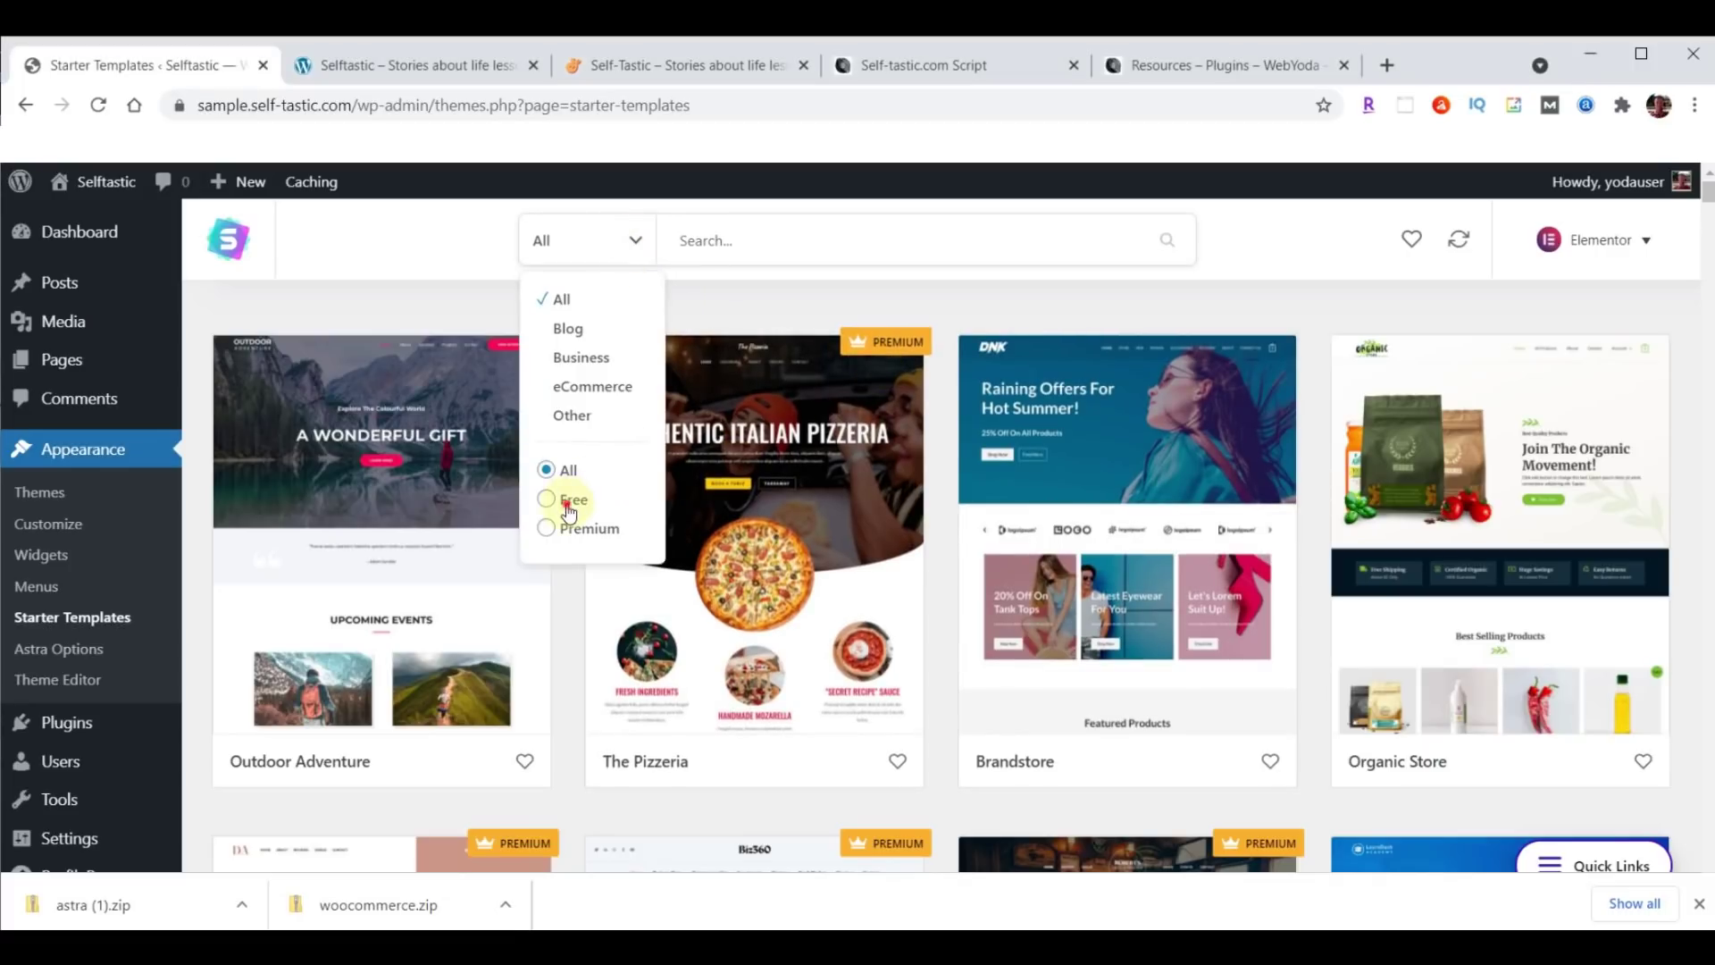
{"action": "left_click", "coordinate": [568, 500]}
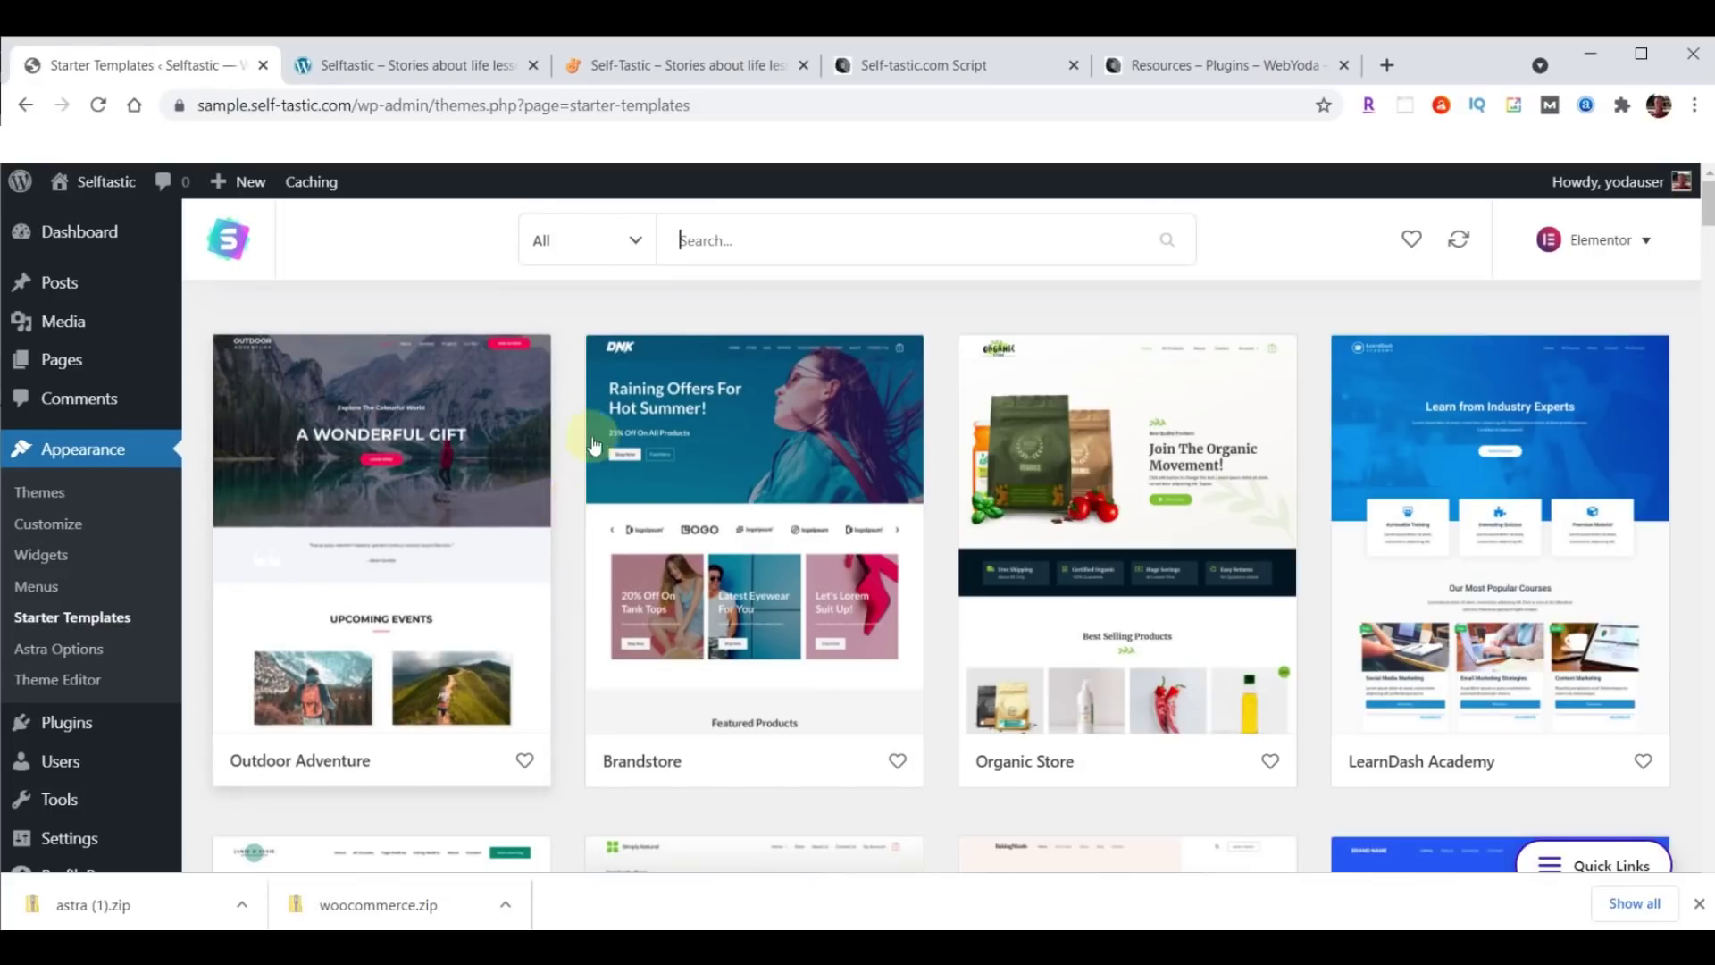
Switch the template filter to Premium and scroll through the template grid.
{"action": "left_click", "coordinate": [633, 239]}
{"action": "left_click", "coordinate": [602, 533]}
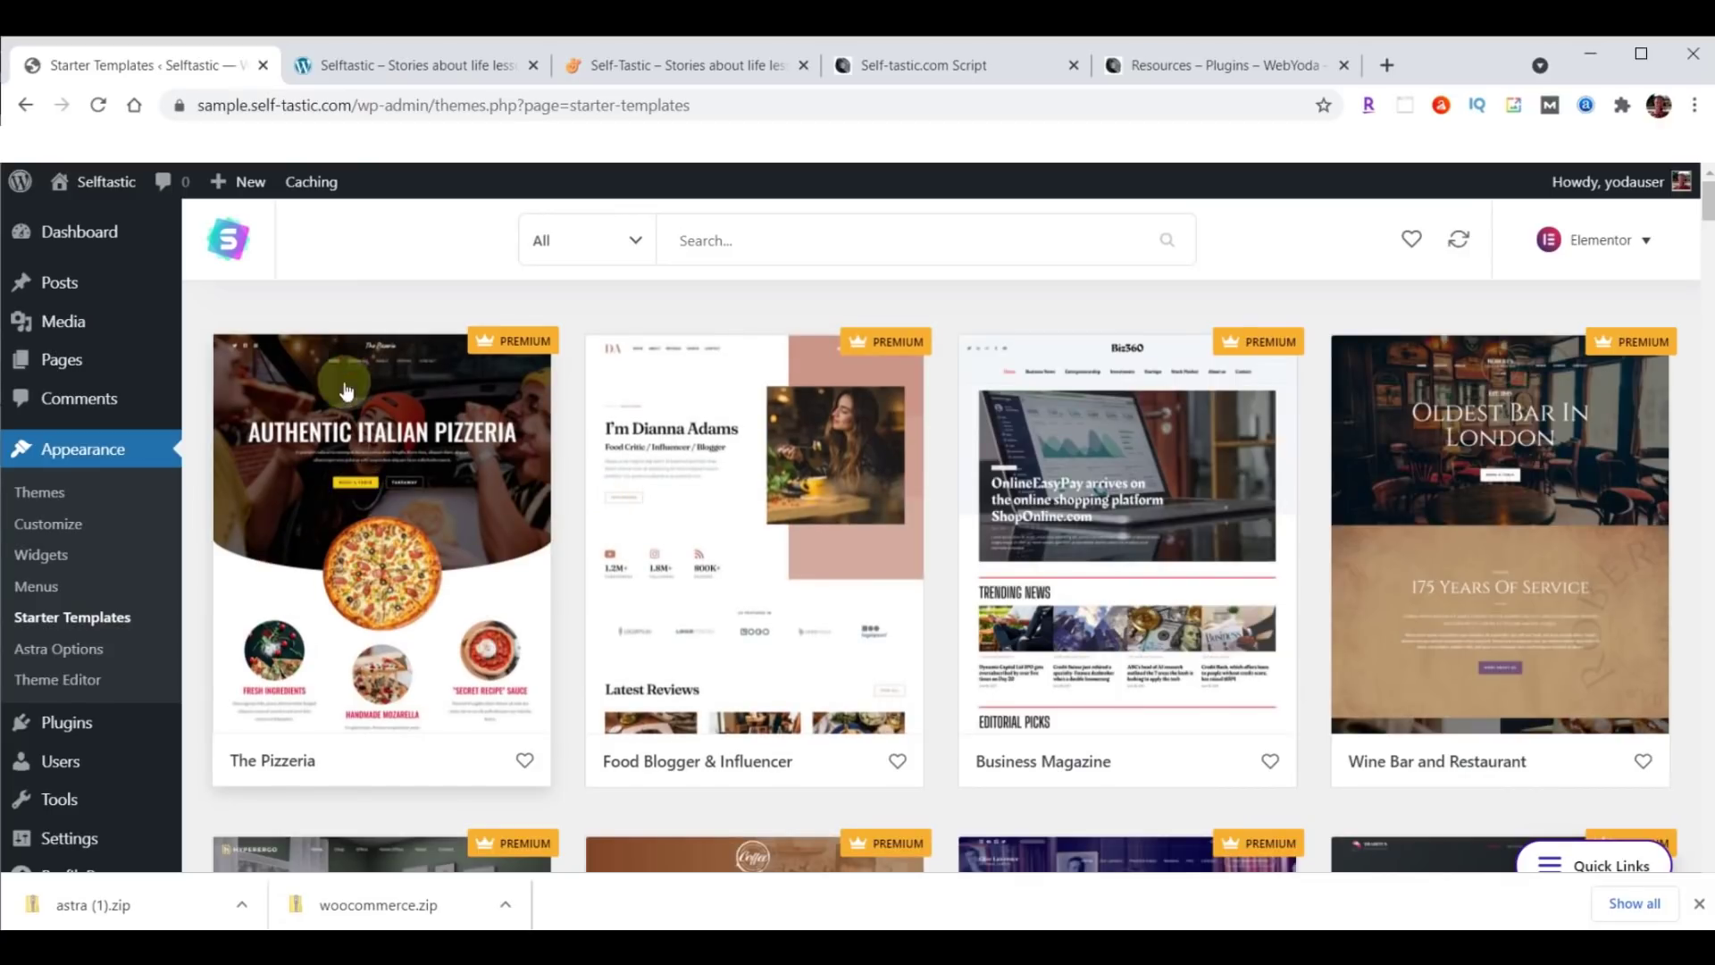
{"action": "scroll", "coordinate": [679, 517], "scroll_direction": "down", "scroll_amount": 9}
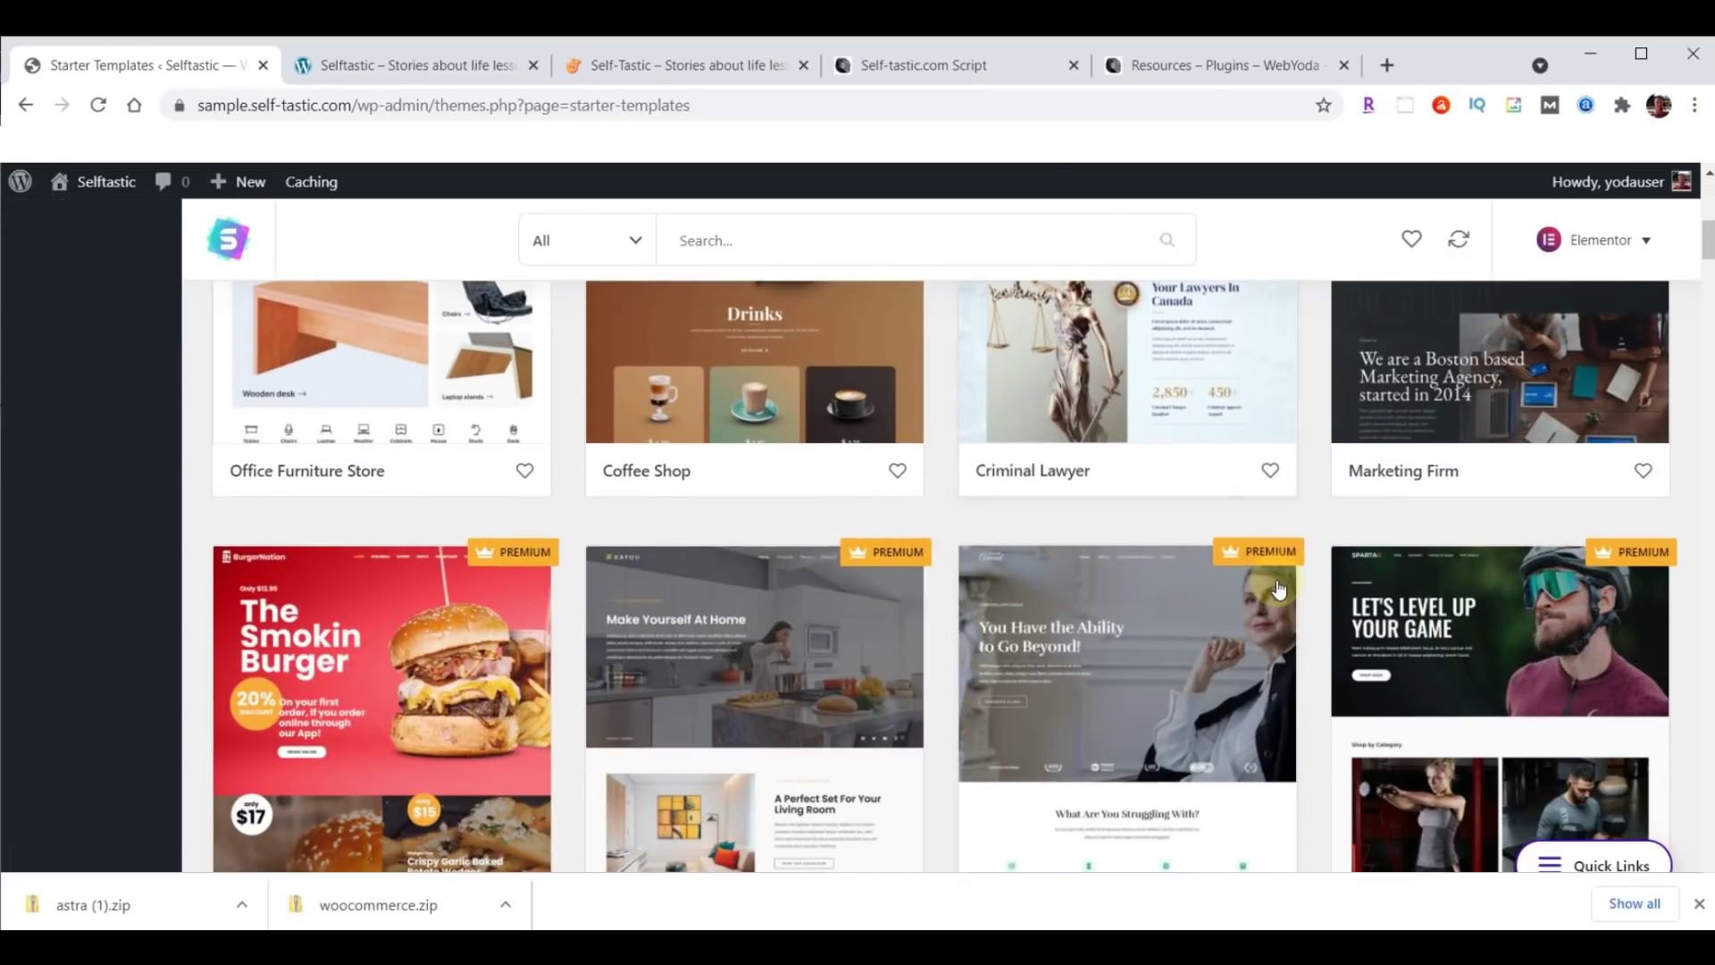
{"action": "scroll", "coordinate": [813, 662], "scroll_direction": "up", "scroll_amount": 9}
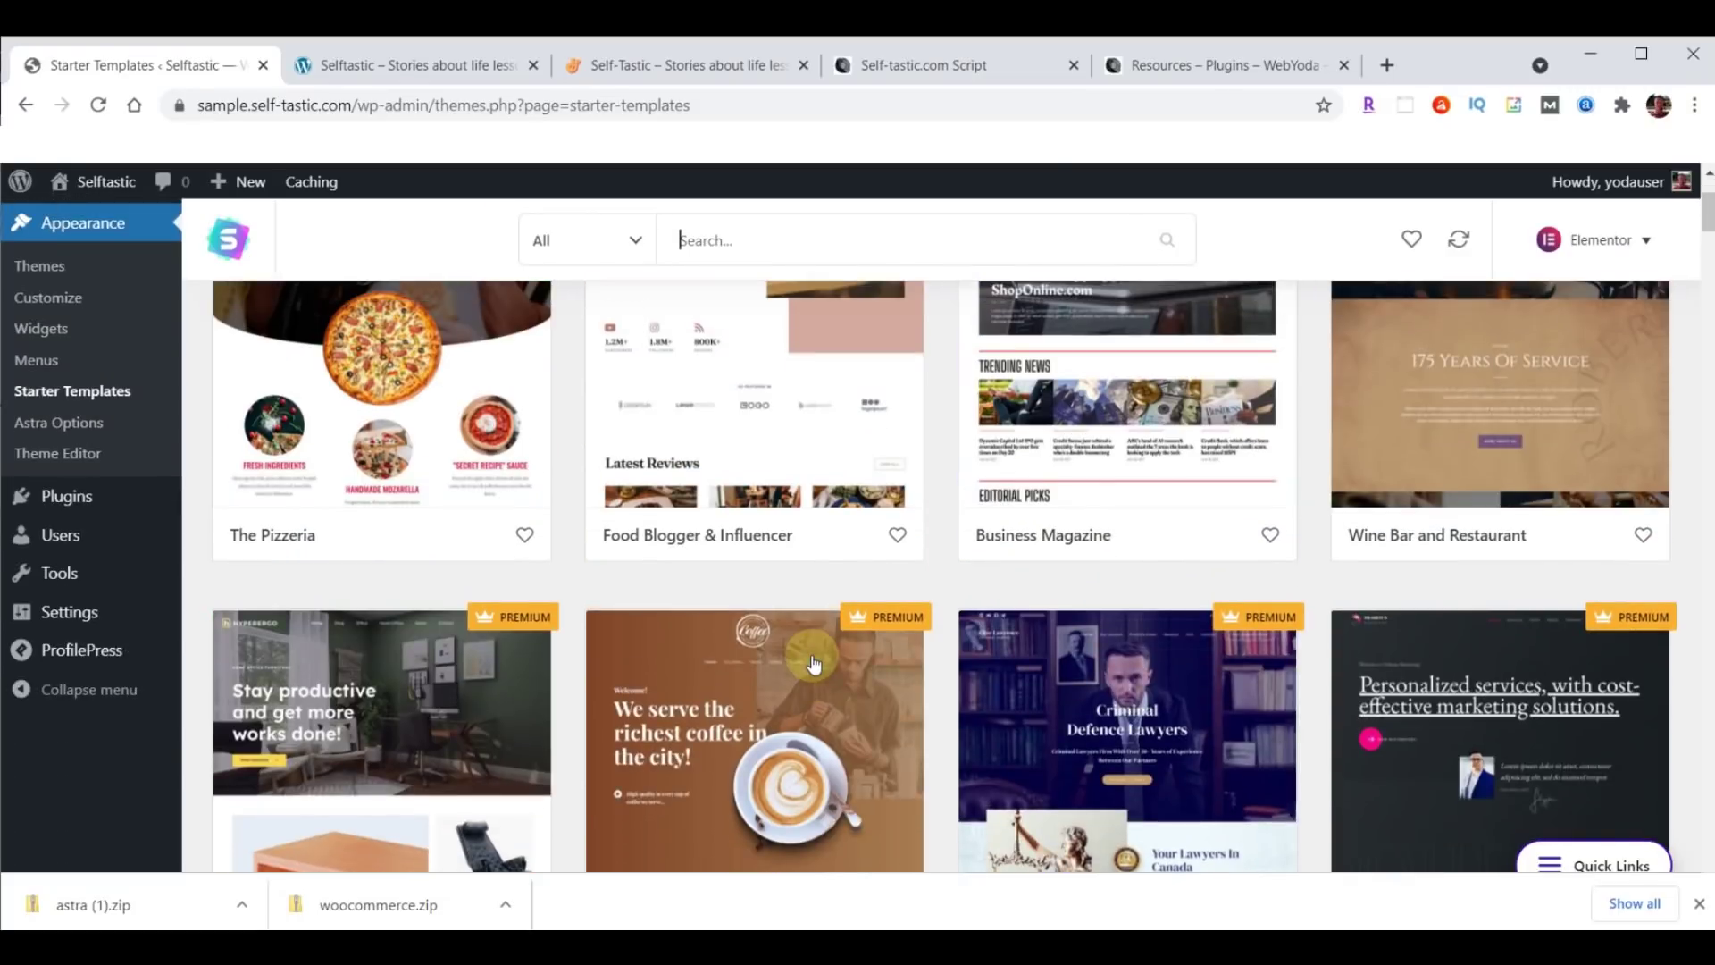
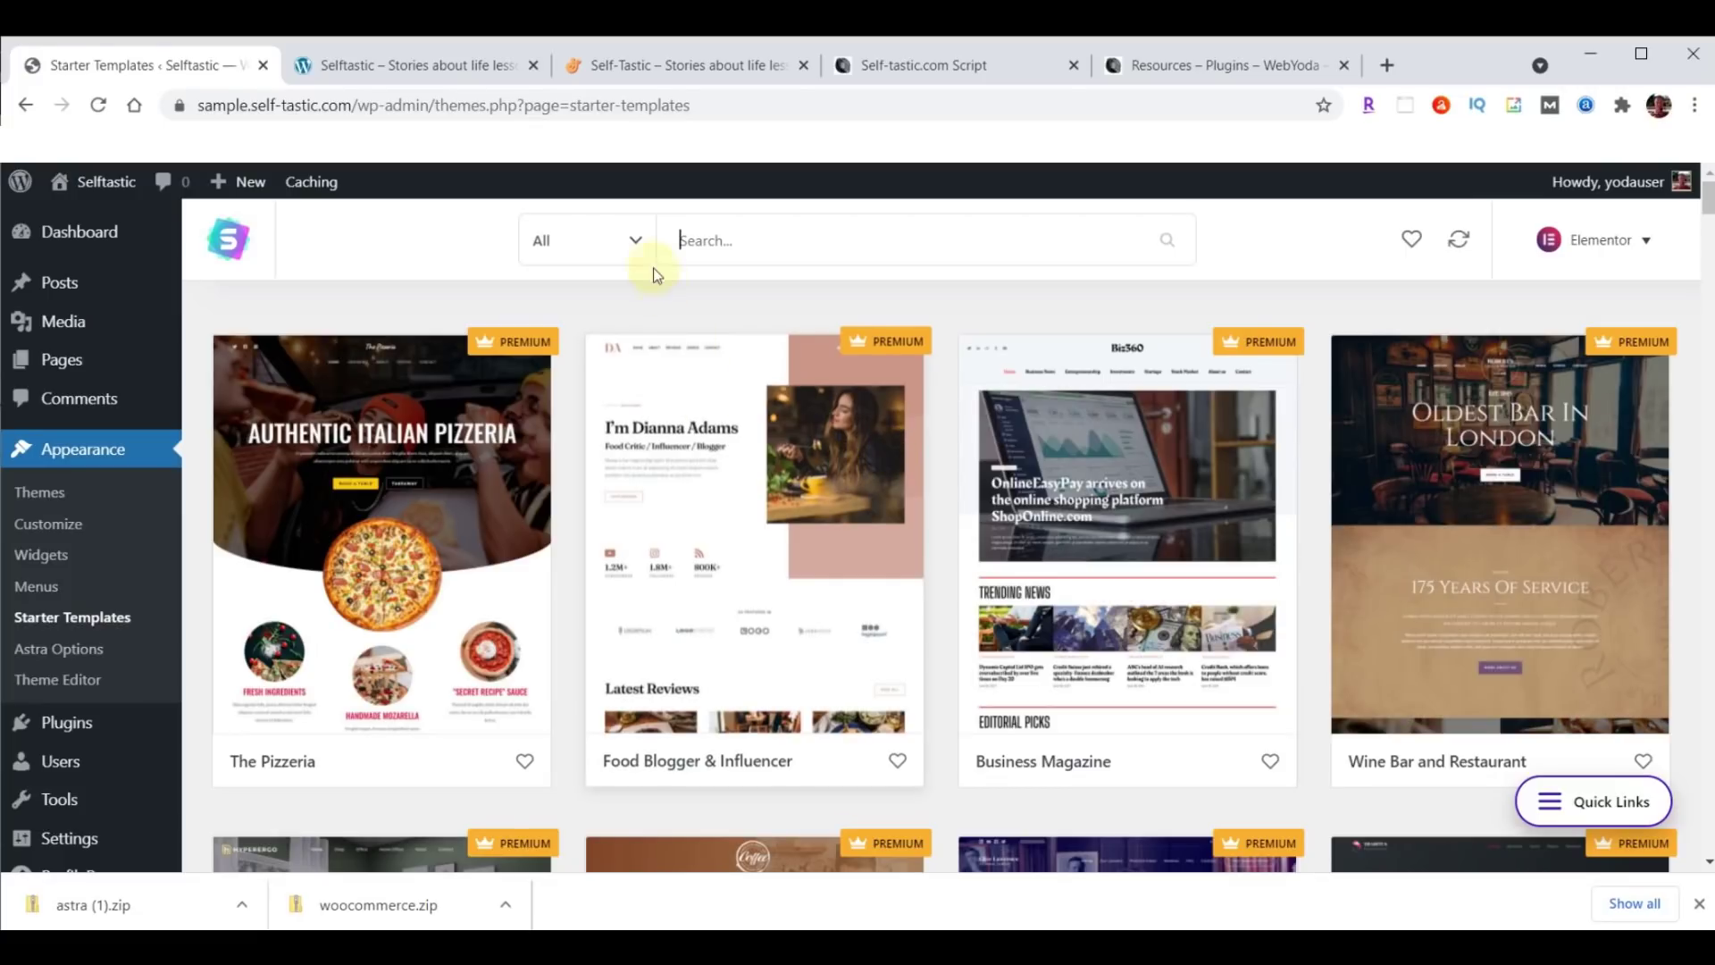
Filter the starter templates to Free and eCommerce, then open the Cosmetics Store template's details.
{"action": "left_click", "coordinate": [637, 241]}
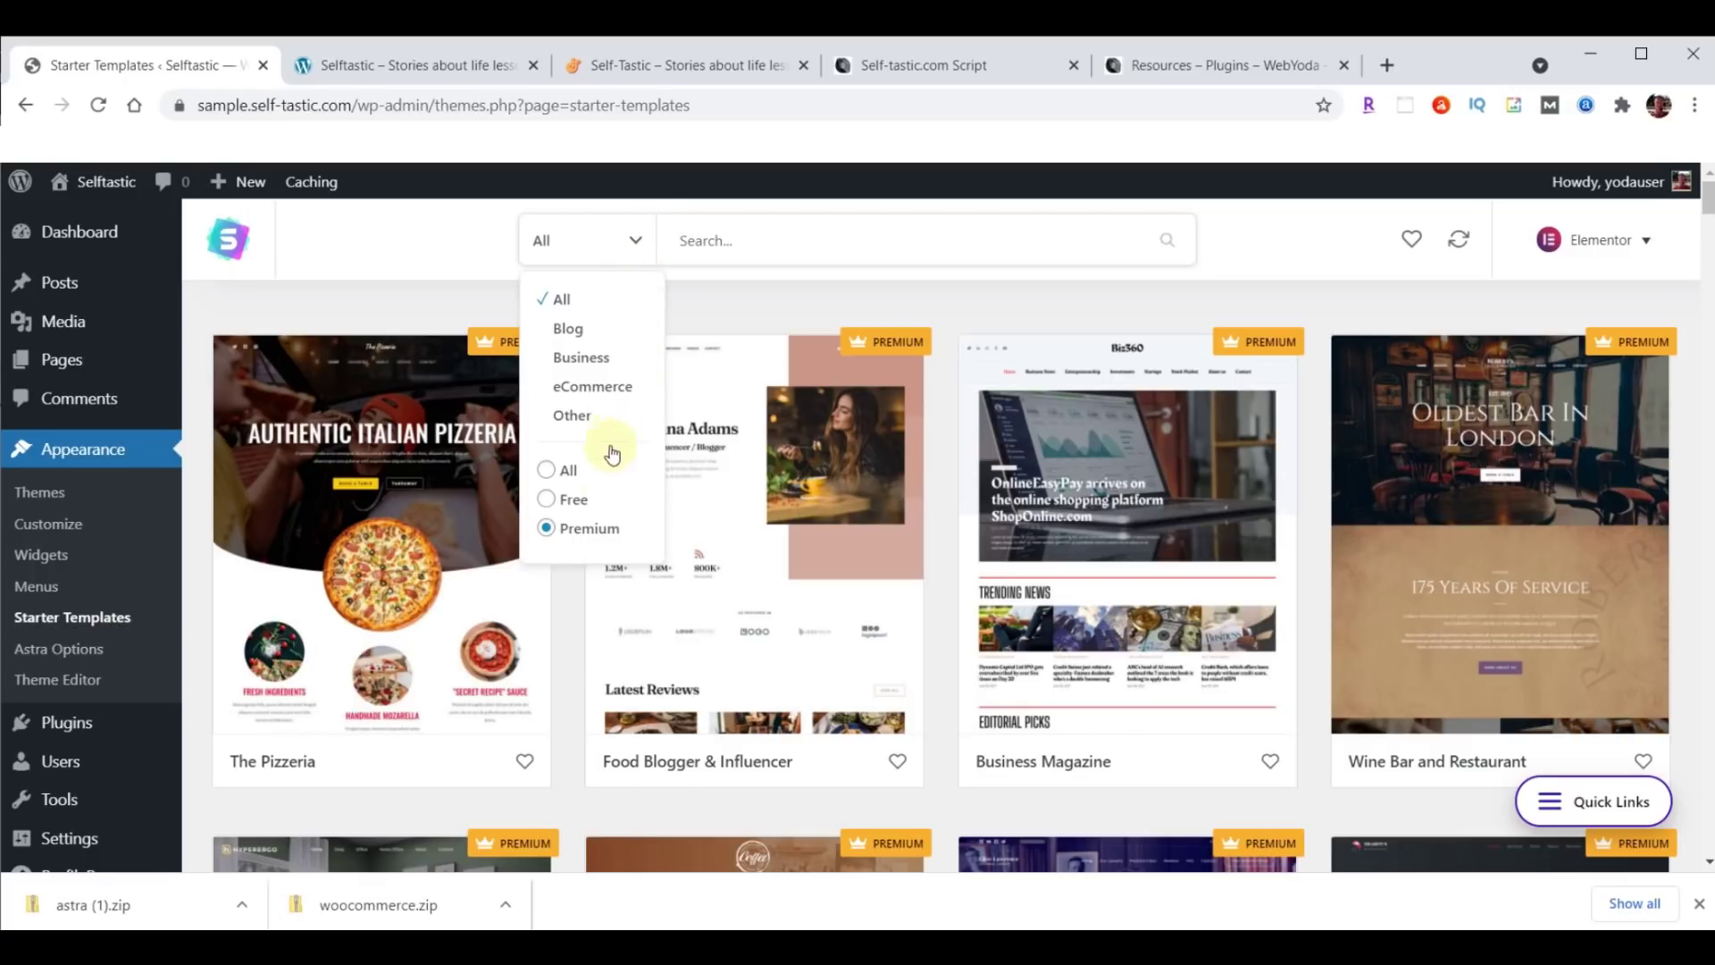
{"action": "left_click", "coordinate": [574, 499]}
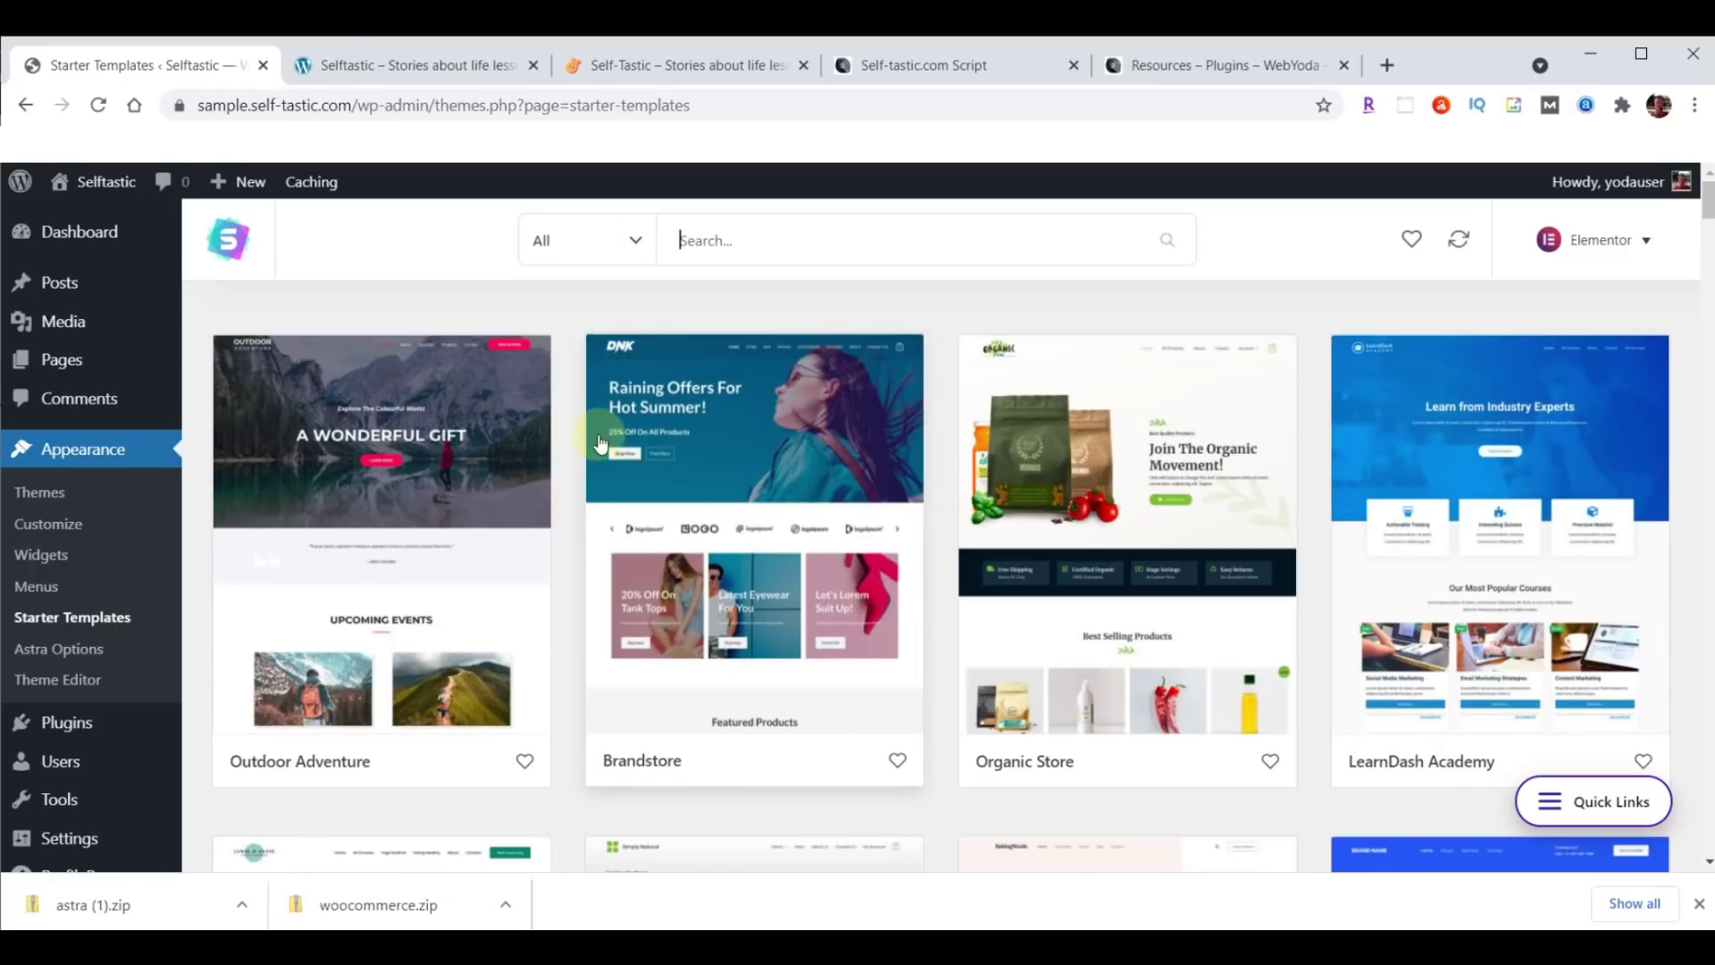
{"action": "left_click", "coordinate": [631, 245]}
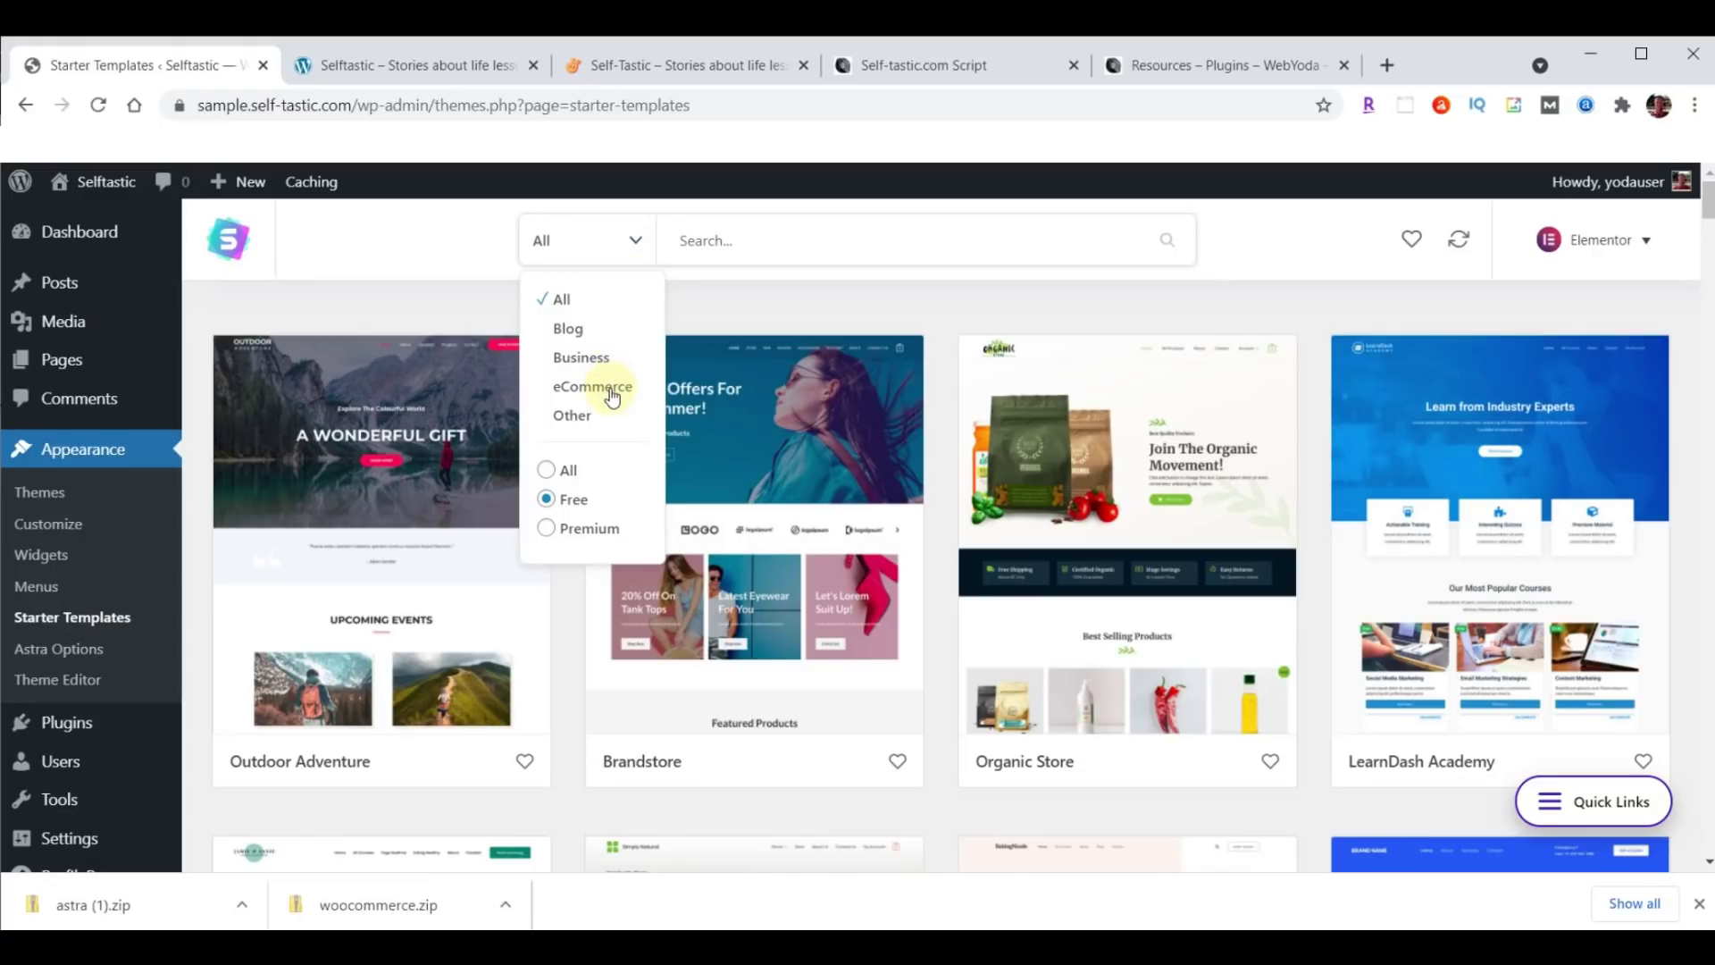
{"action": "left_click", "coordinate": [611, 393]}
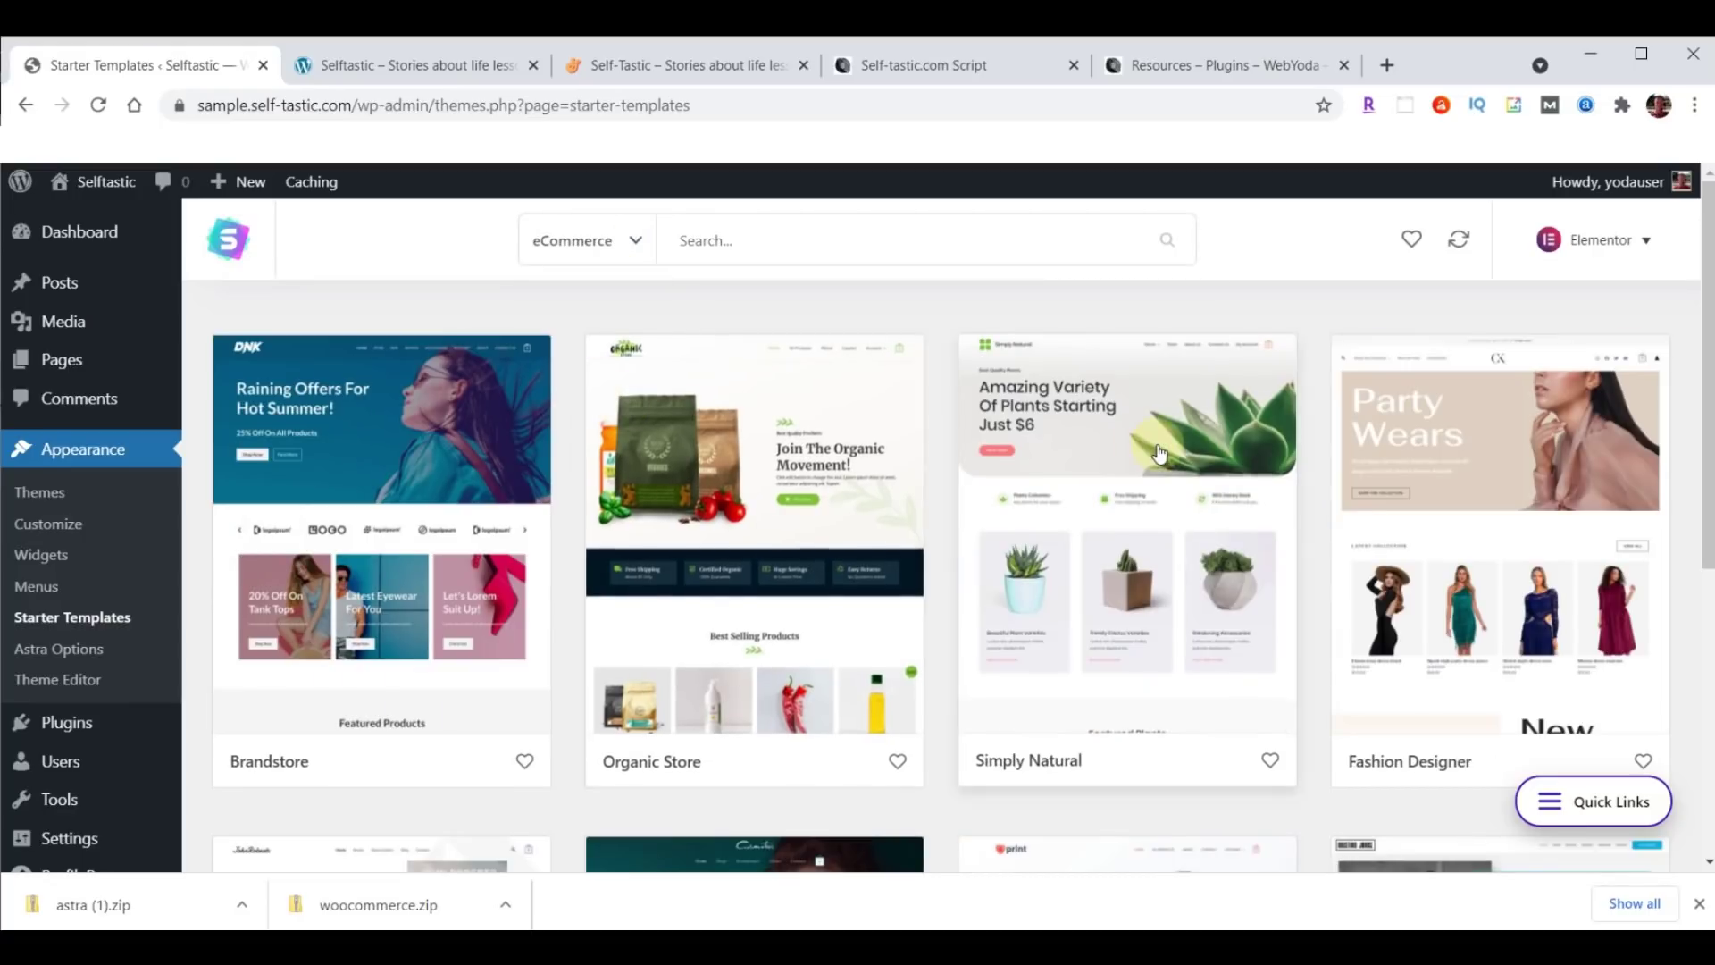
{"action": "scroll", "coordinate": [1160, 454], "scroll_direction": "down", "scroll_amount": 6}
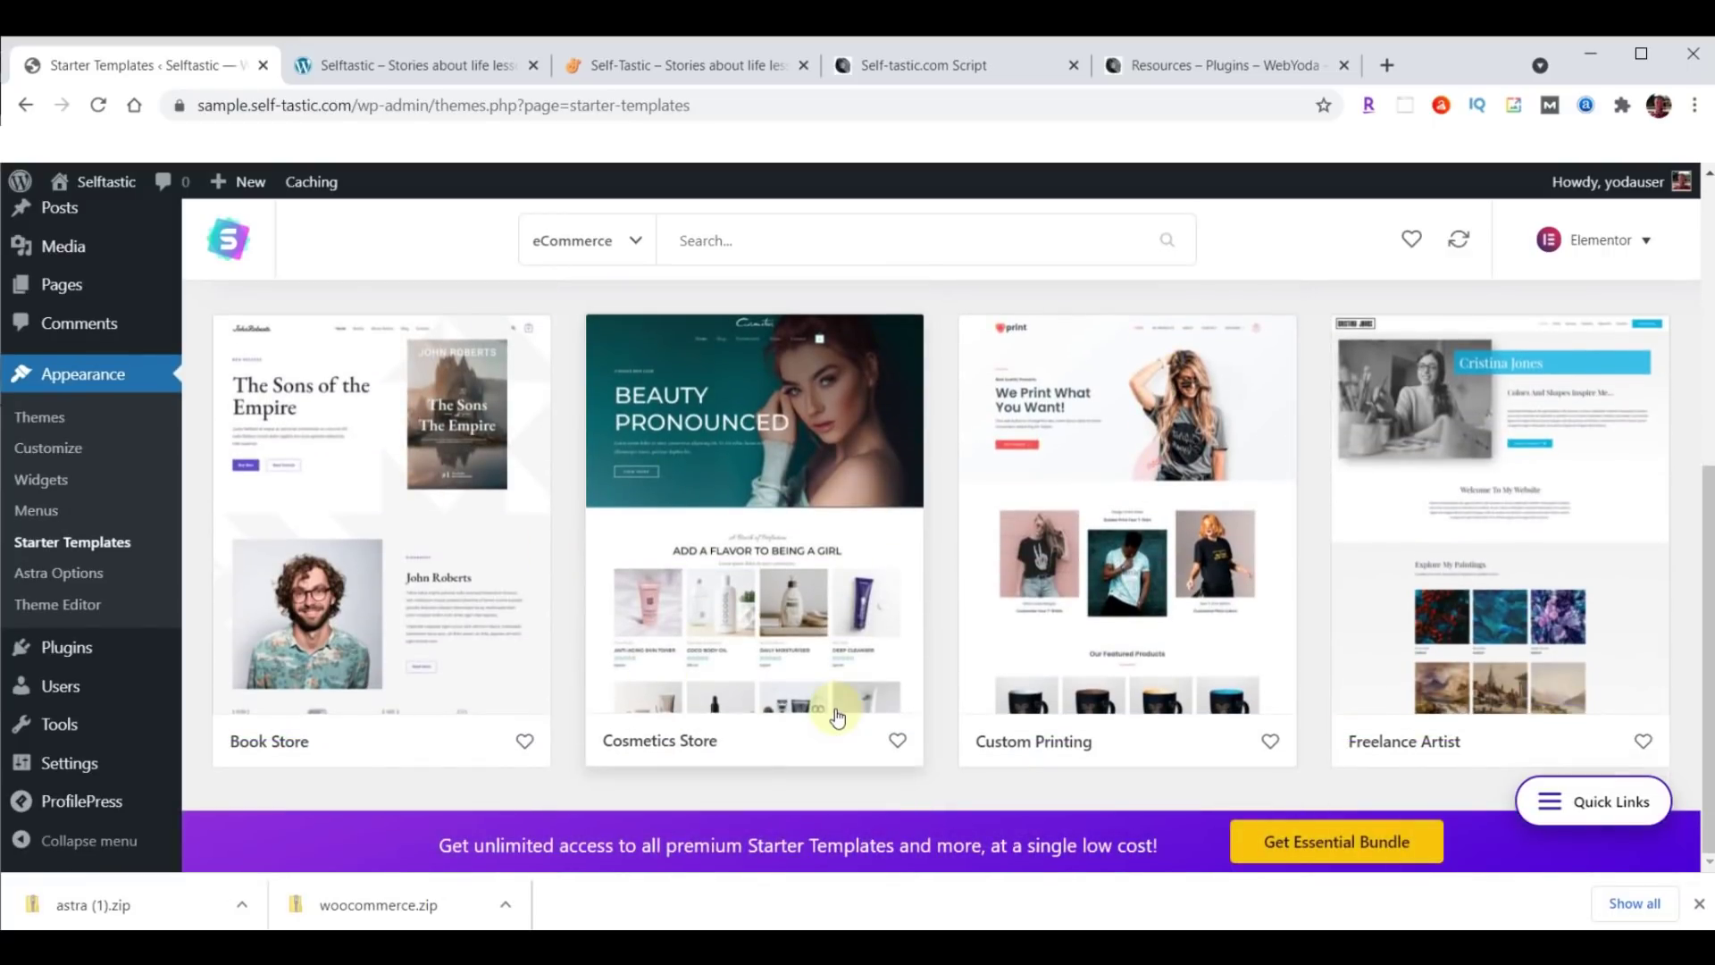
{"action": "left_click", "coordinate": [742, 463]}
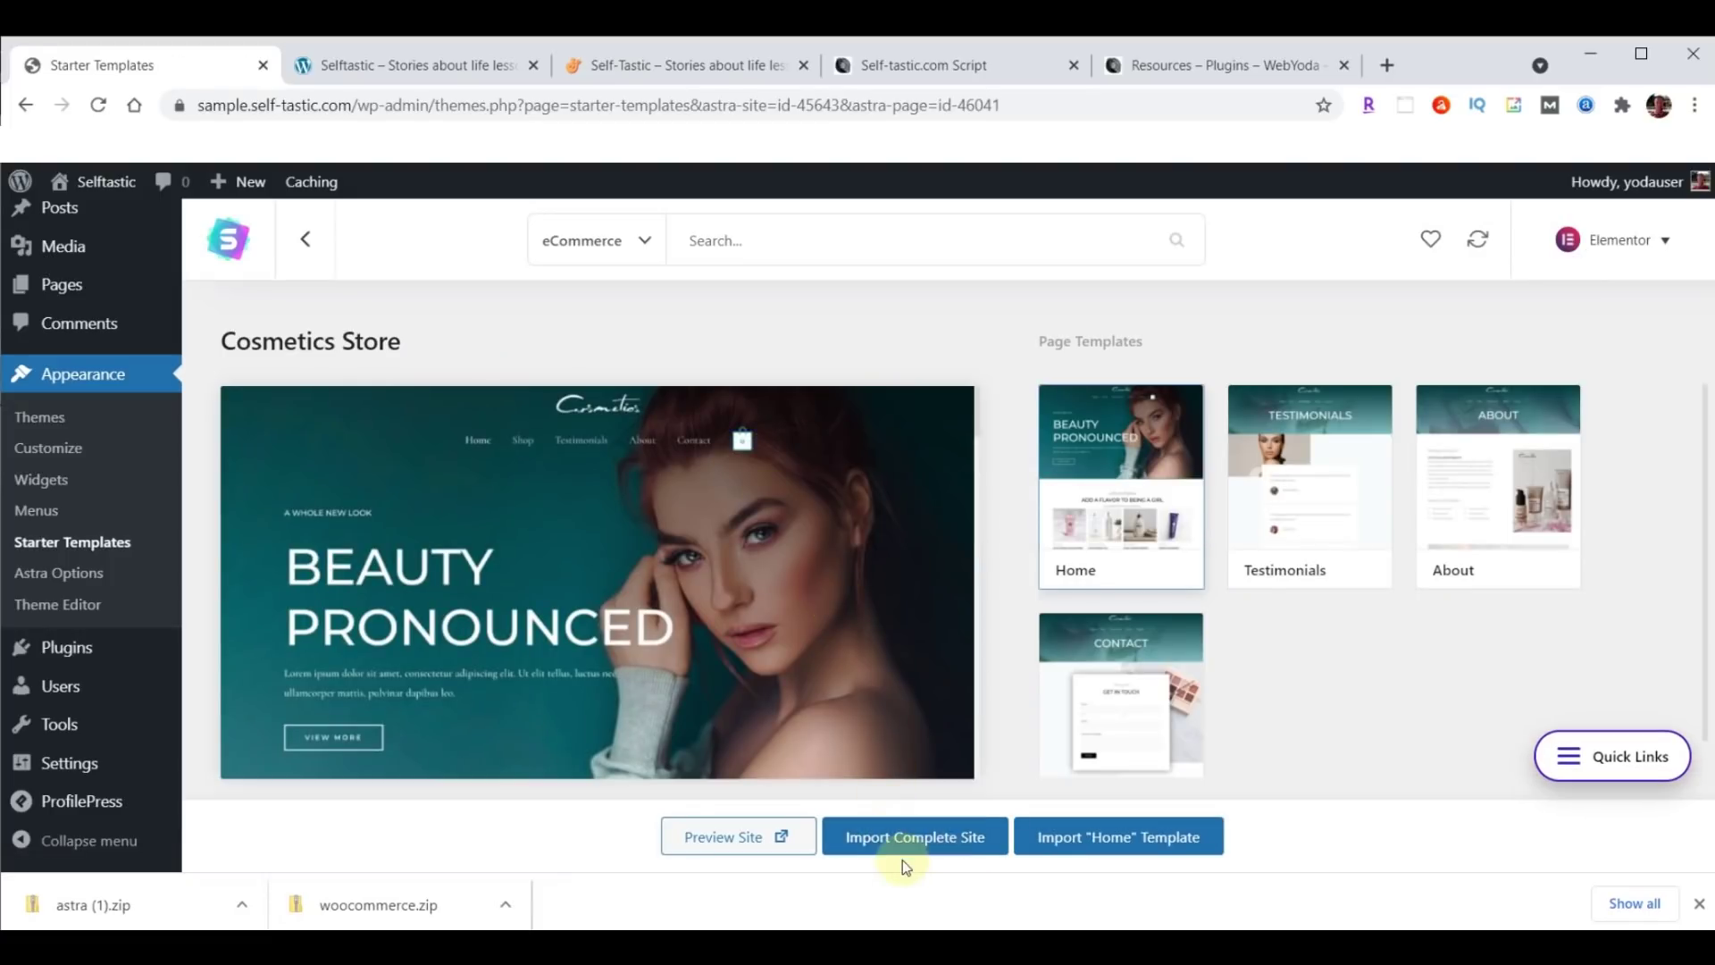
Start Import Complete Site, answering Intermediate and Myself/My company, and expand Advanced Options.
{"action": "left_click", "coordinate": [916, 838]}
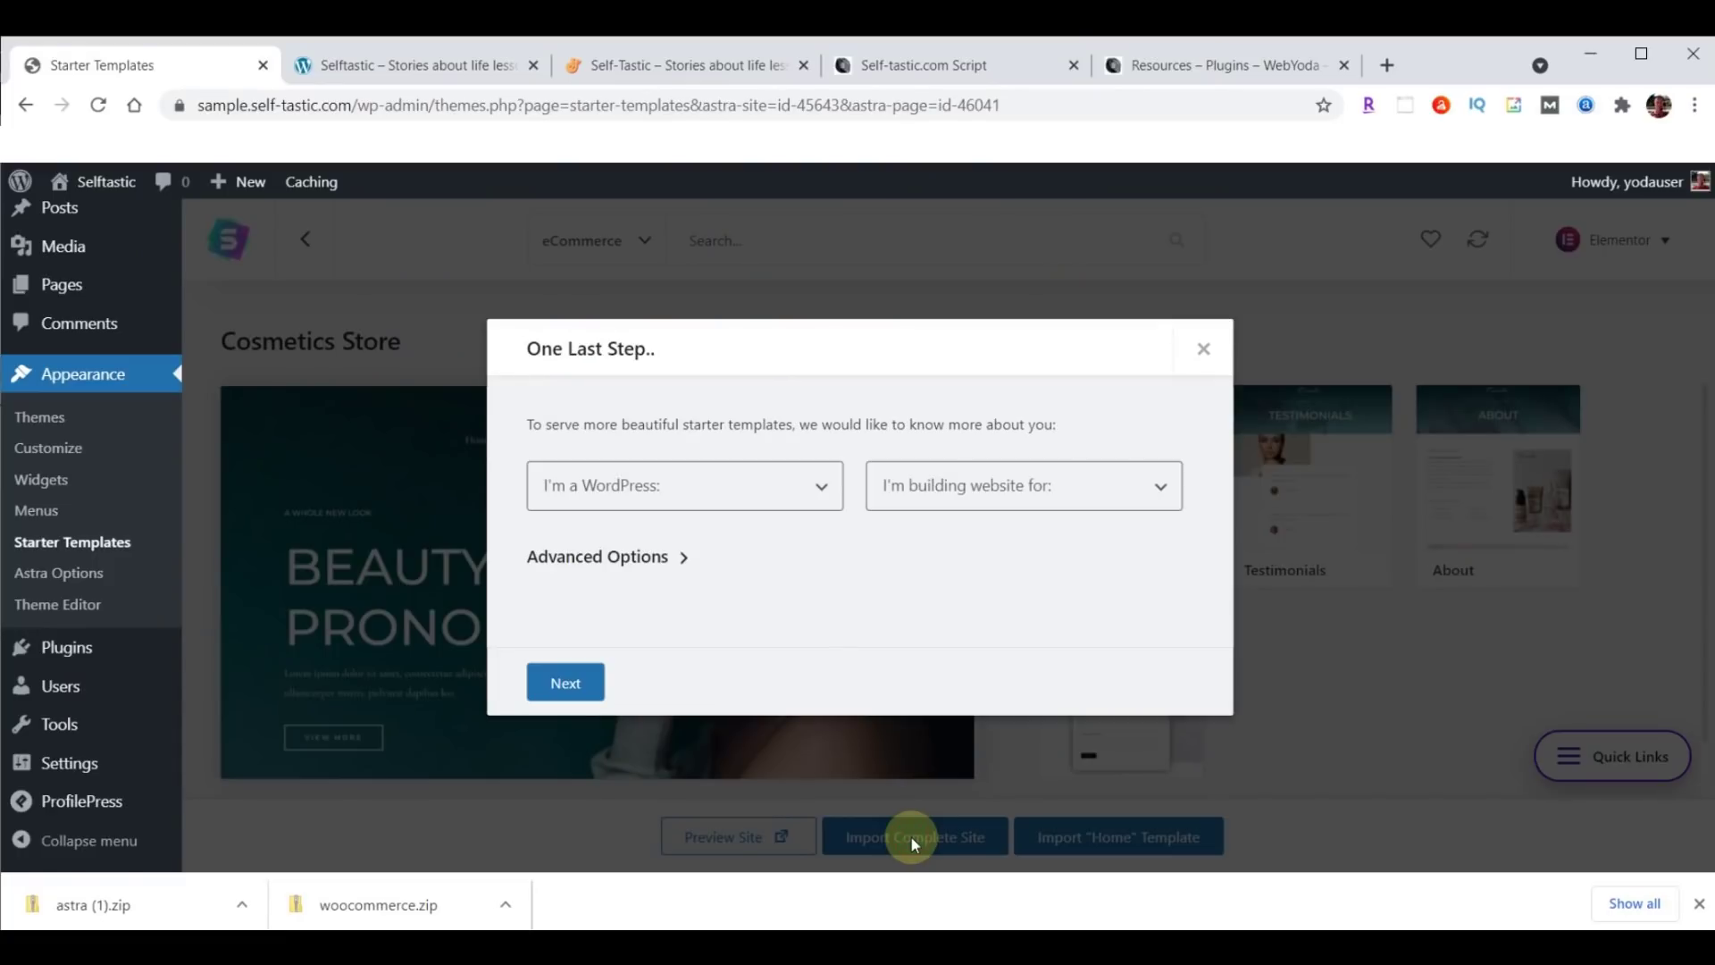
{"action": "left_click", "coordinate": [686, 494]}
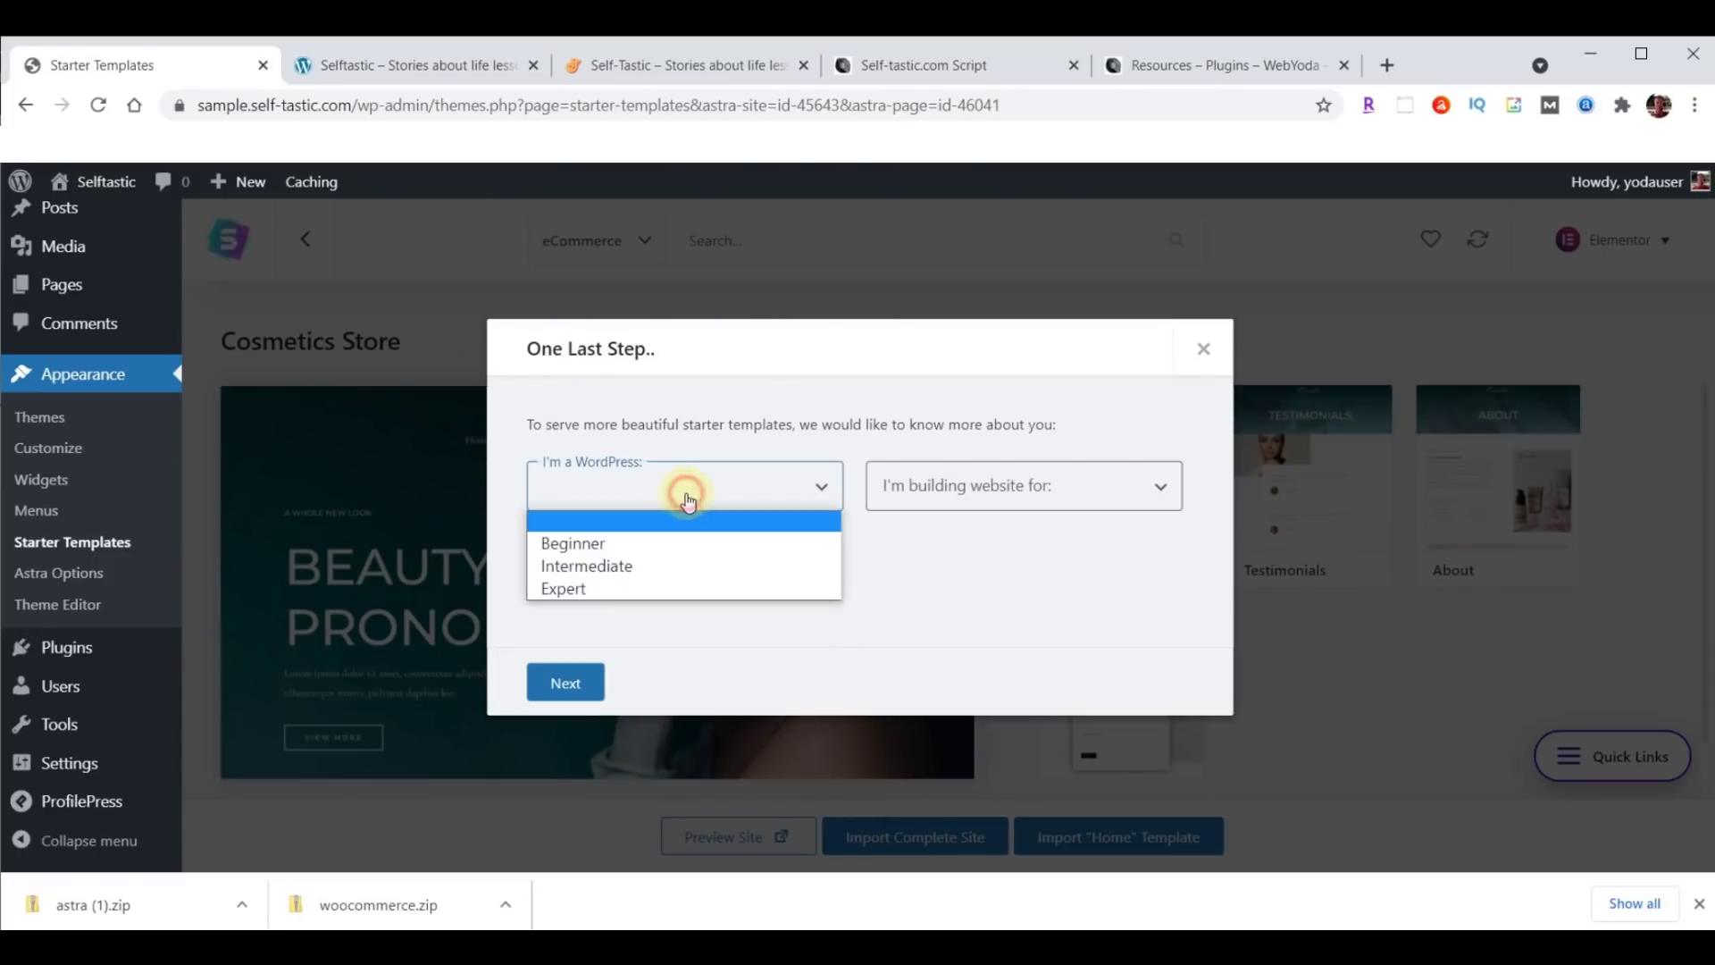
{"action": "left_click", "coordinate": [626, 568]}
{"action": "left_click", "coordinate": [970, 507]}
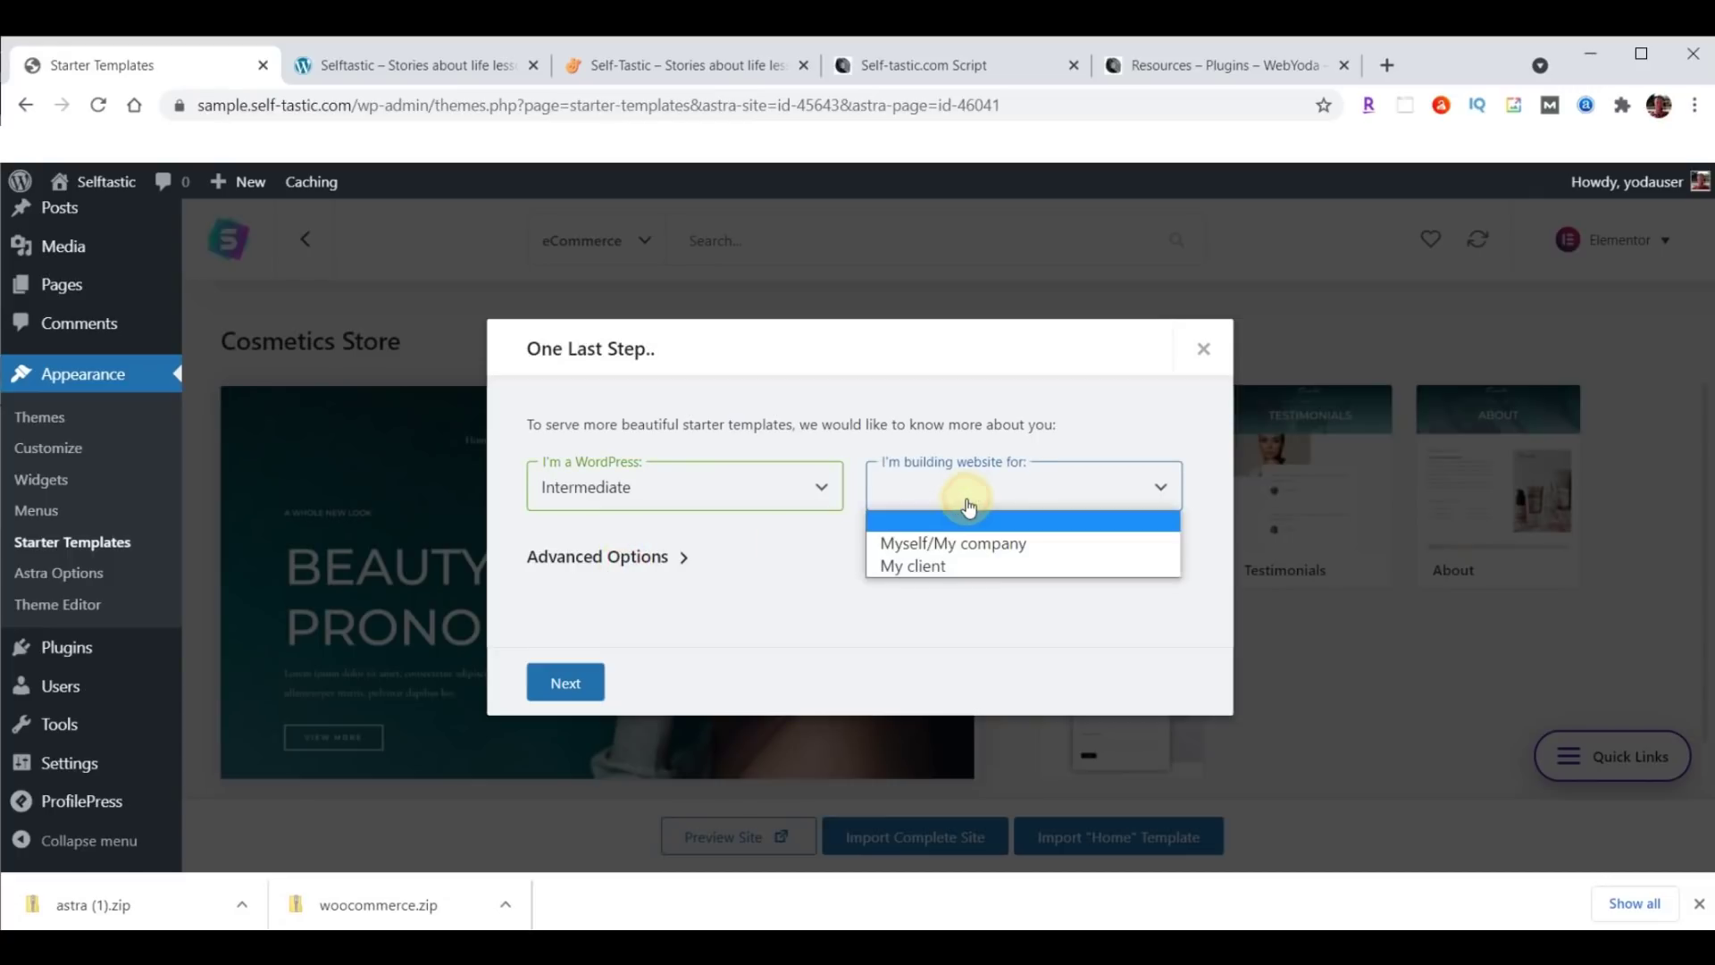
{"action": "left_click", "coordinate": [967, 541]}
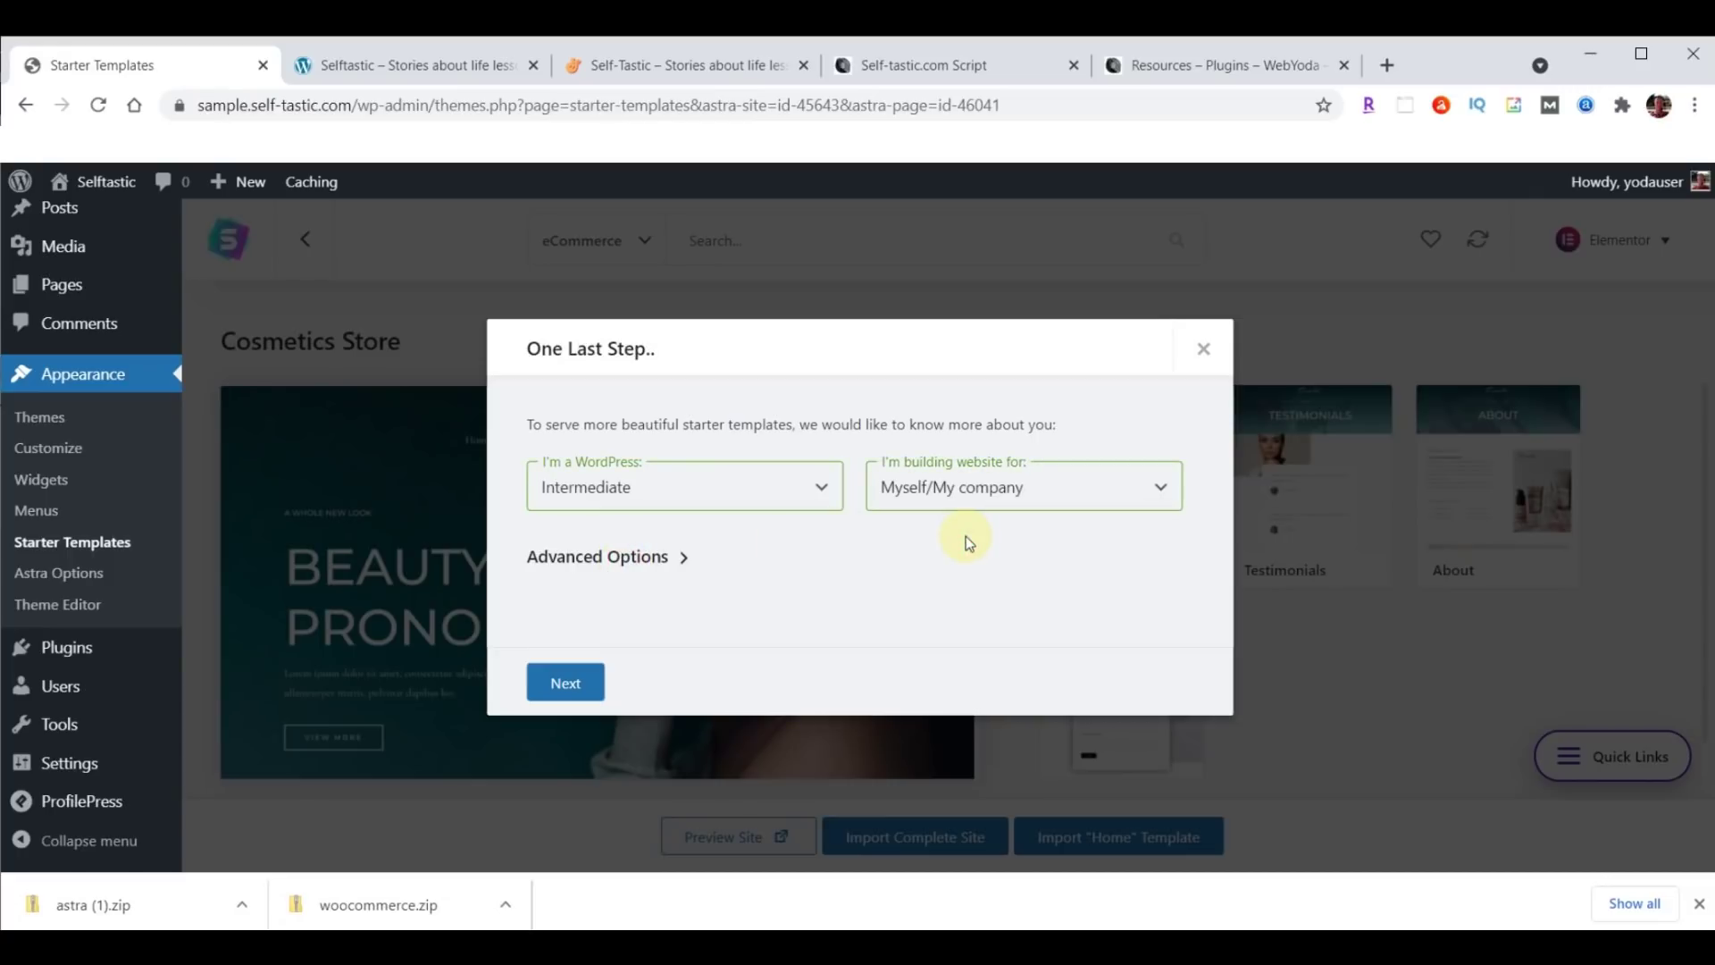
{"action": "left_click", "coordinate": [684, 557]}
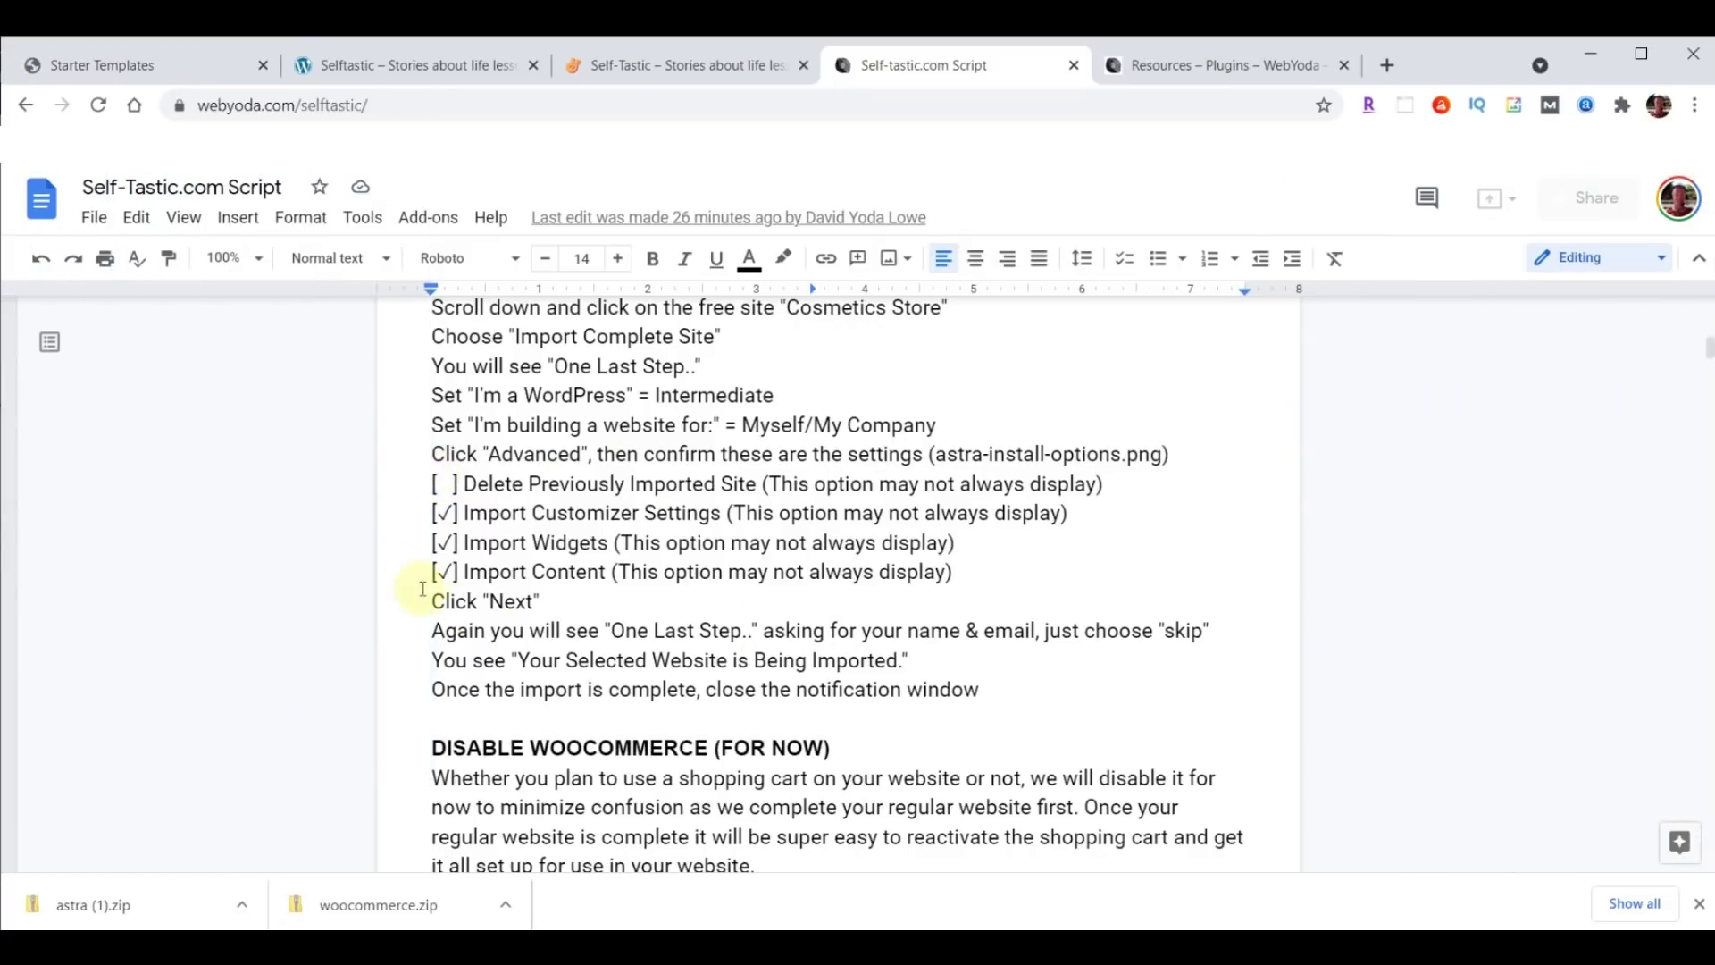
Review the script's four import-option lines, then return to the Cosmetics Store import.
{"action": "left_click_drag", "start_coordinate": [429, 482], "coordinate": [1127, 565]}
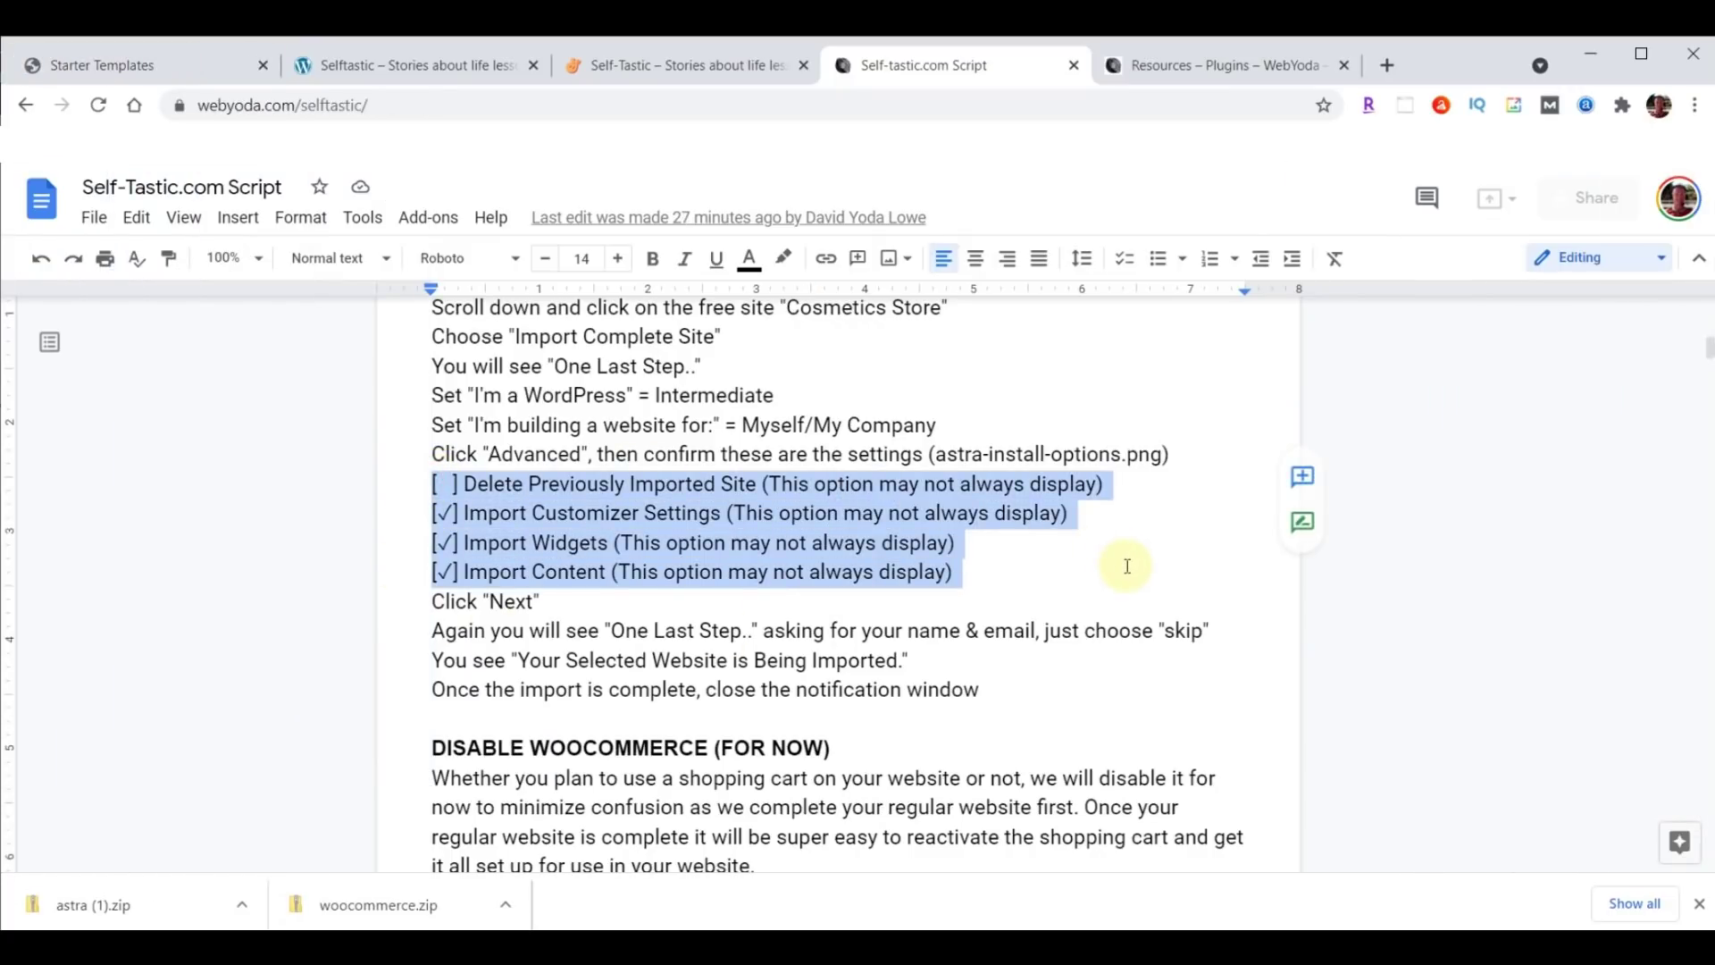
{"action": "left_click", "coordinate": [539, 484]}
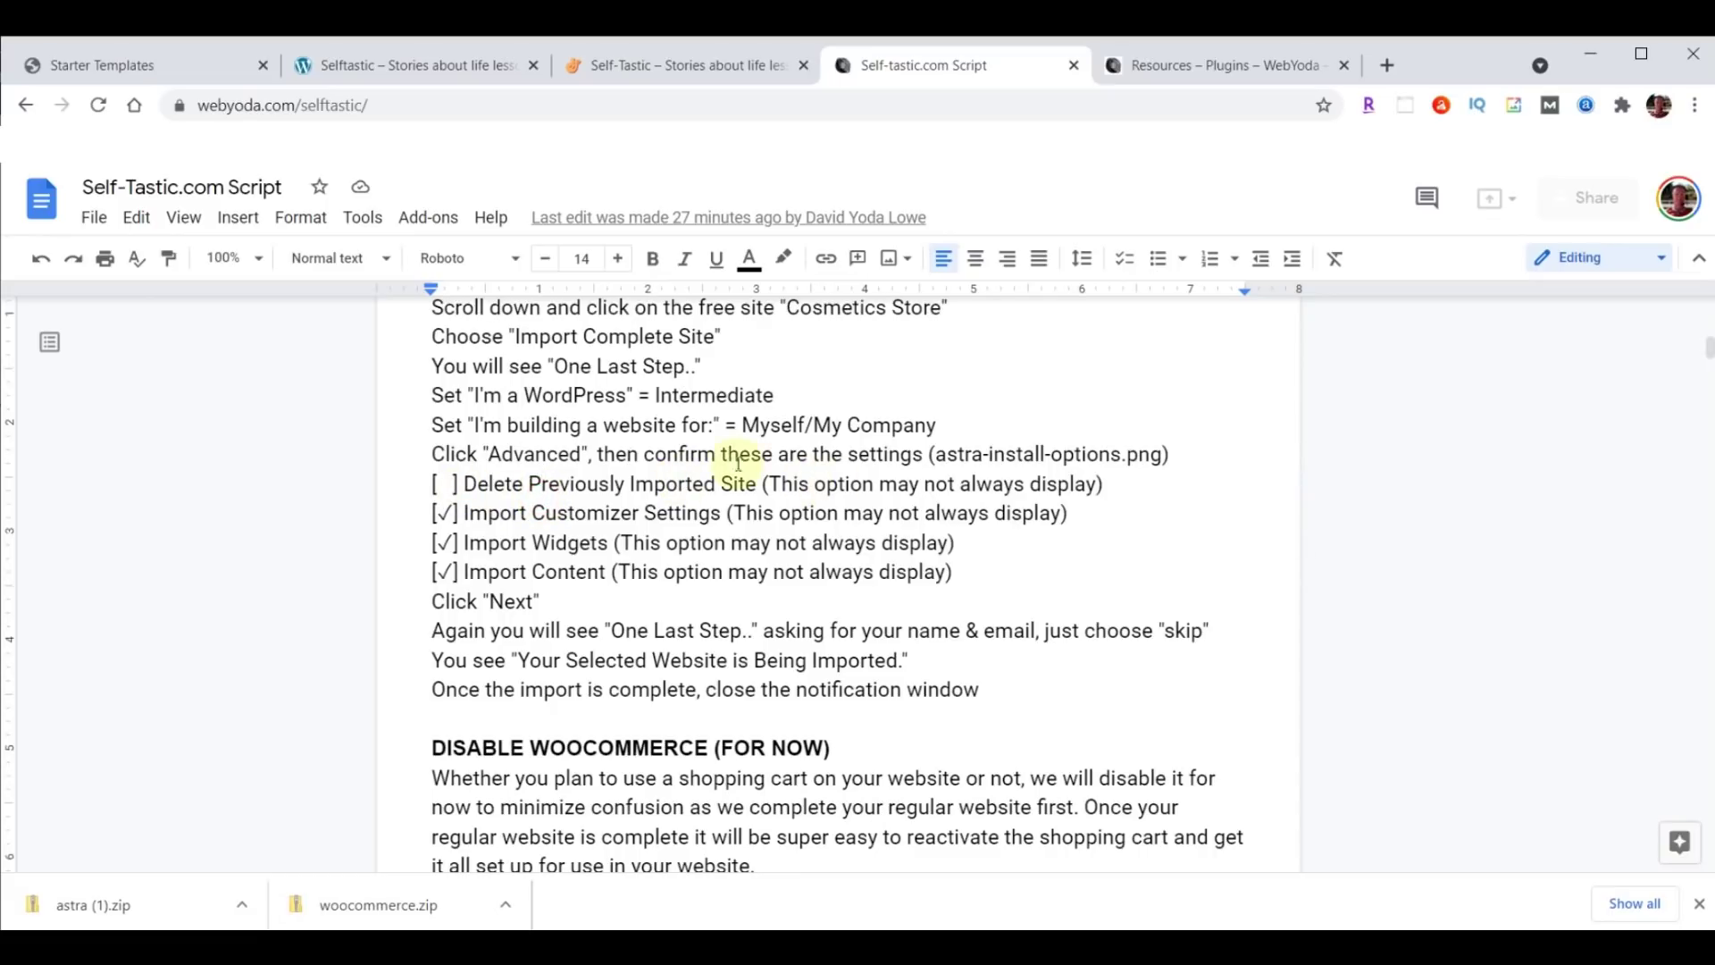
{"action": "left_click", "coordinate": [134, 69]}
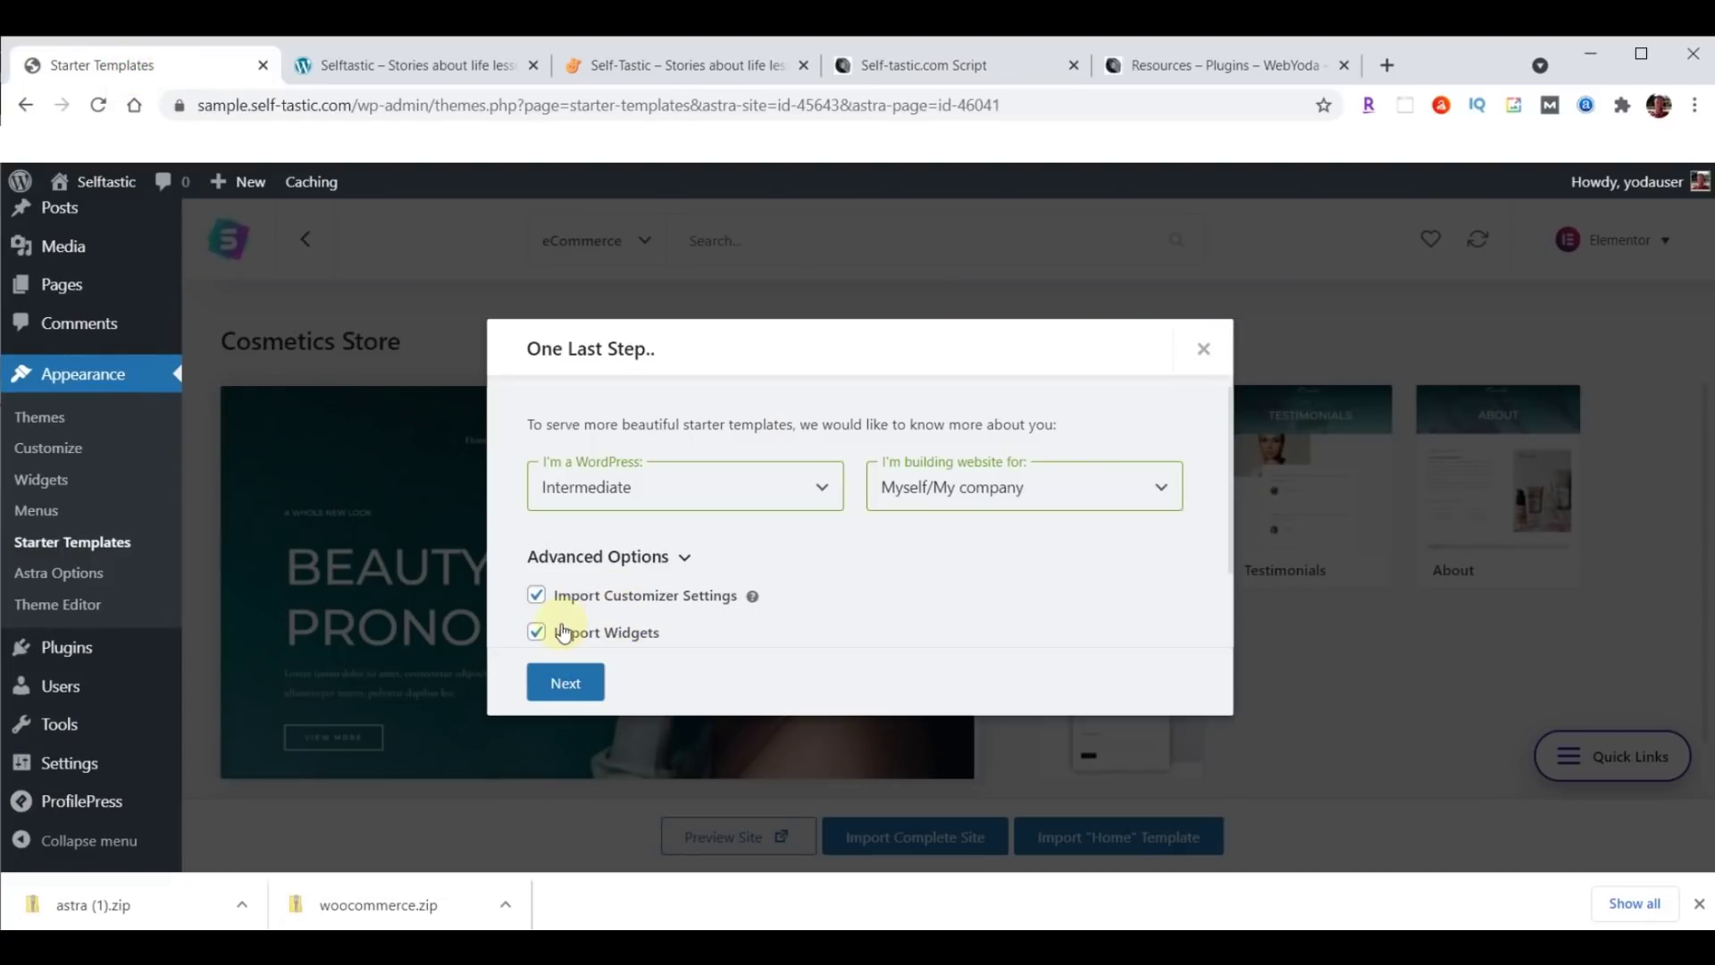
Continue past the profile questions, skip the personal-details form, and dismiss the import success message.
{"action": "left_click", "coordinate": [567, 684]}
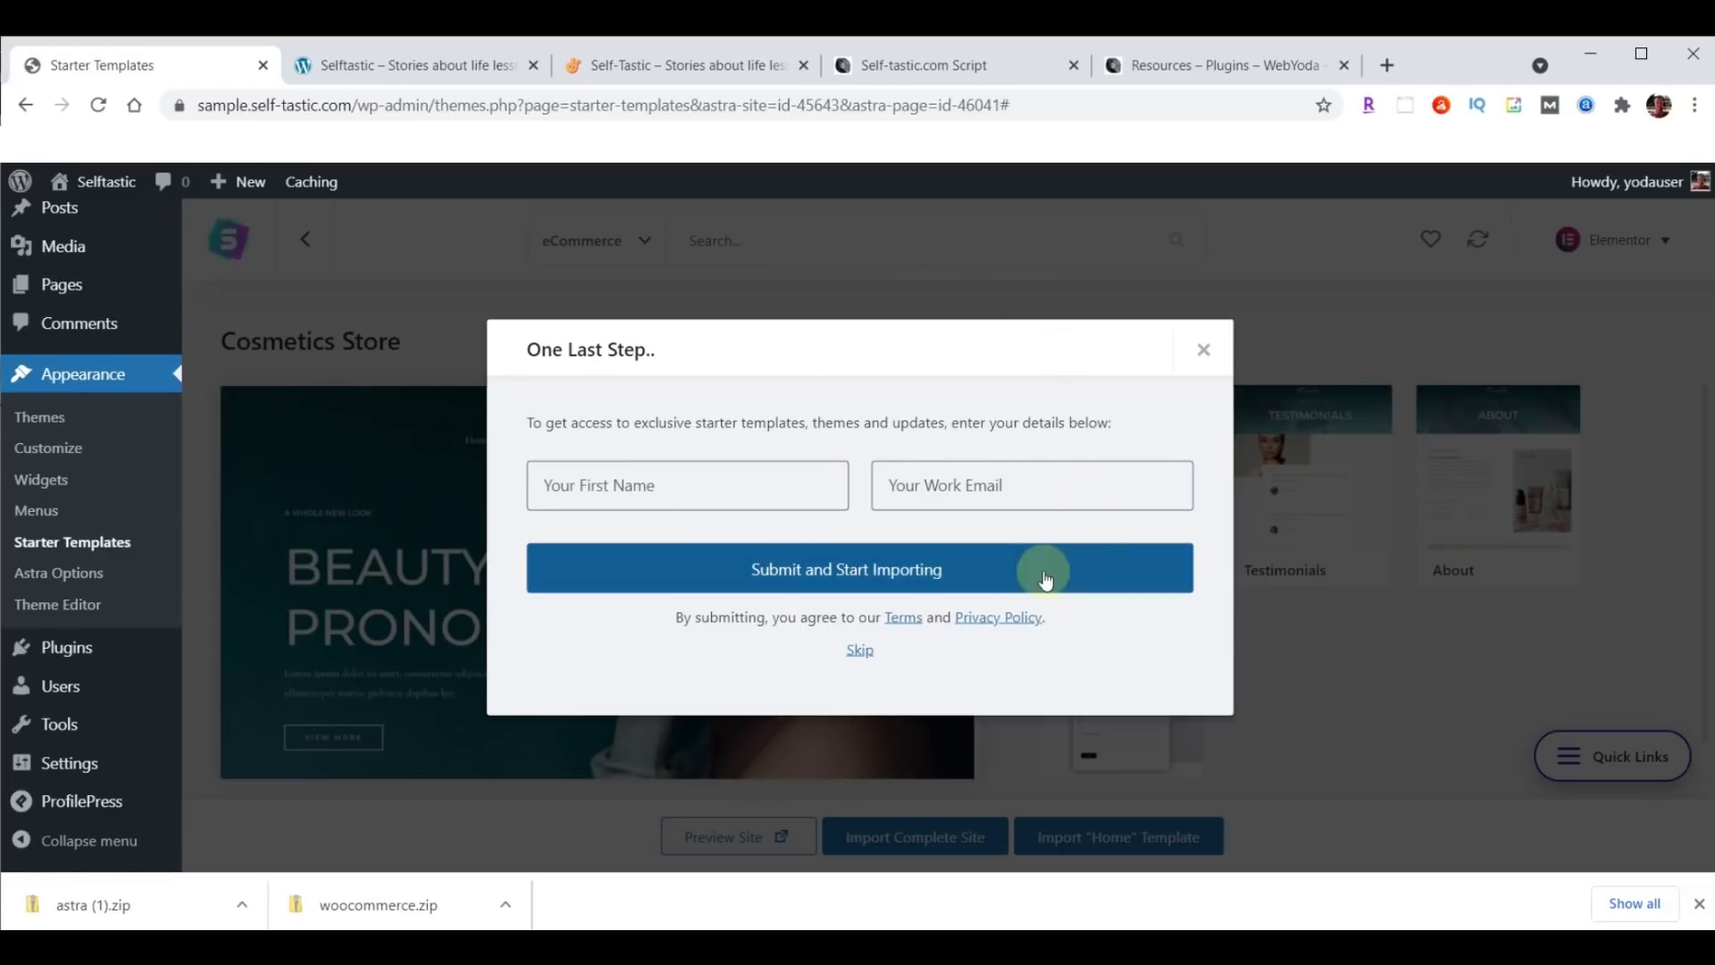
{"action": "left_click", "coordinate": [859, 659]}
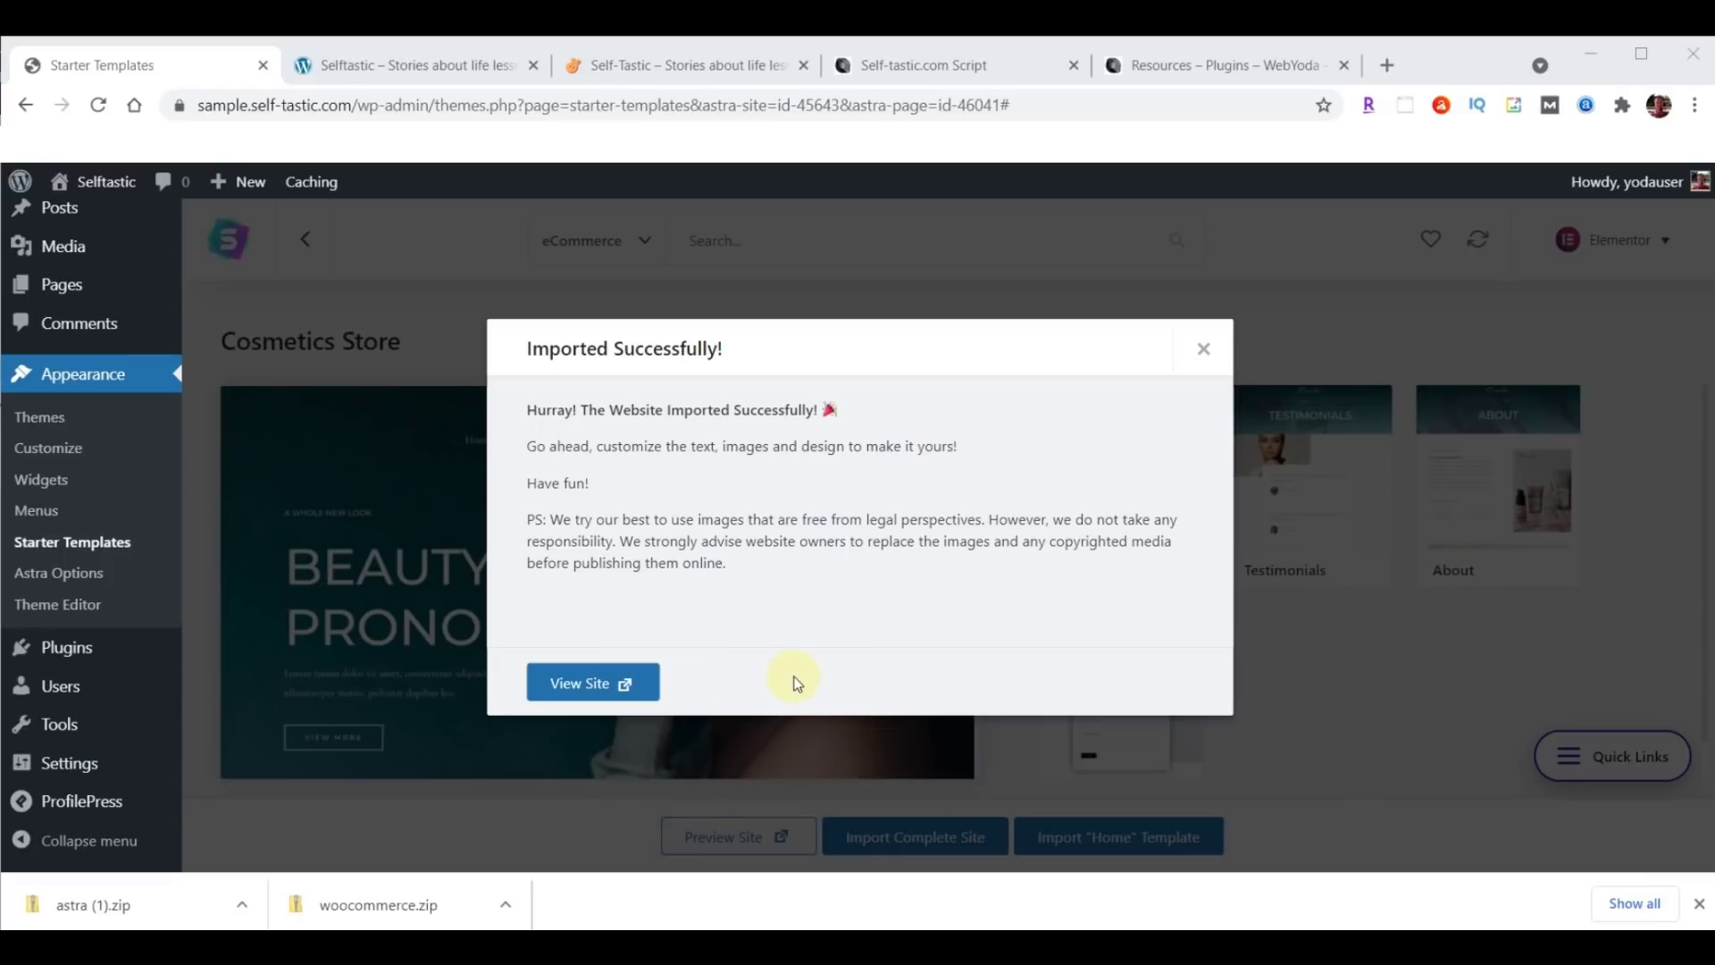
{"action": "left_click", "coordinate": [1202, 350]}
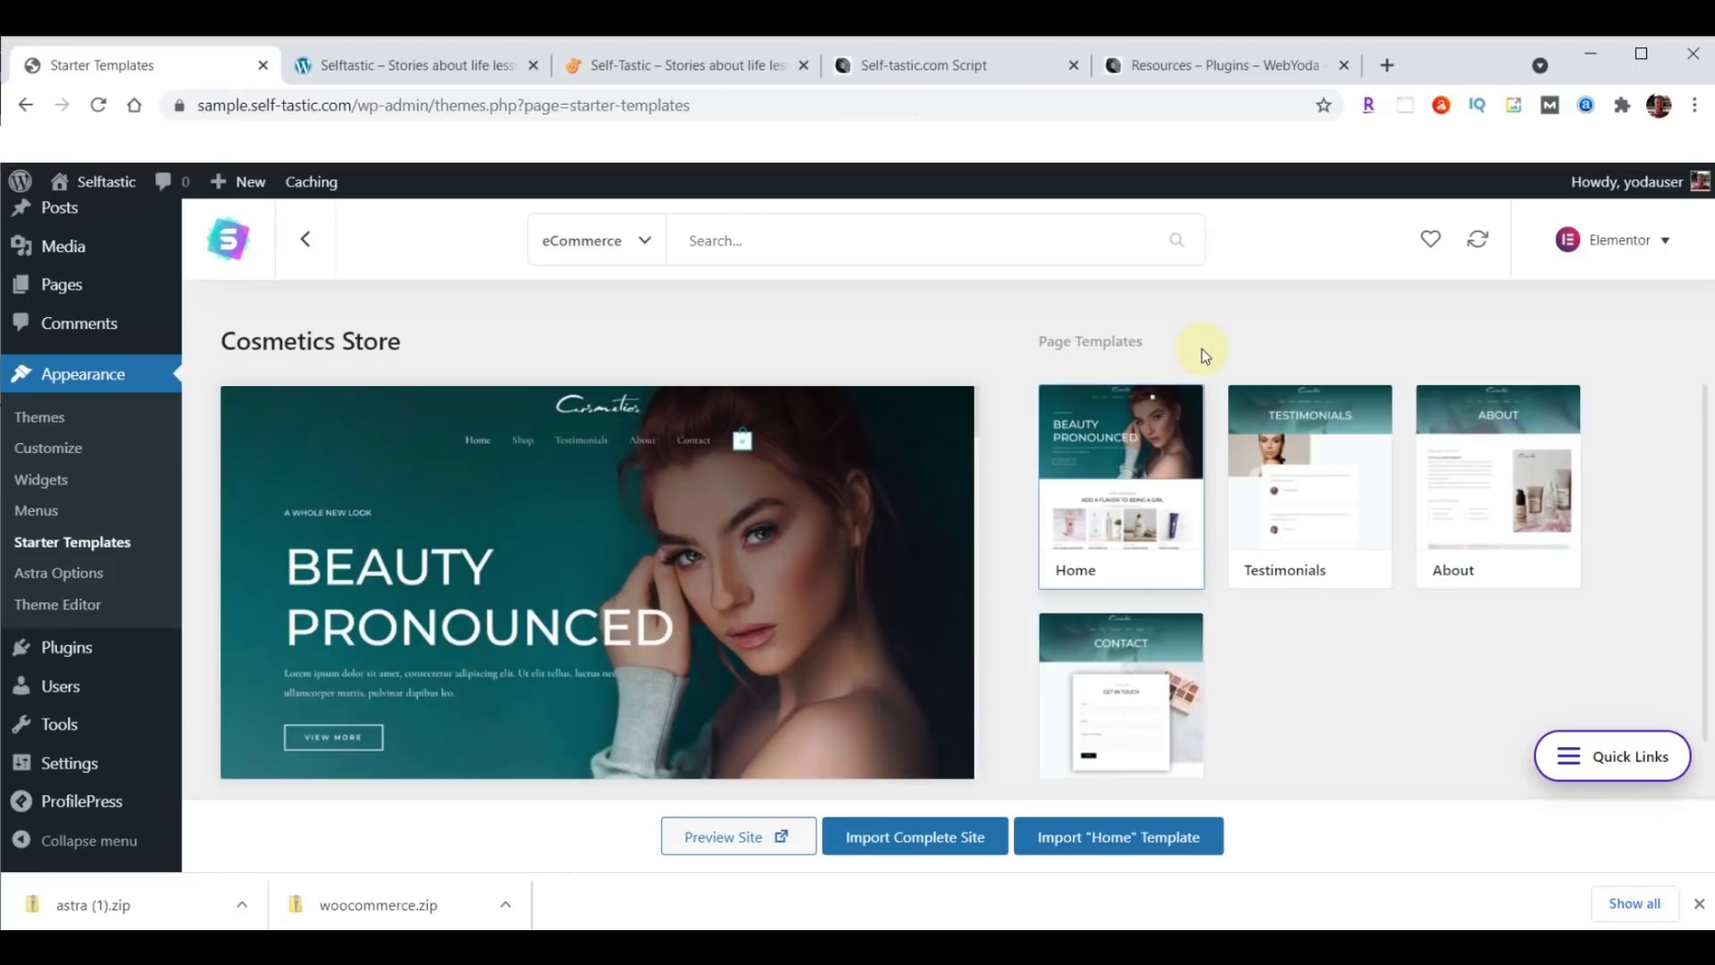
Reload the site's front page and scroll through the imported Cosmetics design.
{"action": "left_click", "coordinate": [404, 67]}
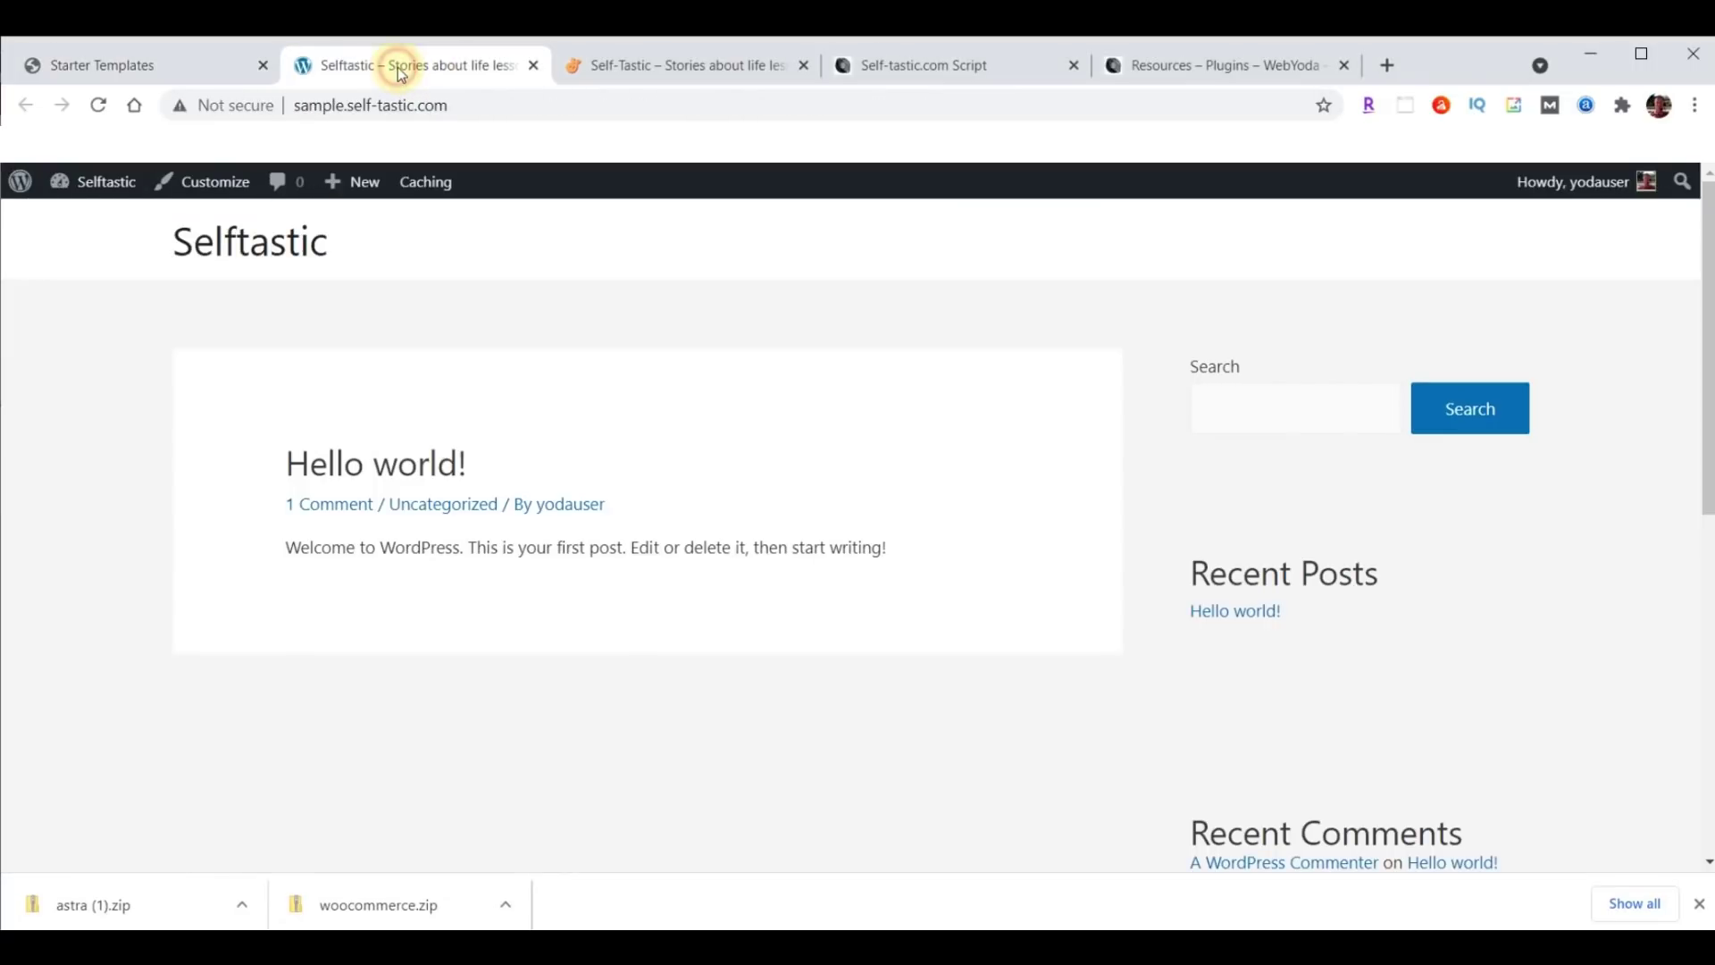
{"action": "left_click", "coordinate": [113, 104]}
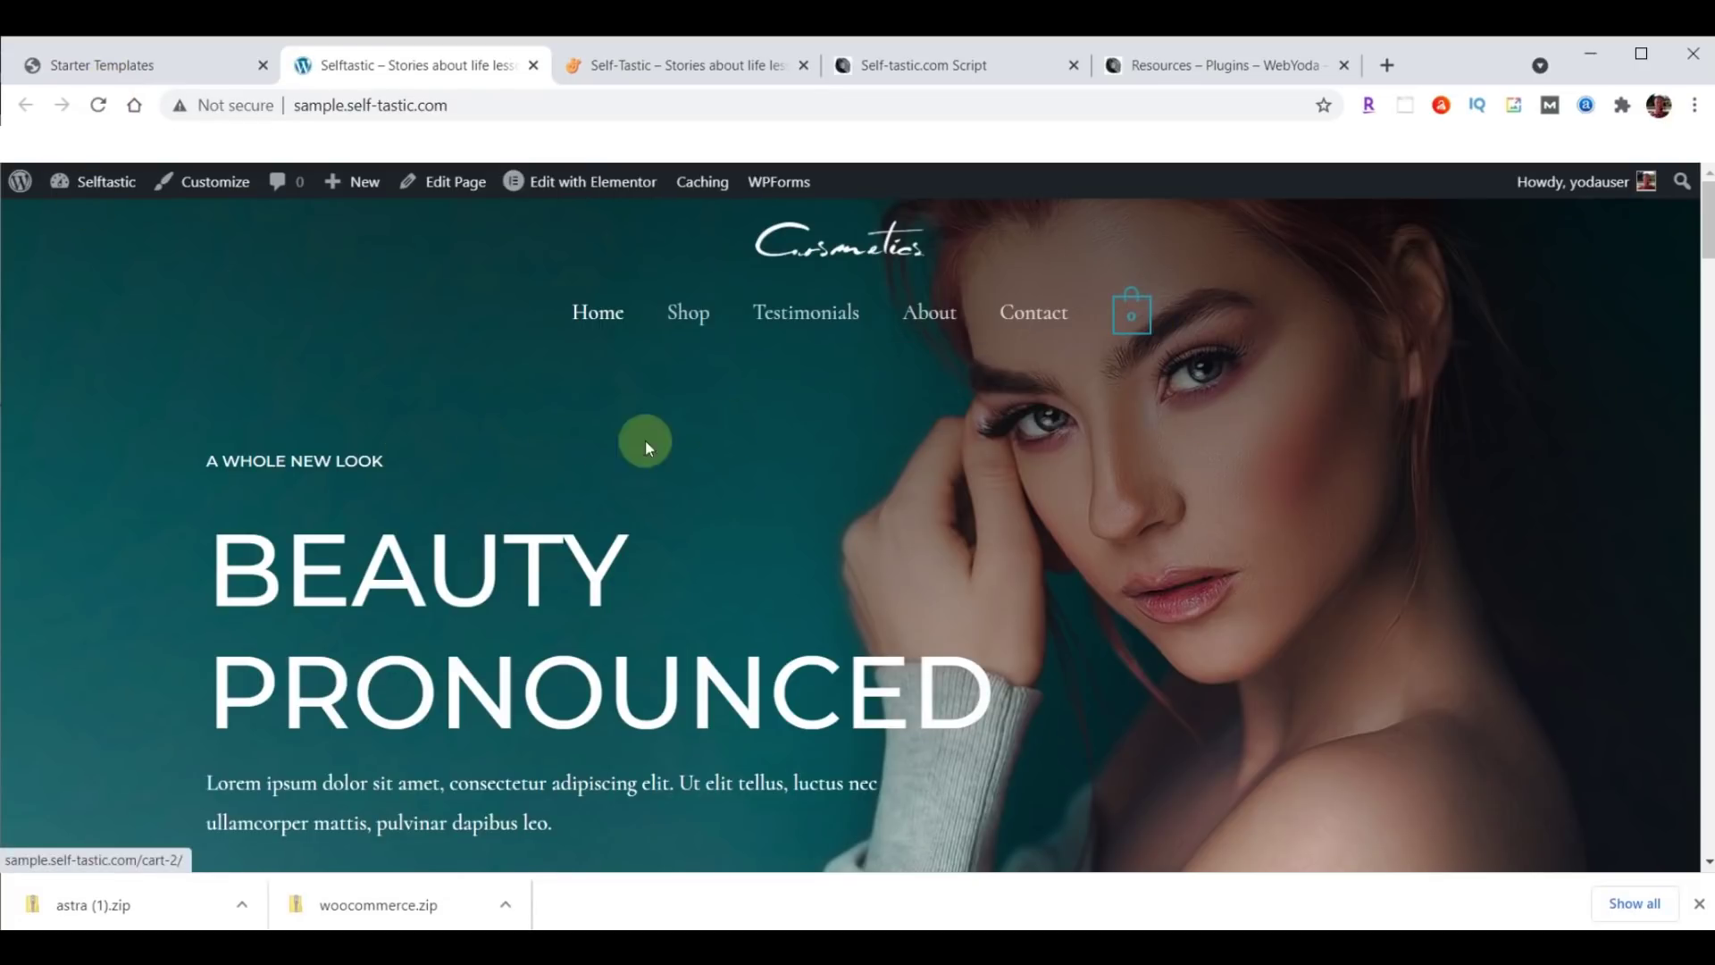
{"action": "scroll", "coordinate": [523, 437], "scroll_direction": "down", "scroll_amount": 8}
{"action": "scroll", "coordinate": [523, 445], "scroll_direction": "down", "scroll_amount": 10}
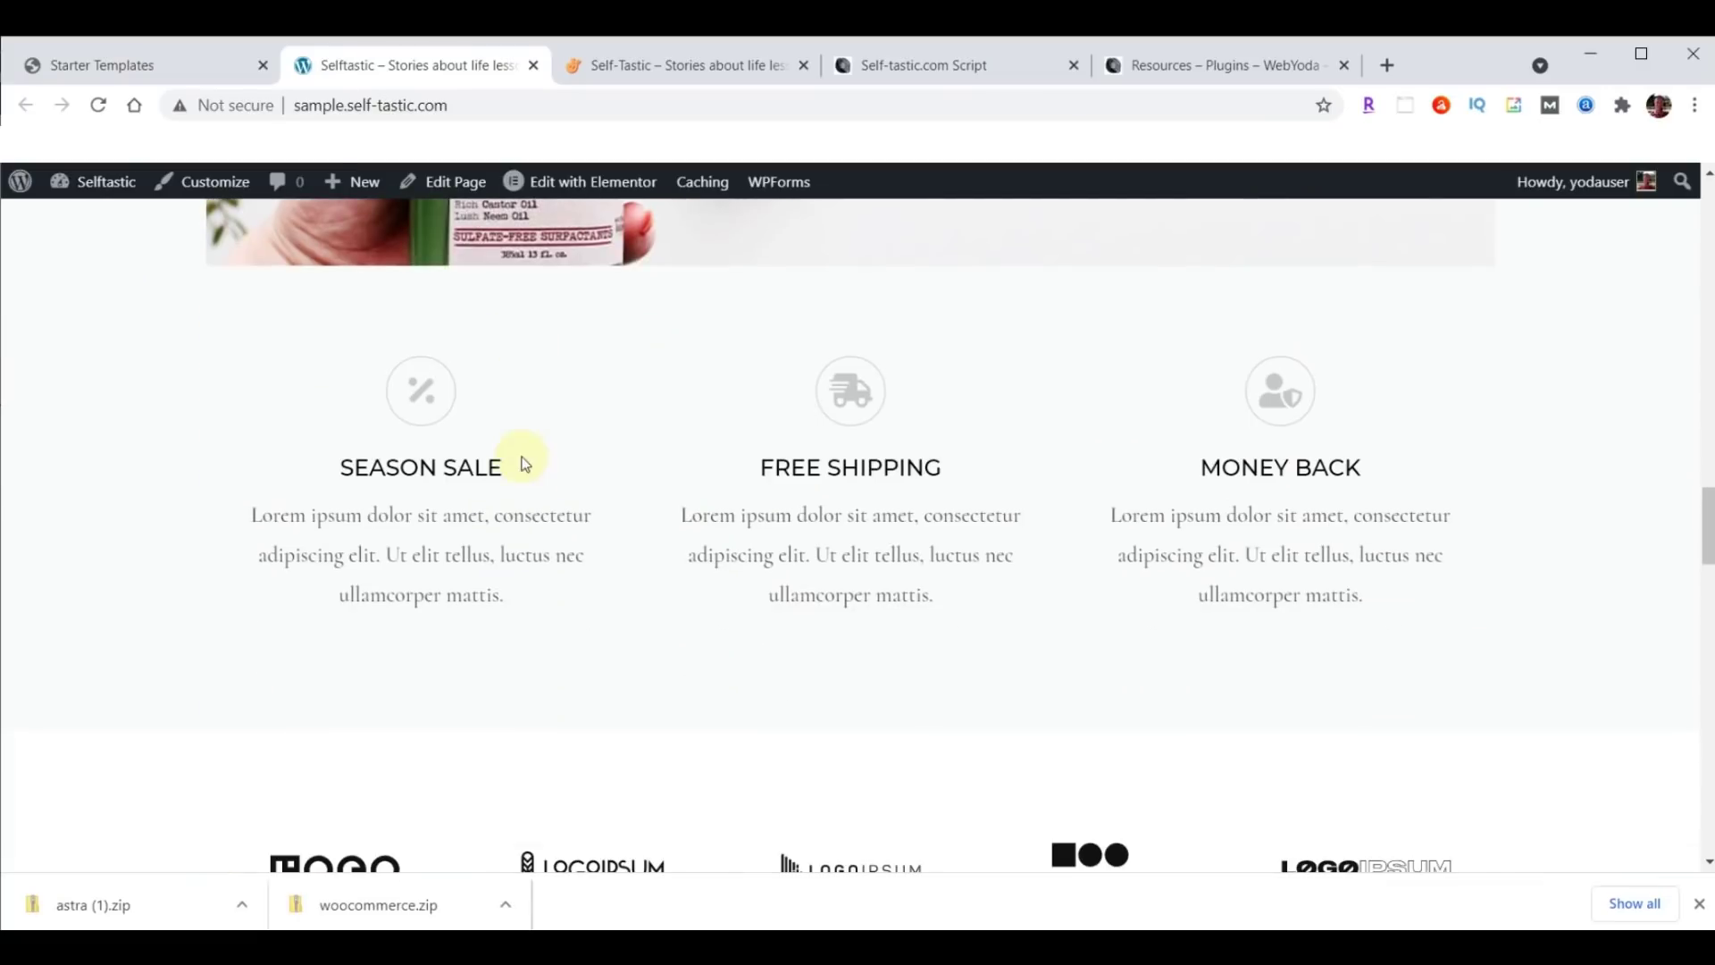
{"action": "scroll", "coordinate": [524, 459], "scroll_direction": "up", "scroll_amount": 12}
{"action": "scroll", "coordinate": [520, 611], "scroll_direction": "up", "scroll_amount": 8}
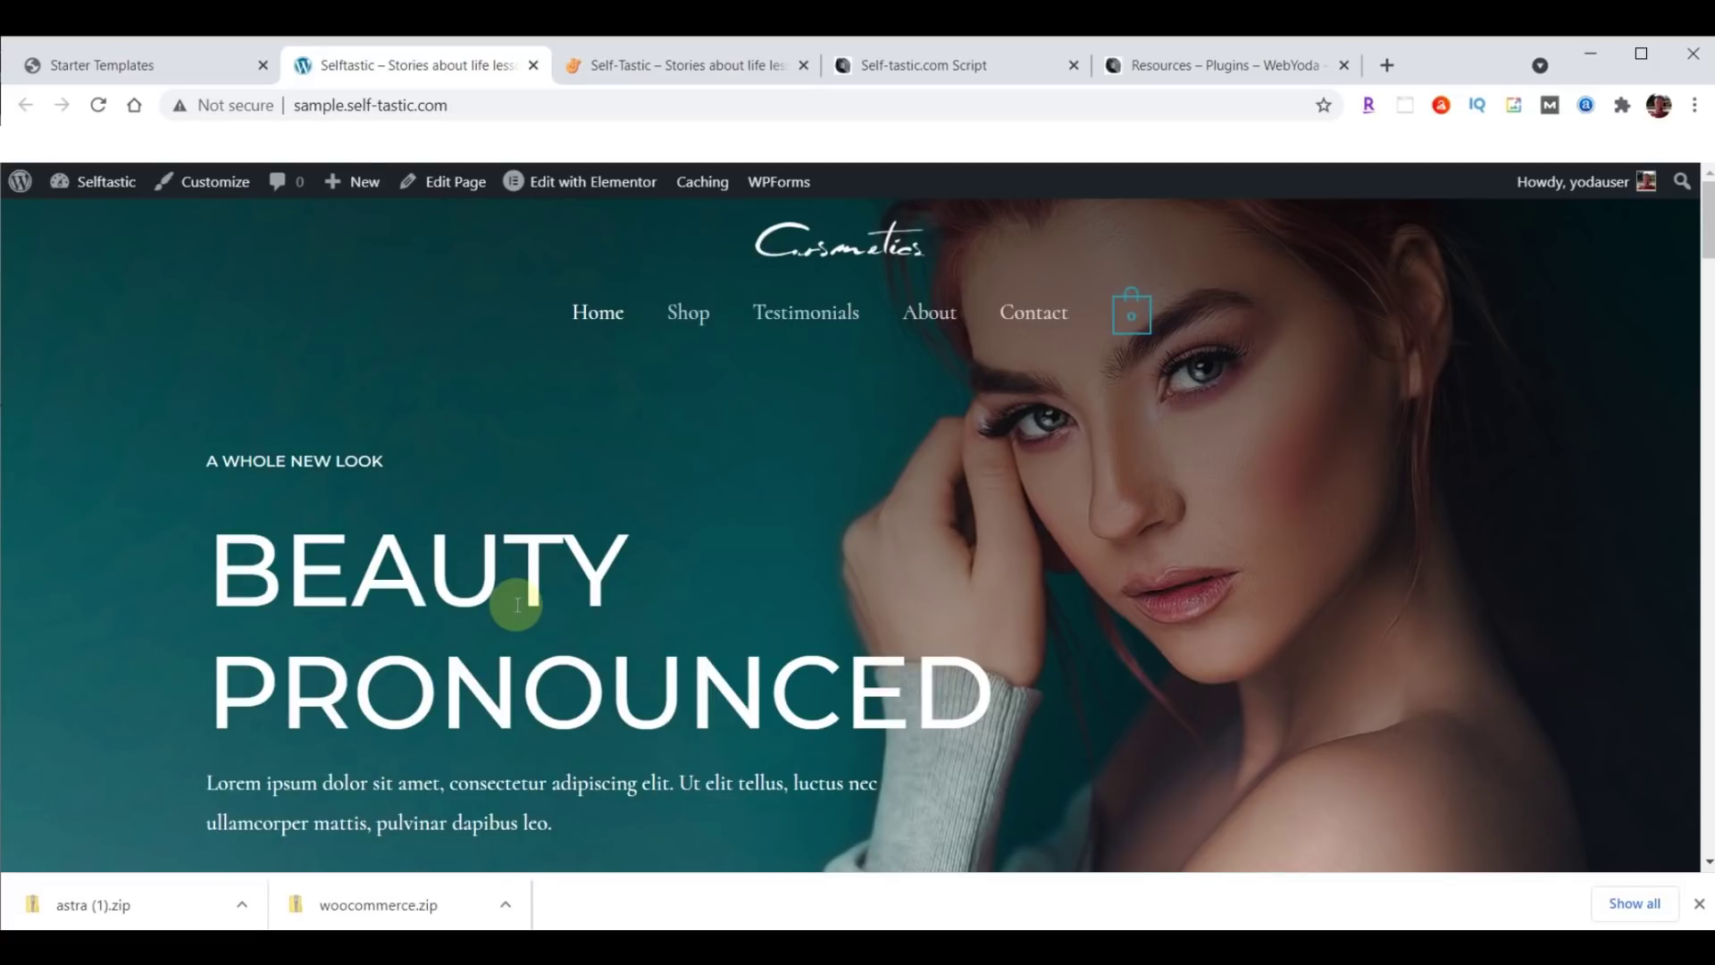
{"action": "scroll", "coordinate": [651, 631], "scroll_direction": "down", "scroll_amount": 7}
{"action": "scroll", "coordinate": [673, 597], "scroll_direction": "up", "scroll_amount": 7}
Compare with the live Self-Tastic site, then return to Starter Templates and close the downloads bar.
{"action": "left_click", "coordinate": [679, 77]}
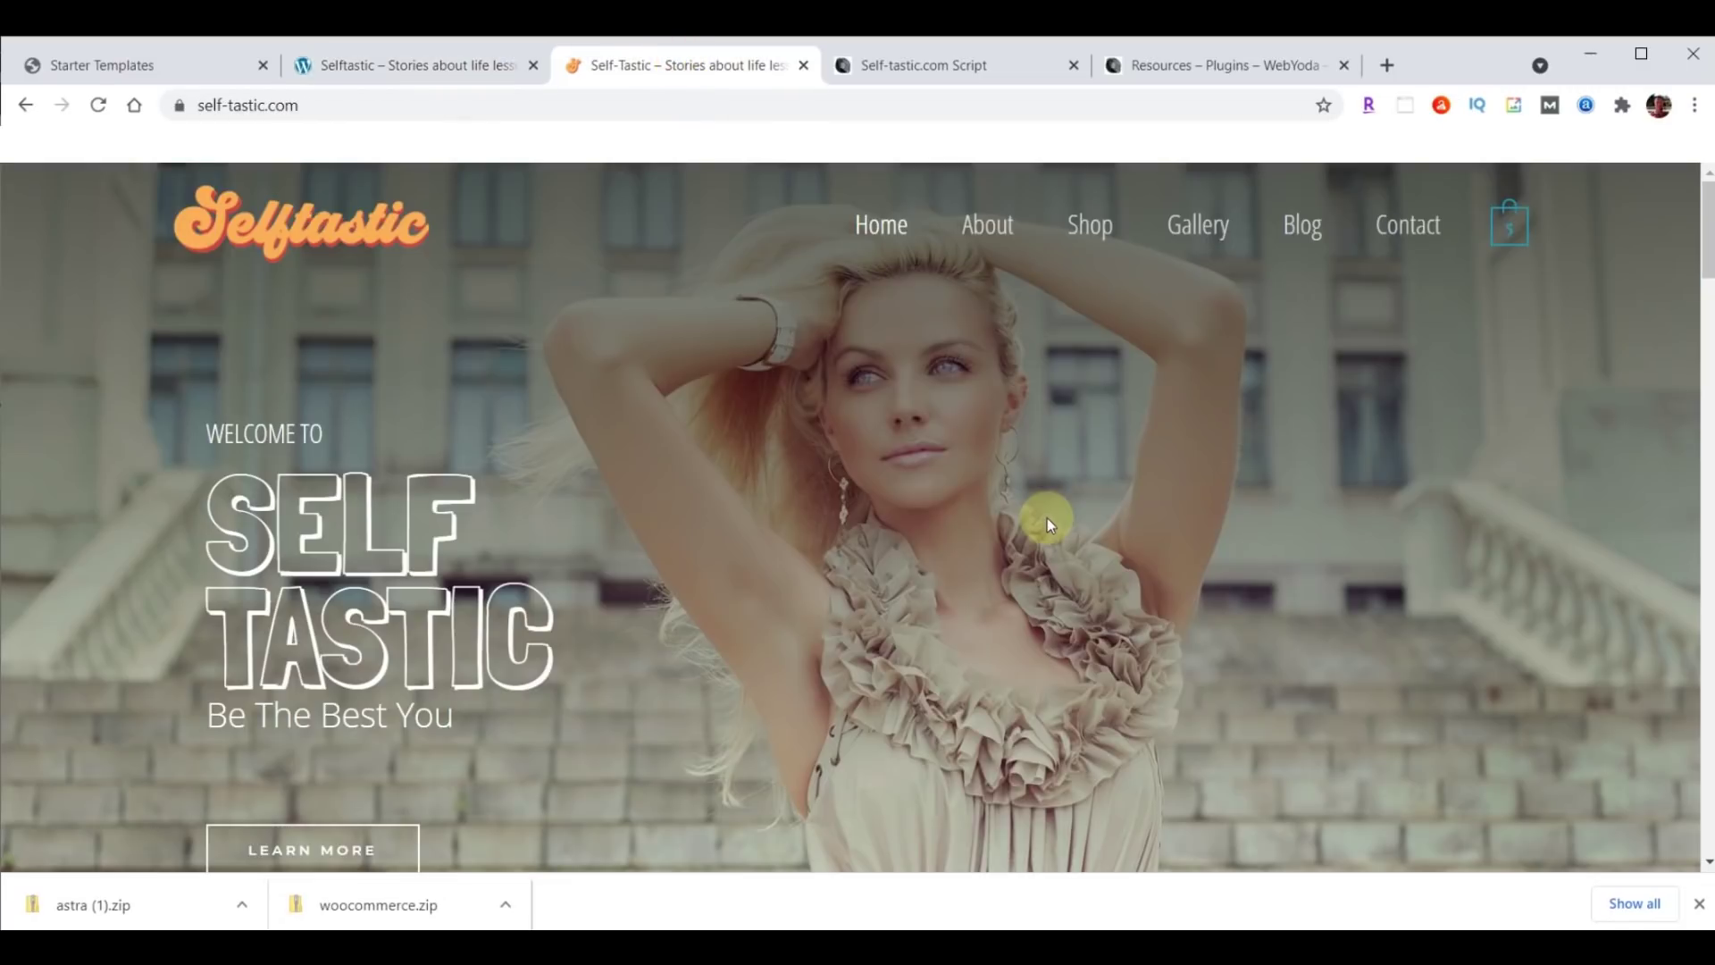
{"action": "scroll", "coordinate": [1047, 517], "scroll_direction": "down", "scroll_amount": 5}
{"action": "scroll", "coordinate": [1047, 518], "scroll_direction": "down", "scroll_amount": 5}
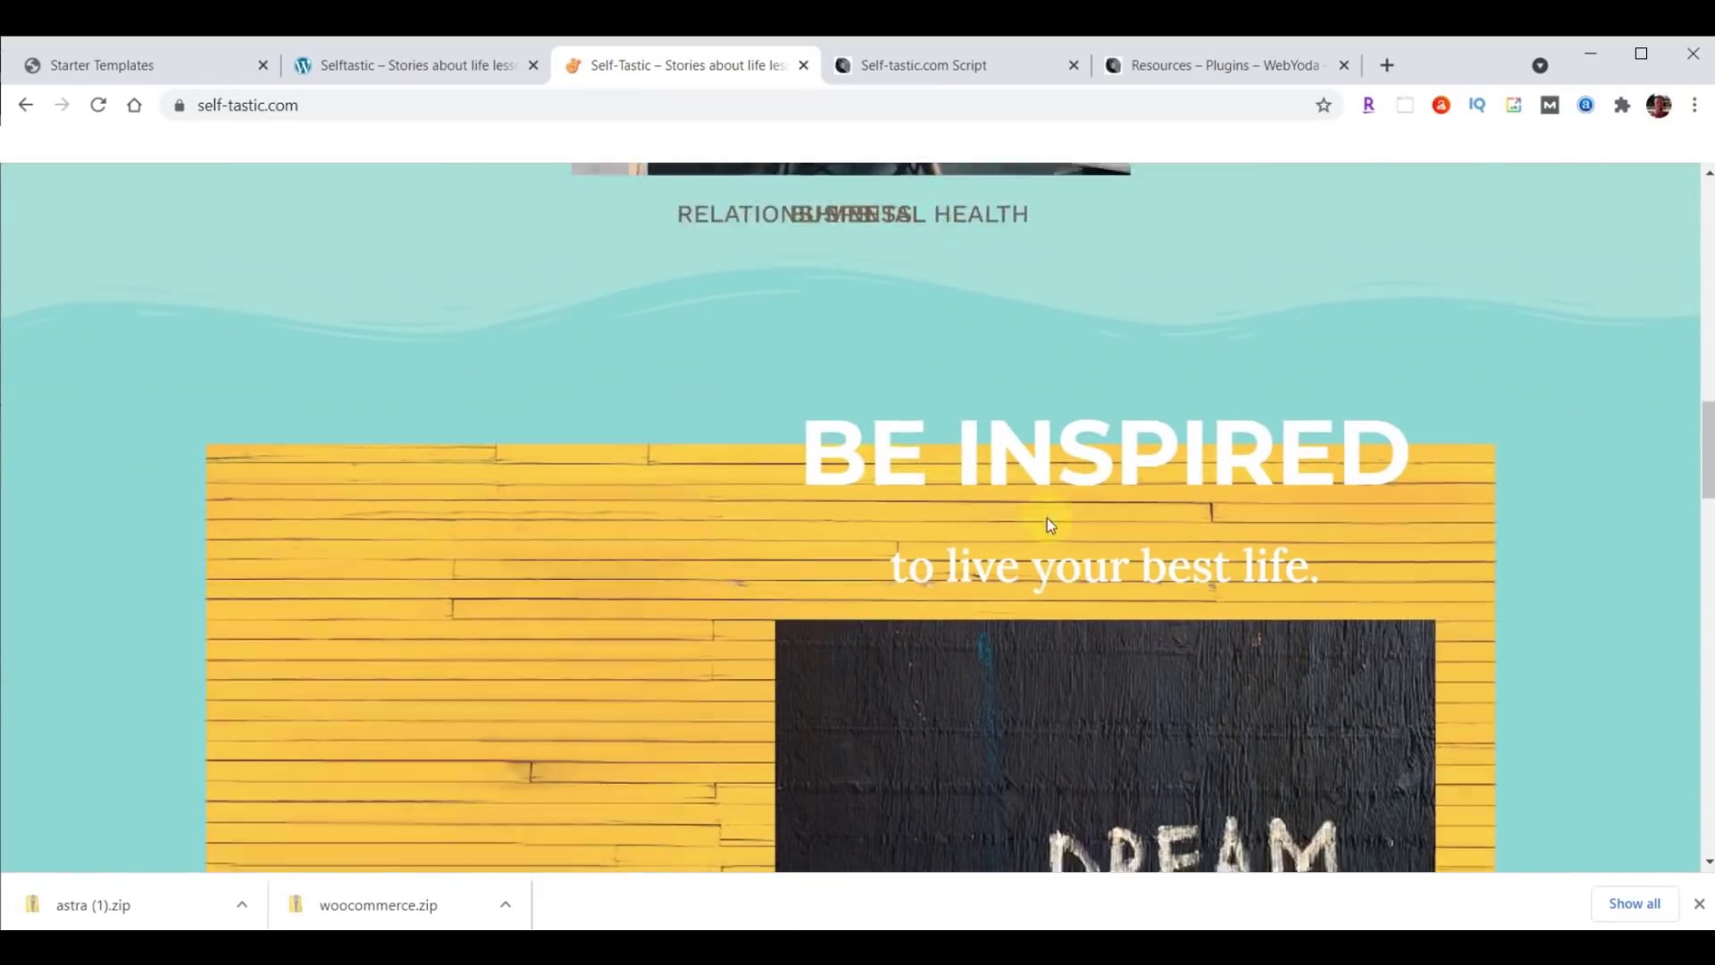
{"action": "scroll", "coordinate": [1047, 517], "scroll_direction": "up", "scroll_amount": 10}
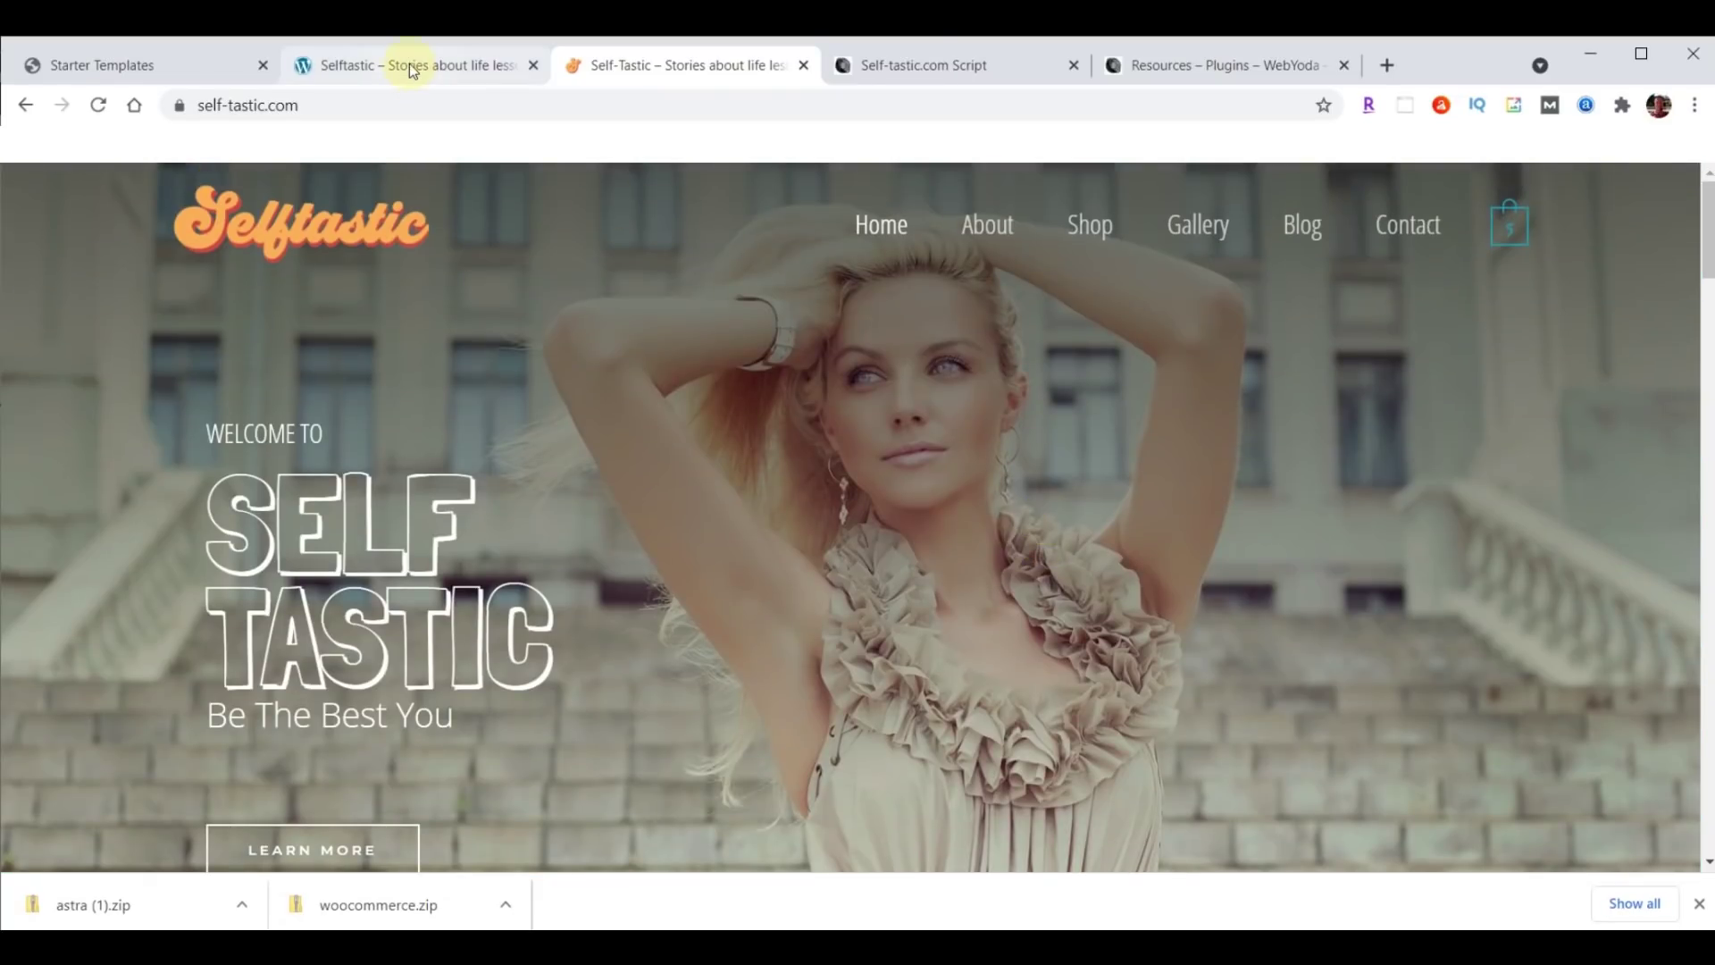
{"action": "left_click", "coordinate": [409, 65]}
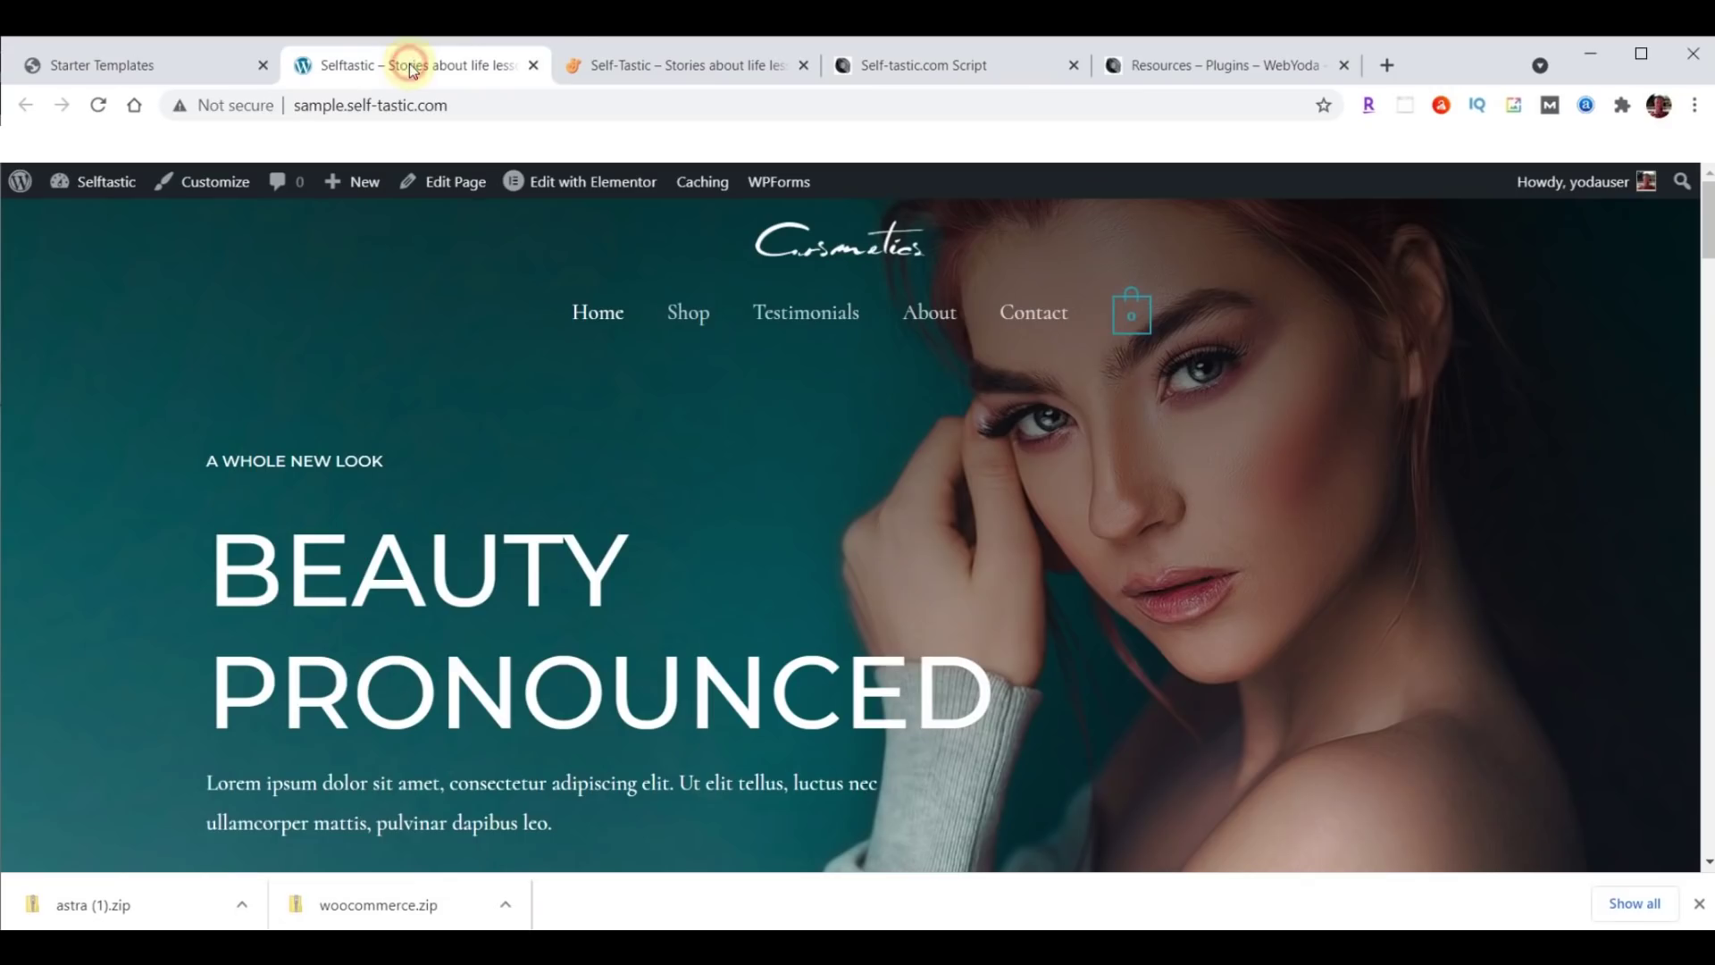
{"action": "left_click", "coordinate": [122, 65]}
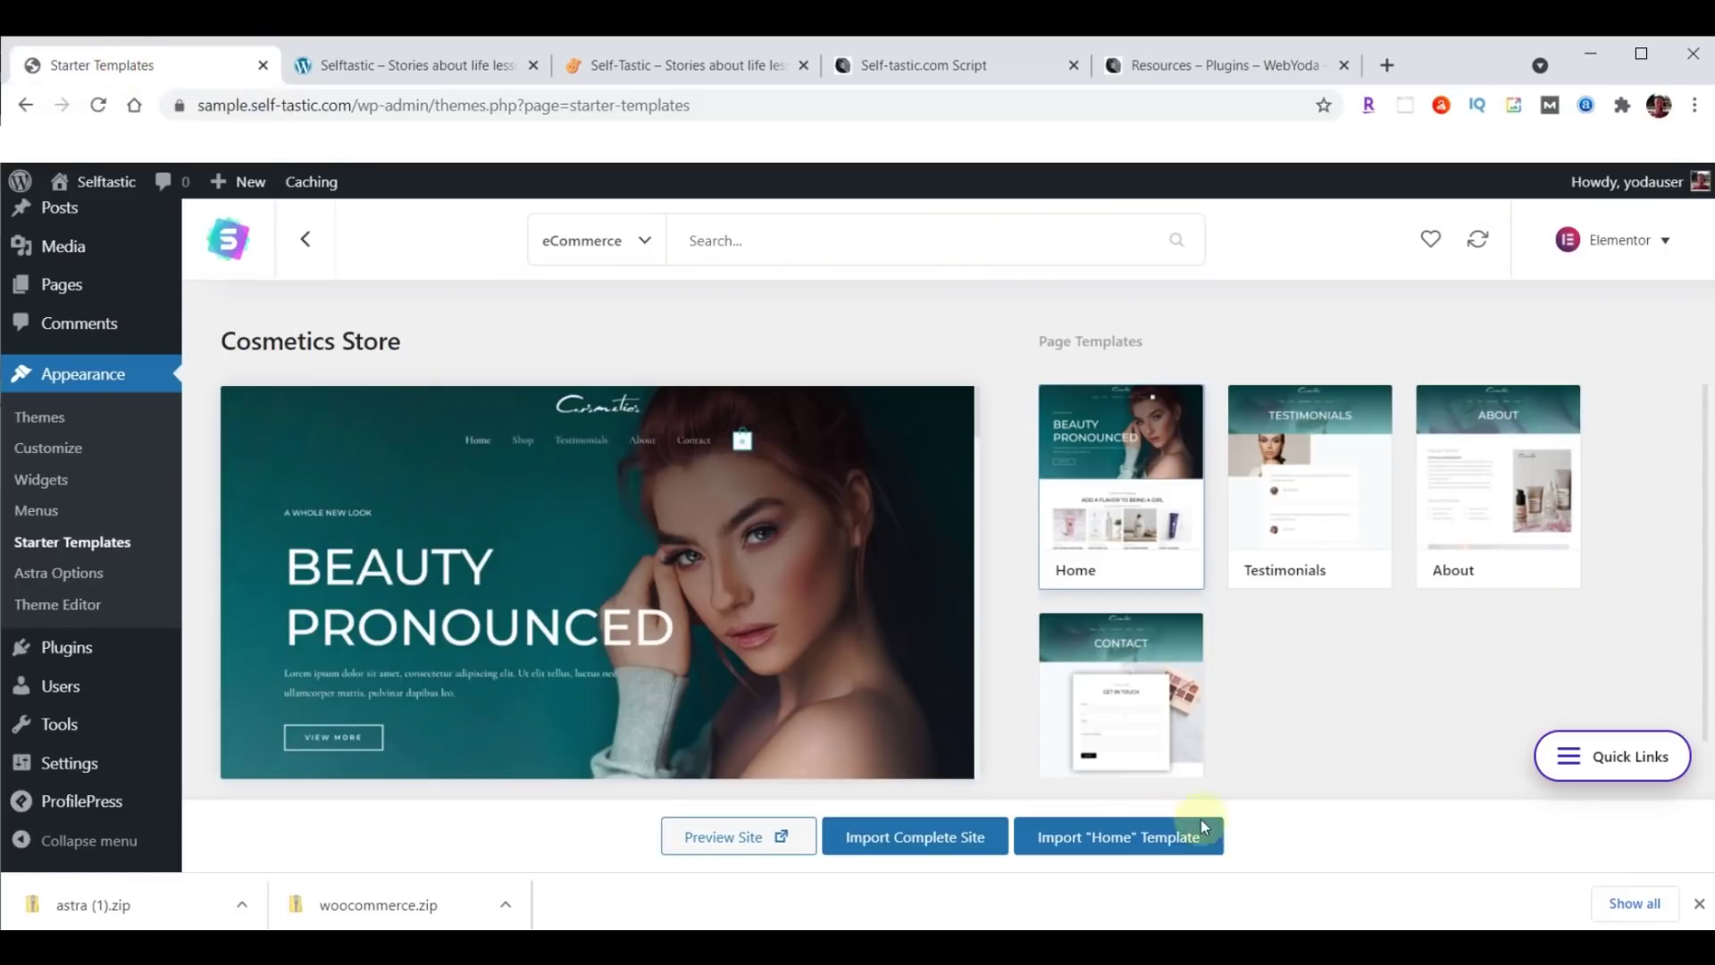
{"action": "left_click", "coordinate": [1700, 906]}
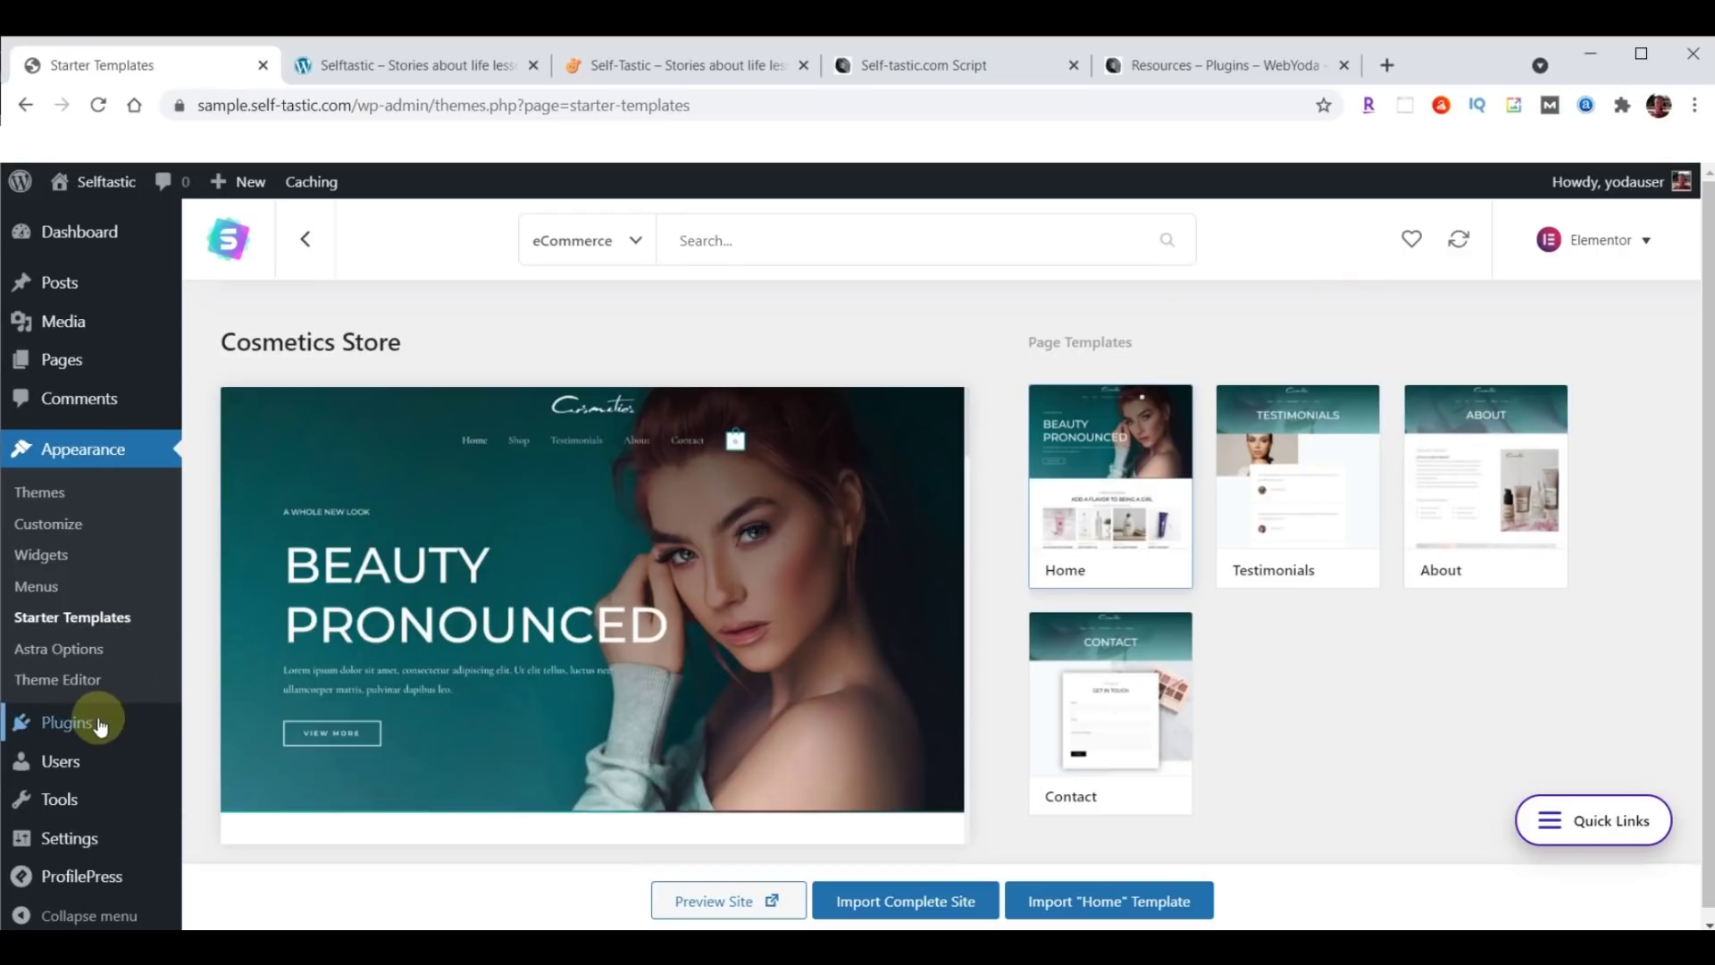
Deactivate the WooCommerce plugin on the Plugins page.
{"action": "left_click", "coordinate": [65, 725]}
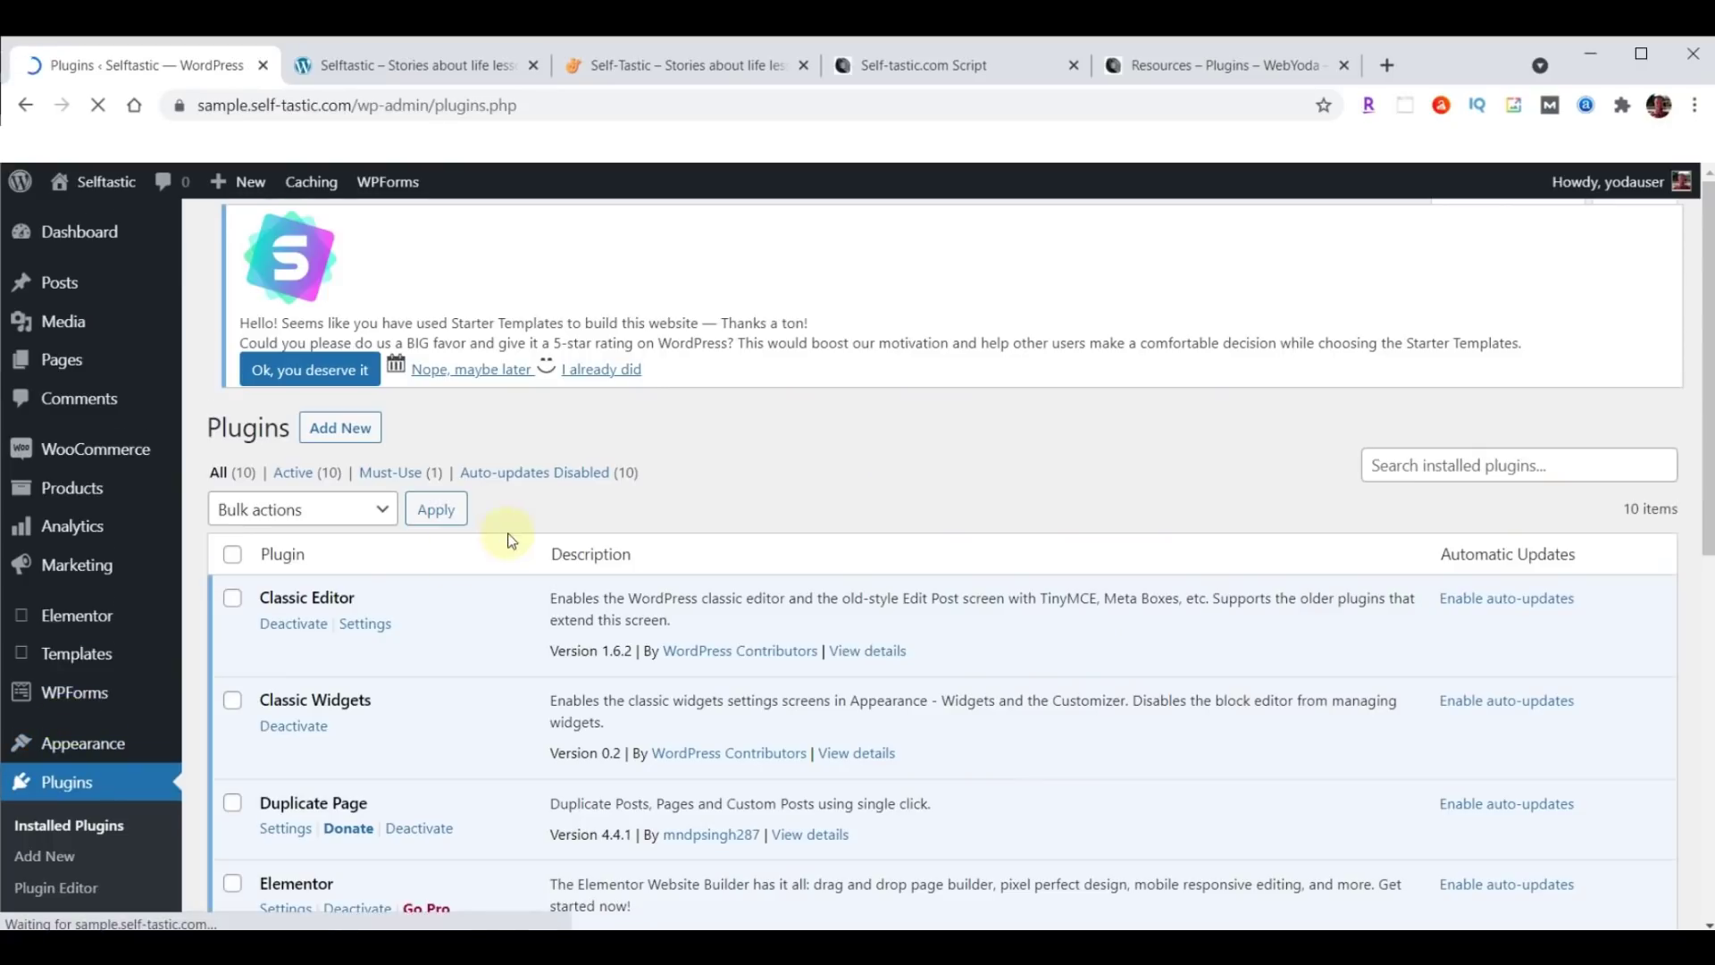
{"action": "scroll", "coordinate": [509, 541], "scroll_direction": "down", "scroll_amount": 5}
{"action": "scroll", "coordinate": [500, 543], "scroll_direction": "down", "scroll_amount": 1}
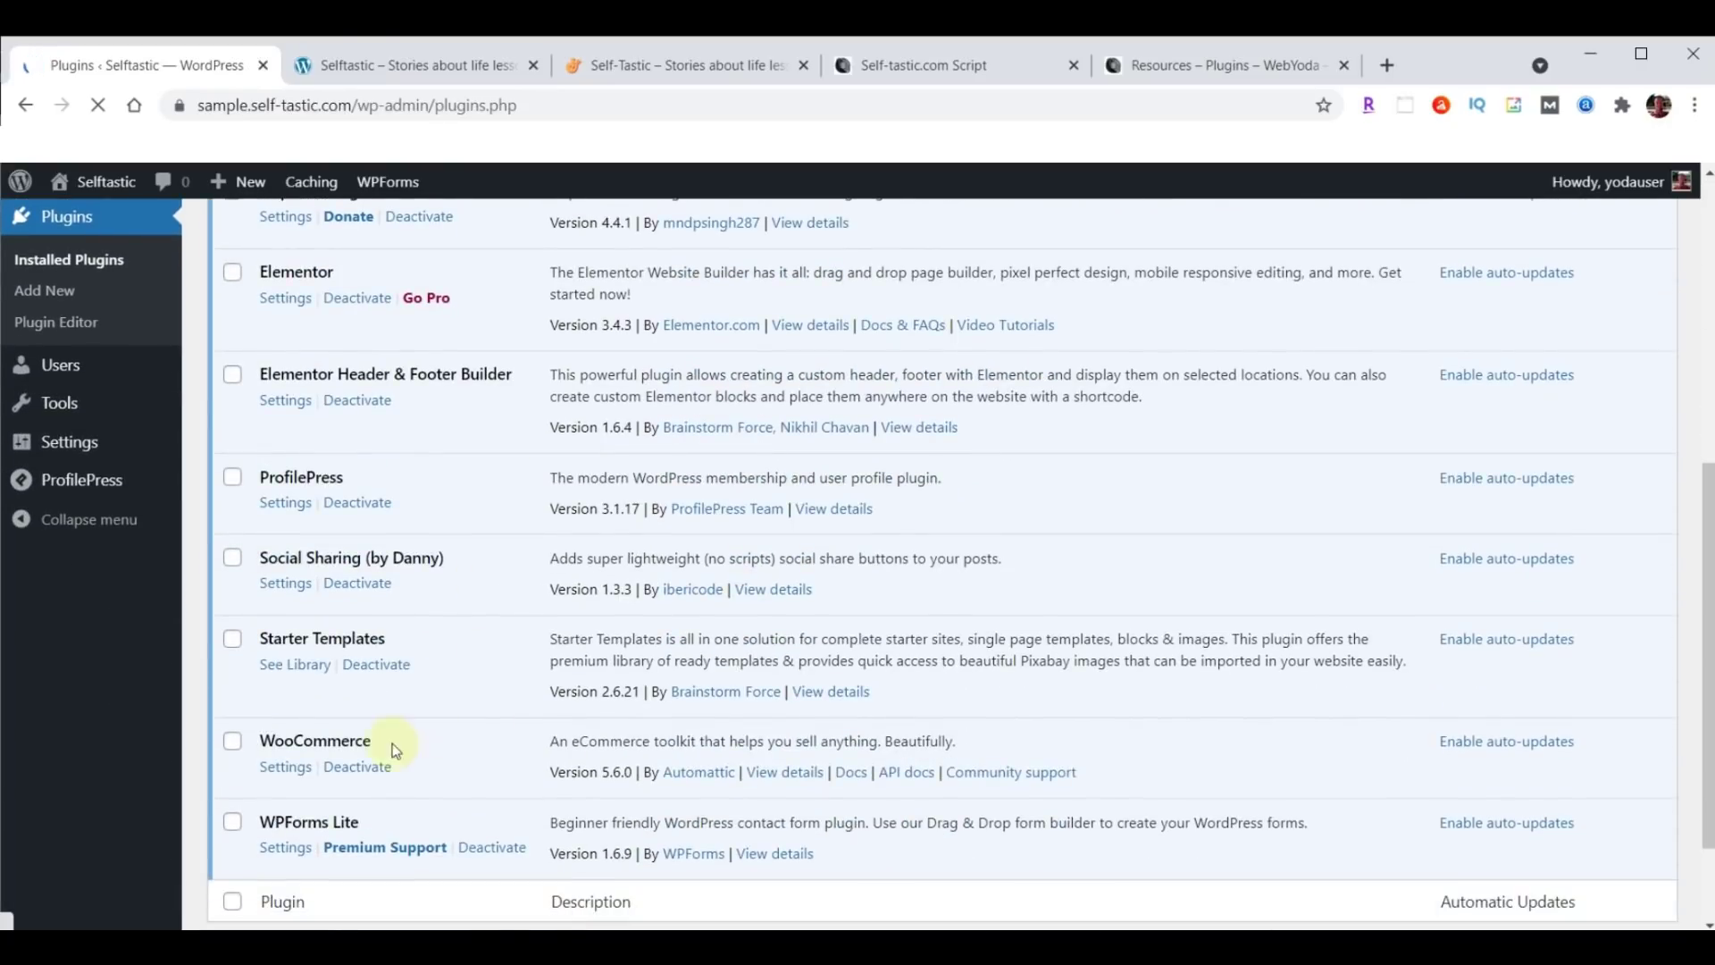
{"action": "left_click", "coordinate": [359, 776]}
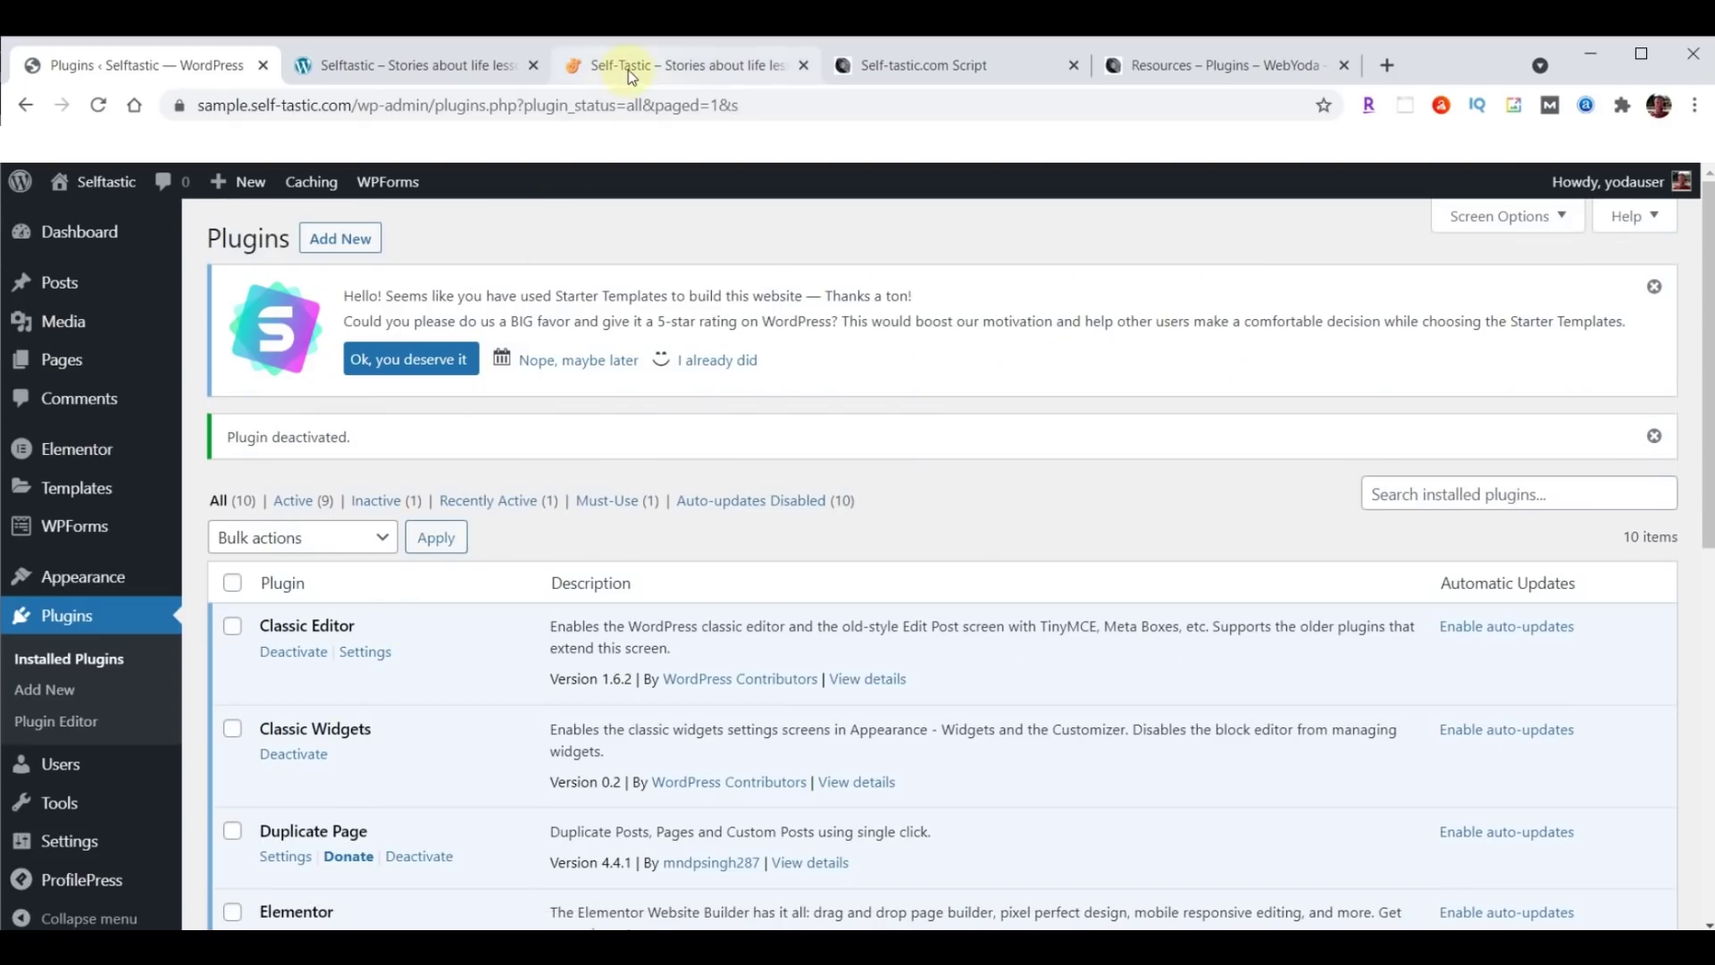
Glance at the live and imported sites, then open Appearance > Menus in the admin.
{"action": "left_click", "coordinate": [629, 70]}
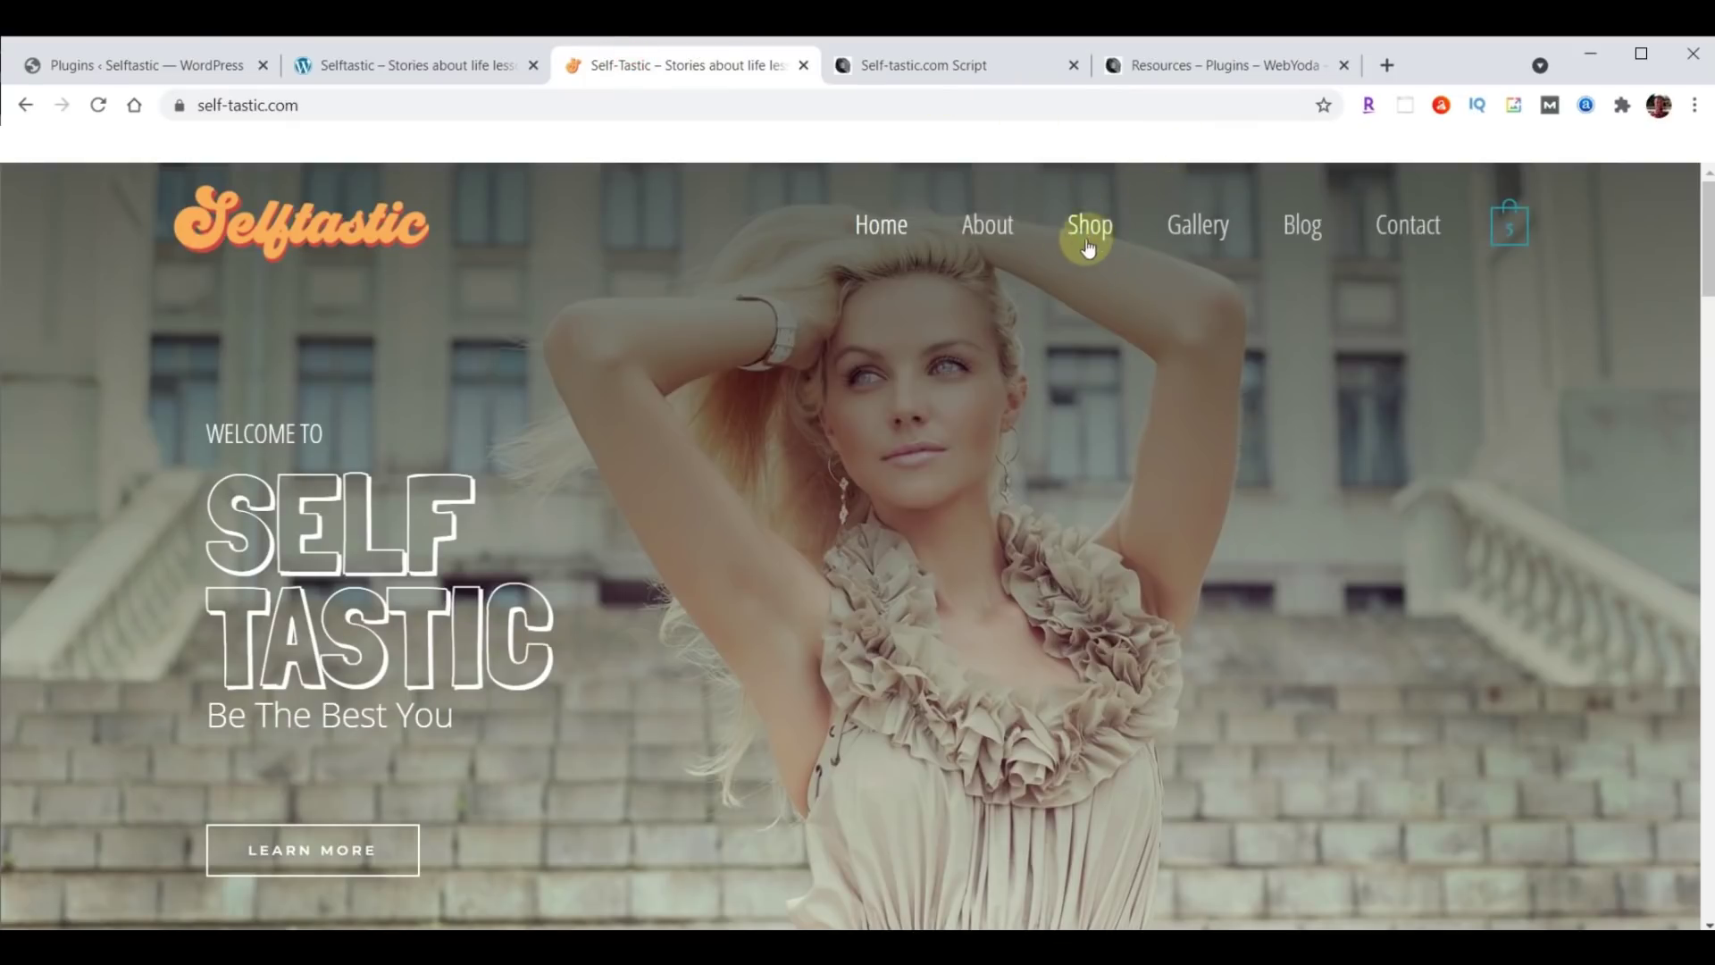
{"action": "left_click", "coordinate": [469, 64]}
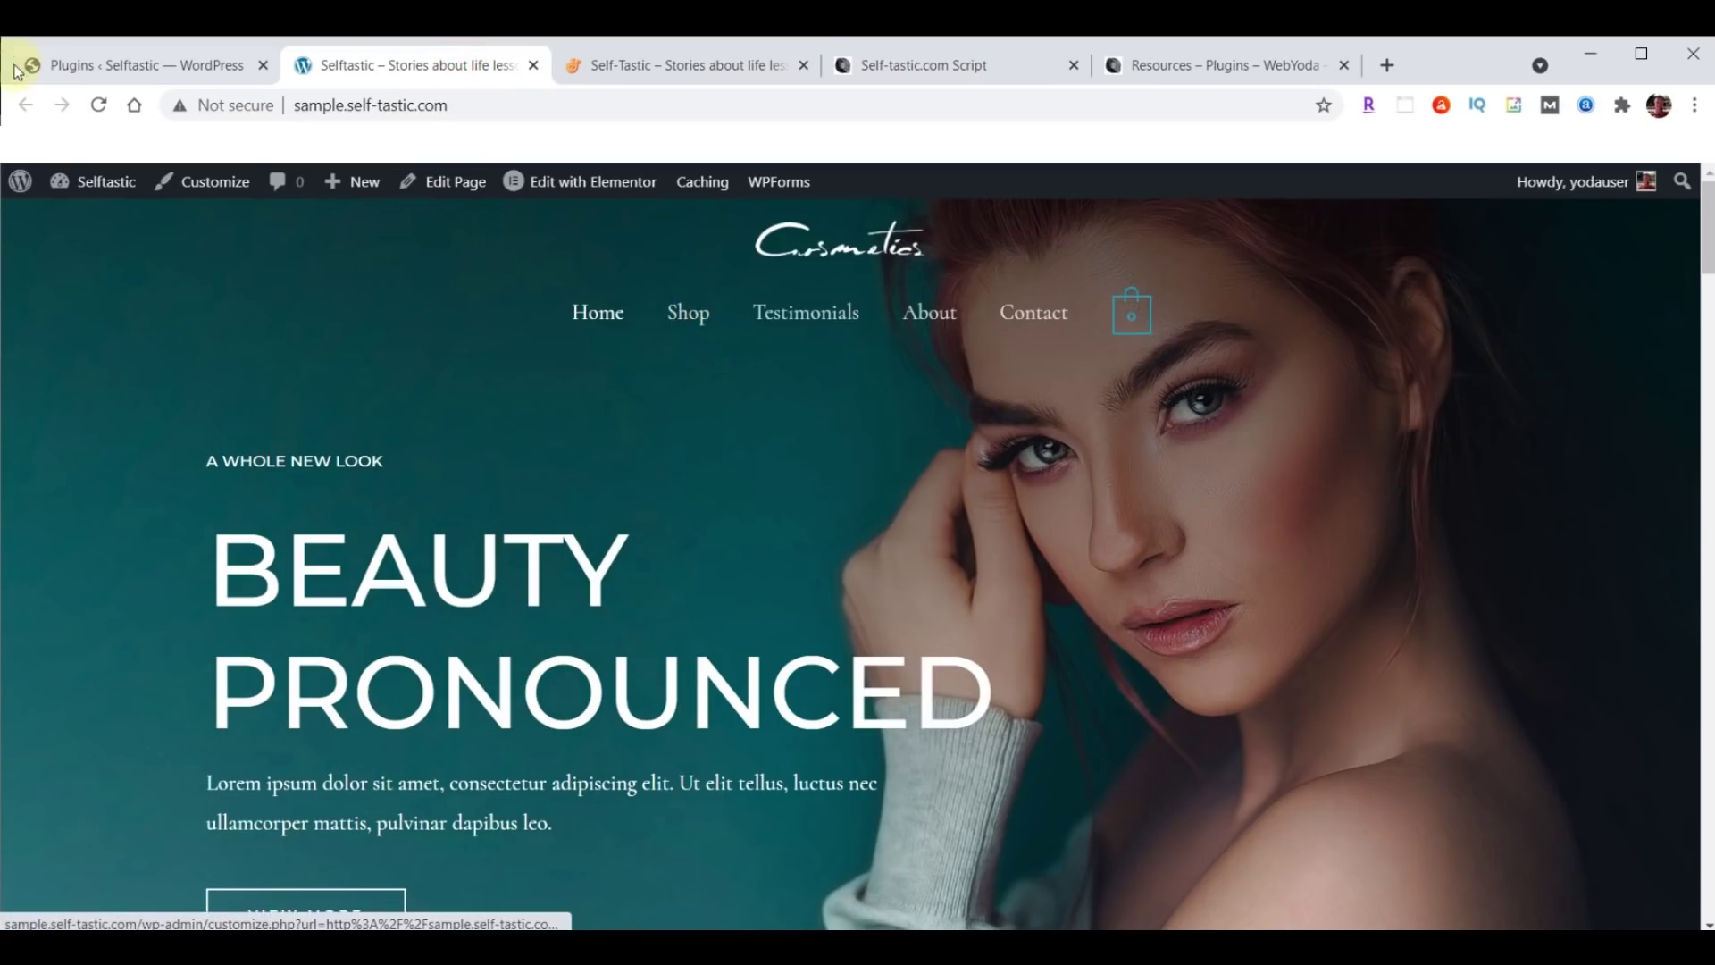
{"action": "left_click", "coordinate": [140, 68]}
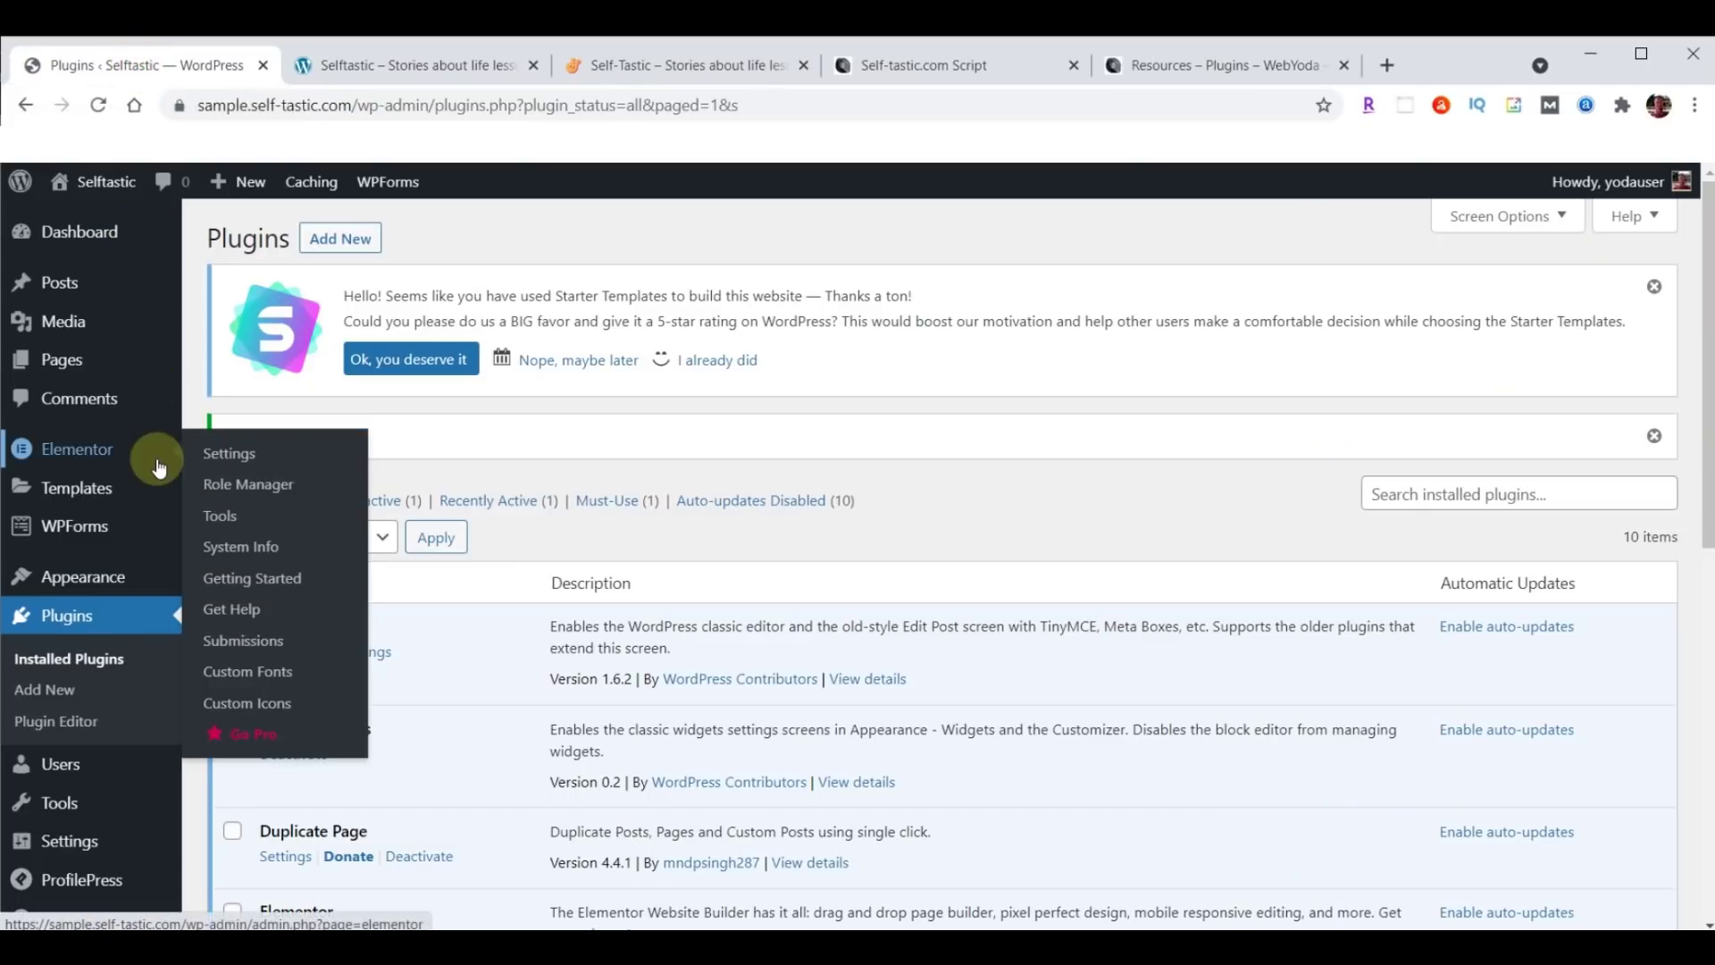
{"action": "mouse_move", "coordinate": [84, 574]}
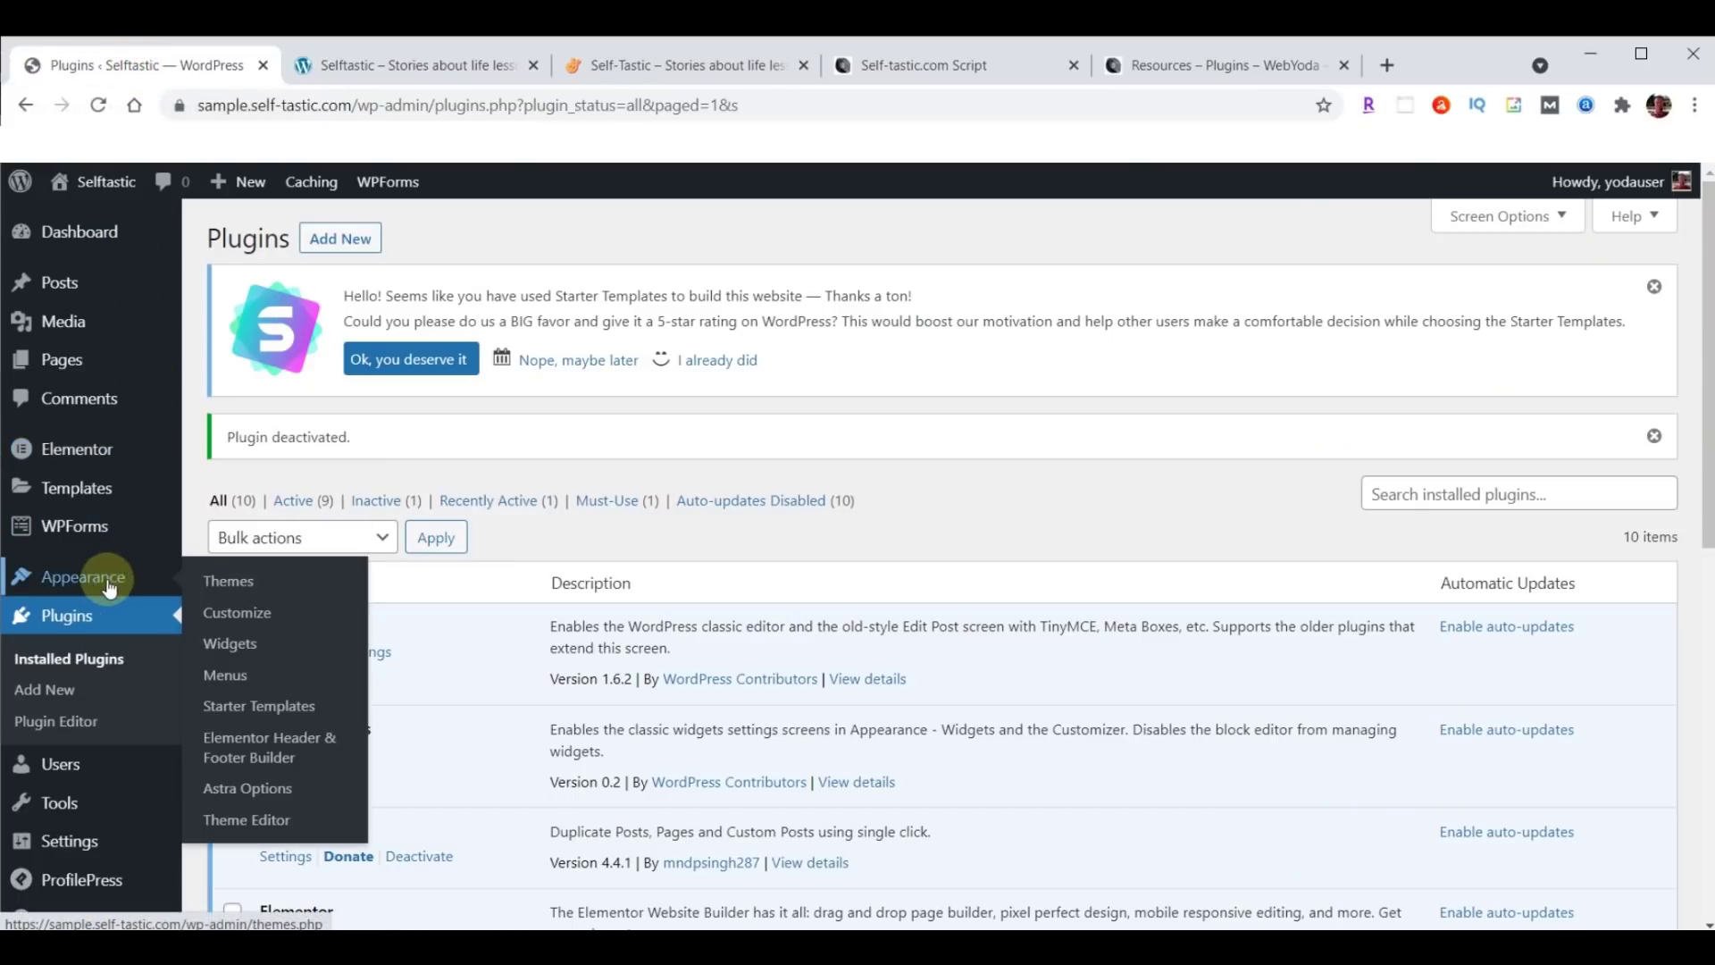
{"action": "left_click", "coordinate": [214, 676]}
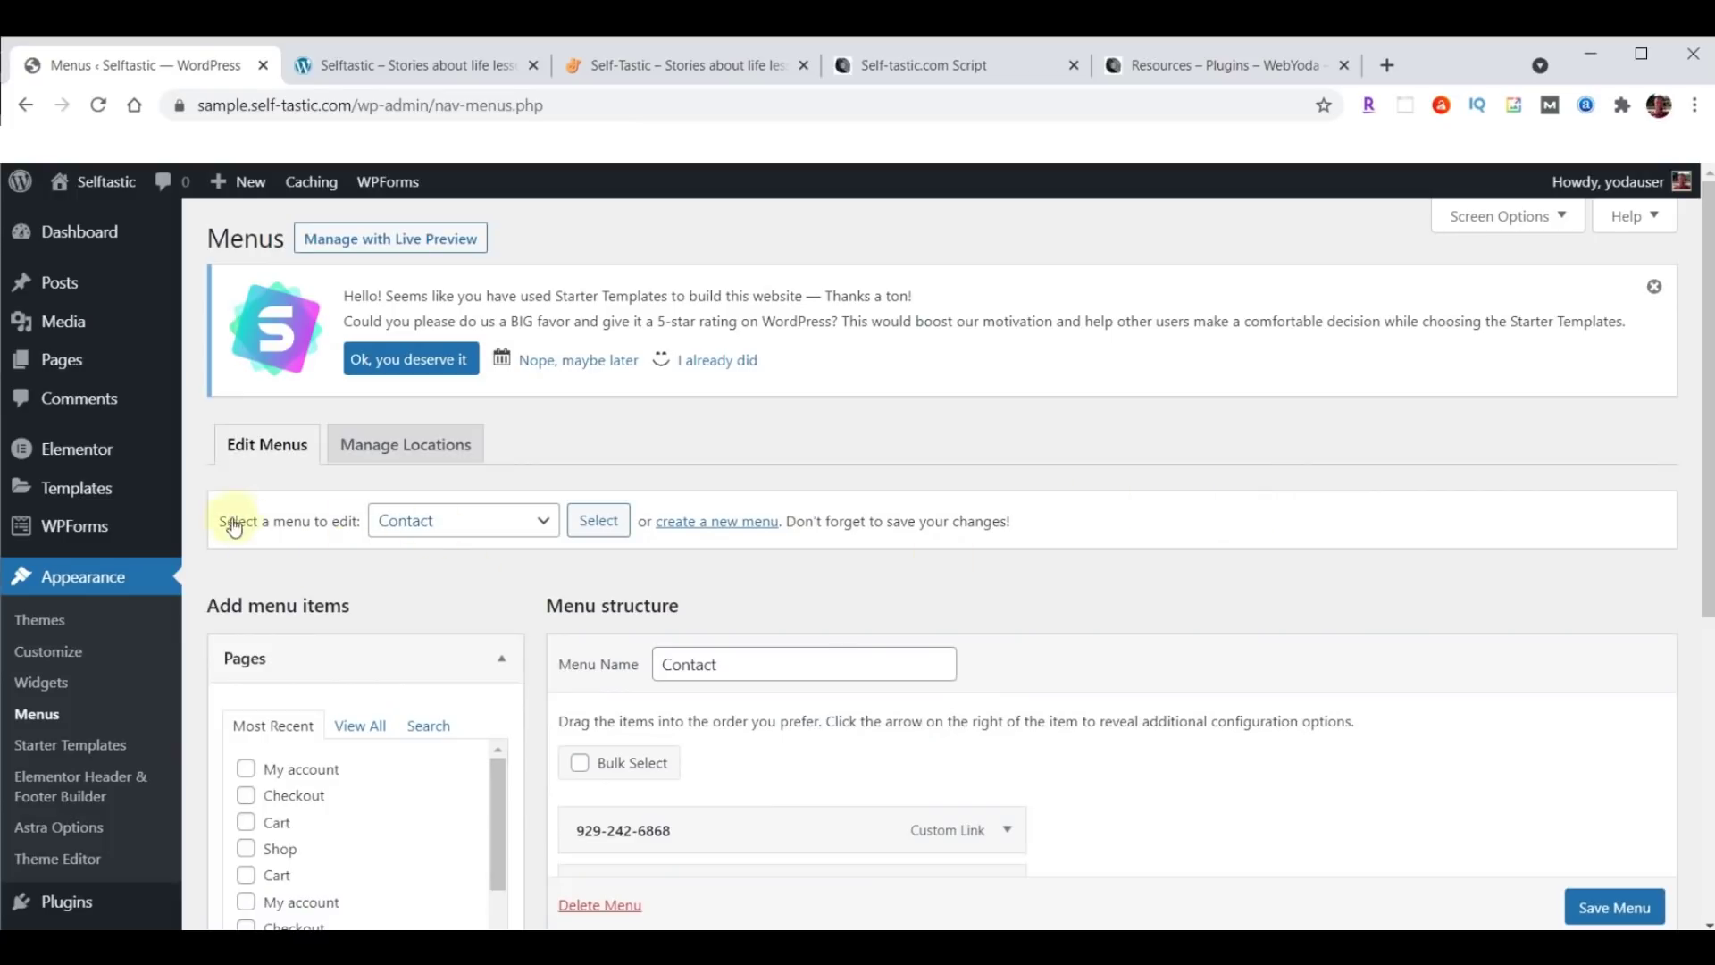
Load 'Menu (Primary Menu)' for editing.
{"action": "left_click", "coordinate": [544, 524]}
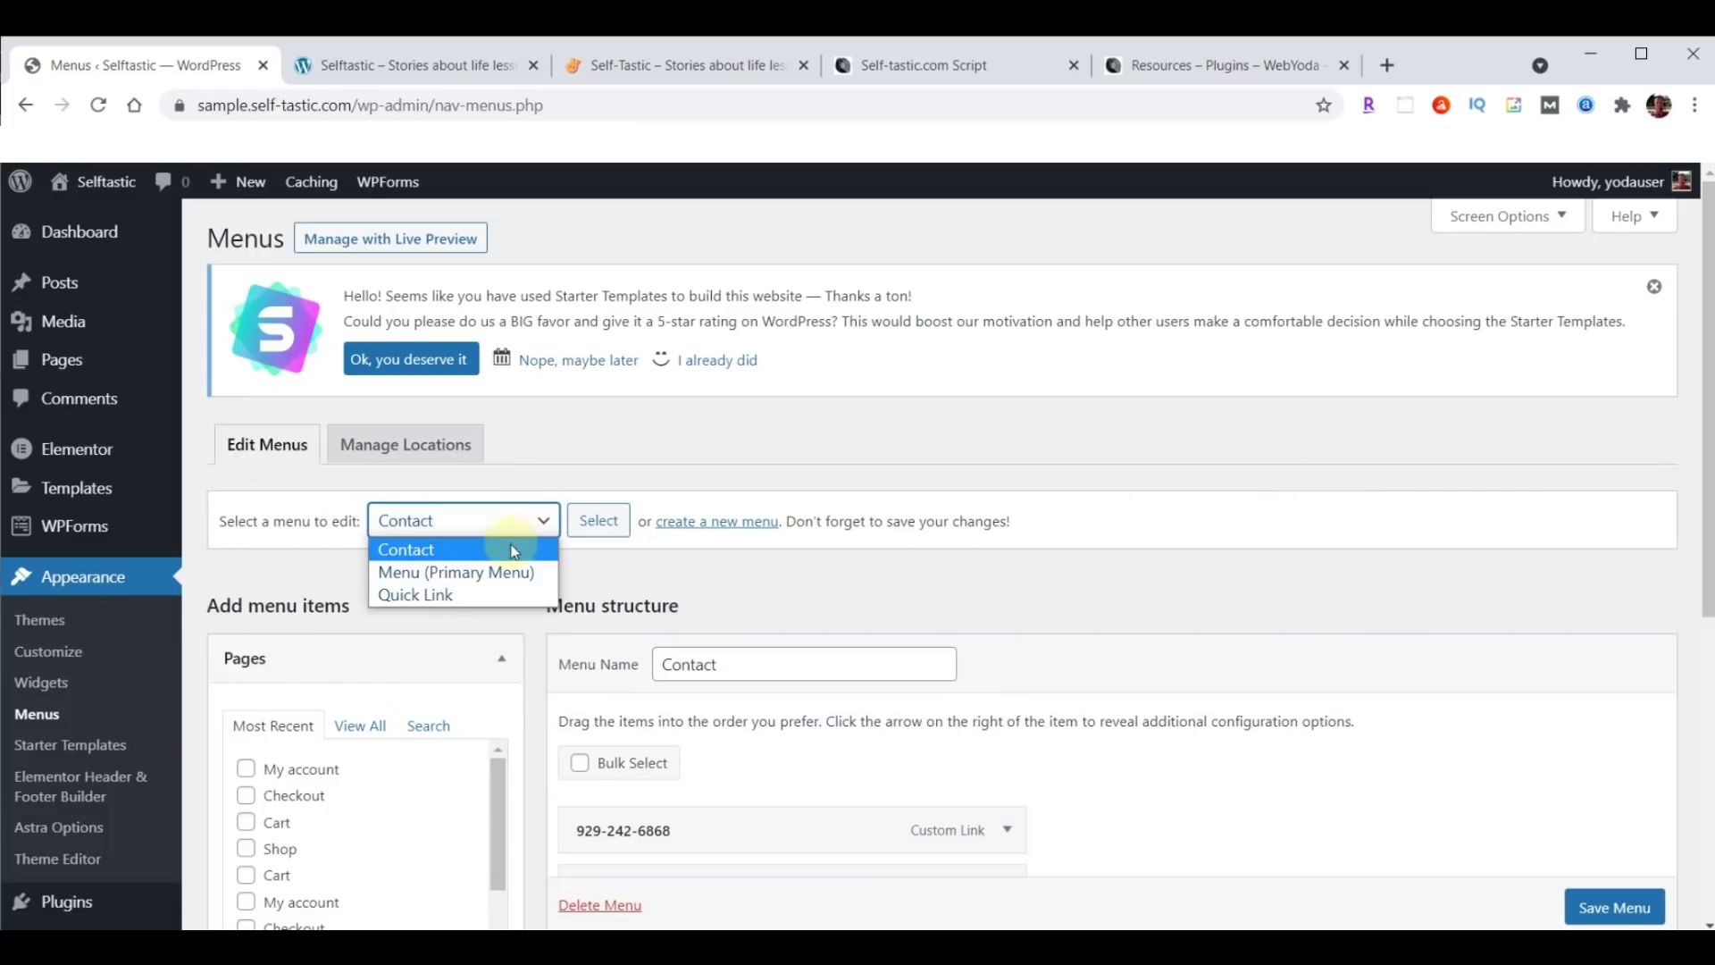
{"action": "left_click", "coordinate": [473, 573]}
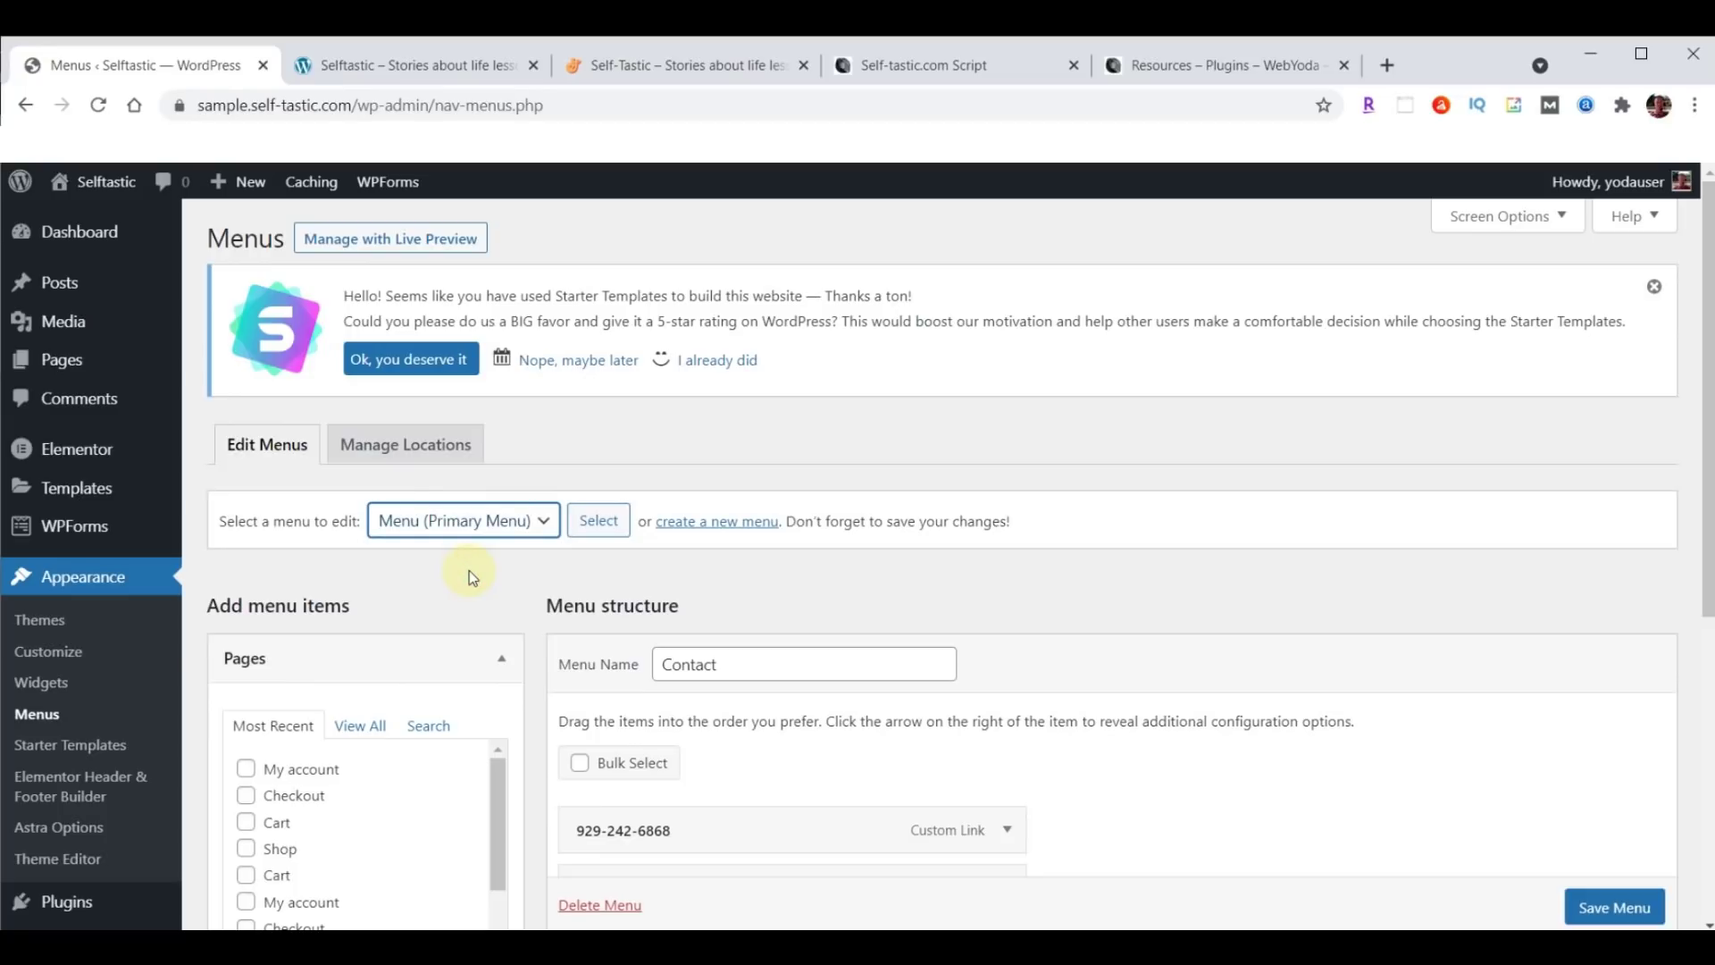
{"action": "left_click", "coordinate": [603, 520]}
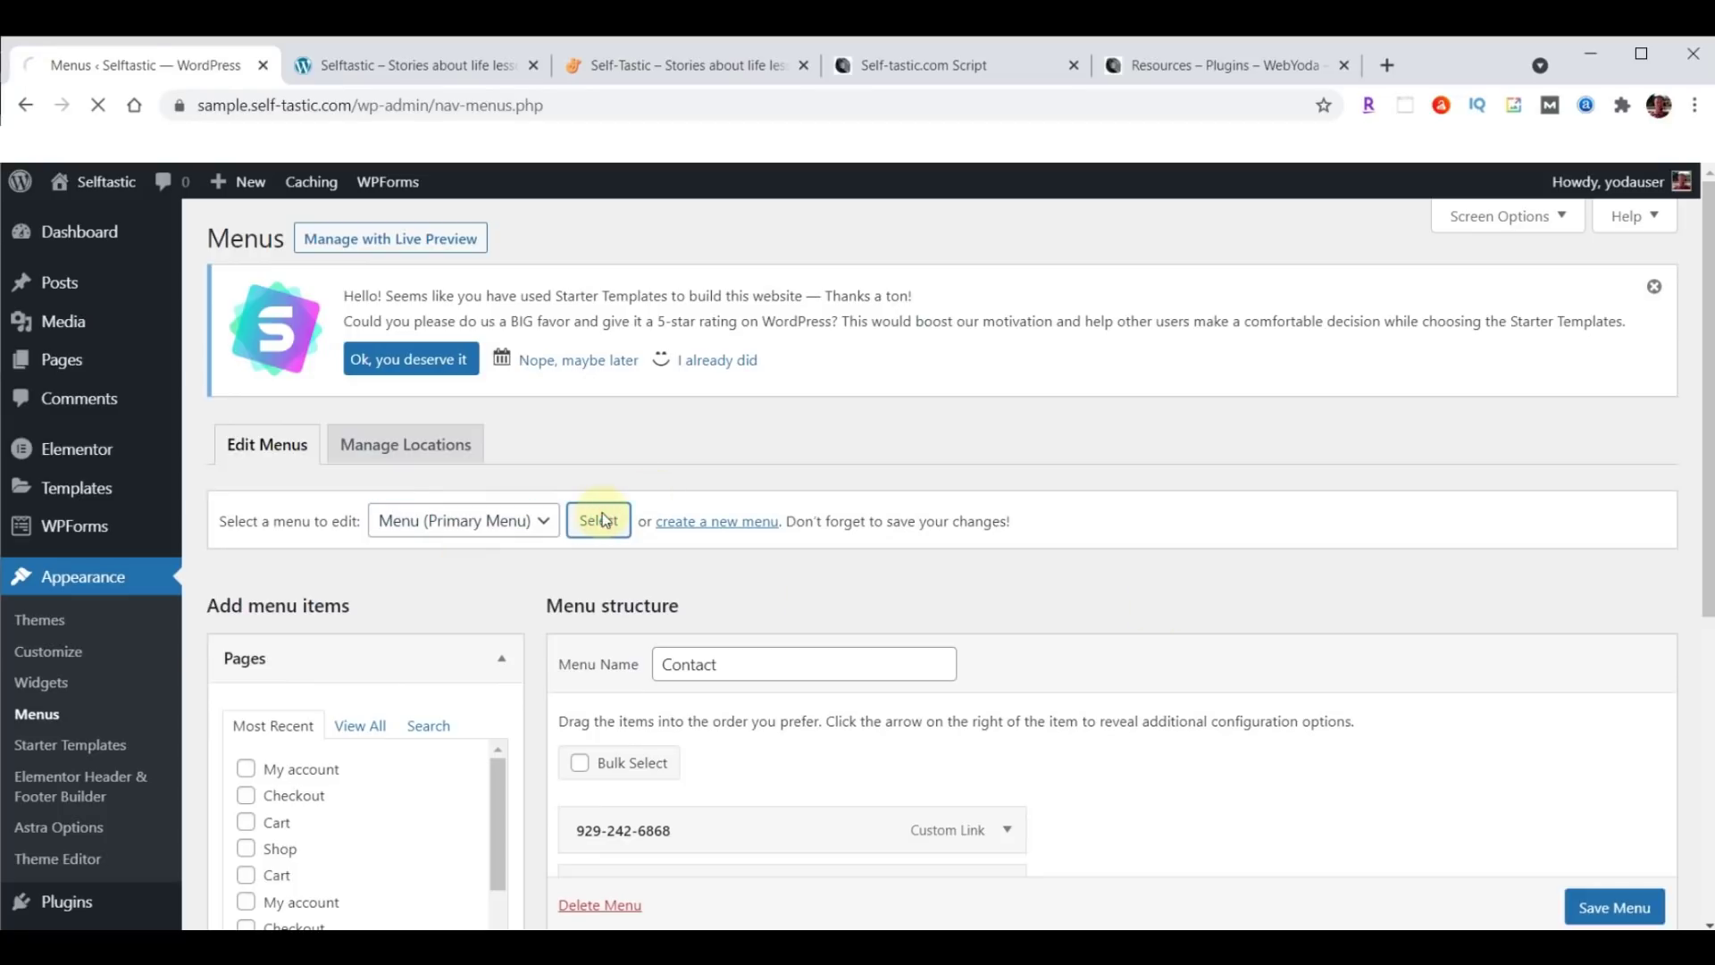
Remove the Shop item, save the menu, and switch to the site's front page.
{"action": "scroll", "coordinate": [1510, 435], "scroll_direction": "down", "scroll_amount": 5}
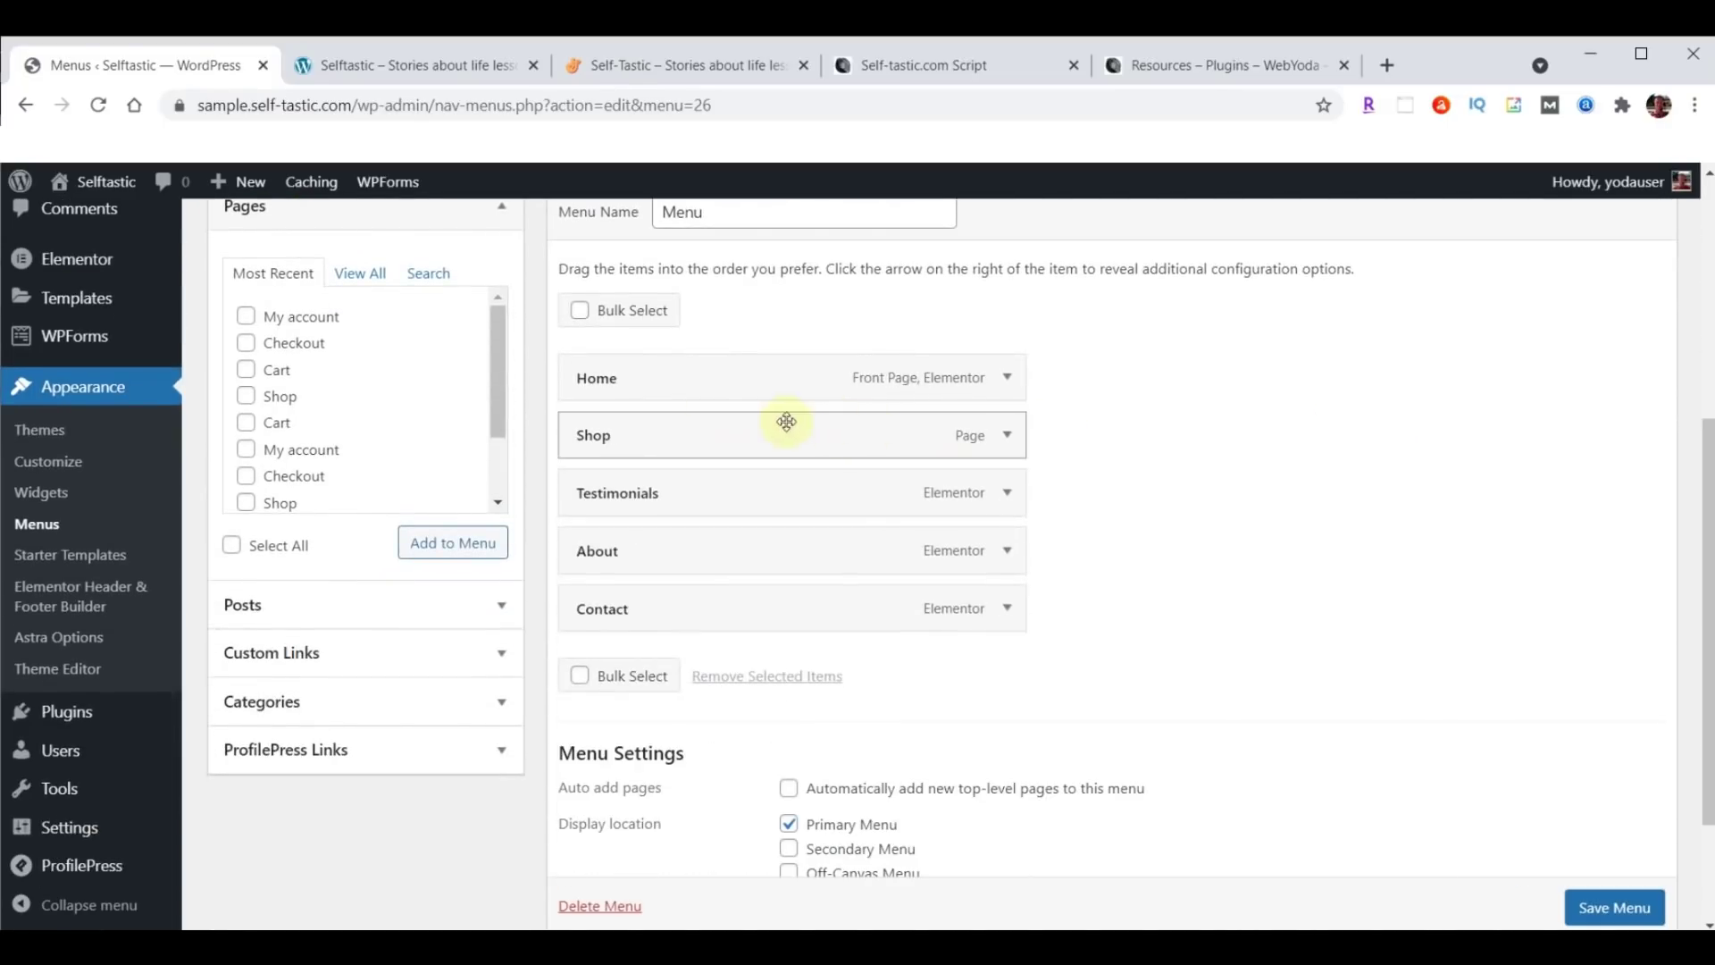
{"action": "left_click", "coordinate": [1009, 437]}
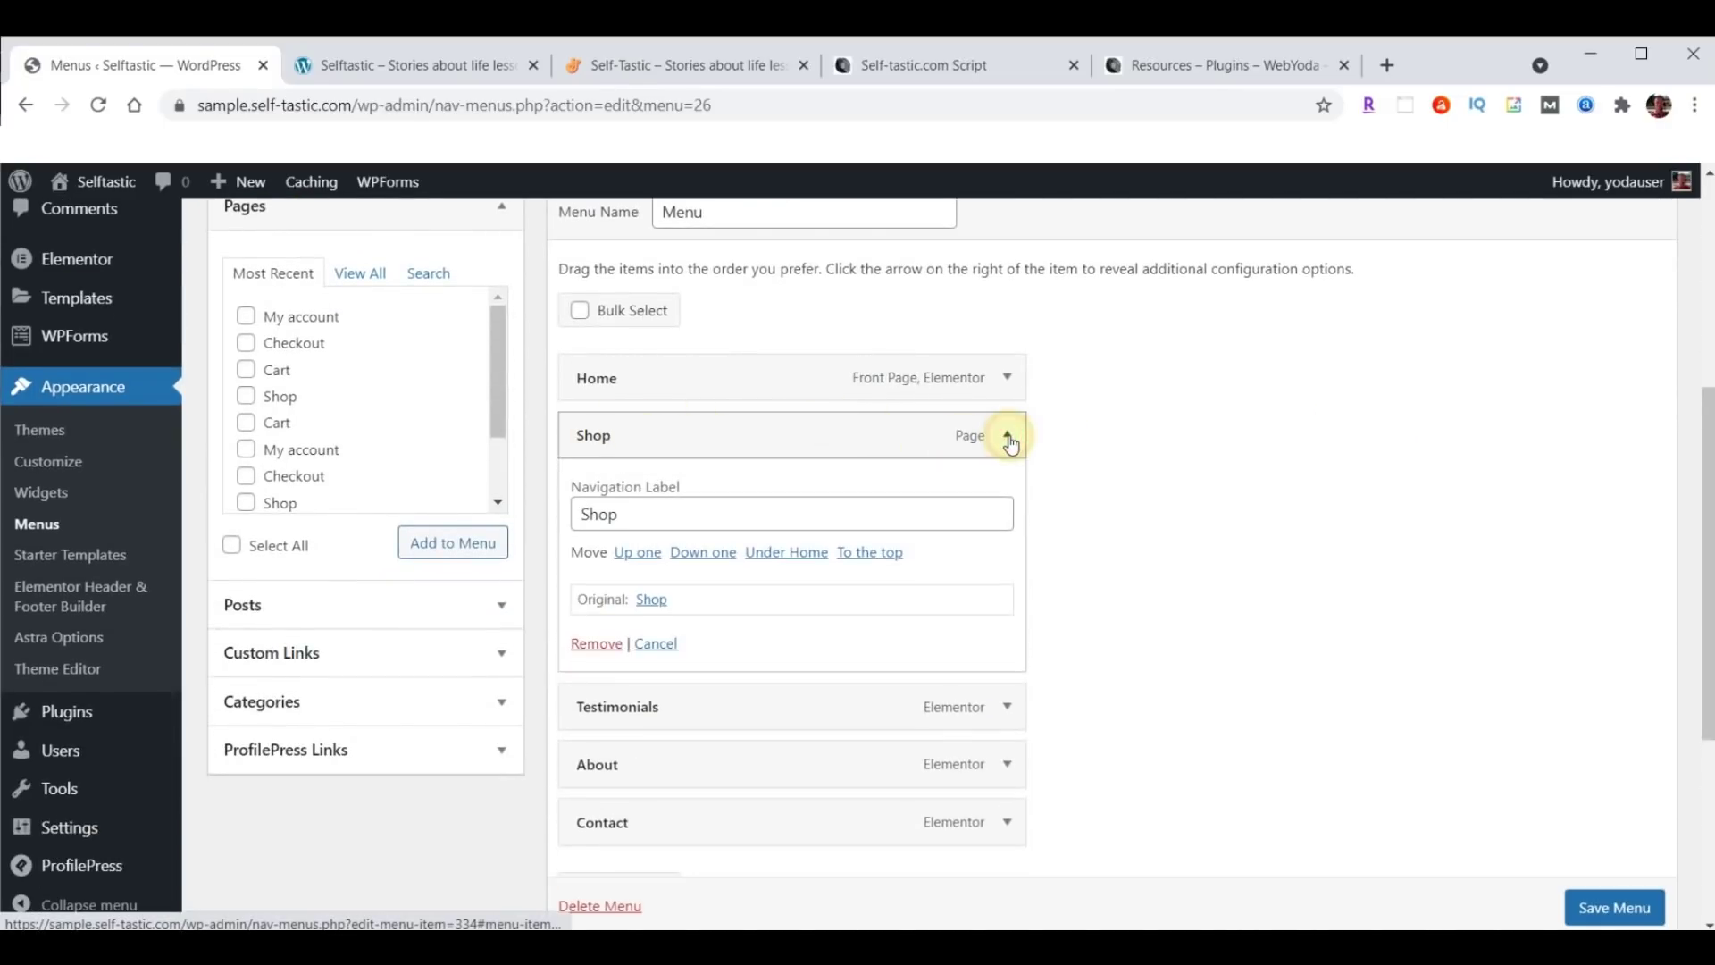
{"action": "left_click", "coordinate": [594, 644]}
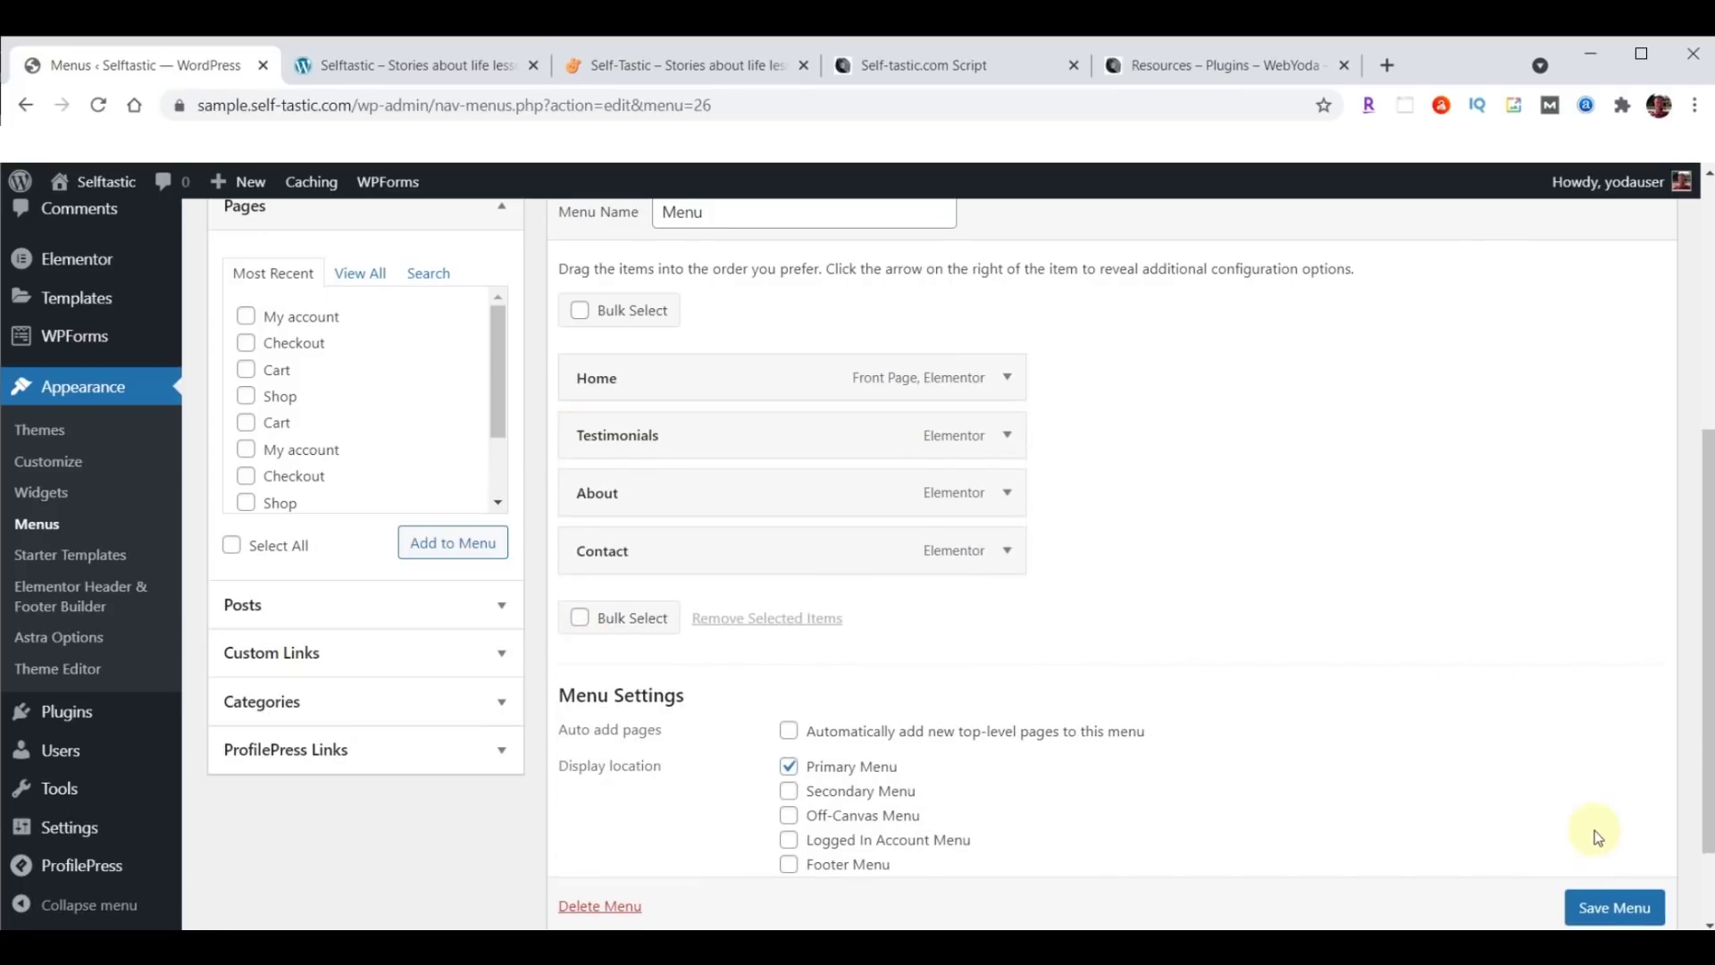
{"action": "scroll", "coordinate": [1551, 648], "scroll_direction": "down", "scroll_amount": 2}
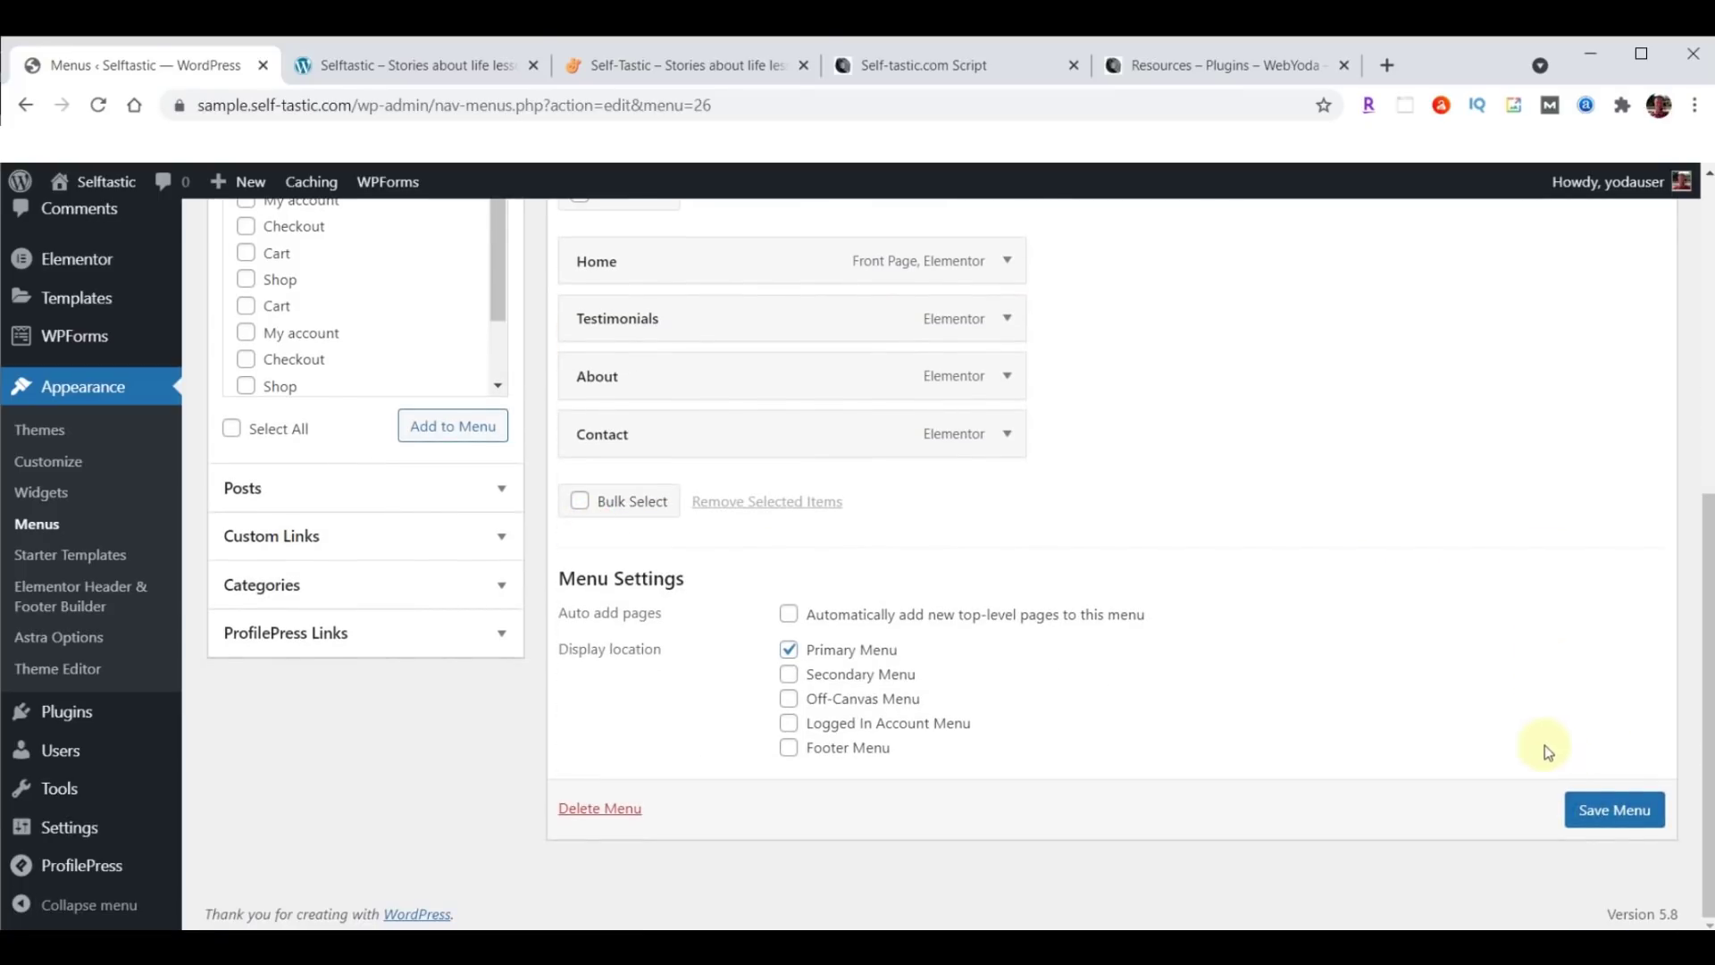
{"action": "left_click", "coordinate": [1616, 811]}
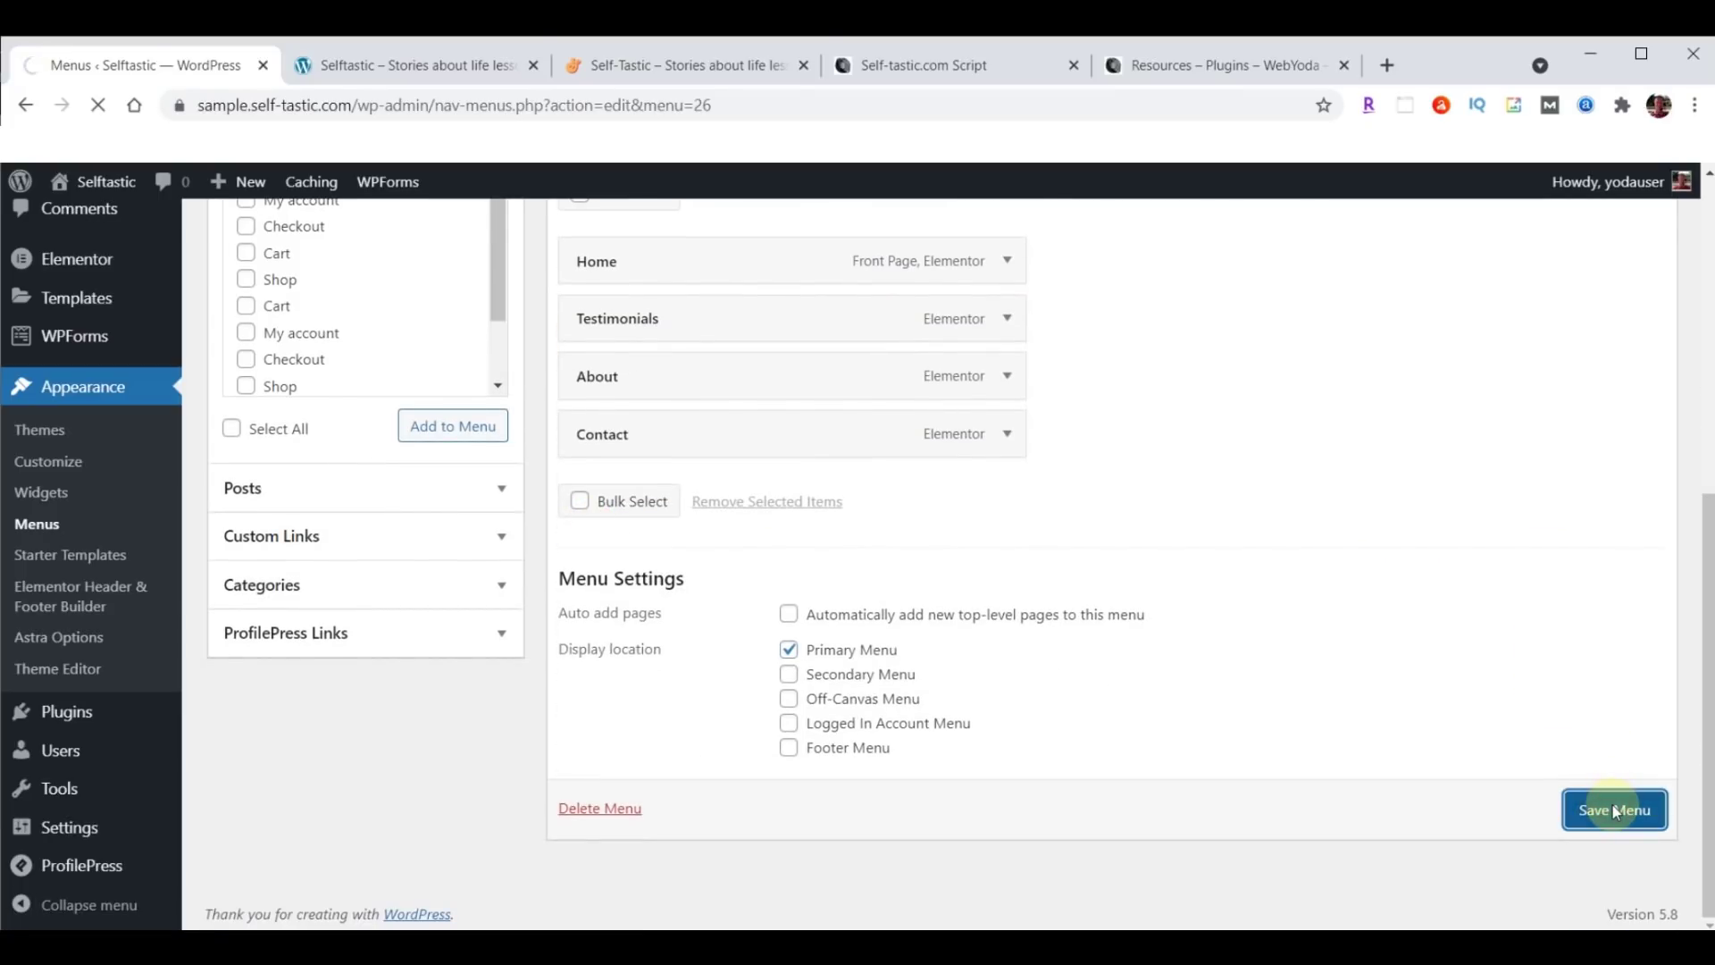
{"action": "left_click", "coordinate": [390, 79]}
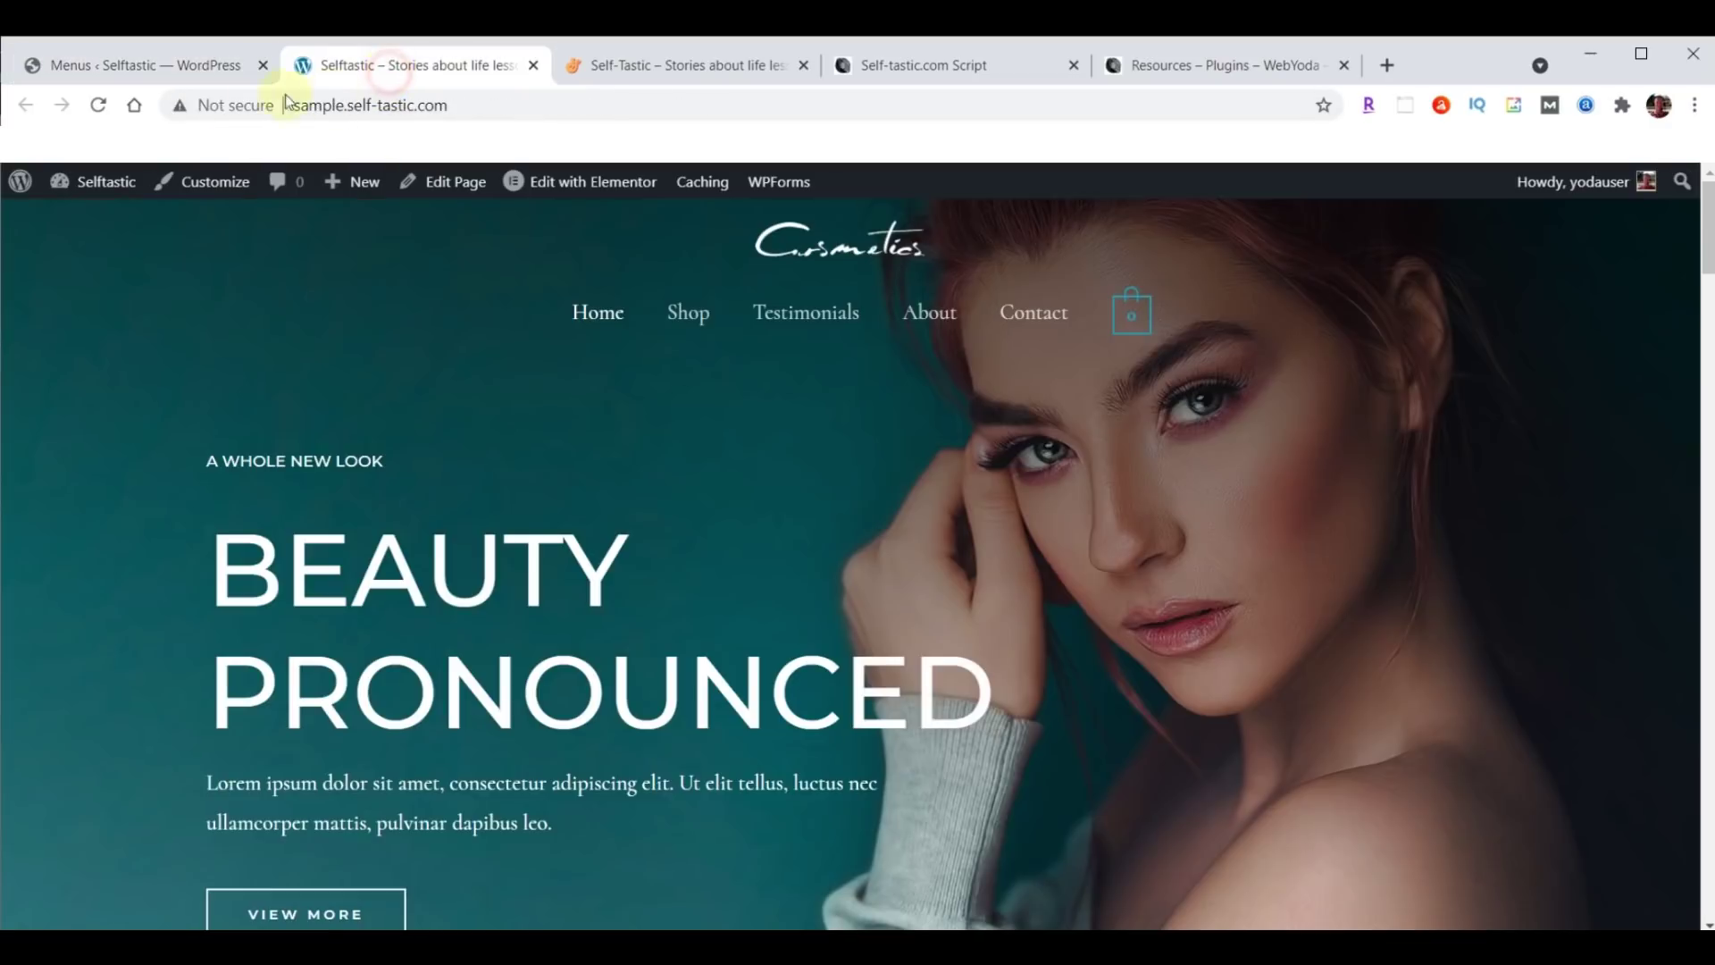
Reload the live site to confirm Shop is gone from the header, then return to the menus admin page.
{"action": "left_click", "coordinate": [98, 105]}
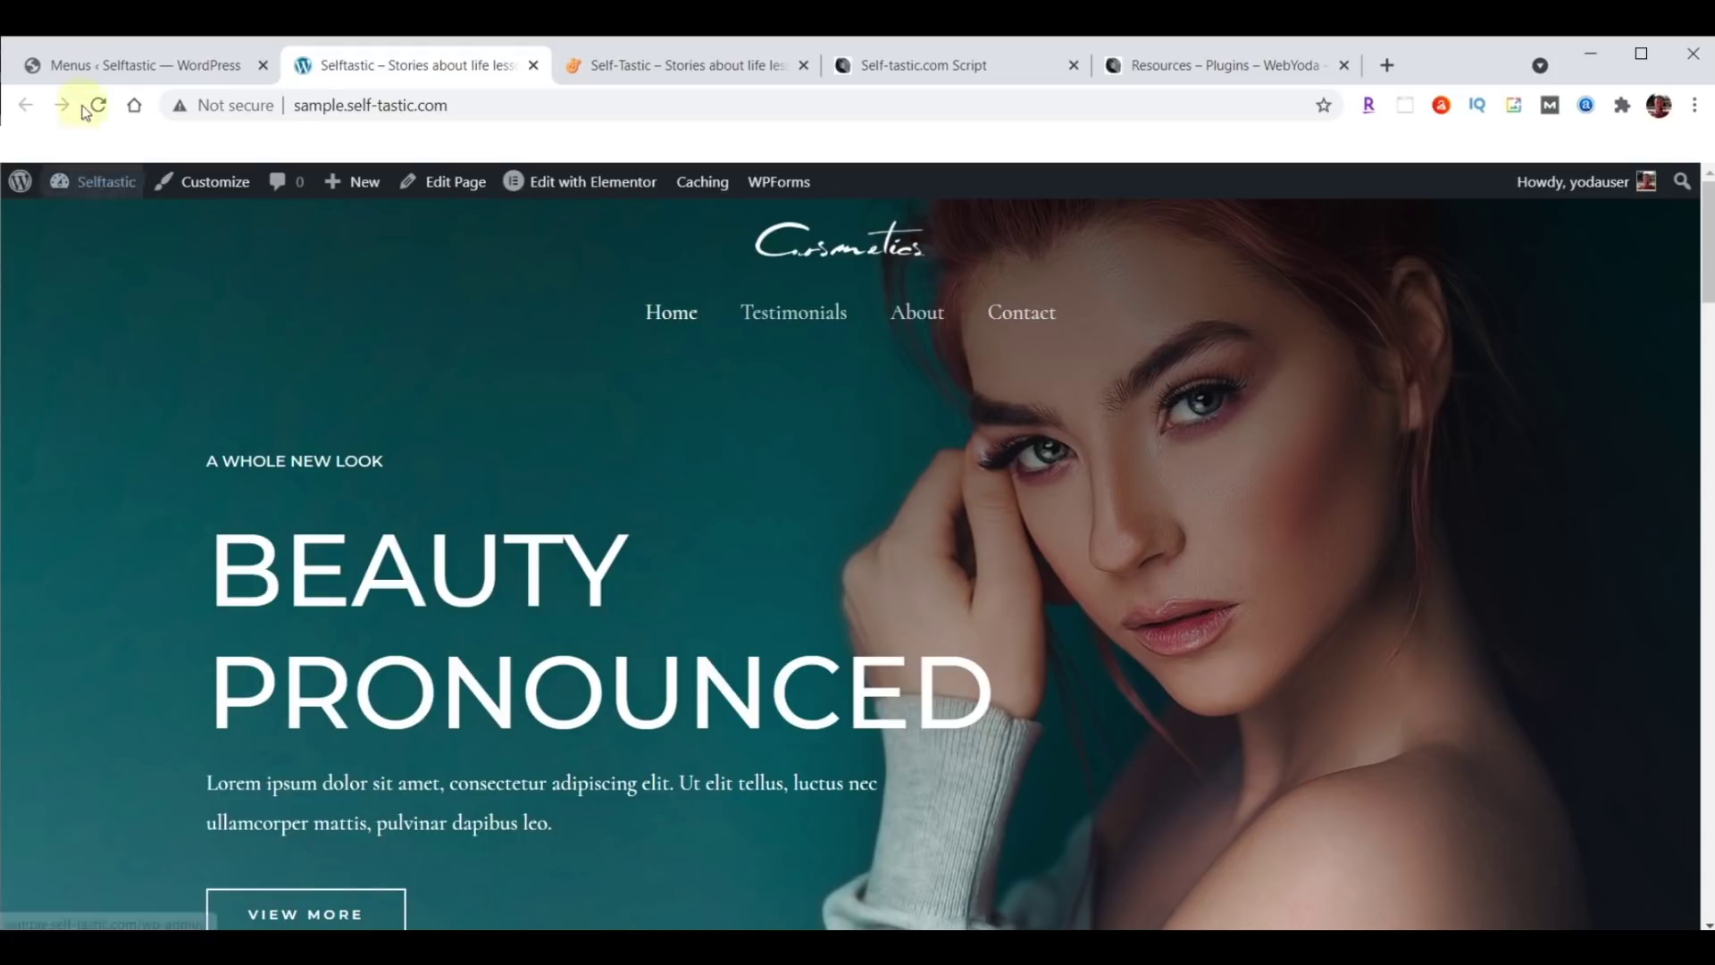
{"action": "left_click", "coordinate": [105, 57]}
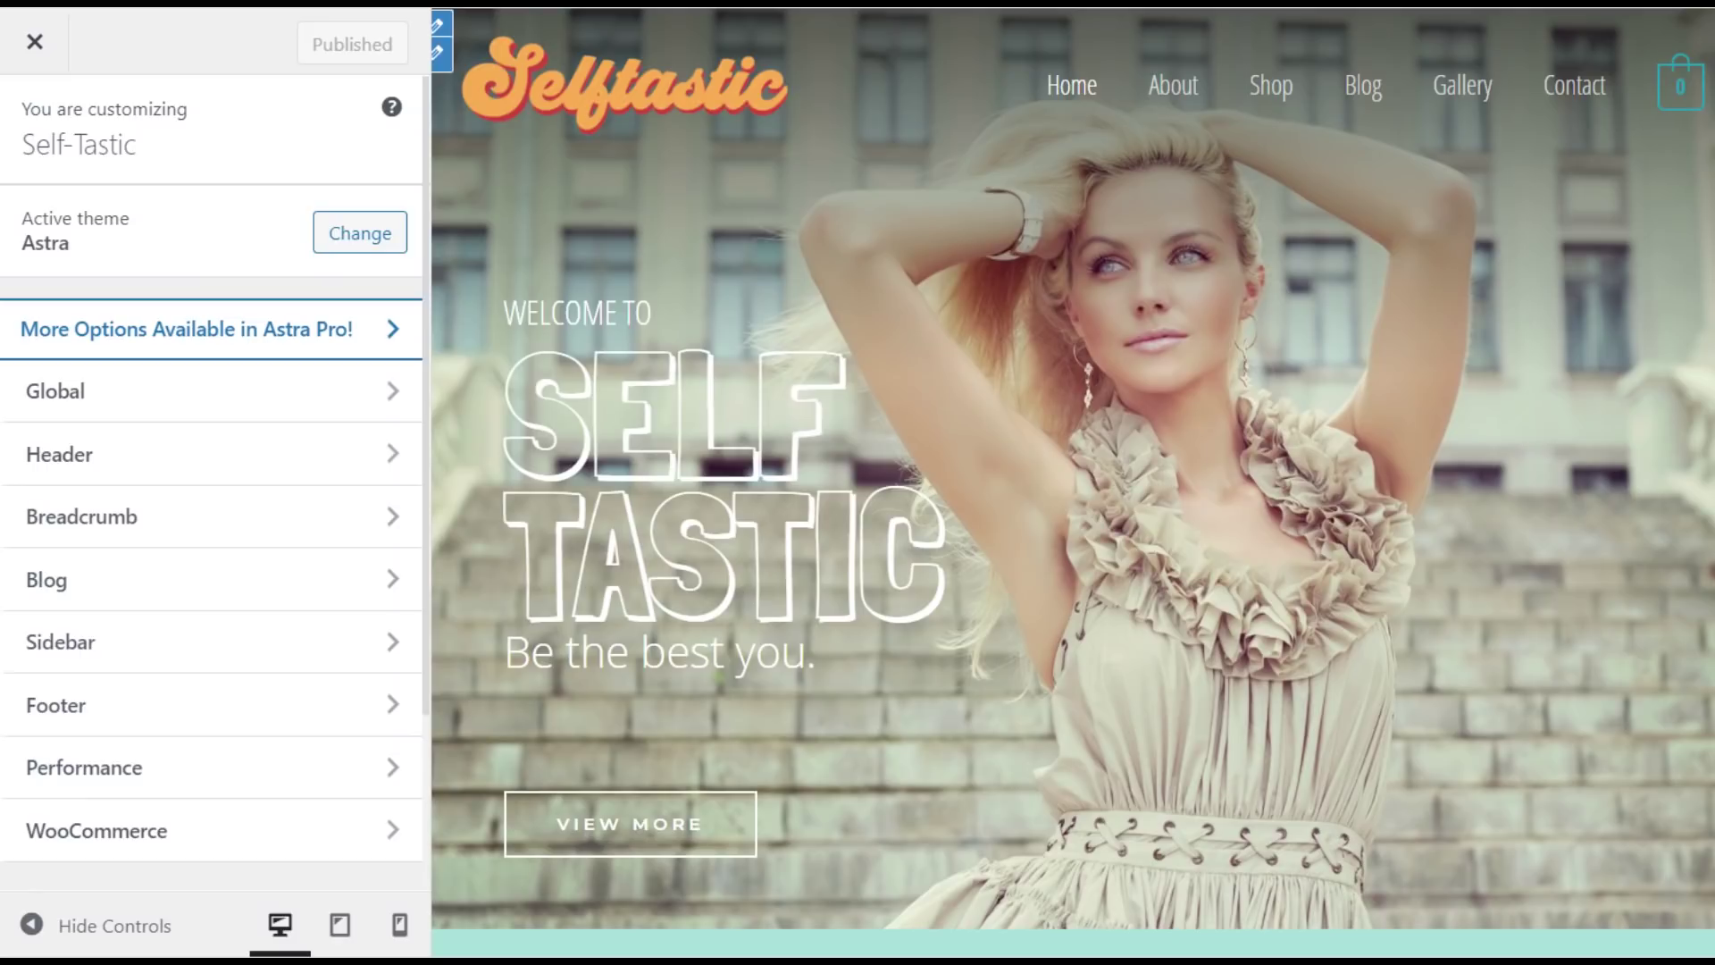
Reload the Menus admin page, then open BackupBuddy's Backups page listing the backup profiles.
{"action": "scroll", "coordinate": [214, 536], "scroll_direction": "down", "scroll_amount": 5}
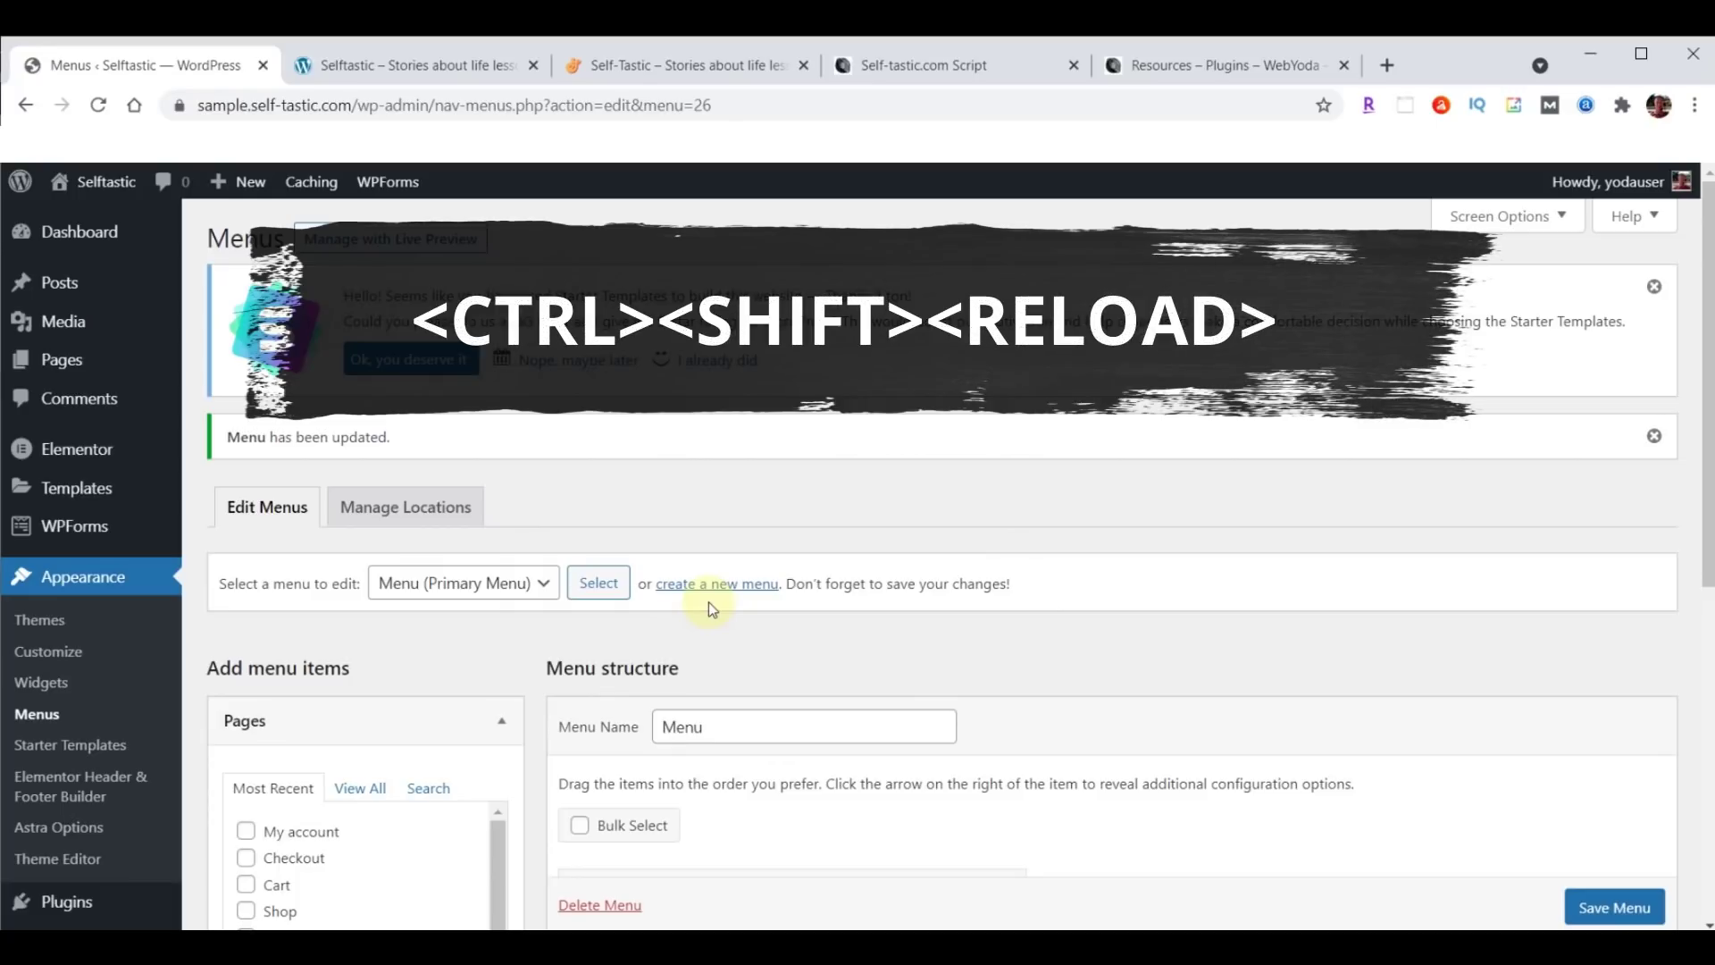
{"action": "left_click", "coordinate": [99, 106], "text": "ctrl+shift"}
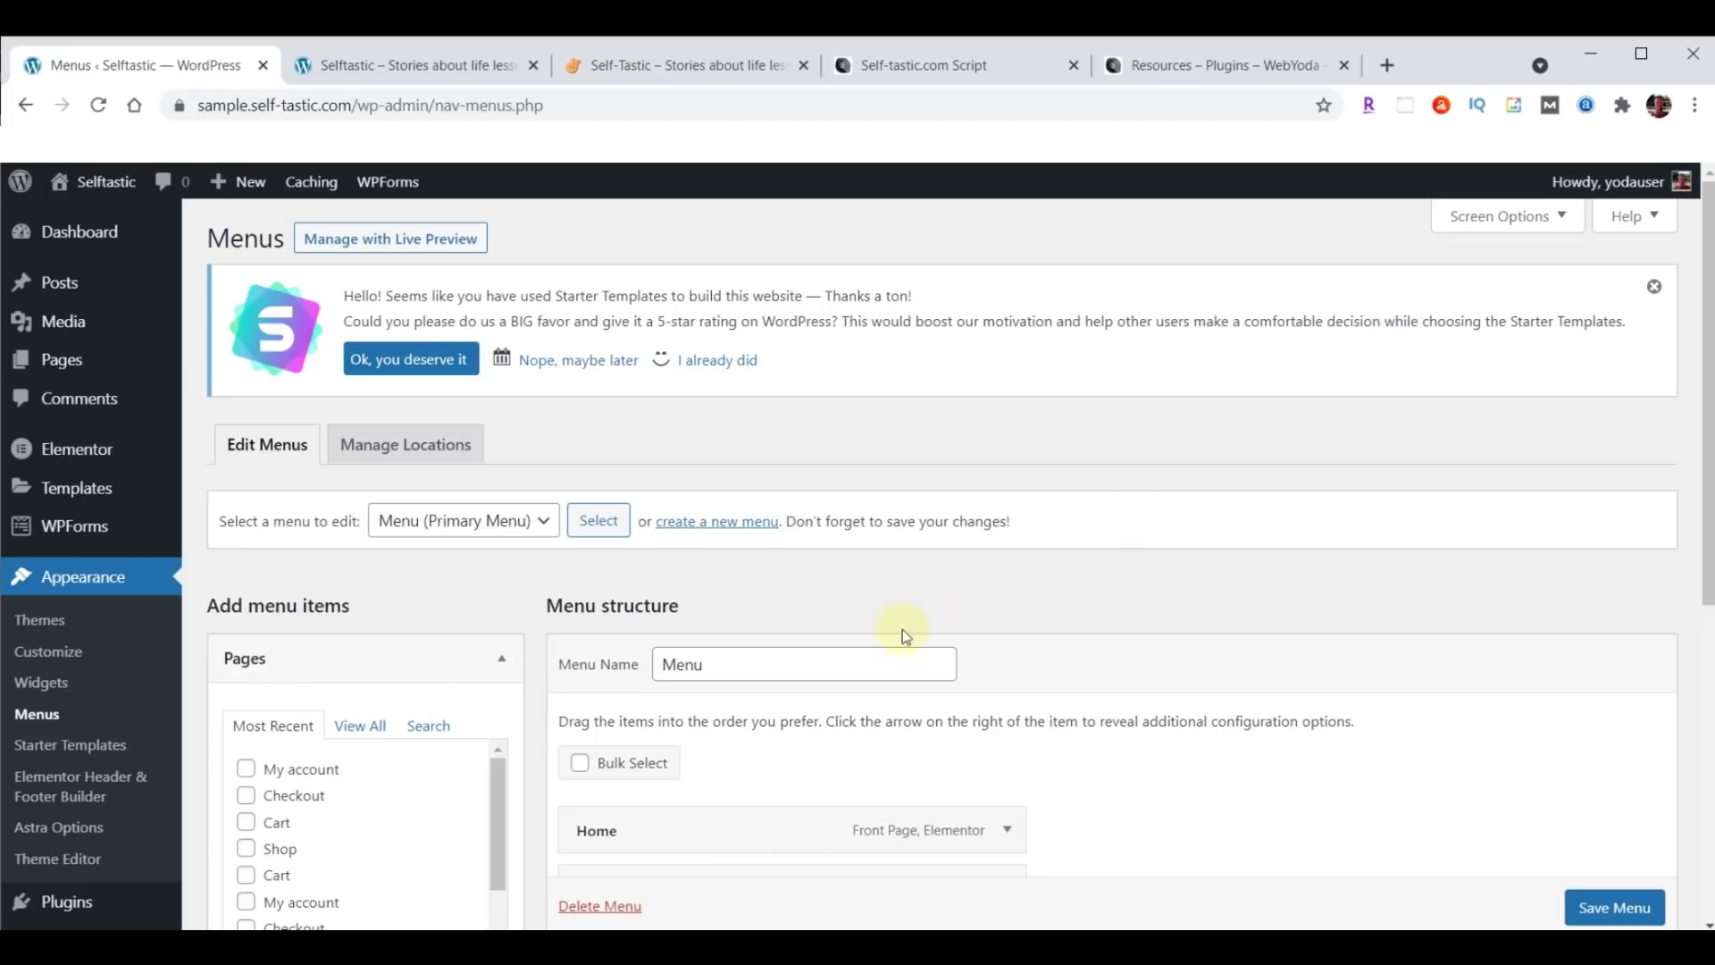
{"action": "scroll", "coordinate": [169, 710], "scroll_direction": "down", "scroll_amount": 3}
{"action": "mouse_move", "coordinate": [148, 708]}
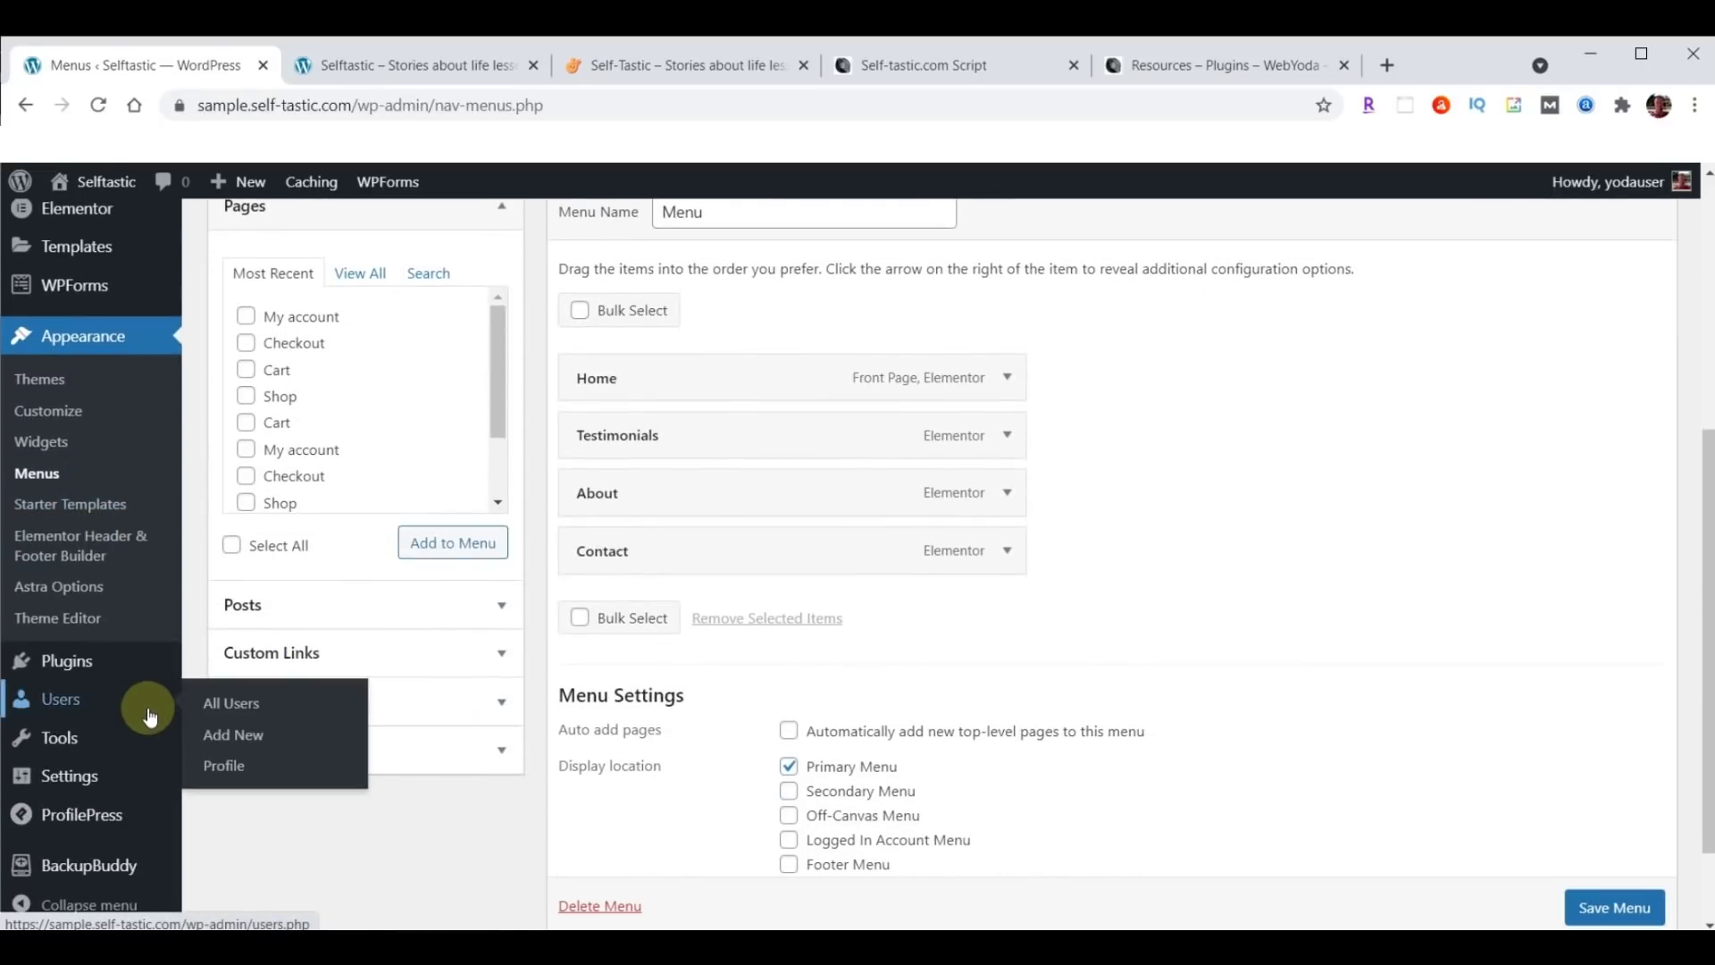
{"action": "left_click", "coordinate": [87, 867]}
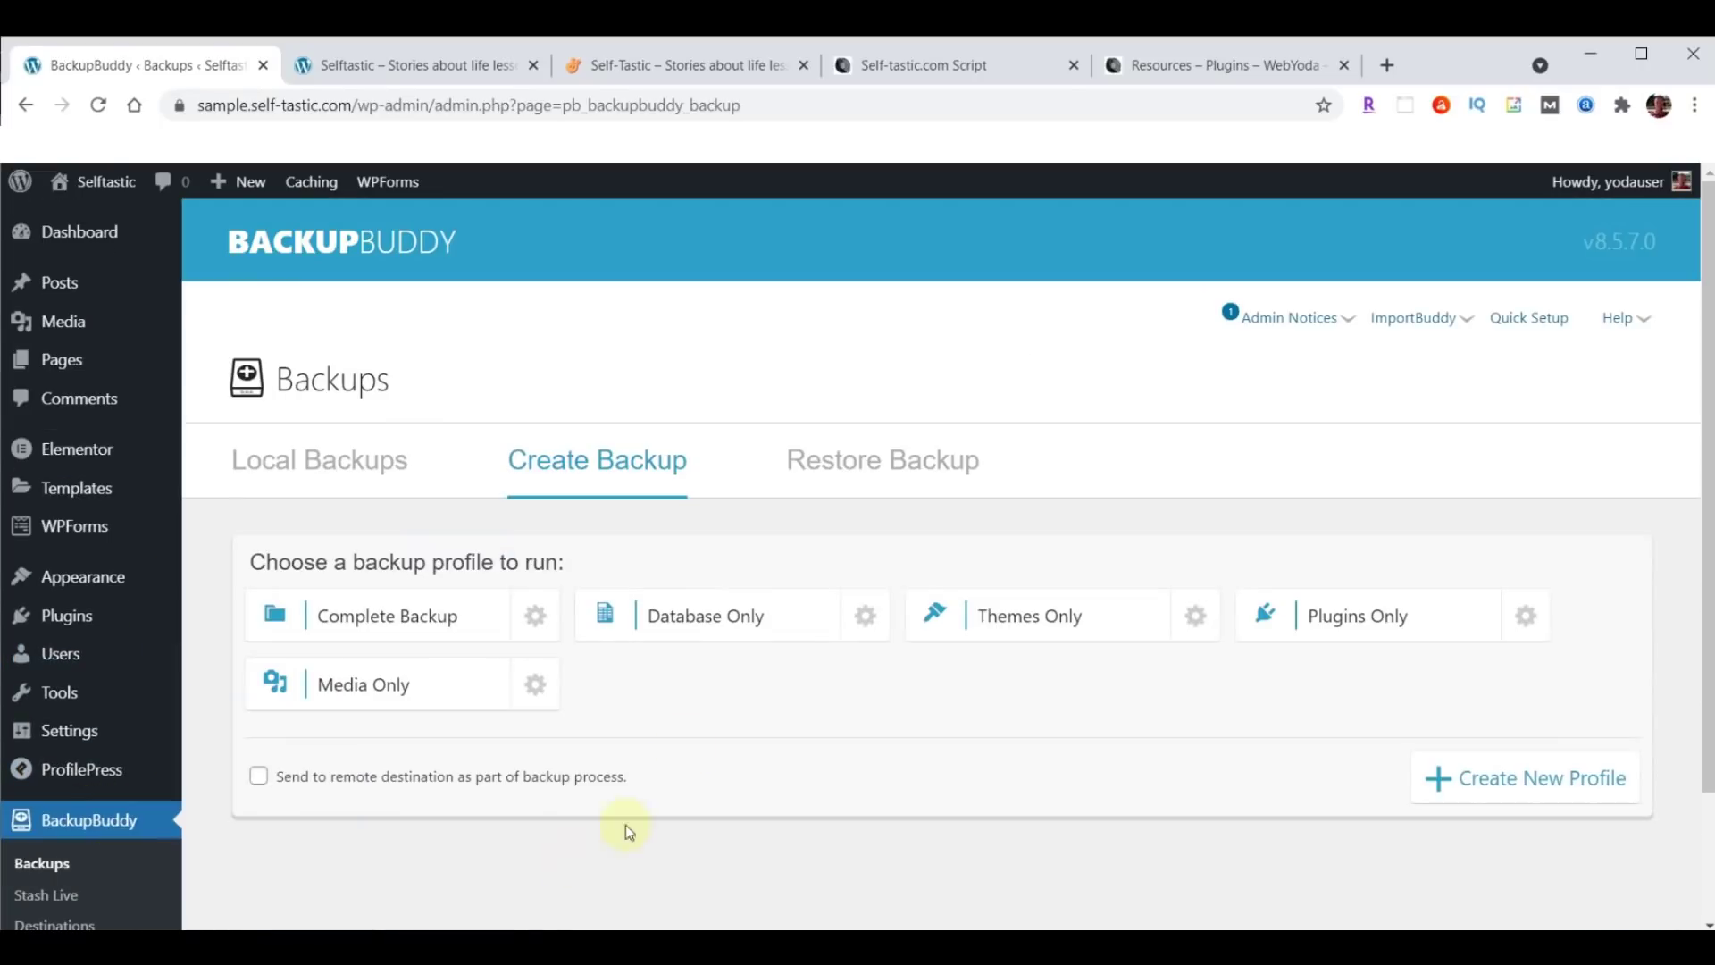
Run a Complete Backup and download the finished 68.53 MB backup file.
{"action": "left_click", "coordinate": [380, 616]}
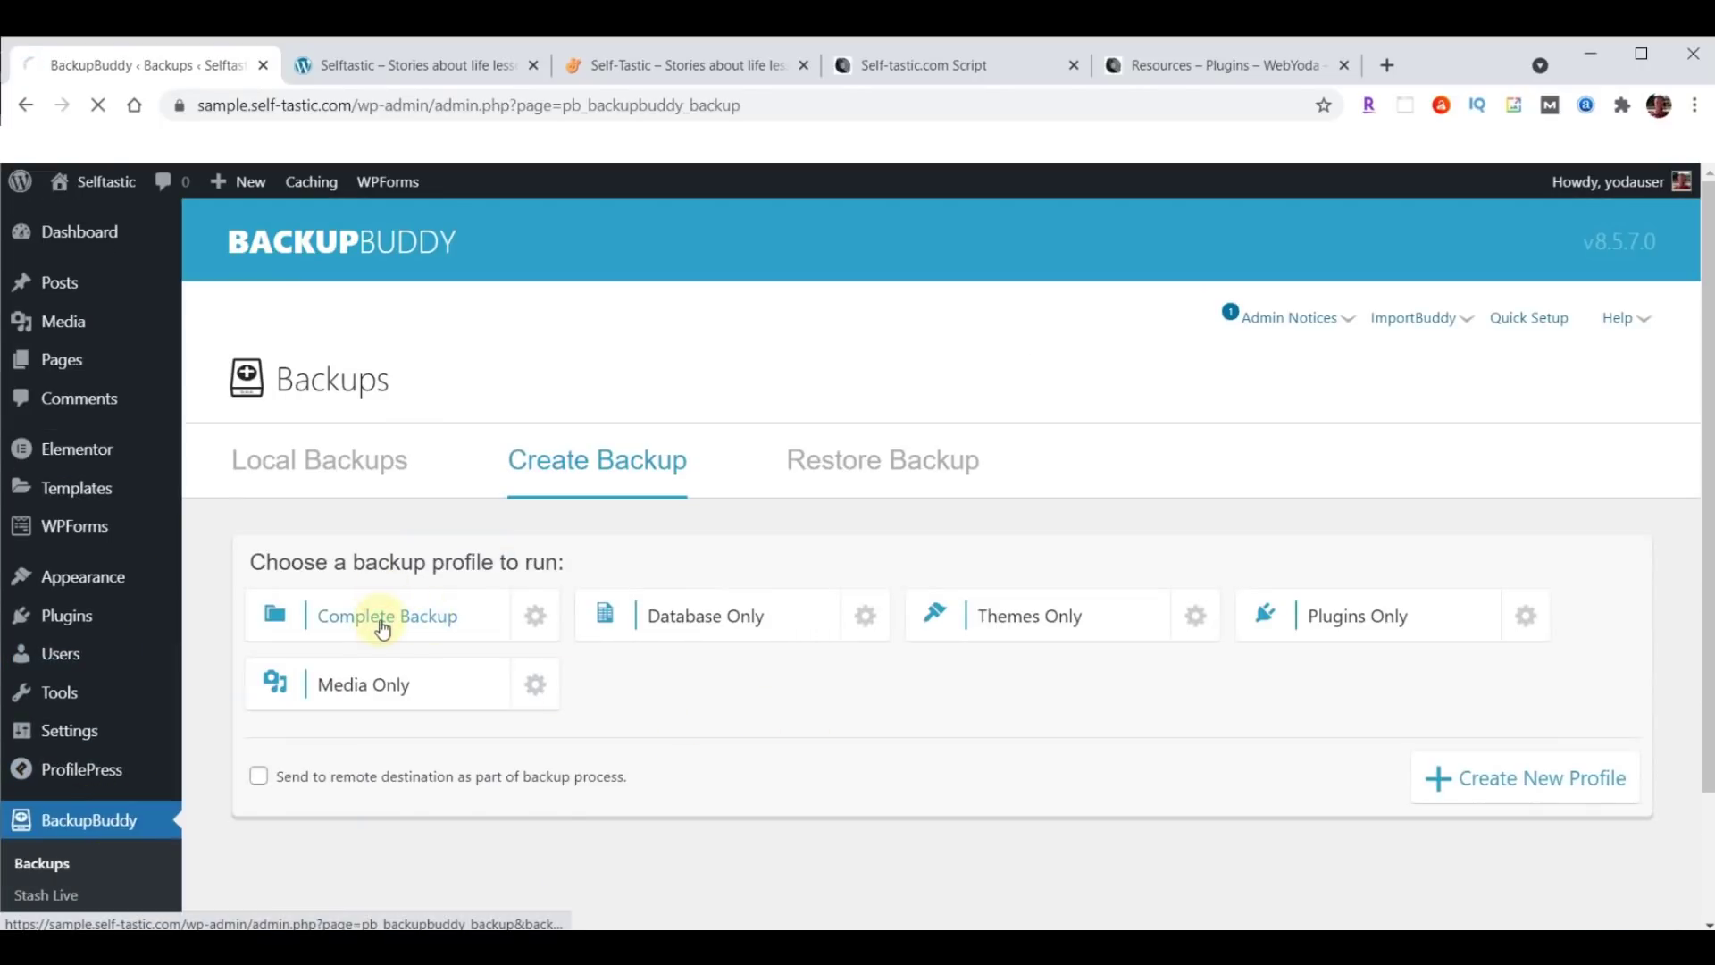
{"action": "scroll", "coordinate": [1405, 634], "scroll_direction": "down", "scroll_amount": 2}
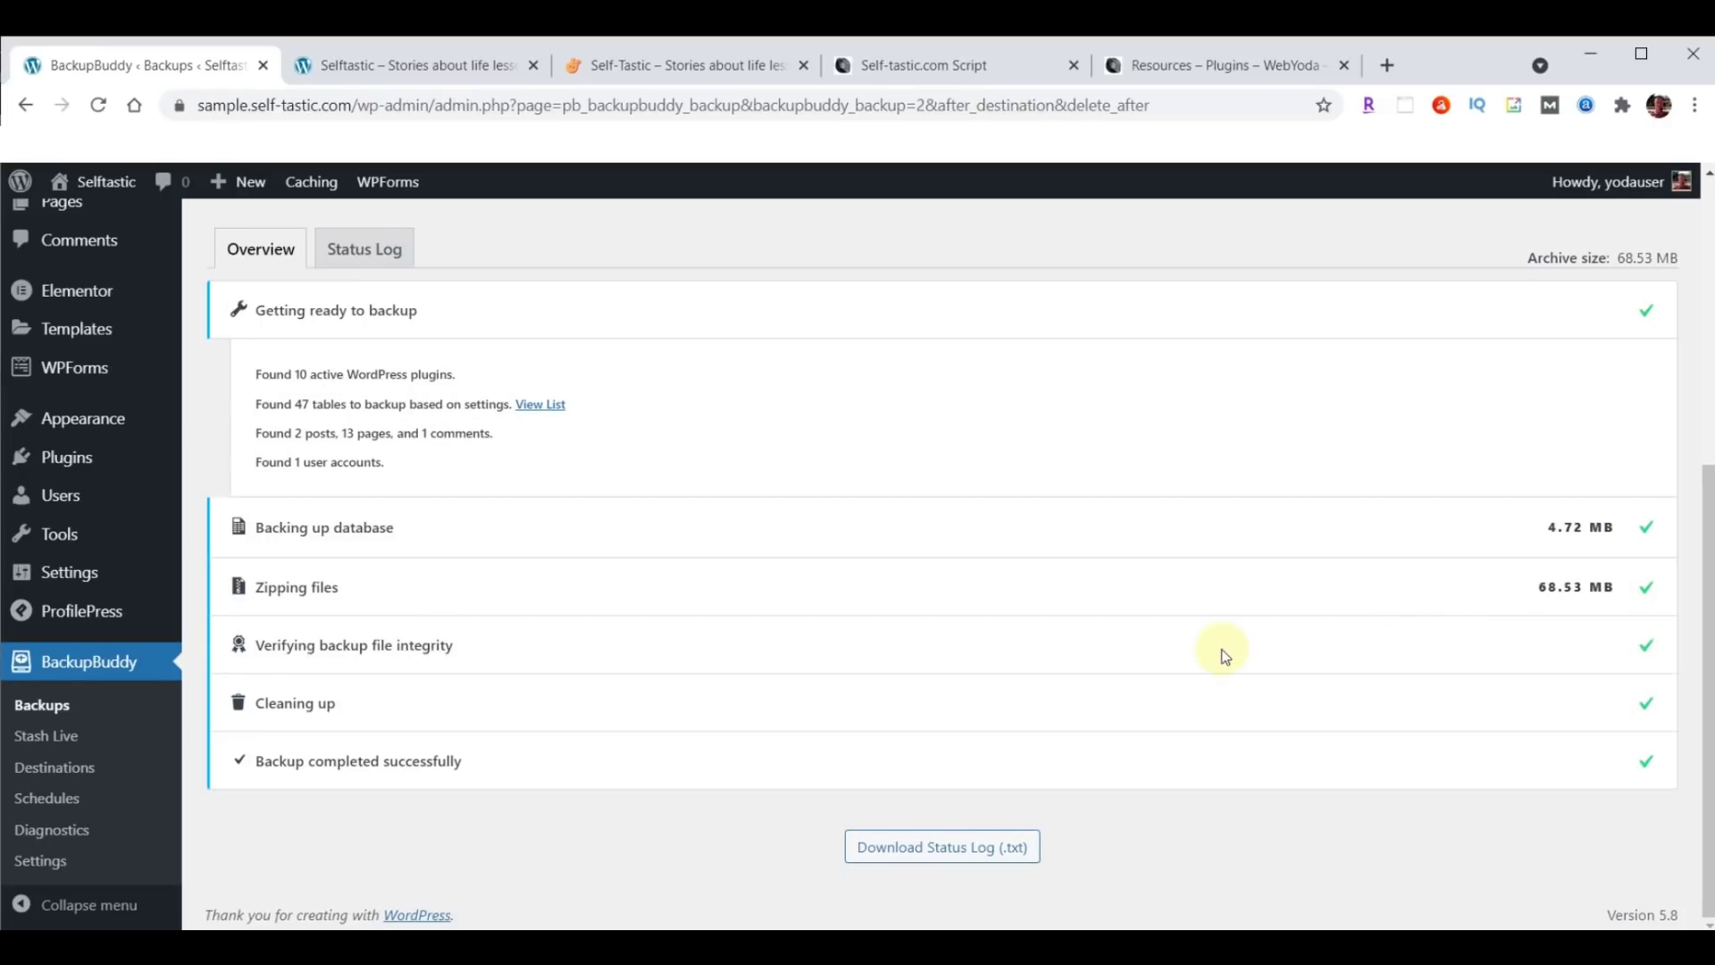
{"action": "scroll", "coordinate": [1224, 656], "scroll_direction": "up", "scroll_amount": 4}
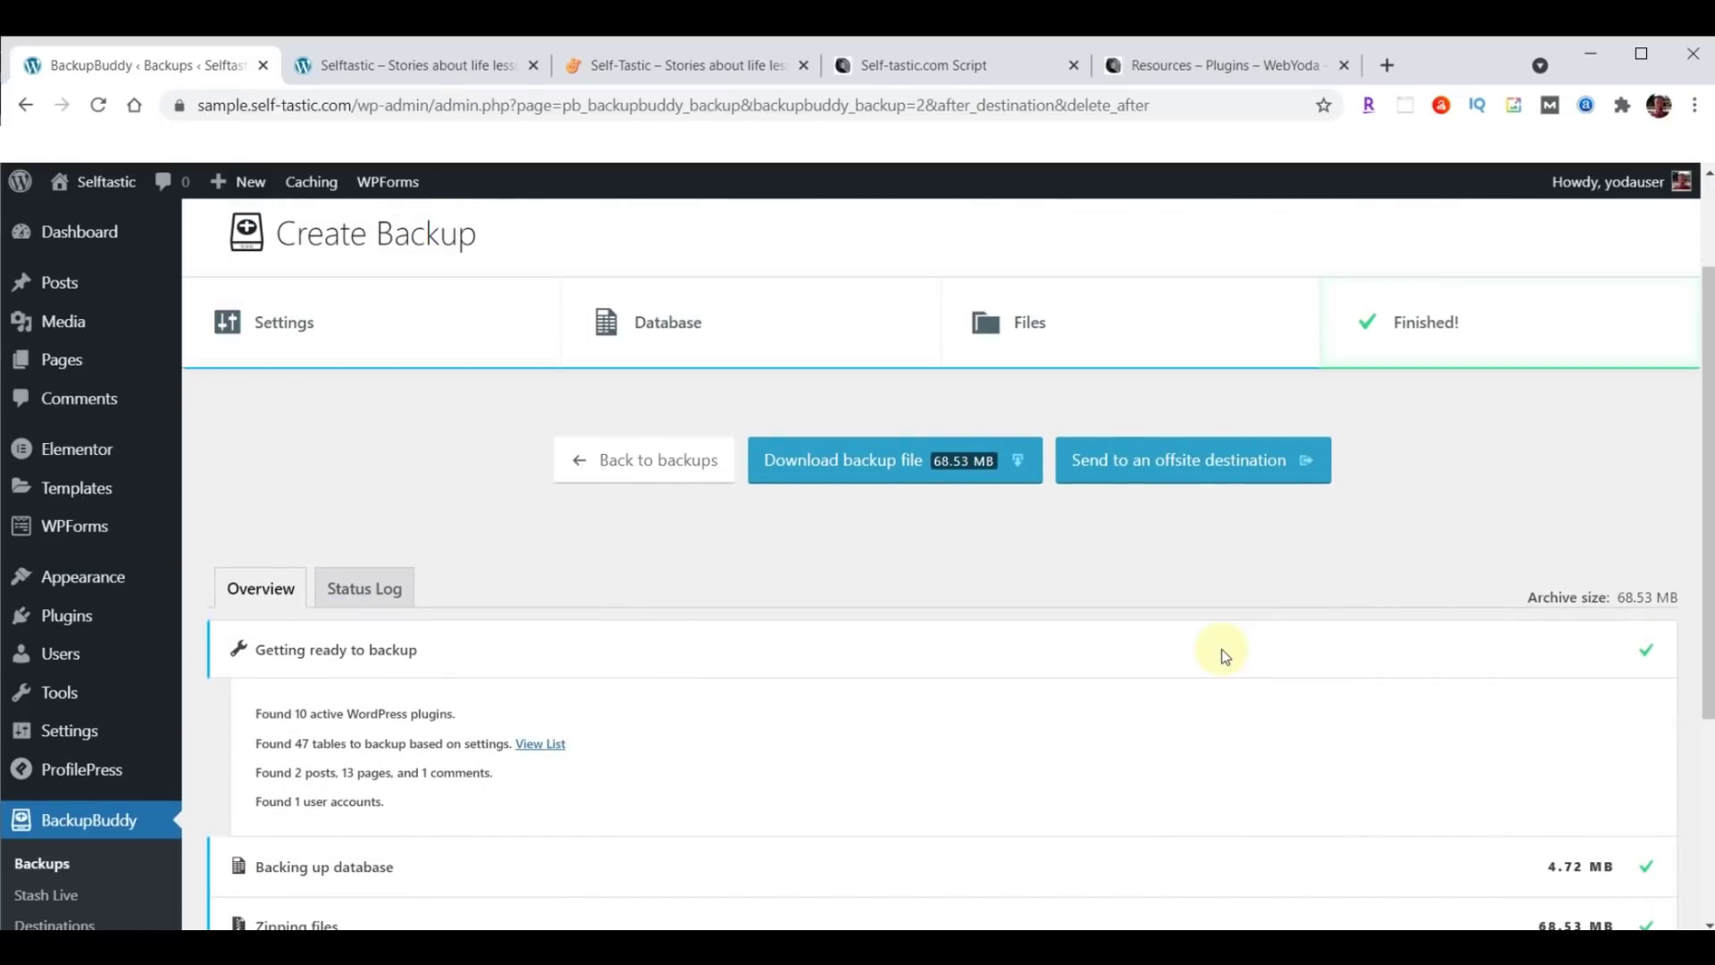
{"action": "left_click", "coordinate": [904, 469]}
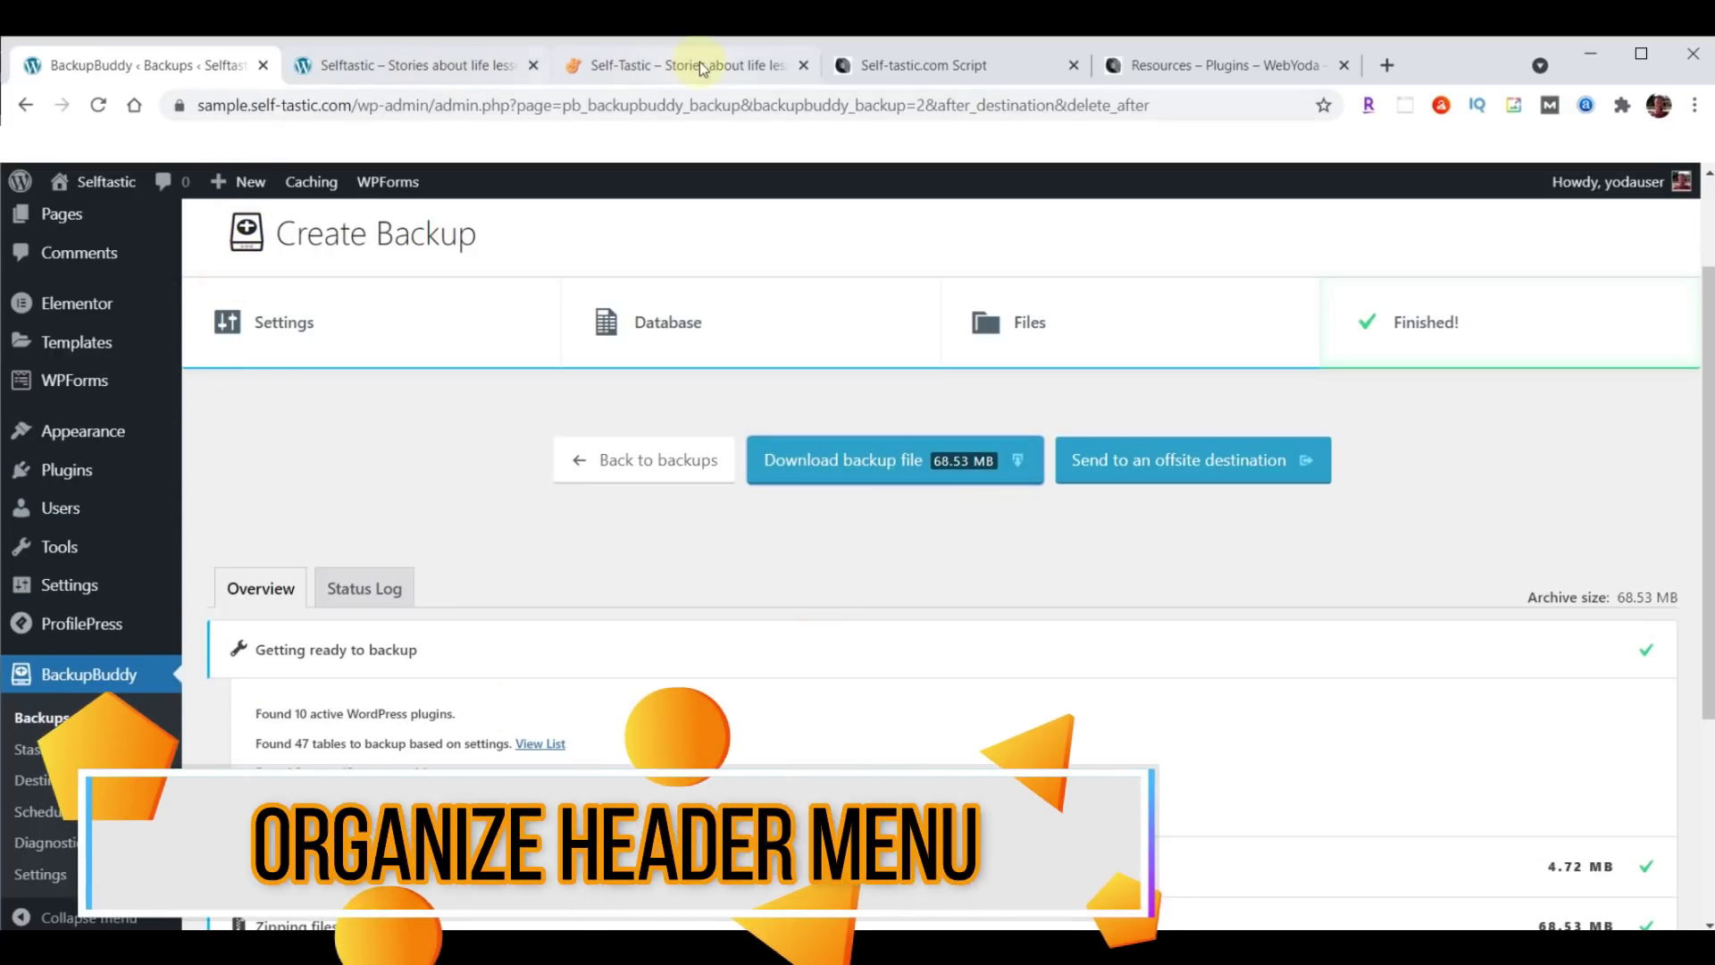
{"action": "left_click", "coordinate": [672, 70]}
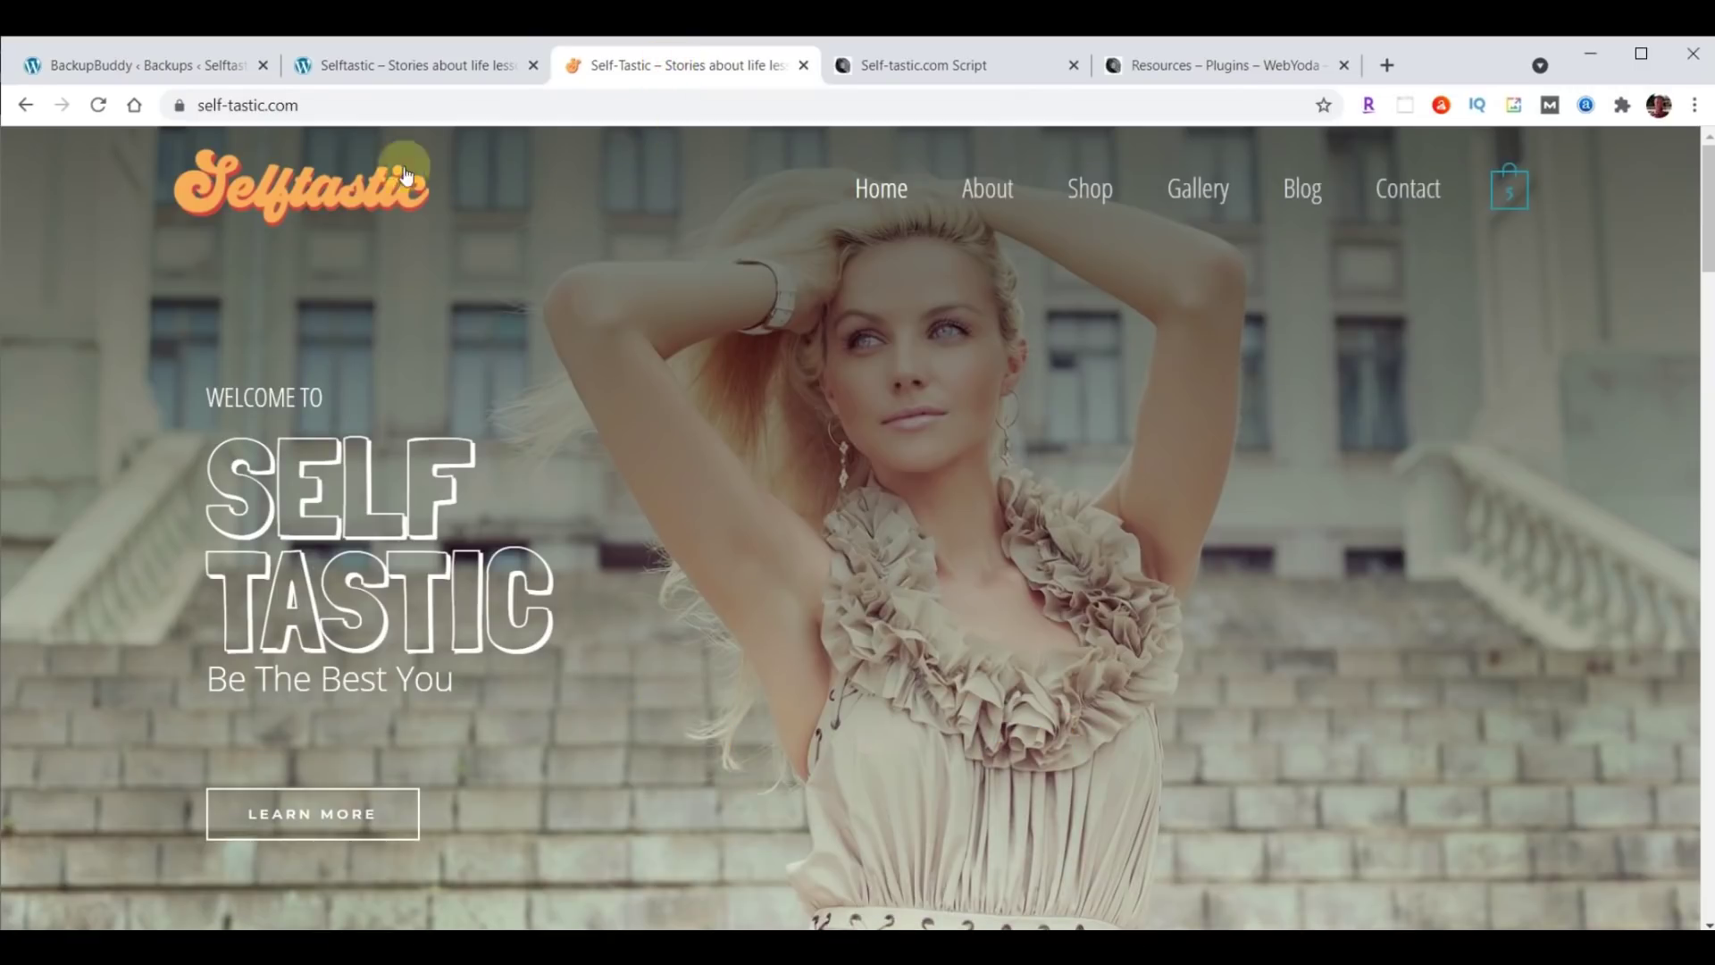
Go back to the admin and open the Customizer's Header Builder.
{"action": "left_click", "coordinate": [385, 67]}
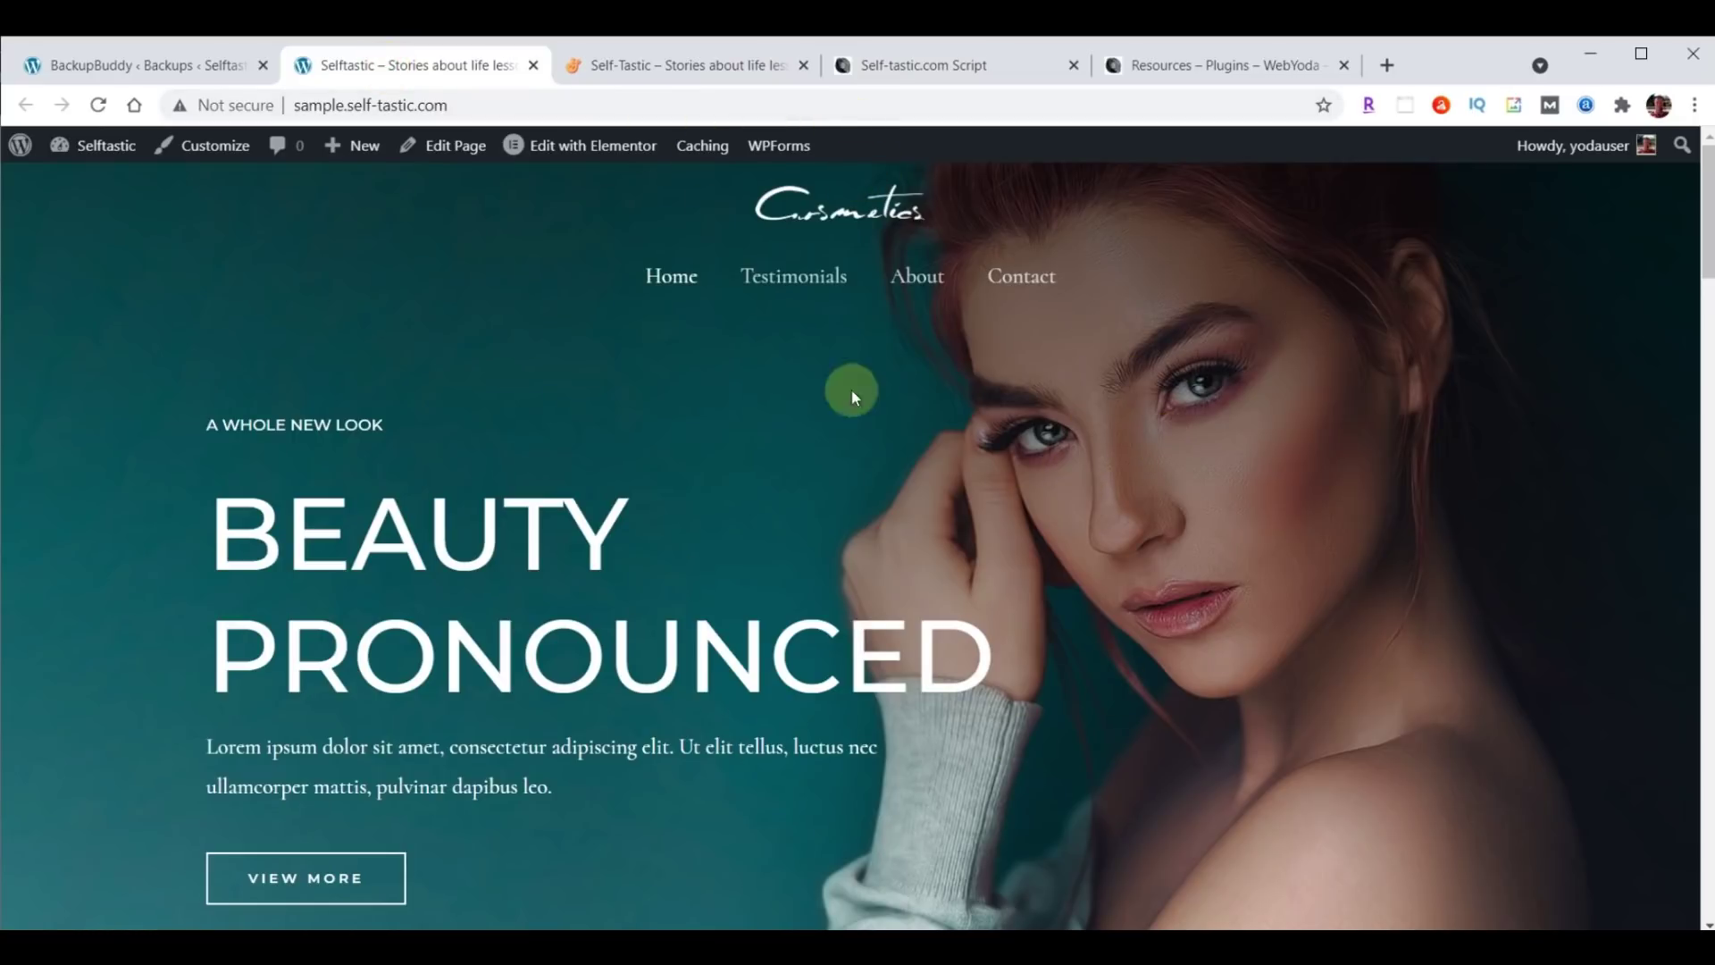
{"action": "left_click", "coordinate": [136, 61]}
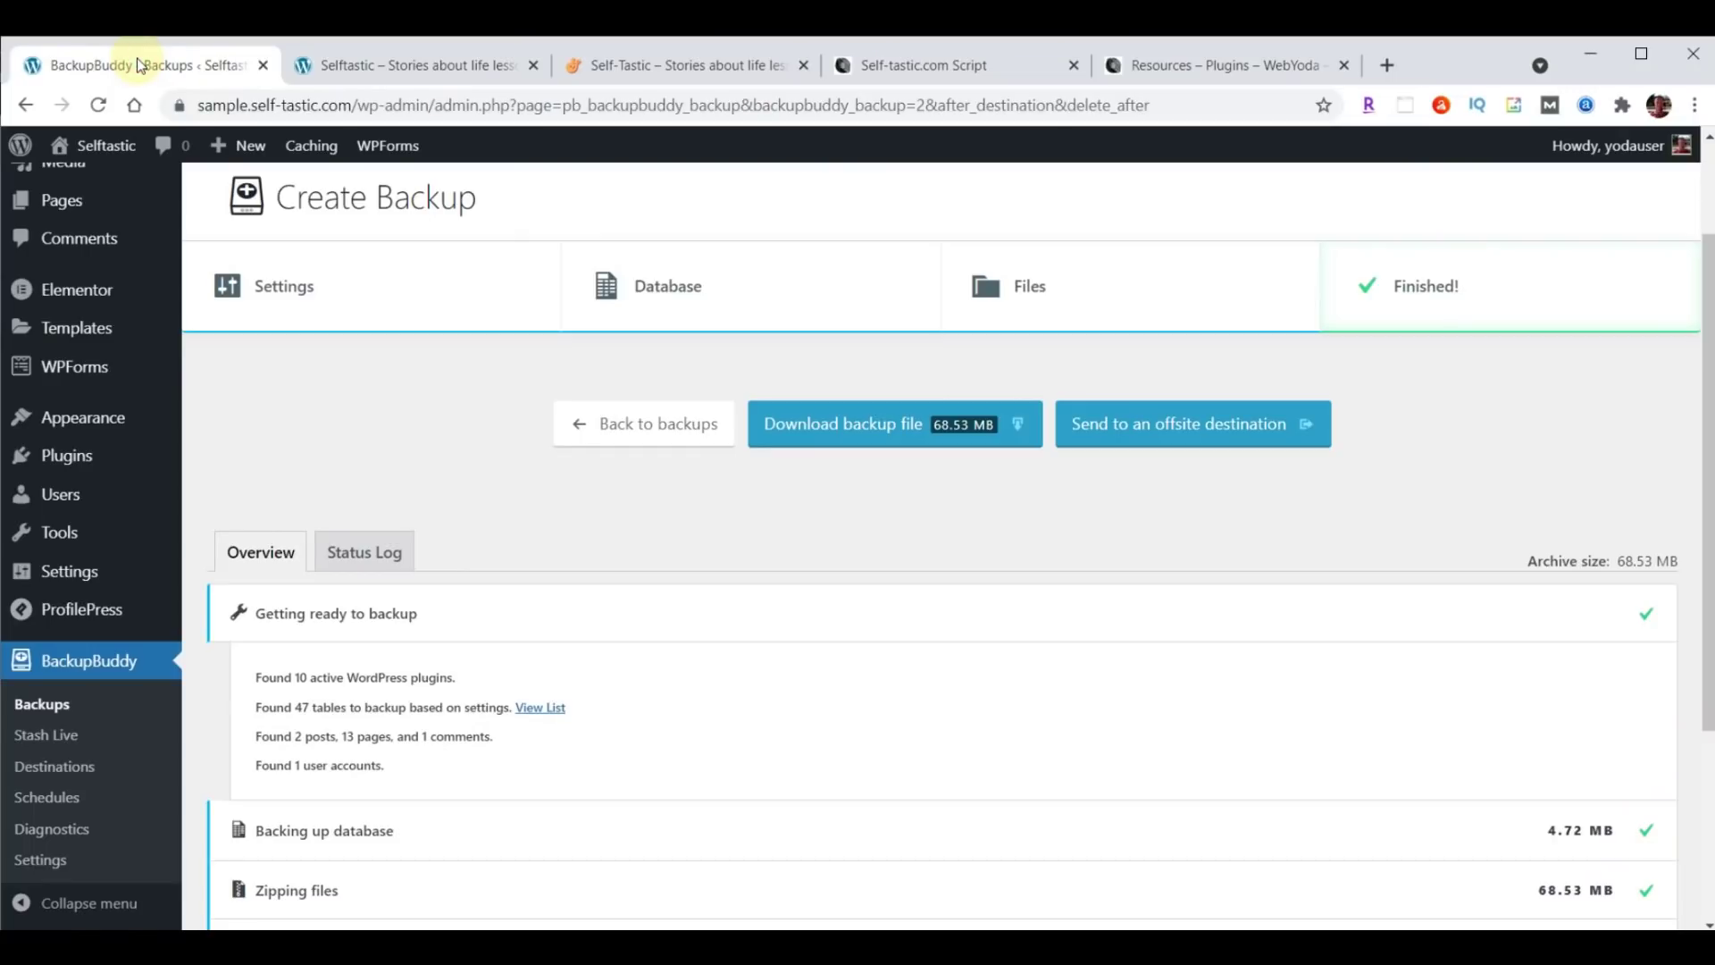
{"action": "mouse_move", "coordinate": [98, 418]}
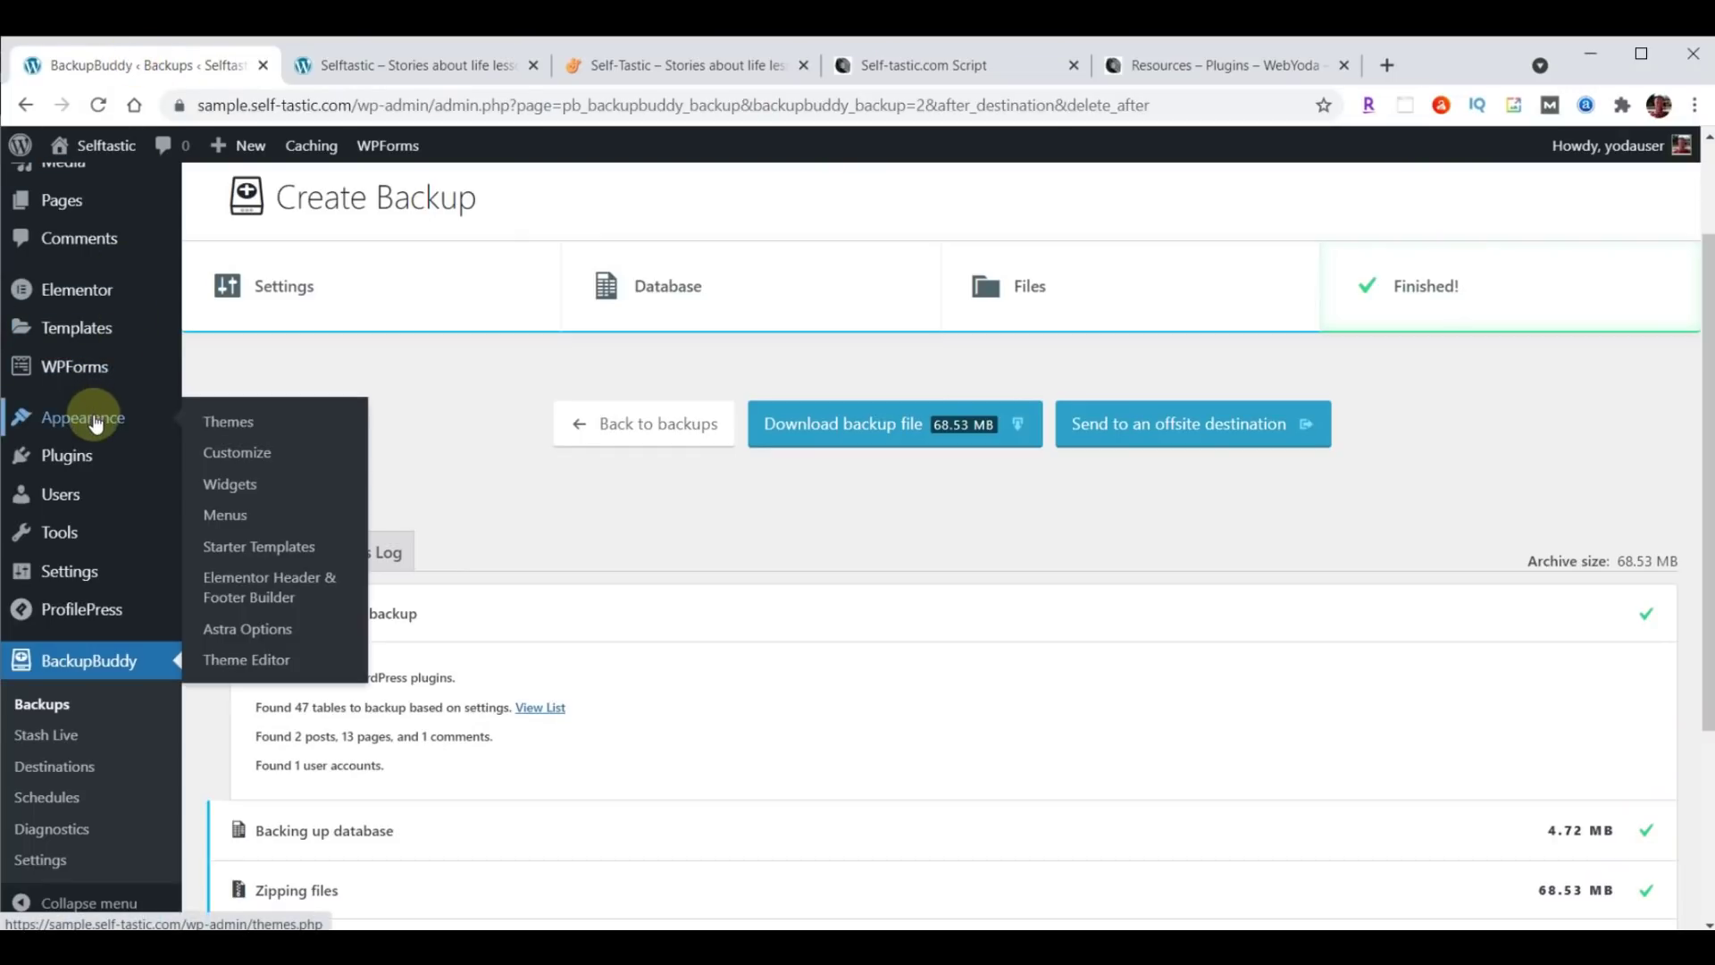
{"action": "left_click", "coordinate": [237, 453]}
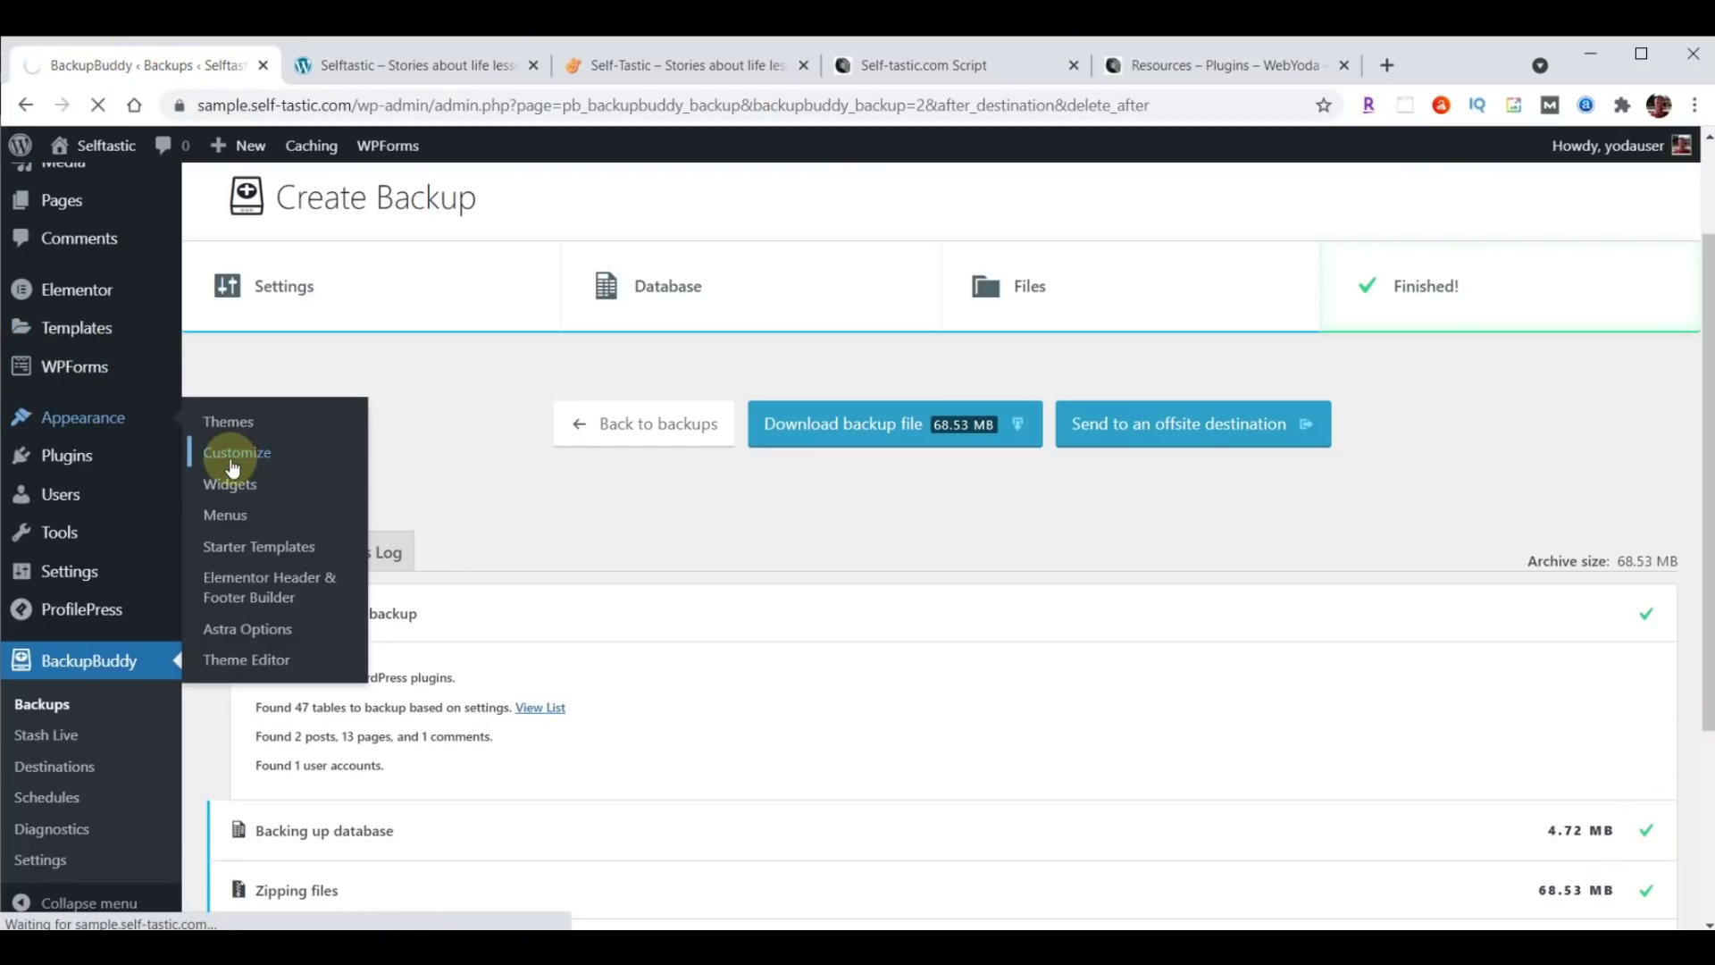
{"action": "left_click", "coordinate": [145, 477]}
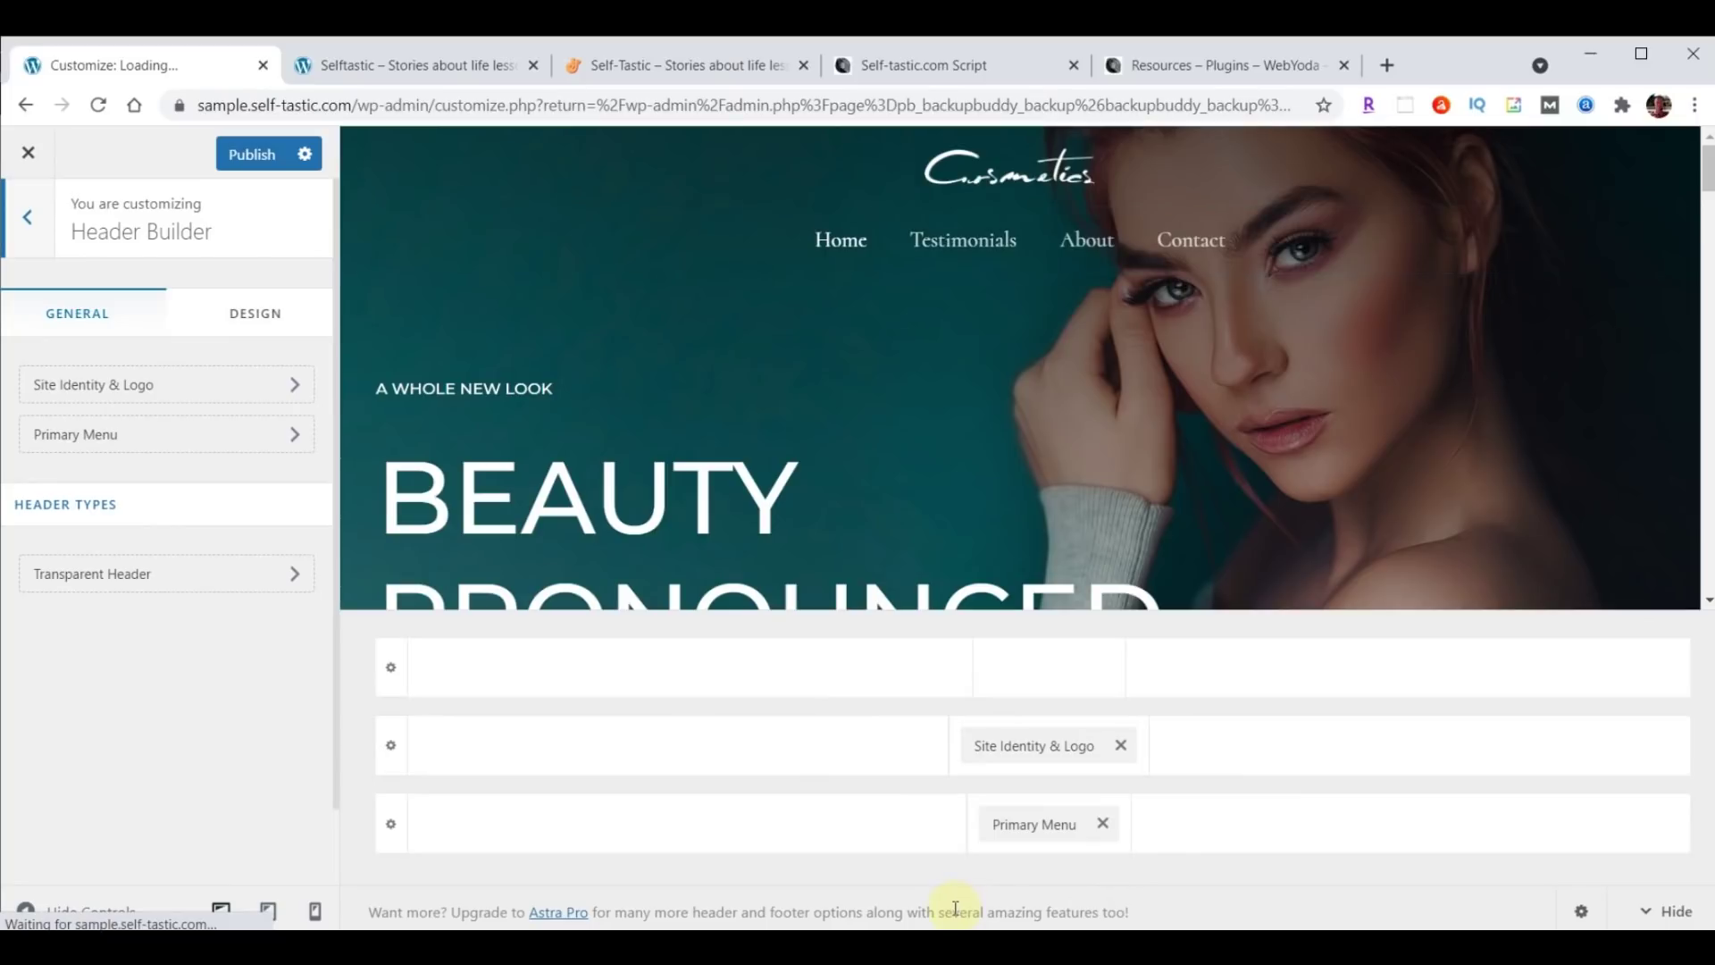
Drag Site Identity & Logo to the left and Primary Menu to the right of the middle row.
{"action": "left_click", "coordinate": [1026, 751]}
{"action": "left_click_drag", "start_coordinate": [1026, 751], "coordinate": [525, 793]}
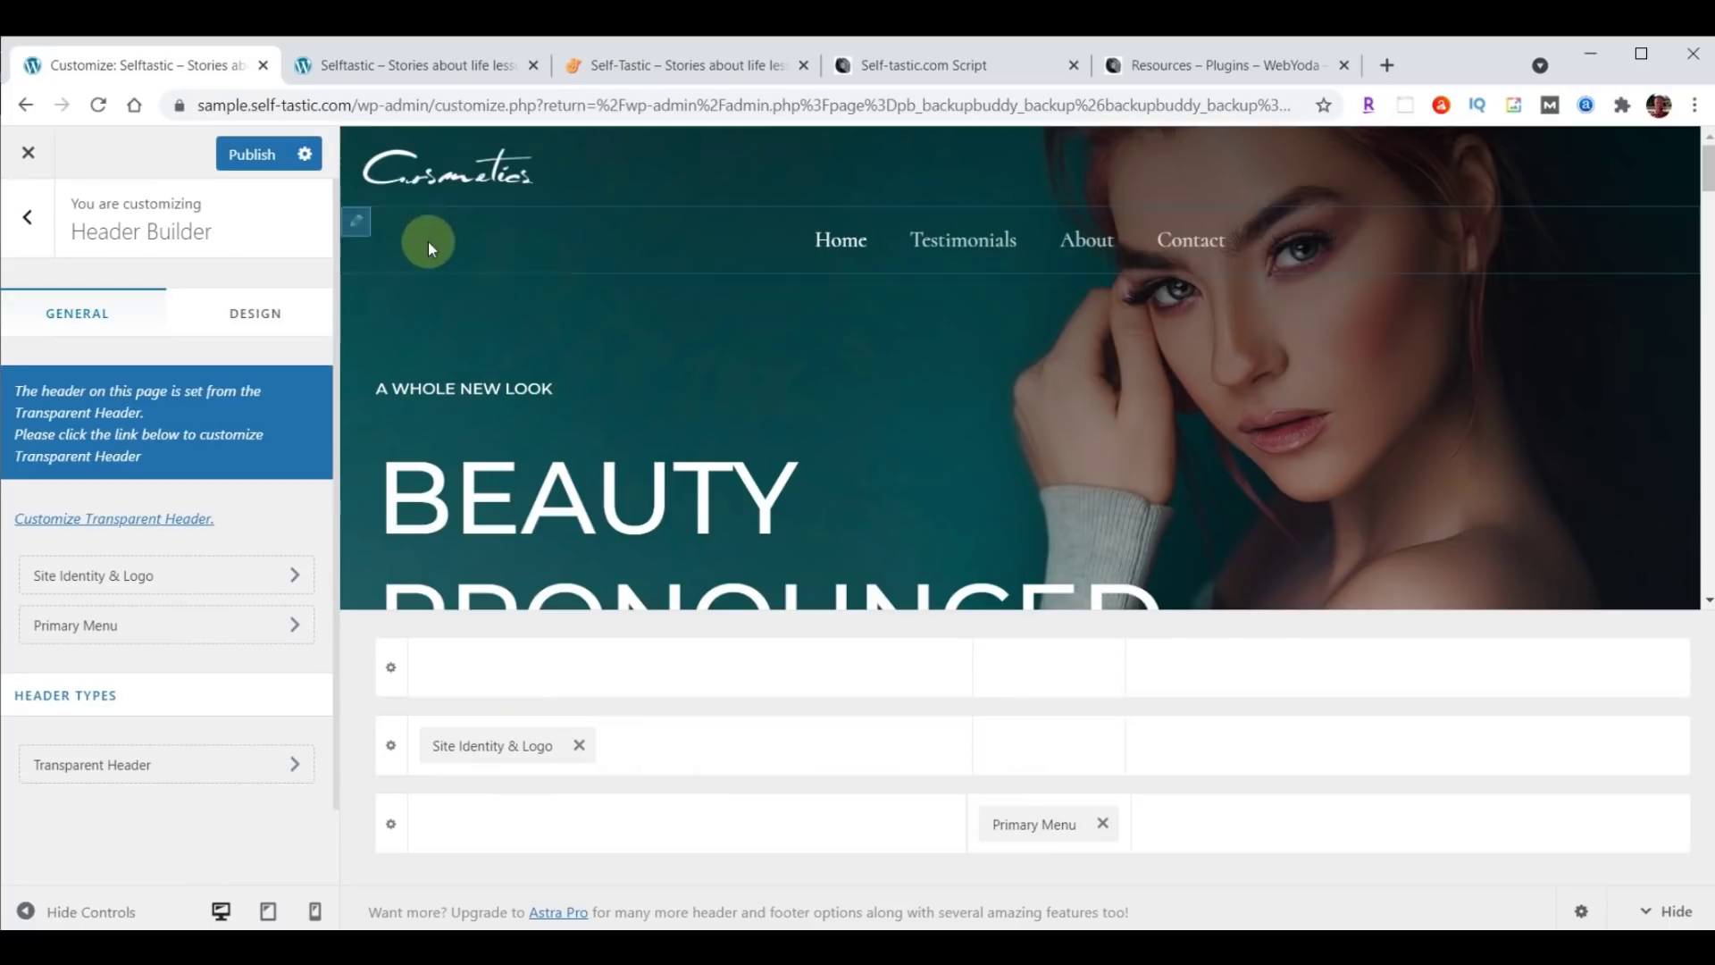
{"action": "left_click_drag", "start_coordinate": [1032, 835], "coordinate": [1554, 779]}
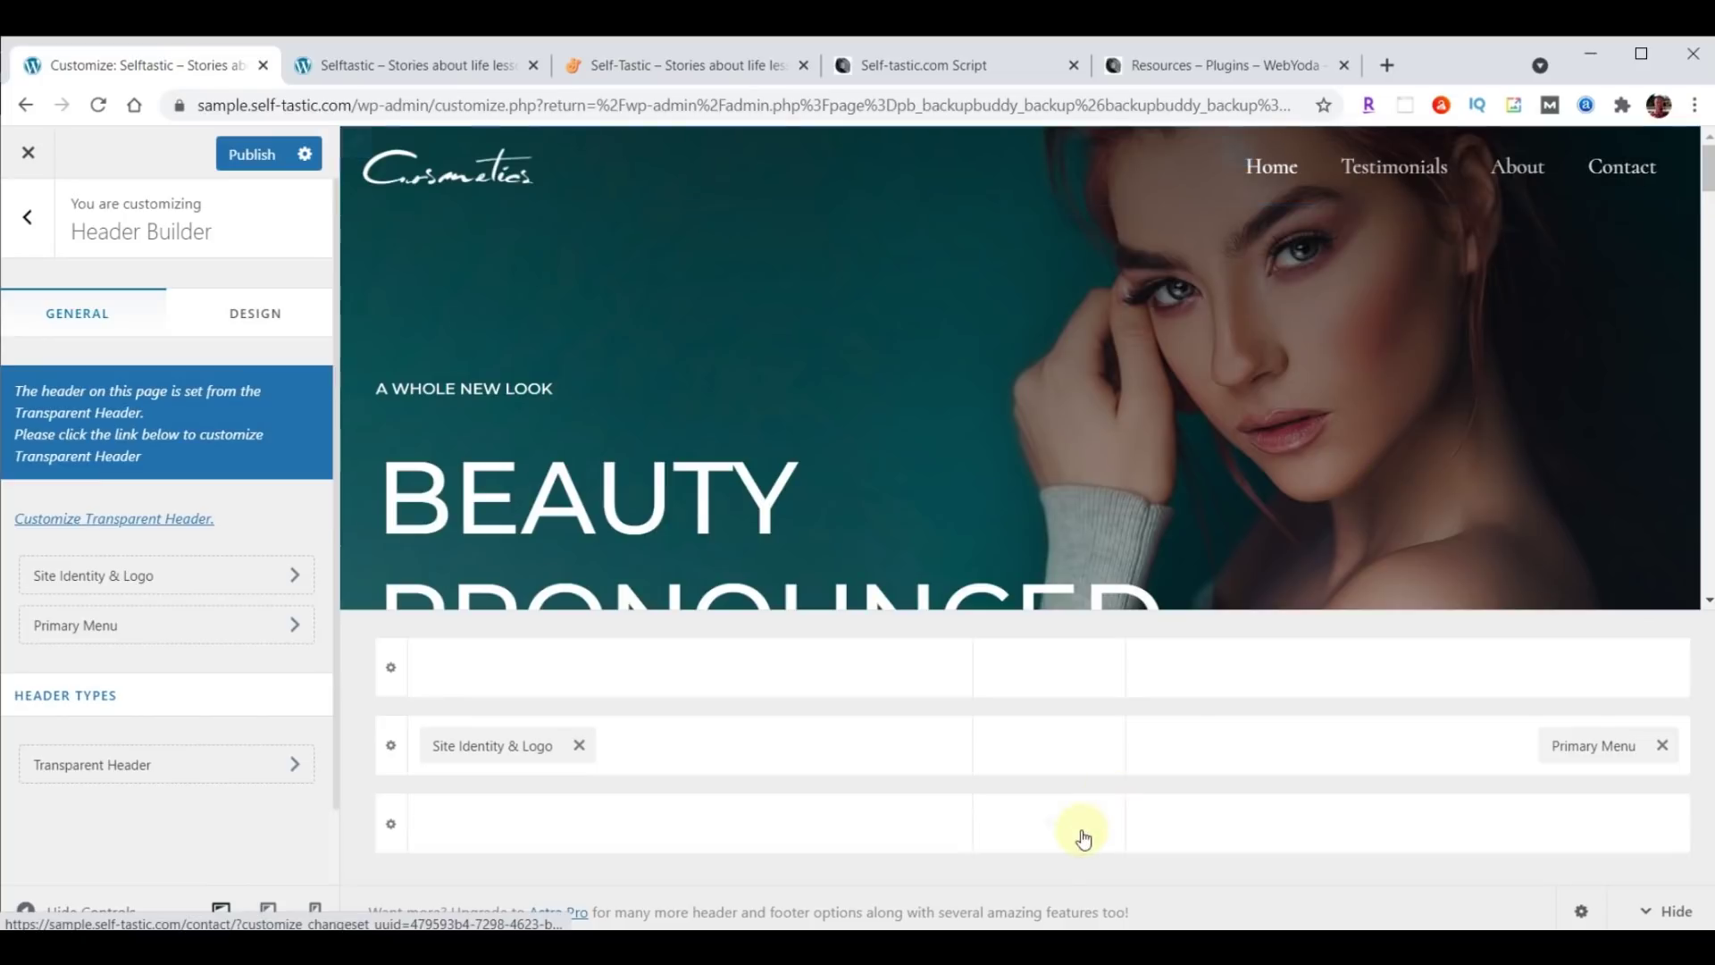
{"action": "left_click", "coordinate": [168, 585]}
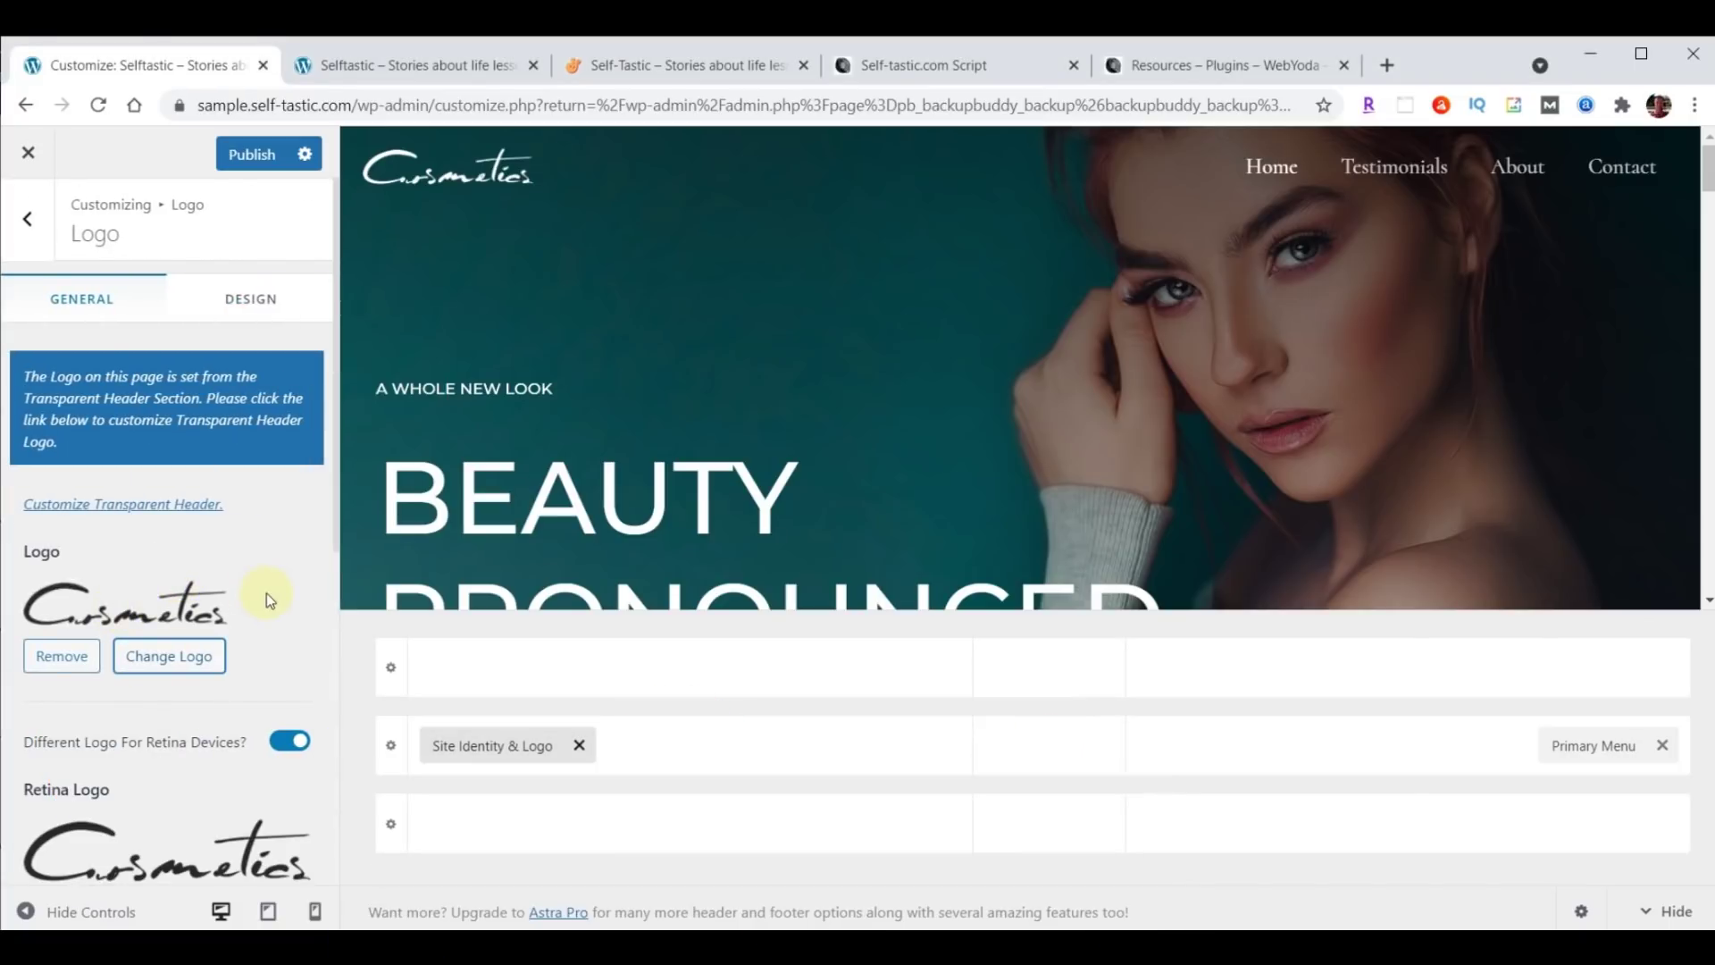
Upload logo-menu.png from Explorer and set it as the site logo, skipping cropping.
{"action": "left_click", "coordinate": [179, 650]}
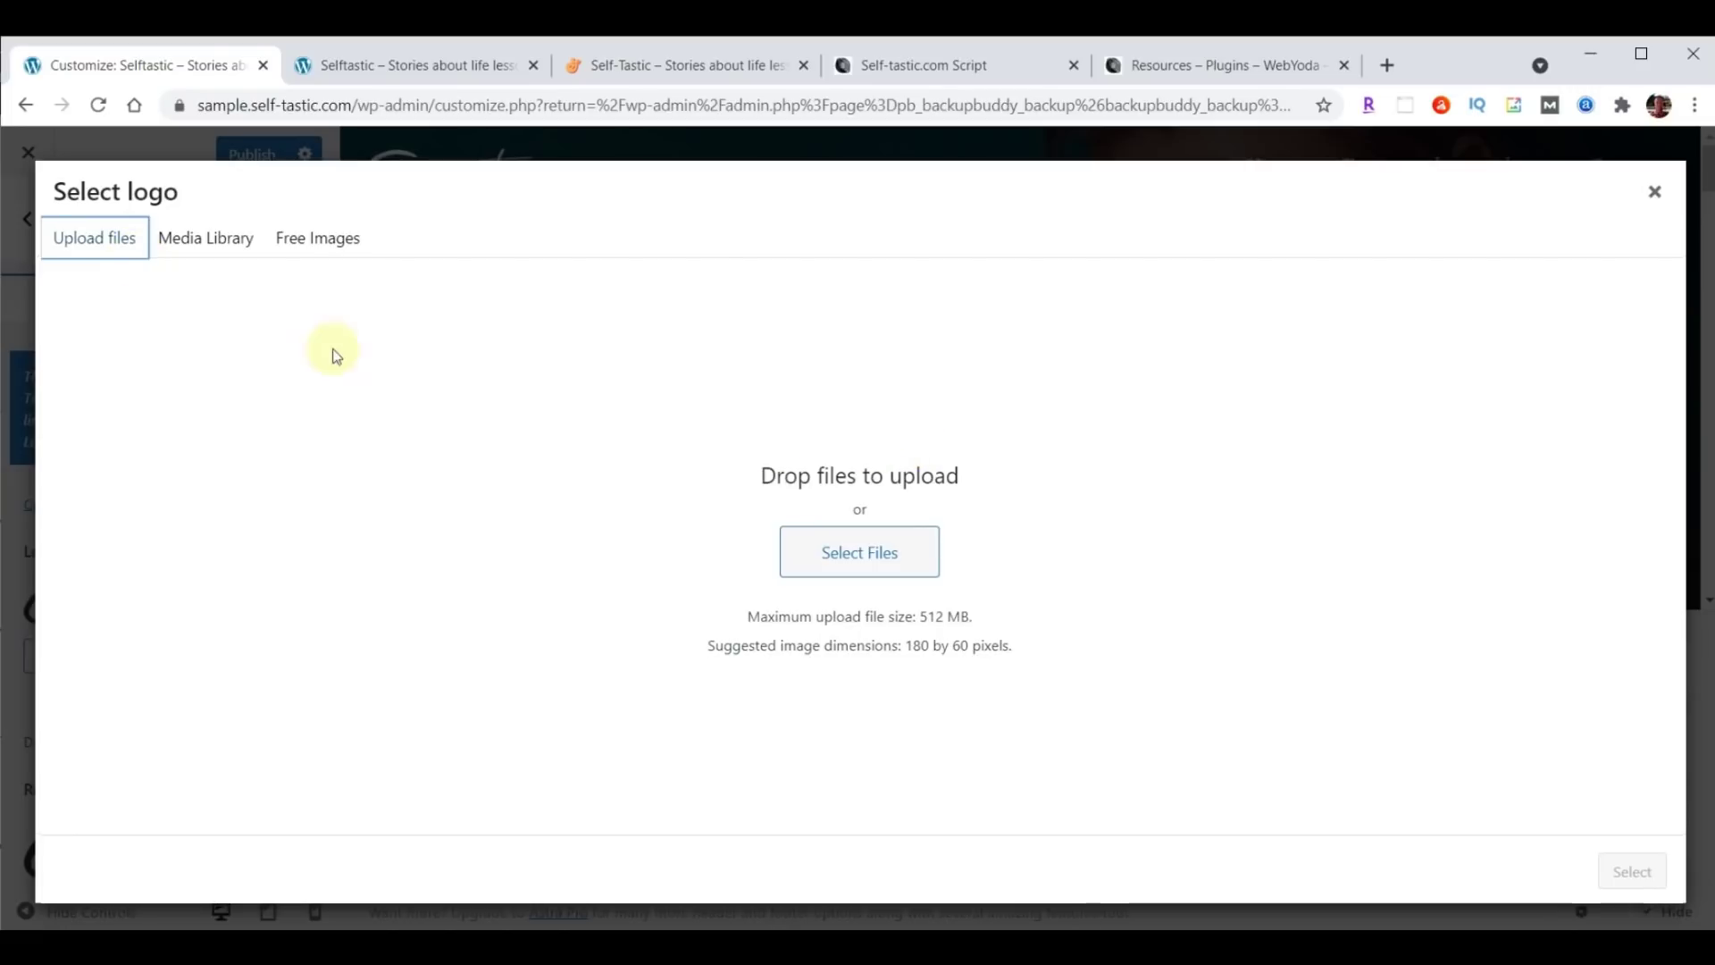
{"action": "left_click", "coordinate": [204, 245]}
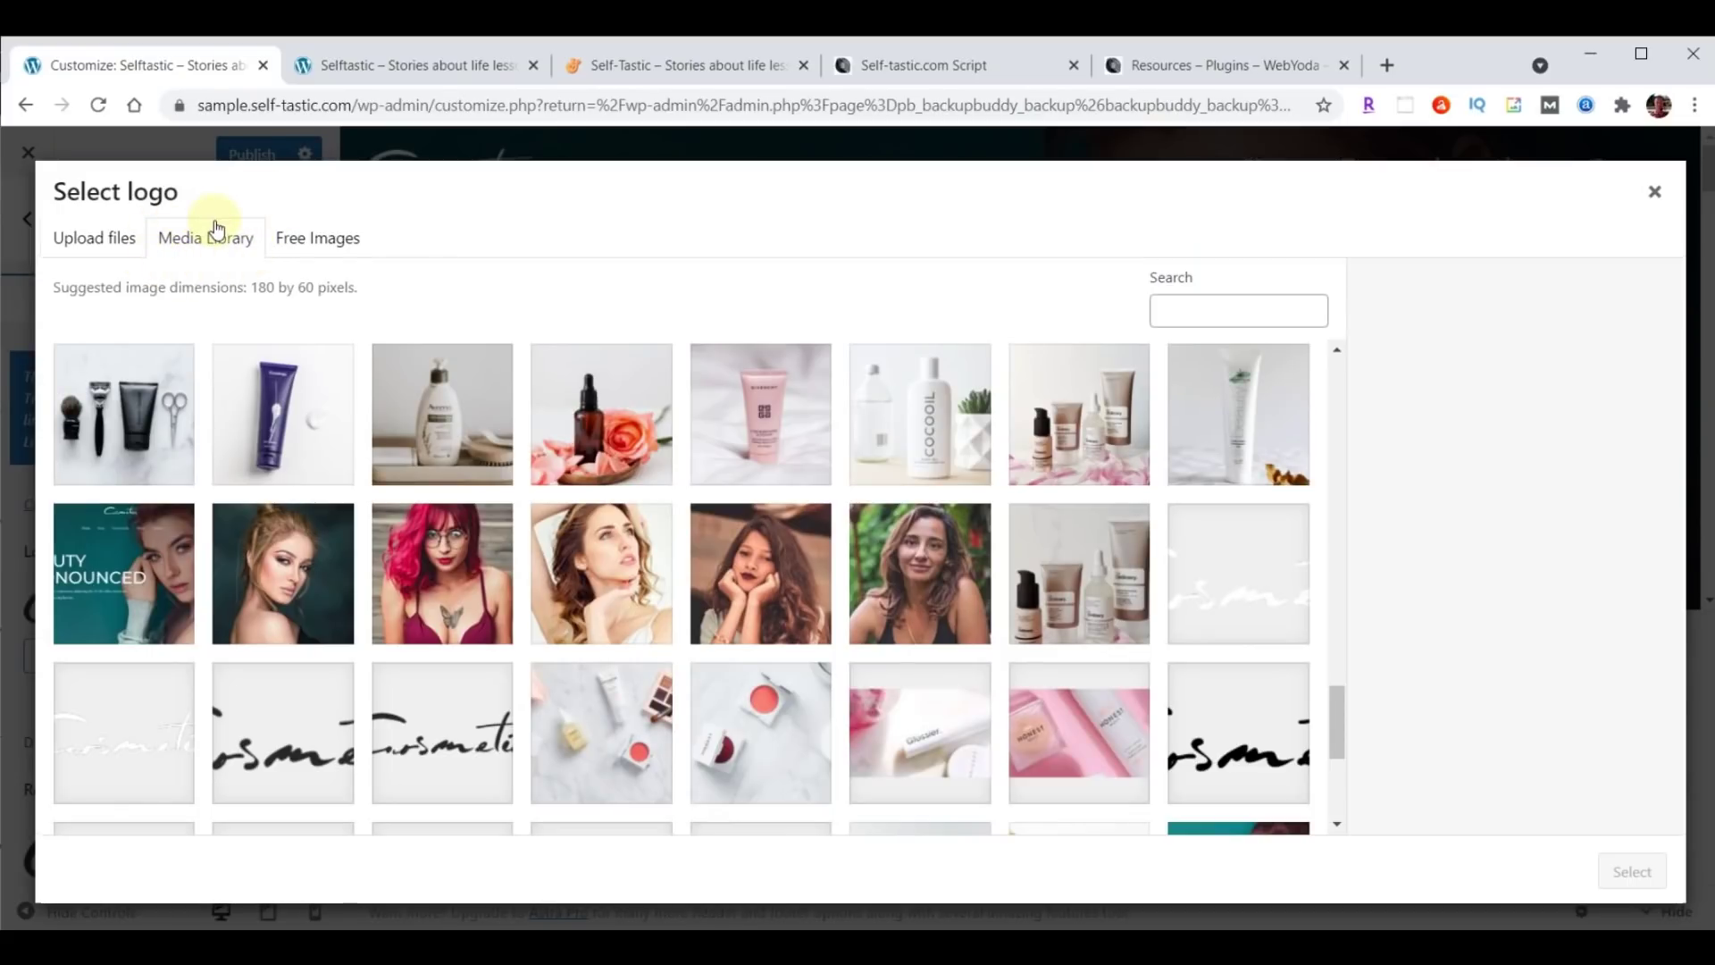
{"action": "left_click", "coordinate": [101, 247]}
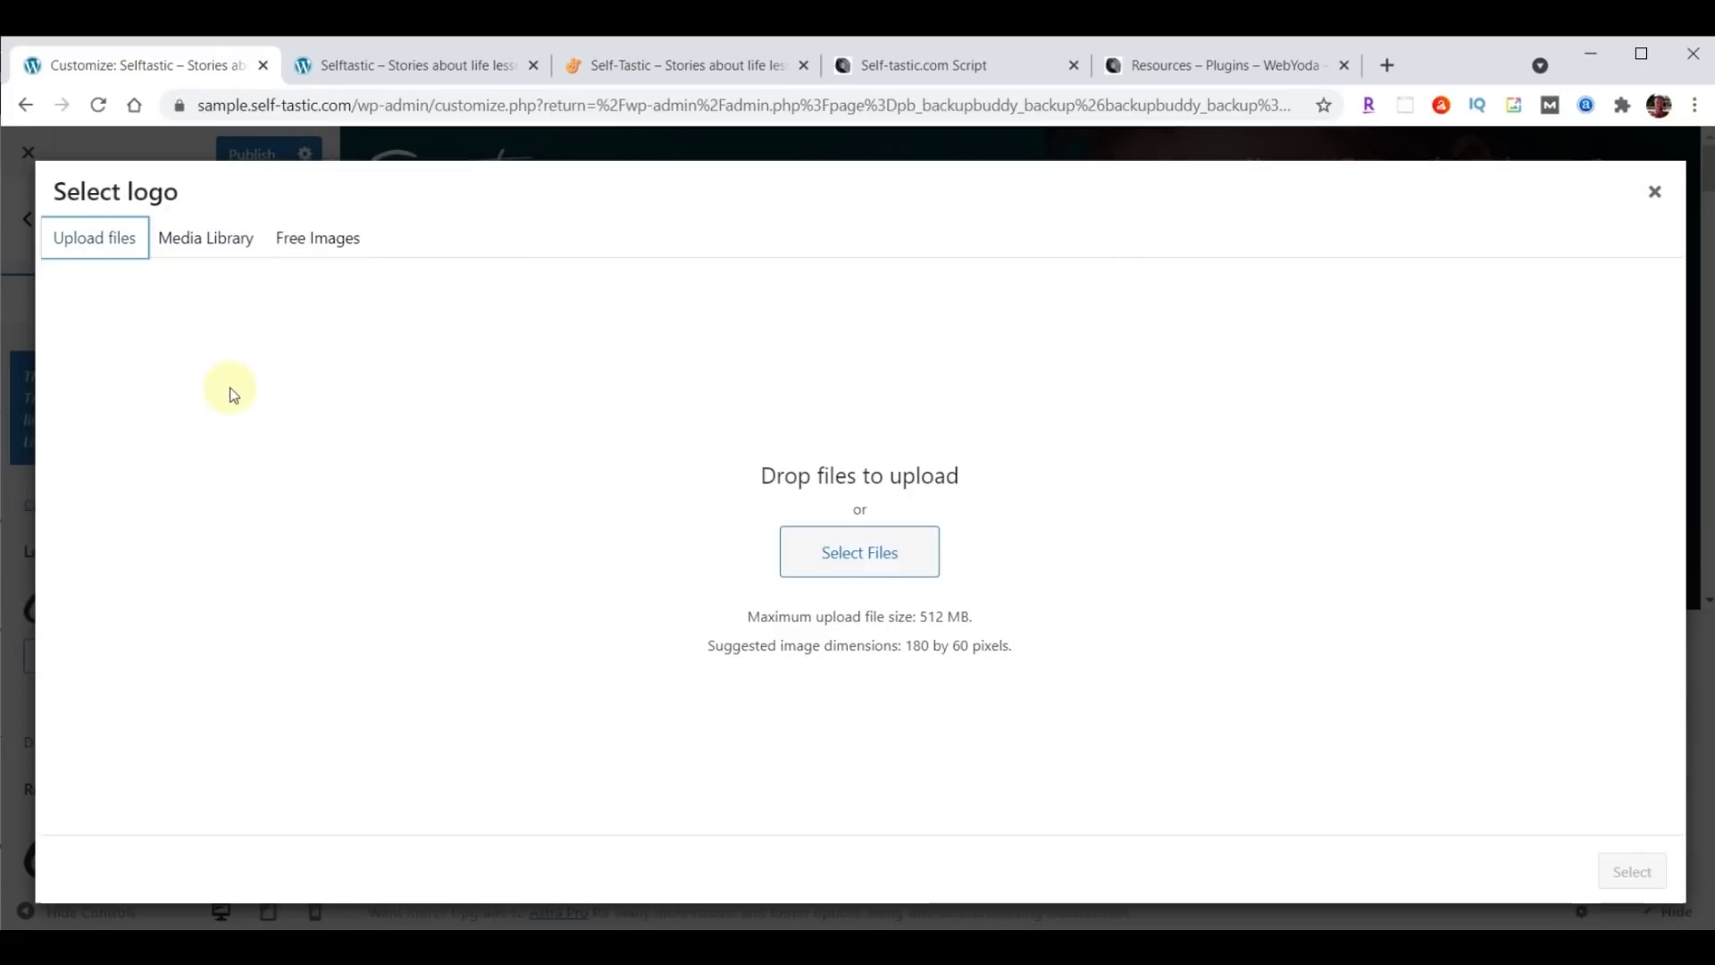
{"action": "left_click", "coordinate": [207, 241]}
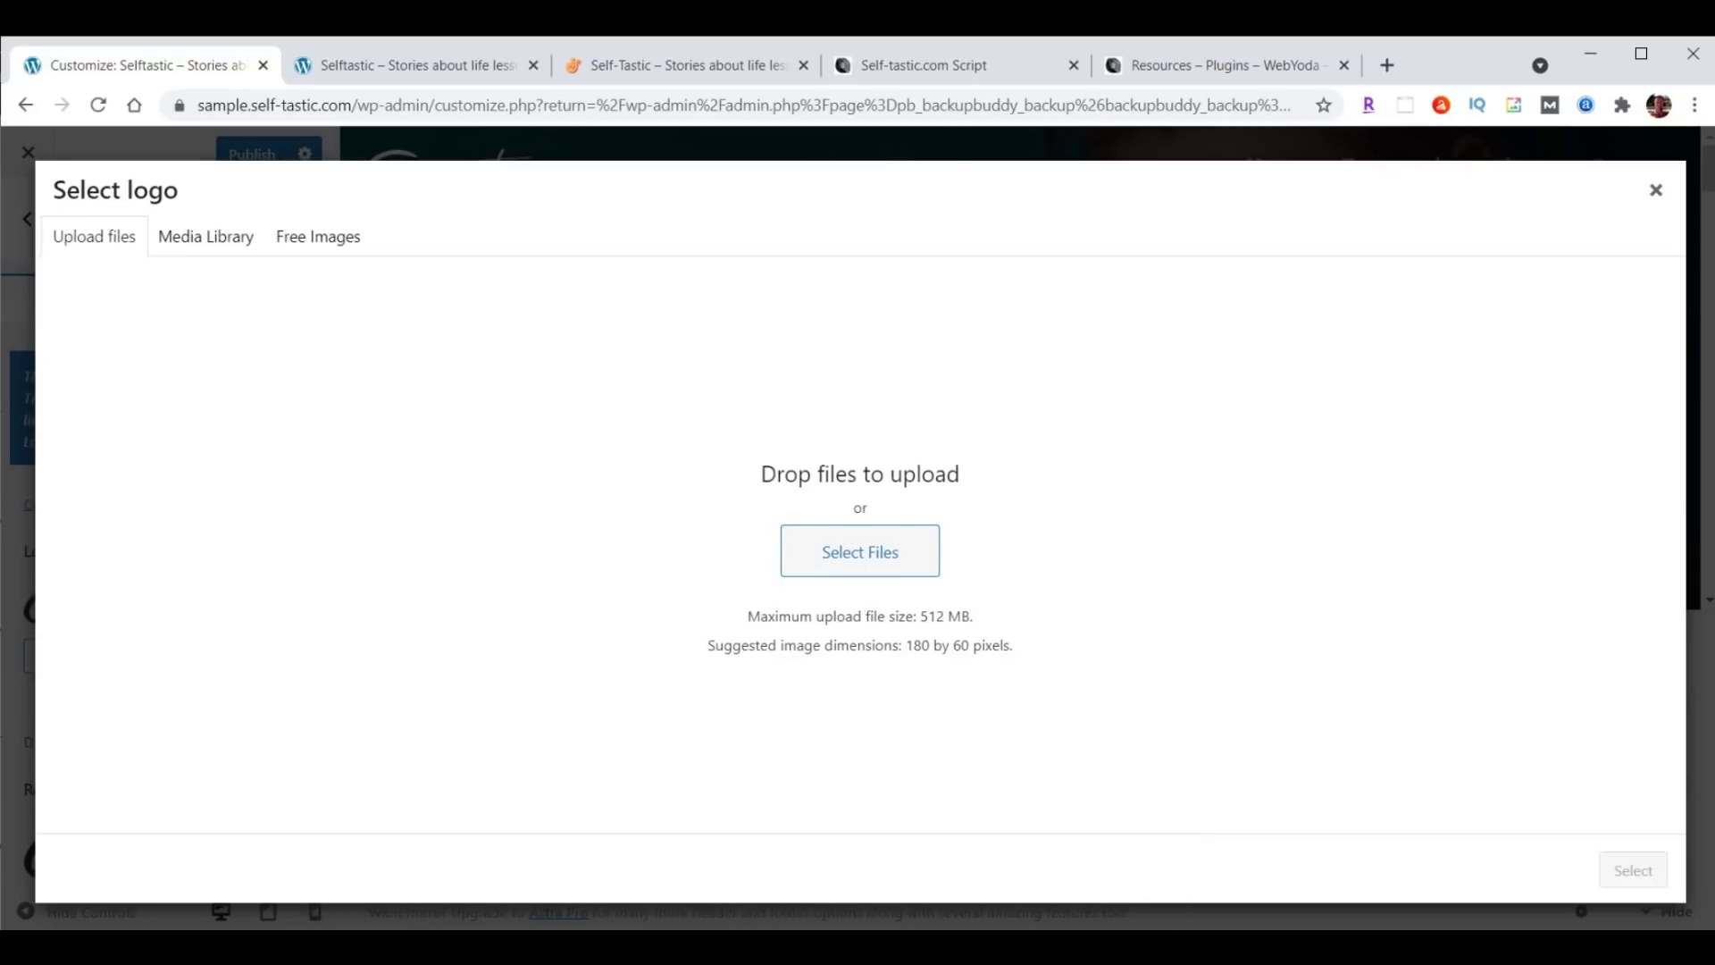
{"action": "left_click", "coordinate": [939, 858]}
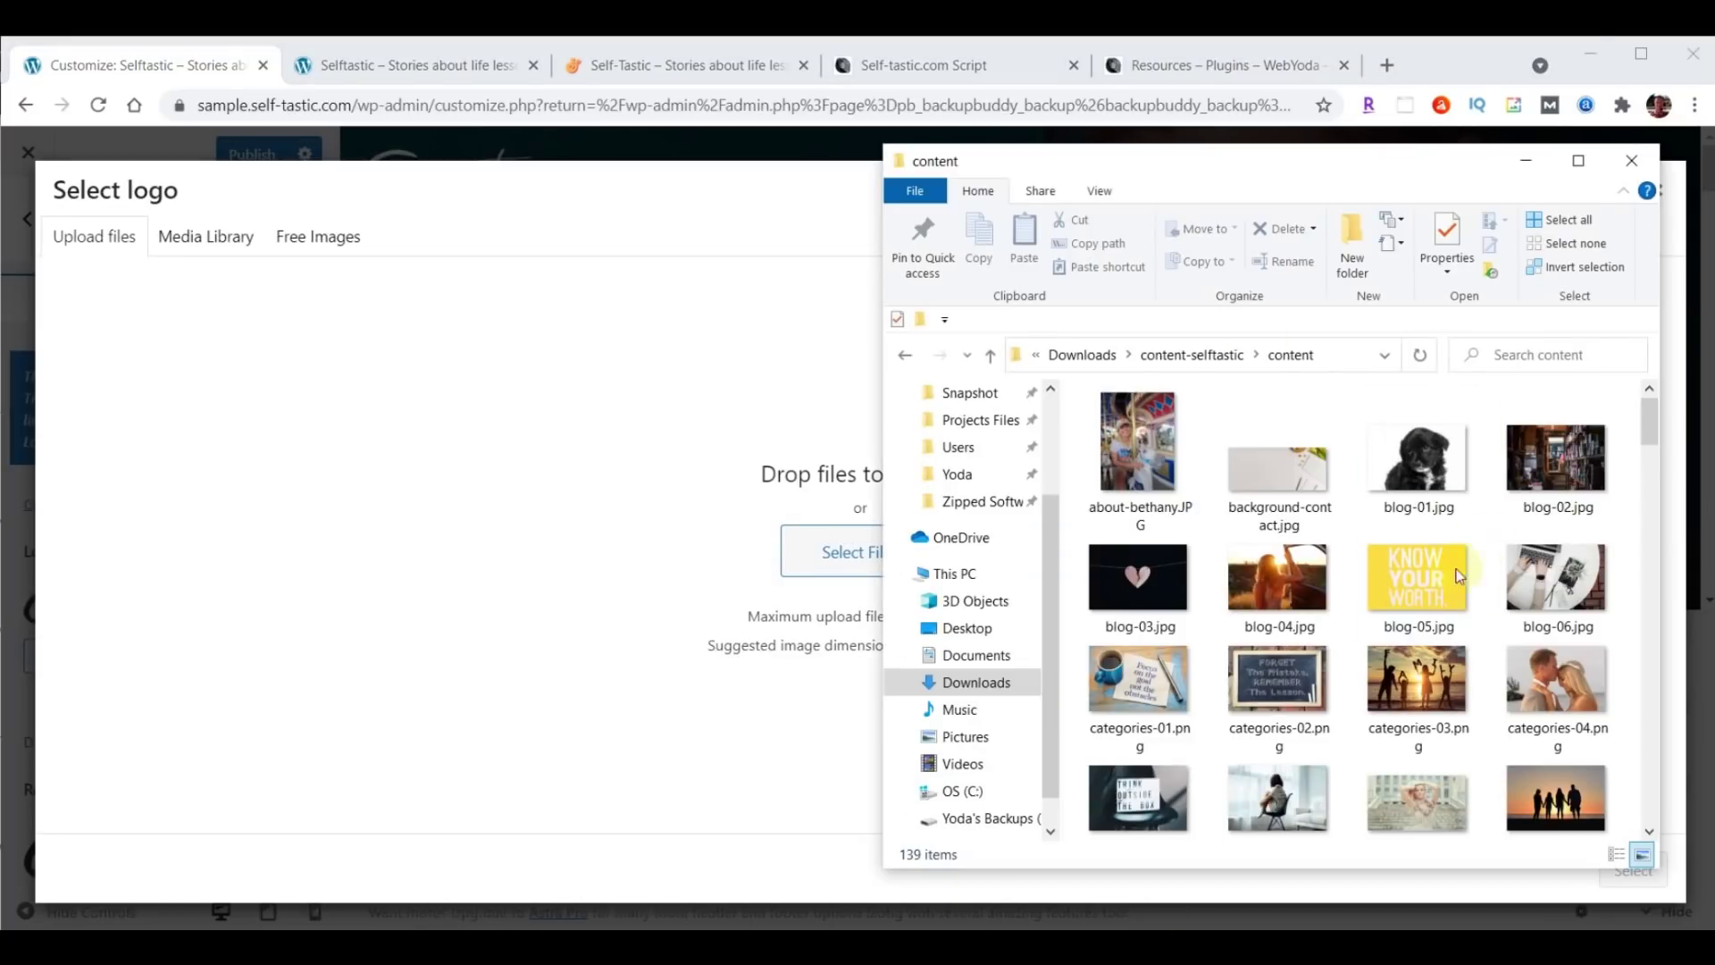
{"action": "left_click_drag", "start_coordinate": [1335, 174], "coordinate": [1385, 161]}
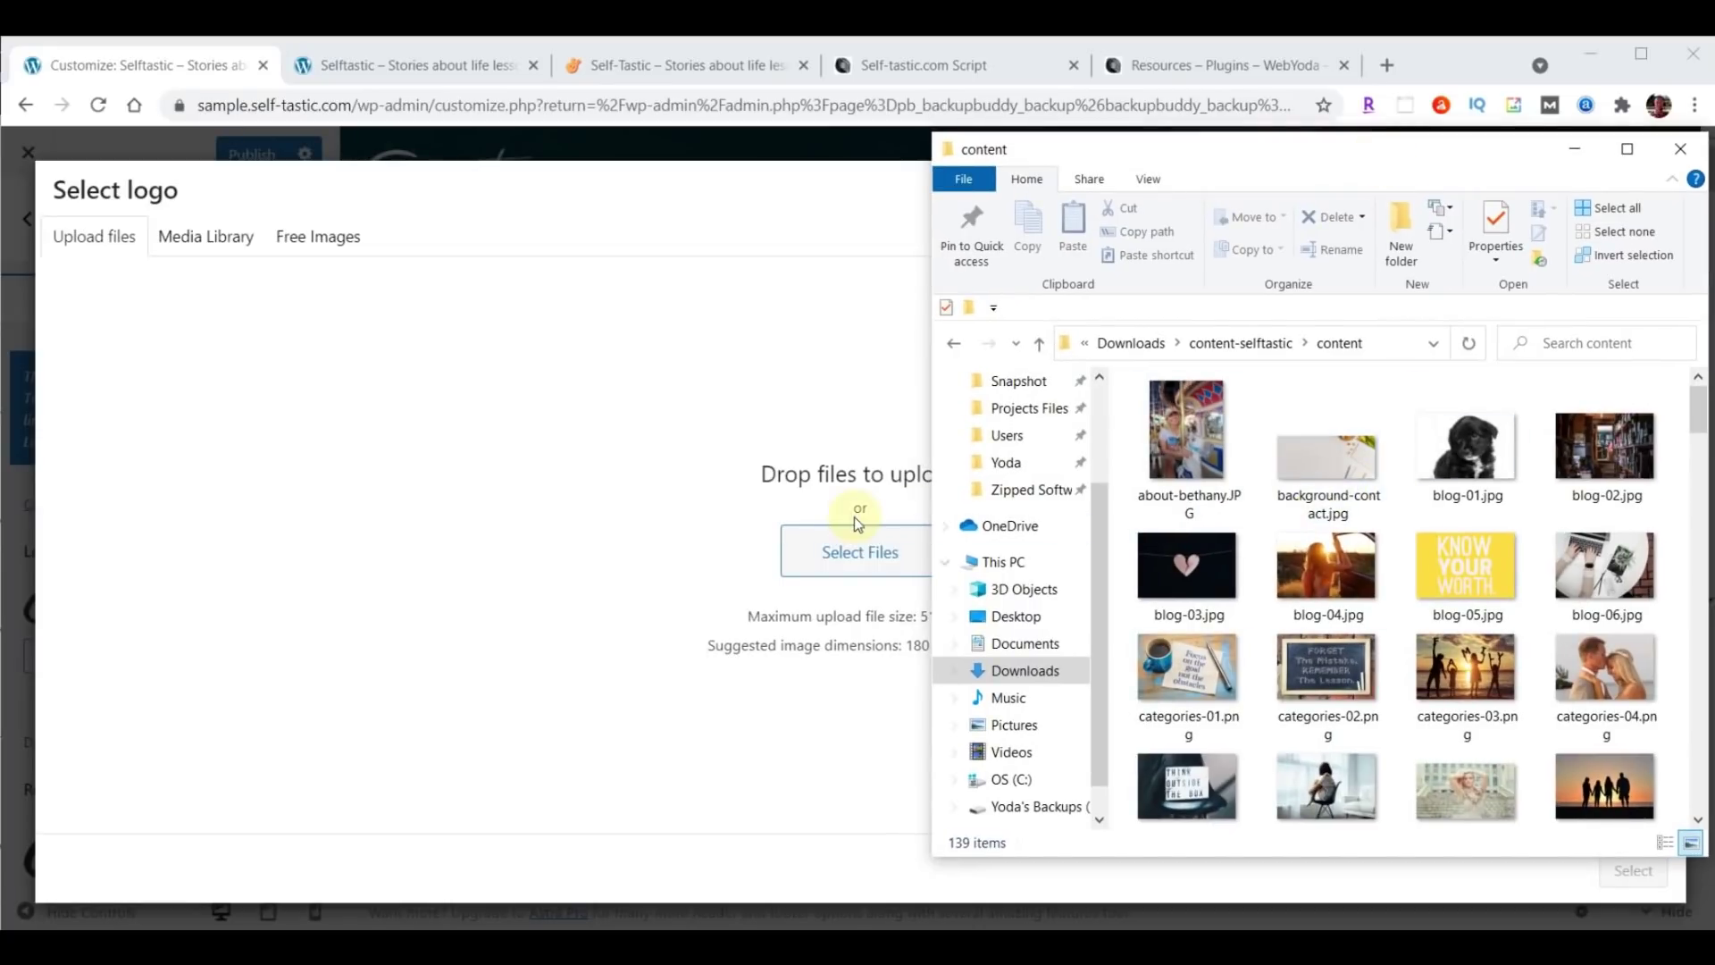
{"action": "scroll", "coordinate": [1447, 536], "scroll_direction": "down", "scroll_amount": 5}
{"action": "scroll", "coordinate": [1447, 536], "scroll_direction": "down", "scroll_amount": 10}
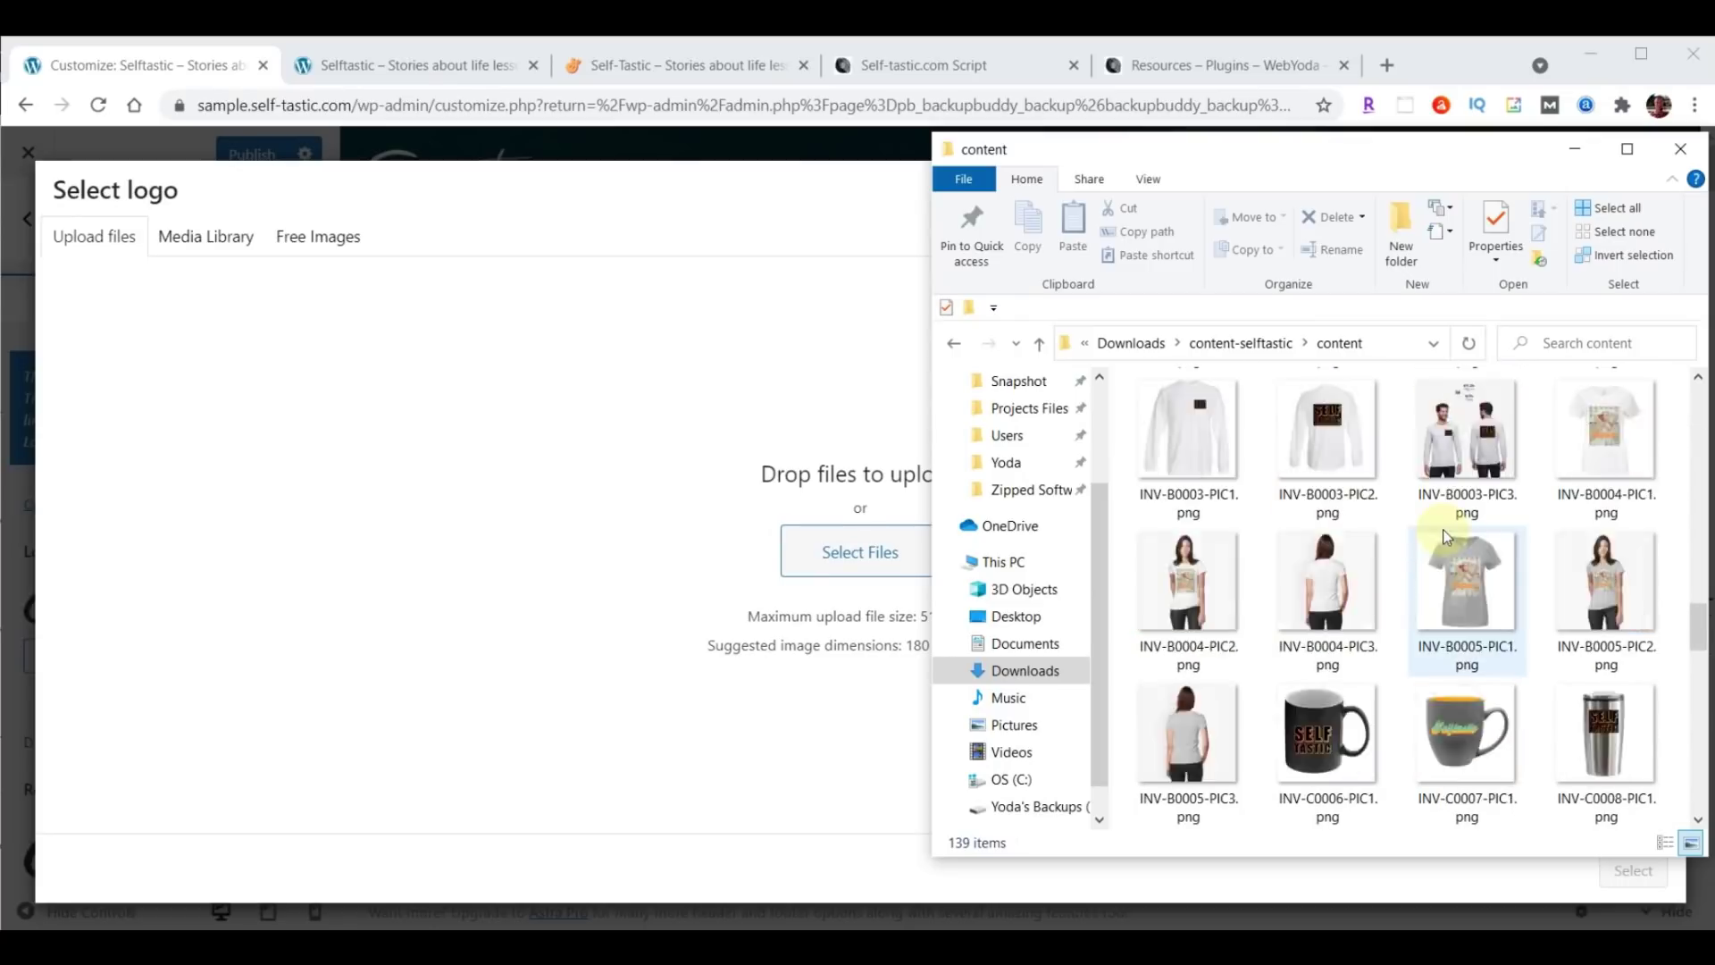
{"action": "scroll", "coordinate": [1447, 536], "scroll_direction": "down", "scroll_amount": 10}
{"action": "left_click_drag", "start_coordinate": [1315, 607], "coordinate": [821, 538]}
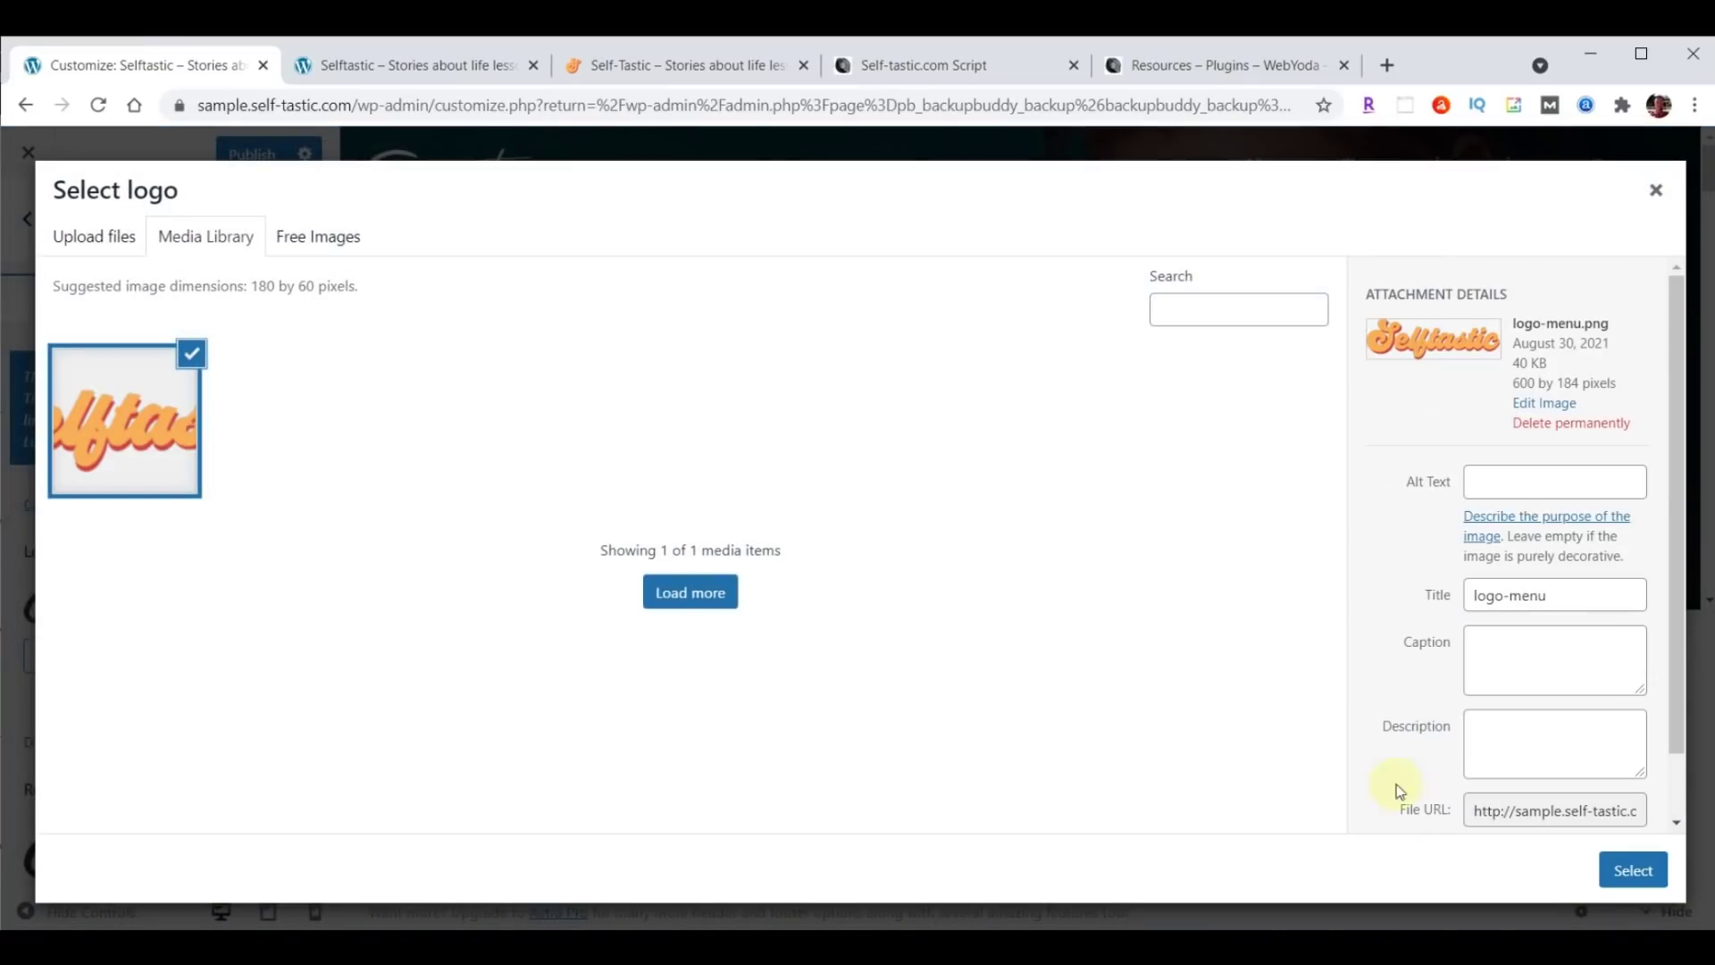
{"action": "left_click", "coordinate": [1631, 872]}
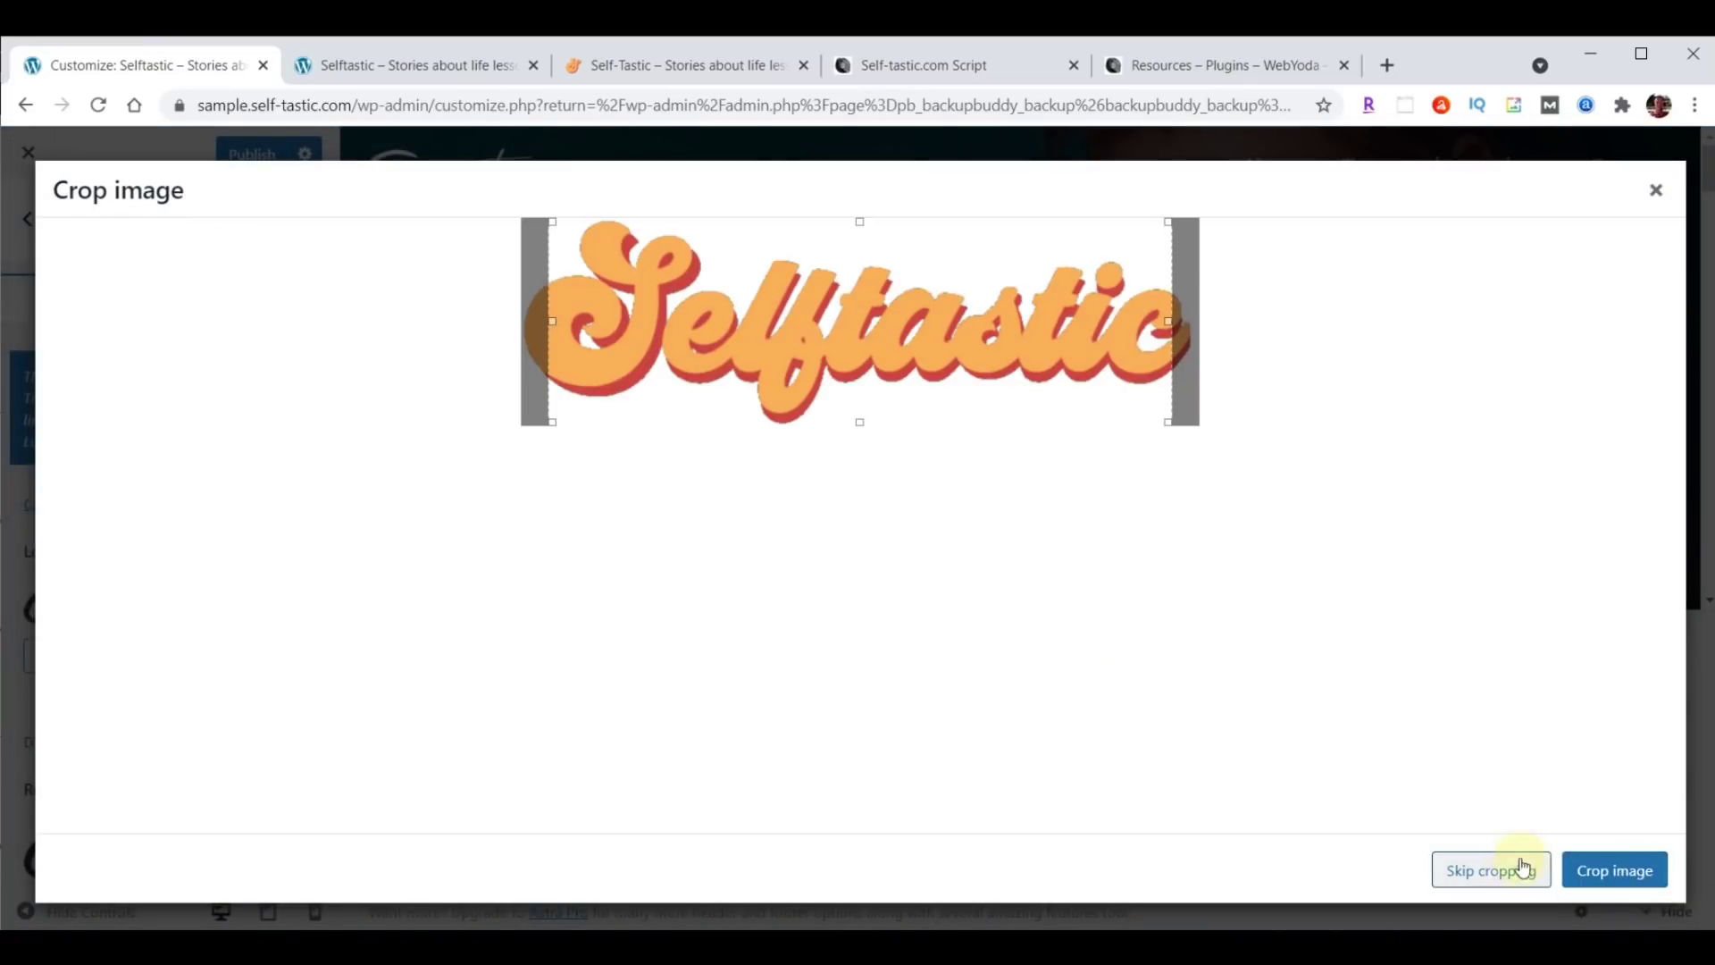
{"action": "left_click", "coordinate": [1485, 869]}
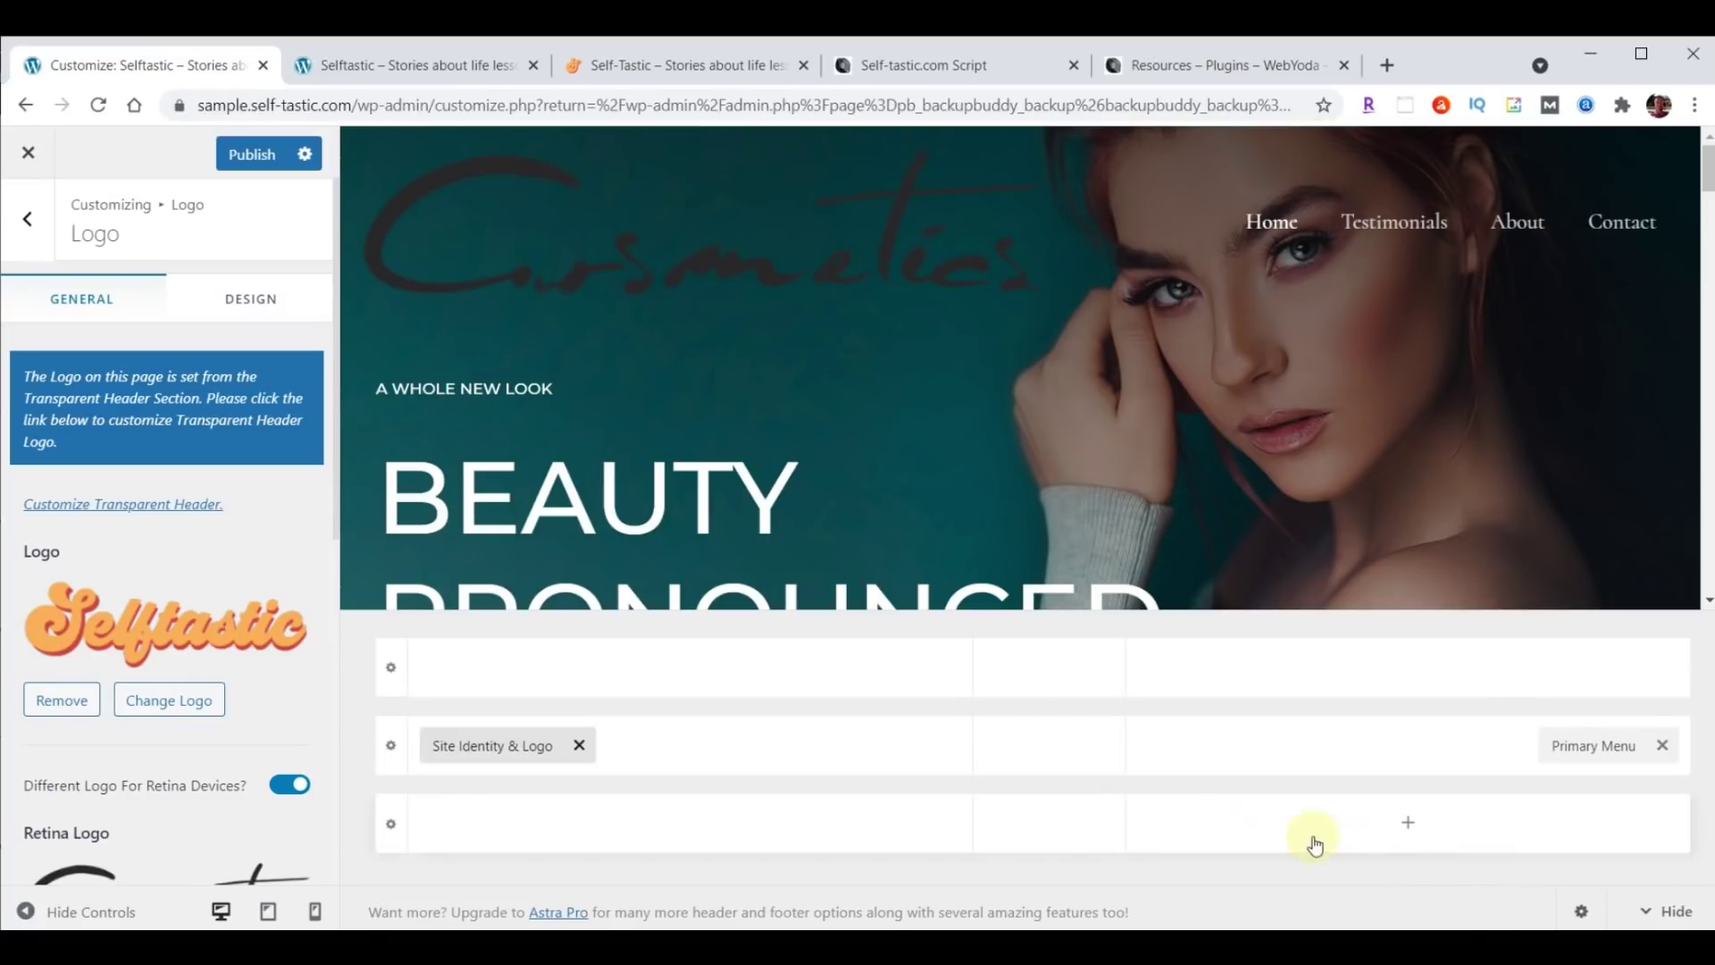
Set the Selftastic logo image as the Retina Logo too.
{"action": "scroll", "coordinate": [195, 513], "scroll_direction": "down", "scroll_amount": 1}
{"action": "scroll", "coordinate": [195, 518], "scroll_direction": "down", "scroll_amount": 1}
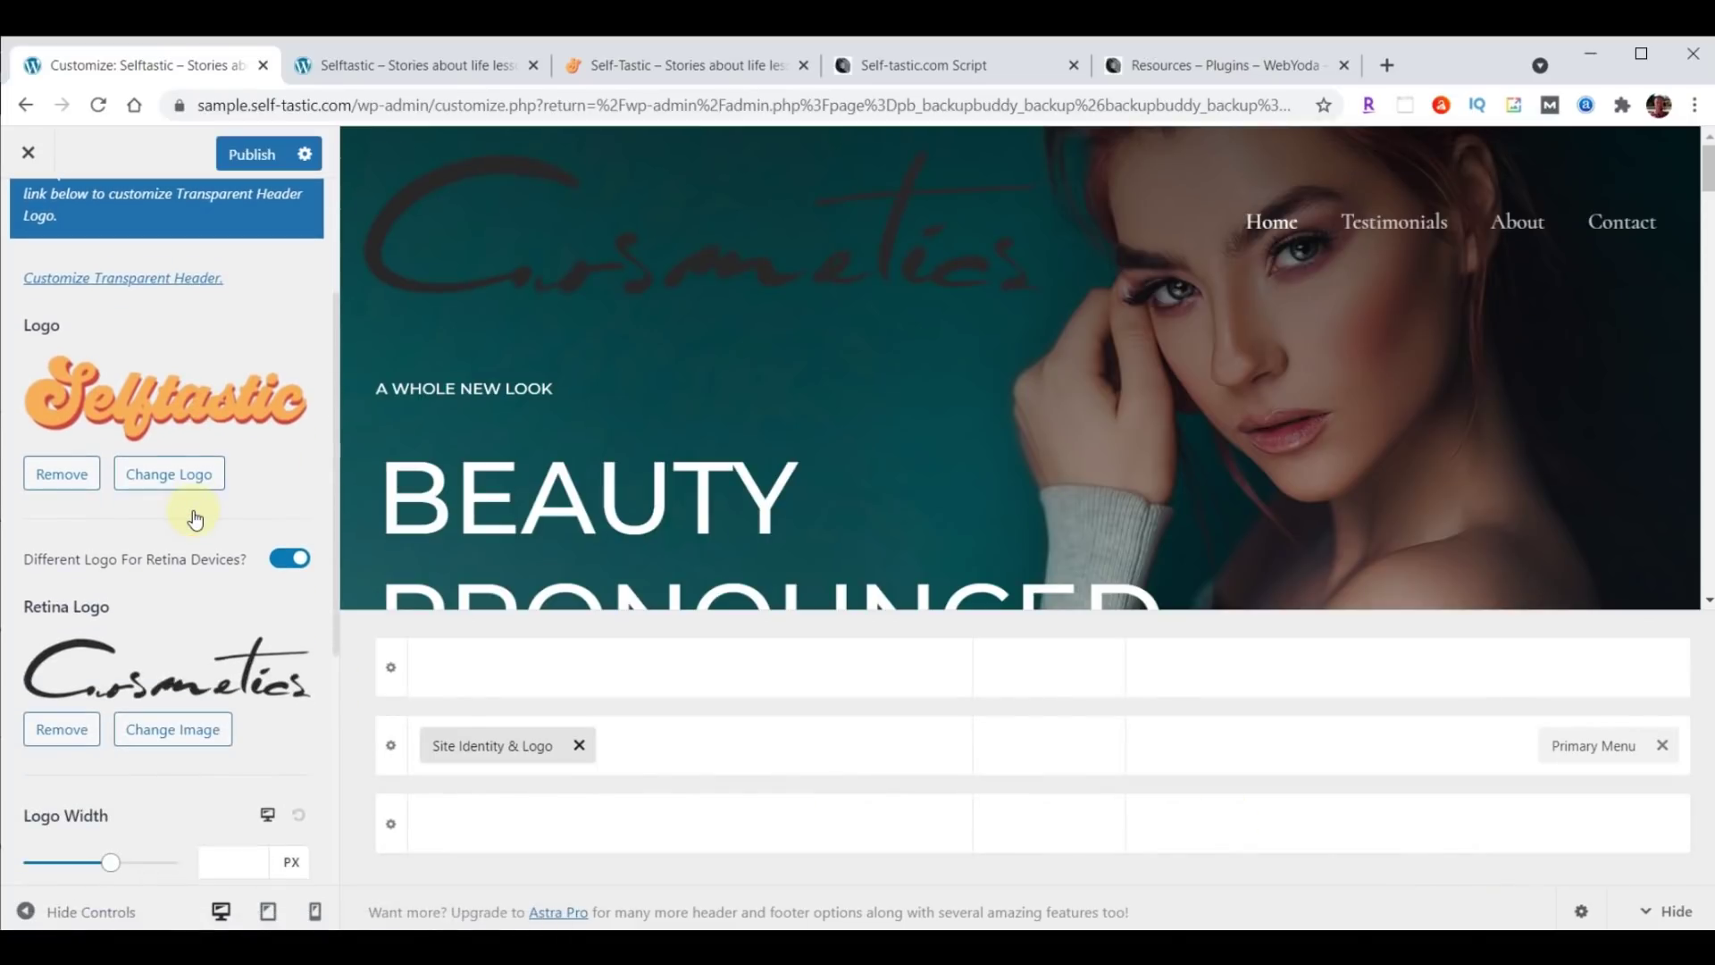
{"action": "left_click", "coordinate": [171, 731]}
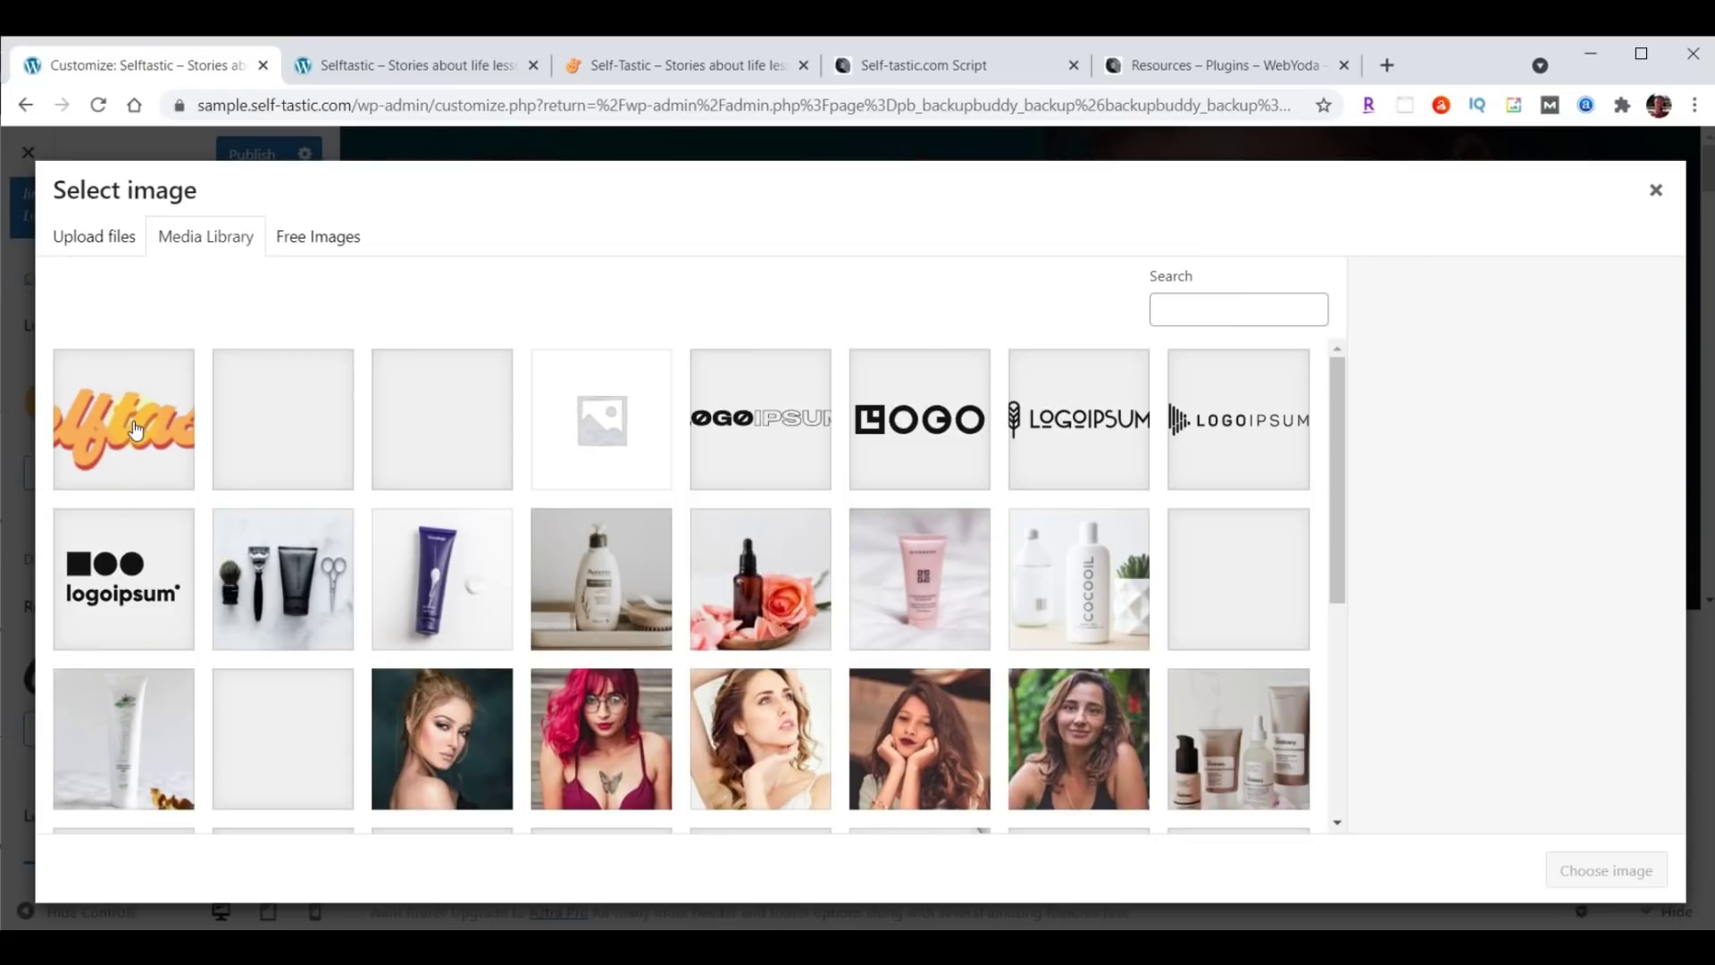
{"action": "left_click", "coordinate": [136, 429]}
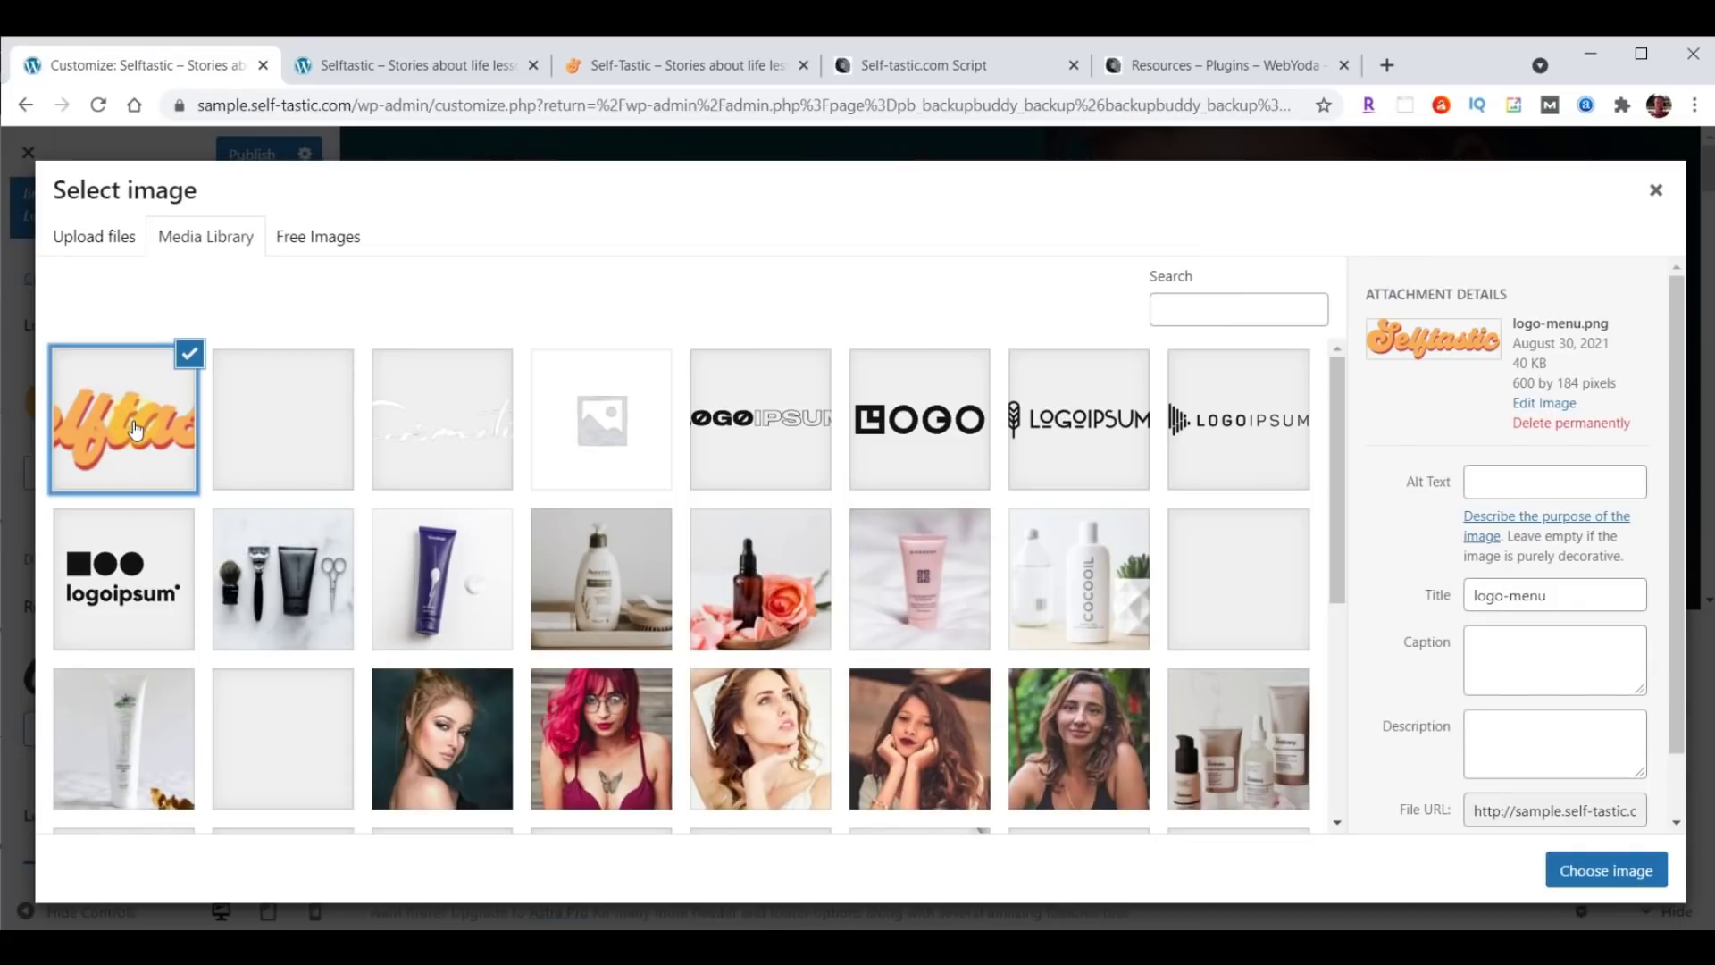
{"action": "left_click", "coordinate": [1611, 872]}
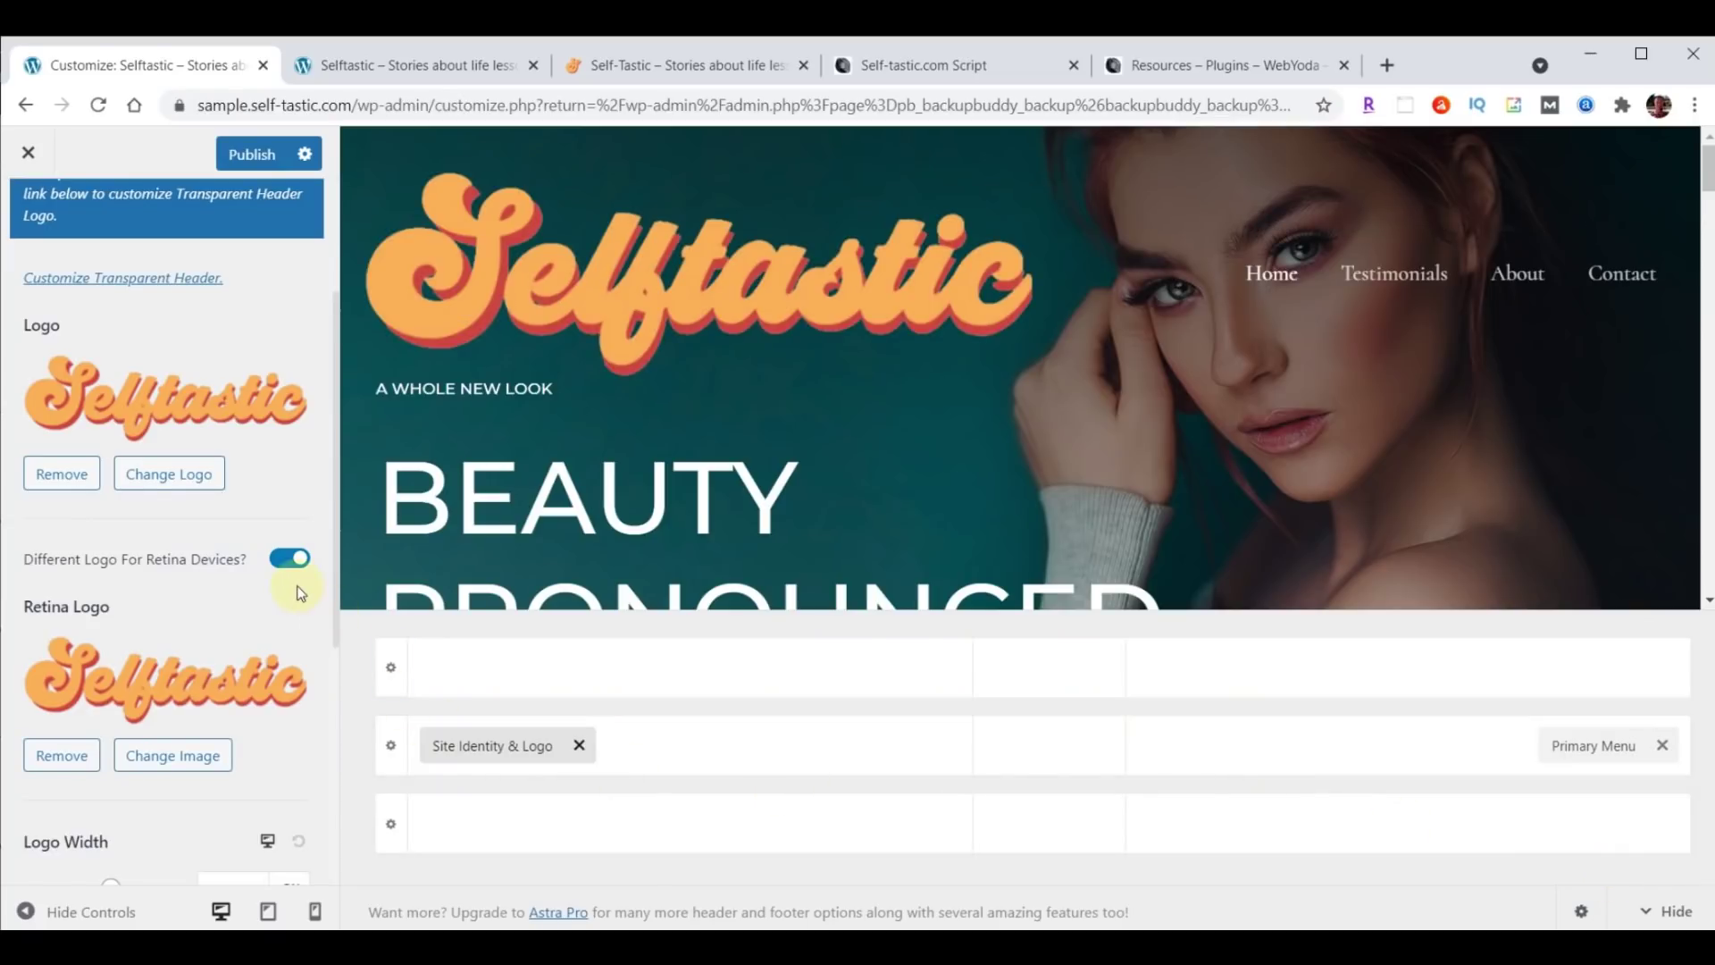
{"action": "scroll", "coordinate": [300, 590], "scroll_direction": "down", "scroll_amount": 3}
{"action": "scroll", "coordinate": [301, 593], "scroll_direction": "down", "scroll_amount": 1}
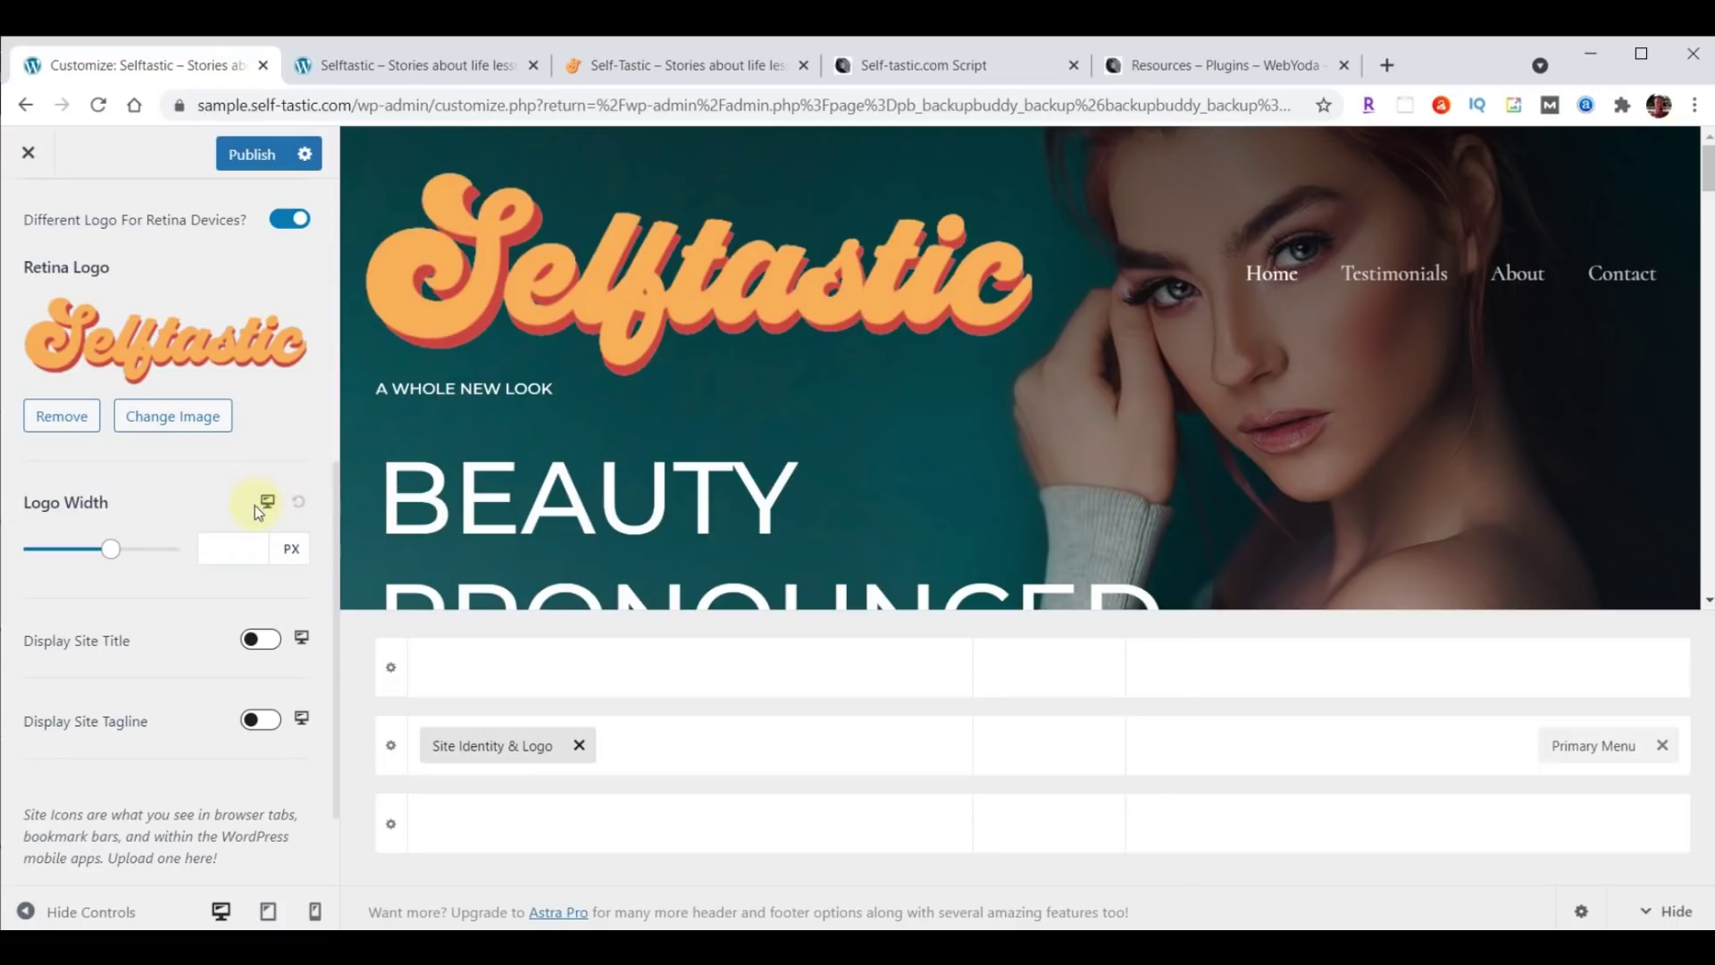
Set logo width 230 px on desktop and 200 px on tablet, with logo left and toggle right.
{"action": "left_click", "coordinate": [214, 548]}
{"action": "type", "text": "230"}
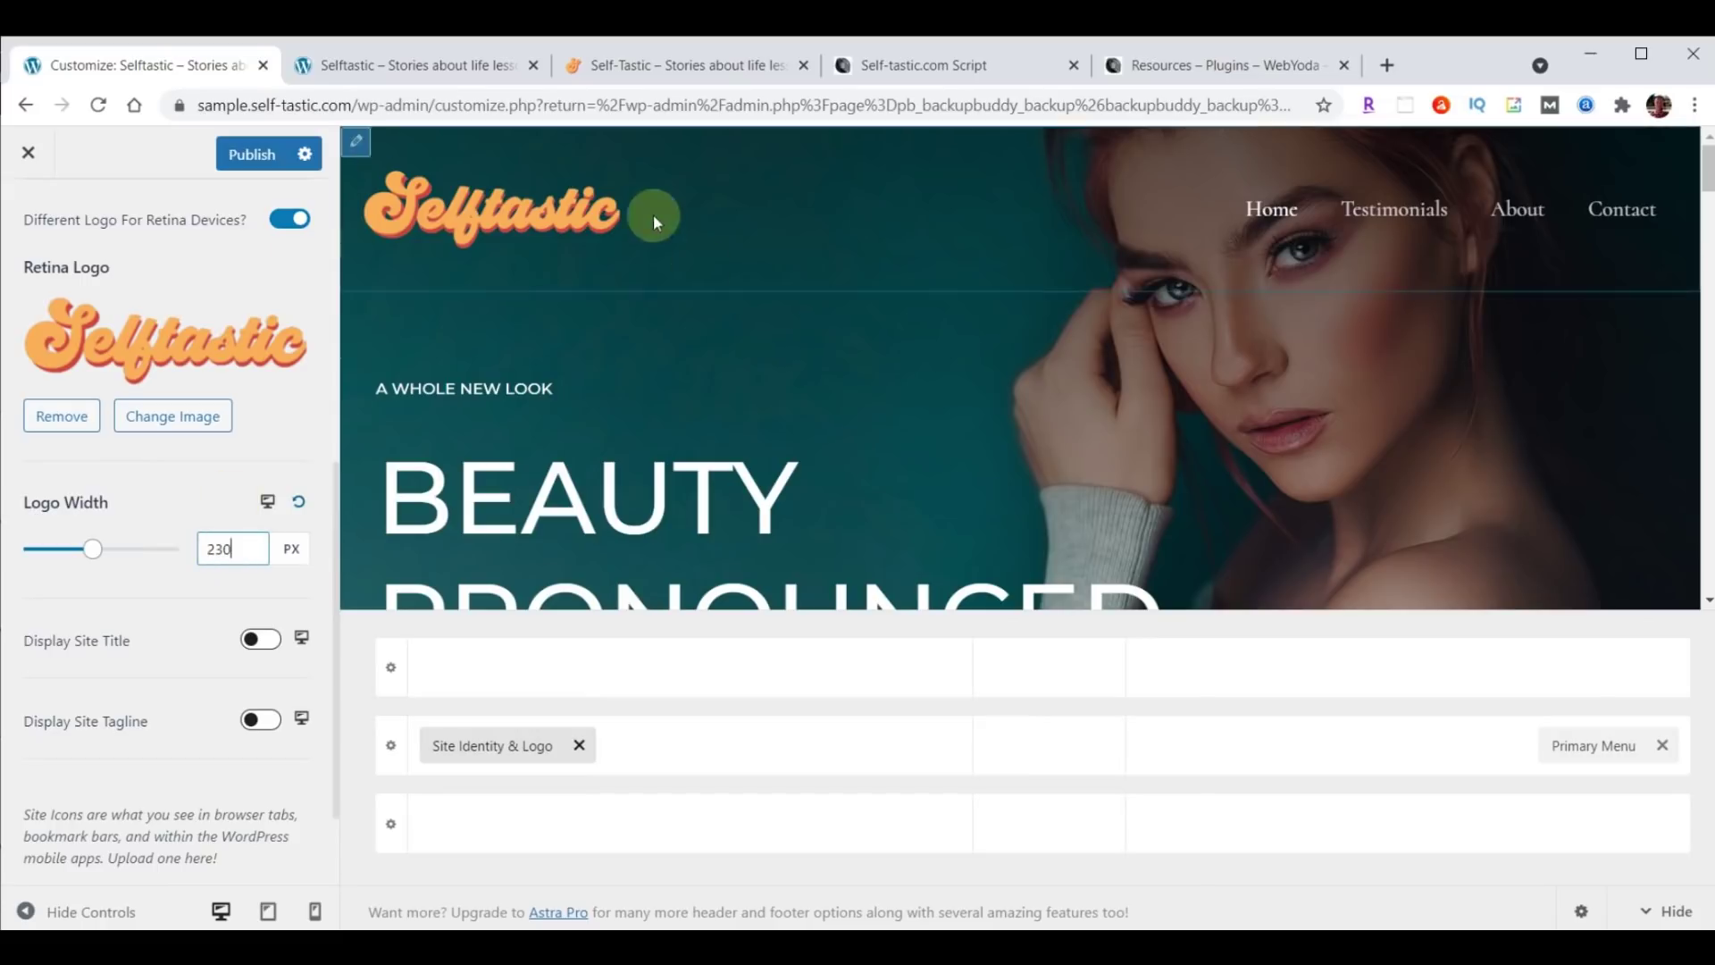
{"action": "left_click", "coordinate": [268, 502]}
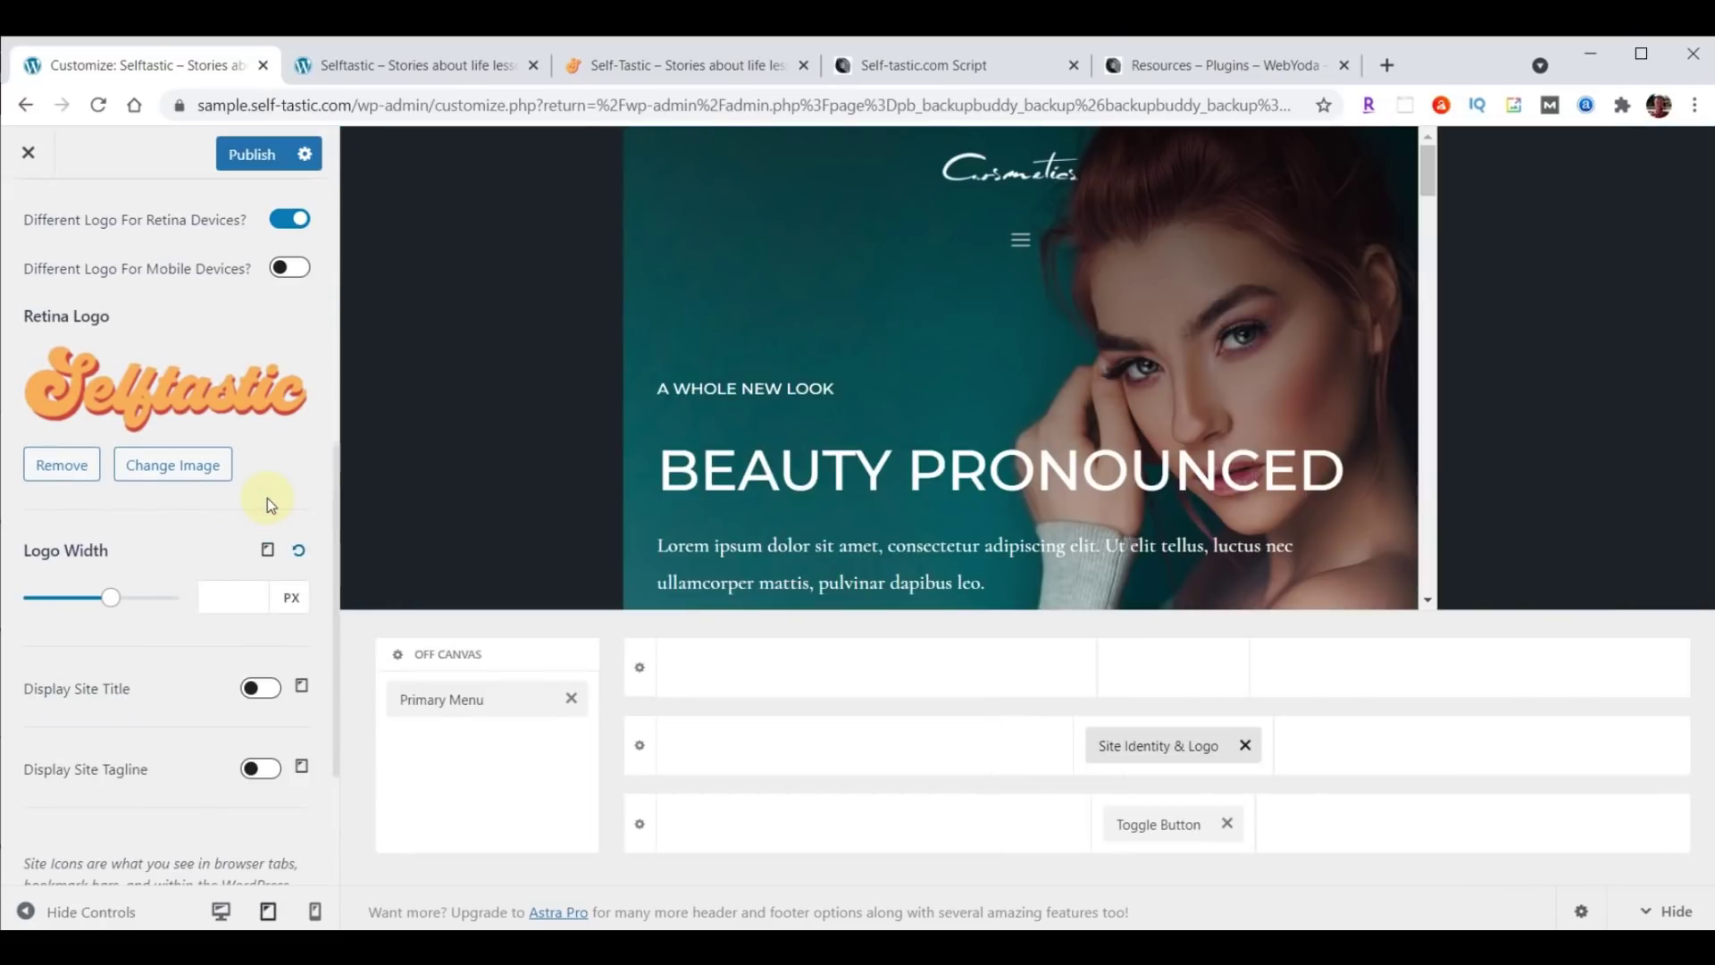
{"action": "left_click", "coordinate": [222, 593]}
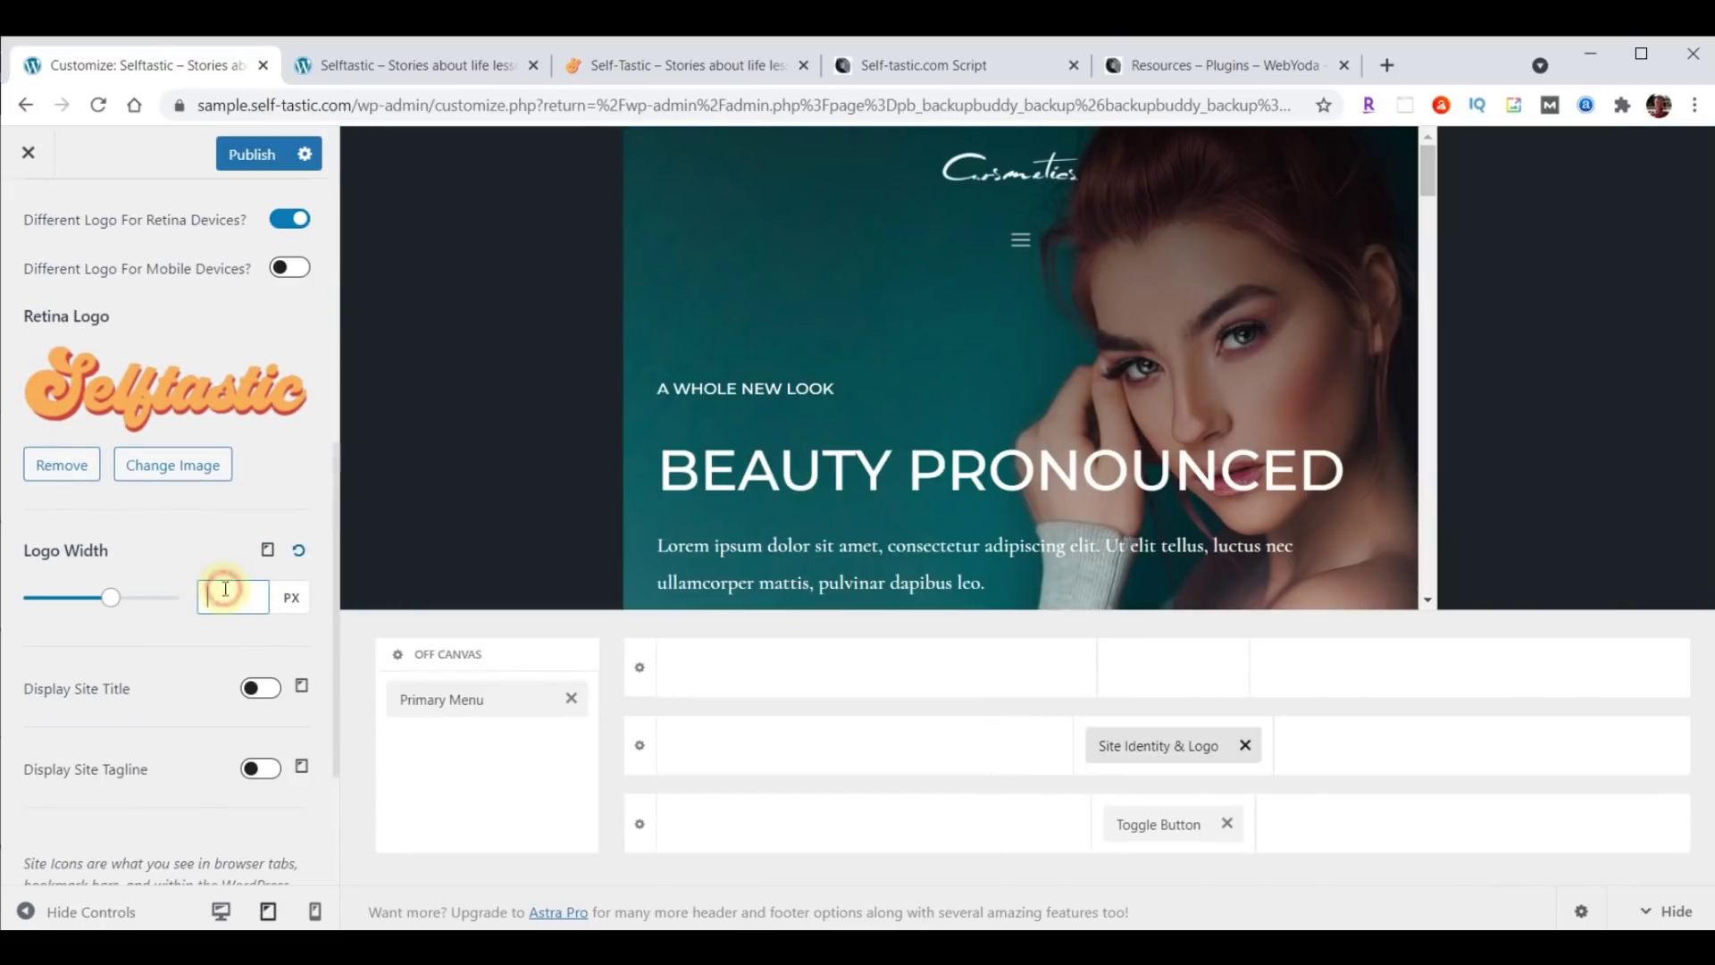
{"action": "type", "text": "200"}
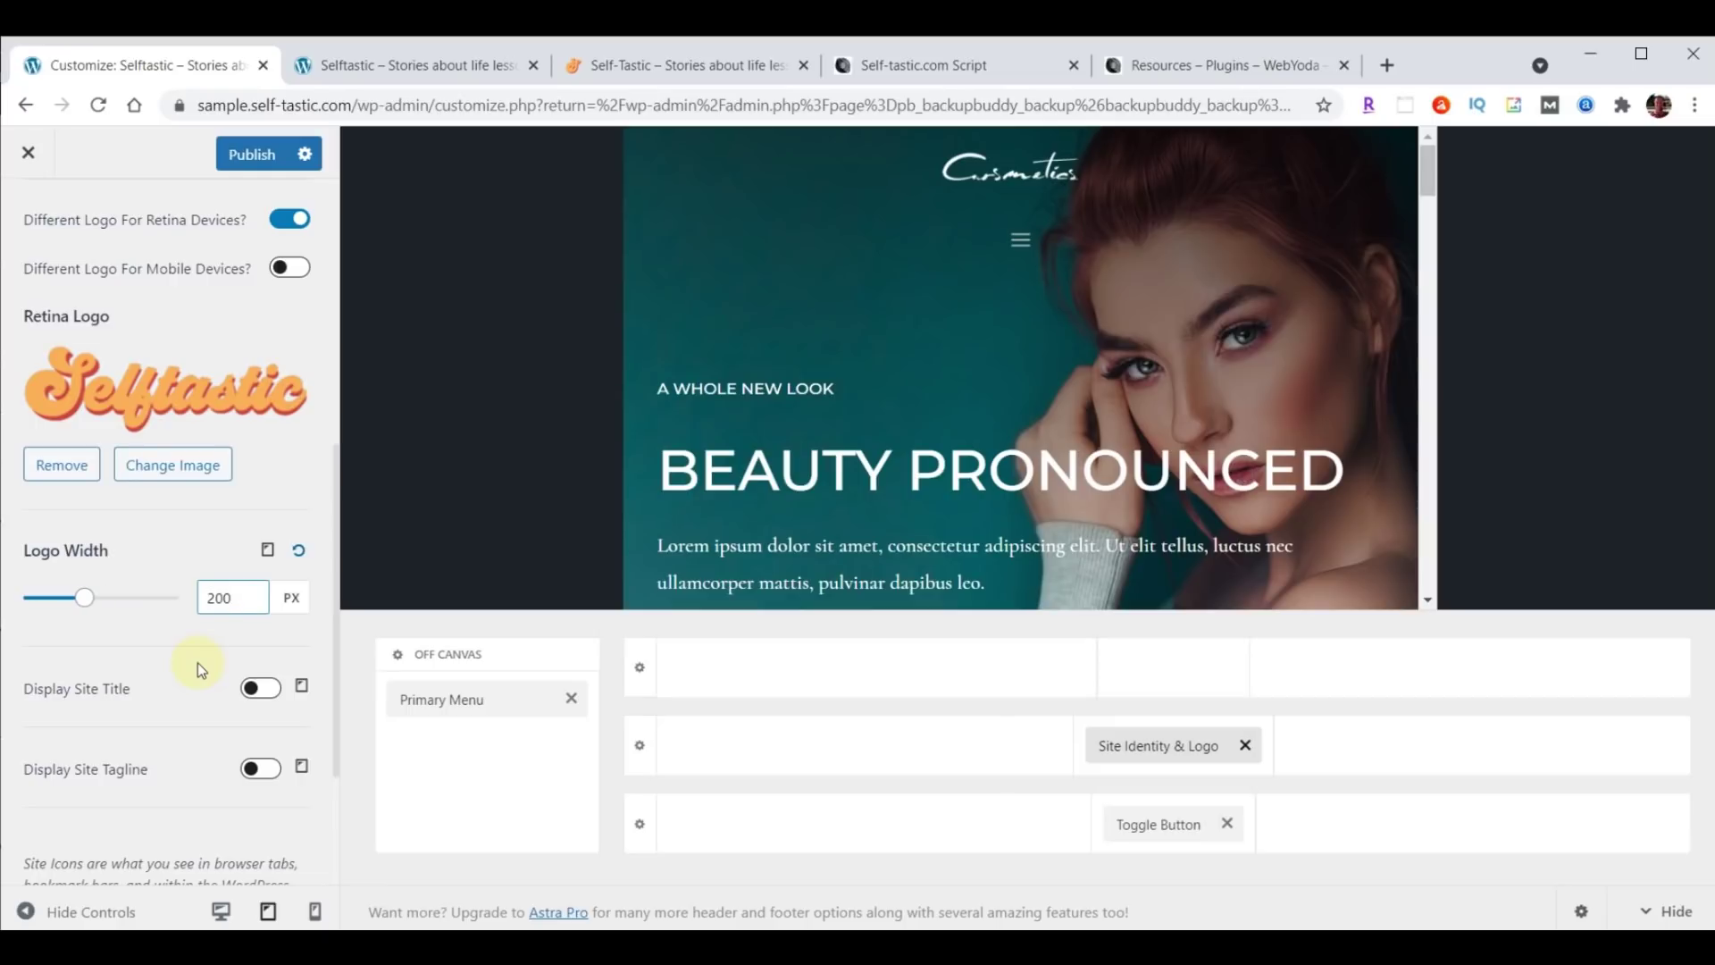
{"action": "left_click_drag", "start_coordinate": [1153, 750], "coordinate": [768, 755]}
{"action": "left_click_drag", "start_coordinate": [1168, 828], "coordinate": [1455, 774]}
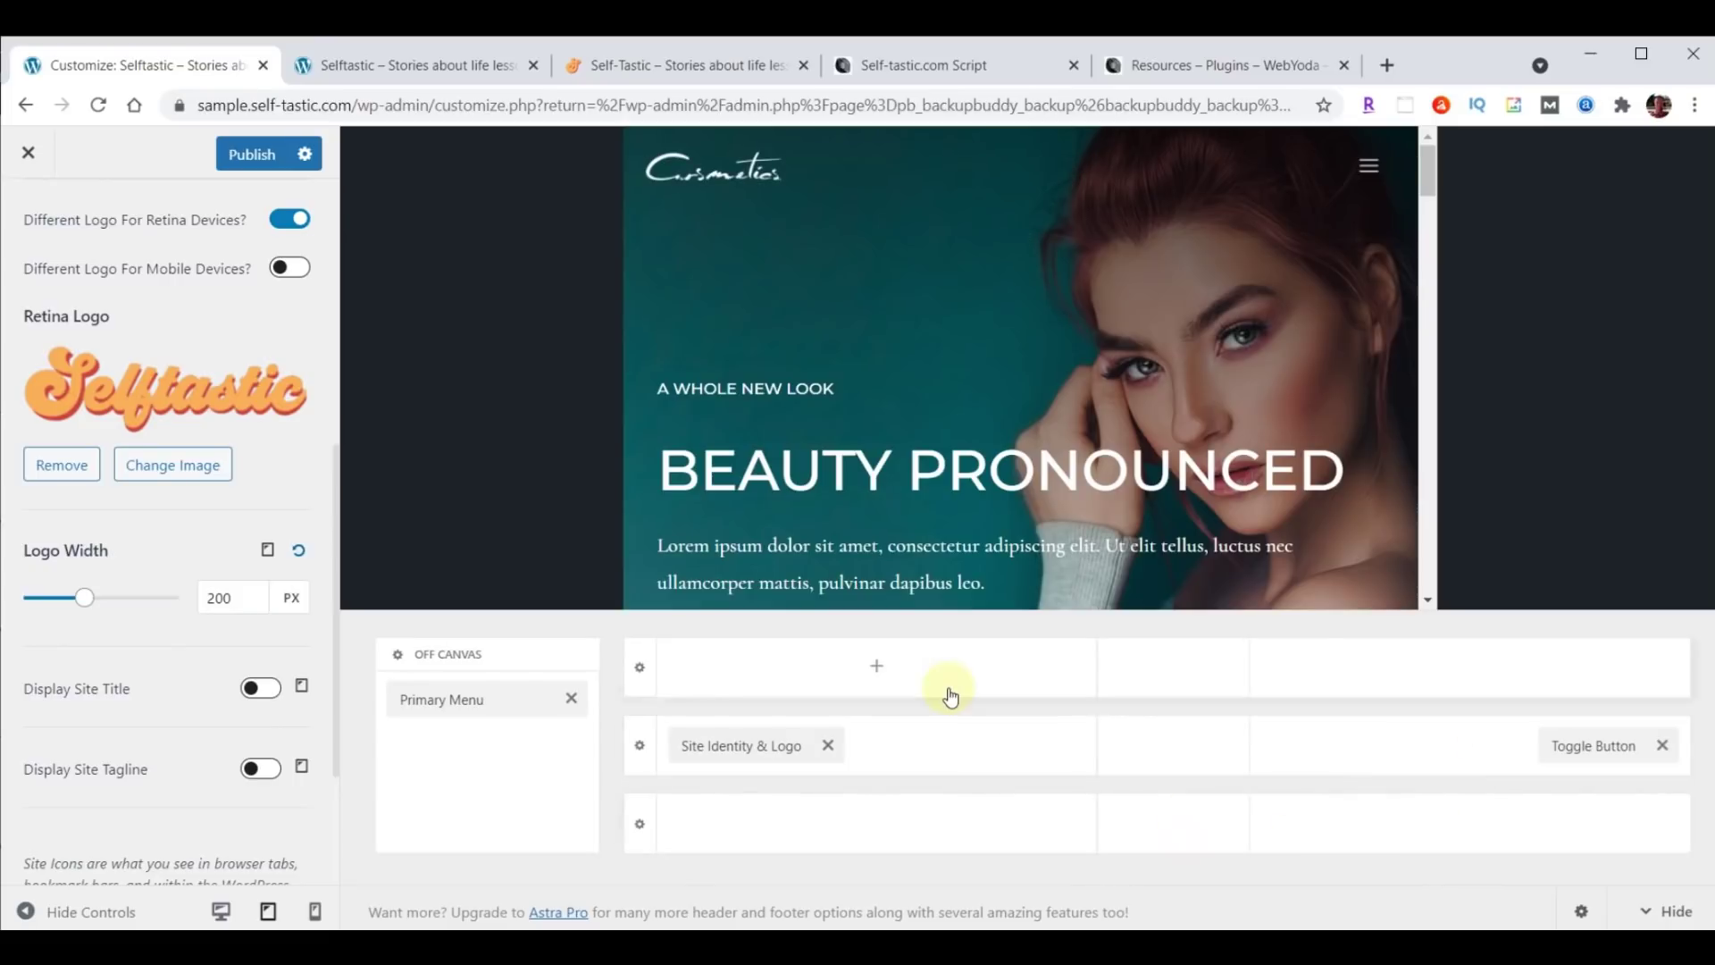
Set the mobile logo width to 180 px.
{"action": "left_click", "coordinate": [269, 553]}
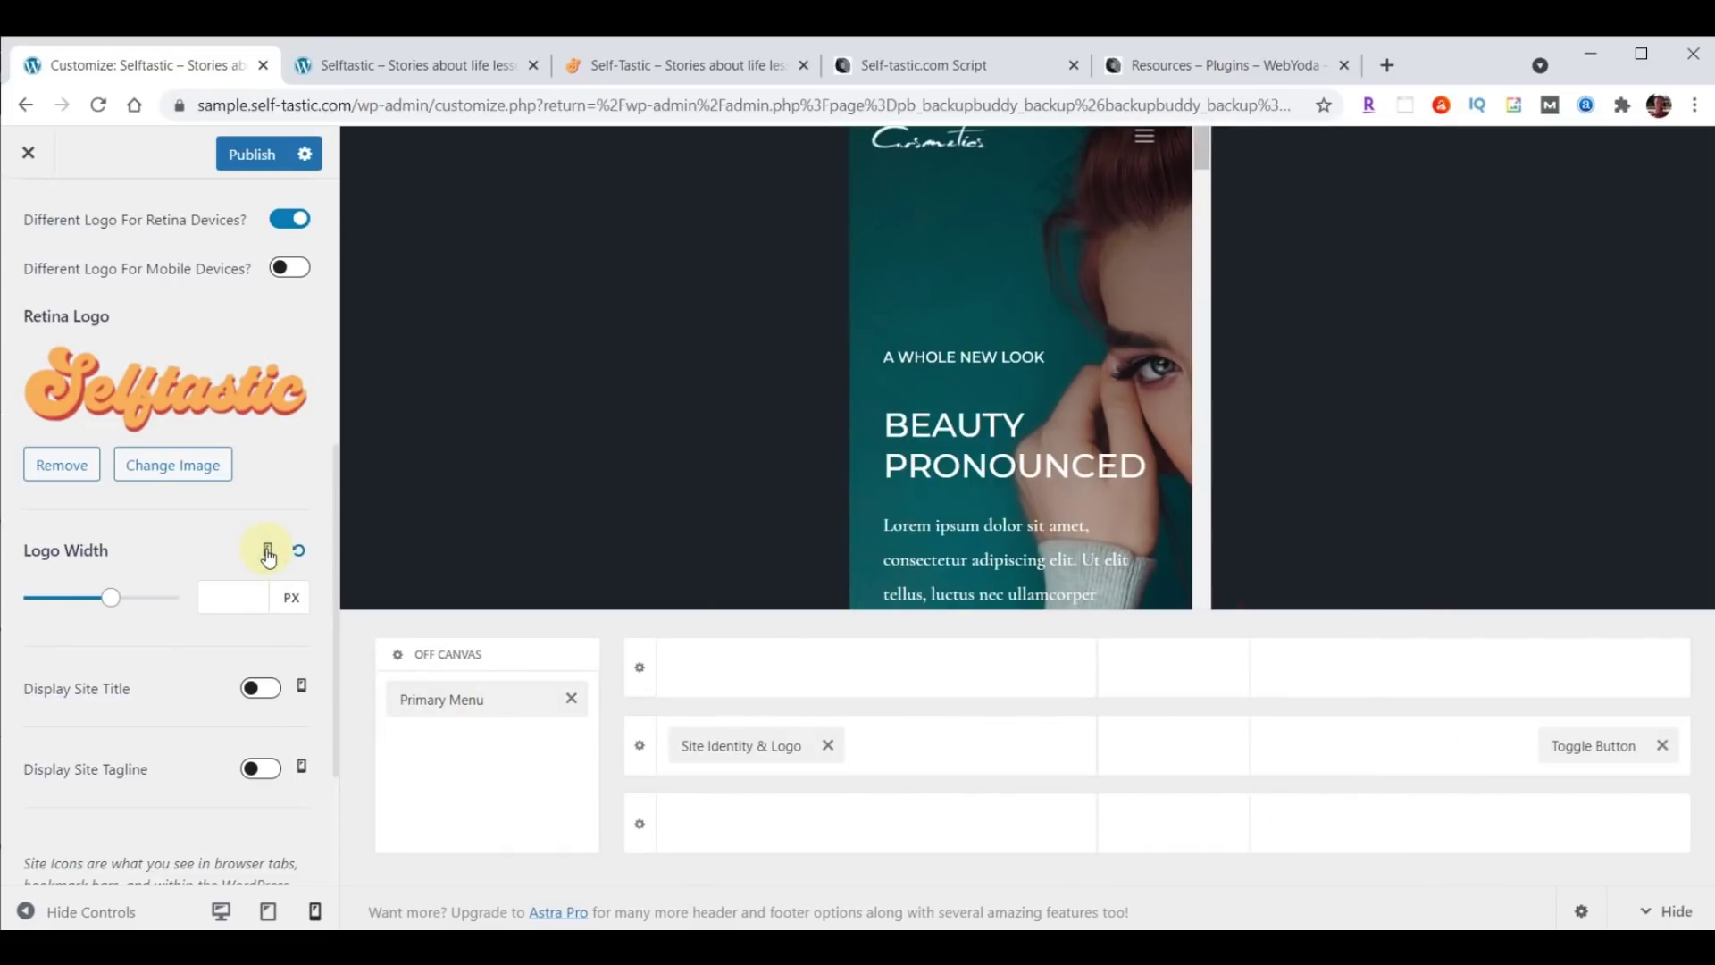
{"action": "left_click", "coordinate": [242, 591]}
{"action": "type", "text": "180"}
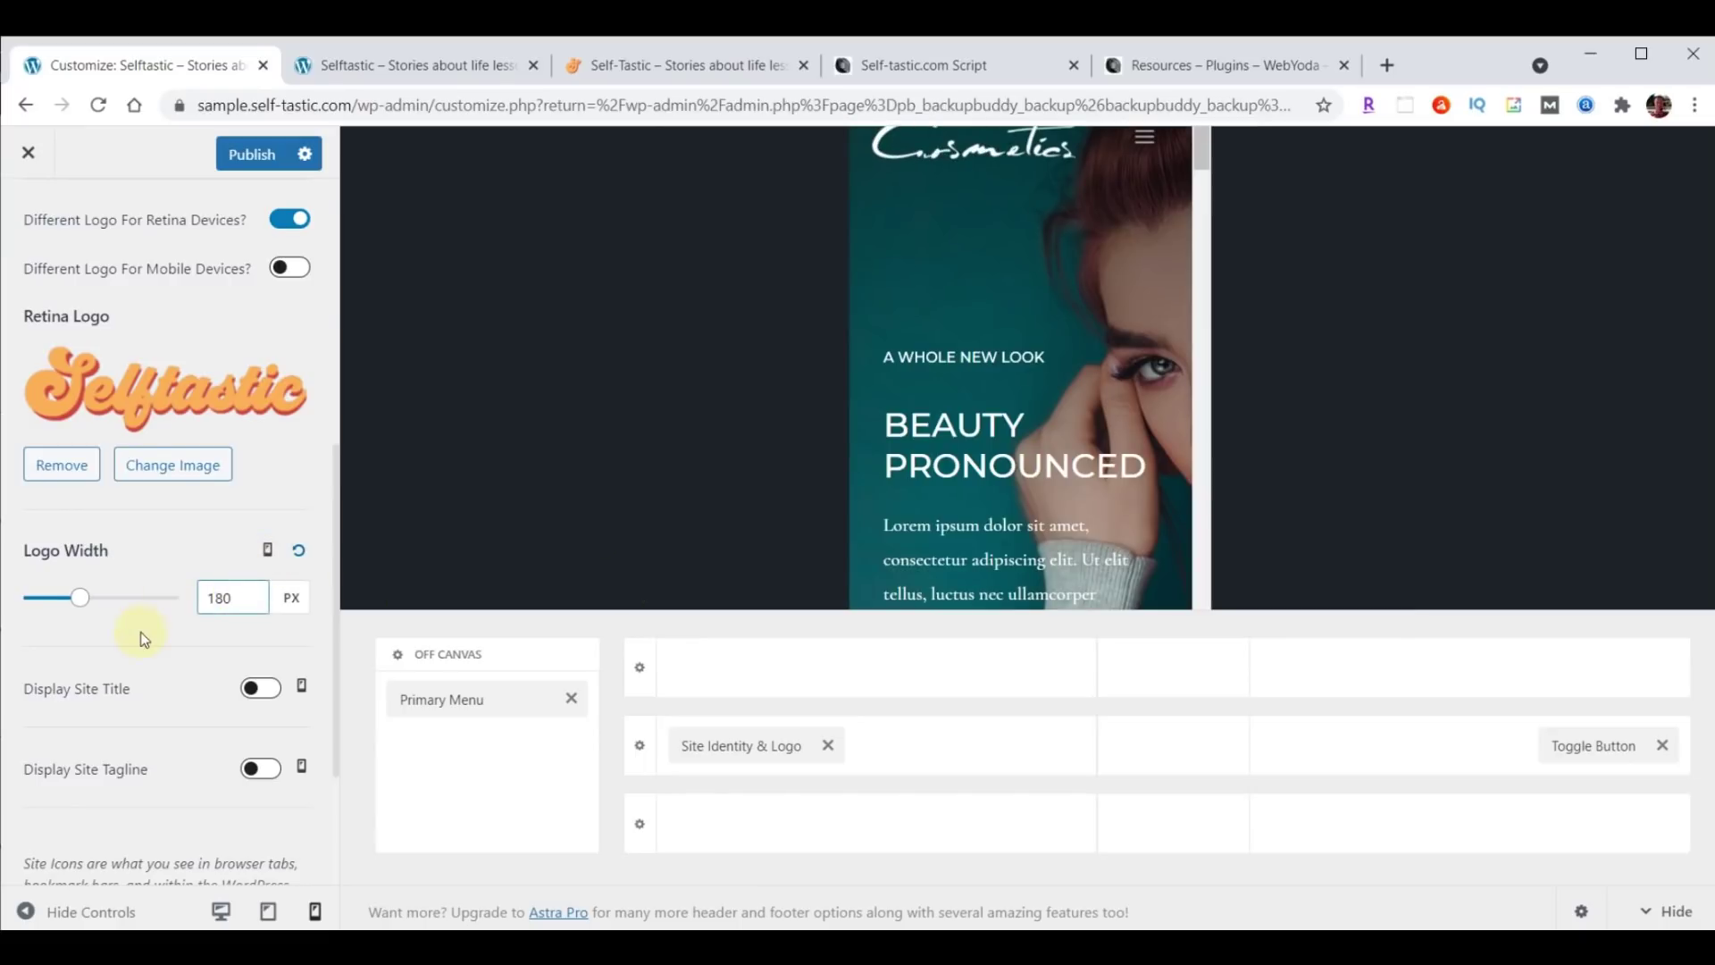
{"action": "scroll", "coordinate": [138, 639], "scroll_direction": "down", "scroll_amount": 1}
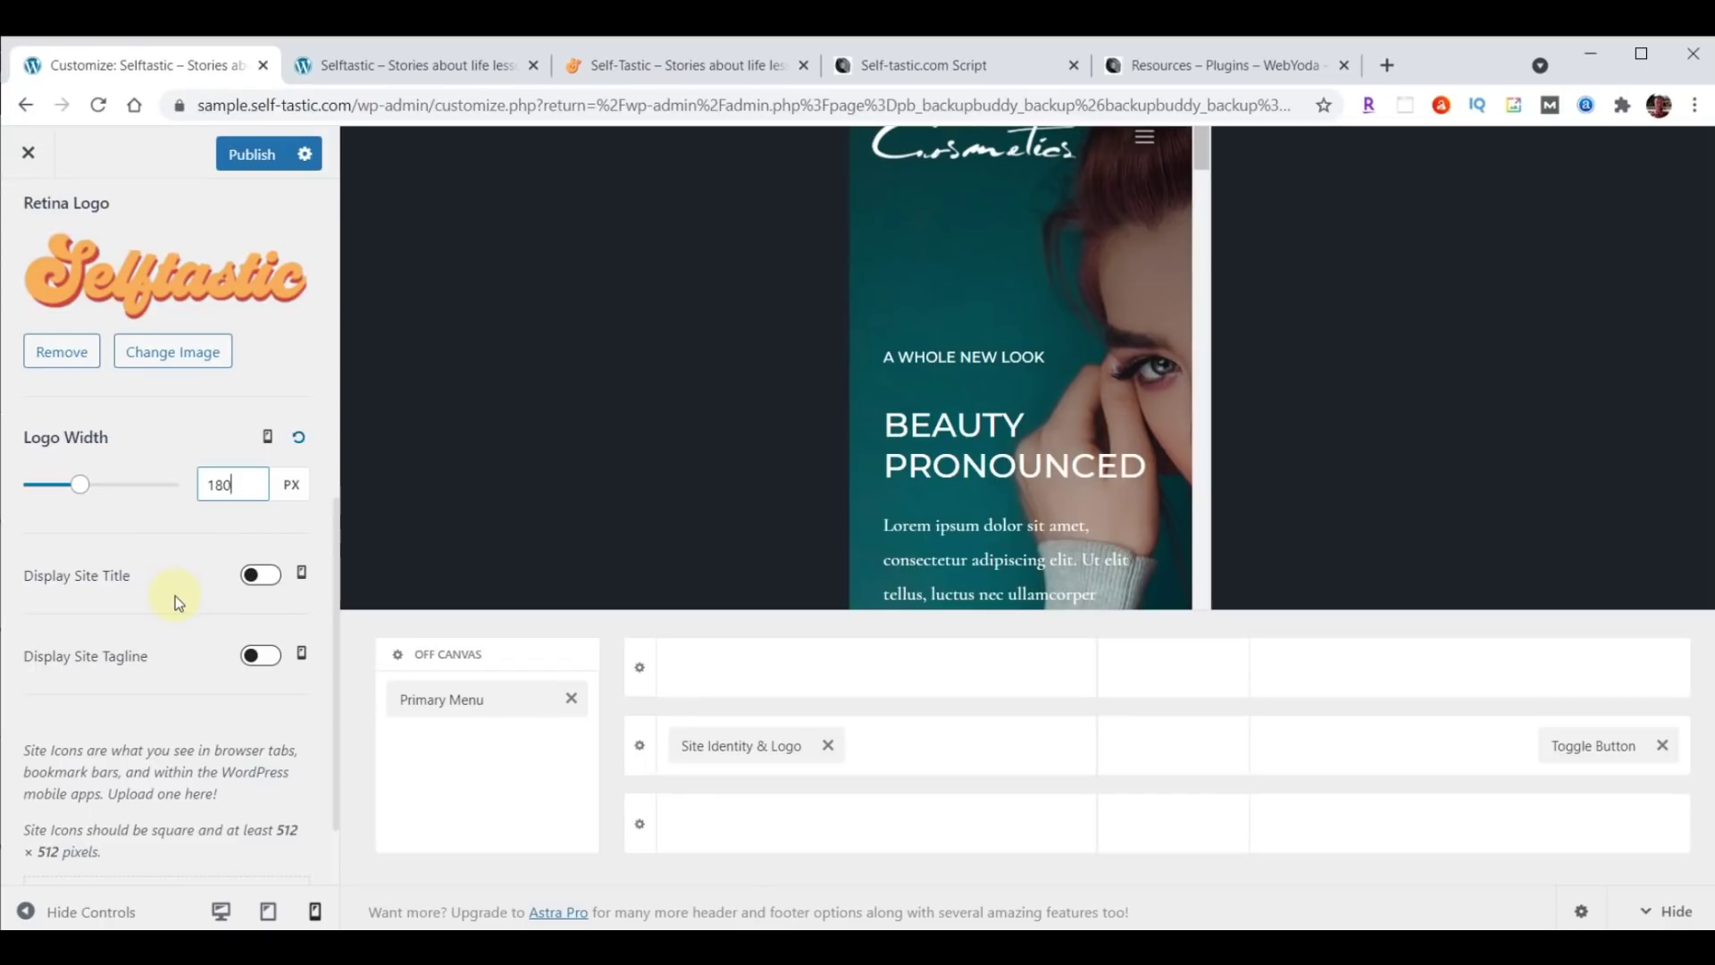
{"action": "scroll", "coordinate": [175, 597], "scroll_direction": "down", "scroll_amount": 1}
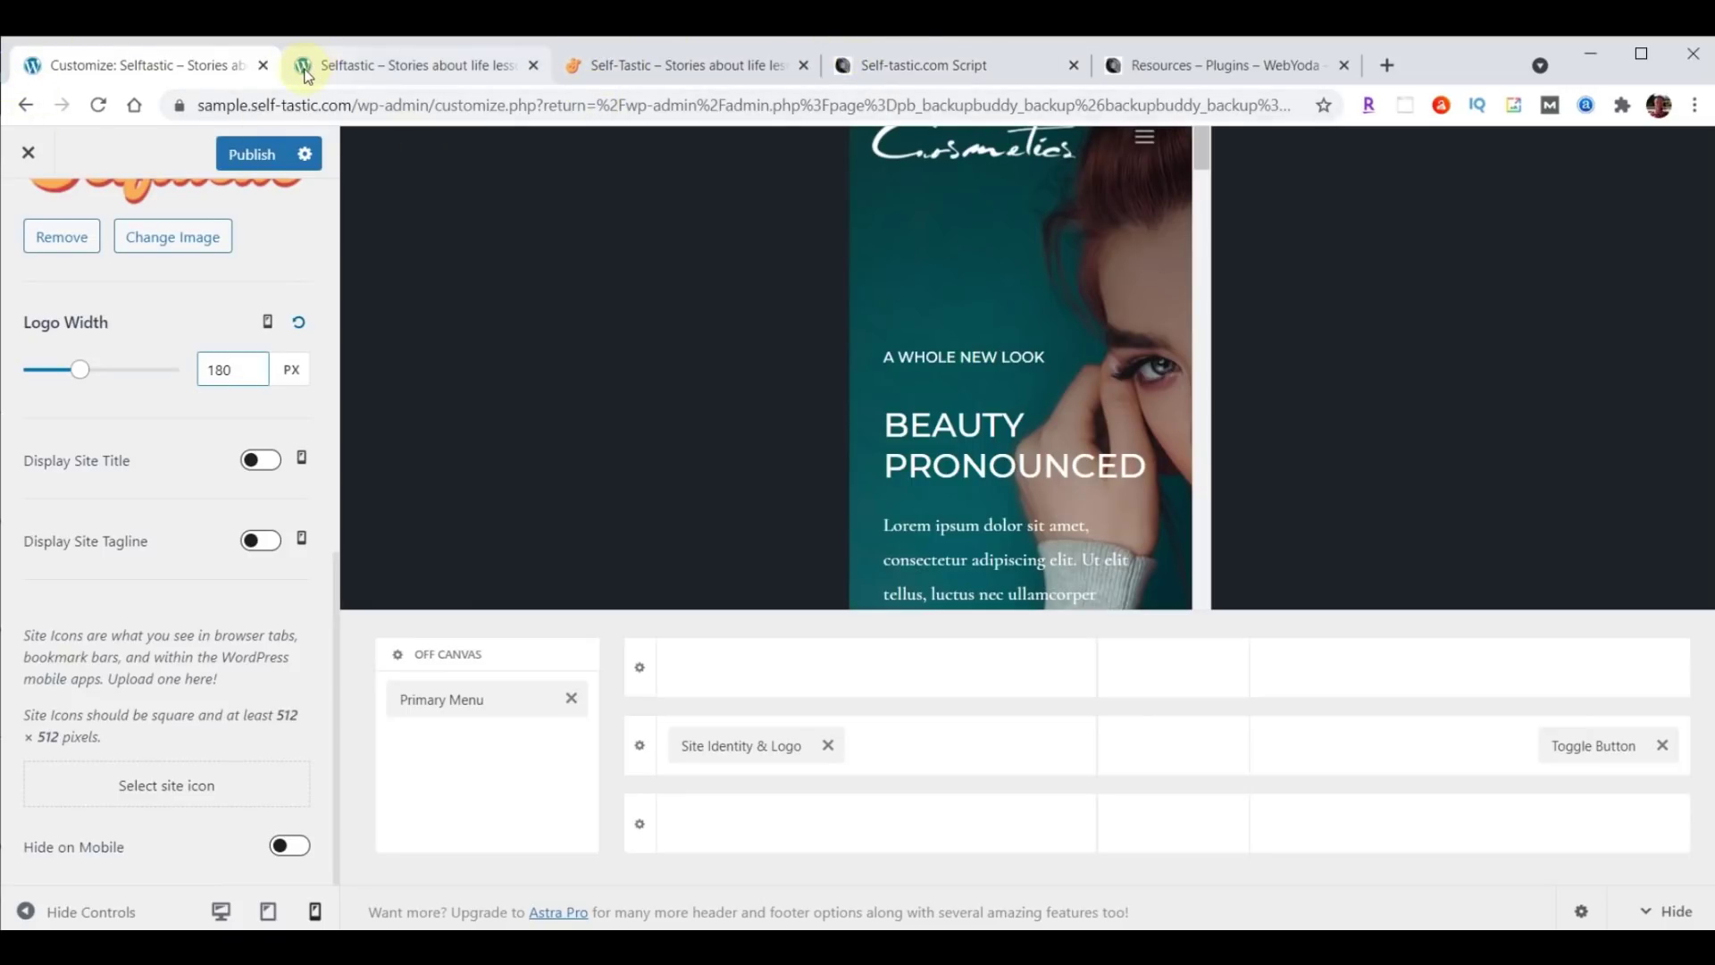
Upload logo-favicon.png, crop it as the site icon, and publish the Customizer changes.
{"action": "left_click", "coordinate": [159, 787]}
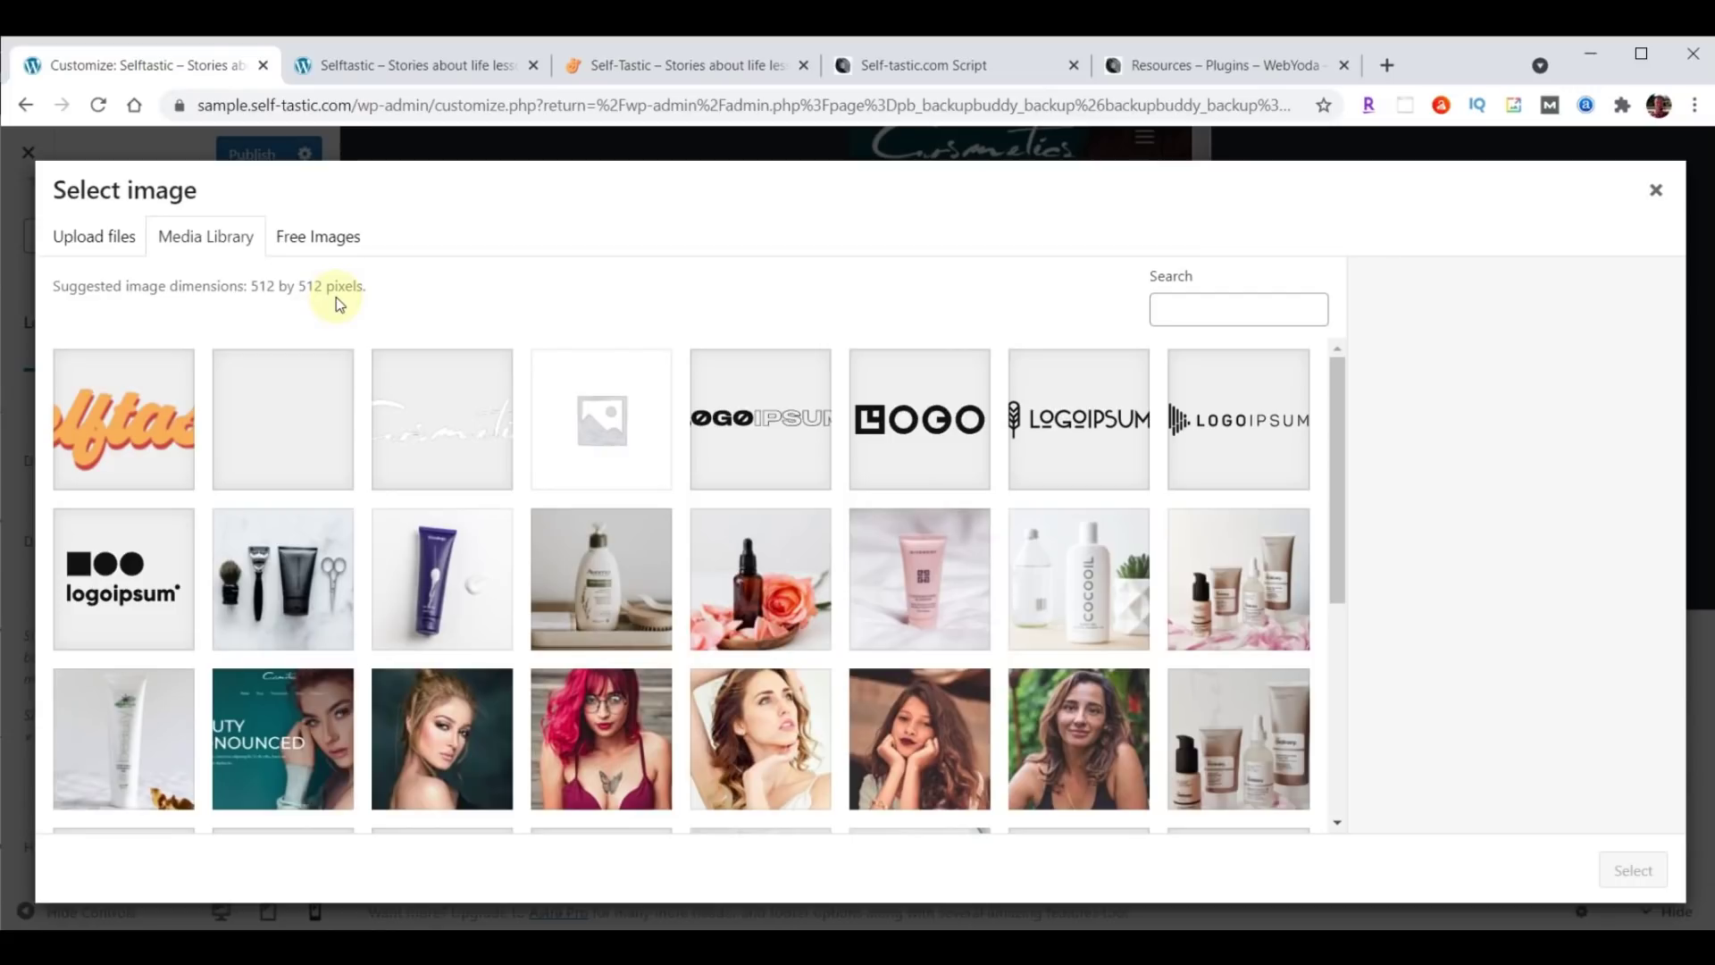
{"action": "key", "text": "alt+Tab"}
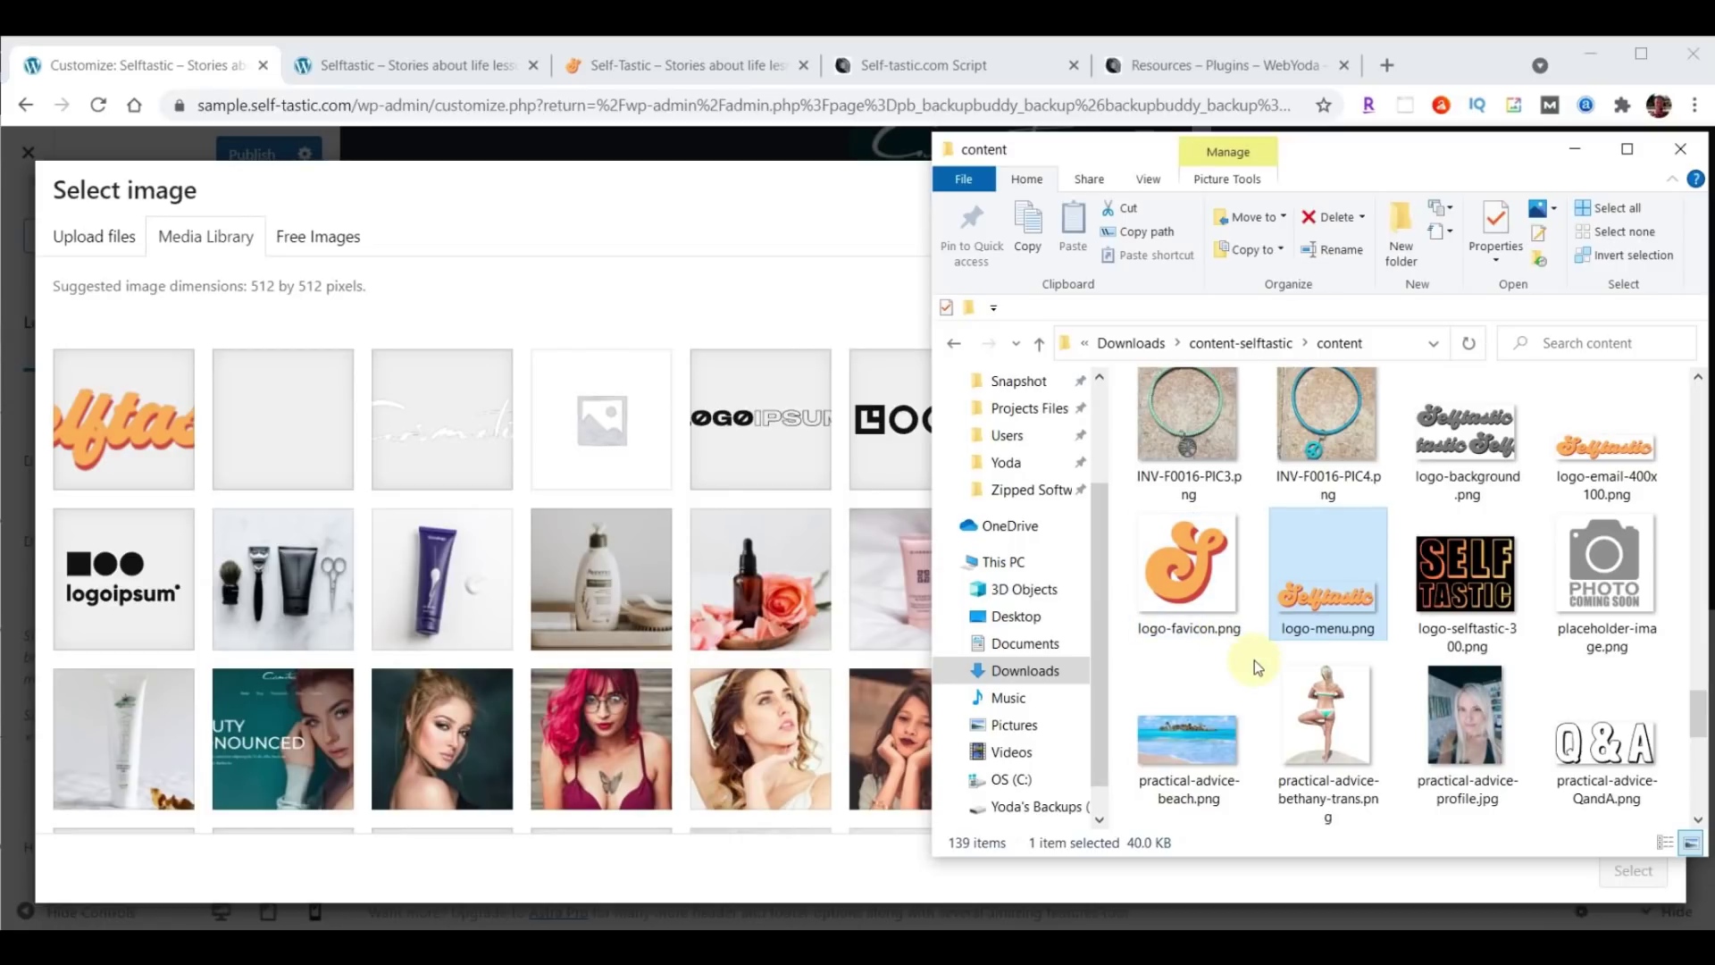
{"action": "left_click", "coordinate": [1179, 564]}
{"action": "left_click_drag", "start_coordinate": [1154, 569], "coordinate": [554, 508]}
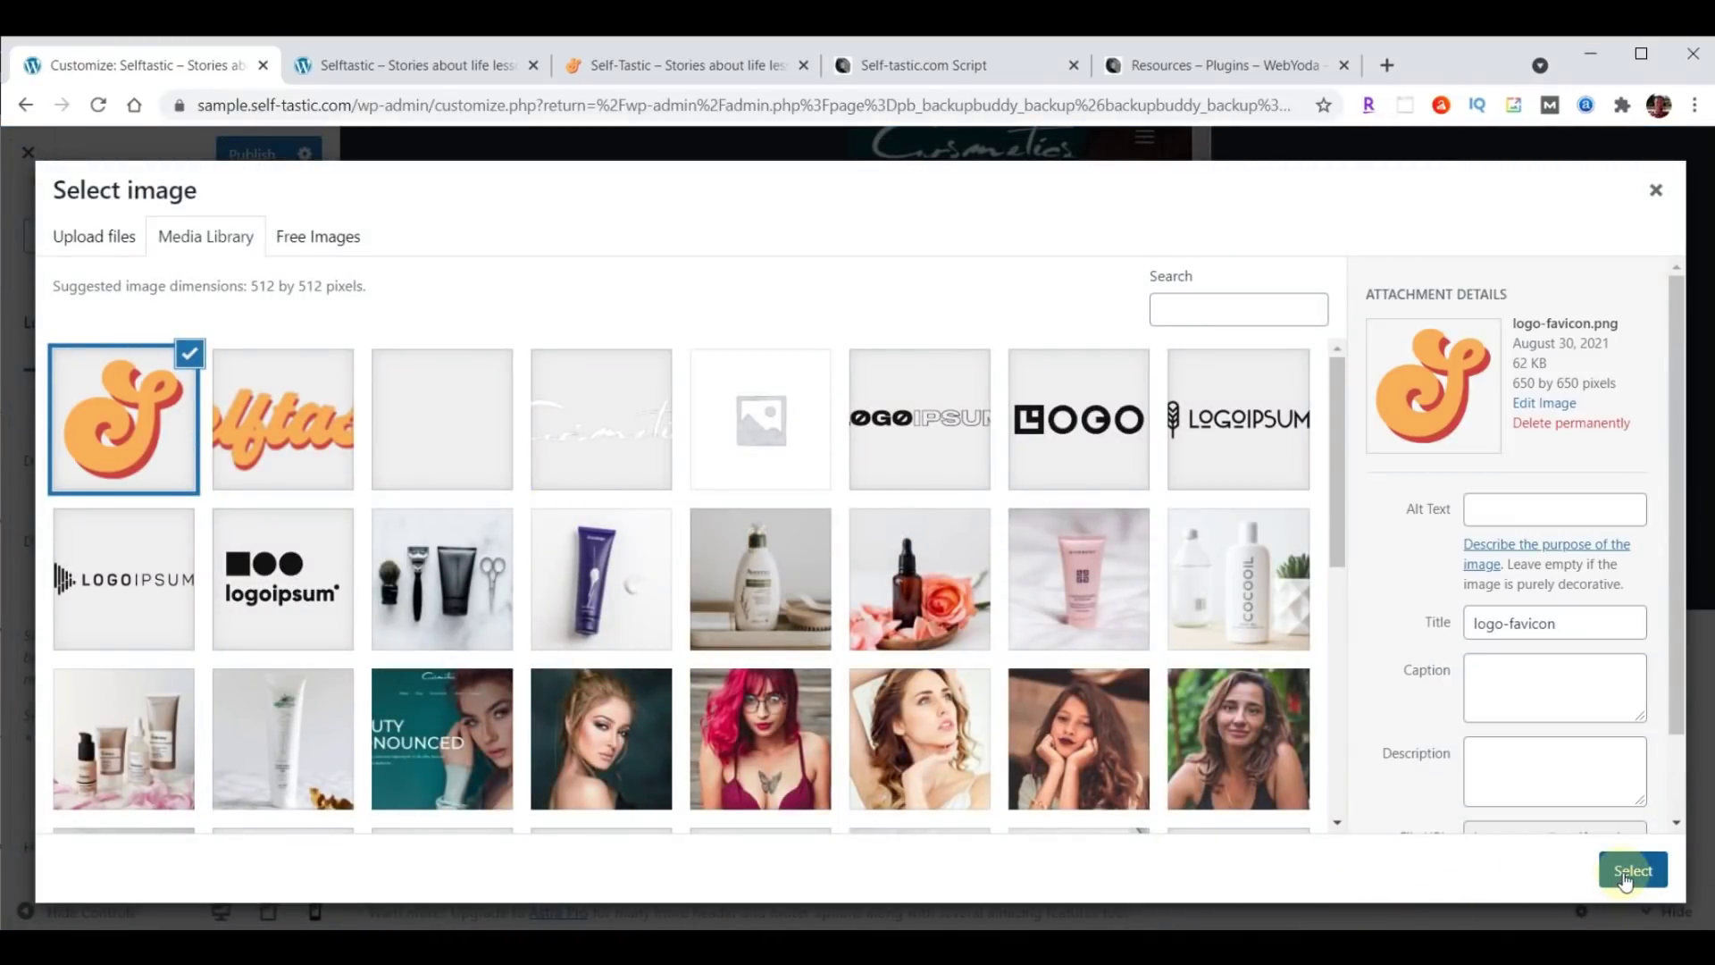
{"action": "left_click", "coordinate": [1631, 871]}
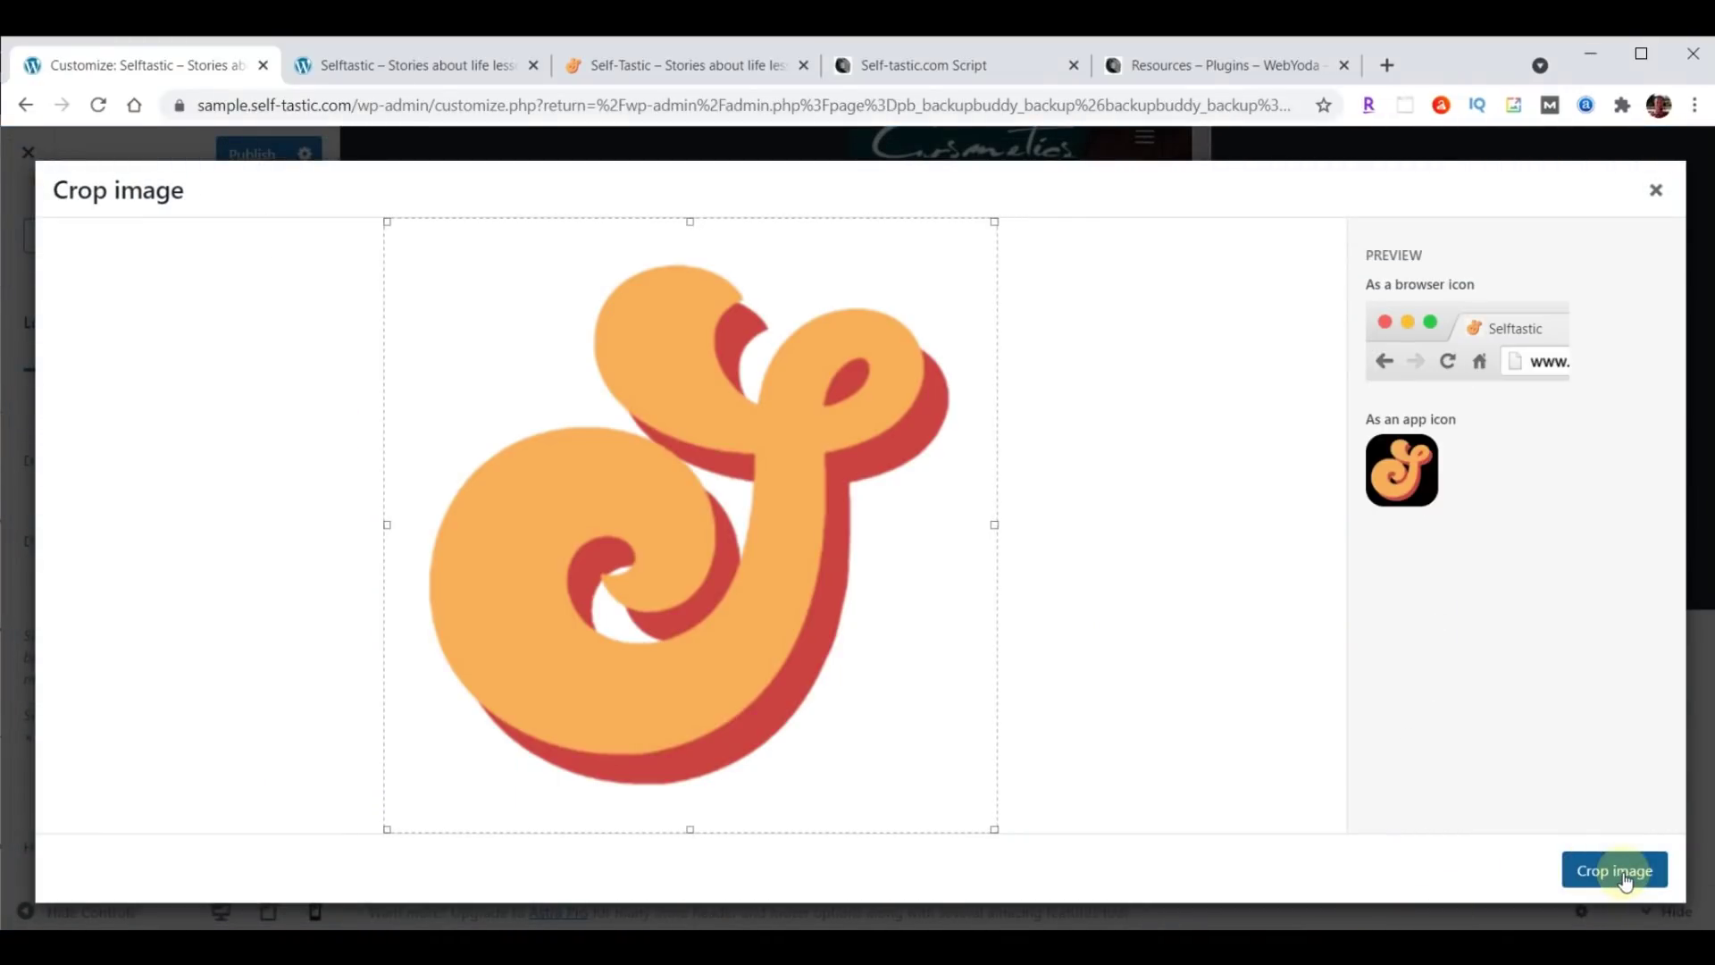
{"action": "left_click", "coordinate": [1624, 877]}
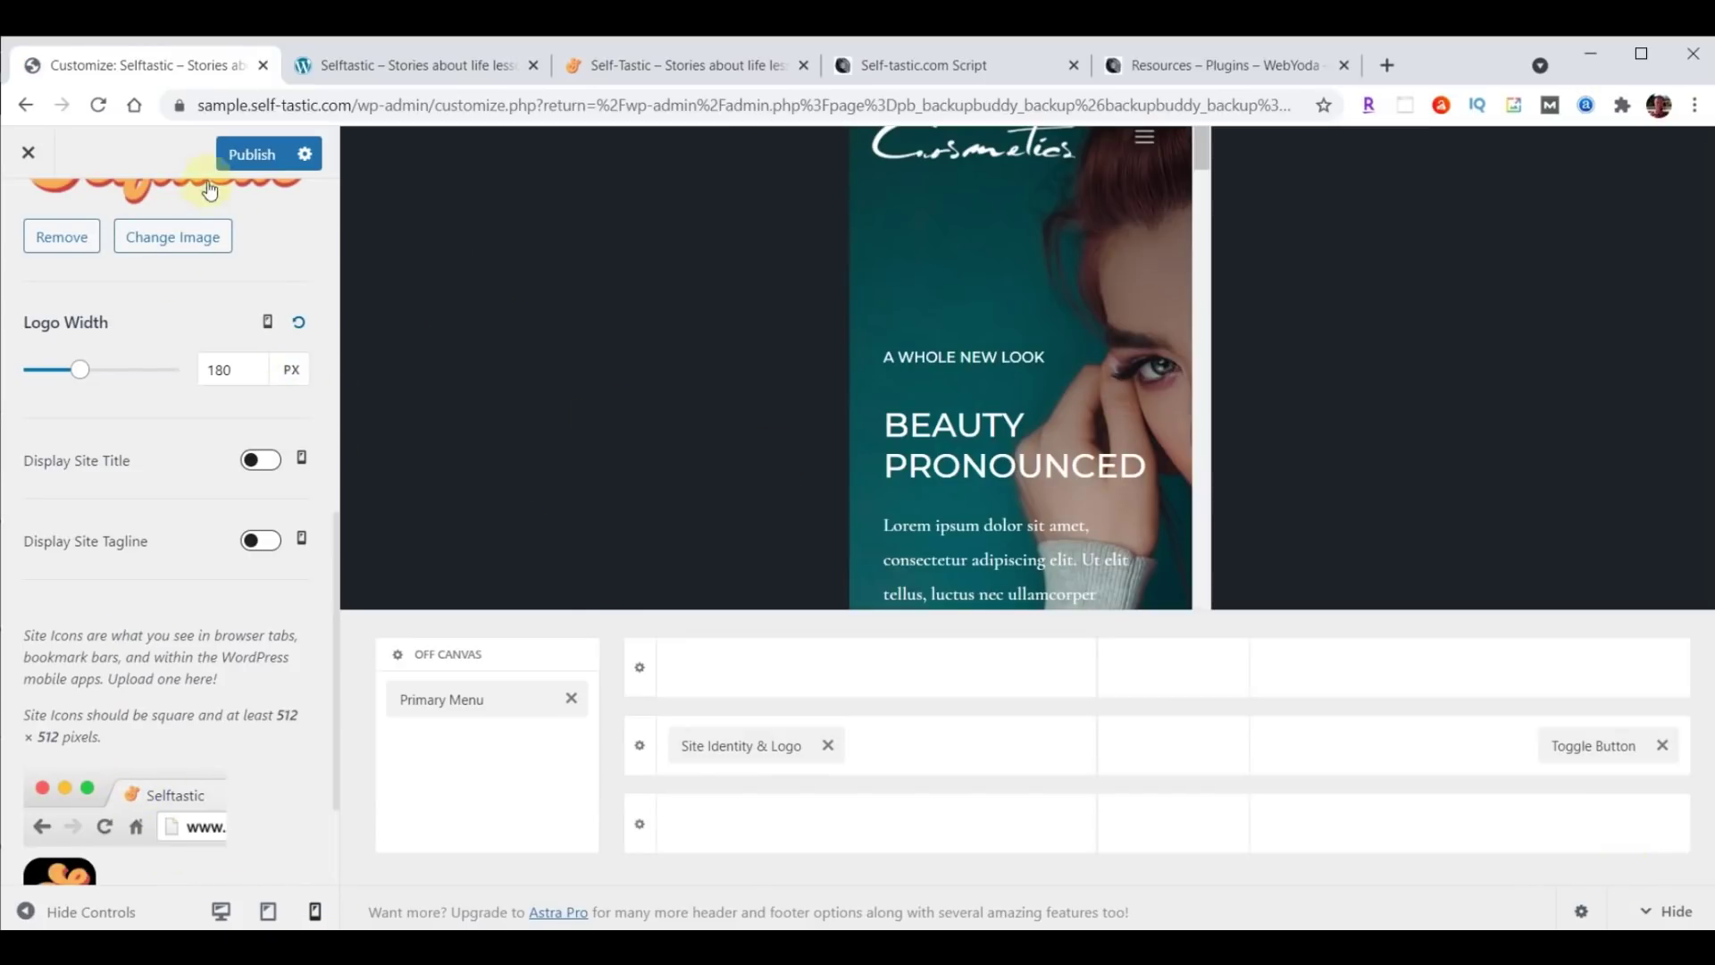
{"action": "left_click", "coordinate": [247, 156]}
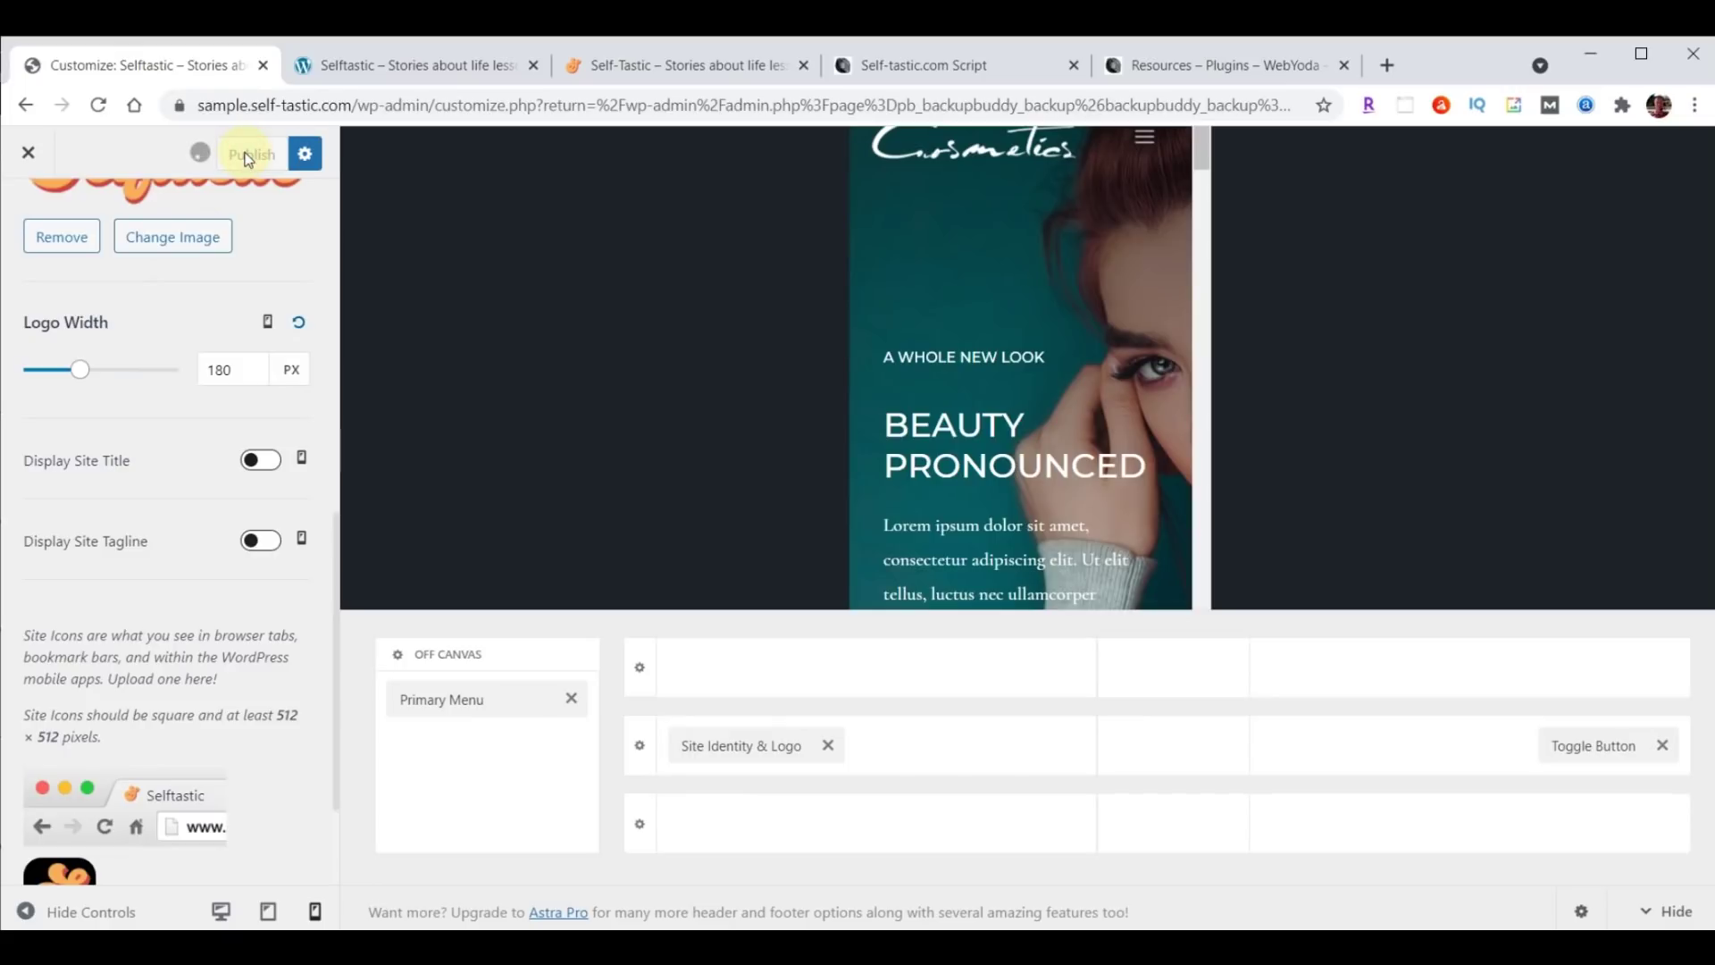
{"action": "left_click", "coordinate": [407, 65]}
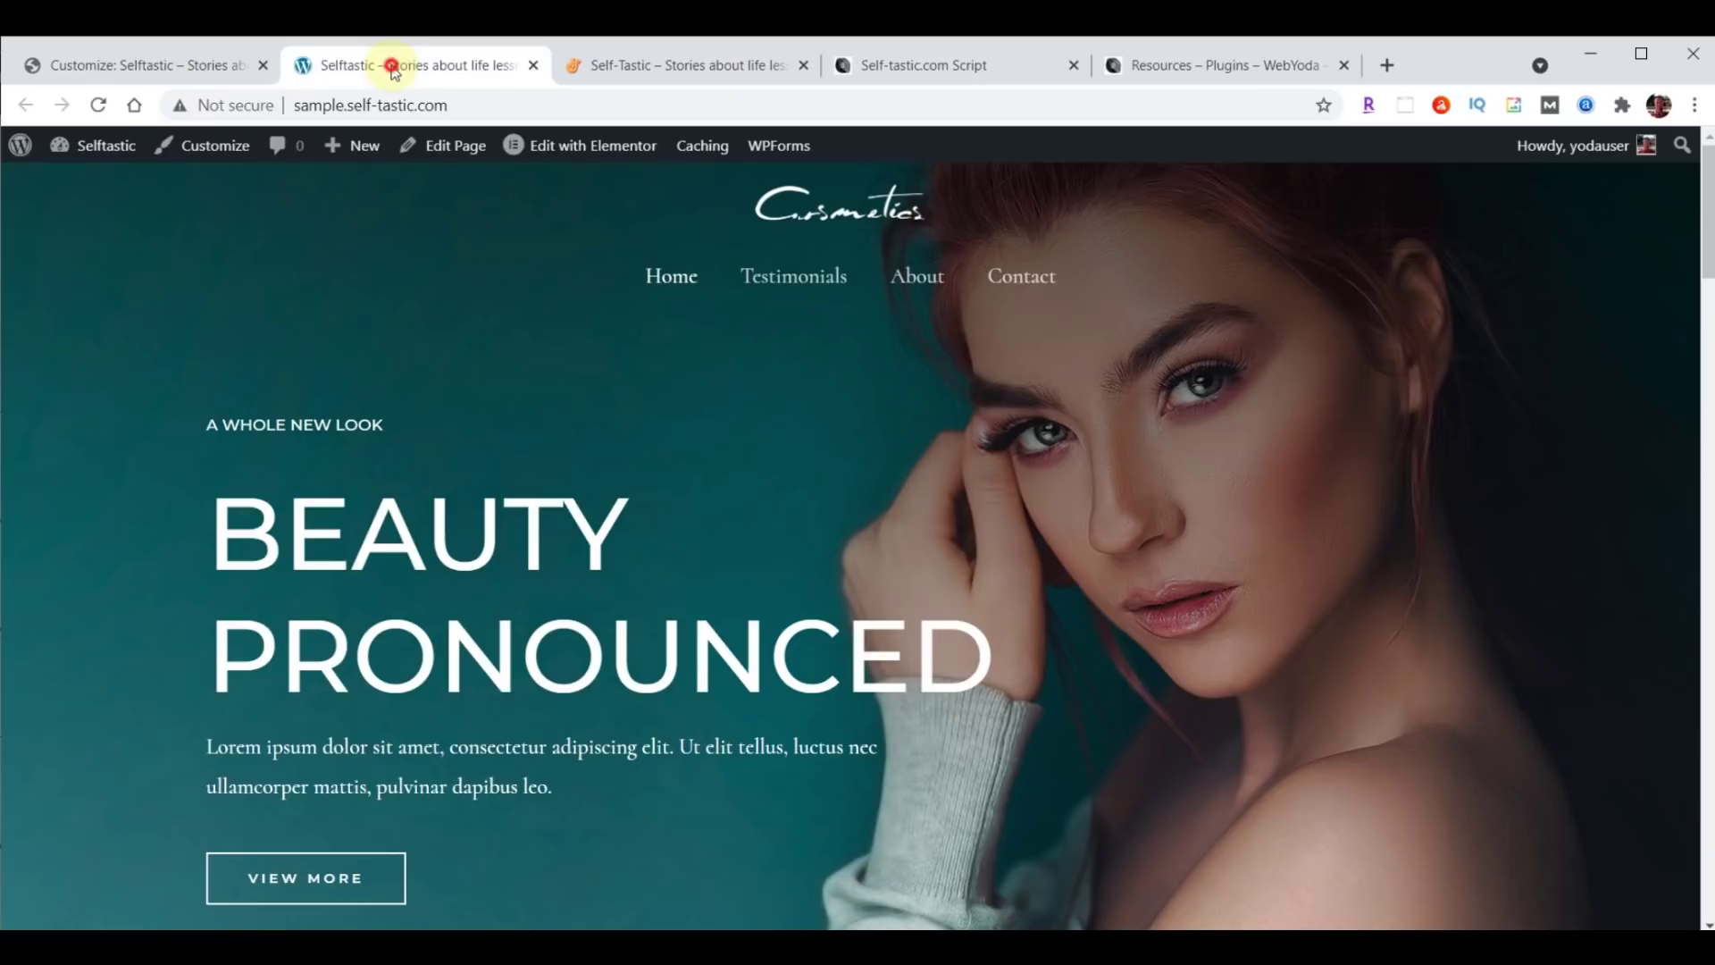
{"action": "left_click", "coordinate": [99, 105]}
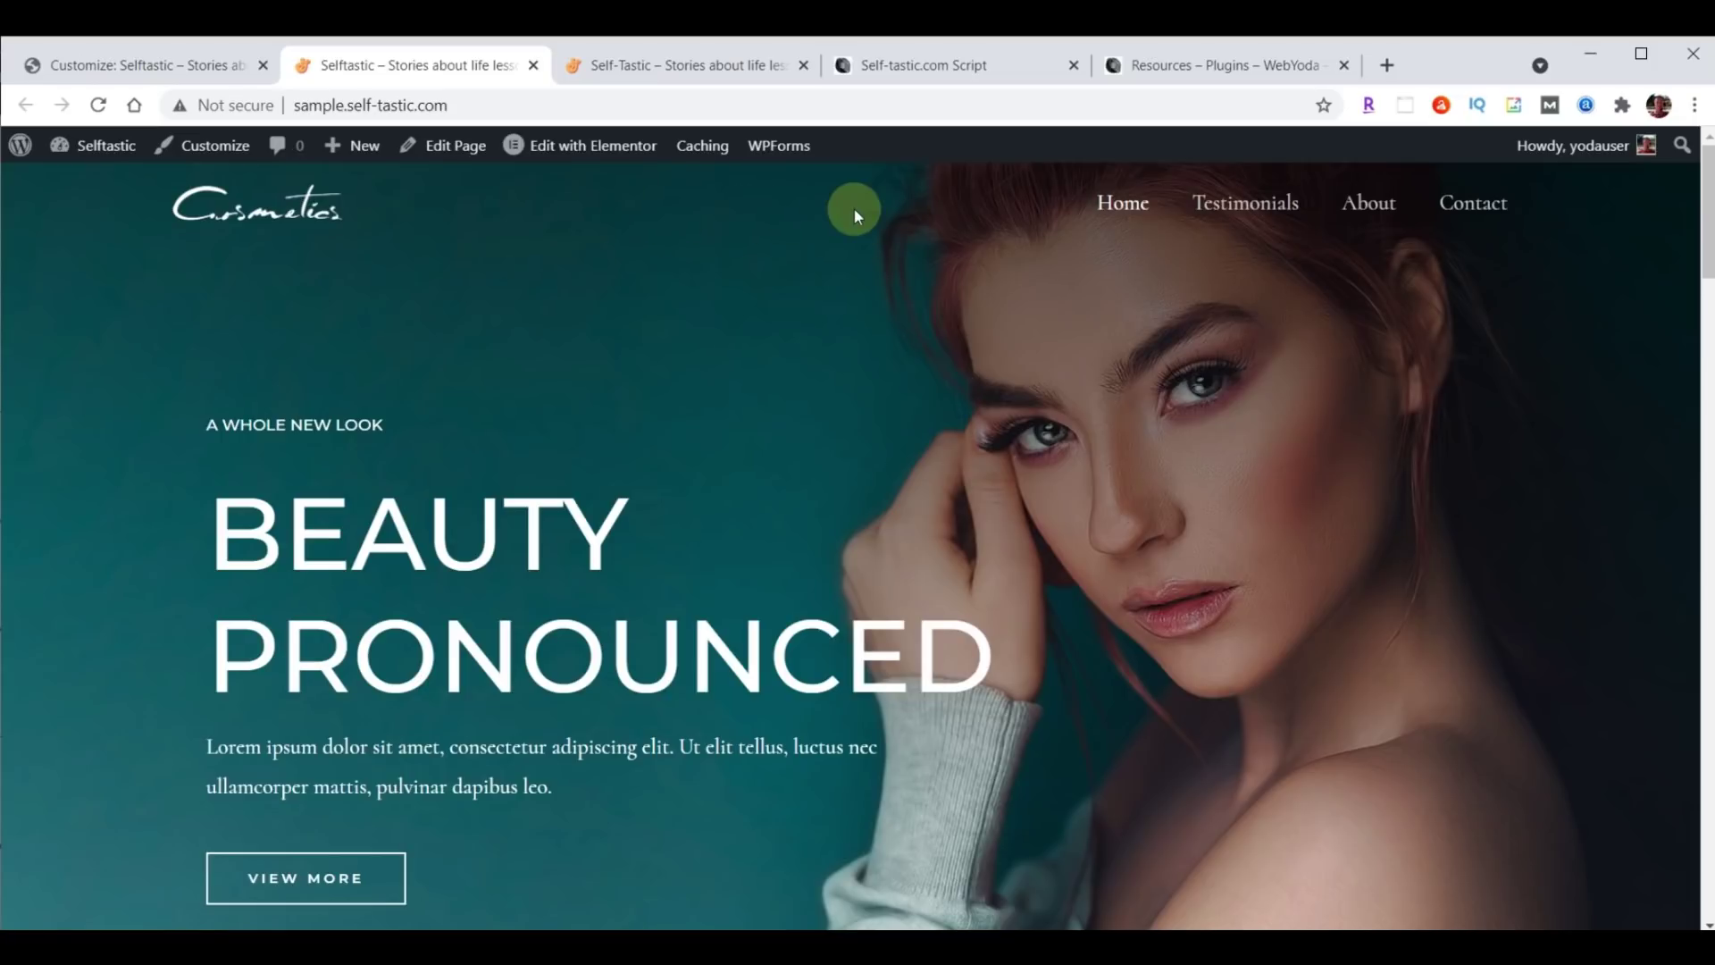
{"action": "left_click", "coordinate": [136, 57]}
{"action": "scroll", "coordinate": [161, 563], "scroll_direction": "up", "scroll_amount": 8}
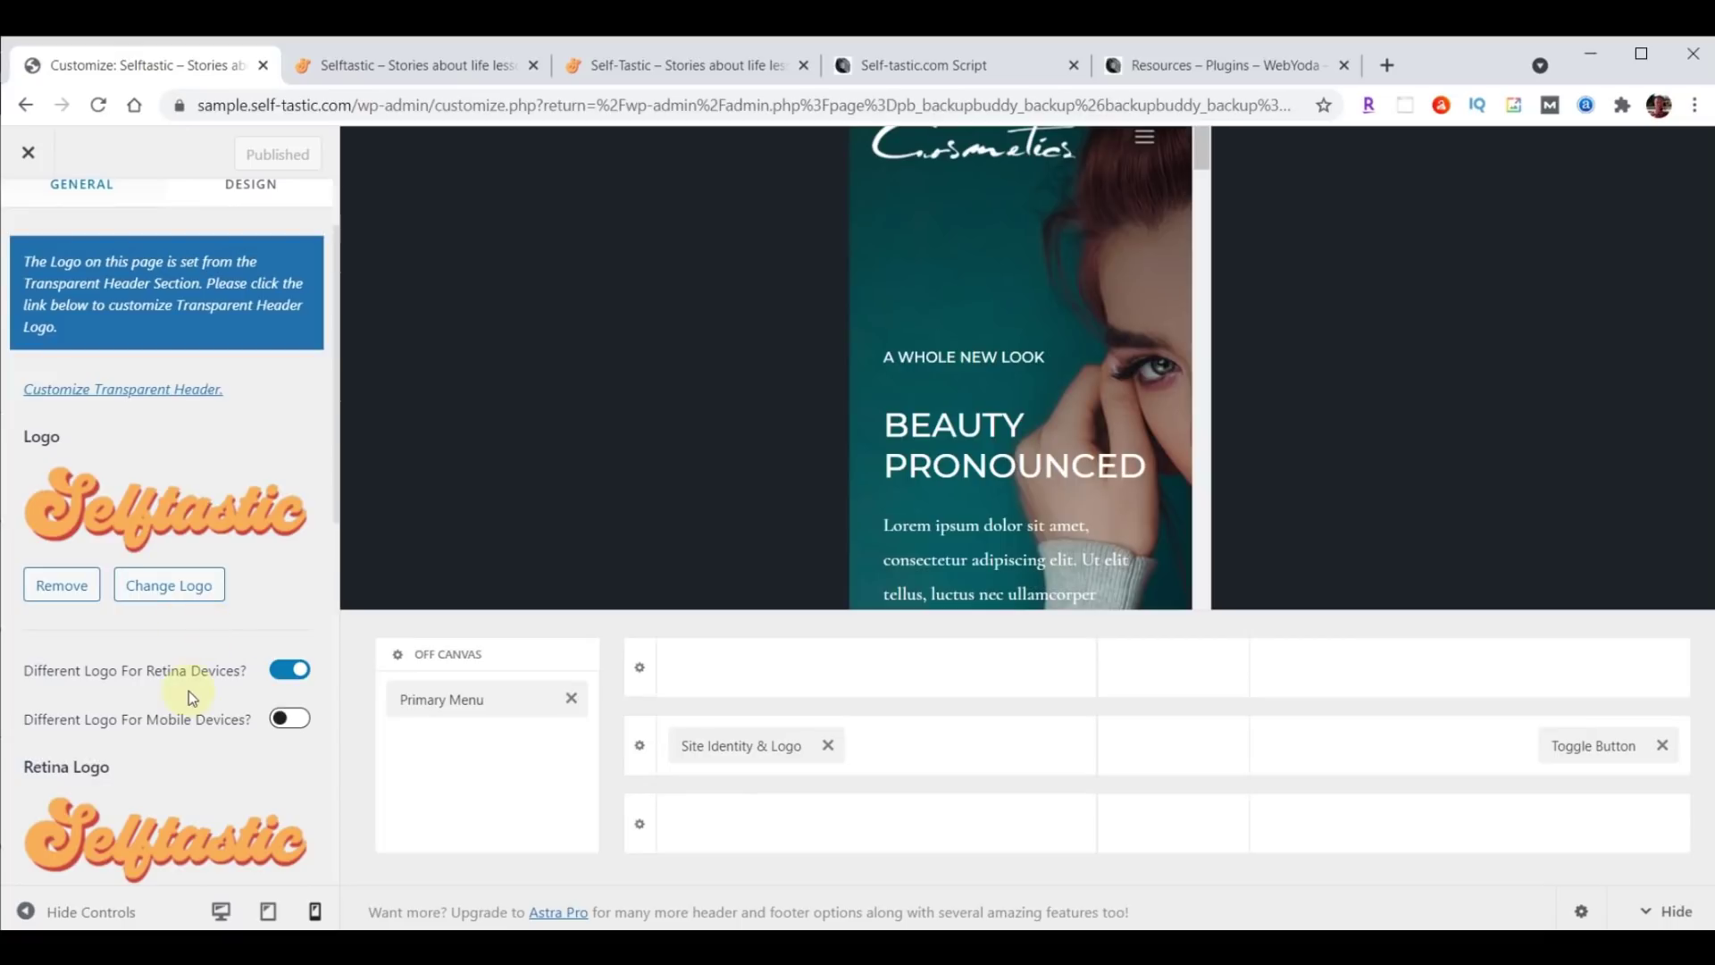
Set the Selftastic logo as the Transparent Header logo.
{"action": "scroll", "coordinate": [190, 689], "scroll_direction": "up", "scroll_amount": 1}
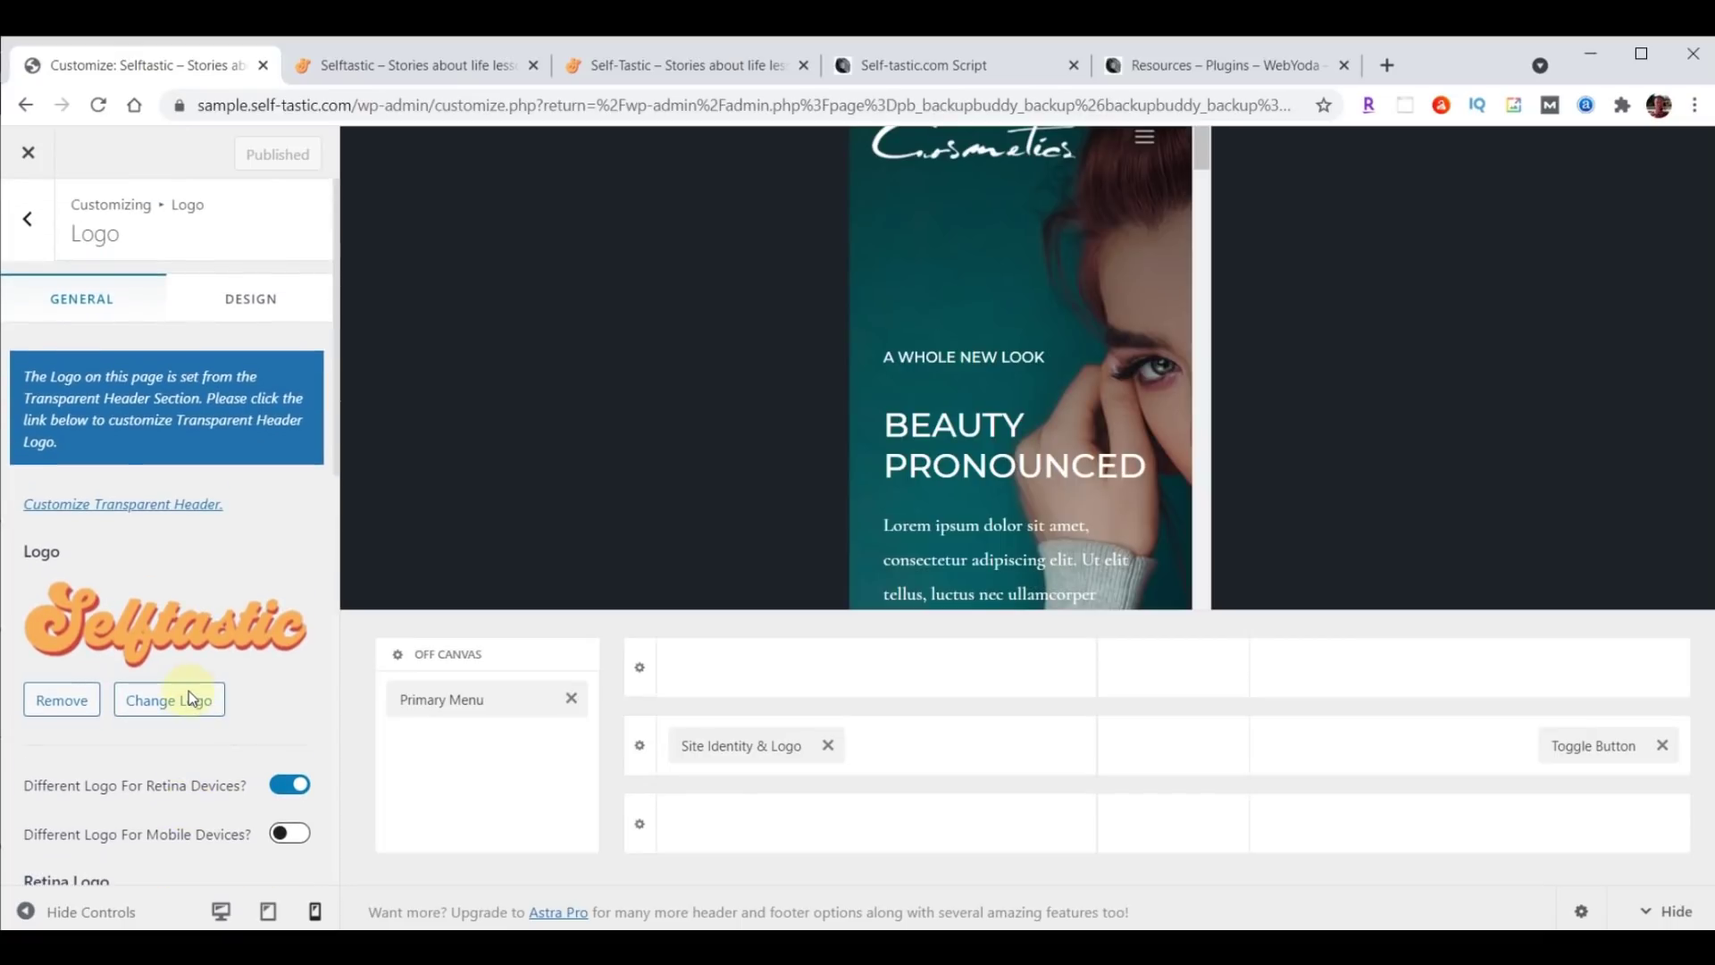
{"action": "left_click", "coordinate": [143, 511]}
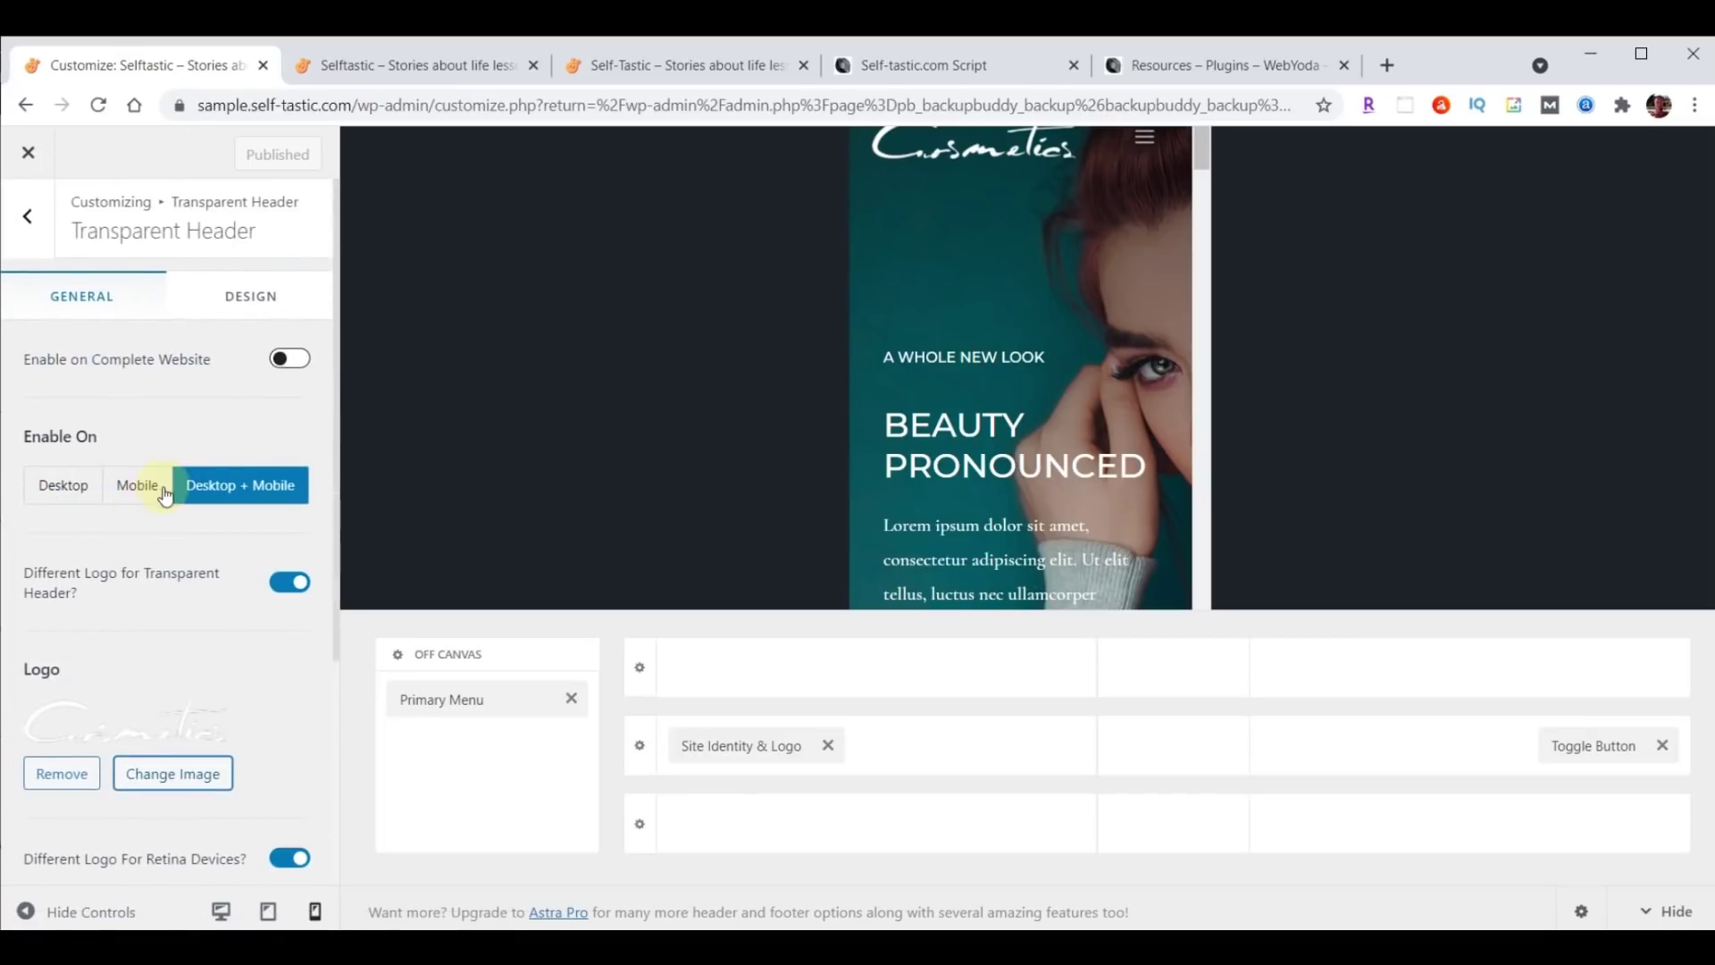
{"action": "scroll", "coordinate": [165, 494], "scroll_direction": "down", "scroll_amount": 3}
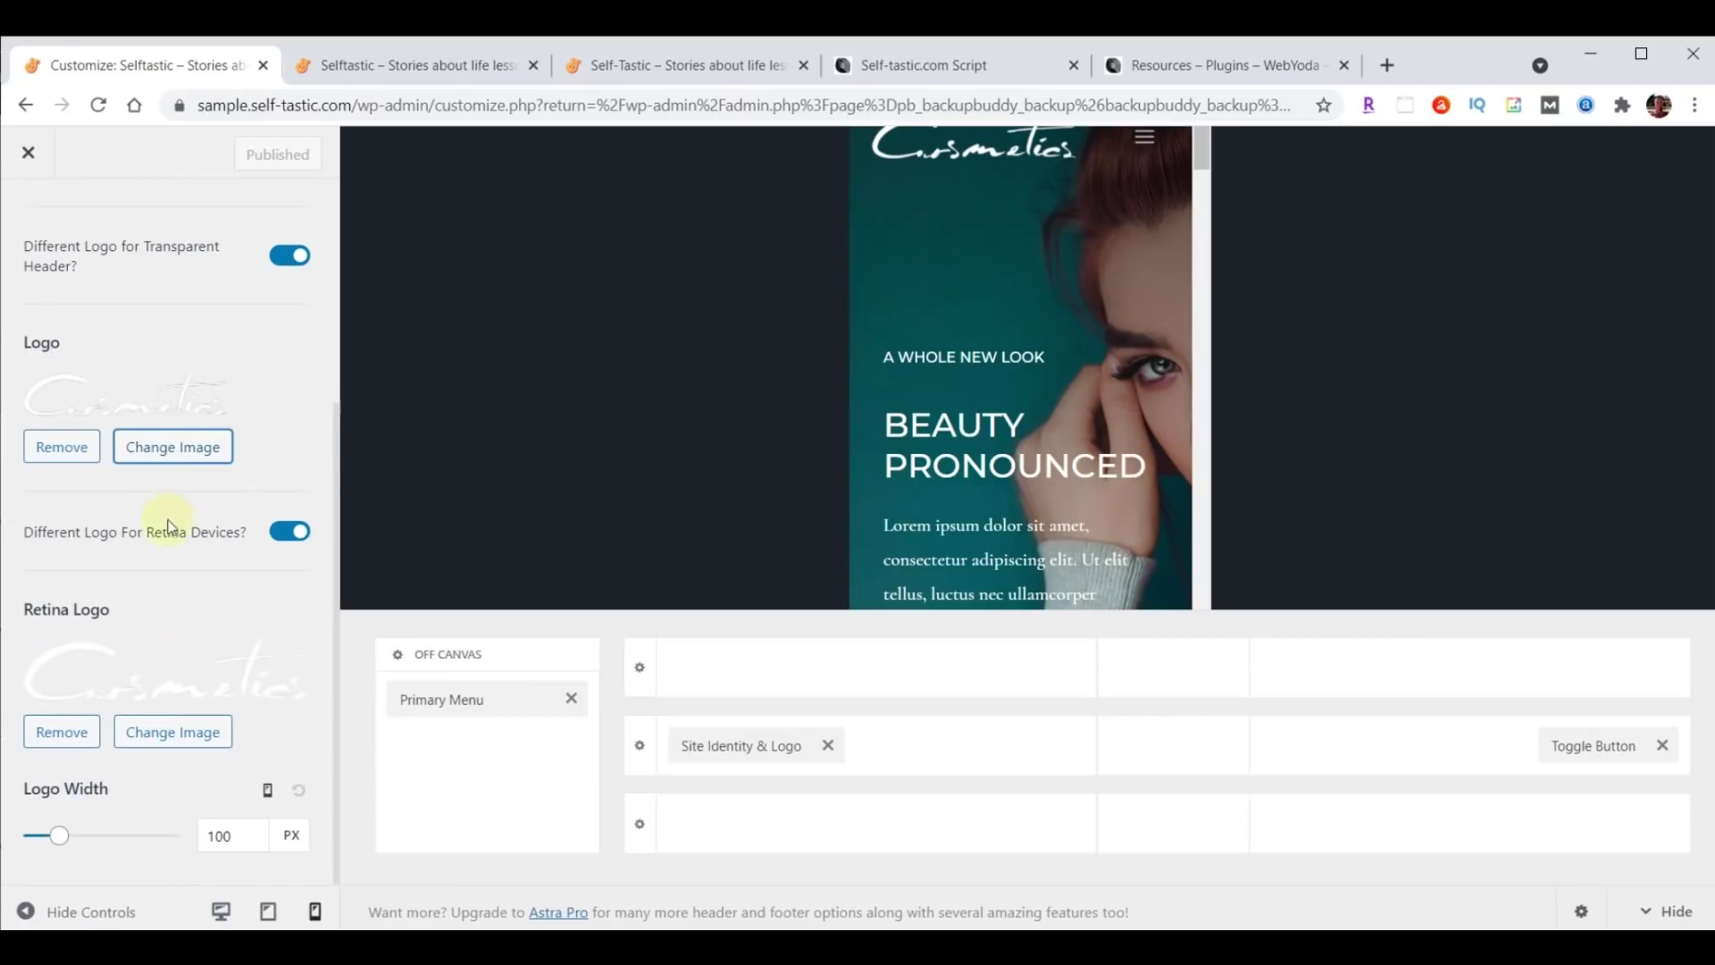
{"action": "left_click", "coordinate": [176, 456]}
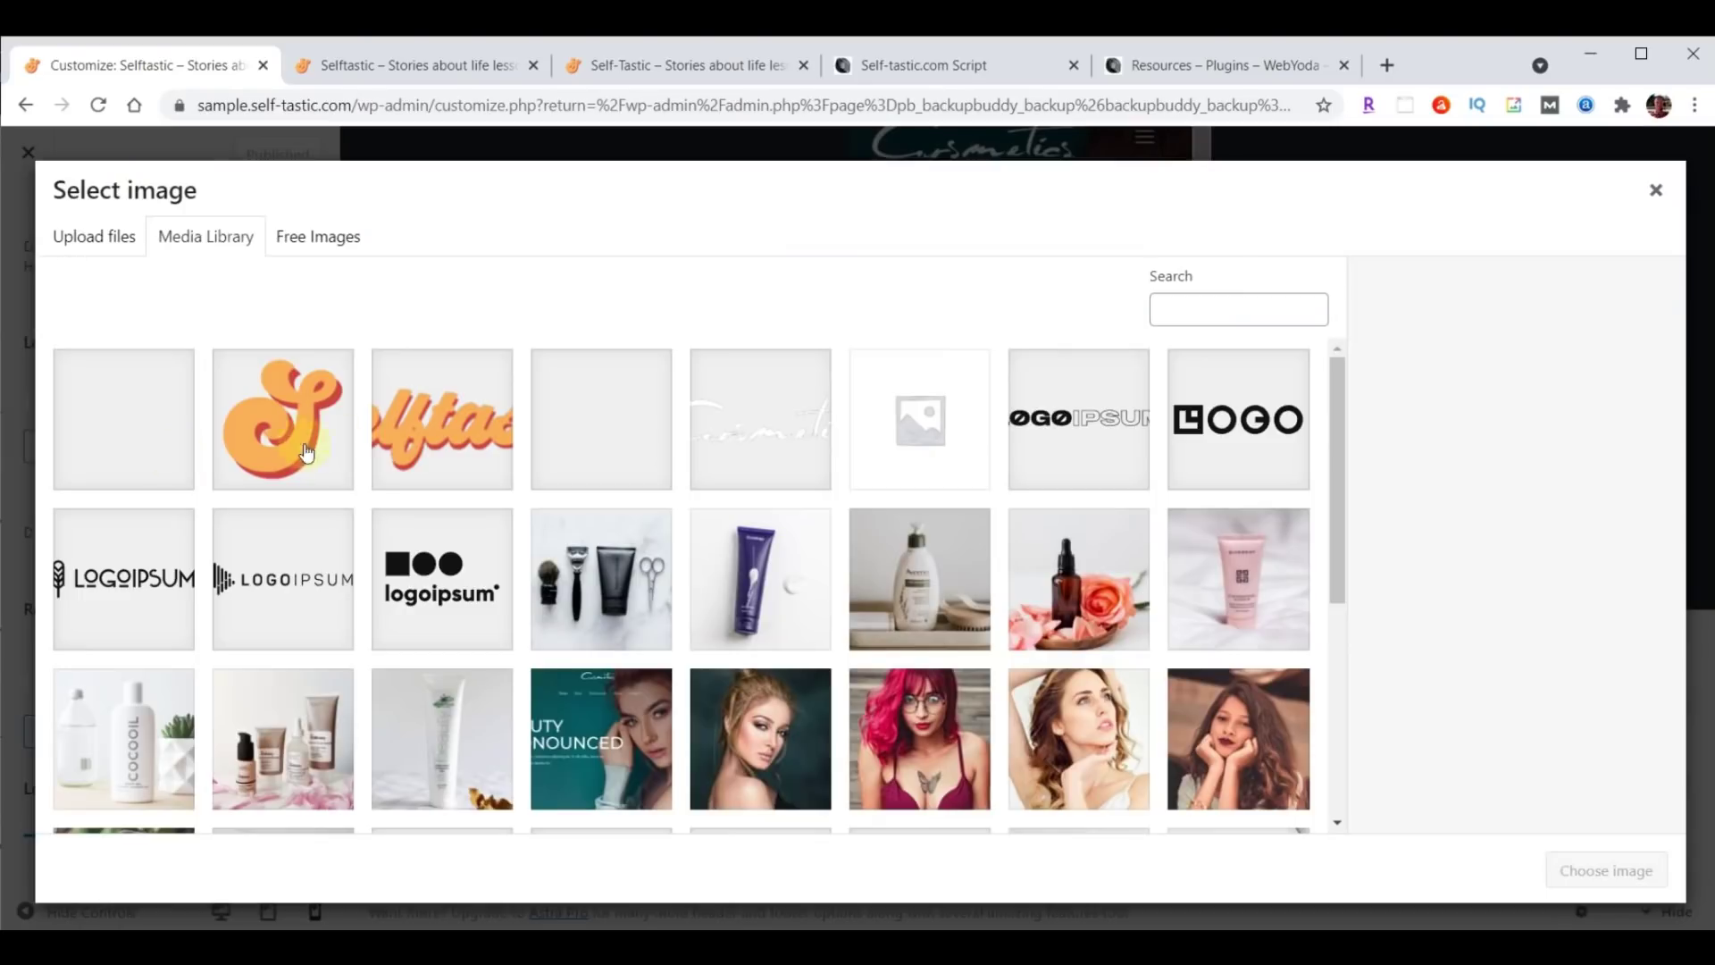
{"action": "left_click", "coordinate": [433, 433]}
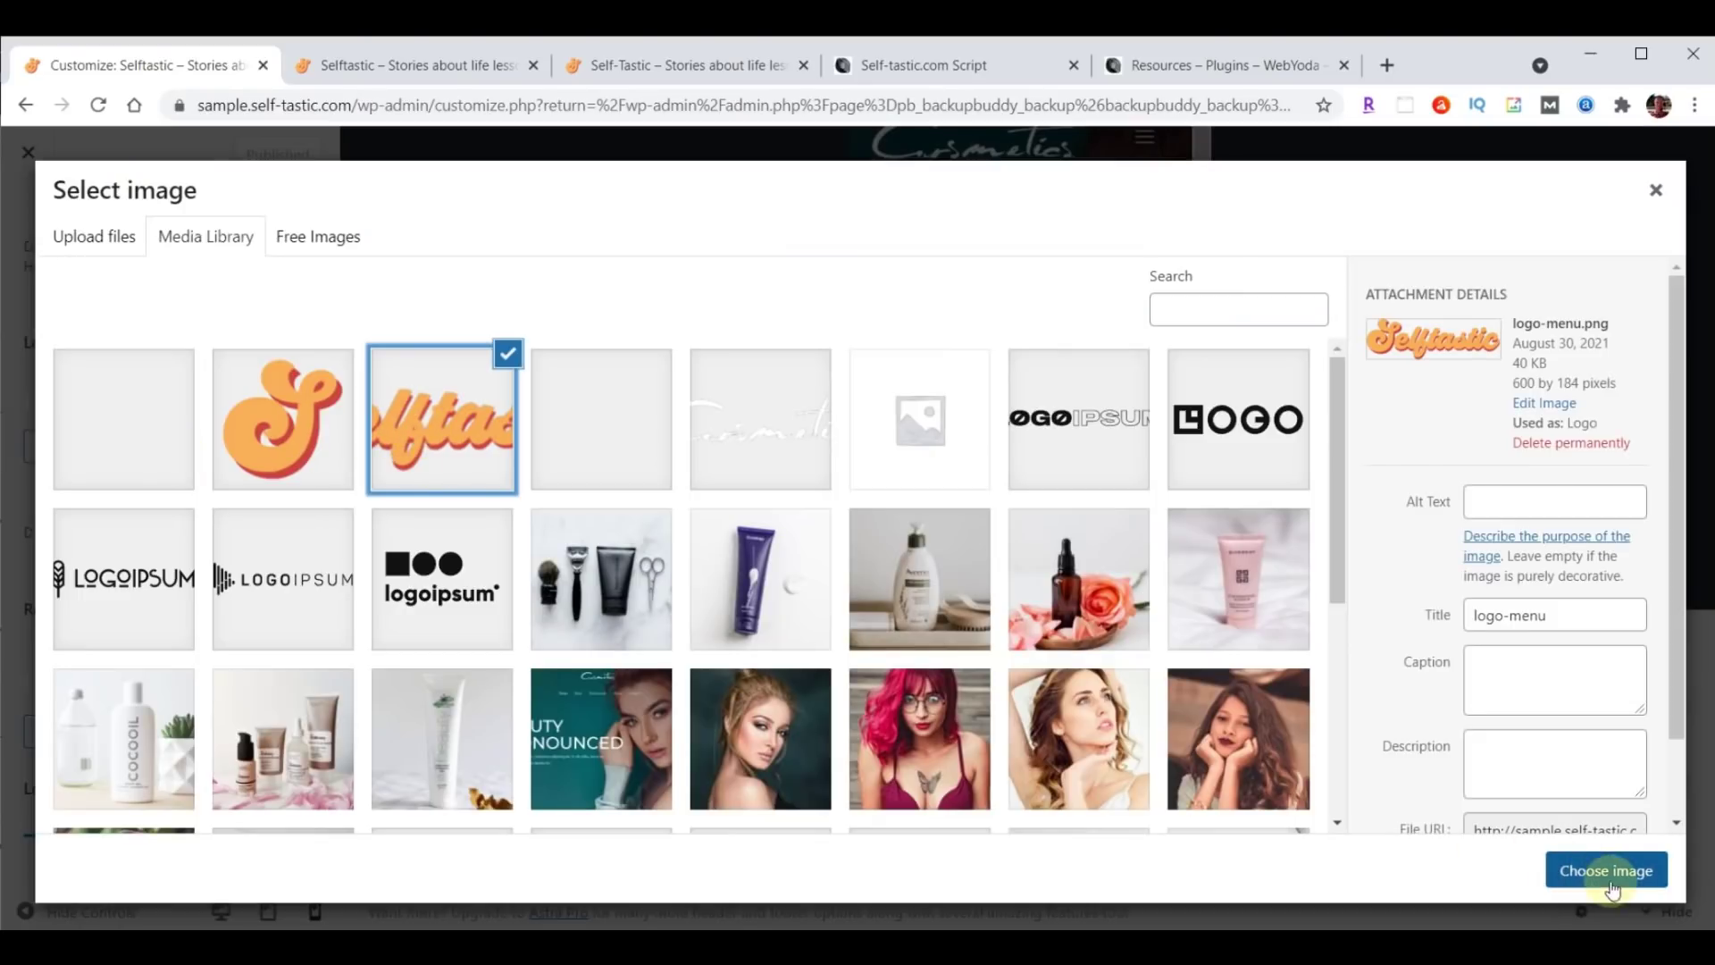
{"action": "left_click", "coordinate": [1613, 887]}
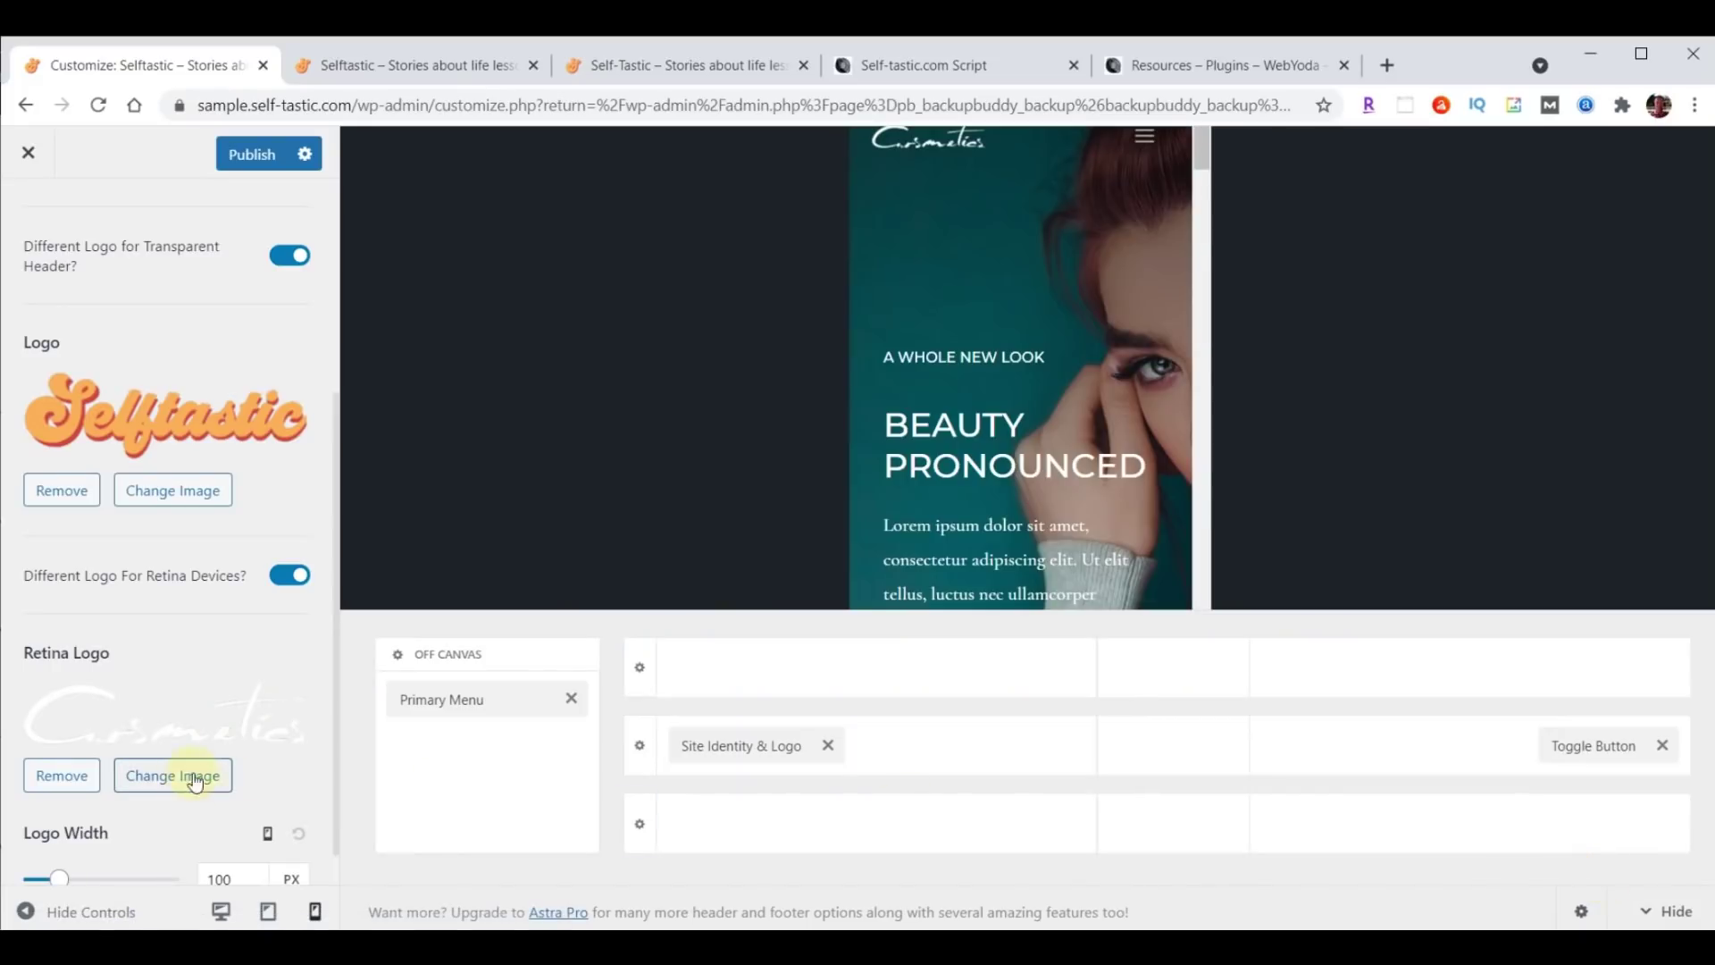
Set the Selftastic logo as the Transparent Header retina logo.
{"action": "left_click", "coordinate": [174, 775]}
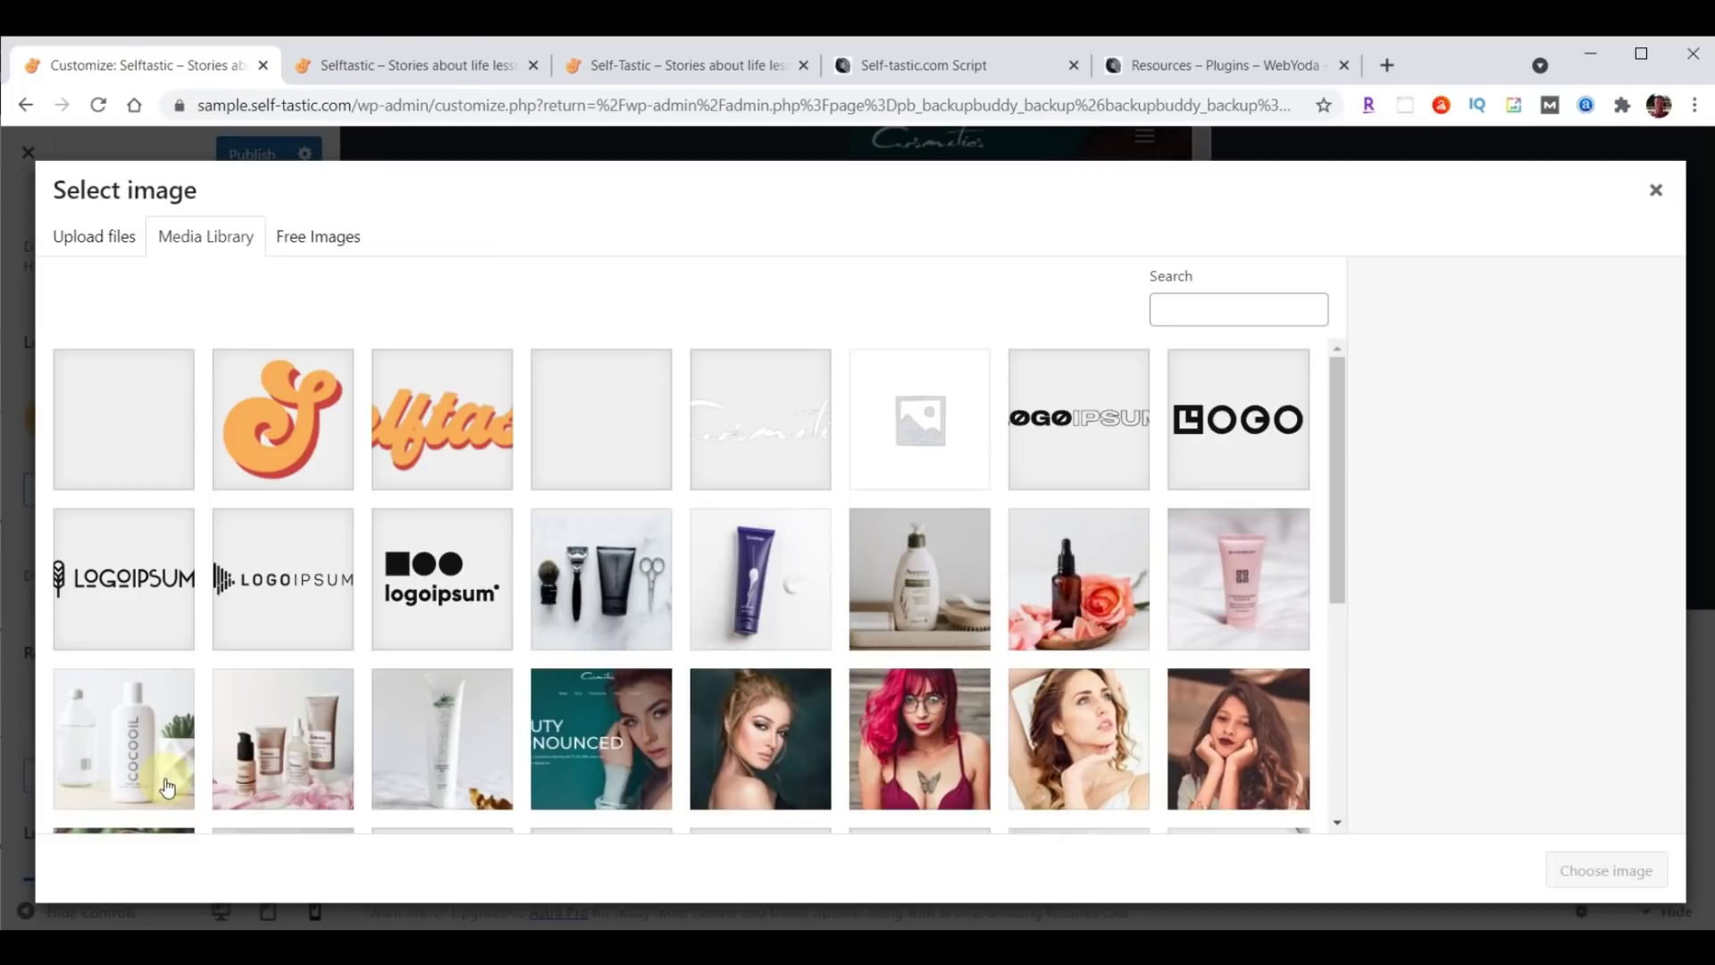
{"action": "left_click", "coordinate": [393, 456]}
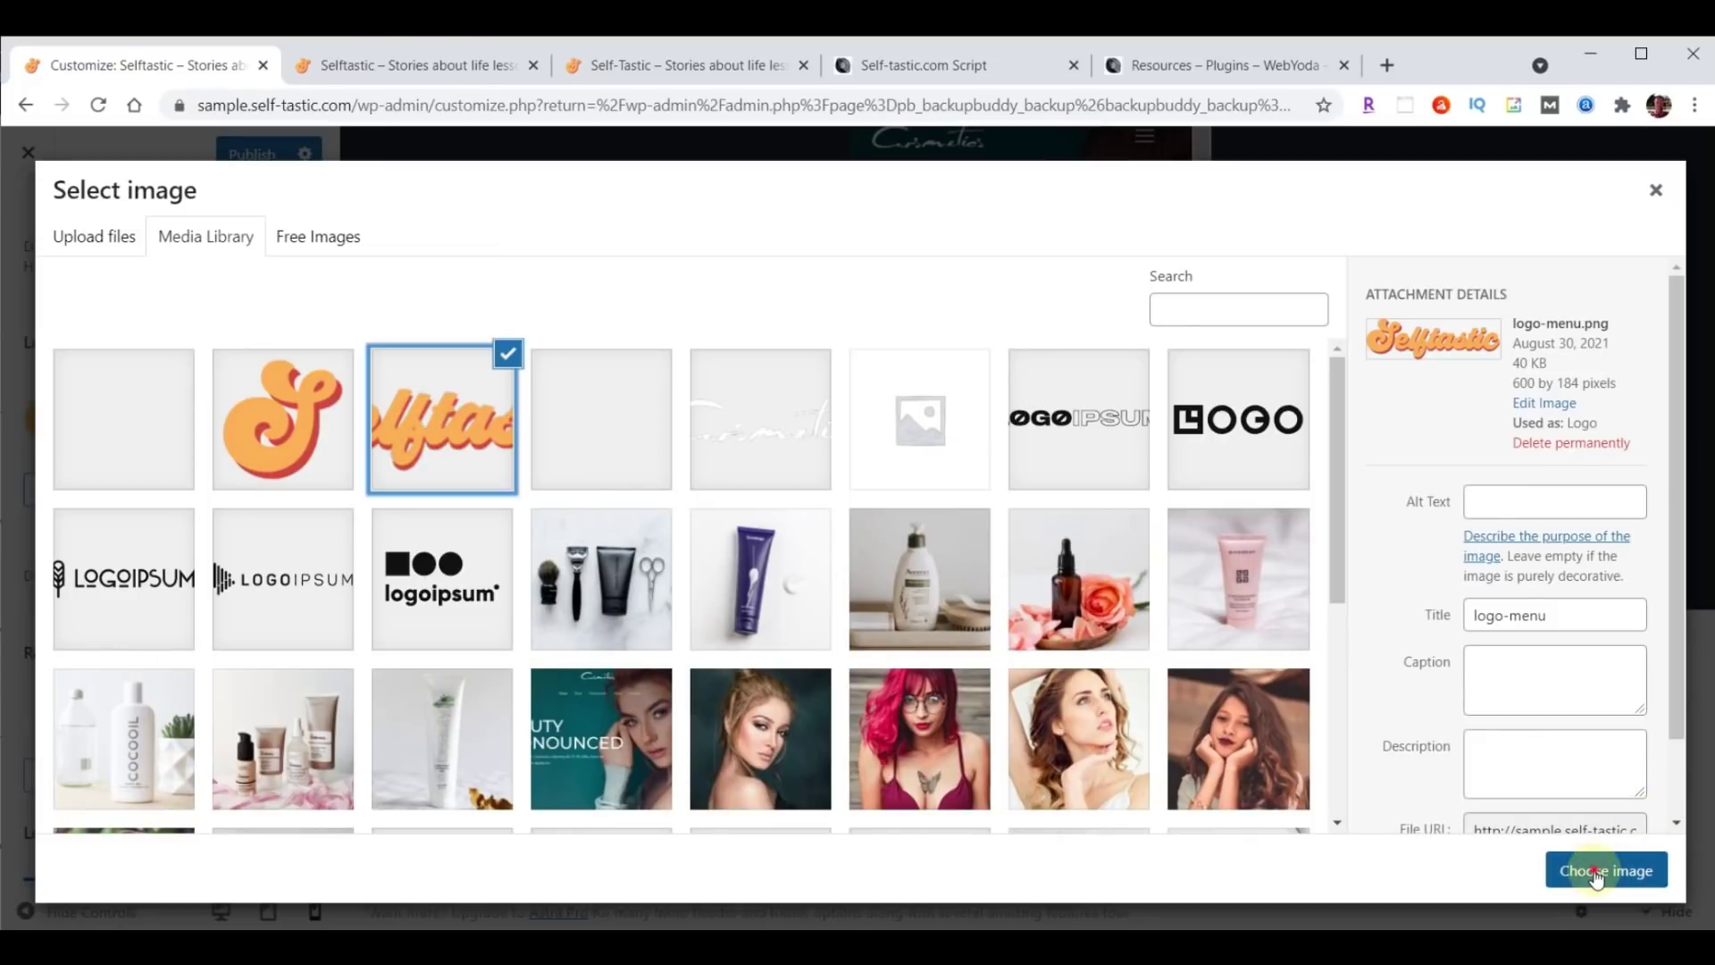
{"action": "left_click", "coordinate": [1596, 874]}
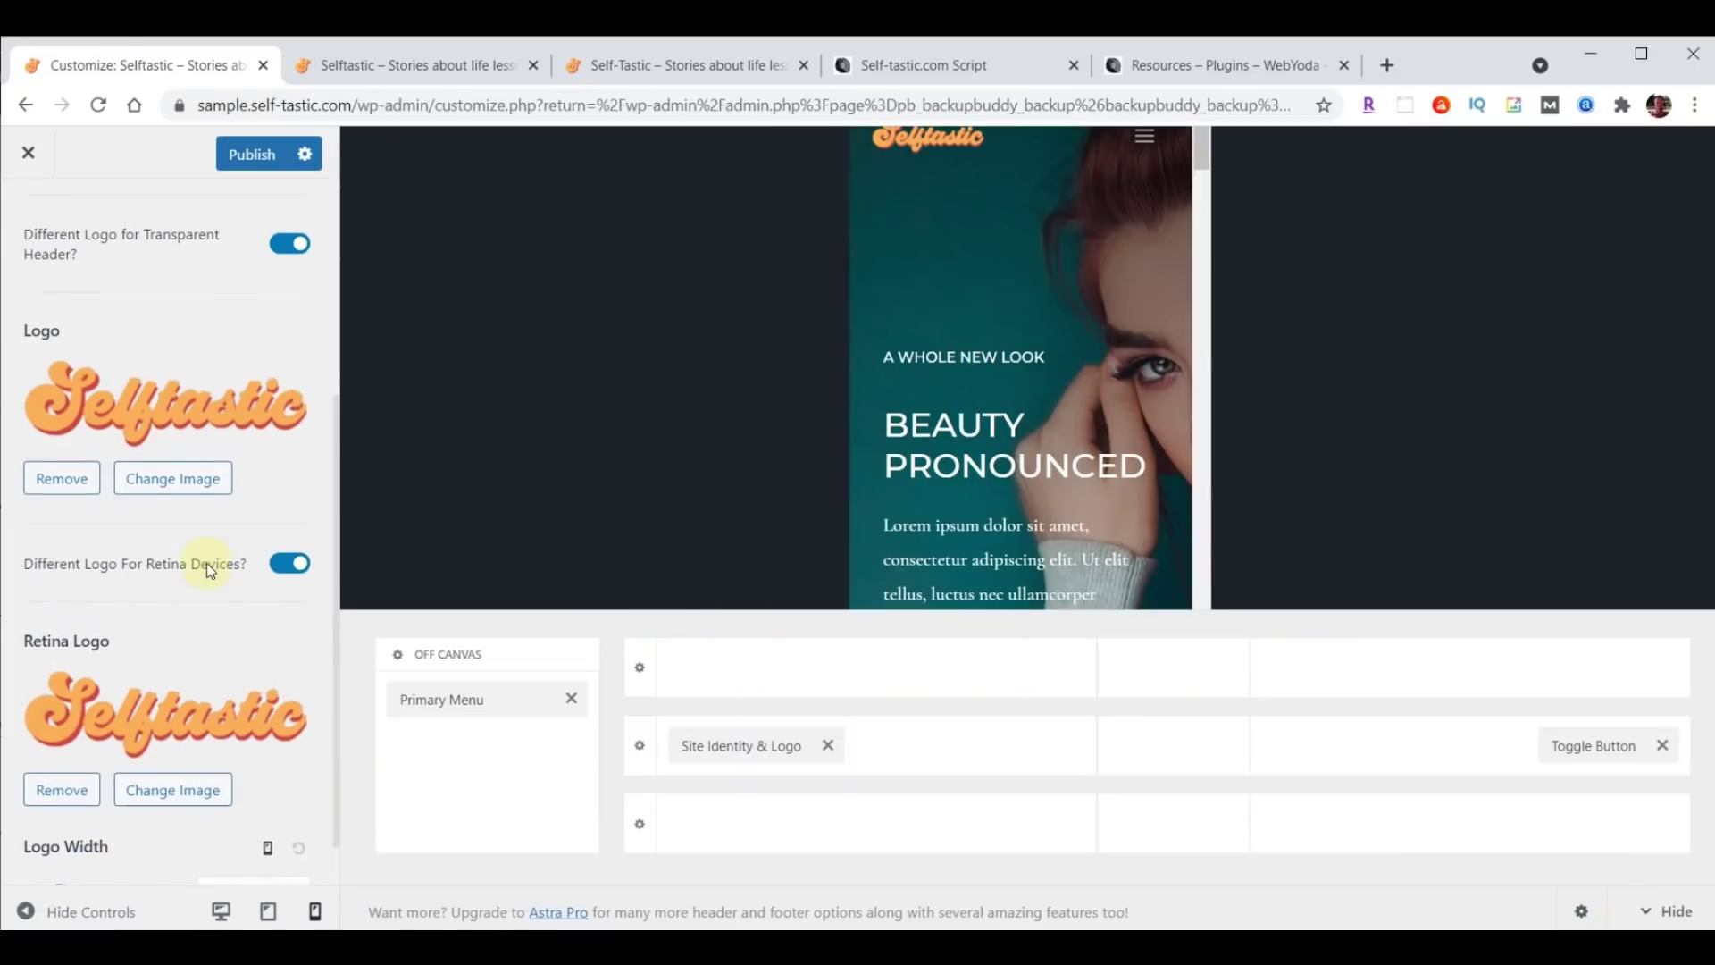
{"action": "scroll", "coordinate": [205, 567], "scroll_direction": "down", "scroll_amount": 1}
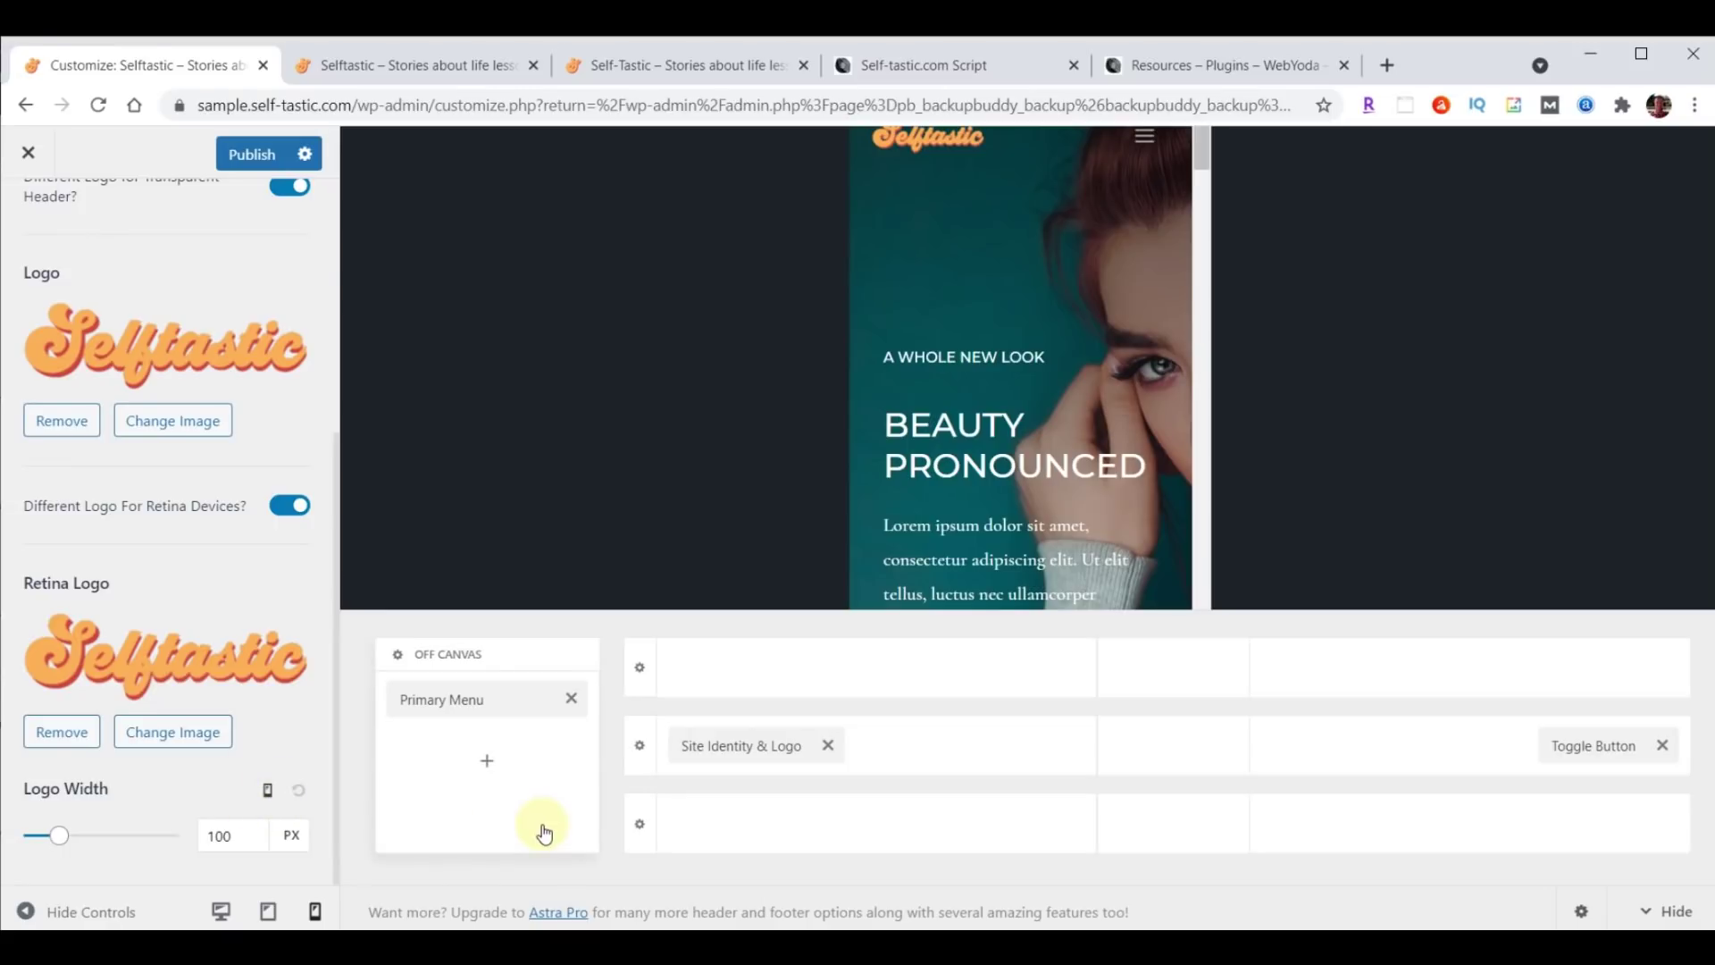
Enter logo widths of 230 px desktop, 200 px tablet and 180 px mobile.
{"action": "left_click", "coordinate": [268, 793]}
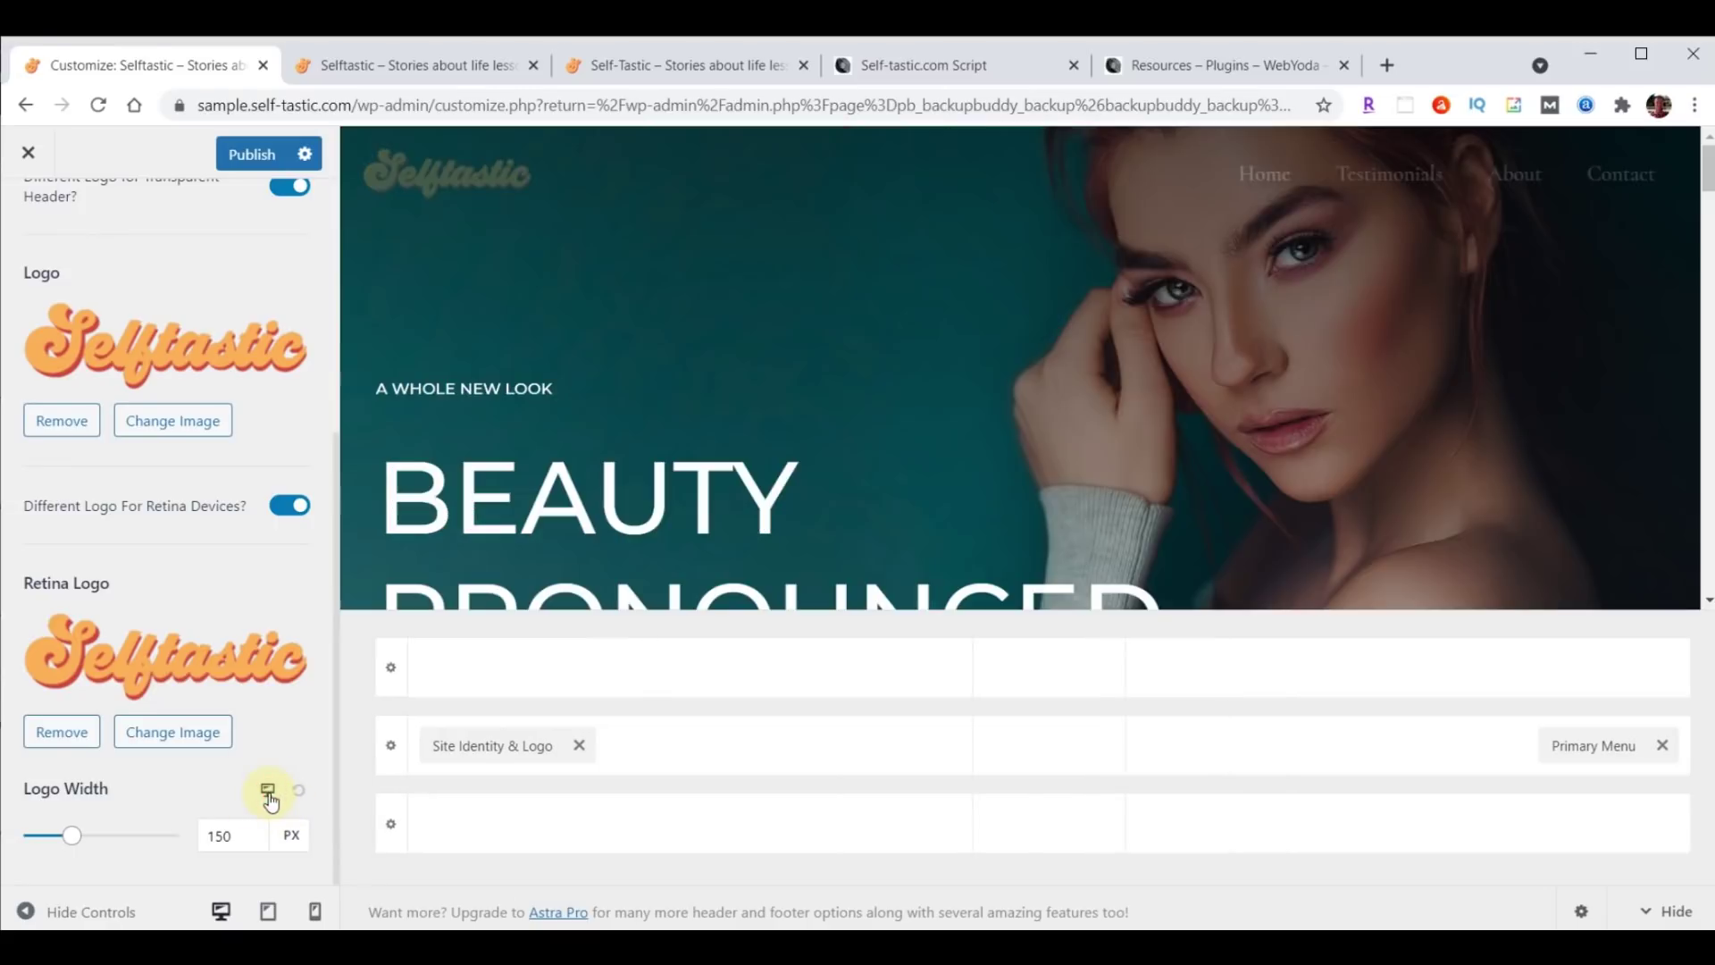
{"action": "double_click", "coordinate": [218, 835]}
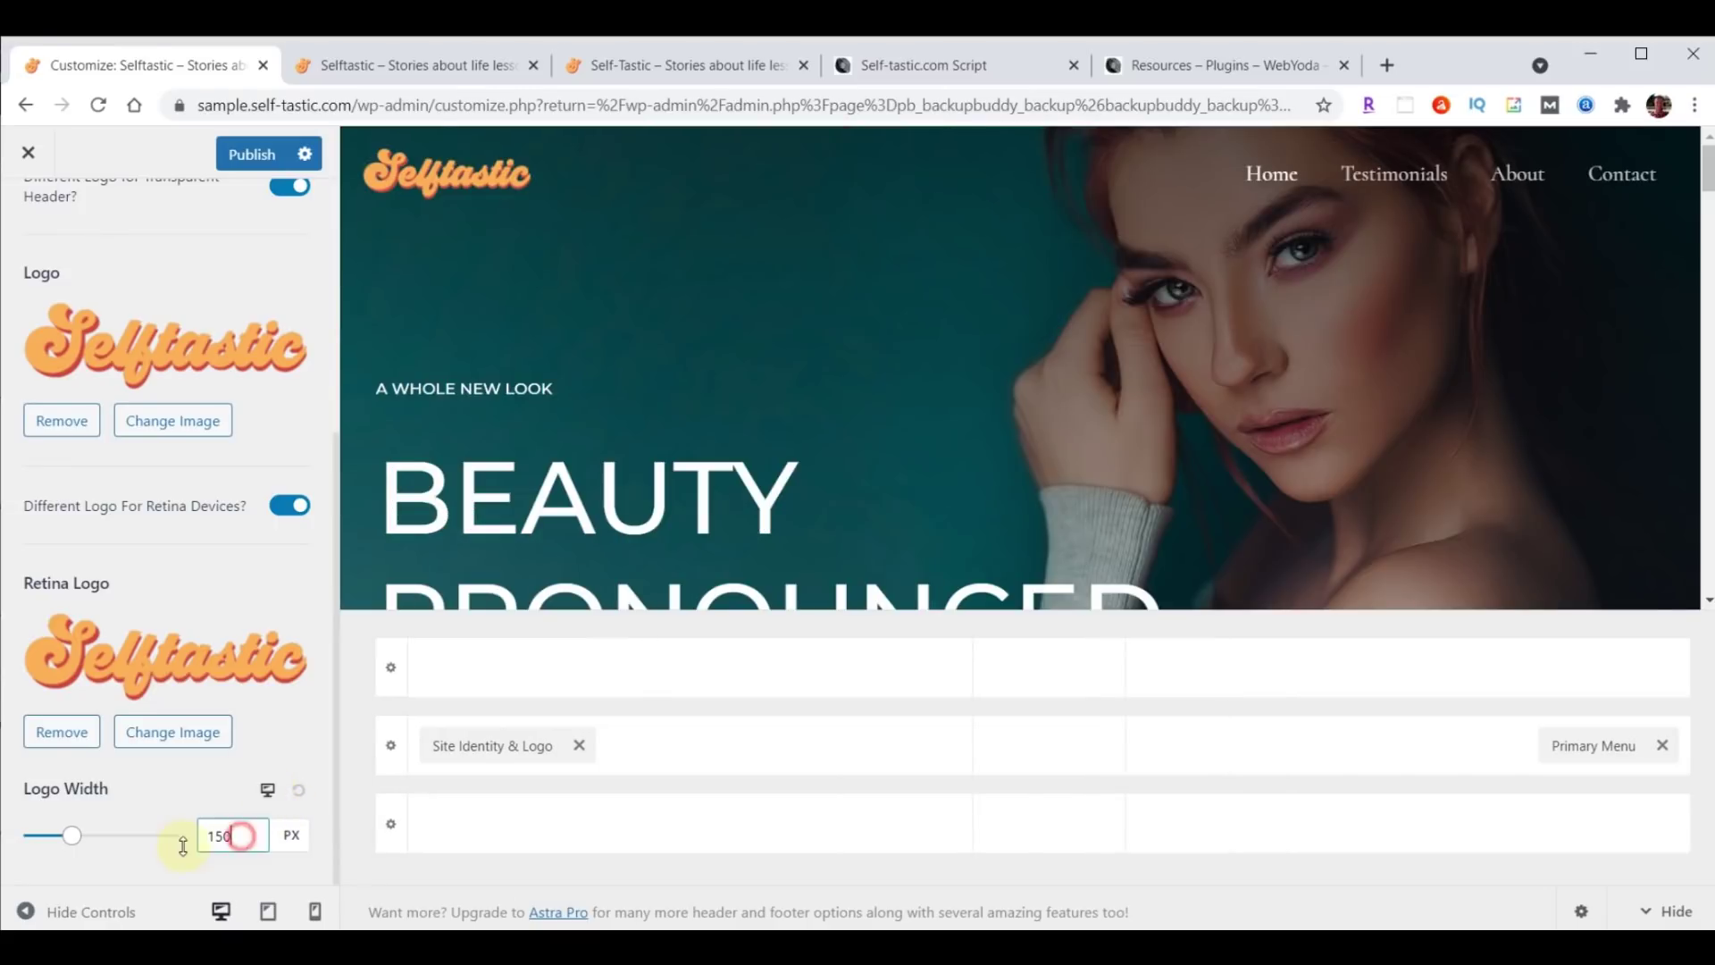
{"action": "type", "text": "230"}
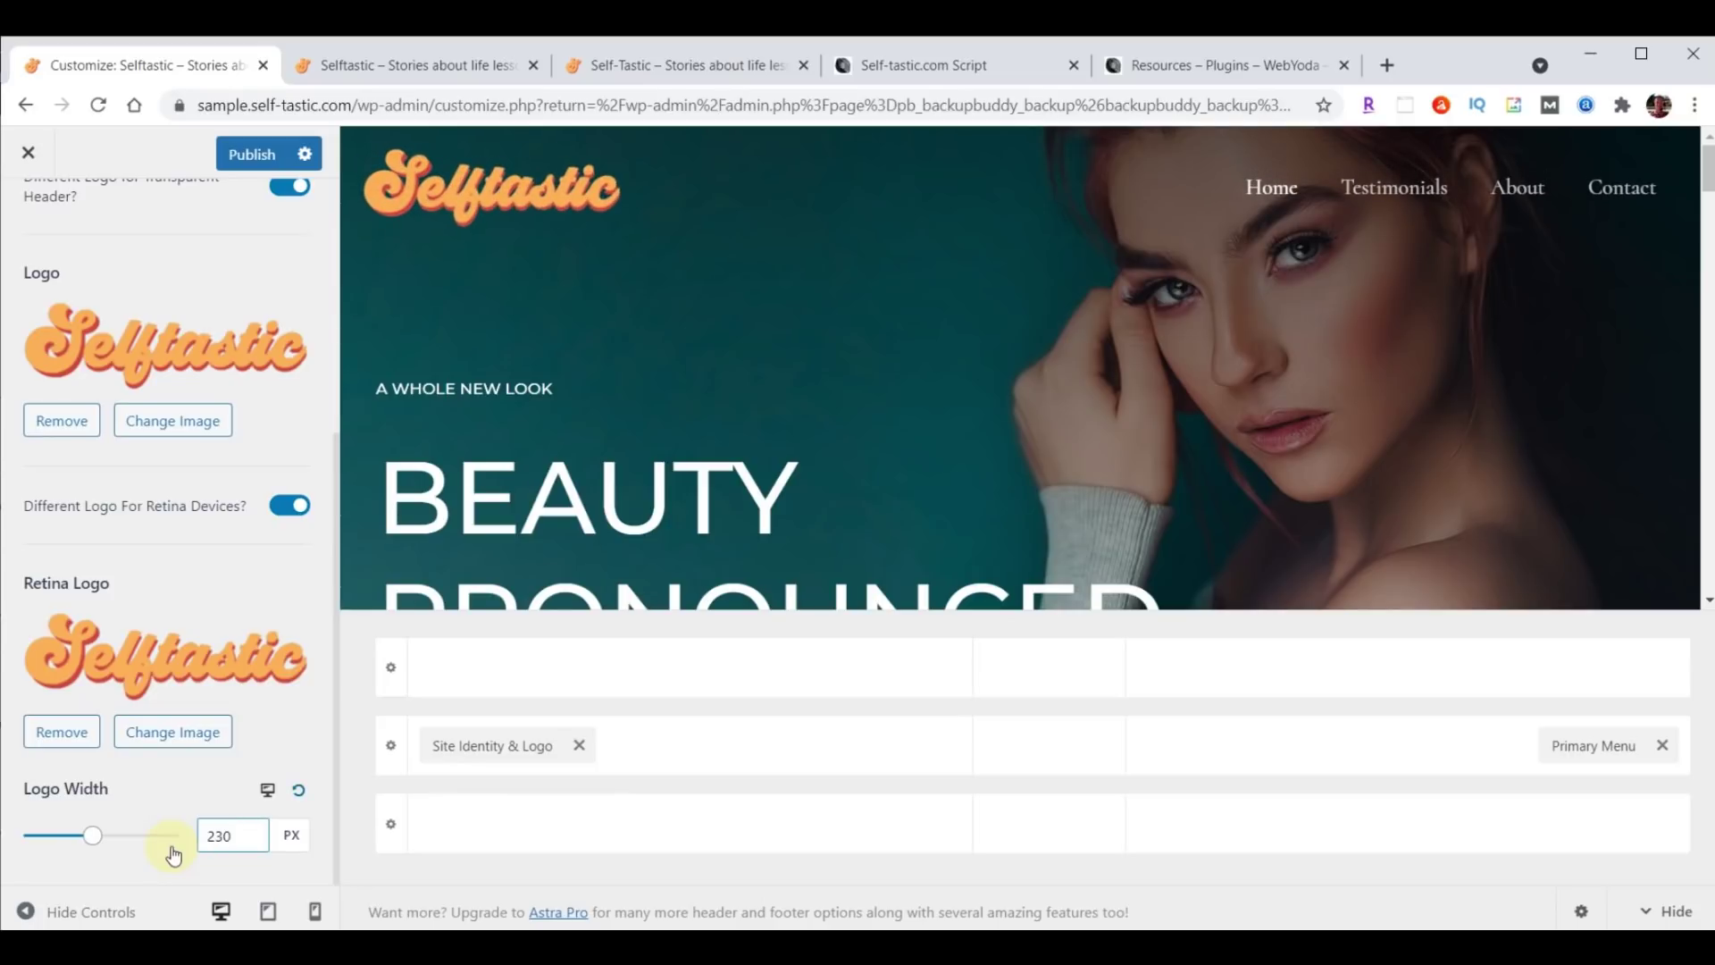
{"action": "left_click", "coordinate": [268, 790]}
{"action": "double_click", "coordinate": [249, 829]}
{"action": "type", "text": "200"}
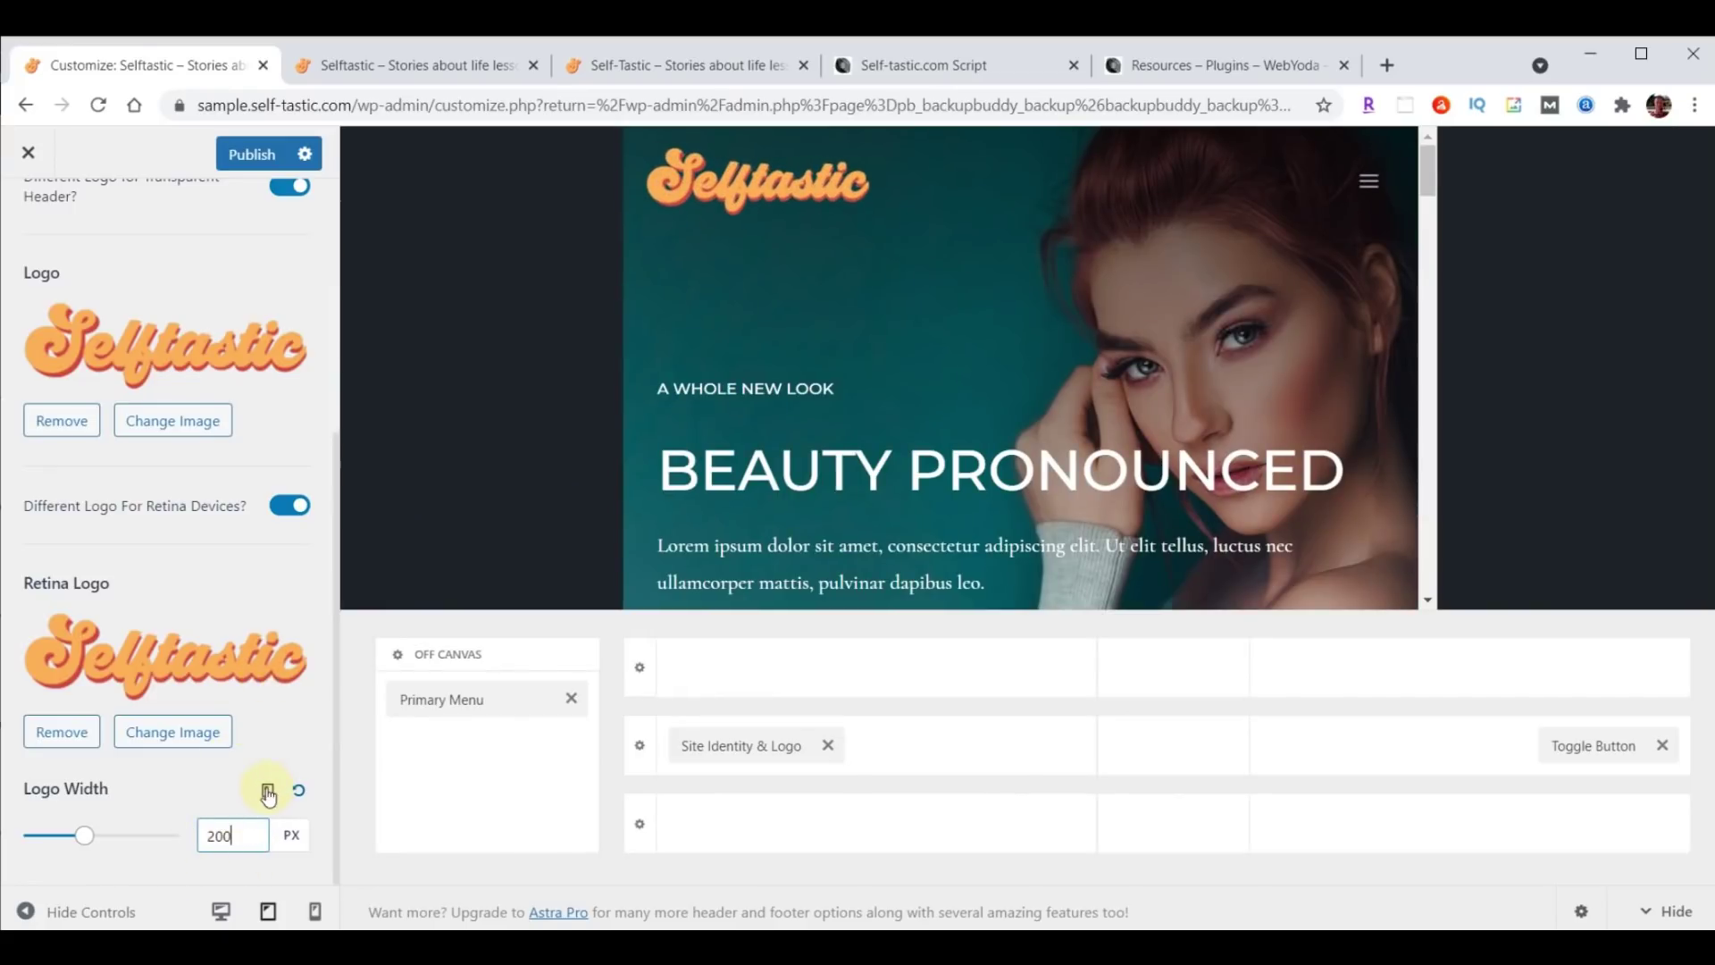
{"action": "left_click", "coordinate": [268, 790]}
{"action": "double_click", "coordinate": [228, 834]}
{"action": "type", "text": "180"}
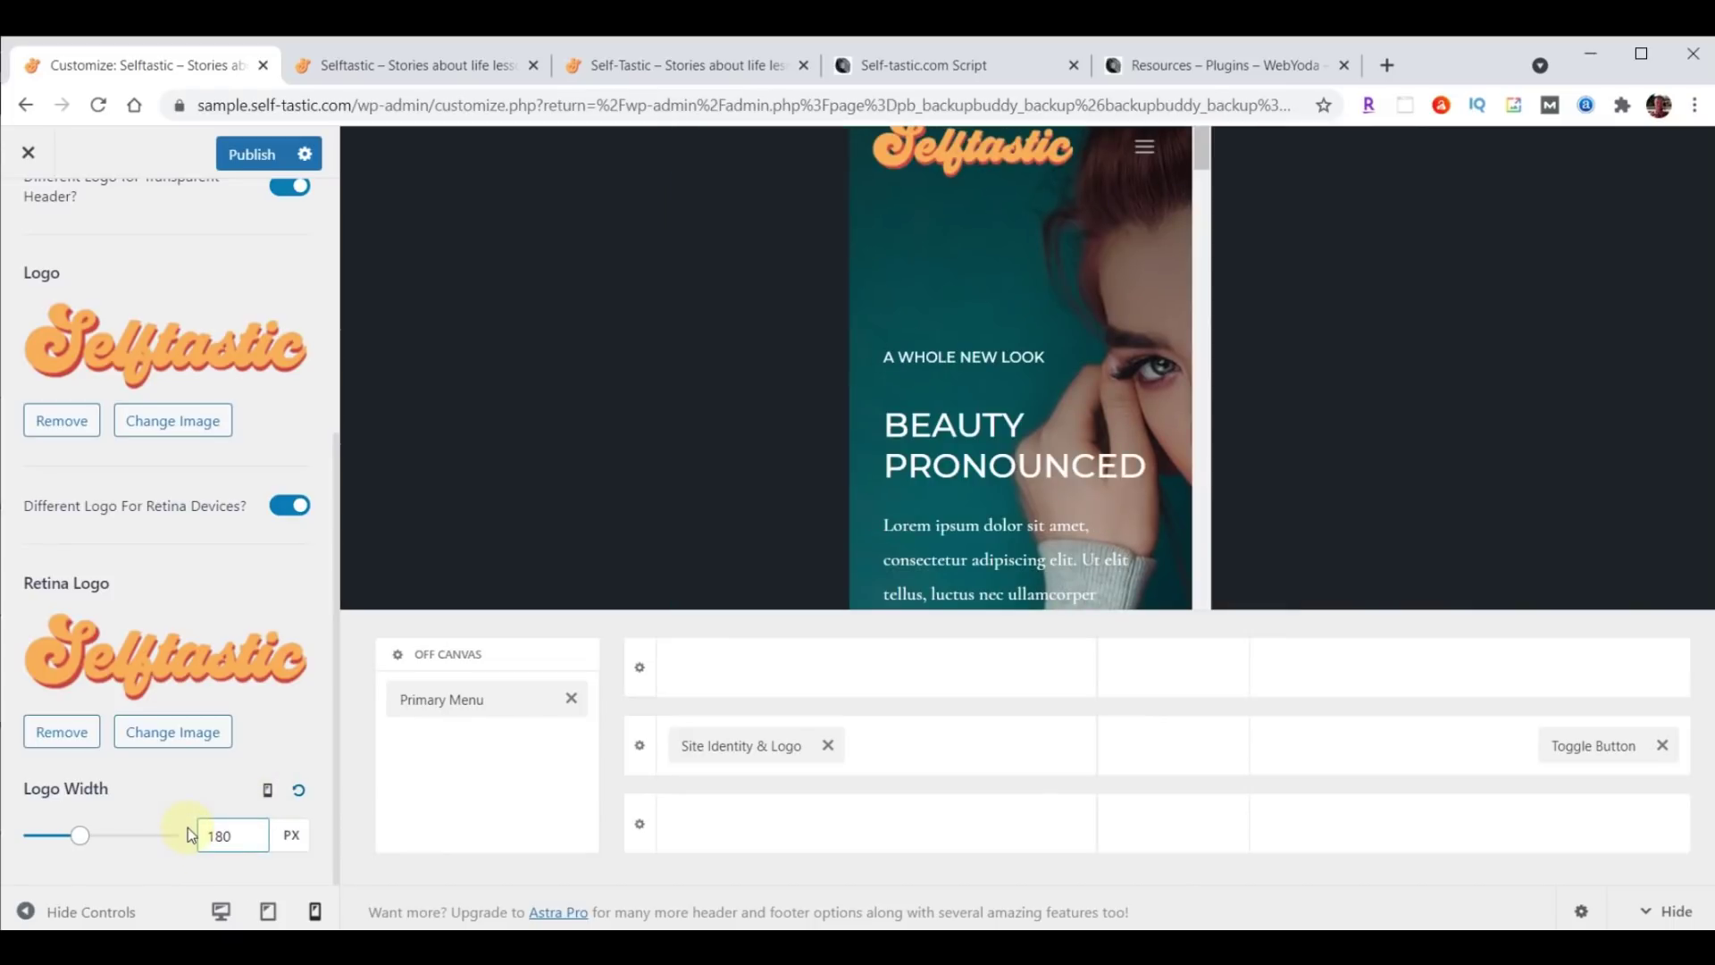
Publish the changes and reload the live site to check the logo.
{"action": "left_click", "coordinate": [247, 161]}
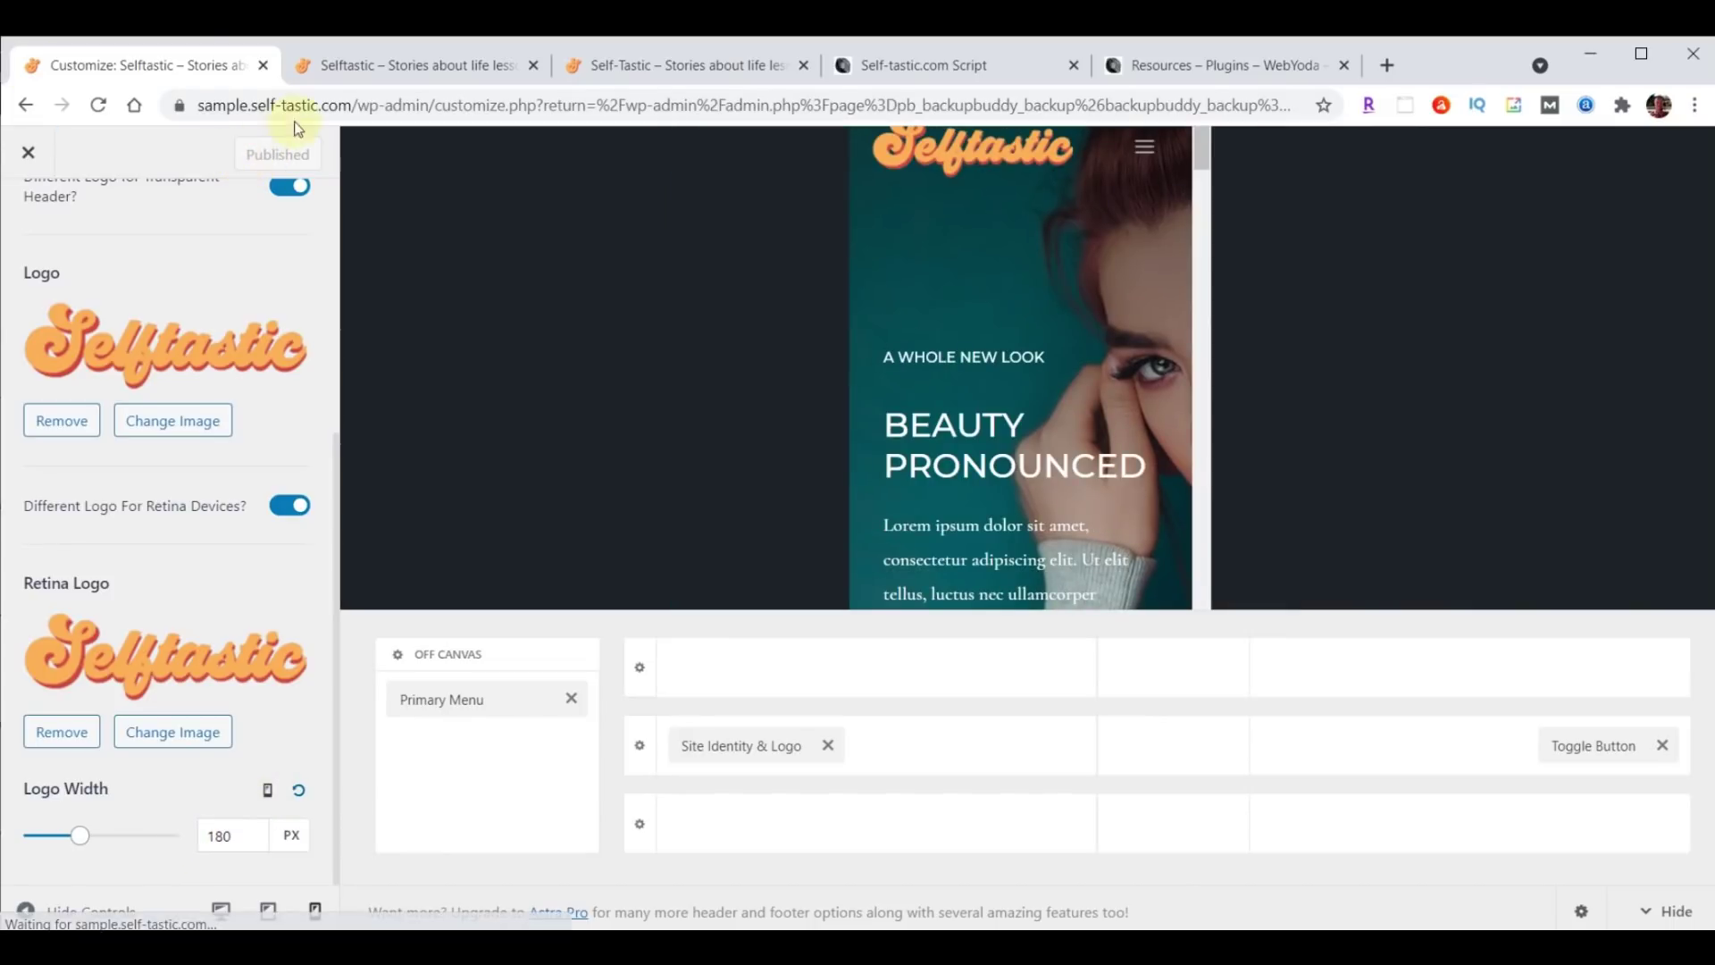
{"action": "left_click", "coordinate": [357, 65]}
{"action": "left_click", "coordinate": [99, 106]}
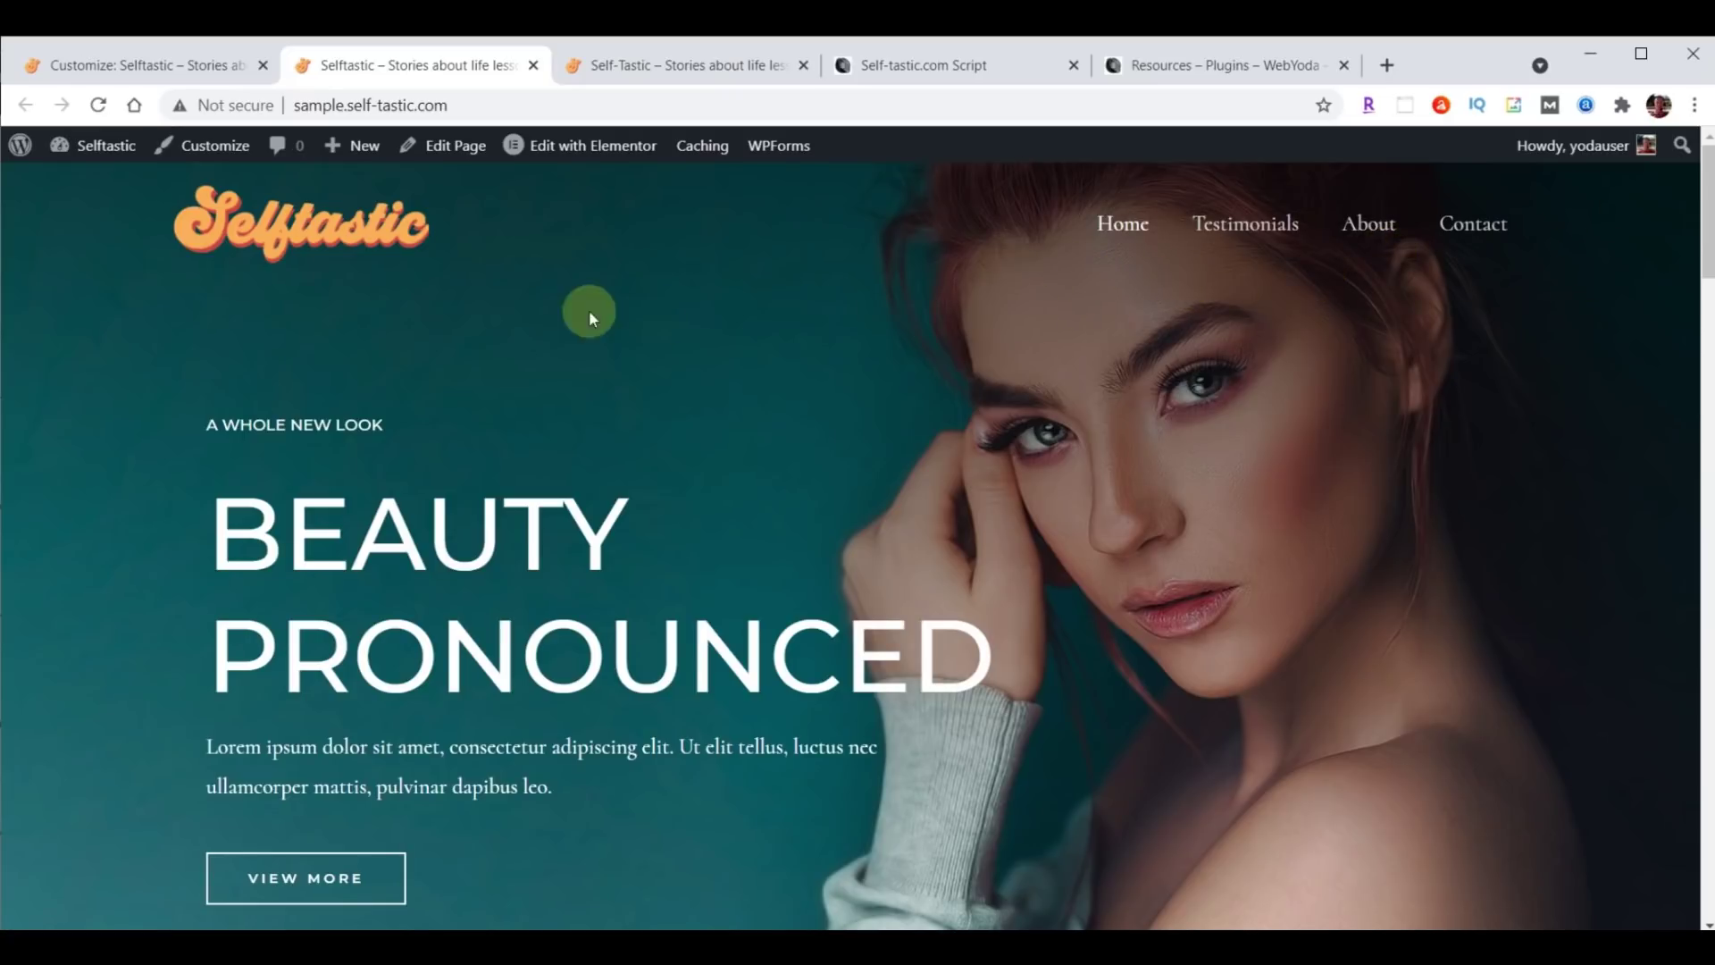
Close the Customizer and reopen it via Appearance > Customize at the Header Builder.
{"action": "left_click", "coordinate": [144, 69]}
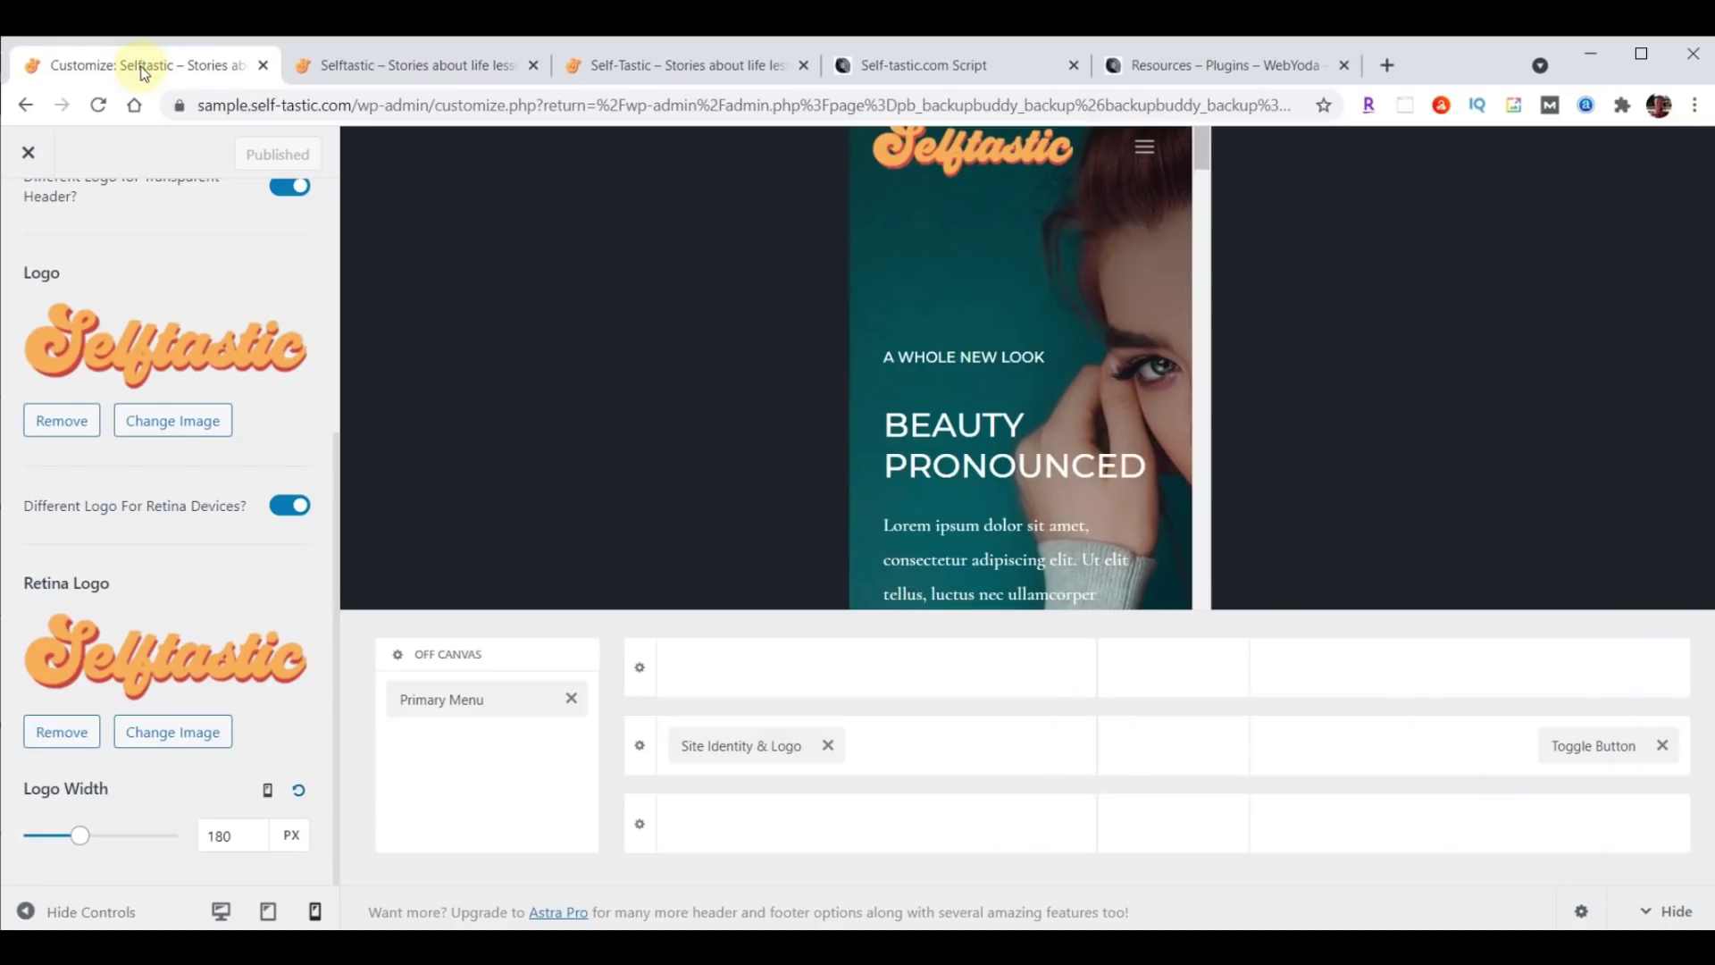
{"action": "left_click", "coordinate": [26, 155]}
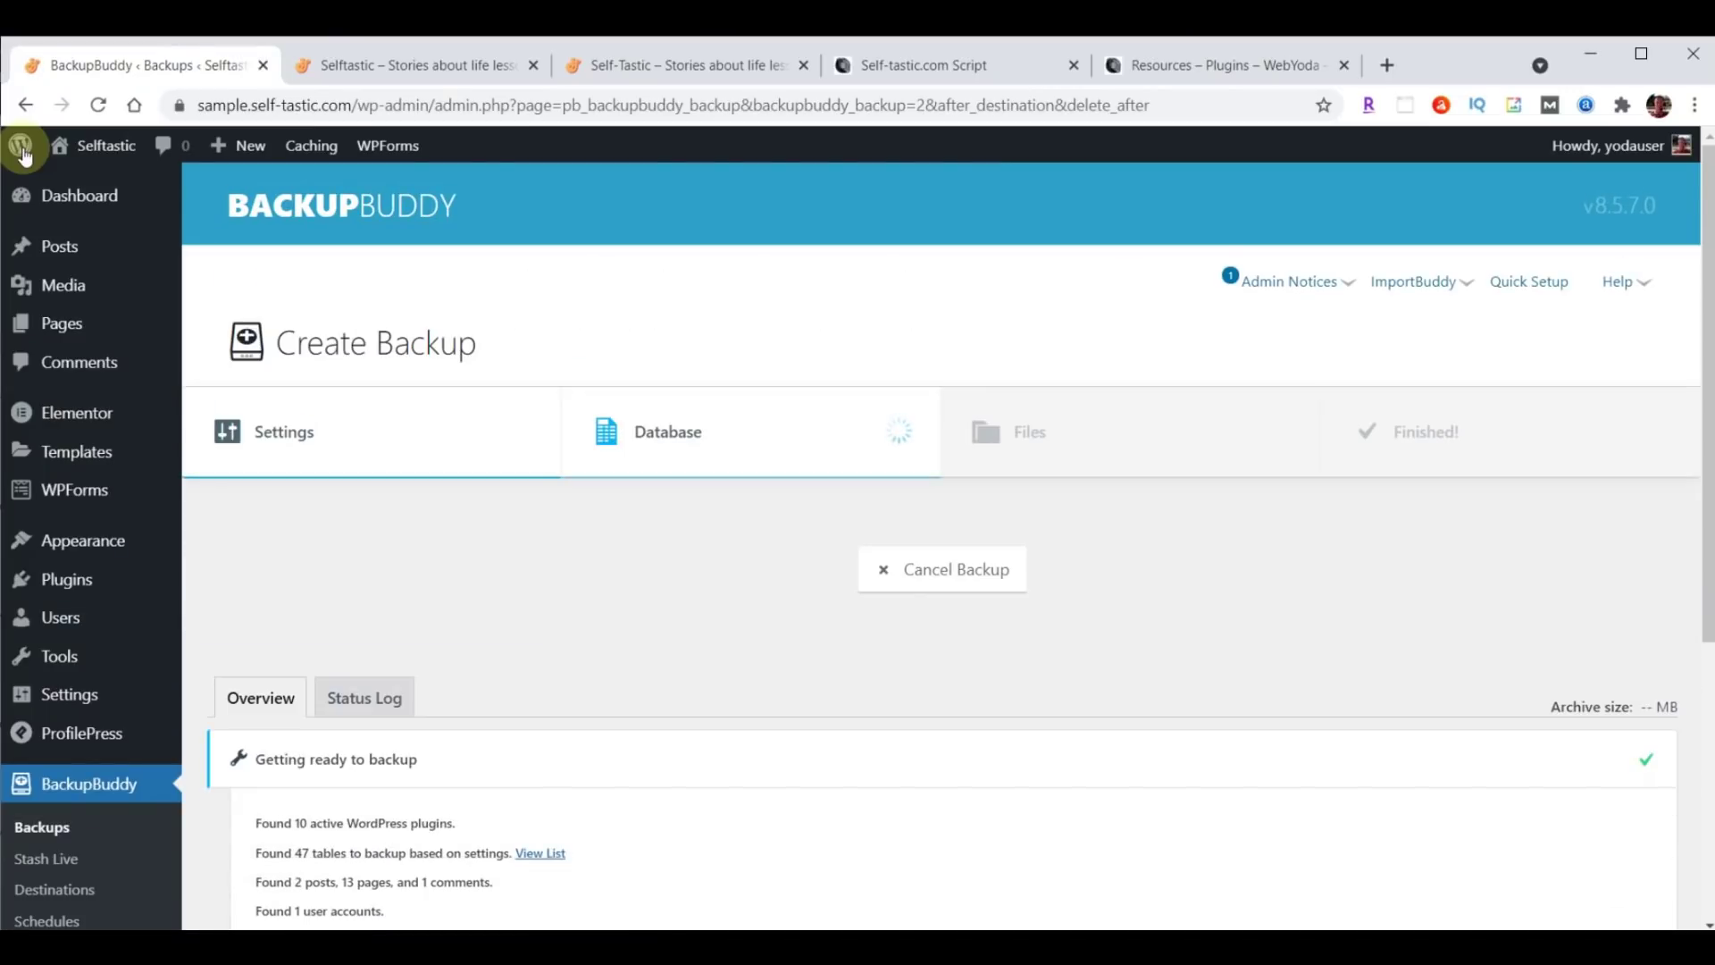
{"action": "mouse_move", "coordinate": [71, 542]}
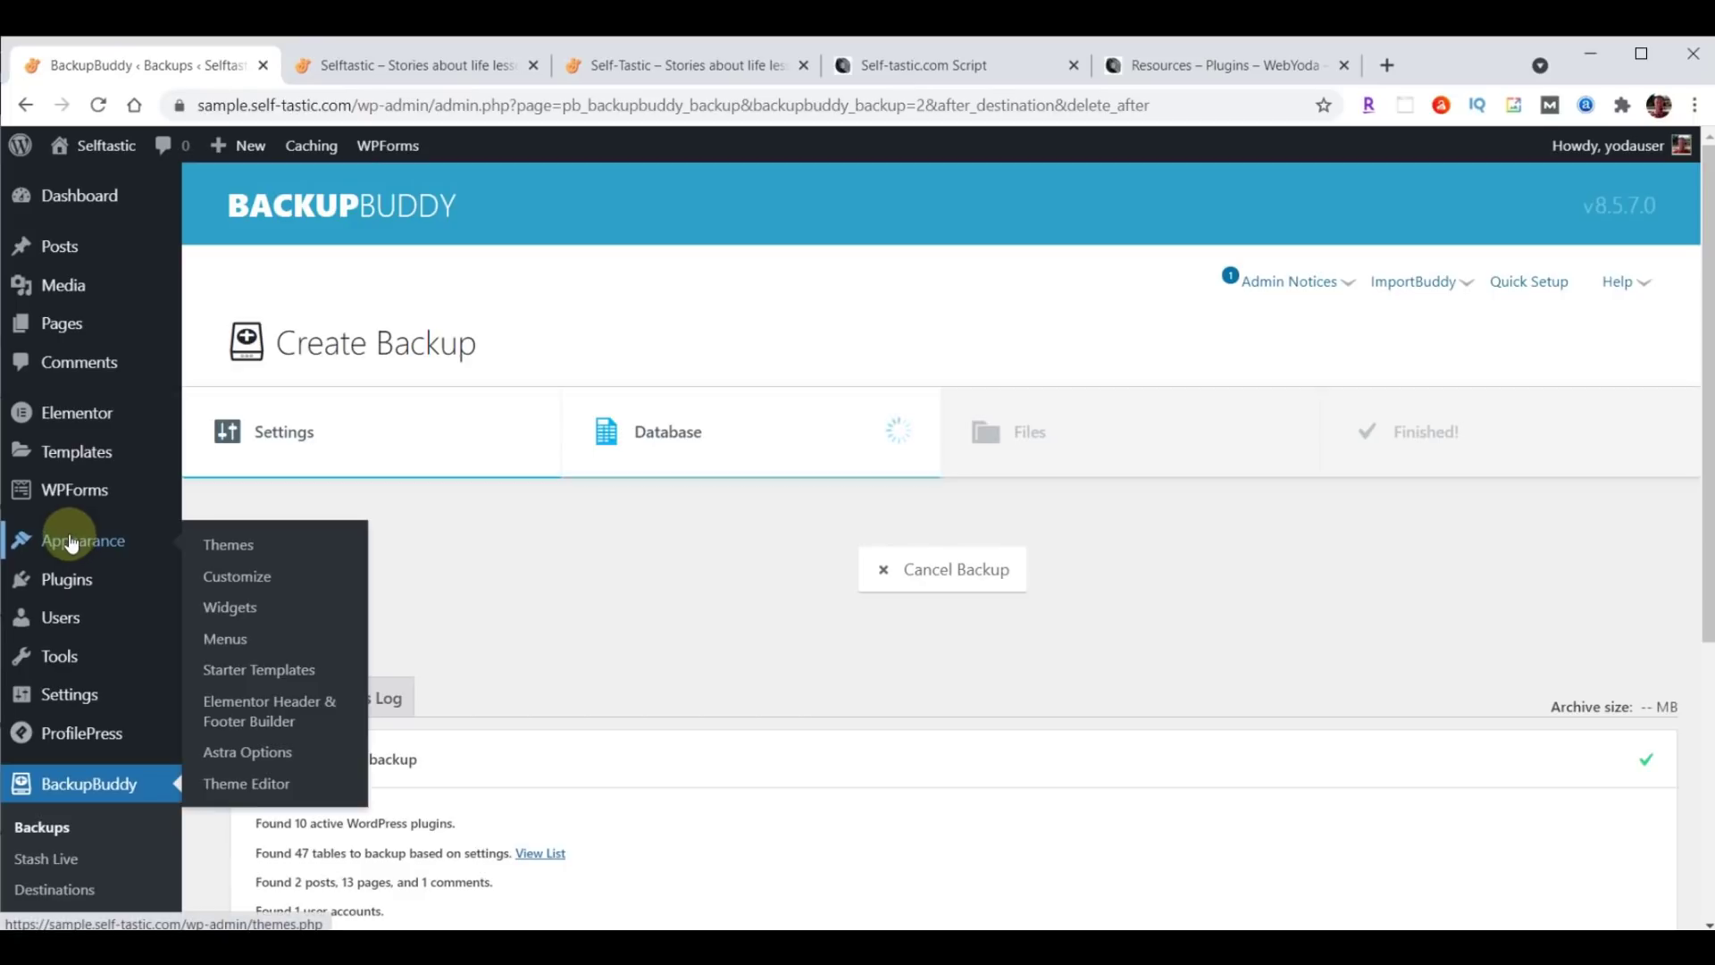
{"action": "left_click", "coordinate": [235, 577]}
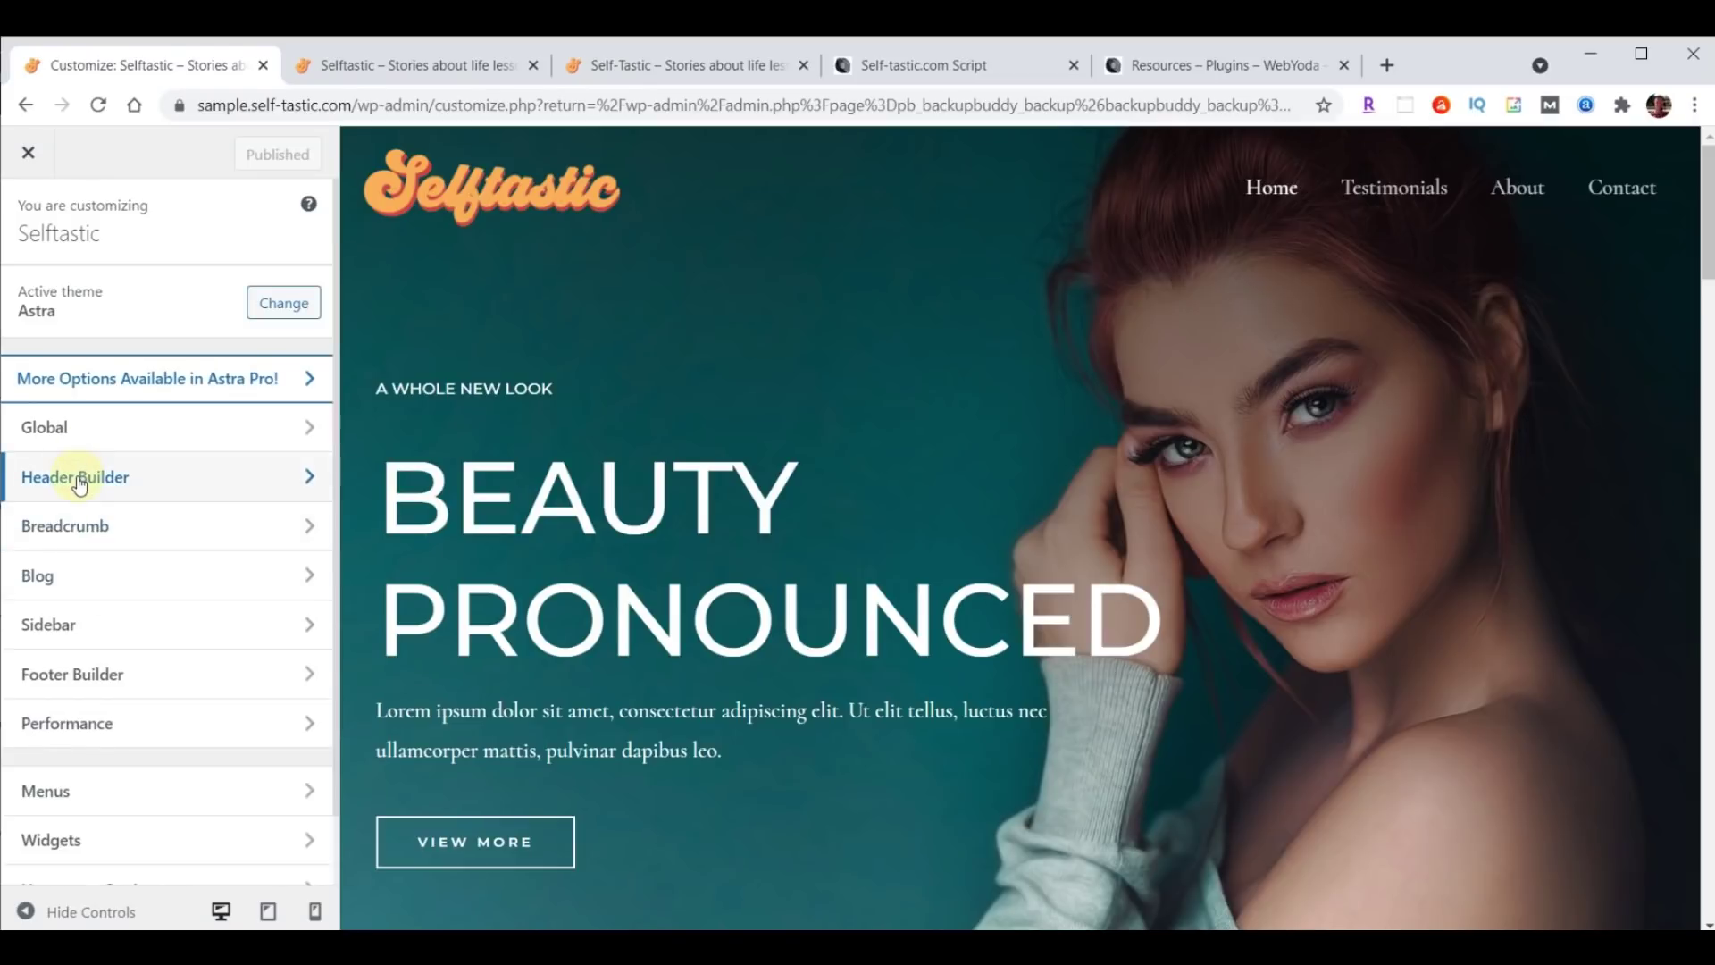
{"action": "left_click", "coordinate": [78, 472]}
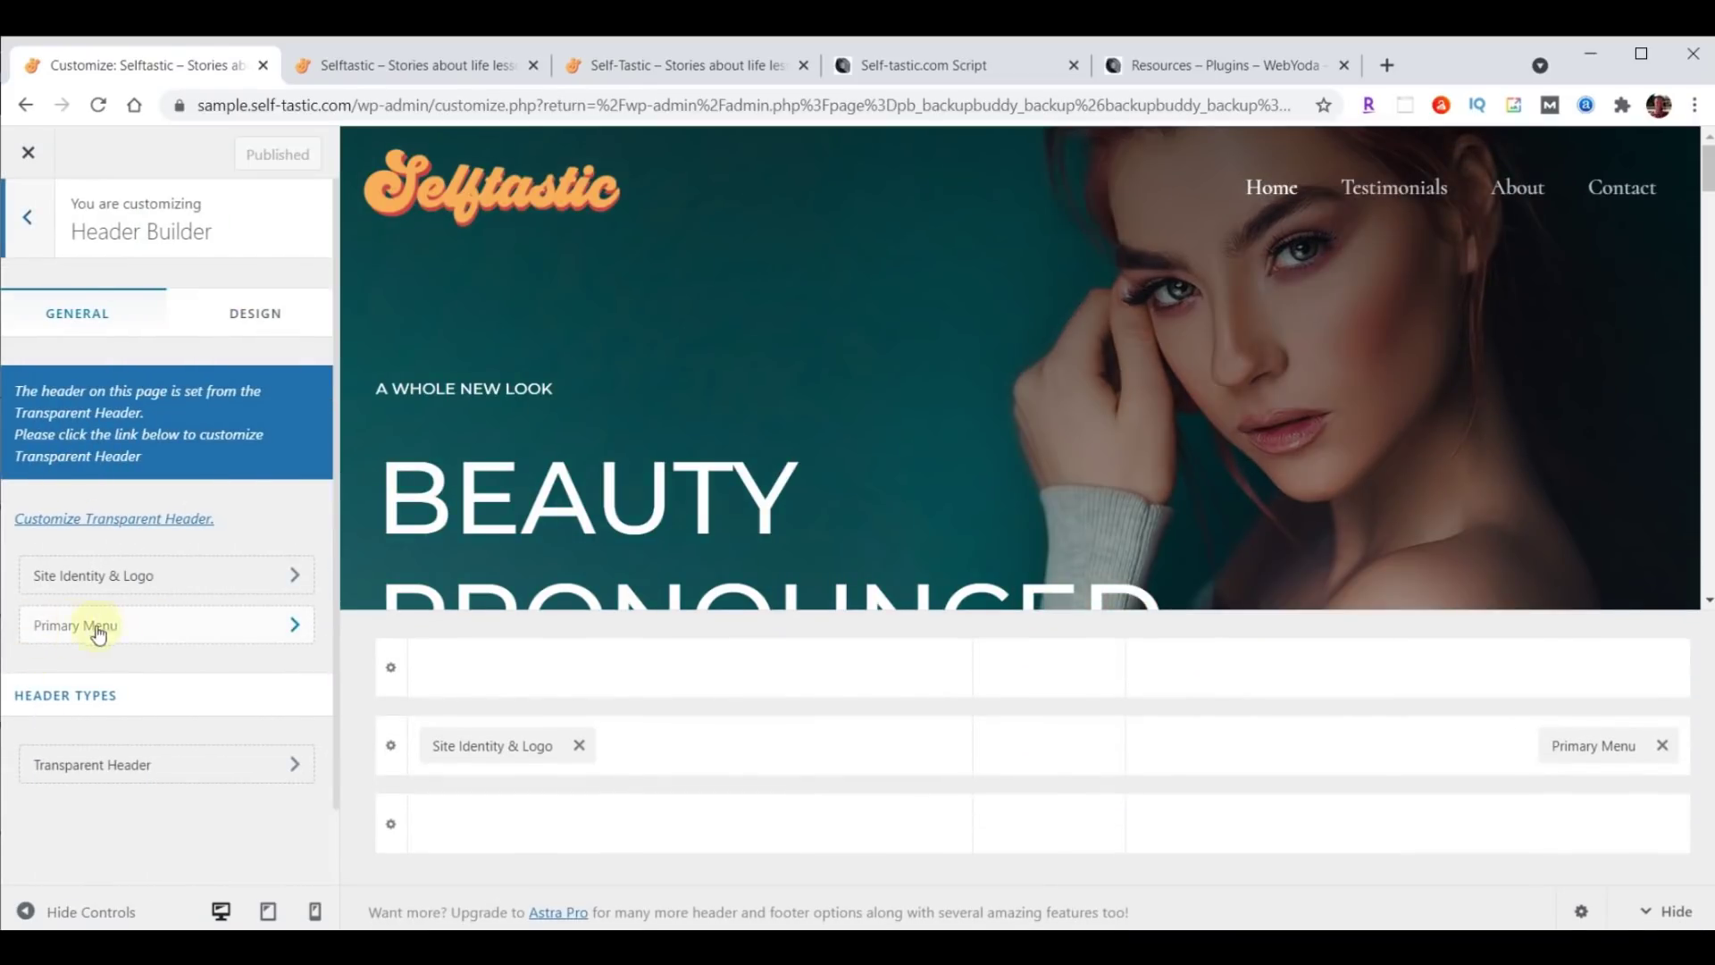
Set the Primary Menu font to Open Sans Condensed at 24 px.
{"action": "left_click", "coordinate": [98, 631]}
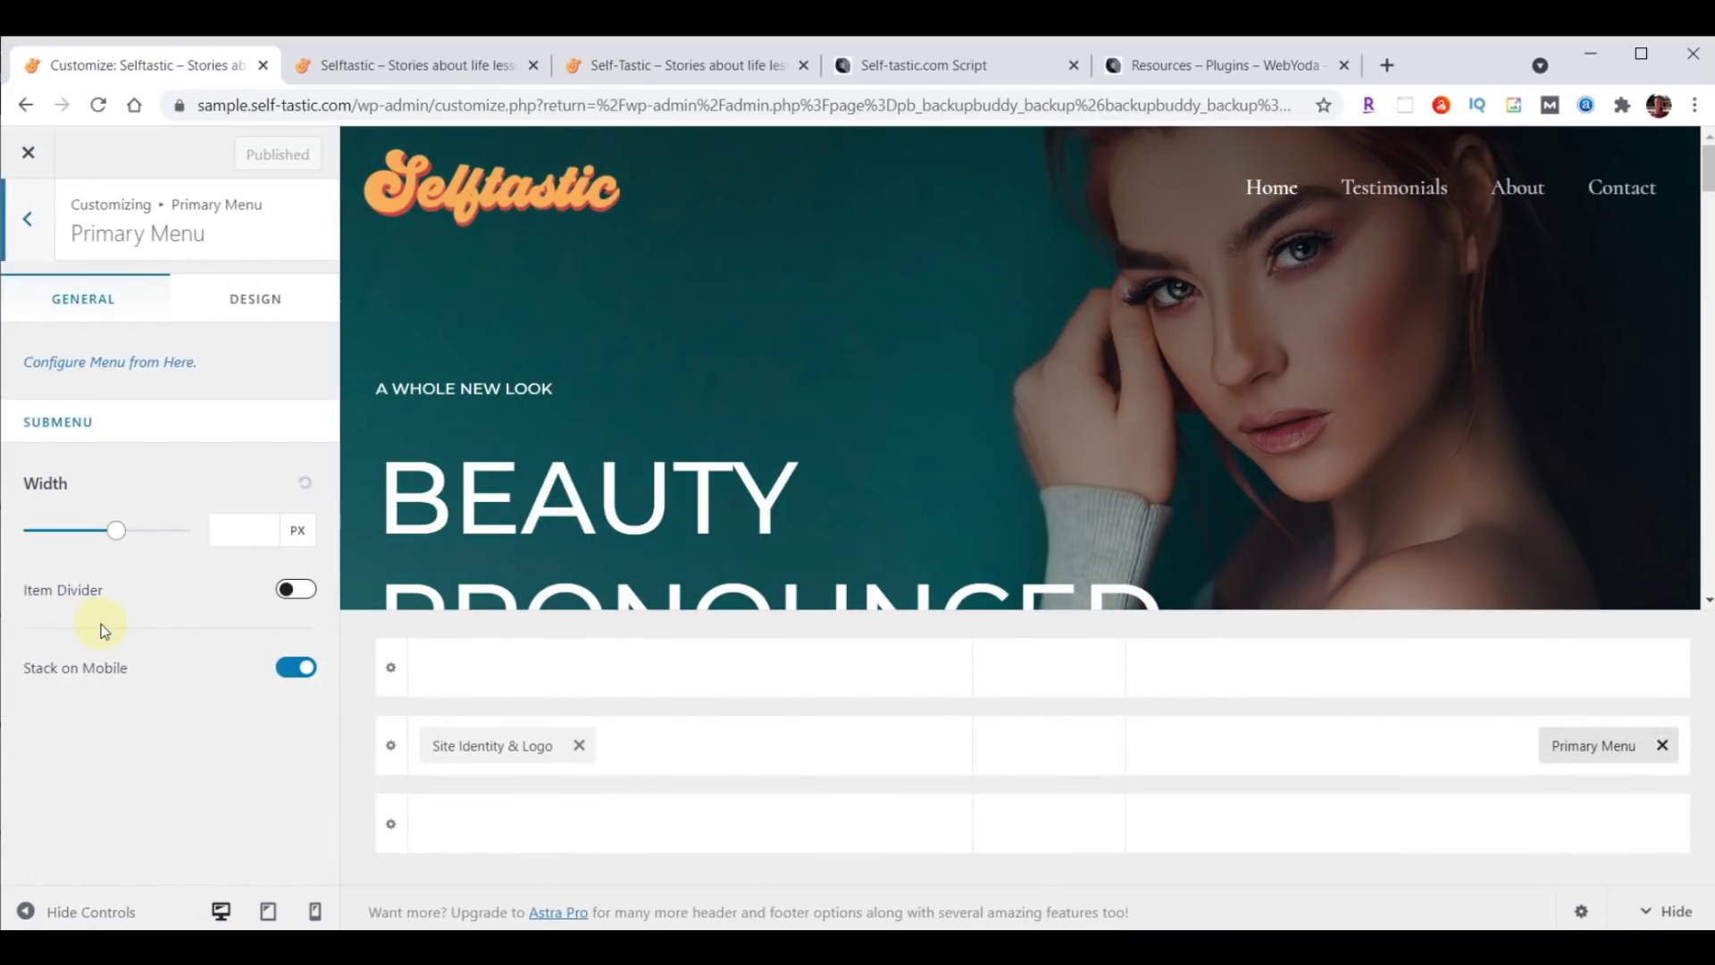
{"action": "left_click", "coordinate": [281, 308]}
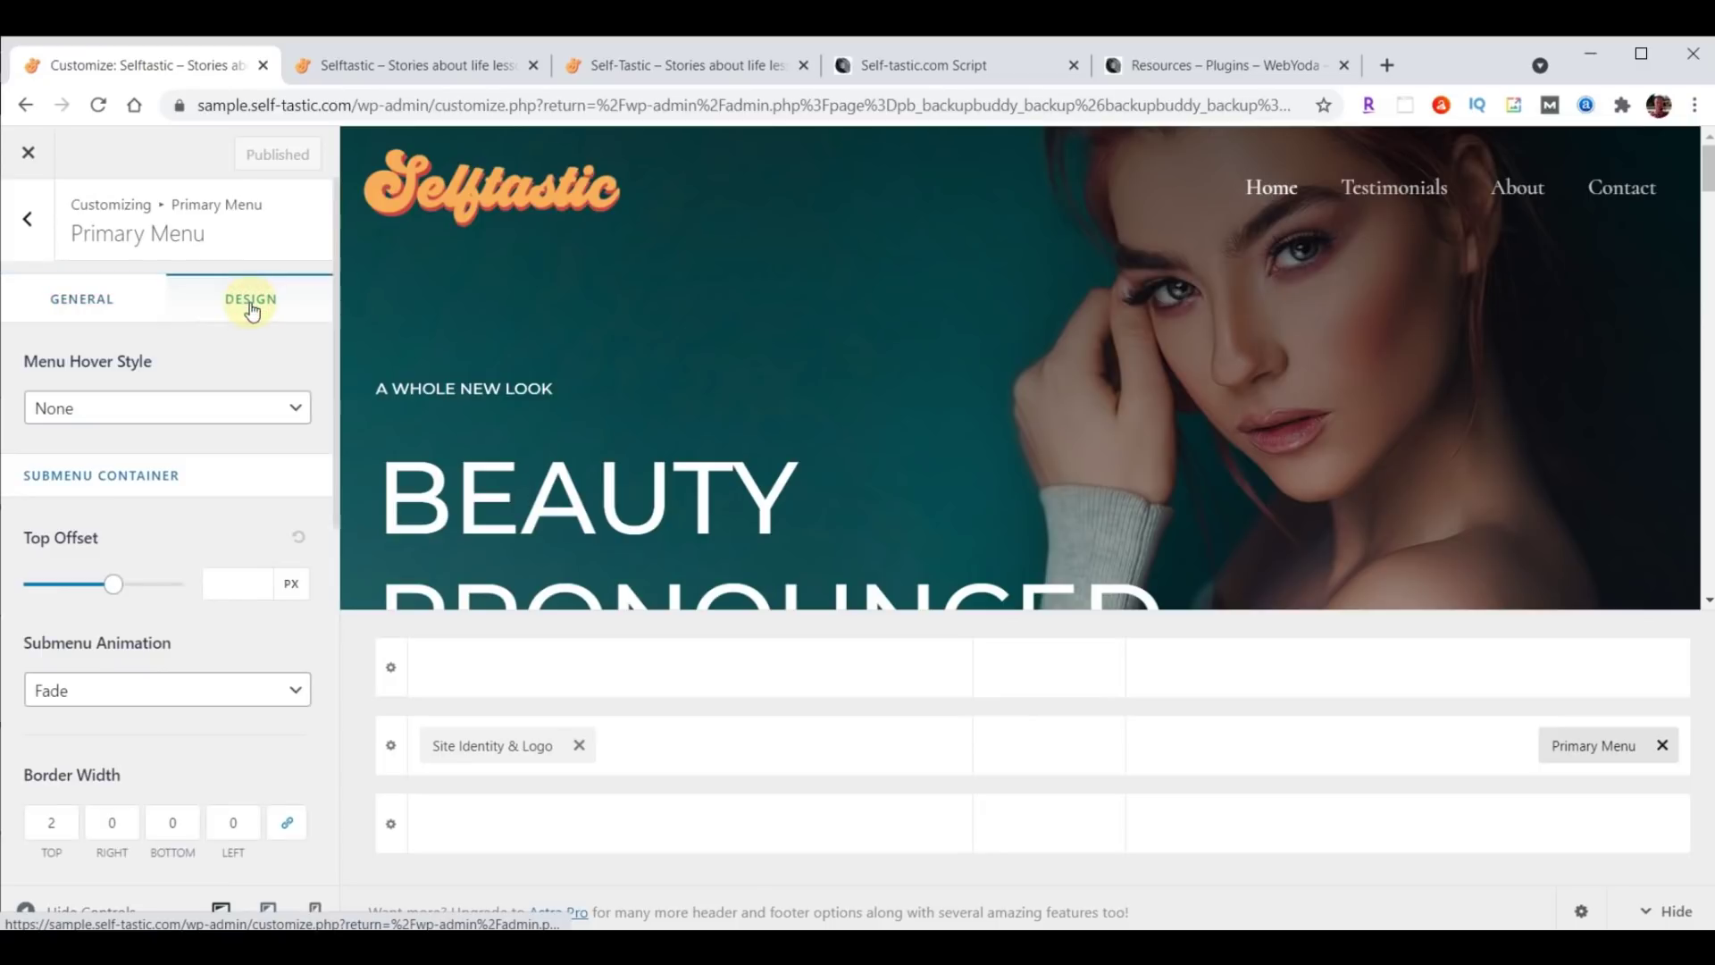
{"action": "scroll", "coordinate": [252, 406], "scroll_direction": "down", "scroll_amount": 6}
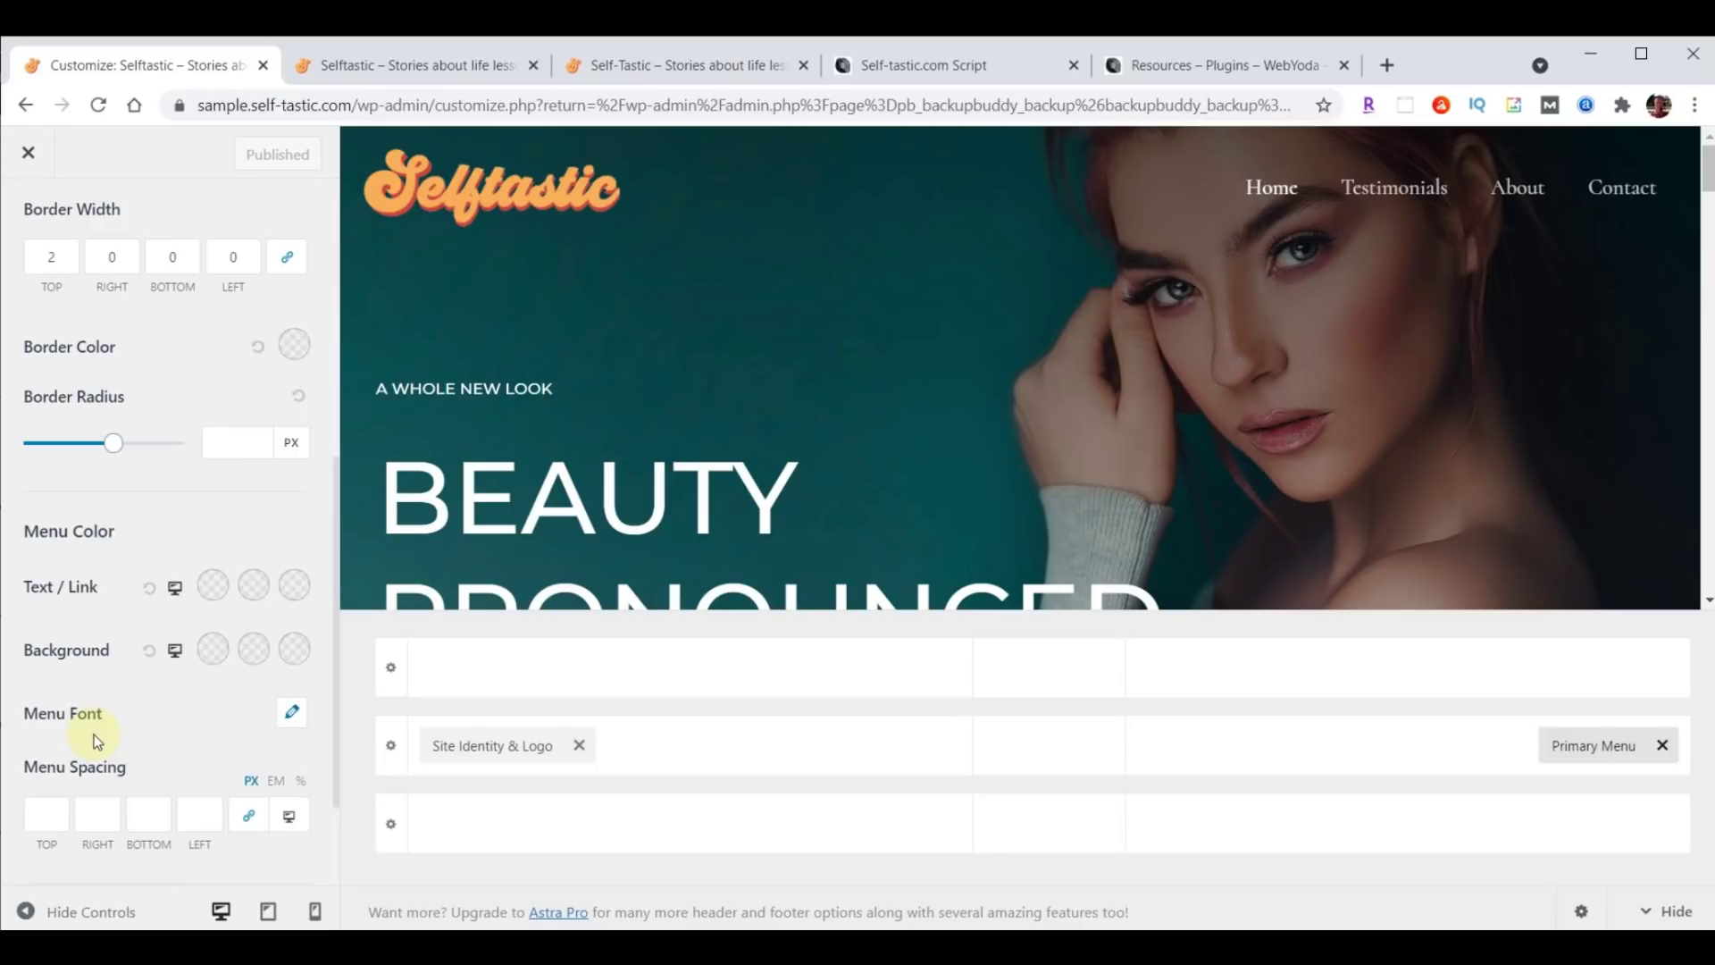
{"action": "left_click", "coordinate": [292, 717]}
{"action": "scroll", "coordinate": [292, 683], "scroll_direction": "down", "scroll_amount": 3}
{"action": "left_click", "coordinate": [133, 581]}
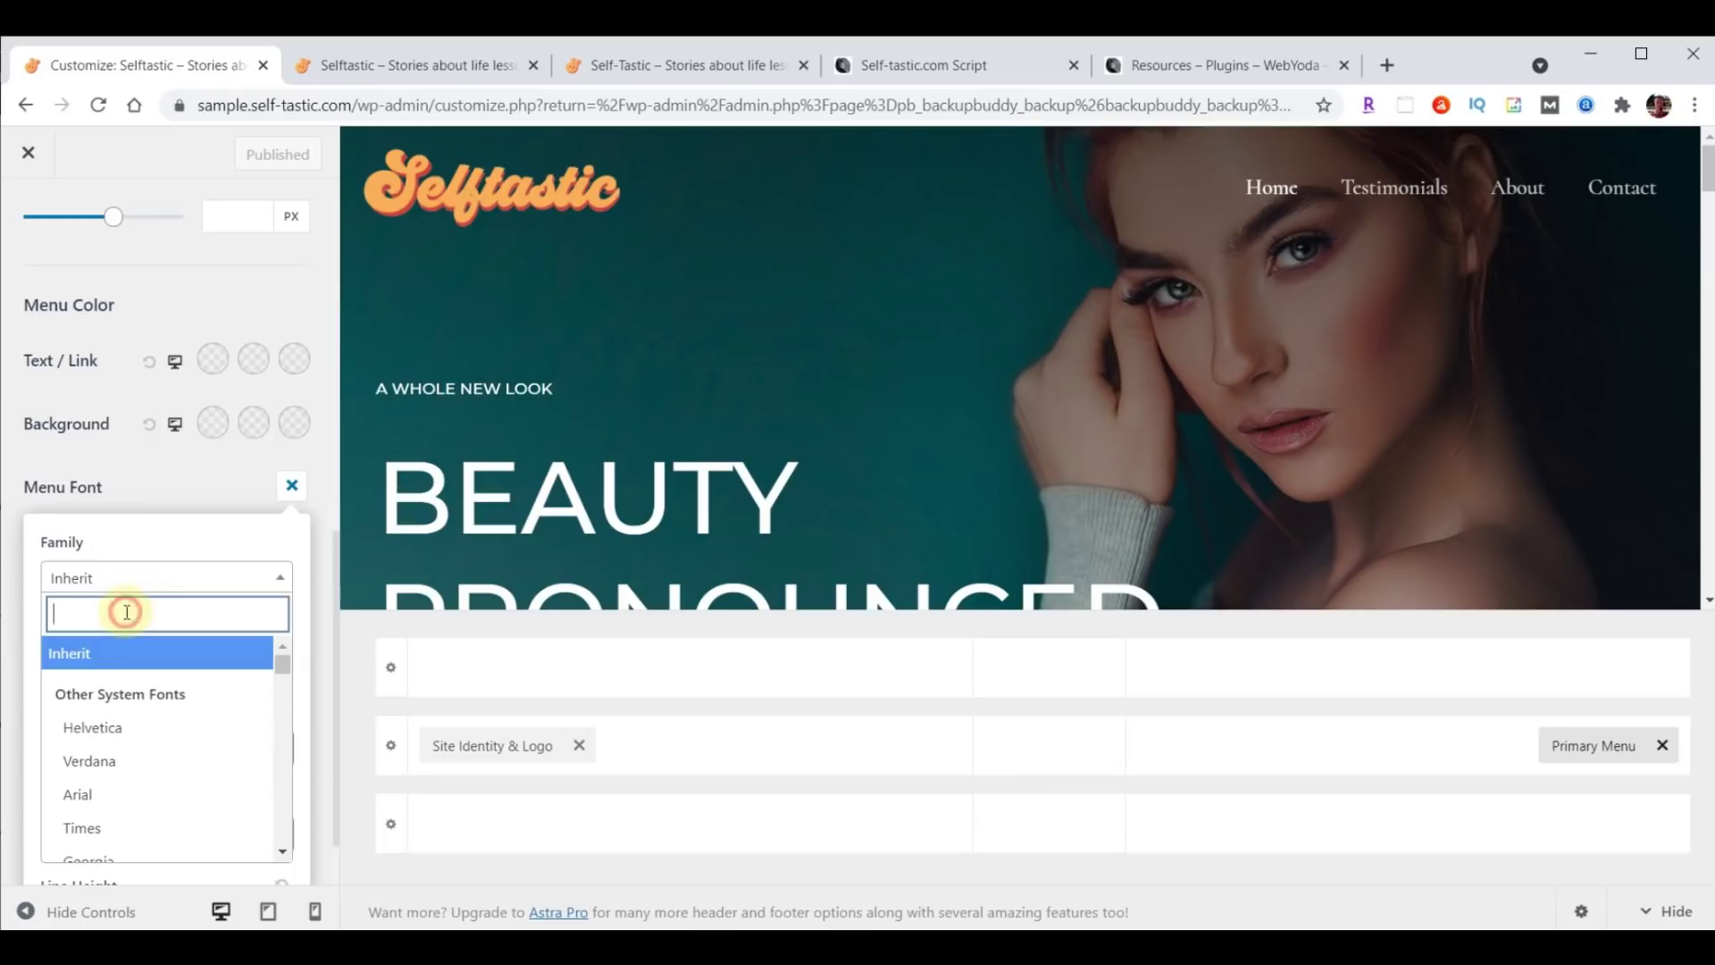
{"action": "type", "text": "open"}
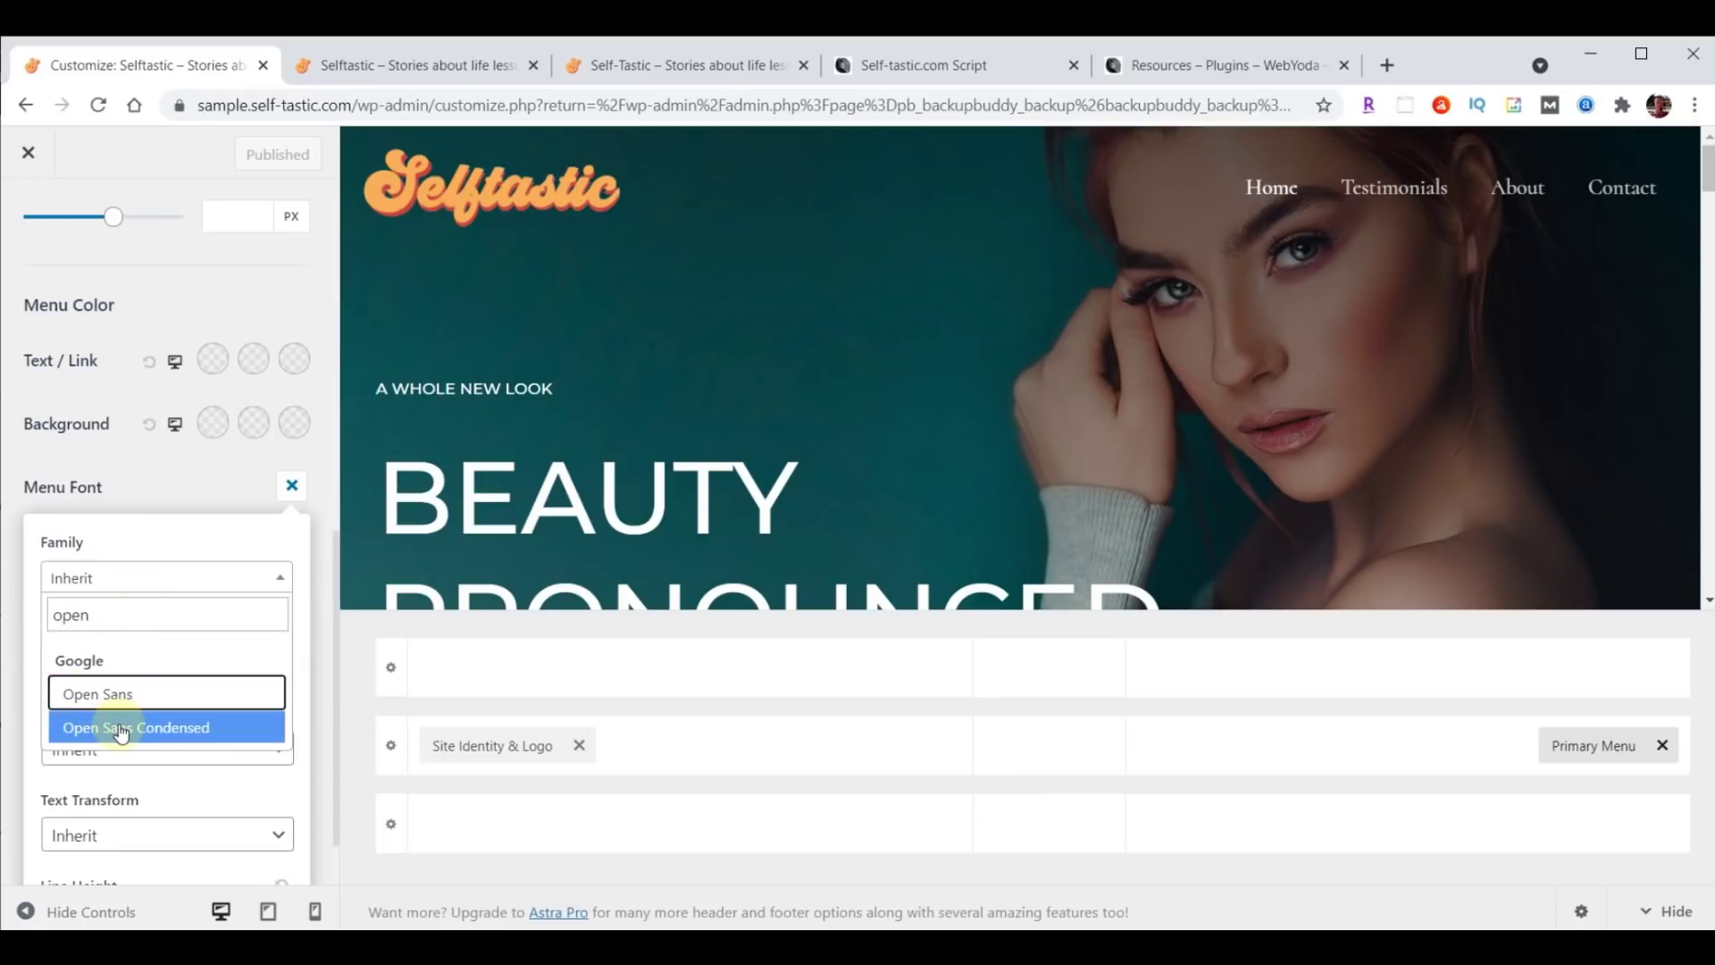
{"action": "left_click", "coordinate": [122, 728]}
{"action": "left_click", "coordinate": [113, 671]}
{"action": "type", "text": "24"}
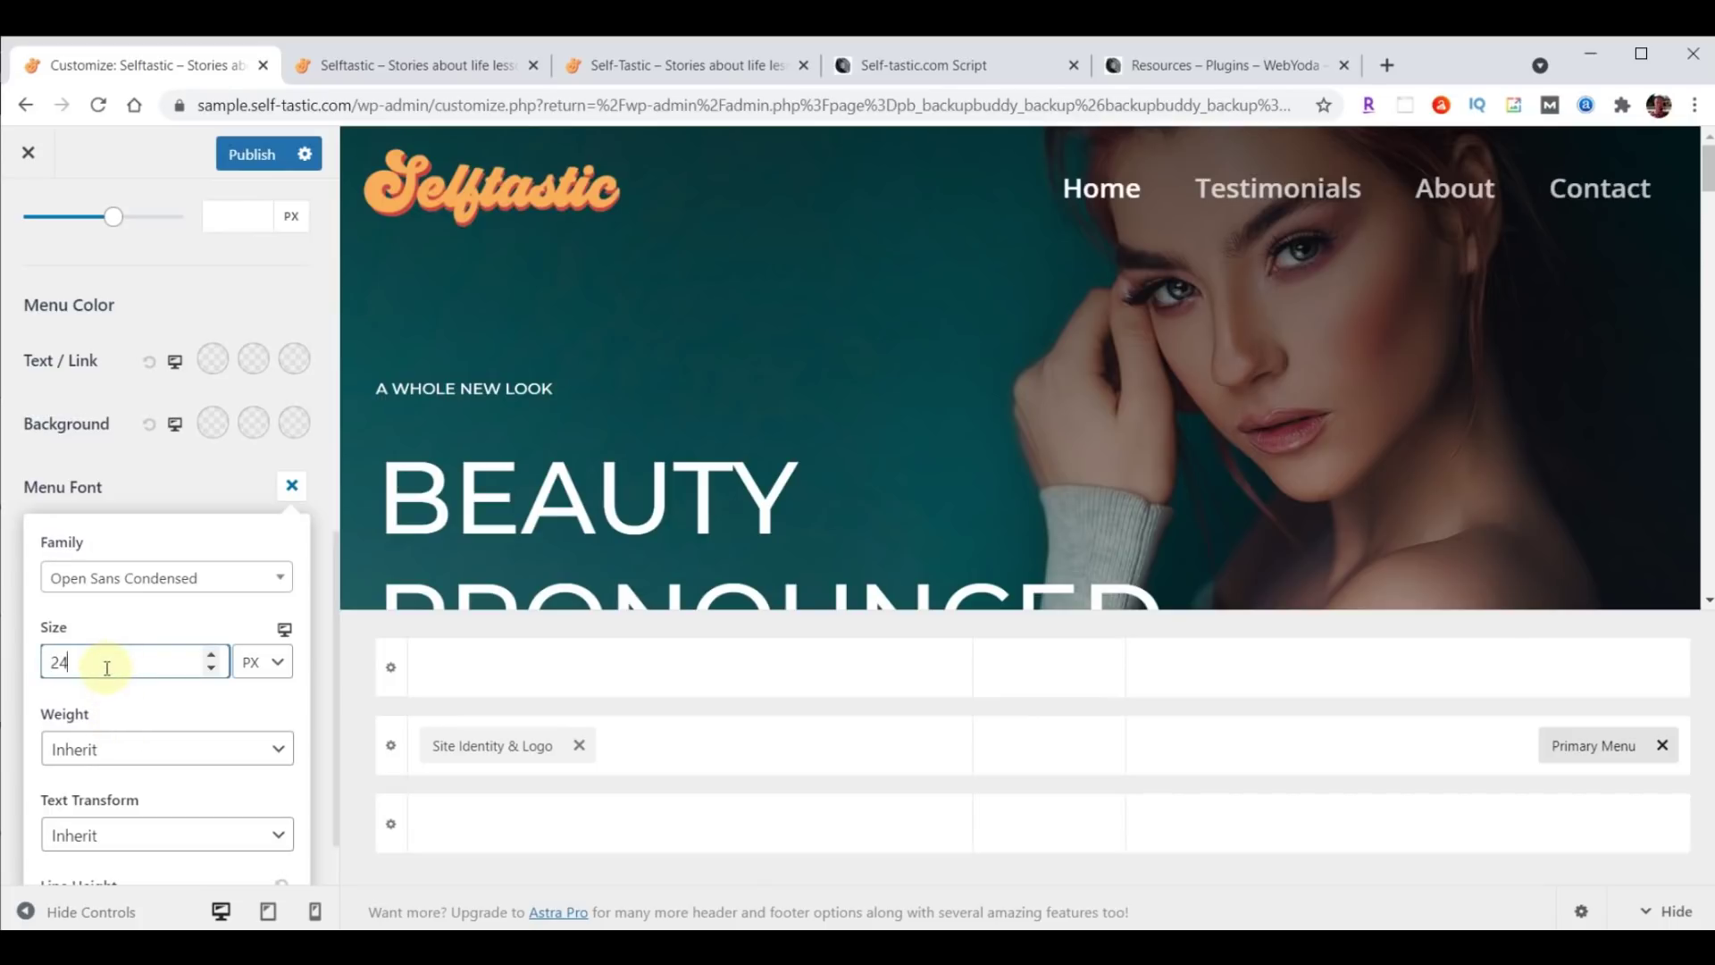
Publish the menu font change and reload the live homepage to verify it.
{"action": "left_click", "coordinate": [250, 157]}
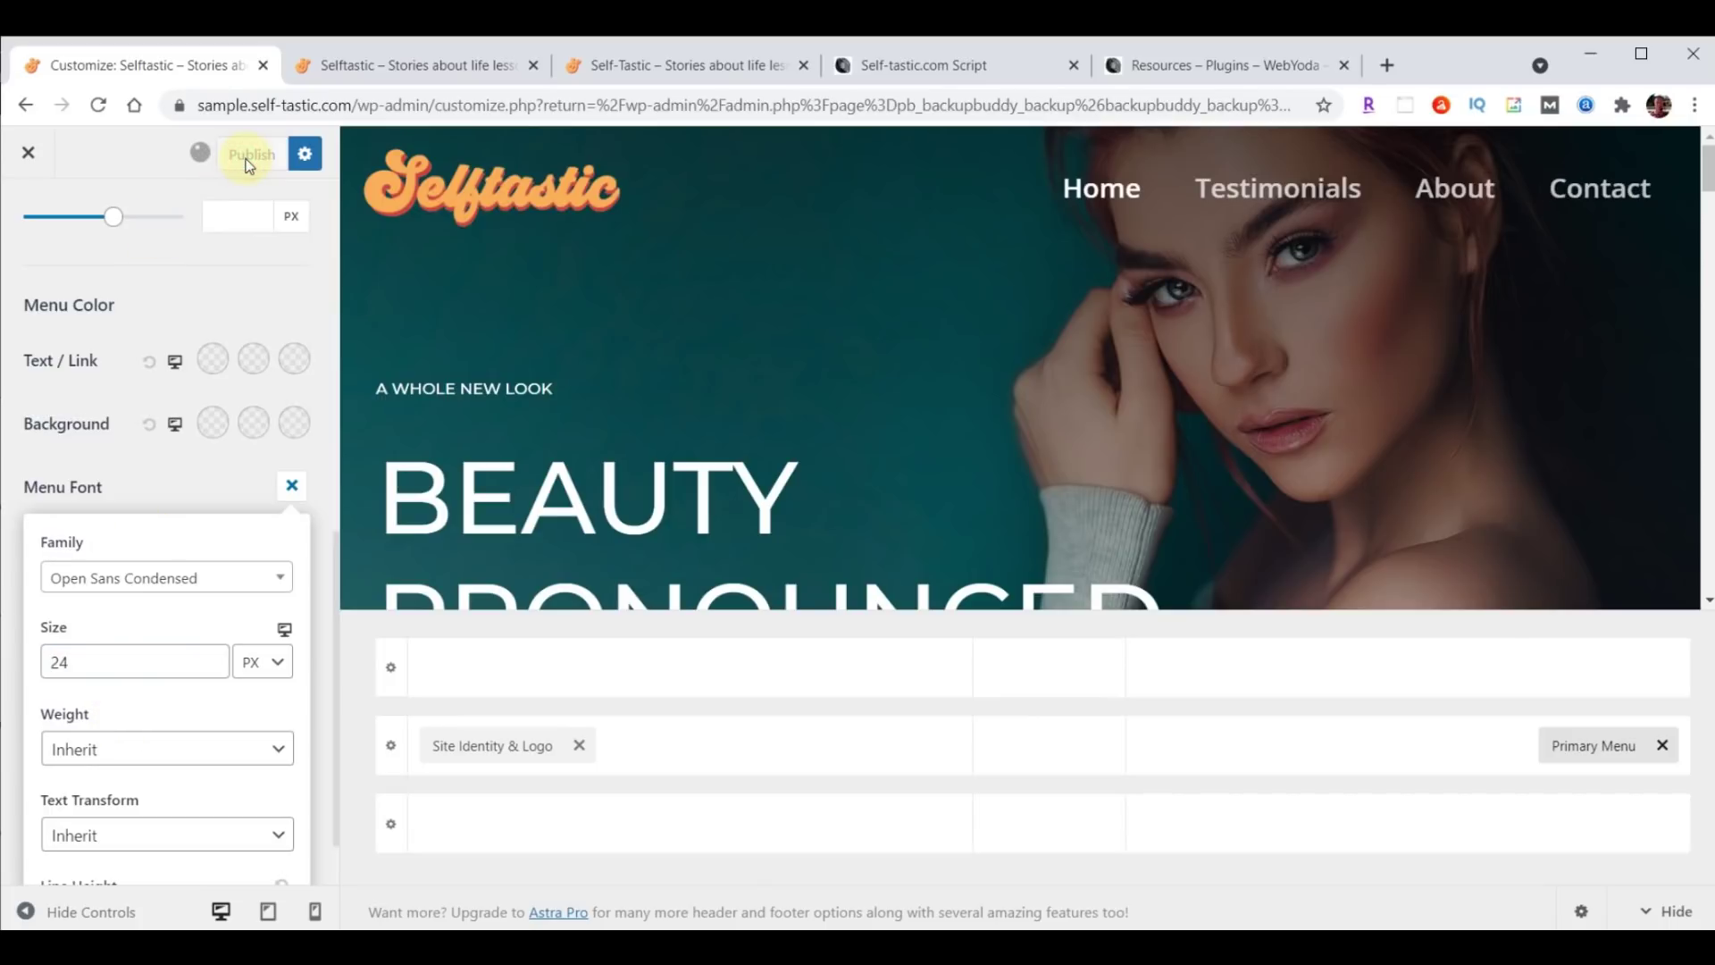
{"action": "left_click", "coordinate": [433, 66]}
{"action": "left_click", "coordinate": [100, 105]}
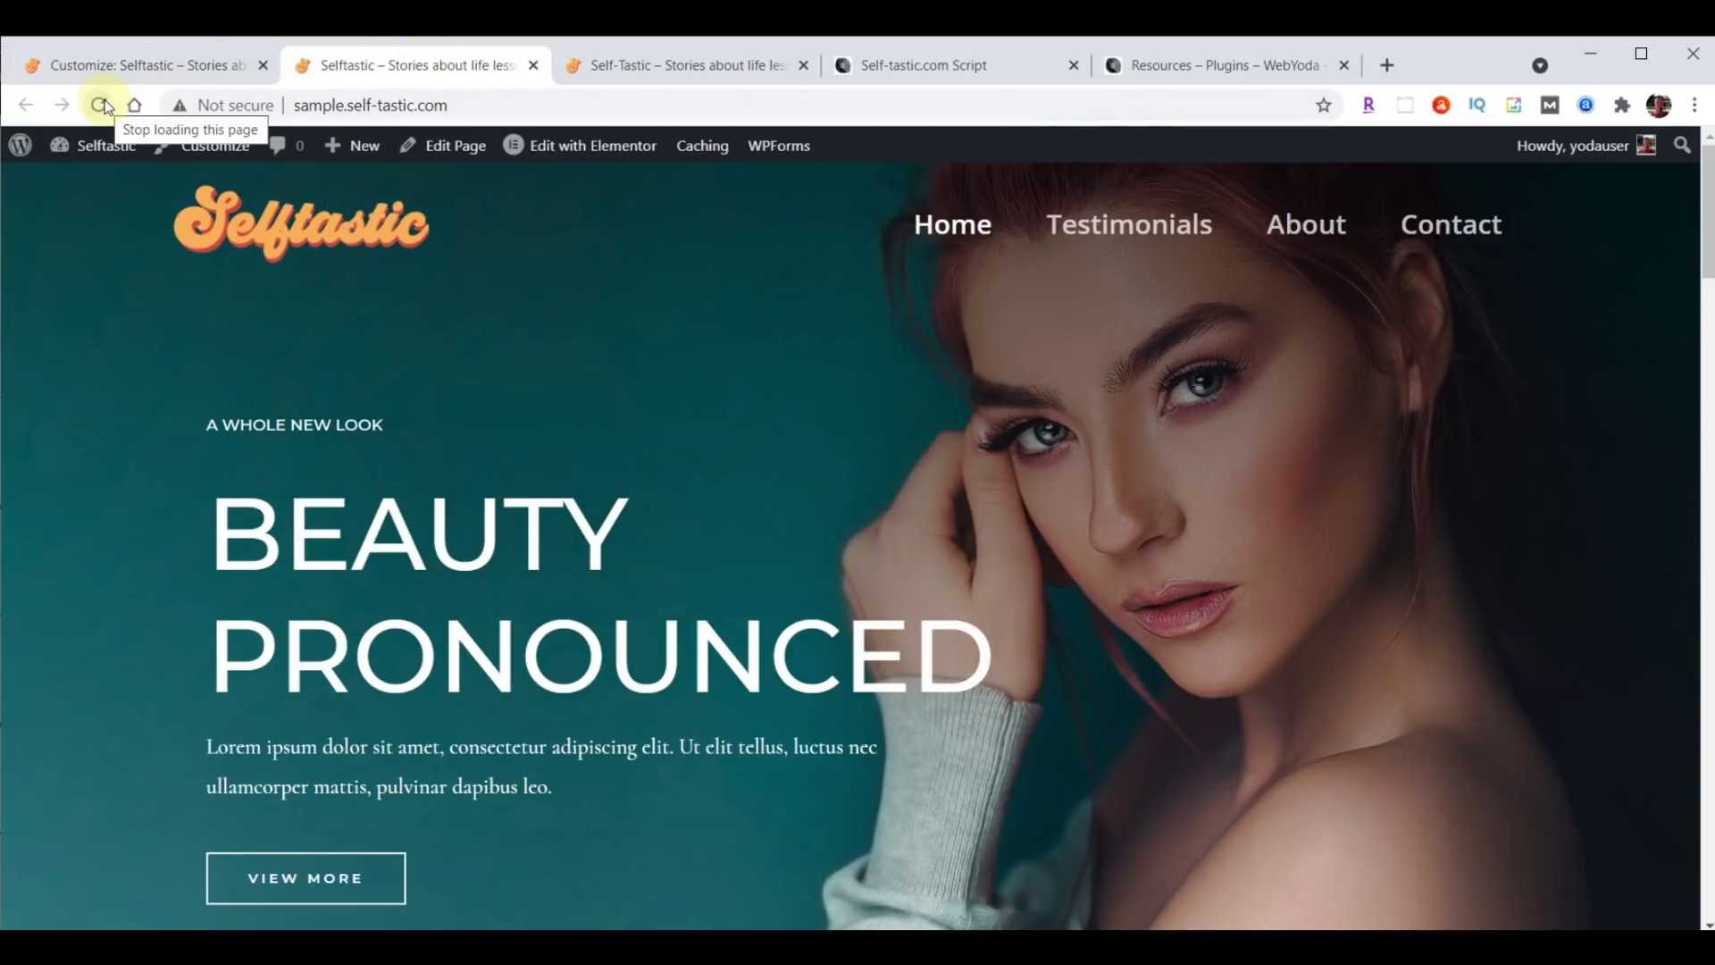
{"action": "left_click", "coordinate": [105, 68]}
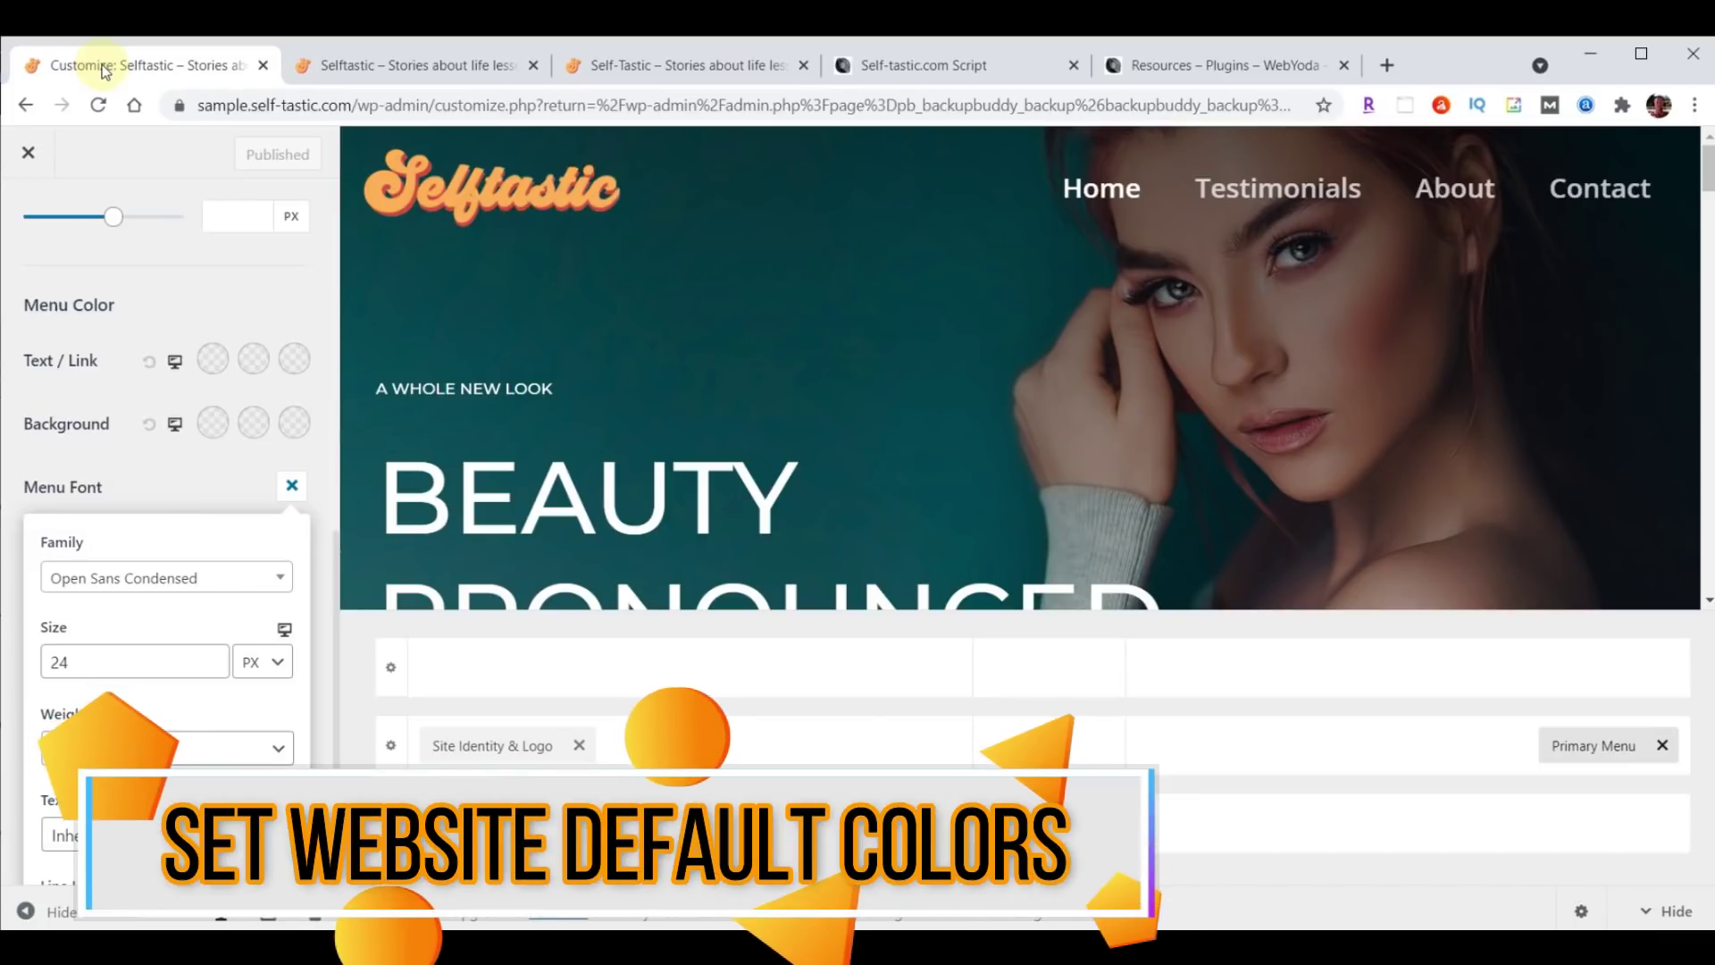
Reopen the Customizer at Global > Colors.
{"action": "left_click", "coordinate": [28, 153]}
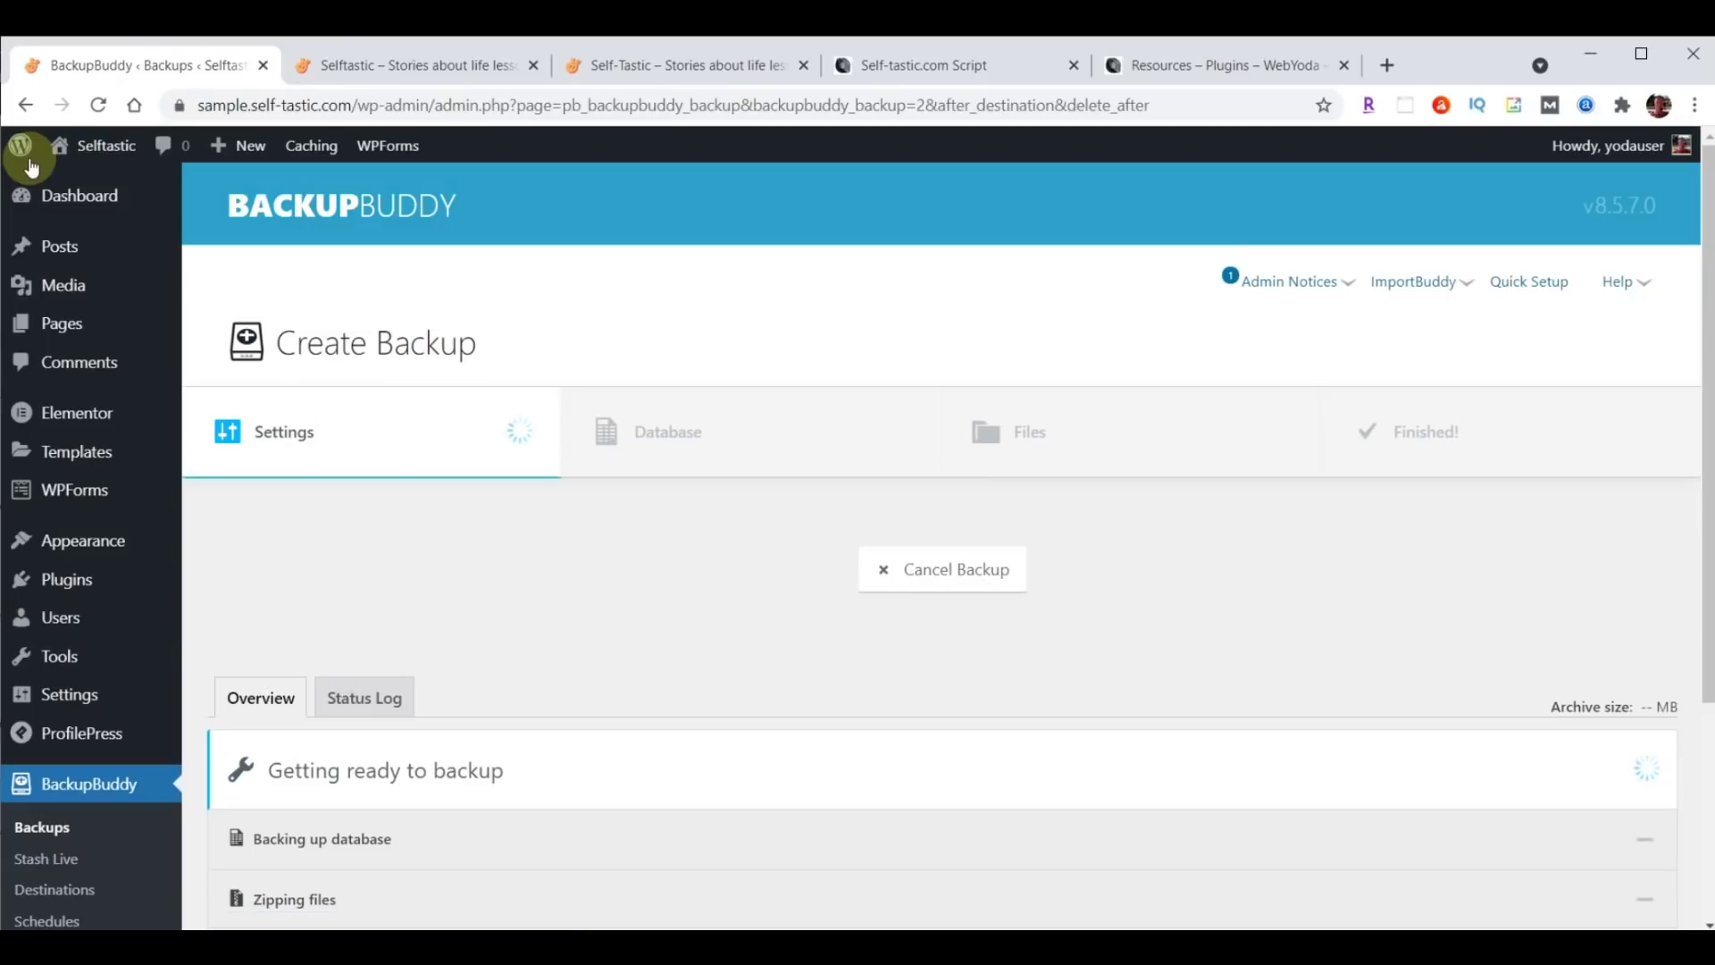
{"action": "mouse_move", "coordinate": [54, 540]}
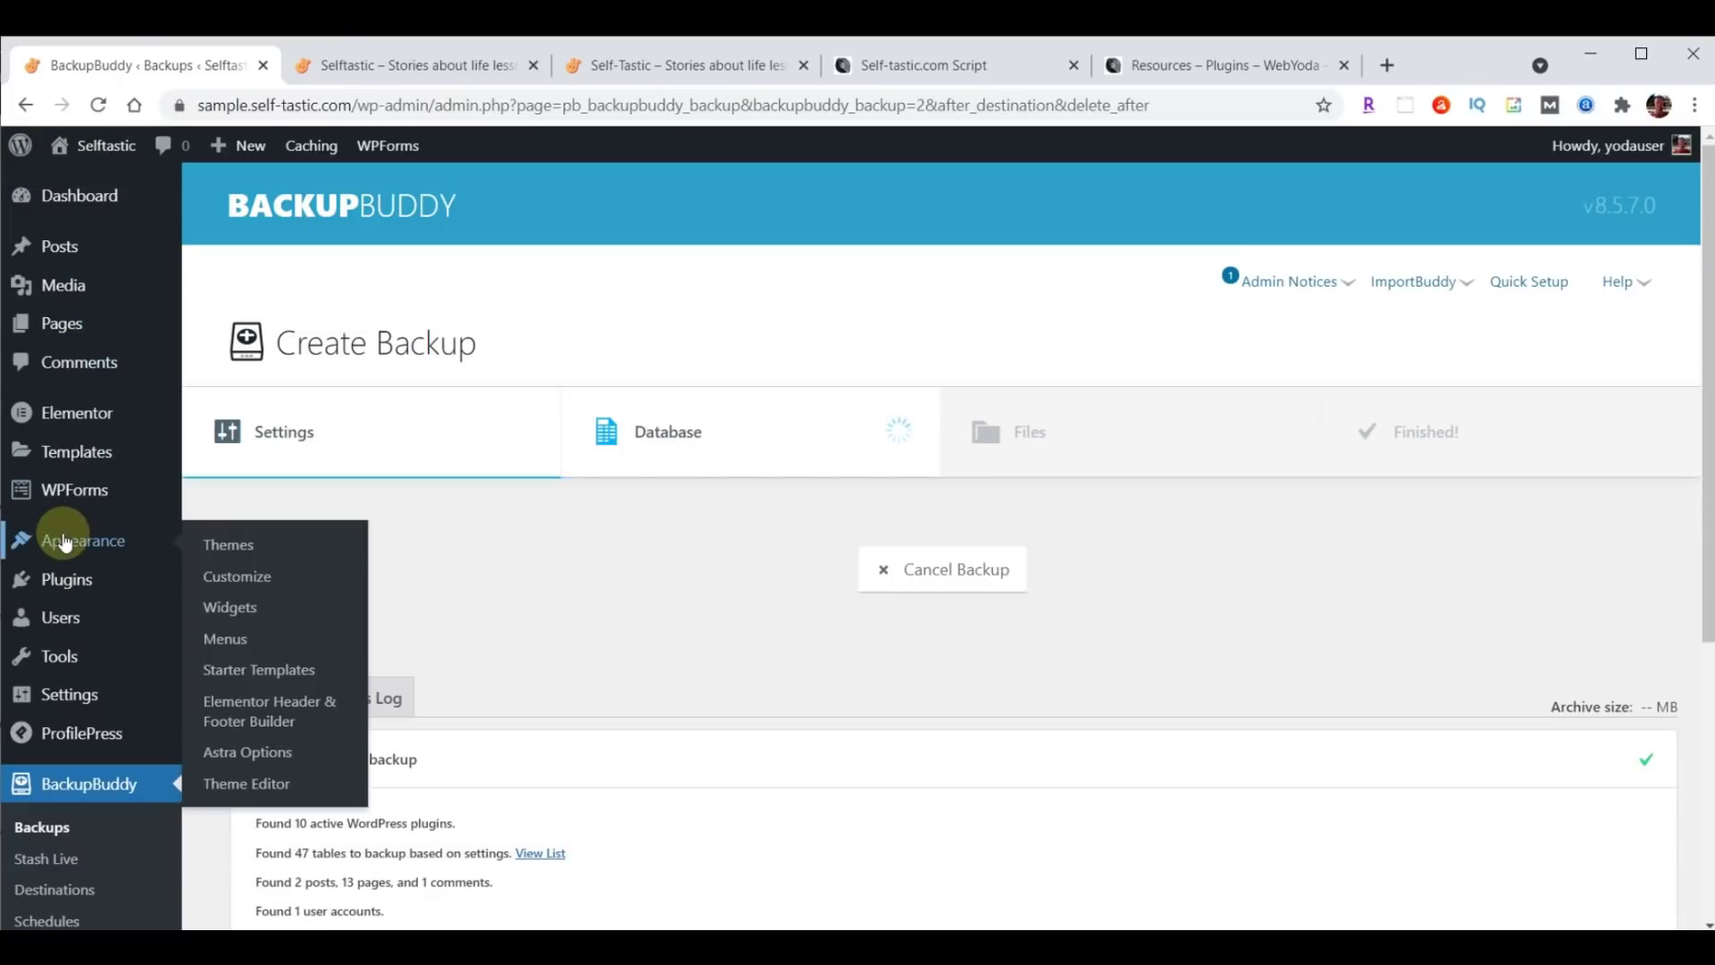
{"action": "left_click", "coordinate": [230, 578]}
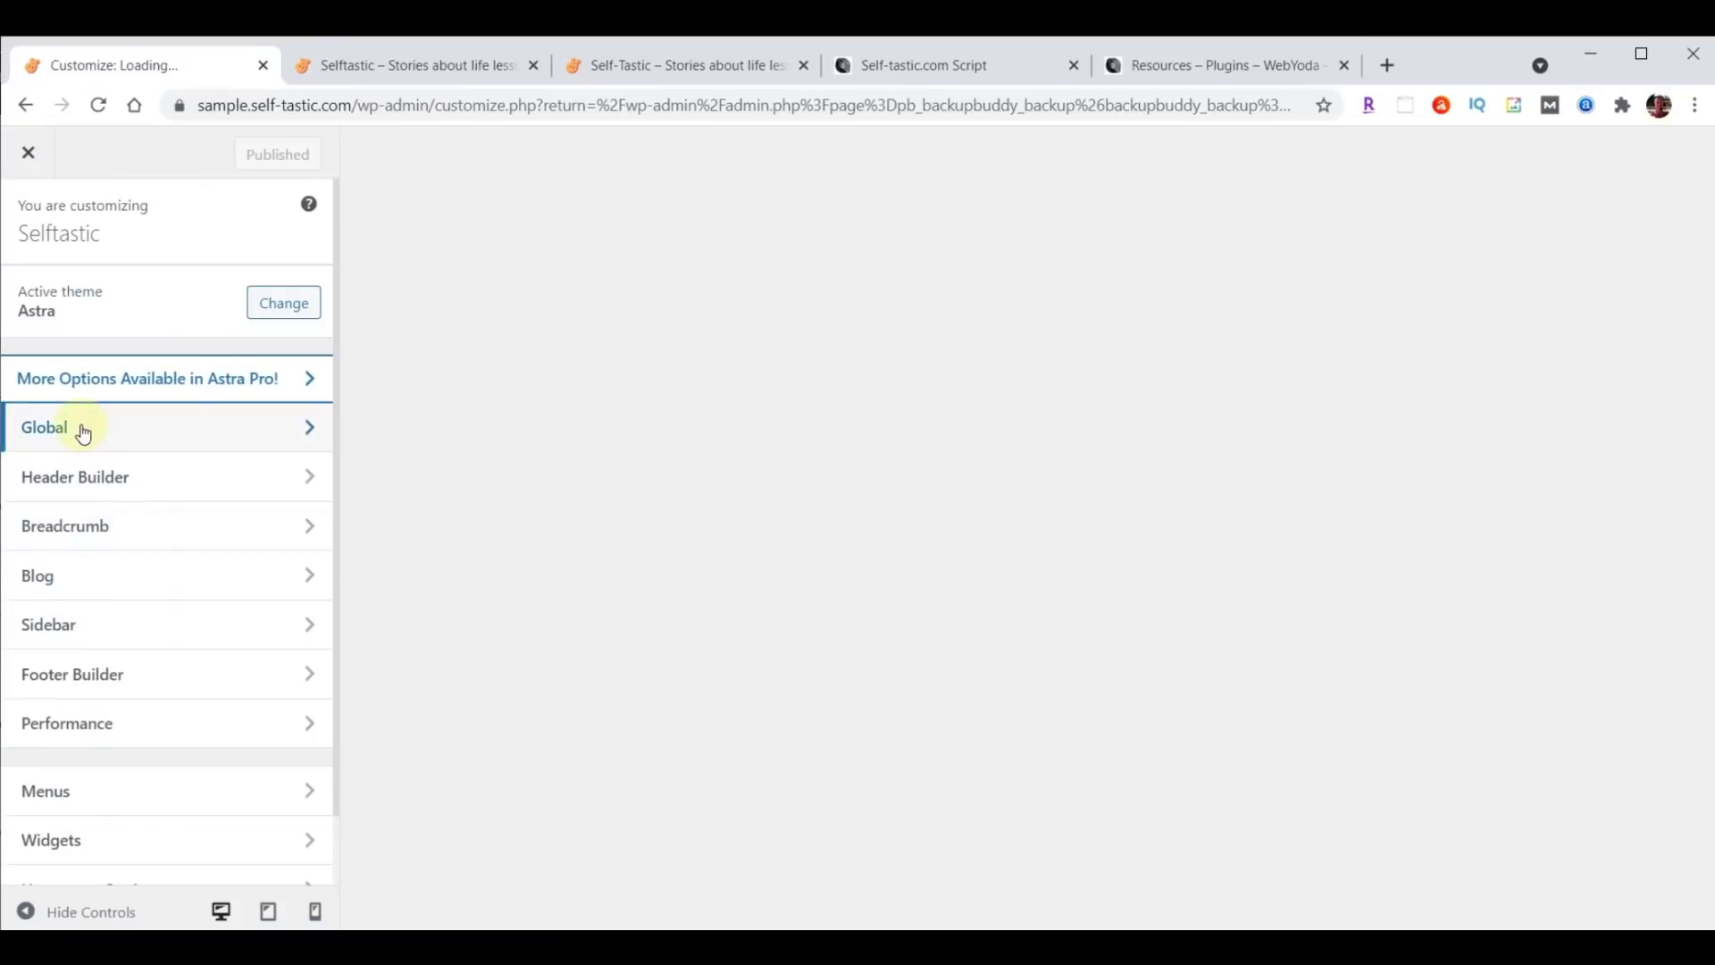
{"action": "left_click", "coordinate": [78, 429]}
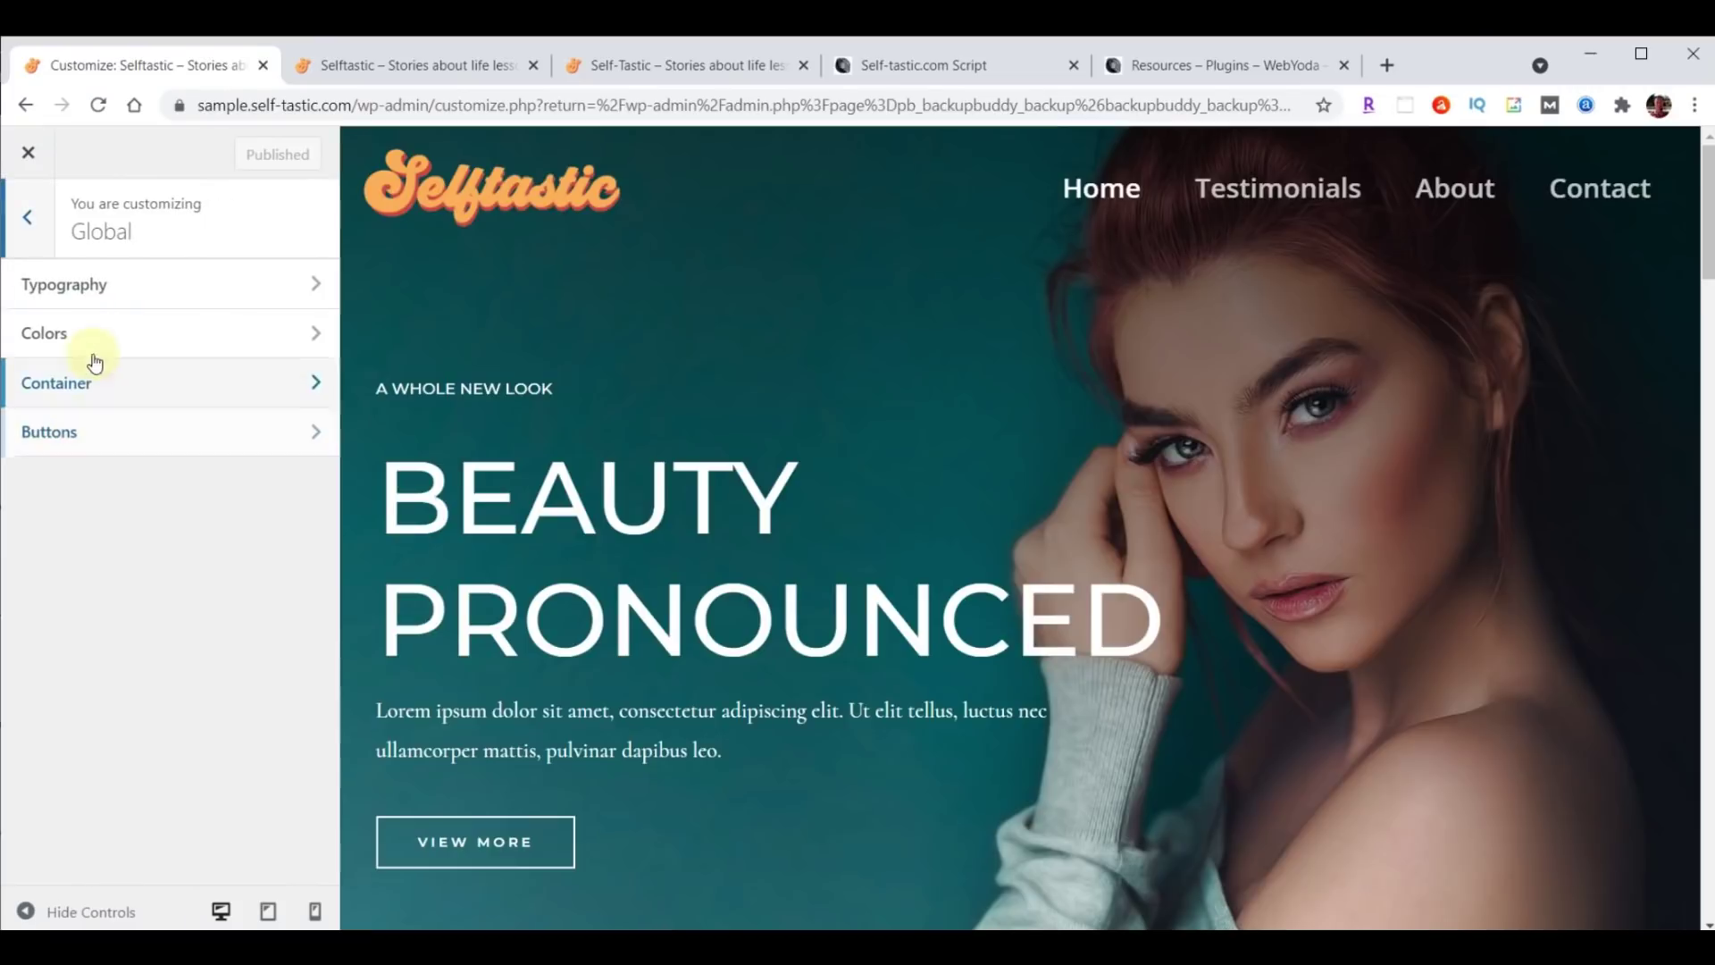
{"action": "left_click", "coordinate": [82, 333]}
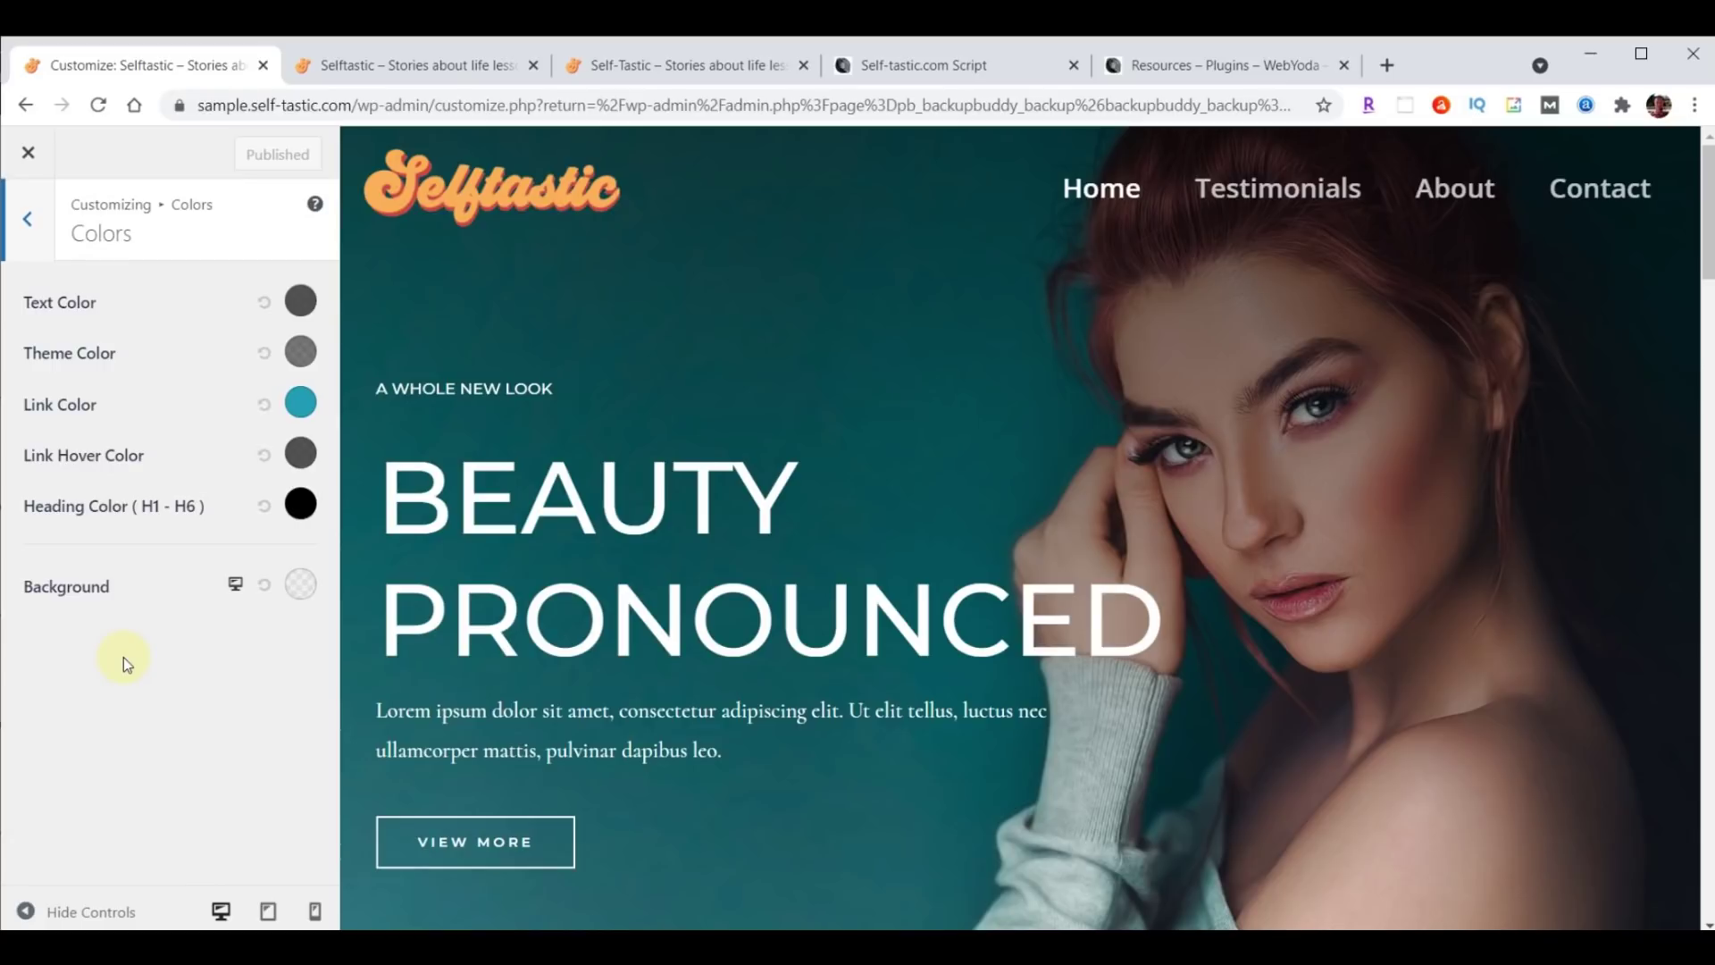
Paste #a8e0d9 as the site background colour, then go to the script document.
{"action": "left_click", "coordinate": [301, 586]}
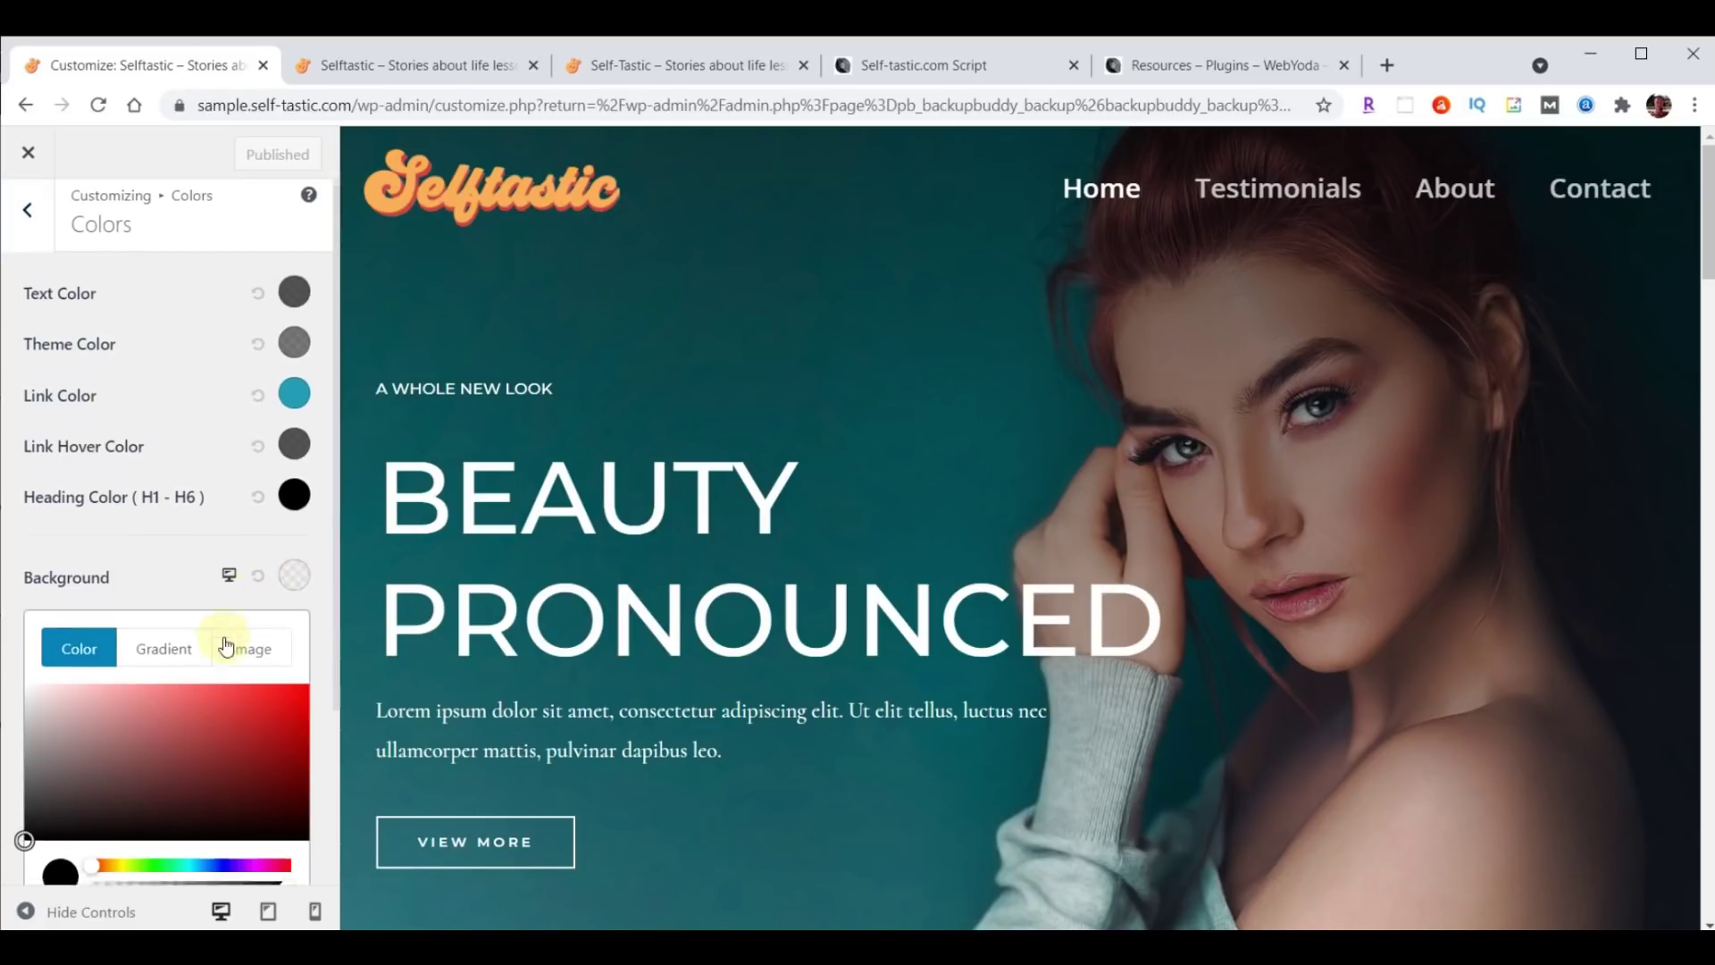
{"action": "scroll", "coordinate": [223, 626], "scroll_direction": "down", "scroll_amount": 3}
{"action": "left_click_drag", "start_coordinate": [50, 729], "coordinate": [147, 727]}
{"action": "type", "text": "#a8e0d9"}
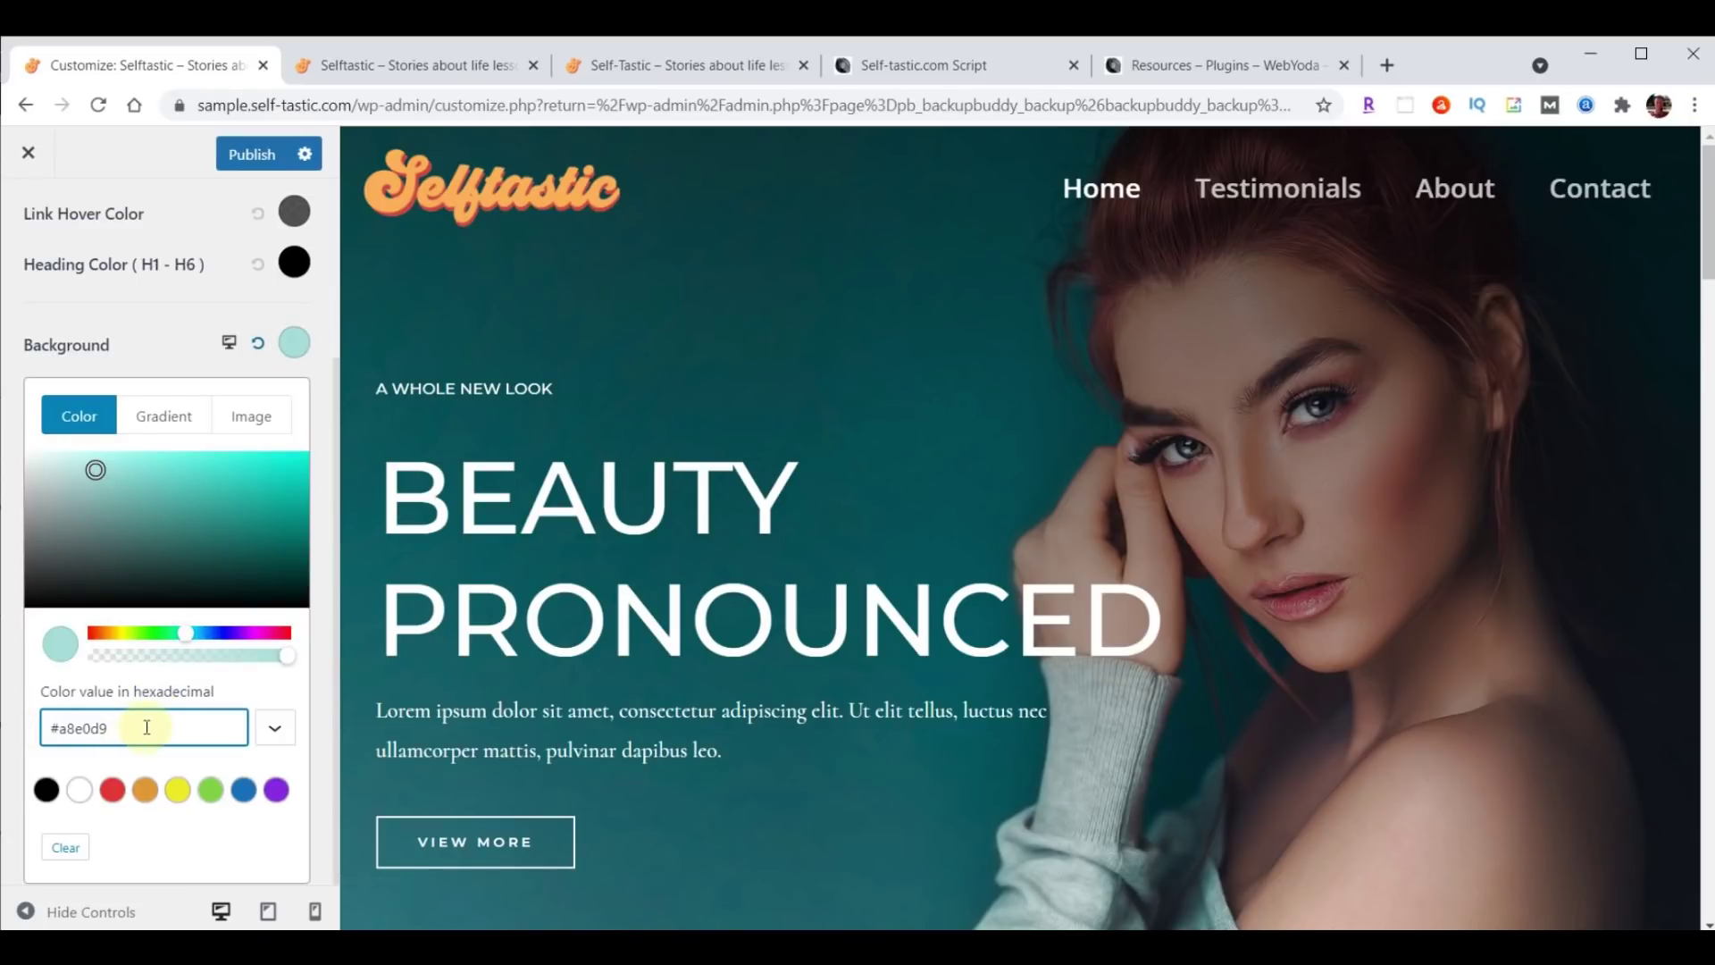
{"action": "left_click", "coordinate": [915, 68]}
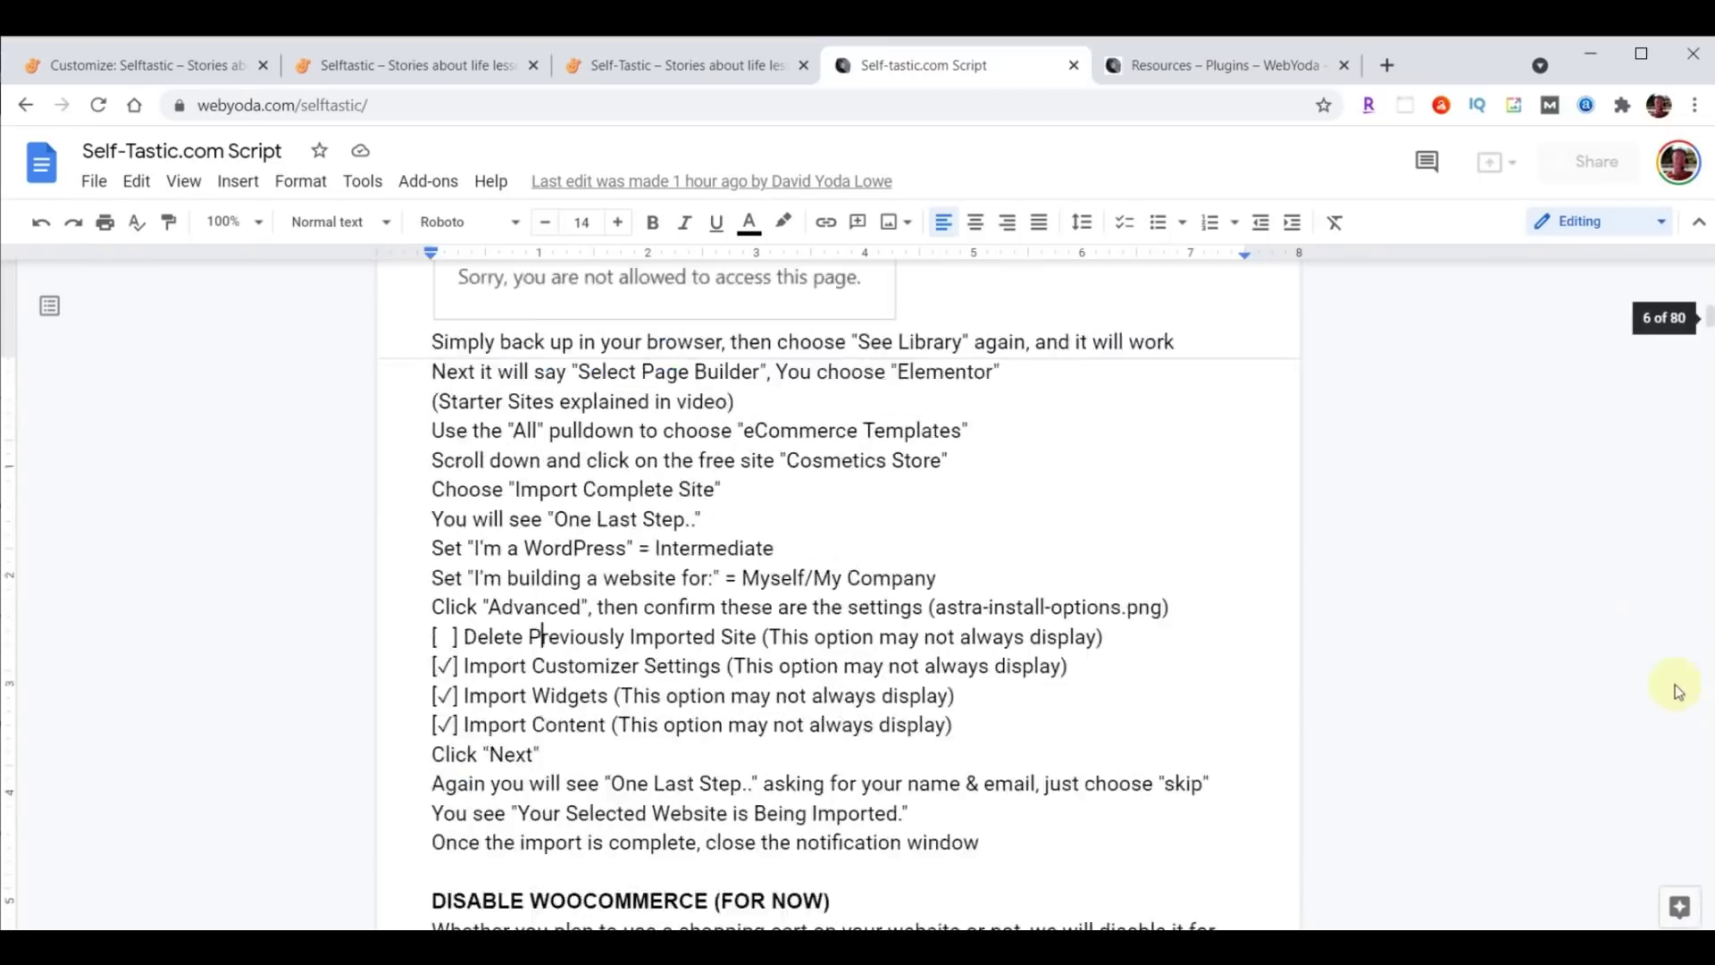
Find the Light Blue line under SELFTASTIC COLORS and select its #A8E0D9 code.
{"action": "scroll", "coordinate": [1608, 613], "scroll_direction": "up", "scroll_amount": 20}
{"action": "scroll", "coordinate": [1351, 543], "scroll_direction": "down", "scroll_amount": 5}
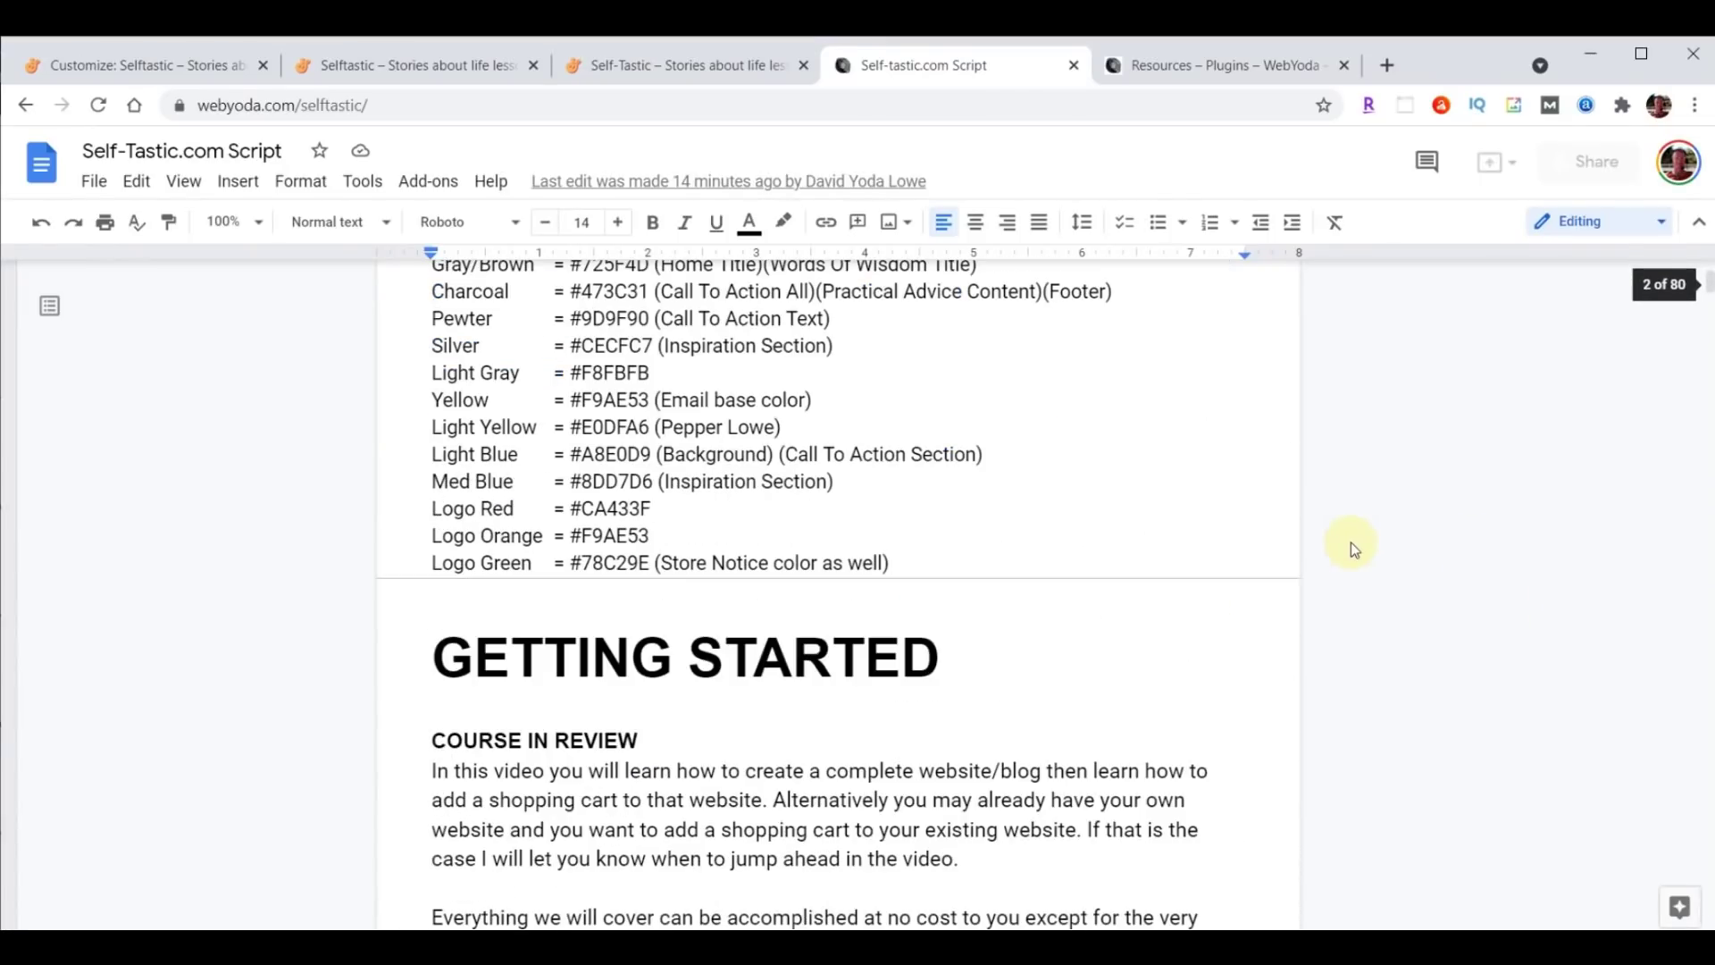
{"action": "scroll", "coordinate": [946, 578], "scroll_direction": "up", "scroll_amount": 3}
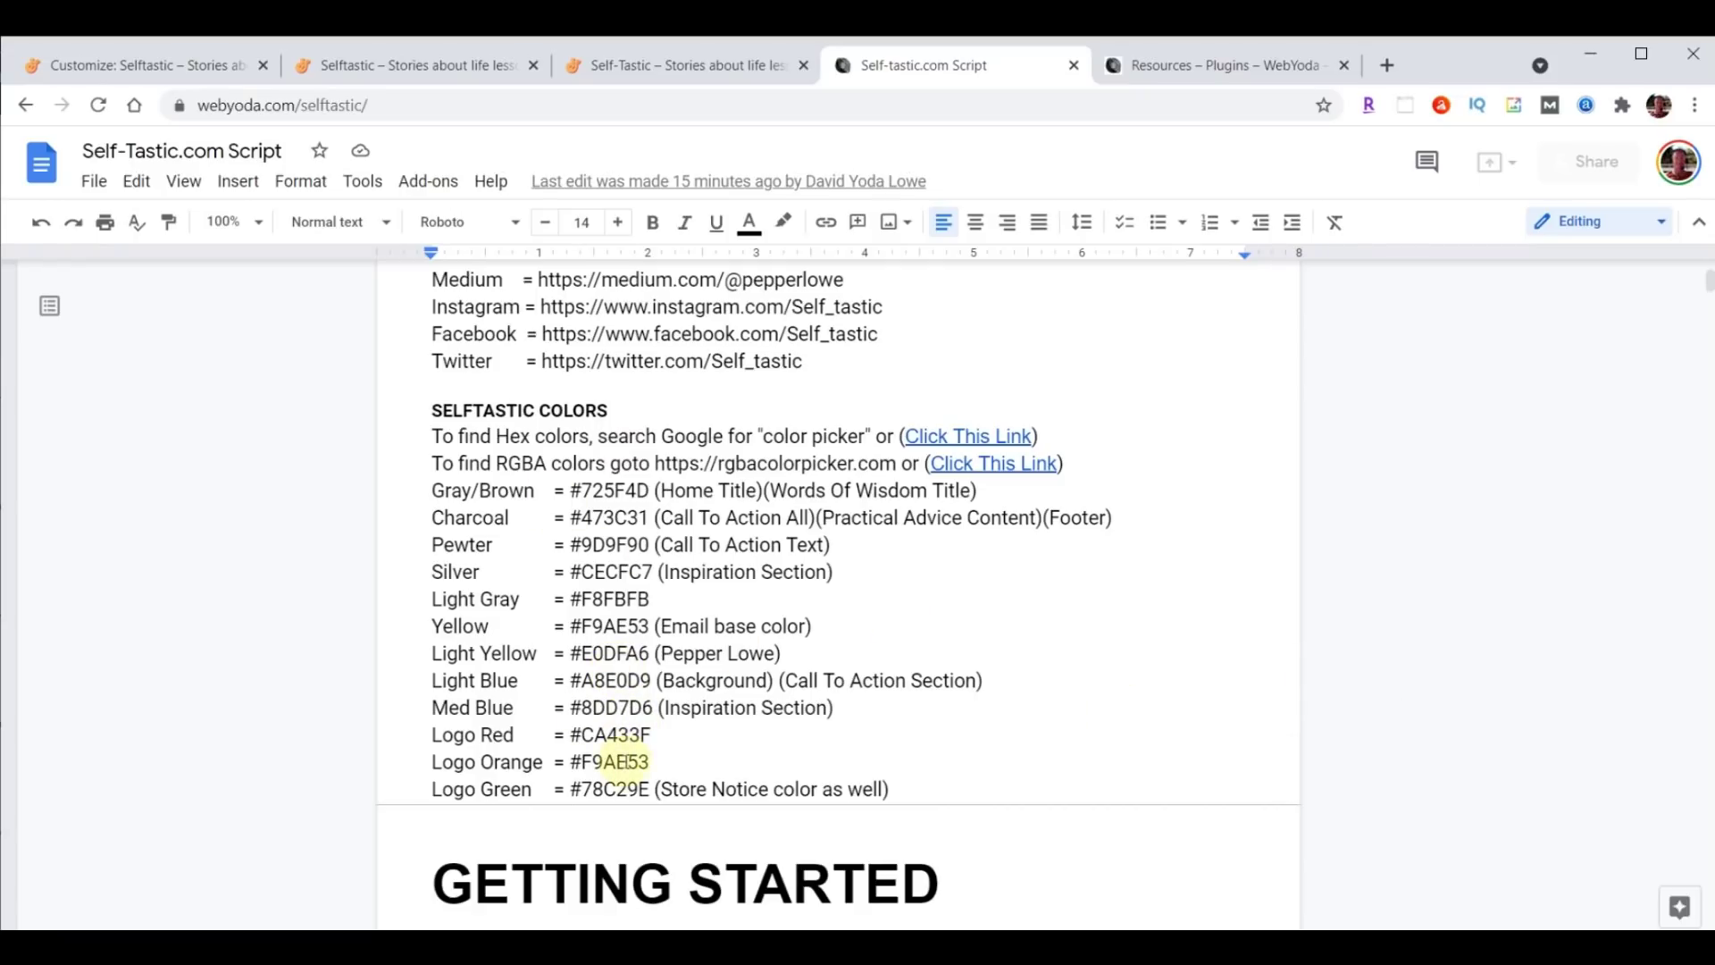
{"action": "left_click_drag", "start_coordinate": [430, 682], "coordinate": [1110, 685]}
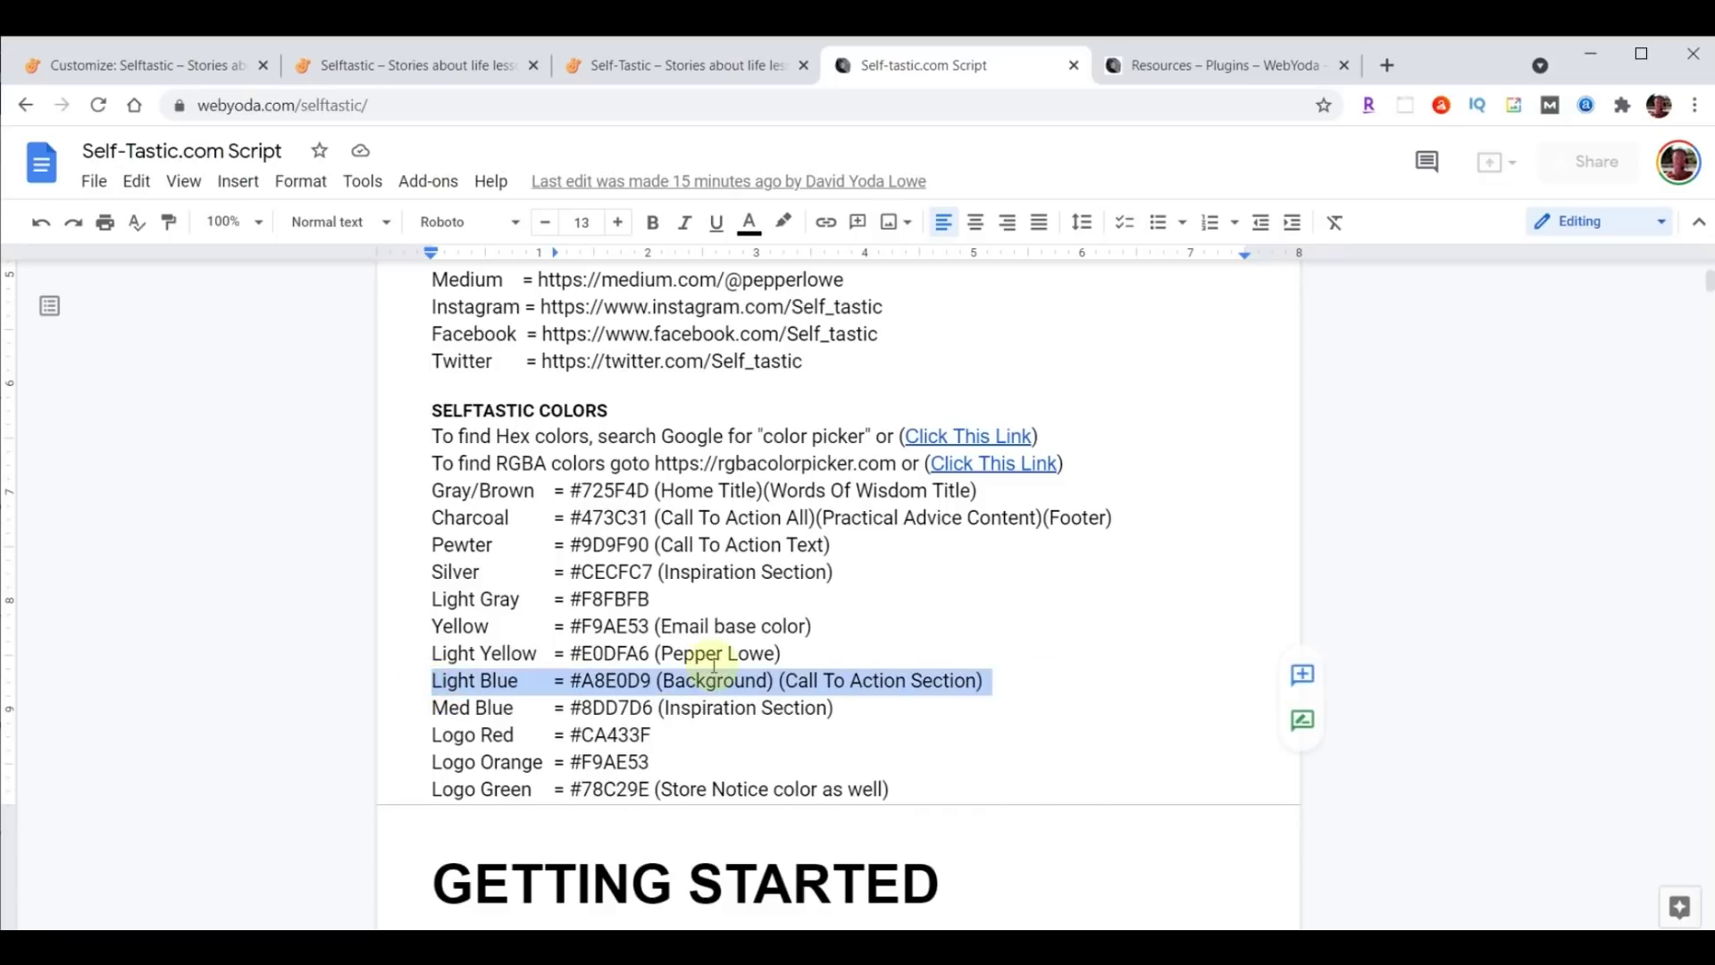
{"action": "left_click", "coordinate": [571, 681]}
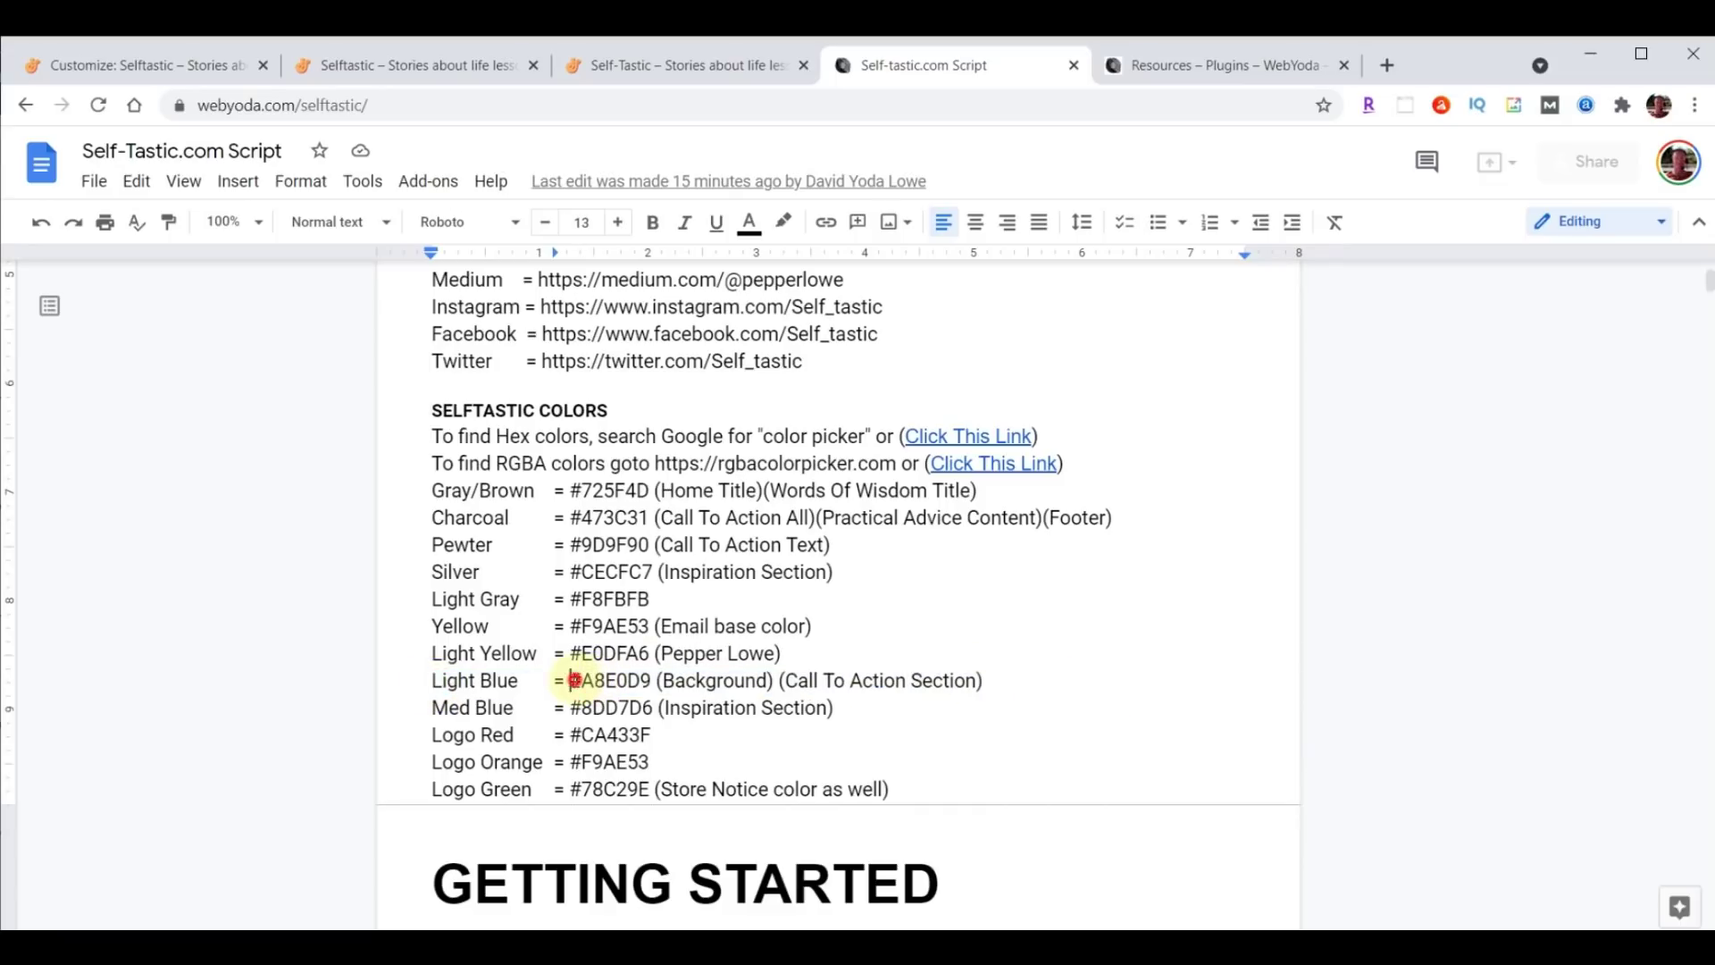
{"action": "double_click", "coordinate": [572, 681]}
{"action": "left_click", "coordinate": [147, 67]}
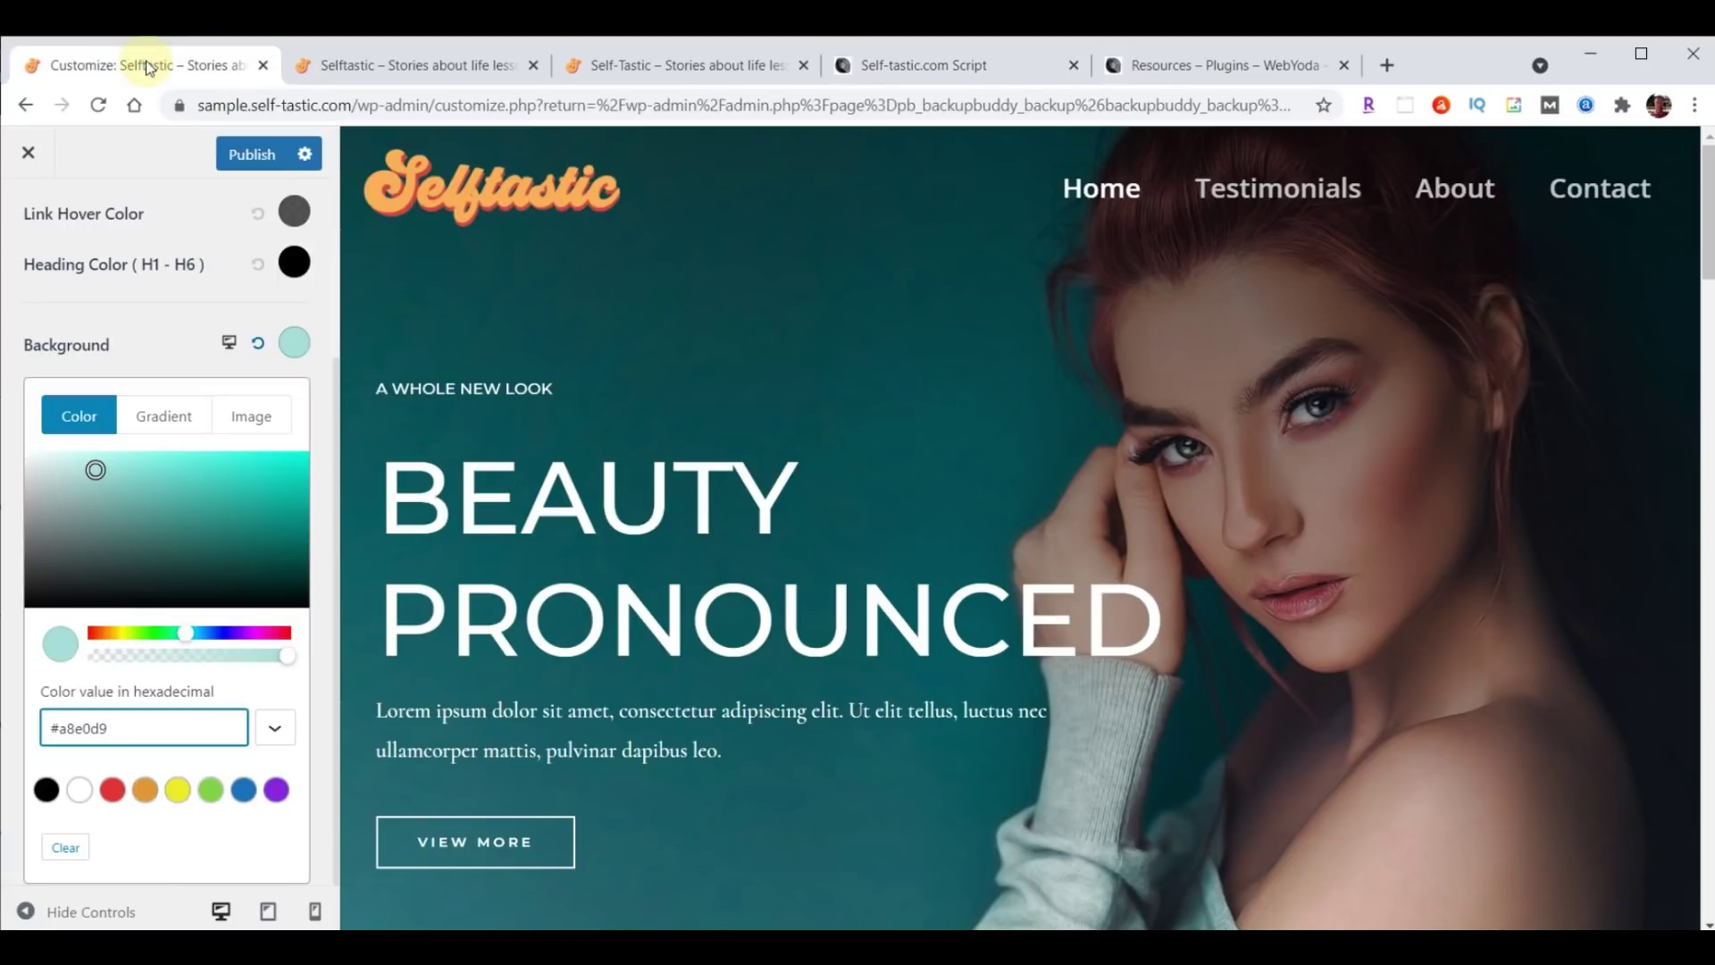
Publish the new background colour, exit the Customizer, and view the live site's Testimonials page.
{"action": "left_click", "coordinate": [250, 156]}
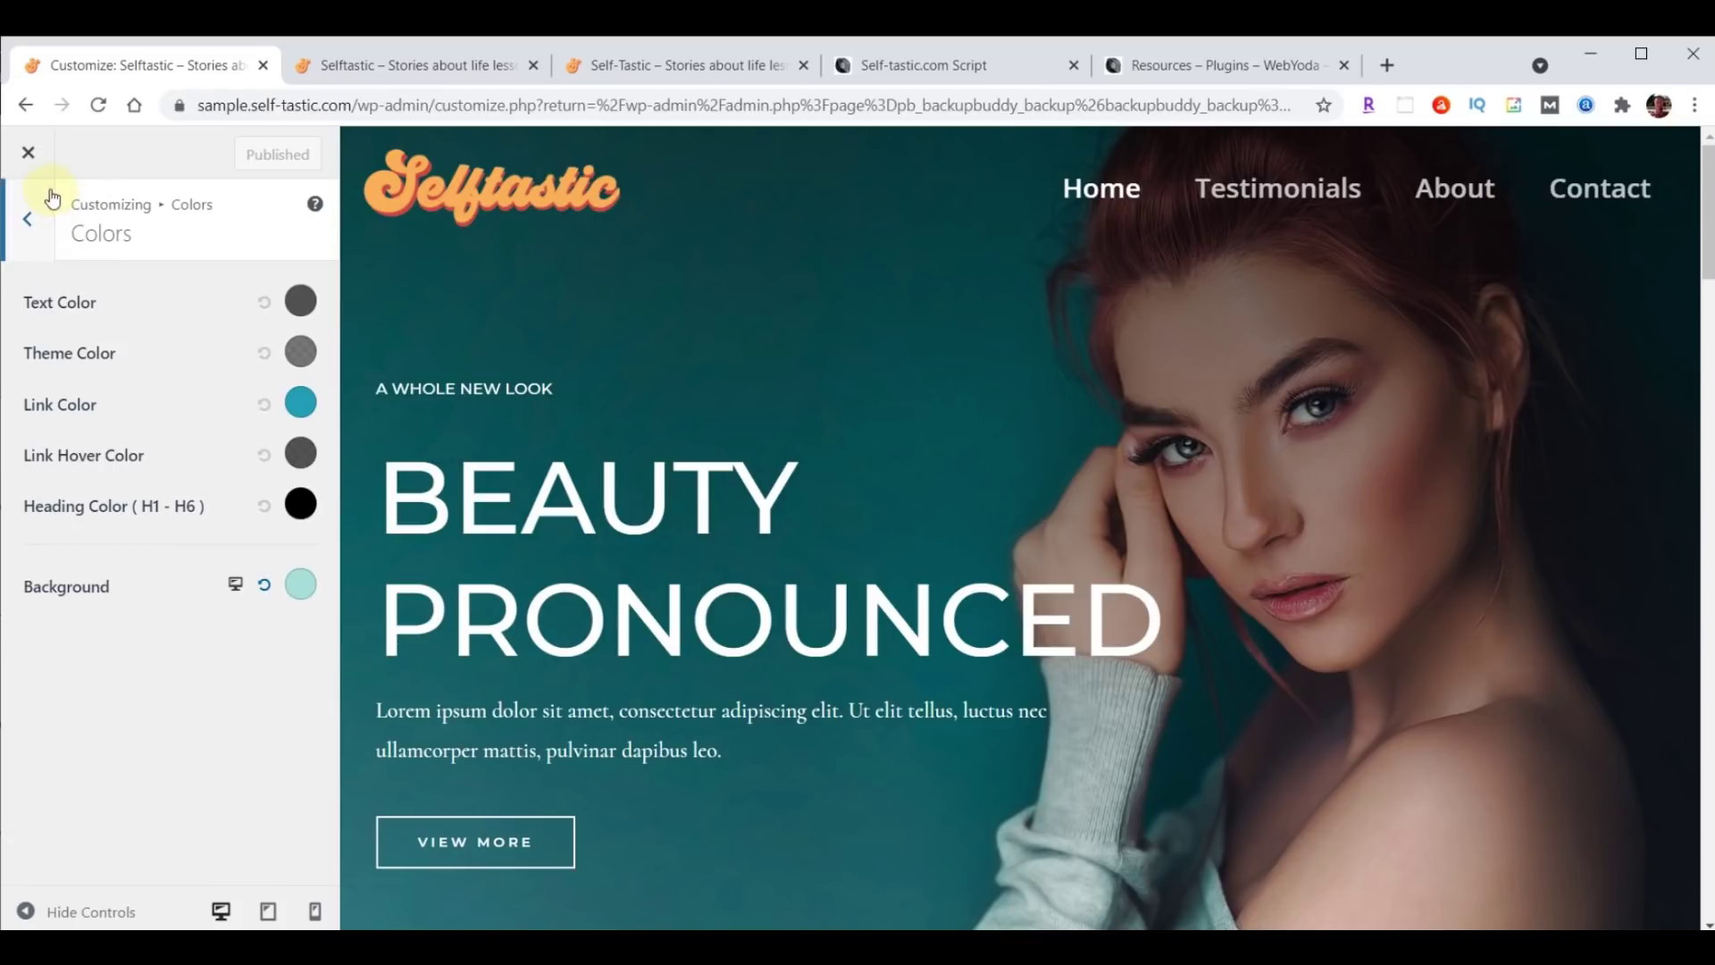
{"action": "left_click", "coordinate": [29, 155]}
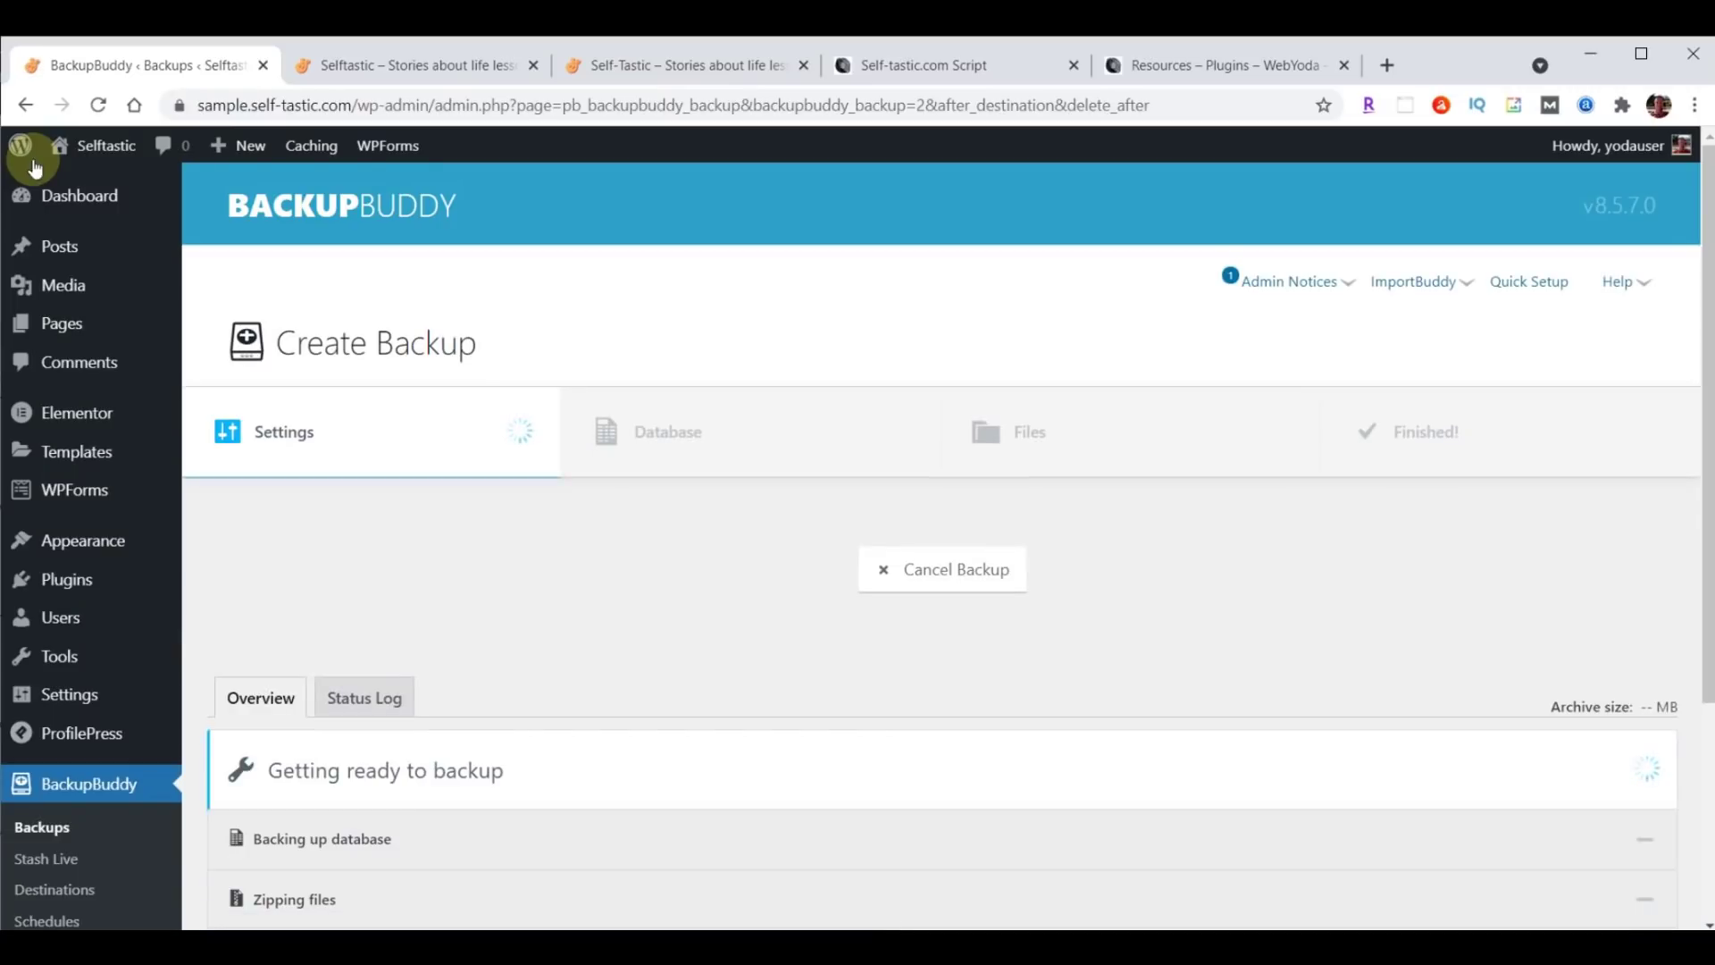
{"action": "left_click", "coordinate": [447, 68]}
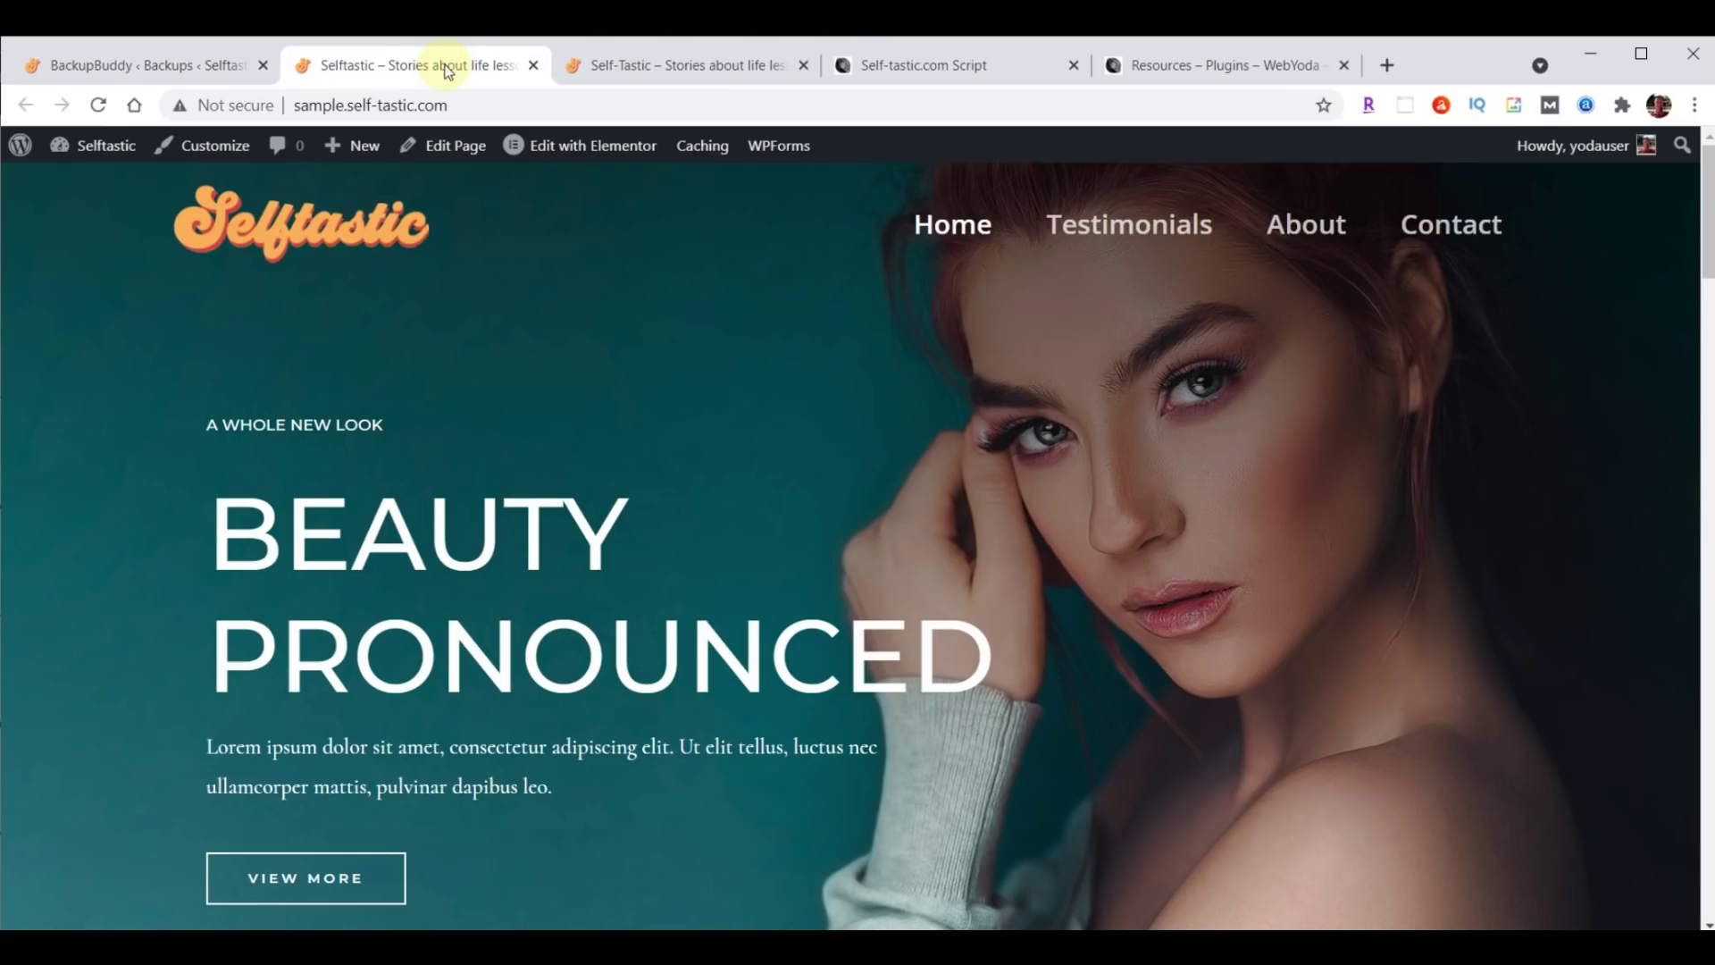
{"action": "left_click", "coordinate": [1118, 237]}
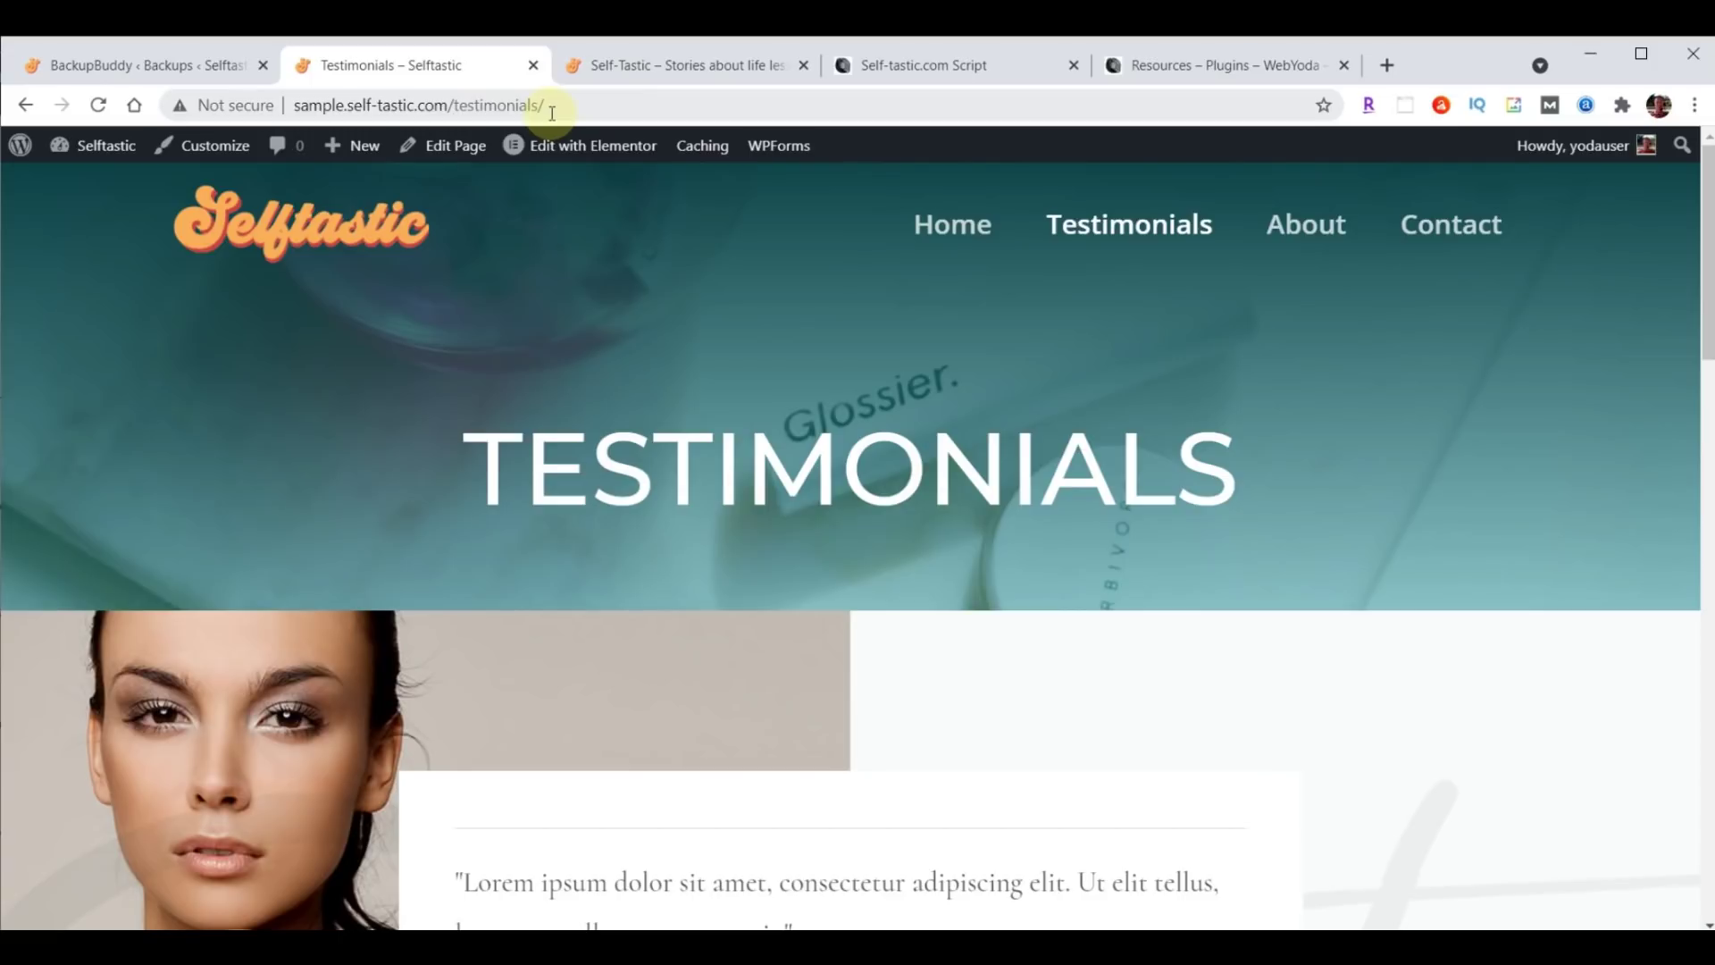
Go to the admin's General Settings page, which shows the Selftastic site title and tagline.
{"action": "left_click", "coordinate": [92, 64]}
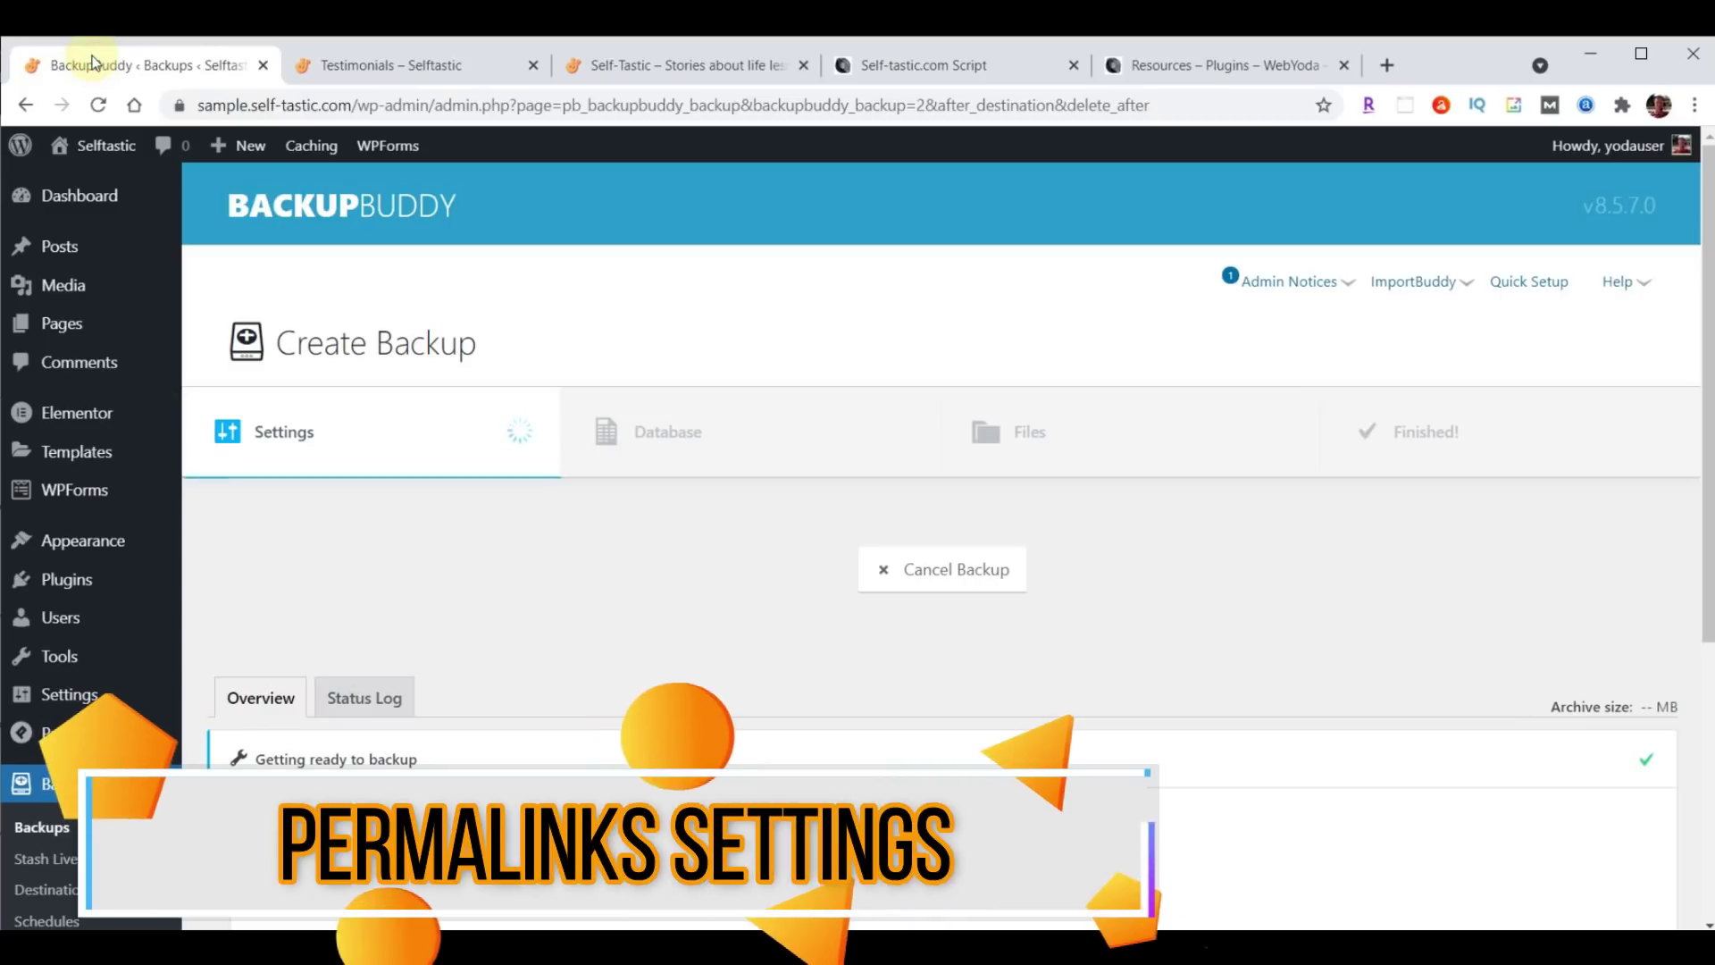
{"action": "left_click", "coordinate": [63, 697]}
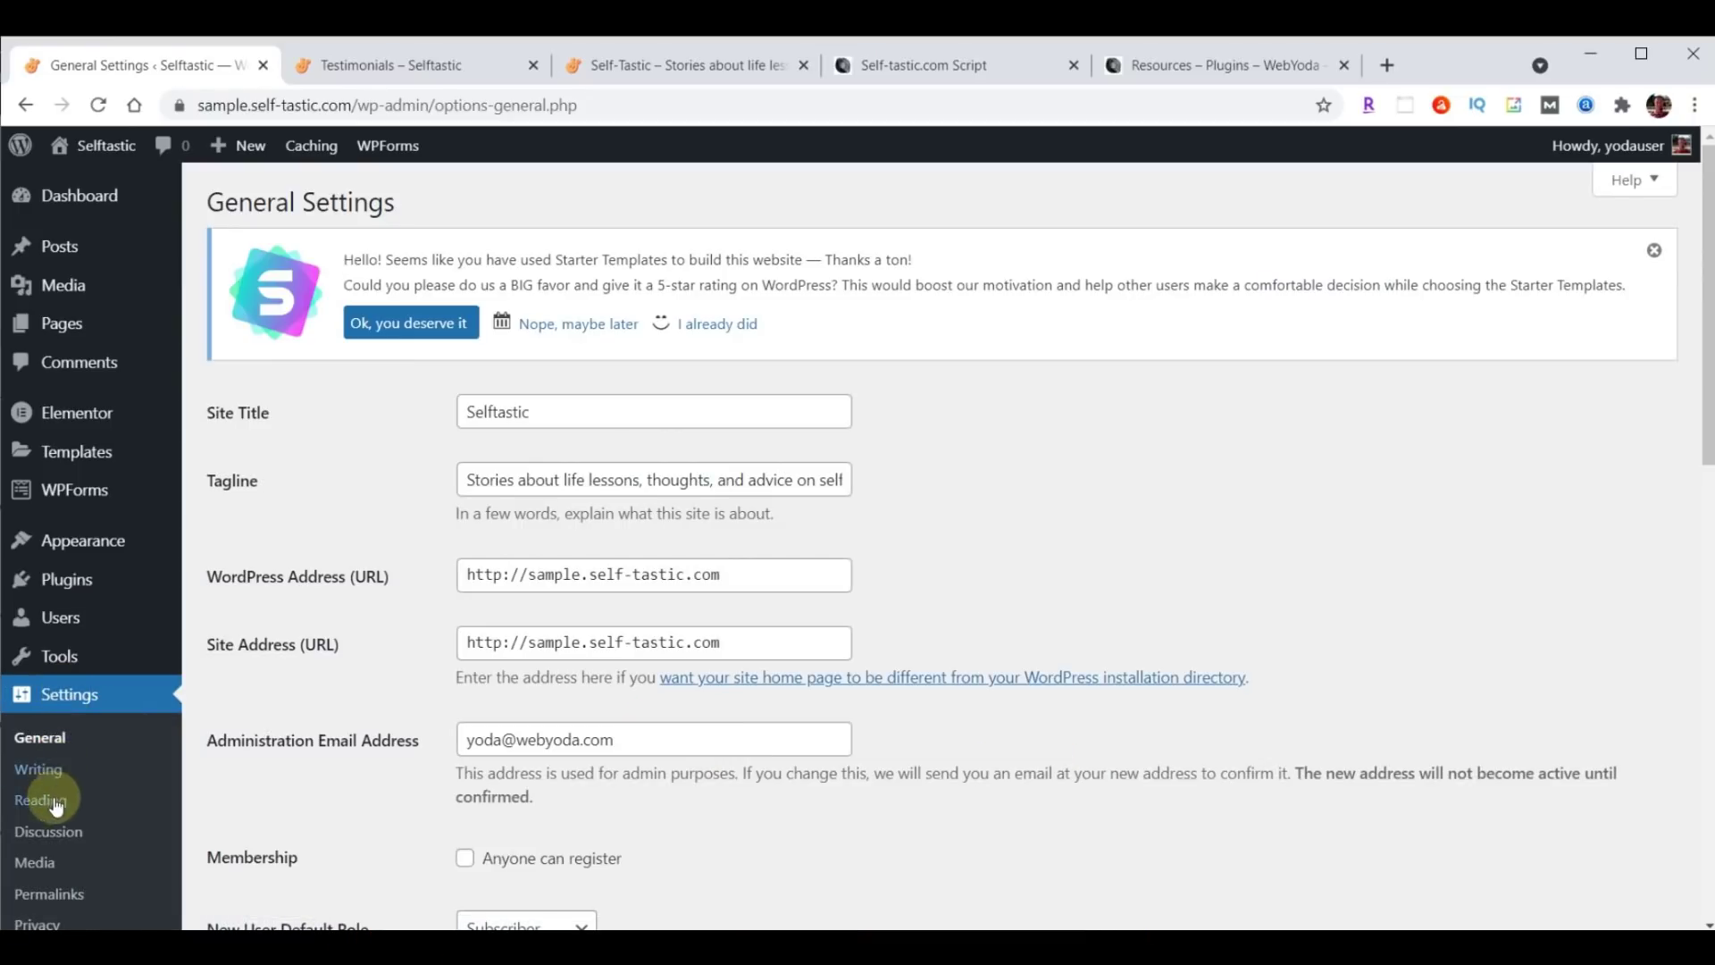
Save the permalink structure as Post name (/%postname%/), then return to the Testimonials tab.
{"action": "left_click", "coordinate": [49, 894]}
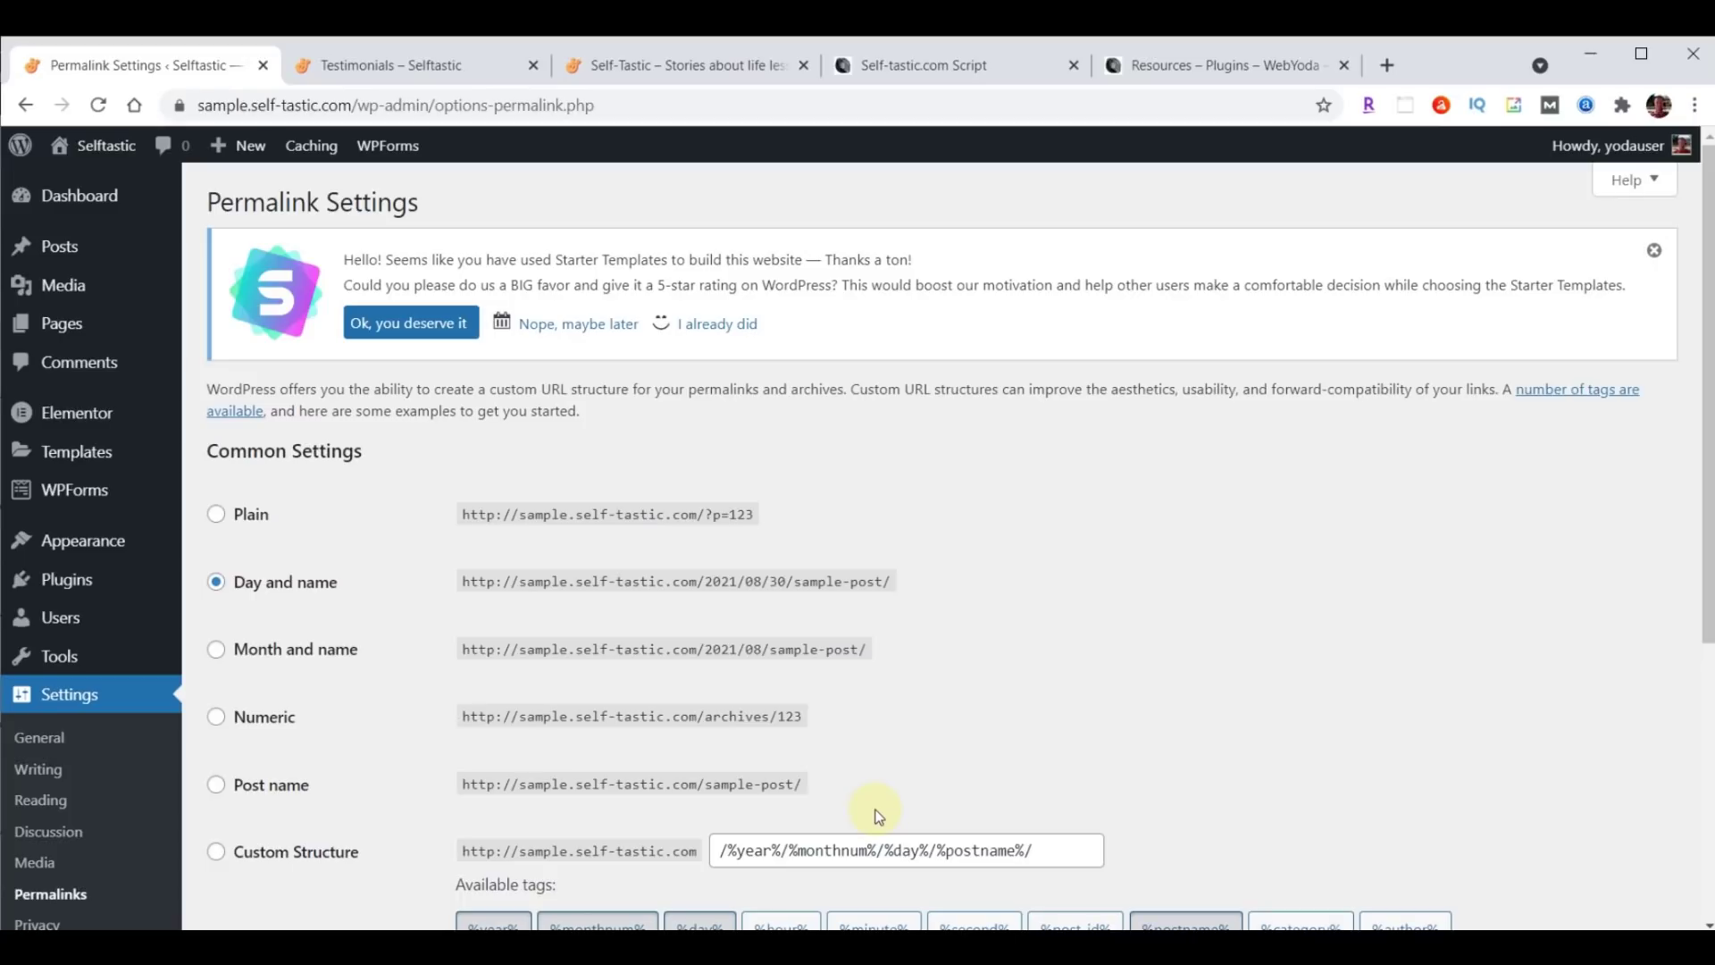
{"action": "left_click", "coordinate": [894, 785]}
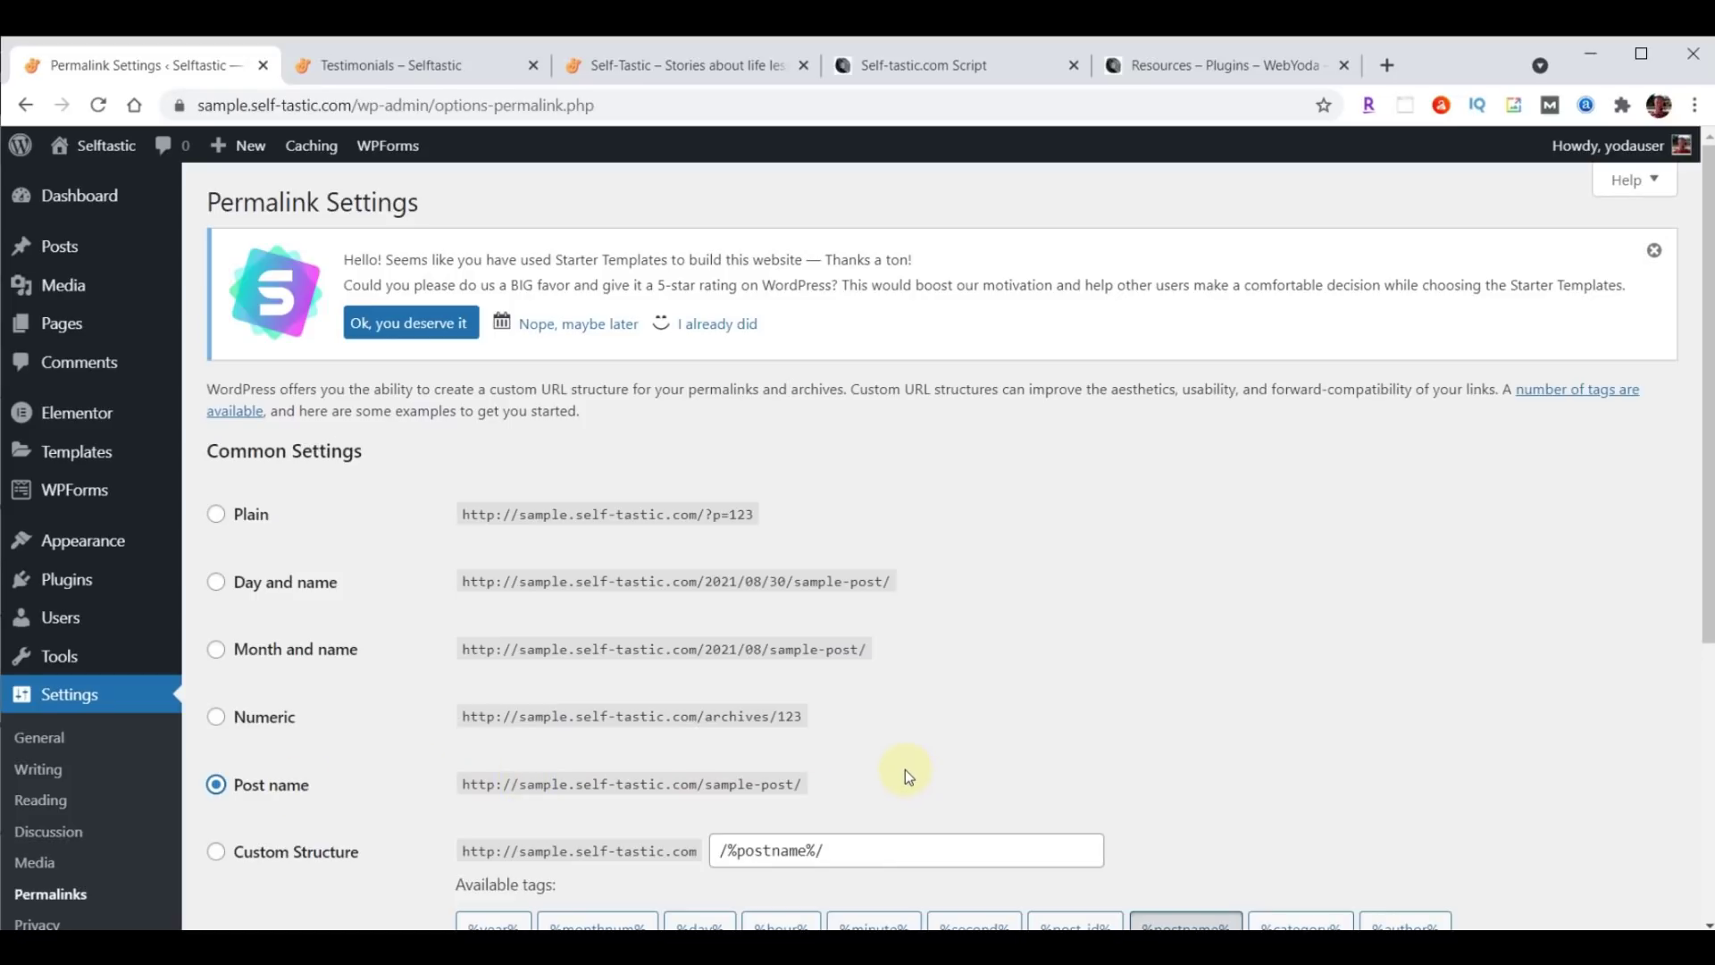
{"action": "scroll", "coordinate": [953, 601], "scroll_direction": "down", "scroll_amount": 5}
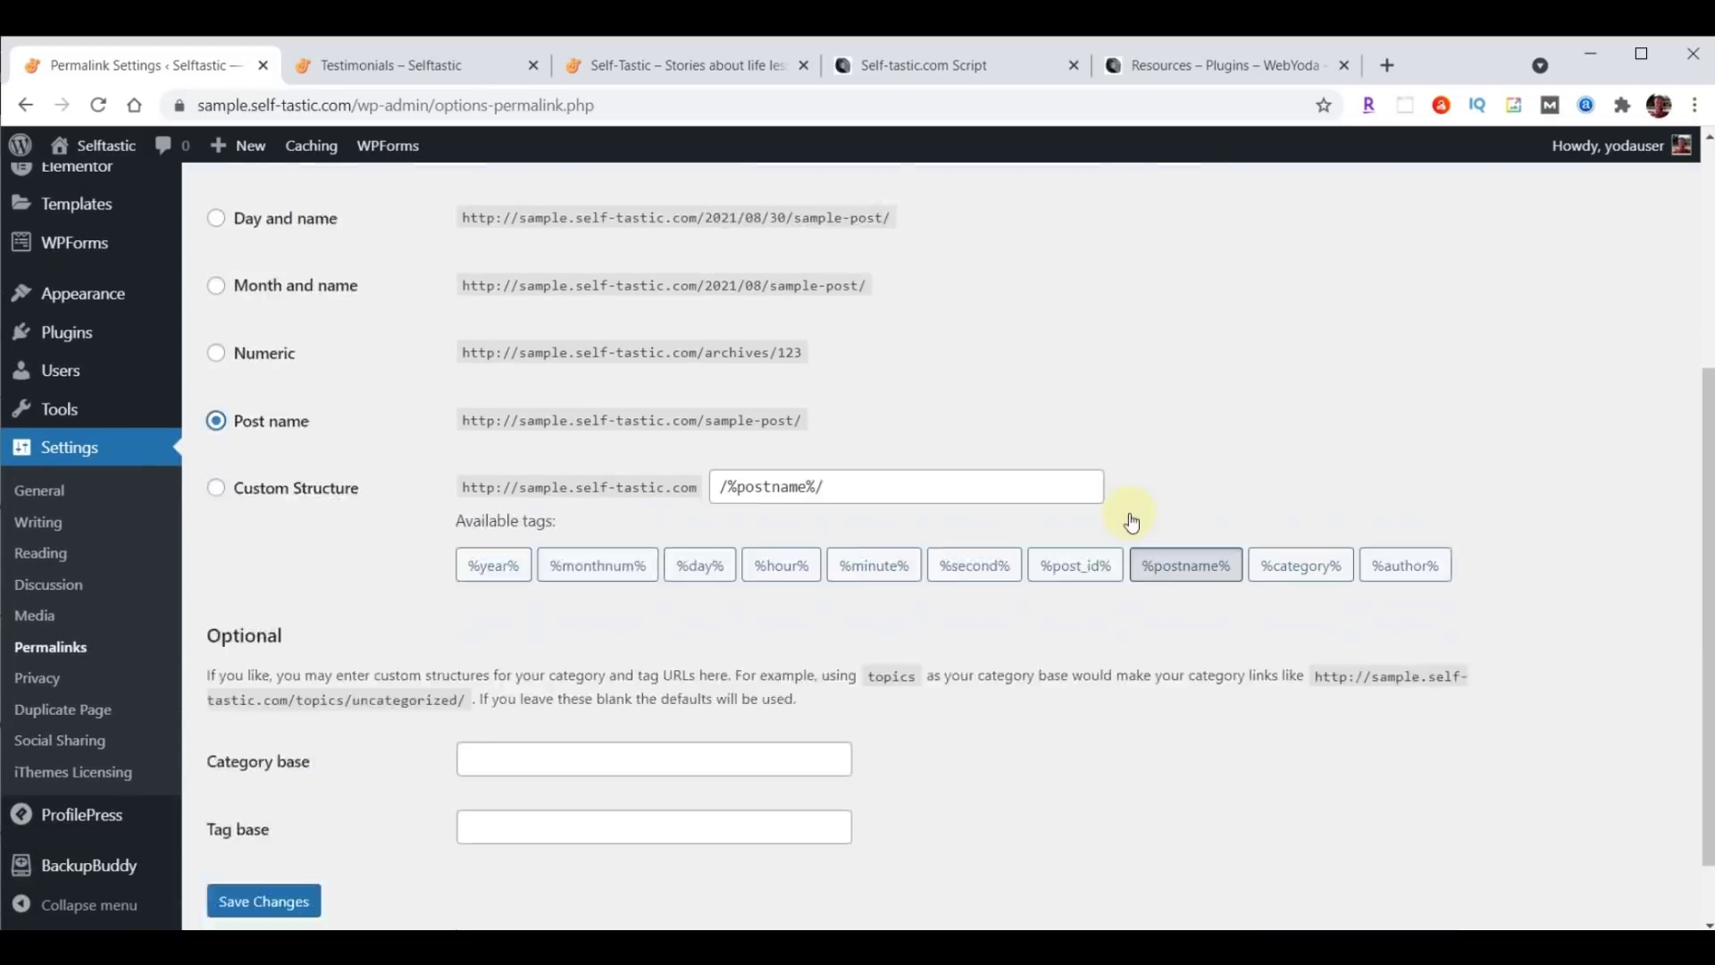
{"action": "left_click", "coordinate": [236, 821]}
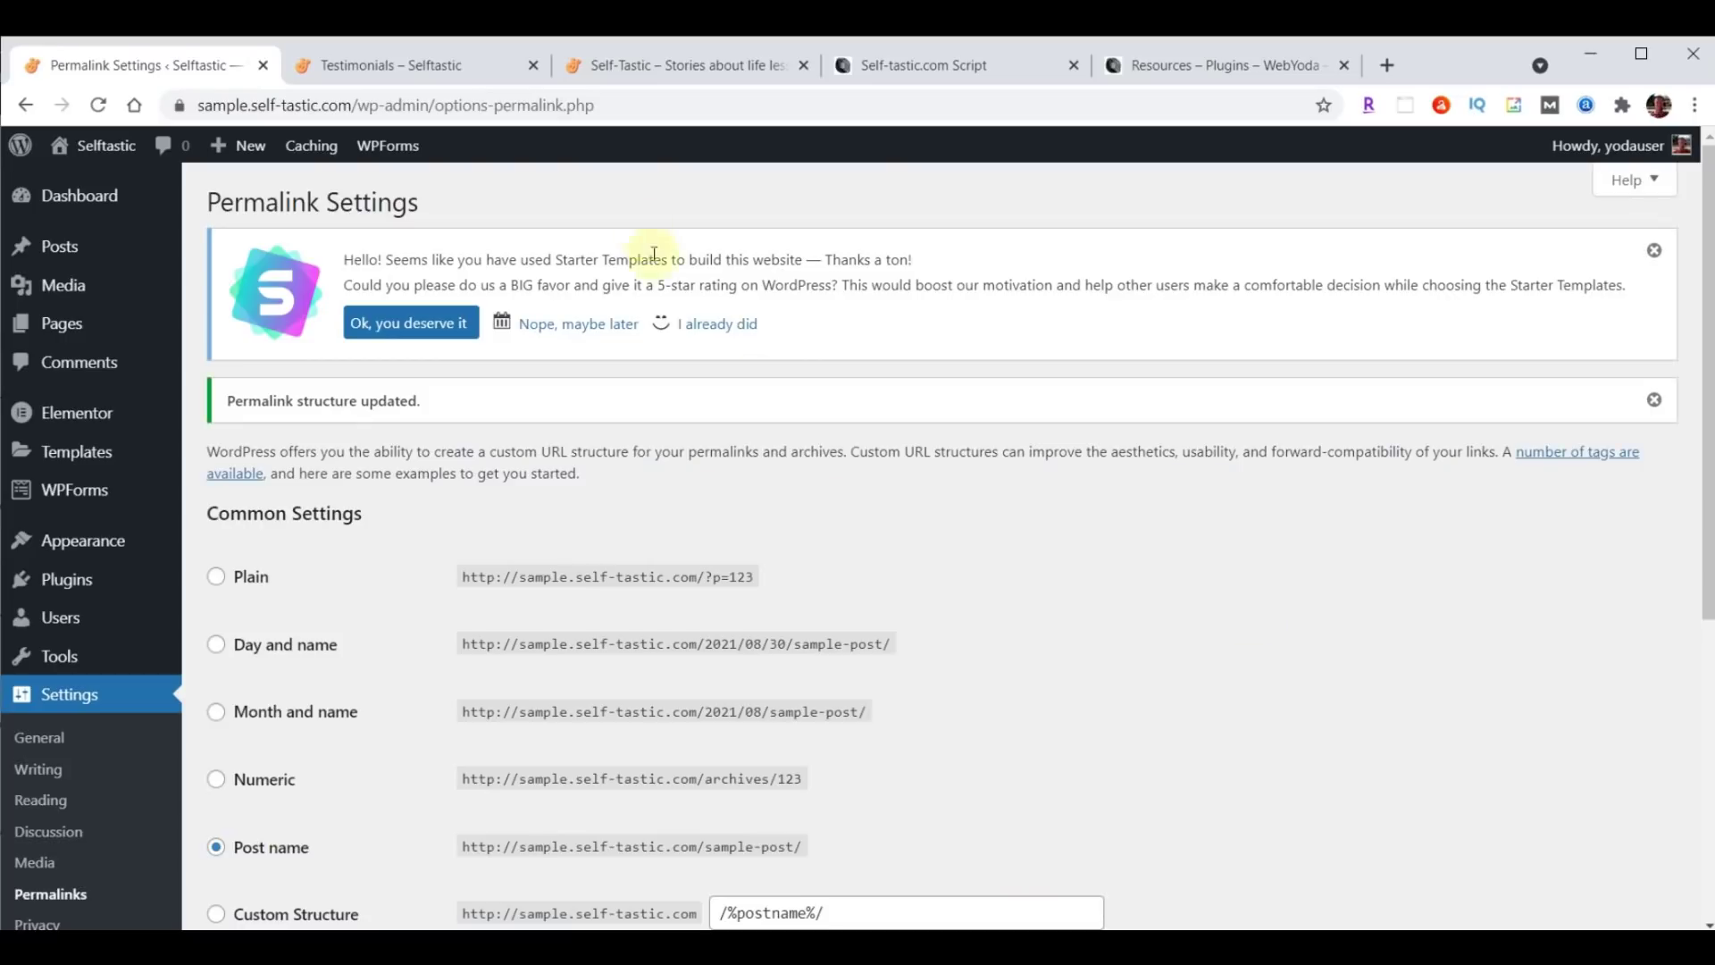
{"action": "left_click", "coordinate": [375, 66]}
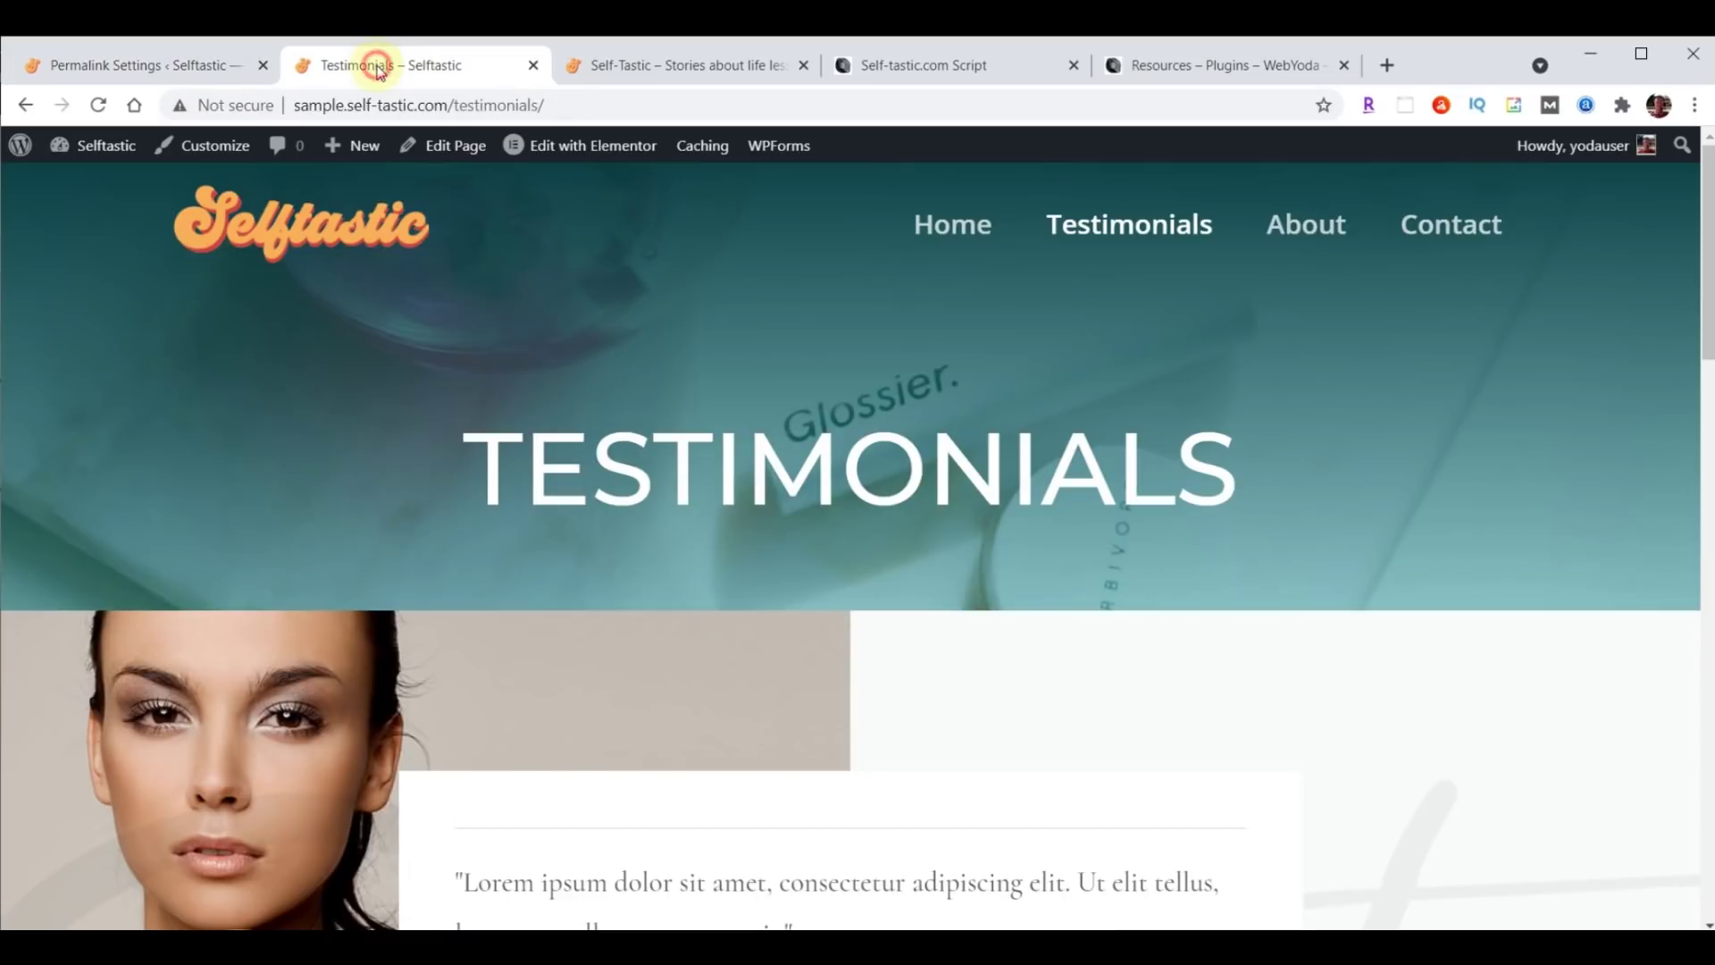
Check the Home page and the live self-tastic.com site, then go to the admin's All Pages list.
{"action": "left_click", "coordinate": [930, 223]}
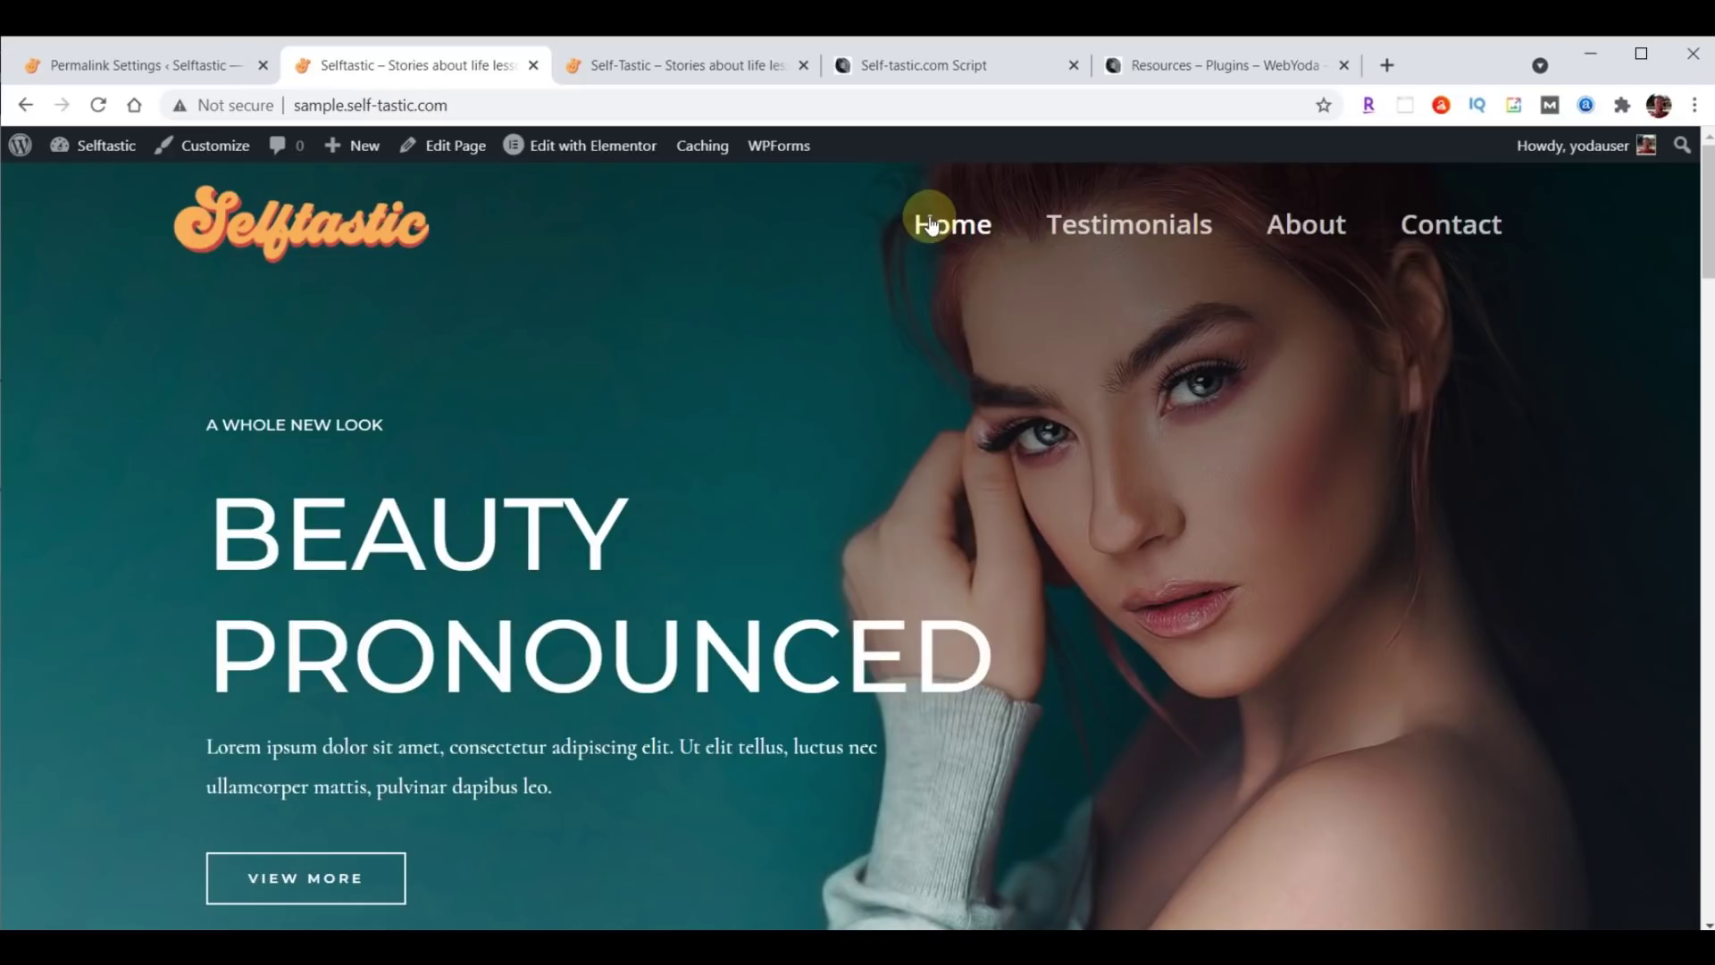
{"action": "left_click", "coordinate": [694, 68]}
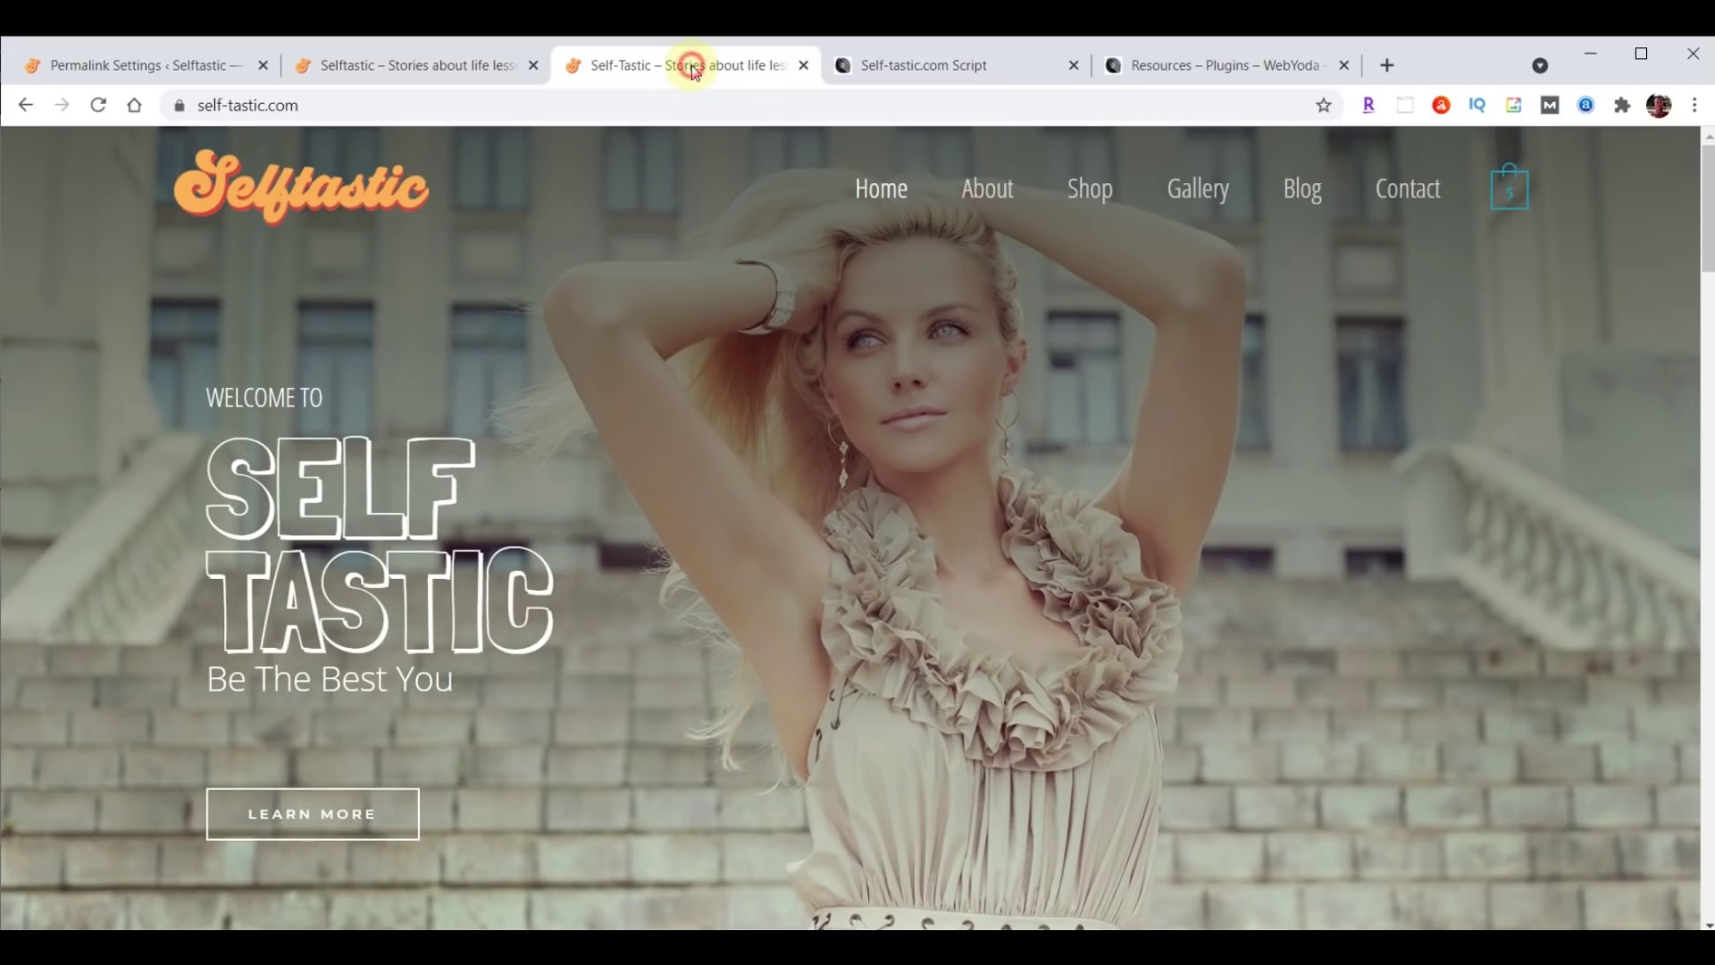
{"action": "left_click", "coordinate": [438, 68]}
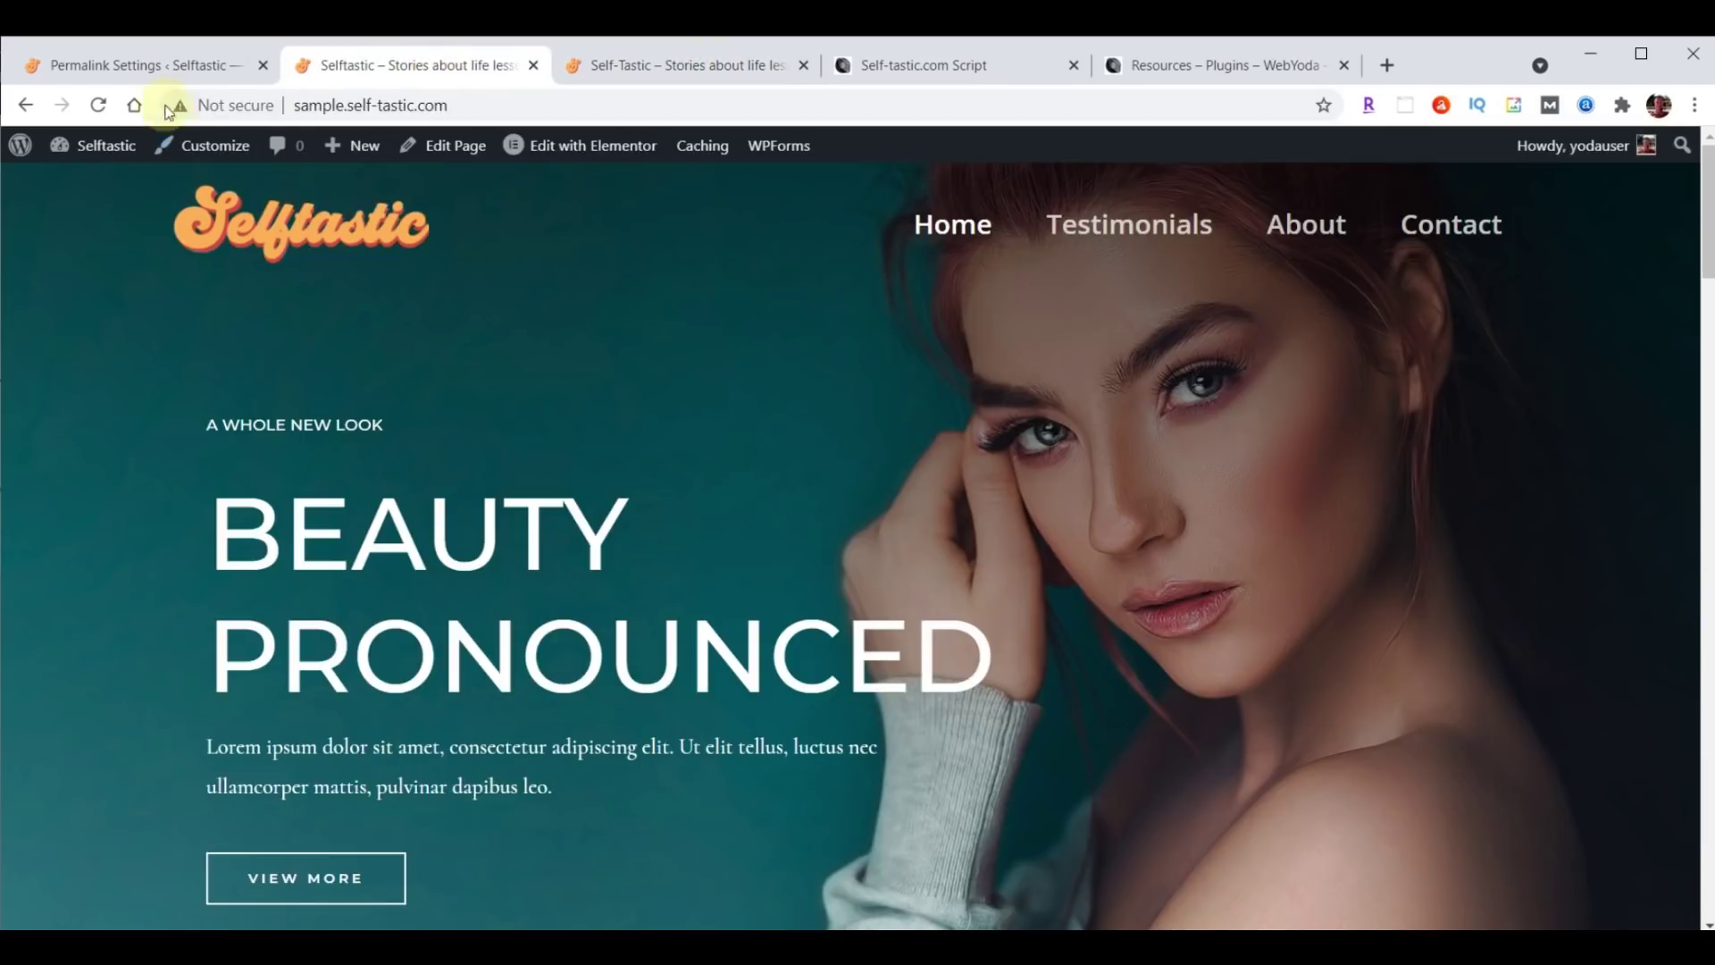
{"action": "left_click", "coordinate": [141, 68]}
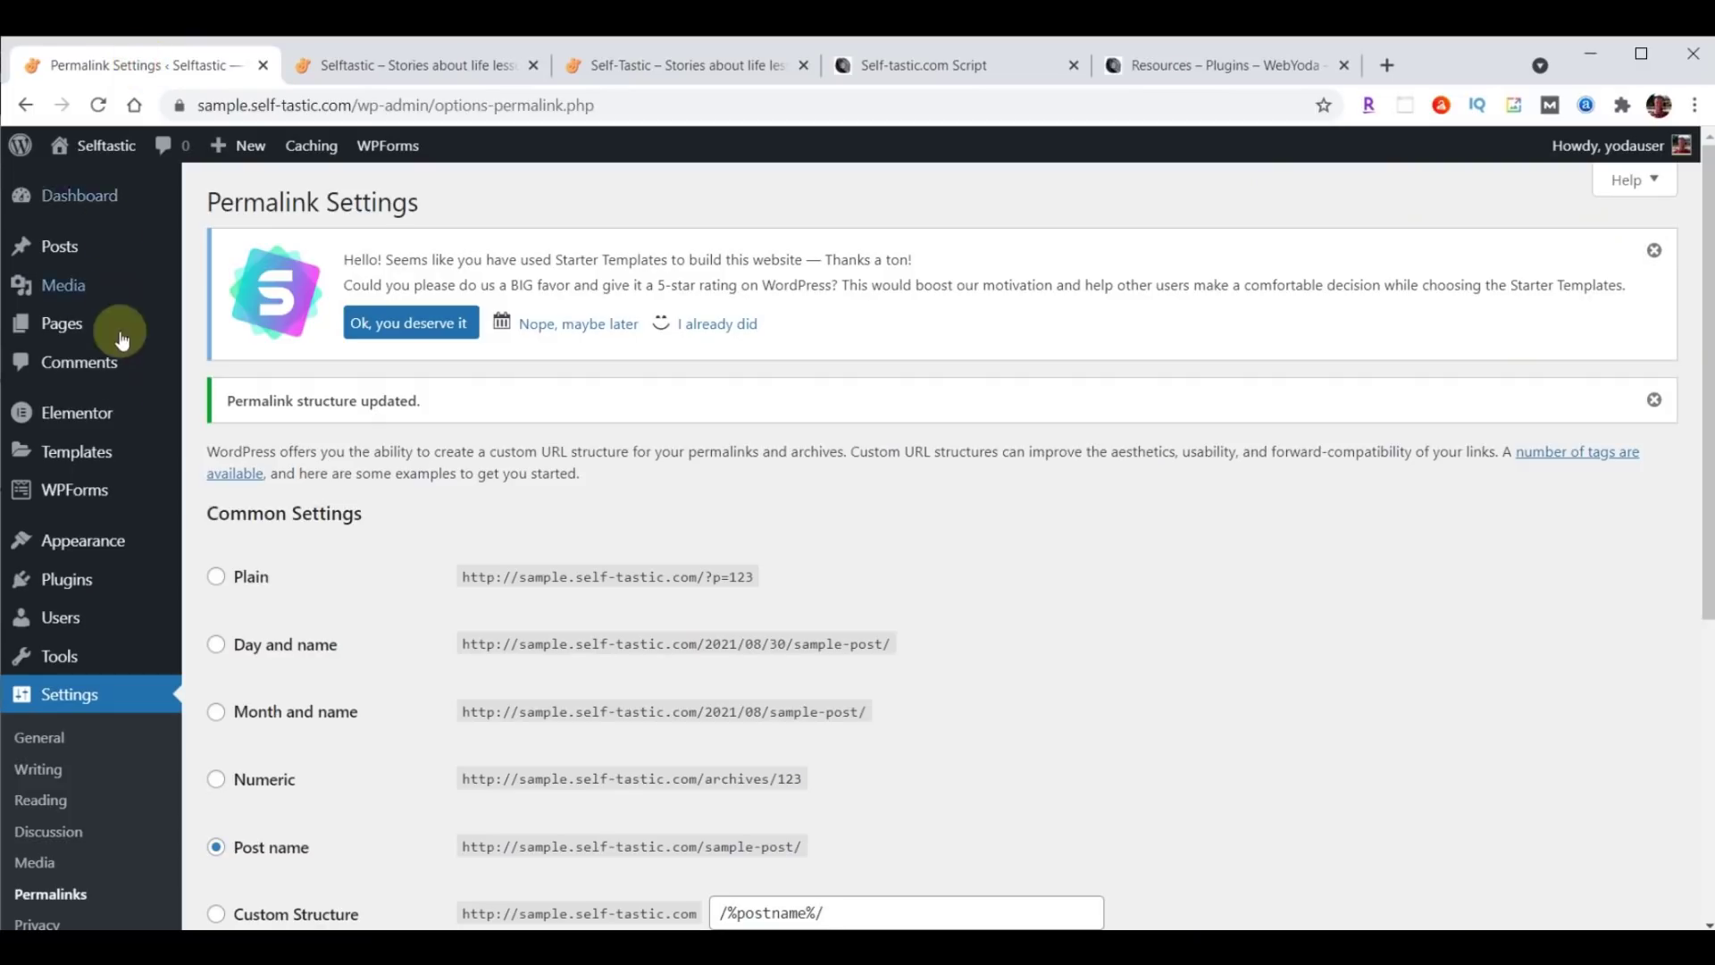
{"action": "left_click", "coordinate": [63, 324]}
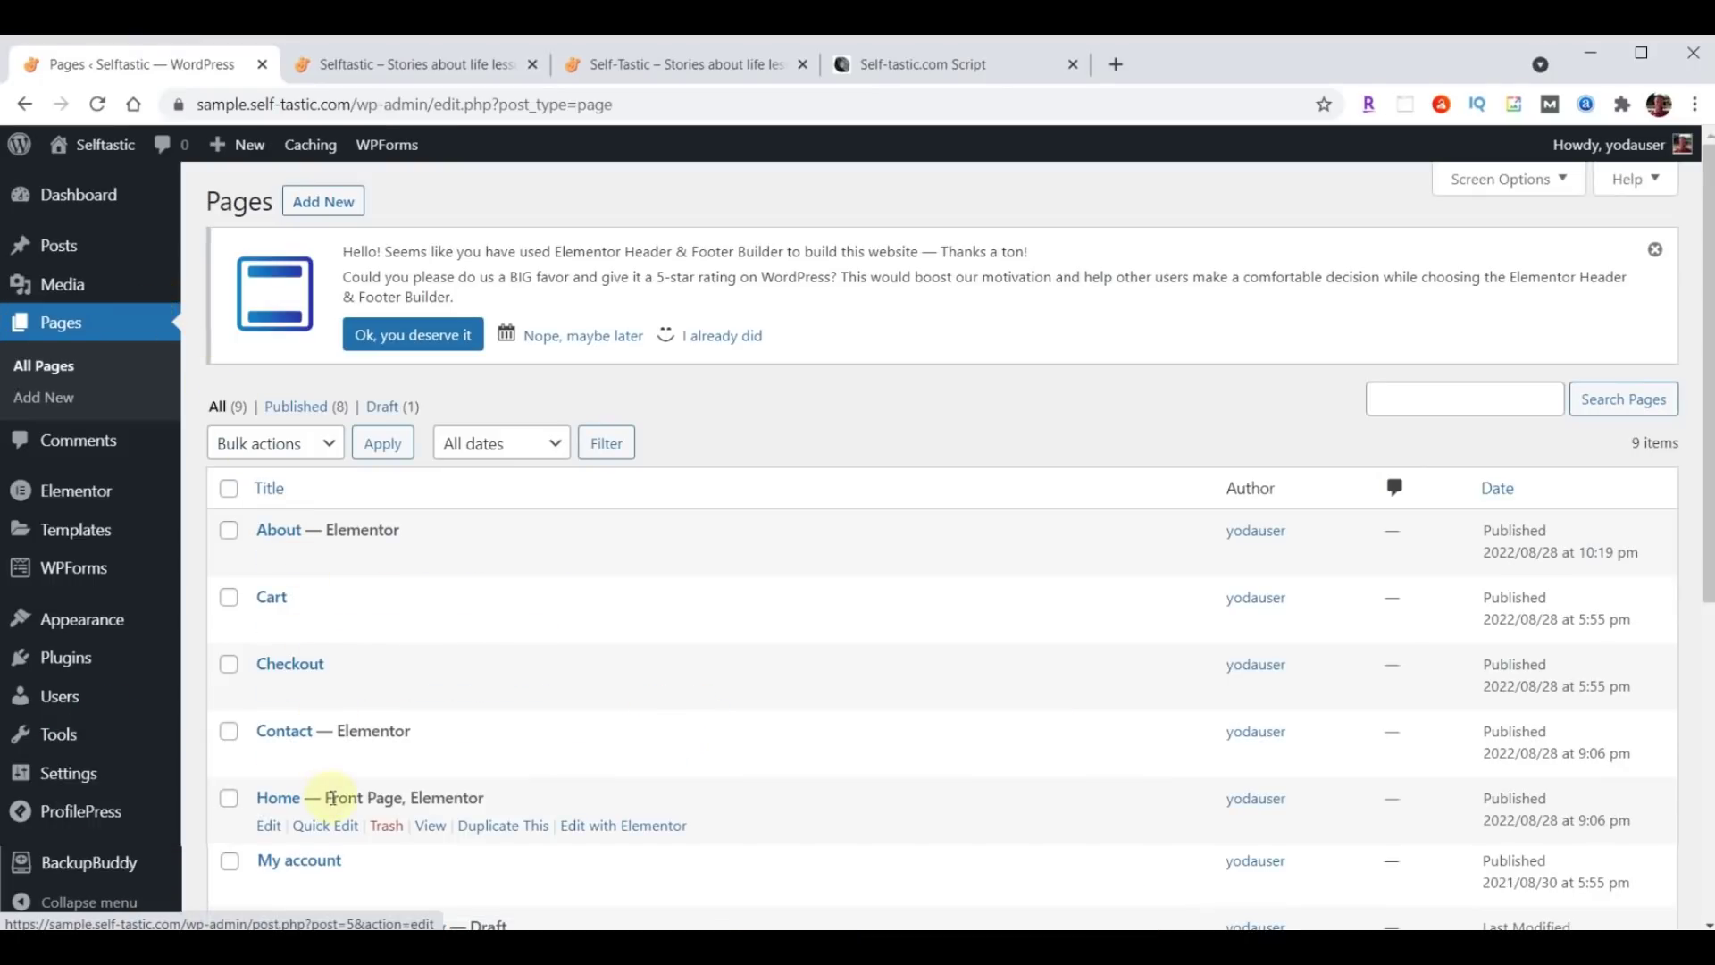
Launch Edit with Elementor on the Home page.
{"action": "left_click", "coordinate": [623, 833]}
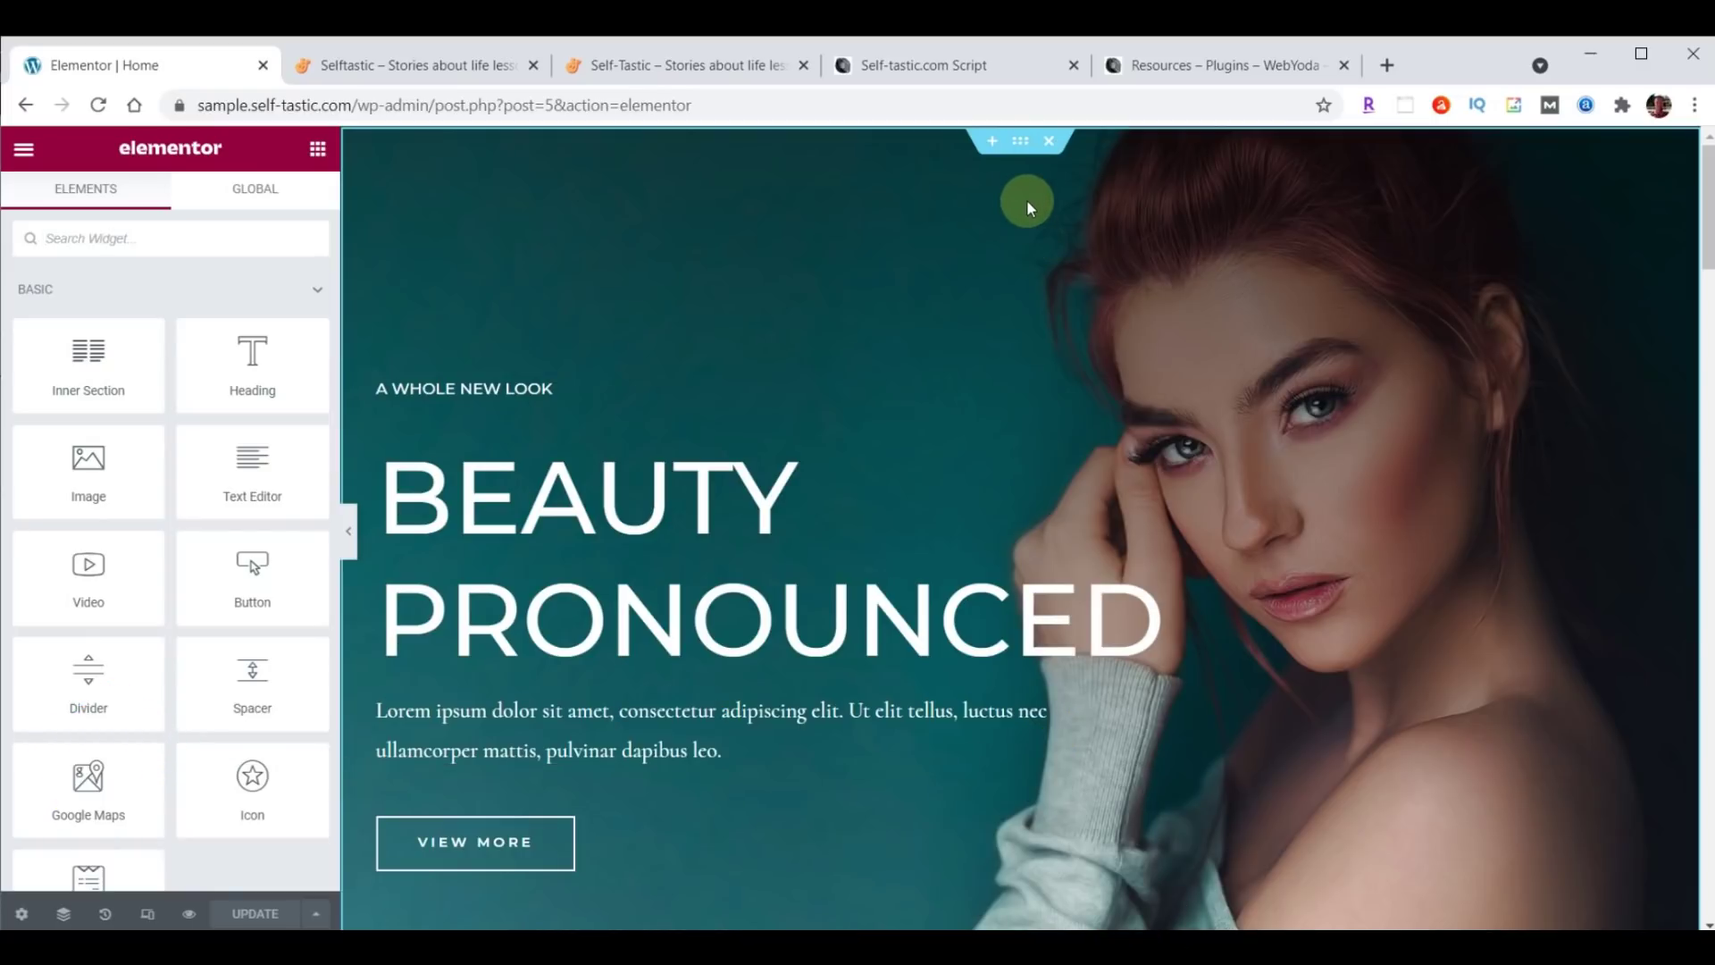
Scroll past the hero and product sections and select the Season Sale / Free Shipping / Money Back section.
{"action": "left_click", "coordinate": [1023, 150]}
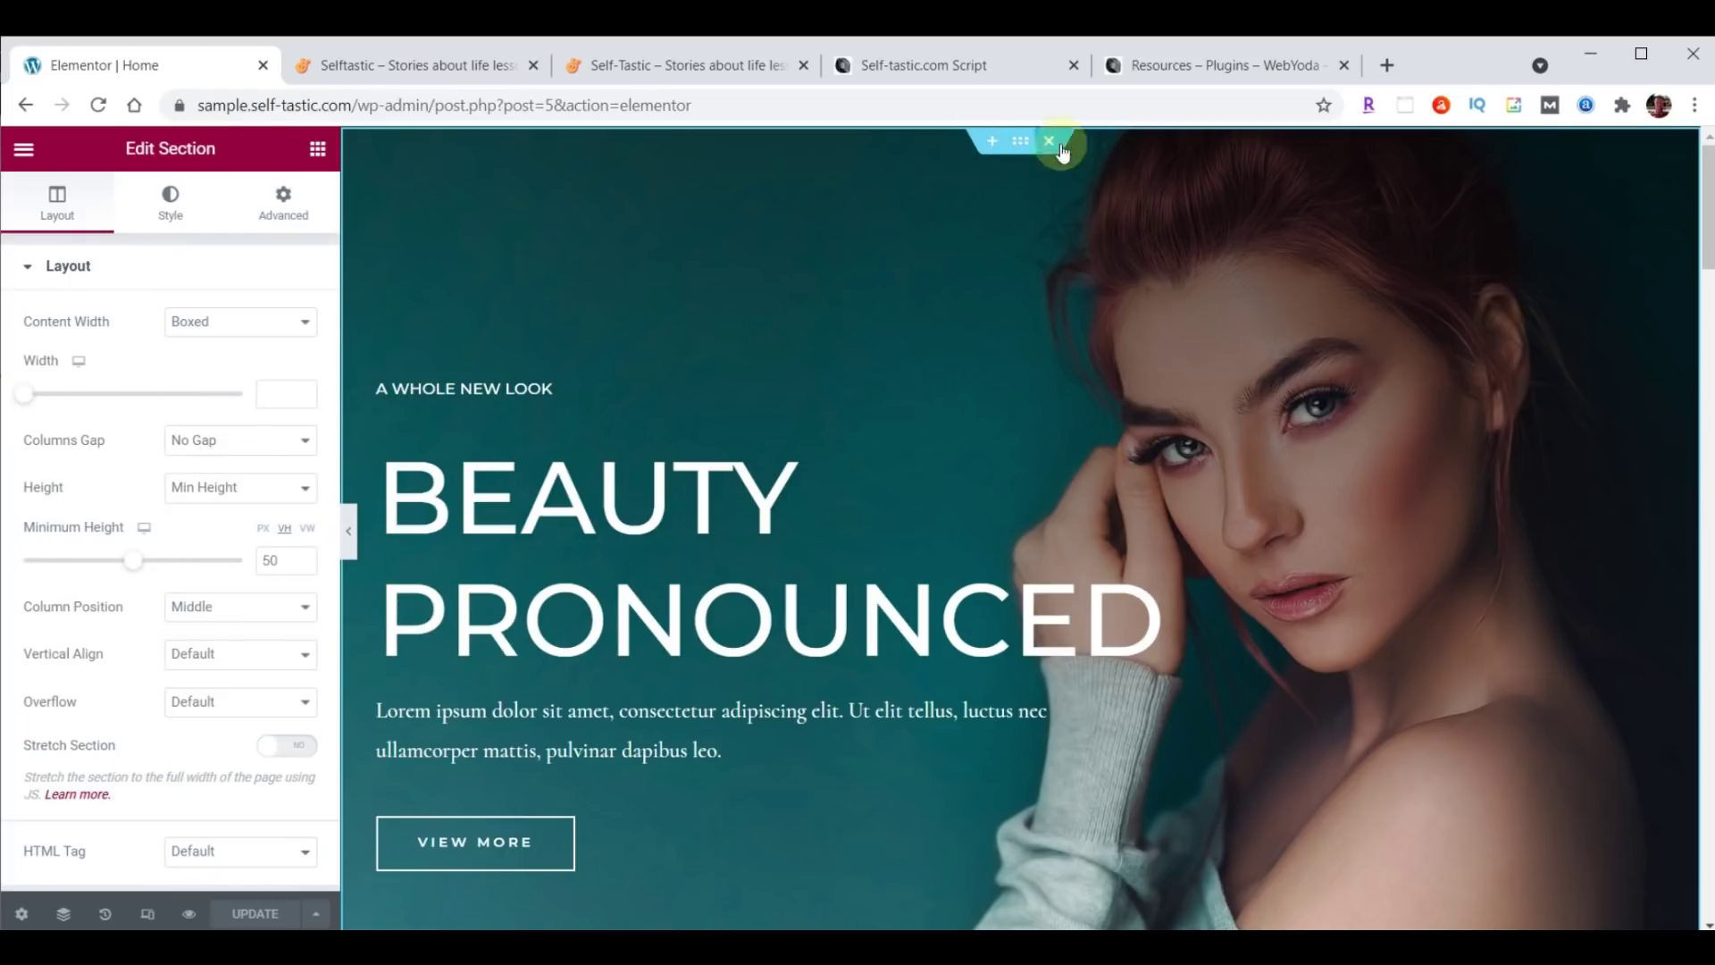
{"action": "left_click", "coordinate": [1019, 141]}
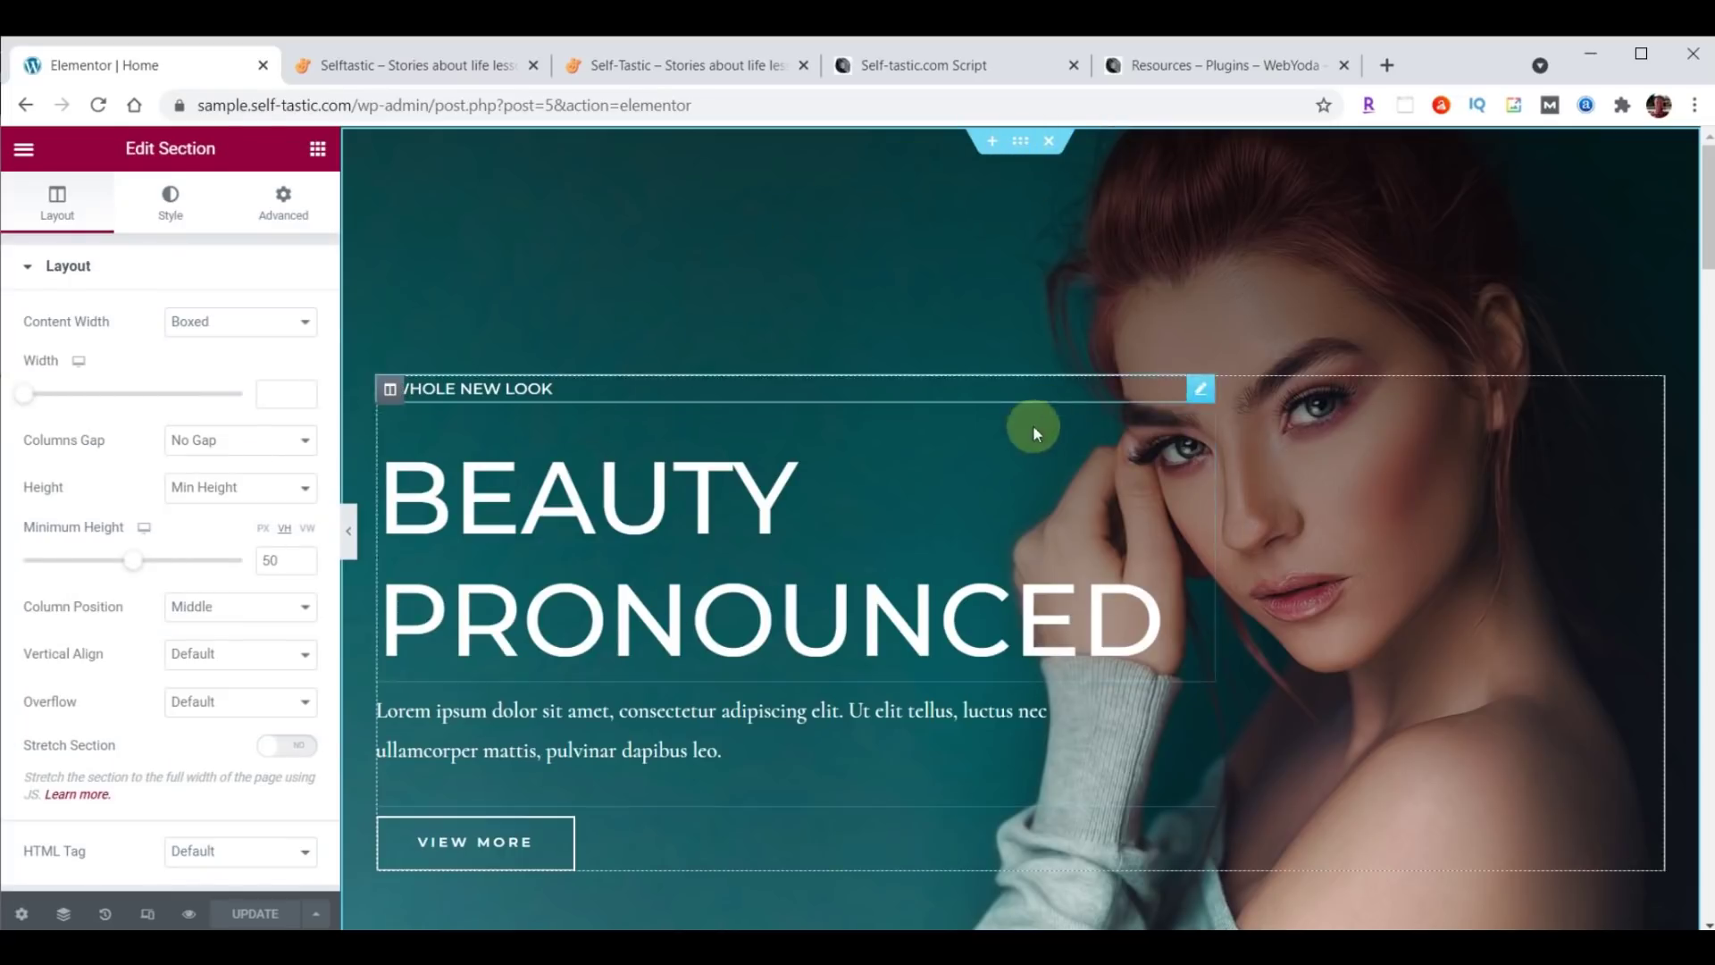
{"action": "scroll", "coordinate": [1081, 429], "scroll_direction": "down", "scroll_amount": 4}
{"action": "scroll", "coordinate": [1151, 732], "scroll_direction": "down", "scroll_amount": 3}
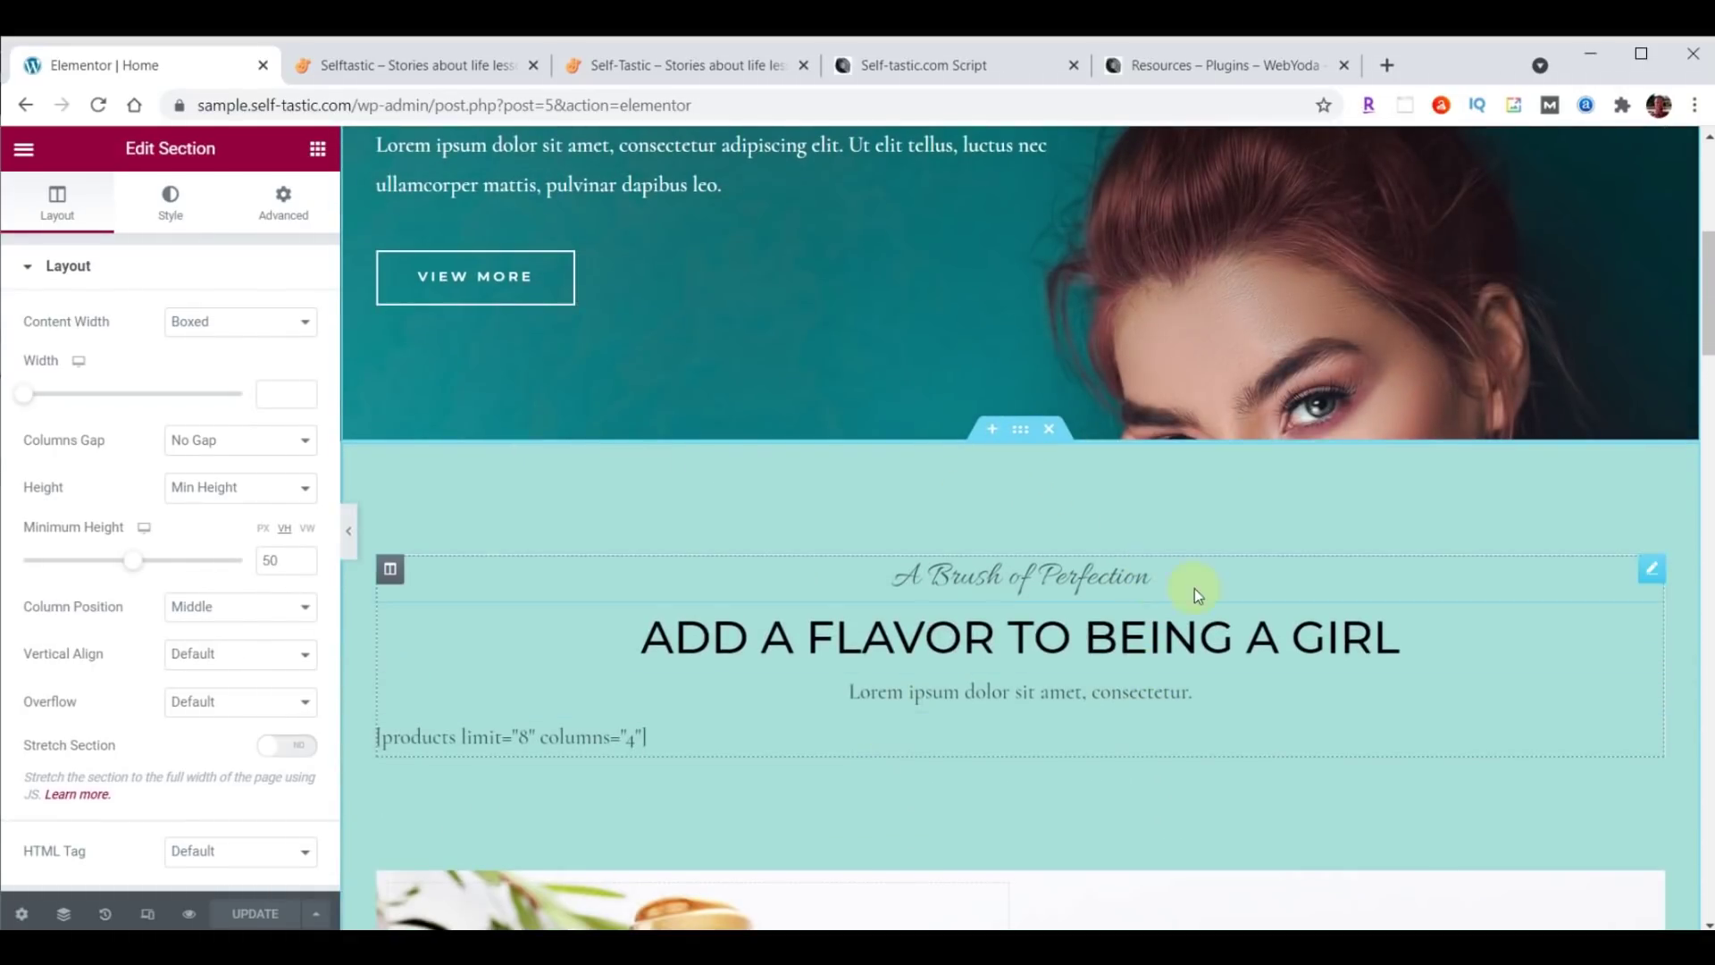
{"action": "scroll", "coordinate": [1193, 588], "scroll_direction": "down", "scroll_amount": 5}
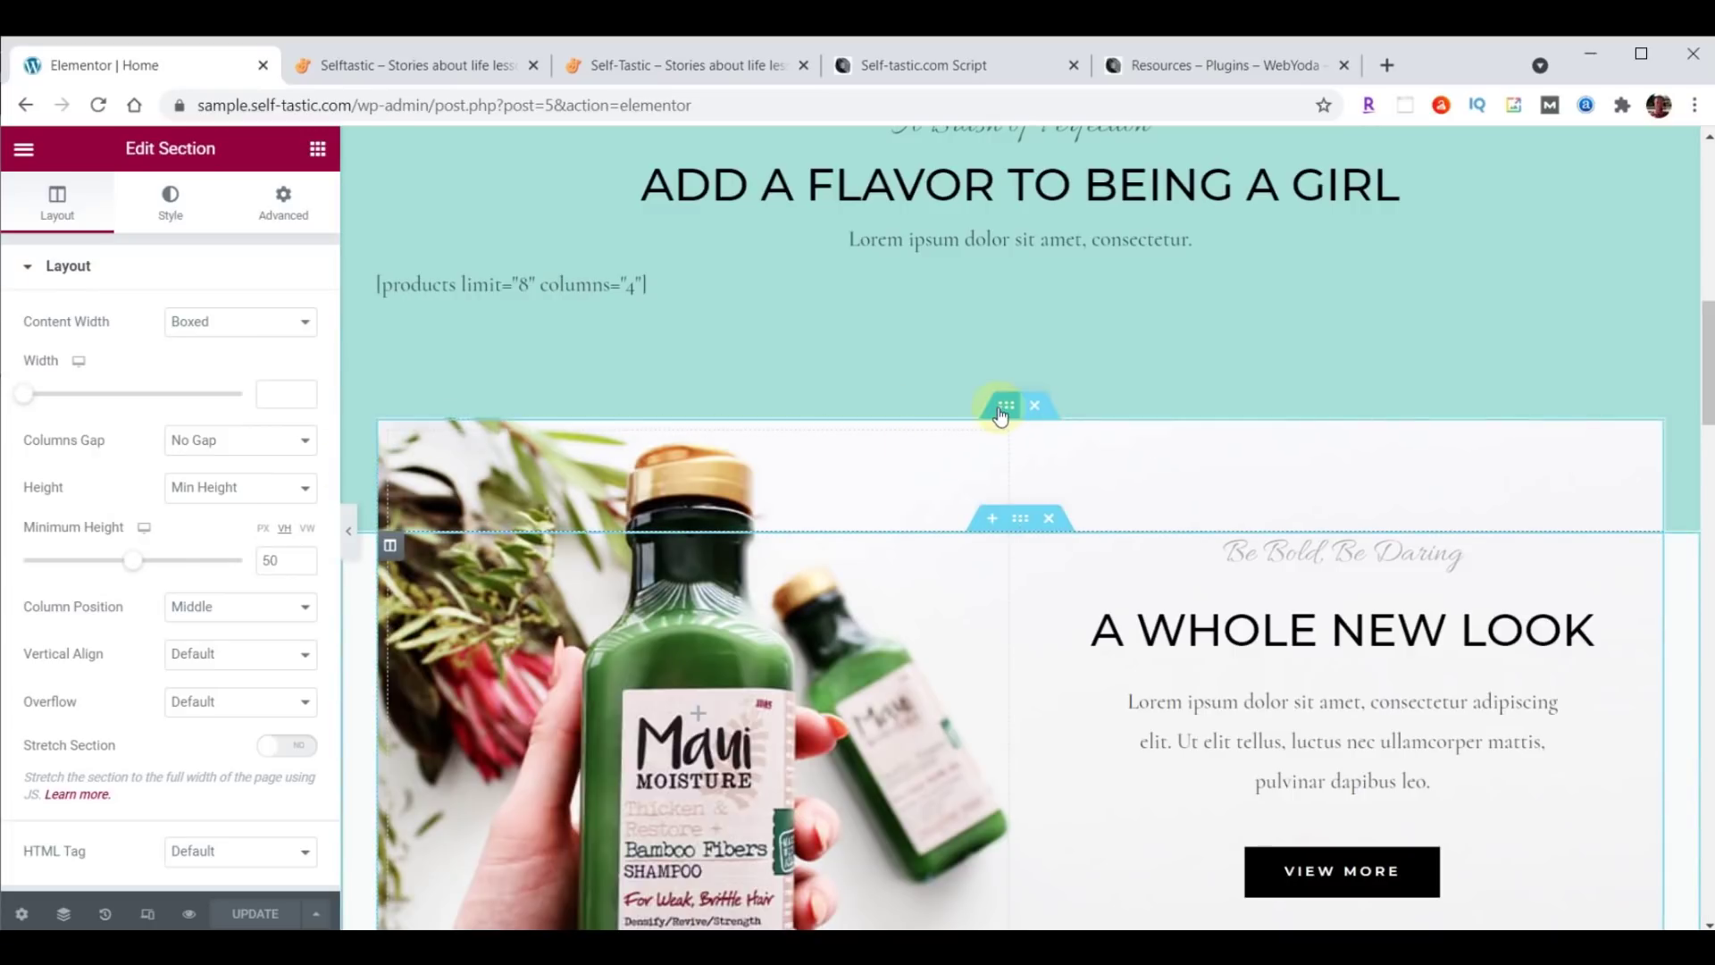
{"action": "left_click", "coordinate": [1005, 406]}
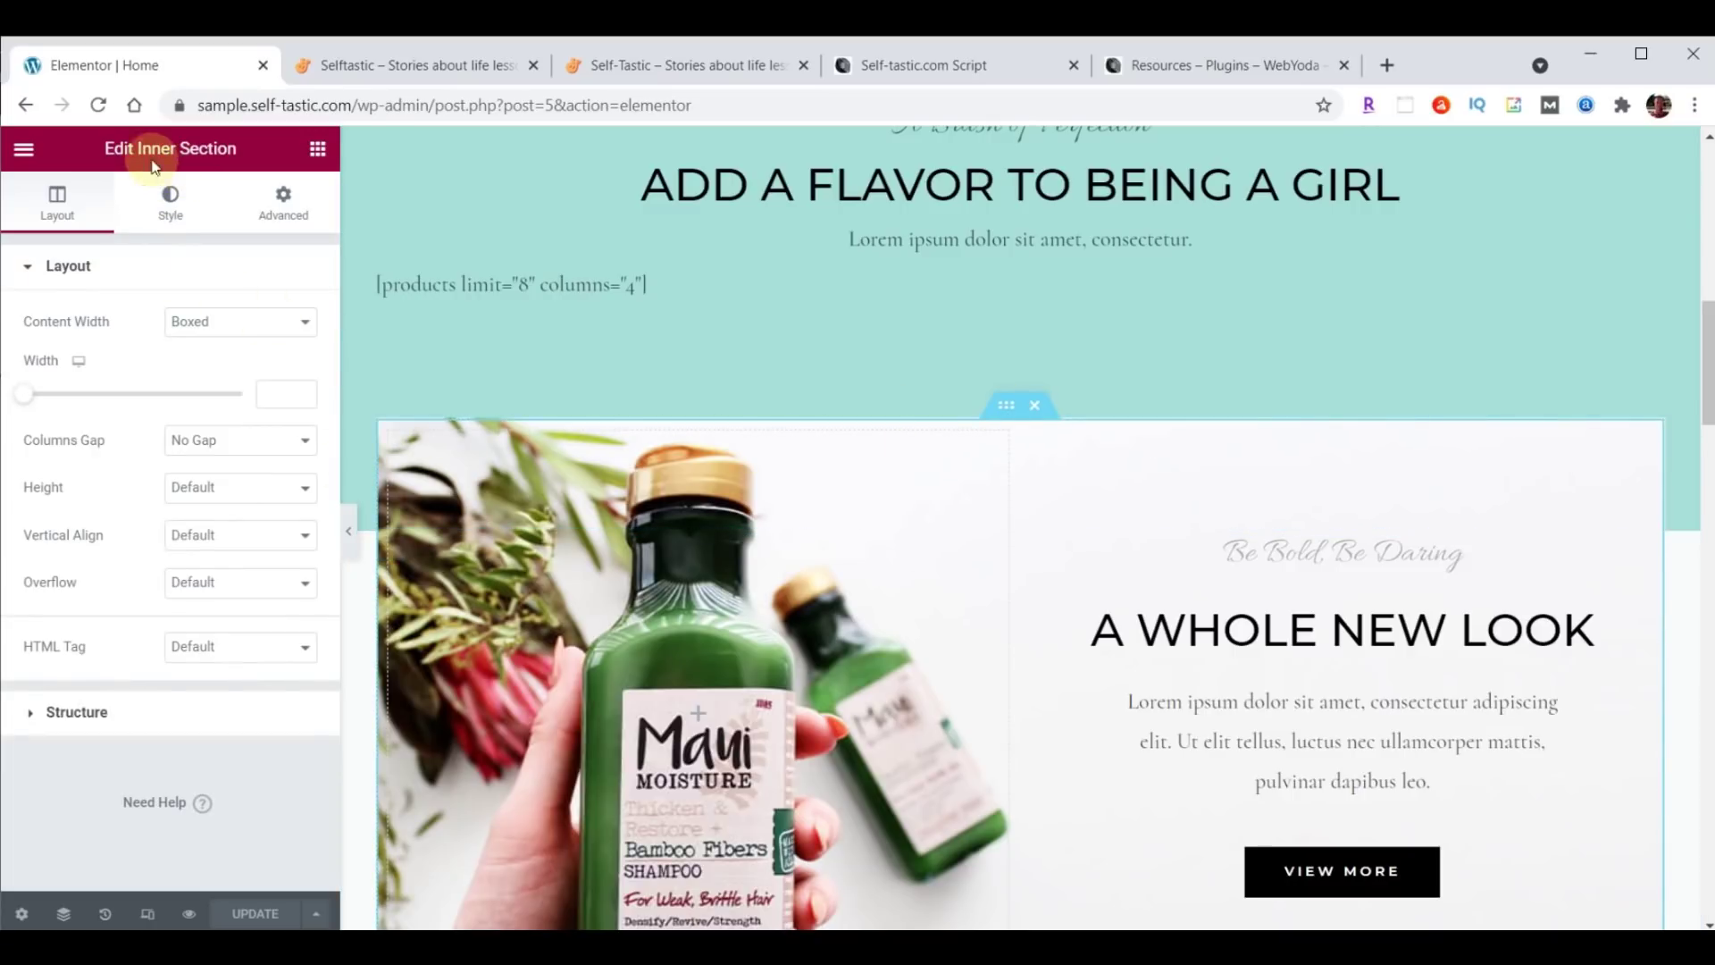
{"action": "scroll", "coordinate": [1133, 495], "scroll_direction": "down", "scroll_amount": 9}
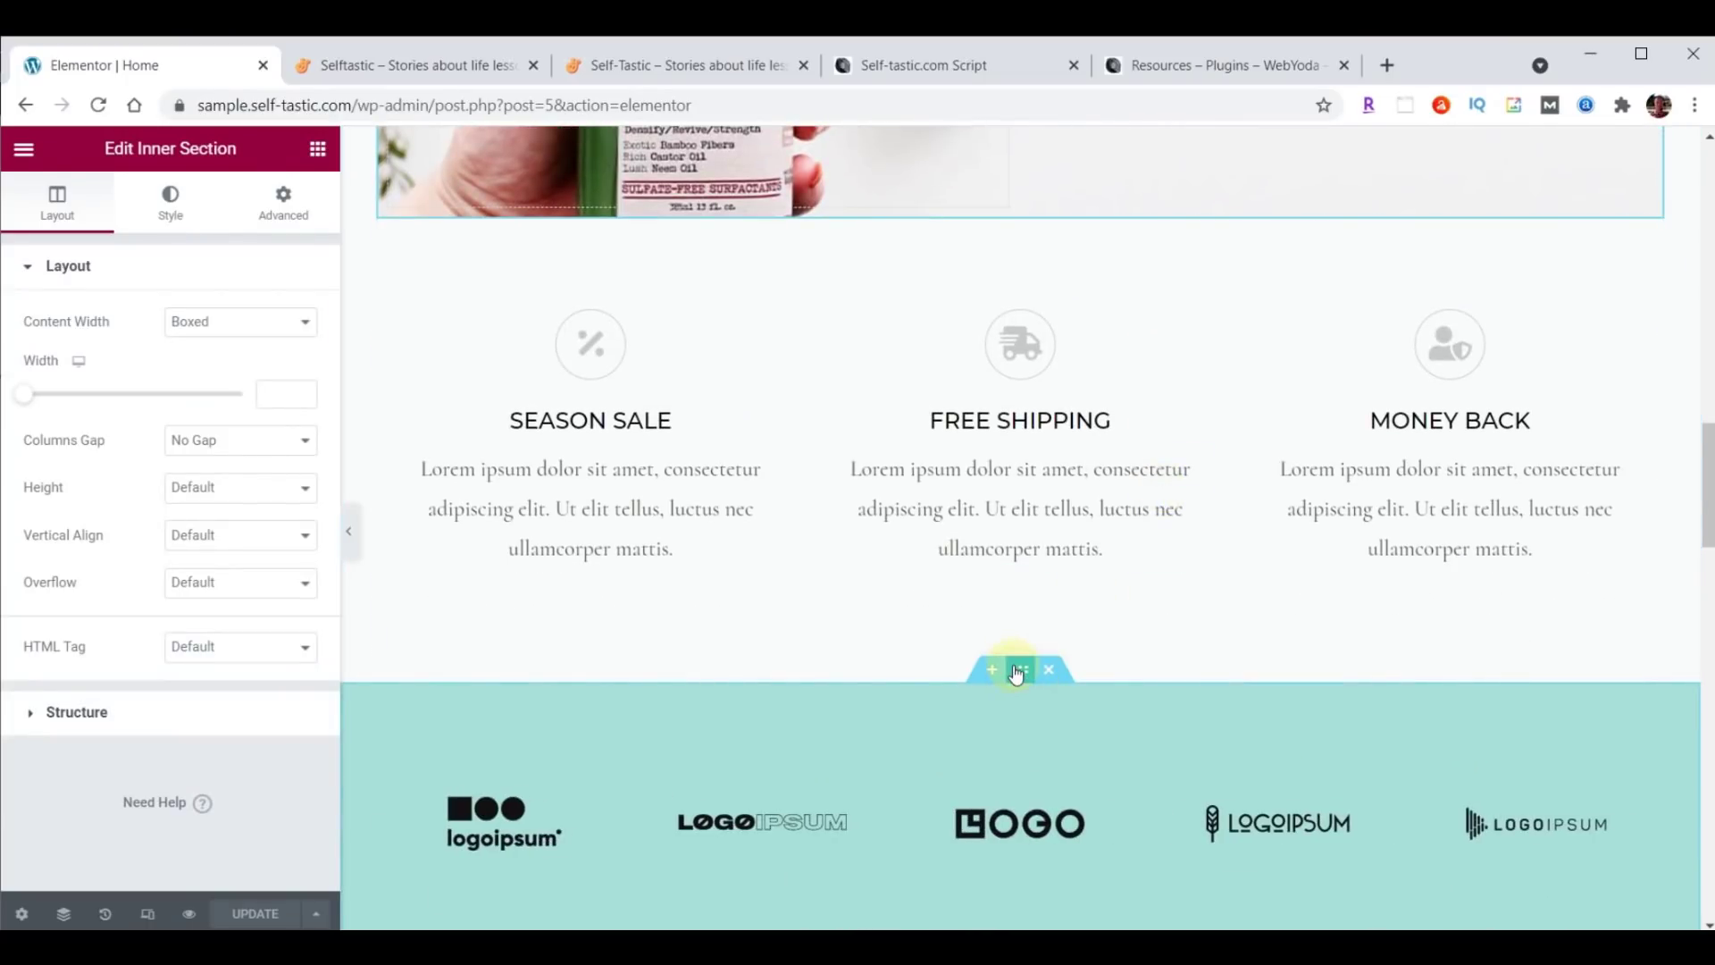
{"action": "left_click", "coordinate": [1018, 671]}
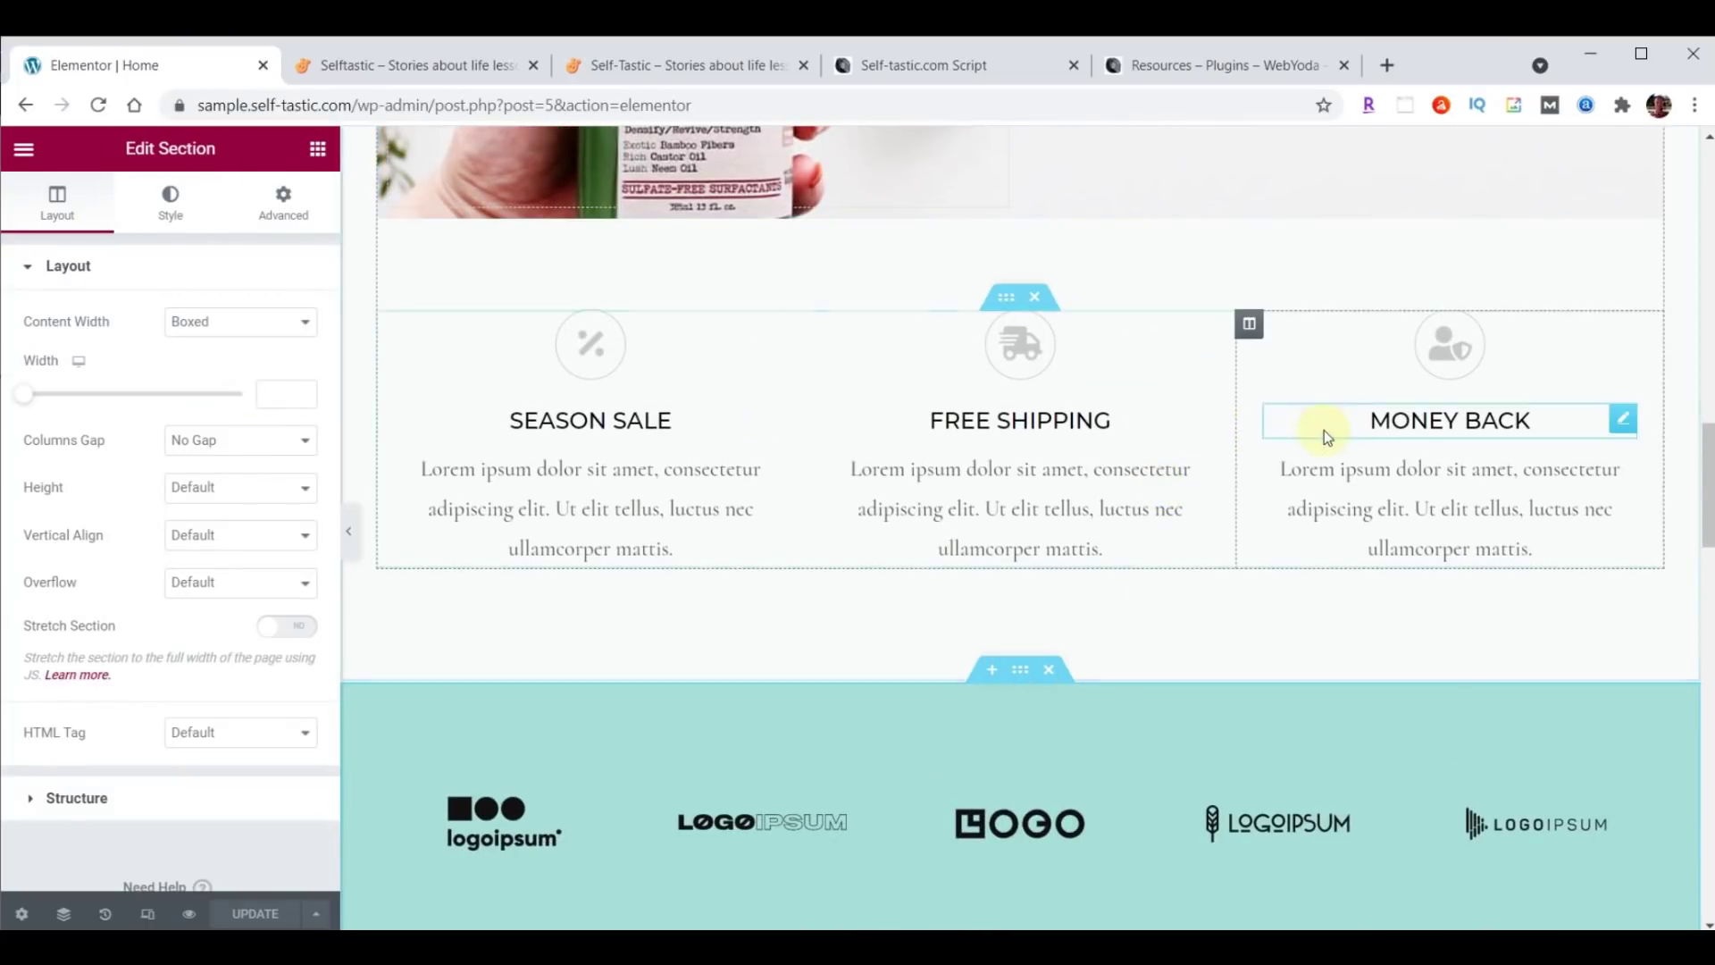
{"action": "scroll", "coordinate": [1318, 436], "scroll_direction": "down", "scroll_amount": 4}
{"action": "scroll", "coordinate": [1465, 504], "scroll_direction": "down", "scroll_amount": 4}
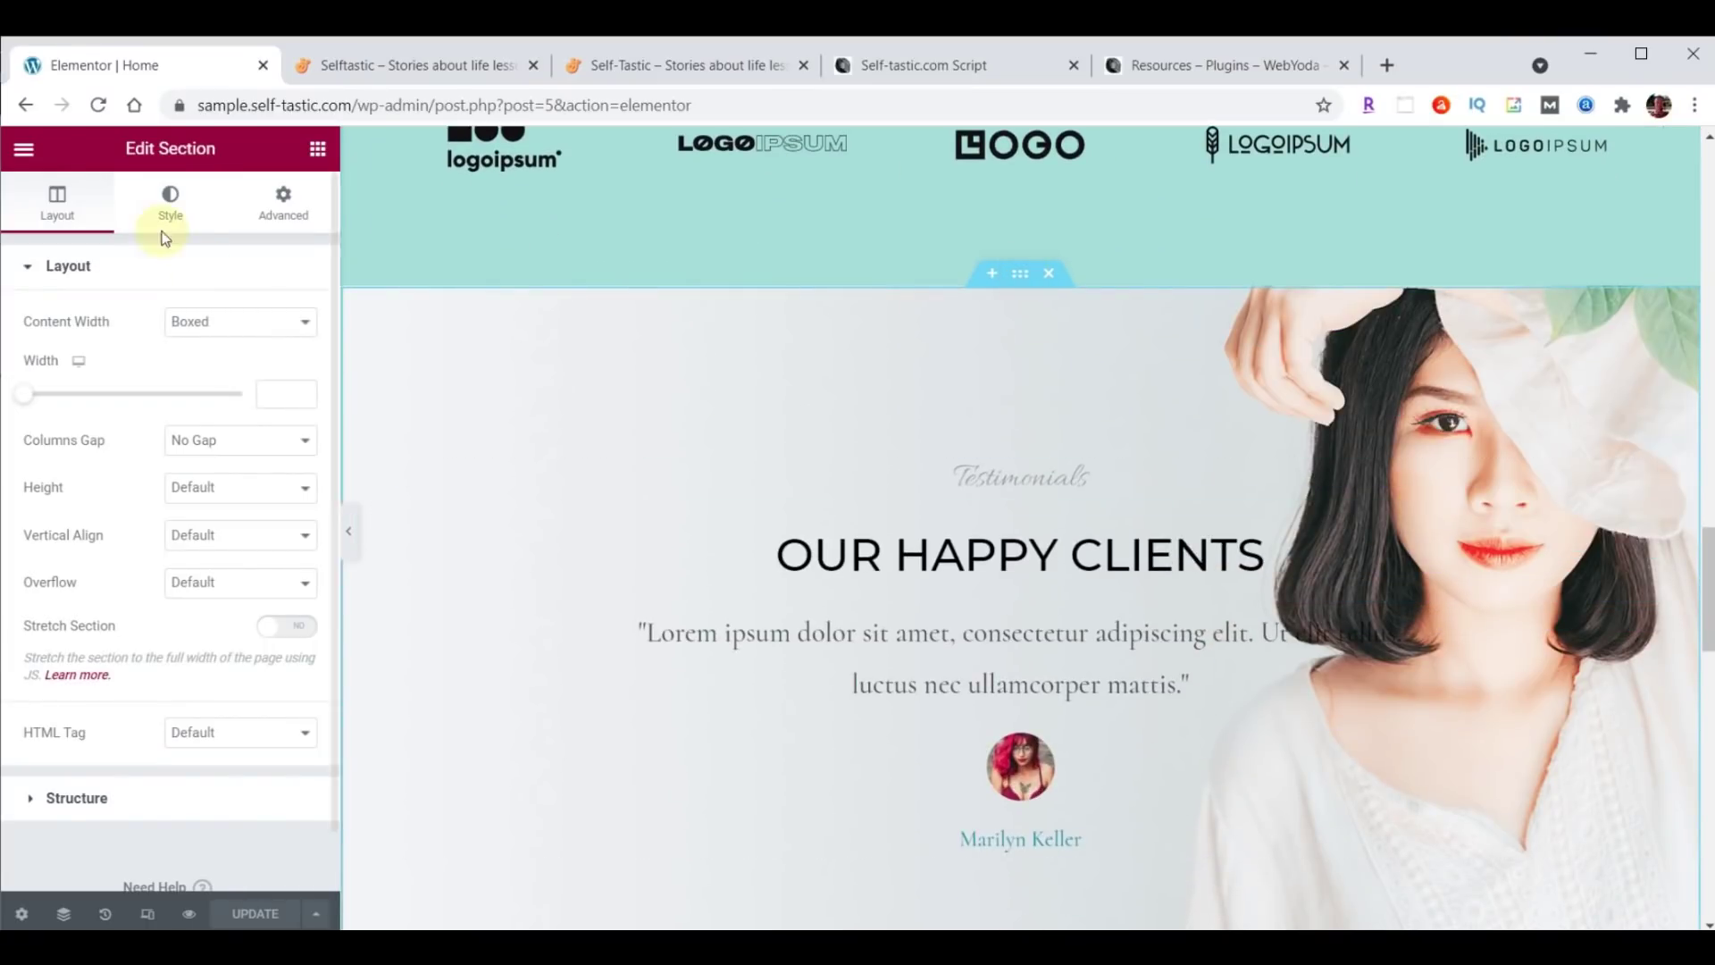
{"action": "scroll", "coordinate": [1047, 491], "scroll_direction": "up", "scroll_amount": 9}
{"action": "scroll", "coordinate": [1044, 485], "scroll_direction": "up", "scroll_amount": 10}
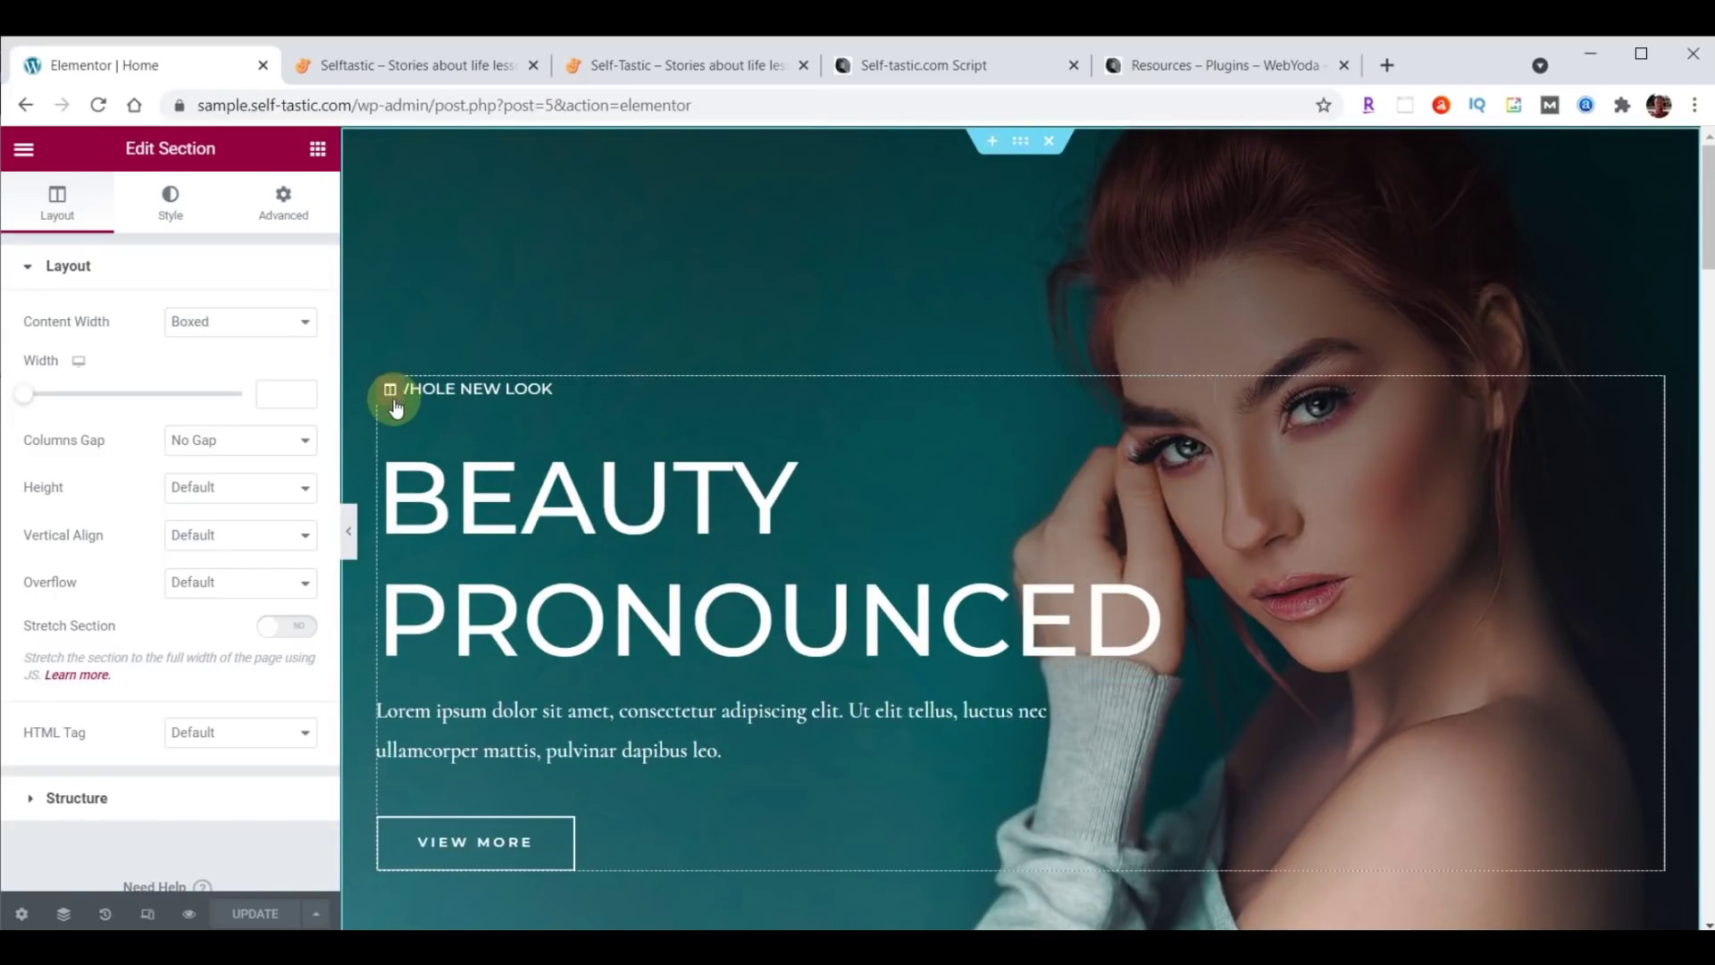
{"action": "scroll", "coordinate": [784, 456], "scroll_direction": "down", "scroll_amount": 8}
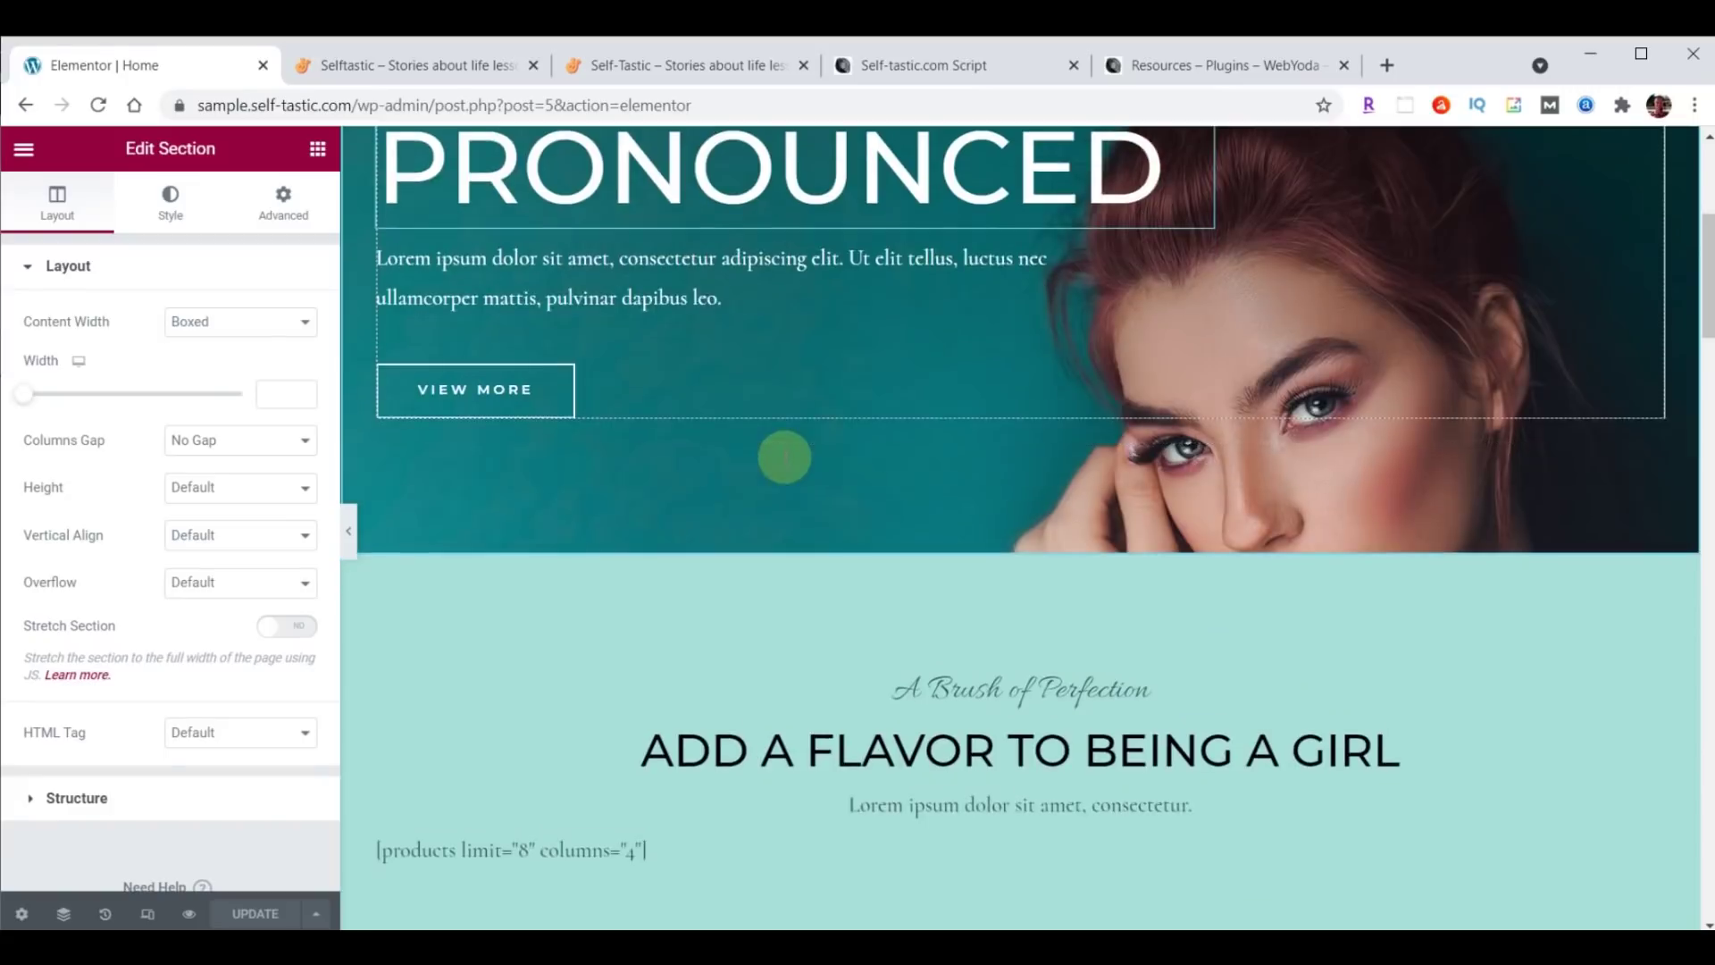
{"action": "scroll", "coordinate": [786, 457], "scroll_direction": "down", "scroll_amount": 6}
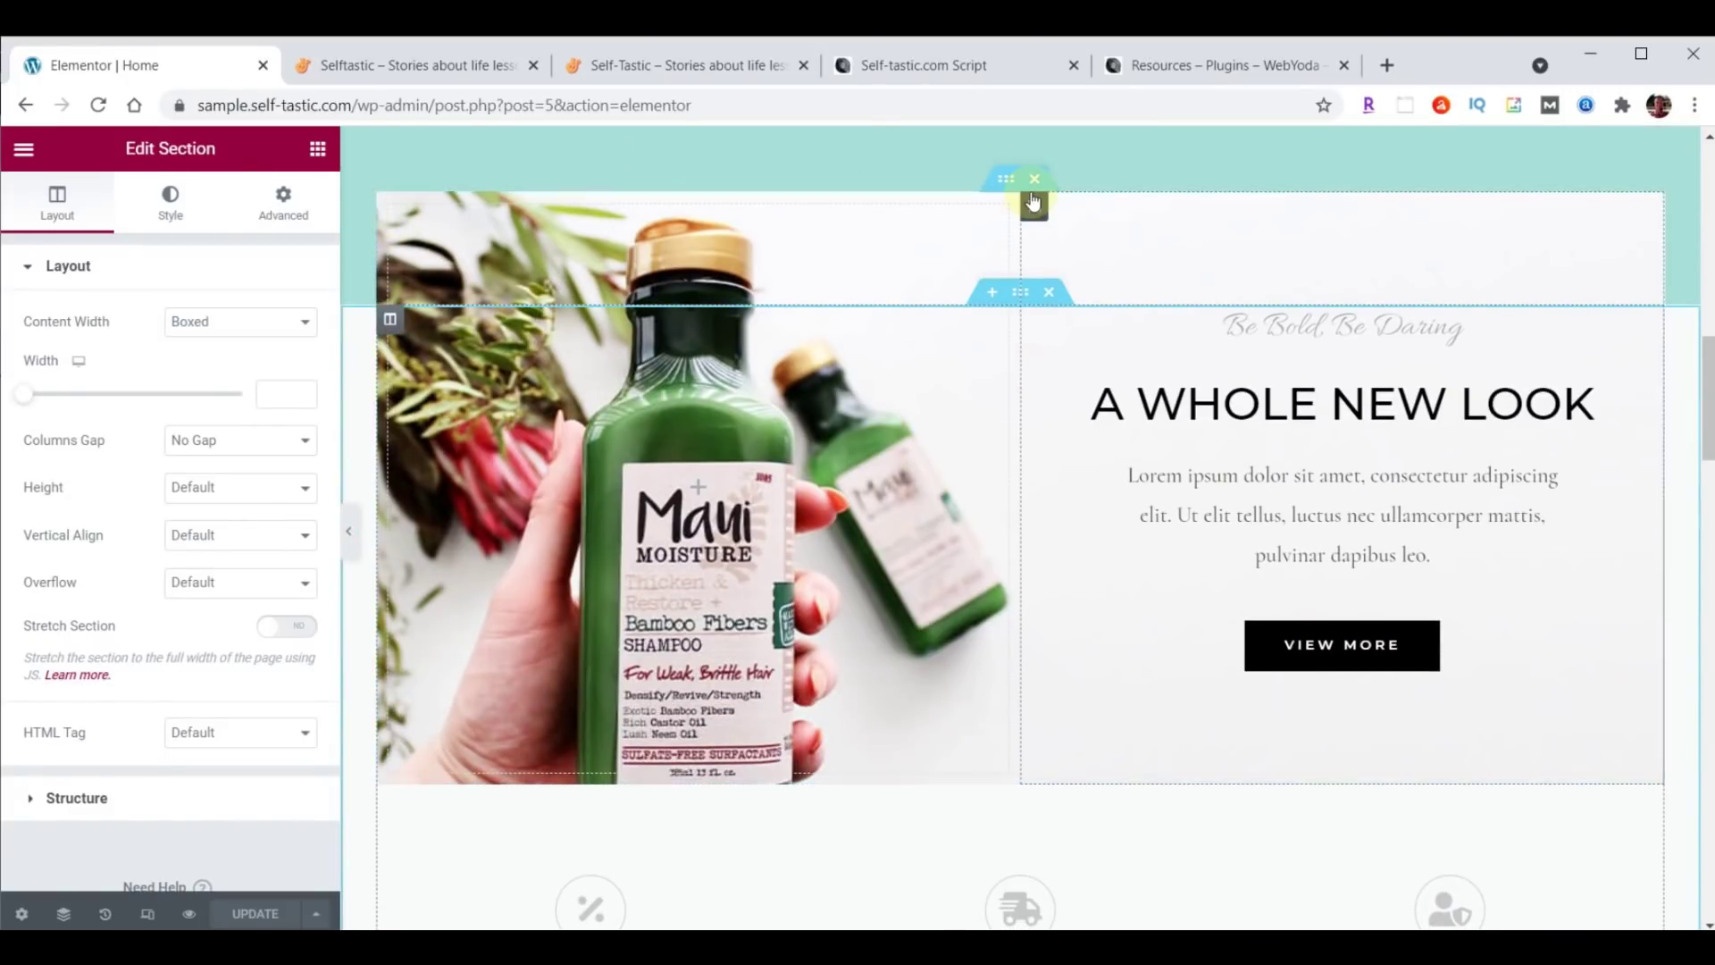
{"action": "scroll", "coordinate": [733, 327], "scroll_direction": "down", "scroll_amount": 6}
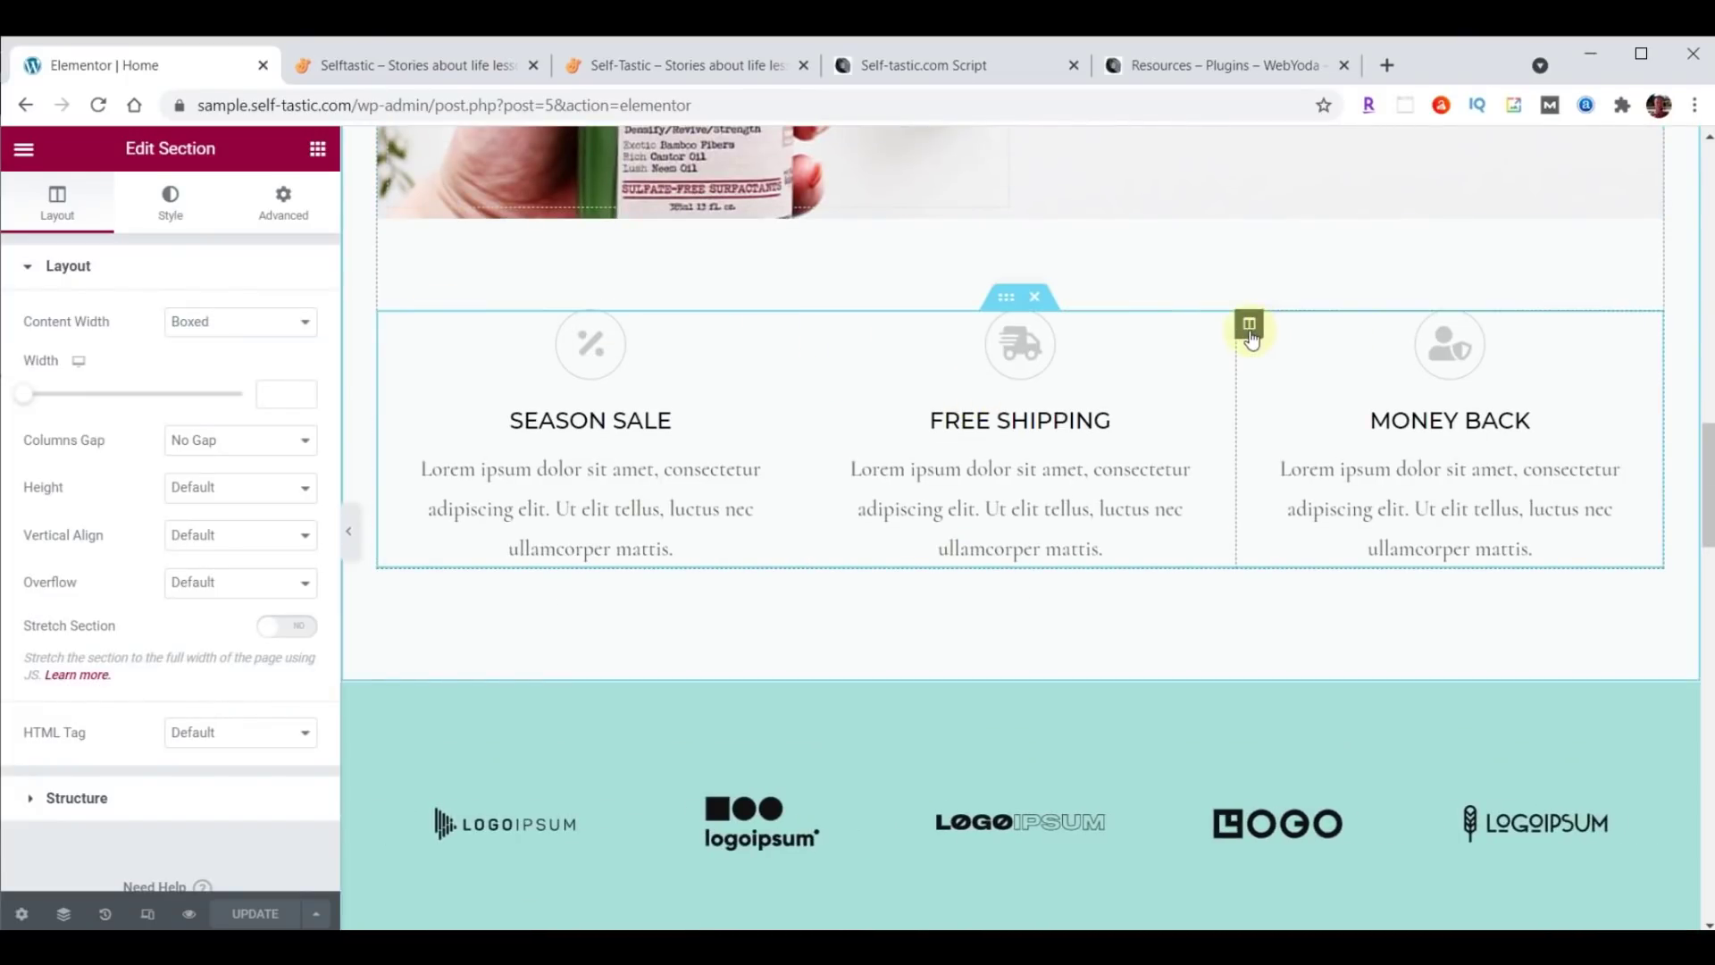
Select the features inner section, then the Our Happy Clients testimonials section and its column.
{"action": "left_click", "coordinate": [1011, 299]}
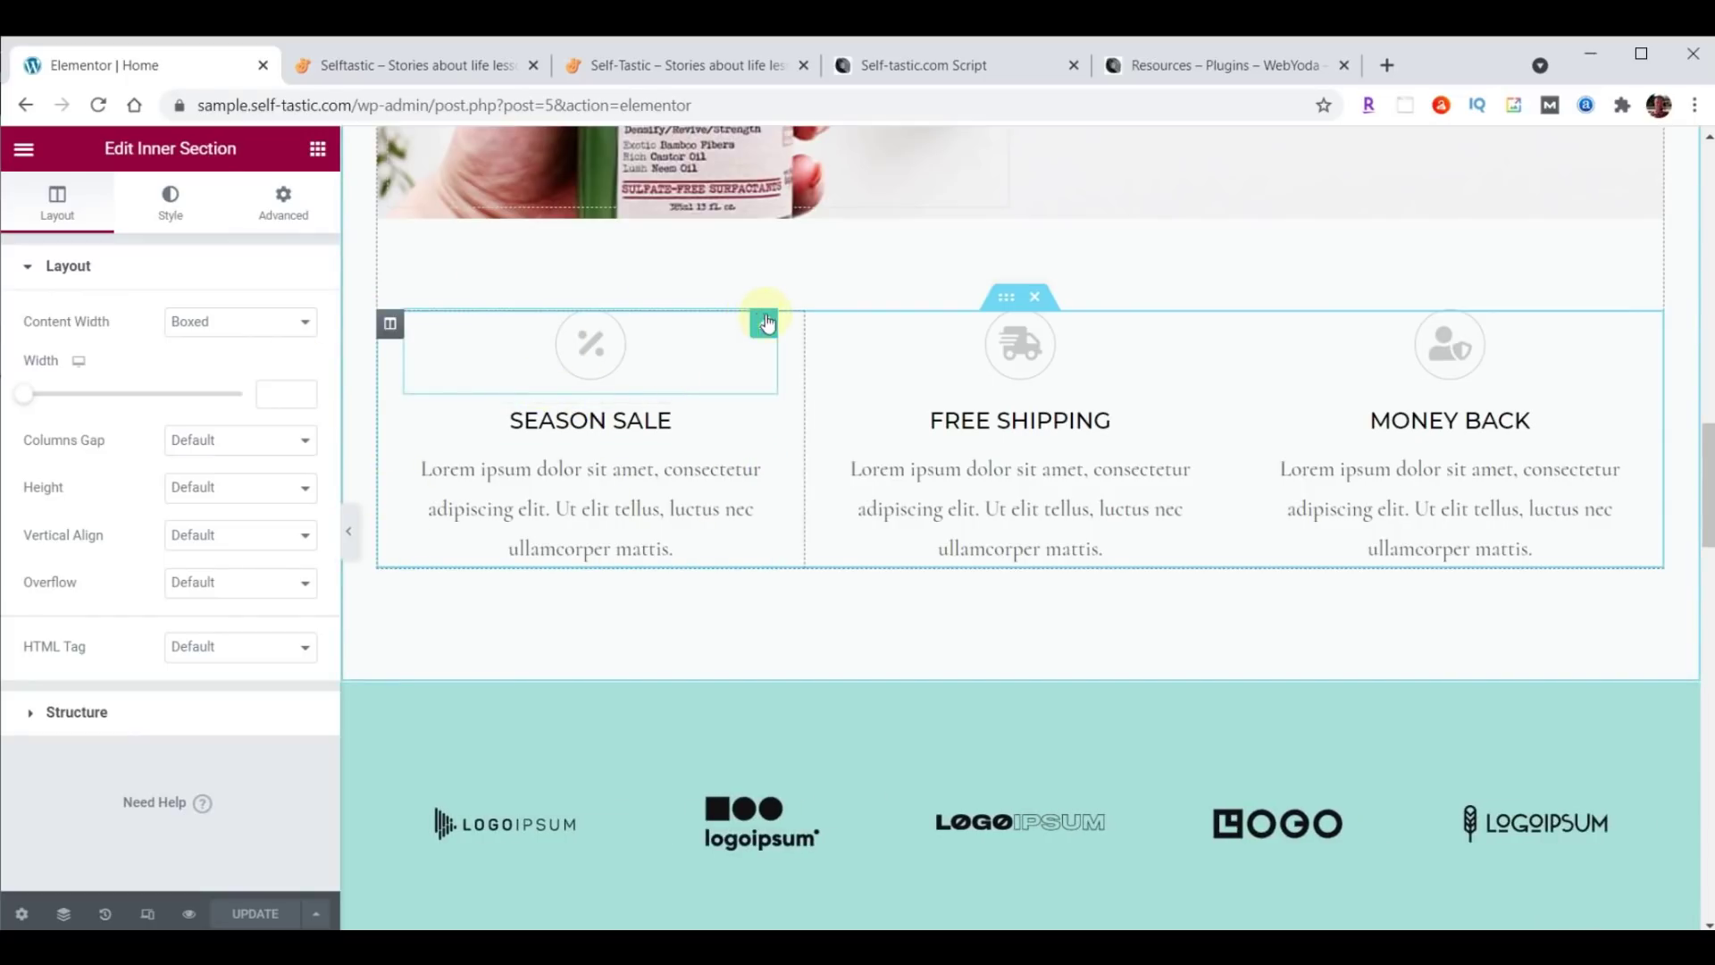
{"action": "scroll", "coordinate": [950, 390], "scroll_direction": "down", "scroll_amount": 7}
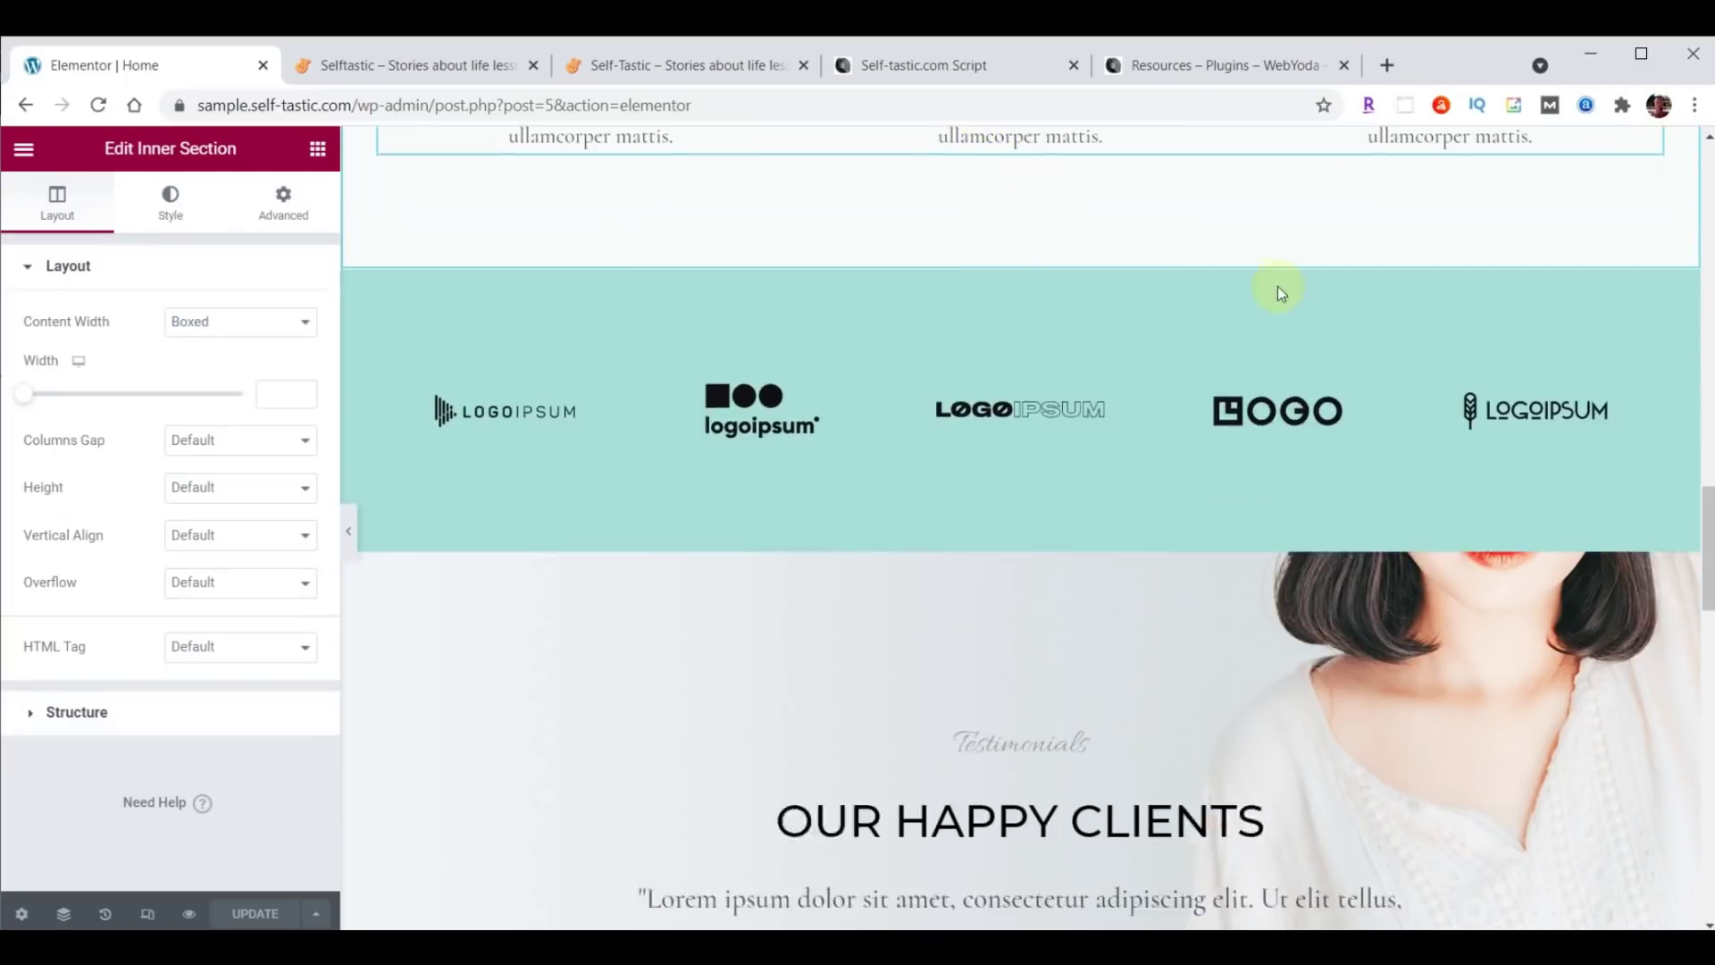
{"action": "scroll", "coordinate": [1423, 387], "scroll_direction": "down", "scroll_amount": 2}
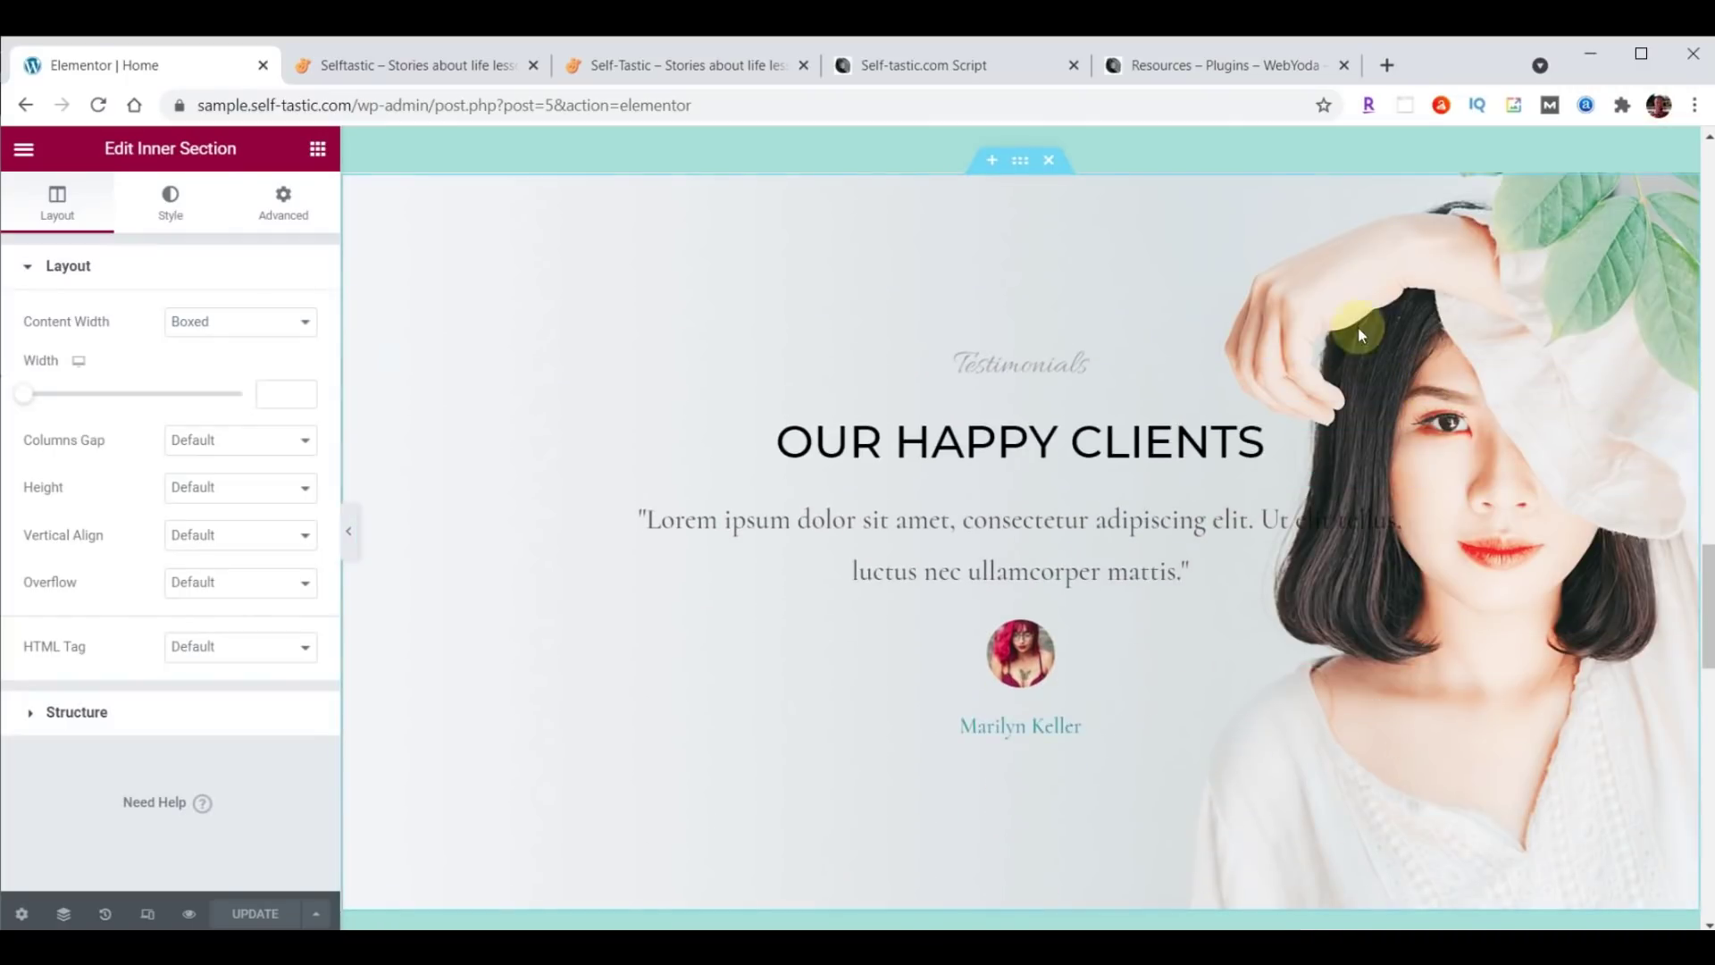
{"action": "left_click", "coordinate": [1020, 165]}
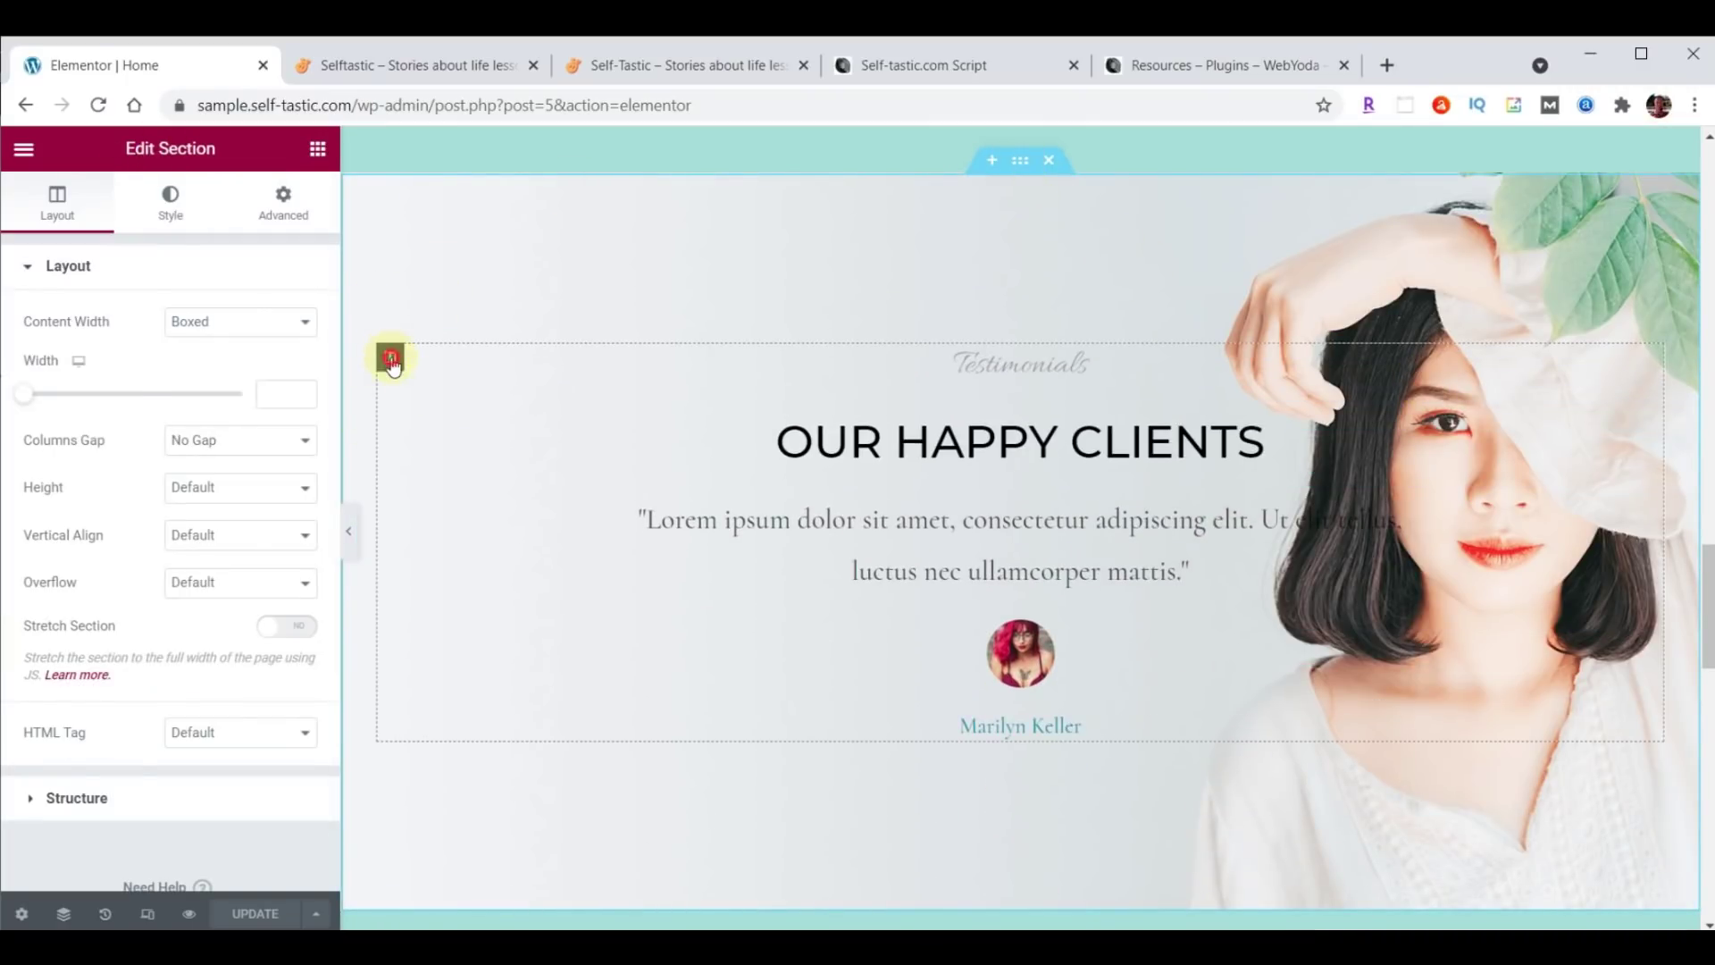
{"action": "left_click", "coordinate": [391, 360]}
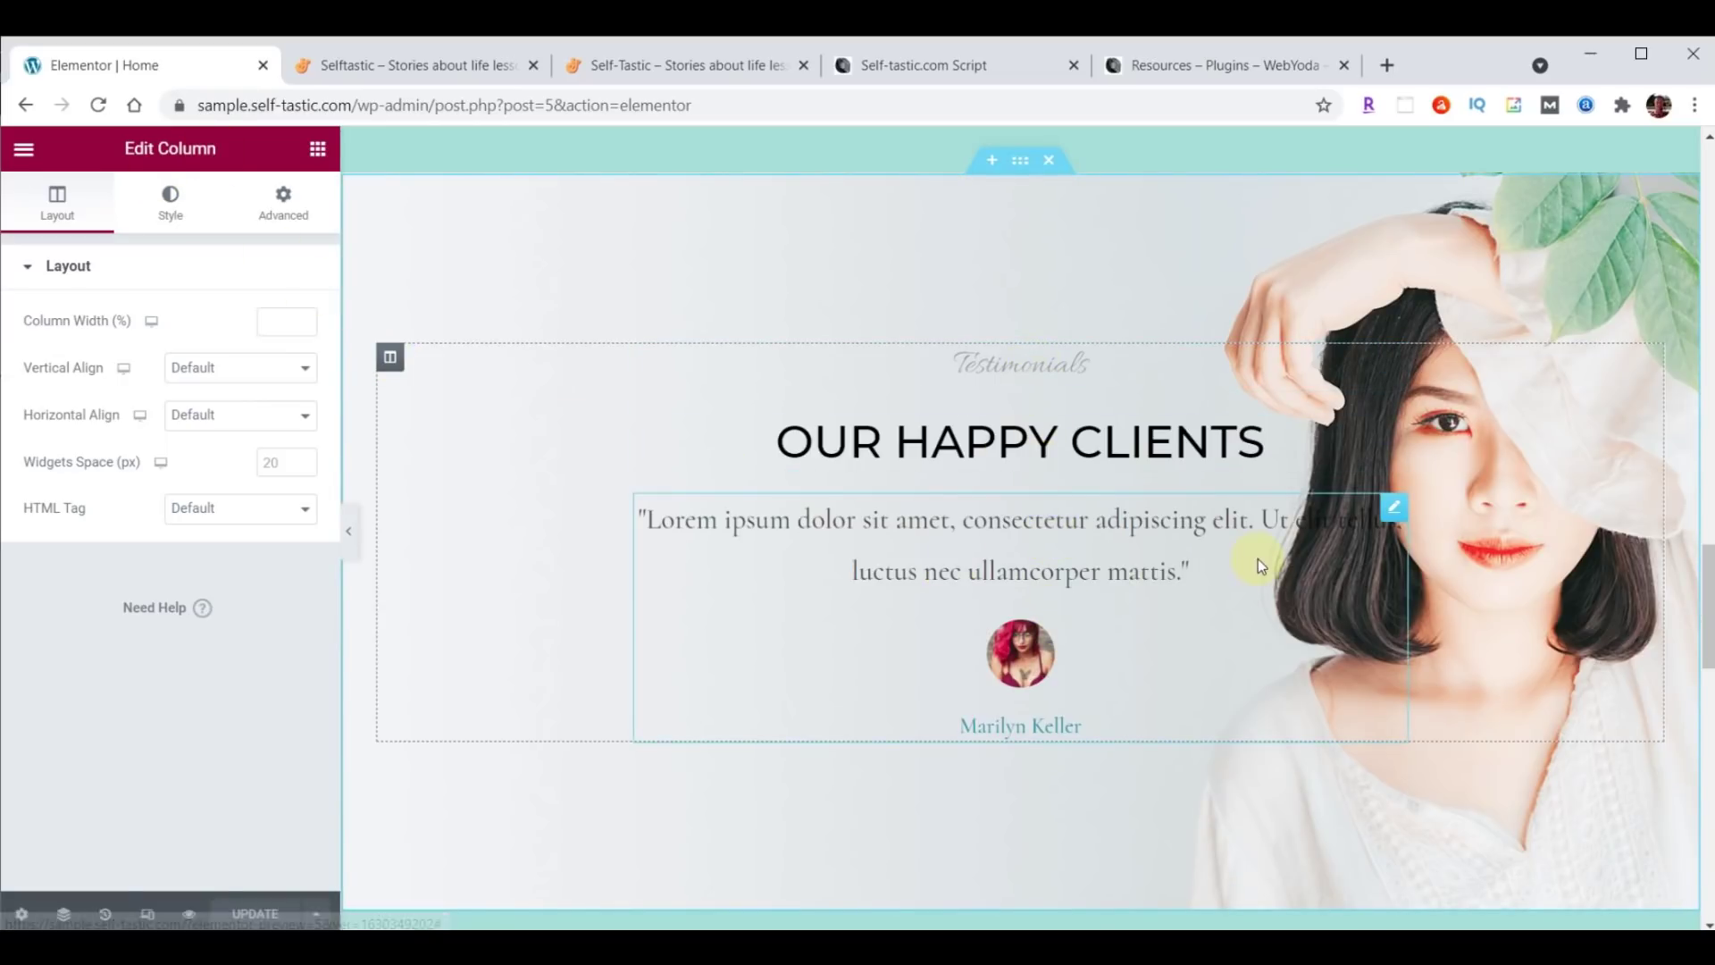
Inspect the Testimonials and Our Happy Clients headings, the testimonial quote and the testimonials section.
{"action": "left_click", "coordinate": [1292, 418]}
{"action": "left_click", "coordinate": [1394, 359]}
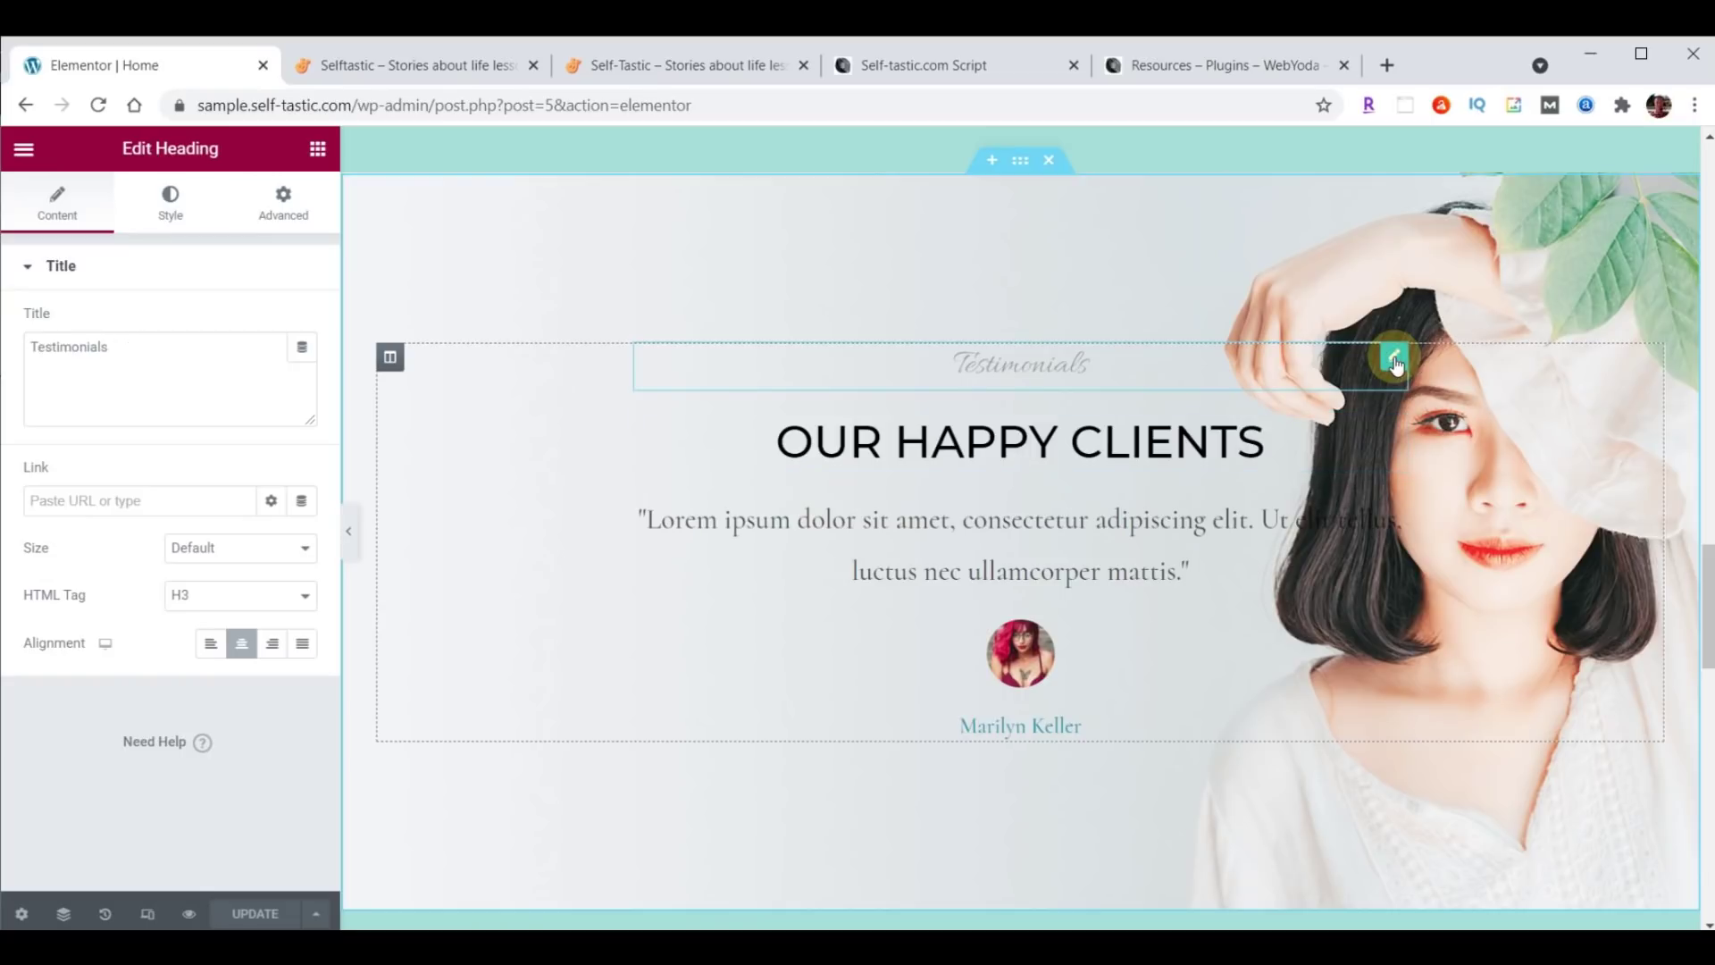
{"action": "left_click", "coordinate": [1393, 436]}
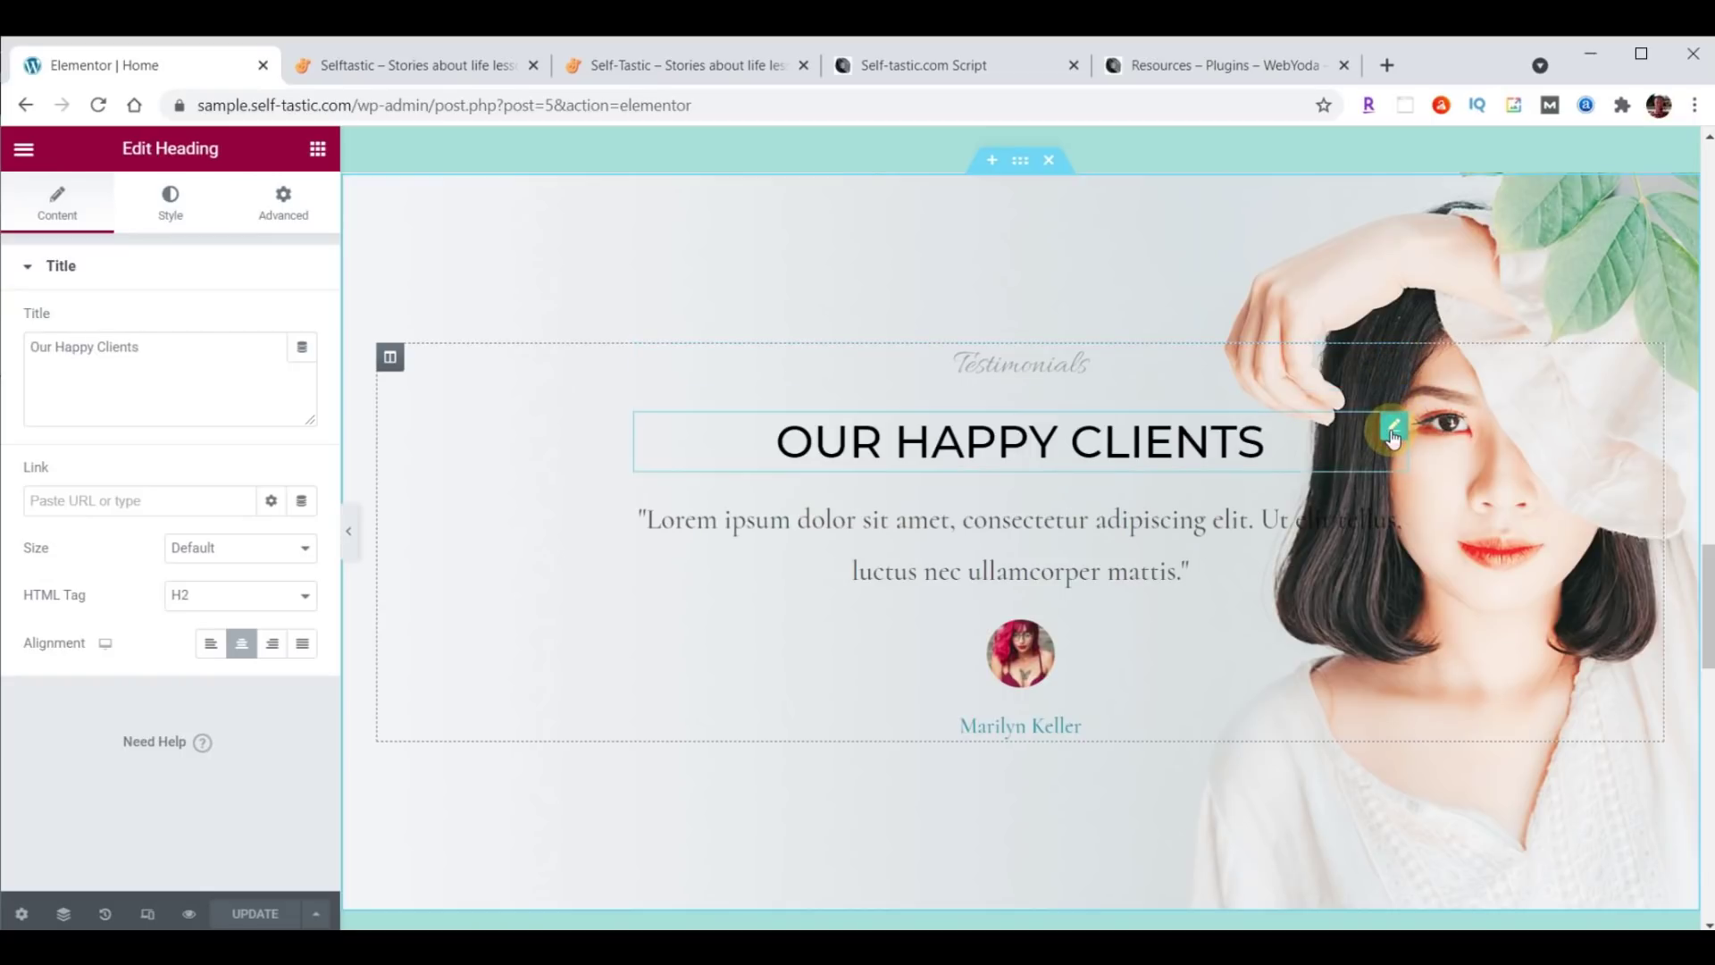
{"action": "left_click", "coordinate": [1391, 507]}
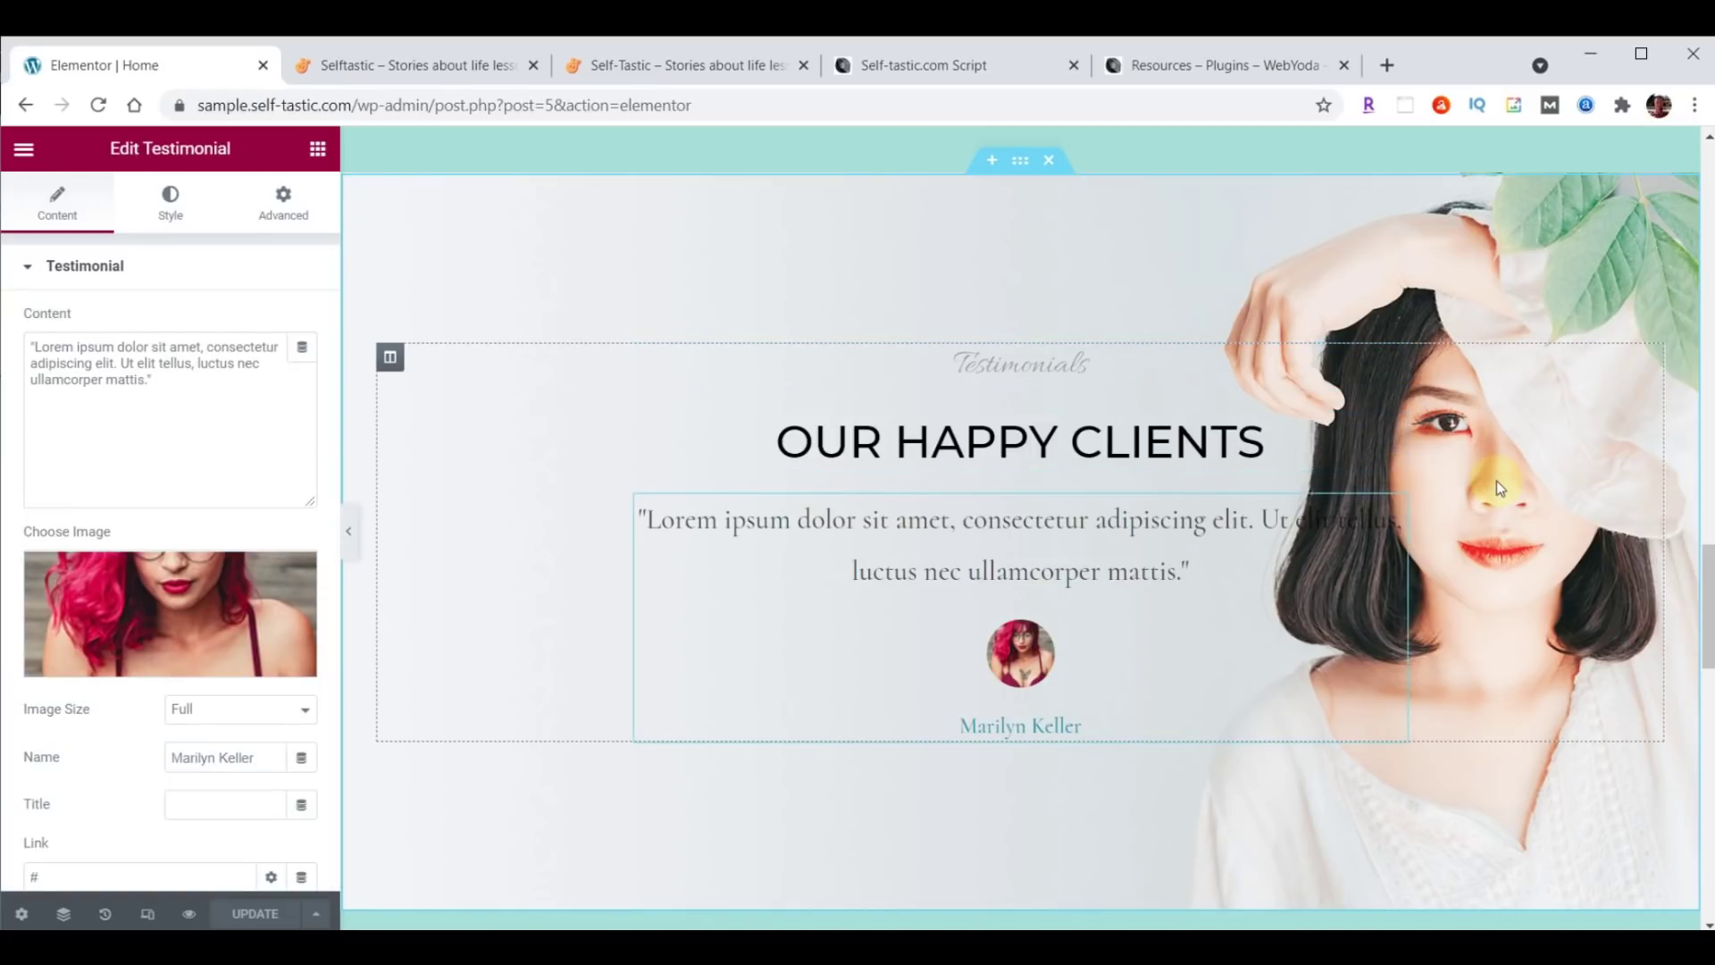
{"action": "left_click", "coordinate": [1024, 169]}
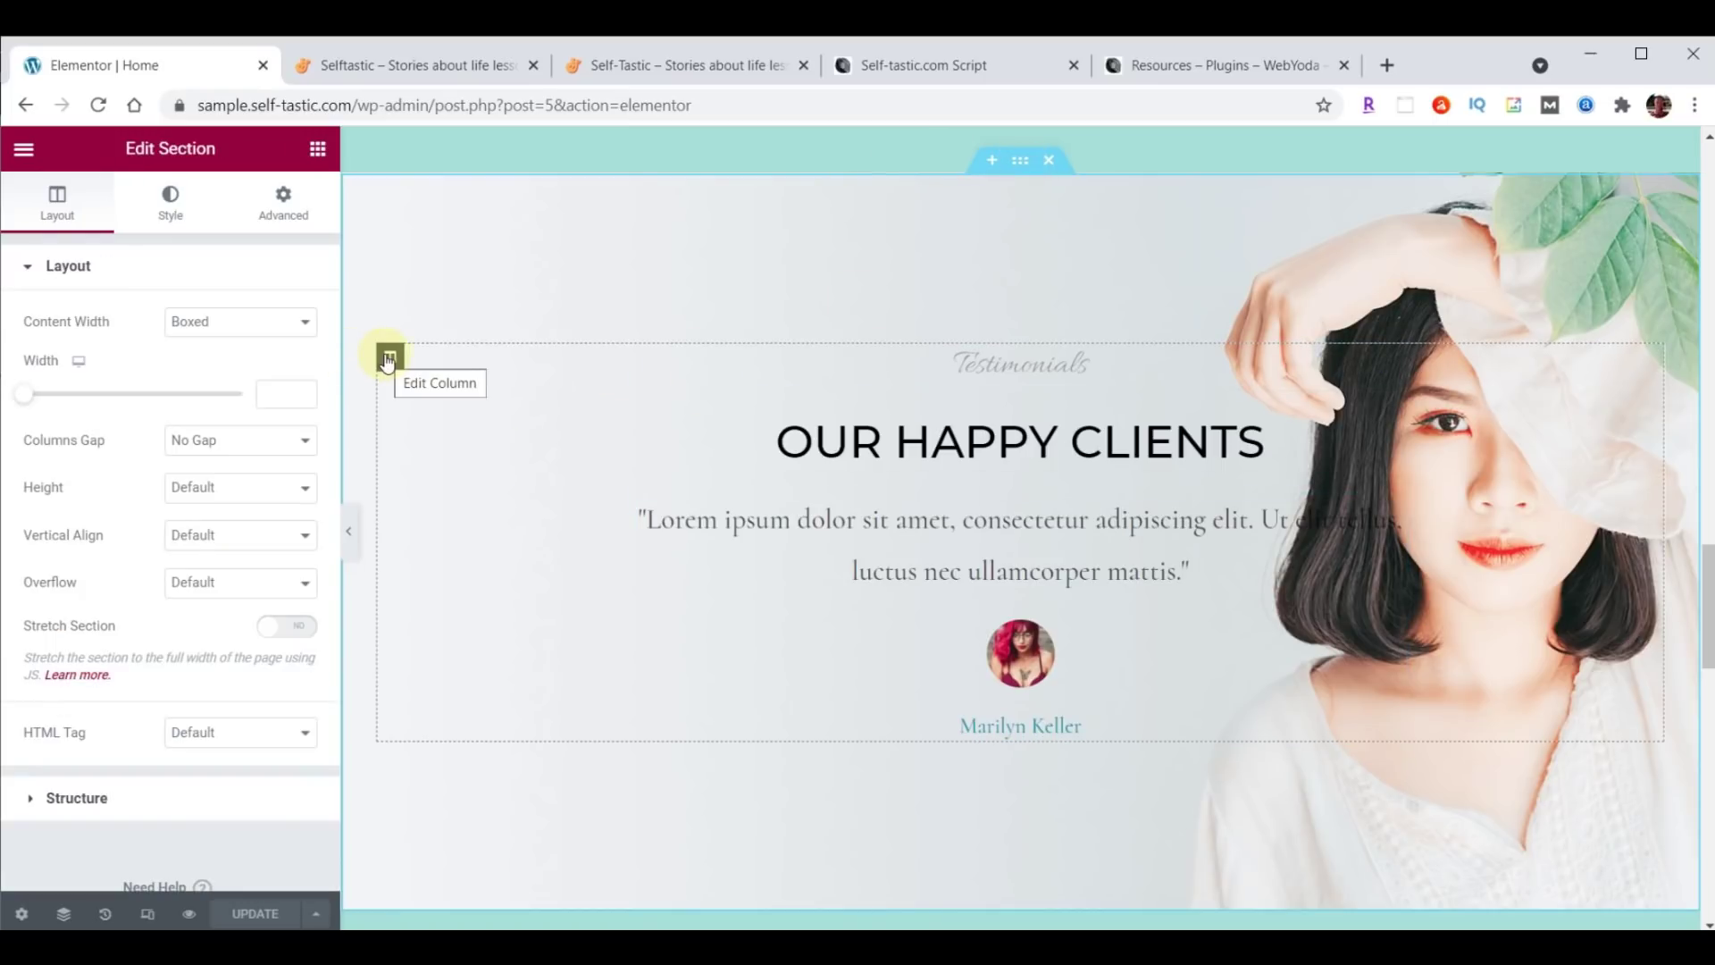
{"action": "left_click", "coordinate": [1395, 358]}
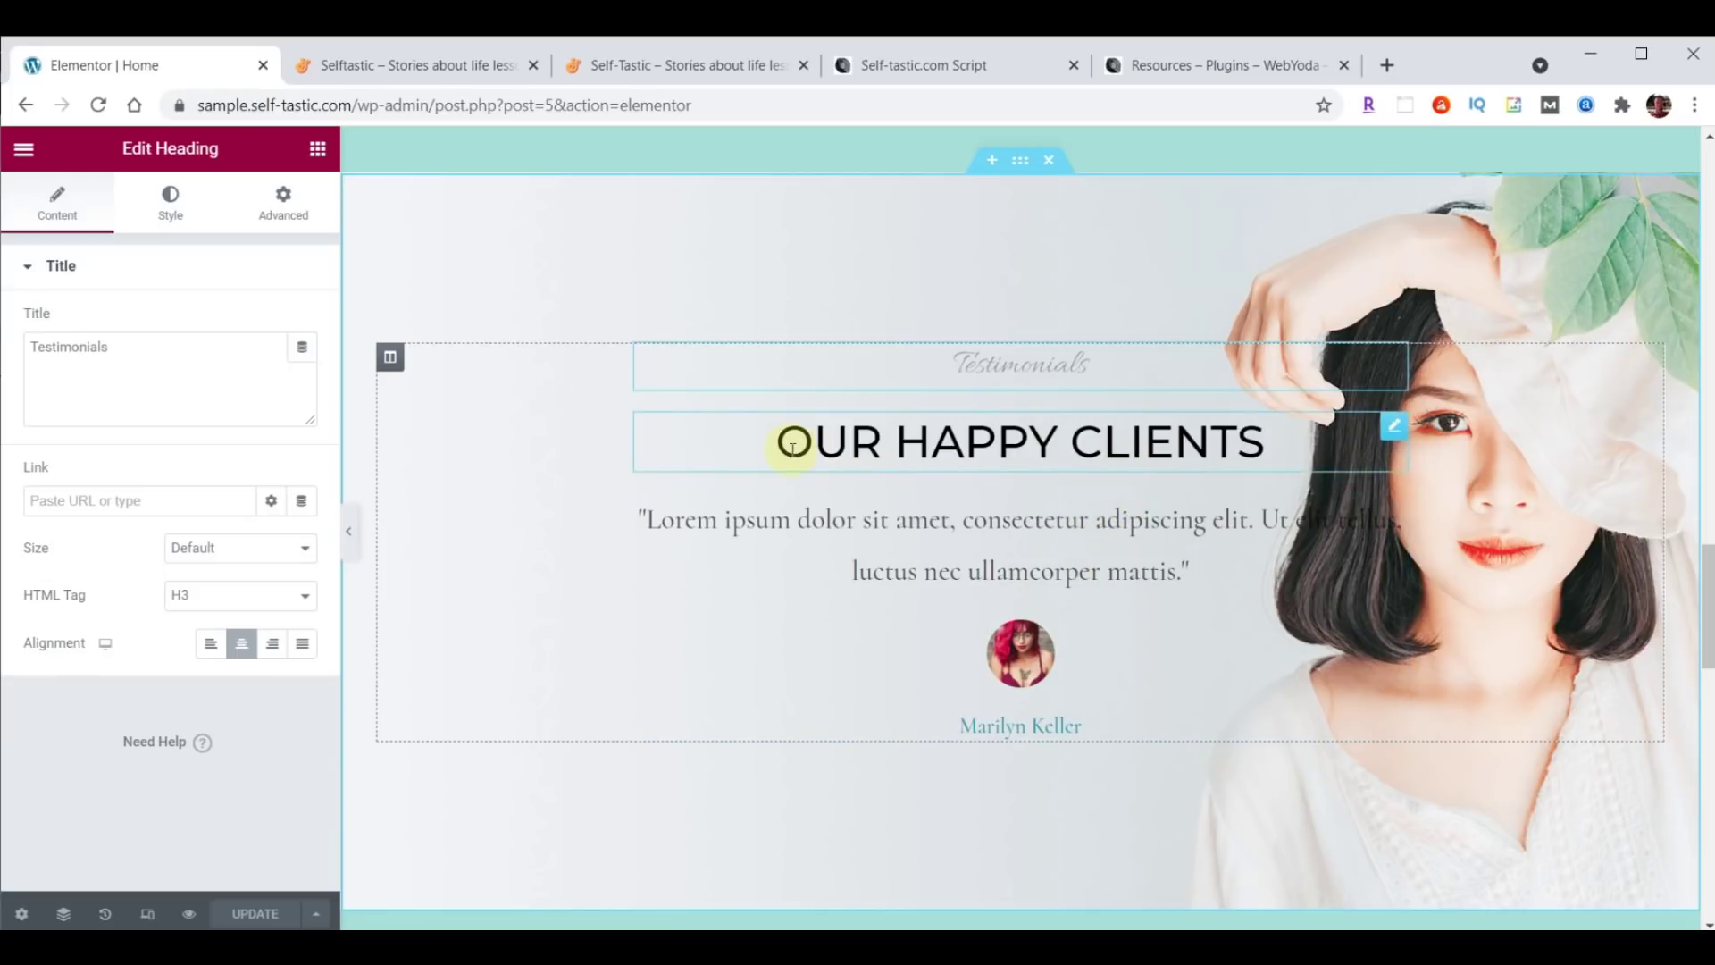
{"action": "left_click", "coordinate": [1396, 433]}
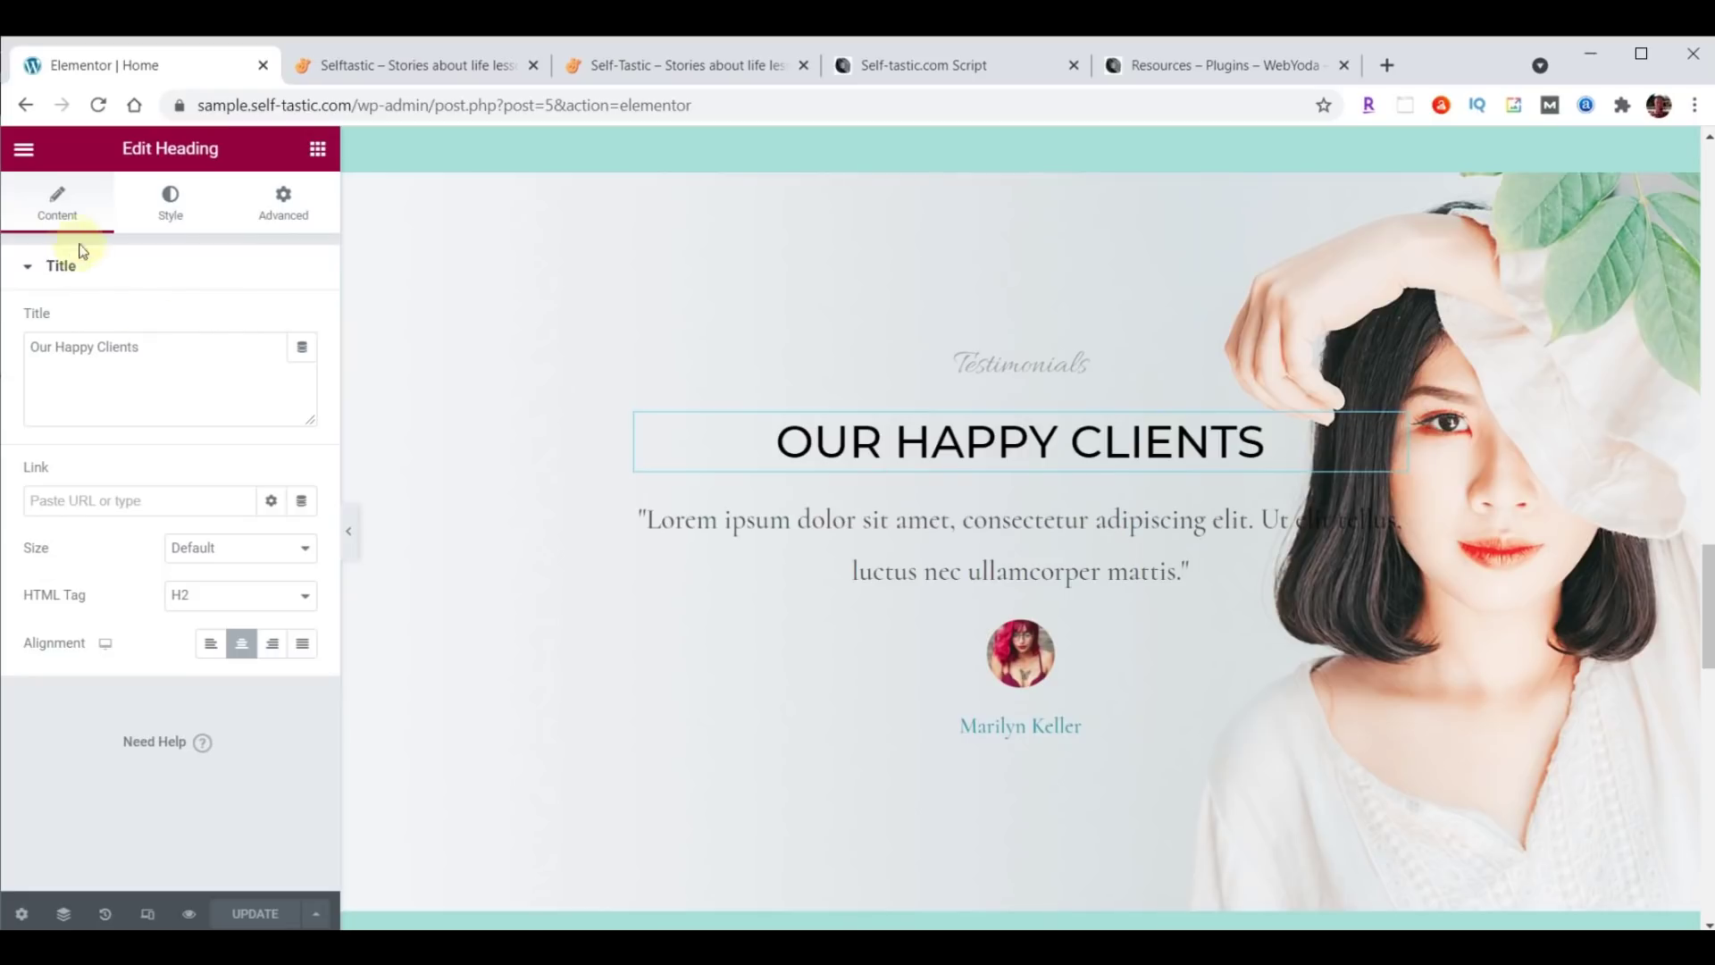
Review the Our Happy Clients heading's title, style, and advanced margin and padding settings.
{"action": "left_click", "coordinate": [169, 344]}
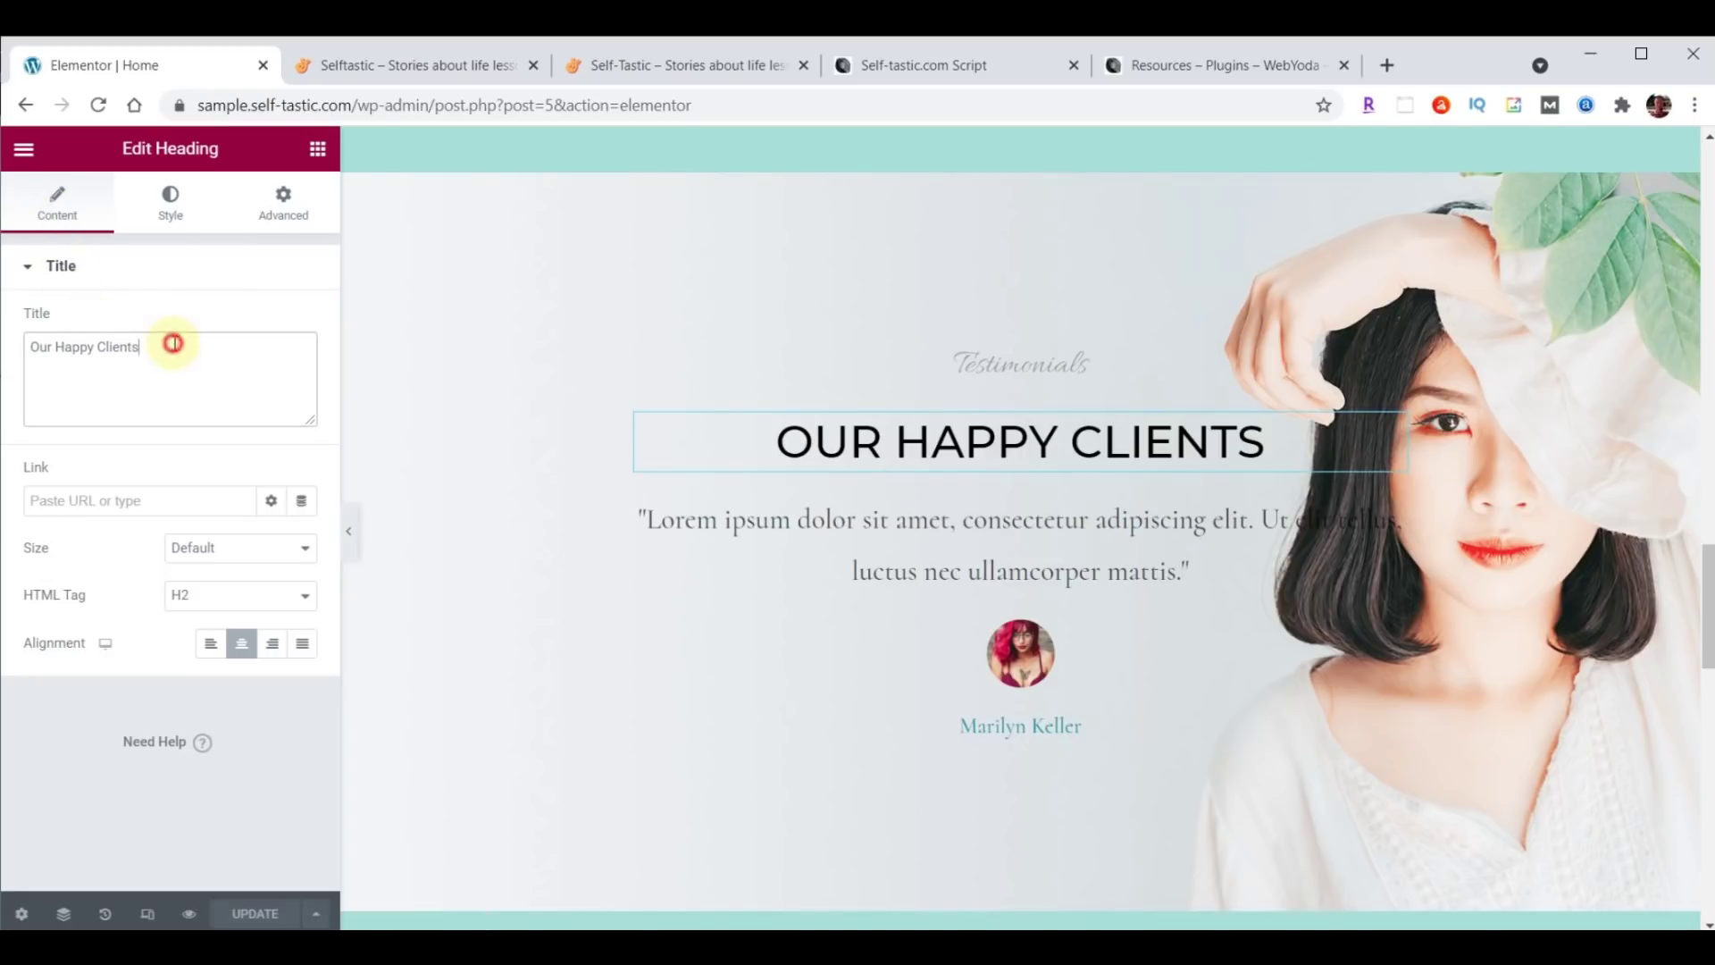
{"action": "left_click", "coordinate": [170, 203]}
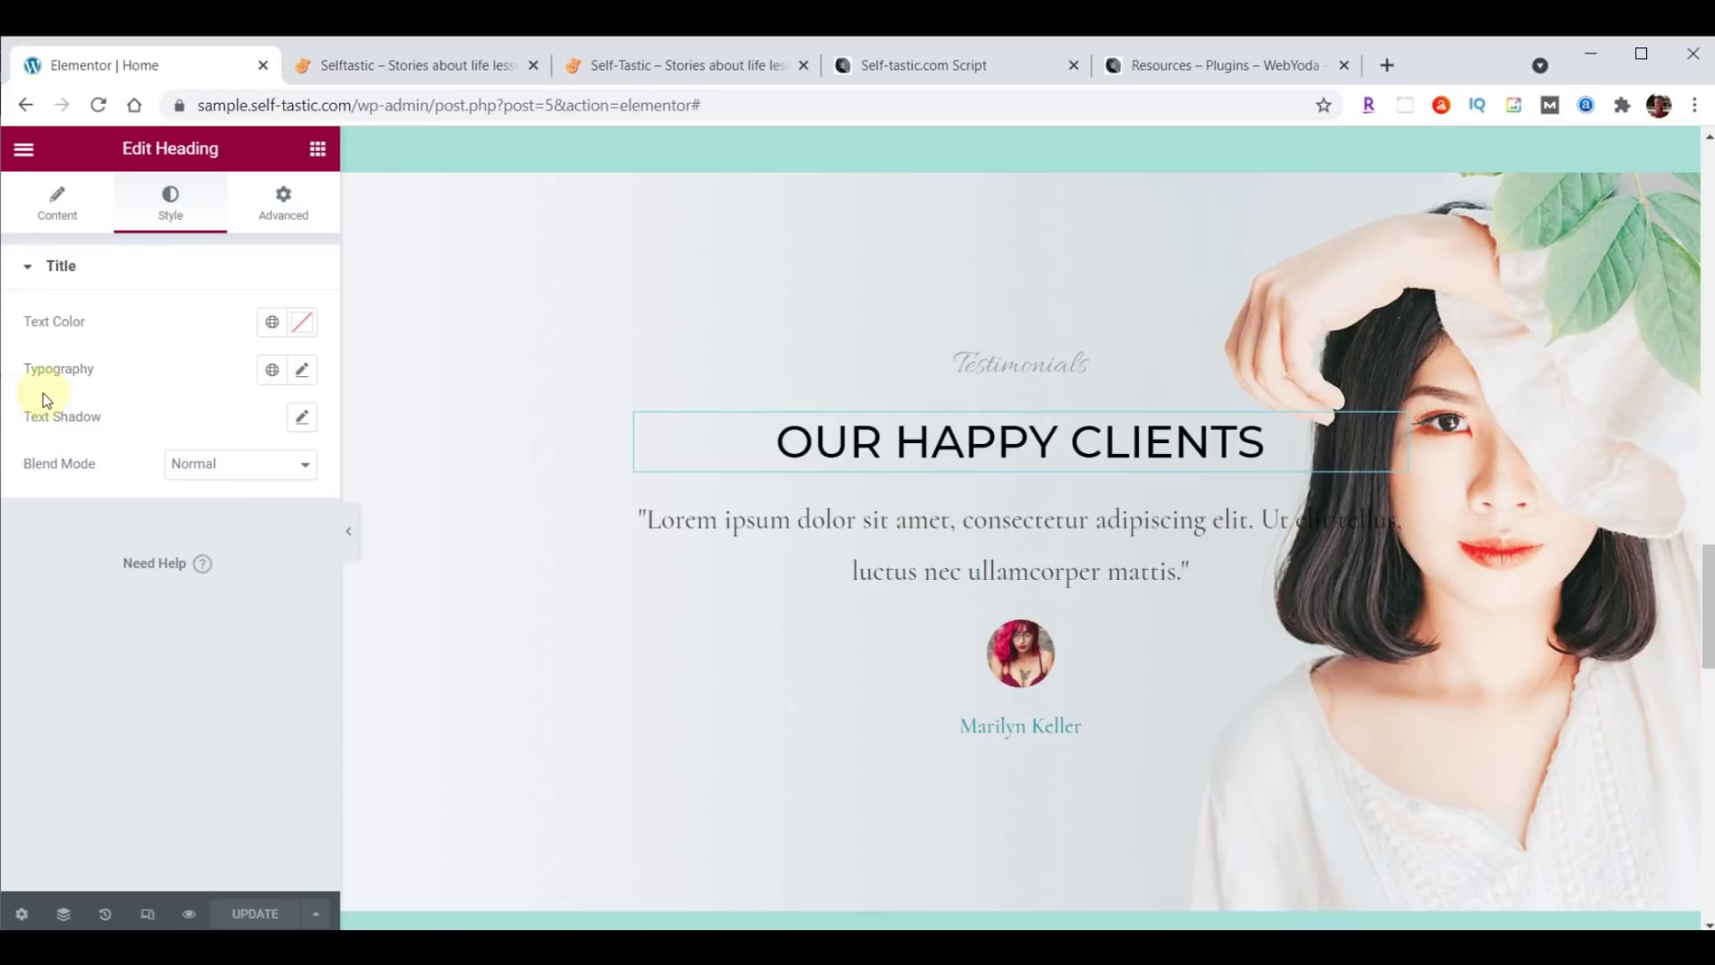
{"action": "left_click", "coordinate": [282, 219]}
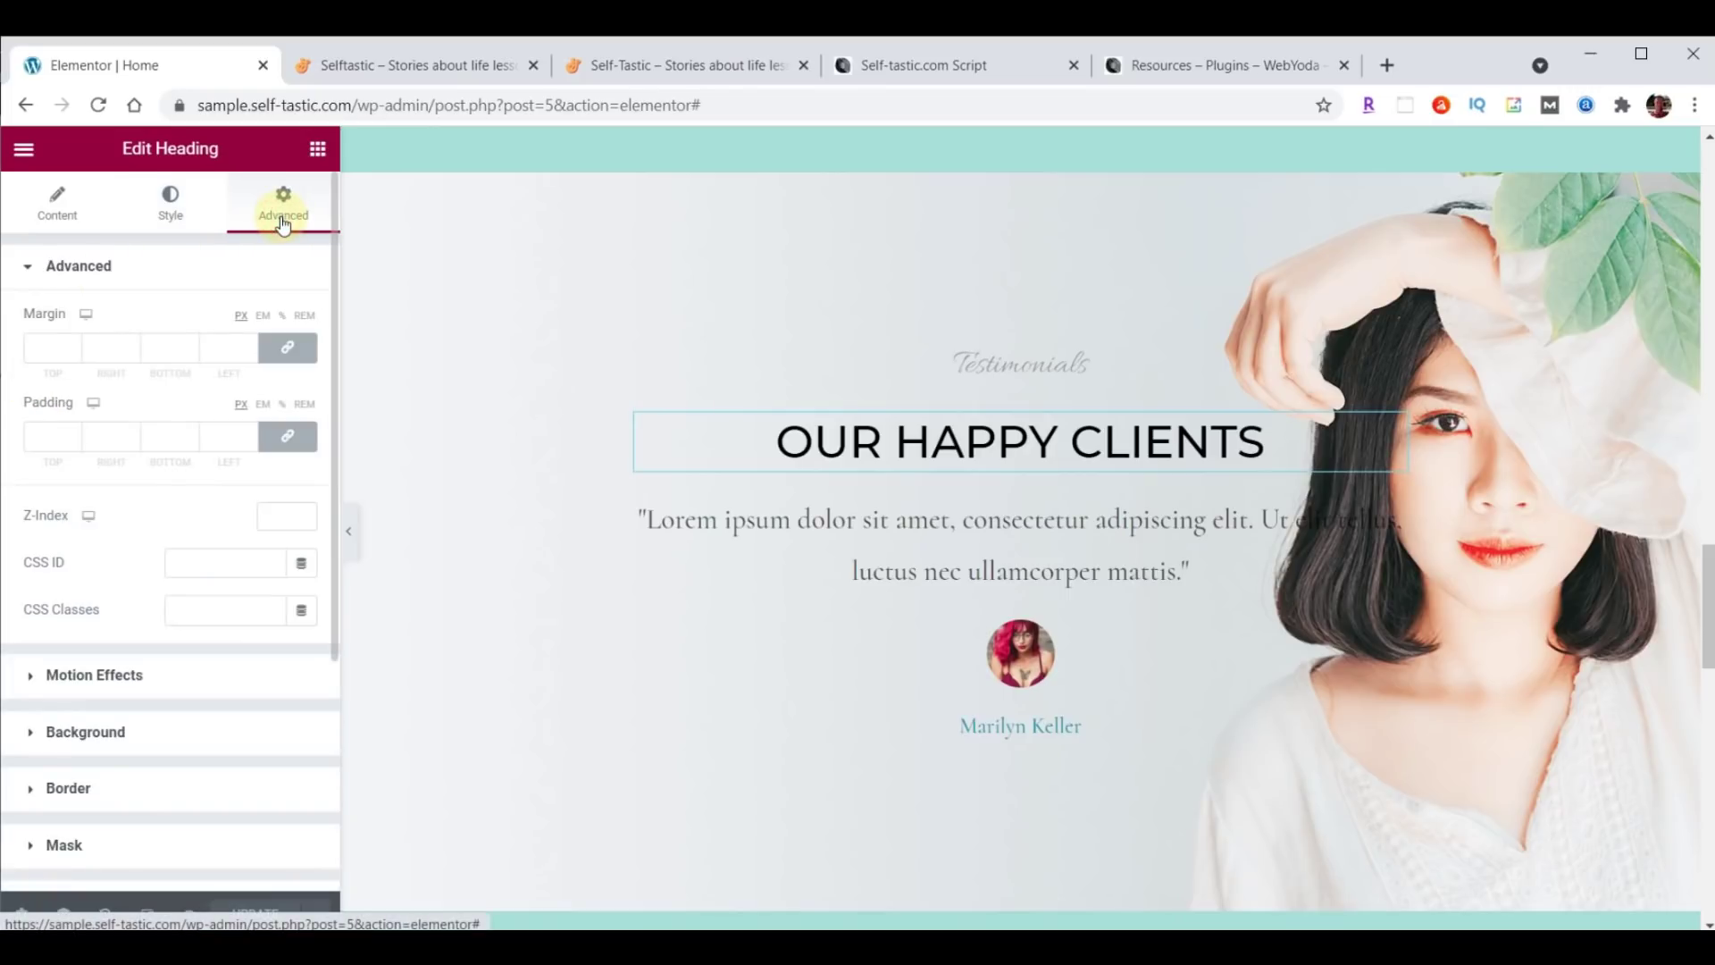
{"action": "scroll", "coordinate": [1220, 491], "scroll_direction": "up", "scroll_amount": 10}
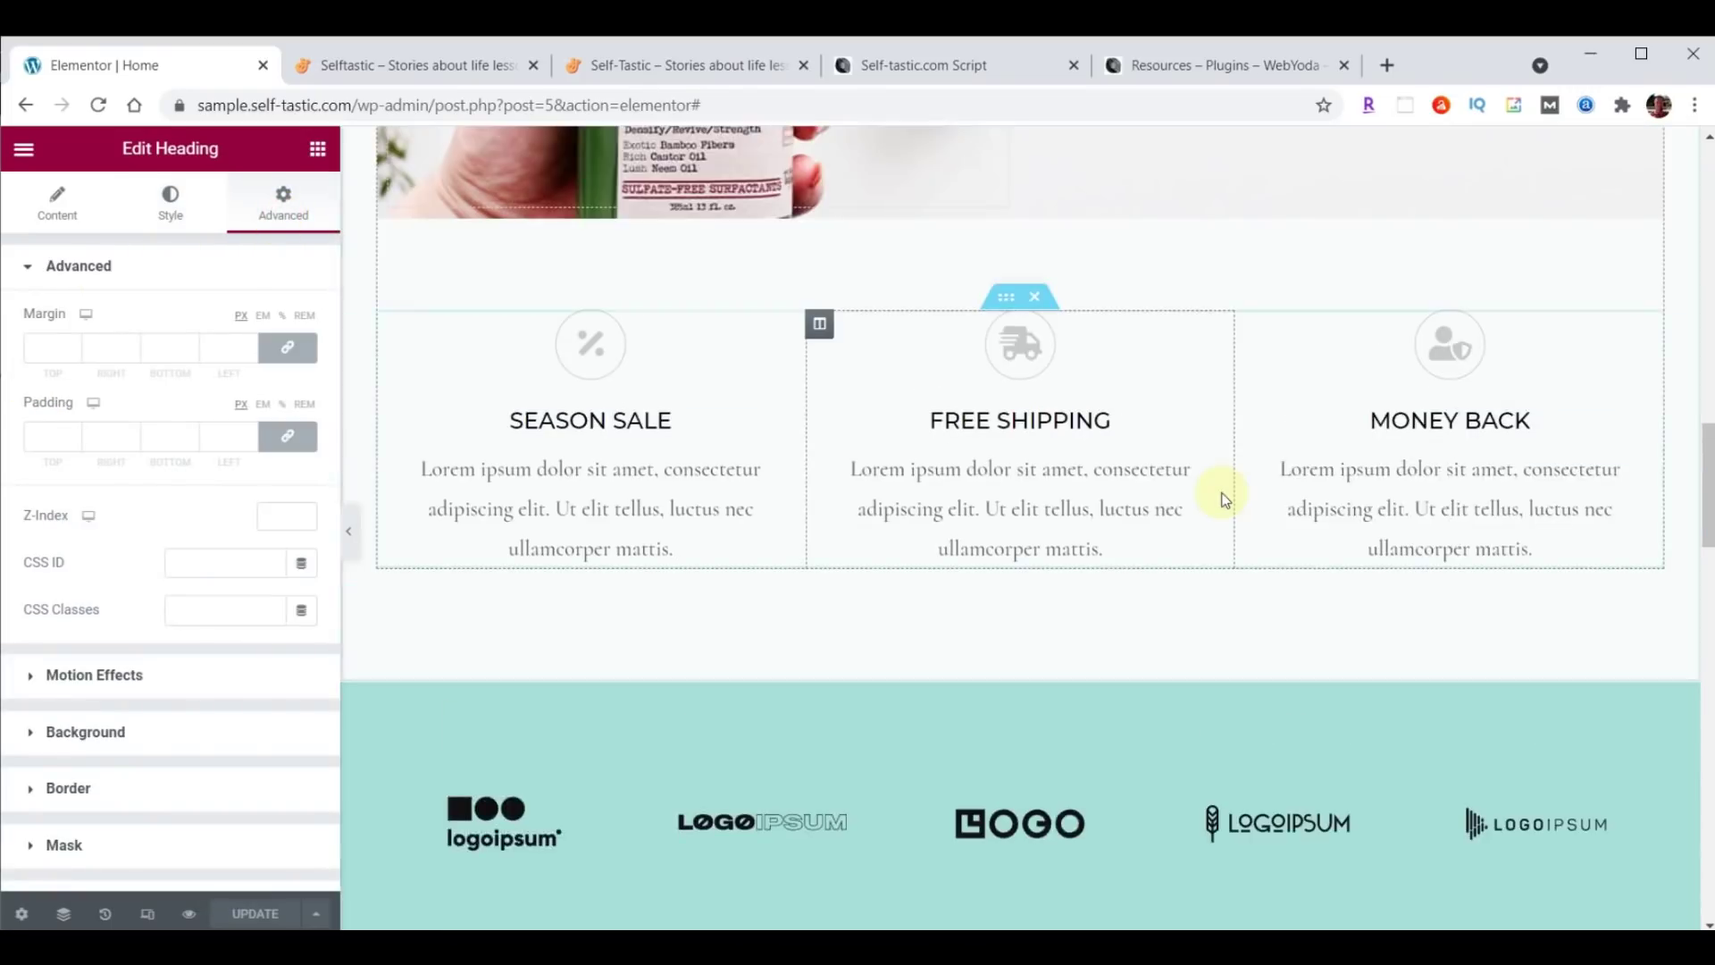
{"action": "scroll", "coordinate": [1220, 491], "scroll_direction": "up", "scroll_amount": 8}
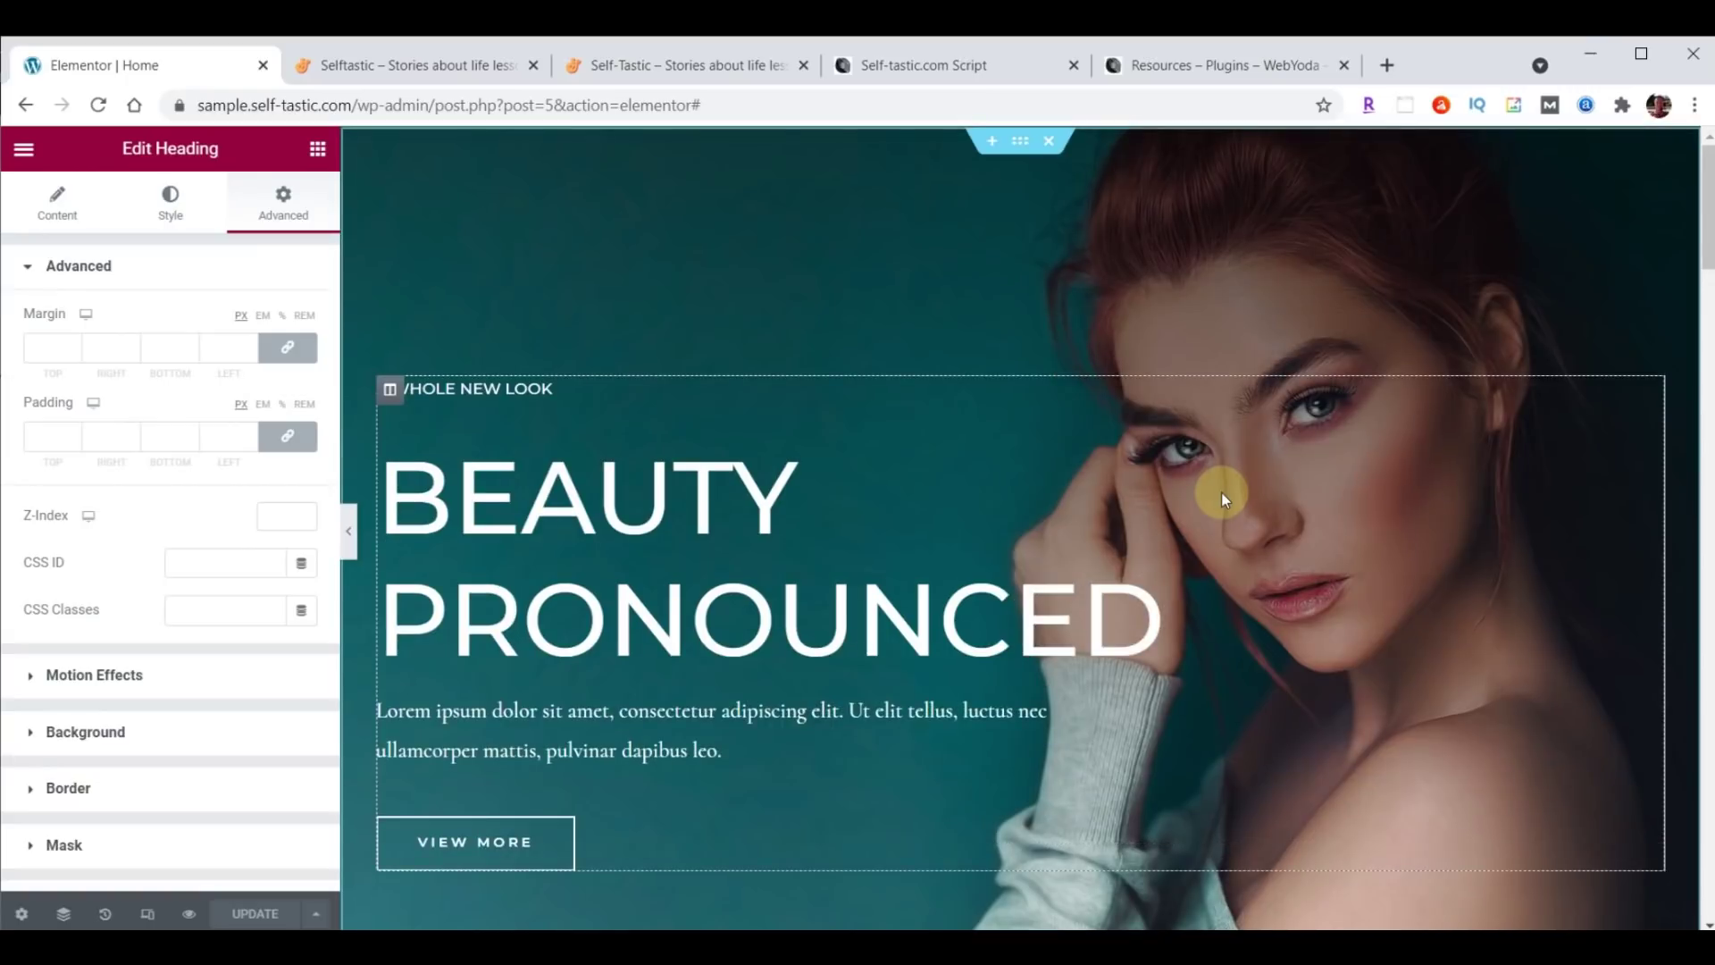
Review the hero section's and hero column's background, margin and padding settings.
{"action": "left_click", "coordinate": [1018, 156]}
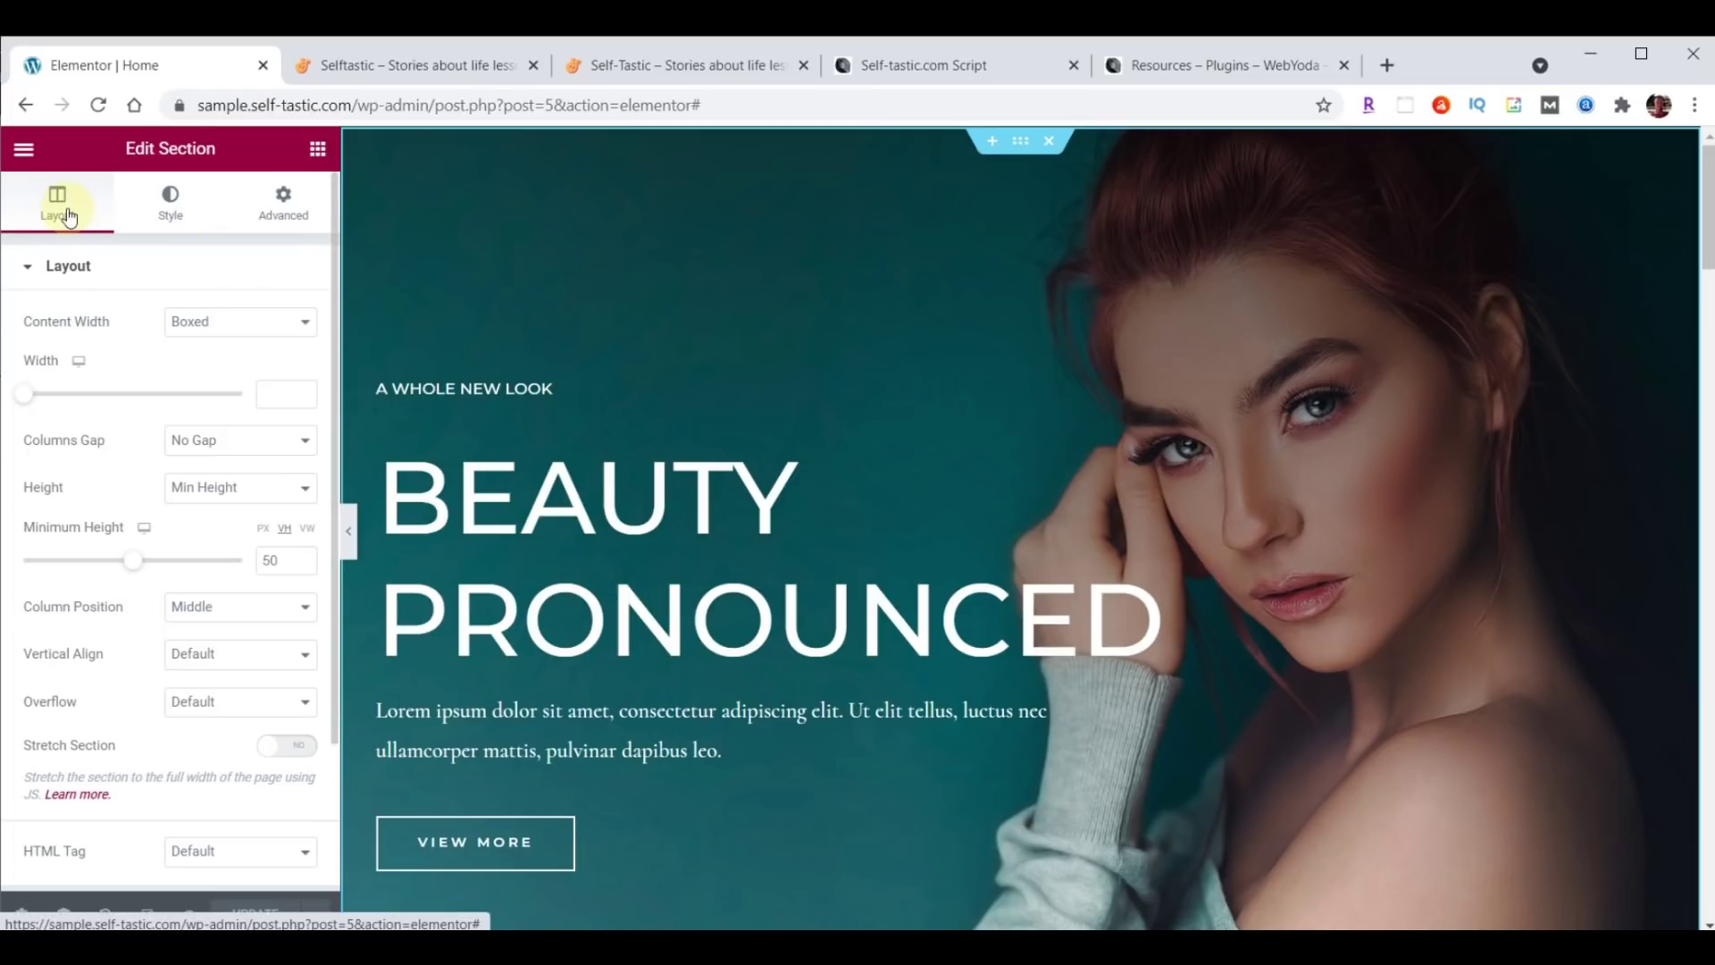
{"action": "left_click", "coordinate": [162, 201]}
{"action": "left_click", "coordinate": [282, 205]}
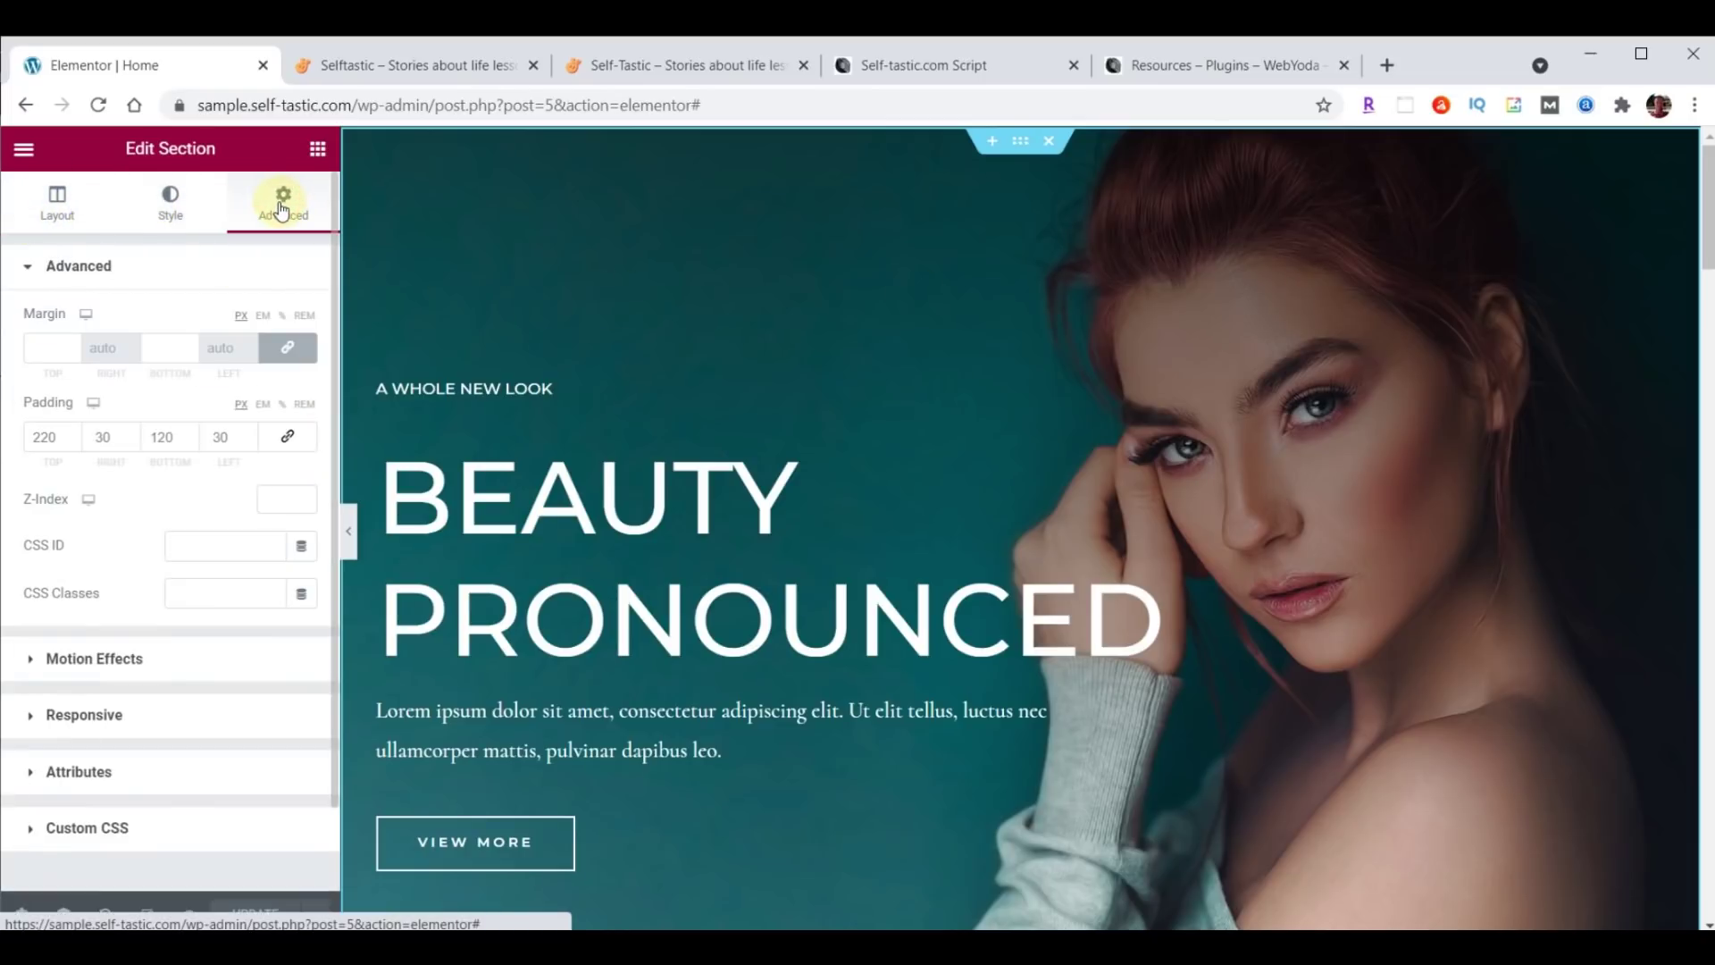
{"action": "left_click", "coordinate": [387, 391]}
{"action": "left_click", "coordinate": [83, 222]}
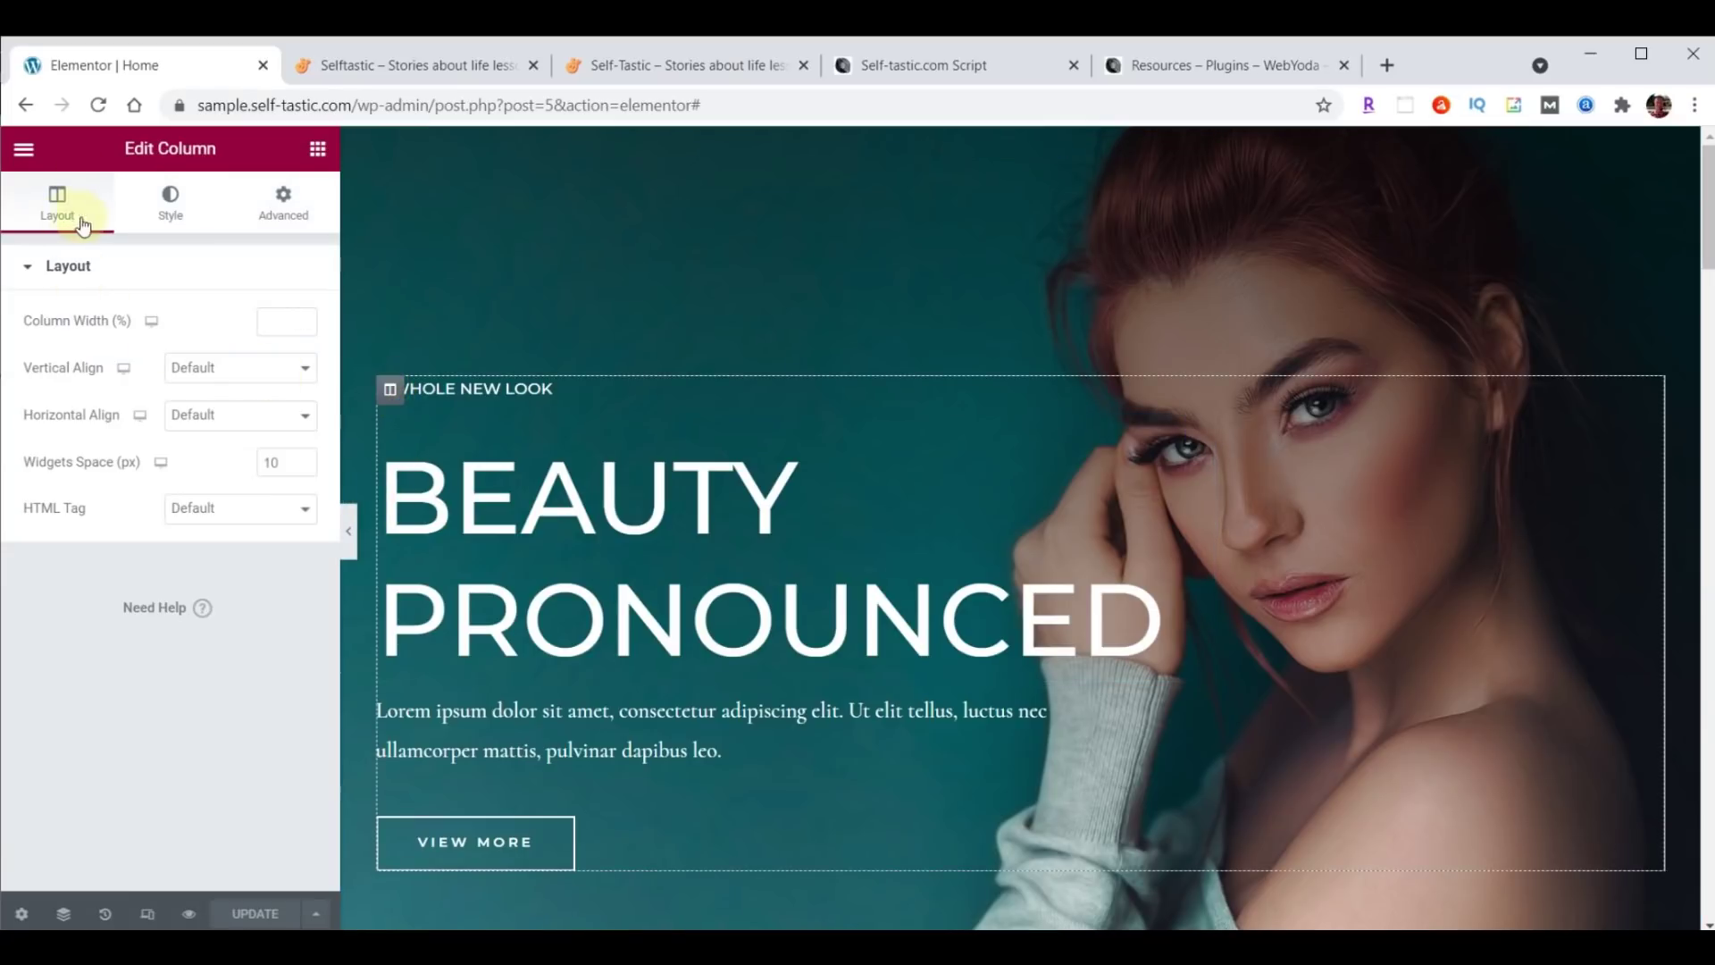
{"action": "left_click", "coordinate": [174, 206]}
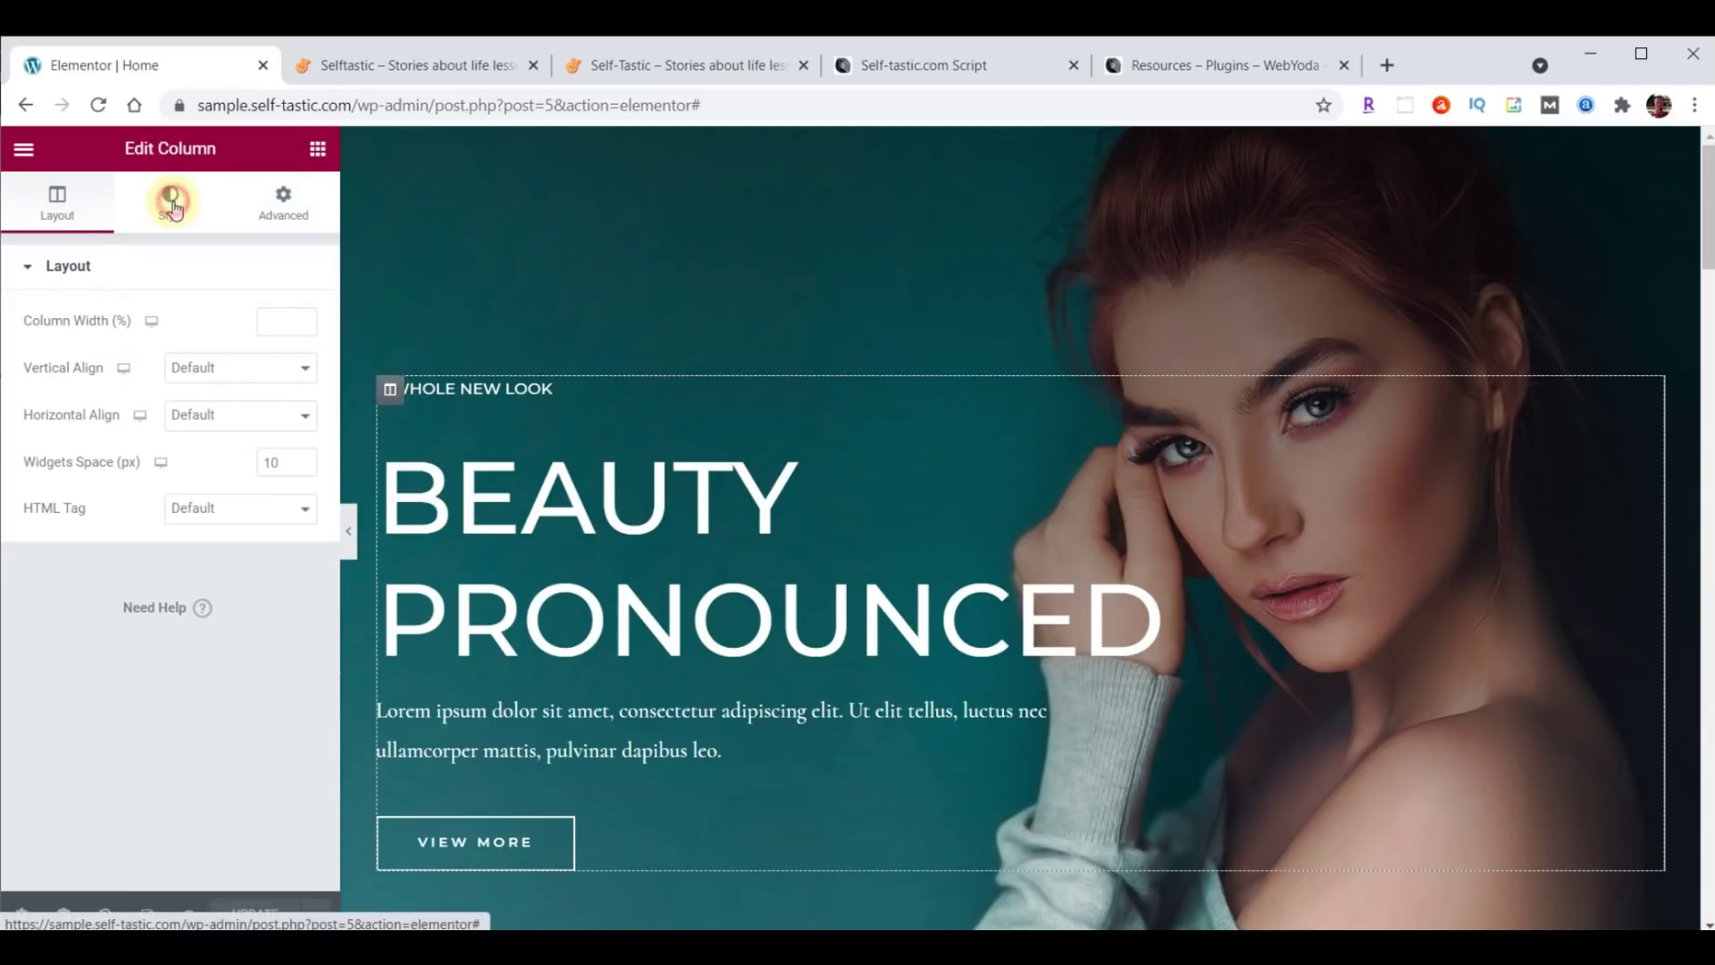
{"action": "left_click", "coordinate": [284, 202]}
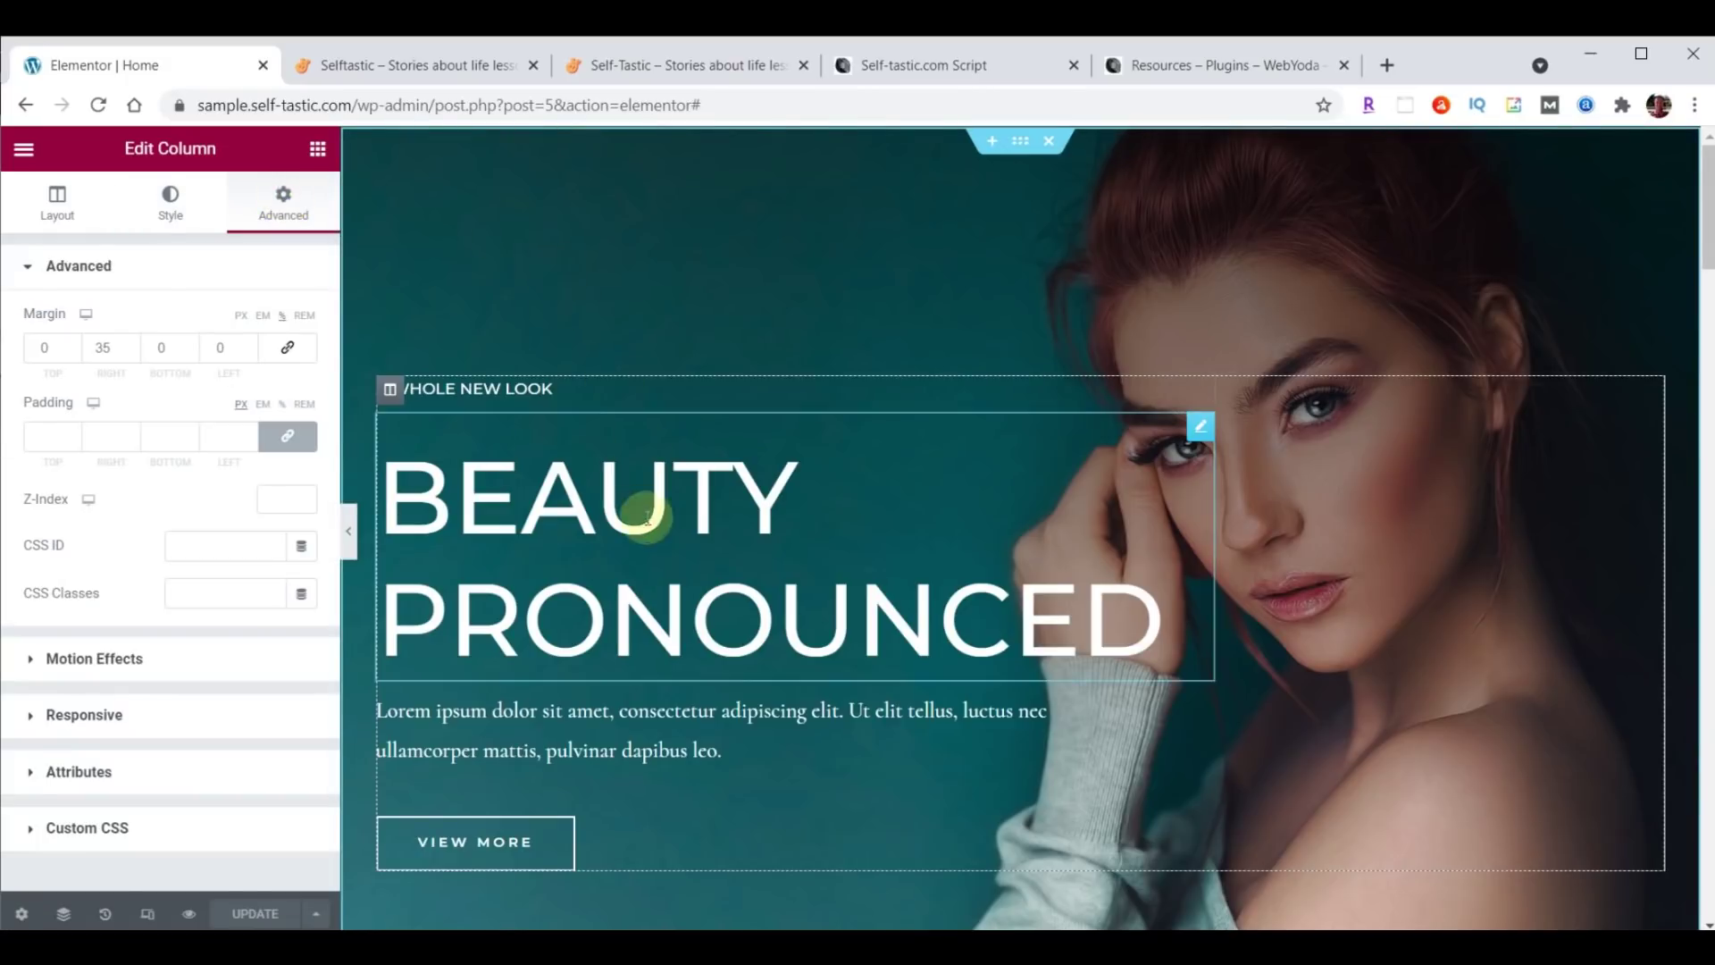
Review the BEAUTY PRONOUNCED heading's style and advanced settings, then reselect the whole hero section.
{"action": "left_click", "coordinate": [1201, 428]}
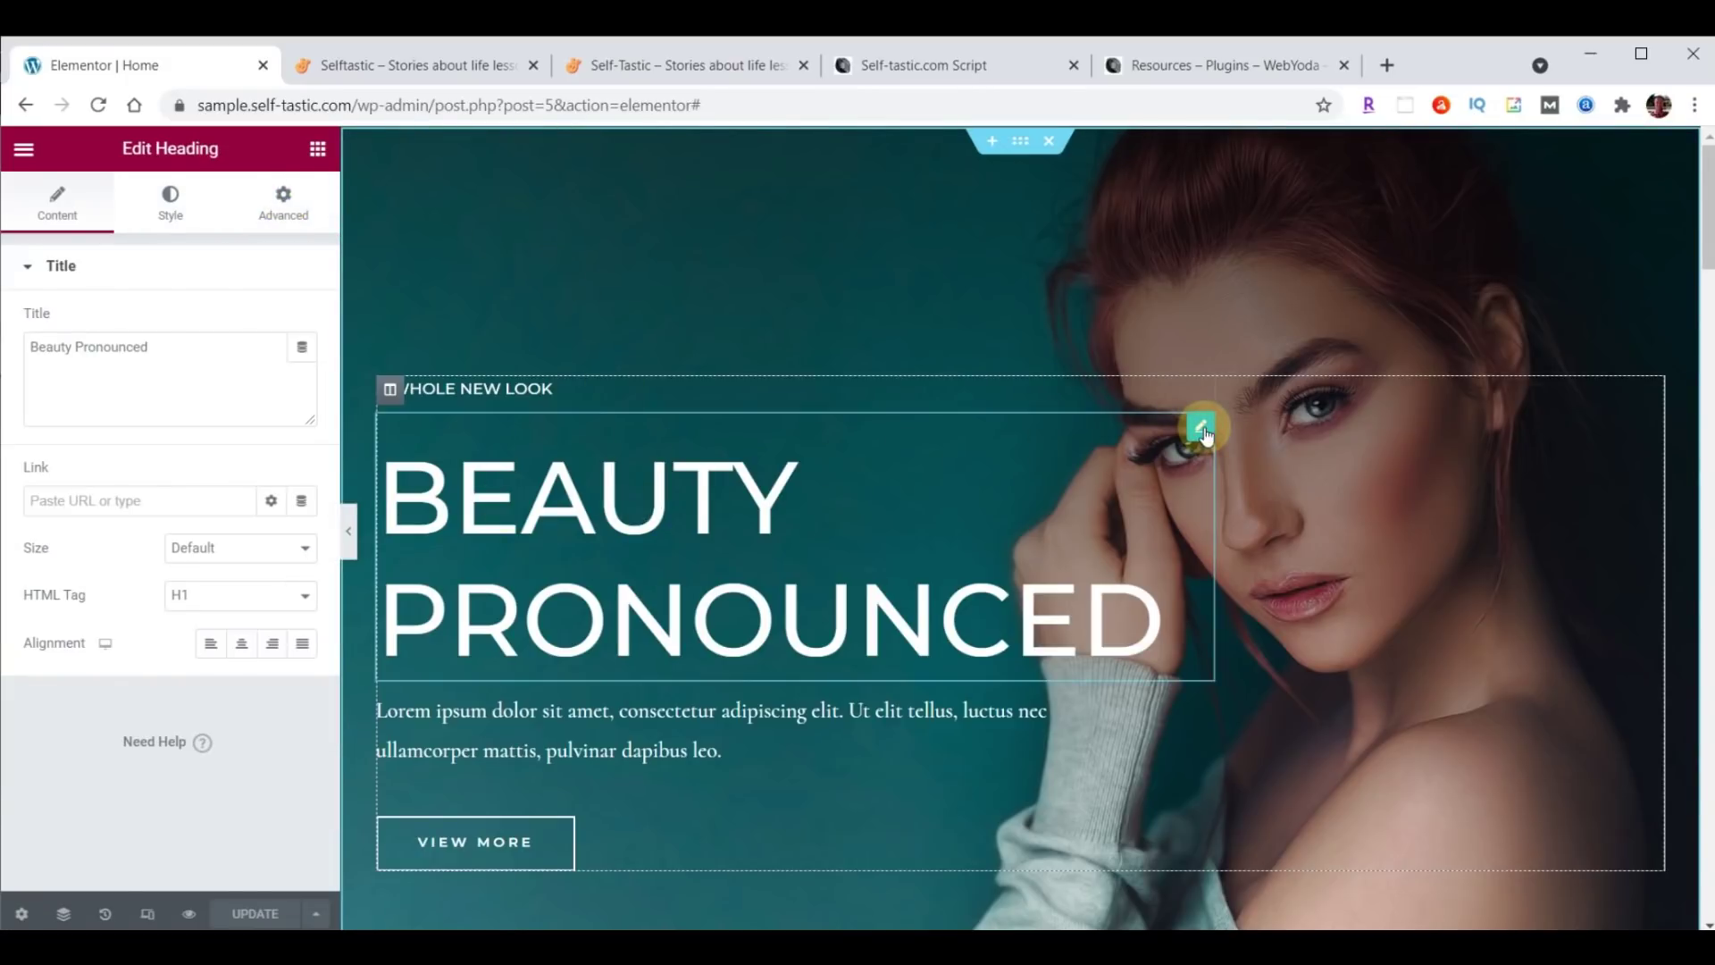
{"action": "left_click", "coordinate": [150, 219]}
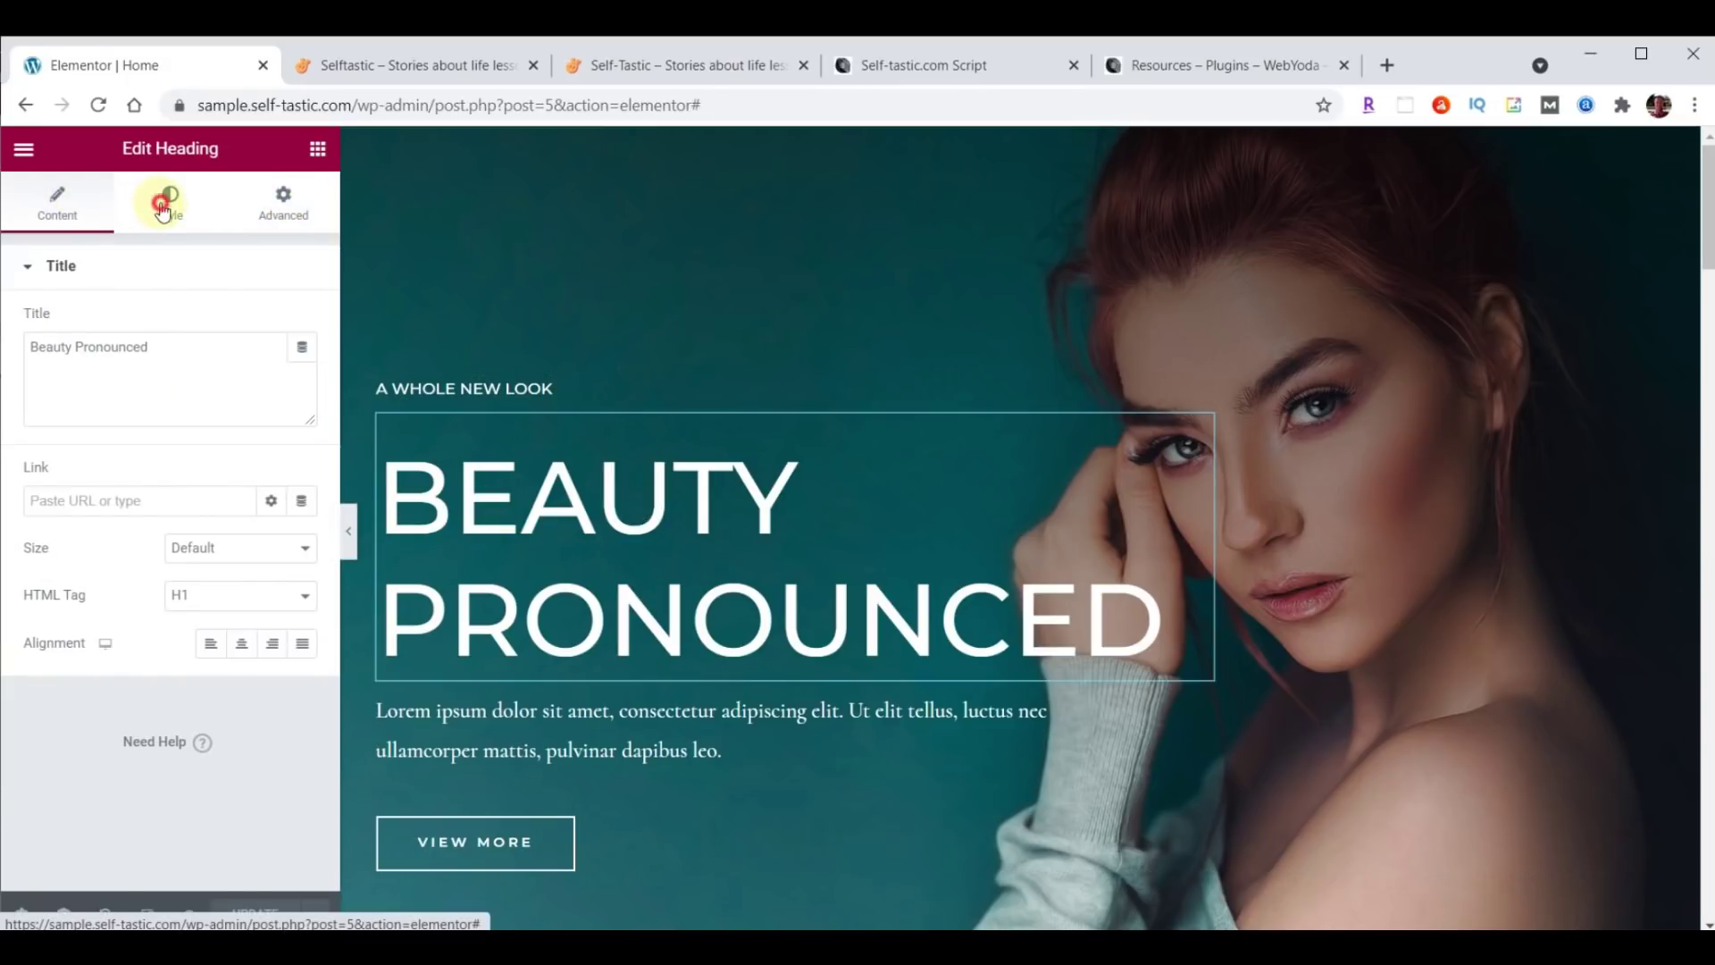
{"action": "left_click", "coordinate": [274, 212]}
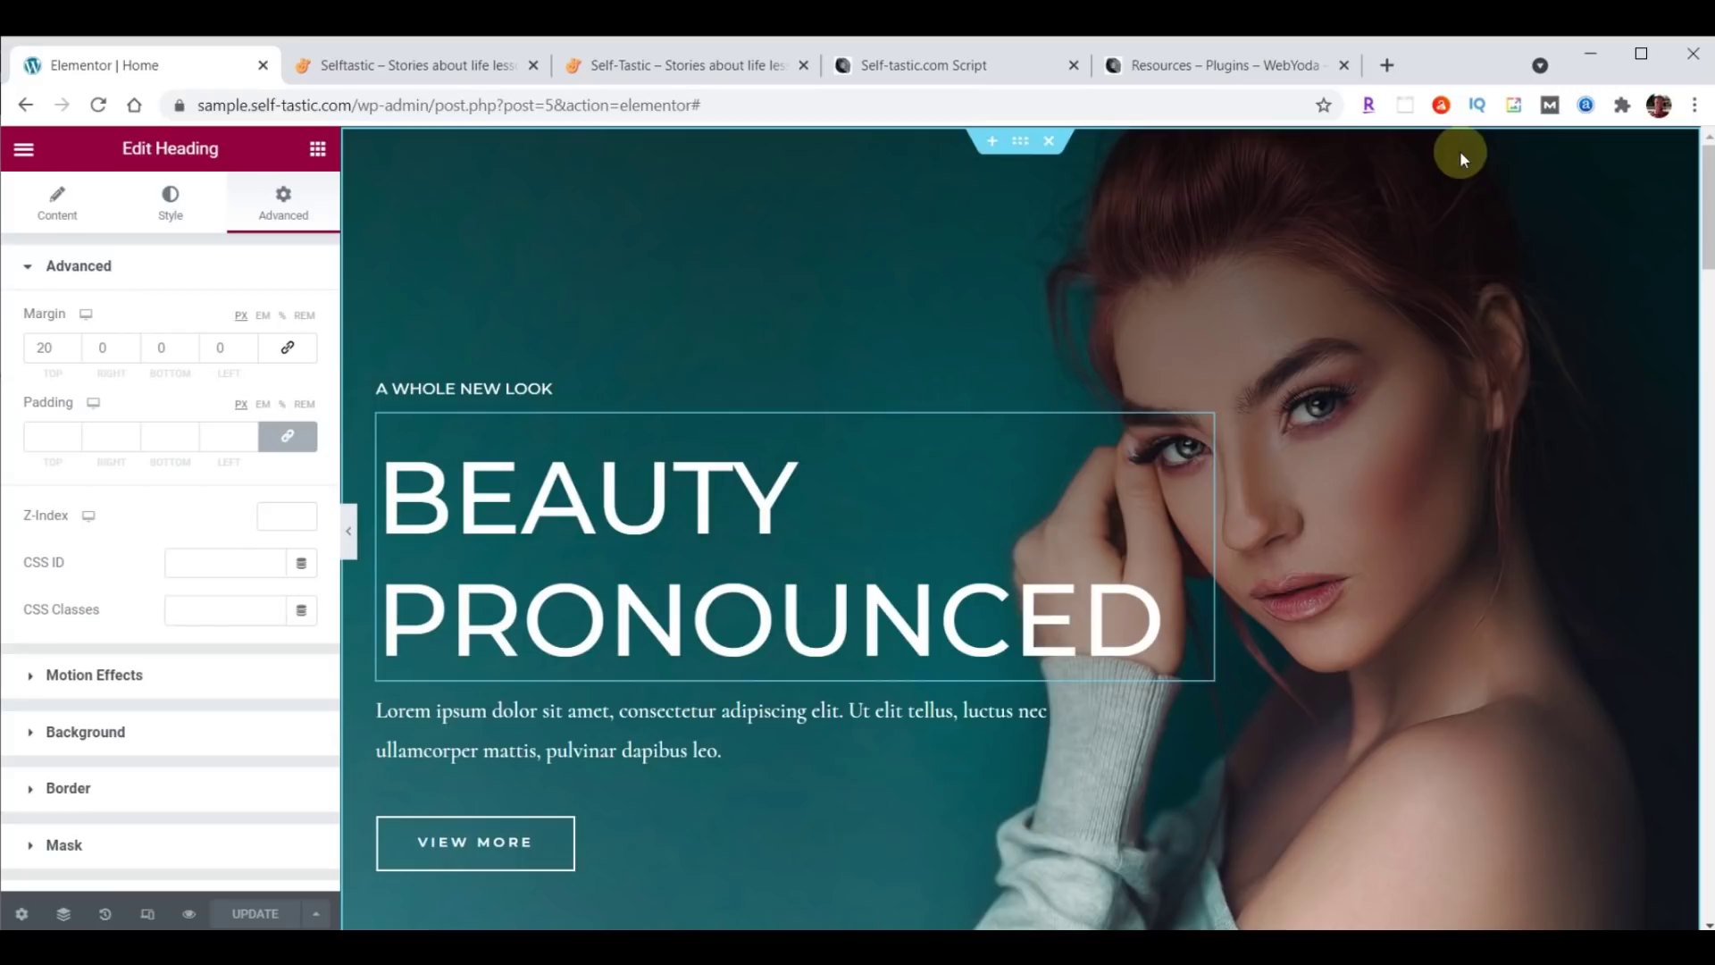
{"action": "left_click", "coordinate": [1022, 143]}
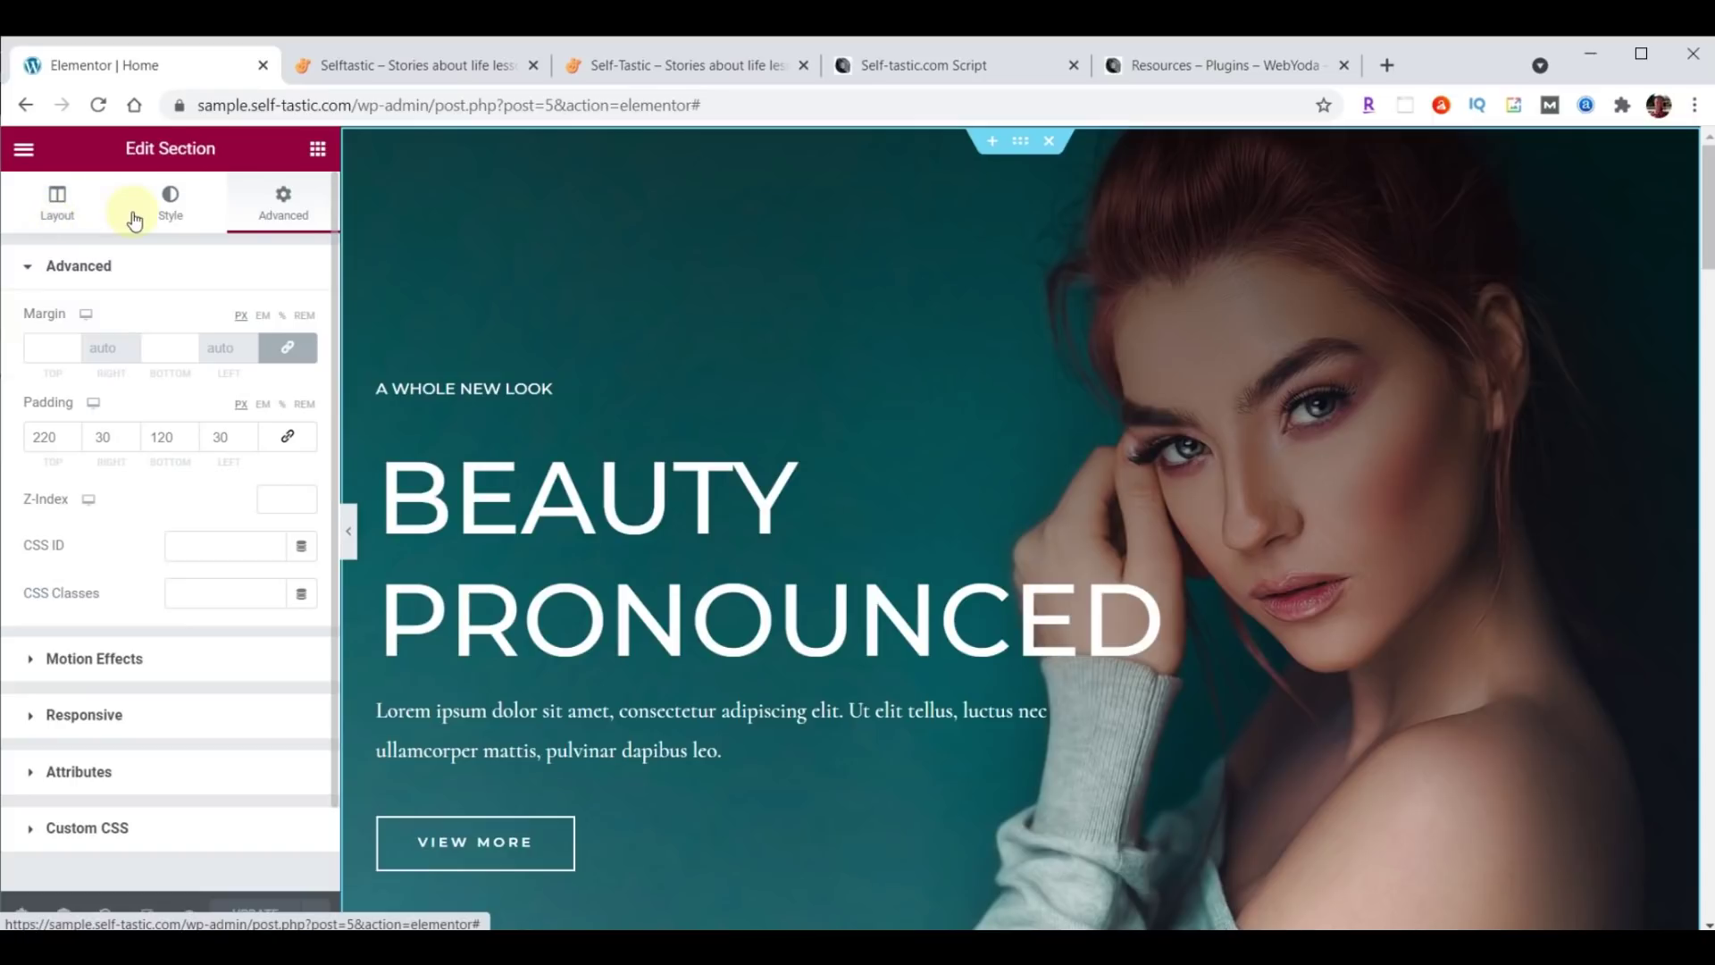
From the hero section's background image picker, upload cover-home.jpg into the media library.
{"action": "left_click", "coordinate": [172, 203]}
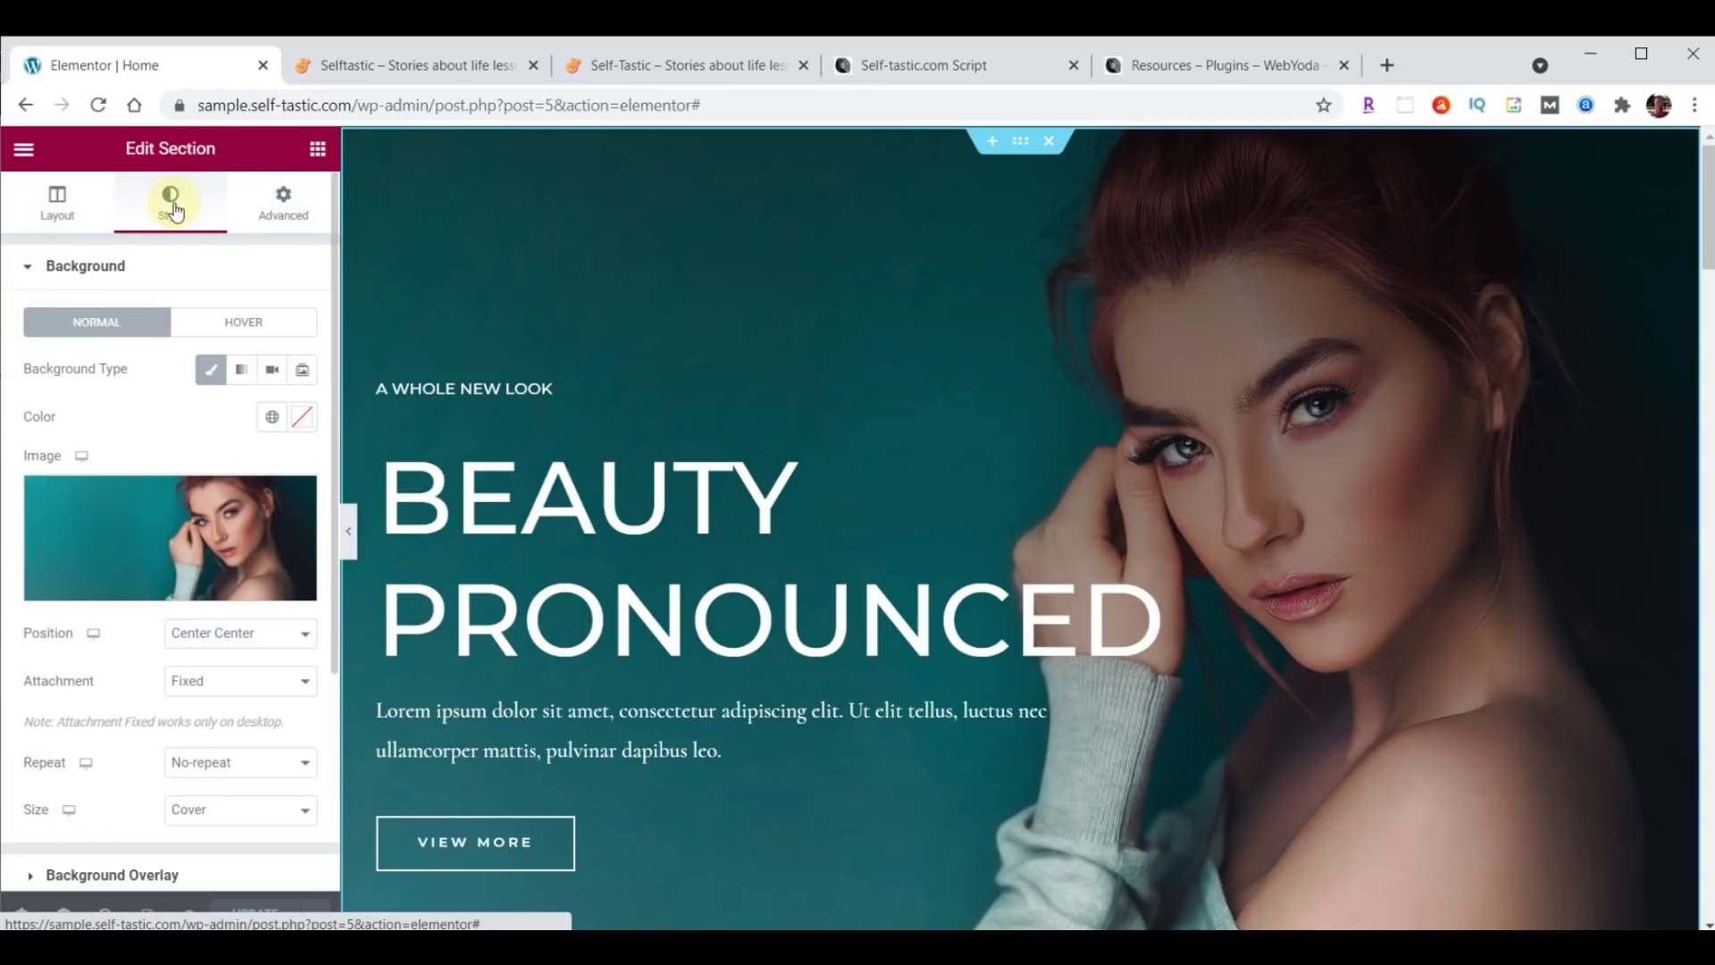
{"action": "mouse_move", "coordinate": [226, 552]}
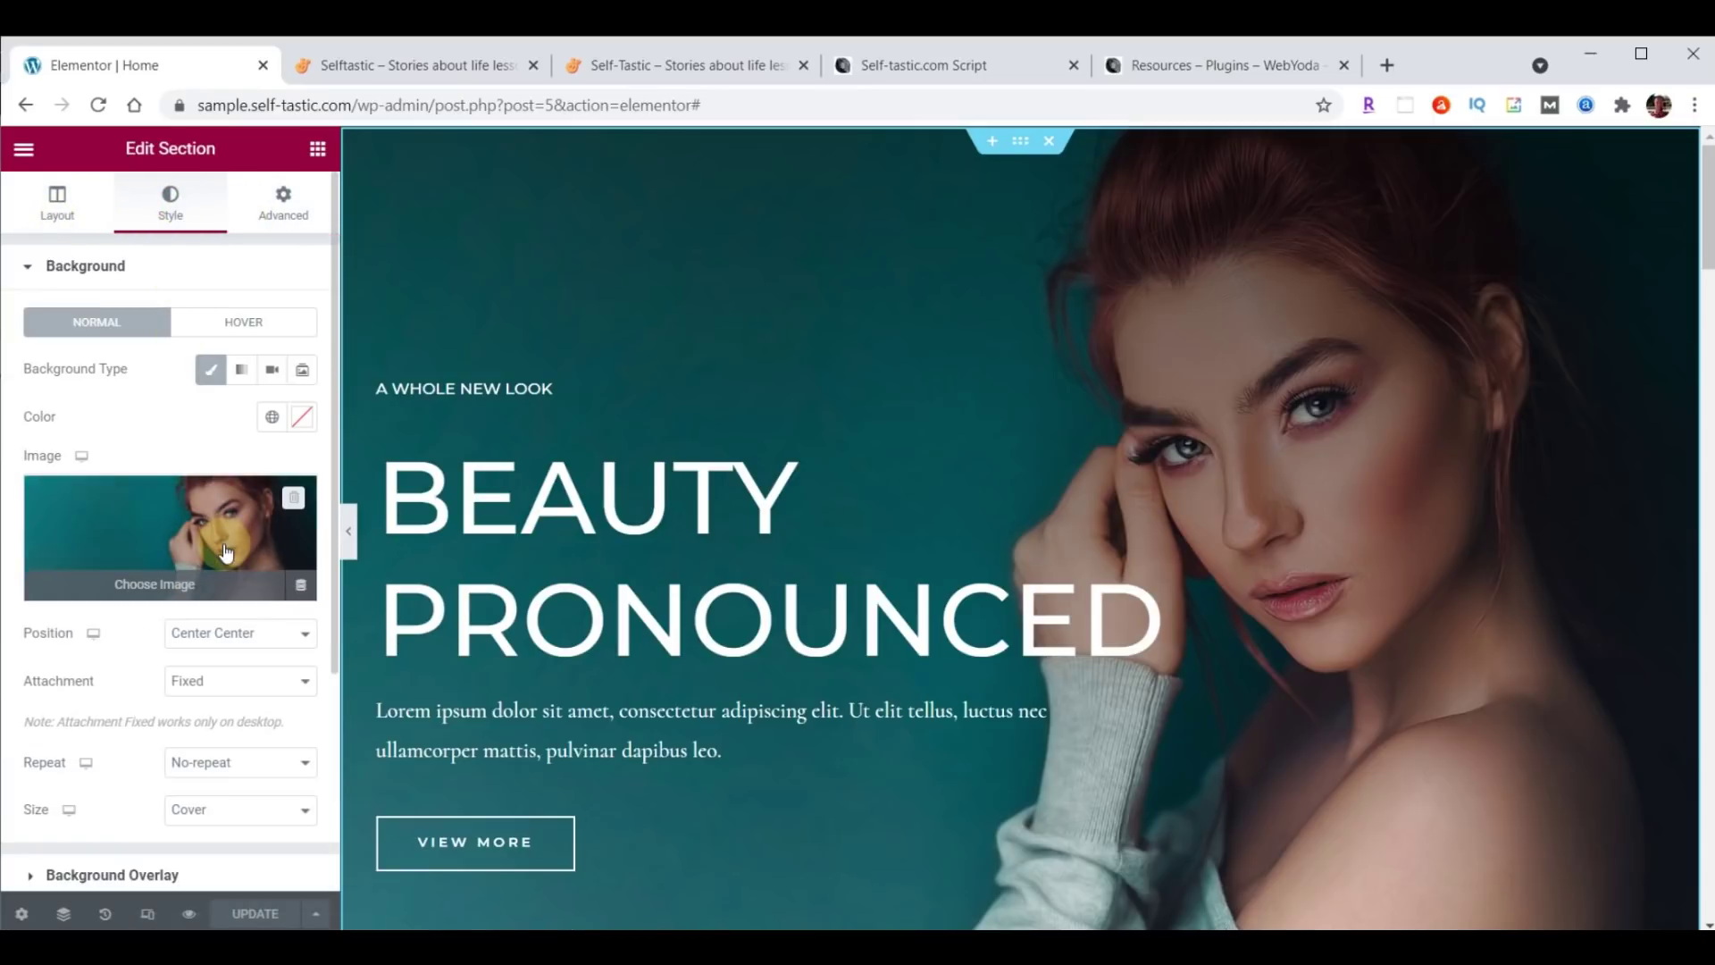
{"action": "scroll", "coordinate": [160, 382], "scroll_direction": "down", "scroll_amount": 2}
{"action": "left_click", "coordinate": [158, 372]}
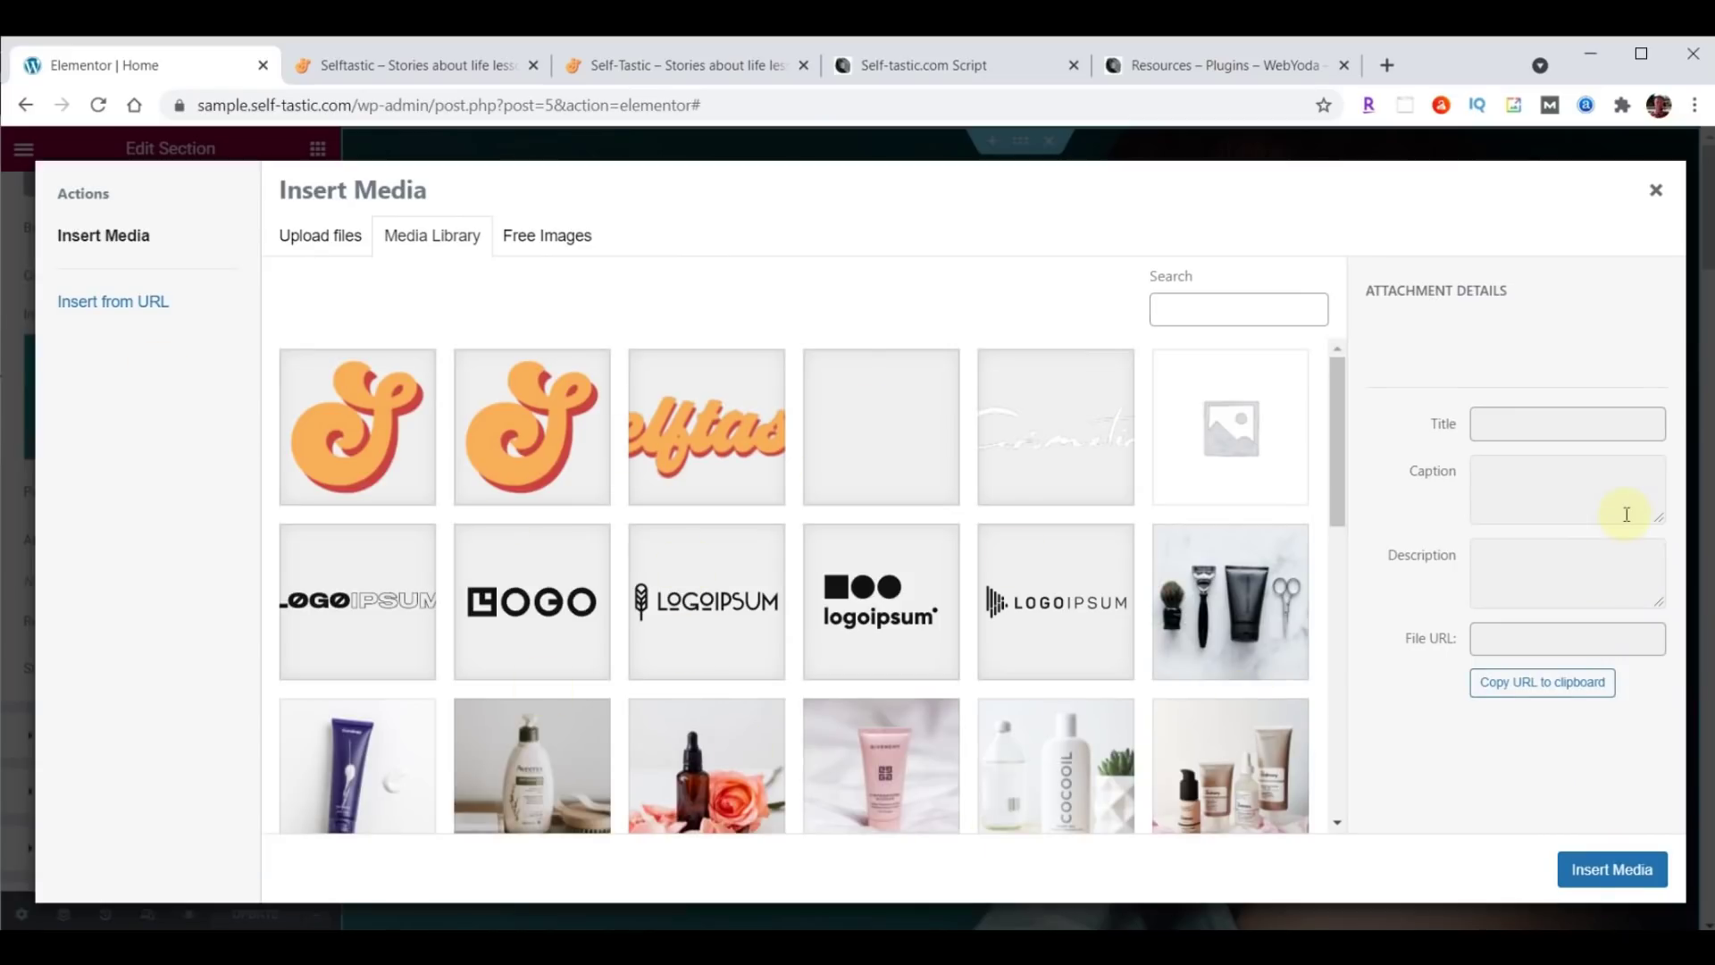
{"action": "key", "text": "alt+Tab"}
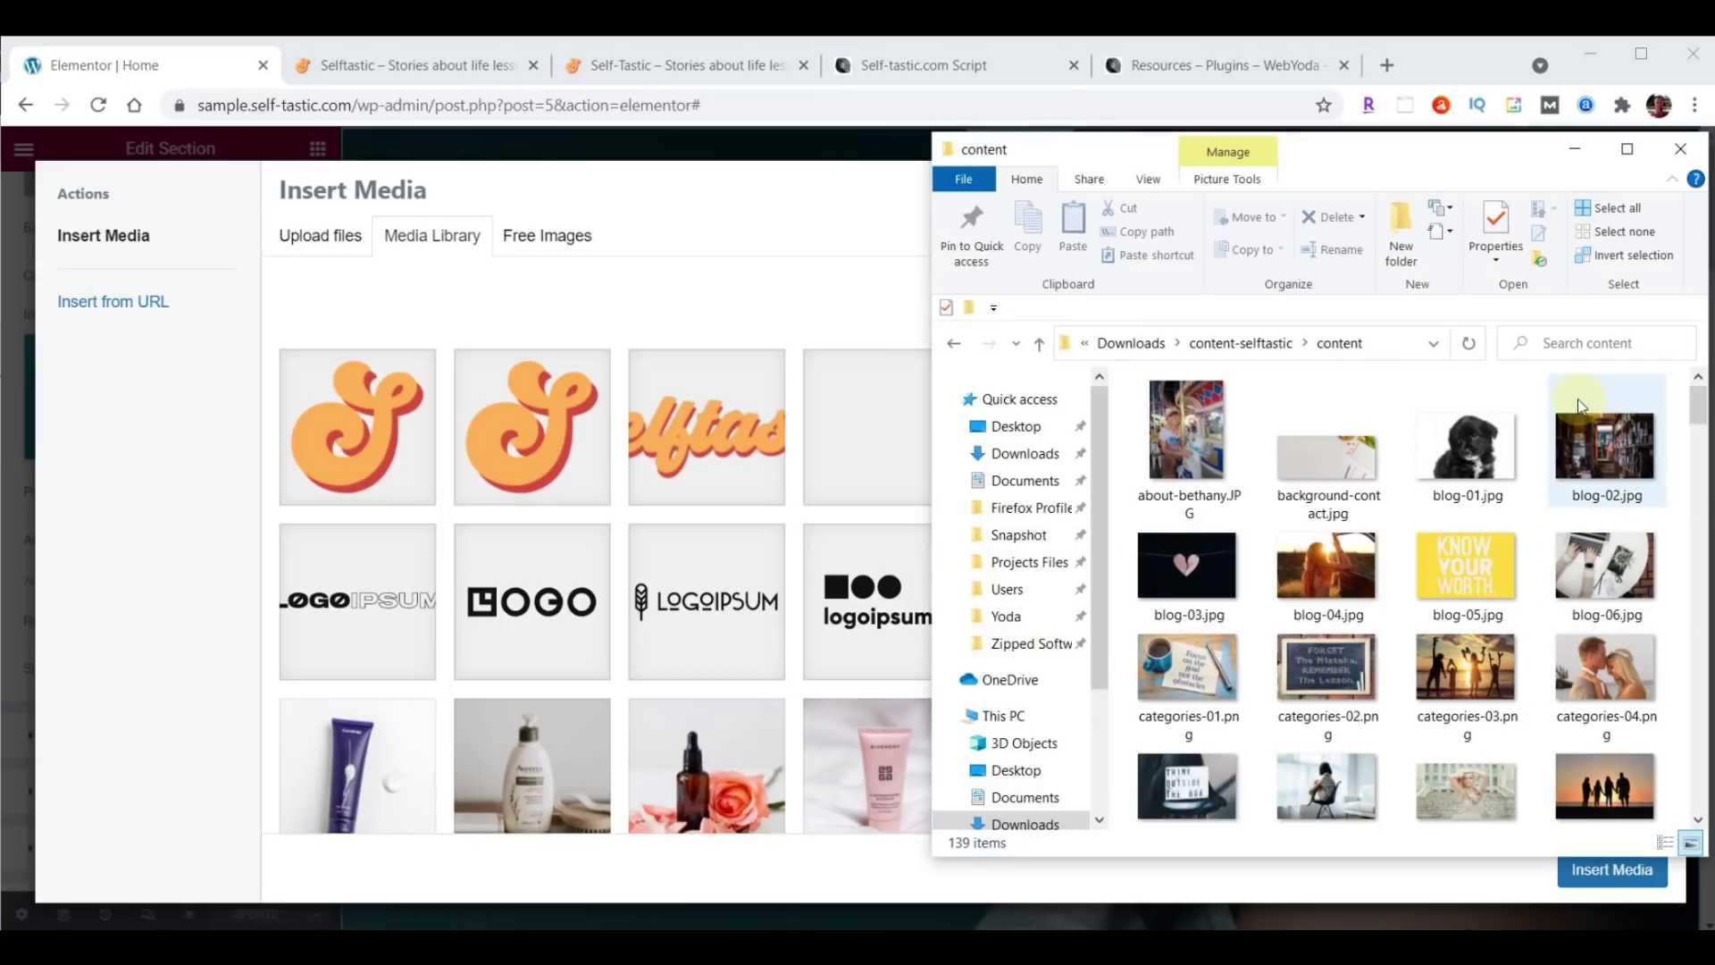
{"action": "scroll", "coordinate": [1595, 388], "scroll_direction": "down", "scroll_amount": 3}
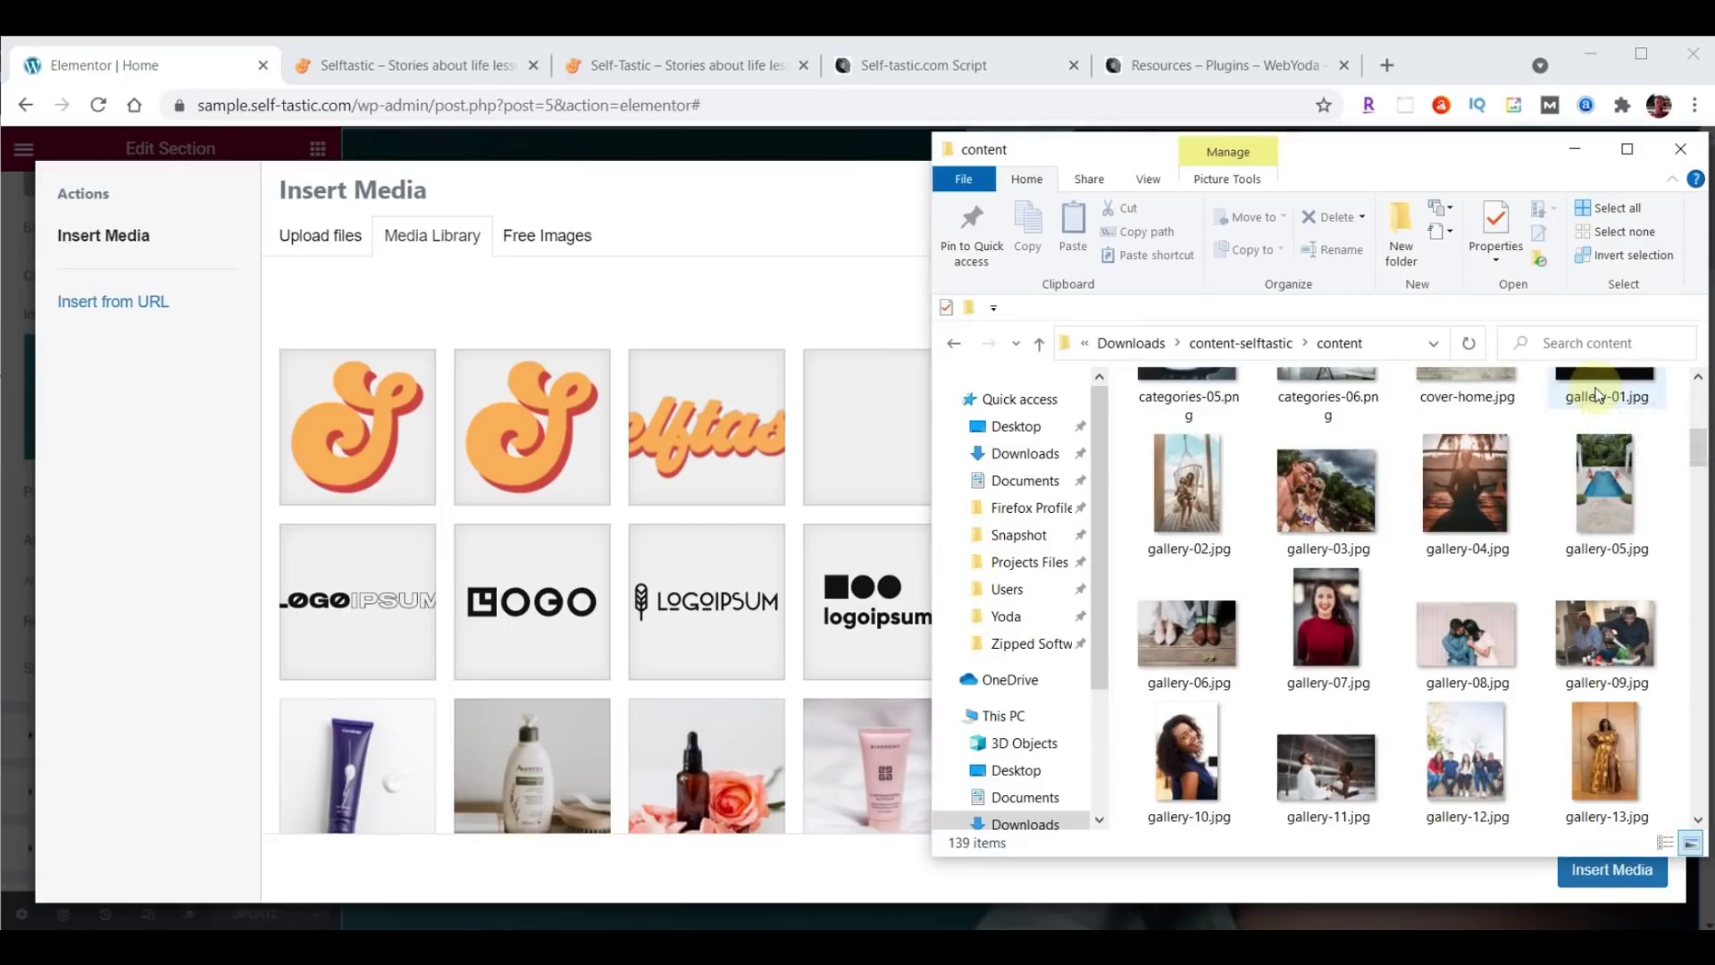
{"action": "scroll", "coordinate": [1596, 394], "scroll_direction": "up", "scroll_amount": 1}
{"action": "left_click_drag", "start_coordinate": [1462, 536], "coordinate": [699, 543]}
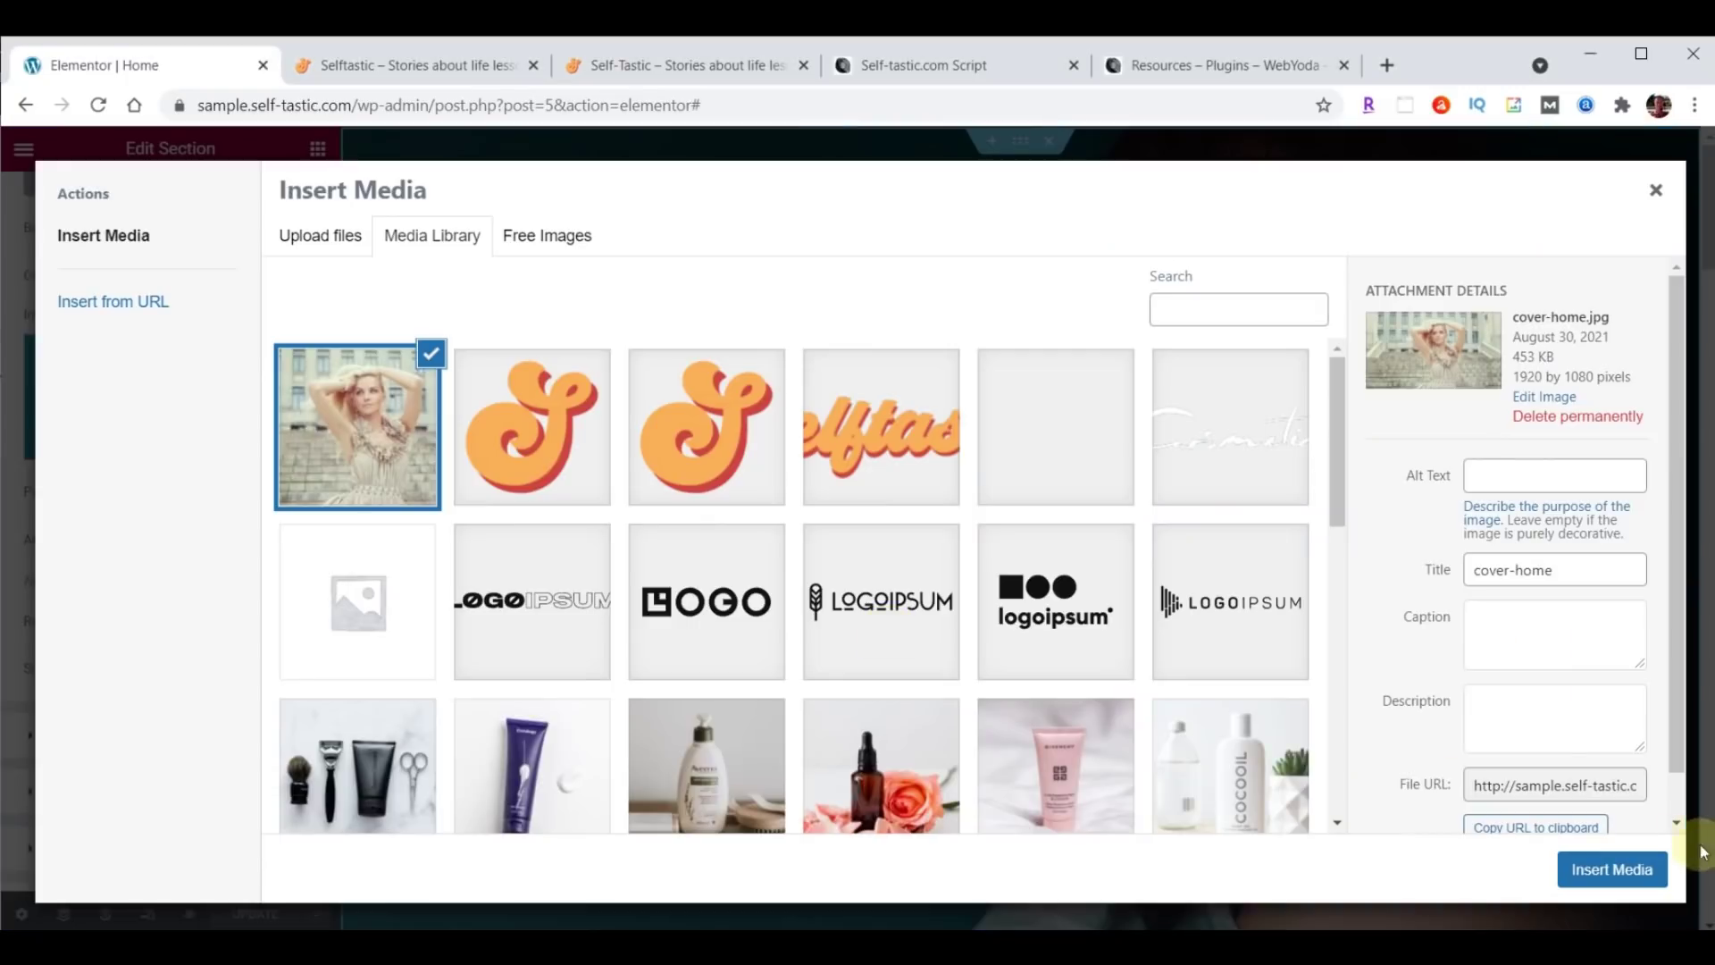
Insert cover-home.jpg as the section background, update the page, and view the live site.
{"action": "left_click", "coordinate": [1614, 871]}
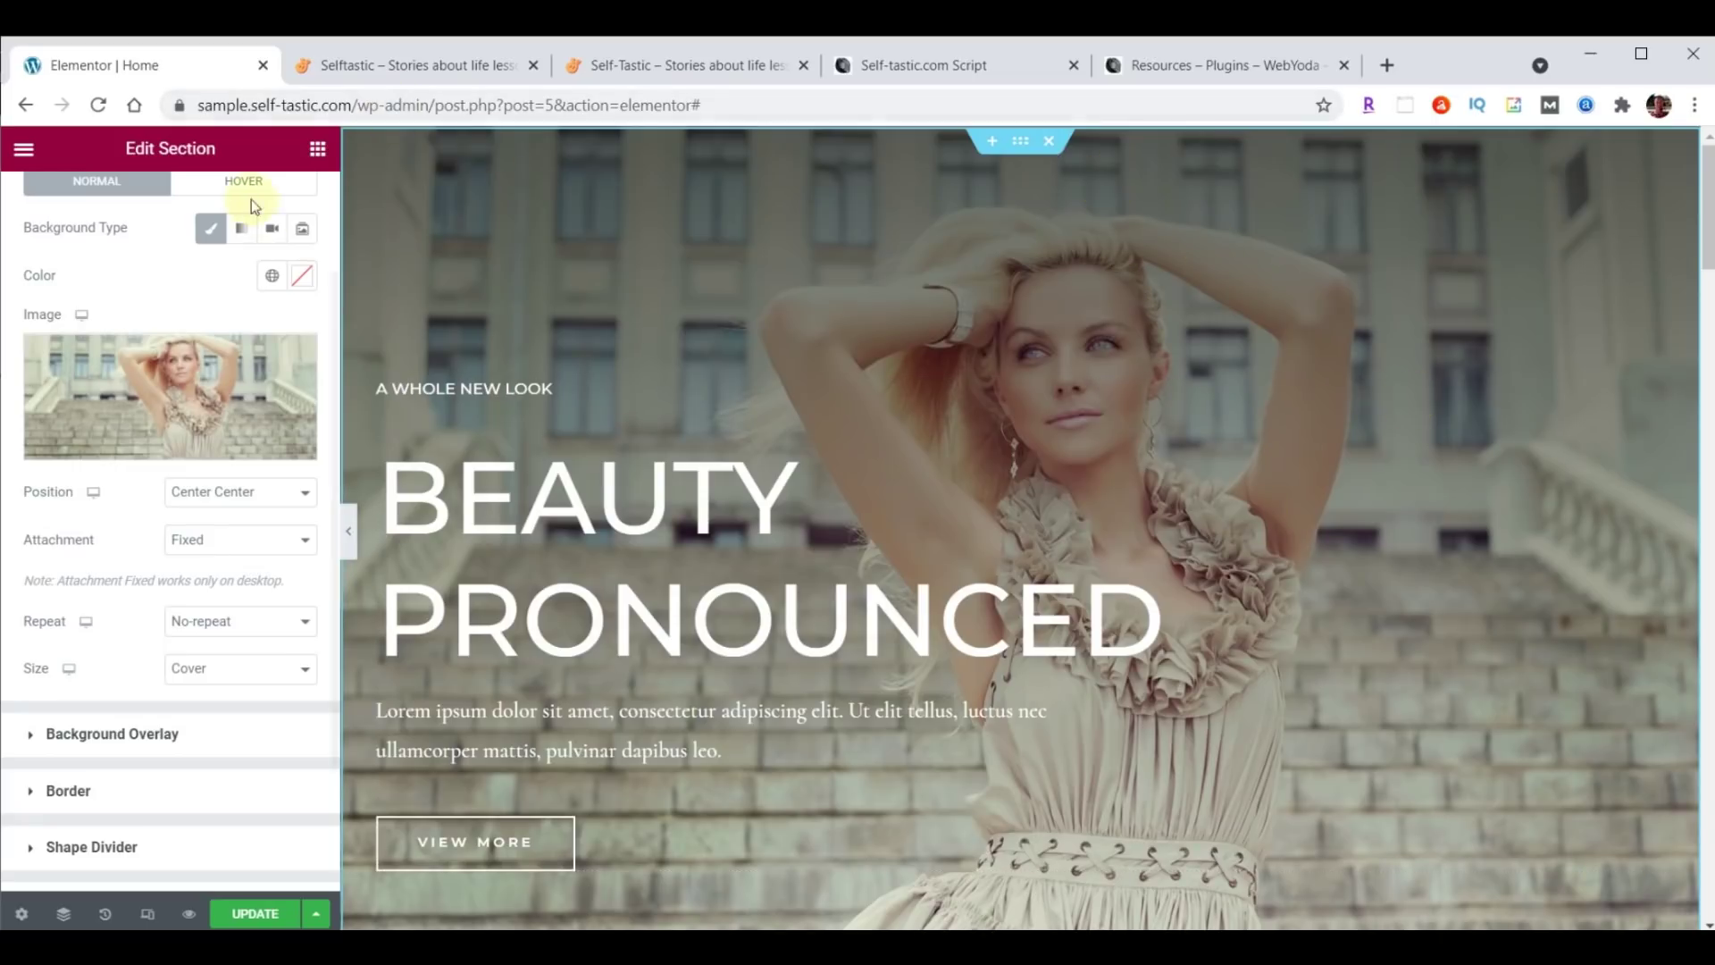
{"action": "left_click", "coordinate": [255, 916]}
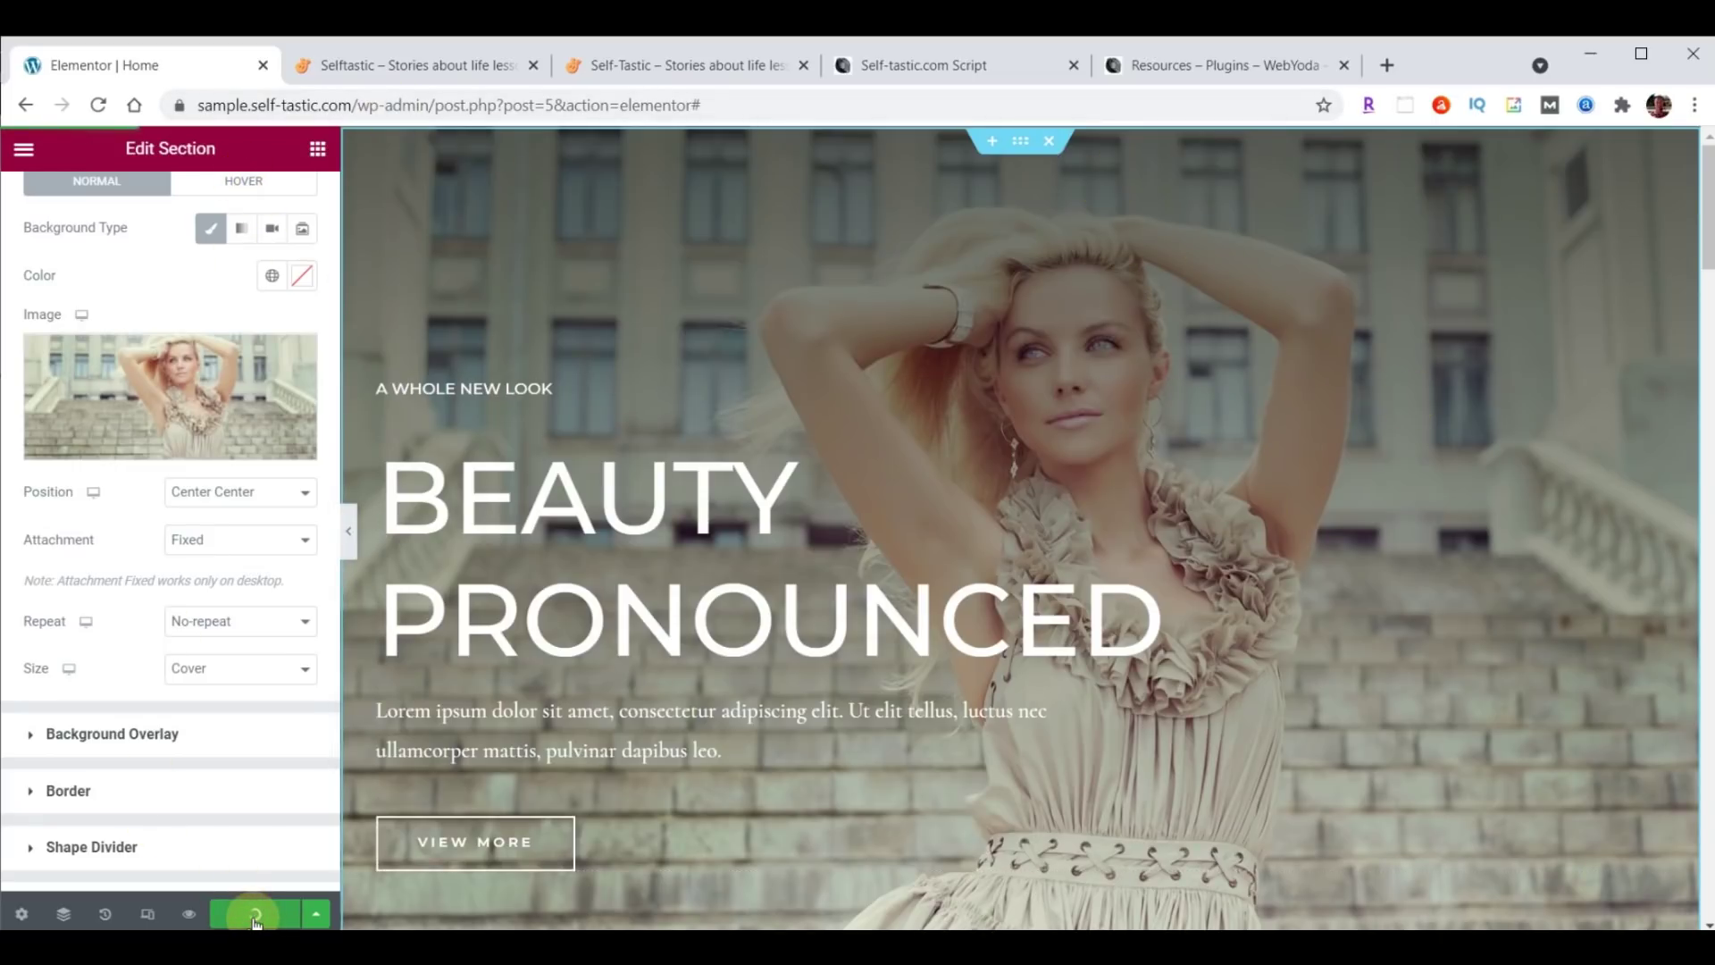
{"action": "left_click", "coordinate": [444, 65]}
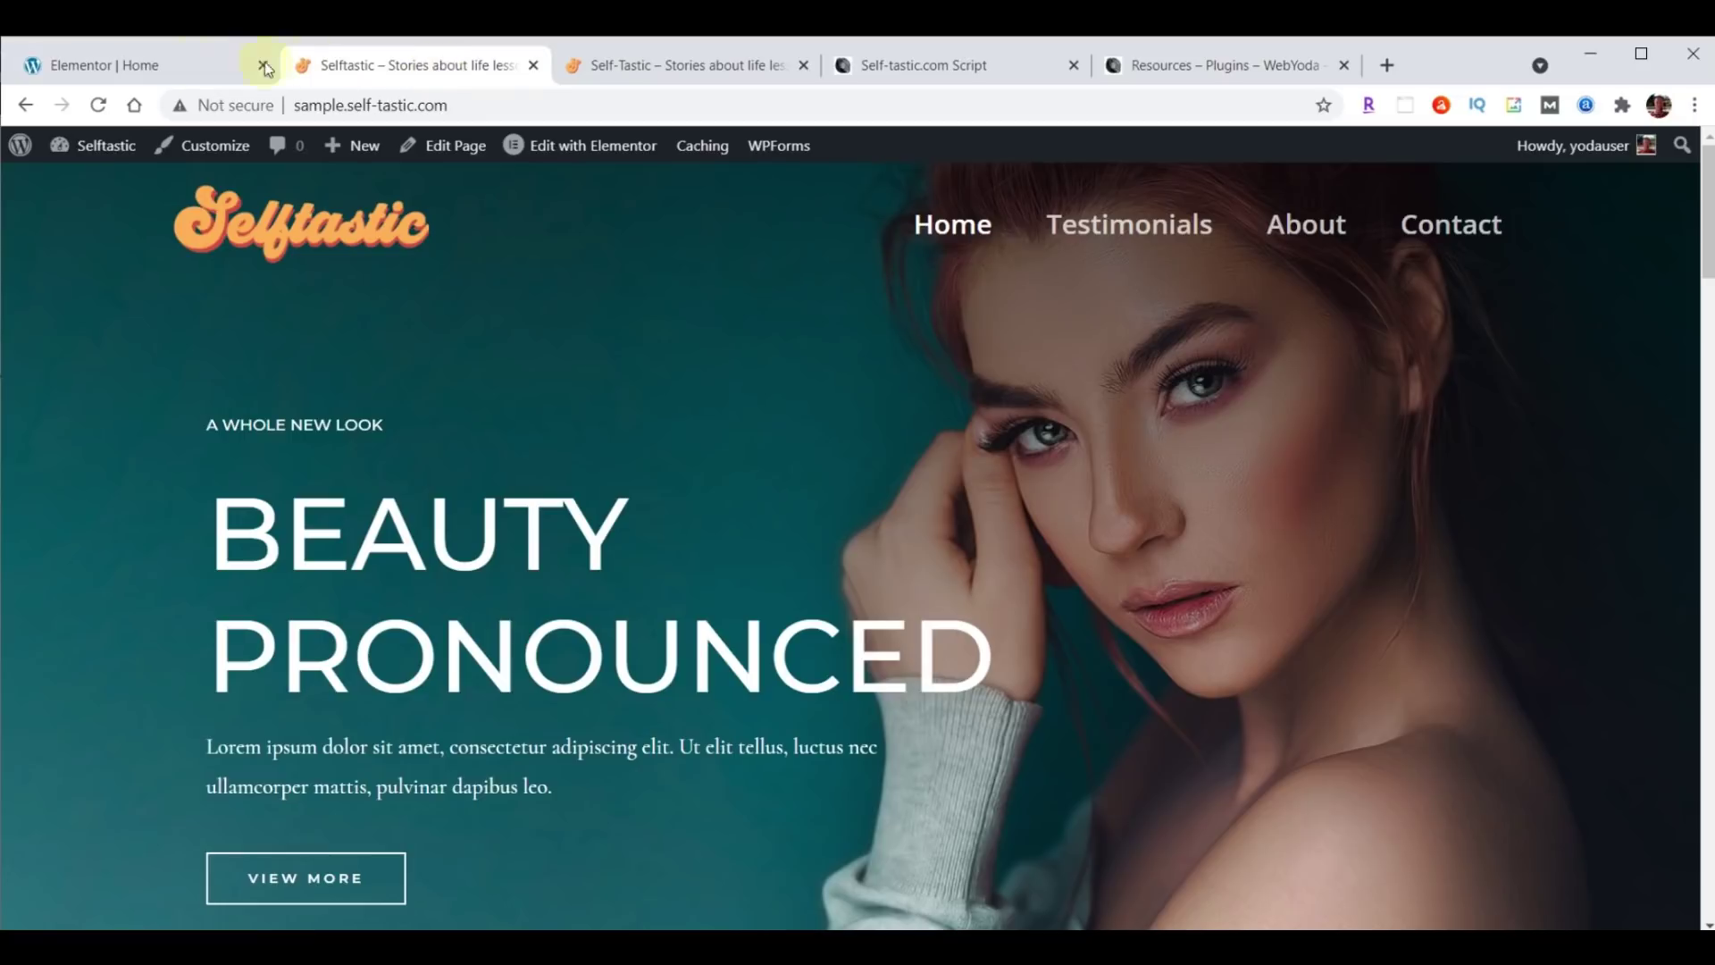
Reload the live homepage to check the cover-home.jpg hero background, then return to Elementor.
{"action": "left_click", "coordinate": [99, 105]}
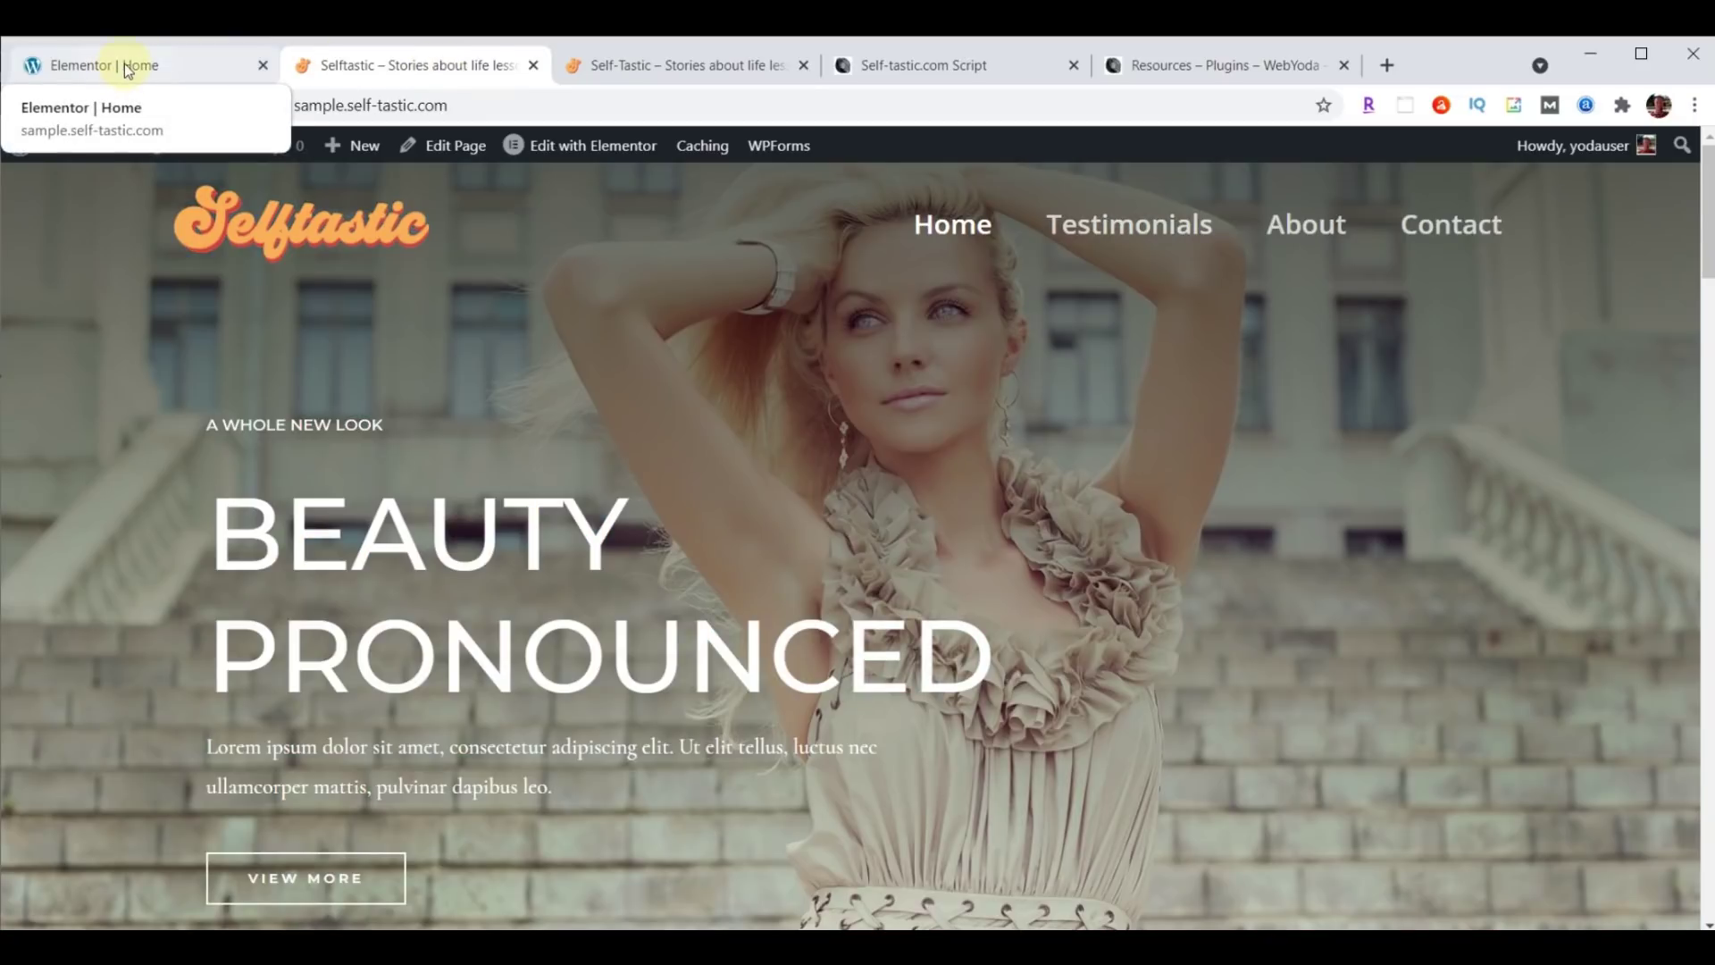
{"action": "left_click", "coordinate": [127, 70]}
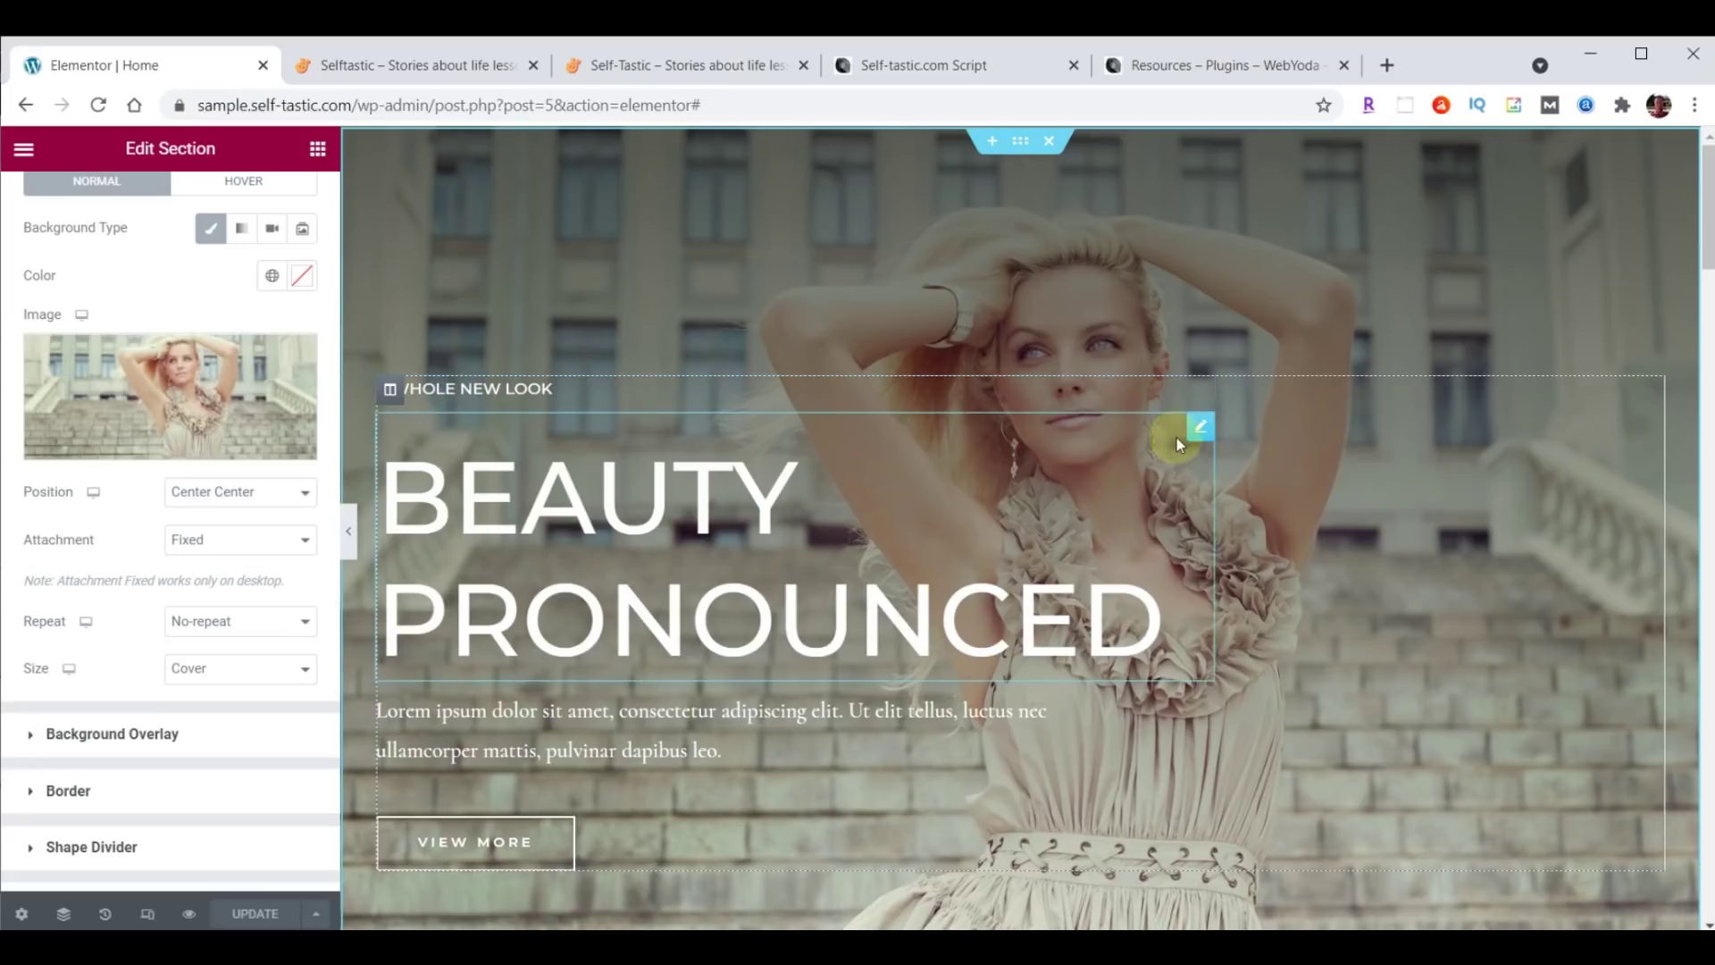
Change the small heading's text from 'A Whole New Look' to WELCOME TO.
{"action": "left_click", "coordinate": [1203, 391]}
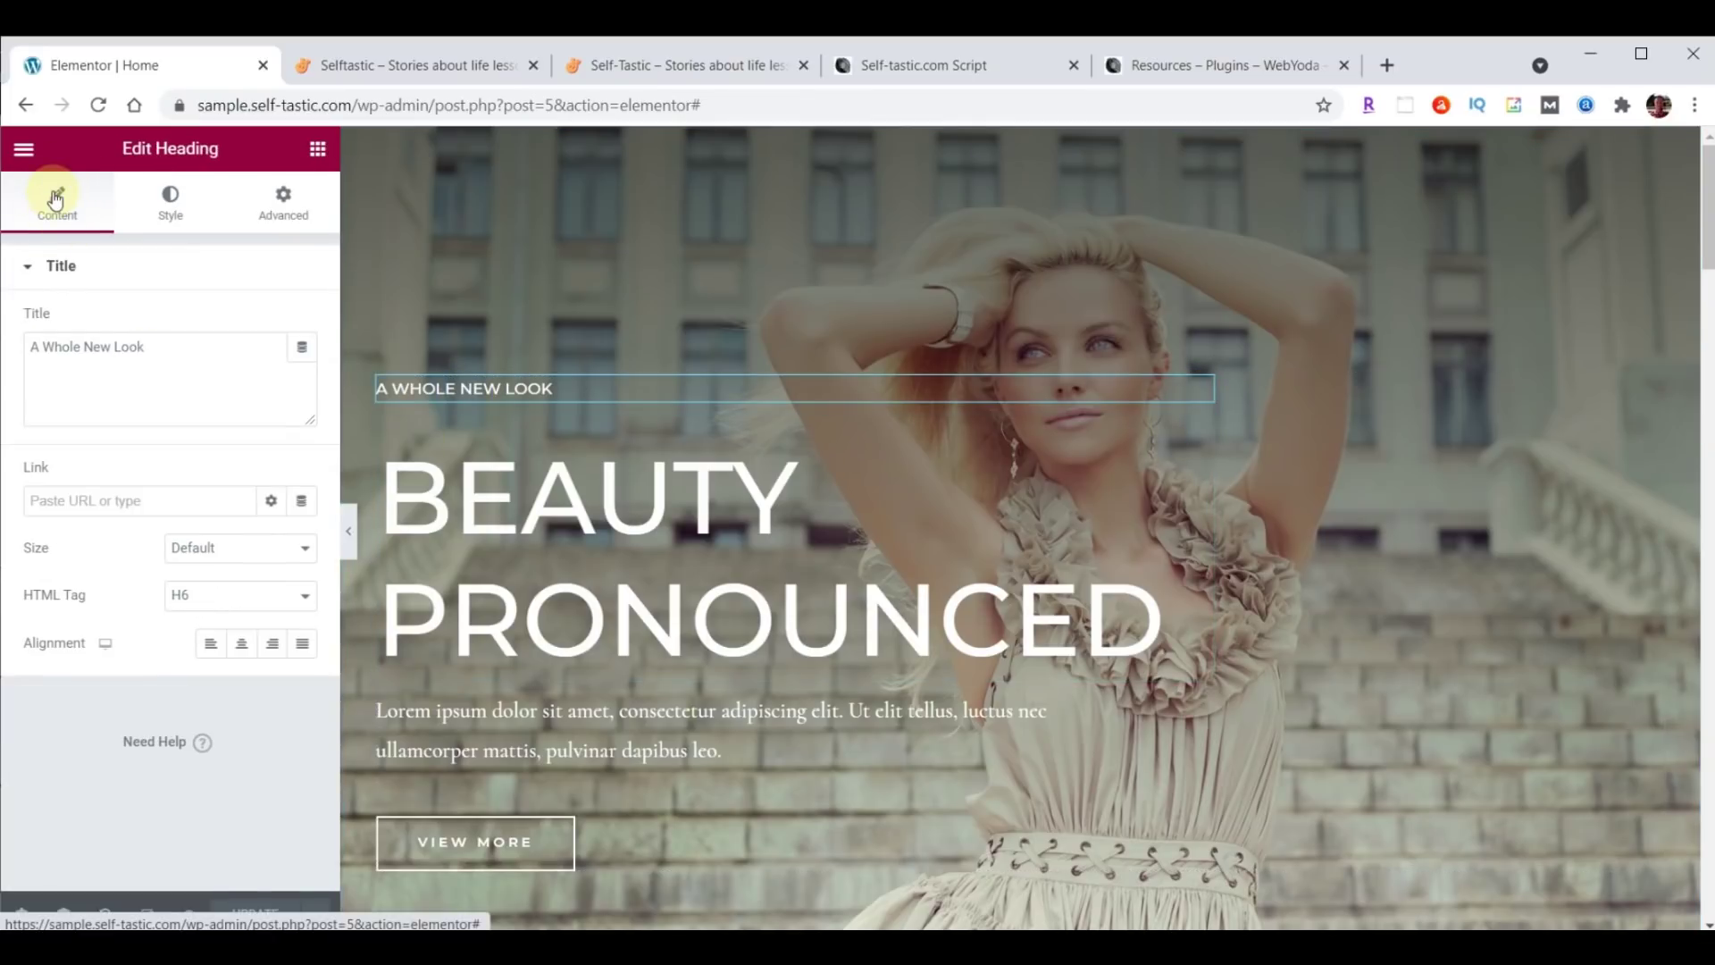
{"action": "left_click_drag", "start_coordinate": [33, 349], "coordinate": [203, 347]}
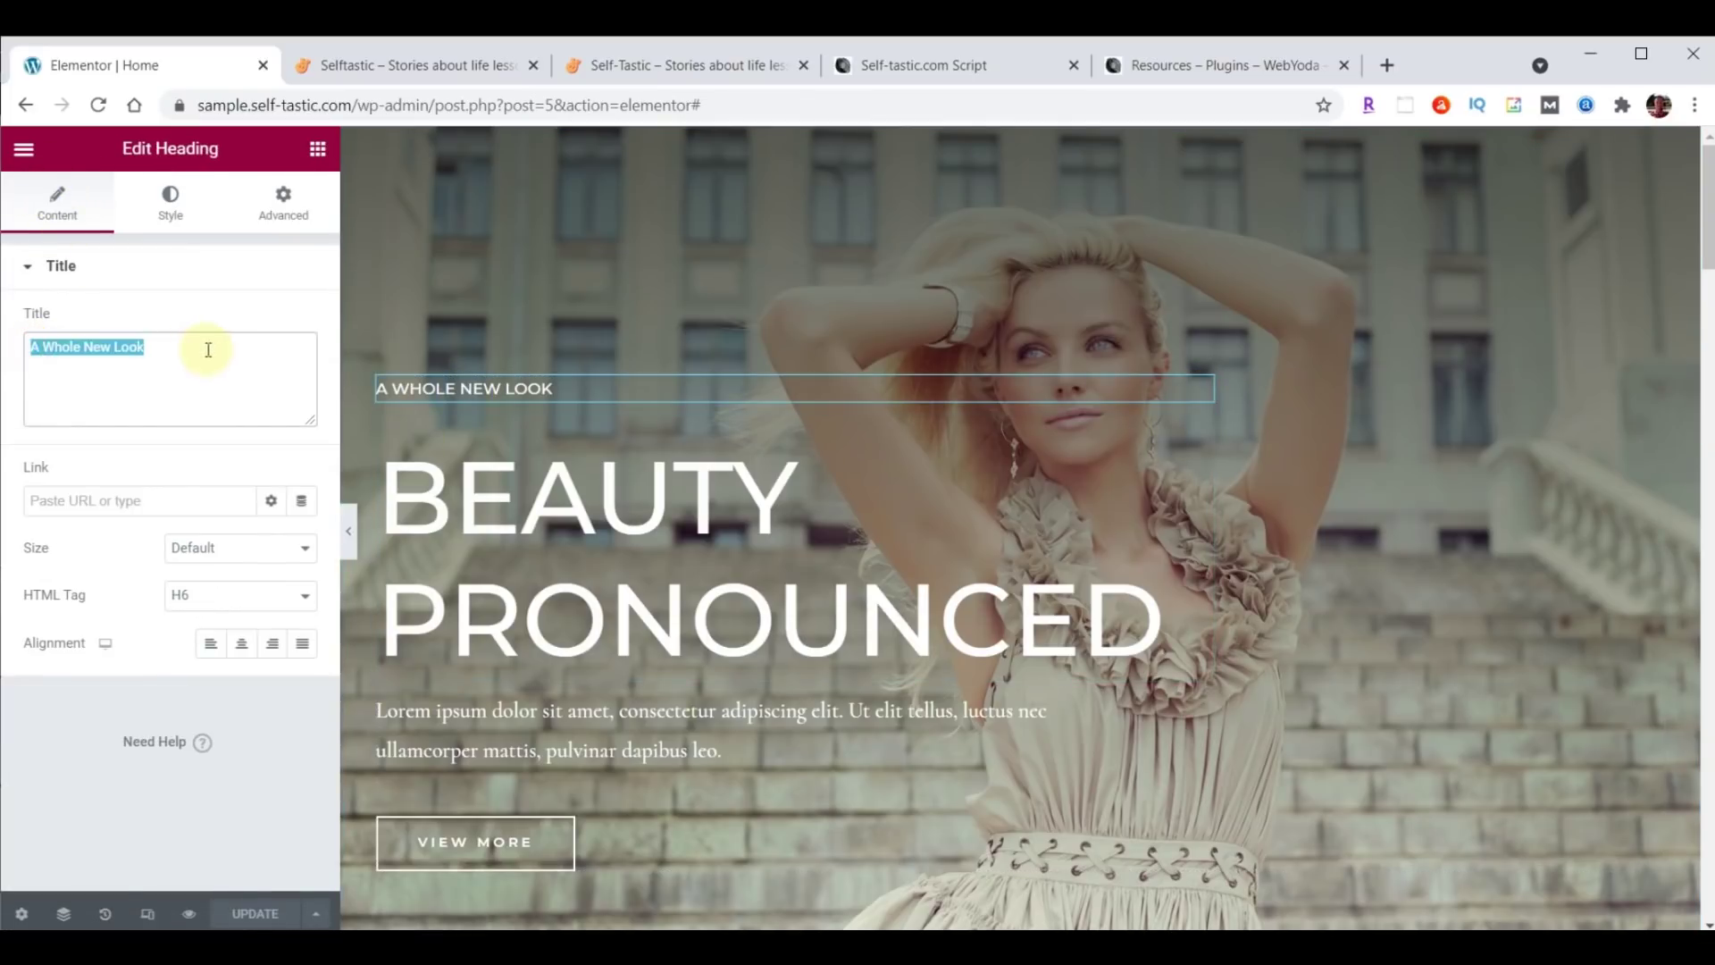
{"action": "type", "text": "WELCOME TO"}
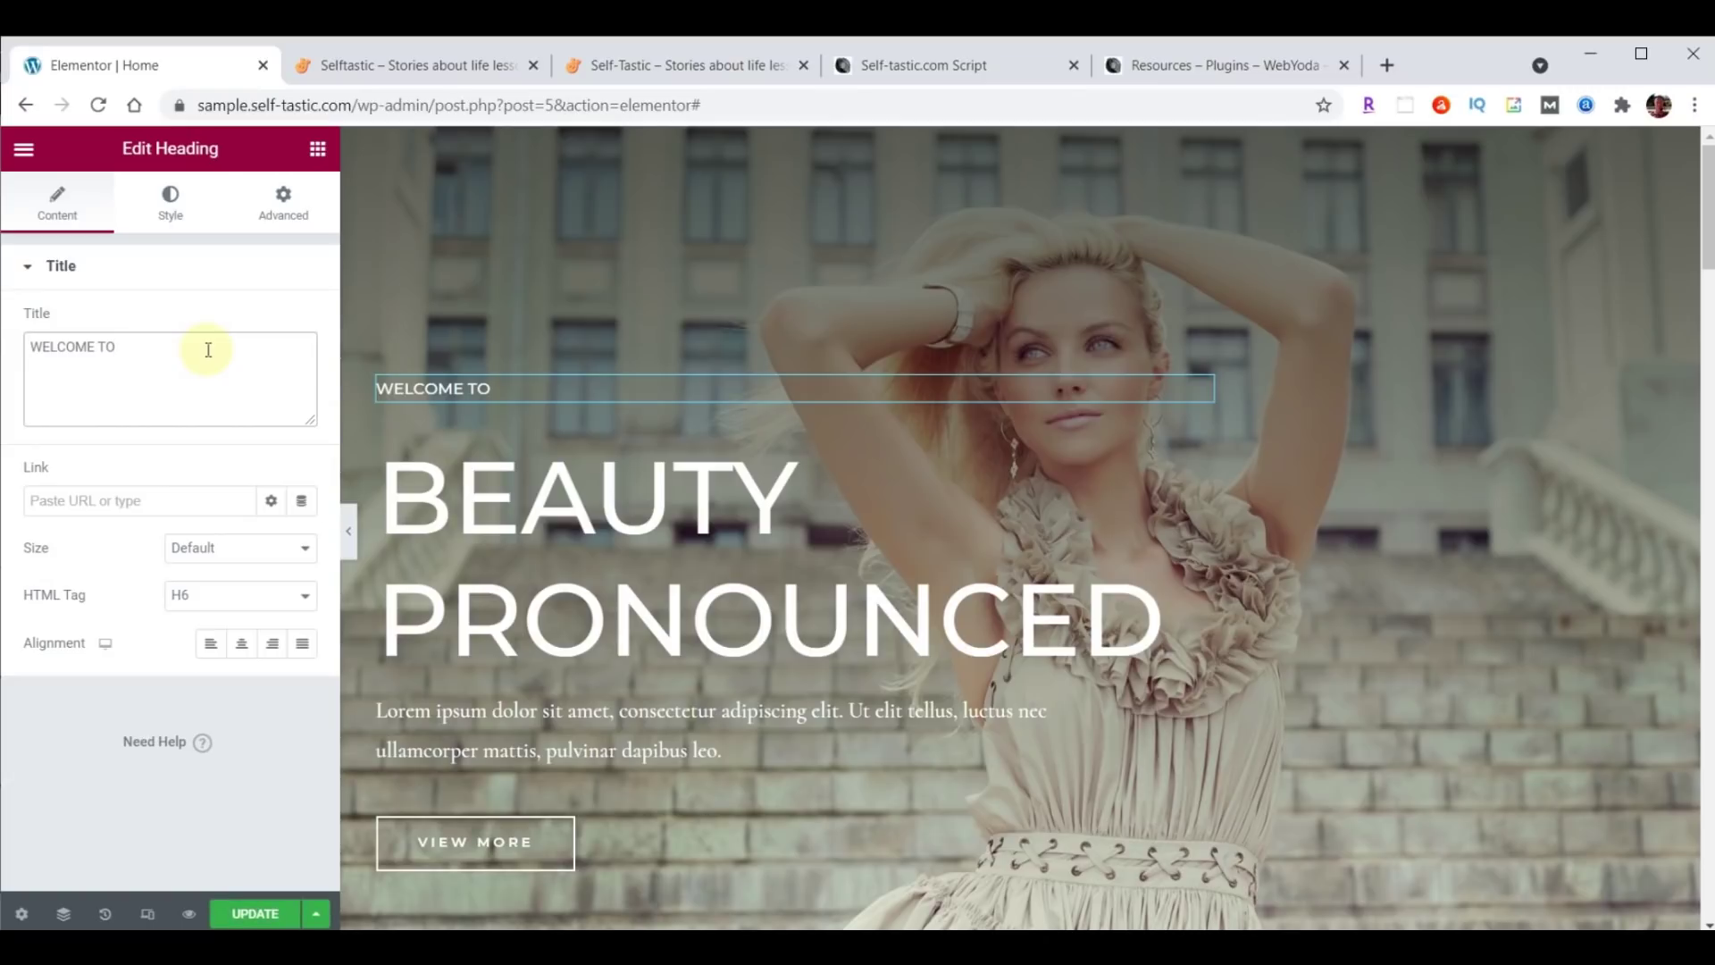
Set the small heading's typography to Open Sans Condensed at 23 px.
{"action": "left_click", "coordinate": [170, 202]}
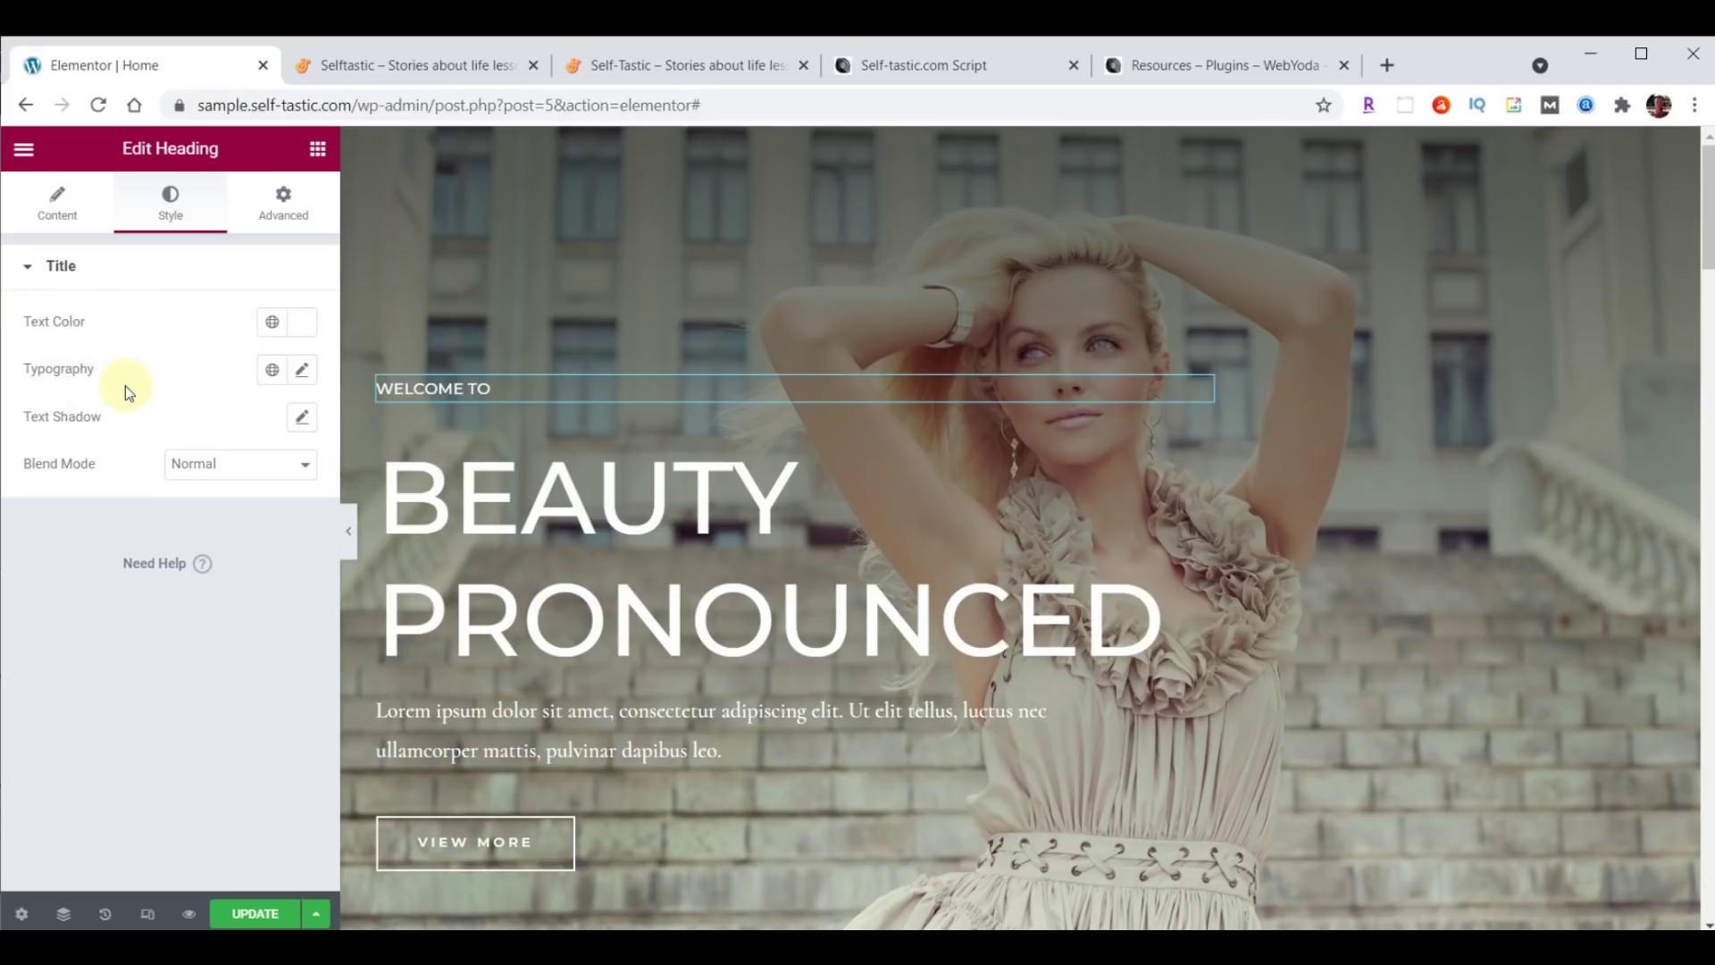
{"action": "left_click", "coordinate": [304, 373]}
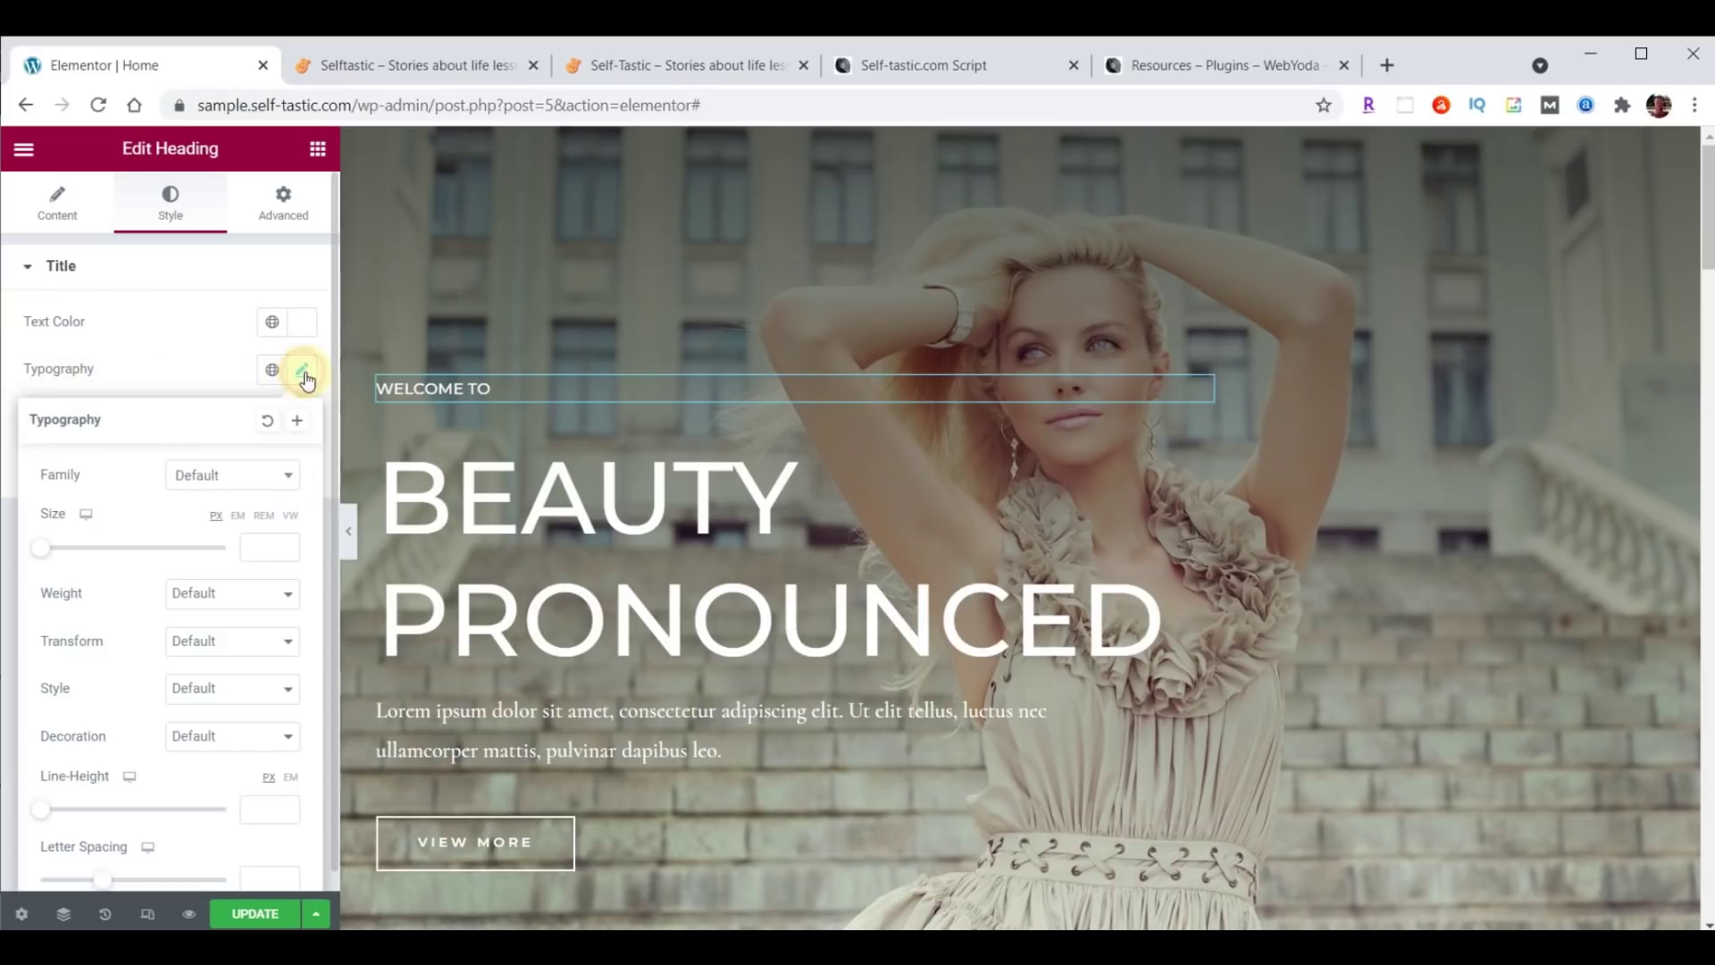
{"action": "left_click", "coordinate": [250, 477]}
{"action": "type", "text": "Open"}
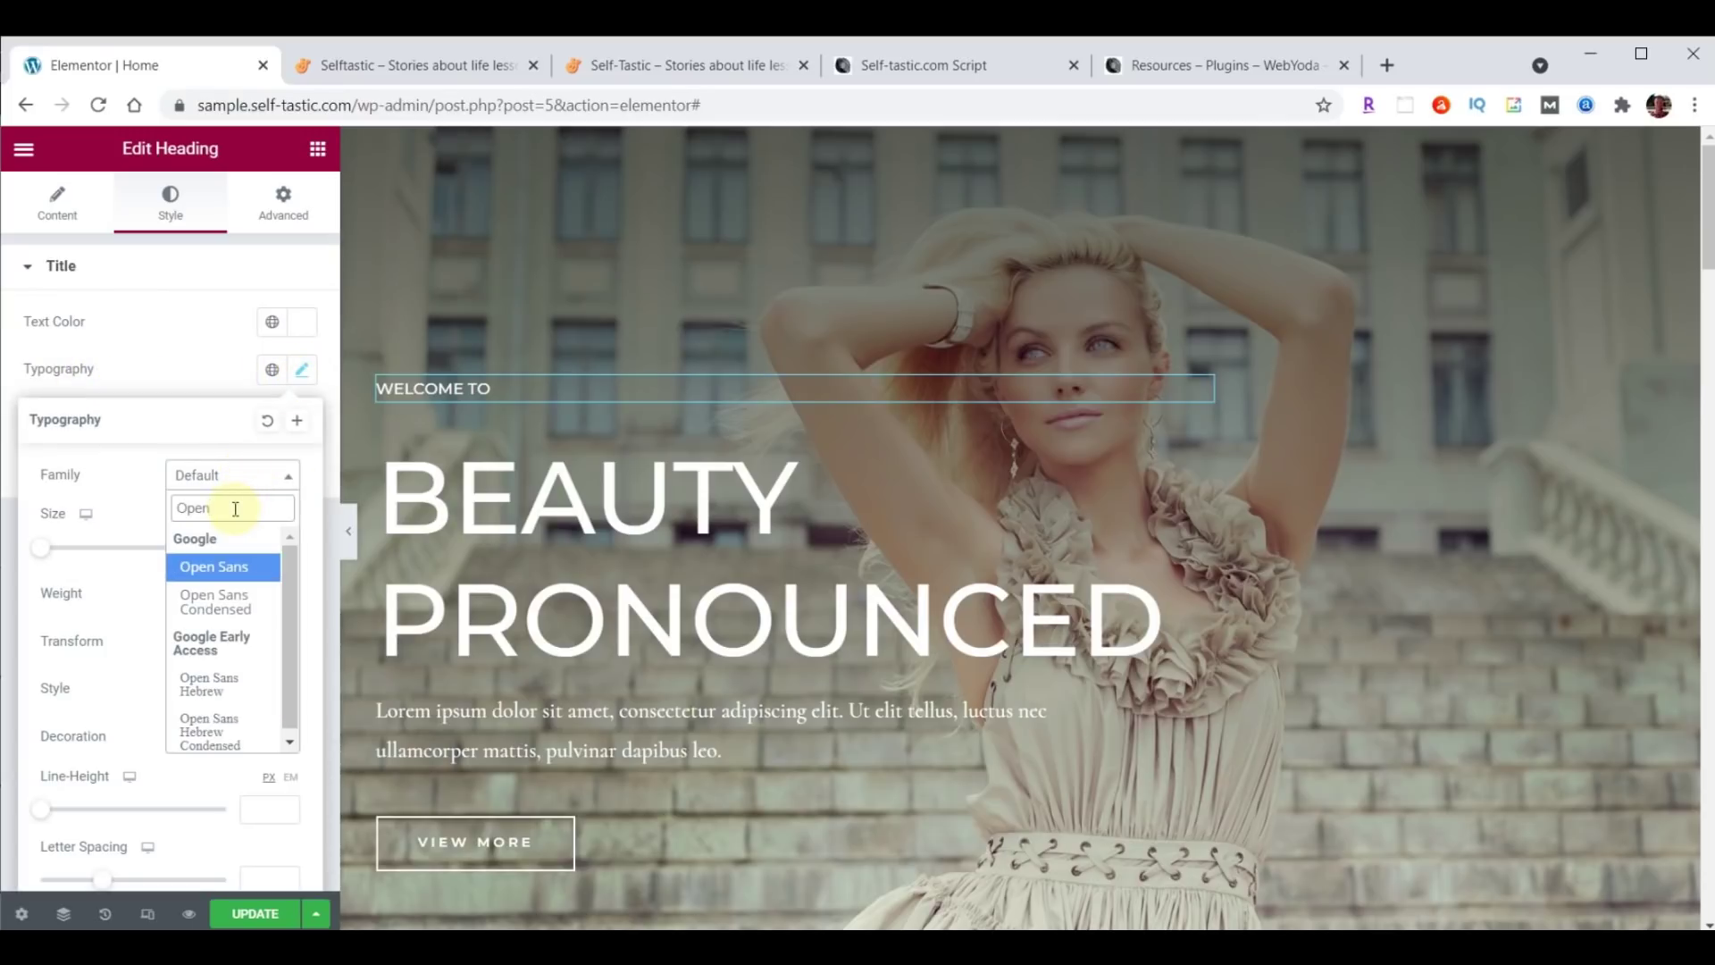
{"action": "left_click", "coordinate": [210, 601]}
{"action": "left_click", "coordinate": [262, 546]}
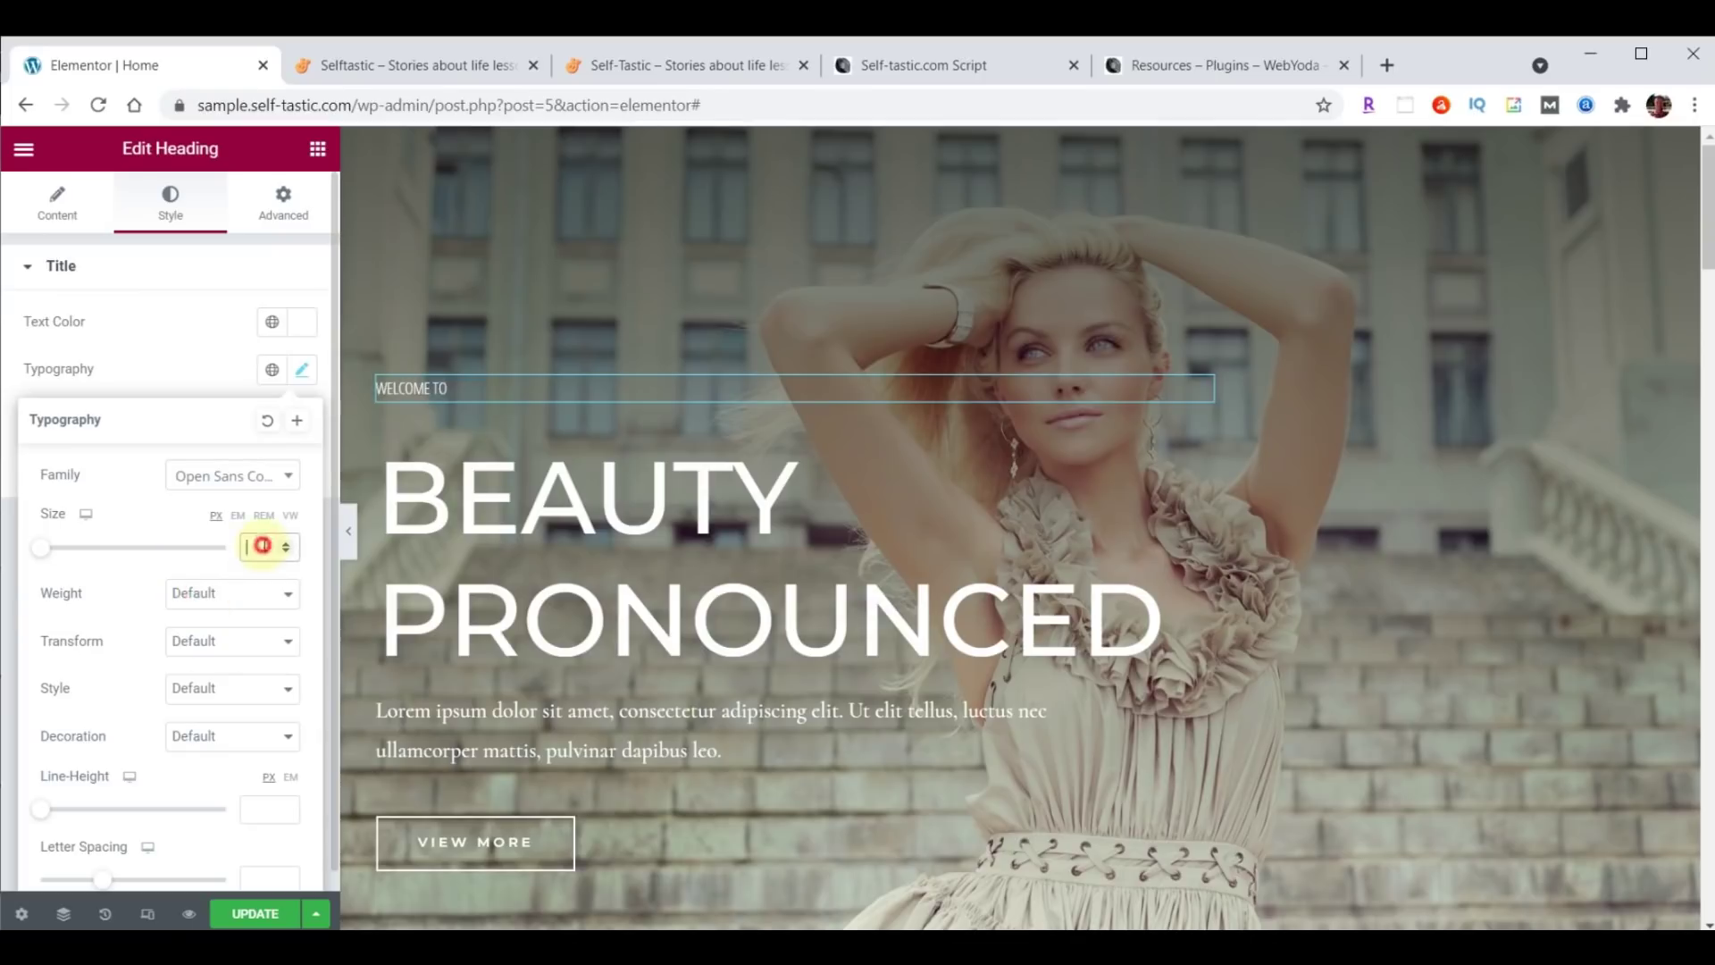
{"action": "type", "text": "23"}
Try font weights 100, 900 and 600 on WELCOME TO, settling on weight 100.
{"action": "left_click", "coordinate": [207, 609]}
{"action": "left_click", "coordinate": [200, 623]}
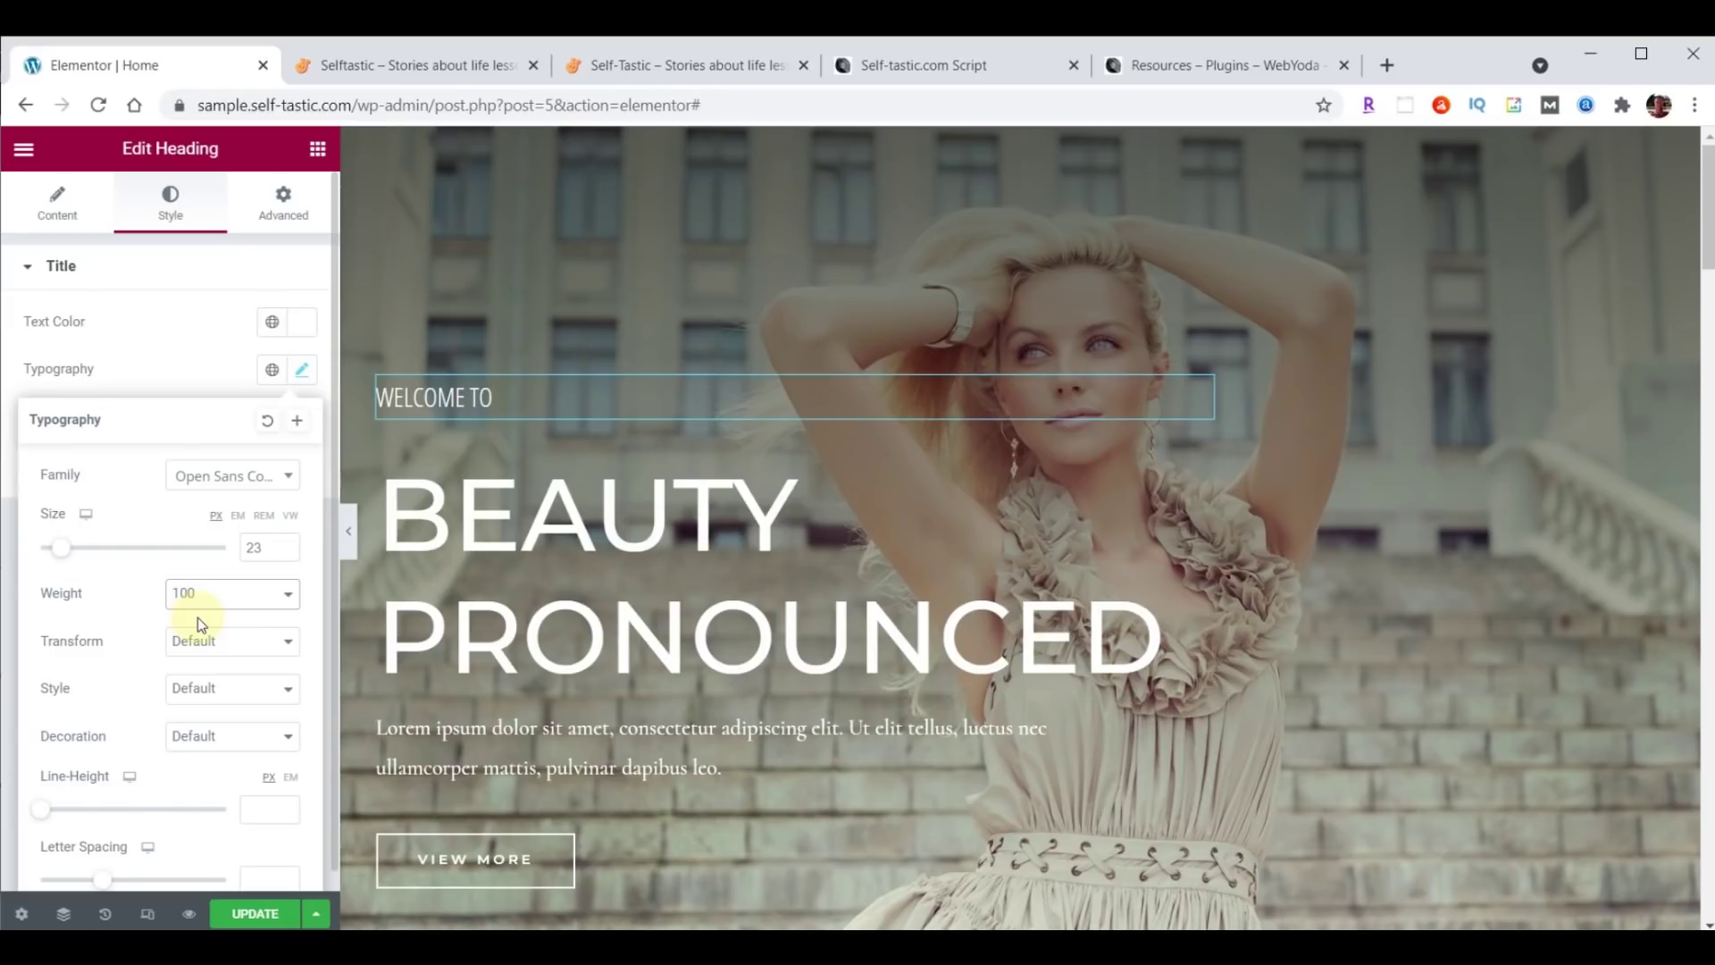
{"action": "left_click", "coordinate": [203, 593]}
{"action": "left_click", "coordinate": [212, 751]}
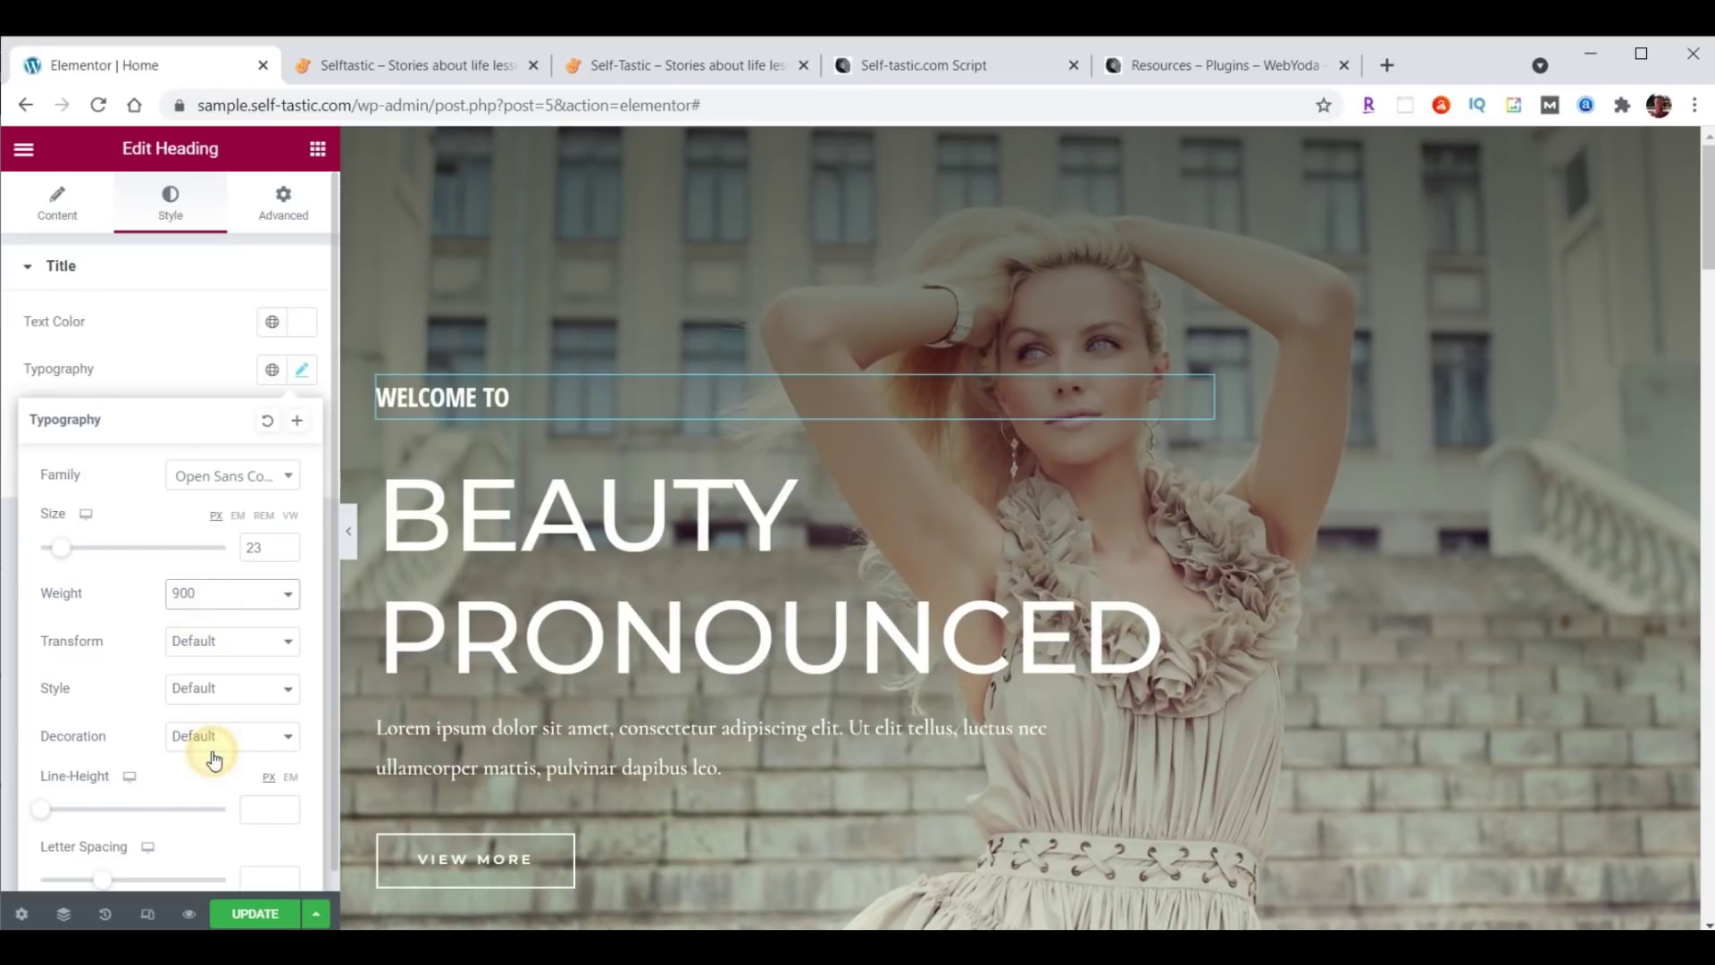
{"action": "left_click", "coordinate": [207, 608]}
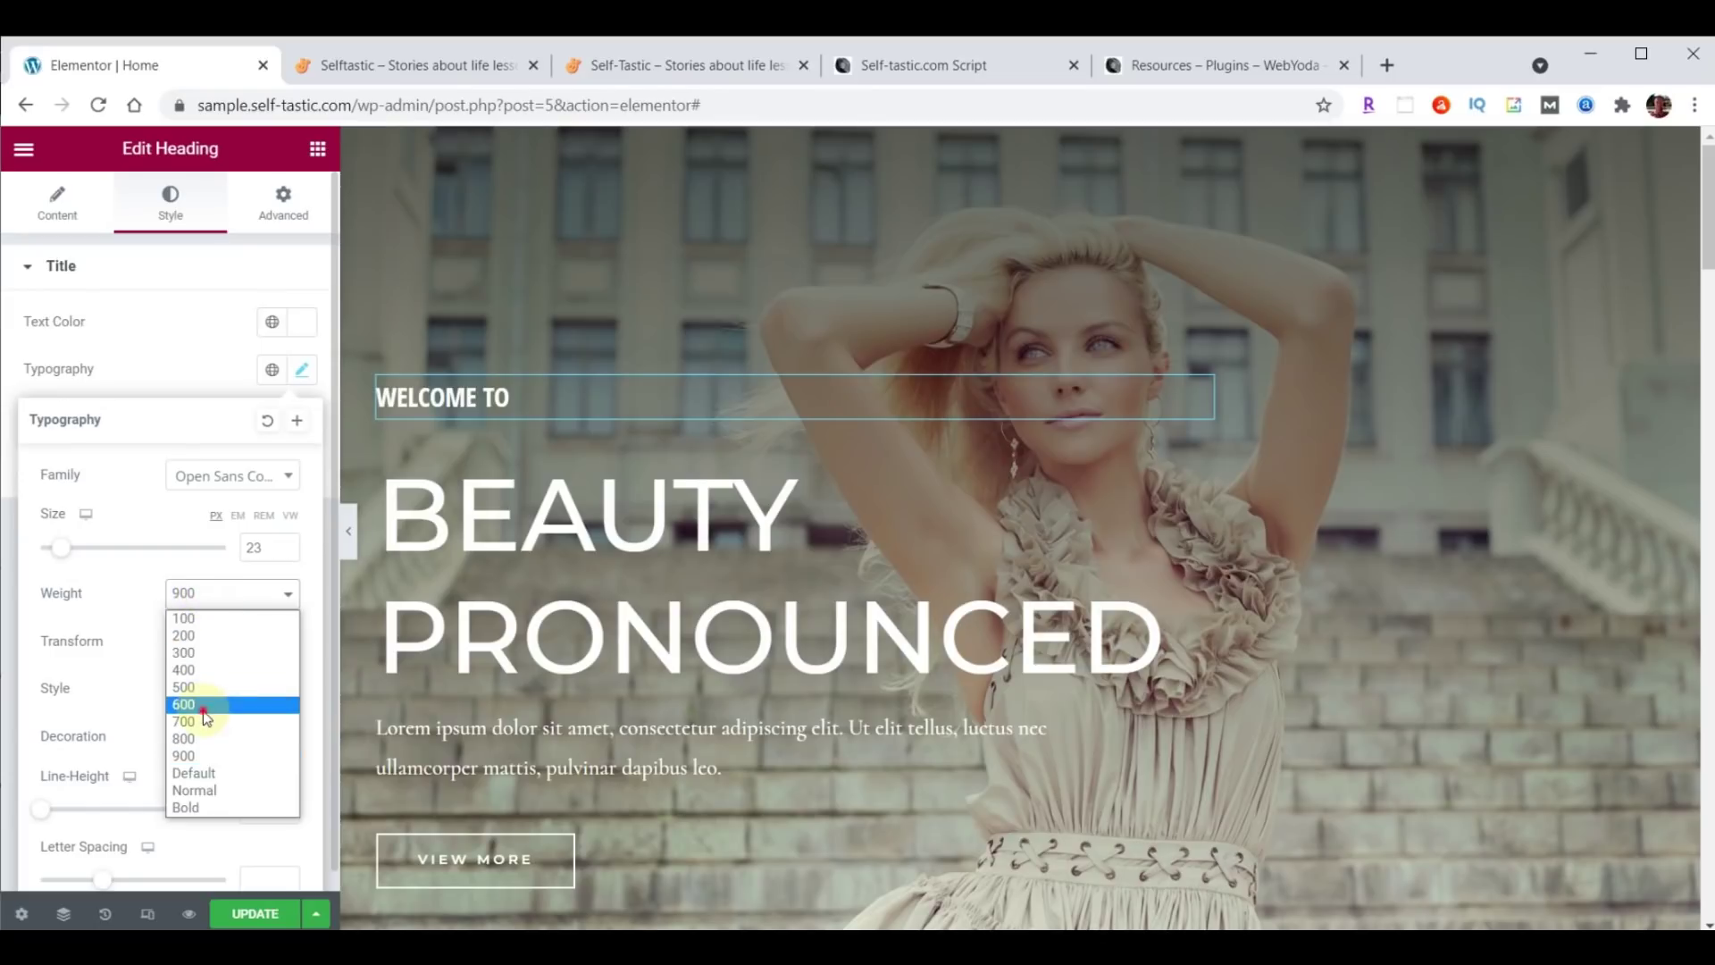
{"action": "left_click", "coordinate": [202, 710]}
{"action": "left_click", "coordinate": [211, 595]}
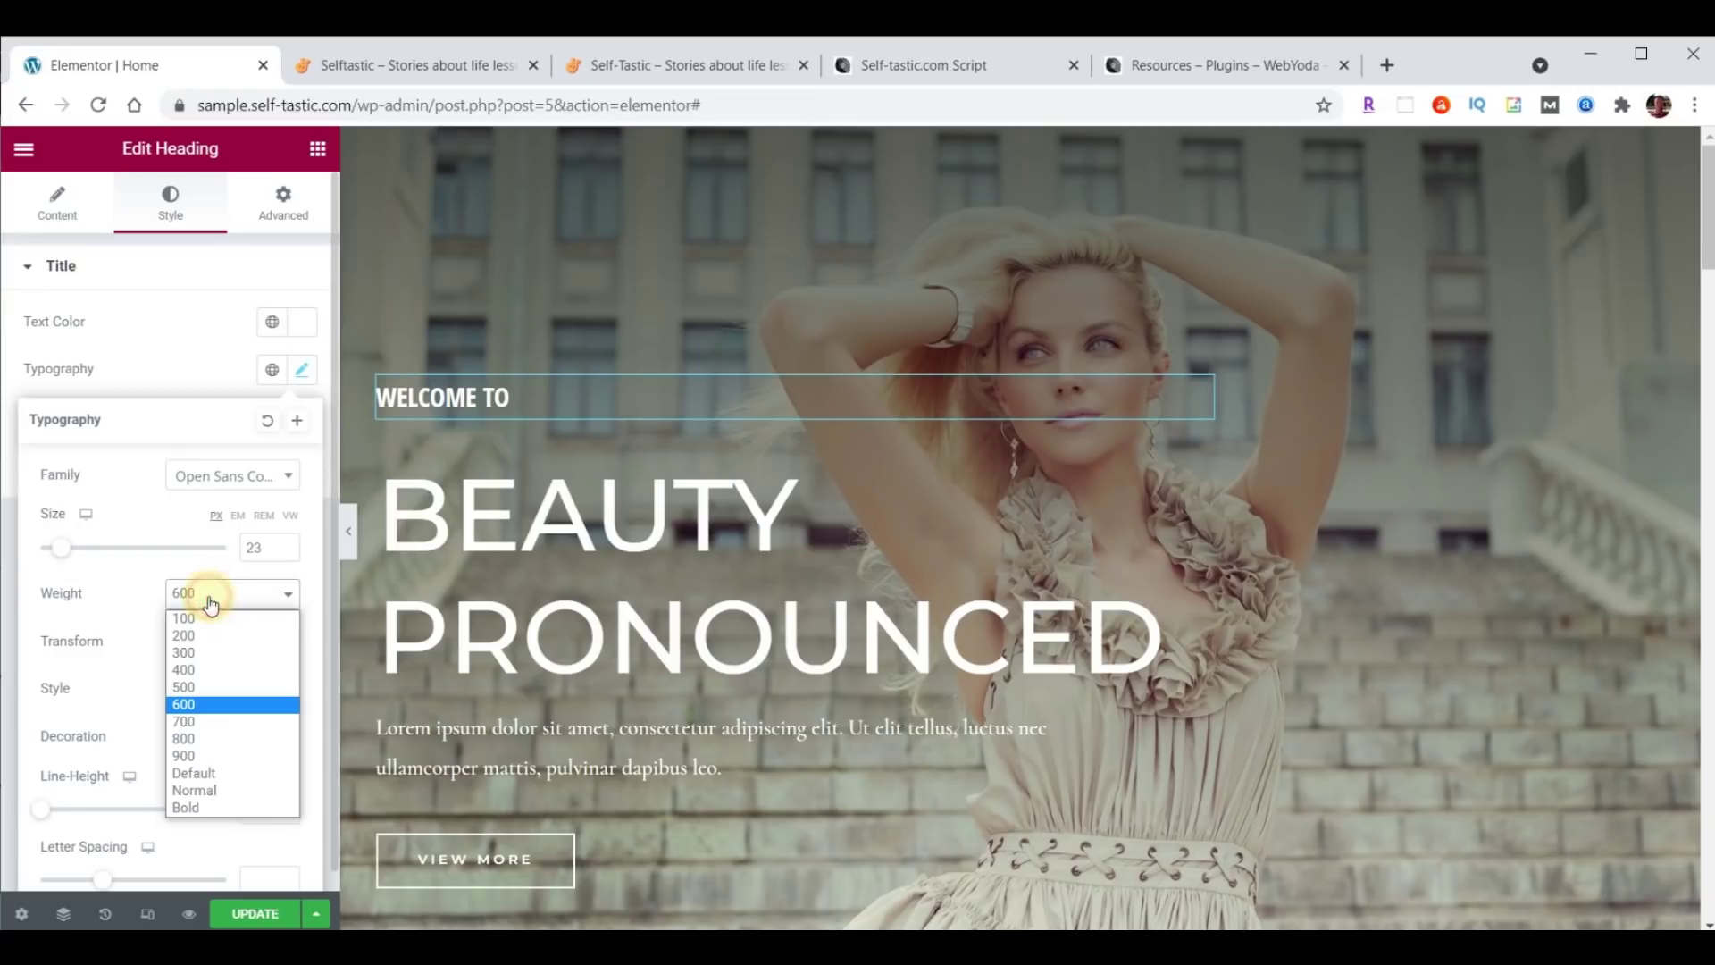
{"action": "left_click", "coordinate": [207, 622]}
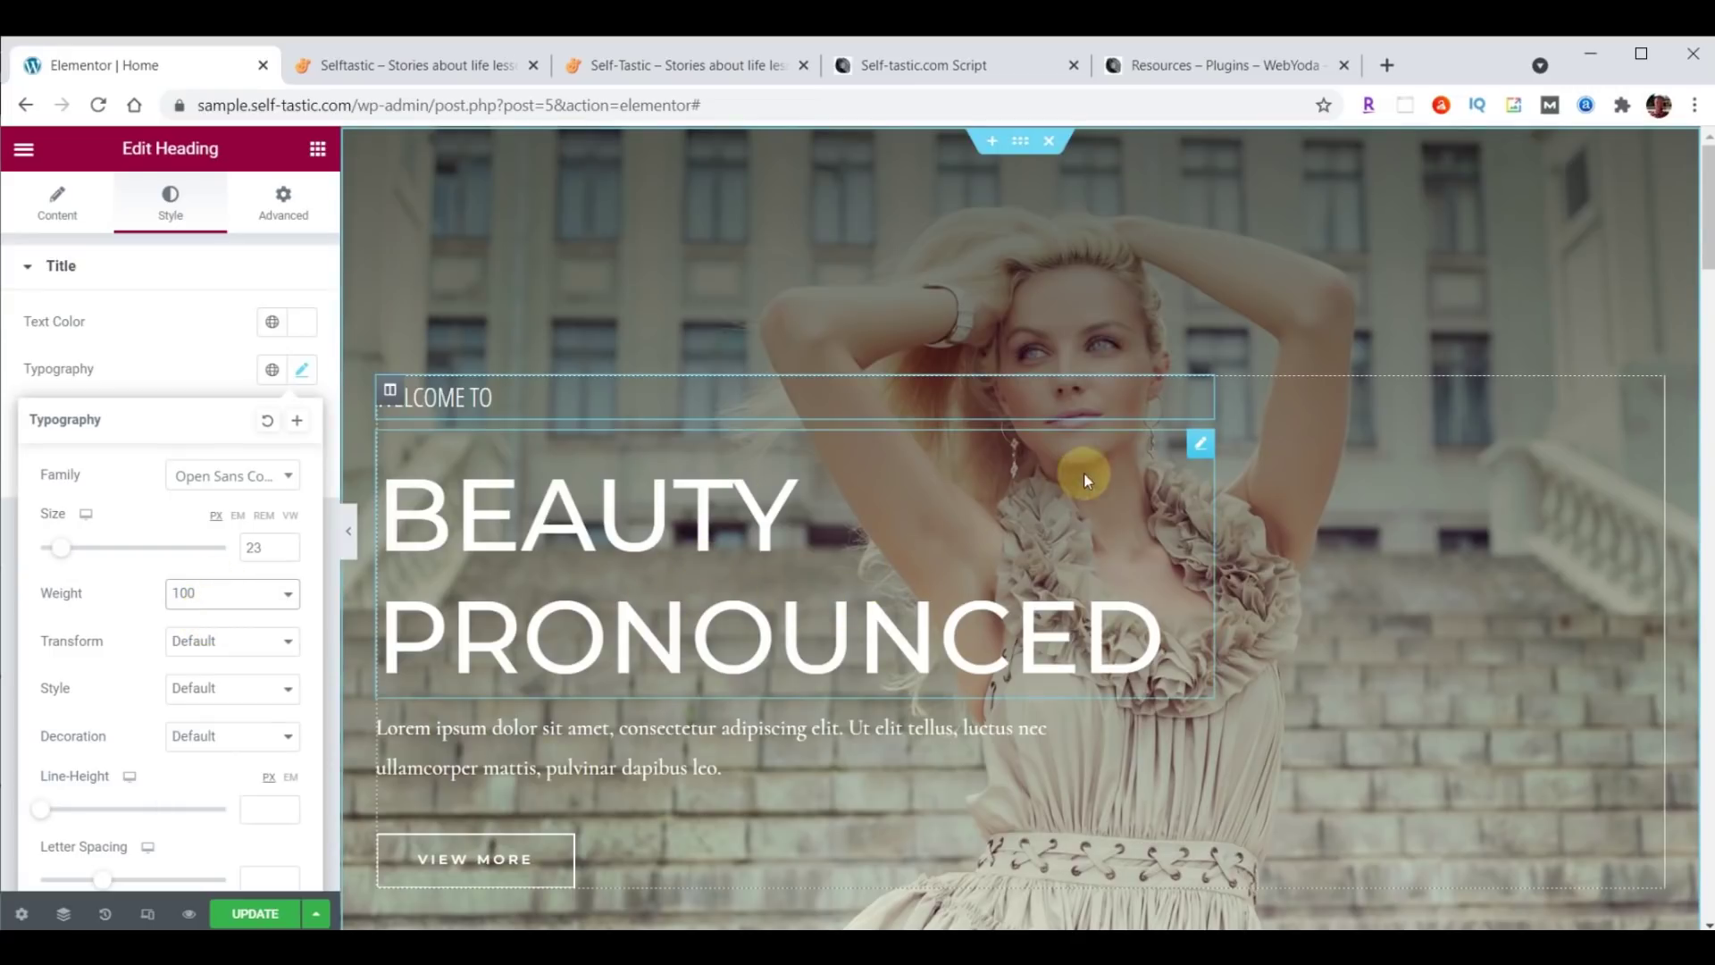
{"action": "left_click_drag", "start_coordinate": [1199, 445], "coordinate": [1202, 449]}
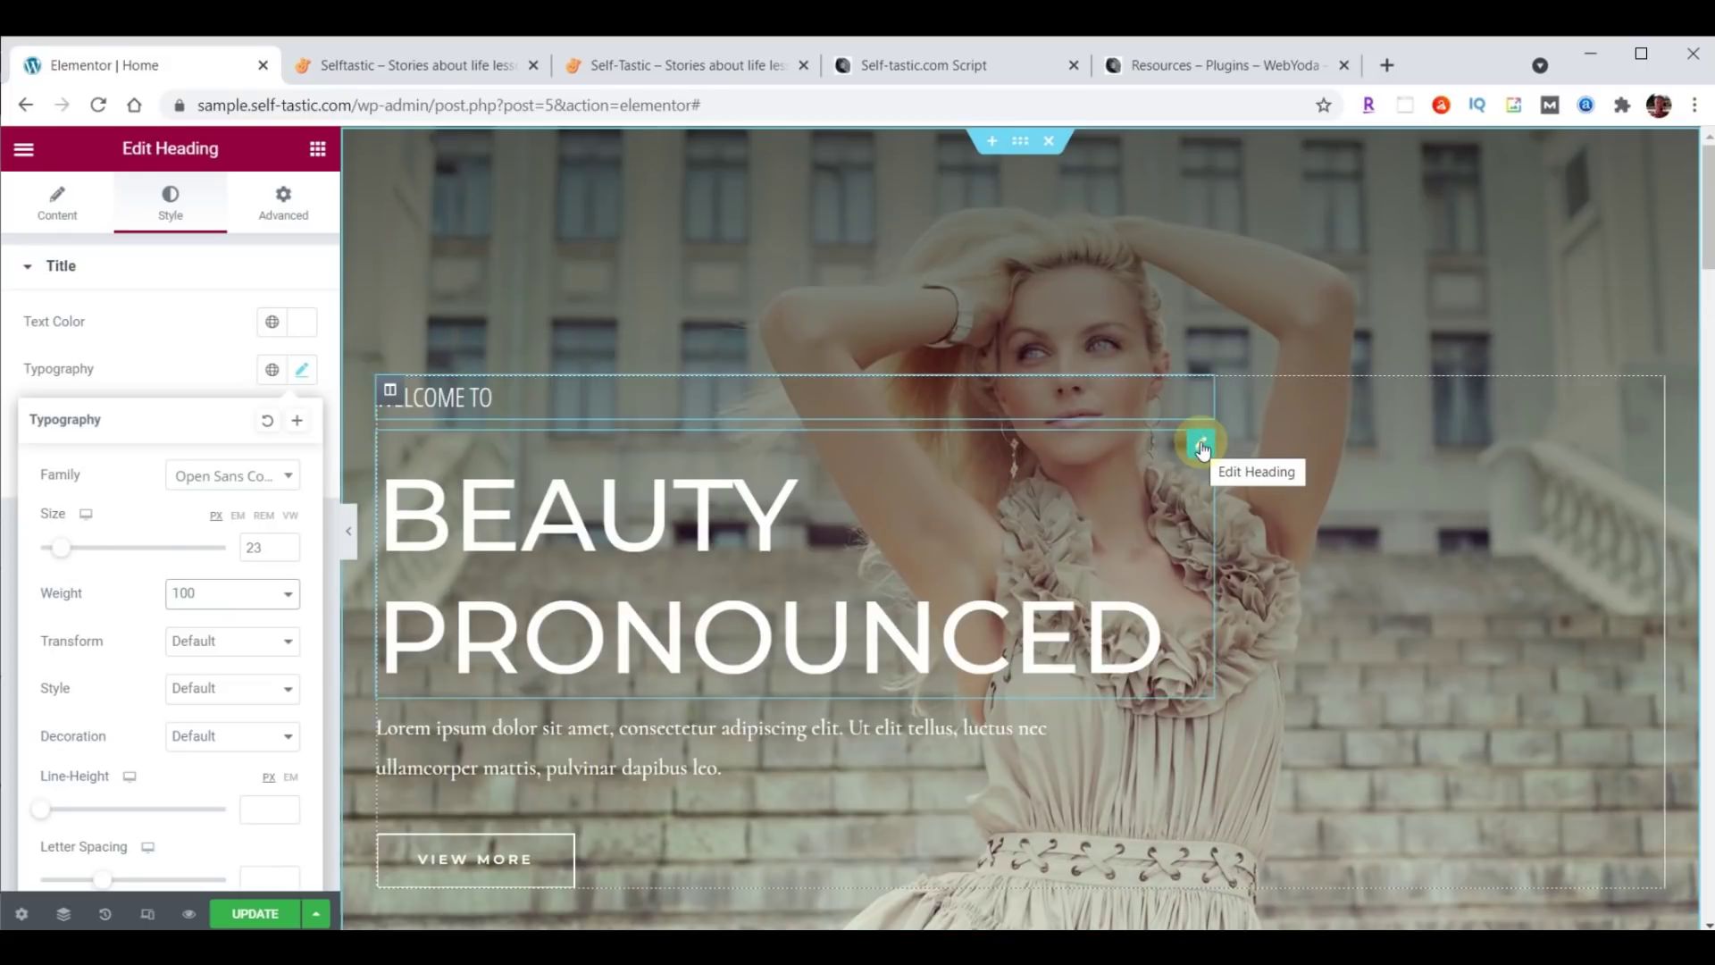
Replace the BEAUTY PRONOUNCED title with SELFTASTIC<BR>, splitting it into SELF and TASTIC.
{"action": "left_click", "coordinate": [57, 213]}
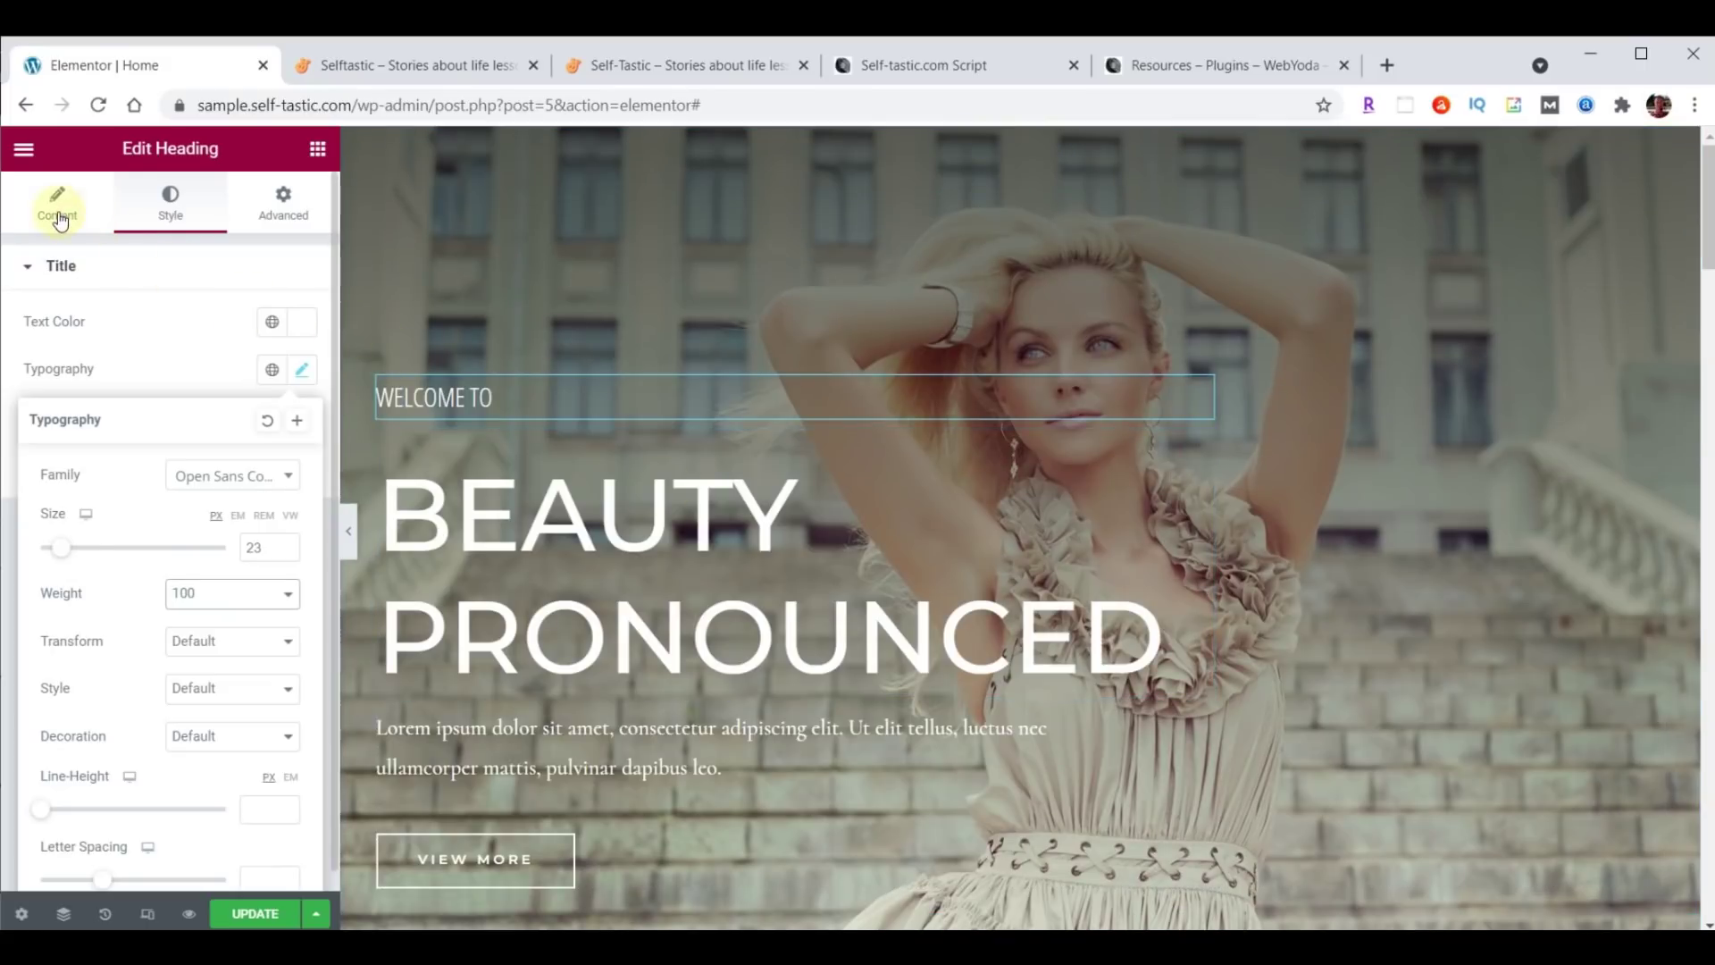
{"action": "left_click_drag", "start_coordinate": [31, 347], "coordinate": [211, 338]}
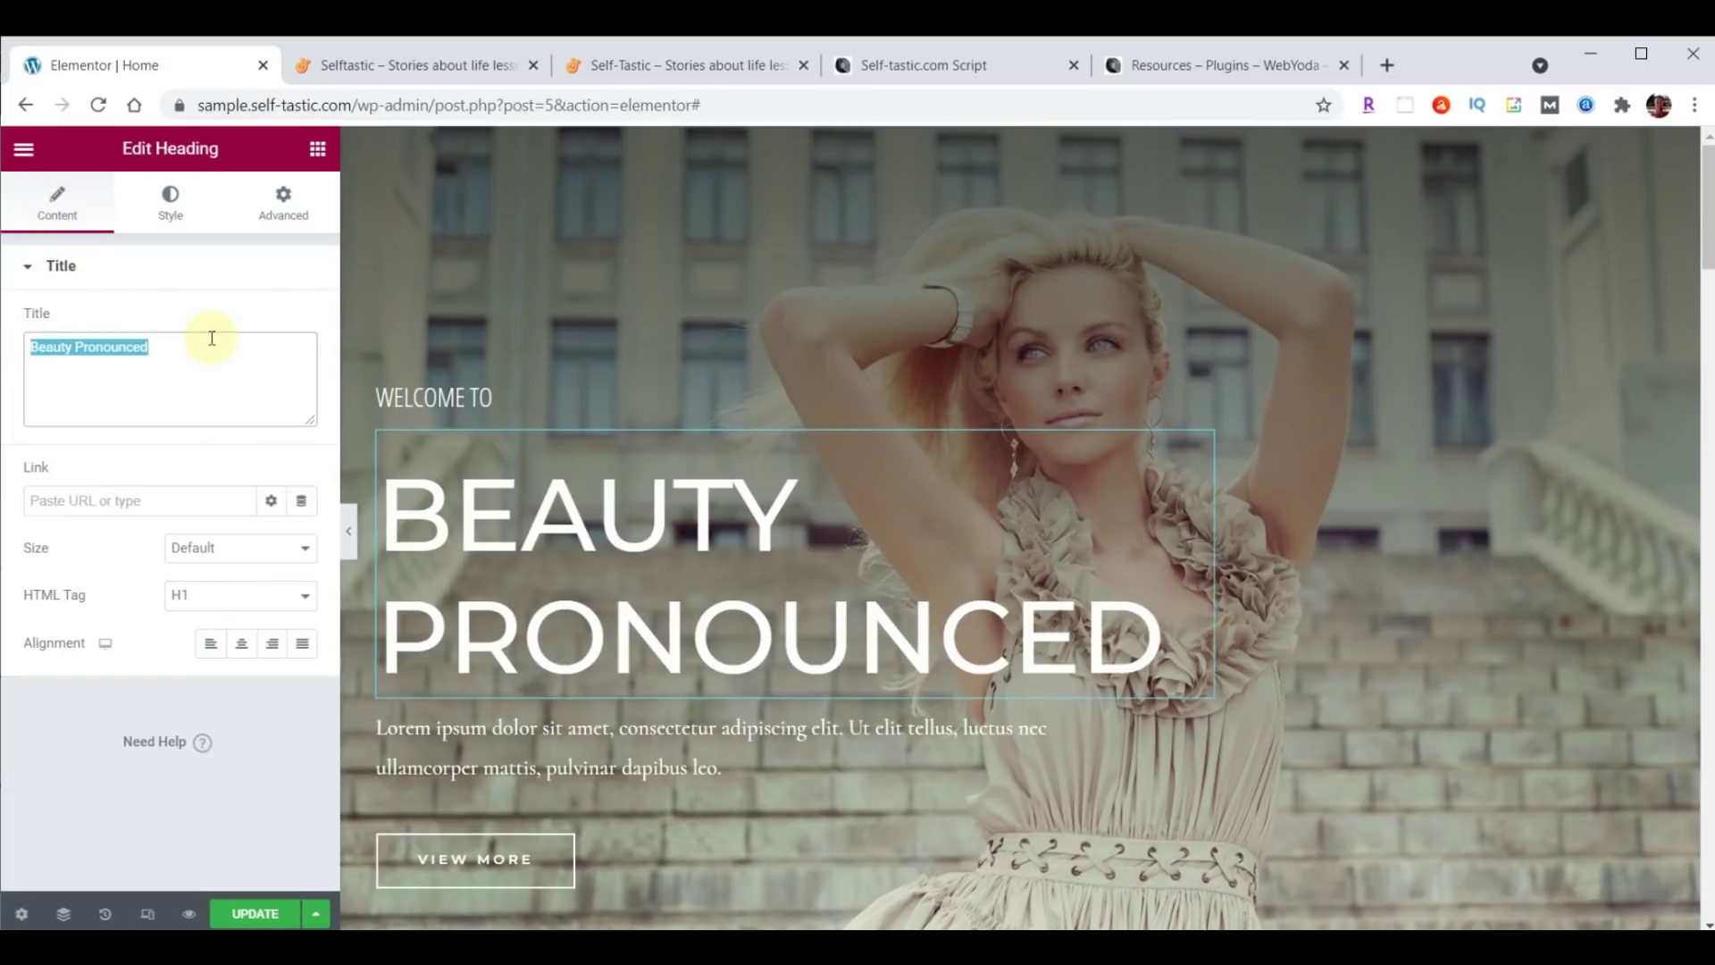
{"action": "type", "text": "SELFTASTIC"}
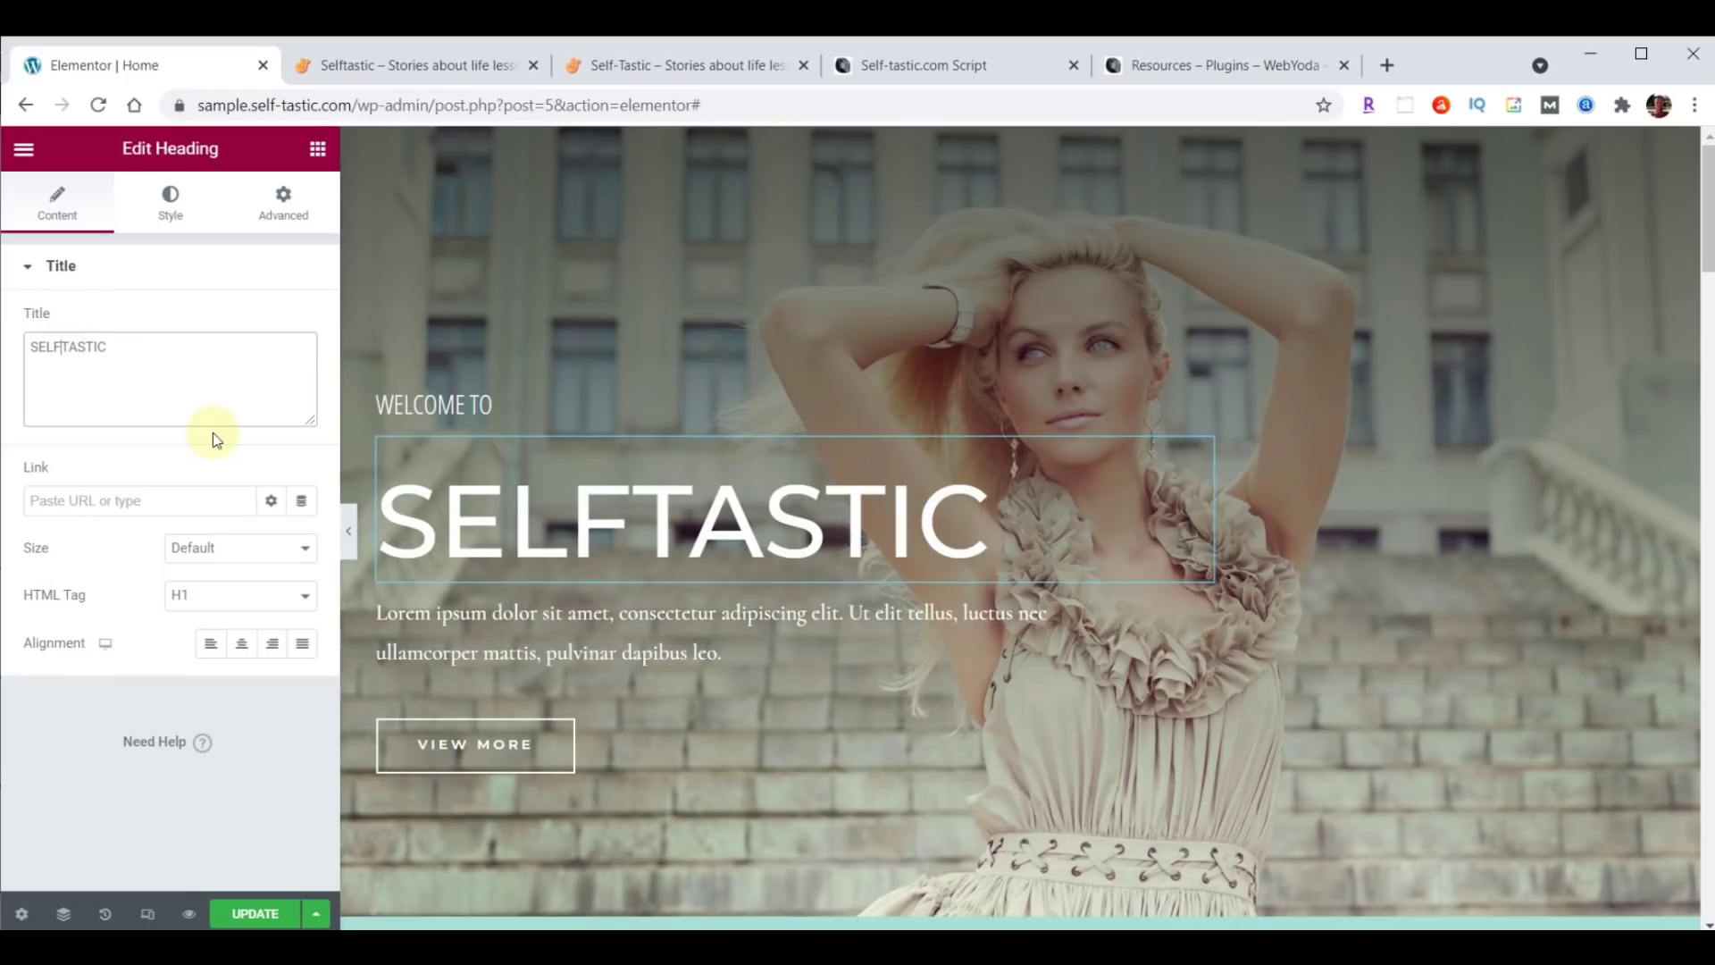
{"action": "type", "text": "<BR>"}
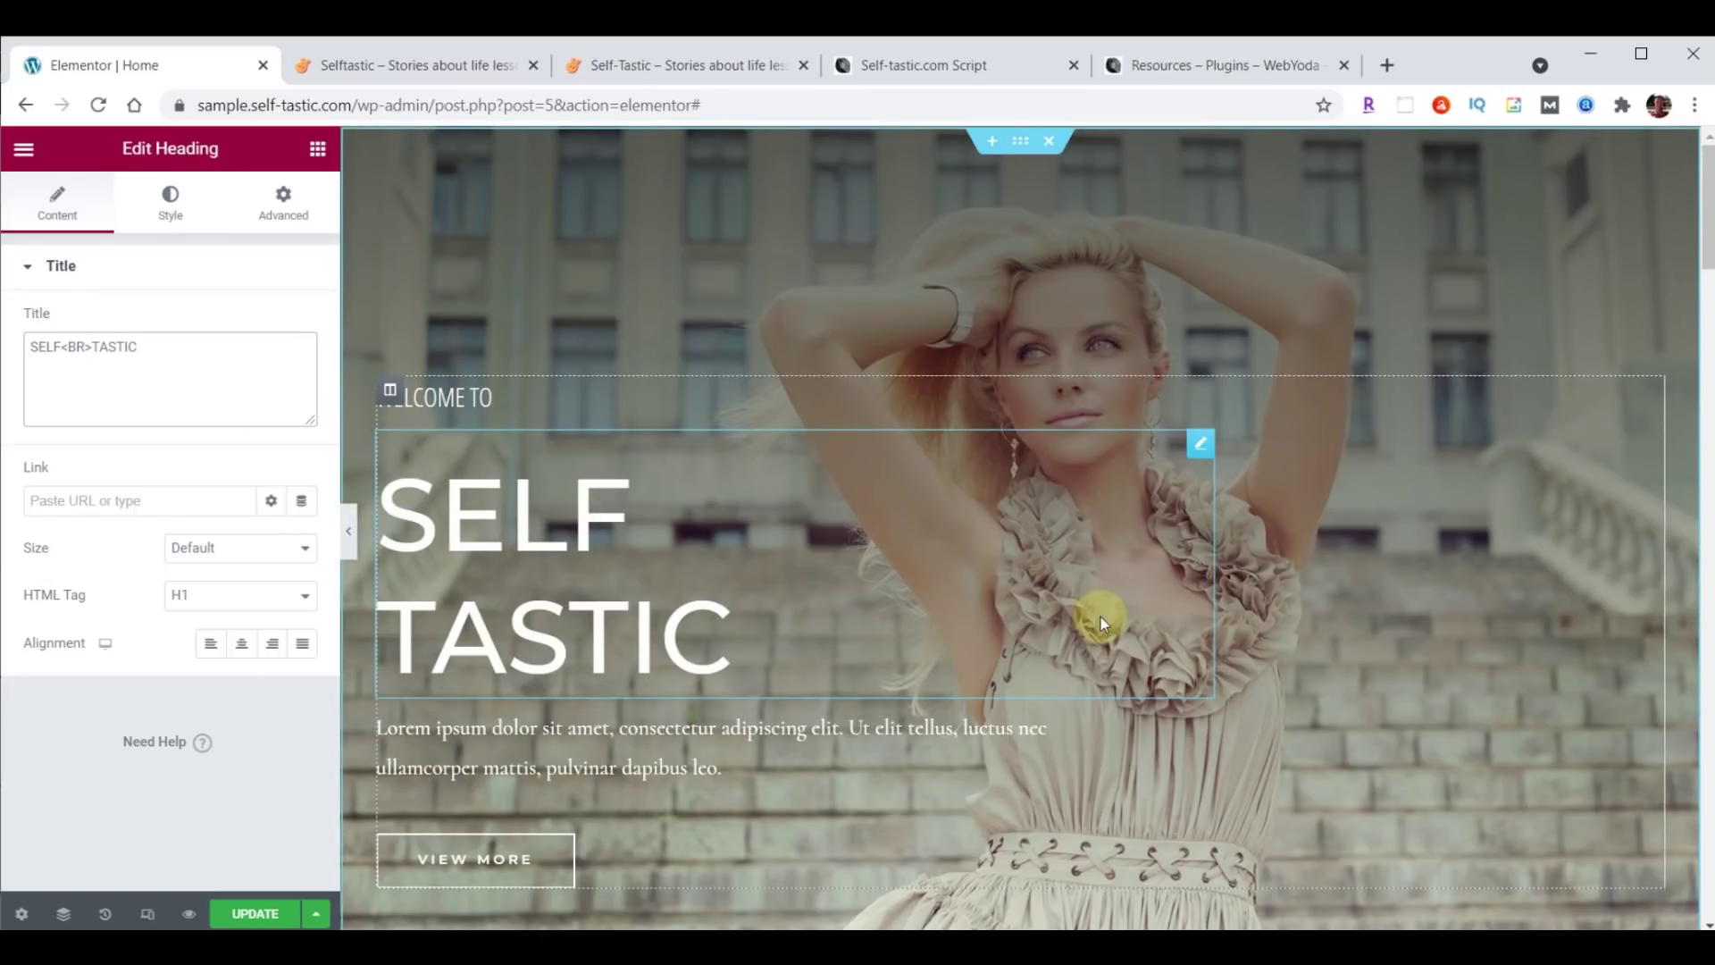
Give the headline Londrina Shadow typography at size 122 with line height 100.
{"action": "left_click", "coordinate": [162, 198]}
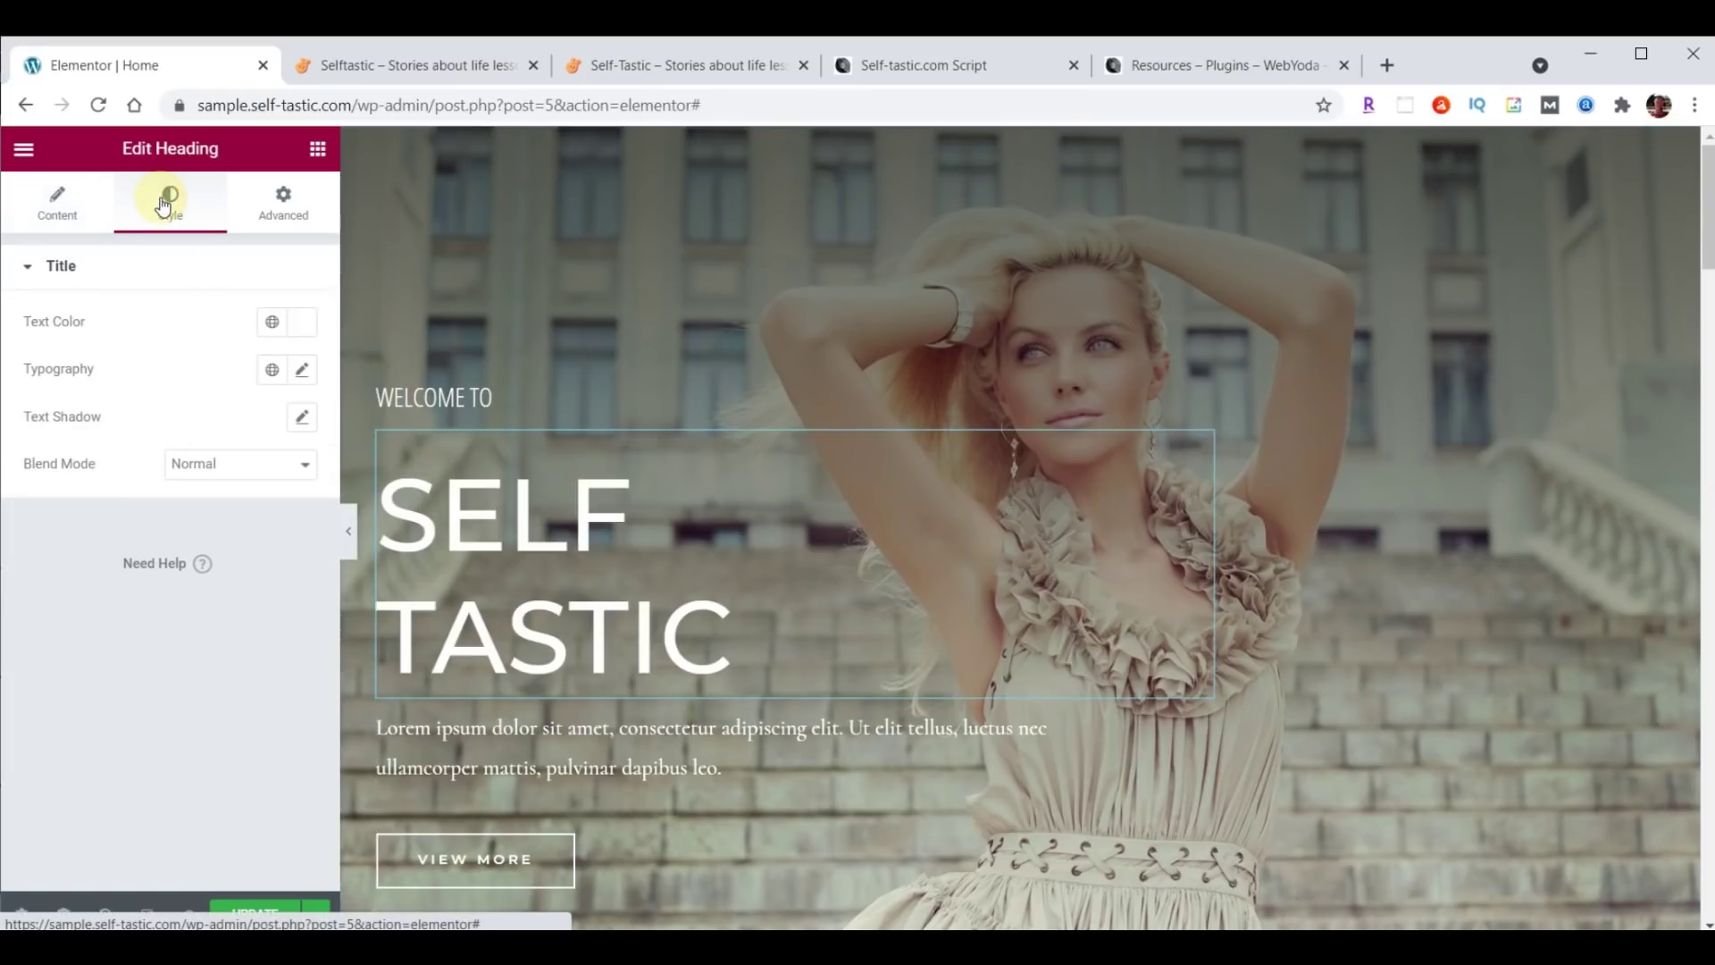
{"action": "left_click", "coordinate": [302, 369]}
{"action": "left_click", "coordinate": [219, 483]}
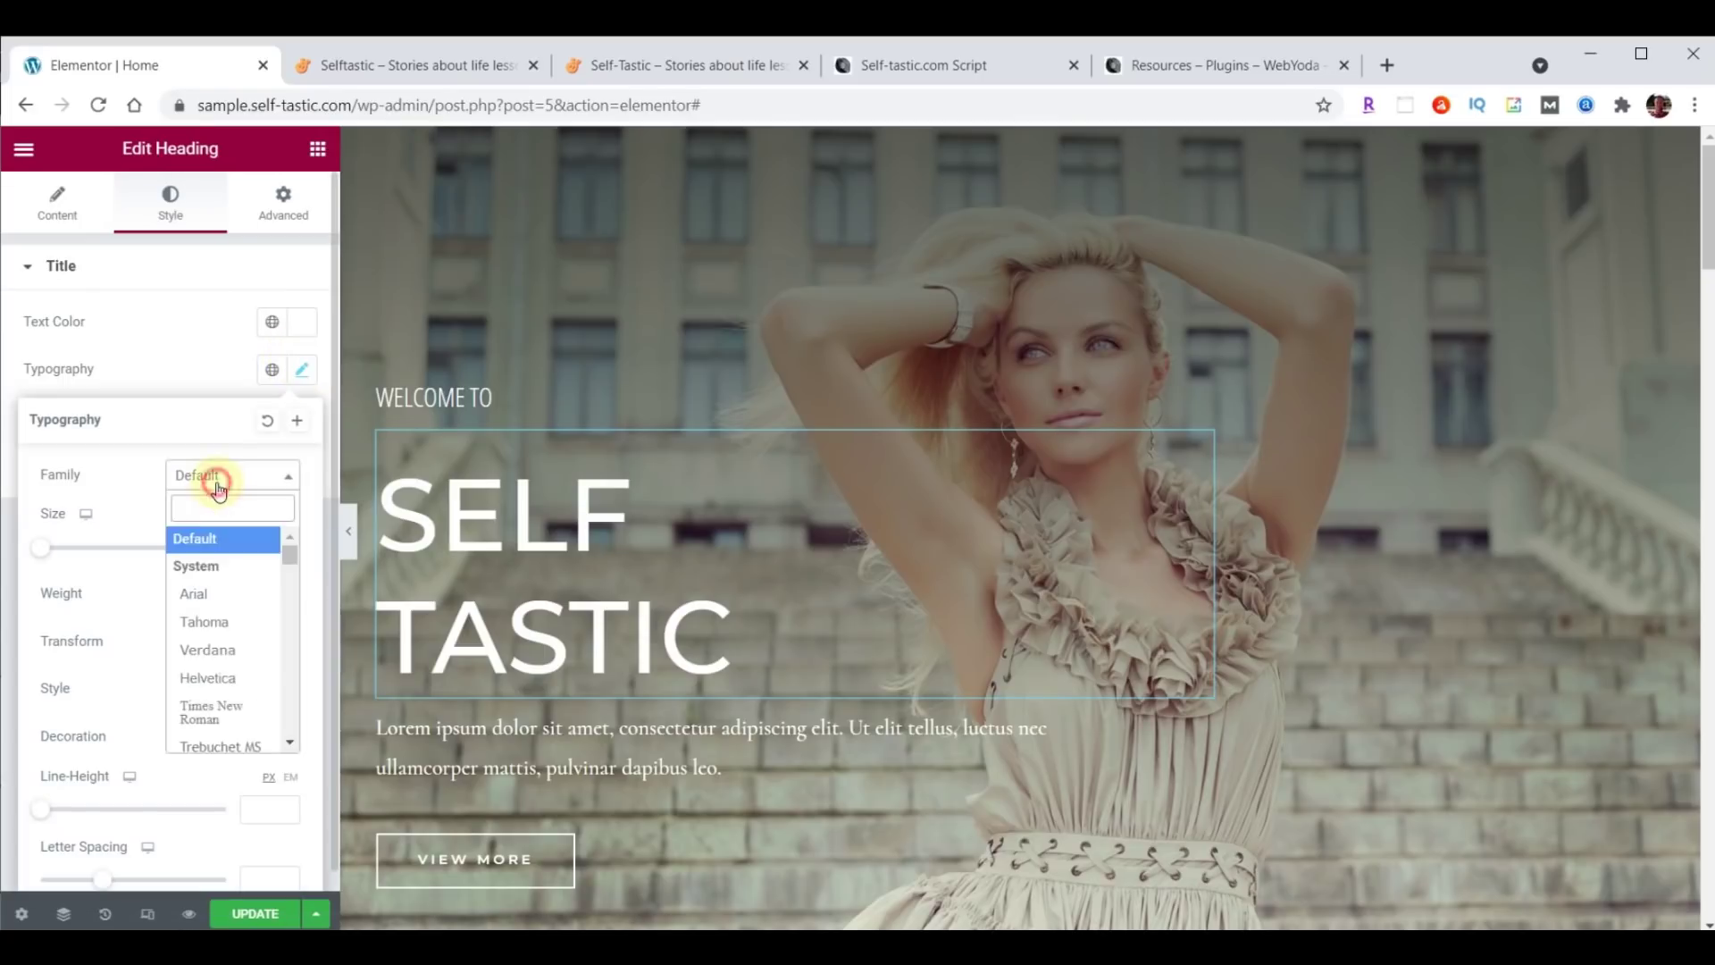
{"action": "type", "text": "Londrina Shadow"}
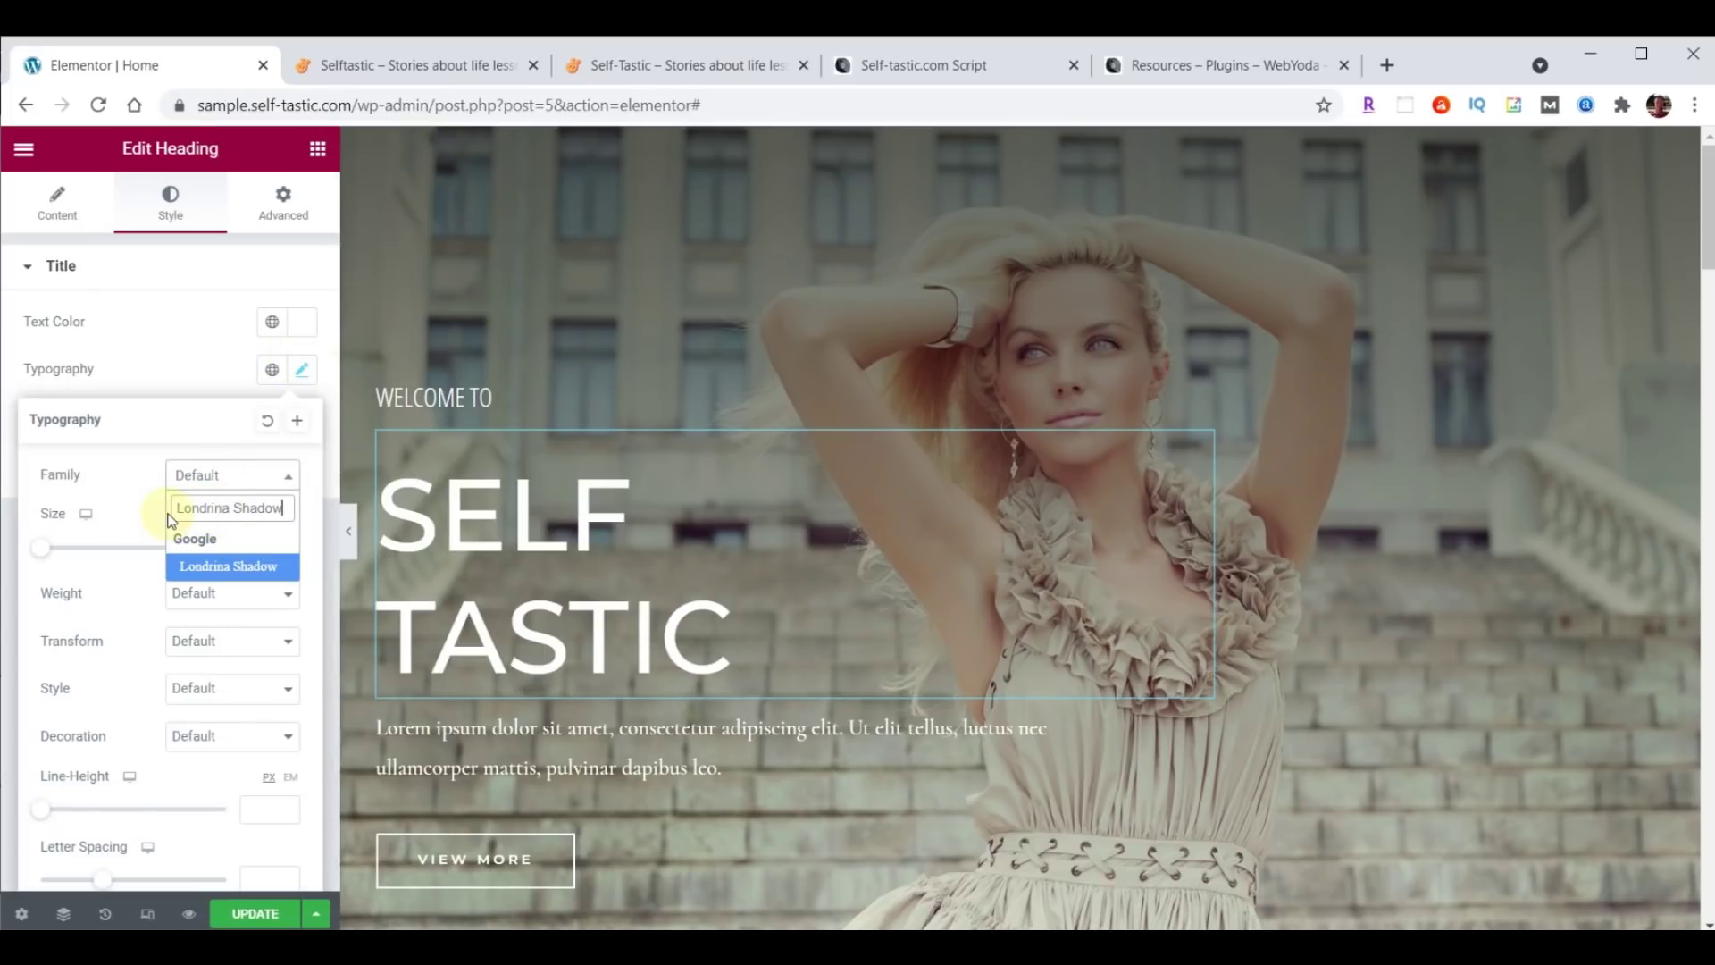
{"action": "left_click", "coordinate": [216, 568]}
{"action": "left_click", "coordinate": [253, 542]}
{"action": "type", "text": "122"}
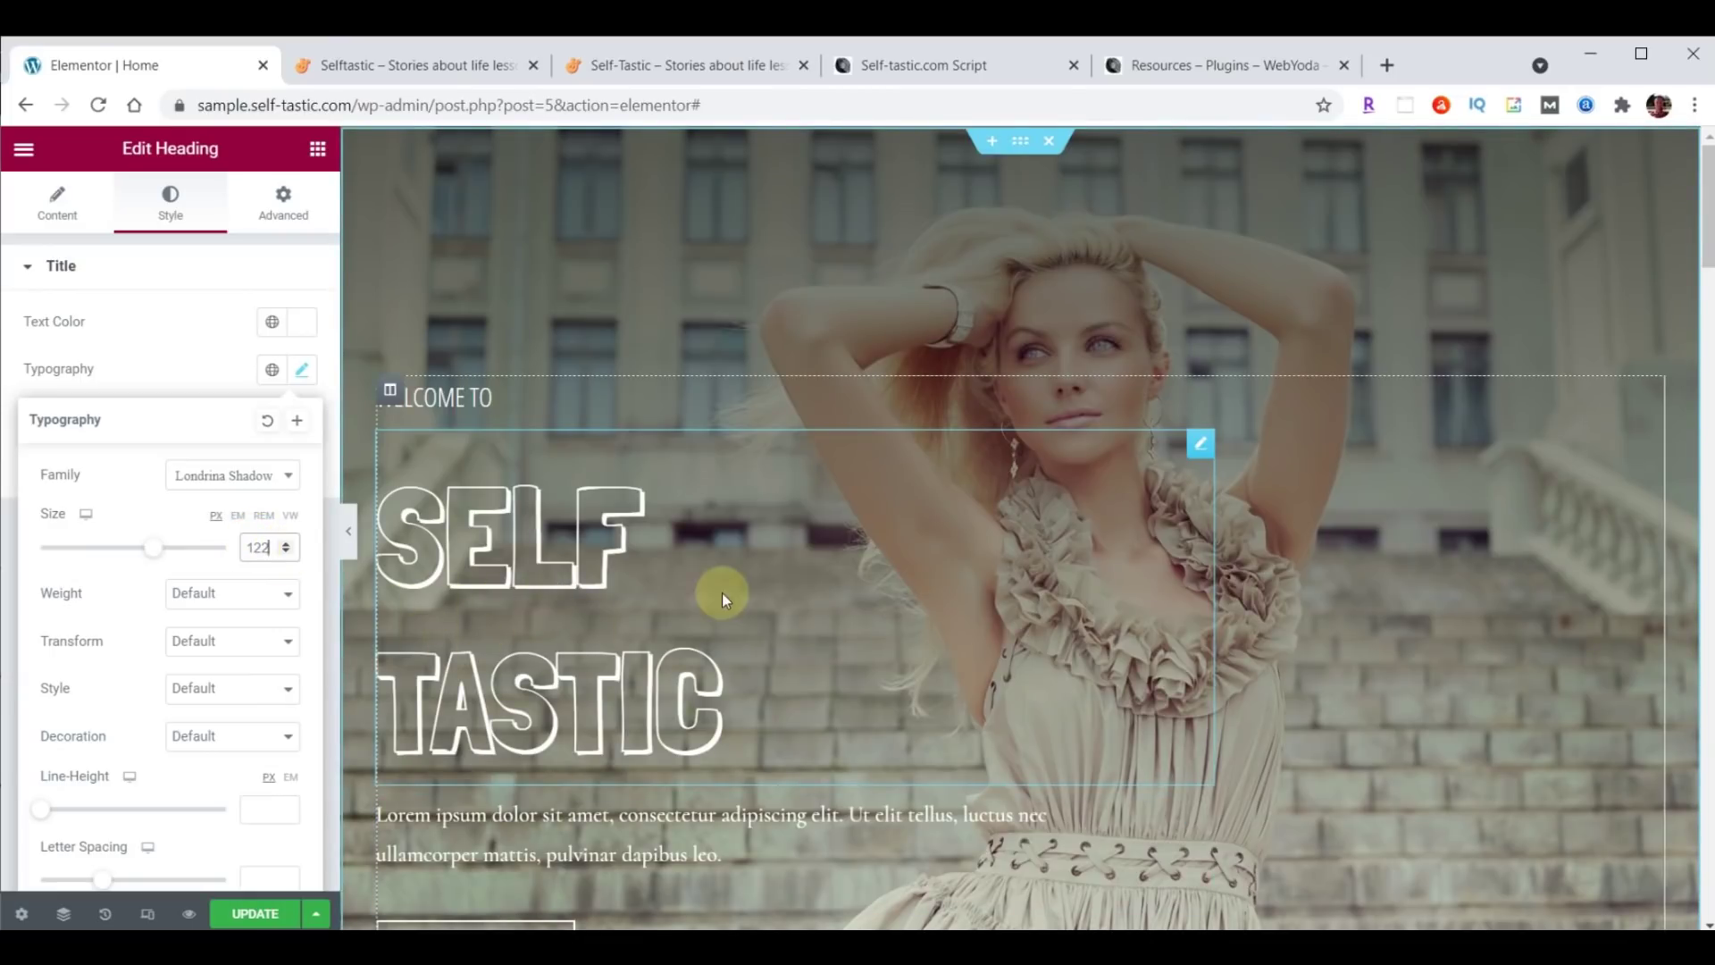
{"action": "key", "text": "alt+Tab"}
{"action": "key", "text": "alt+Tab"}
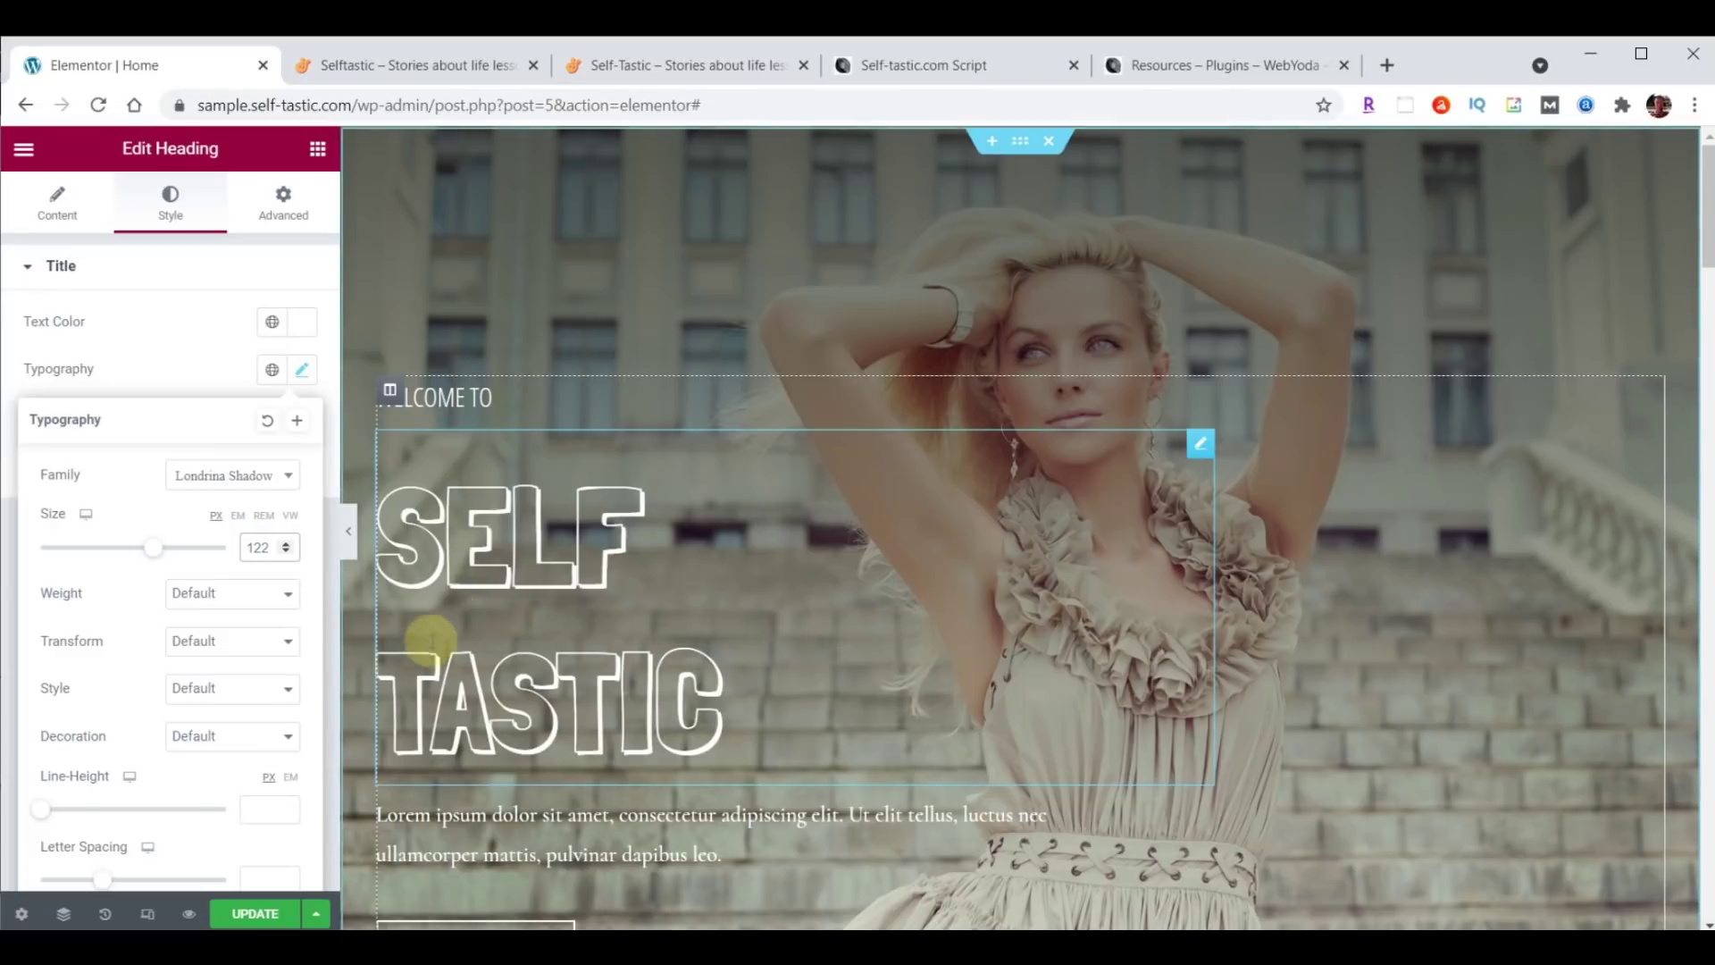
{"action": "scroll", "coordinate": [125, 657], "scroll_direction": "down", "scroll_amount": 1}
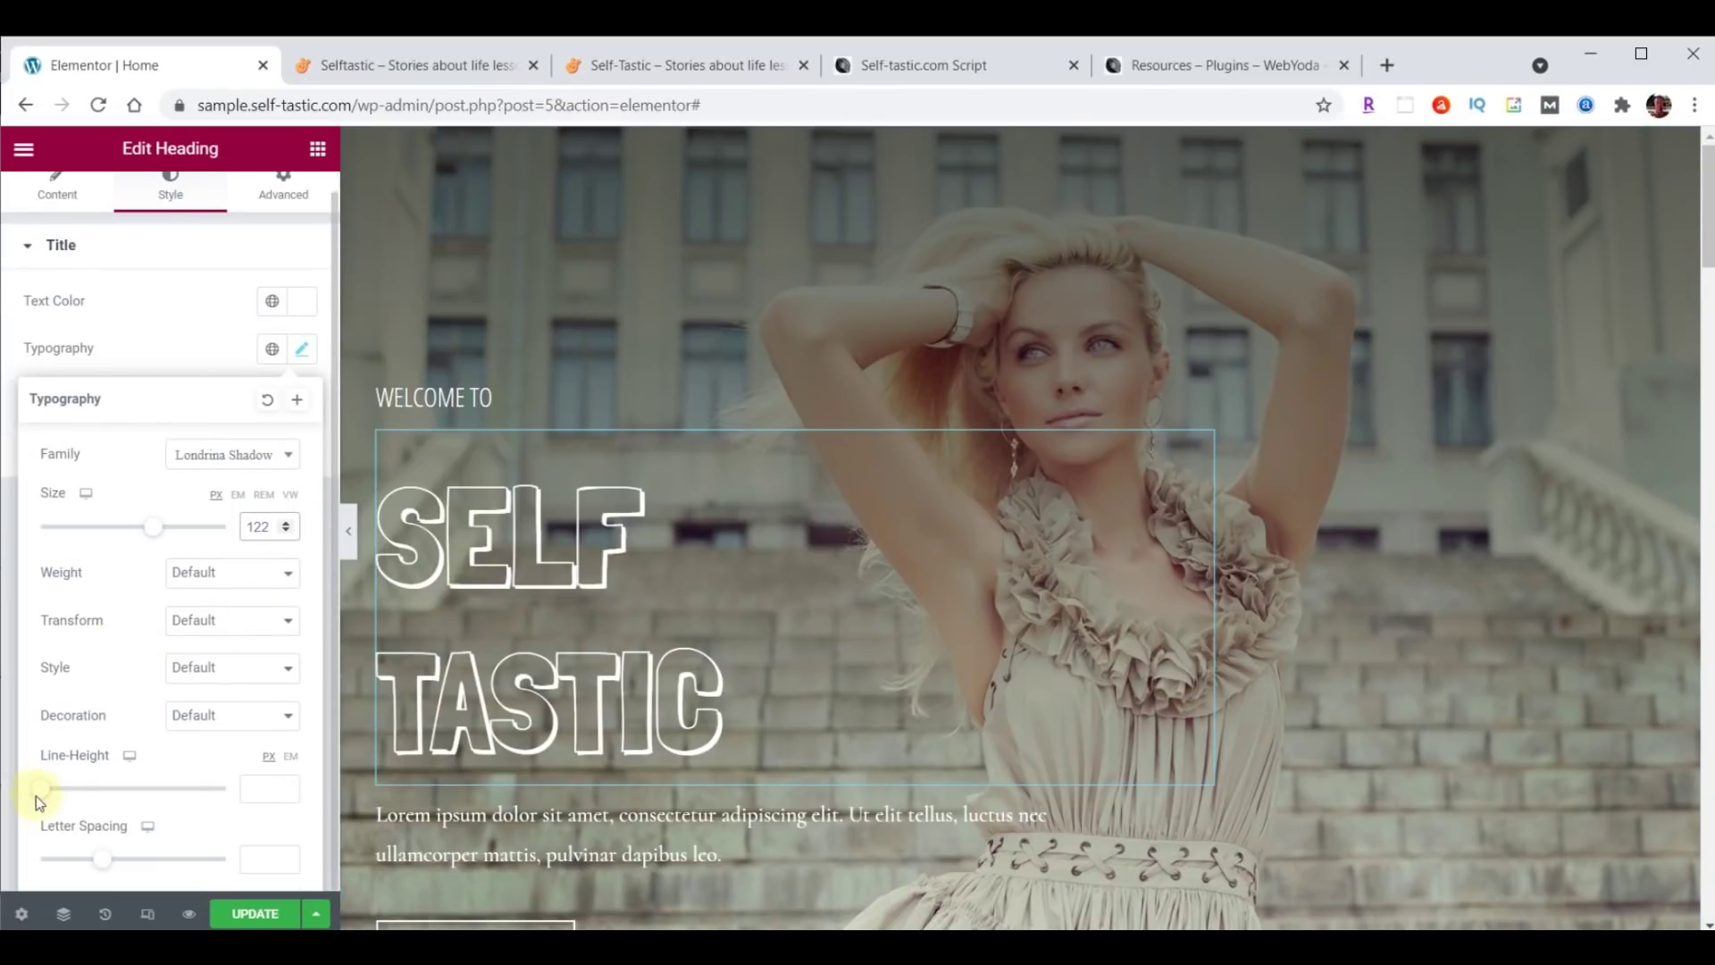
{"action": "left_click", "coordinate": [260, 788]}
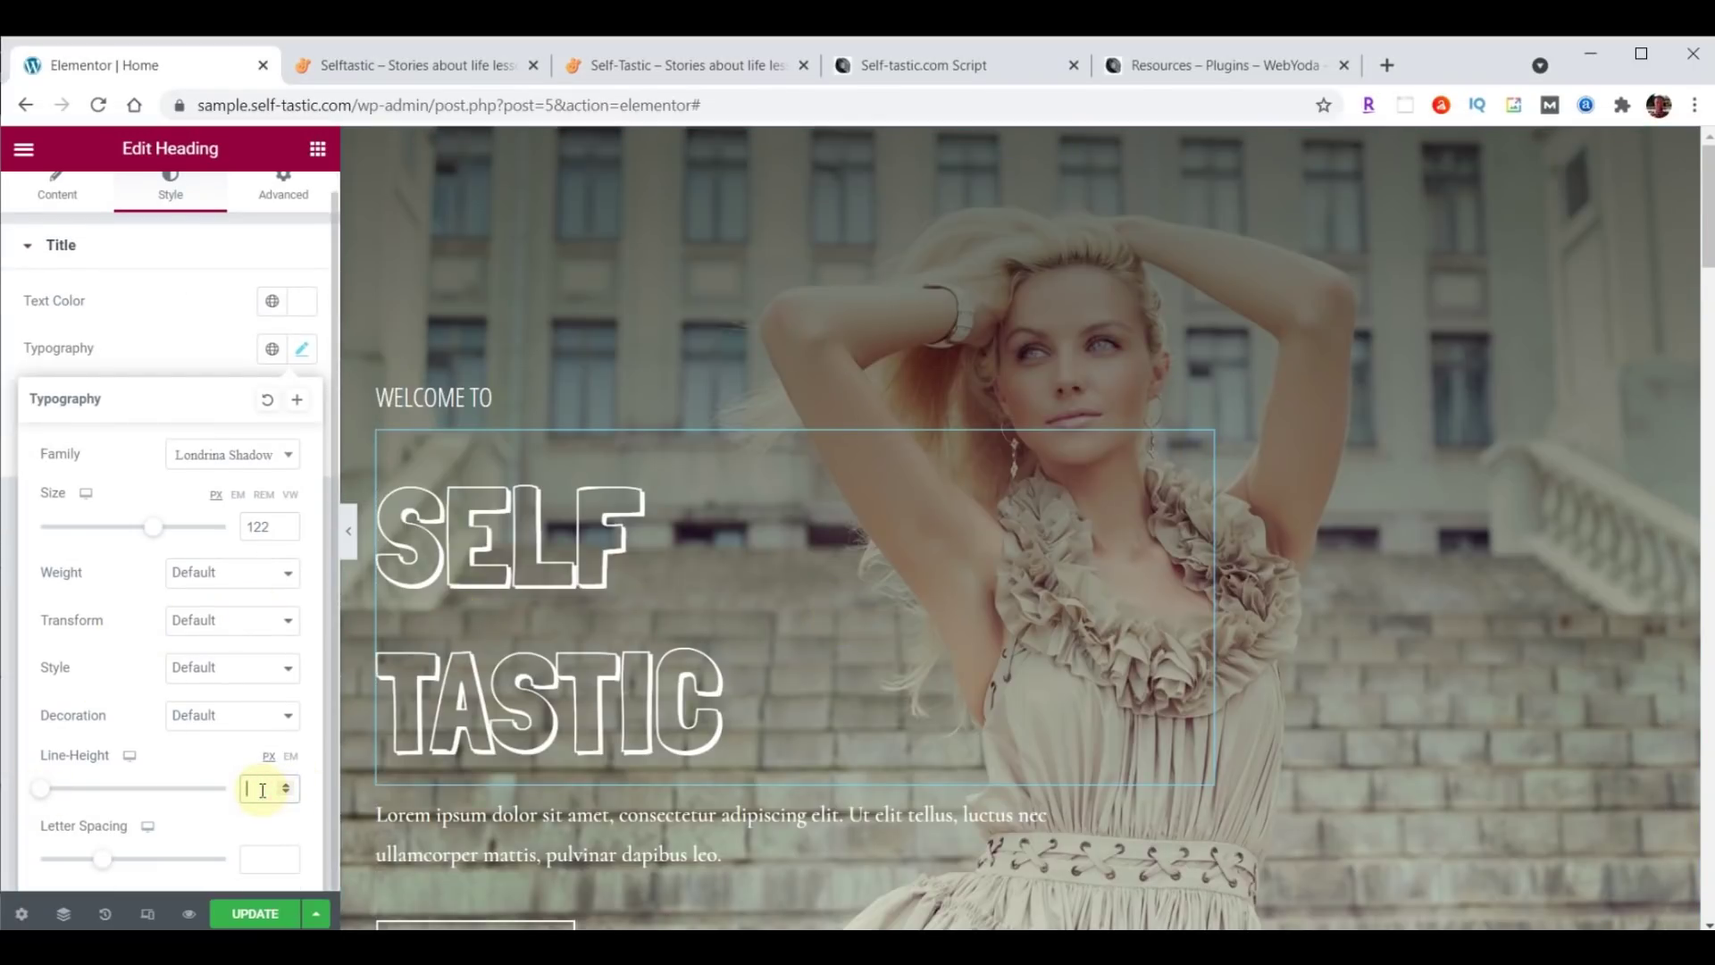
{"action": "type", "text": "100"}
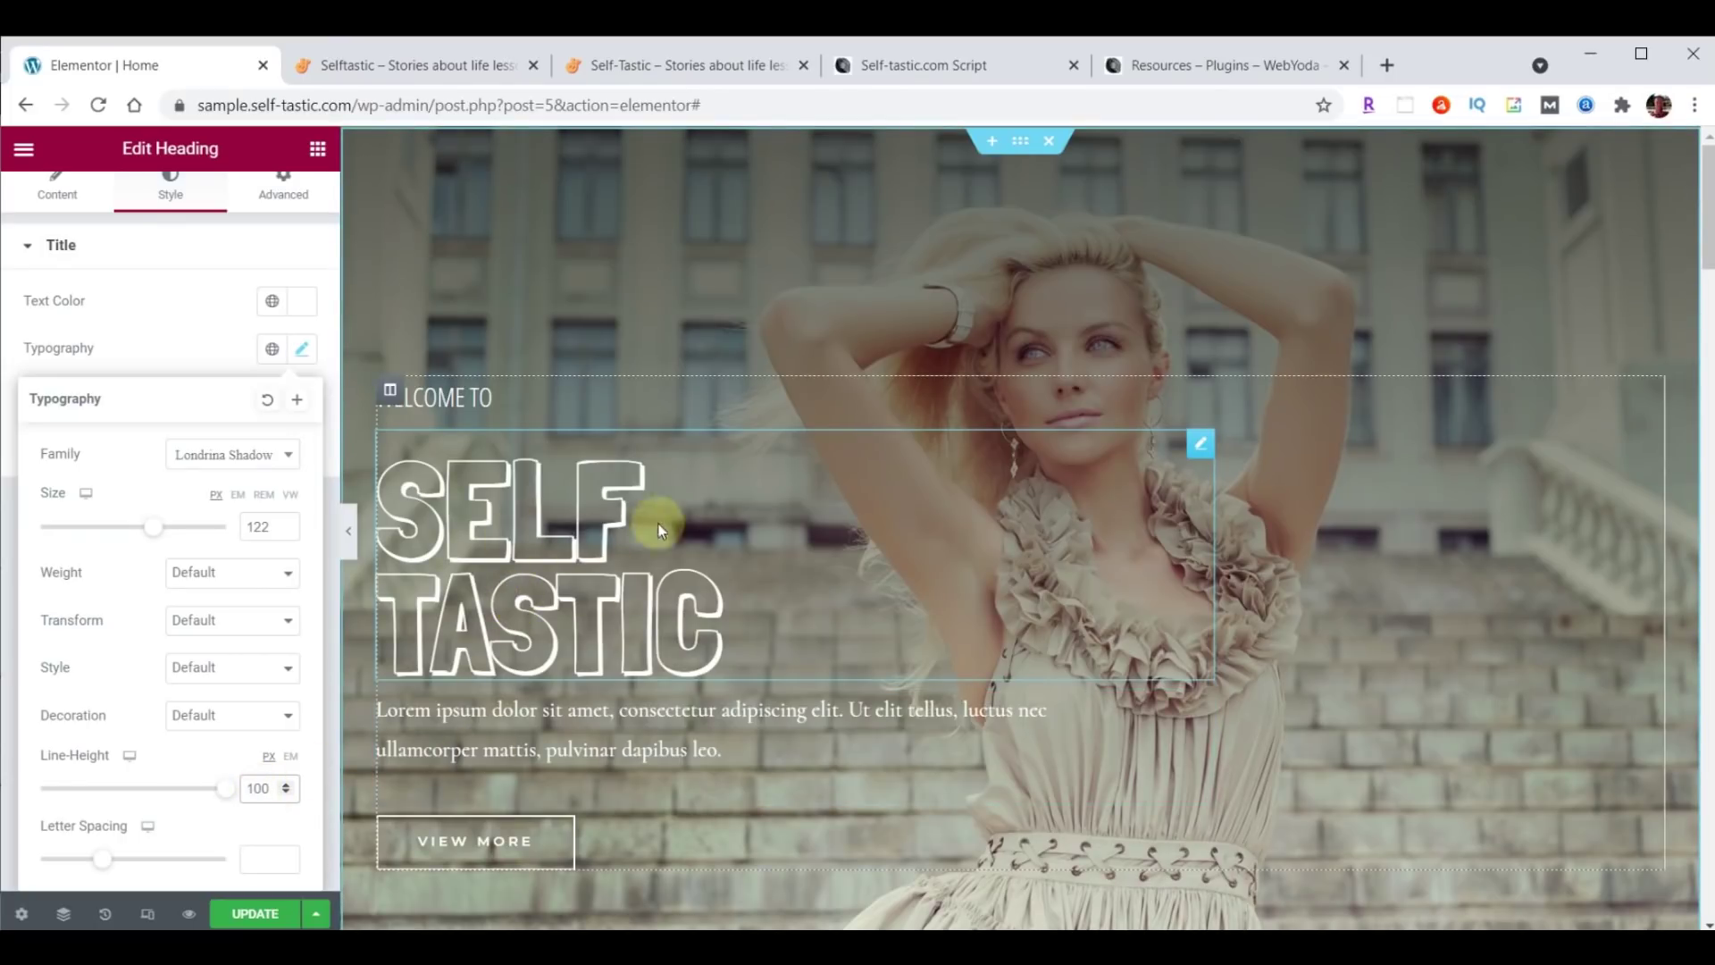
{"action": "scroll", "coordinate": [195, 330], "scroll_direction": "up", "scroll_amount": 1}
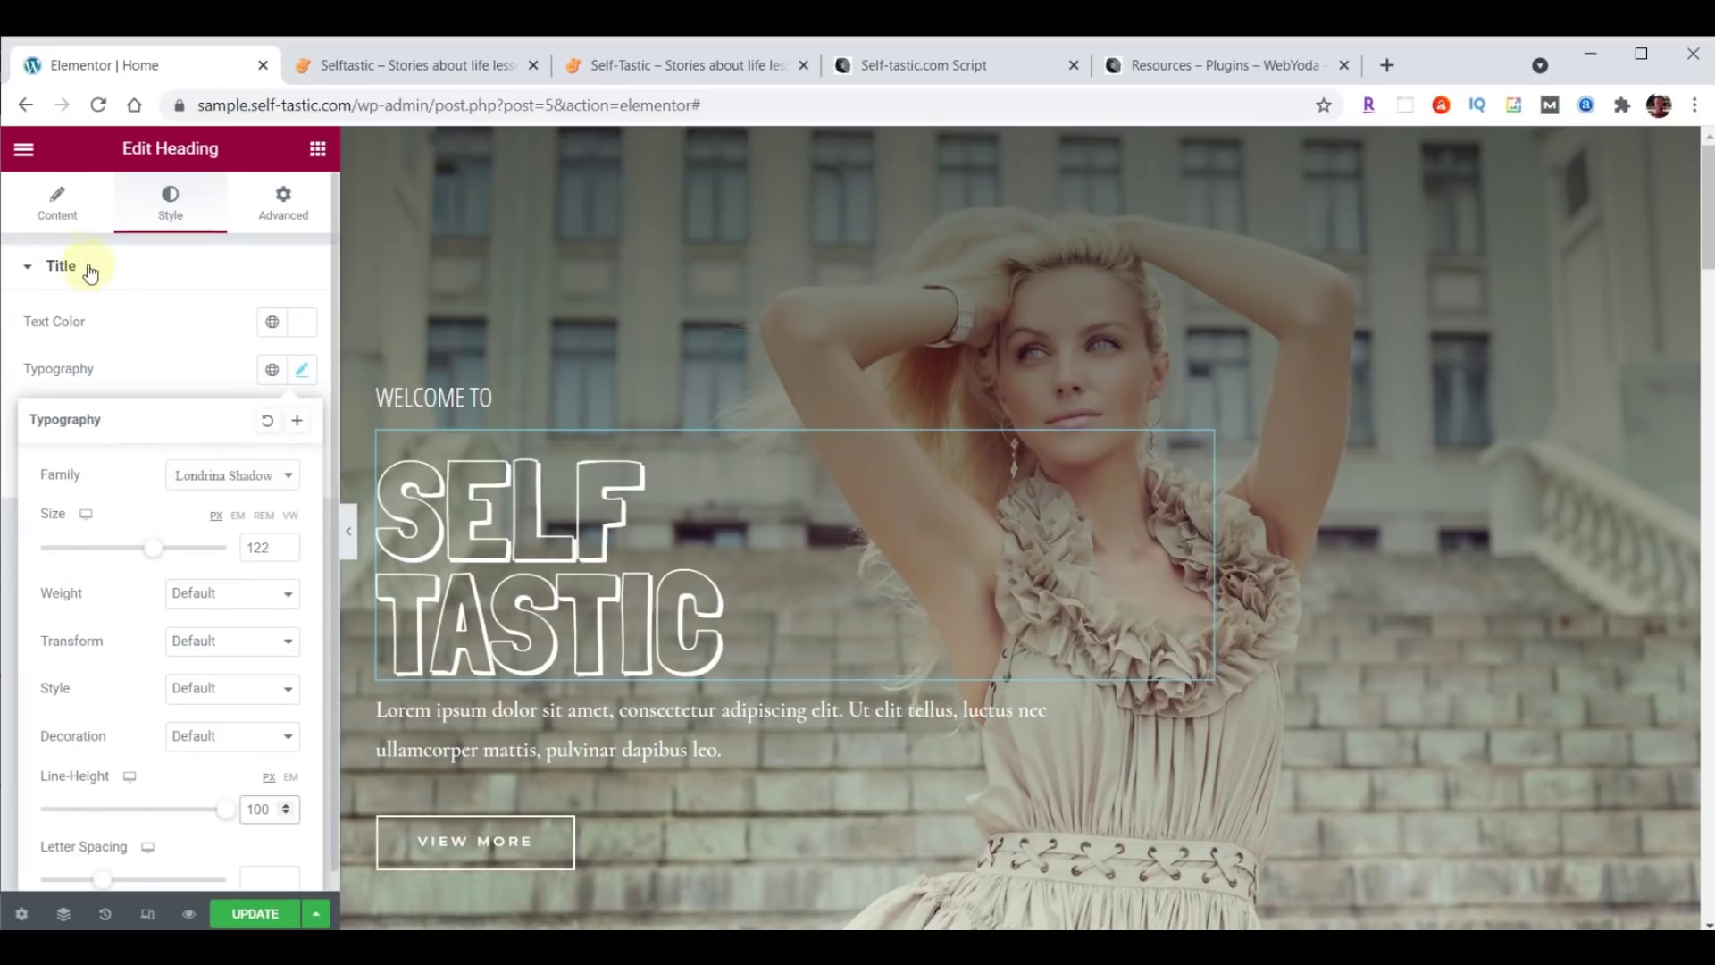
Change the headline's top margin from 20 to 0 in its Advanced settings.
{"action": "left_click", "coordinate": [279, 205]}
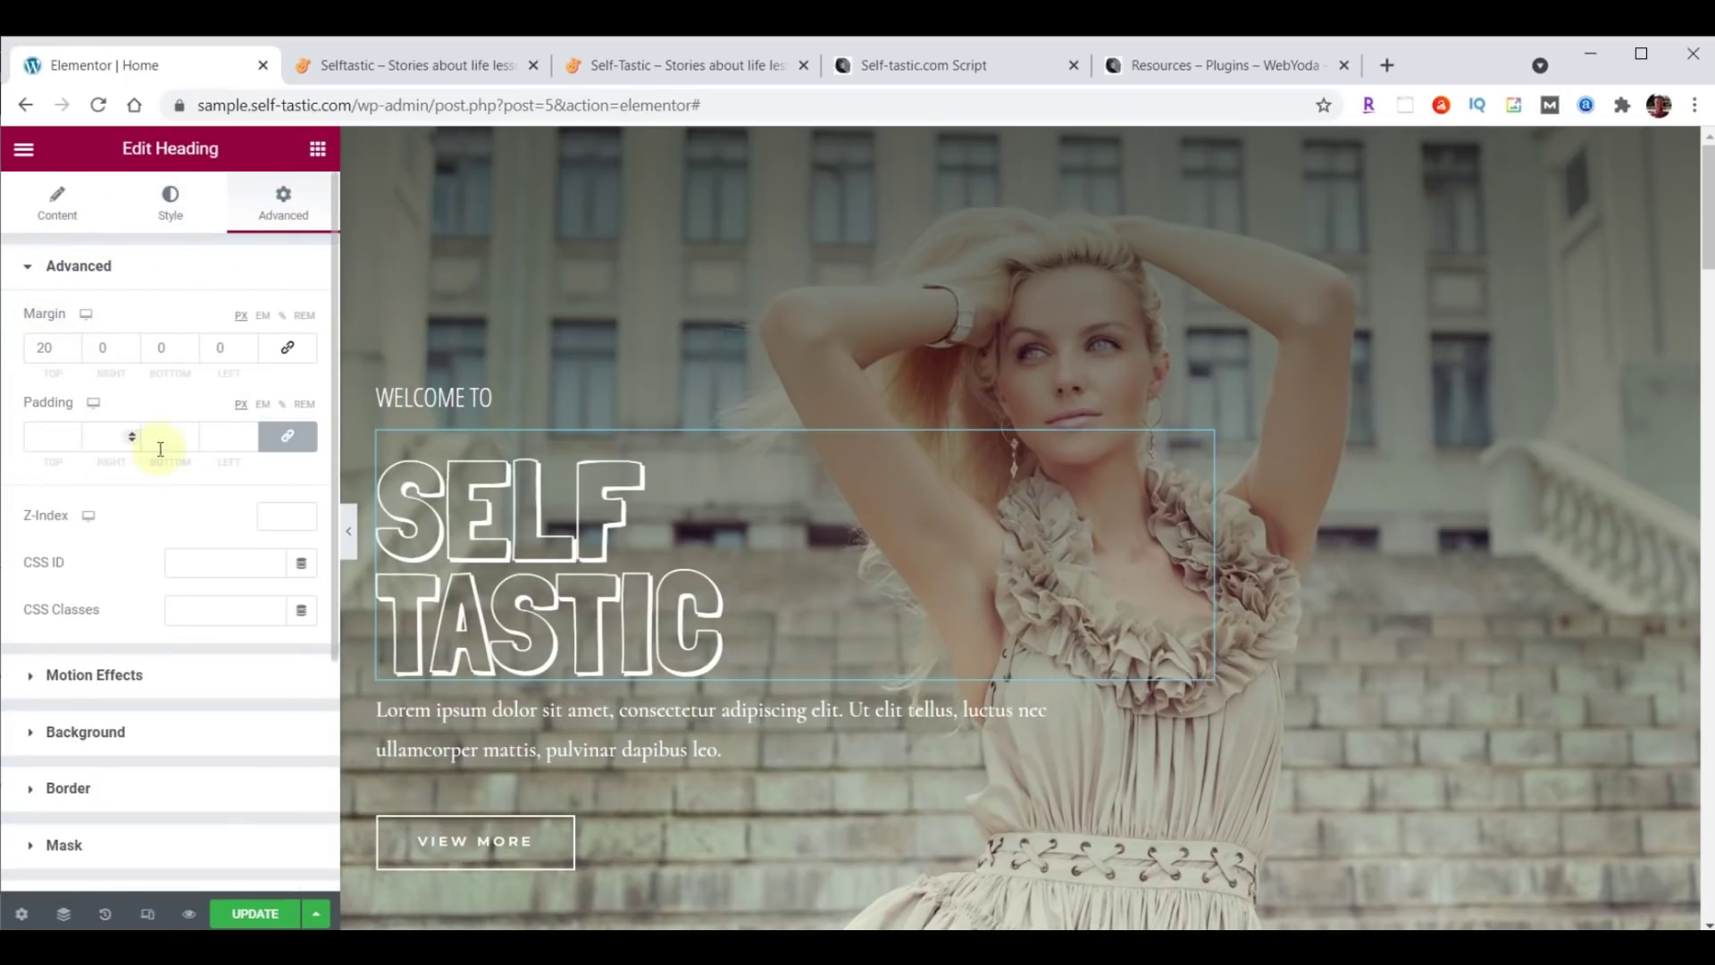
{"action": "double_click", "coordinate": [43, 350]}
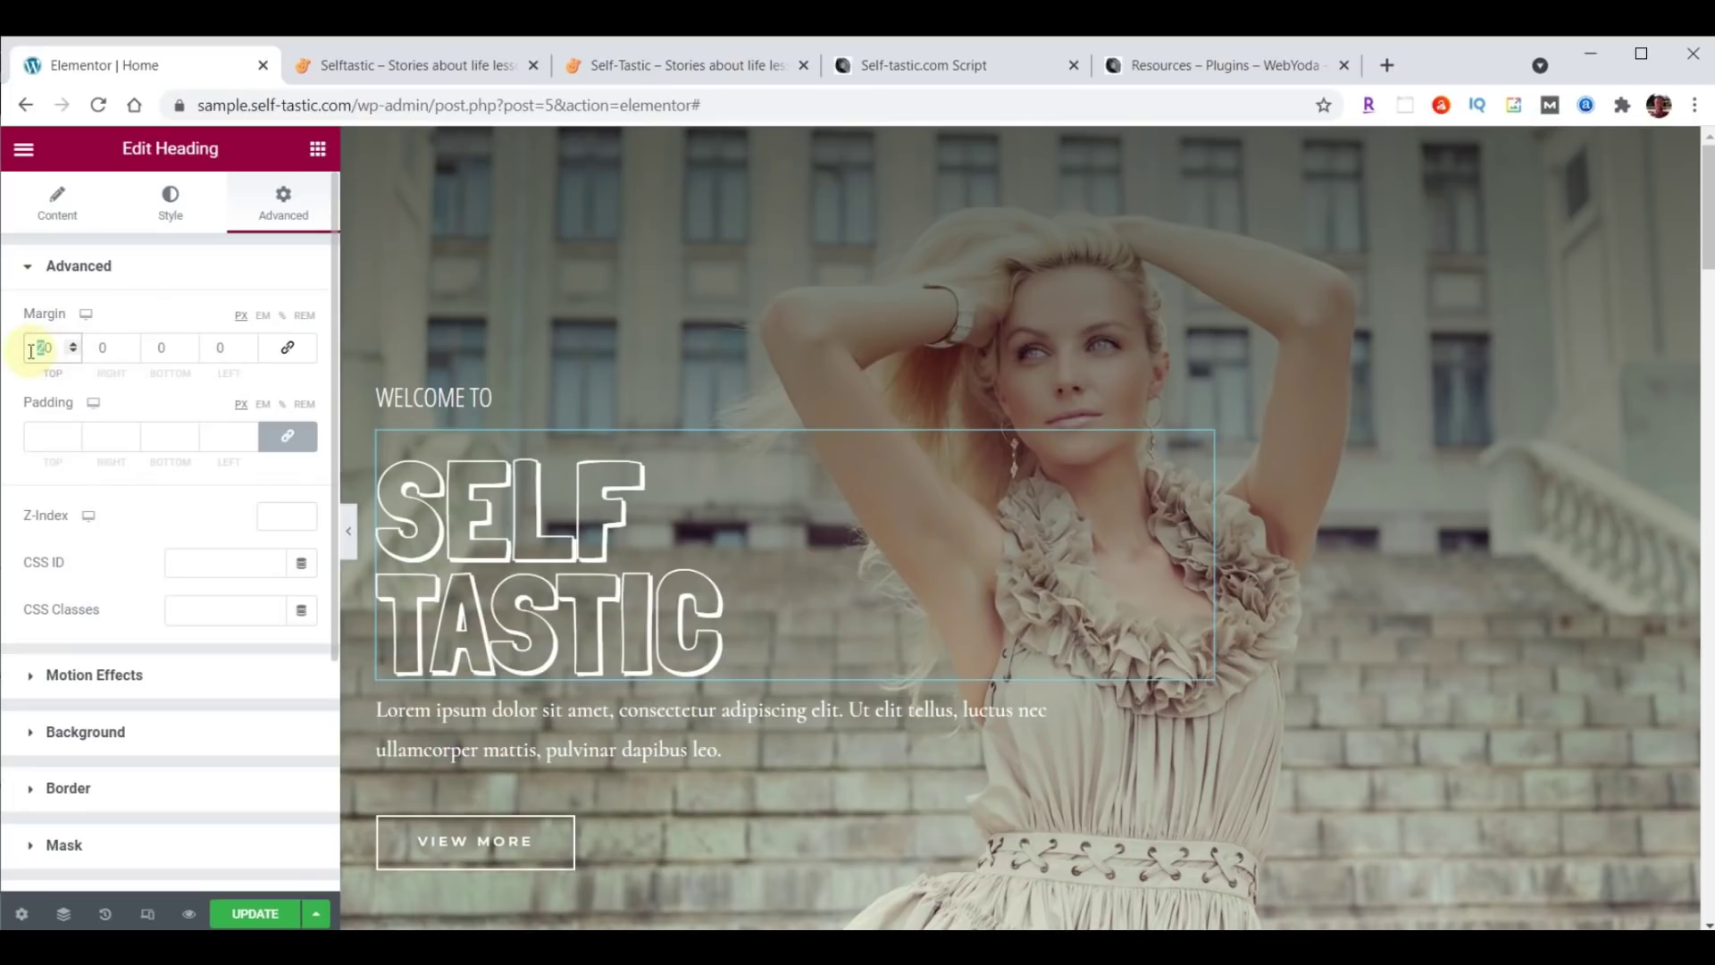
{"action": "type", "text": "0"}
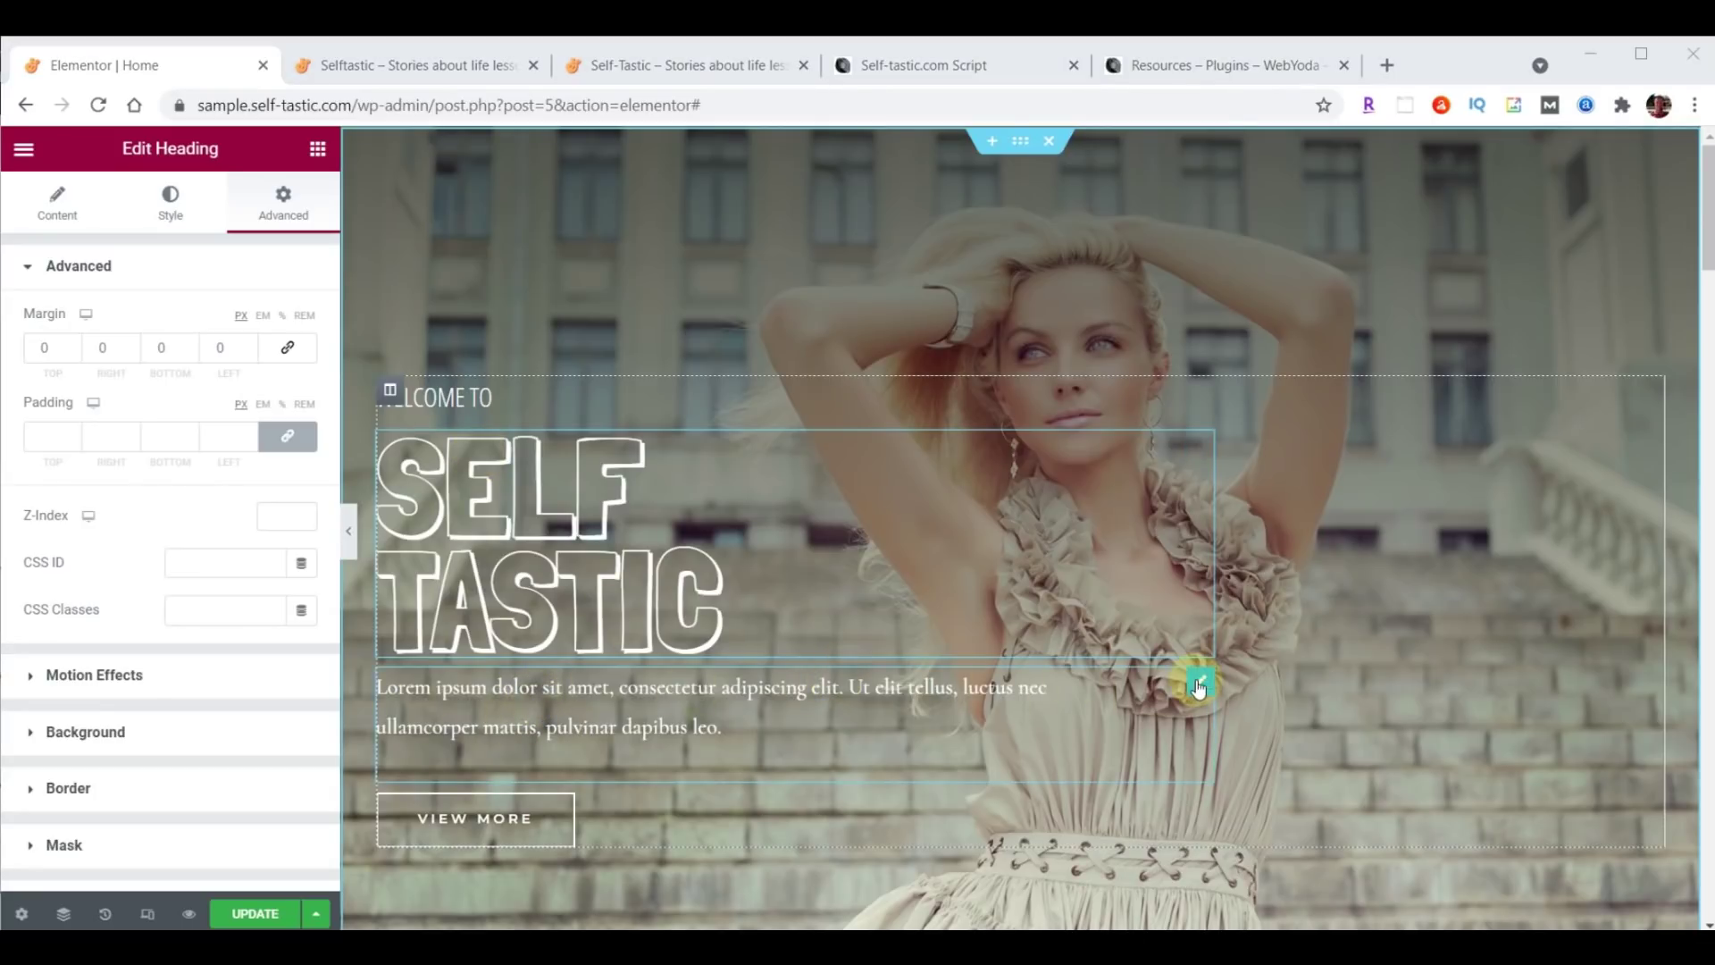
Replace the lorem paragraph under the heading with 'Be The Best You'.
{"action": "left_click", "coordinate": [1199, 686]}
{"action": "left_click_drag", "start_coordinate": [48, 465], "coordinate": [226, 643]}
{"action": "type", "text": "Be The Best You"}
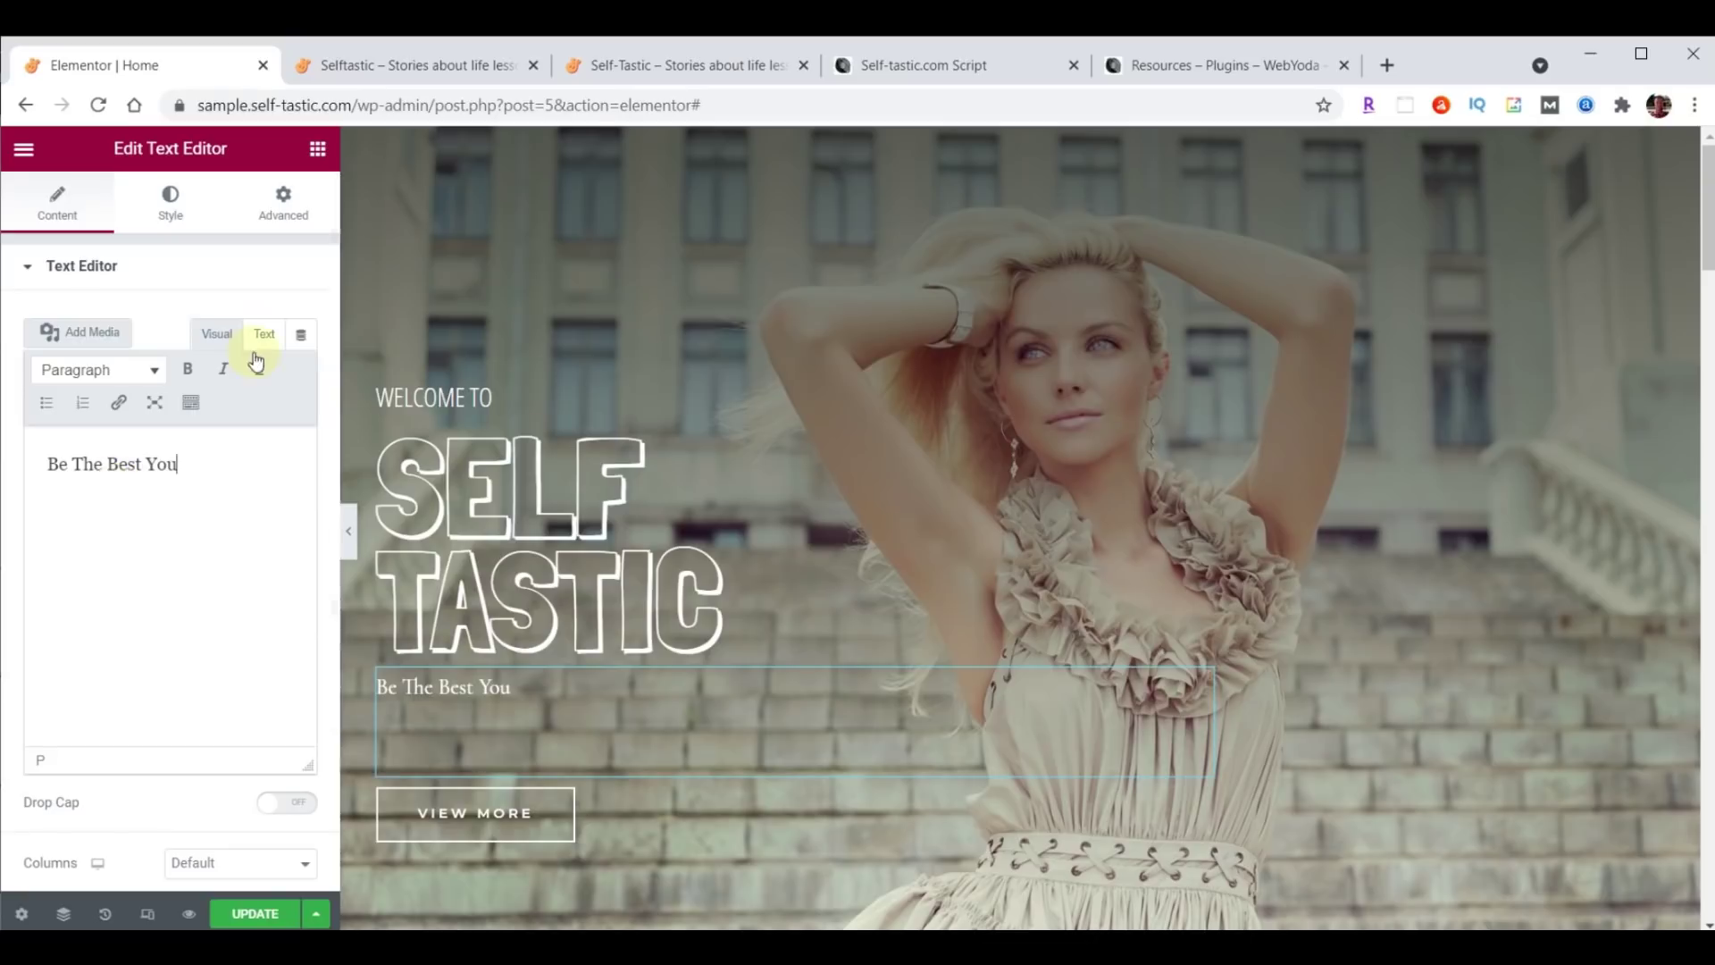
Set the paragraph's font family to Open Sans Condensed.
{"action": "left_click", "coordinate": [171, 208]}
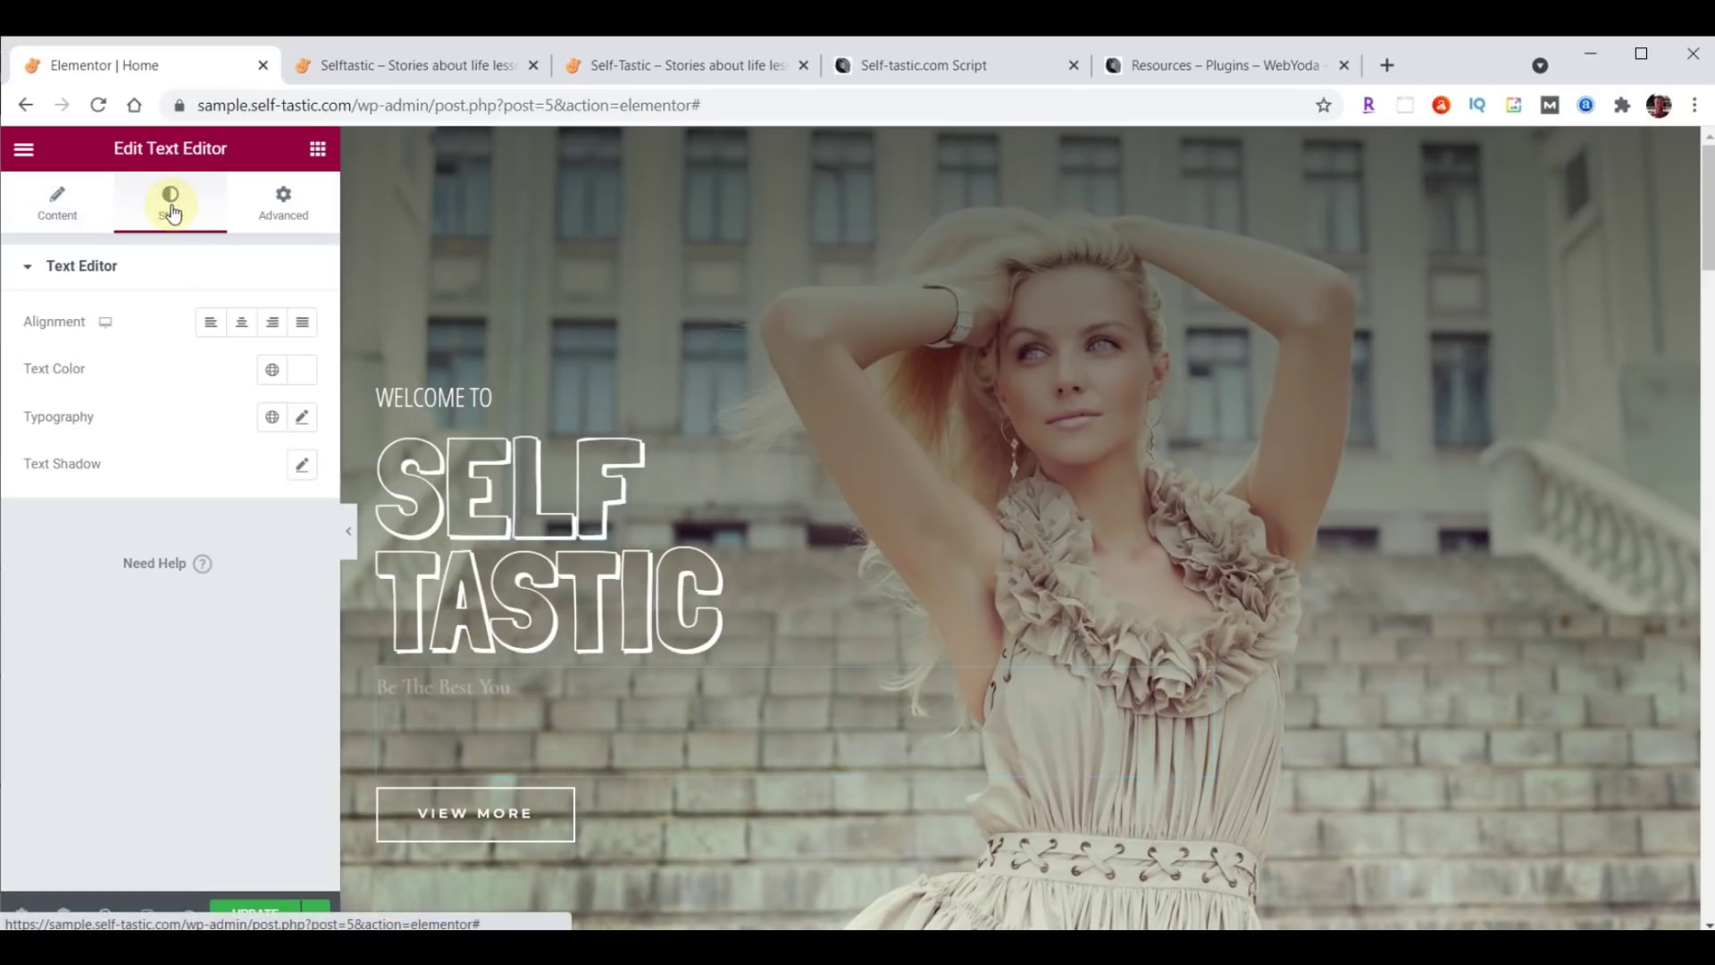
{"action": "left_click", "coordinate": [302, 417]}
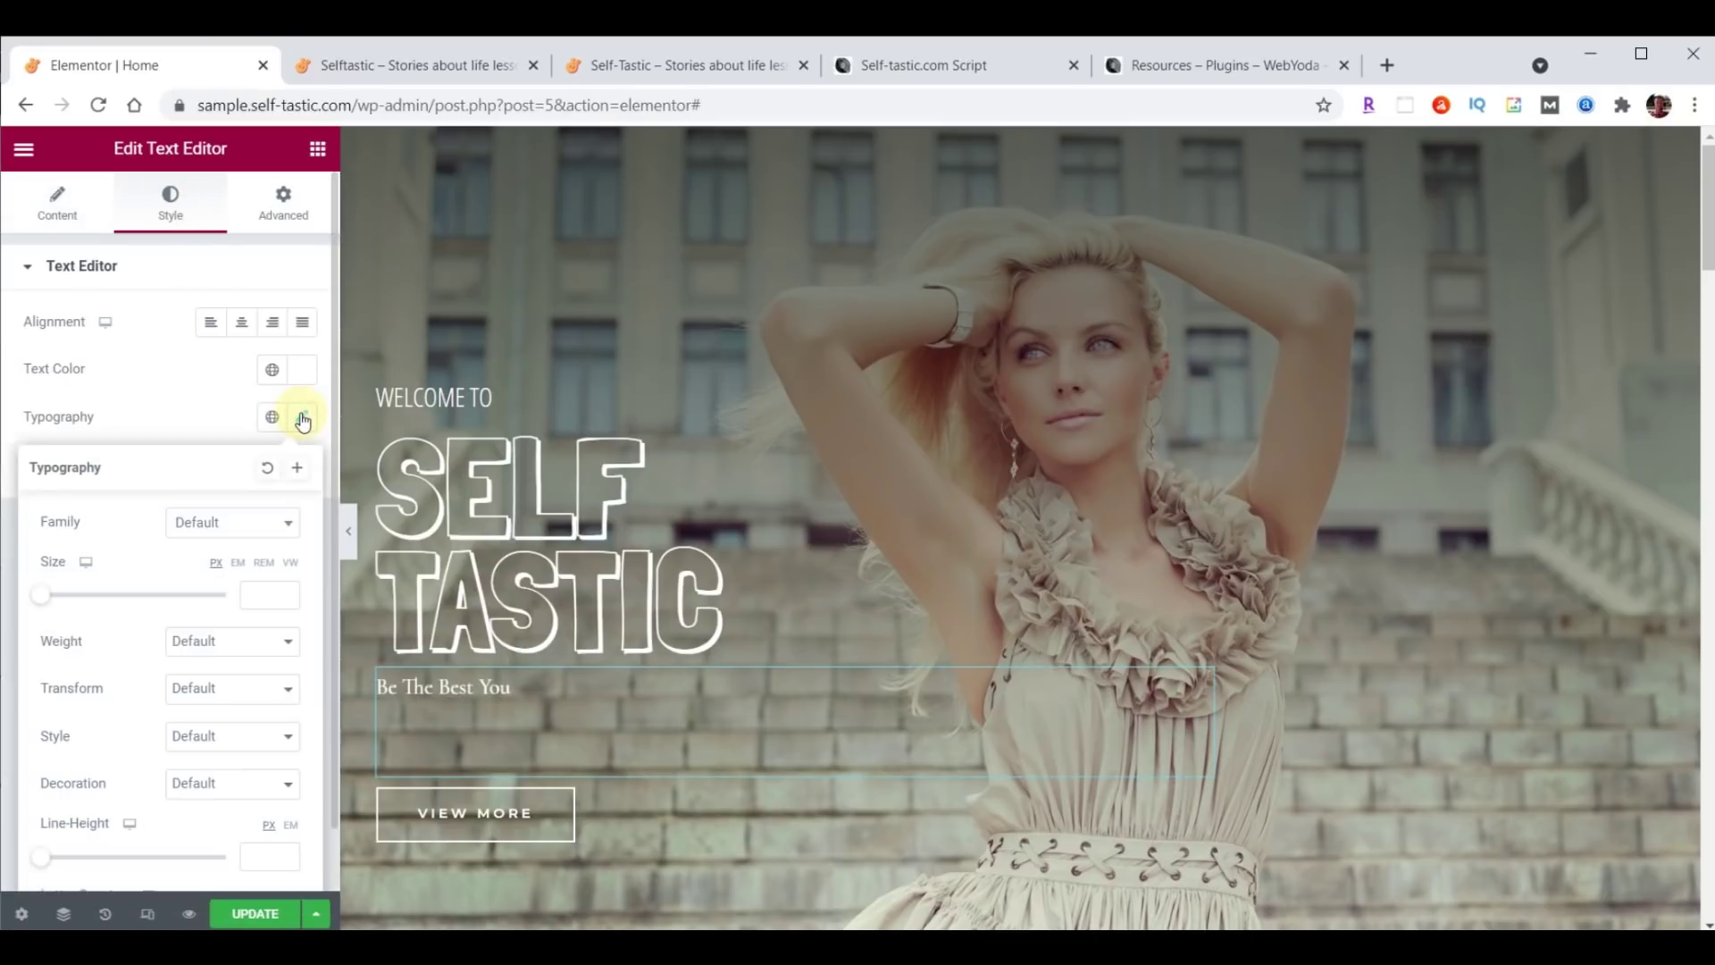
{"action": "left_click", "coordinate": [243, 524]}
{"action": "left_click", "coordinate": [234, 549]}
{"action": "type", "text": "open"}
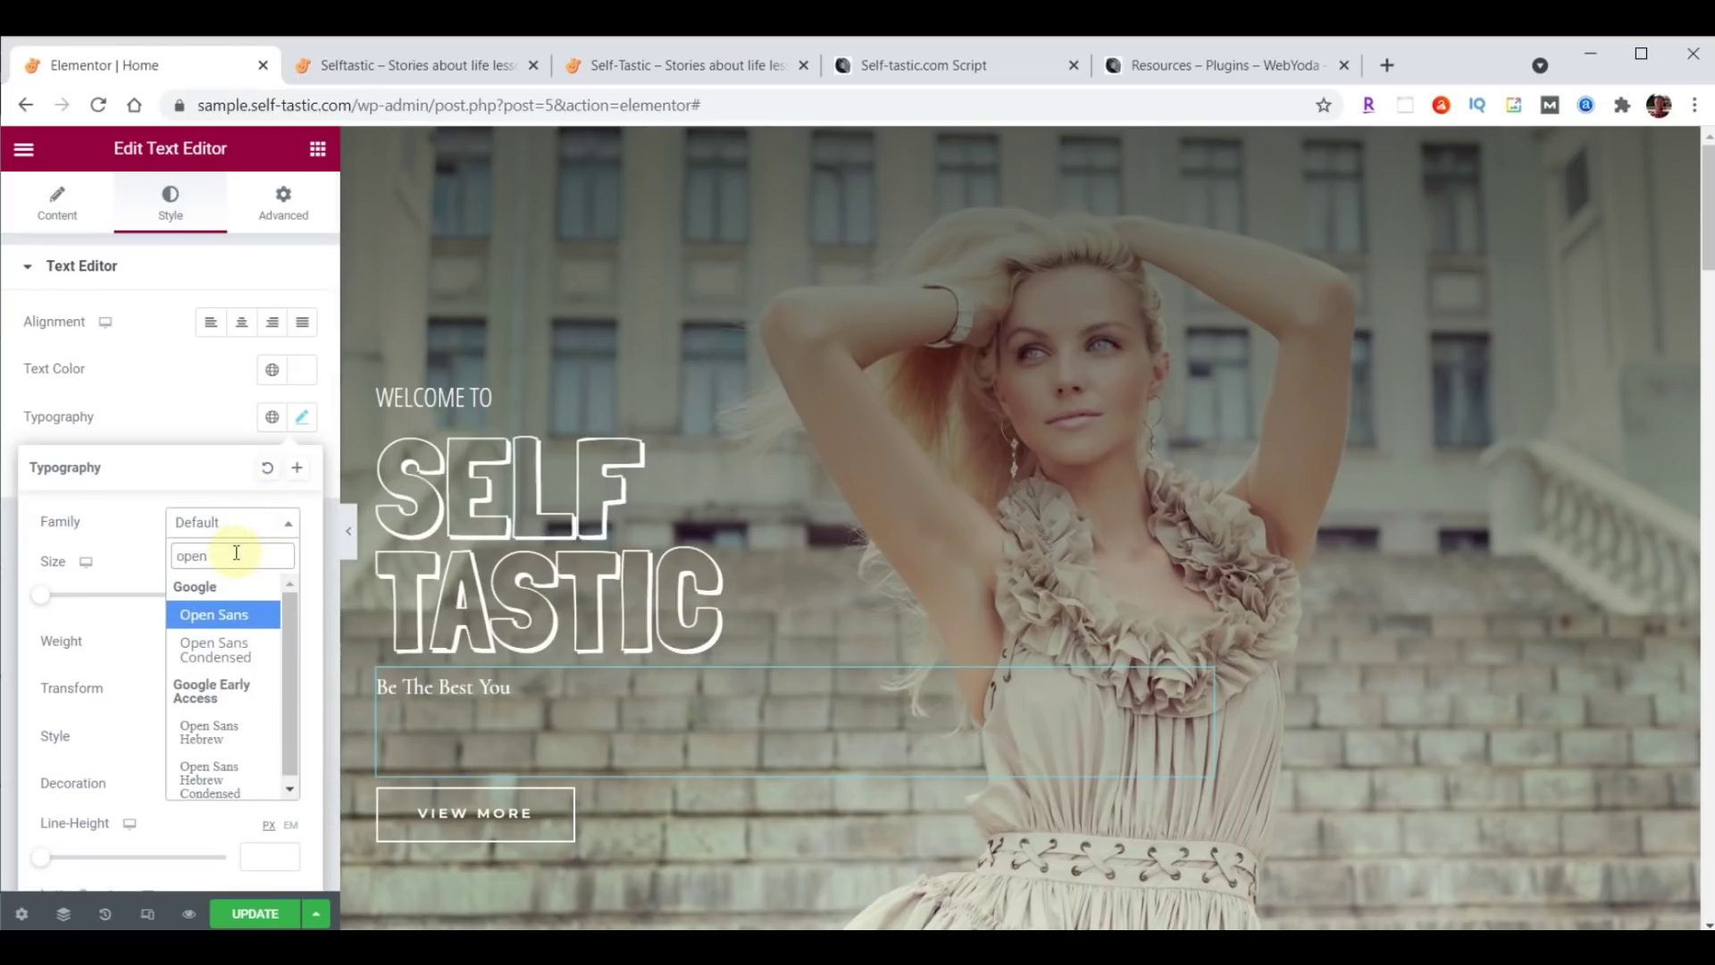
{"action": "left_click", "coordinate": [217, 650]}
Give the paragraph font size 30, weight 100 and line height 18.
{"action": "left_click", "coordinate": [256, 592]}
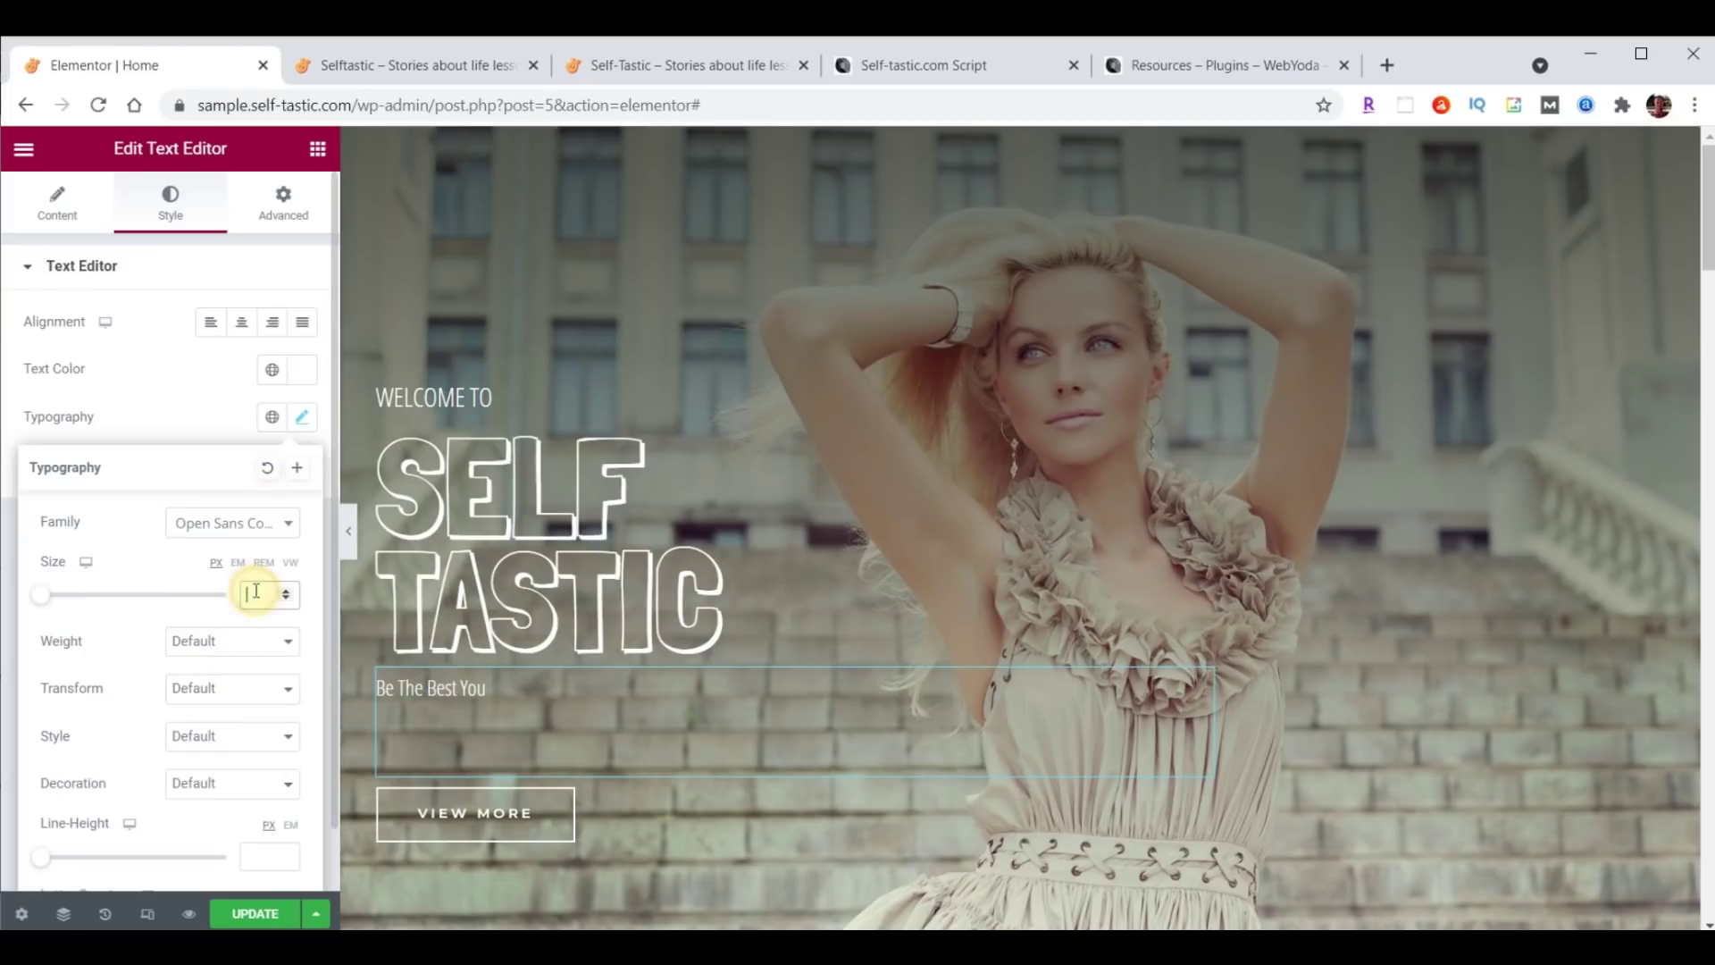
{"action": "type", "text": "30"}
{"action": "left_click", "coordinate": [198, 642]}
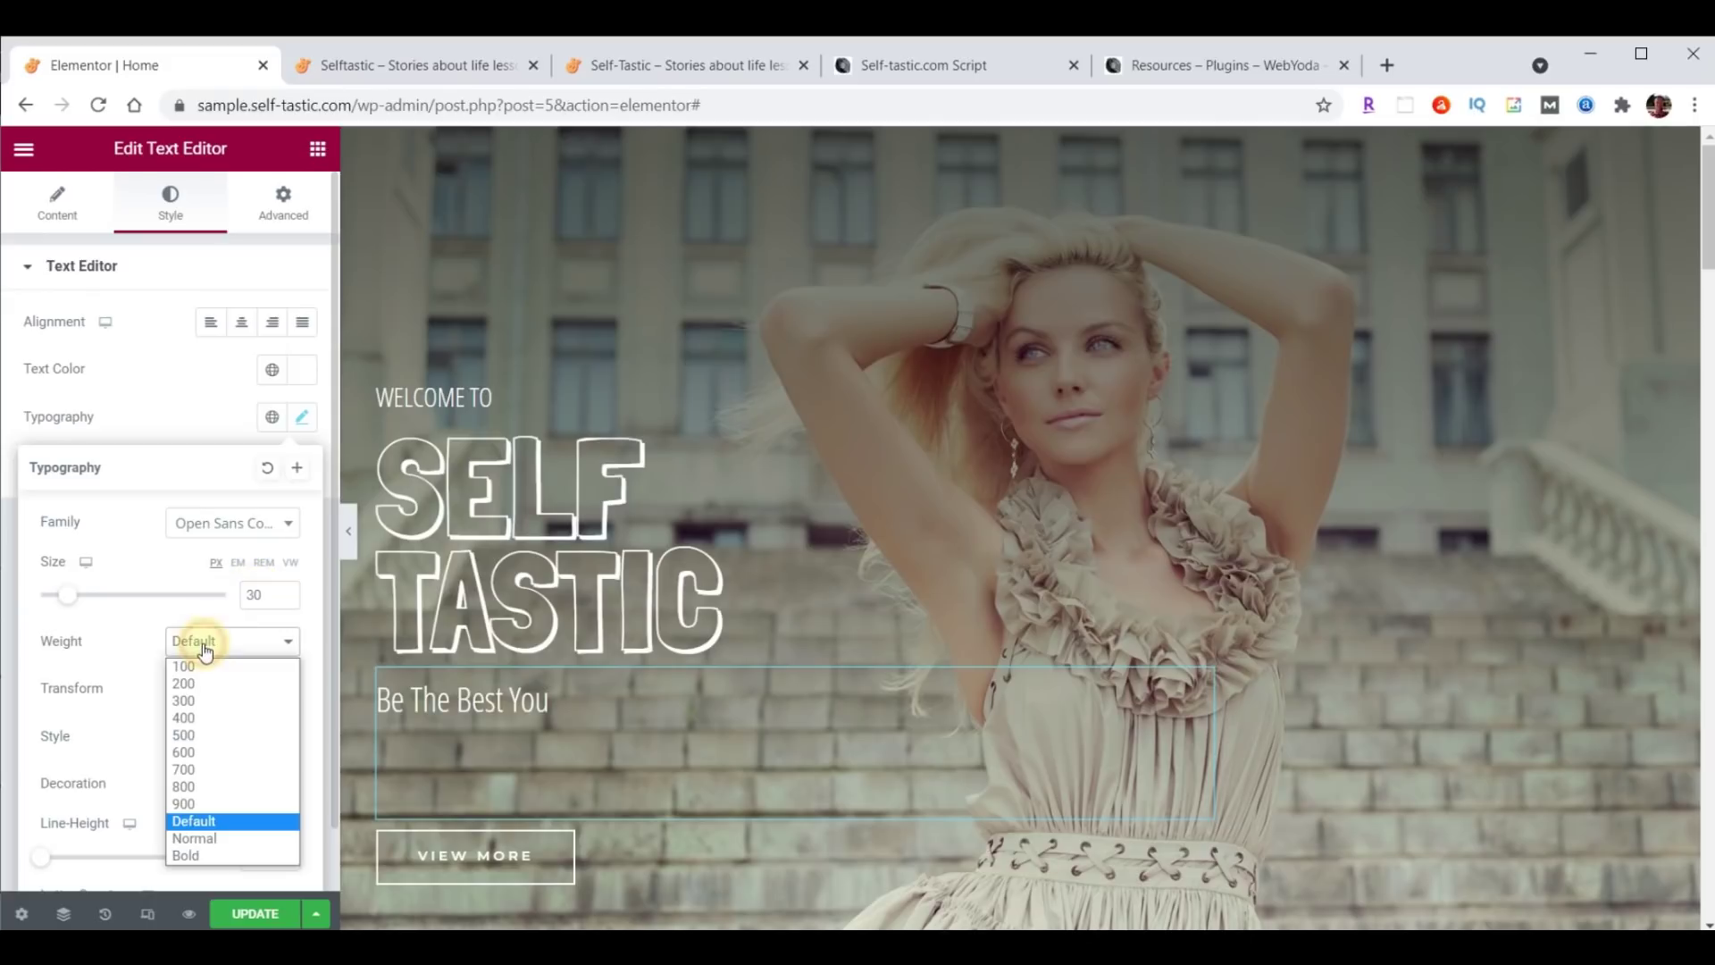
{"action": "left_click", "coordinate": [190, 670]}
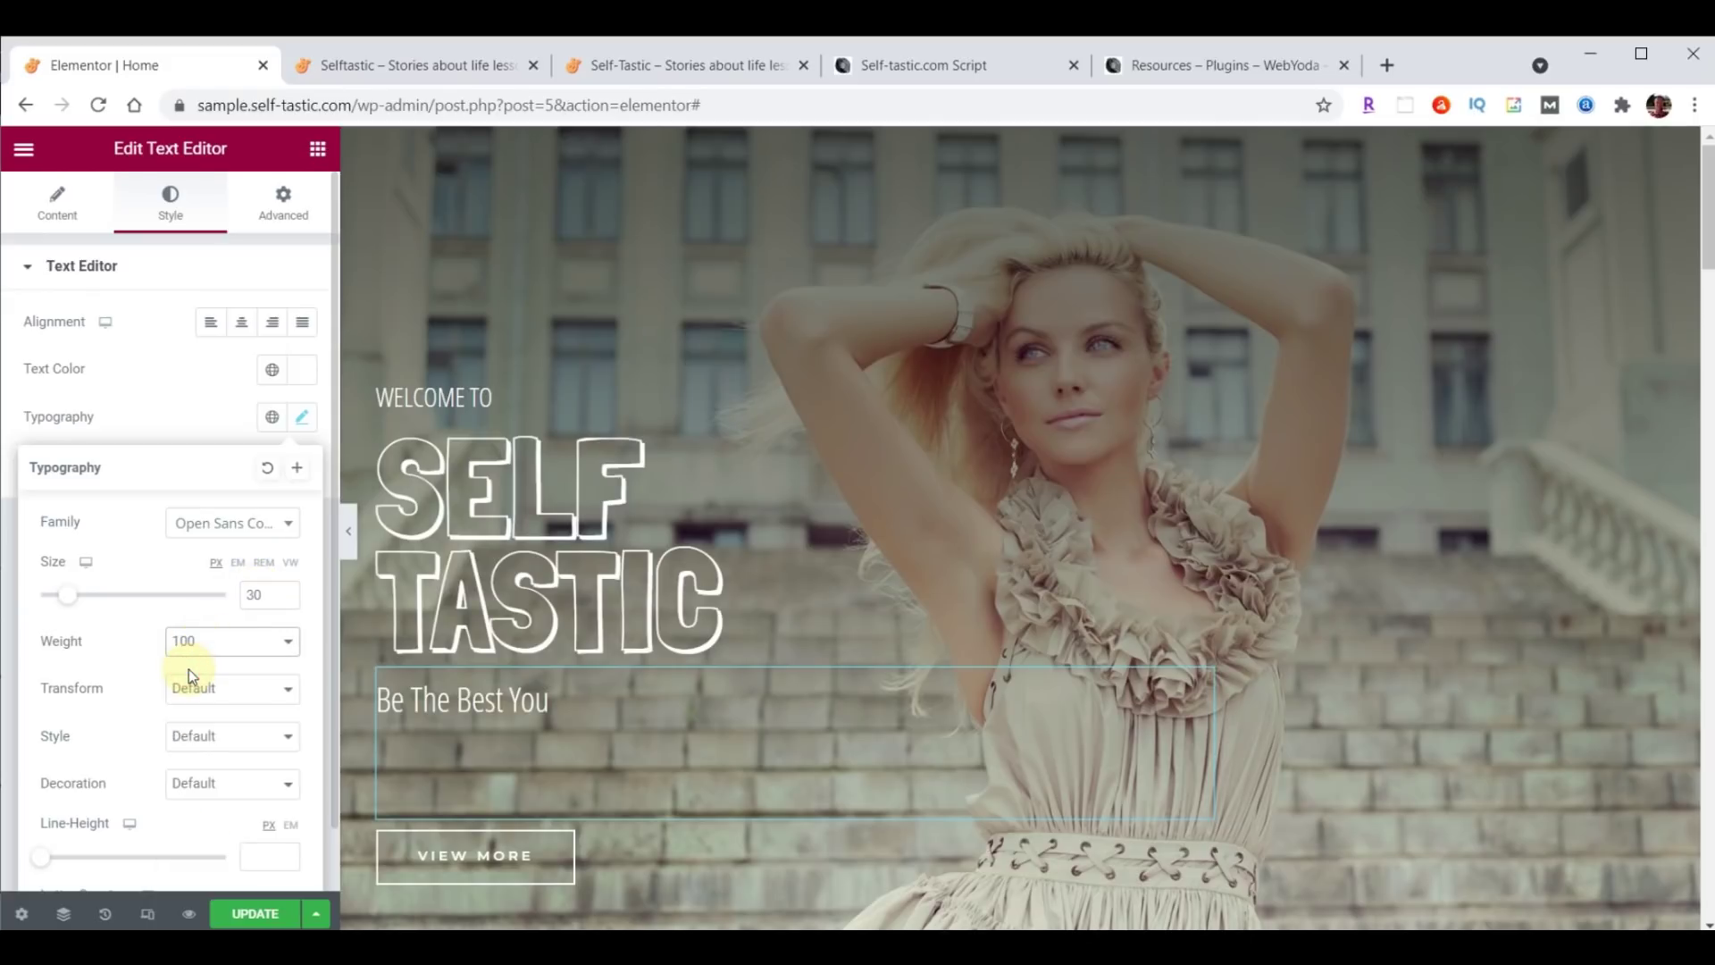
{"action": "scroll", "coordinate": [152, 773], "scroll_direction": "down", "scroll_amount": 1}
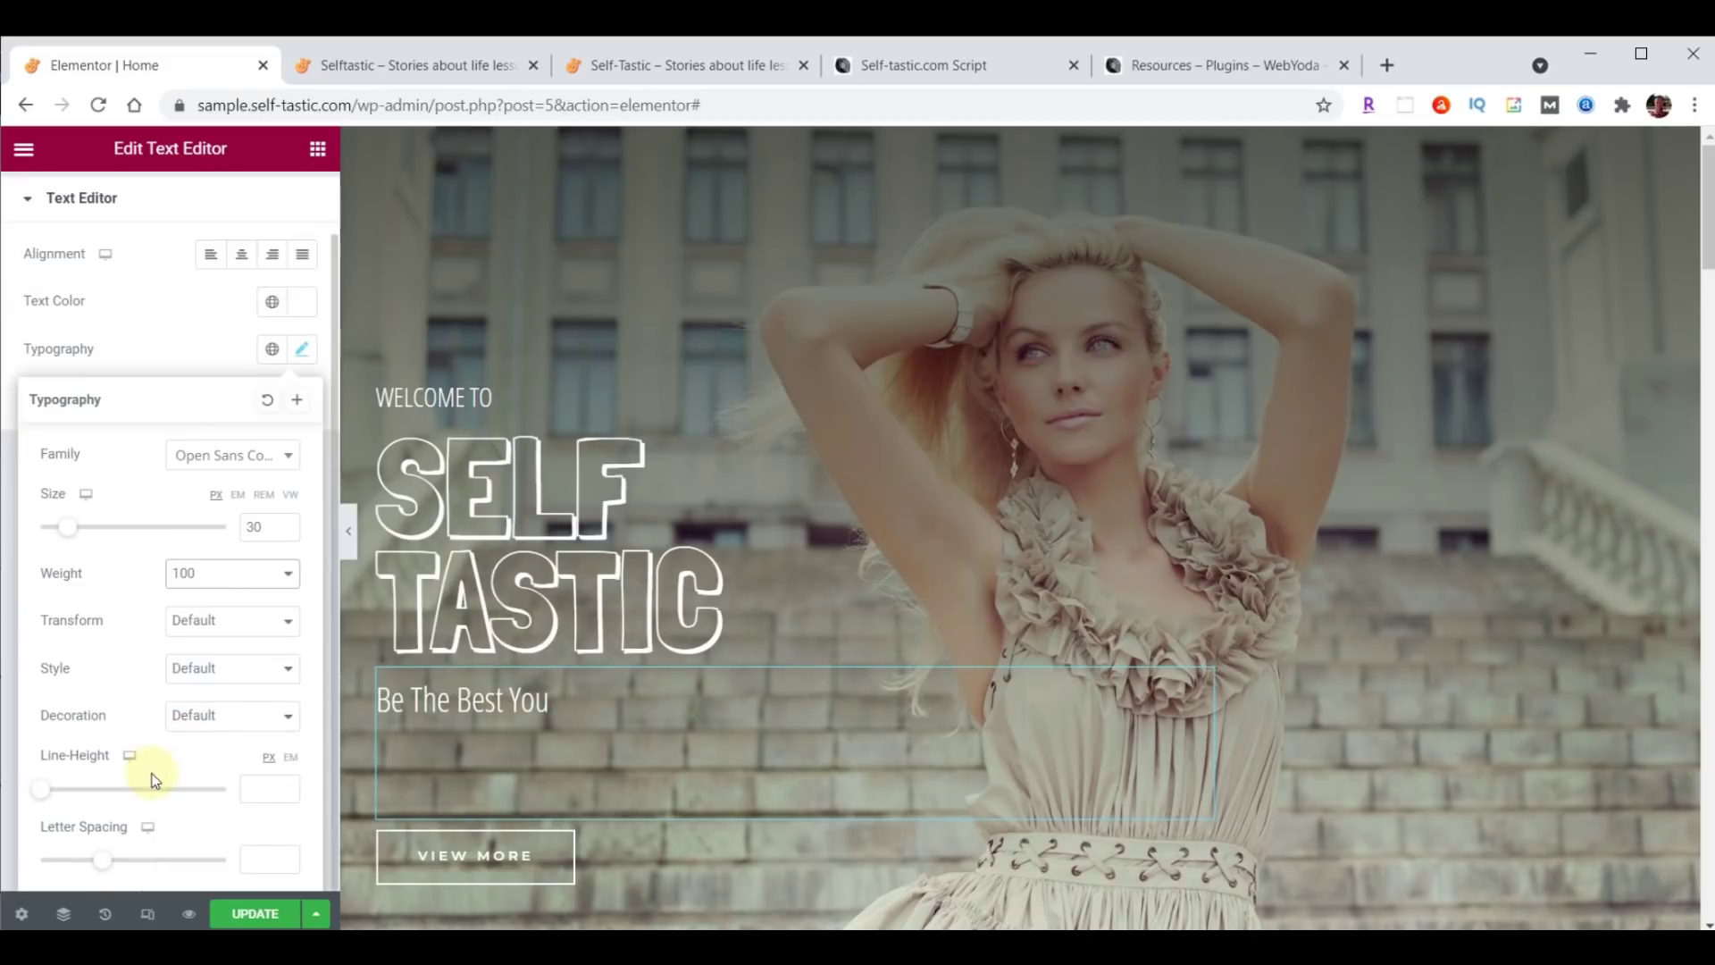
{"action": "left_click", "coordinate": [253, 793]}
{"action": "type", "text": "18"}
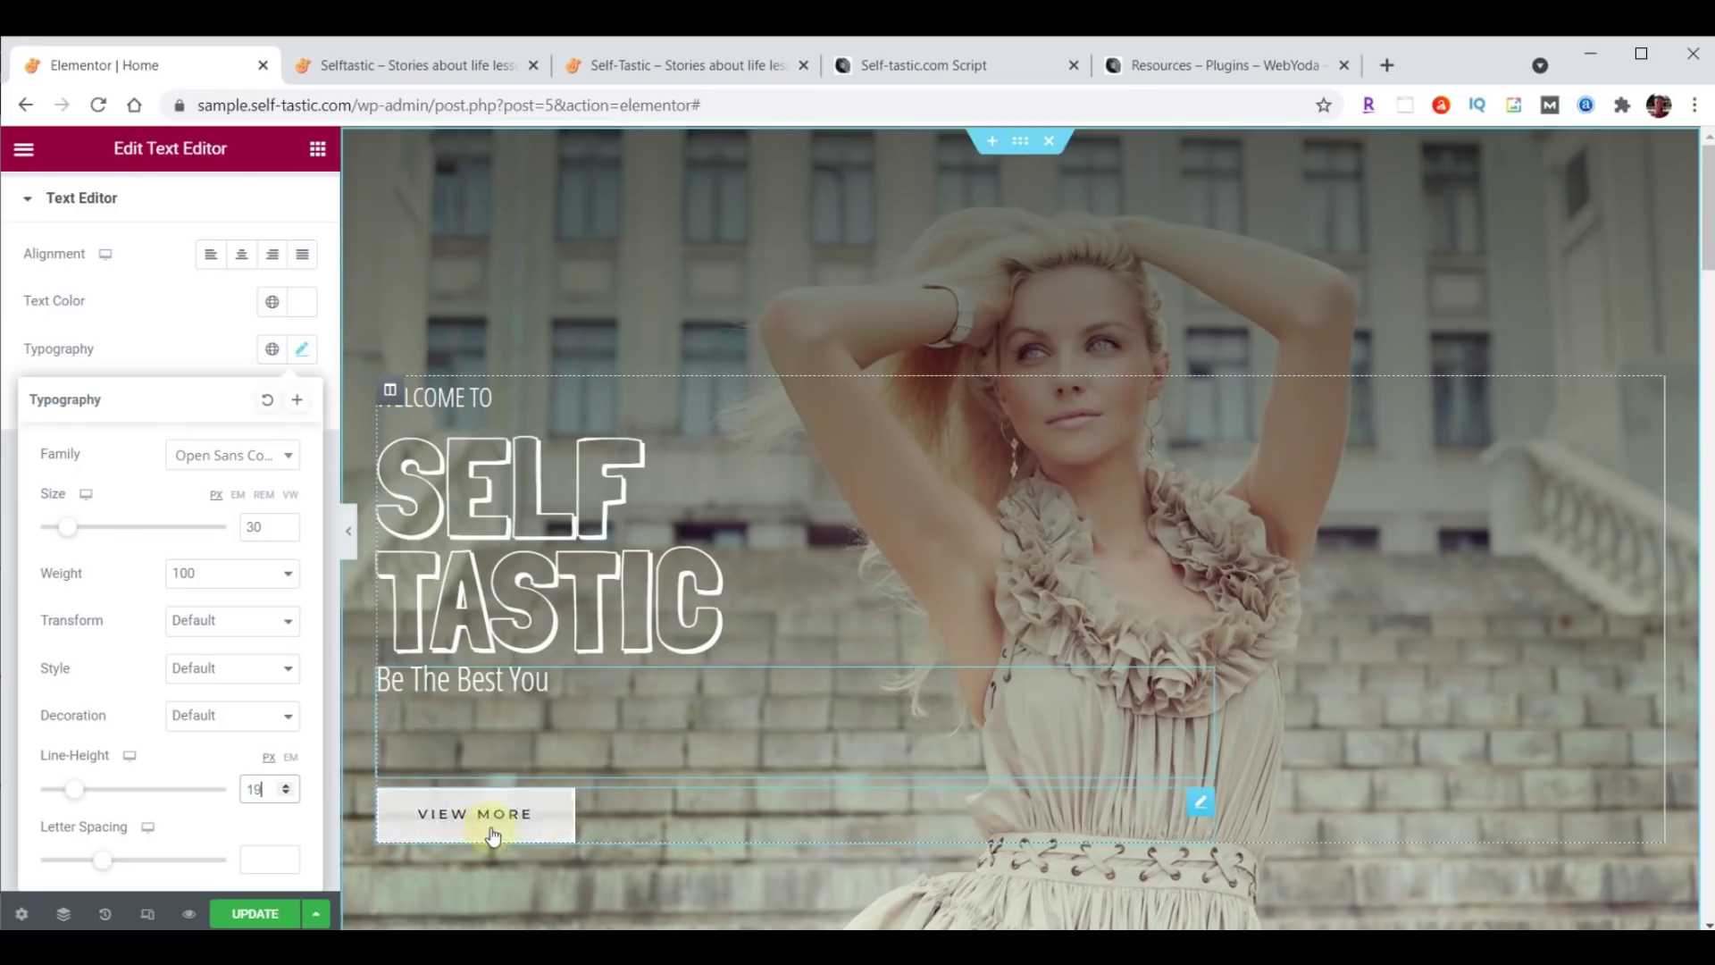
Relabel the VIEW MORE button as Learn More.
{"action": "left_click", "coordinate": [1202, 813]}
{"action": "left_click", "coordinate": [47, 204]}
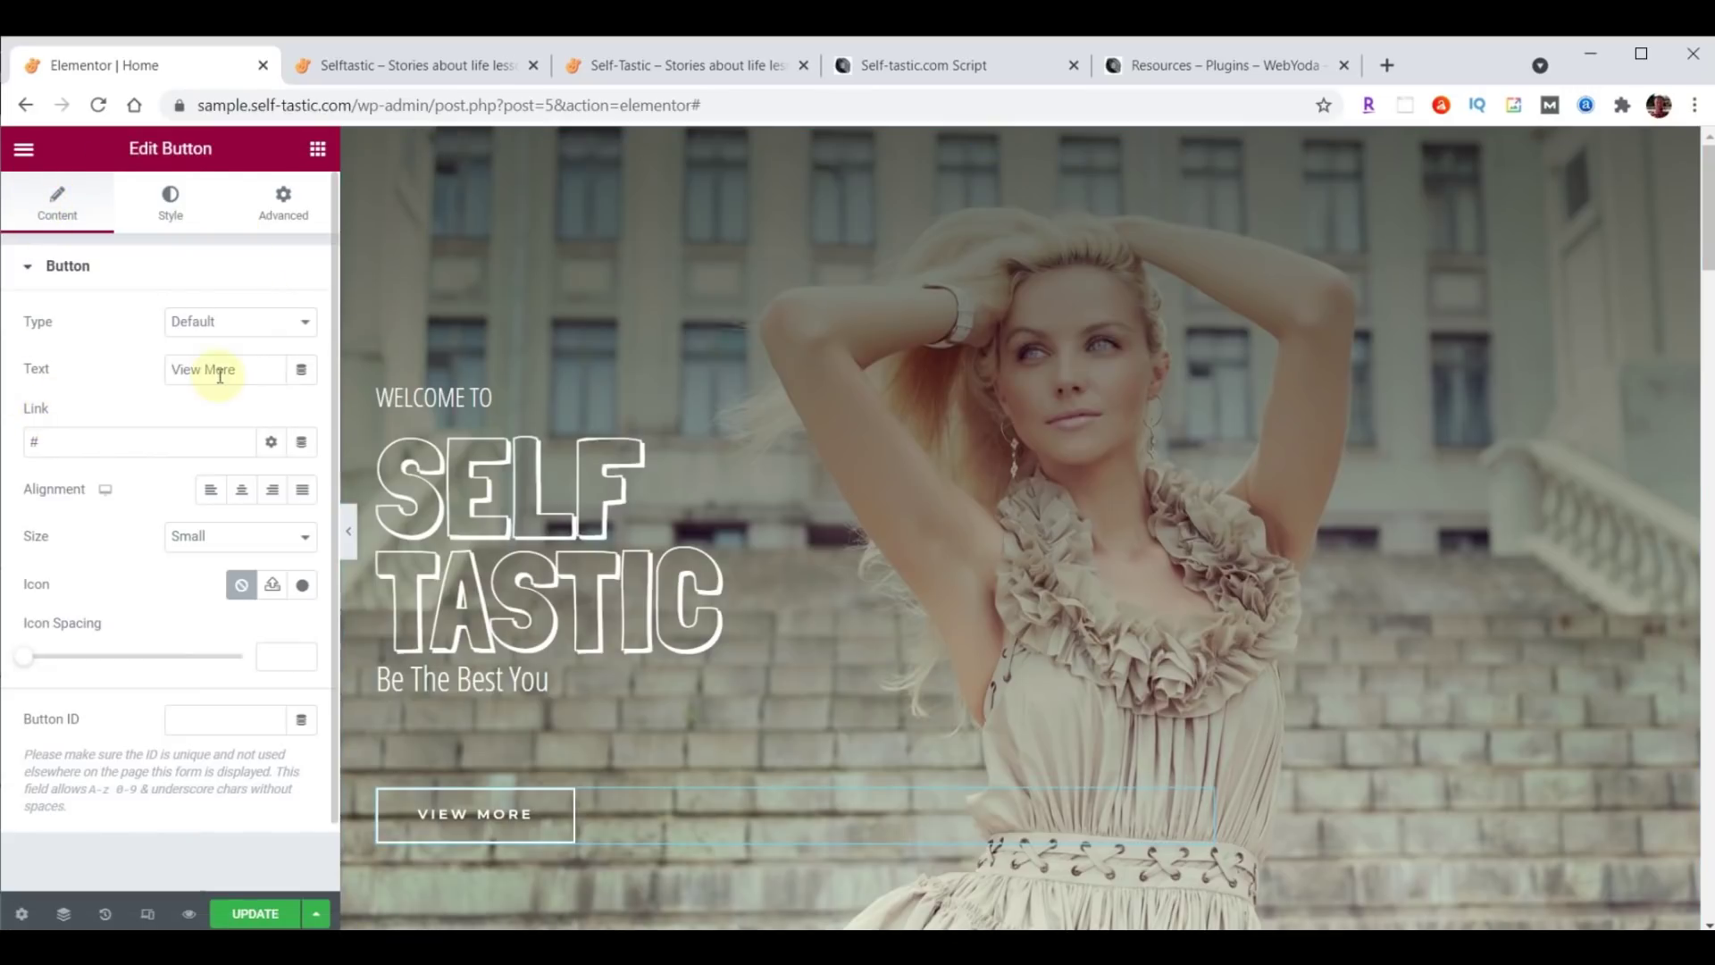
{"action": "left_click_drag", "start_coordinate": [238, 370], "coordinate": [142, 370]}
{"action": "type", "text": "Learn More"}
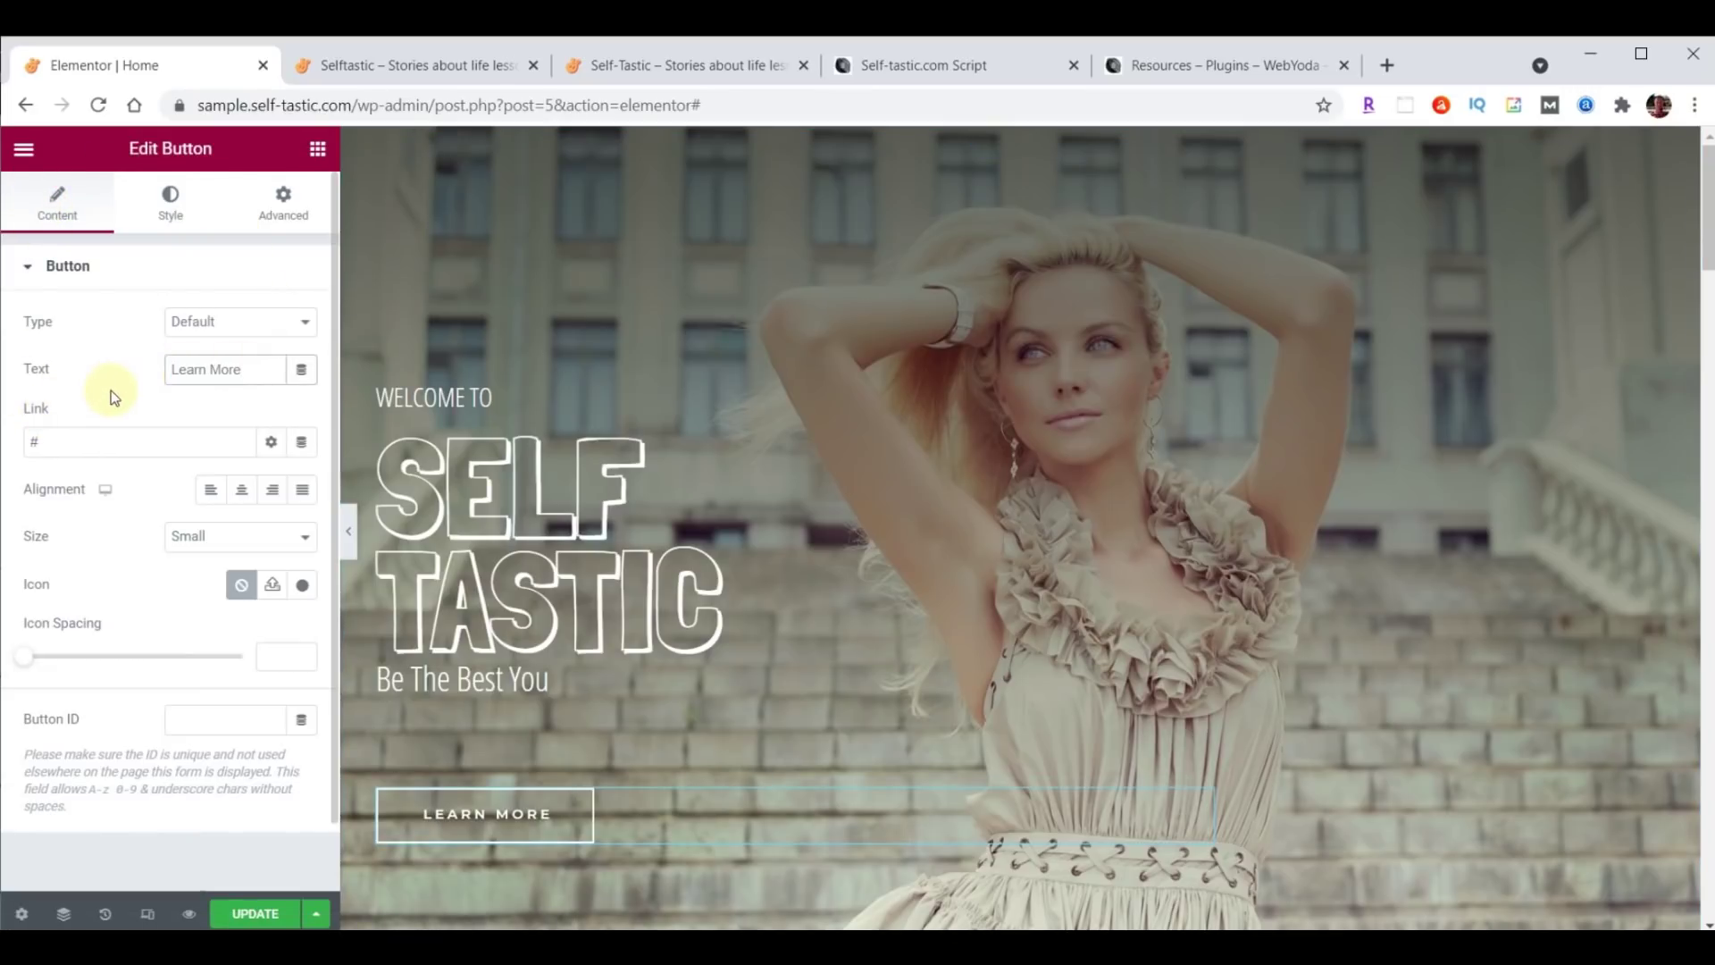
Replace the button's # link with /about, save the page and view the live site.
{"action": "left_click_drag", "start_coordinate": [77, 435], "coordinate": [4, 435]}
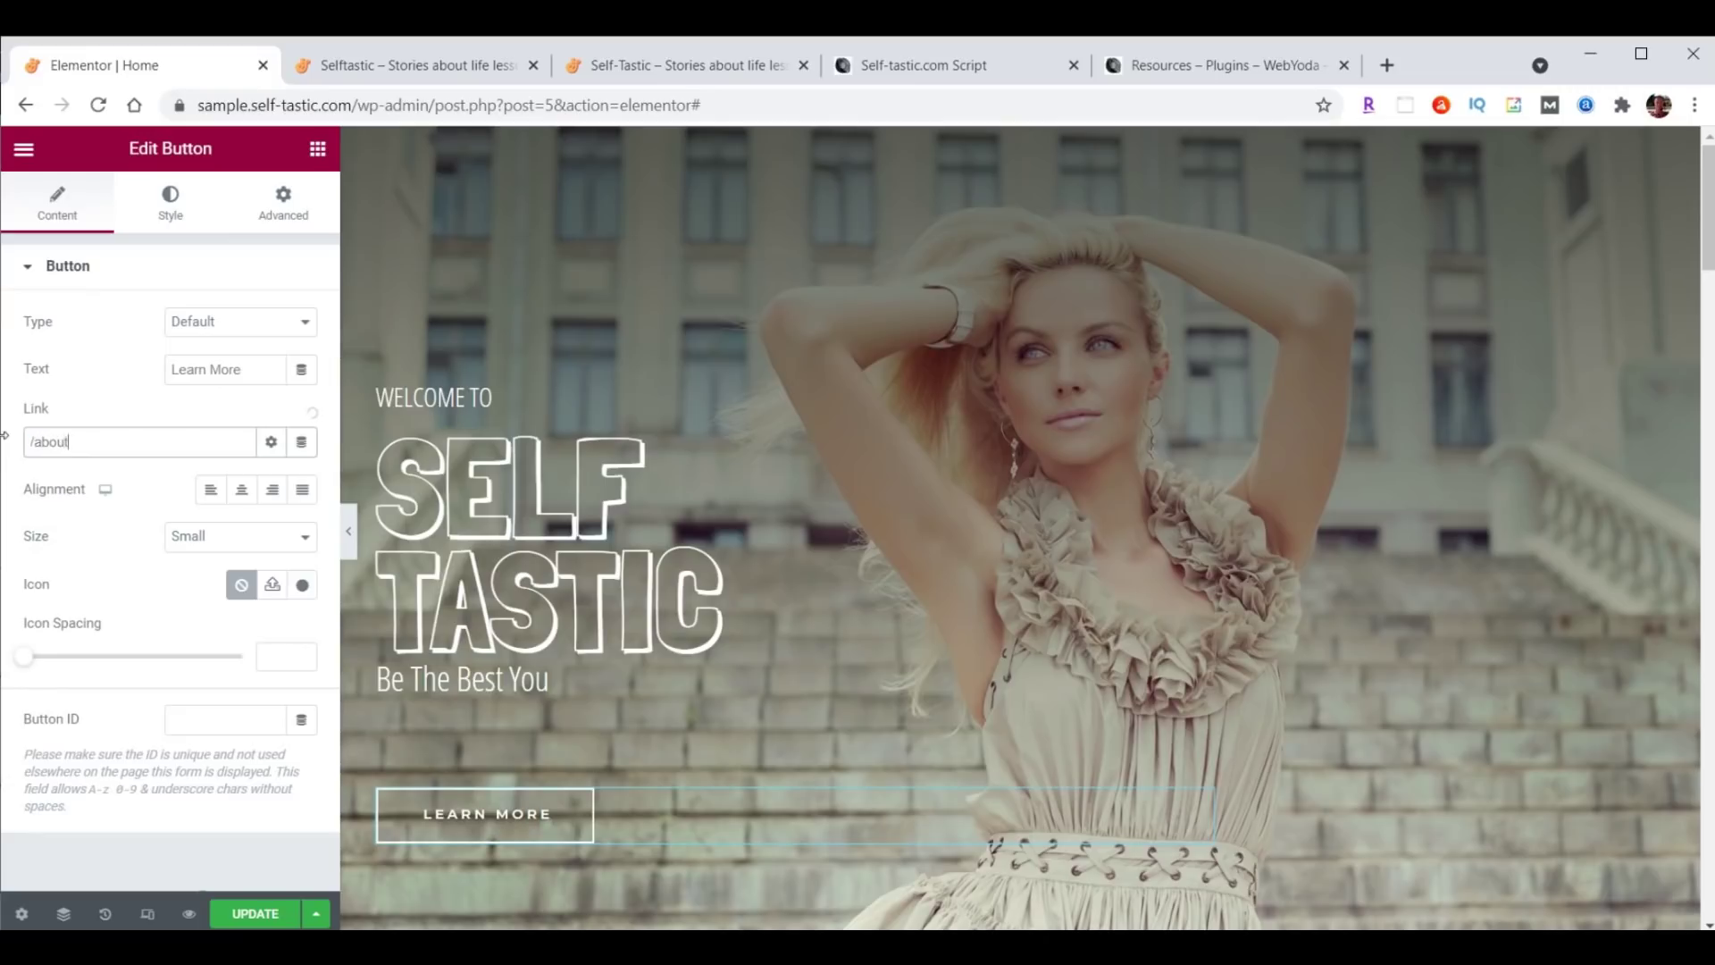
{"action": "left_click", "coordinate": [234, 913]}
{"action": "left_click", "coordinate": [413, 67]}
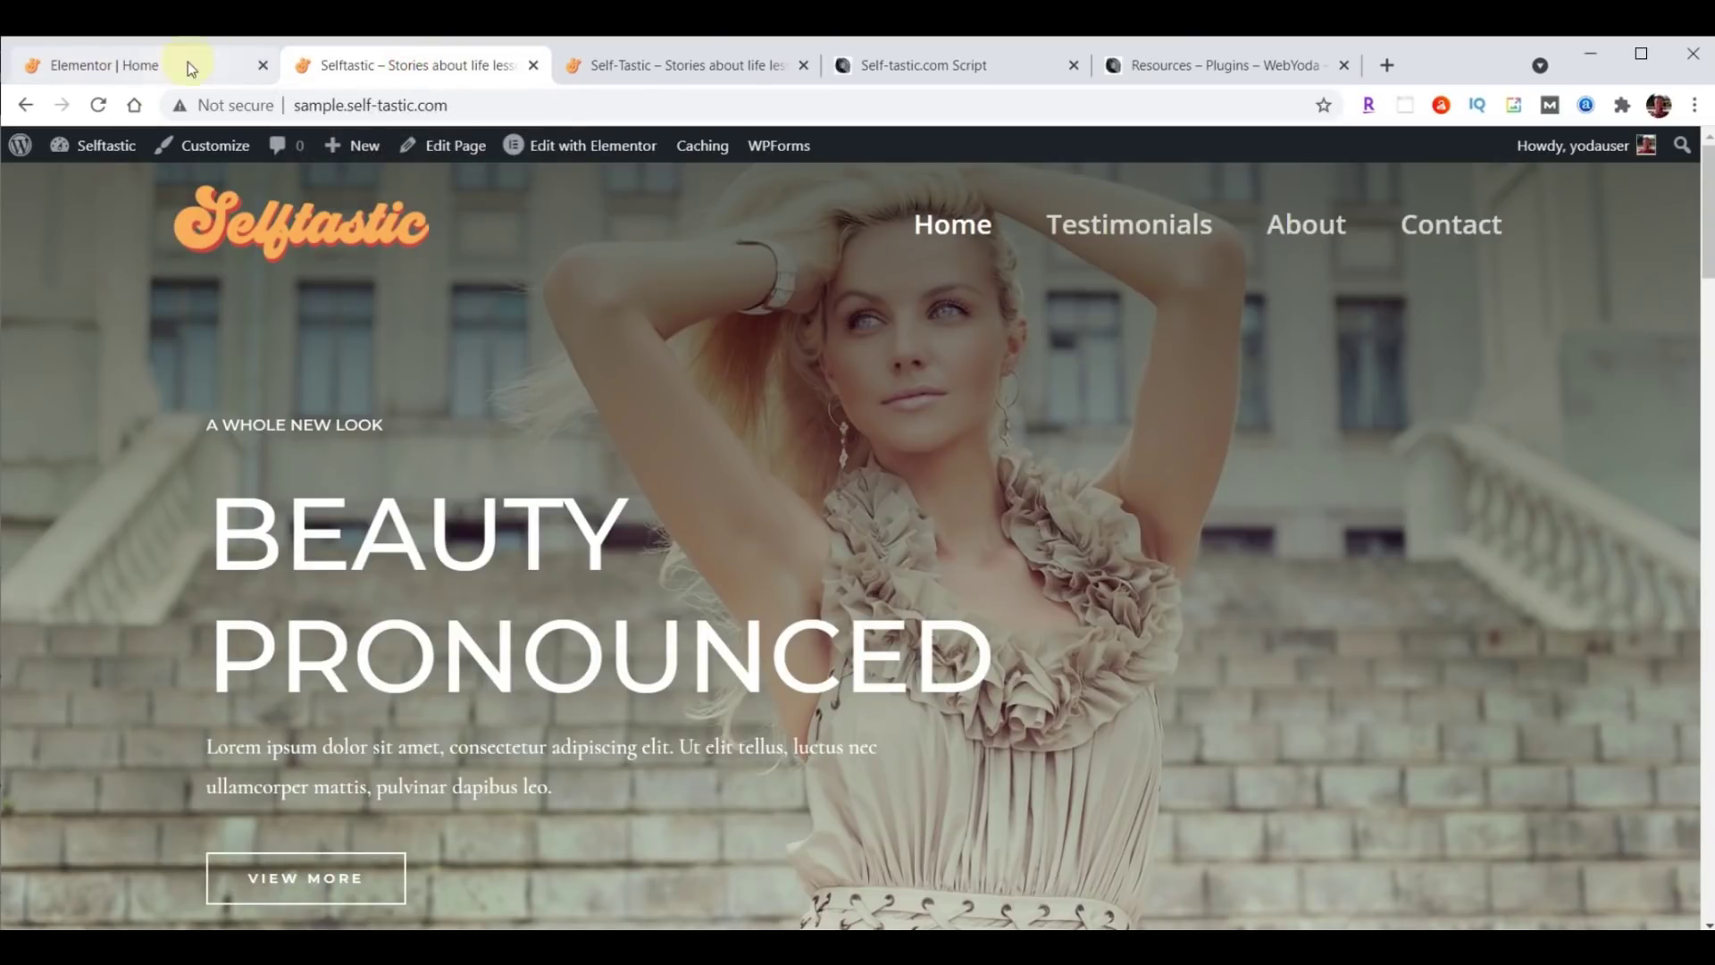
Reload the live homepage to check the WELCOME TO / SELF TASTIC hero, then return to the editor.
{"action": "left_click", "coordinate": [99, 105]}
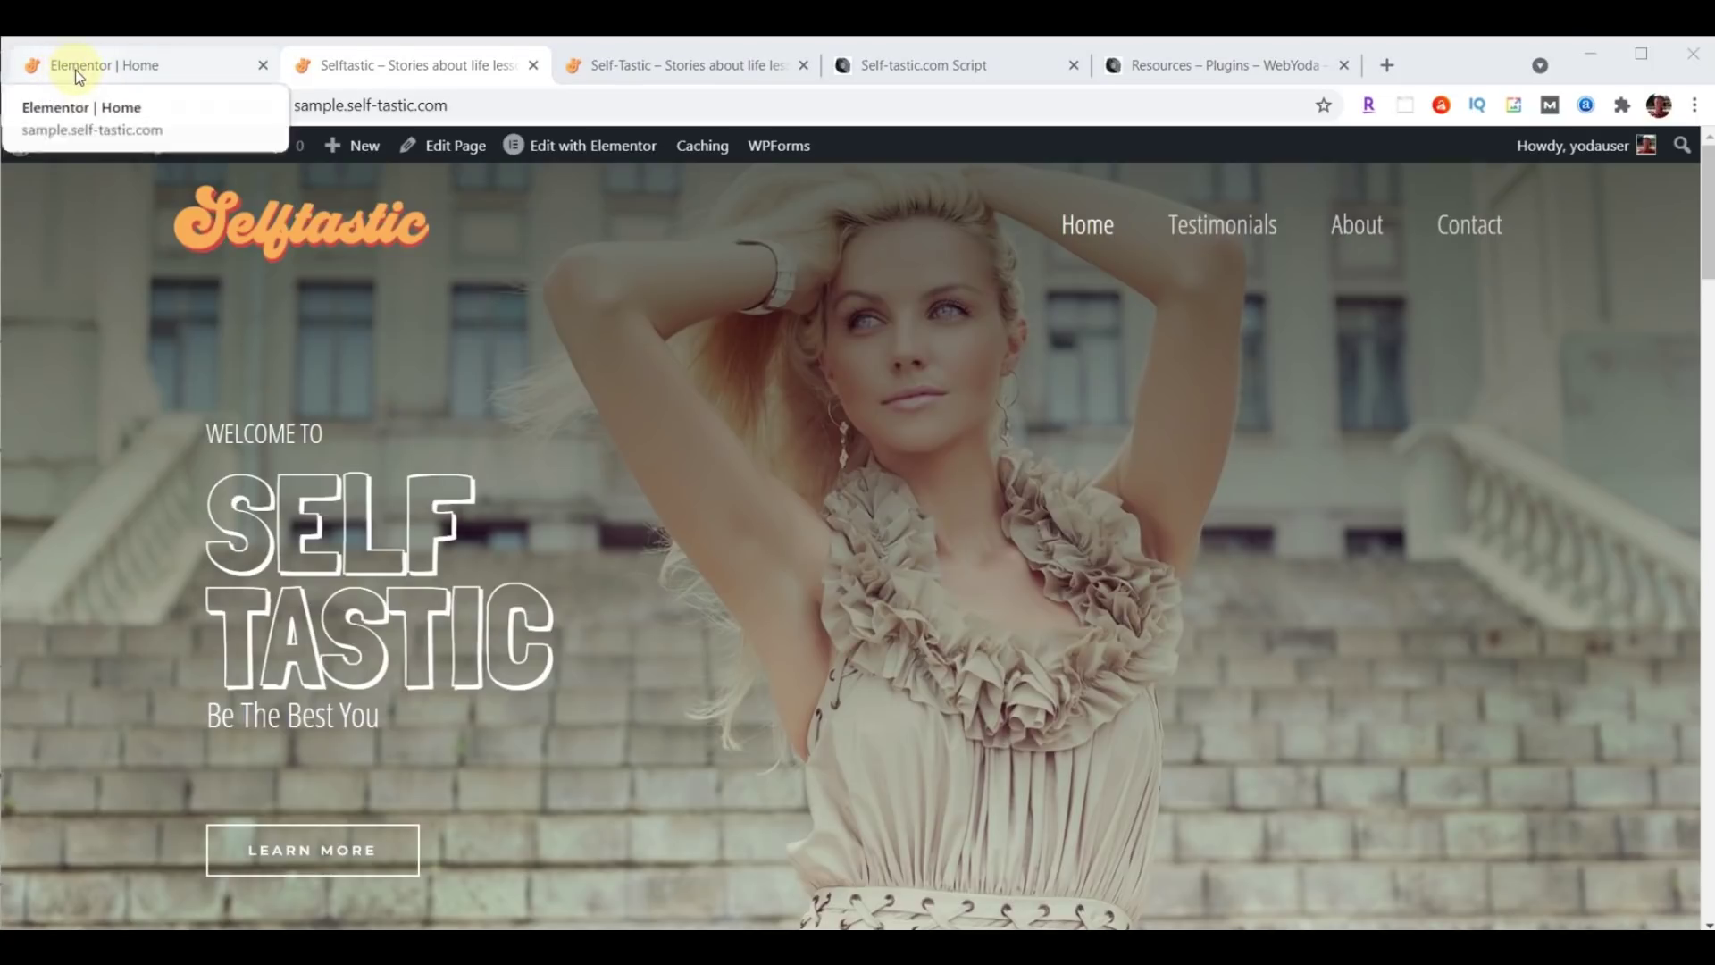
{"action": "left_click", "coordinate": [76, 68]}
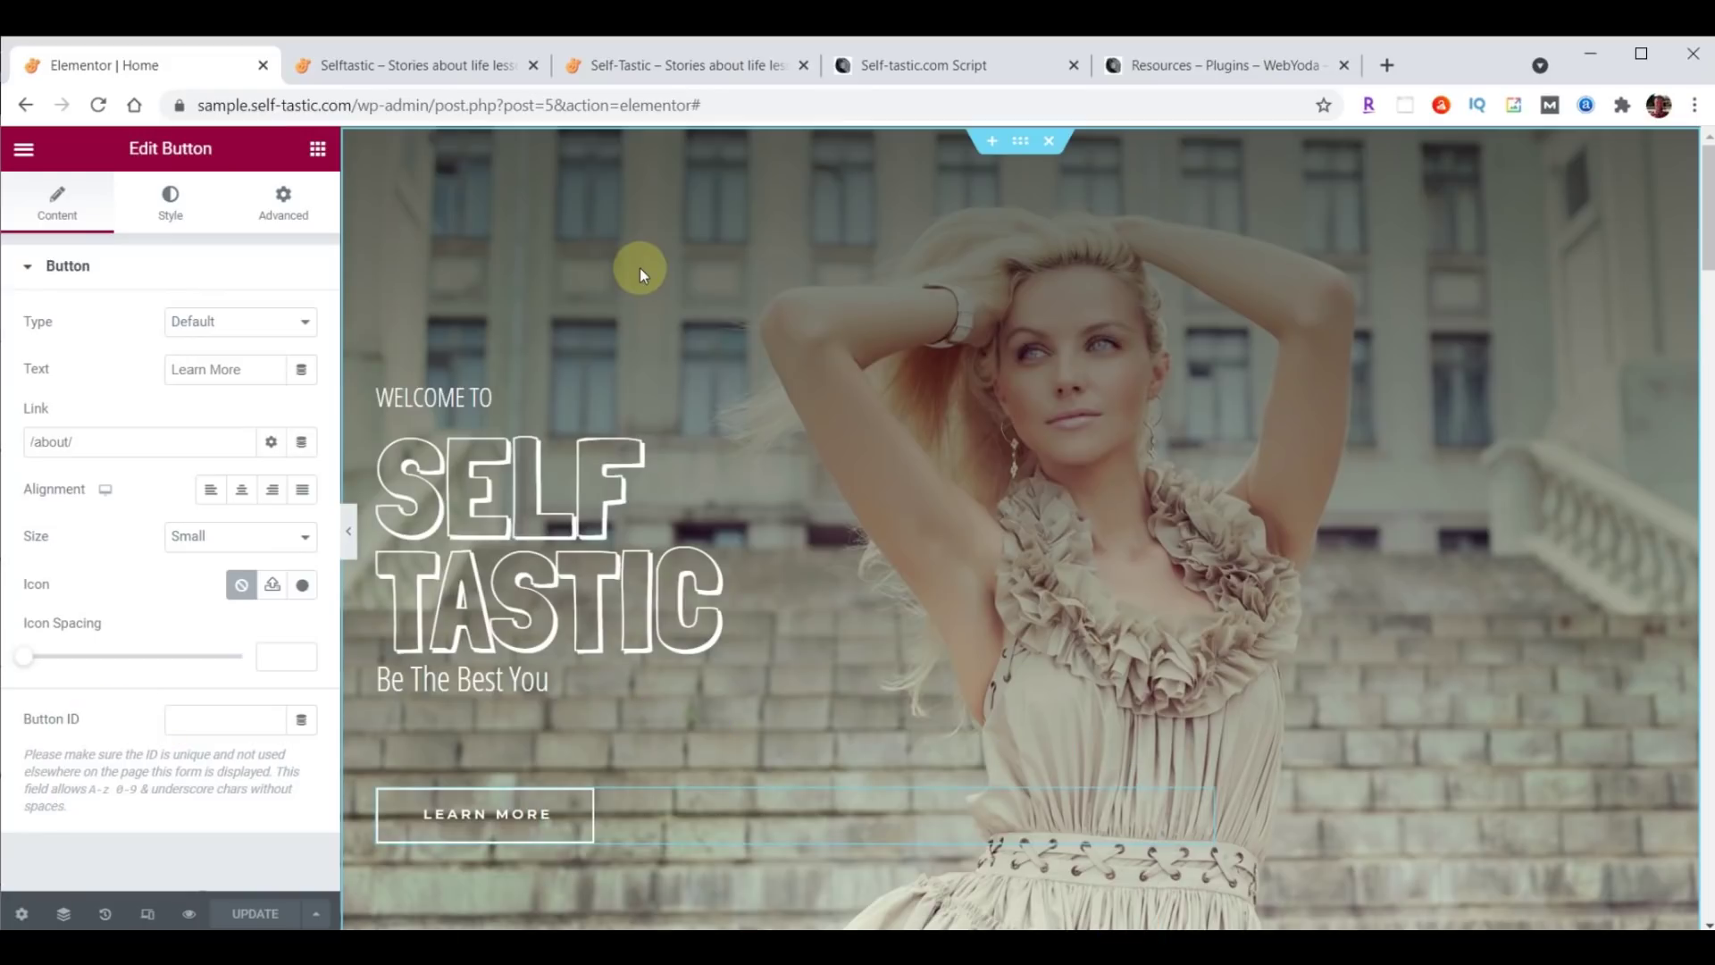
Exit the Elementor editor to the Dashboard and go to the Media Library.
{"action": "left_click", "coordinate": [40, 151]}
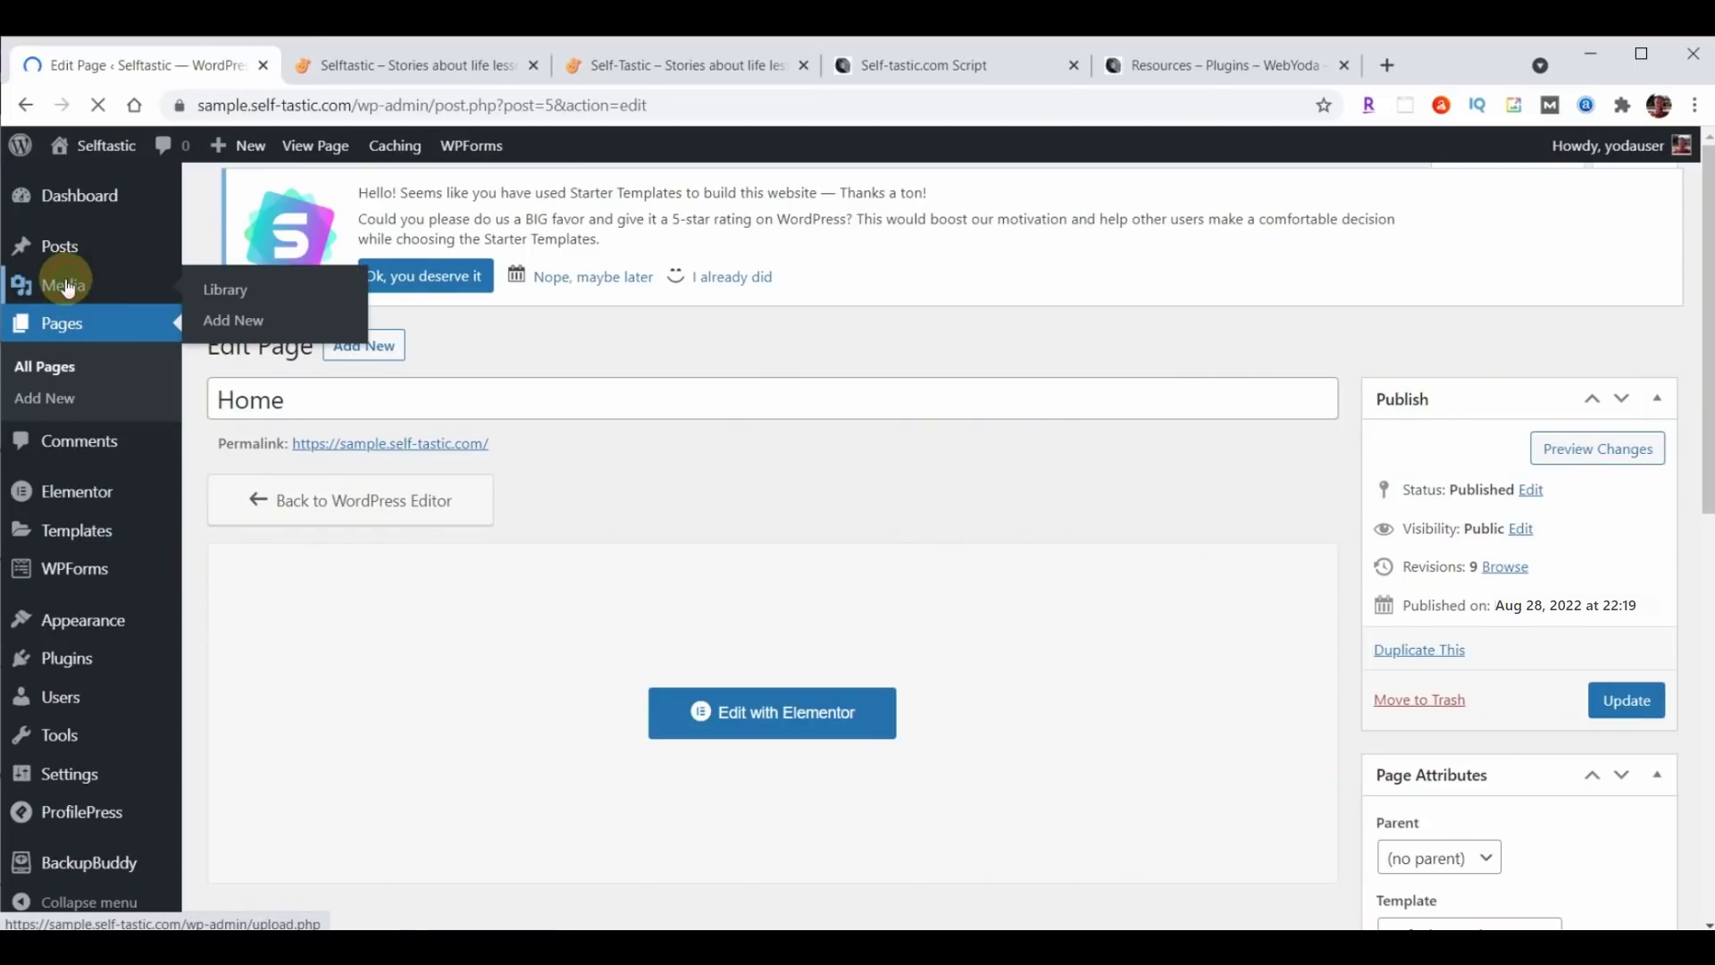
{"action": "left_click", "coordinate": [68, 286]}
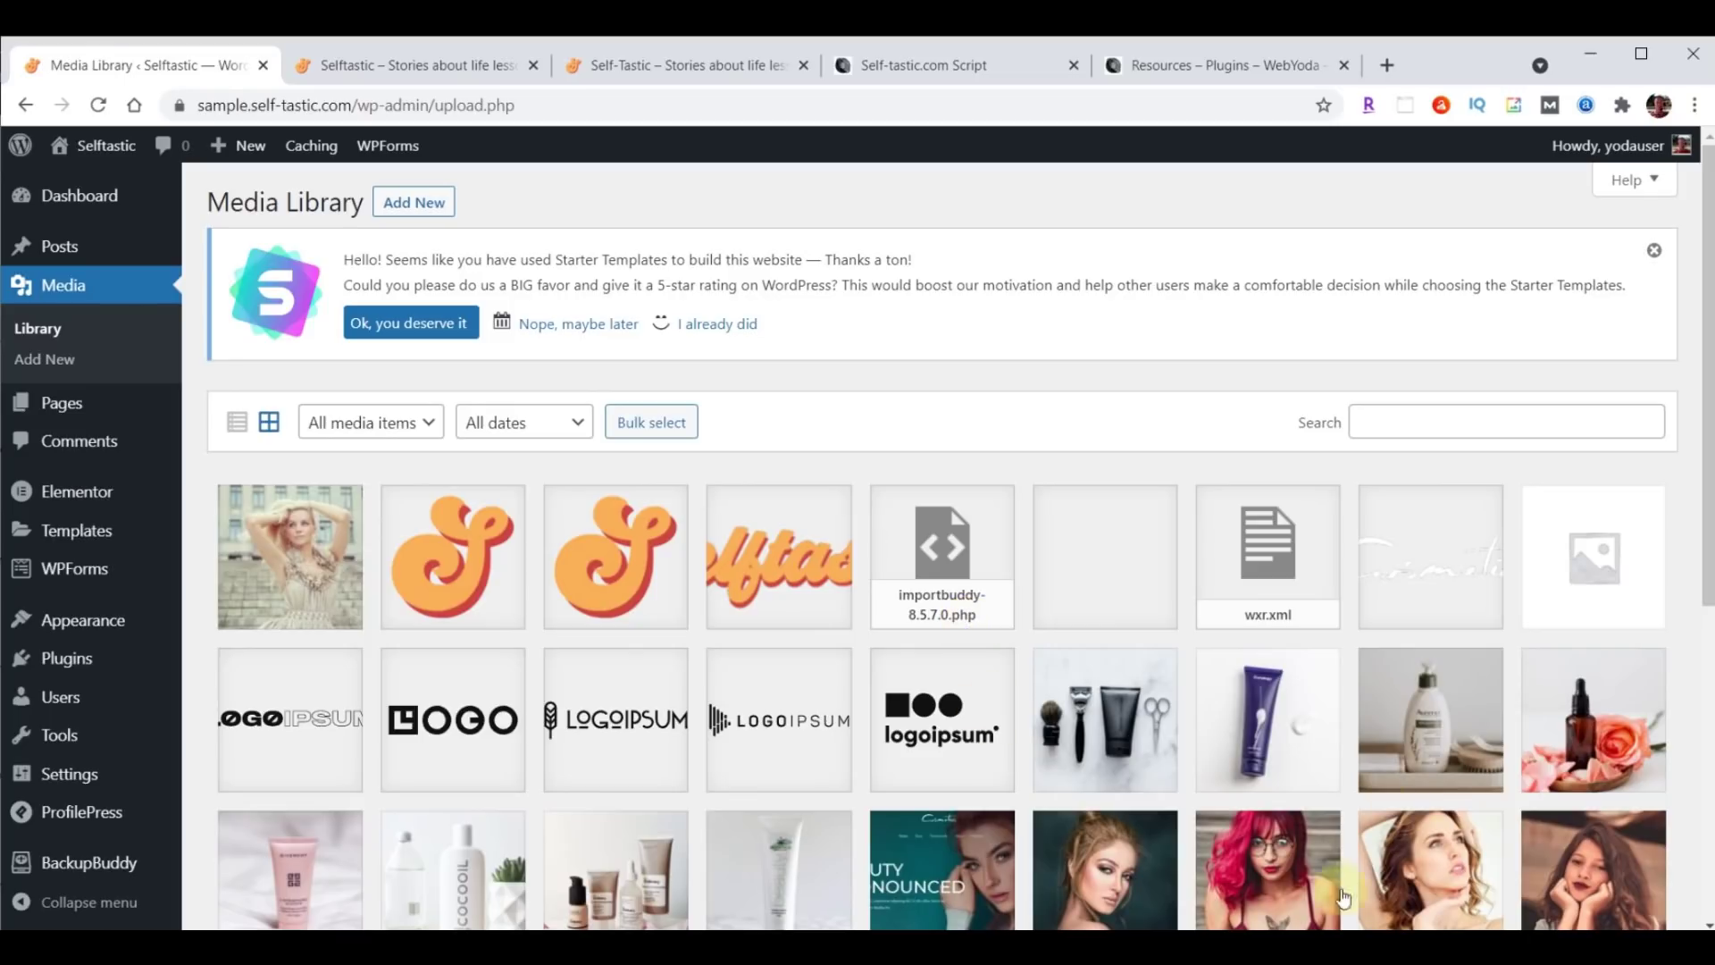
Drag intro-selftastic.mp4 from the content folder onto the Media Library to upload it.
{"action": "key", "text": "alt+Tab"}
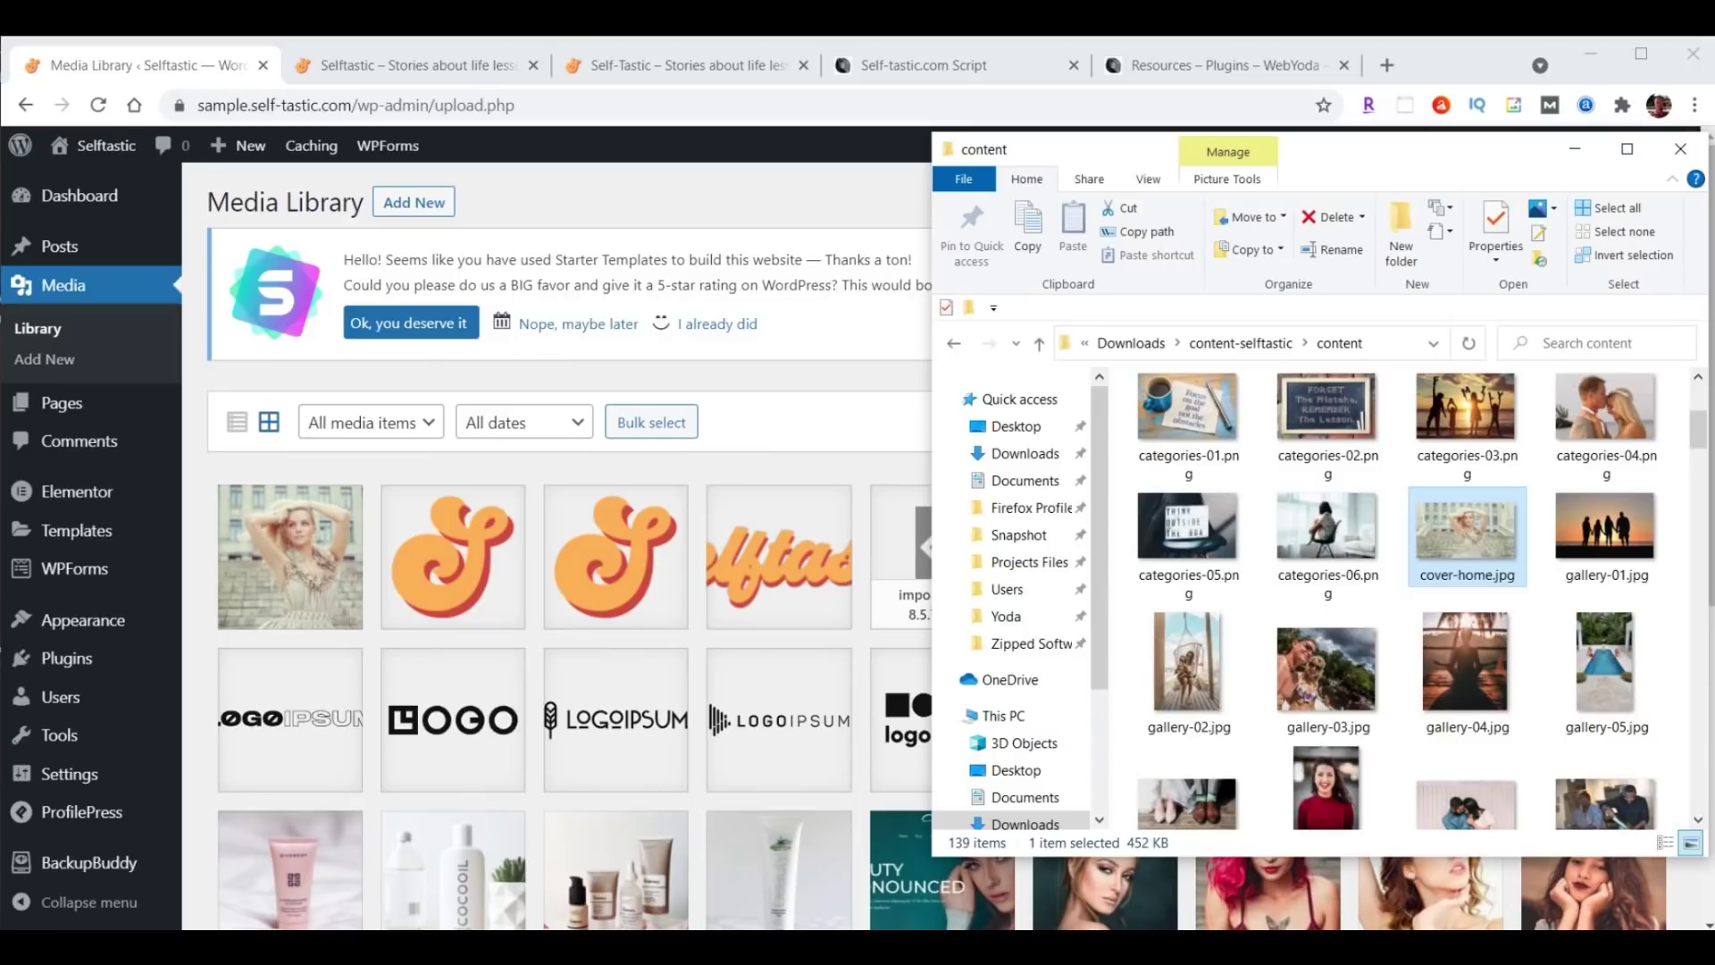
{"action": "scroll", "coordinate": [1517, 454], "scroll_direction": "down", "scroll_amount": 7}
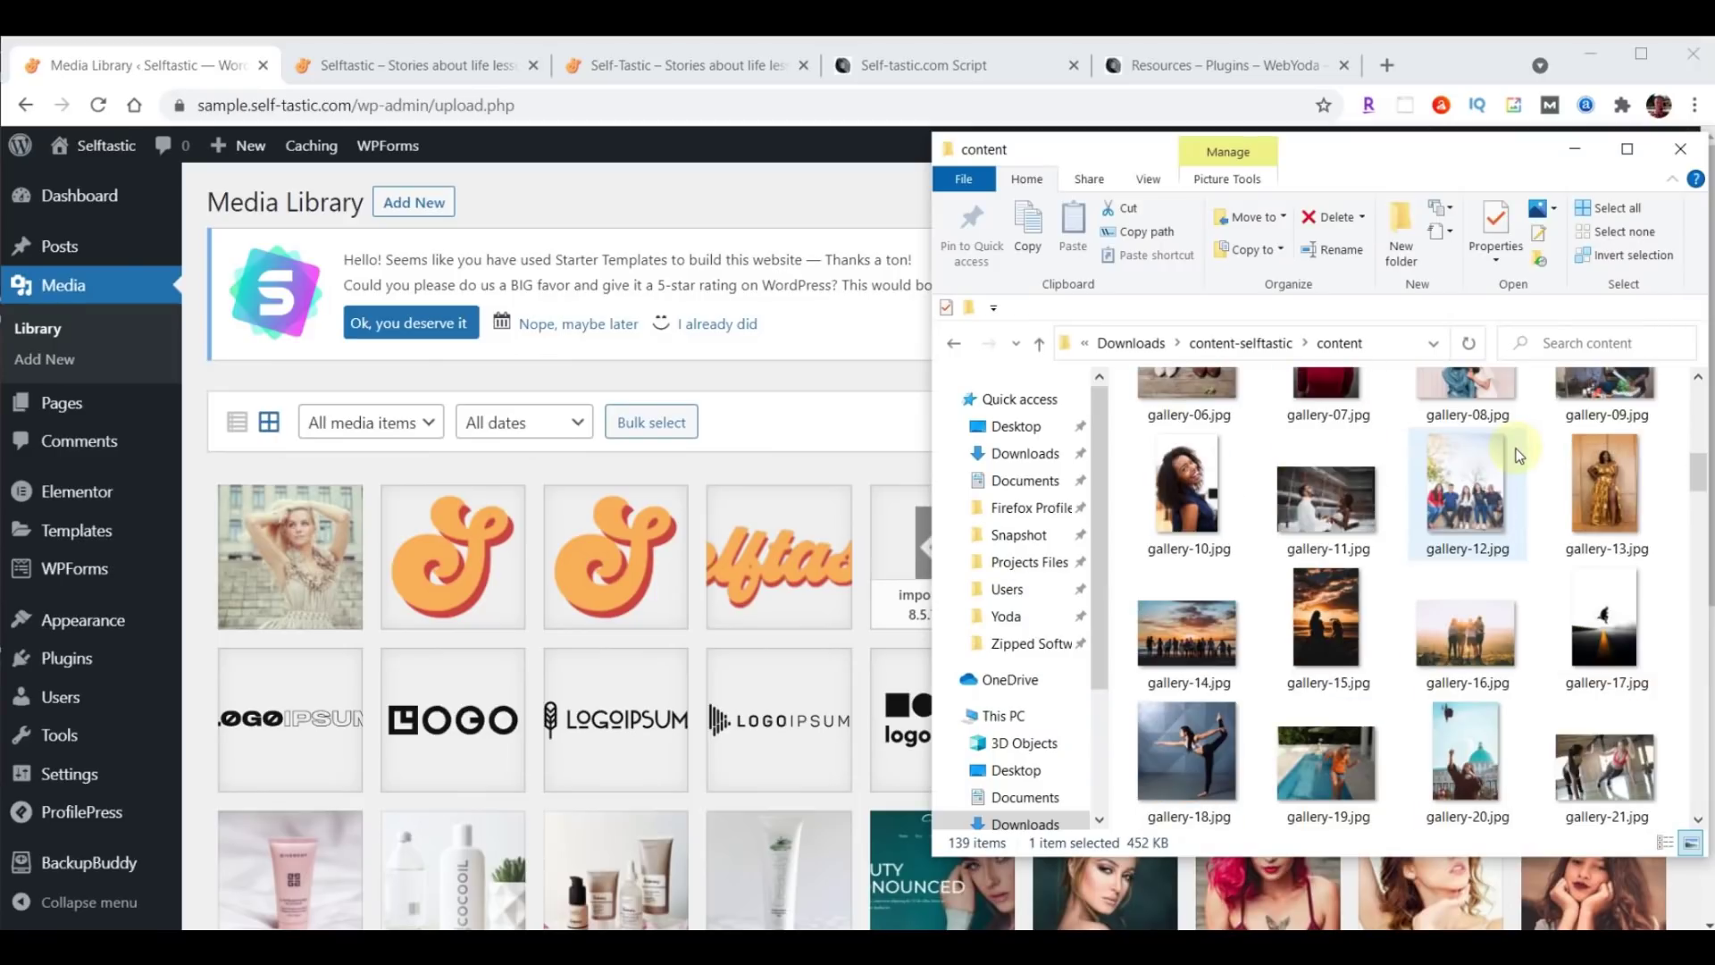
{"action": "scroll", "coordinate": [1519, 456], "scroll_direction": "down", "scroll_amount": 5}
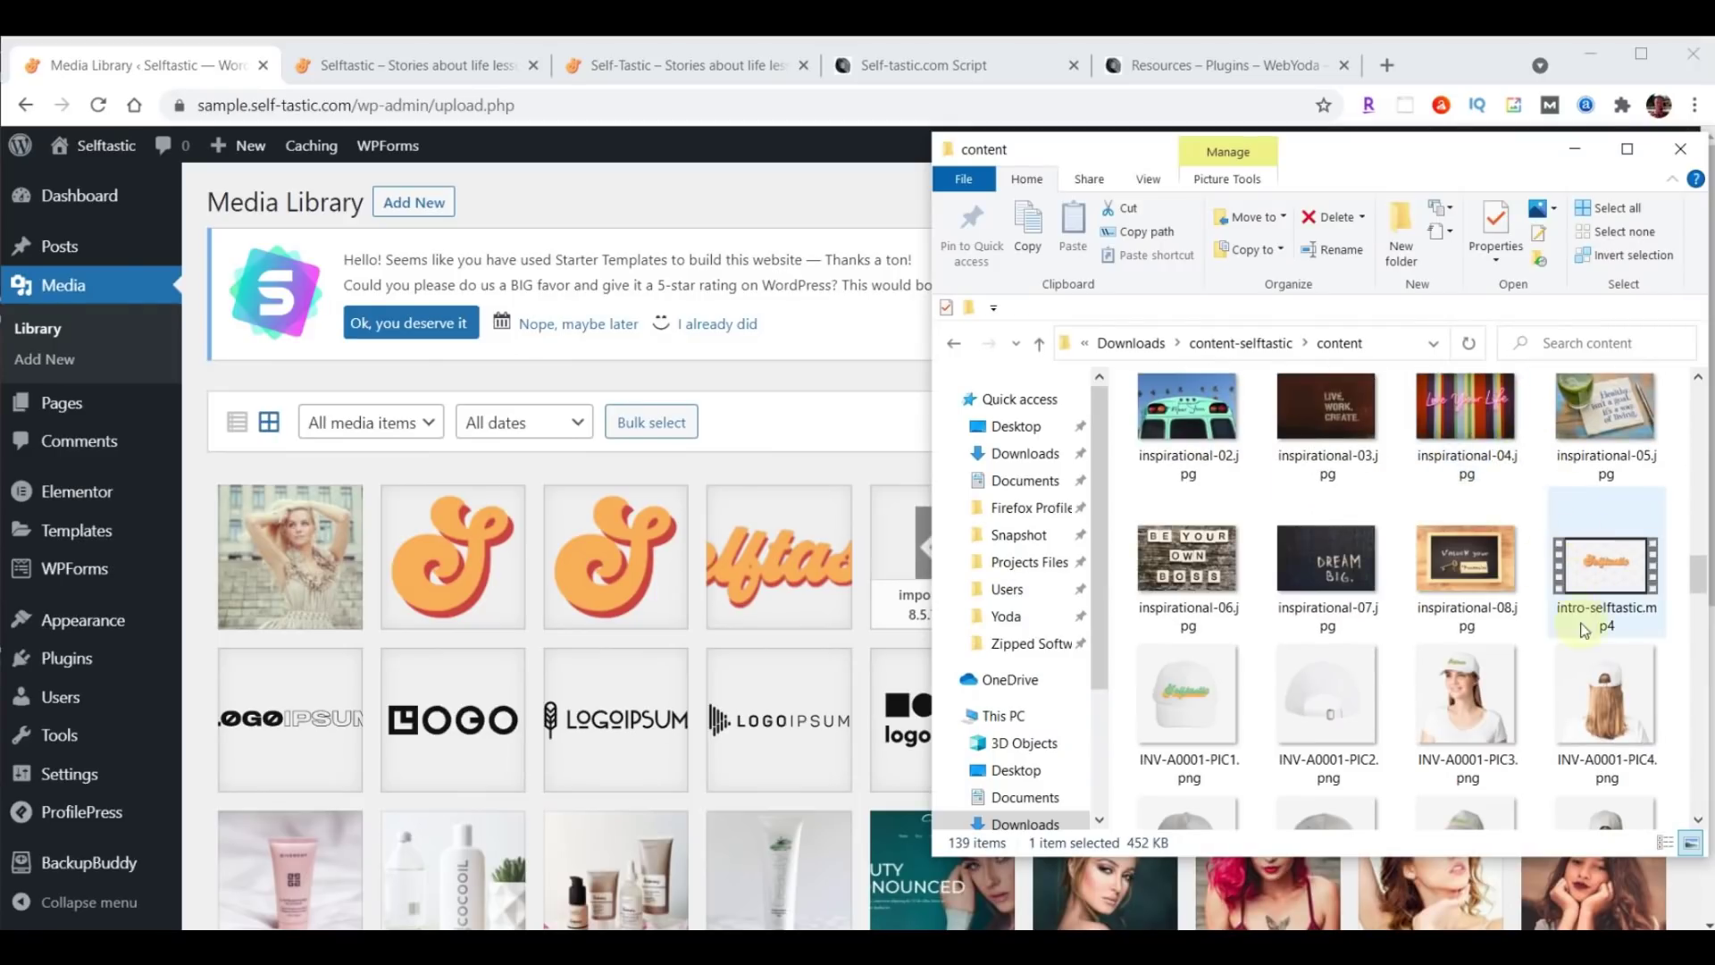
{"action": "left_click_drag", "start_coordinate": [1604, 576], "coordinate": [608, 602]}
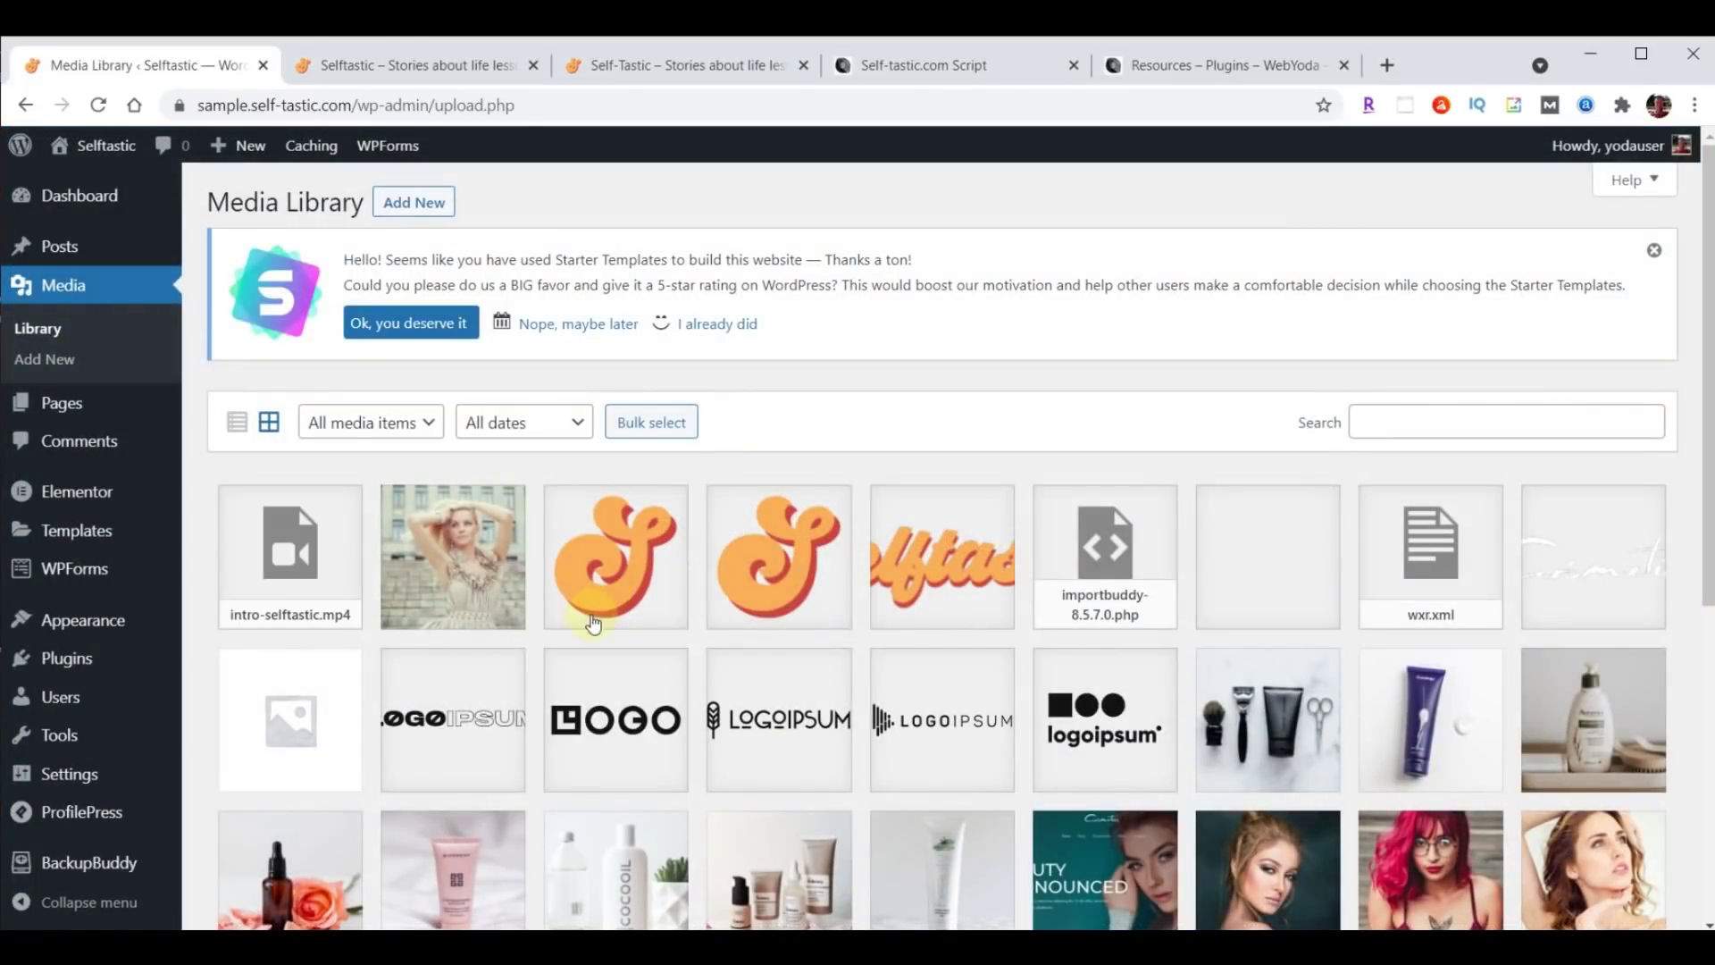
Copy the intro video's file URL from its attachment details in the Media Library.
{"action": "left_click", "coordinate": [308, 558]}
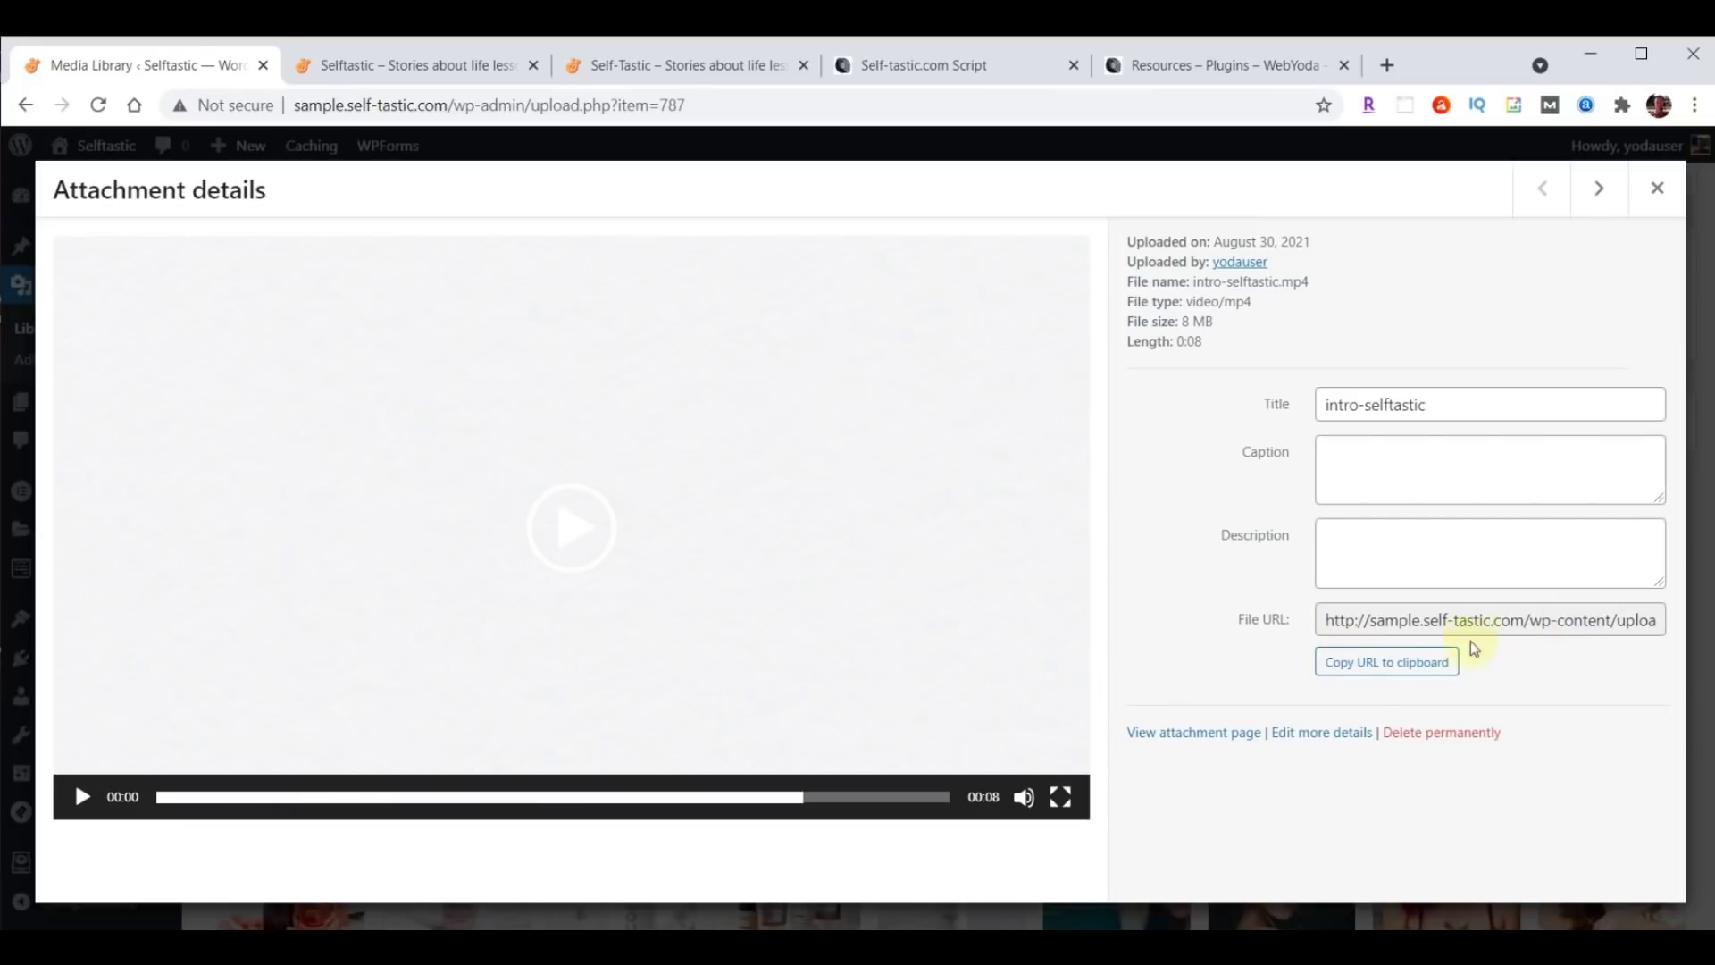
{"action": "left_click", "coordinate": [1379, 668]}
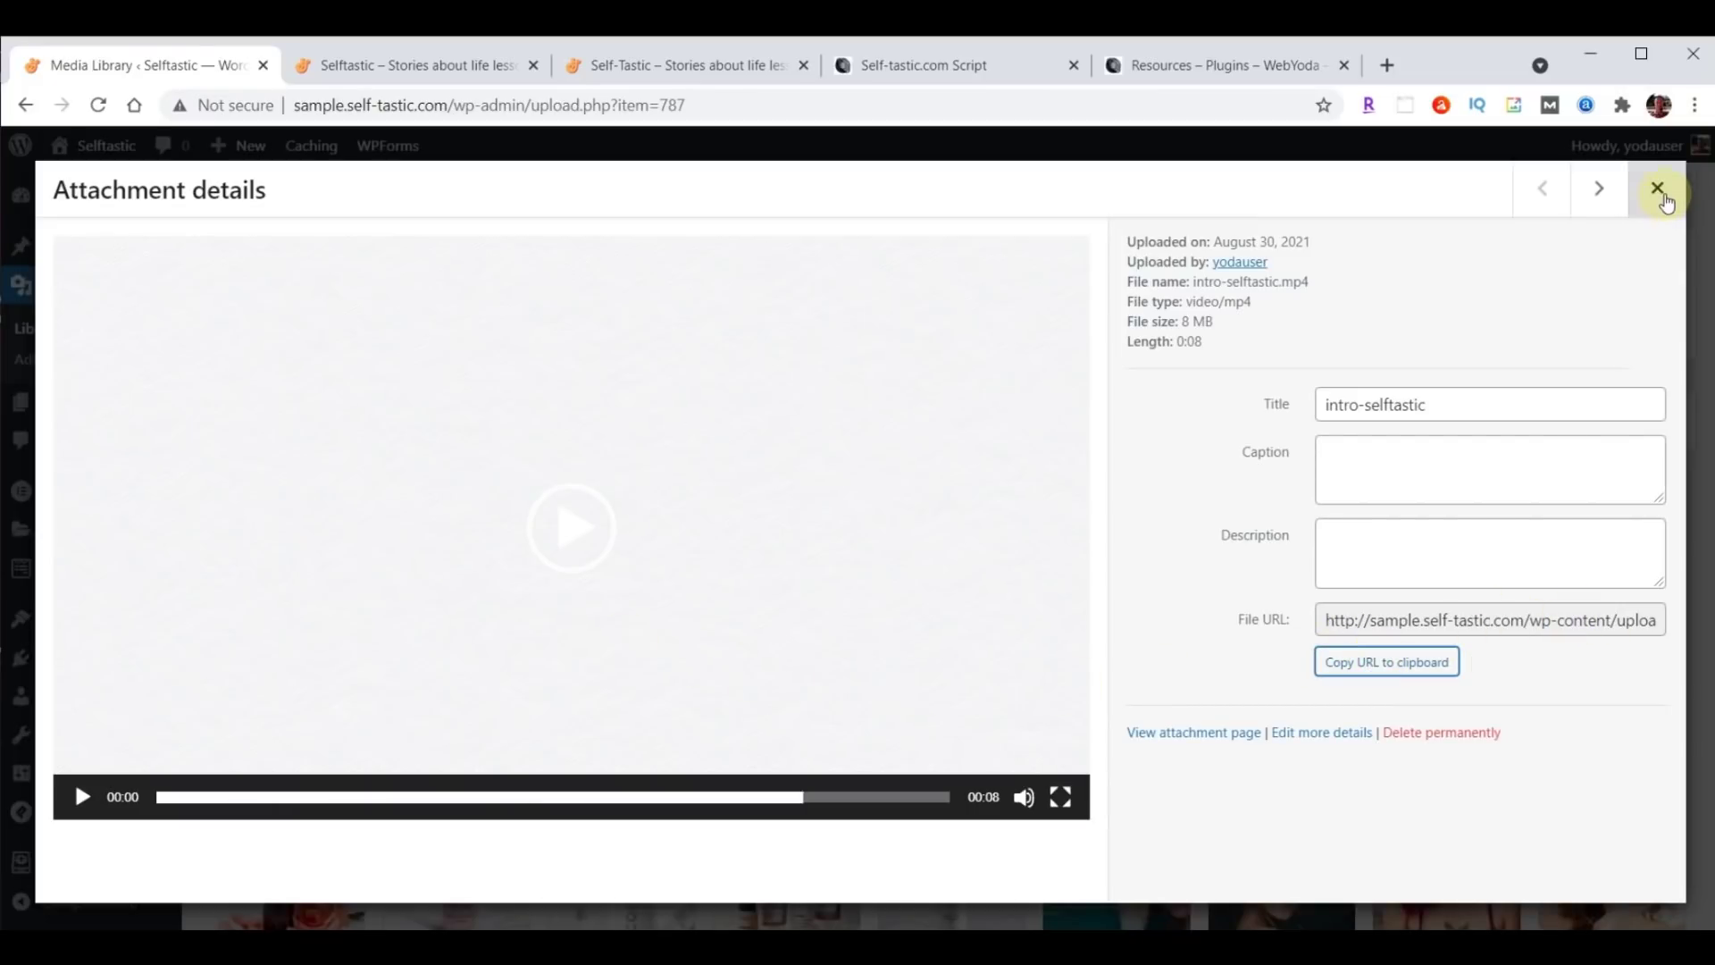
{"action": "left_click", "coordinate": [1658, 188]}
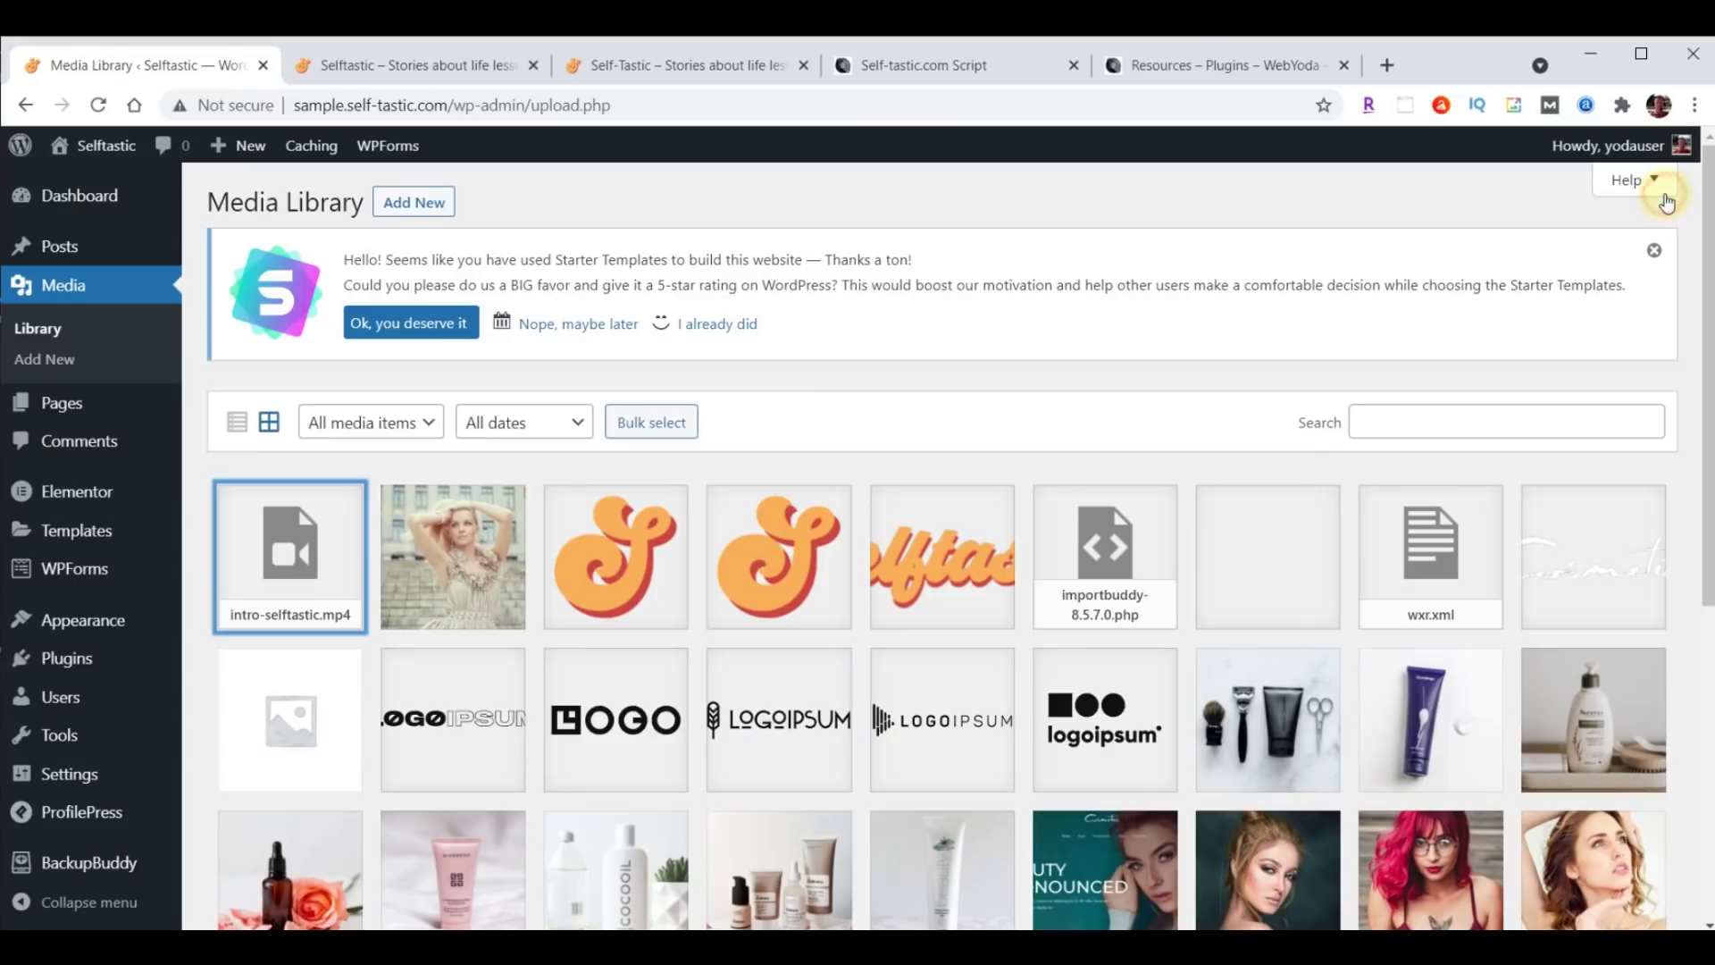
Reopen the Home page in Elementor and show the hero section's Style background settings.
{"action": "left_click", "coordinate": [60, 409]}
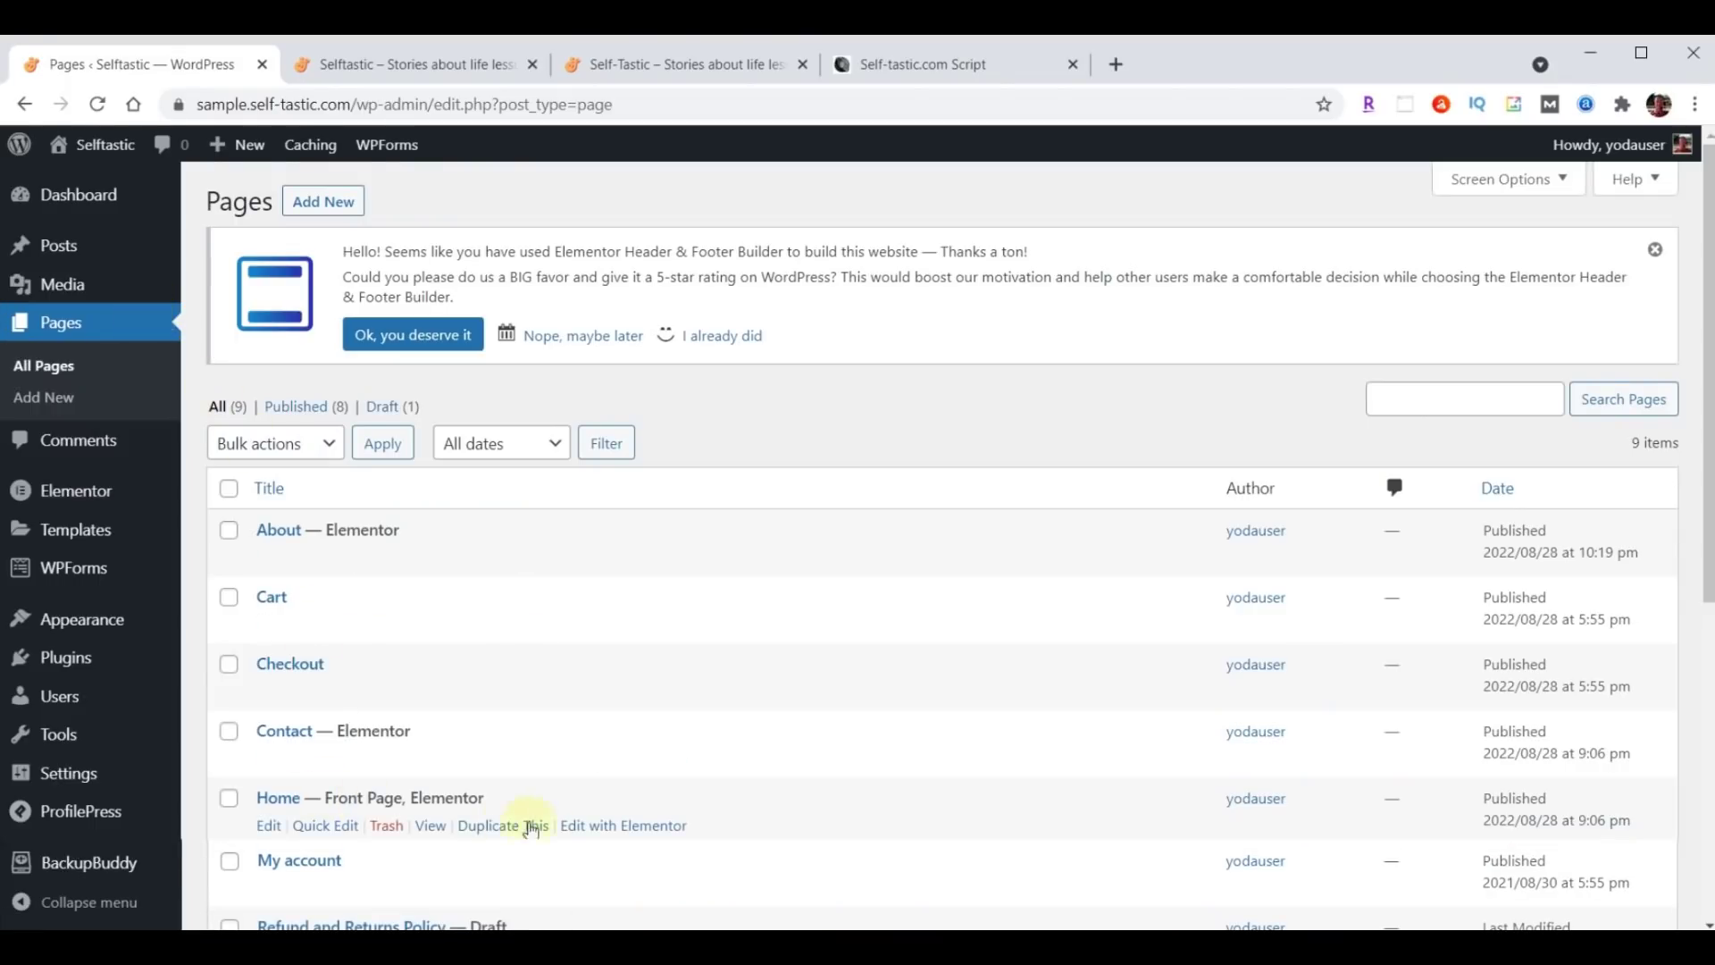
{"action": "left_click", "coordinate": [623, 825]}
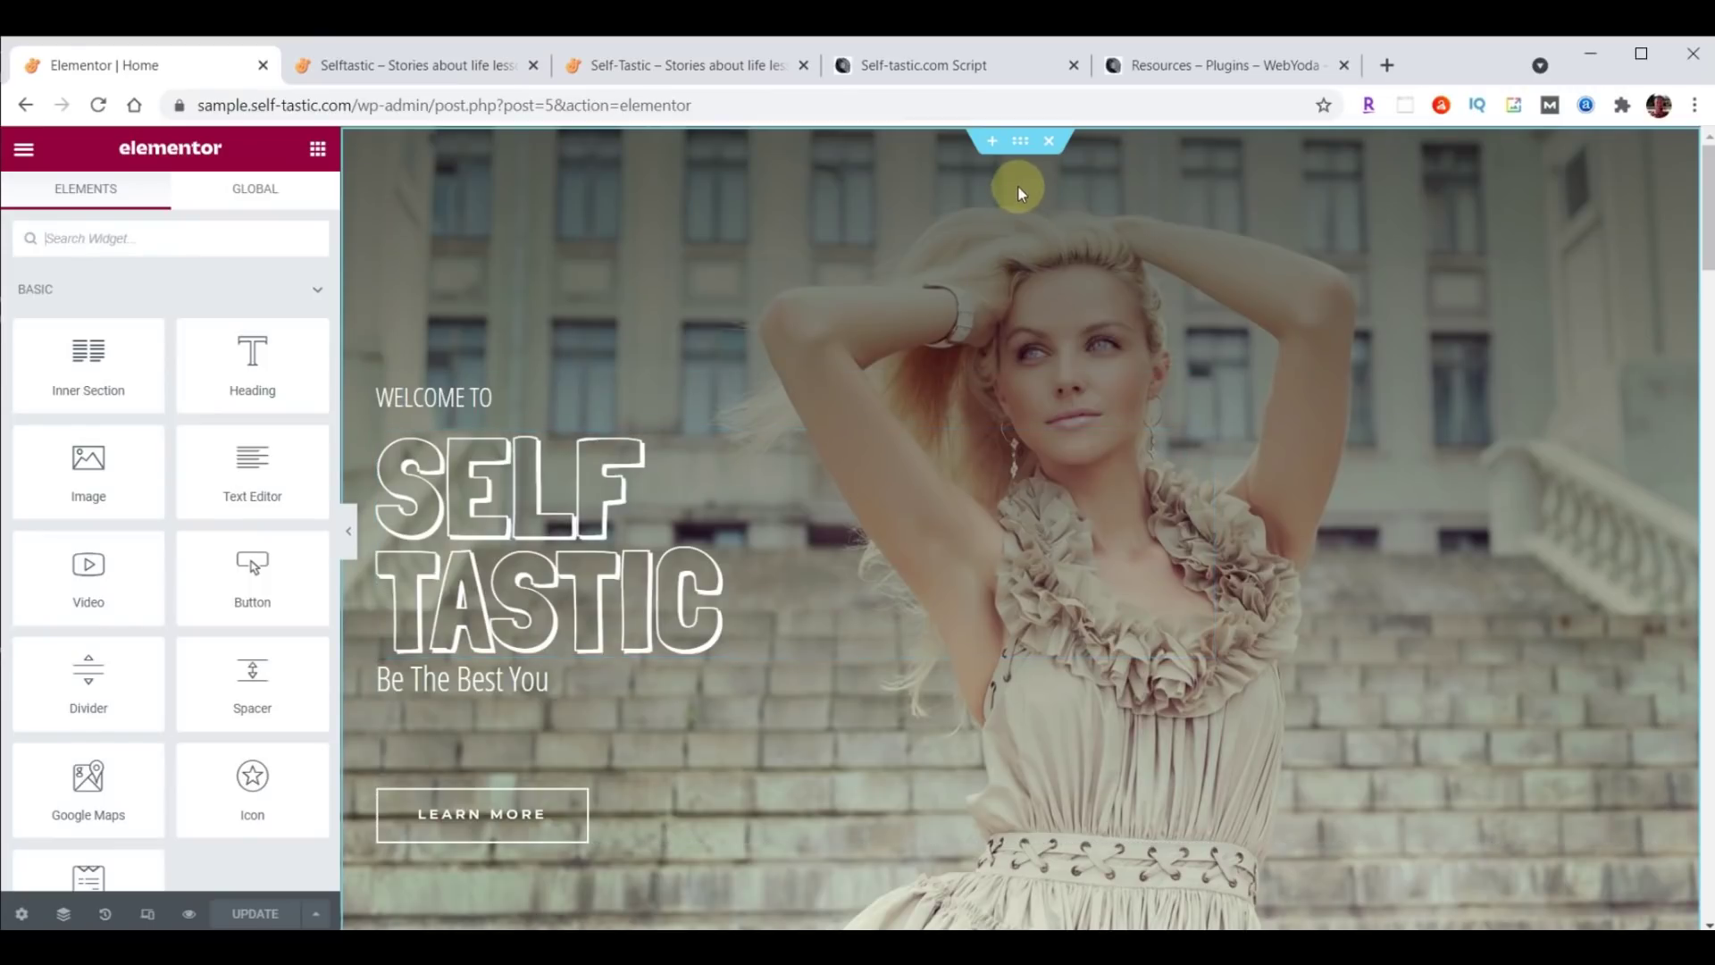
{"action": "left_click", "coordinate": [1021, 142]}
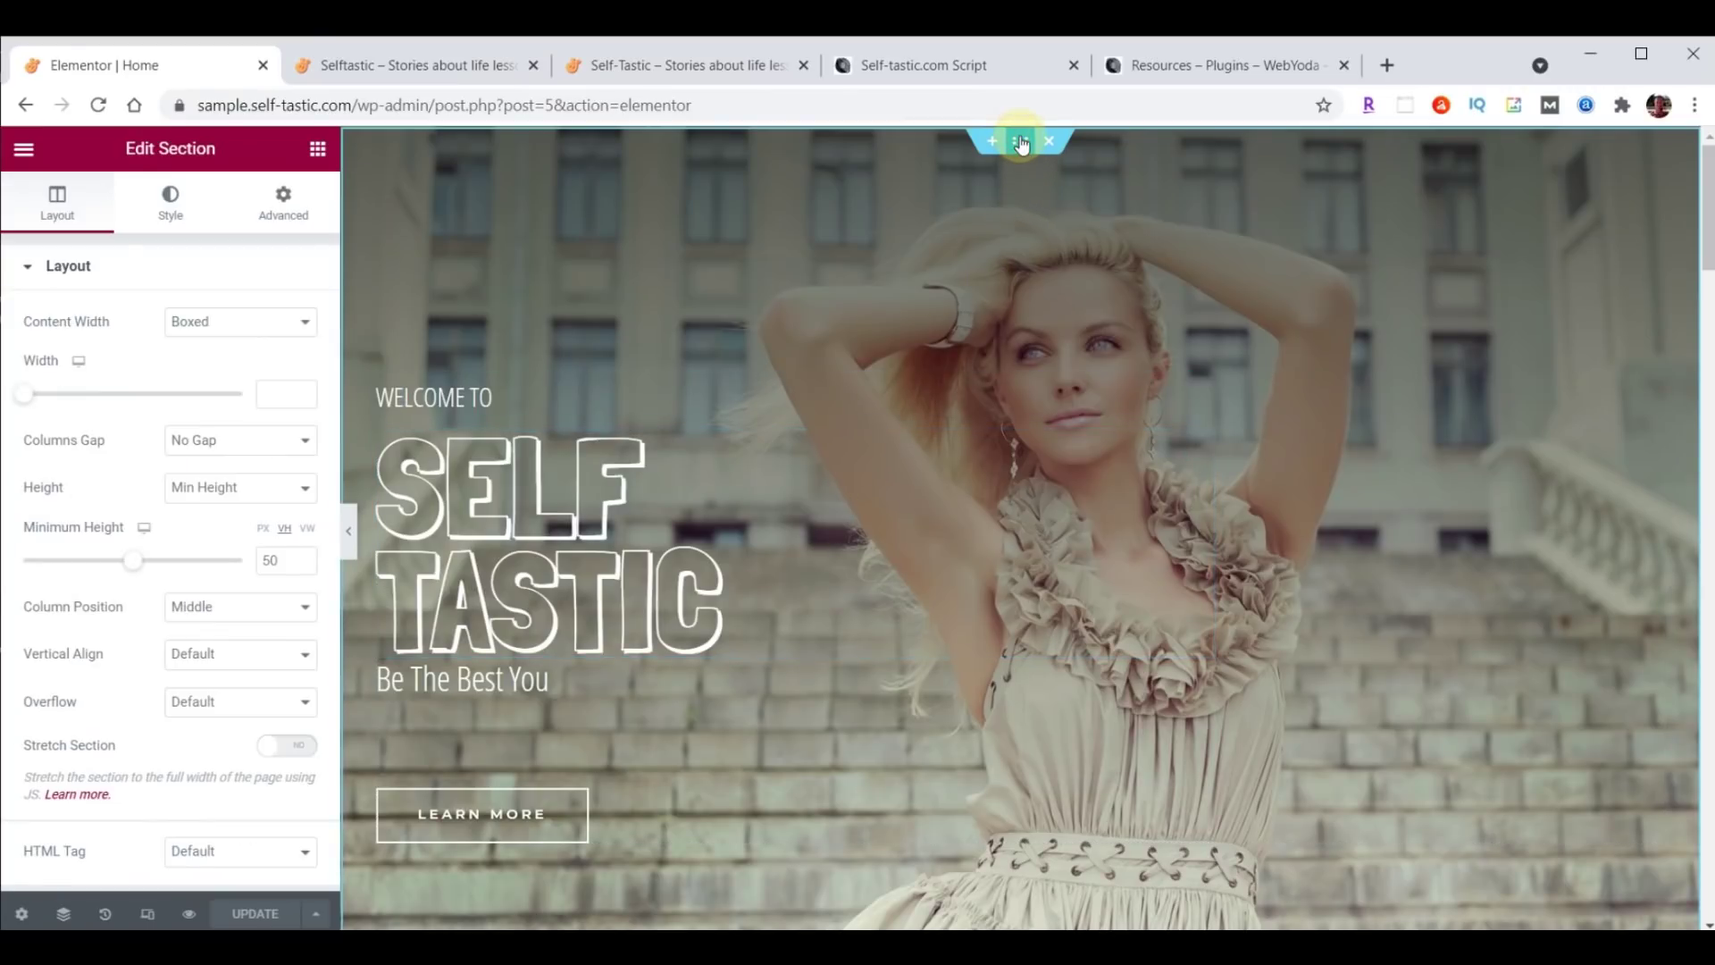
{"action": "left_click", "coordinate": [172, 209]}
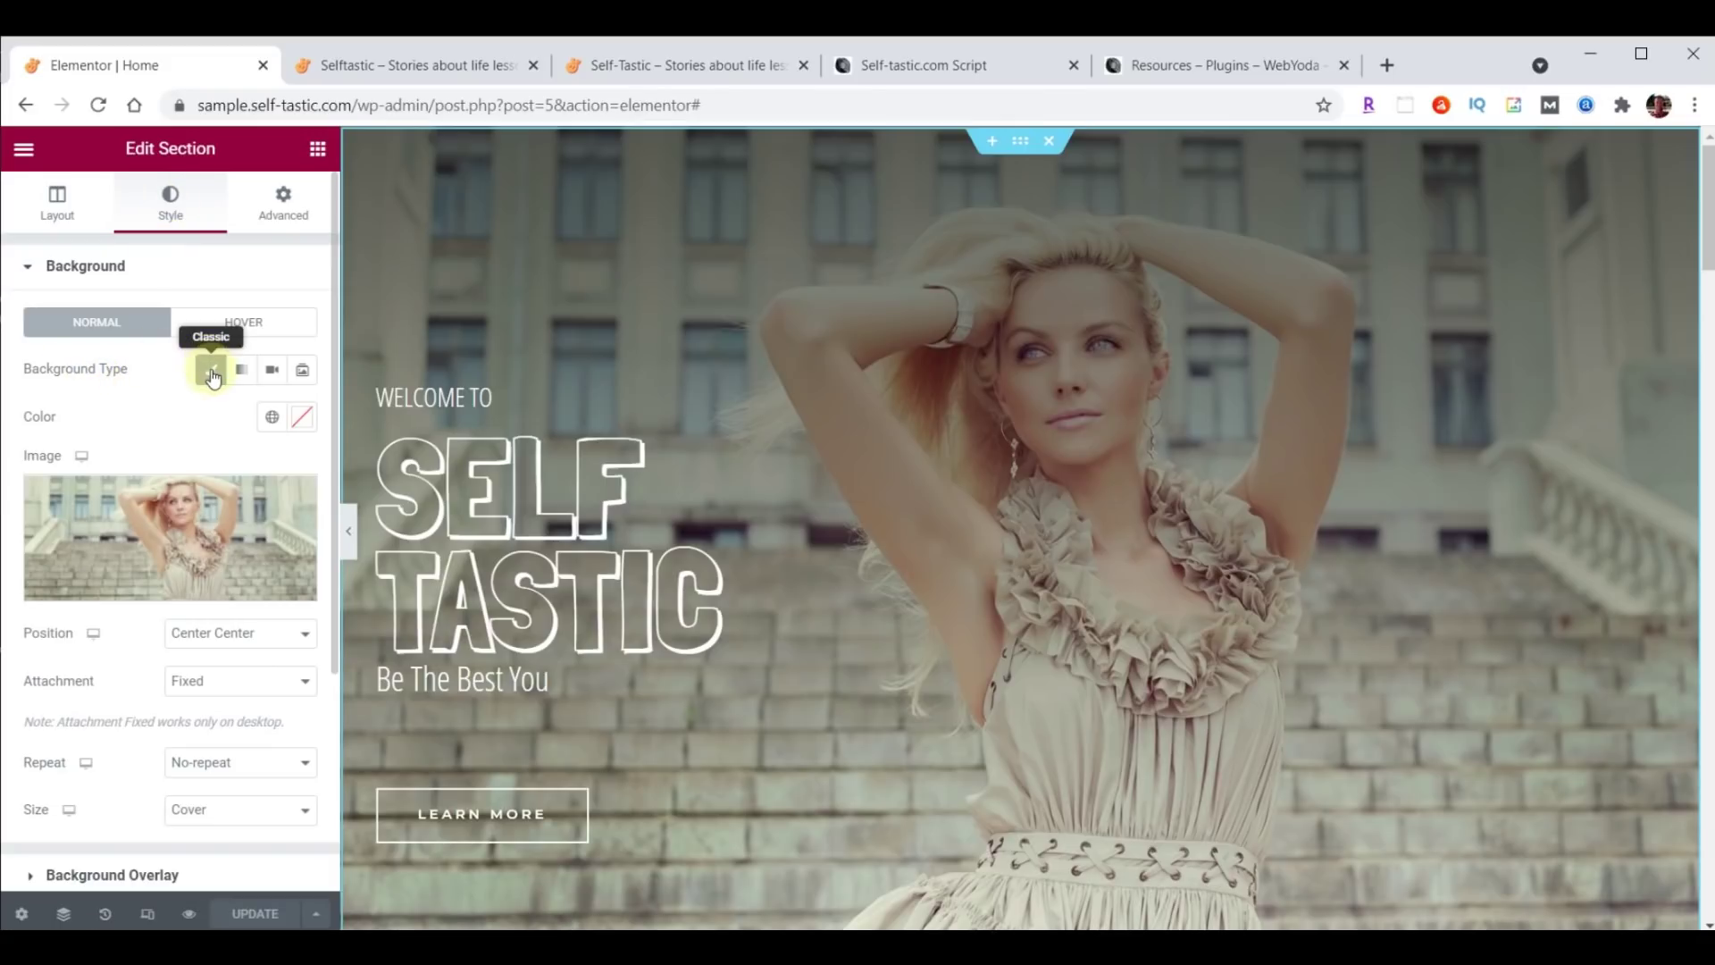
Switch the hero background to Video, paste the intro video URL, and turn on Play Once.
{"action": "left_click", "coordinate": [271, 373]}
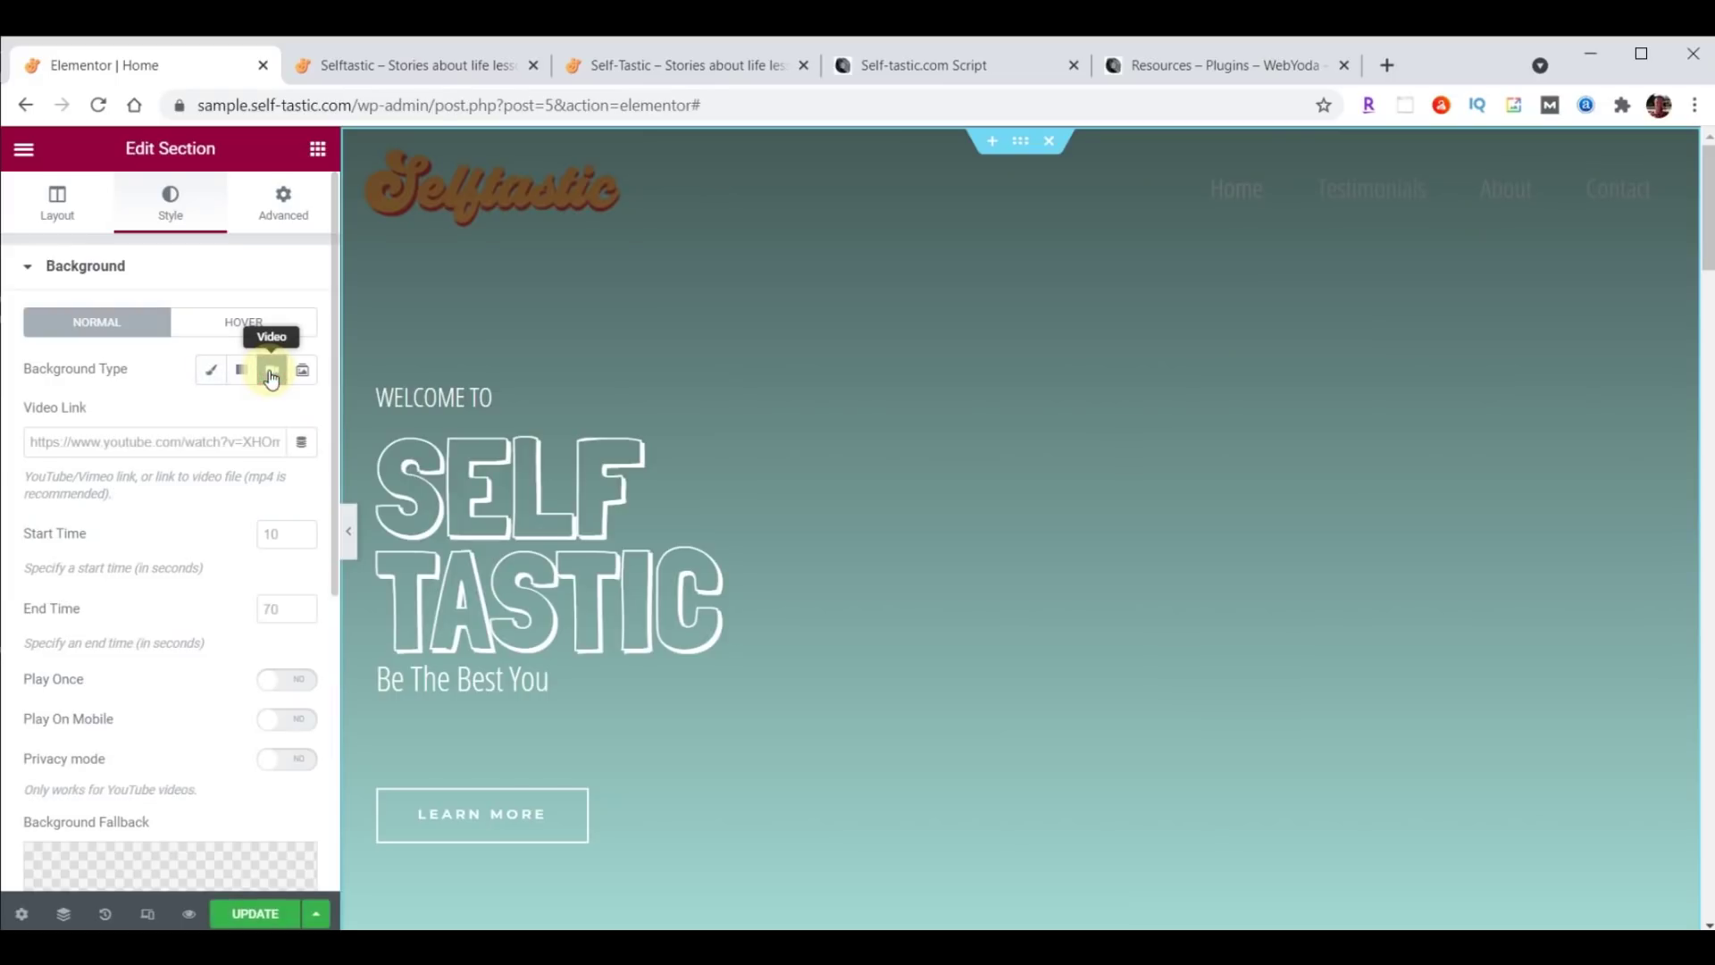
{"action": "left_click", "coordinate": [138, 436]}
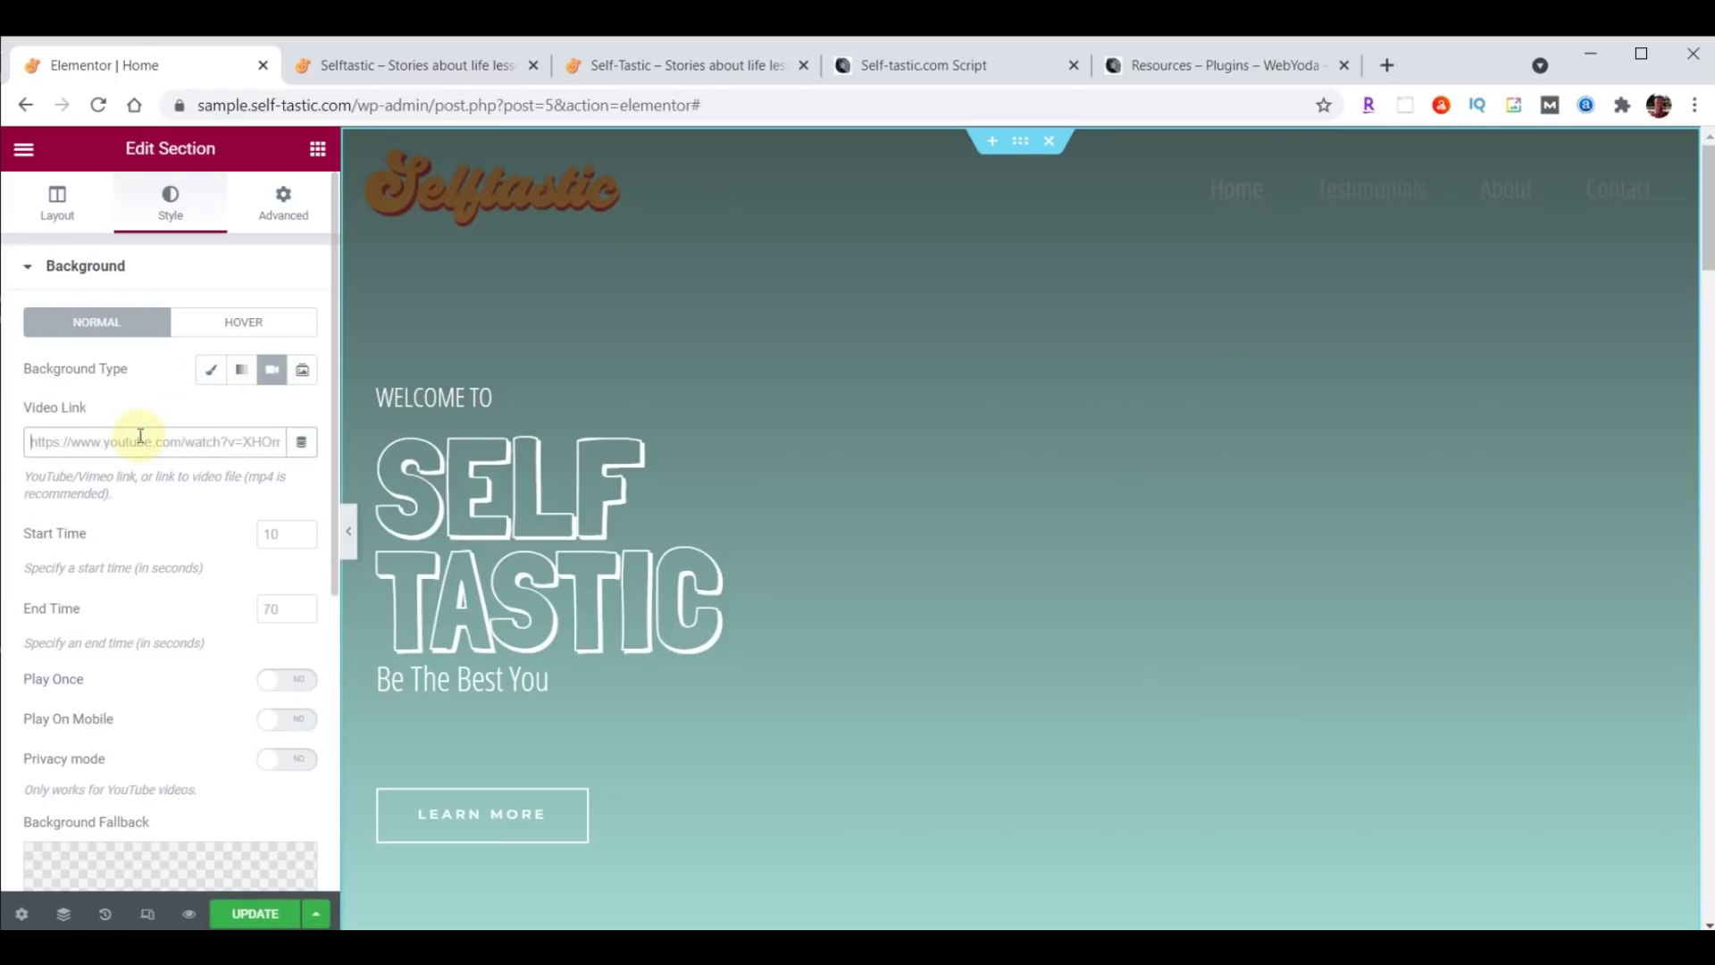
{"action": "key", "text": "ctrl+v"}
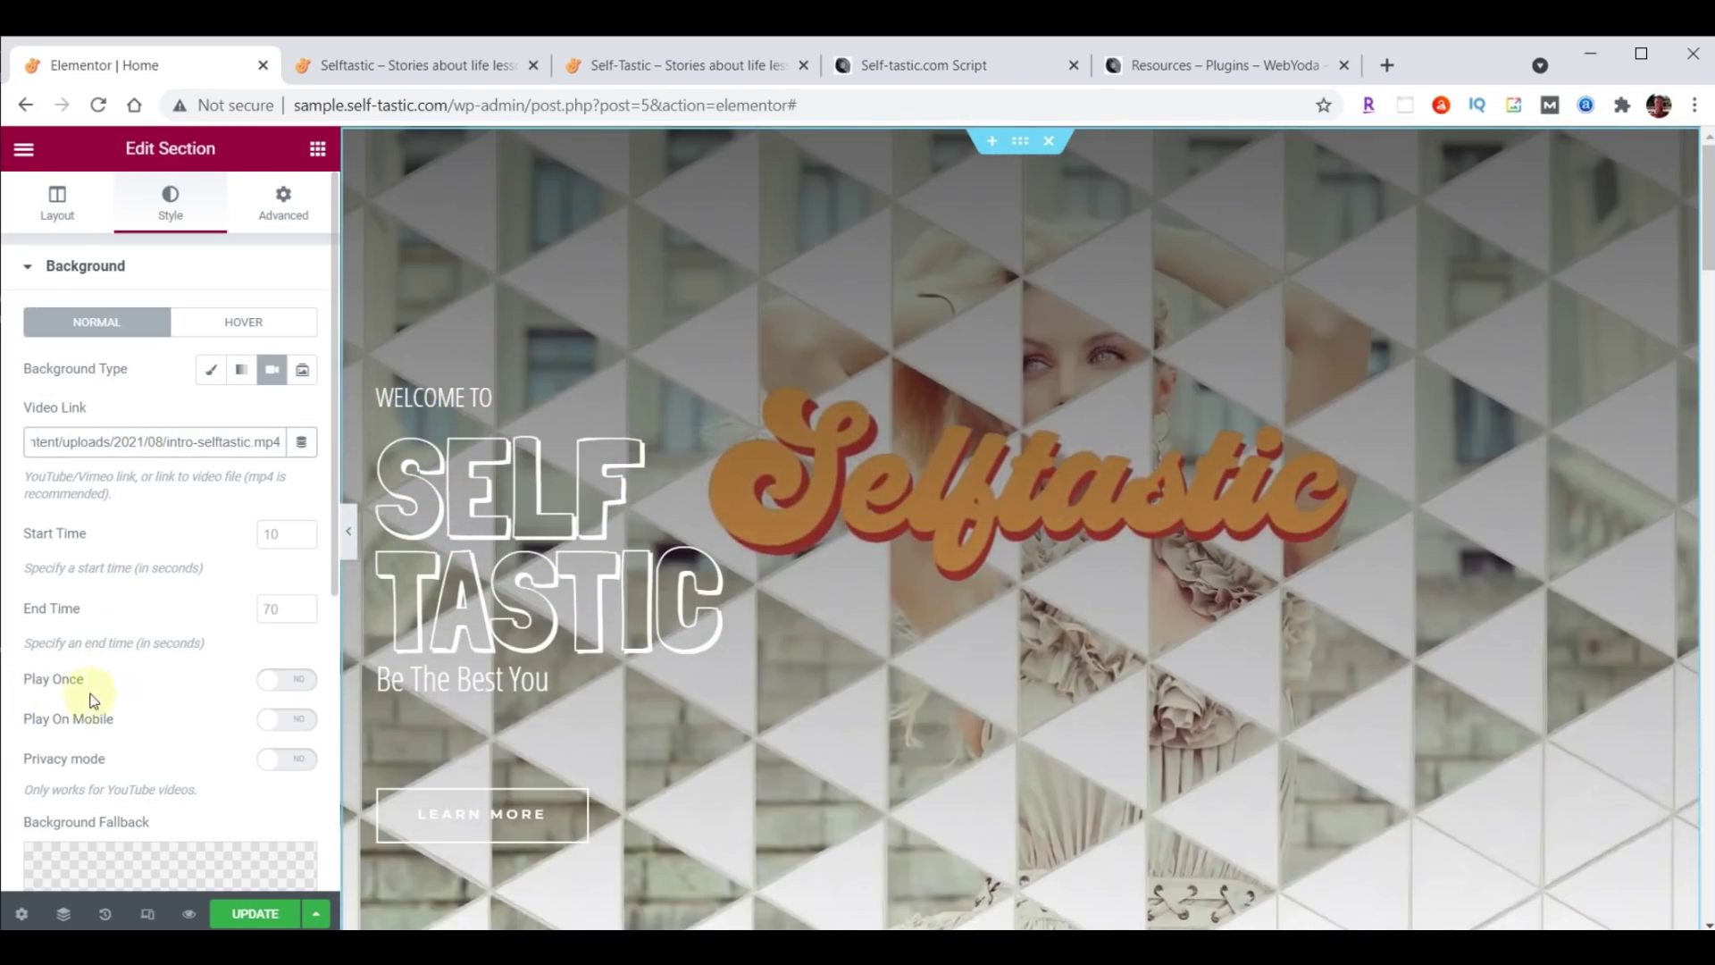
{"action": "left_click", "coordinate": [294, 689]}
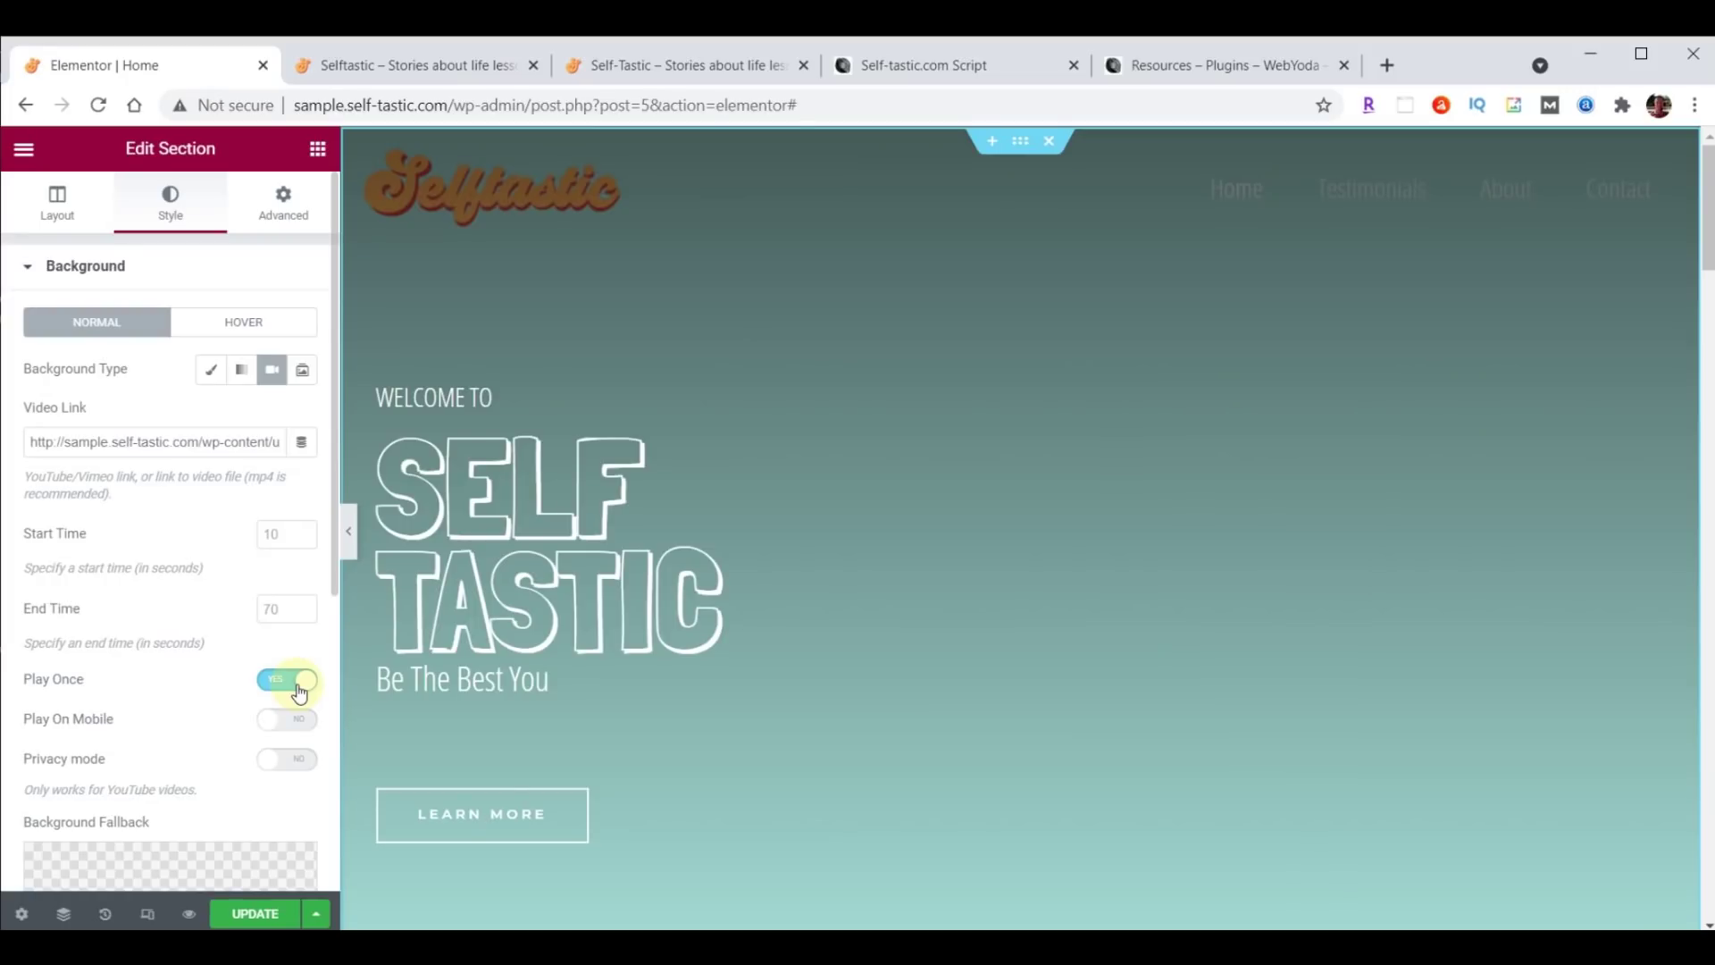
Set cover-home.jpg as the background fallback image and update the page.
{"action": "scroll", "coordinate": [181, 505], "scroll_direction": "down", "scroll_amount": 5}
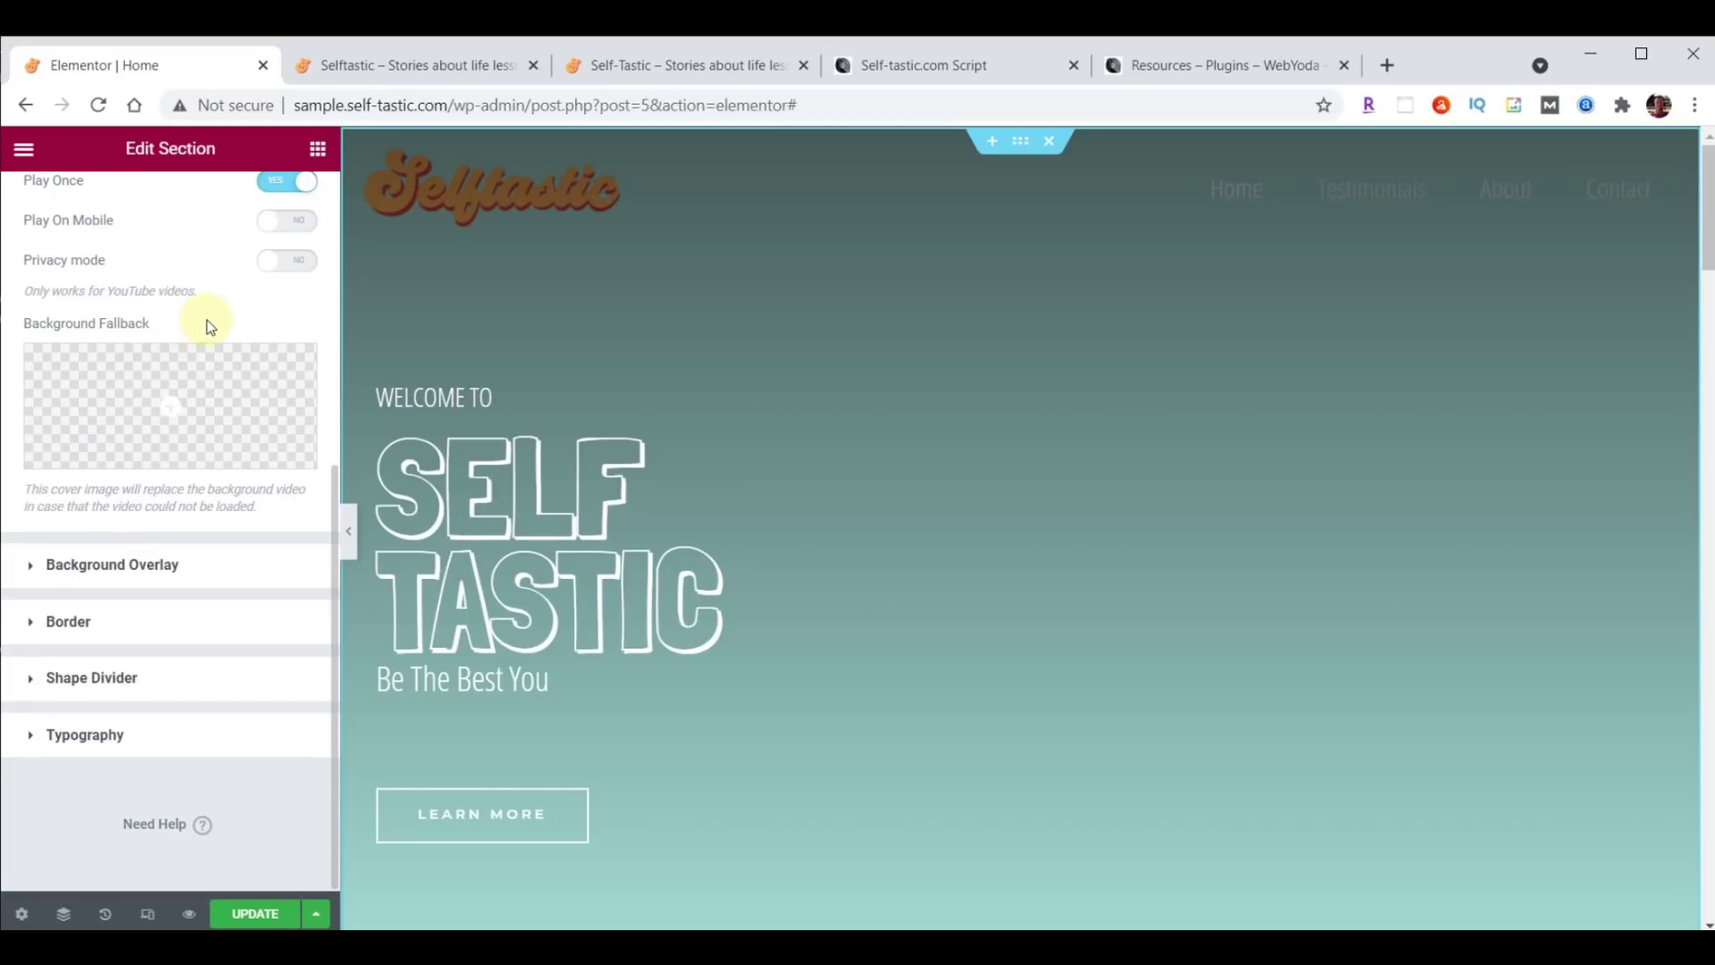
{"action": "left_click", "coordinate": [171, 406]}
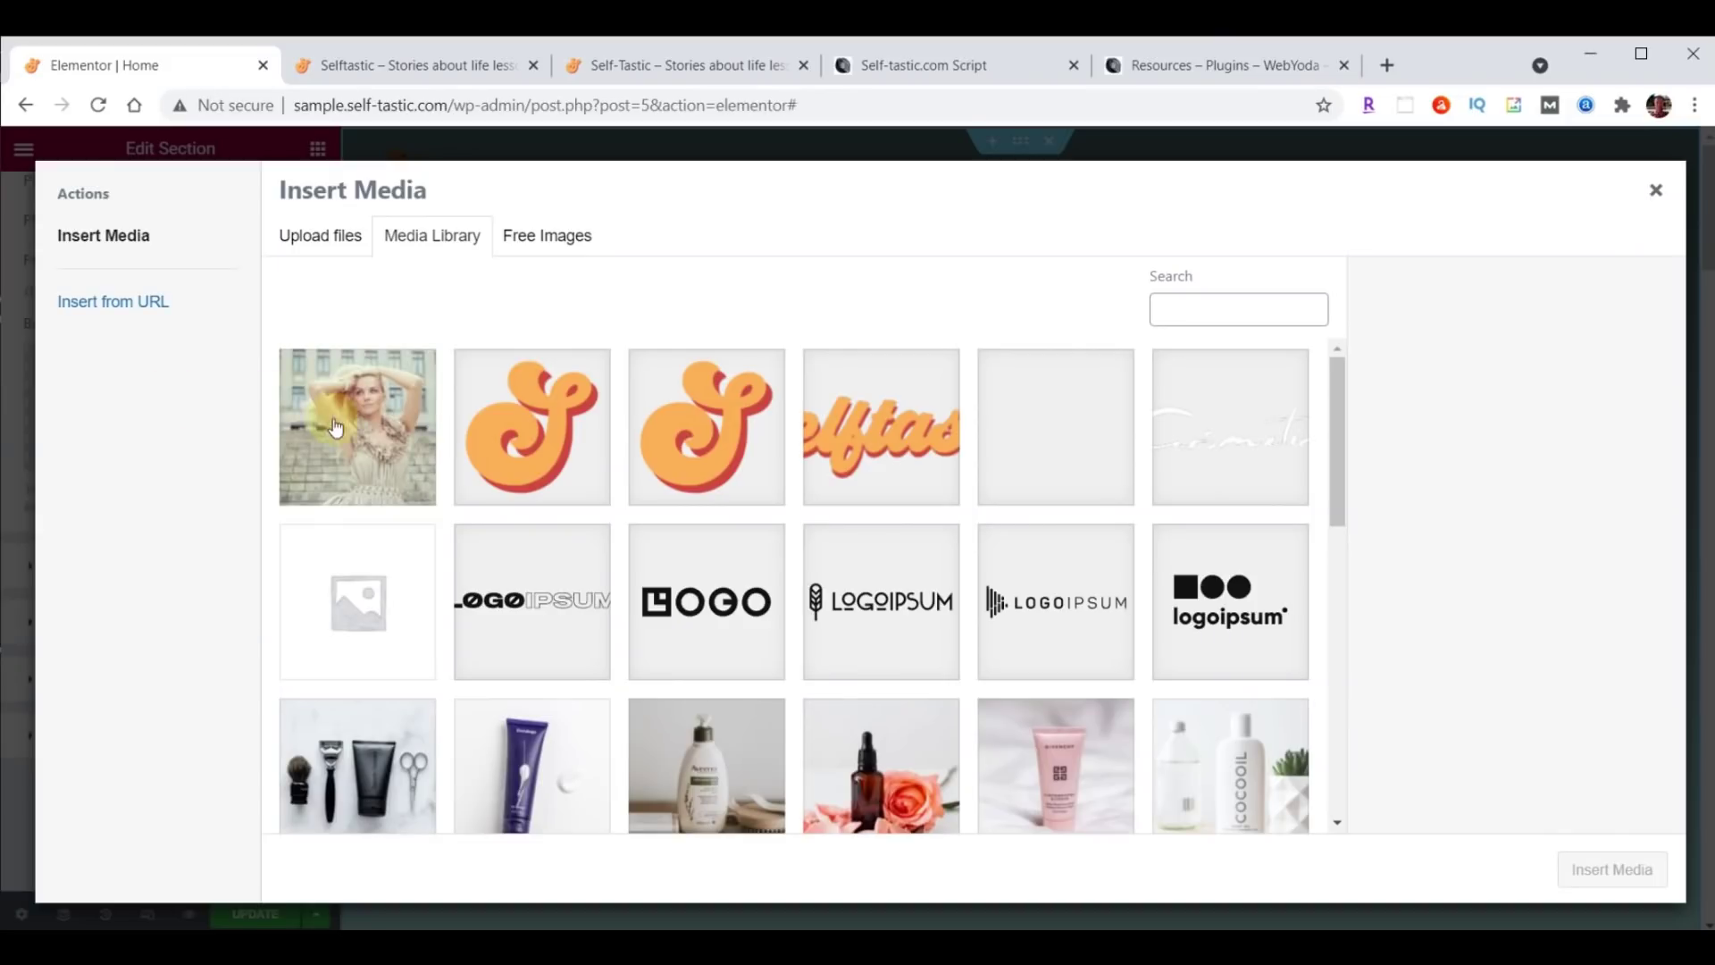
{"action": "left_click", "coordinate": [380, 435]}
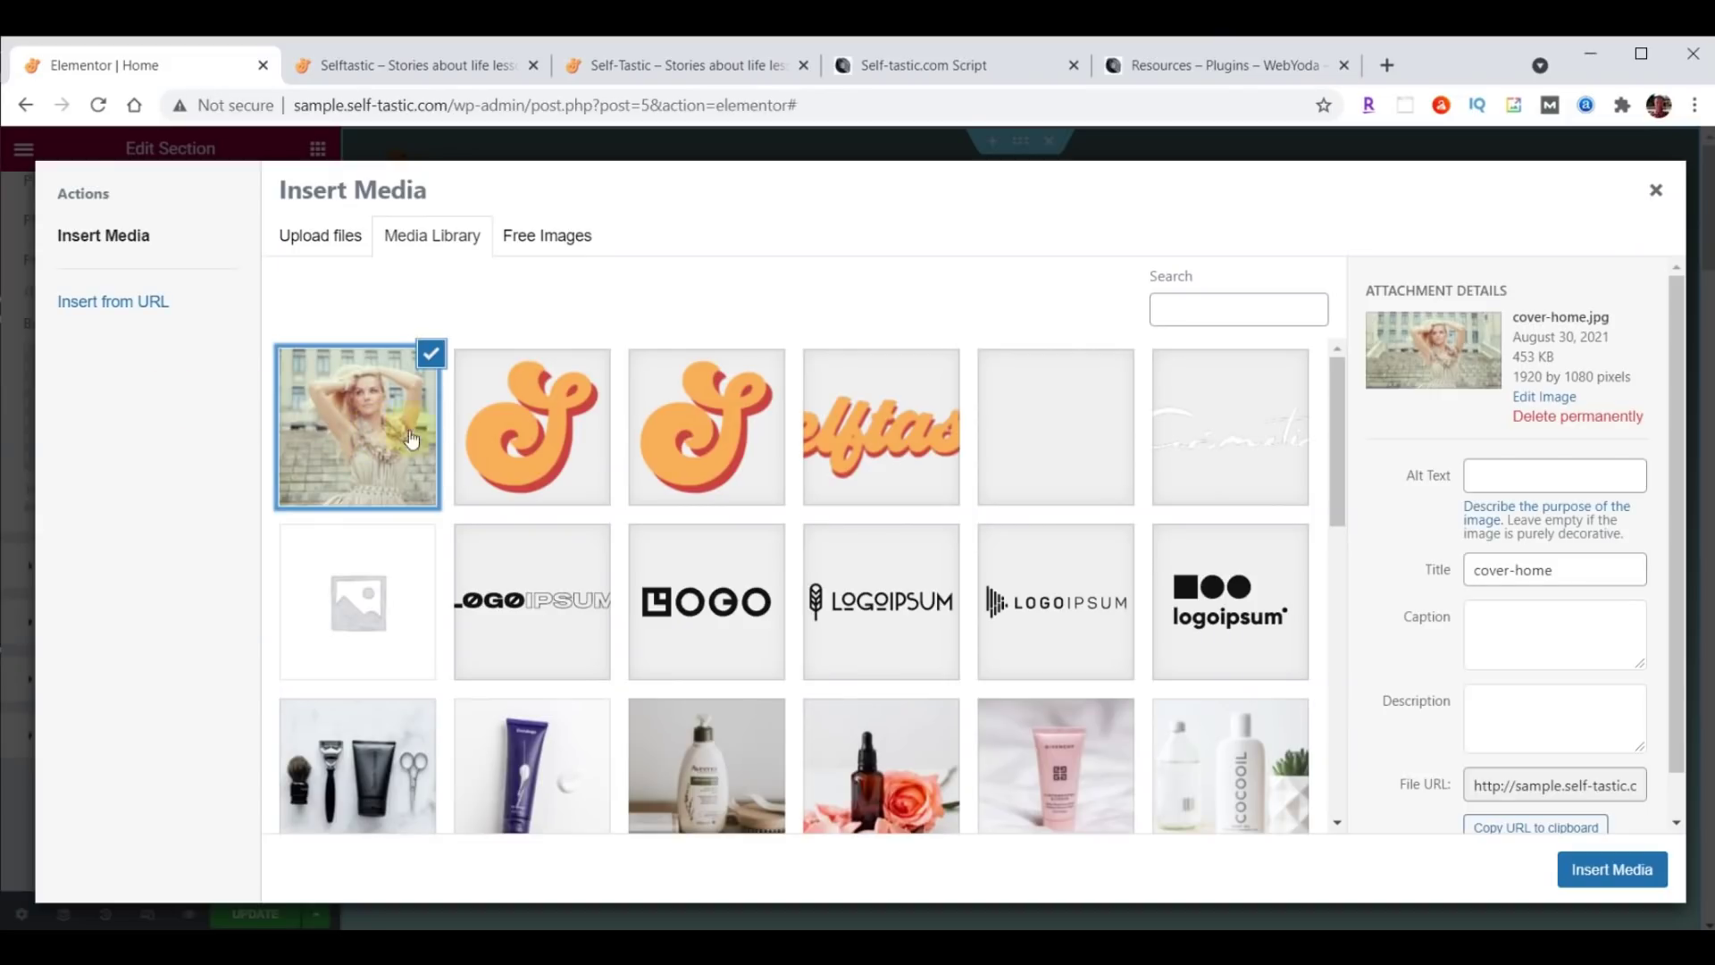
{"action": "left_click", "coordinate": [1618, 870]}
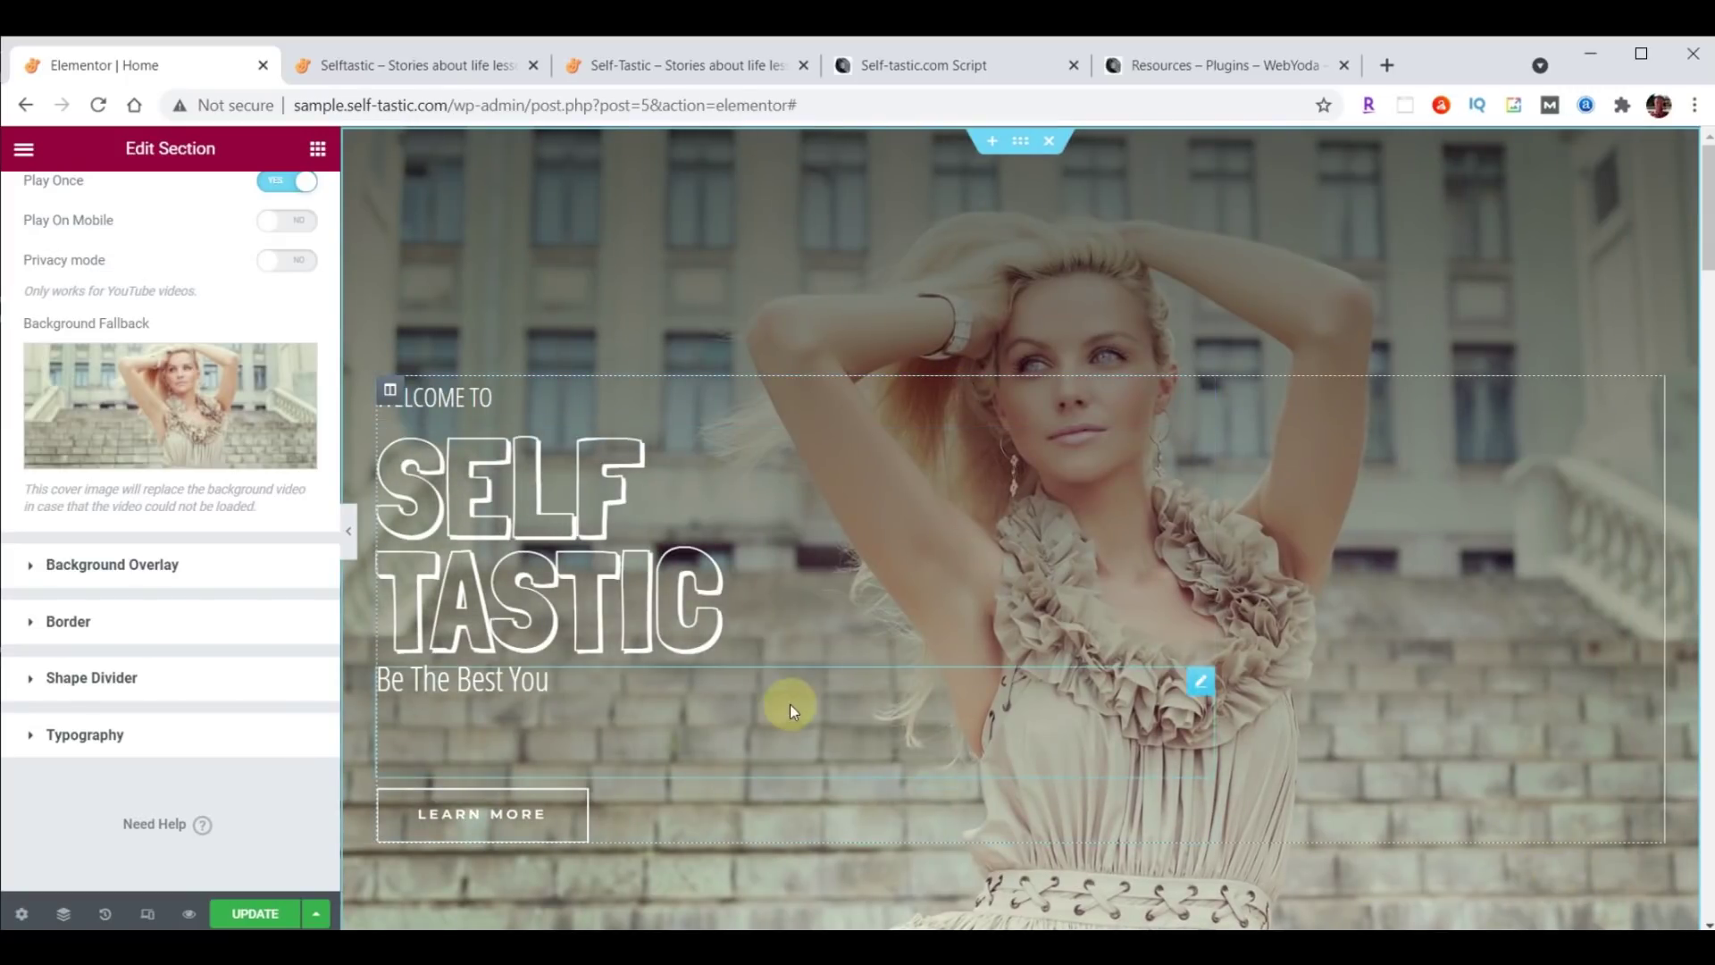
{"action": "left_click", "coordinate": [255, 913]}
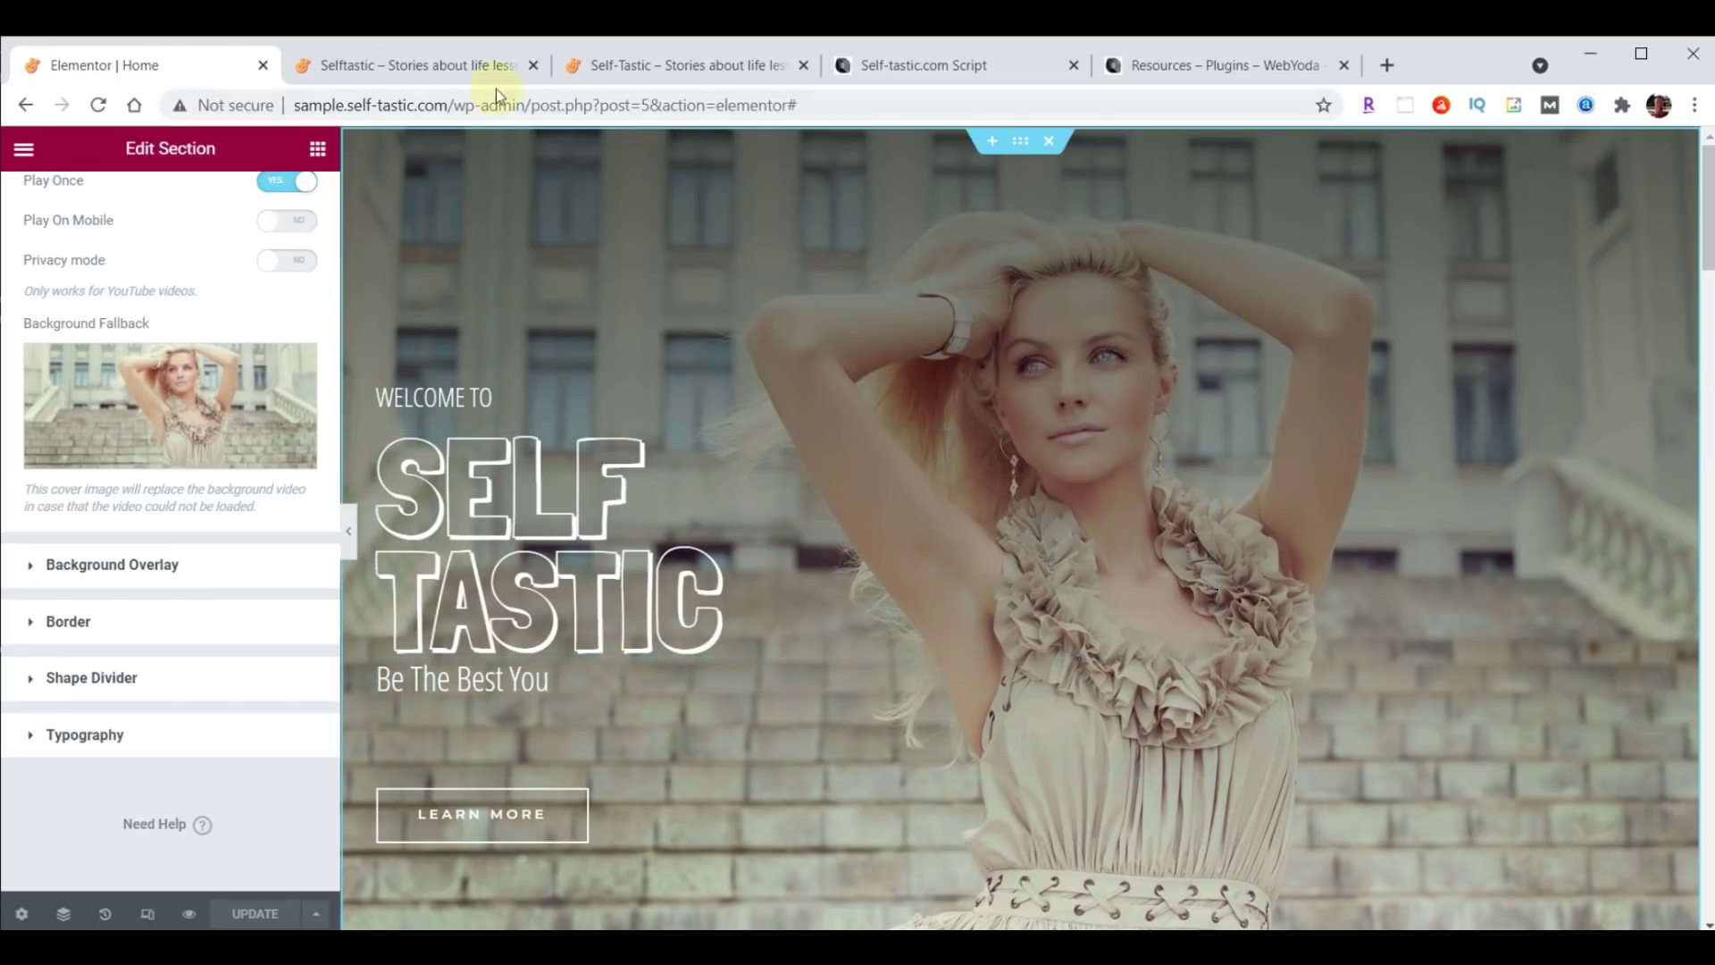
{"action": "left_click", "coordinate": [411, 65]}
{"action": "left_click", "coordinate": [98, 106]}
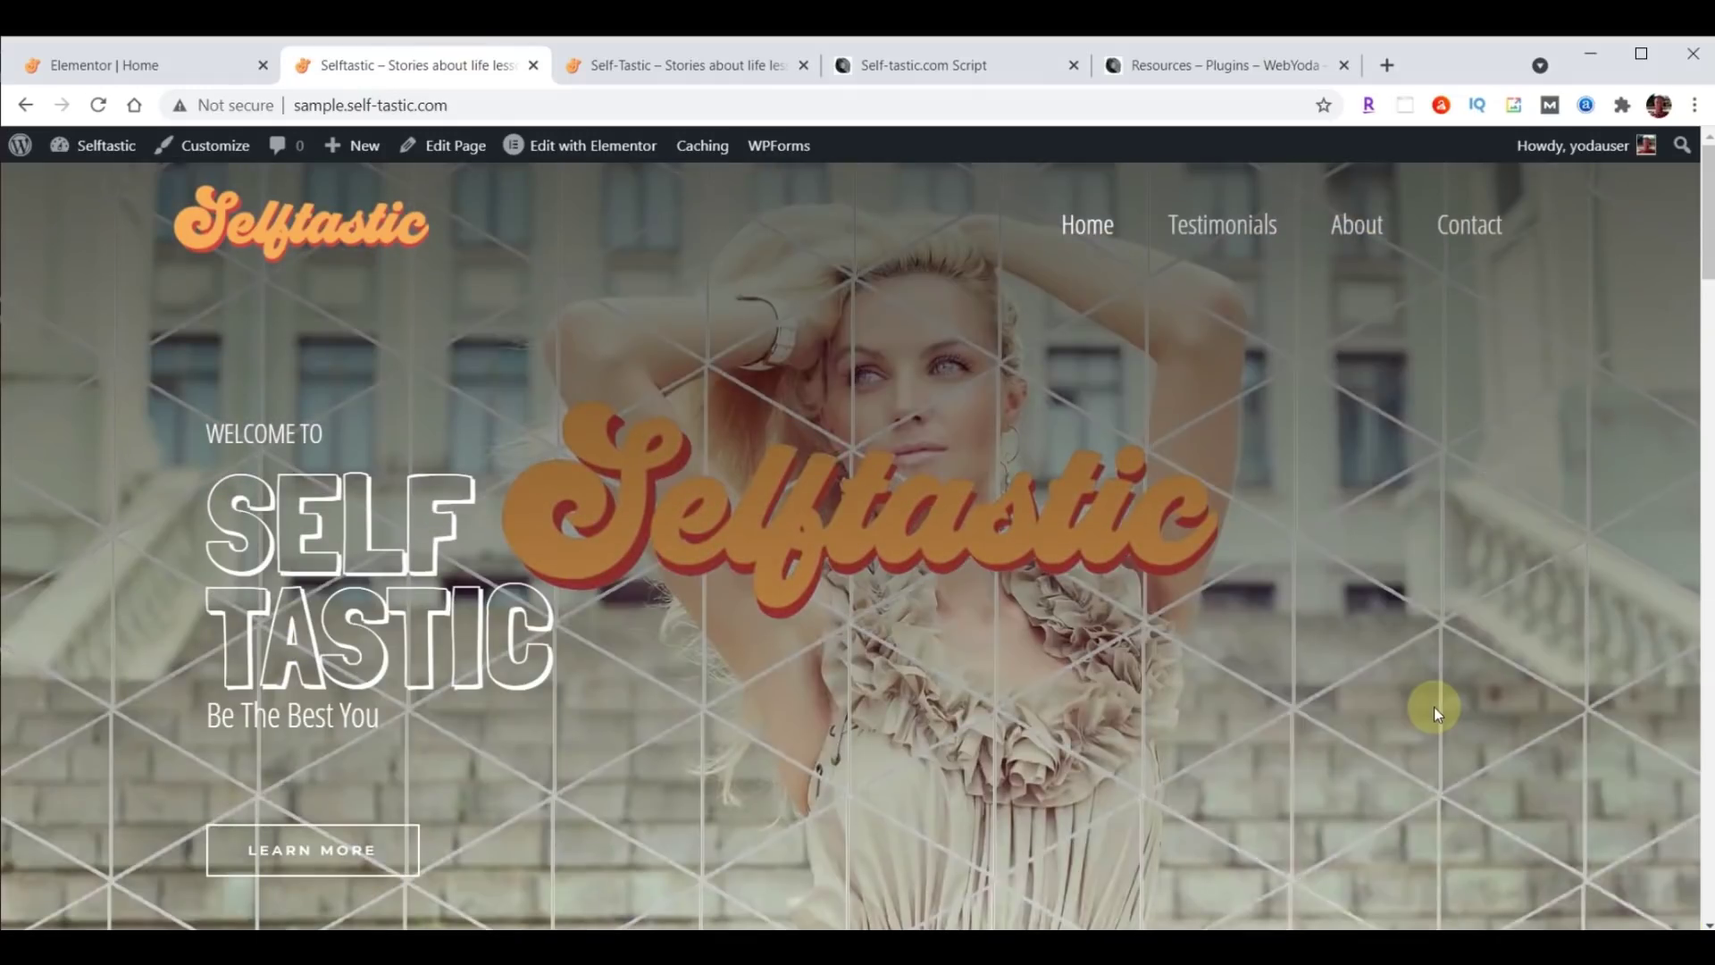
{"action": "left_click", "coordinate": [603, 53]}
{"action": "left_click", "coordinate": [100, 105]}
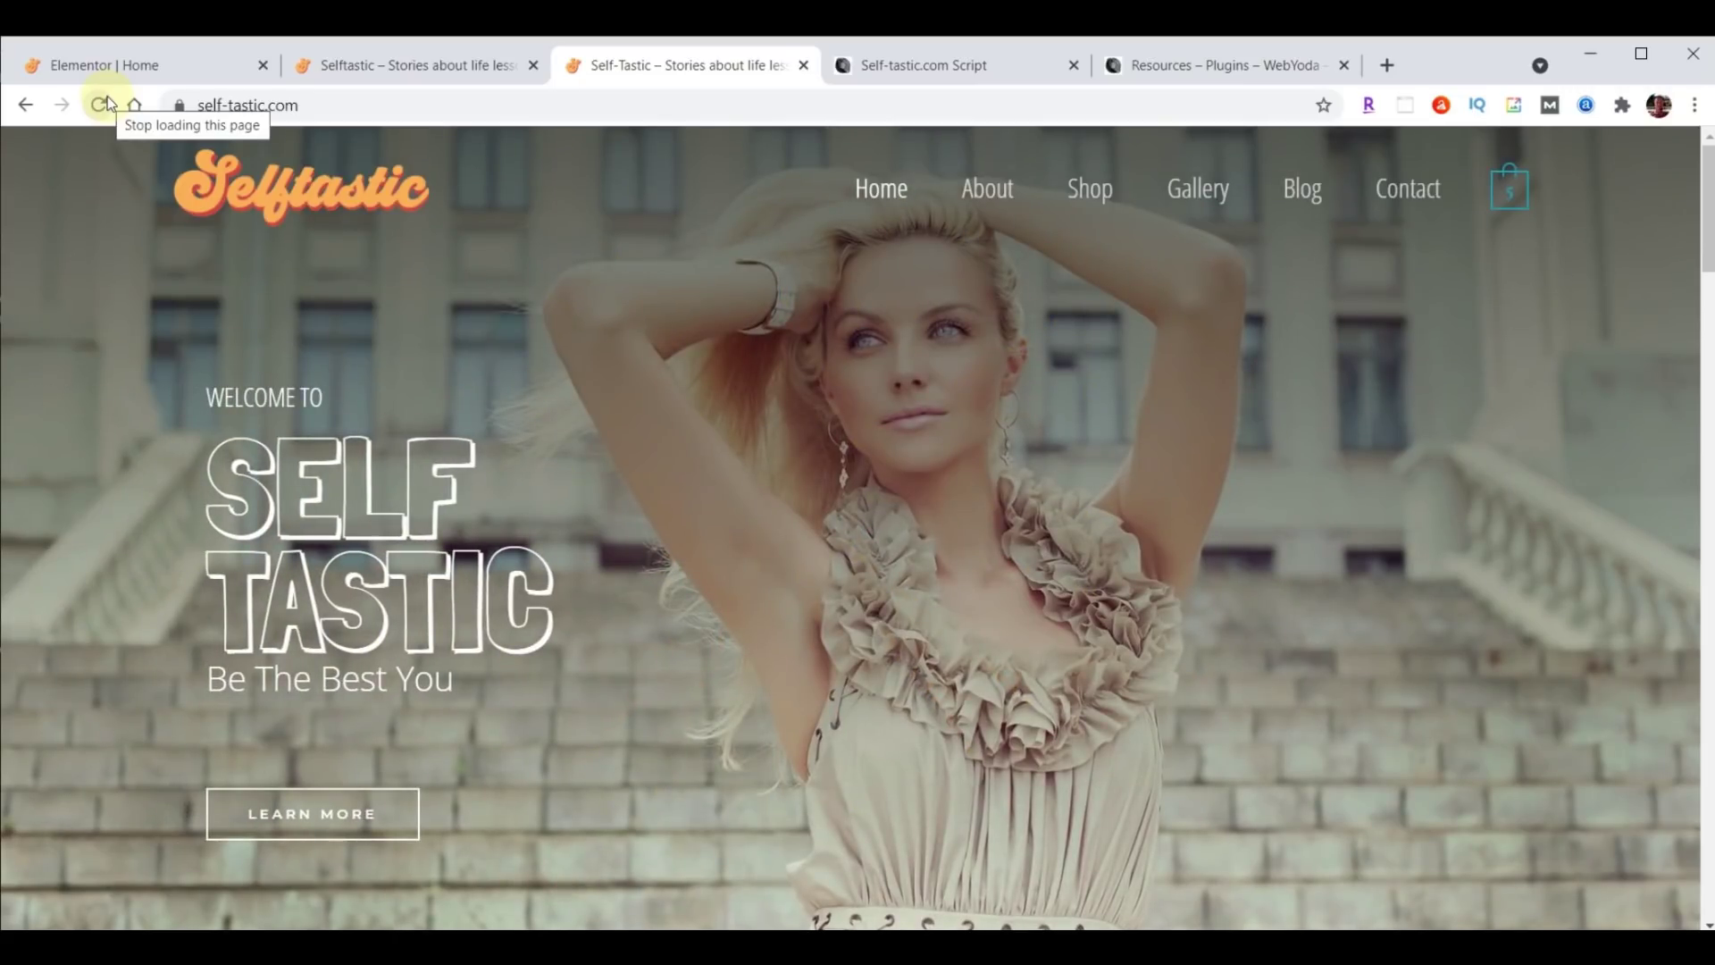
{"action": "left_click", "coordinate": [98, 67]}
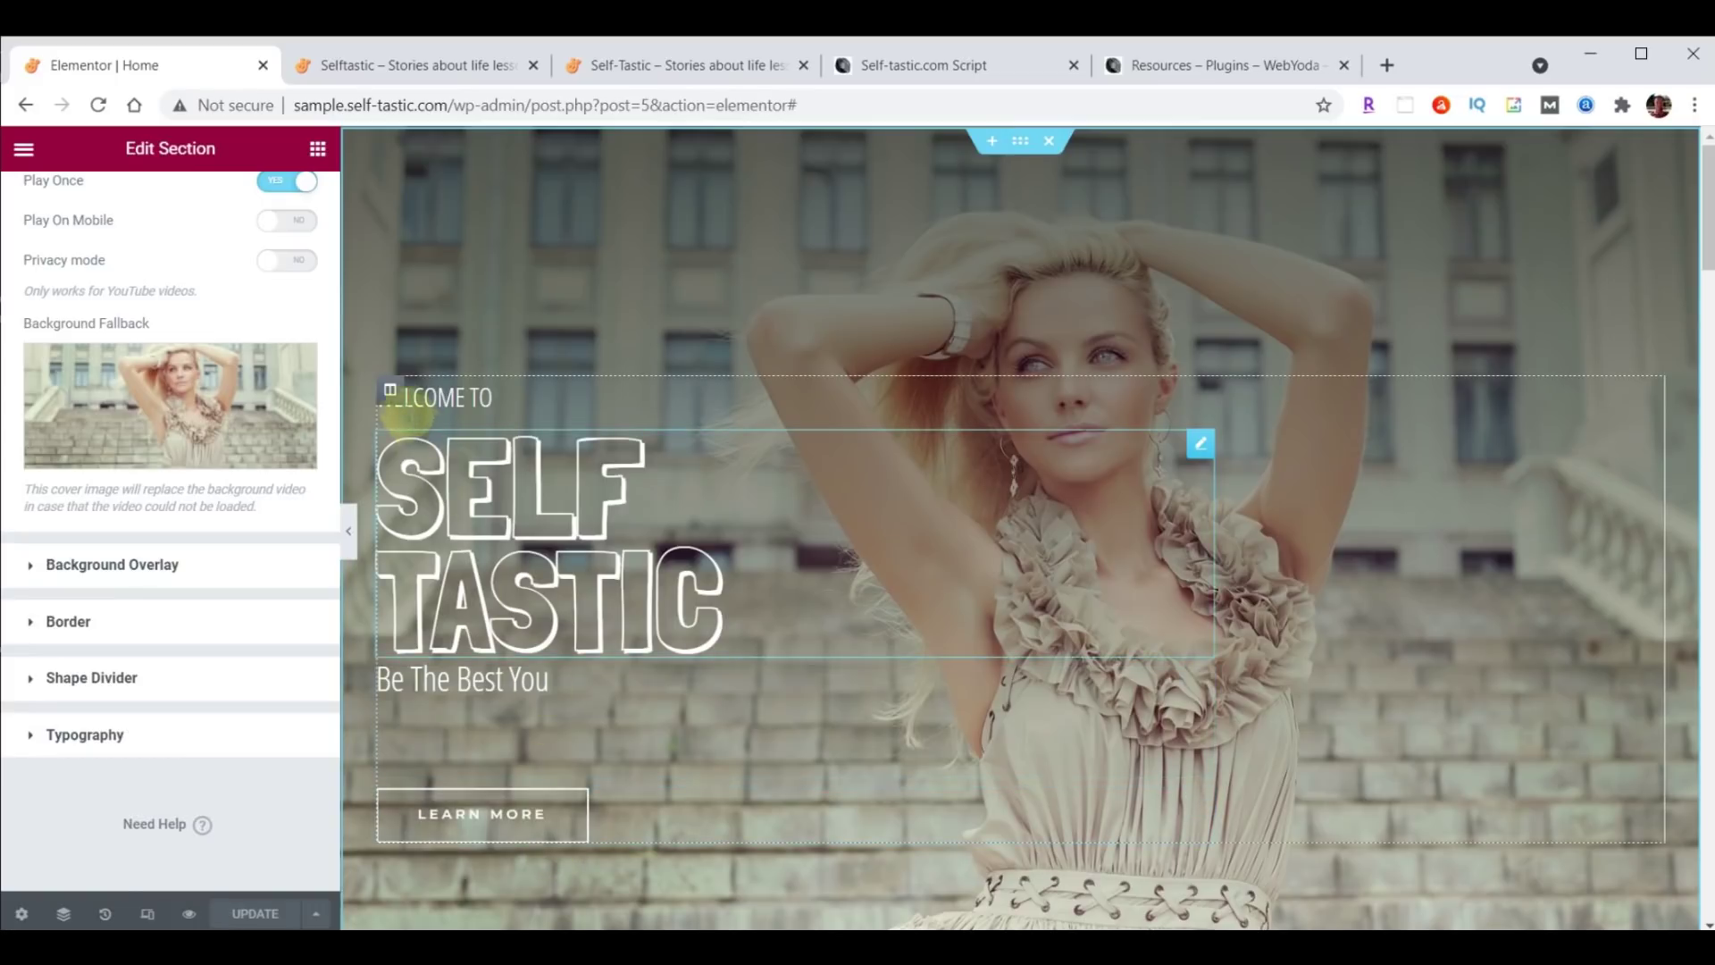
Give the hero text column a Fade In Left entrance animation with an 8000 ms delay.
{"action": "left_click", "coordinate": [389, 393]}
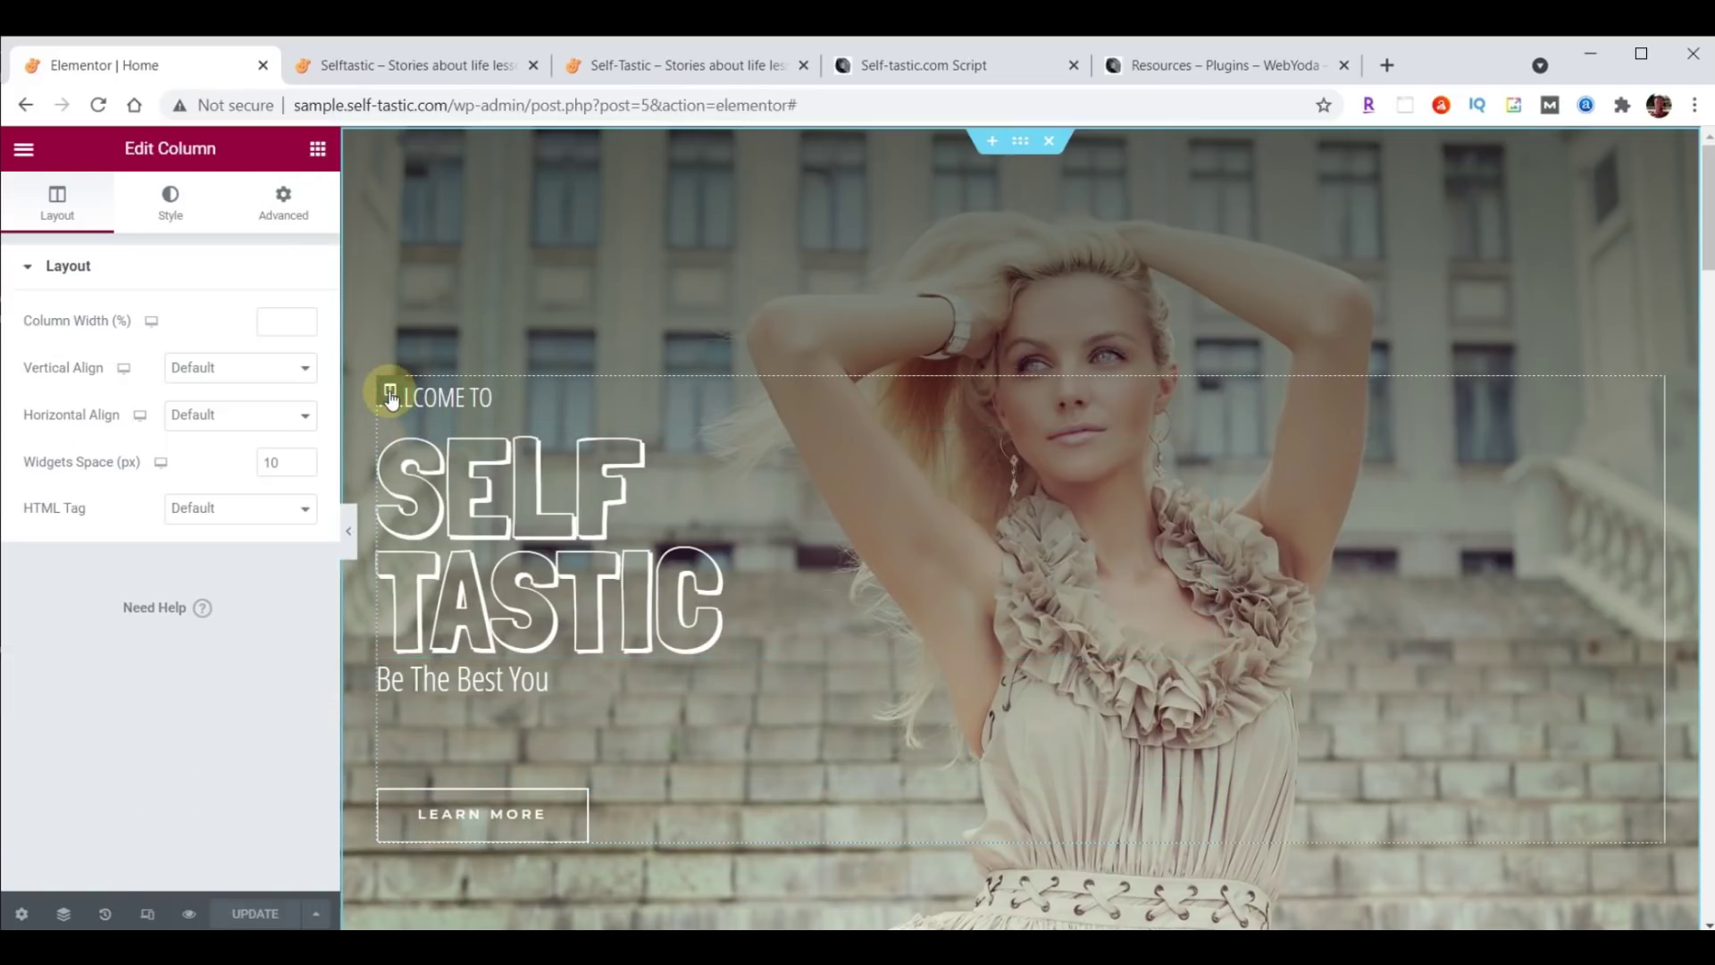
{"action": "left_click", "coordinate": [289, 214]}
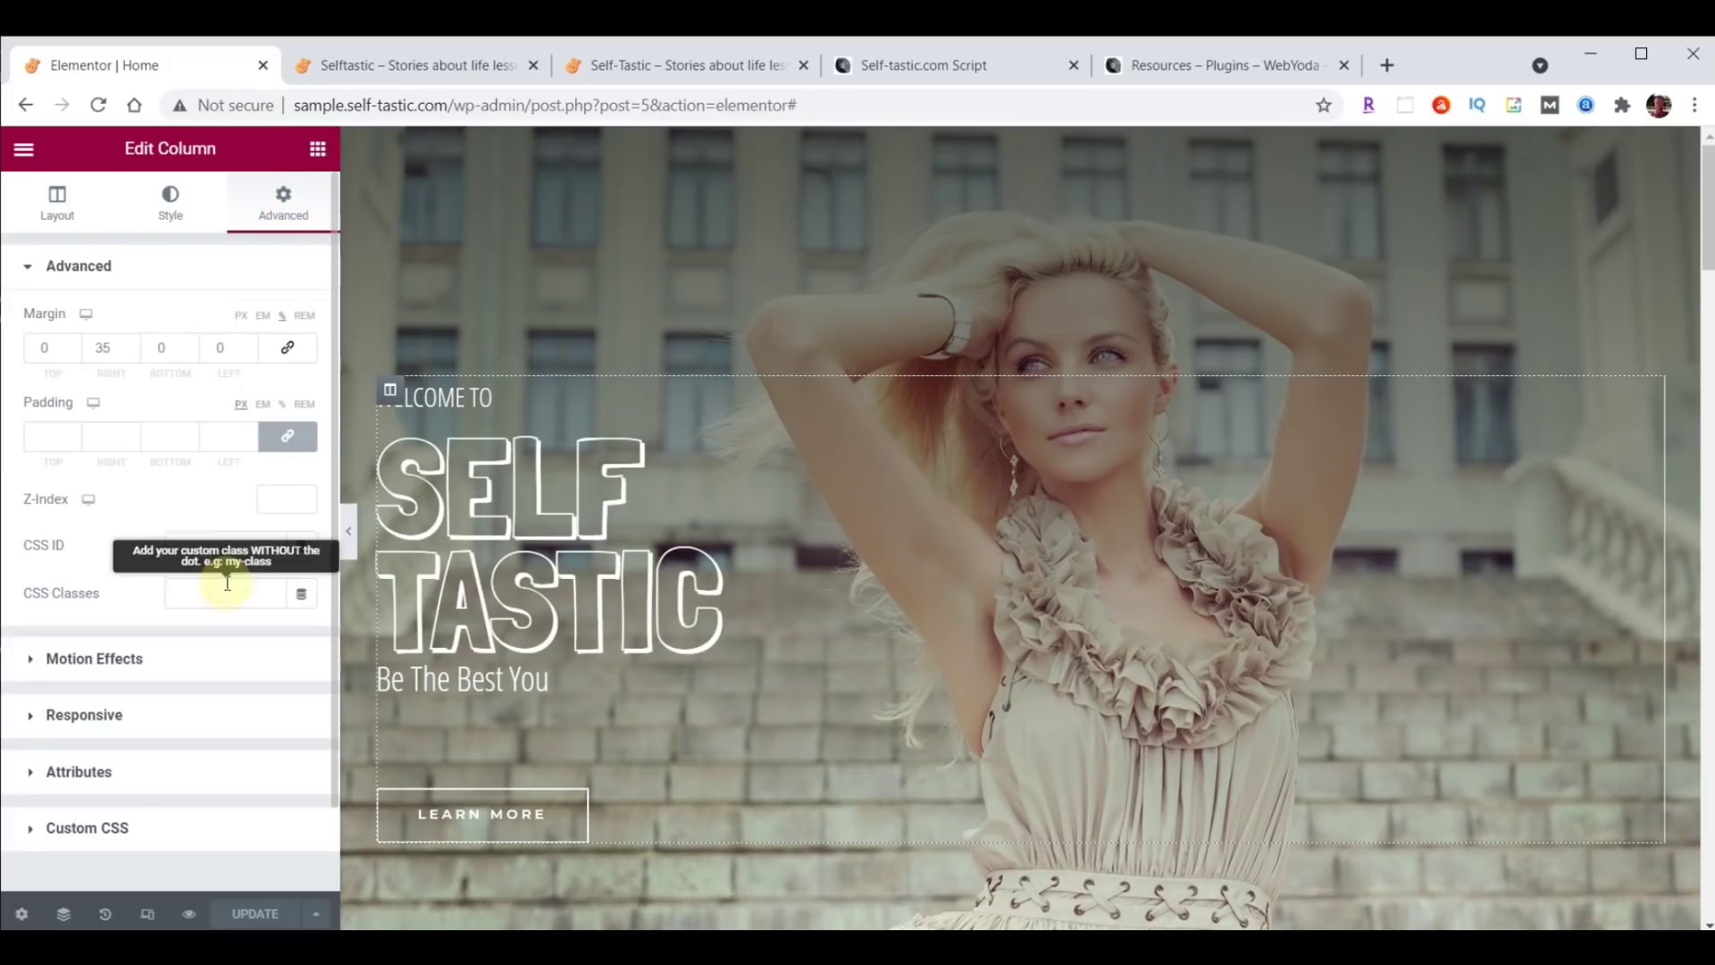
{"action": "left_click", "coordinate": [69, 660]}
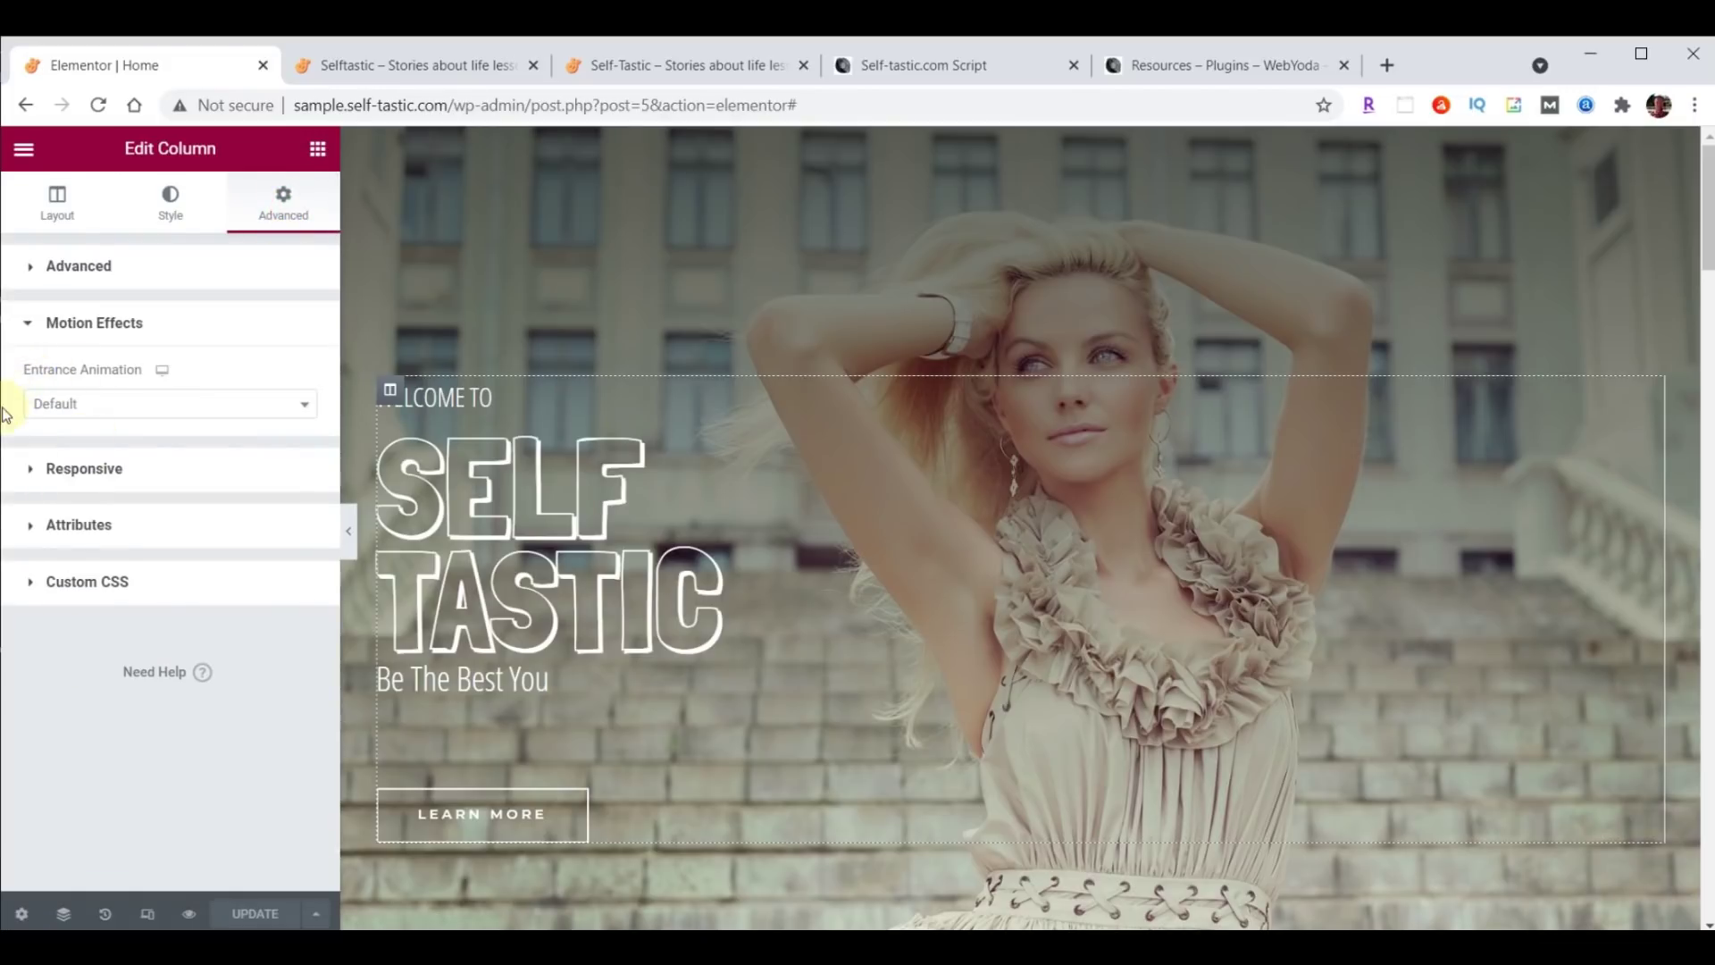
{"action": "left_click", "coordinate": [304, 405]}
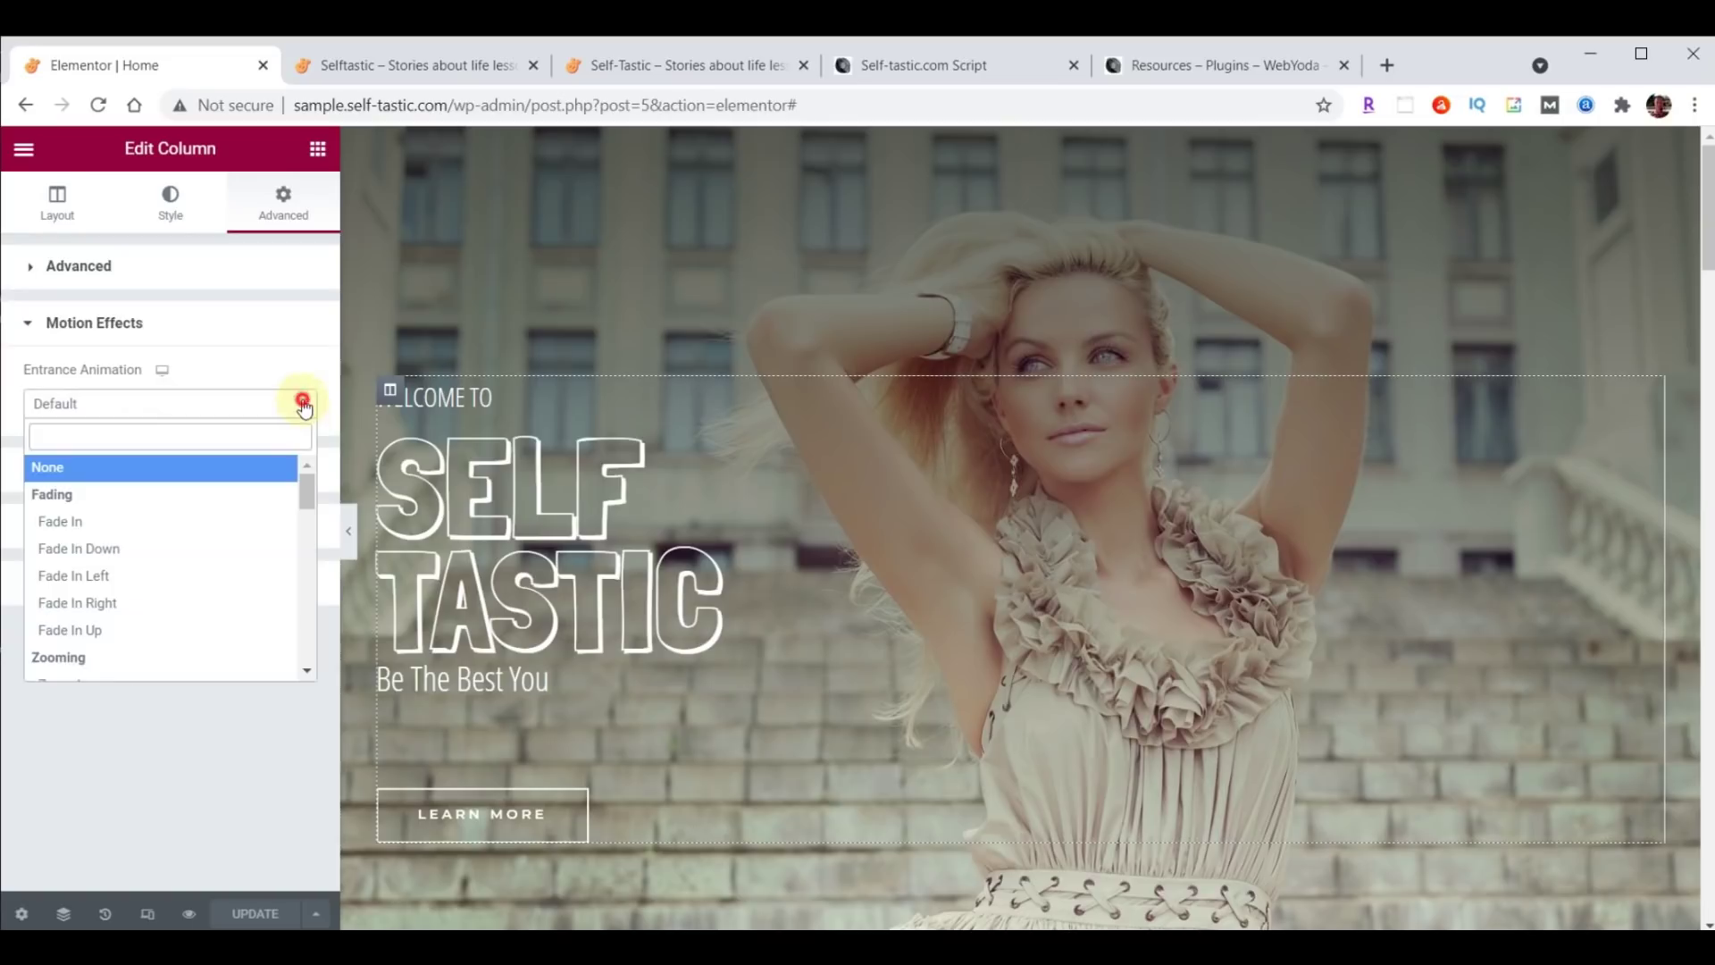
{"action": "left_click", "coordinate": [98, 582]}
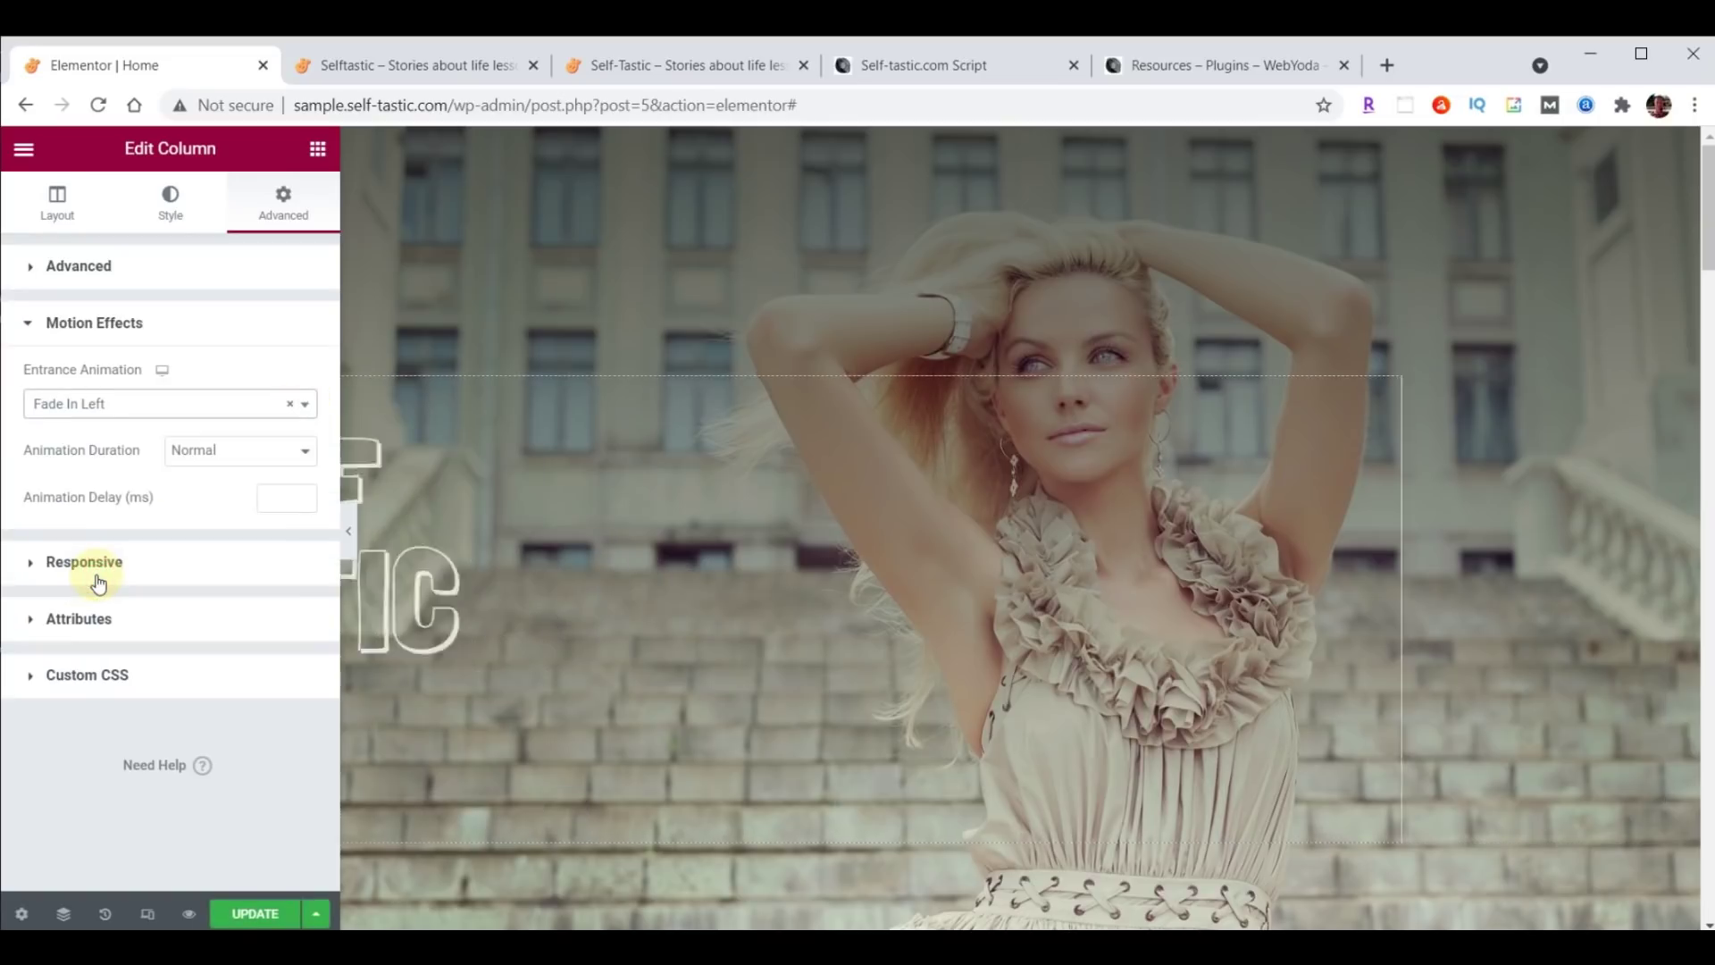
{"action": "left_click", "coordinate": [279, 502]}
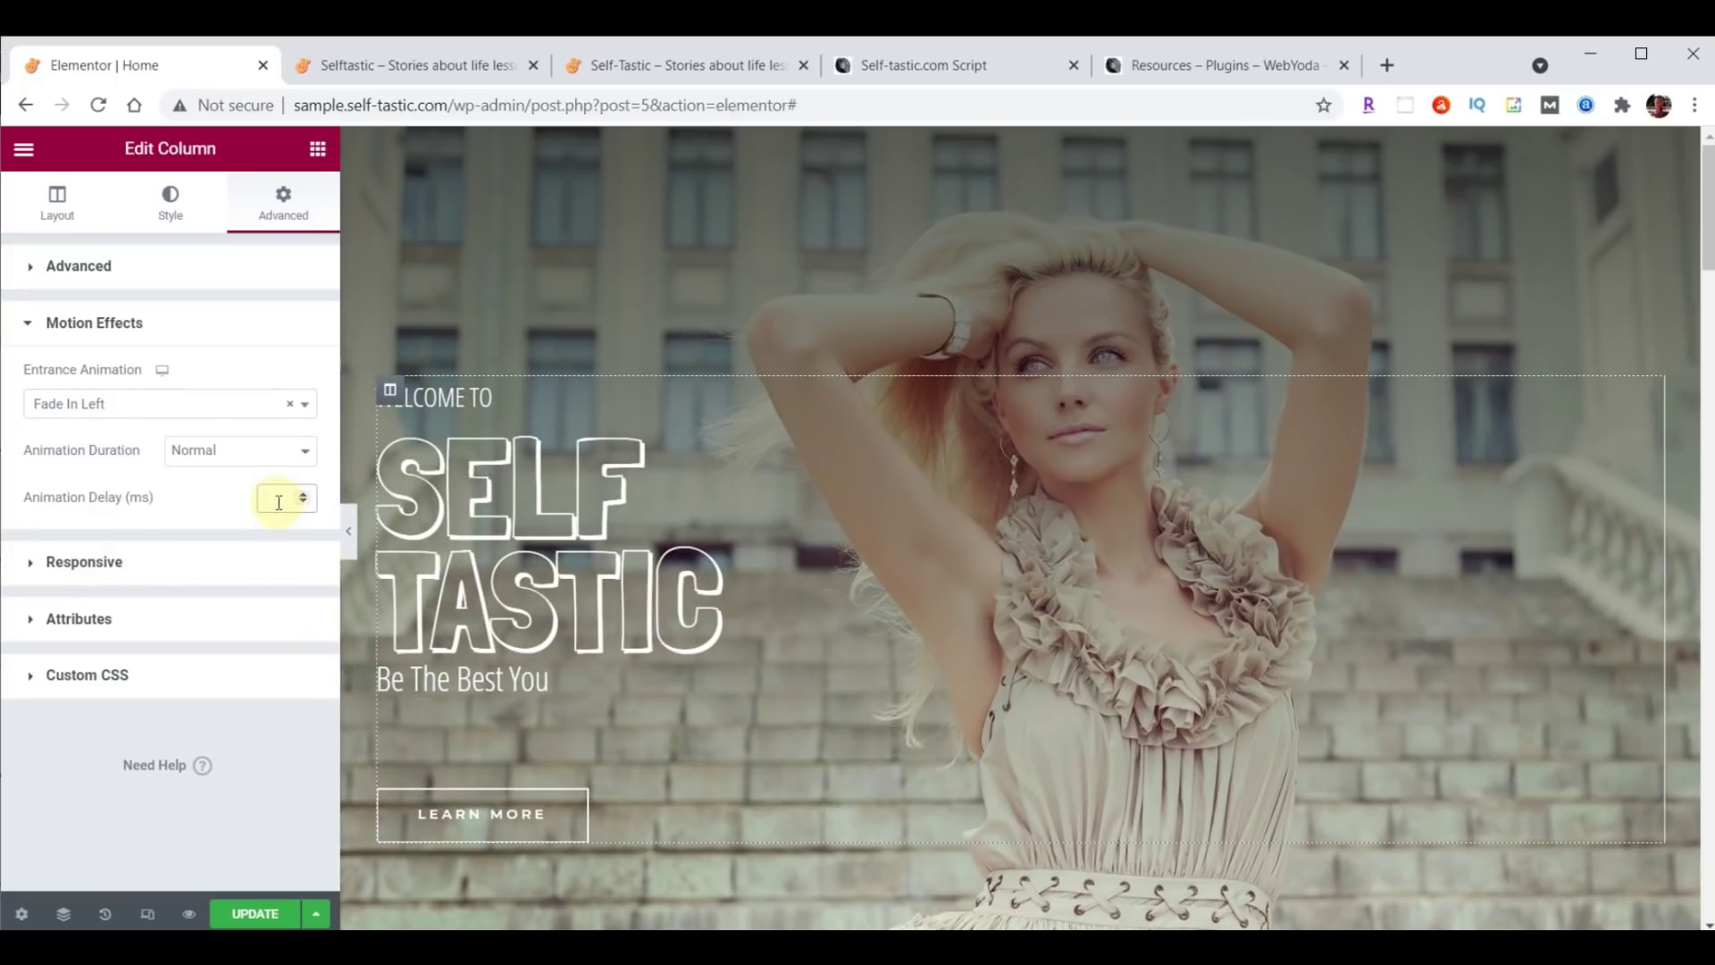
{"action": "type", "text": "8000"}
Update the page and reload the live homepage to check the animation.
{"action": "left_click", "coordinate": [252, 909]}
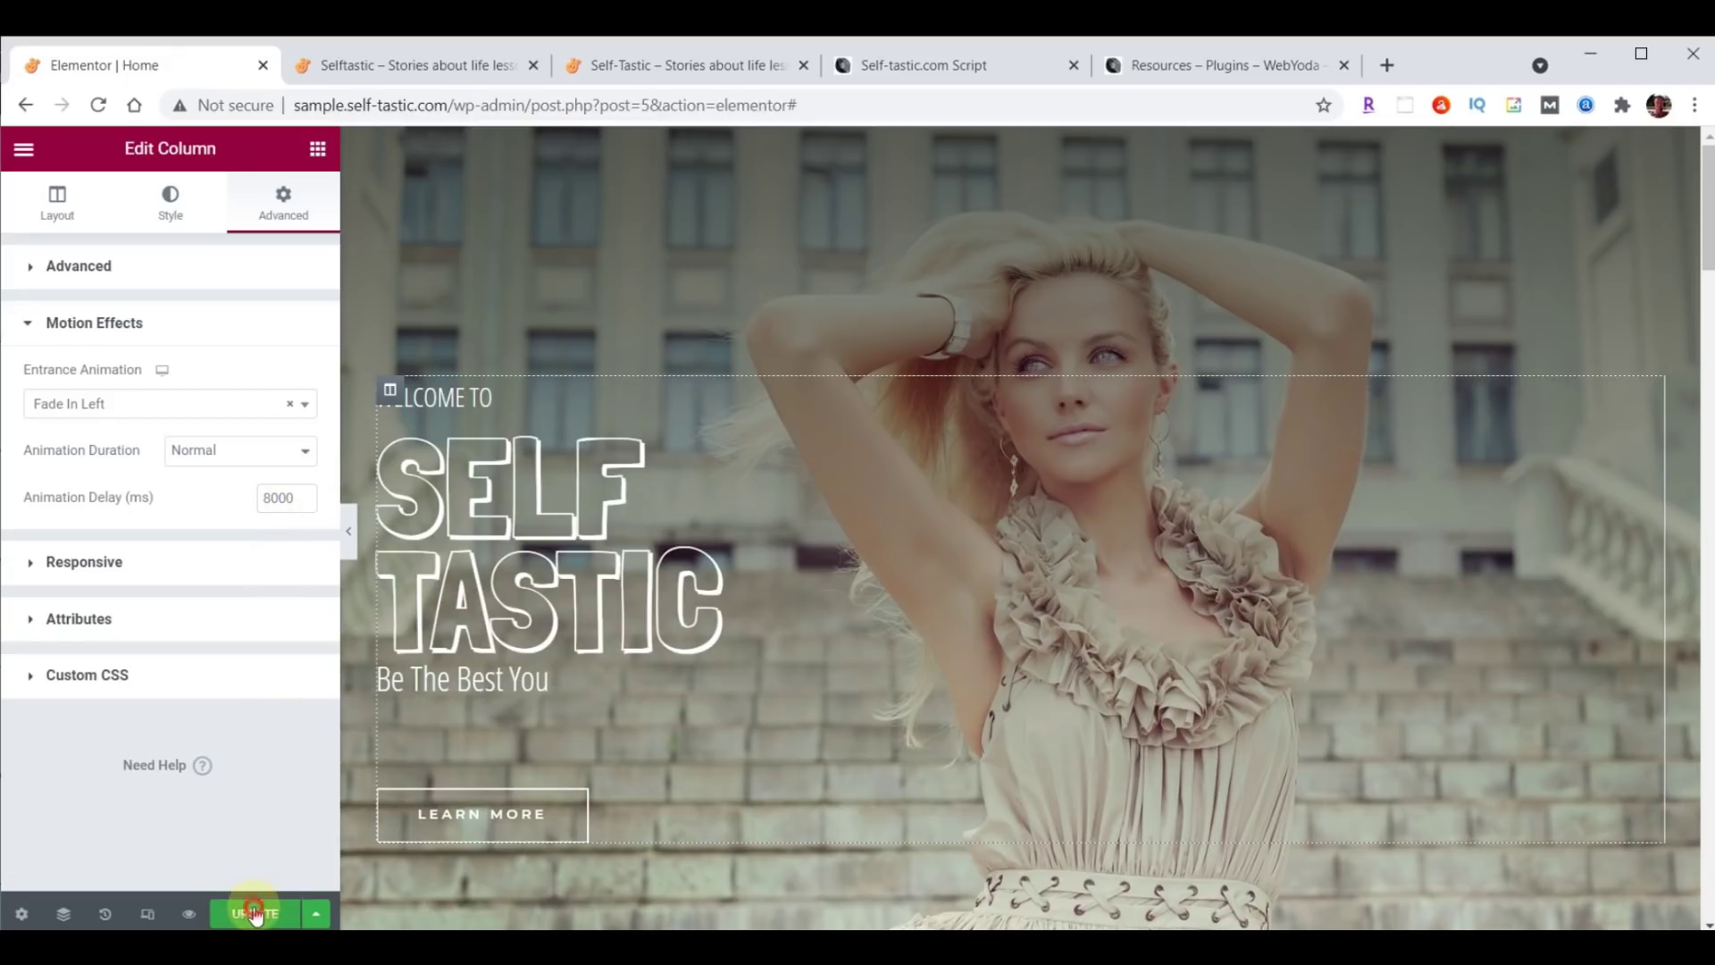
{"action": "left_click", "coordinate": [394, 61]}
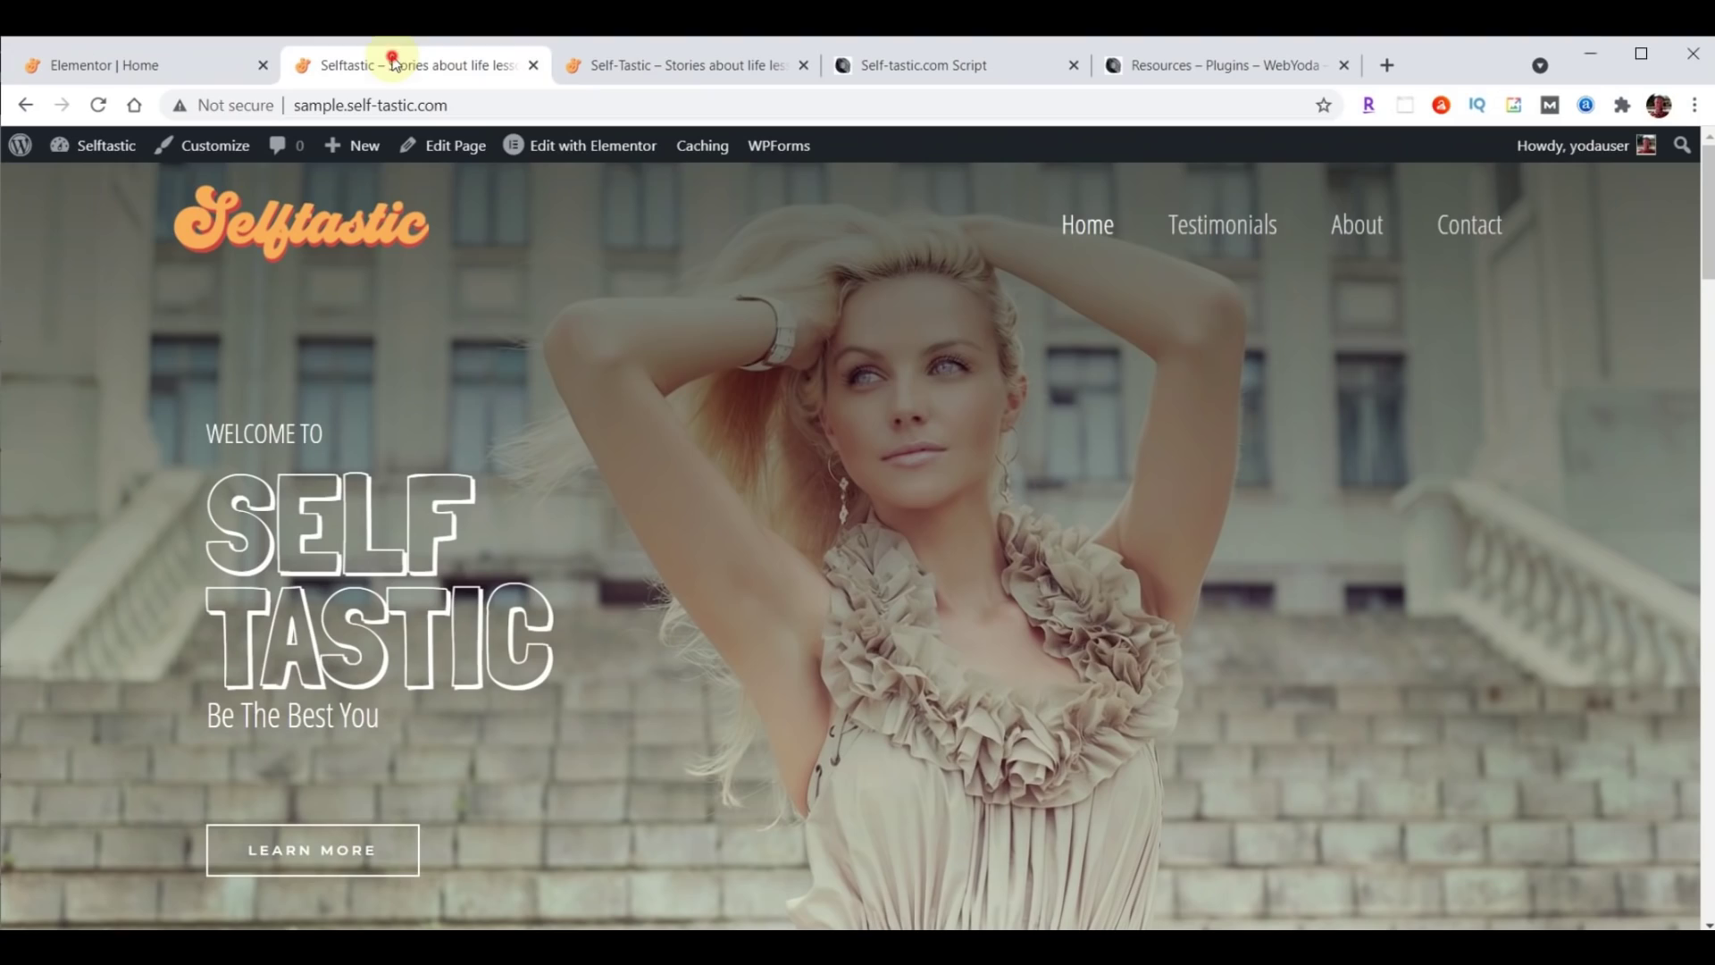
{"action": "left_click", "coordinate": [98, 105]}
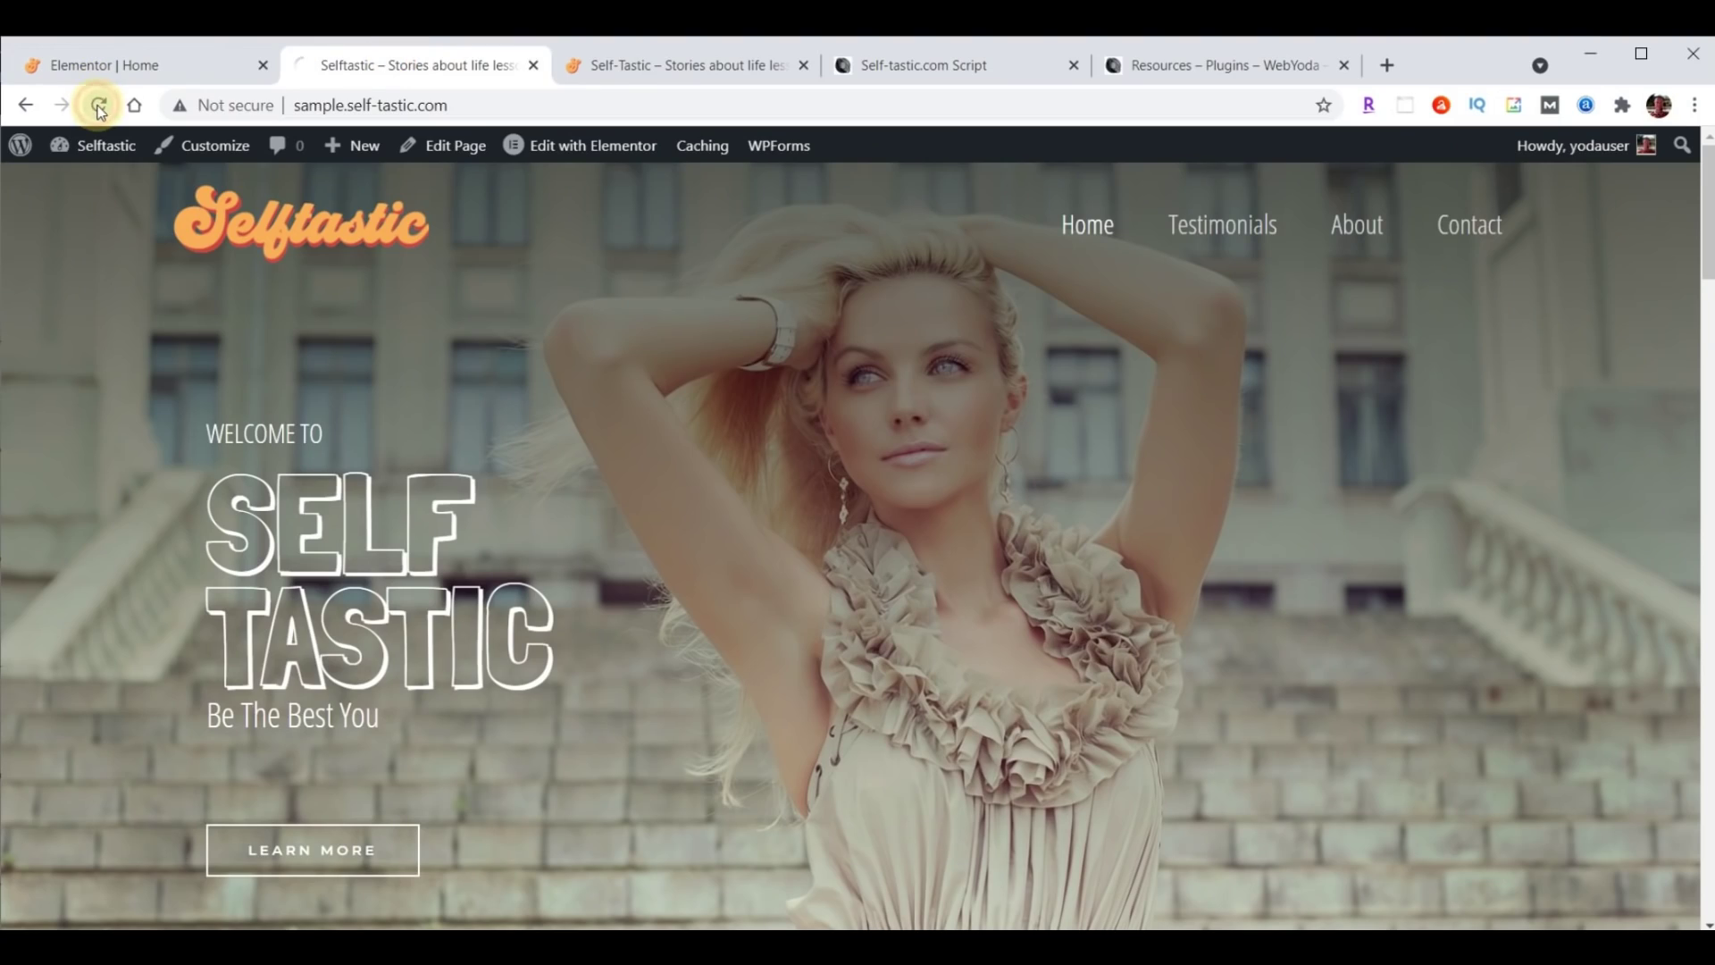
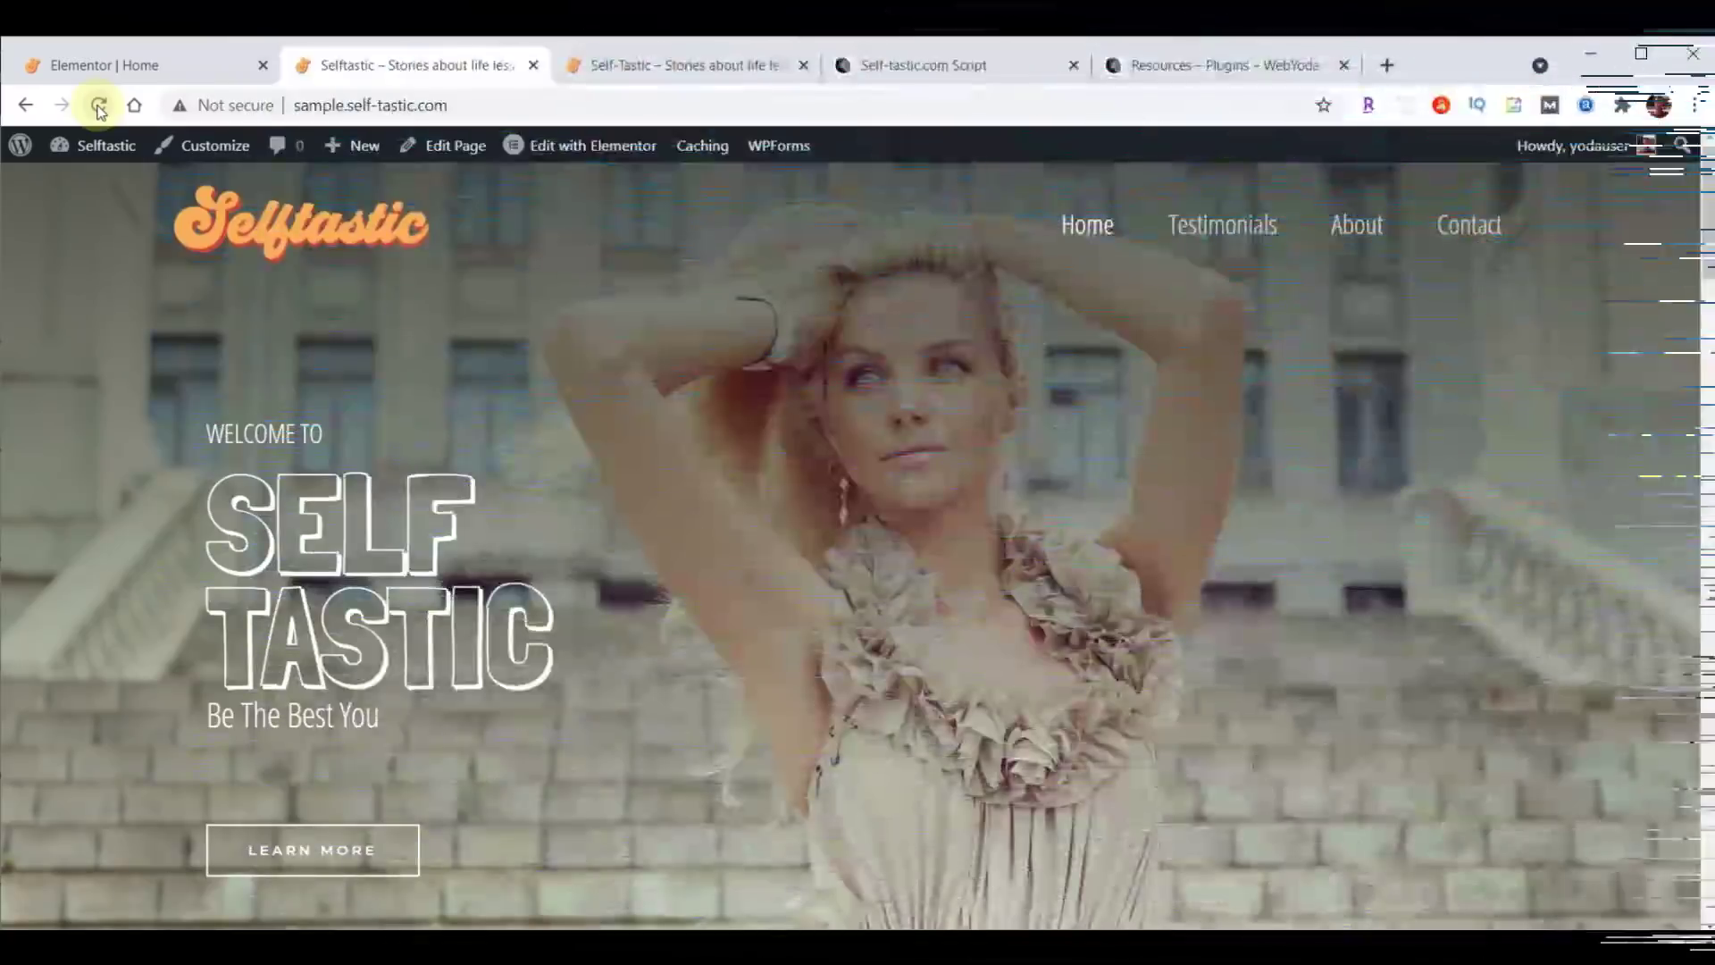
Switch from the live homepage back to the 'Elementor | Home' editor tab.
{"action": "mouse_move", "coordinate": [105, 142]}
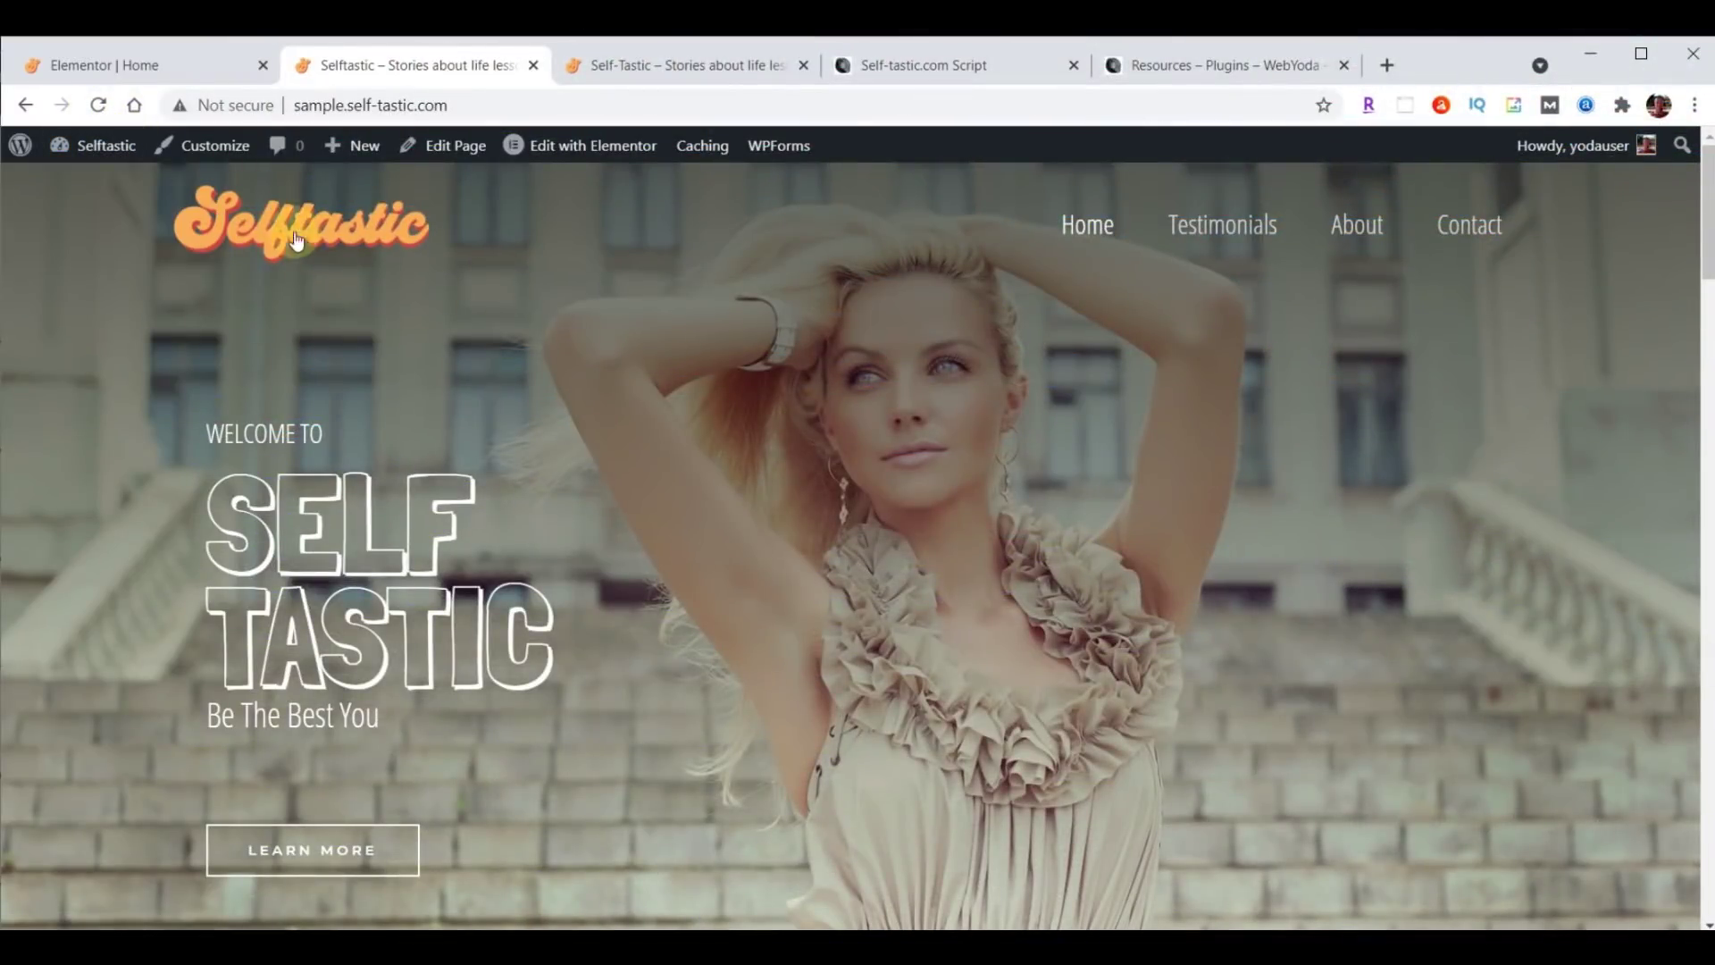
{"action": "left_click", "coordinate": [148, 67]}
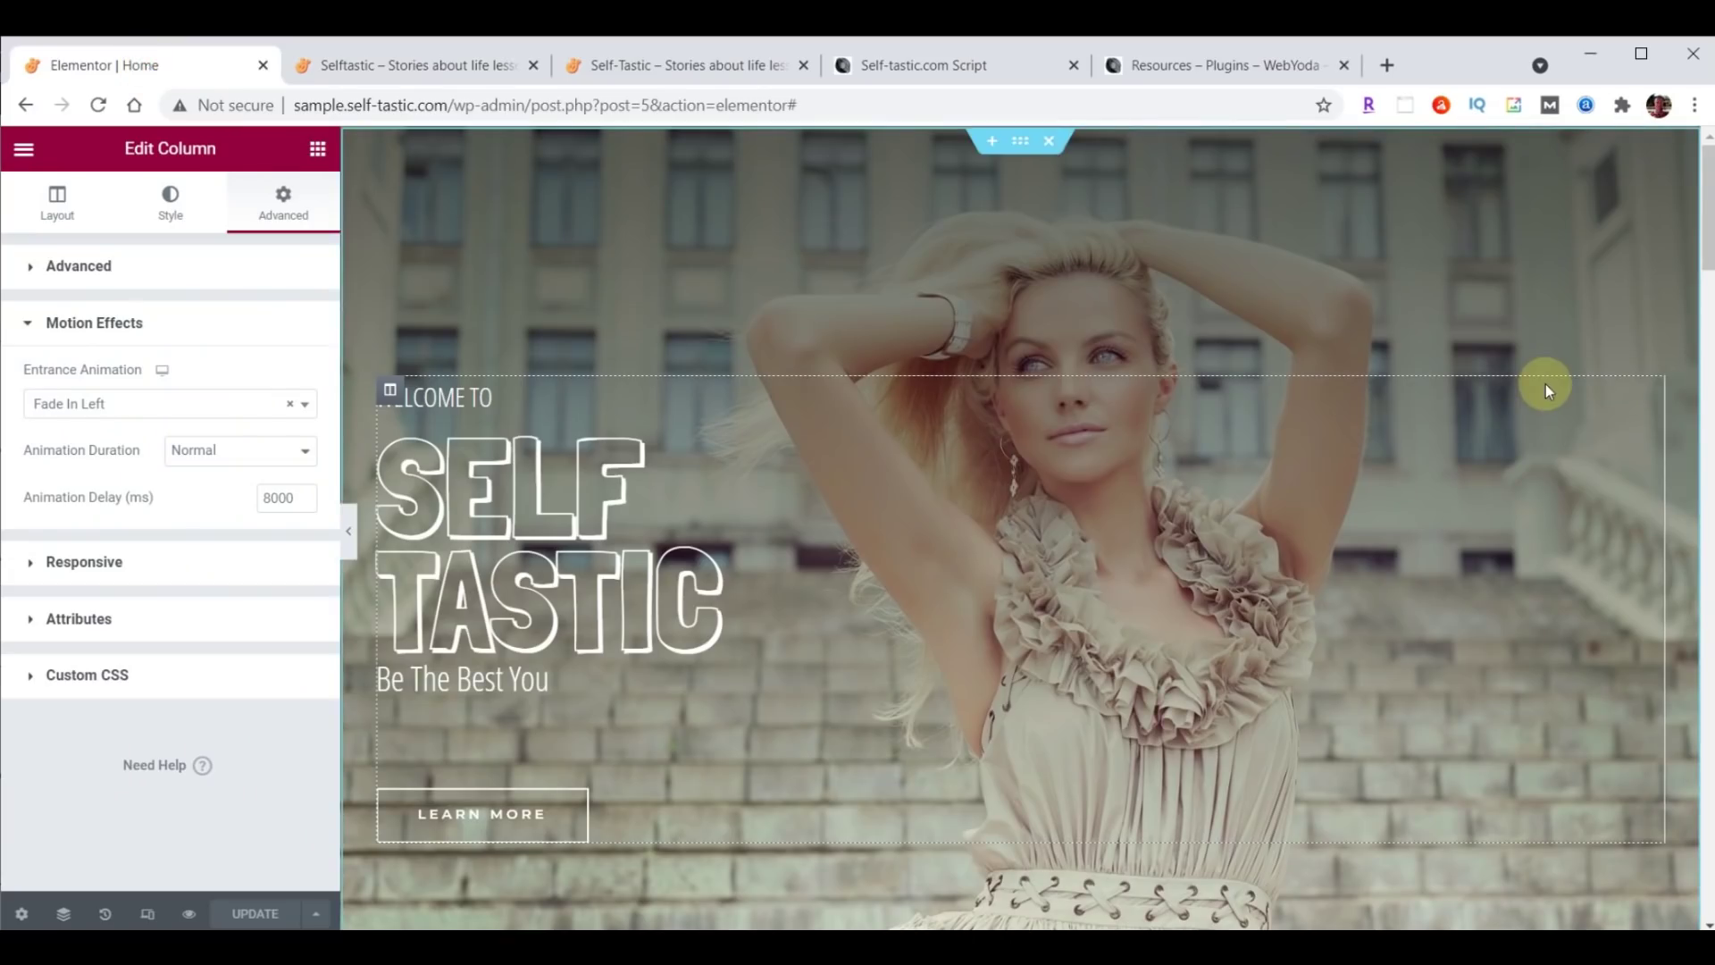
Delete the products shortcode widget from the teal section.
{"action": "scroll", "coordinate": [1548, 390], "scroll_direction": "down", "scroll_amount": 5}
{"action": "scroll", "coordinate": [1545, 385], "scroll_direction": "down", "scroll_amount": 3}
{"action": "scroll", "coordinate": [1546, 384], "scroll_direction": "up", "scroll_amount": 3}
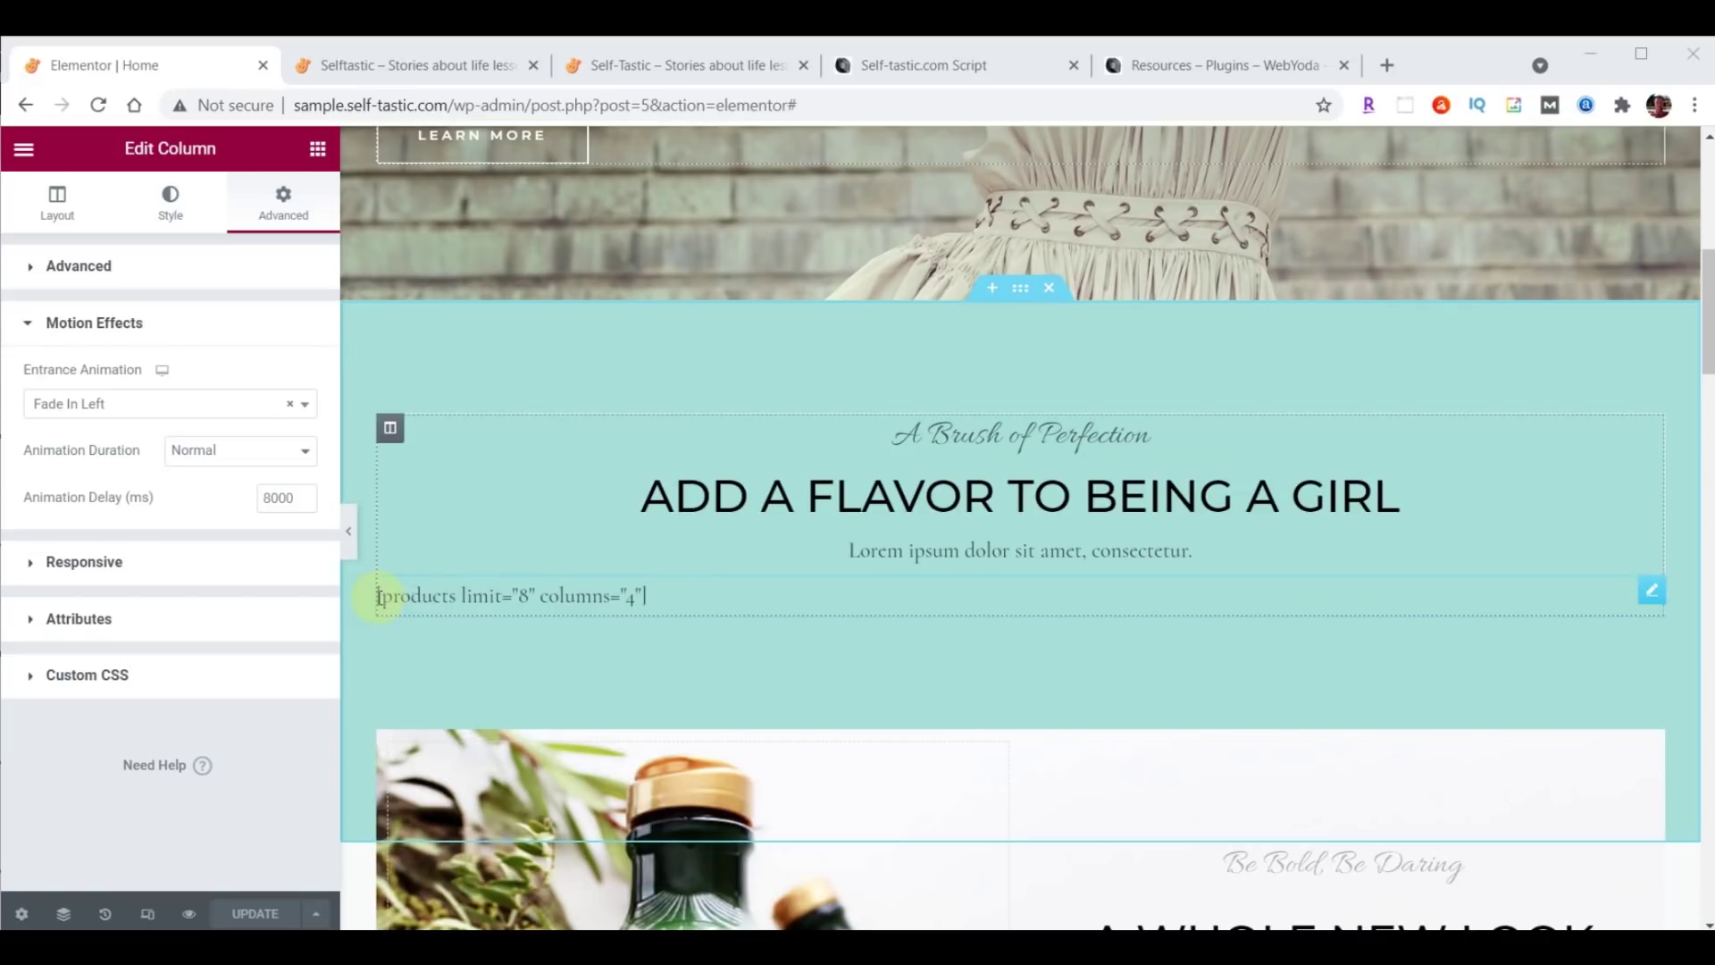
{"action": "left_click", "coordinate": [1652, 592]}
{"action": "right_click", "coordinate": [1656, 595]}
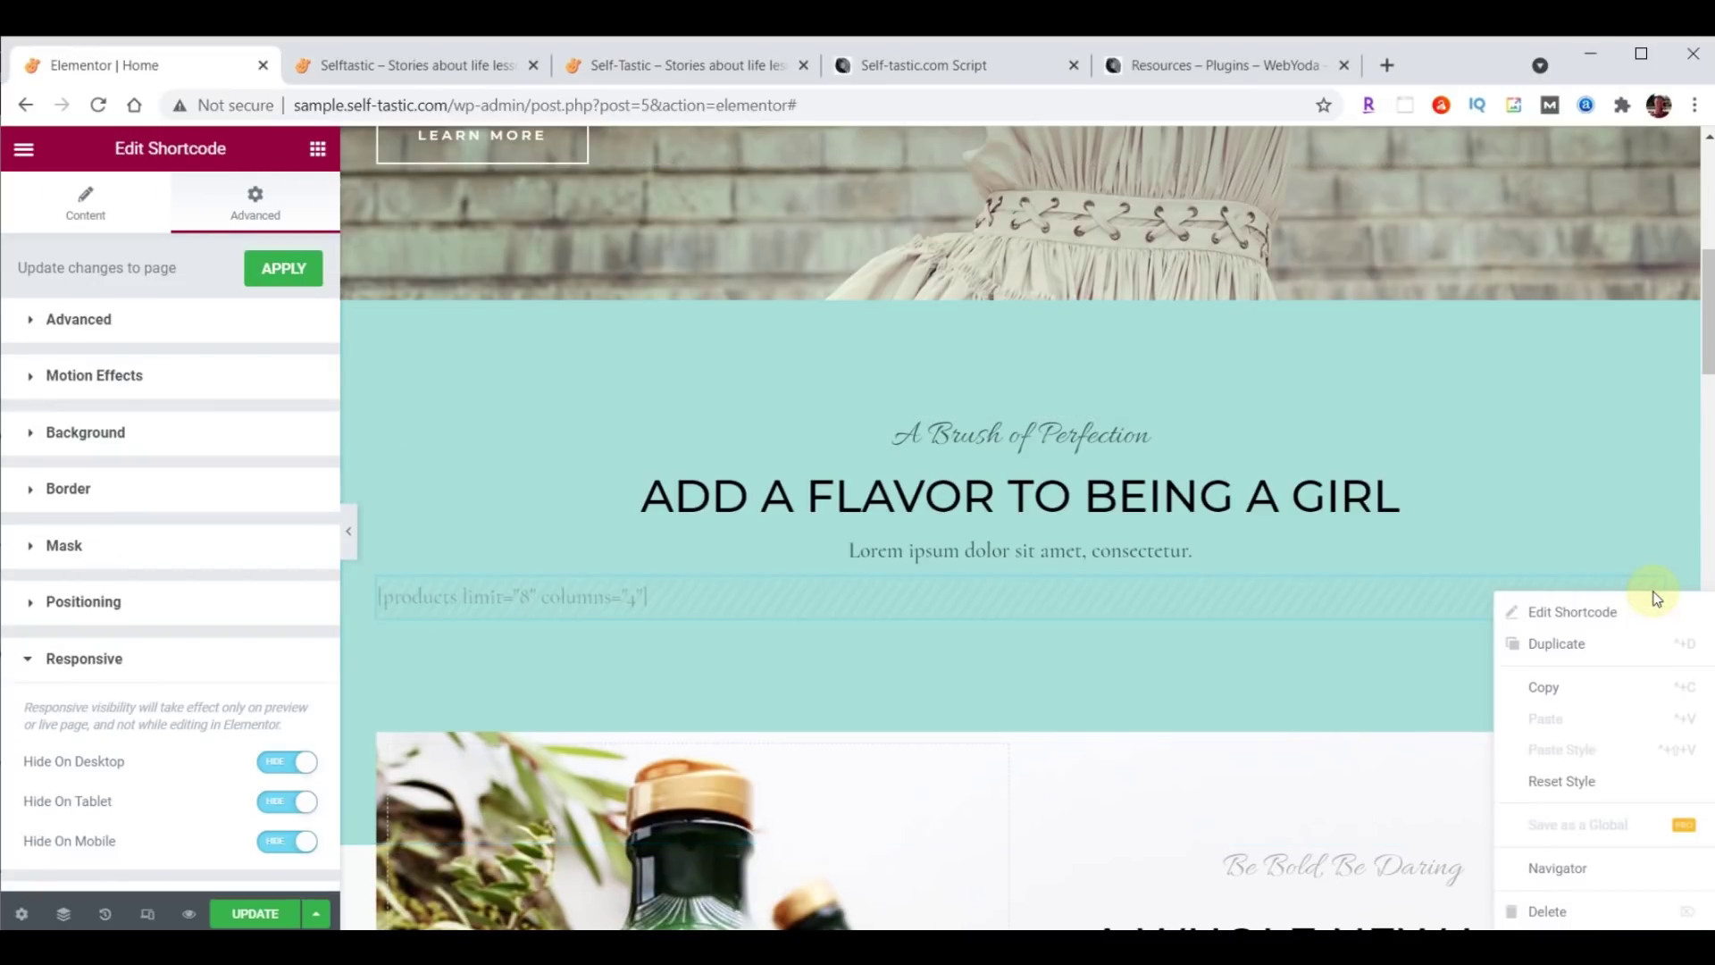
{"action": "left_click", "coordinate": [1551, 913]}
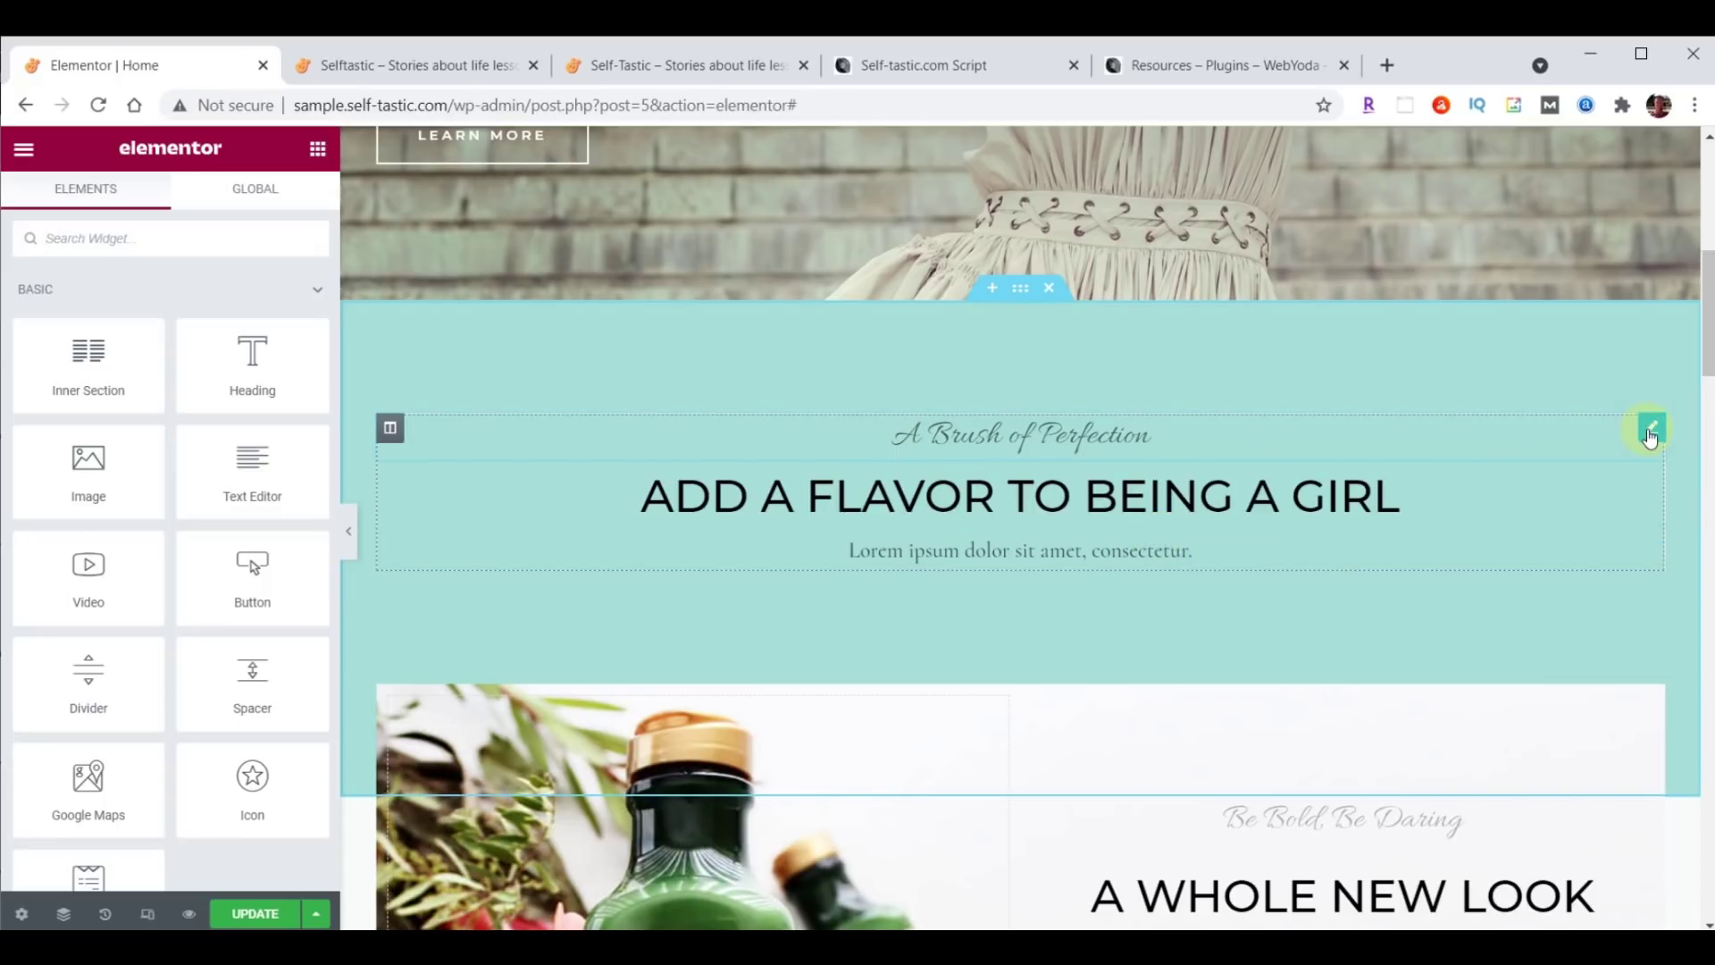
Delete the 'A Brush of Perfection' subheading and select the section's main heading.
{"action": "right_click", "coordinate": [1650, 435]}
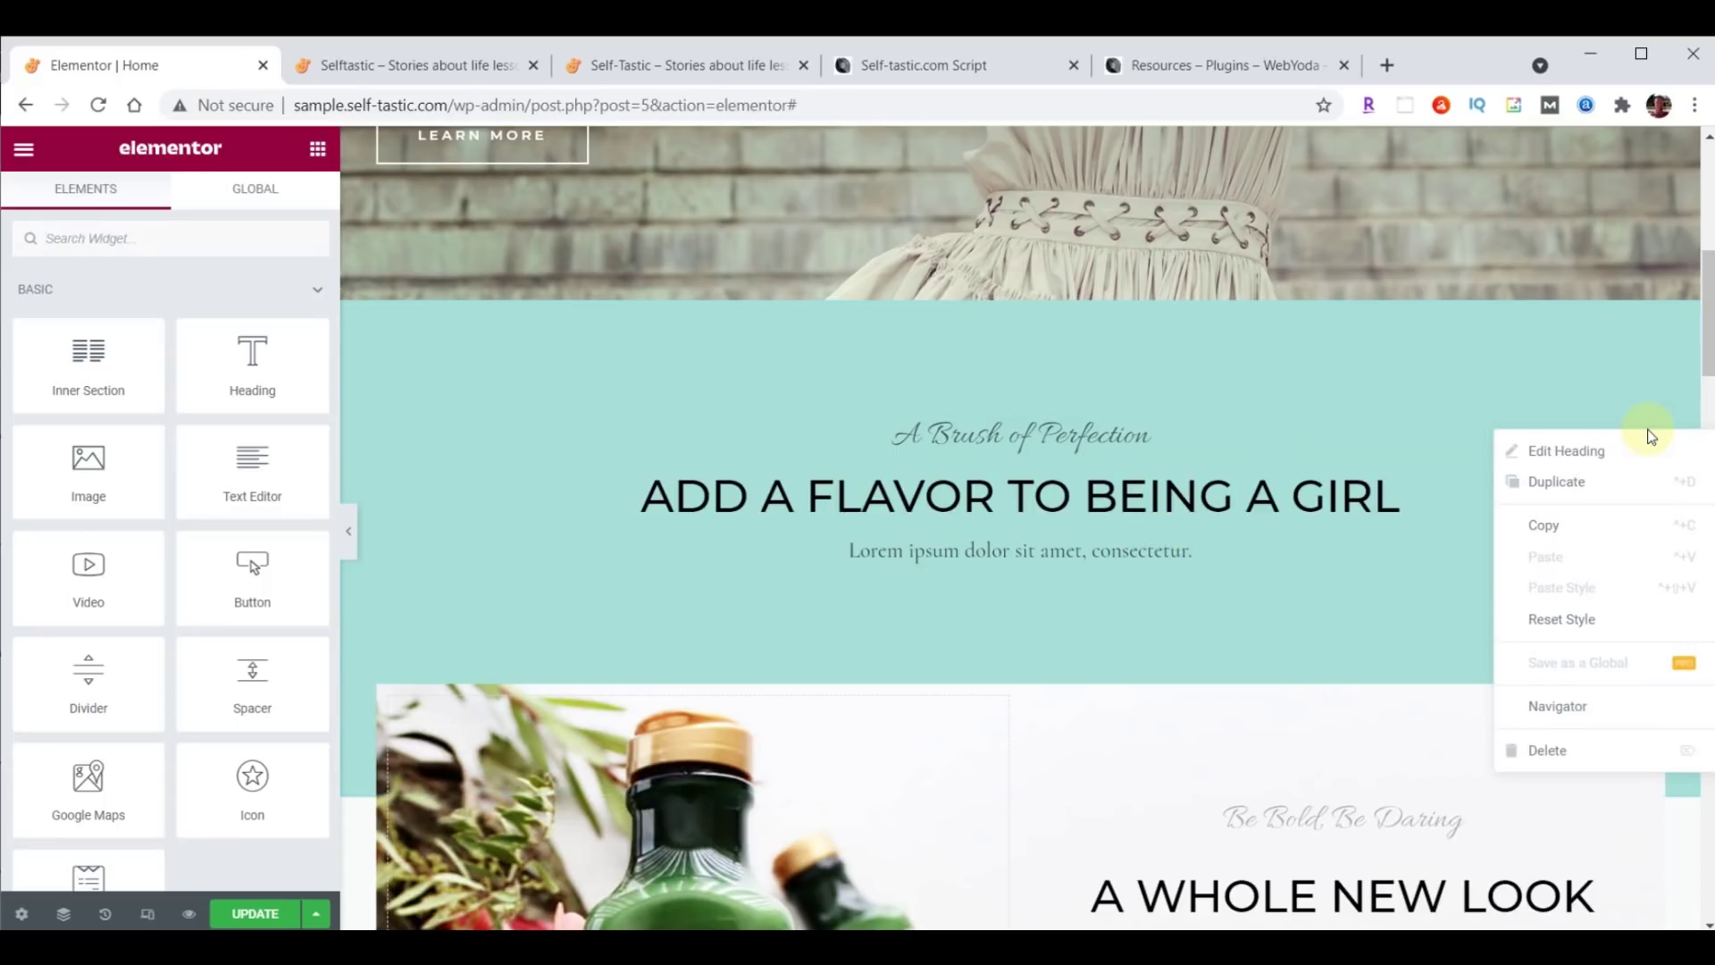
{"action": "left_click", "coordinate": [1559, 751]}
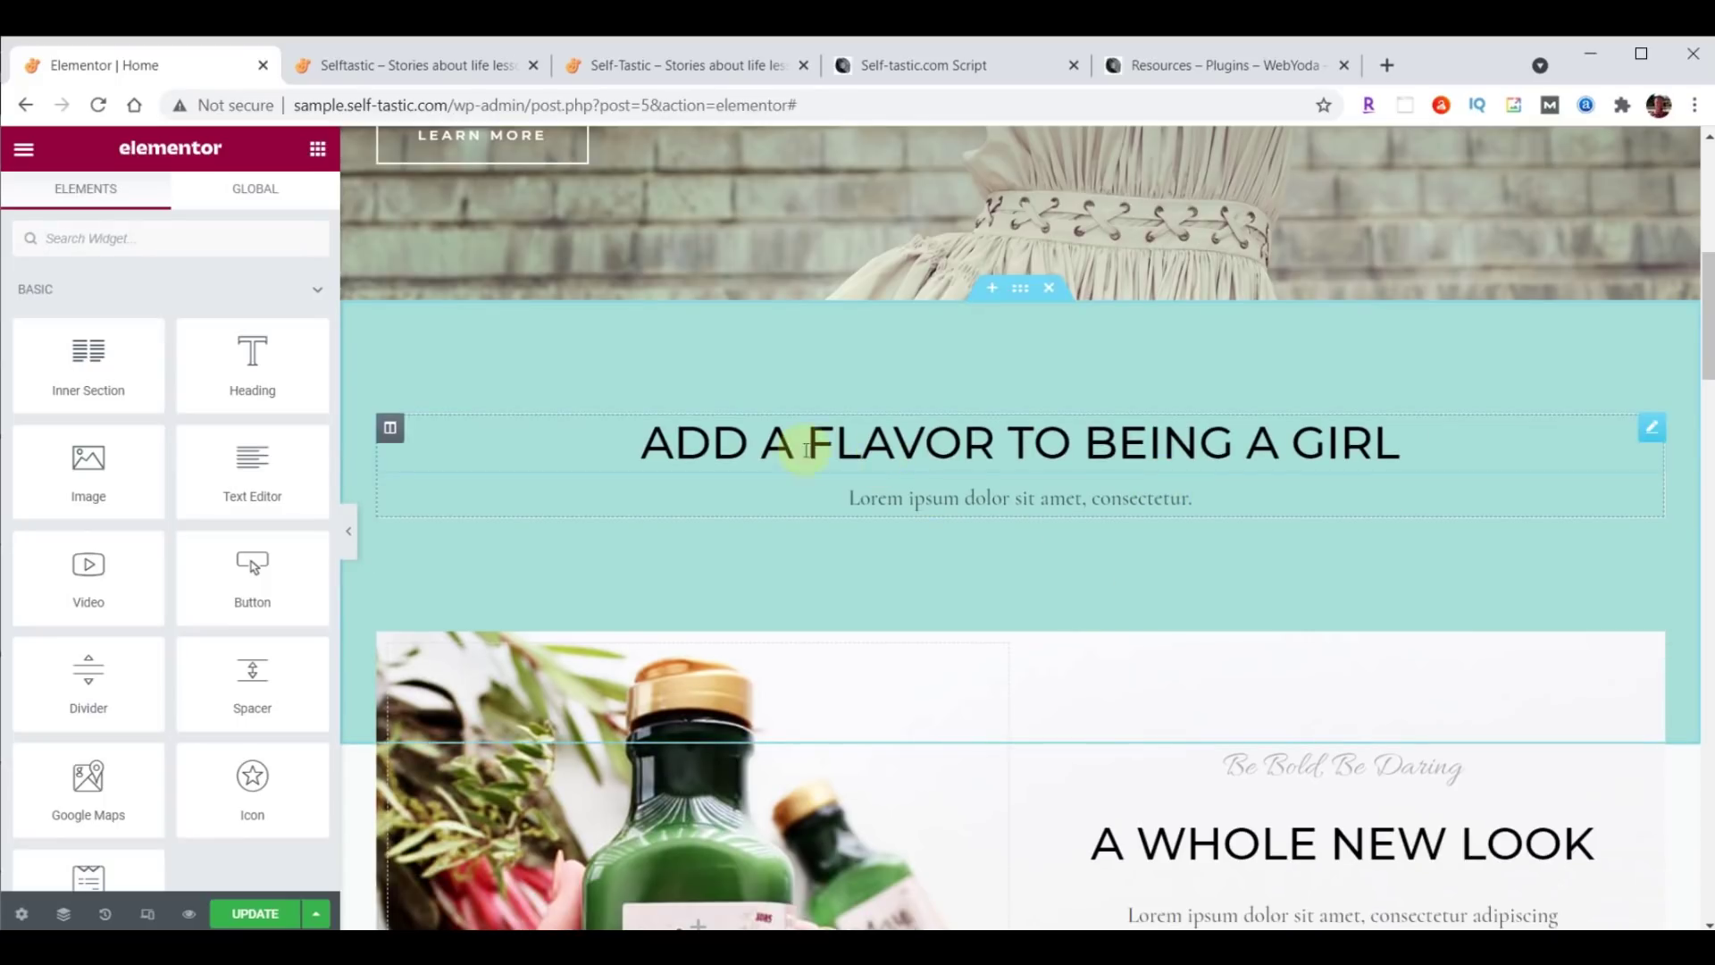
{"action": "left_click", "coordinate": [954, 443]}
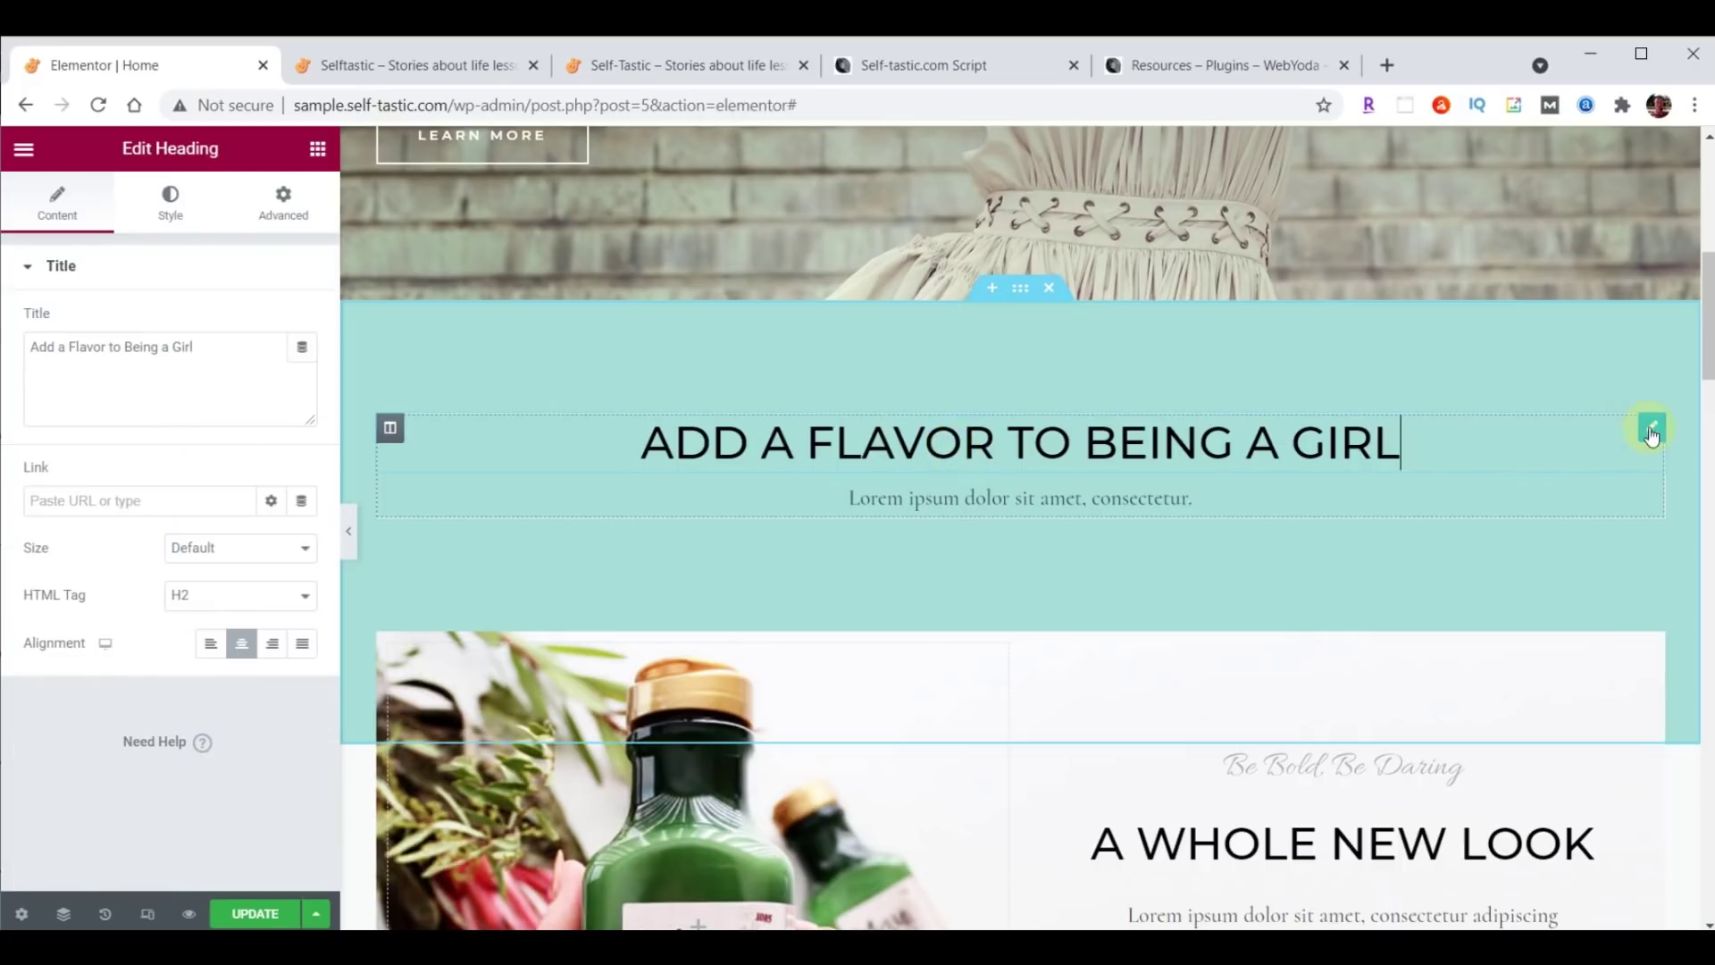
Retitle the heading 'Advice and encouragement on improving yourself' and colour it 725F4D.
{"action": "left_click_drag", "start_coordinate": [36, 348], "coordinate": [267, 348]}
{"action": "type", "text": "Advice and encouragement on improving yourself"}
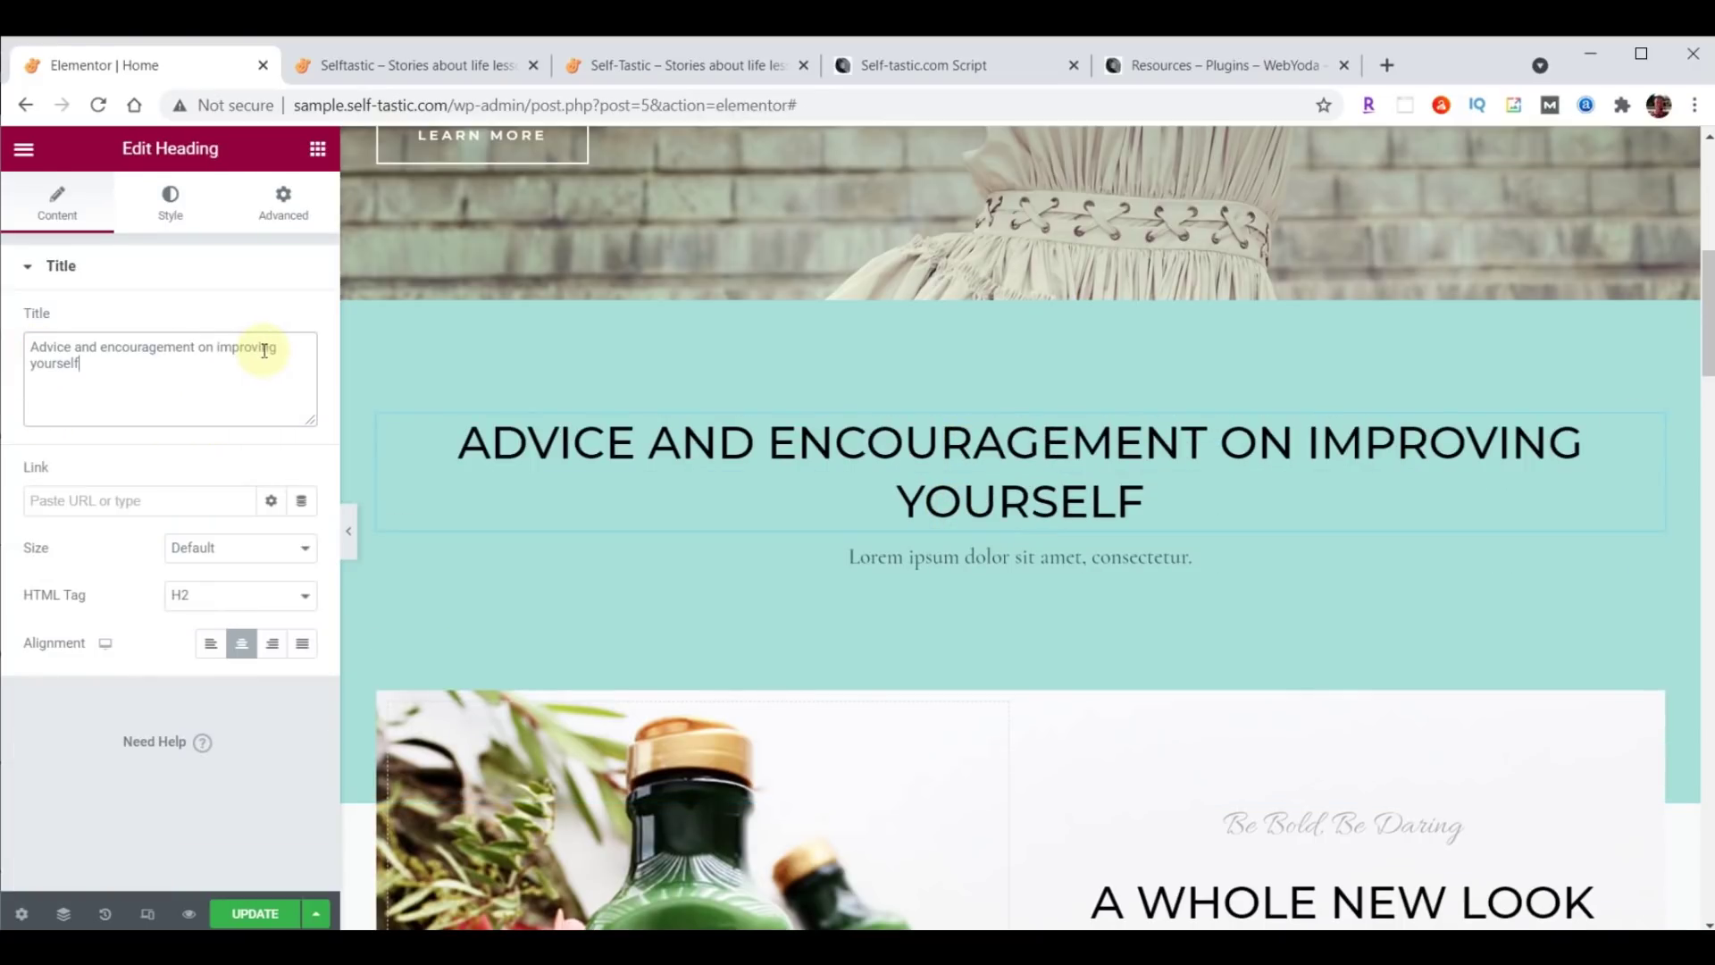
{"action": "left_click", "coordinate": [174, 210]}
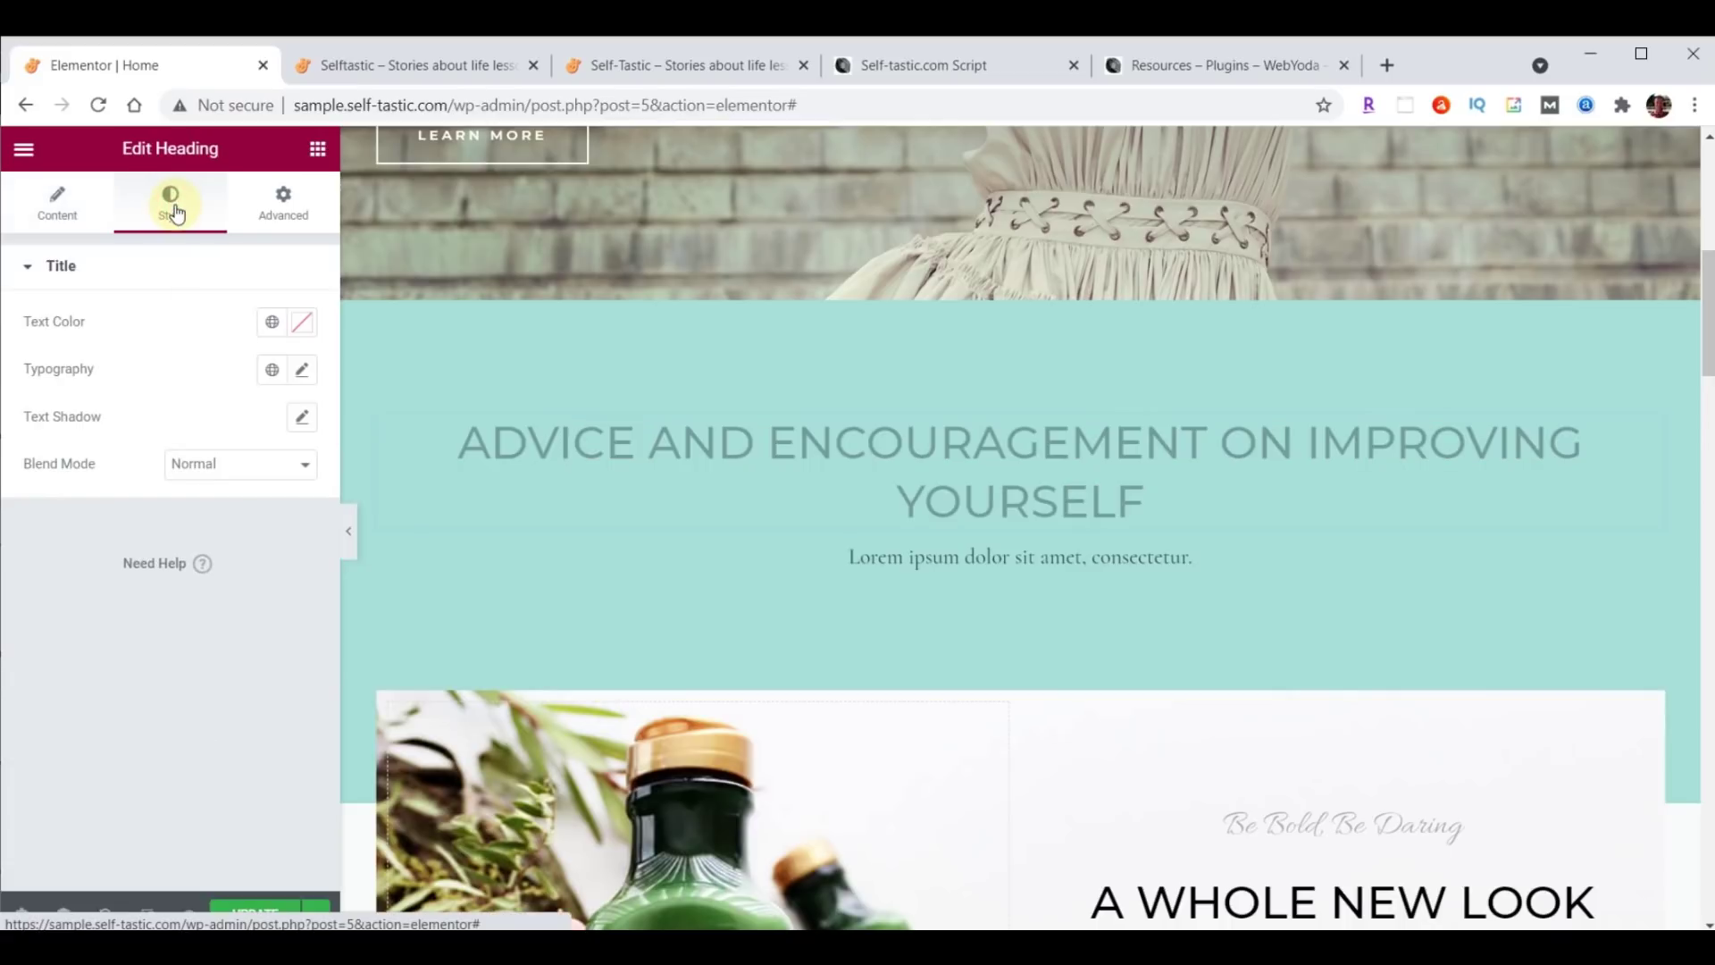
{"action": "left_click", "coordinate": [306, 323]}
{"action": "type", "text": "725F4D"}
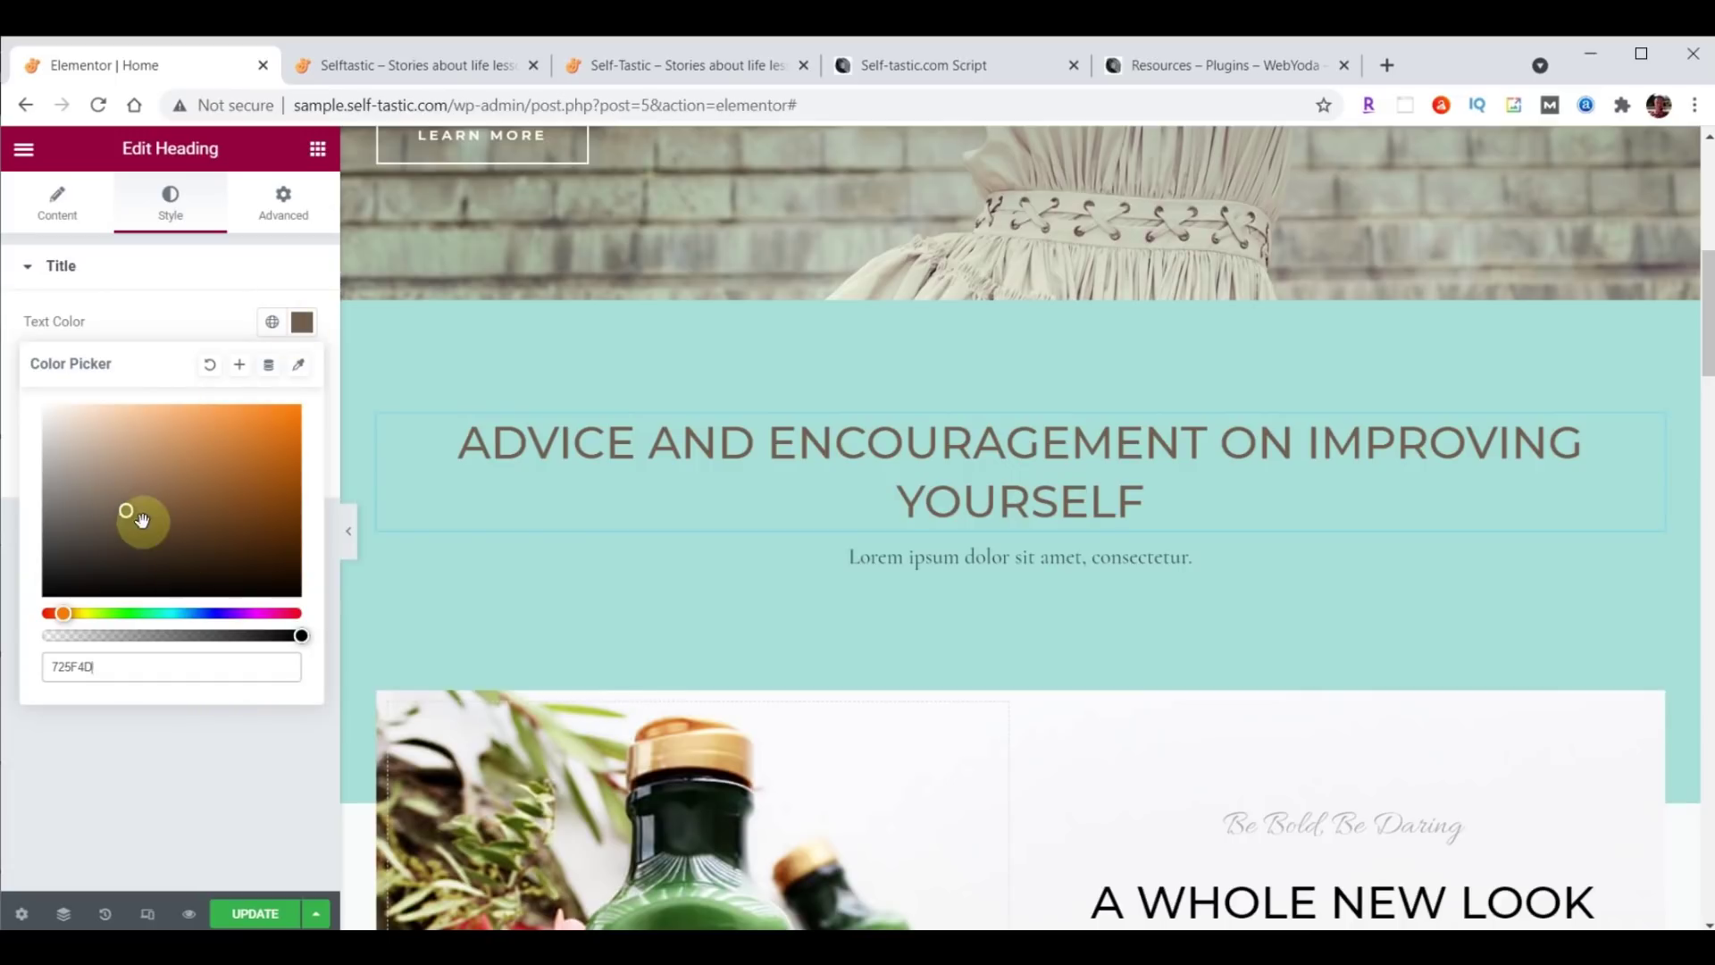
{"action": "left_click", "coordinate": [306, 323]}
{"action": "left_click", "coordinate": [305, 324]}
{"action": "left_click", "coordinate": [307, 325]}
{"action": "left_click", "coordinate": [305, 325]}
{"action": "left_click", "coordinate": [306, 324]}
Set the heading's typography font family to Open Sans Condensed.
{"action": "left_click", "coordinate": [303, 373]}
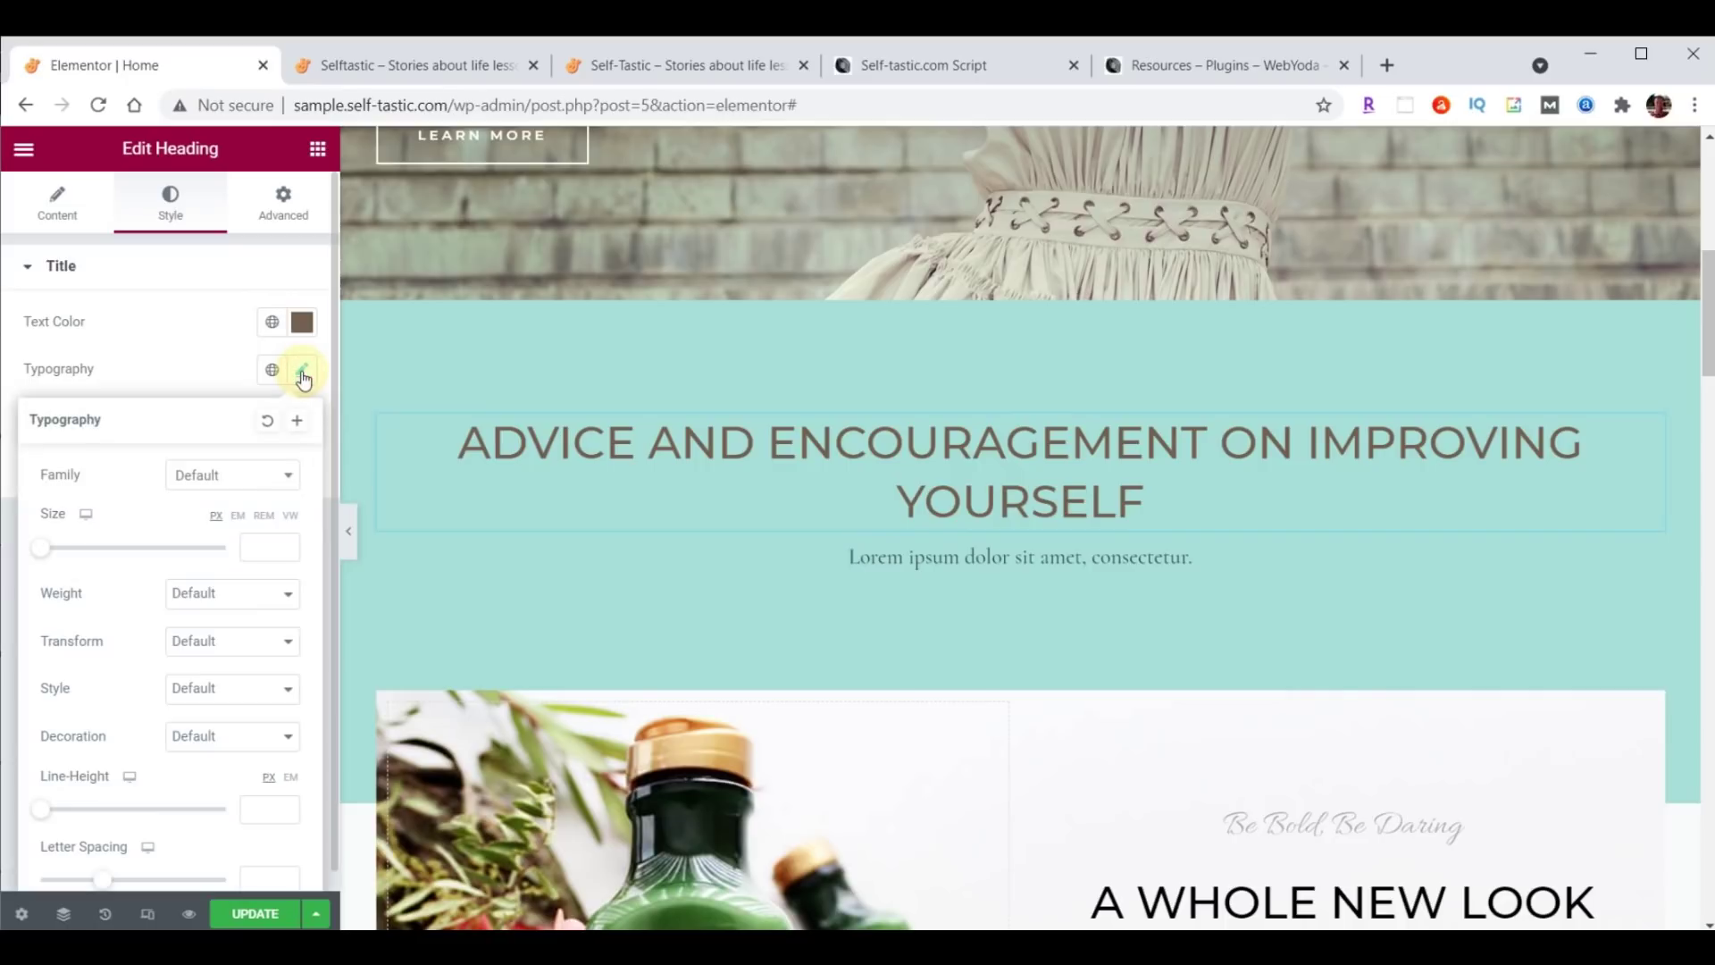
{"action": "left_click", "coordinate": [229, 483]}
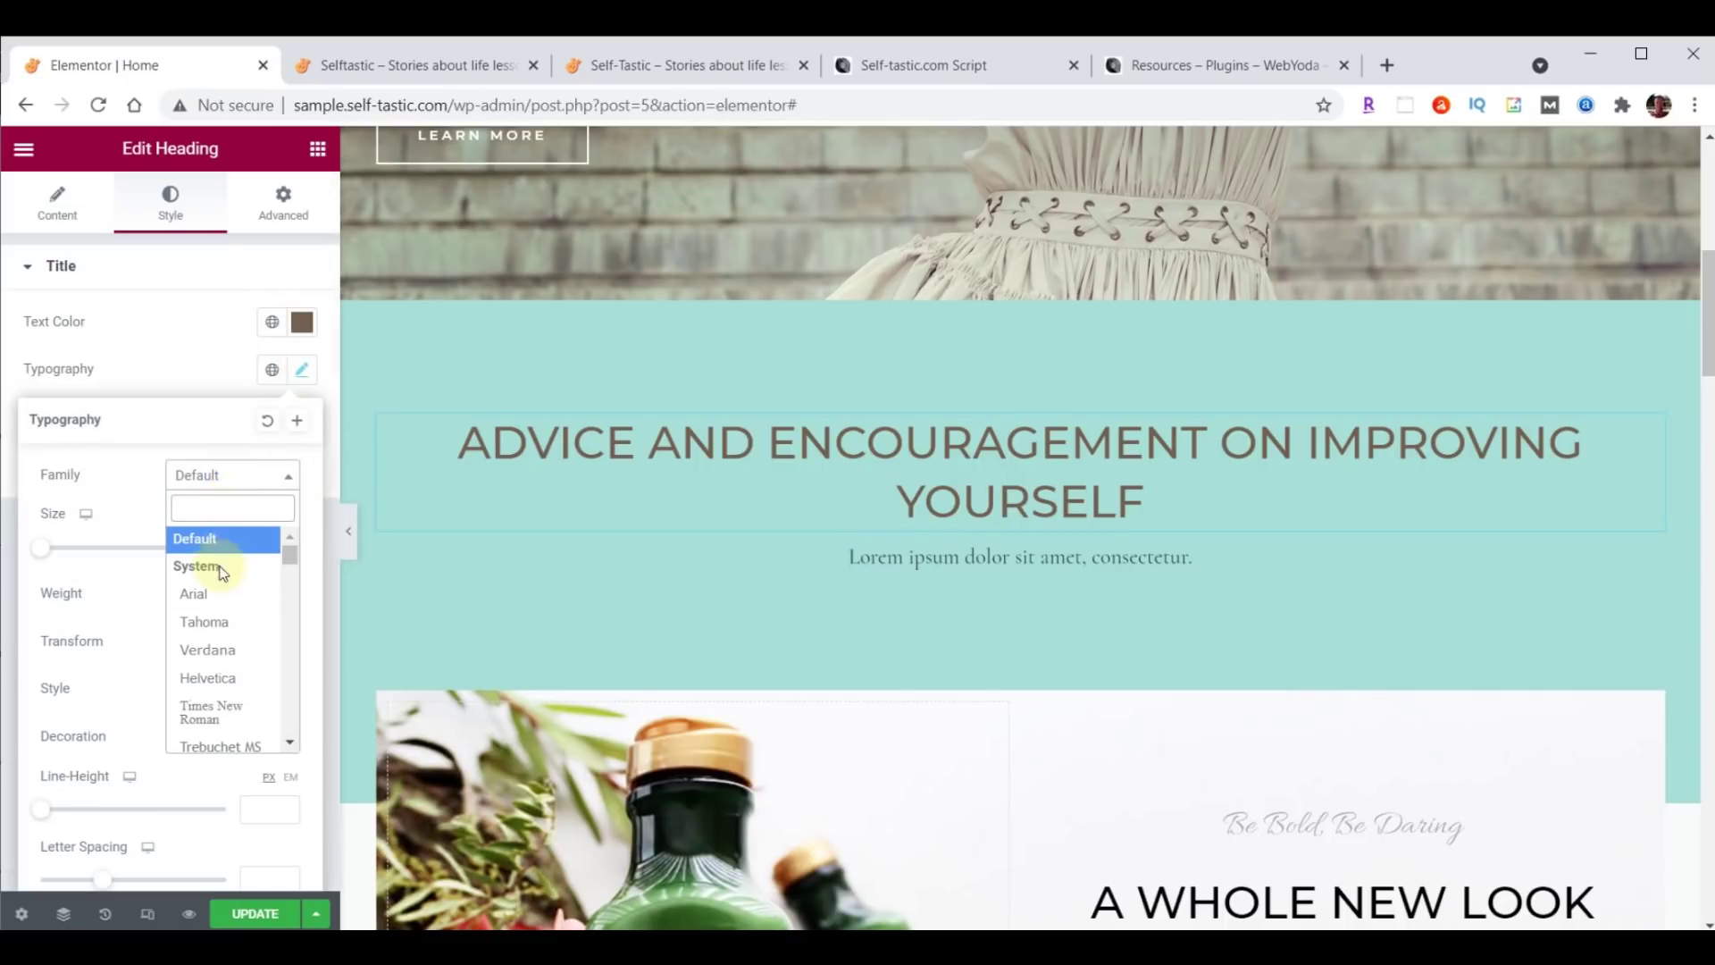
{"action": "left_click", "coordinate": [223, 505]}
{"action": "type", "text": "Open"}
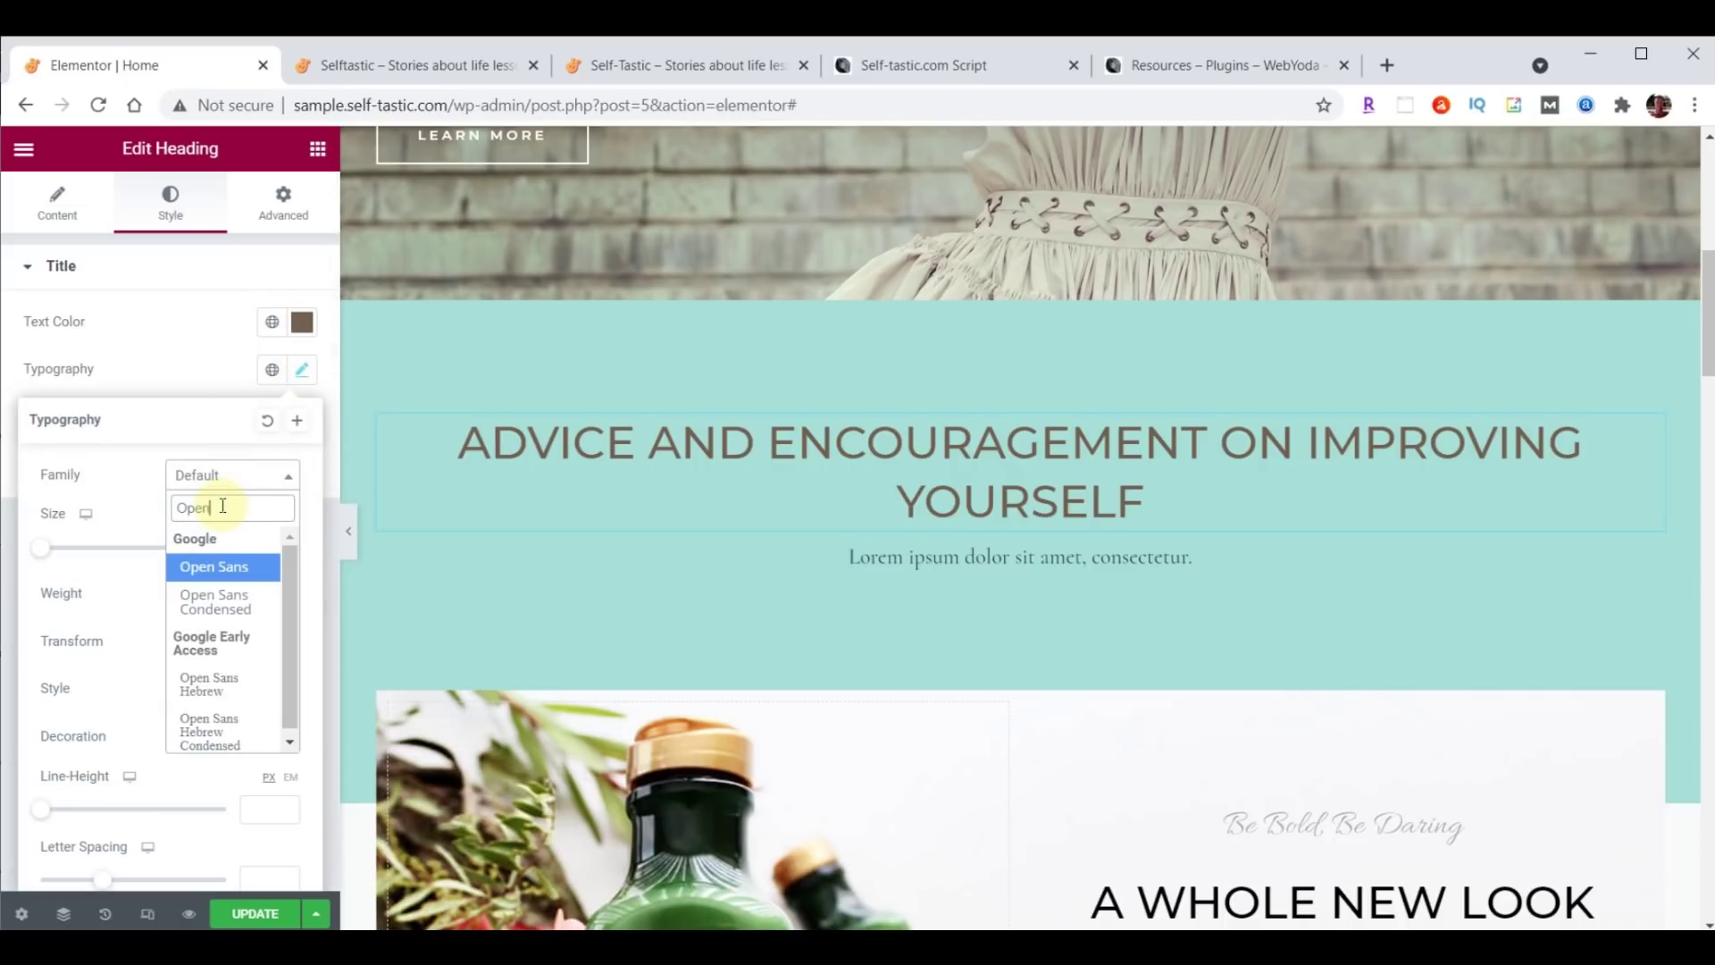
{"action": "left_click", "coordinate": [215, 601]}
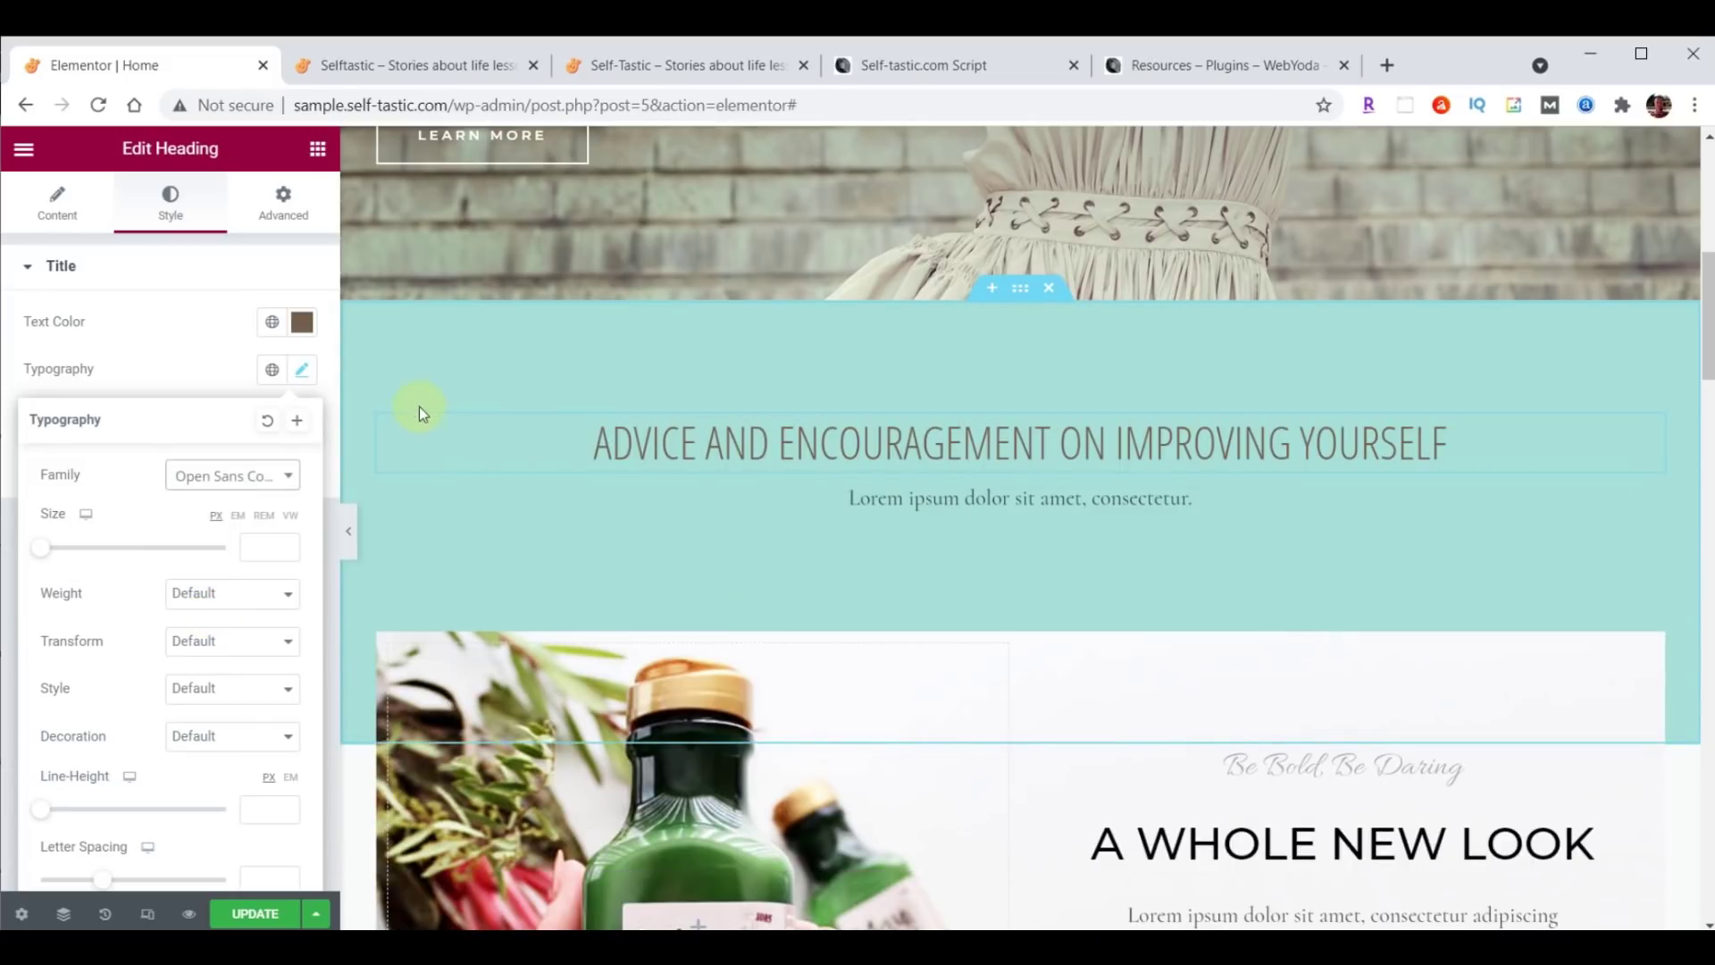
{"action": "left_click", "coordinate": [283, 214]}
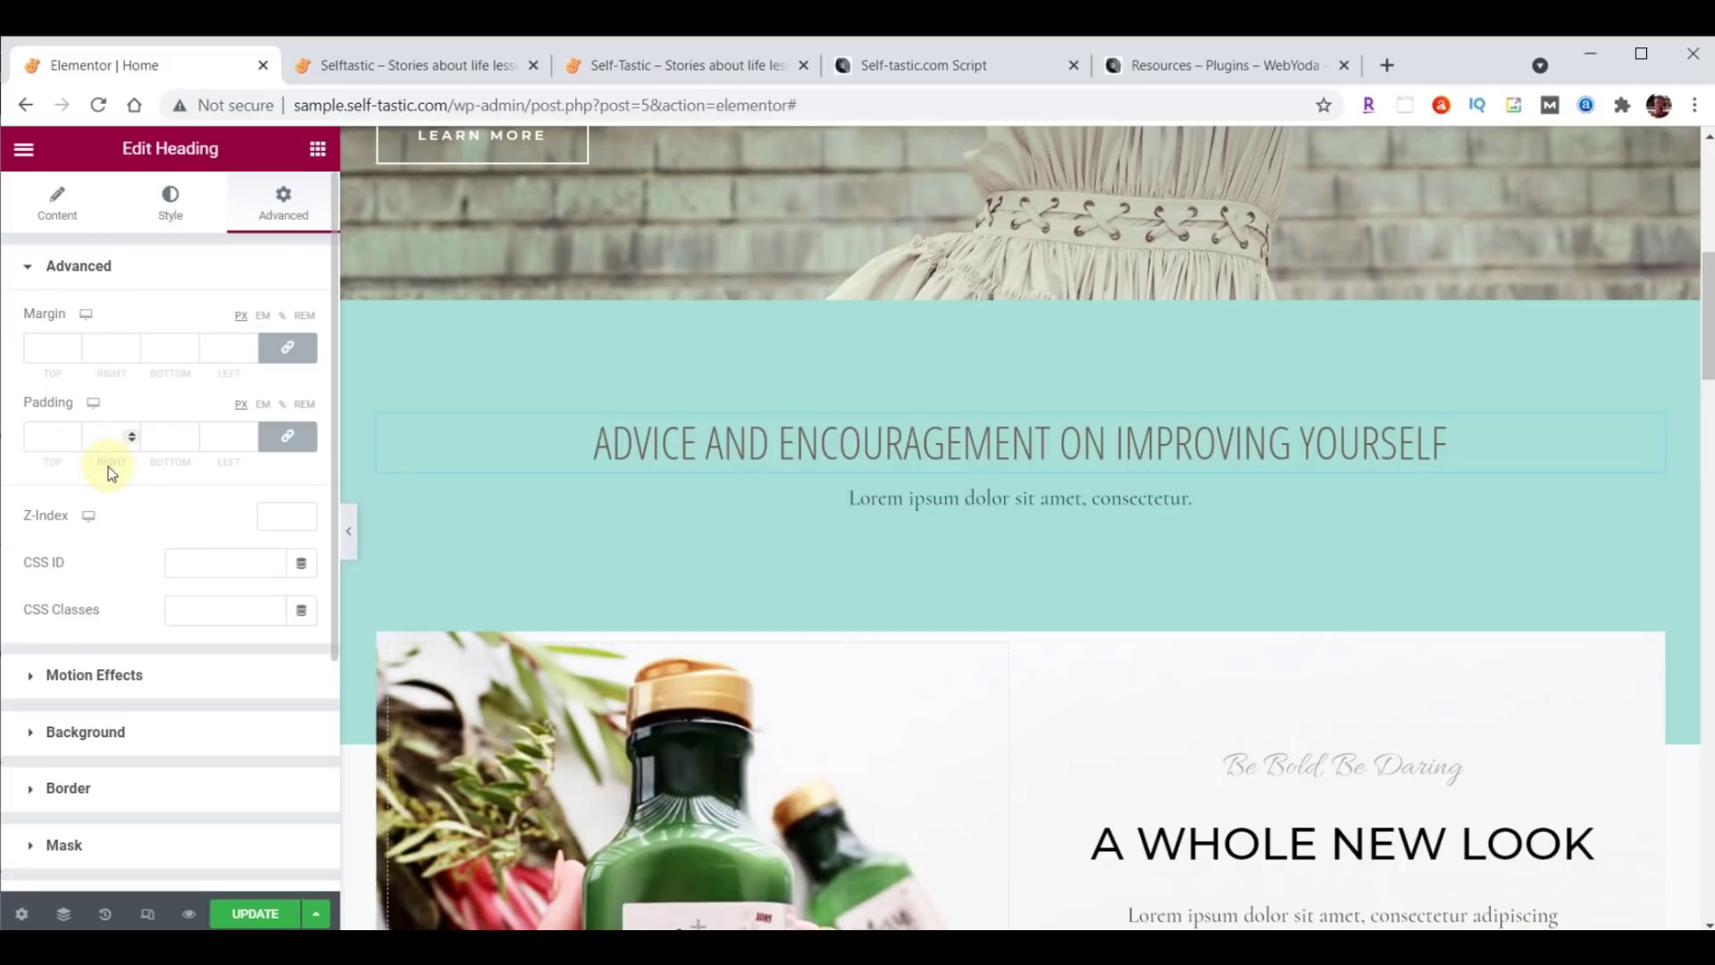
Try out linked and unlinked padding values on the heading, returning them to 0.
{"action": "left_click", "coordinate": [289, 437]}
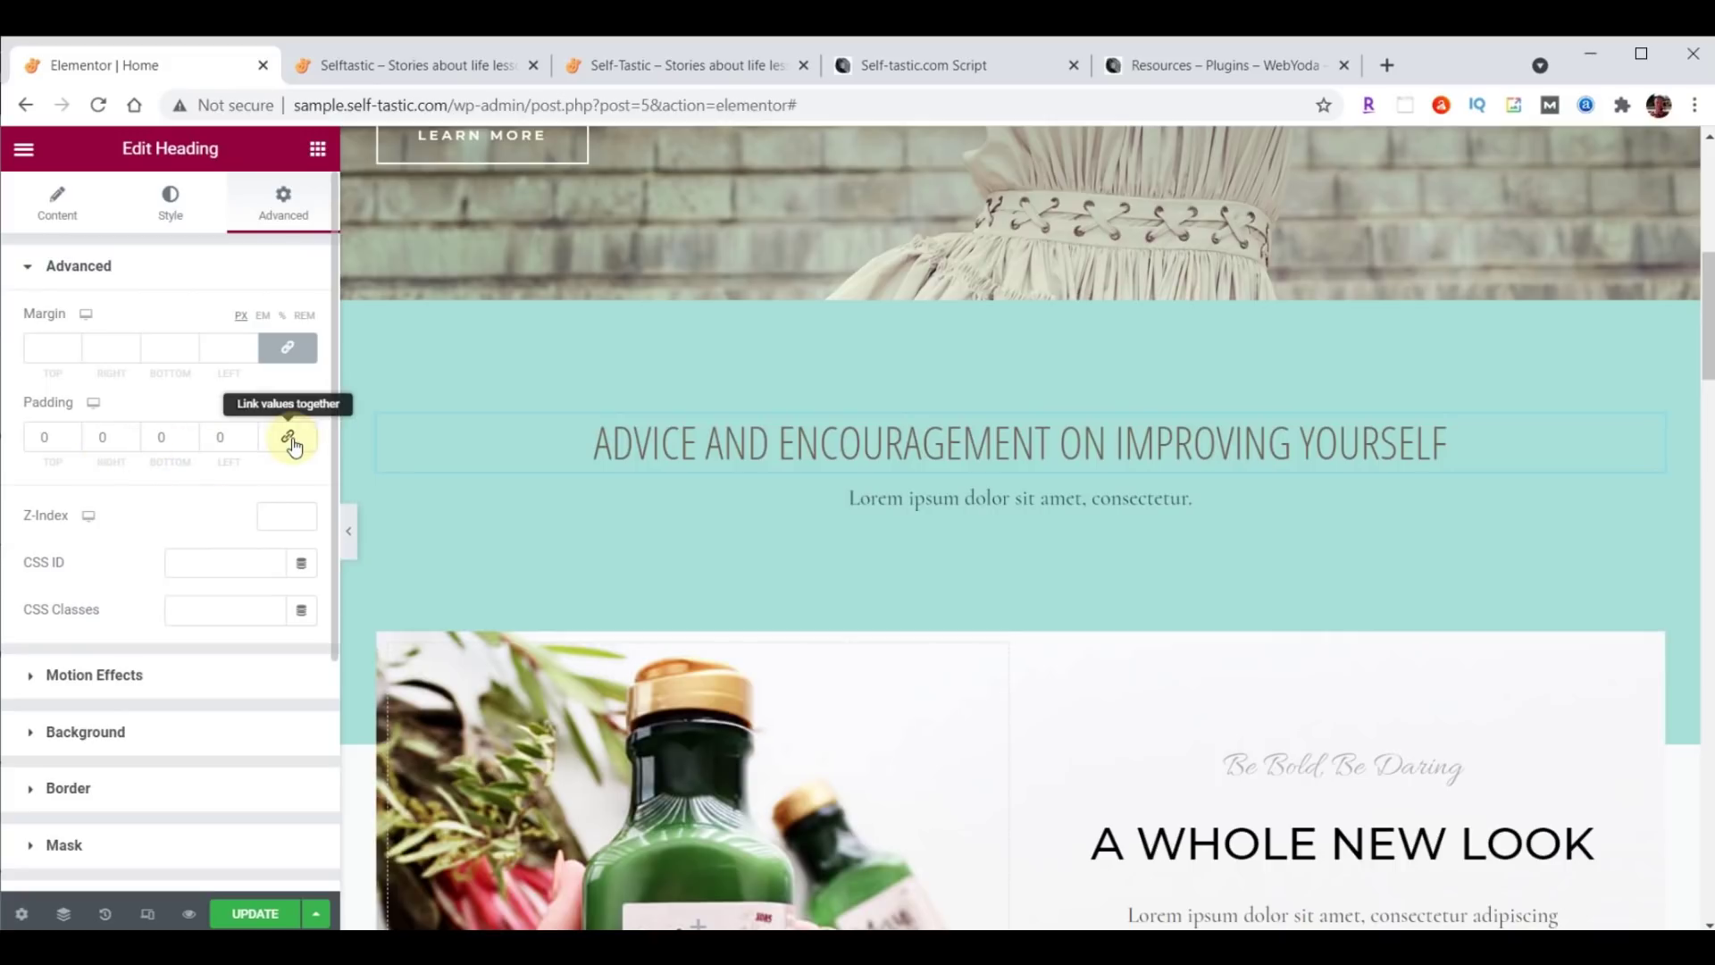
{"action": "left_click", "coordinate": [292, 447]}
{"action": "left_click", "coordinate": [291, 442]}
{"action": "left_click", "coordinate": [290, 442]}
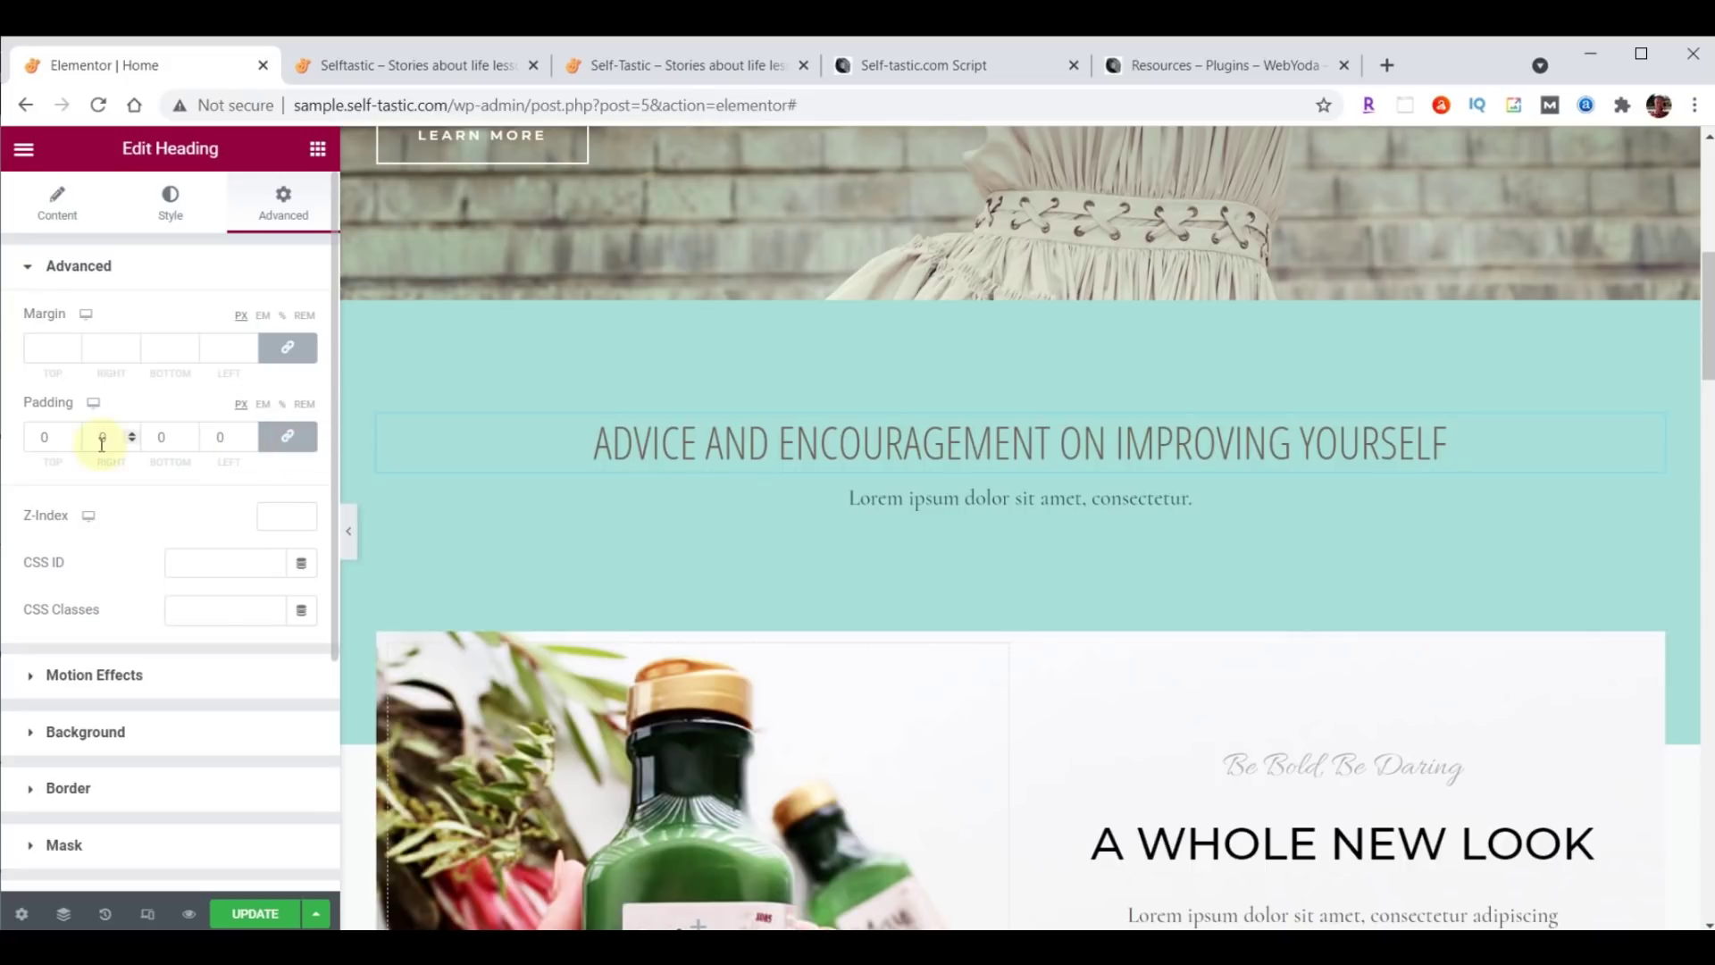
{"action": "left_click", "coordinate": [75, 435]}
{"action": "left_click", "coordinate": [75, 435]}
{"action": "left_click", "coordinate": [76, 435]}
{"action": "left_click", "coordinate": [75, 435]}
{"action": "left_click", "coordinate": [75, 435]}
{"action": "left_click", "coordinate": [75, 436]}
{"action": "left_click", "coordinate": [295, 439]}
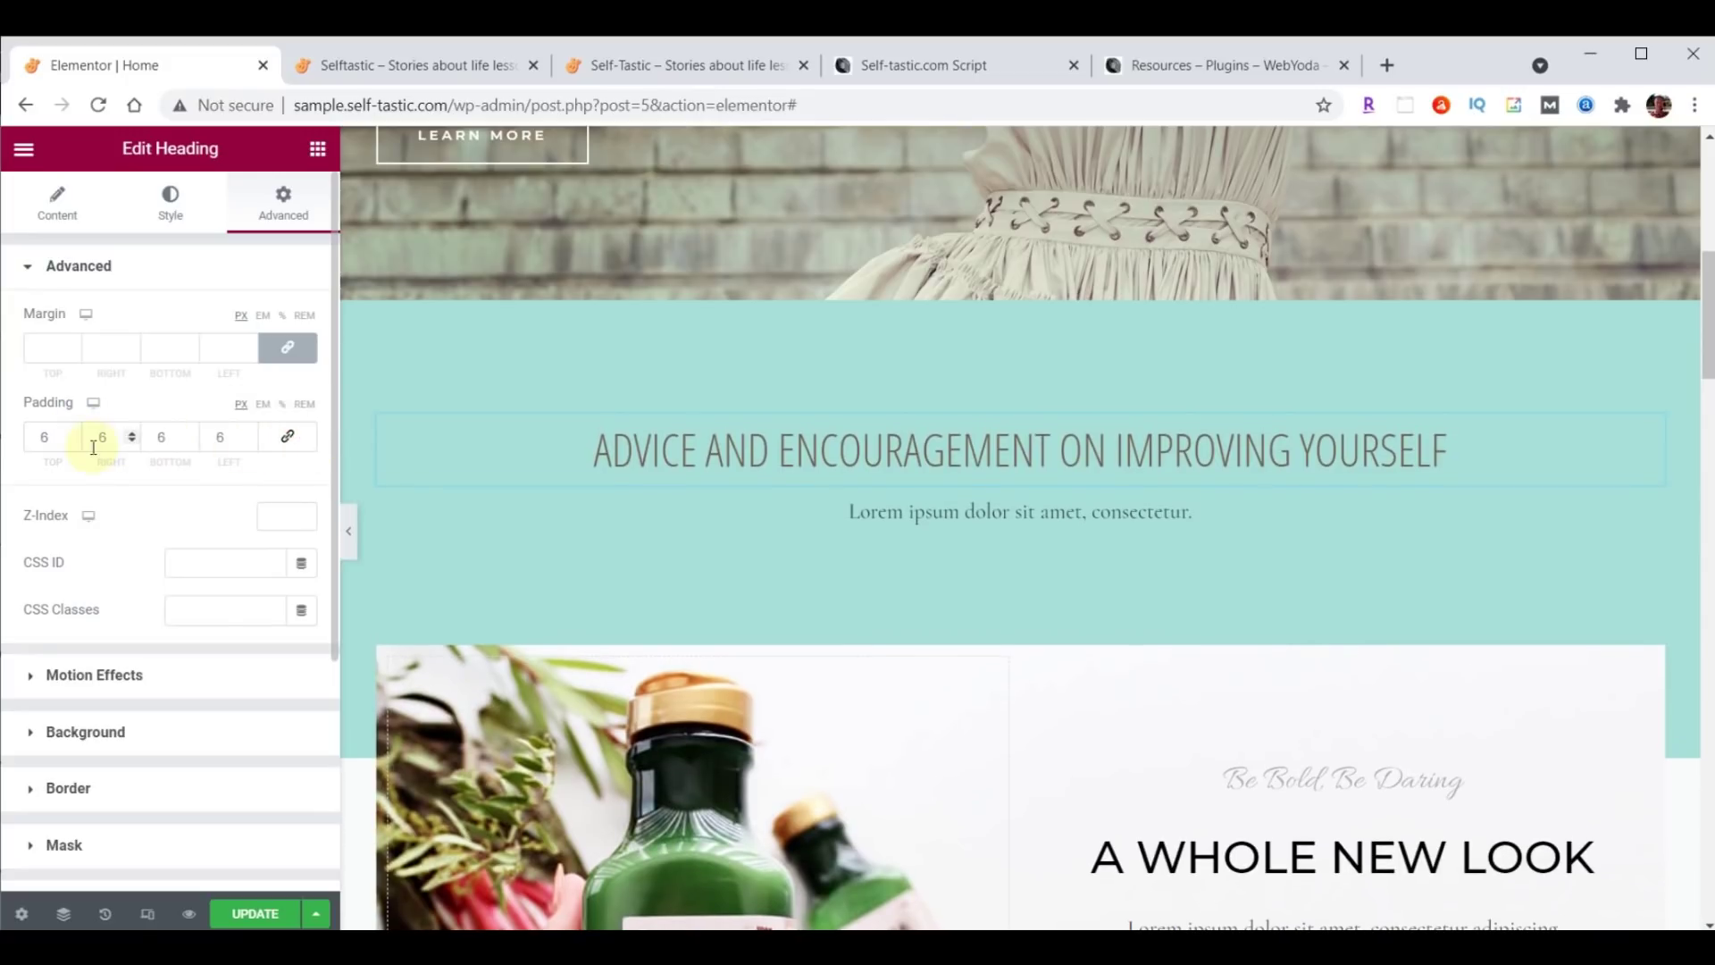
{"action": "left_click", "coordinate": [75, 444]}
{"action": "left_click", "coordinate": [75, 444]}
{"action": "left_click", "coordinate": [75, 444]}
{"action": "left_click", "coordinate": [75, 444]}
{"action": "left_click", "coordinate": [75, 444]}
{"action": "left_click", "coordinate": [75, 444]}
{"action": "left_click", "coordinate": [292, 444]}
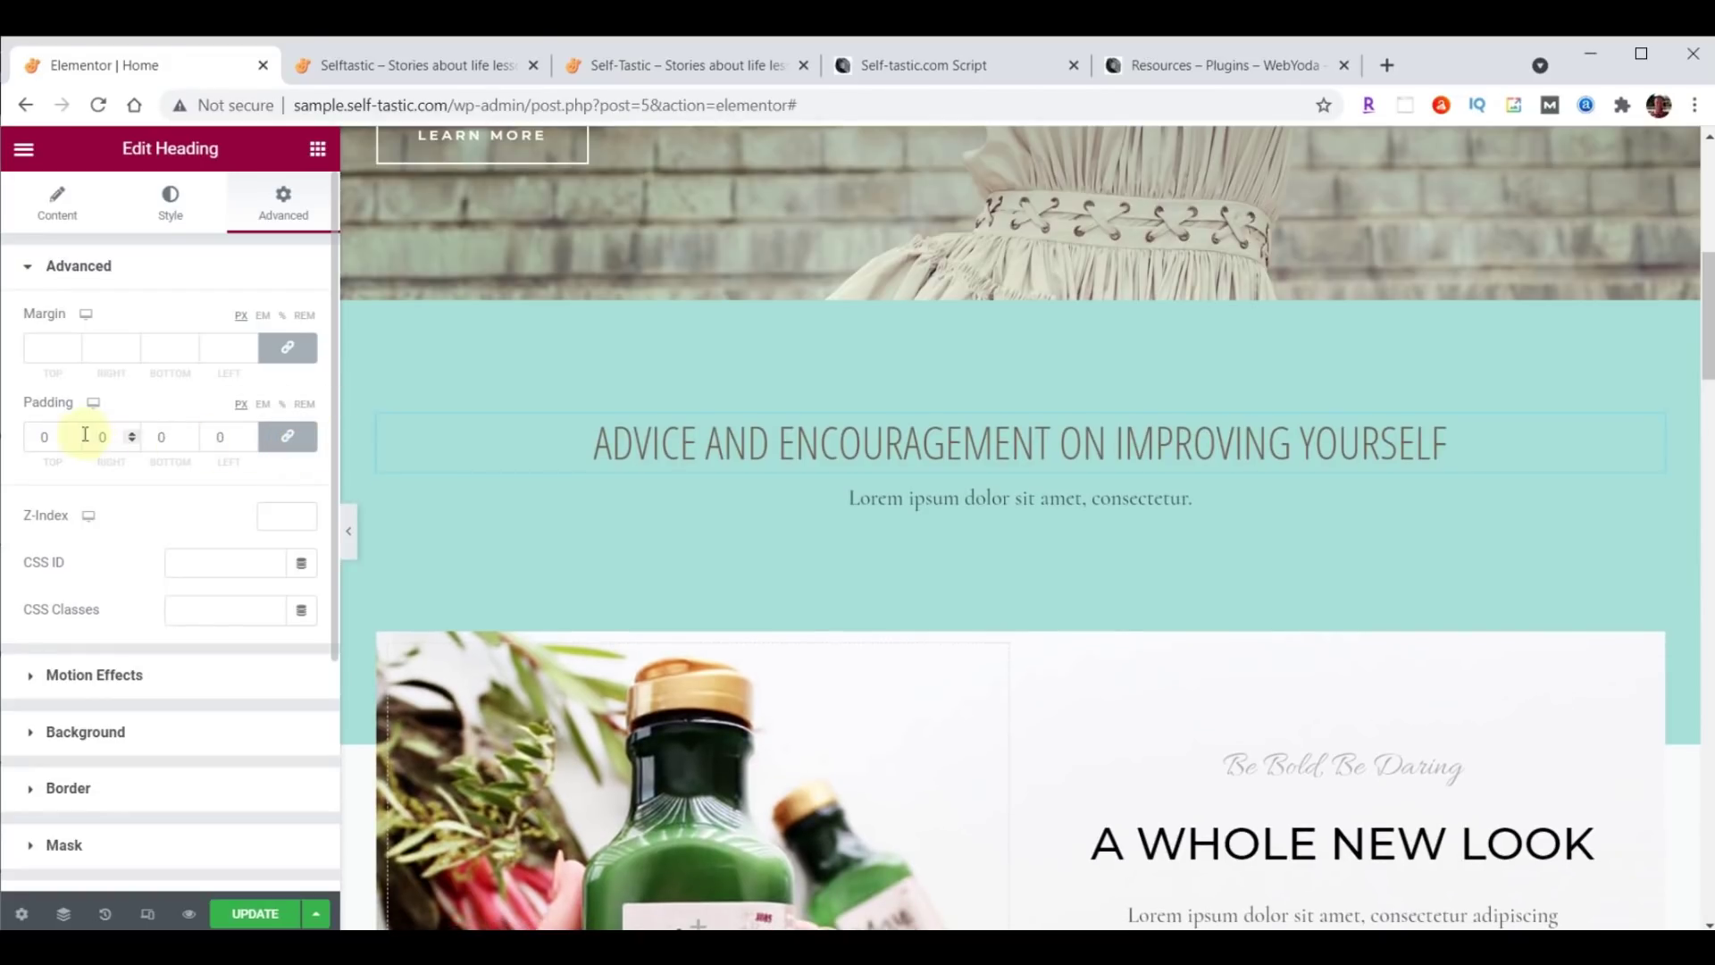
Give the heading 20 px padding on all sides and delete the Lorem ipsum line below it.
{"action": "double_click", "coordinate": [44, 436]}
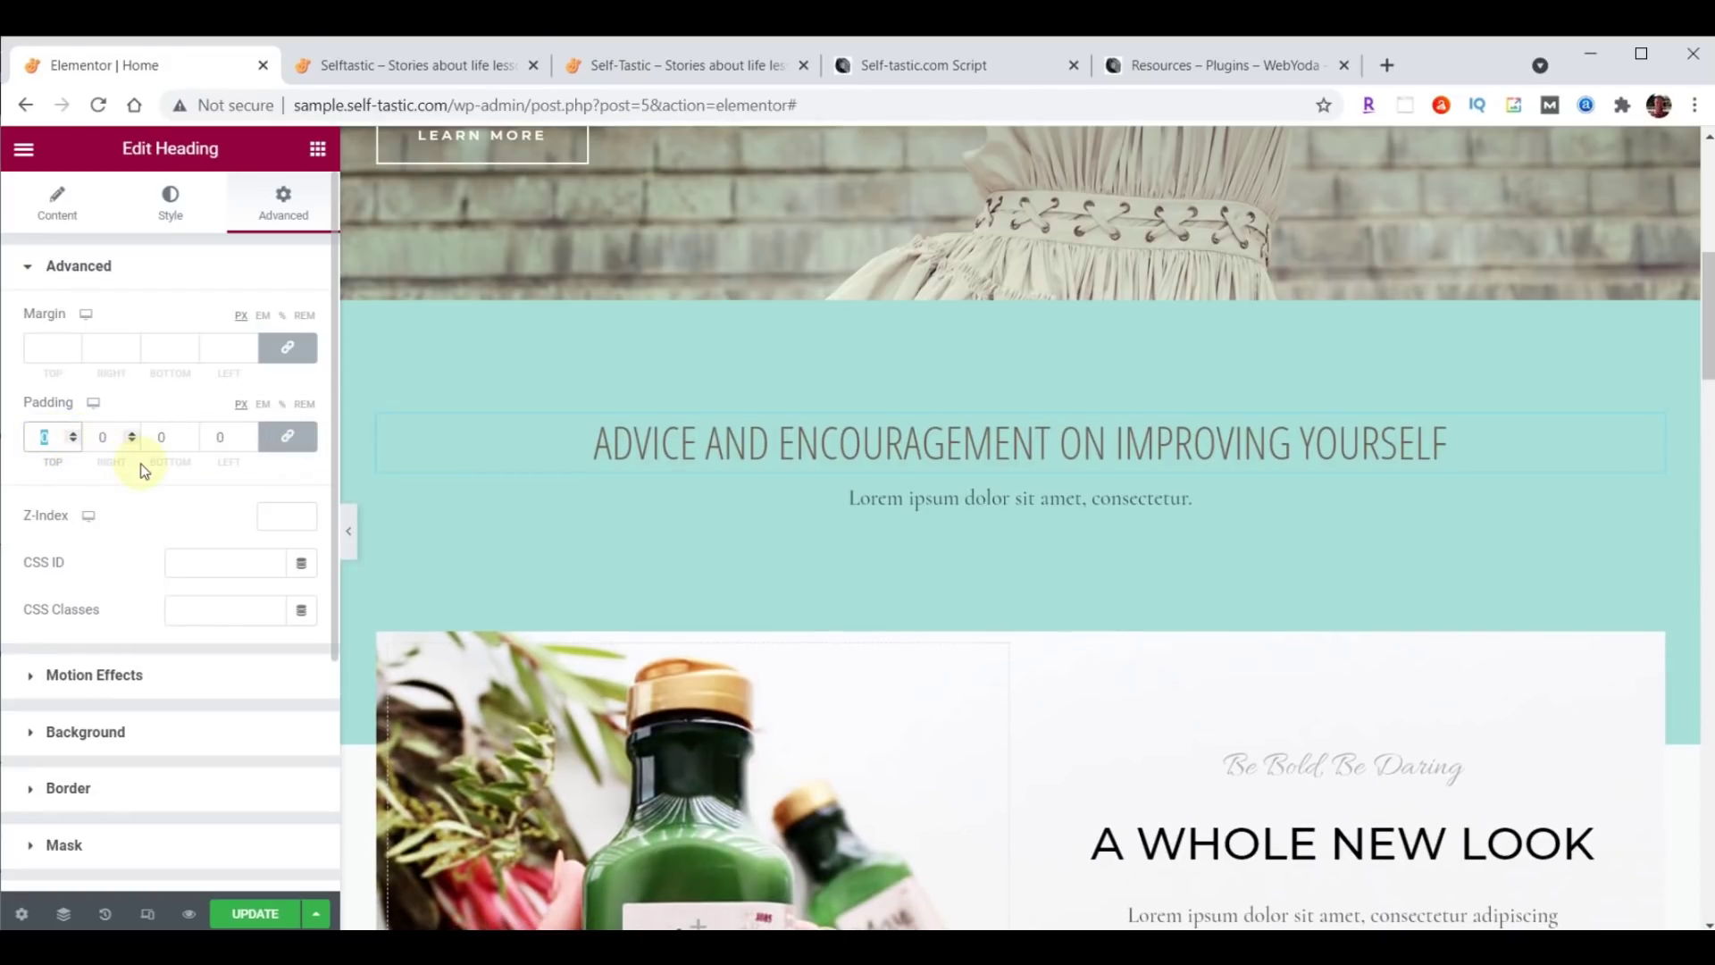
{"action": "type", "text": "20"}
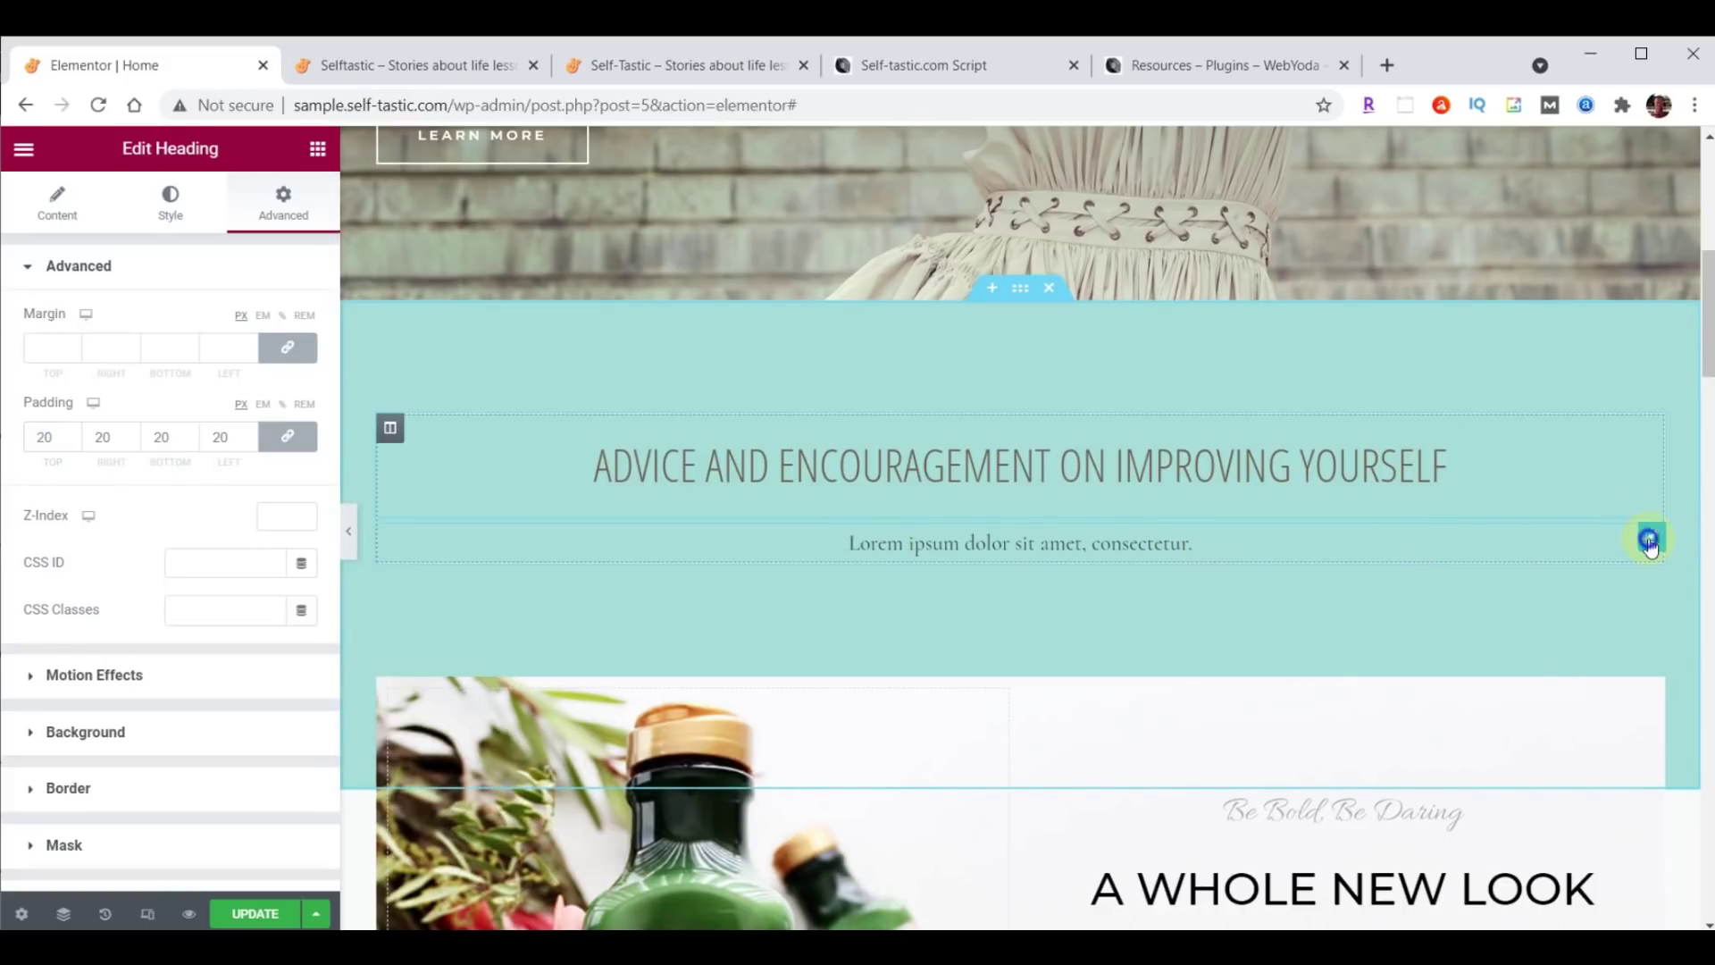
{"action": "right_click", "coordinate": [1649, 541]}
{"action": "left_click", "coordinate": [1563, 859]}
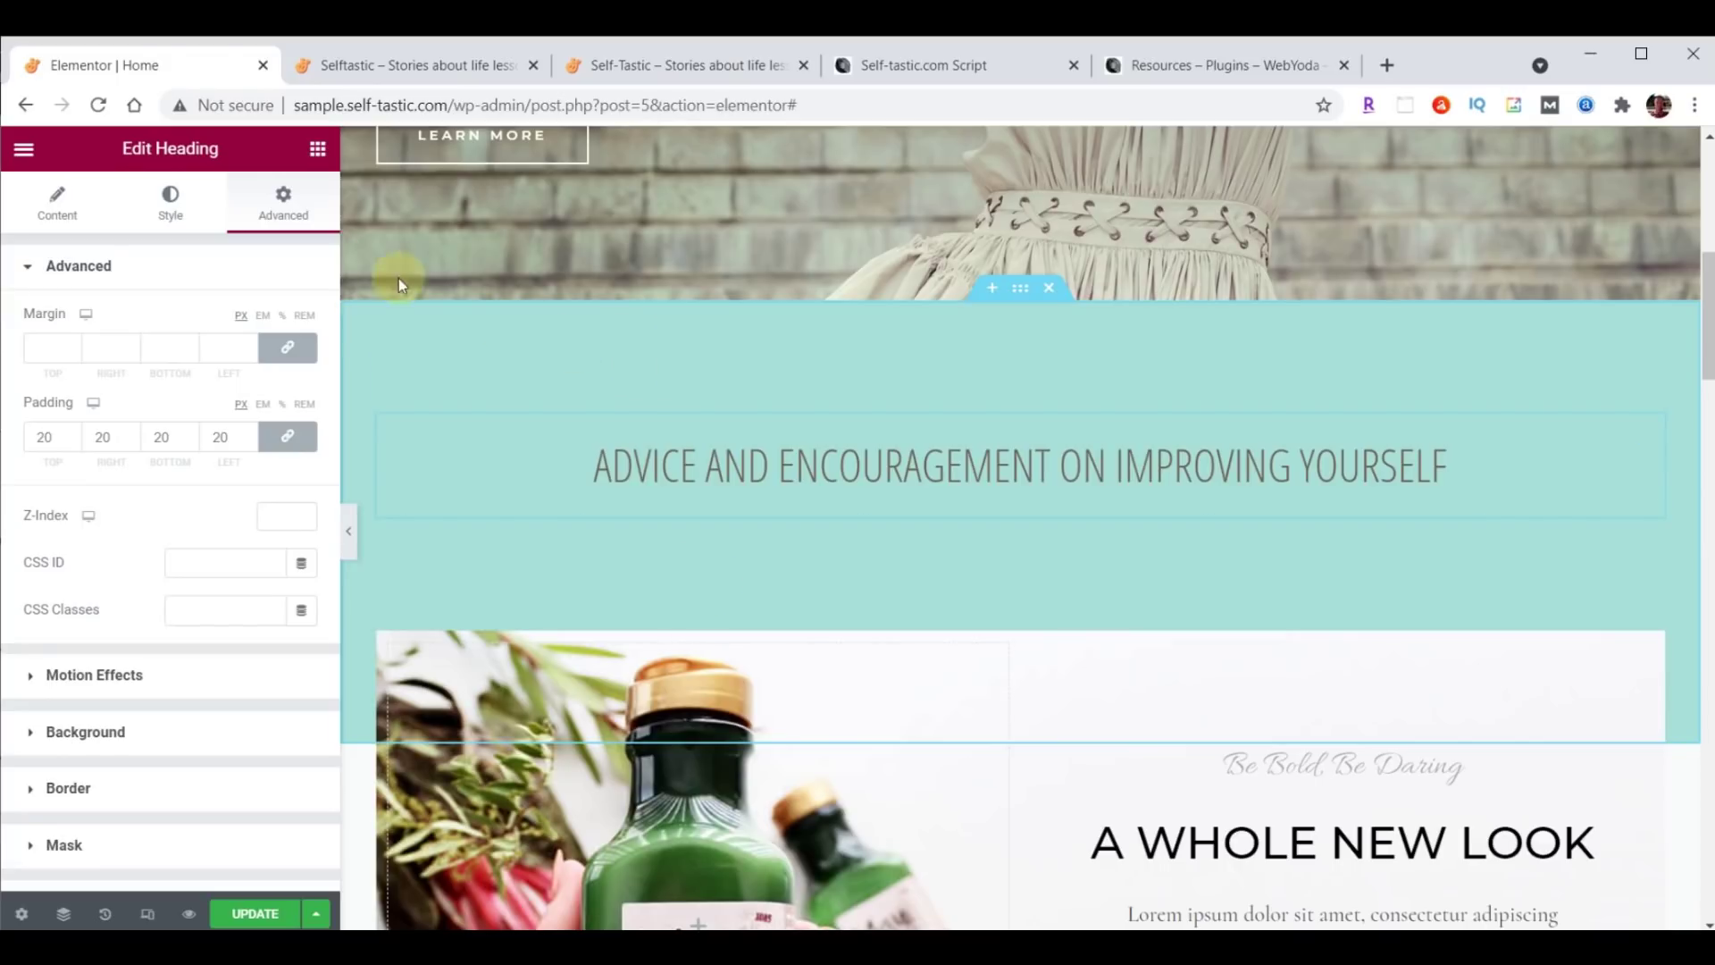
Add a two-column Inner Section widget below the teal section's heading.
{"action": "left_click", "coordinate": [318, 152]}
{"action": "scroll", "coordinate": [248, 509], "scroll_direction": "down", "scroll_amount": 15}
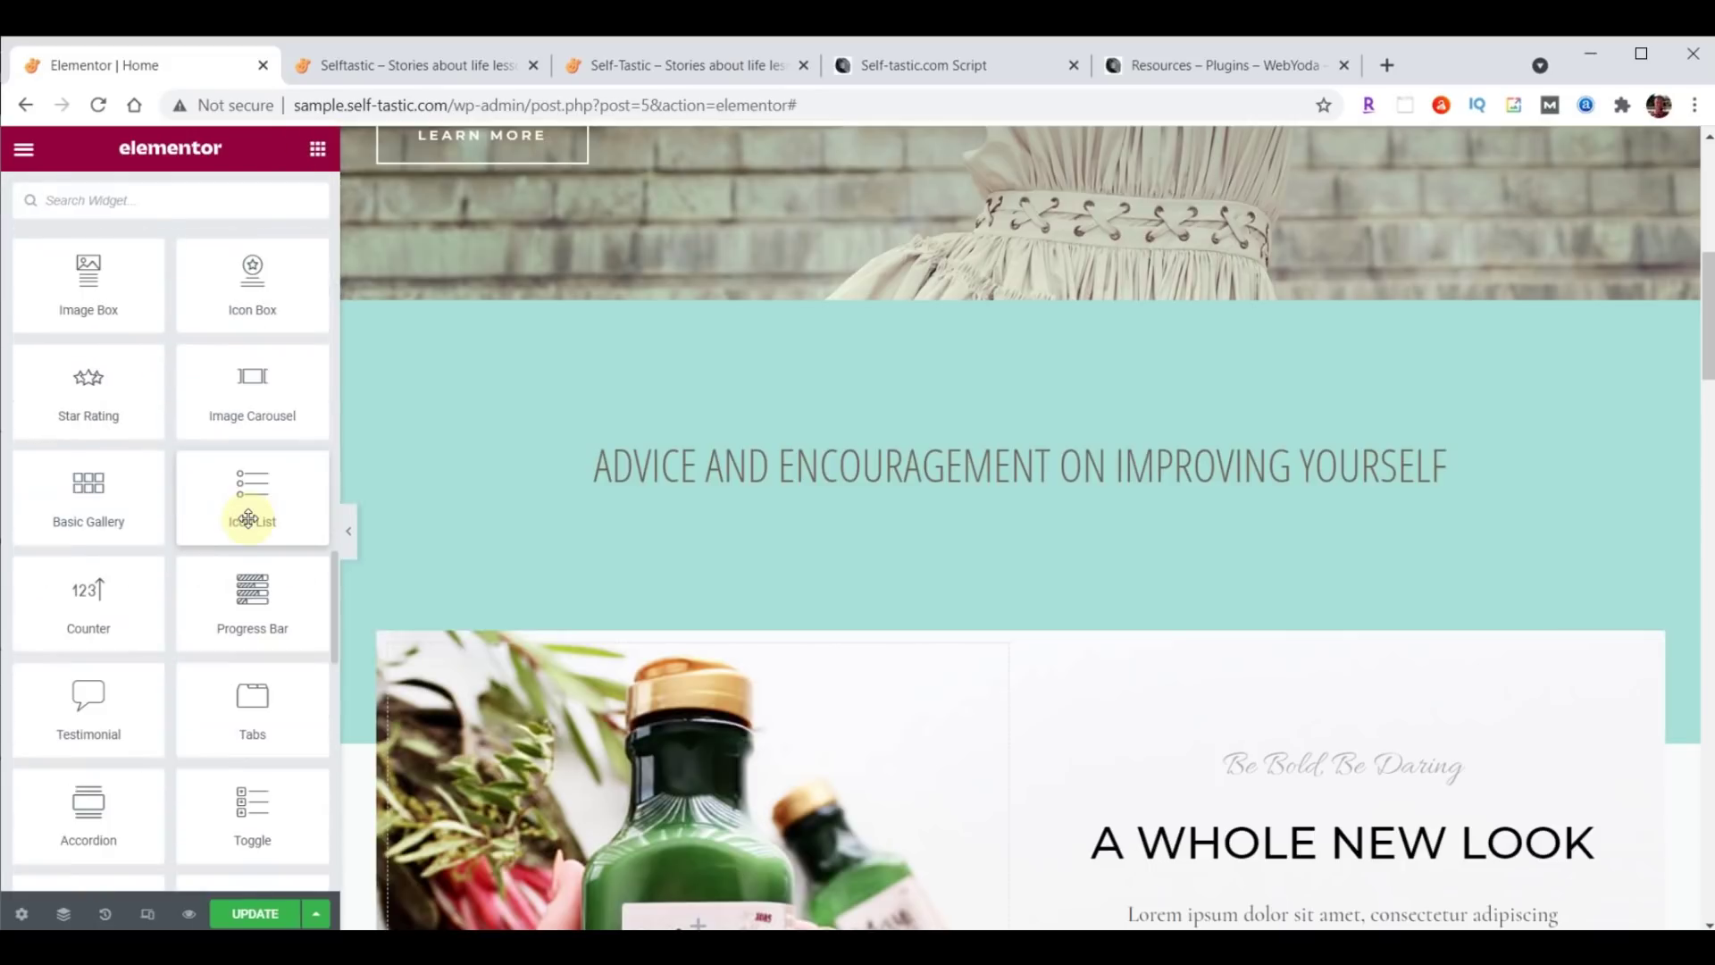
{"action": "scroll", "coordinate": [249, 519], "scroll_direction": "down", "scroll_amount": 10}
{"action": "scroll", "coordinate": [250, 523], "scroll_direction": "up", "scroll_amount": 15}
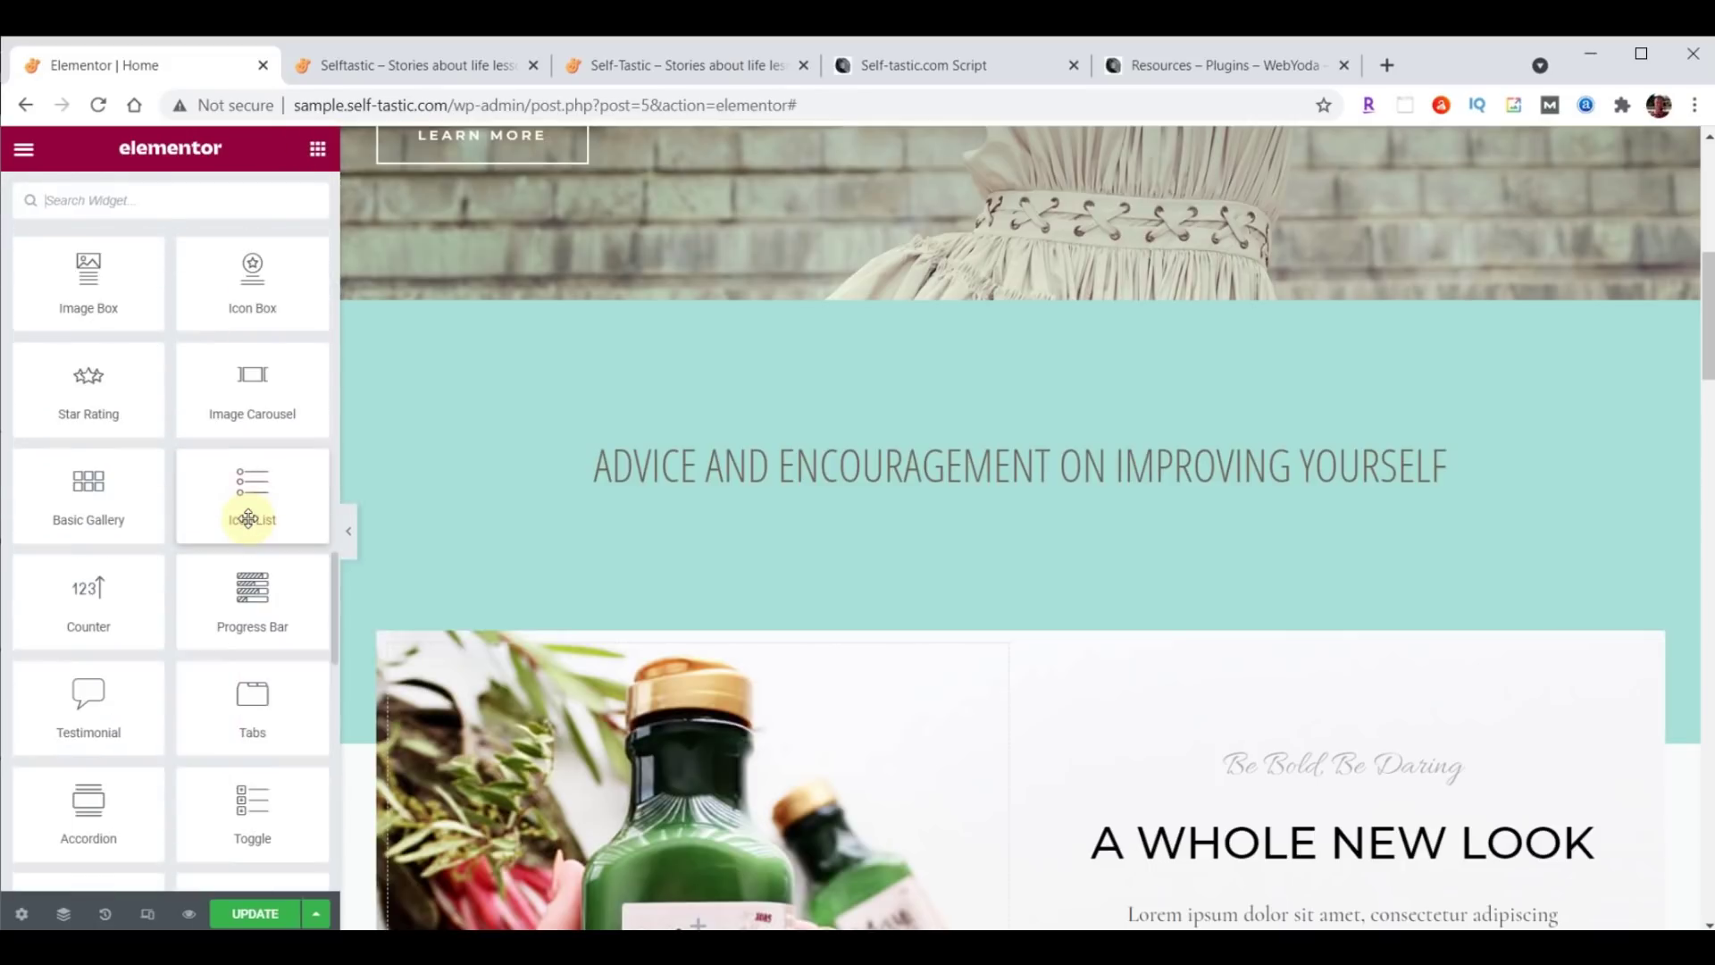
{"action": "scroll", "coordinate": [251, 518], "scroll_direction": "up", "scroll_amount": 2}
{"action": "scroll", "coordinate": [248, 504], "scroll_direction": "down", "scroll_amount": 5}
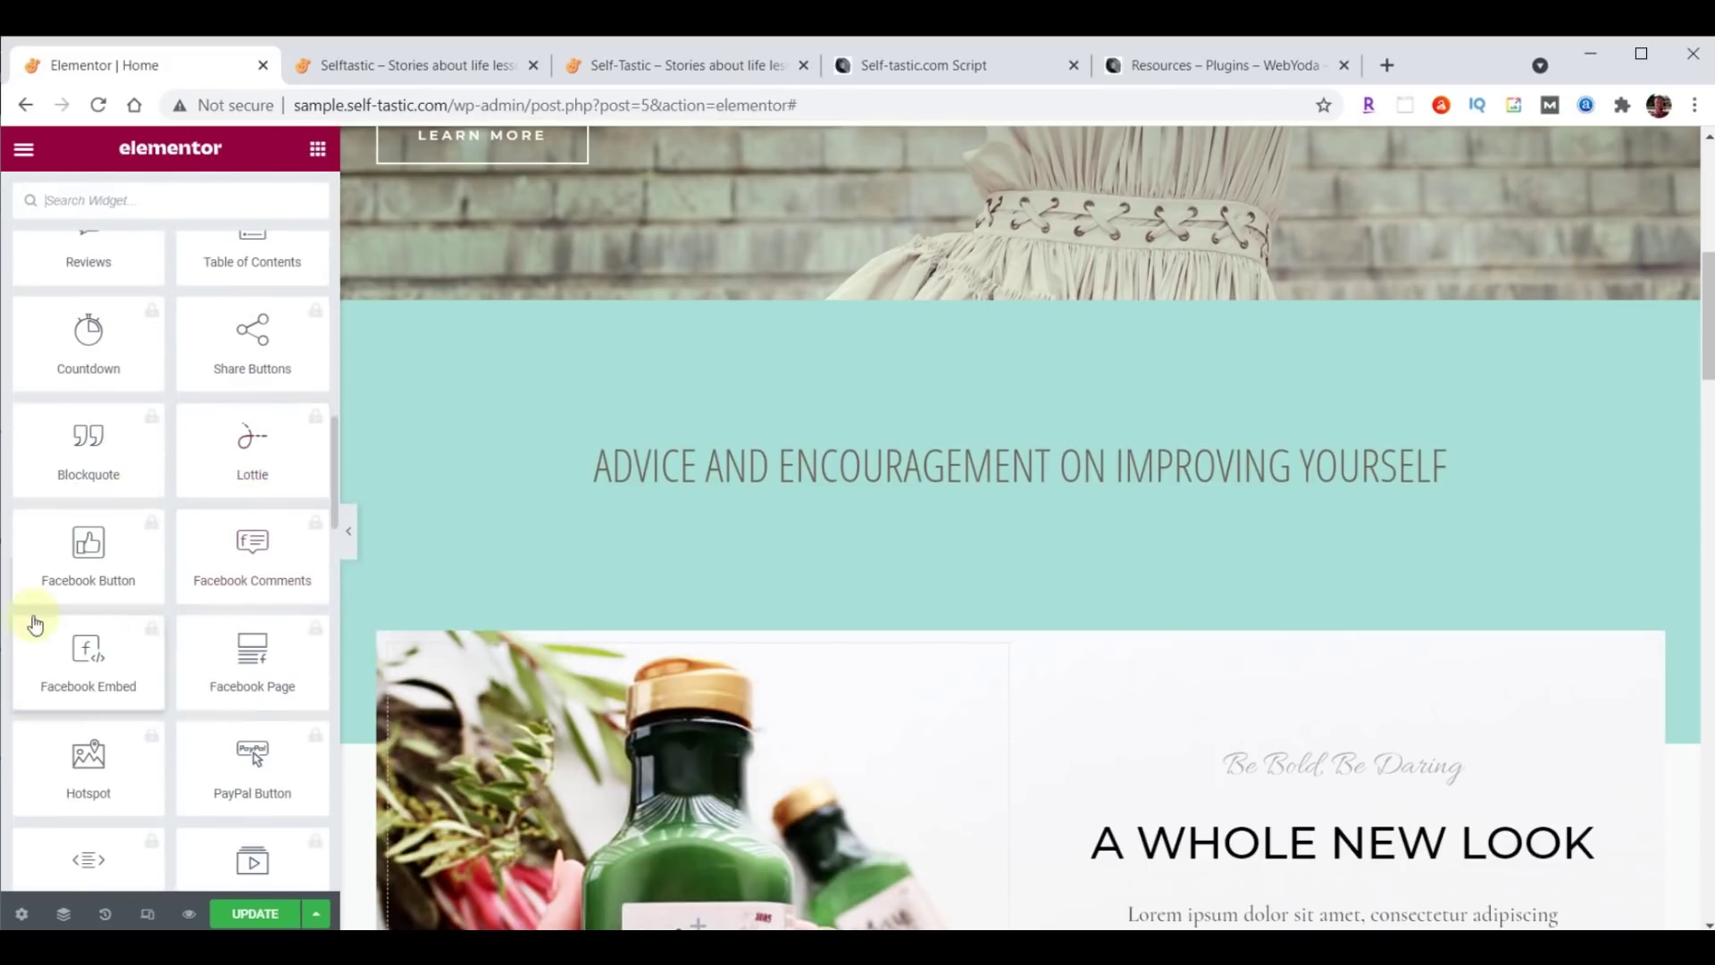
{"action": "scroll", "coordinate": [236, 643], "scroll_direction": "up", "scroll_amount": 20}
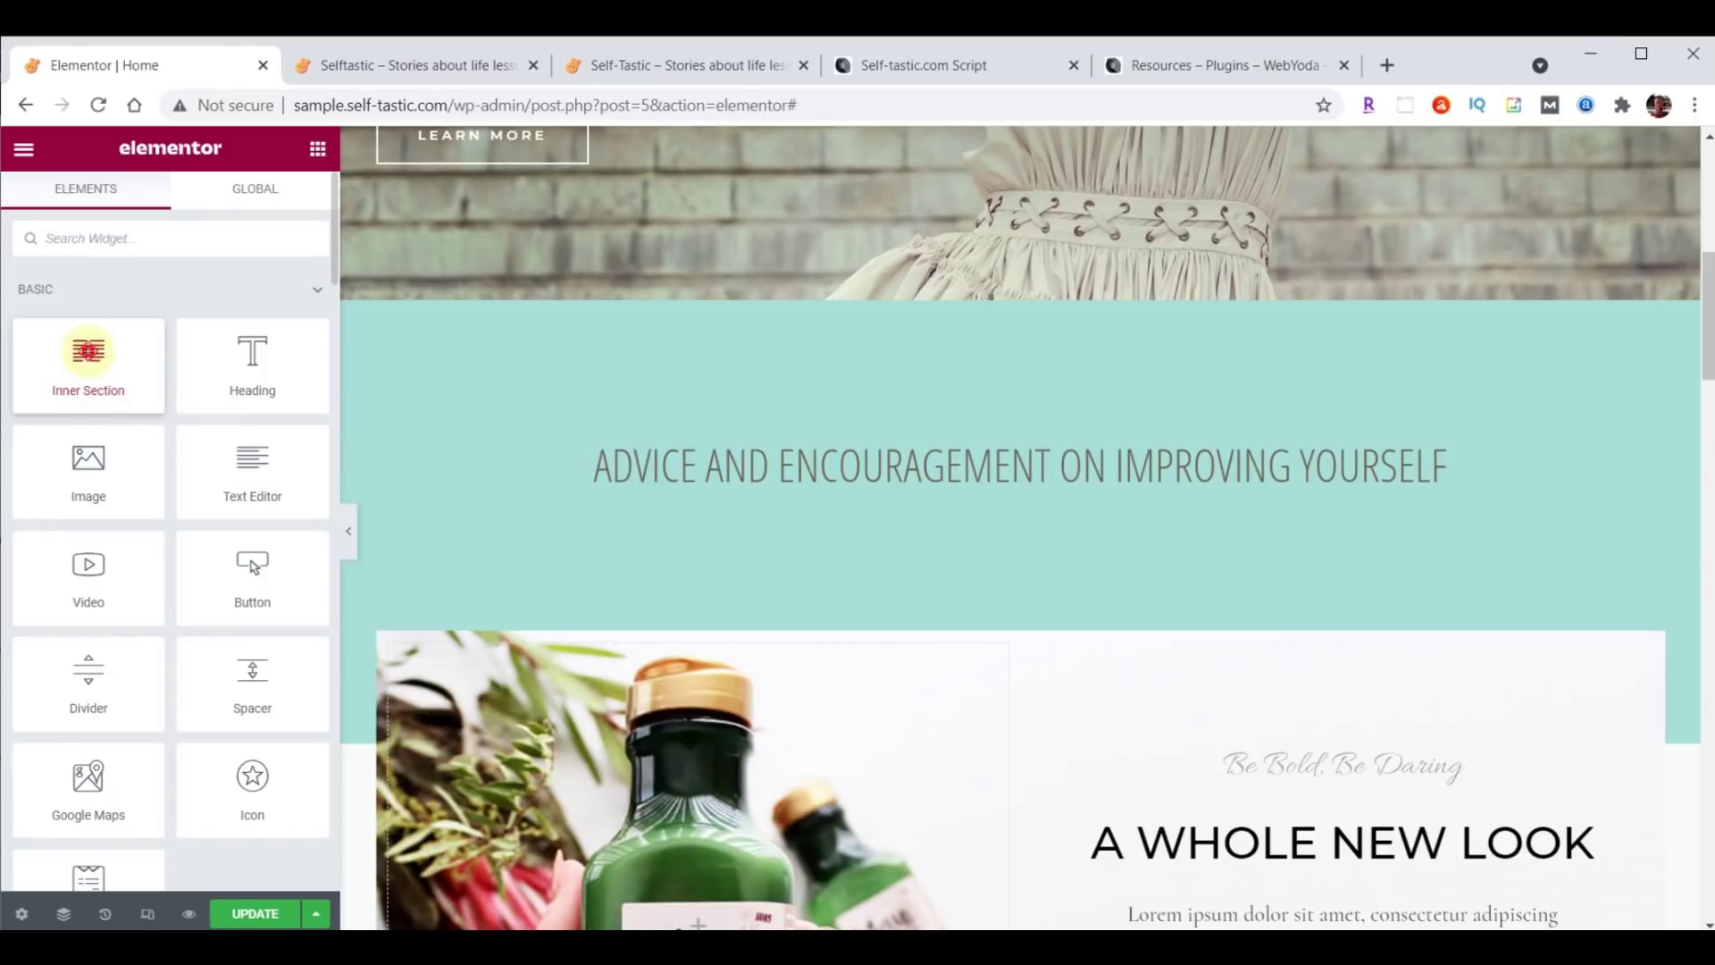
{"action": "left_click_drag", "start_coordinate": [89, 351], "coordinate": [1052, 488]}
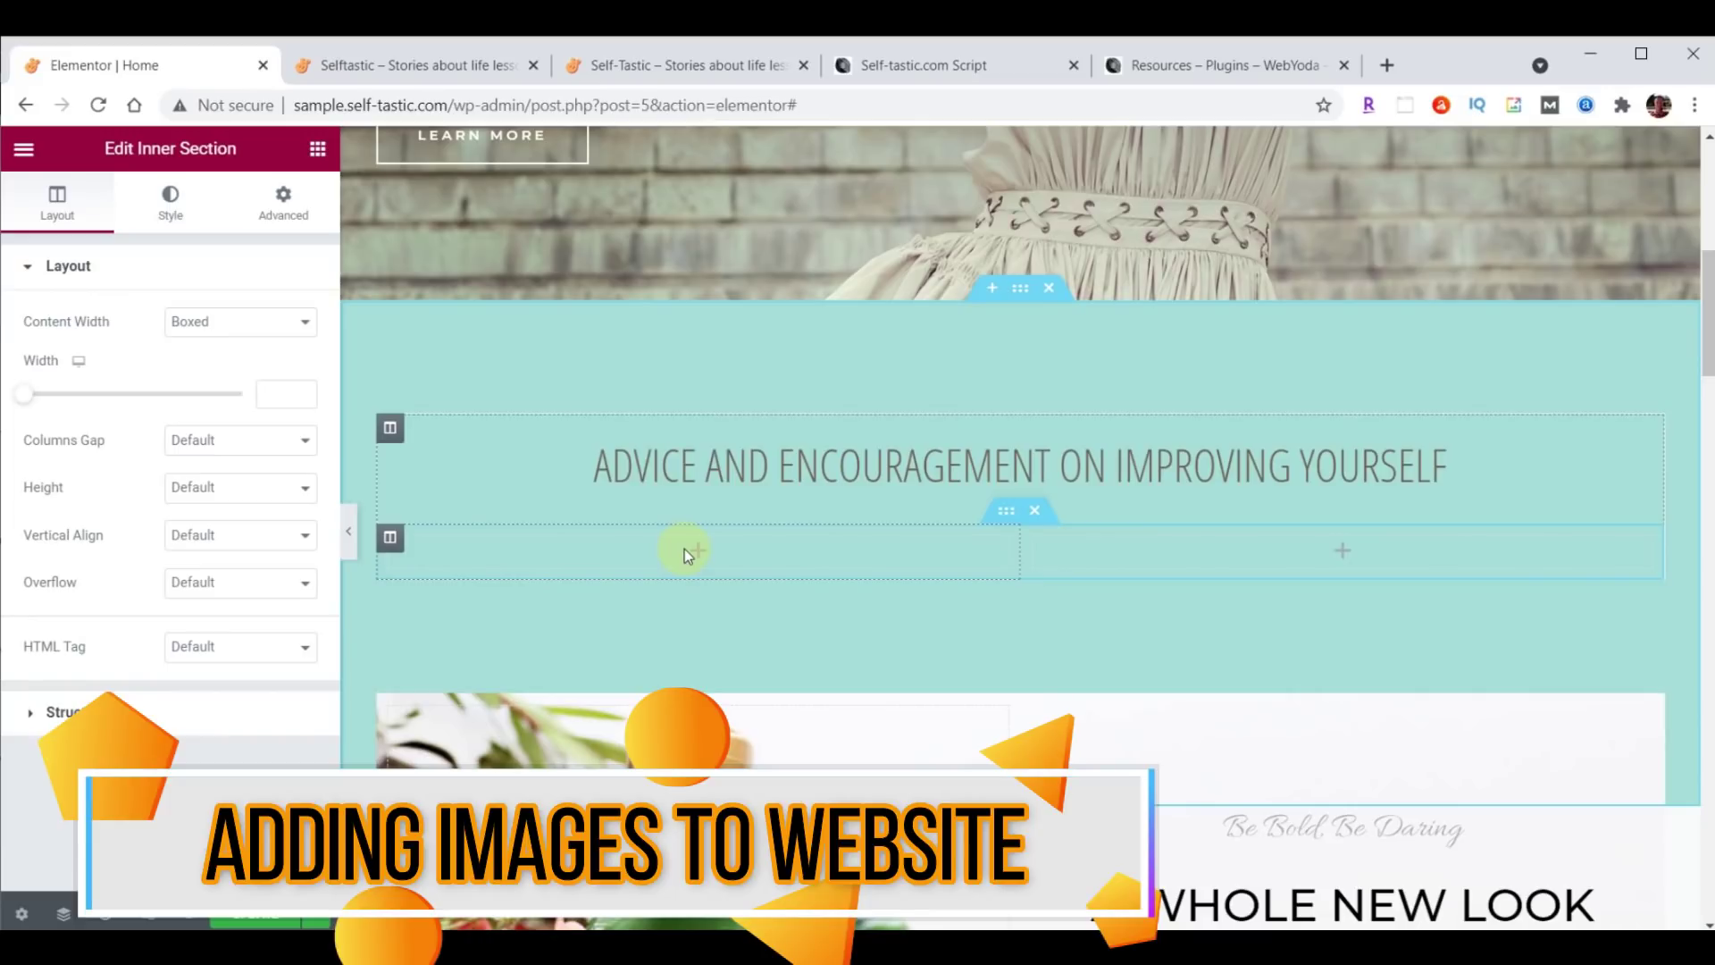
Place an Image widget in the inner section's left column and open the media library.
{"action": "left_click", "coordinate": [318, 149]}
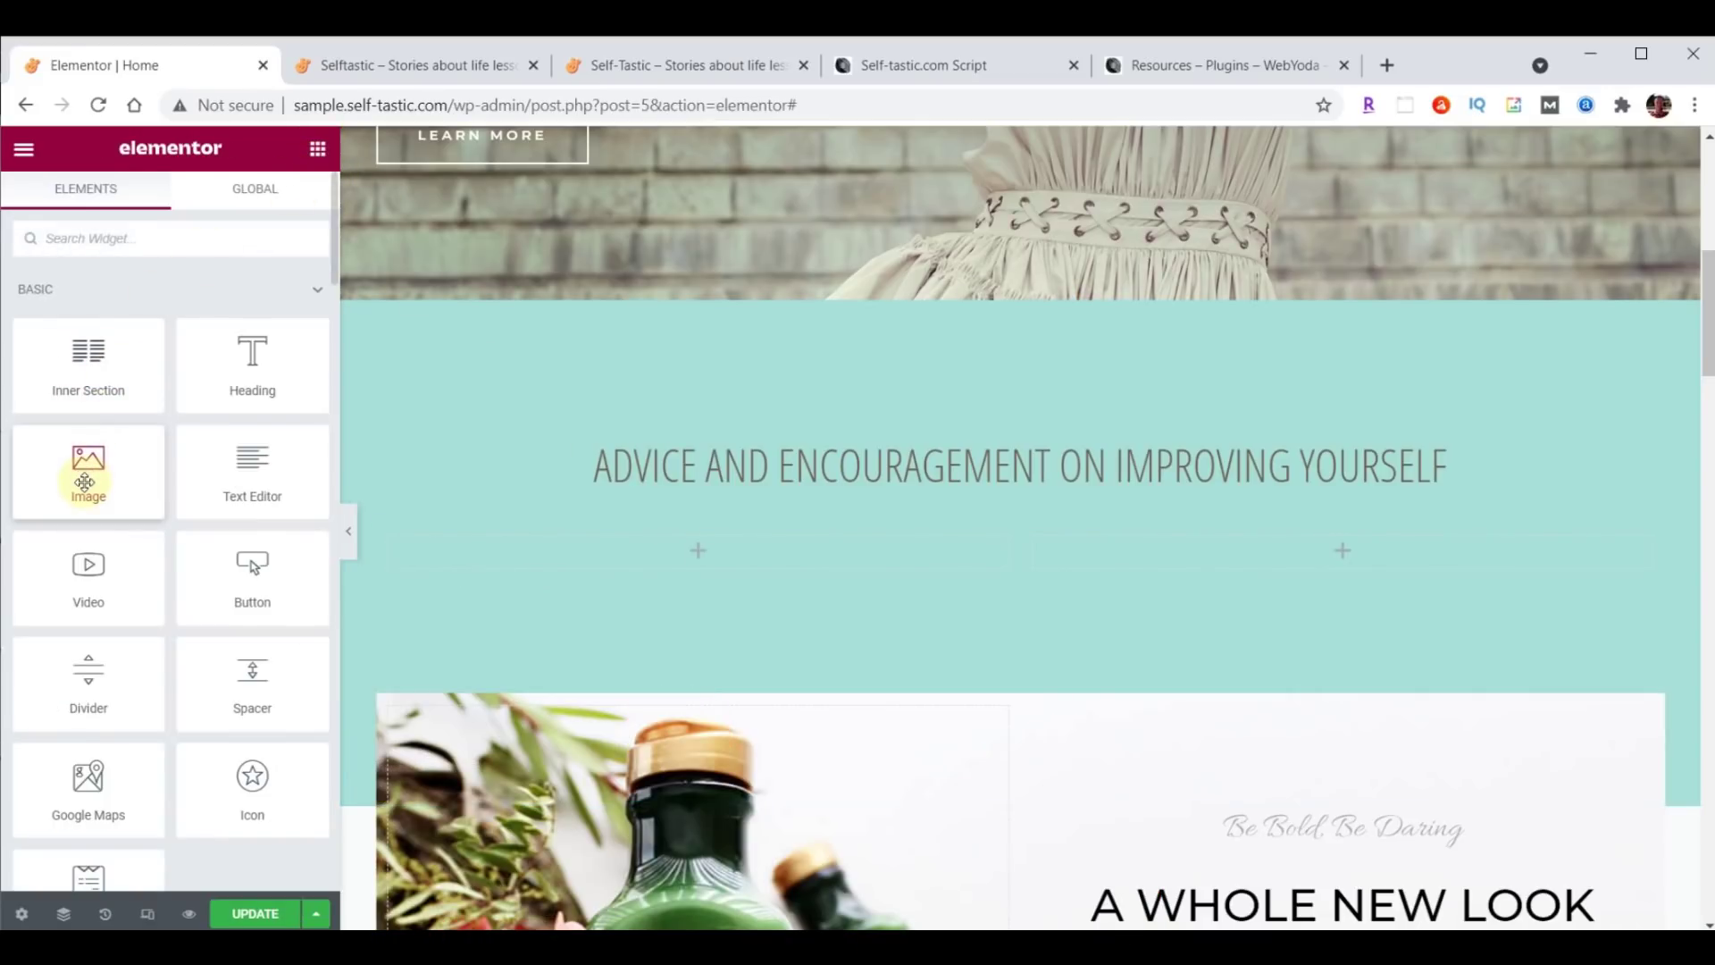
{"action": "left_click_drag", "start_coordinate": [80, 473], "coordinate": [688, 554]}
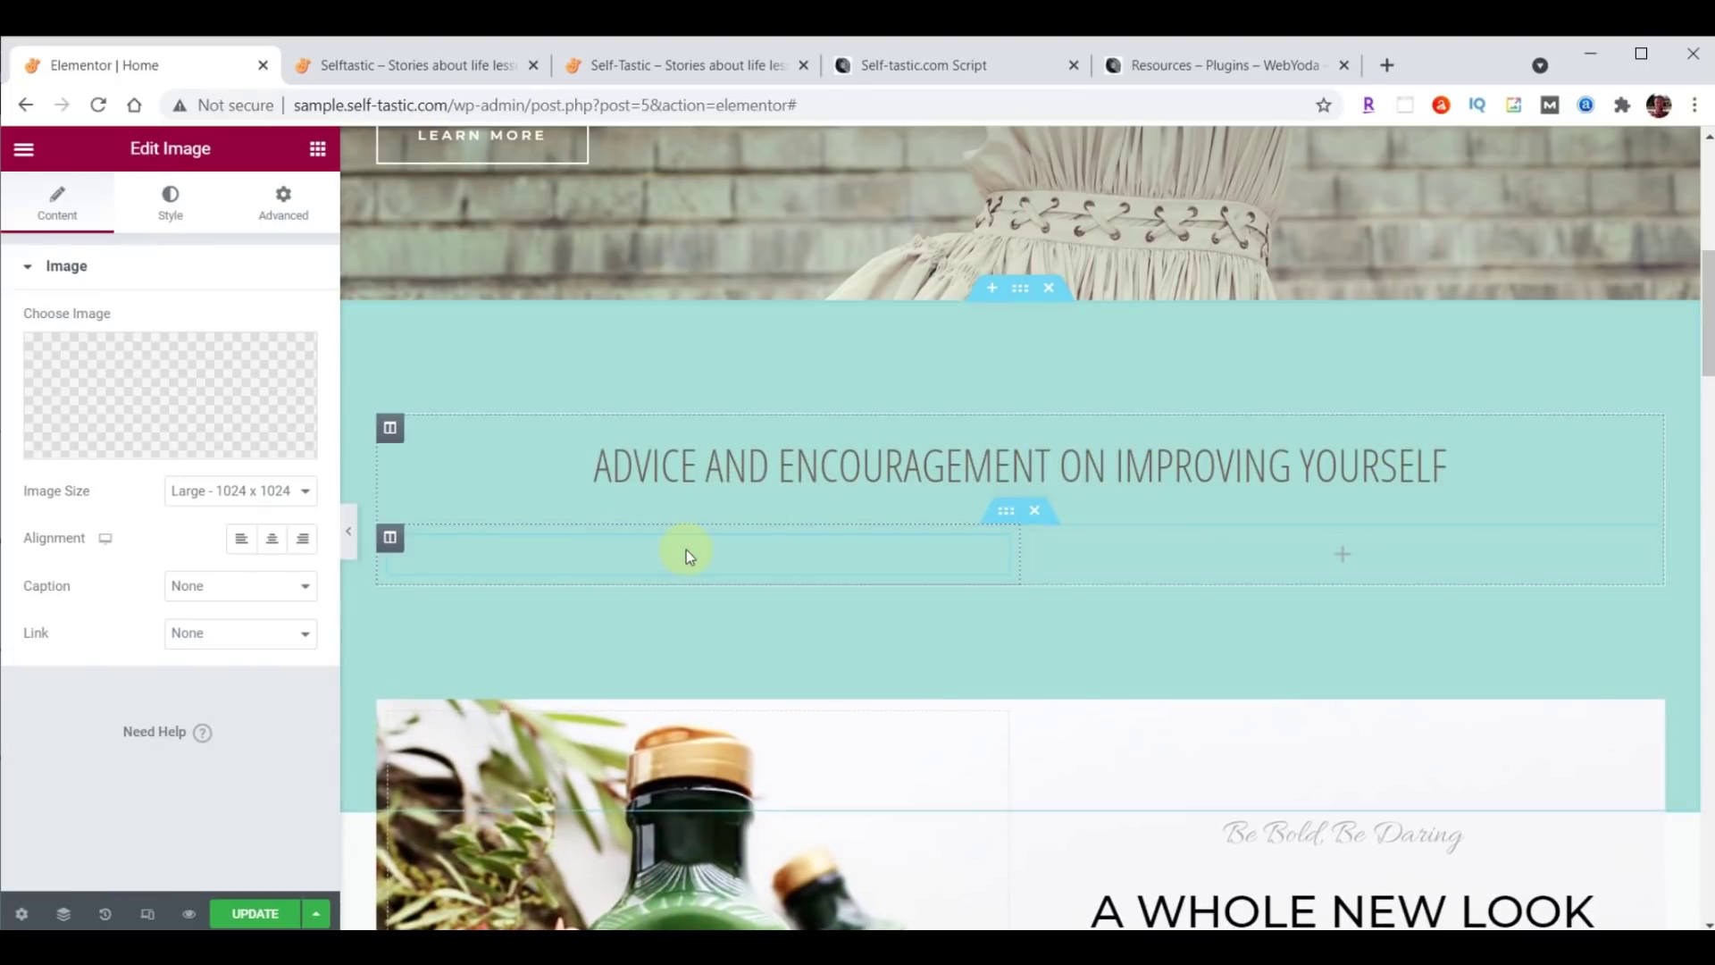
{"action": "scroll", "coordinate": [1273, 663], "scroll_direction": "down", "scroll_amount": 1}
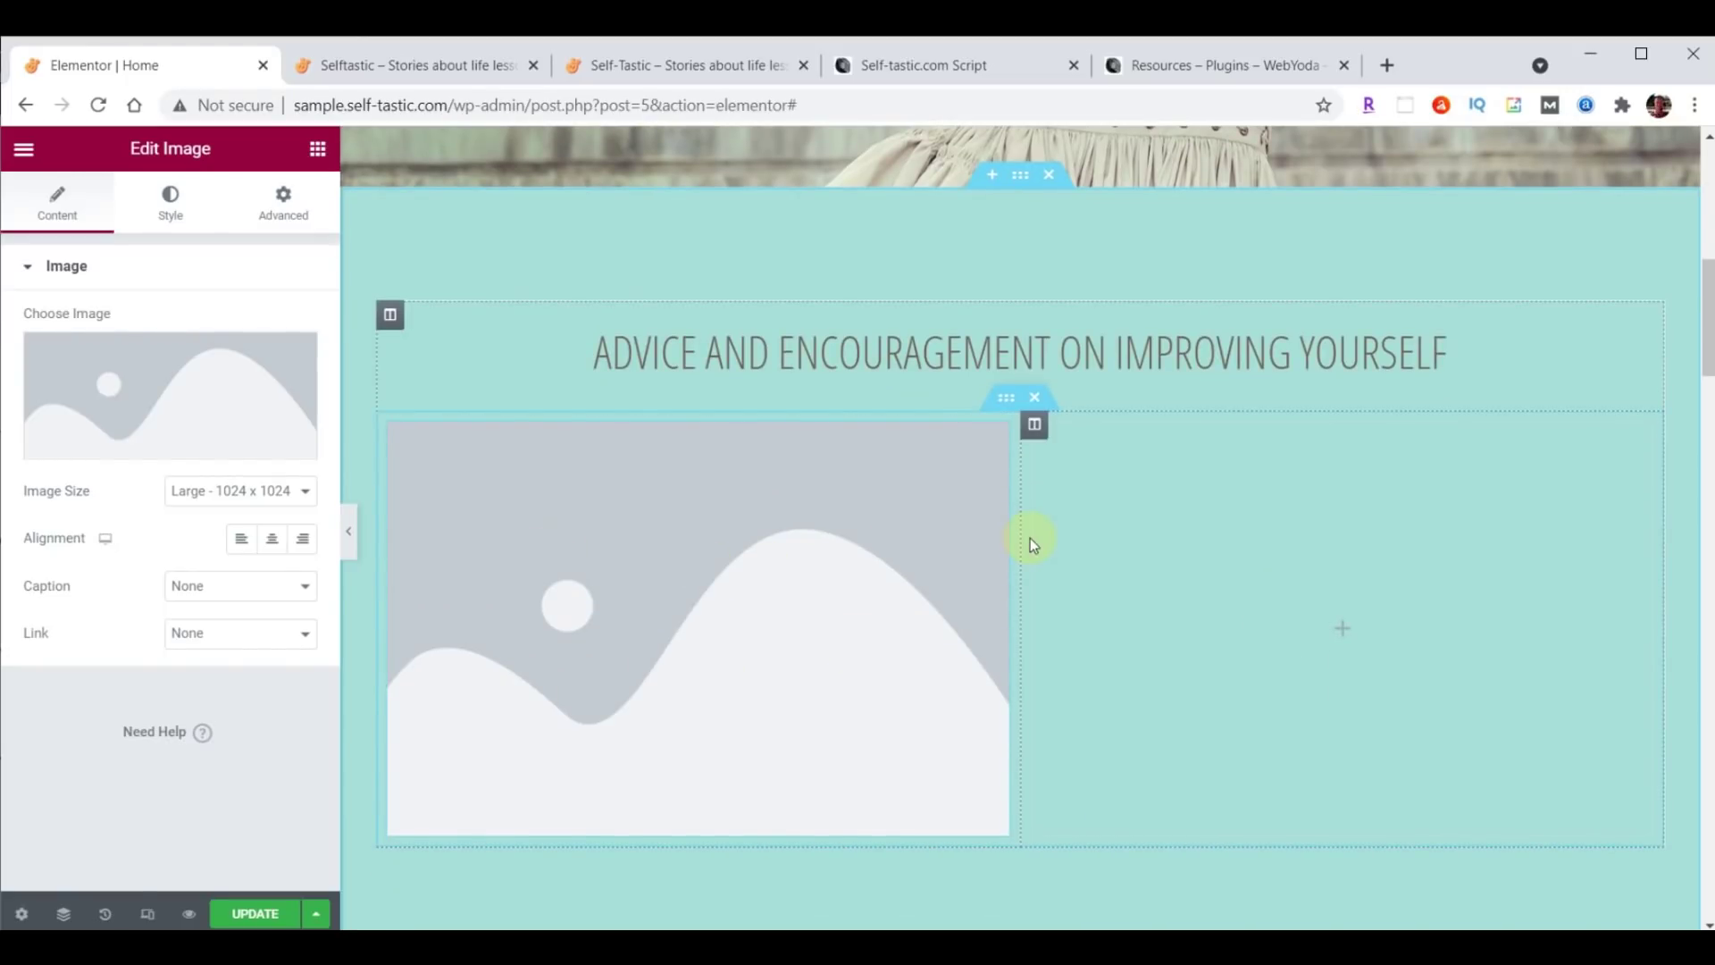
{"action": "left_click", "coordinate": [161, 382]}
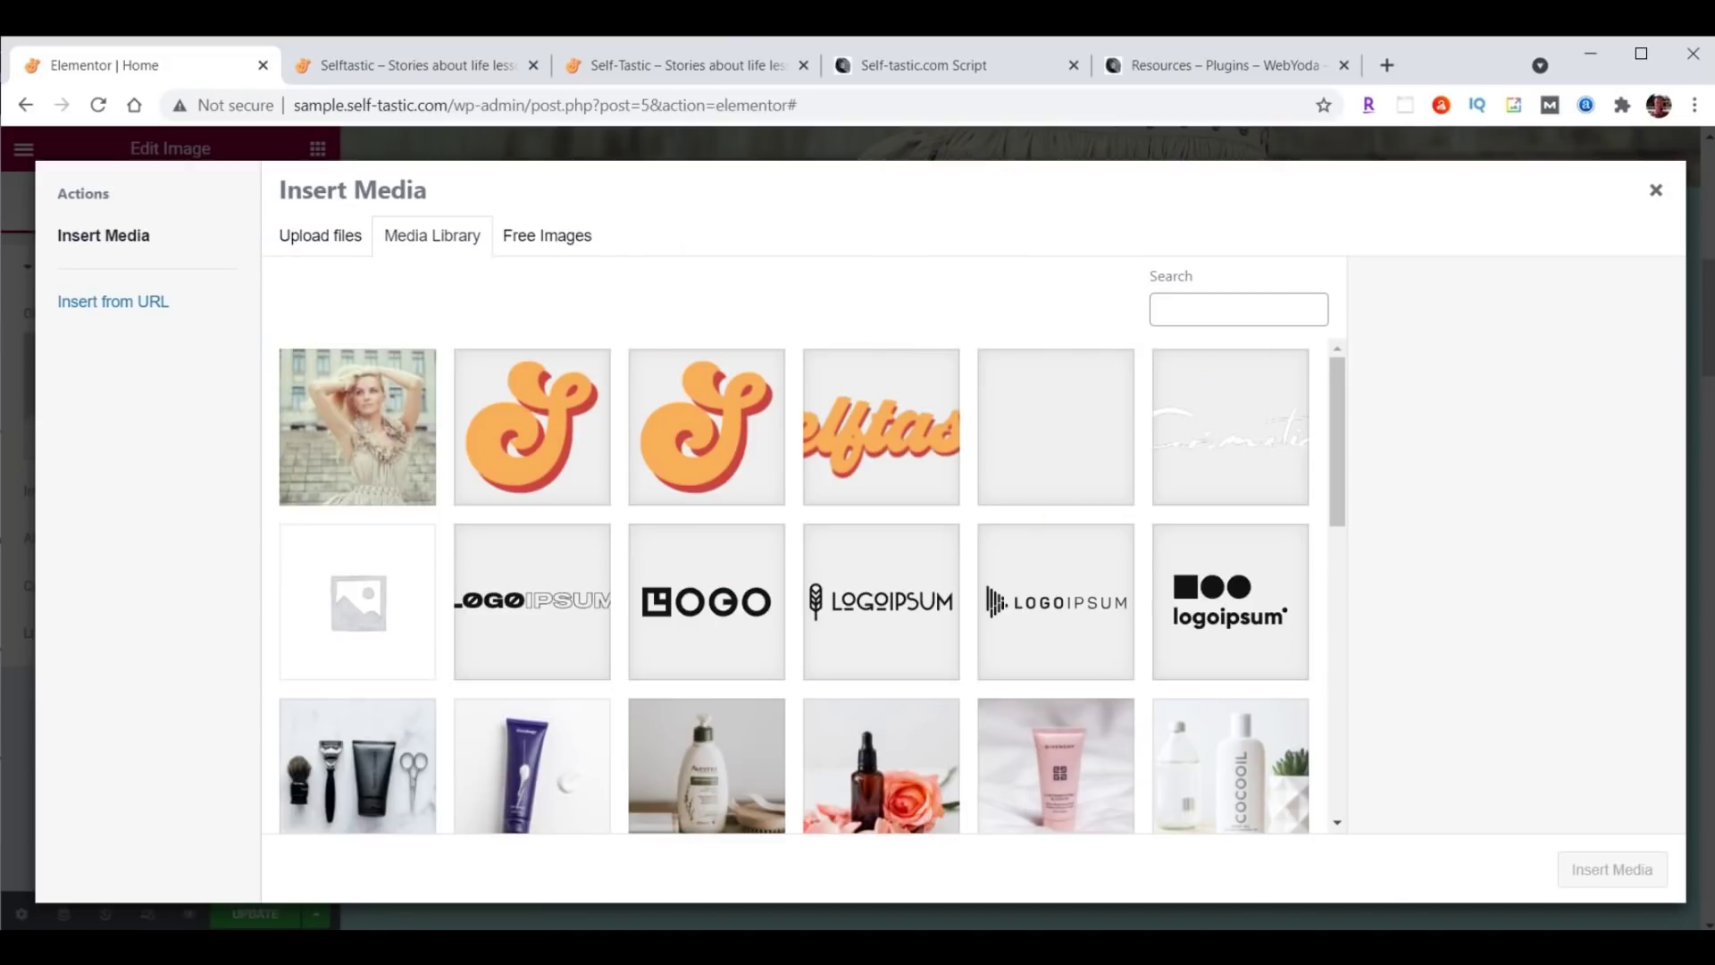
Upload categories-01.png through categories-06.png from File Explorer into the Insert Media dialog.
{"action": "key", "text": "alt+Tab"}
{"action": "scroll", "coordinate": [1545, 586], "scroll_direction": "down", "scroll_amount": 5}
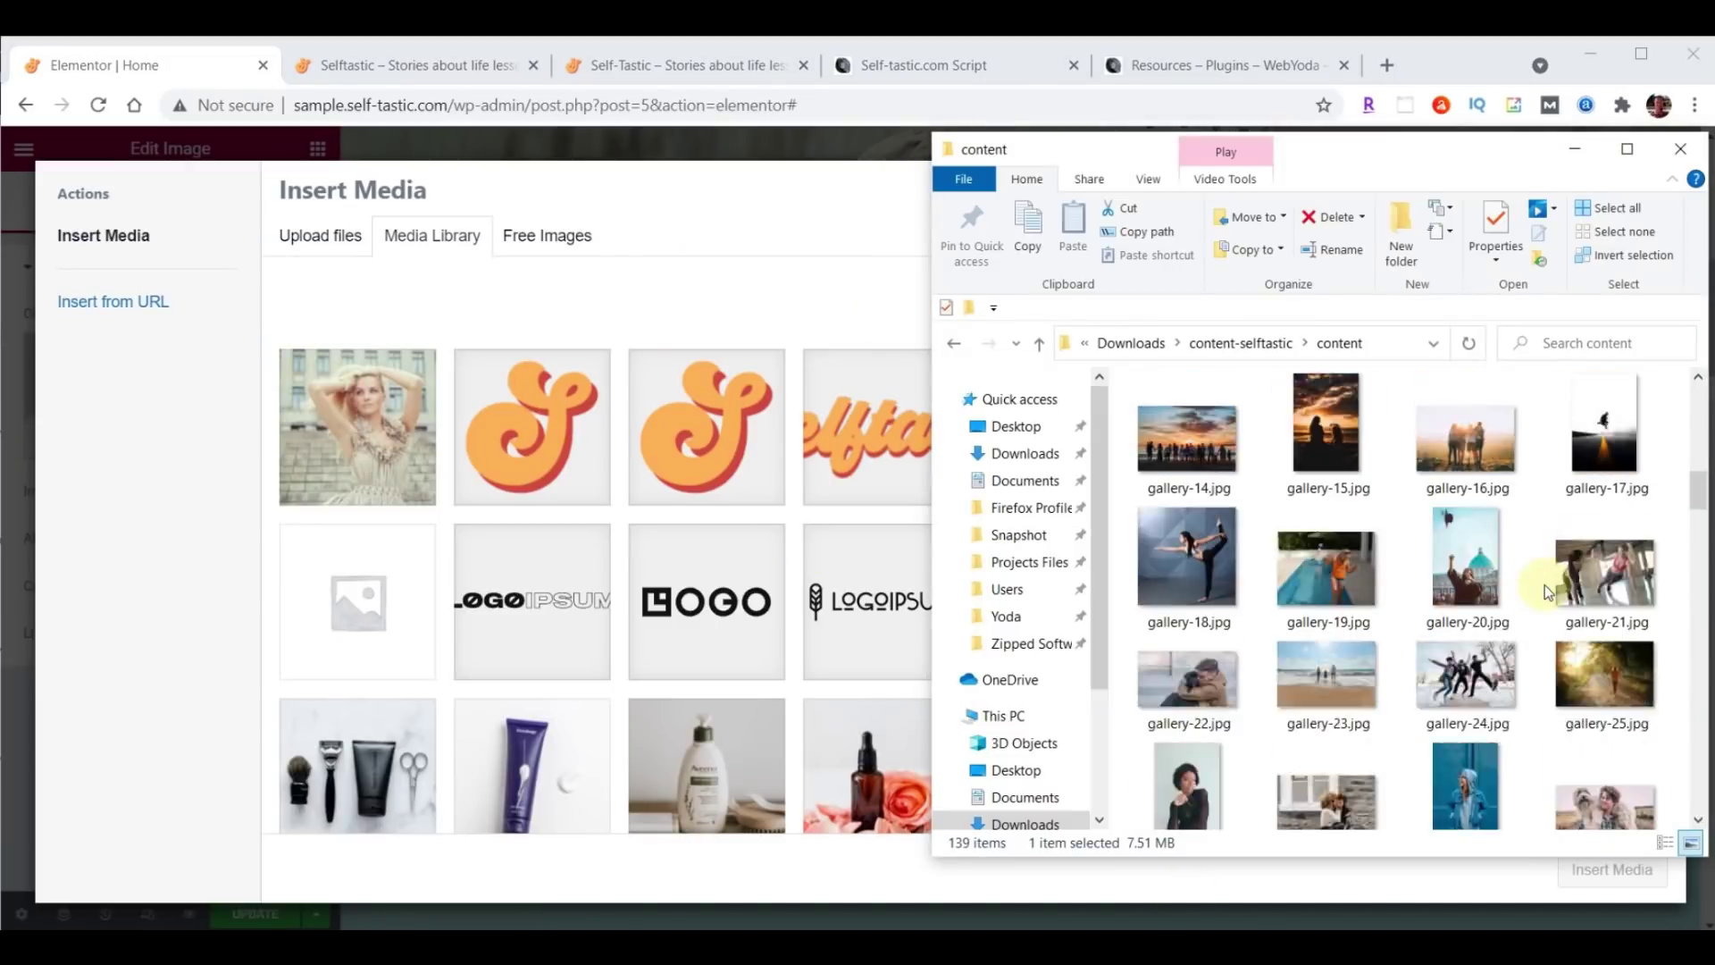
{"action": "scroll", "coordinate": [1545, 588], "scroll_direction": "up", "scroll_amount": 3}
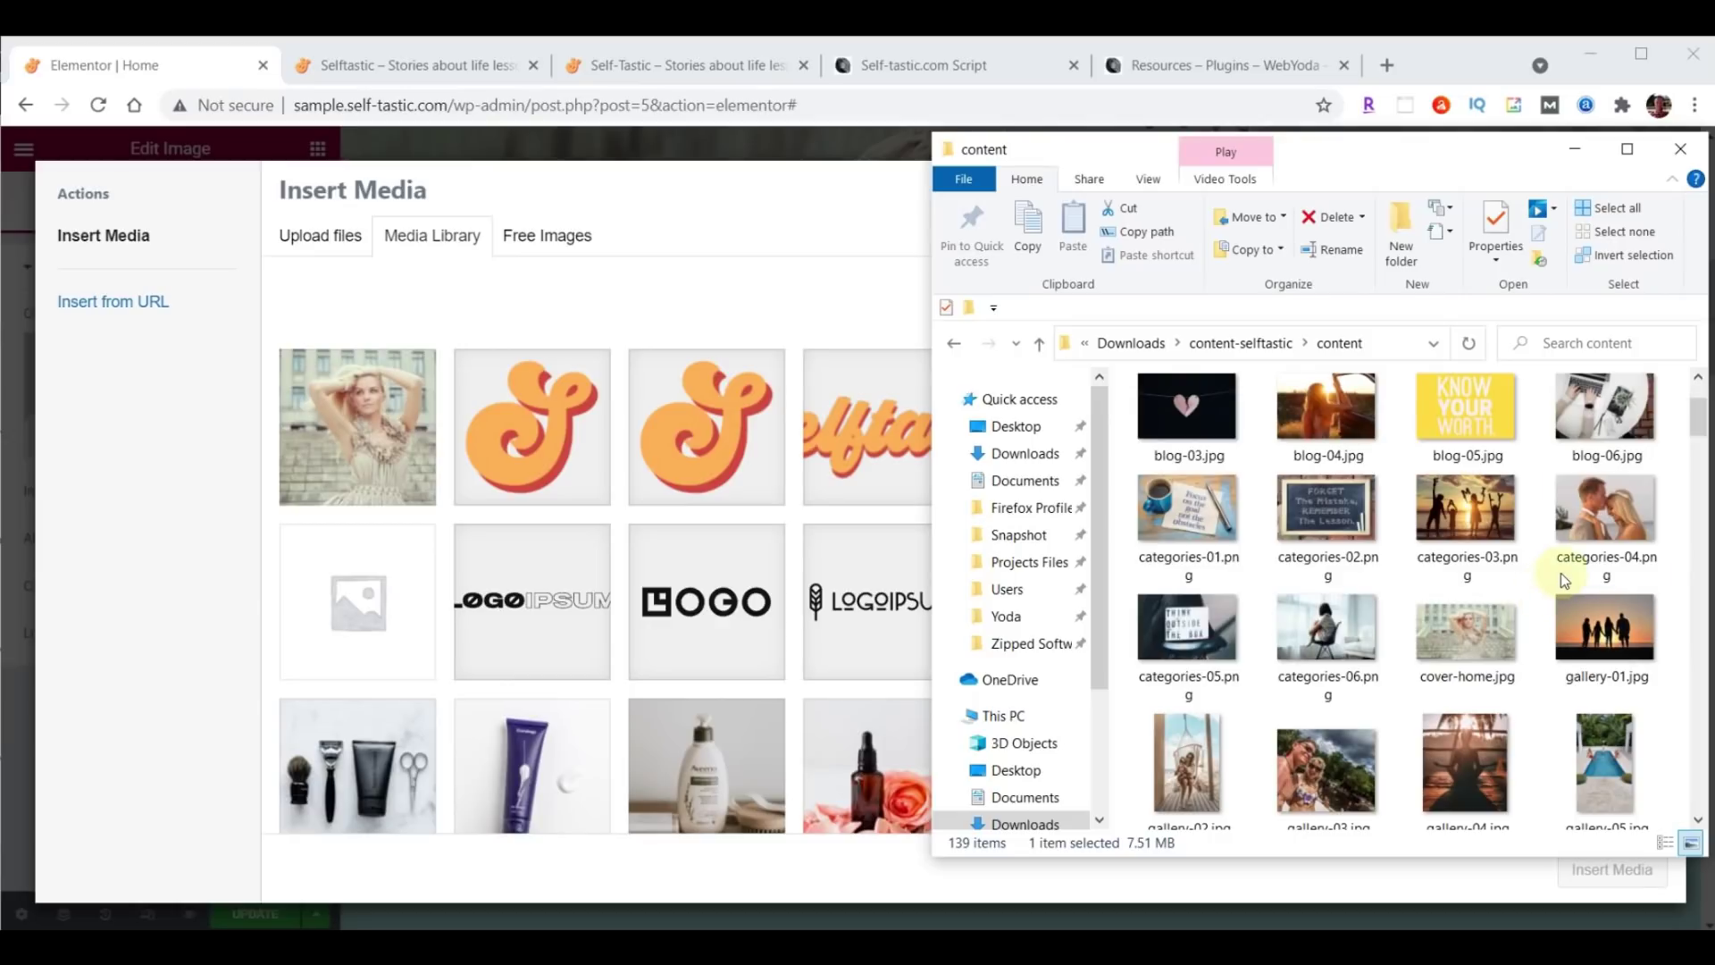
{"action": "left_click", "coordinate": [1194, 524]}
{"action": "left_click", "coordinate": [1320, 641], "text": "shift"}
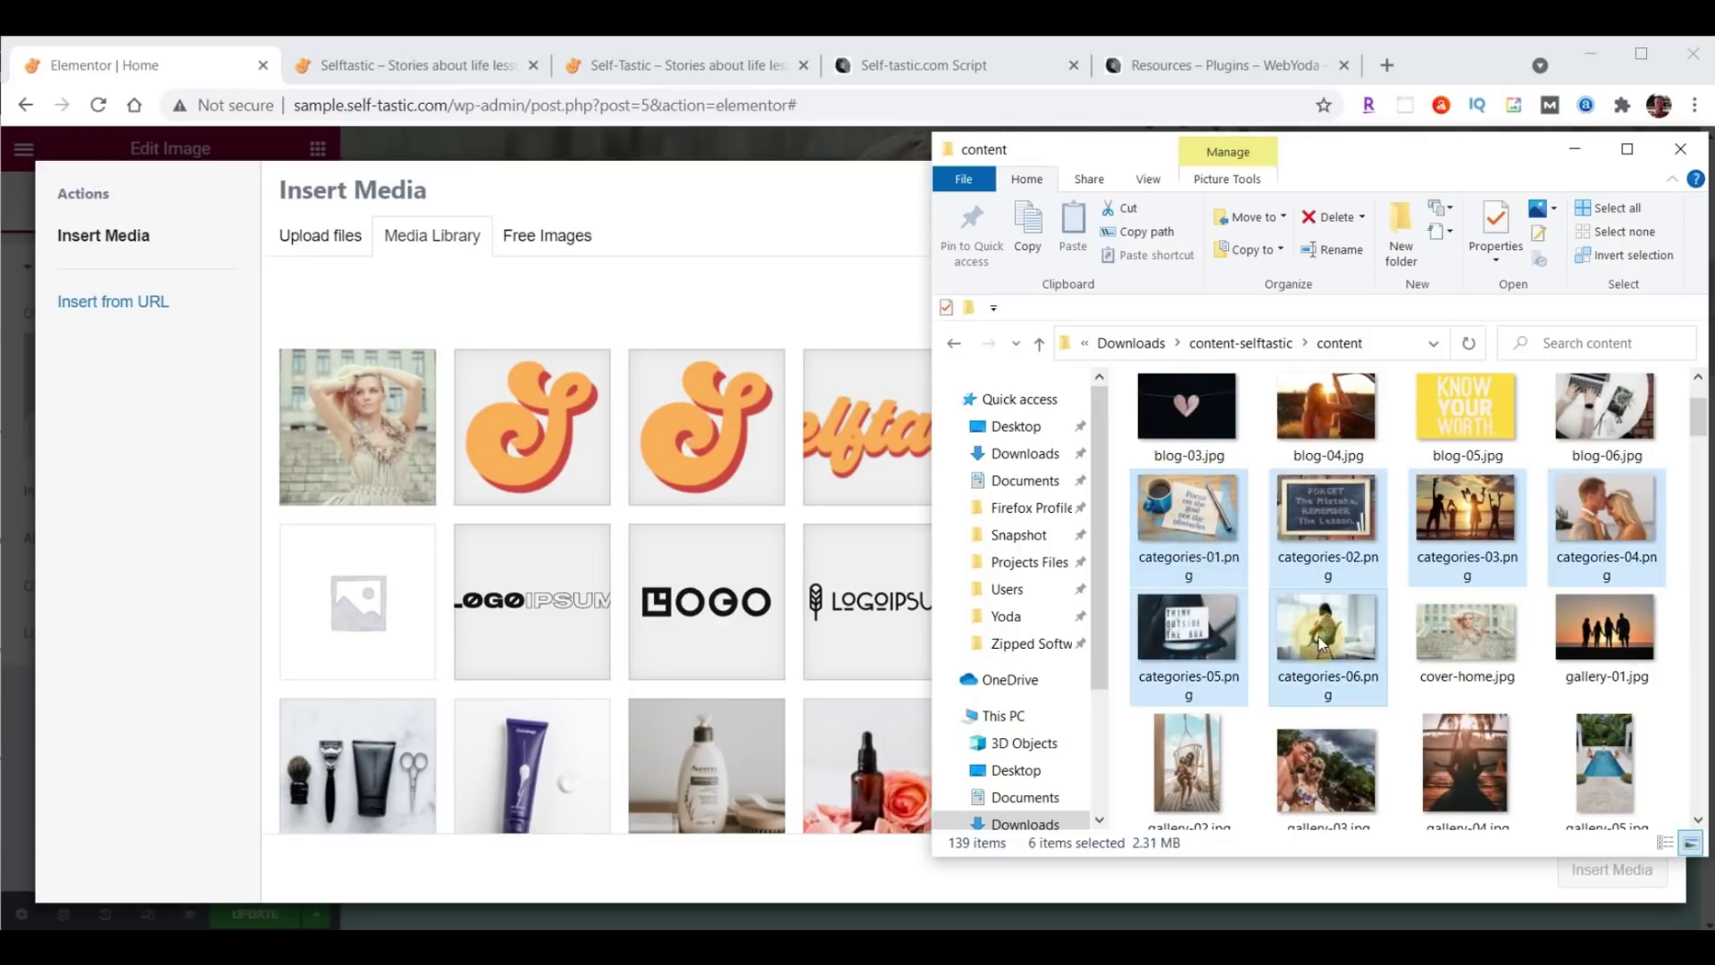
{"action": "left_click_drag", "start_coordinate": [1317, 497], "coordinate": [670, 527]}
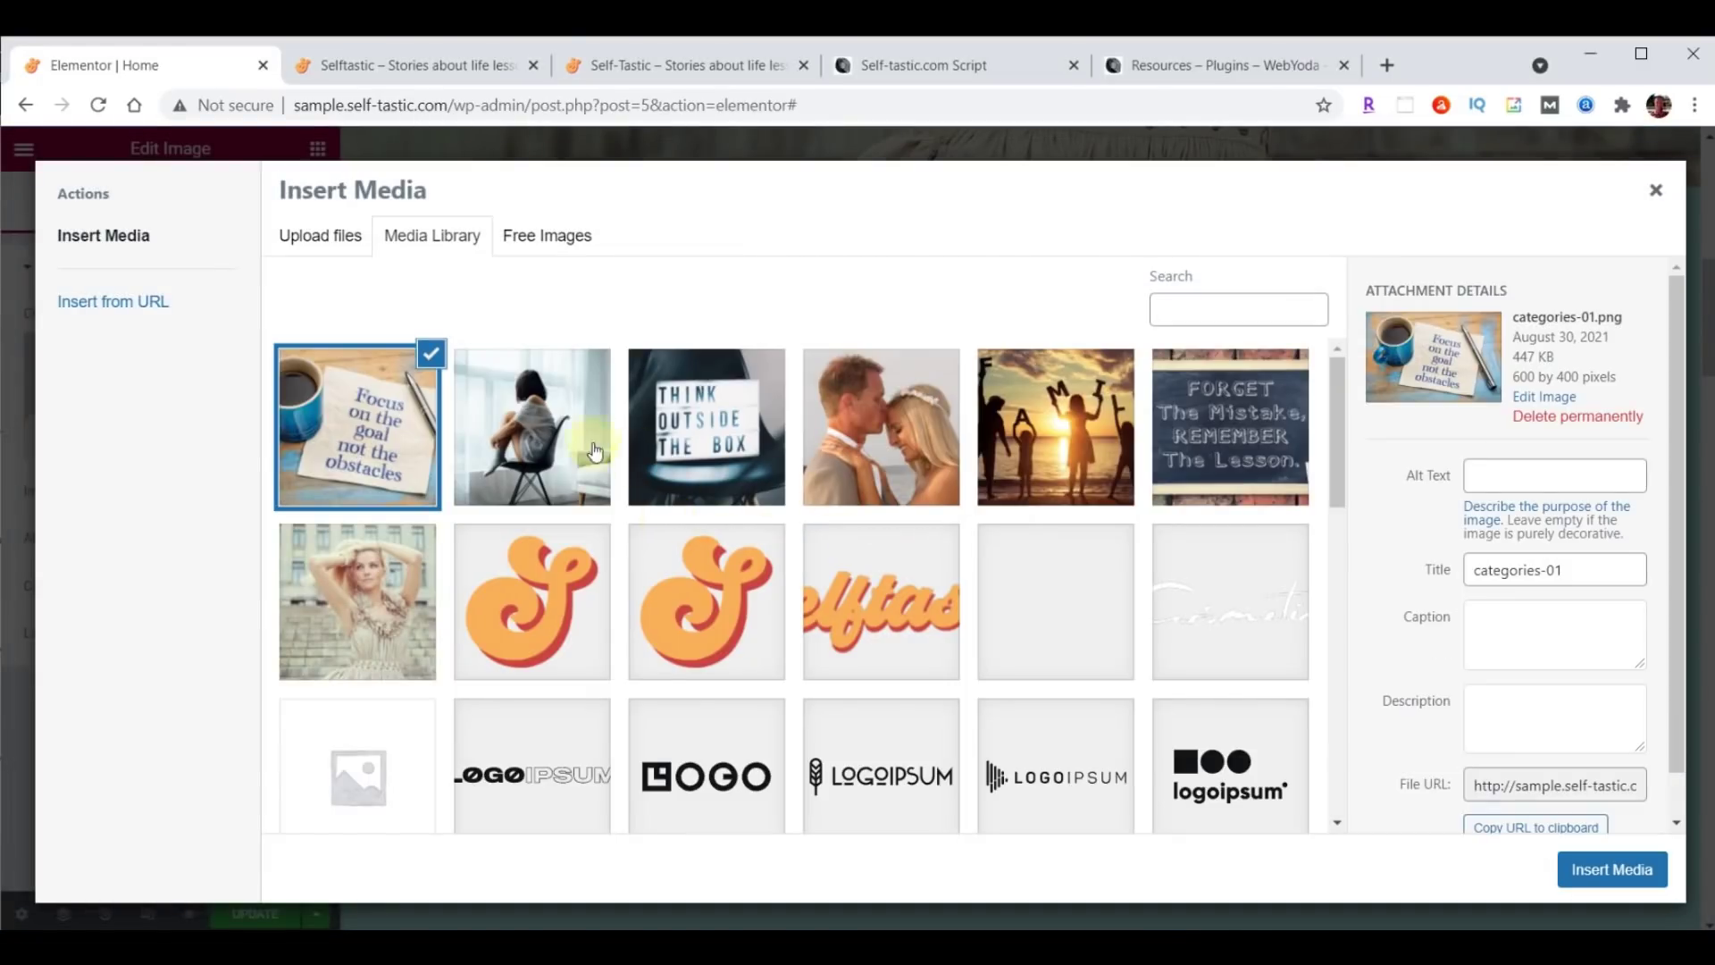
Insert the 'Focus on the goal' image into the left column.
{"action": "left_click", "coordinate": [546, 427]}
{"action": "left_click", "coordinate": [676, 429]}
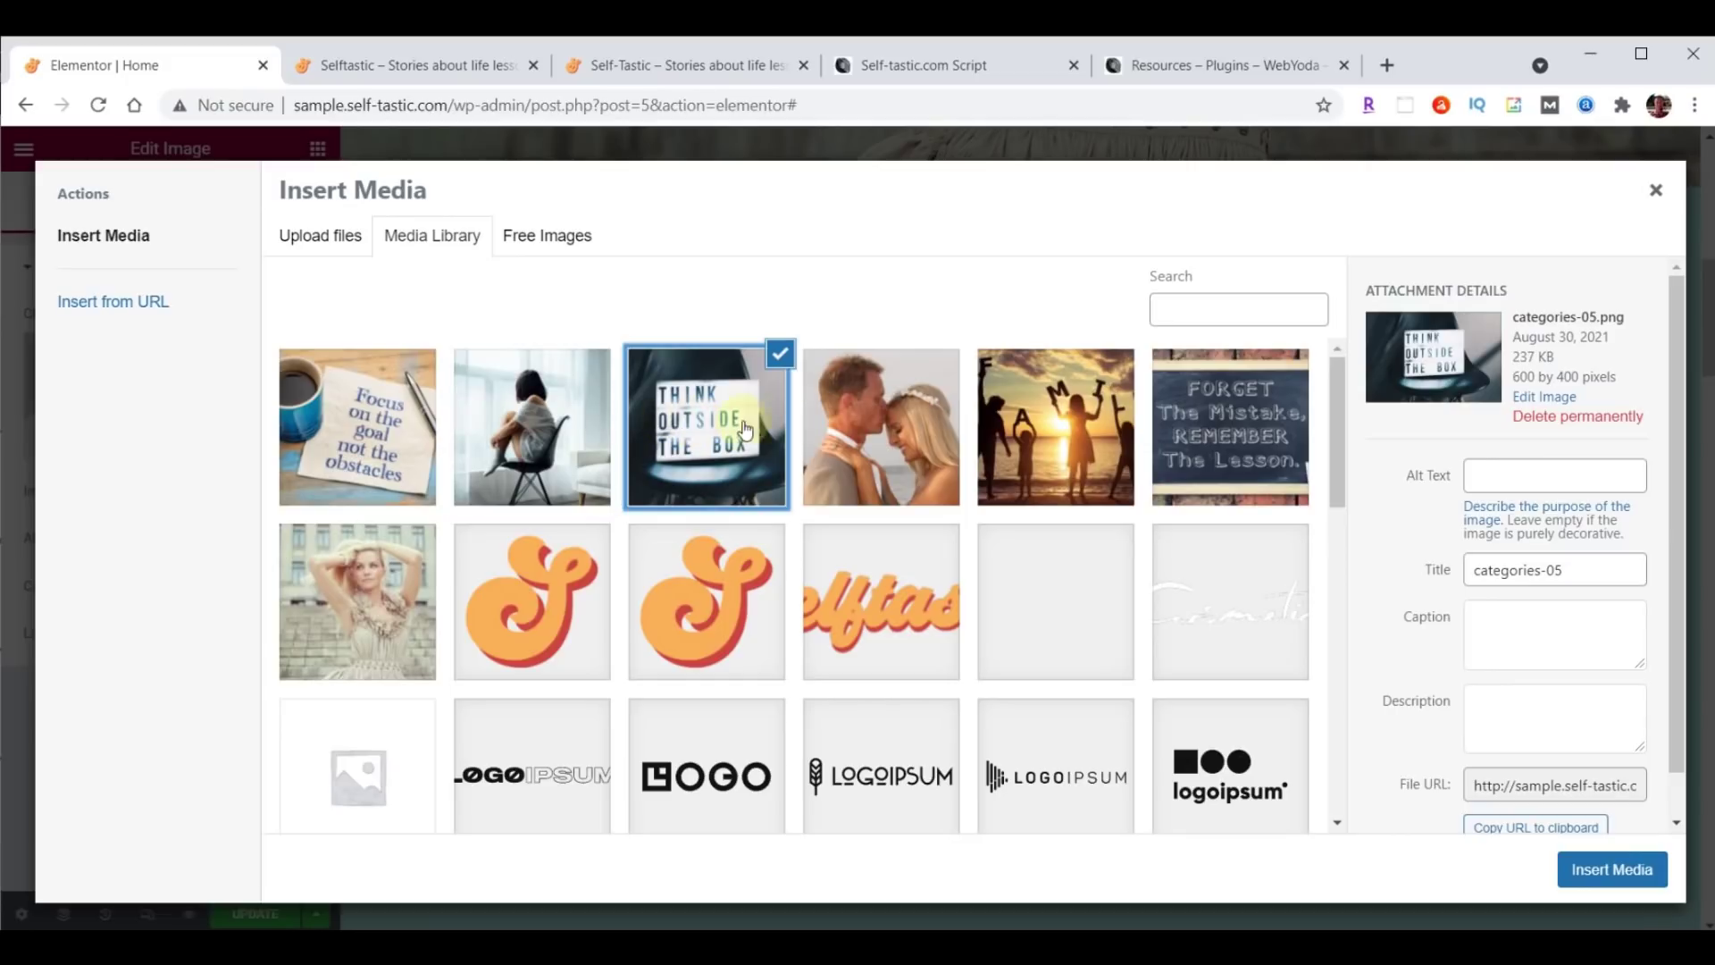
{"action": "left_click", "coordinate": [929, 430]}
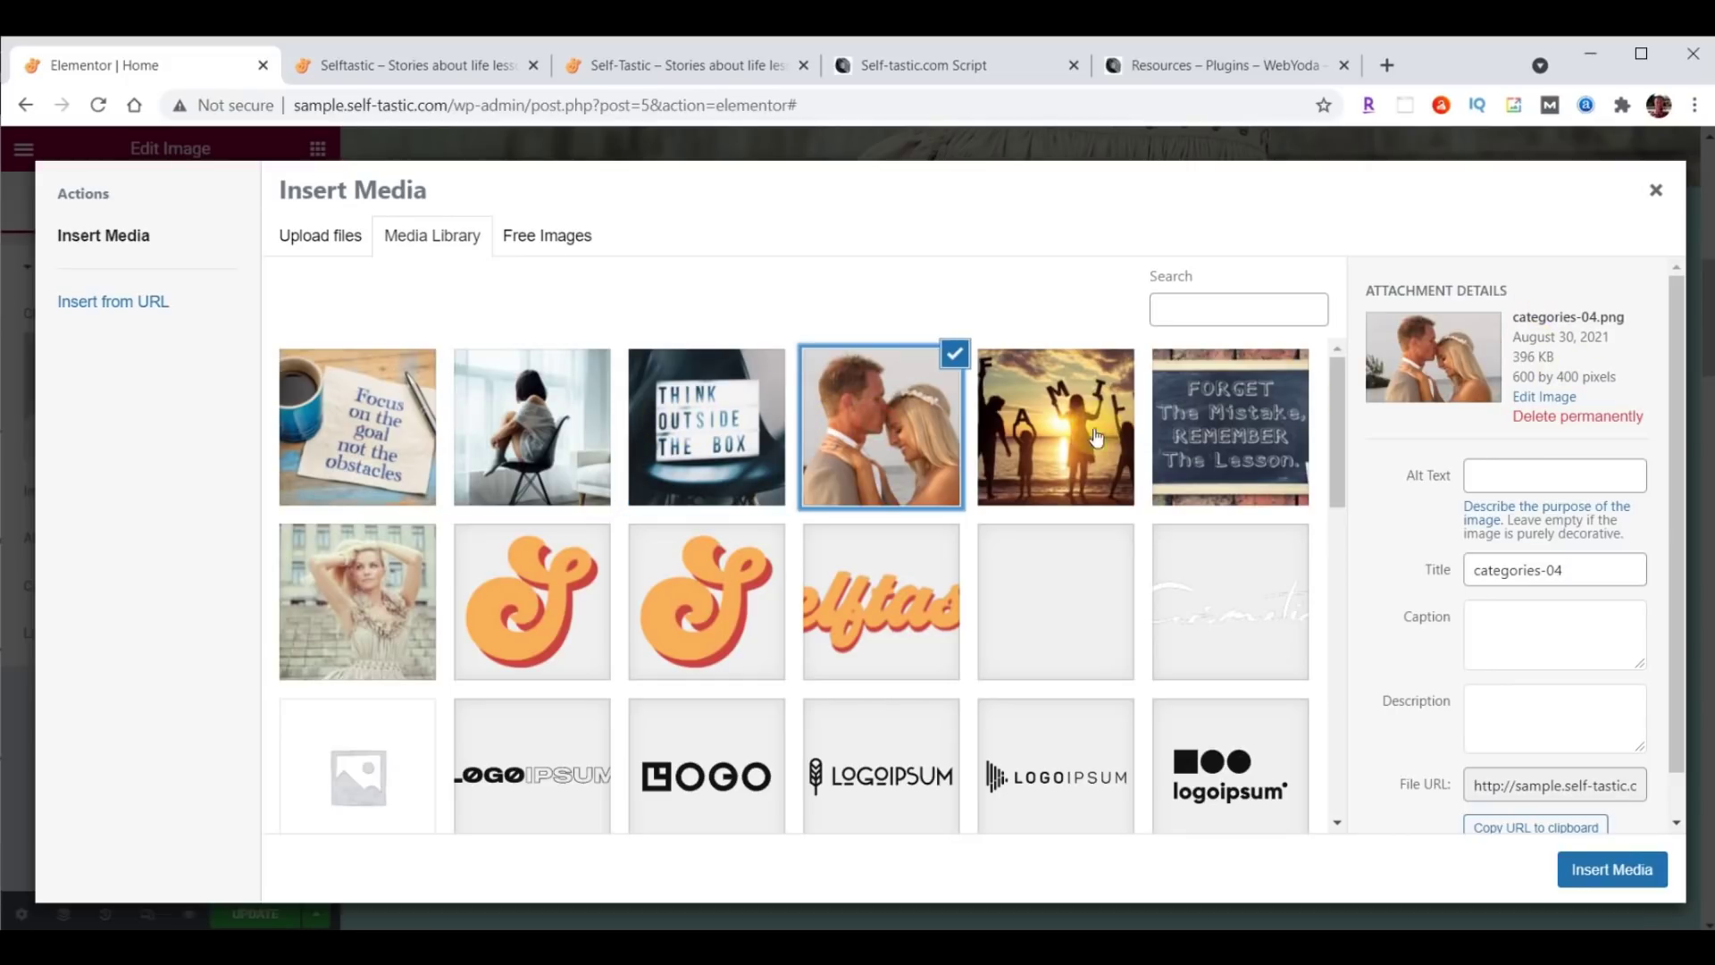
{"action": "left_click", "coordinate": [1084, 416]}
{"action": "left_click", "coordinate": [1208, 409]}
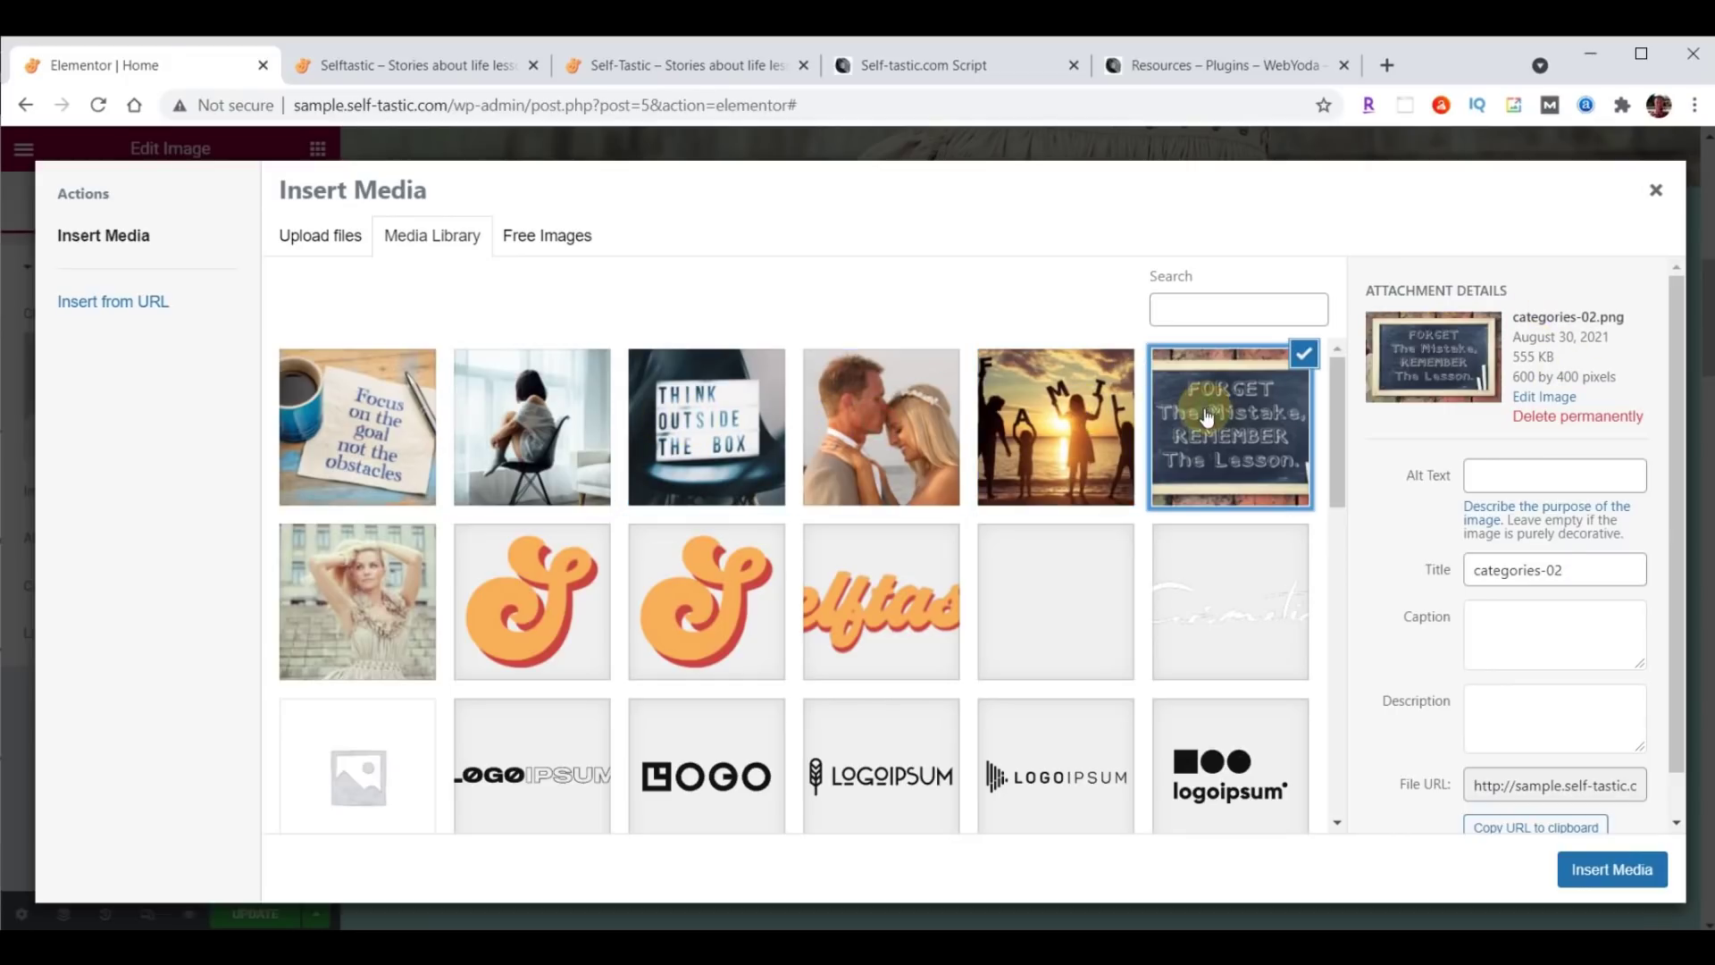
{"action": "left_click", "coordinate": [1083, 416]}
{"action": "left_click", "coordinate": [351, 421]}
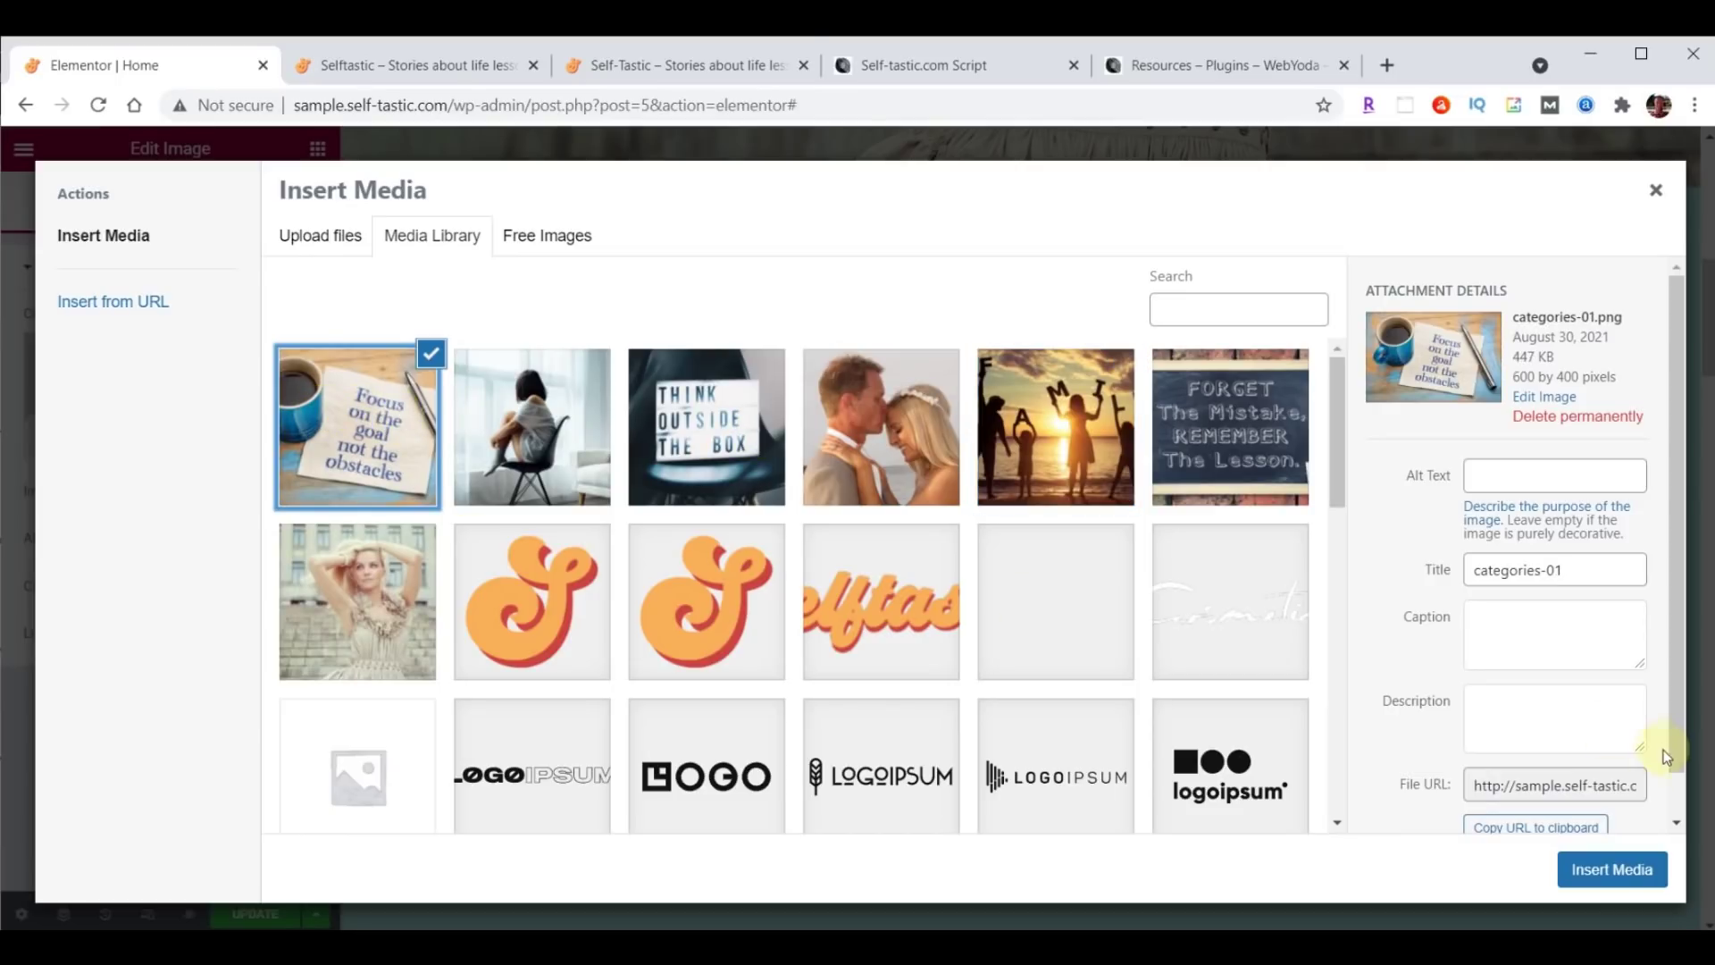
{"action": "left_click", "coordinate": [1616, 872]}
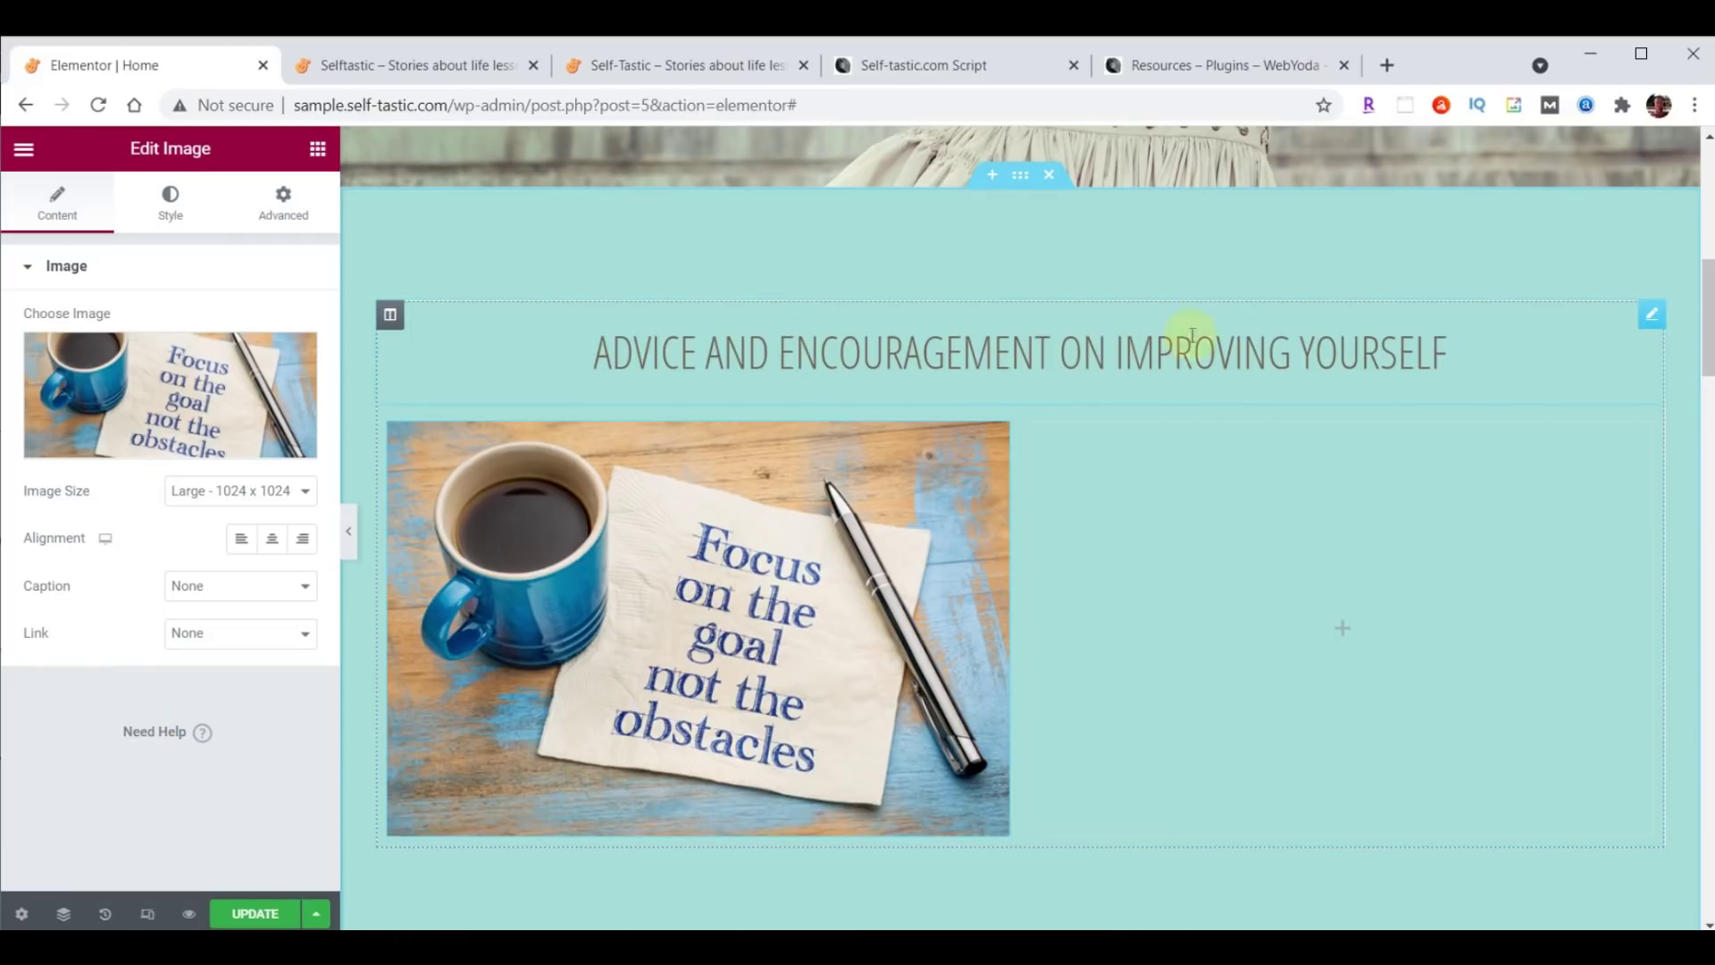
Duplicate the 'Advice and encouragement on improving yourself' section heading.
{"action": "left_click", "coordinate": [1652, 315]}
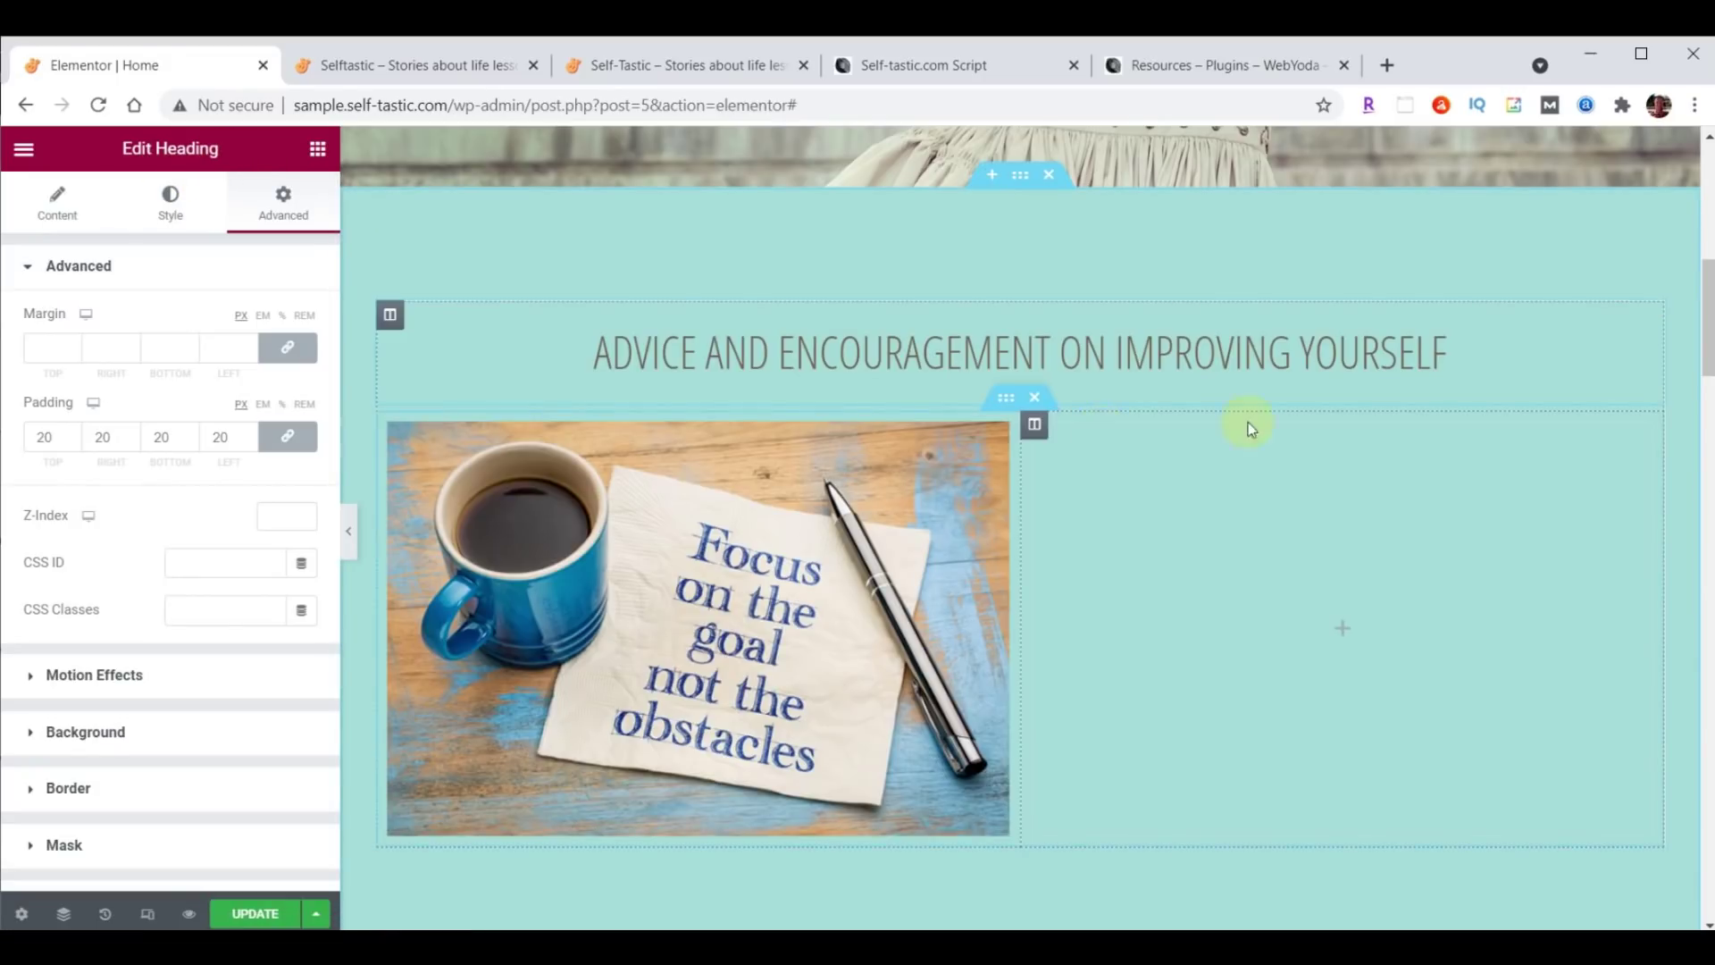
{"action": "right_click", "coordinate": [1652, 326]}
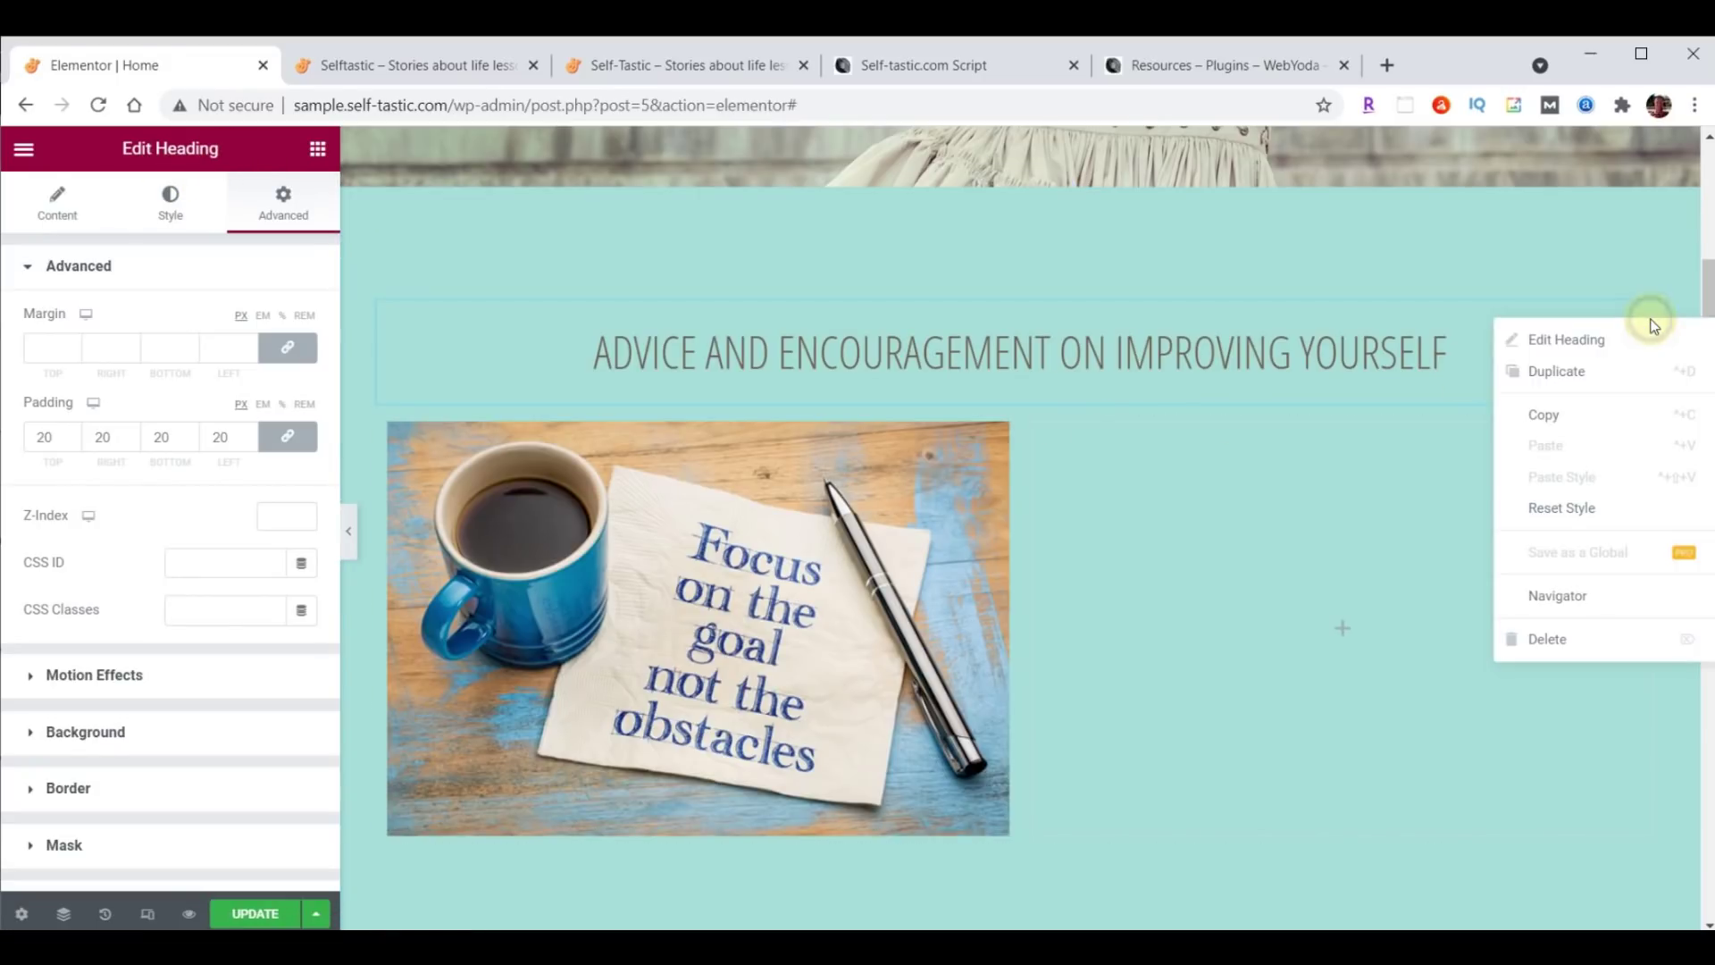
{"action": "left_click", "coordinate": [1586, 366]}
{"action": "scroll", "coordinate": [1465, 670], "scroll_direction": "down", "scroll_amount": 1}
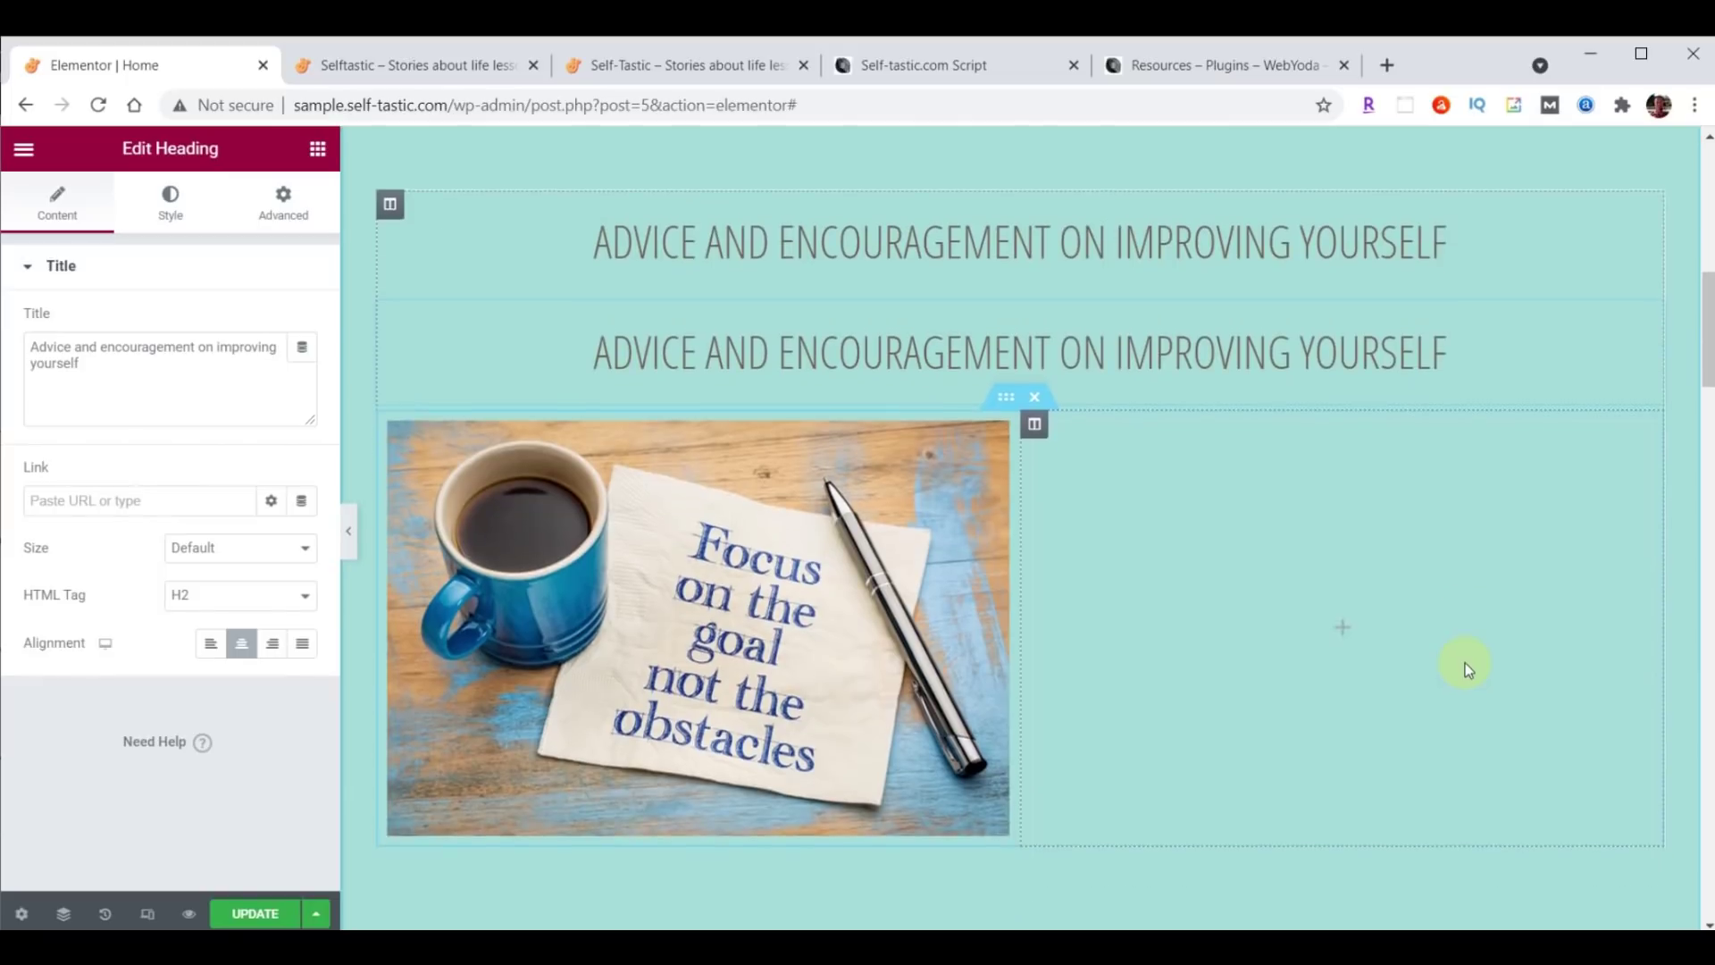
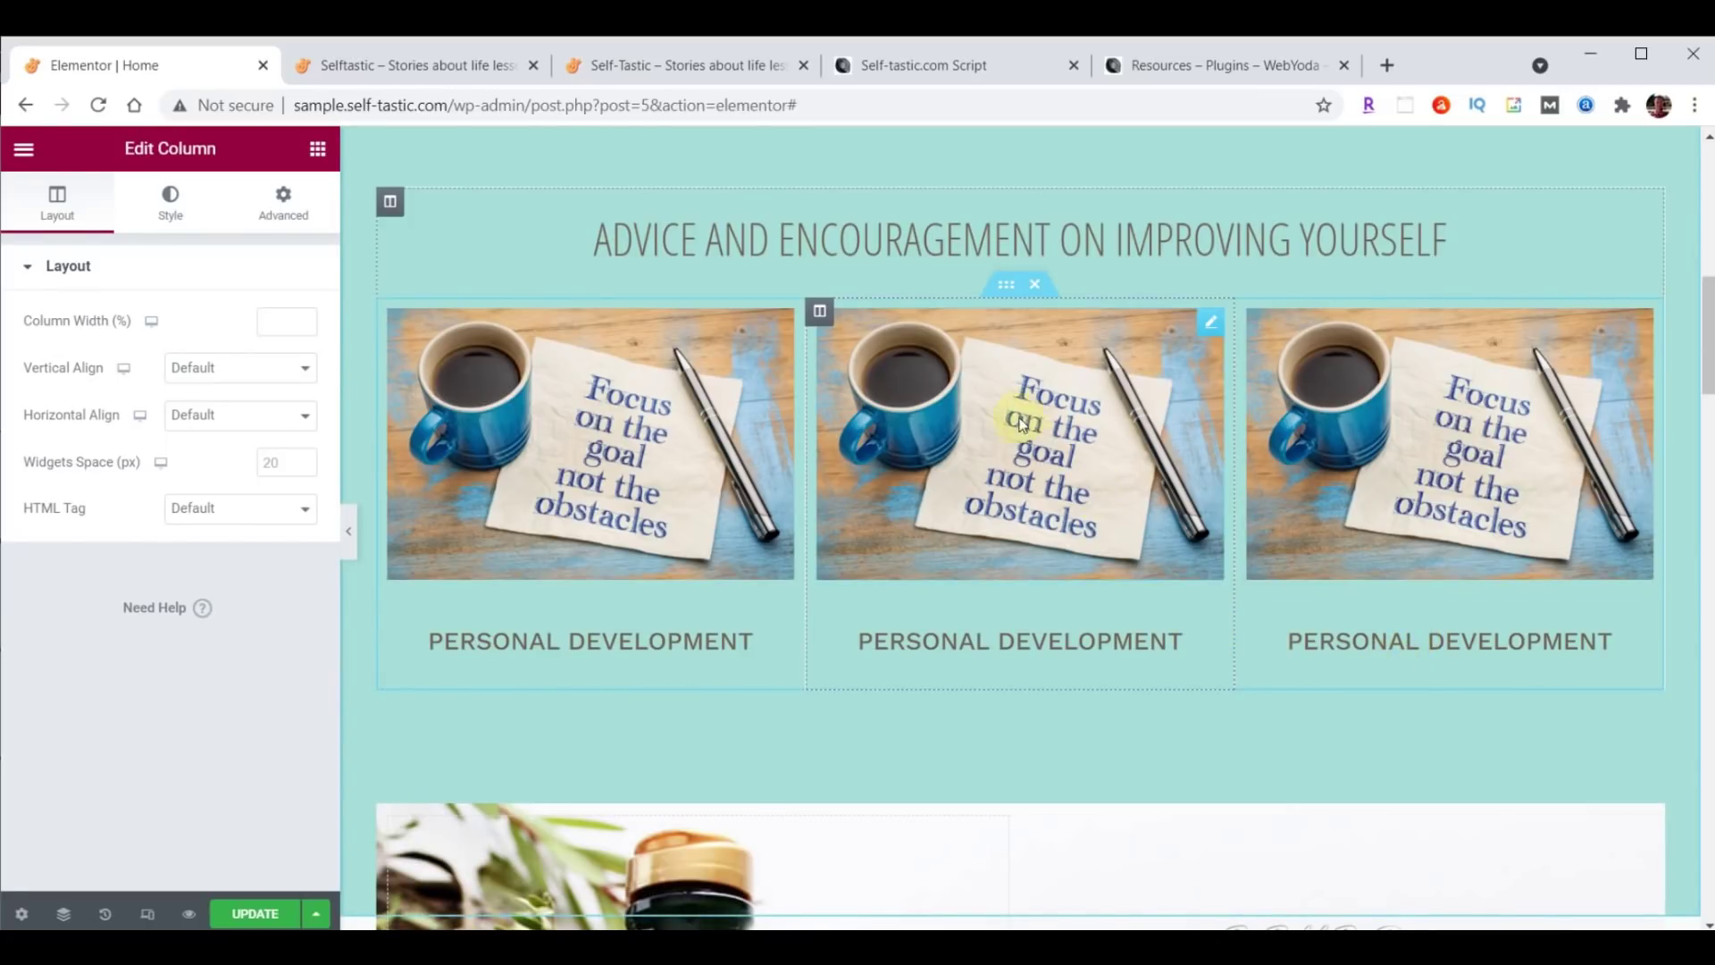
Duplicate the coffee-image row with its PERSONAL DEVELOPMENT headings, then scroll to the new second row.
{"action": "right_click", "coordinate": [1006, 286]}
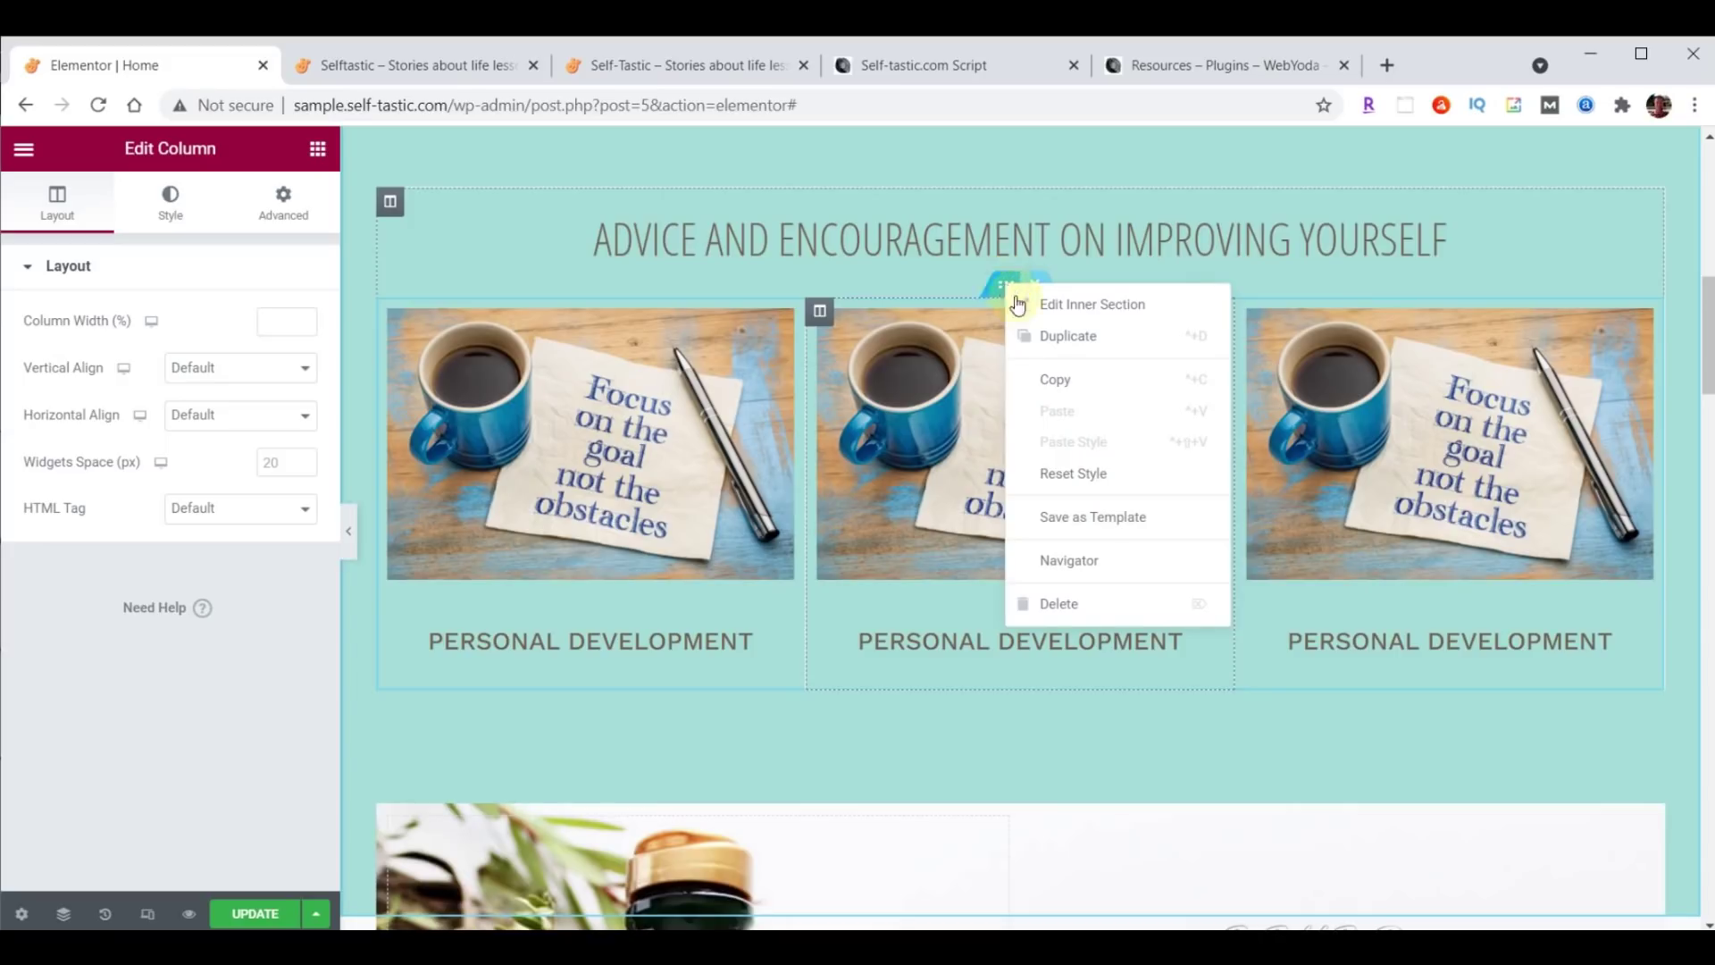
{"action": "left_click", "coordinate": [1051, 332]}
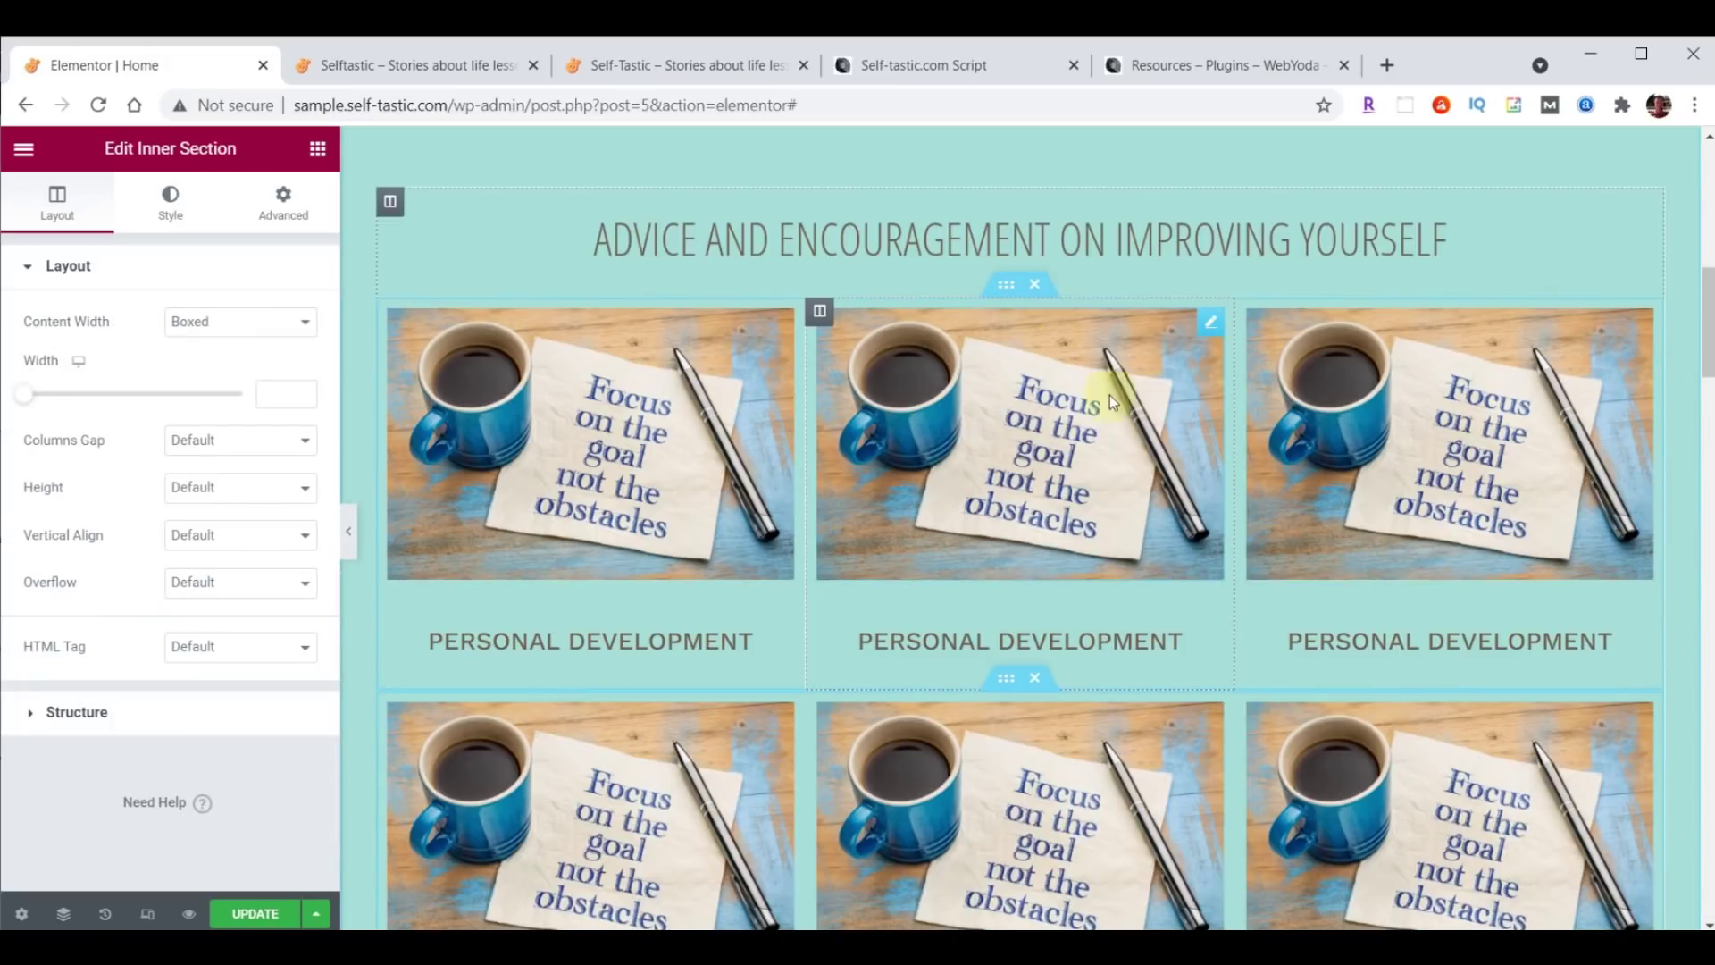
{"action": "scroll", "coordinate": [1306, 522], "scroll_direction": "down", "scroll_amount": 1}
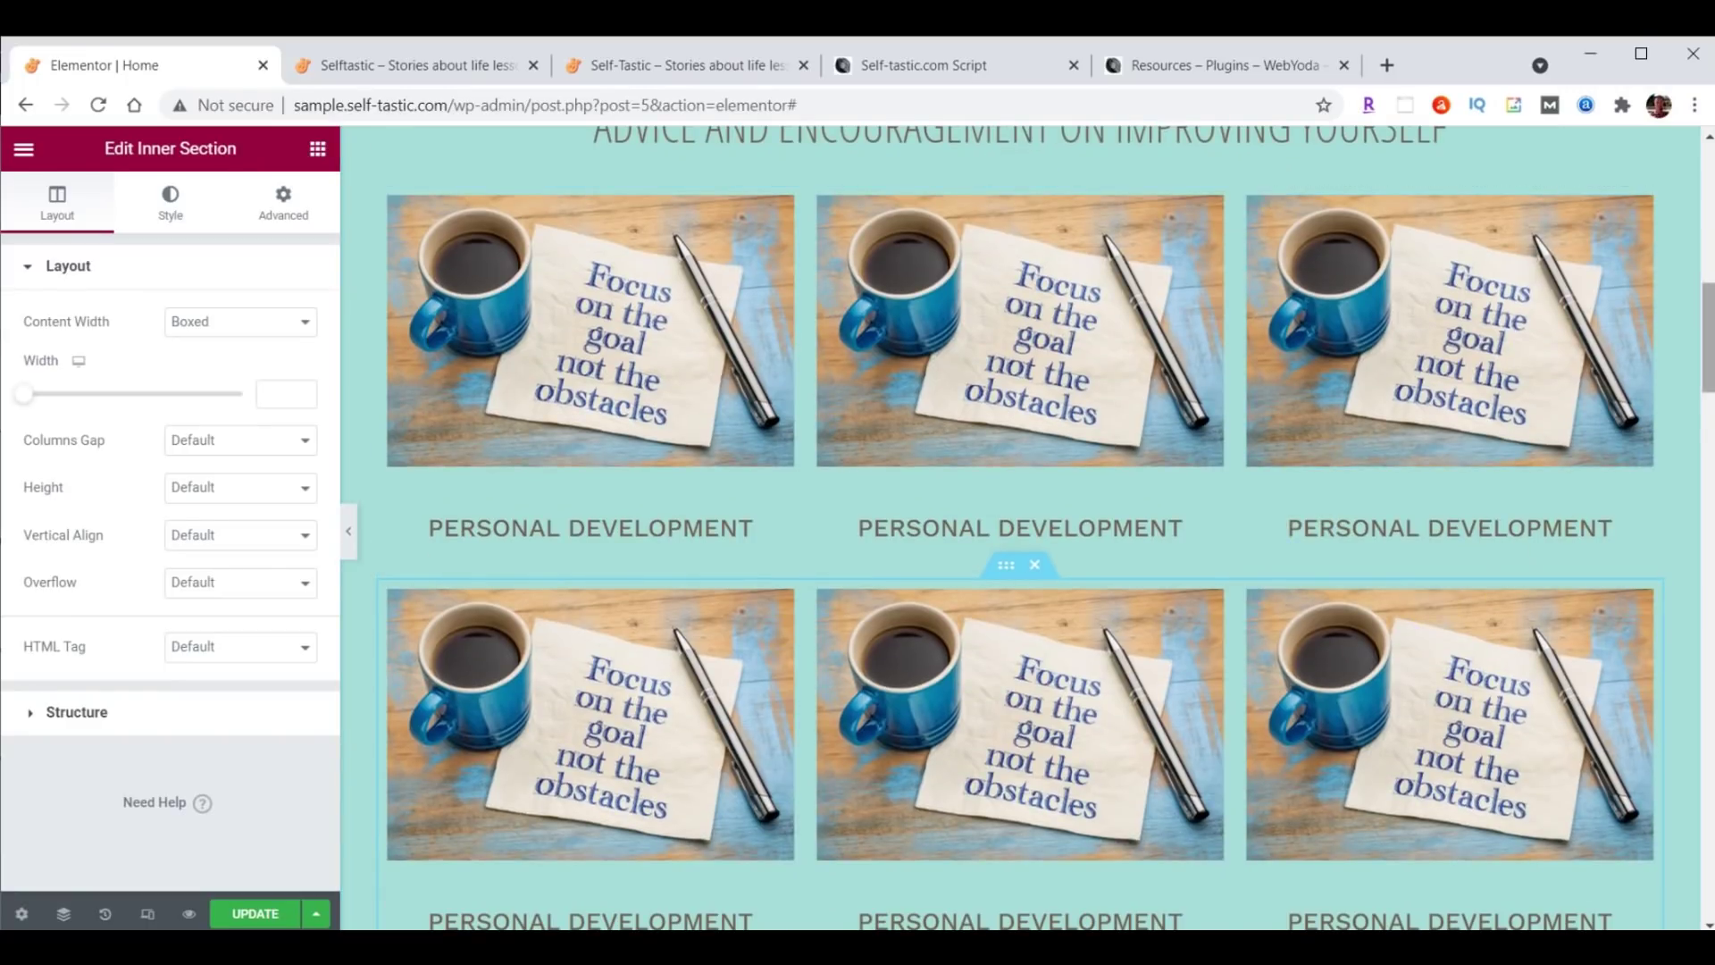
{"action": "scroll", "coordinate": [1020, 527], "scroll_direction": "down", "scroll_amount": 1}
{"action": "scroll", "coordinate": [1020, 527], "scroll_direction": "up", "scroll_amount": 1}
{"action": "scroll", "coordinate": [1020, 527], "scroll_direction": "down", "scroll_amount": 1}
{"action": "scroll", "coordinate": [1020, 533], "scroll_direction": "down", "scroll_amount": 1}
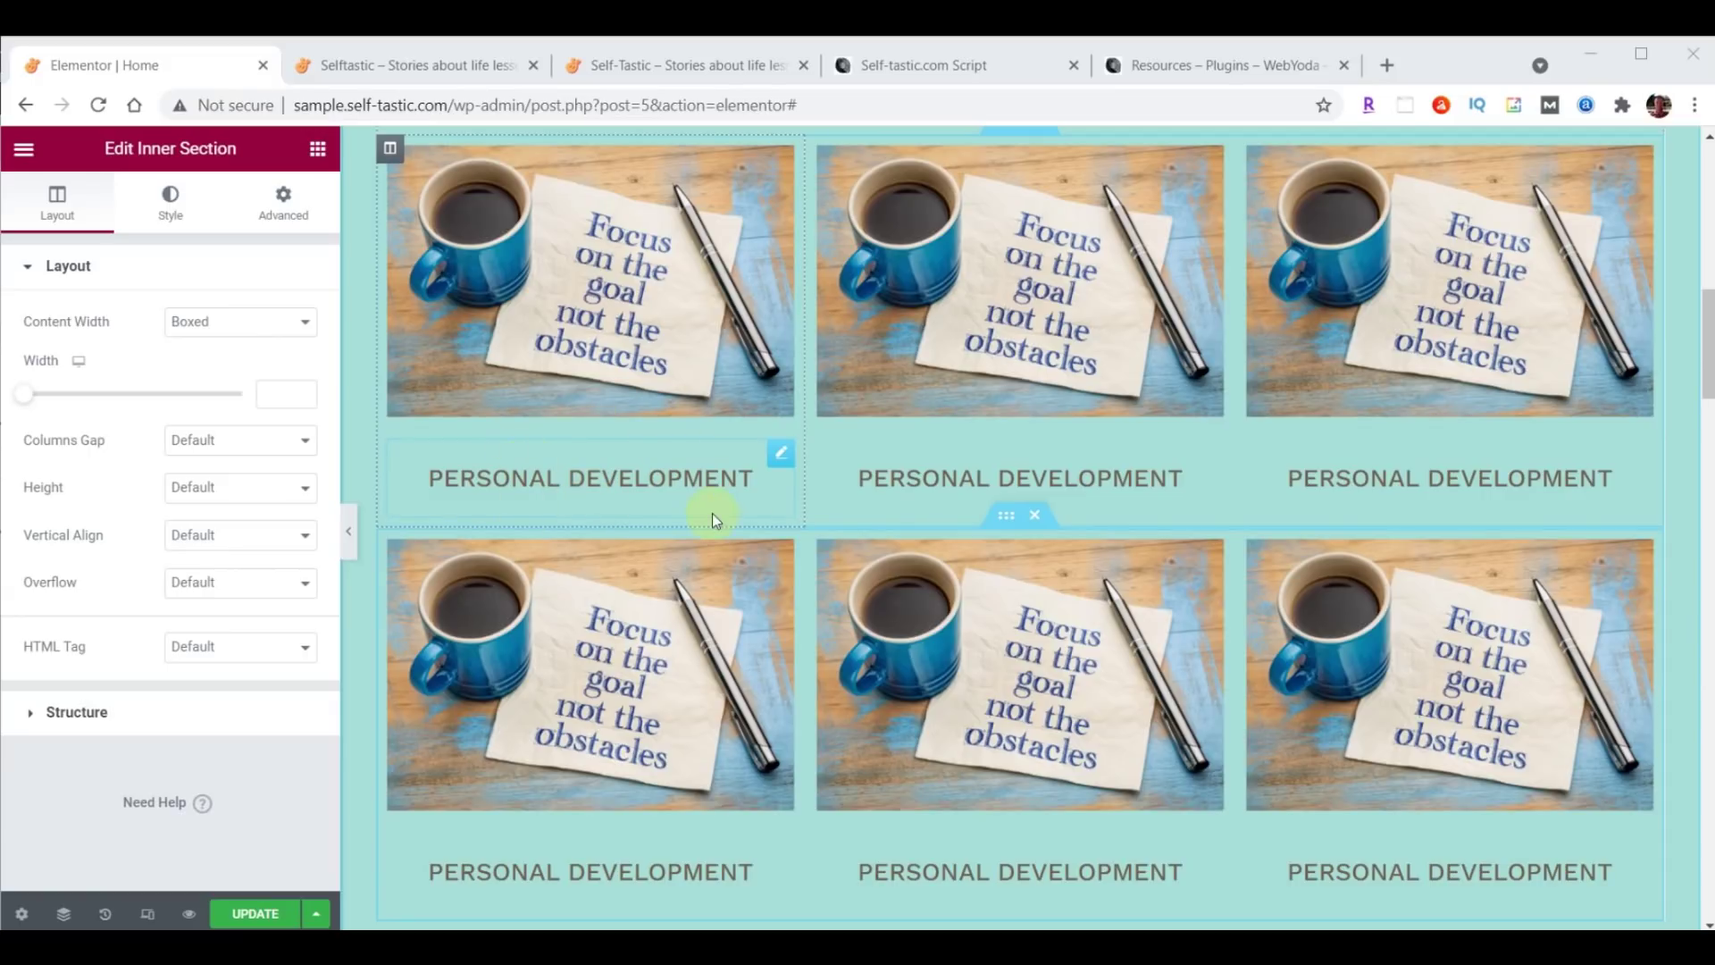
Set the first heading's padding to 0 with unlinked sides and 20 px bottom padding.
{"action": "left_click", "coordinate": [781, 458]}
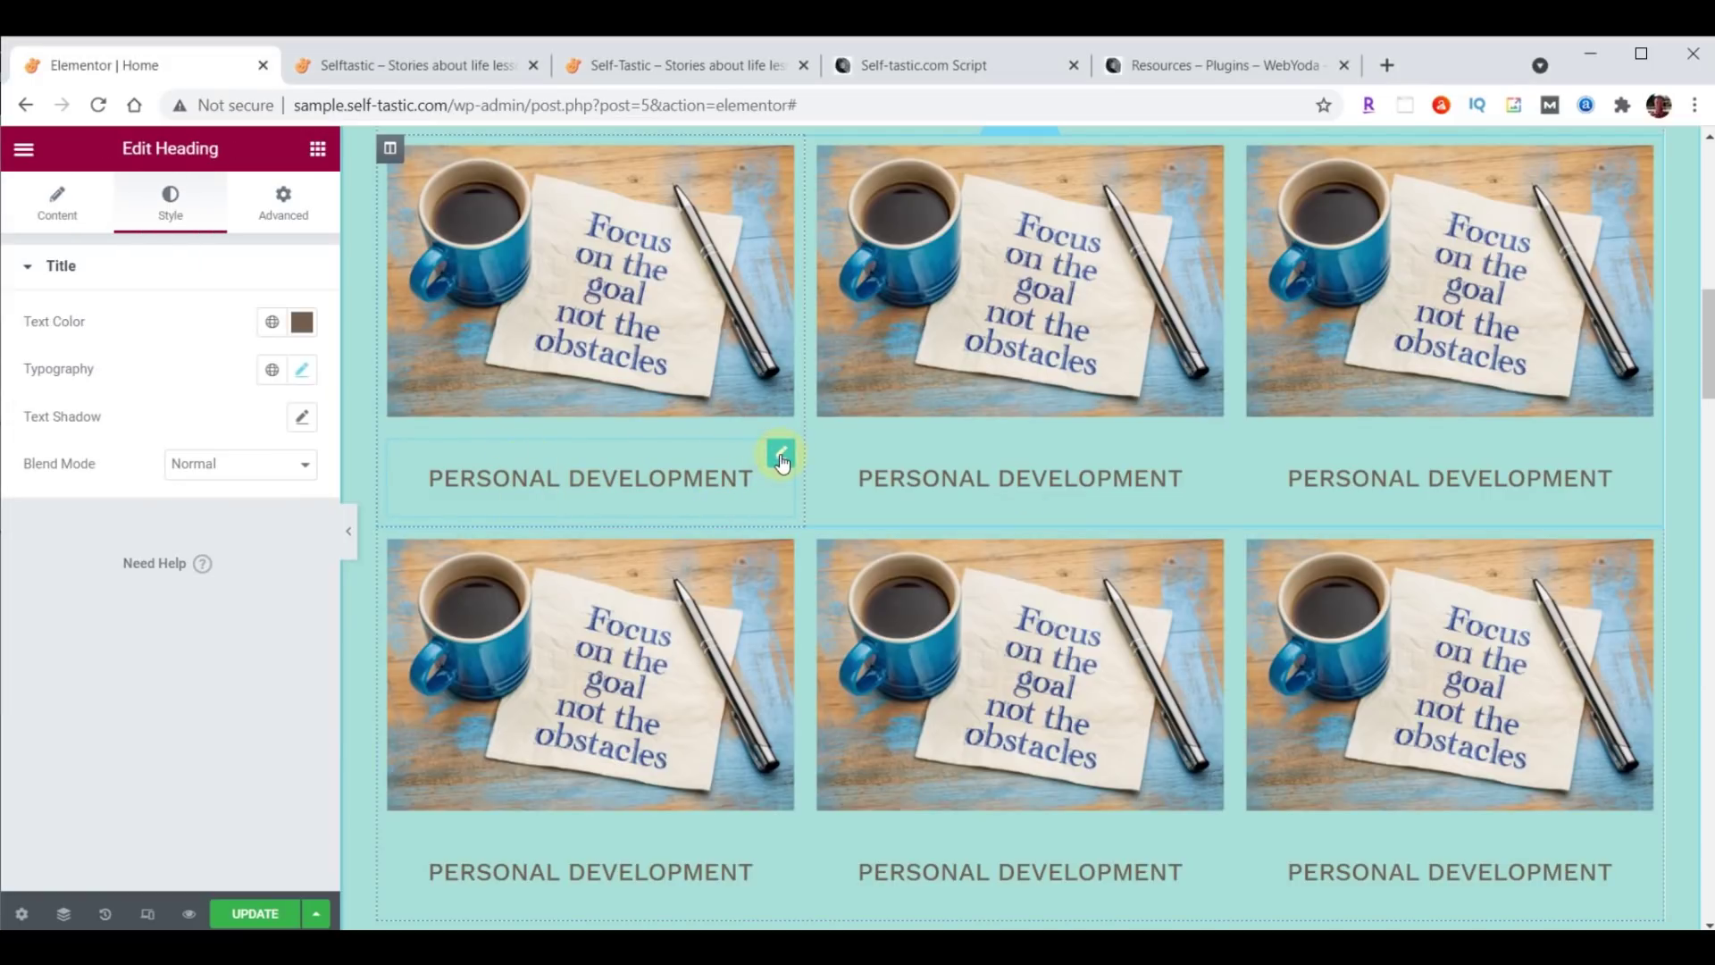
{"action": "left_click", "coordinate": [279, 226]}
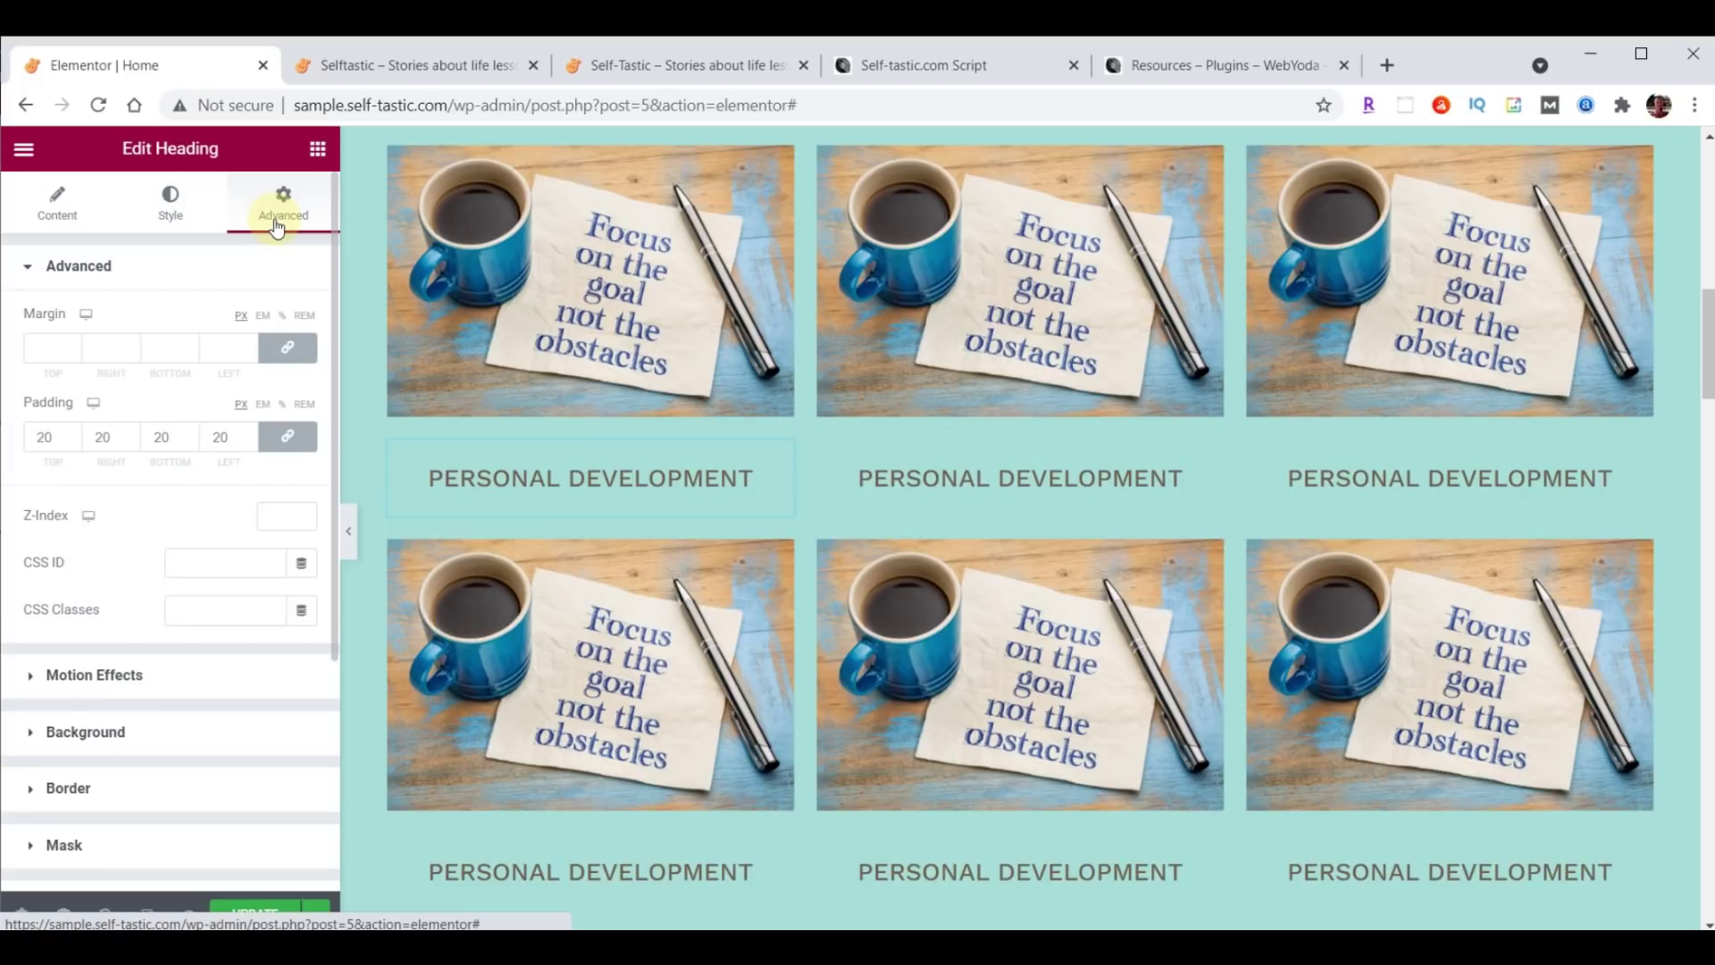
{"action": "left_click_drag", "start_coordinate": [55, 449], "coordinate": [37, 447]}
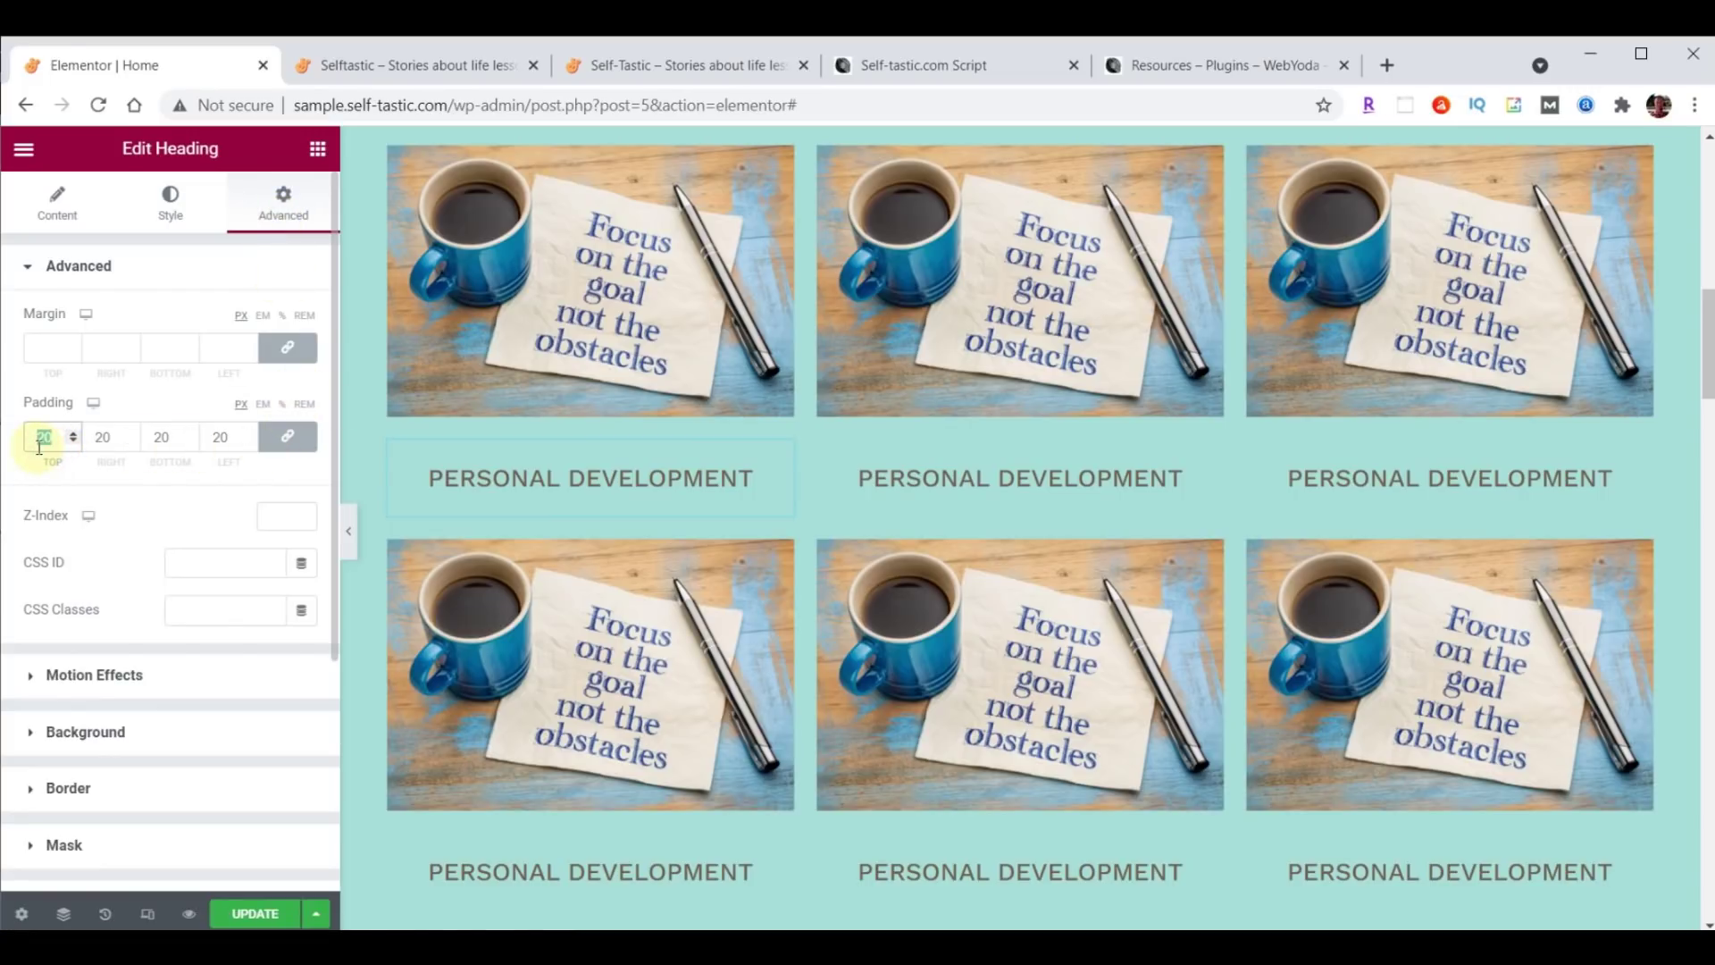
{"action": "scroll", "coordinate": [1149, 474], "scroll_direction": "up", "scroll_amount": 1}
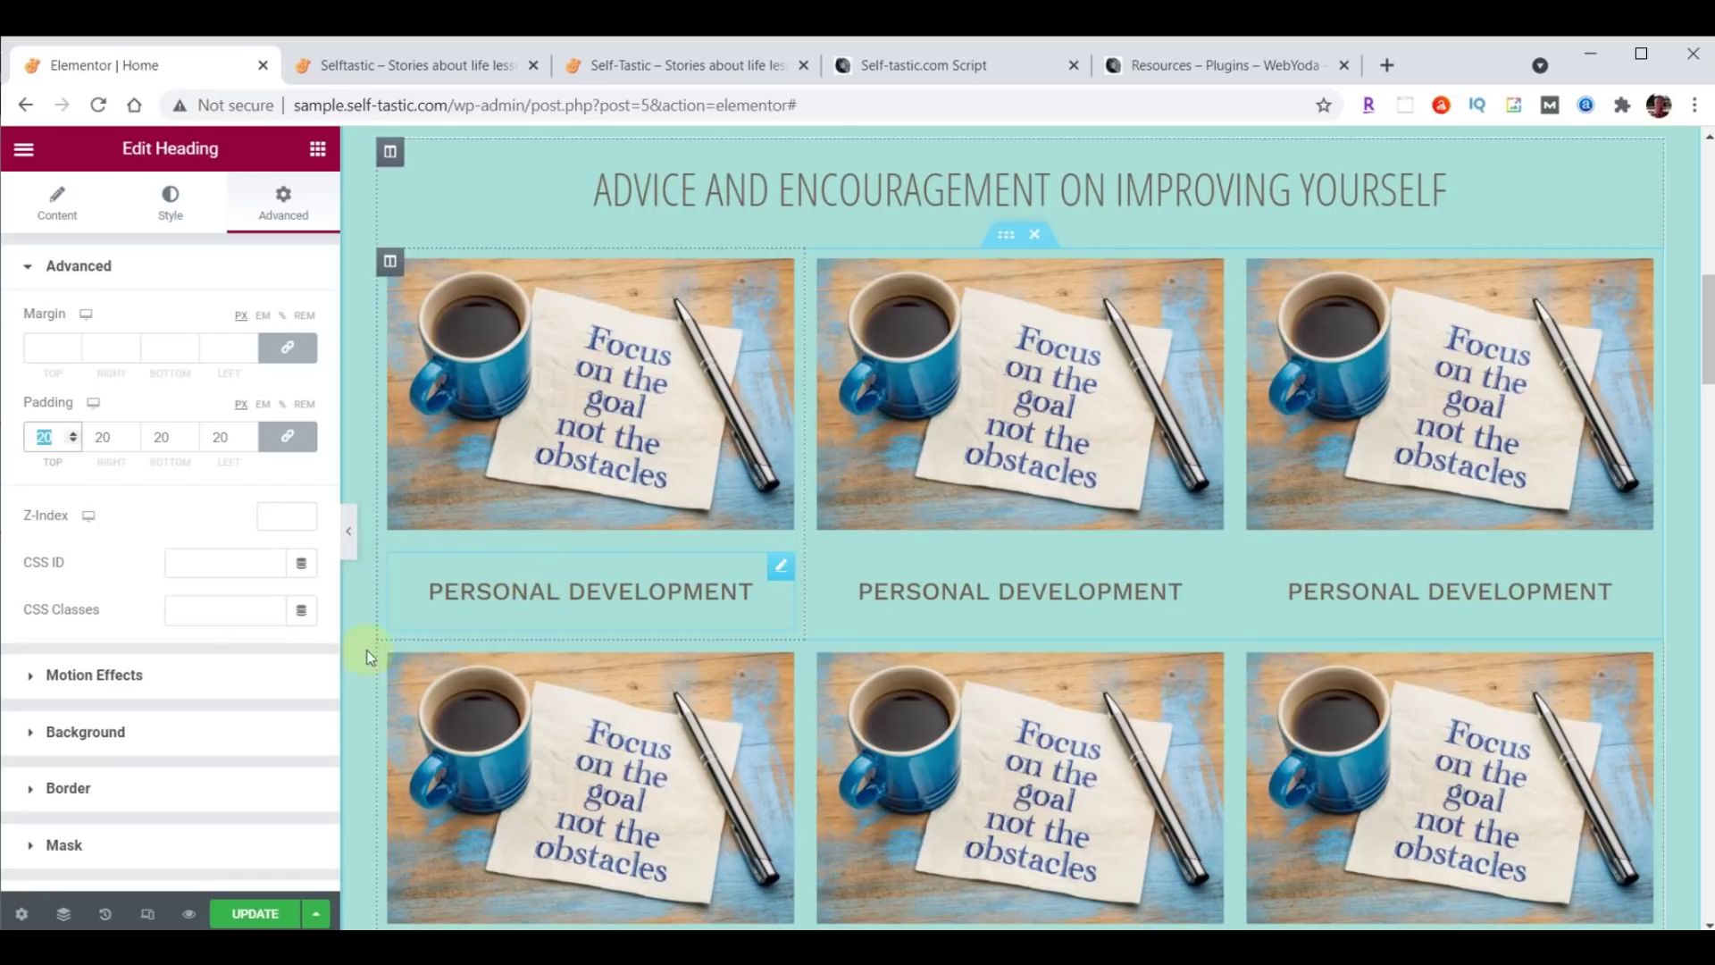
{"action": "type", "text": "0"}
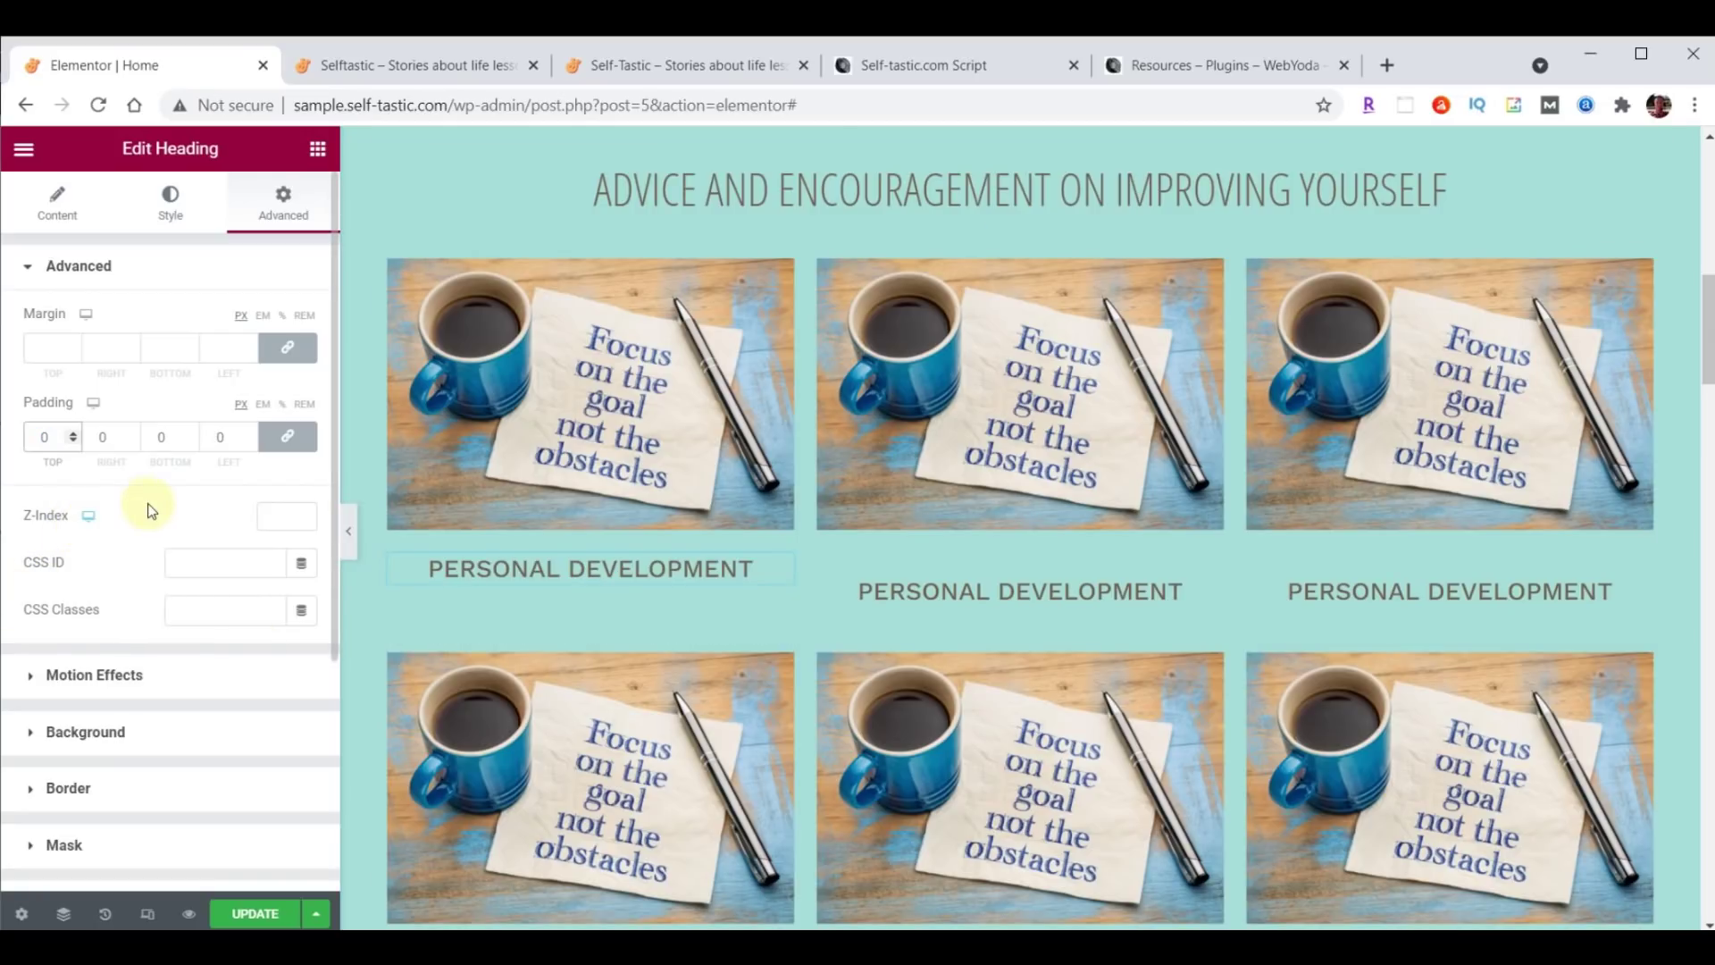
{"action": "left_click", "coordinate": [288, 438]}
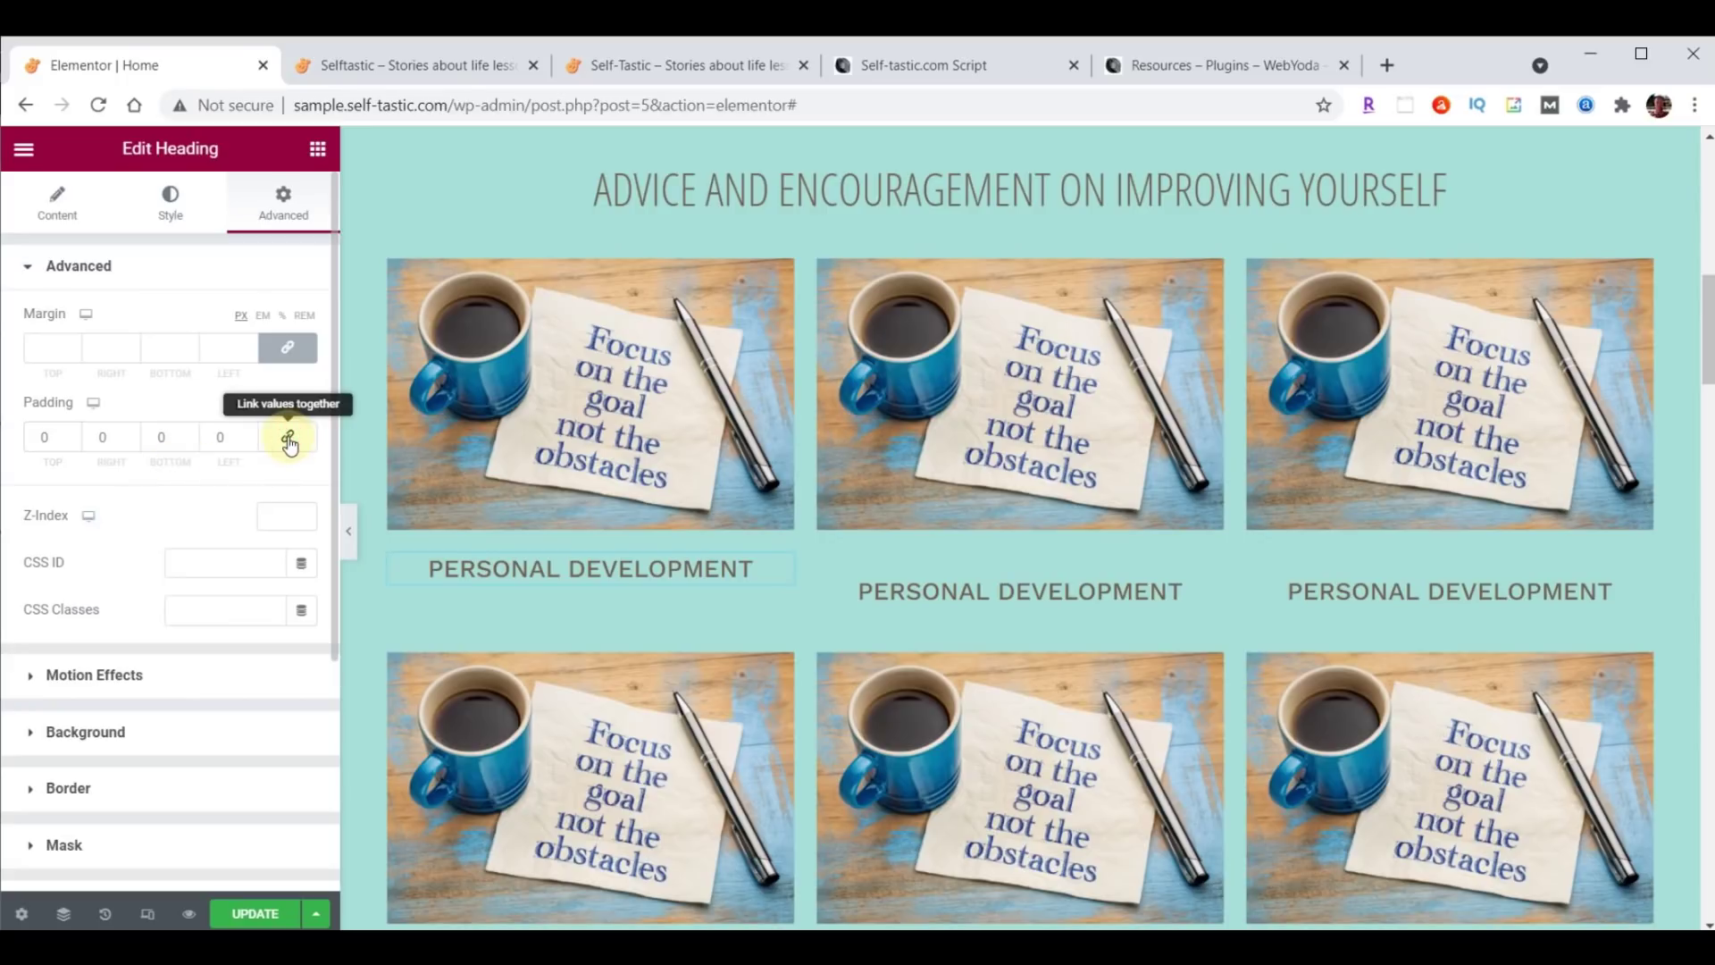
{"action": "double_click", "coordinate": [189, 434]}
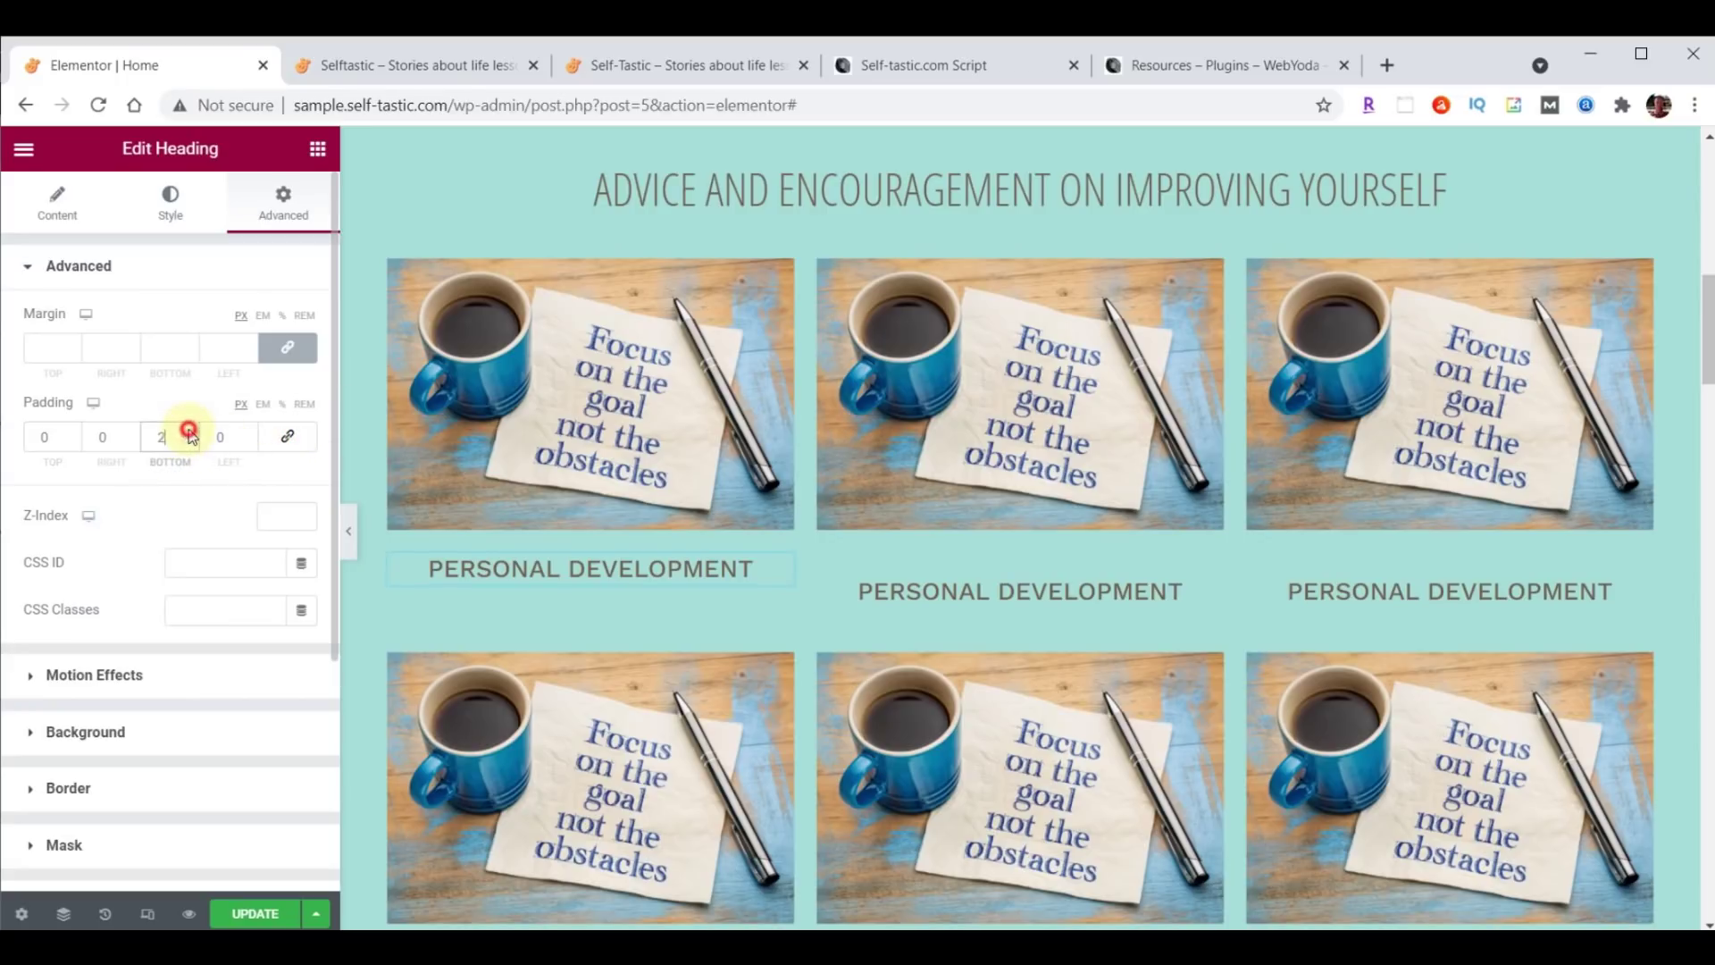
{"action": "double_click", "coordinate": [188, 433]}
{"action": "double_click", "coordinate": [188, 433]}
{"action": "double_click", "coordinate": [189, 433]}
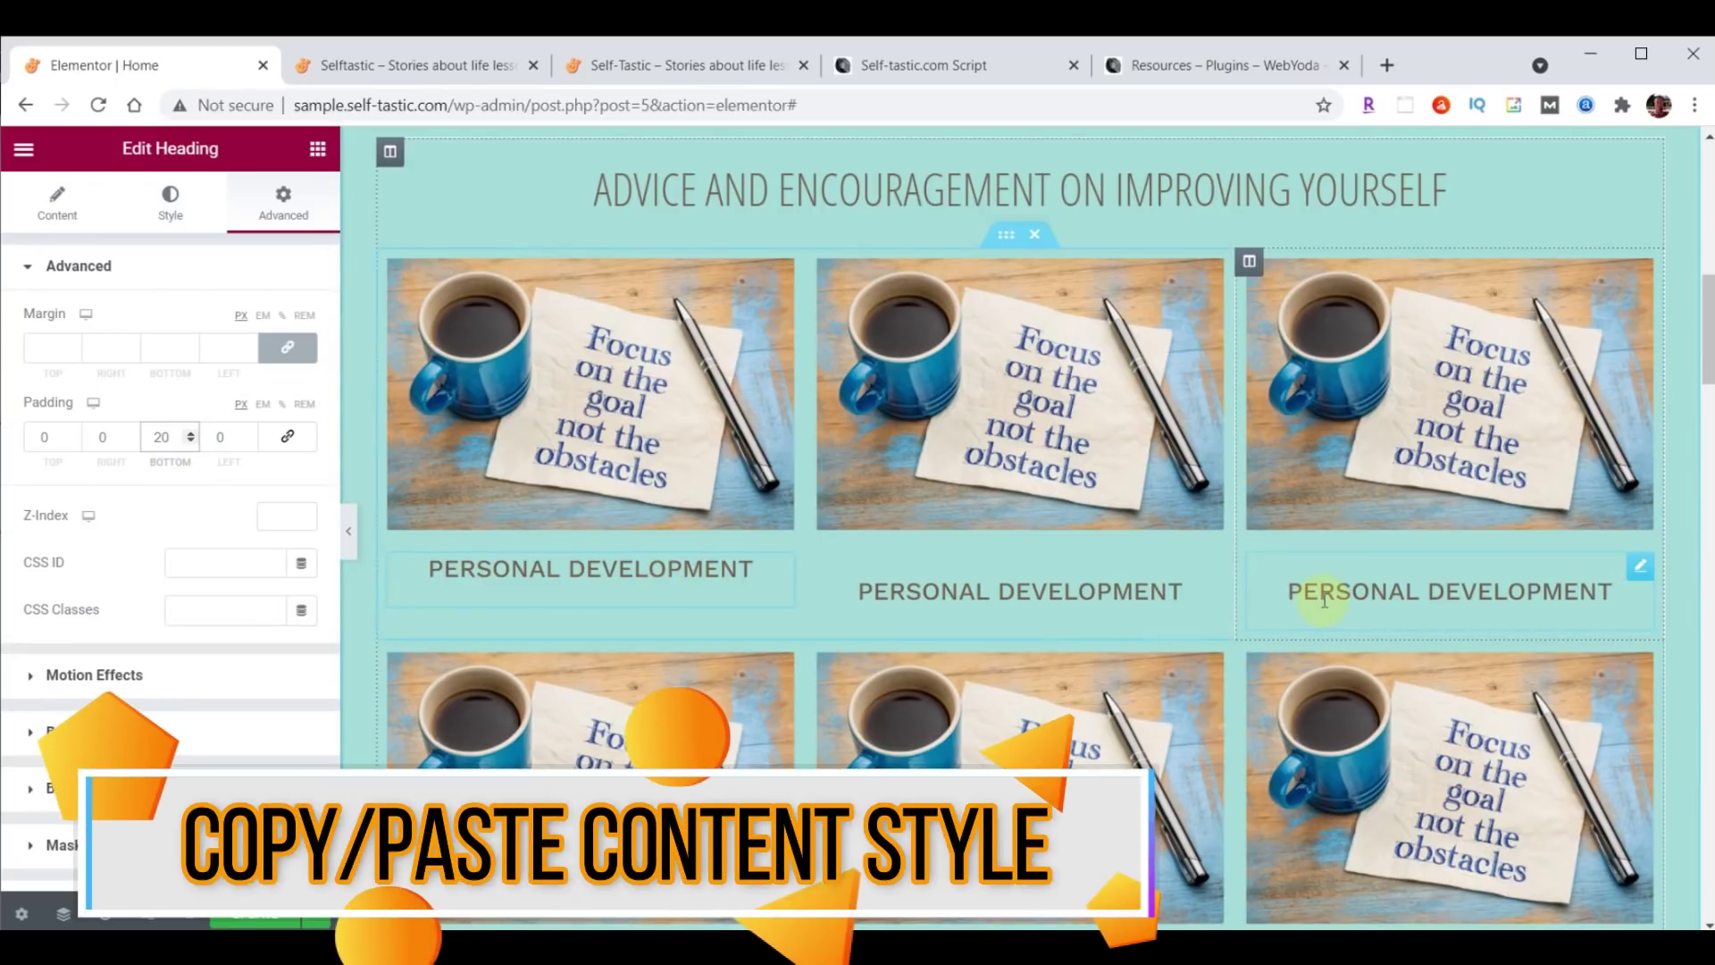
{"action": "scroll", "coordinate": [1322, 600], "scroll_direction": "down", "scroll_amount": 1}
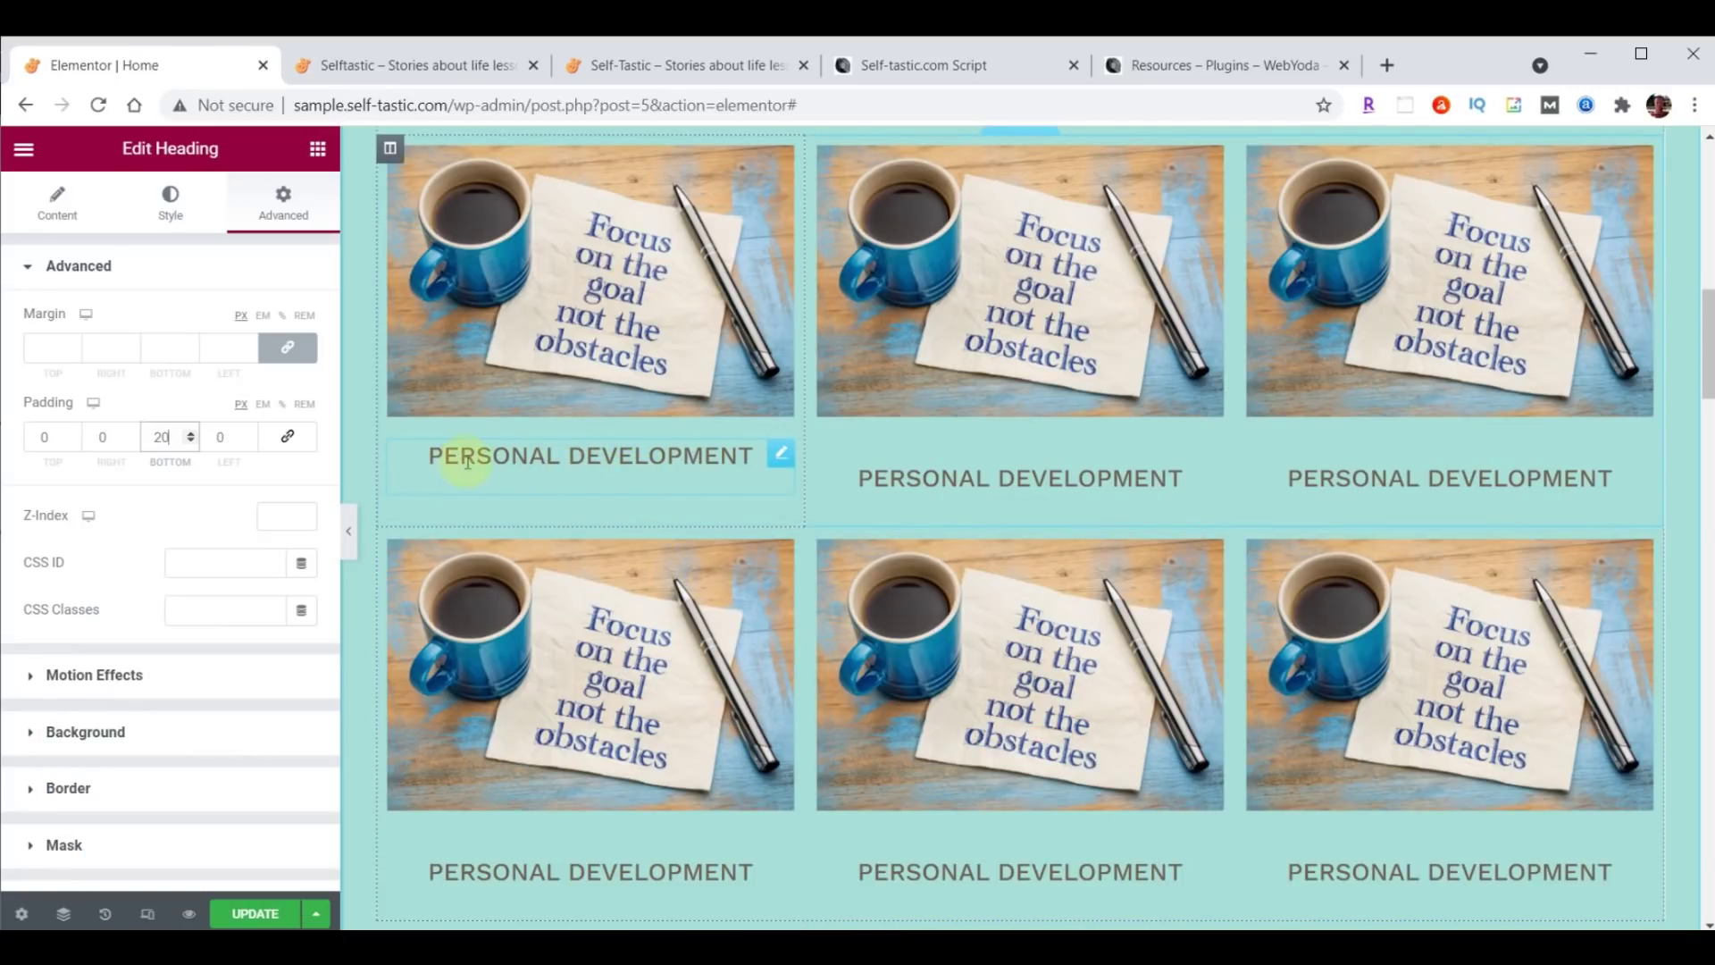
Copy the first heading and paste its style onto the other five headings.
{"action": "right_click", "coordinate": [782, 458]}
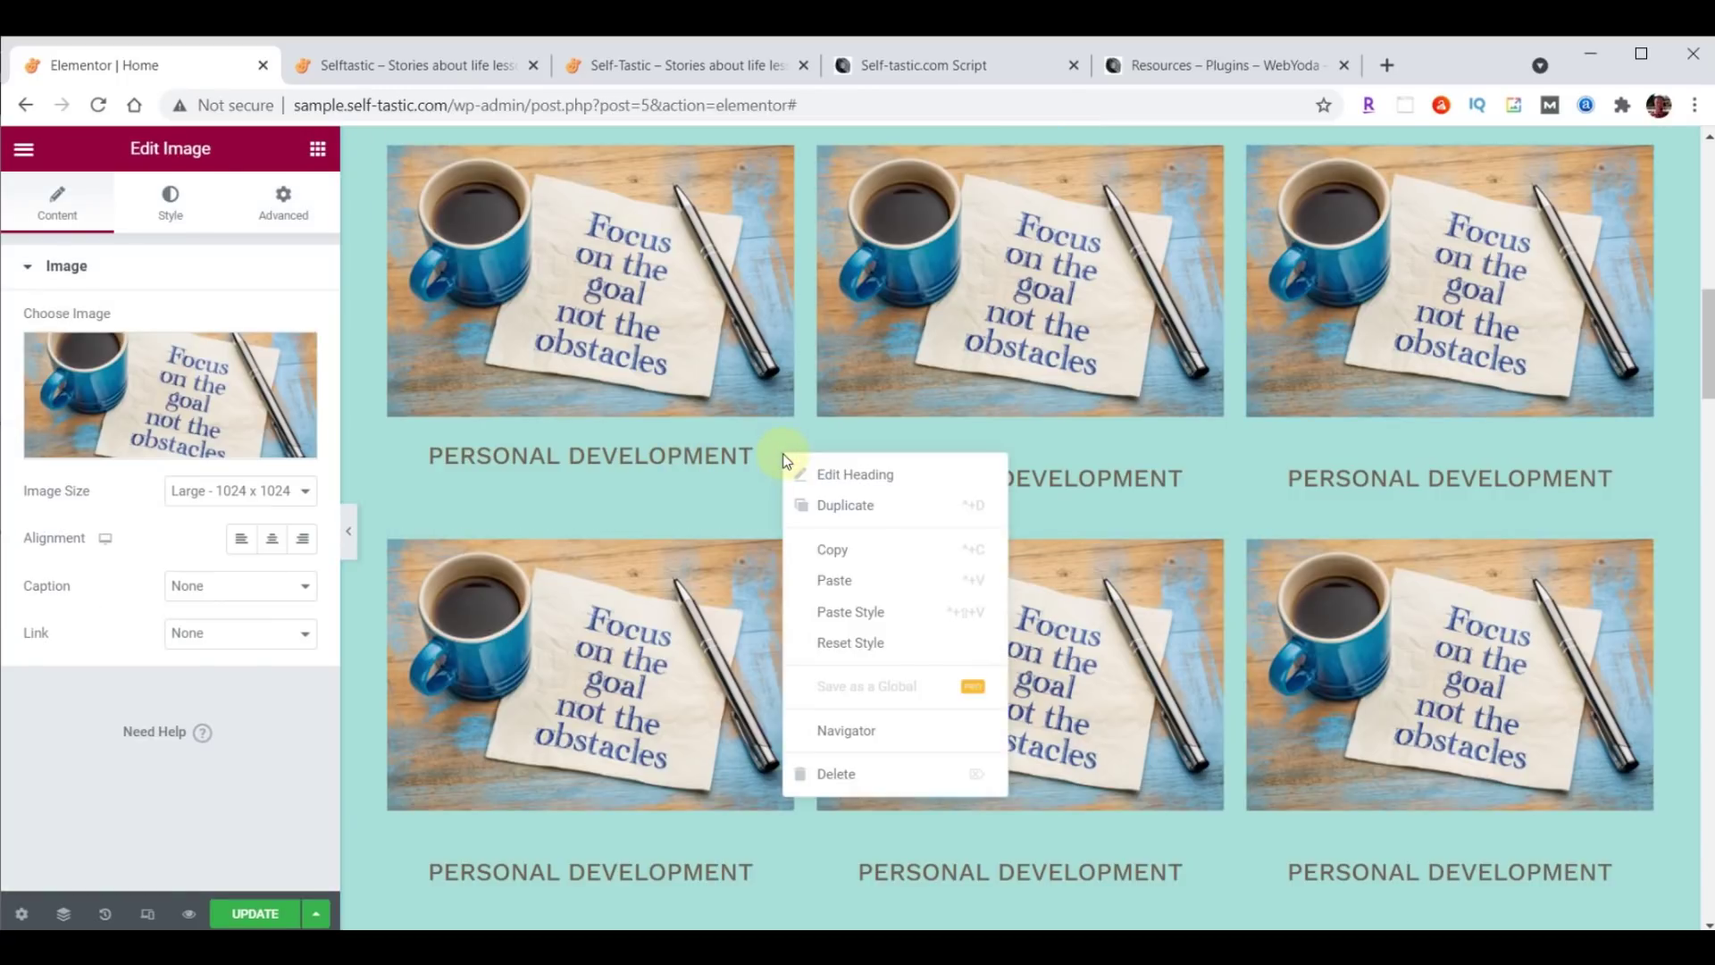
{"action": "left_click", "coordinate": [822, 545]}
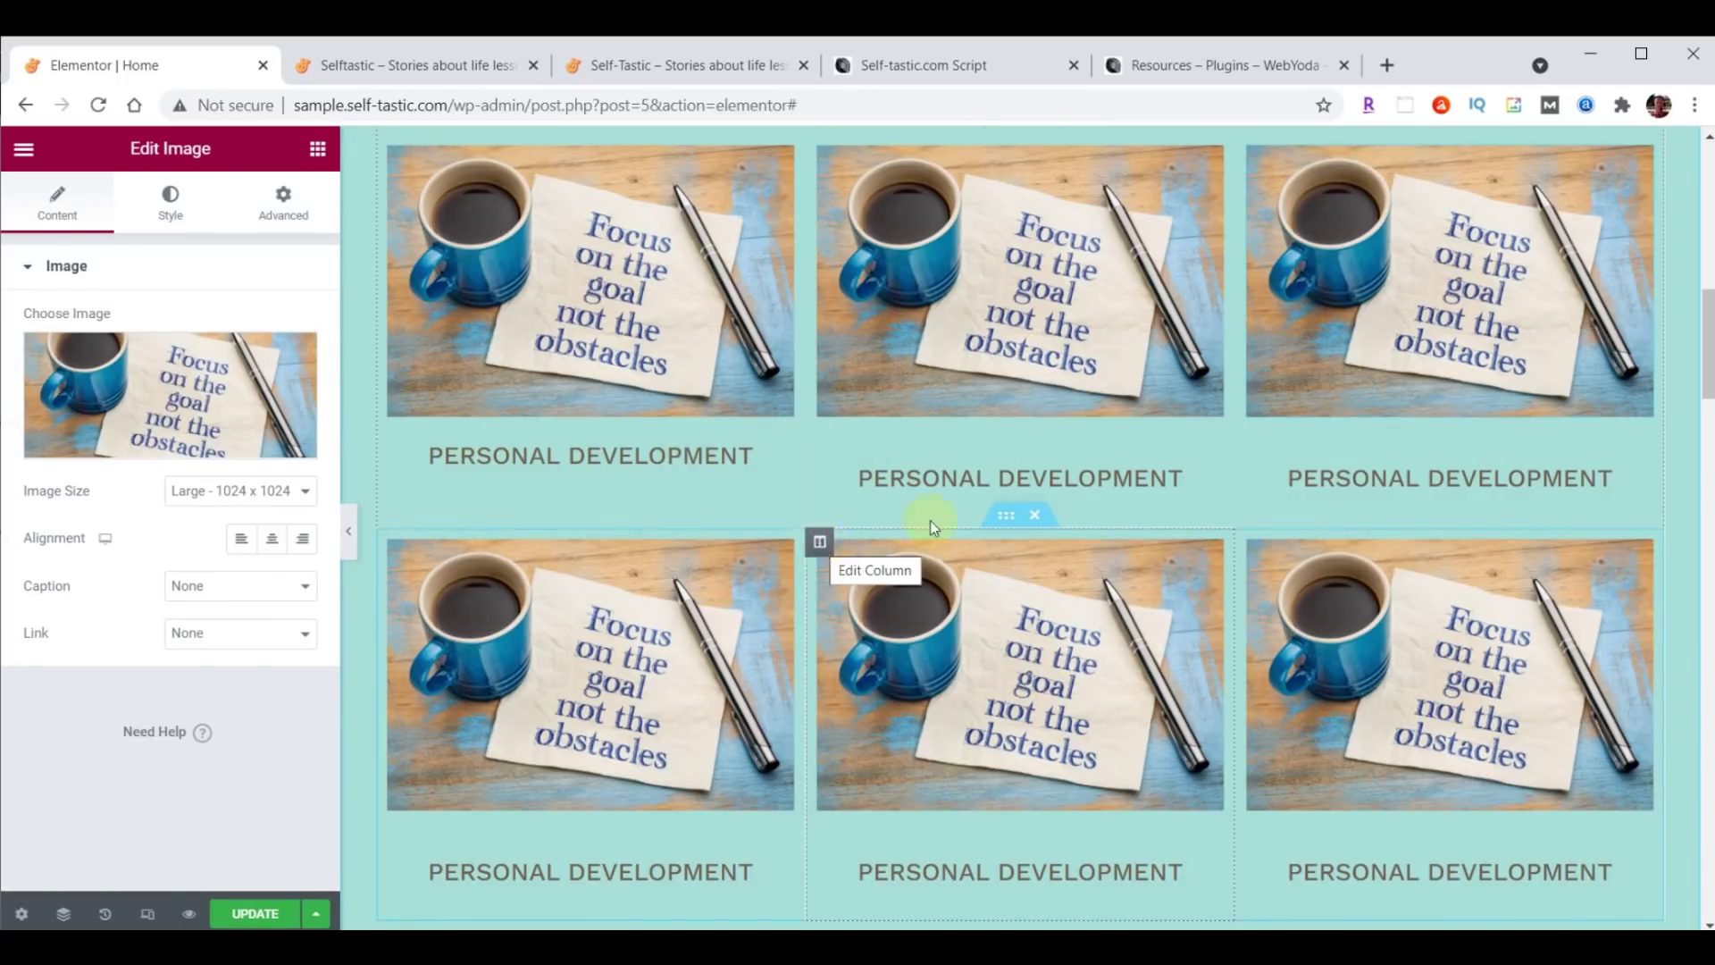
{"action": "right_click", "coordinate": [1206, 458]}
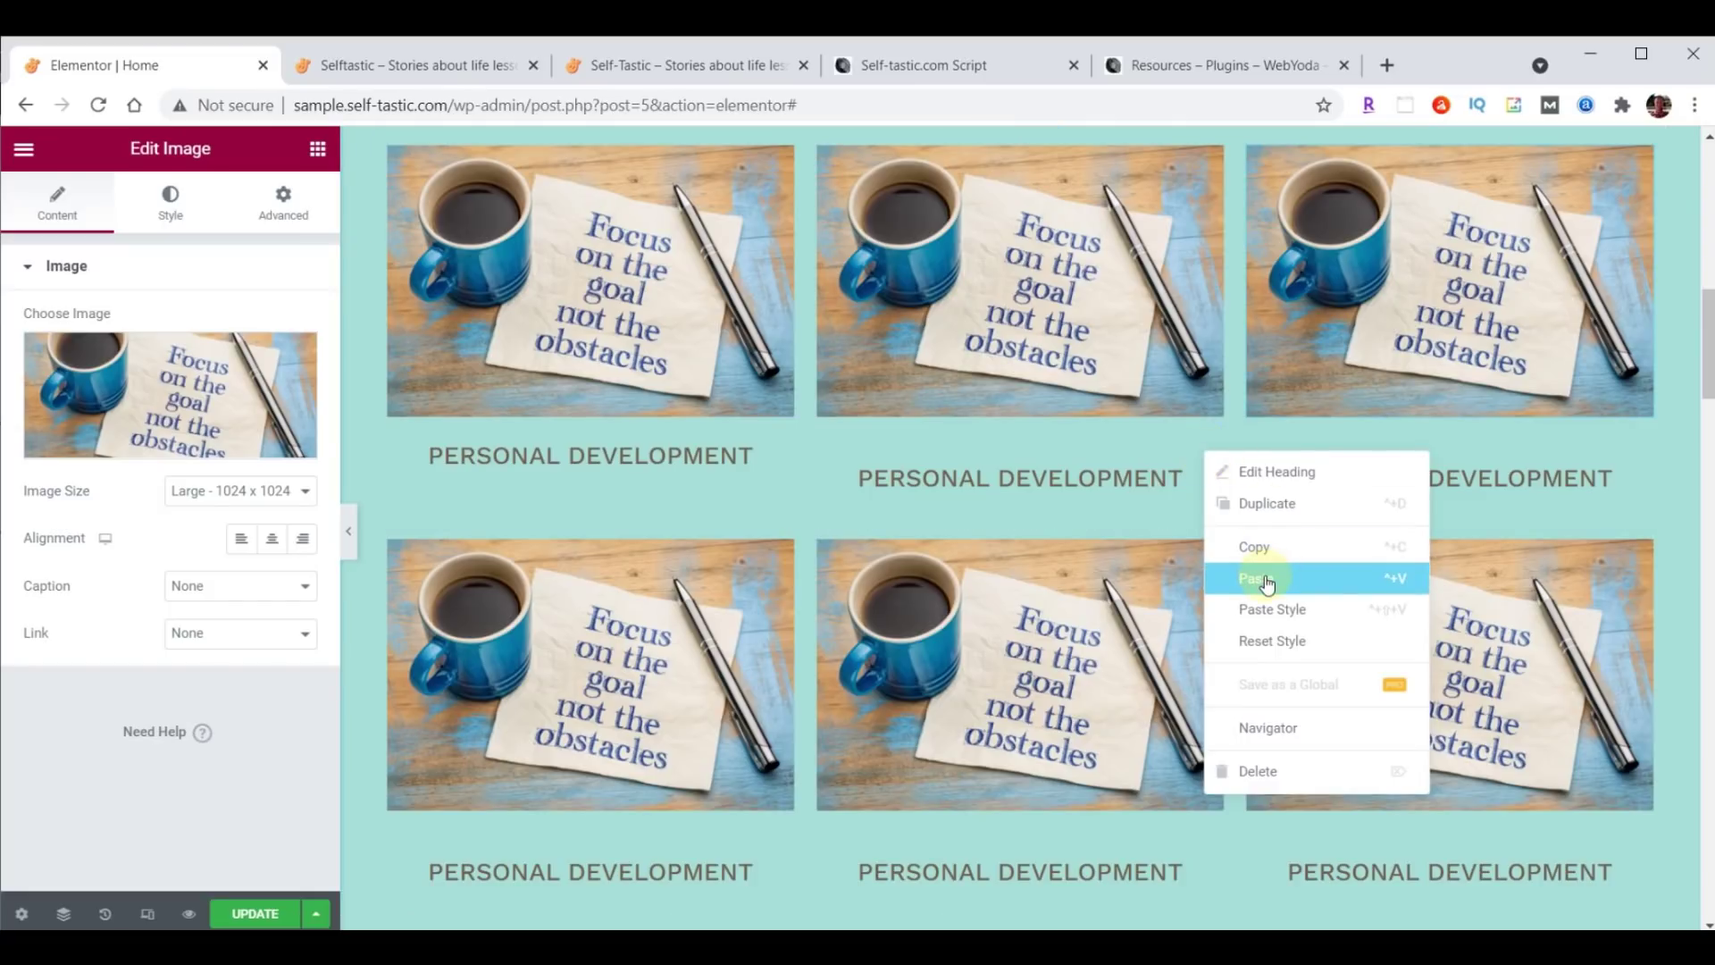
{"action": "left_click", "coordinate": [1270, 613]}
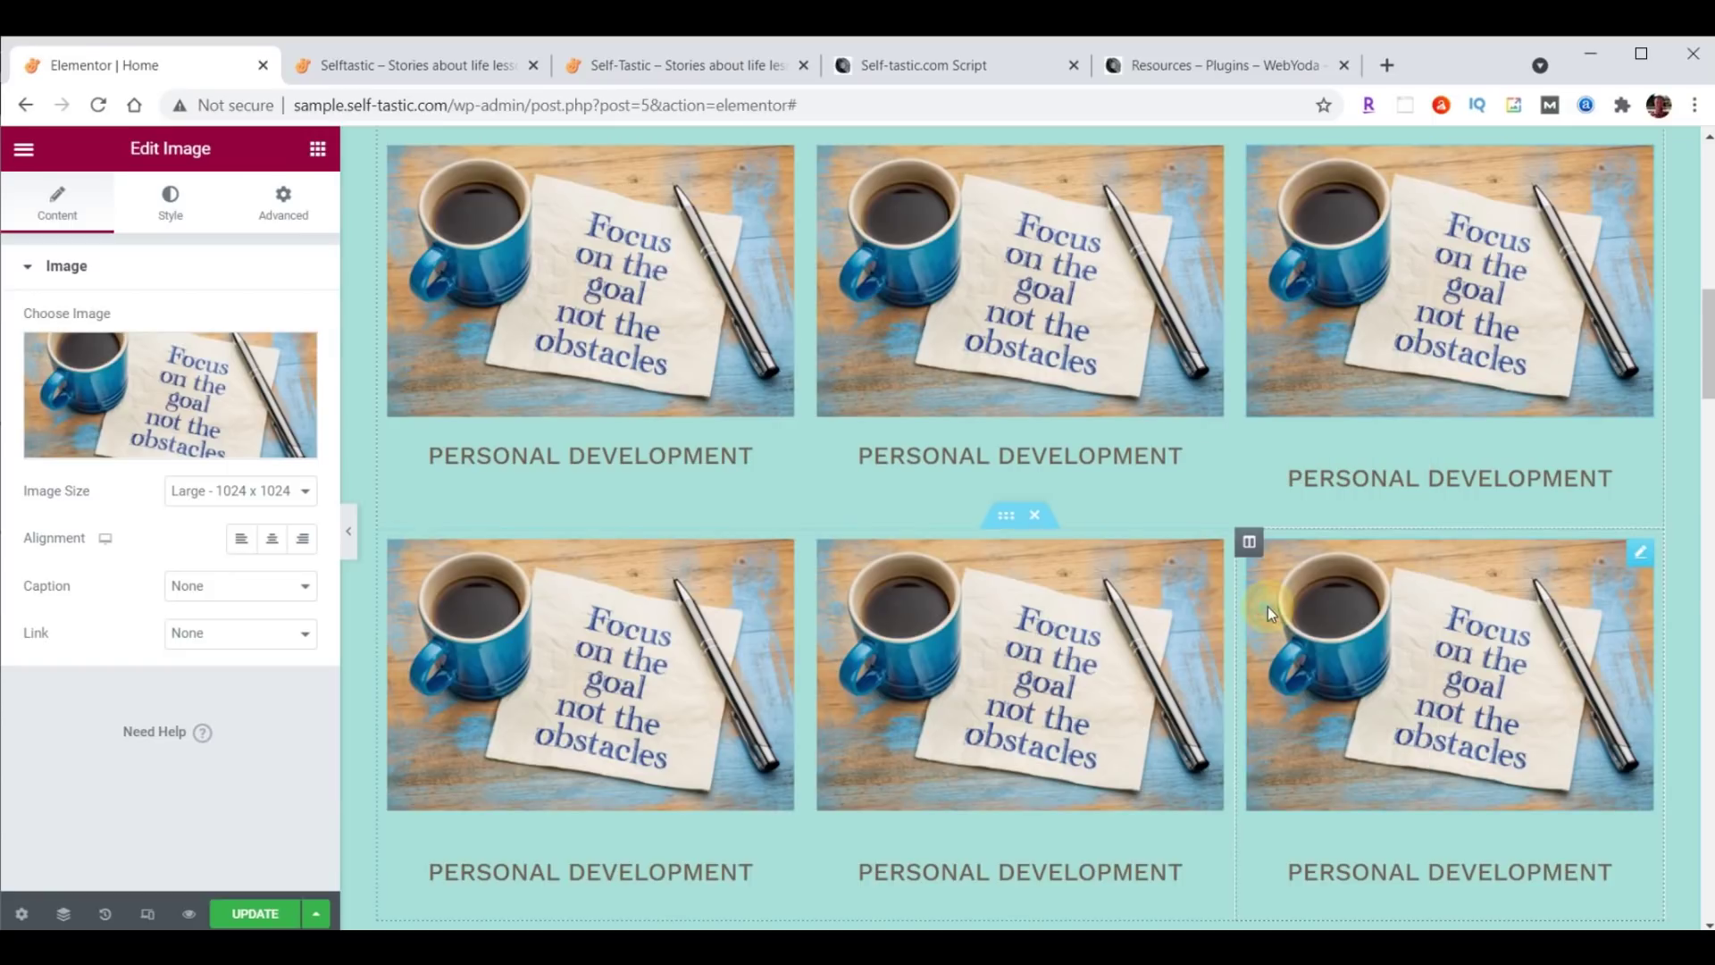
{"action": "right_click", "coordinate": [1640, 477]}
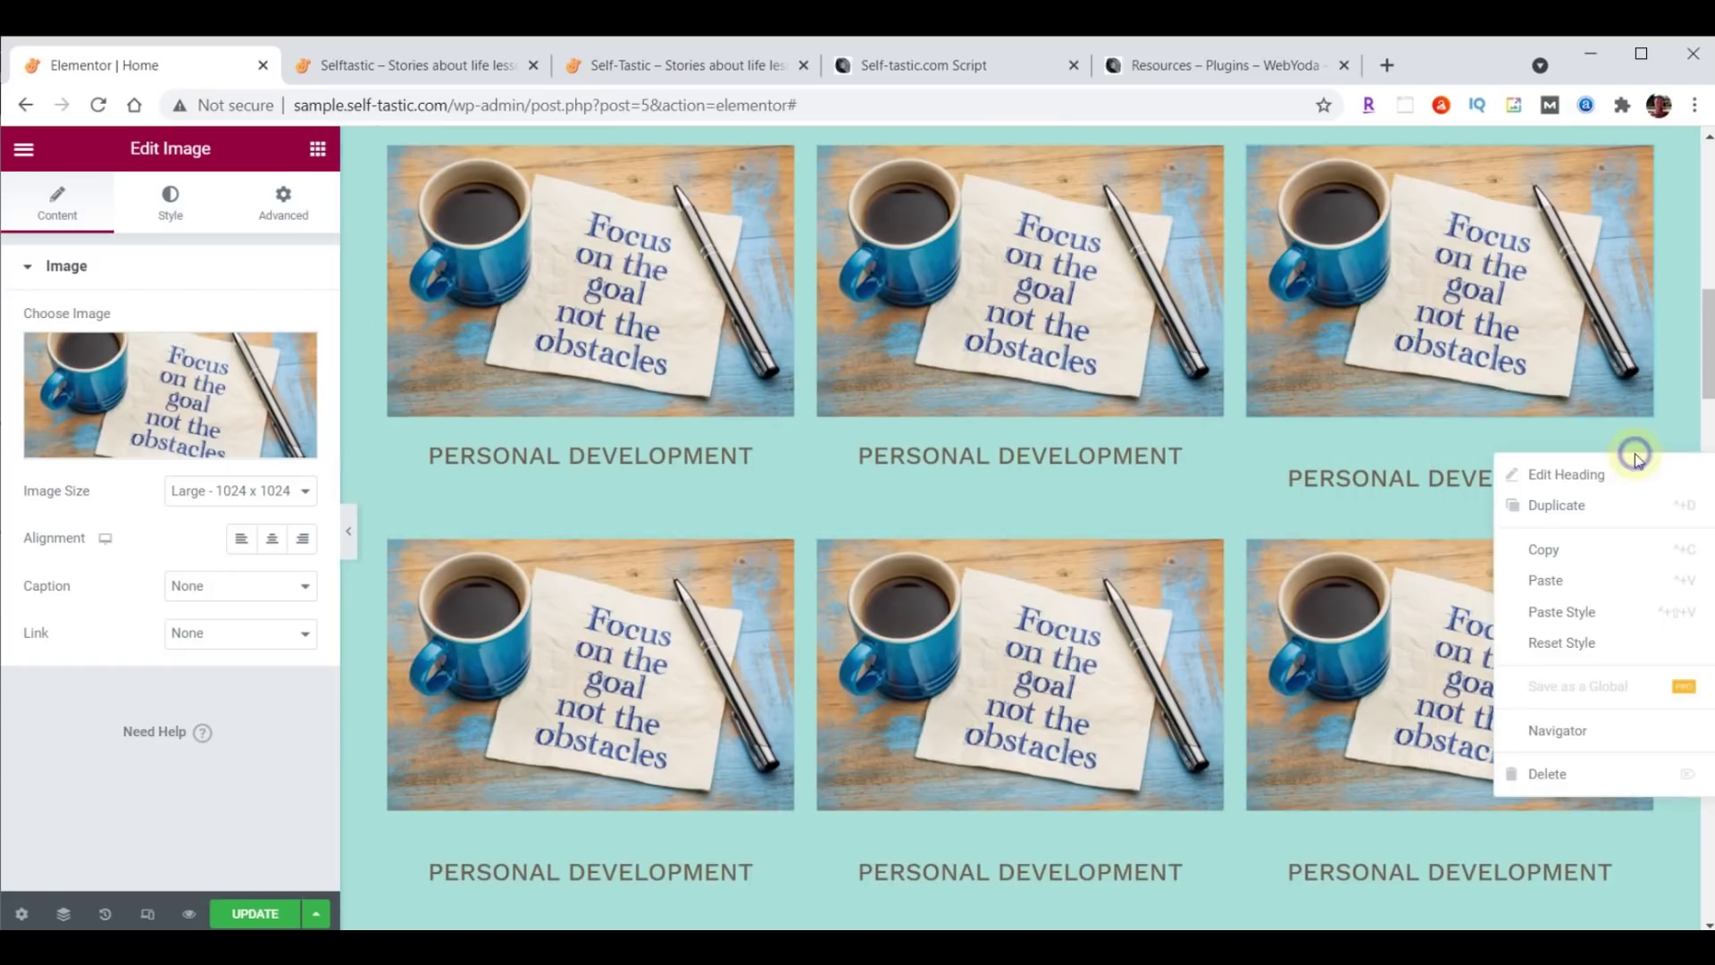
{"action": "left_click", "coordinate": [1595, 615]}
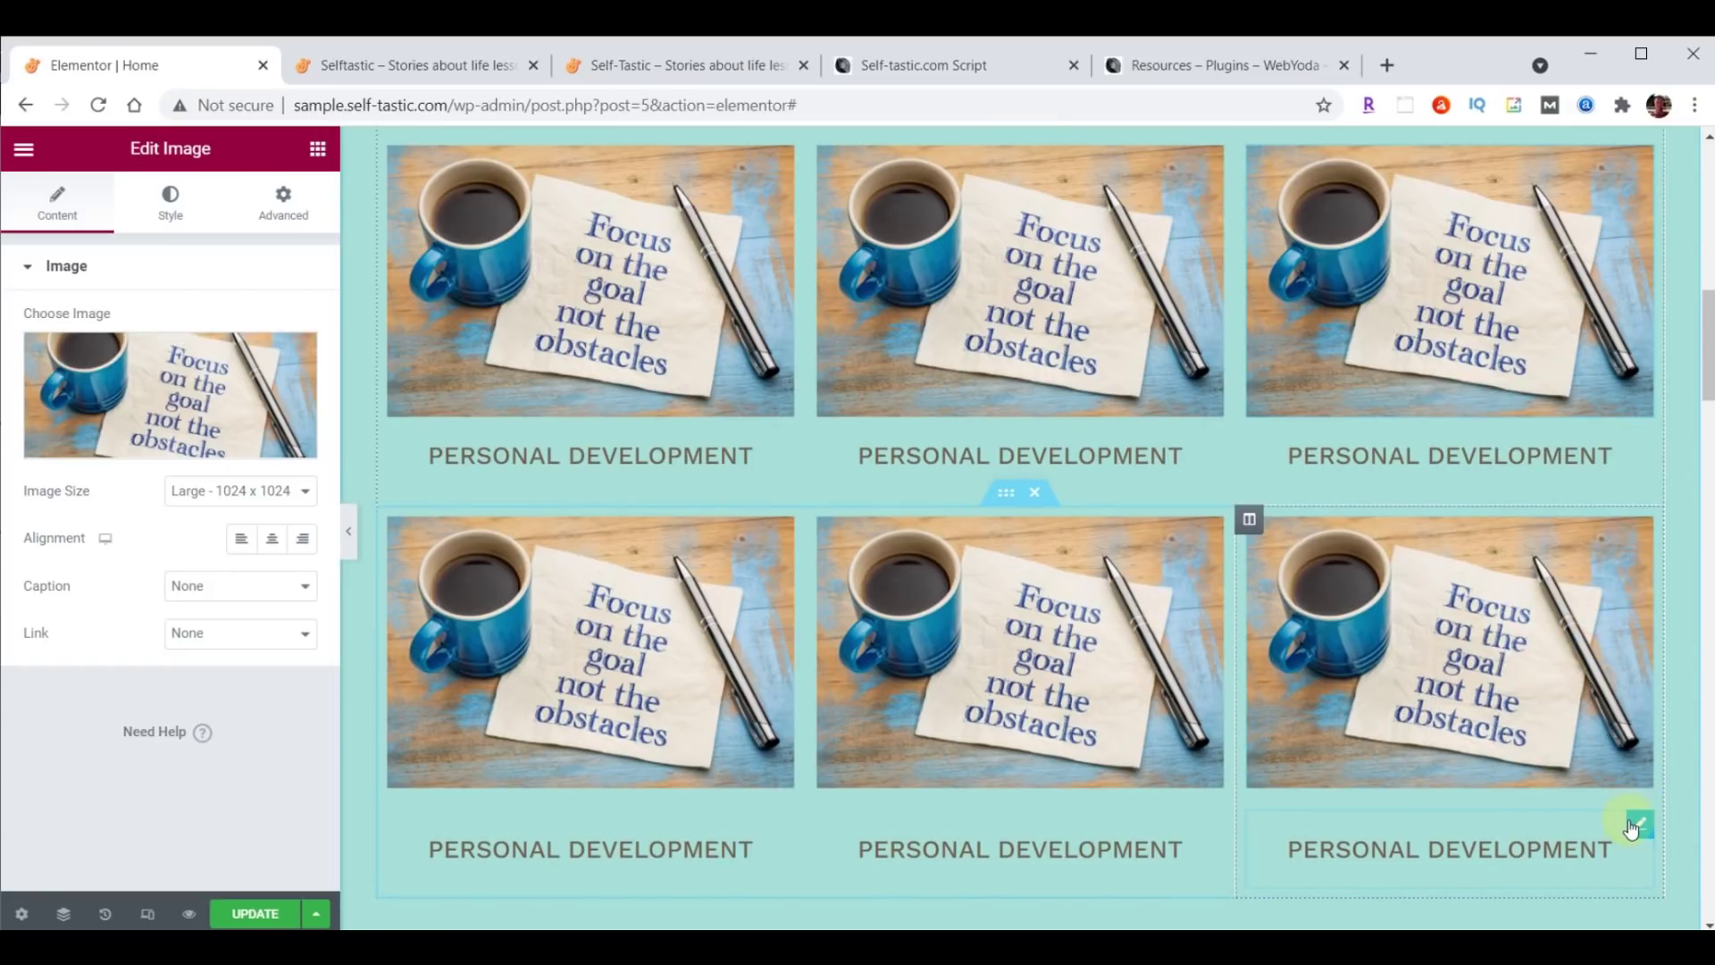
{"action": "right_click", "coordinate": [1633, 824]}
{"action": "left_click", "coordinate": [1599, 648]}
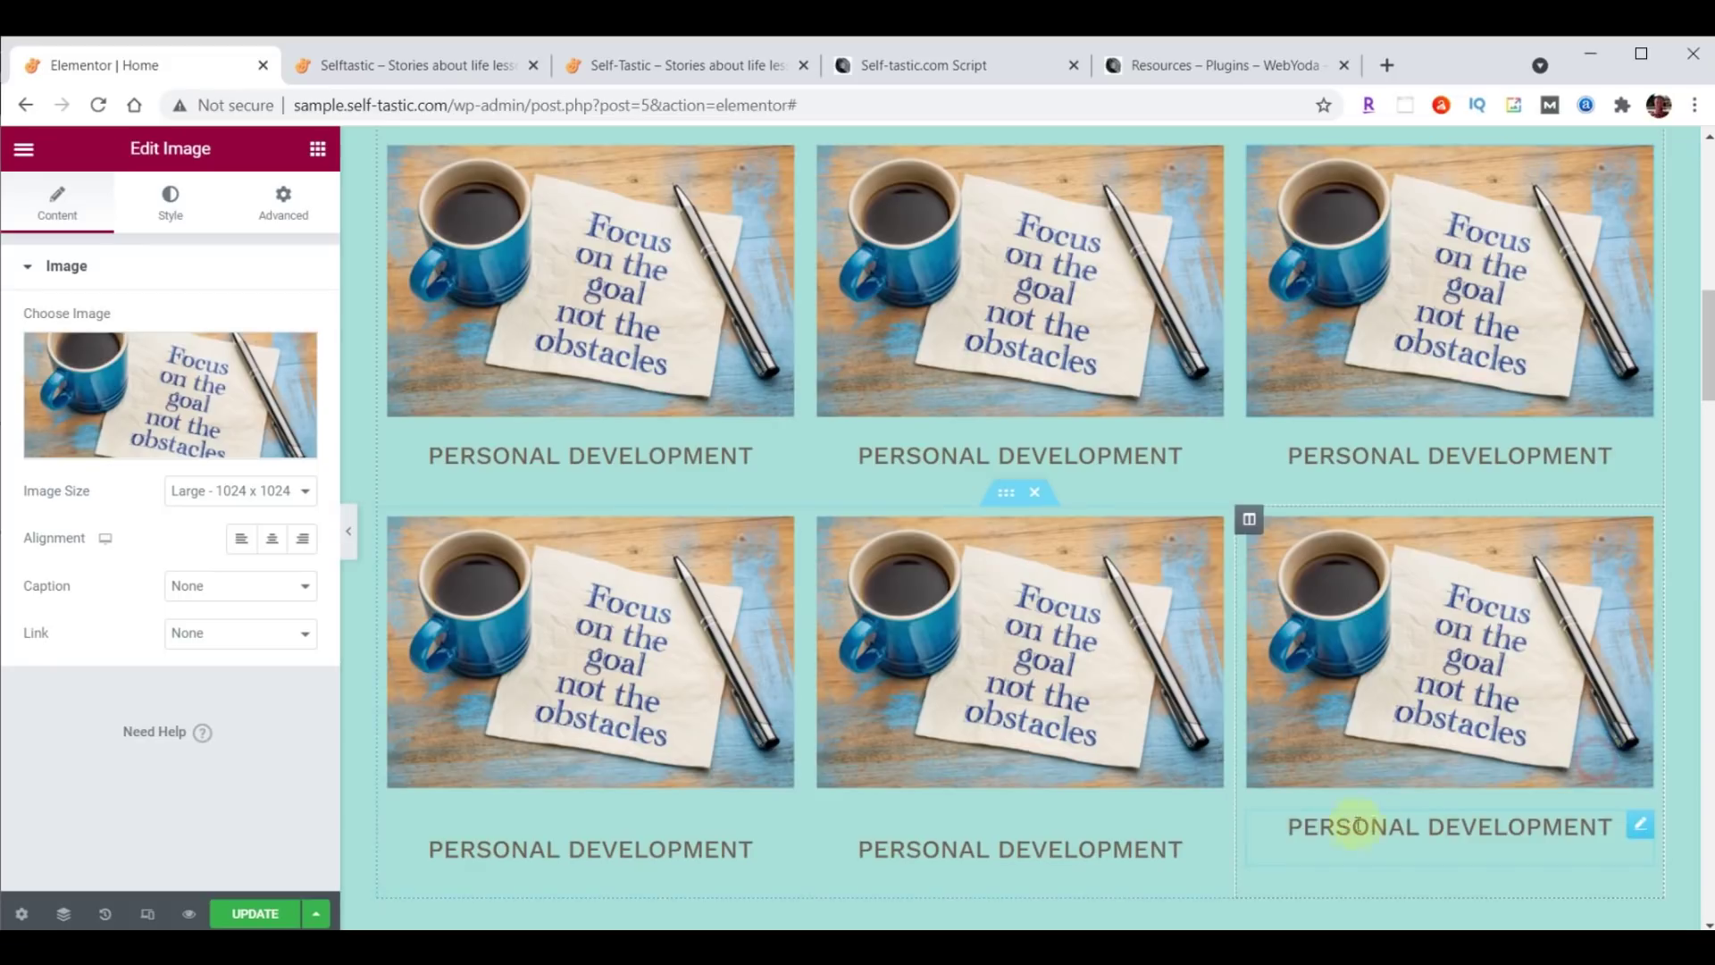
{"action": "right_click", "coordinate": [1211, 832]}
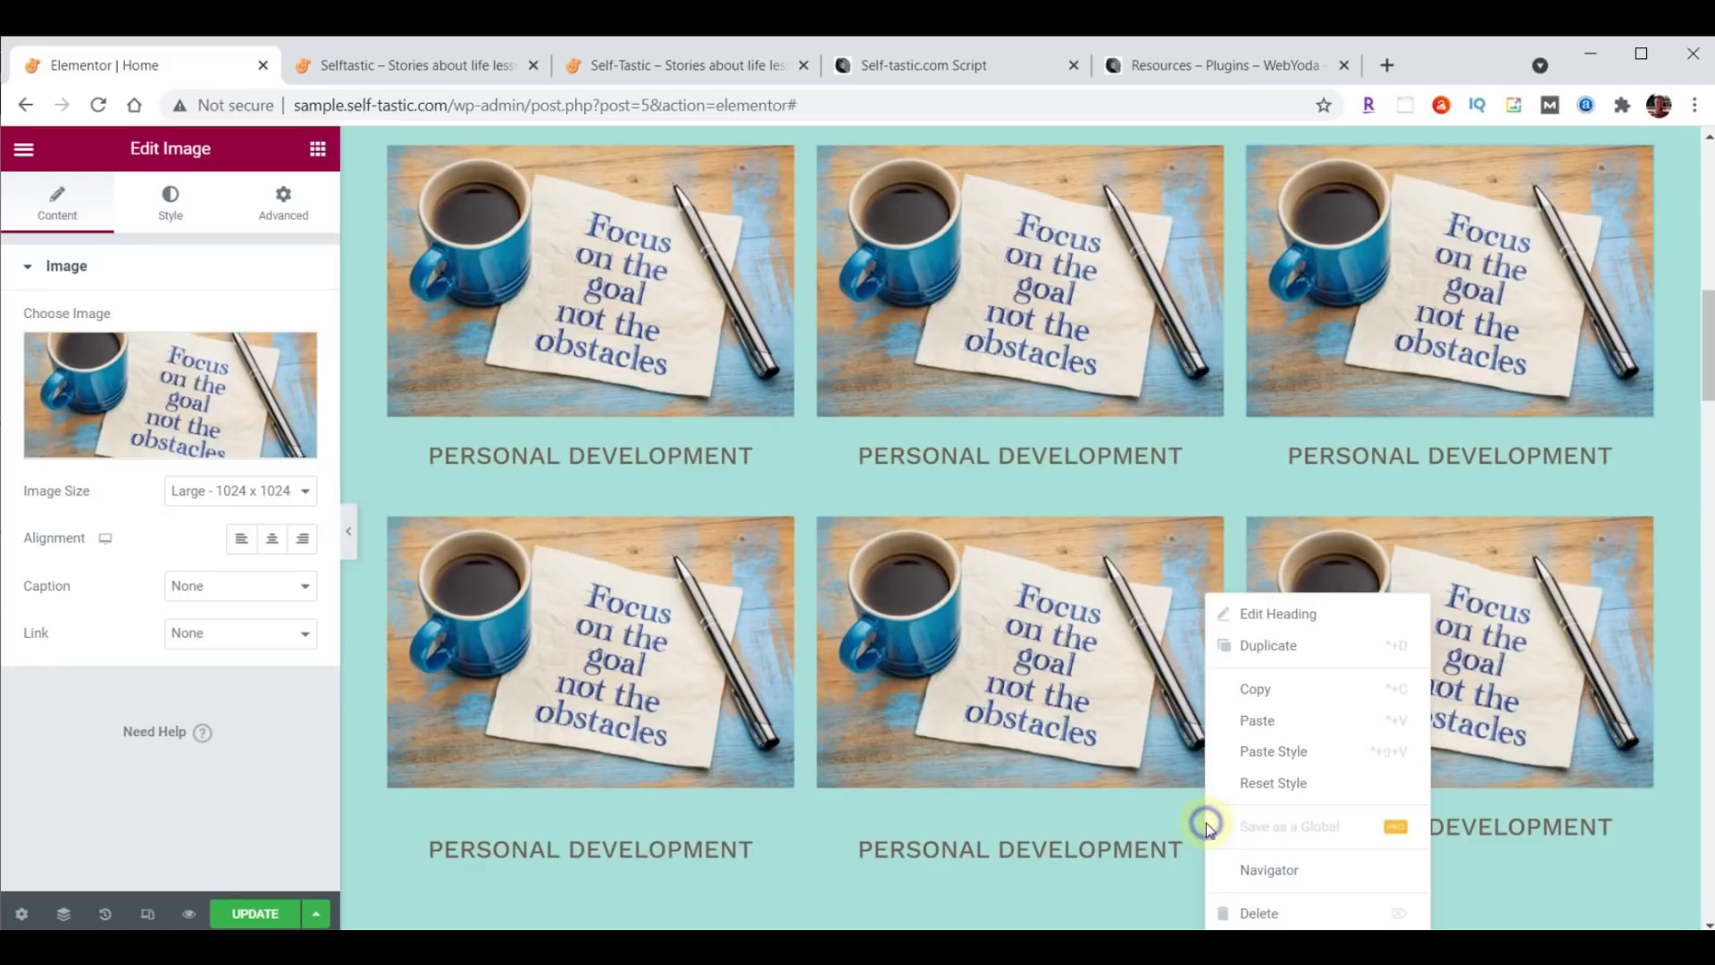
{"action": "left_click", "coordinate": [1260, 752]}
{"action": "right_click", "coordinate": [781, 823]}
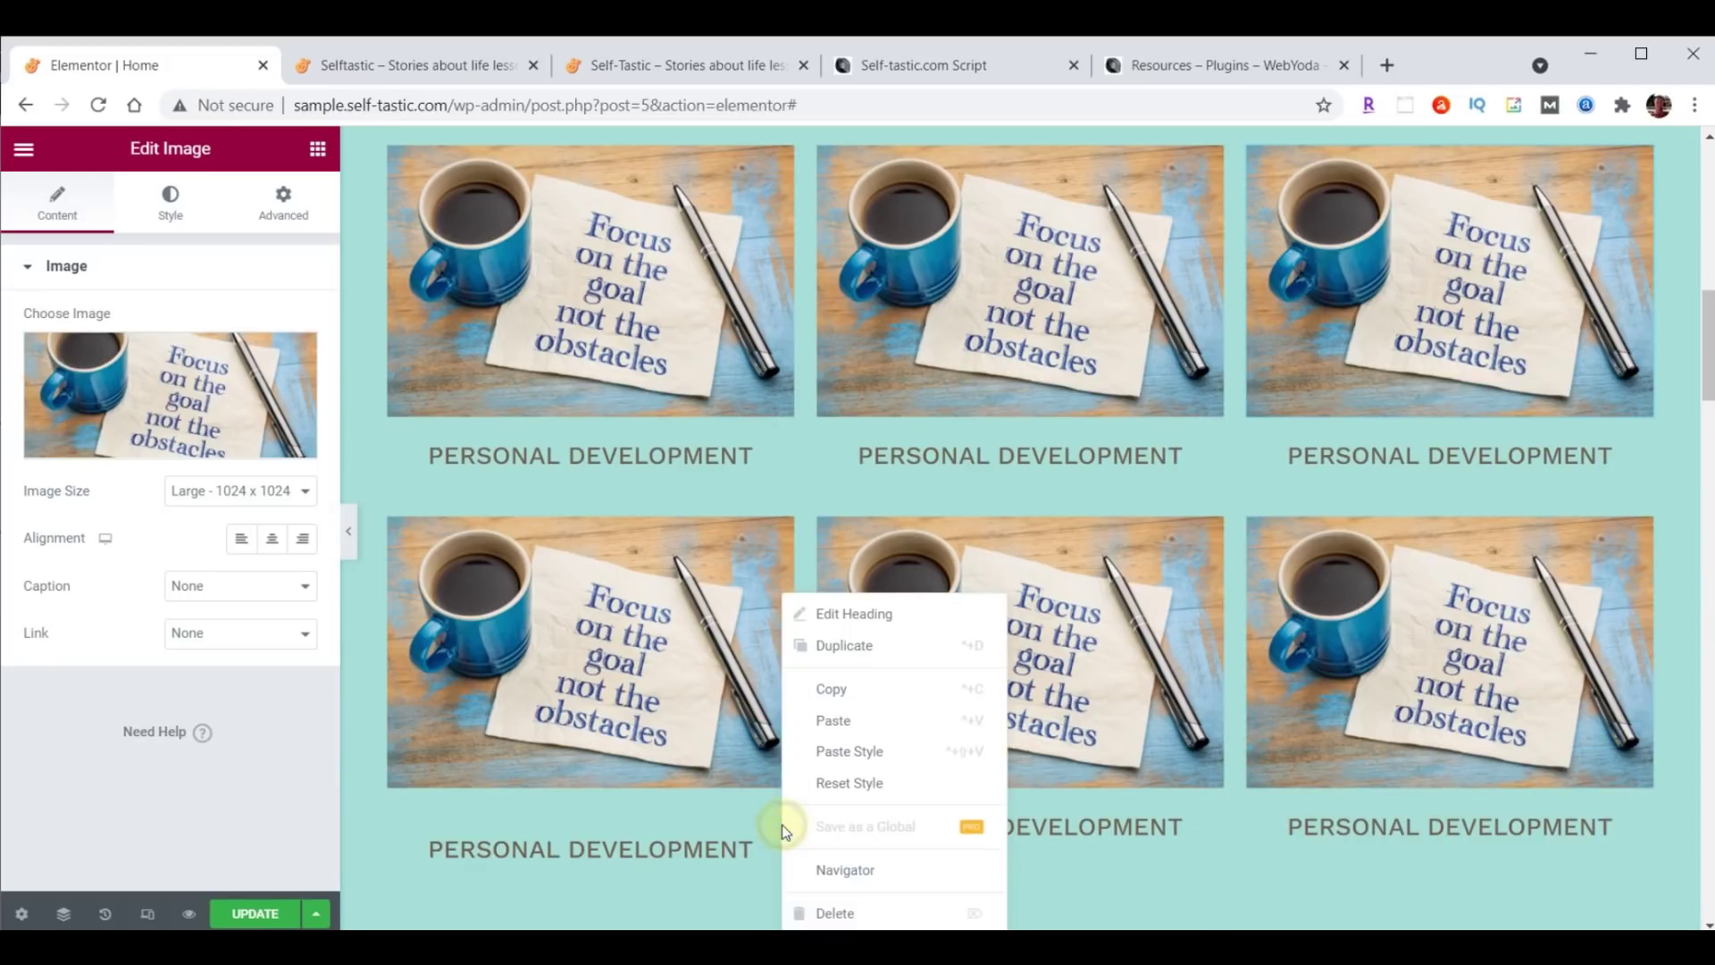
{"action": "left_click", "coordinate": [827, 757]}
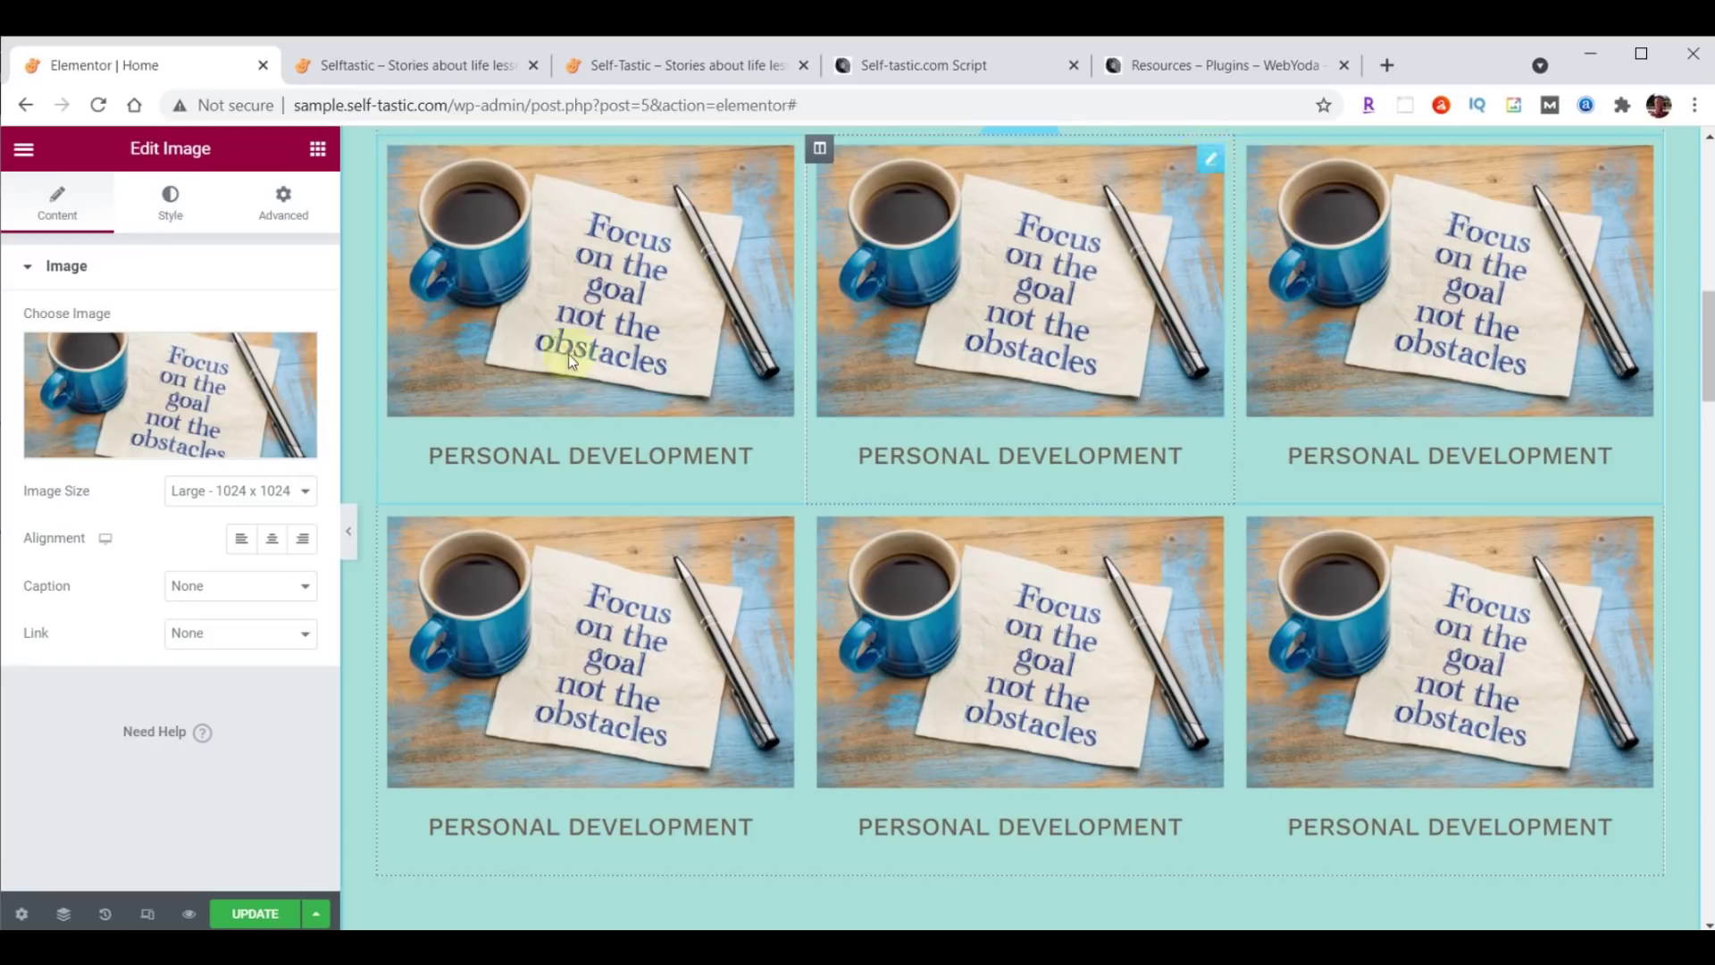
Replace the middle column's photo with the Forget the Mistake chalkboard image.
{"action": "left_click", "coordinate": [116, 378]}
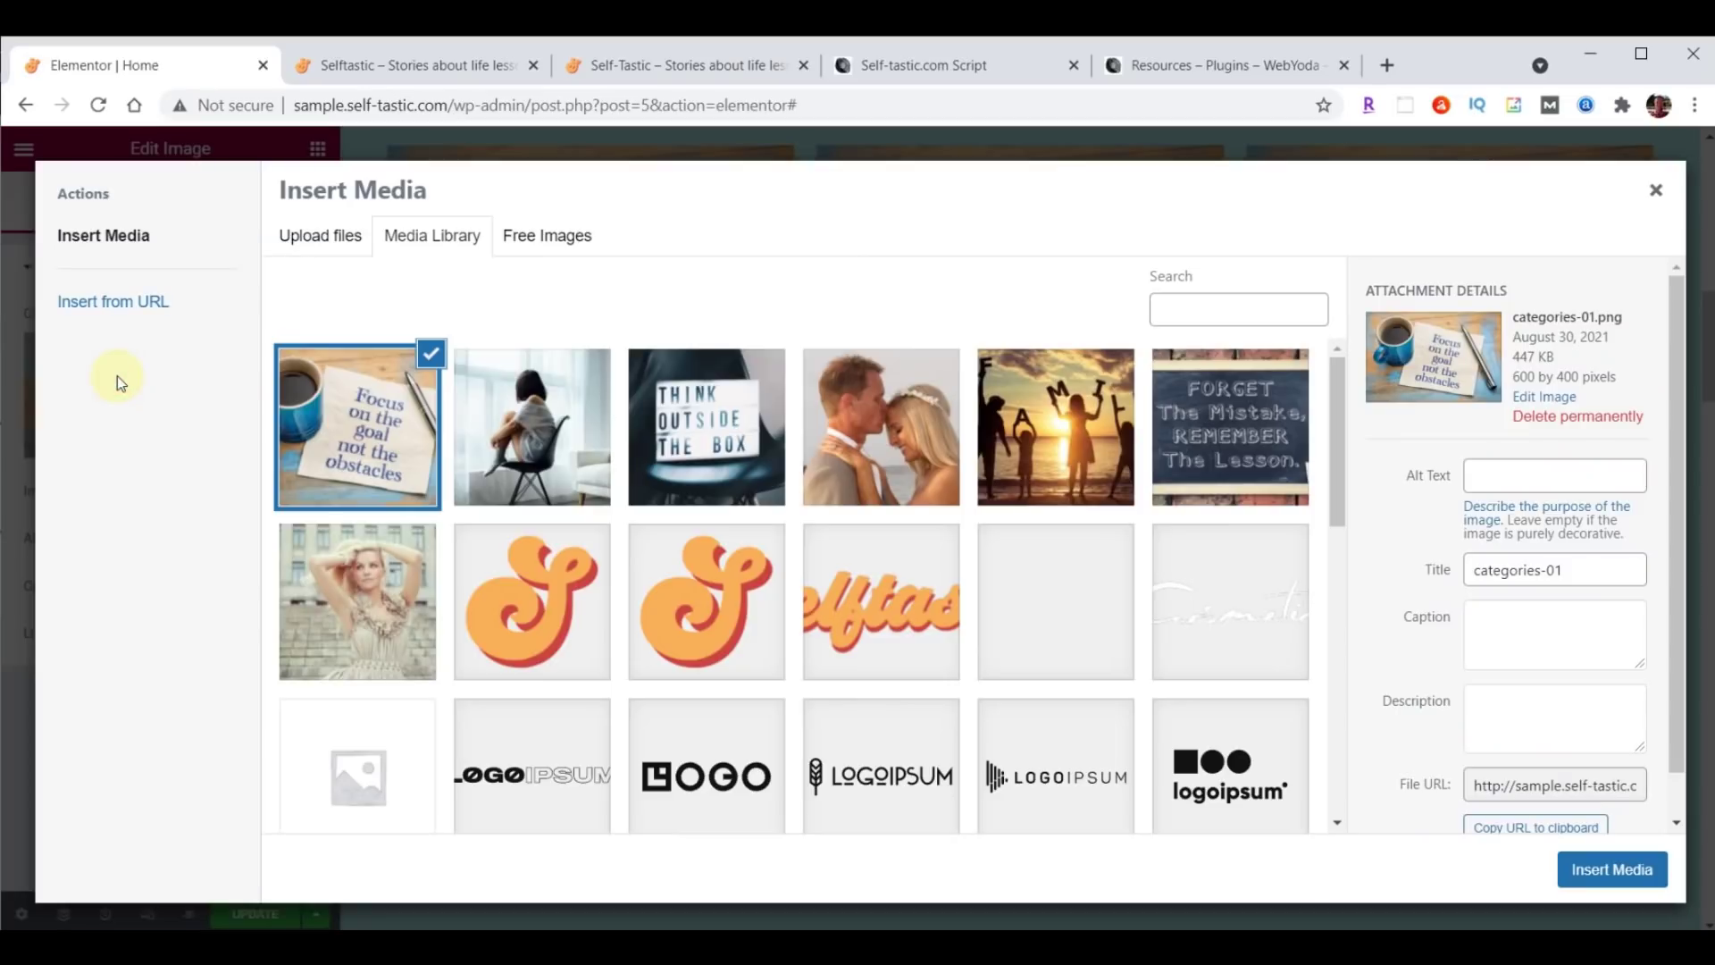
{"action": "left_click", "coordinate": [1230, 420]}
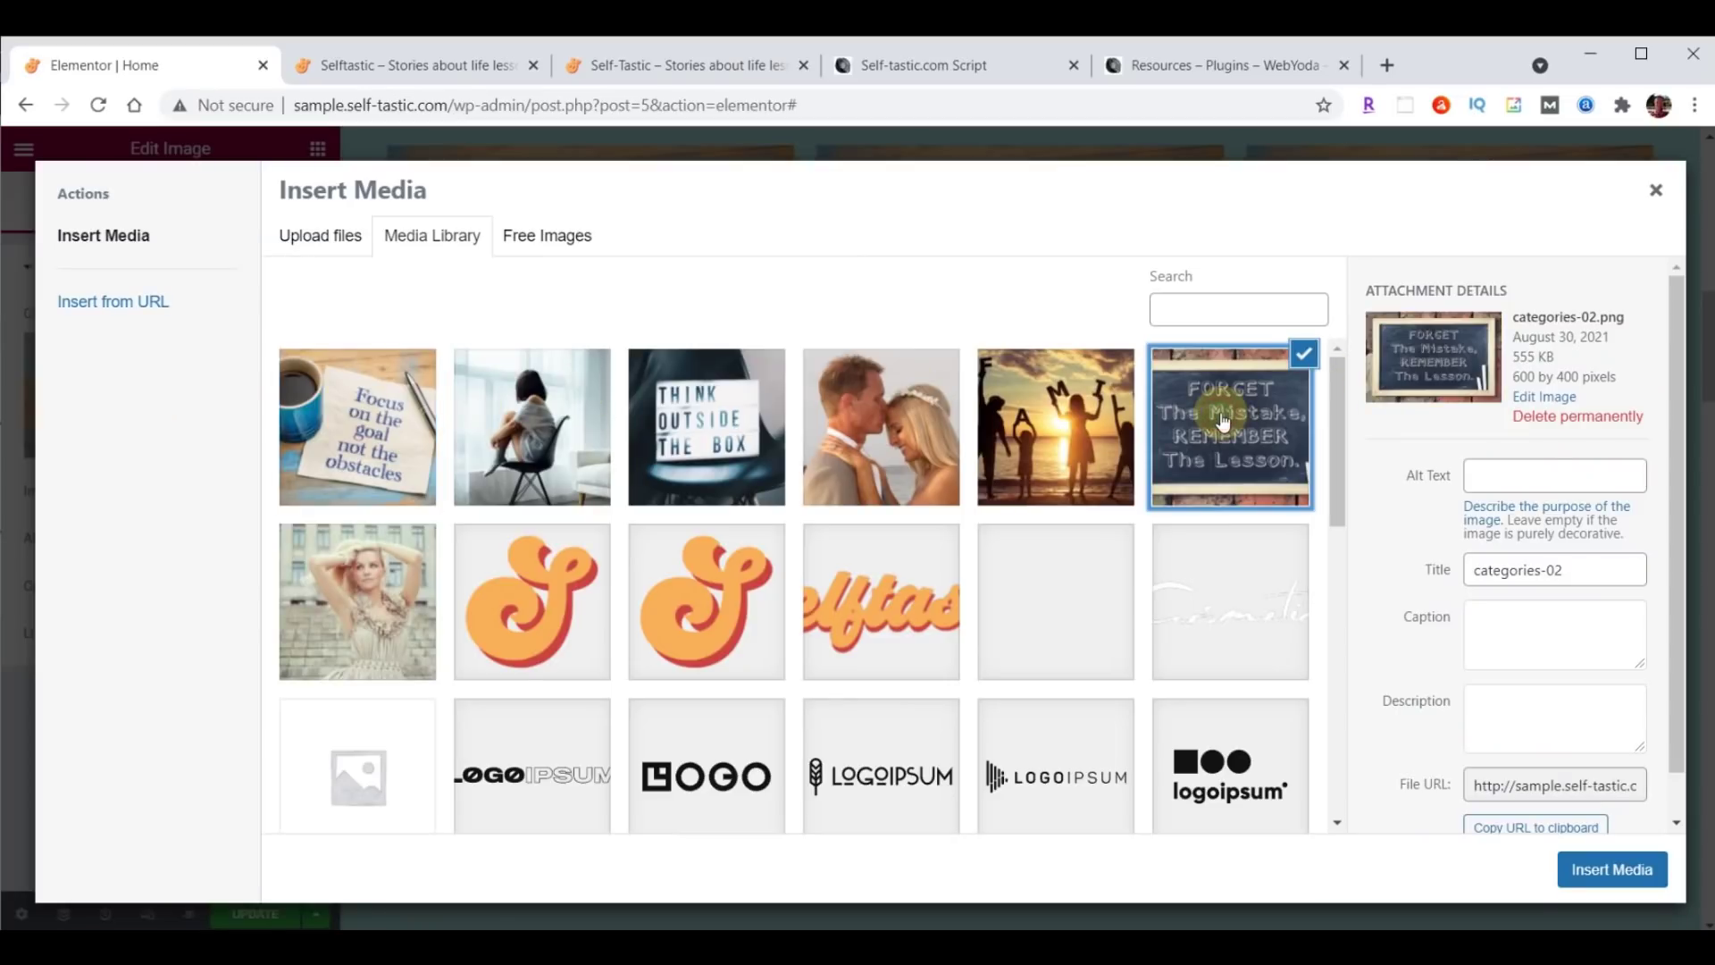
{"action": "left_click", "coordinate": [1579, 872]}
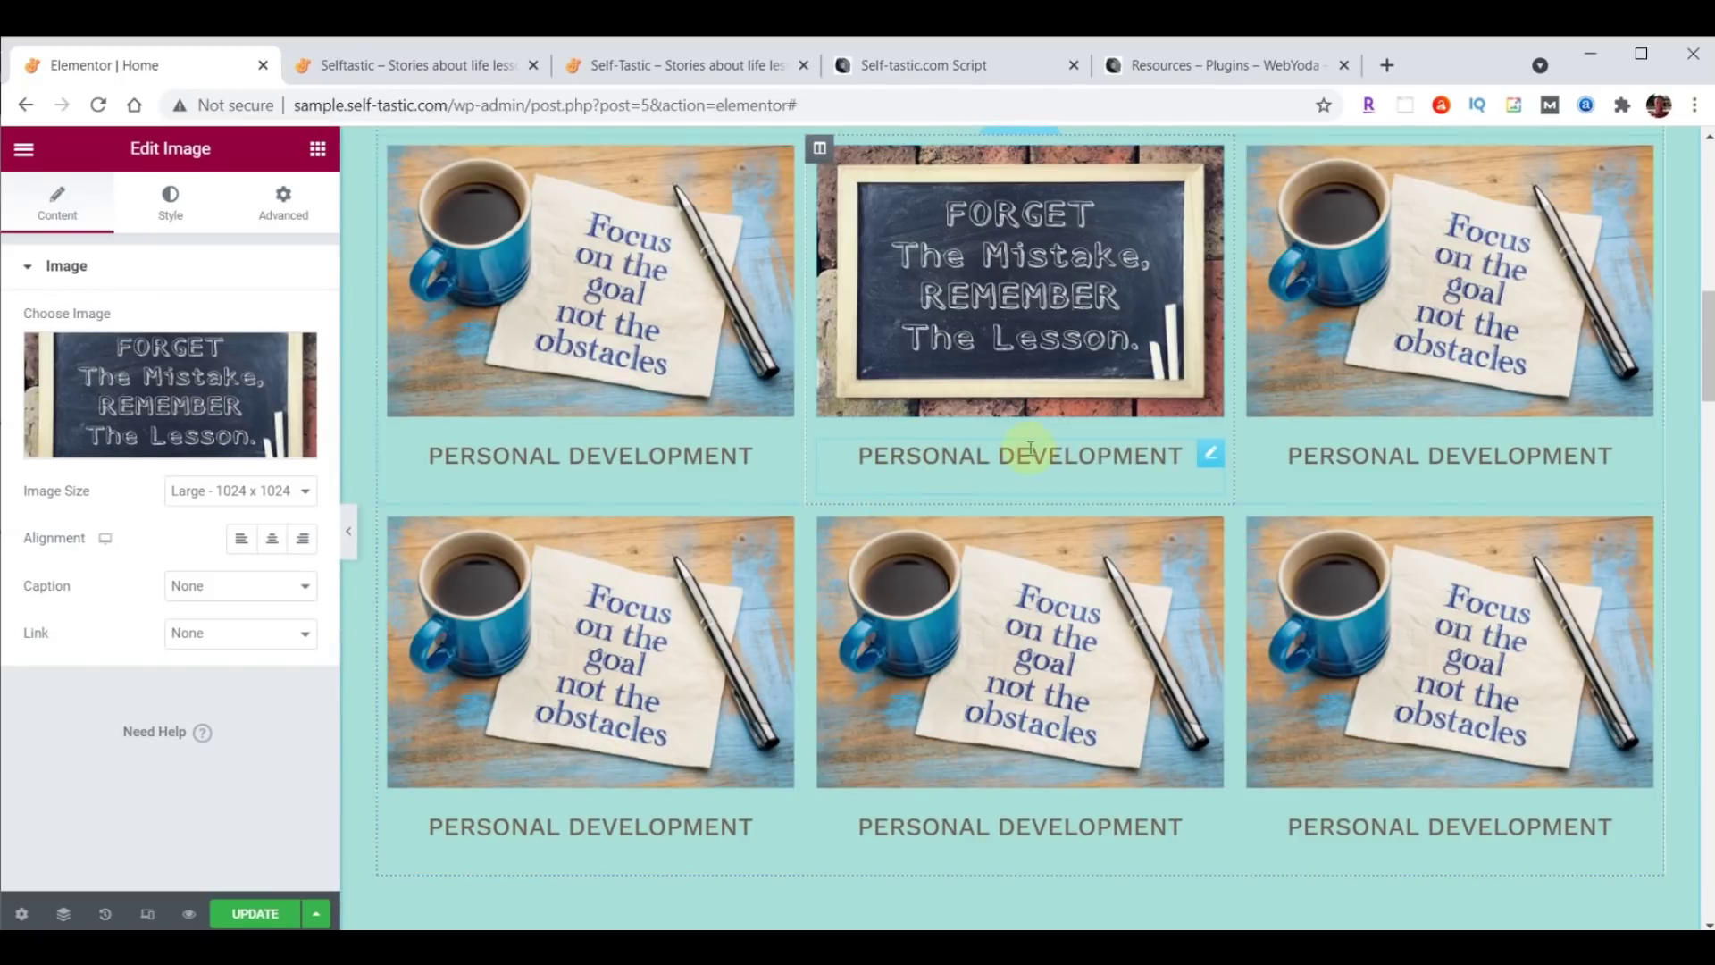
Retitle the middle heading 'Life Lessons', update the page, and switch to the live homepage.
{"action": "left_click", "coordinate": [1213, 457]}
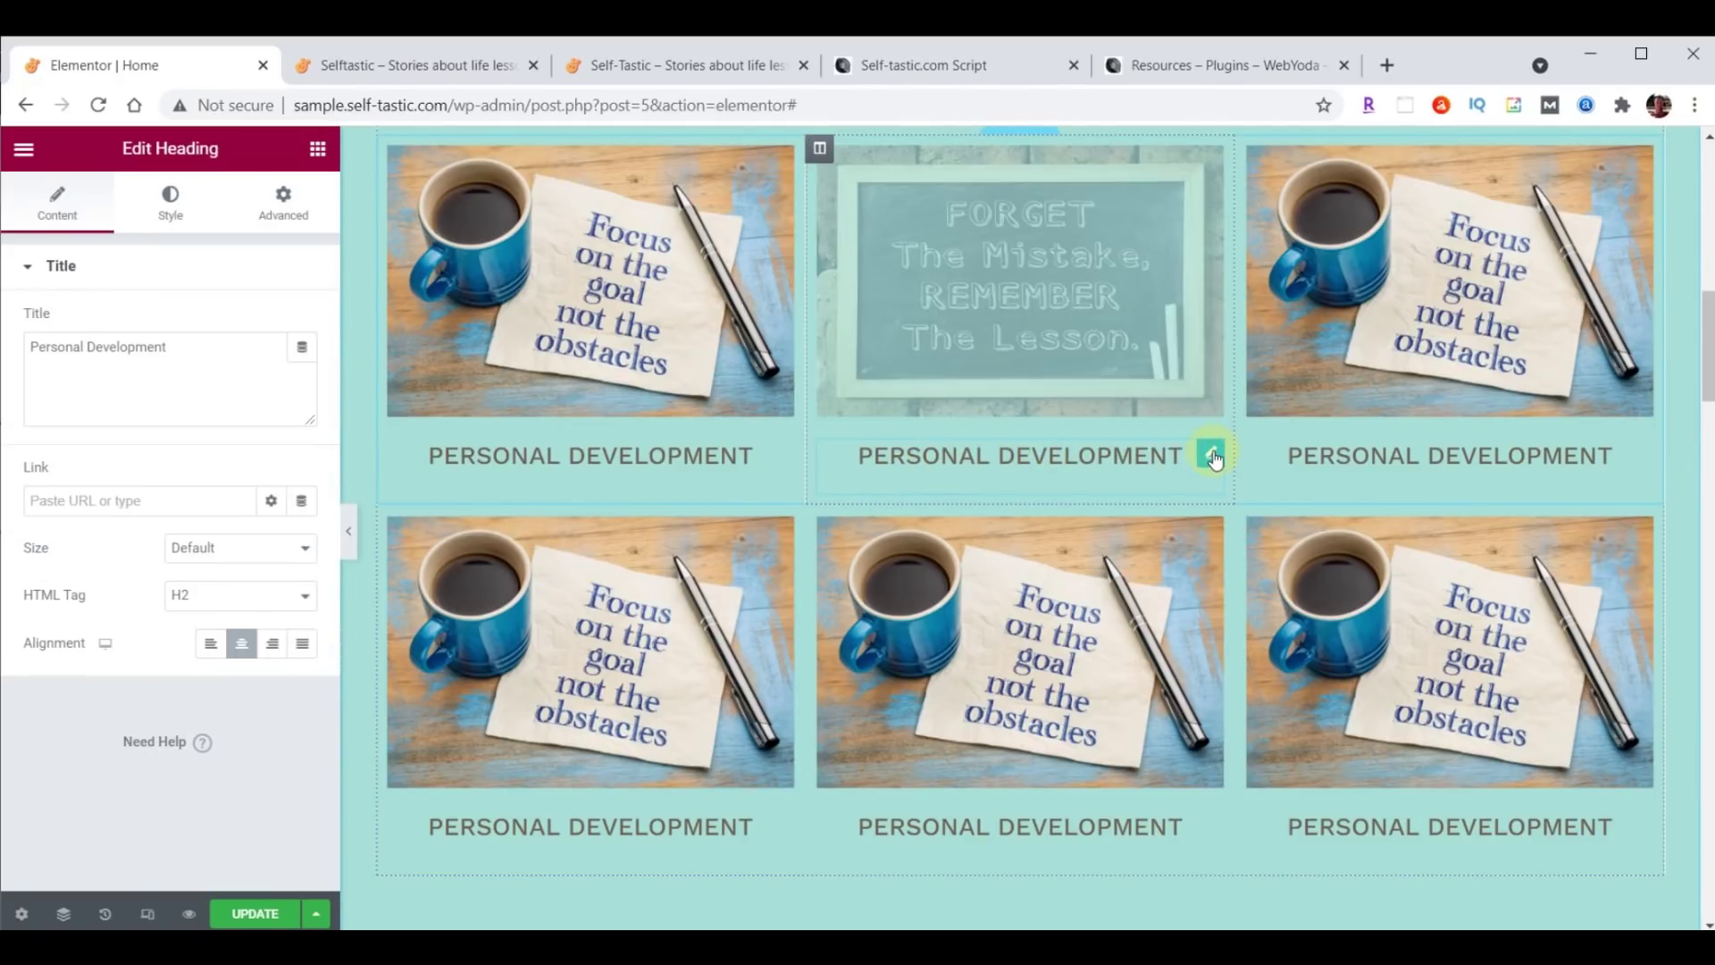
{"action": "triple_click", "coordinate": [27, 350]}
{"action": "type", "text": "Life Lessons"}
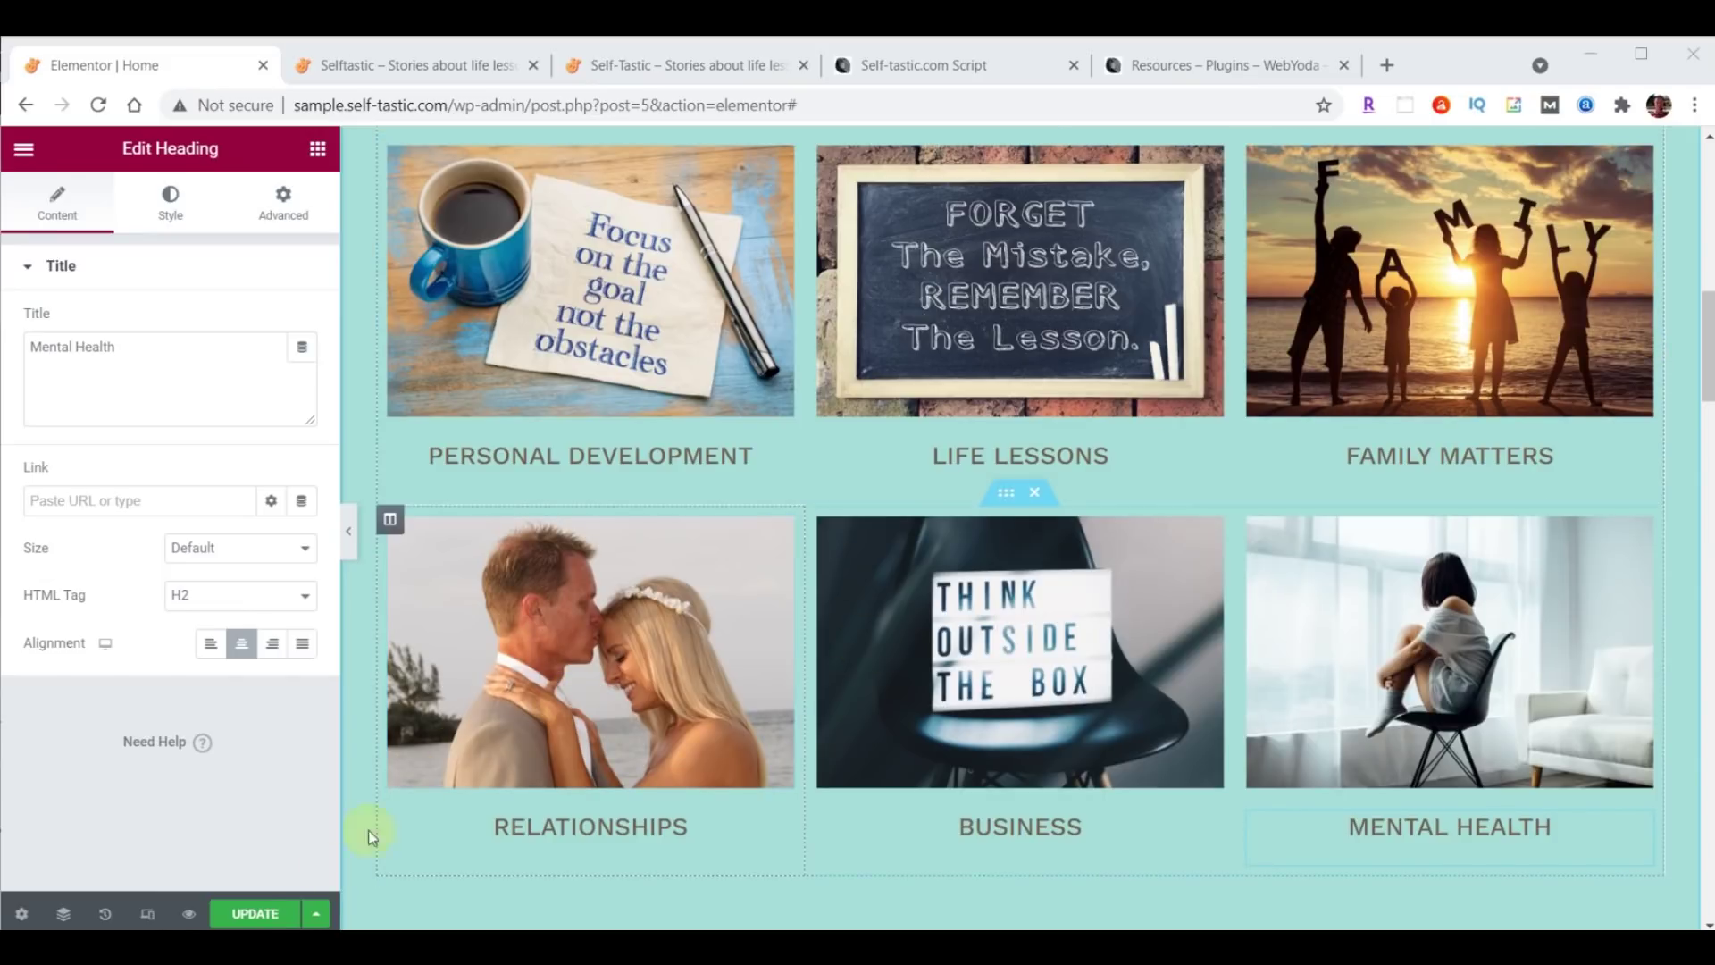
{"action": "left_click", "coordinate": [248, 913]}
{"action": "left_click", "coordinate": [437, 65]}
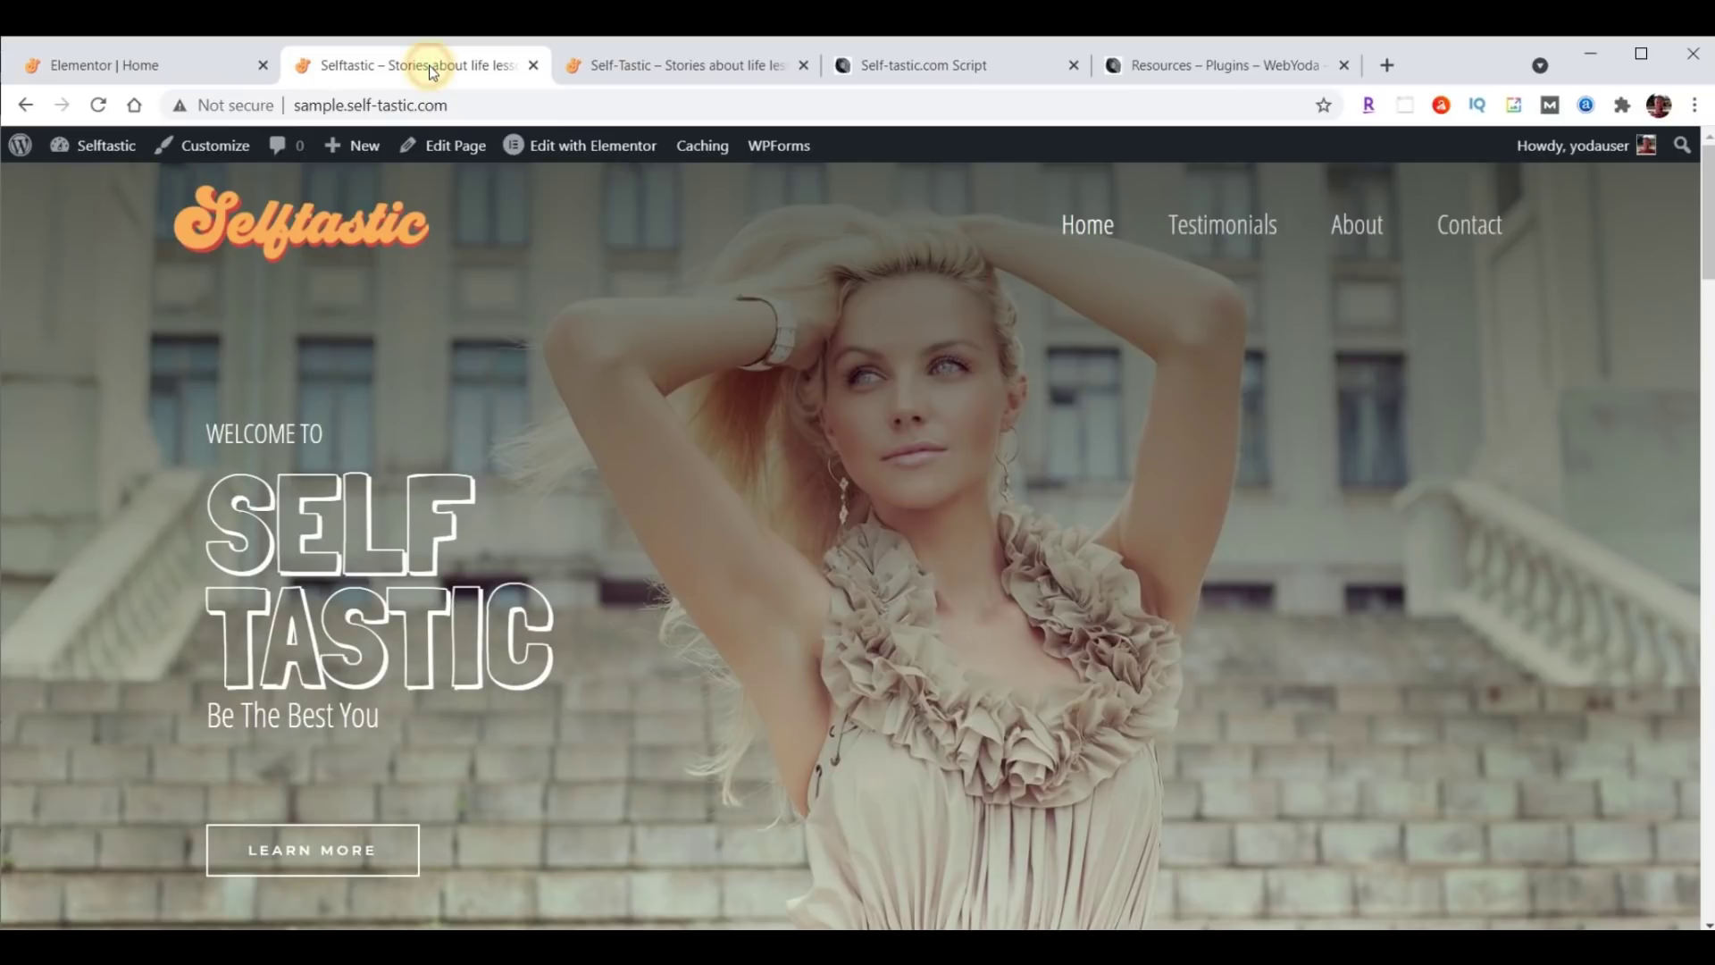
Reload the live and reference sites, compare their category grids, then return to the Elementor editor.
{"action": "left_click", "coordinate": [99, 105]}
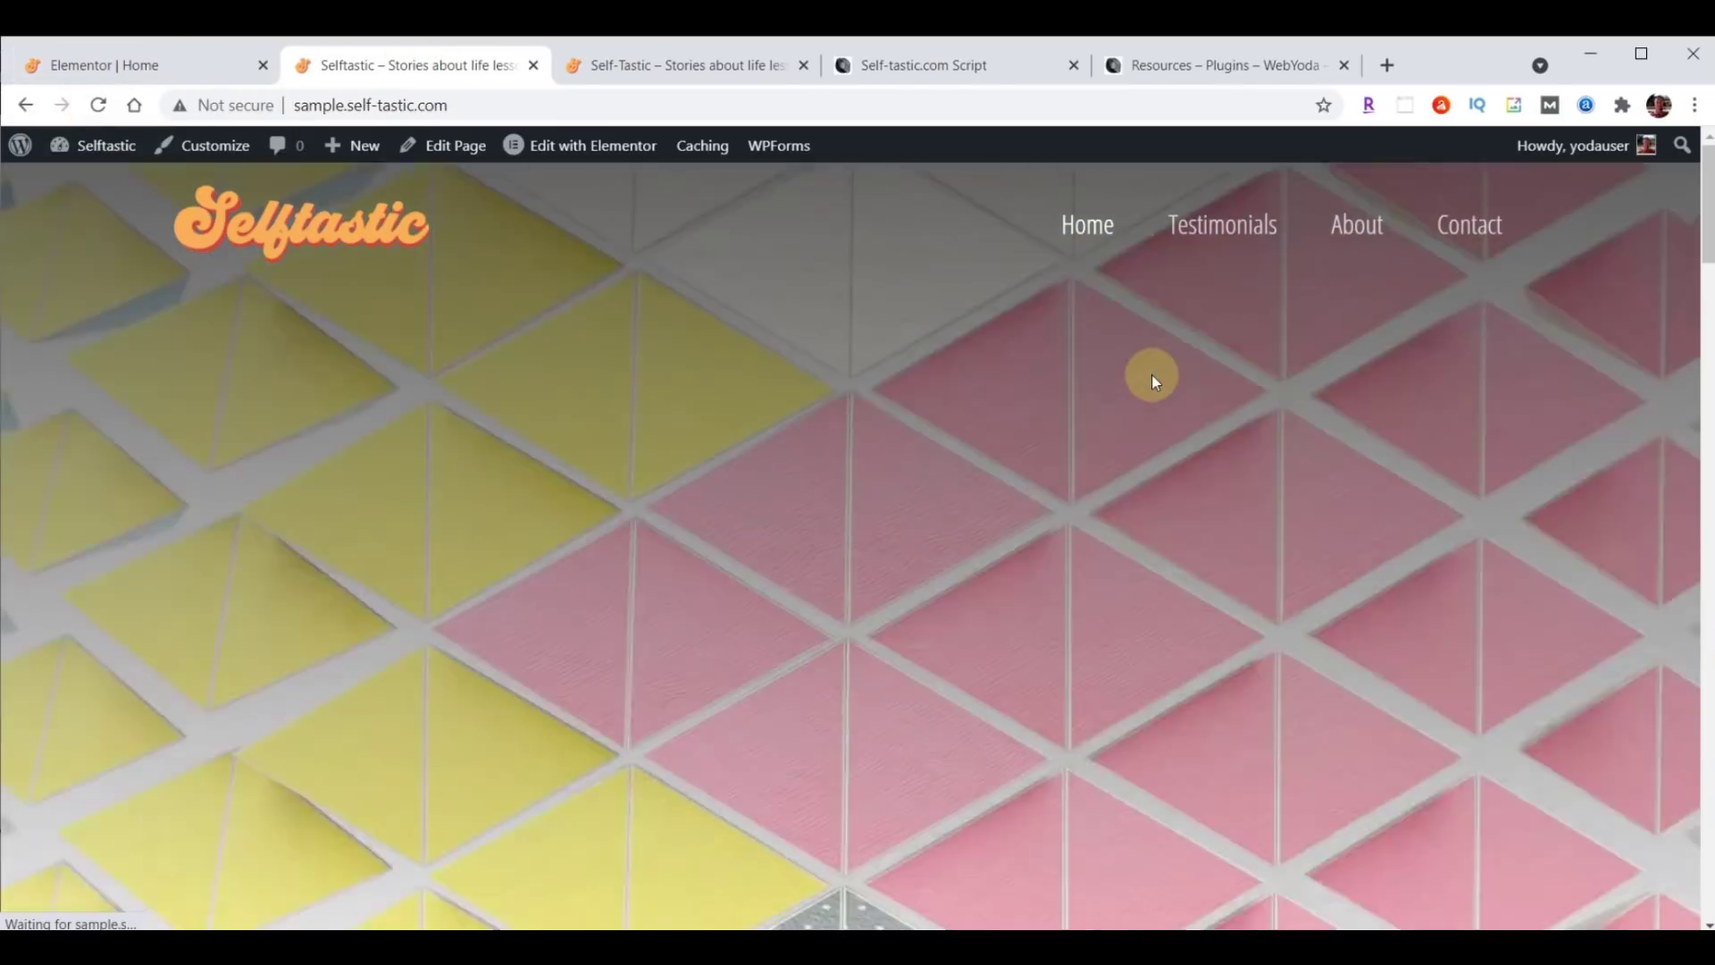
{"action": "scroll", "coordinate": [1155, 372], "scroll_direction": "down", "scroll_amount": 5}
{"action": "scroll", "coordinate": [1155, 371], "scroll_direction": "down", "scroll_amount": 3}
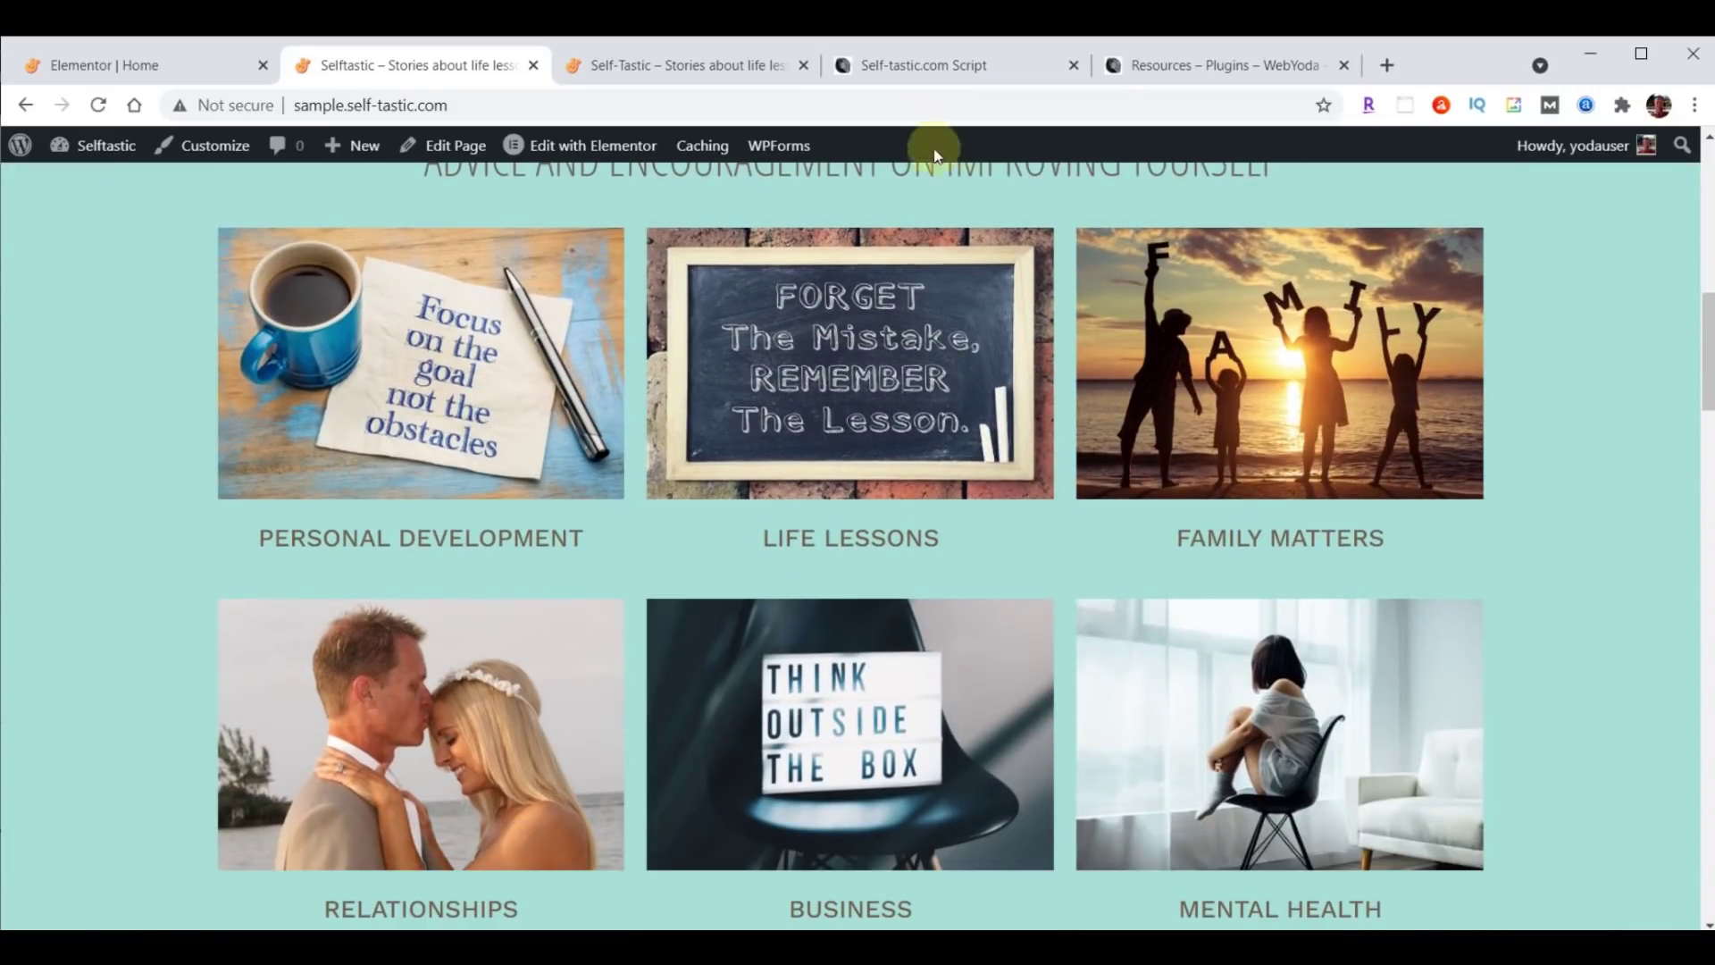
{"action": "left_click", "coordinate": [652, 65]}
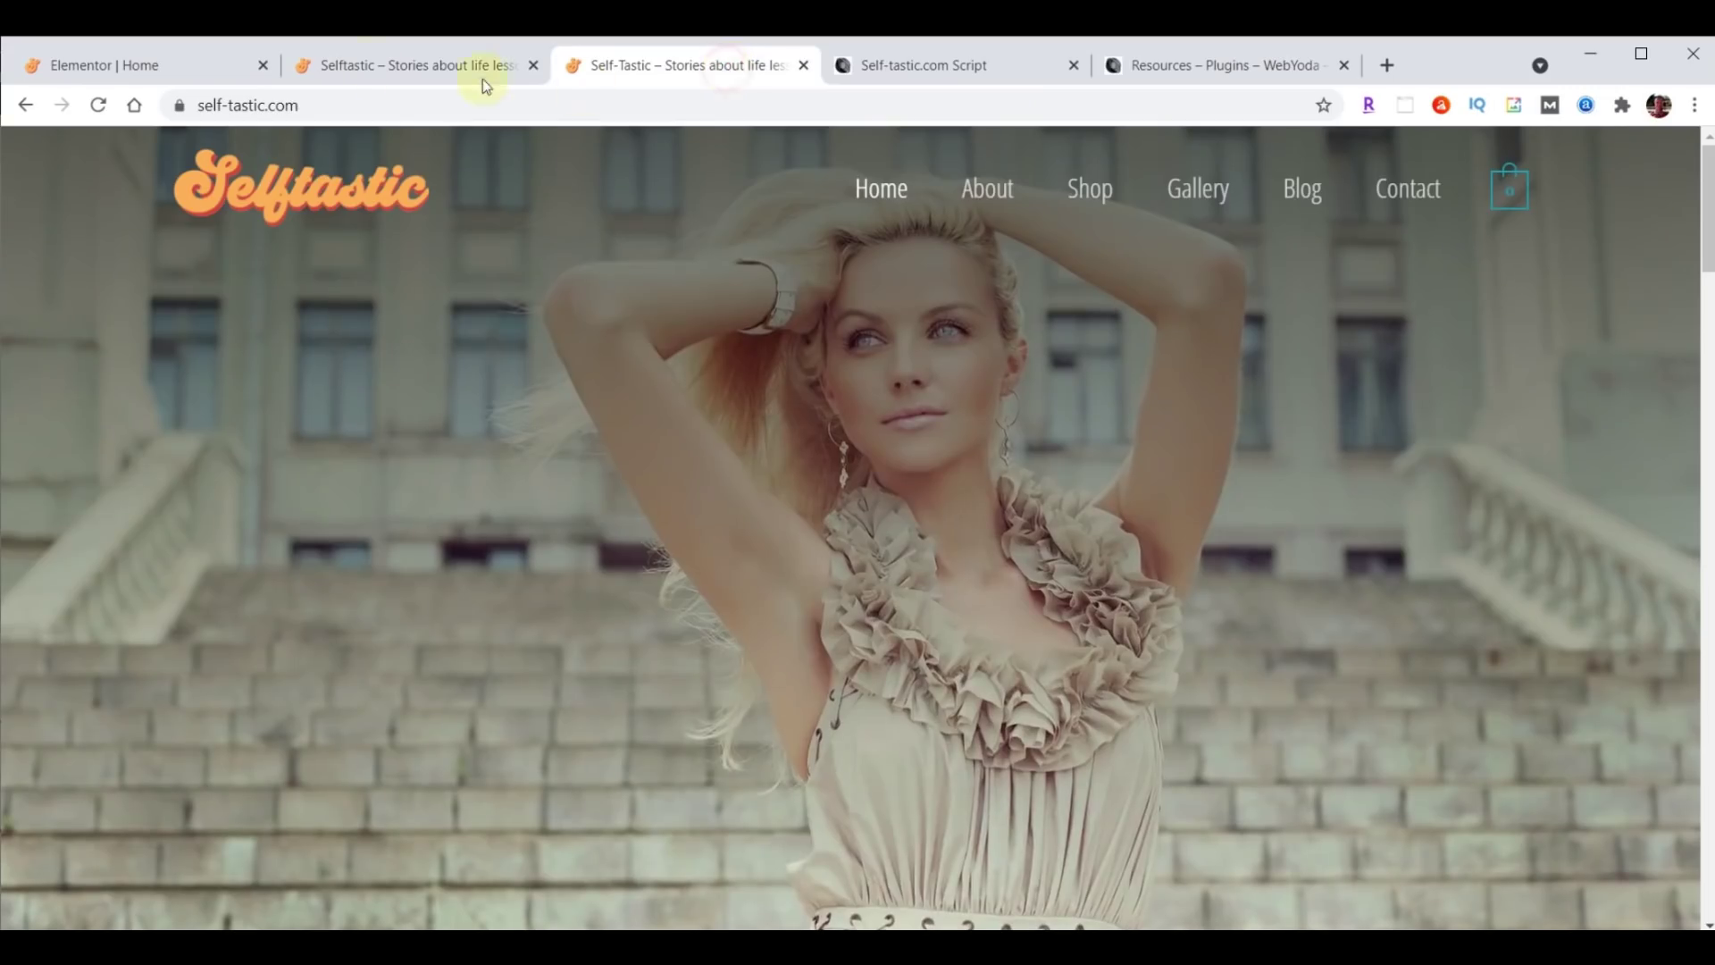
{"action": "left_click", "coordinate": [98, 105]}
{"action": "scroll", "coordinate": [1017, 432], "scroll_direction": "down", "scroll_amount": 6}
{"action": "scroll", "coordinate": [1012, 443], "scroll_direction": "down", "scroll_amount": 2}
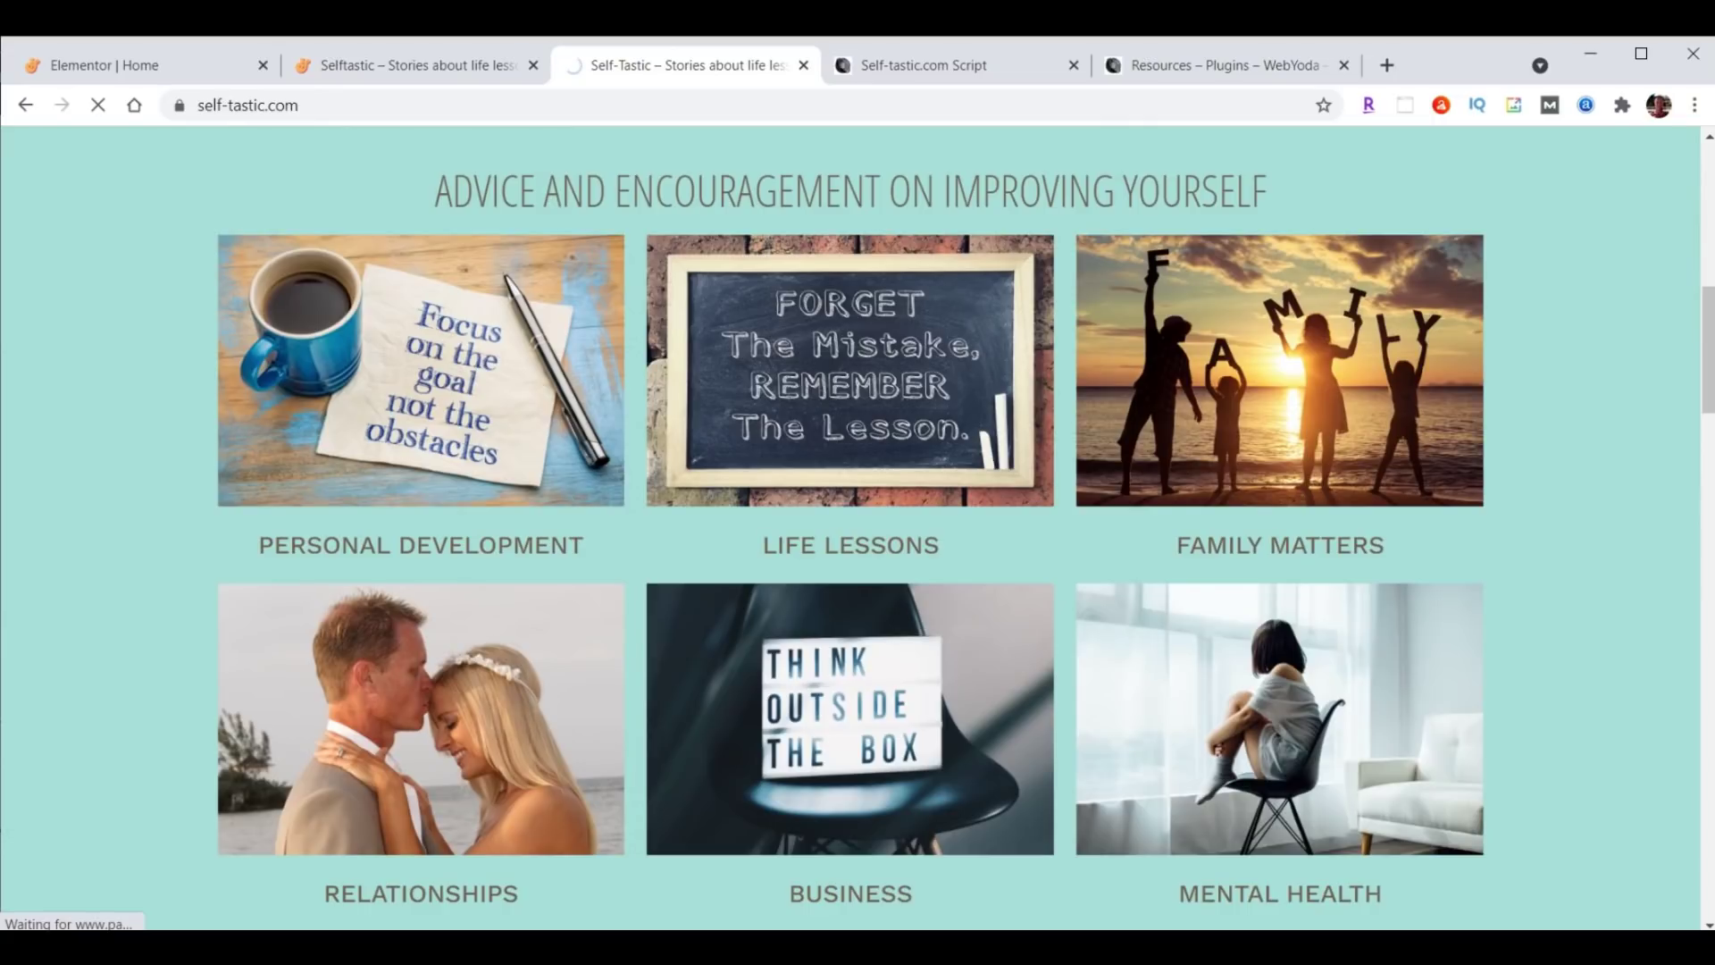
{"action": "left_click", "coordinate": [88, 62]}
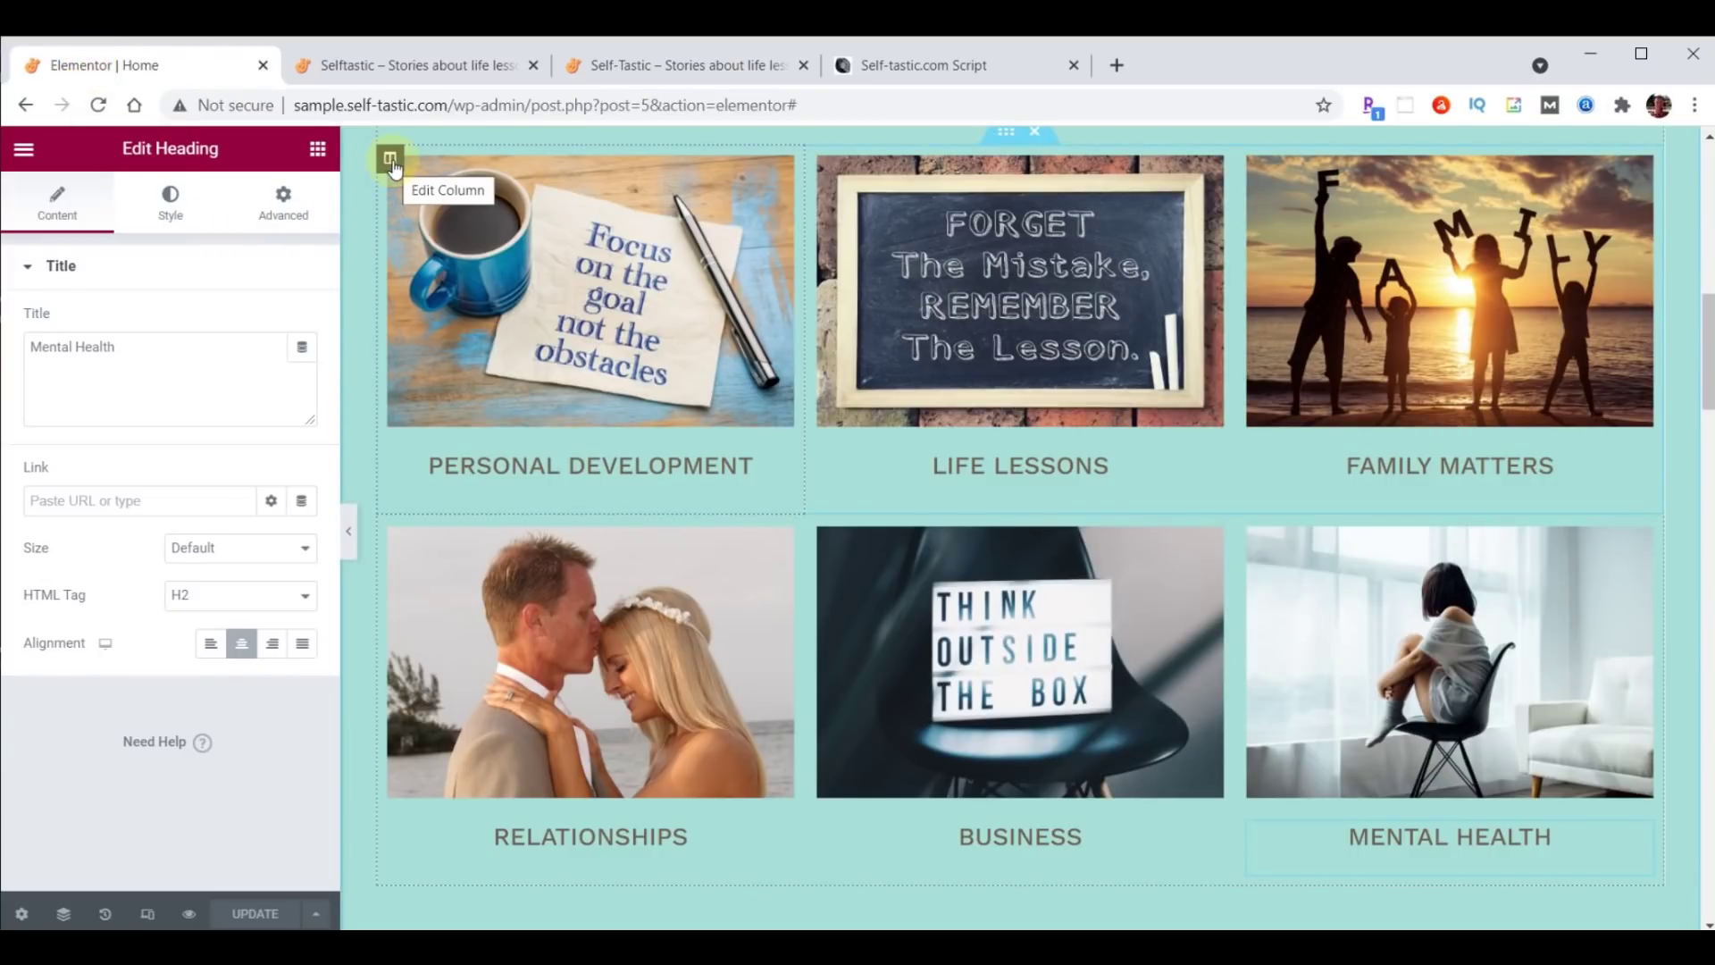
Give the Personal Development column a Slide In Right entrance animation with 1000 ms delay.
{"action": "left_click", "coordinate": [390, 160]}
{"action": "left_click", "coordinate": [286, 207]}
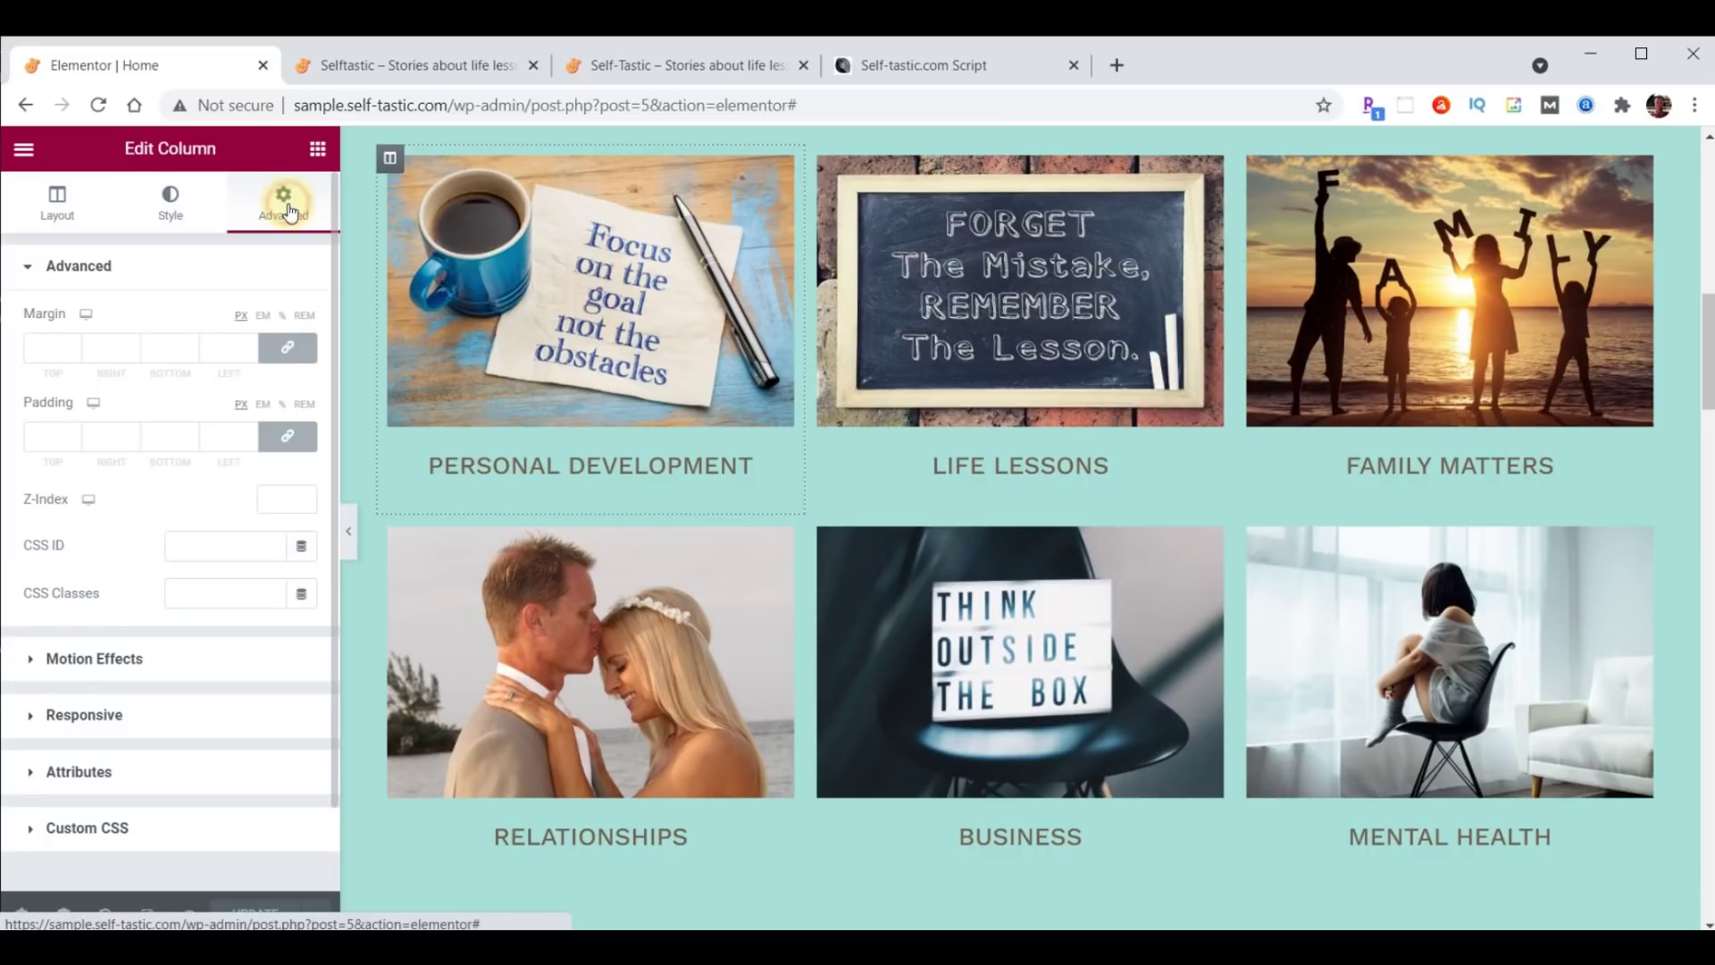
{"action": "left_click", "coordinate": [116, 659]}
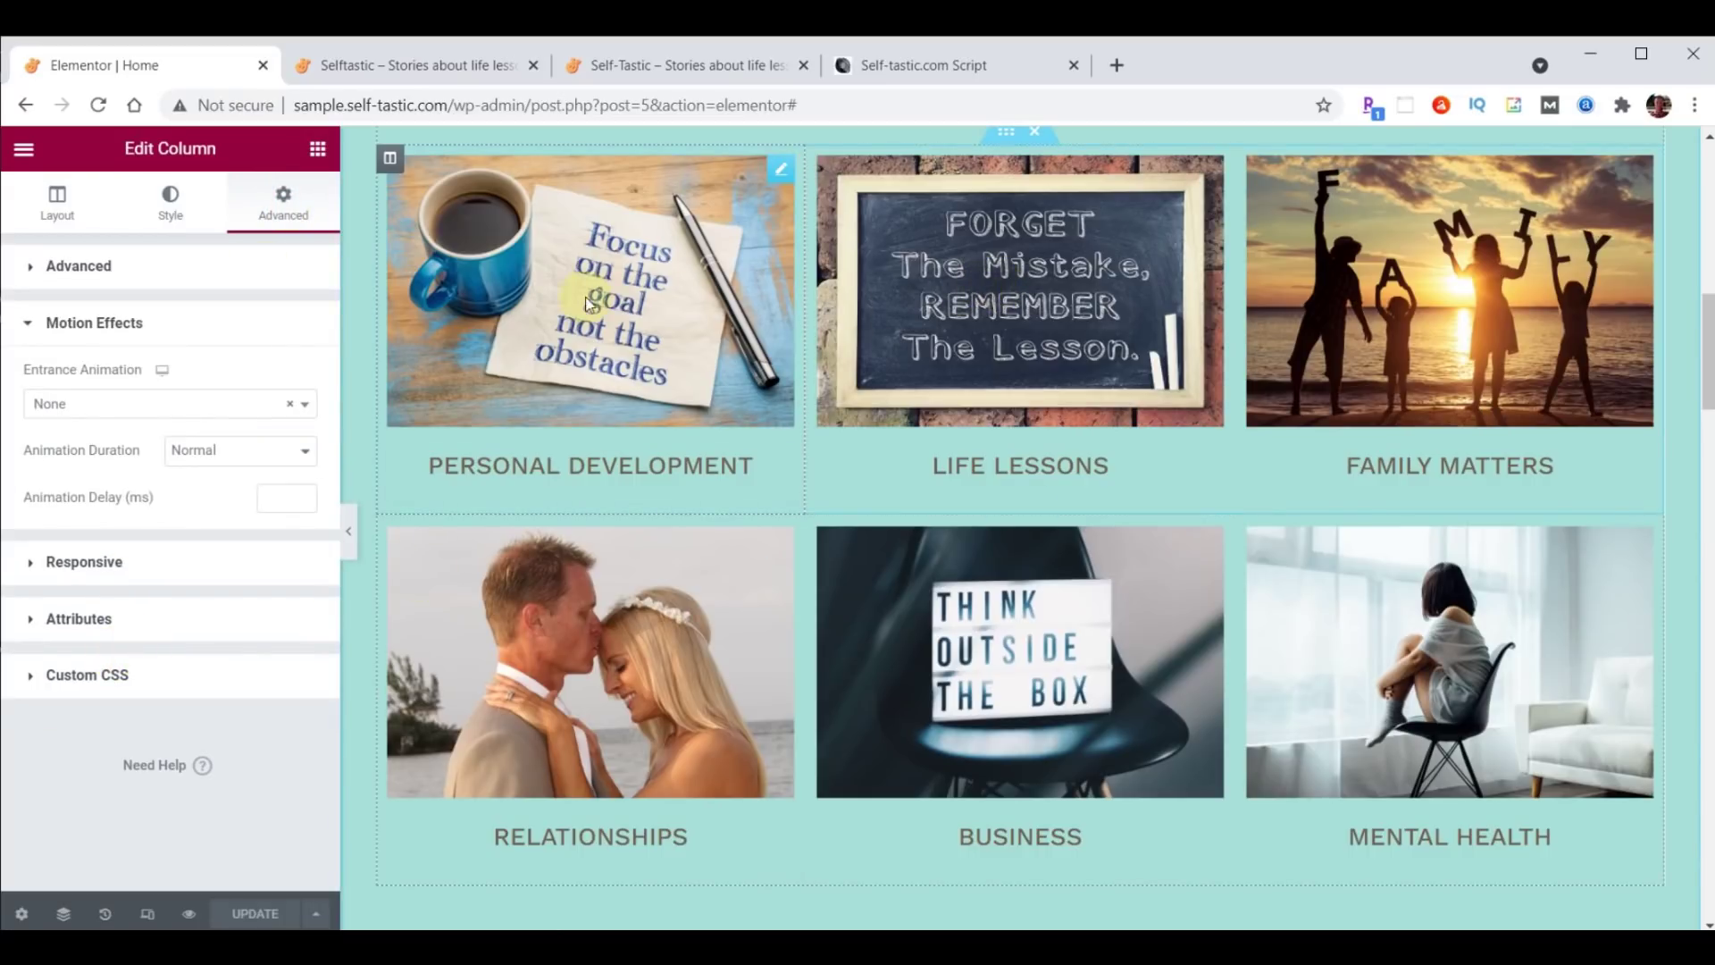
{"action": "left_click", "coordinate": [136, 406]}
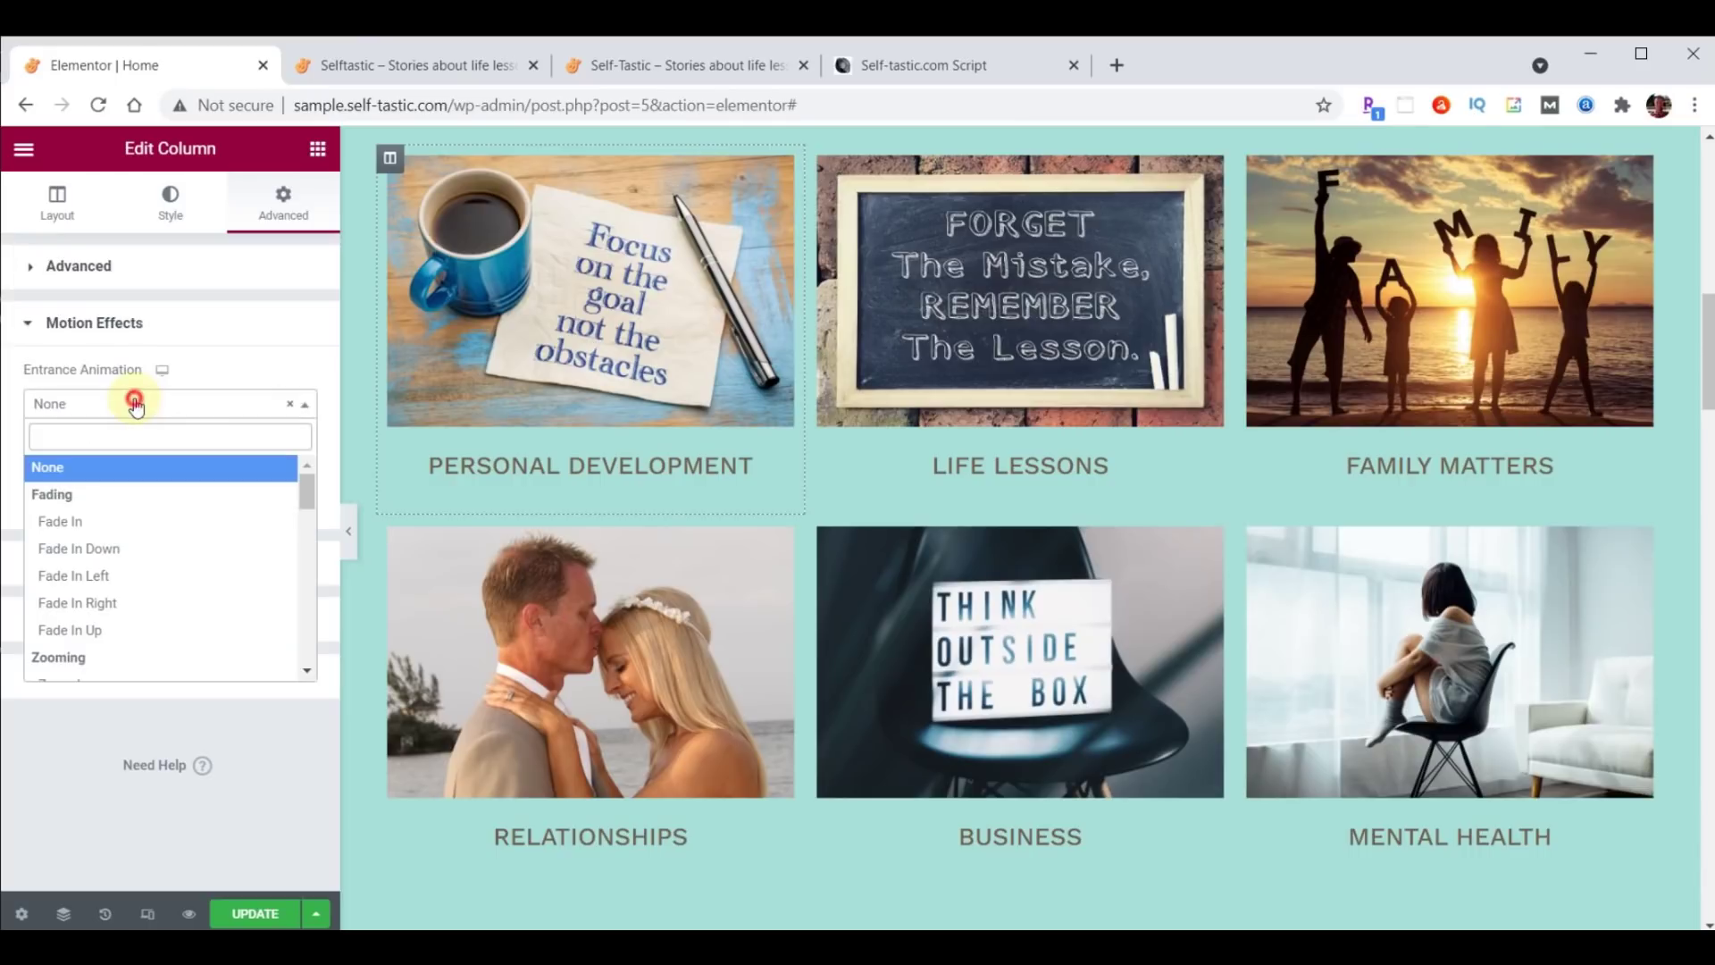
{"action": "scroll", "coordinate": [147, 545], "scroll_direction": "down", "scroll_amount": 5}
{"action": "scroll", "coordinate": [150, 551], "scroll_direction": "down", "scroll_amount": 2}
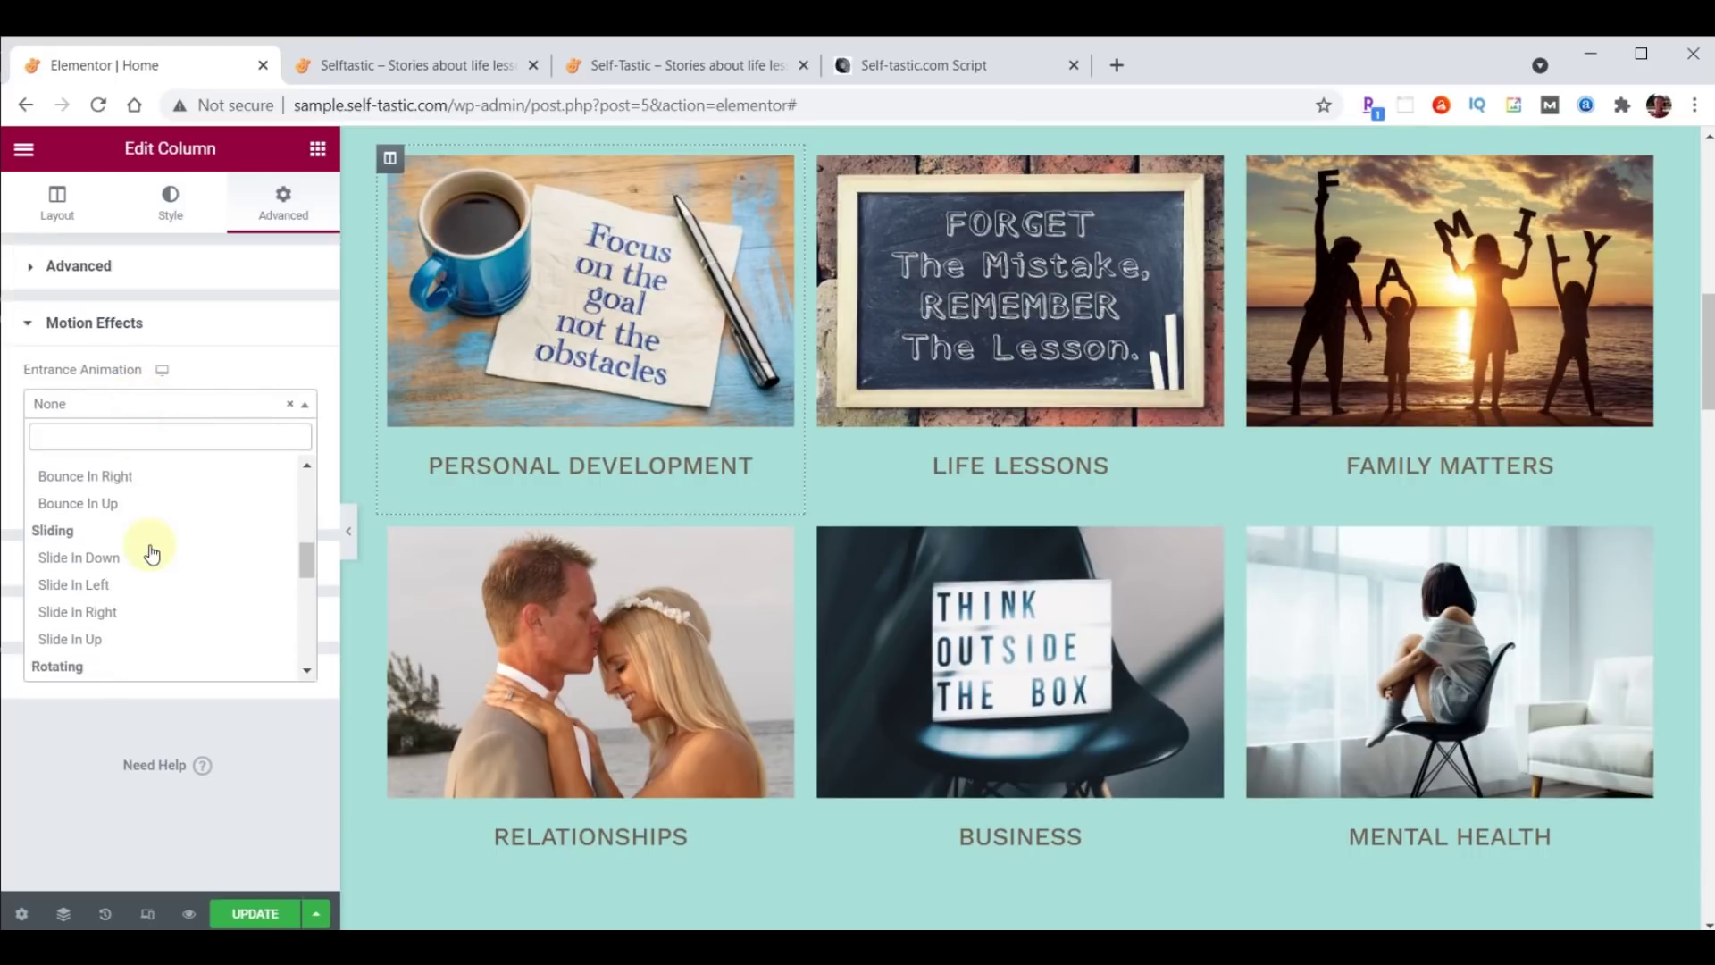
{"action": "left_click", "coordinate": [105, 612]}
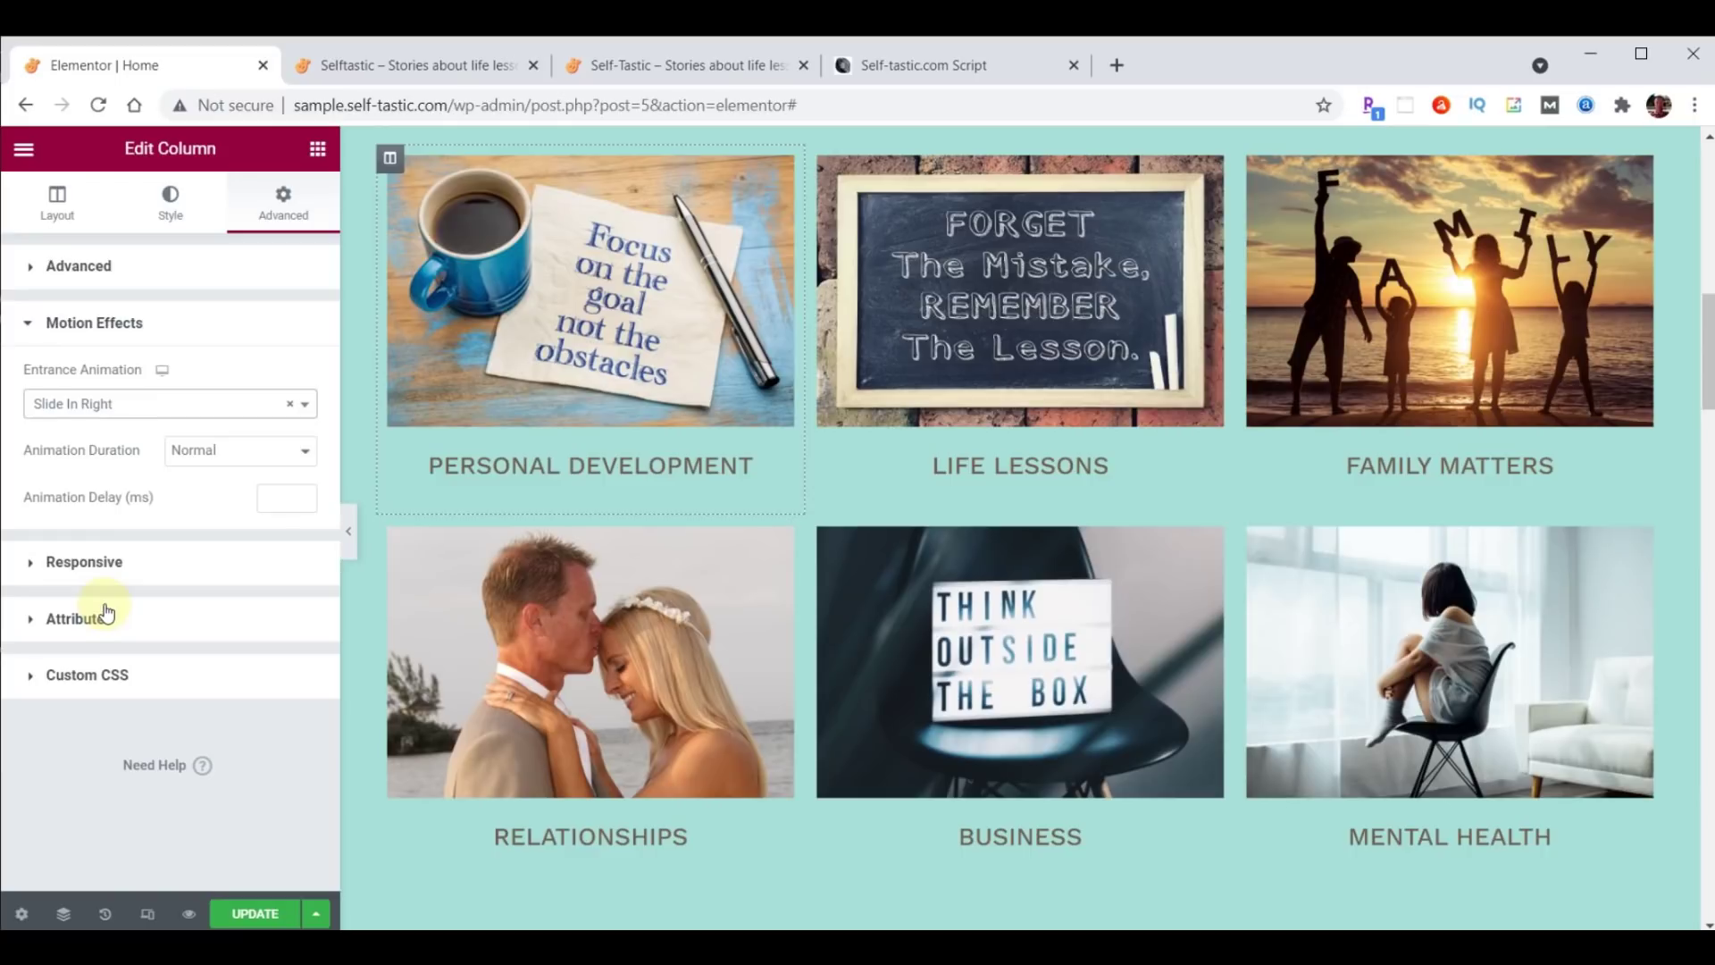
{"action": "left_click", "coordinate": [276, 500]}
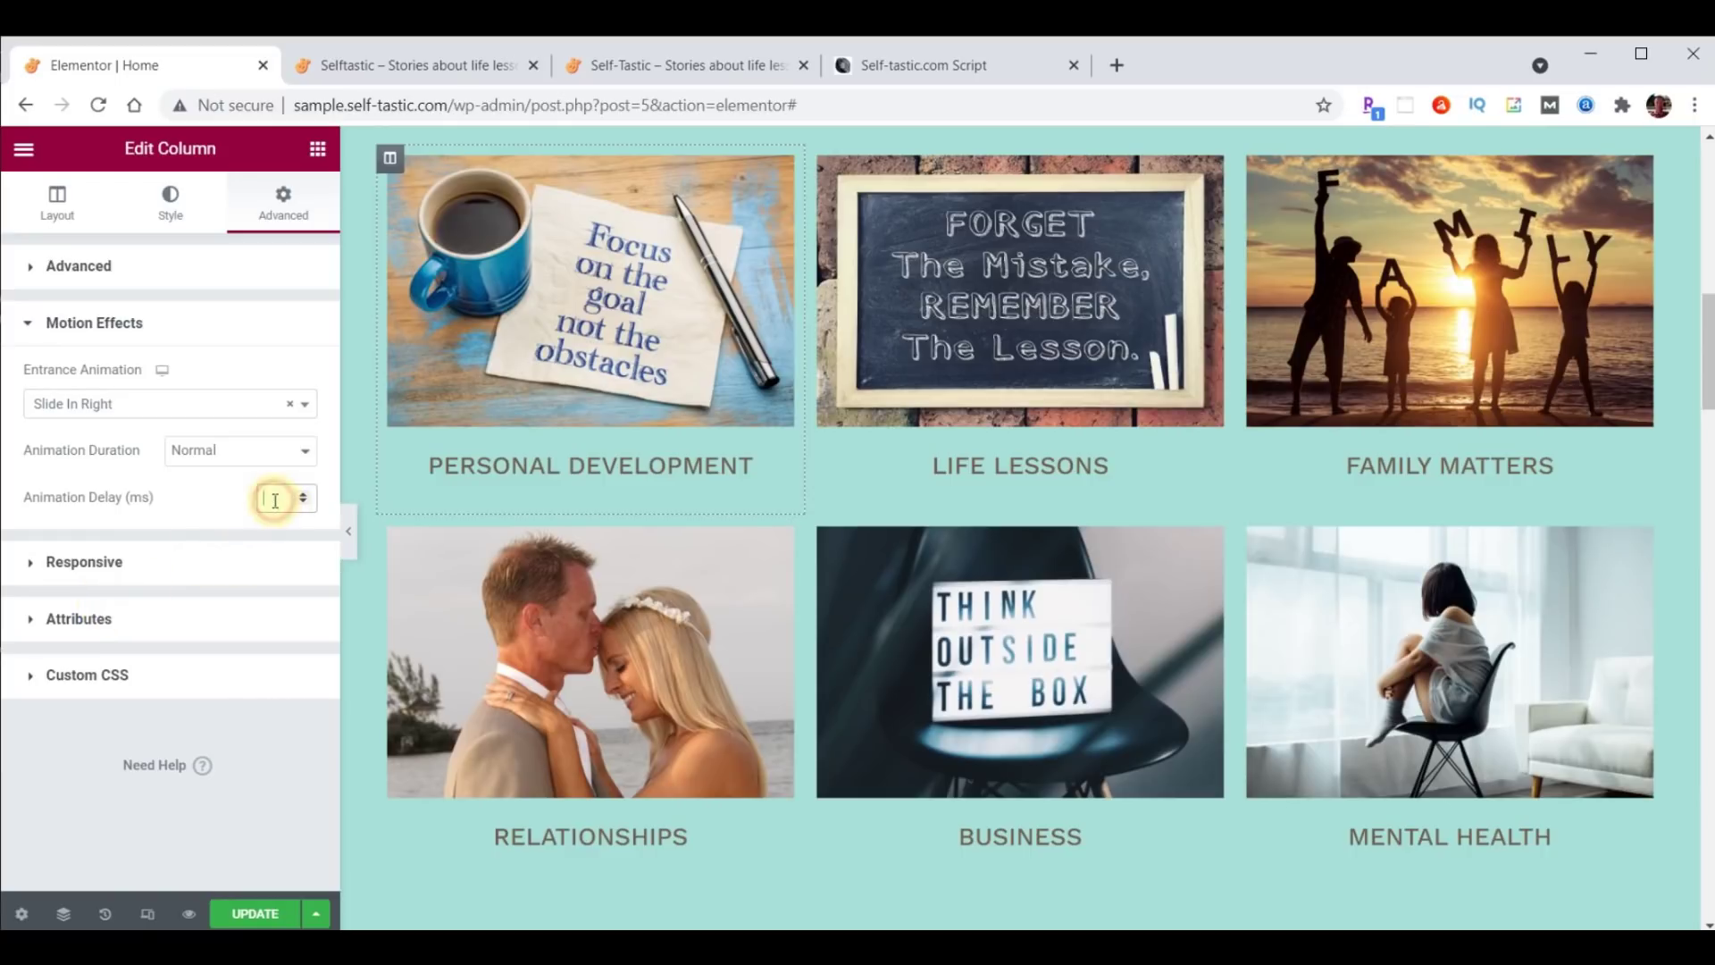
{"action": "type", "text": "1000"}
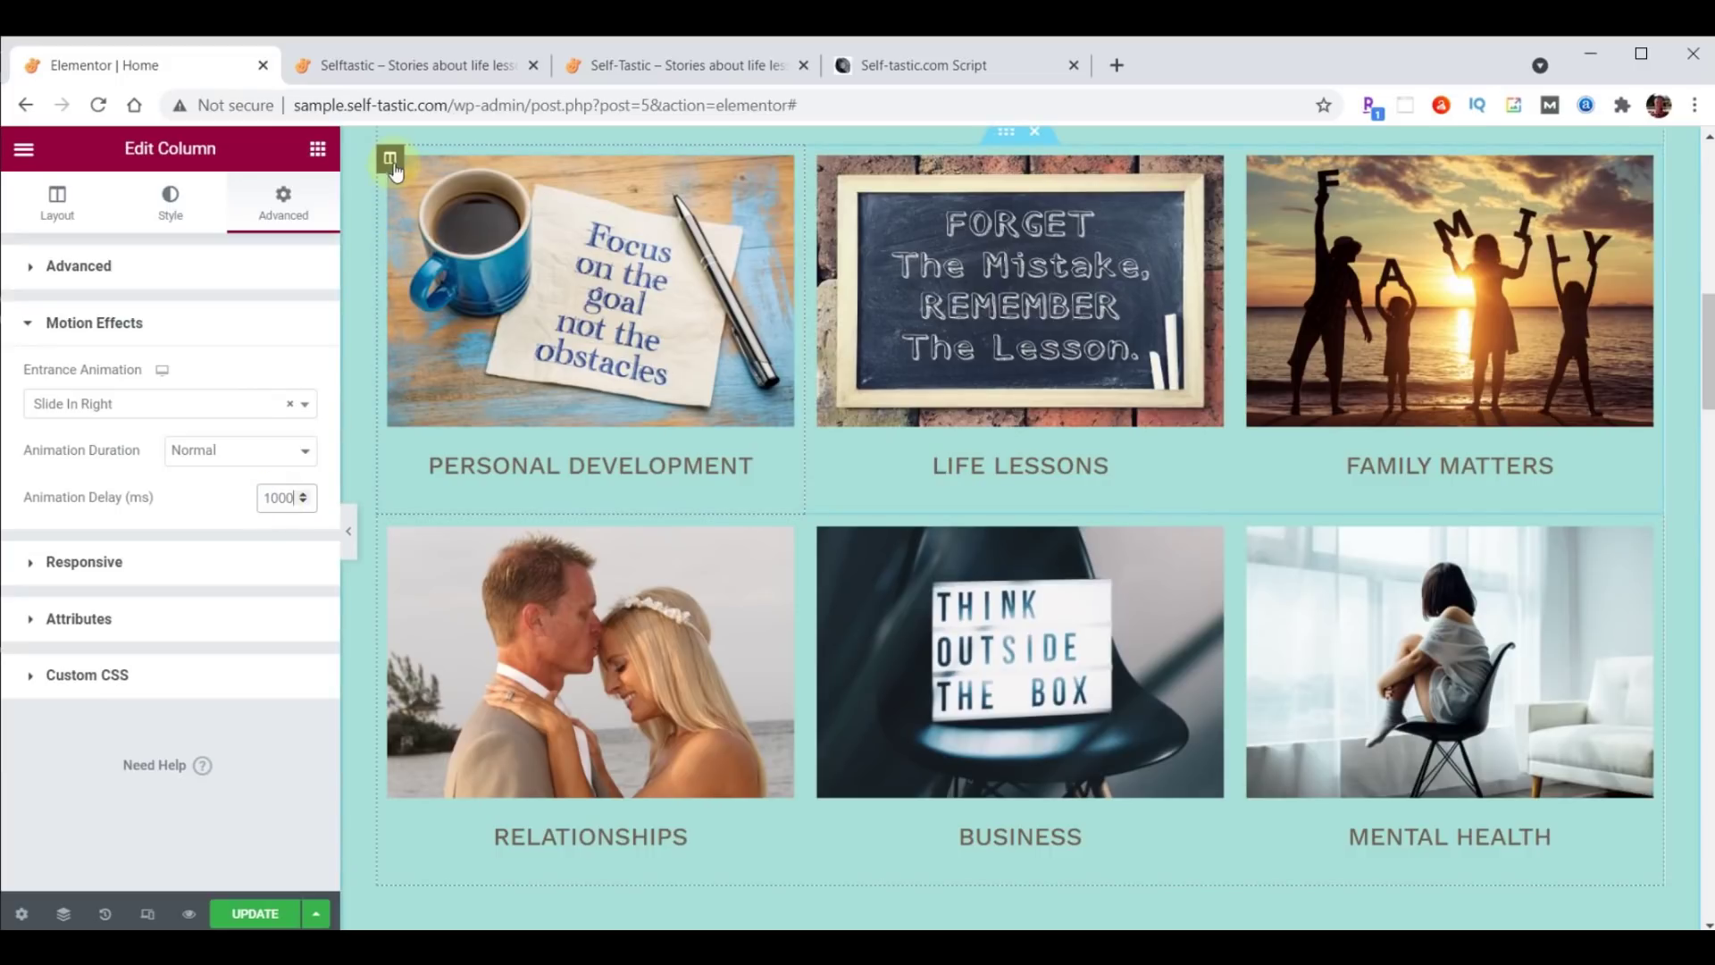
Copy the Personal Development column and paste its style onto the Relationships column.
{"action": "right_click", "coordinate": [391, 161]}
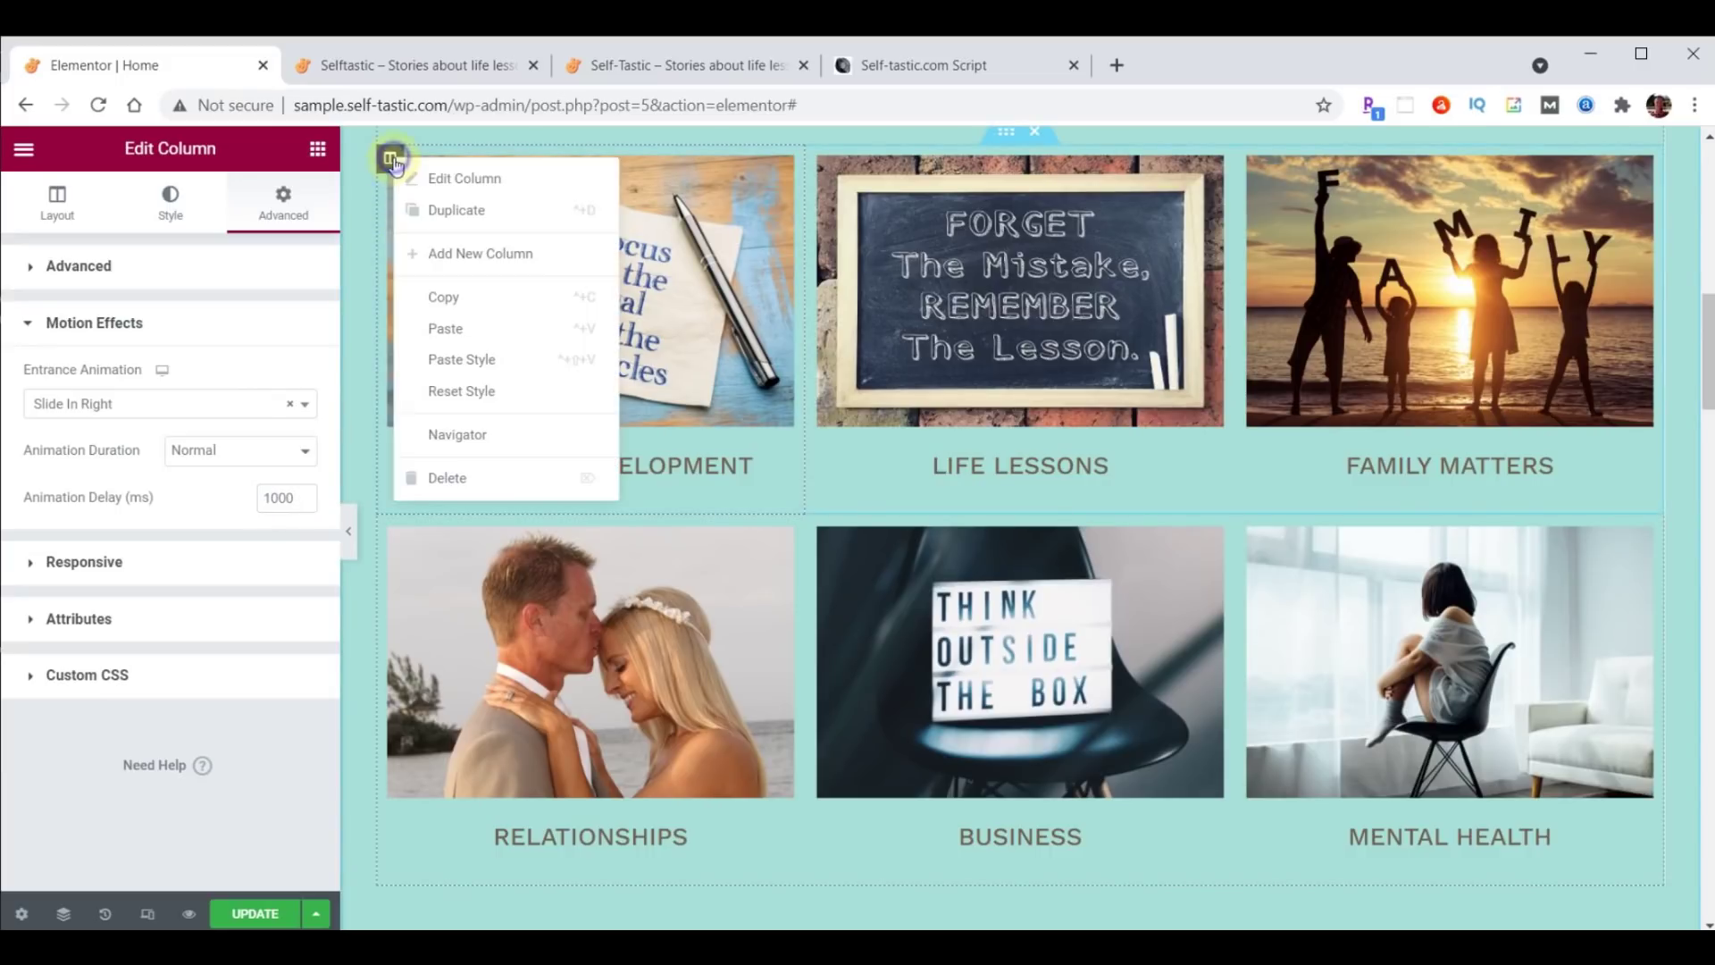
{"action": "left_click", "coordinate": [440, 291]}
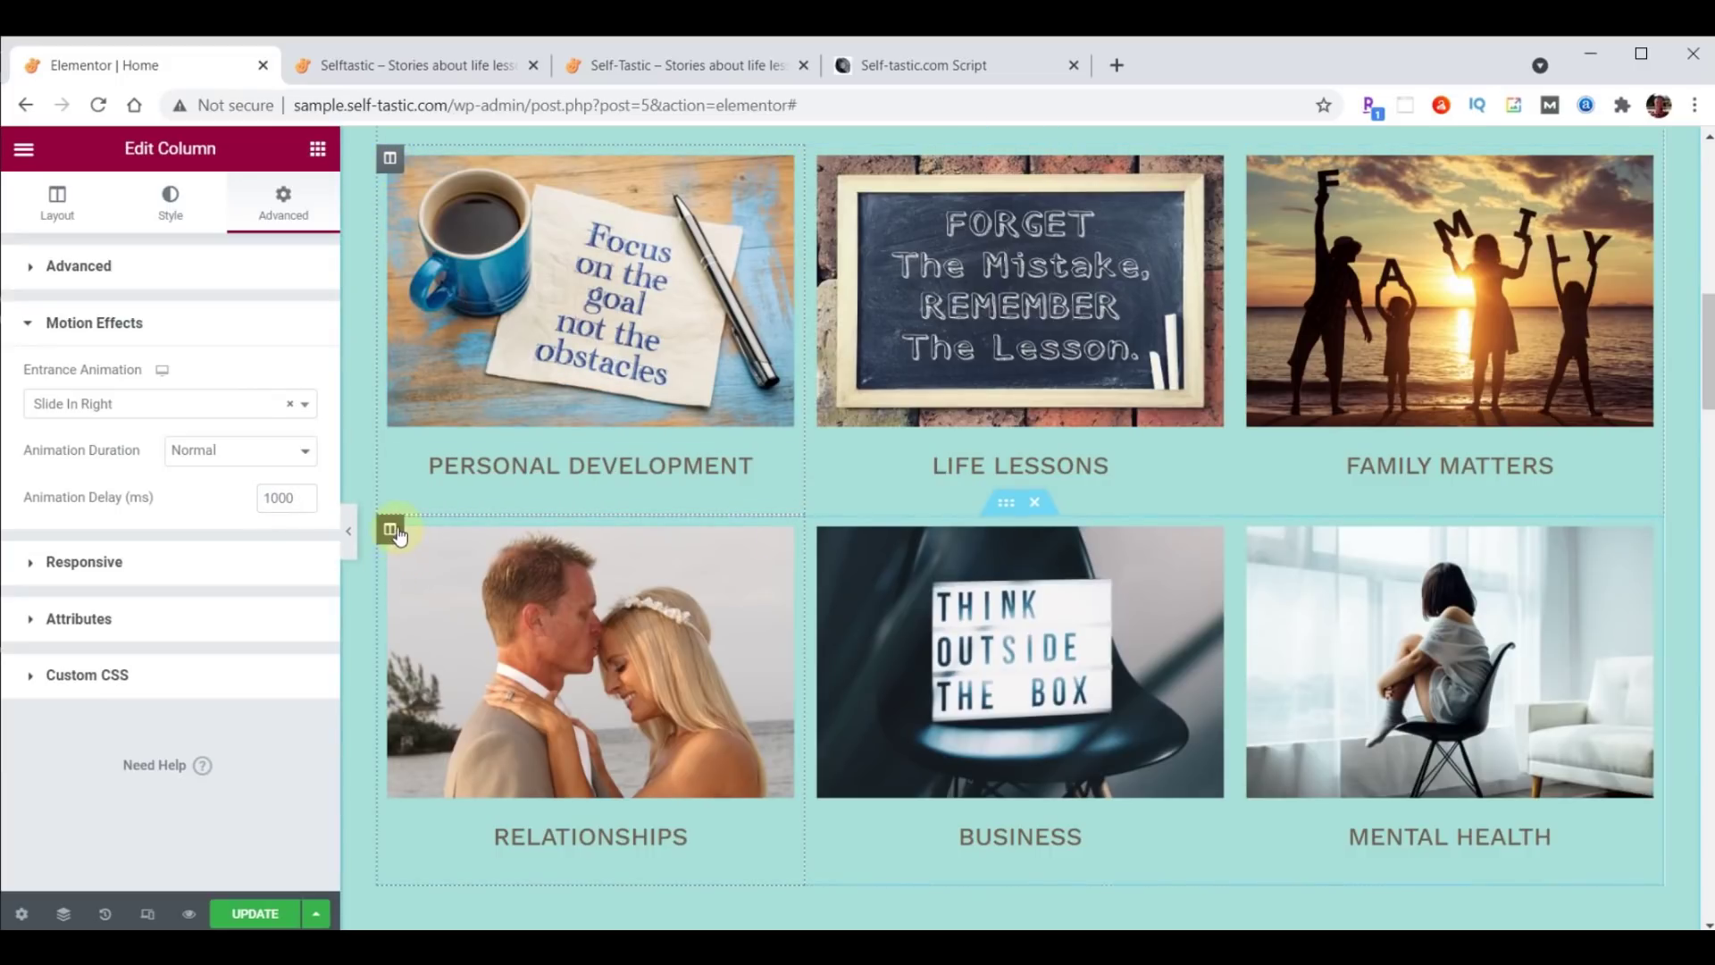
{"action": "right_click", "coordinate": [398, 529]}
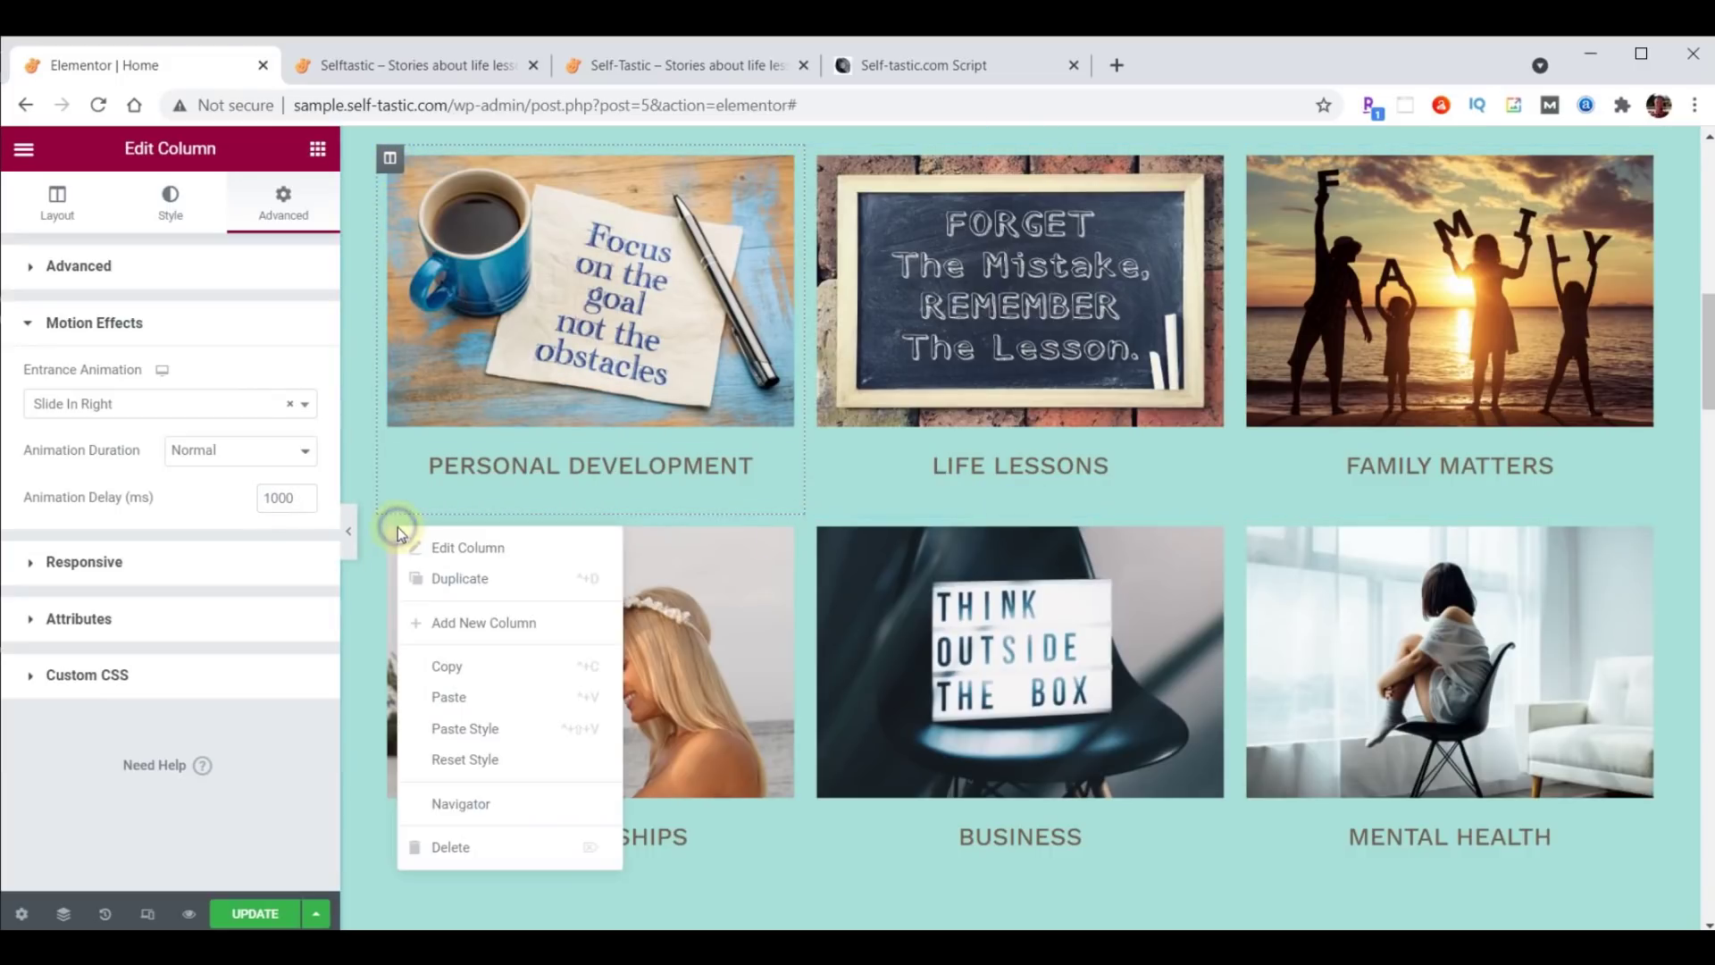
{"action": "left_click", "coordinate": [479, 720]}
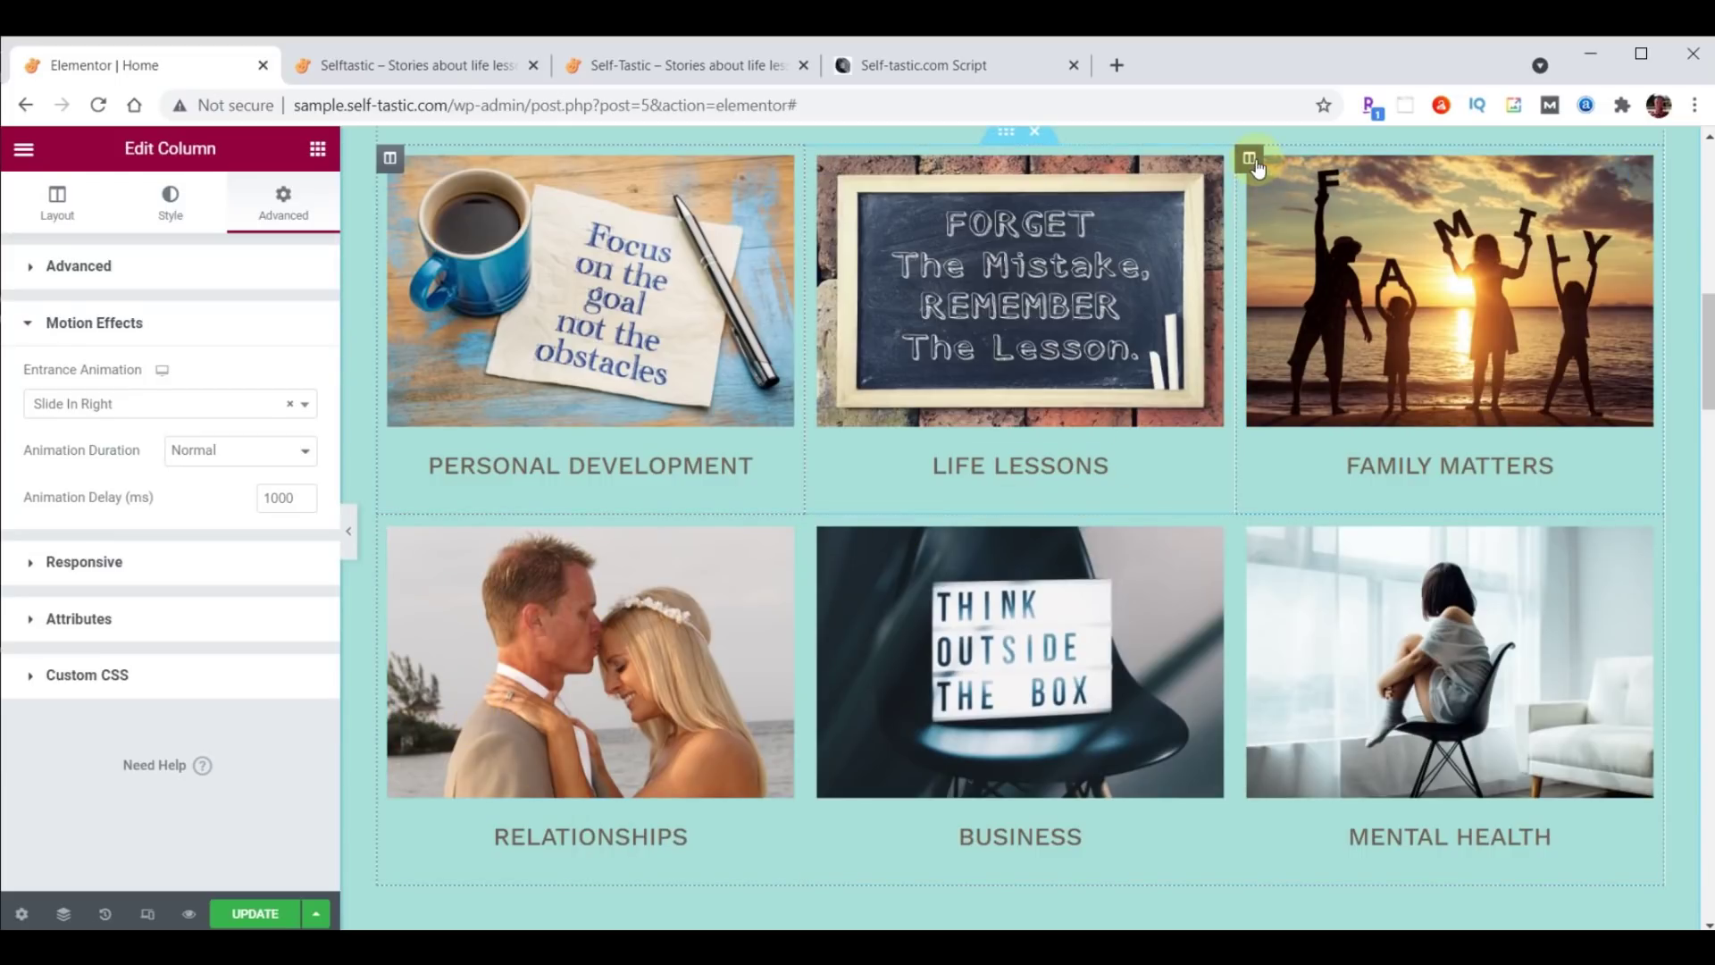
Give the Family Matters column a Slide In Left entrance animation with 1000 ms delay.
{"action": "left_click", "coordinate": [1251, 162]}
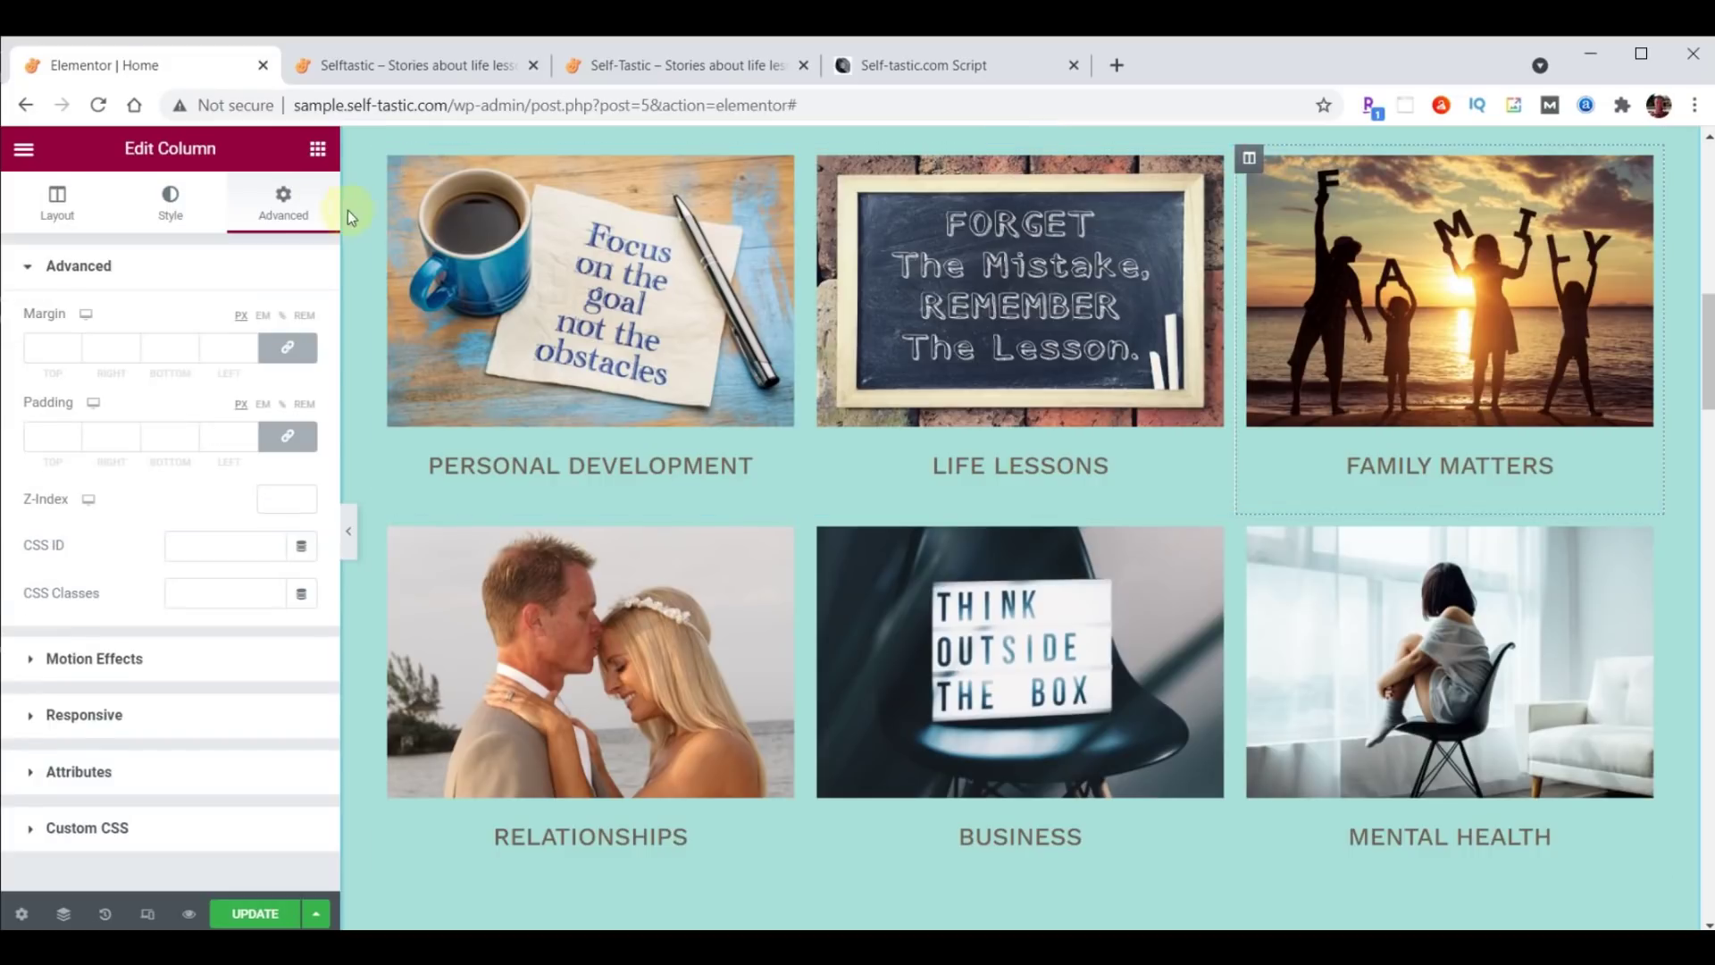
{"action": "left_click", "coordinate": [94, 658]}
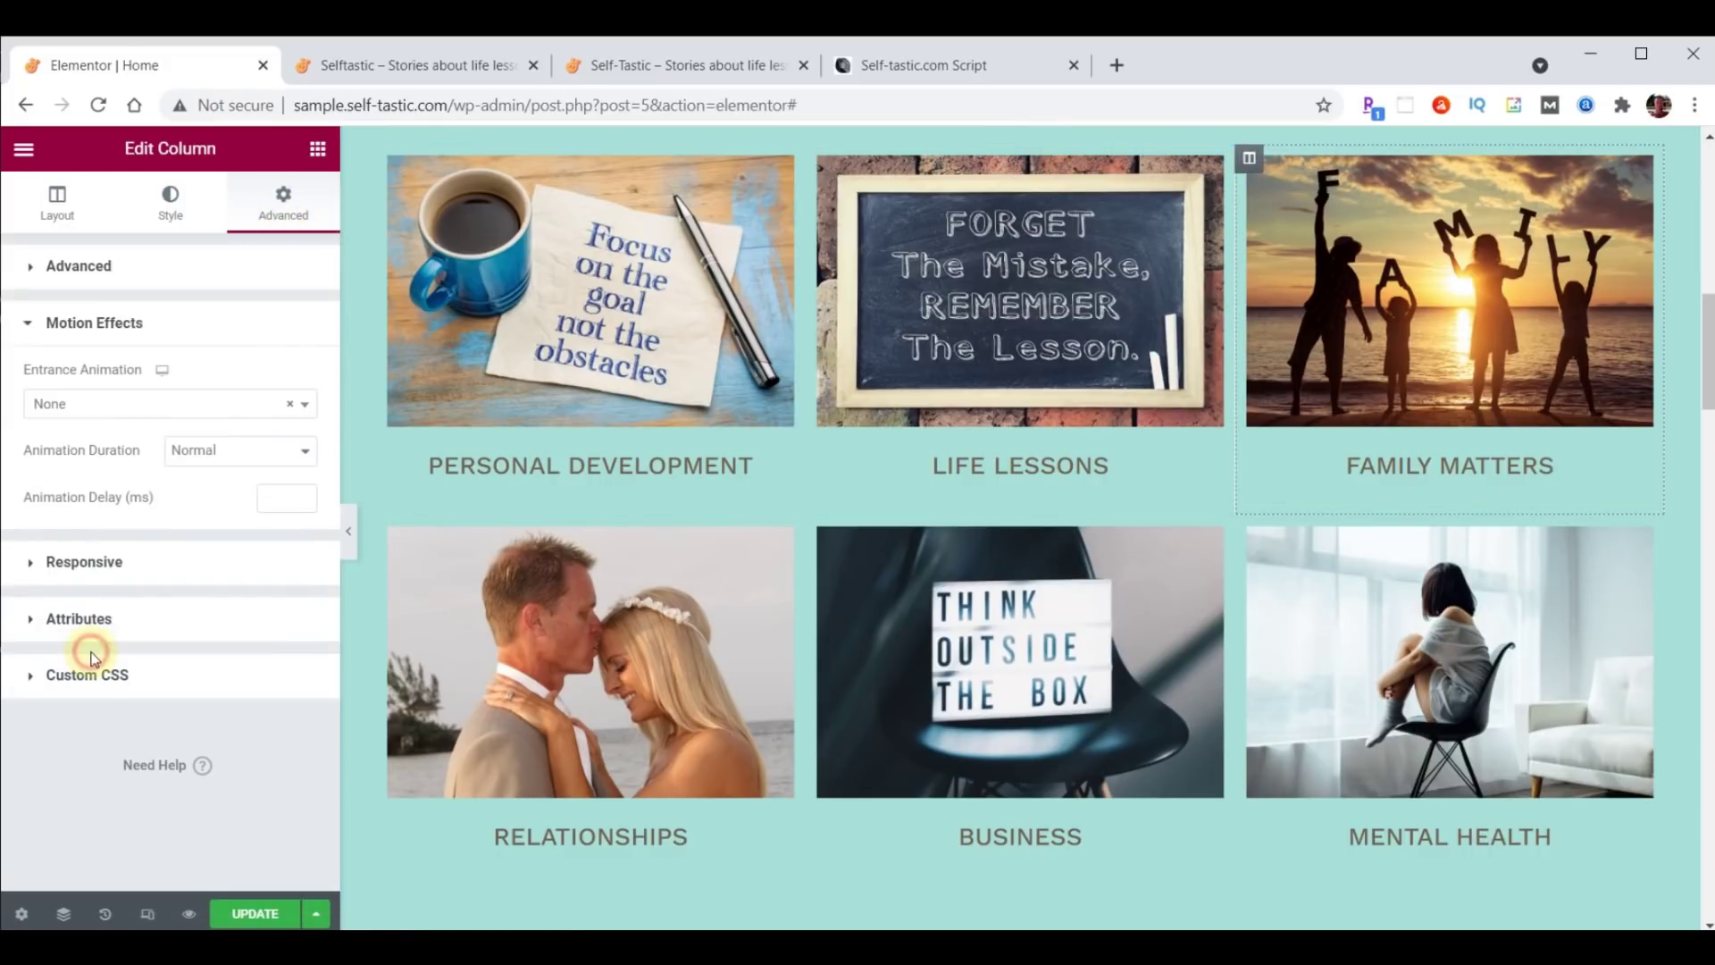
{"action": "left_click", "coordinate": [136, 410]}
{"action": "scroll", "coordinate": [130, 527], "scroll_direction": "down", "scroll_amount": 5}
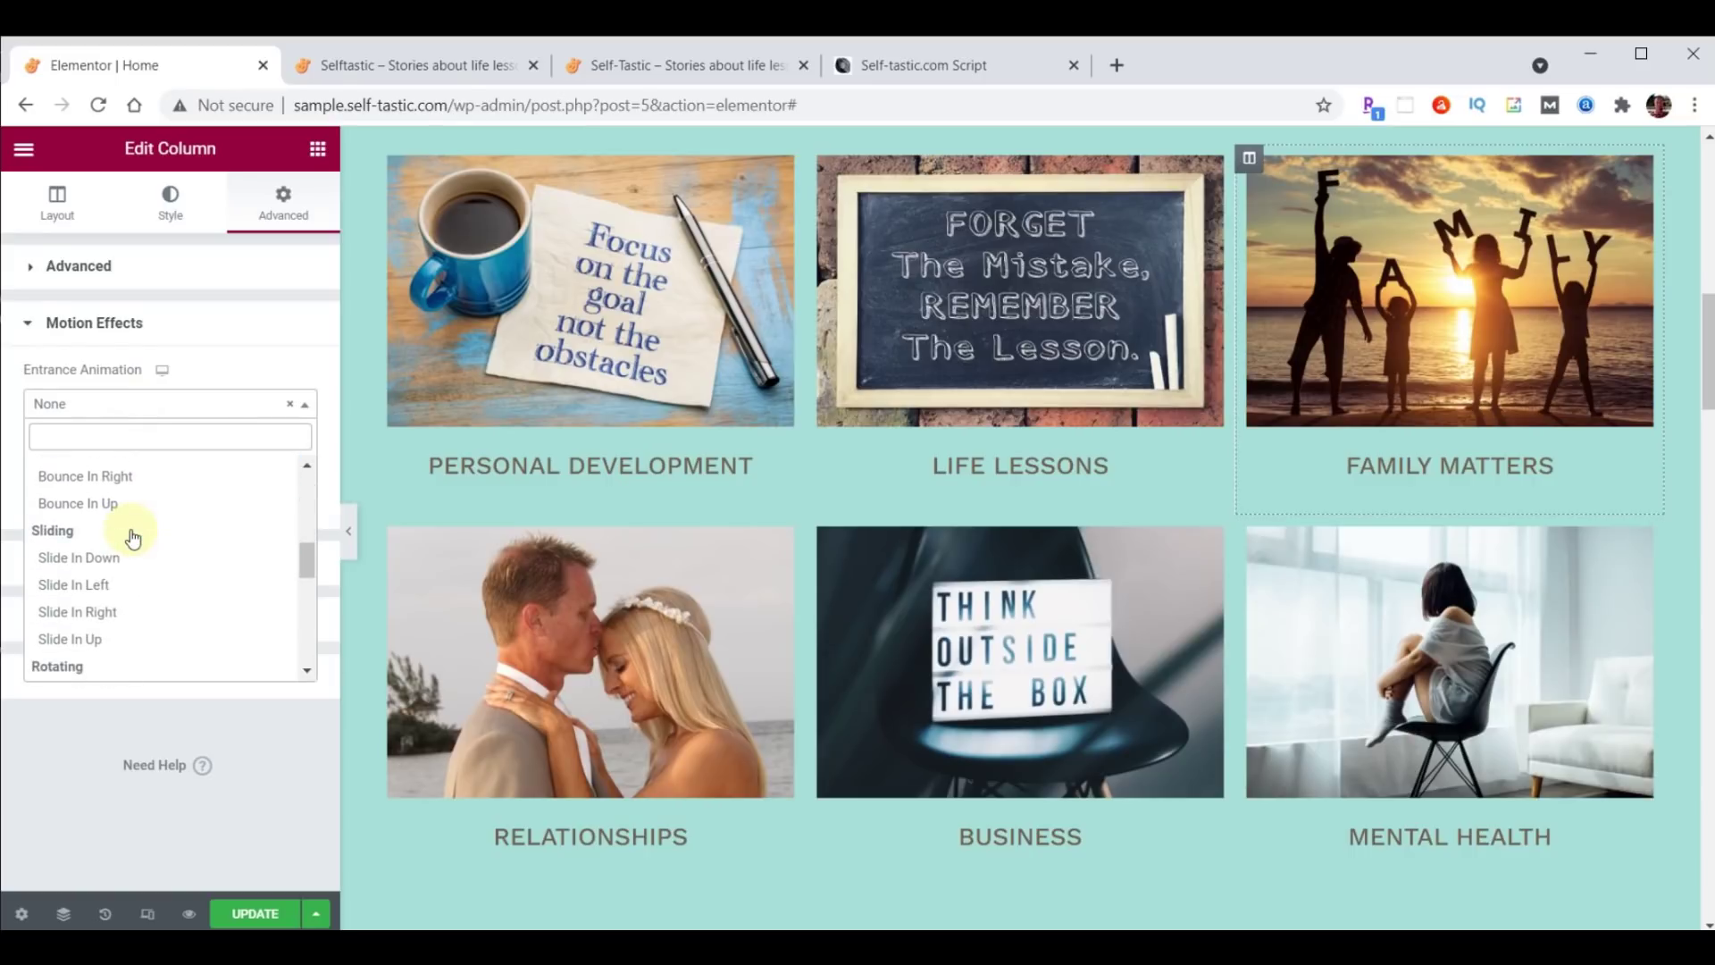
{"action": "left_click", "coordinate": [89, 584]}
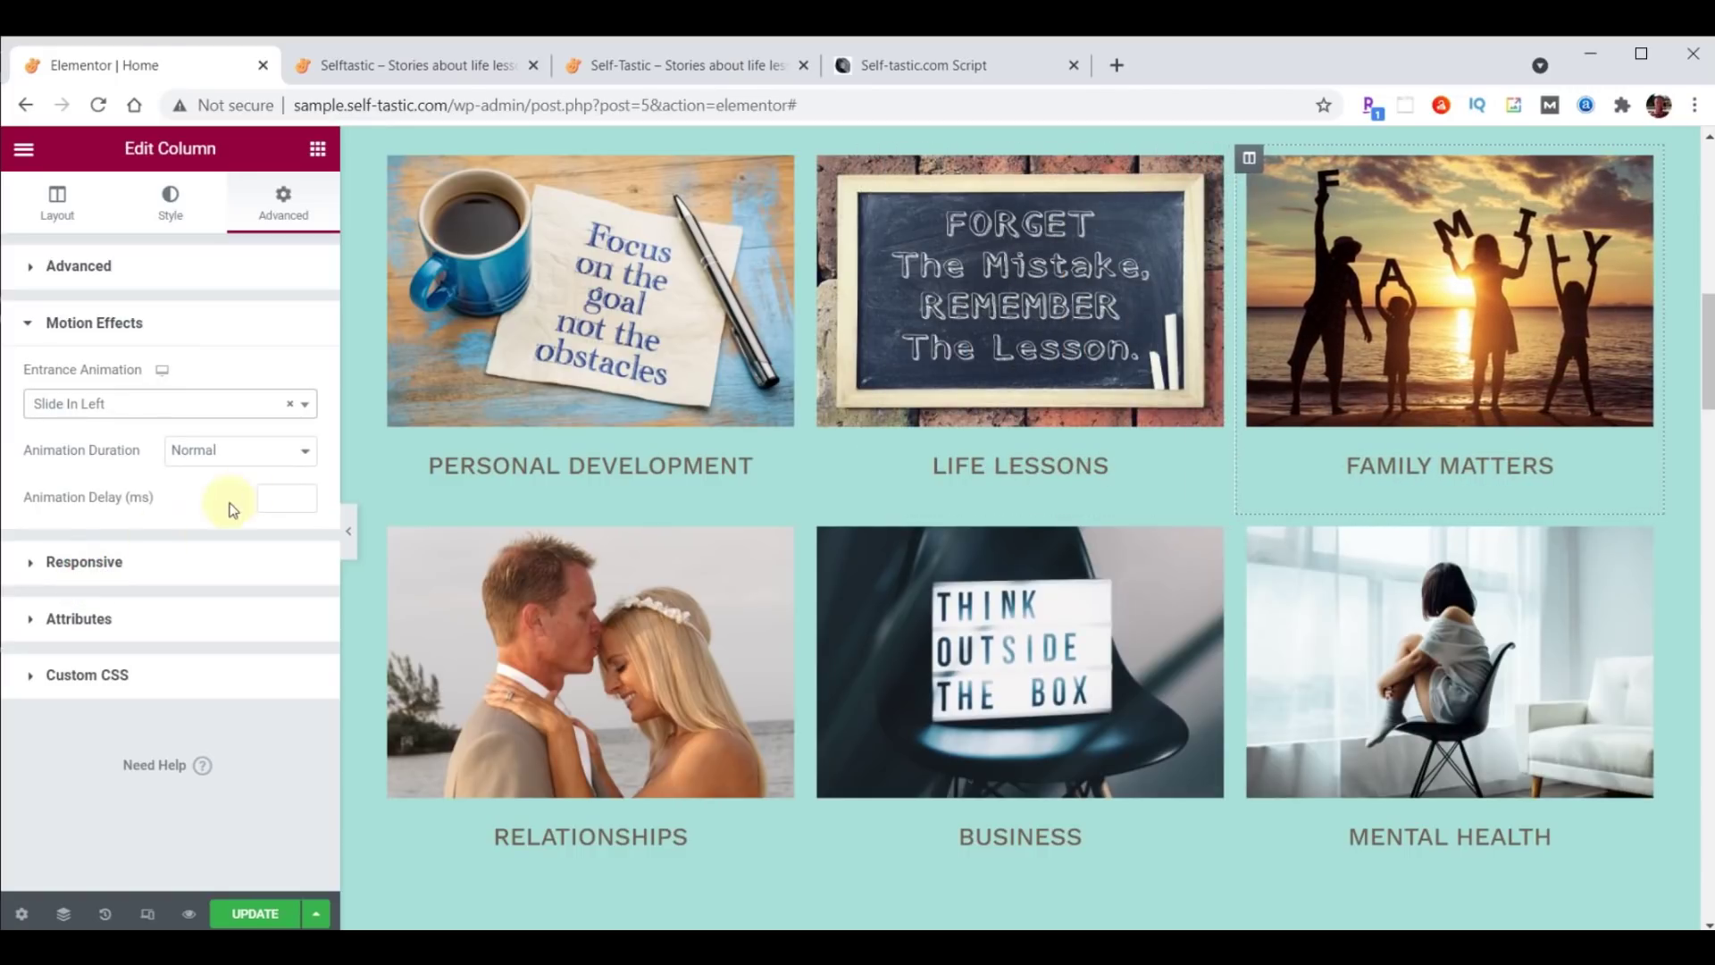
{"action": "left_click", "coordinate": [272, 498]}
{"action": "type", "text": "1000"}
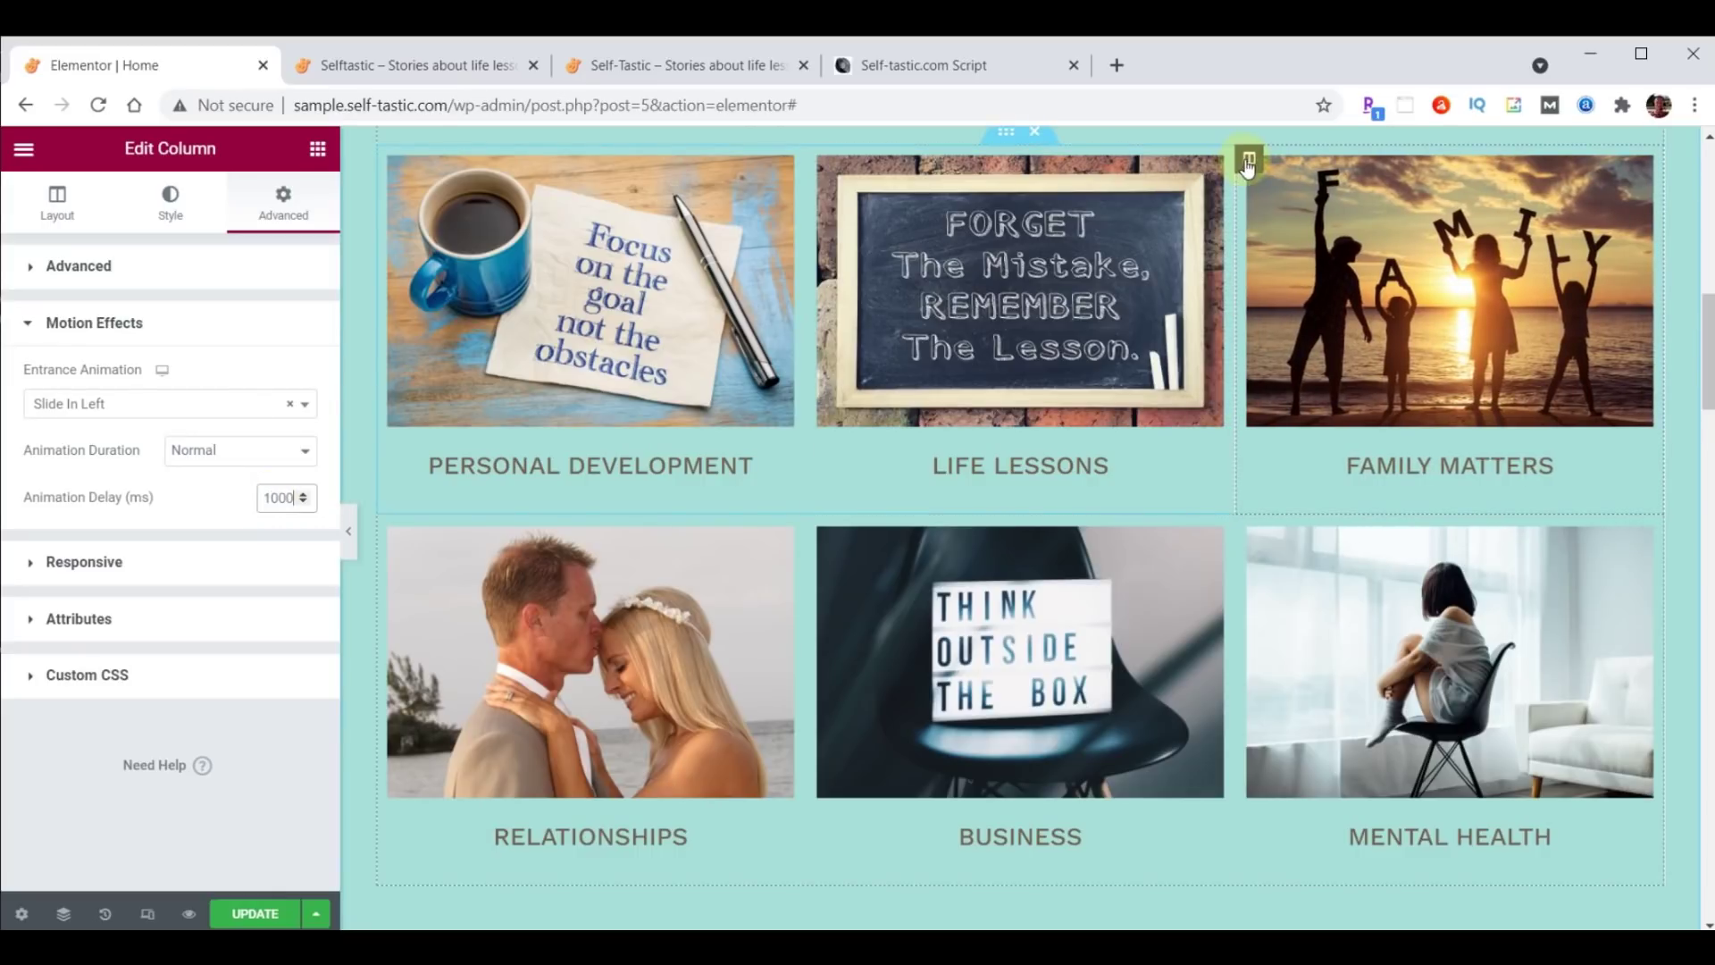
Copy the Family Matters column and paste its style onto the Mental Health column.
{"action": "right_click", "coordinate": [1249, 158]}
{"action": "left_click", "coordinate": [1307, 309]}
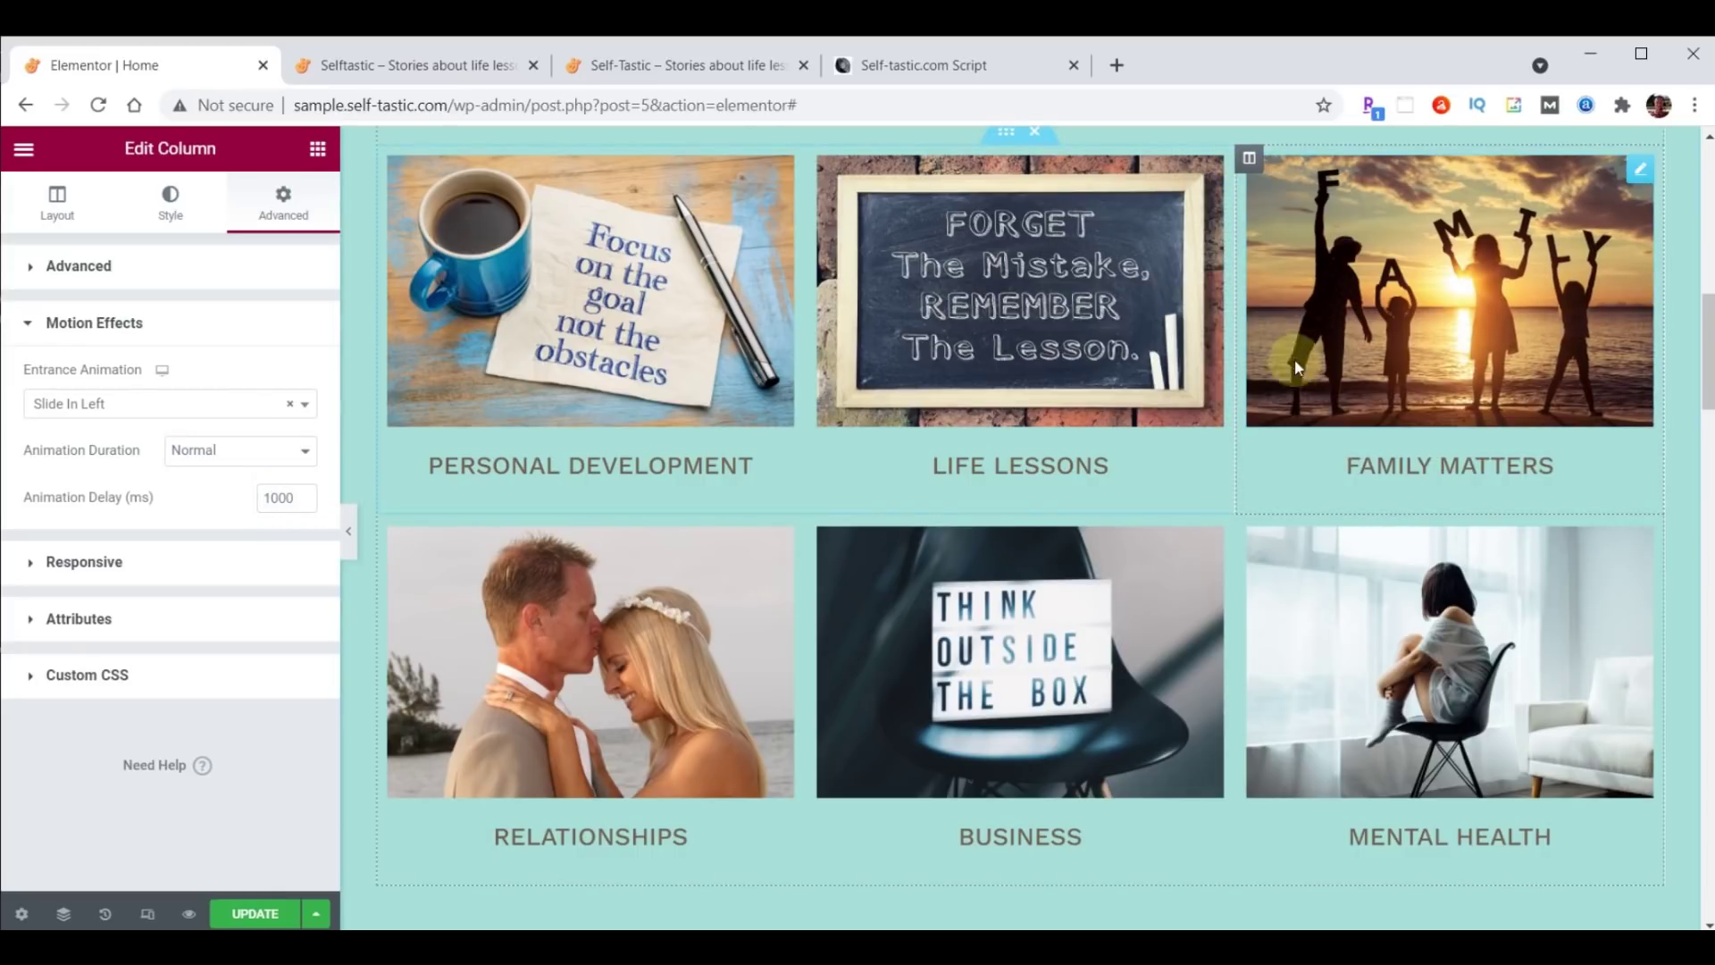
{"action": "right_click", "coordinate": [1253, 533]}
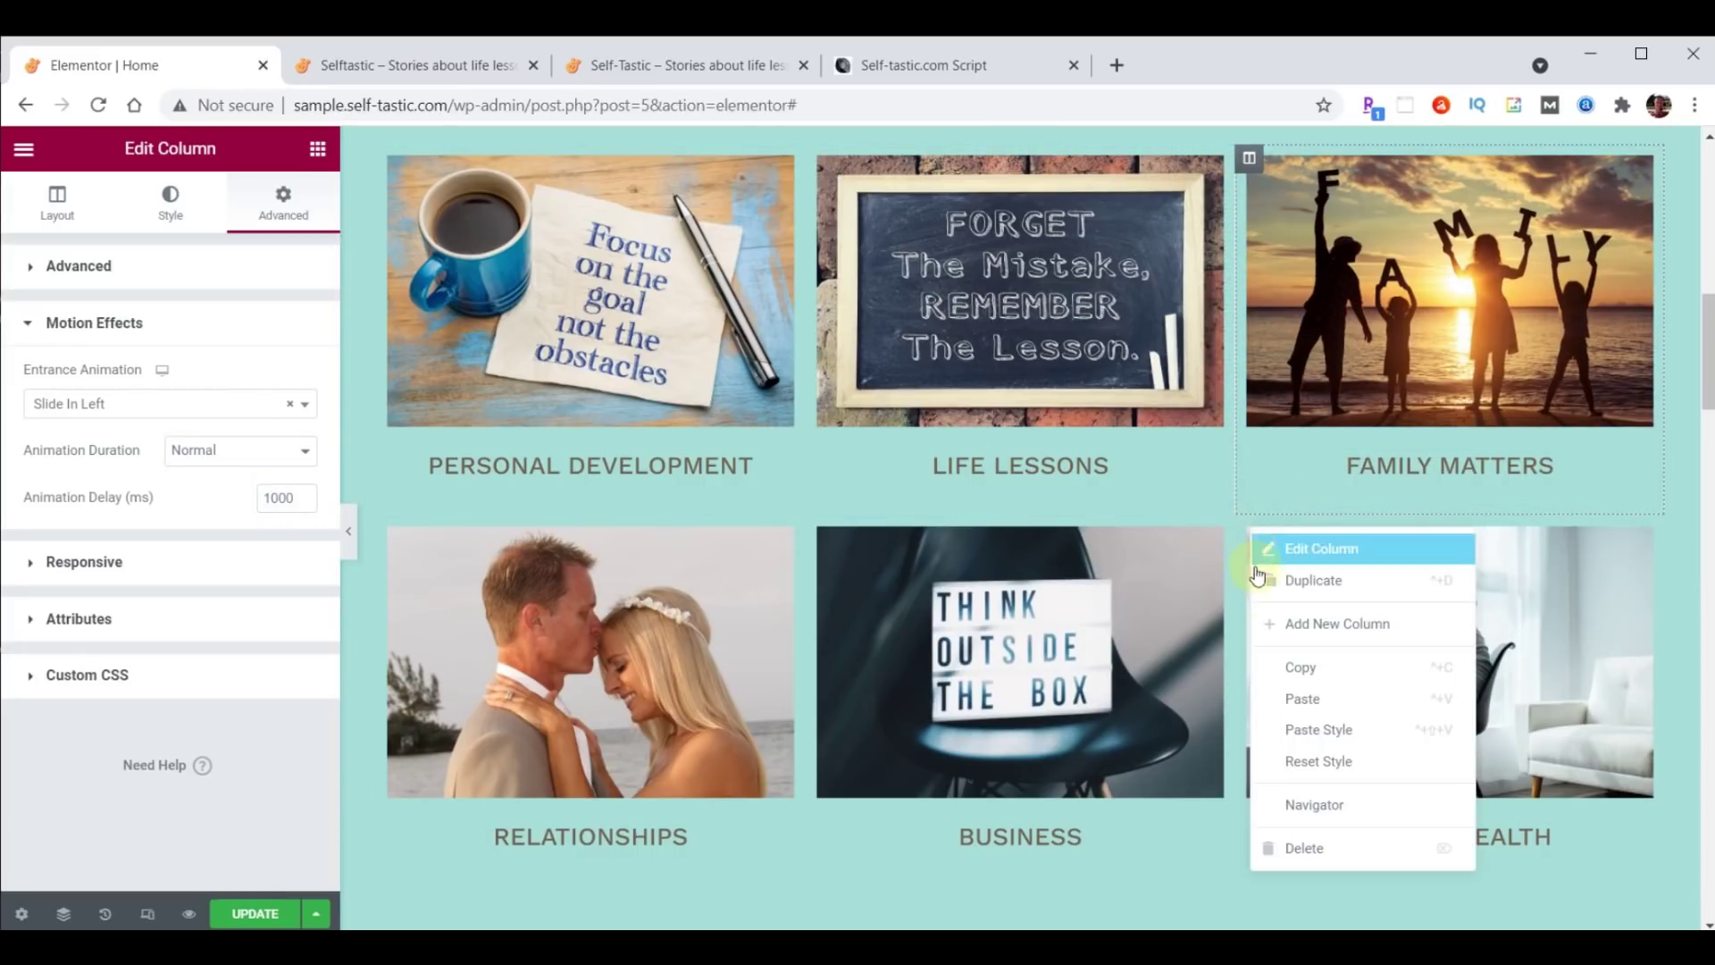
{"action": "left_click", "coordinate": [1310, 729]}
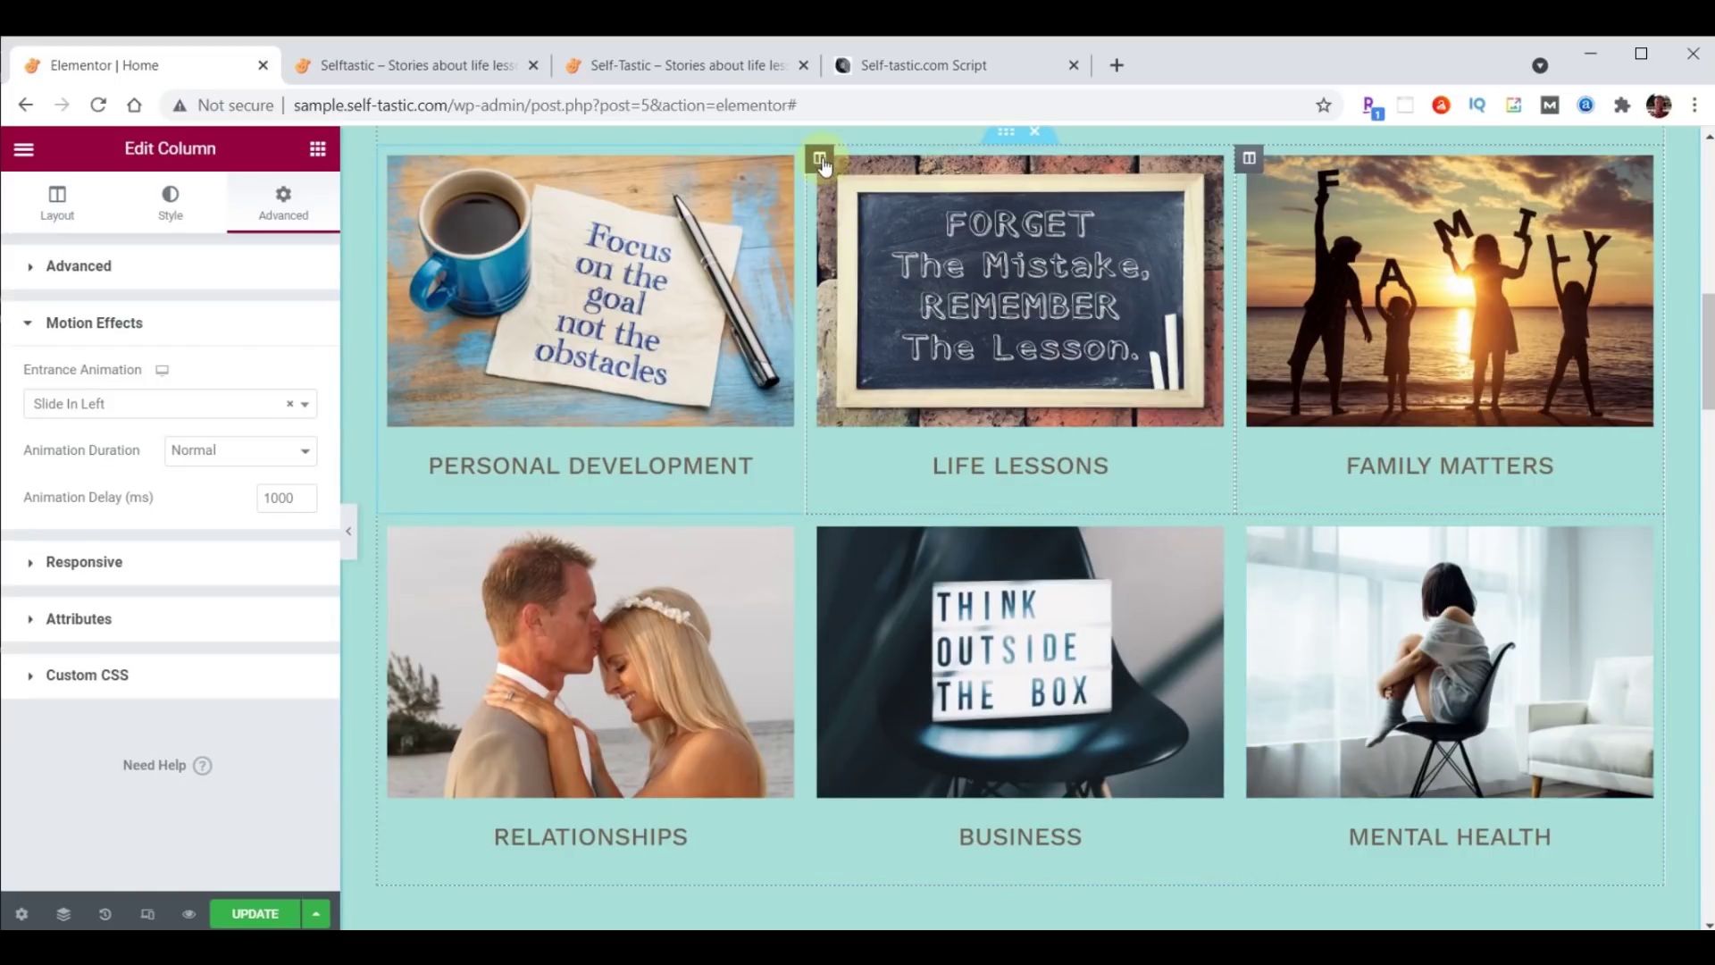
Give the Life Lessons column a Zoom In entrance animation with 1000 ms delay.
{"action": "left_click", "coordinate": [820, 161]}
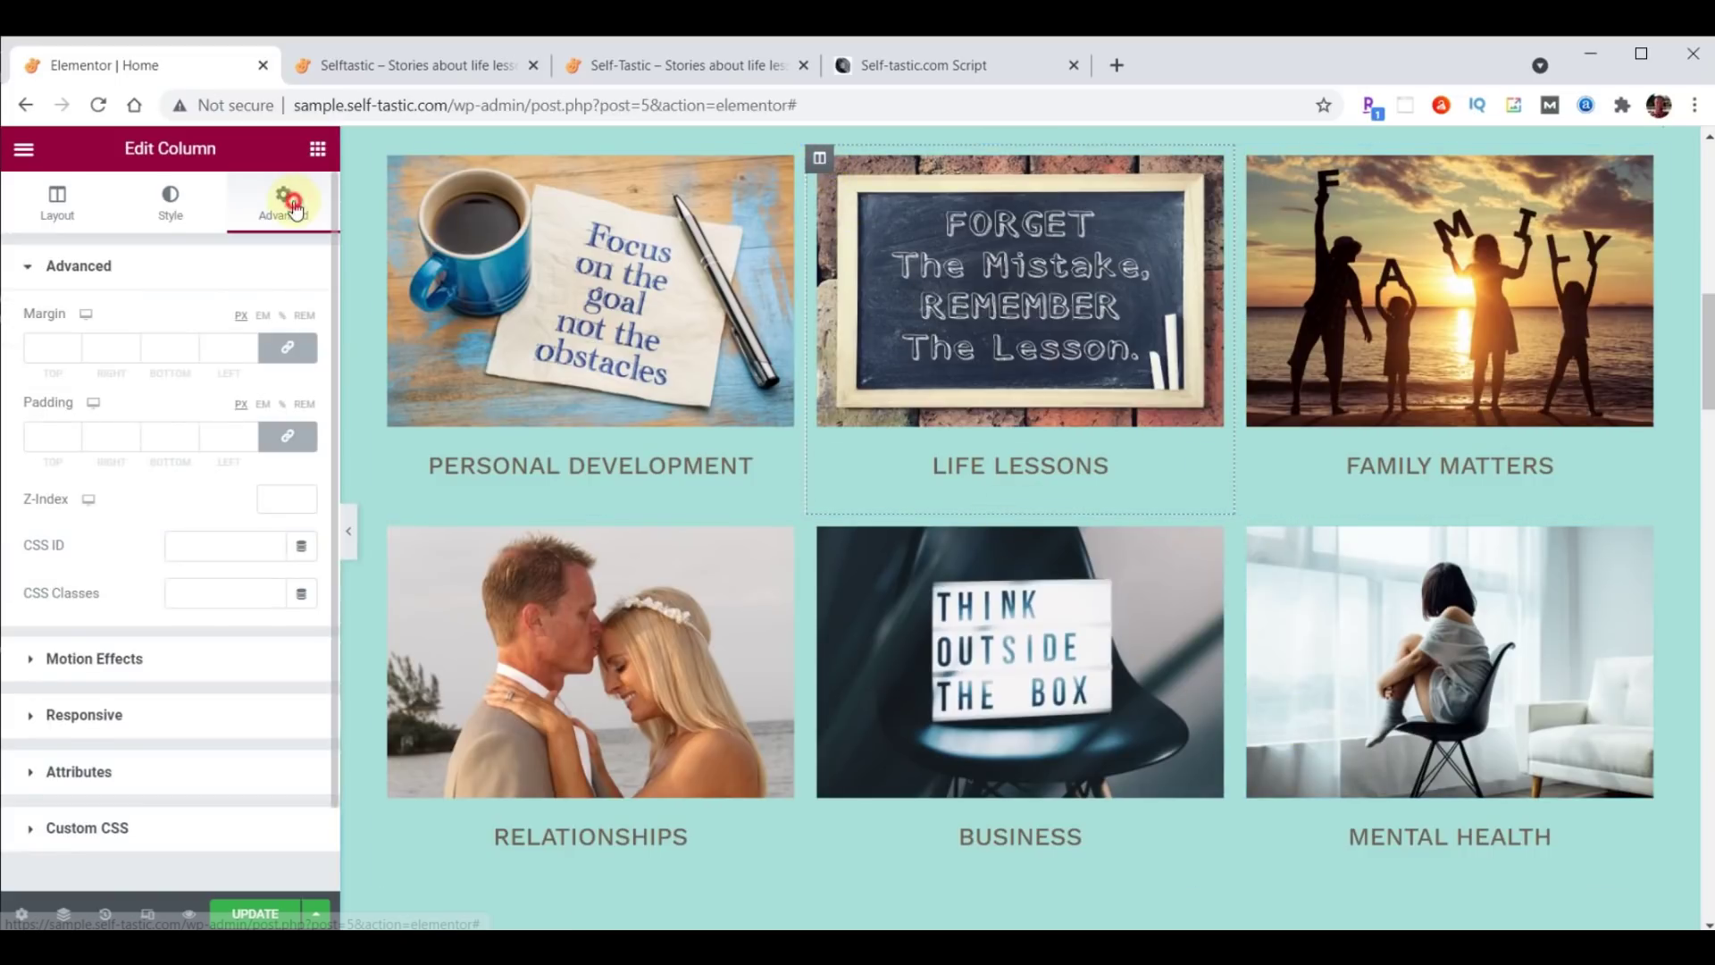
{"action": "left_click", "coordinate": [82, 658]}
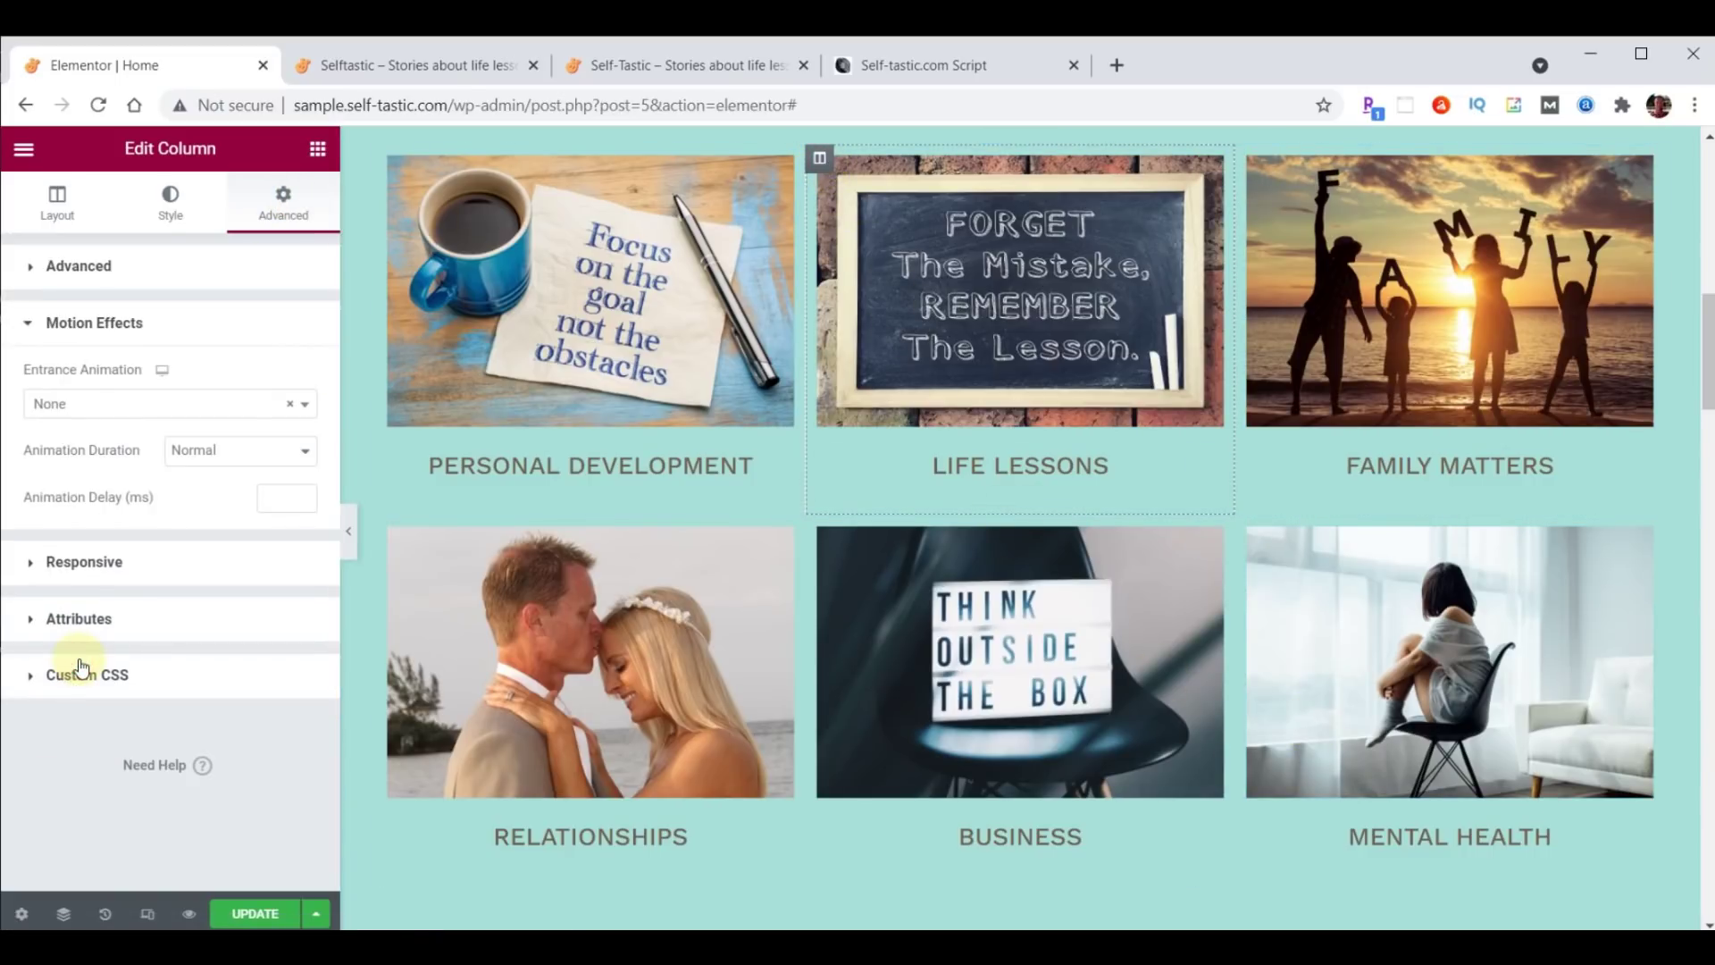
{"action": "left_click", "coordinate": [113, 408]}
{"action": "scroll", "coordinate": [96, 563], "scroll_direction": "down", "scroll_amount": 2}
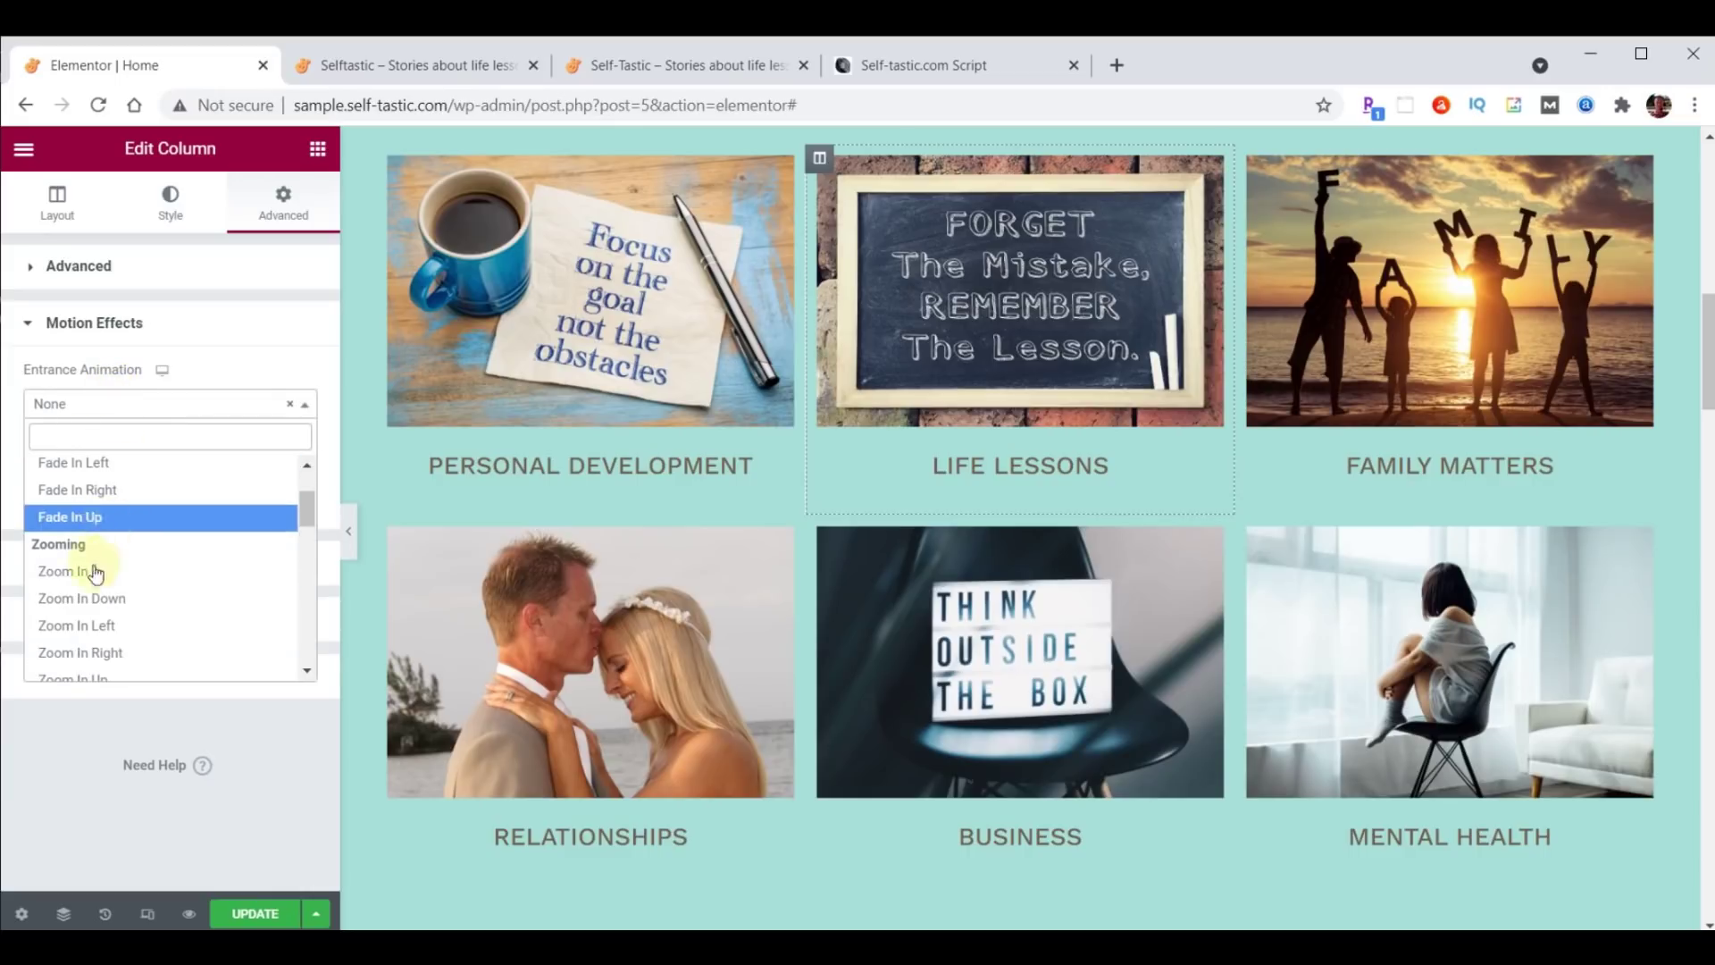
{"action": "left_click", "coordinate": [96, 573]}
{"action": "left_click", "coordinate": [269, 501]}
{"action": "type", "text": "1000"}
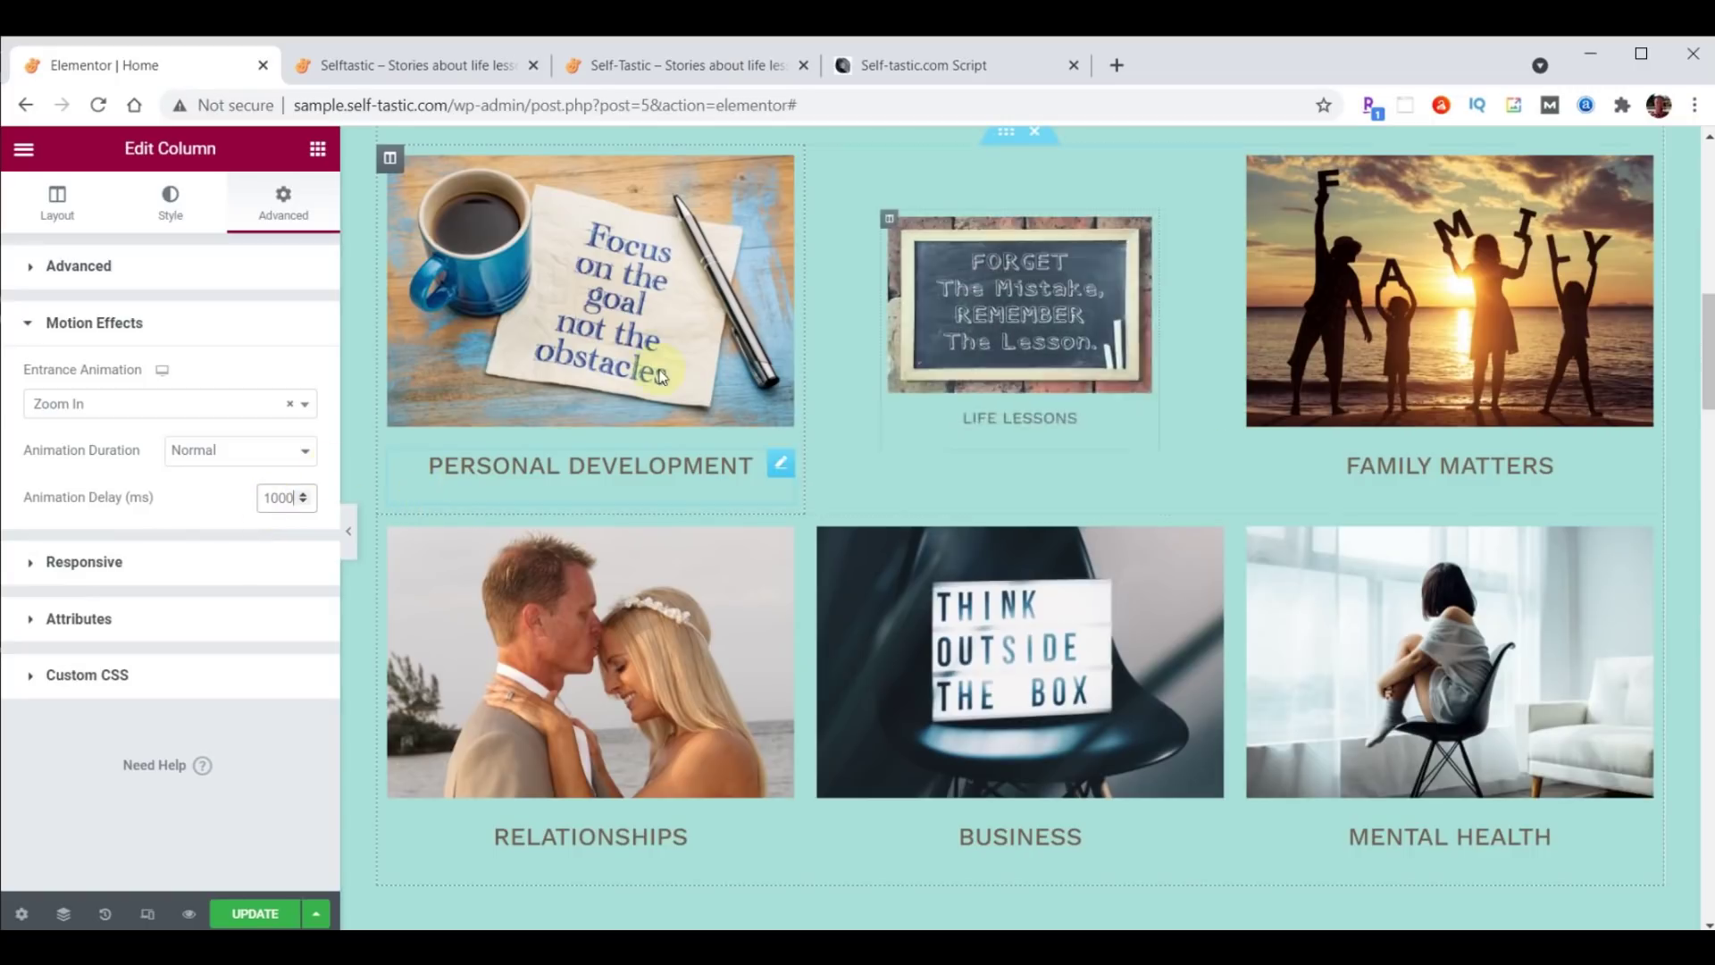
Copy the Life Lessons column and paste its style onto the Business column.
{"action": "right_click", "coordinate": [821, 163]}
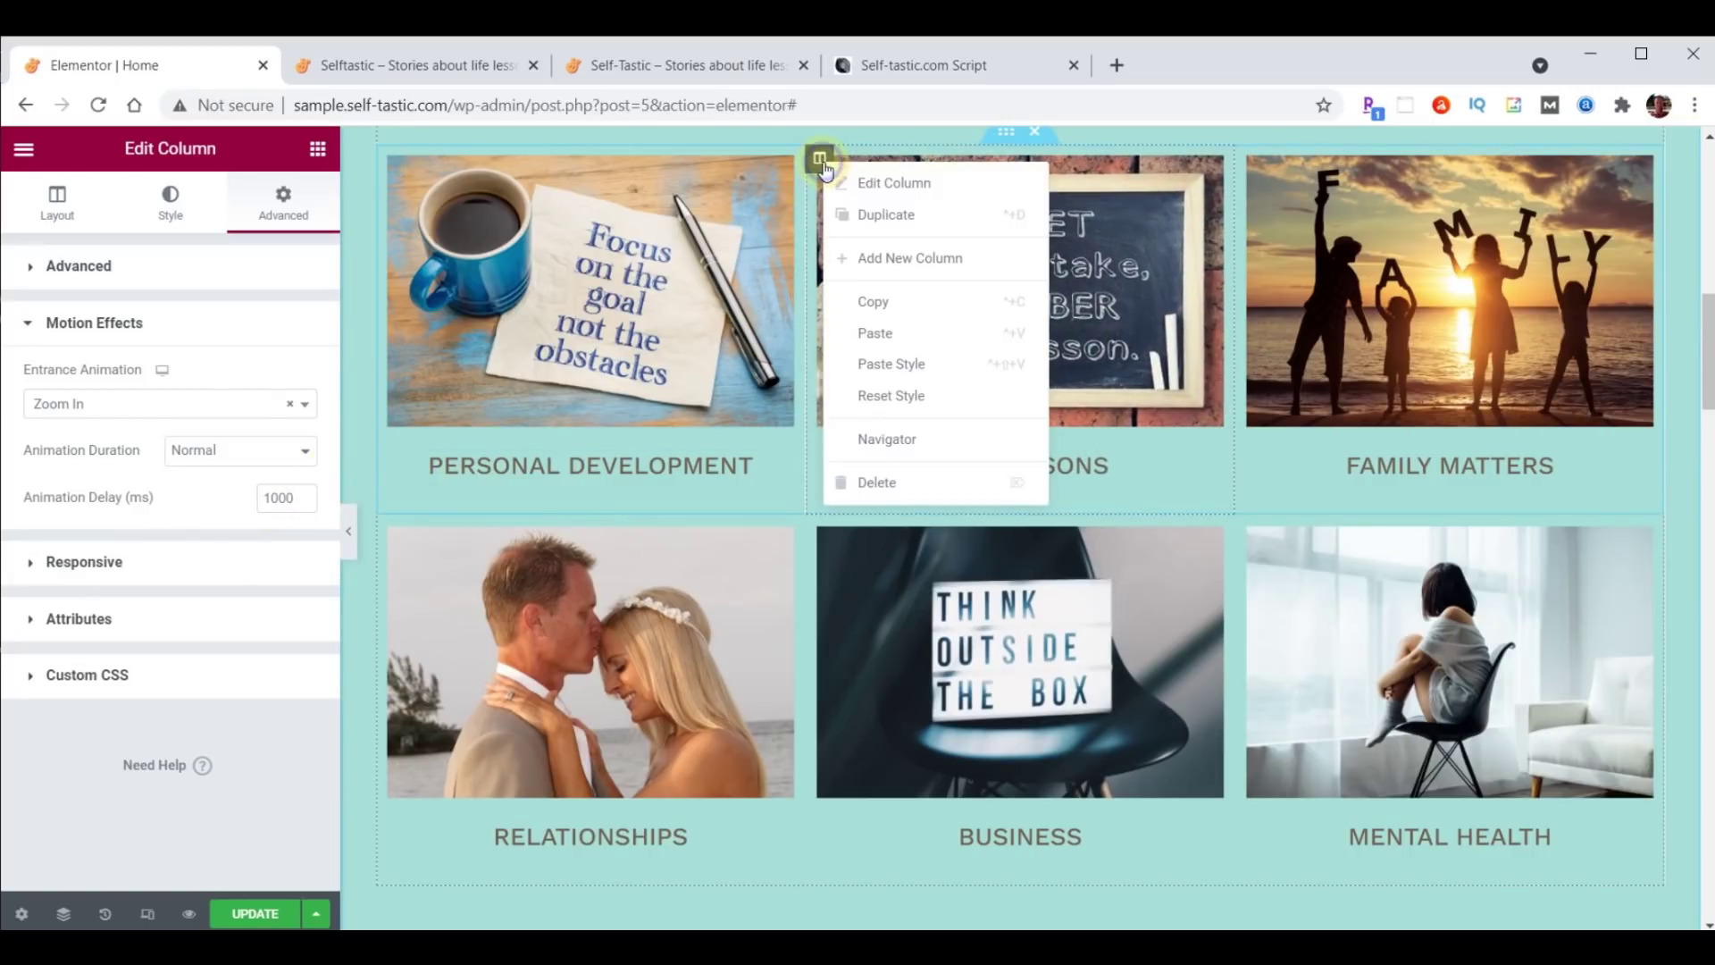
{"action": "left_click", "coordinate": [873, 300]}
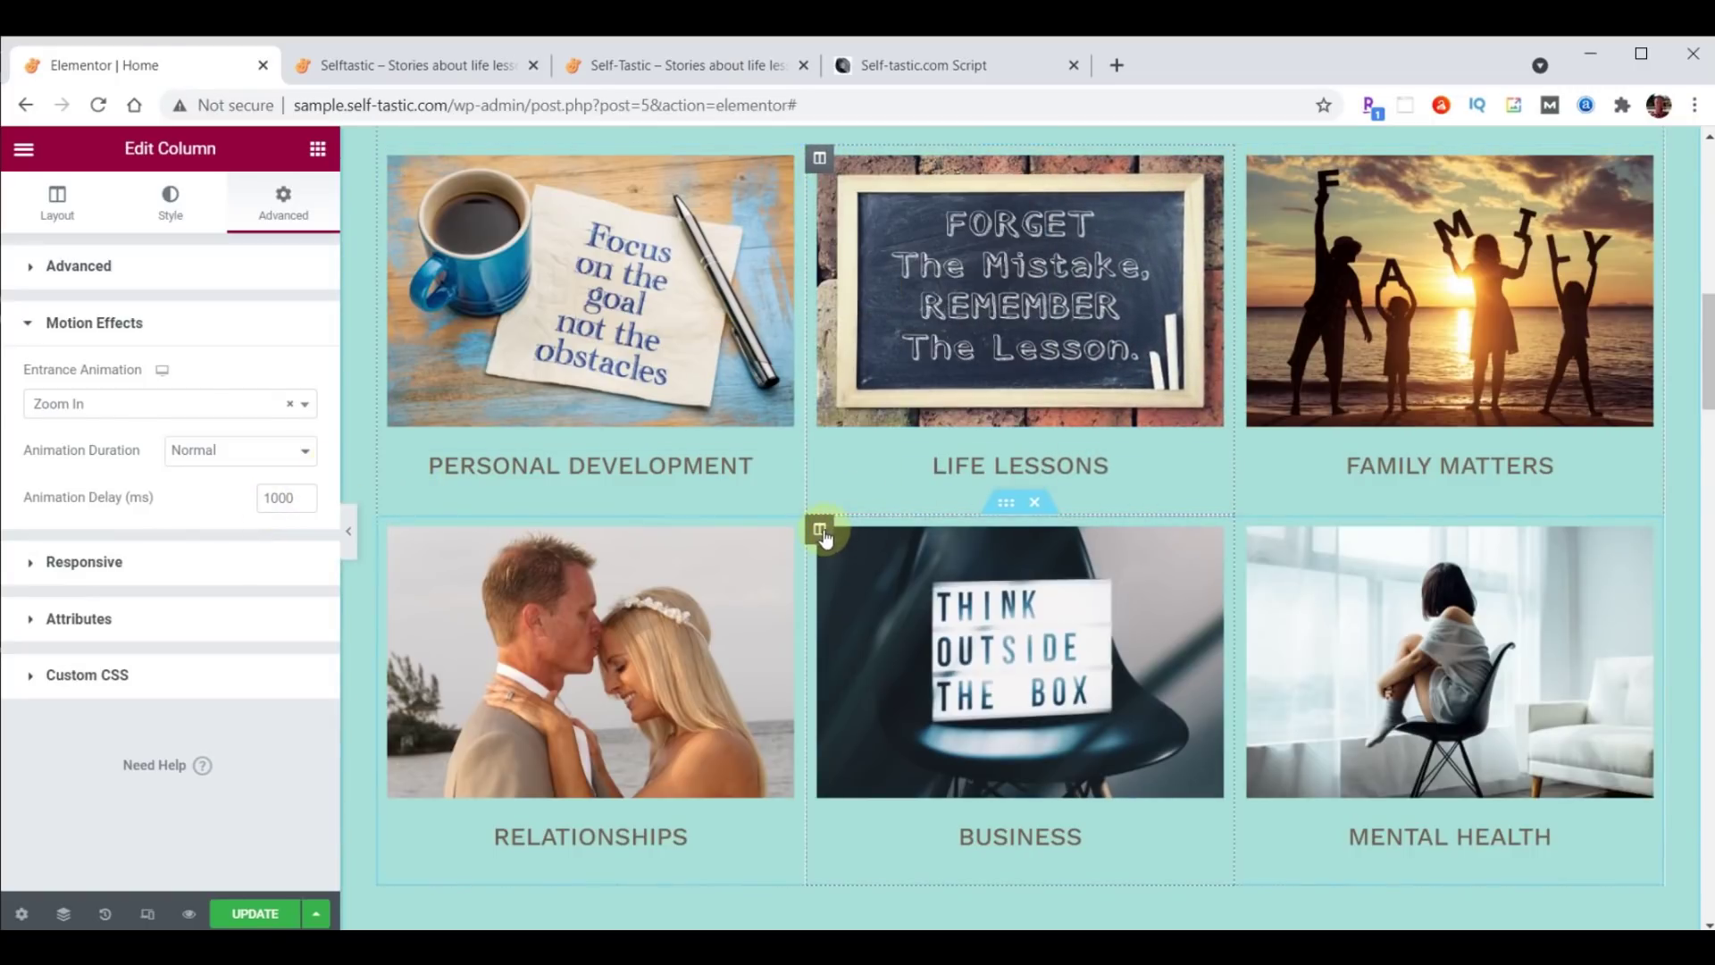
{"action": "right_click", "coordinate": [823, 532]}
{"action": "left_click", "coordinate": [893, 740]}
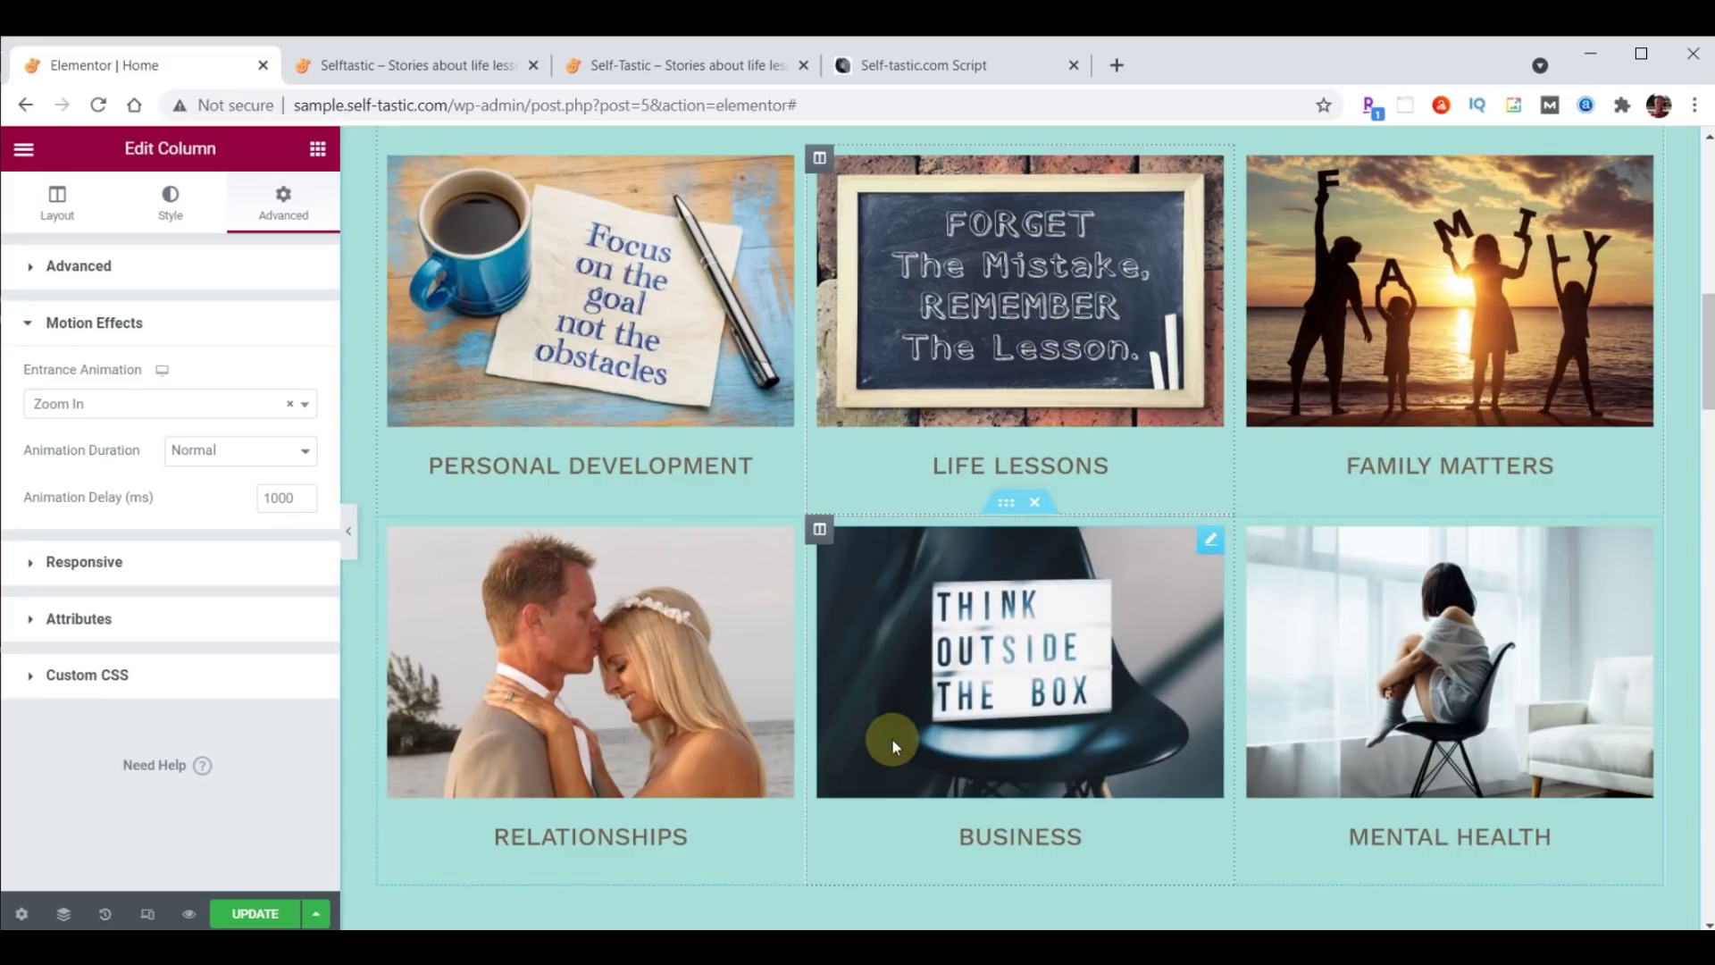
Update the page, reload the live homepage twice to watch the animations, then return to the editor.
{"action": "left_click", "coordinate": [255, 914]}
{"action": "left_click", "coordinate": [376, 67]}
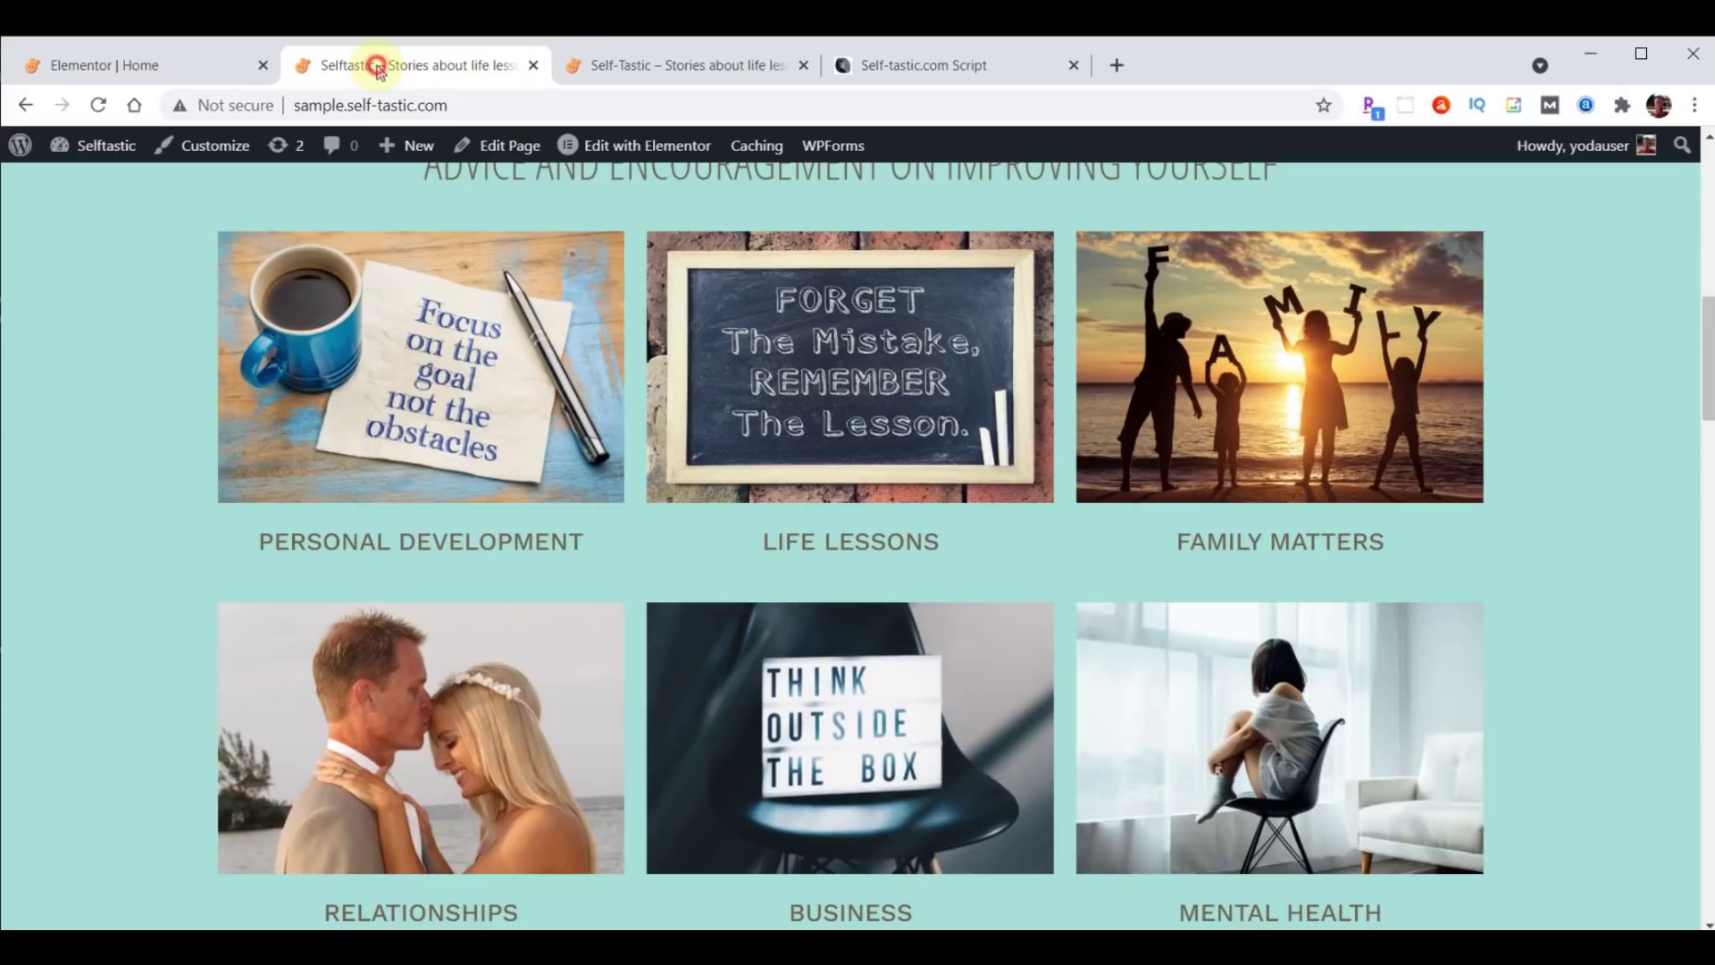
{"action": "left_click", "coordinate": [99, 107]}
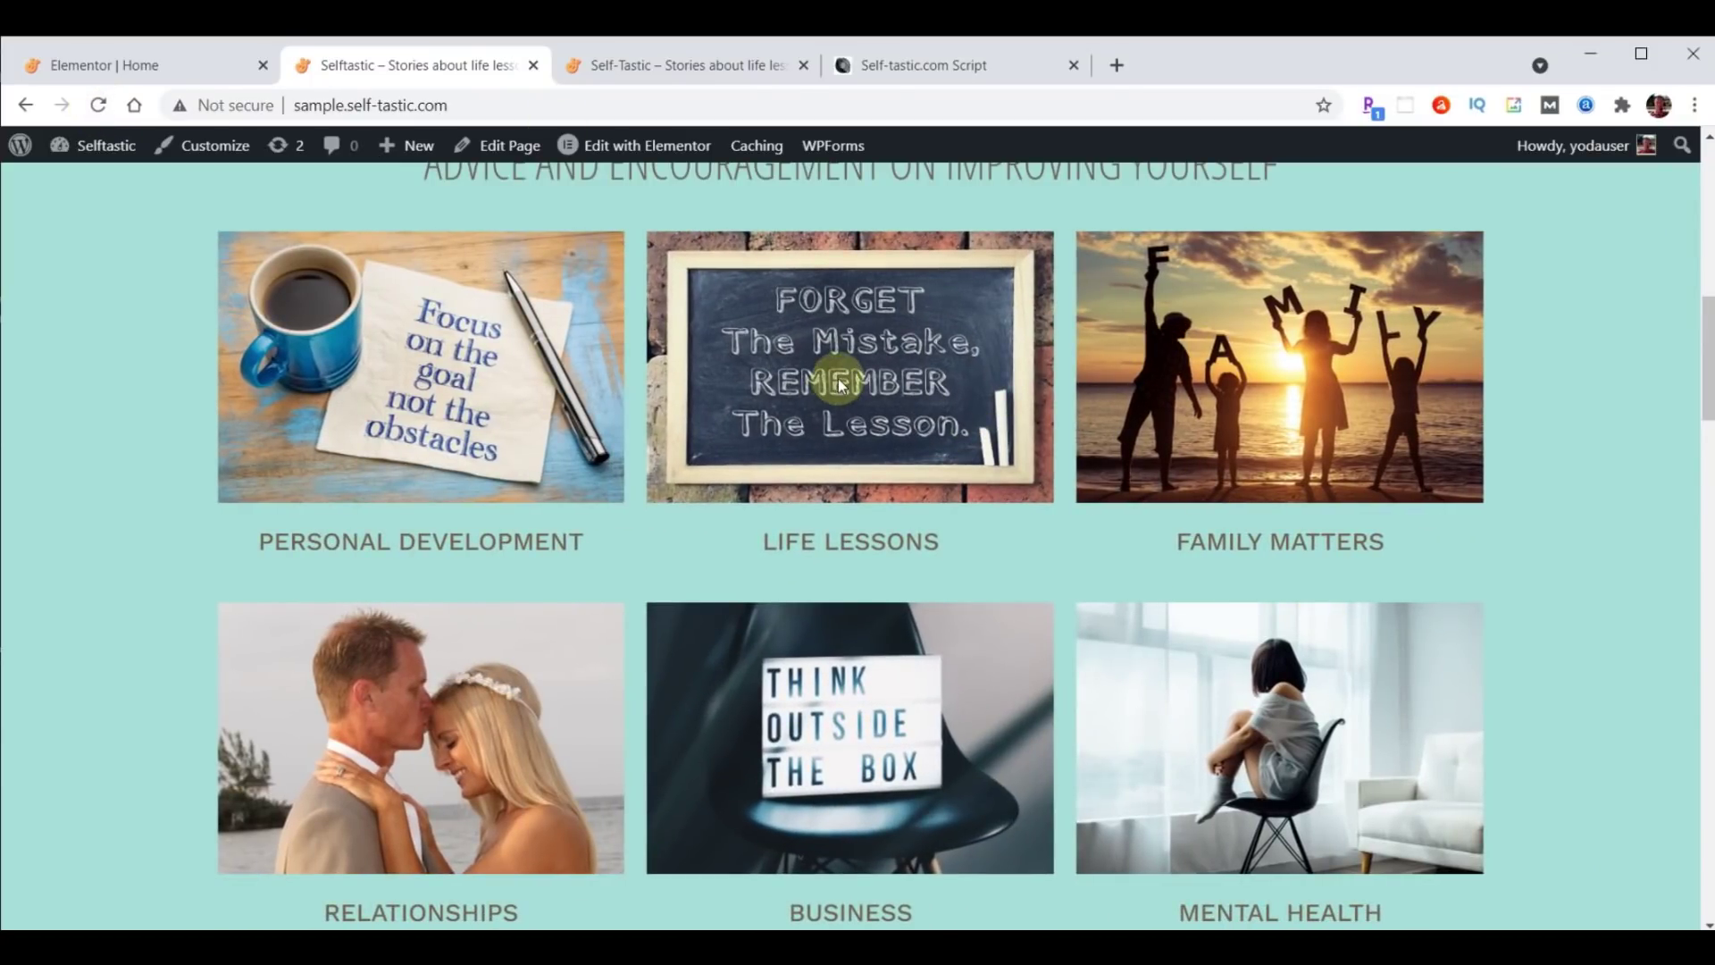
{"action": "left_click", "coordinate": [102, 106]}
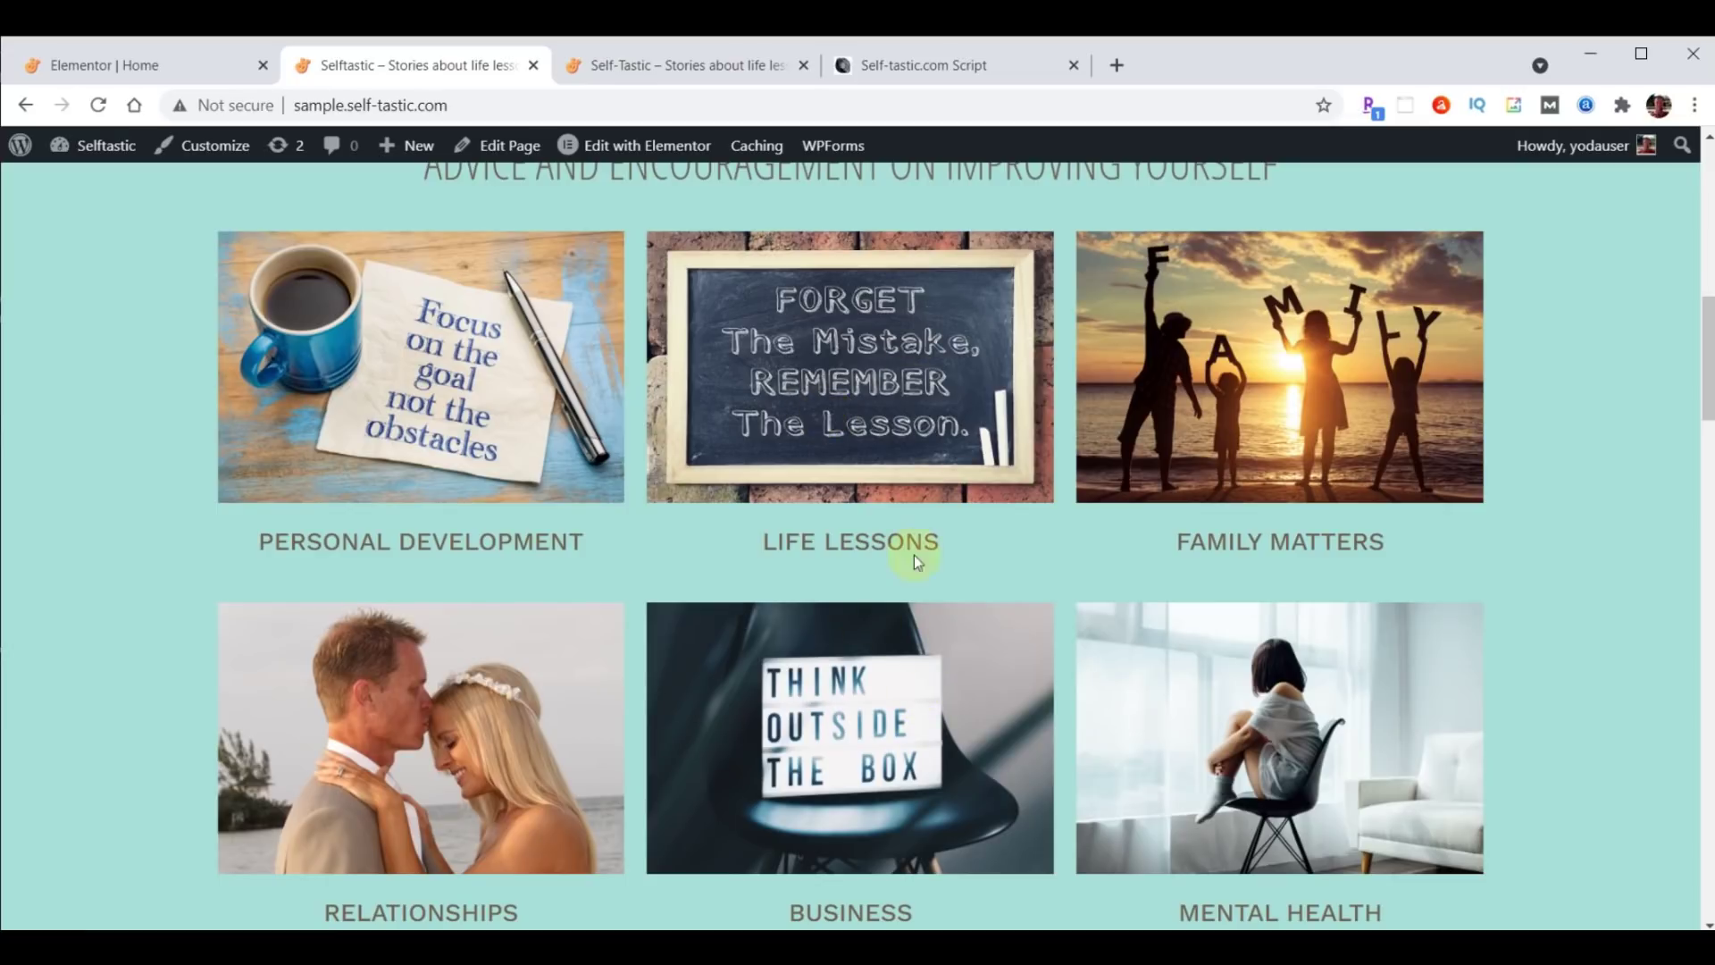
{"action": "left_click", "coordinate": [111, 67]}
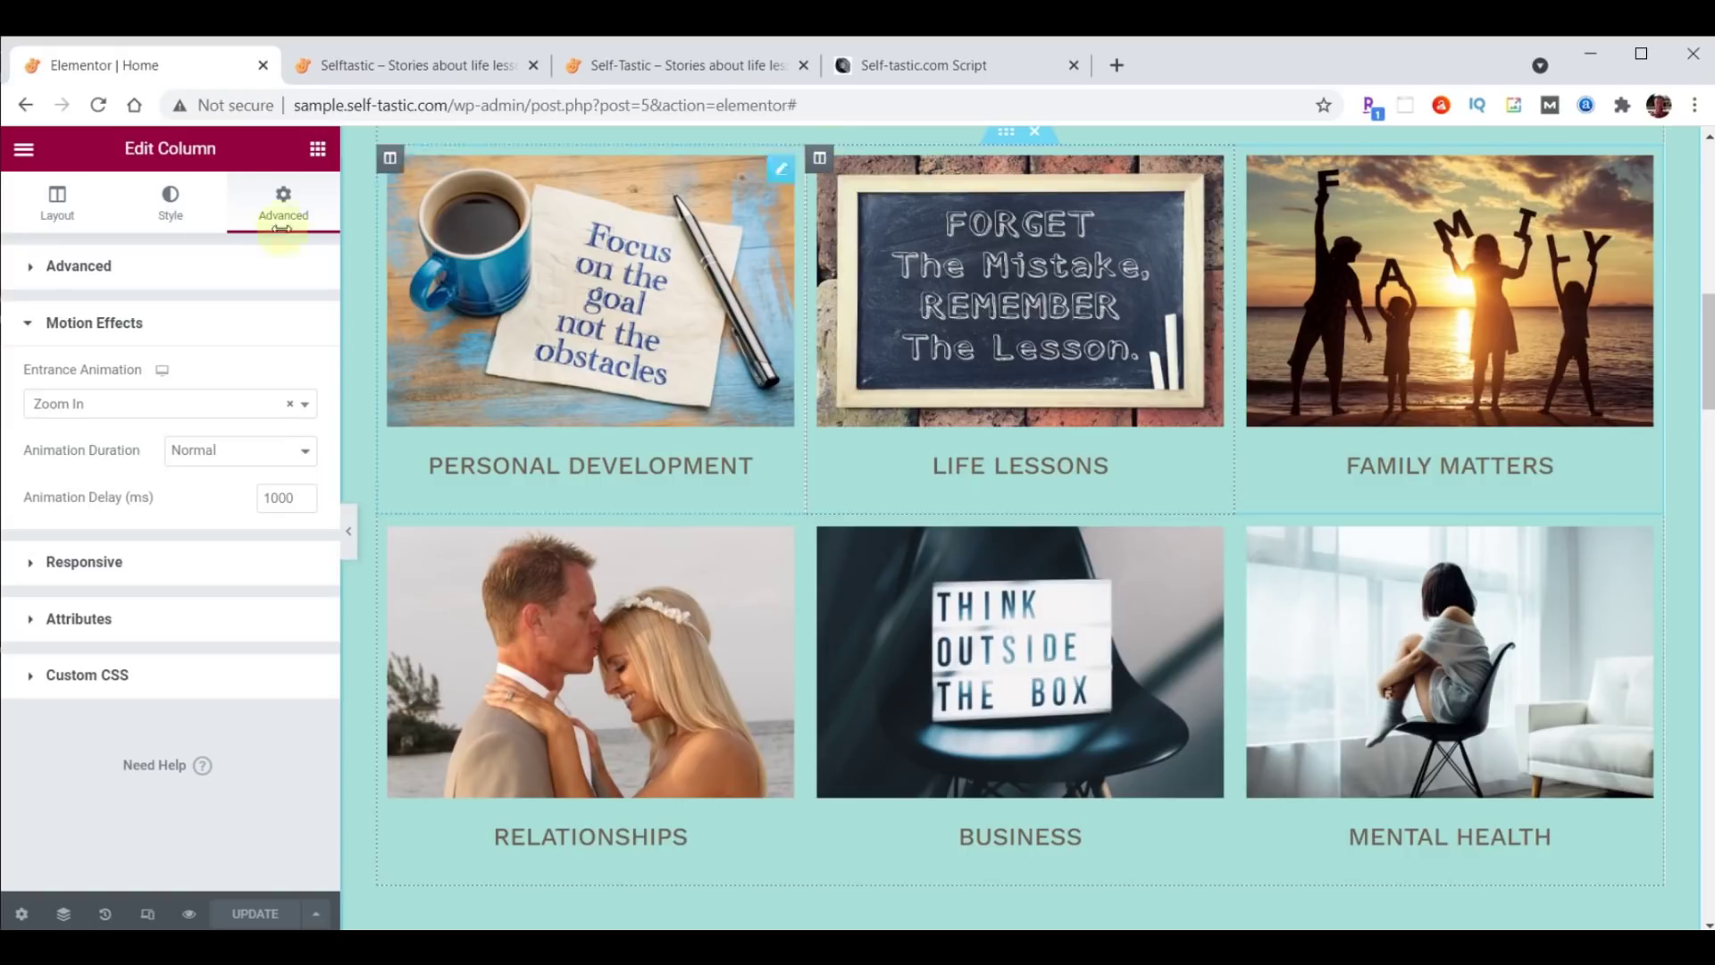
Set Z-Index 1 on the selected column and the Business column, then update the page.
{"action": "left_click", "coordinate": [31, 268]}
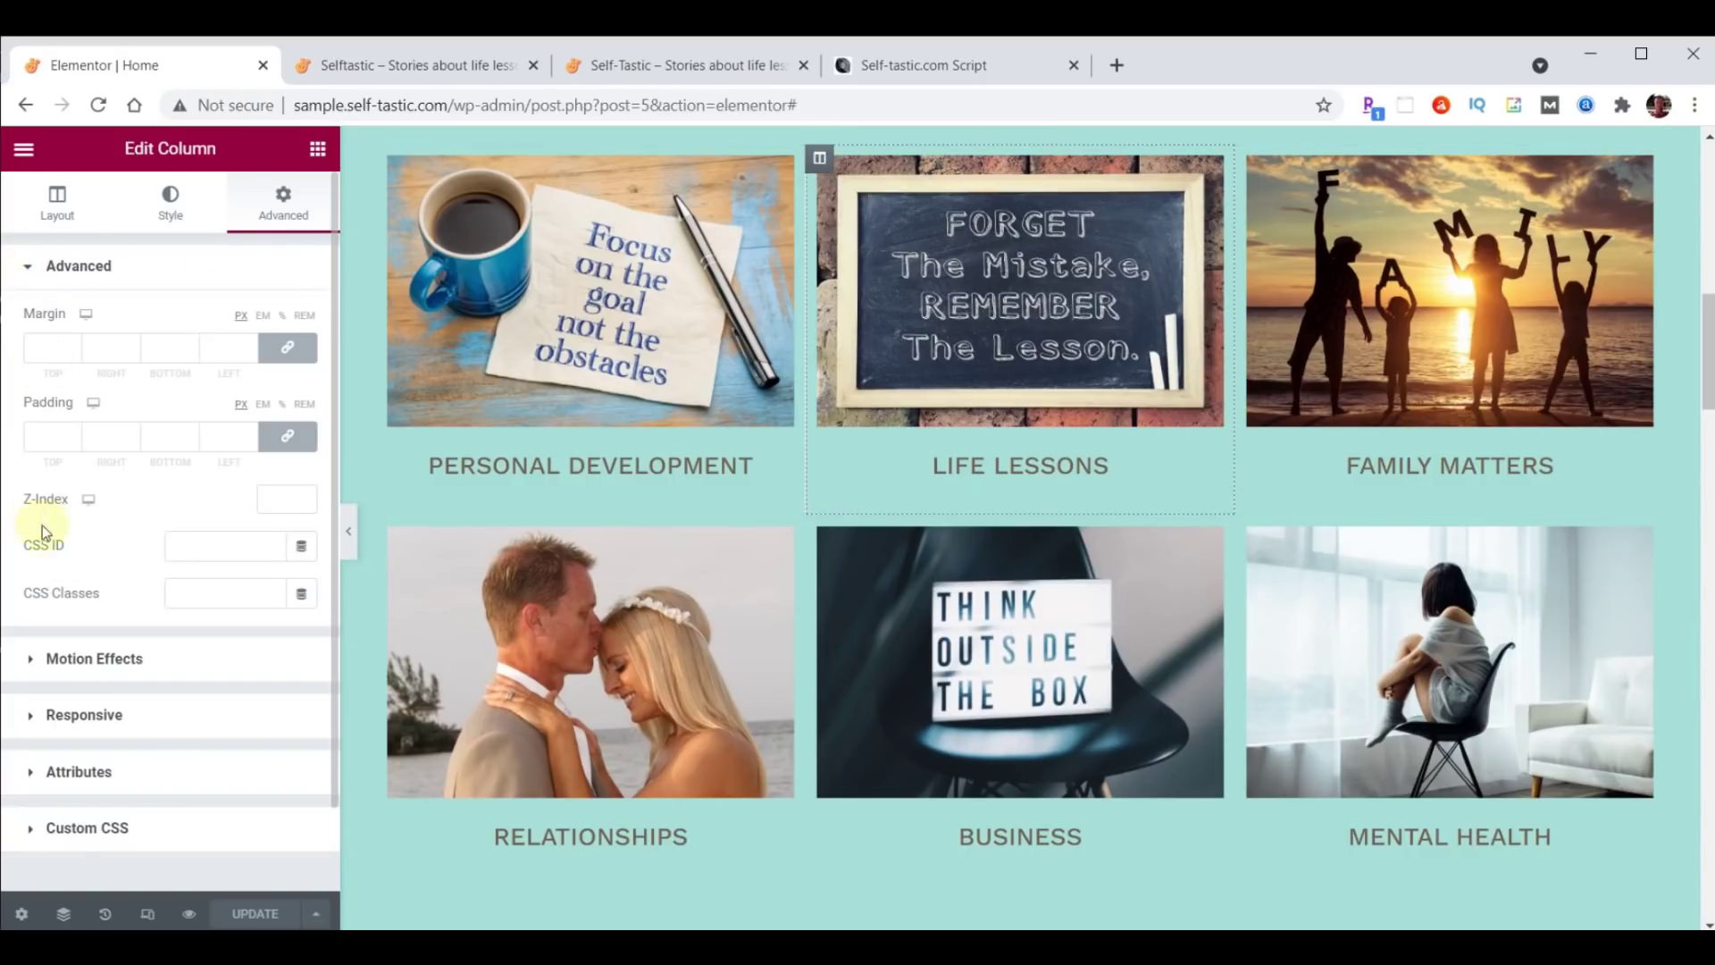
{"action": "left_click", "coordinate": [275, 496]}
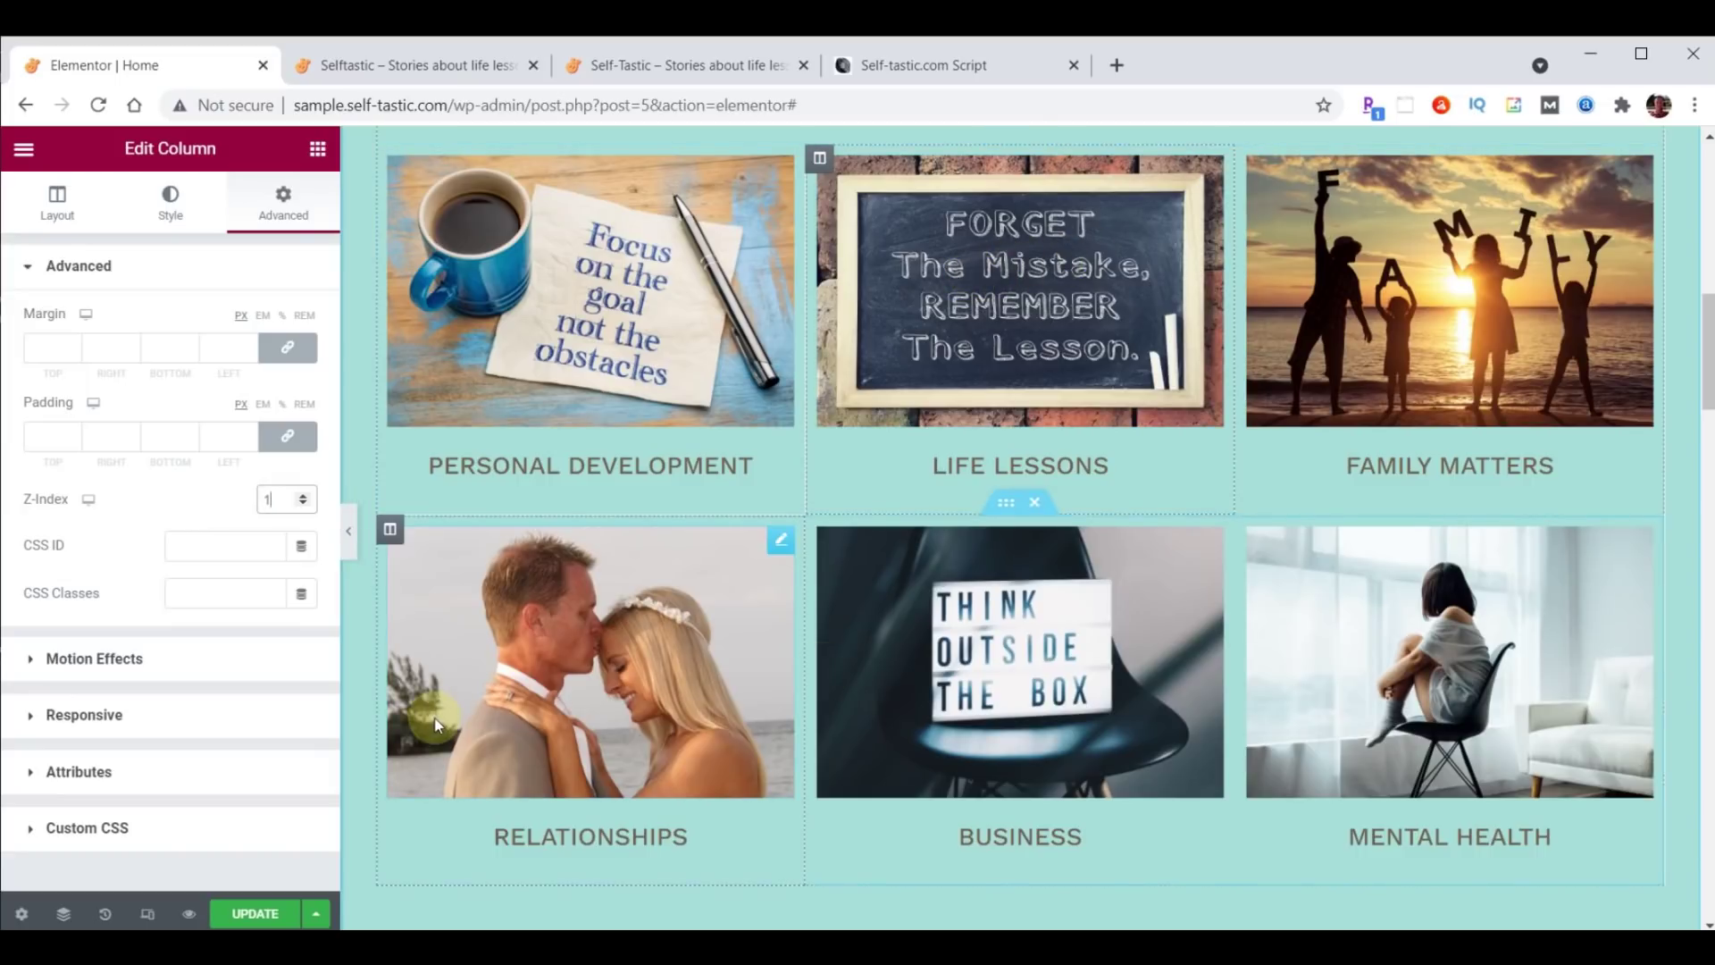
{"action": "left_click", "coordinate": [819, 529]}
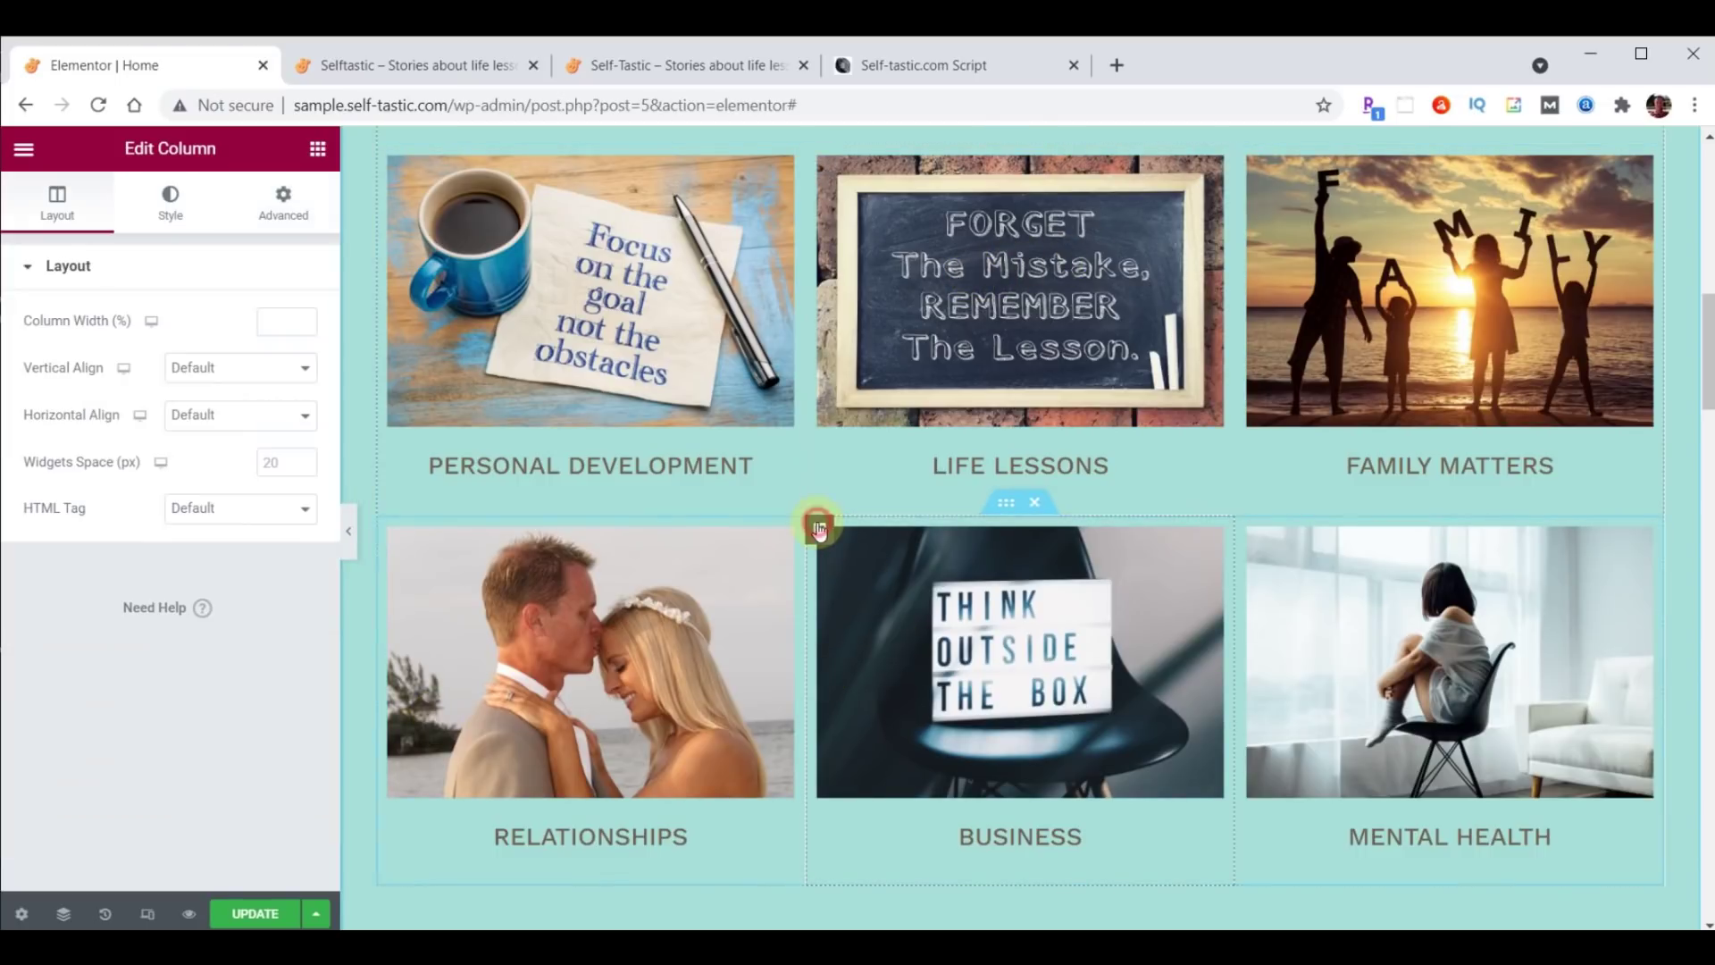
{"action": "left_click", "coordinate": [297, 211]}
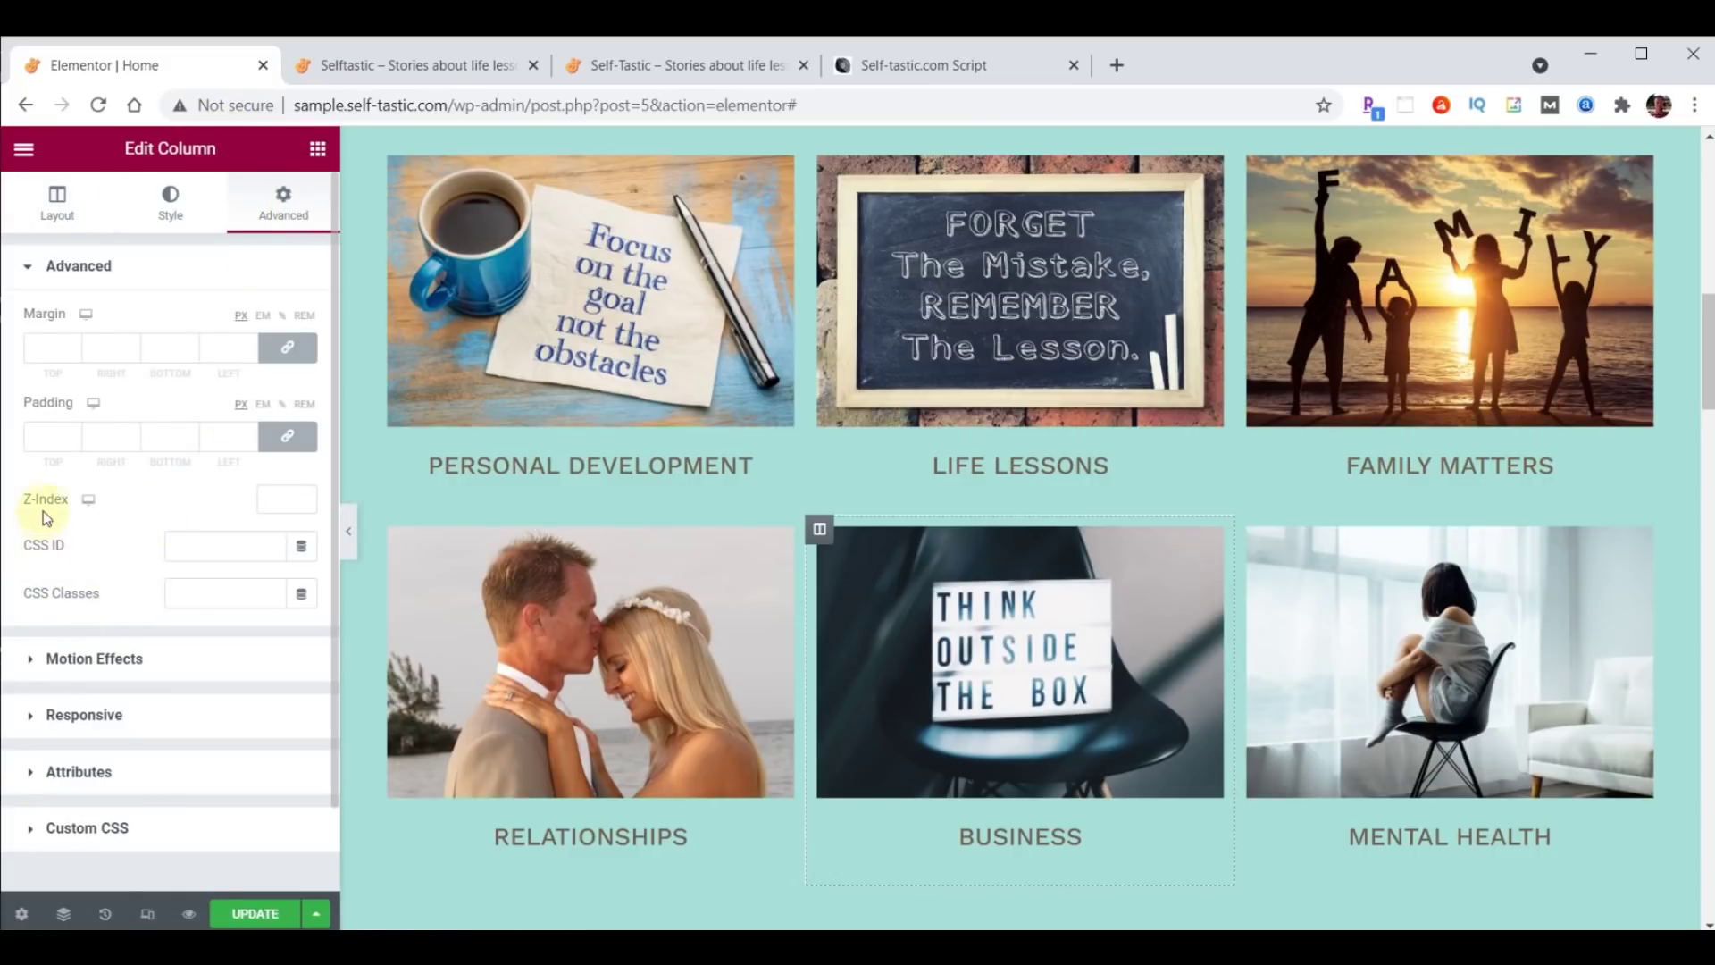
{"action": "left_click", "coordinate": [279, 498]}
{"action": "type", "text": "1"}
{"action": "left_click", "coordinate": [253, 913]}
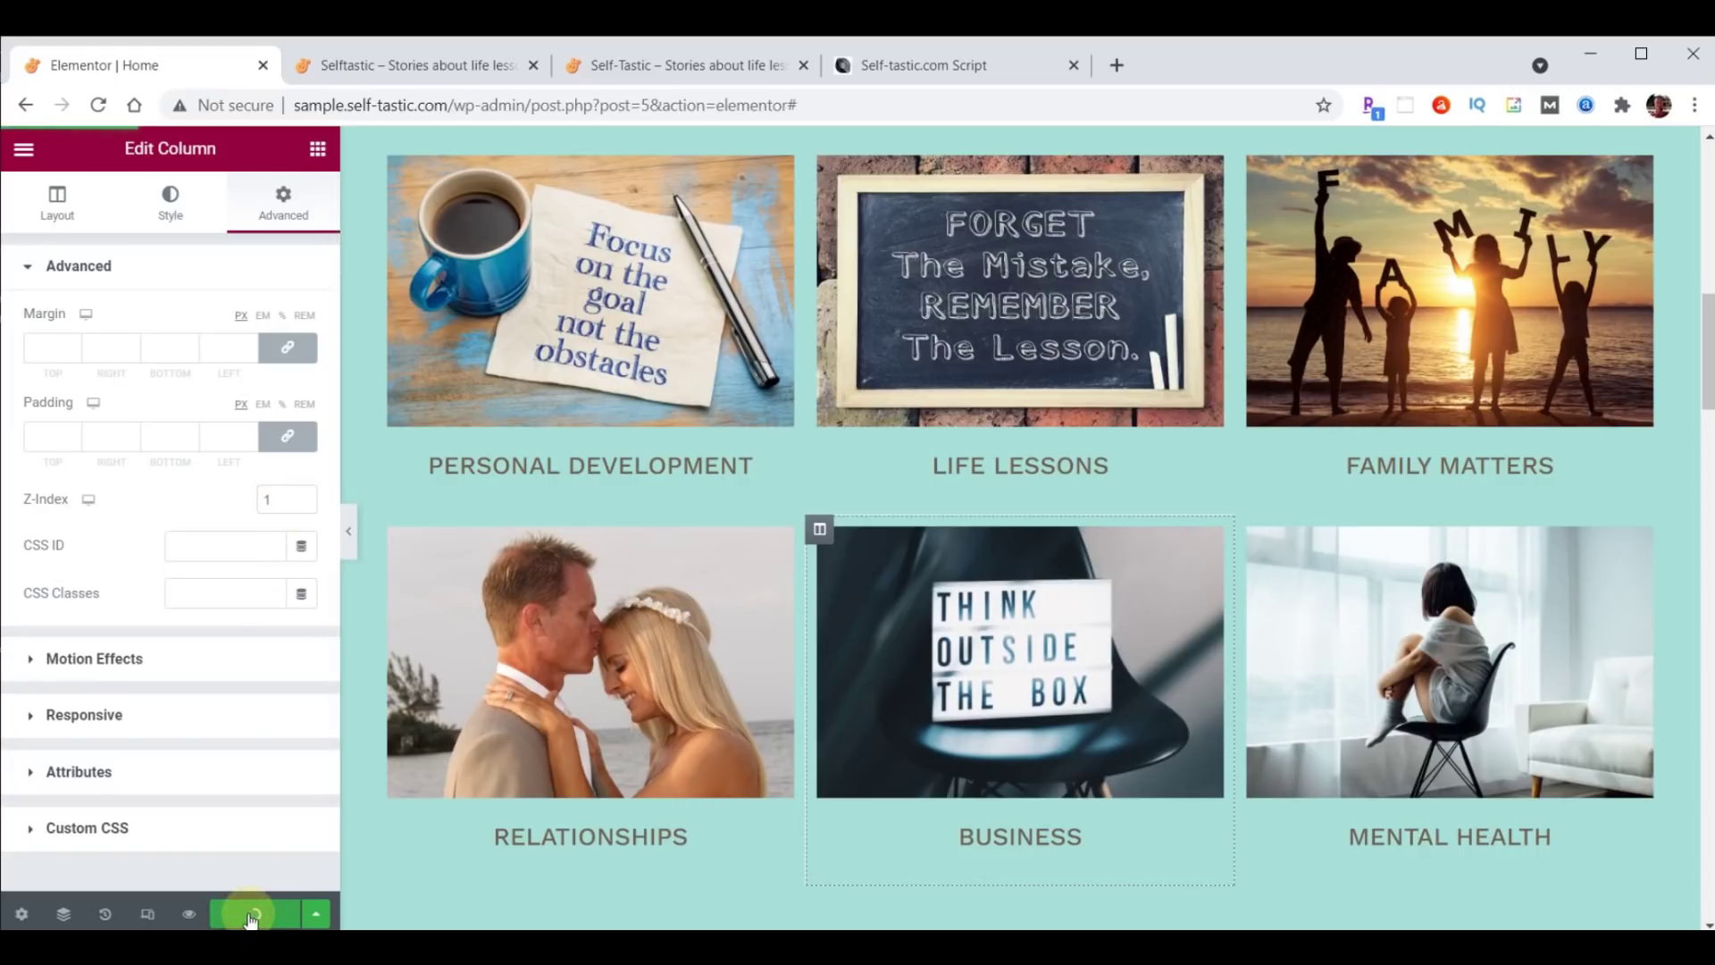
Reload the live homepage, then scroll the reference site down to its BE INSPIRED section.
{"action": "left_click", "coordinate": [419, 70]}
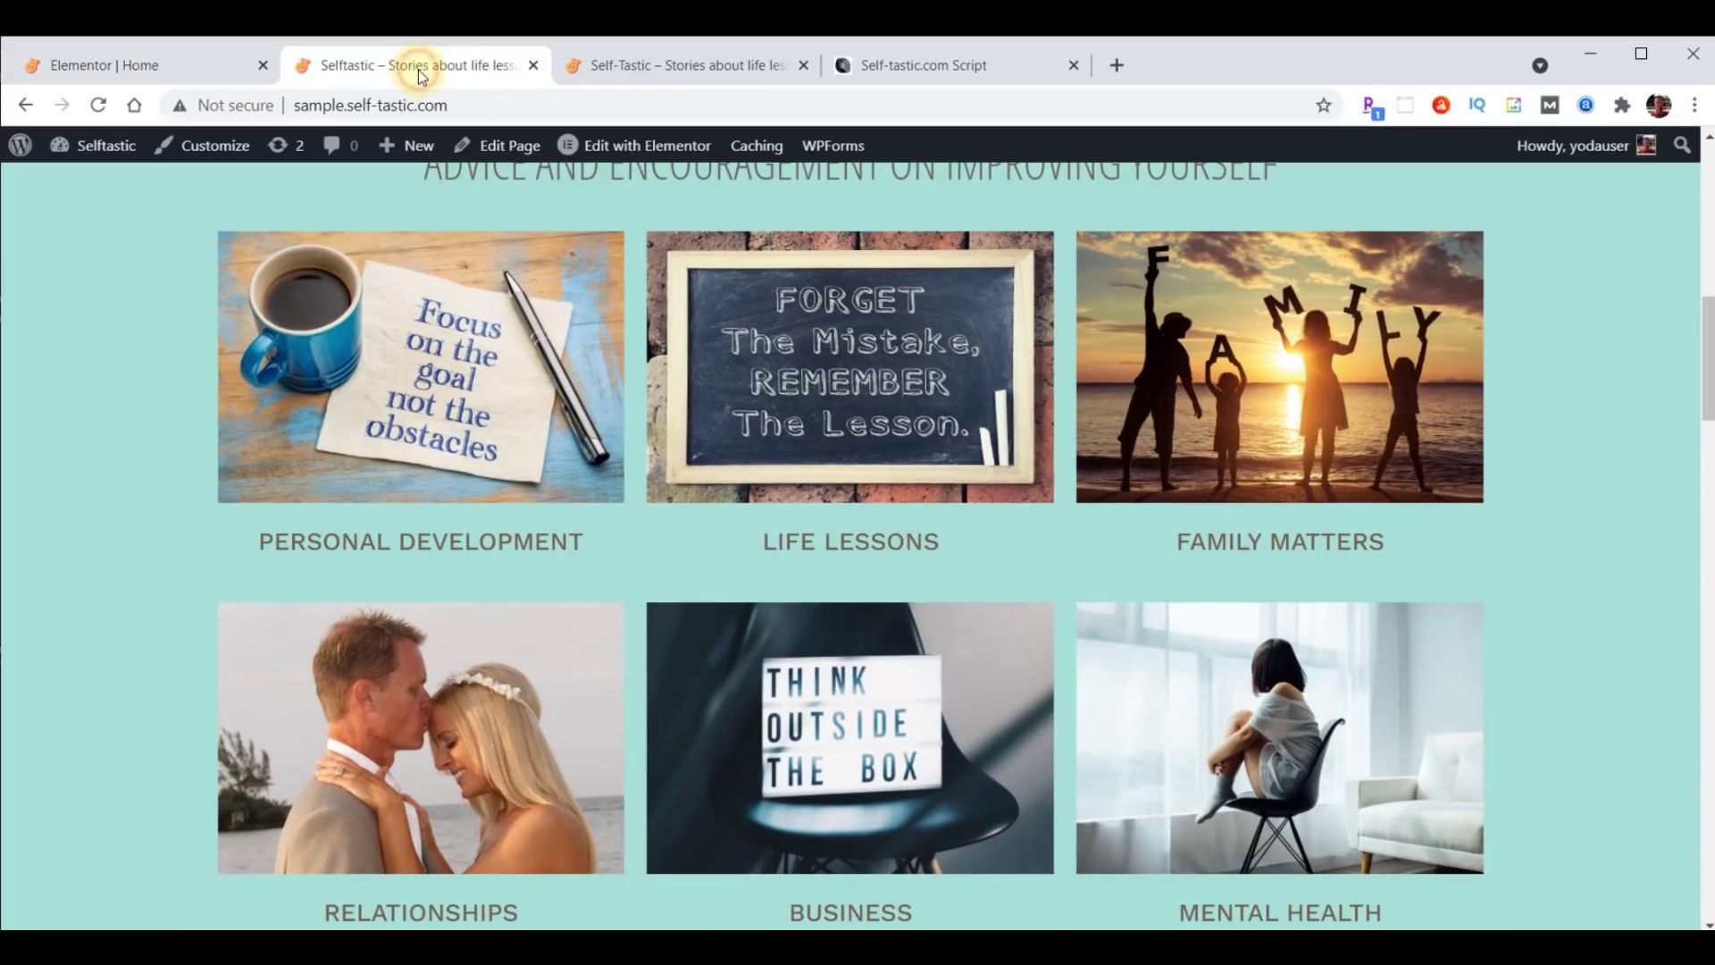
{"action": "left_click", "coordinate": [99, 106]}
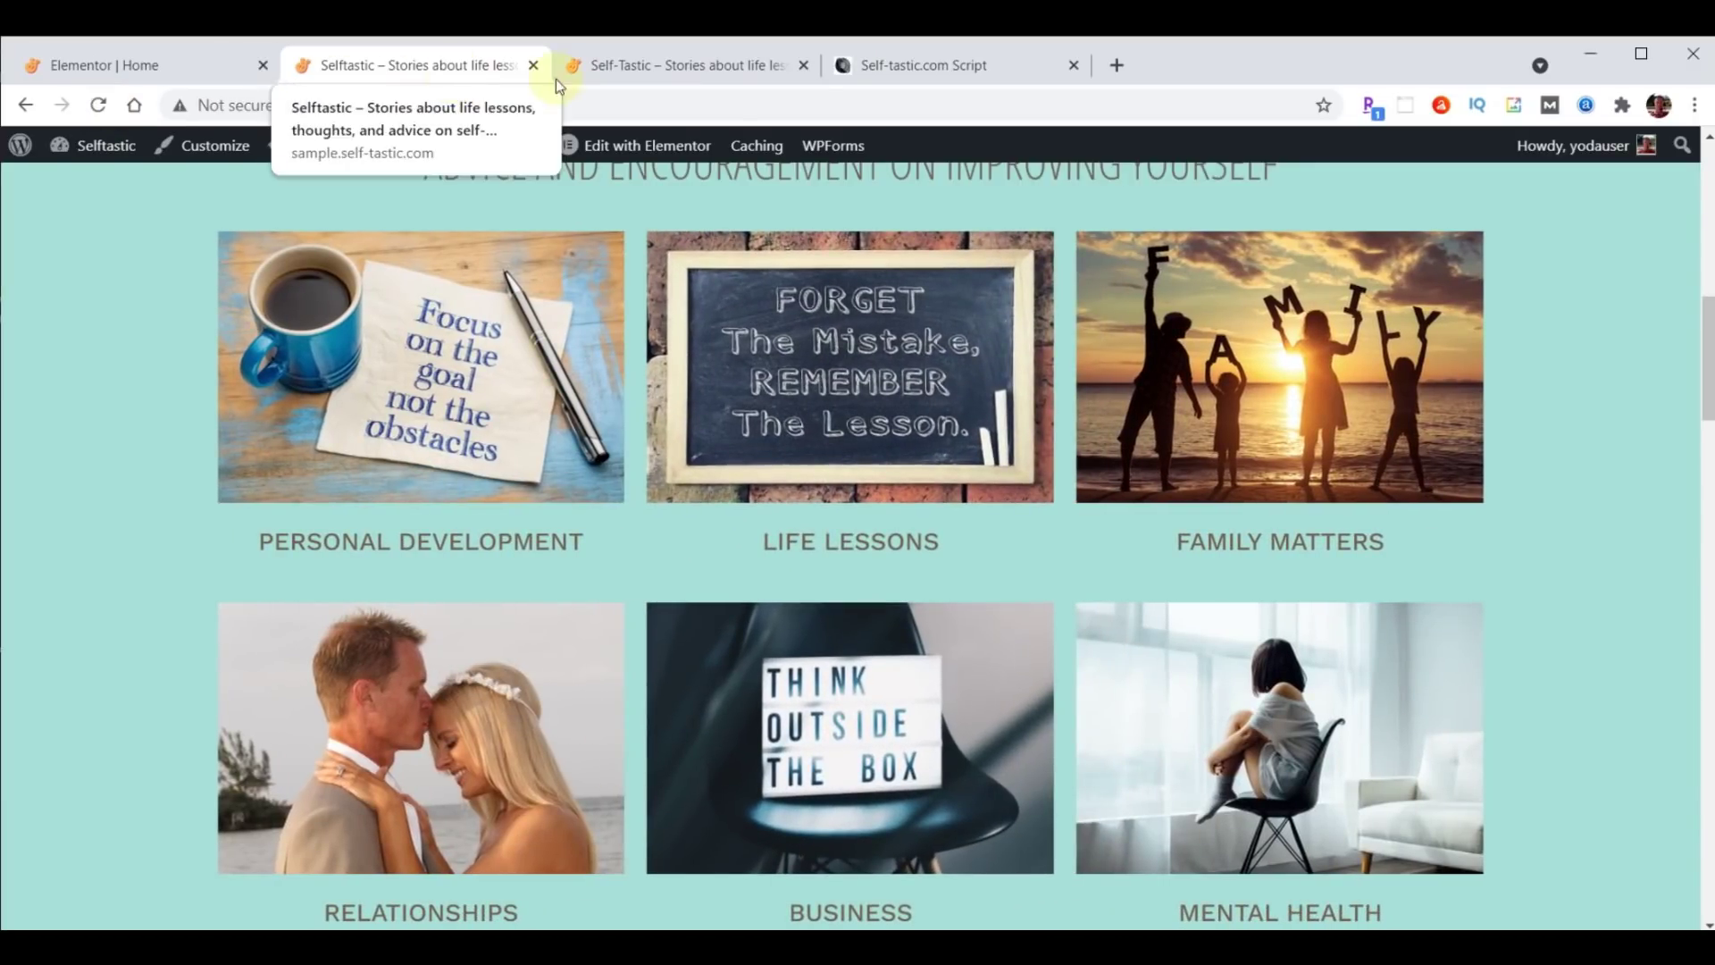
{"action": "left_click", "coordinate": [677, 65]}
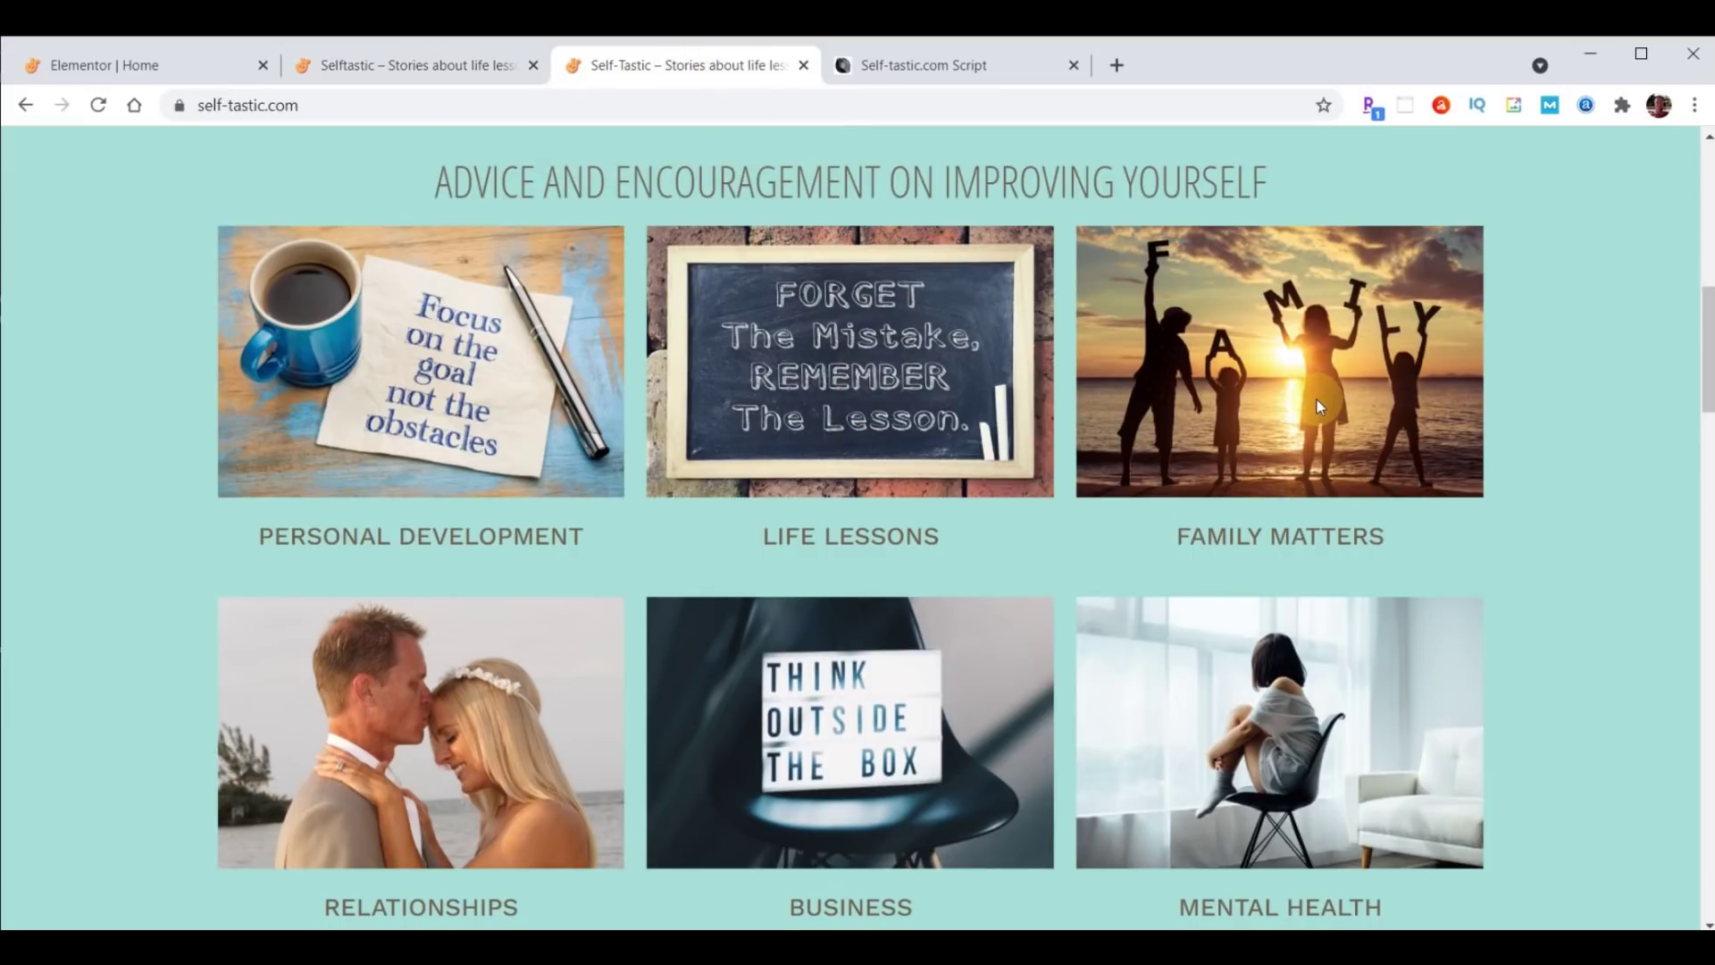
{"action": "scroll", "coordinate": [1063, 313], "scroll_direction": "down", "scroll_amount": 7}
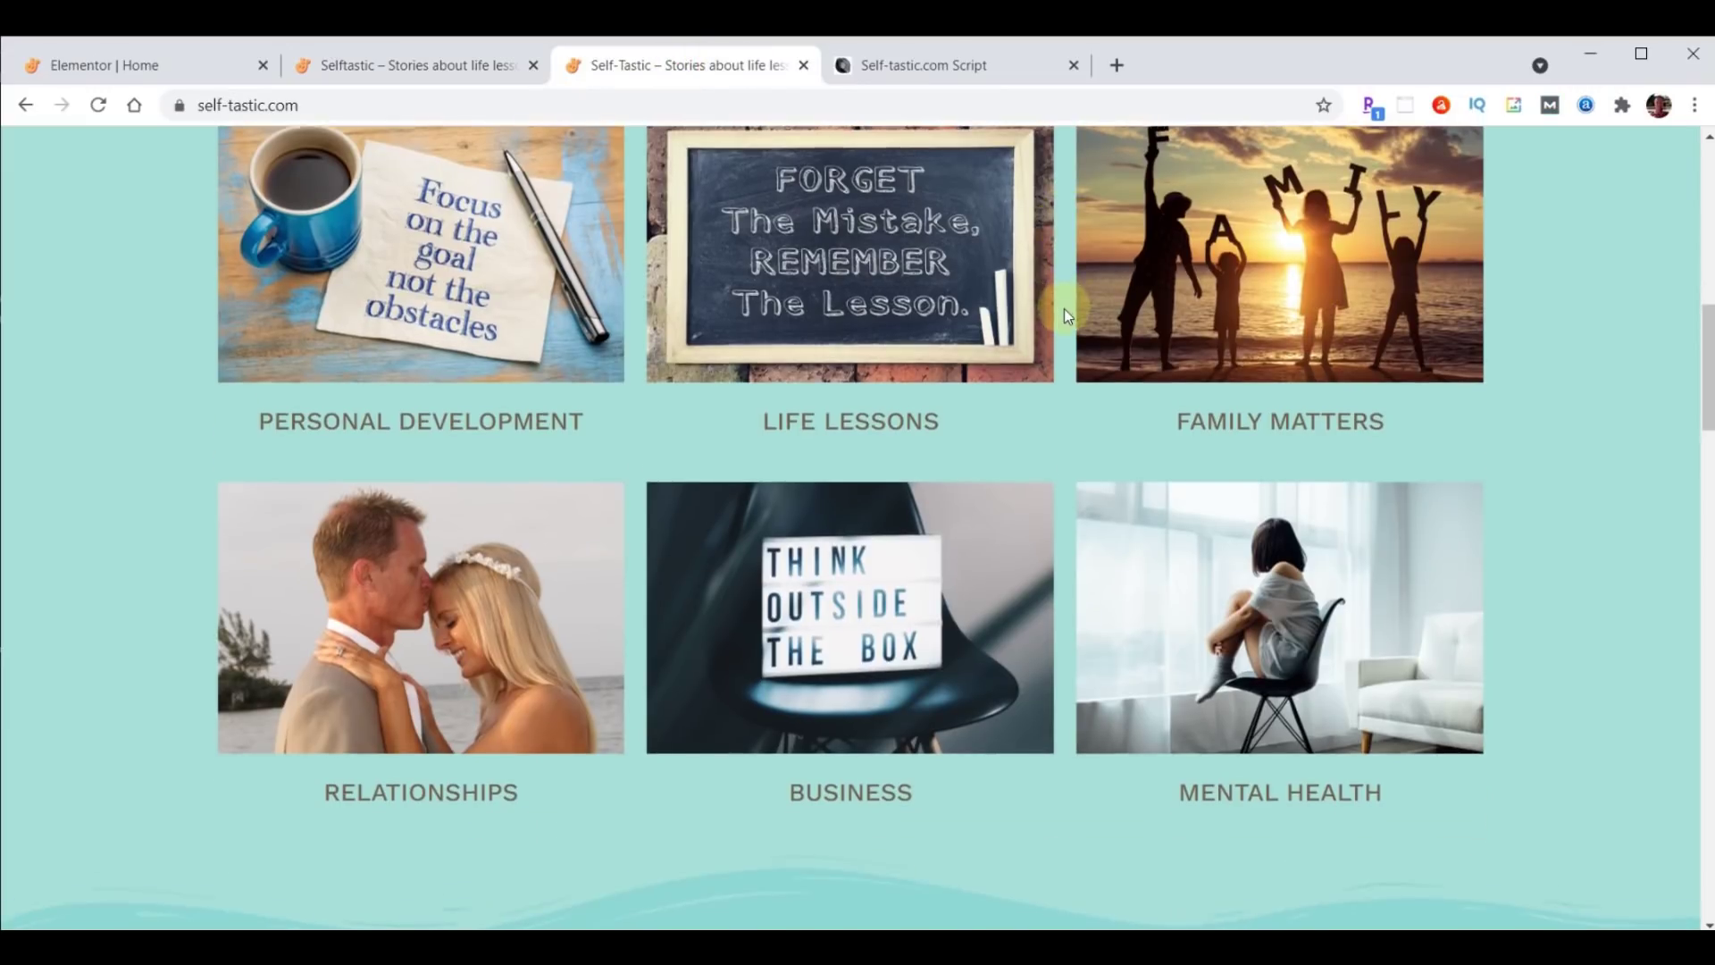
{"action": "scroll", "coordinate": [1060, 323], "scroll_direction": "down", "scroll_amount": 2}
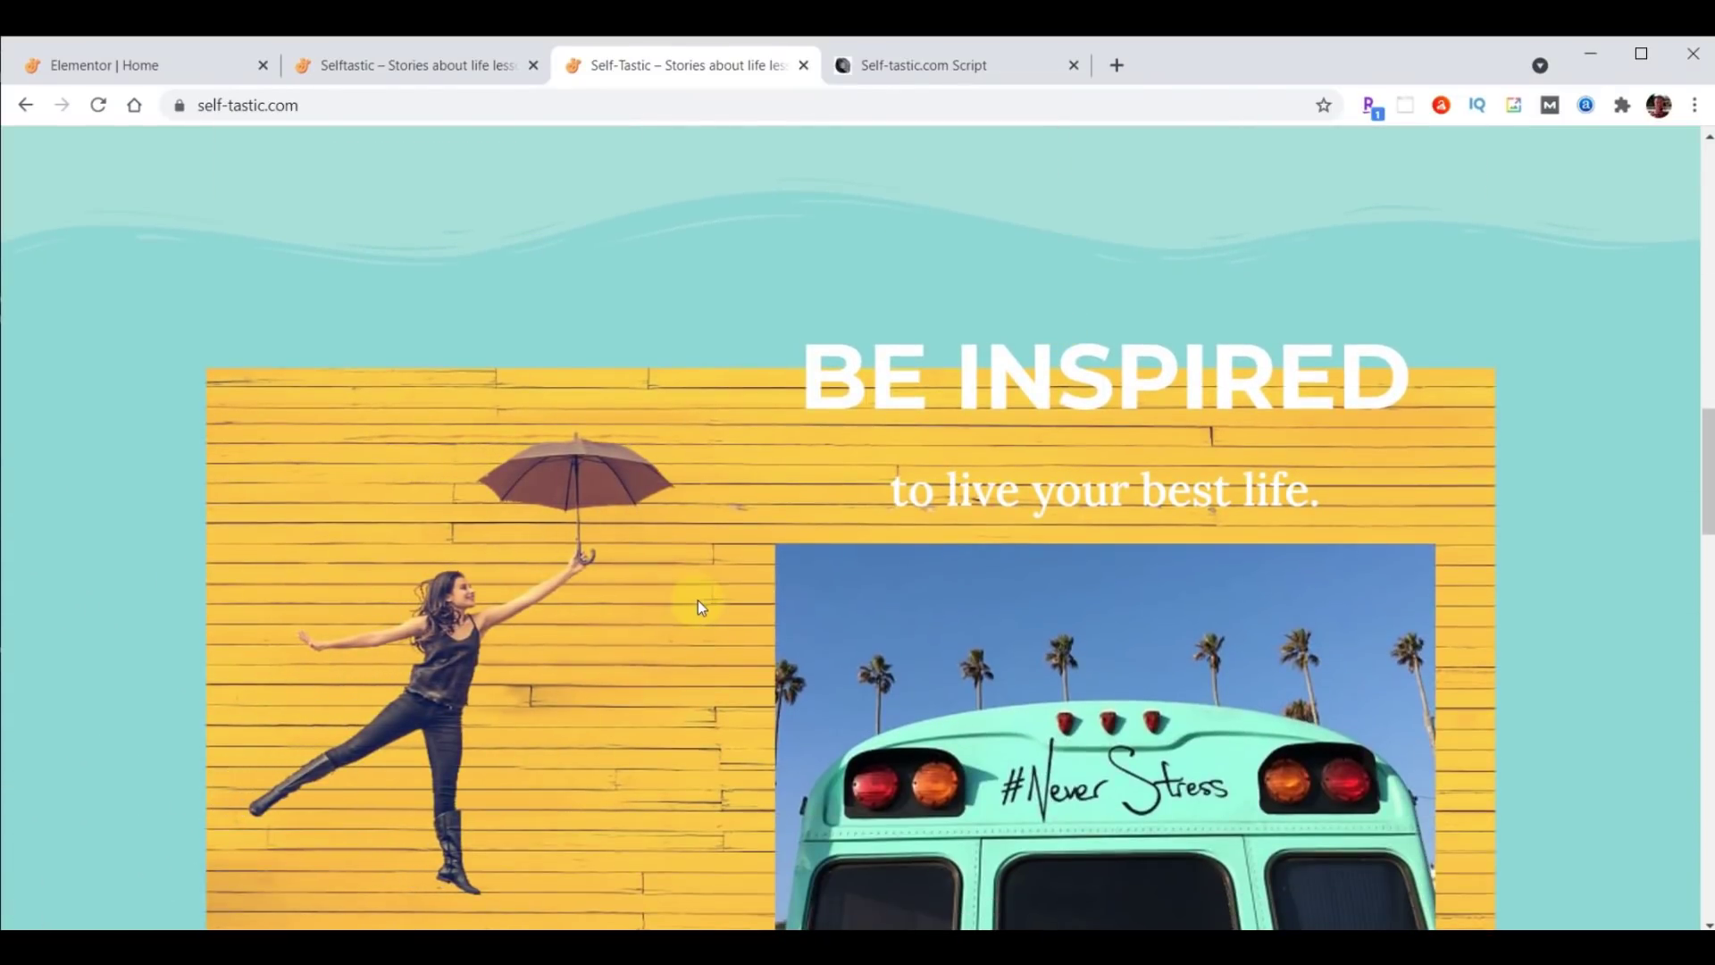
{"action": "scroll", "coordinate": [699, 600], "scroll_direction": "down", "scroll_amount": 1}
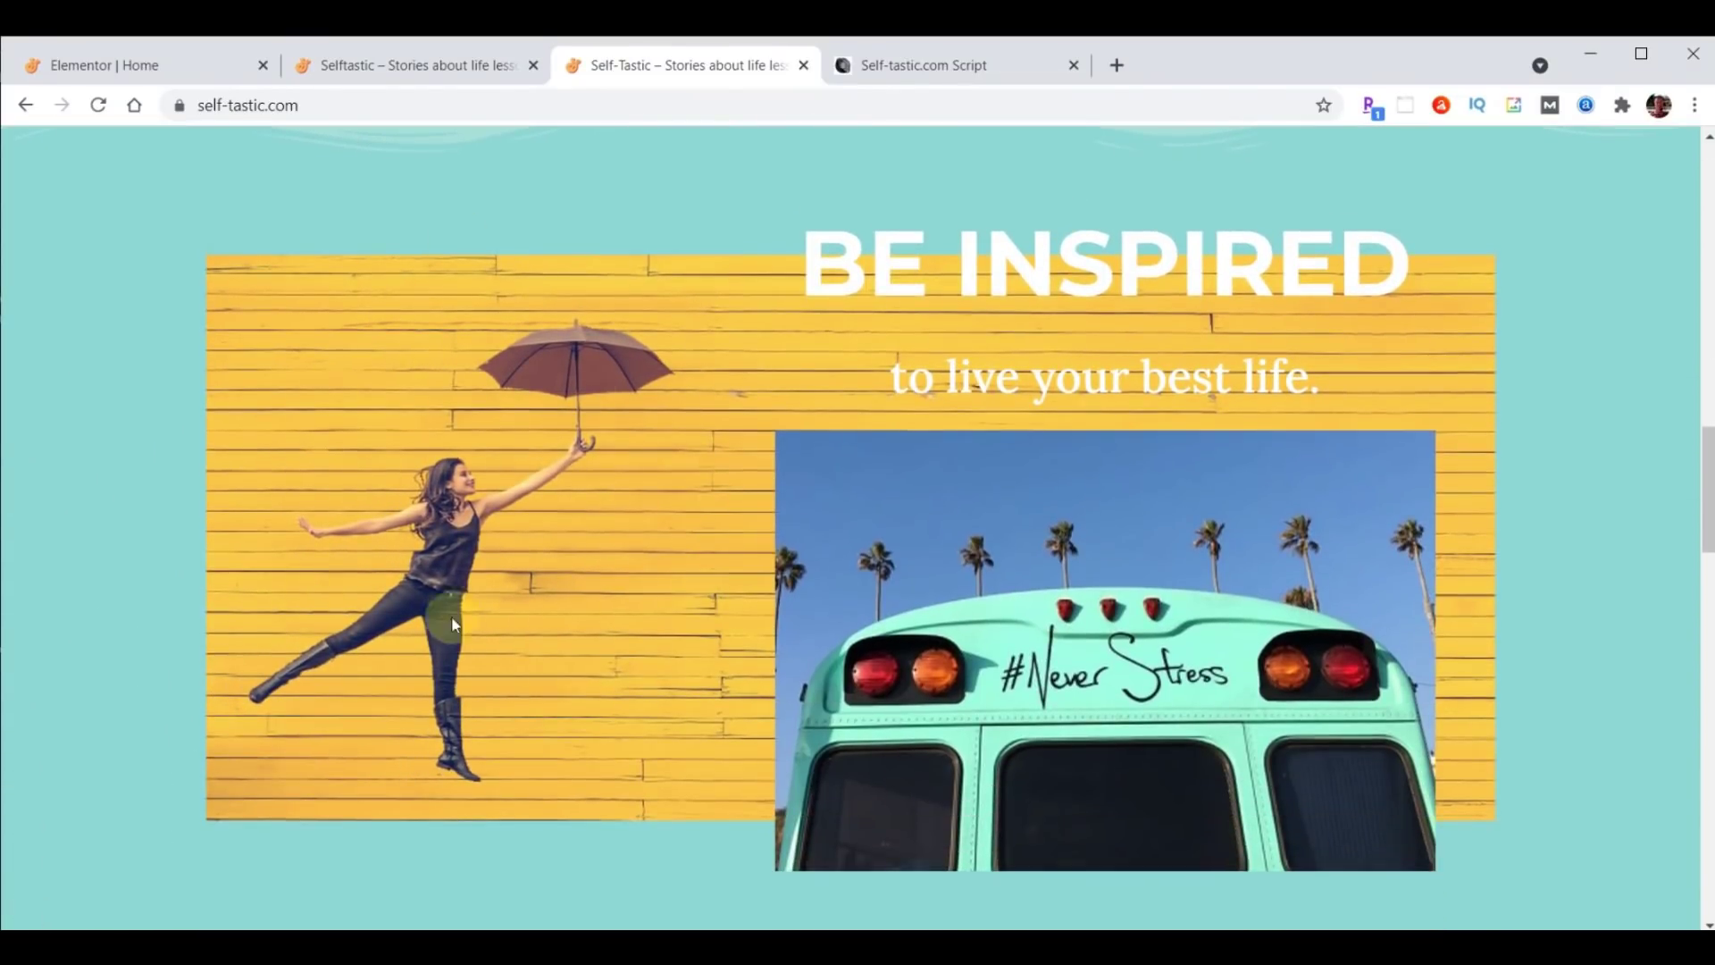
{"action": "scroll", "coordinate": [534, 447], "scroll_direction": "down", "scroll_amount": 1}
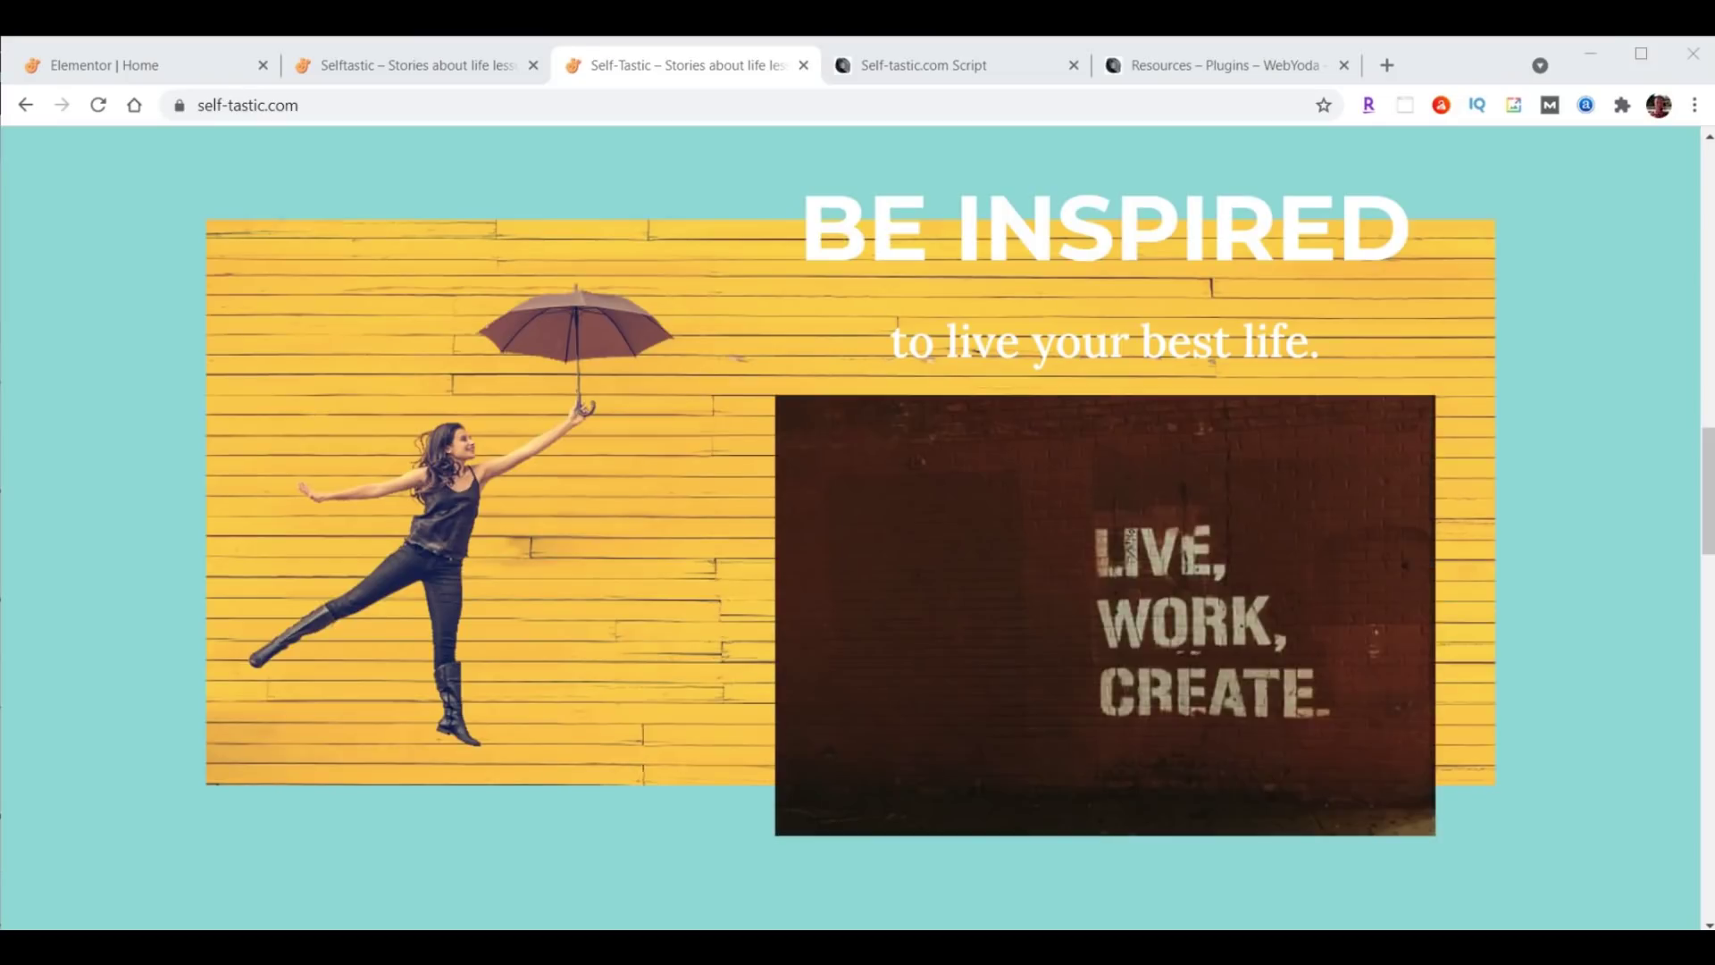
Open Unsplash.com from the link in the Self-tastic.com script document.
{"action": "left_click", "coordinate": [921, 66]}
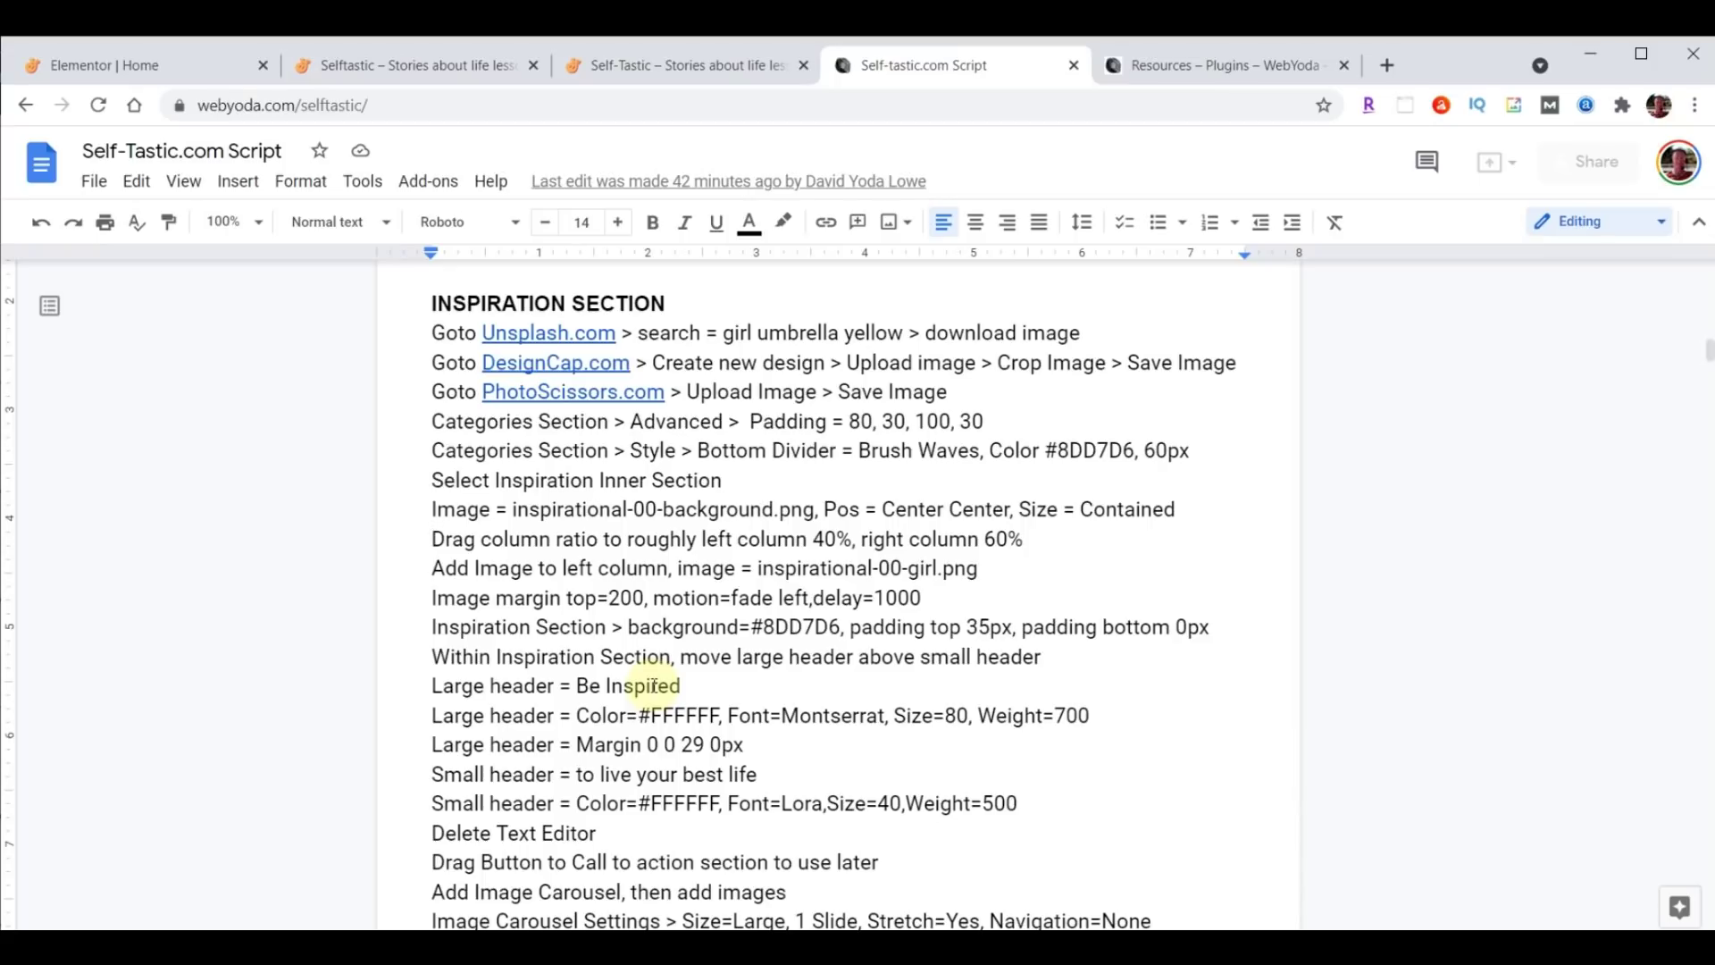
{"action": "left_click", "coordinate": [548, 335]}
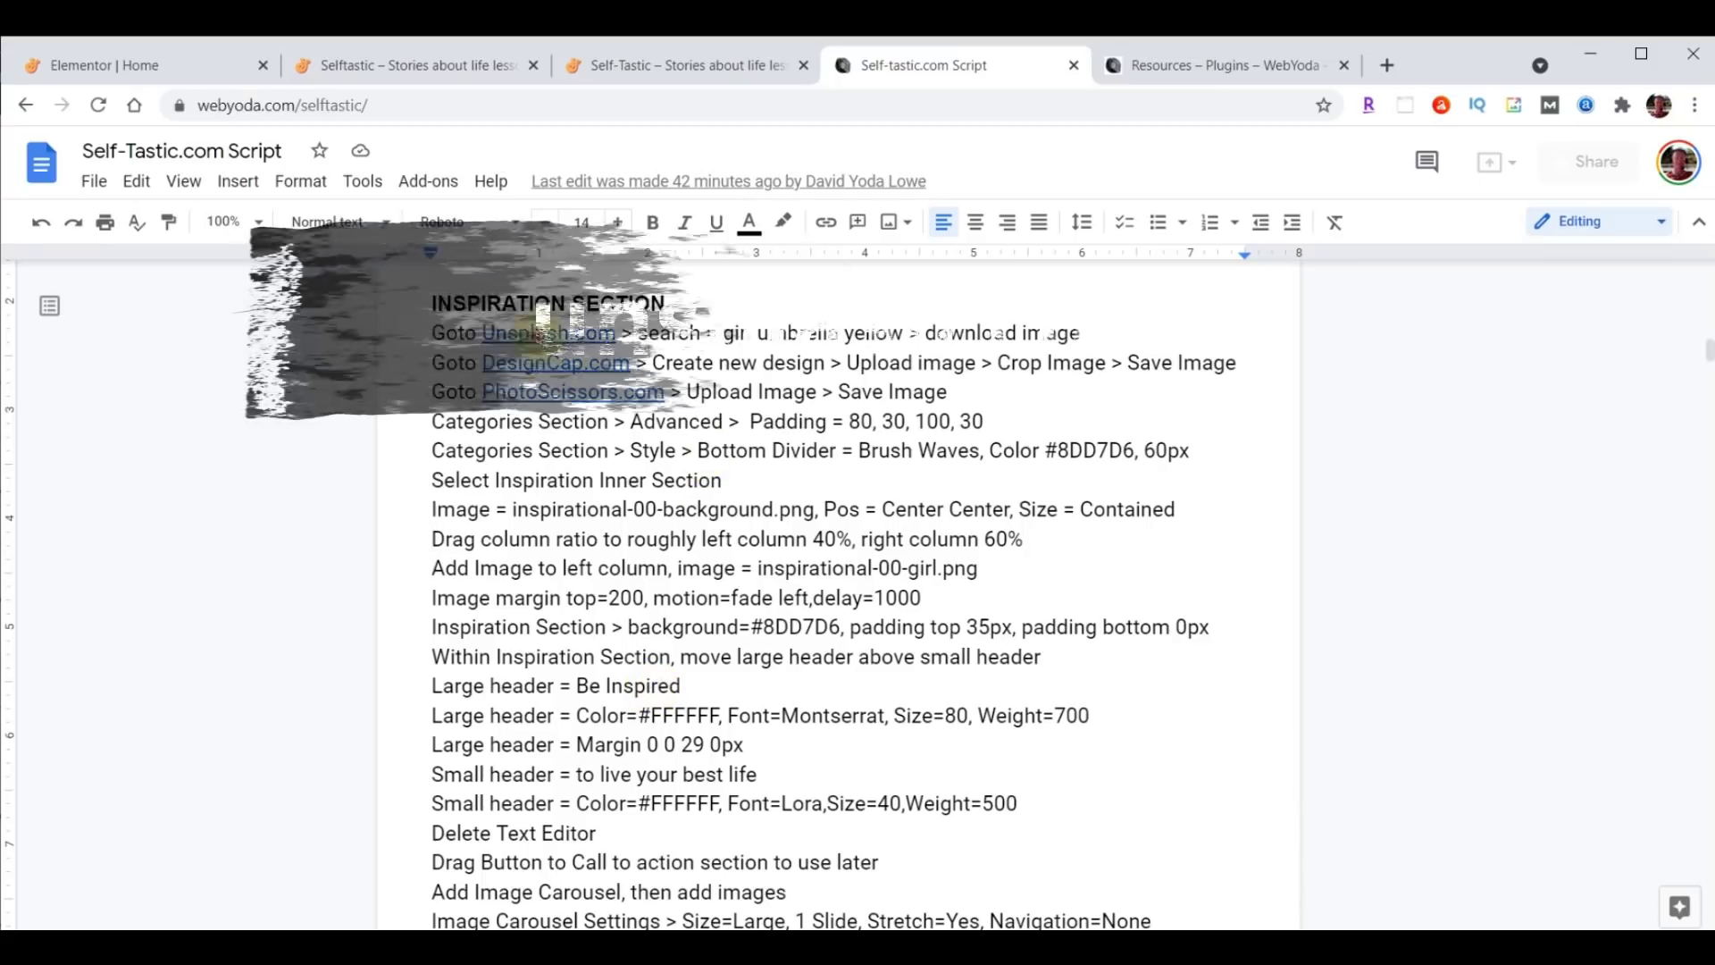
{"action": "left_click", "coordinate": [587, 367]}
Search Unsplash for 'girl umbrella yellow' and download the yellow-wall umbrella photo.
{"action": "left_click", "coordinate": [822, 608]}
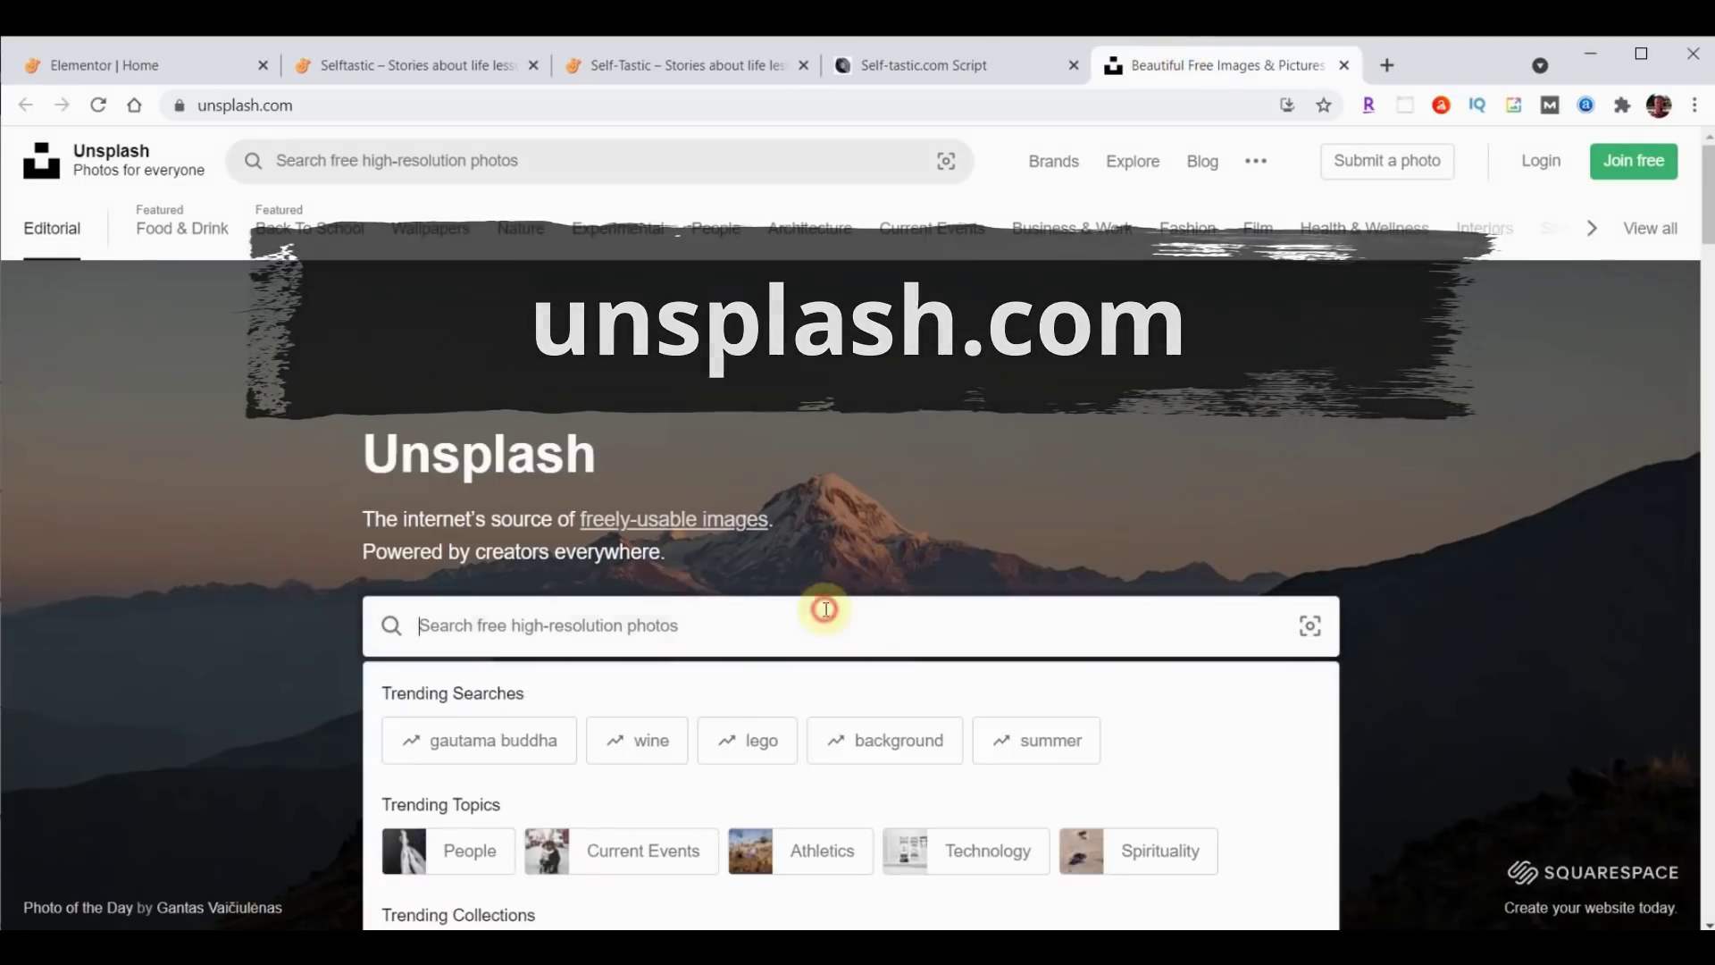
{"action": "type", "text": "girl umbrella yellow"}
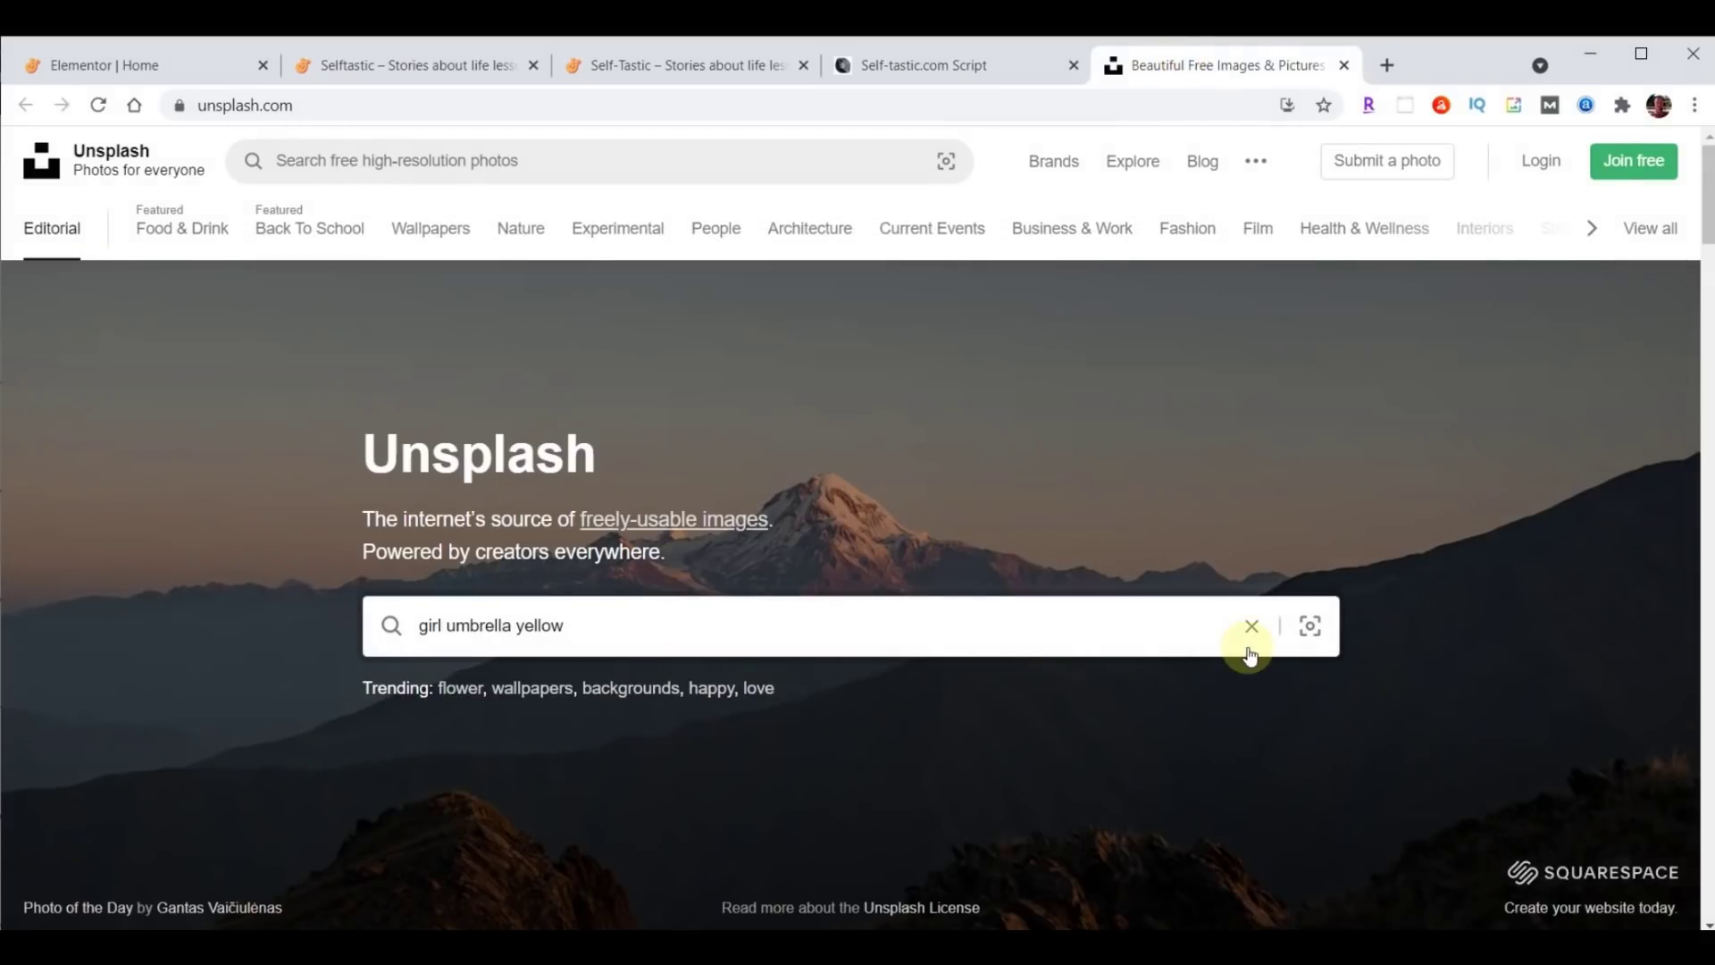
{"action": "key", "text": "Return"}
{"action": "scroll", "coordinate": [665, 775], "scroll_direction": "down", "scroll_amount": 3}
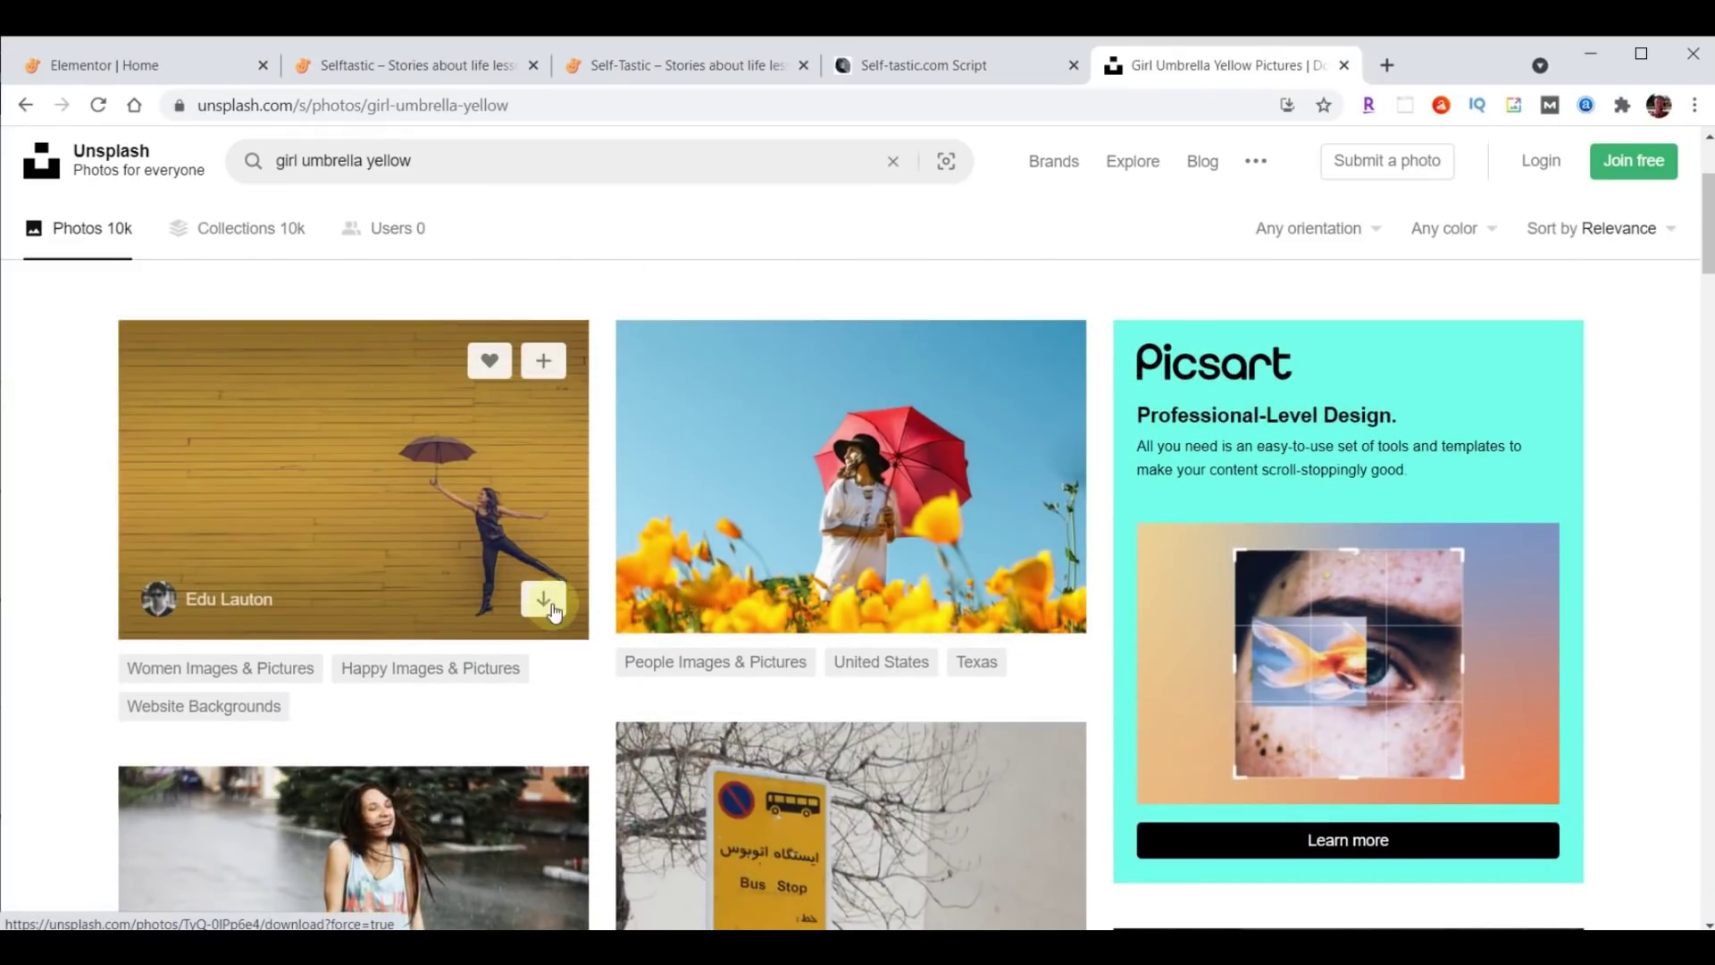
{"action": "left_click", "coordinate": [543, 601]}
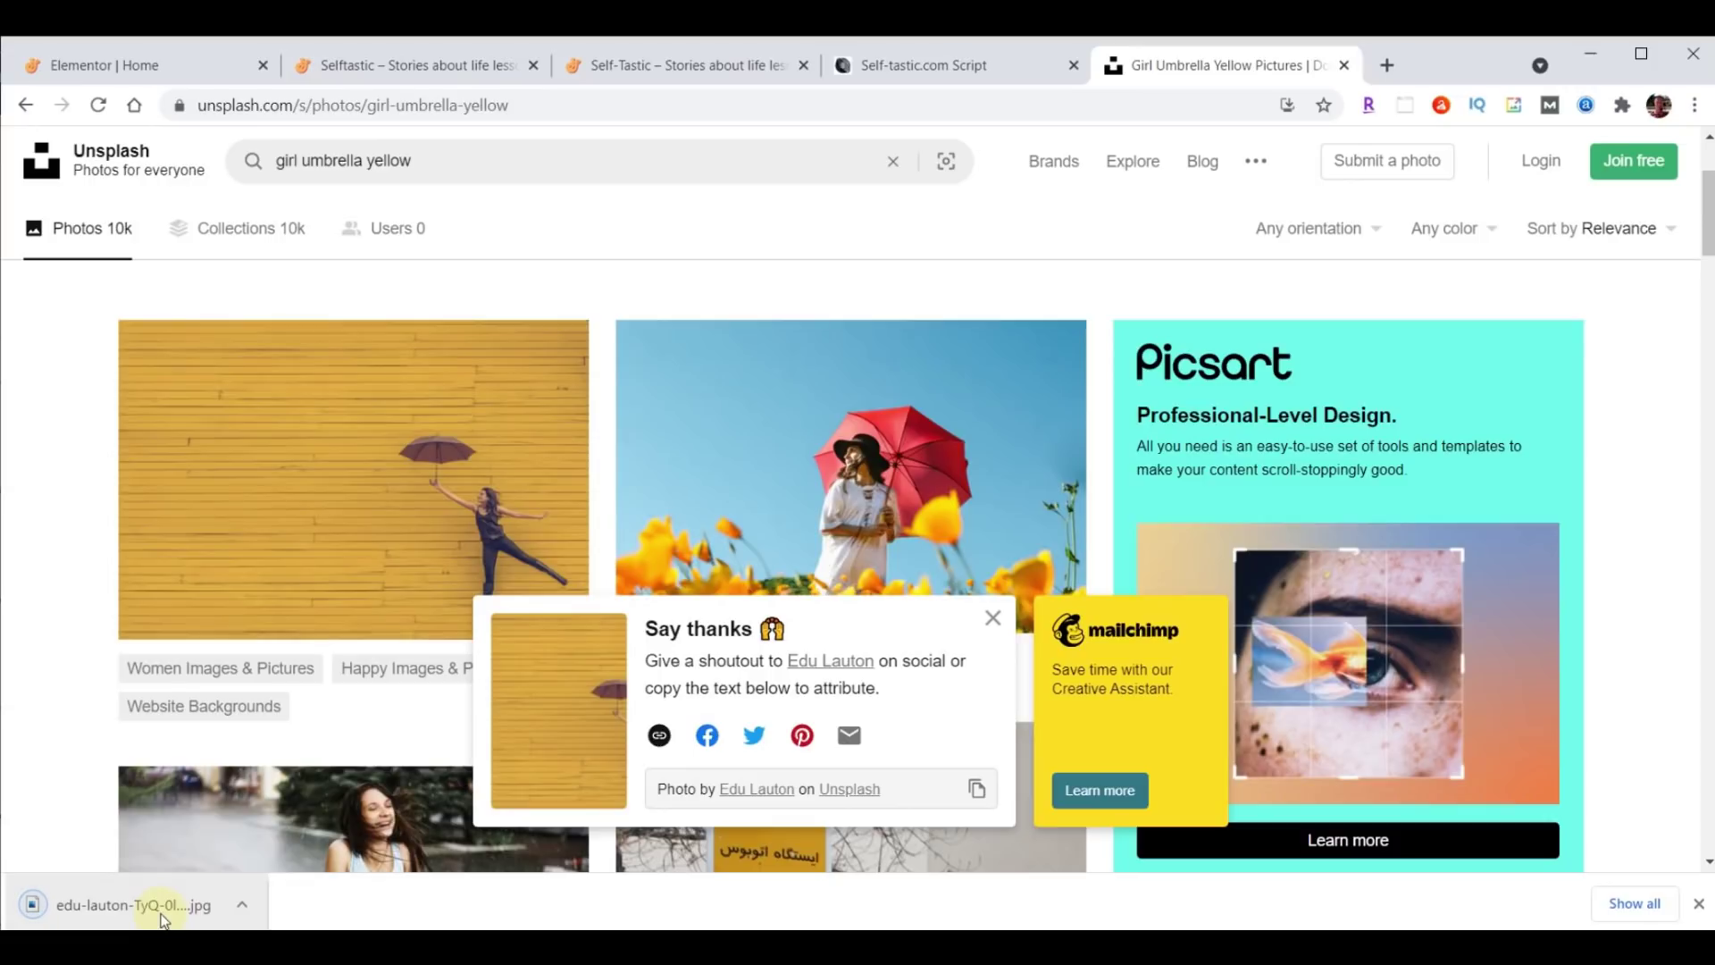
{"action": "left_click", "coordinate": [1698, 903]}
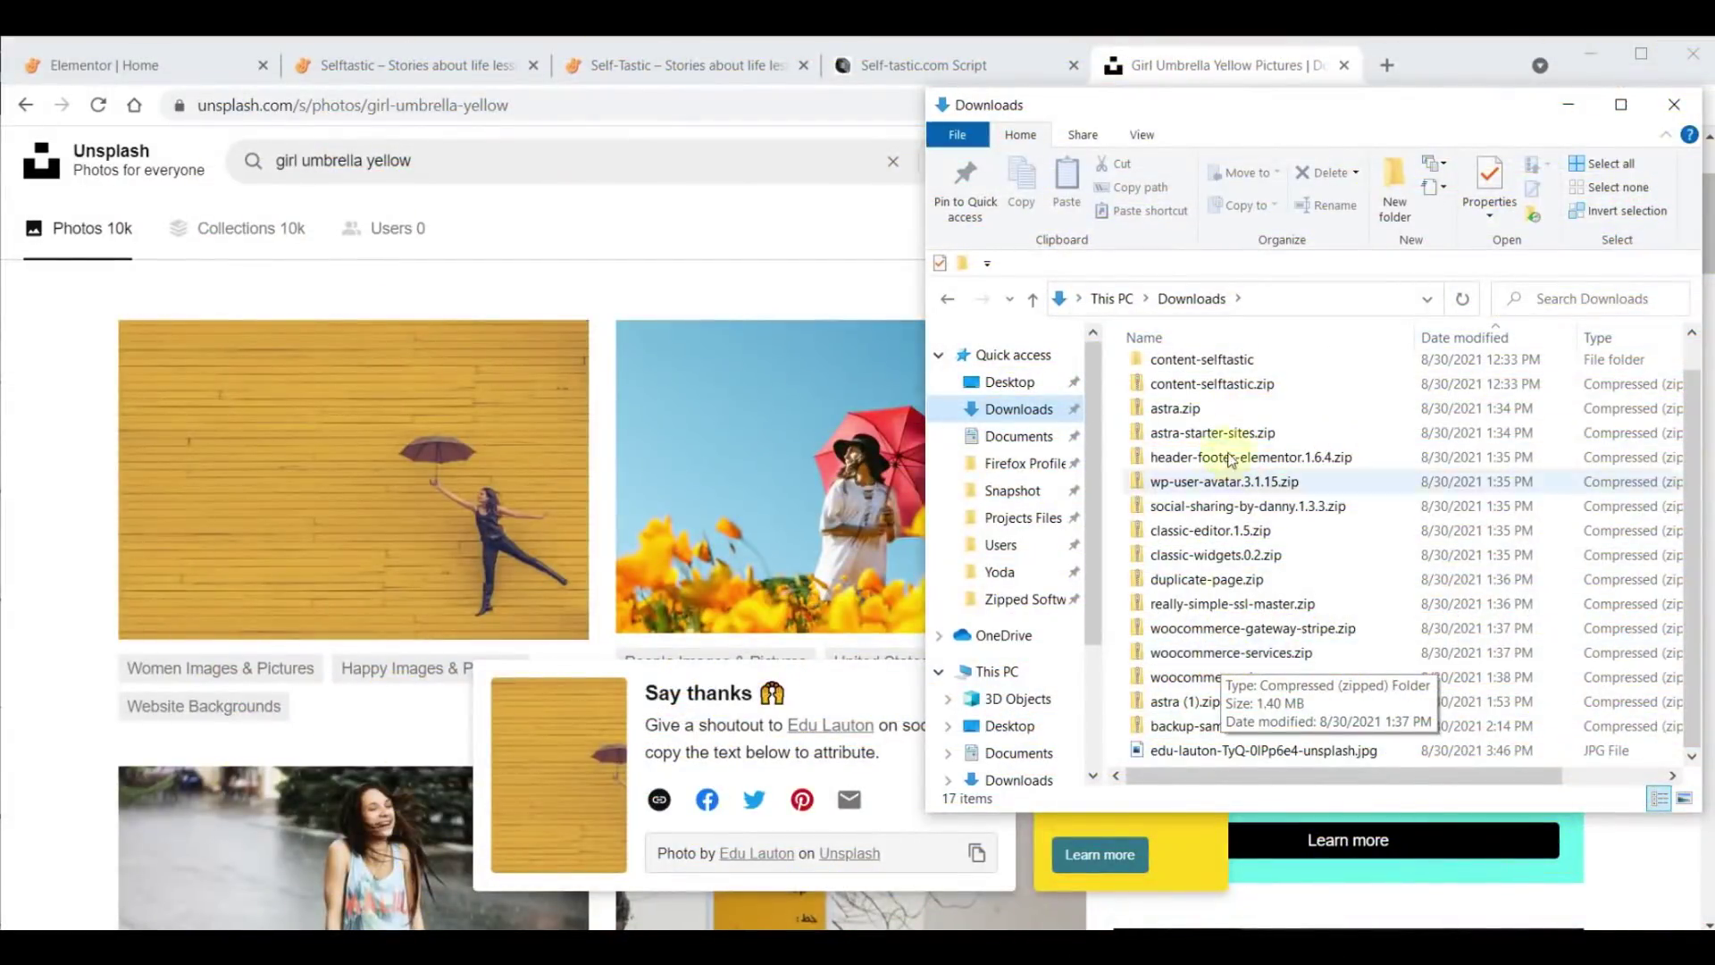
Close the Unsplash tab and open PhotoScissors.com from the script's link.
{"action": "left_click", "coordinate": [1226, 71]}
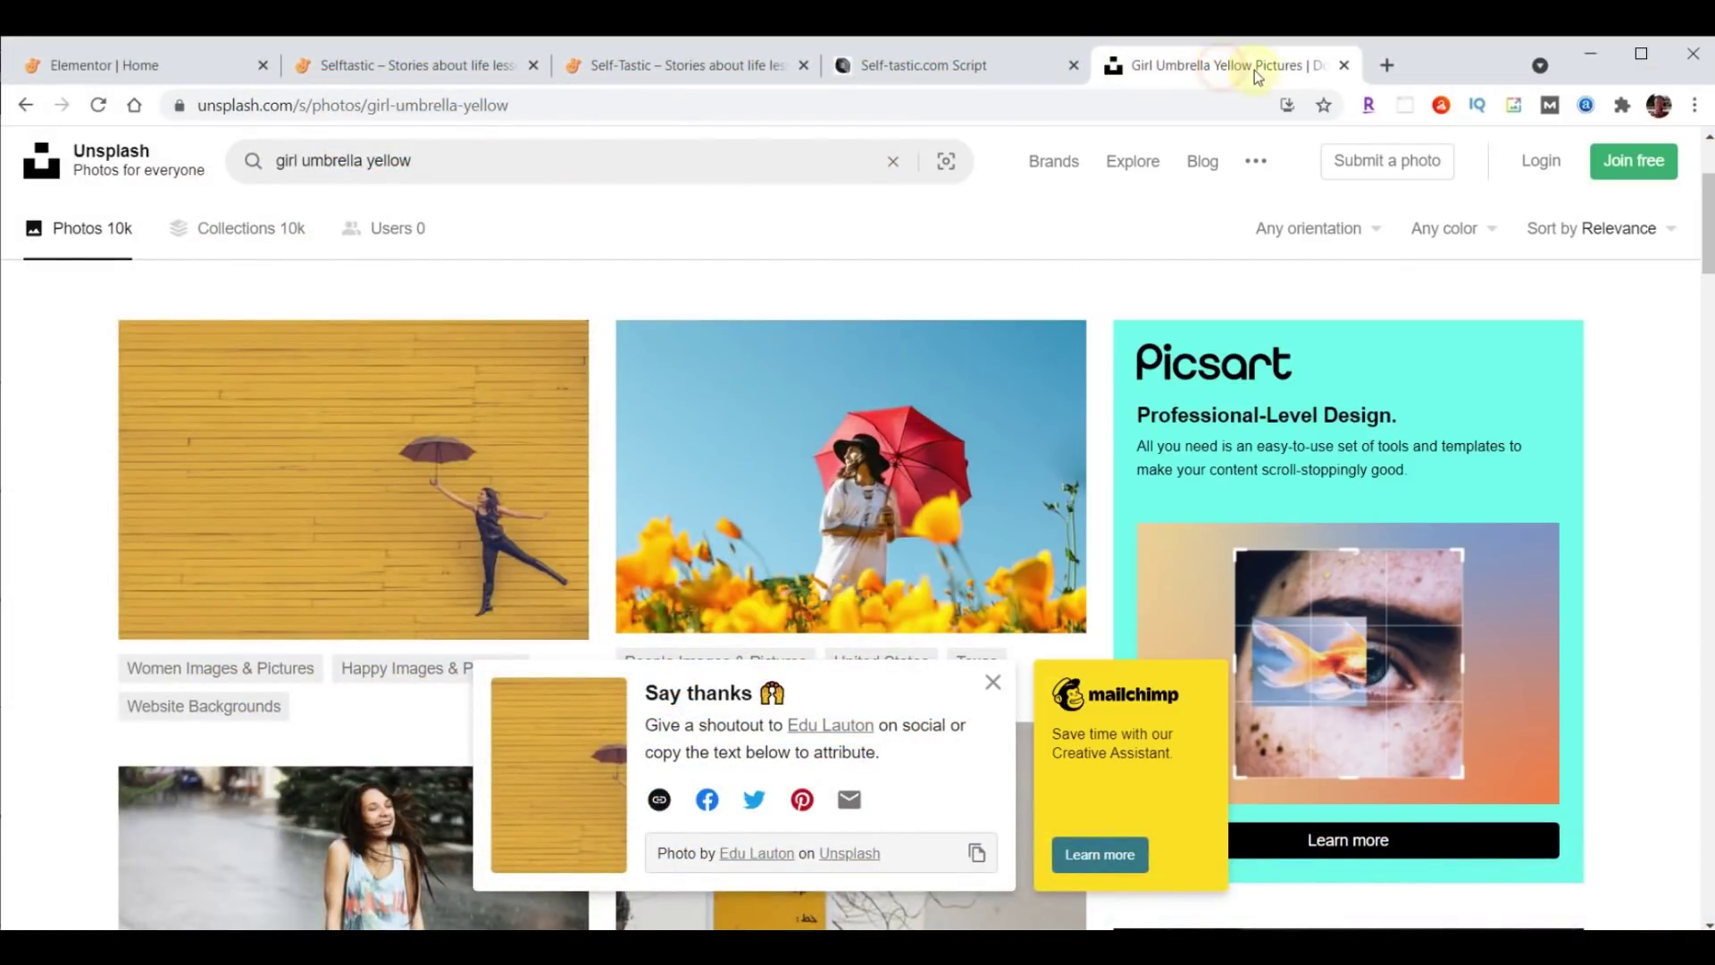
{"action": "left_click", "coordinate": [1343, 66]}
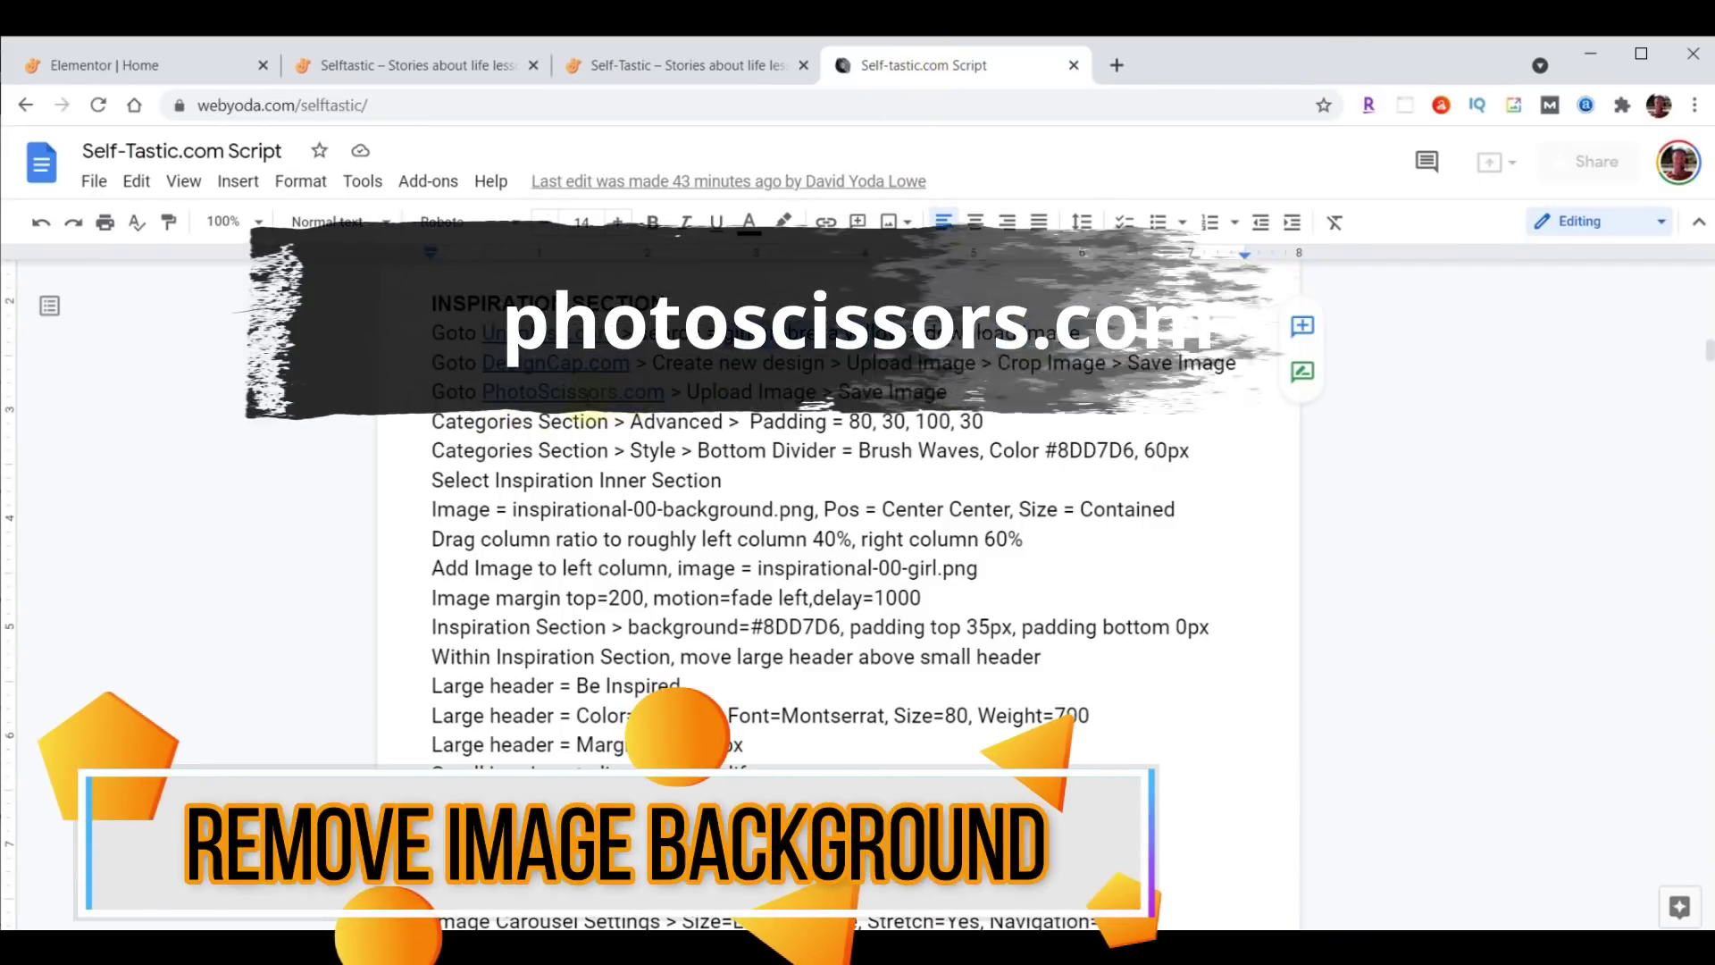
{"action": "left_click", "coordinate": [613, 397]}
{"action": "left_click", "coordinate": [611, 422]}
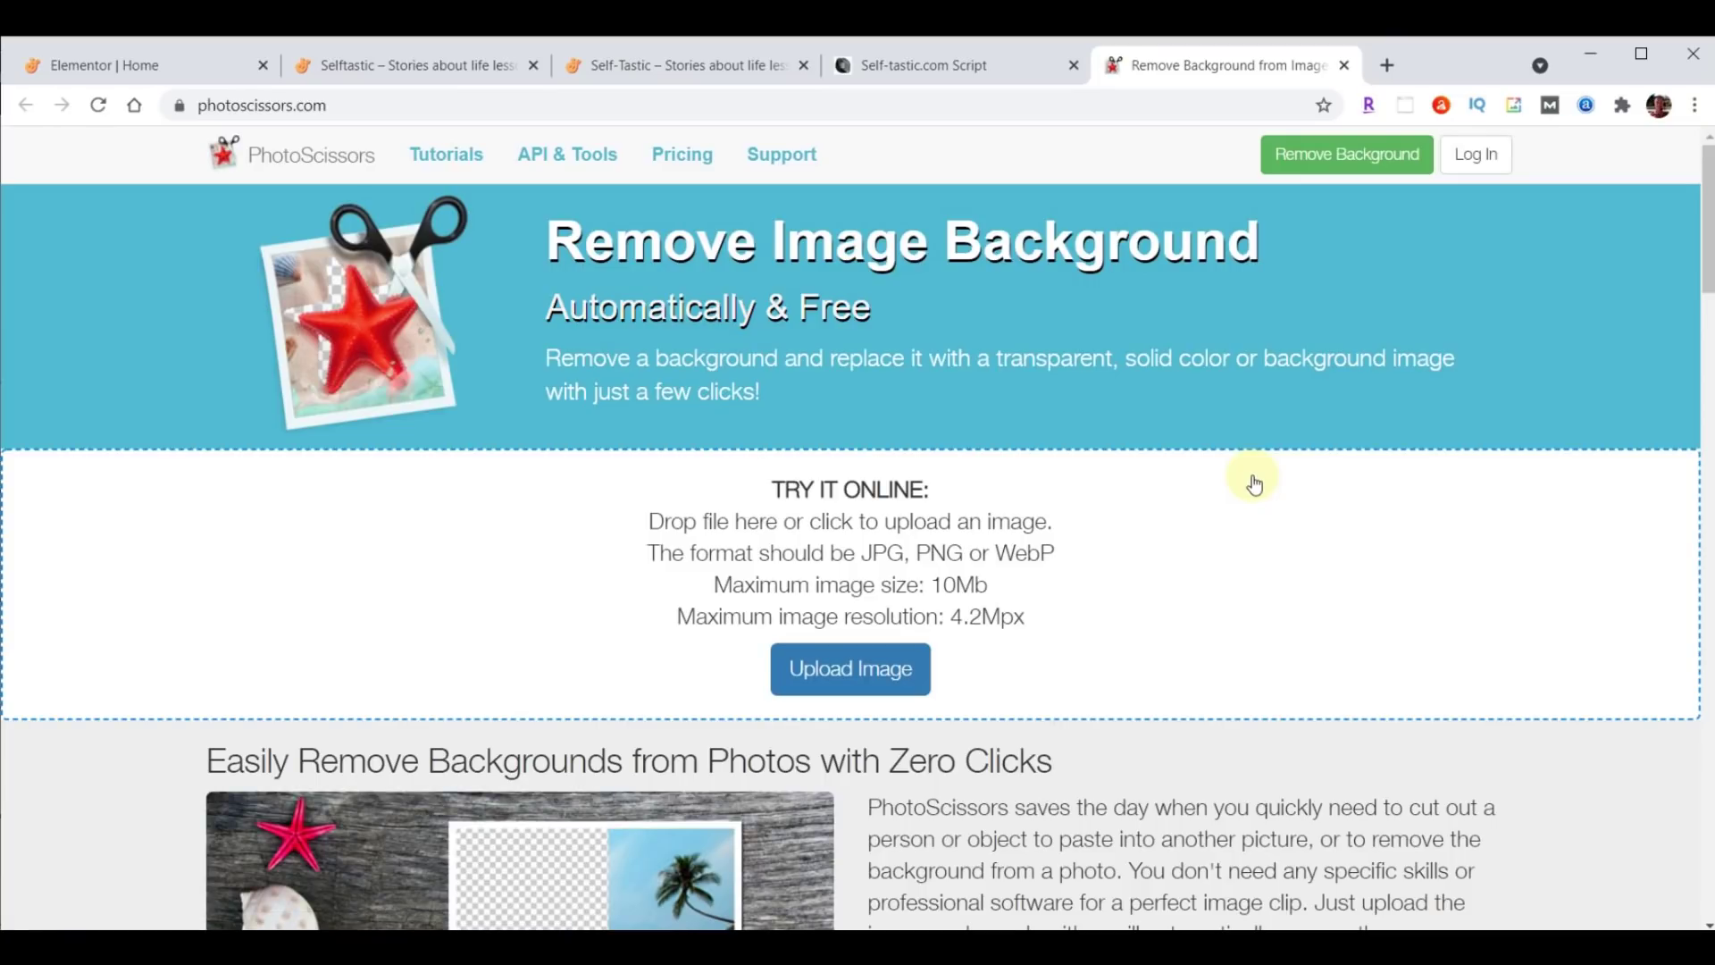
Upload the umbrella photo to PhotoScissors and tighten the crop around the cut-out woman.
{"action": "left_click", "coordinate": [850, 681]}
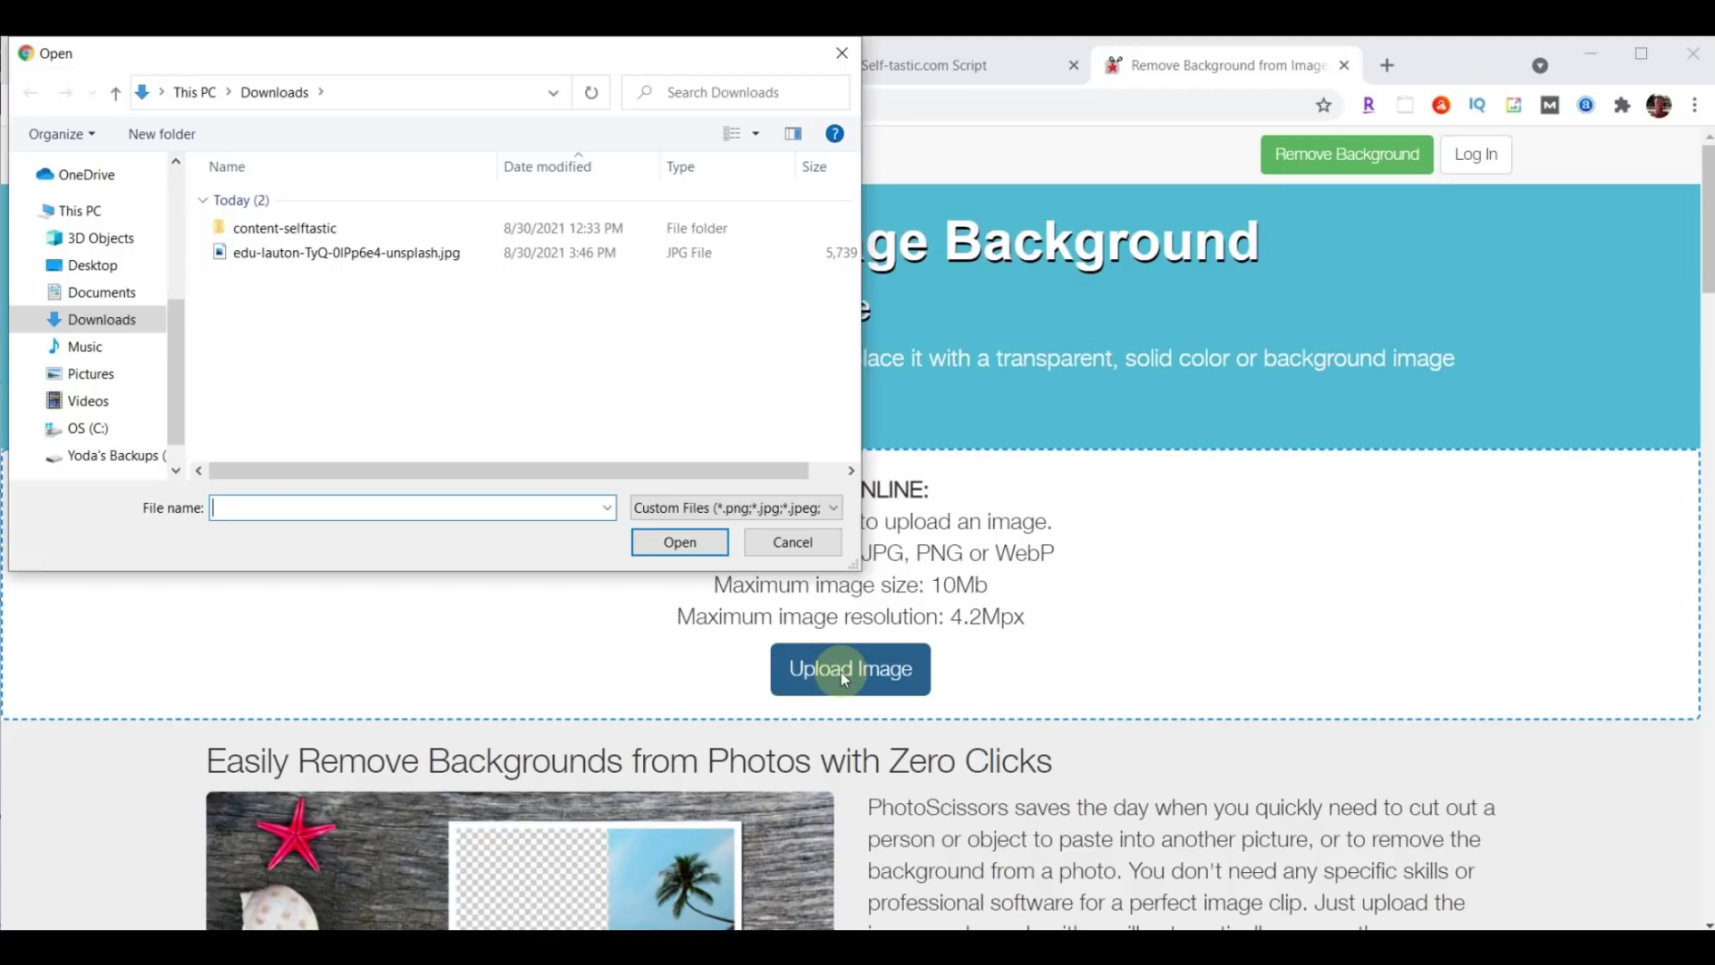
{"action": "left_click", "coordinate": [292, 255]}
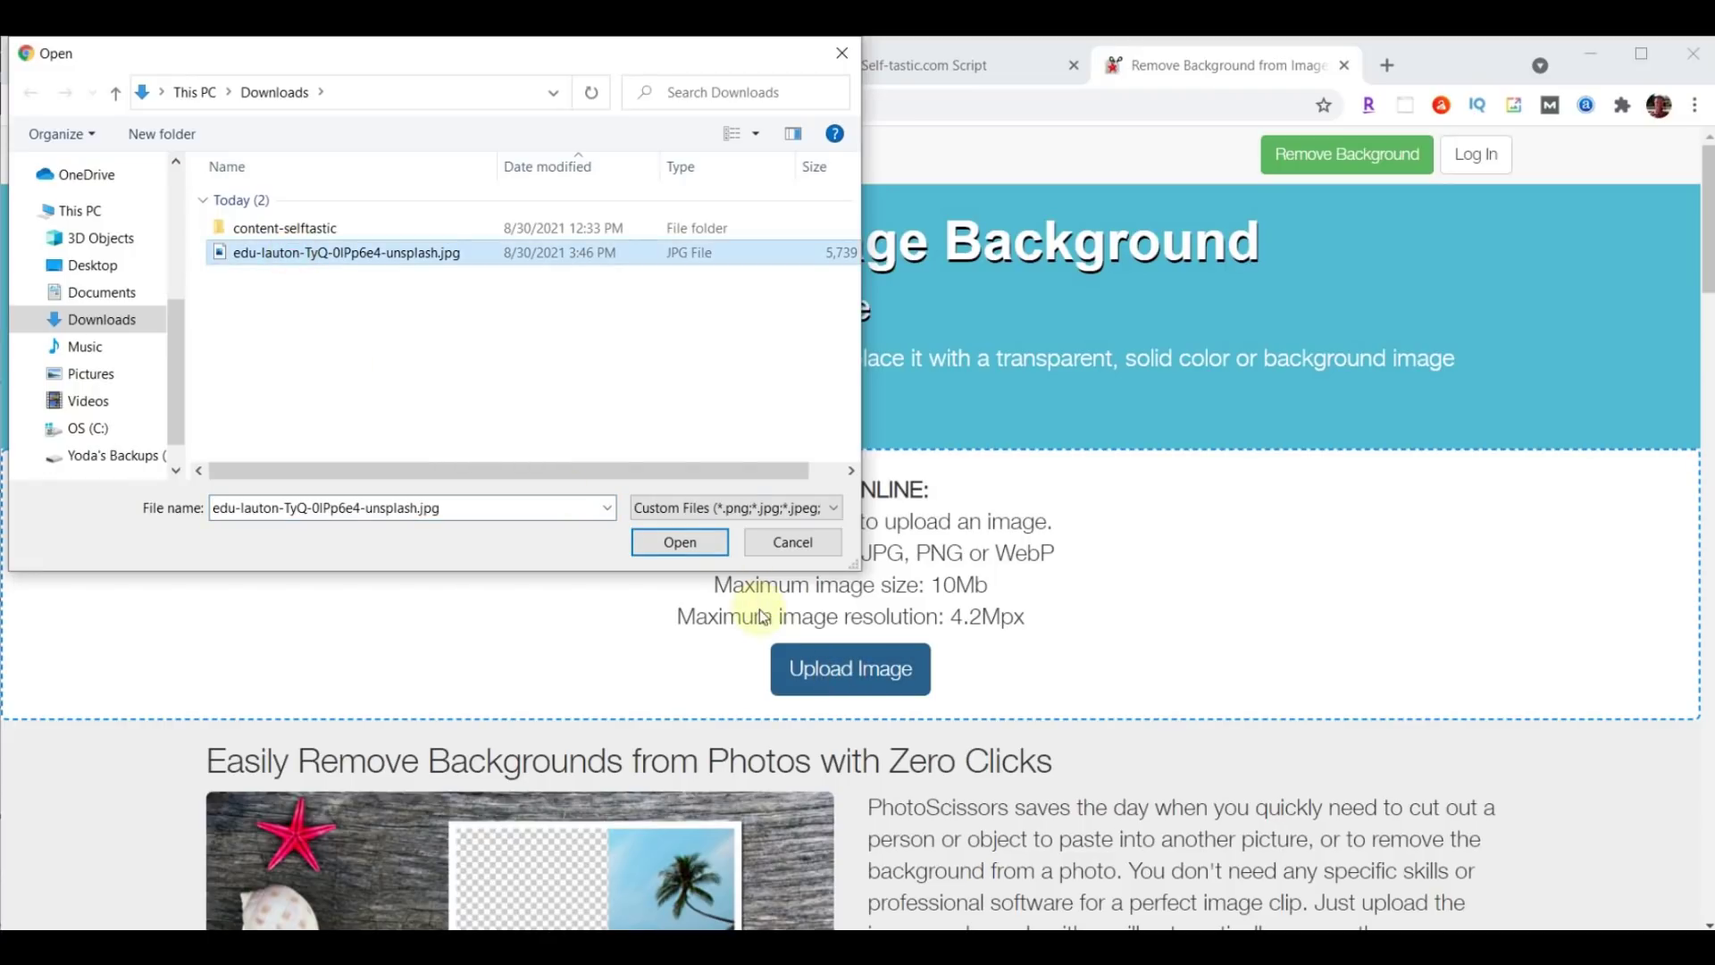
{"action": "left_click", "coordinate": [681, 542]}
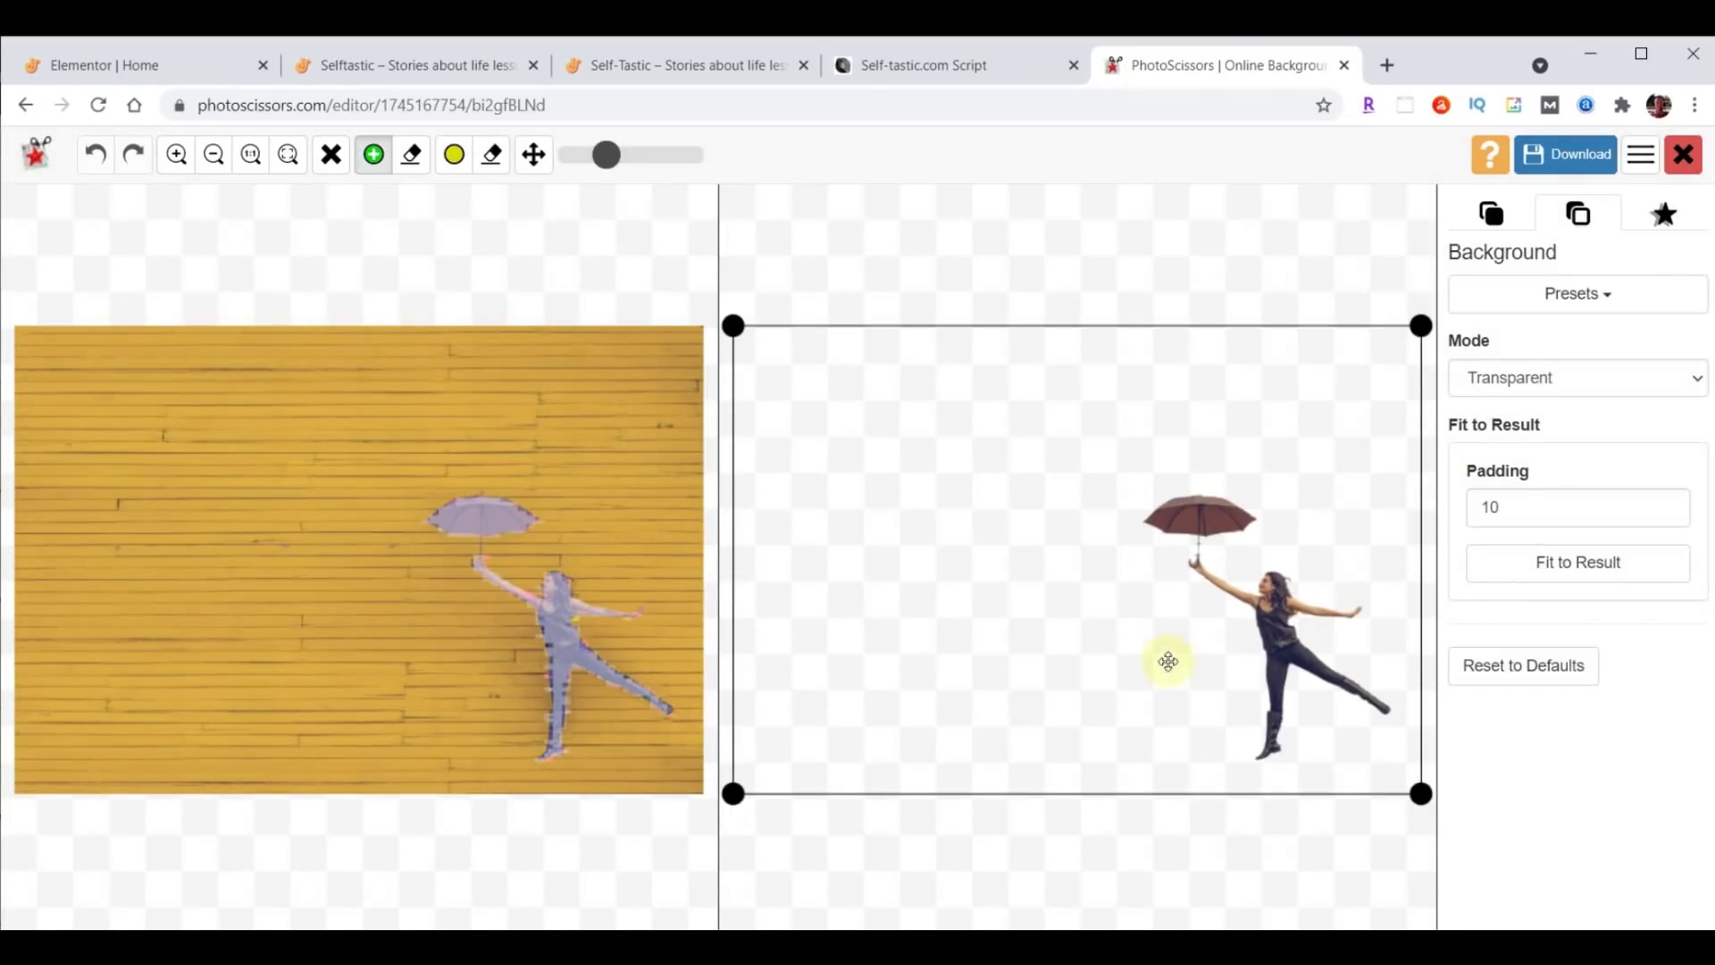
{"action": "left_click_drag", "start_coordinate": [732, 793], "coordinate": [1112, 770]}
{"action": "left_click_drag", "start_coordinate": [1112, 326], "coordinate": [1125, 462]}
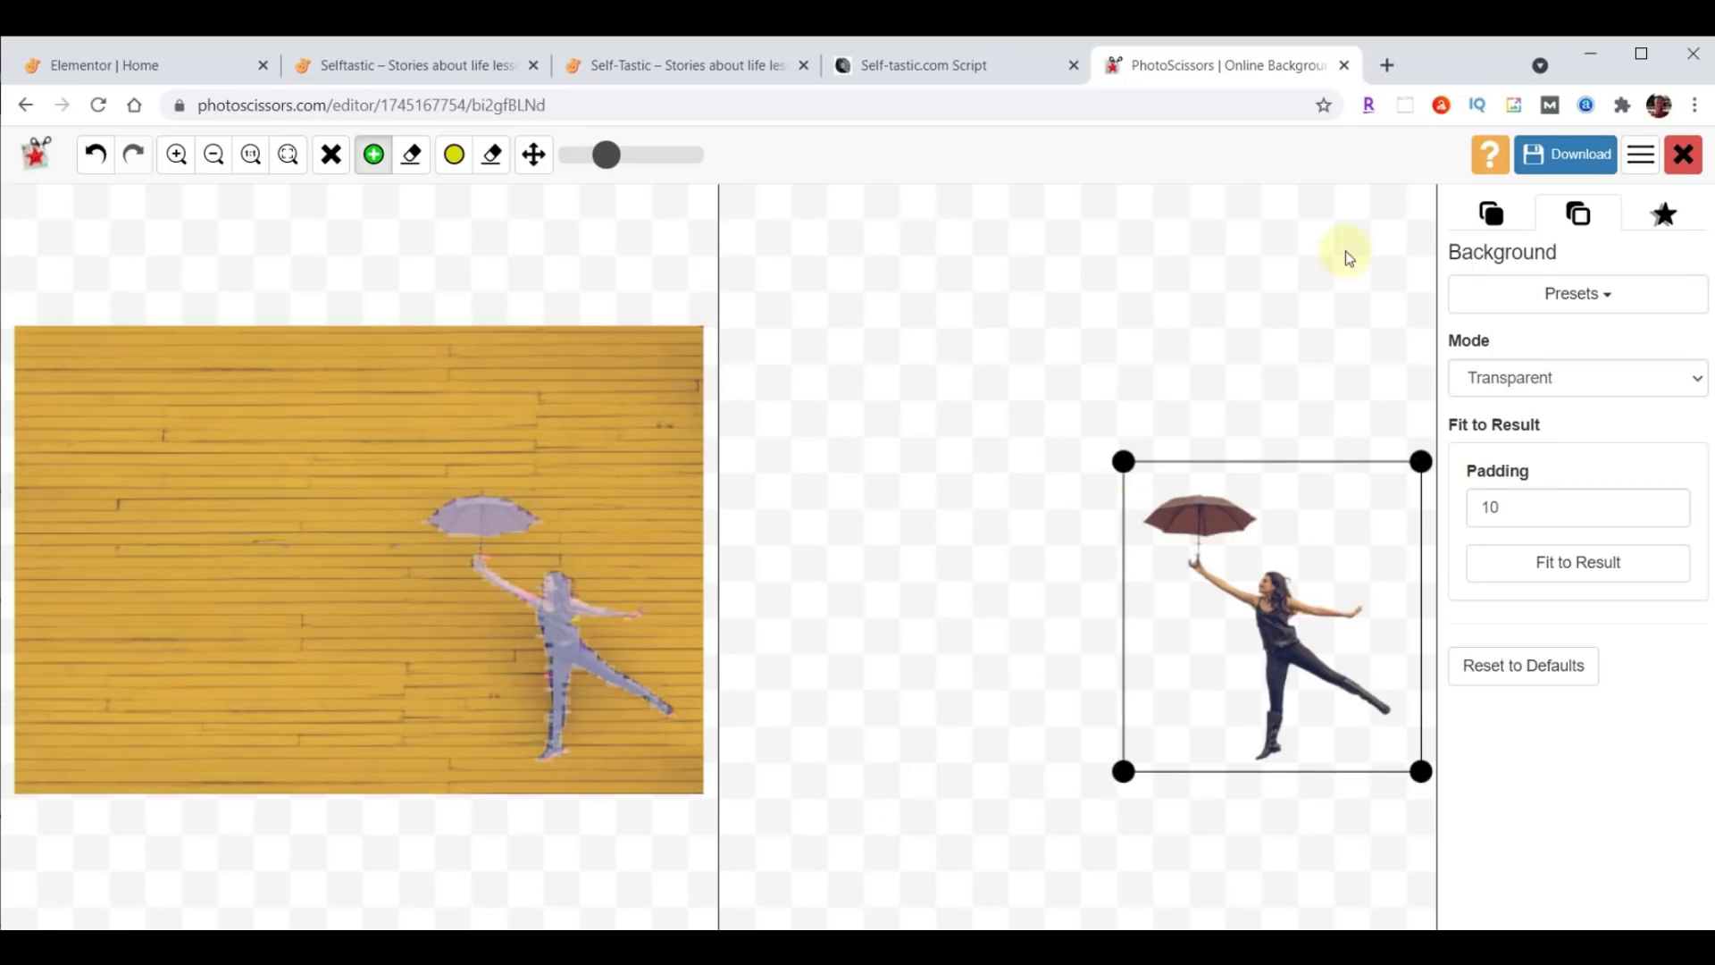
Download the cut-out in low resolution and close the PhotoScissors tab.
{"action": "left_click", "coordinate": [1551, 153]}
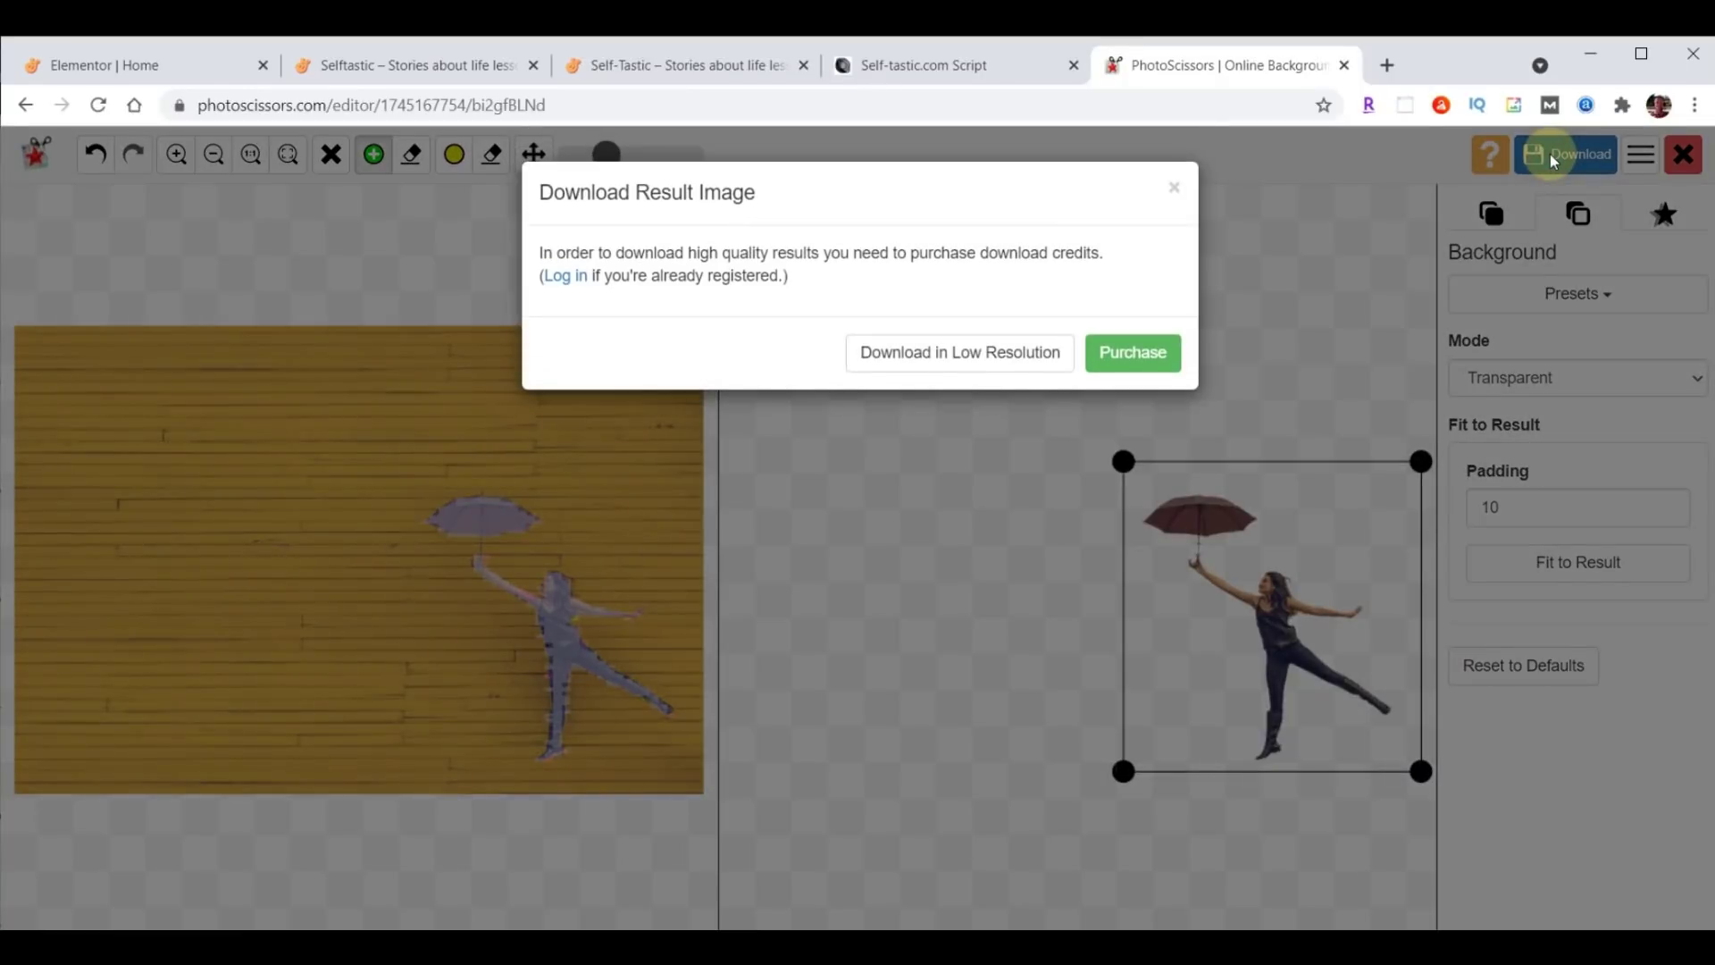
{"action": "left_click", "coordinate": [957, 356]}
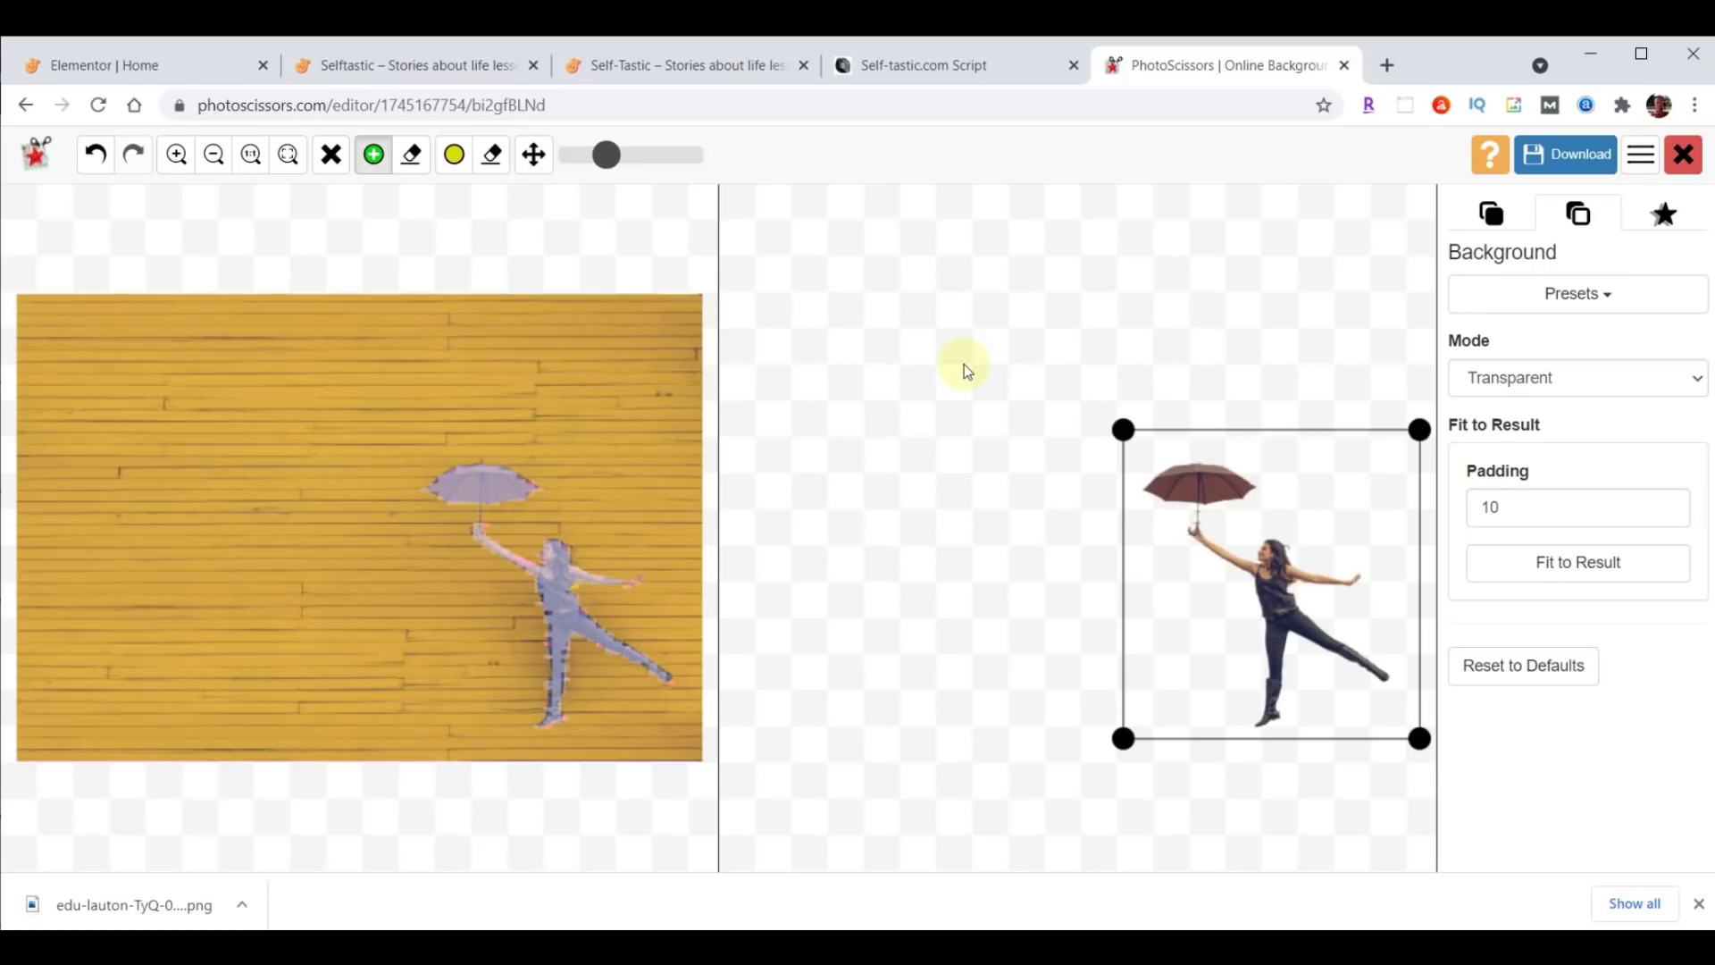
{"action": "left_click", "coordinate": [1344, 64]}
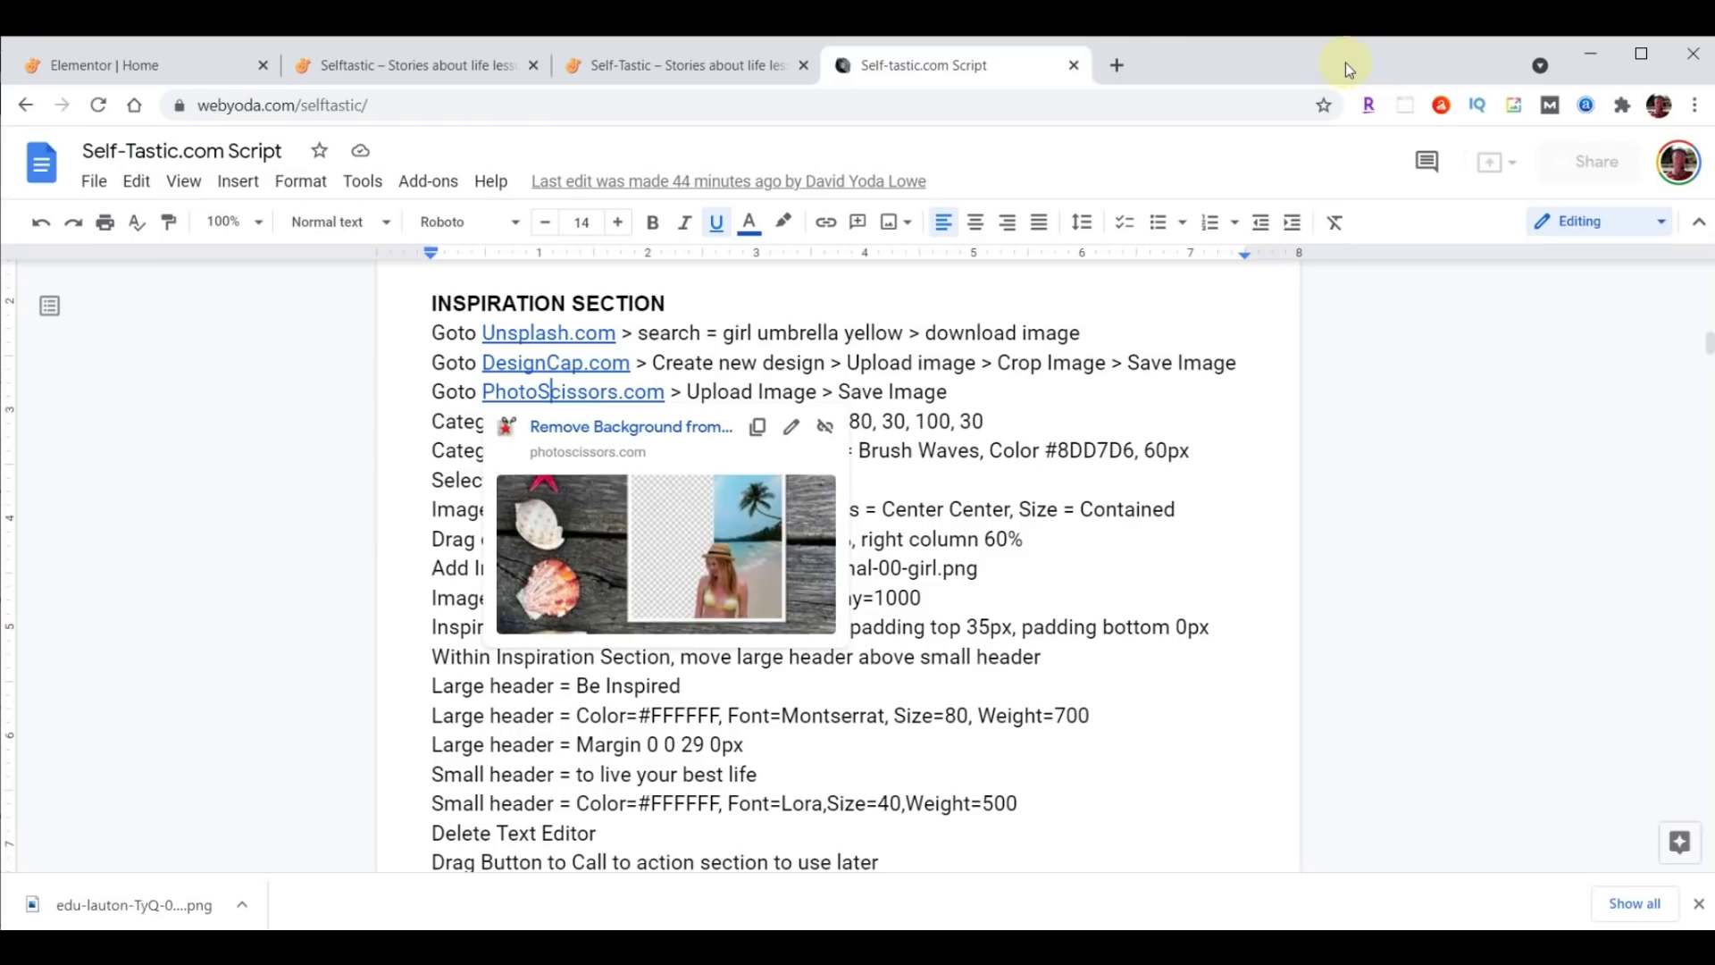
Back in Elementor, select the A WHOLE NEW LOOK inner section and show its Style settings.
{"action": "left_click", "coordinate": [147, 67]}
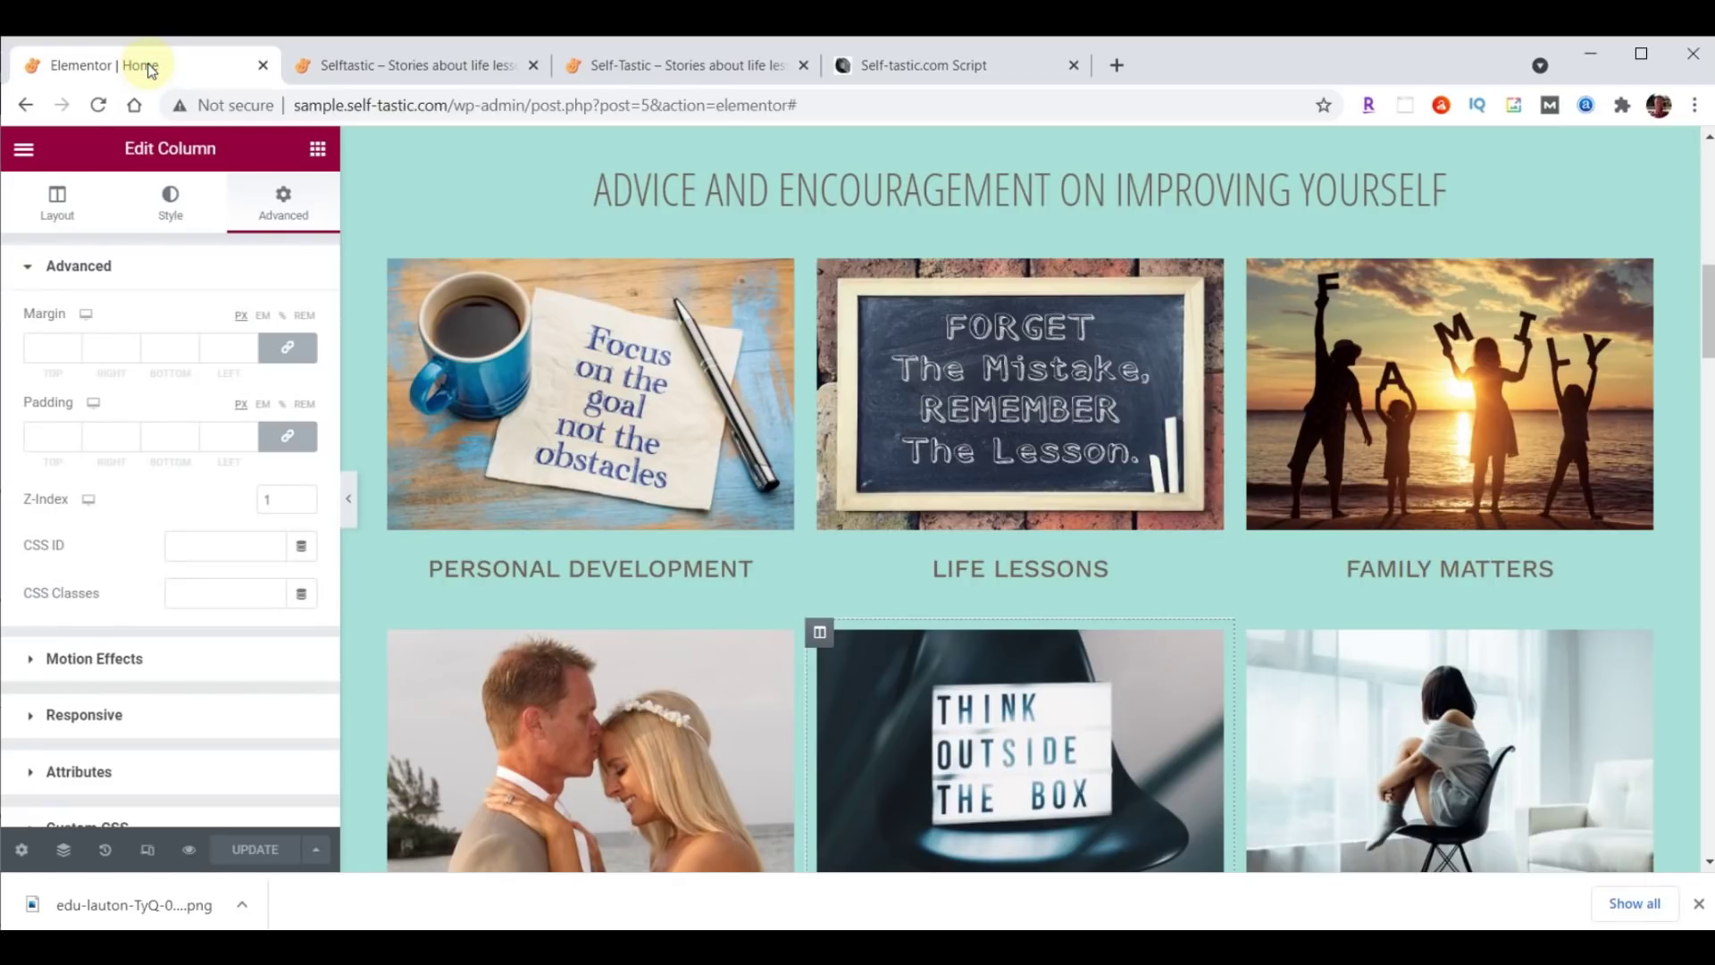
{"action": "scroll", "coordinate": [1225, 474], "scroll_direction": "down", "scroll_amount": 9}
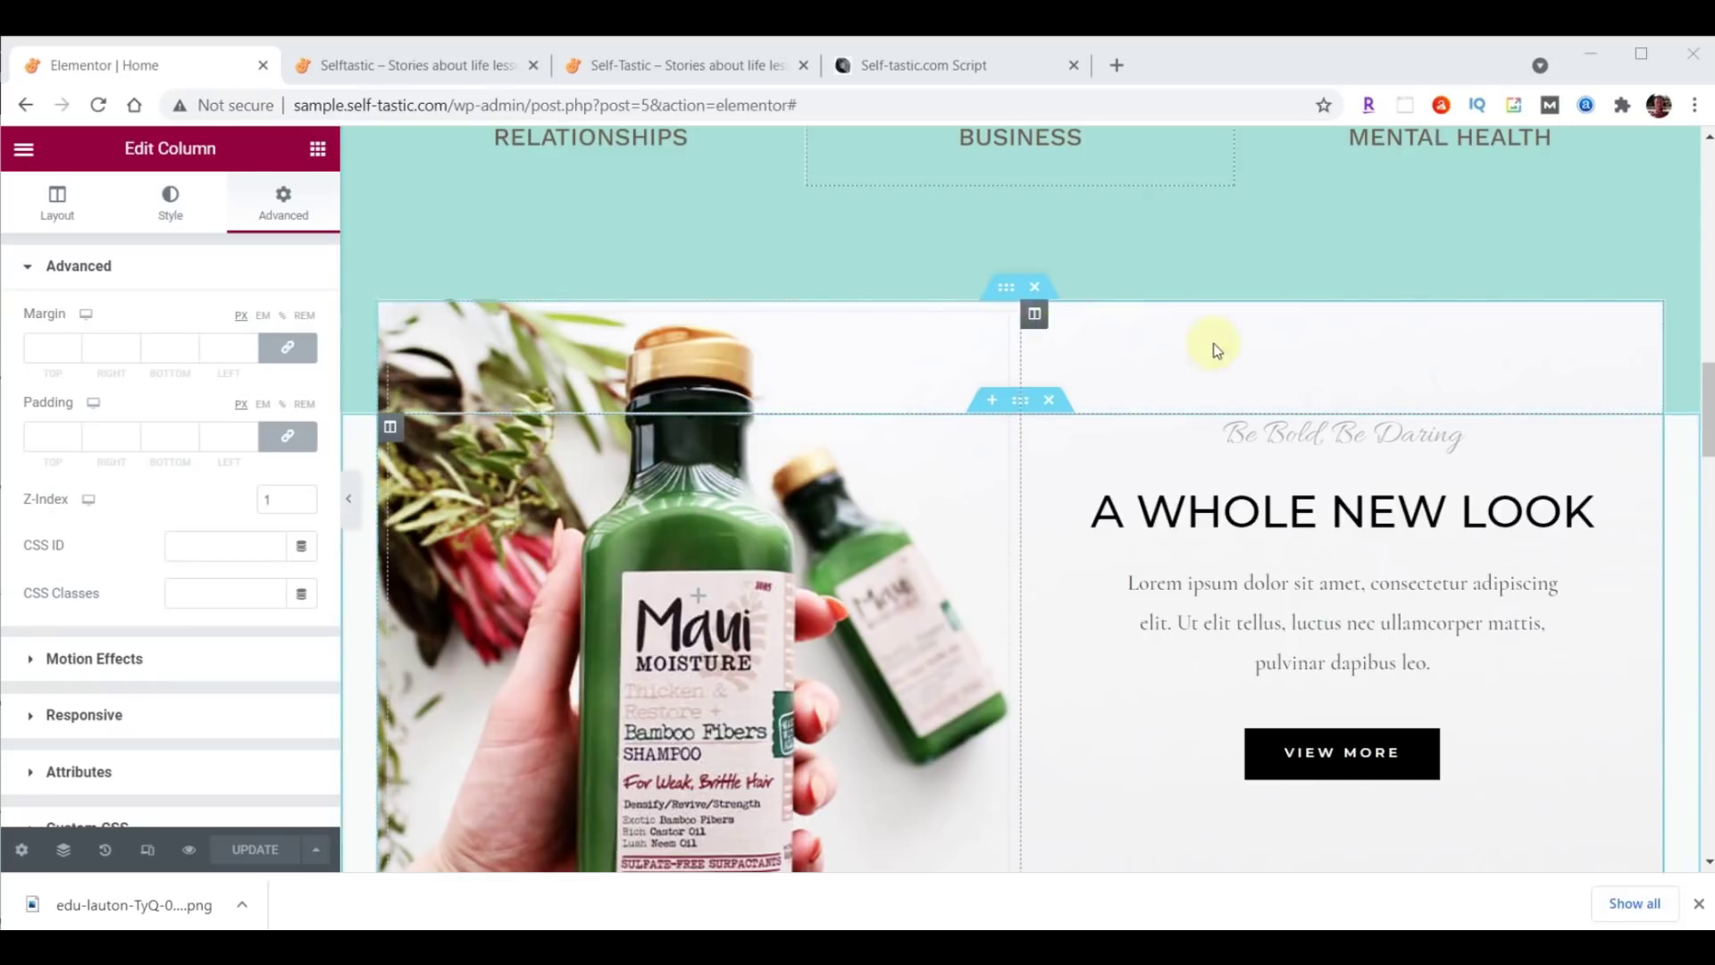
{"action": "left_click", "coordinate": [1006, 287]}
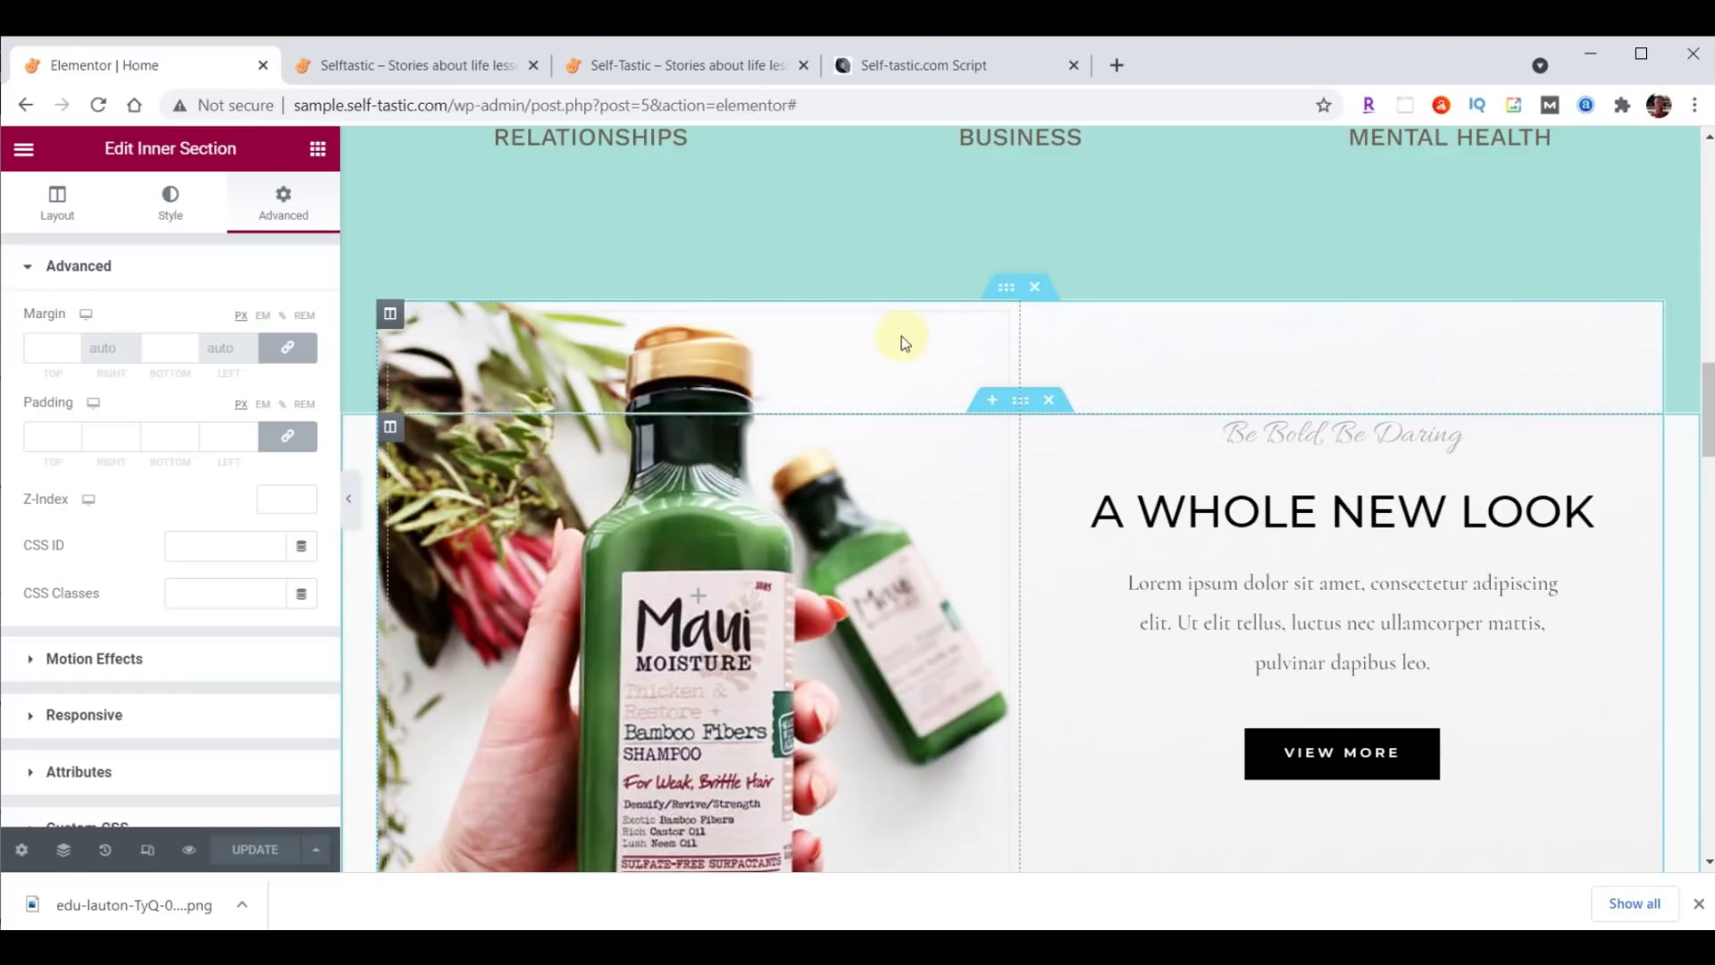
{"action": "left_click", "coordinate": [1006, 288]}
{"action": "left_click", "coordinate": [1020, 402]}
{"action": "left_click", "coordinate": [1021, 295]}
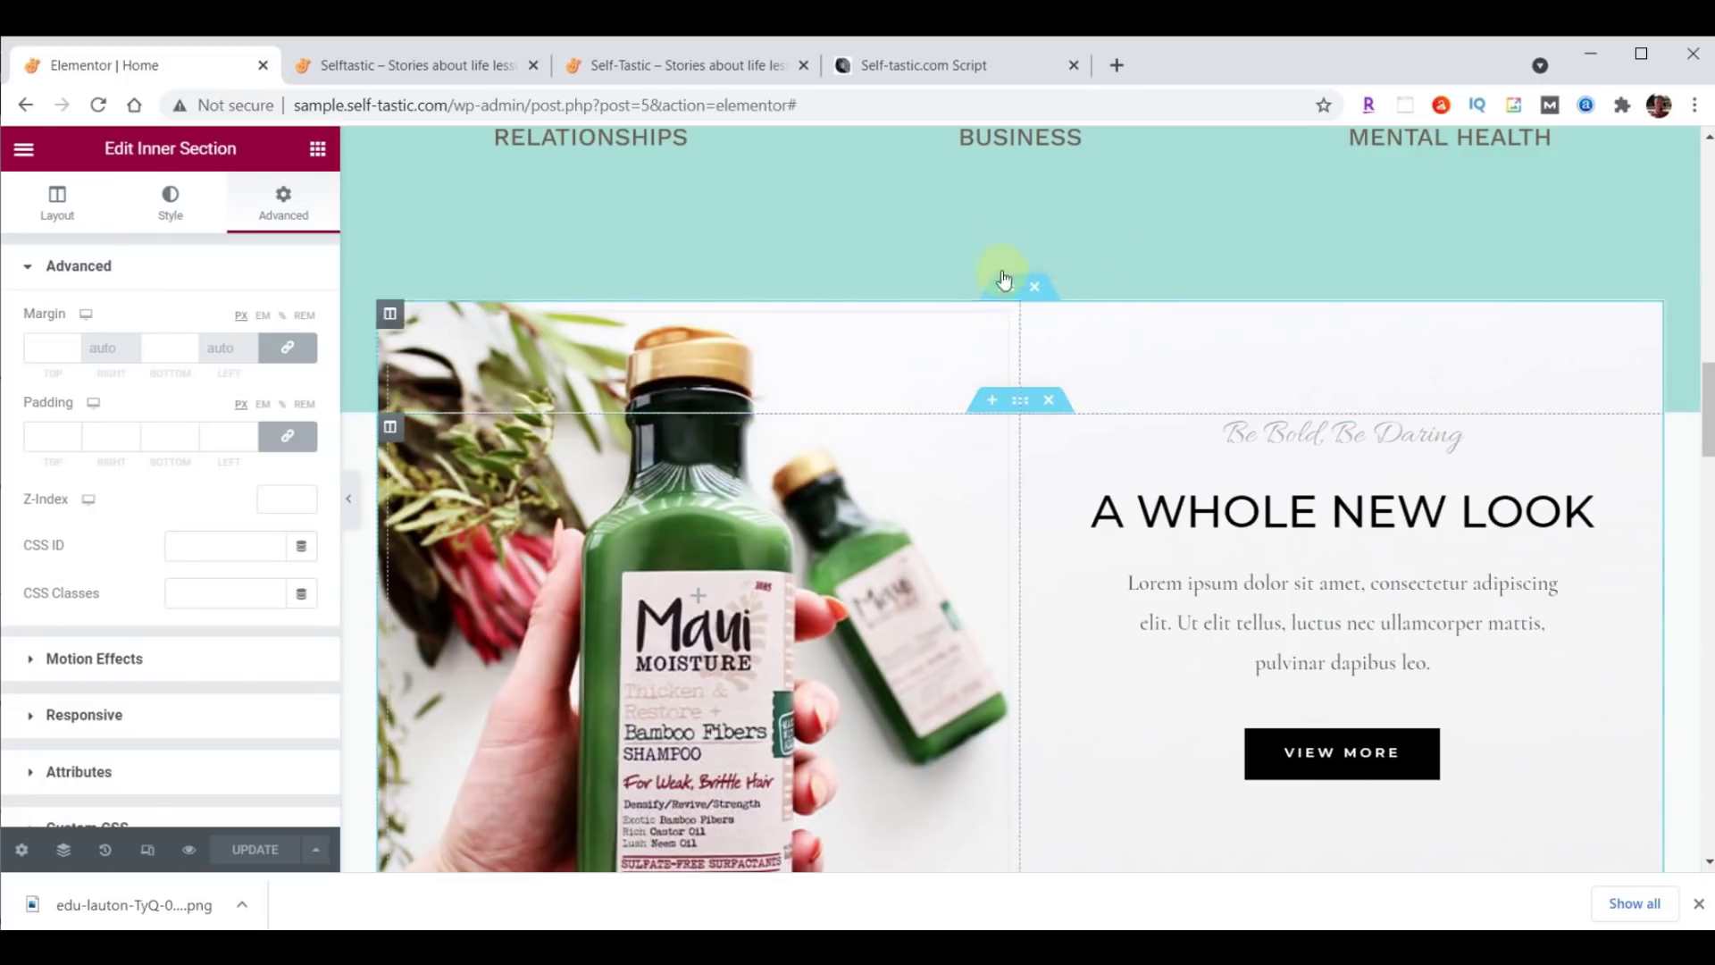
{"action": "left_click", "coordinate": [1000, 293]}
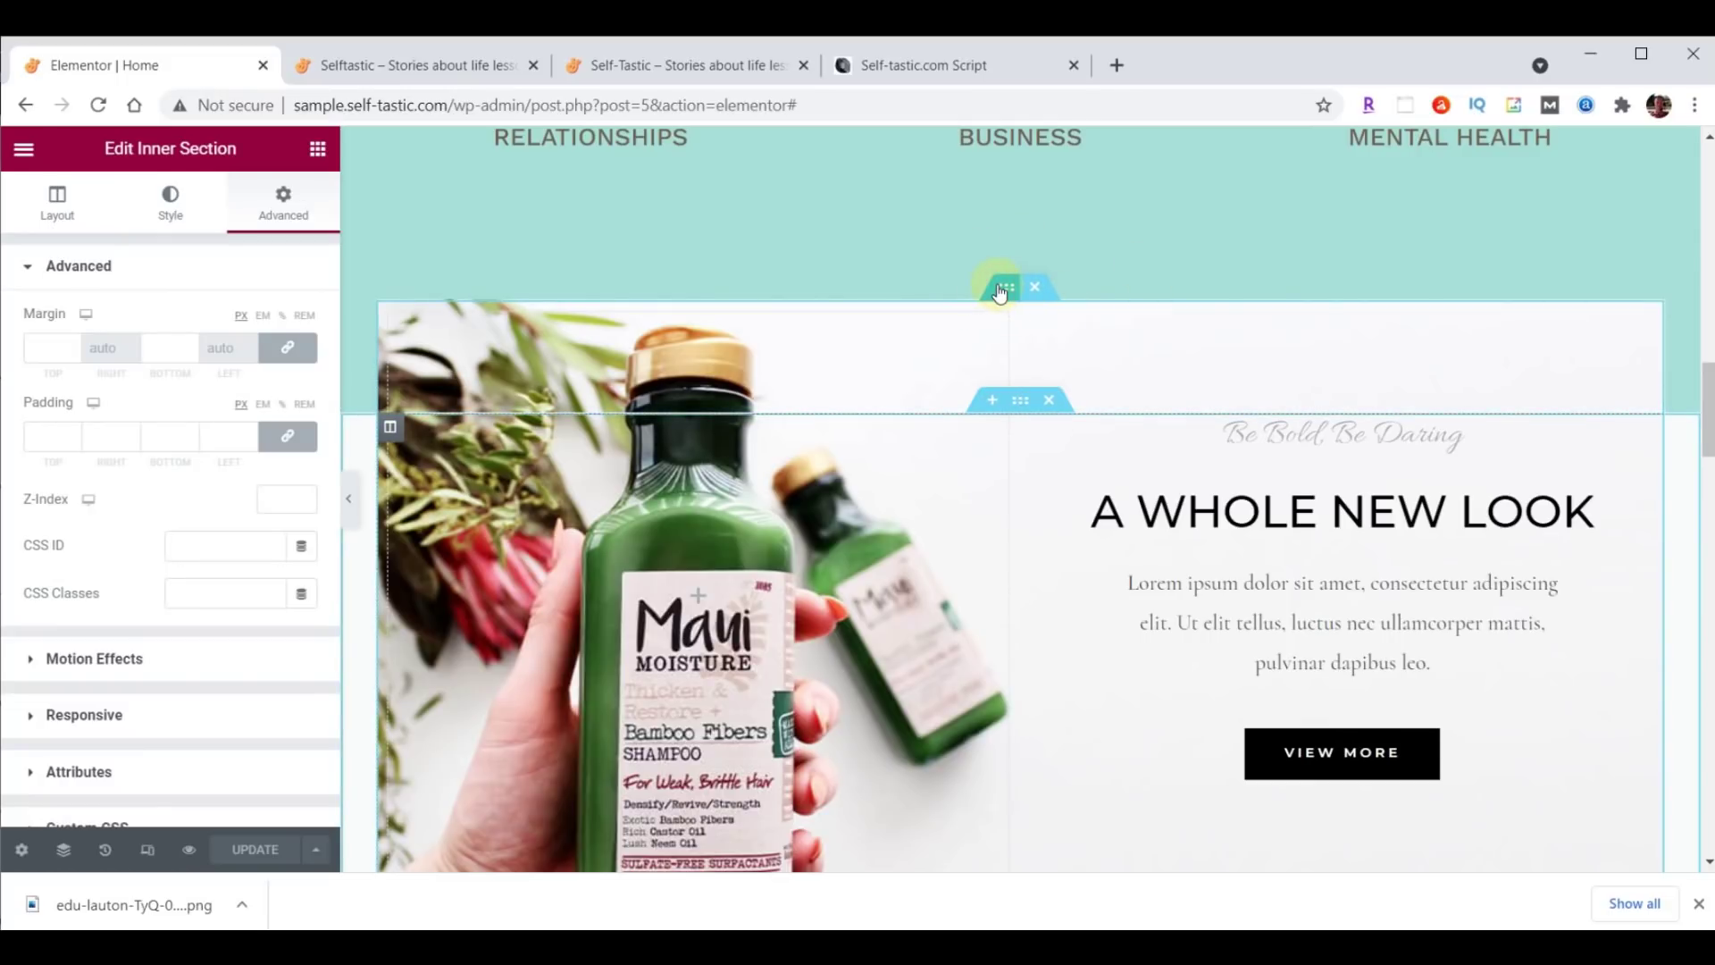
{"action": "left_click", "coordinate": [170, 201]}
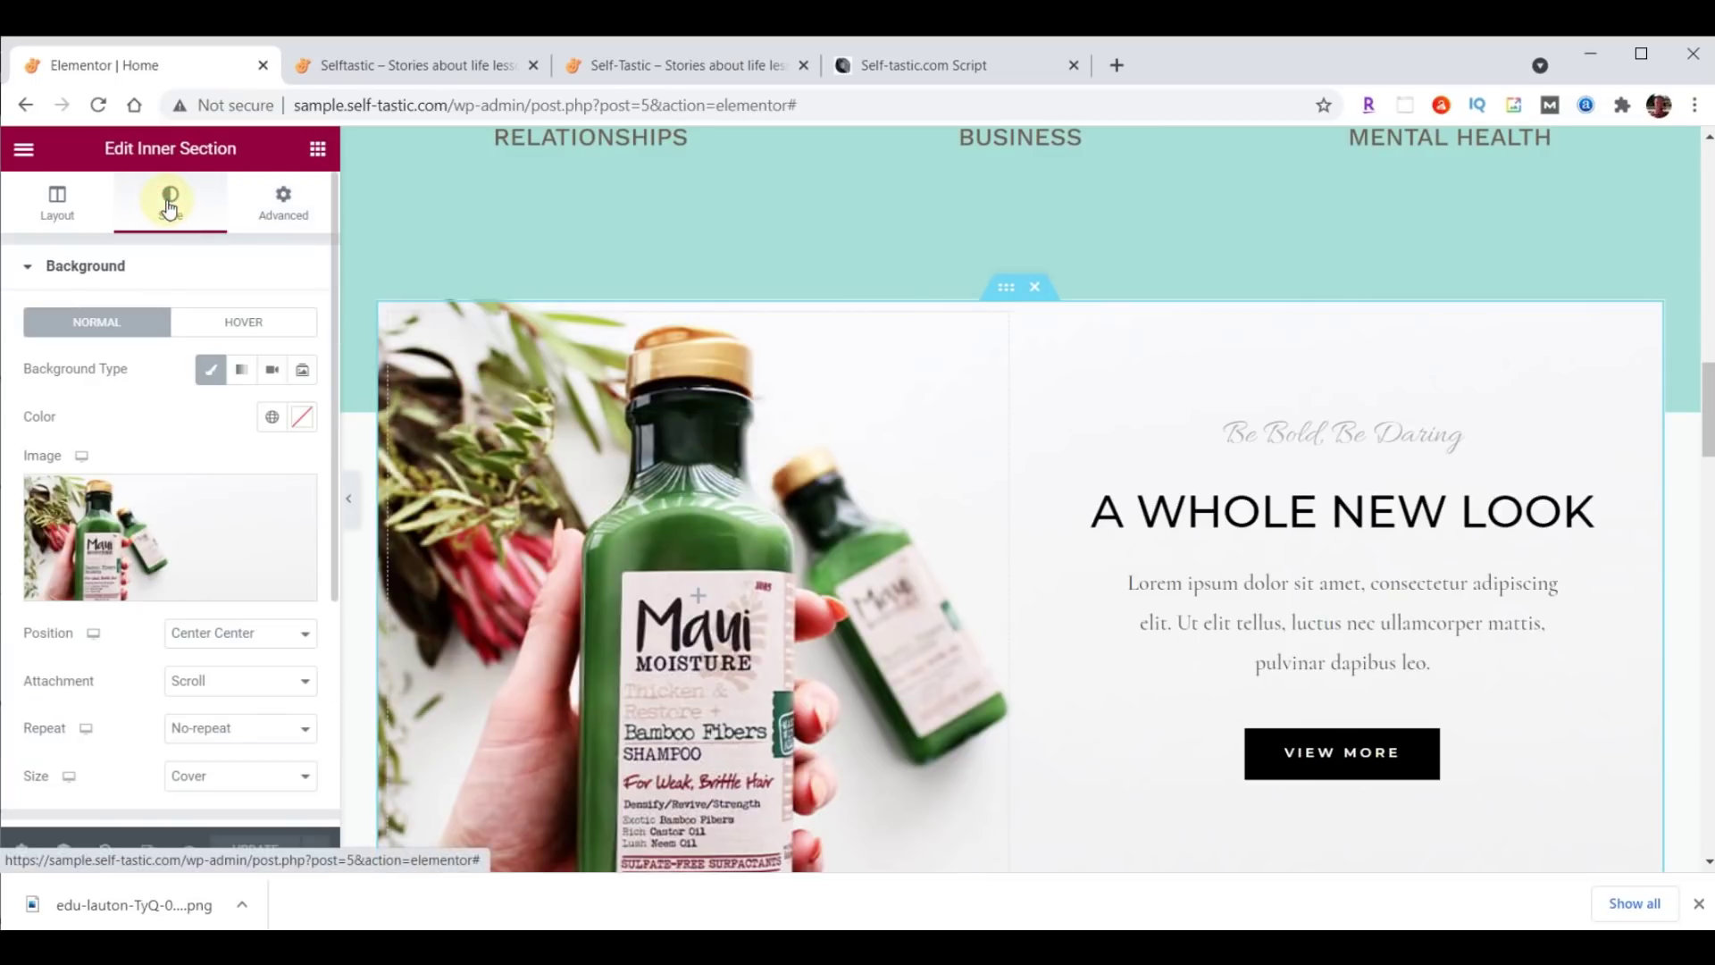
Upload inspirational-00-background.png as the inner section's background image, sized to Contain.
{"action": "left_click", "coordinate": [177, 514]}
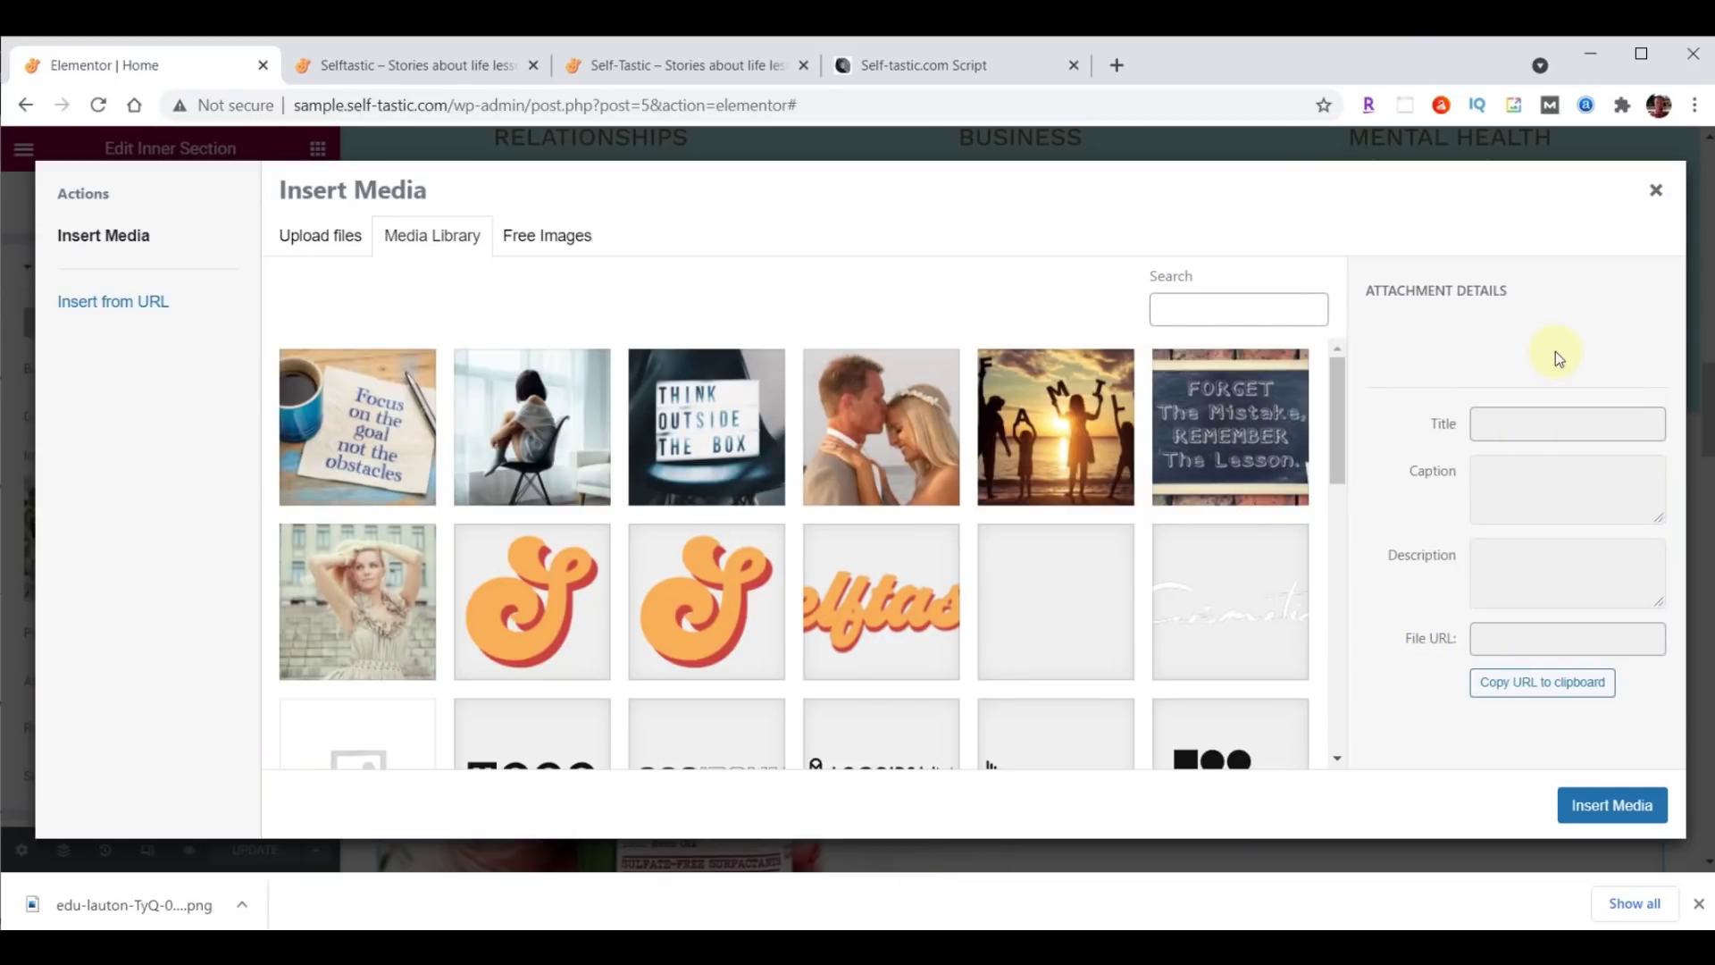
{"action": "key", "text": "alt+Tab"}
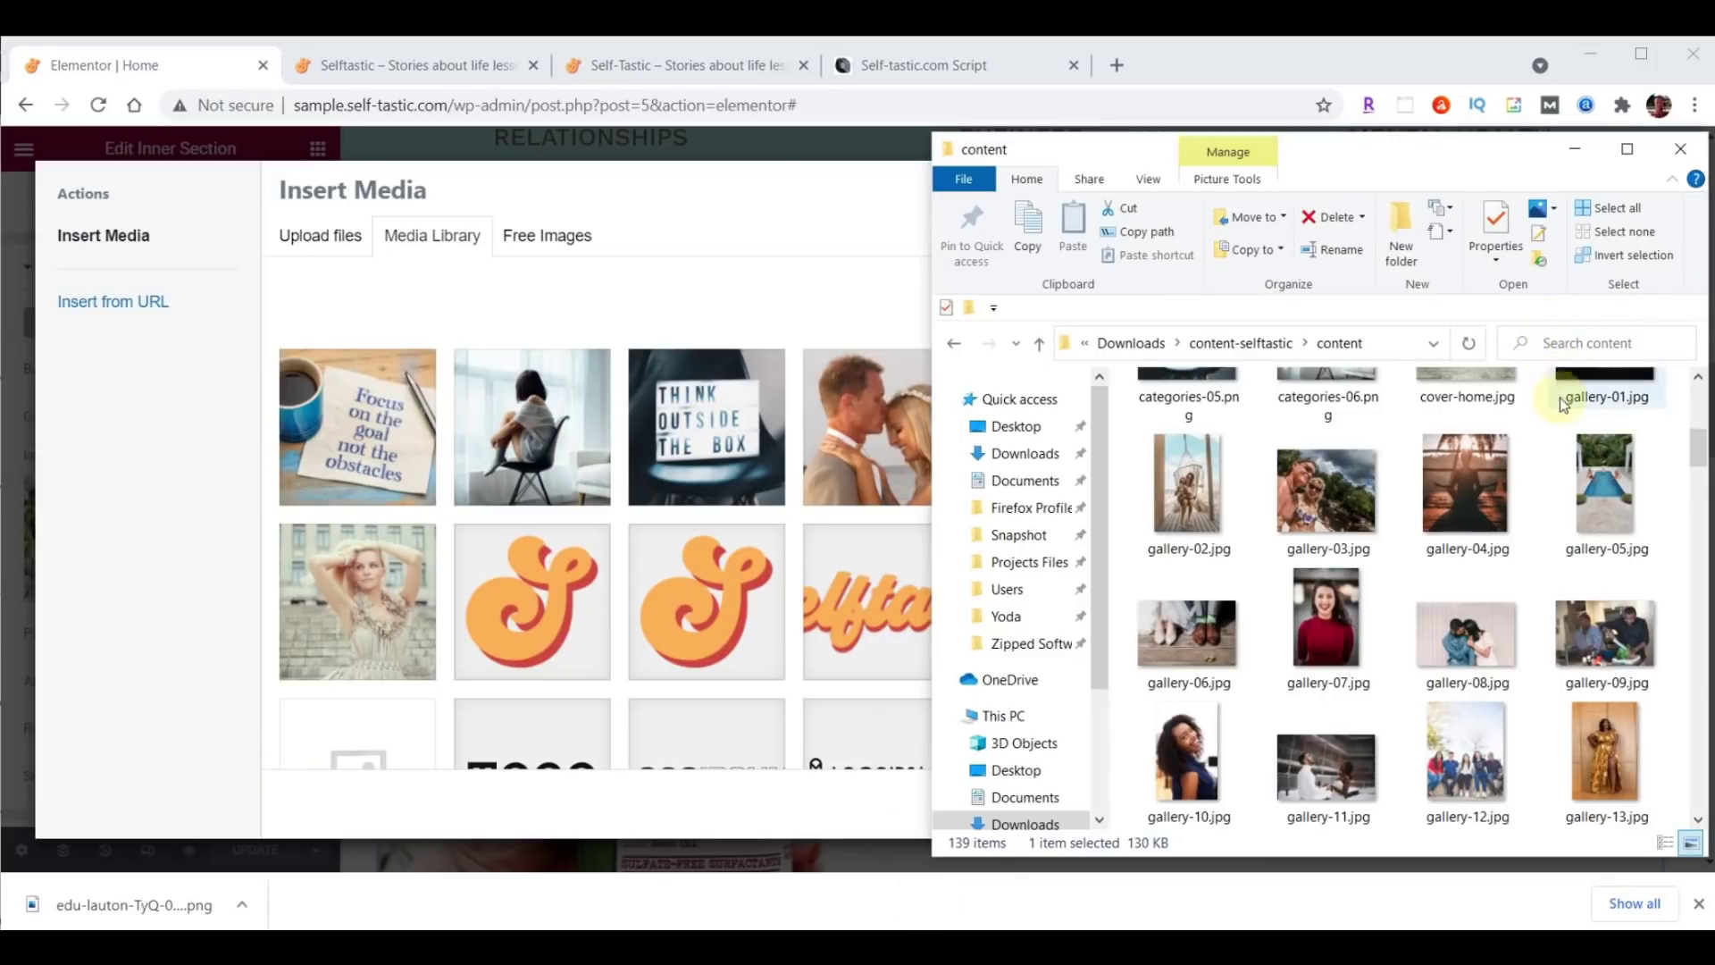
{"action": "scroll", "coordinate": [1560, 415], "scroll_direction": "down", "scroll_amount": 10}
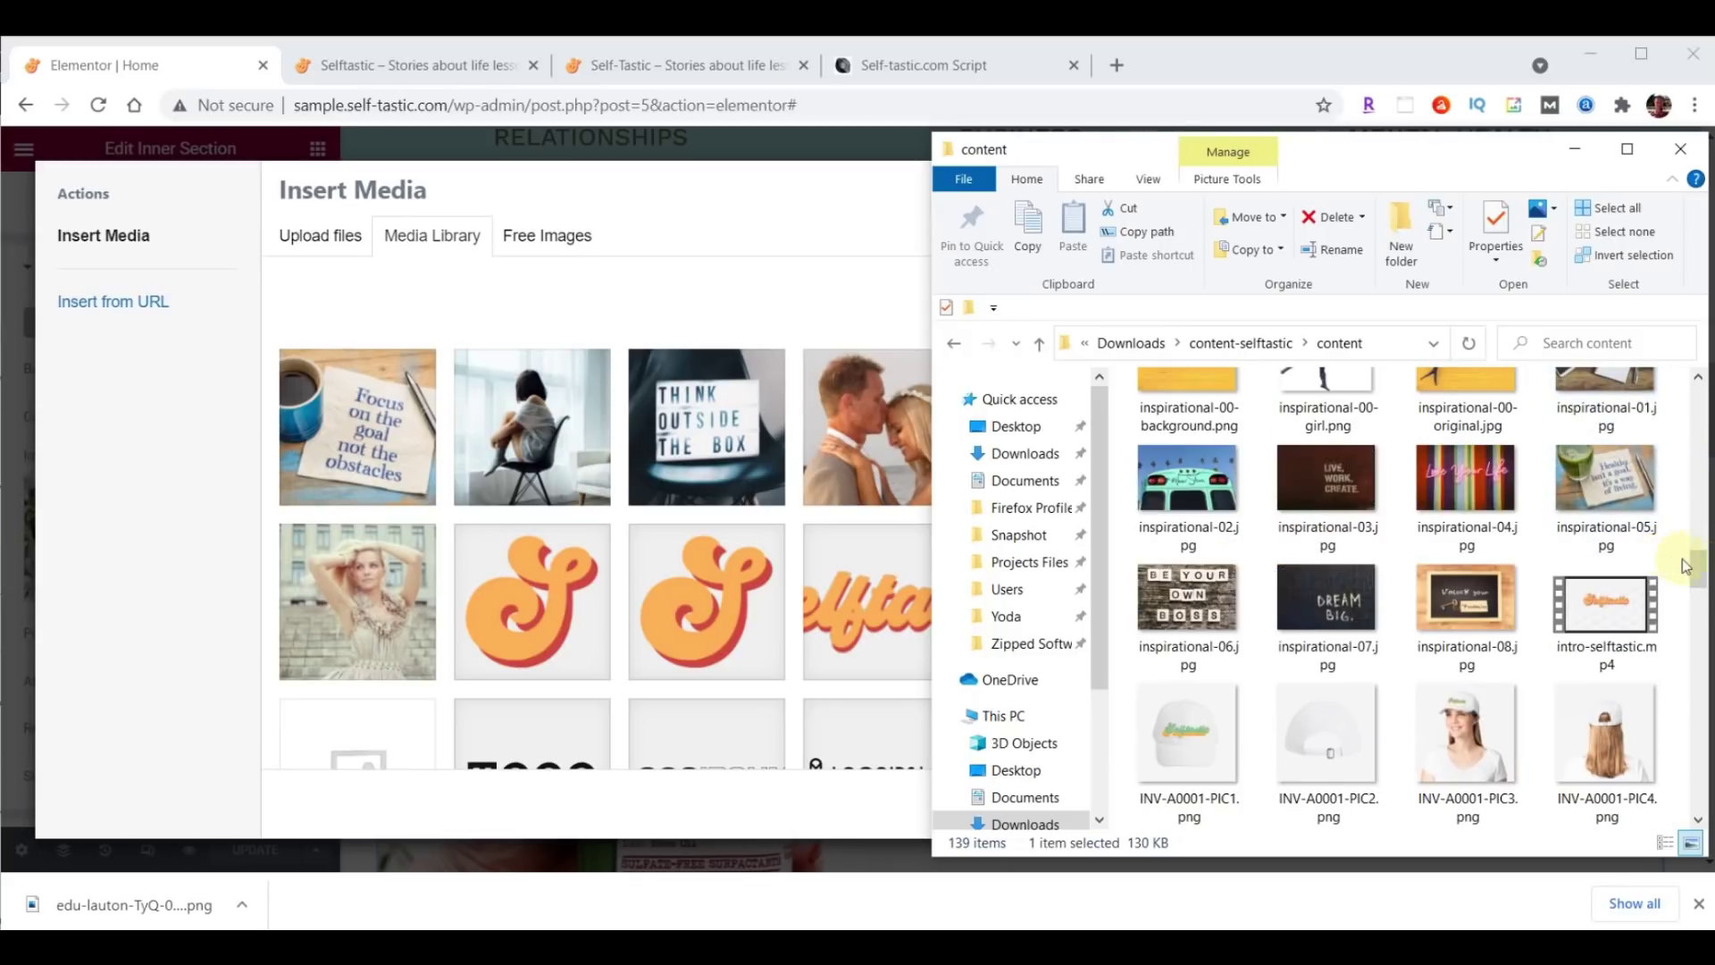
{"action": "left_click_drag", "start_coordinate": [1685, 565], "coordinate": [1685, 552]}
{"action": "left_click", "coordinate": [1177, 455]}
{"action": "left_click_drag", "start_coordinate": [1178, 456], "coordinate": [604, 466]}
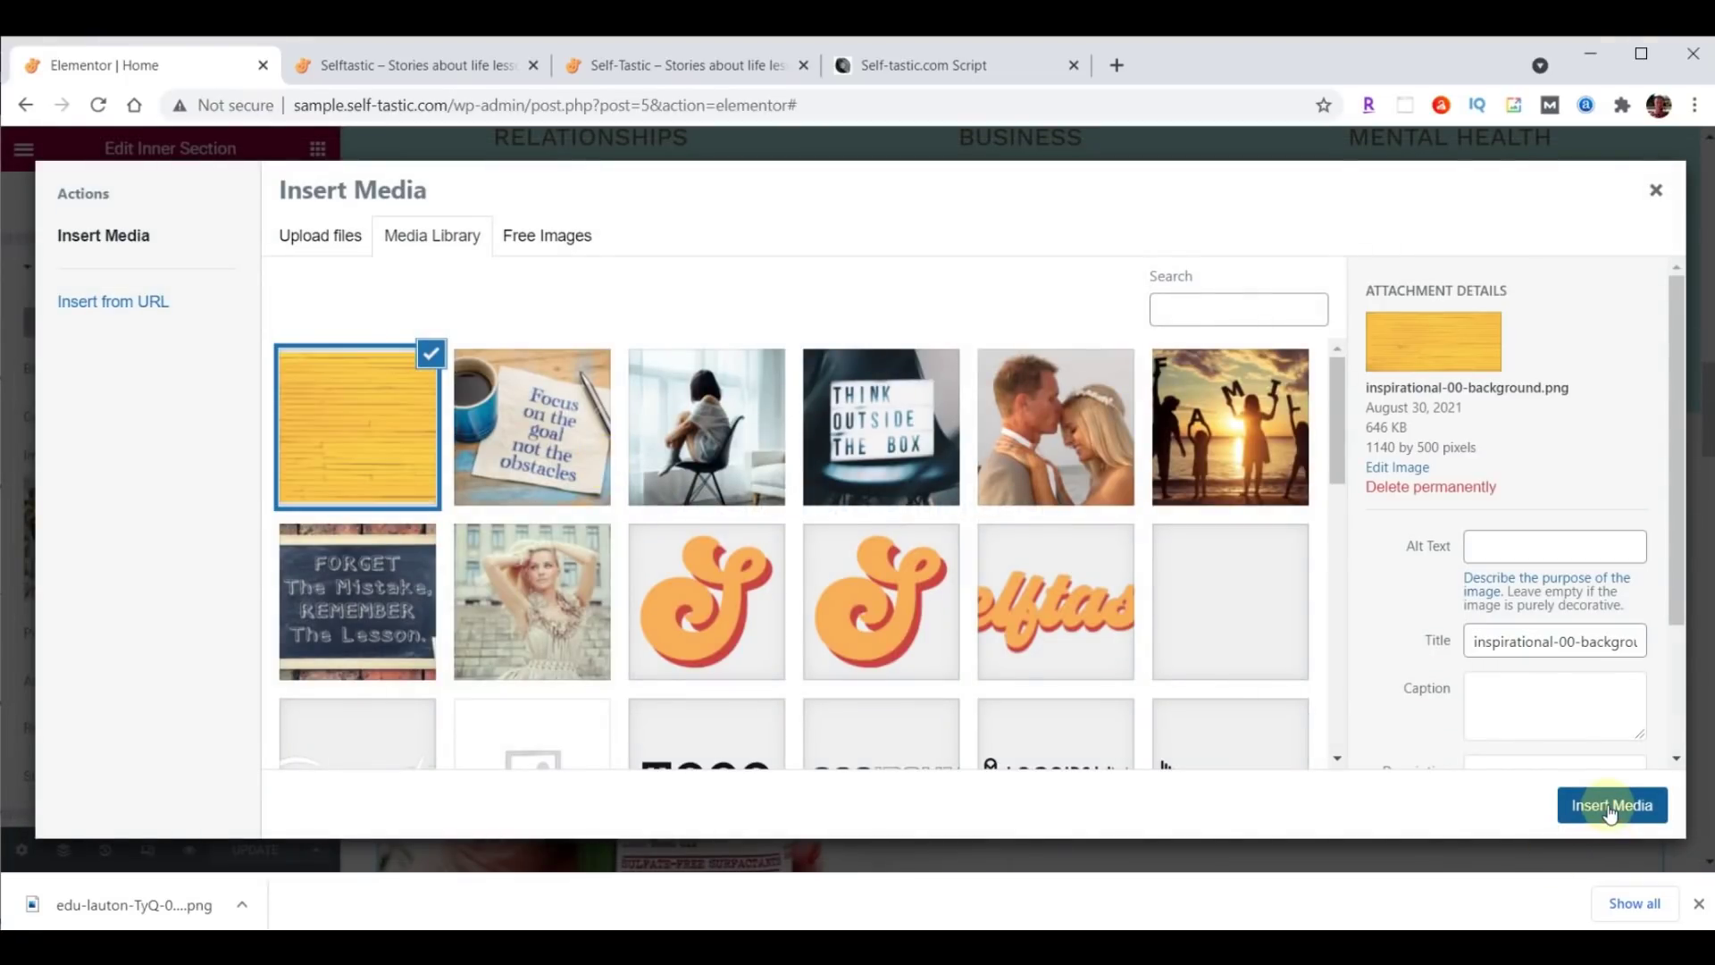
{"action": "left_click", "coordinate": [1611, 807]}
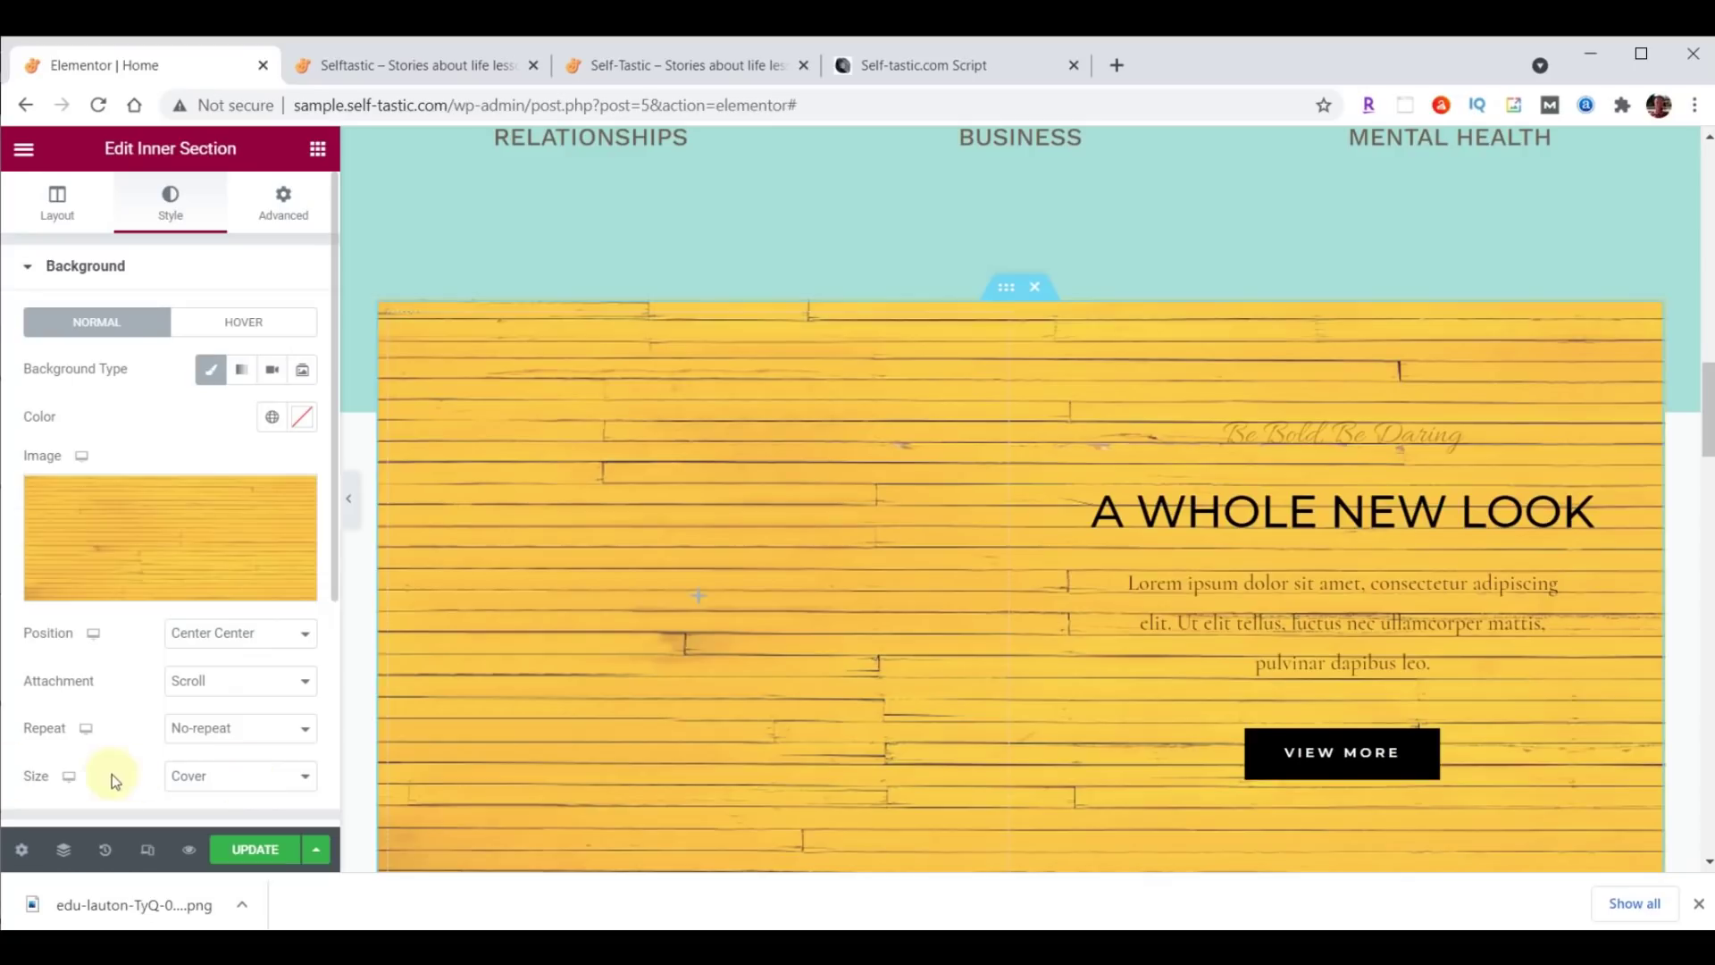
{"action": "left_click", "coordinate": [207, 781]}
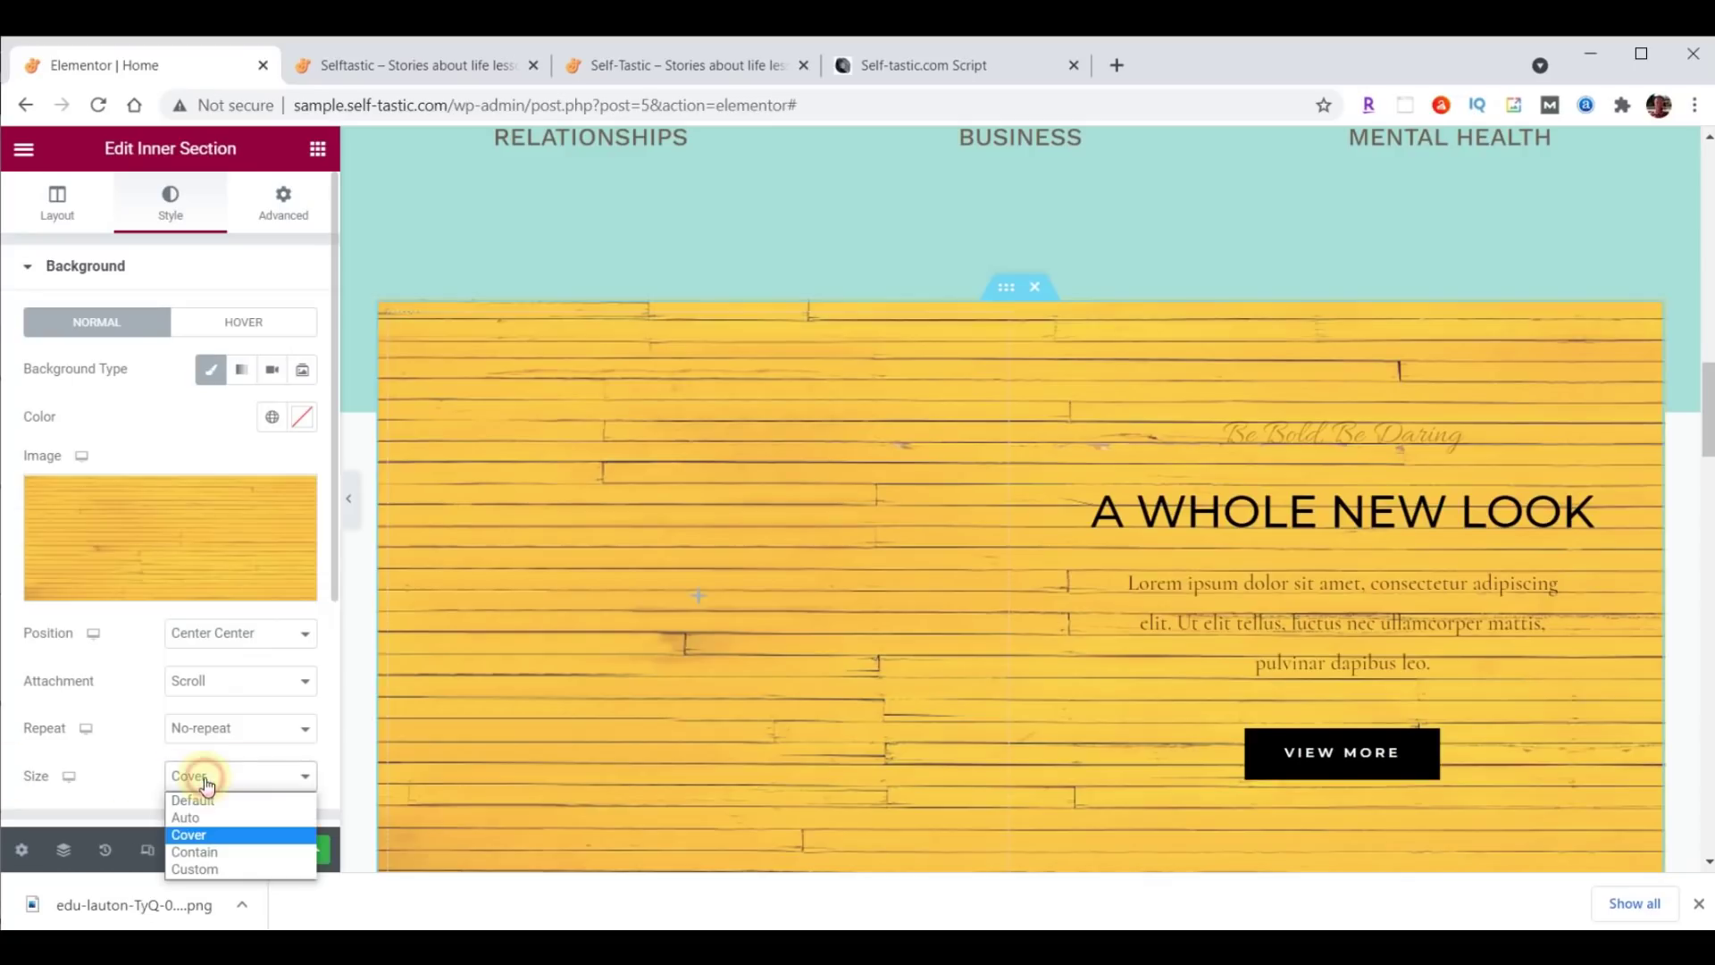
{"action": "left_click", "coordinate": [206, 853]}
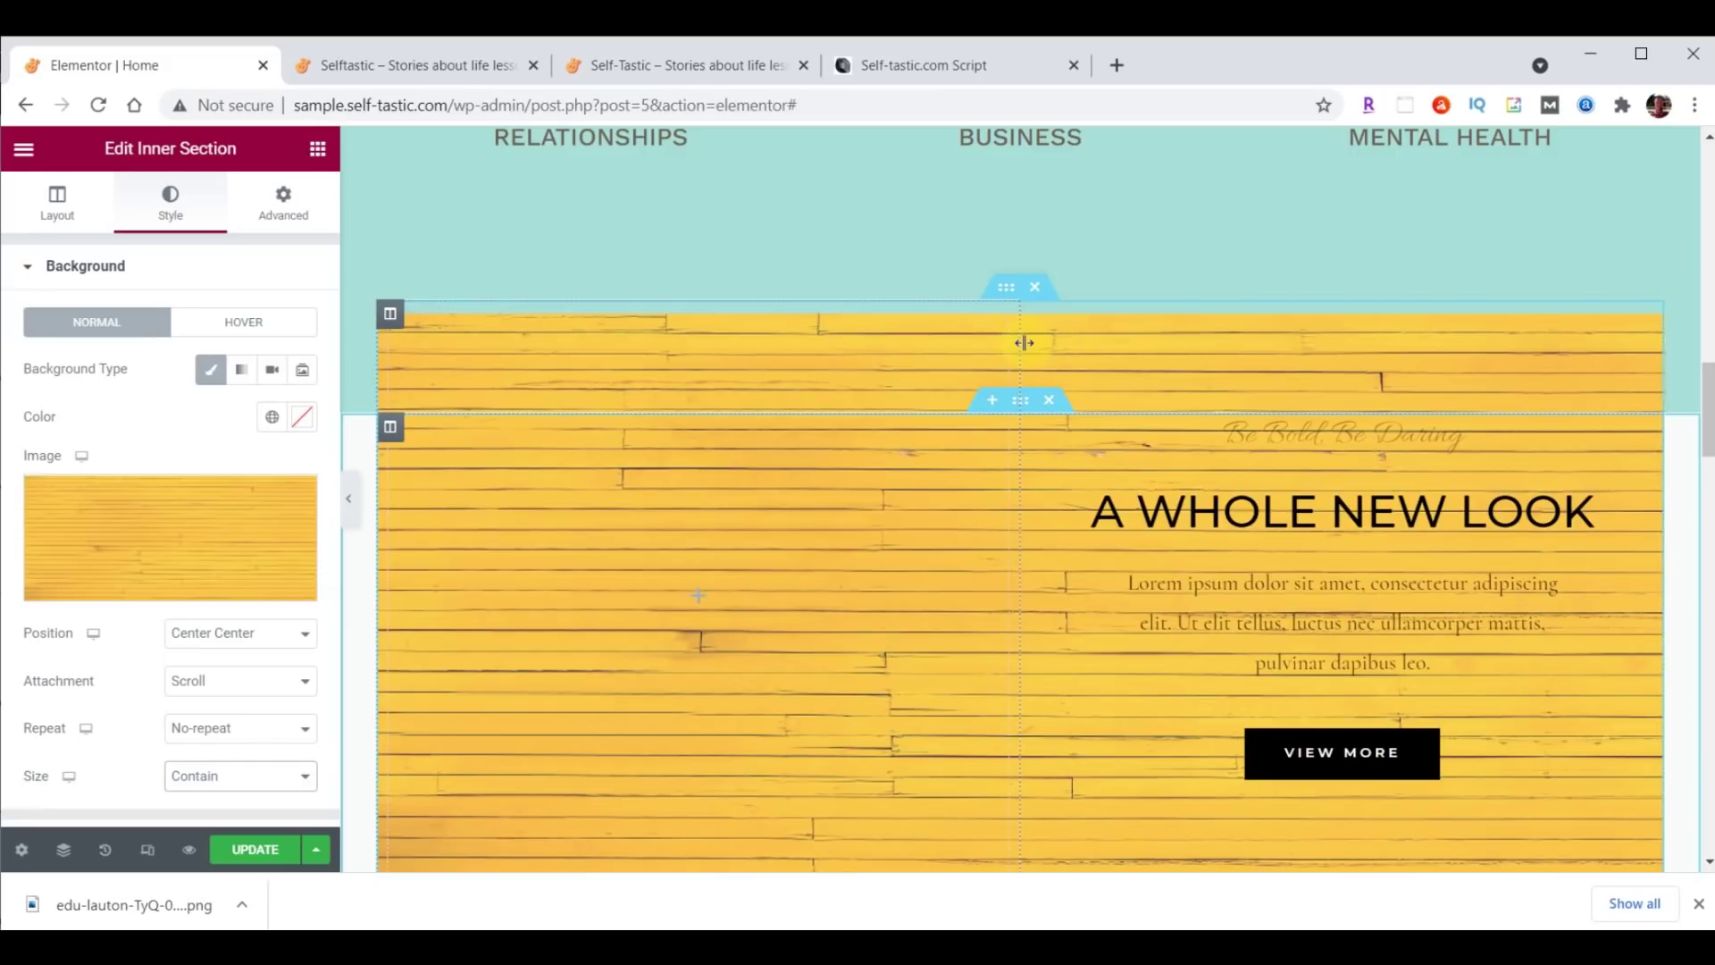
Narrow the section's left column to a width of 40%.
{"action": "left_click_drag", "start_coordinate": [1021, 343], "coordinate": [904, 345]}
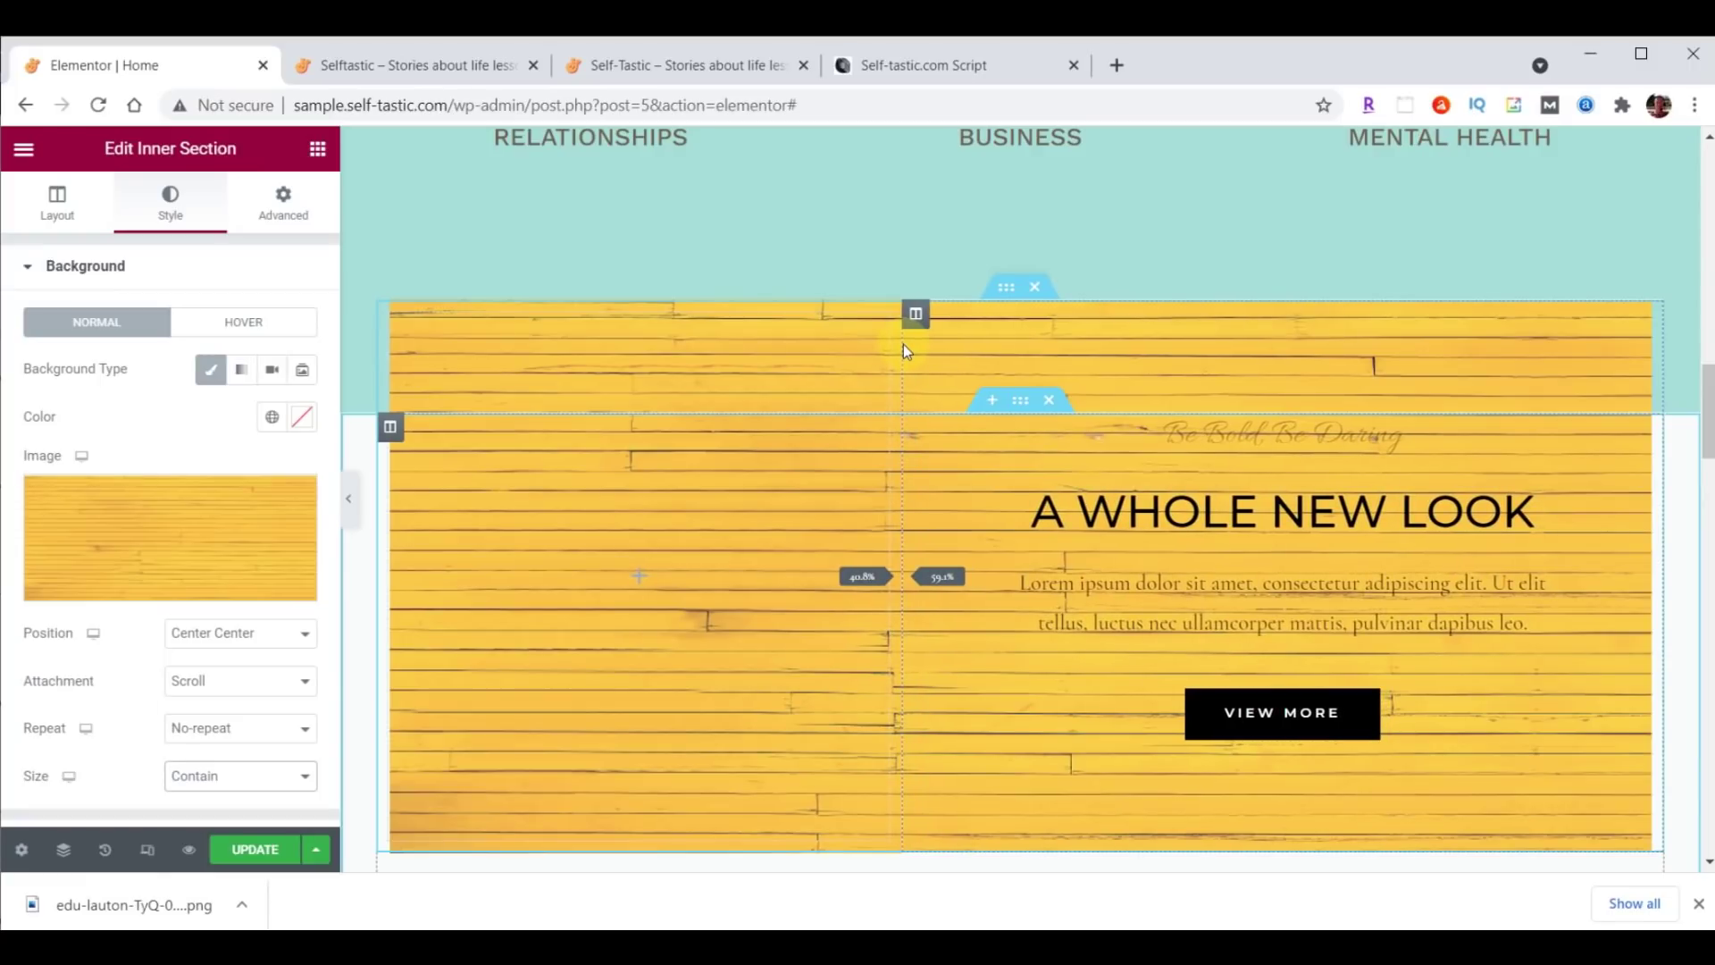
{"action": "left_click_drag", "start_coordinate": [903, 345], "coordinate": [904, 344]}
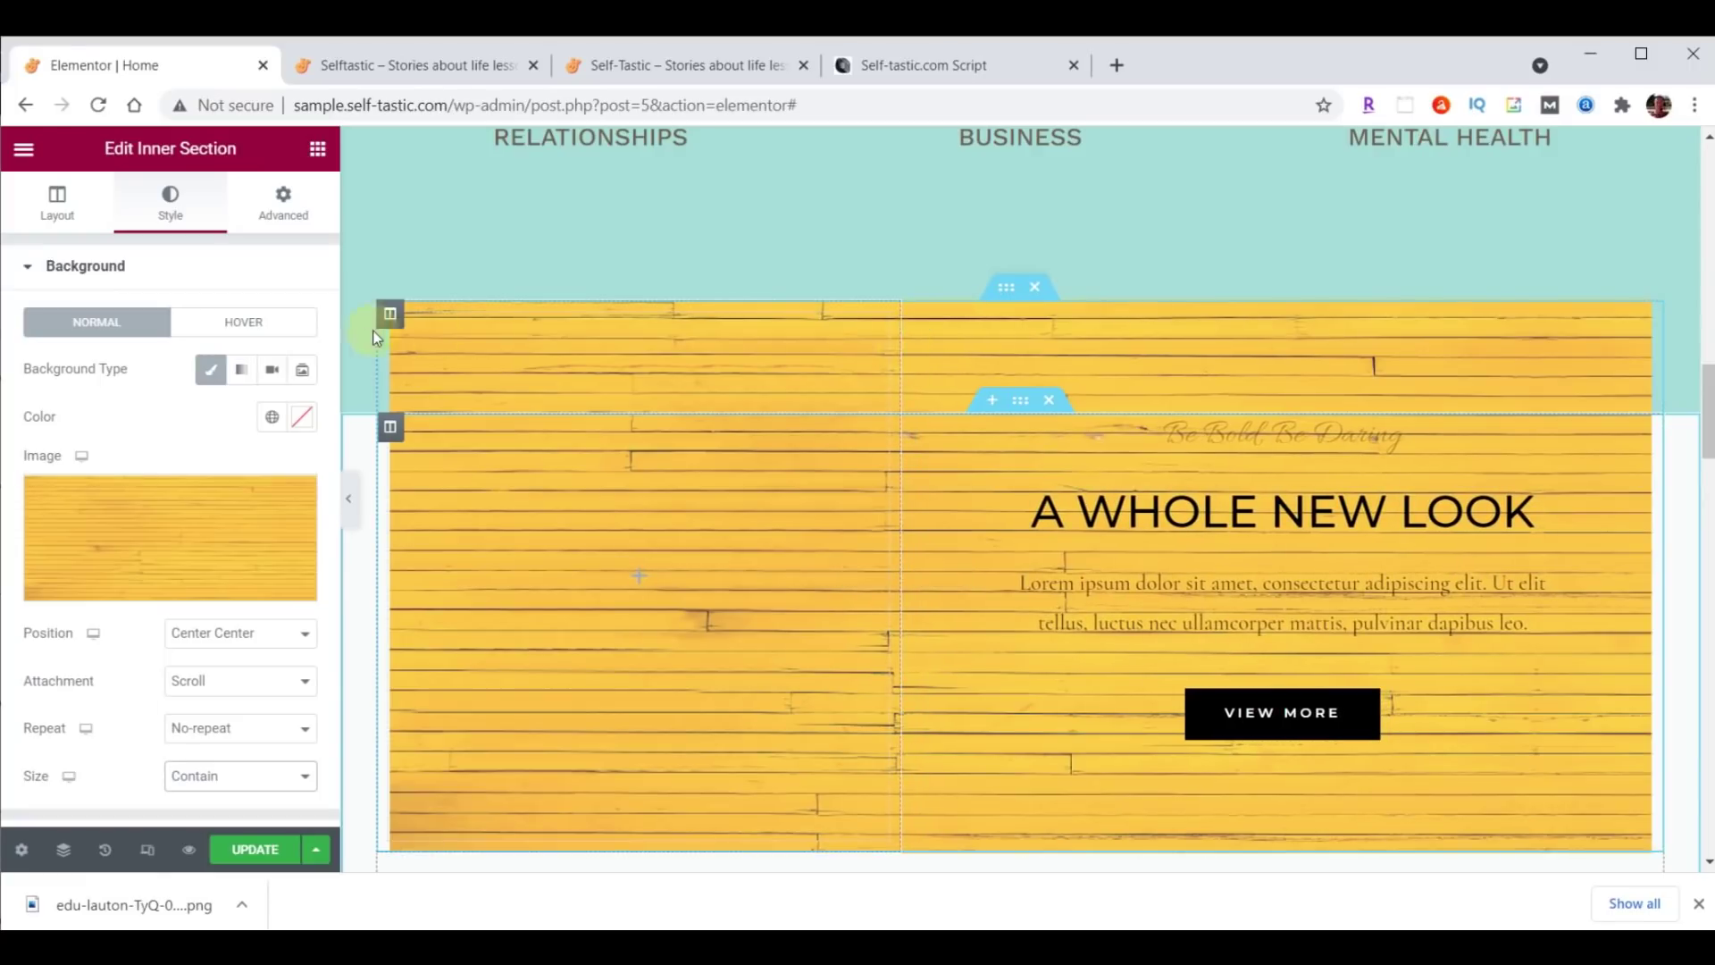
{"action": "left_click", "coordinate": [389, 315]}
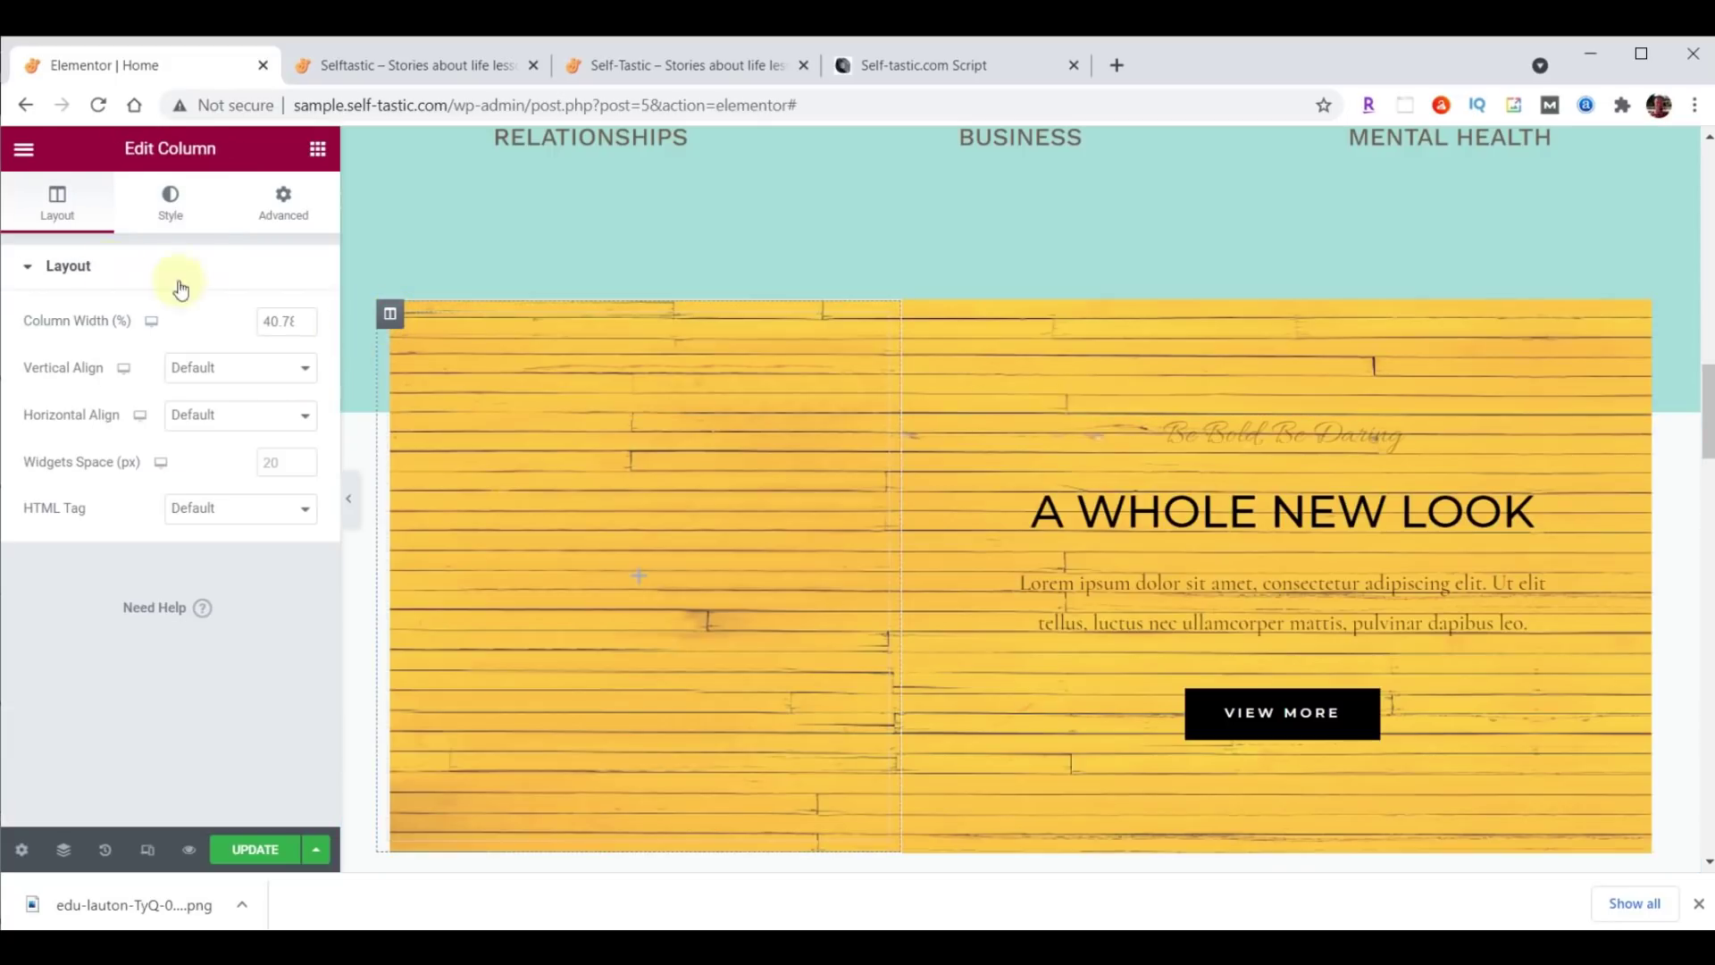
{"action": "type", "text": "40"}
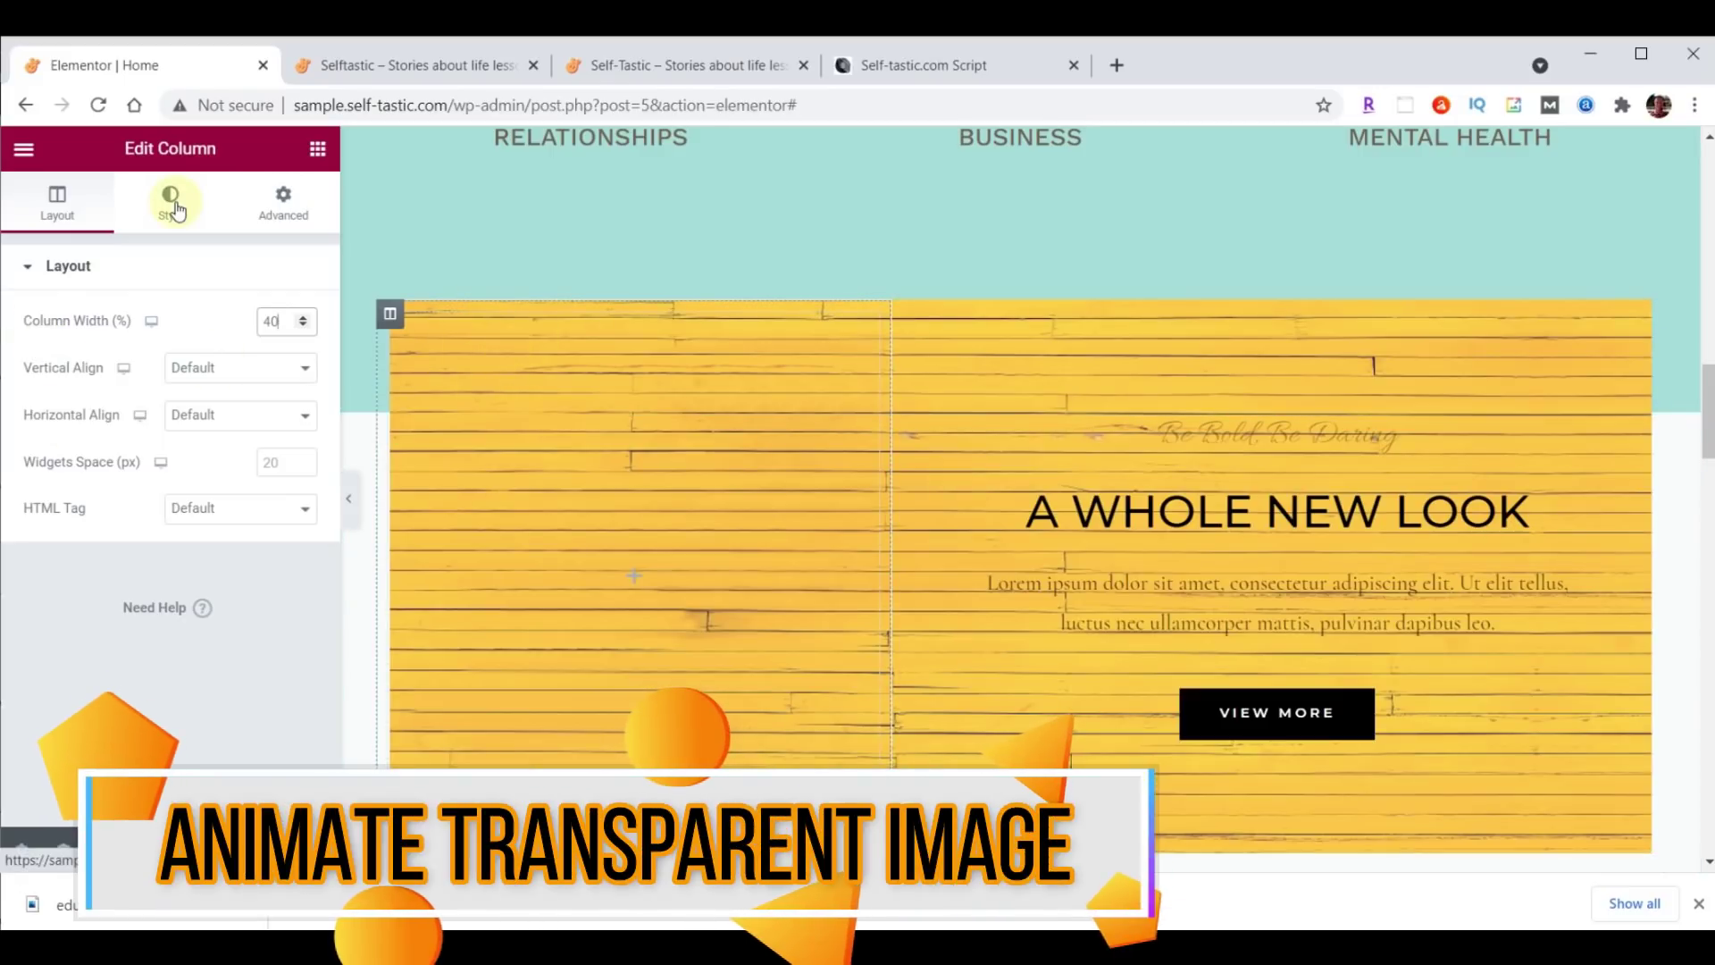
Add an image widget to the left column showing the uploaded inspirational-00-girl.png cut-out.
{"action": "left_click", "coordinate": [317, 154]}
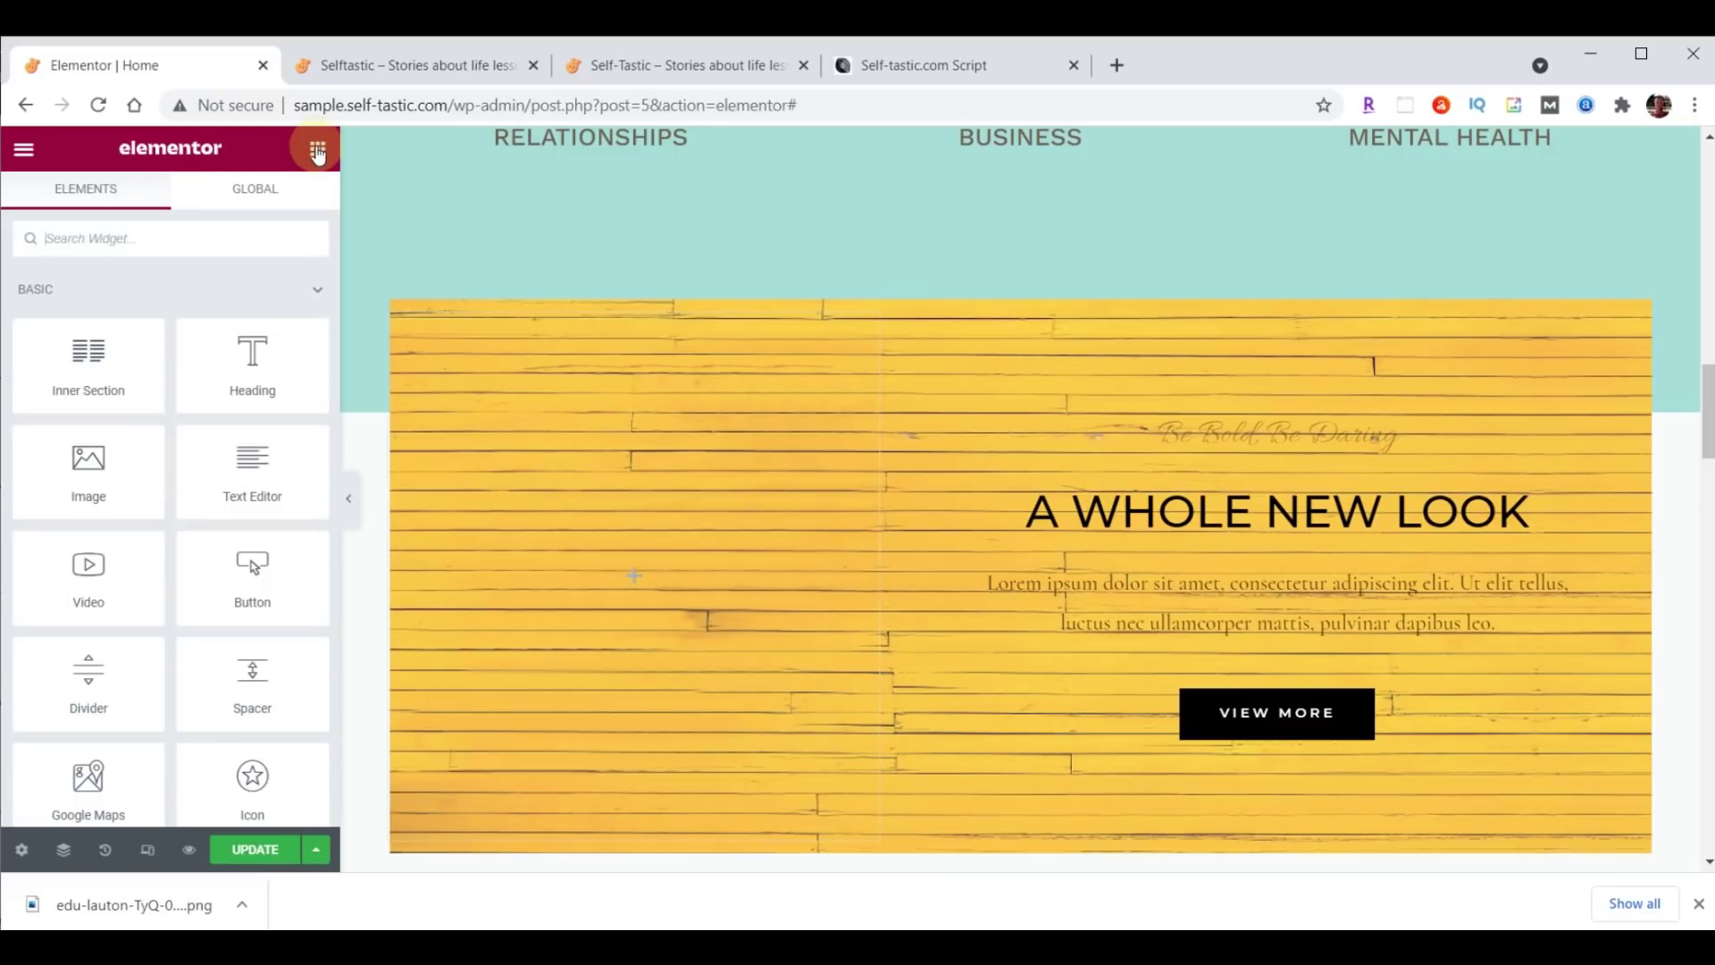
{"action": "left_click_drag", "start_coordinate": [112, 443], "coordinate": [620, 568]}
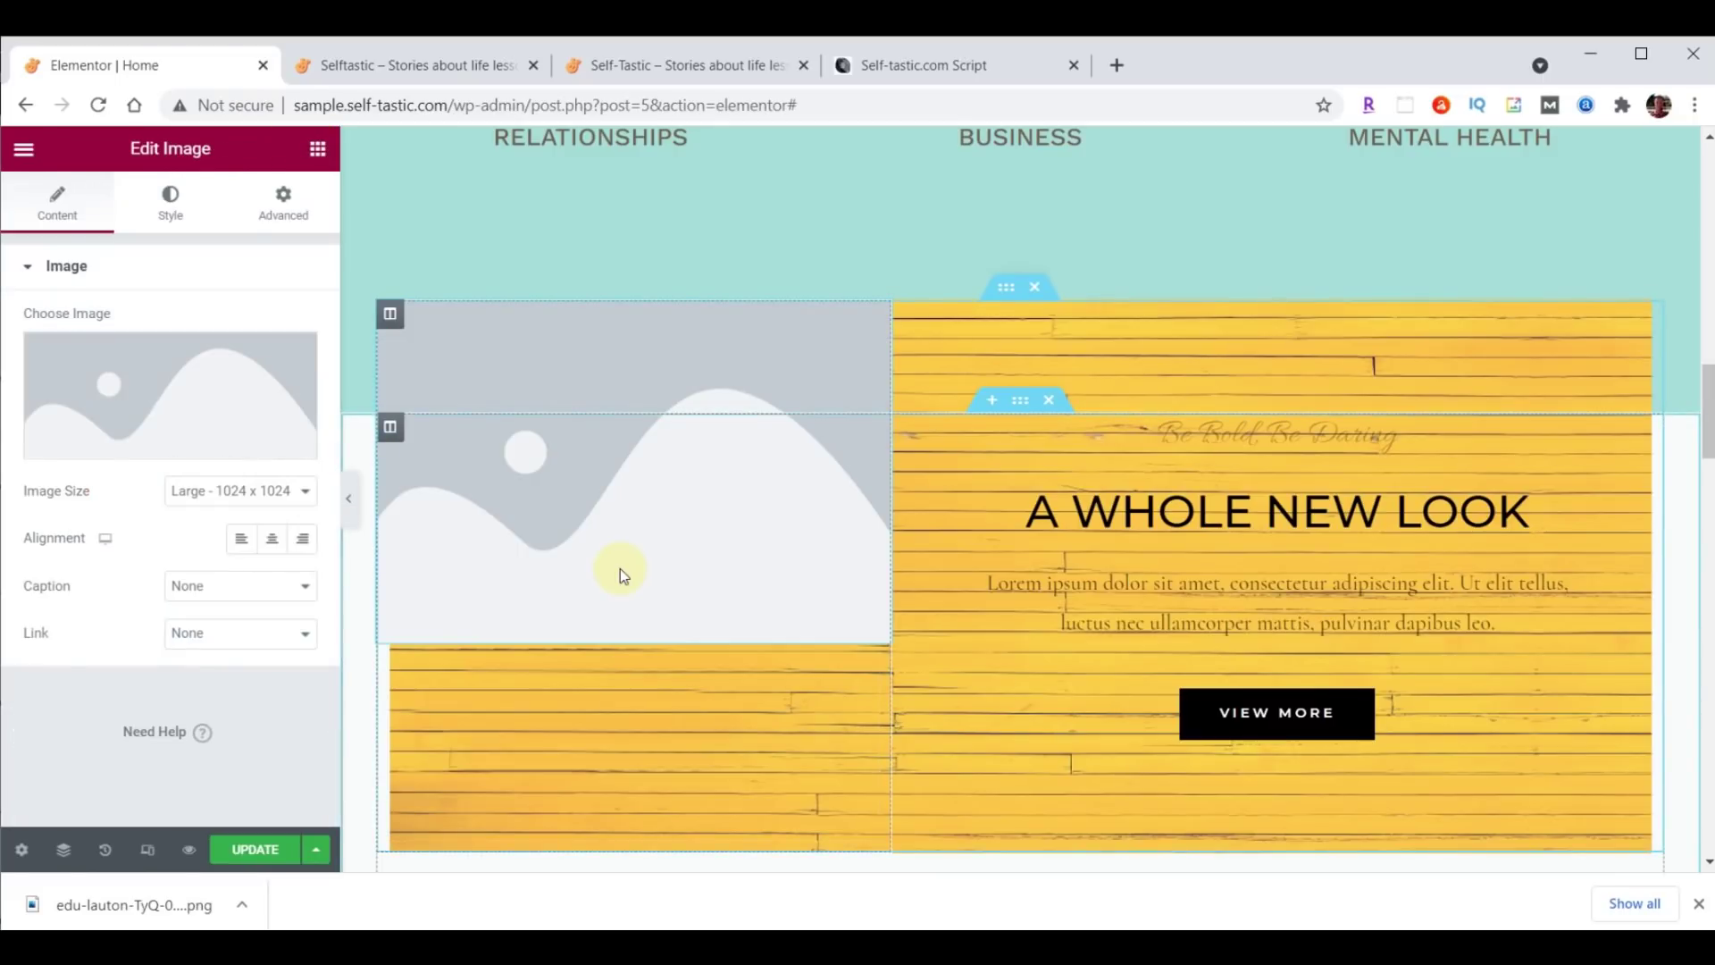
{"action": "left_click", "coordinate": [172, 379]}
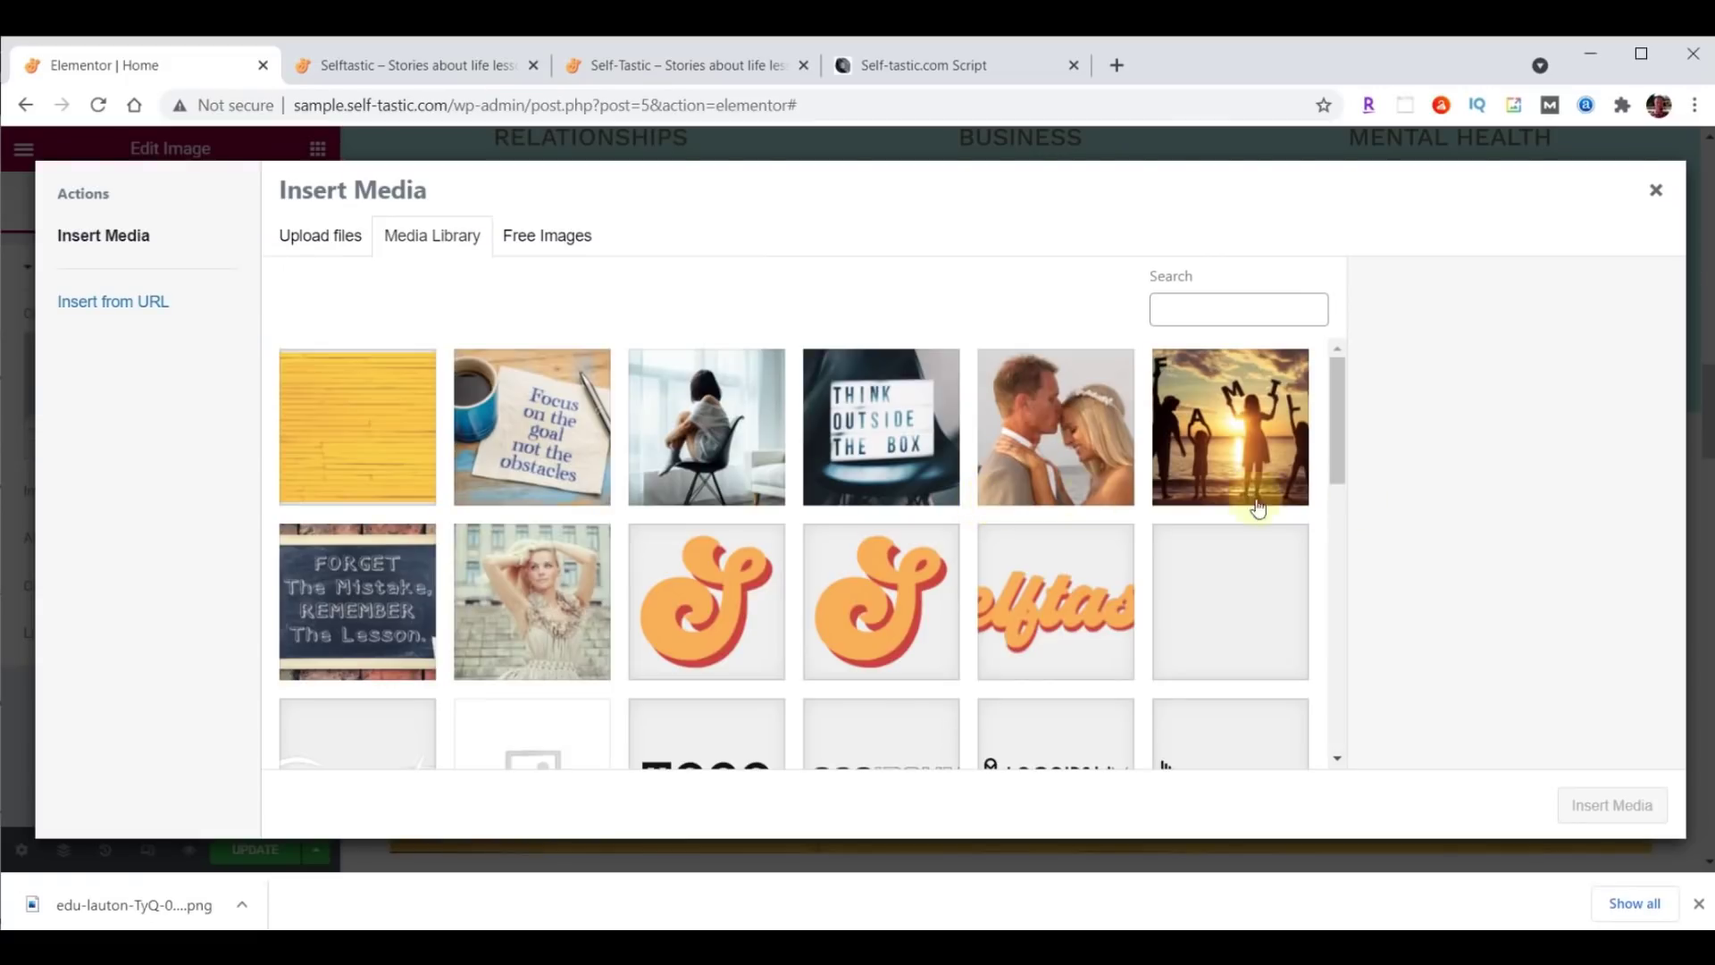
{"action": "key", "text": "alt+Tab"}
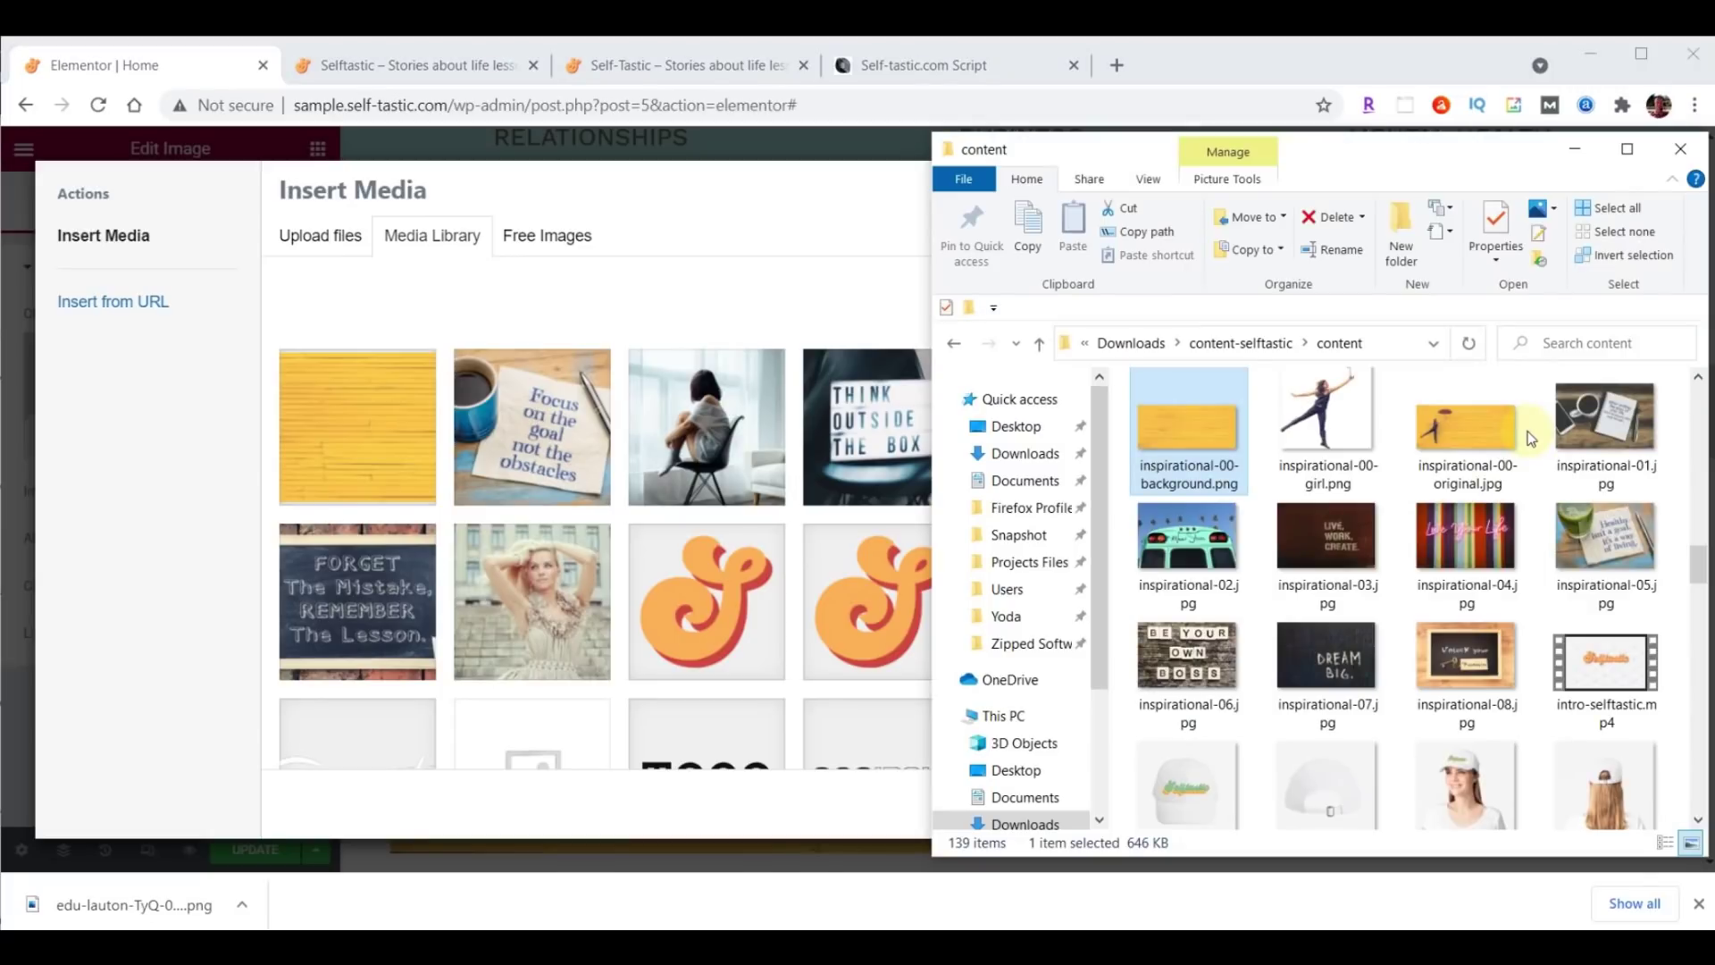
{"action": "left_click_drag", "start_coordinate": [1339, 420], "coordinate": [583, 454]}
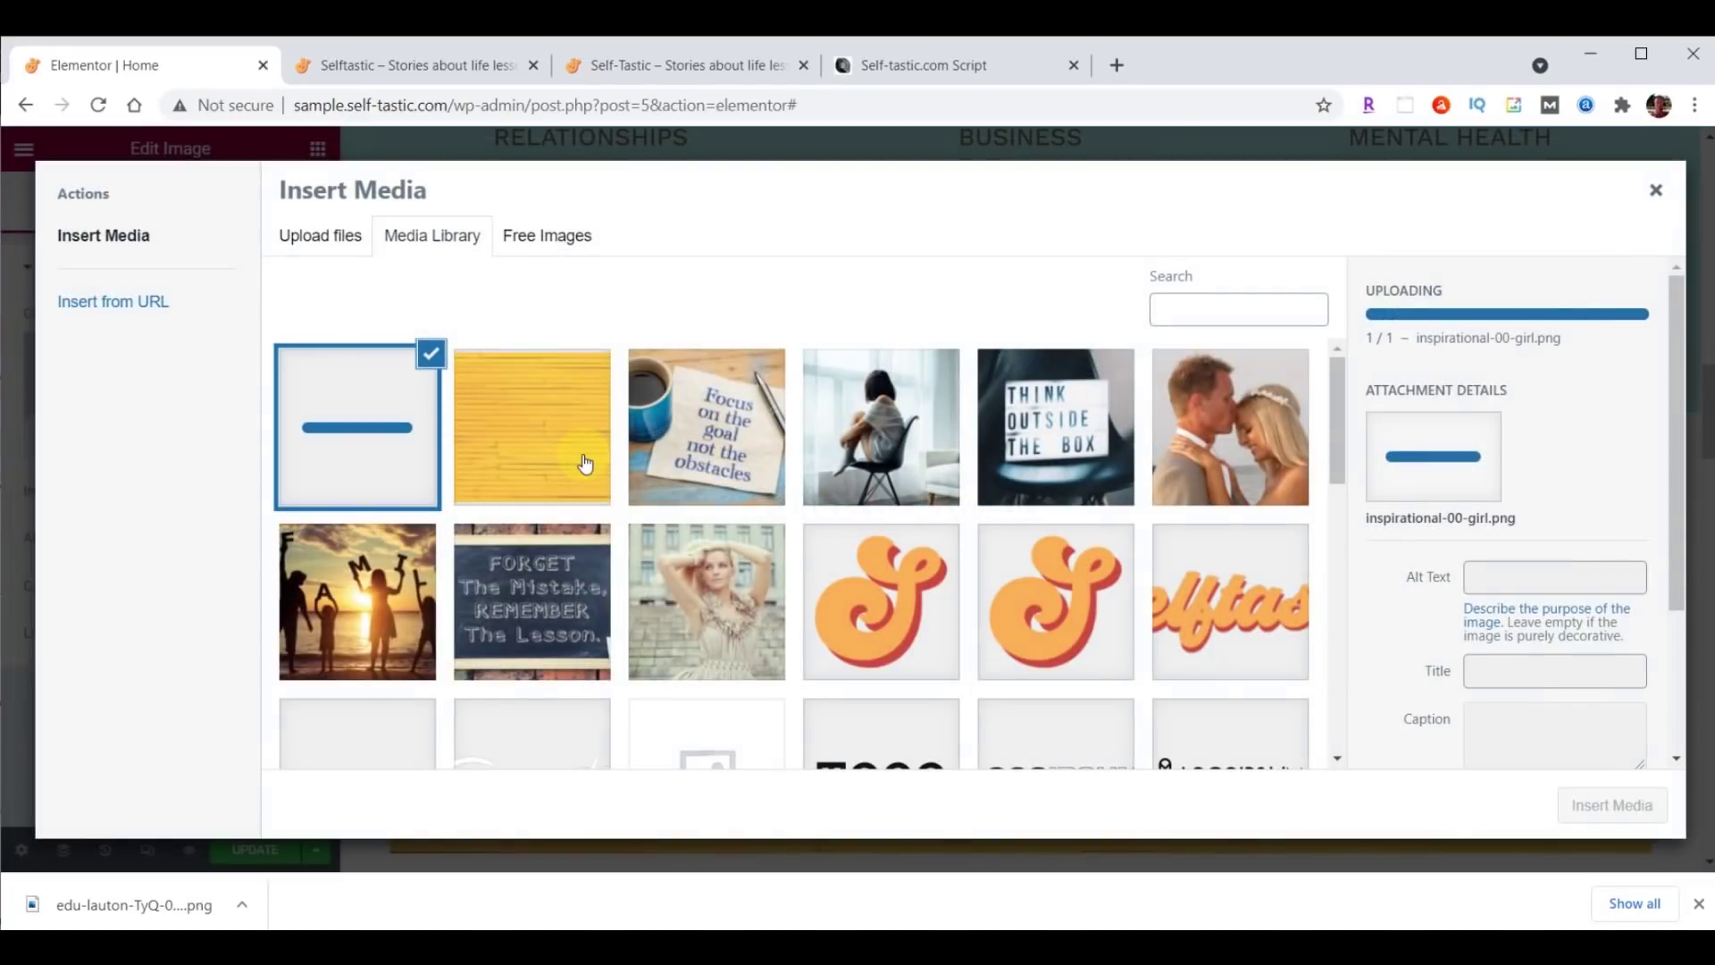
{"action": "left_click", "coordinate": [1608, 807]}
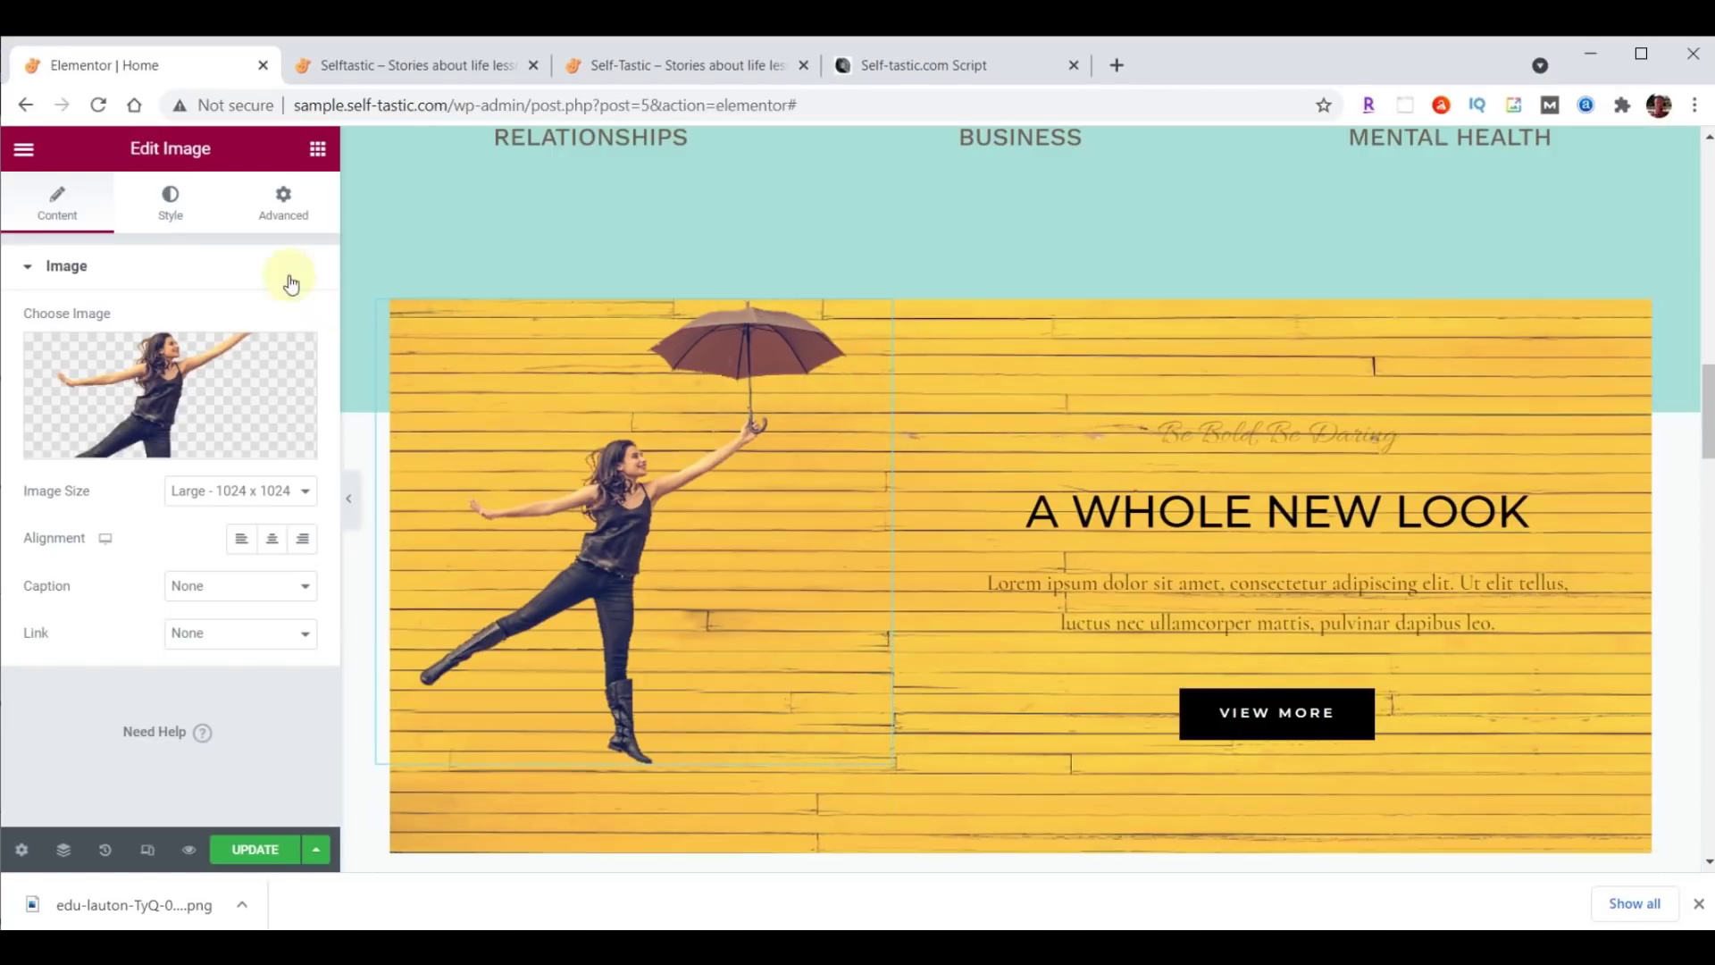
Unlink the image's padding values and set its top padding to 200 px.
{"action": "left_click", "coordinate": [286, 201]}
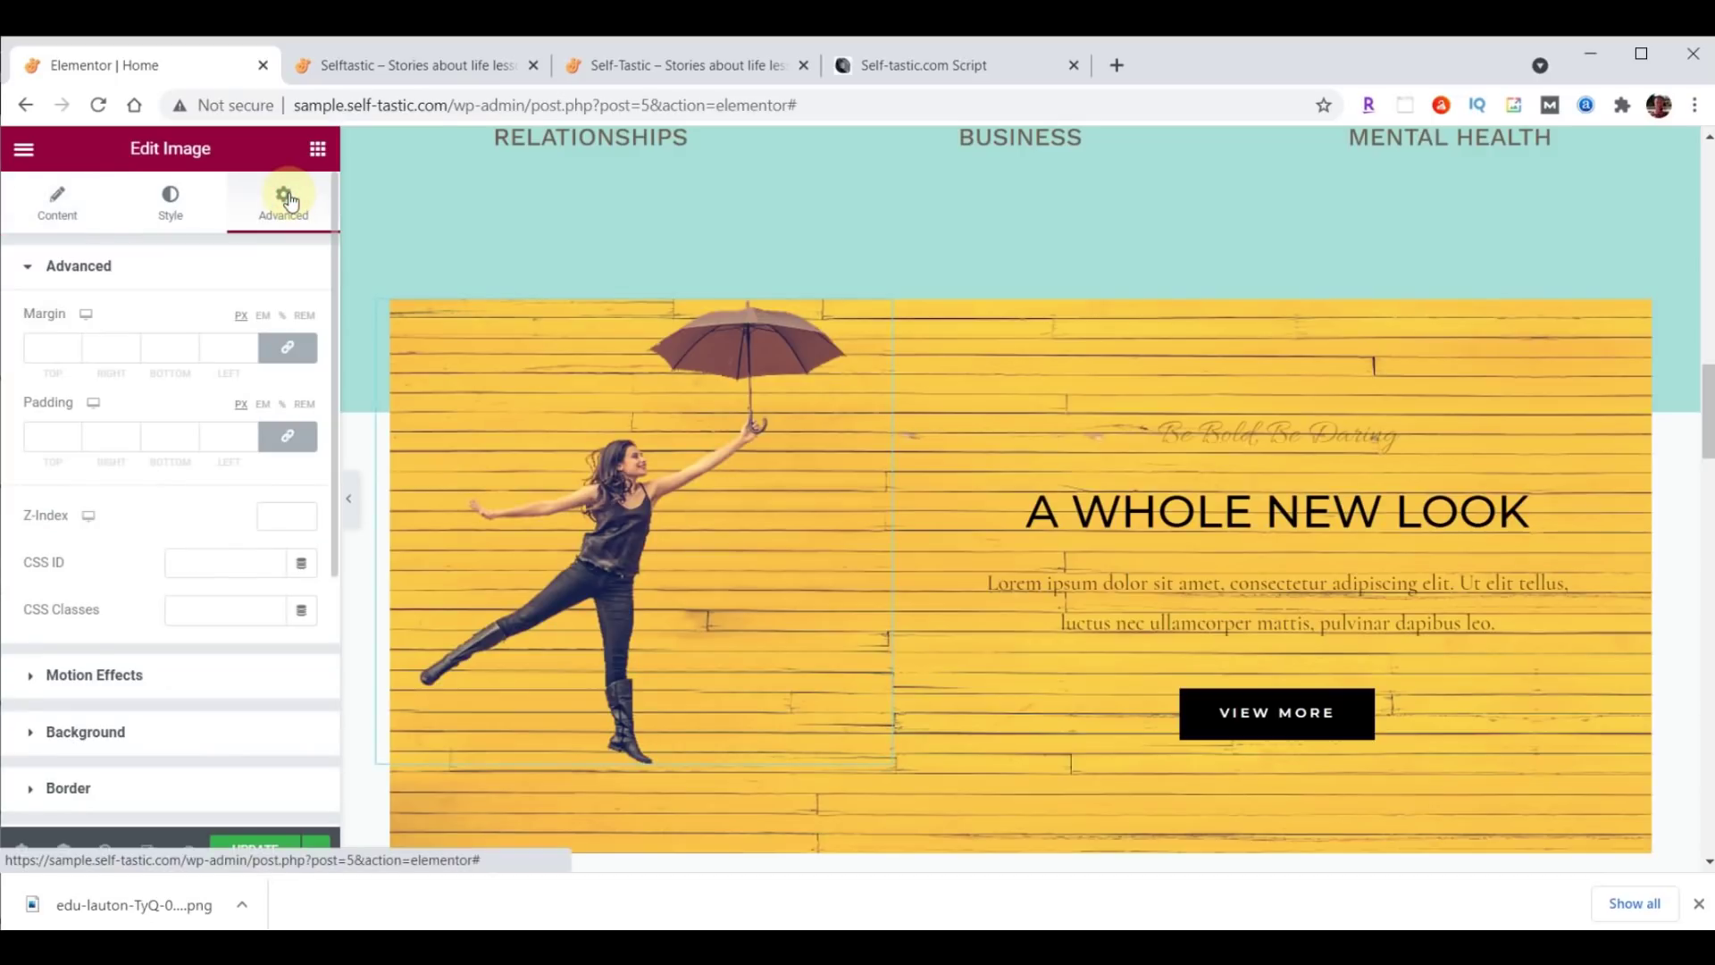
{"action": "left_click", "coordinate": [287, 436]}
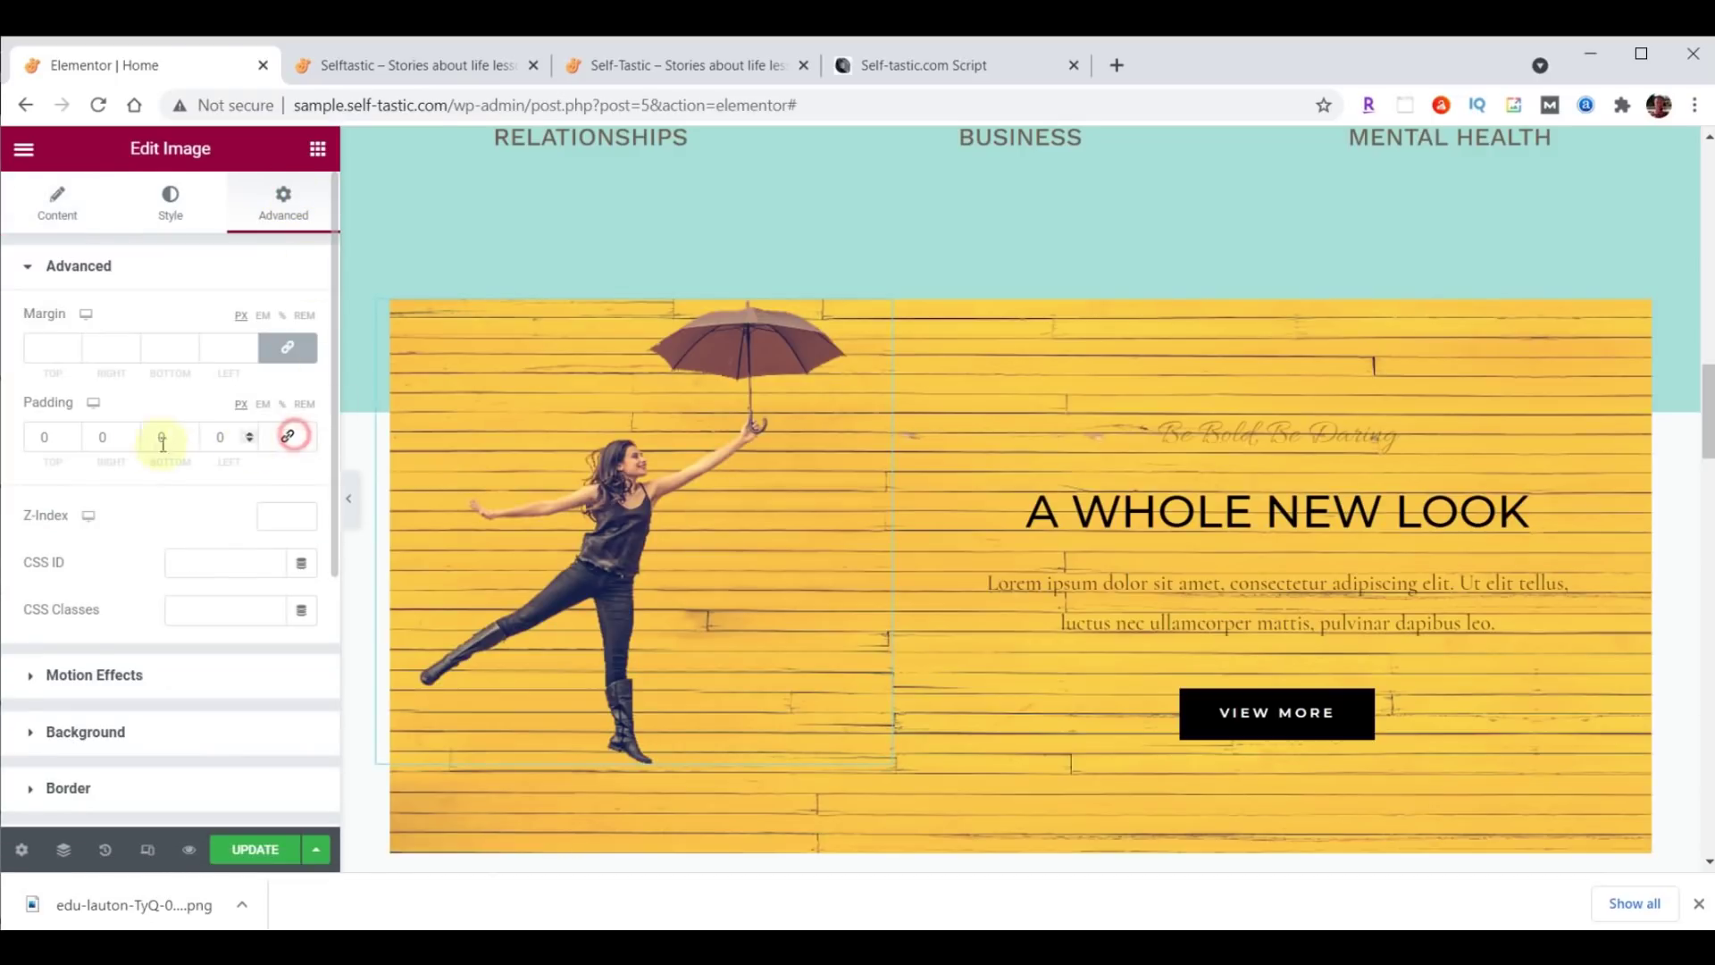
{"action": "left_click", "coordinate": [73, 443]}
{"action": "type", "text": "200"}
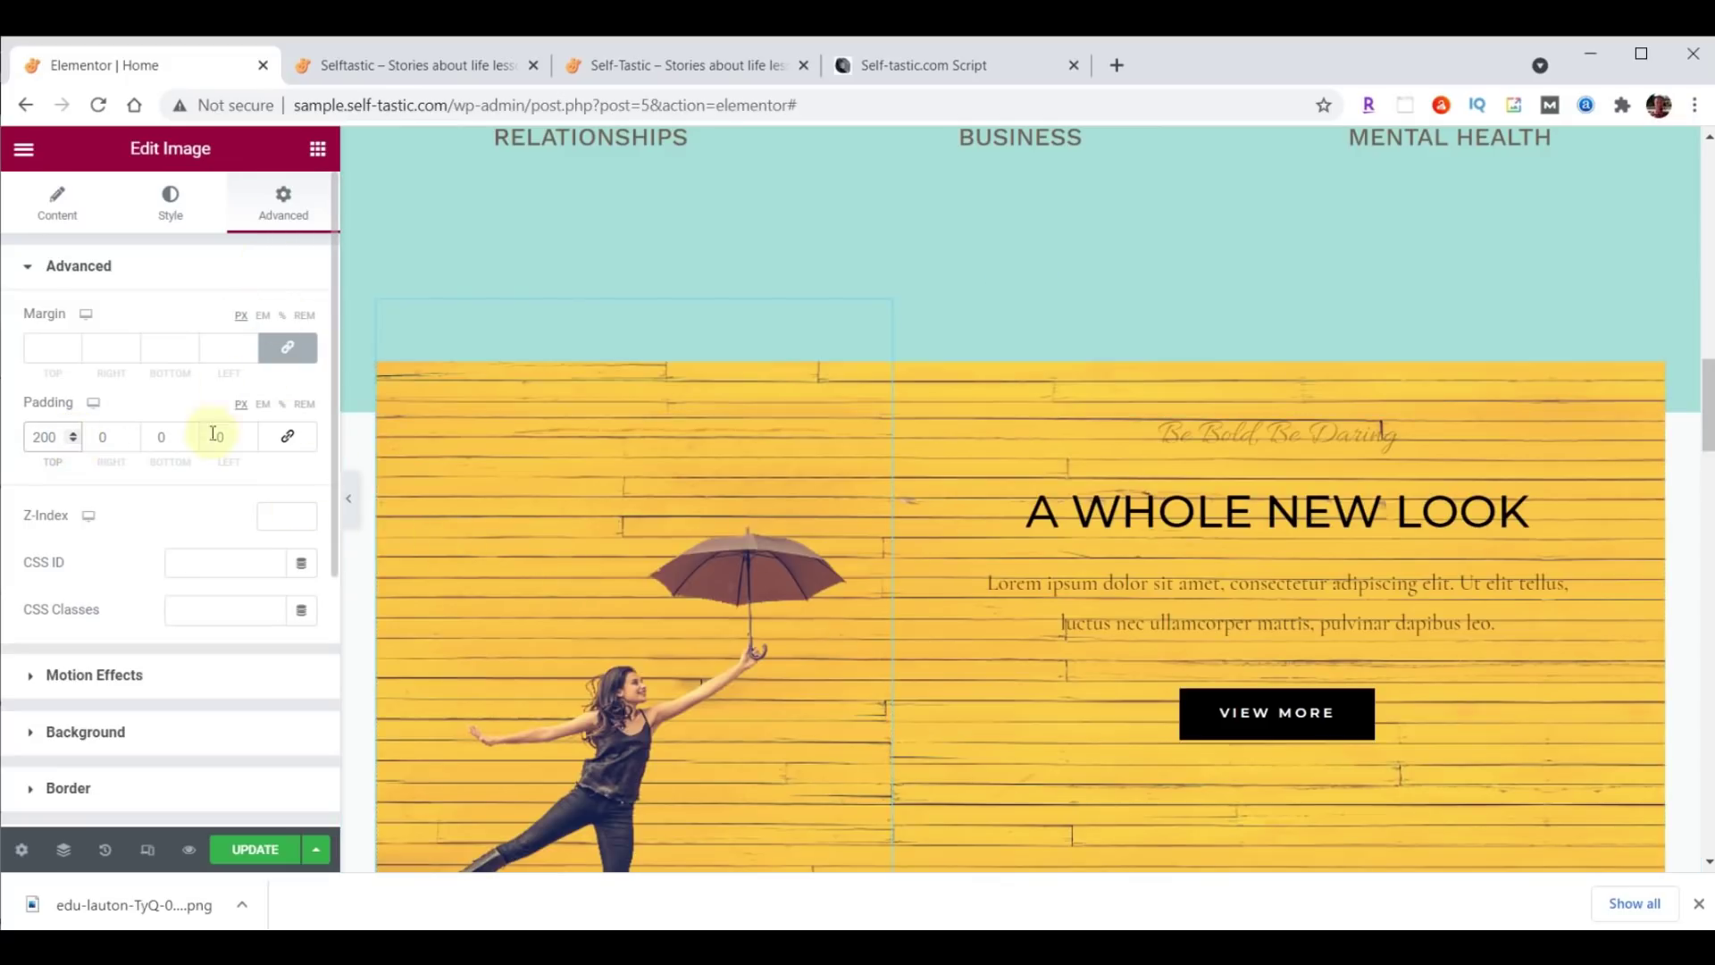
Give the image a Fade In Left entrance animation with 1000 ms delay and Slow duration.
{"action": "left_click", "coordinate": [59, 676]}
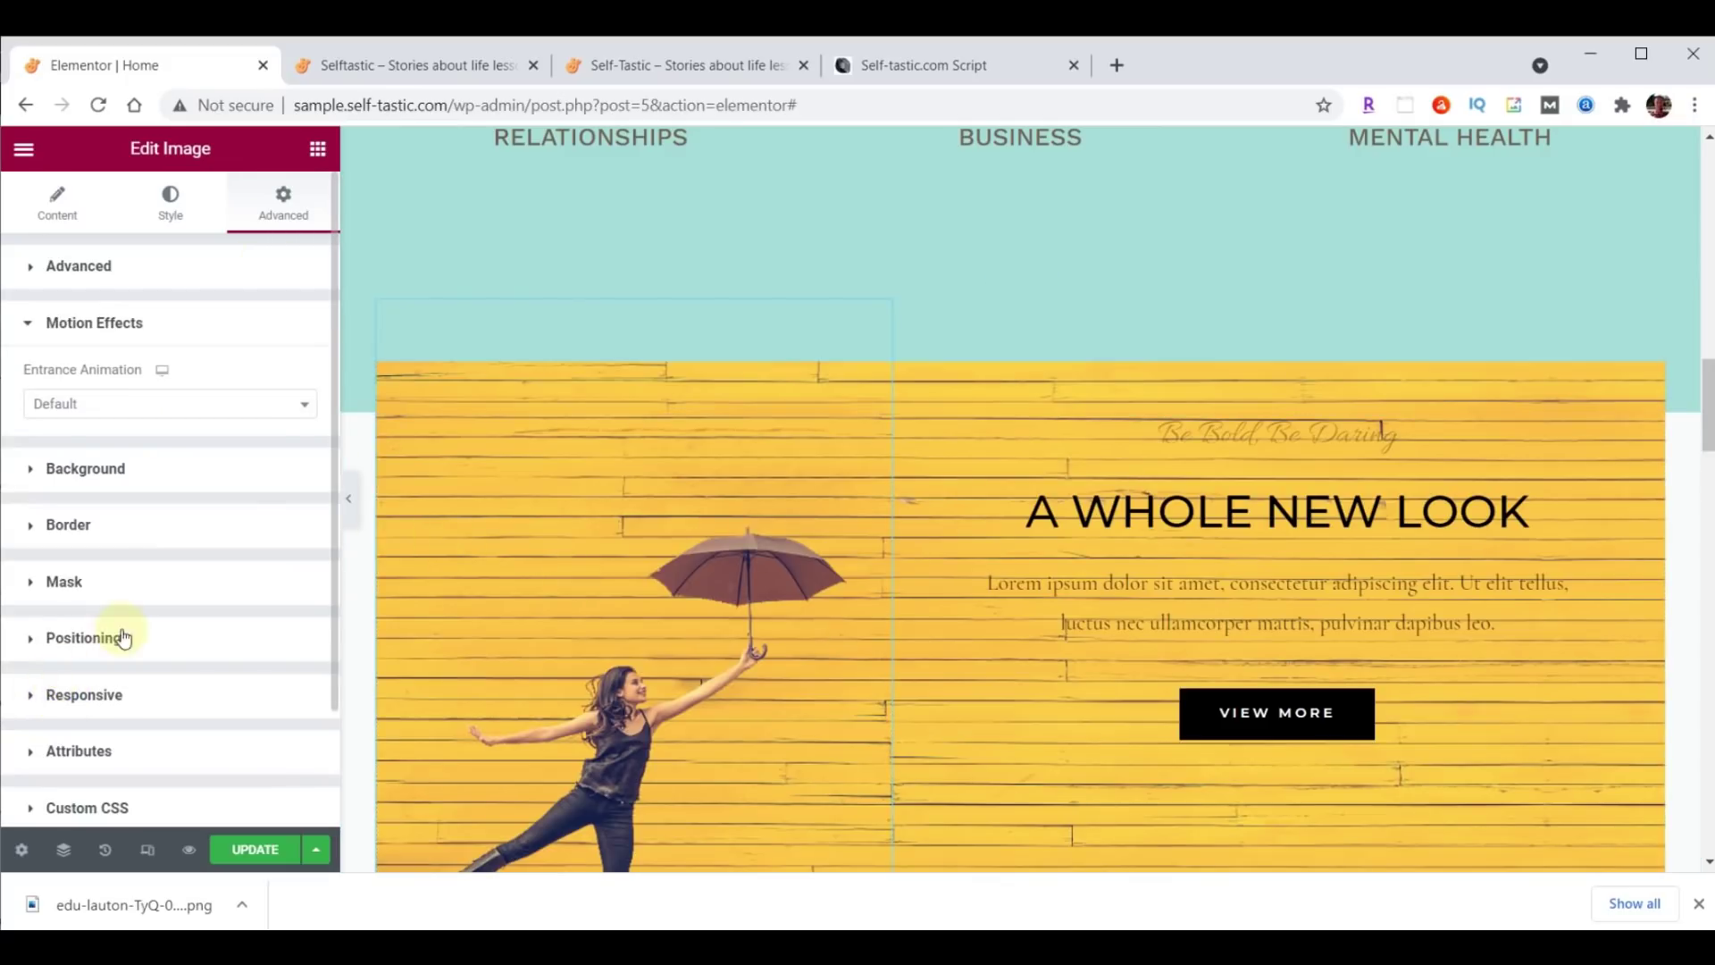
{"action": "left_click", "coordinate": [154, 404]}
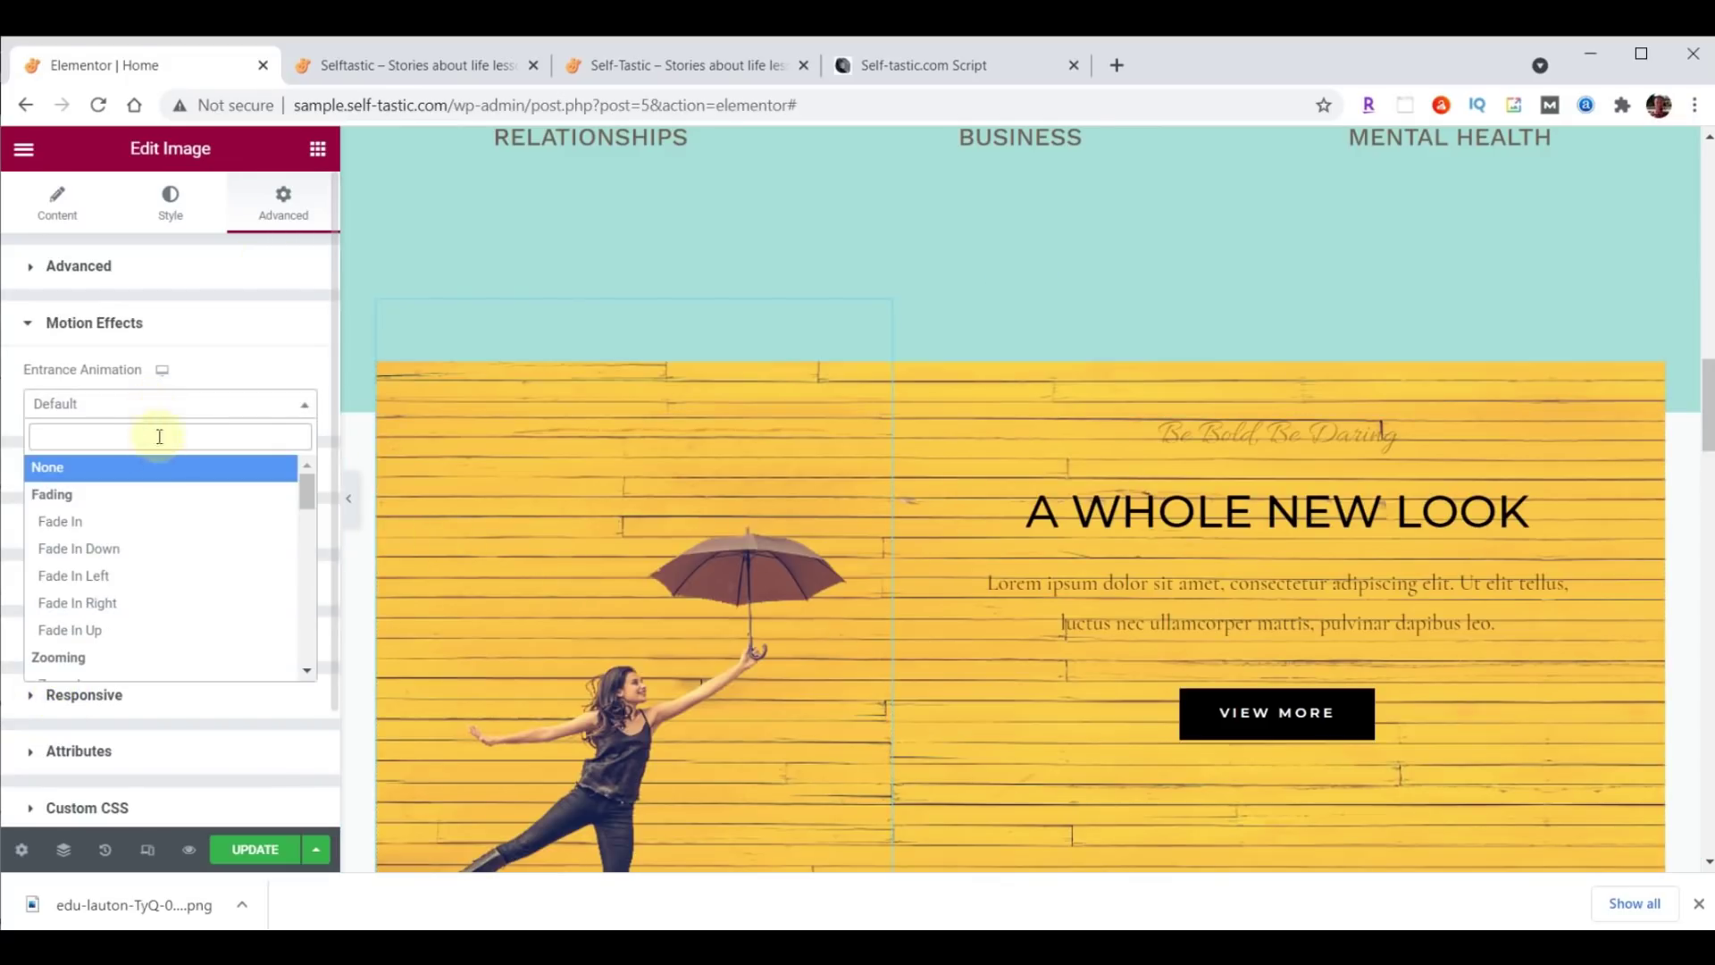
{"action": "left_click", "coordinate": [88, 578]}
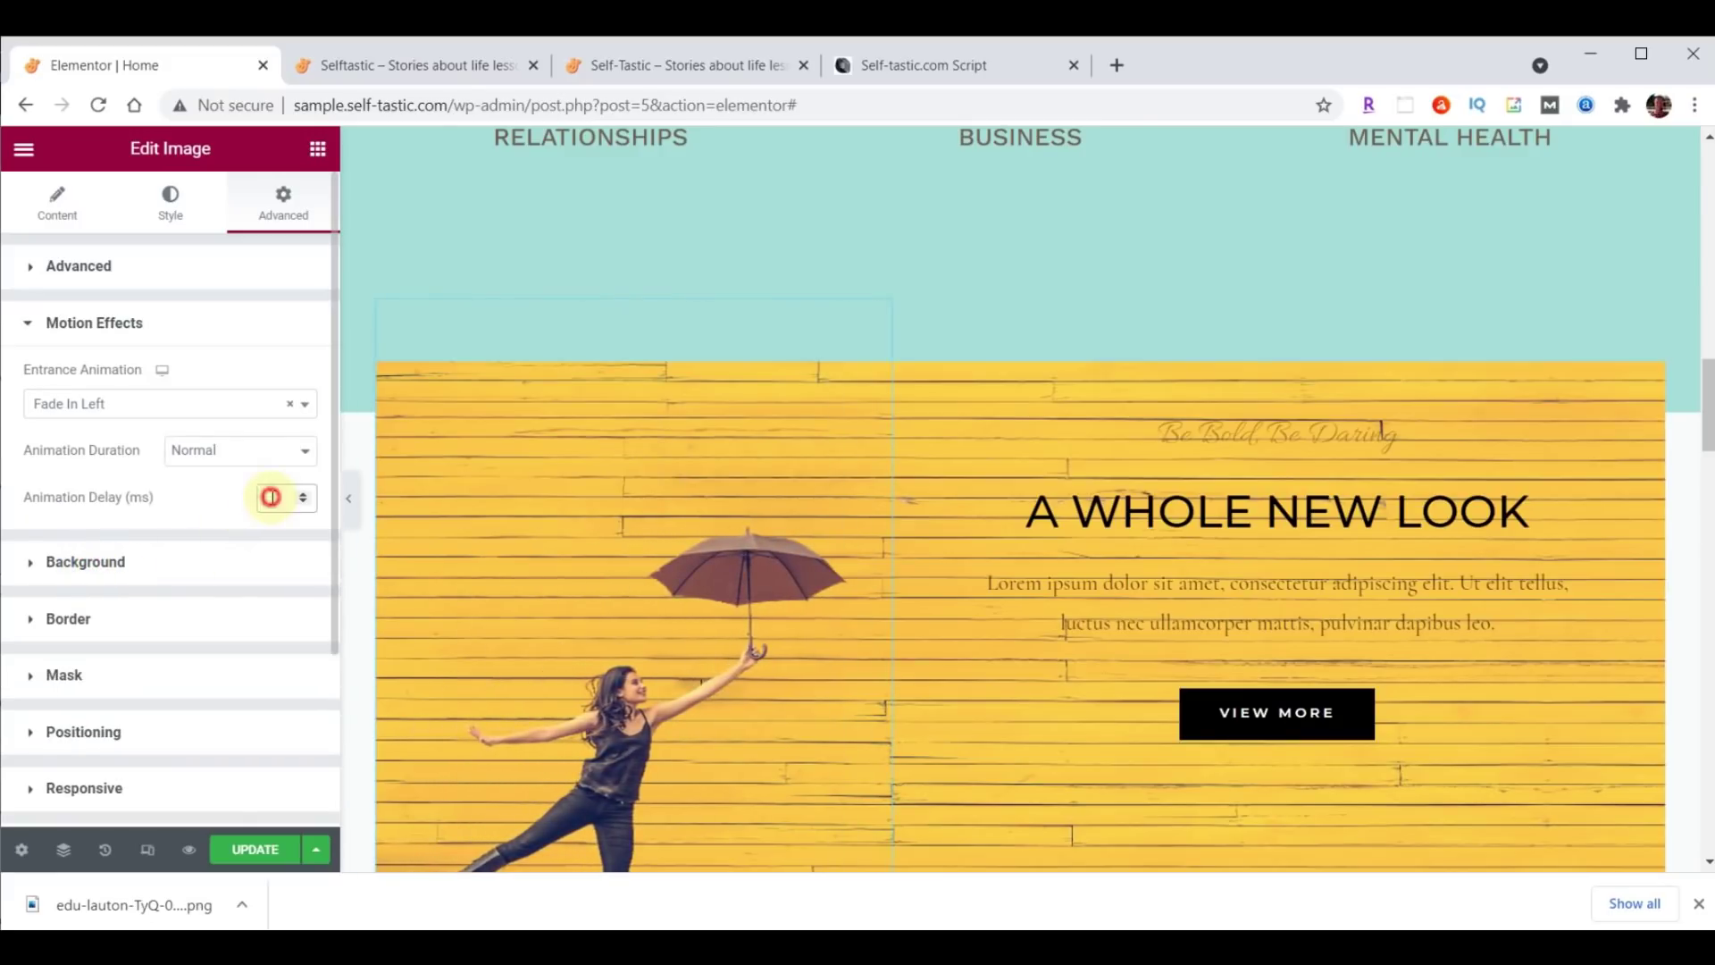
{"action": "type", "text": "1000"}
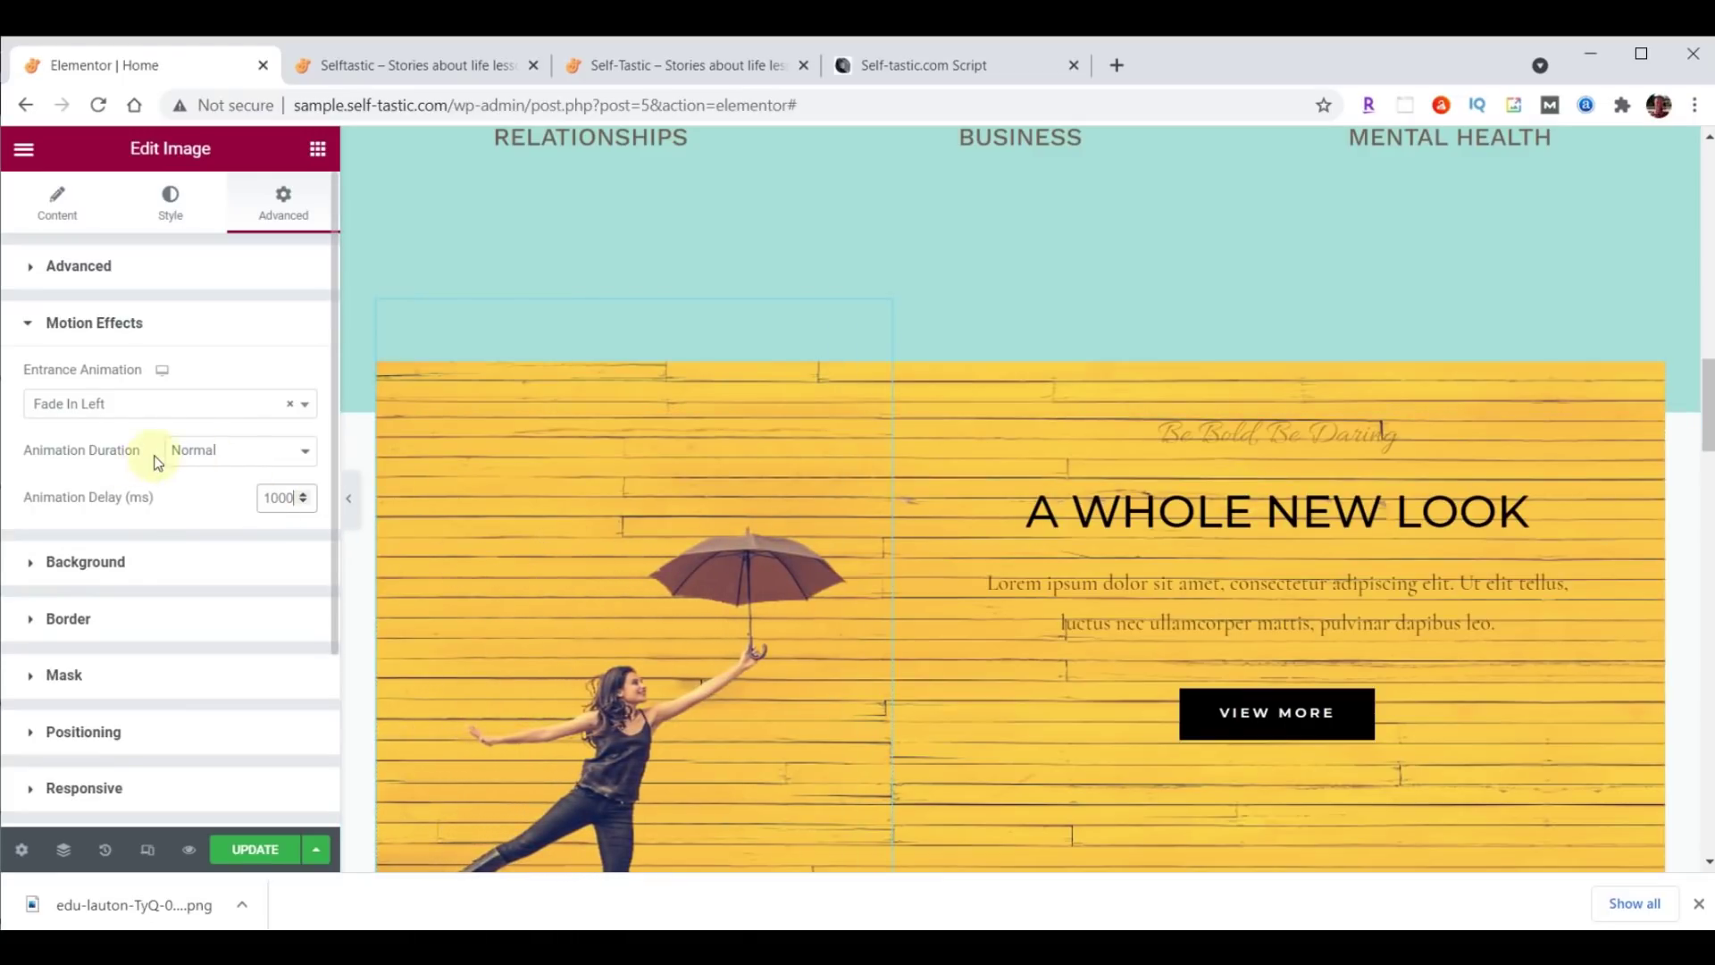
{"action": "left_click", "coordinate": [234, 452]}
{"action": "left_click", "coordinate": [227, 475]}
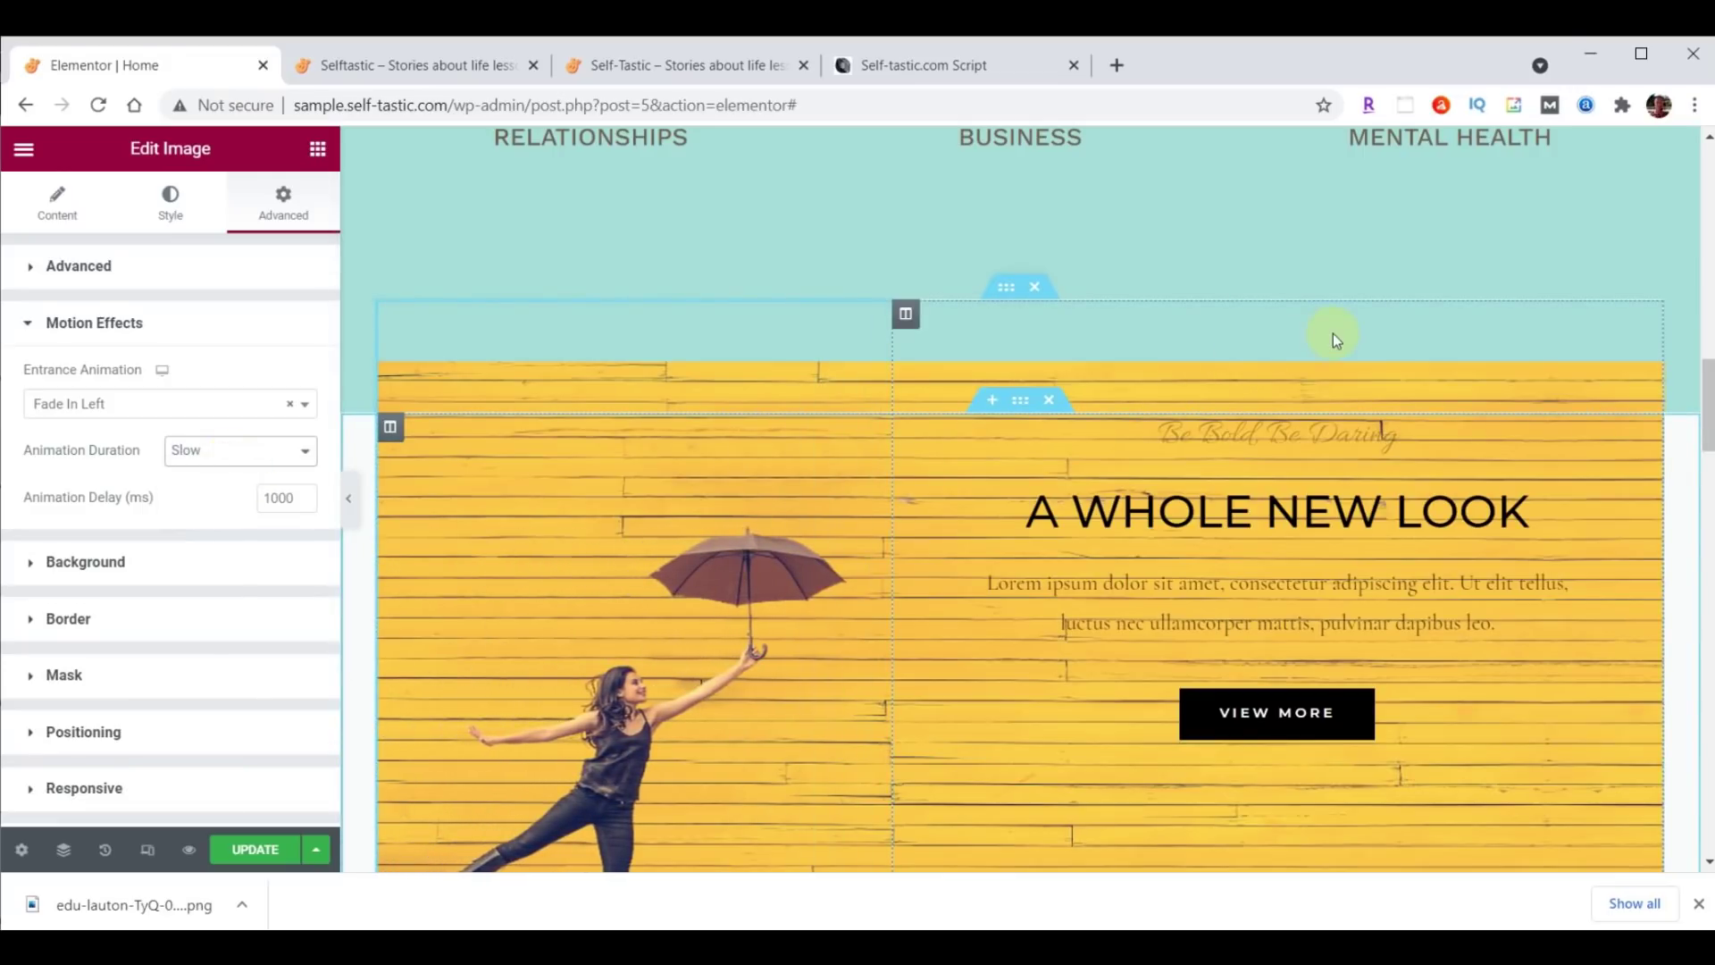
Save the page with UPDATE and reload the live site to check the animation.
{"action": "left_click", "coordinate": [243, 851]}
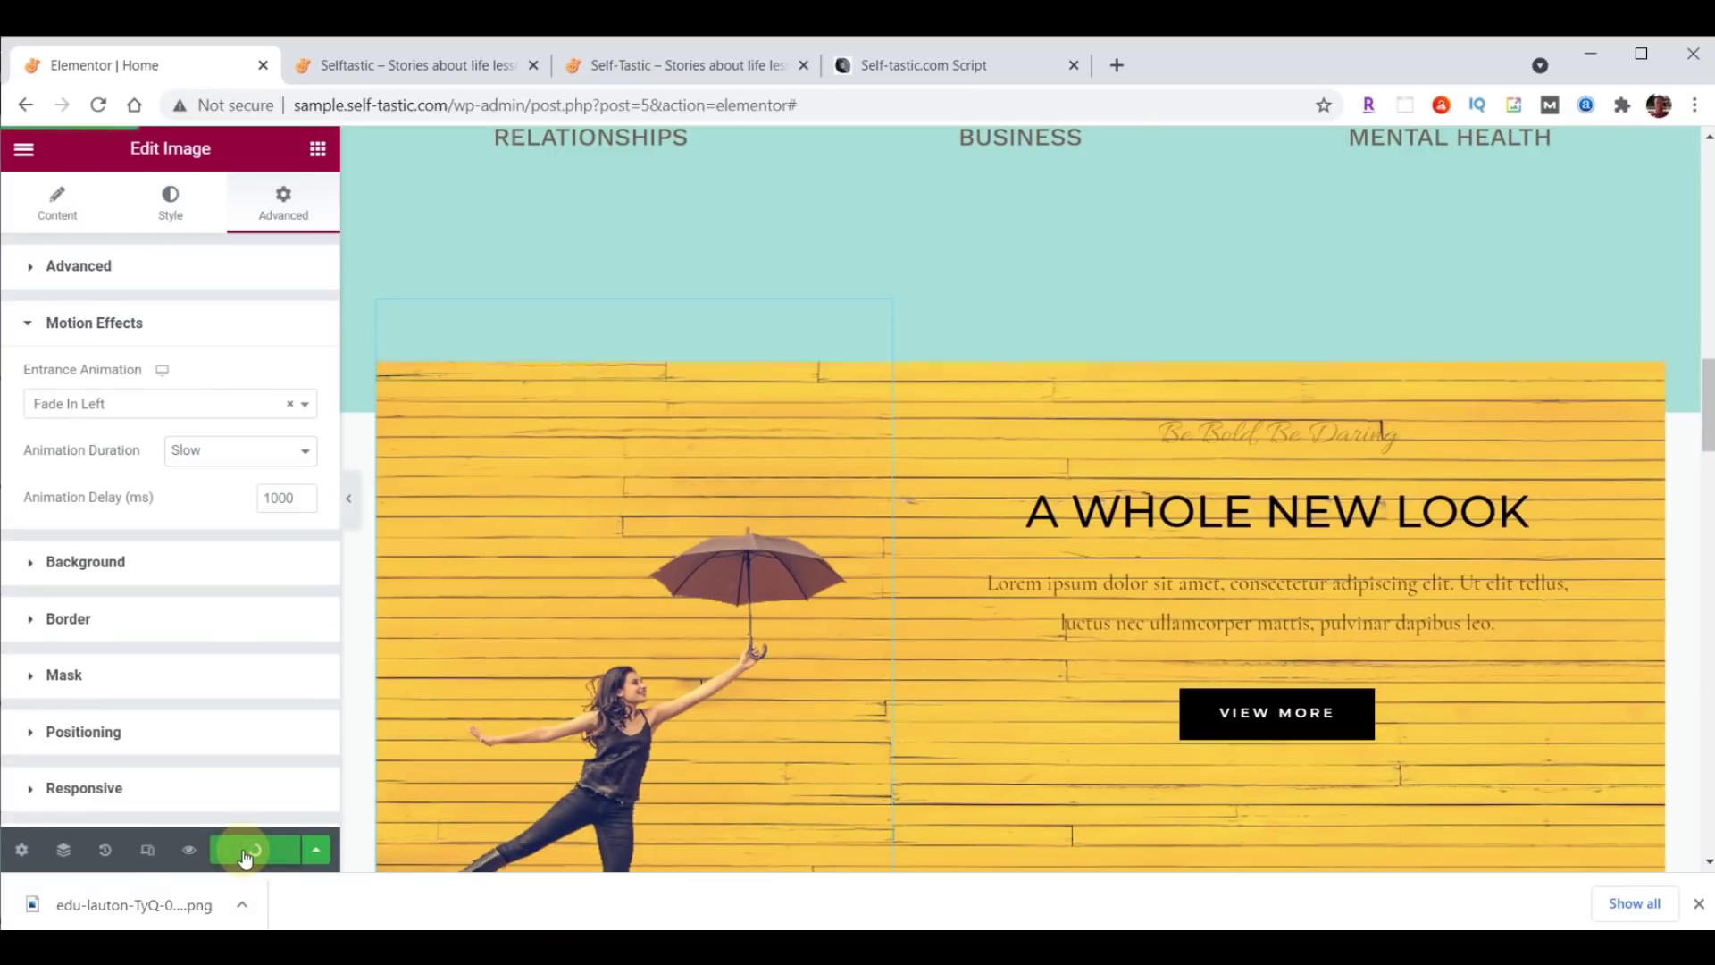
{"action": "left_click", "coordinate": [427, 61]}
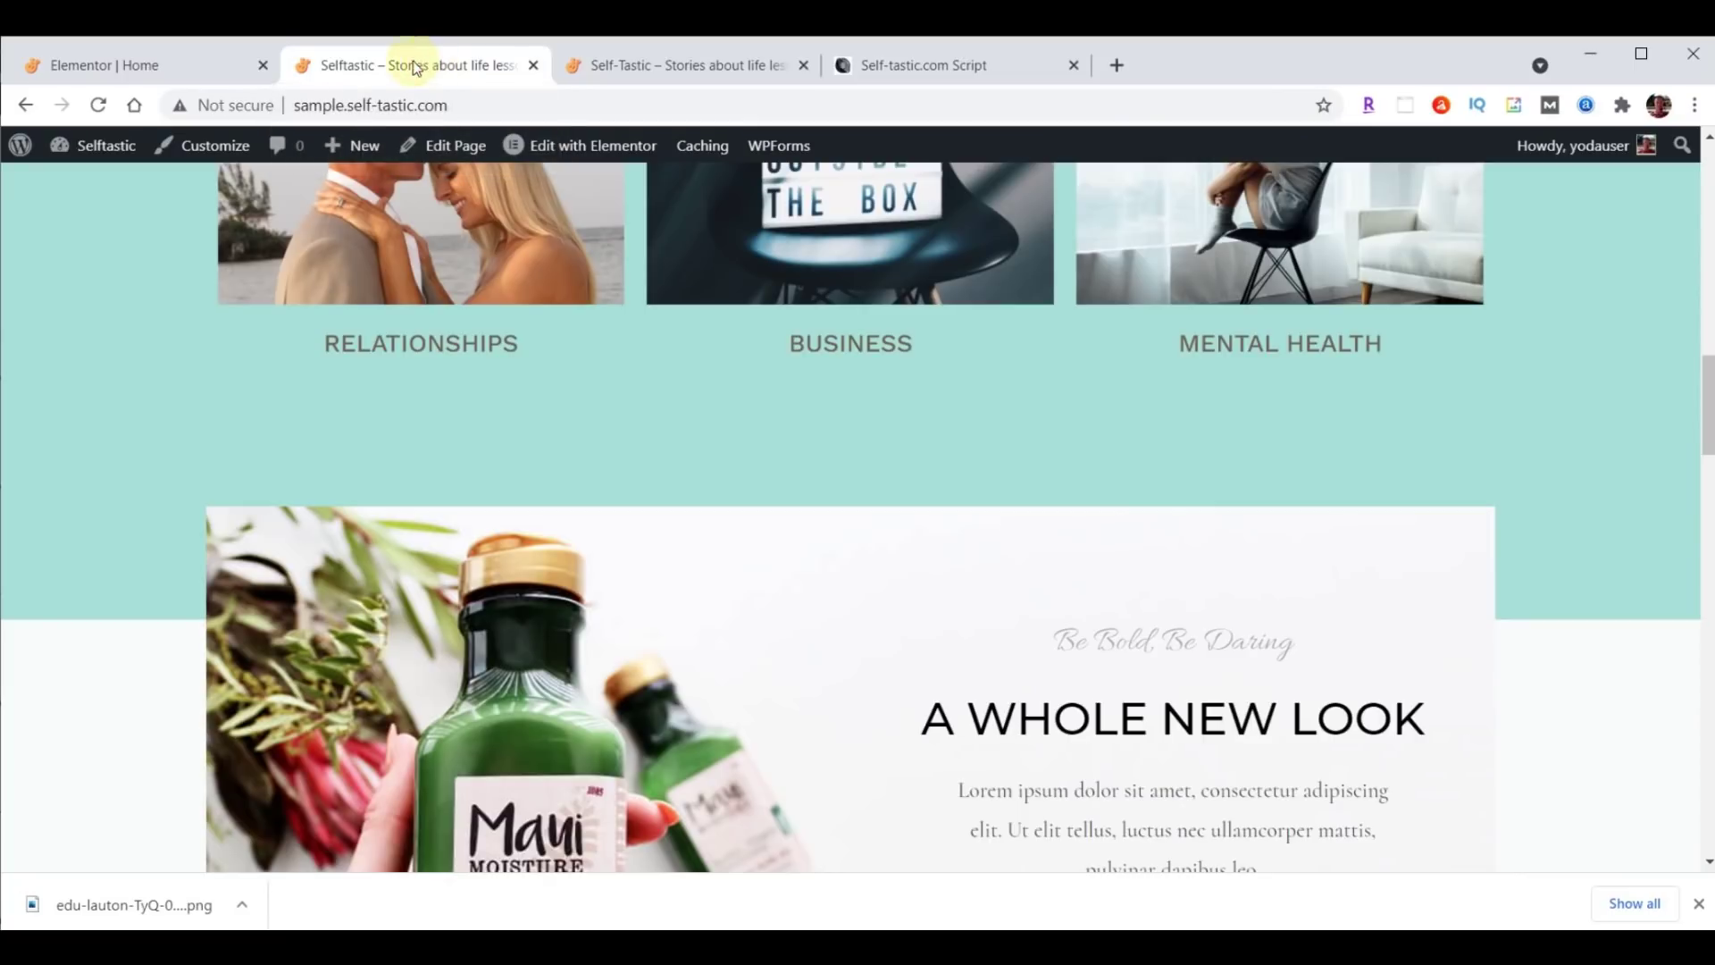
{"action": "left_click", "coordinate": [98, 105]}
{"action": "scroll", "coordinate": [1614, 220], "scroll_direction": "down", "scroll_amount": 3}
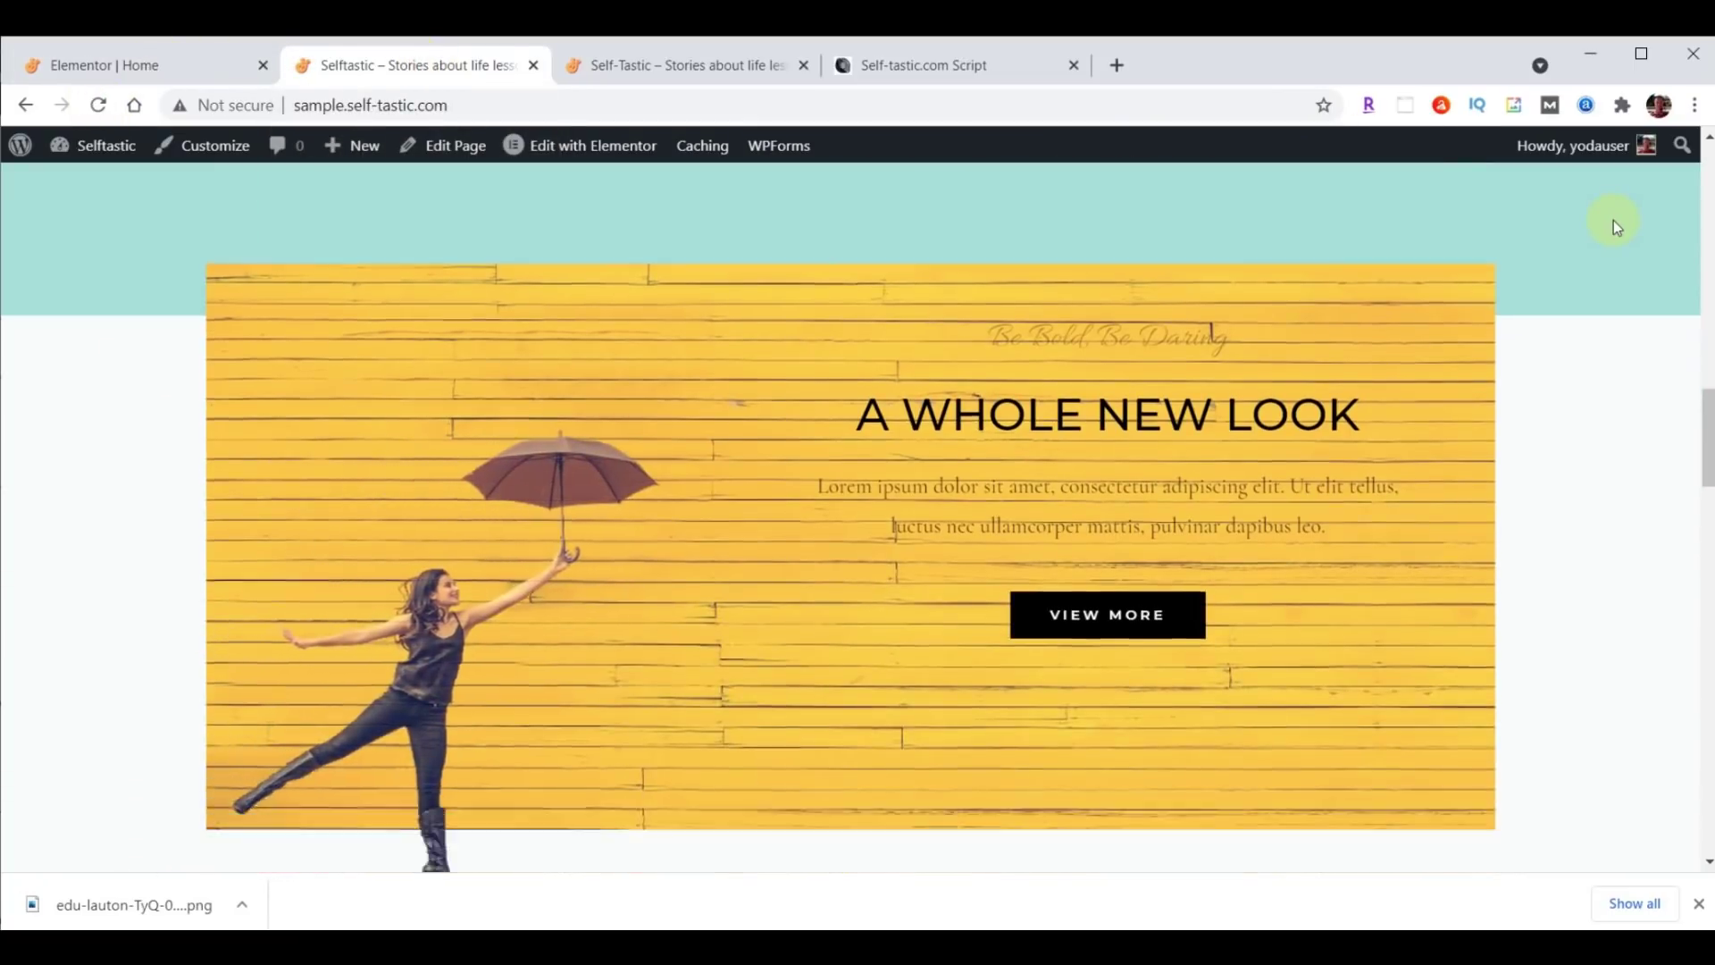
{"action": "scroll", "coordinate": [1614, 220], "scroll_direction": "up", "scroll_amount": 1}
{"action": "scroll", "coordinate": [1614, 220], "scroll_direction": "up", "scroll_amount": 3}
{"action": "scroll", "coordinate": [1613, 220], "scroll_direction": "down", "scroll_amount": 3}
Give the whole A Whole New Look section a teal #8DD7D6 background colour.
{"action": "scroll", "coordinate": [1708, 393], "scroll_direction": "up", "scroll_amount": 1}
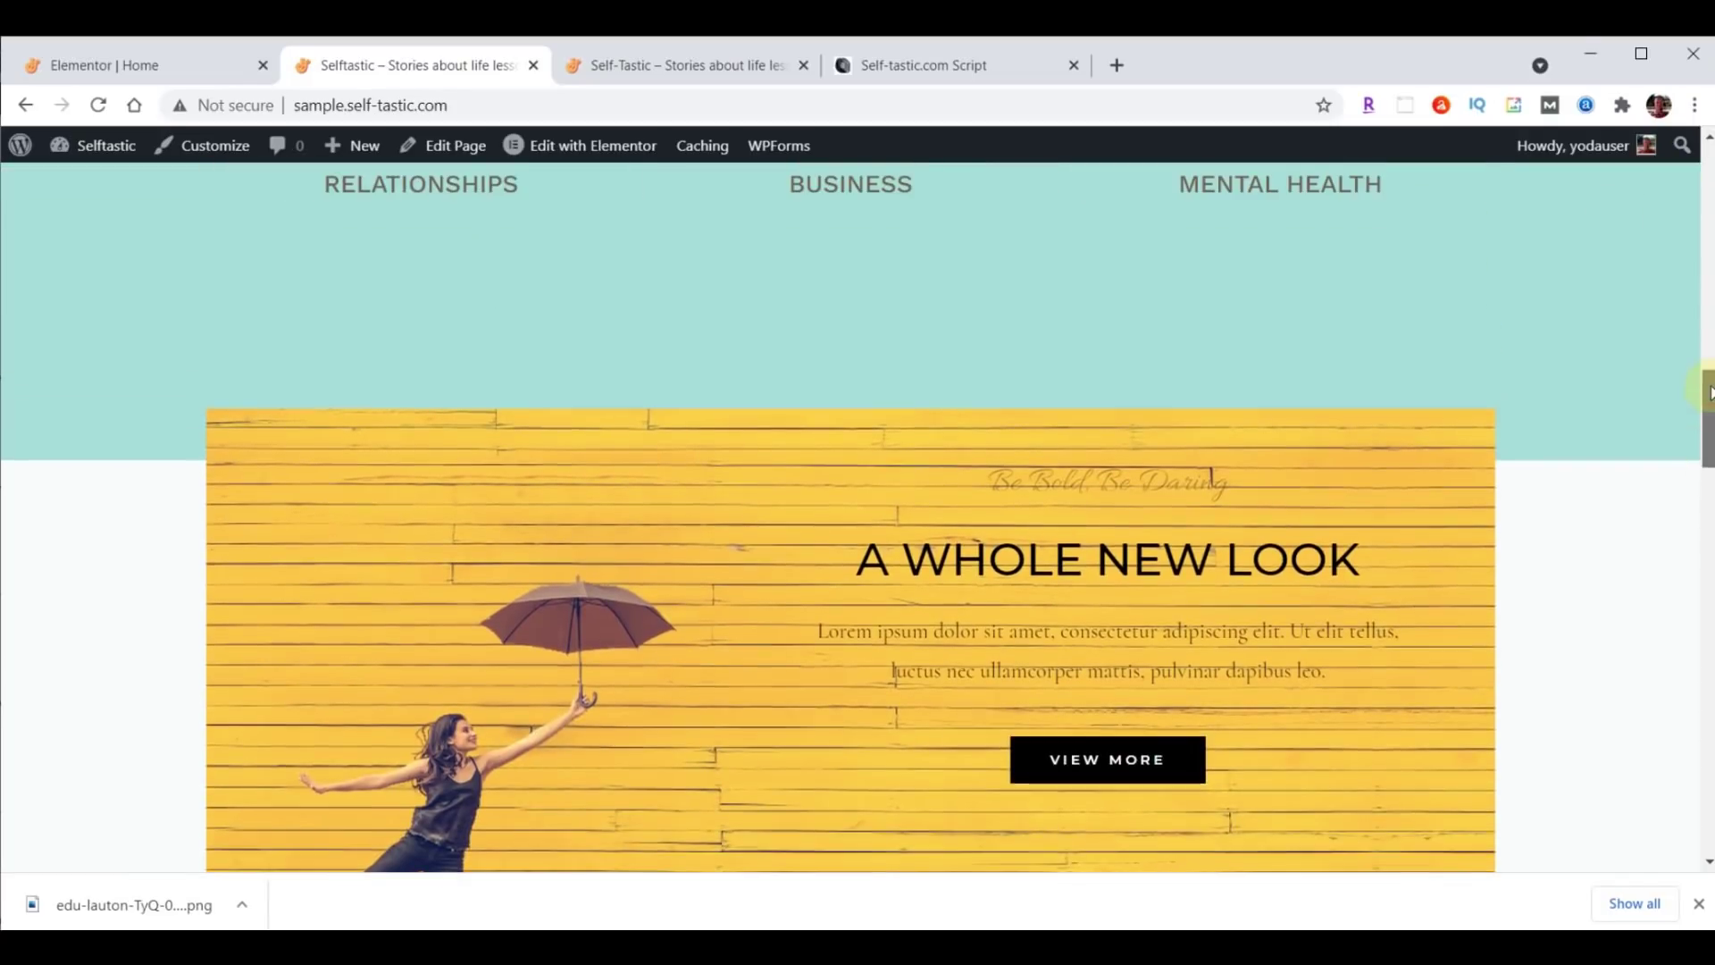
{"action": "left_click", "coordinate": [163, 72]}
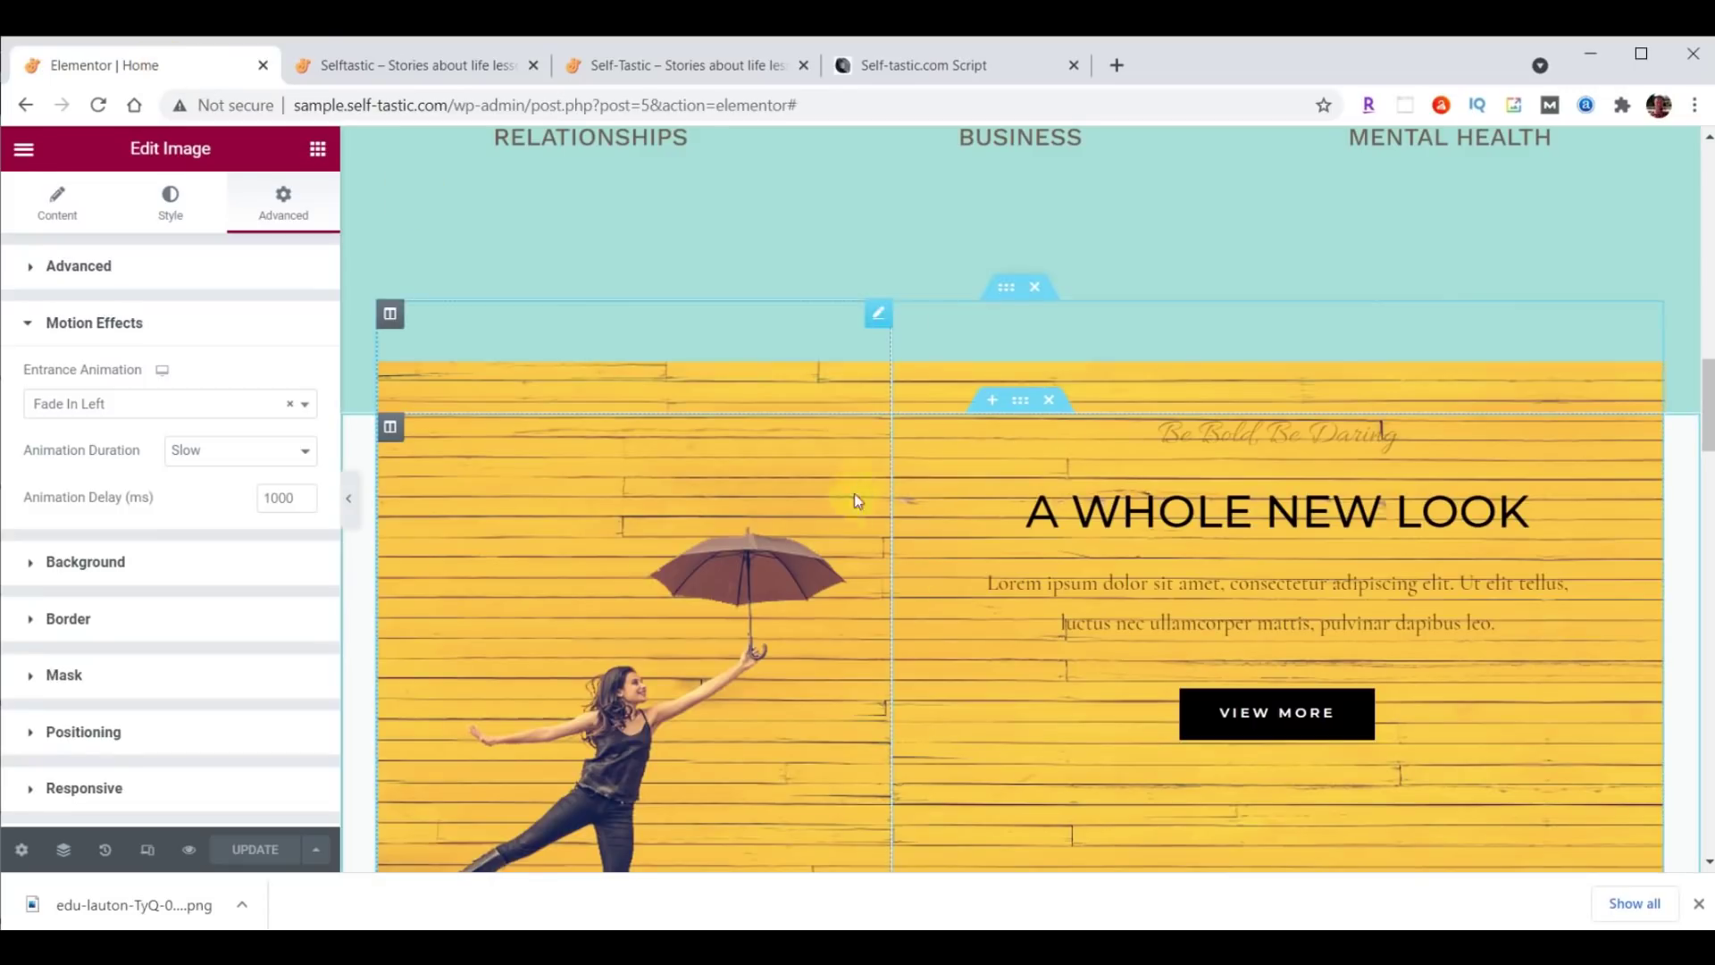
{"action": "left_click", "coordinate": [1021, 402]}
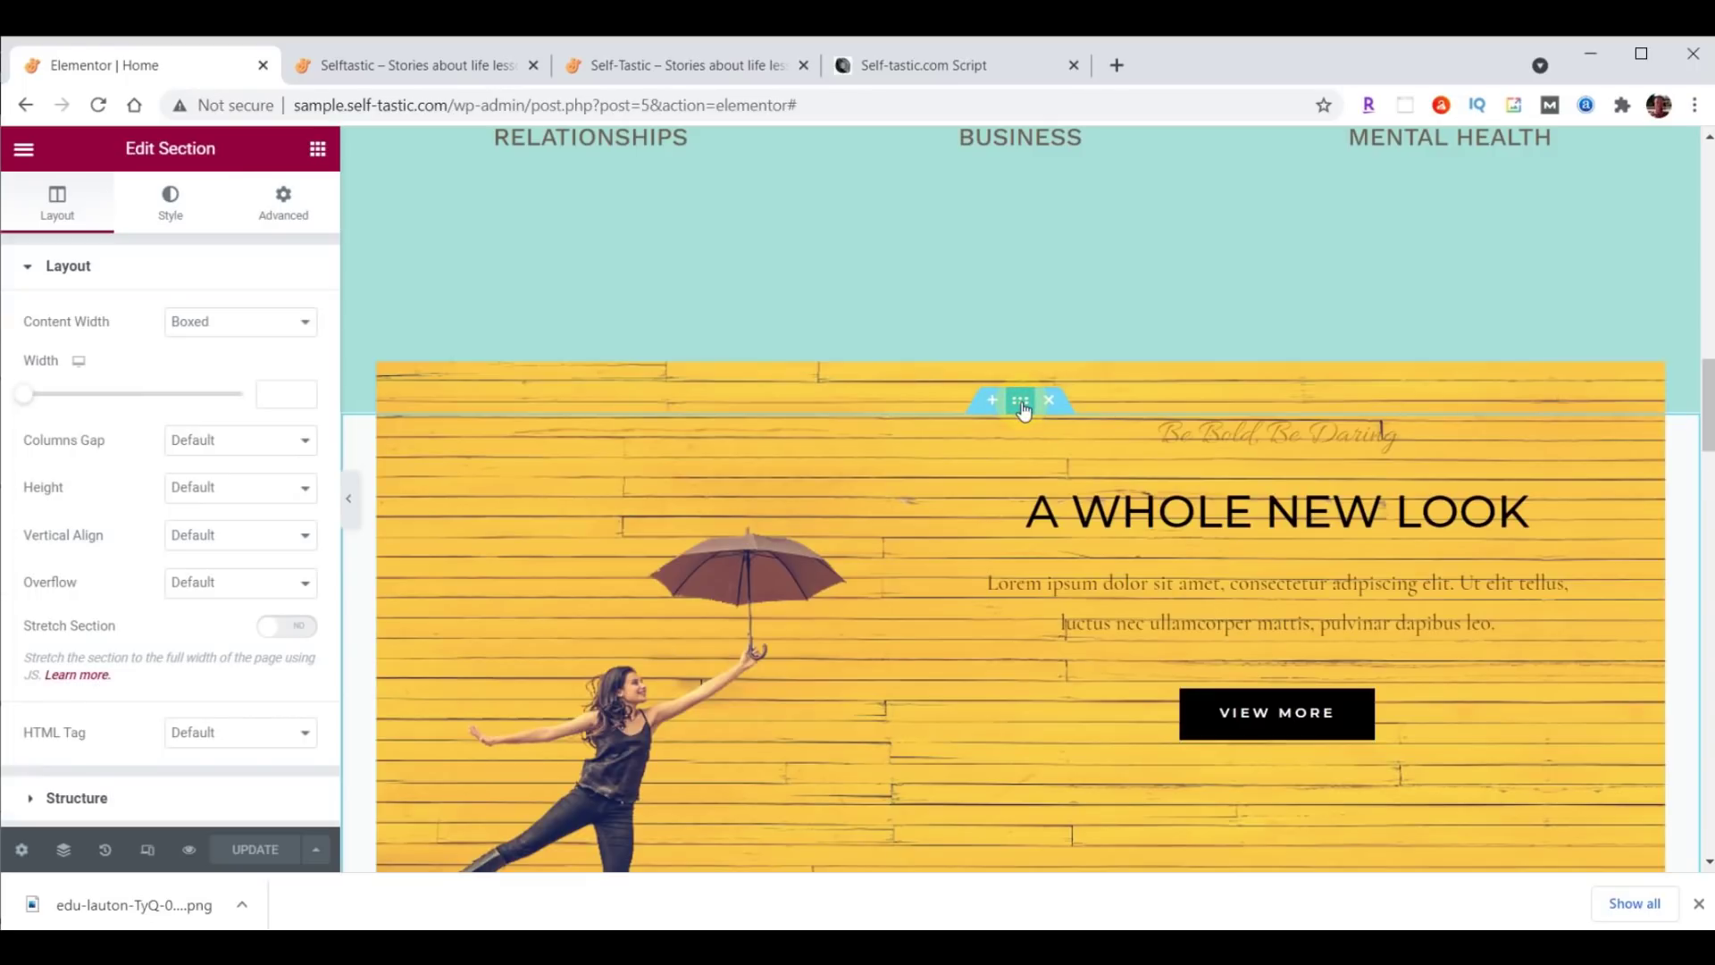
{"action": "left_click", "coordinate": [171, 212]}
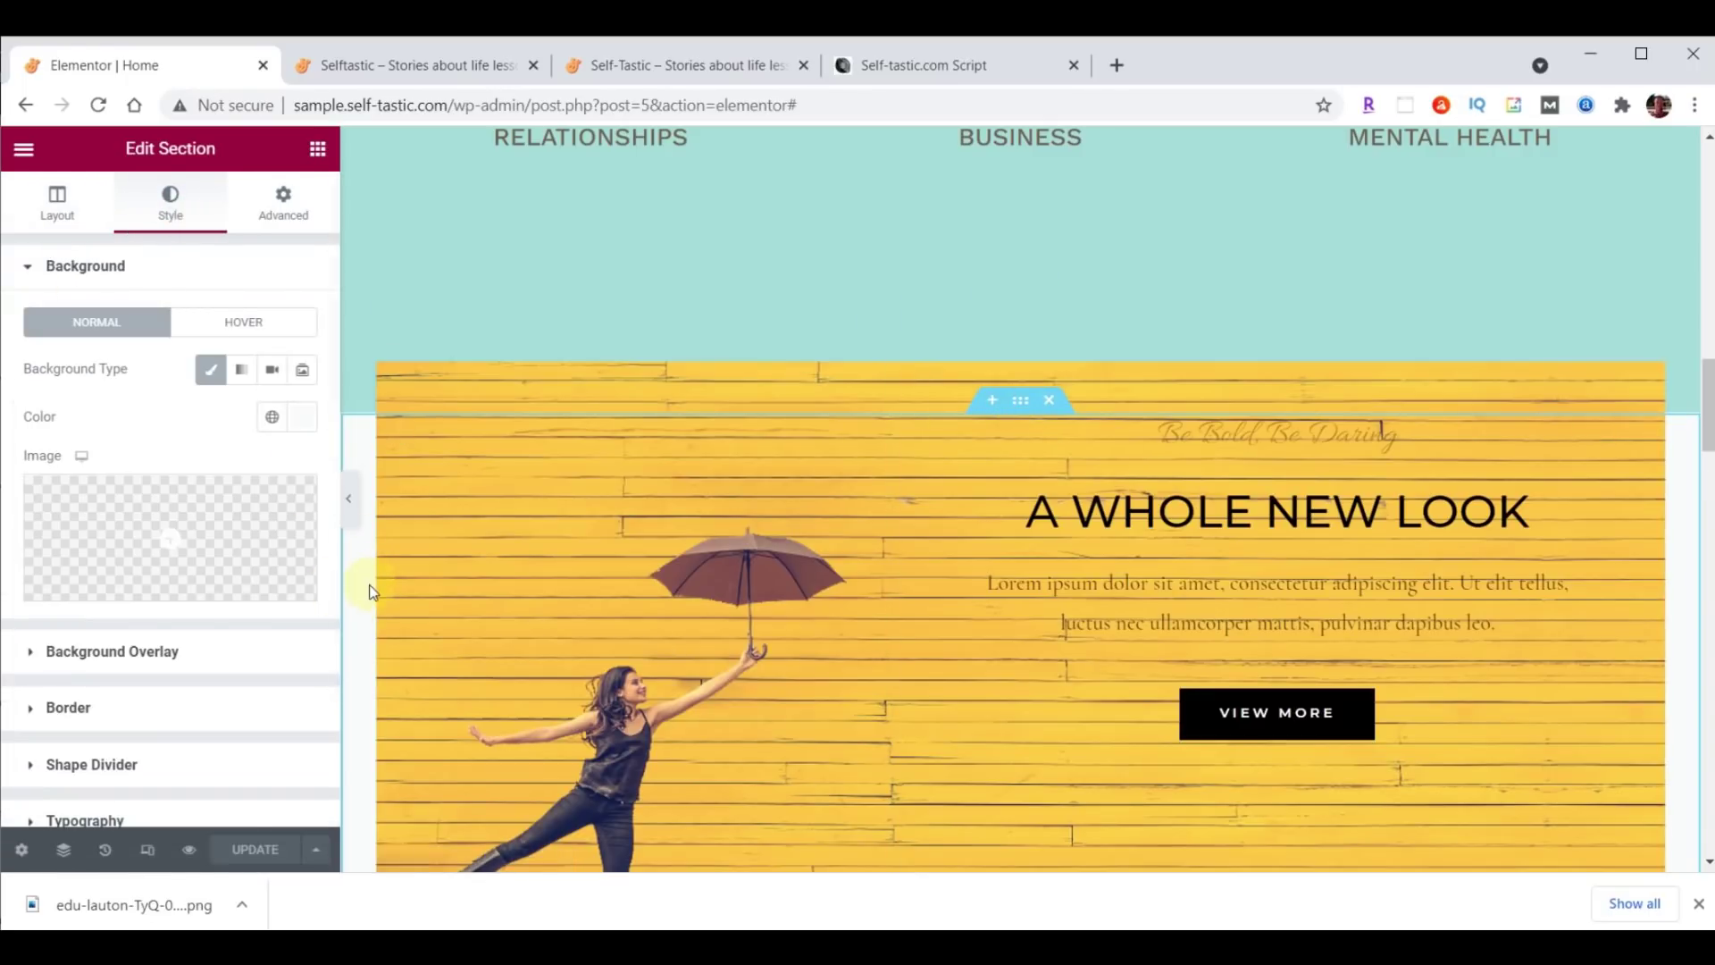
{"action": "left_click", "coordinate": [302, 416]}
{"action": "type", "text": "#8DD7D6"}
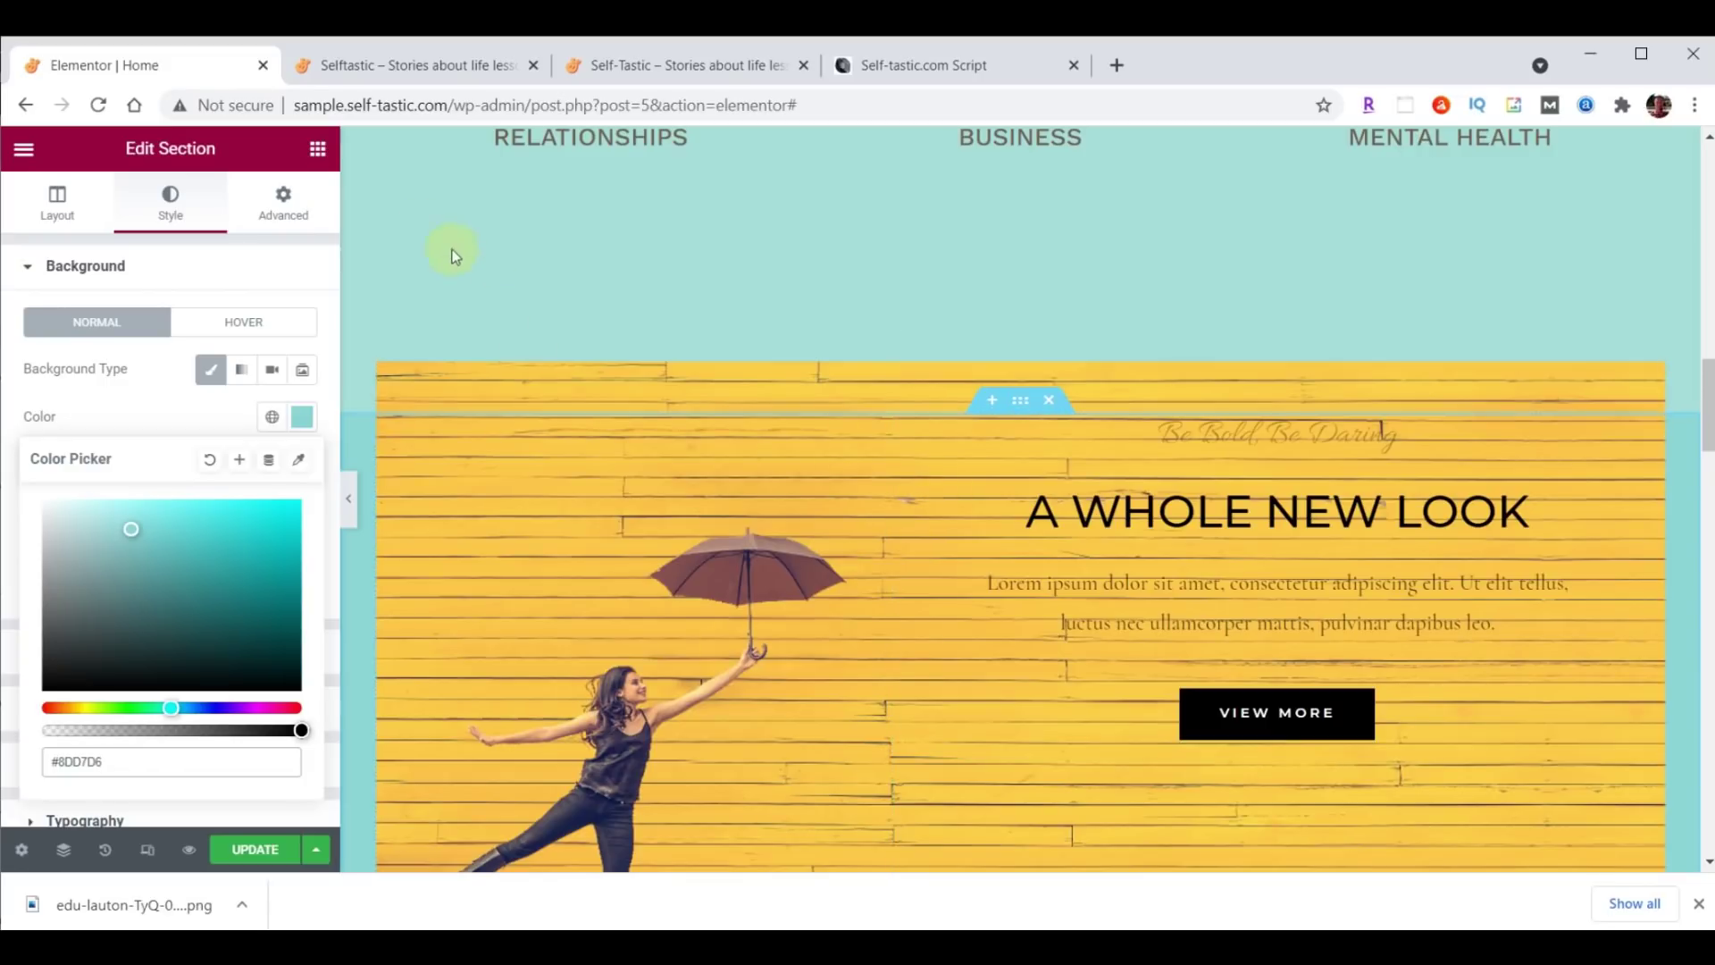
Set the section's padding to 35 on top and 0 at the bottom.
{"action": "left_click", "coordinate": [282, 201]}
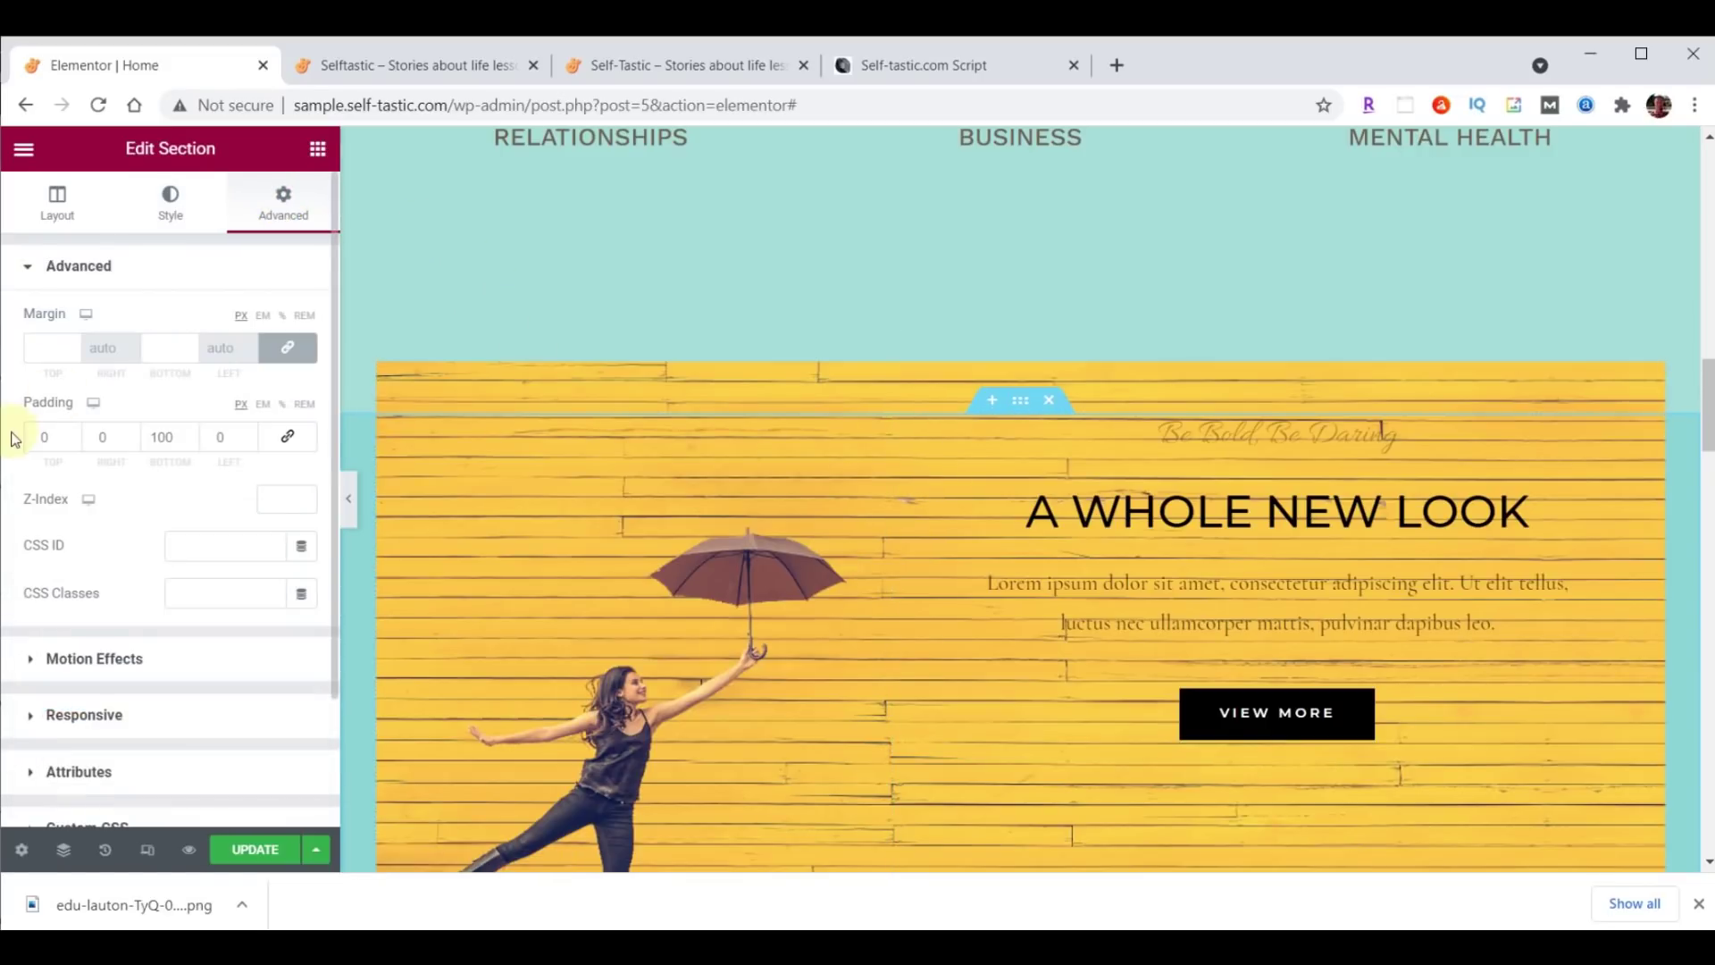
{"action": "double_click", "coordinate": [49, 436]}
{"action": "type", "text": "35"}
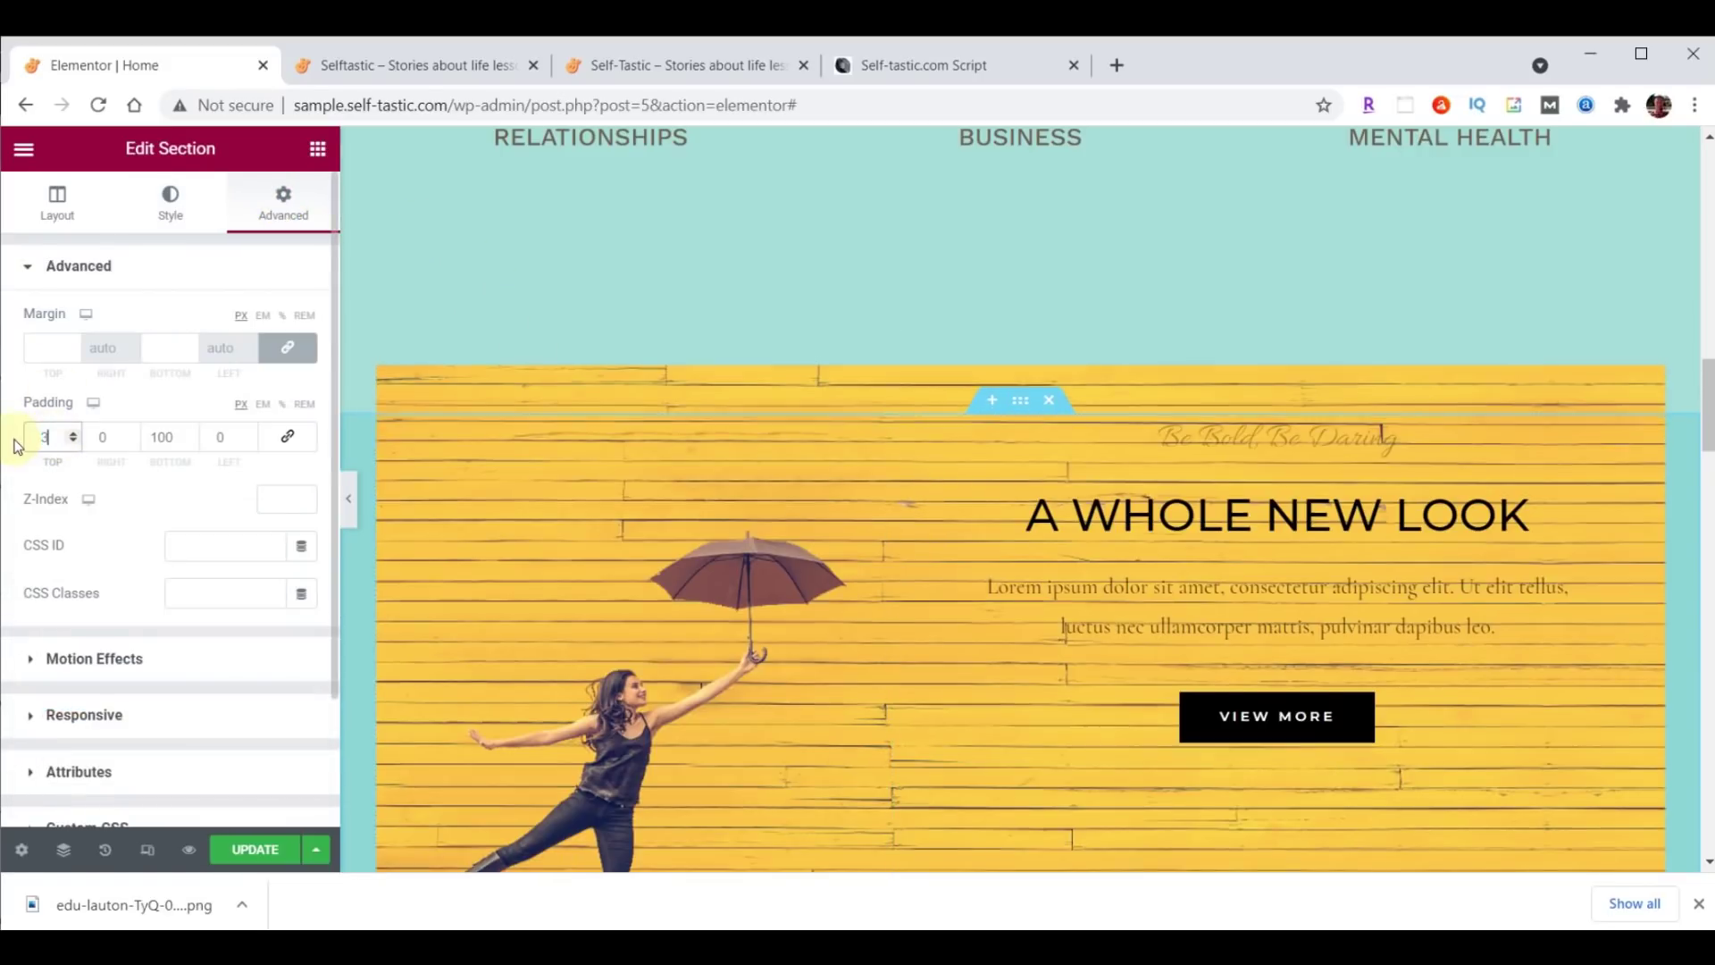
{"action": "left_click", "coordinate": [158, 438]}
{"action": "double_click", "coordinate": [157, 438]}
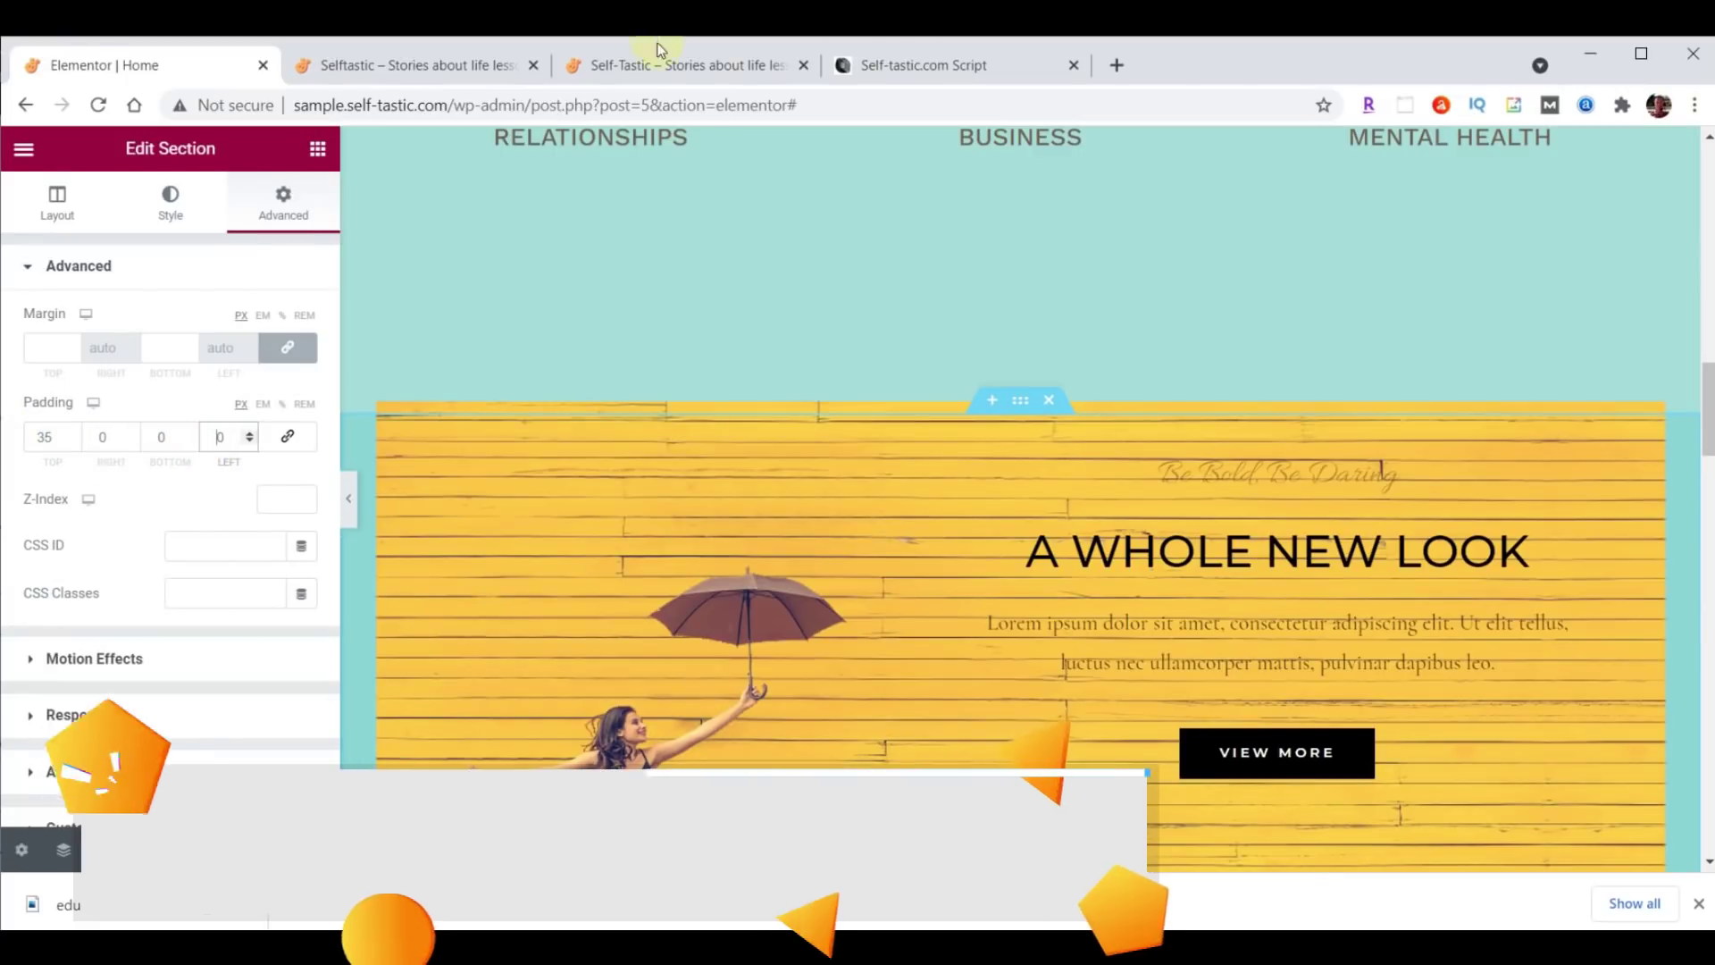
{"action": "left_click", "coordinate": [661, 63]}
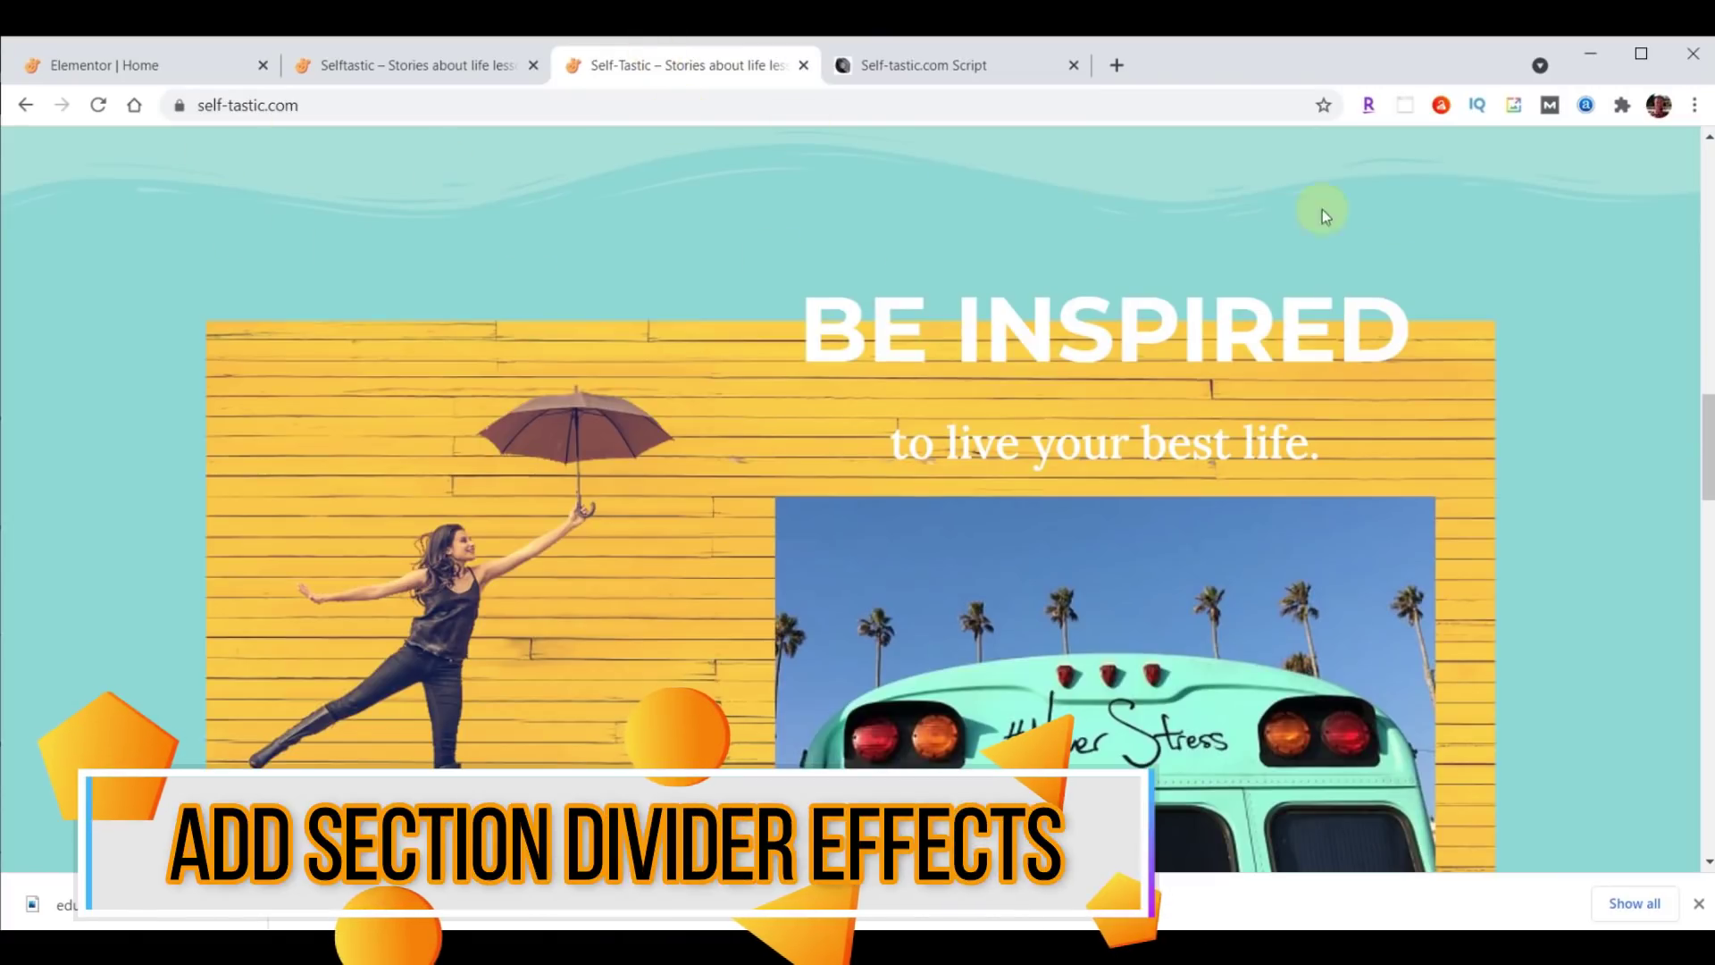
Return to the Elementor | Home editor tab.
{"action": "left_click", "coordinate": [152, 61]}
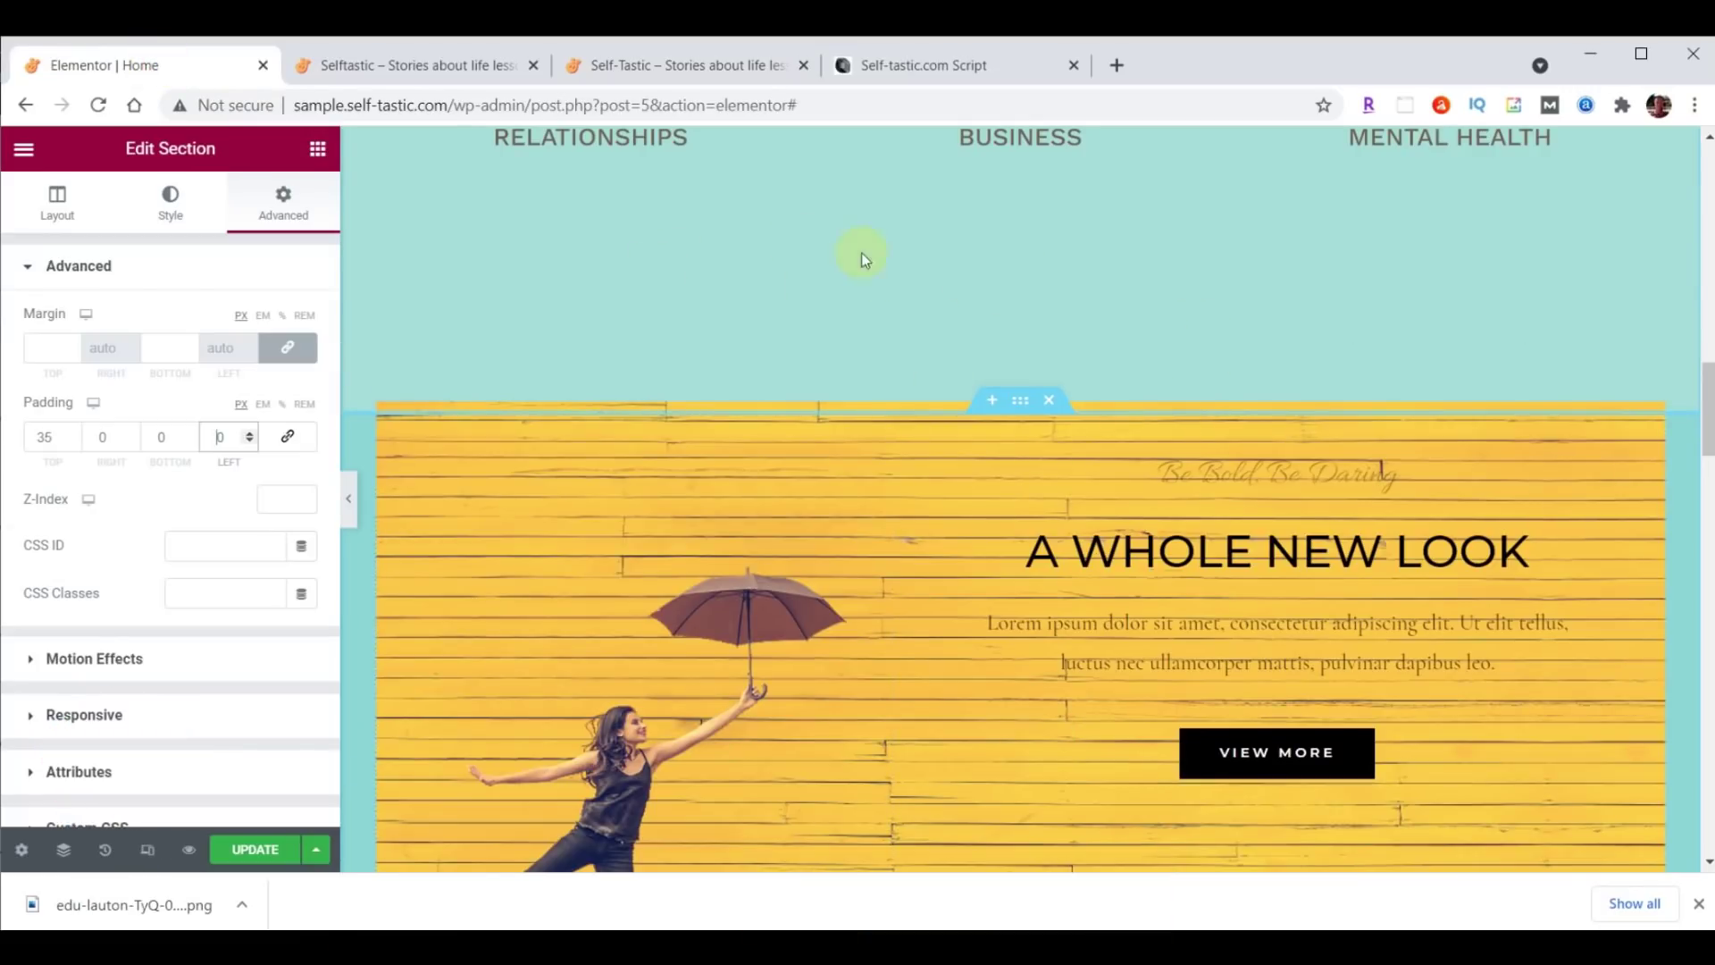
Add a Waves Brush bottom shape divider to the three-column categories section.
{"action": "scroll", "coordinate": [1352, 548], "scroll_direction": "up", "scroll_amount": 5}
{"action": "scroll", "coordinate": [1322, 576], "scroll_direction": "up", "scroll_amount": 5}
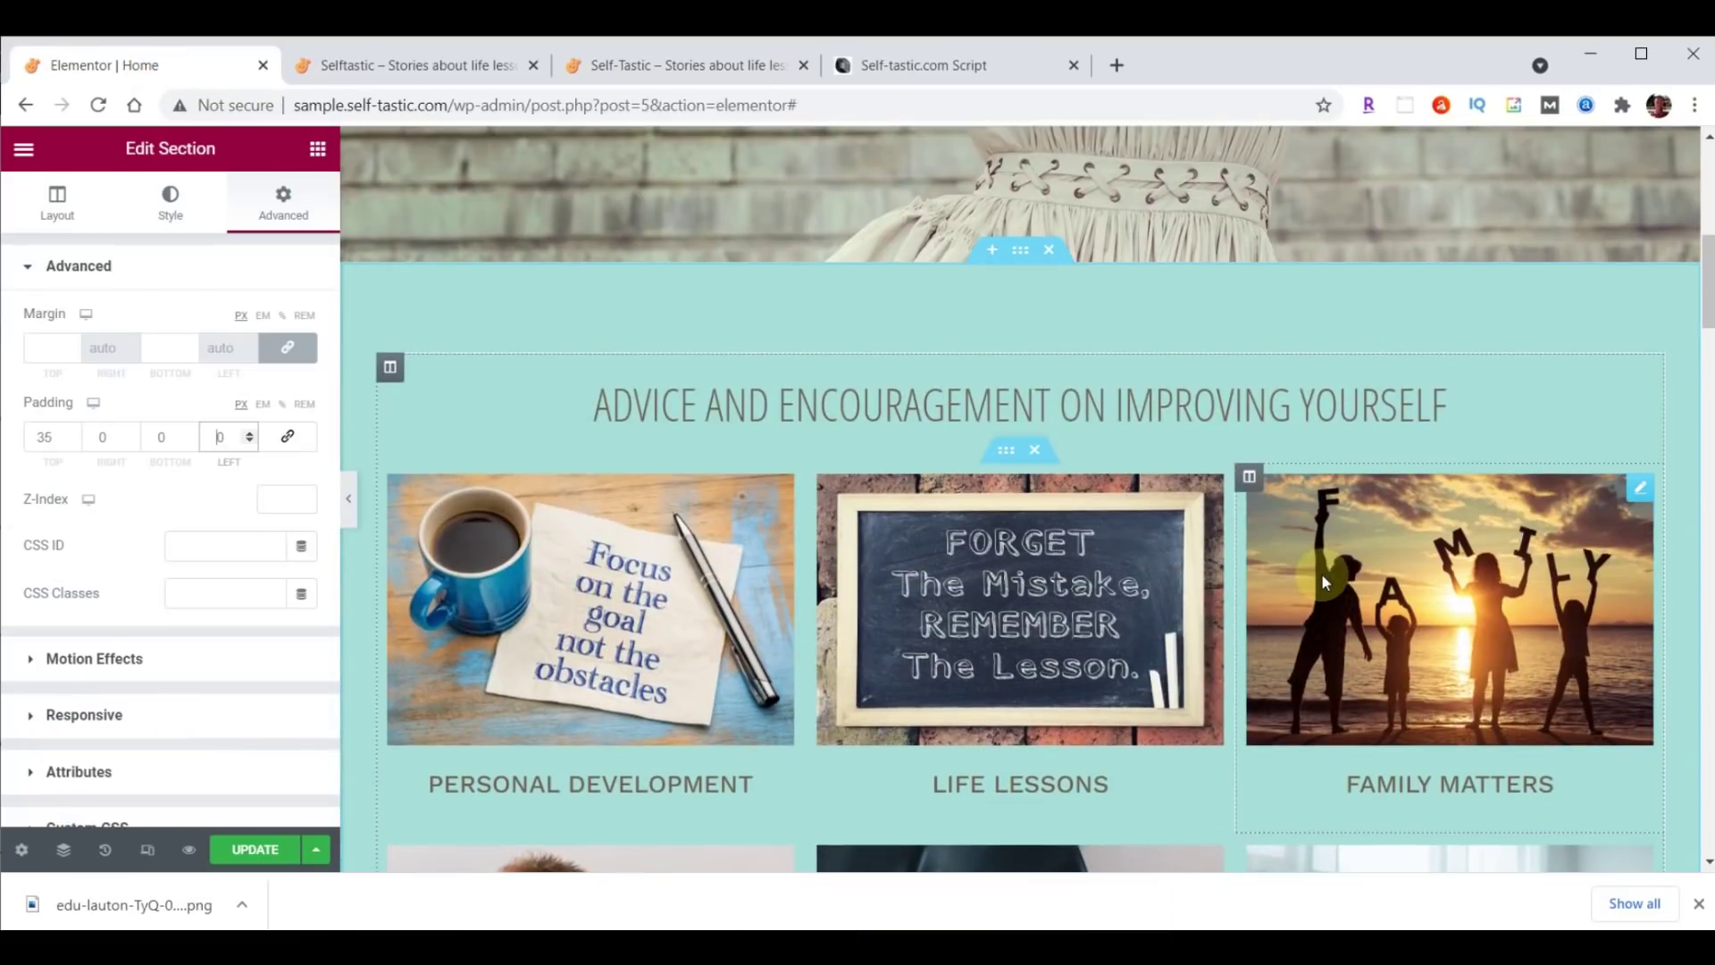
{"action": "left_click", "coordinate": [1023, 251]}
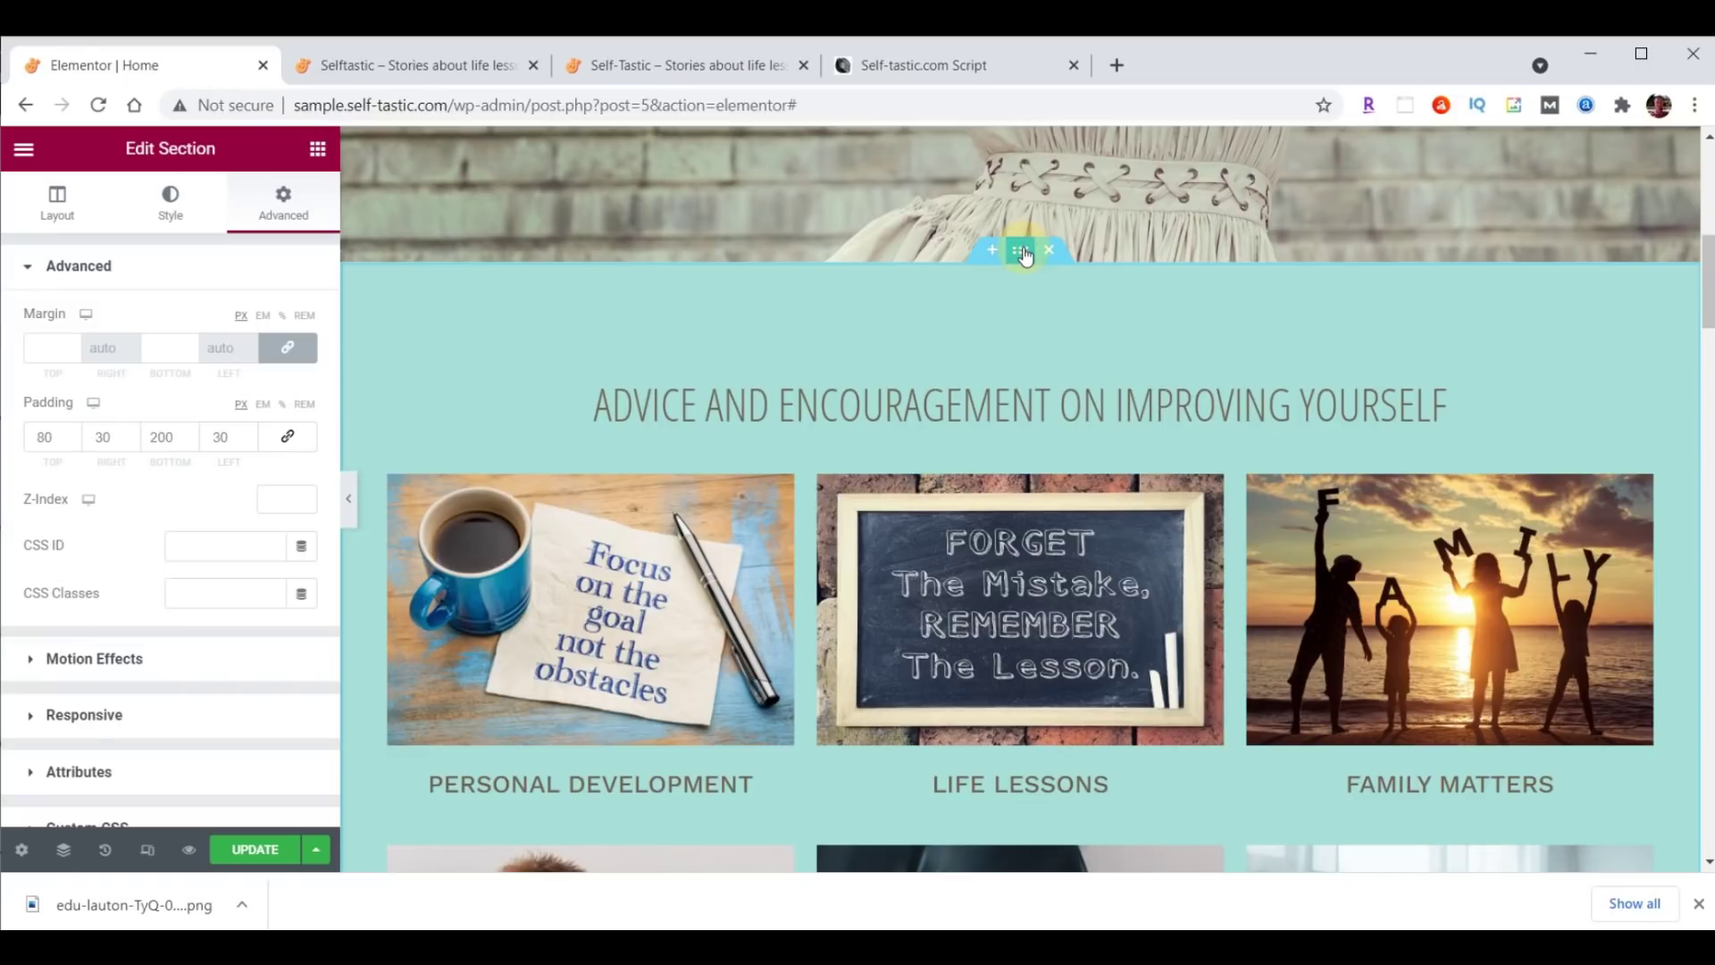
{"action": "left_click", "coordinate": [171, 212]}
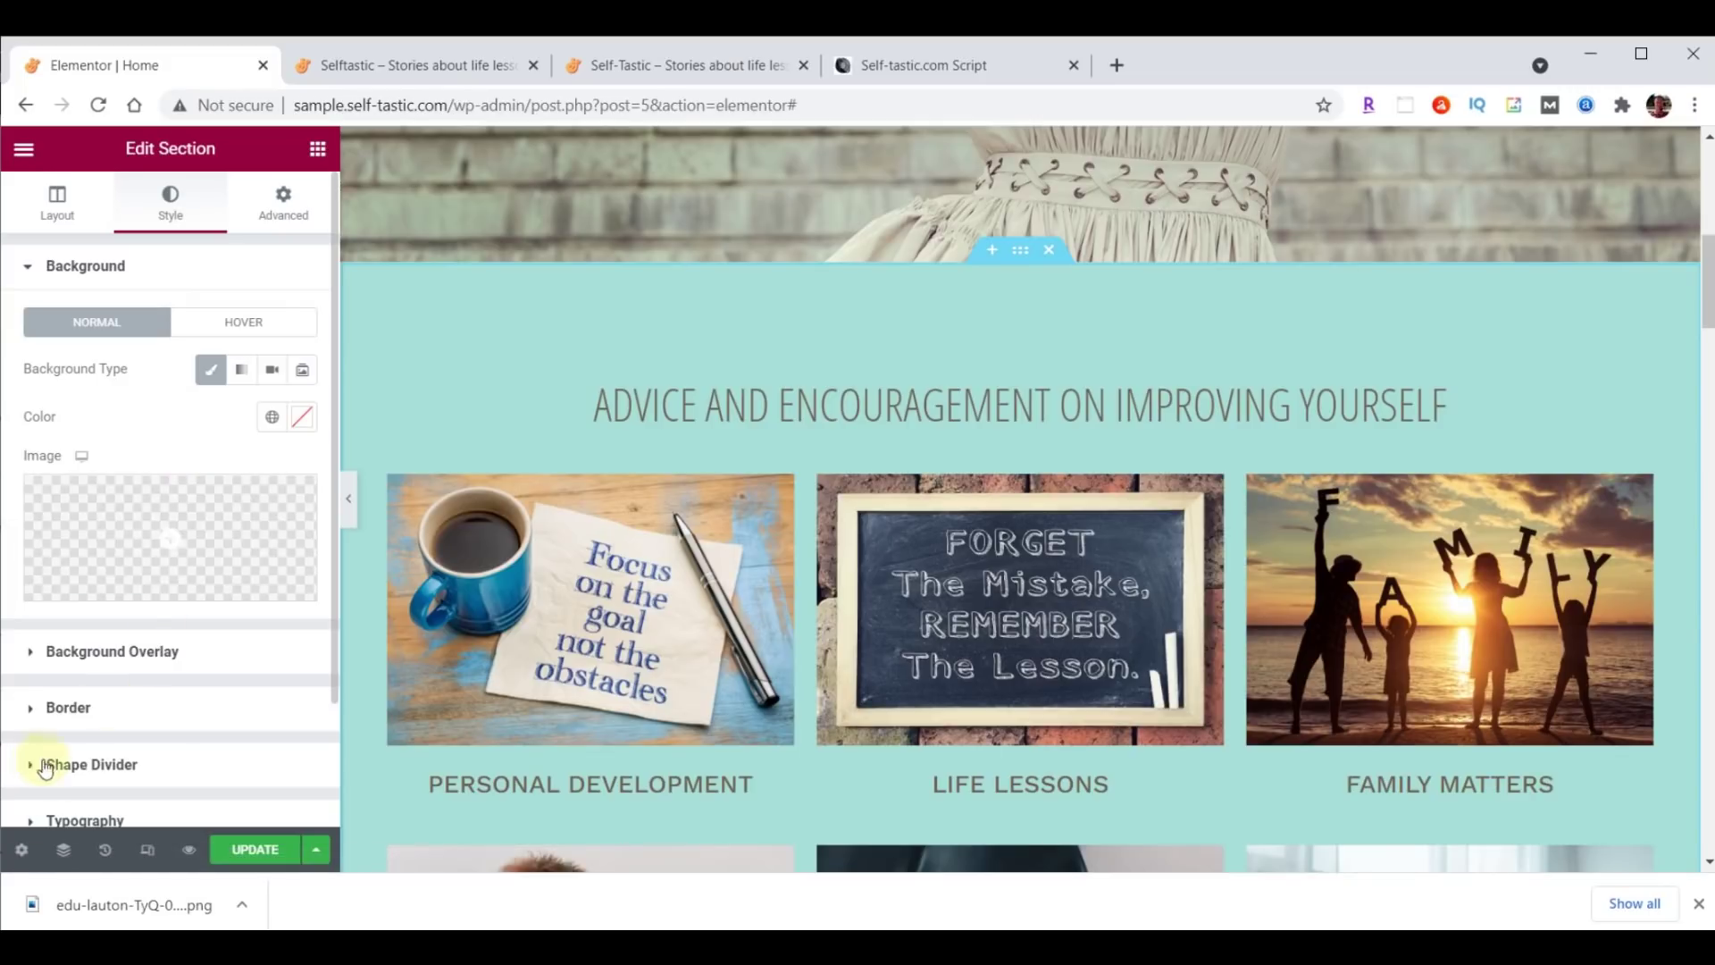
{"action": "left_click", "coordinate": [133, 765]}
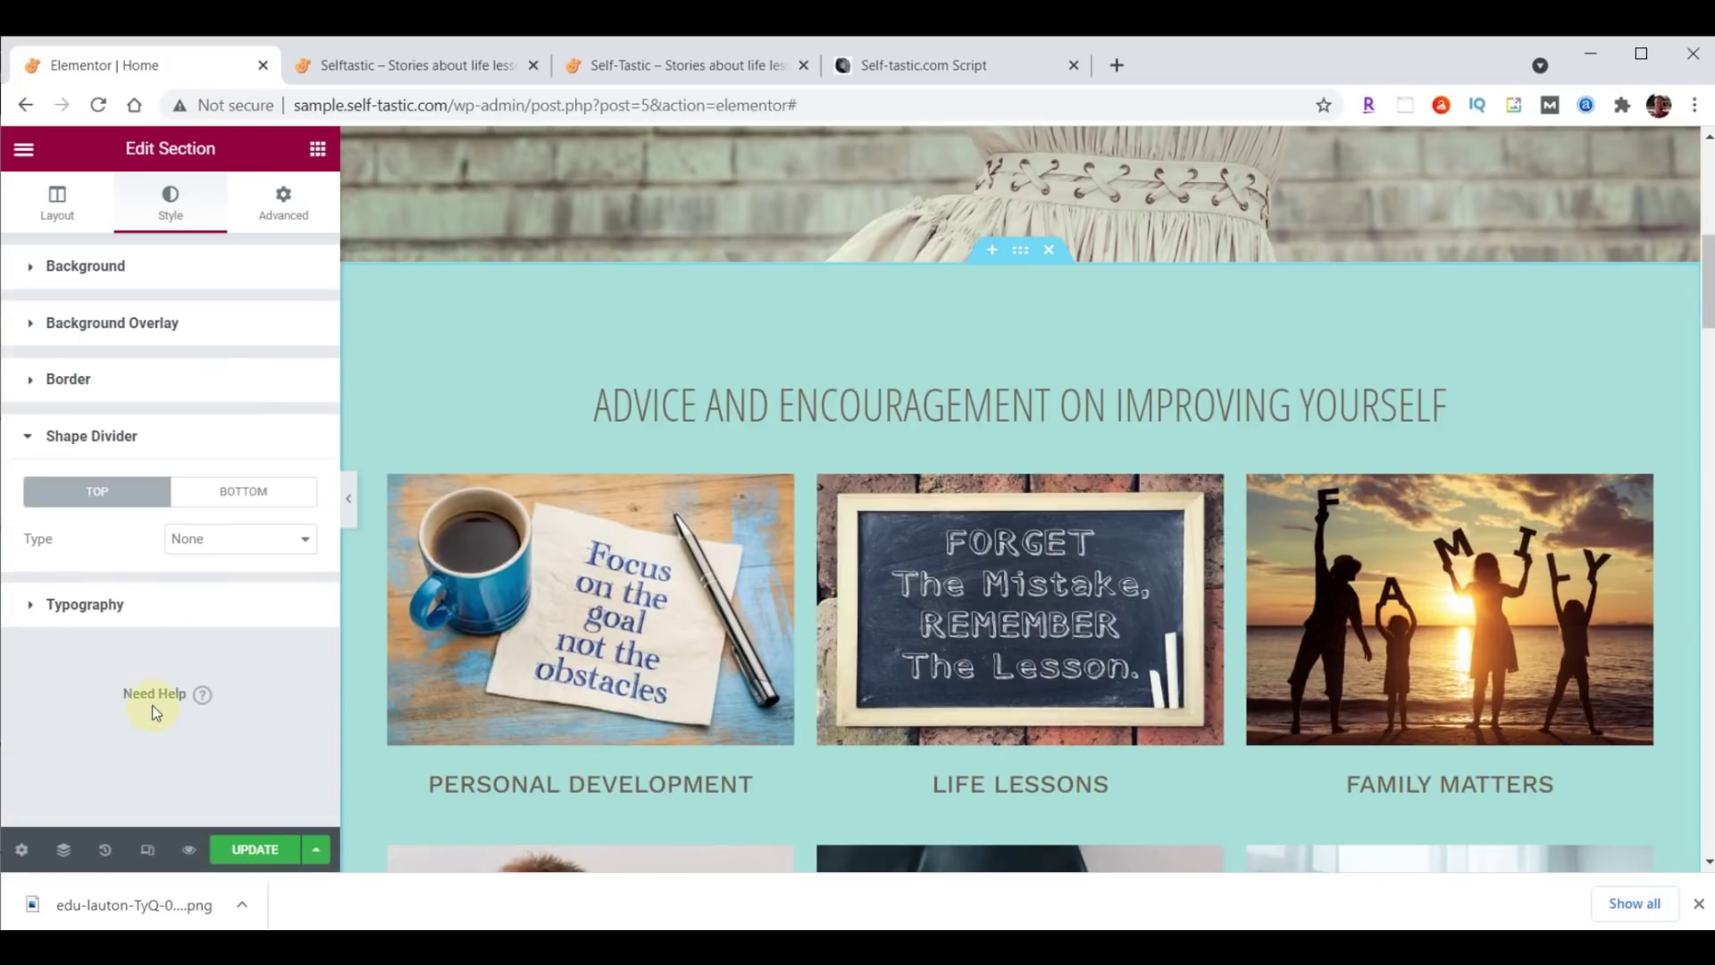
{"action": "left_click", "coordinate": [230, 491]}
{"action": "left_click", "coordinate": [241, 540]}
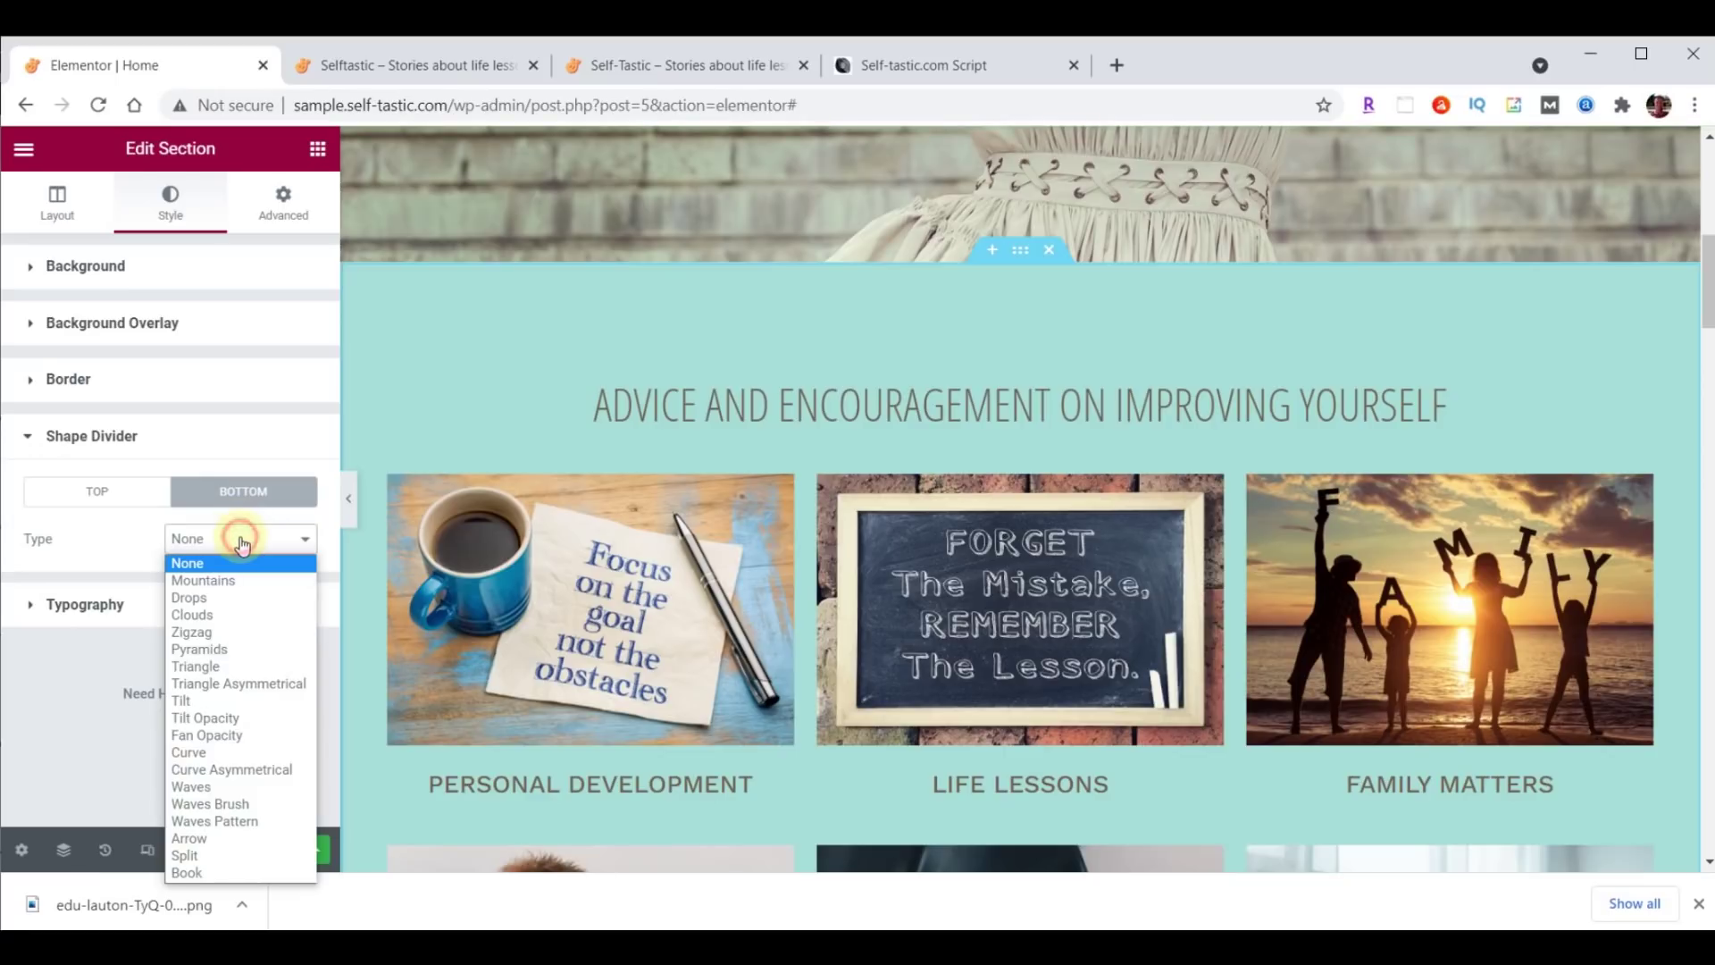
{"action": "left_click", "coordinate": [244, 809]}
Try Drops, Pyramids, Triangle Asymmetrical and Fan Opacity shapes, then settle back on Waves Brush.
{"action": "scroll", "coordinate": [705, 585], "scroll_direction": "down", "scroll_amount": 3}
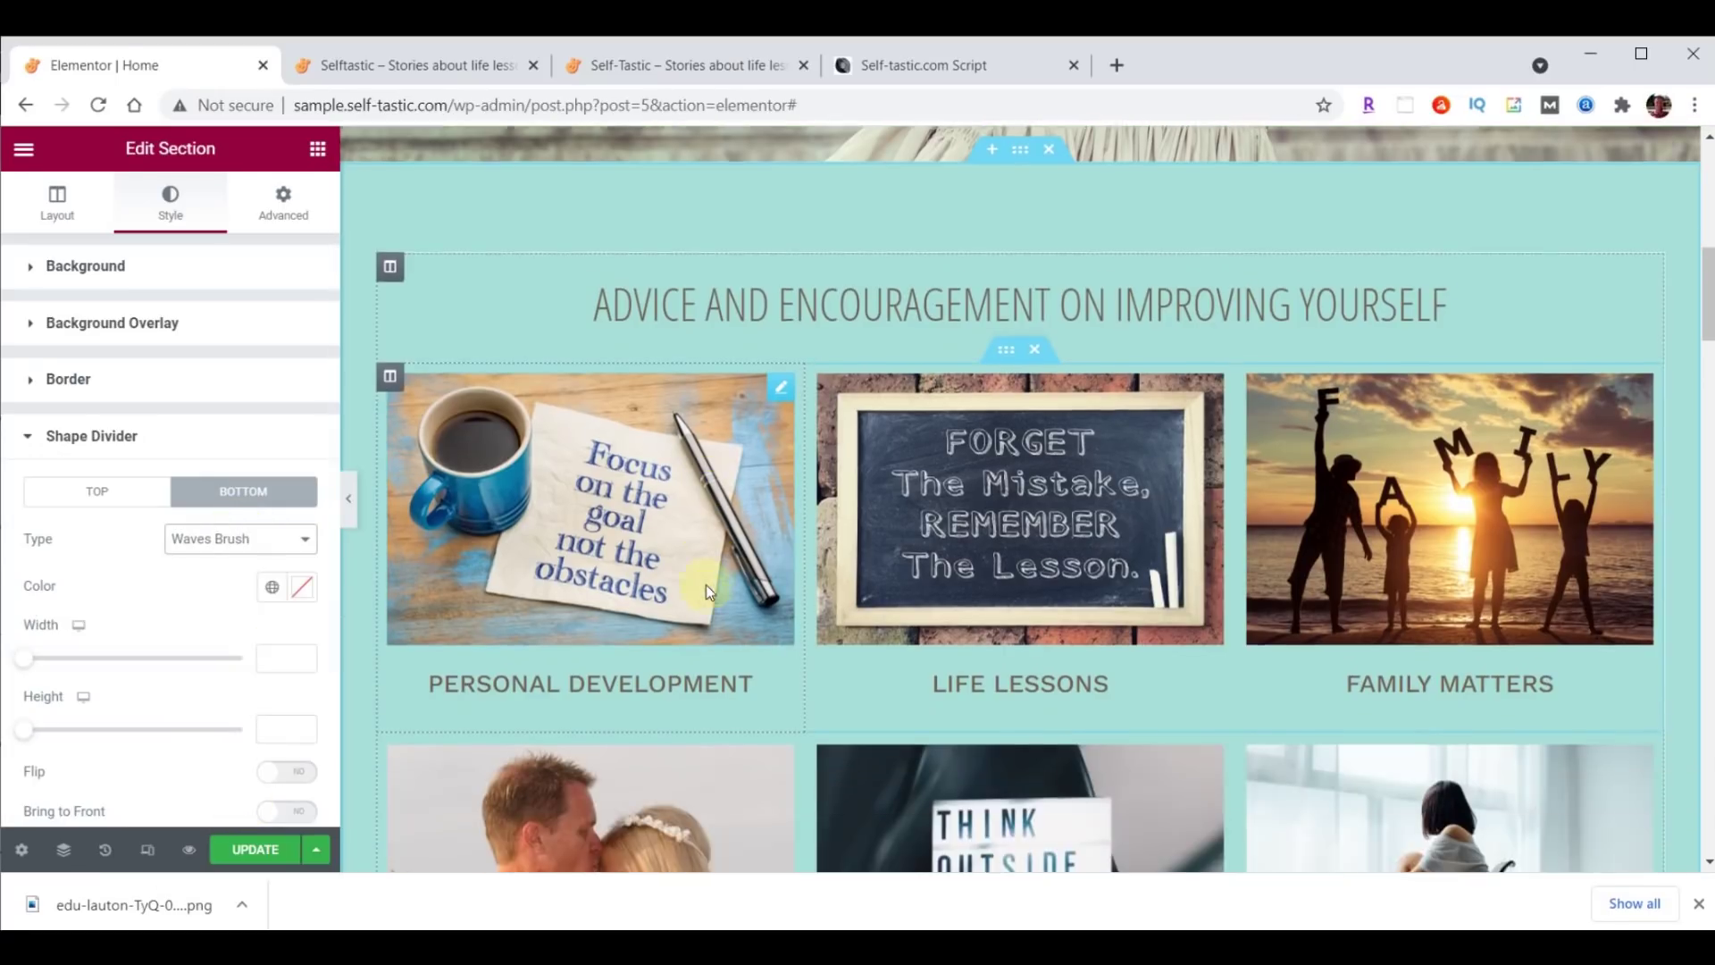
{"action": "scroll", "coordinate": [706, 586], "scroll_direction": "down", "scroll_amount": 3}
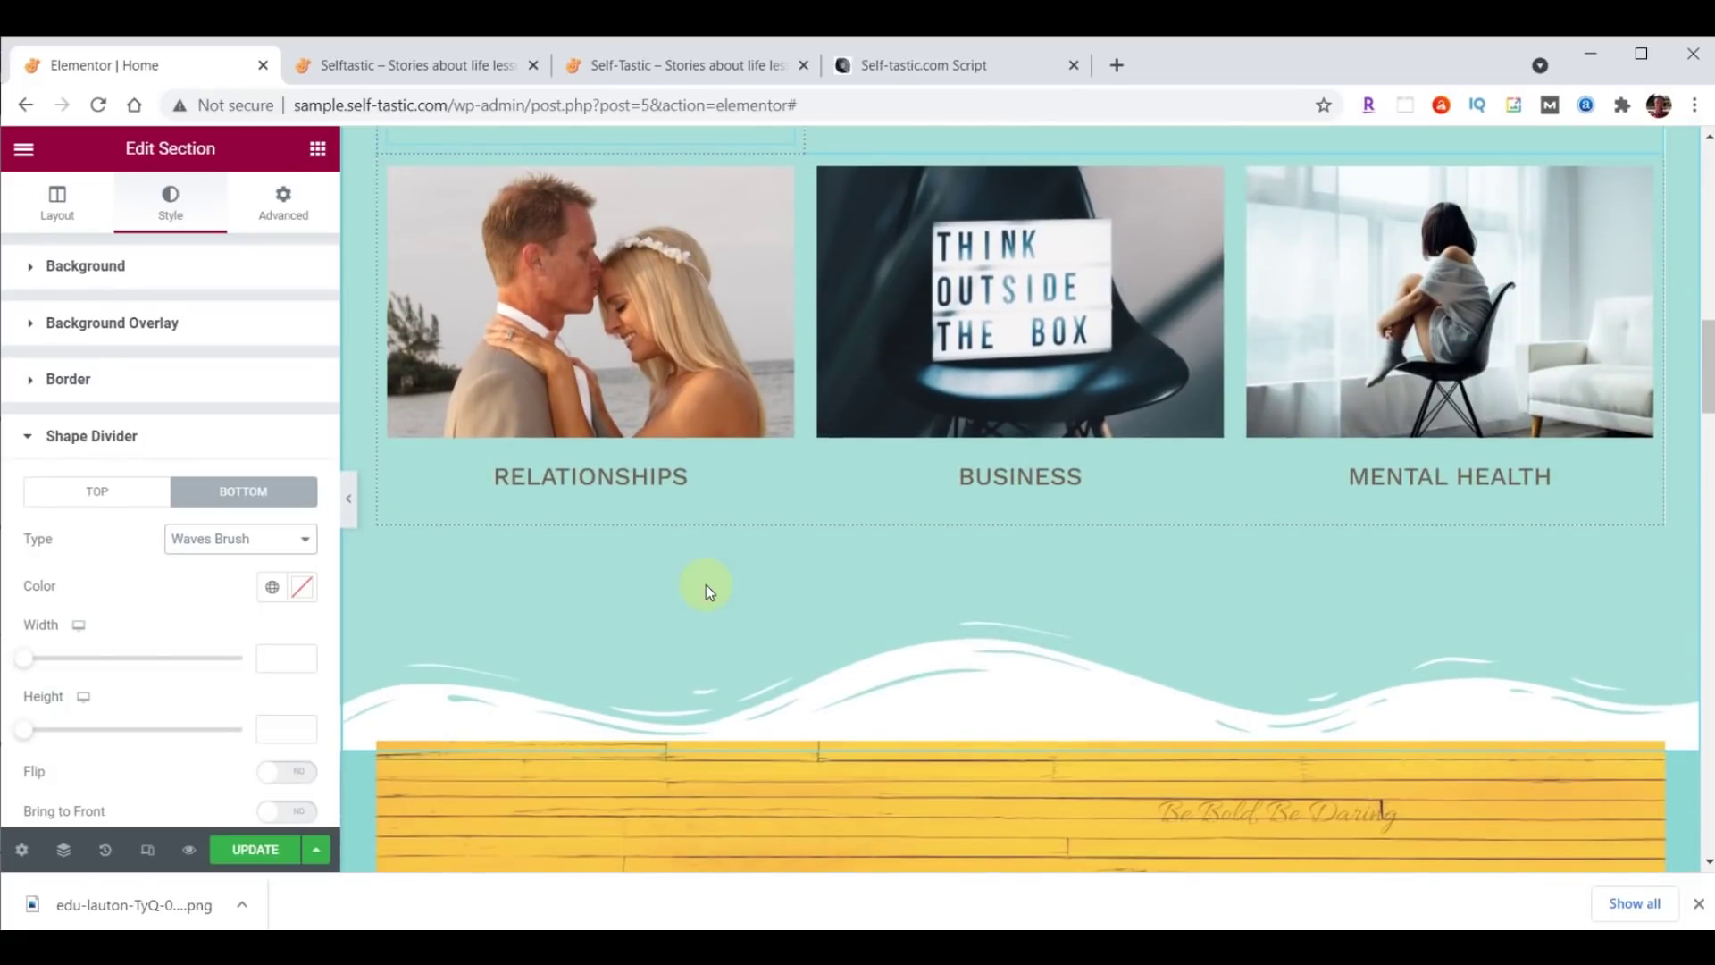
{"action": "left_click", "coordinate": [230, 540]}
{"action": "left_click", "coordinate": [218, 597]}
{"action": "left_click", "coordinate": [219, 540]}
{"action": "left_click", "coordinate": [207, 649]}
{"action": "left_click", "coordinate": [214, 537]}
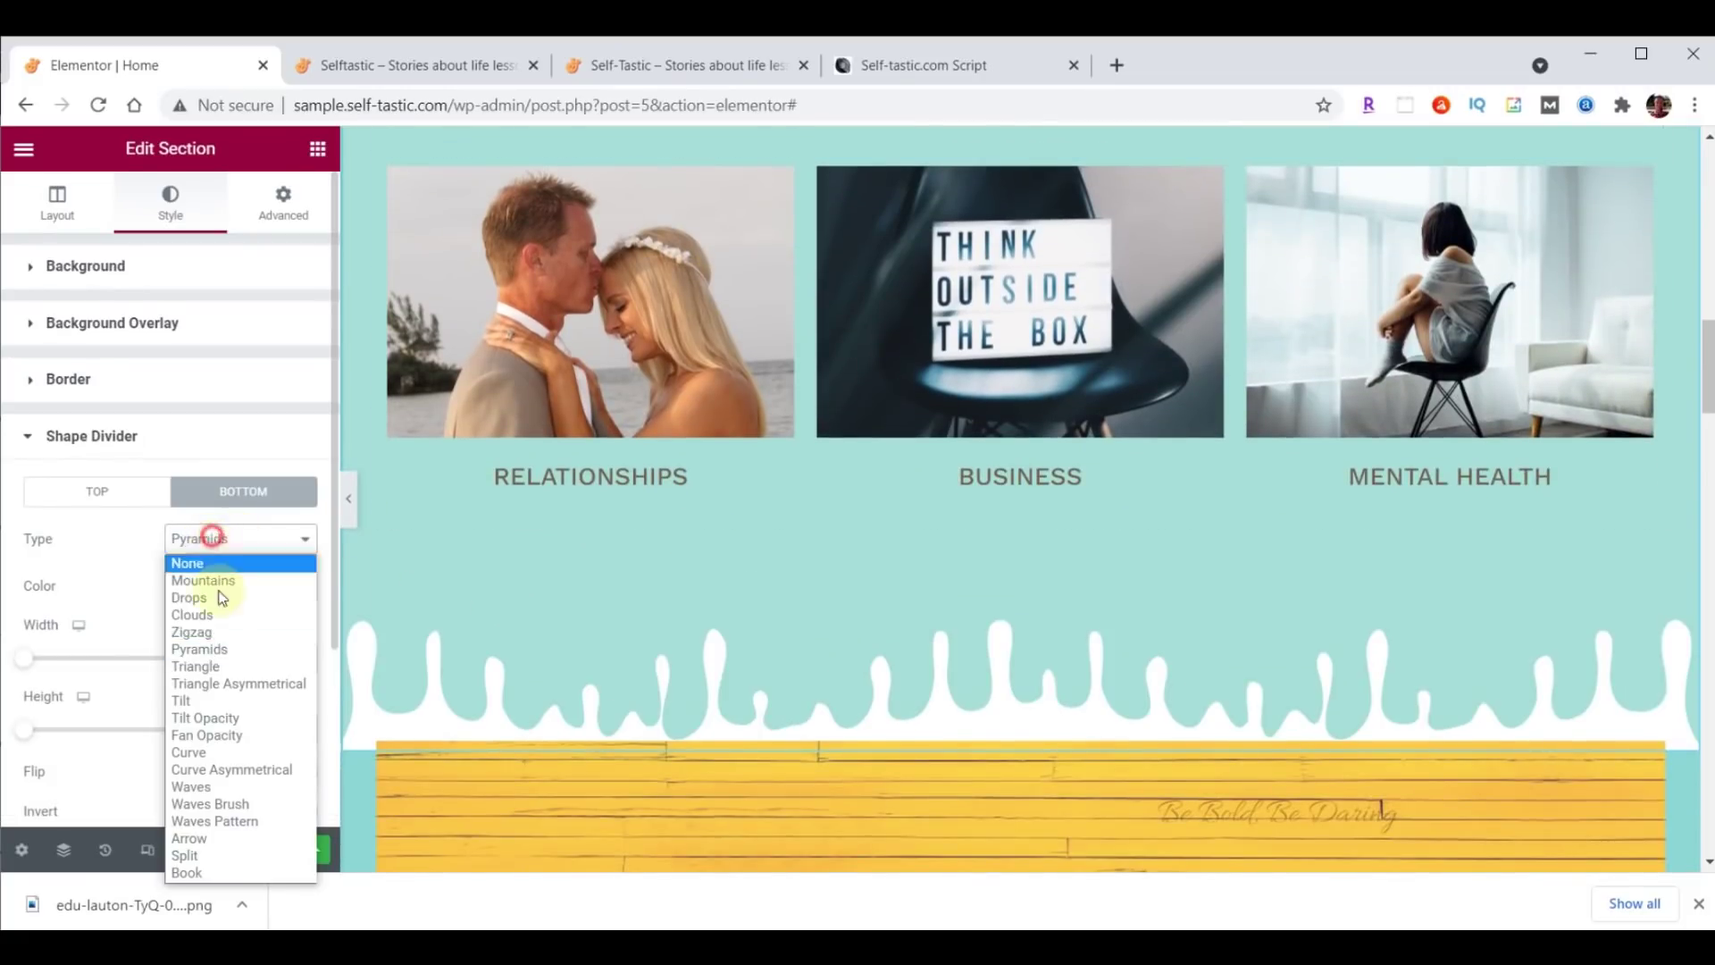
{"action": "left_click", "coordinate": [228, 684]}
{"action": "left_click", "coordinate": [237, 540]}
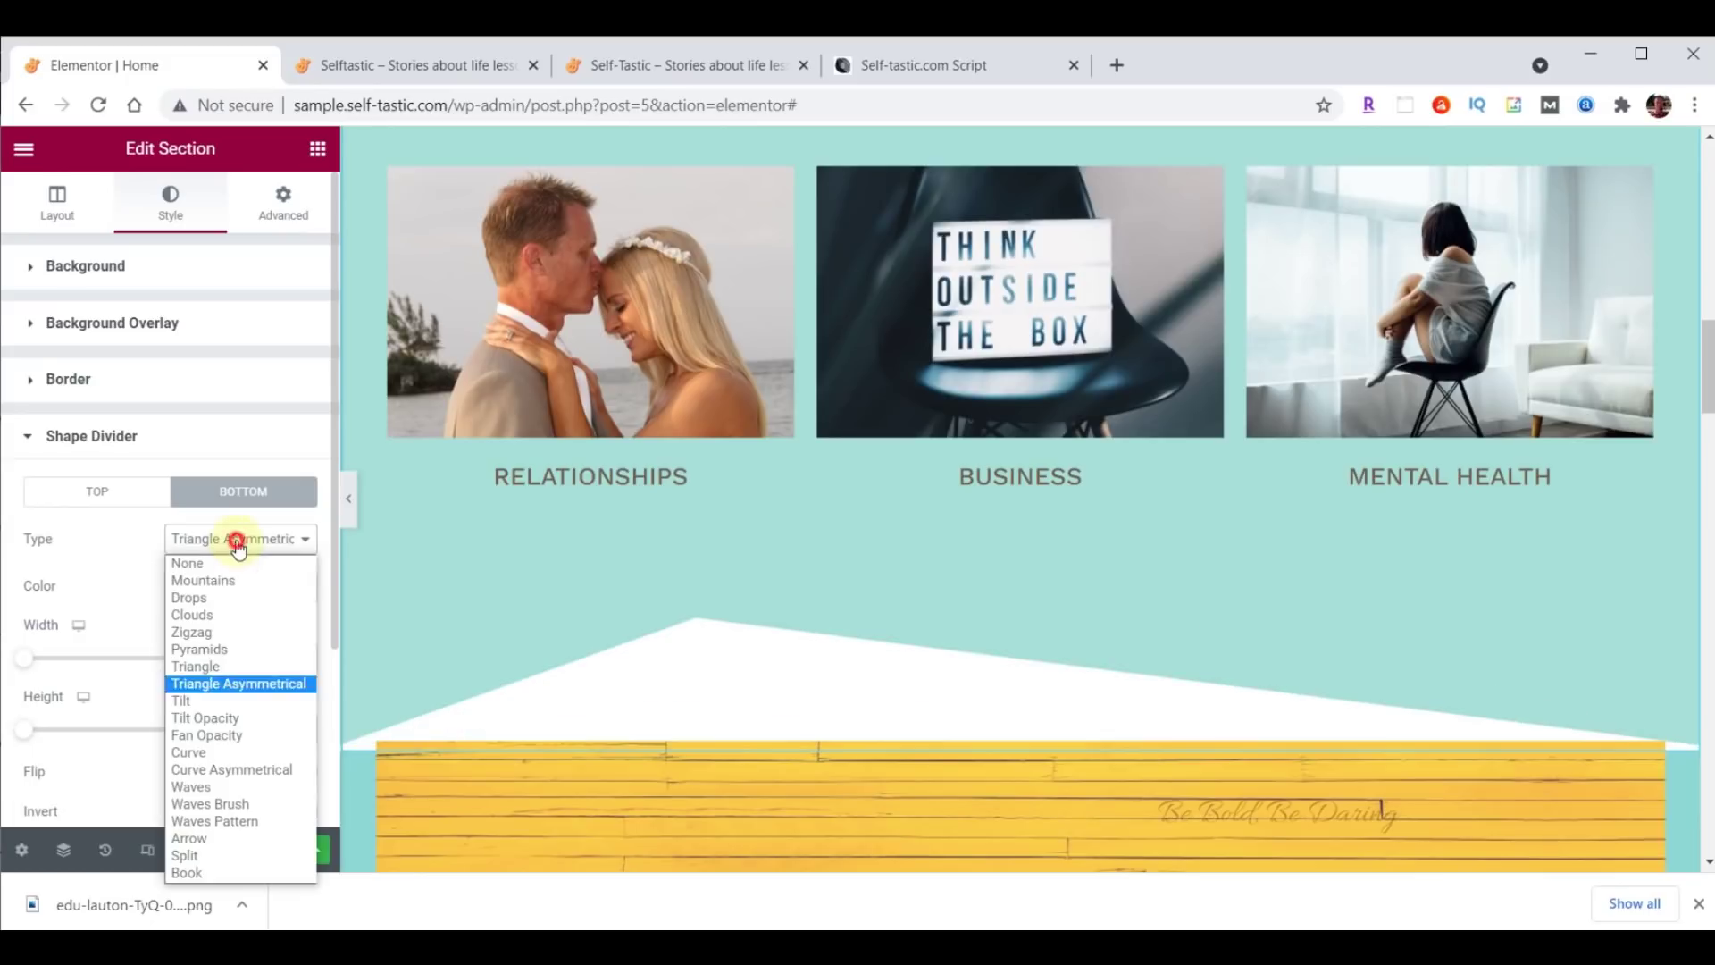
{"action": "left_click", "coordinate": [235, 735]}
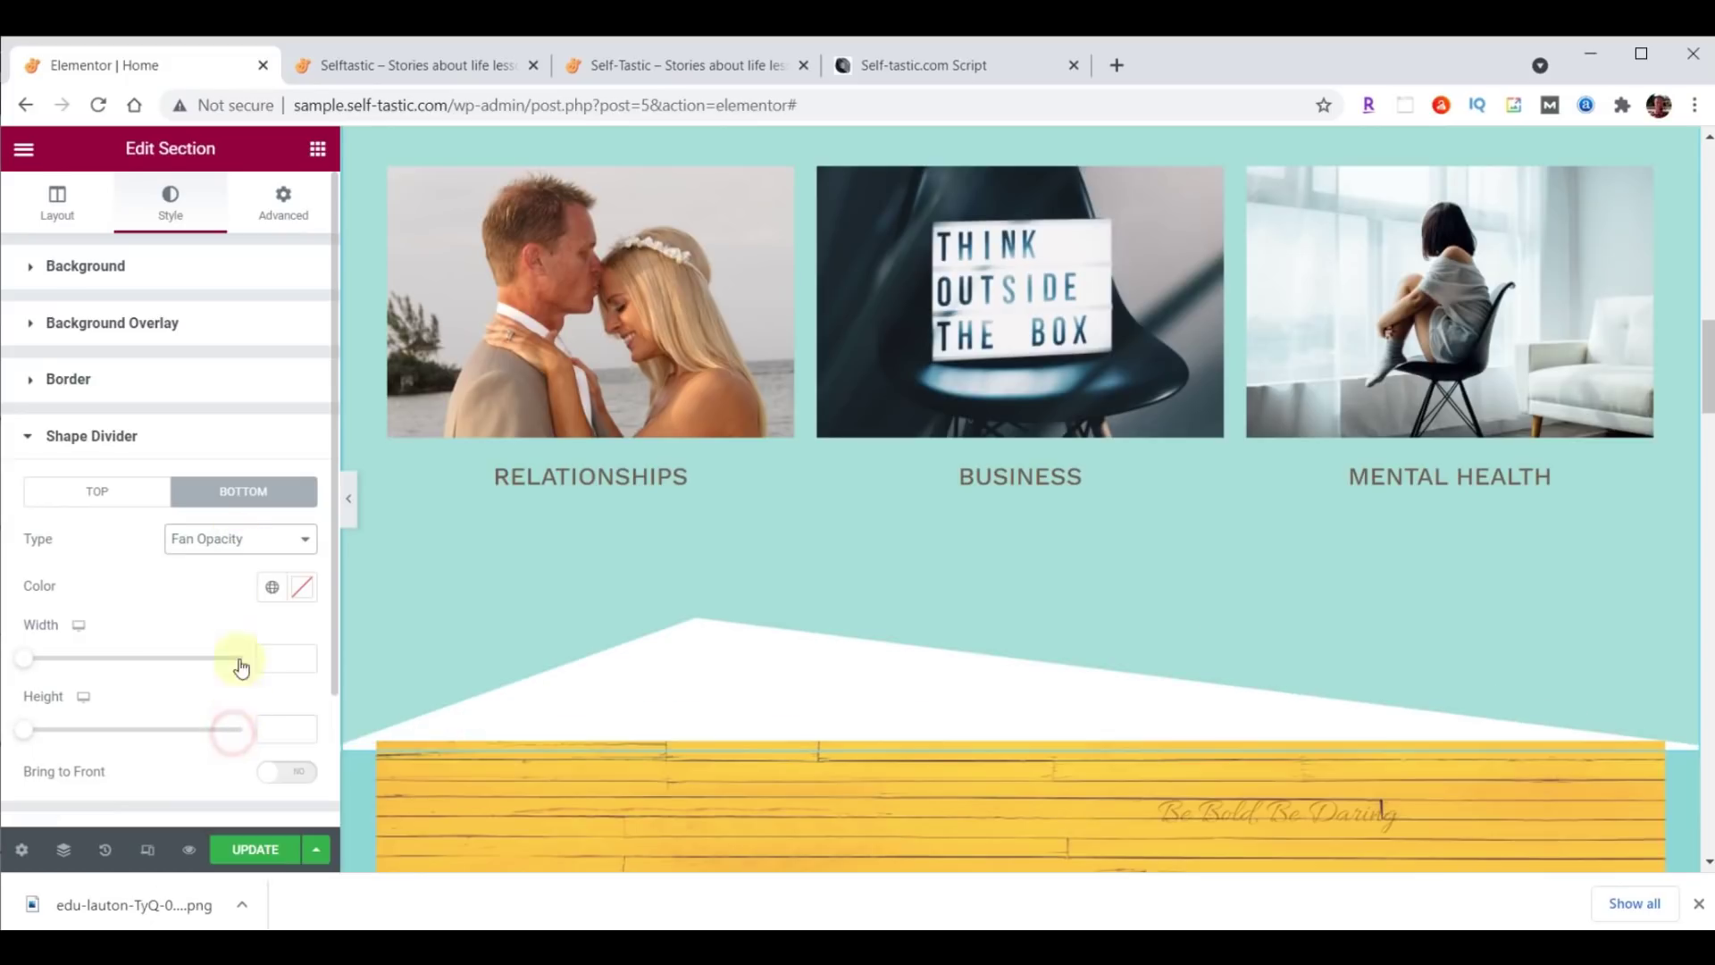
{"action": "left_click", "coordinate": [223, 552]}
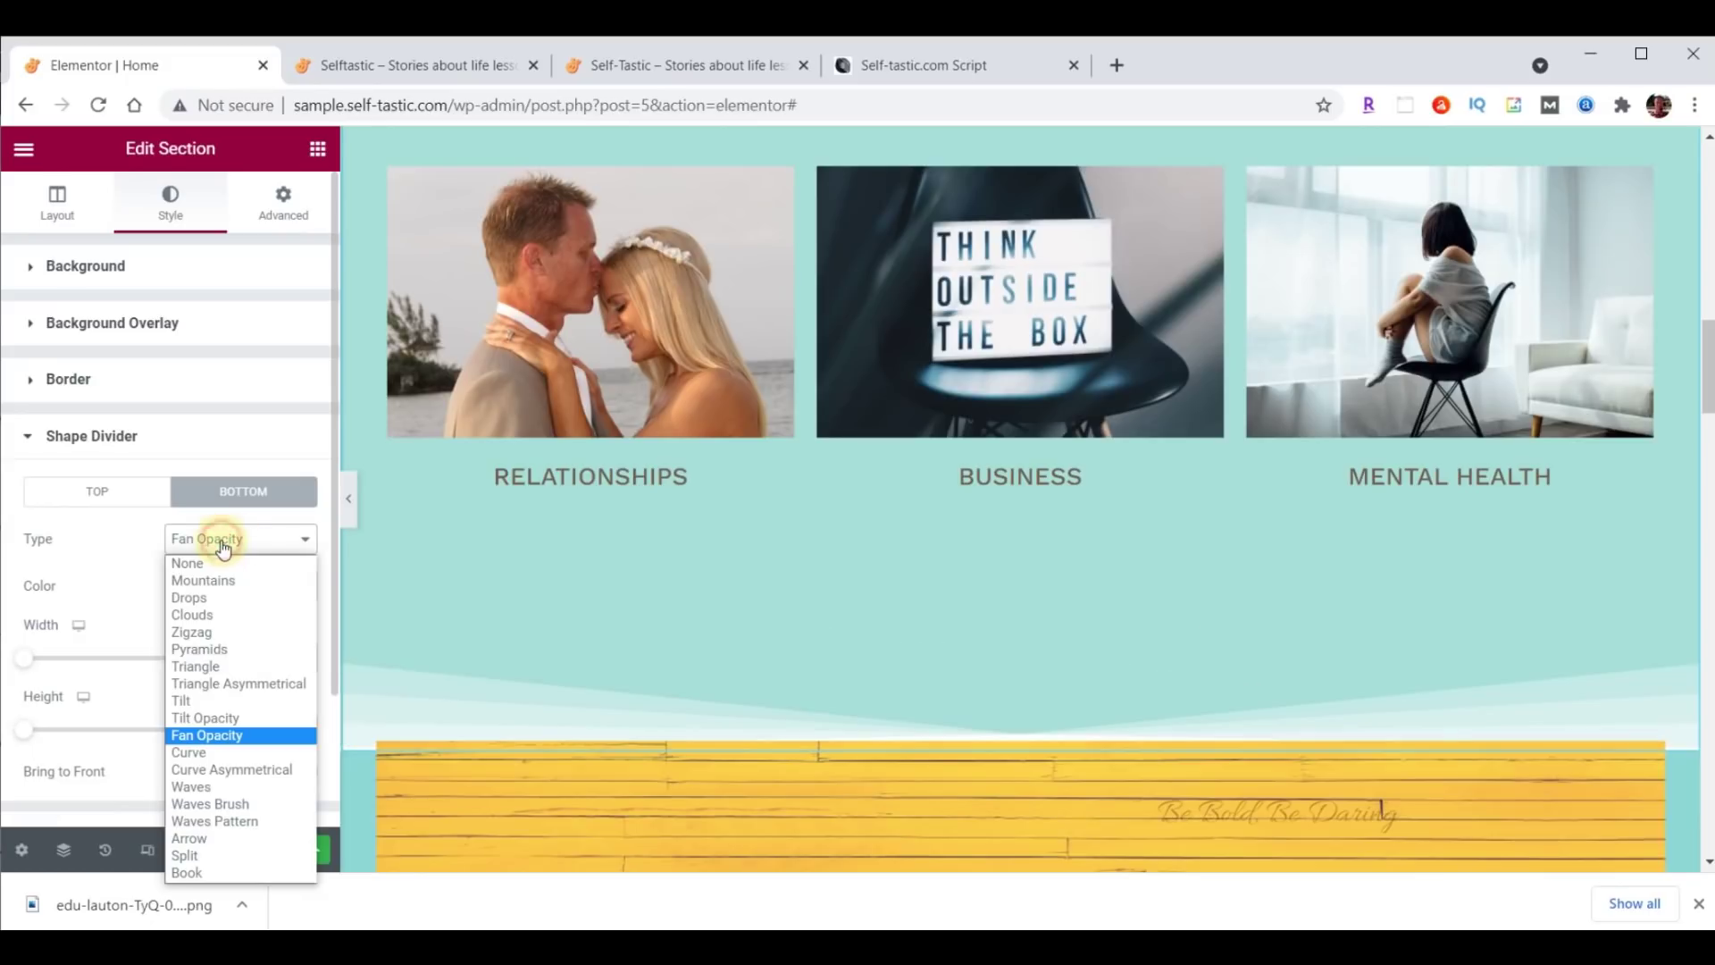
{"action": "left_click", "coordinate": [231, 804]}
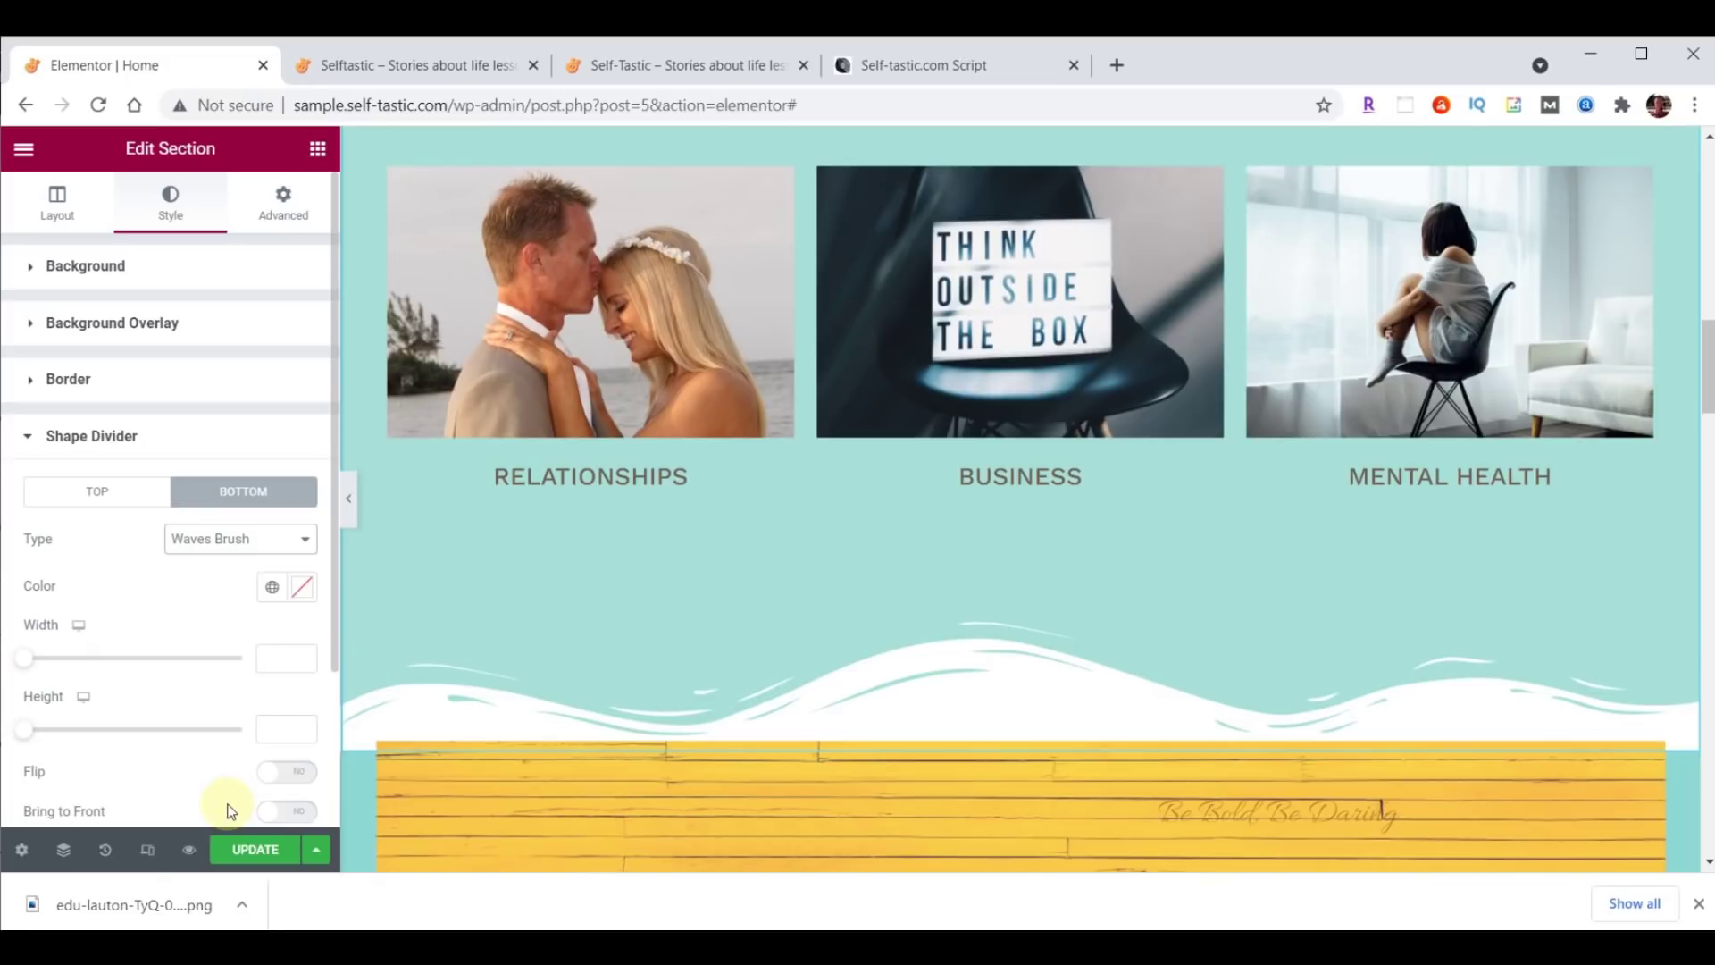
Colour the wave divider teal #8DD7D6 and set its height to 60.
{"action": "left_click", "coordinate": [303, 588]}
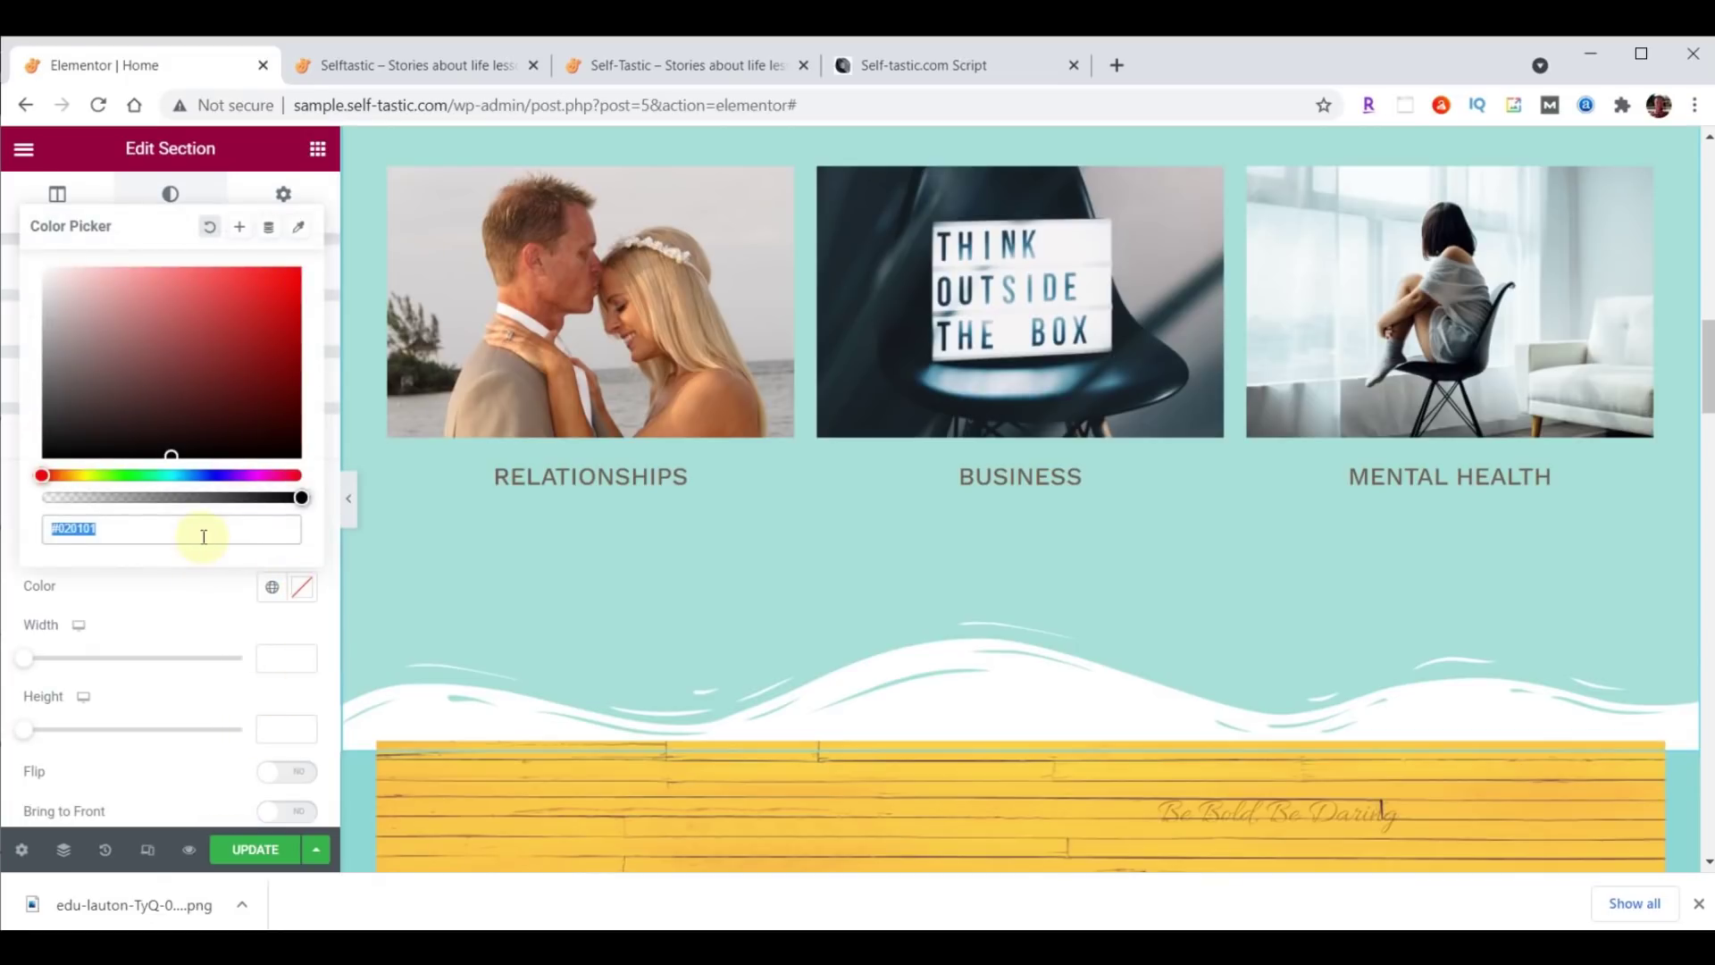
{"action": "type", "text": "#8DD7D6"}
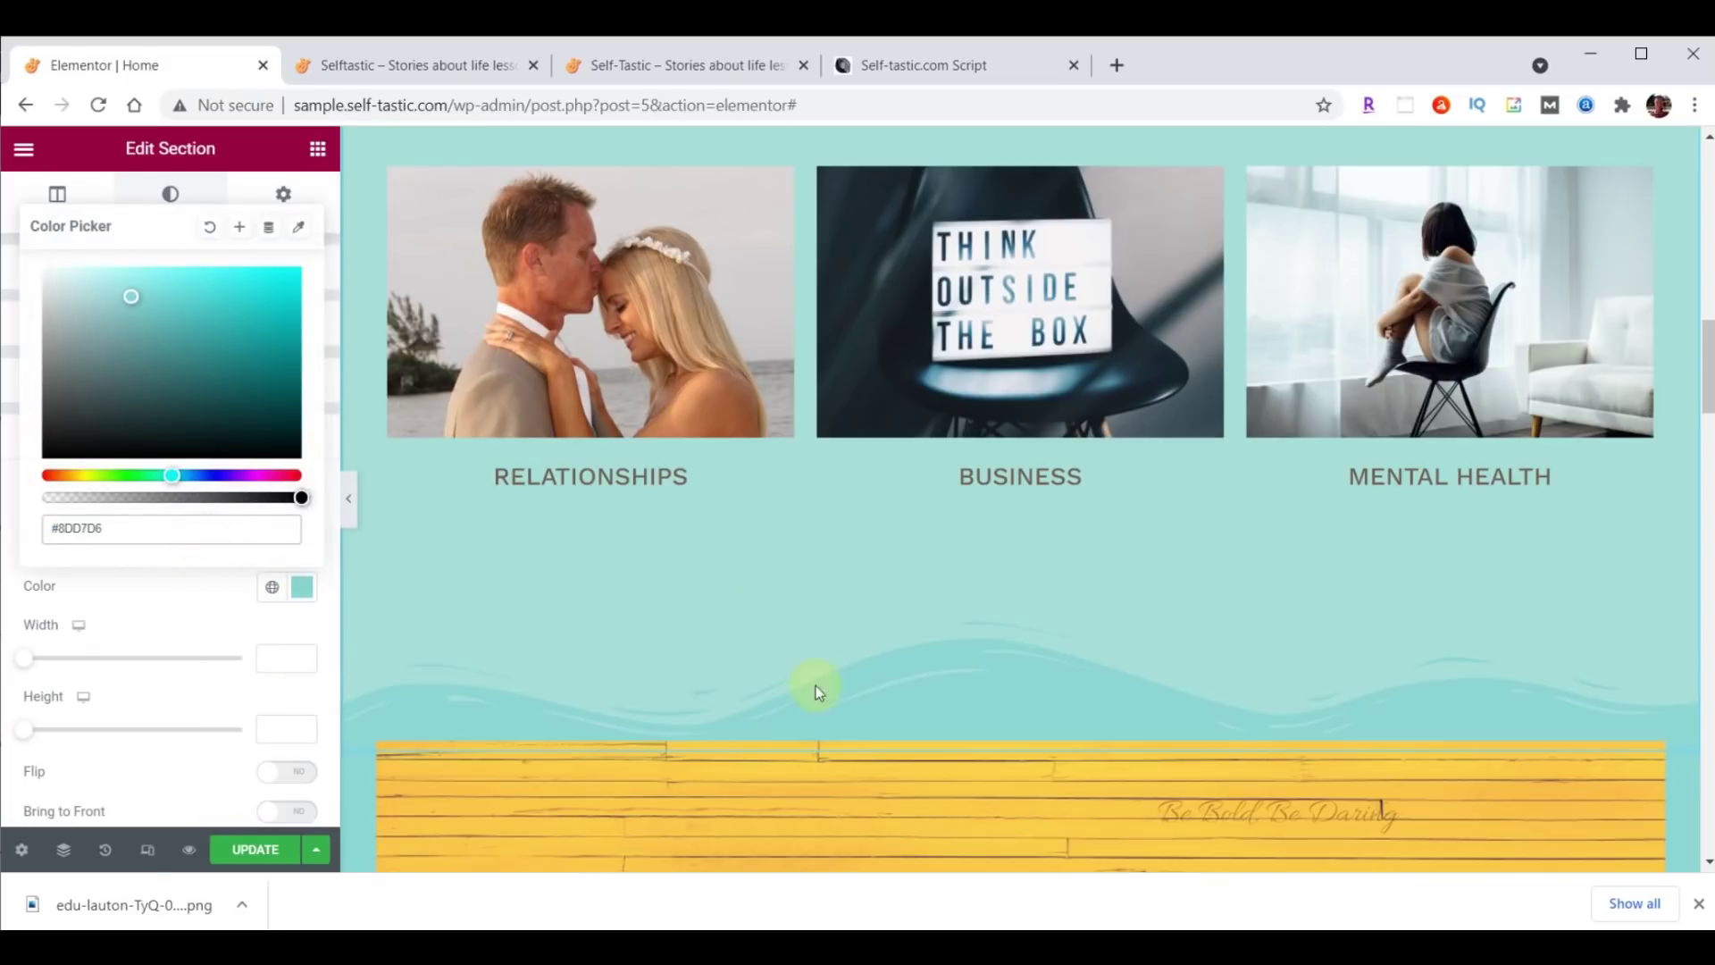
{"action": "scroll", "coordinate": [816, 684], "scroll_direction": "down", "scroll_amount": 4}
{"action": "scroll", "coordinate": [986, 382], "scroll_direction": "up", "scroll_amount": 1}
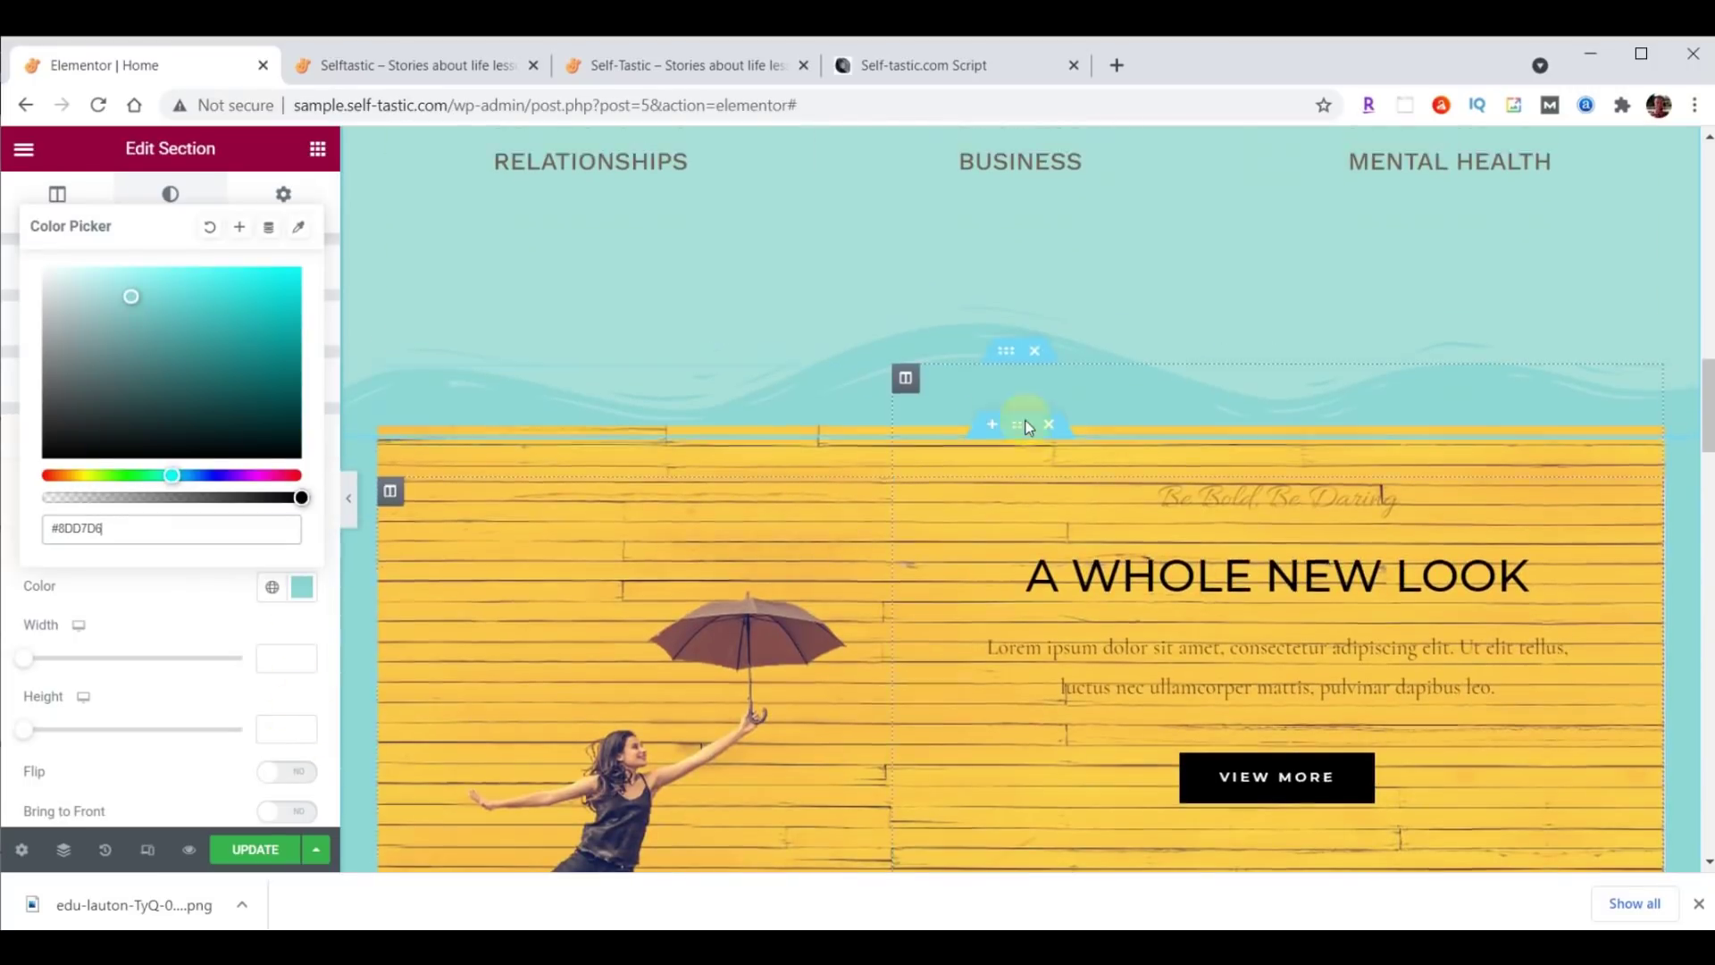
{"action": "left_click", "coordinate": [281, 729]}
{"action": "type", "text": "60"}
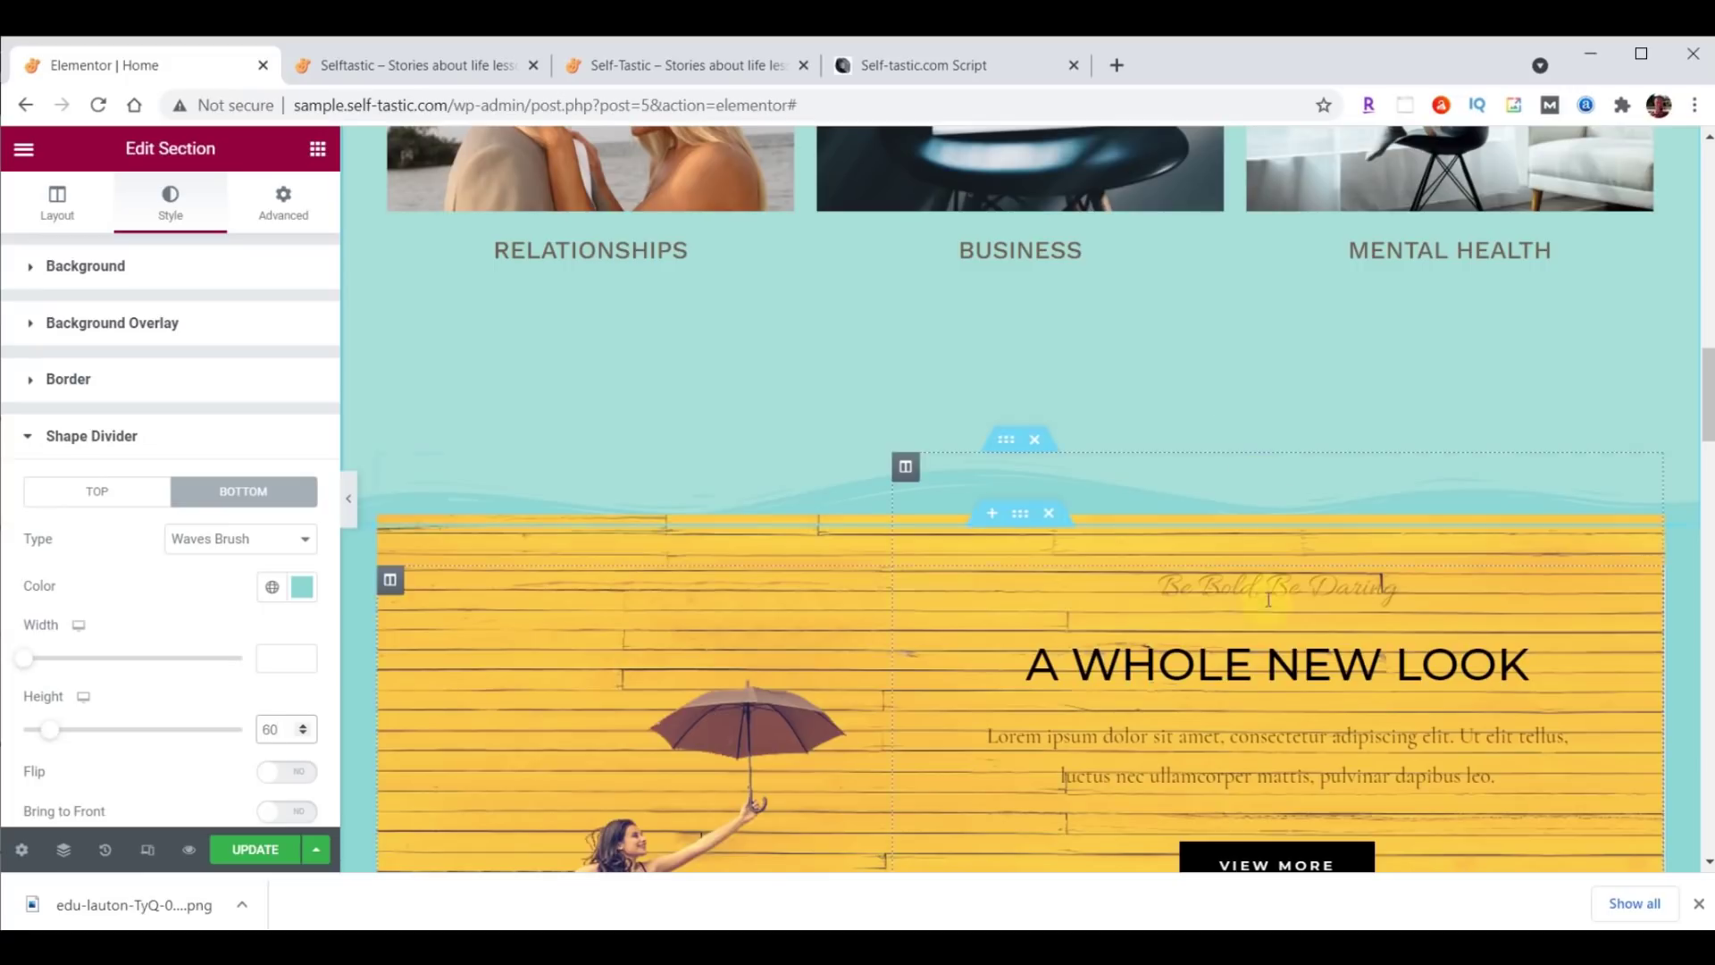
{"action": "scroll", "coordinate": [1268, 620], "scroll_direction": "up", "scroll_amount": 8}
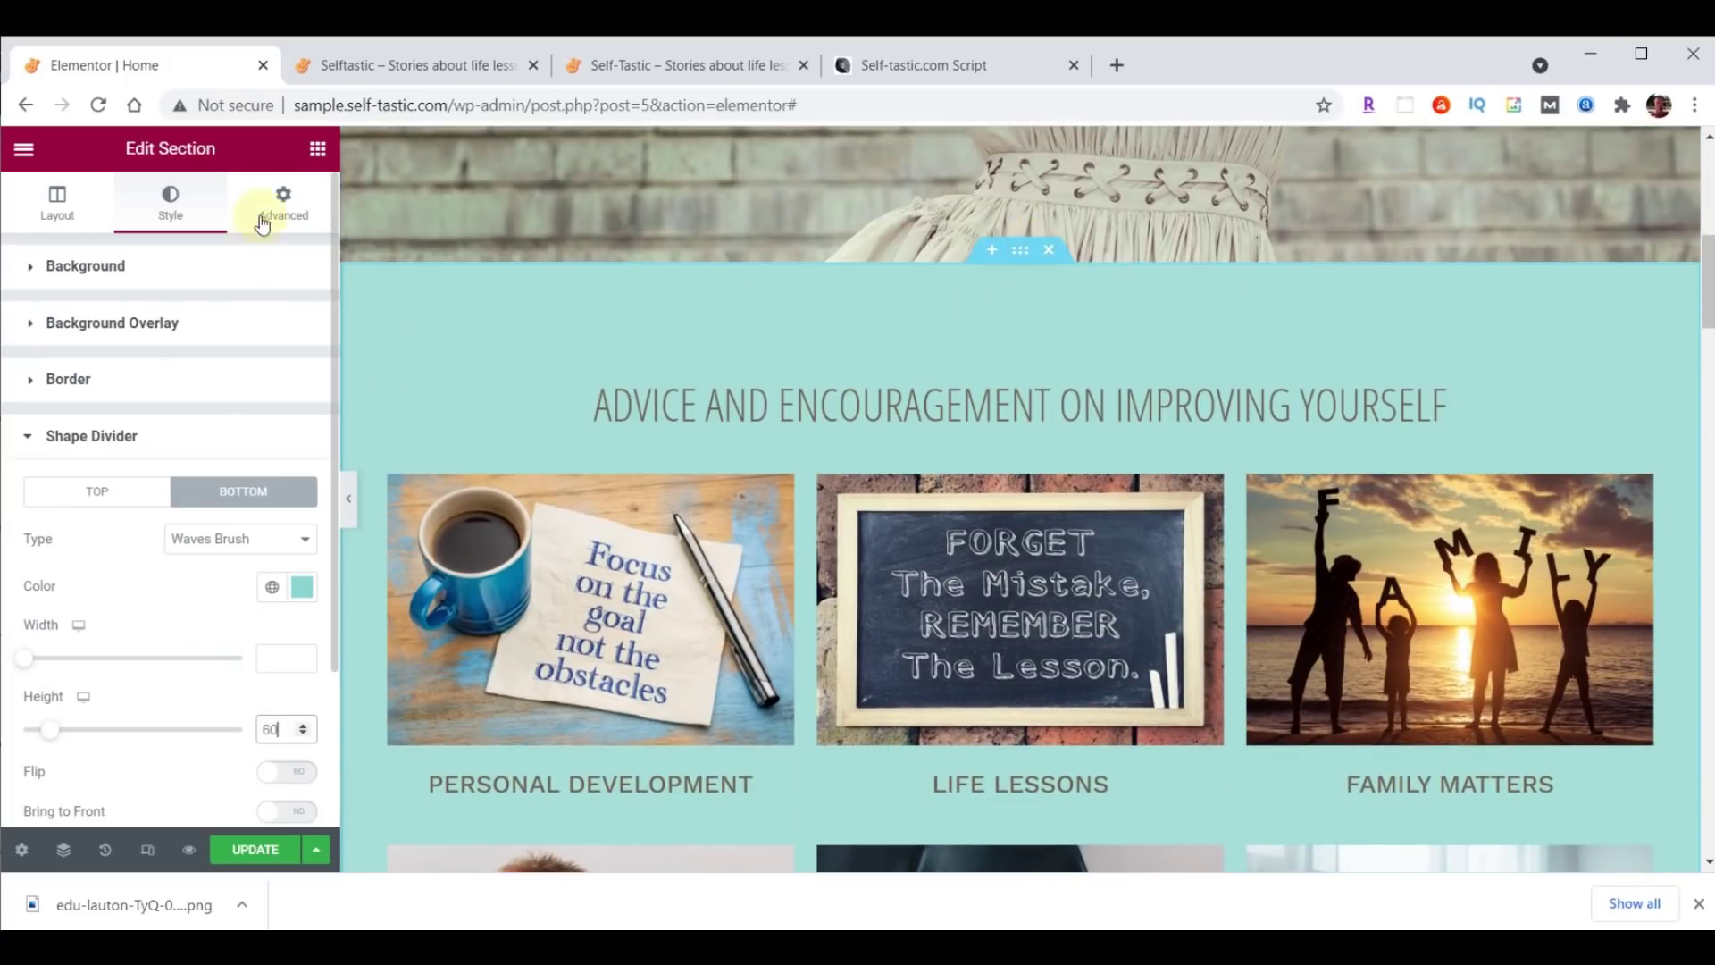
Change the bottom padding from 200 to 100 and drag Be Bold, Be Daring below A WHOLE NEW LOOK.
{"action": "left_click", "coordinate": [288, 202]}
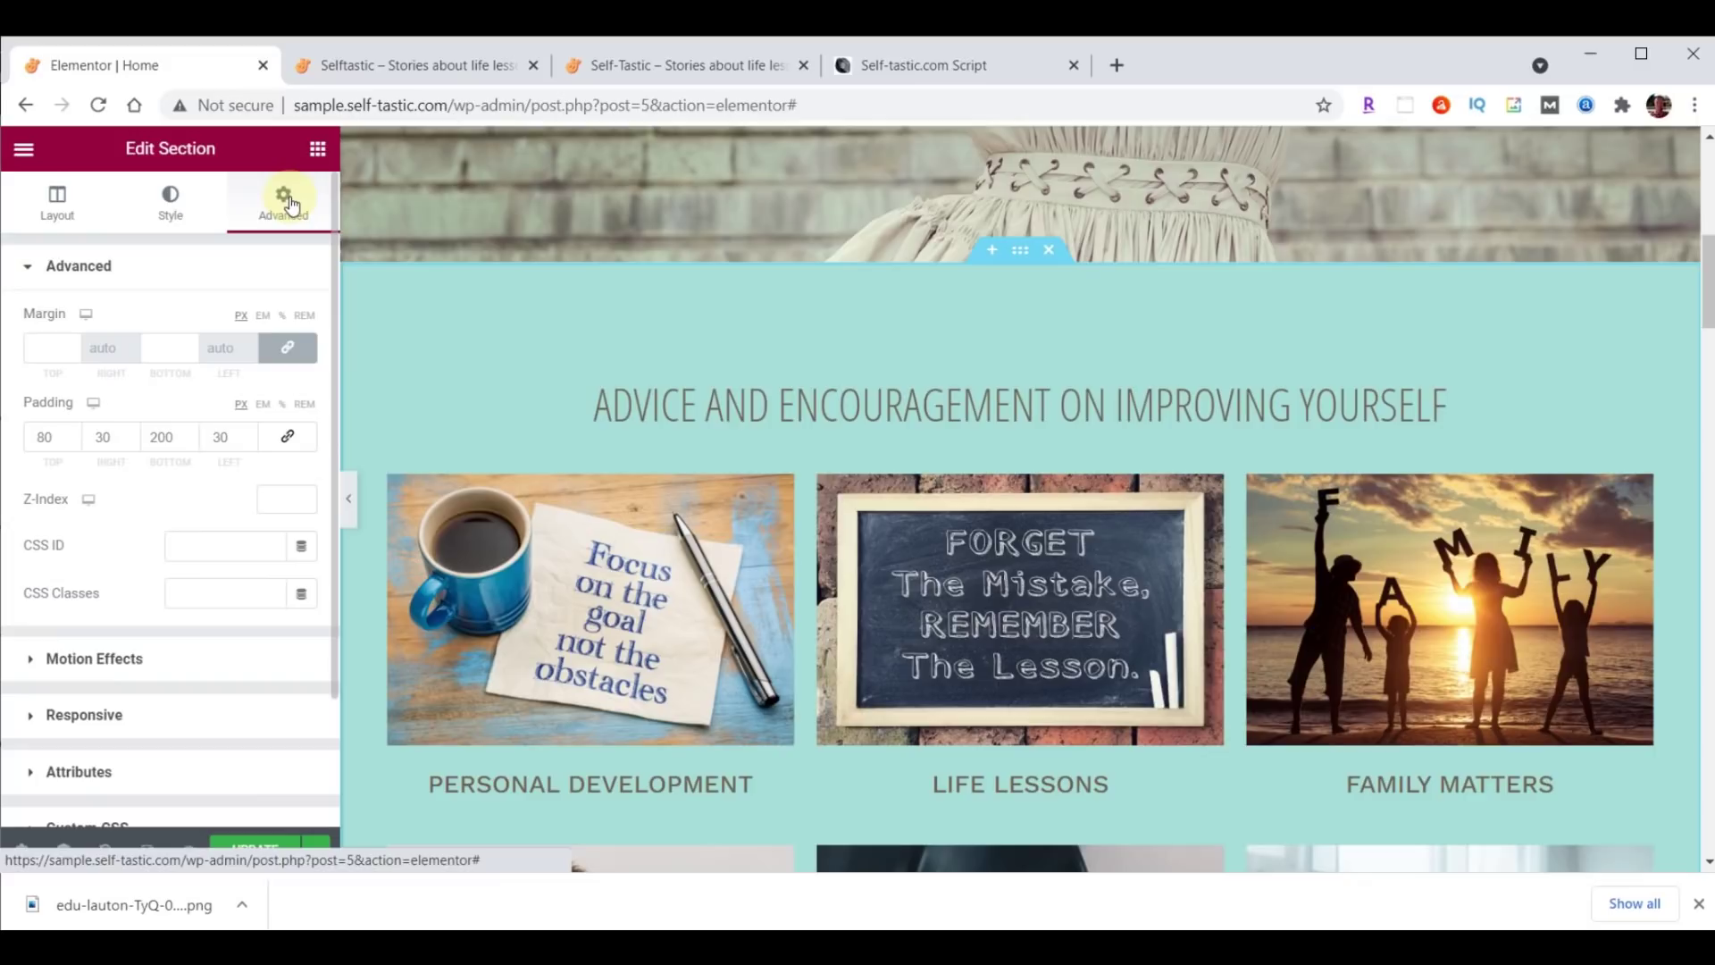
{"action": "left_click", "coordinate": [162, 443]}
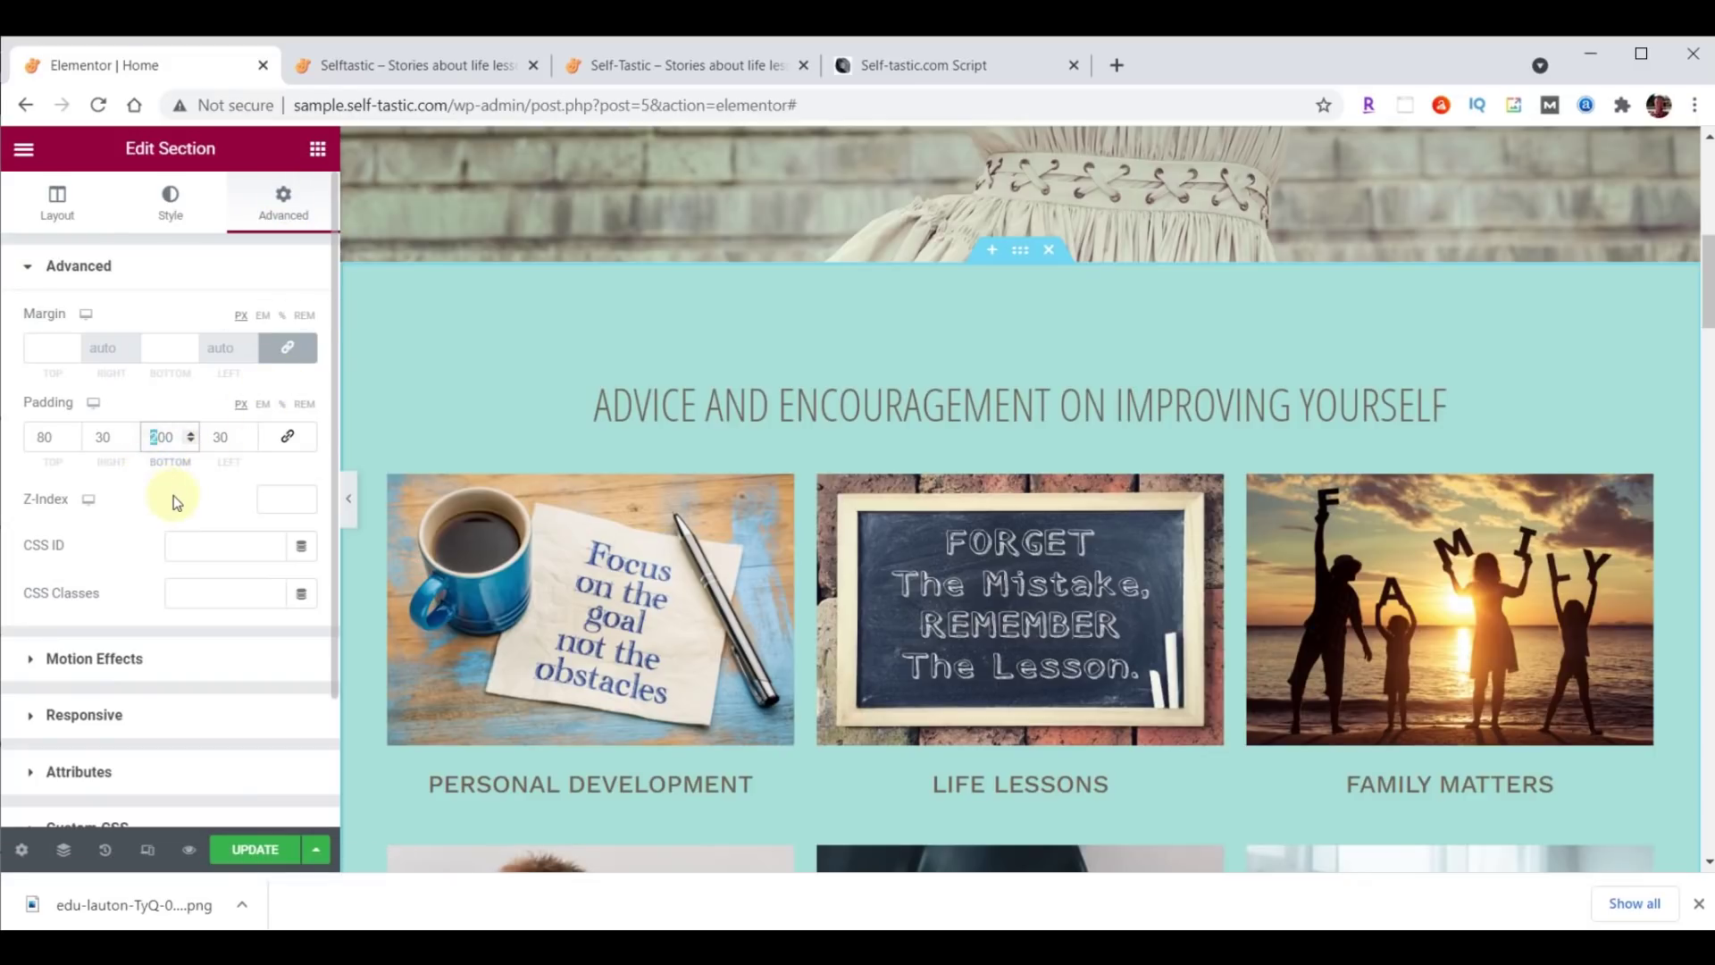
{"action": "scroll", "coordinate": [1140, 445], "scroll_direction": "down", "scroll_amount": 7}
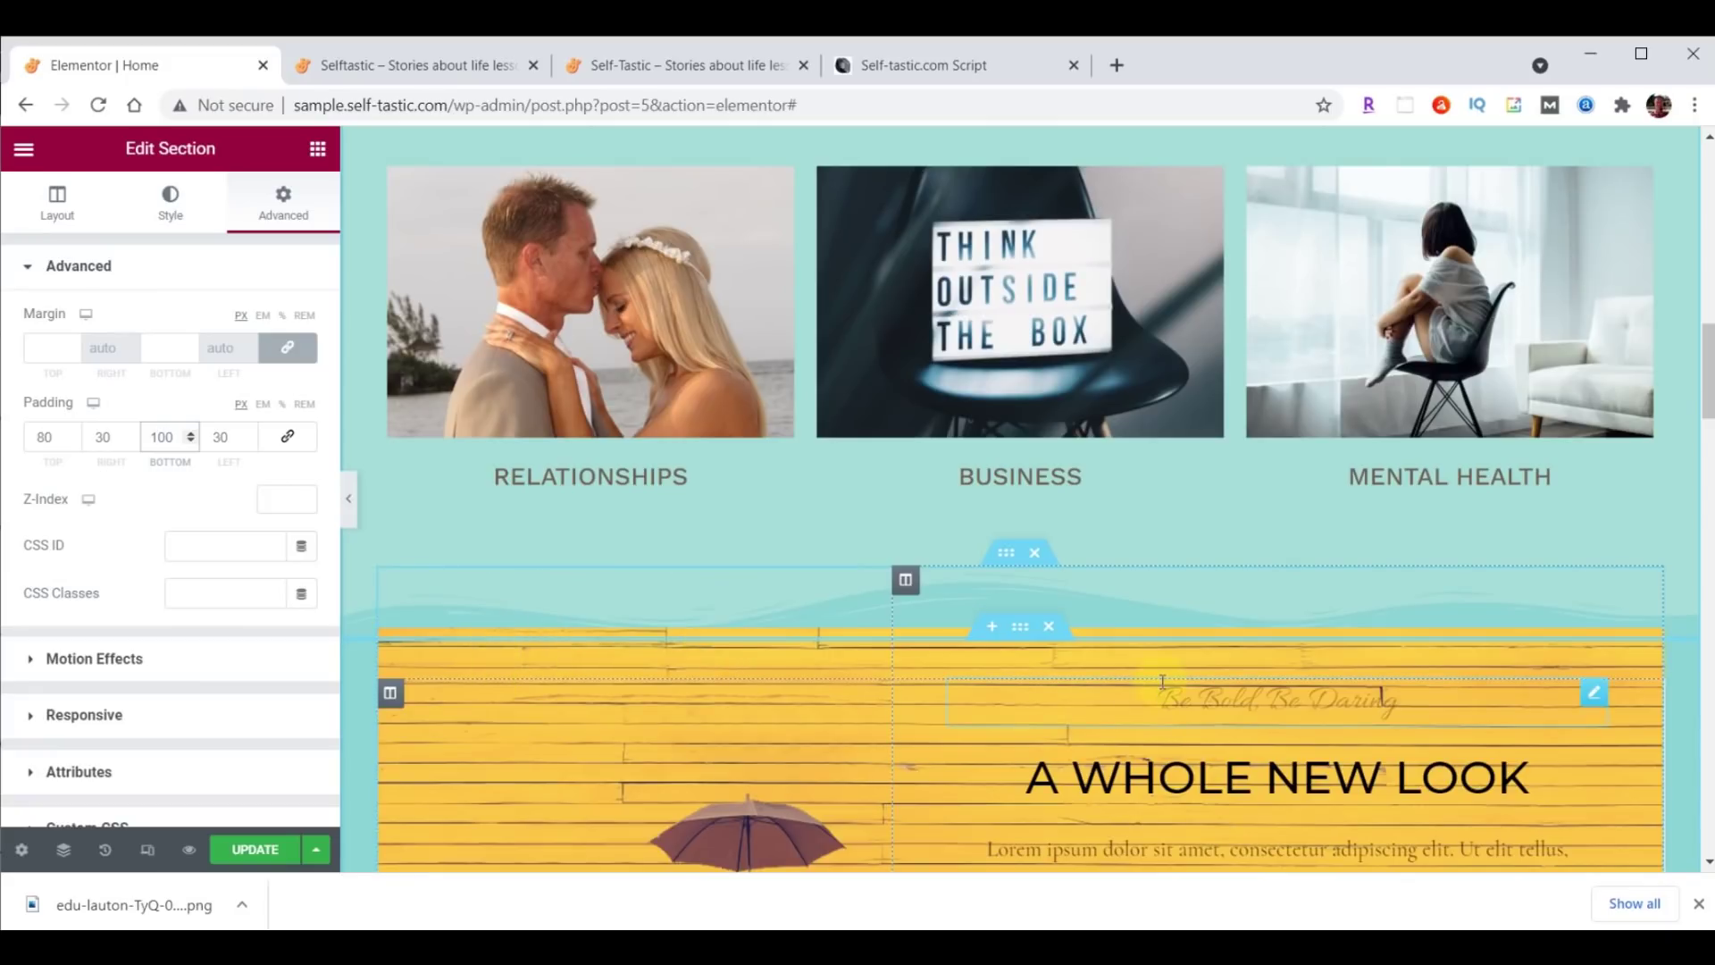
{"action": "scroll", "coordinate": [1310, 685], "scroll_direction": "down", "scroll_amount": 3}
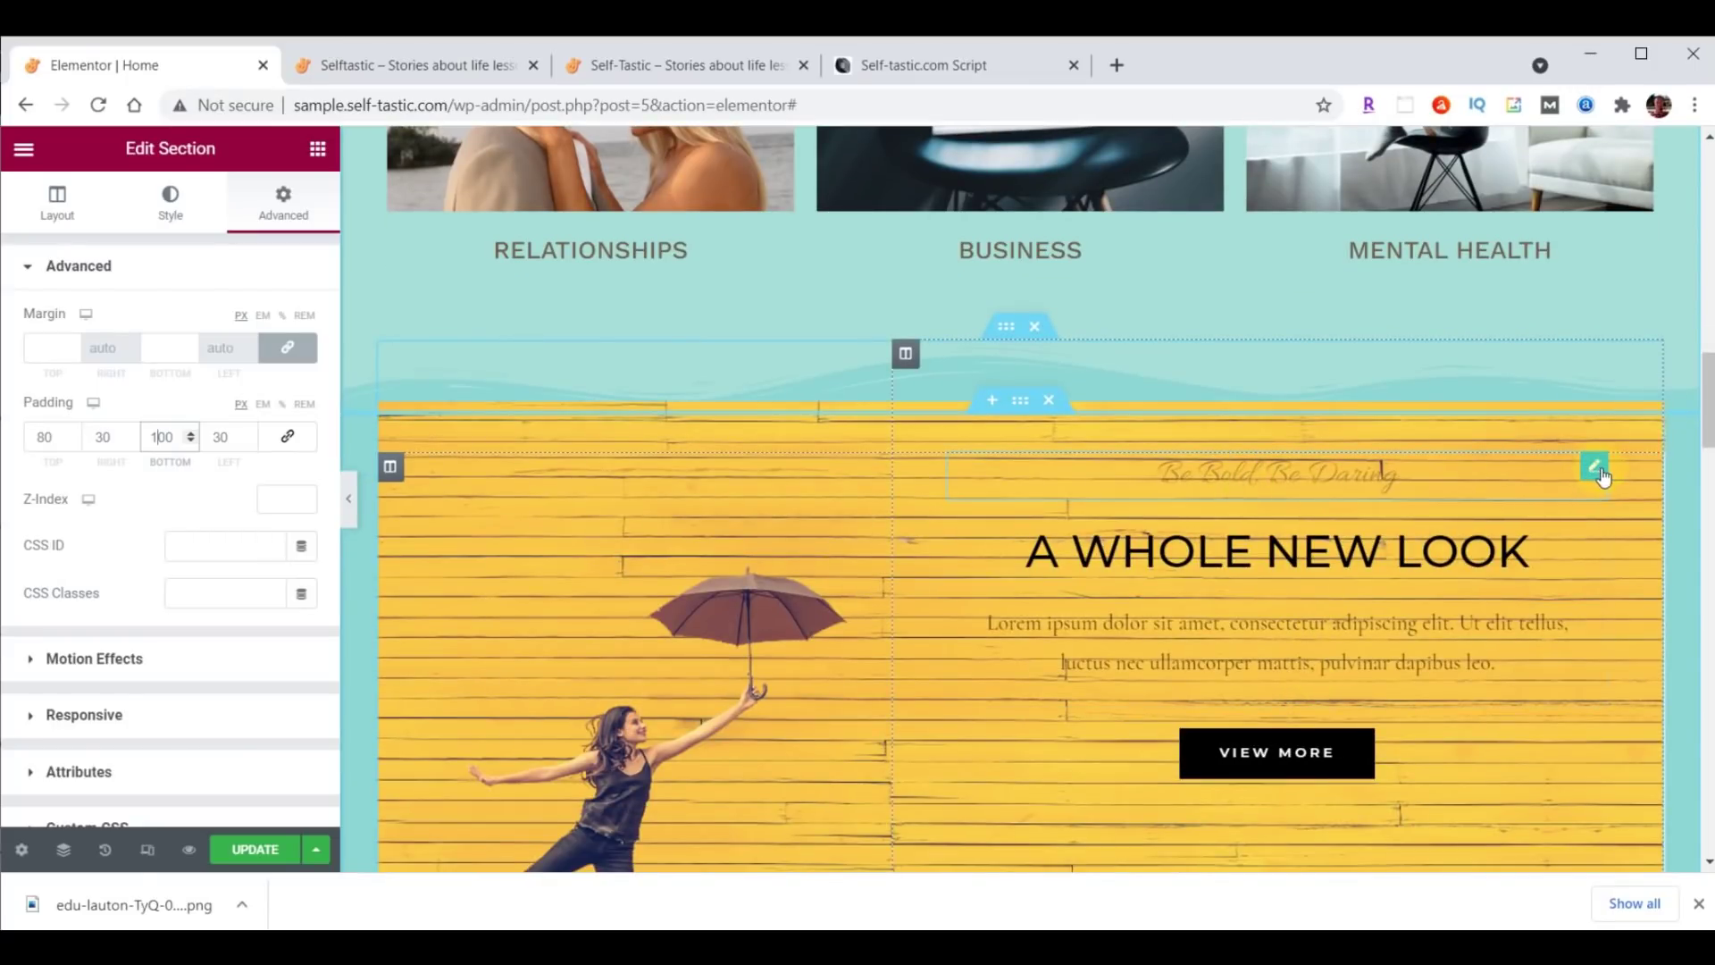
{"action": "left_click_drag", "start_coordinate": [1594, 474], "coordinate": [1553, 683]}
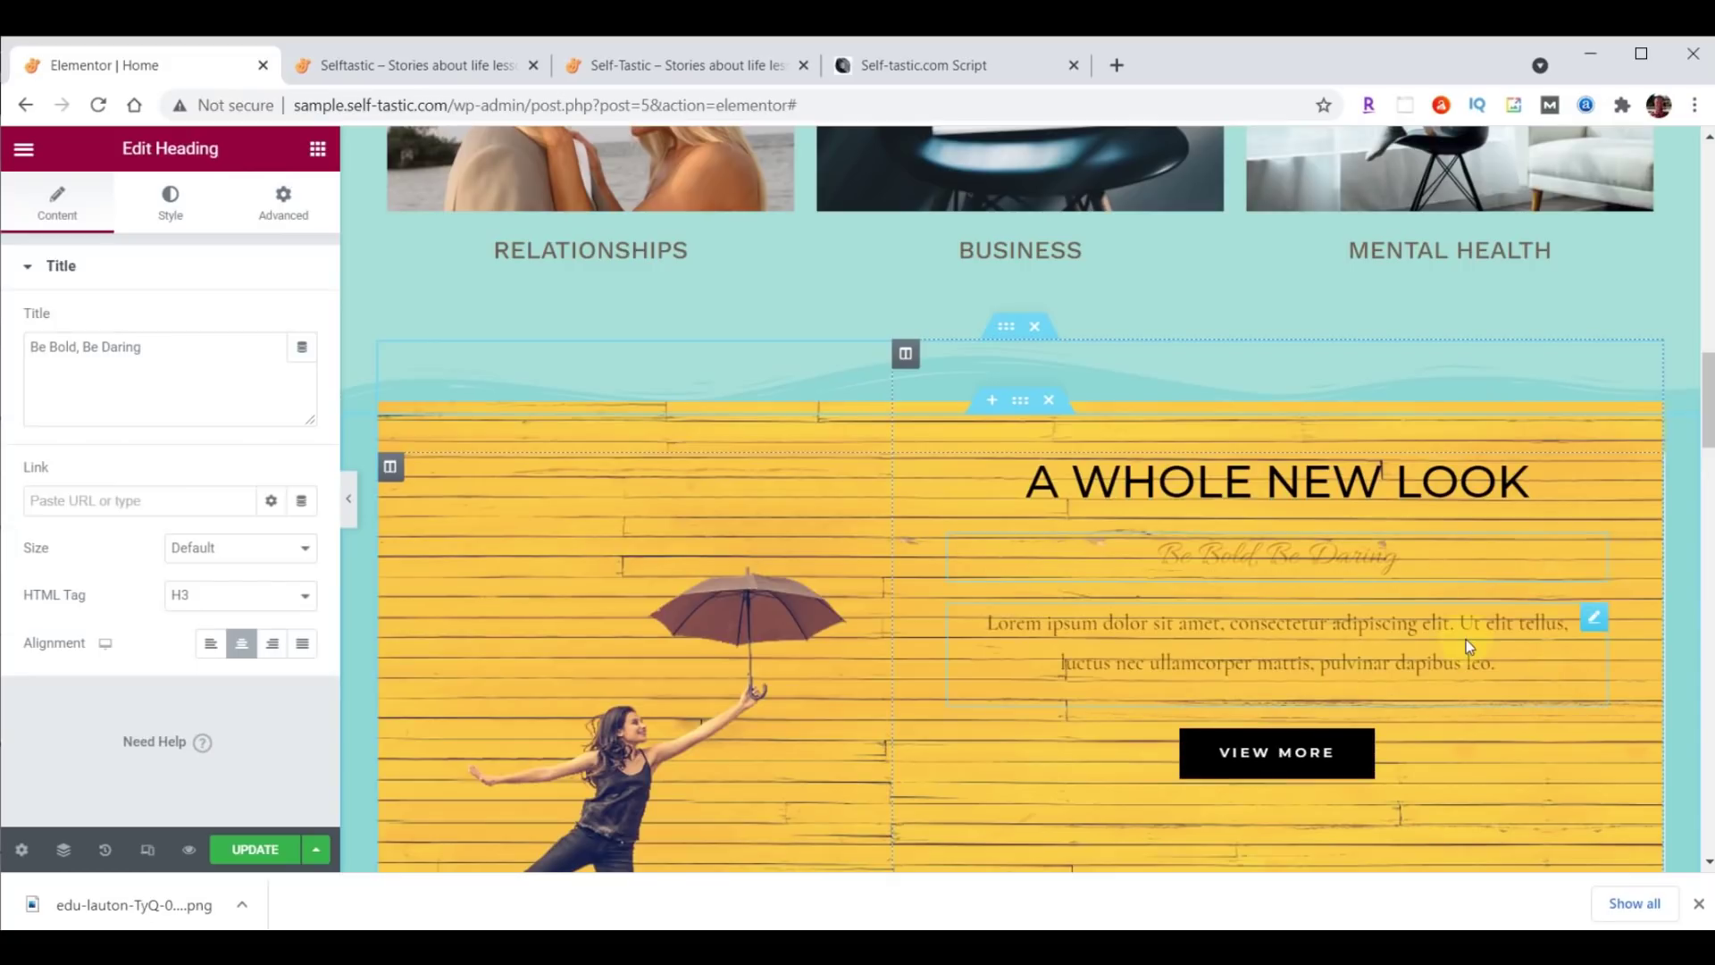
Delete the Lorem ipsum text widget and drag the VIEW MORE button beneath the Season Sale column.
{"action": "right_click", "coordinate": [1594, 619]}
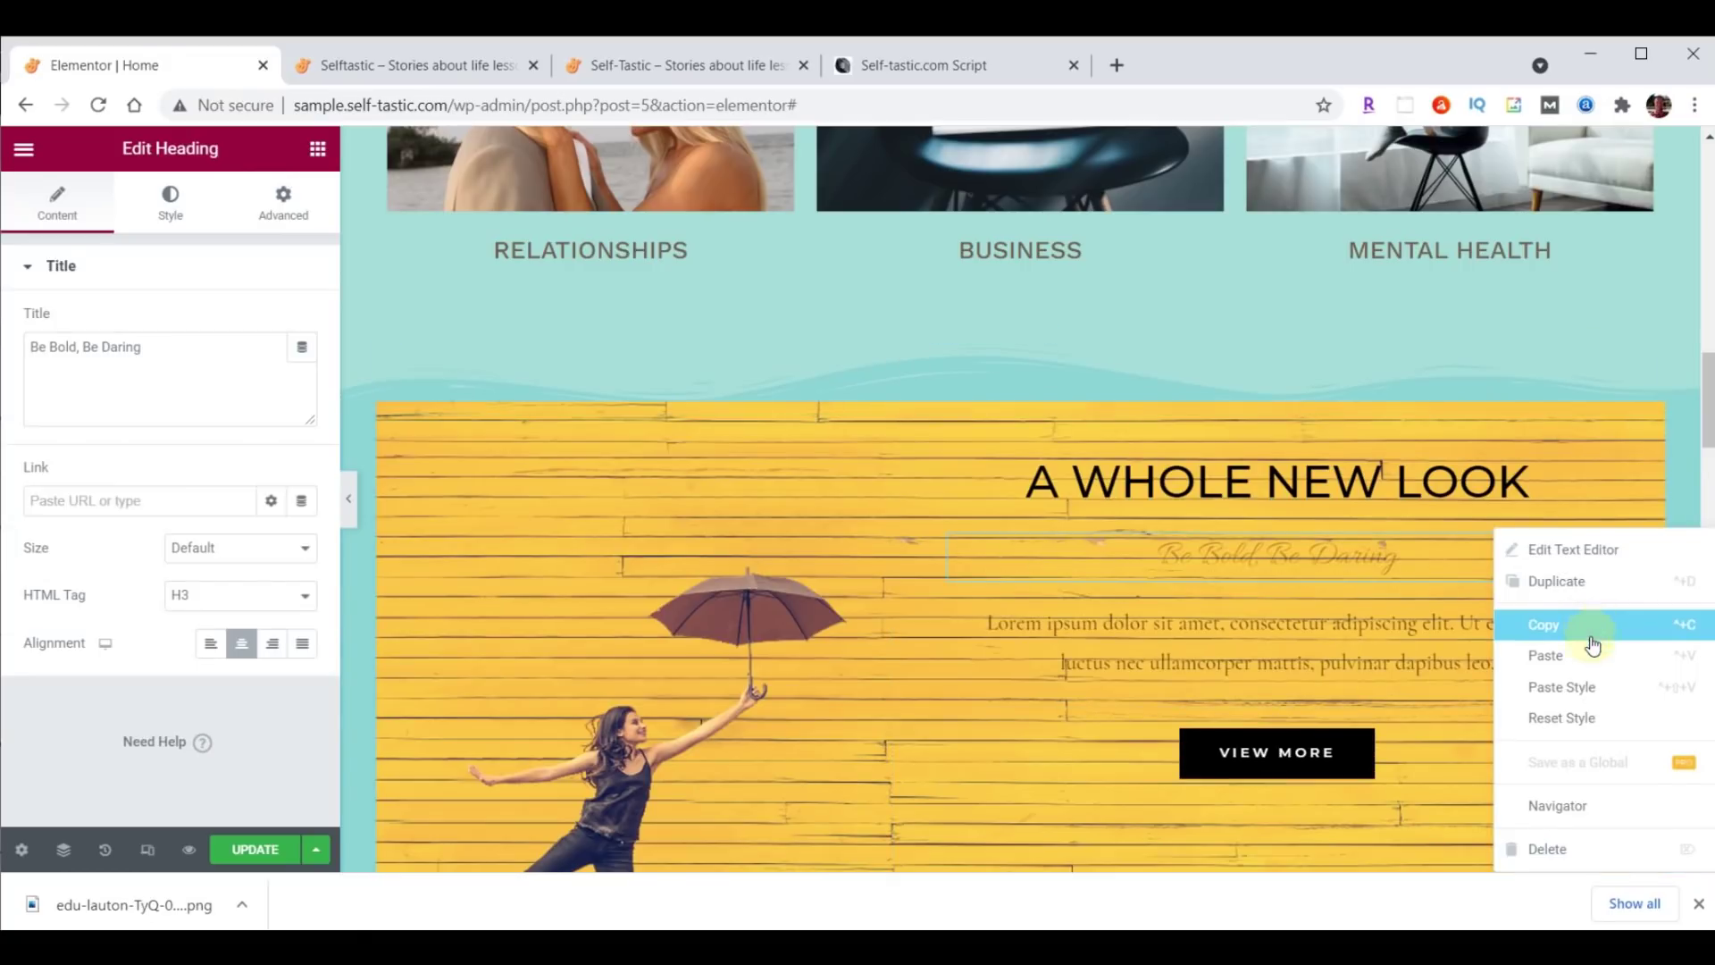
{"action": "left_click", "coordinate": [1568, 847]}
{"action": "scroll", "coordinate": [1556, 760], "scroll_direction": "down", "scroll_amount": 2}
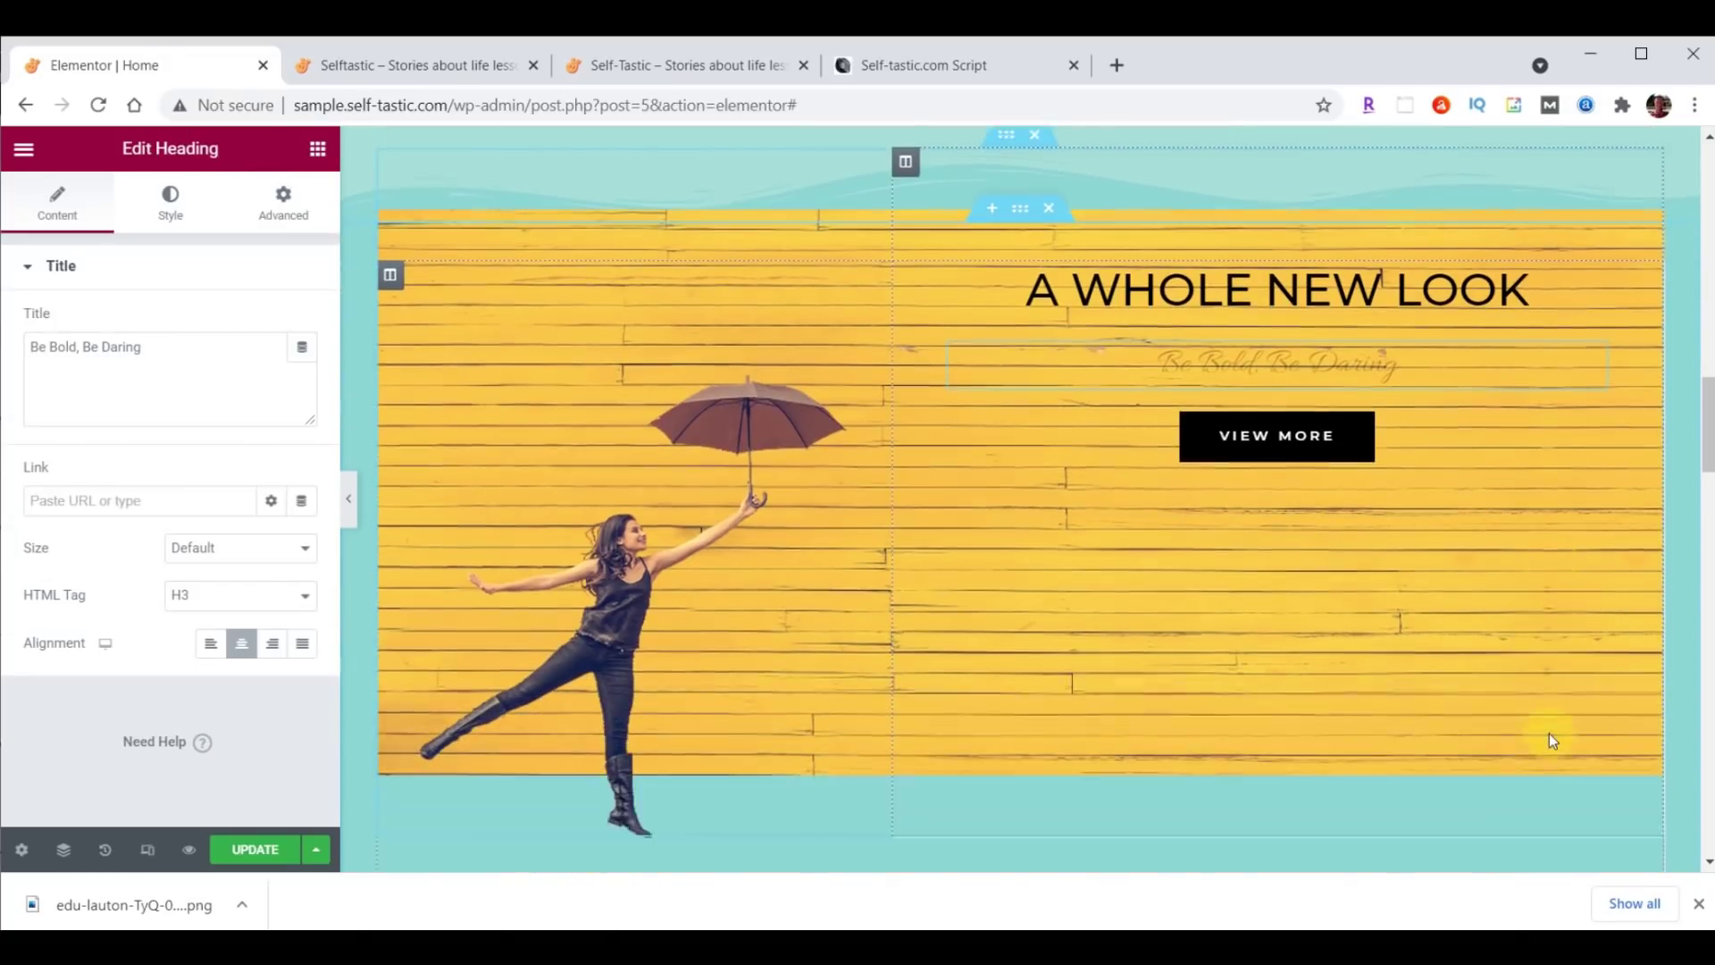
{"action": "scroll", "coordinate": [1549, 730], "scroll_direction": "down", "scroll_amount": 3}
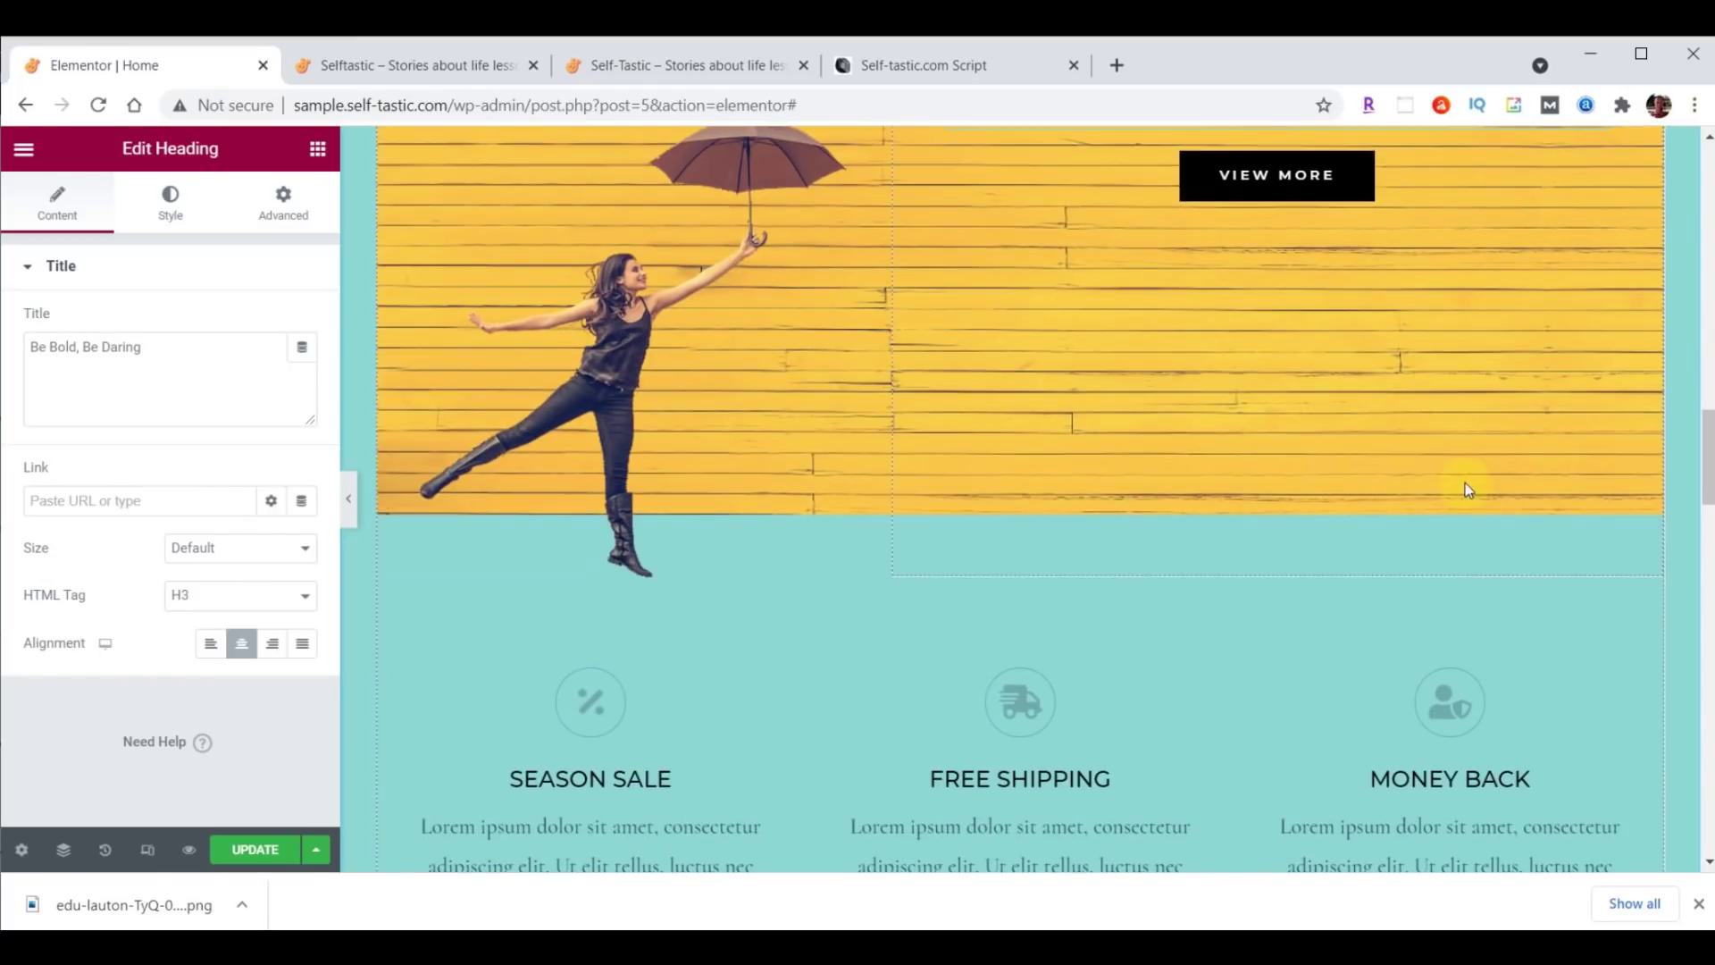
{"action": "left_click_drag", "start_coordinate": [1348, 179], "coordinate": [649, 654]}
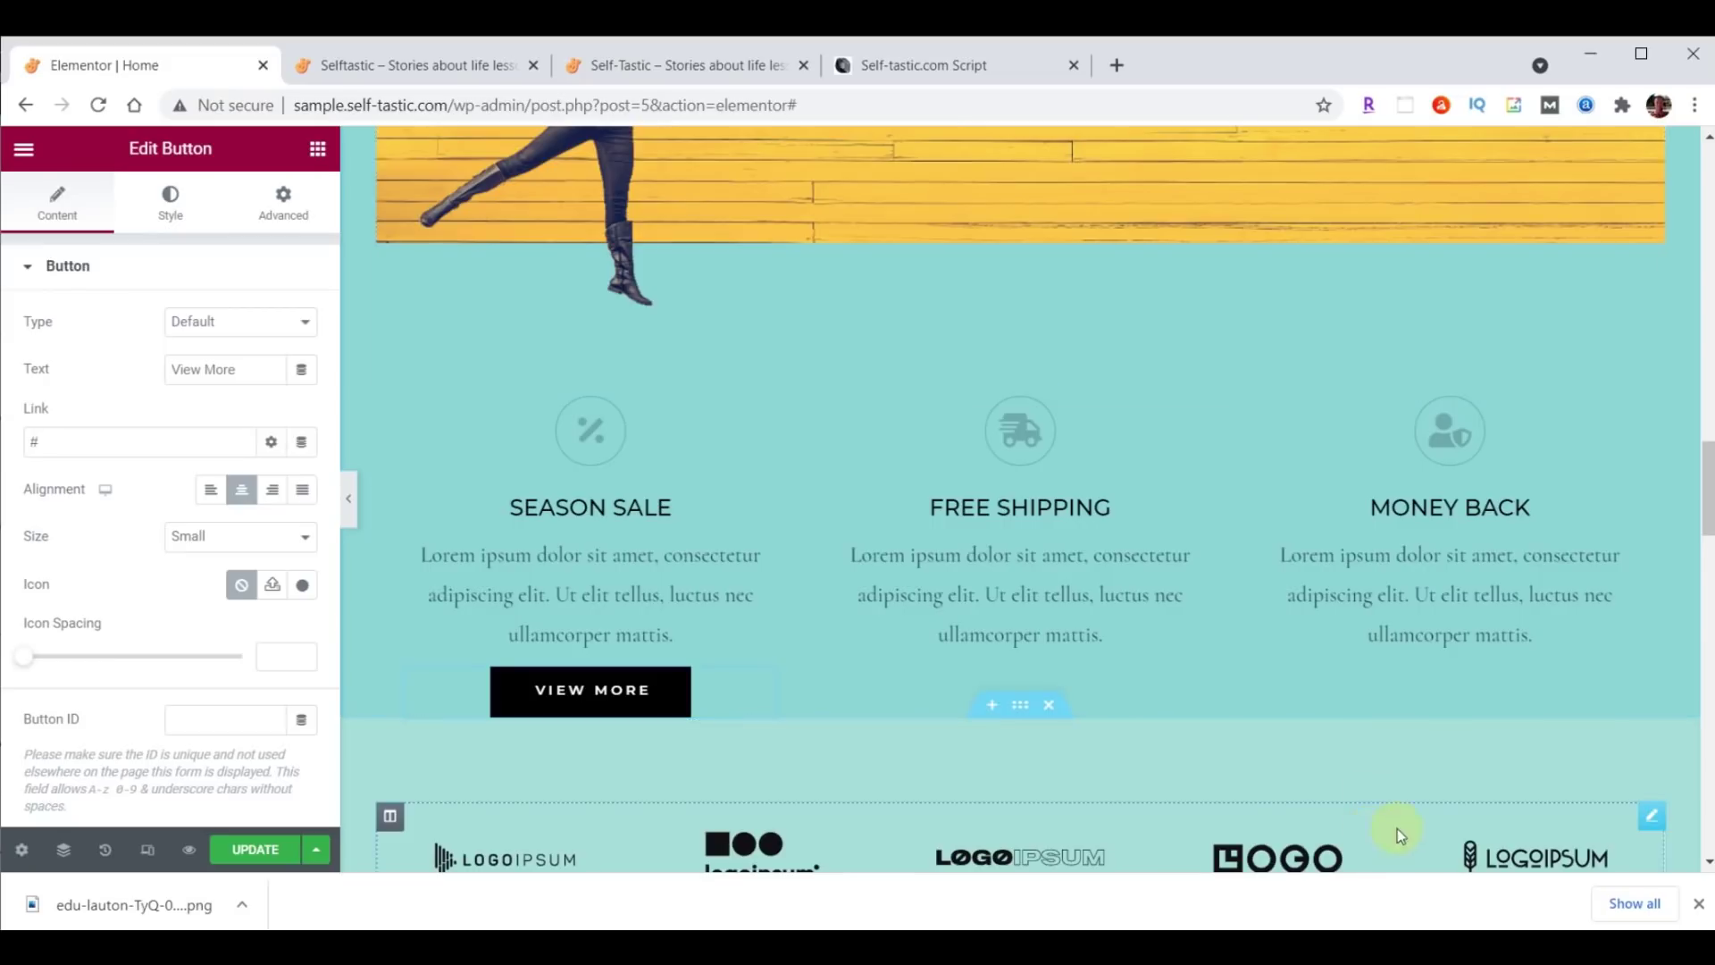
{"action": "scroll", "coordinate": [1571, 831], "scroll_direction": "up", "scroll_amount": 6}
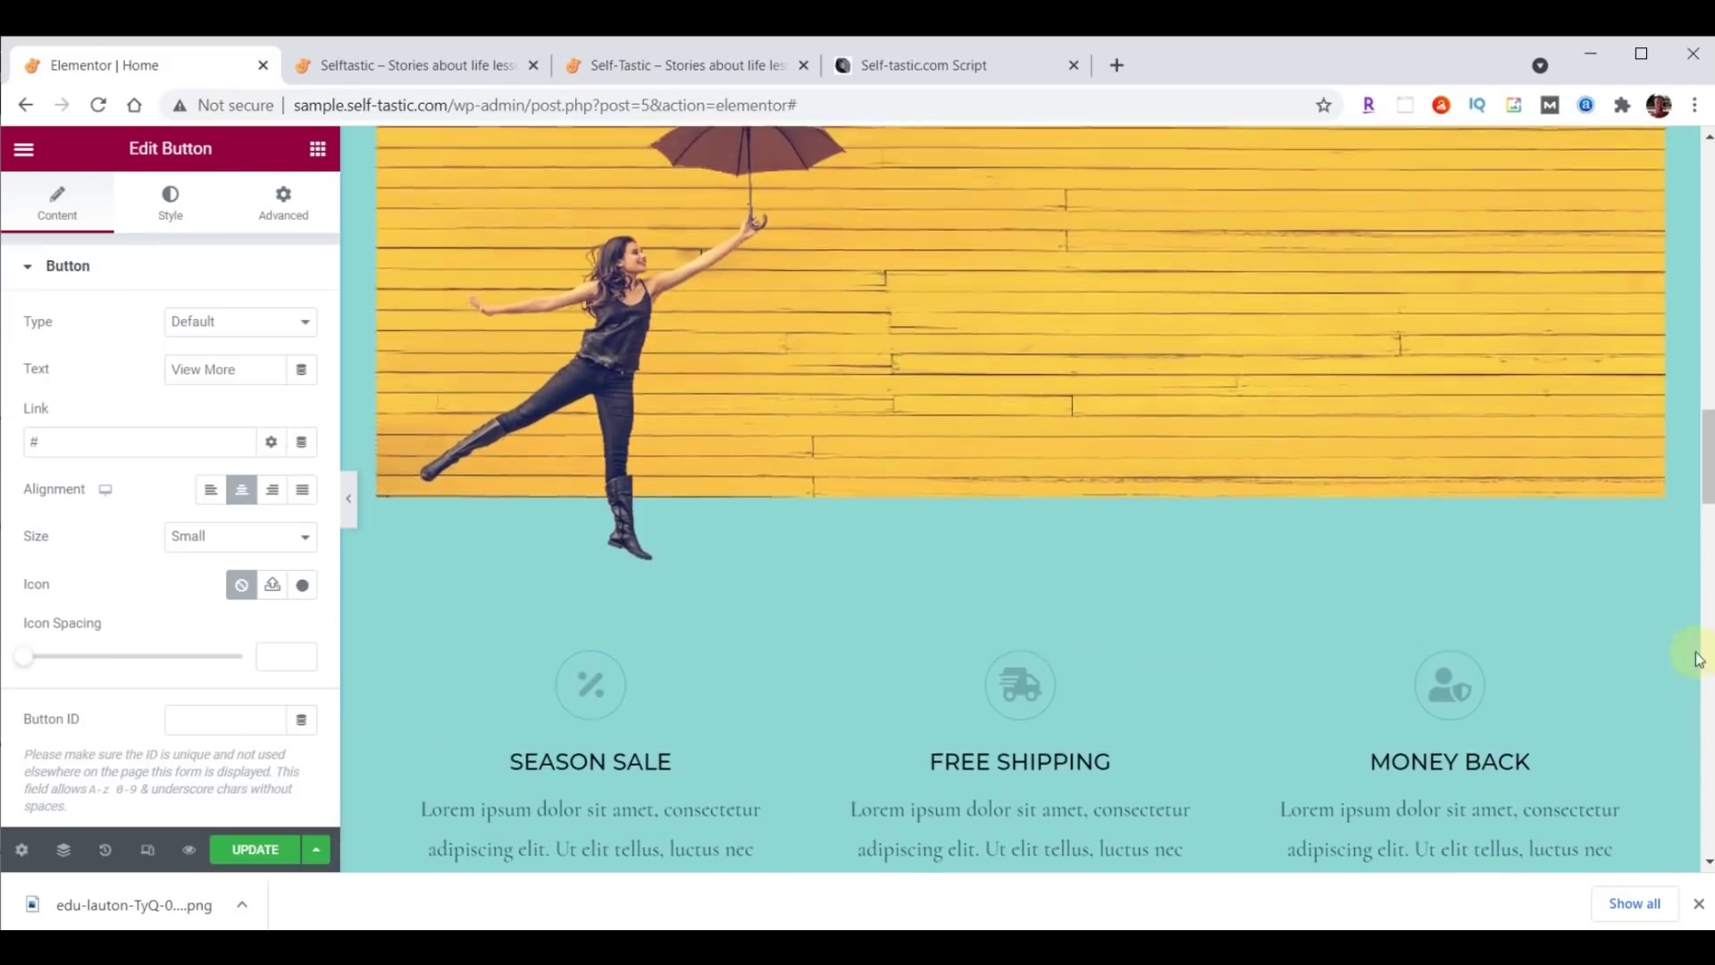
{"action": "left_click", "coordinate": [1334, 323]}
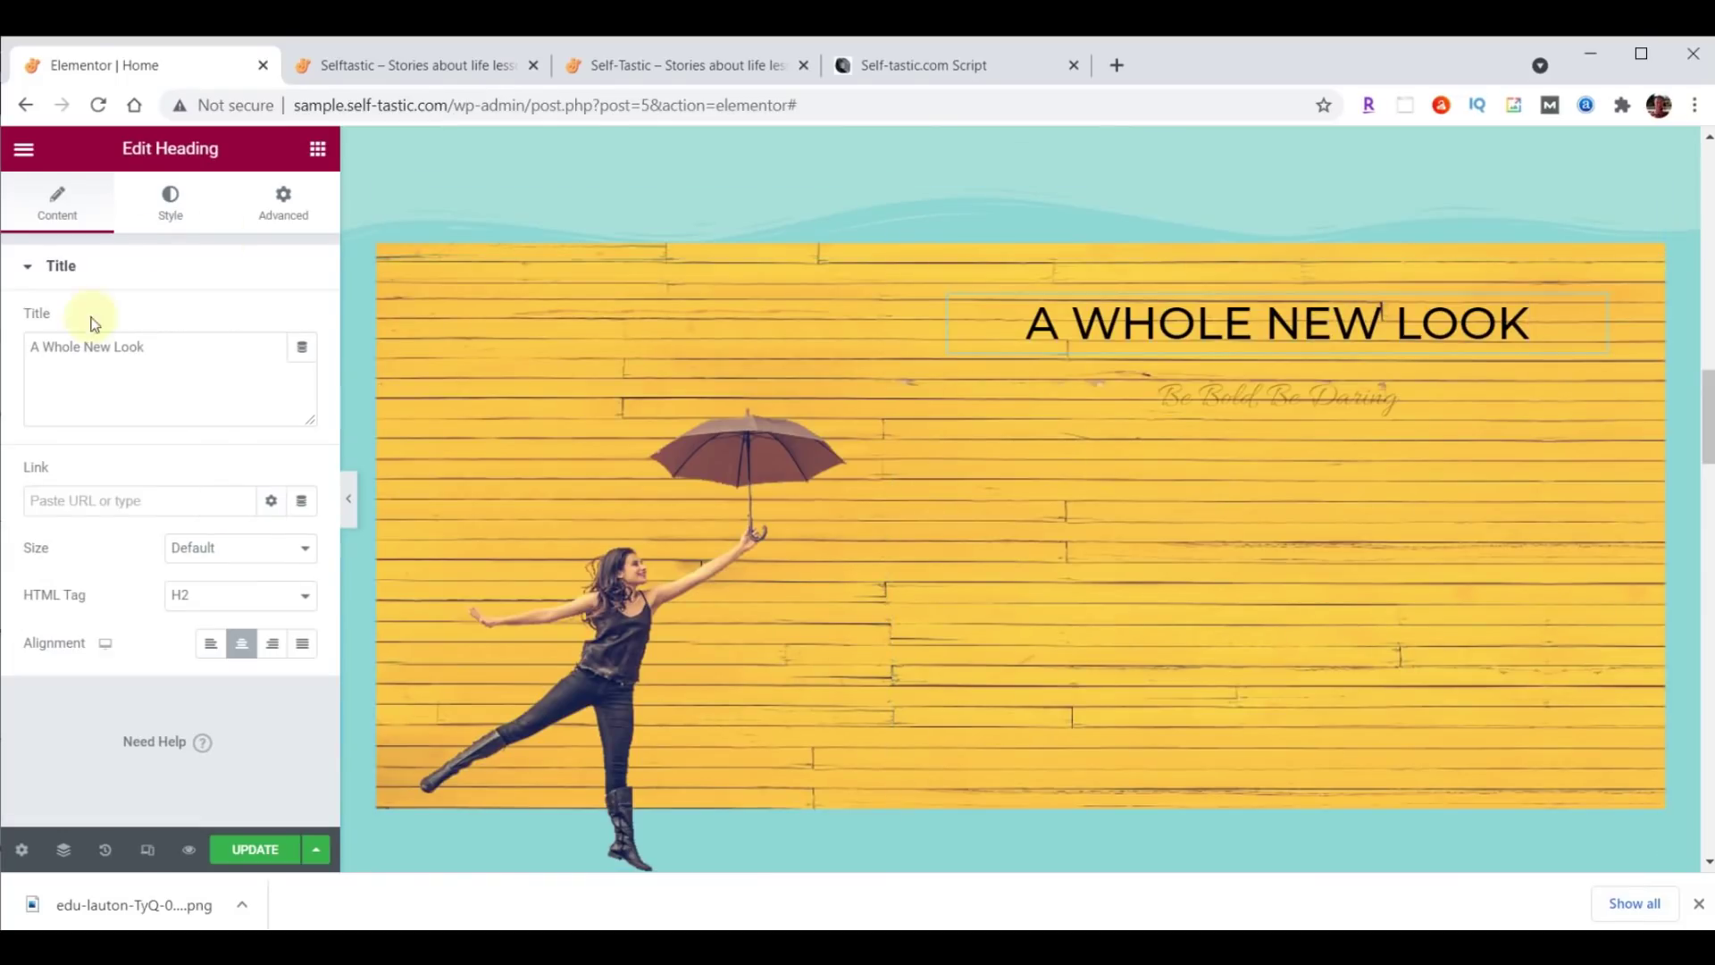
Change the hero heading text to BE INSPIRED and set its colour to white #FFFFFF.
{"action": "left_click_drag", "start_coordinate": [32, 353], "coordinate": [172, 358]}
{"action": "type", "text": "Be Inspired"}
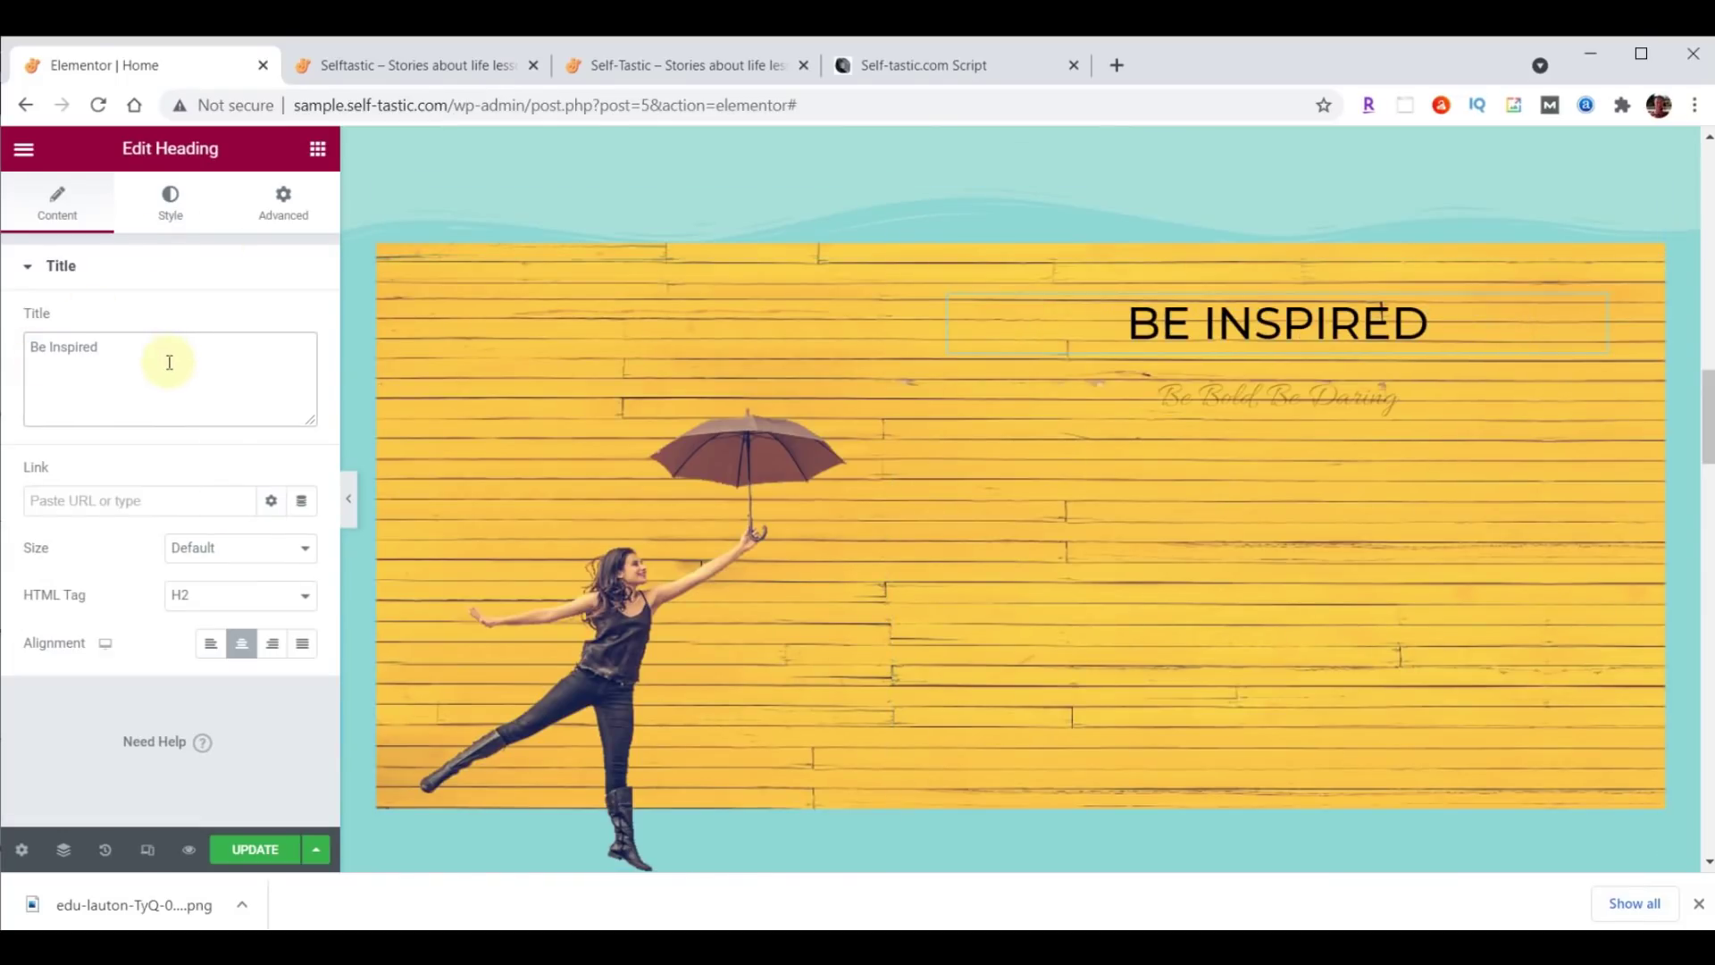
{"action": "left_click", "coordinate": [161, 195]}
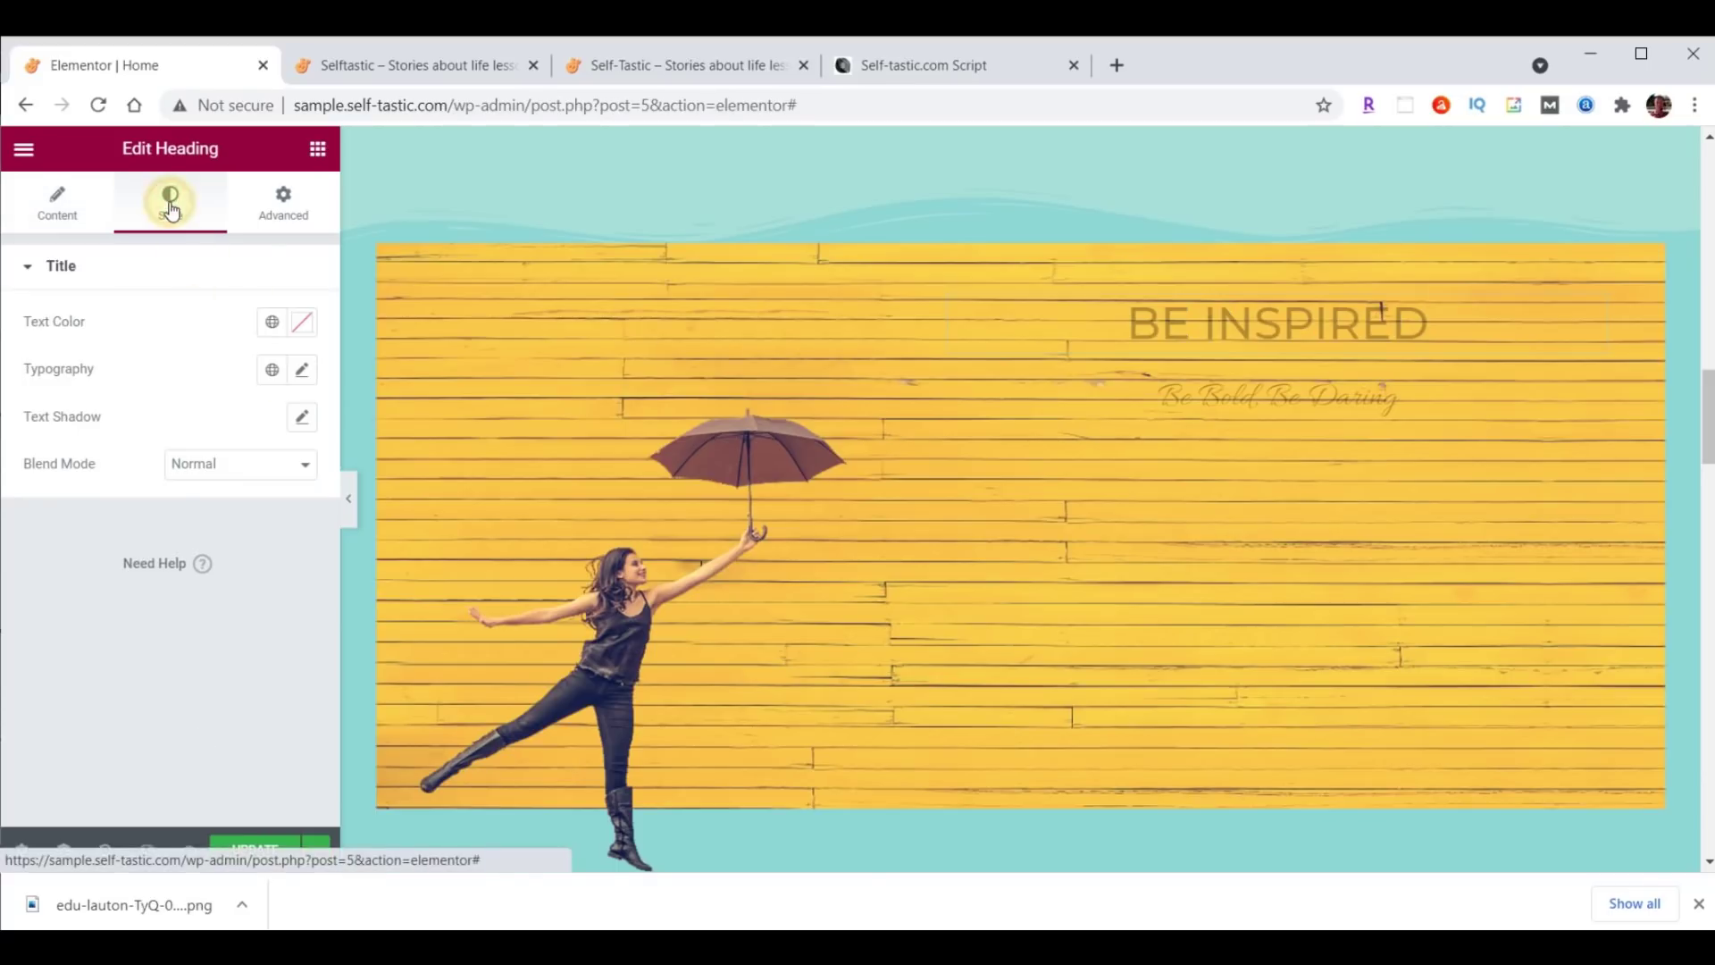
{"action": "left_click", "coordinate": [305, 327]}
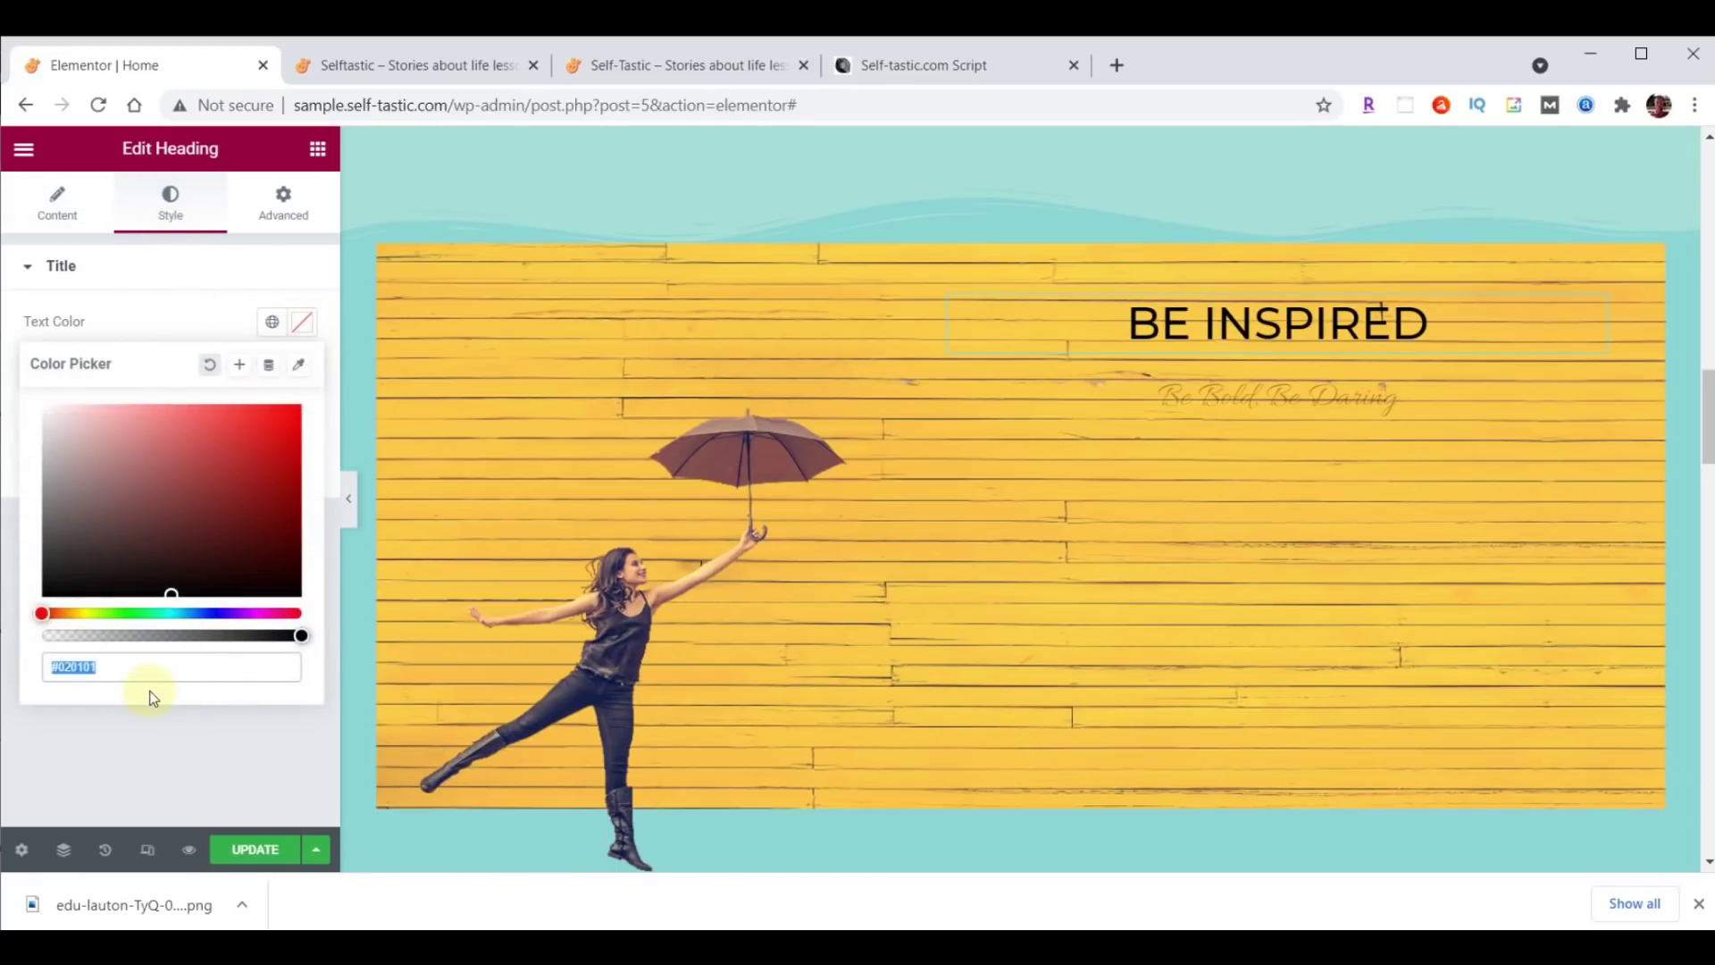
{"action": "key", "text": "Return"}
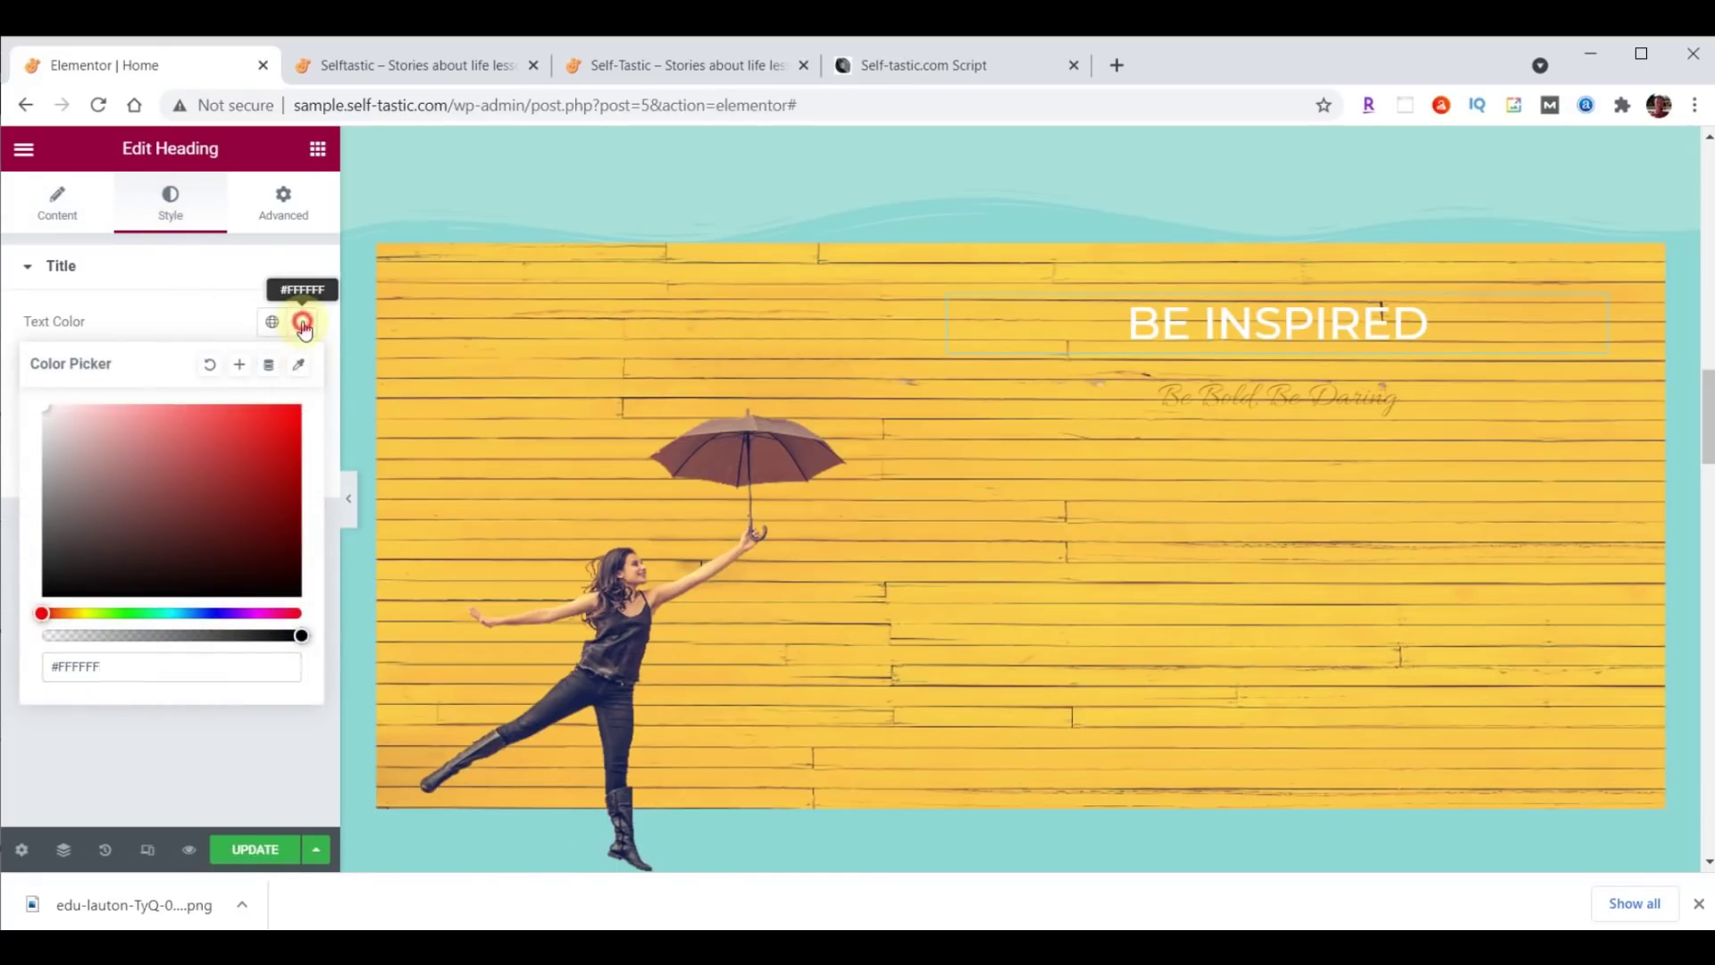
{"action": "left_click", "coordinate": [304, 323]}
Set the heading typography to Montserrat, size 80, weight 700.
{"action": "left_click", "coordinate": [302, 369]}
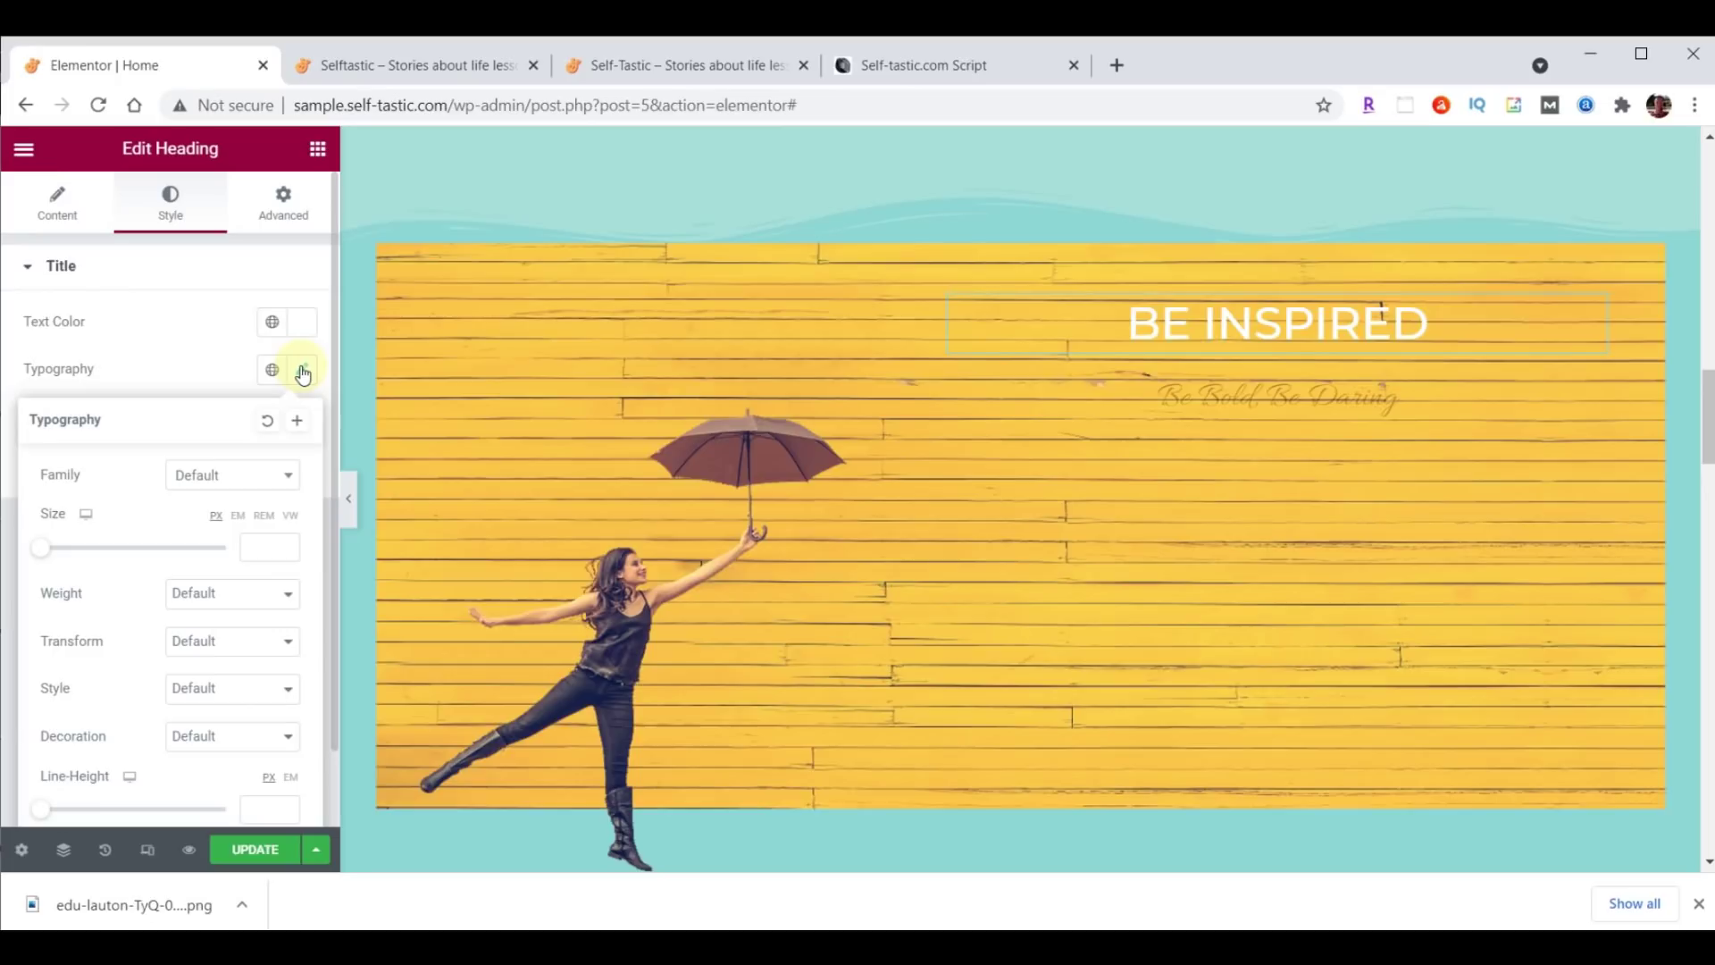
{"action": "left_click", "coordinate": [244, 477]}
{"action": "type", "text": "mont"}
{"action": "left_click", "coordinate": [234, 623]}
{"action": "left_click", "coordinate": [254, 549]}
{"action": "type", "text": "80"}
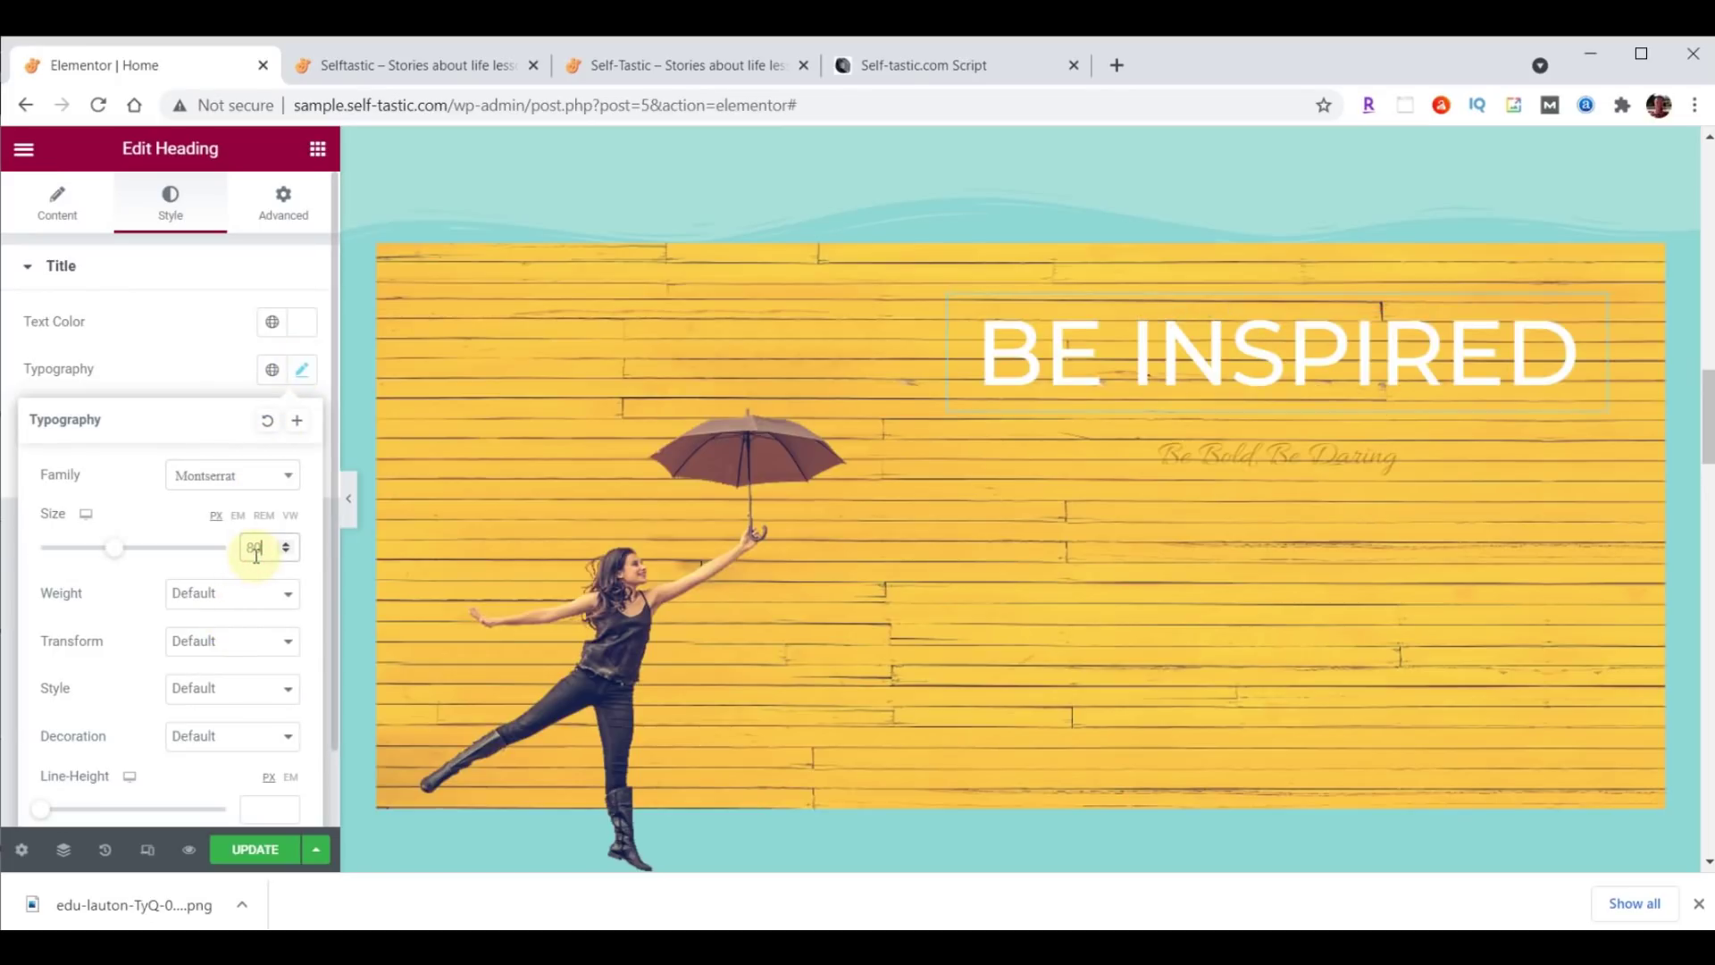
{"action": "left_click", "coordinate": [245, 594]}
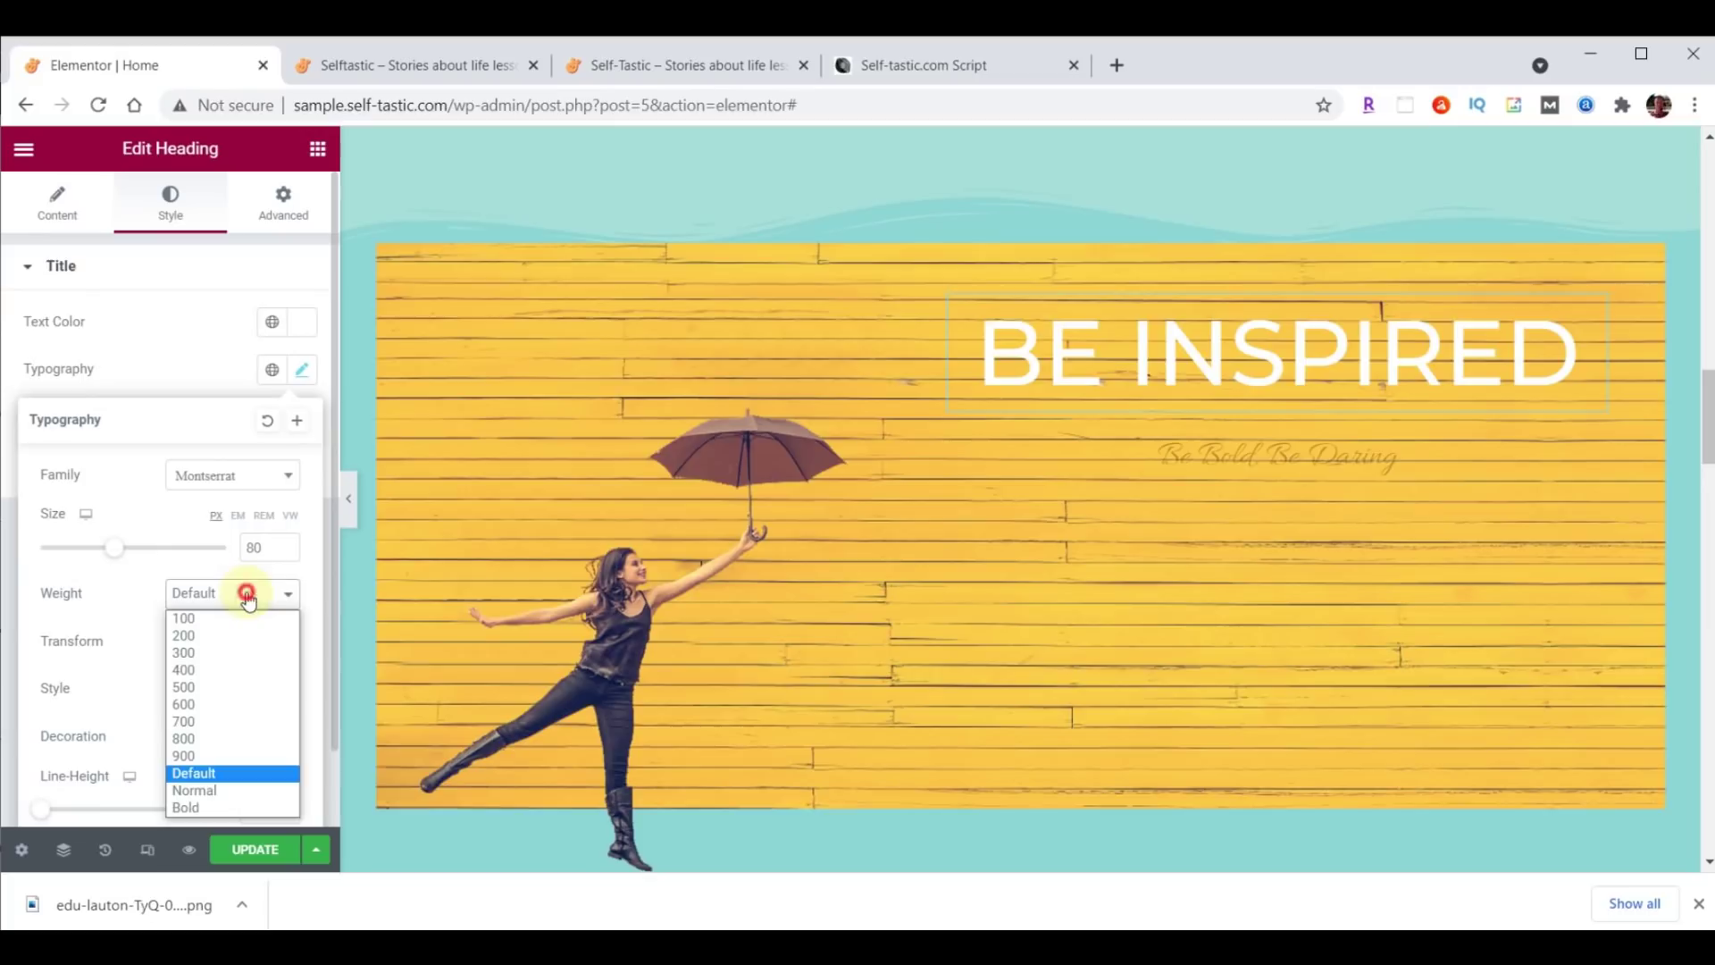
{"action": "left_click", "coordinate": [211, 720]}
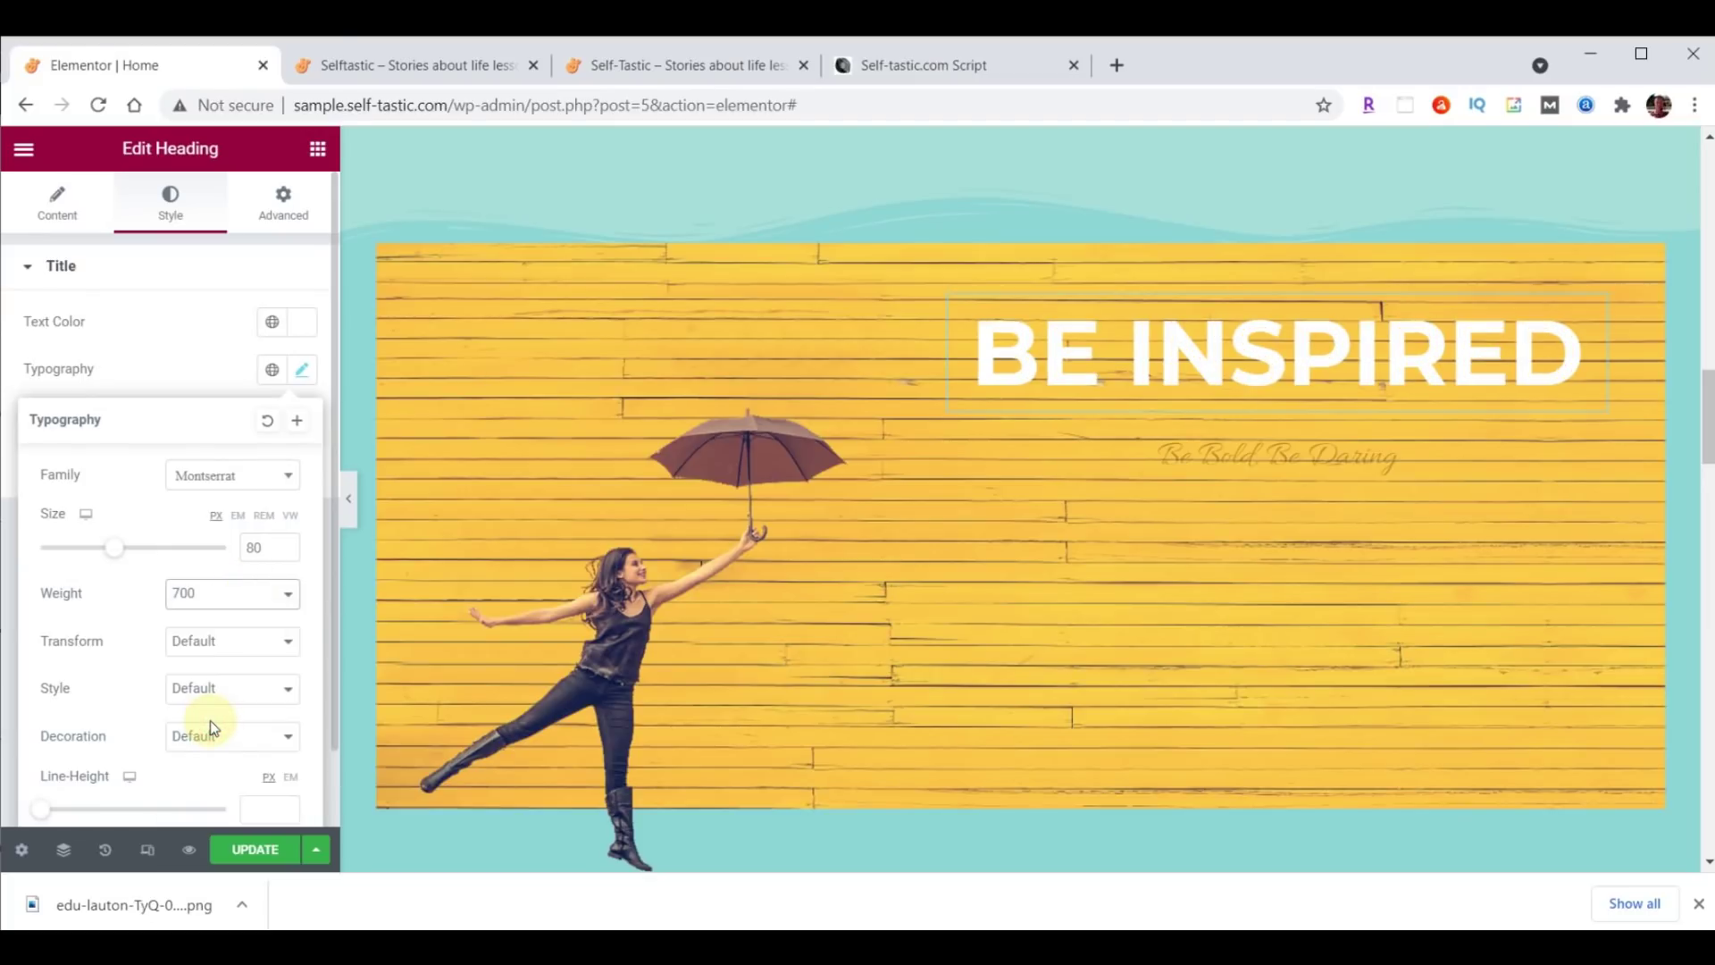
{"action": "left_click", "coordinate": [1599, 331]}
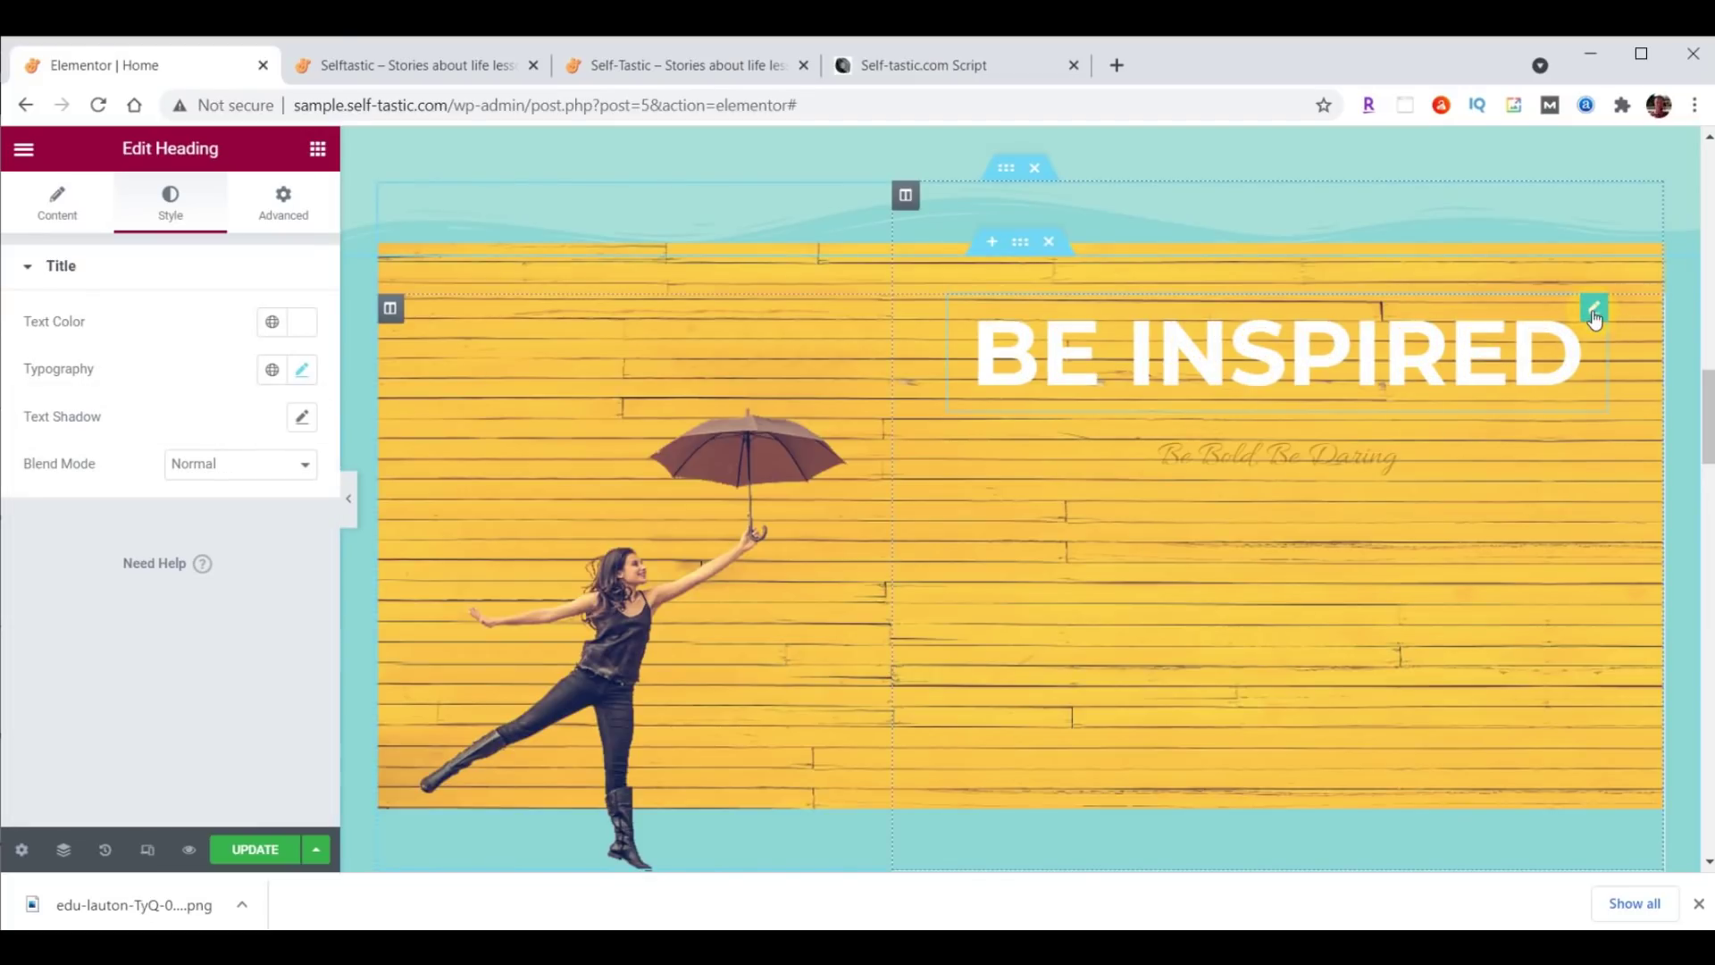
{"action": "left_click", "coordinate": [302, 218]}
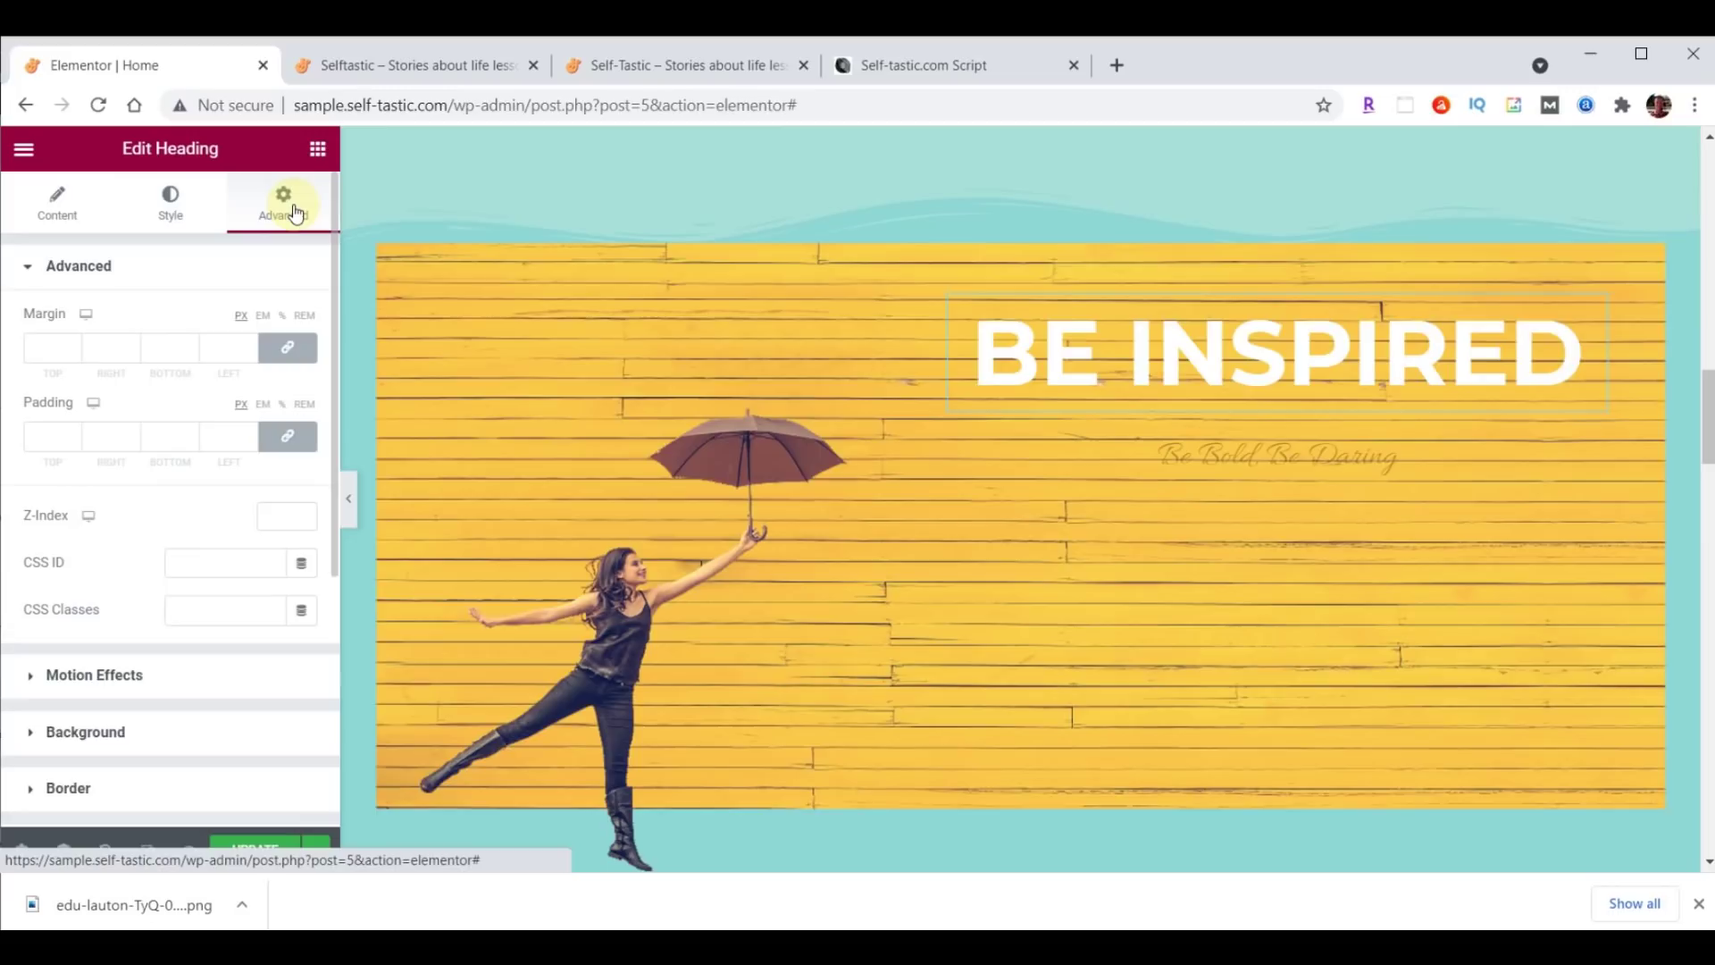
Unlink the BE INSPIRED heading's margins and set its bottom margin to 29.
{"action": "left_click", "coordinate": [290, 348]}
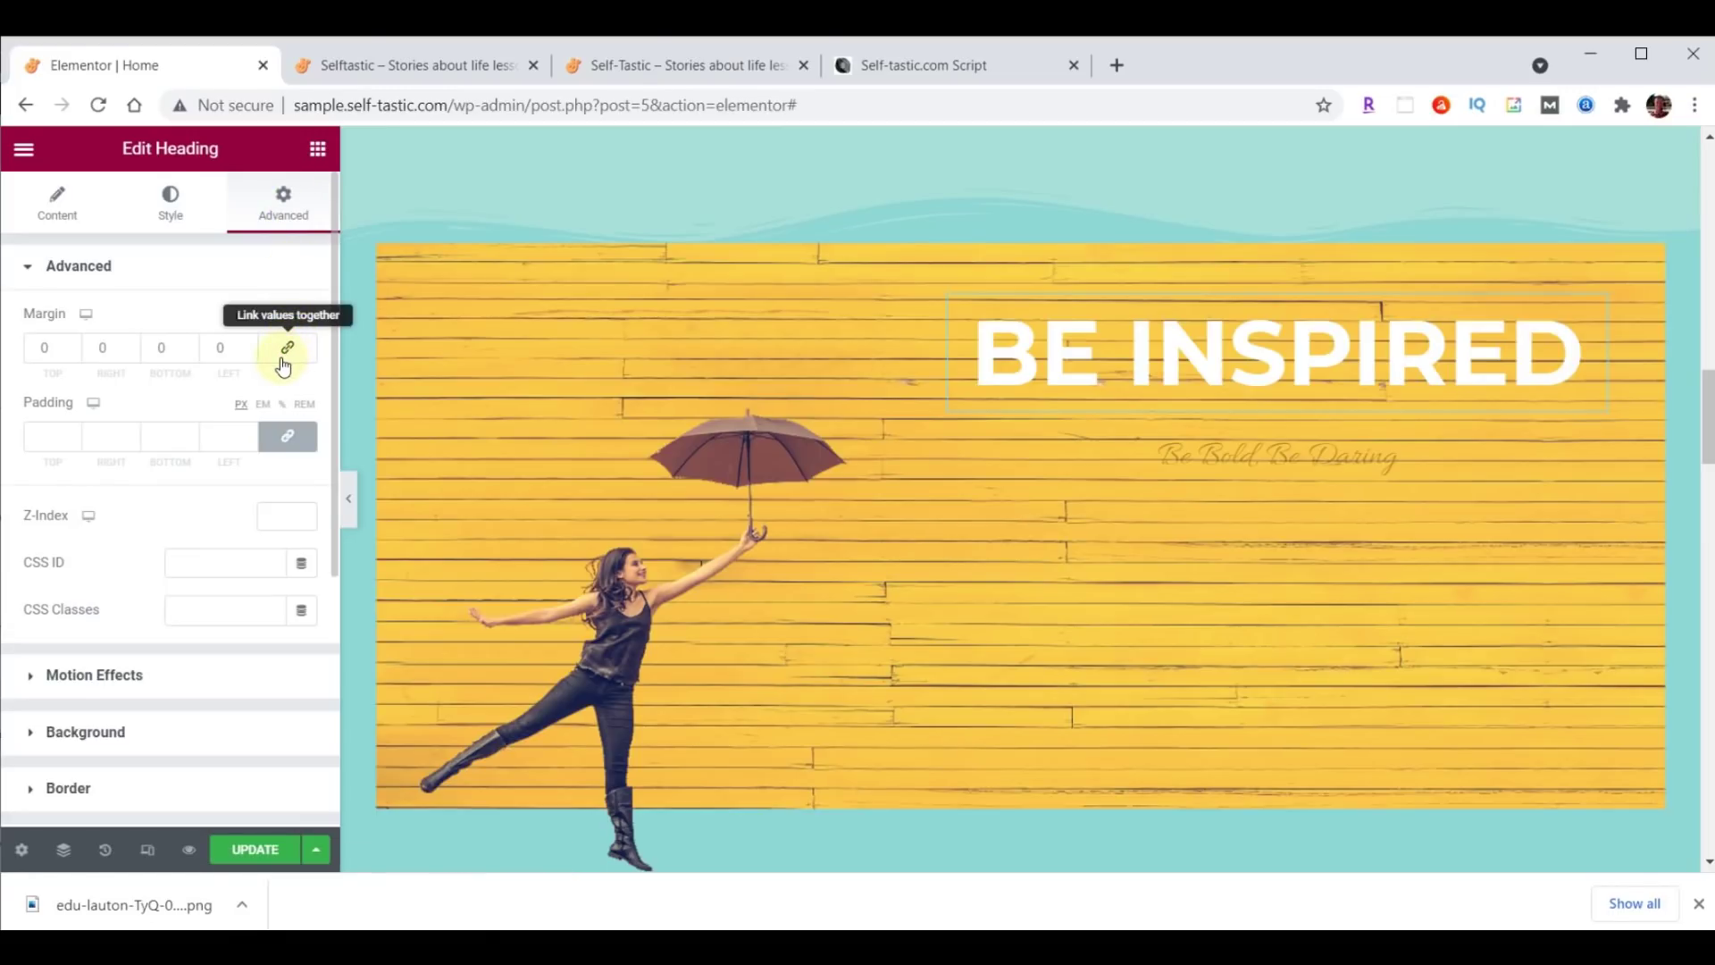
{"action": "left_click", "coordinate": [158, 348]}
{"action": "type", "text": "29"}
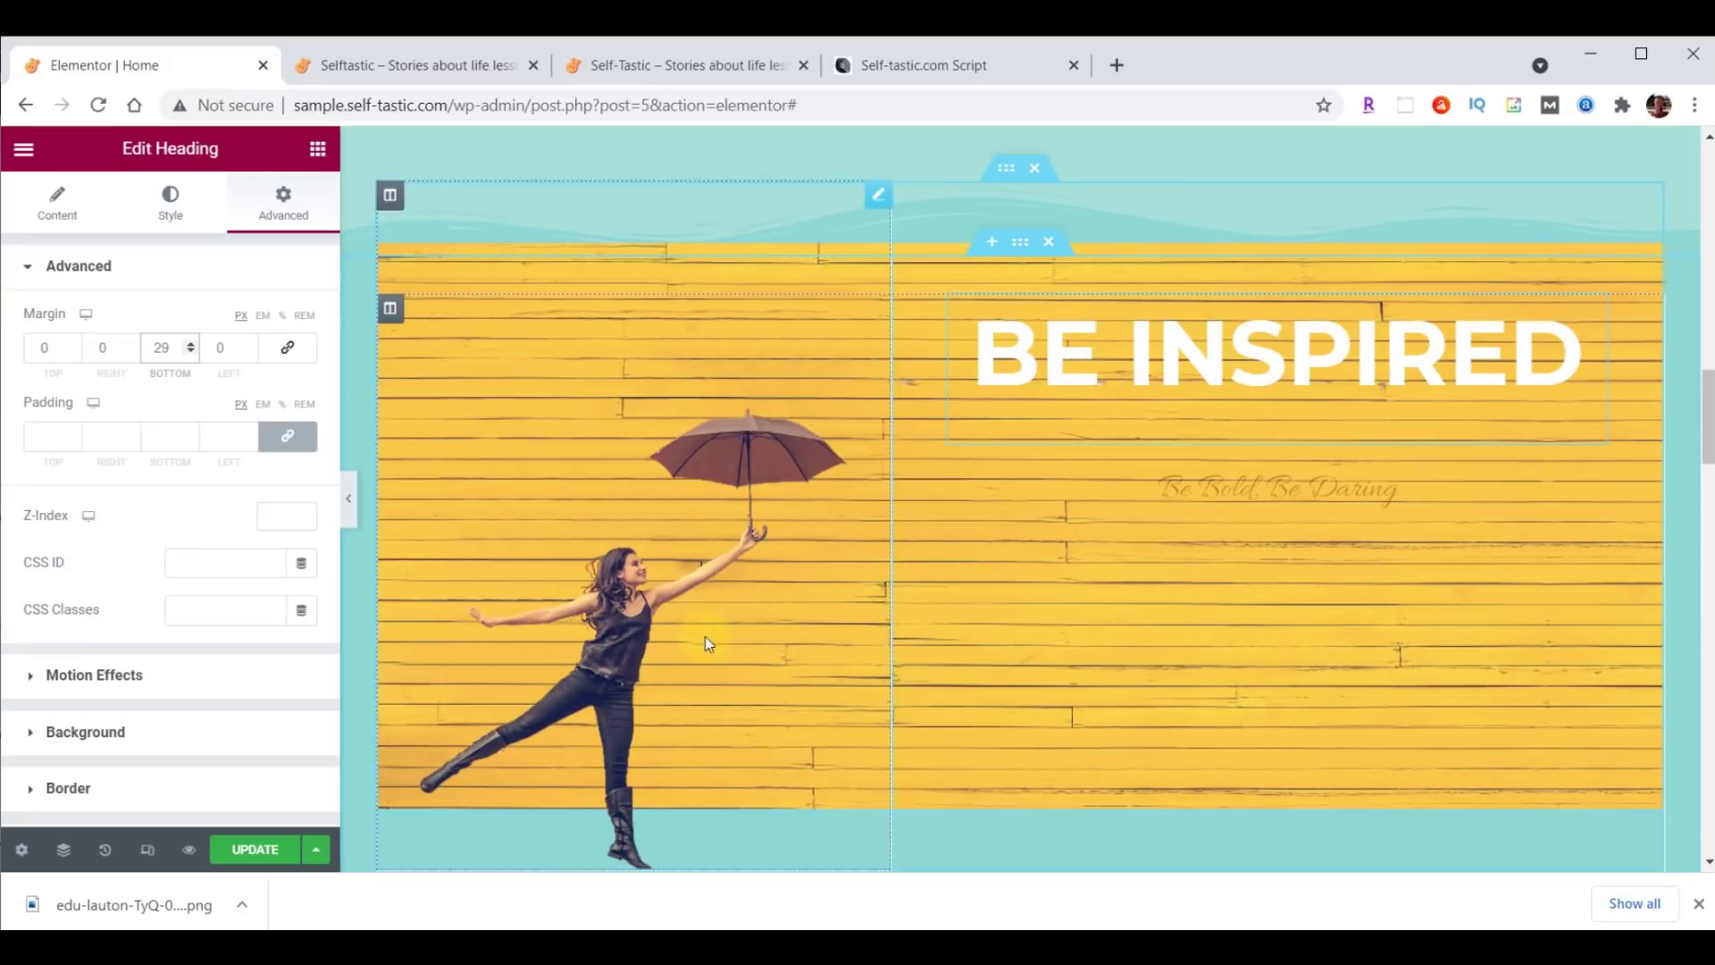
{"action": "left_click", "coordinate": [1327, 488]}
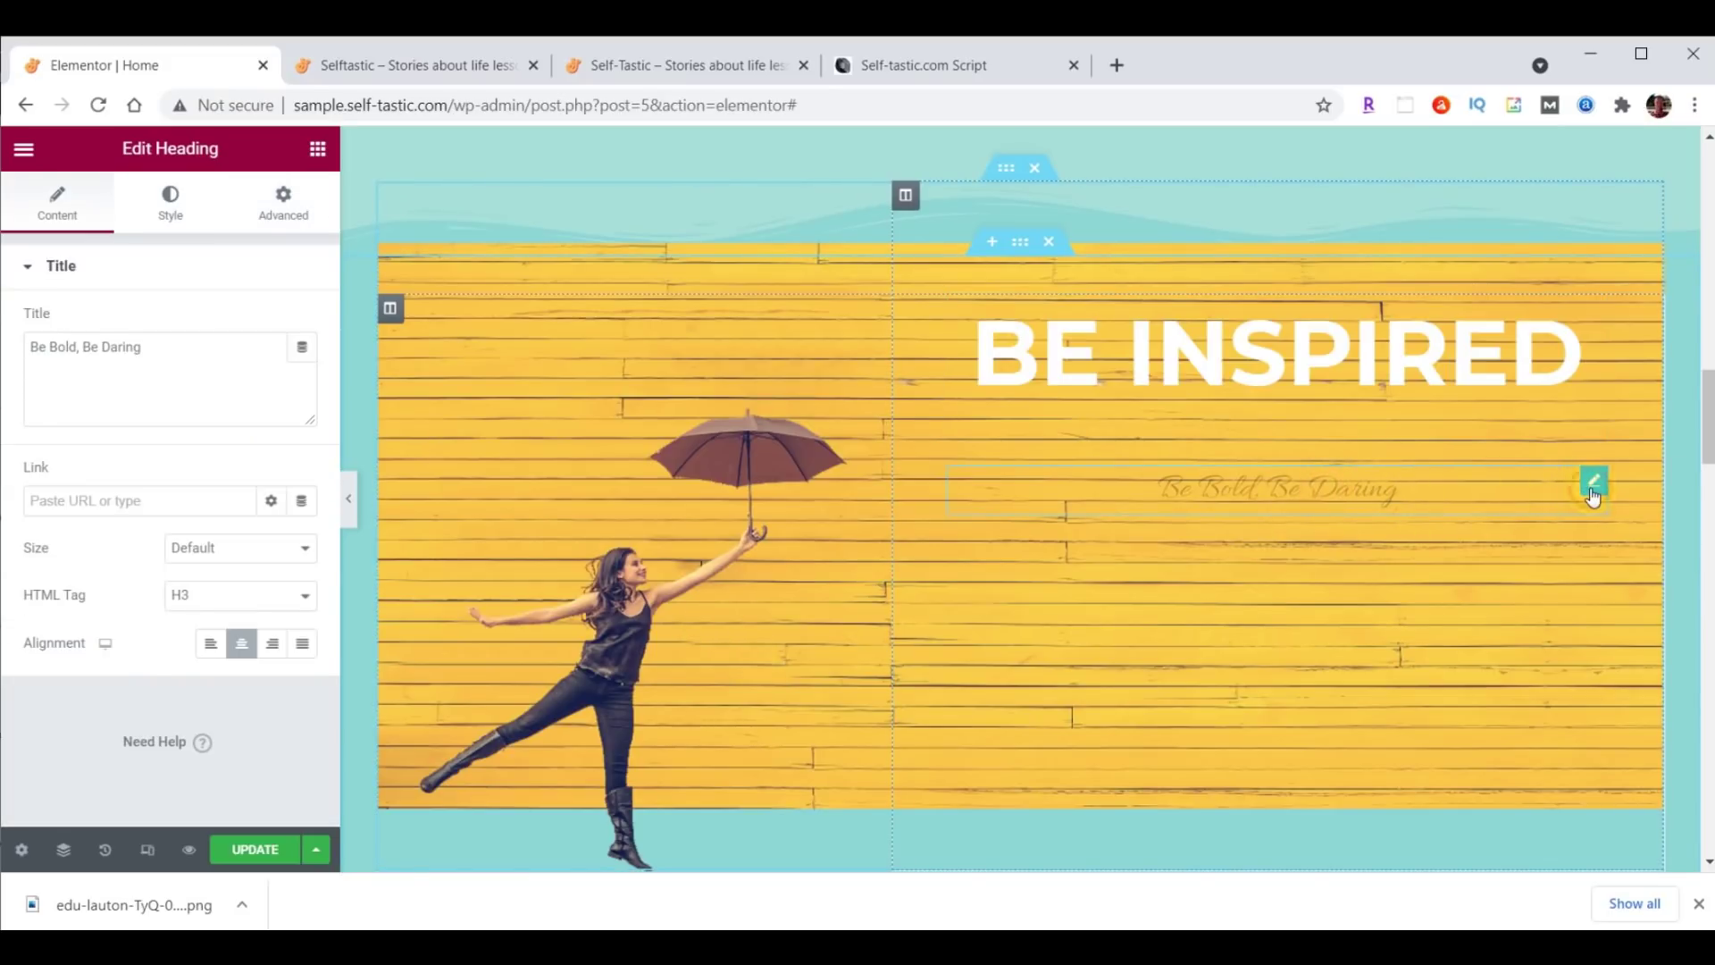
Replace the subtitle text with 'to live your best life' and colour it white.
{"action": "left_click_drag", "start_coordinate": [34, 345], "coordinate": [191, 340]}
{"action": "type", "text": "to live your best life"}
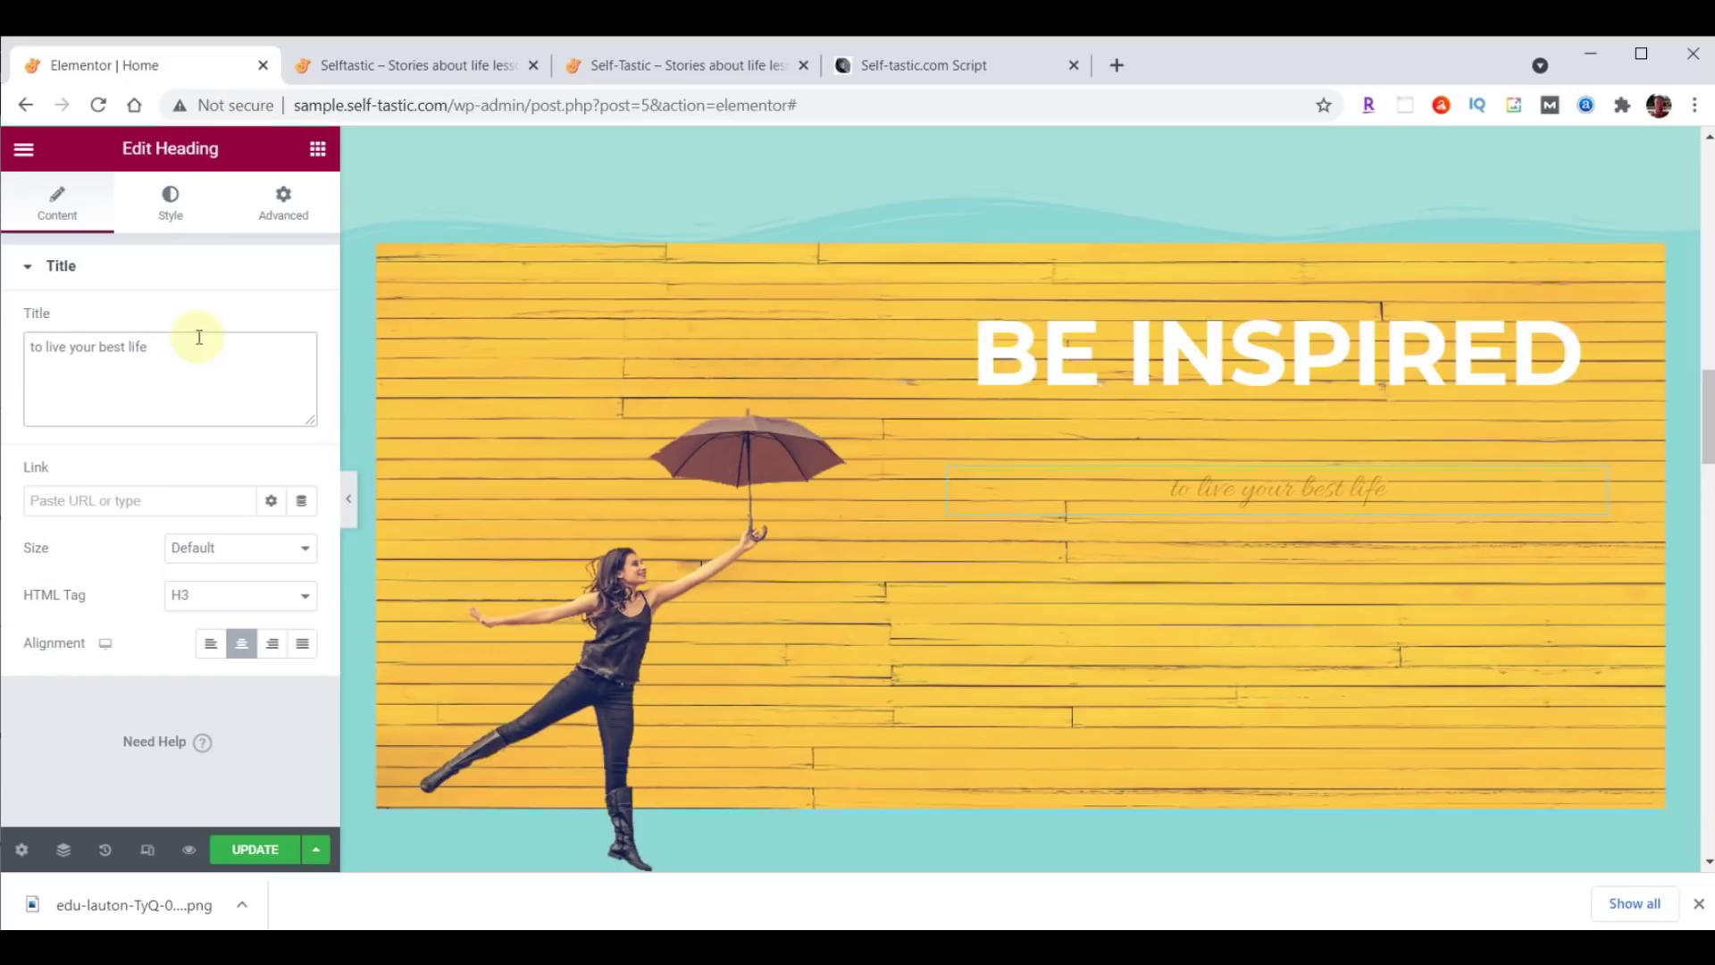
{"action": "left_click", "coordinate": [180, 217]}
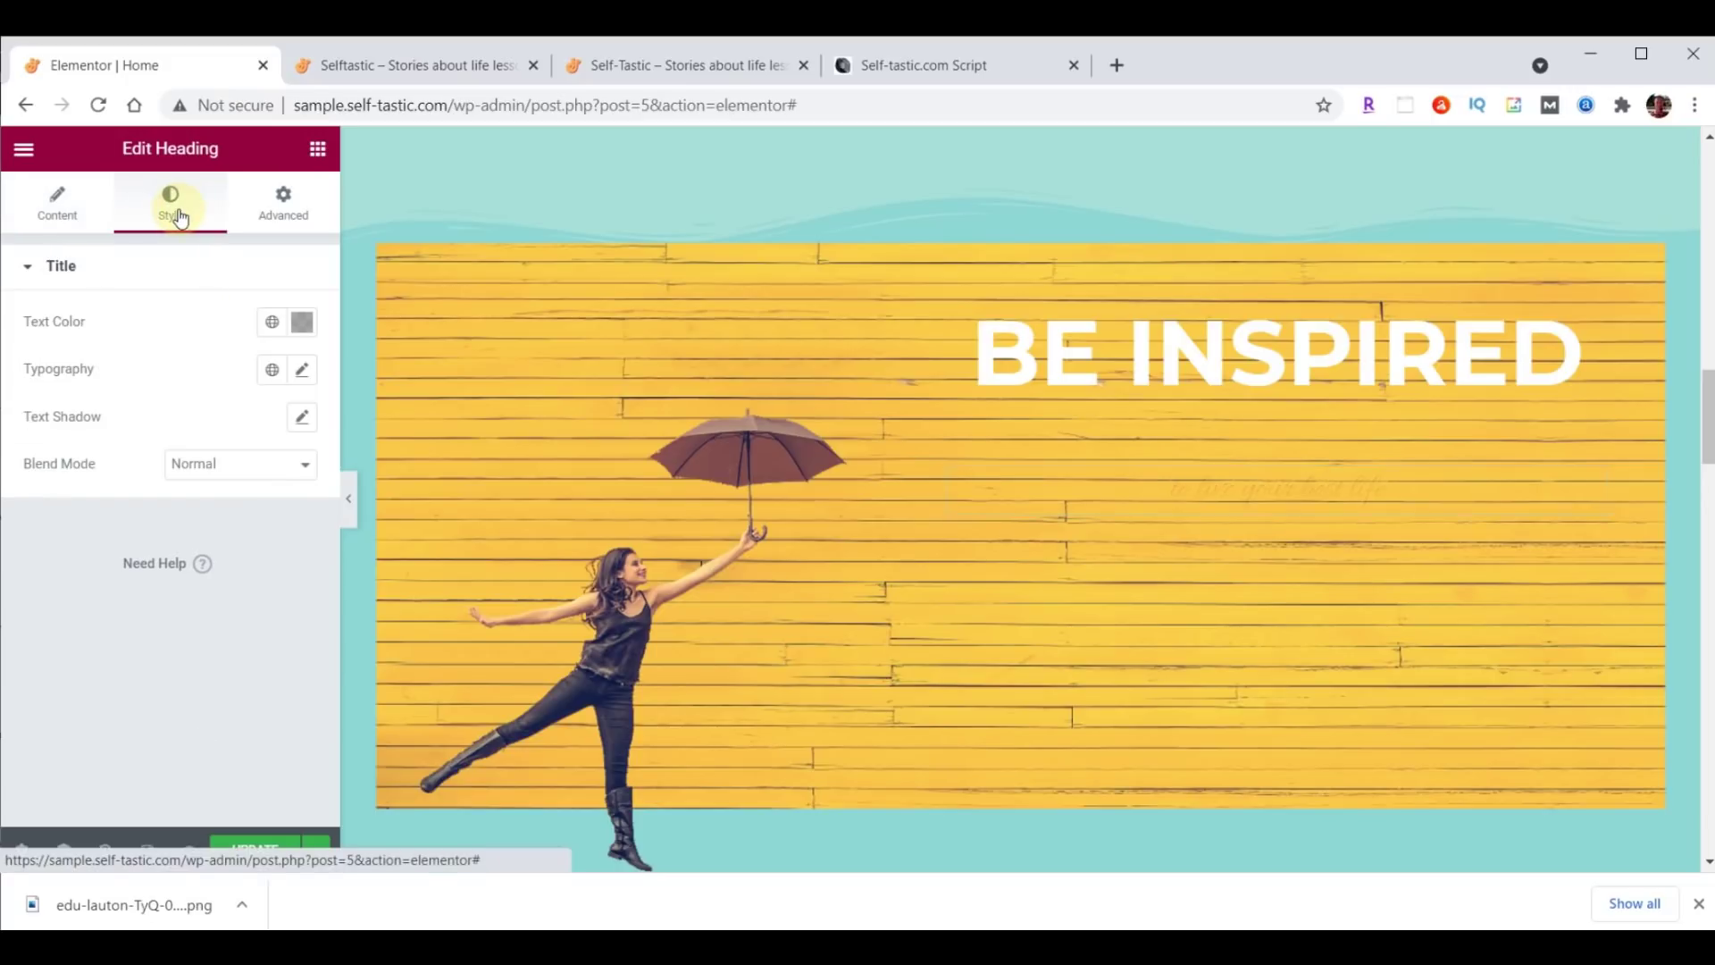
{"action": "left_click", "coordinate": [302, 321]}
{"action": "type", "text": "#FFFFFF"}
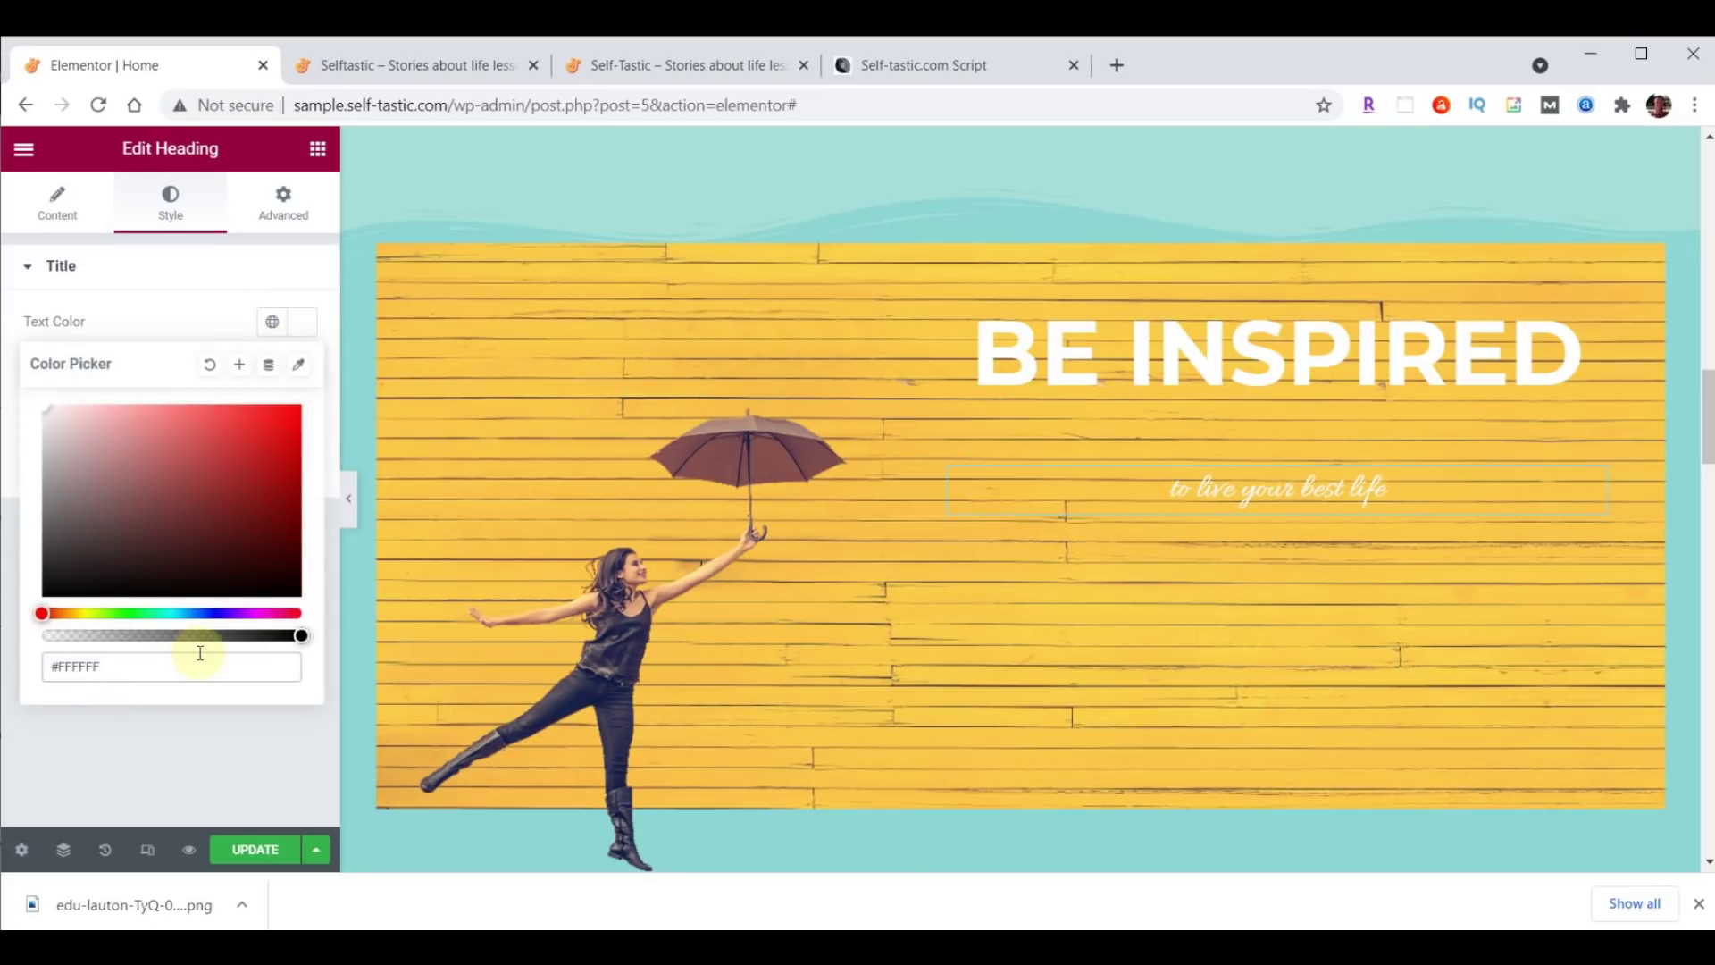
{"action": "left_click", "coordinate": [307, 324]}
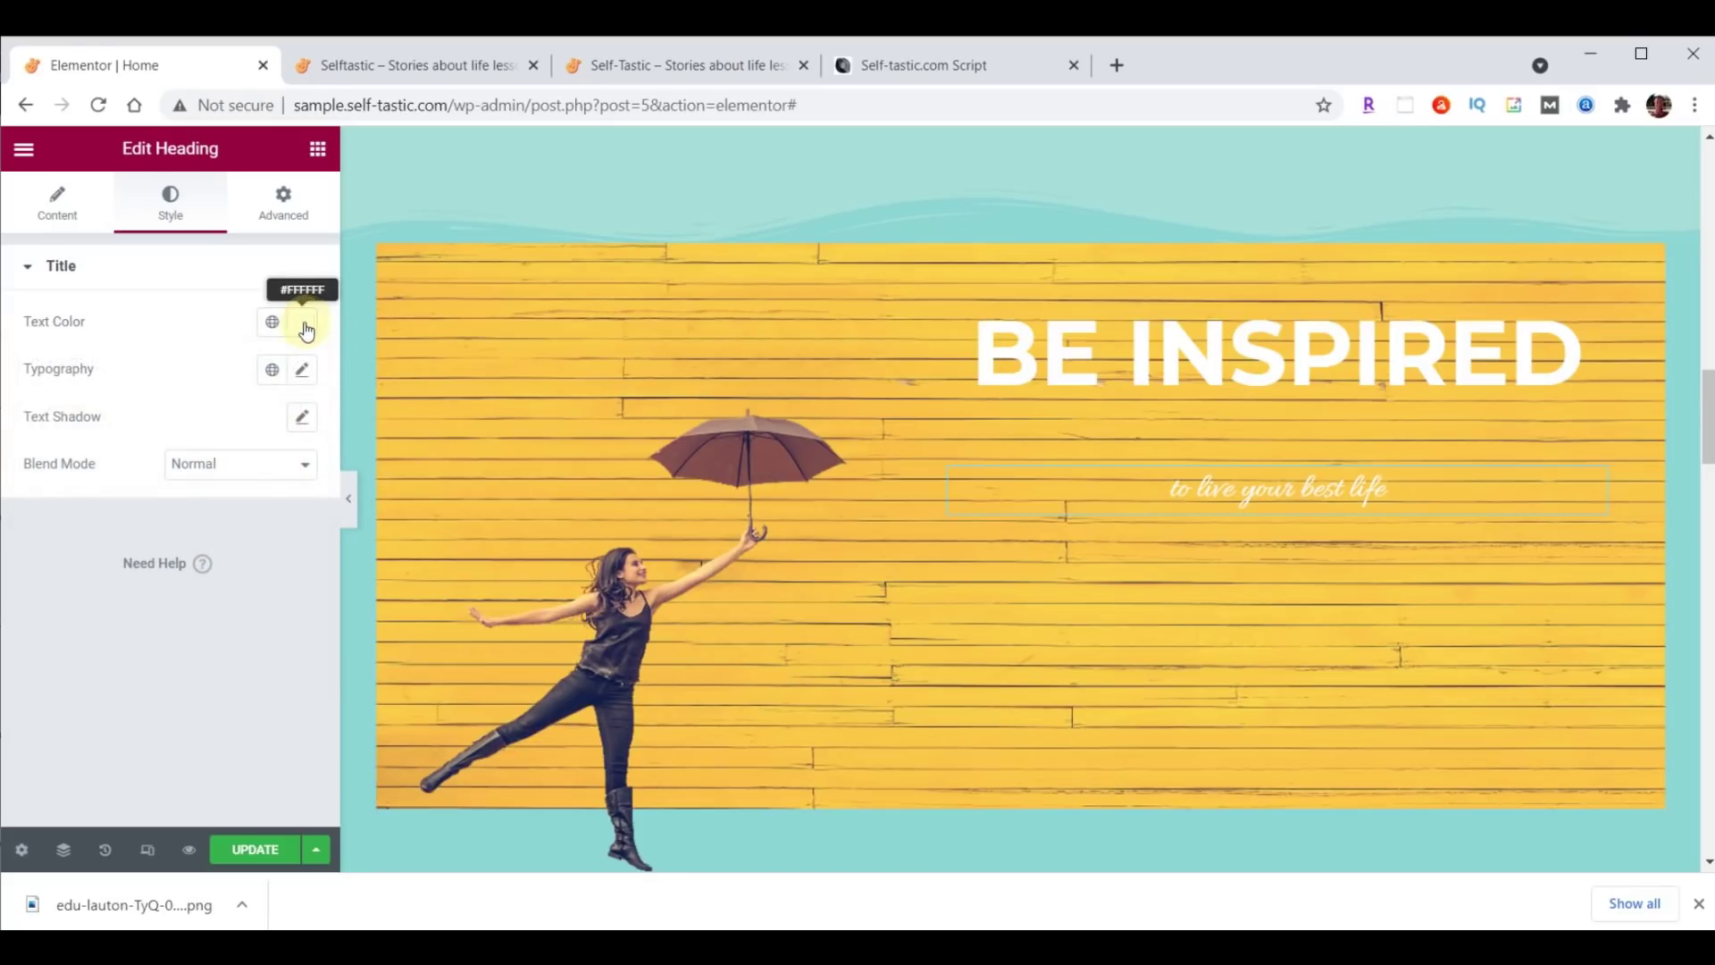
Set the subtitle typography to Lora, size 40, weight 500.
{"action": "left_click", "coordinate": [302, 371]}
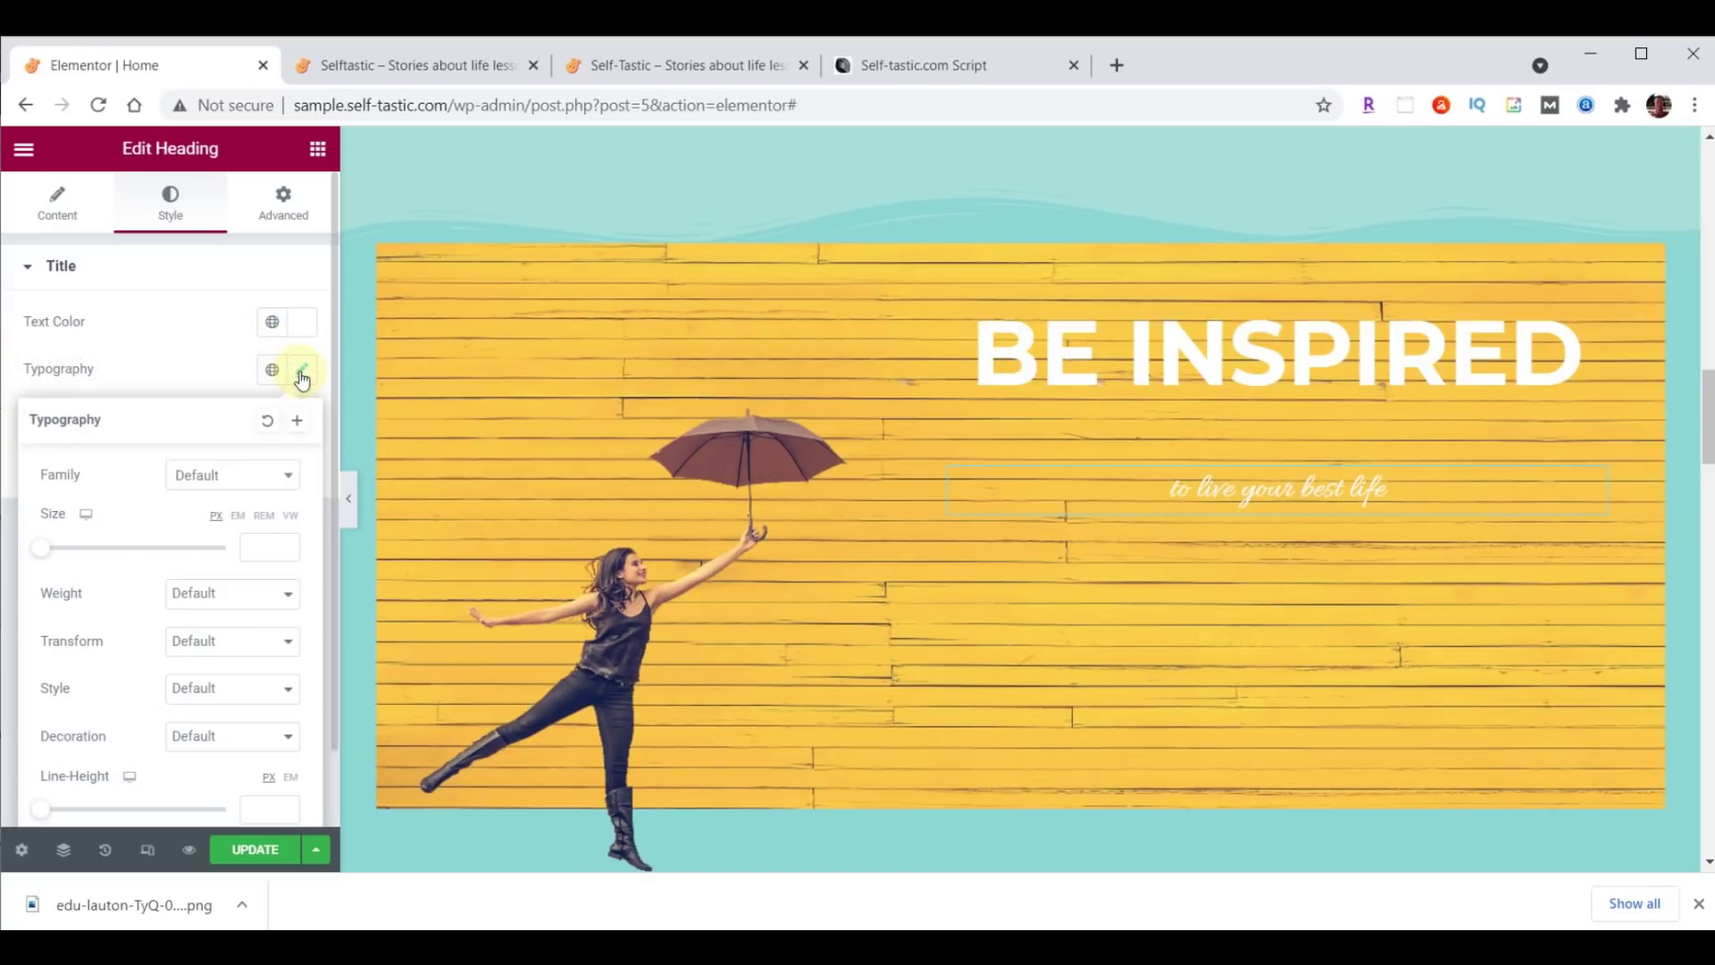
{"action": "left_click", "coordinate": [268, 475]}
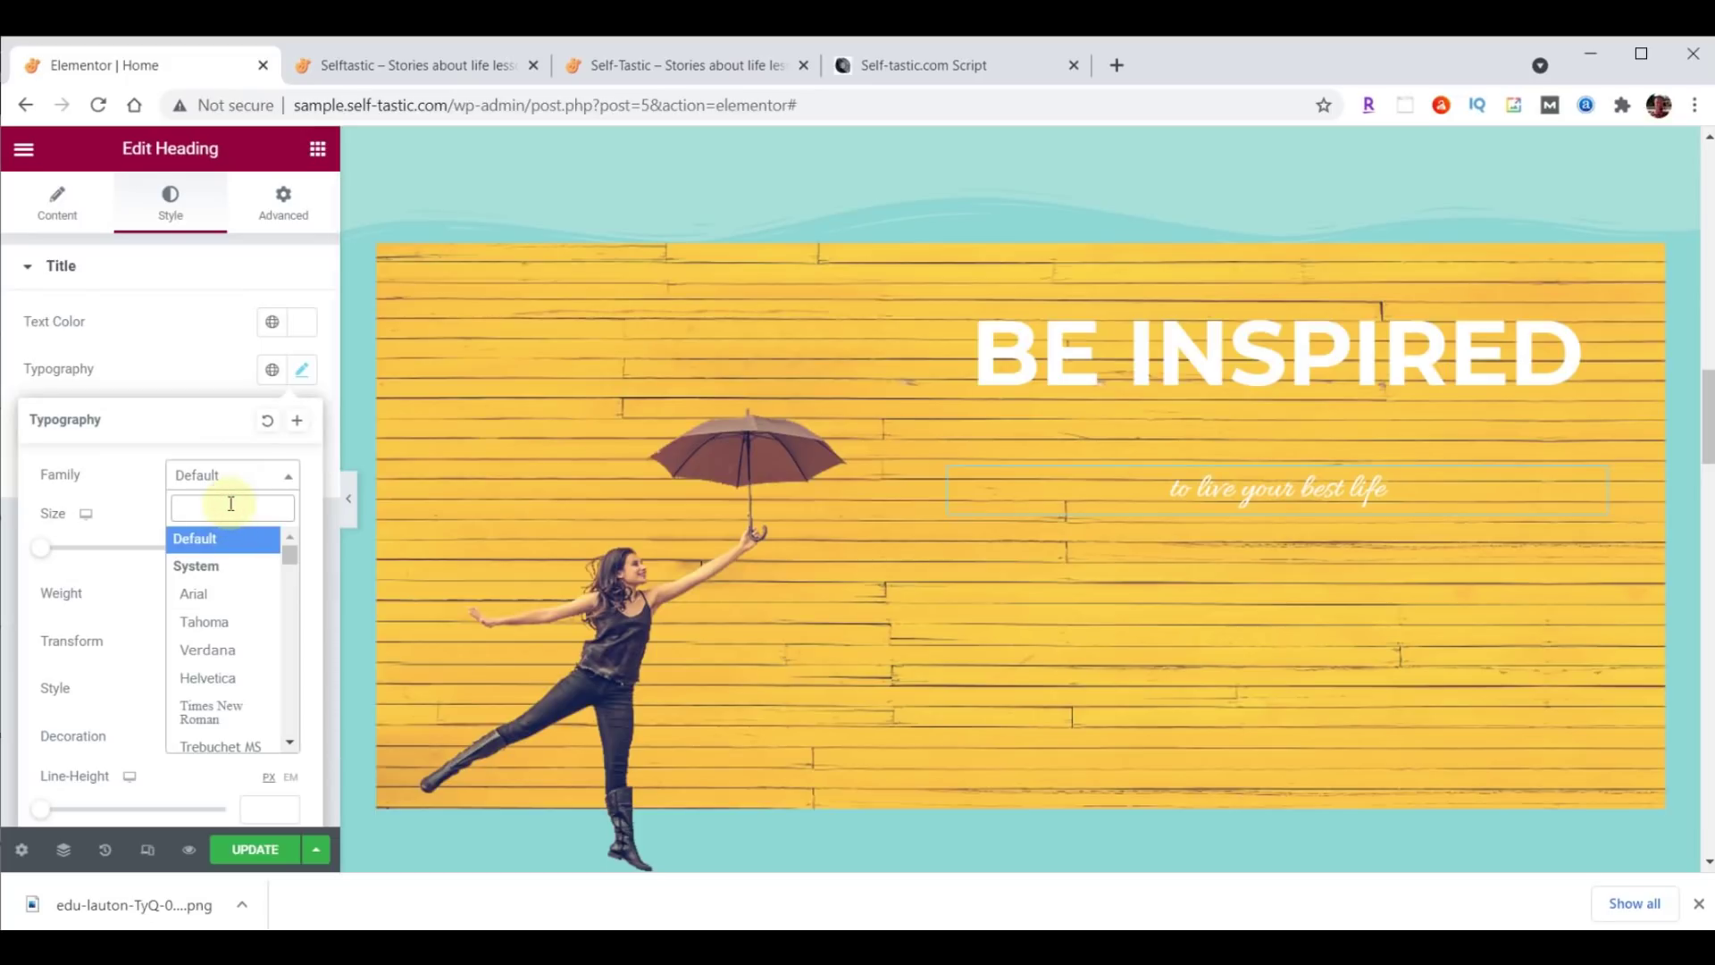
{"action": "type", "text": "lora"}
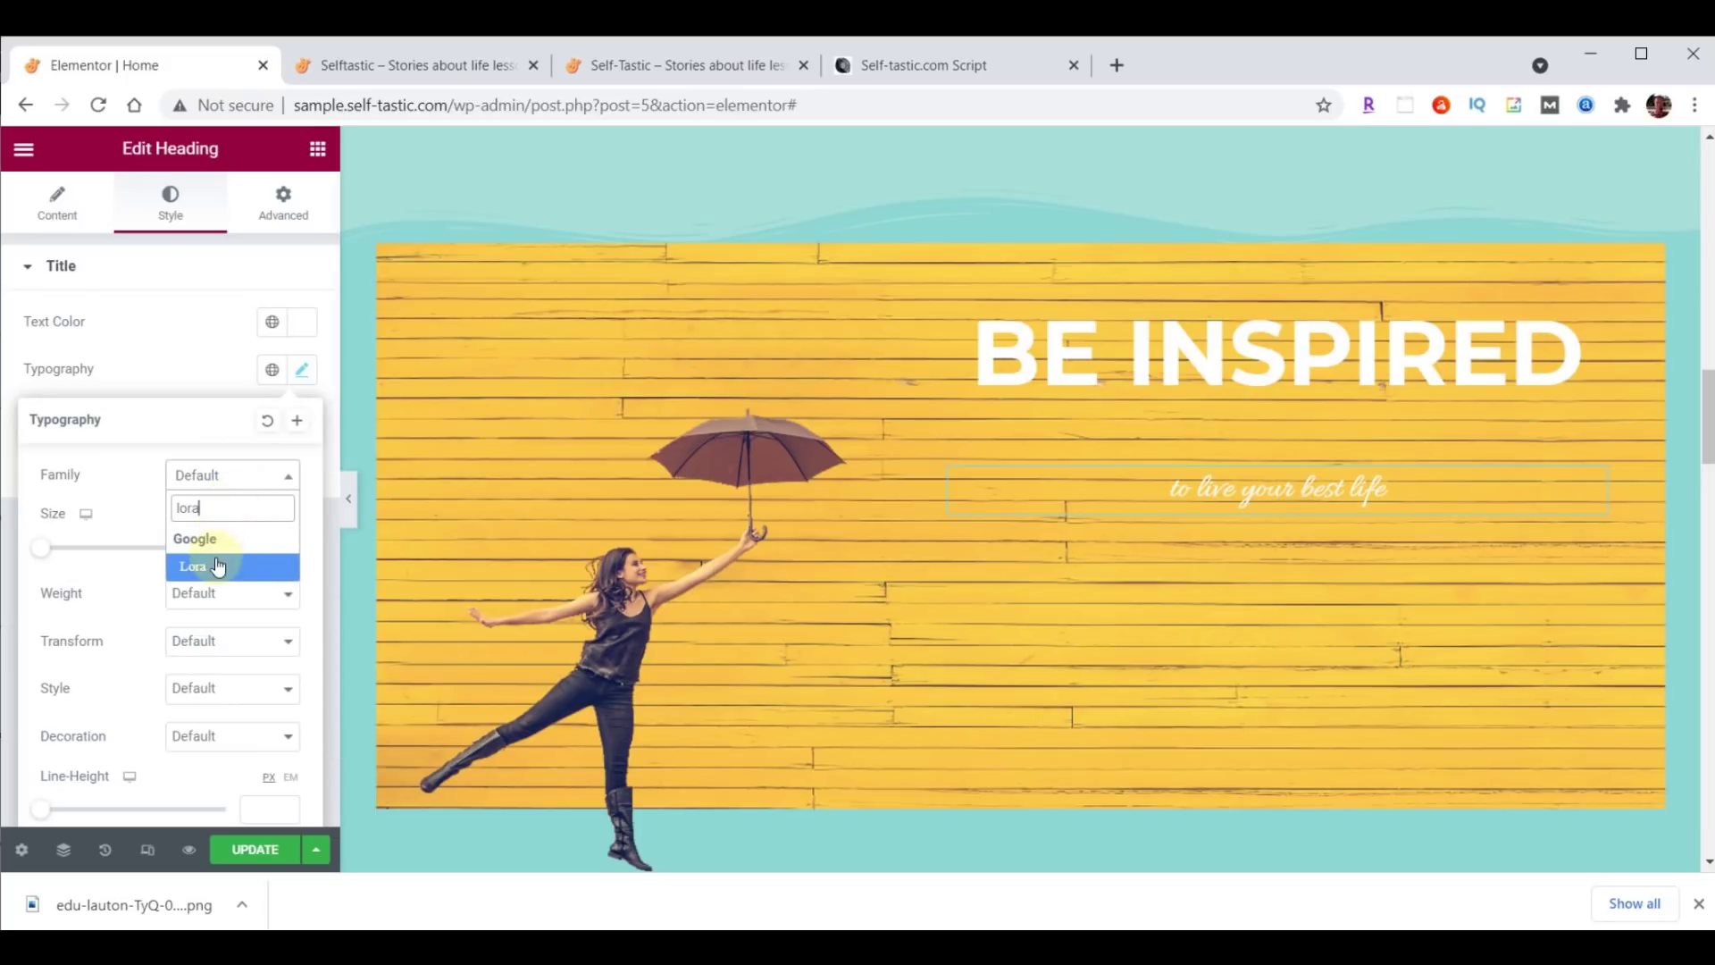
{"action": "left_click", "coordinate": [218, 564]}
{"action": "left_click", "coordinate": [271, 539]}
{"action": "type", "text": "40"}
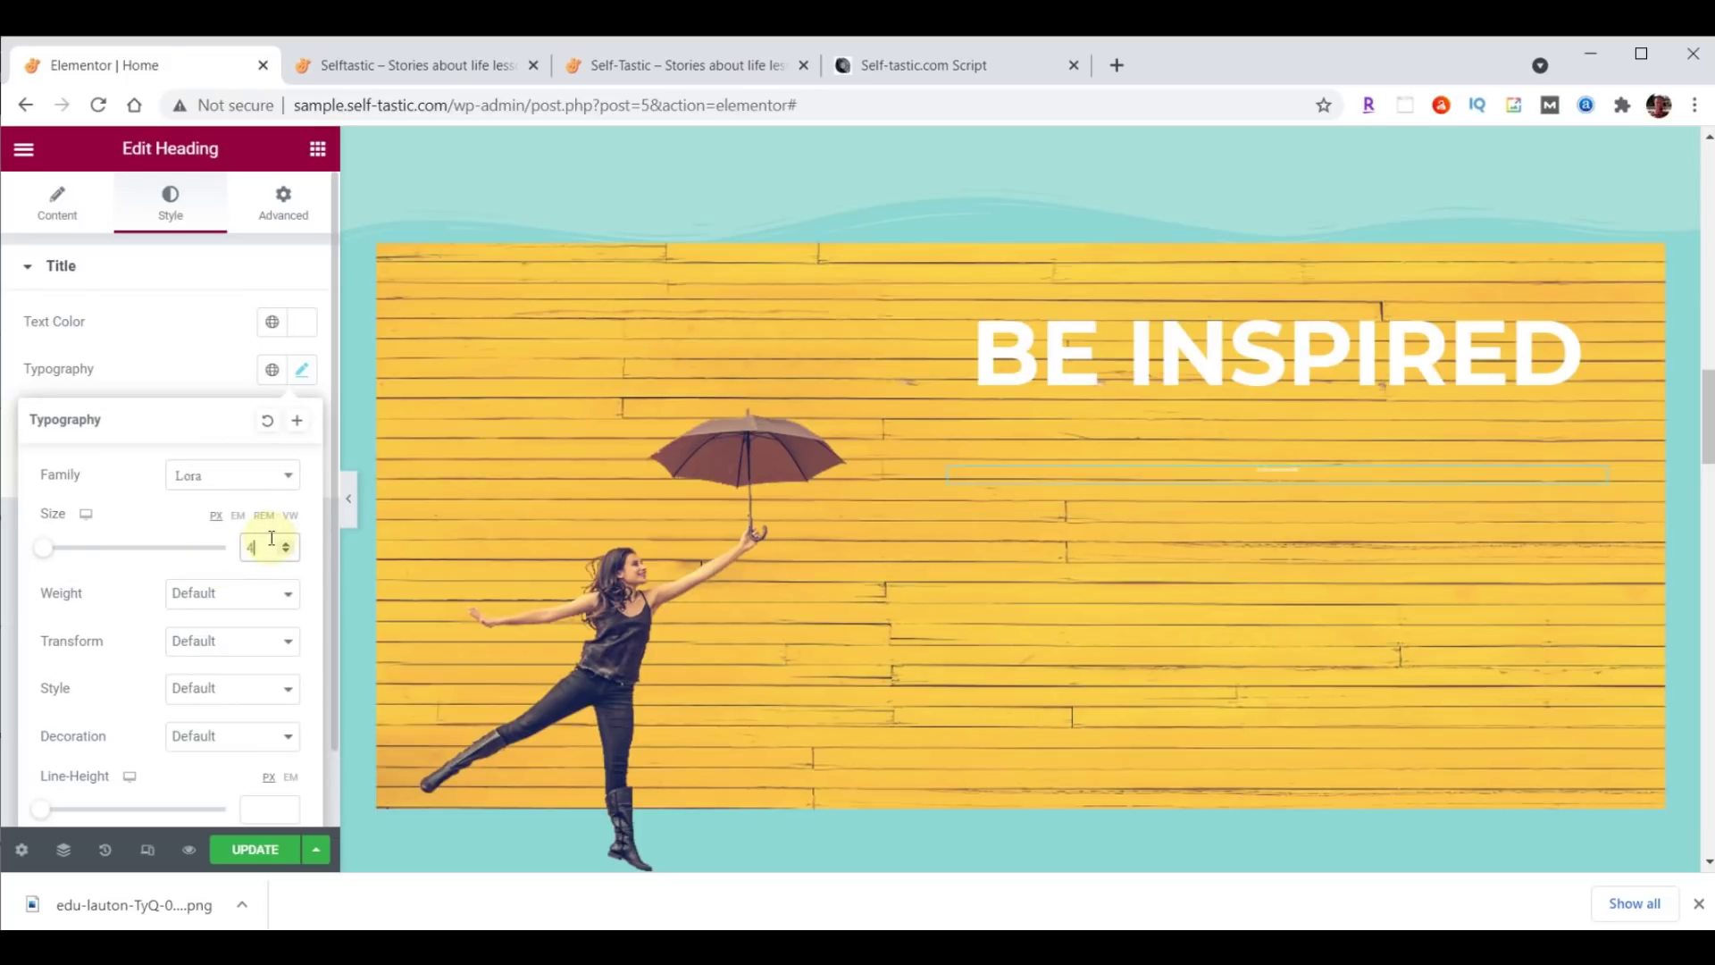
{"action": "left_click", "coordinate": [259, 605]}
{"action": "left_click", "coordinate": [186, 690]}
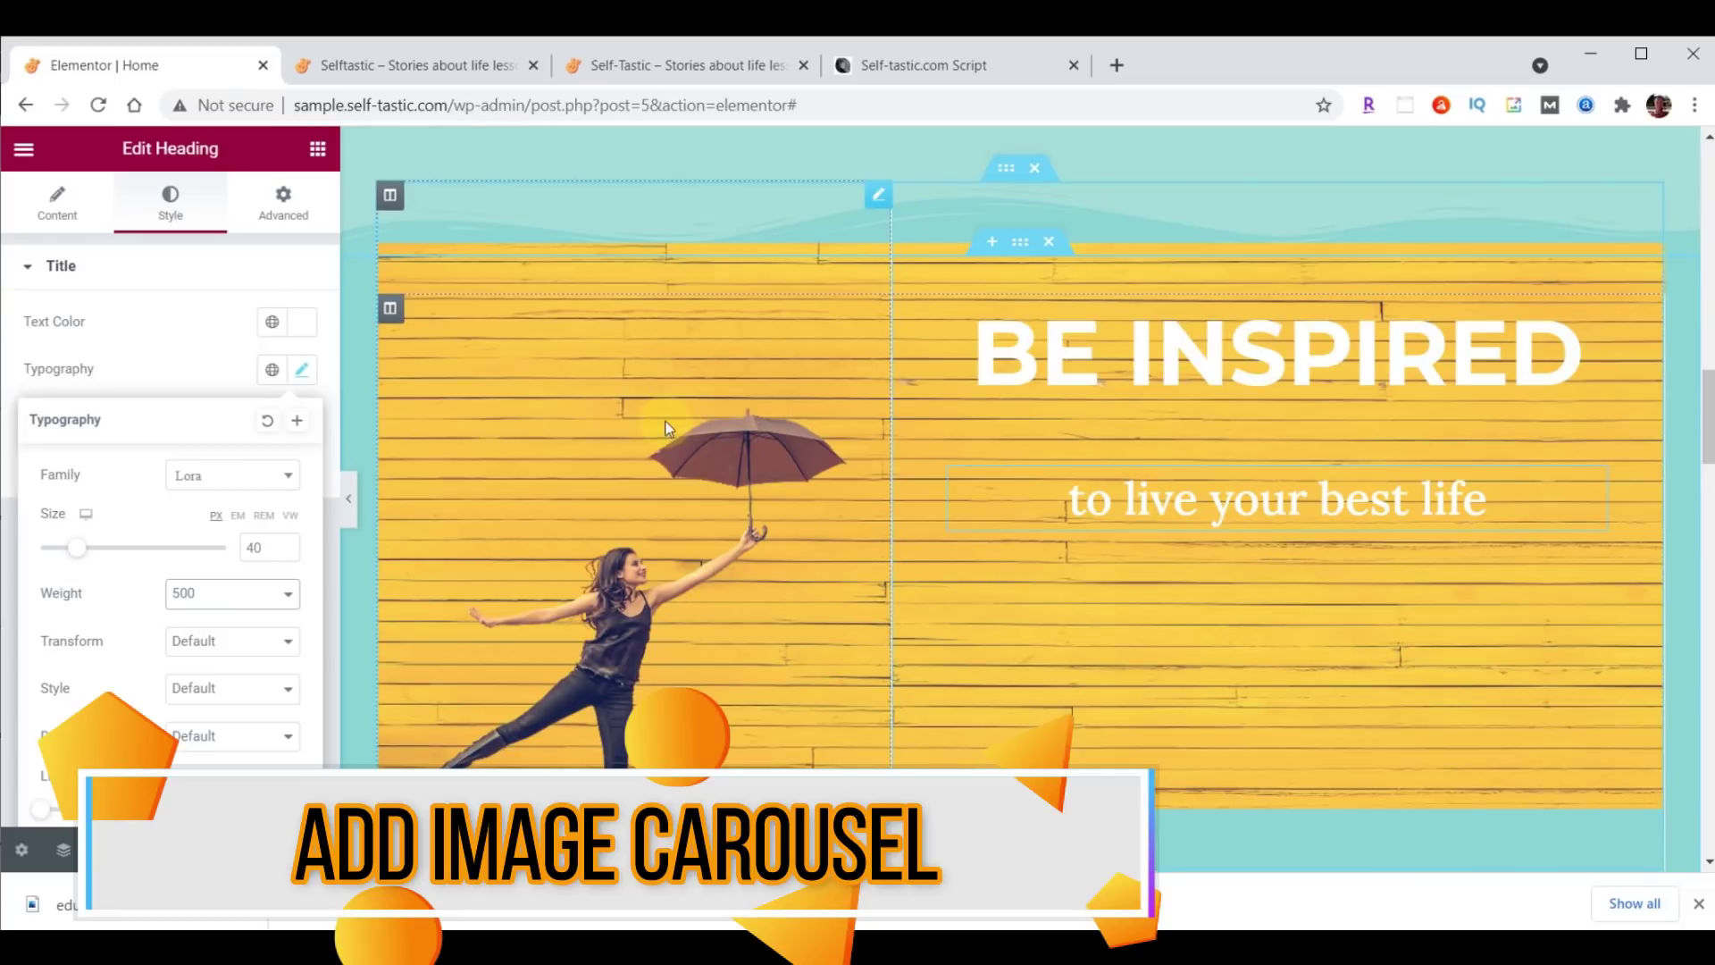
Search widgets for 'image' and drop an Image Carousel beneath the subtitle heading.
{"action": "left_click", "coordinate": [319, 150]}
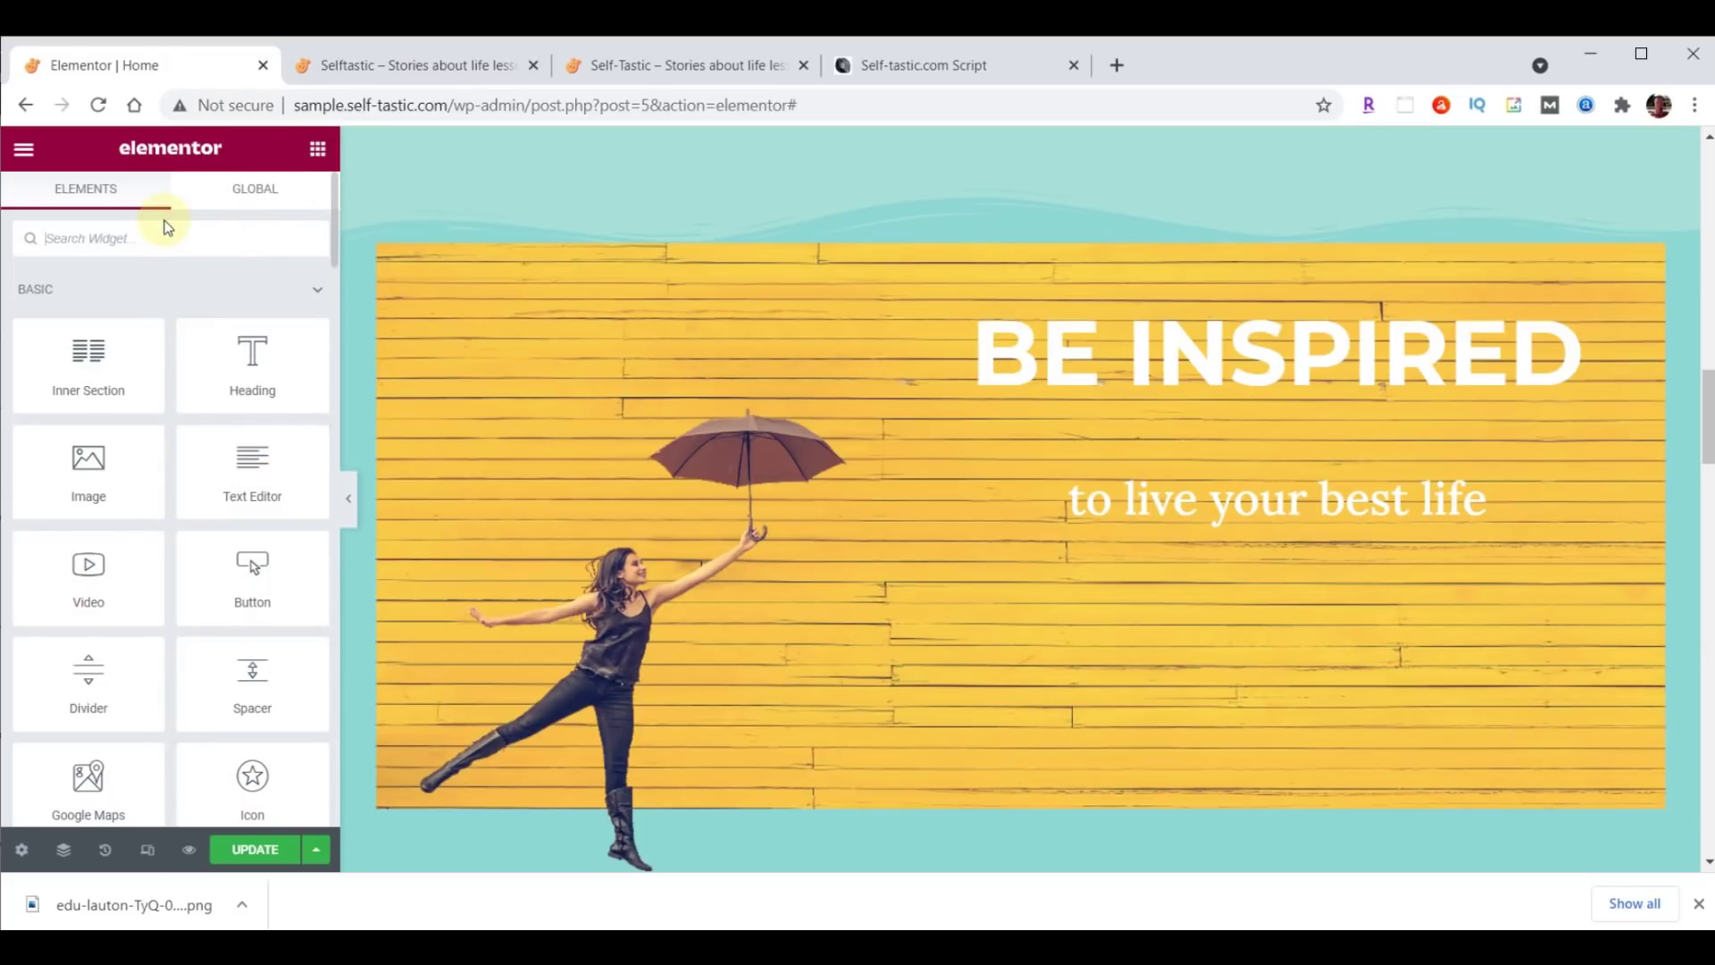
{"action": "type", "text": "image"}
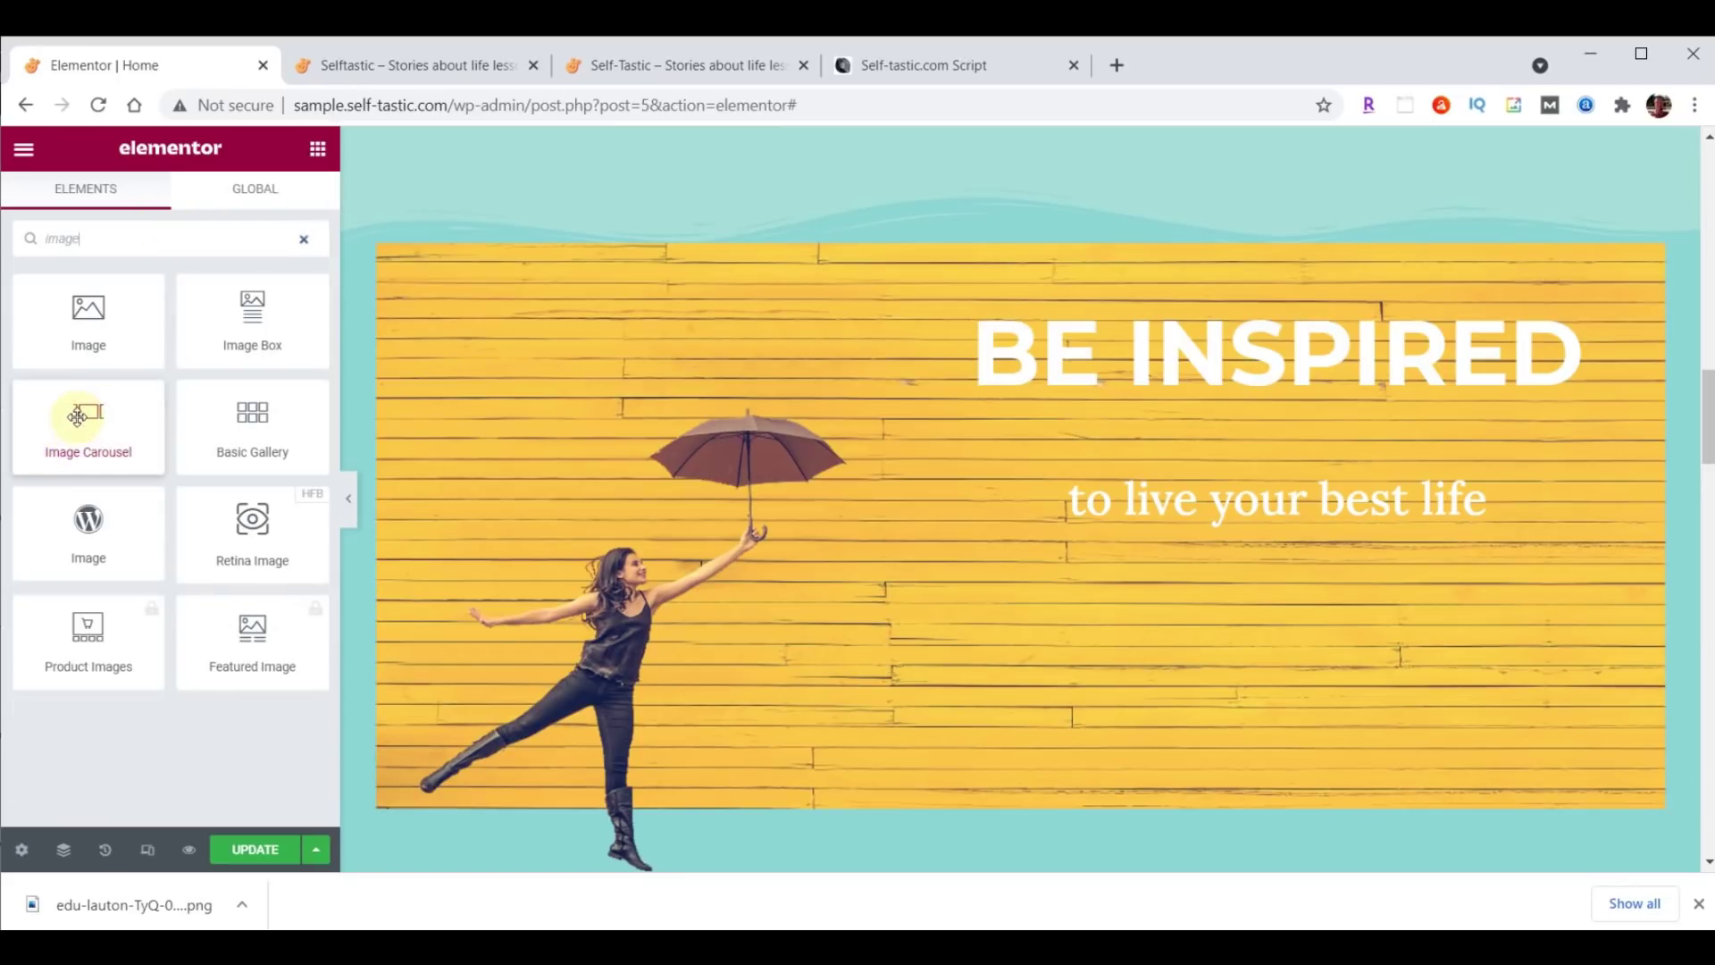
{"action": "left_click_drag", "start_coordinate": [83, 413], "coordinate": [1304, 518]}
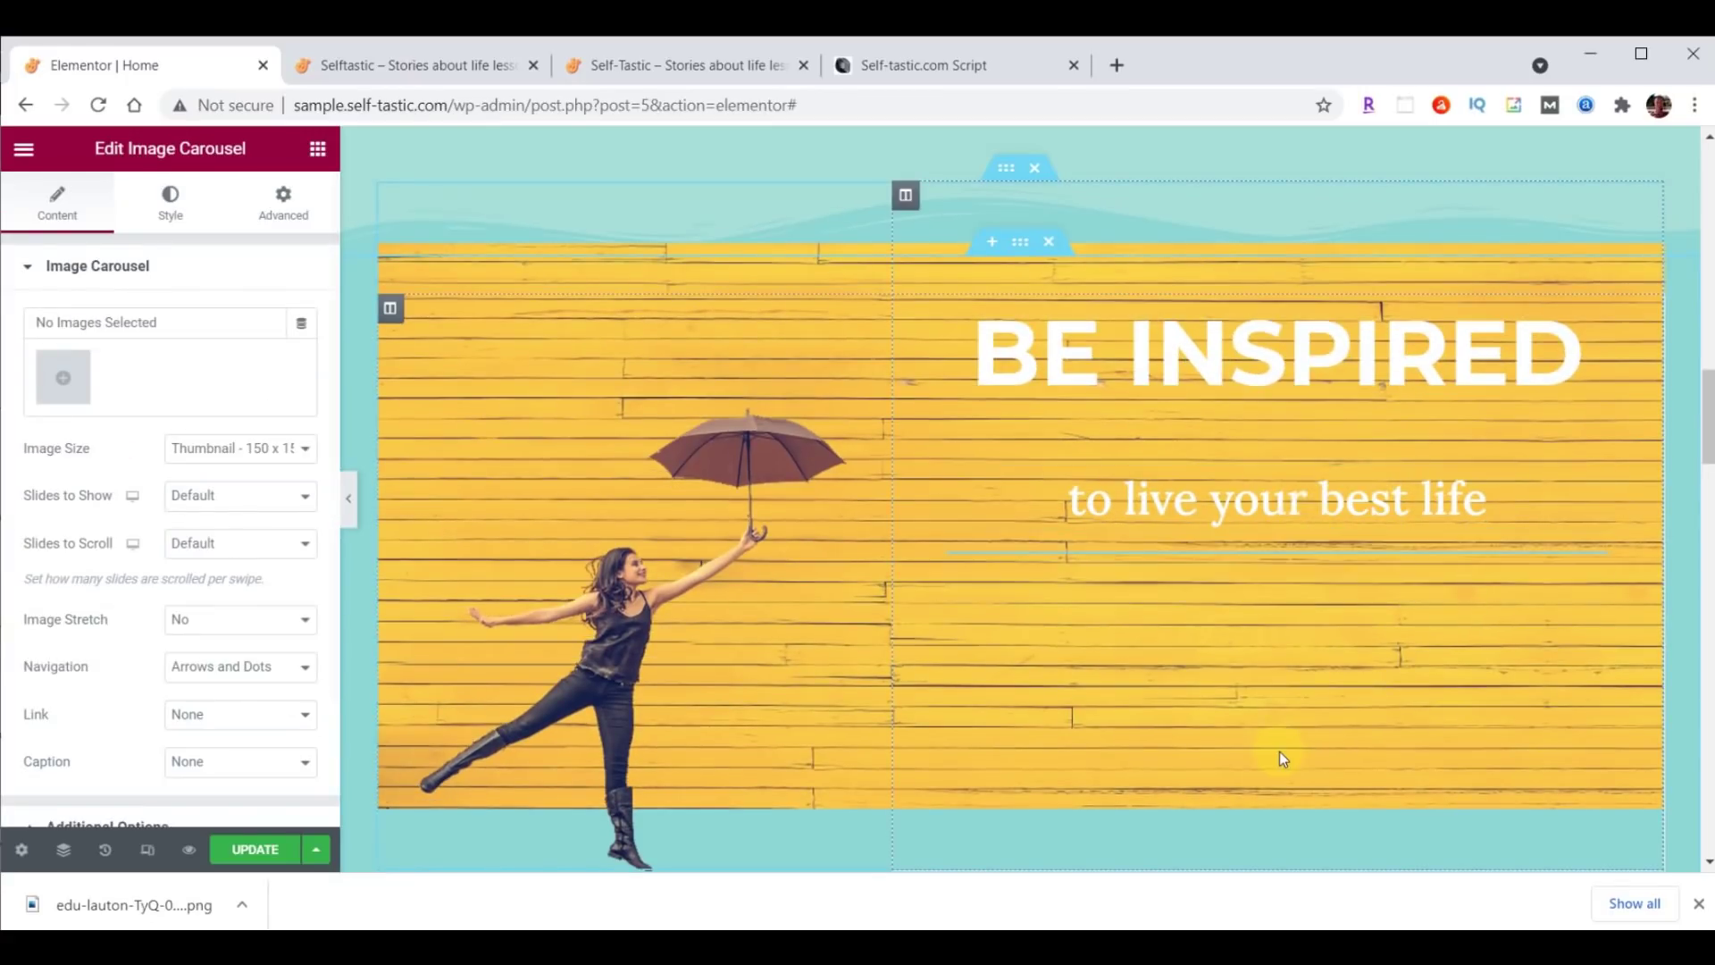
{"action": "left_click", "coordinate": [77, 396]}
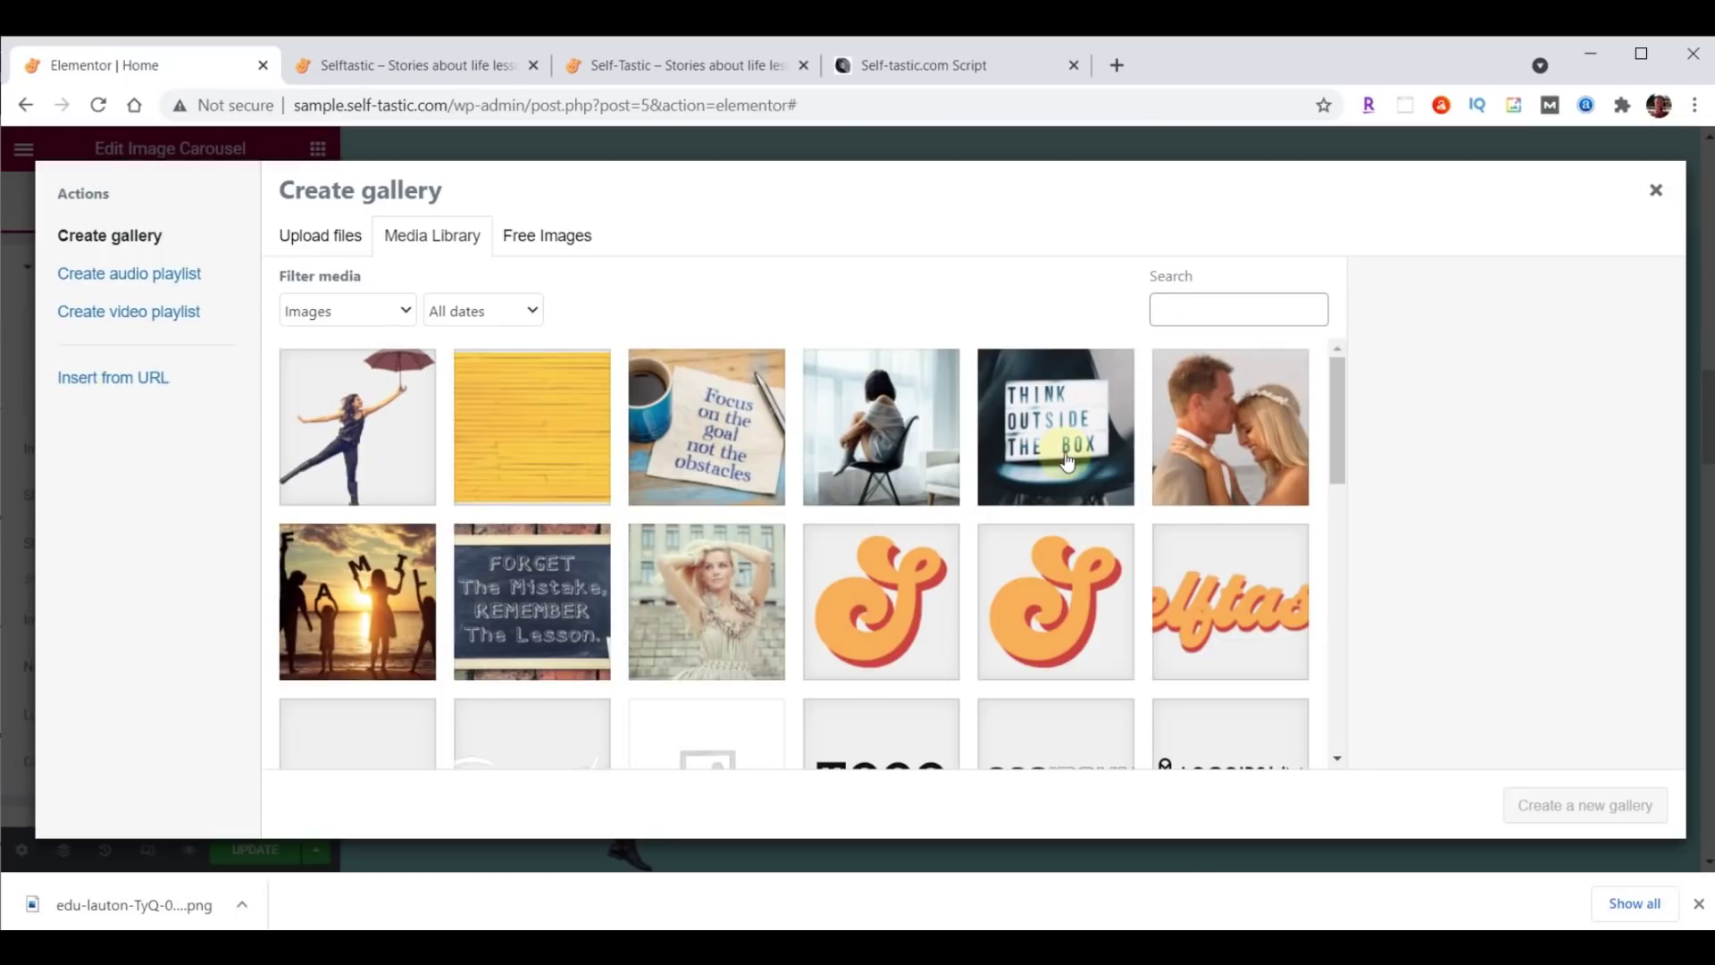
Upload inspirational-01 to 06 into a new gallery and insert it into the carousel.
{"action": "key", "text": "alt+Tab"}
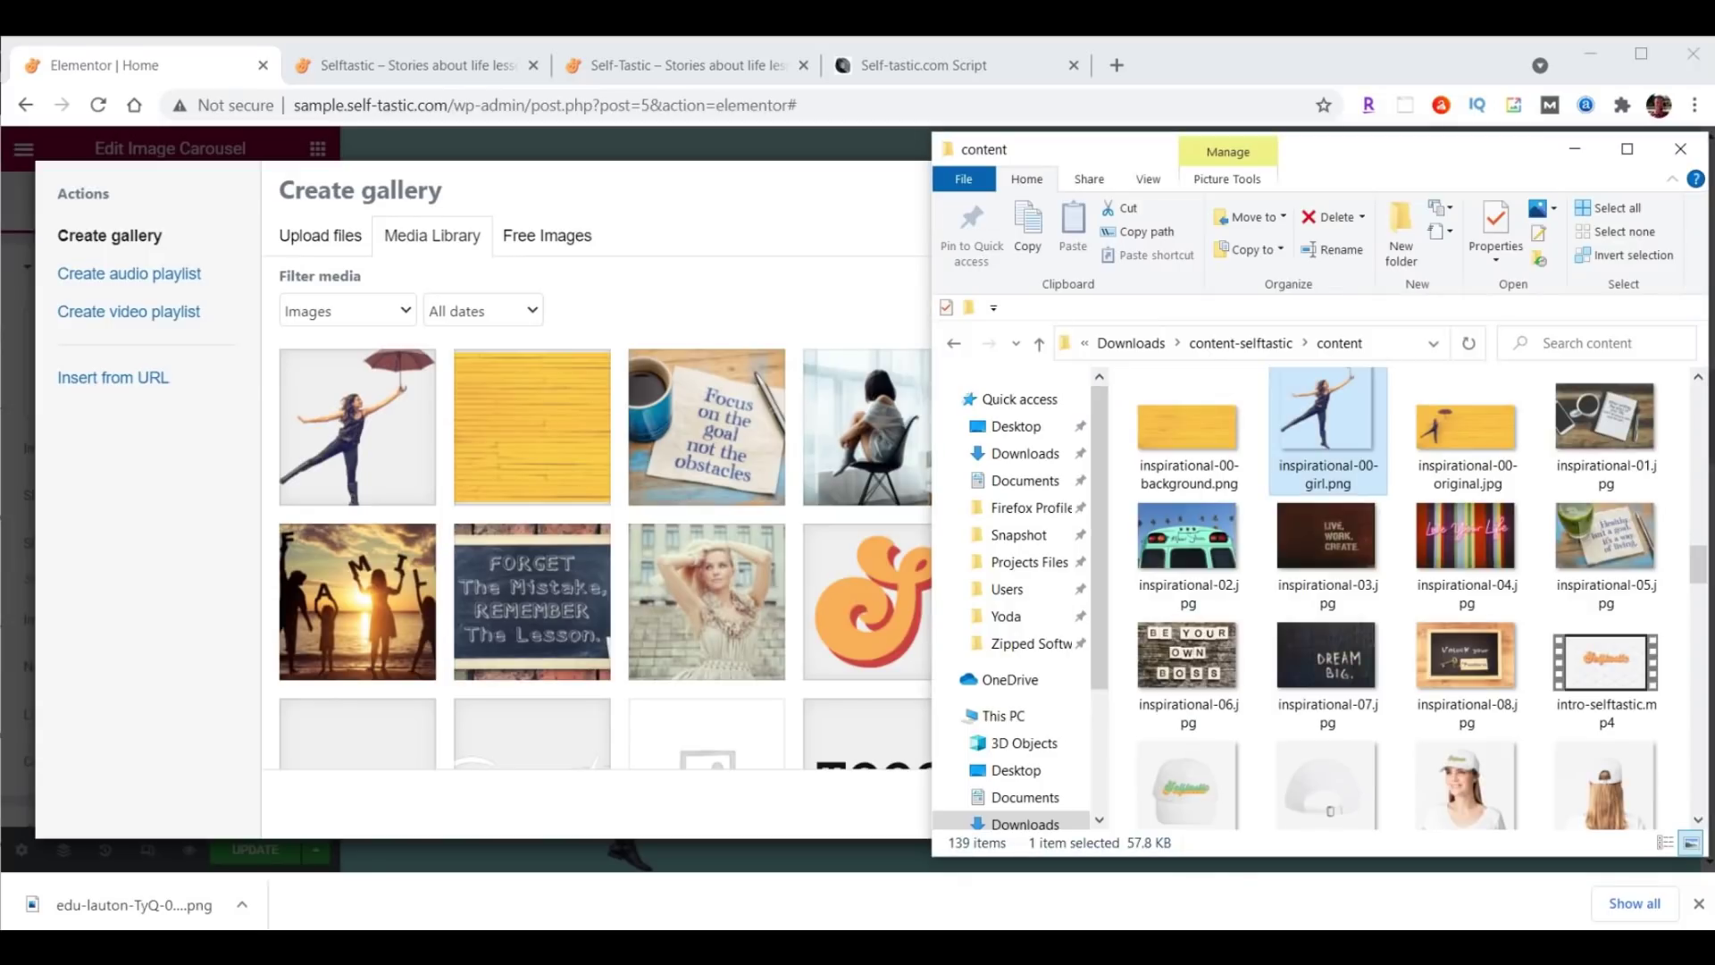
{"action": "left_click", "coordinate": [1605, 420]}
{"action": "left_click", "coordinate": [1193, 688], "text": "shift"}
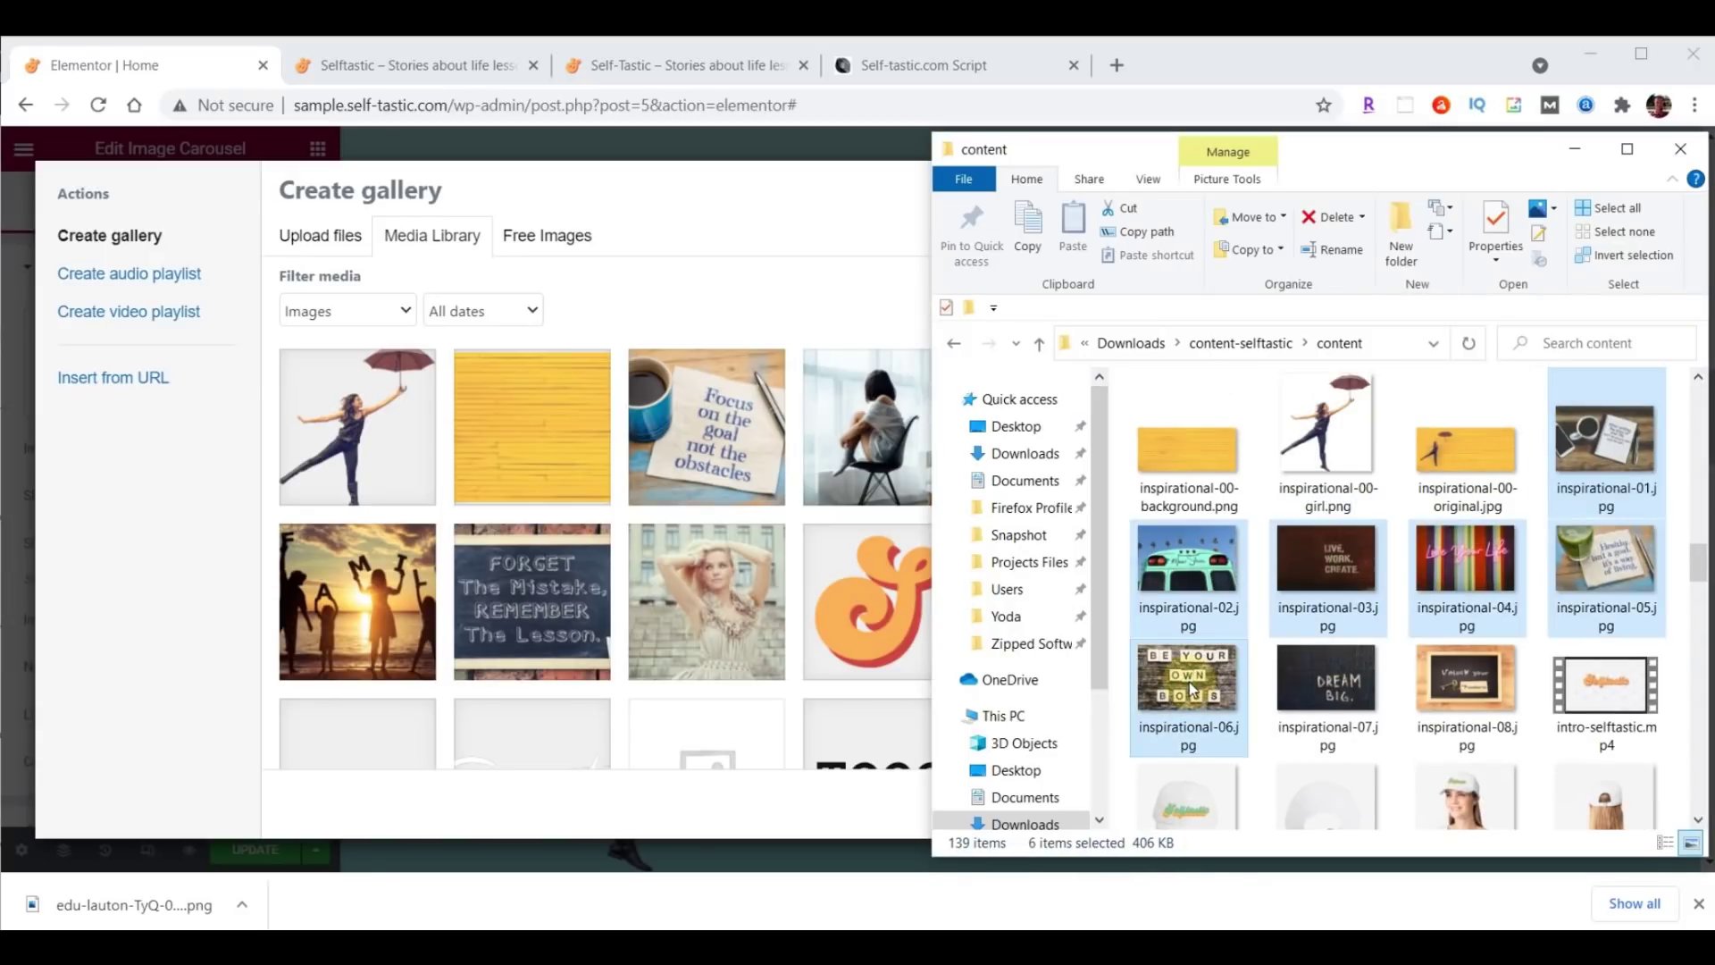
{"action": "left_click_drag", "start_coordinate": [1193, 688], "coordinate": [545, 511]}
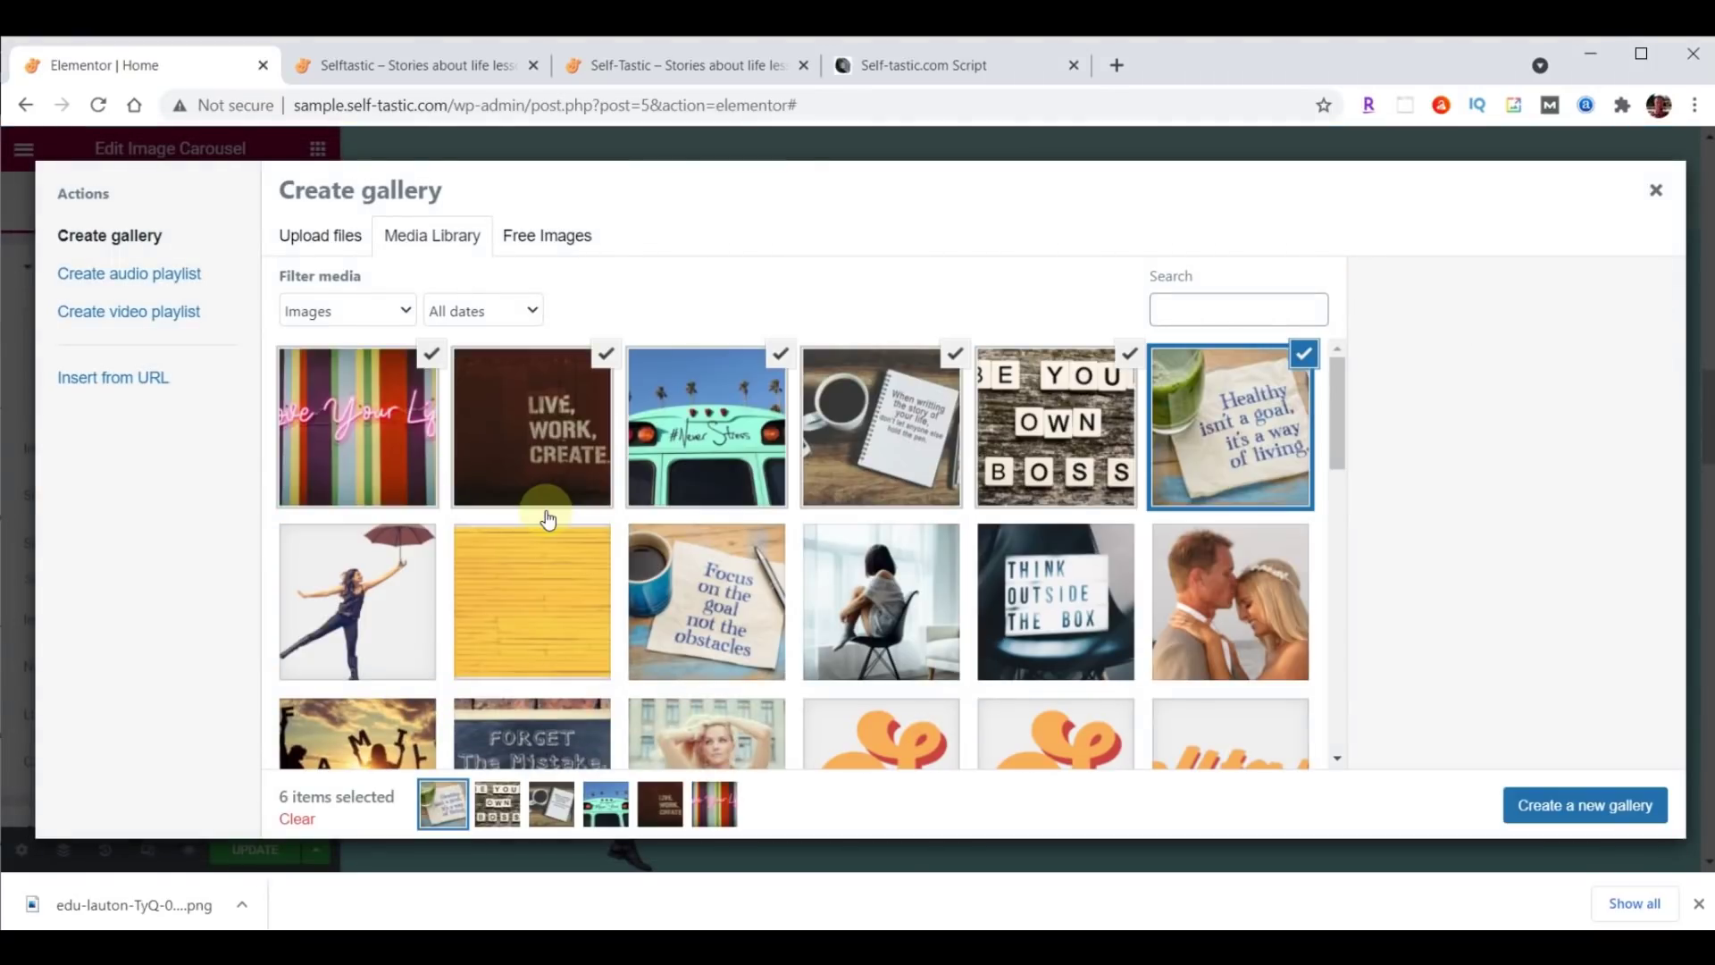
{"action": "left_click", "coordinate": [1588, 806]}
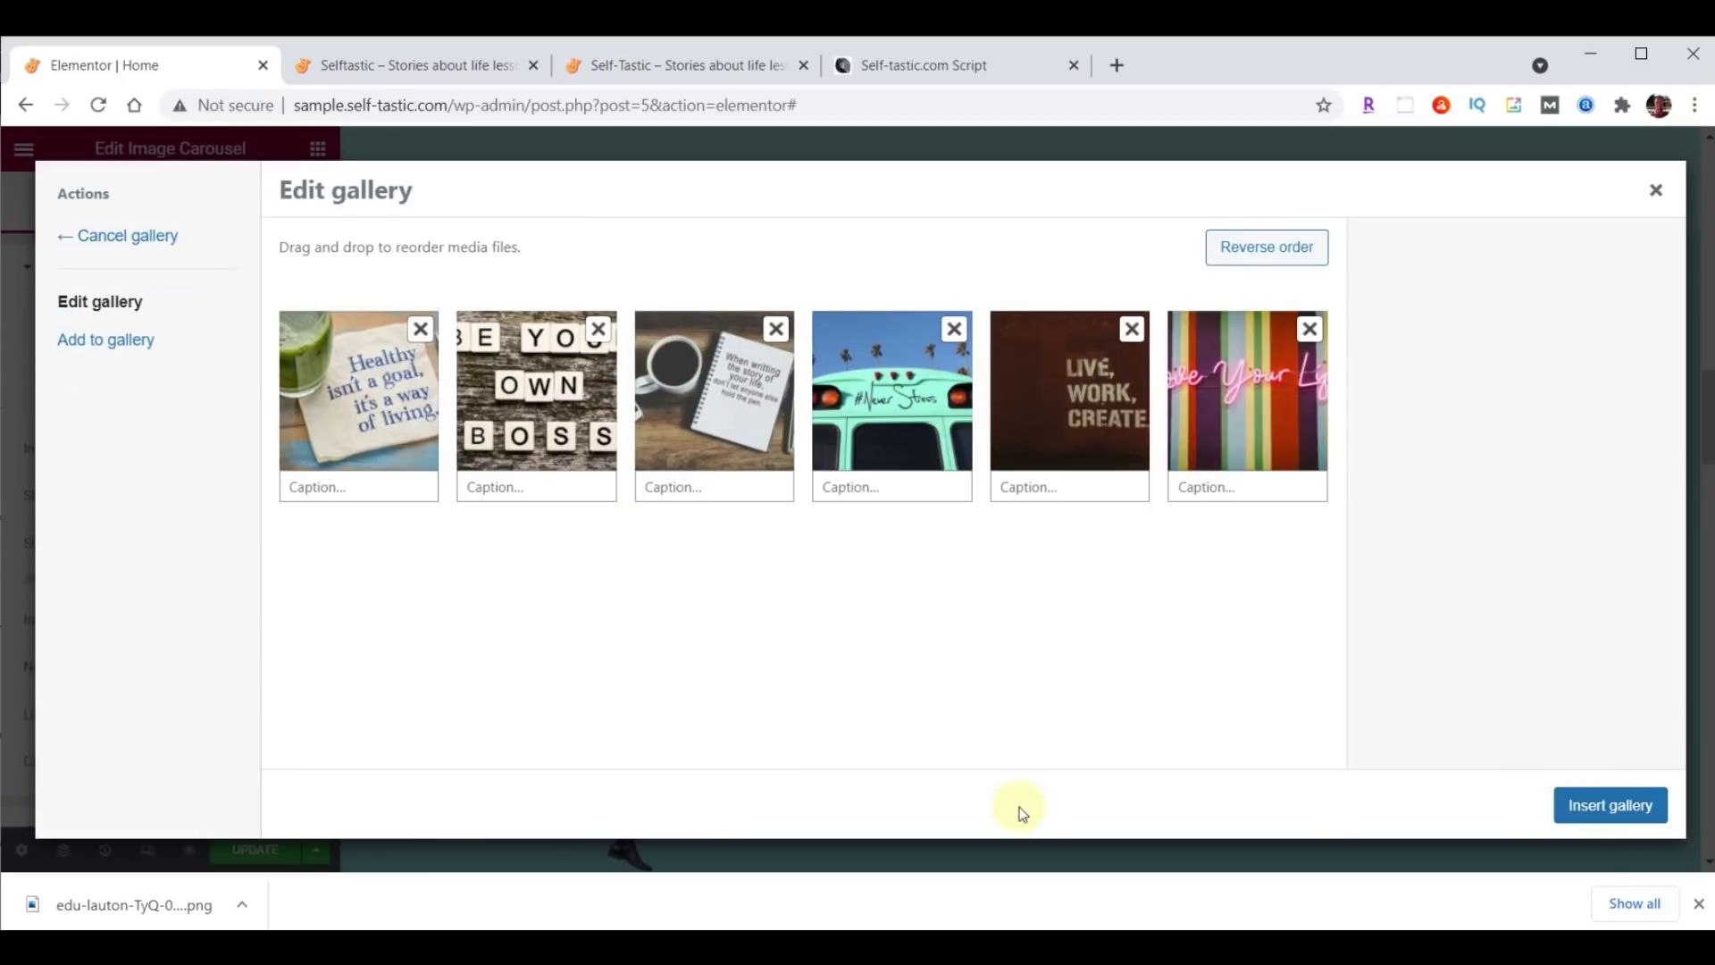
{"action": "left_click", "coordinate": [1625, 807]}
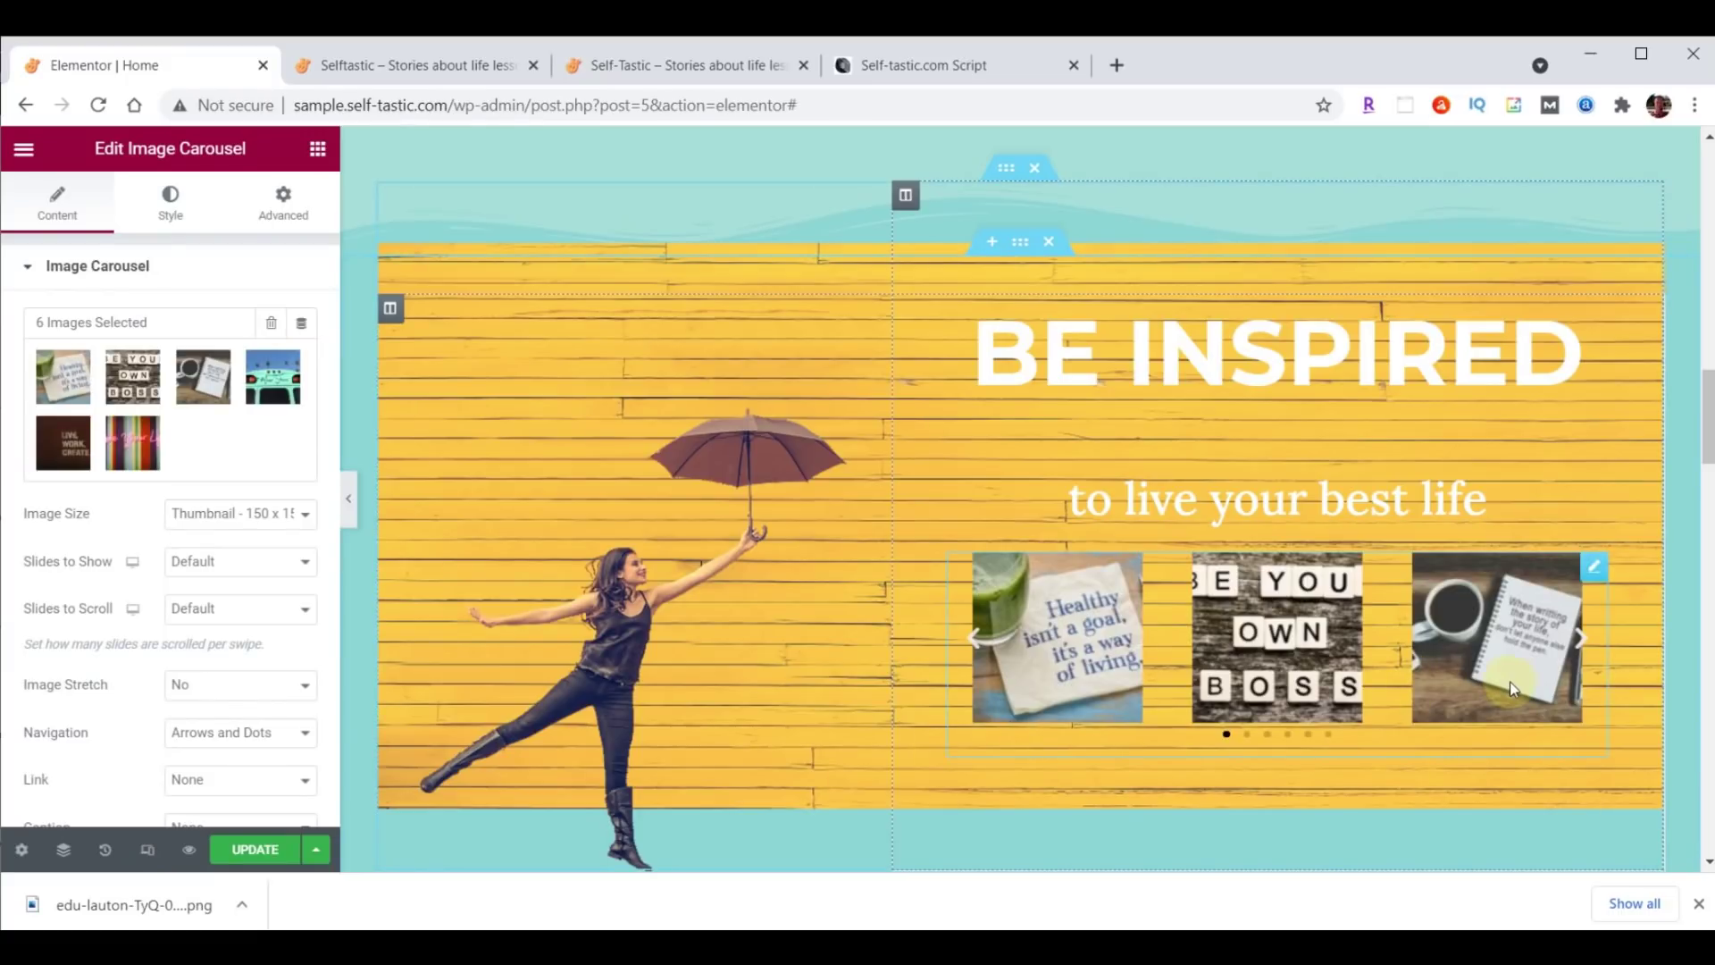
Set carousel Image Size to Large 1024 x 1024, Slides to Show 1, Image Stretch Yes.
{"action": "left_click", "coordinate": [191, 514]}
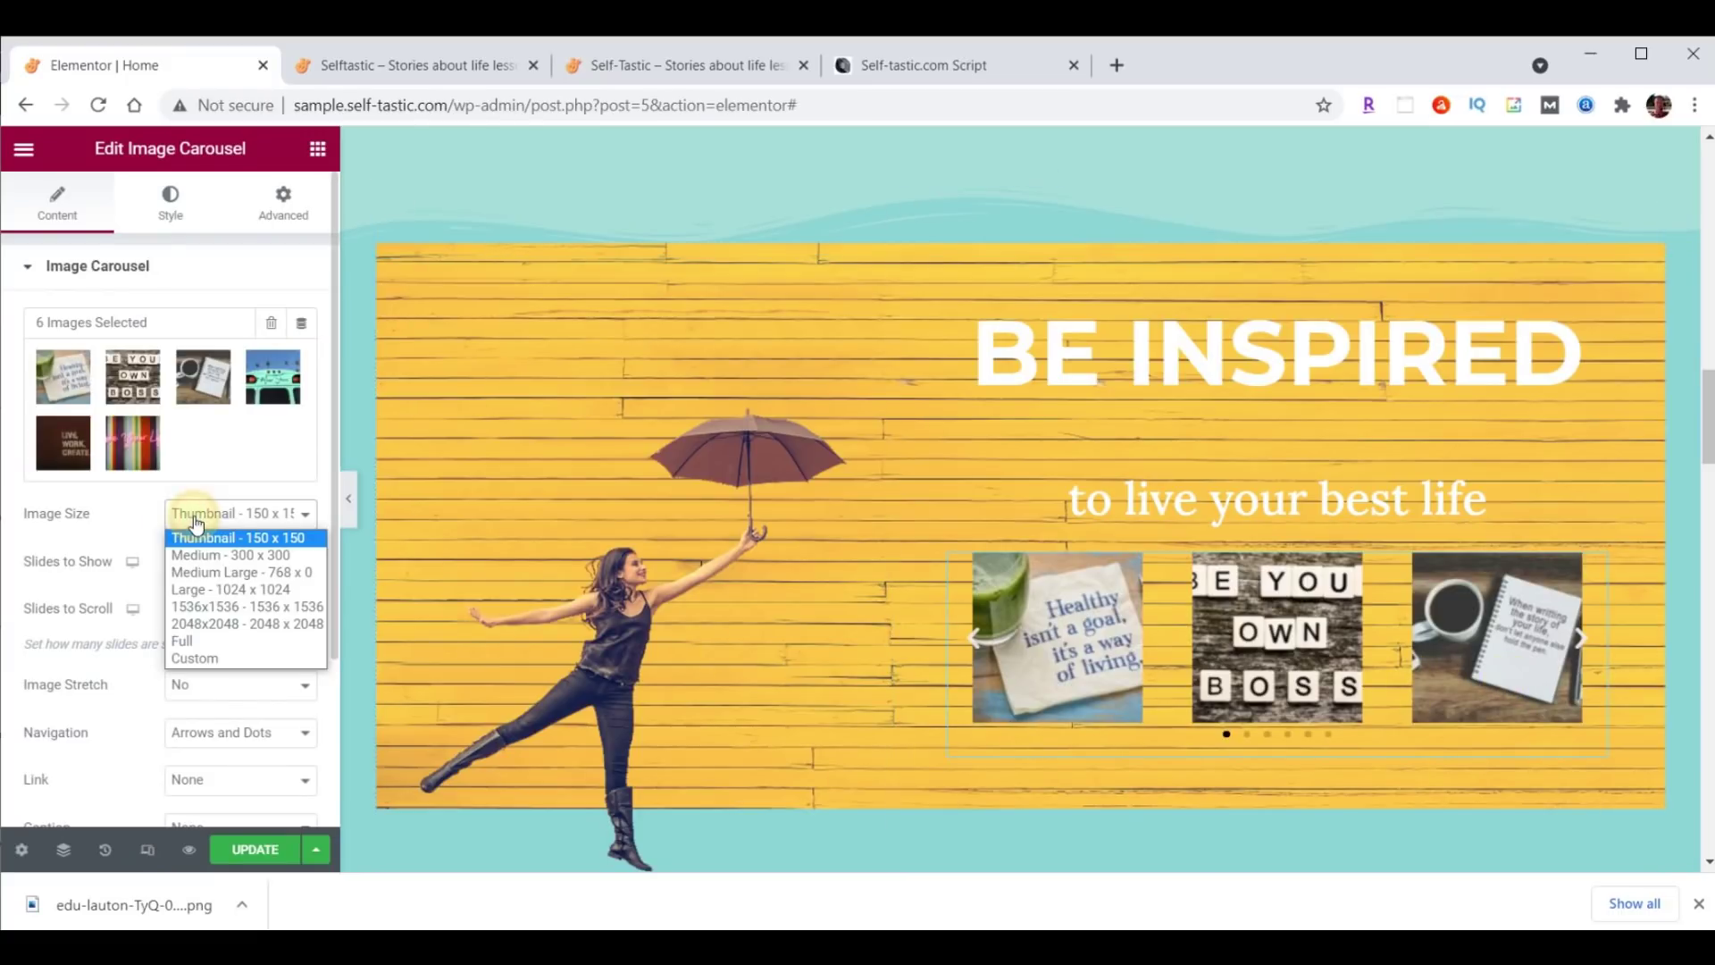
{"action": "left_click", "coordinate": [211, 587]}
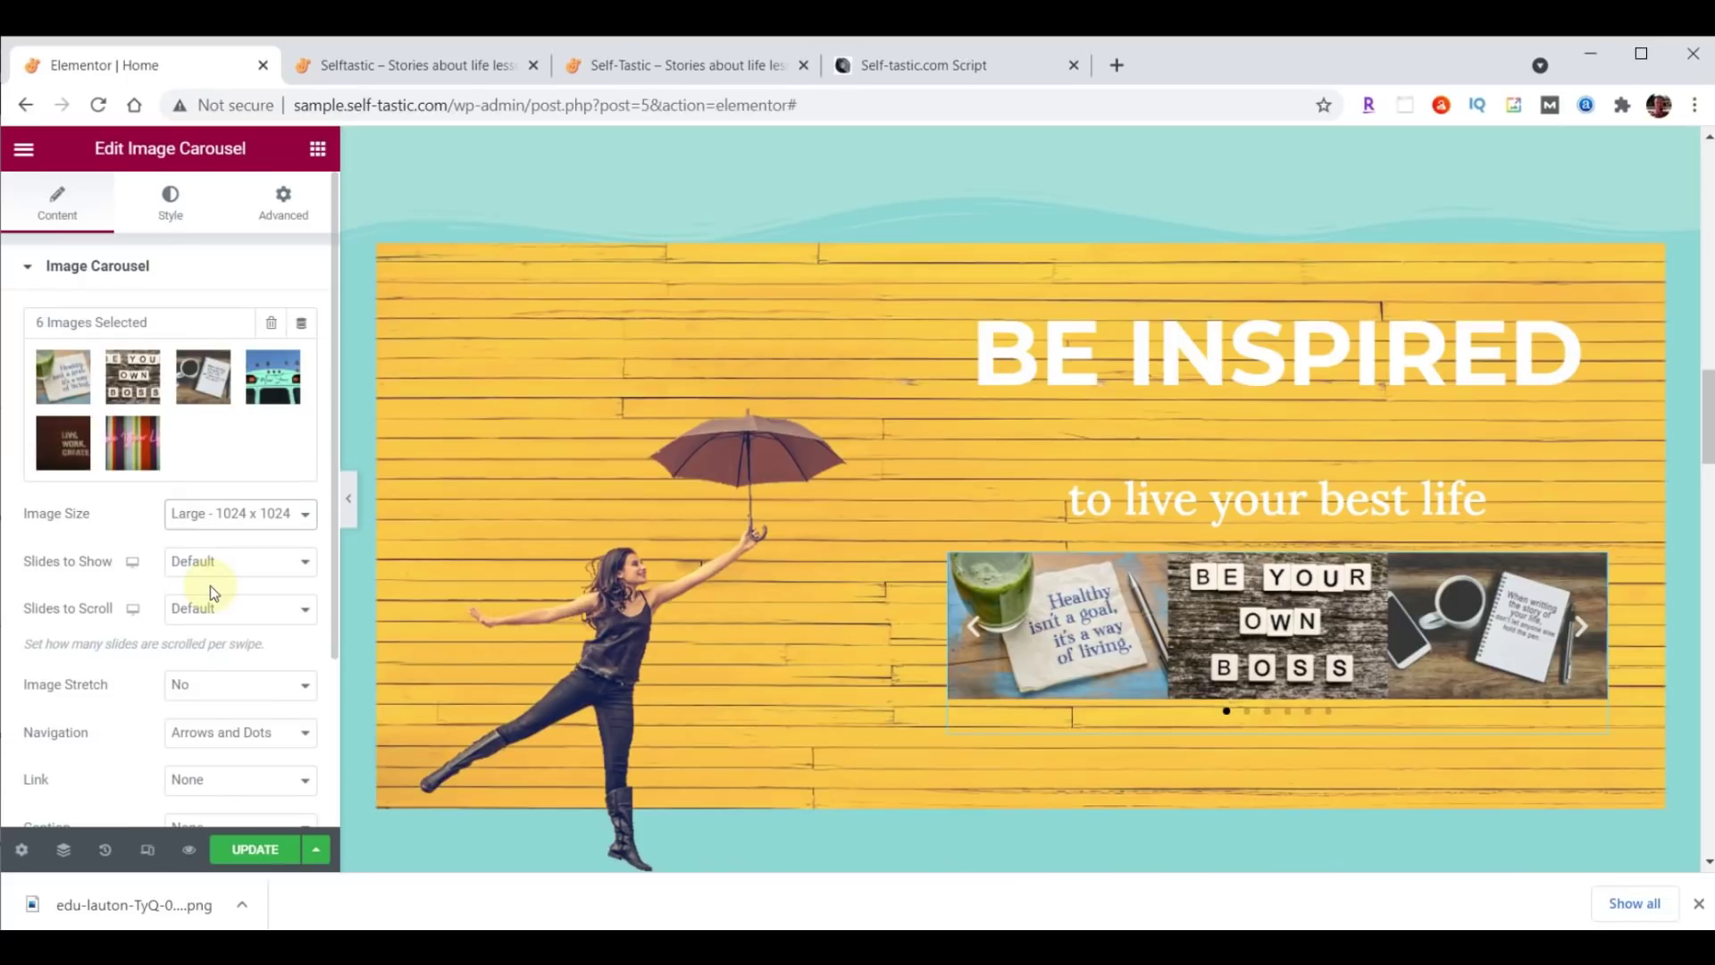
{"action": "left_click", "coordinate": [213, 570]}
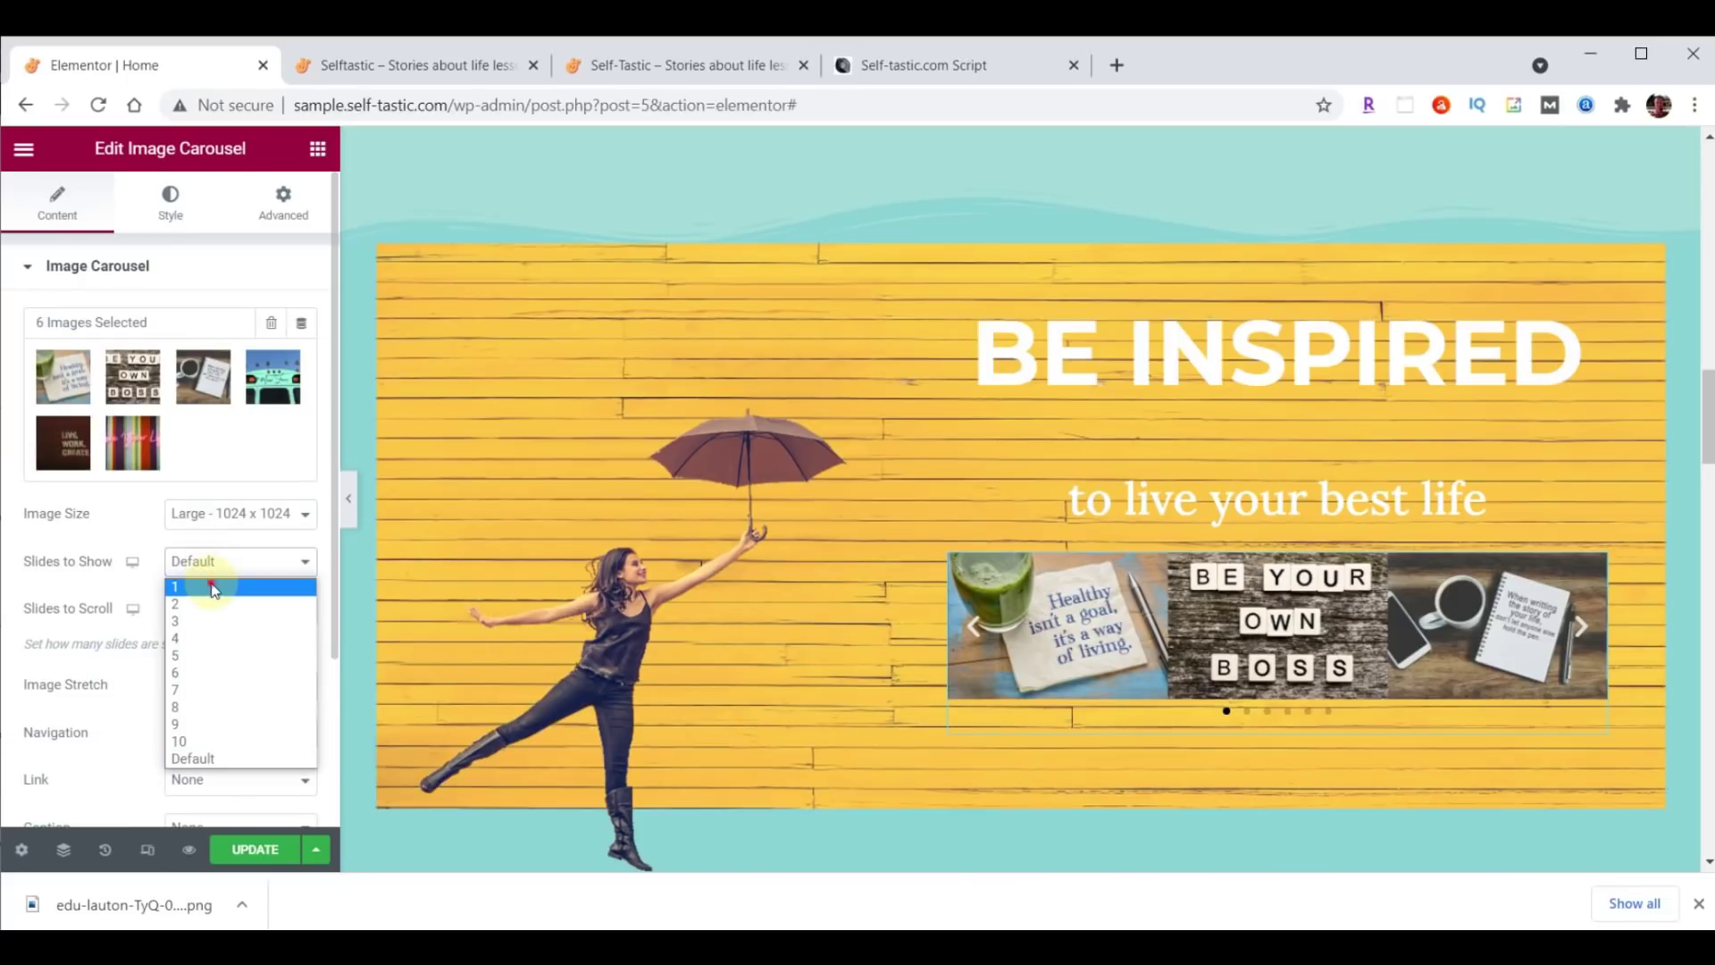
{"action": "left_click", "coordinate": [212, 584]}
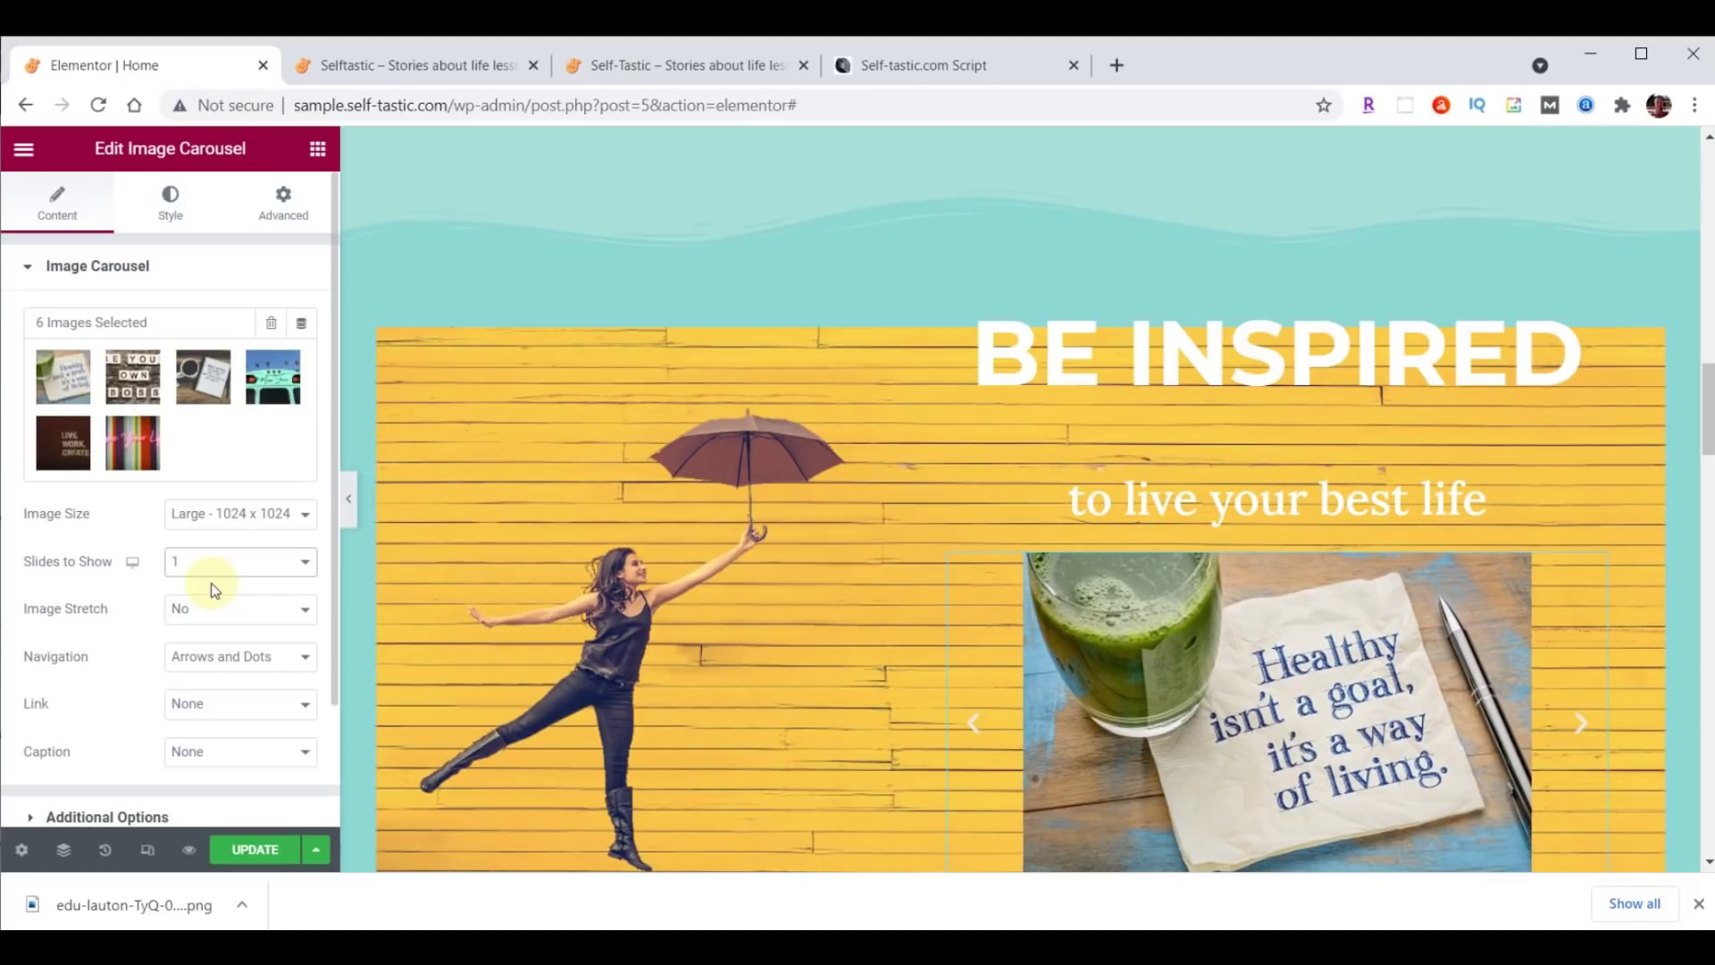
{"action": "left_click", "coordinate": [213, 615]}
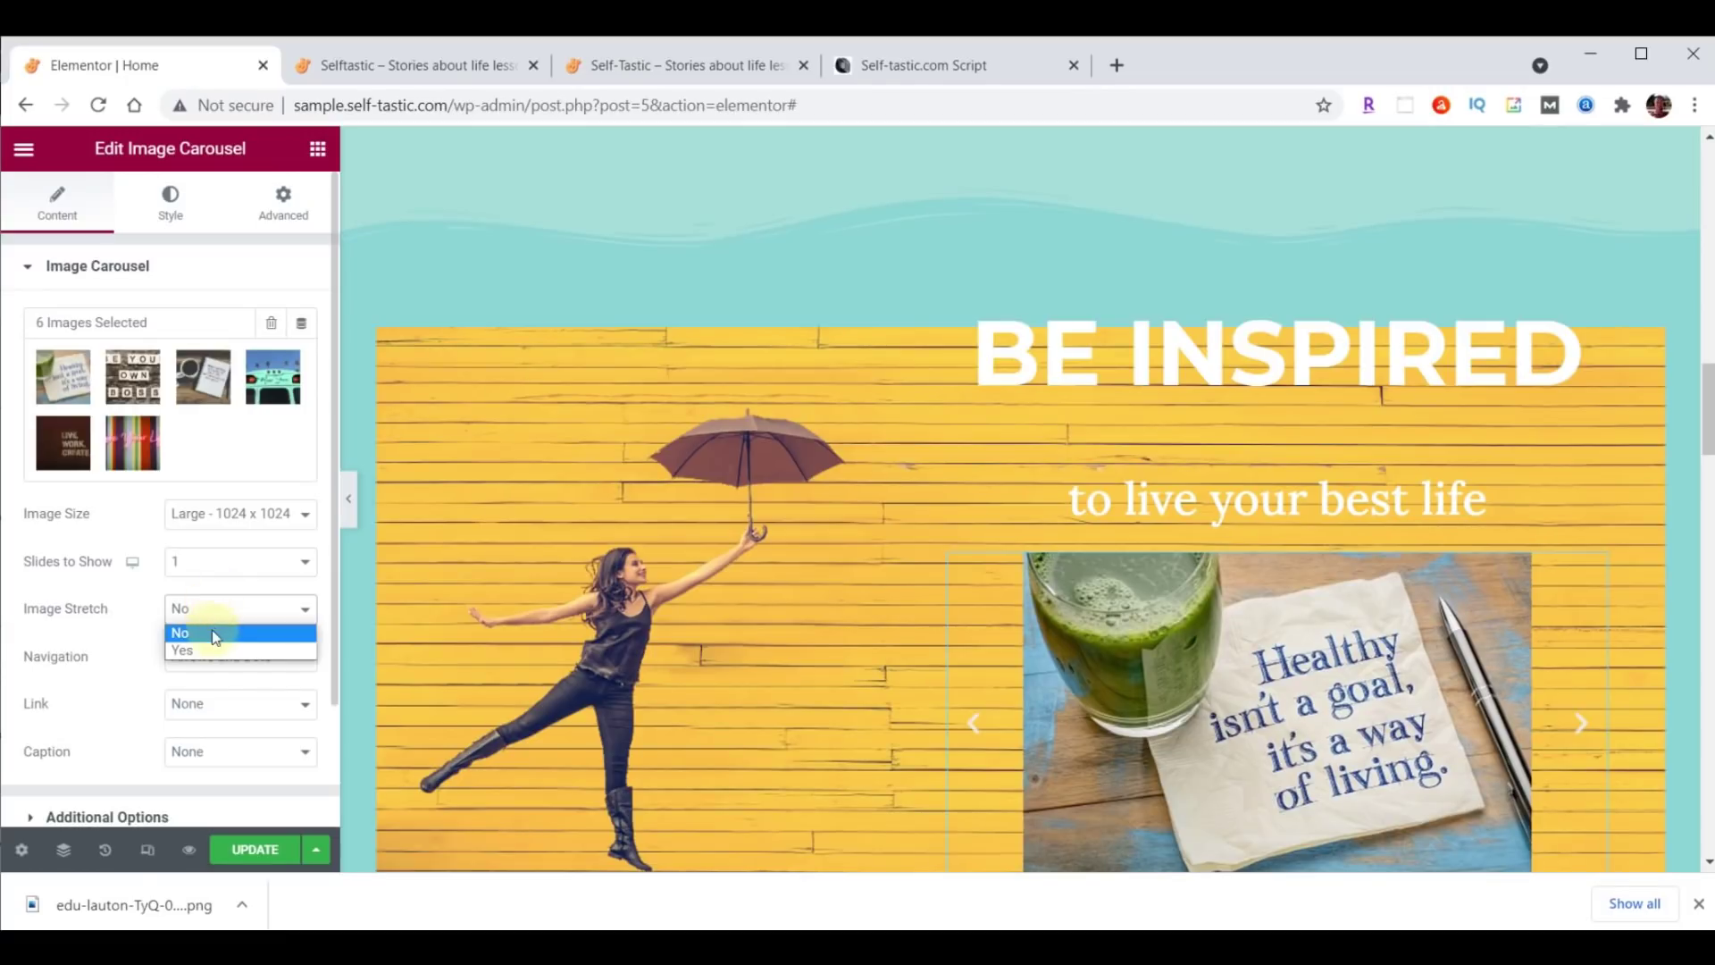
{"action": "left_click", "coordinate": [213, 649]}
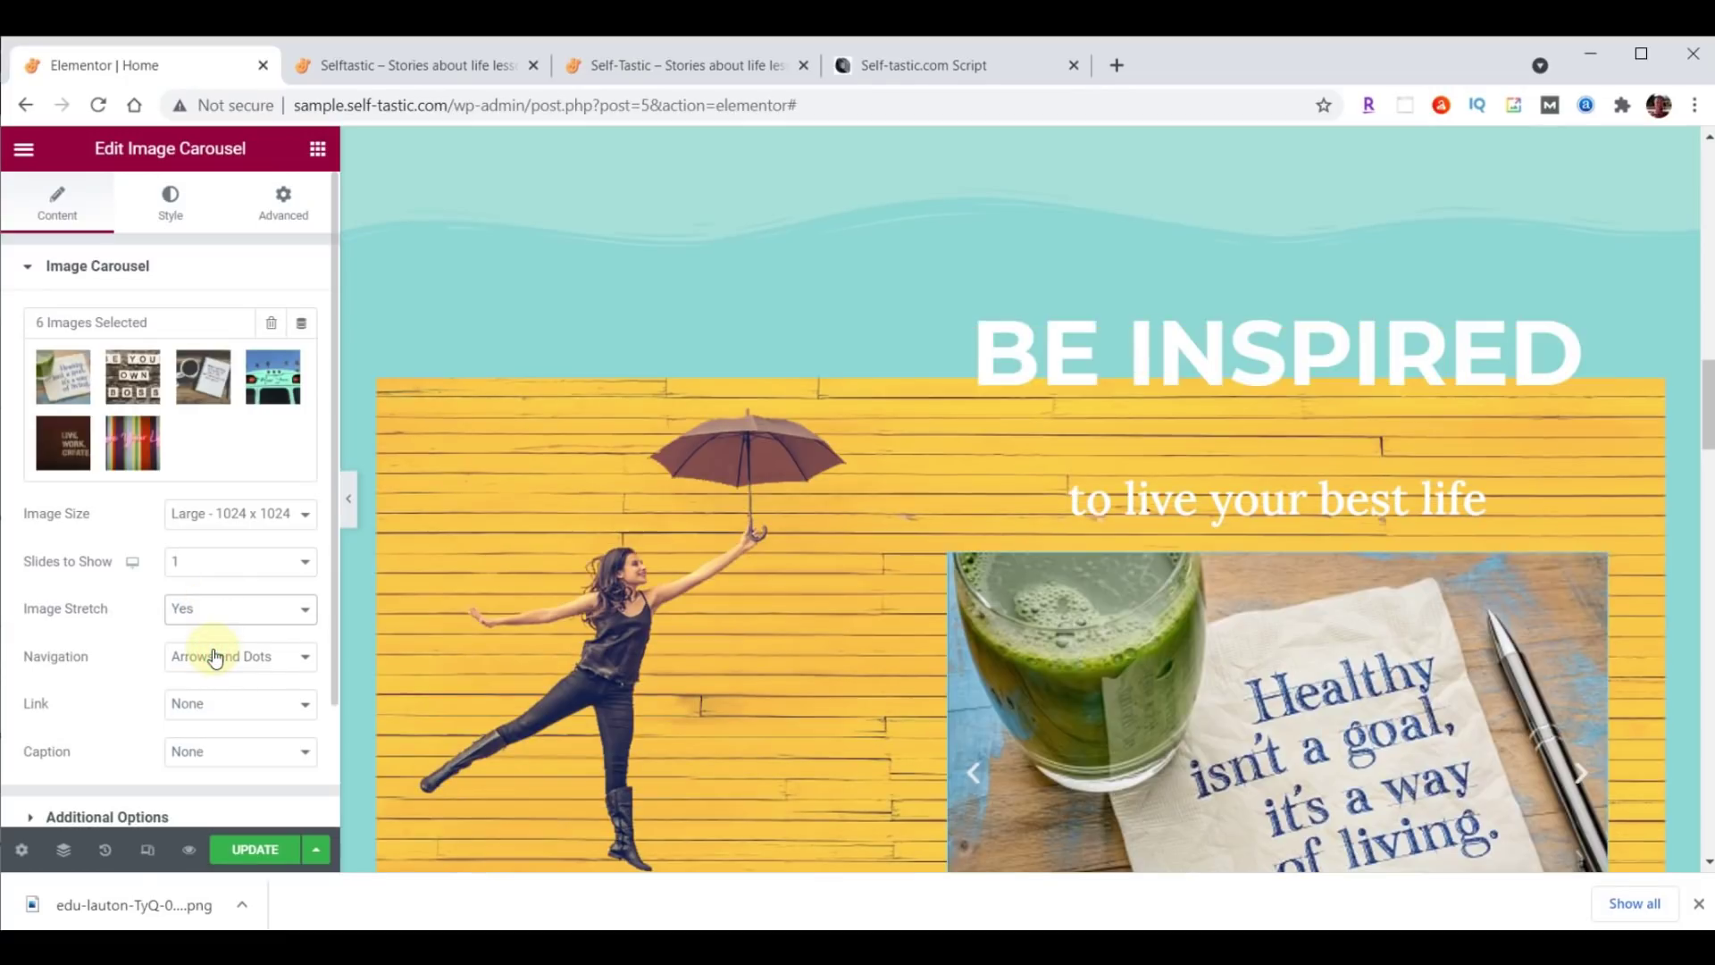
Preview the carousel slides and set its Navigation to None.
{"action": "scroll", "coordinate": [765, 648], "scroll_direction": "down", "scroll_amount": 3}
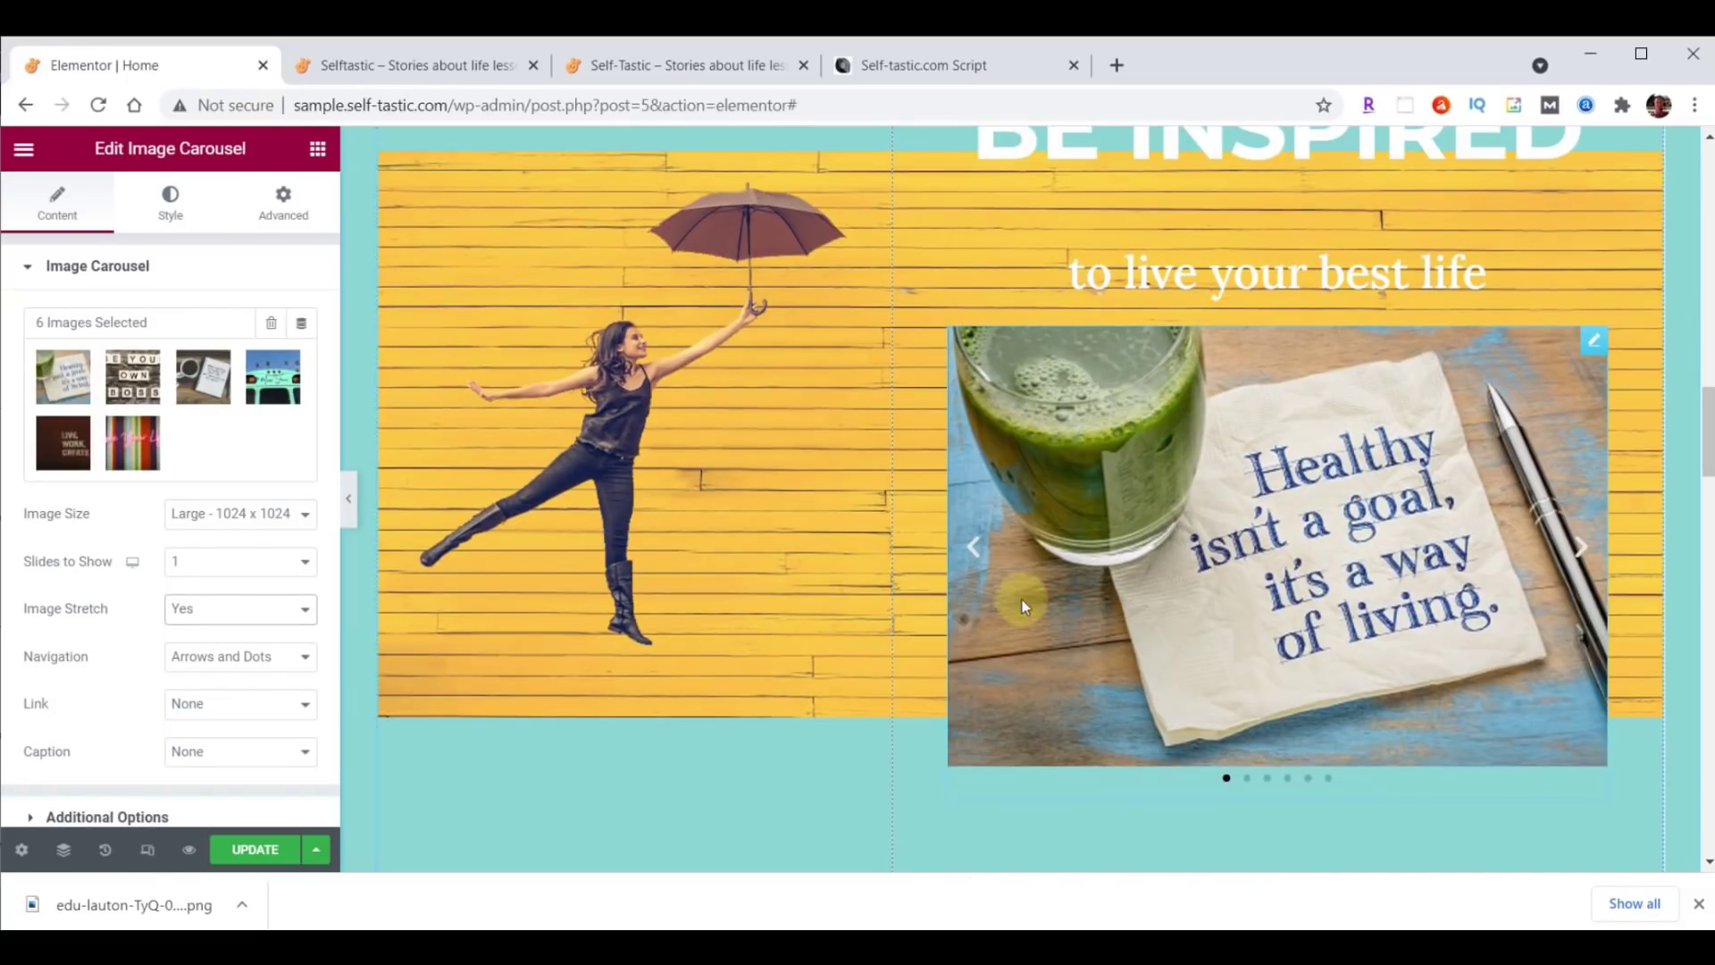
{"action": "left_click", "coordinate": [1583, 548]}
{"action": "left_click", "coordinate": [972, 546]}
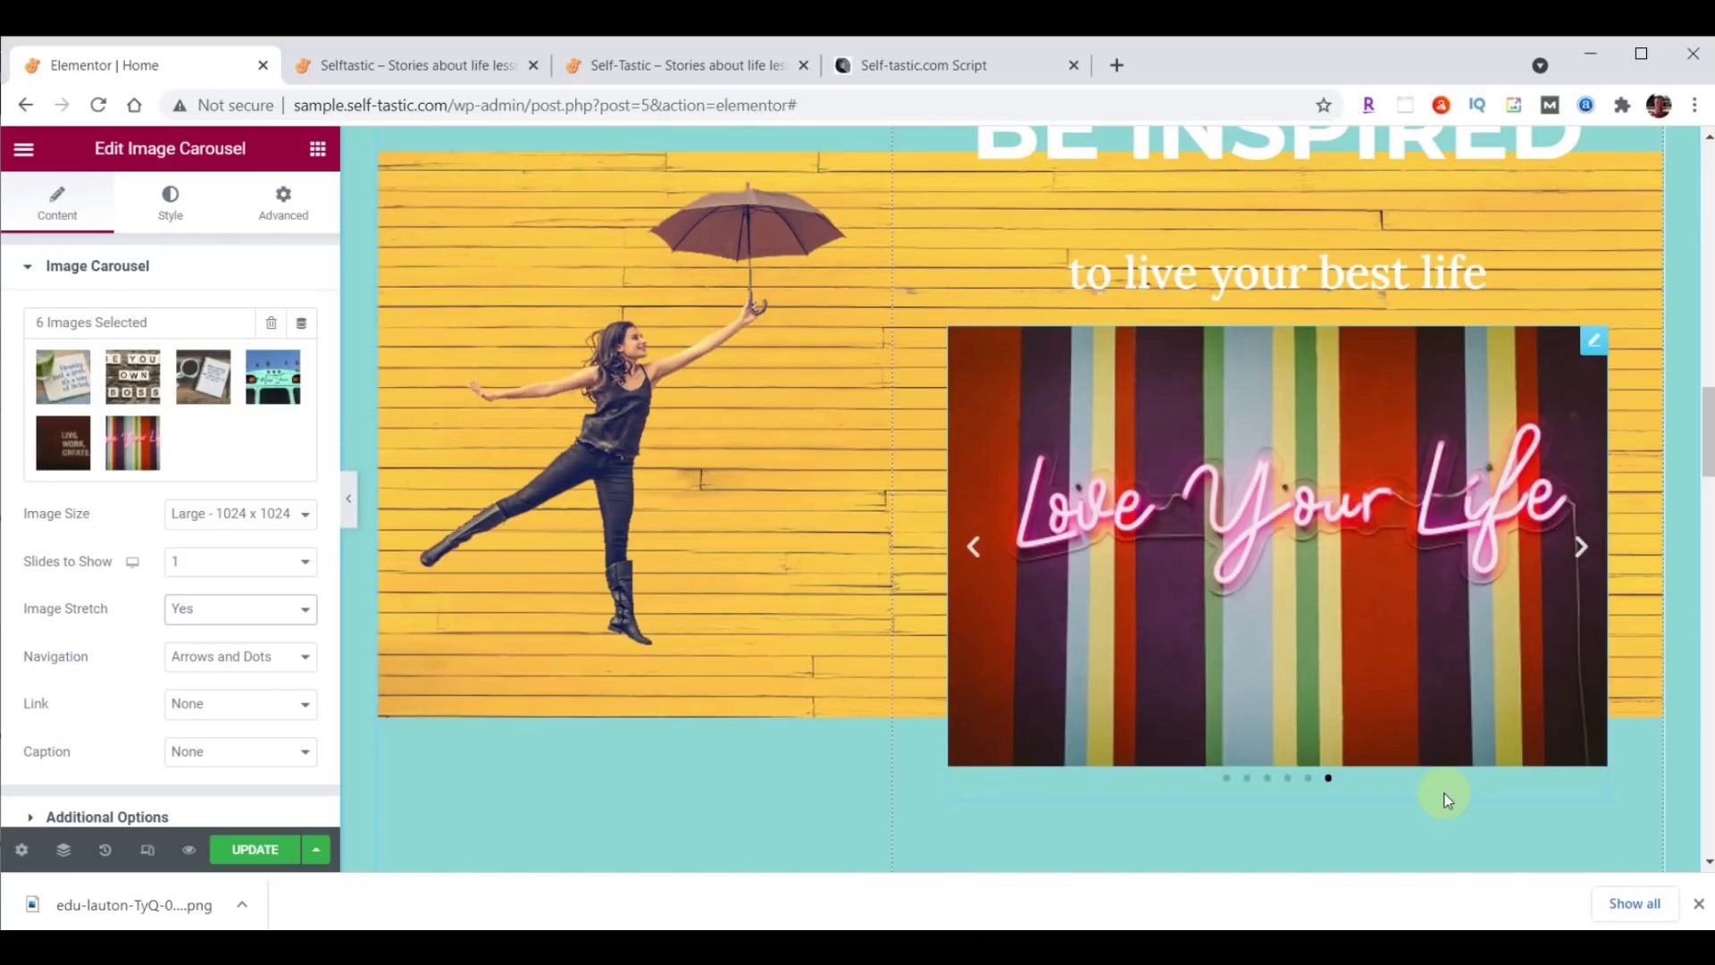
{"action": "left_click", "coordinate": [265, 665]}
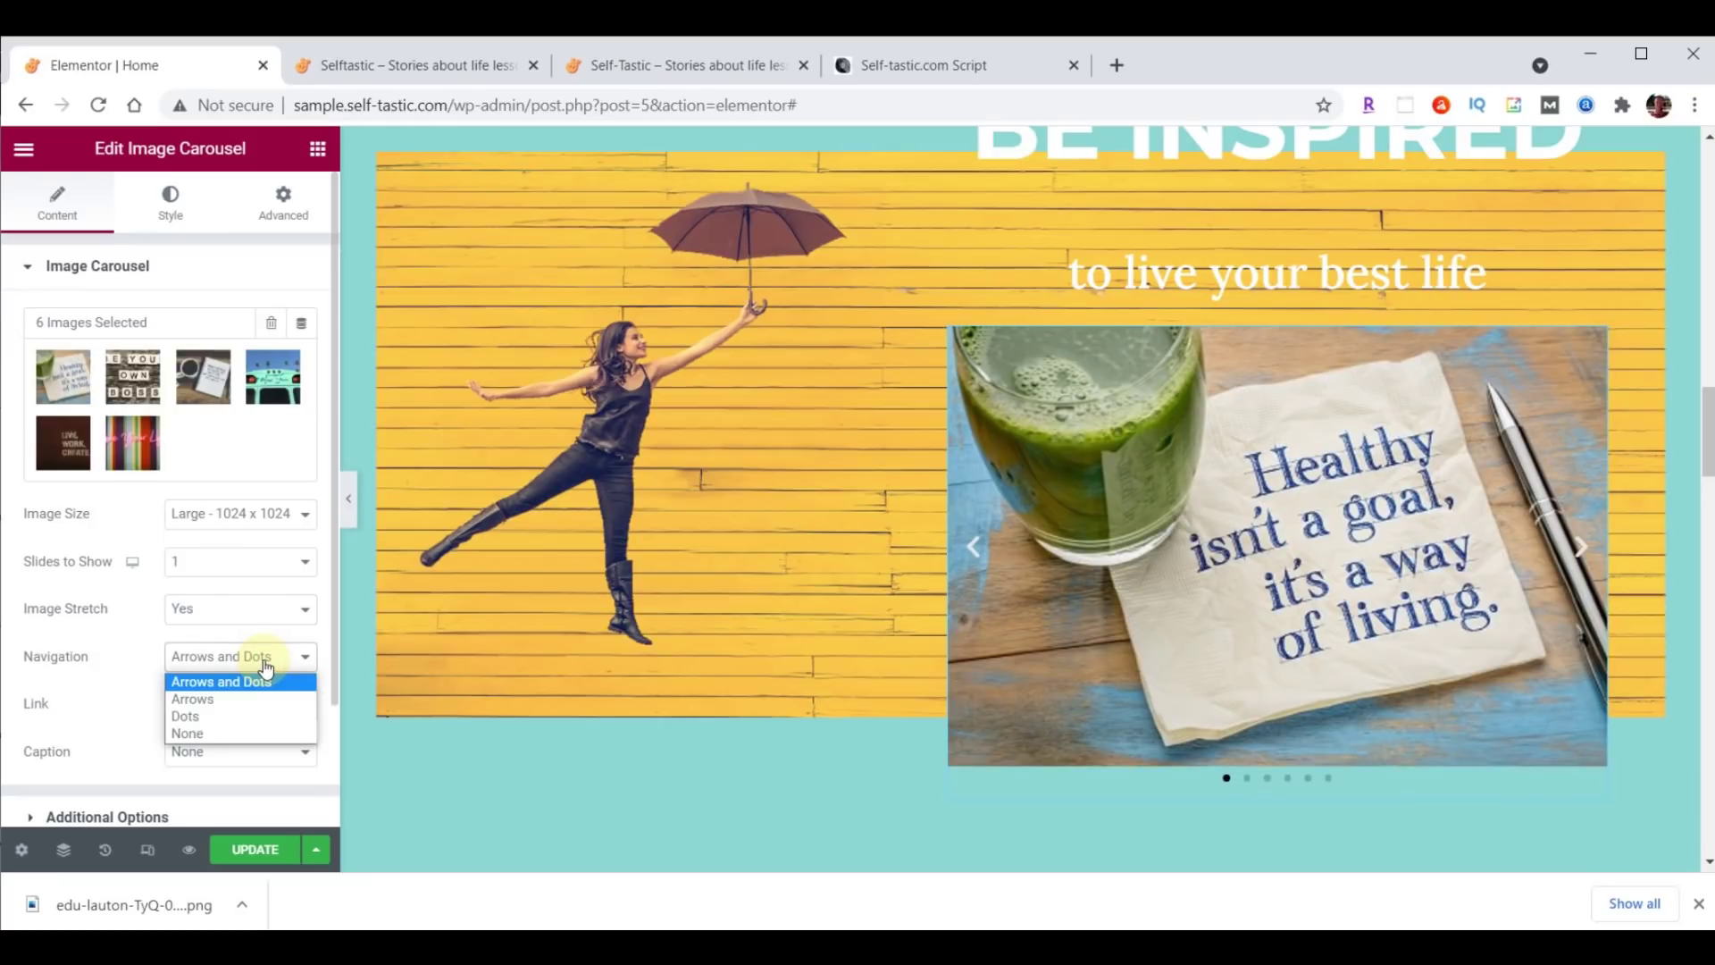
{"action": "left_click", "coordinate": [237, 732]}
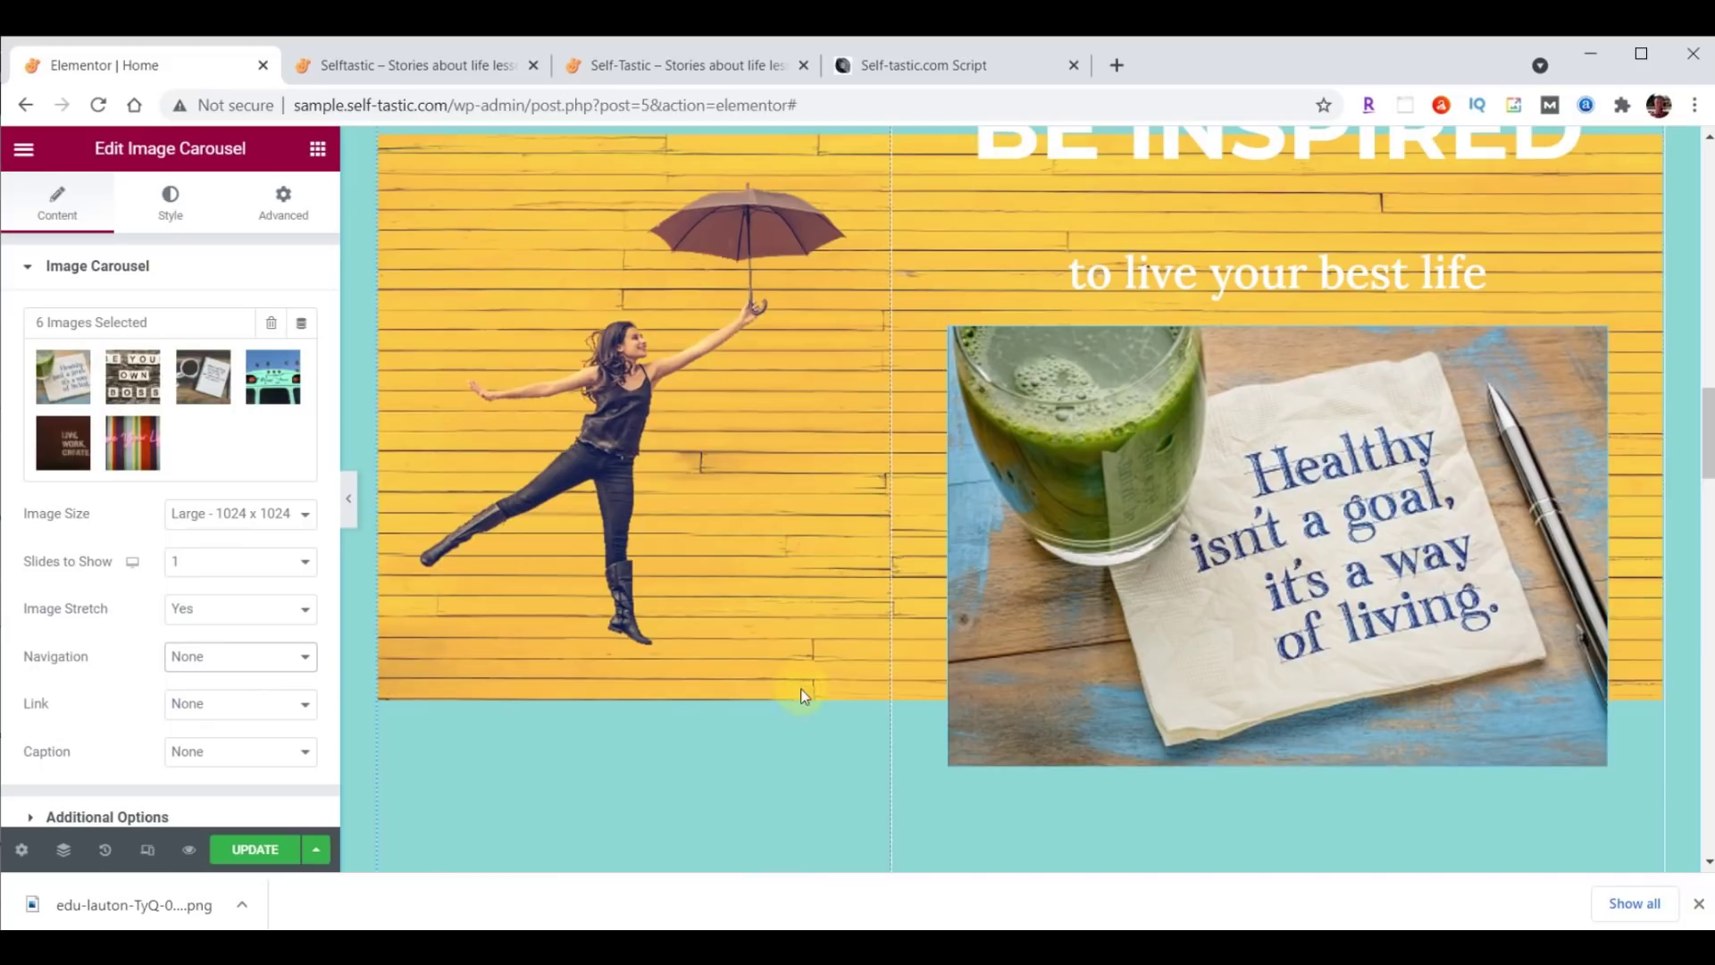
{"action": "scroll", "coordinate": [153, 700], "scroll_direction": "down", "scroll_amount": 2}
In the carousel's Additional Options, turn off Pause on Hover and set Effect to Fade.
{"action": "left_click", "coordinate": [72, 667]}
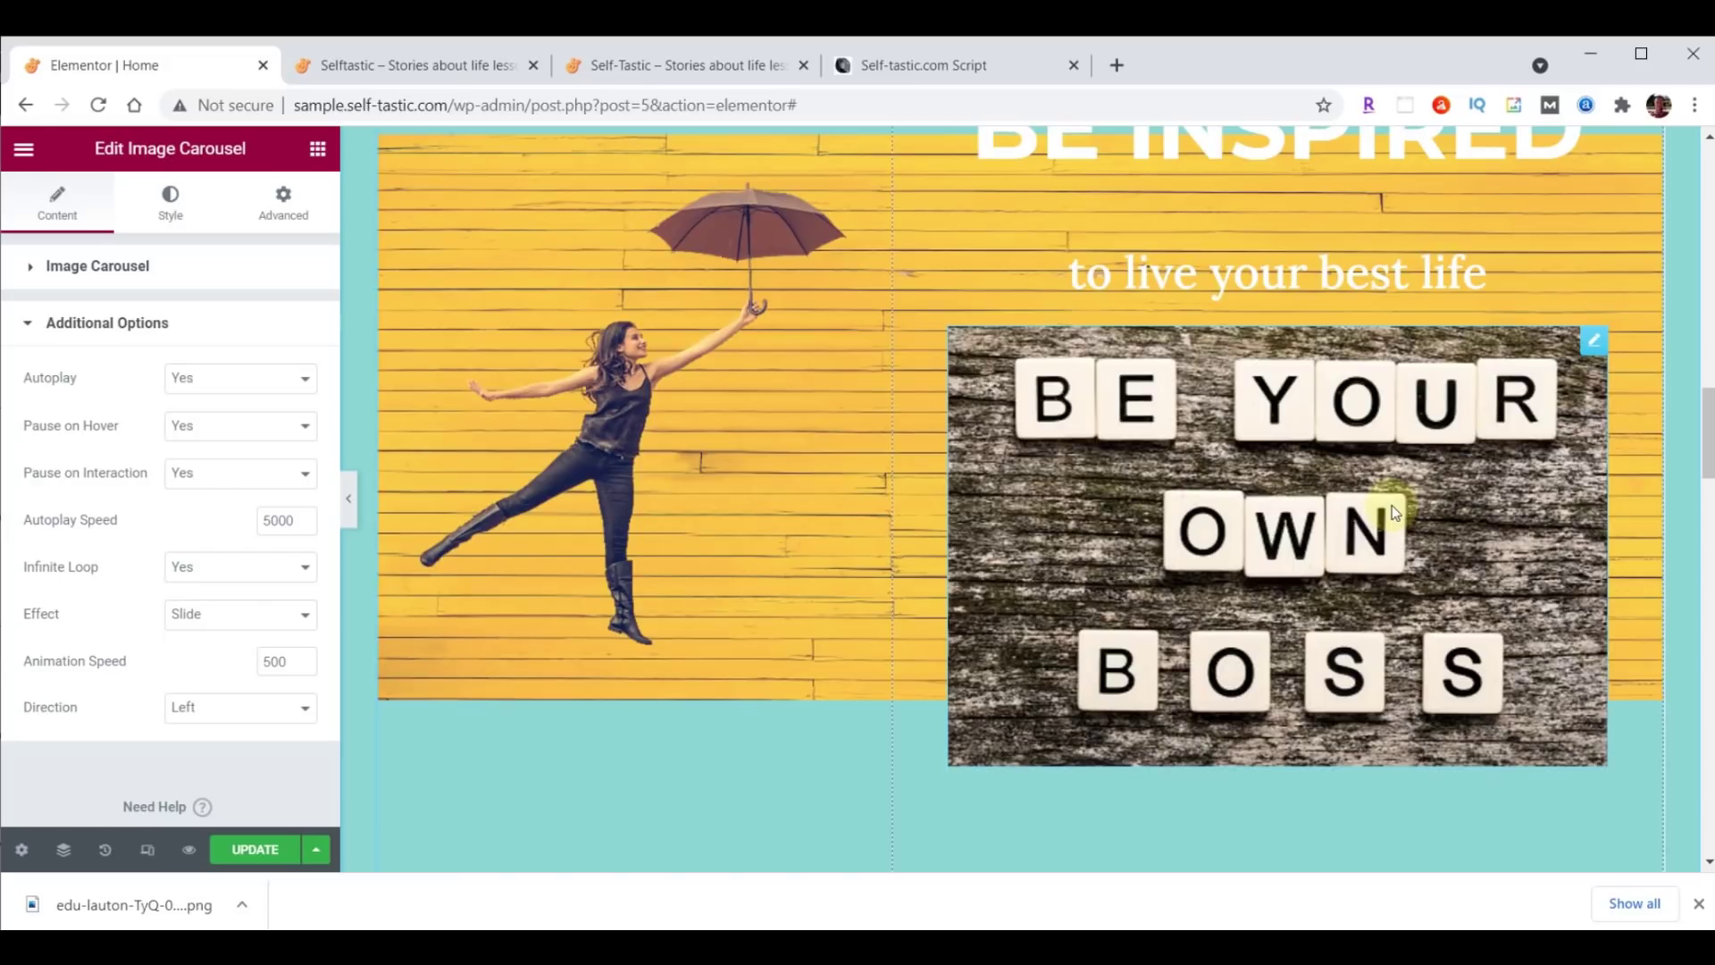
{"action": "left_click", "coordinate": [200, 425]}
{"action": "left_click", "coordinate": [208, 471]}
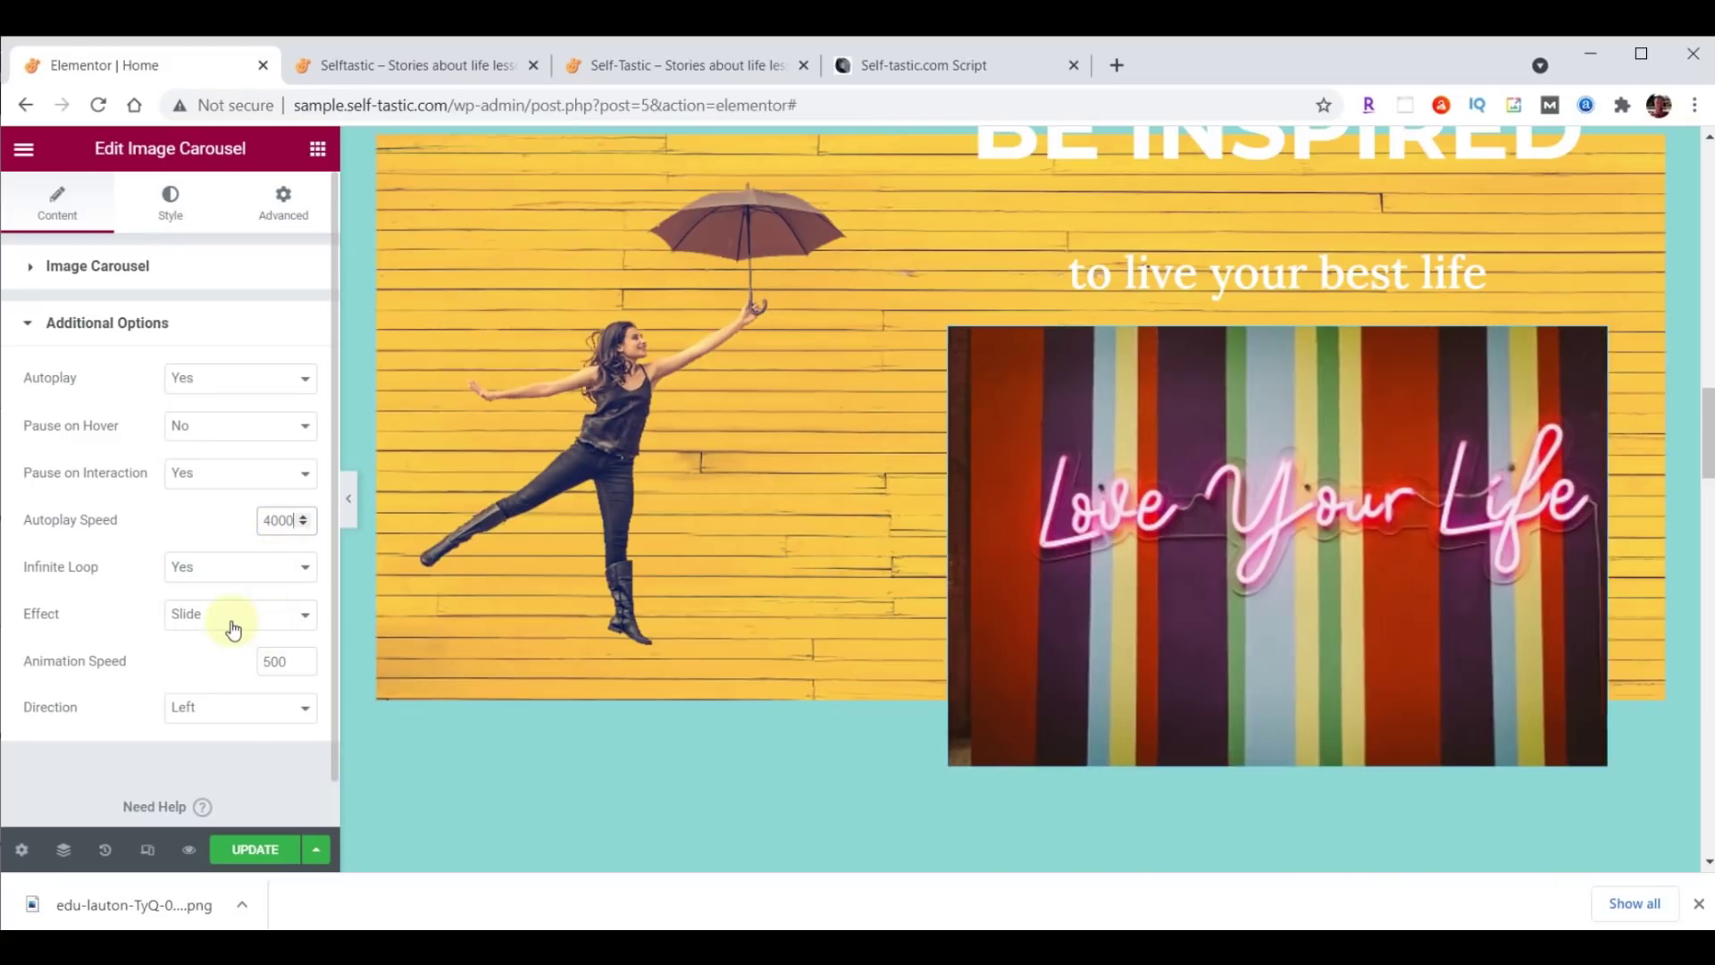
{"action": "left_click", "coordinate": [231, 616]}
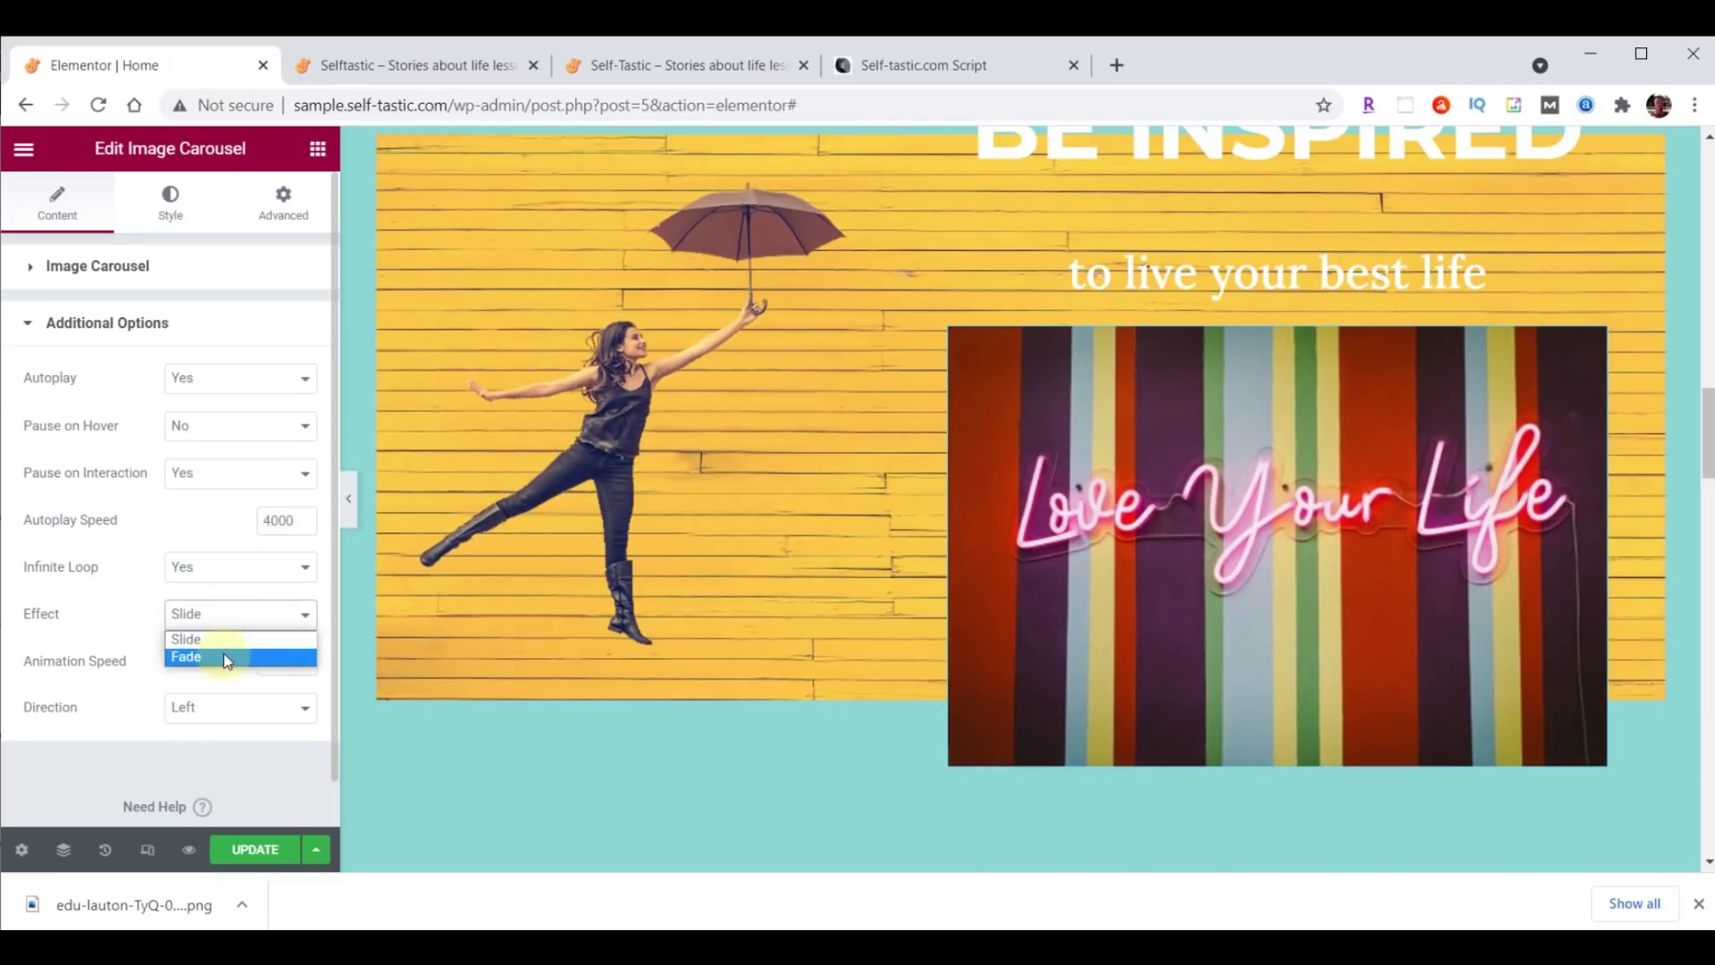
{"action": "left_click", "coordinate": [224, 655]}
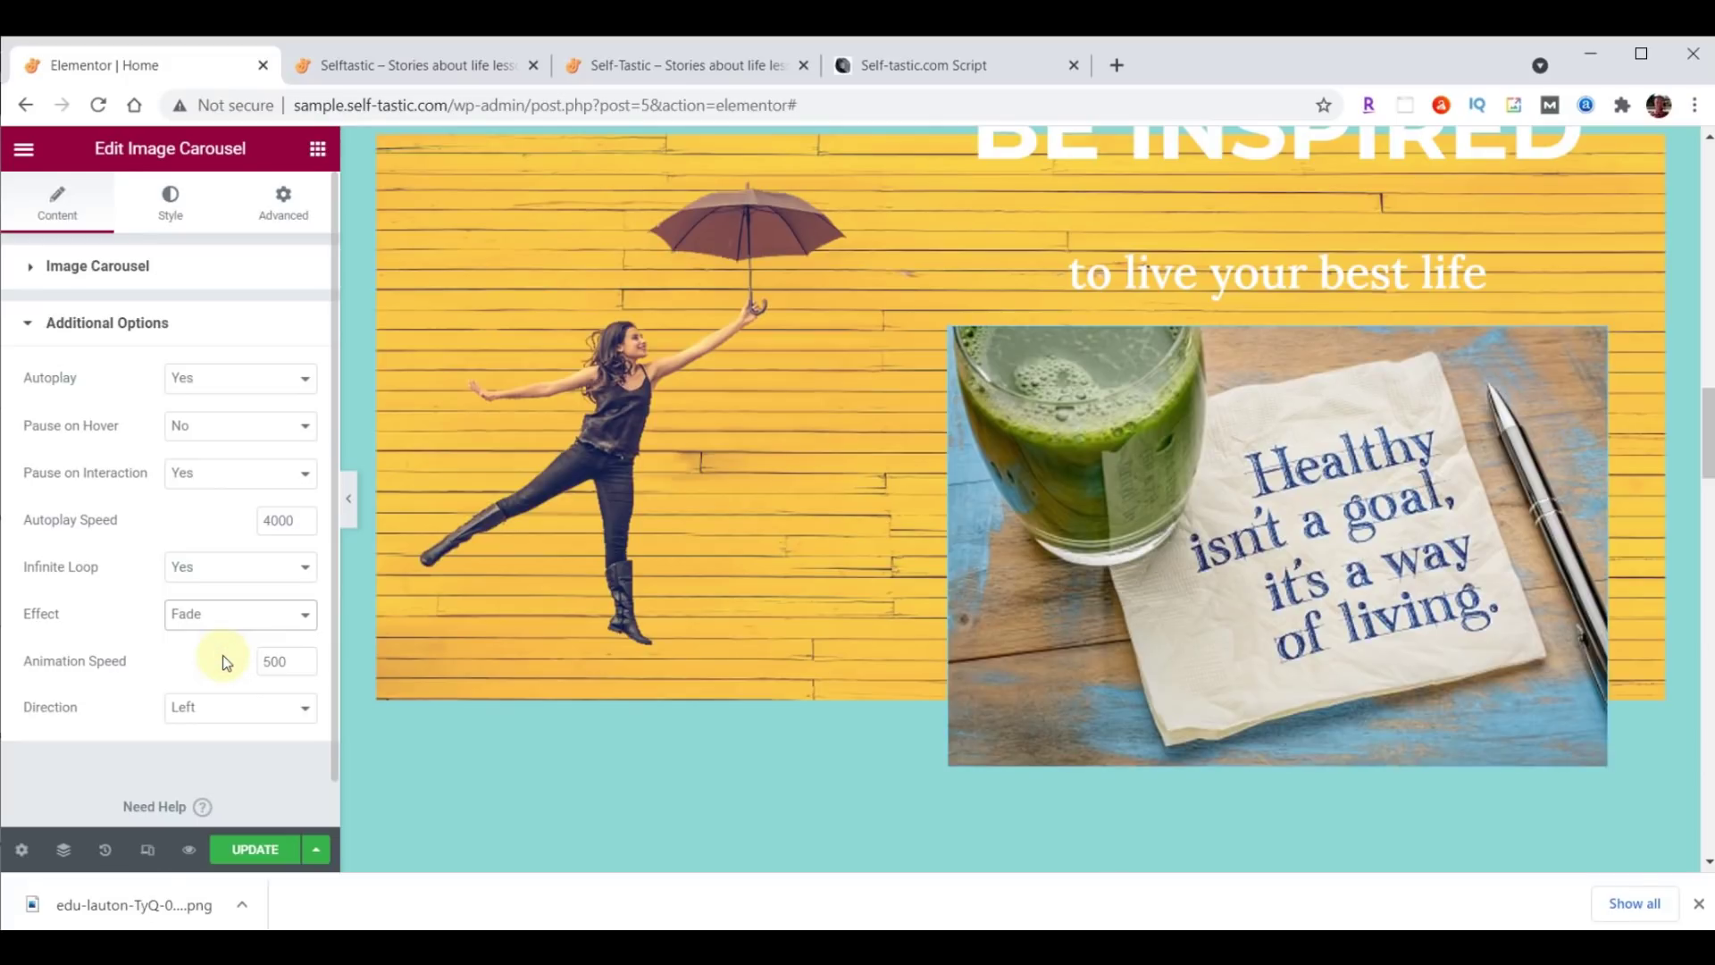
{"action": "scroll", "coordinate": [812, 670], "scroll_direction": "up", "scroll_amount": 5}
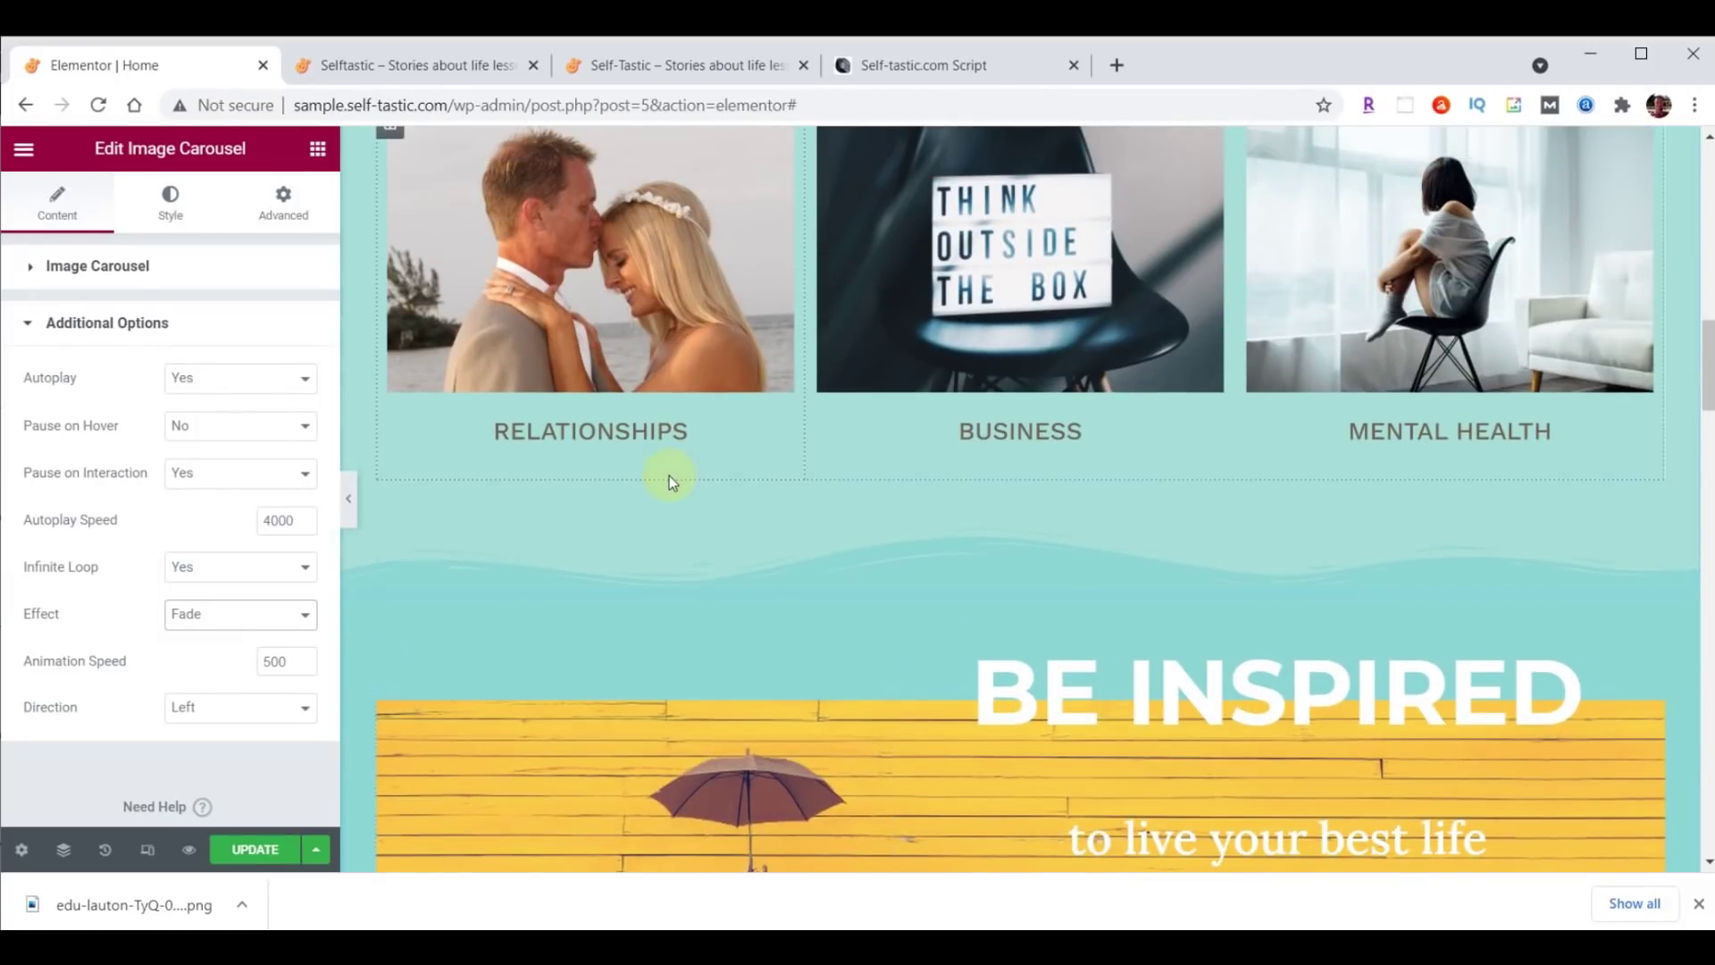
Update the page, reload the live Selftastic homepage to check it, then return to Elementor.
{"action": "left_click", "coordinate": [264, 855]}
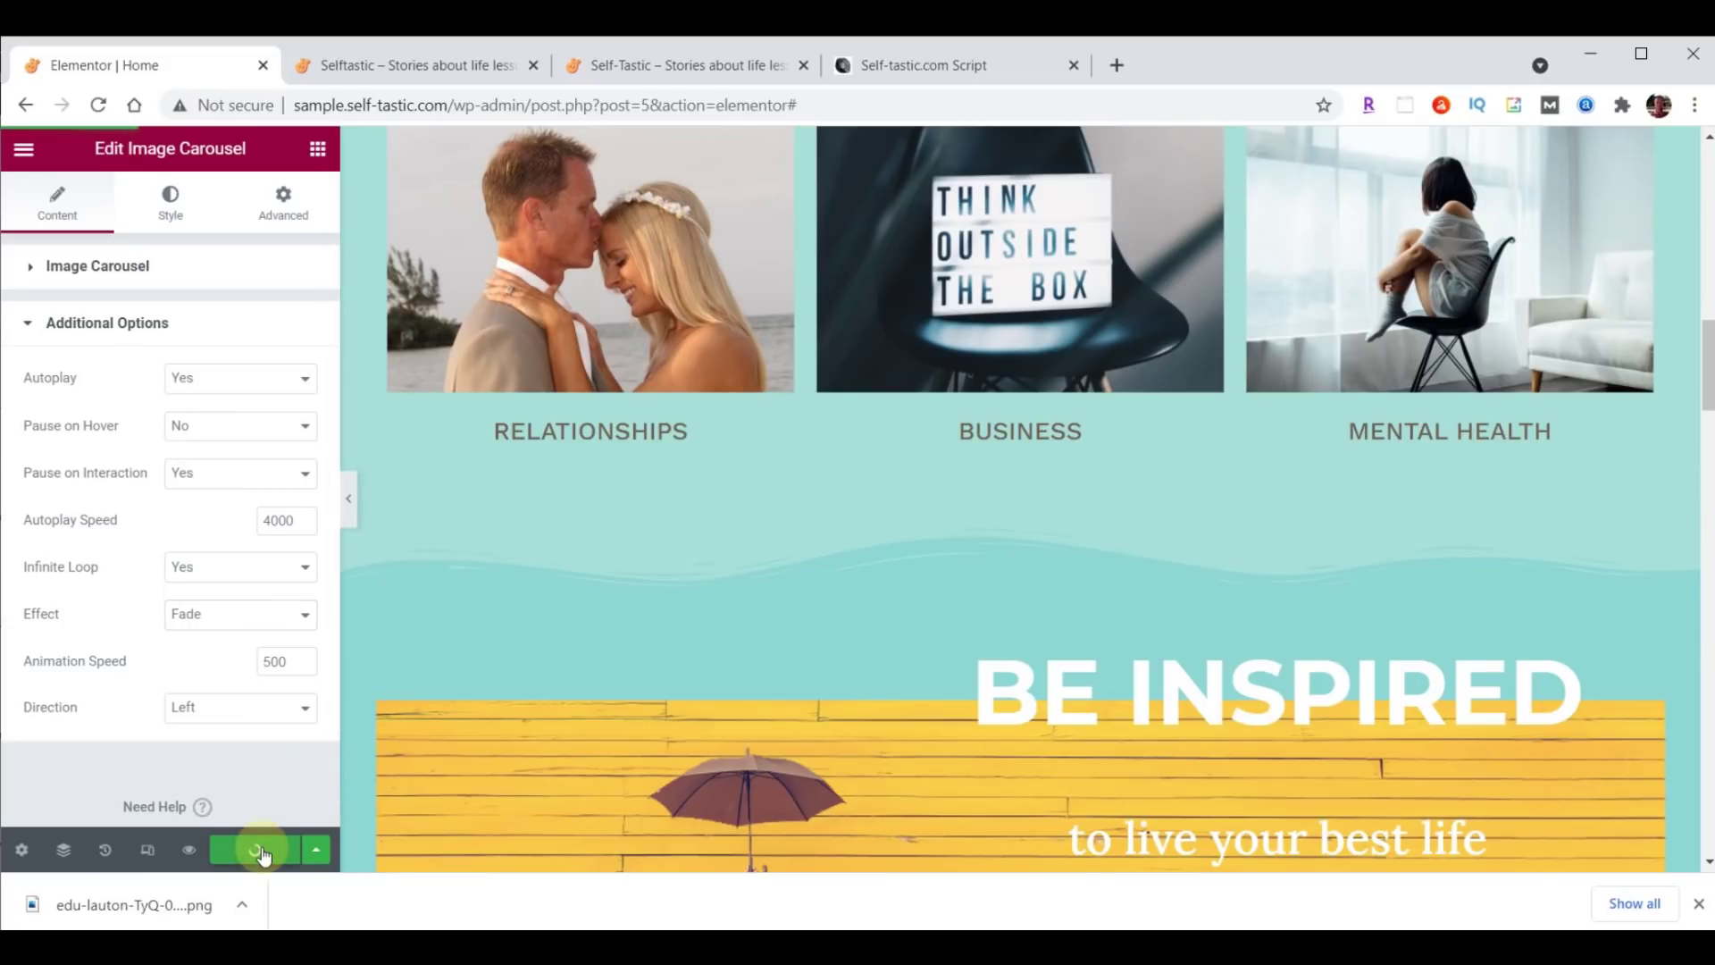
{"action": "left_click", "coordinate": [432, 65]}
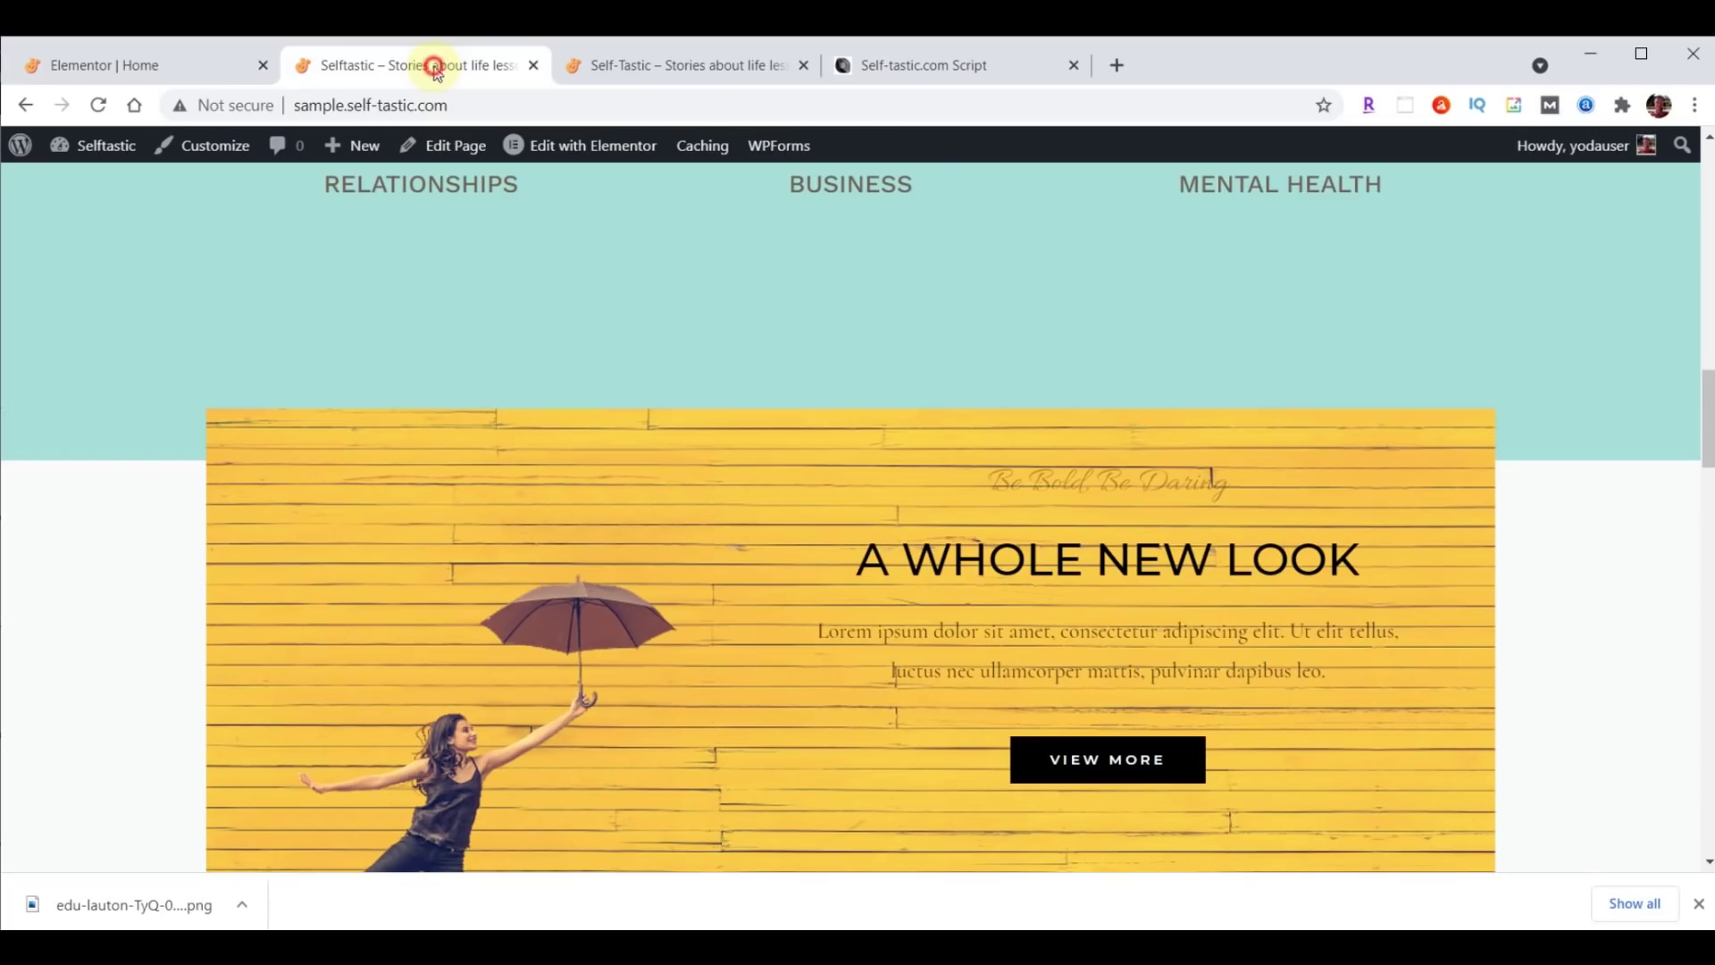
{"action": "left_click", "coordinate": [98, 105]}
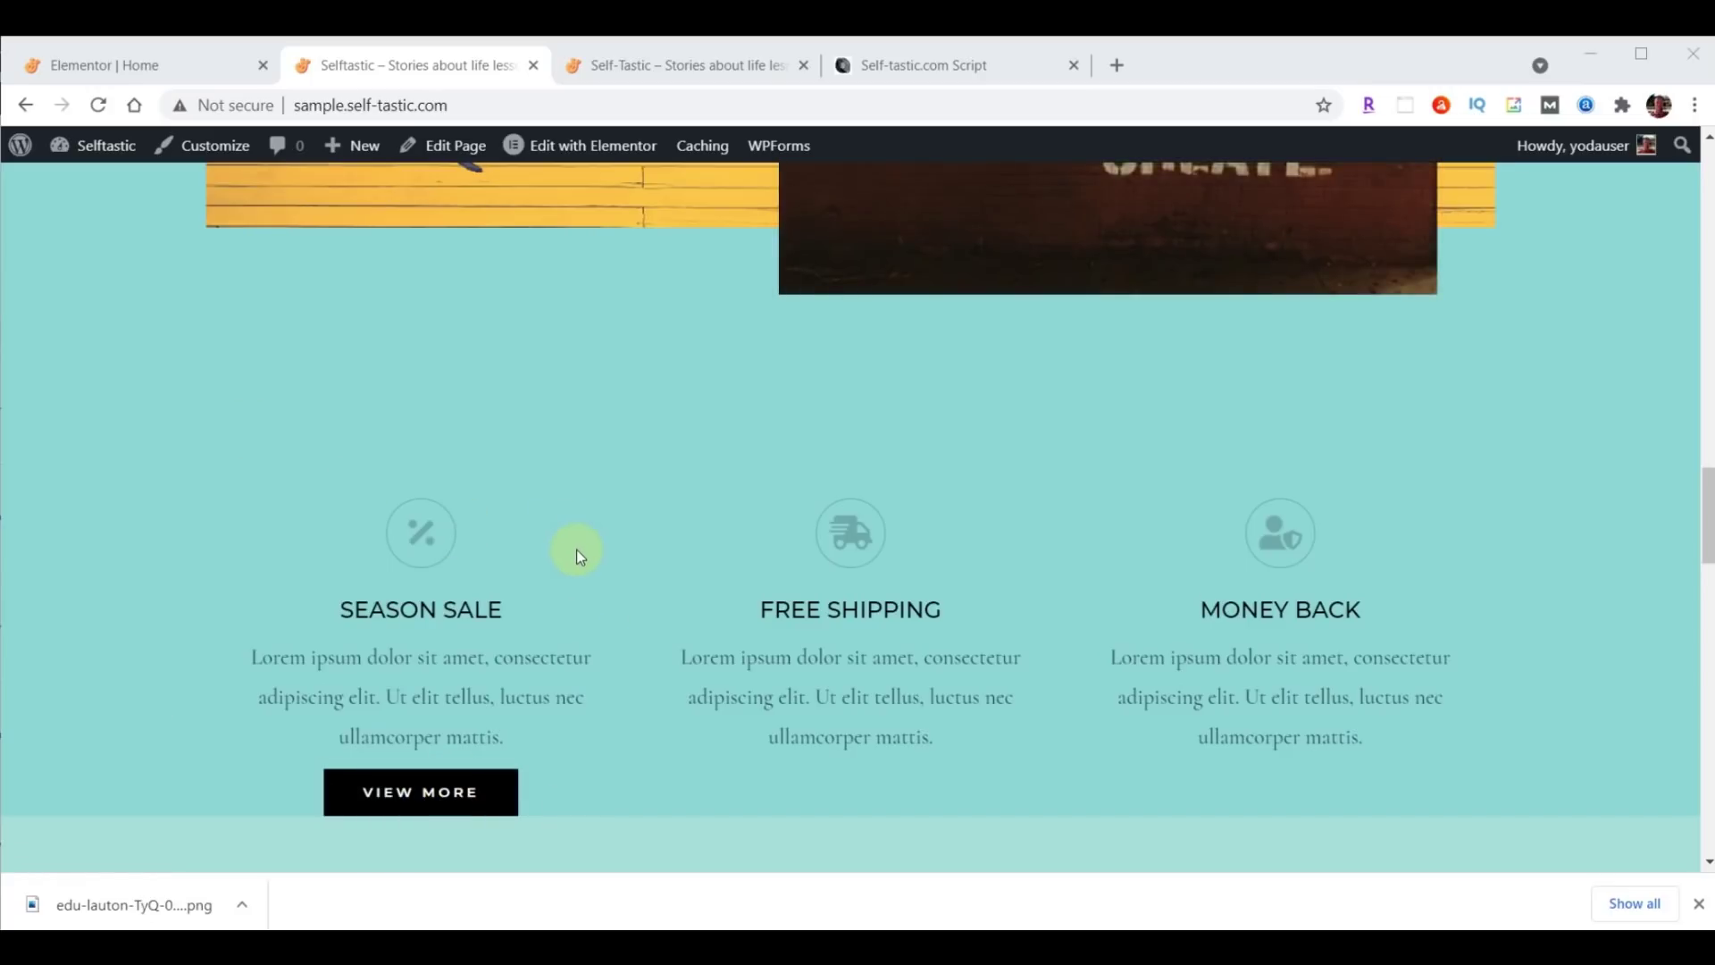
{"action": "left_click", "coordinate": [145, 67]}
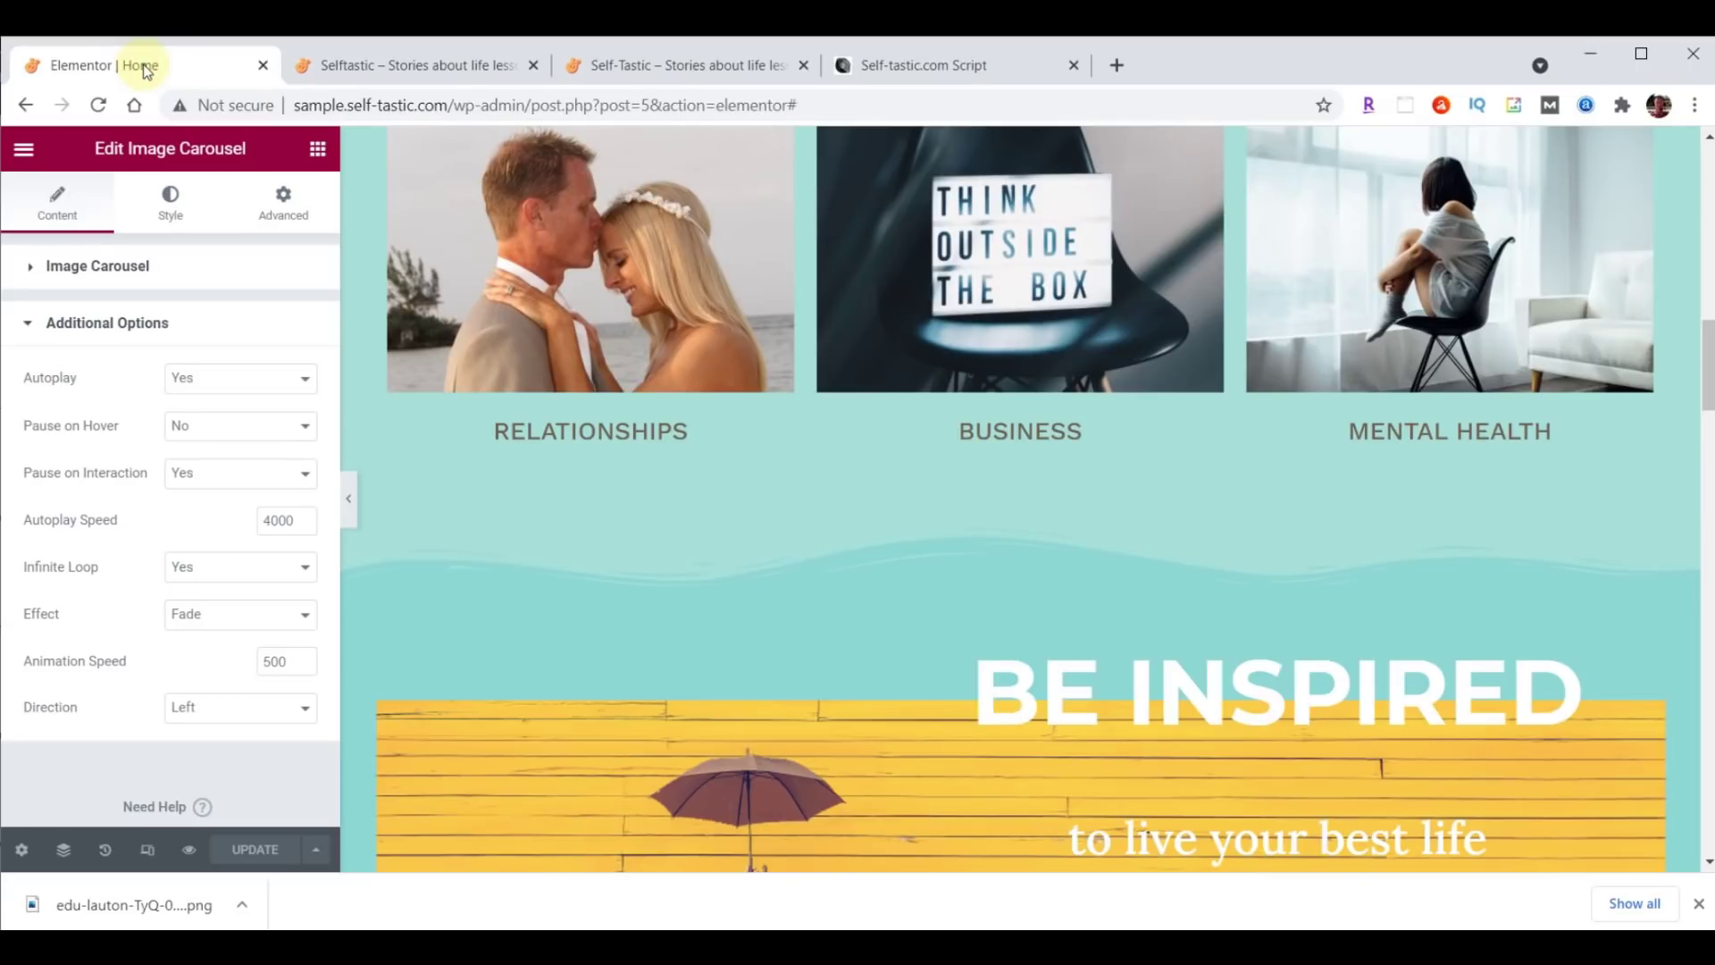
Drag the three feature columns below the logo carousel and delete the logo carousel row.
{"action": "scroll", "coordinate": [1161, 571], "scroll_direction": "down", "scroll_amount": 10}
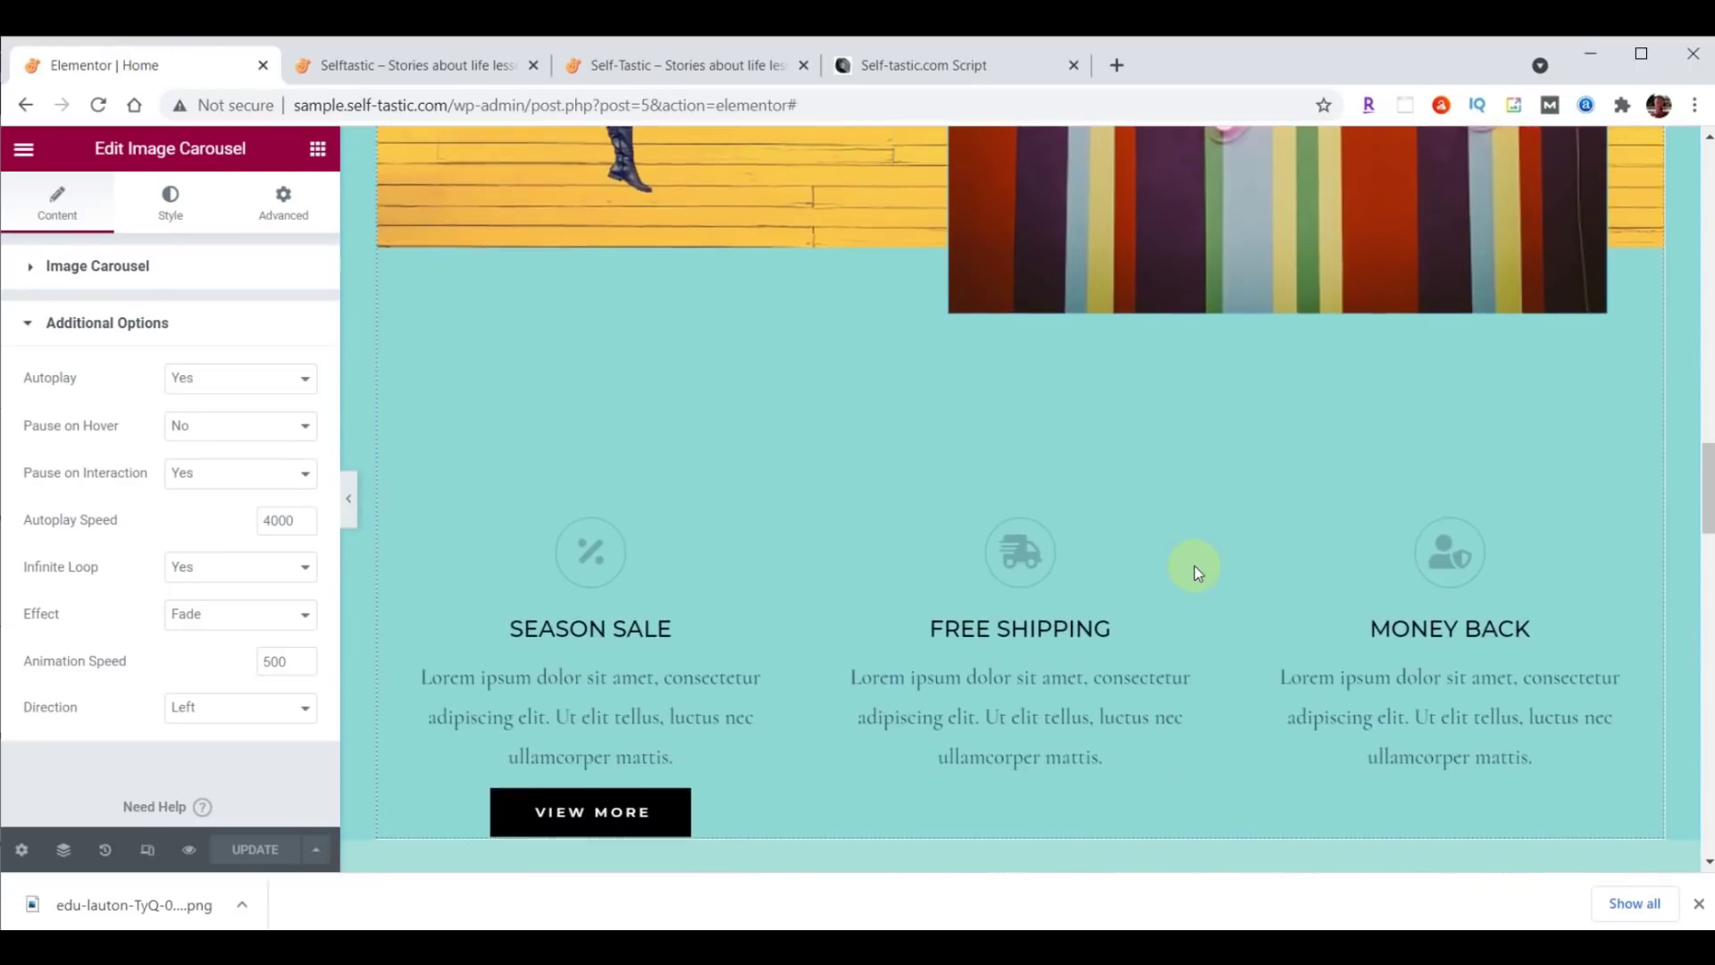
{"action": "scroll", "coordinate": [1194, 566], "scroll_direction": "down", "scroll_amount": 3}
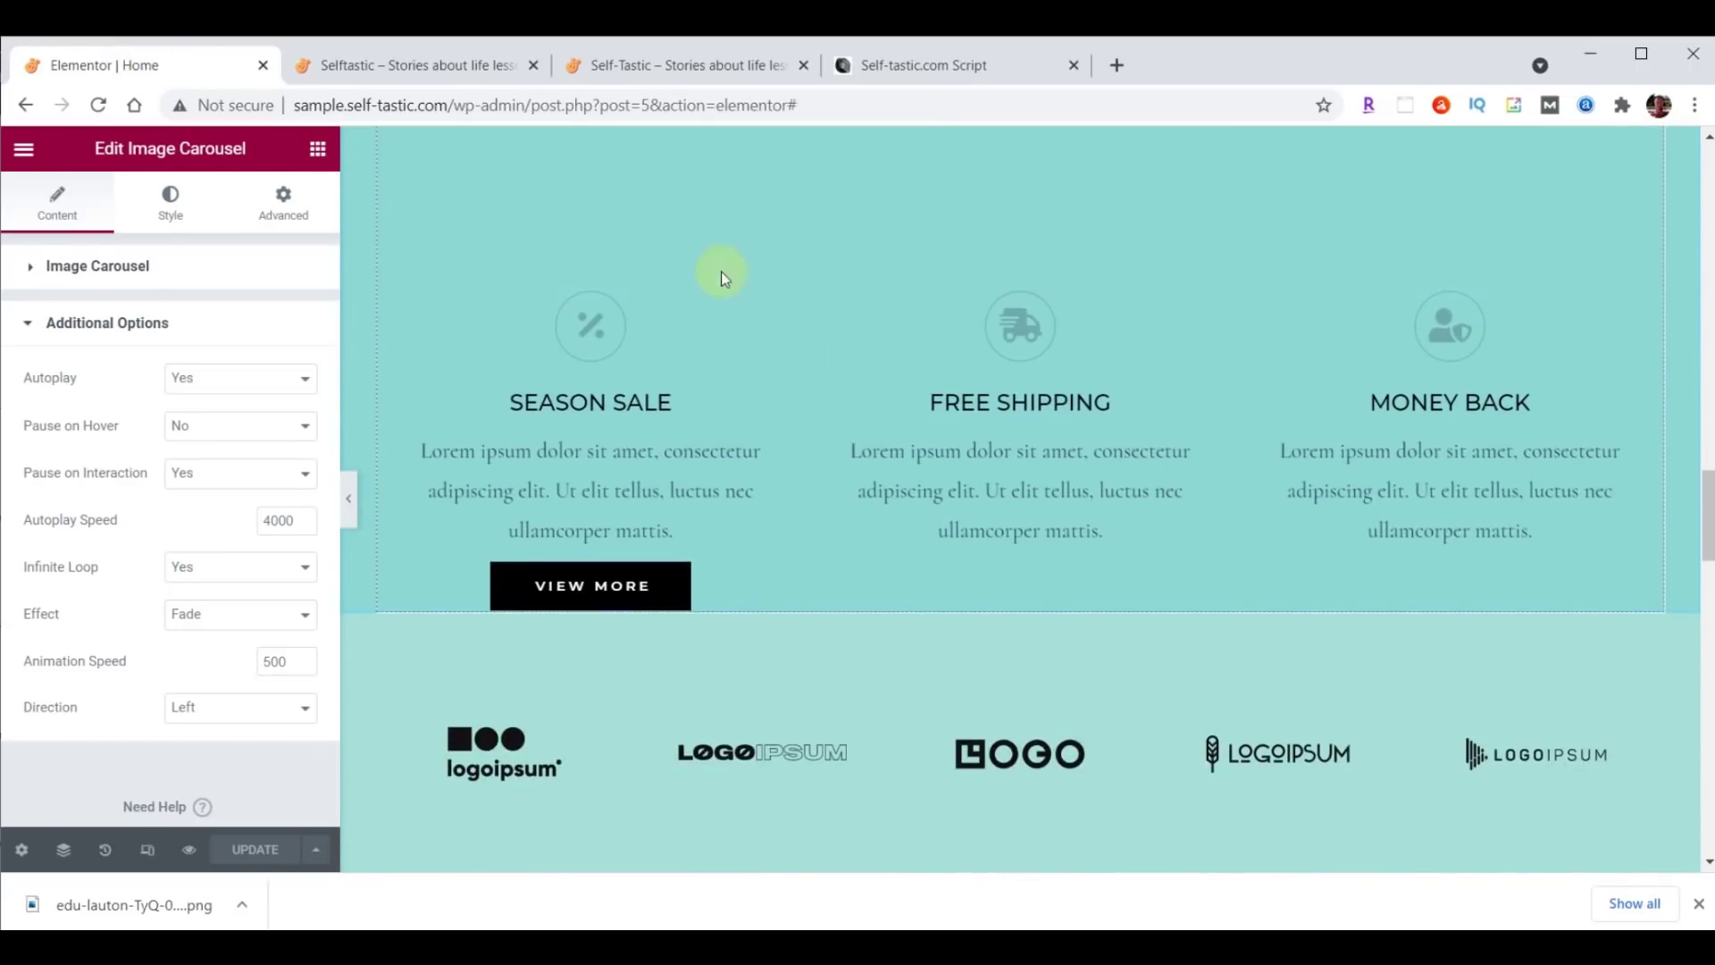
{"action": "left_click_drag", "start_coordinate": [1012, 280], "coordinate": [1015, 452]}
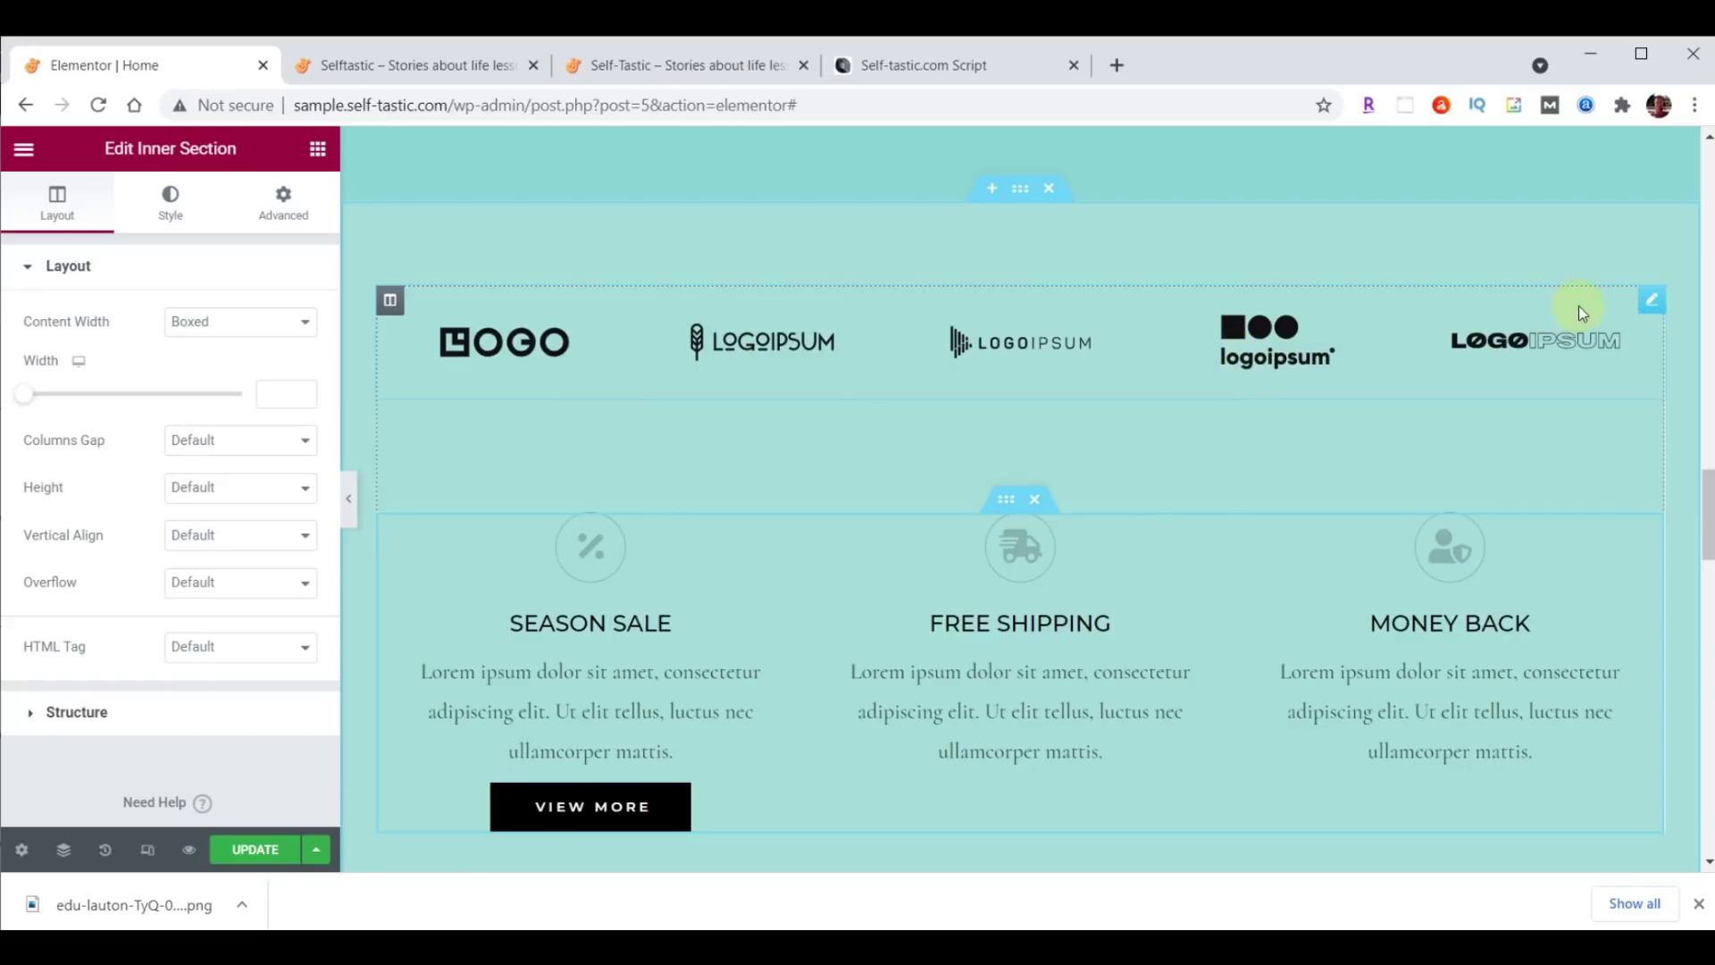
{"action": "right_click", "coordinate": [1651, 304]}
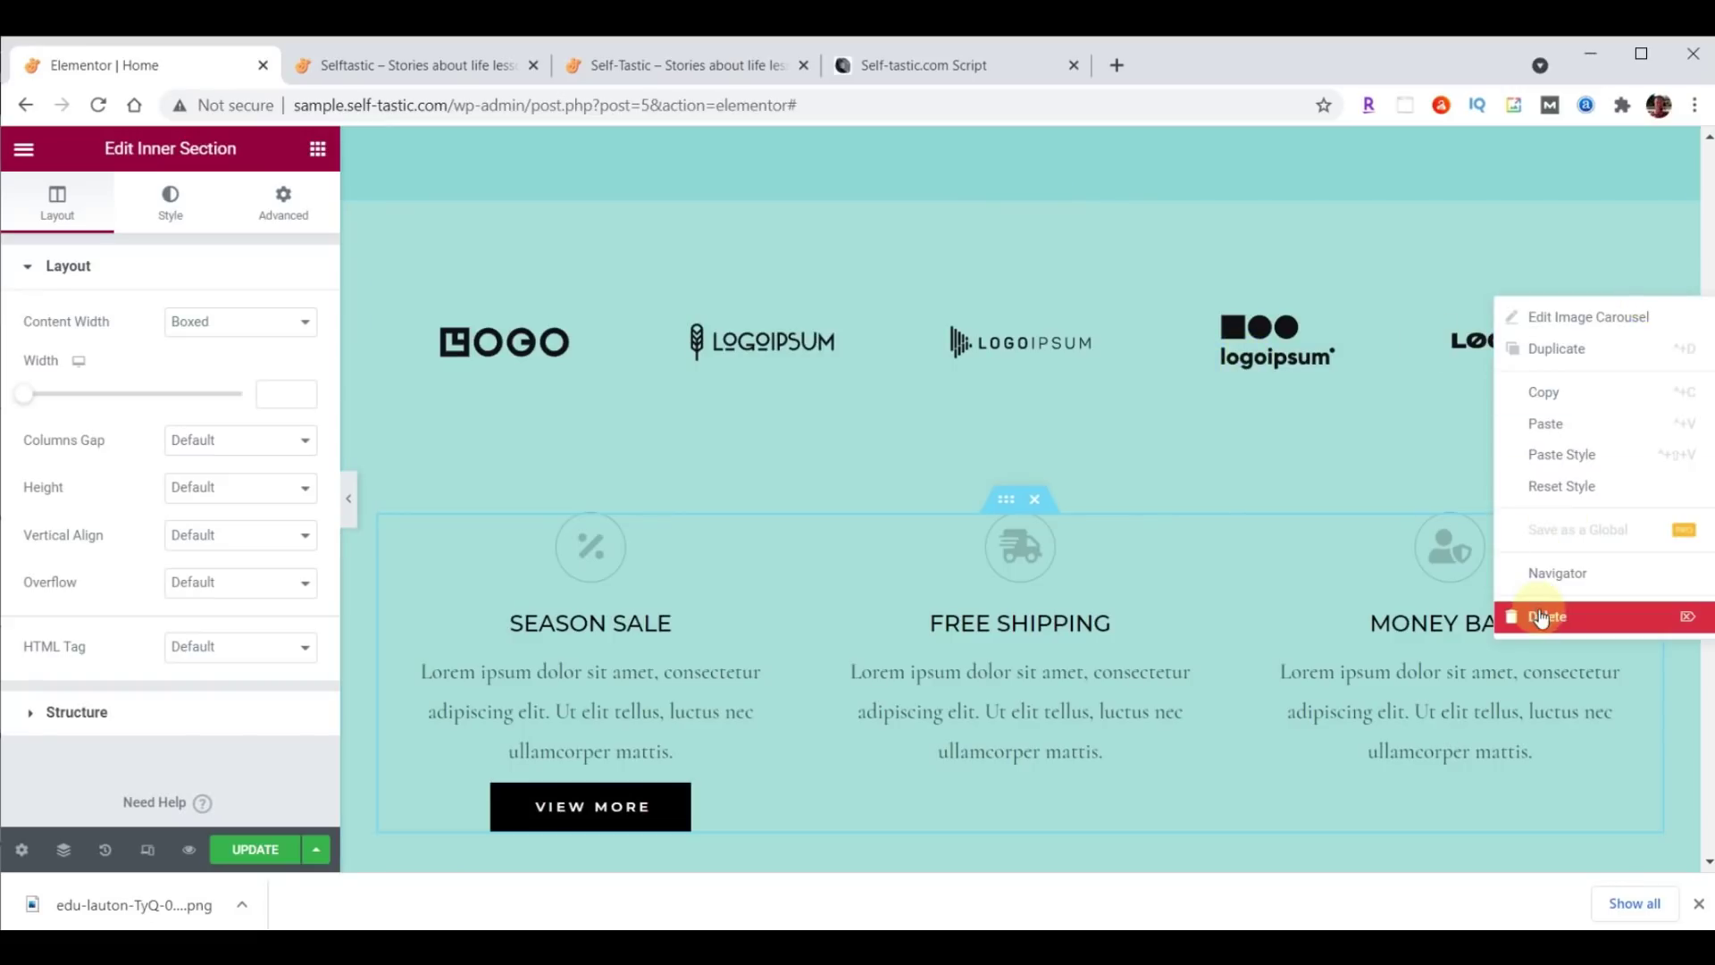
{"action": "left_click", "coordinate": [1539, 614]}
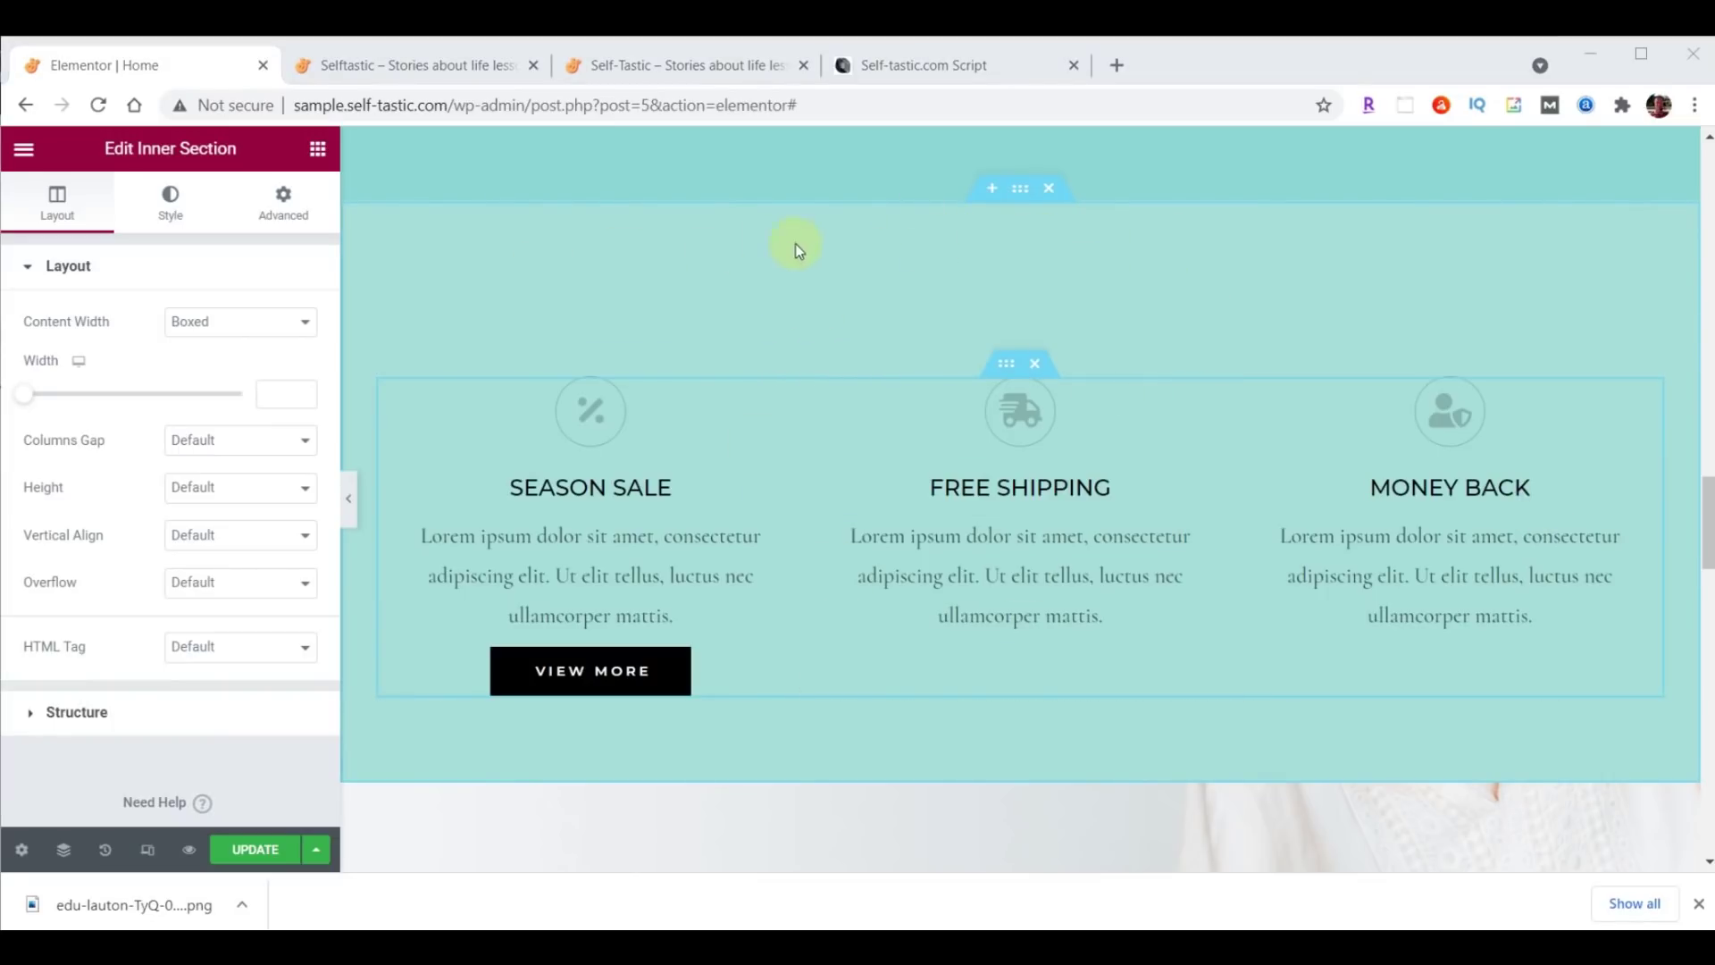
Add a Waves Brush top shape divider, colour #8DD7D6, height 60, to the features section.
{"action": "left_click", "coordinate": [1021, 189]}
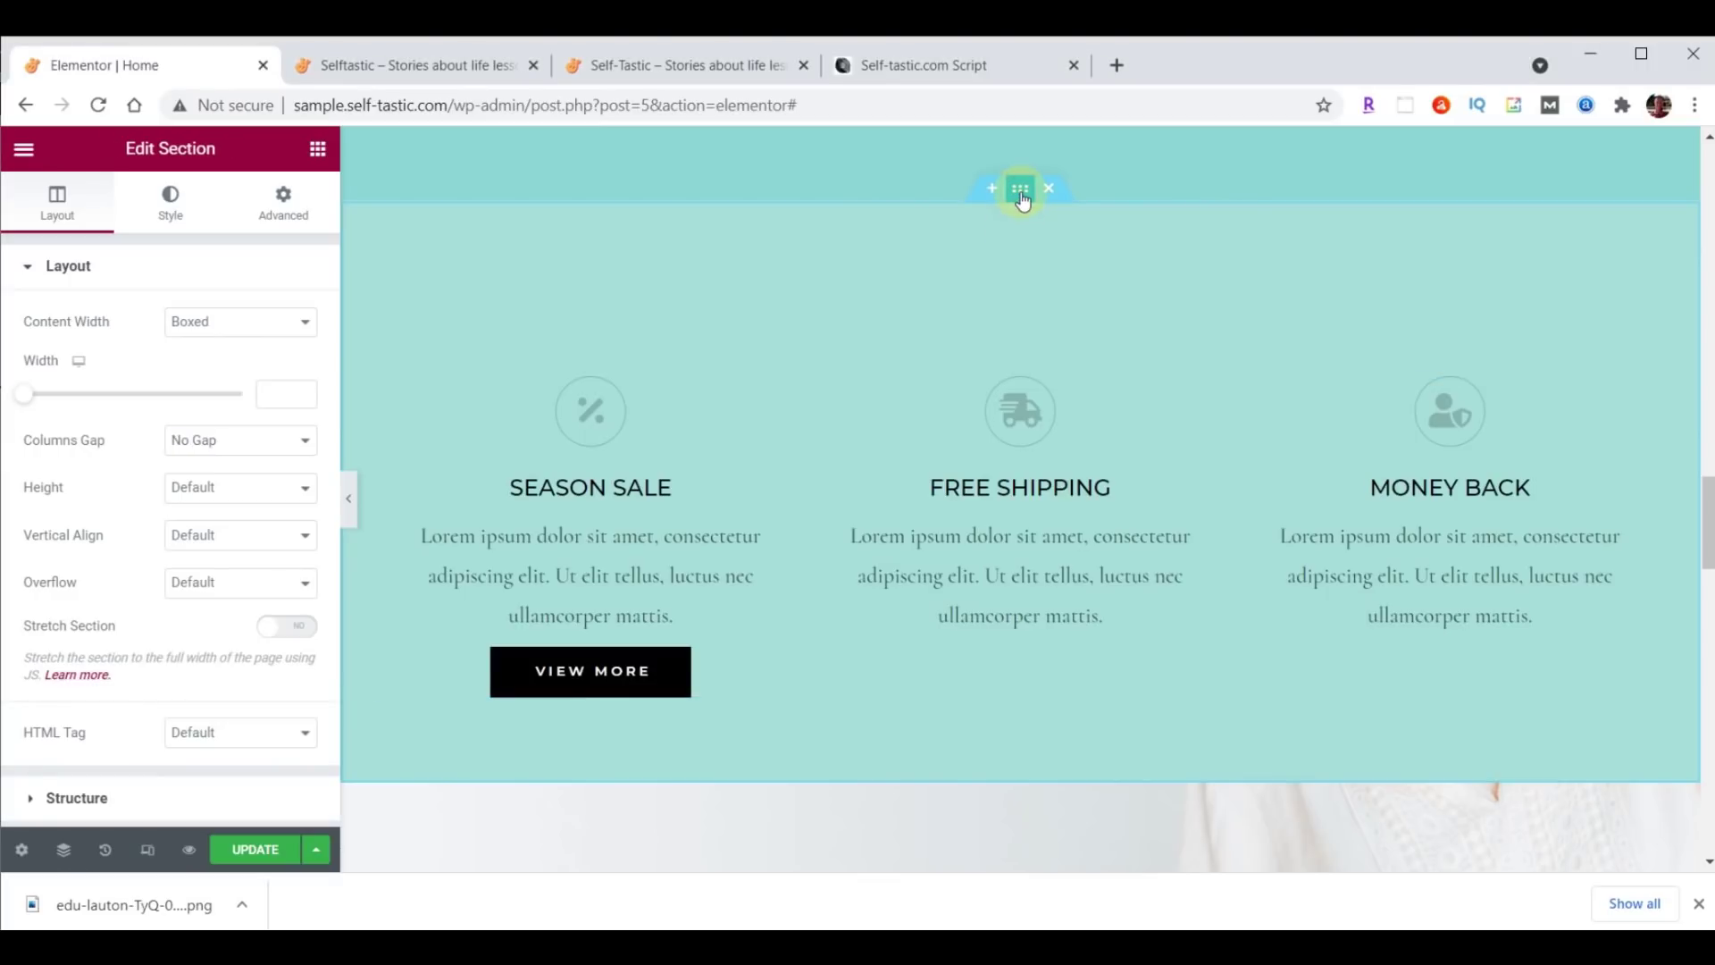
{"action": "left_click", "coordinate": [169, 208]}
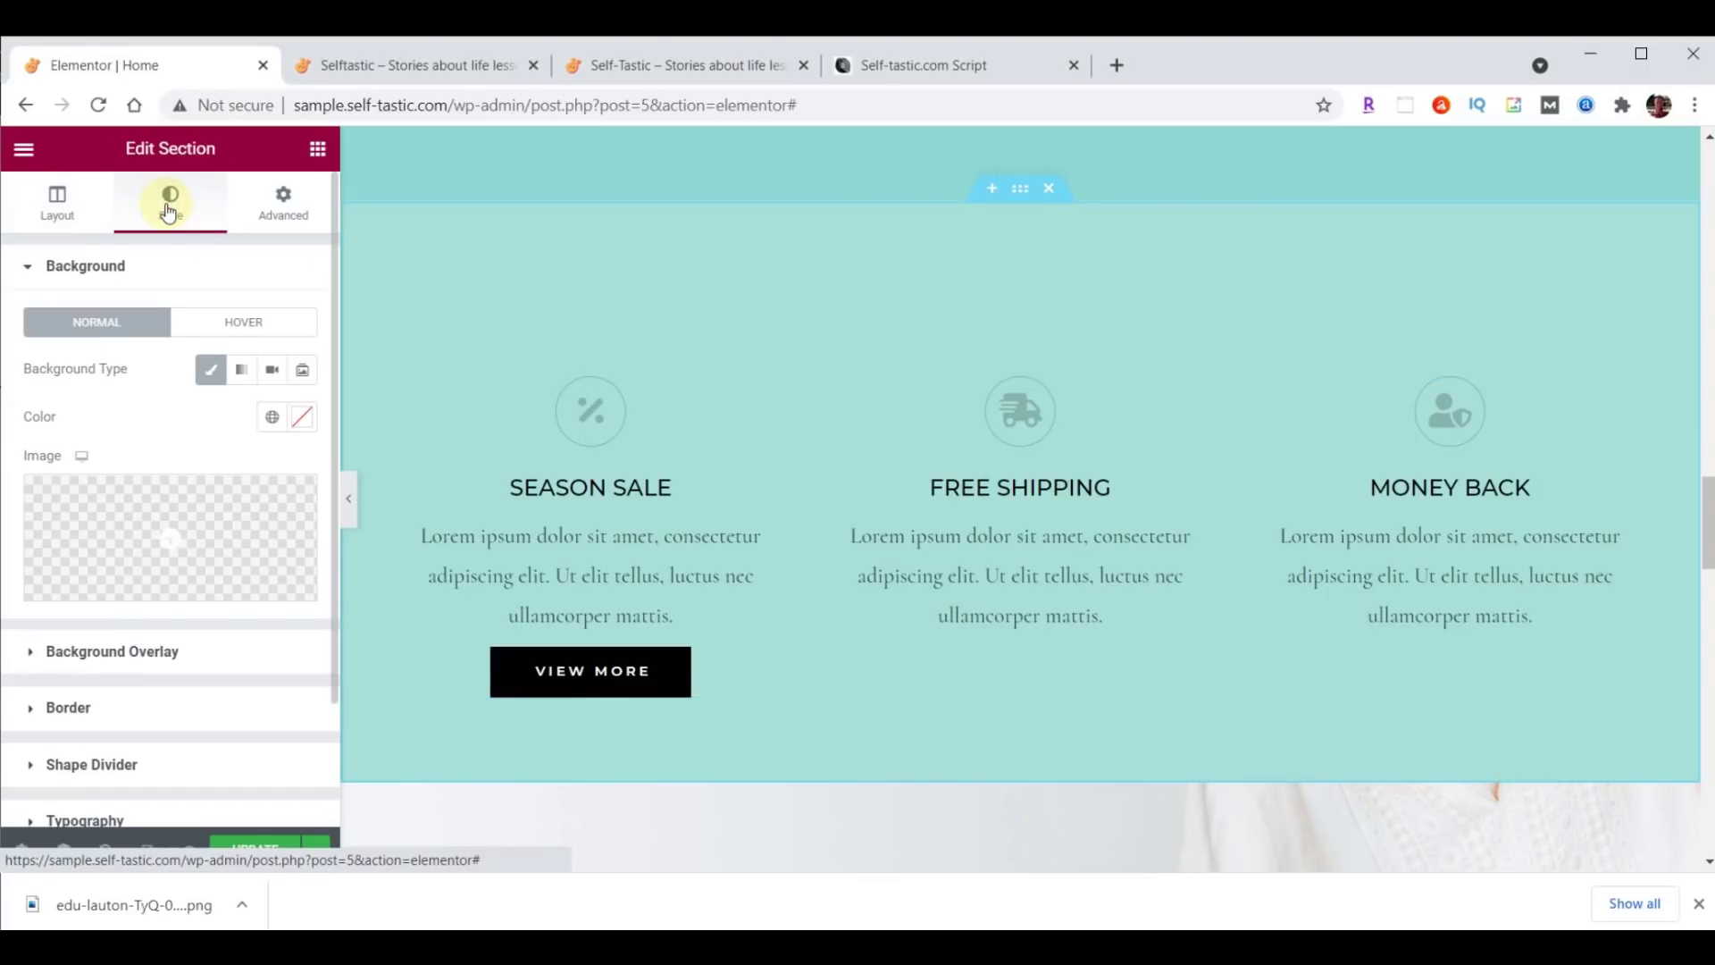
{"action": "left_click", "coordinate": [95, 765]}
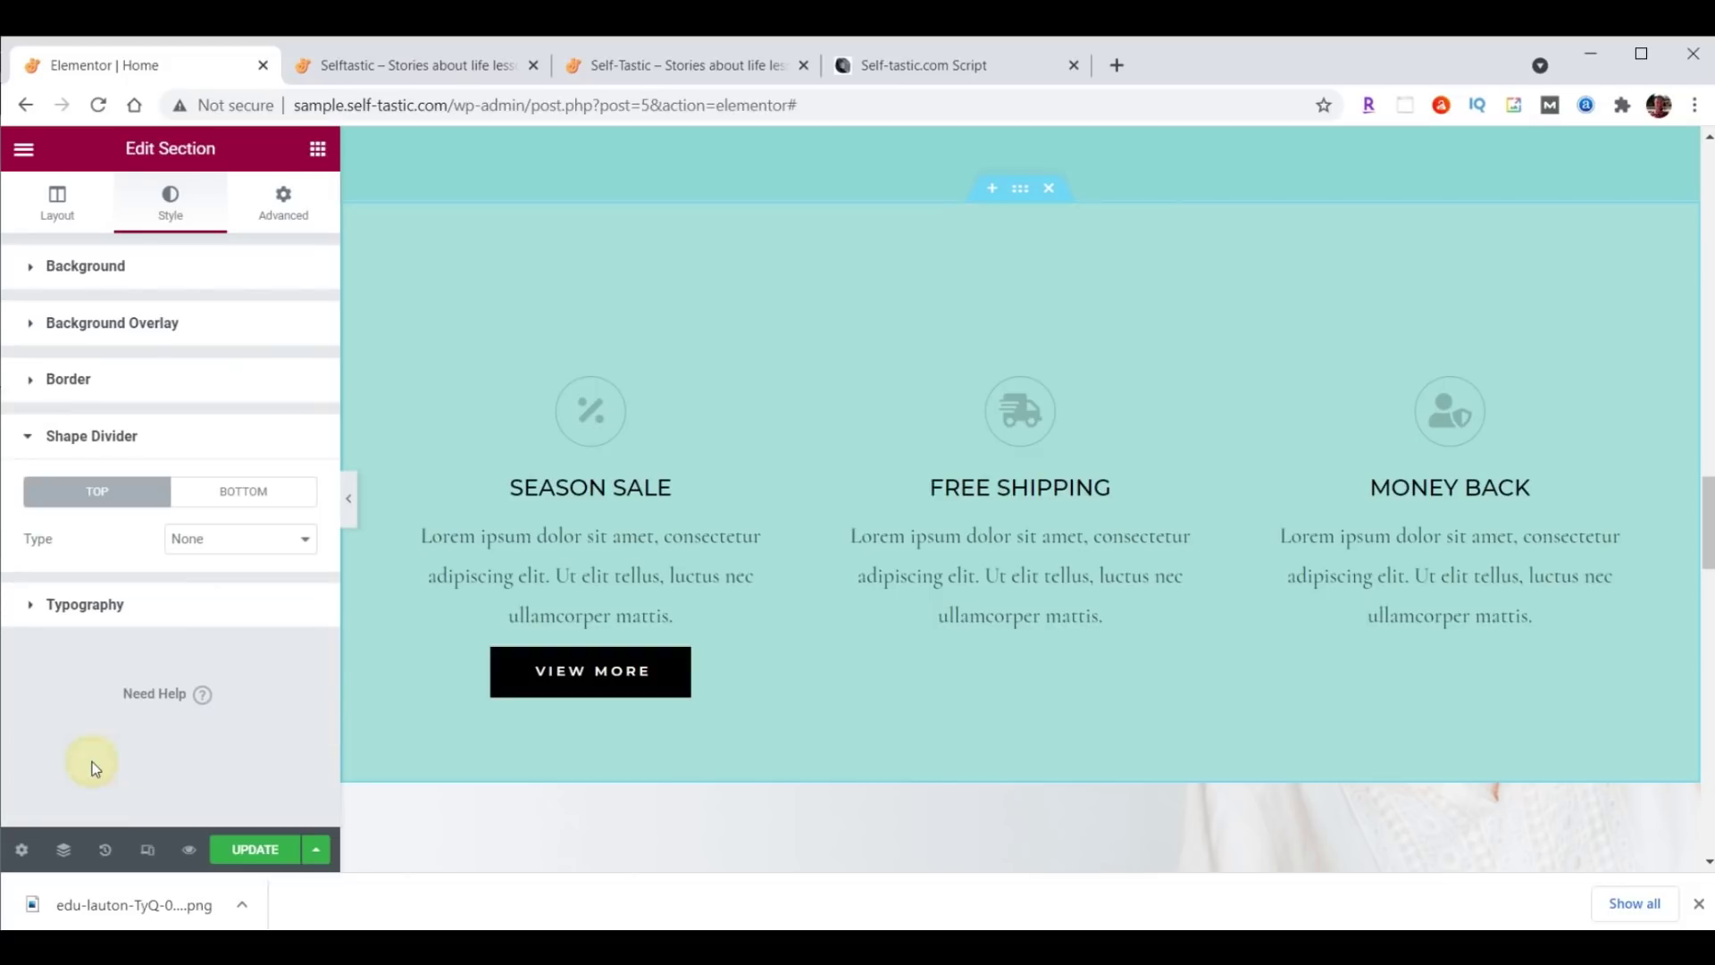
{"action": "left_click", "coordinate": [259, 545]}
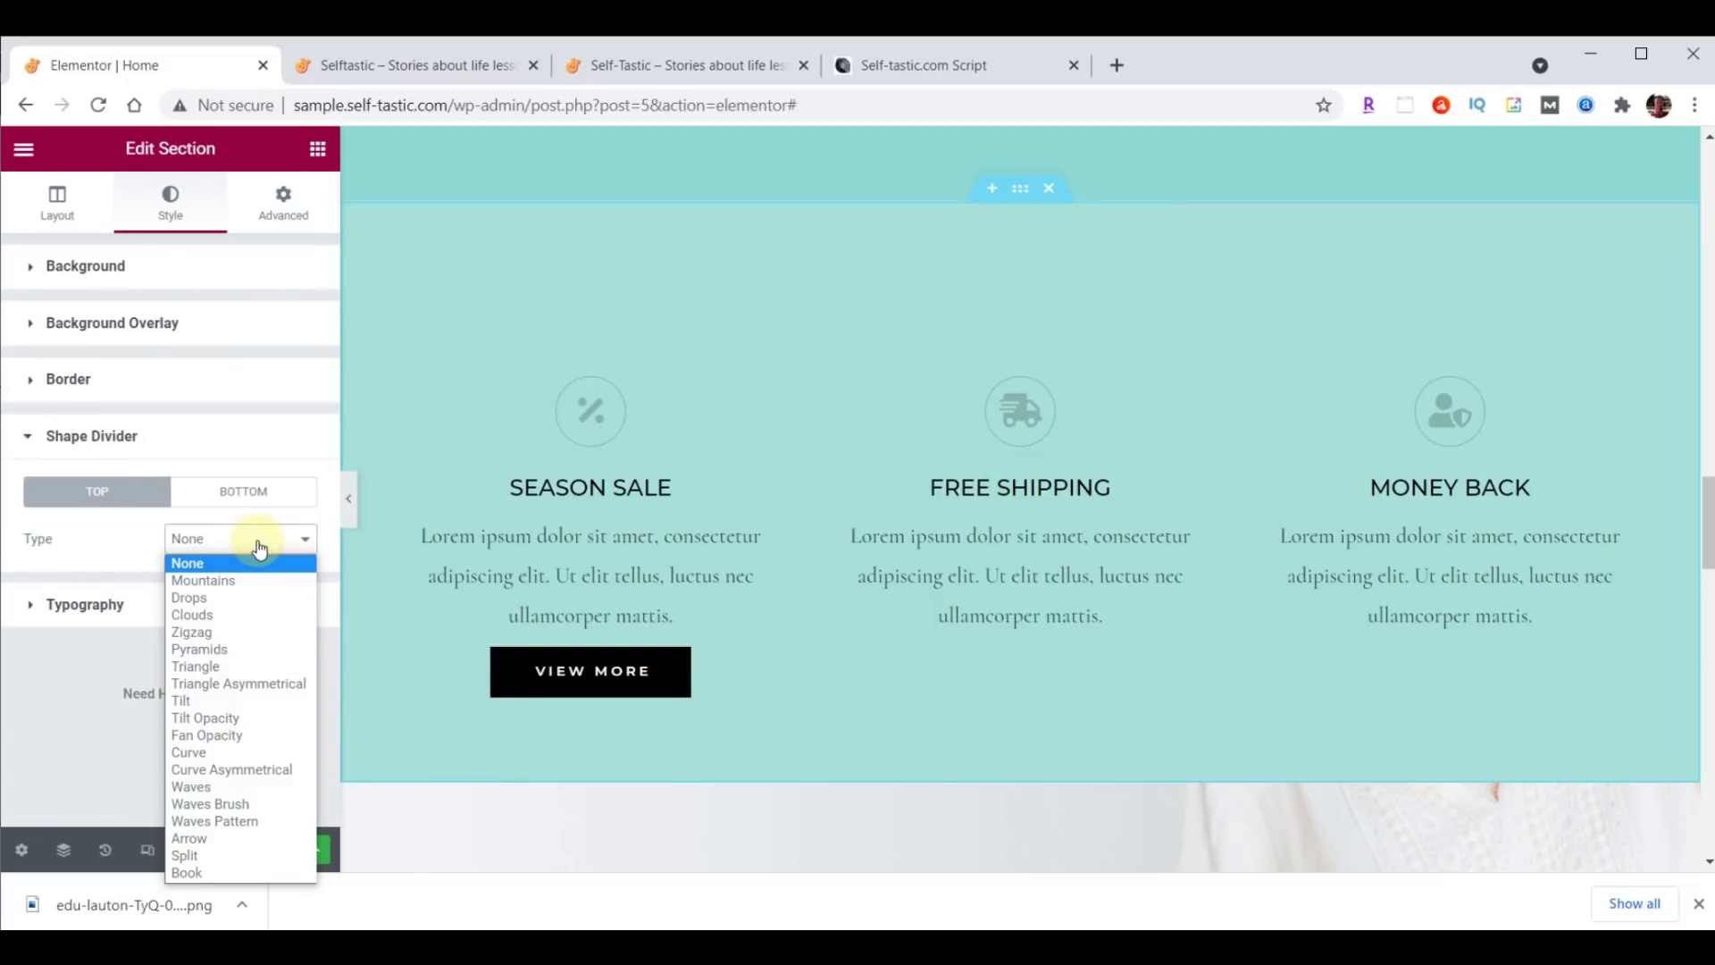
{"action": "left_click", "coordinate": [240, 807]}
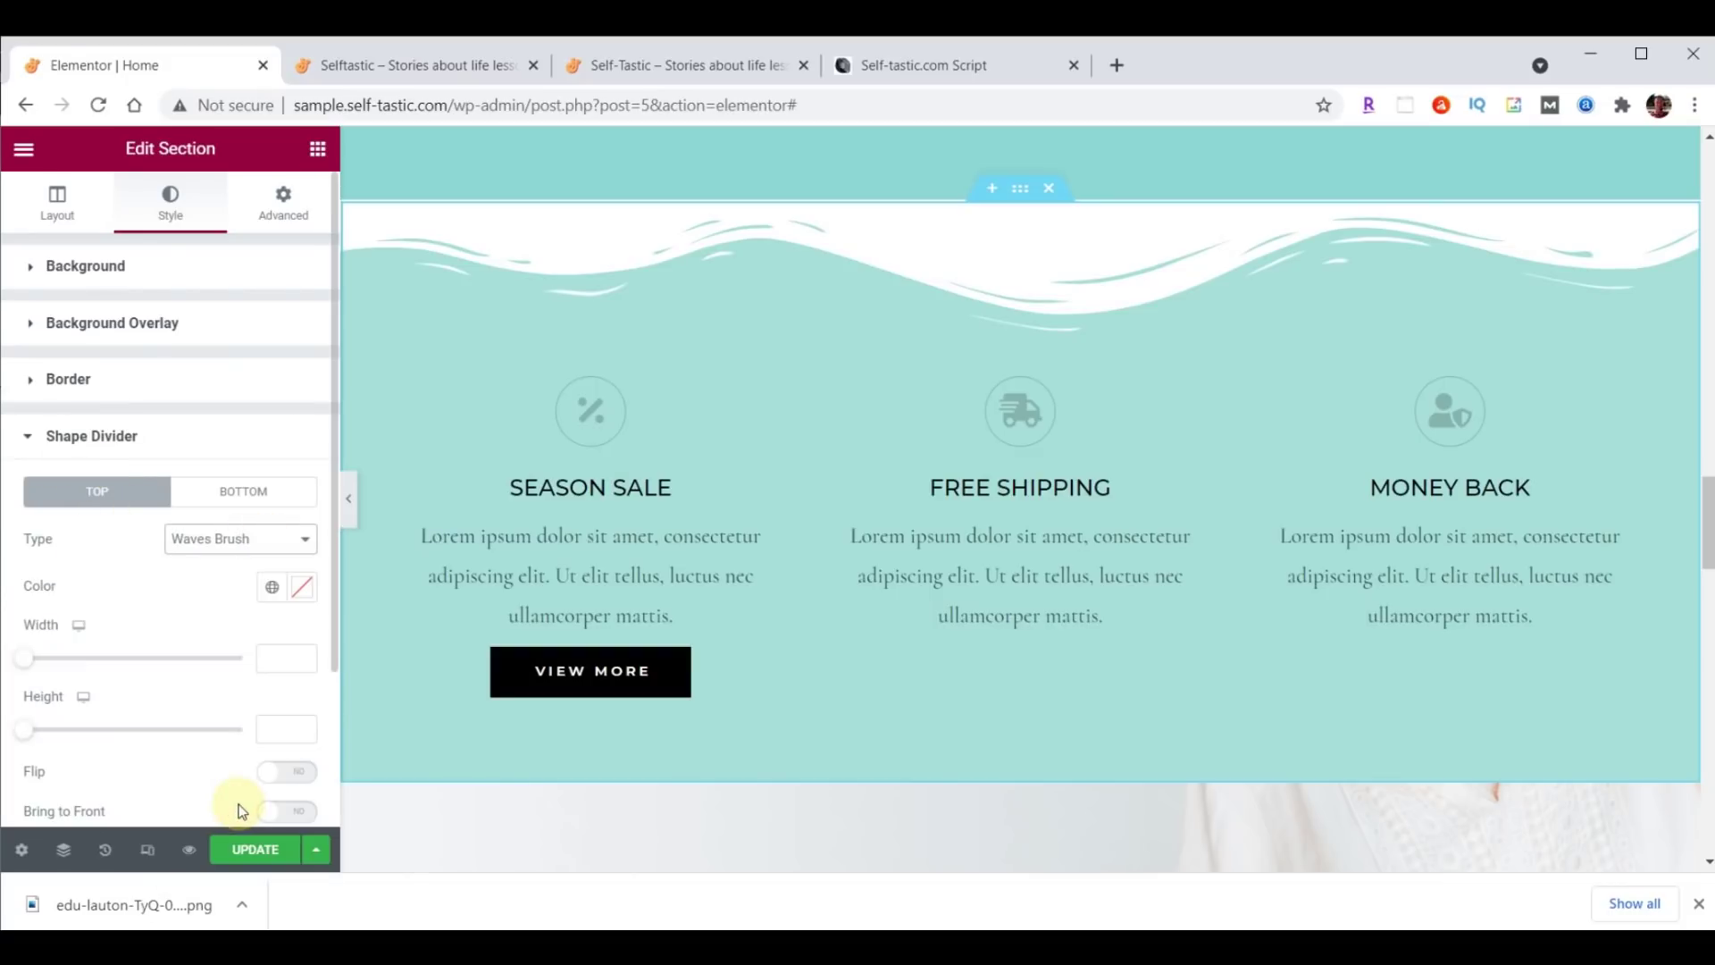
{"action": "left_click", "coordinate": [302, 587]}
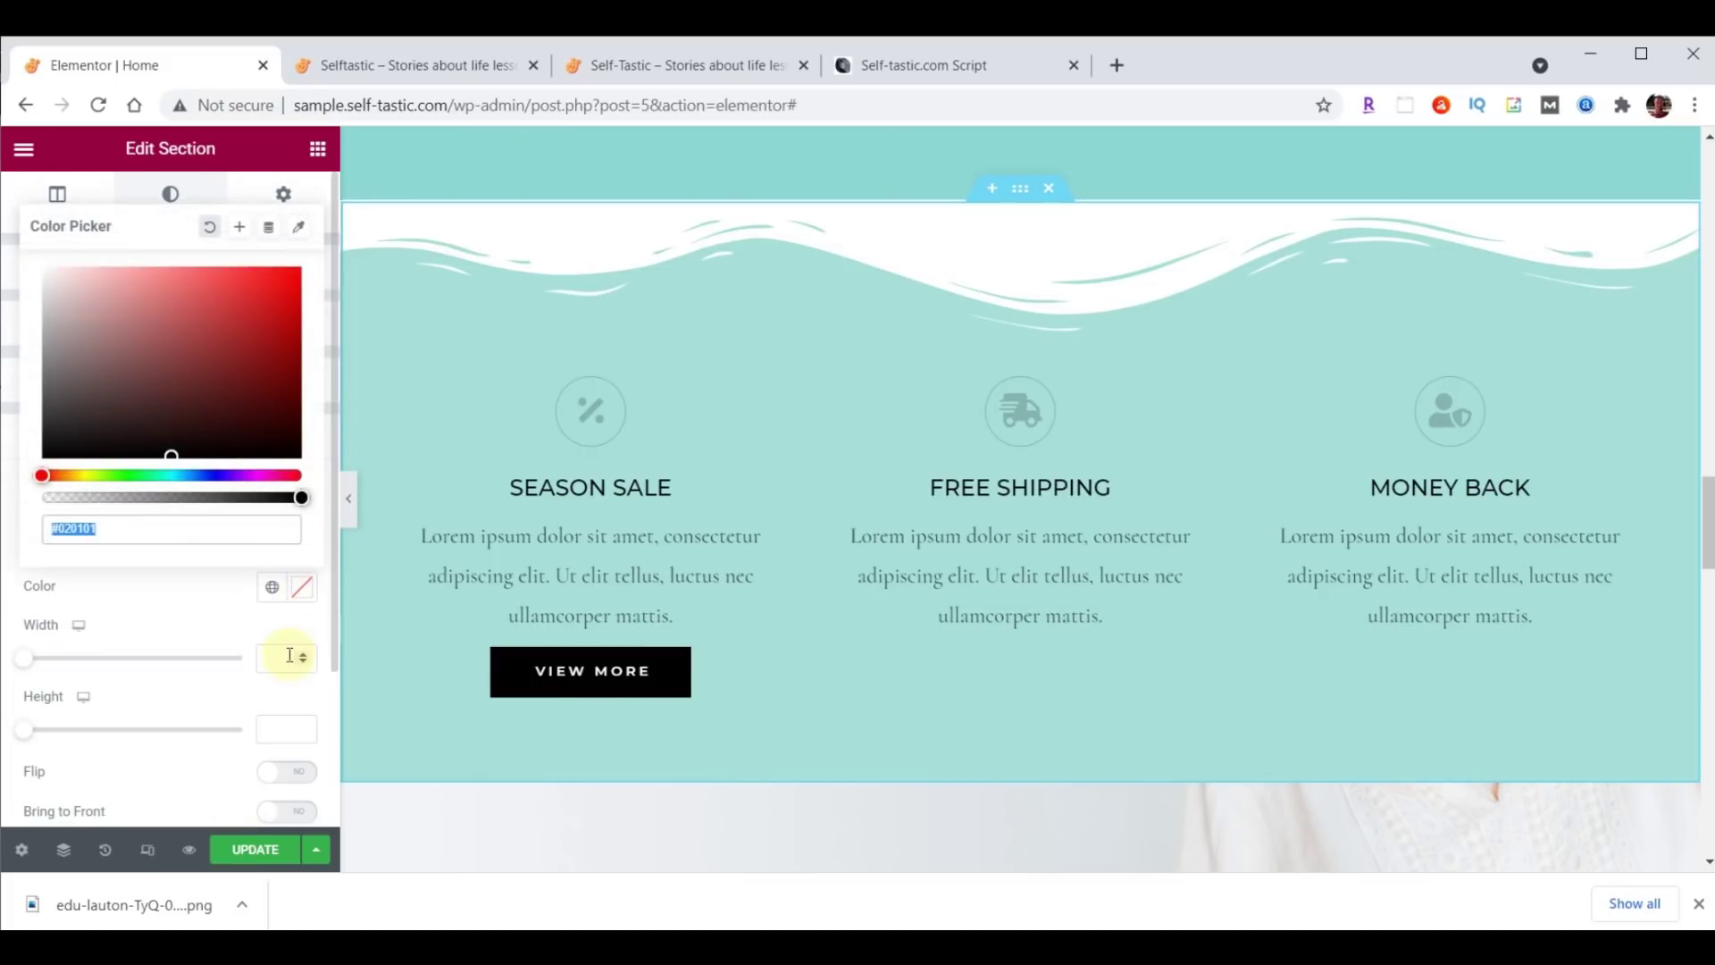
{"action": "type", "text": "#8DD7D6"}
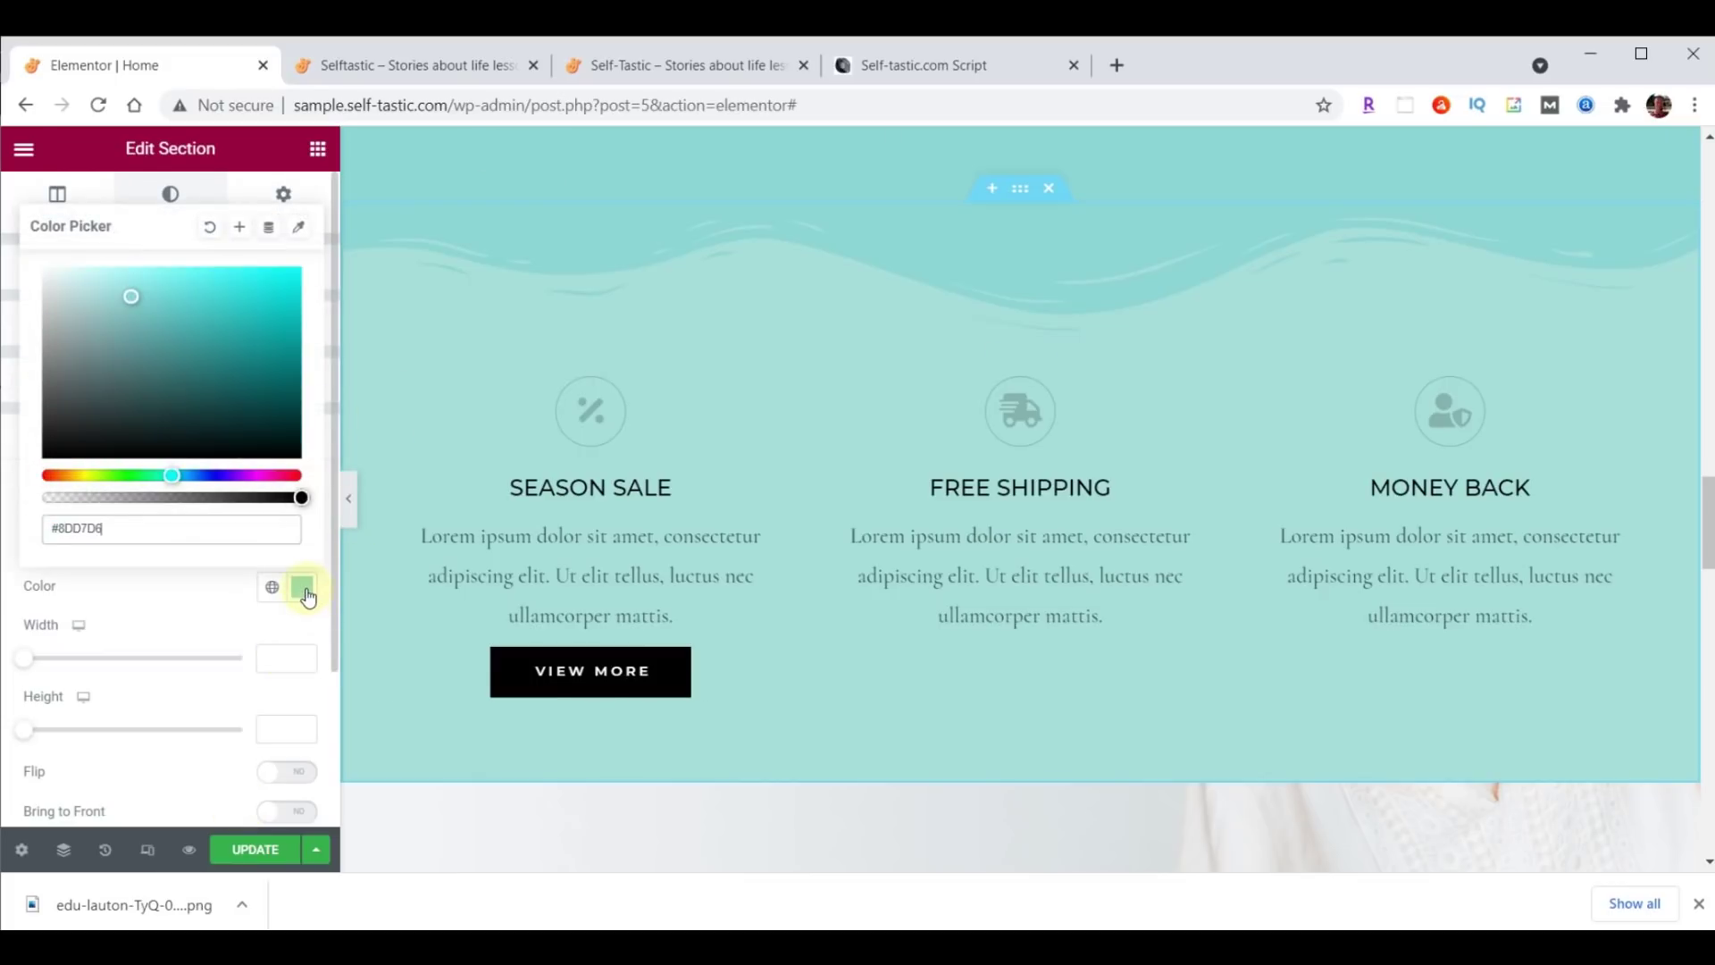
{"action": "left_click", "coordinate": [305, 589]}
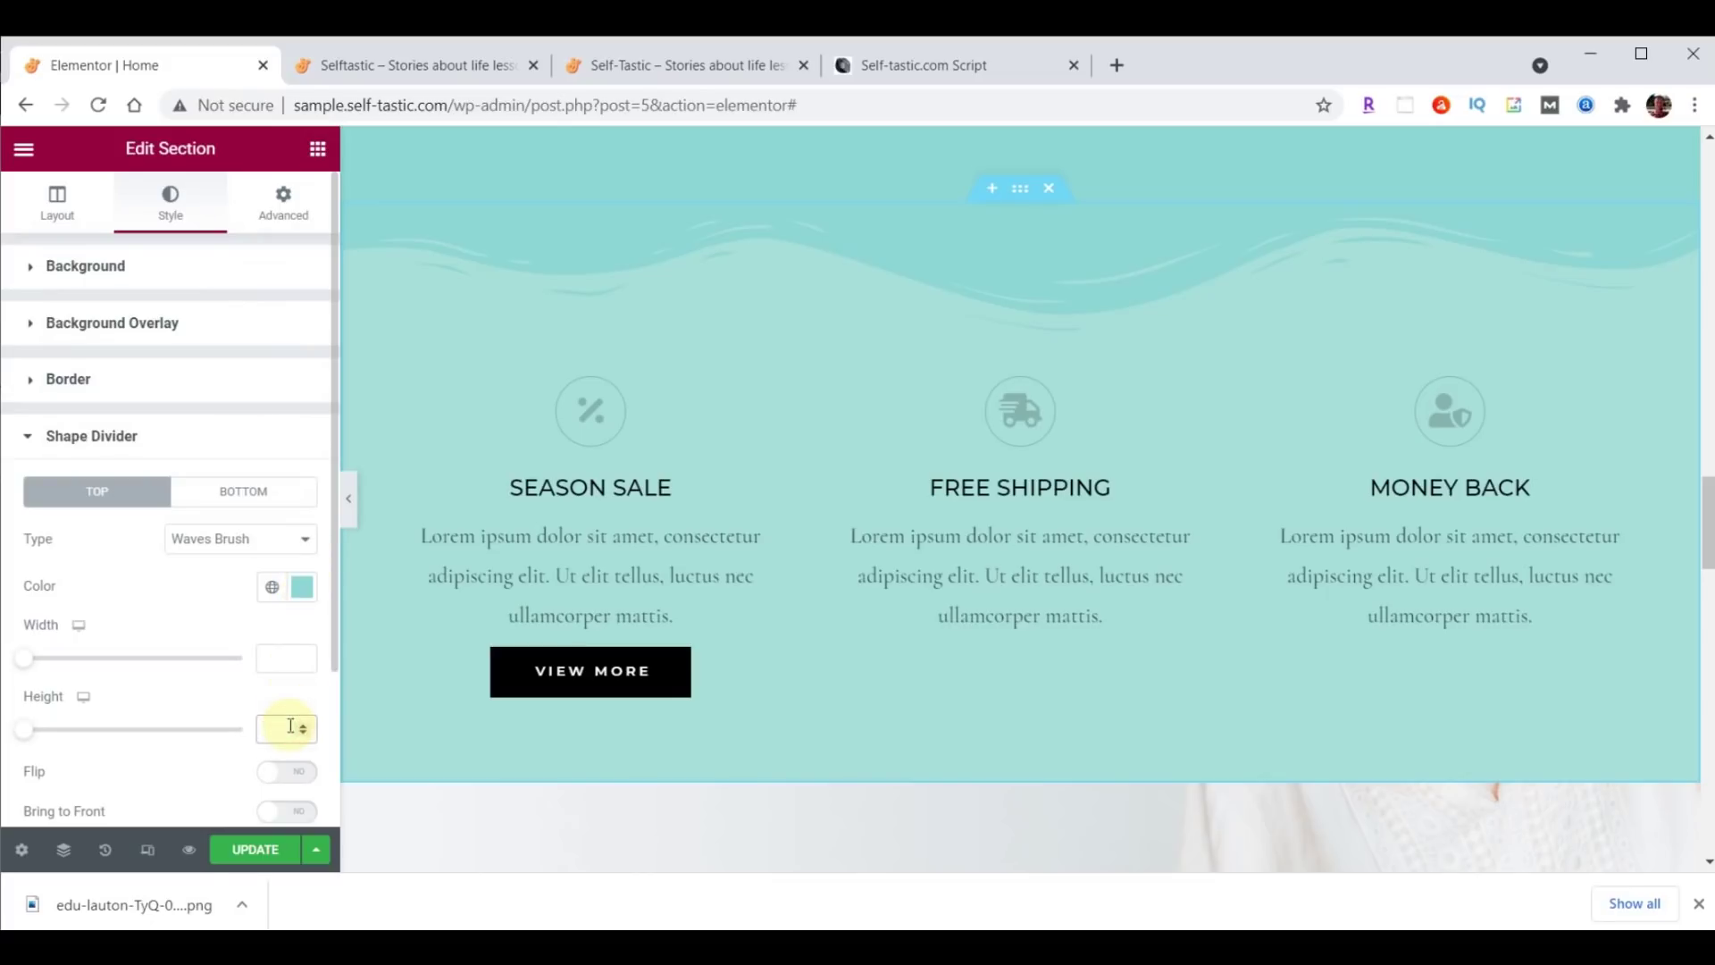
{"action": "type", "text": "60"}
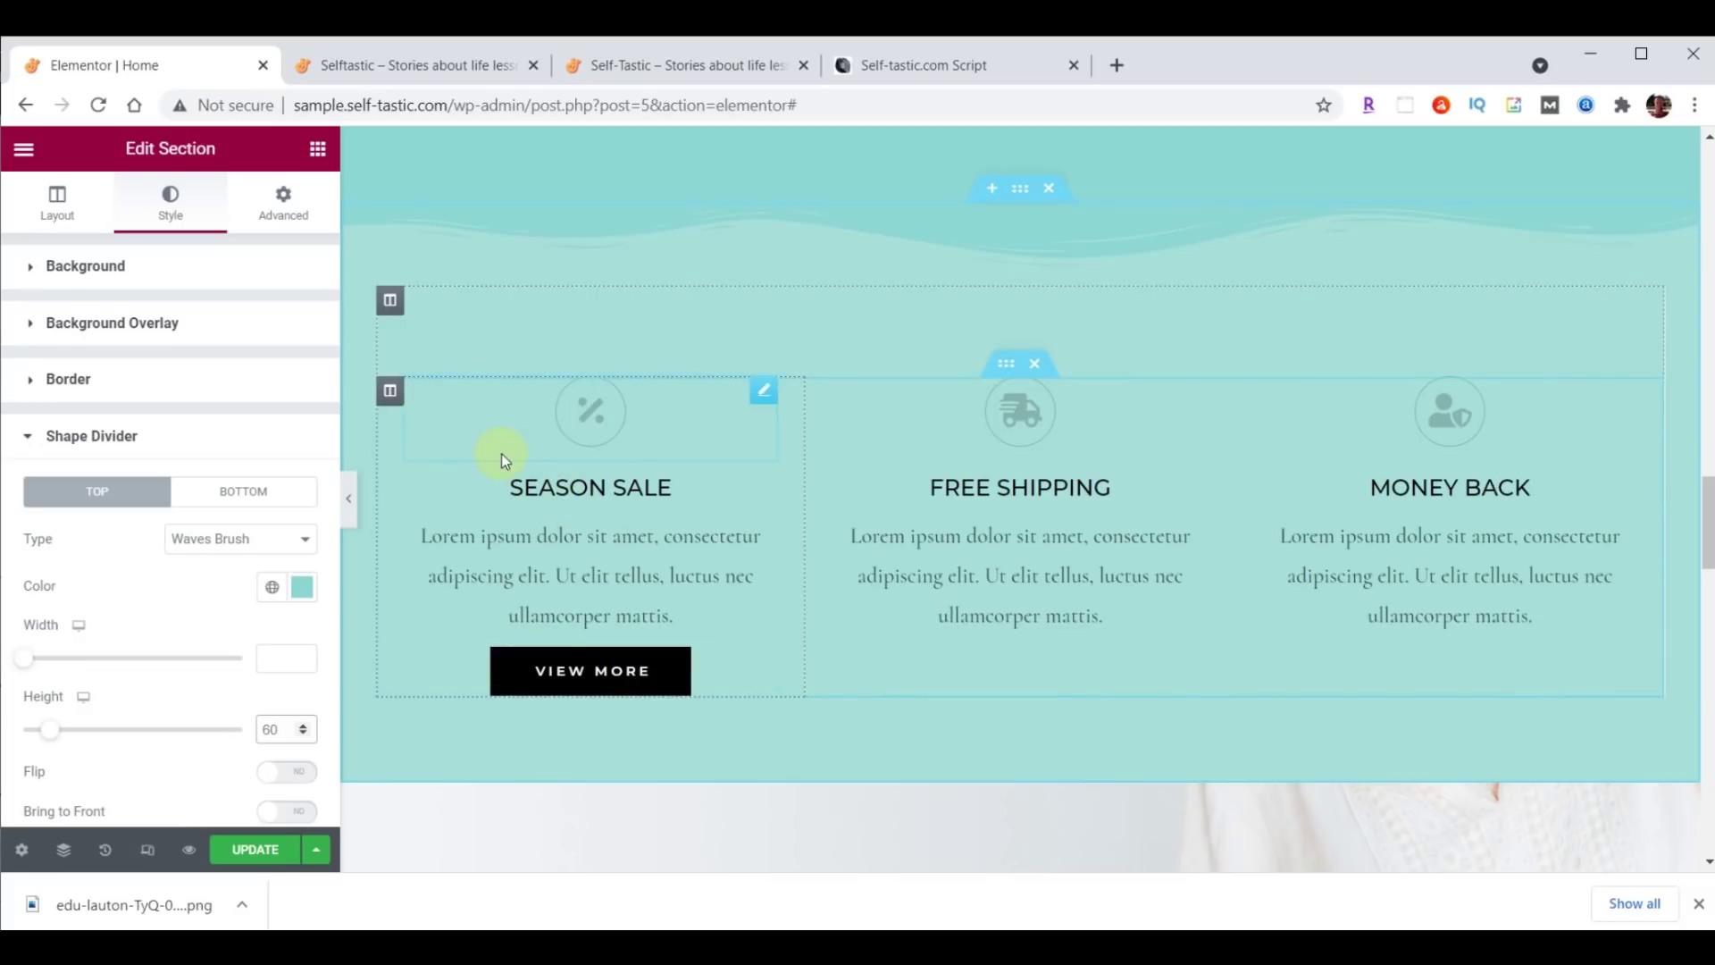
{"action": "left_click", "coordinate": [390, 392]}
{"action": "left_click", "coordinate": [481, 559]}
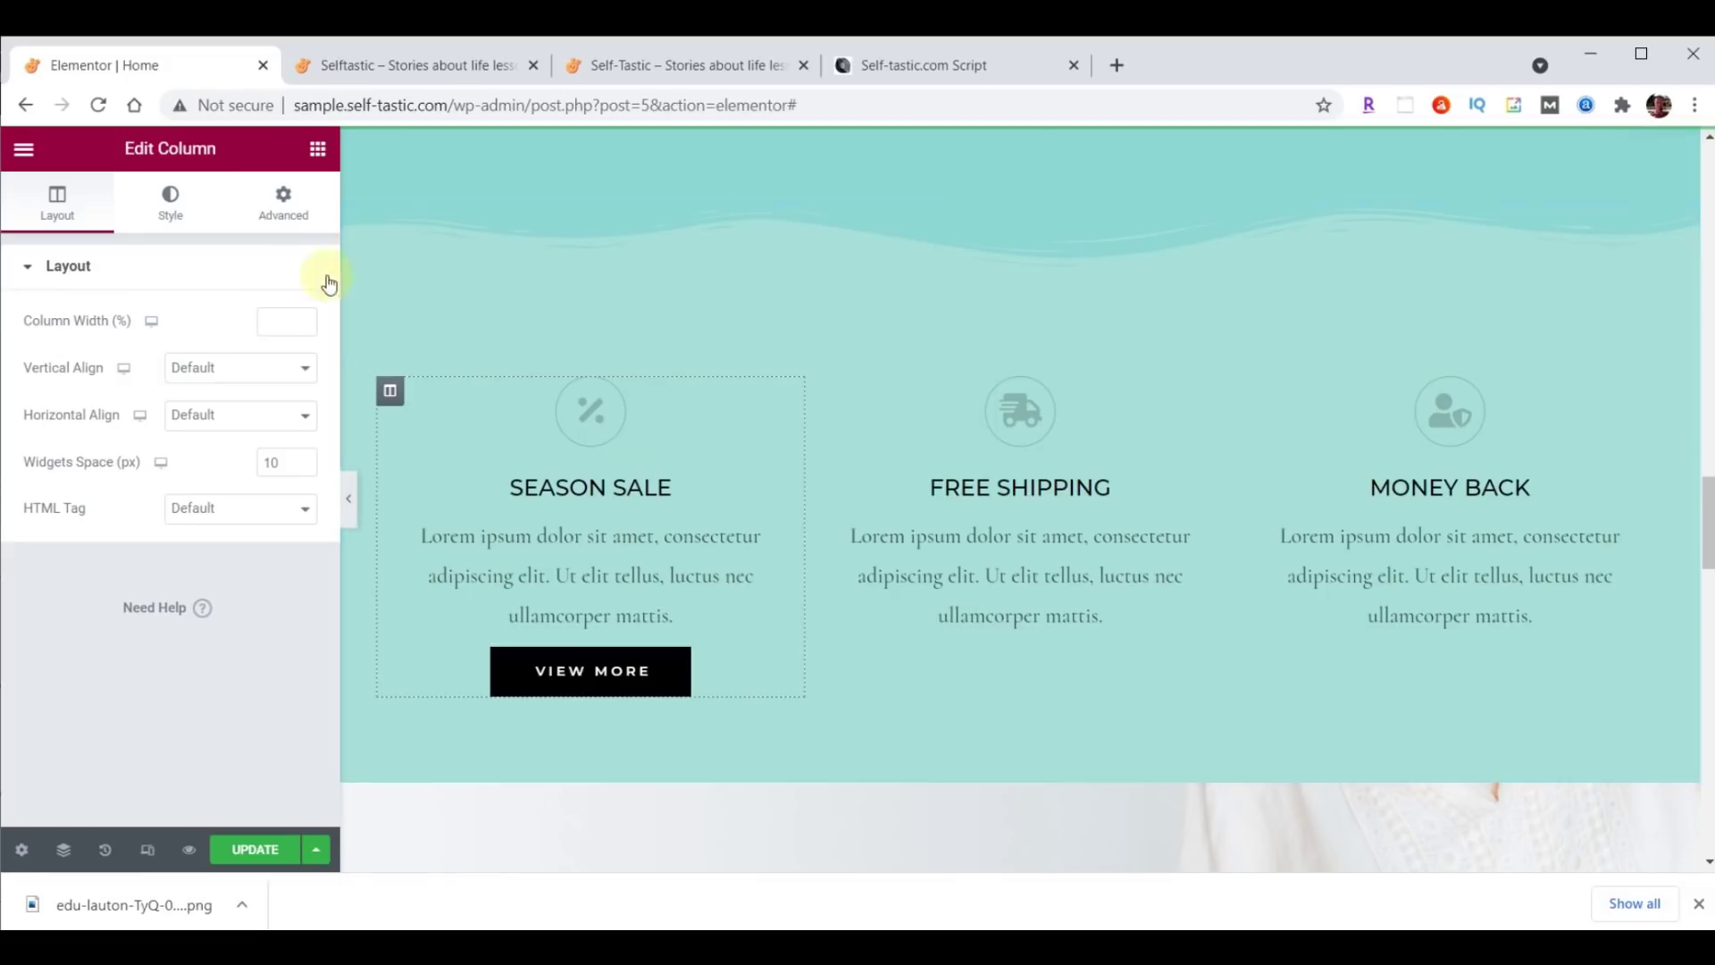
Set the Season Sale column's right and left padding to 20.
{"action": "left_click", "coordinate": [286, 212]}
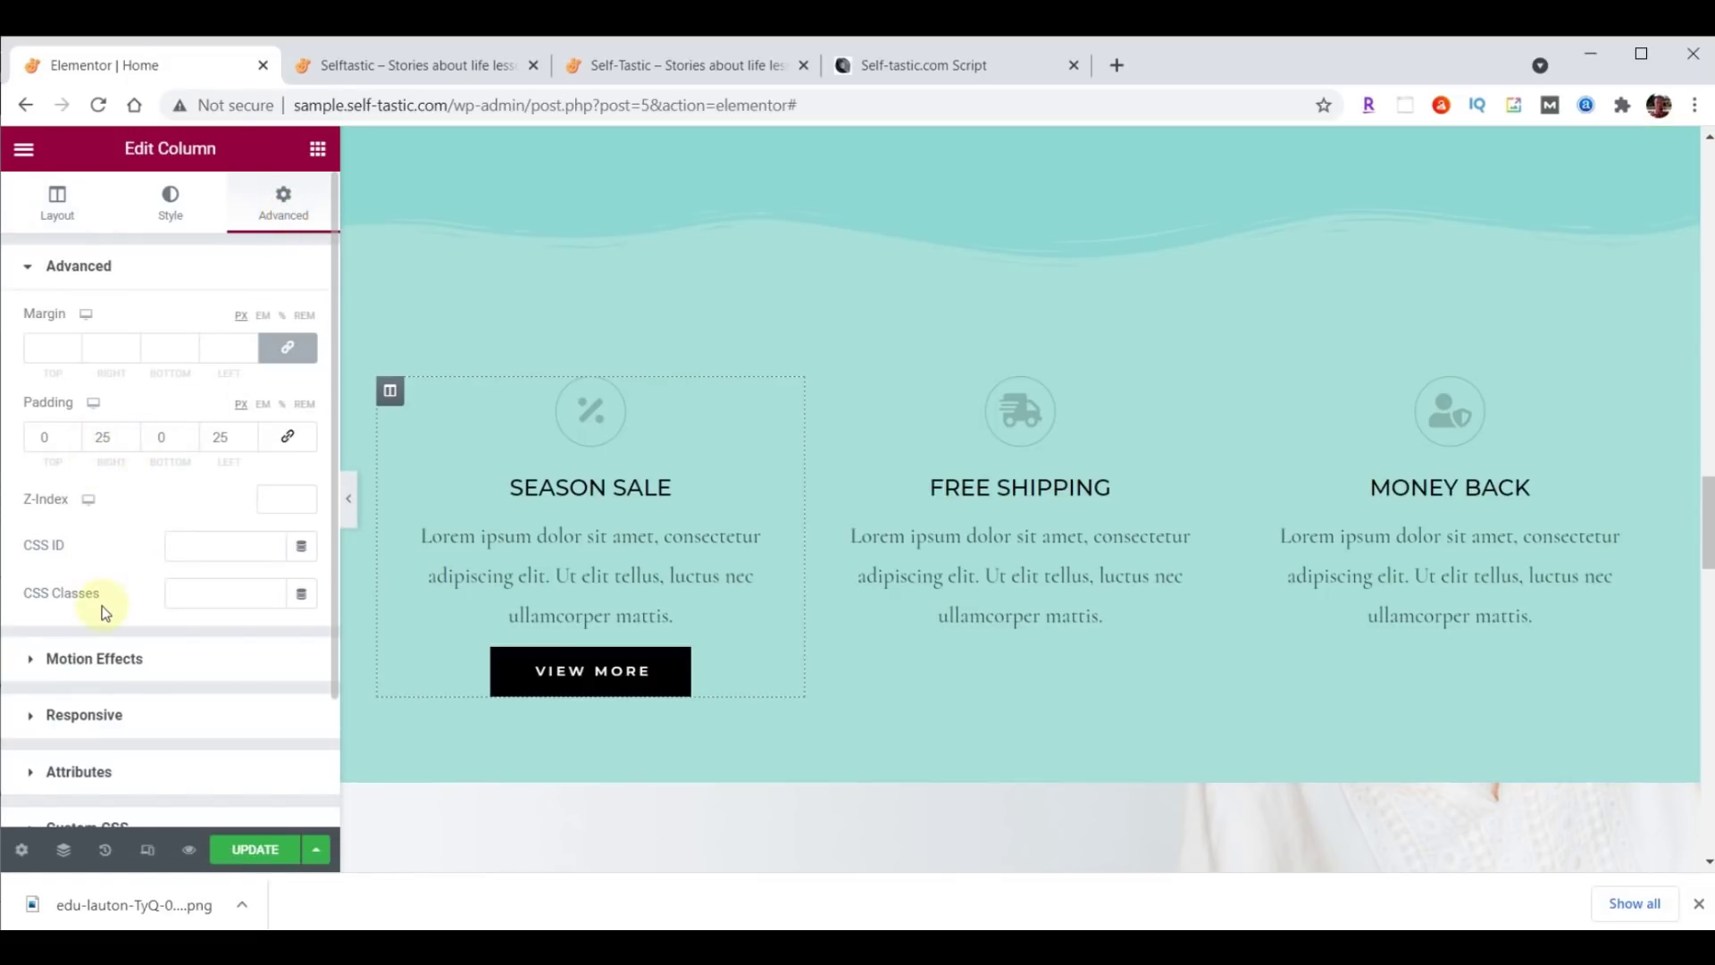
{"action": "double_click", "coordinate": [105, 438]}
{"action": "type", "text": "20"}
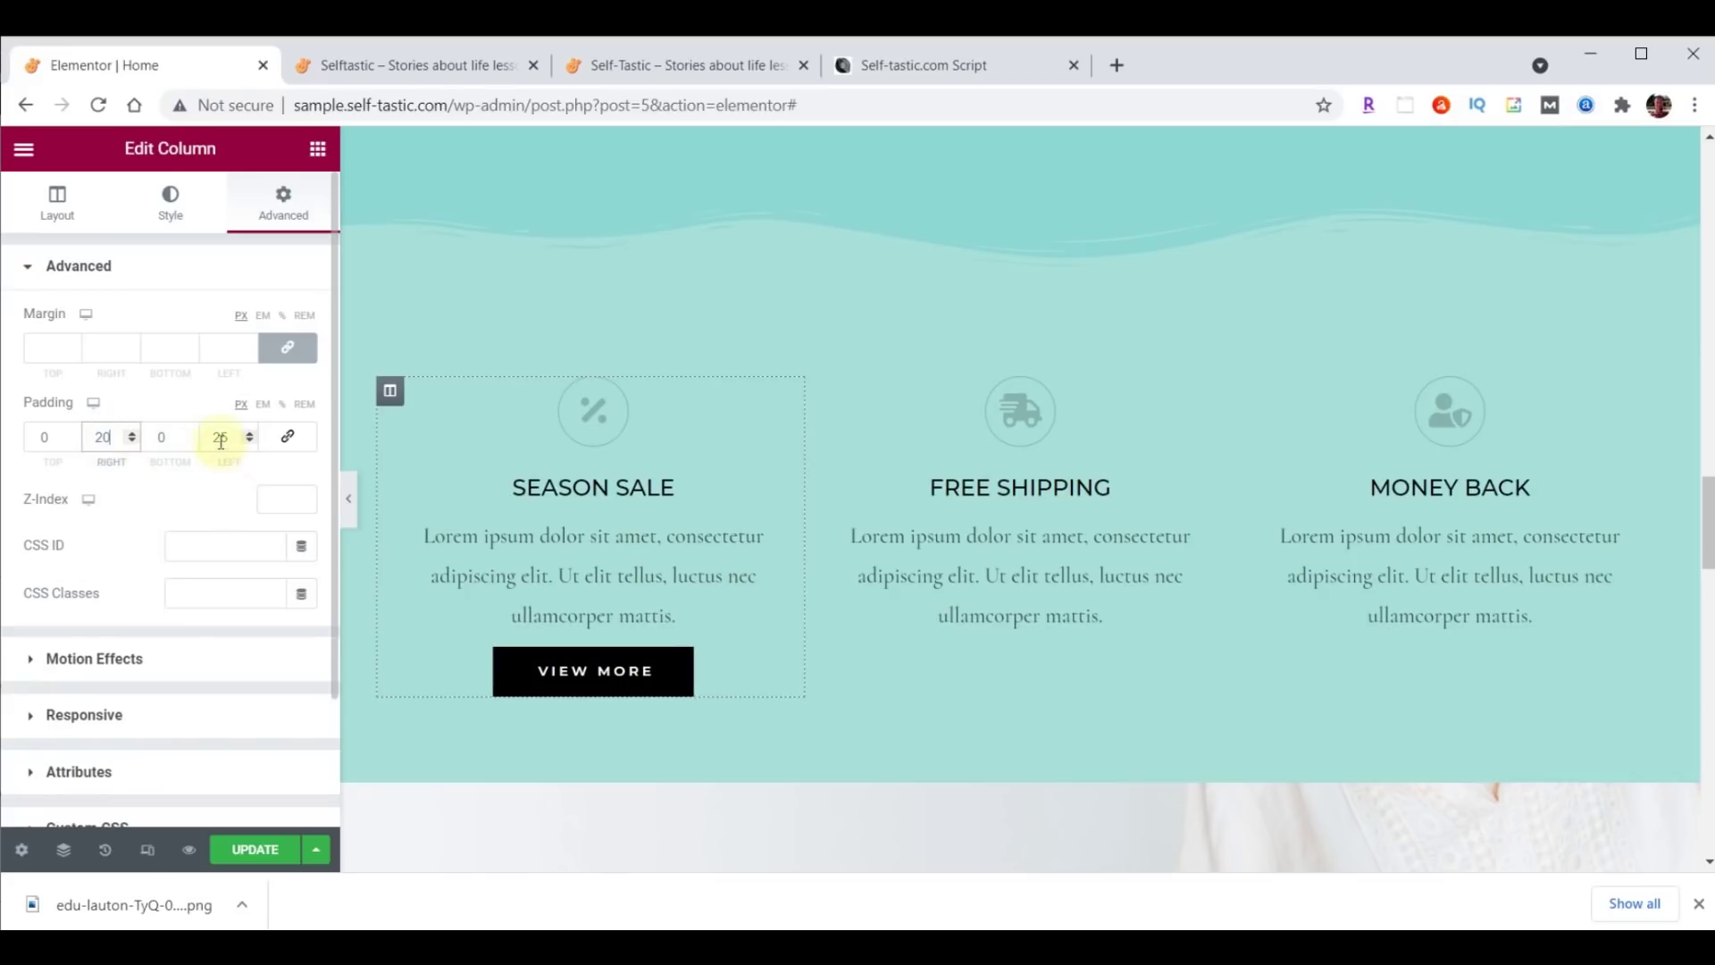
{"action": "left_click", "coordinate": [219, 437]}
{"action": "type", "text": "20"}
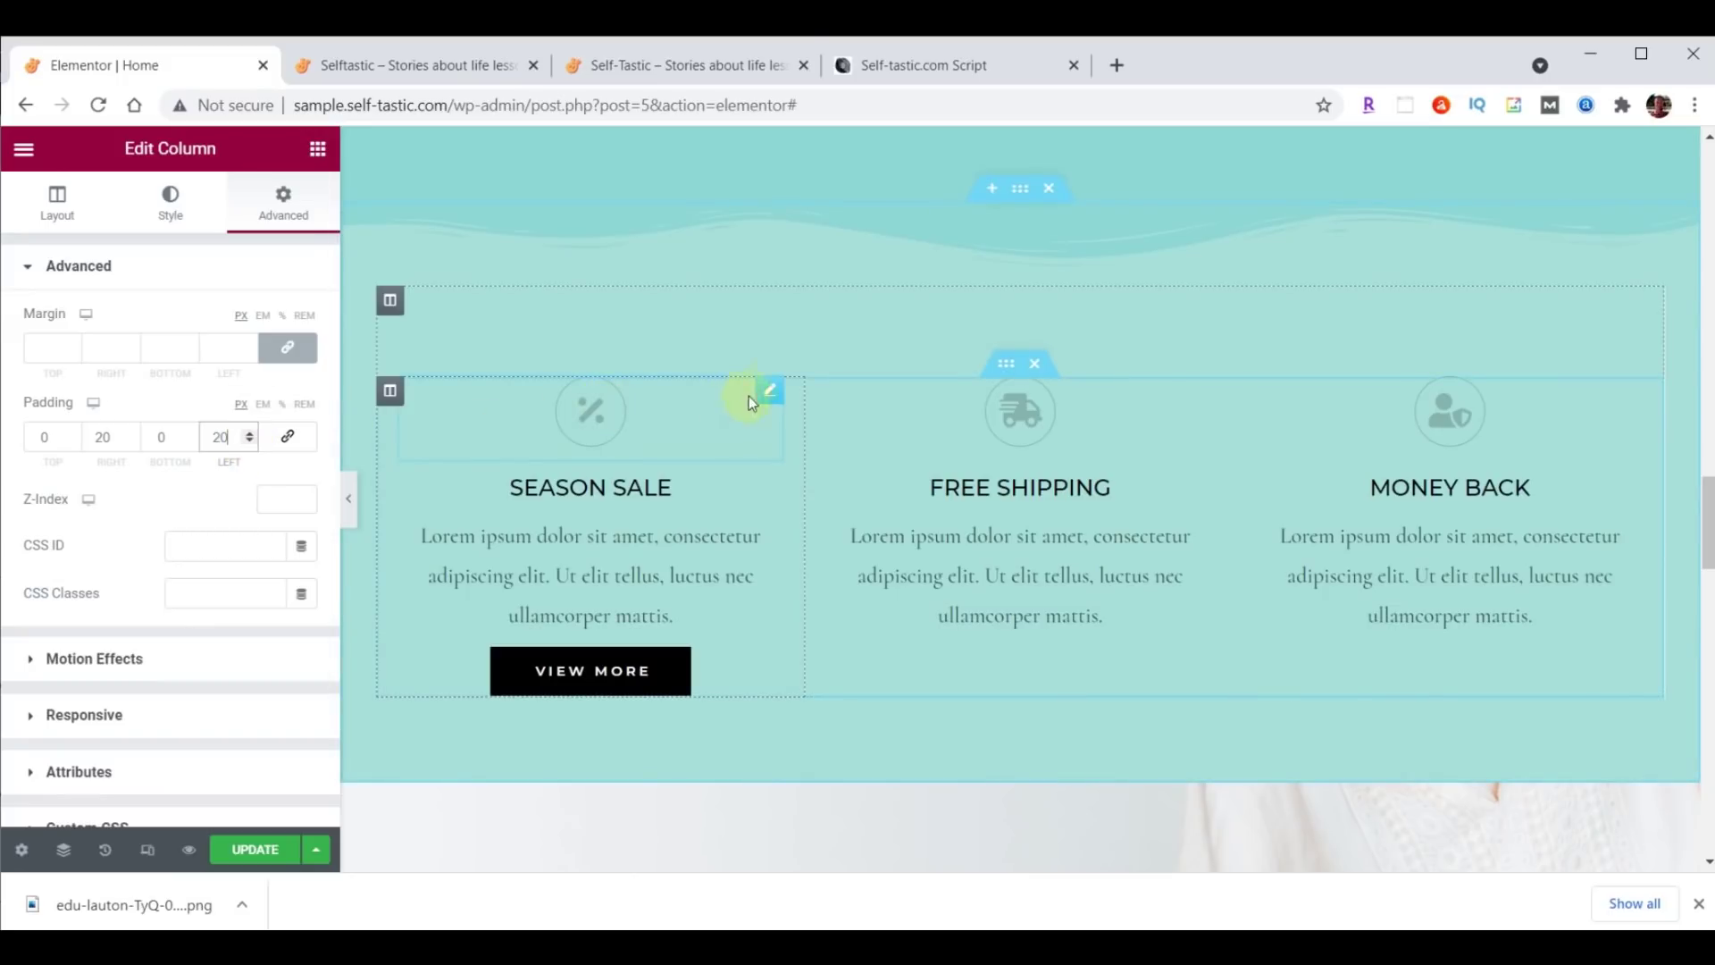
Colour the Season Sale percent icon dark brown #473C31.
{"action": "left_click", "coordinate": [771, 393]}
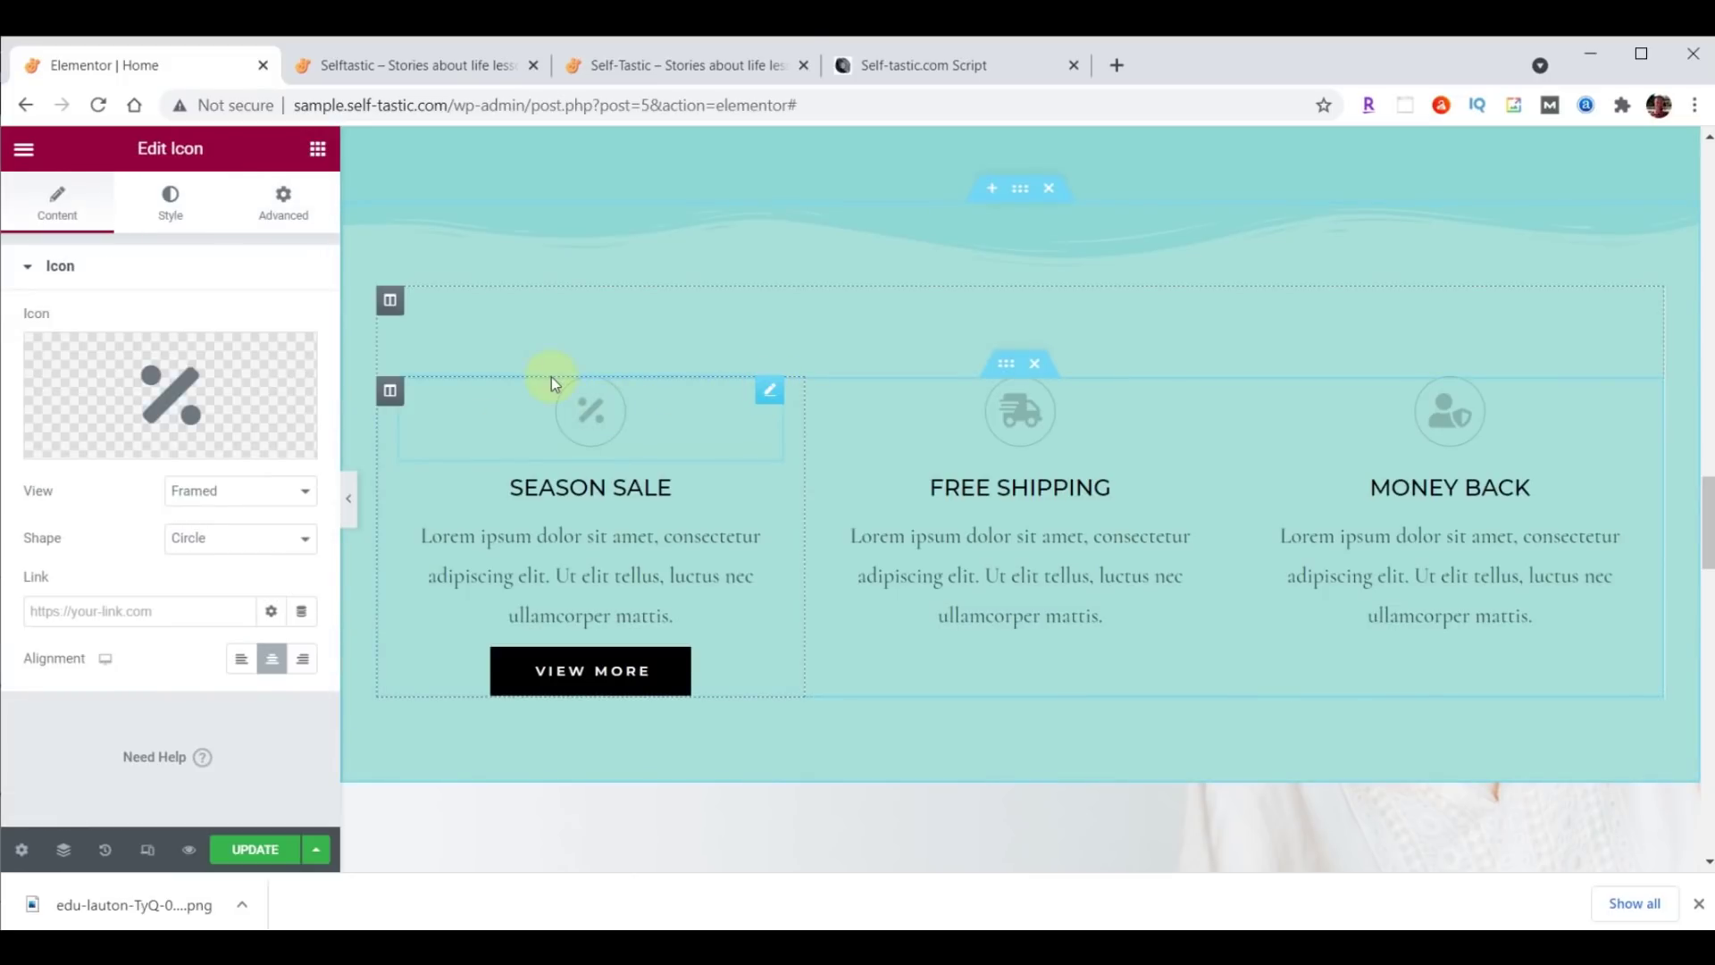
{"action": "left_click", "coordinate": [173, 208]}
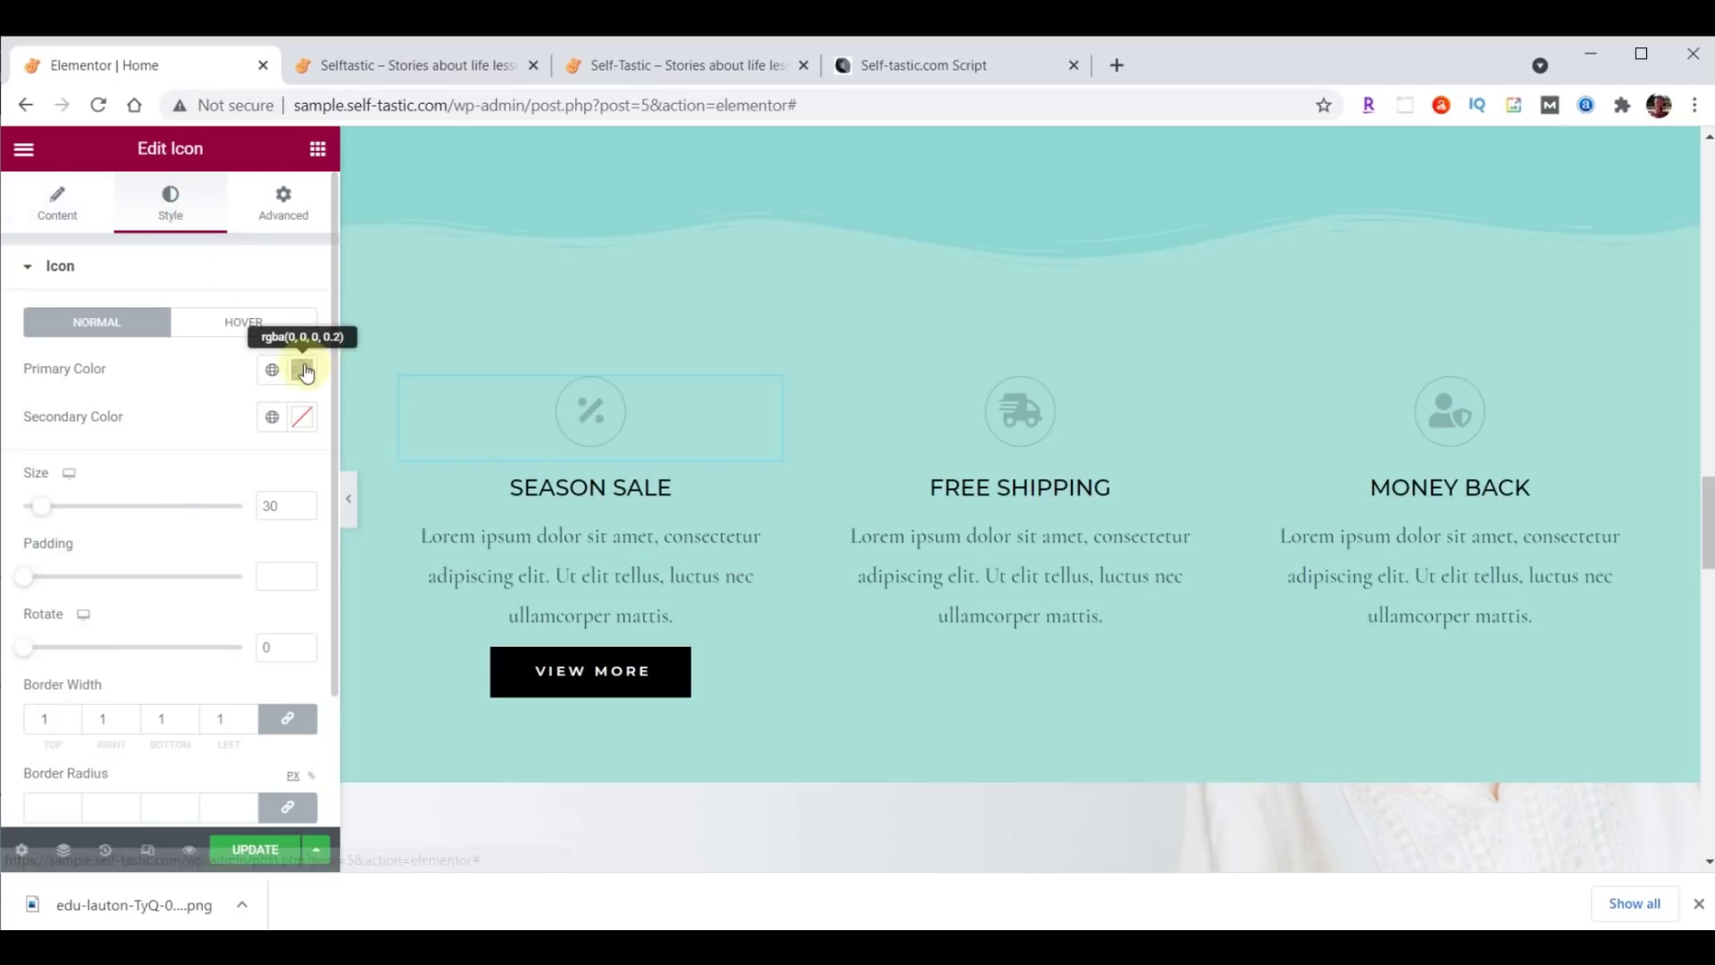
{"action": "left_click", "coordinate": [302, 369]}
{"action": "type", "text": "#473C31"}
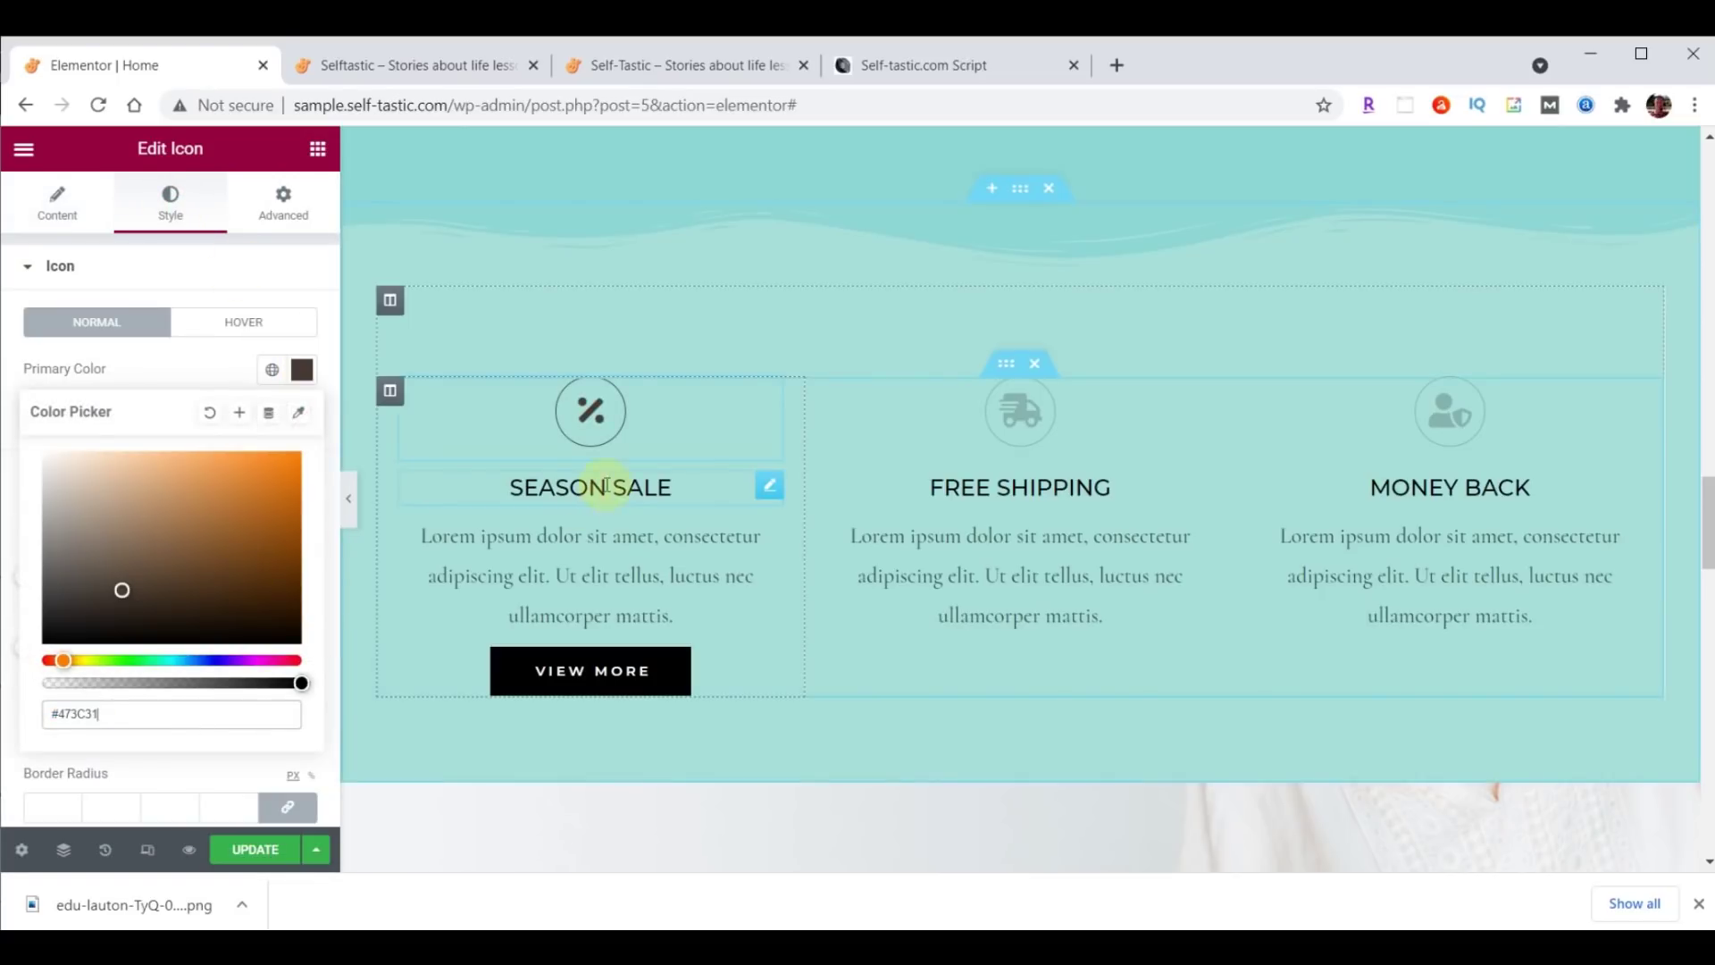
{"action": "left_click", "coordinate": [770, 487]}
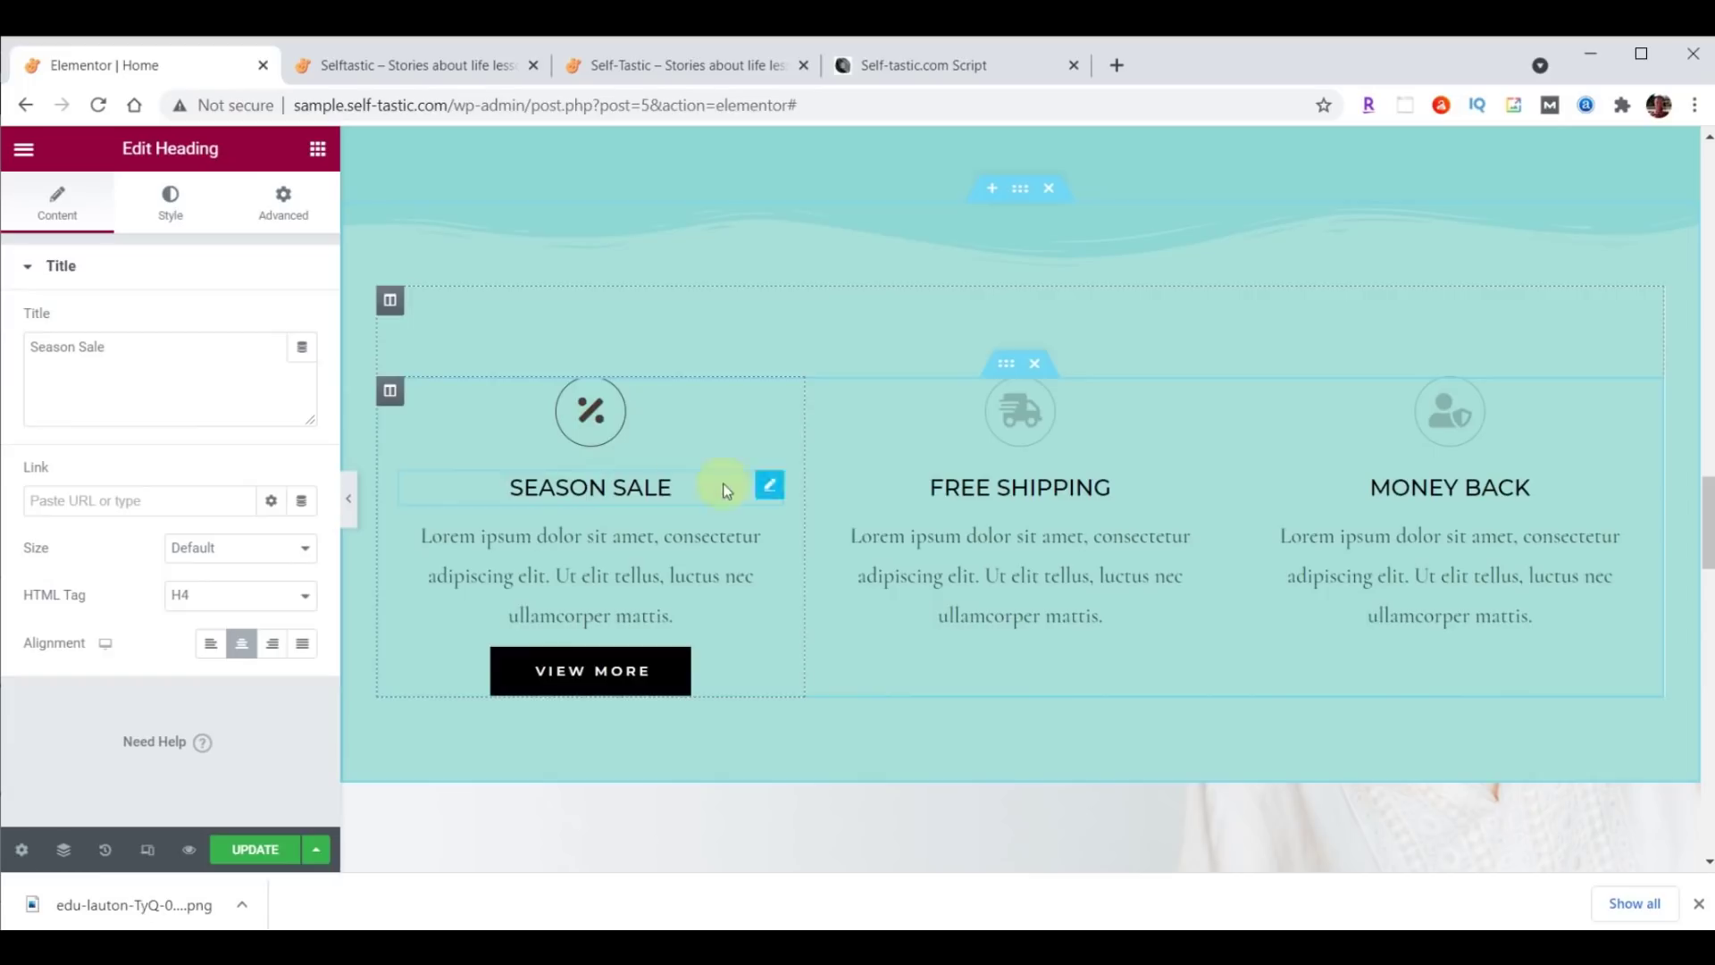
Make the SEASON SALE heading text dark brown #473C31.
{"action": "left_click", "coordinate": [170, 201]}
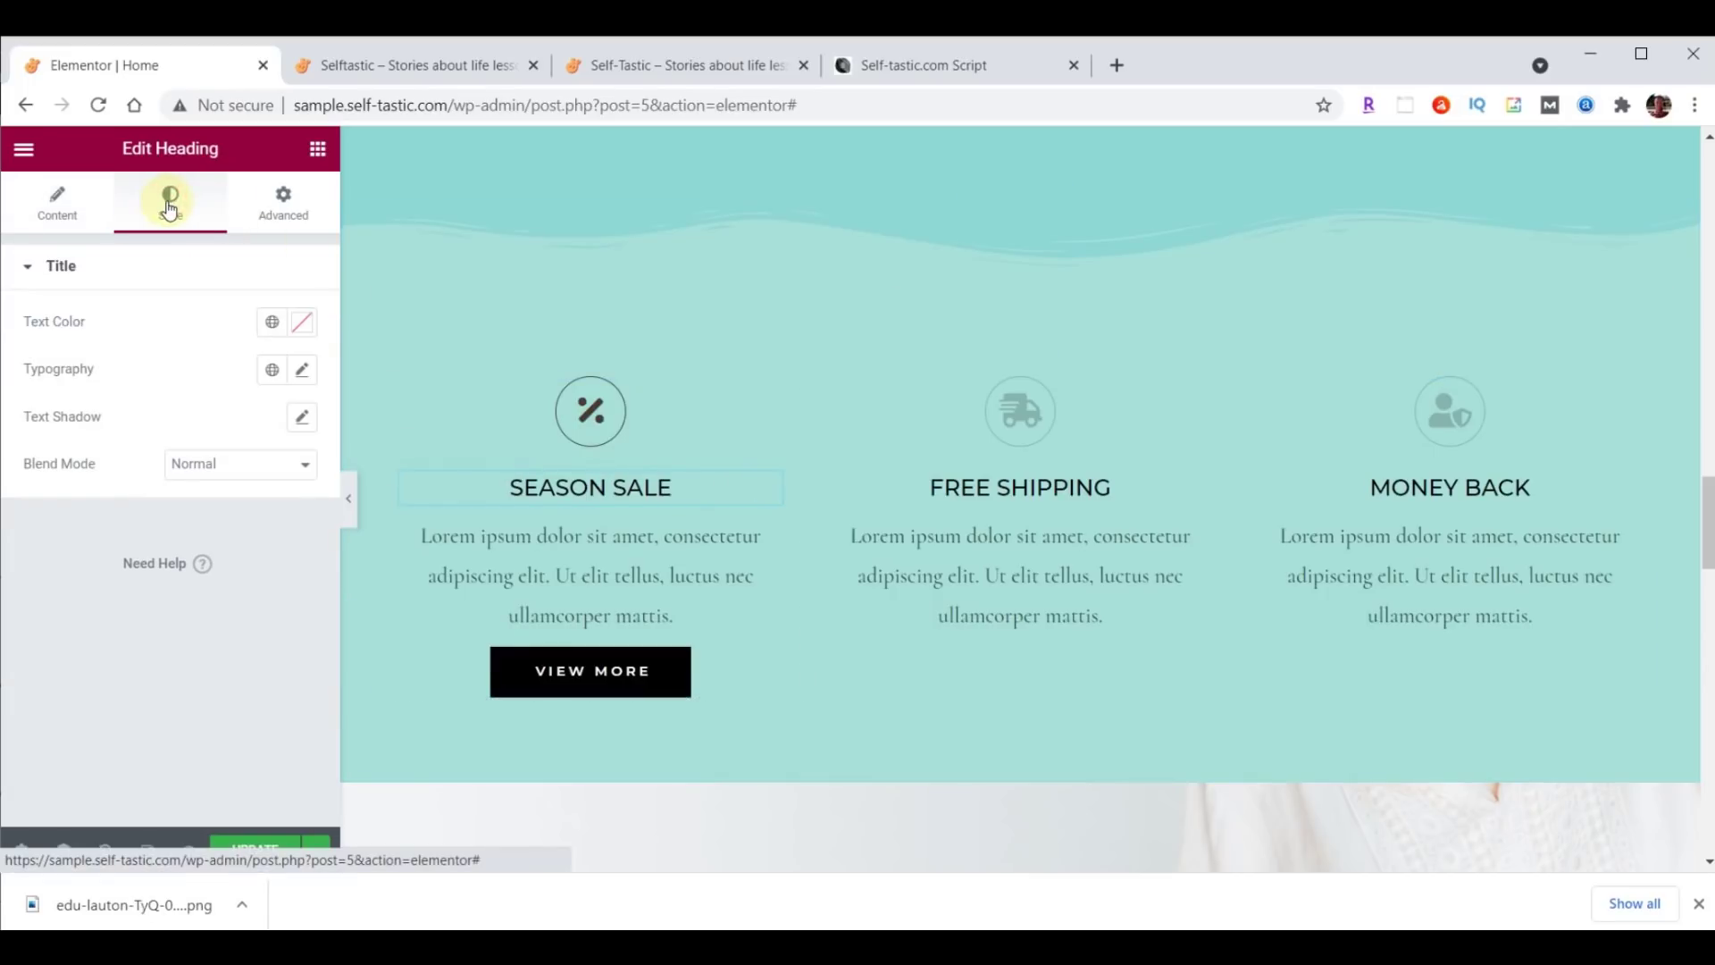
{"action": "left_click", "coordinate": [302, 322]}
{"action": "type", "text": "#473C31"}
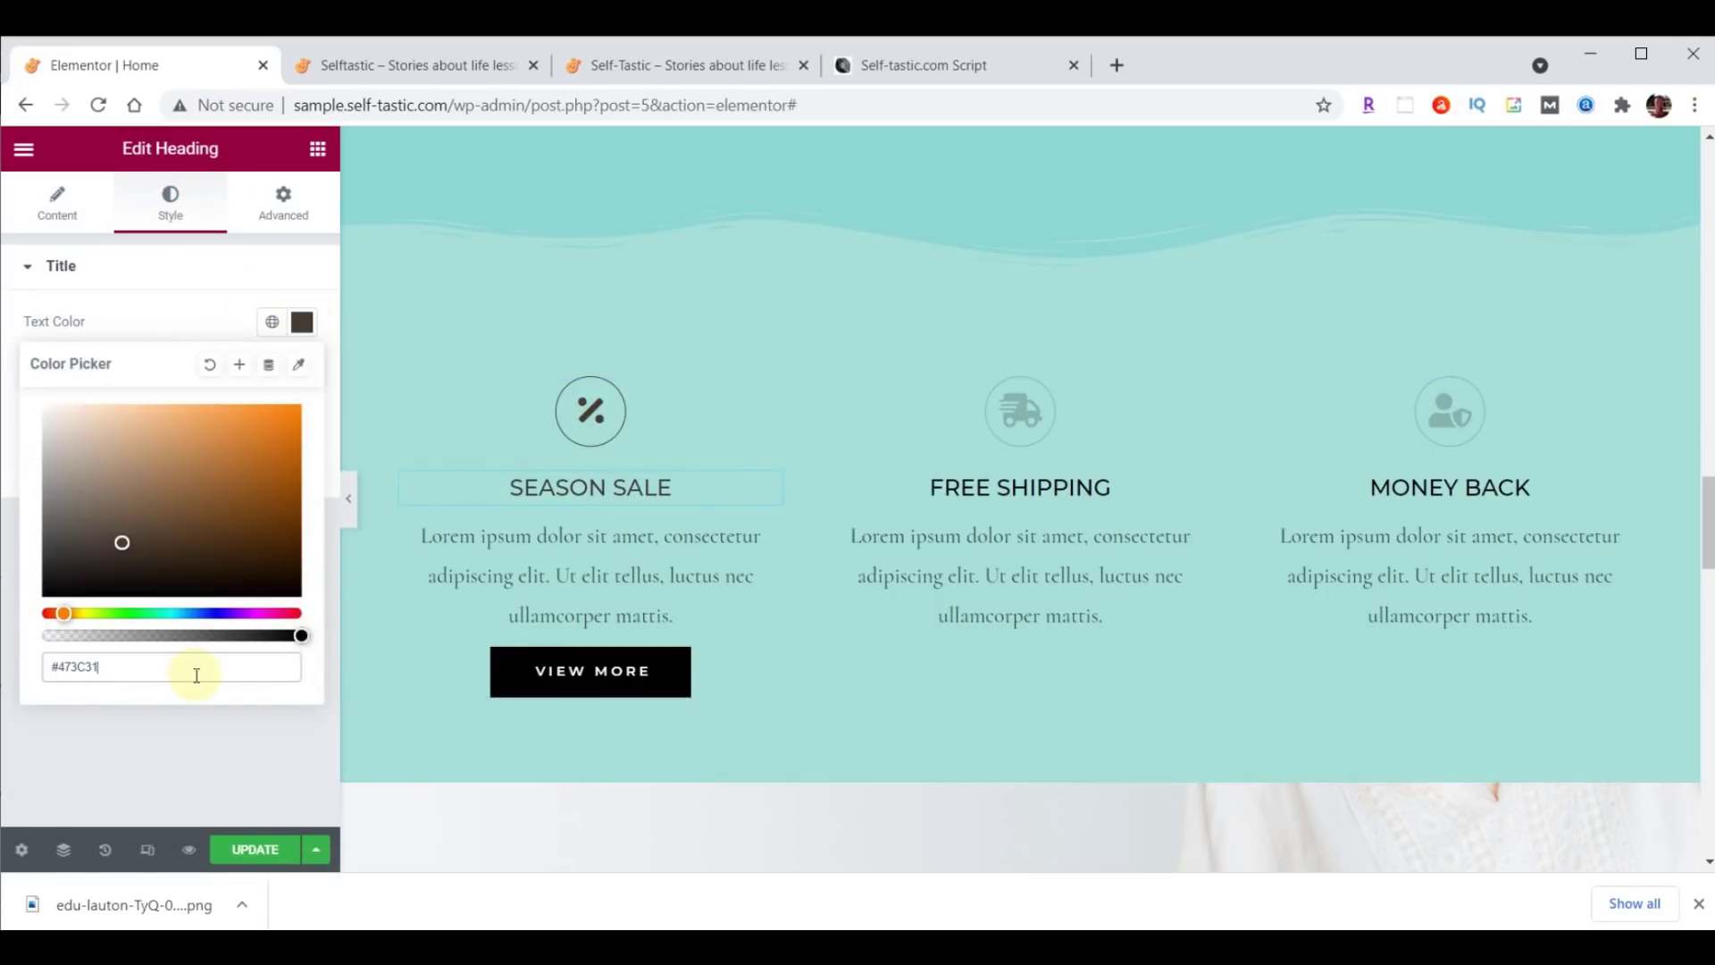
{"action": "left_click", "coordinate": [302, 323]}
Set the heading typography to Montserrat, size 32, weight 300.
{"action": "left_click", "coordinate": [302, 370]}
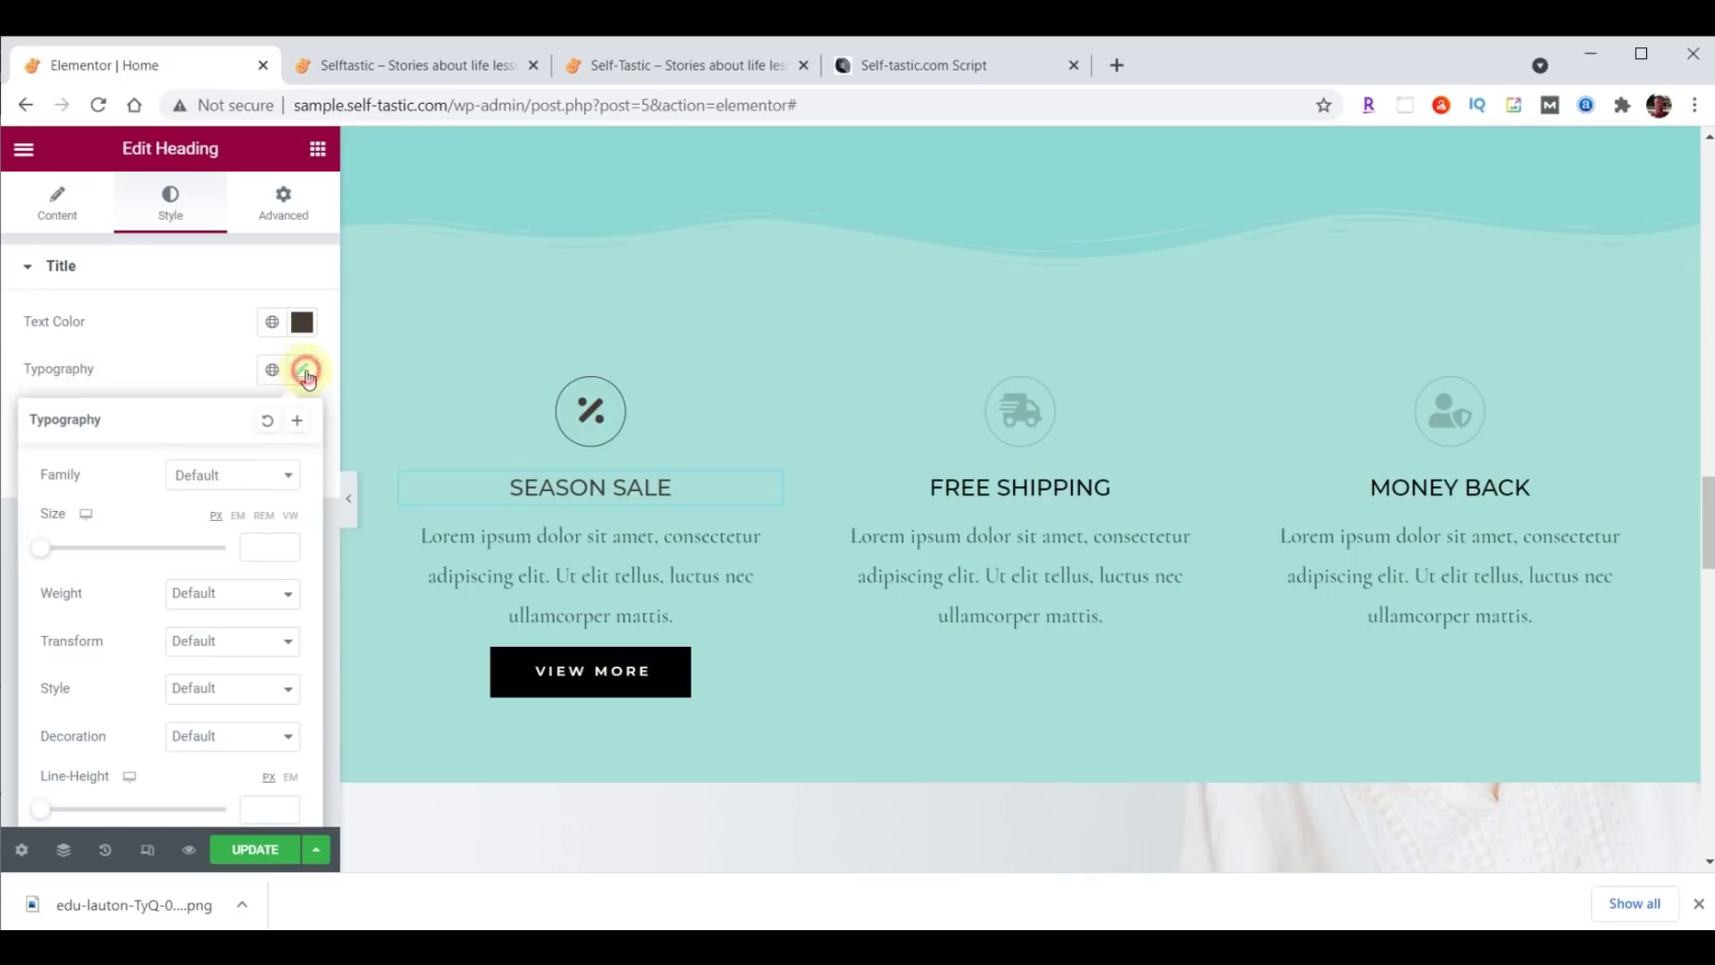
{"action": "left_click", "coordinate": [234, 482]}
{"action": "type", "text": "Mont"}
{"action": "left_click", "coordinate": [220, 622]}
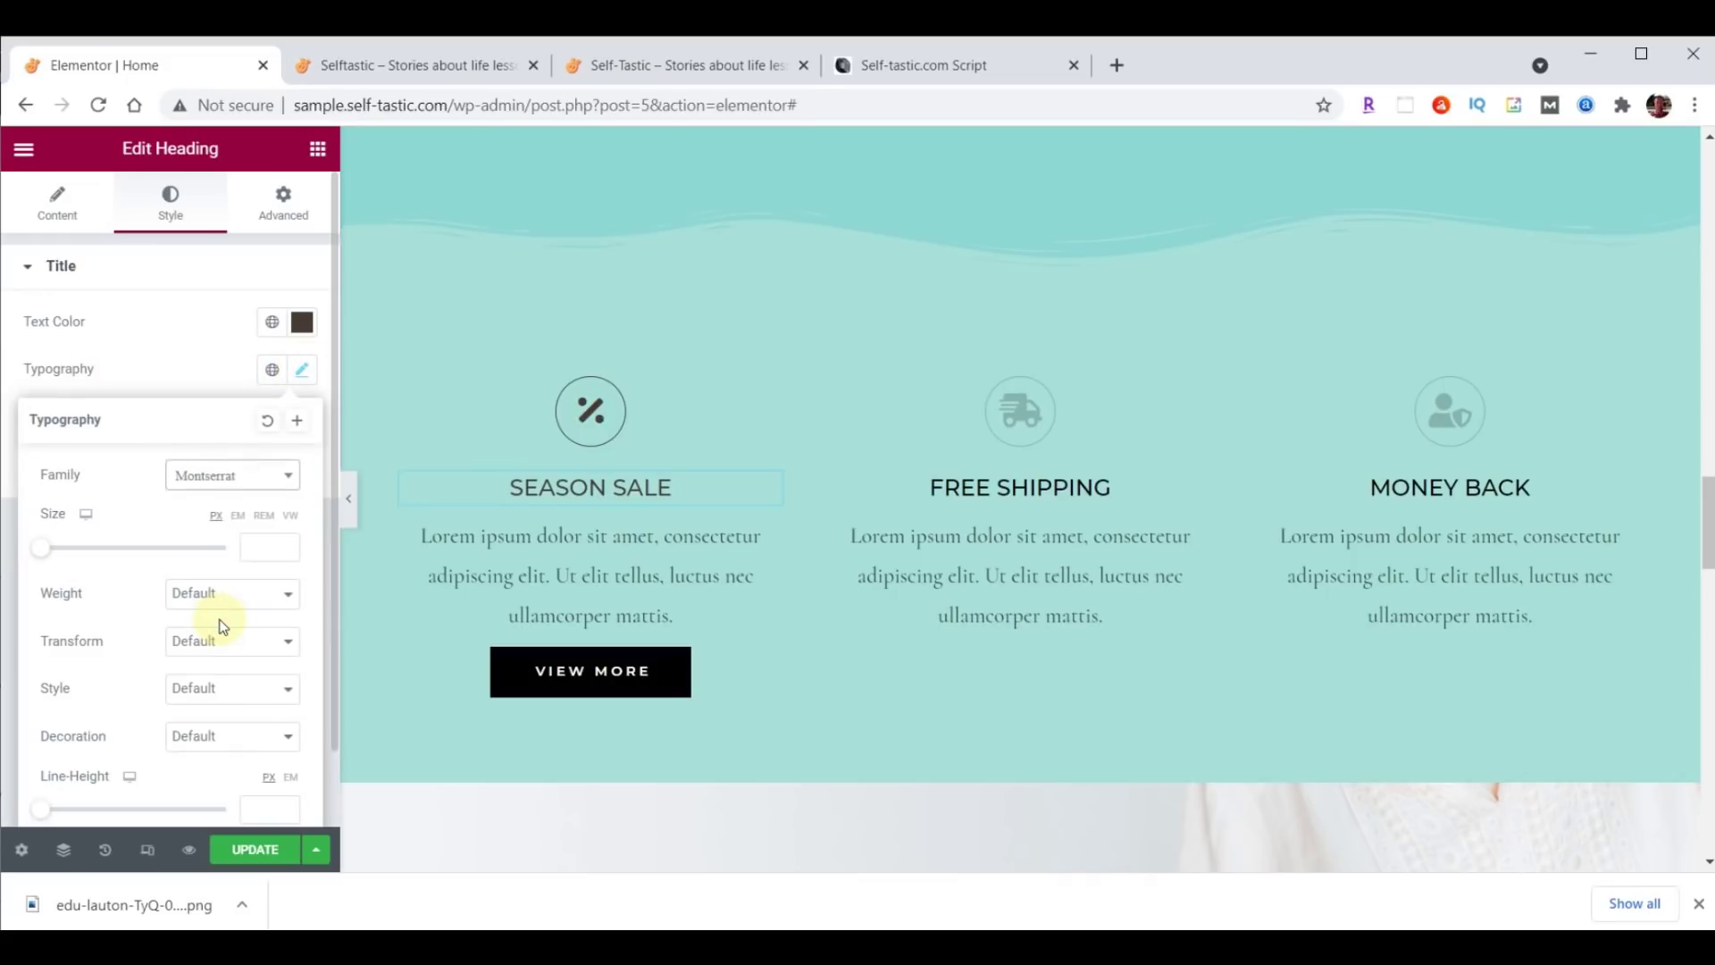
{"action": "left_click", "coordinate": [270, 547]}
{"action": "type", "text": "32"}
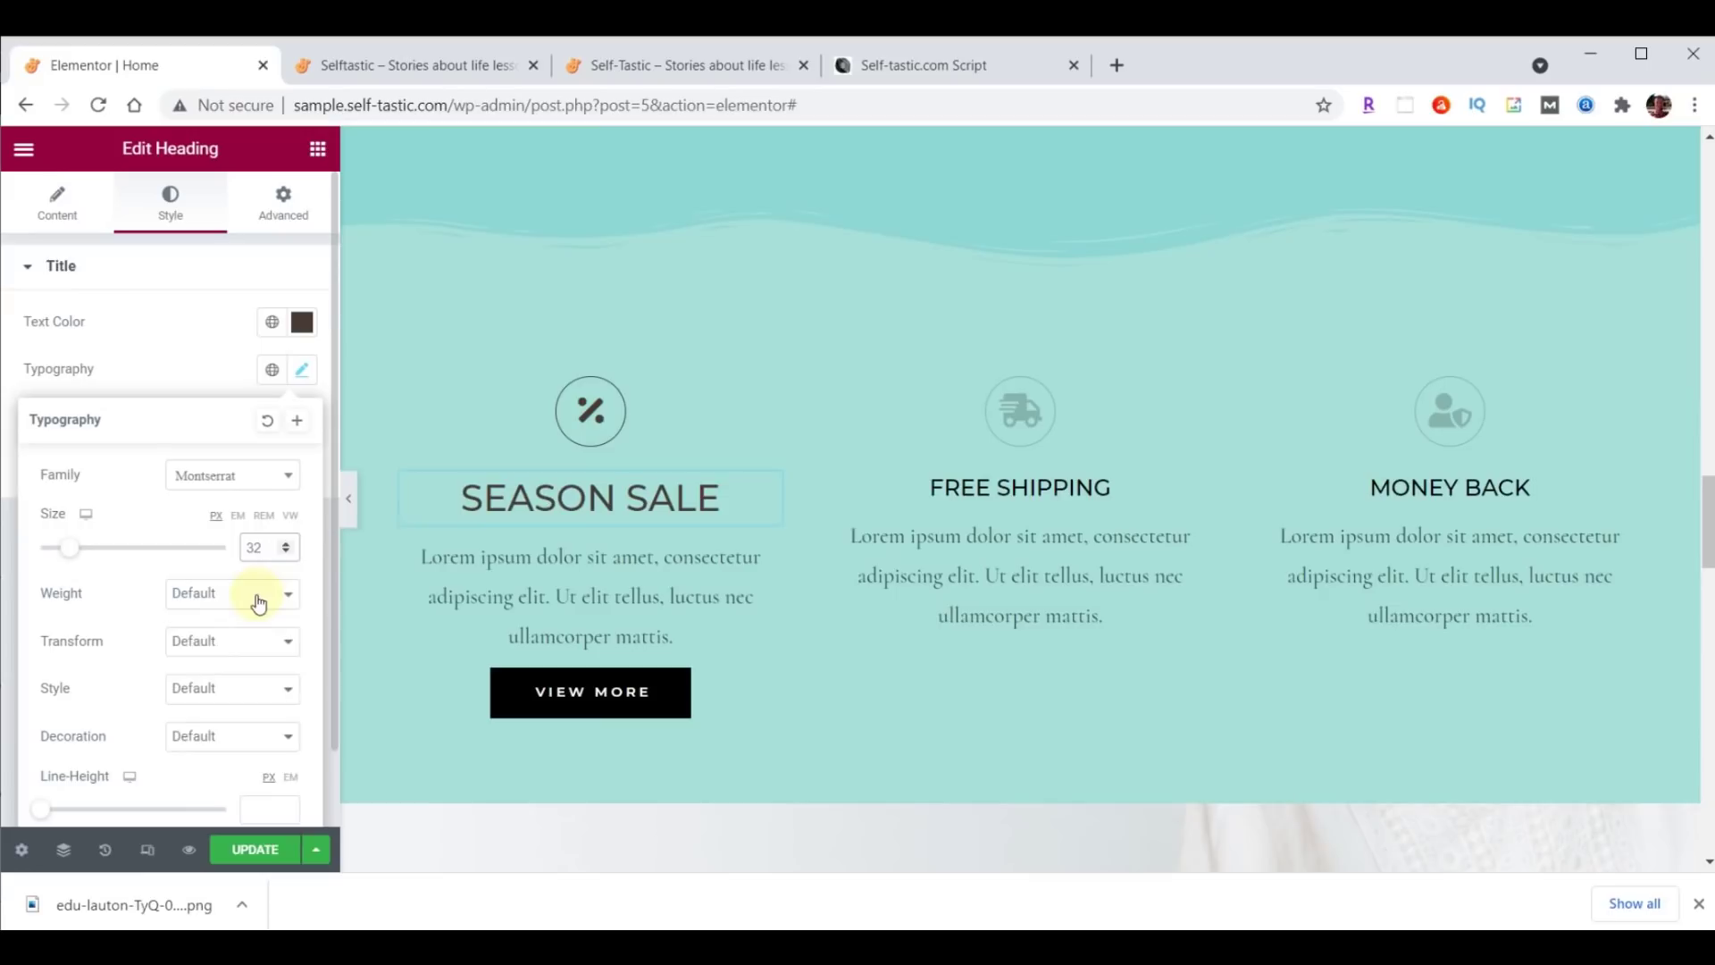
{"action": "left_click", "coordinate": [258, 594]}
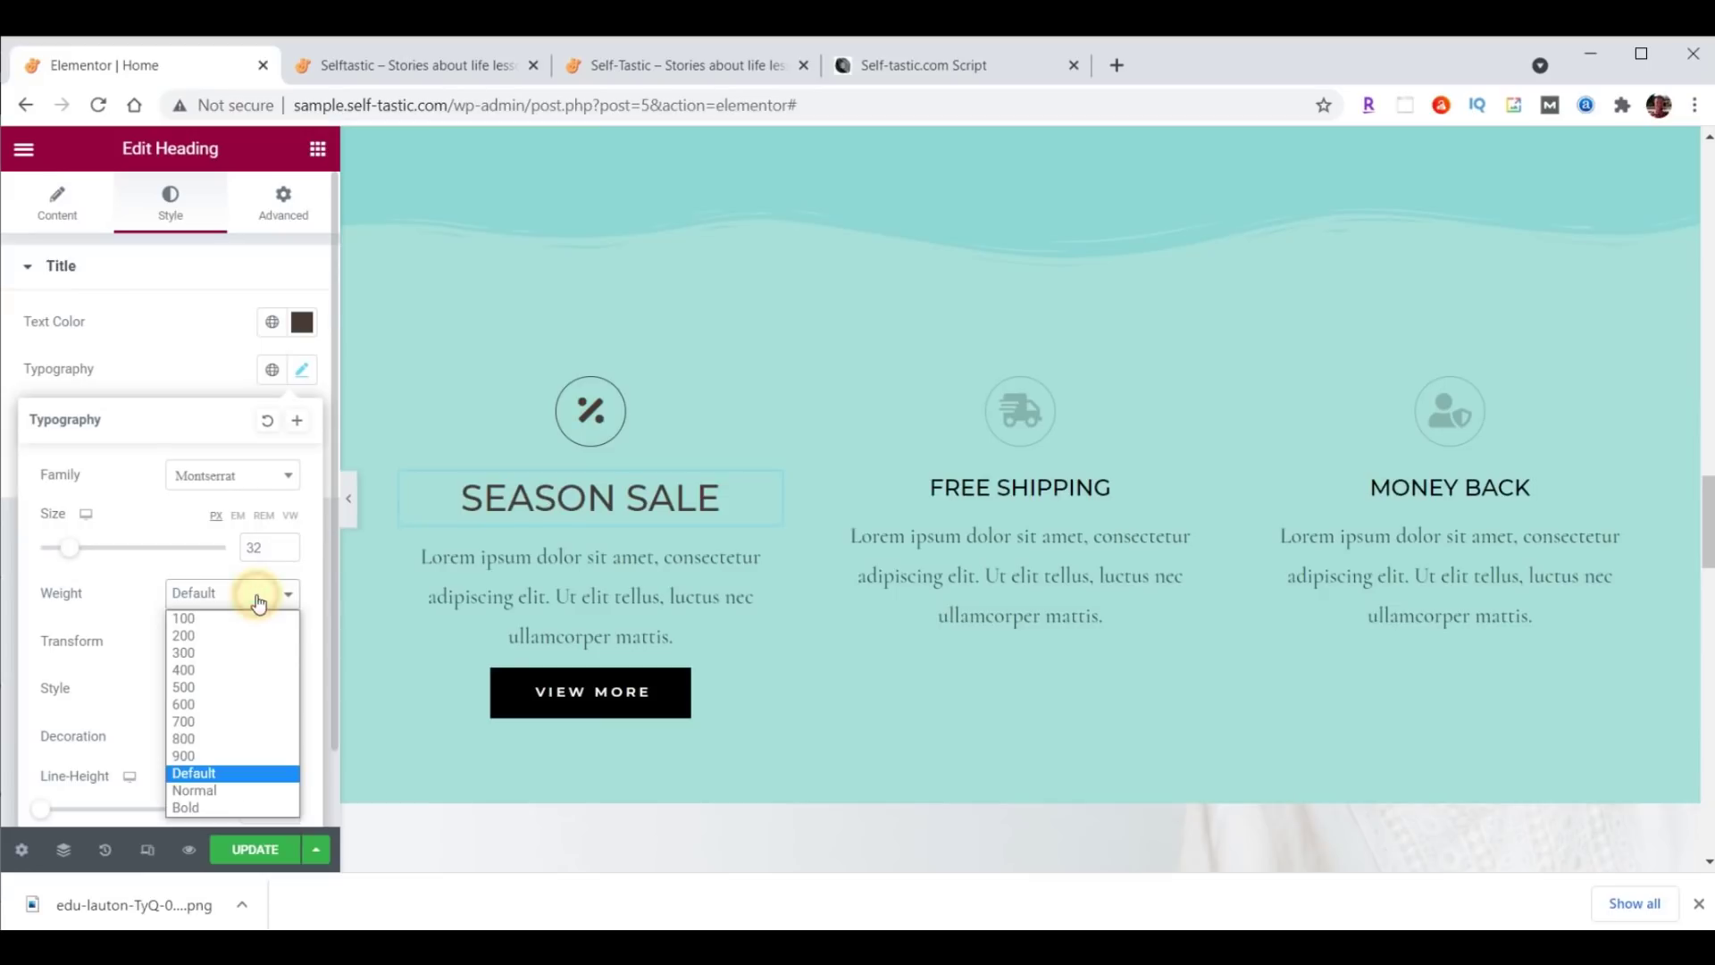
{"action": "left_click", "coordinate": [226, 654]}
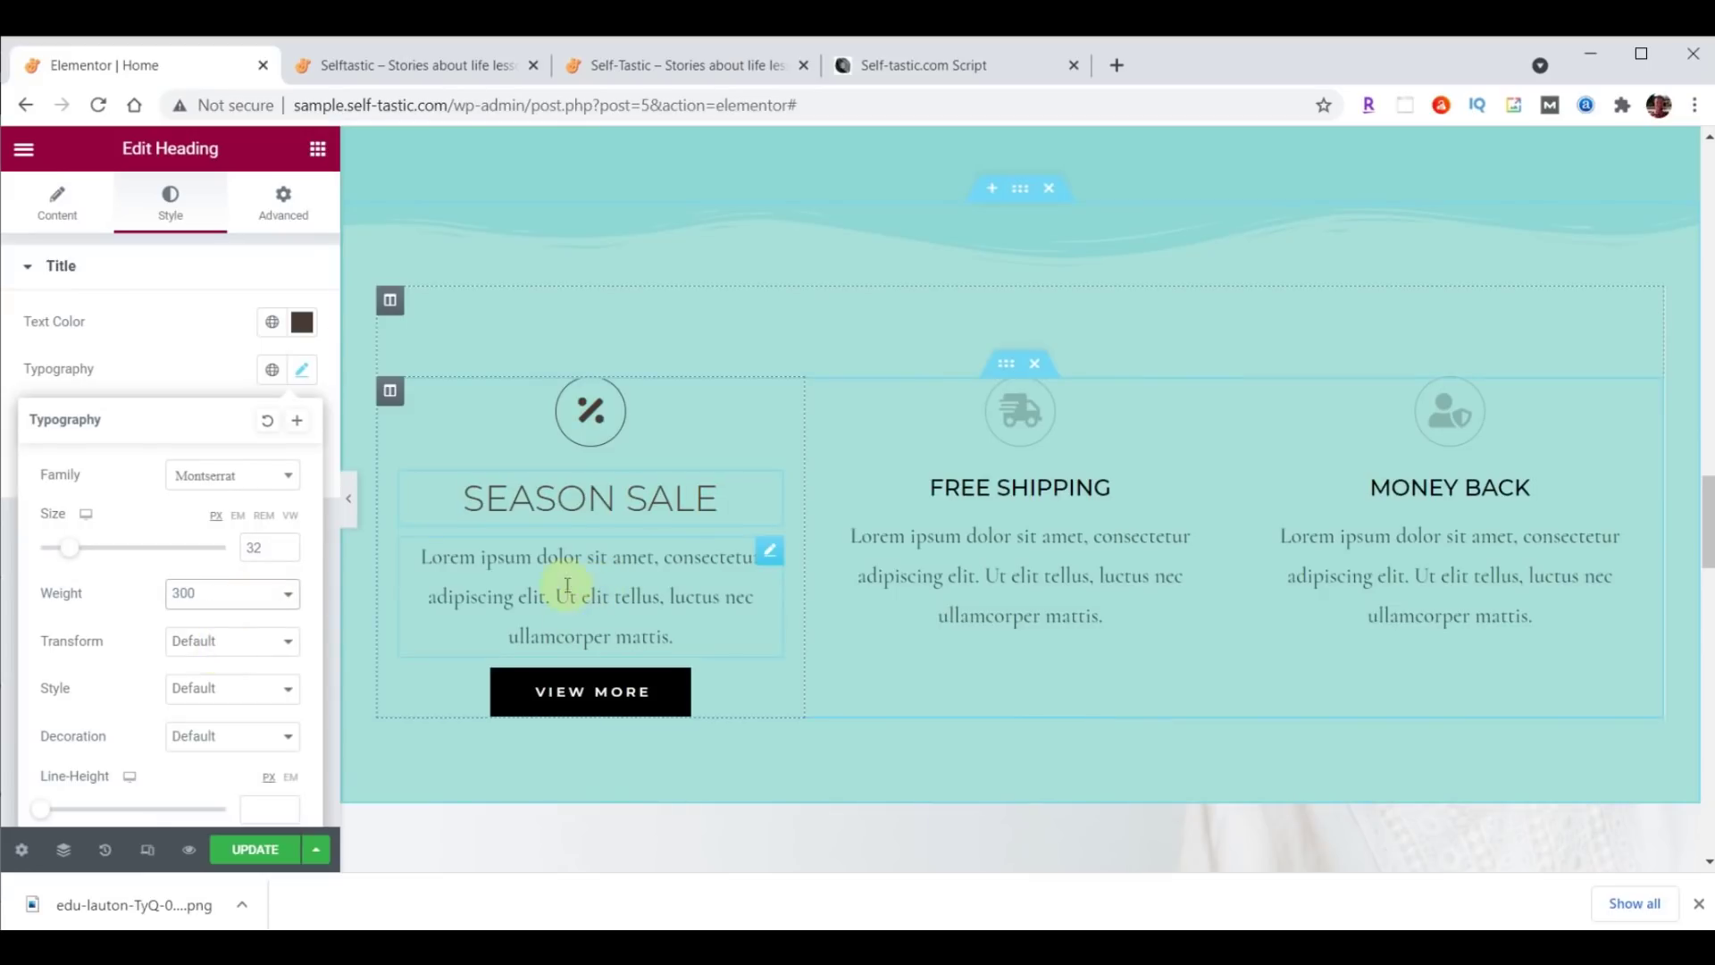
{"action": "left_click", "coordinate": [771, 553]}
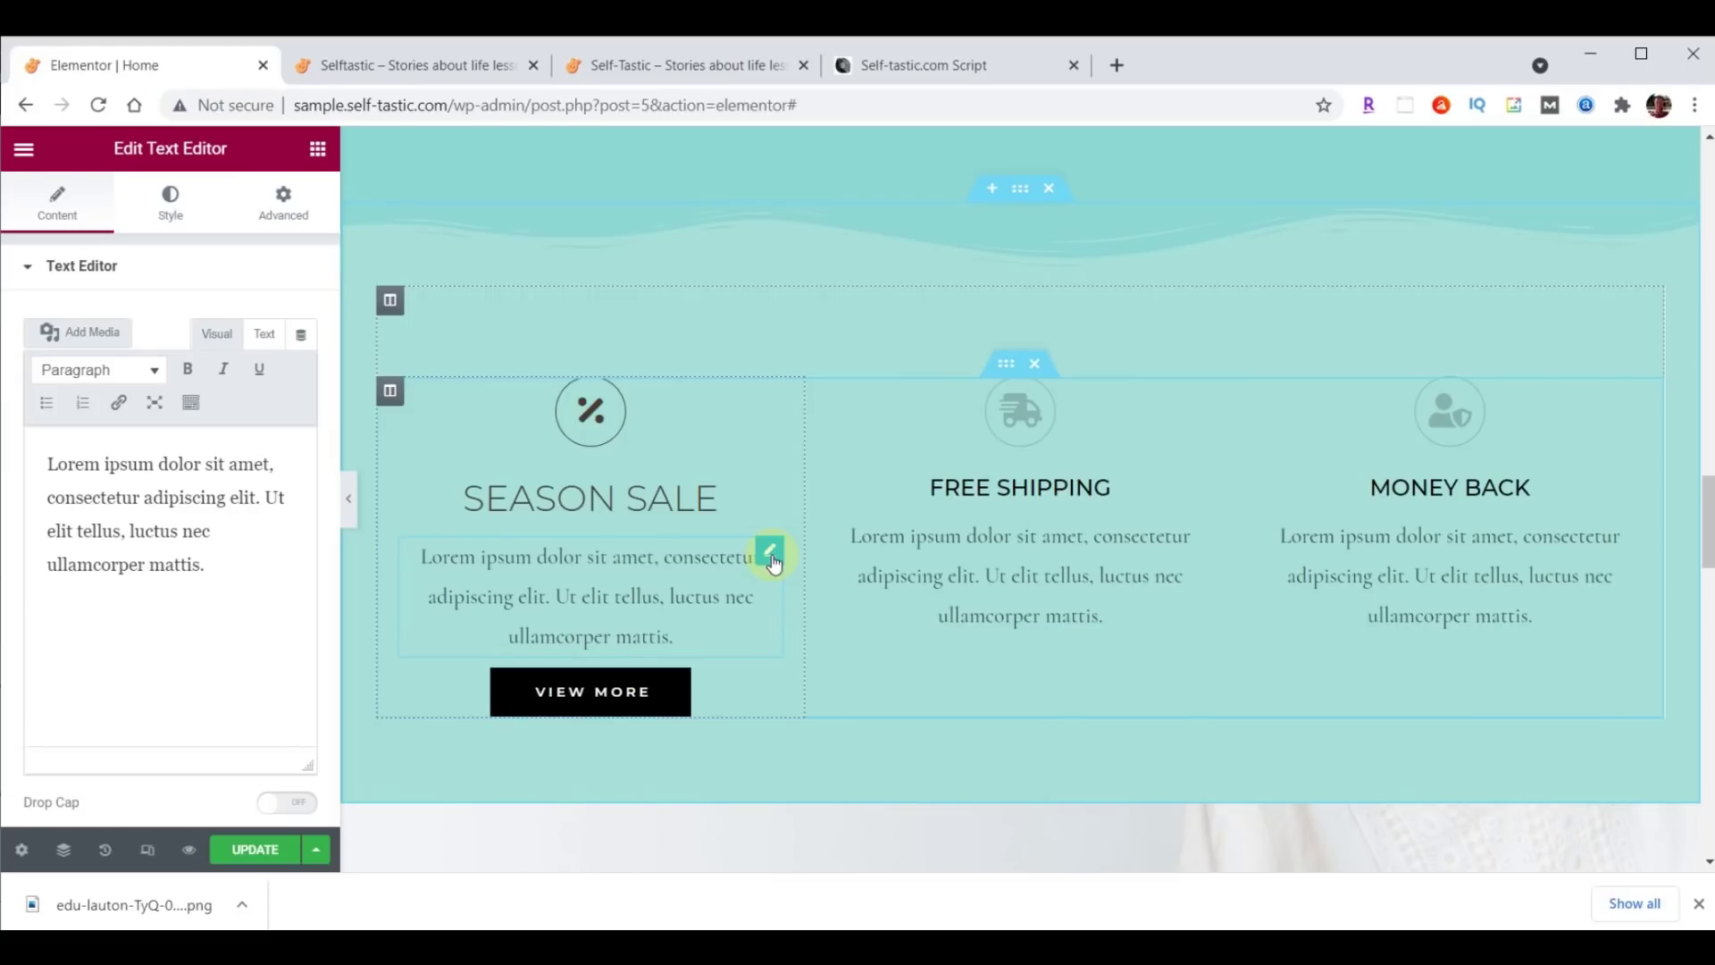
Justify the Season Sale description and set it in Raleway, size 21, weight 200.
{"action": "left_click", "coordinate": [169, 211]}
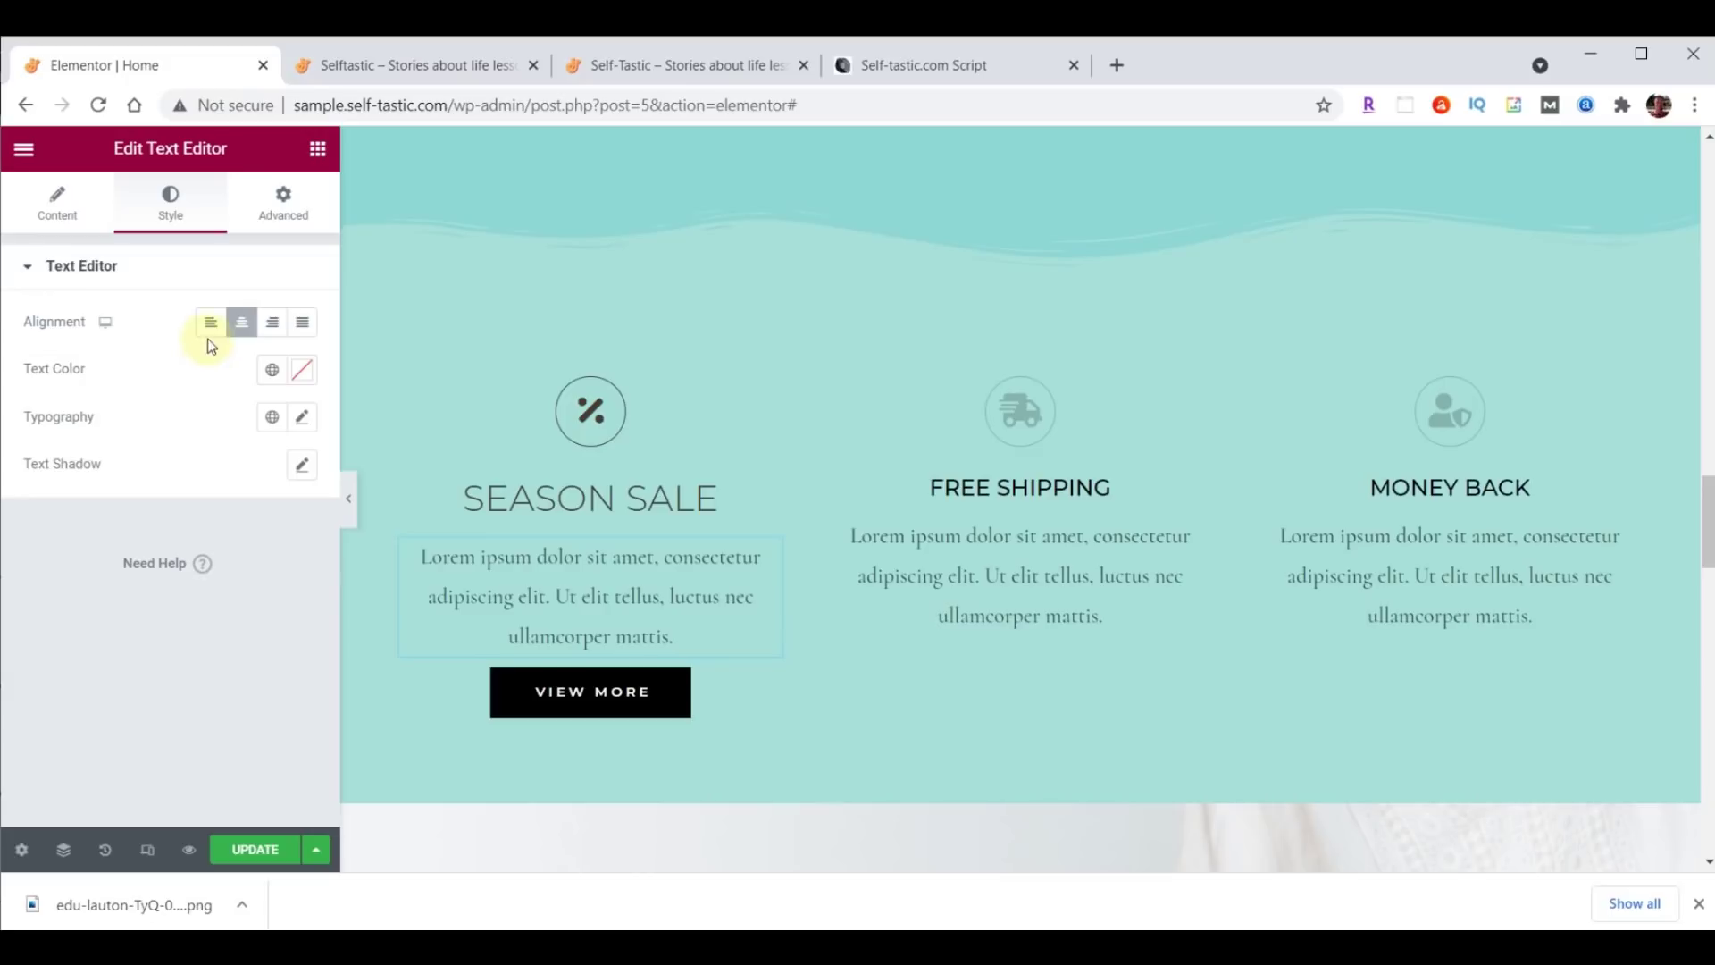
{"action": "left_click", "coordinate": [307, 322]}
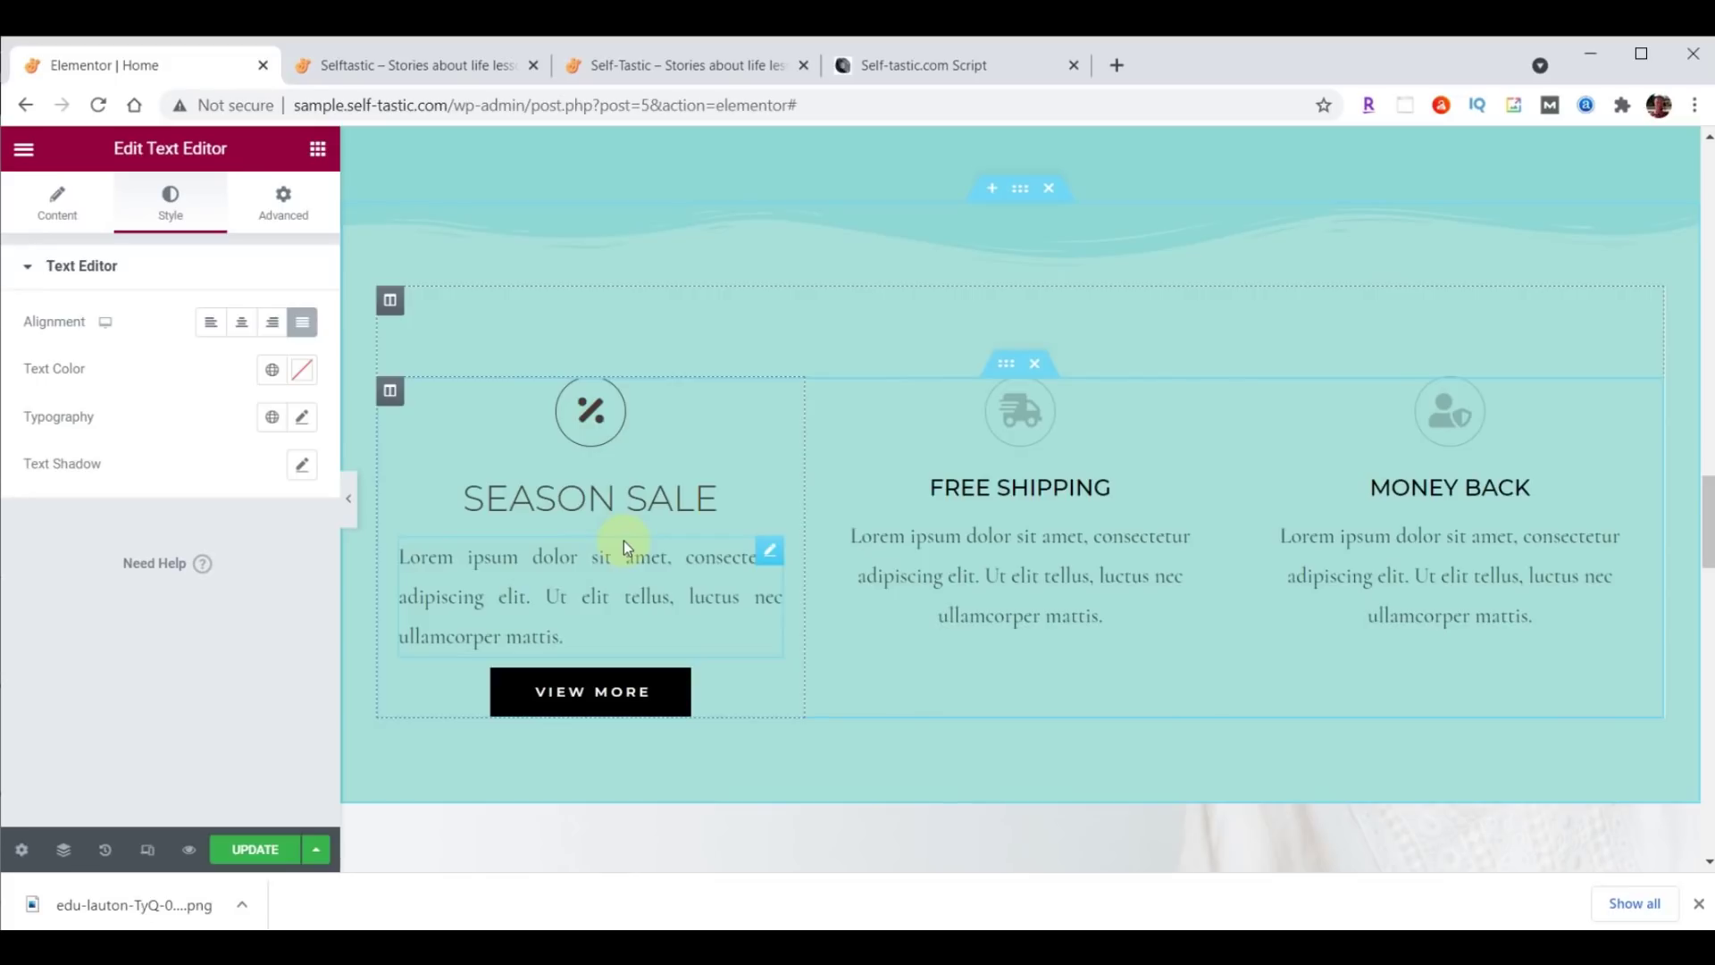
{"action": "left_click", "coordinate": [304, 413]}
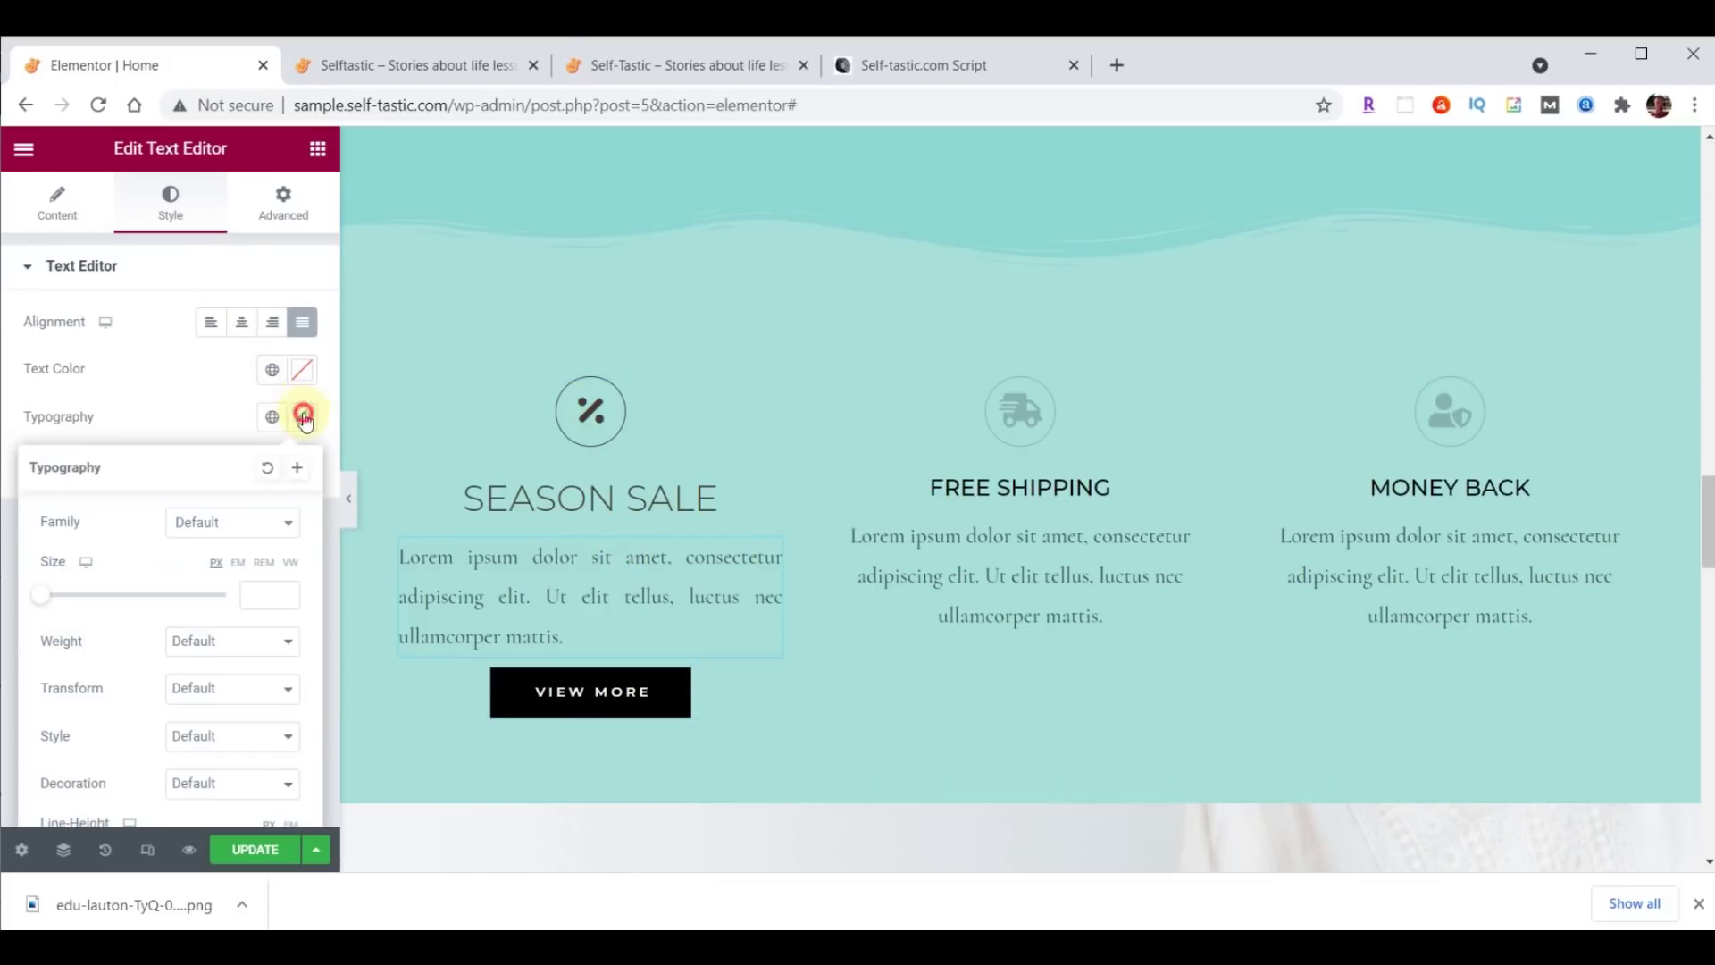
{"action": "left_click", "coordinate": [254, 526]}
{"action": "left_click", "coordinate": [233, 556]}
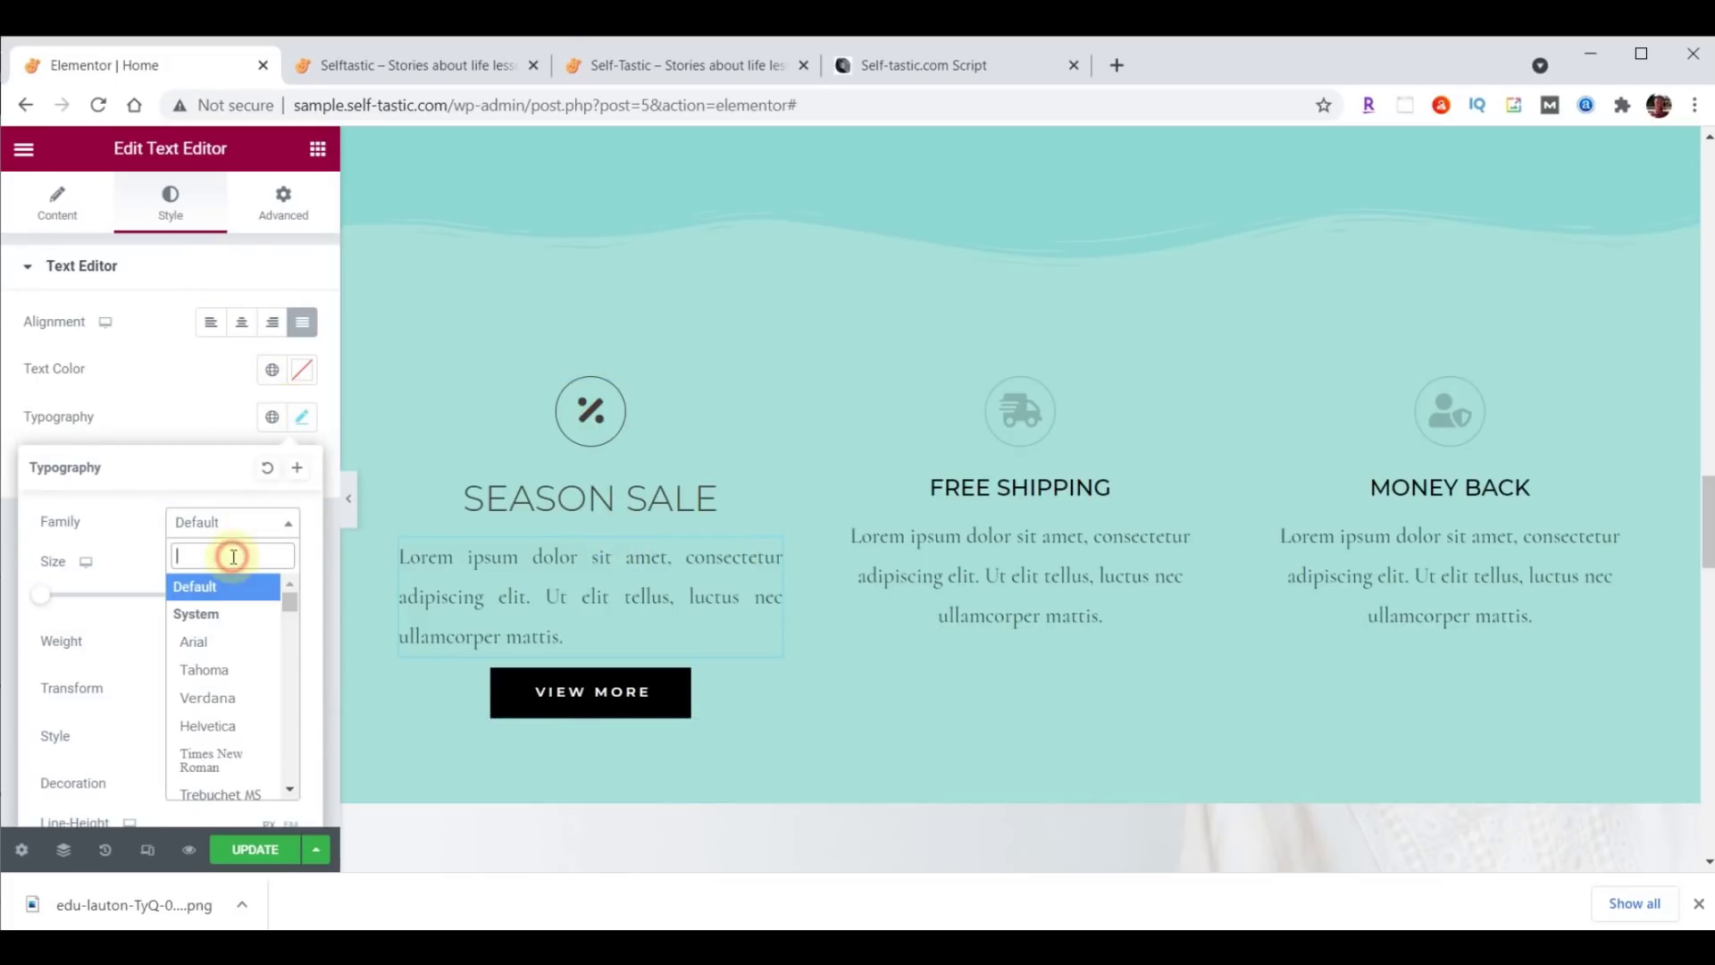
{"action": "type", "text": "Rale"}
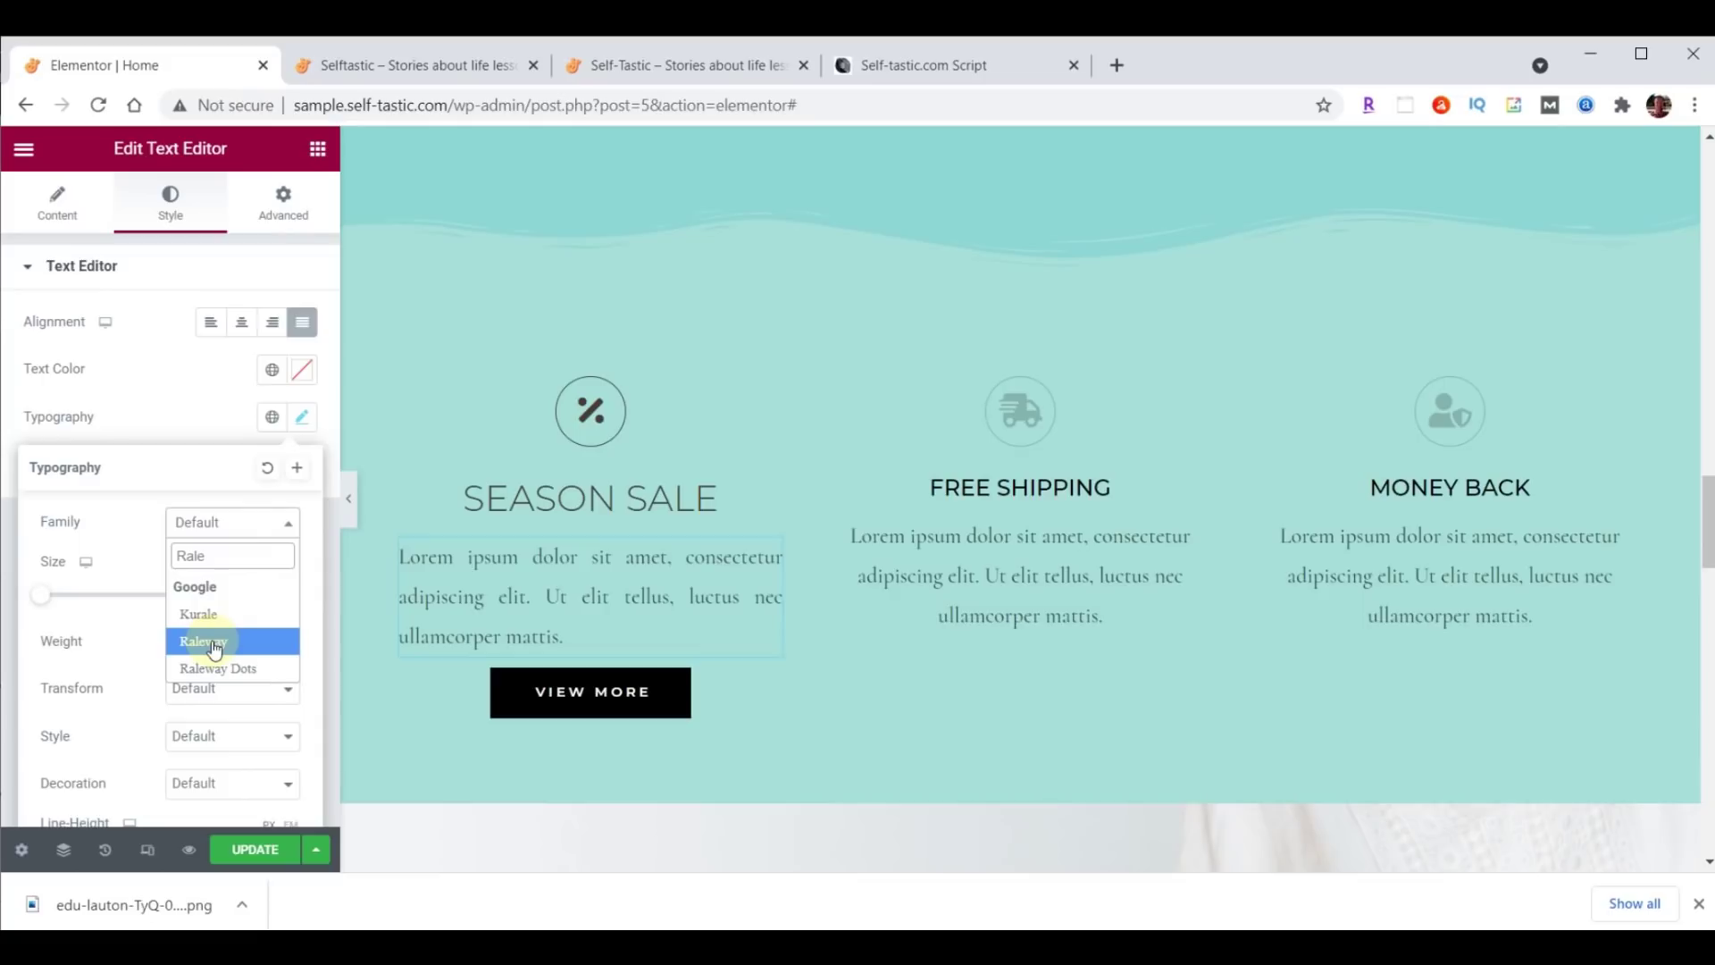
{"action": "left_click", "coordinate": [214, 644]}
{"action": "left_click", "coordinate": [246, 595]}
{"action": "type", "text": "21"}
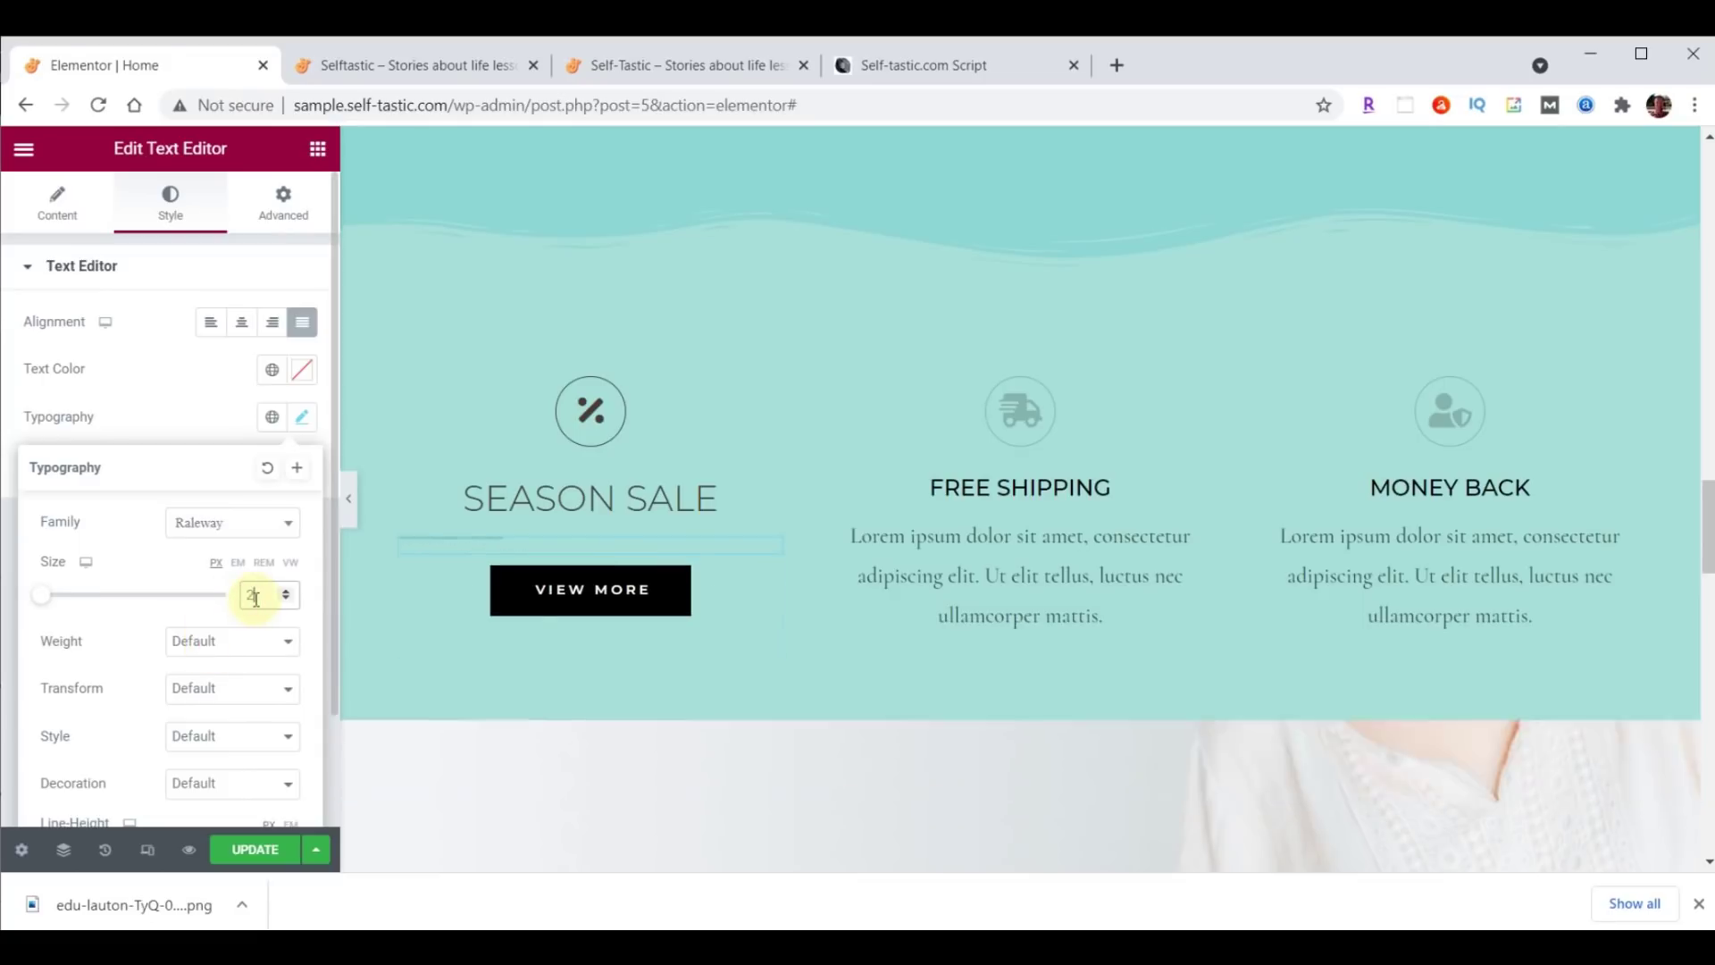
{"action": "left_click", "coordinate": [247, 644]}
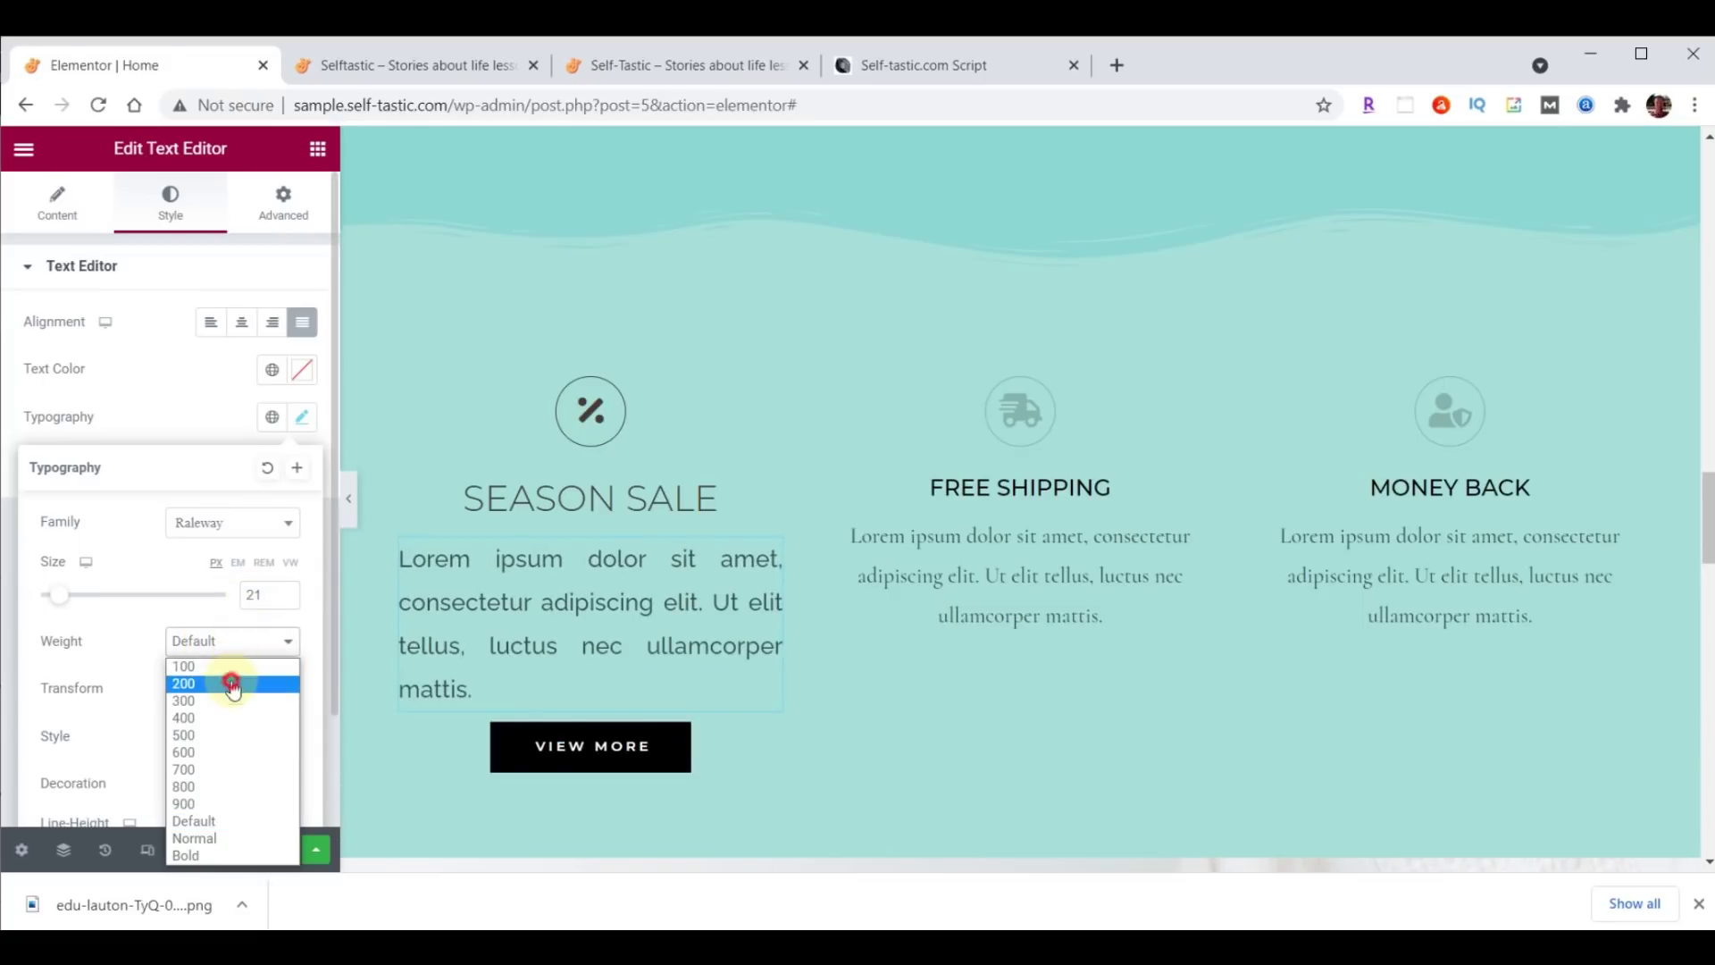
{"action": "left_click", "coordinate": [232, 686]}
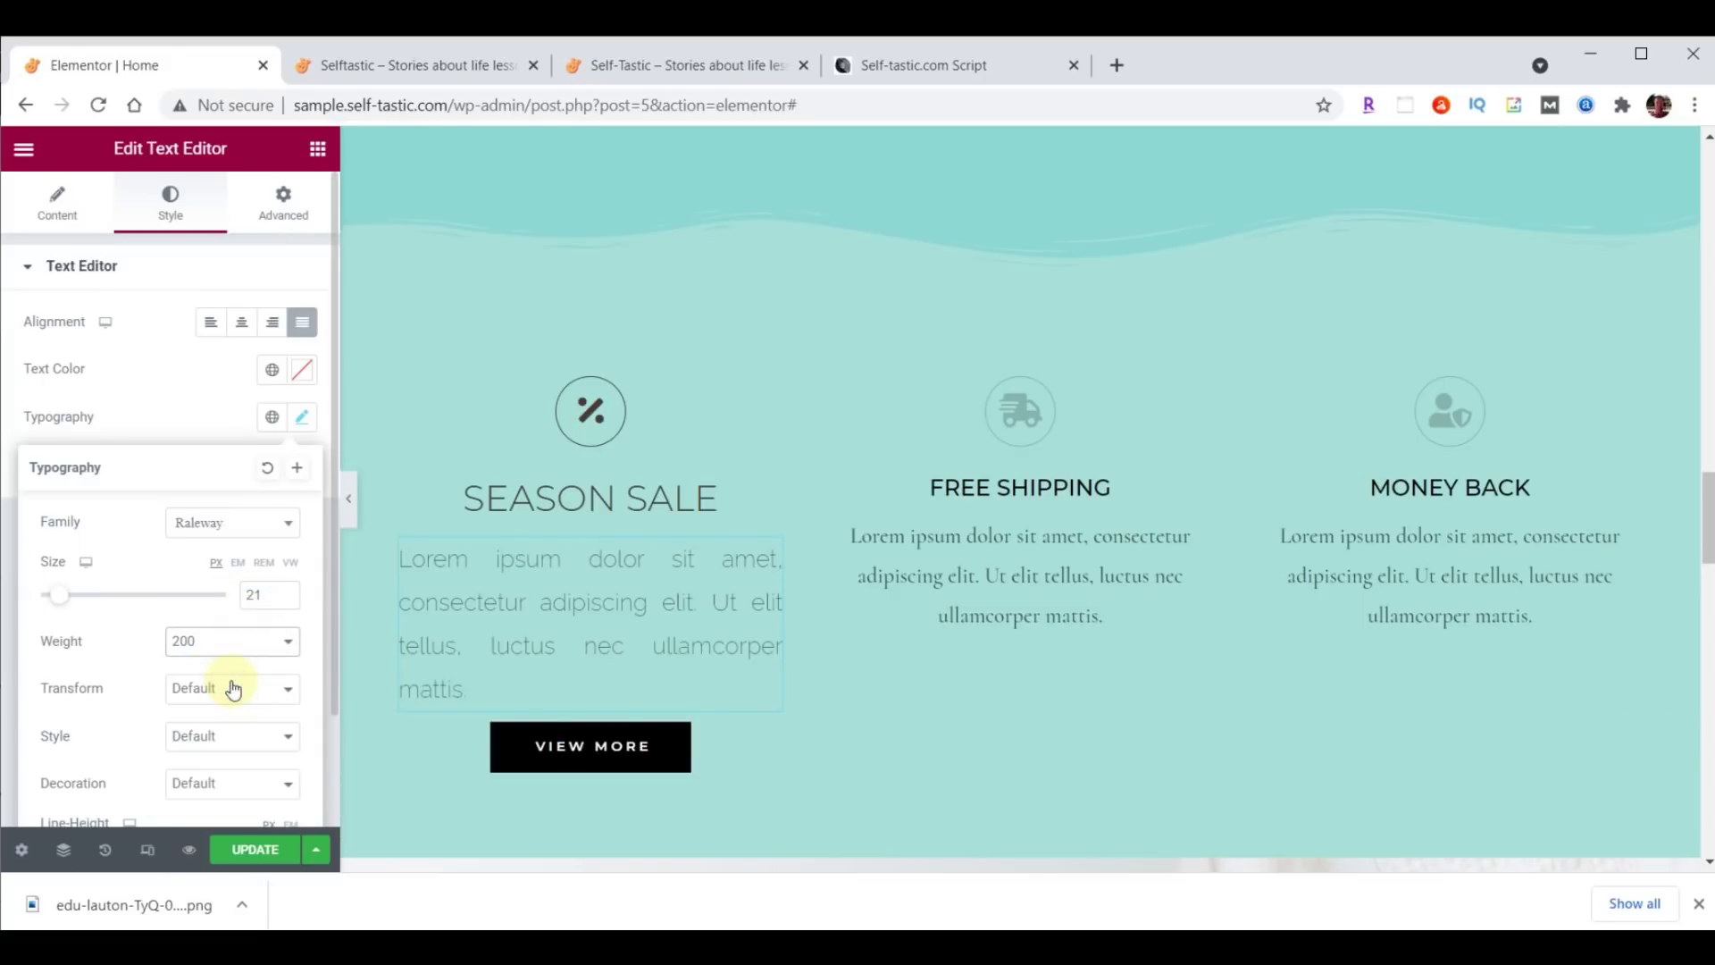
Colour the description text dark brown #473C31.
{"action": "left_click", "coordinate": [304, 371]}
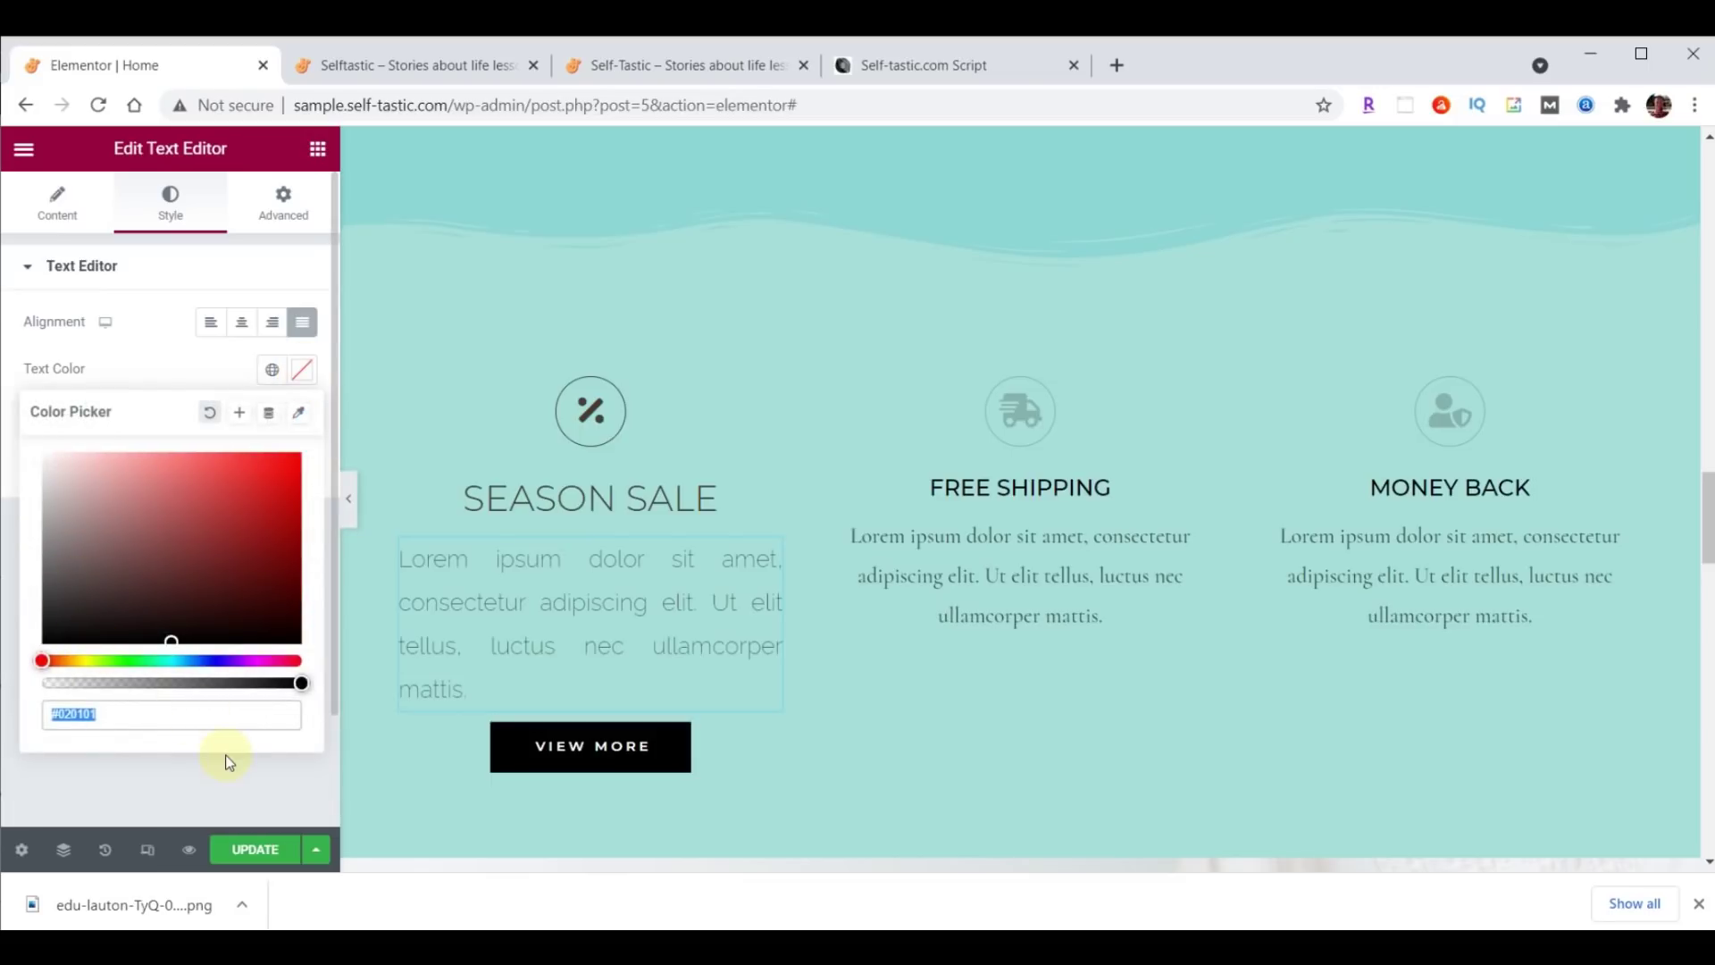
{"action": "type", "text": "#473C31"}
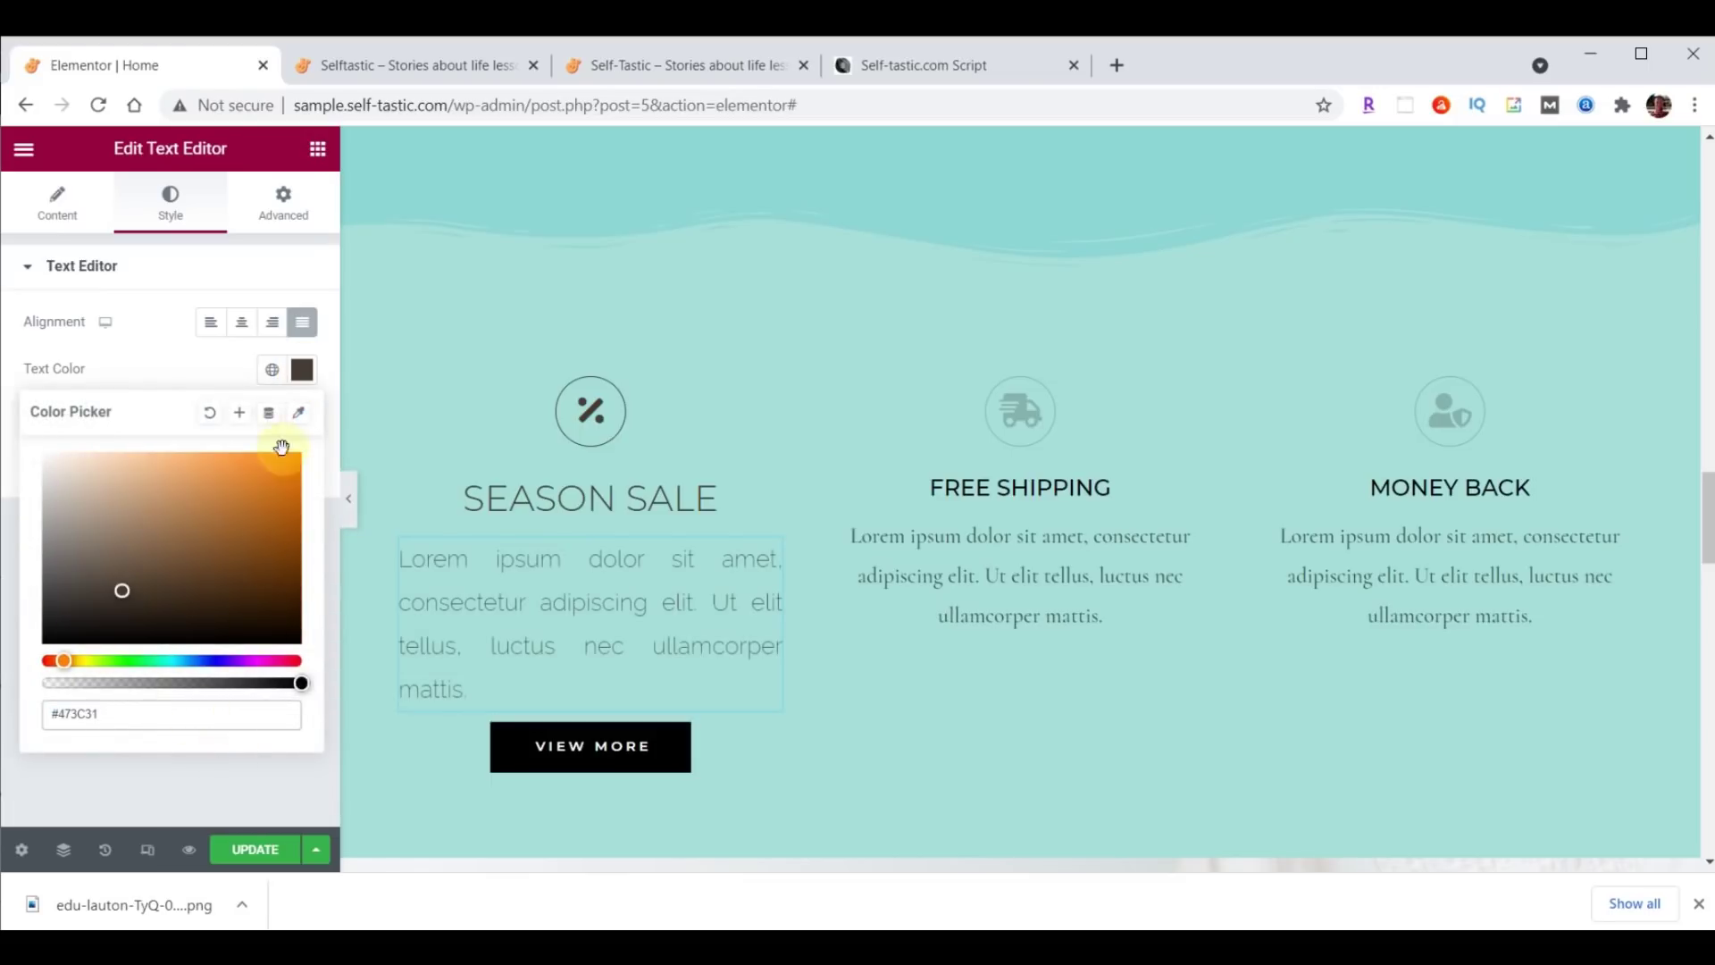
{"action": "left_click", "coordinate": [302, 369]}
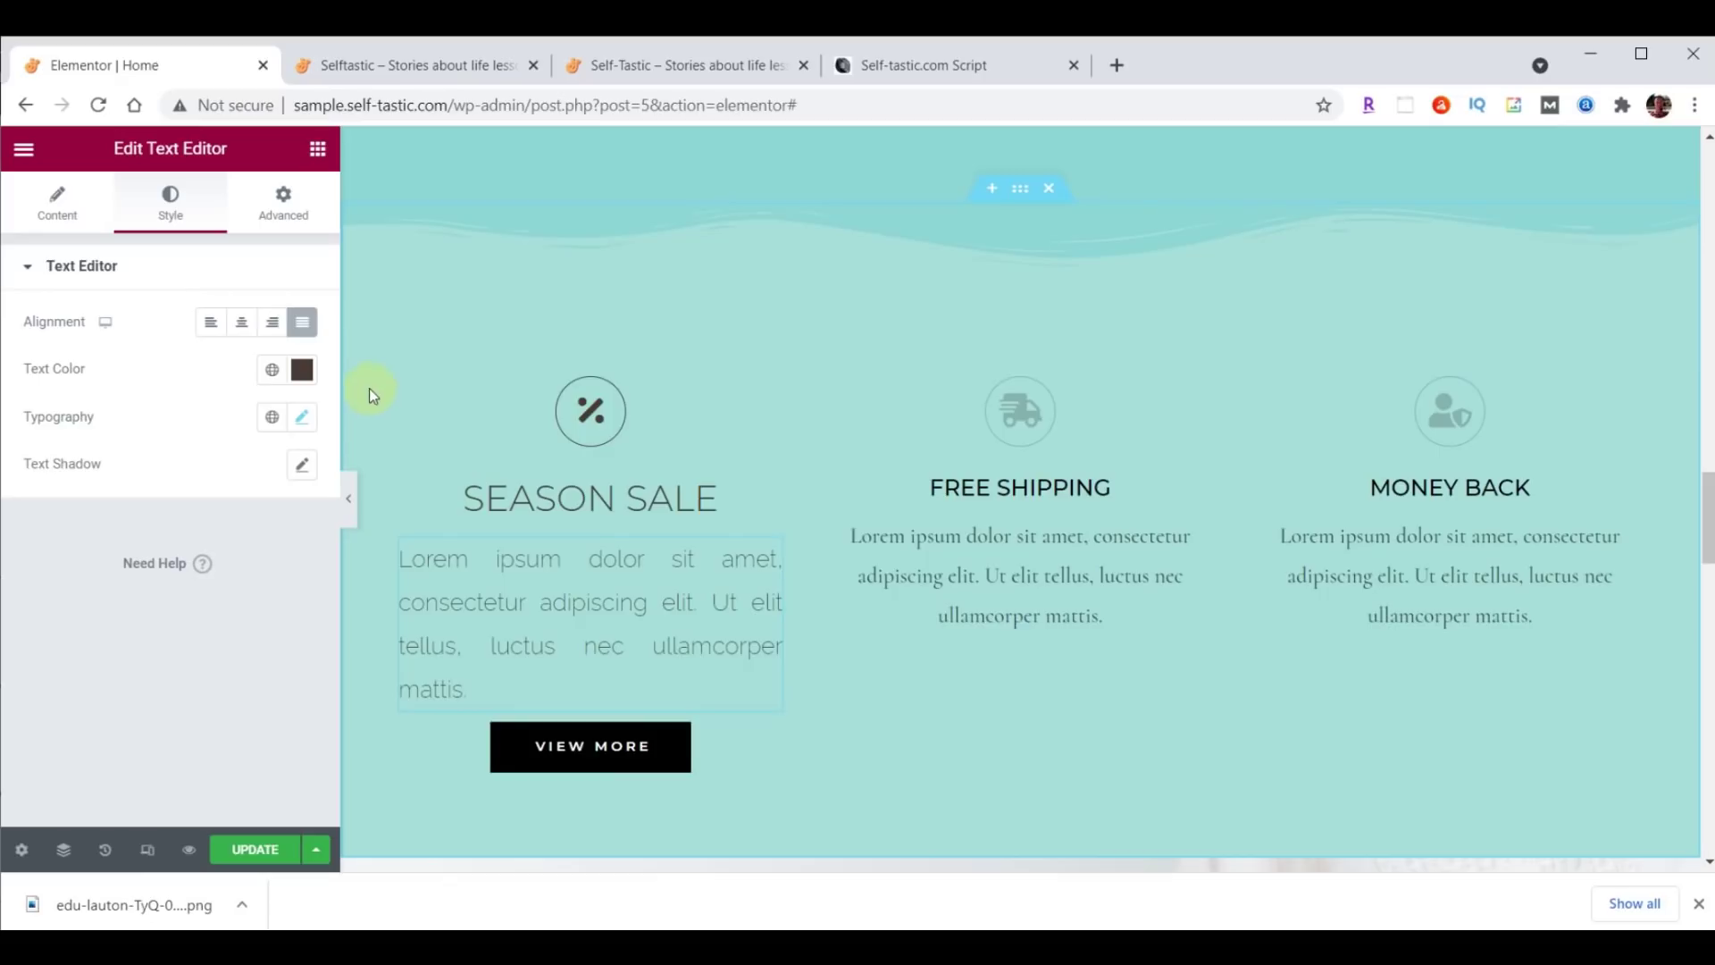
Copy the Season Sale icon's style onto the Free Shipping and Money Back icons.
{"action": "right_click", "coordinate": [772, 393]}
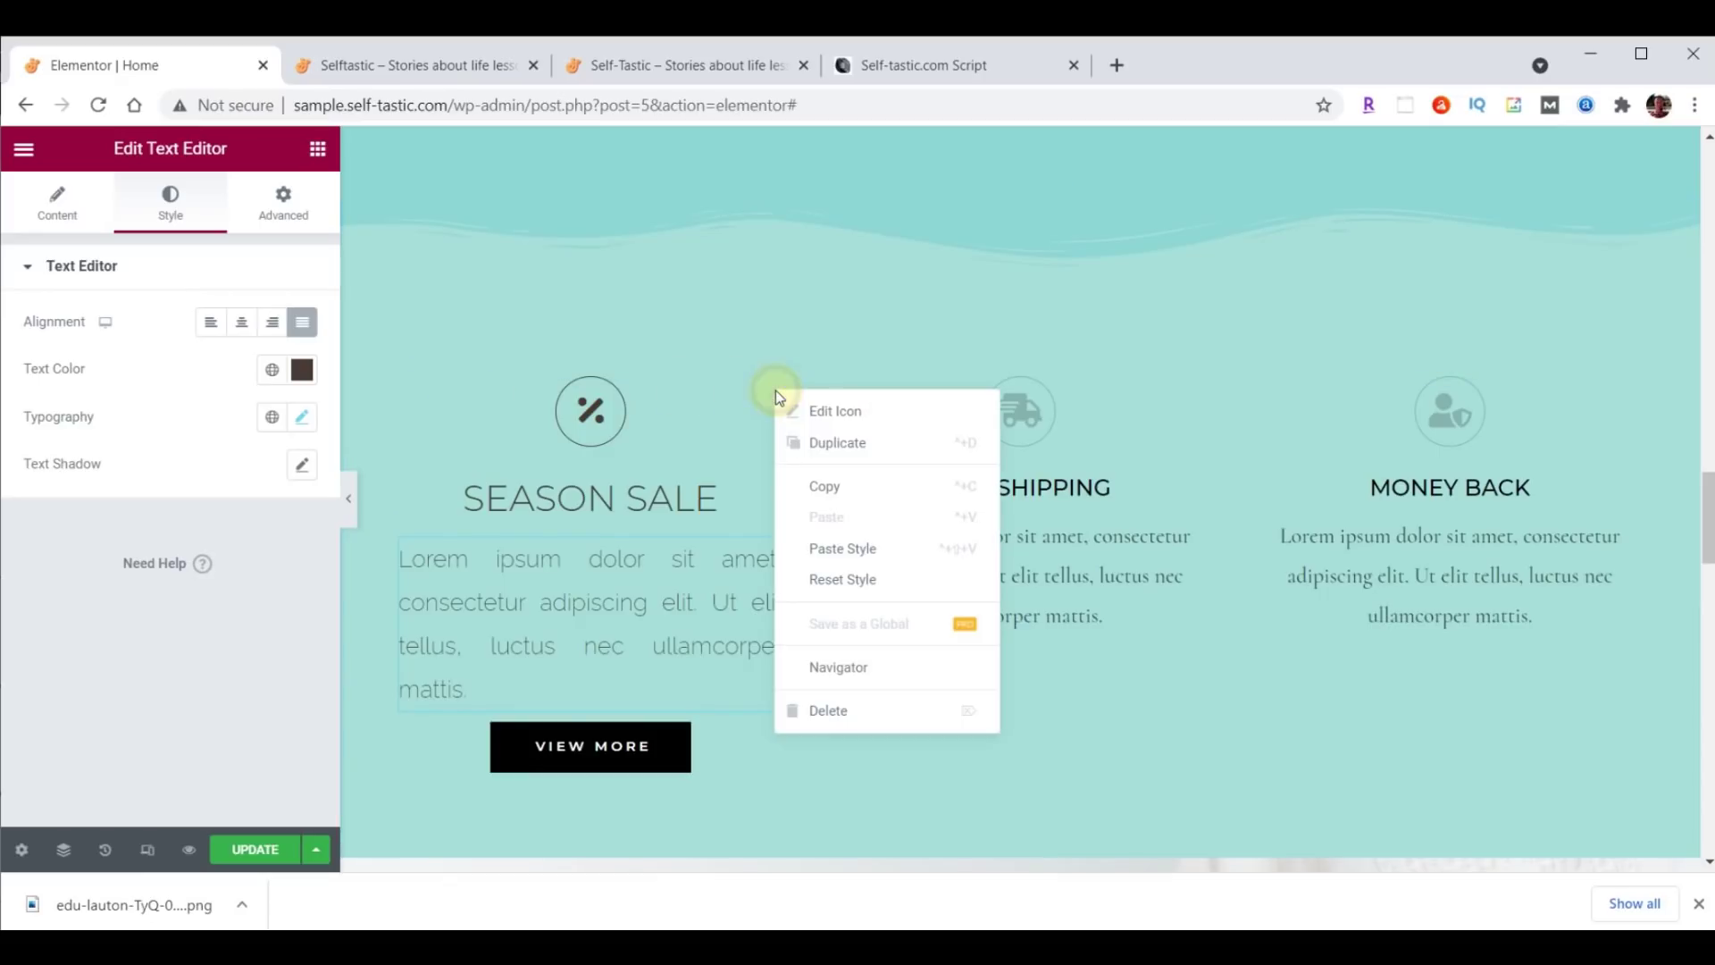
{"action": "left_click", "coordinate": [835, 486]}
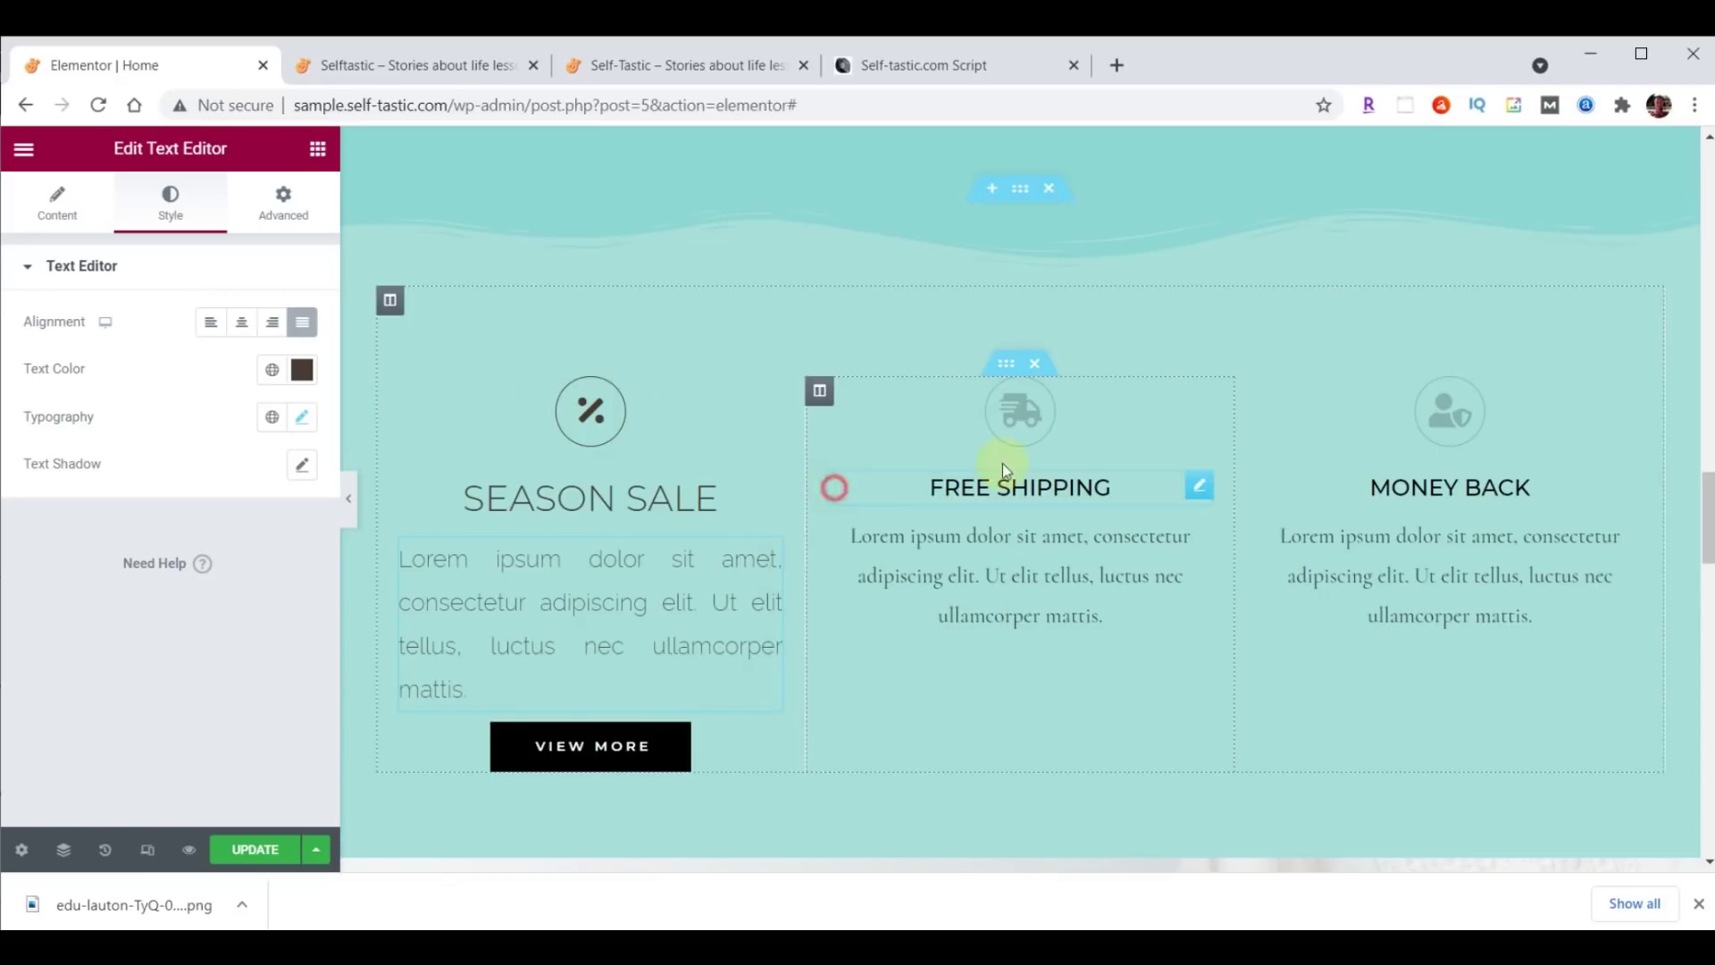
{"action": "right_click", "coordinate": [1200, 399]}
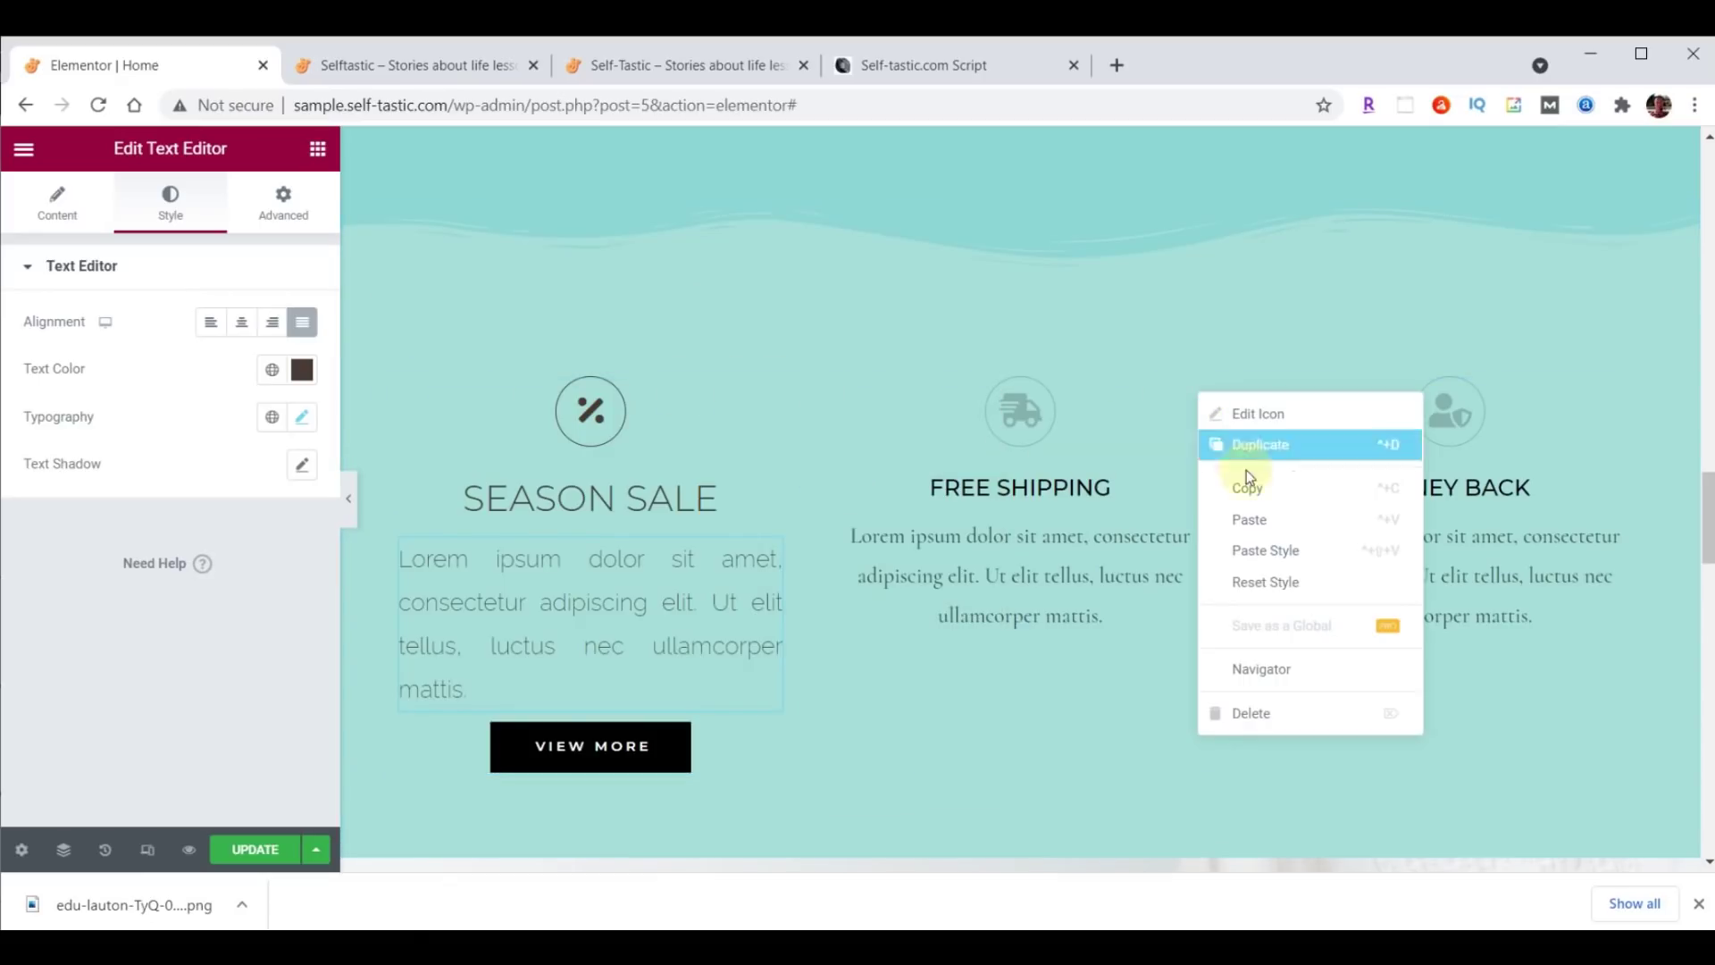
{"action": "left_click", "coordinate": [1259, 549]}
{"action": "right_click", "coordinate": [1624, 392]}
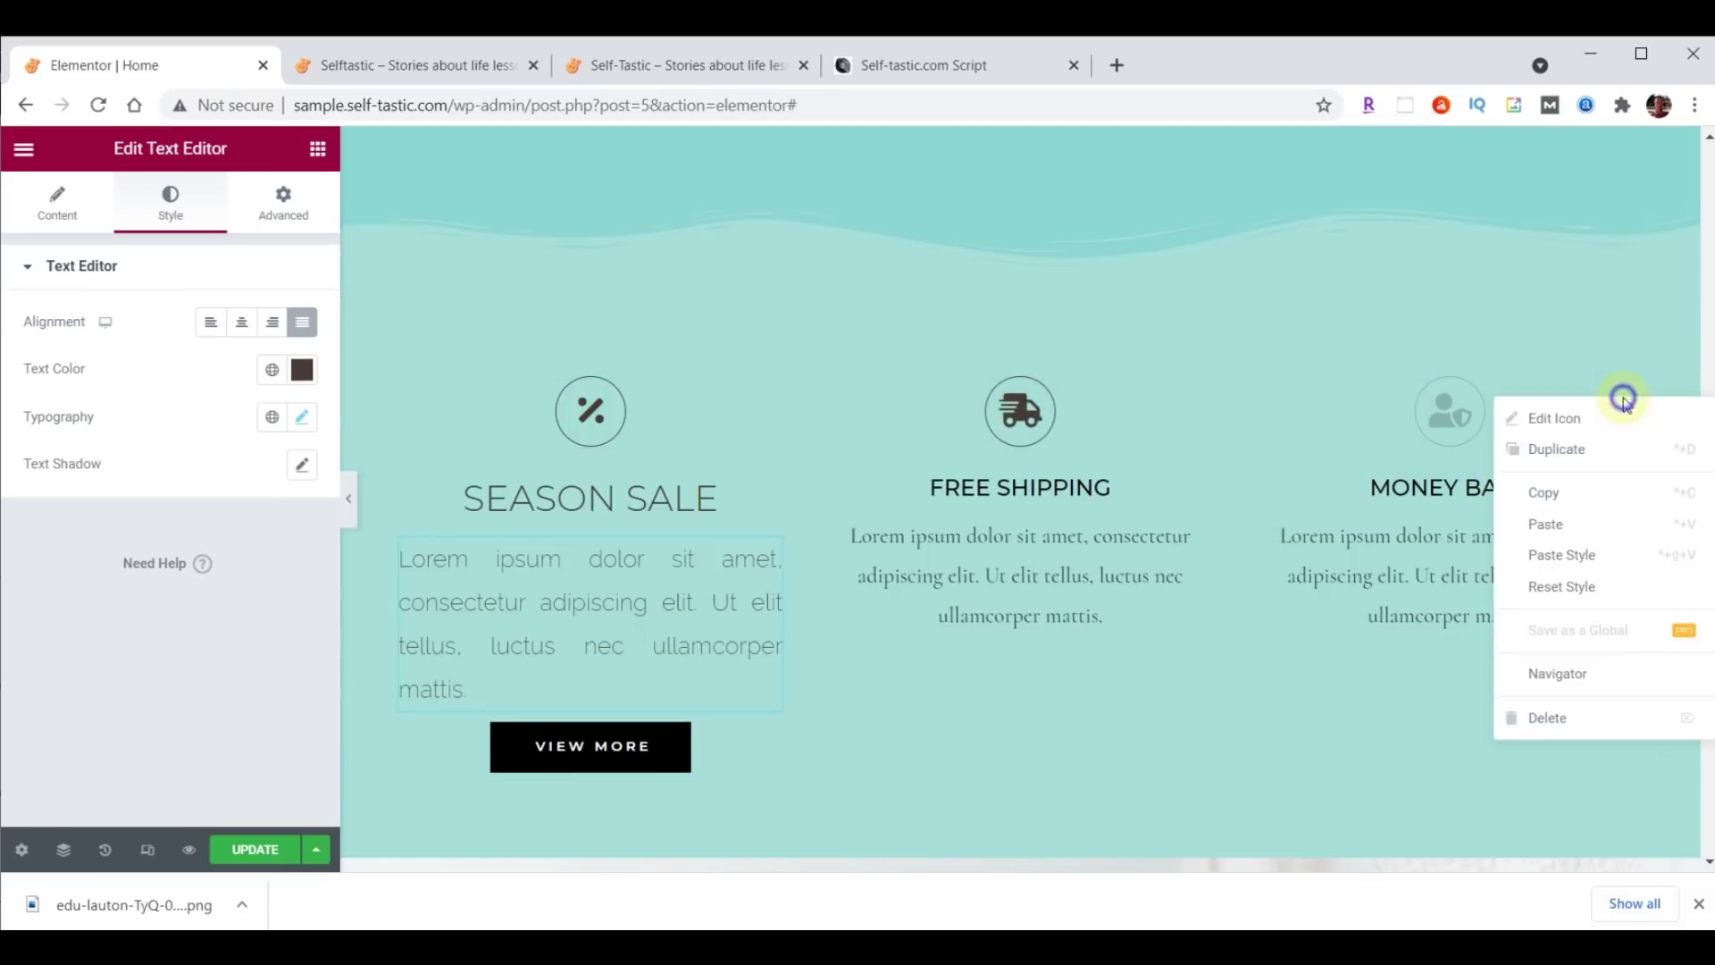
{"action": "left_click", "coordinate": [1595, 556]}
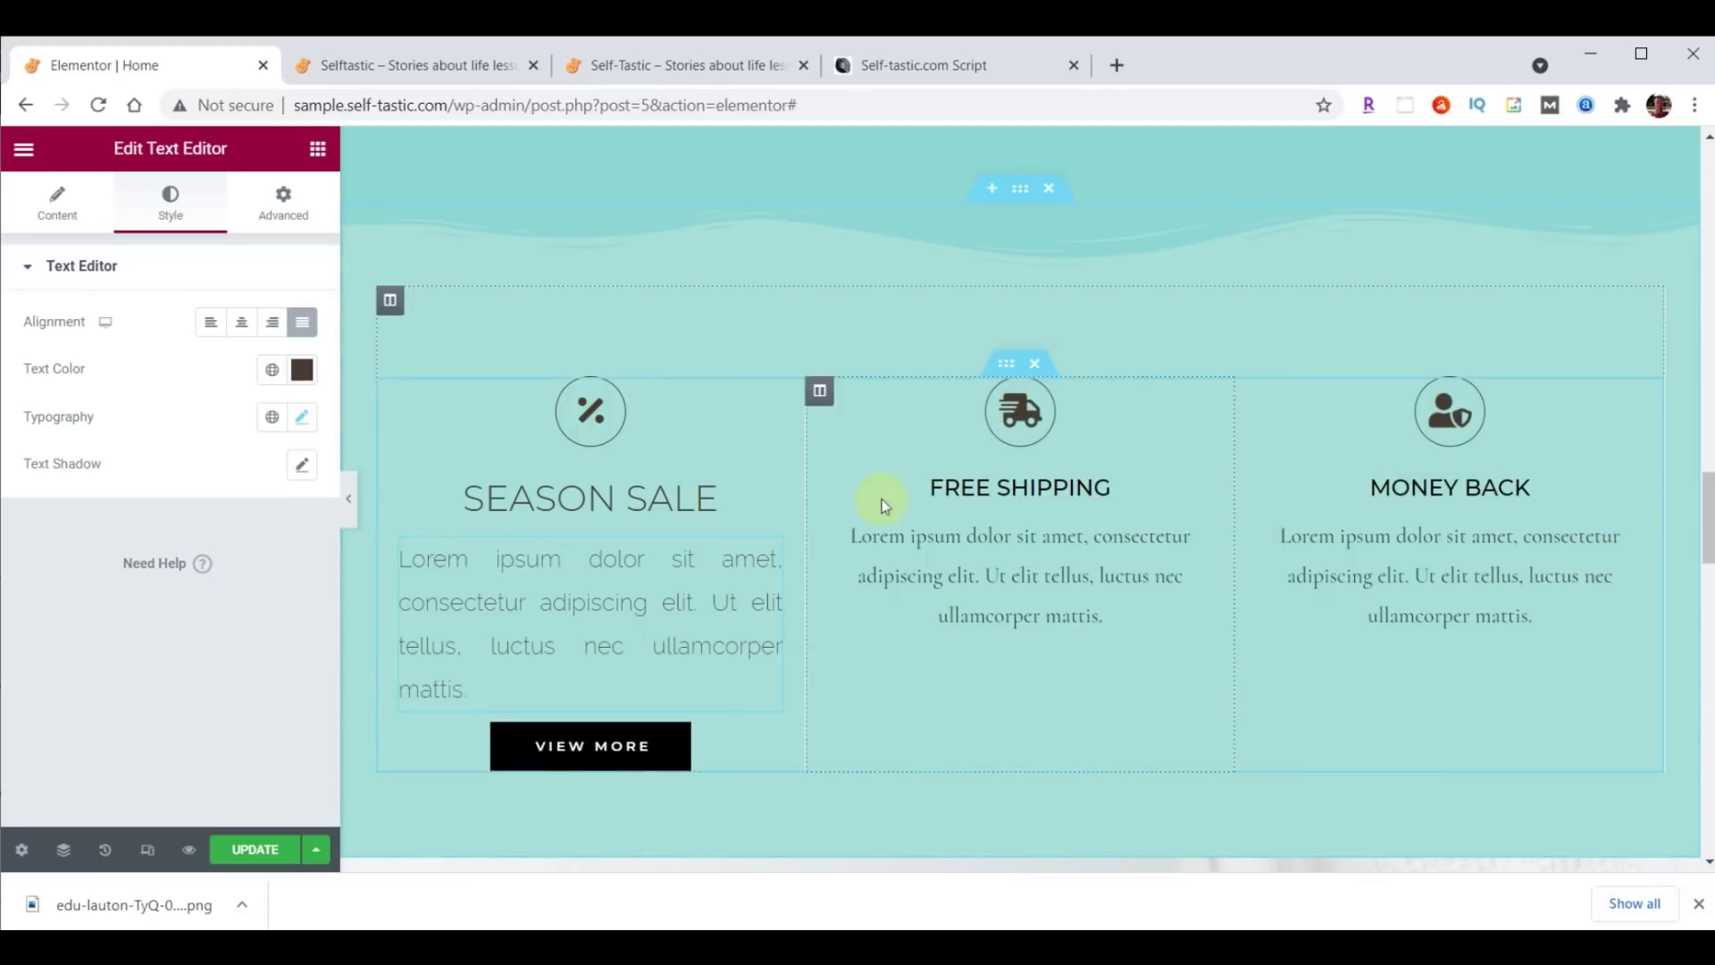
Paste the SEASON SALE heading style onto the FREE SHIPPING and MONEY BACK headings.
{"action": "left_click", "coordinate": [665, 500]}
{"action": "right_click", "coordinate": [764, 486]}
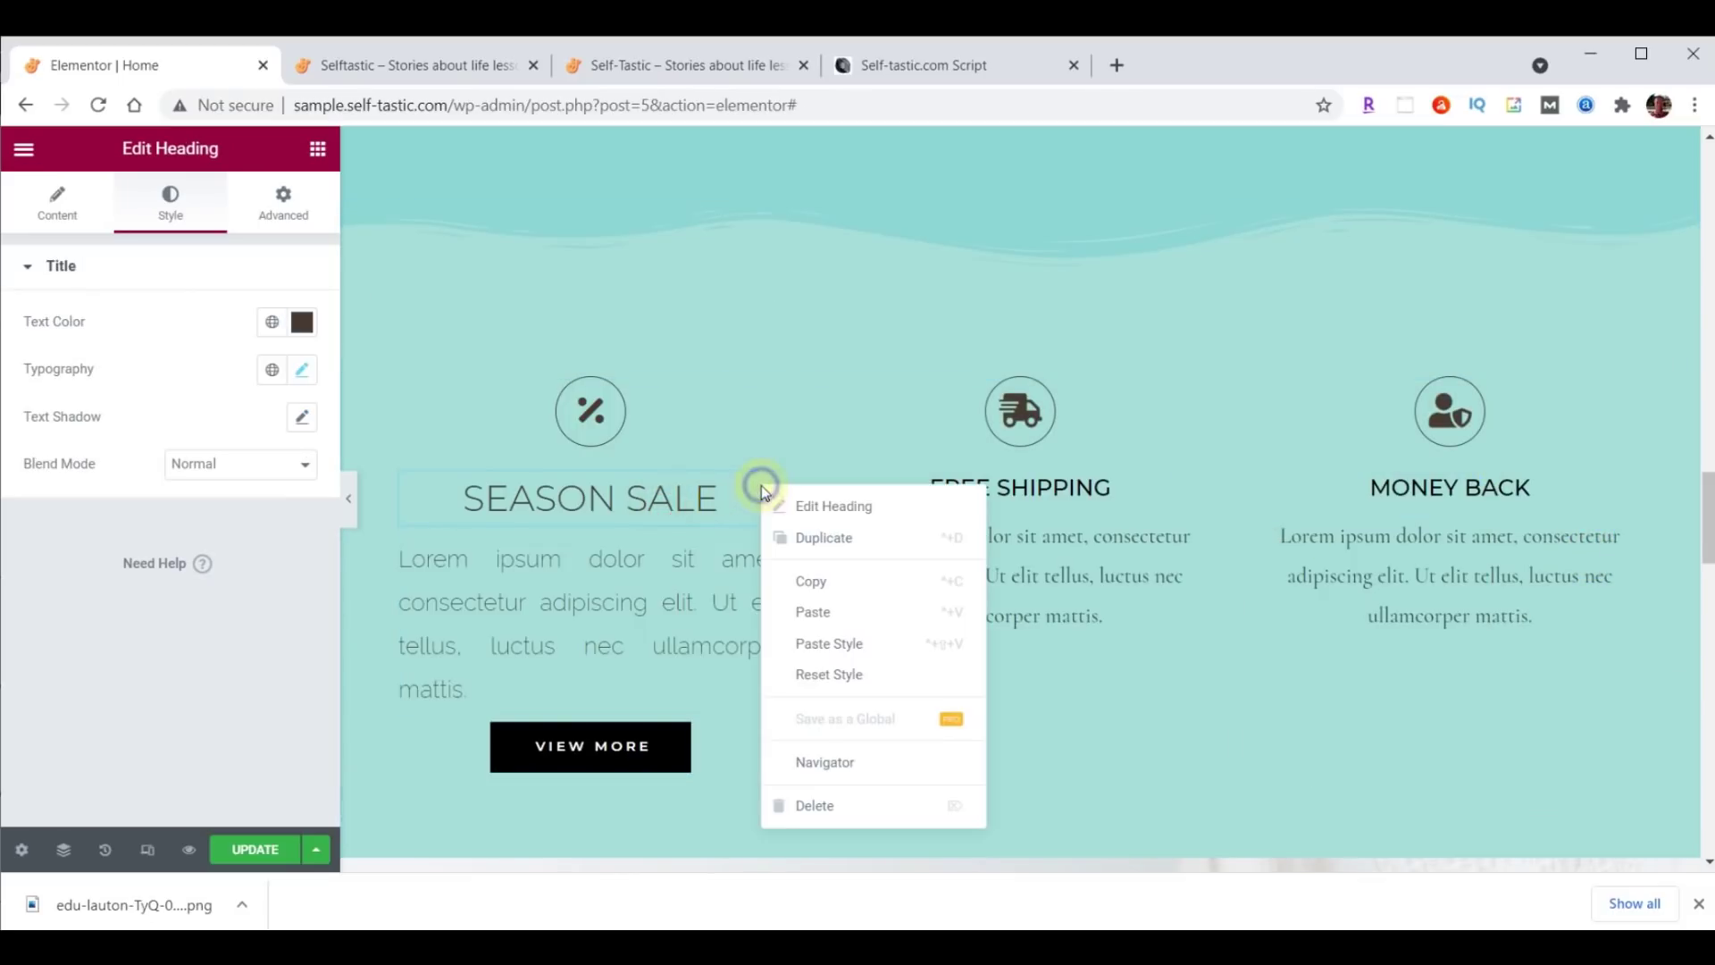
{"action": "left_click", "coordinate": [804, 578]}
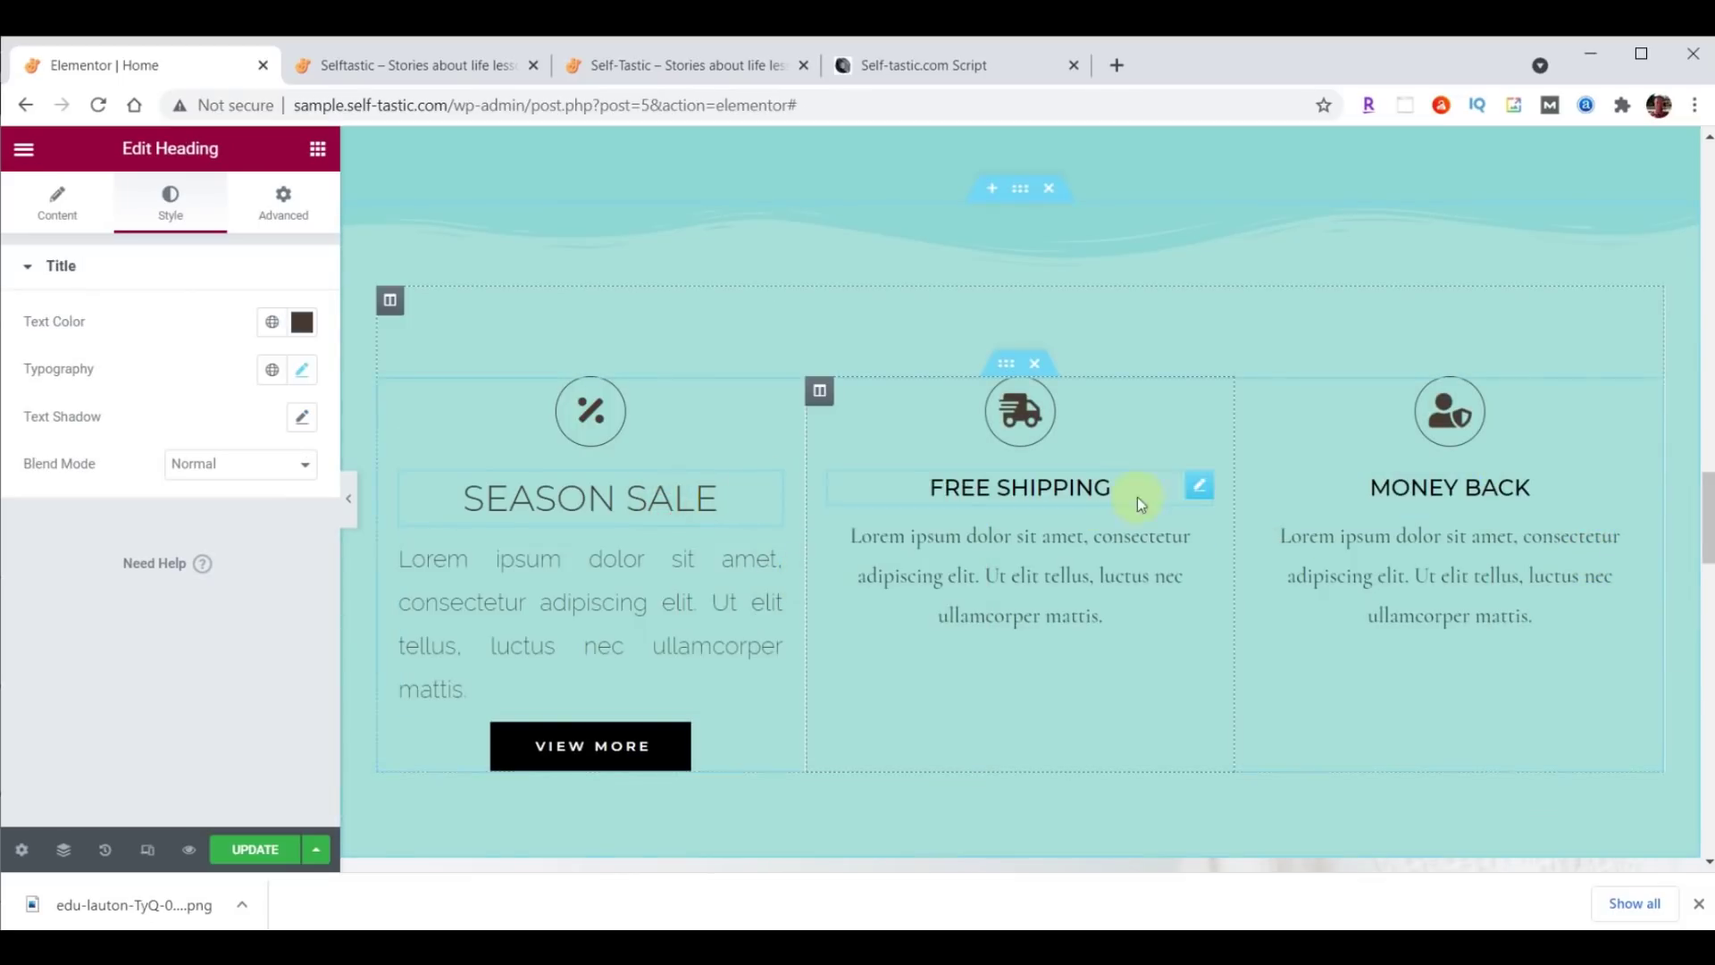
{"action": "right_click", "coordinate": [1201, 497]}
{"action": "left_click", "coordinate": [1283, 644]}
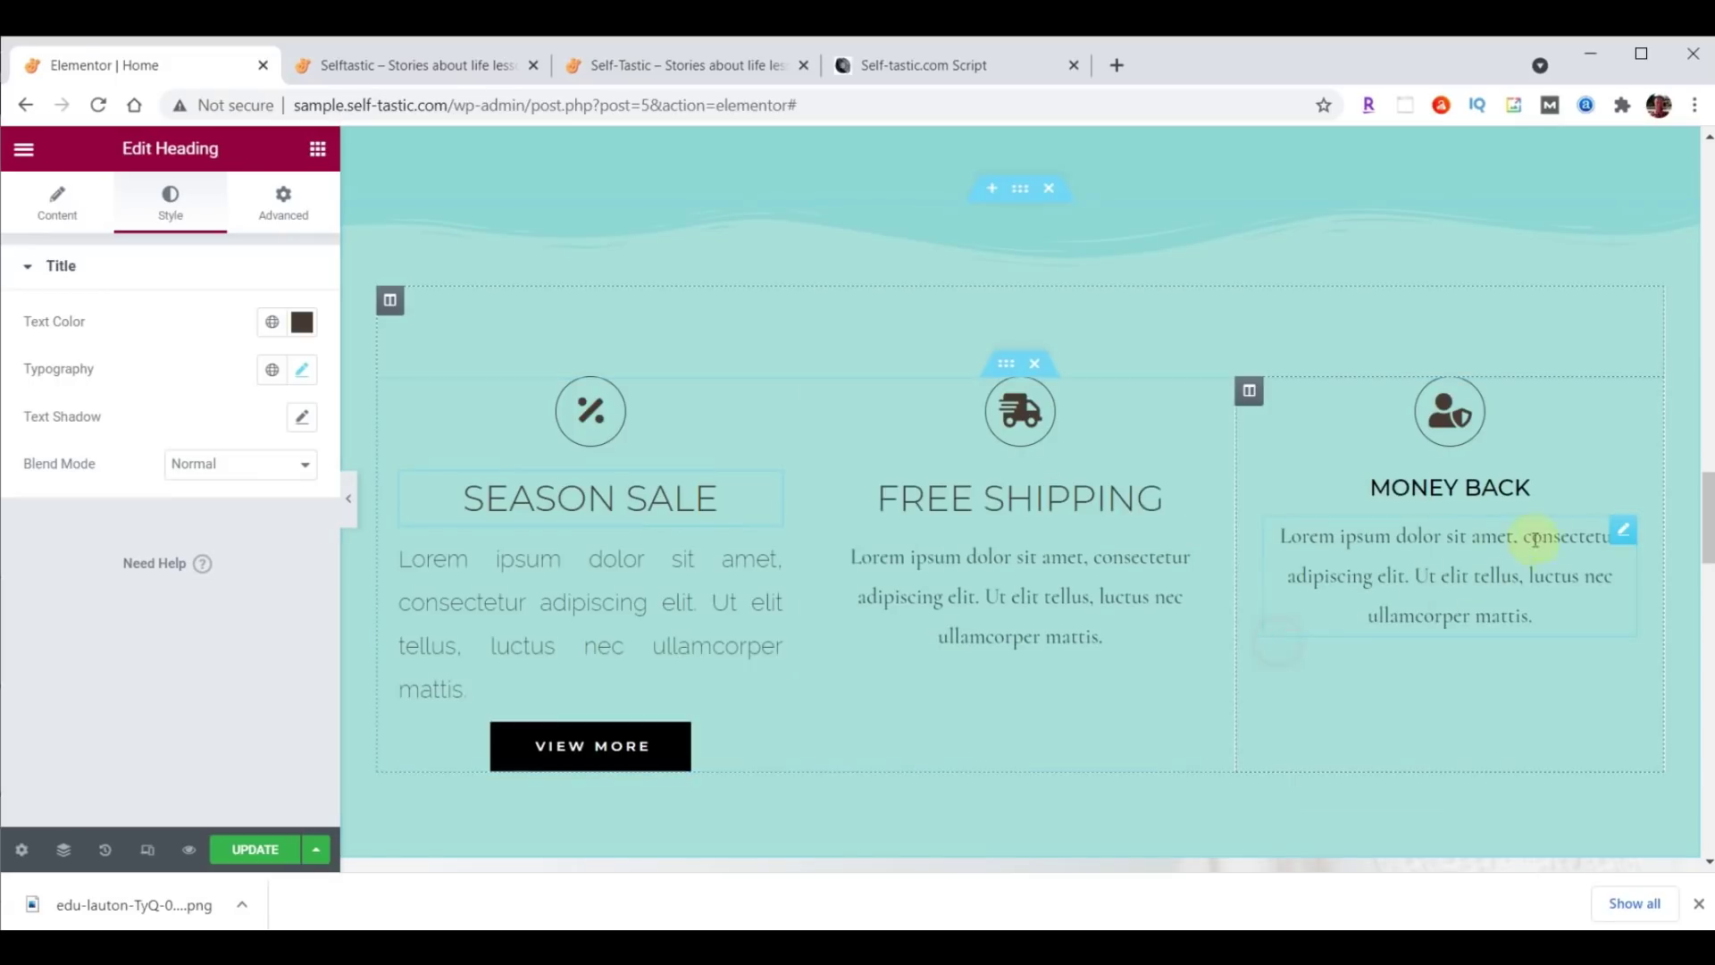
{"action": "right_click", "coordinate": [1620, 506]}
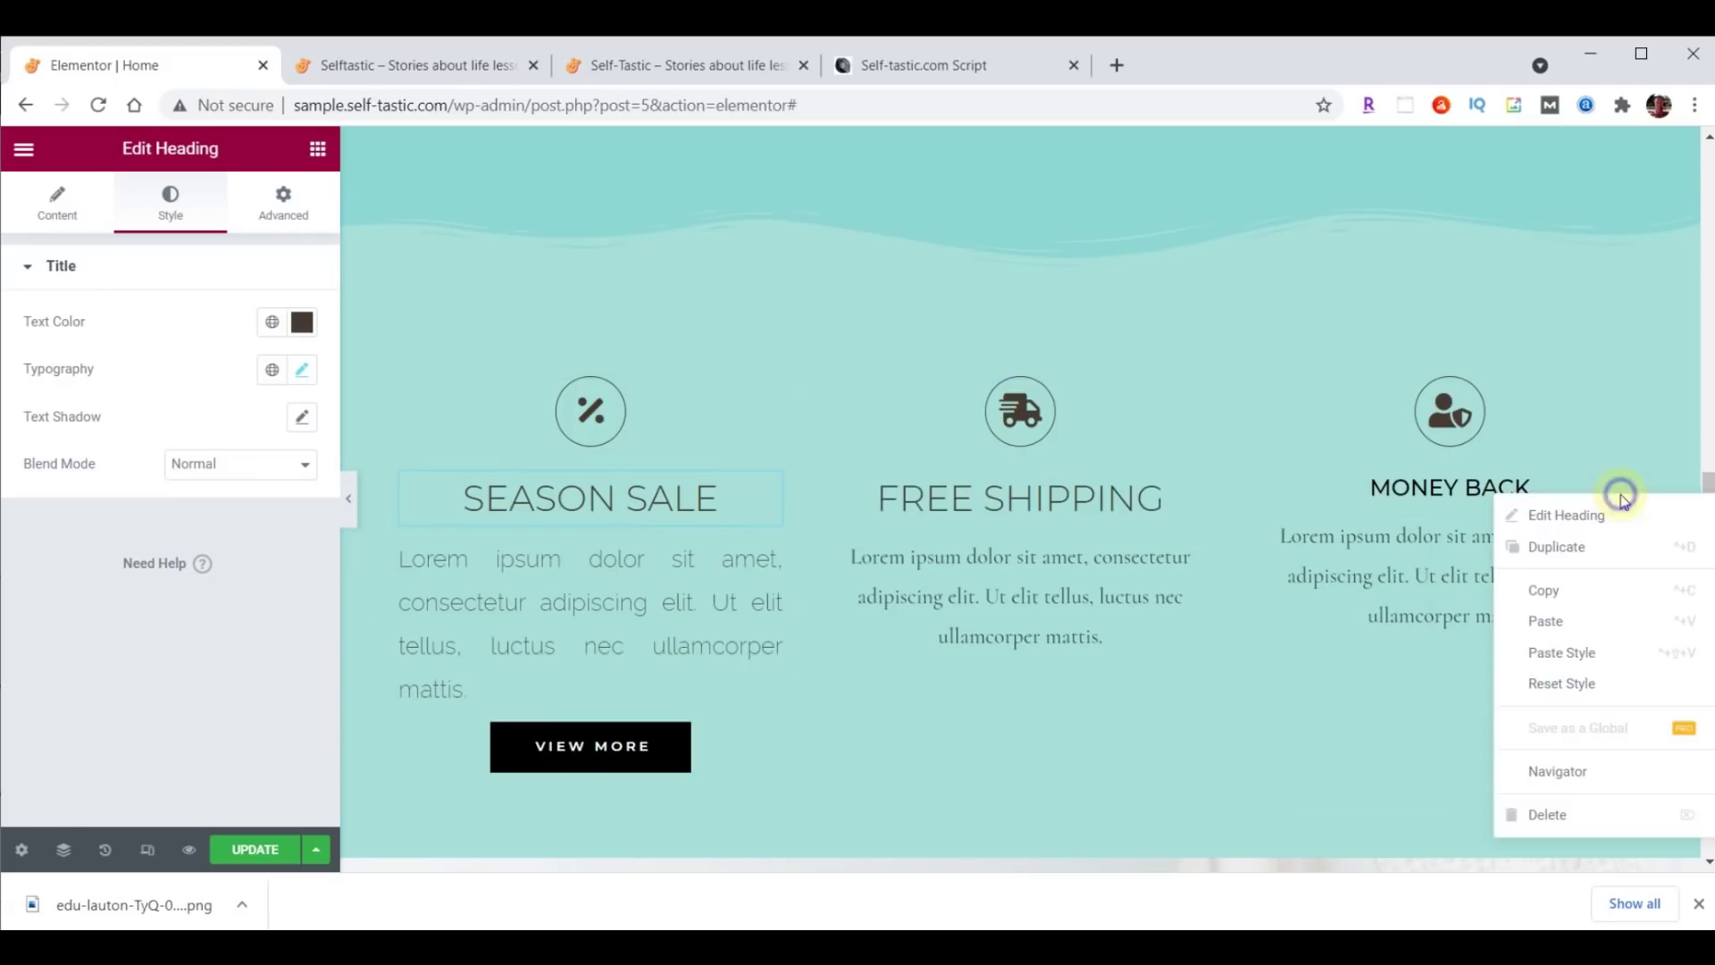
{"action": "left_click", "coordinate": [1597, 657]}
Paste the Season Sale paragraph style onto the Free Shipping and Money Back descriptions.
{"action": "left_click", "coordinate": [773, 566]}
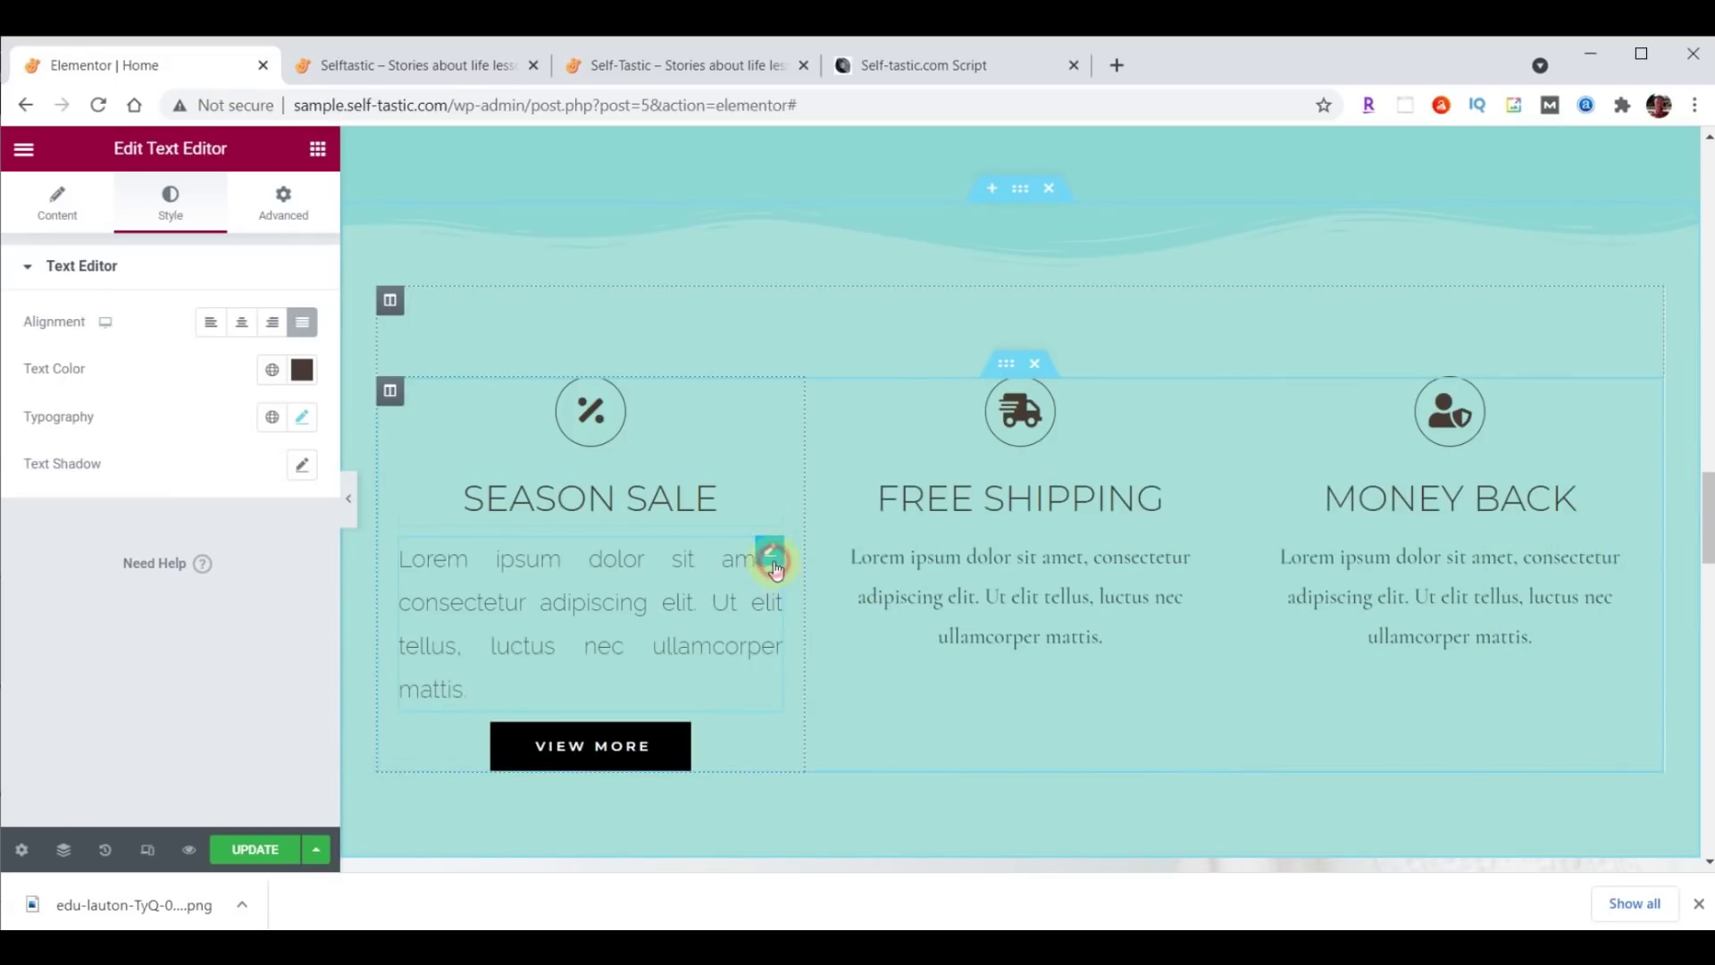
{"action": "right_click", "coordinate": [775, 568]}
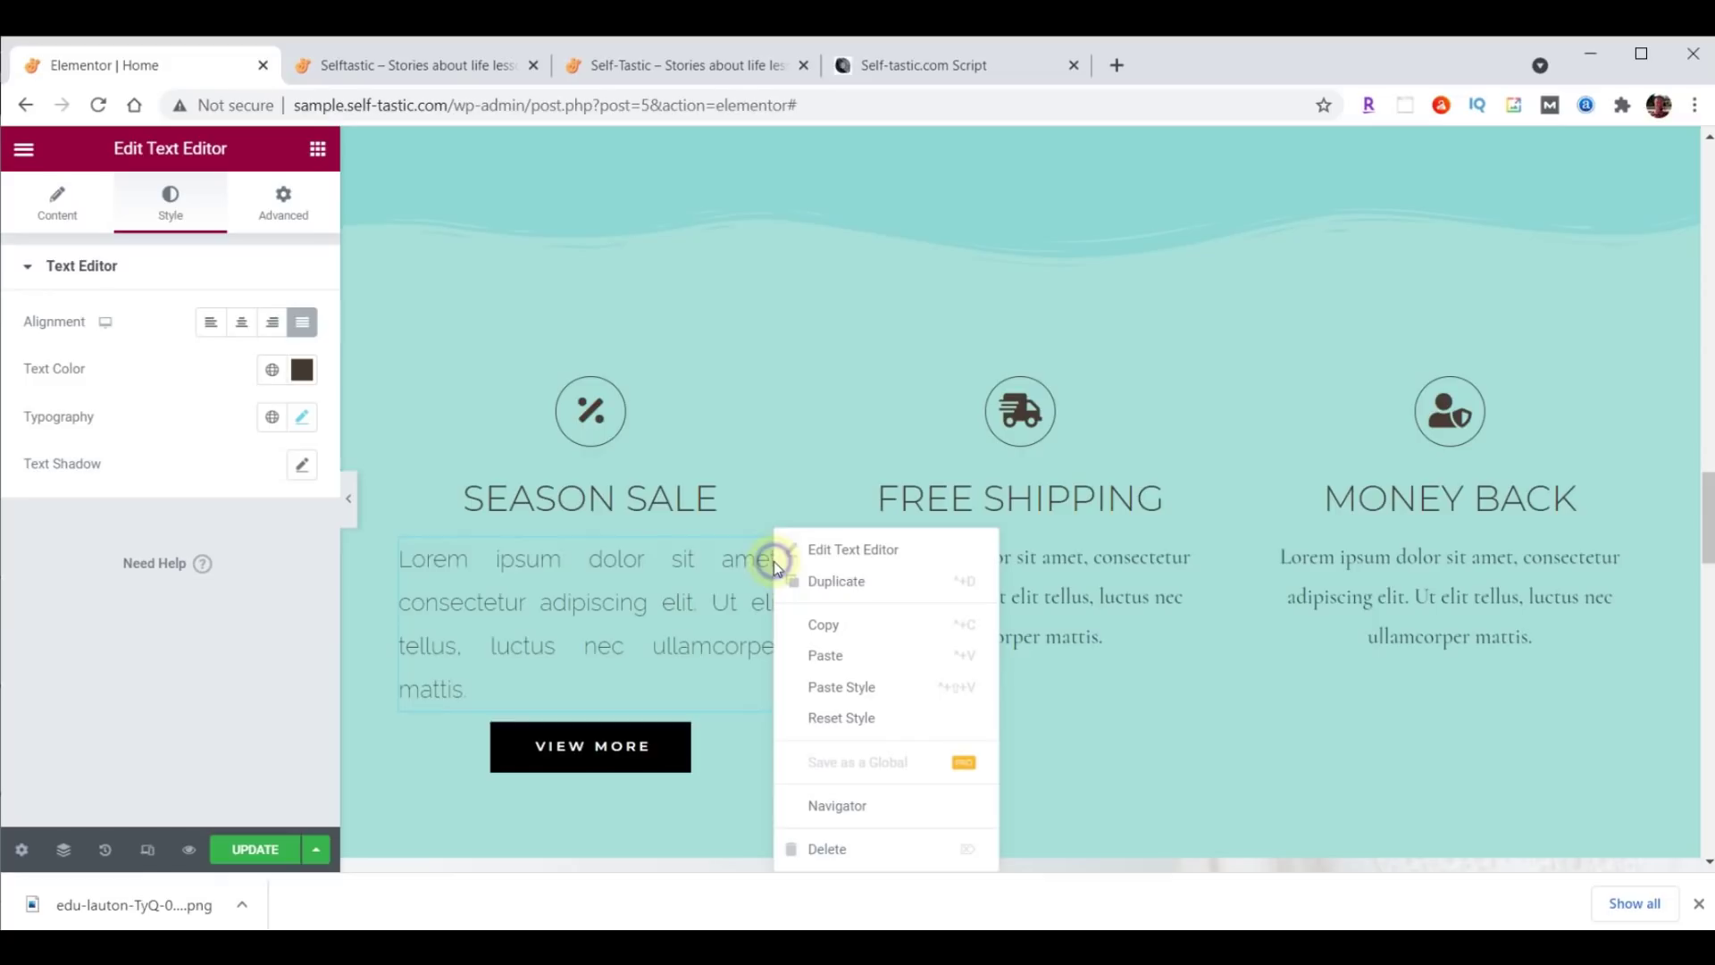
{"action": "left_click", "coordinate": [822, 625]}
{"action": "right_click", "coordinate": [1198, 549]}
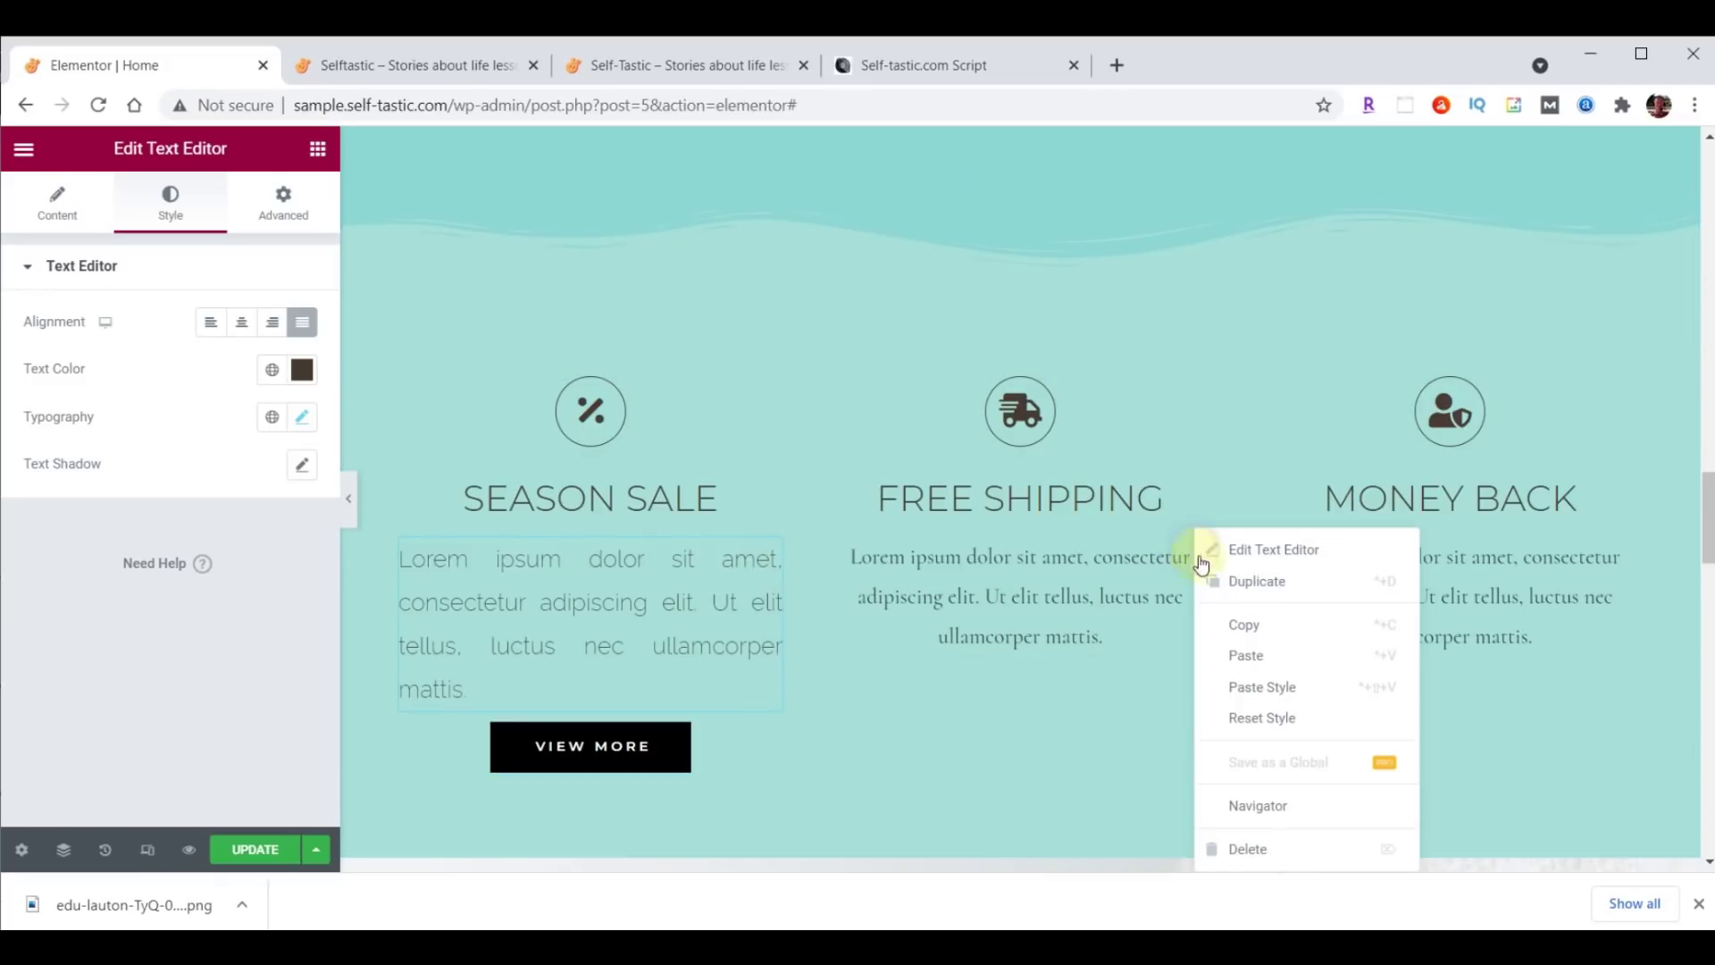
{"action": "left_click", "coordinate": [1280, 685]}
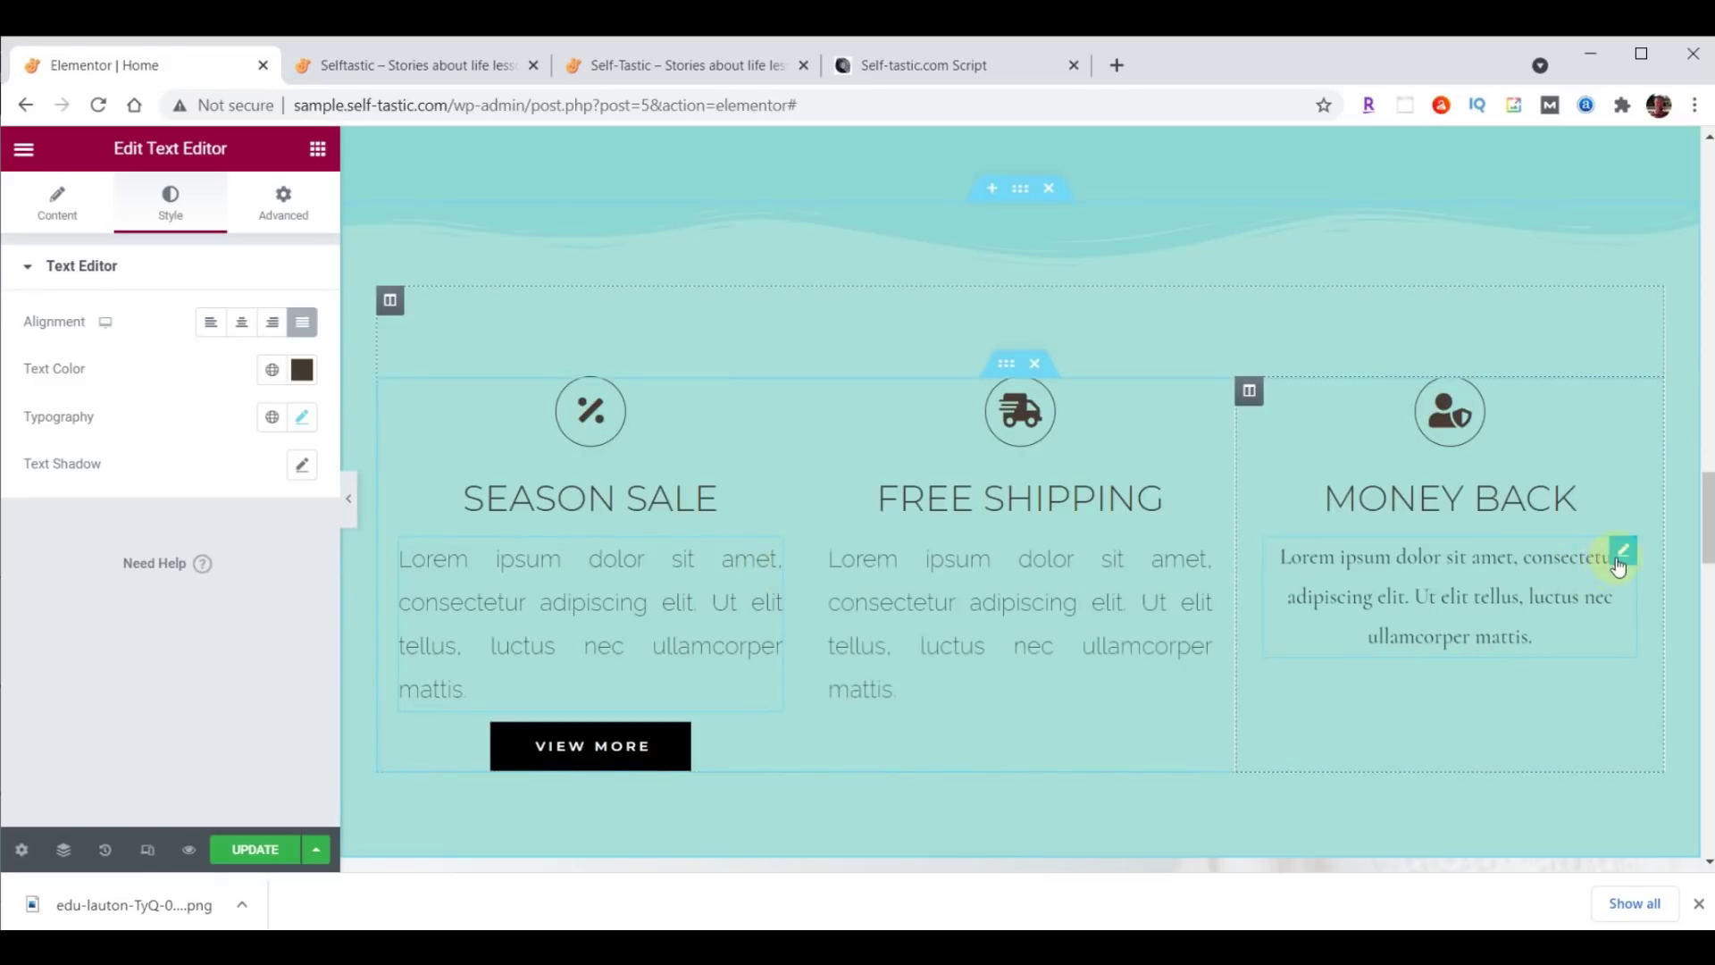
{"action": "right_click", "coordinate": [1624, 551]}
{"action": "left_click", "coordinate": [1621, 684]}
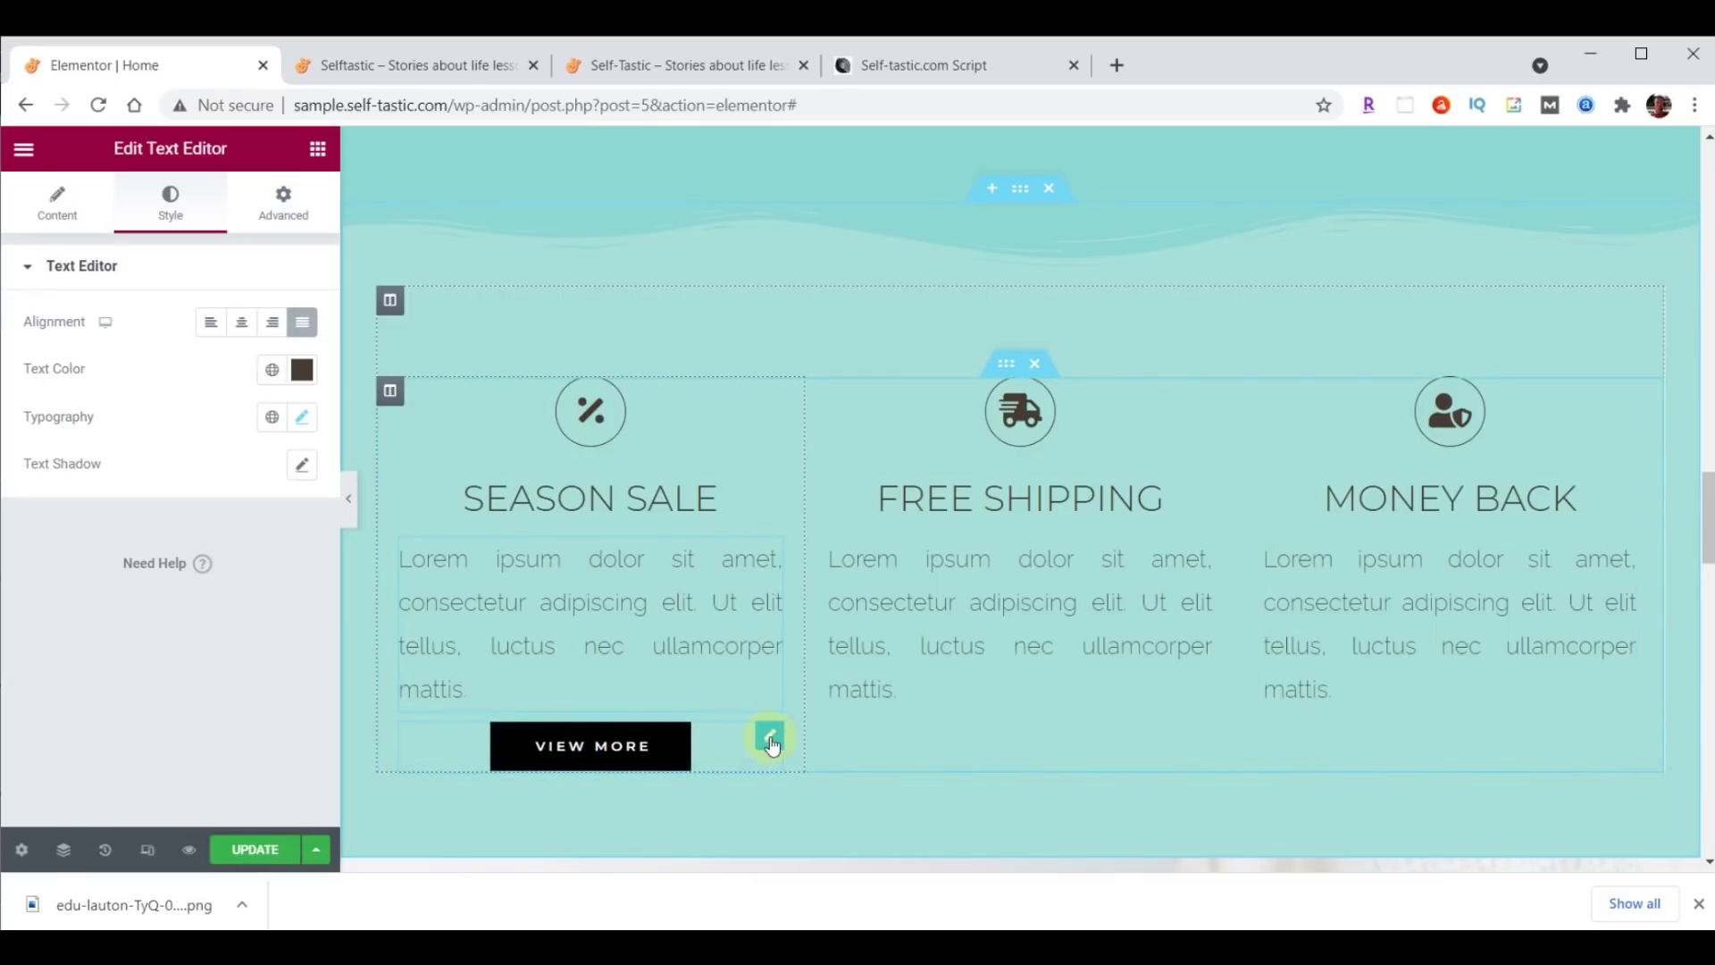
{"action": "left_click", "coordinate": [769, 738]}
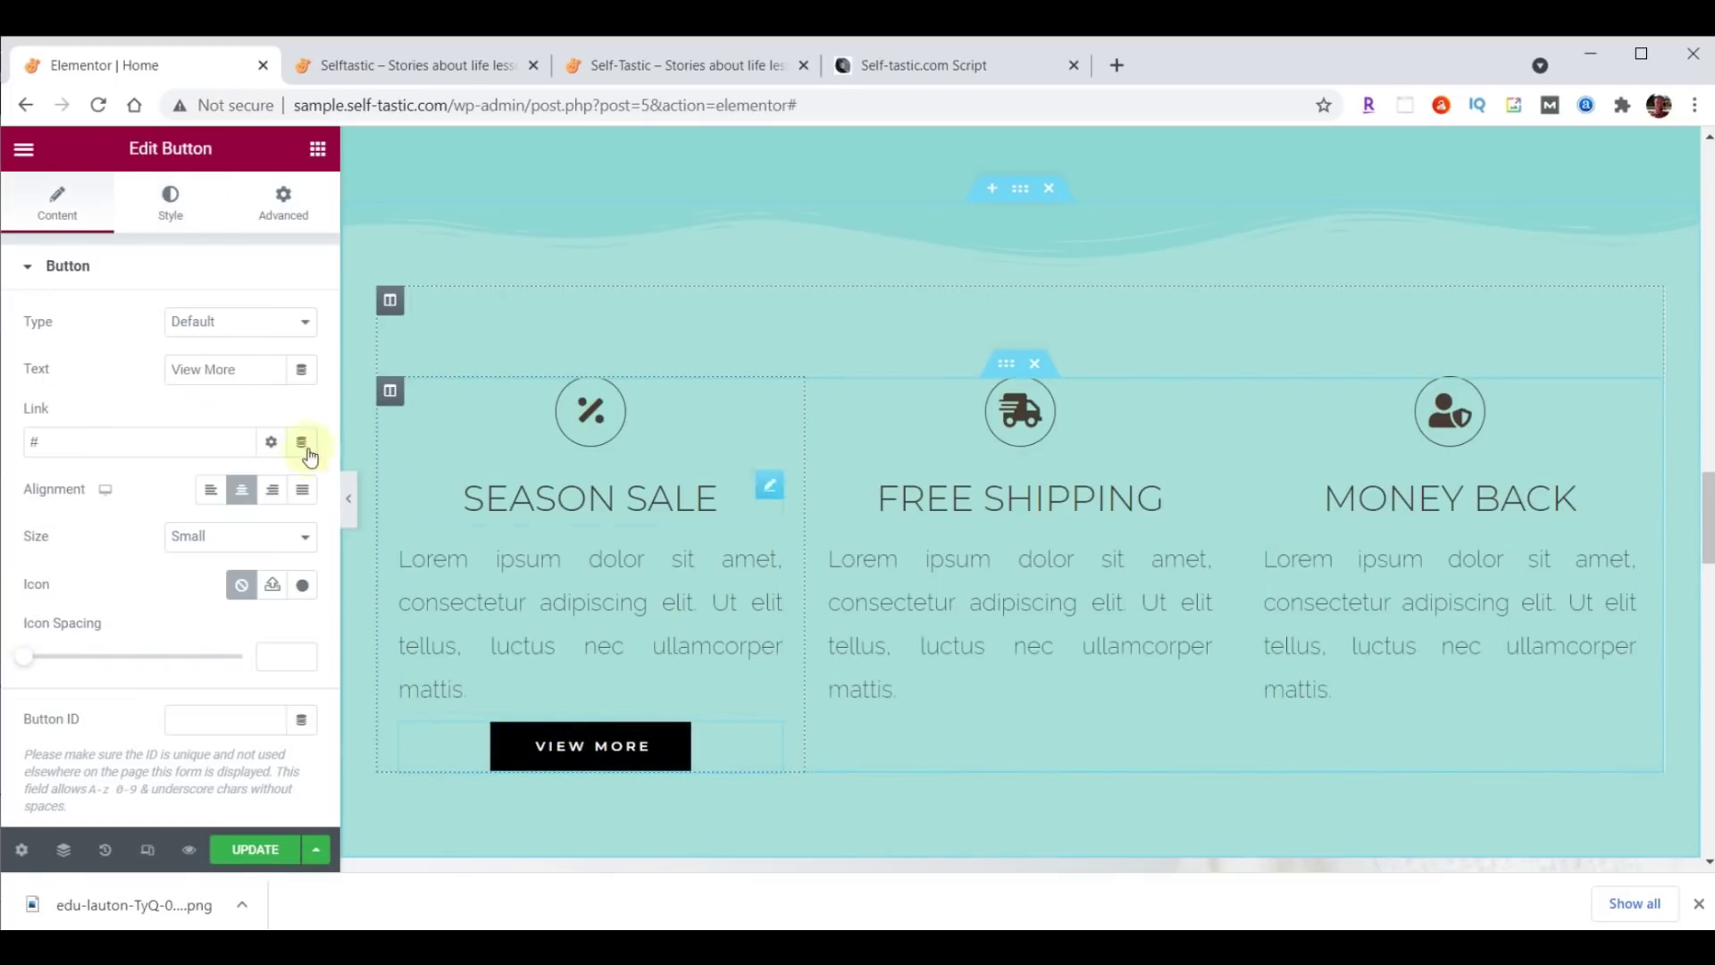
Give the View More button a dark grey #333333 background.
{"action": "left_click", "coordinate": [170, 200]}
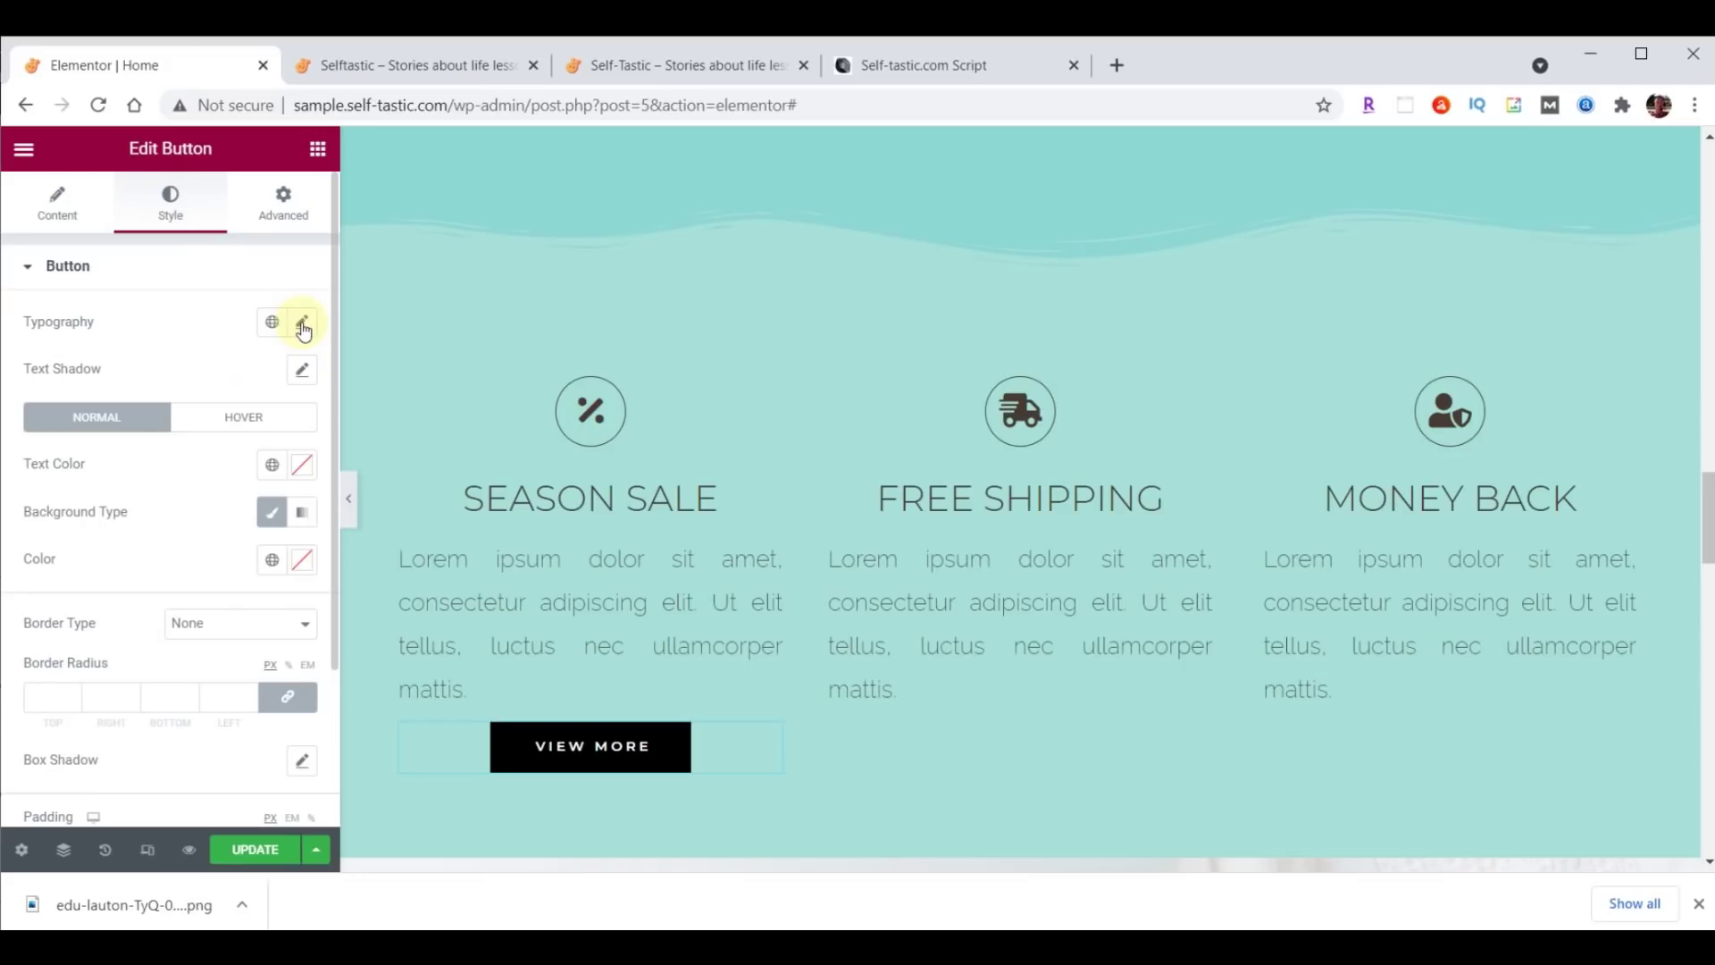
{"action": "left_click", "coordinate": [302, 559]}
{"action": "triple_click", "coordinate": [220, 515]}
{"action": "key", "text": "ctrl+v"}
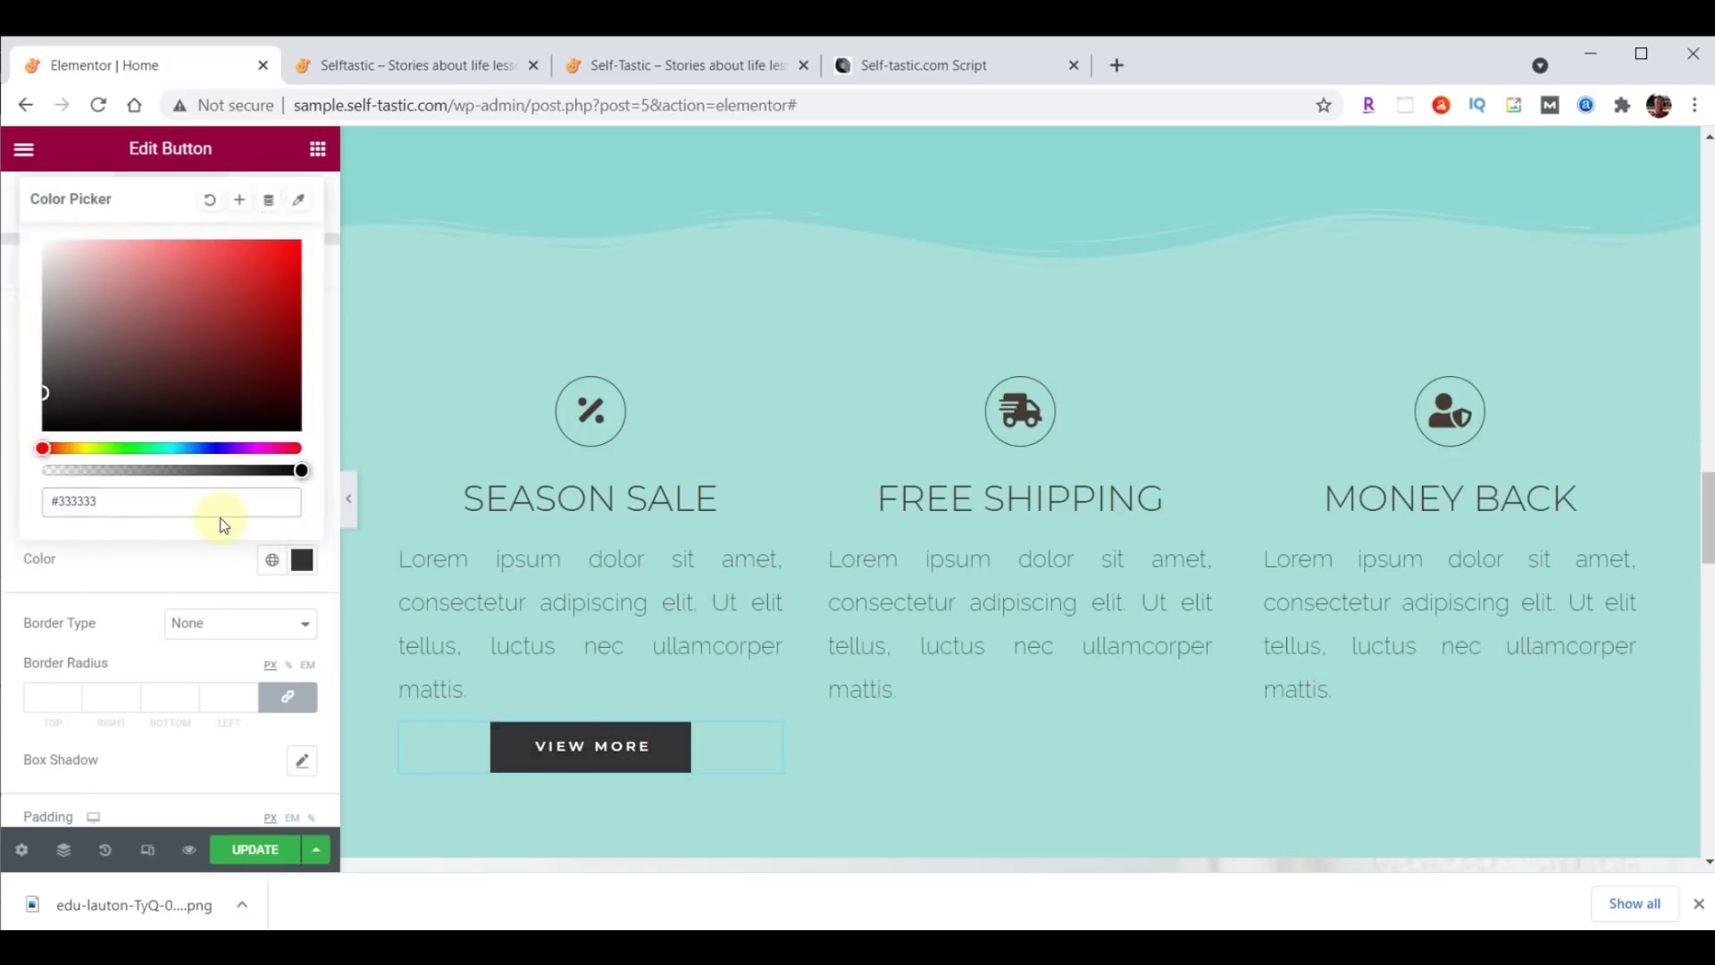
{"action": "left_click", "coordinate": [302, 559]}
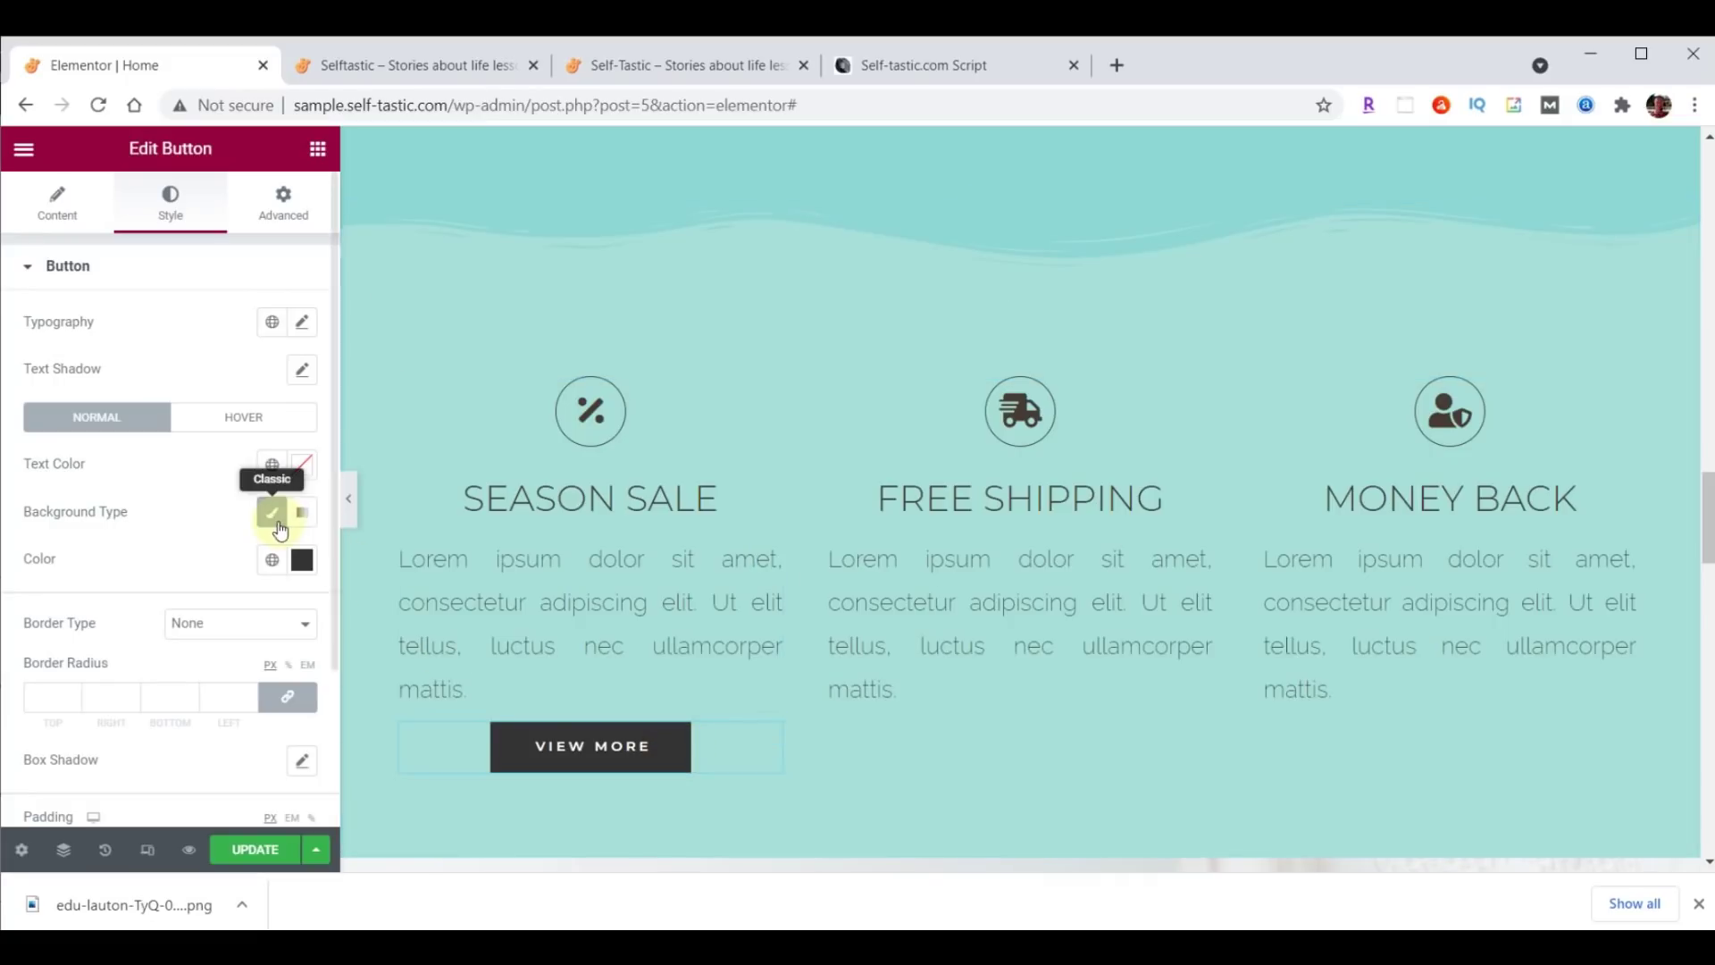
Set the button's hover animation to Grow.
{"action": "left_click", "coordinate": [243, 420]}
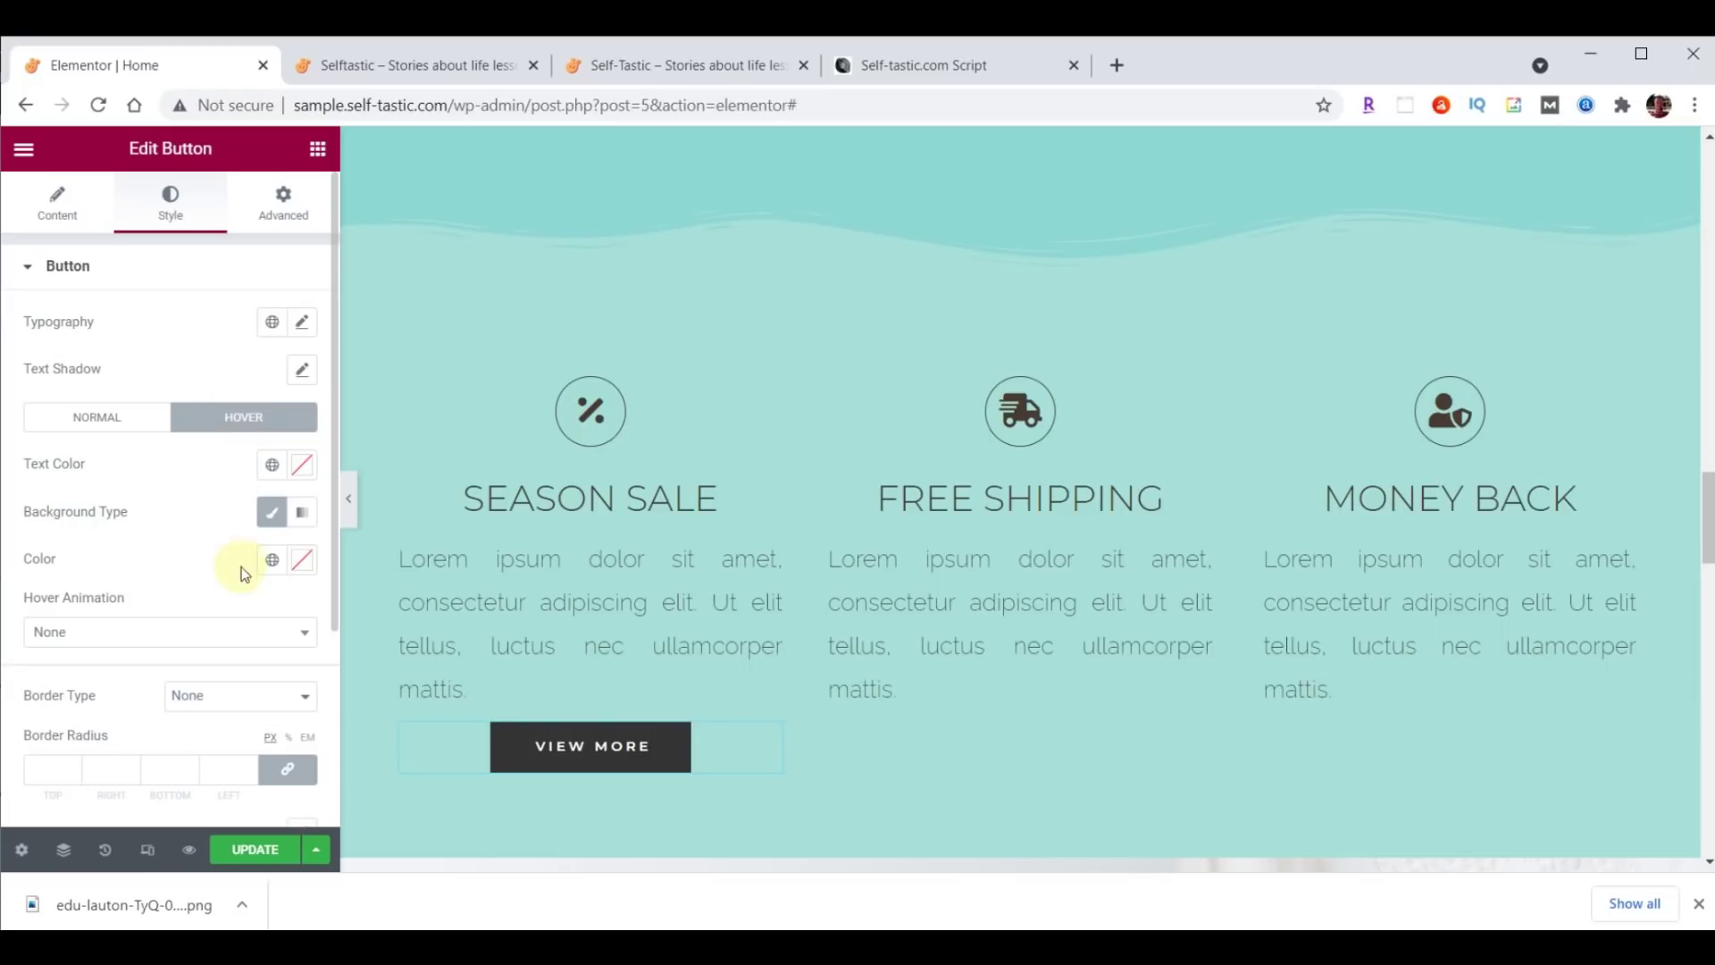
{"action": "left_click", "coordinate": [211, 640]}
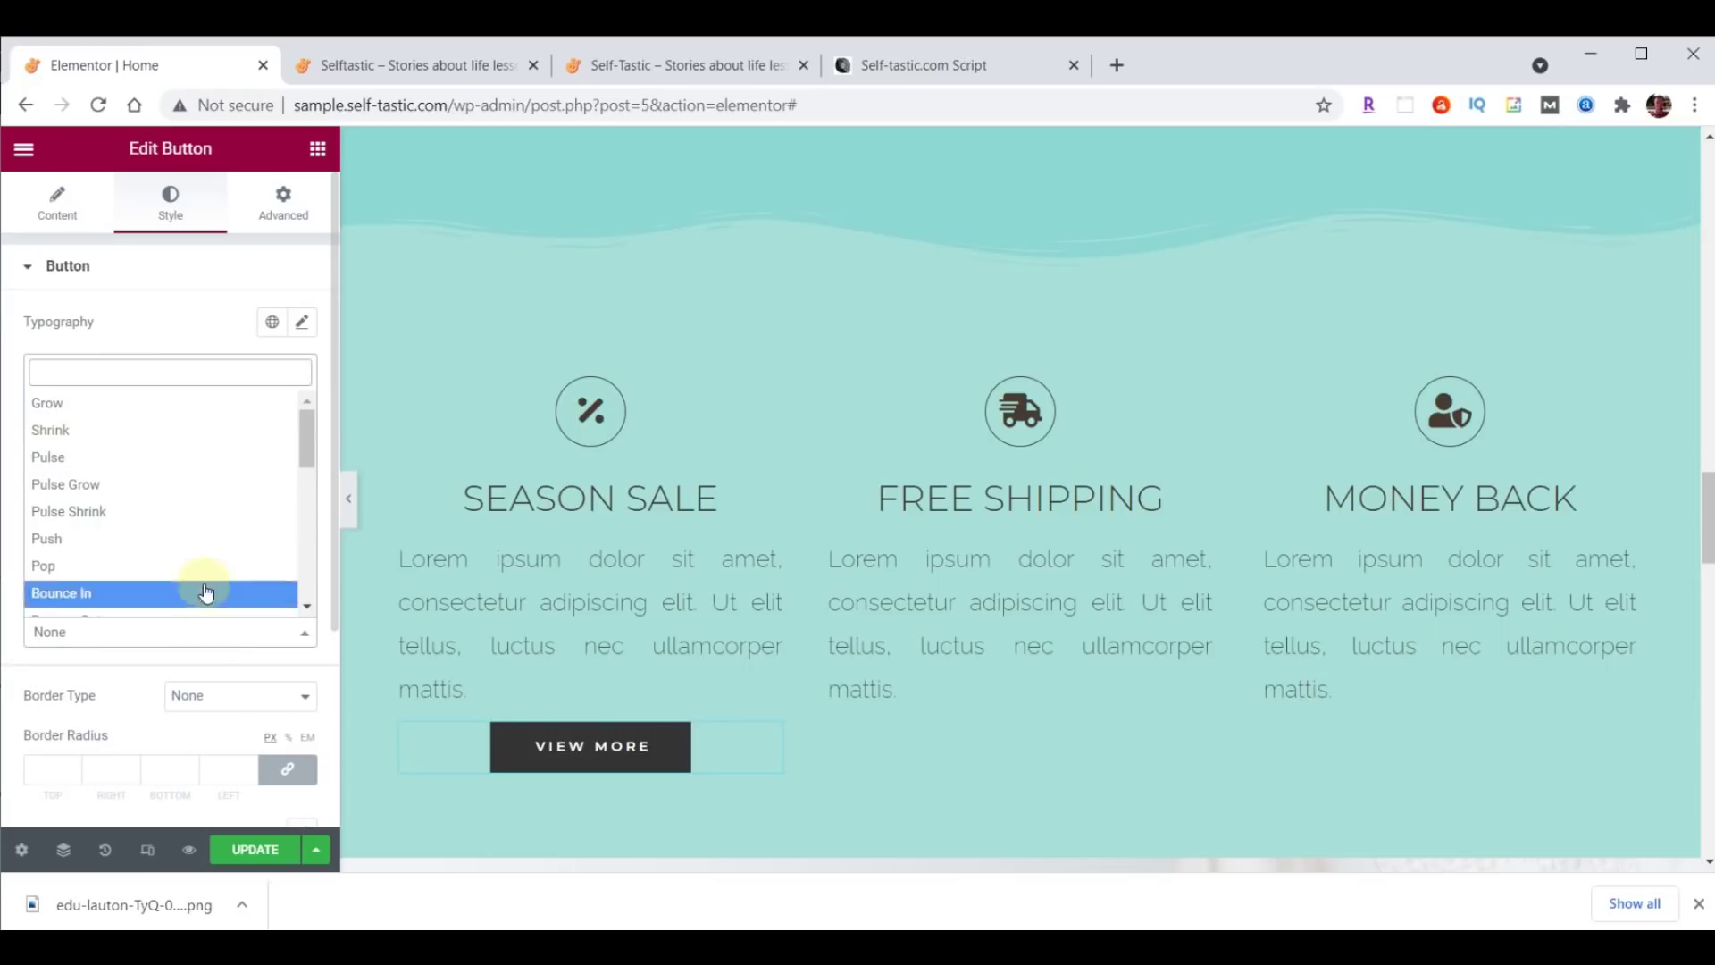
{"action": "left_click", "coordinate": [160, 401]}
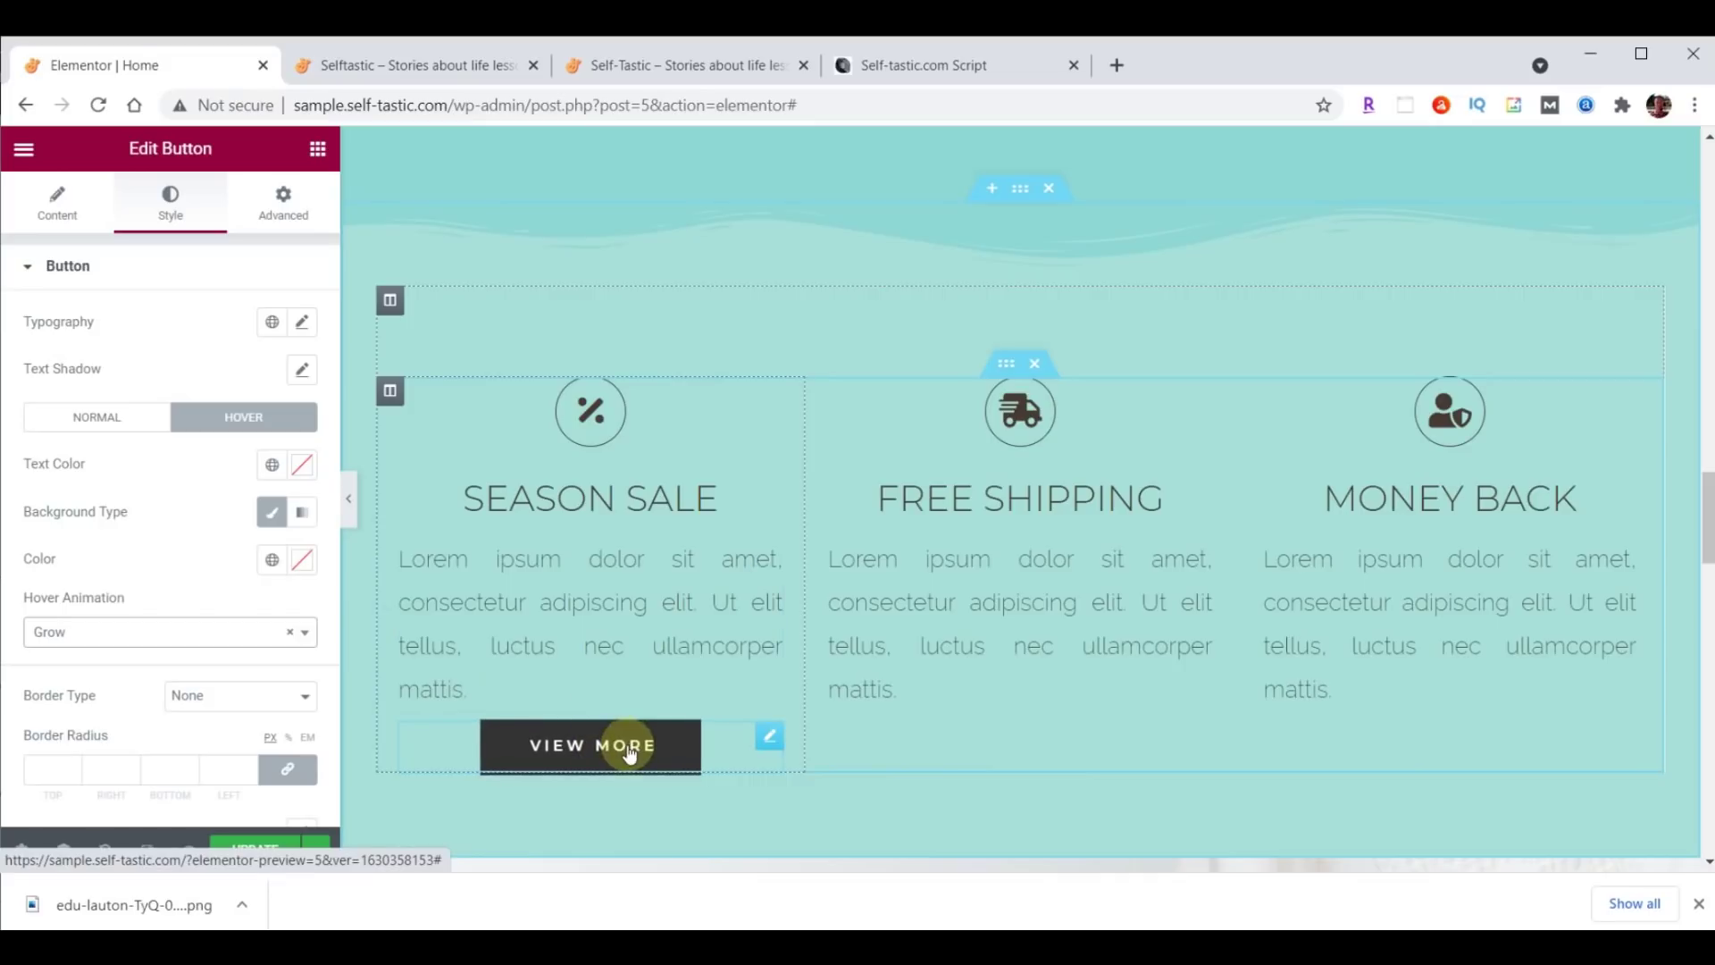
Duplicate the View More button twice and drag the copies into the Free Shipping and Money Back columns.
{"action": "right_click", "coordinate": [770, 743]}
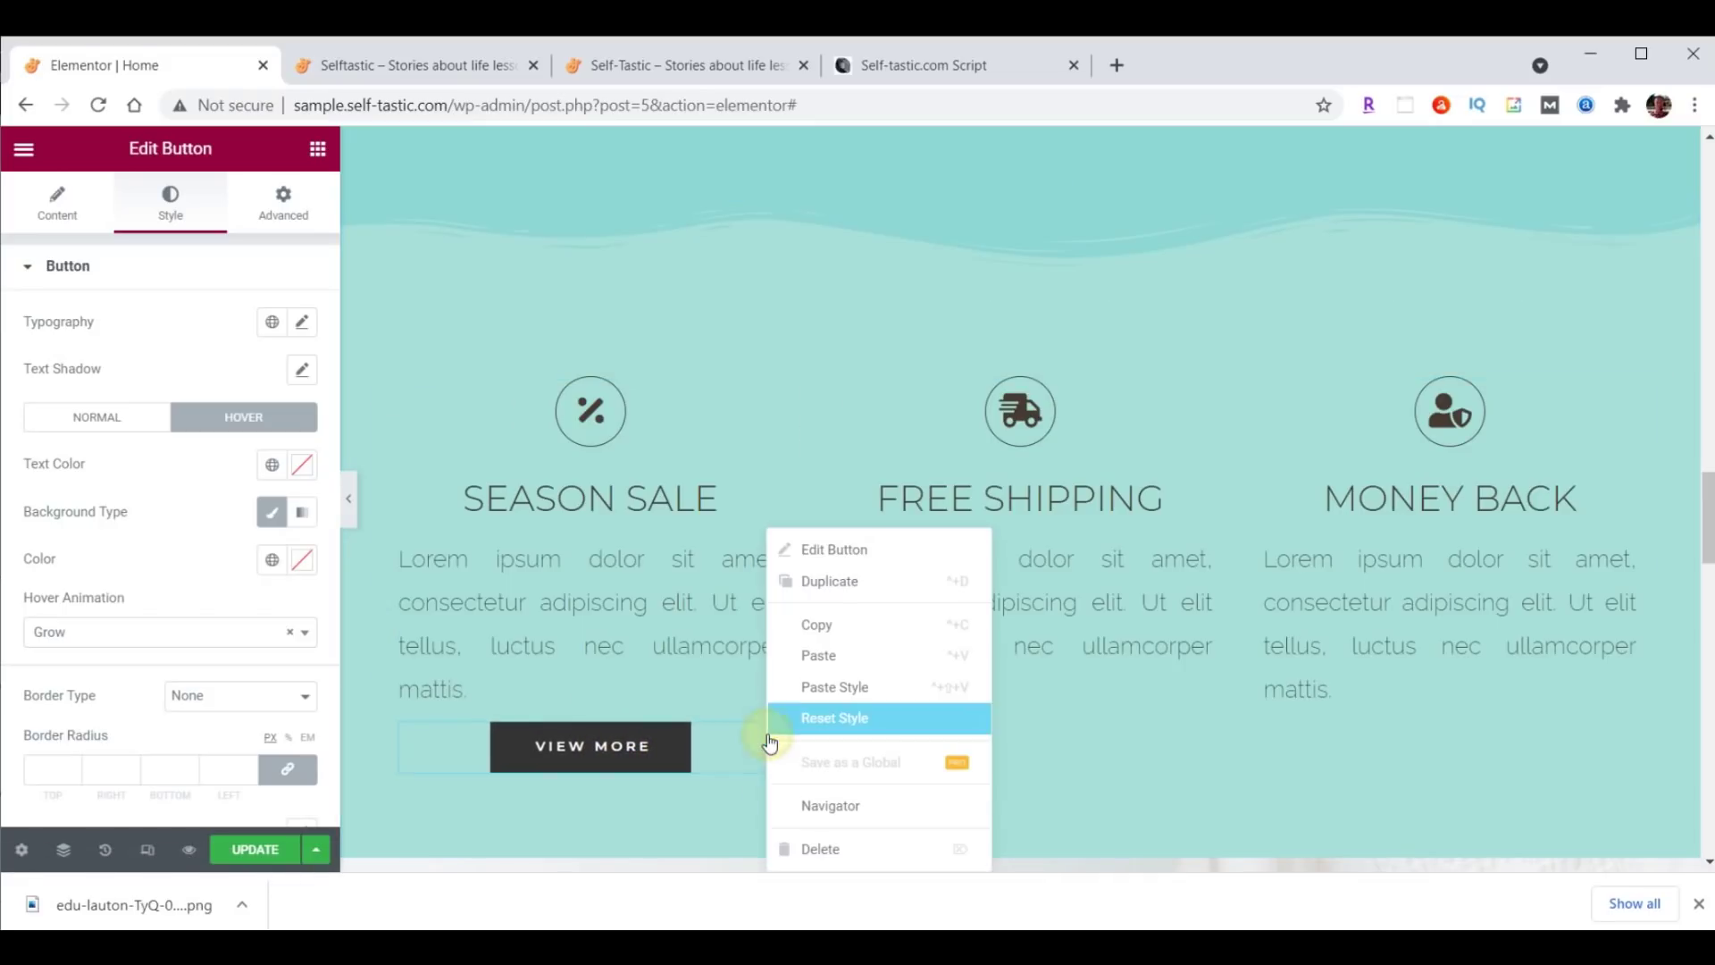
{"action": "left_click", "coordinate": [824, 630]}
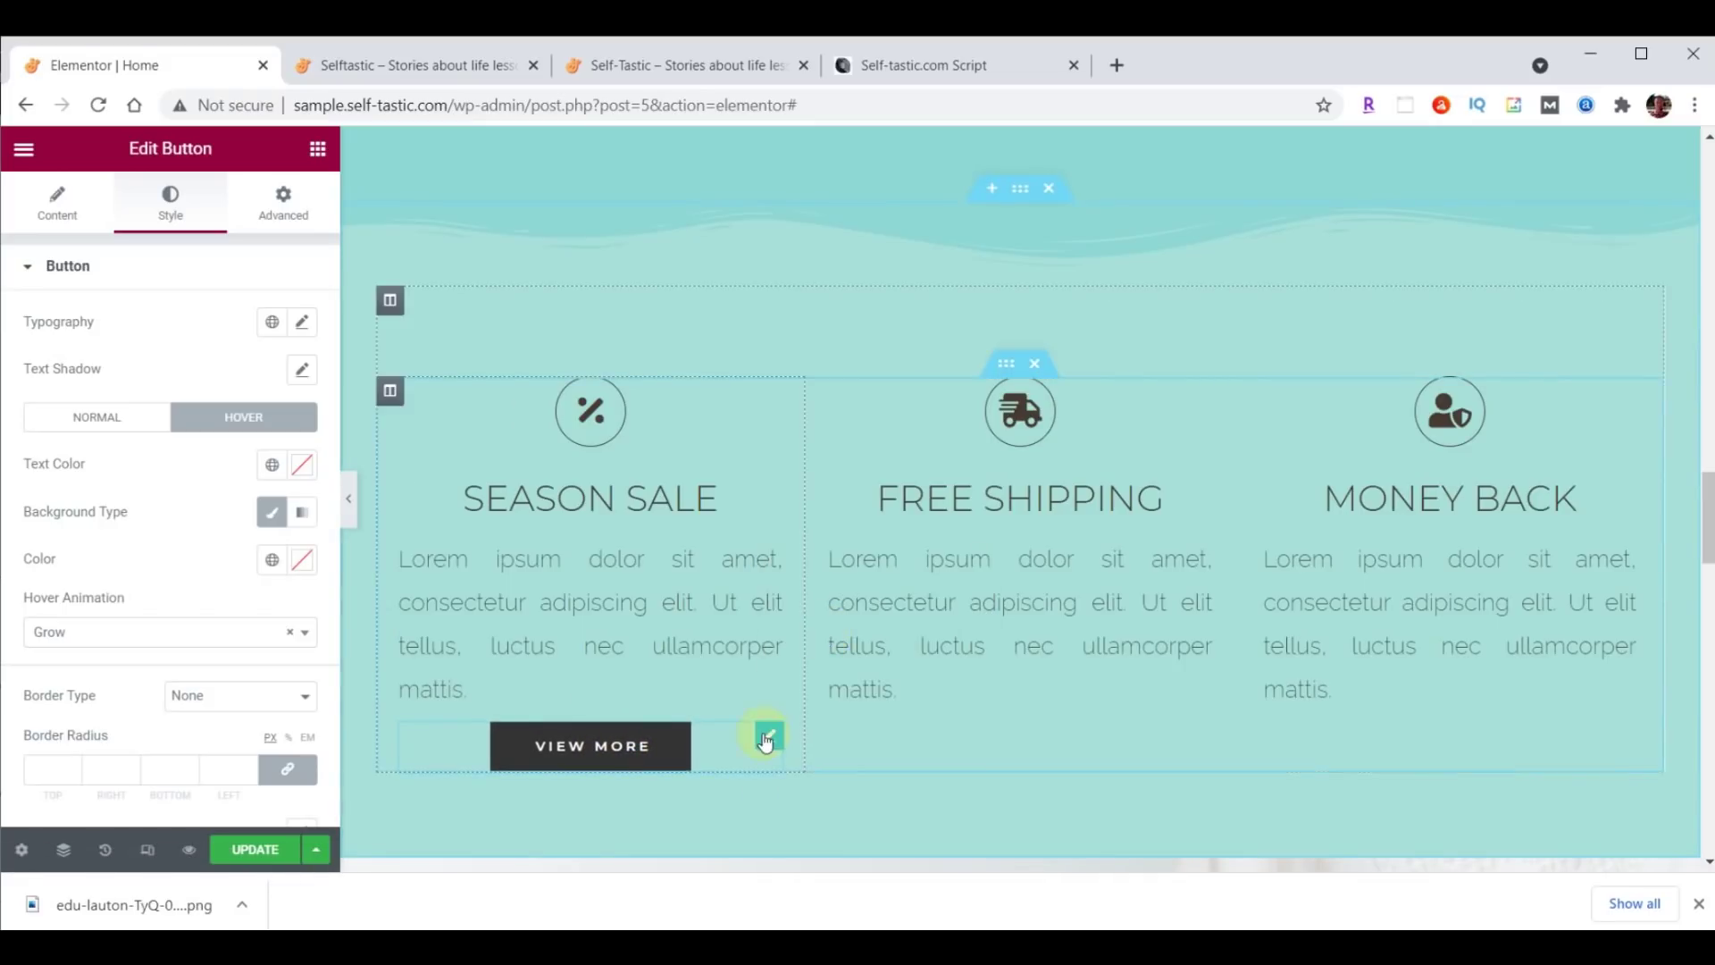
{"action": "right_click", "coordinate": [765, 731]}
{"action": "left_click", "coordinate": [813, 654]}
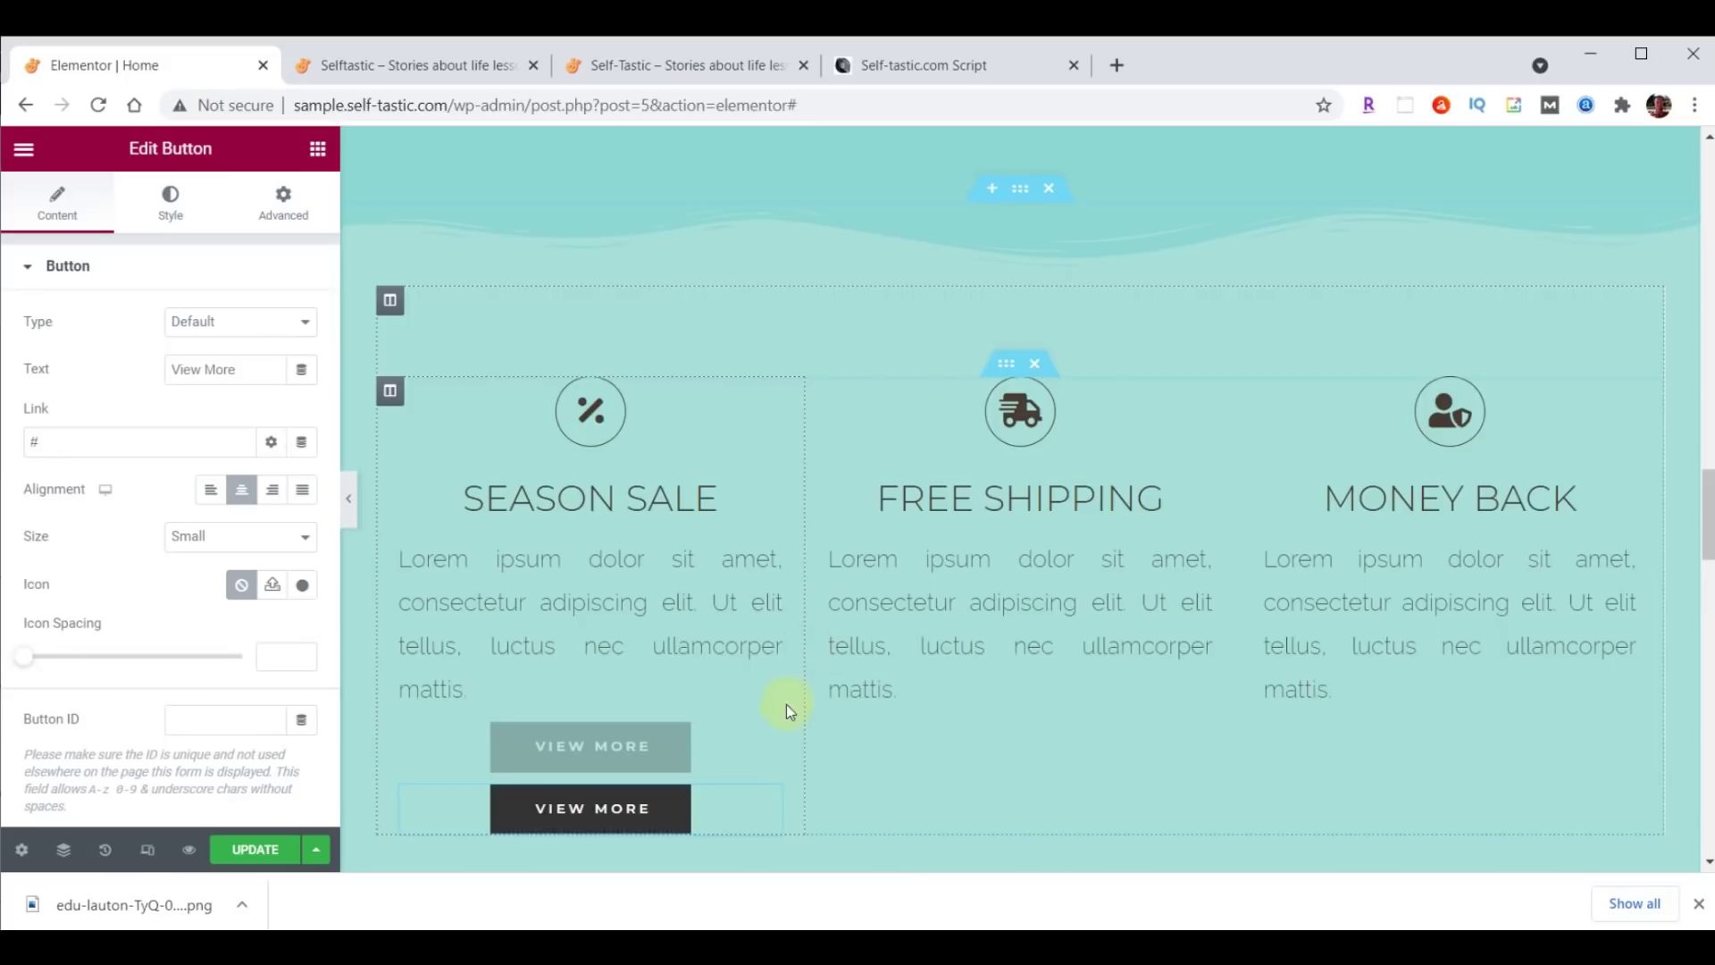
{"action": "right_click", "coordinate": [777, 743]}
{"action": "left_click", "coordinate": [827, 658]}
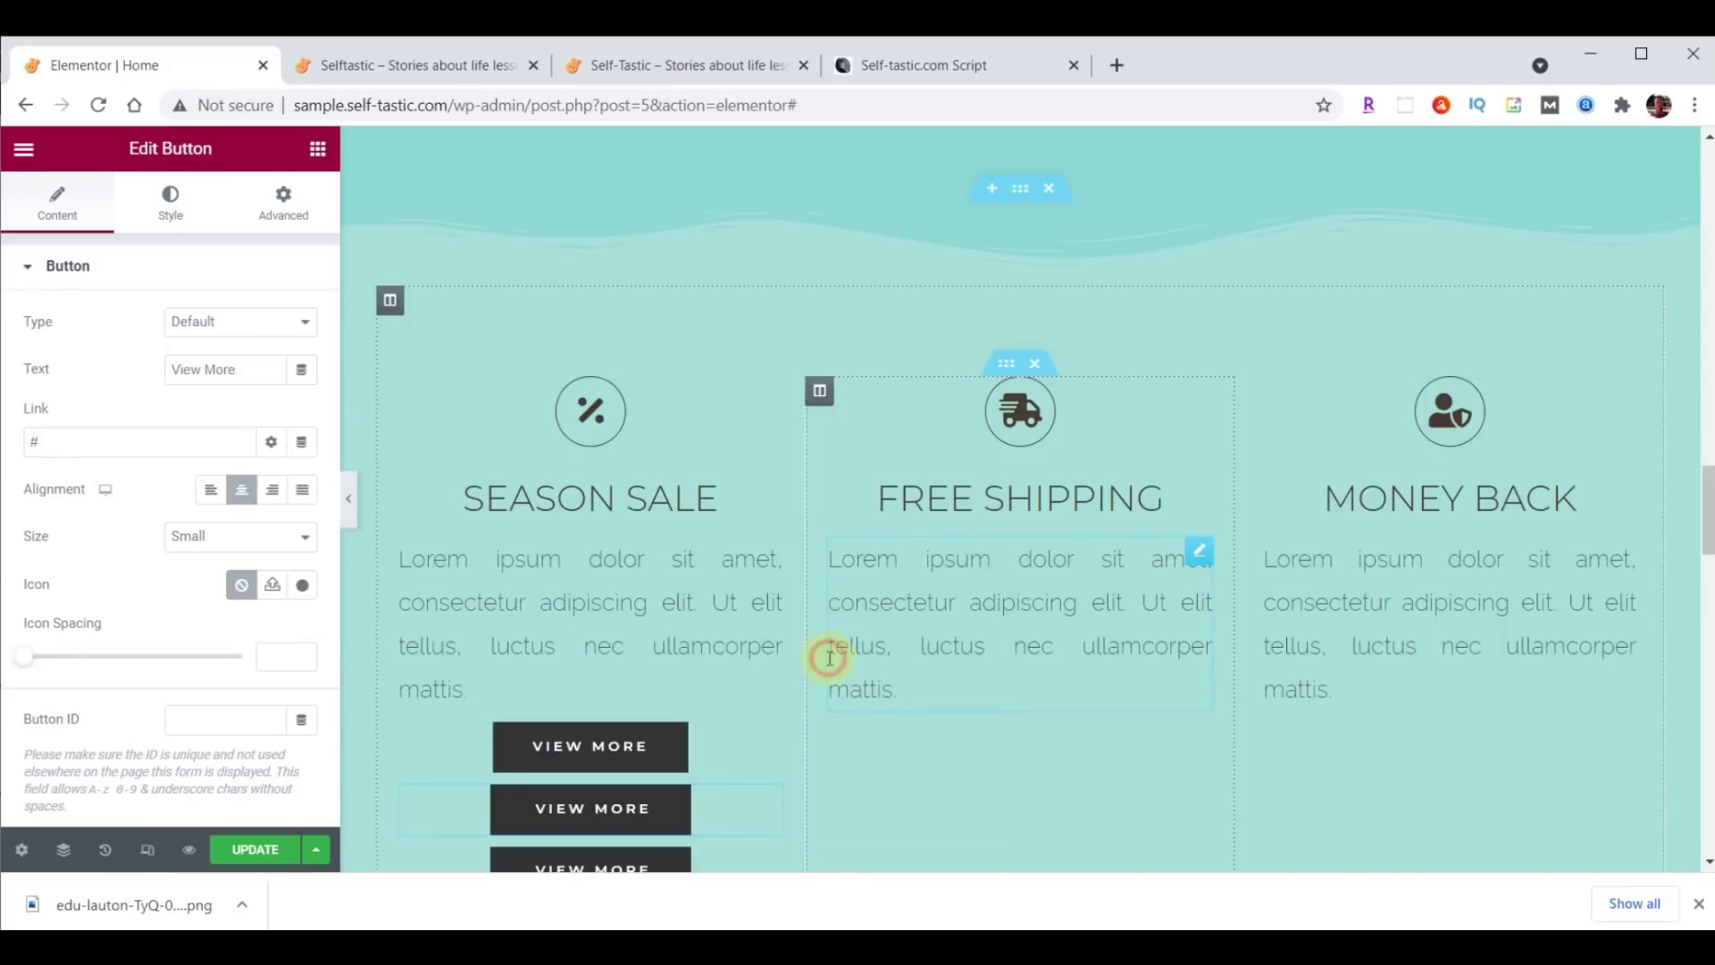
{"action": "left_click_drag", "start_coordinate": [764, 744], "coordinate": [996, 710]}
{"action": "left_click_drag", "start_coordinate": [782, 743], "coordinate": [1399, 725]}
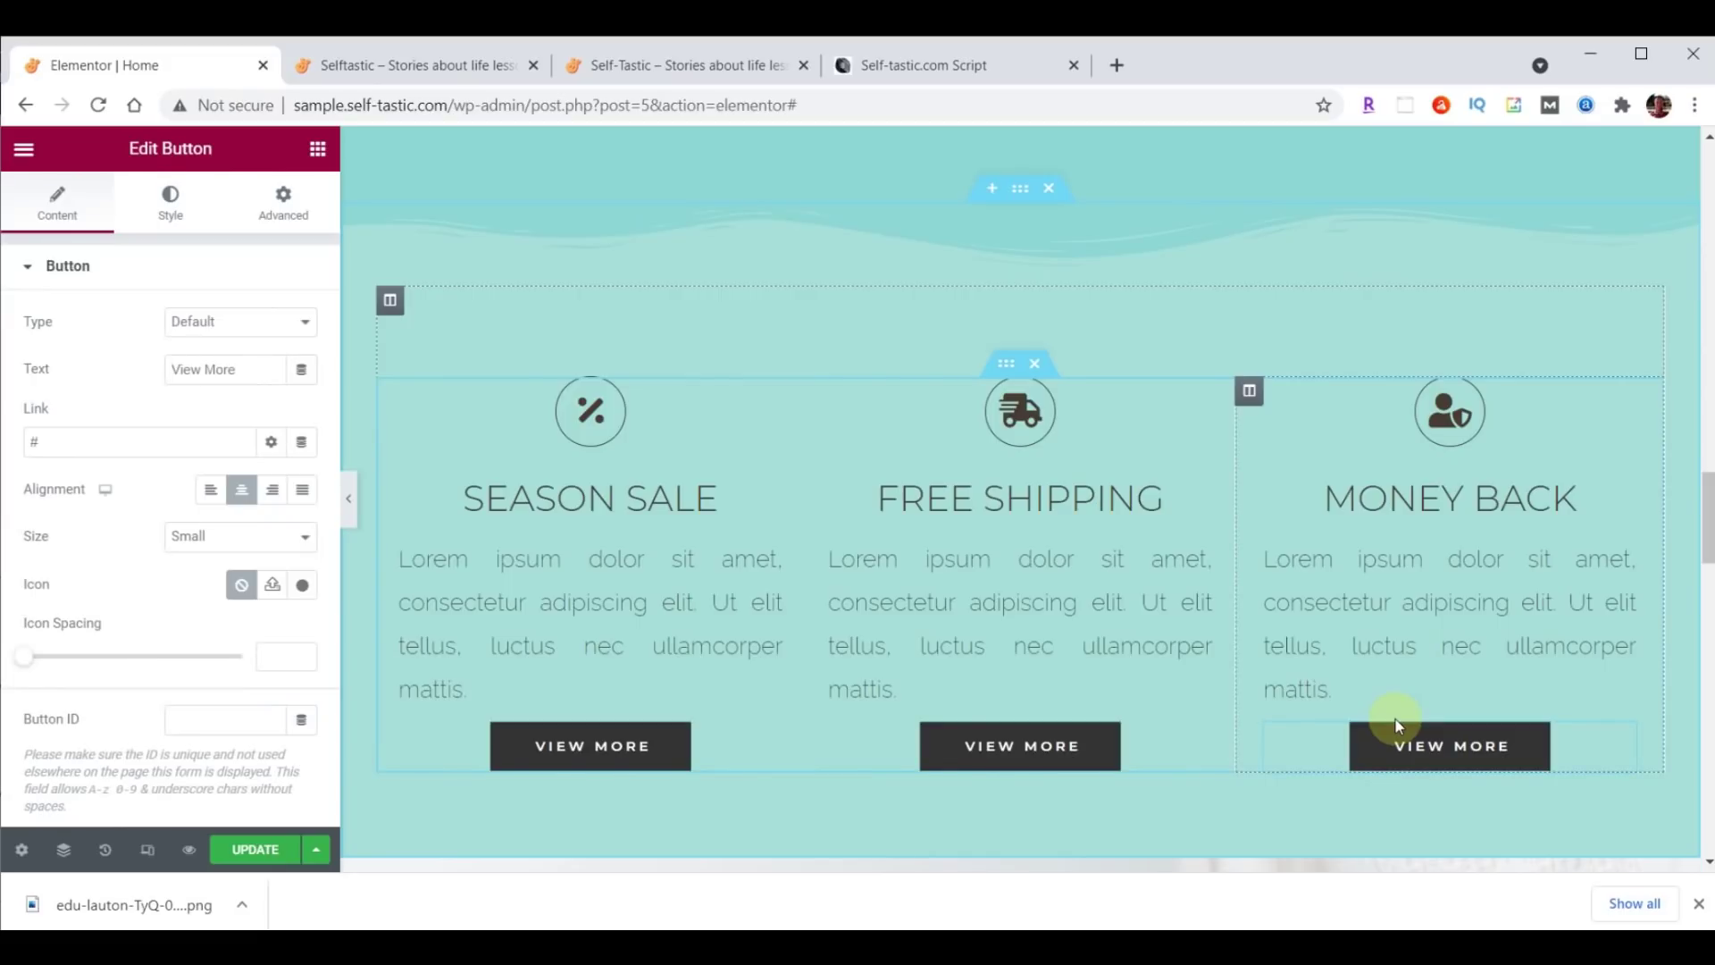
{"action": "scroll", "coordinate": [1707, 544], "scroll_direction": "down", "scroll_amount": 2}
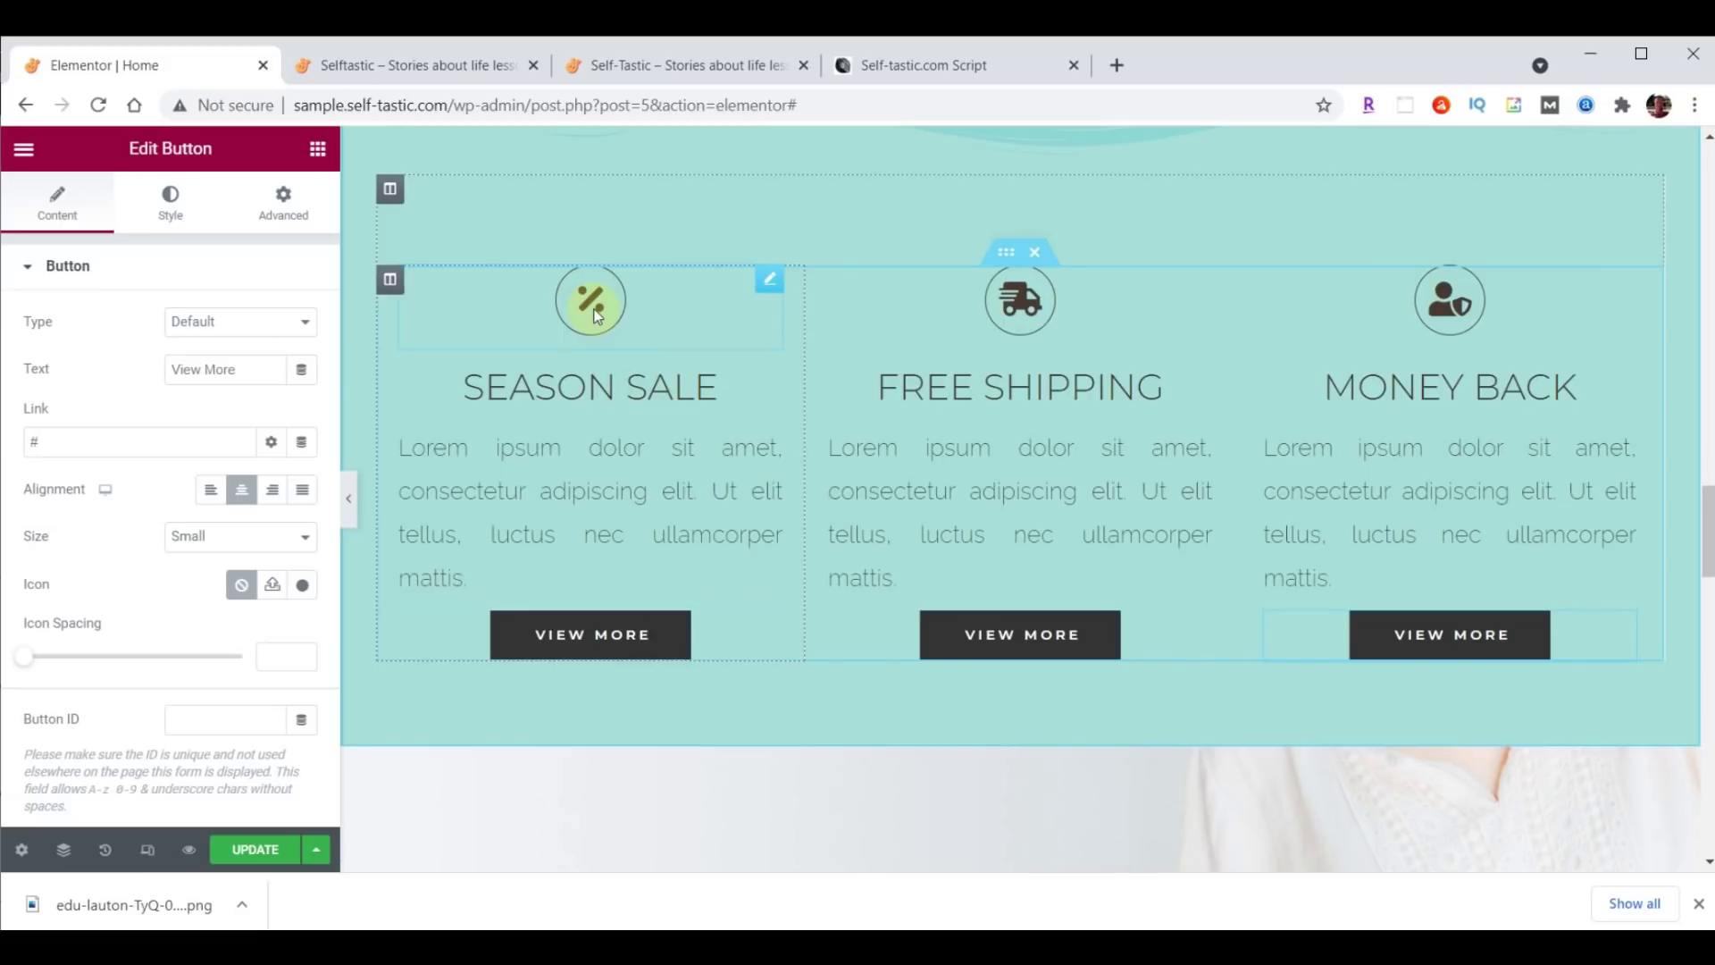
Replace the Season Sale icon with a solid heart from the Icon Library.
{"action": "left_click", "coordinate": [770, 283]}
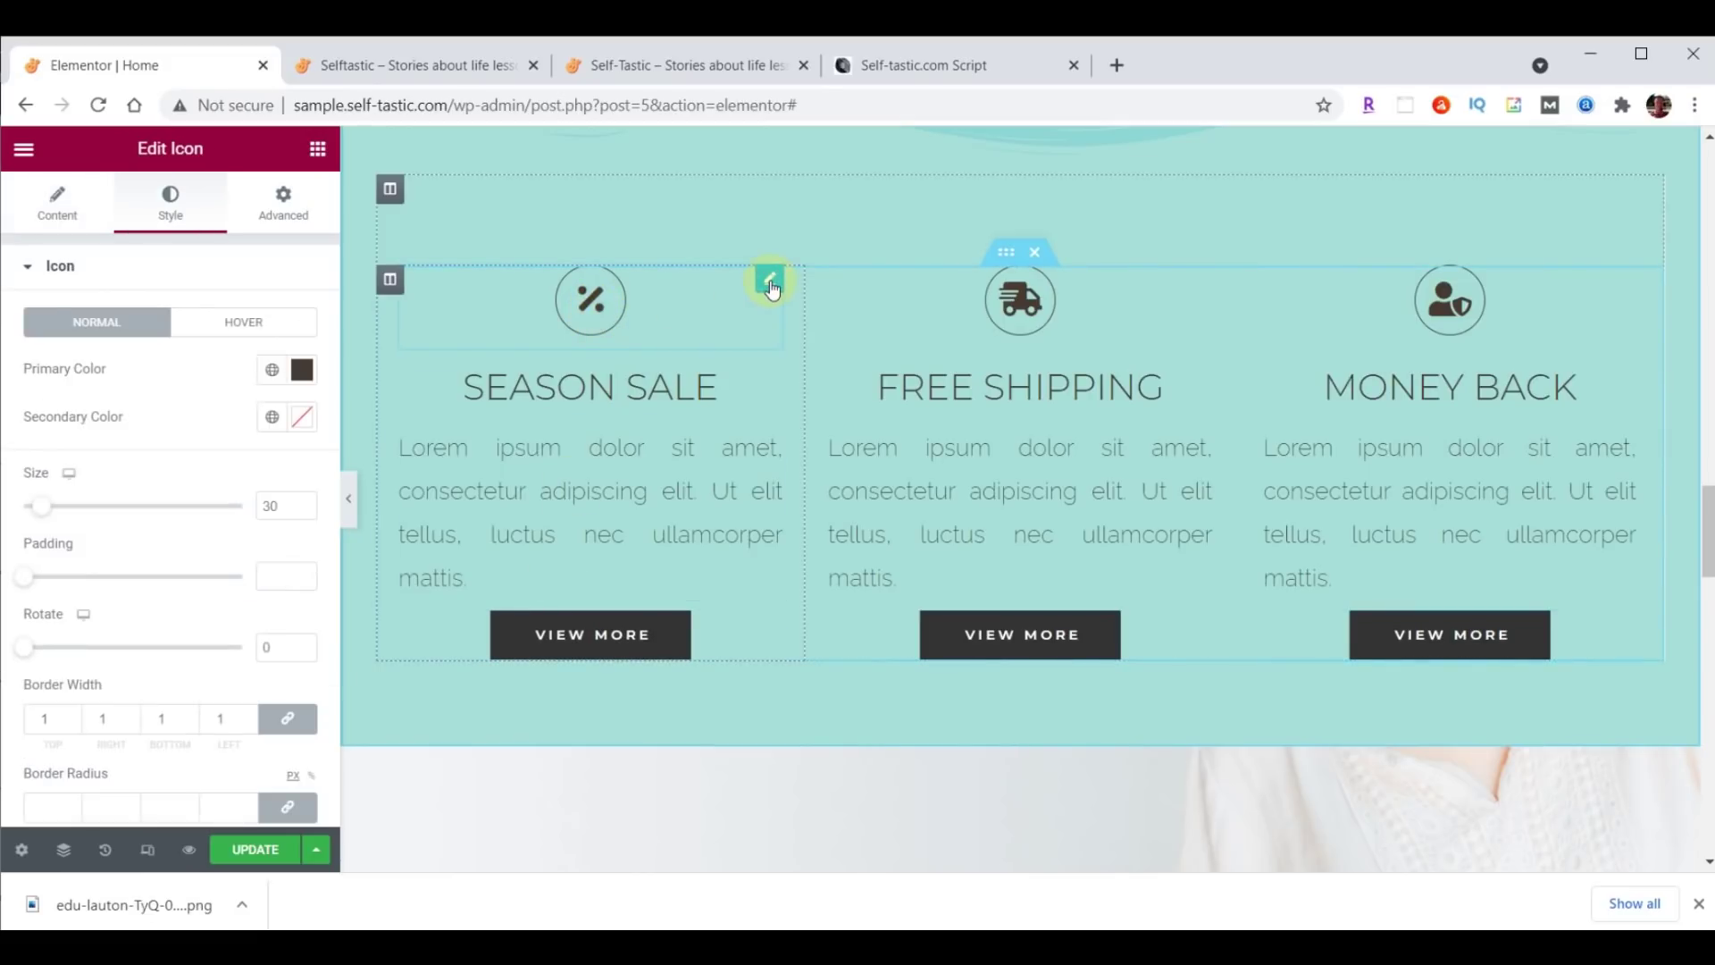
{"action": "left_click", "coordinate": [57, 202]}
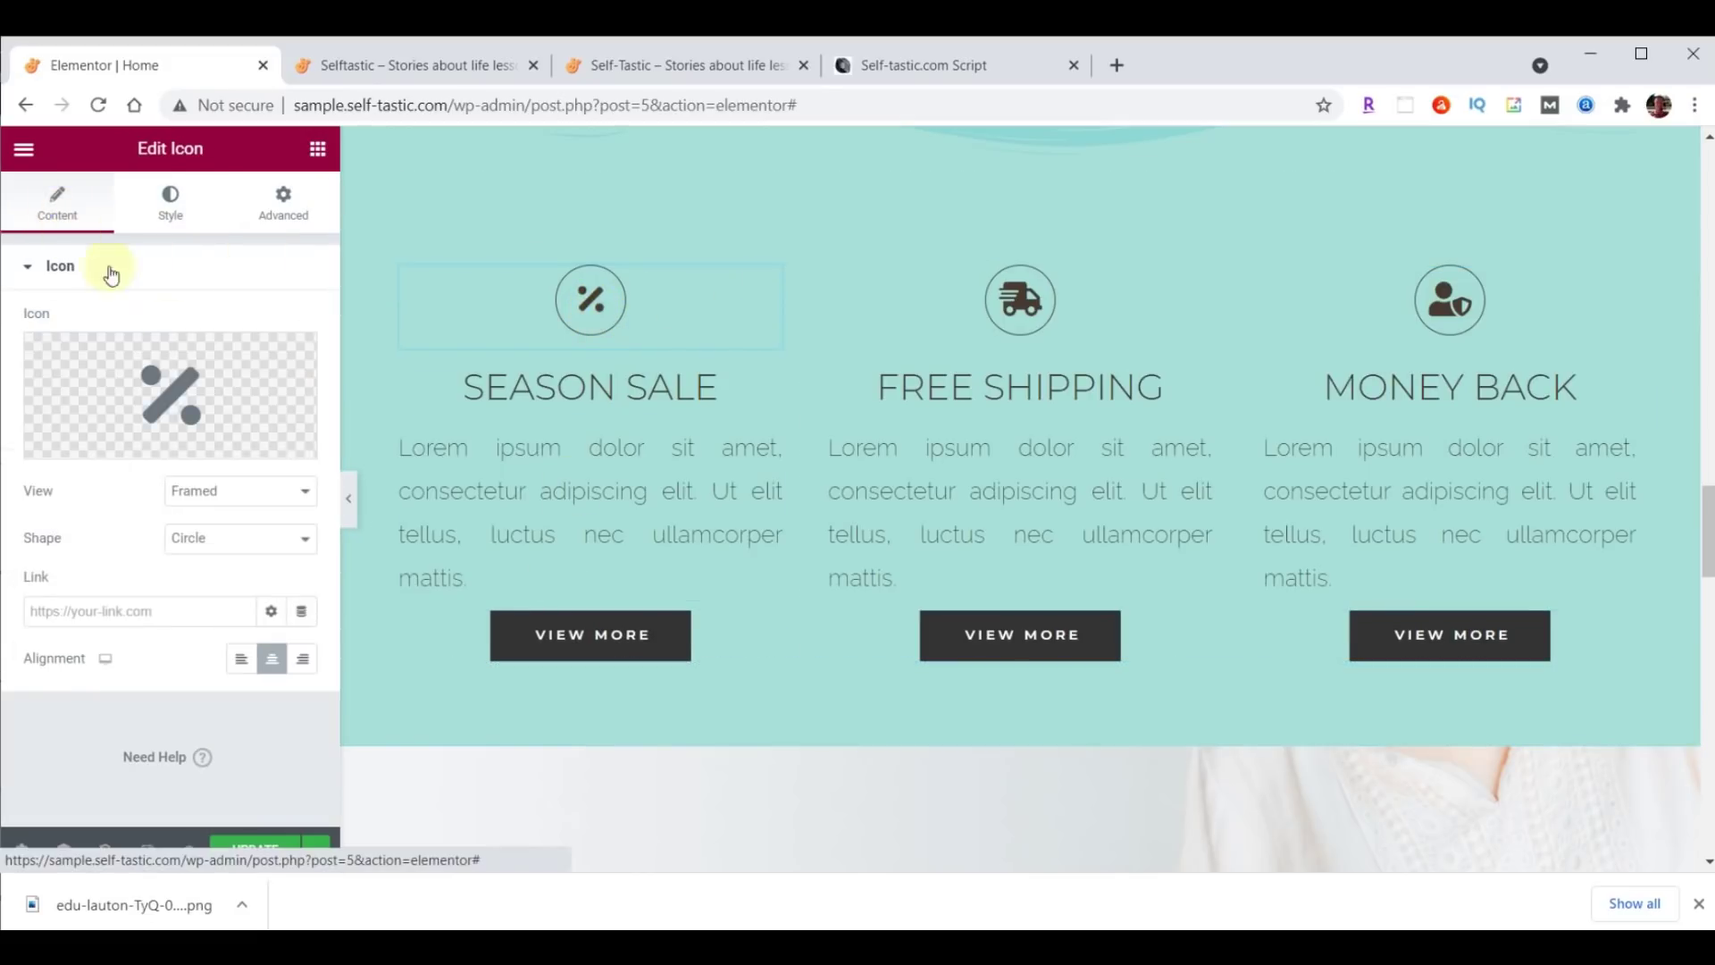
{"action": "left_click", "coordinate": [174, 384]}
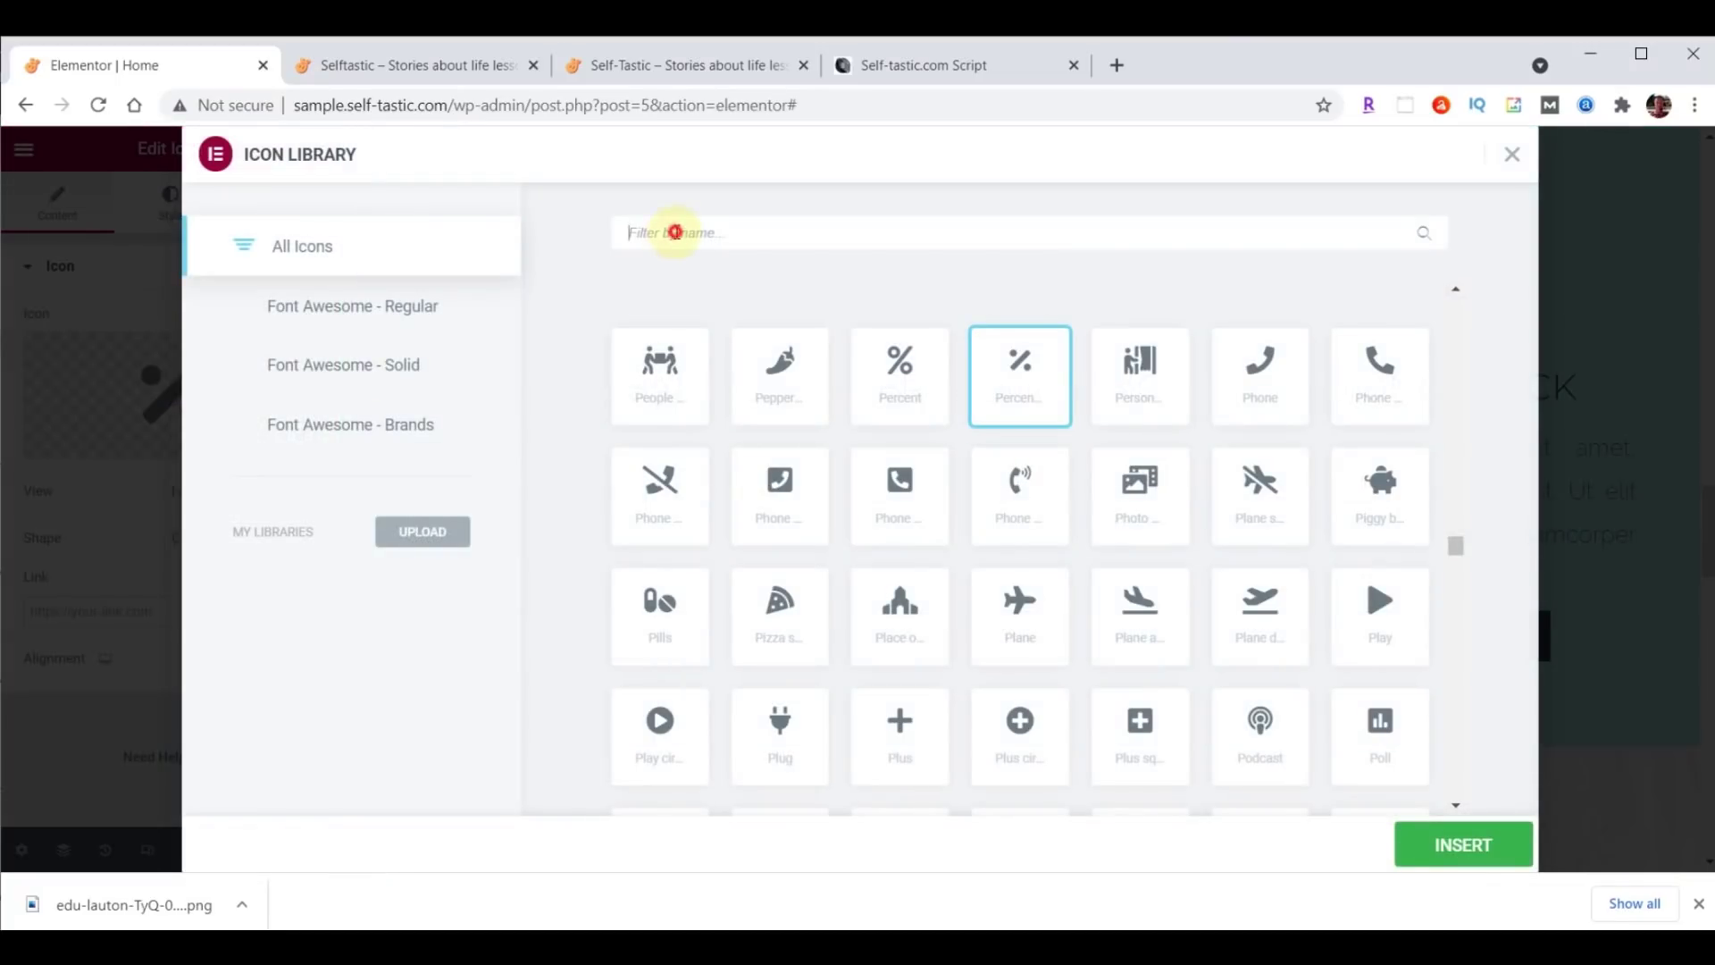
{"action": "type", "text": "Heart"}
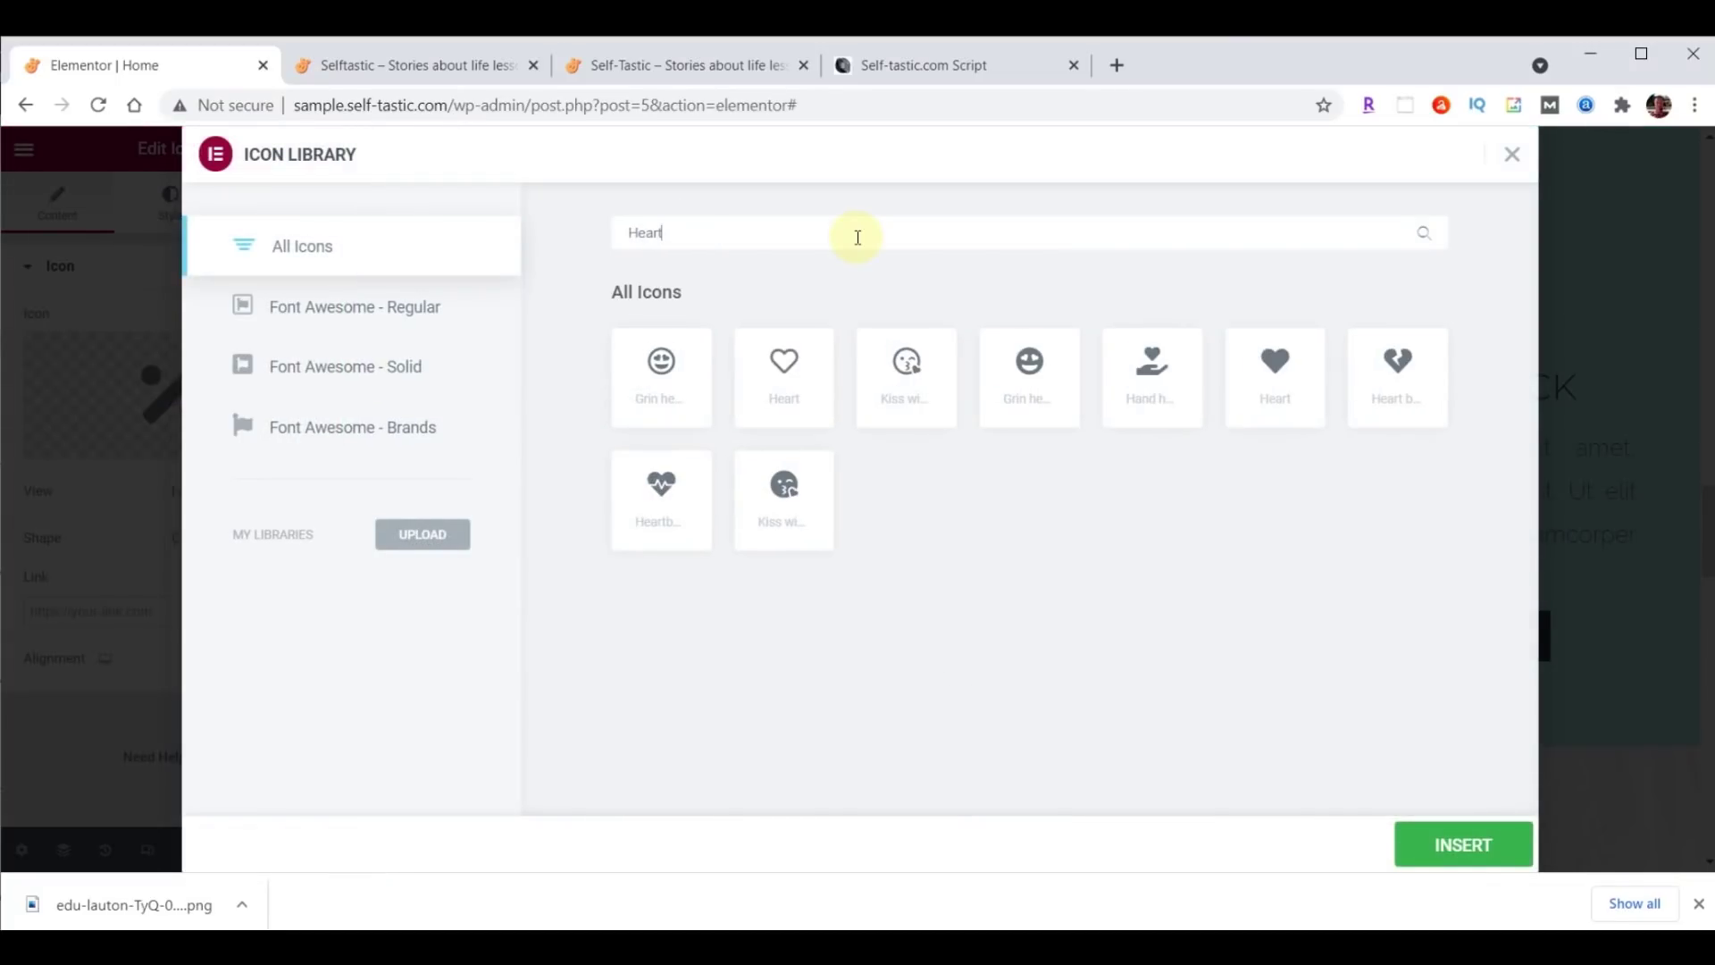
{"action": "left_click", "coordinate": [1281, 369]}
{"action": "double_click", "coordinate": [1281, 369]}
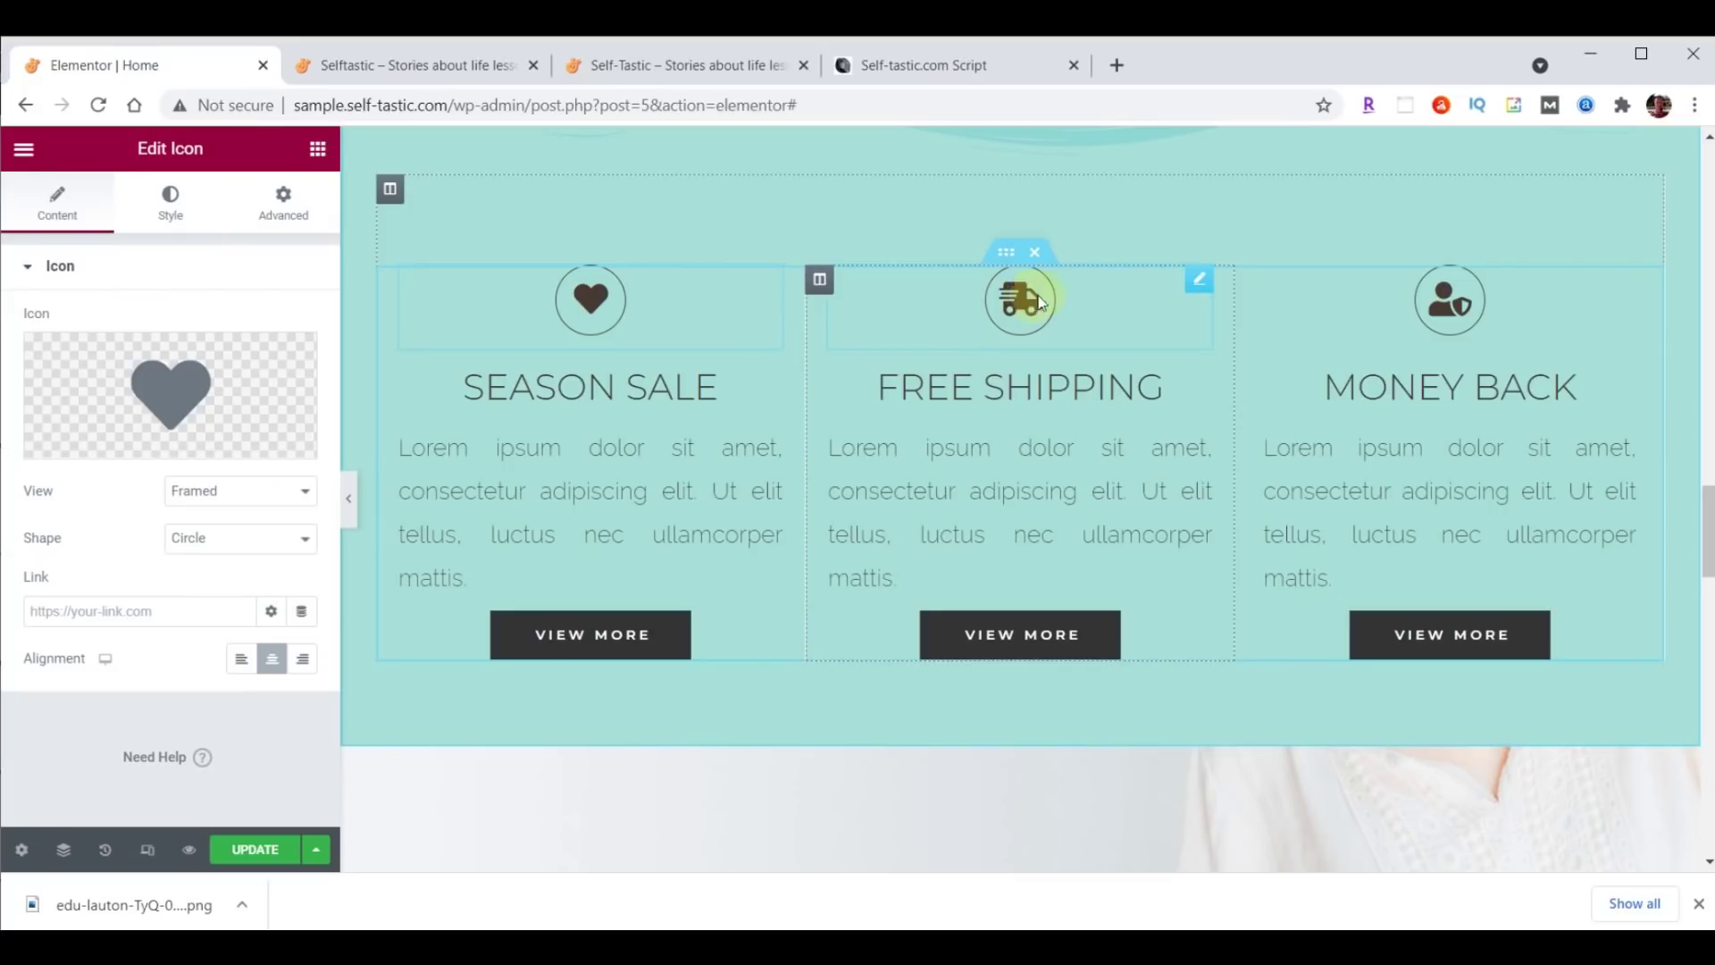
Replace the Free Shipping icon with a comment speech bubble.
{"action": "left_click", "coordinate": [992, 318]}
{"action": "left_click", "coordinate": [1022, 298]}
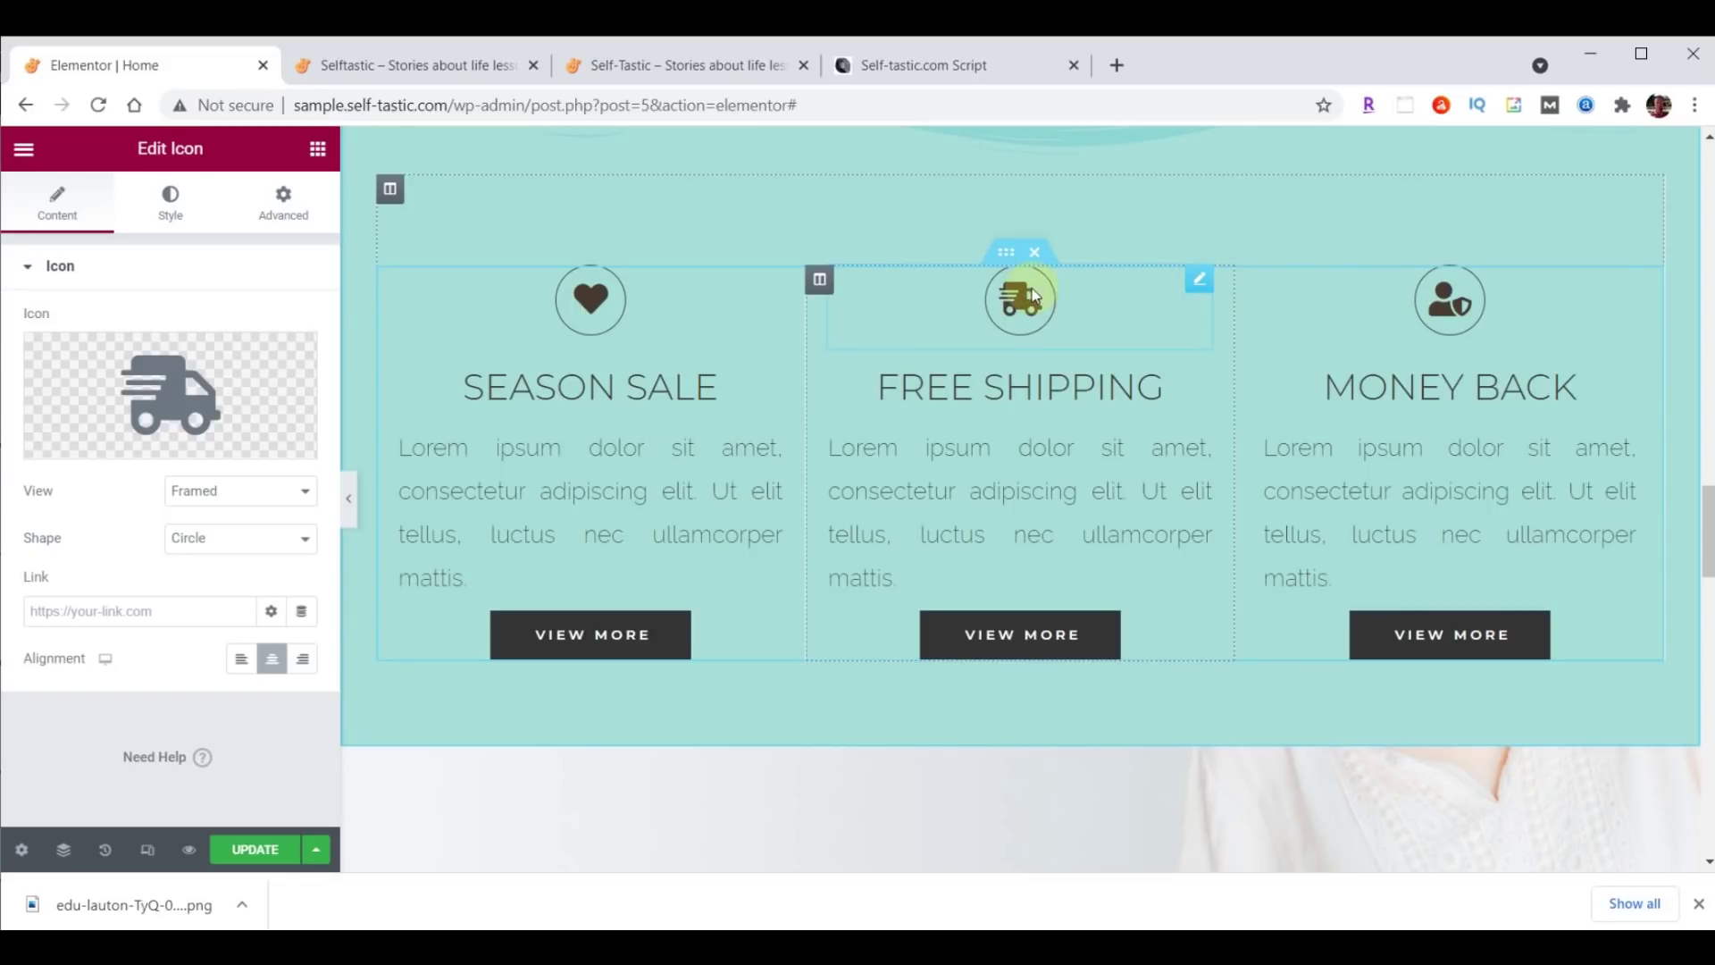
{"action": "left_click", "coordinate": [165, 388]}
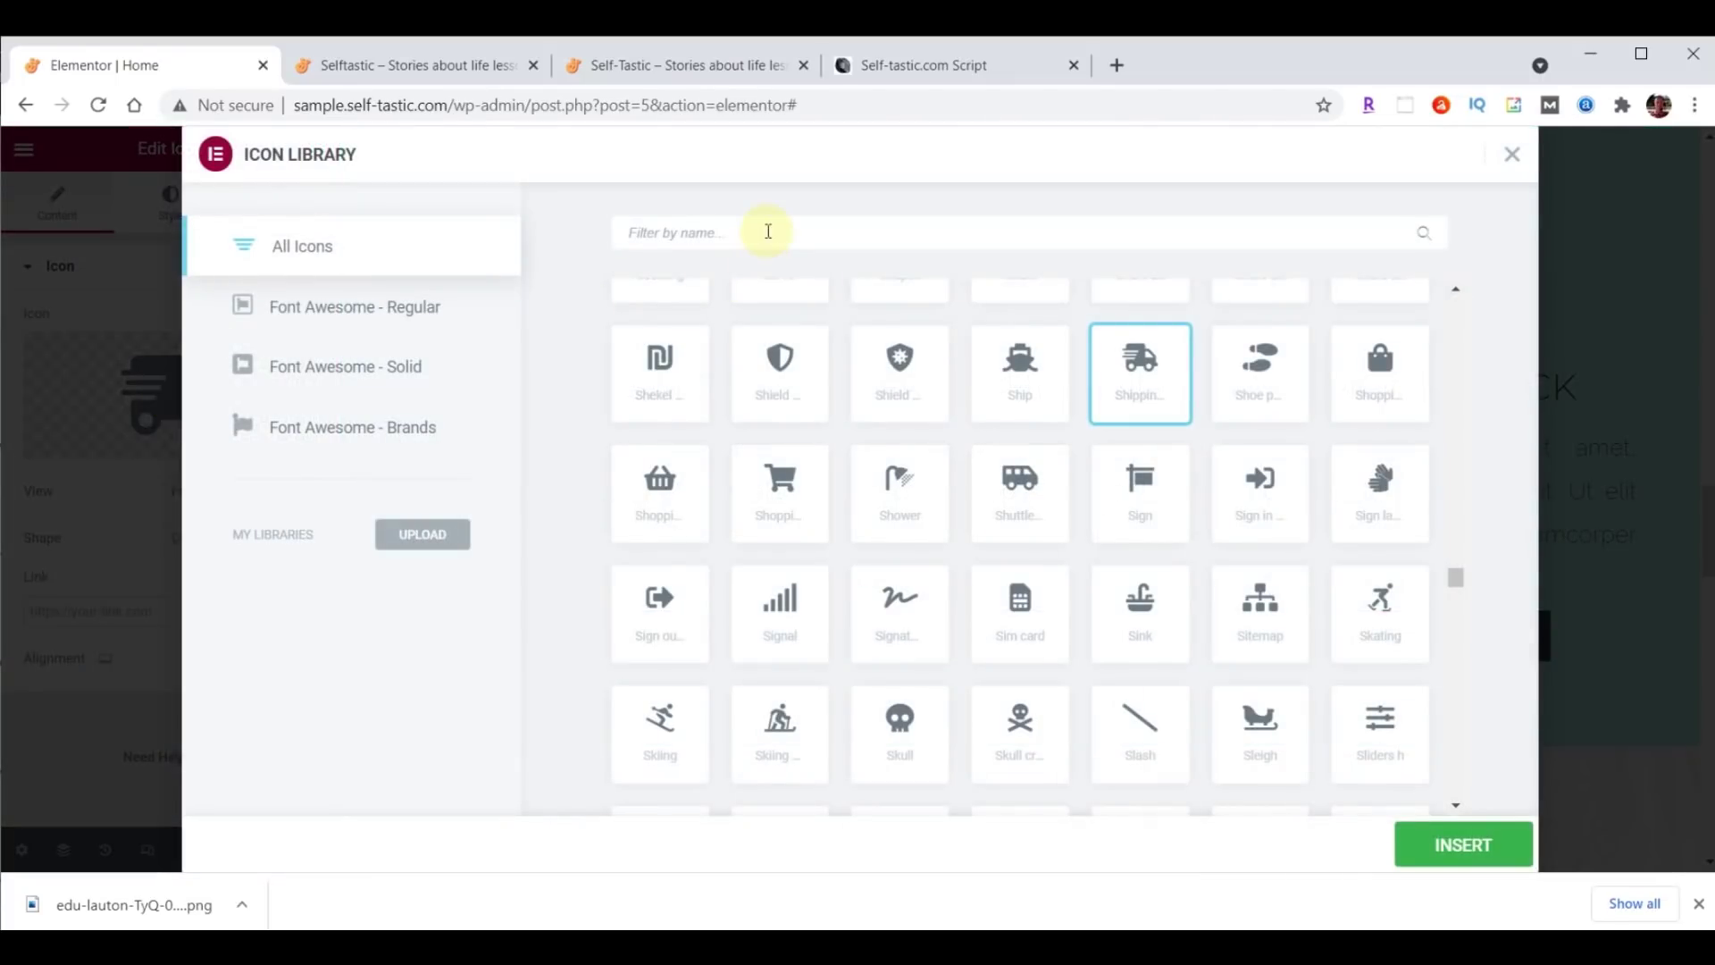
{"action": "type", "text": "Comments"}
{"action": "key", "text": "BackSpace"}
{"action": "left_click", "coordinate": [633, 233]}
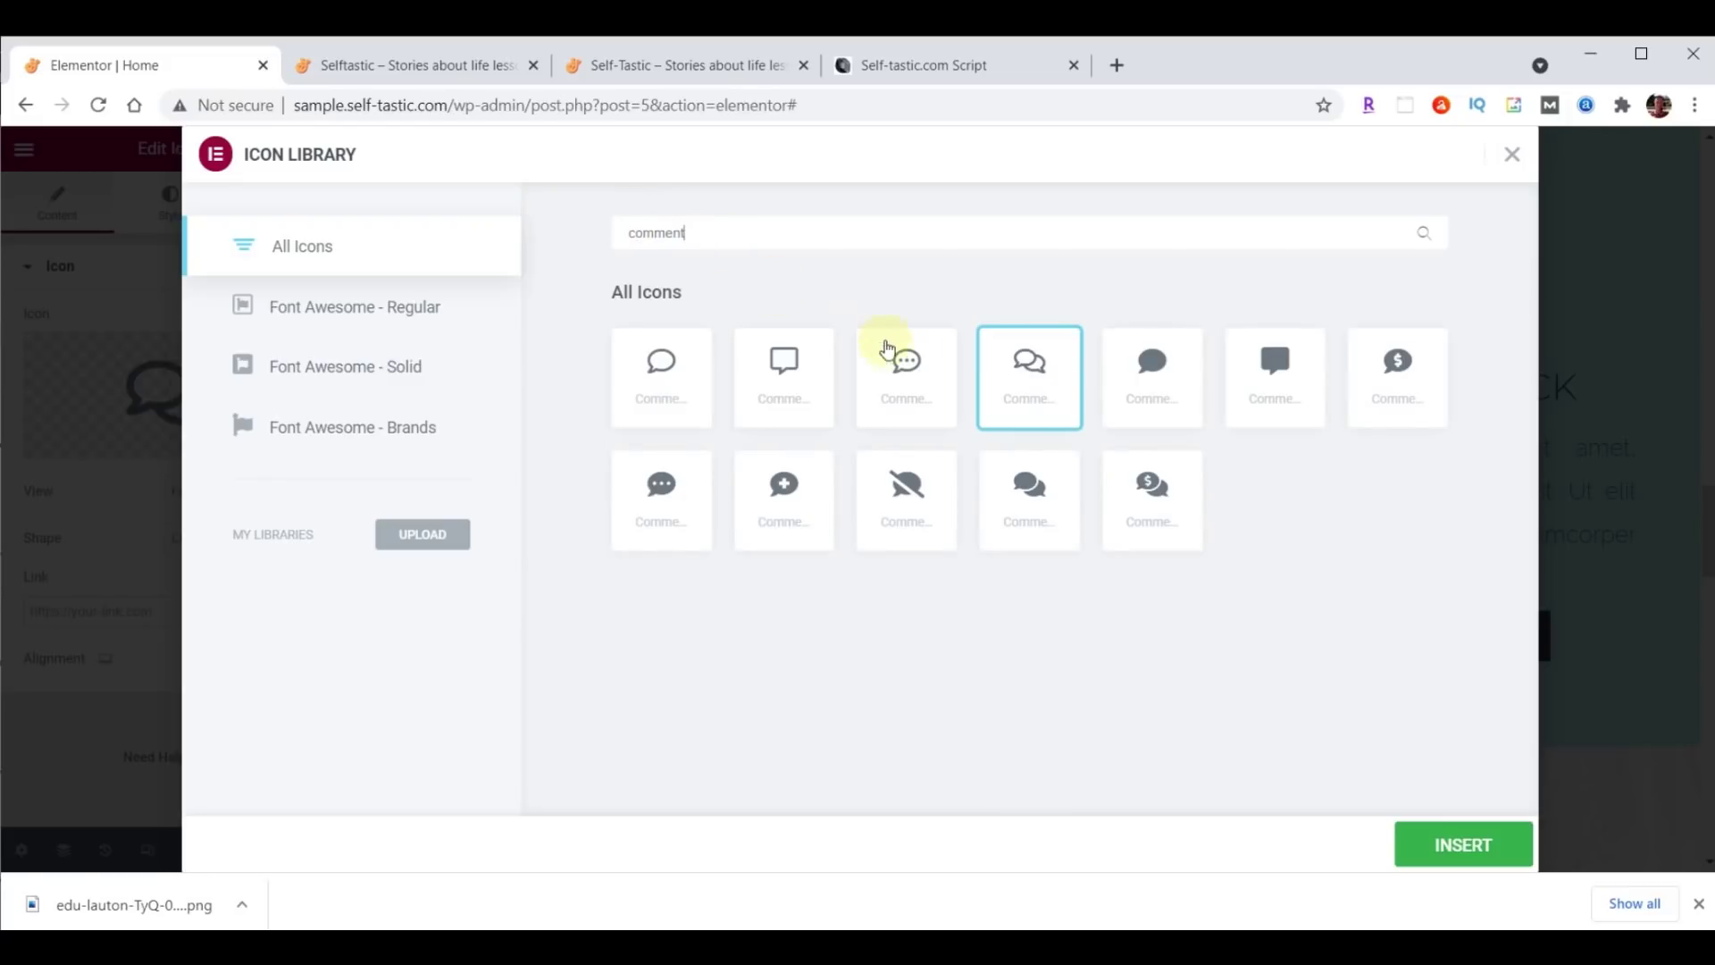
{"action": "left_click", "coordinate": [902, 357]}
{"action": "left_click", "coordinate": [1465, 853]}
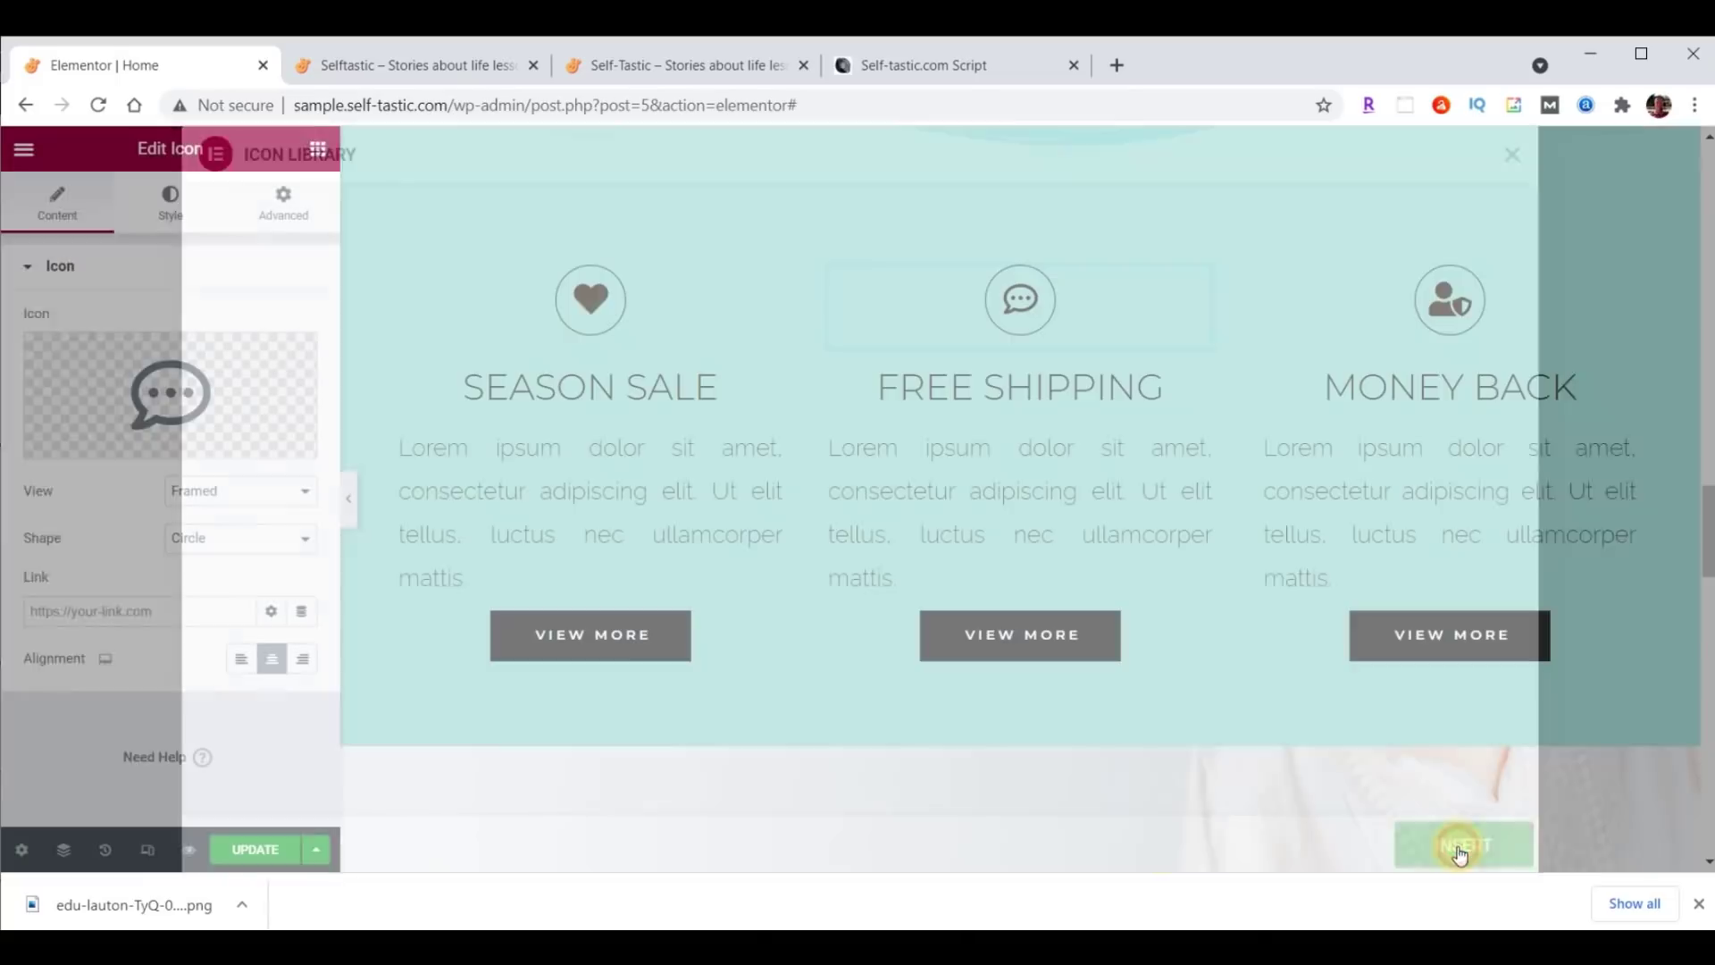
Replace the Money Back icon with an outlined question mark.
{"action": "left_click", "coordinate": [1456, 308]}
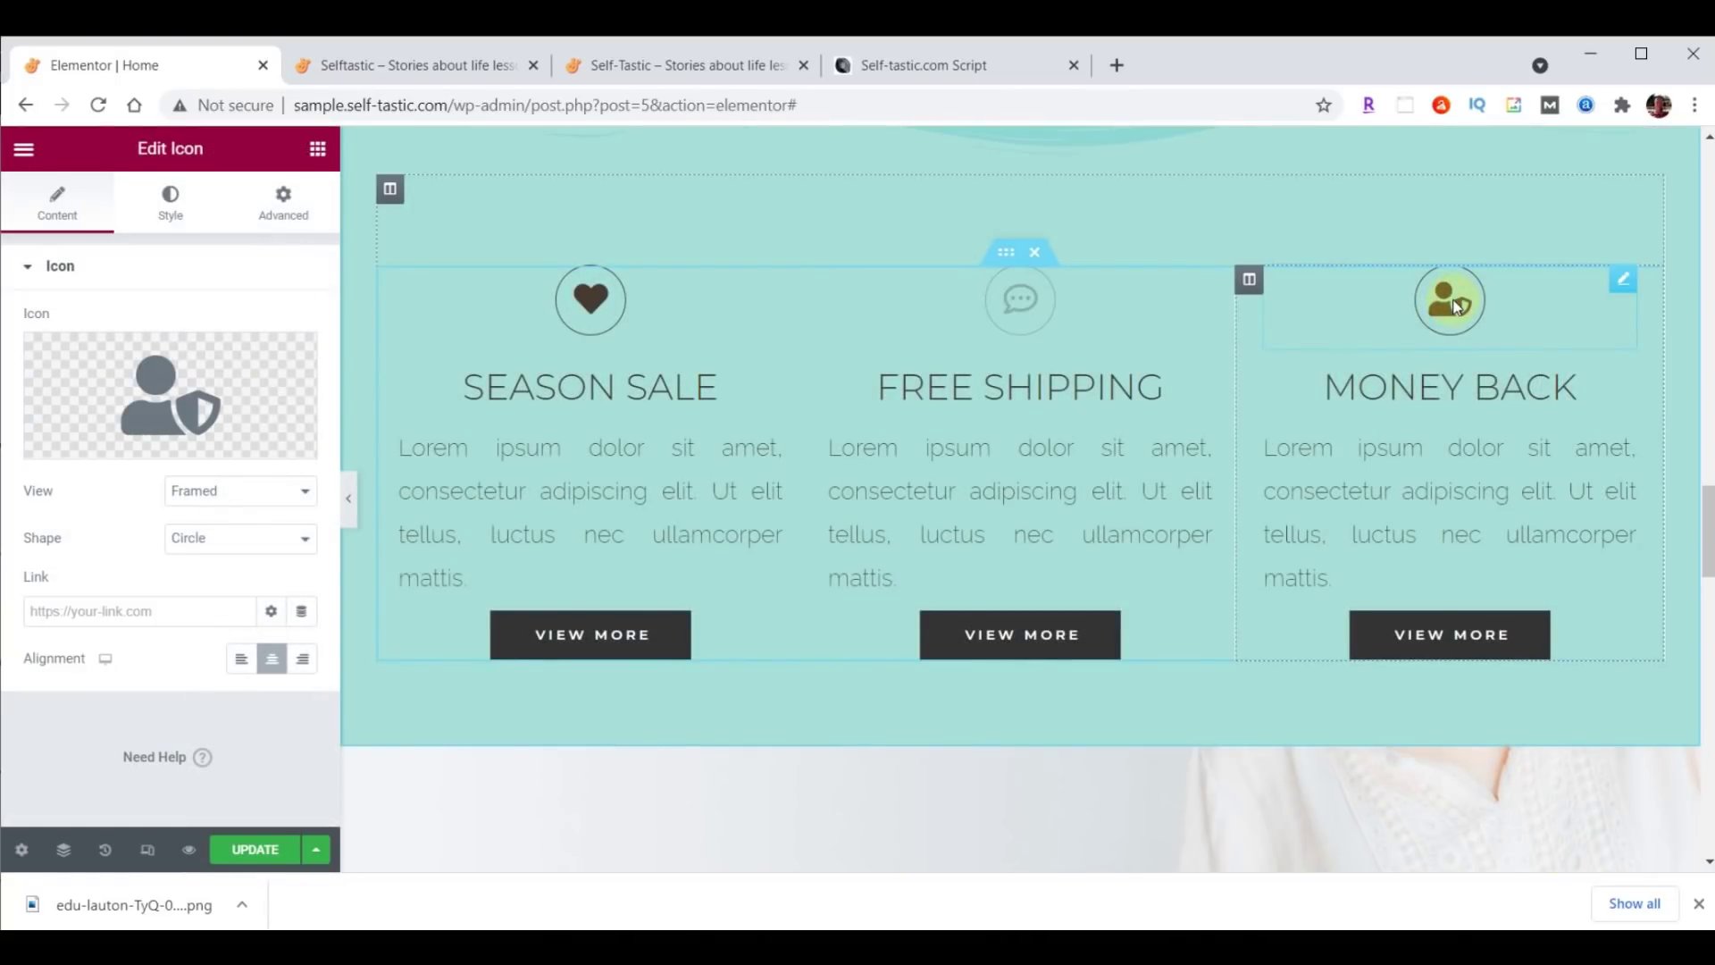
{"action": "left_click", "coordinate": [163, 394]}
{"action": "left_click", "coordinate": [791, 232]}
{"action": "type", "text": "Question"}
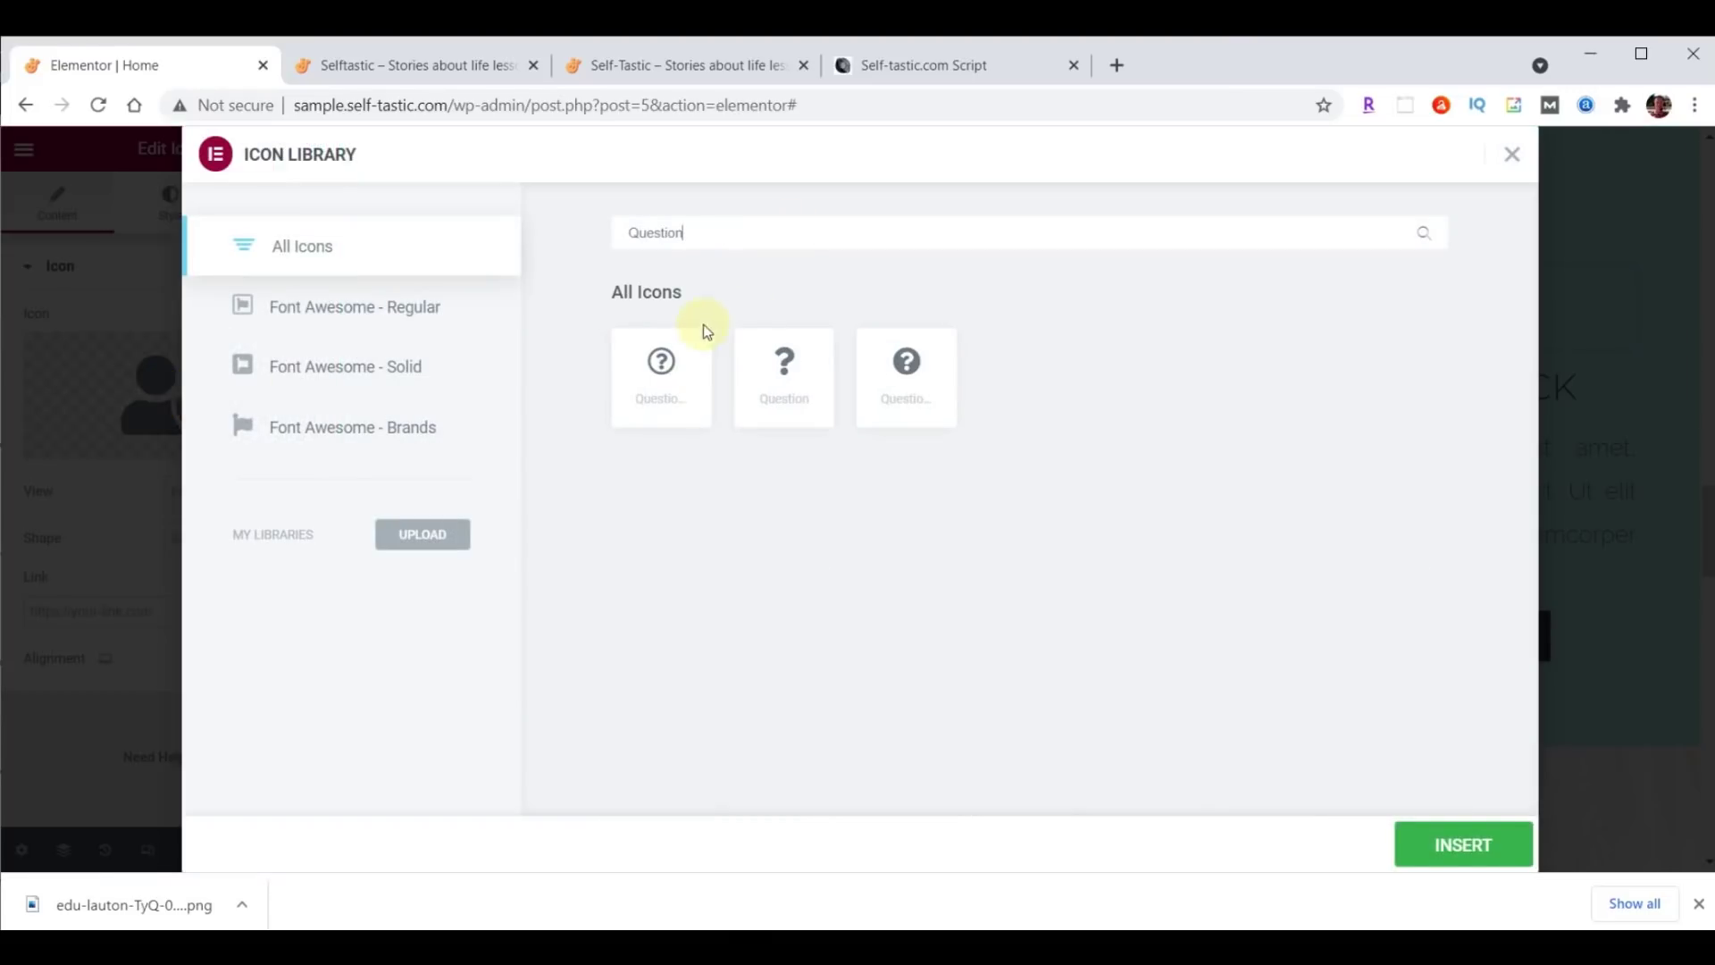
{"action": "left_click", "coordinate": [661, 362]}
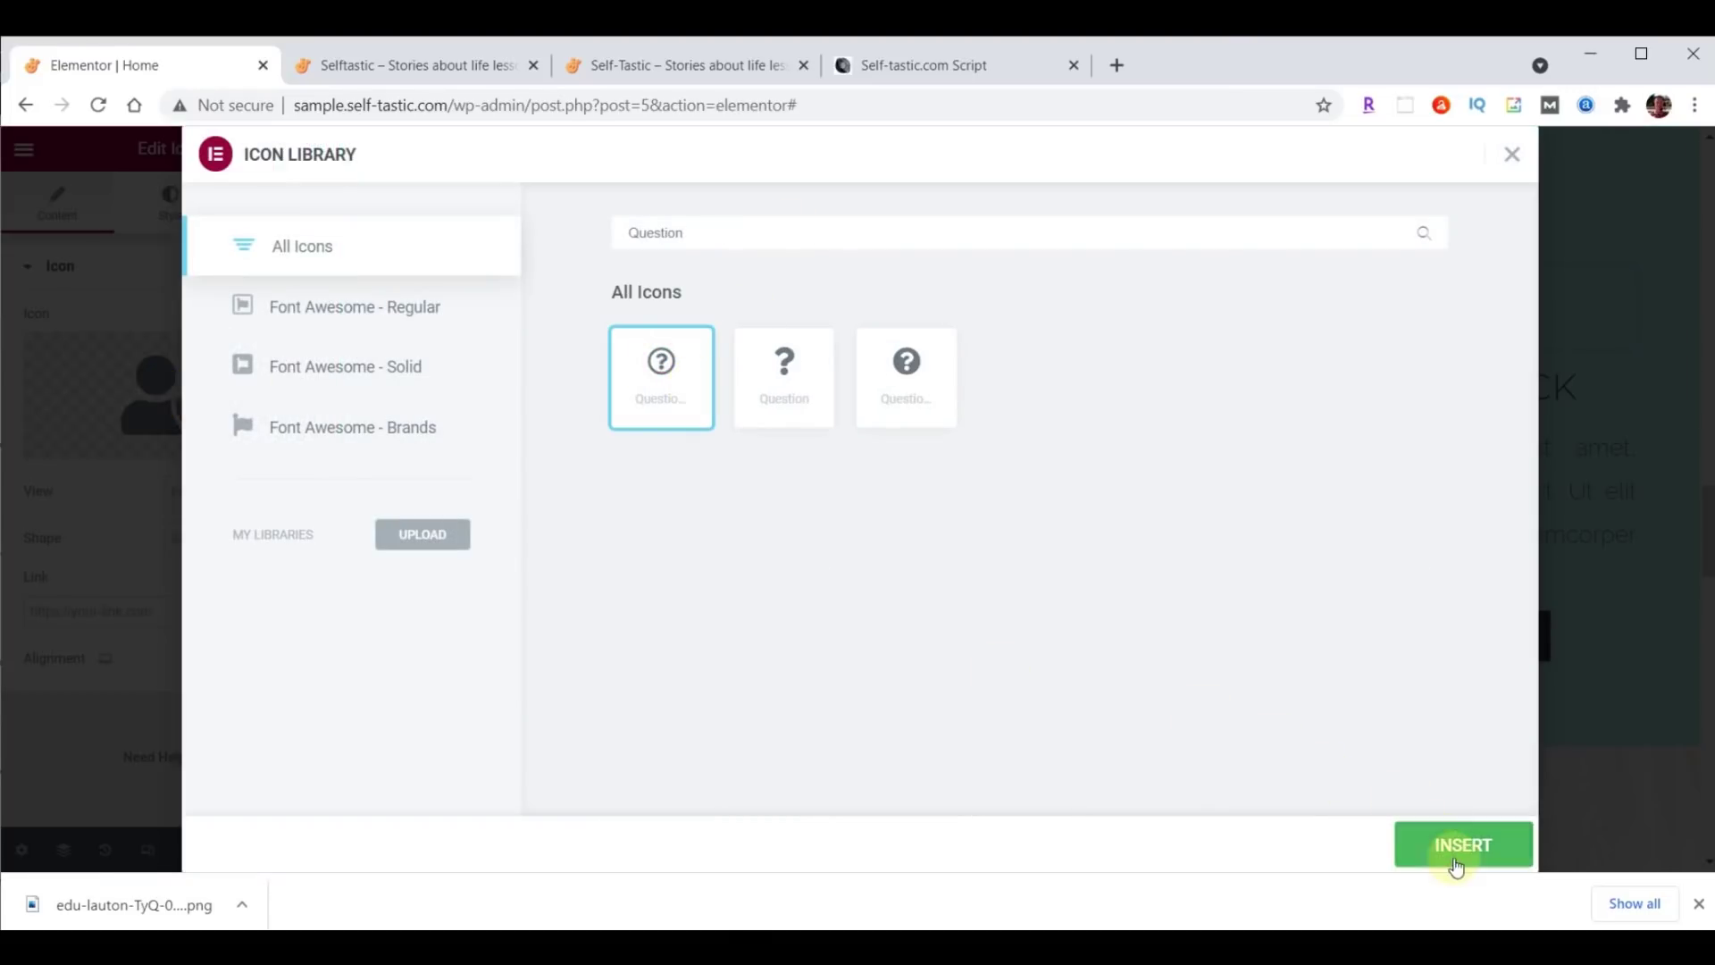
{"action": "left_click", "coordinate": [1456, 853]}
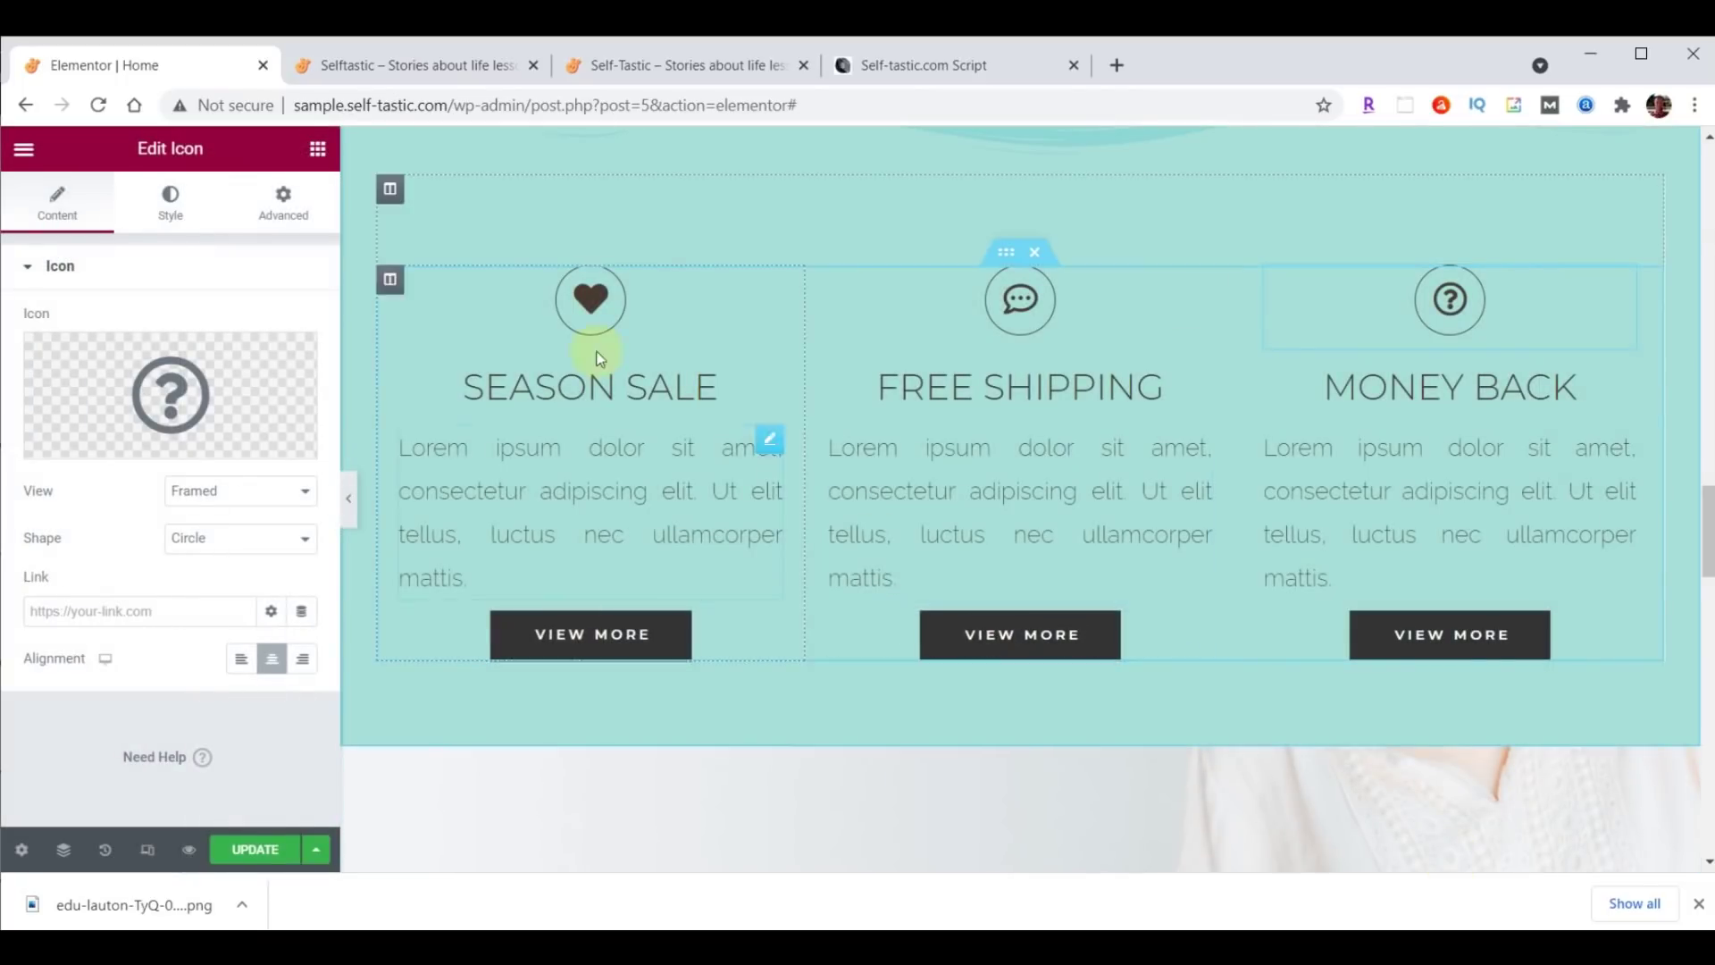
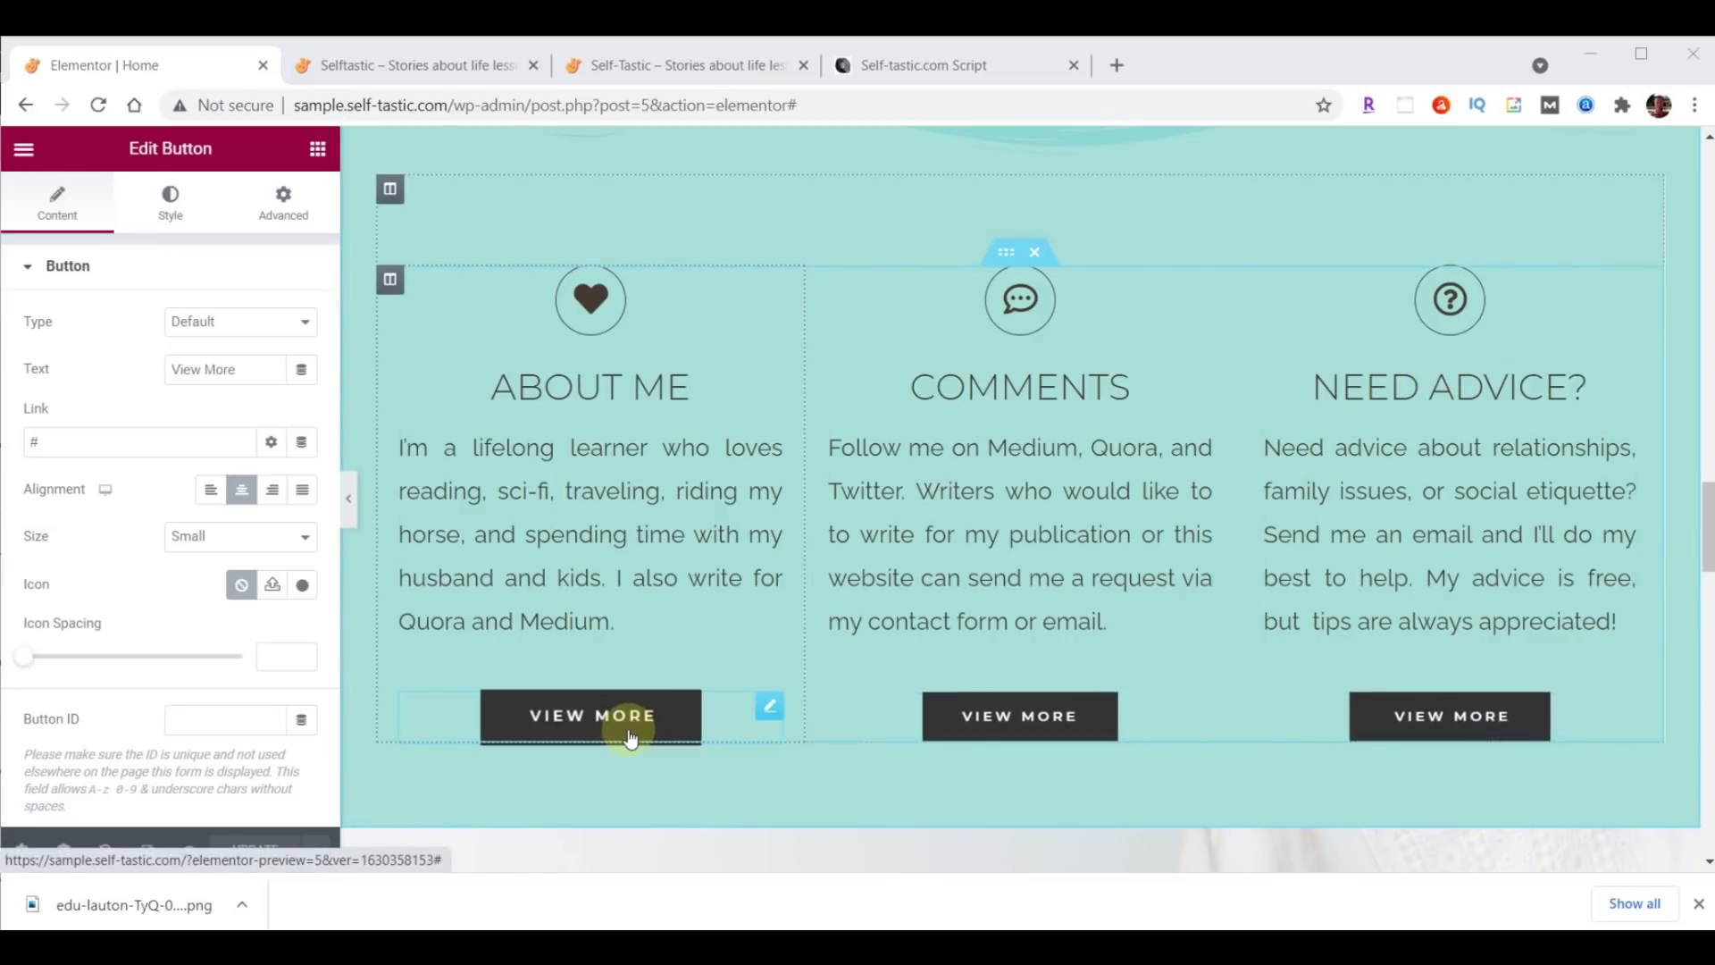
Label the first button 'Learn More' and link it to /about/.
{"action": "left_click_drag", "start_coordinate": [236, 370], "coordinate": [168, 372]}
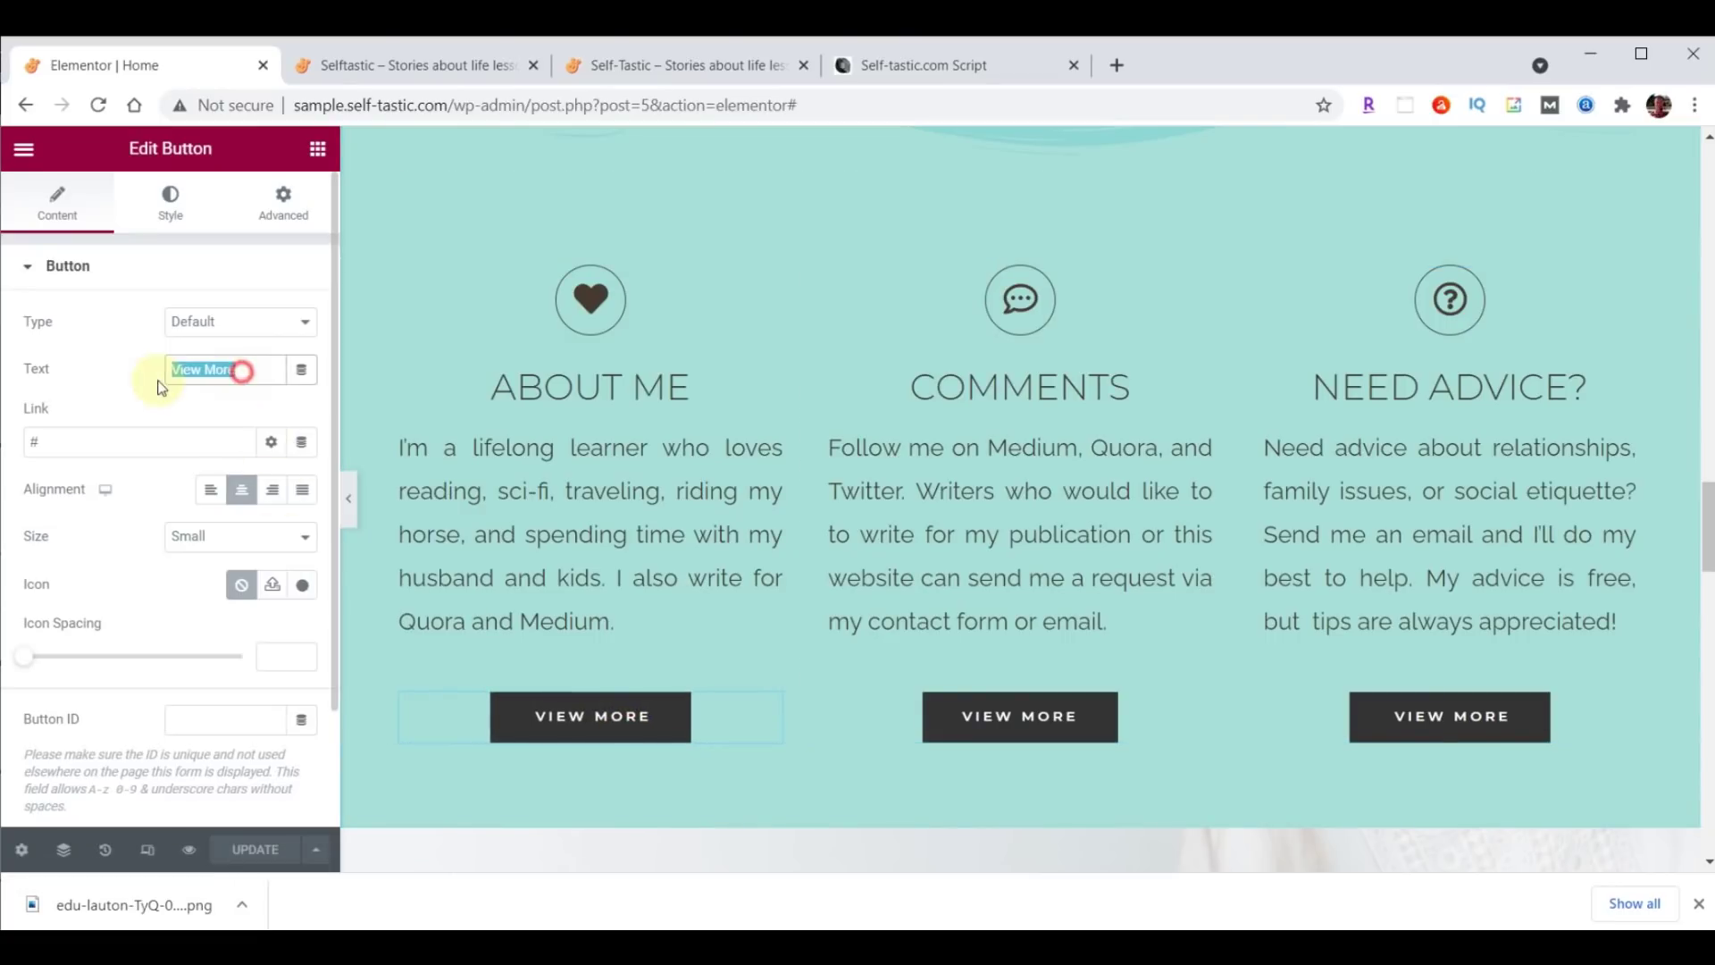
{"action": "type", "text": "Learn More"}
{"action": "left_click", "coordinate": [164, 445]}
{"action": "key", "text": "BackSpace"}
{"action": "type", "text": "/about/"}
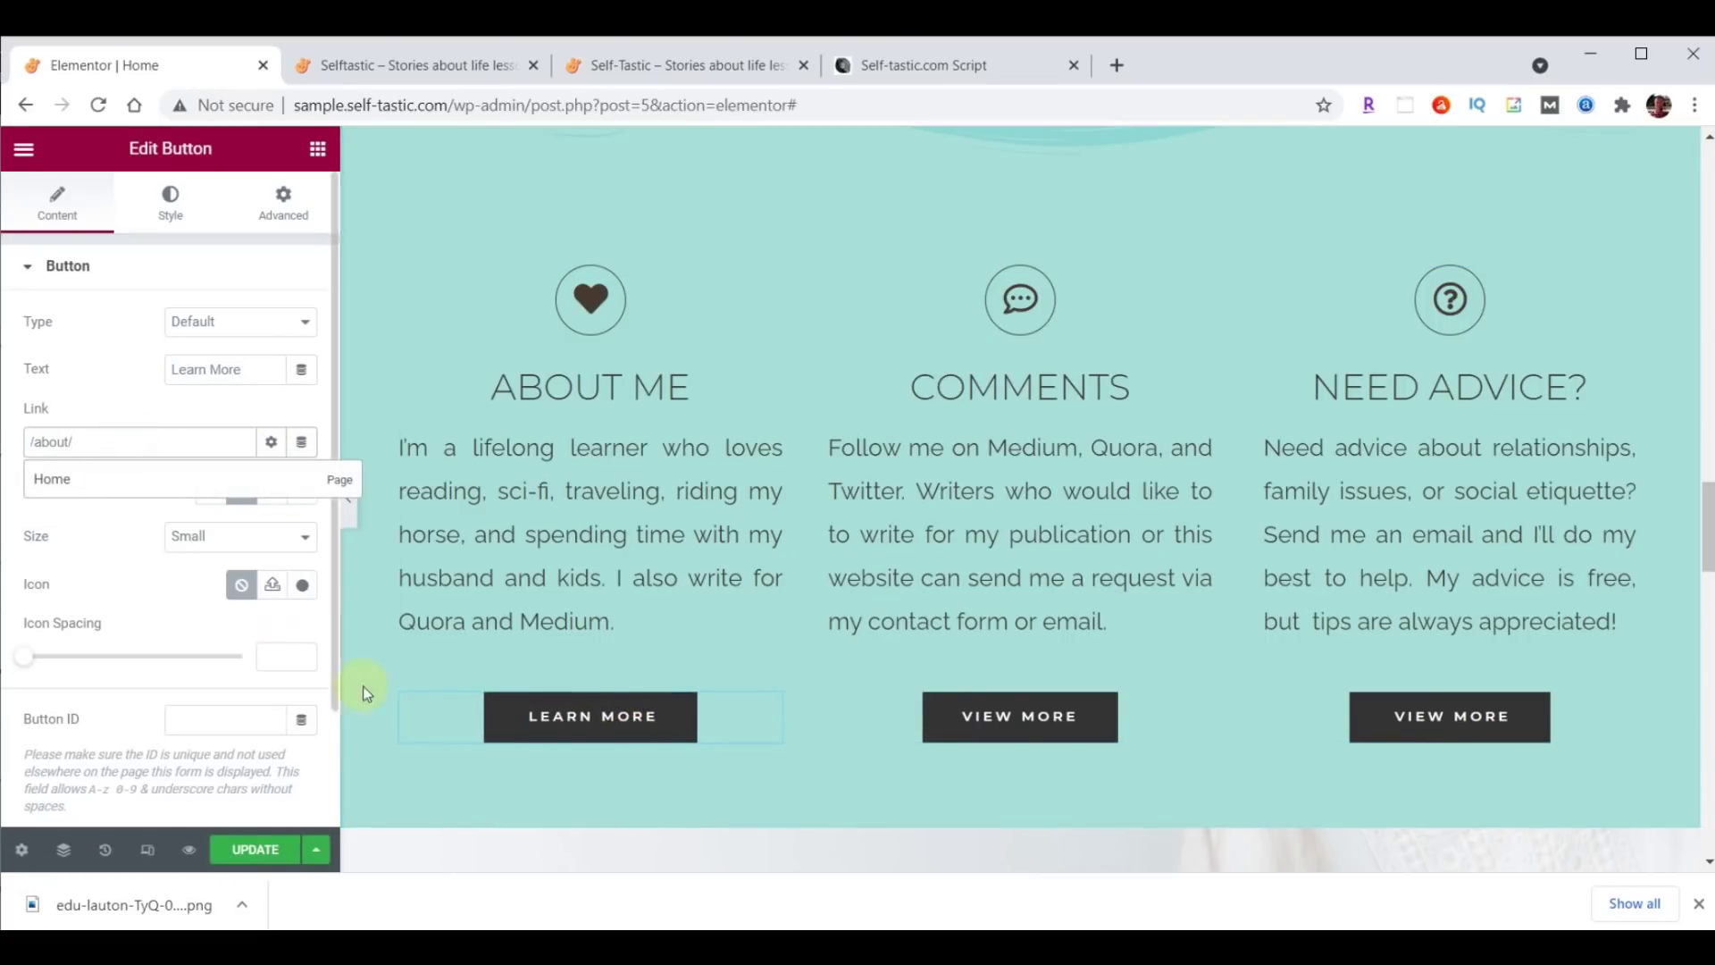
Label the second button 'Contact Me' and link it to /contact/.
{"action": "left_click", "coordinate": [1032, 719]}
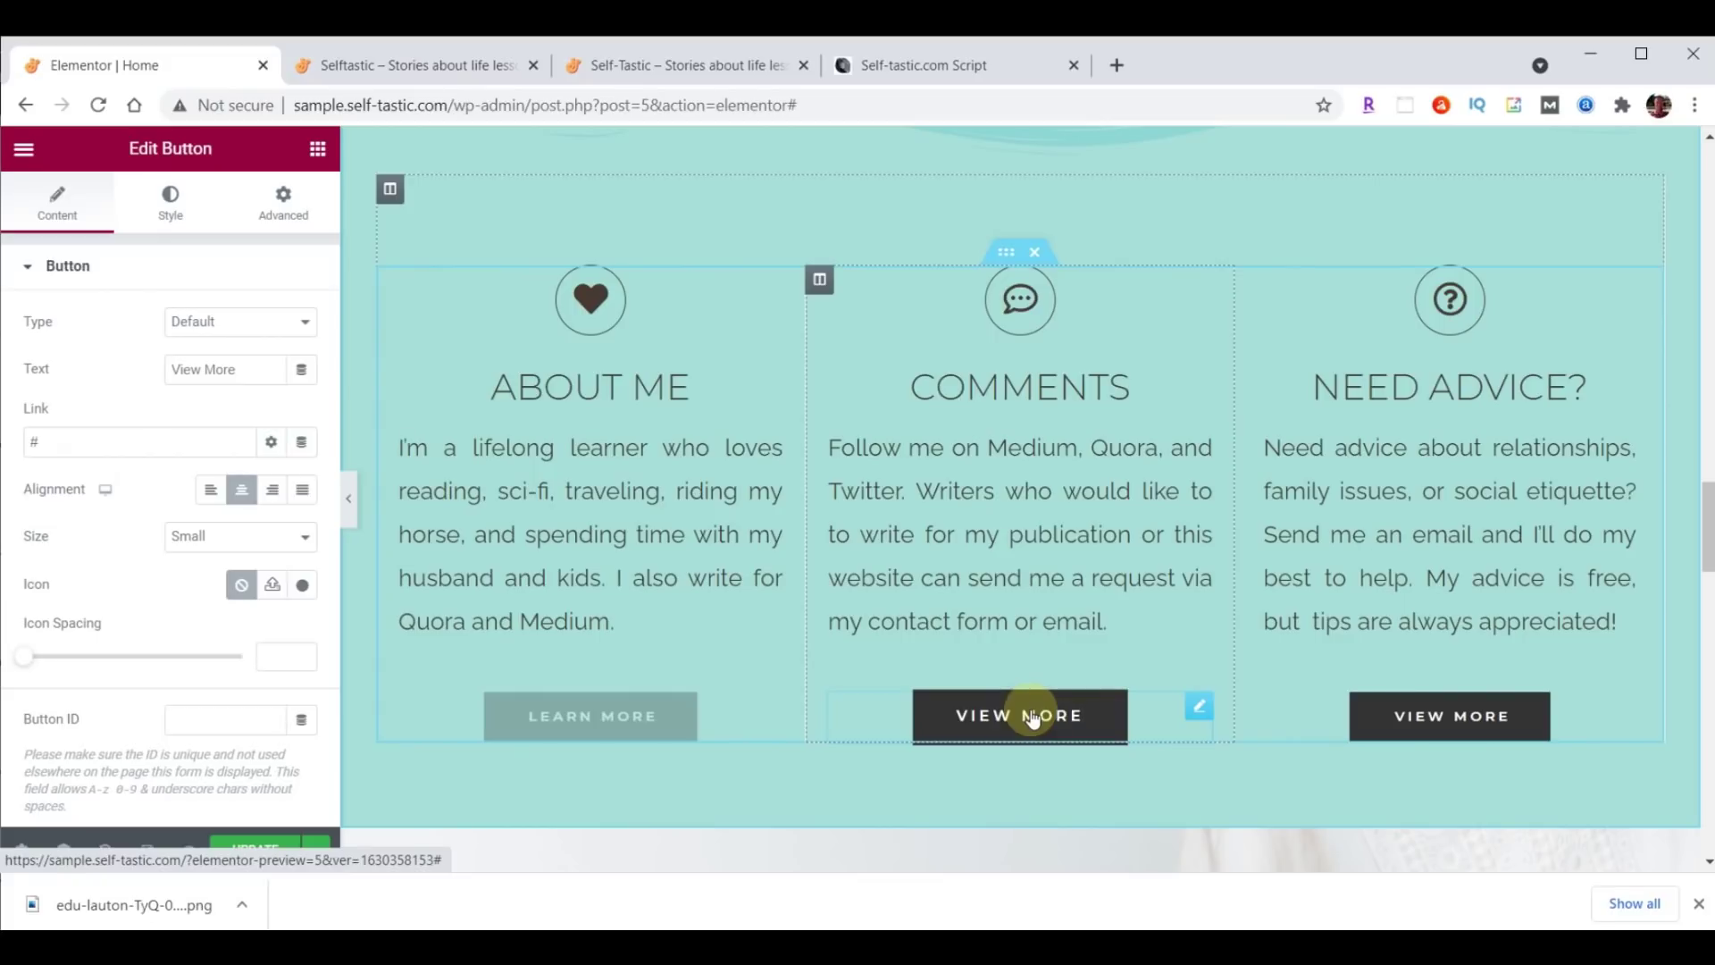
{"action": "left_click_drag", "start_coordinate": [250, 366], "coordinate": [120, 367]}
{"action": "type", "text": "Contact Me"}
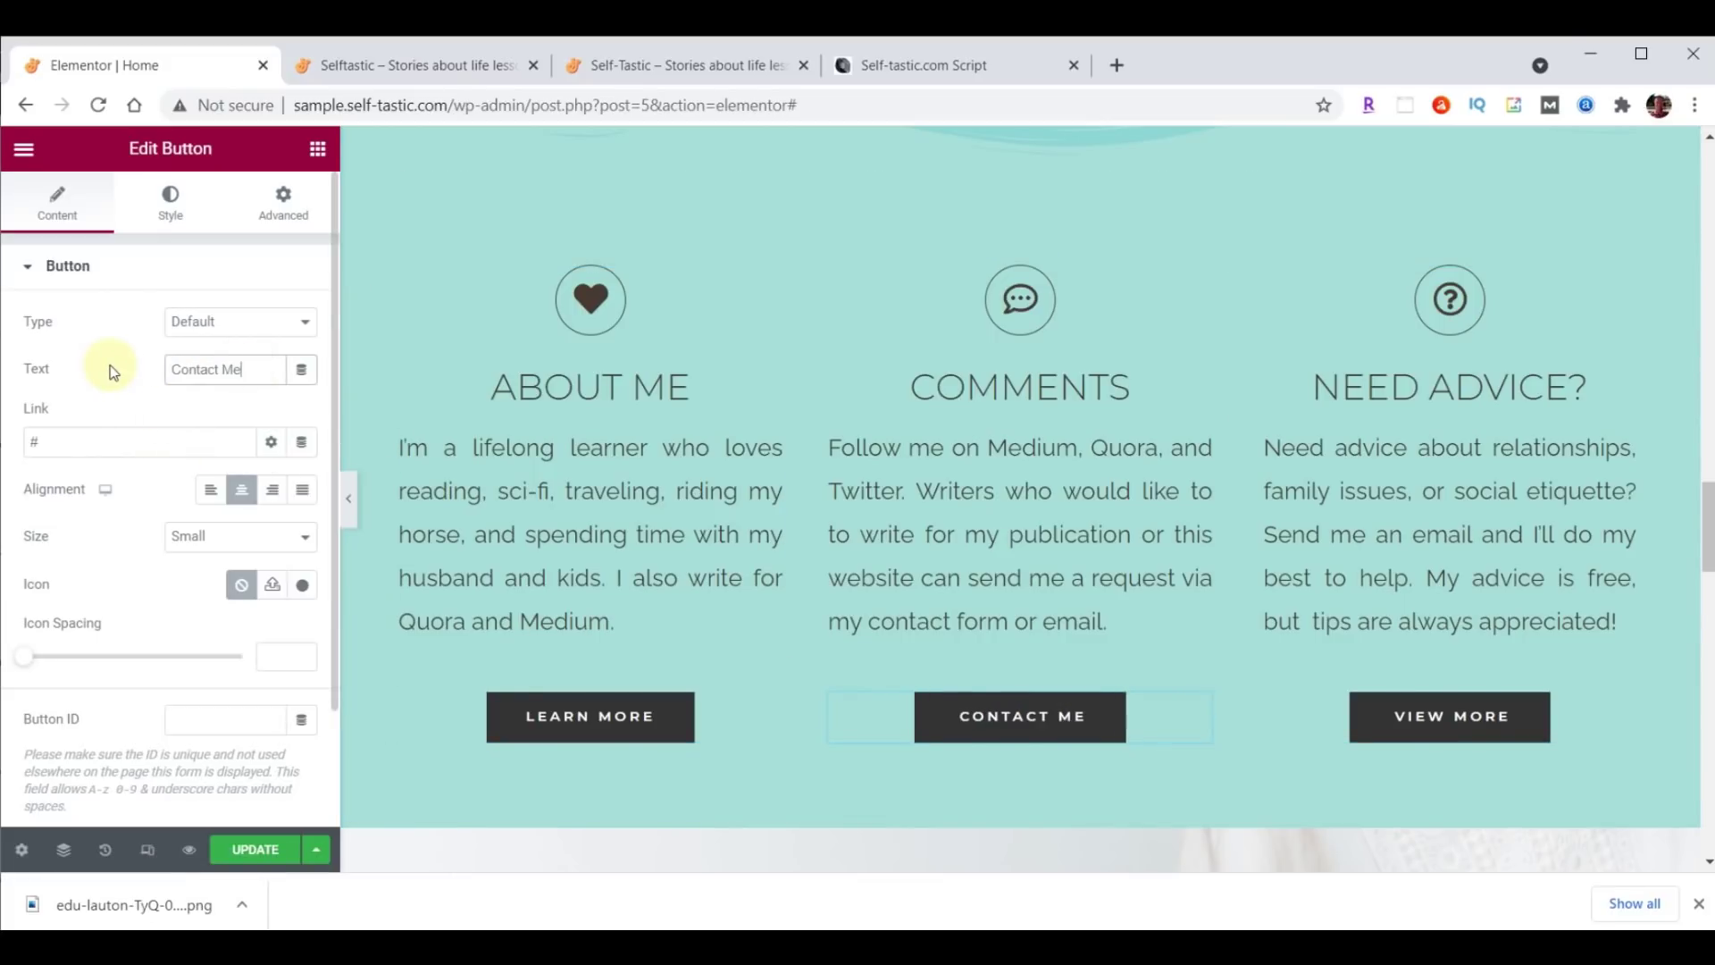
{"action": "left_click", "coordinate": [166, 451]}
{"action": "key", "text": "BackSpace"}
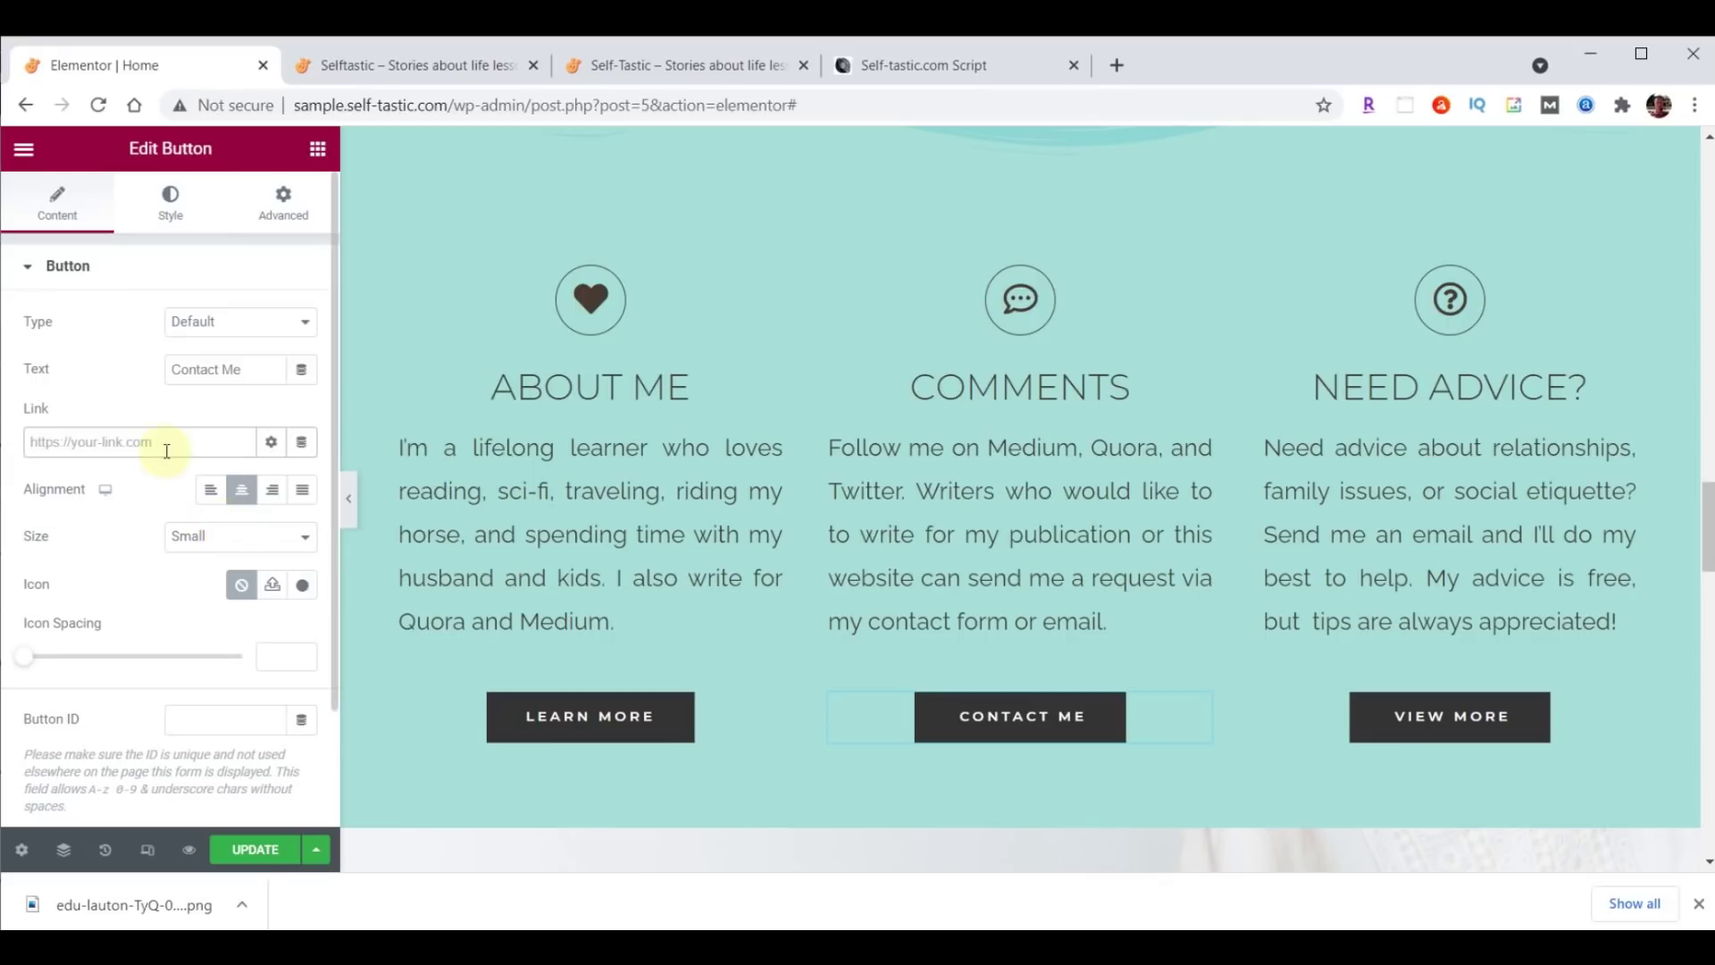
{"action": "type", "text": "/contact/"}
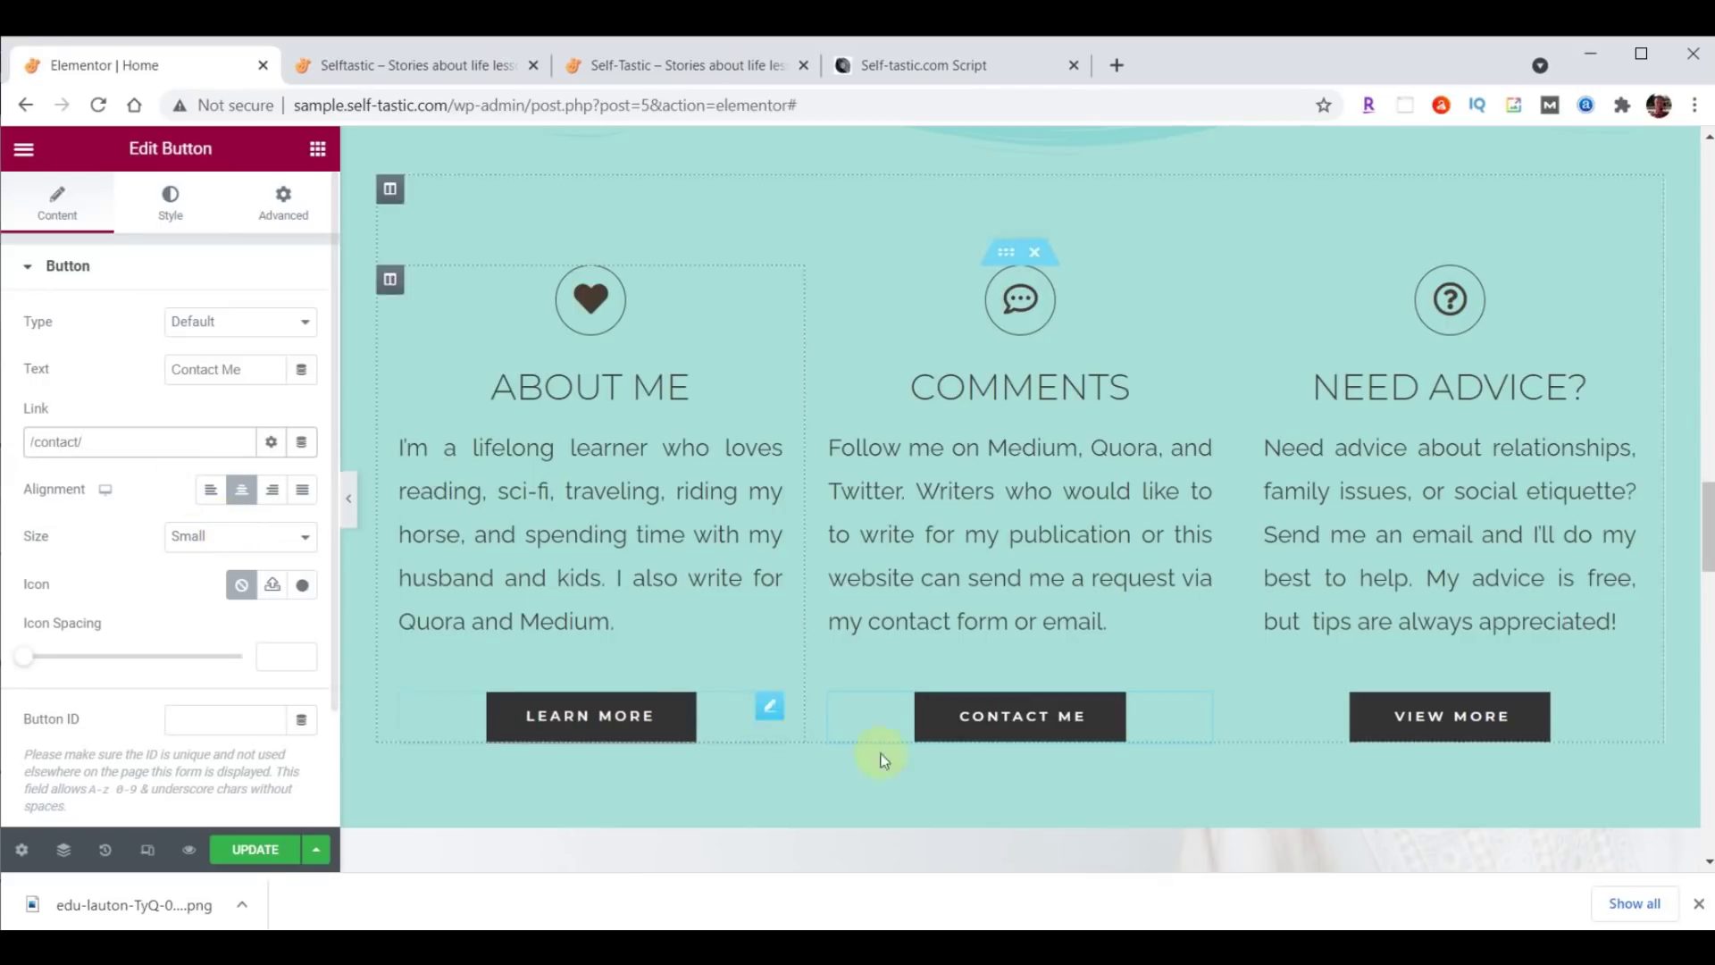
{"action": "left_click", "coordinate": [1423, 722]}
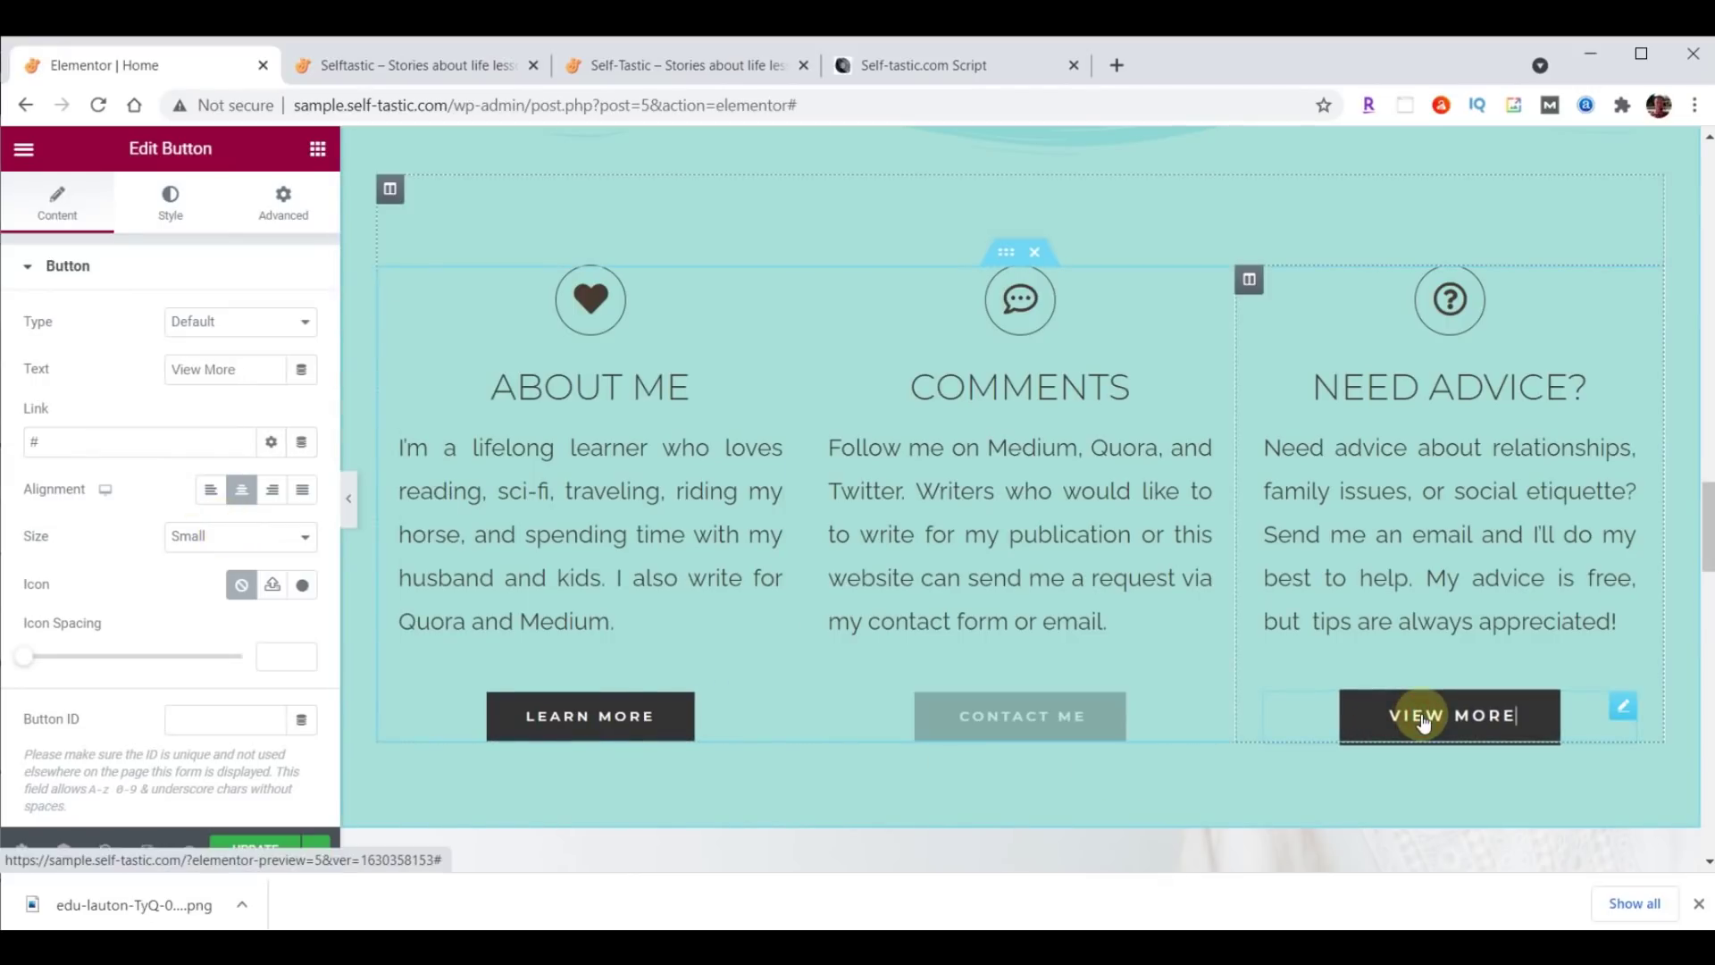
{"action": "left_click_drag", "start_coordinate": [256, 363], "coordinate": [150, 373]}
{"action": "type", "text": "Tips Here"}
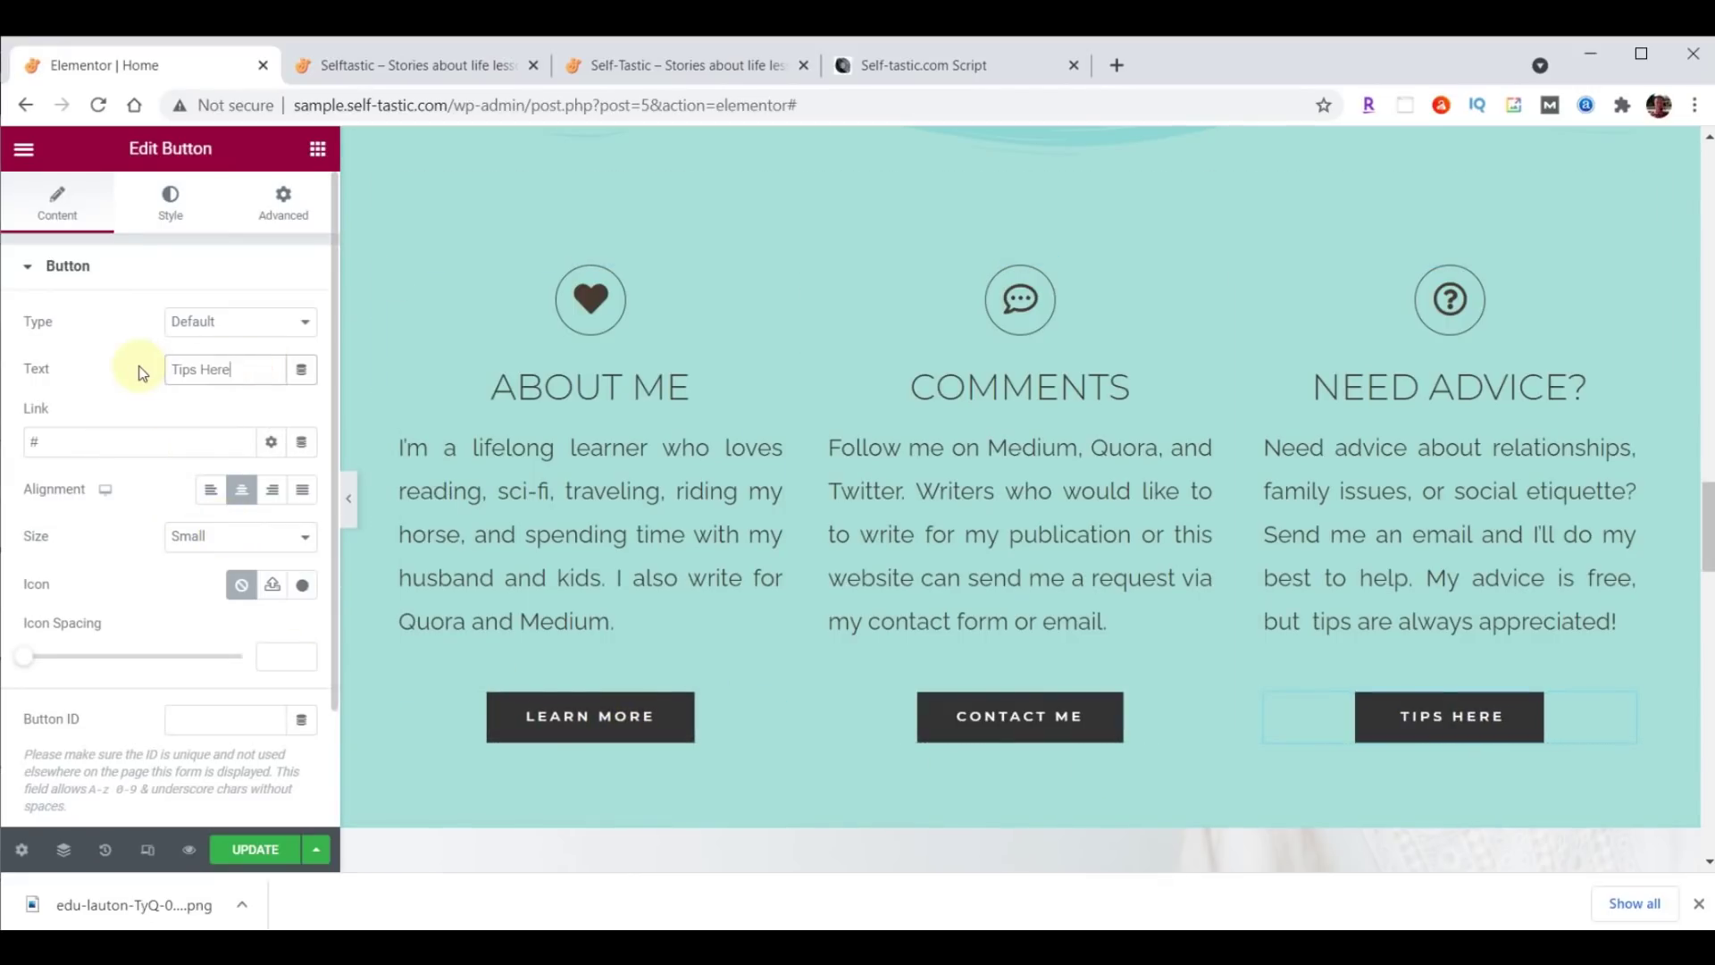
{"action": "left_click", "coordinate": [77, 443]}
{"action": "key", "text": "ctrl+a"}
{"action": "type", "text": "https://paypal.me/TipsHere"}
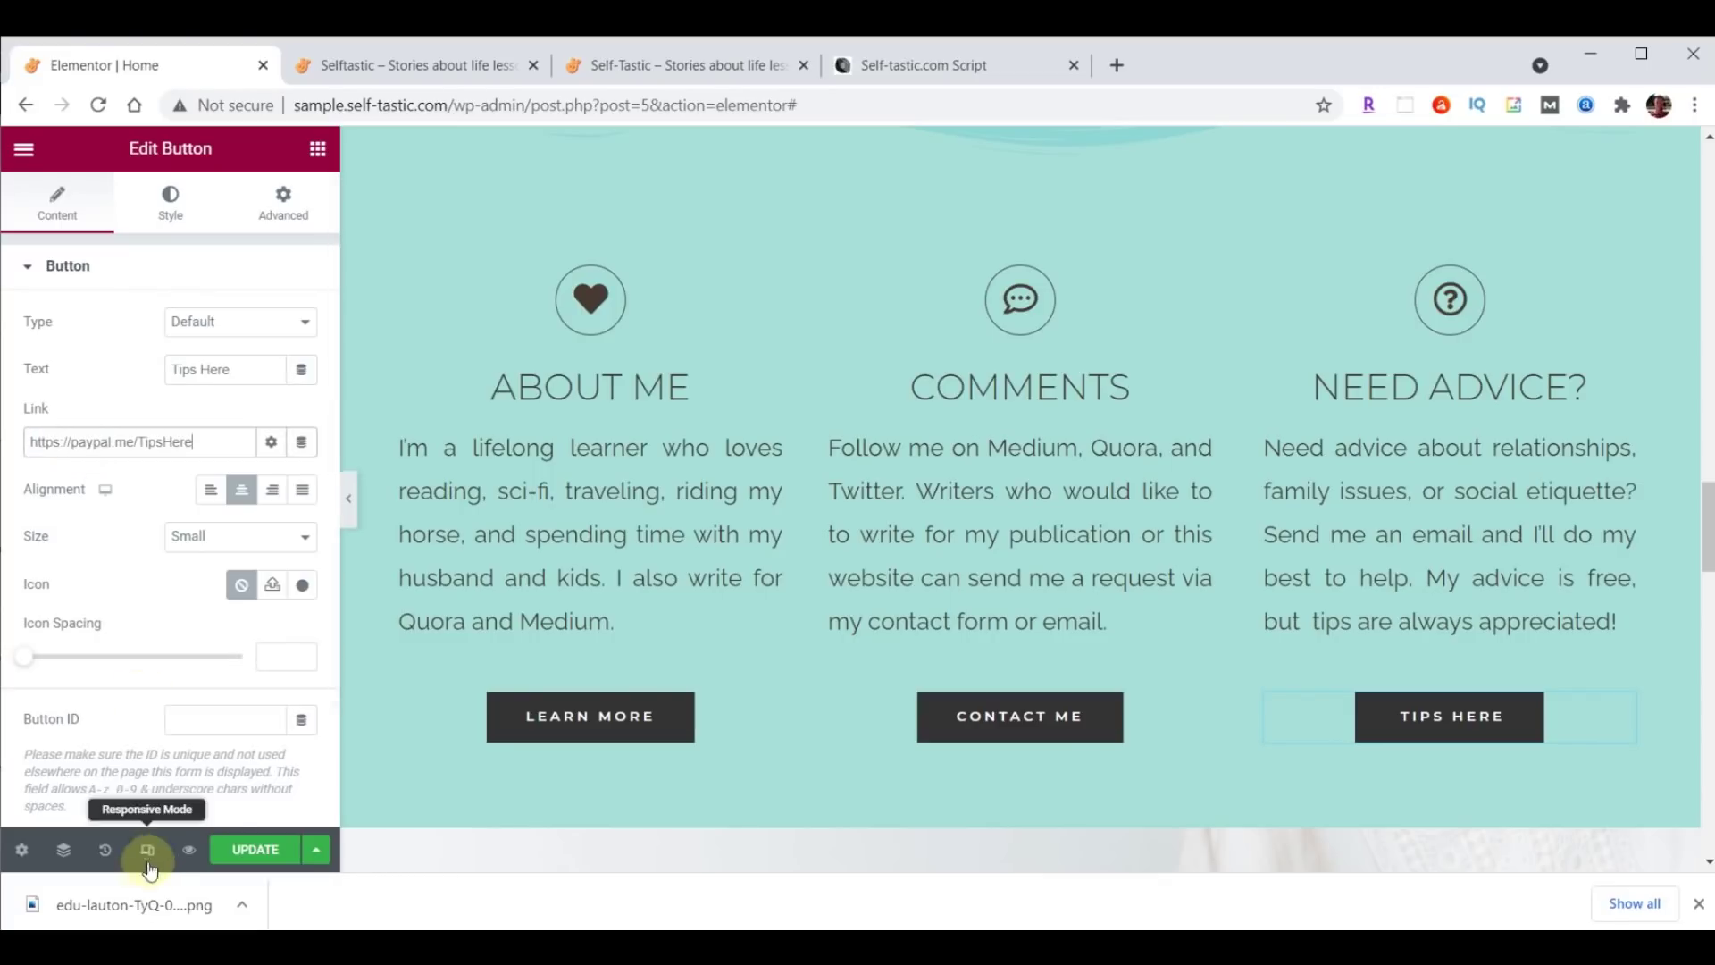
{"action": "left_click", "coordinate": [251, 849]}
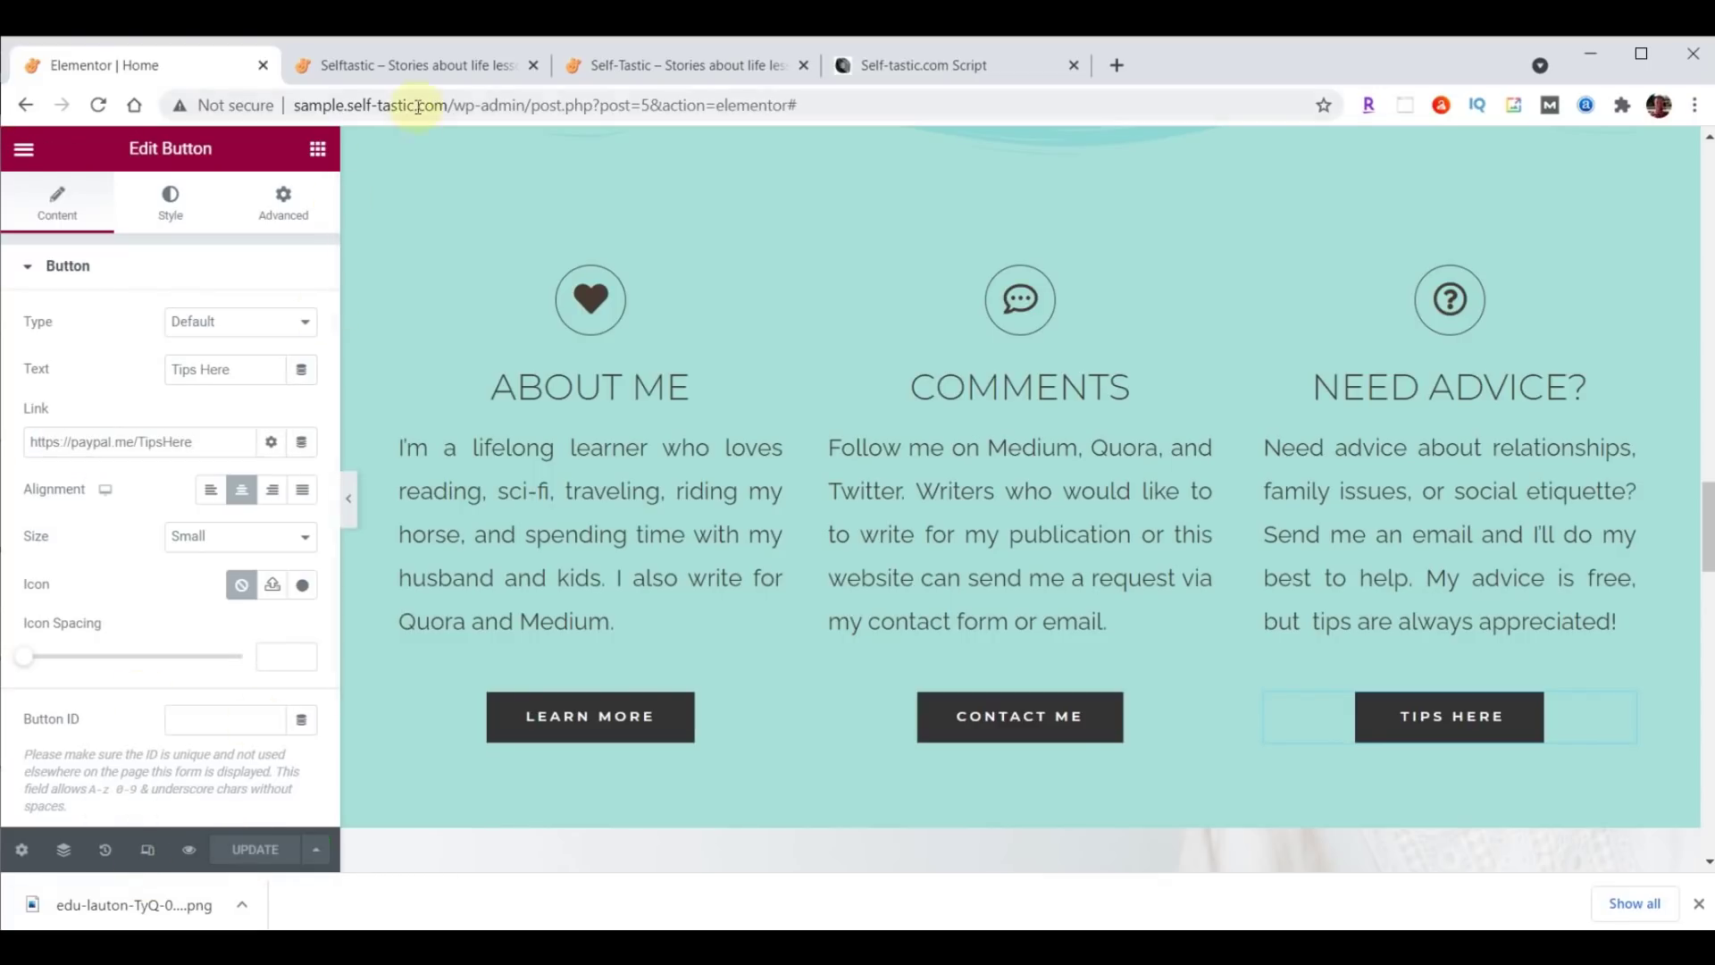
{"action": "left_click", "coordinate": [416, 65]}
{"action": "left_click", "coordinate": [99, 106]}
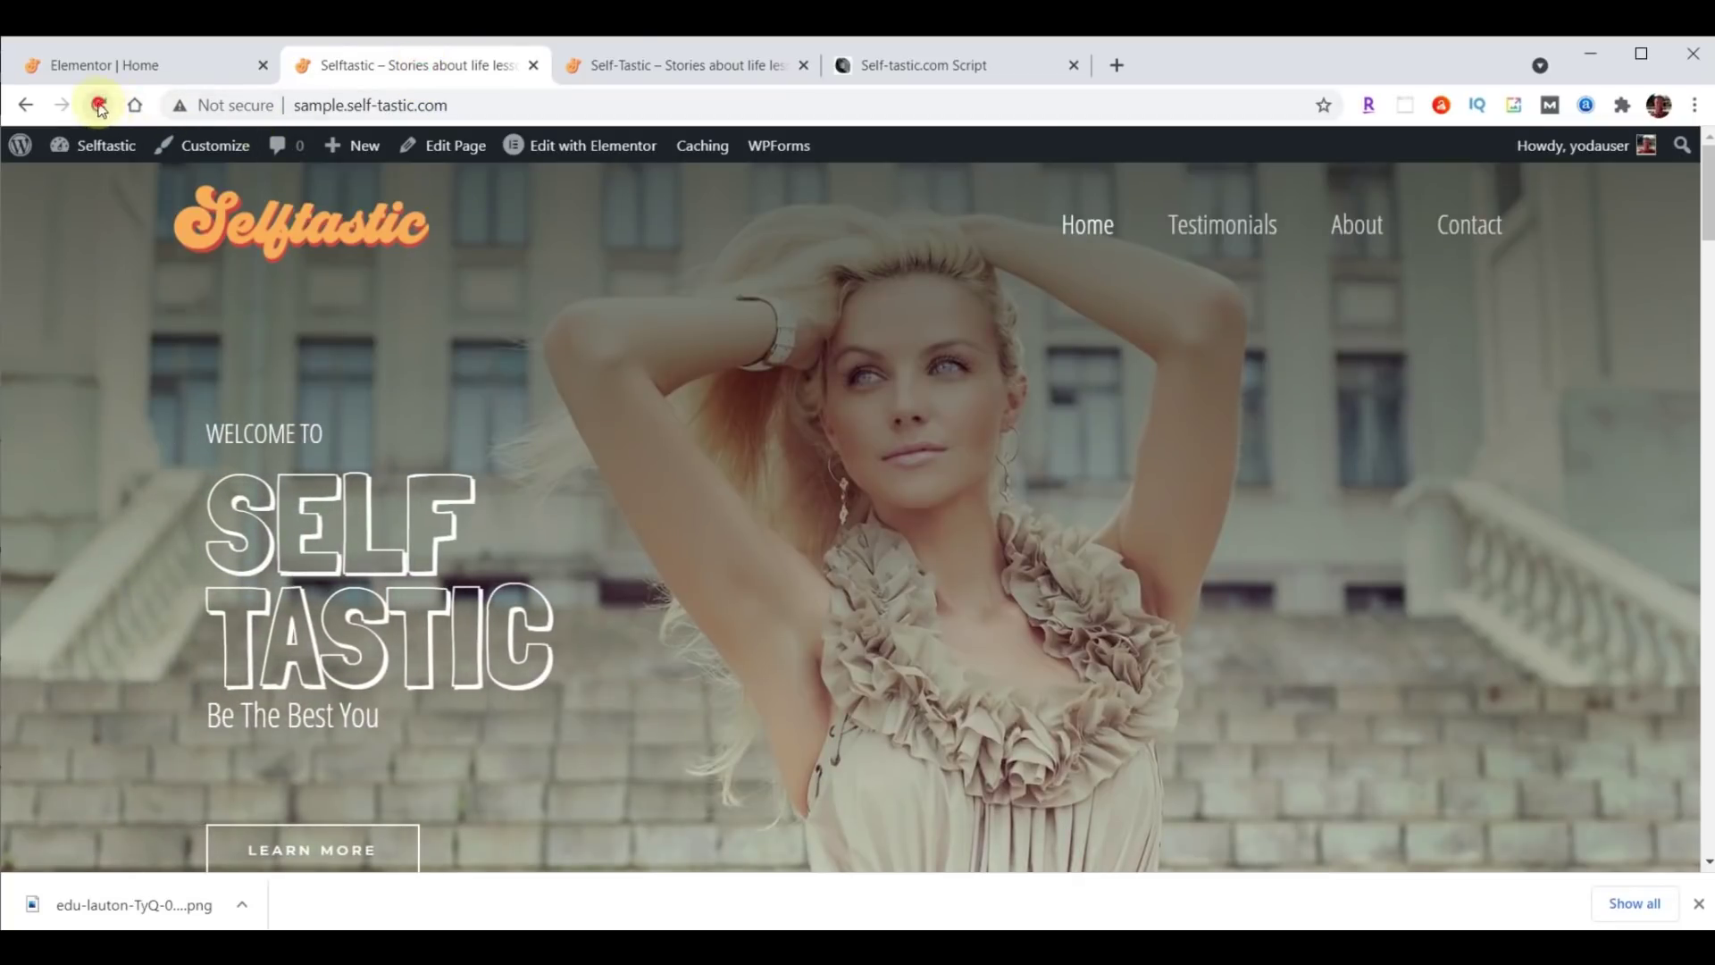
{"action": "scroll", "coordinate": [1296, 337], "scroll_direction": "down", "scroll_amount": 15}
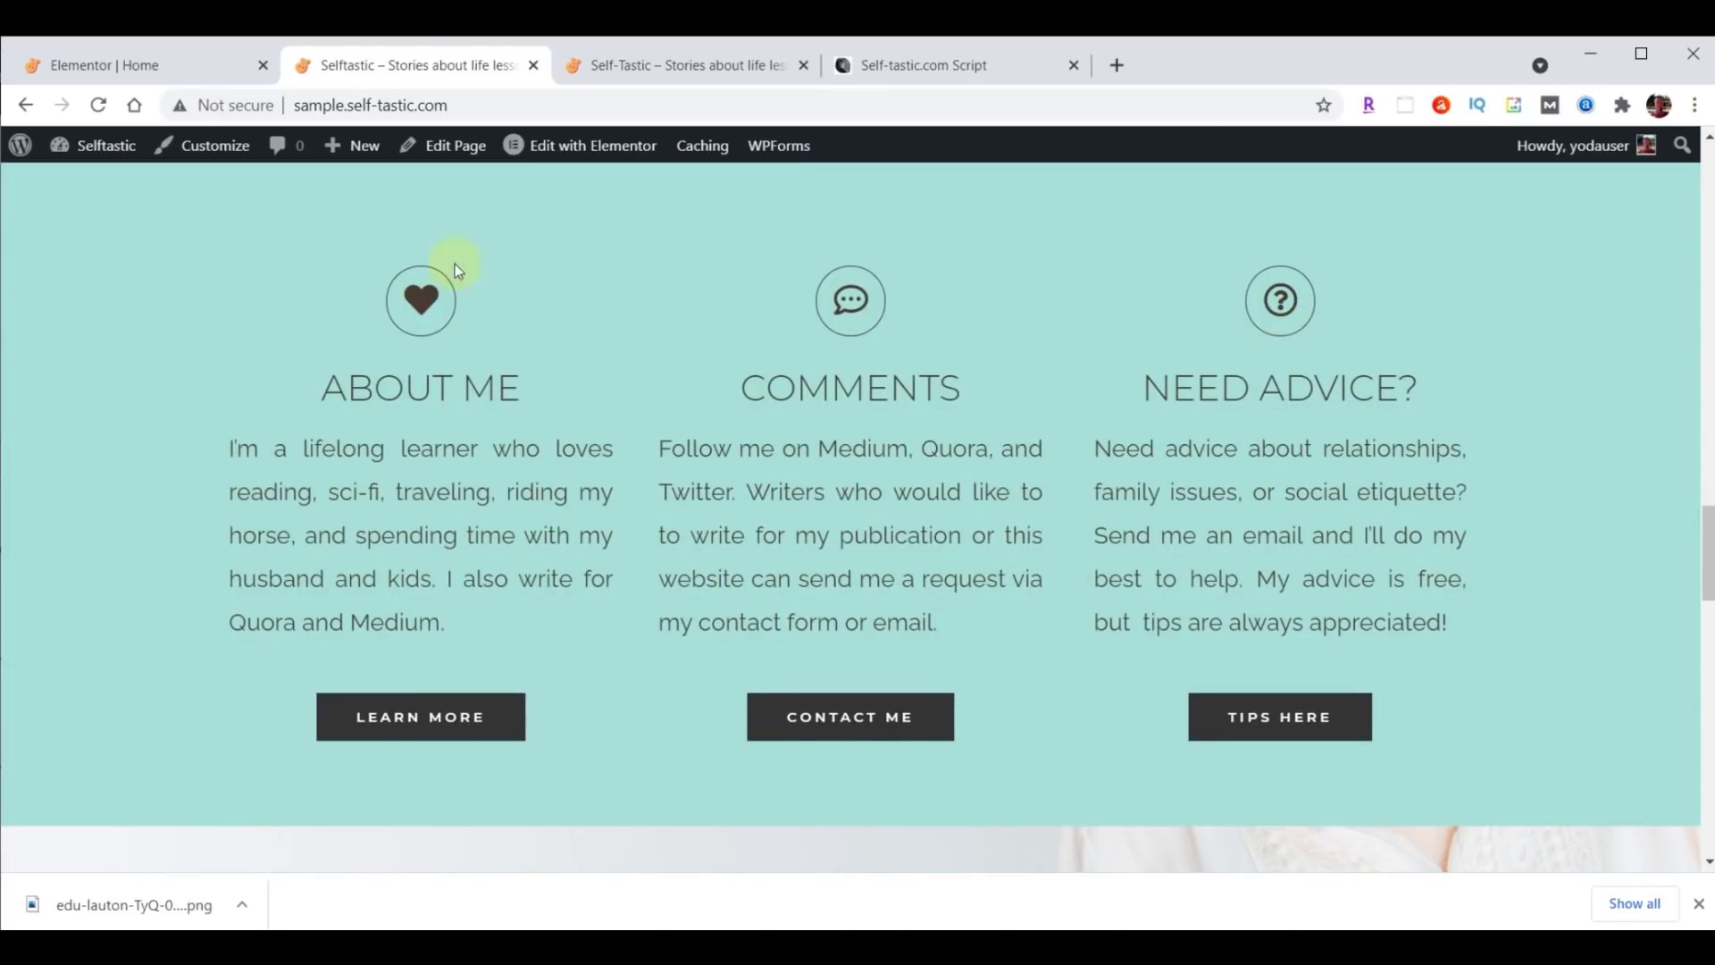
{"action": "left_click", "coordinate": [116, 67]}
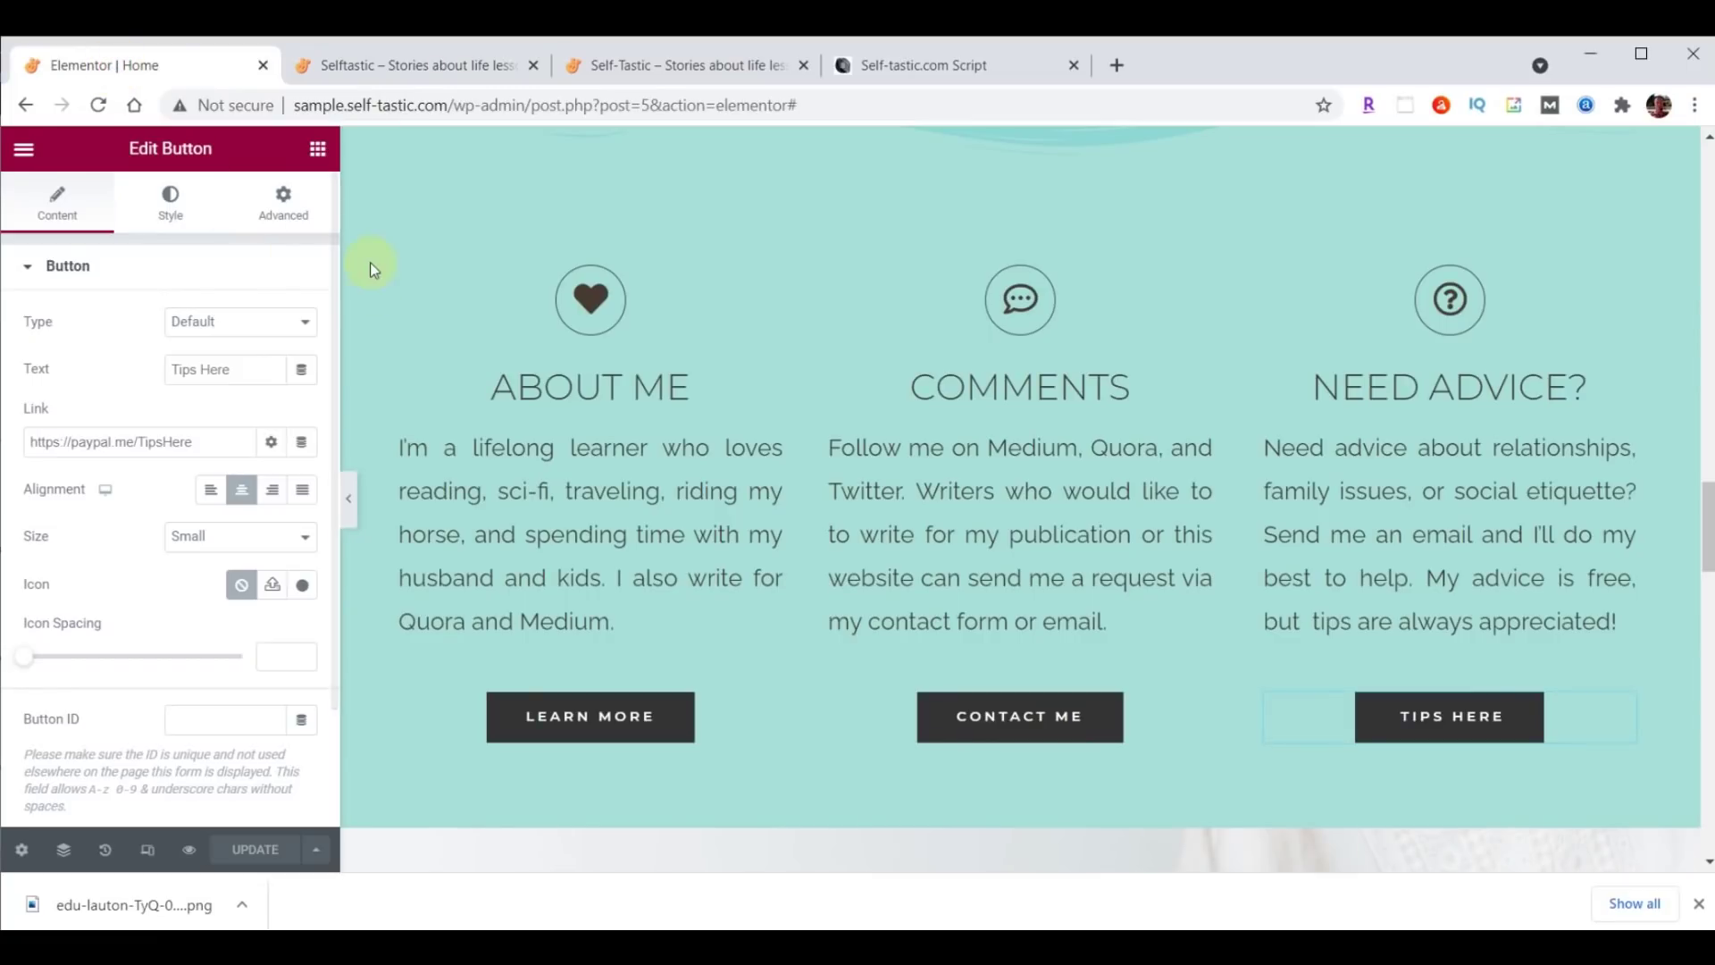
Give the About Me column a Fade In Left entrance animation.
{"action": "left_click", "coordinate": [389, 282]}
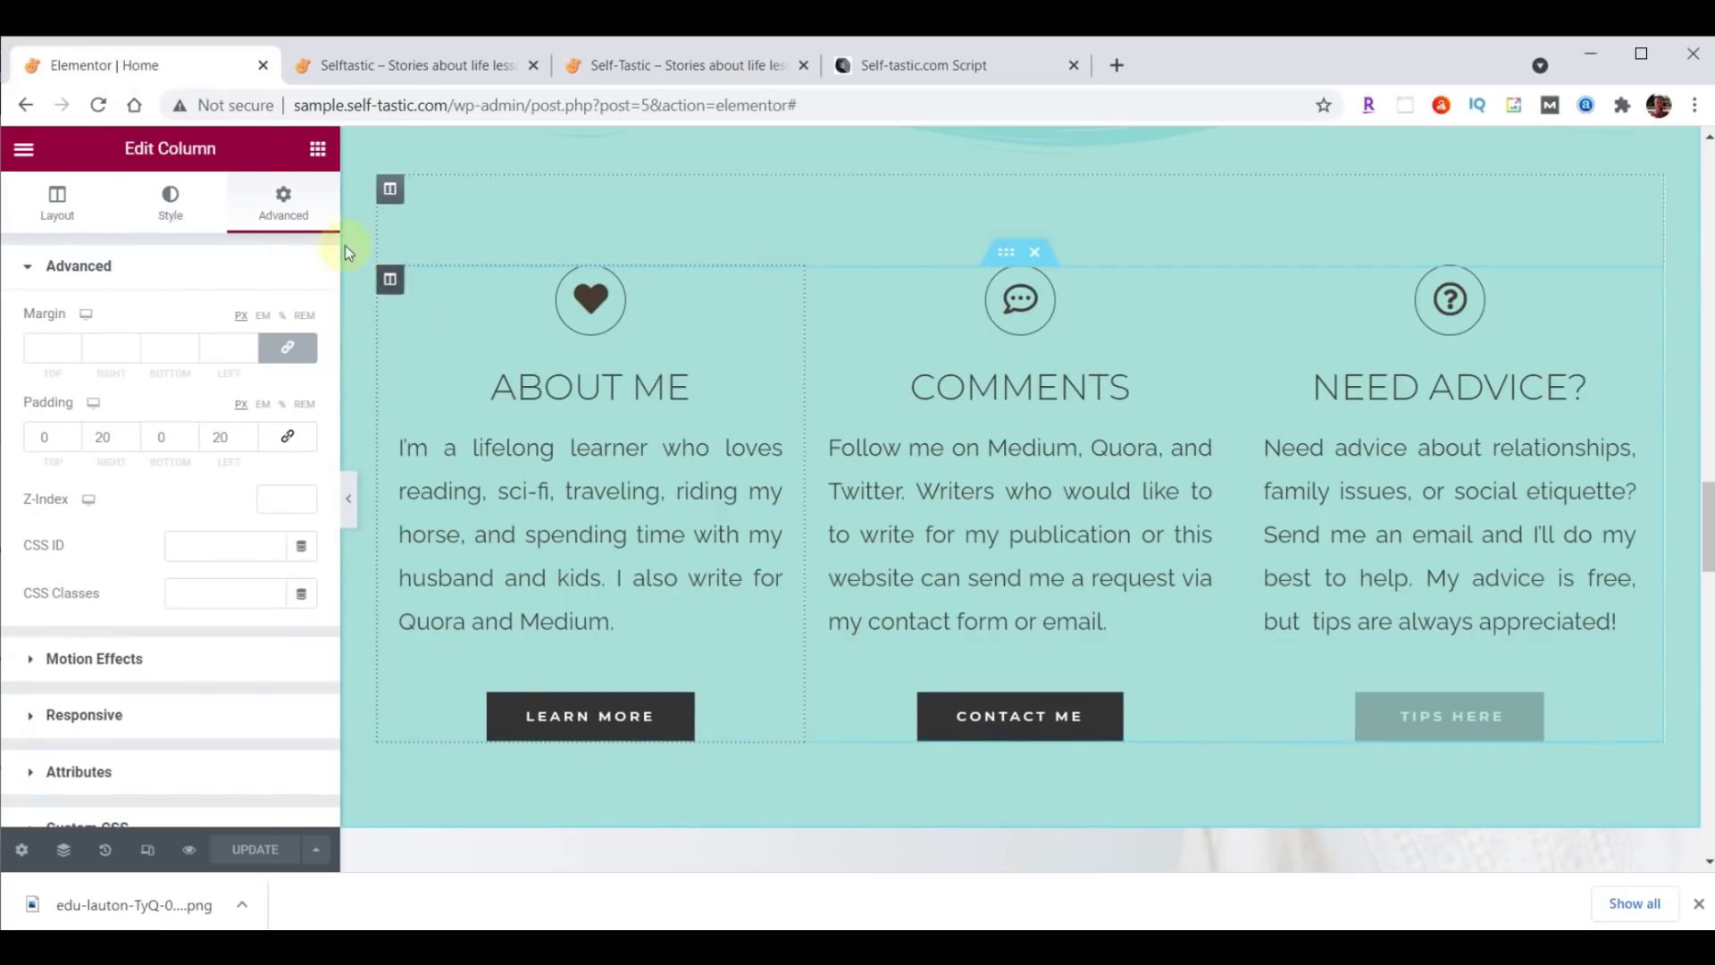
{"action": "left_click", "coordinate": [284, 211]}
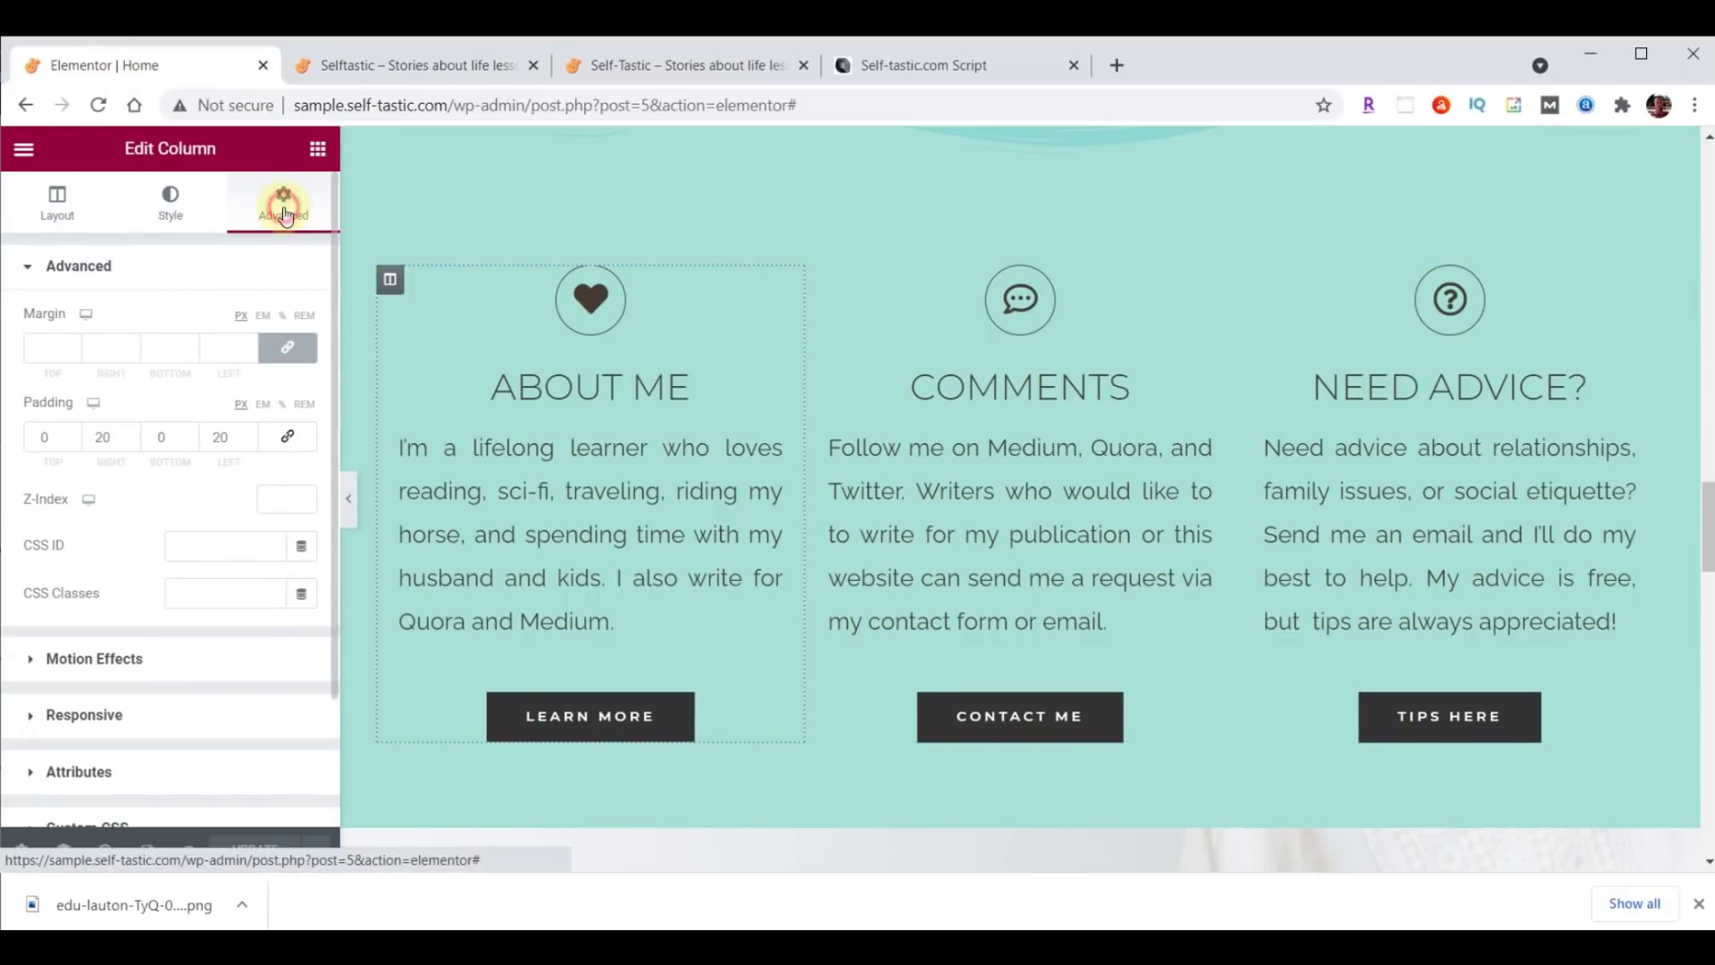
{"action": "left_click", "coordinate": [98, 661]}
{"action": "left_click", "coordinate": [100, 402]}
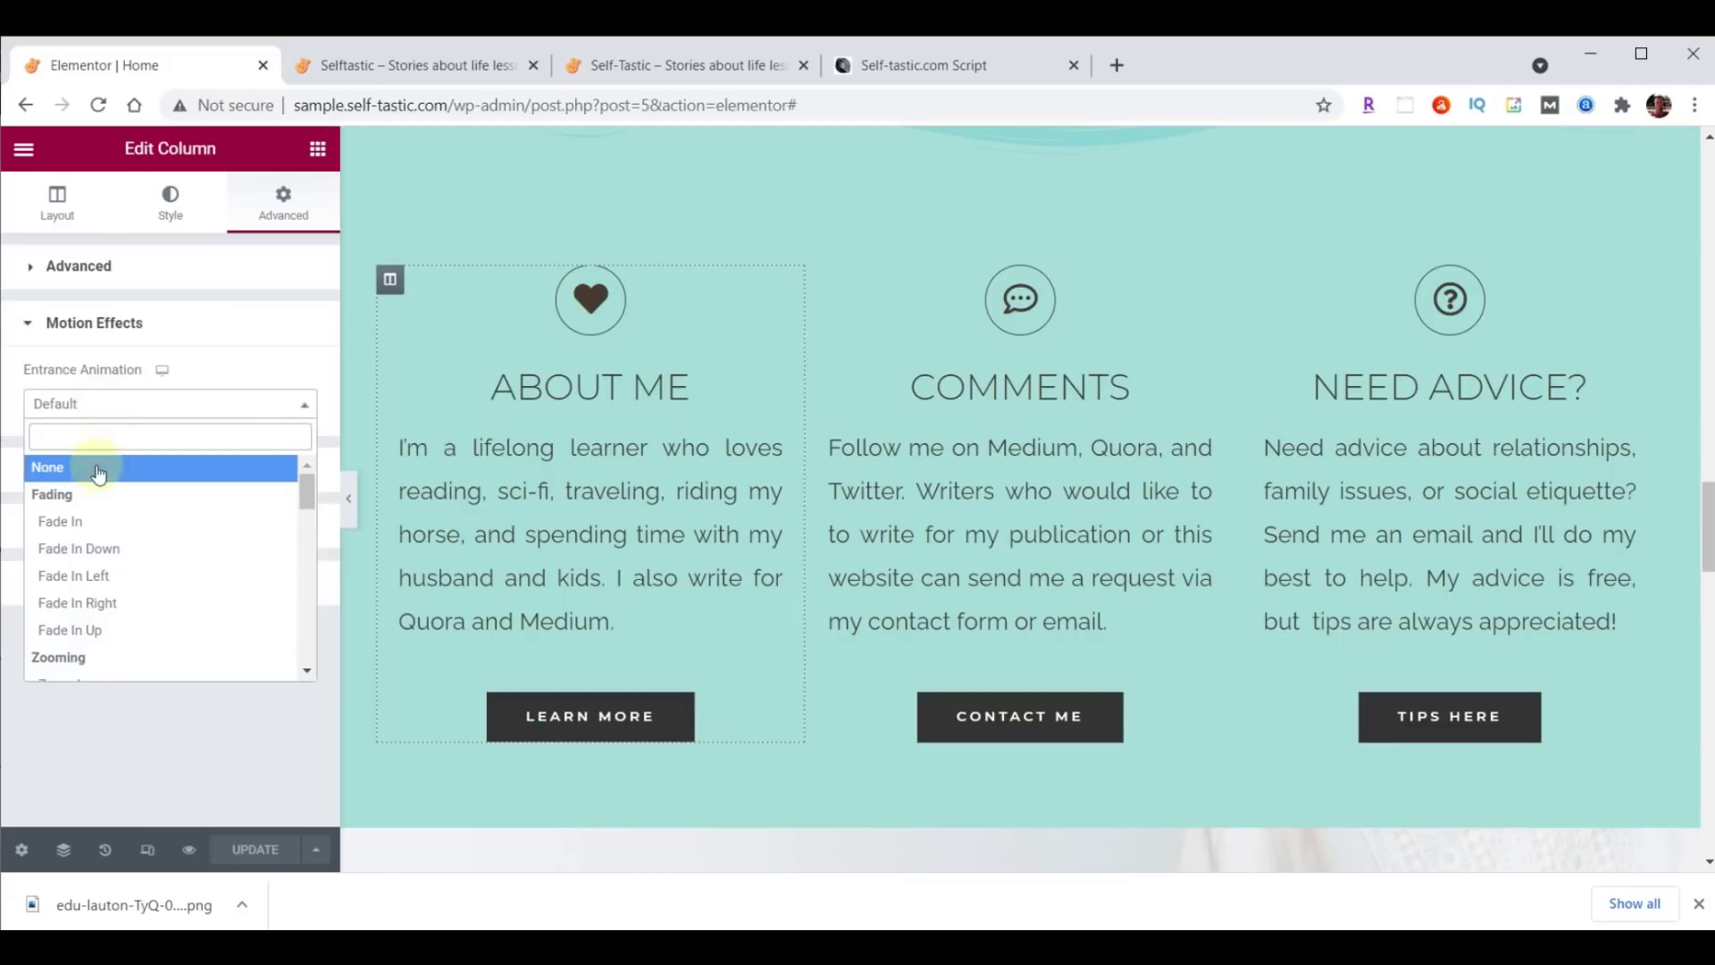
{"action": "left_click", "coordinate": [72, 576]}
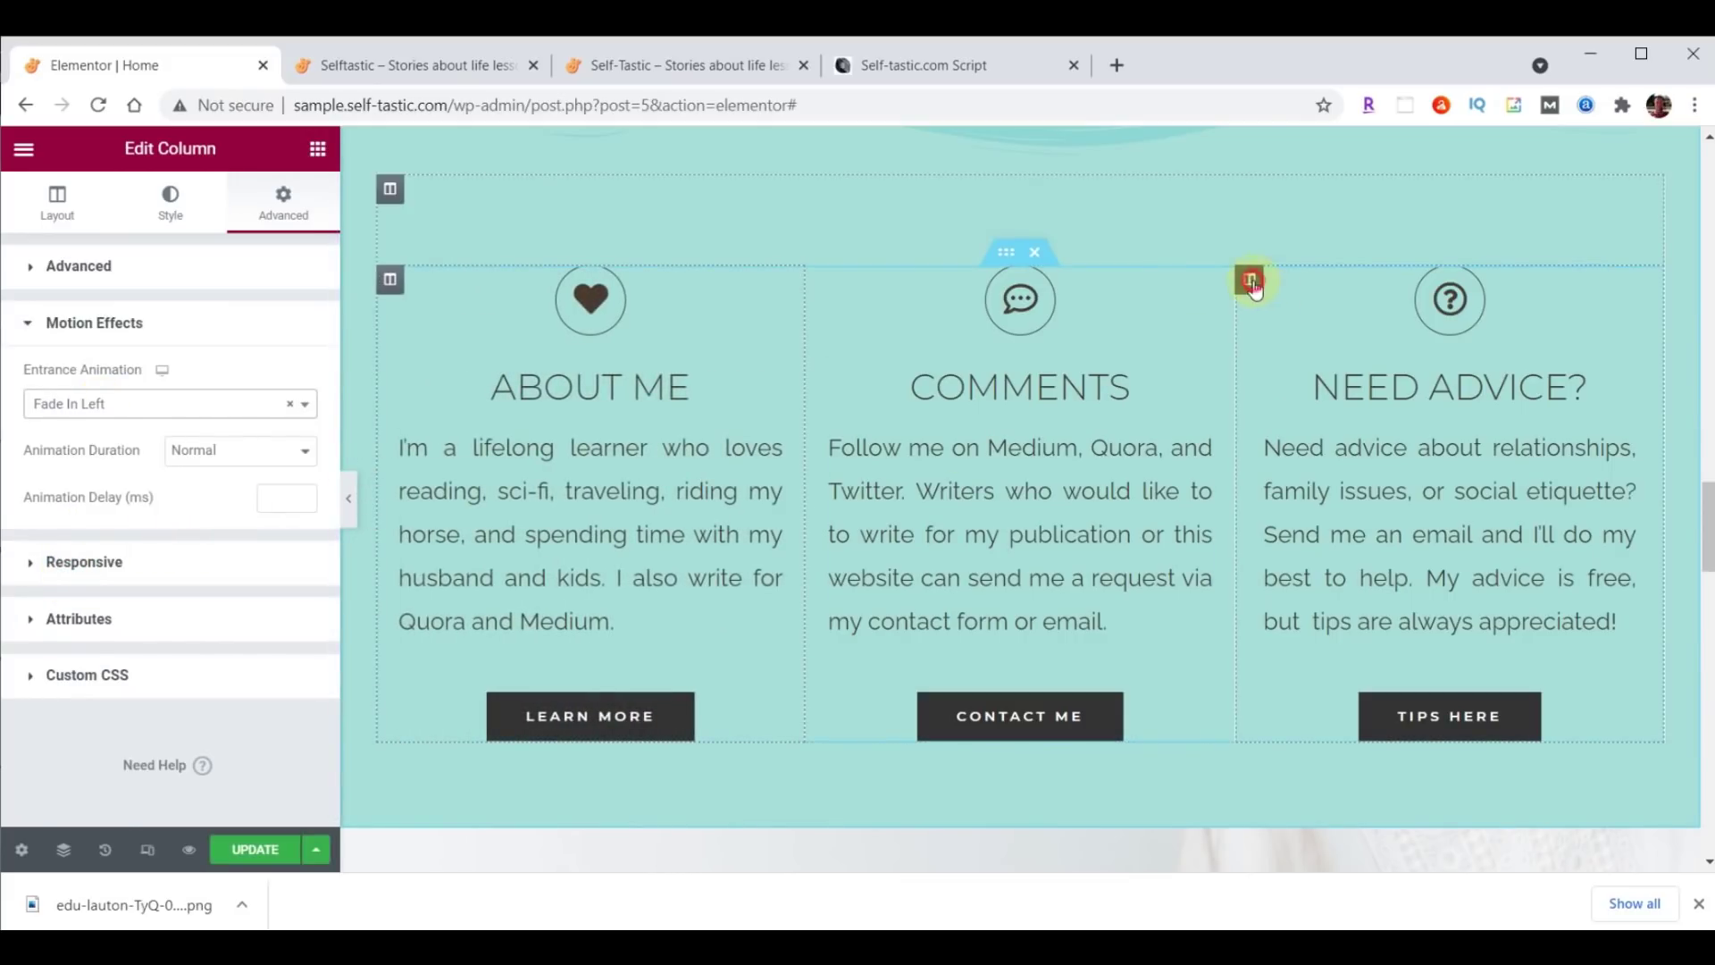
Give the Need Advice column a Fade In Right entrance animation.
{"action": "left_click", "coordinate": [1253, 284]}
{"action": "left_click", "coordinate": [283, 207]}
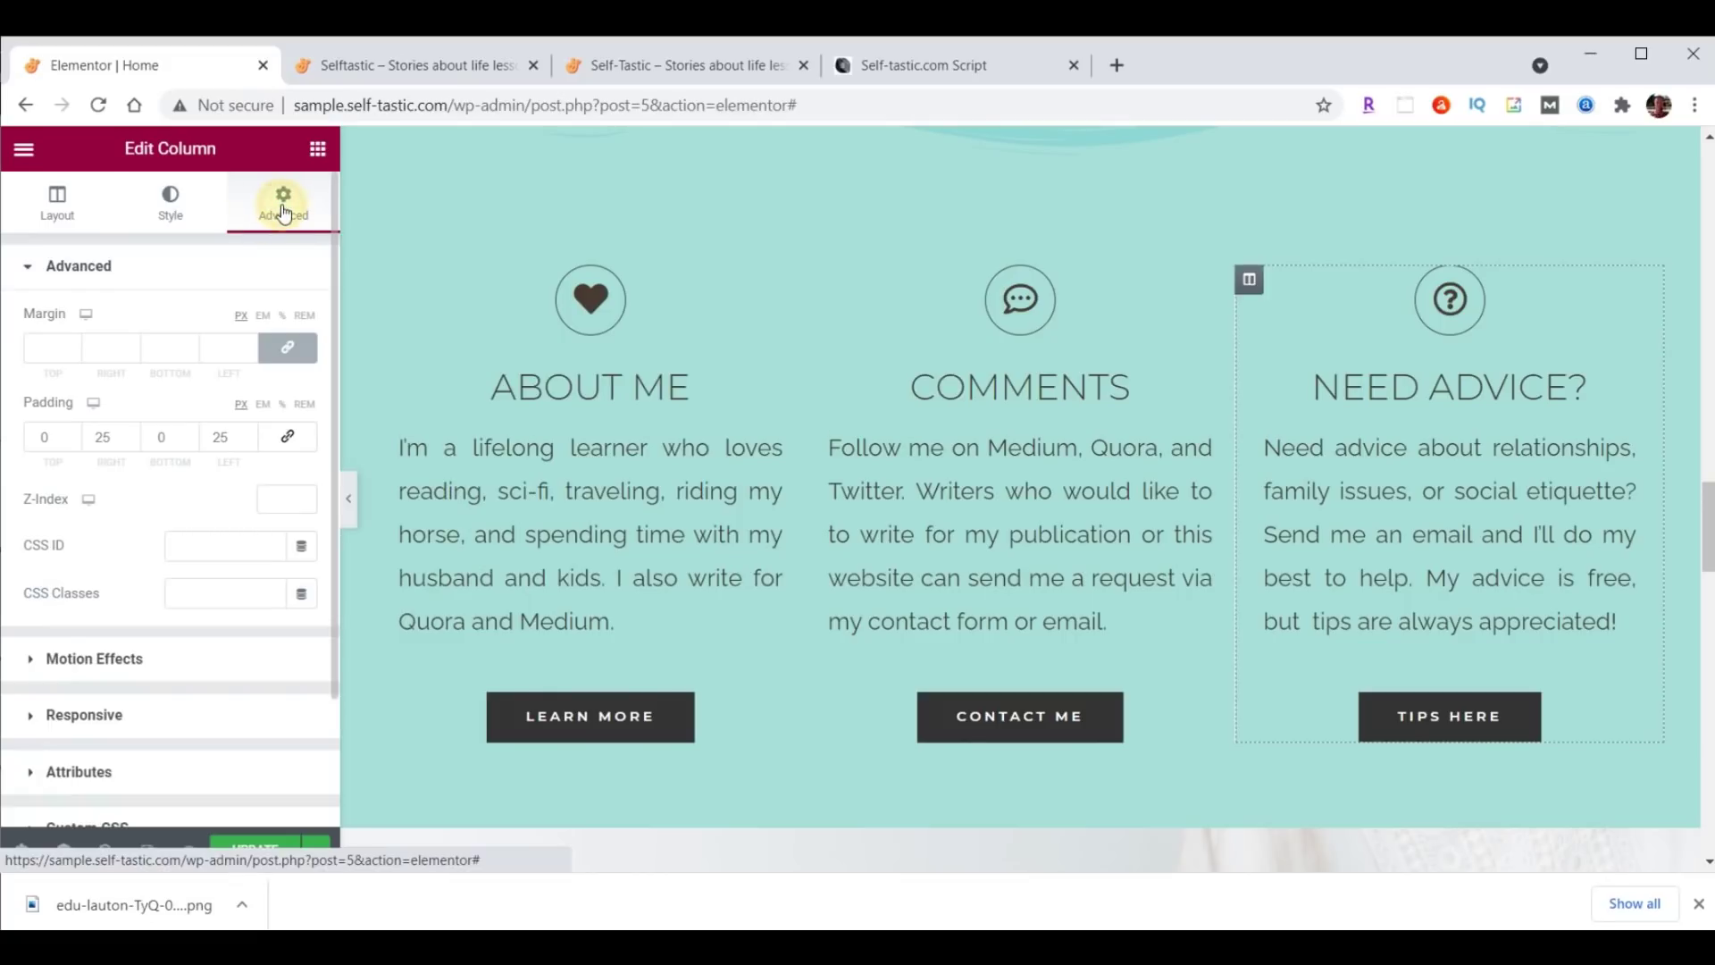
{"action": "left_click", "coordinate": [103, 659]}
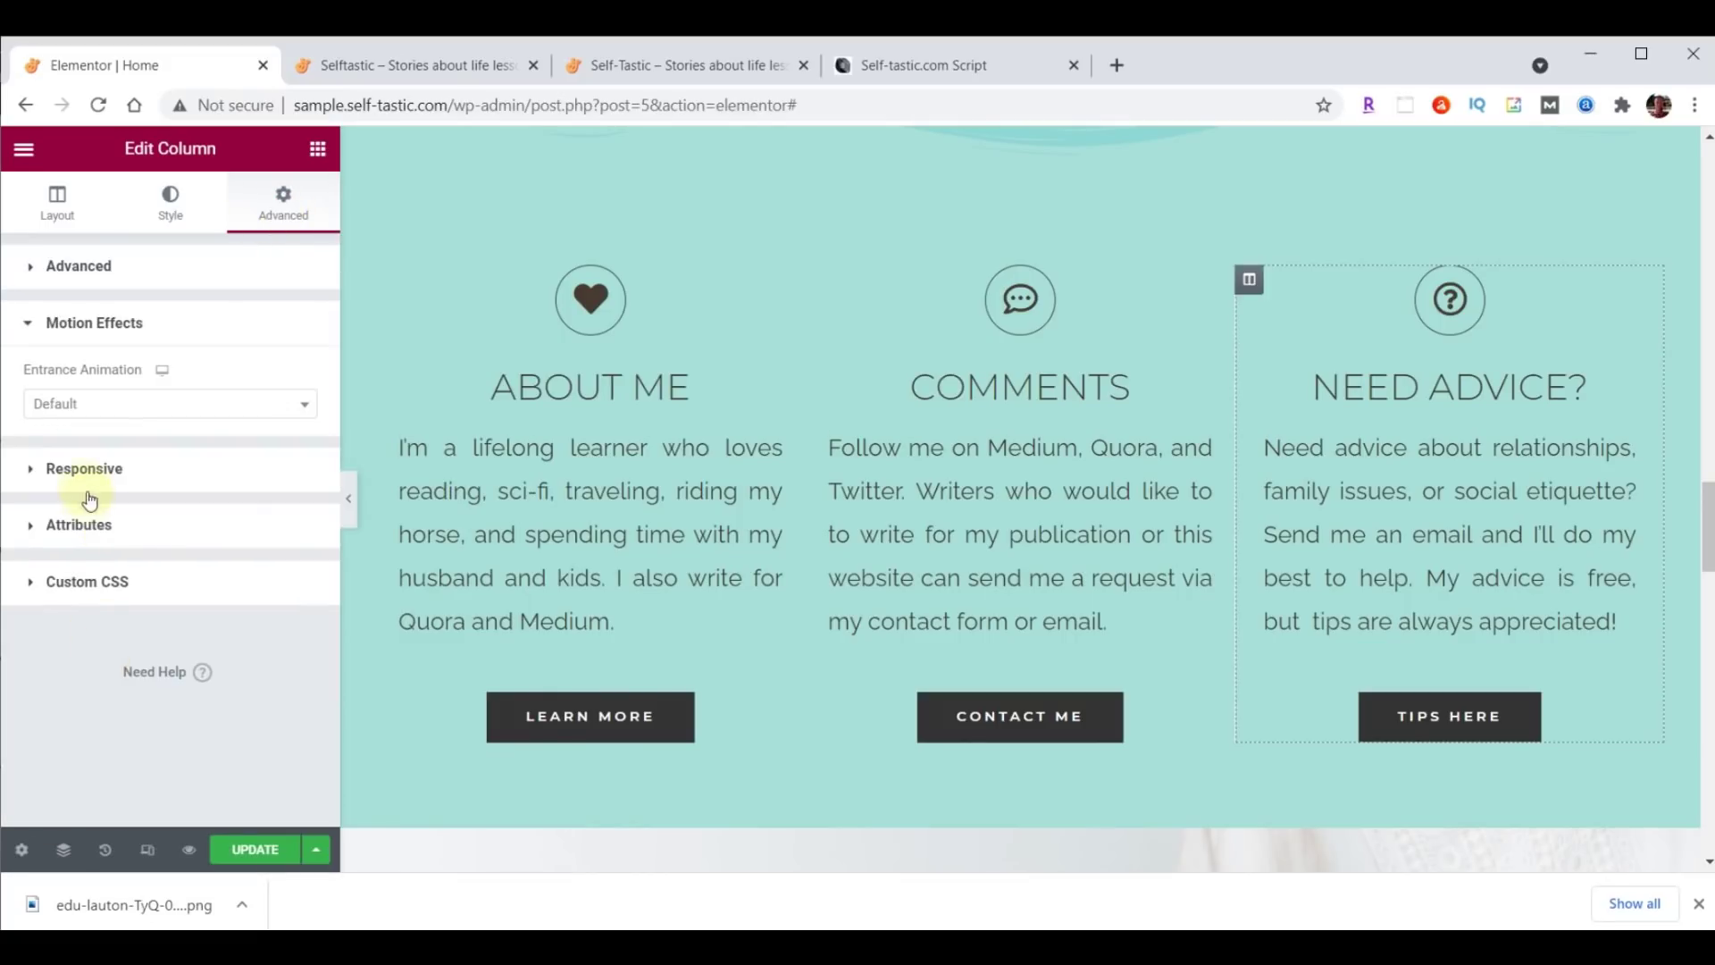
{"action": "left_click", "coordinate": [83, 419]}
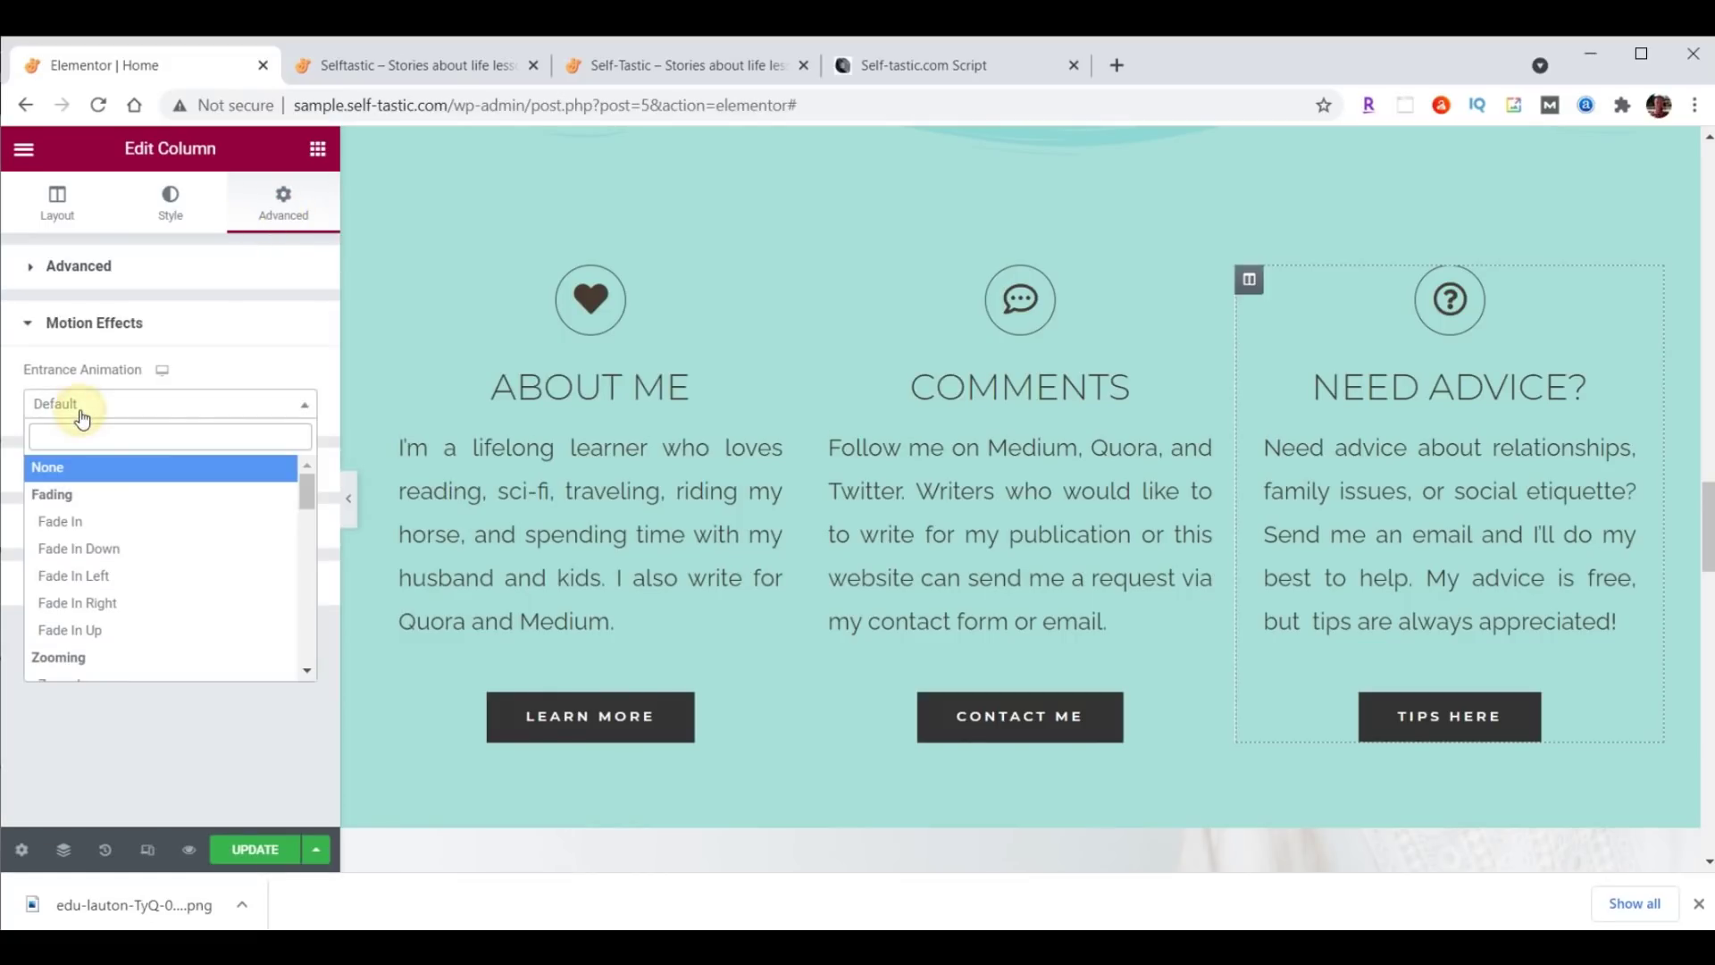
{"action": "left_click", "coordinate": [84, 602]}
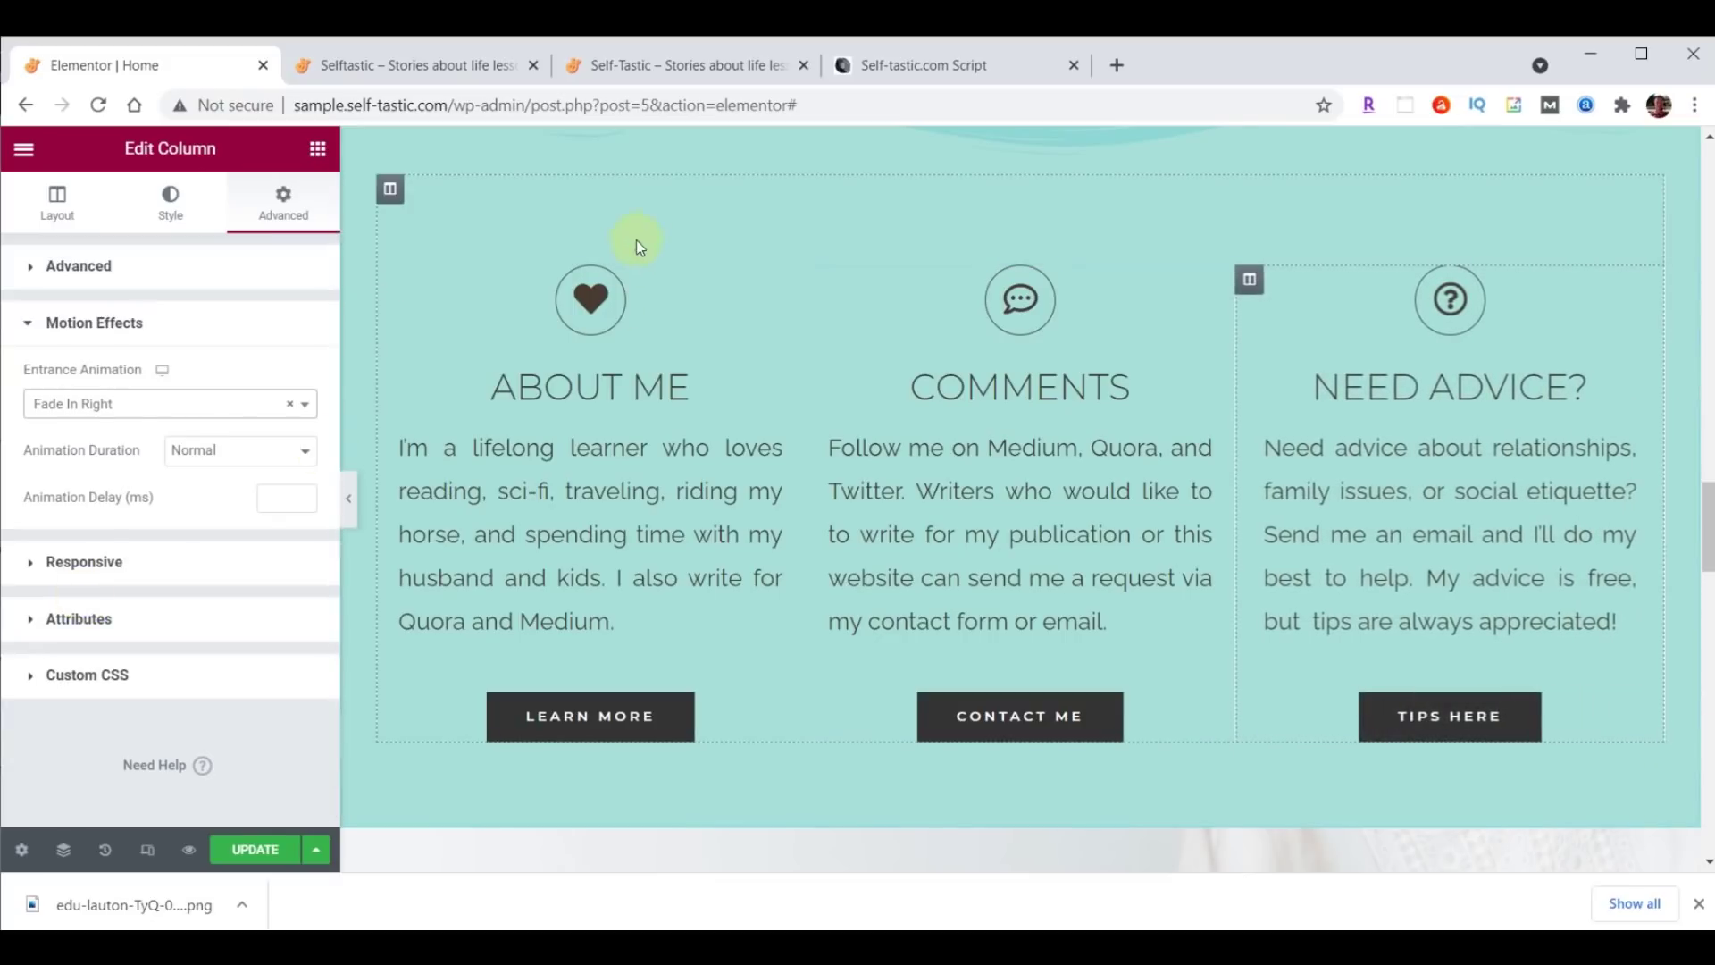
Give the Comments column a Zoom In entrance animation, update, and view the live site.
{"action": "left_click", "coordinate": [818, 280]}
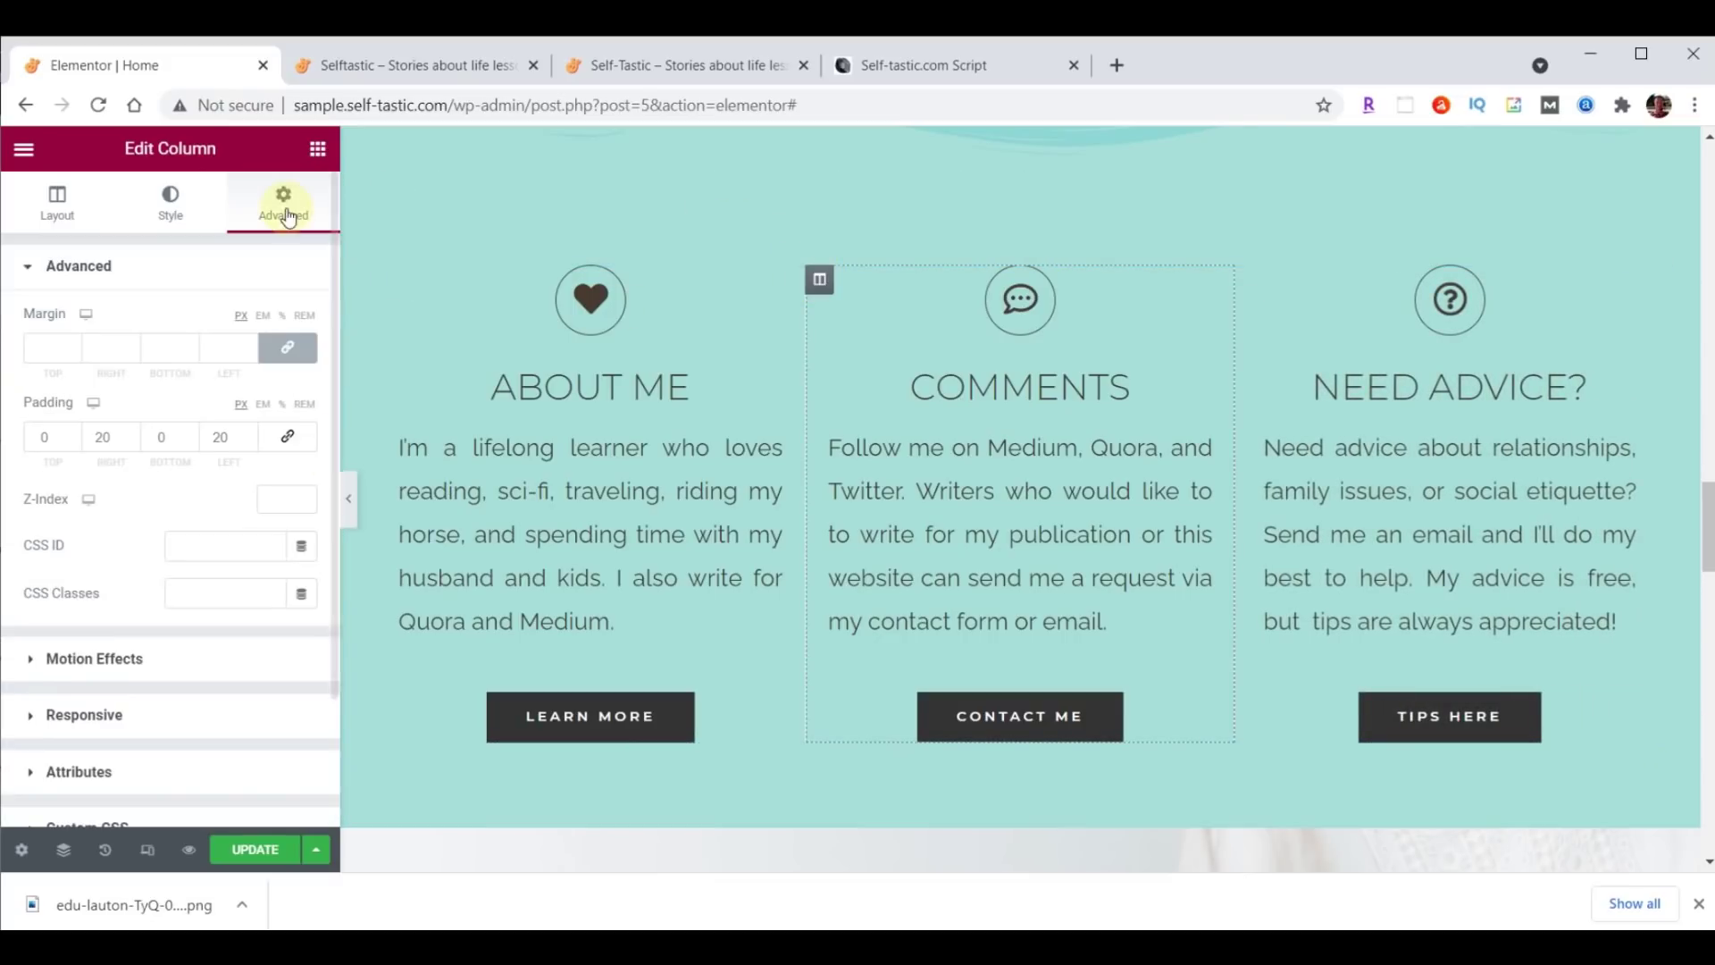
{"action": "left_click", "coordinate": [123, 663]}
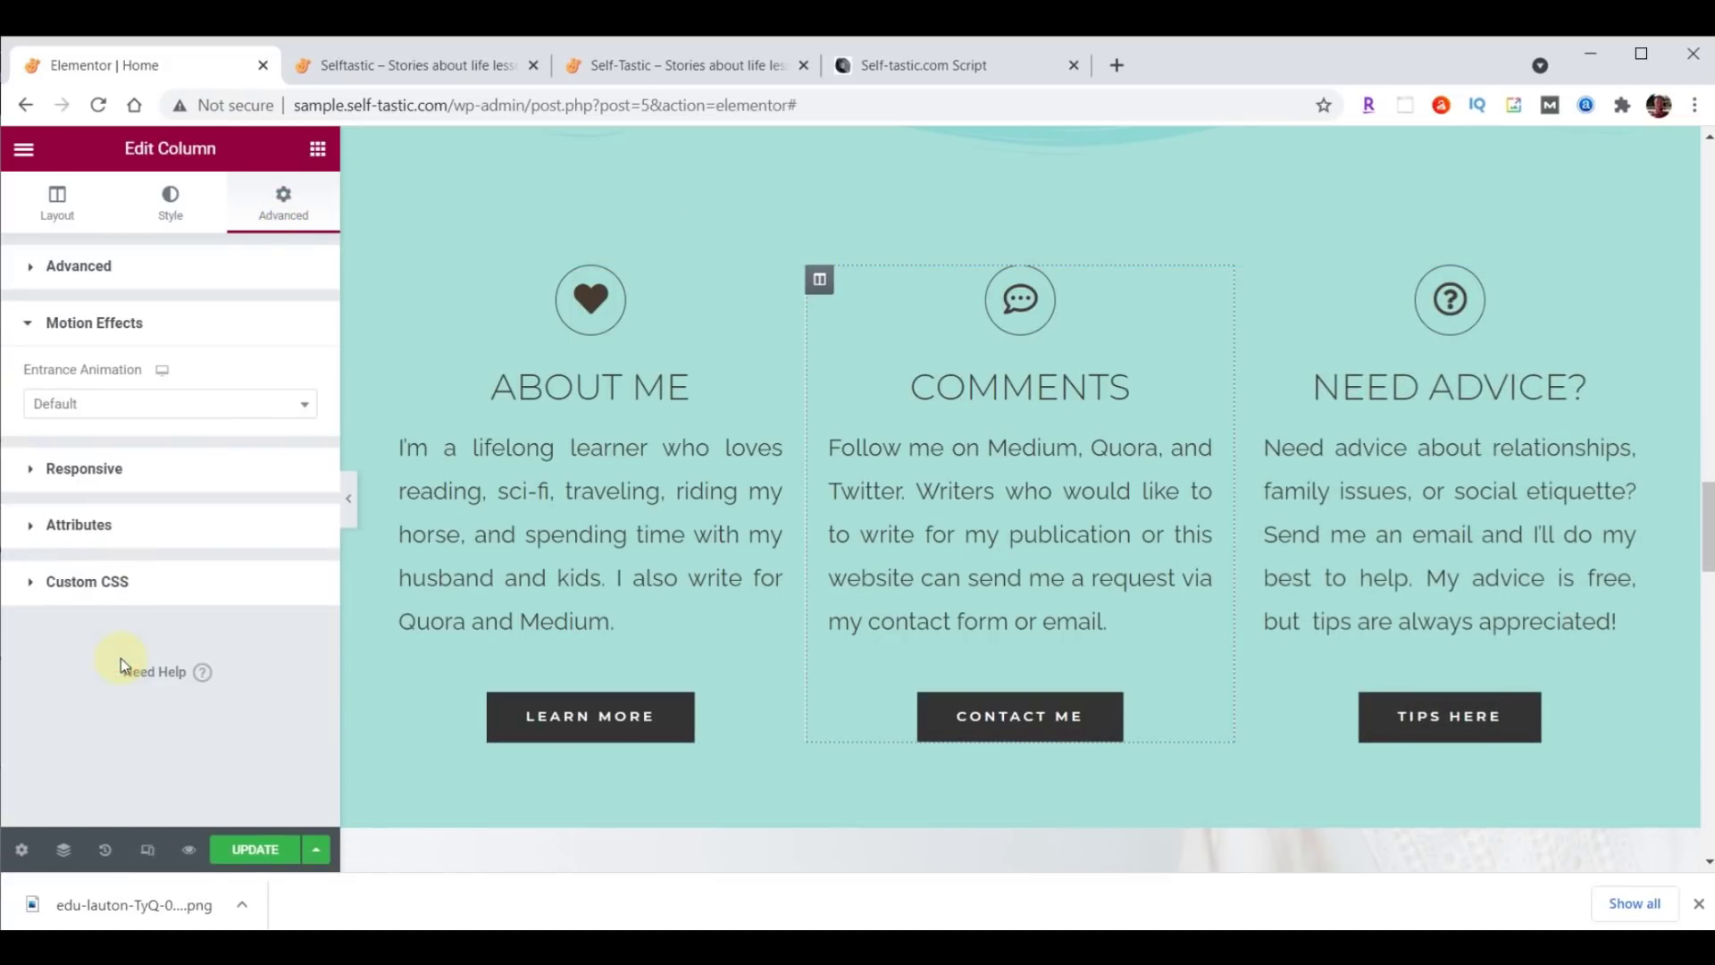
{"action": "left_click", "coordinate": [74, 417]}
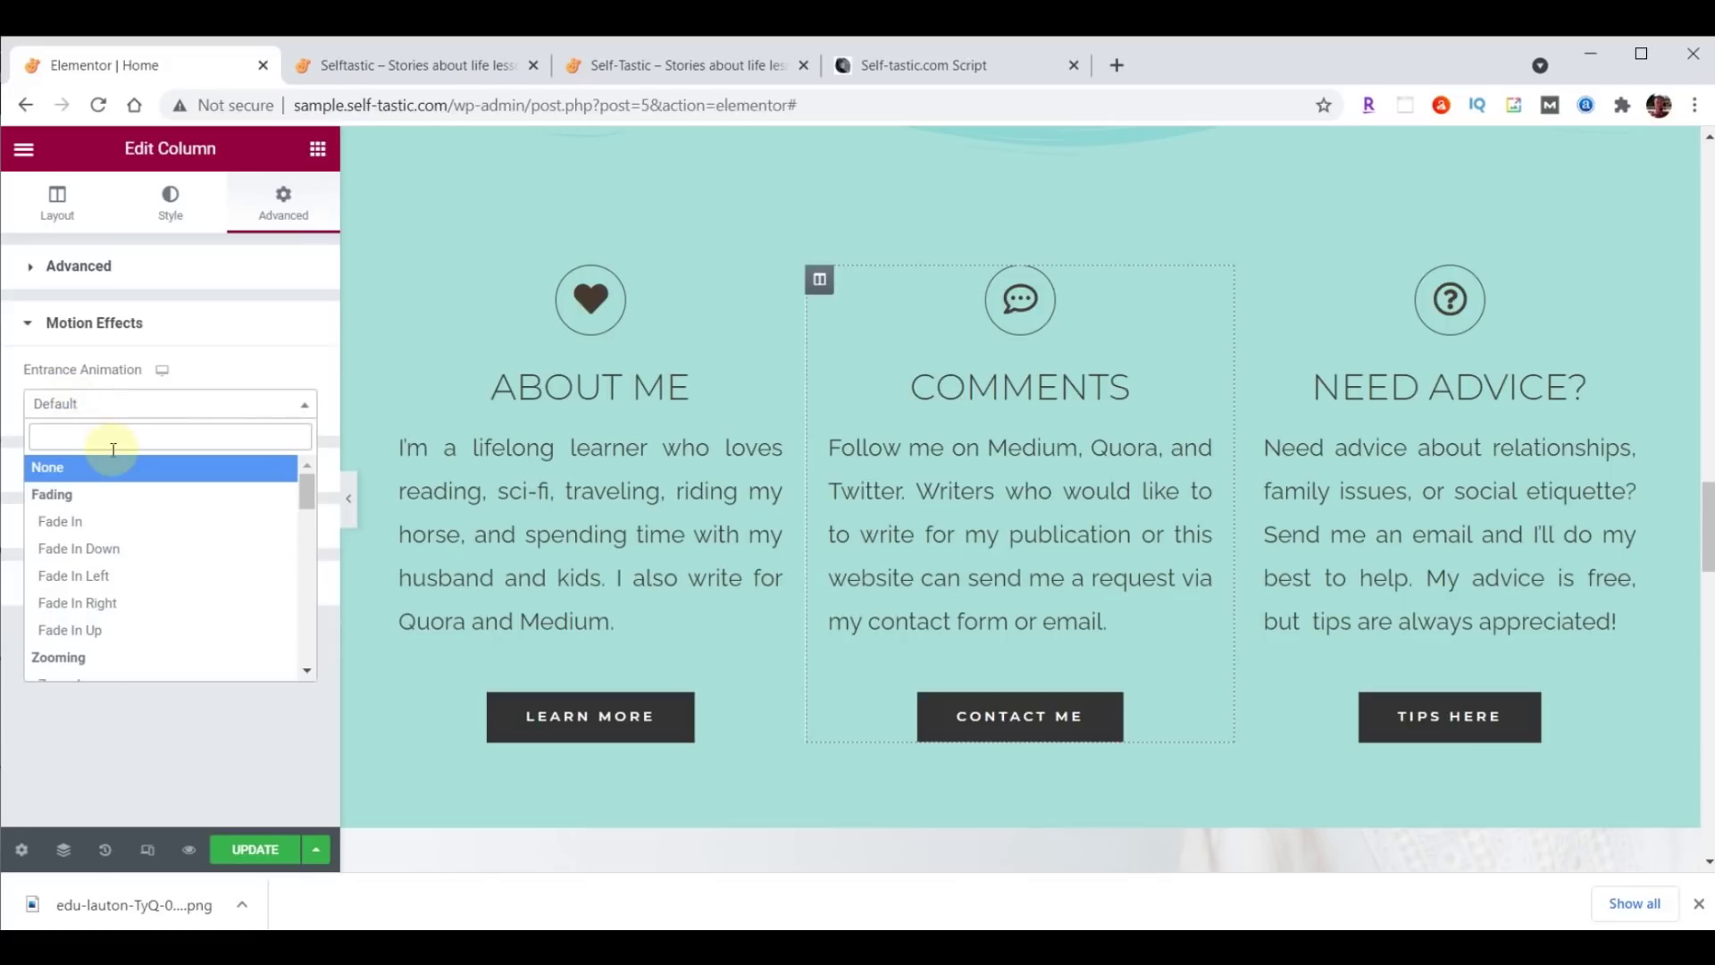
{"action": "scroll", "coordinate": [114, 487], "scroll_direction": "down", "scroll_amount": 2}
{"action": "left_click", "coordinate": [94, 572]}
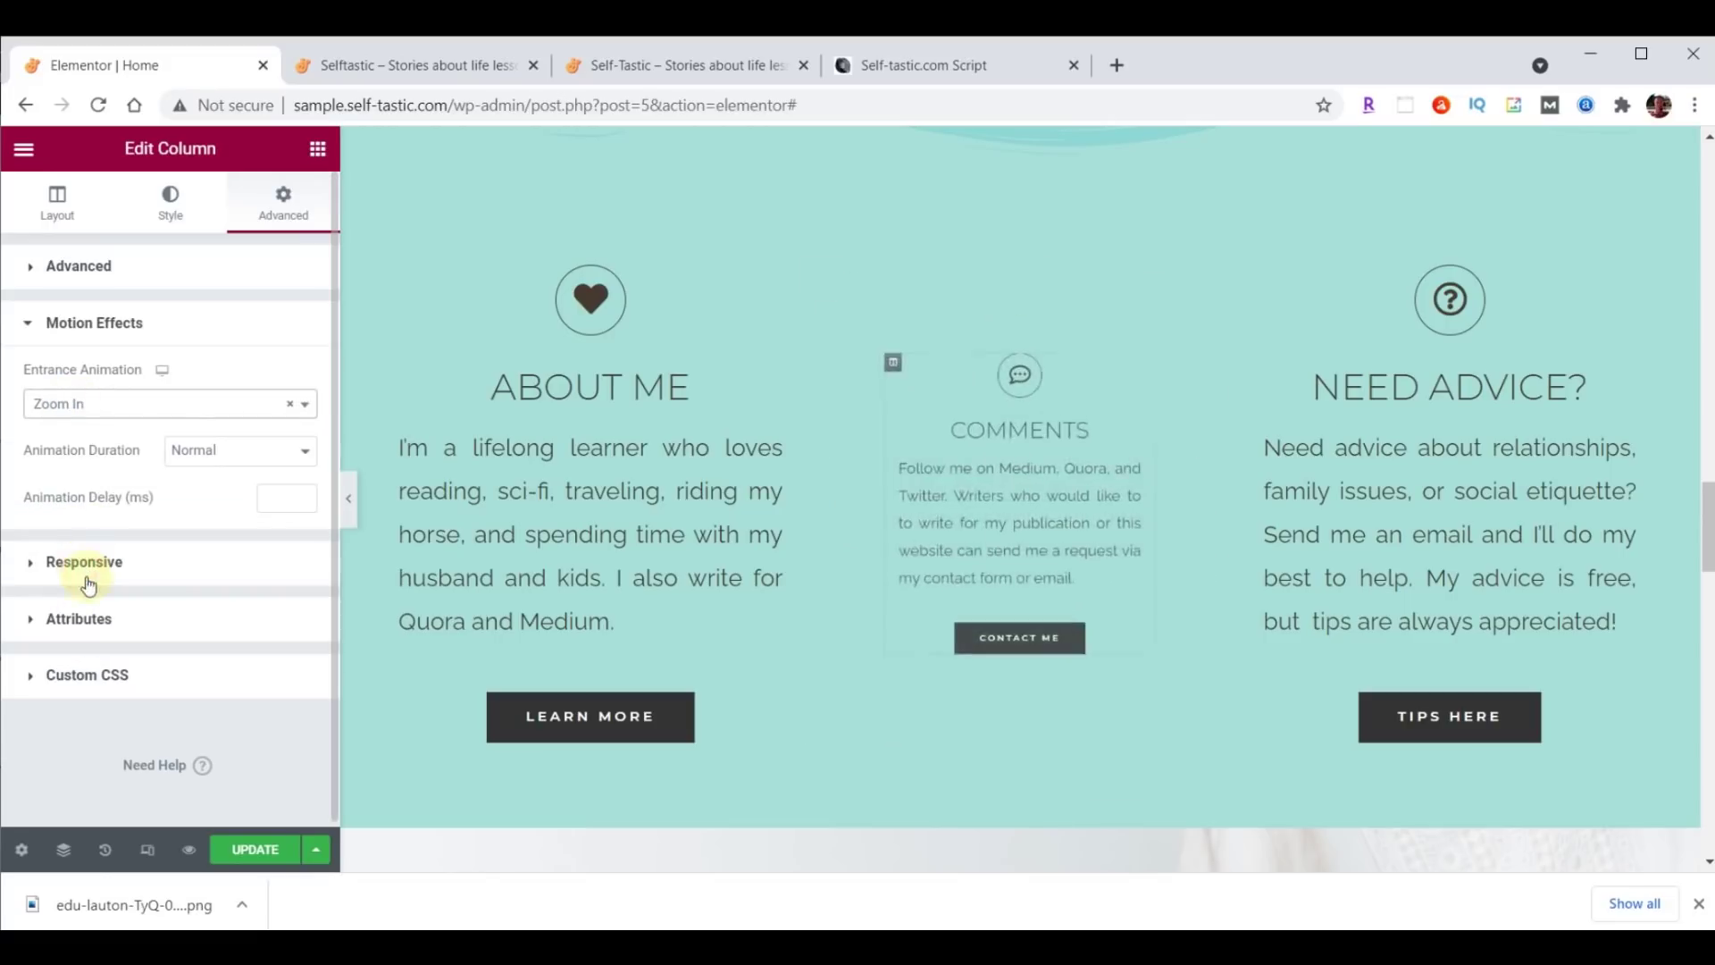
{"action": "left_click", "coordinate": [255, 848]}
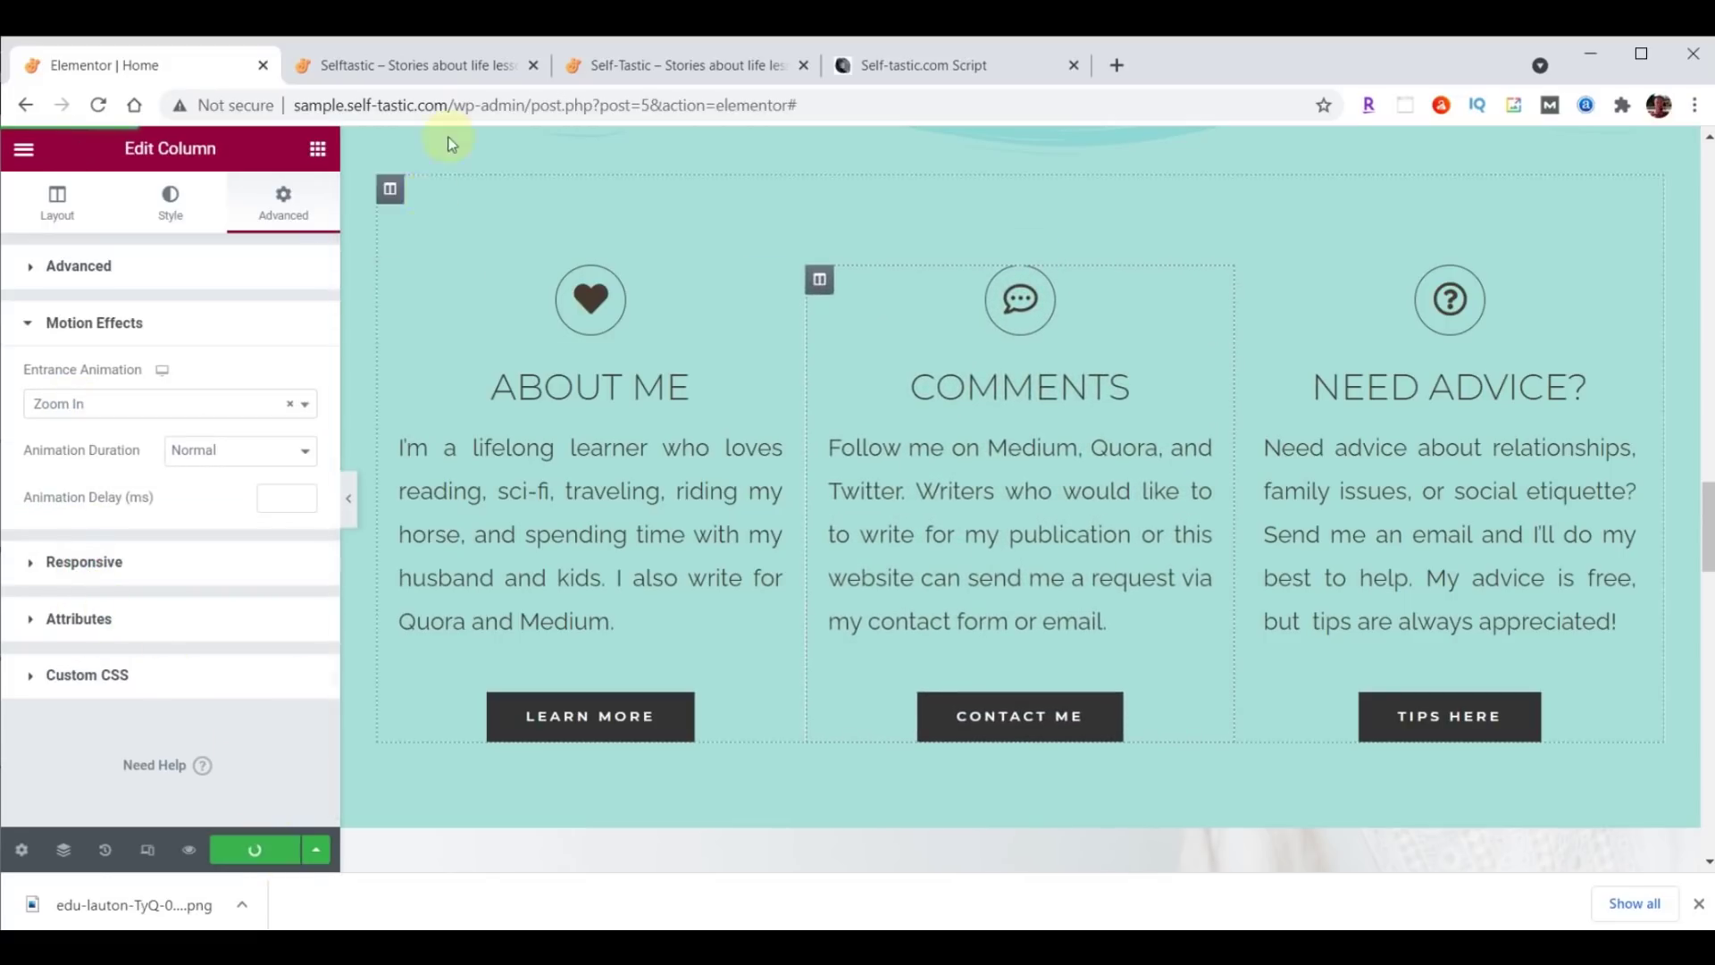
{"action": "left_click", "coordinate": [413, 69]}
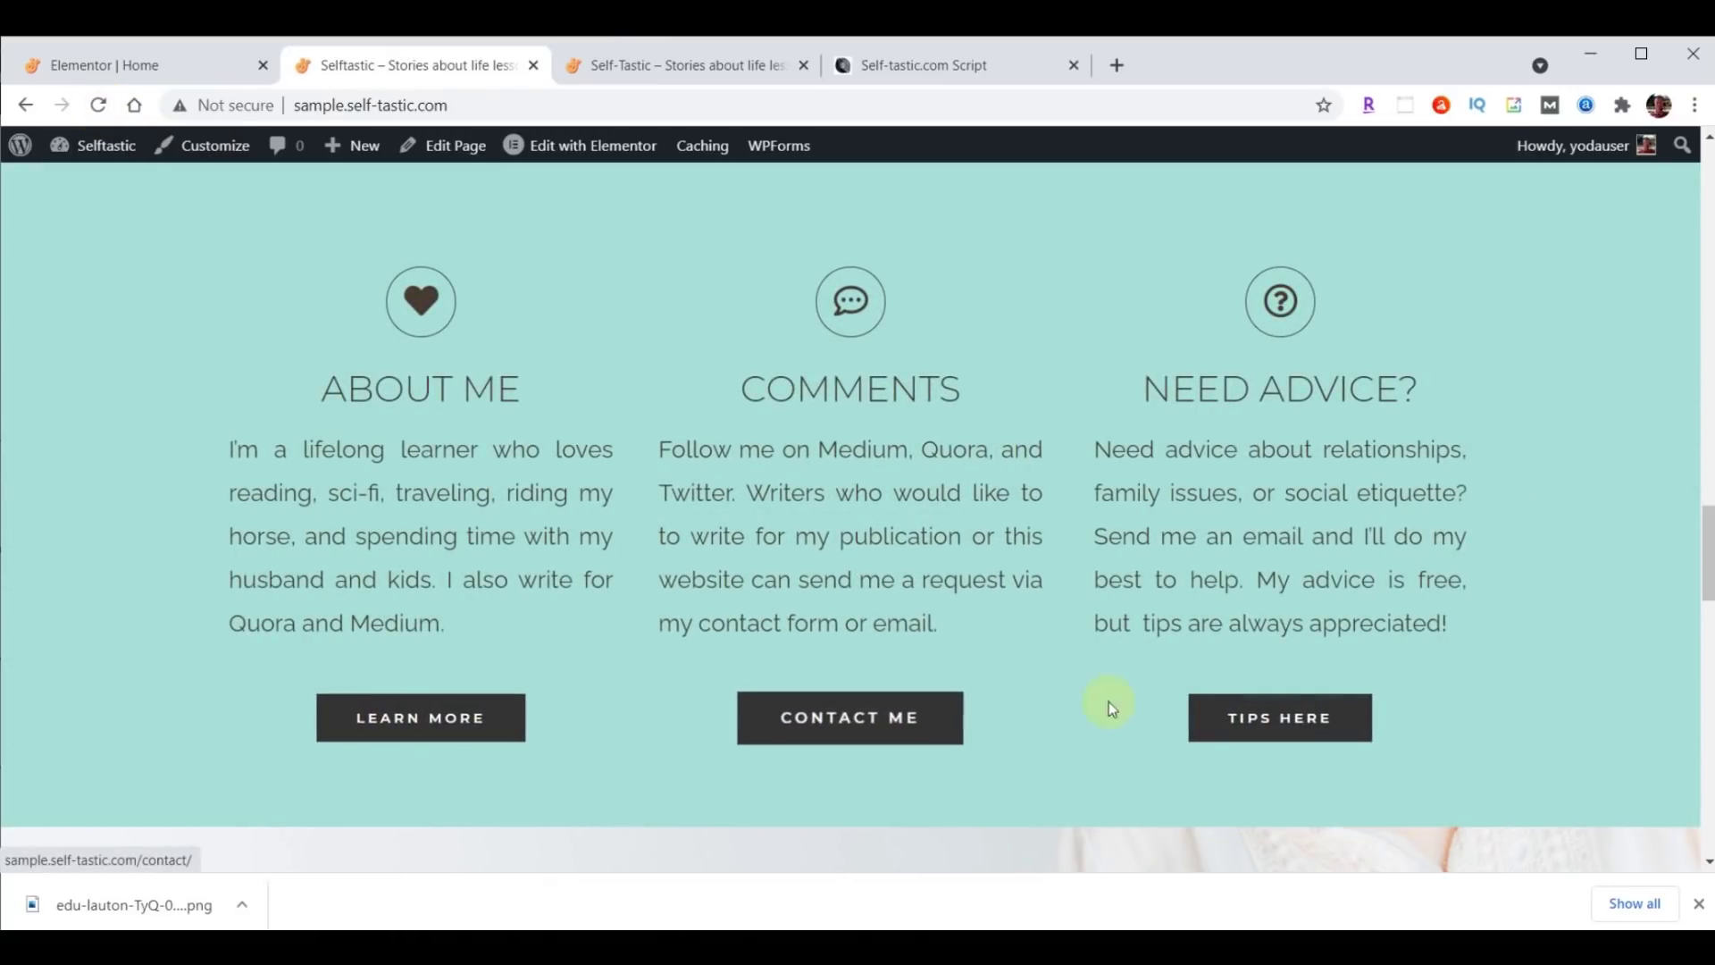
Compare the live site with self-tastic.com, then scroll the Elementor Home editor to the testimonials.
{"action": "left_click", "coordinate": [711, 67]}
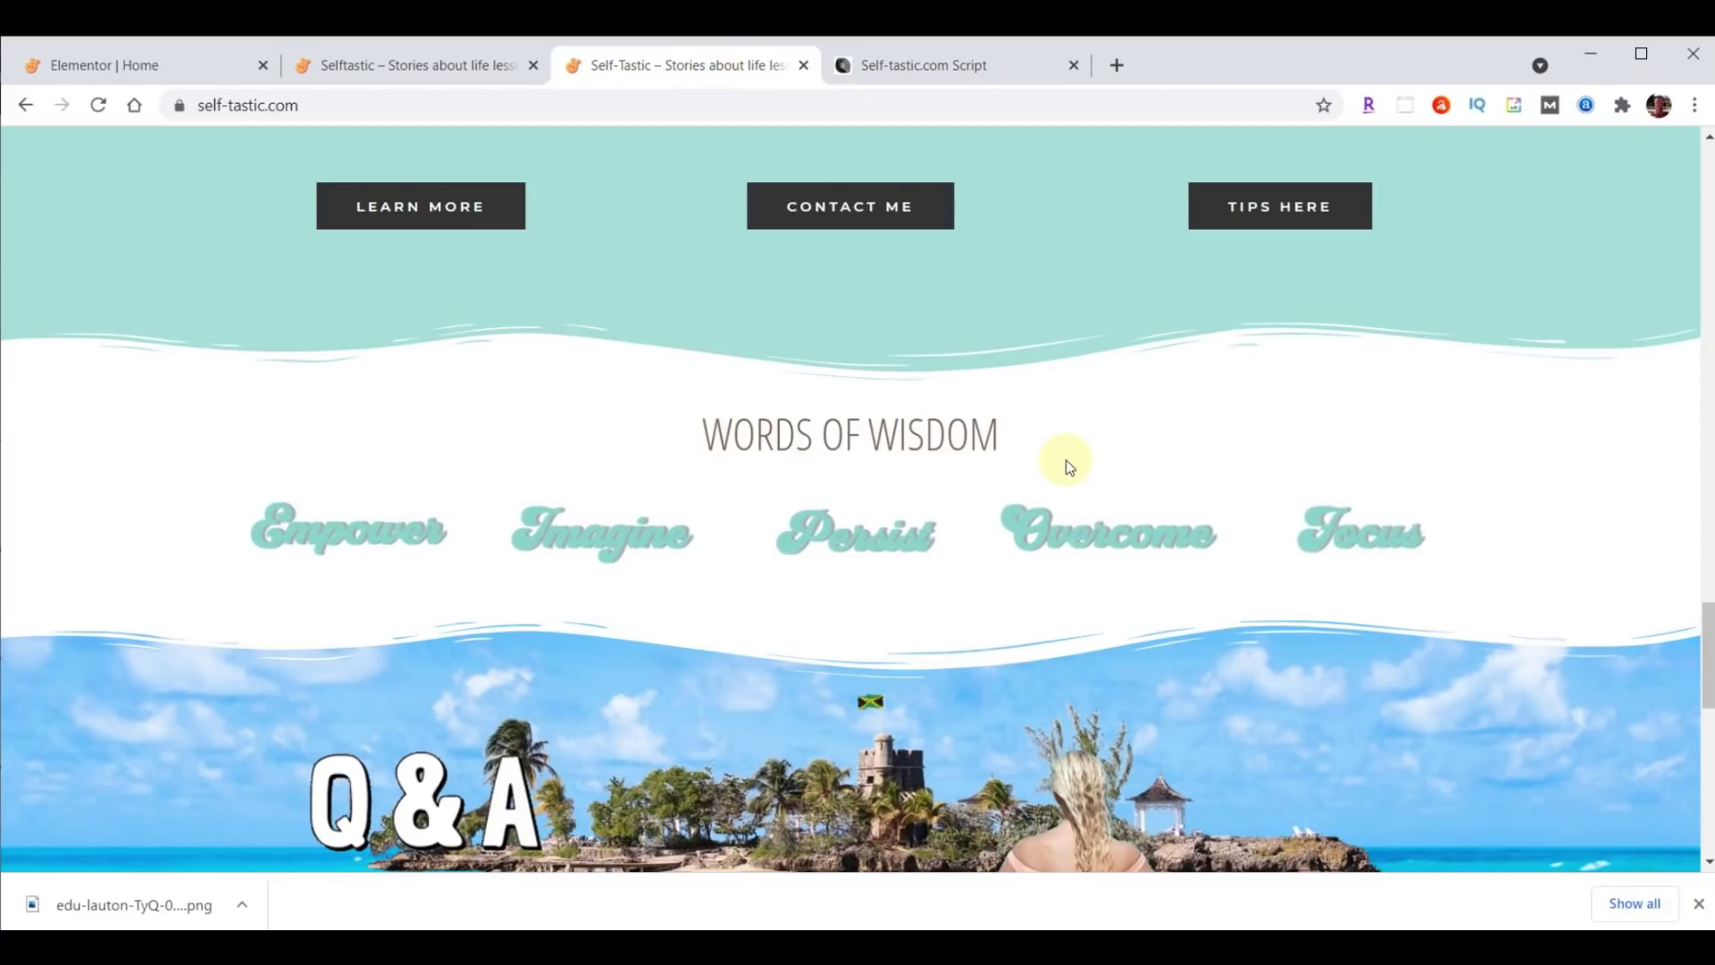
{"action": "left_click", "coordinate": [373, 67]}
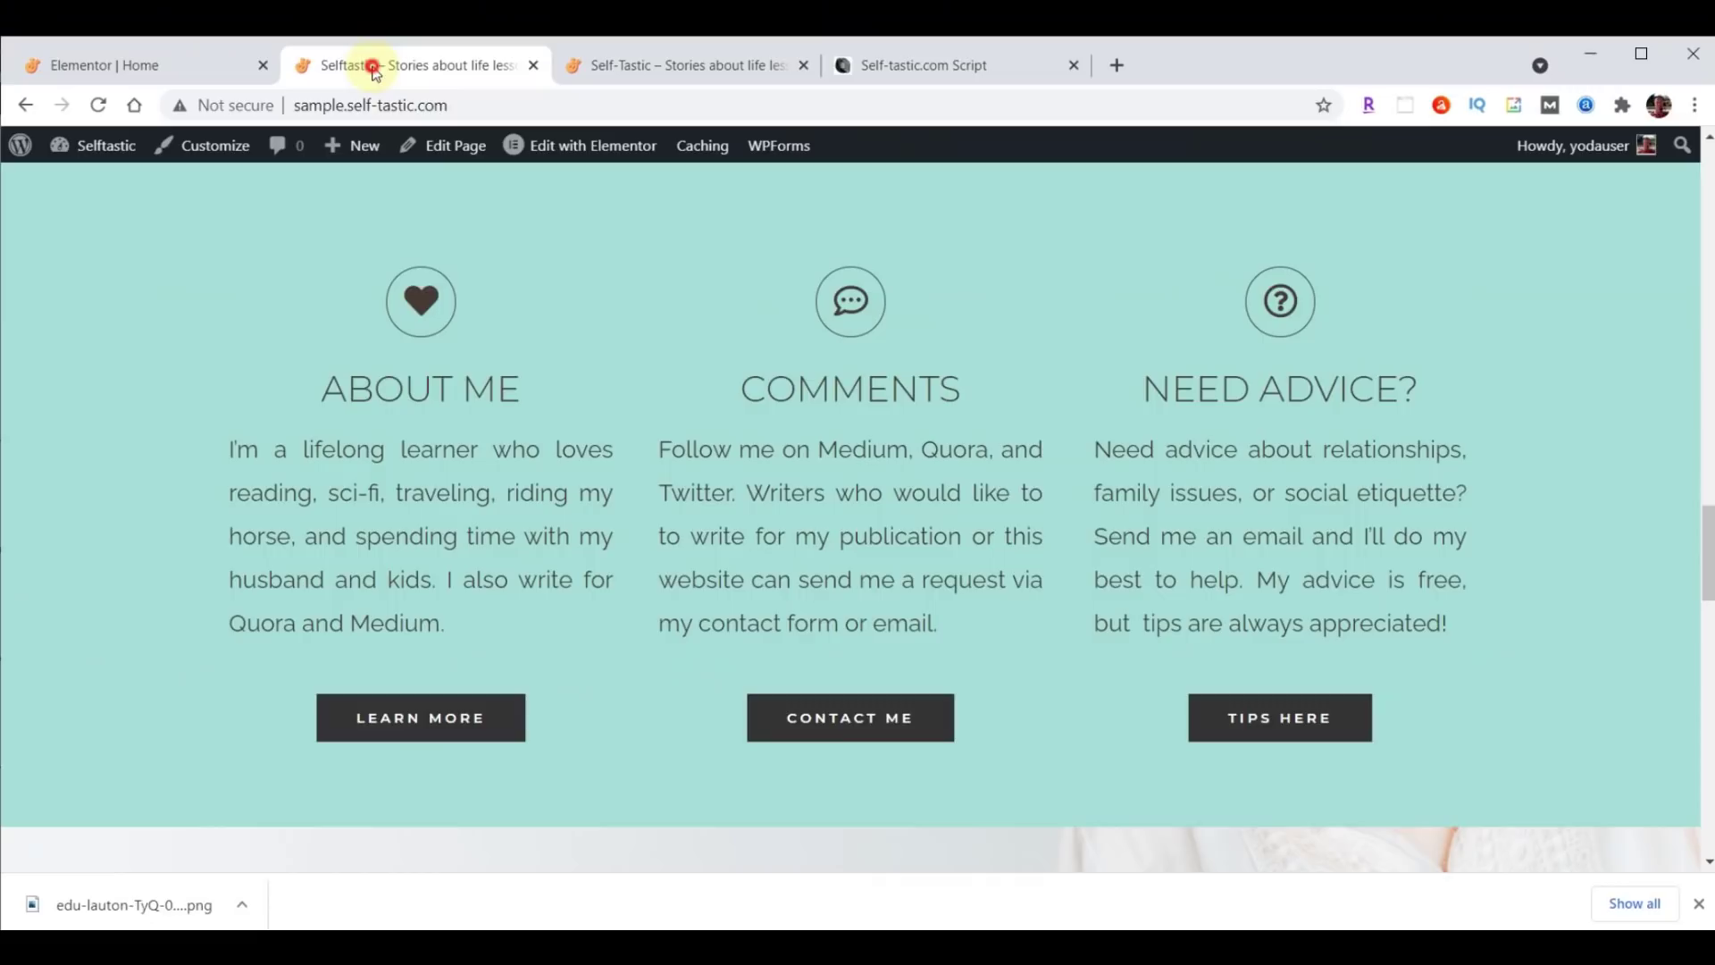
{"action": "scroll", "coordinate": [942, 450], "scroll_direction": "down", "scroll_amount": 6}
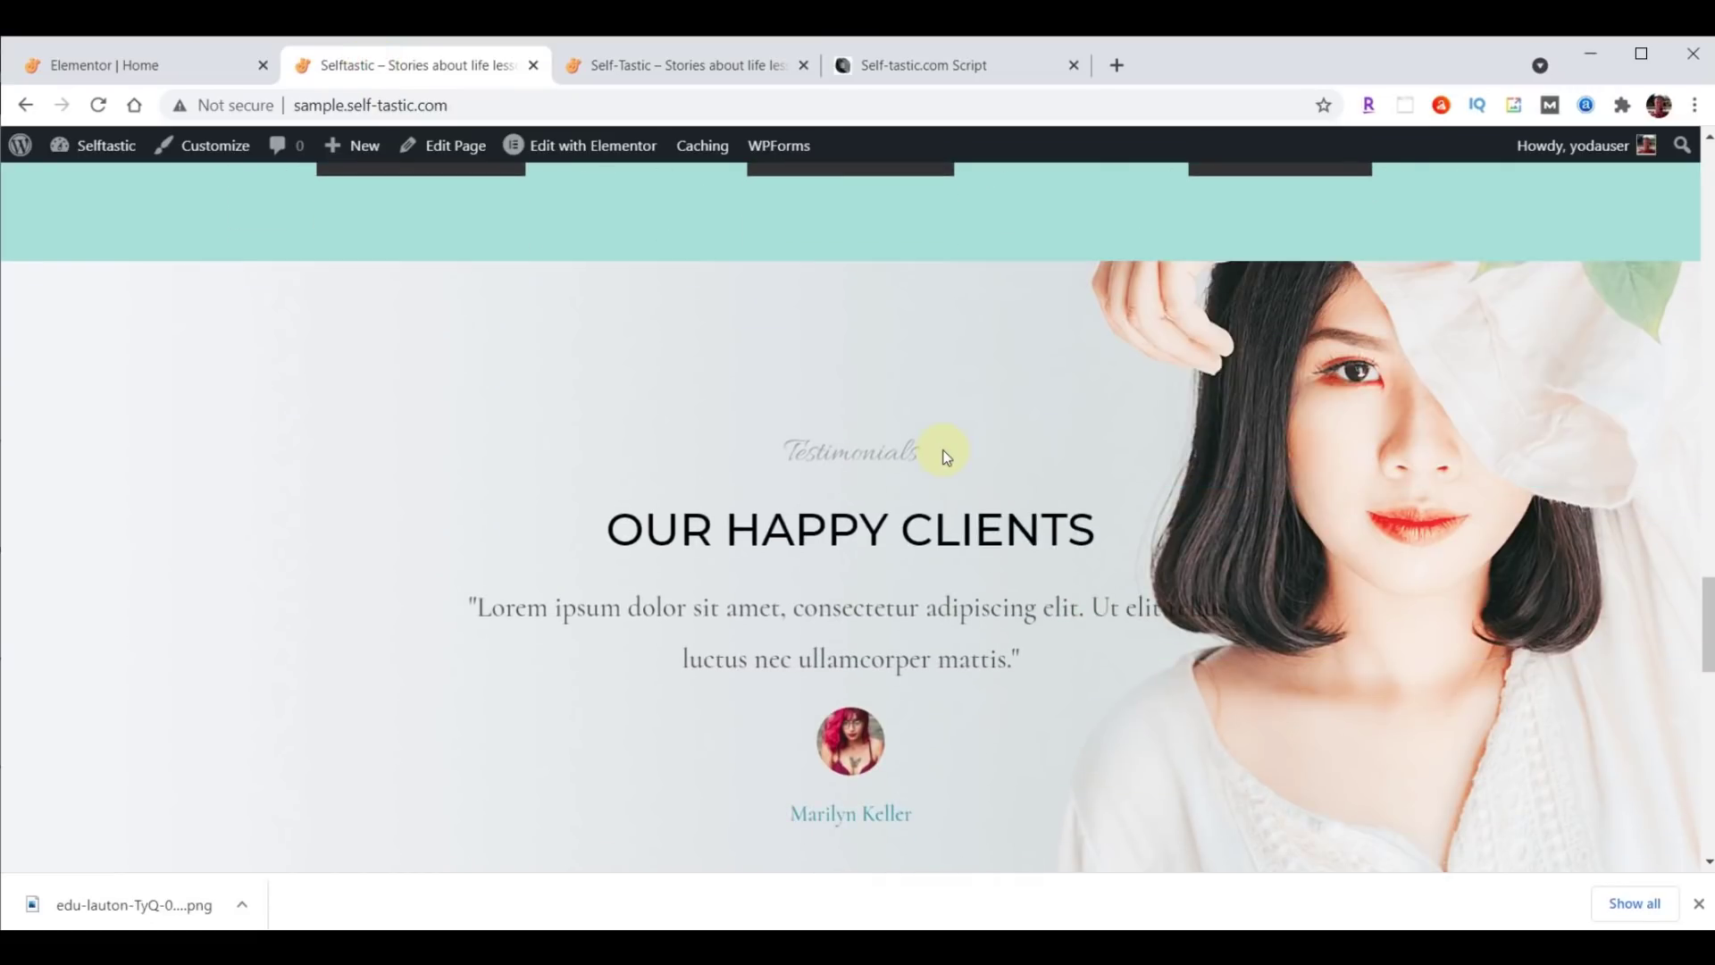
{"action": "left_click", "coordinate": [147, 64]}
{"action": "scroll", "coordinate": [1149, 349], "scroll_direction": "down", "scroll_amount": 6}
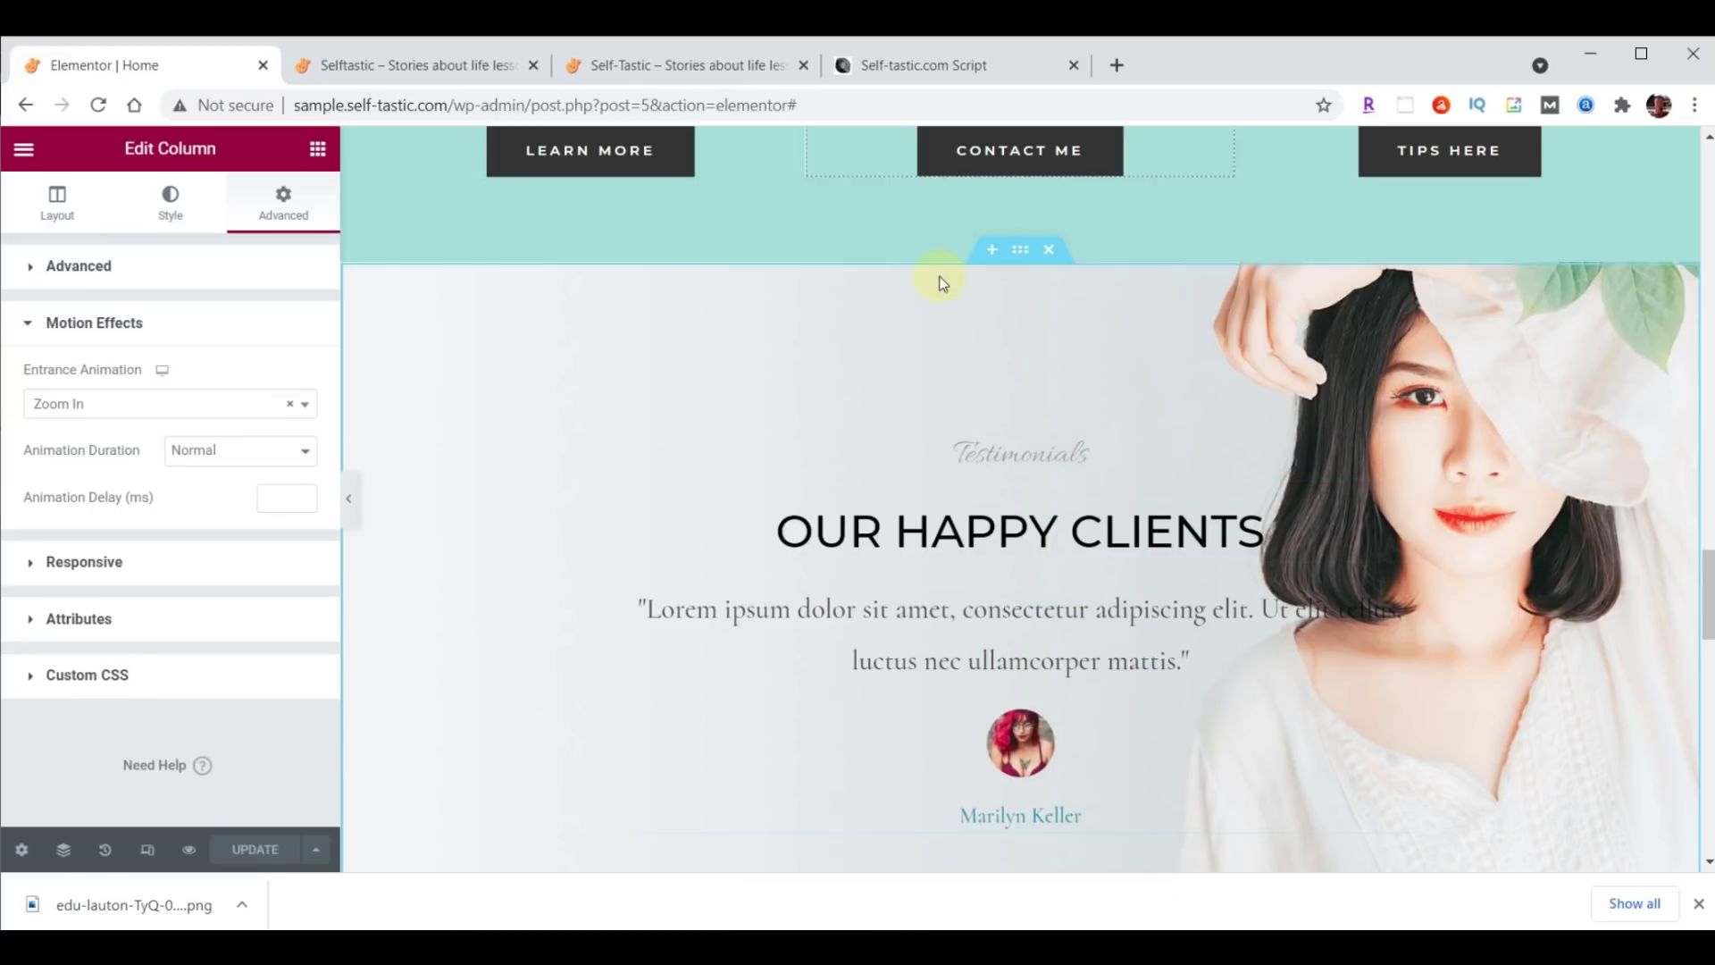
Insert a single-column section above the testimonials with a classic white #FFFFFF background.
{"action": "left_click", "coordinate": [993, 252]}
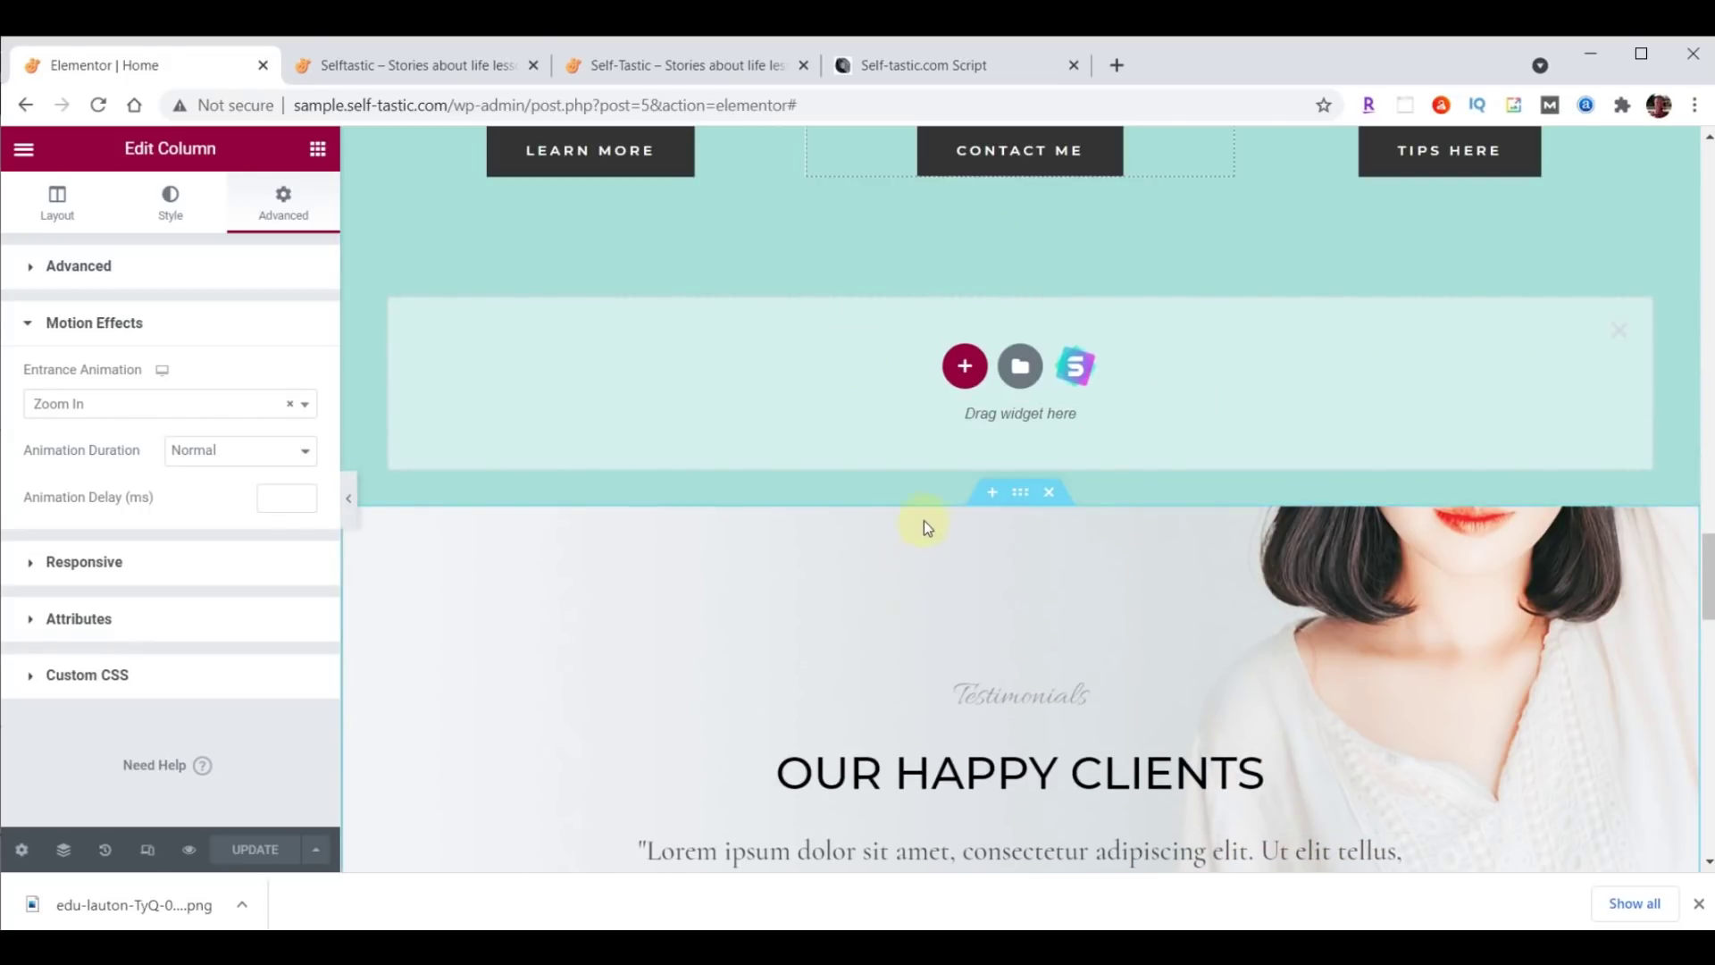
{"action": "left_click", "coordinate": [966, 368]}
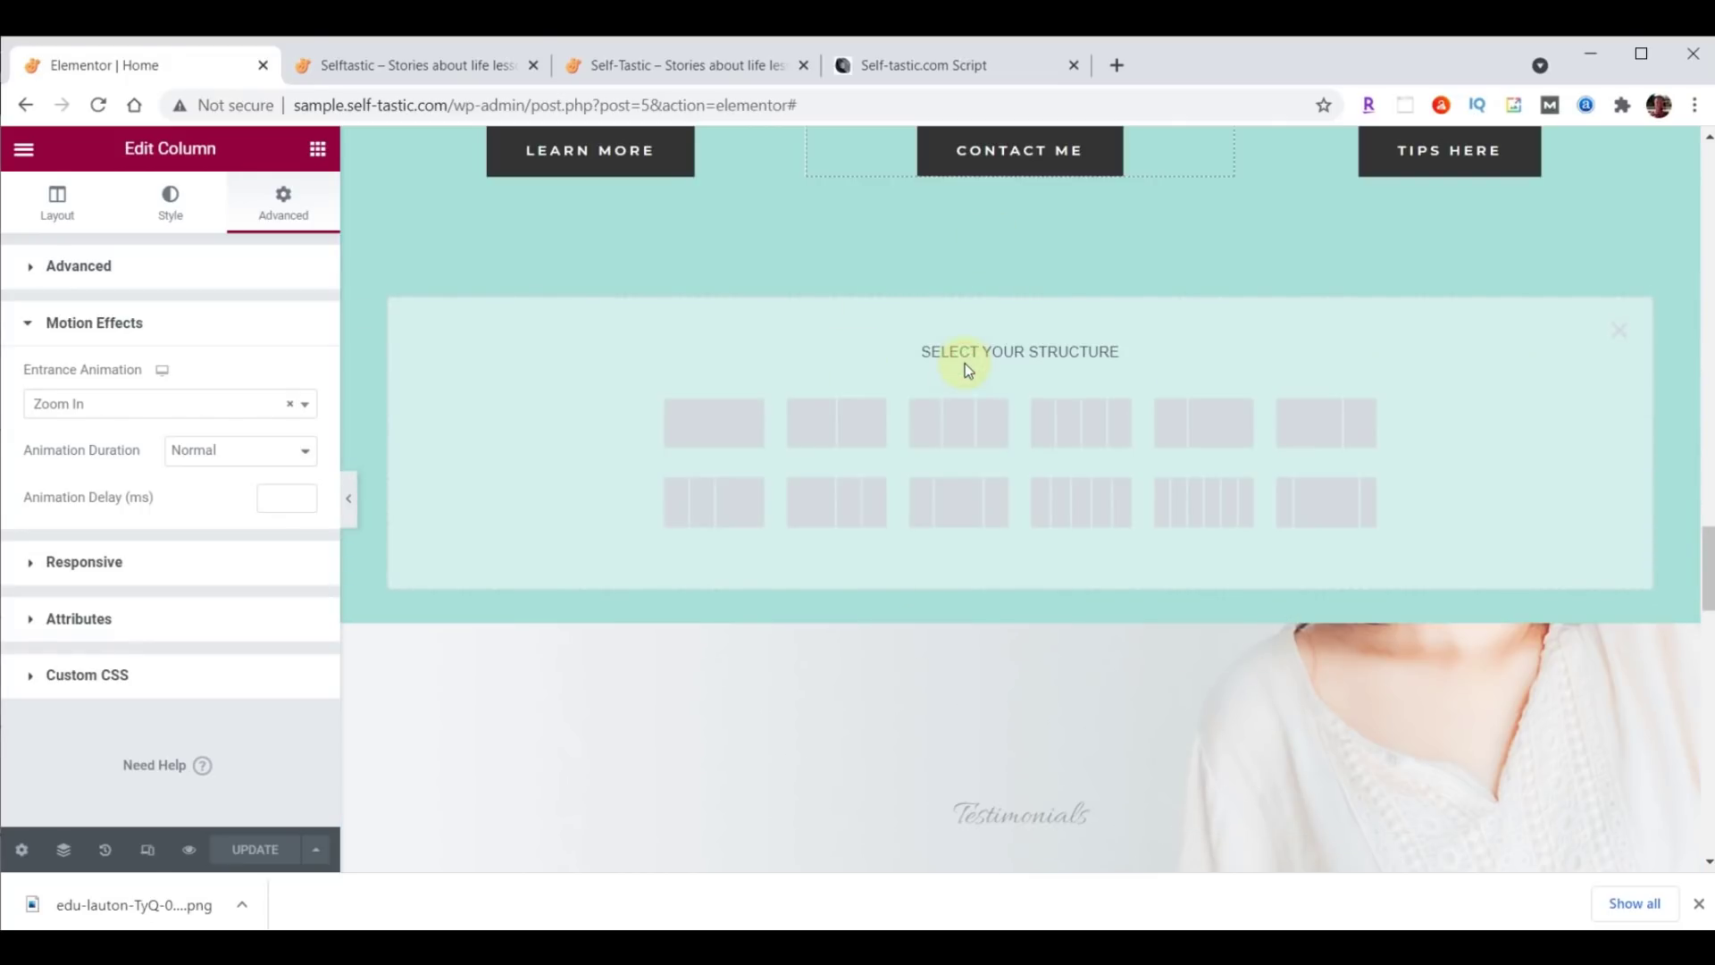
{"action": "left_click", "coordinate": [710, 420]}
{"action": "left_click", "coordinate": [1022, 251]}
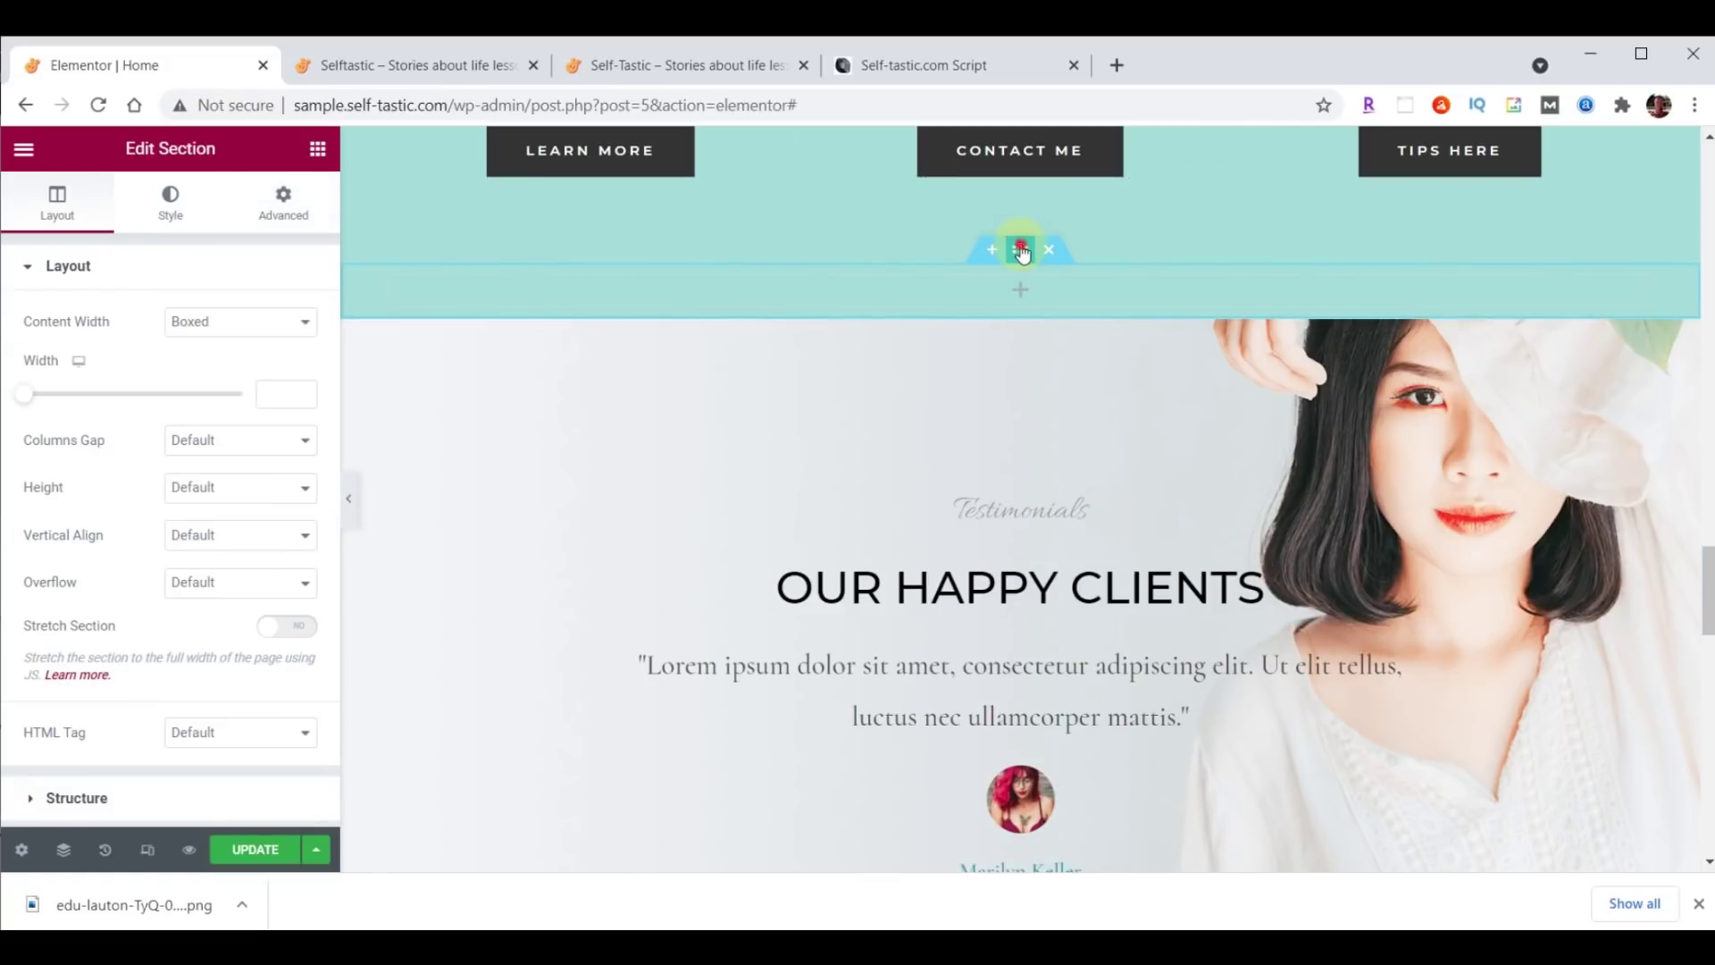
{"action": "left_click", "coordinate": [172, 201]}
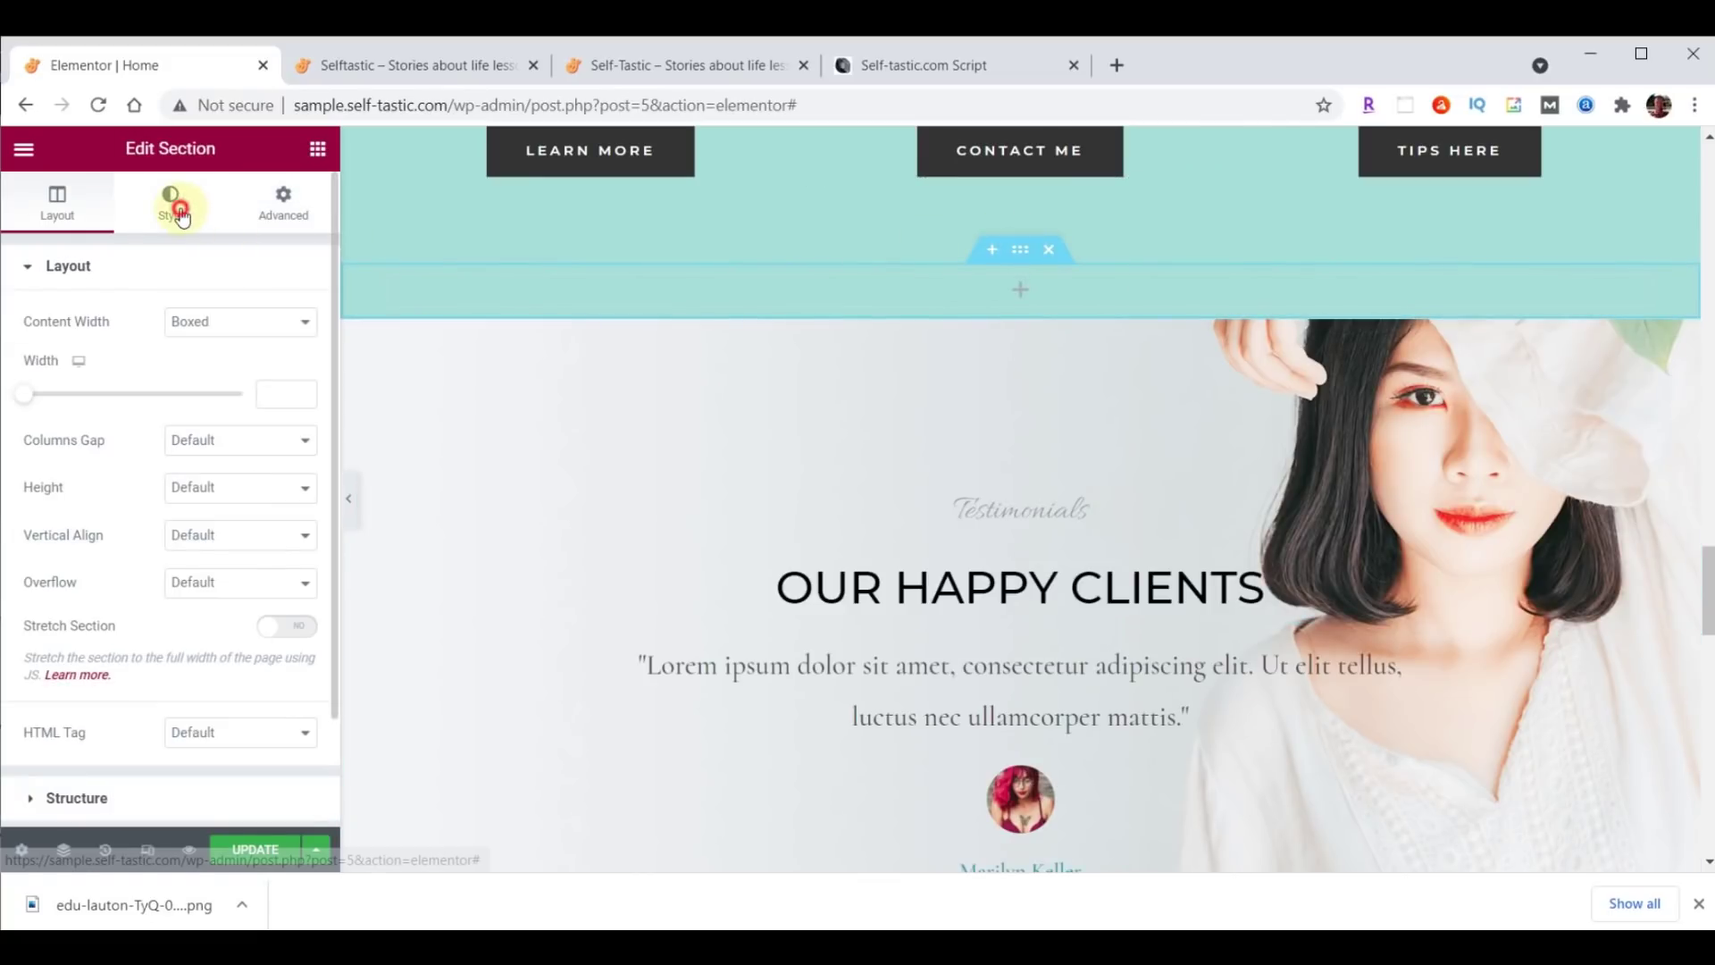
{"action": "left_click", "coordinate": [303, 371]}
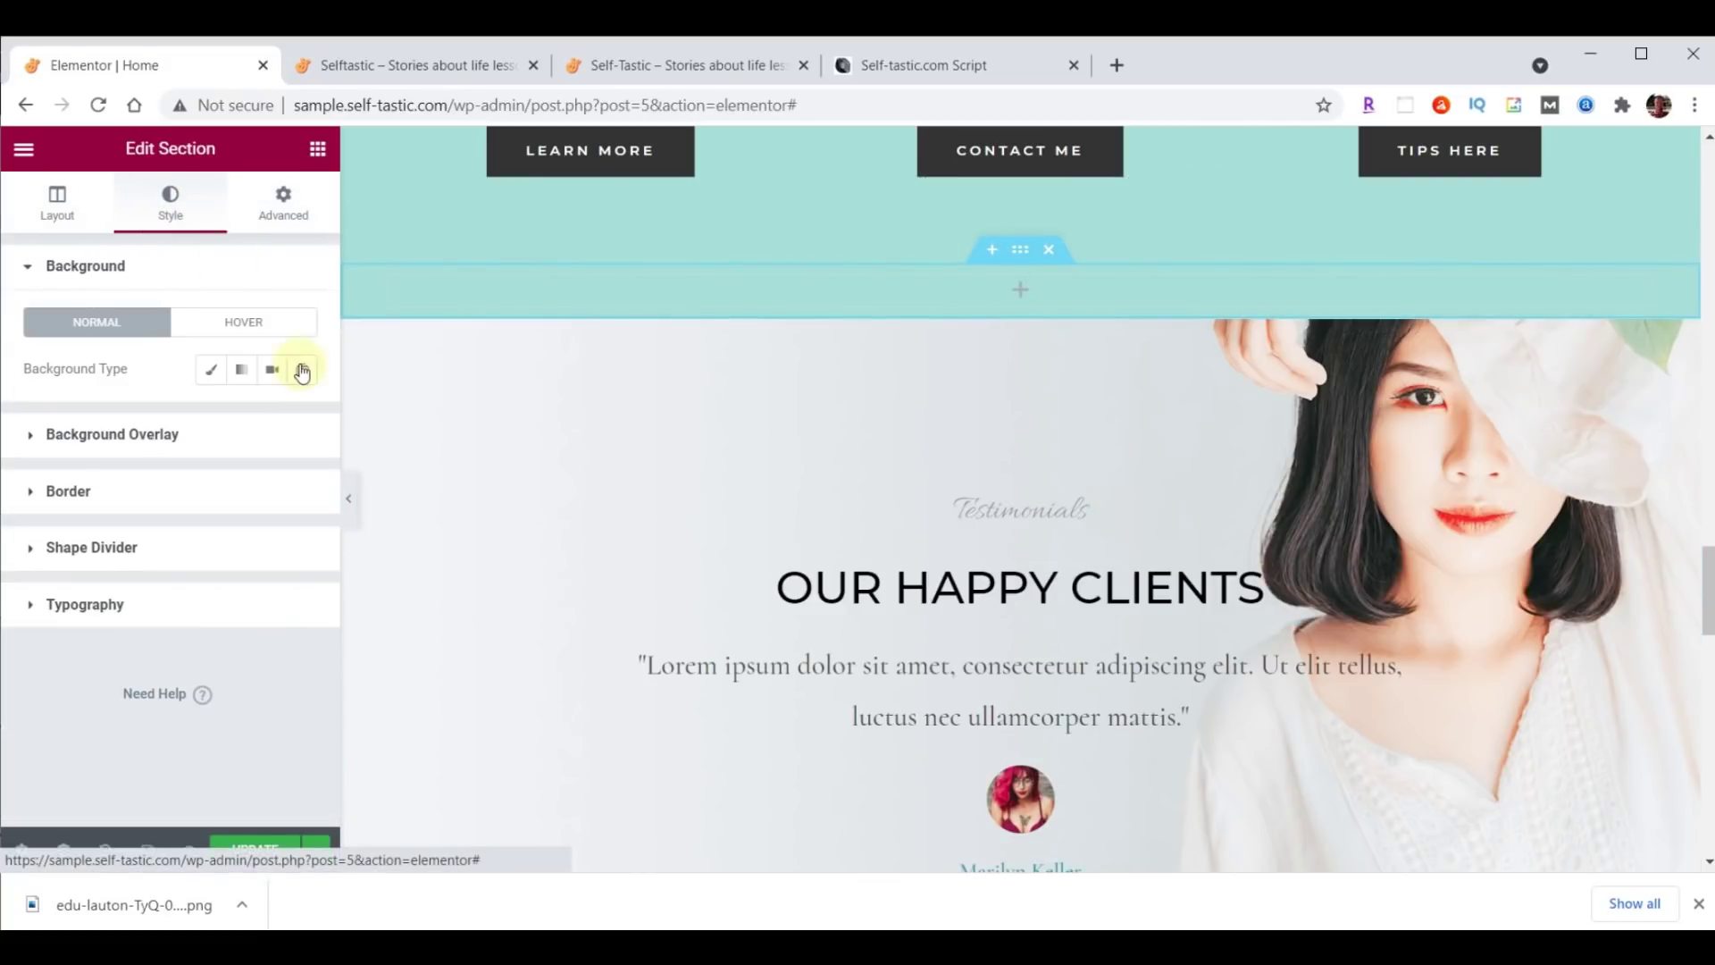
{"action": "left_click", "coordinate": [211, 369]}
{"action": "left_click", "coordinate": [298, 419]}
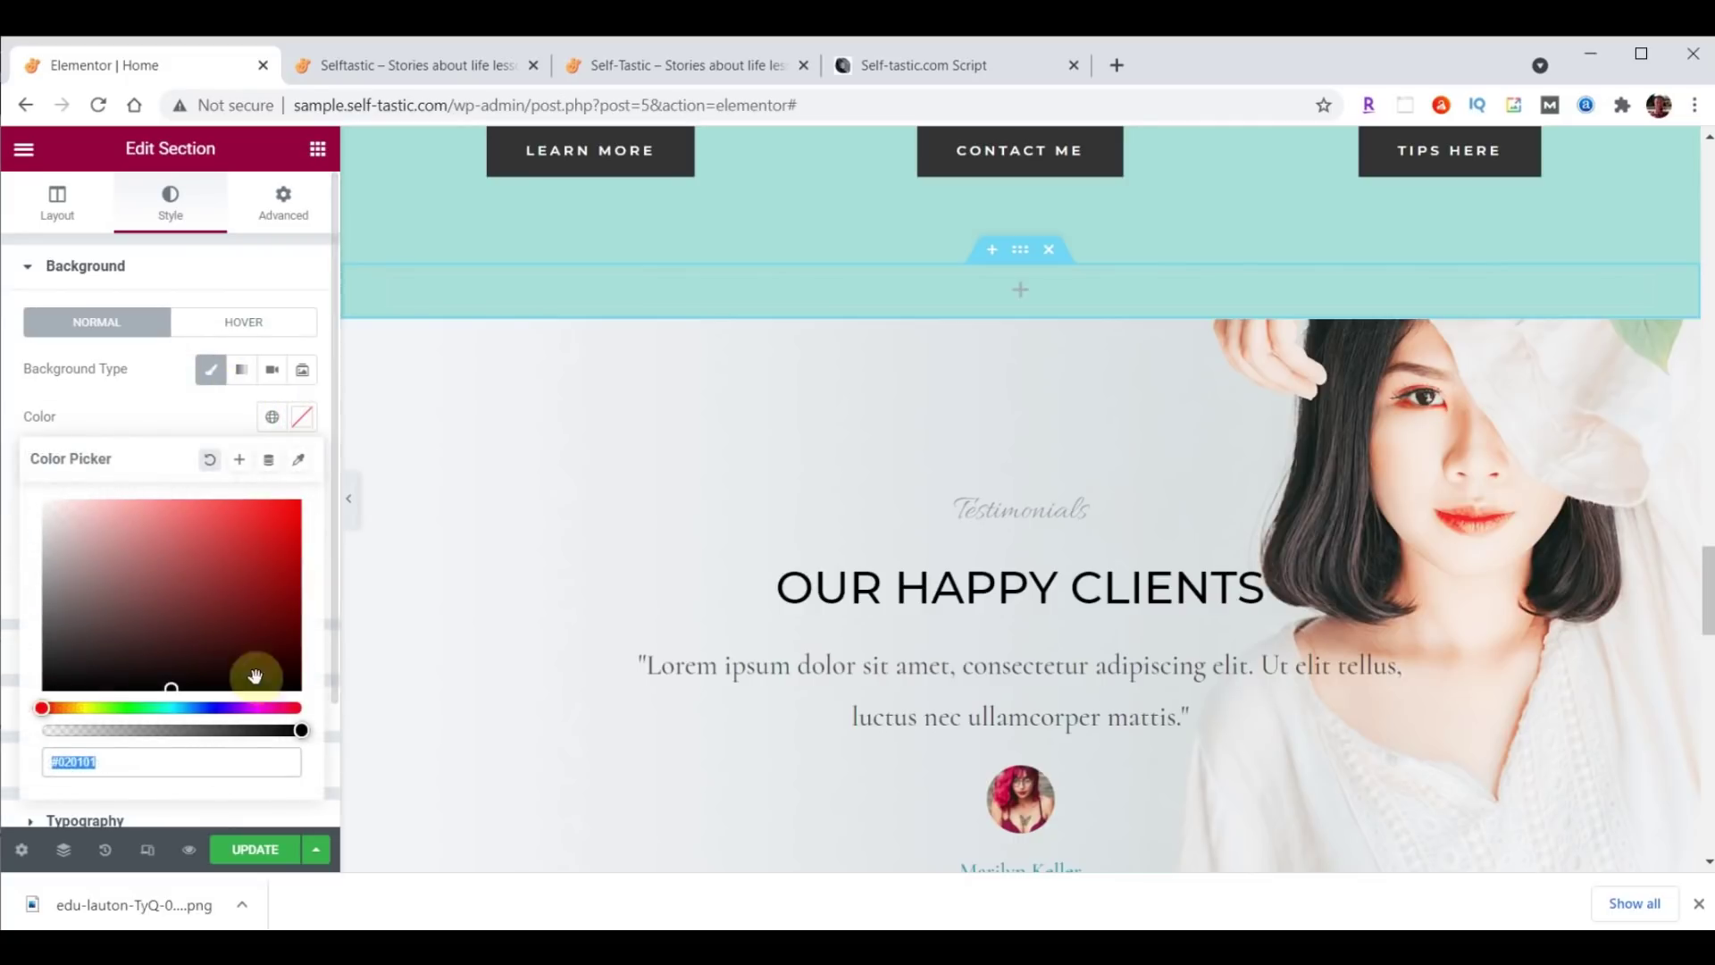
{"action": "type", "text": "#FFFFFF"}
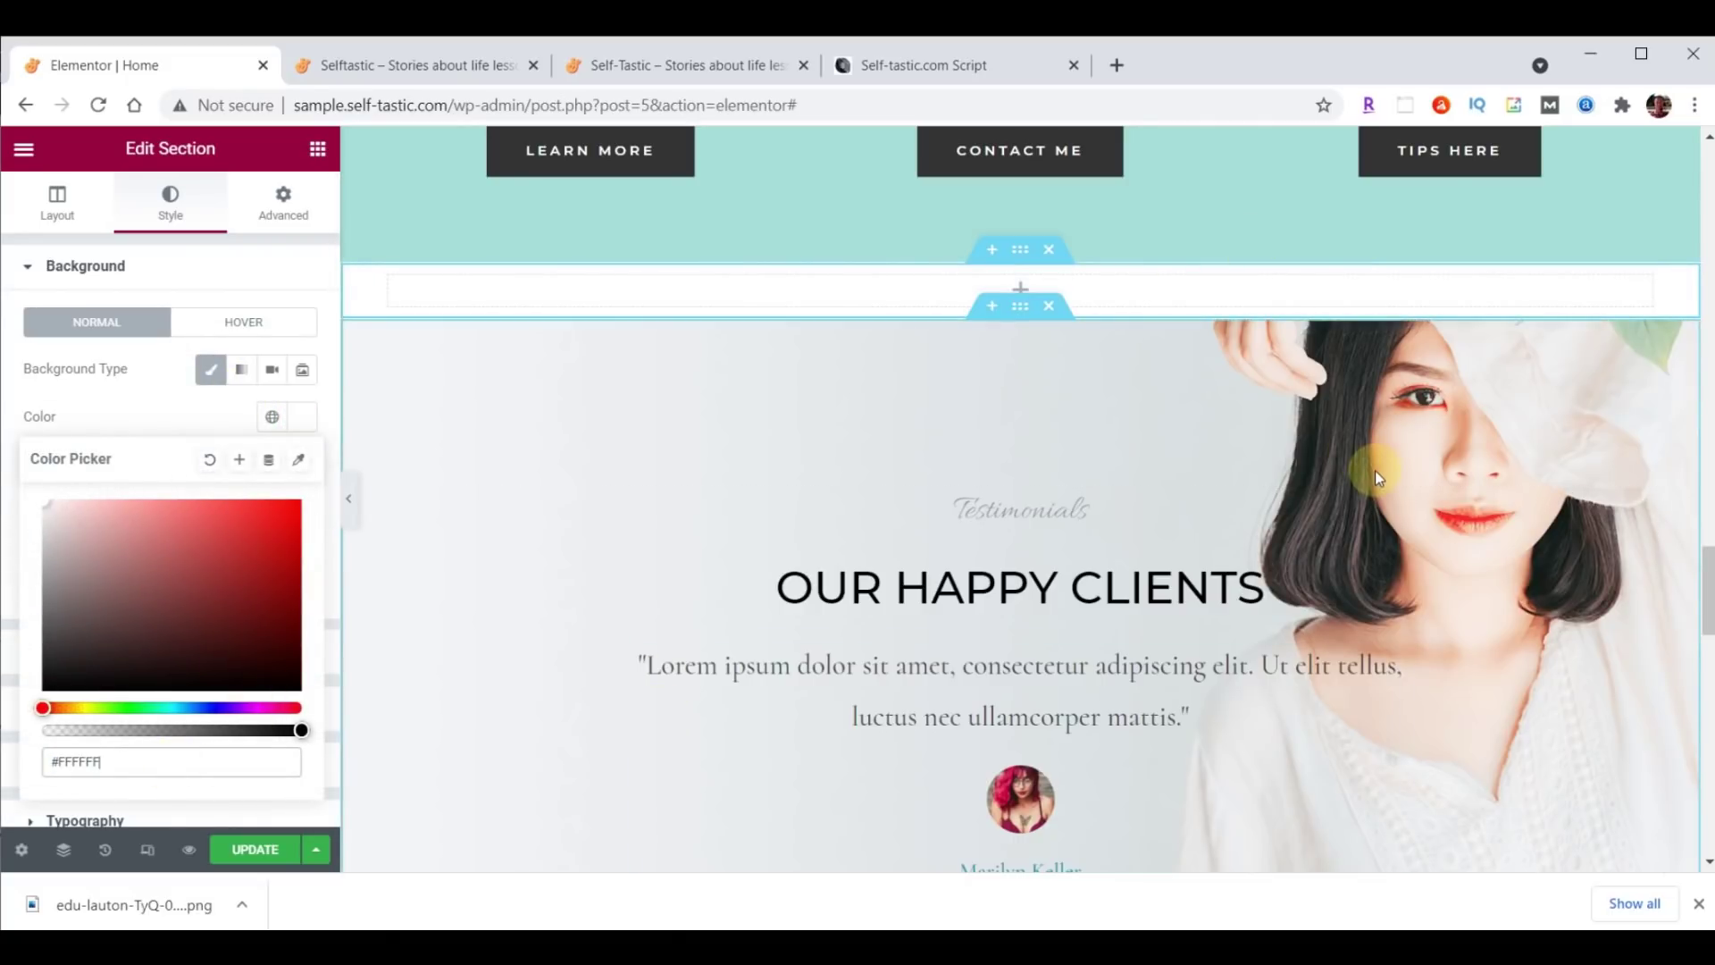
{"action": "scroll", "coordinate": [1375, 470], "scroll_direction": "up", "scroll_amount": 10}
{"action": "scroll", "coordinate": [1379, 478], "scroll_direction": "up", "scroll_amount": 10}
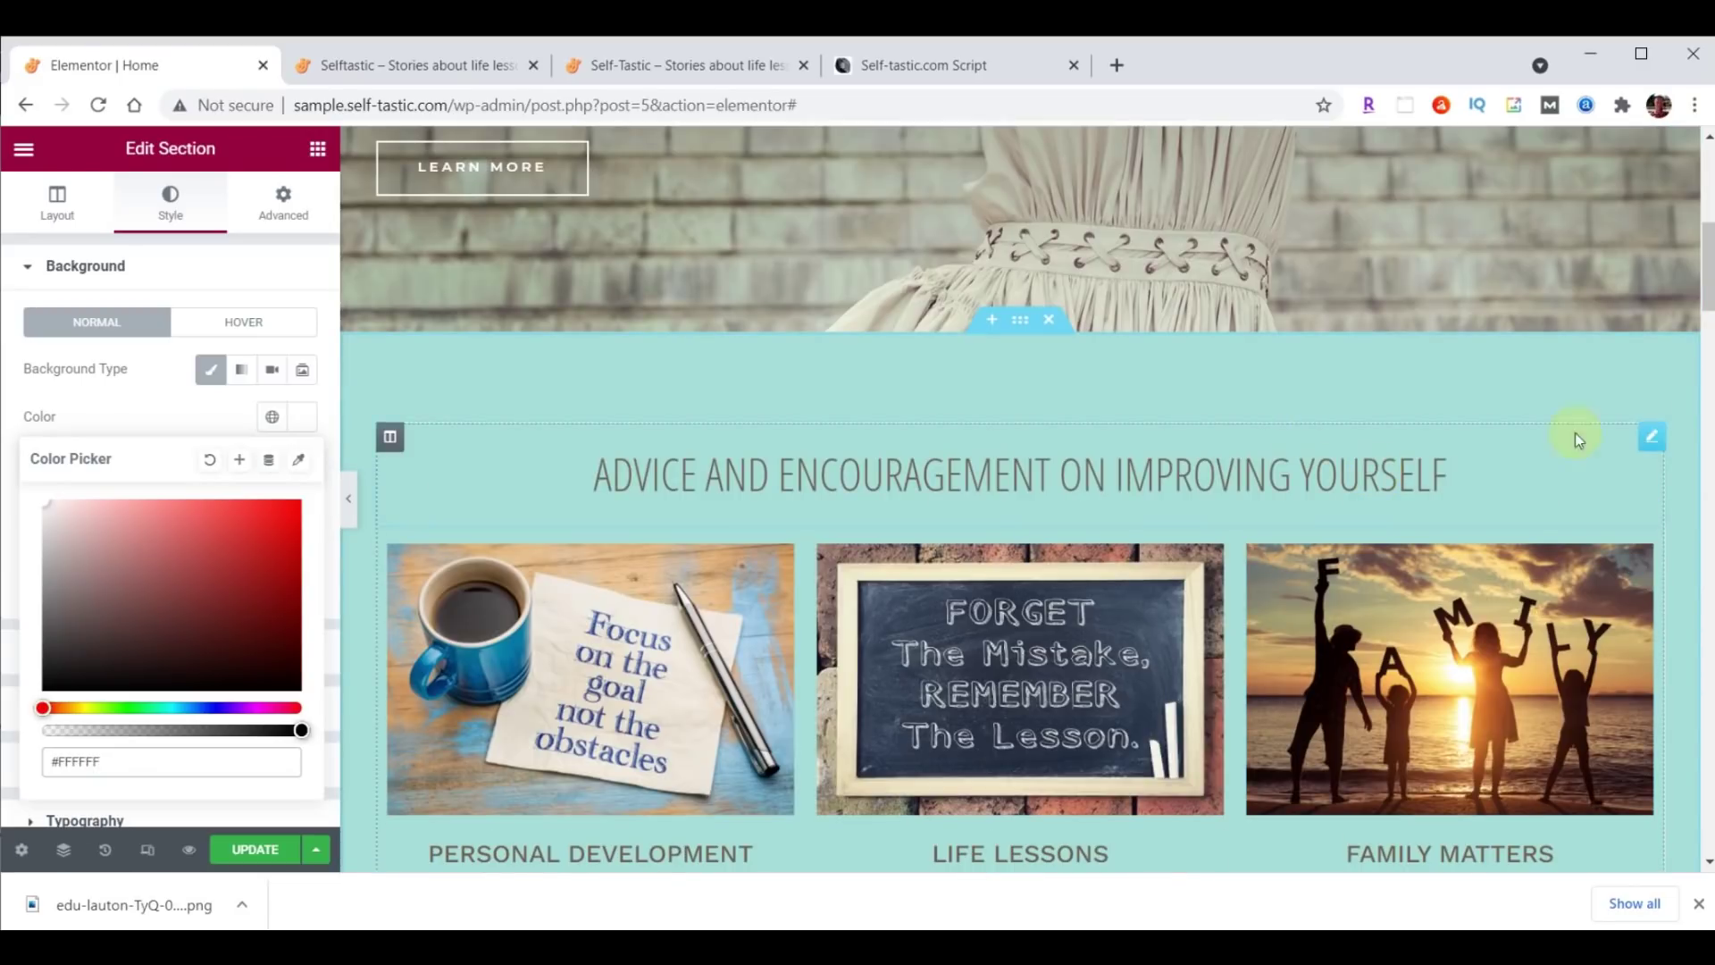
Copy the Advice and Encouragement heading into the new section and retitle it 'Words Of Wisdom'.
{"action": "right_click", "coordinate": [1650, 440]}
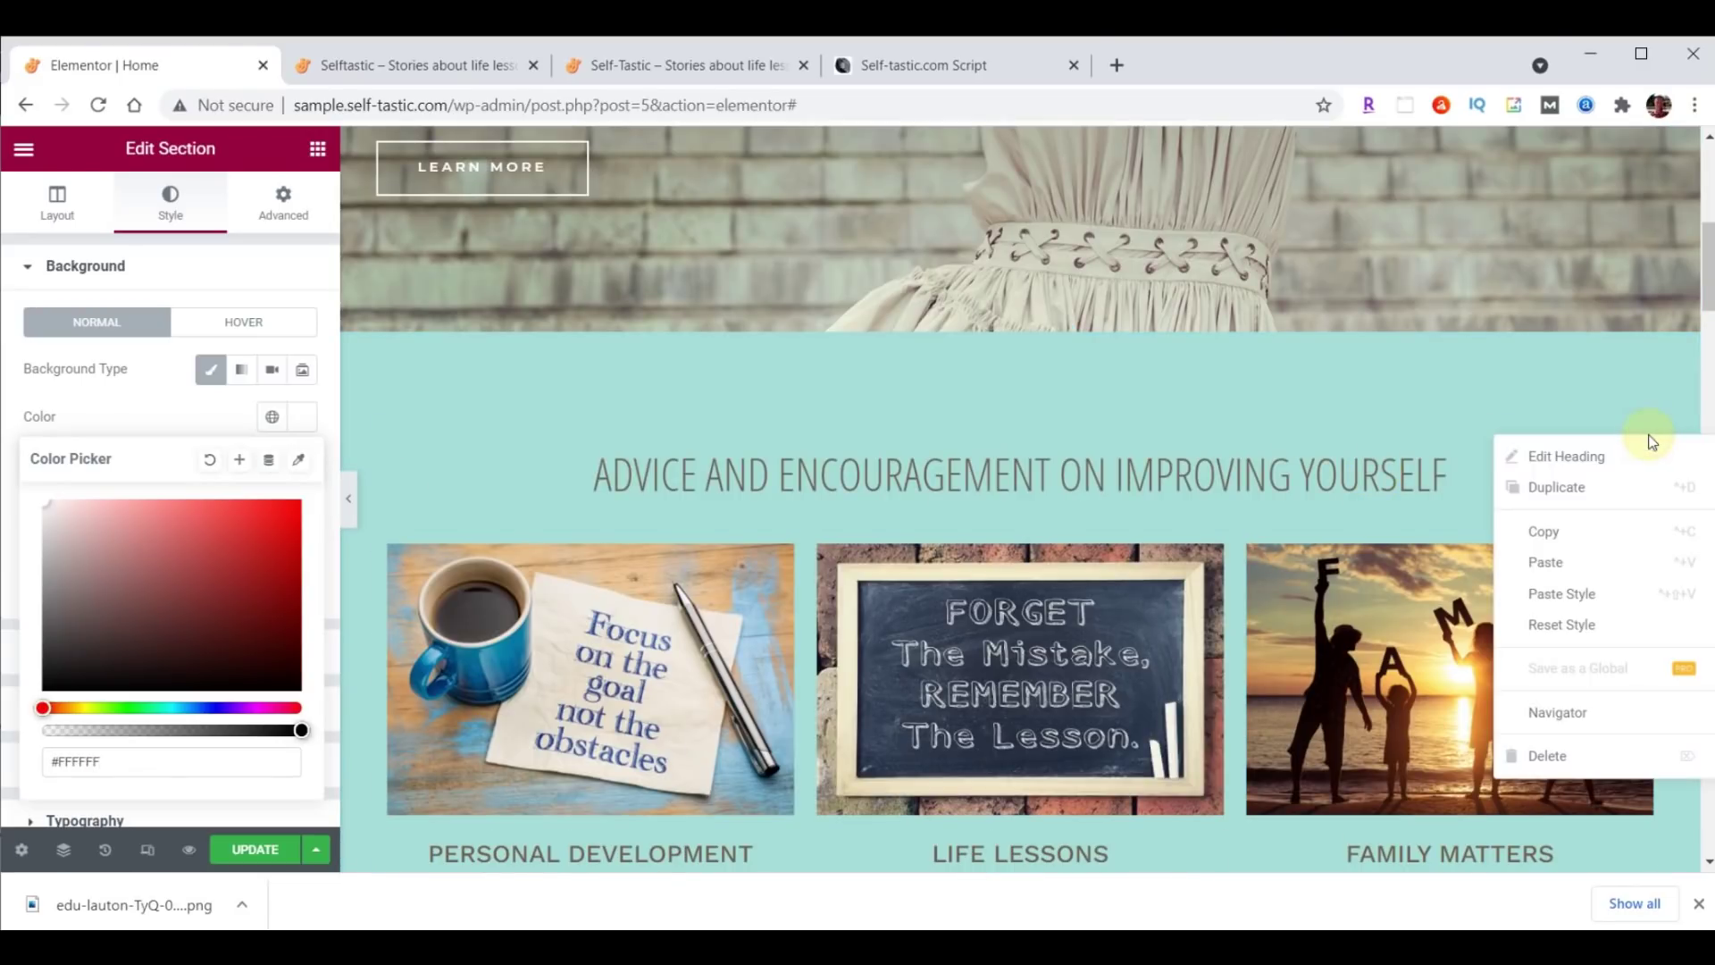
{"action": "left_click", "coordinate": [1559, 530]}
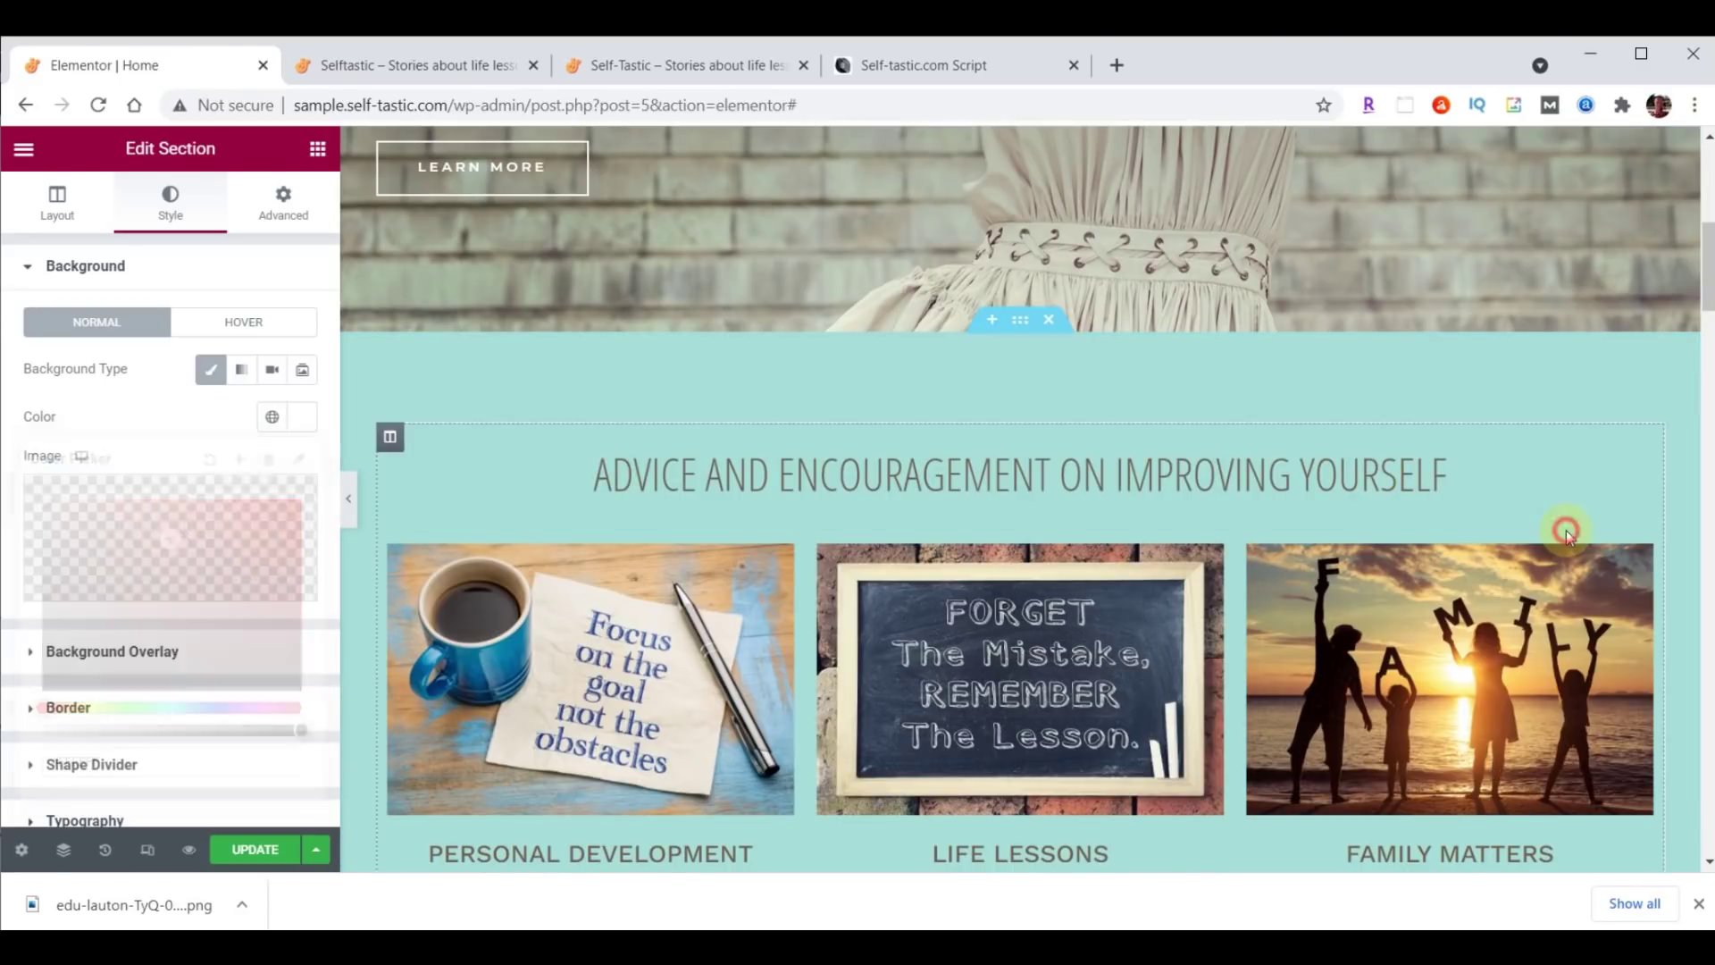
{"action": "scroll", "coordinate": [1324, 504], "scroll_direction": "down", "scroll_amount": 4}
{"action": "scroll", "coordinate": [1323, 502], "scroll_direction": "down", "scroll_amount": 17}
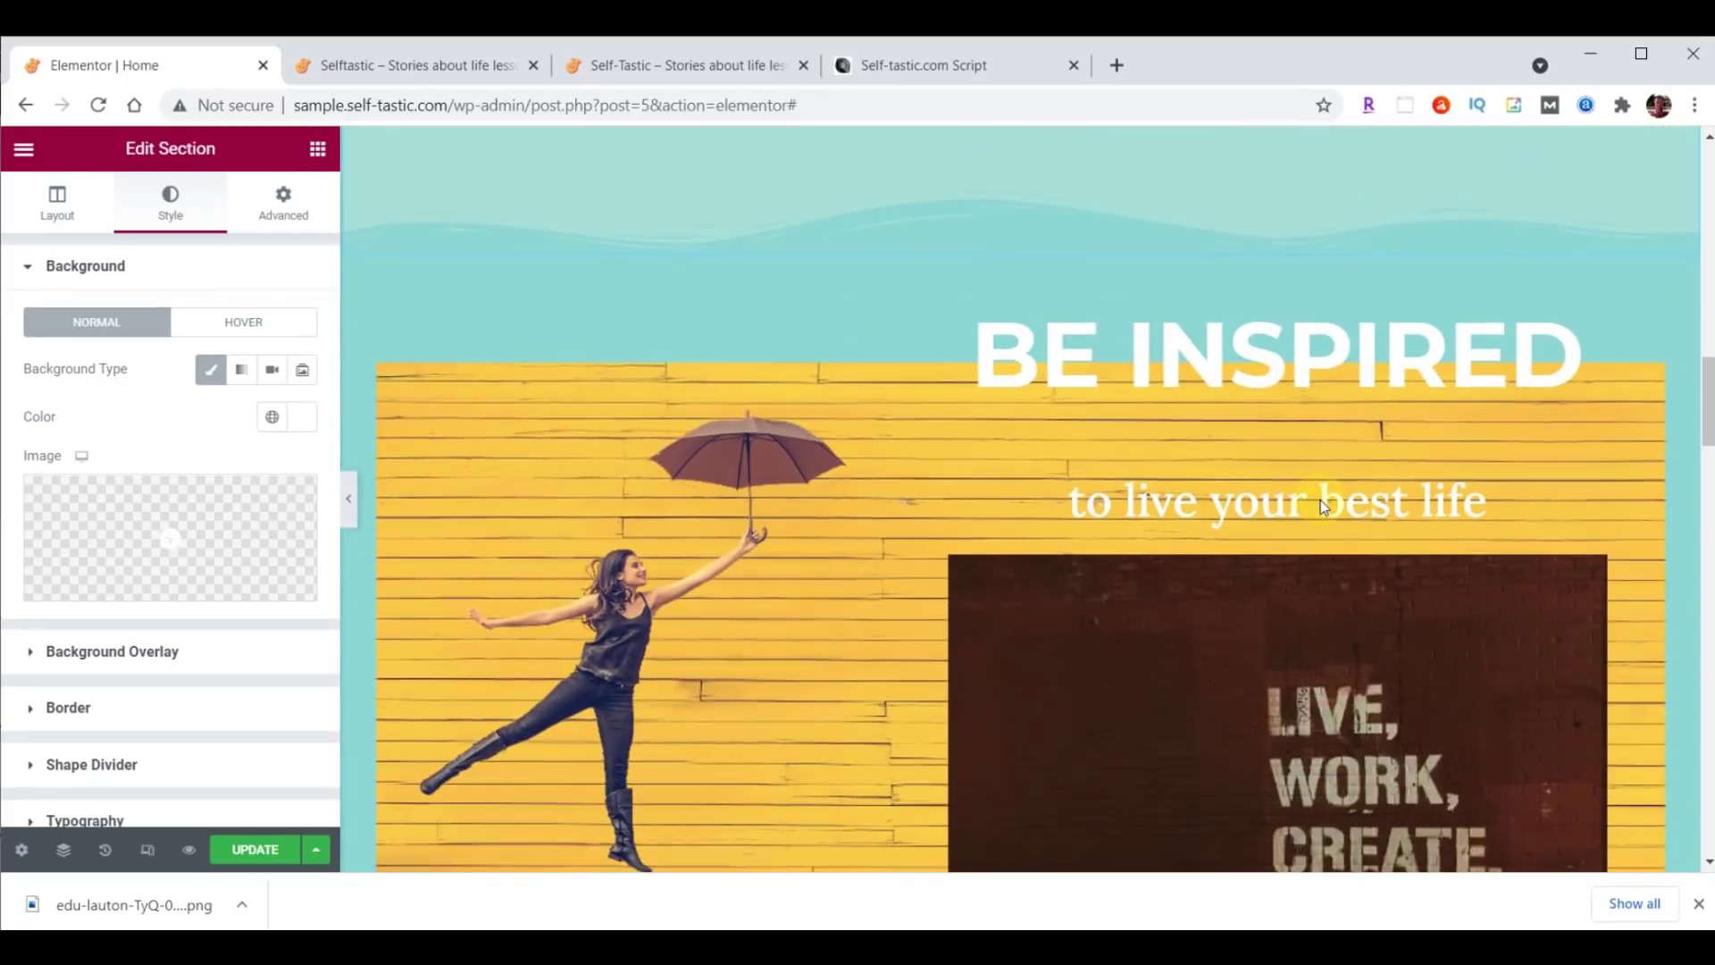
{"action": "scroll", "coordinate": [1320, 500], "scroll_direction": "down", "scroll_amount": 9}
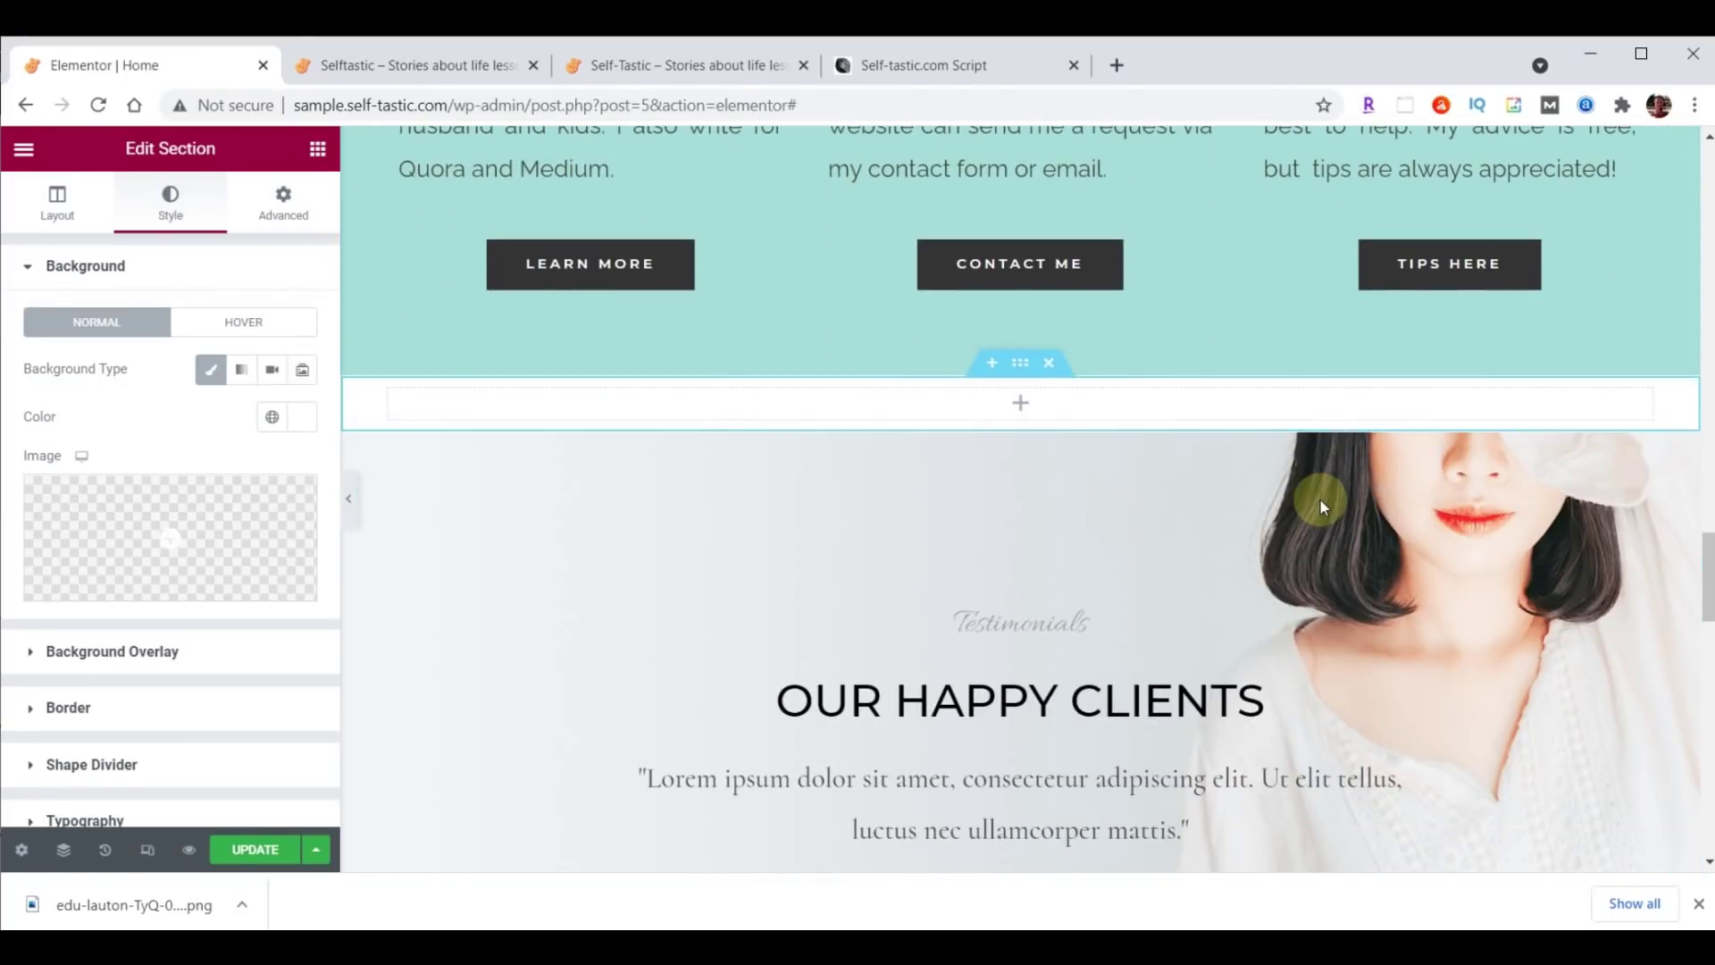
{"action": "right_click", "coordinate": [1059, 406]}
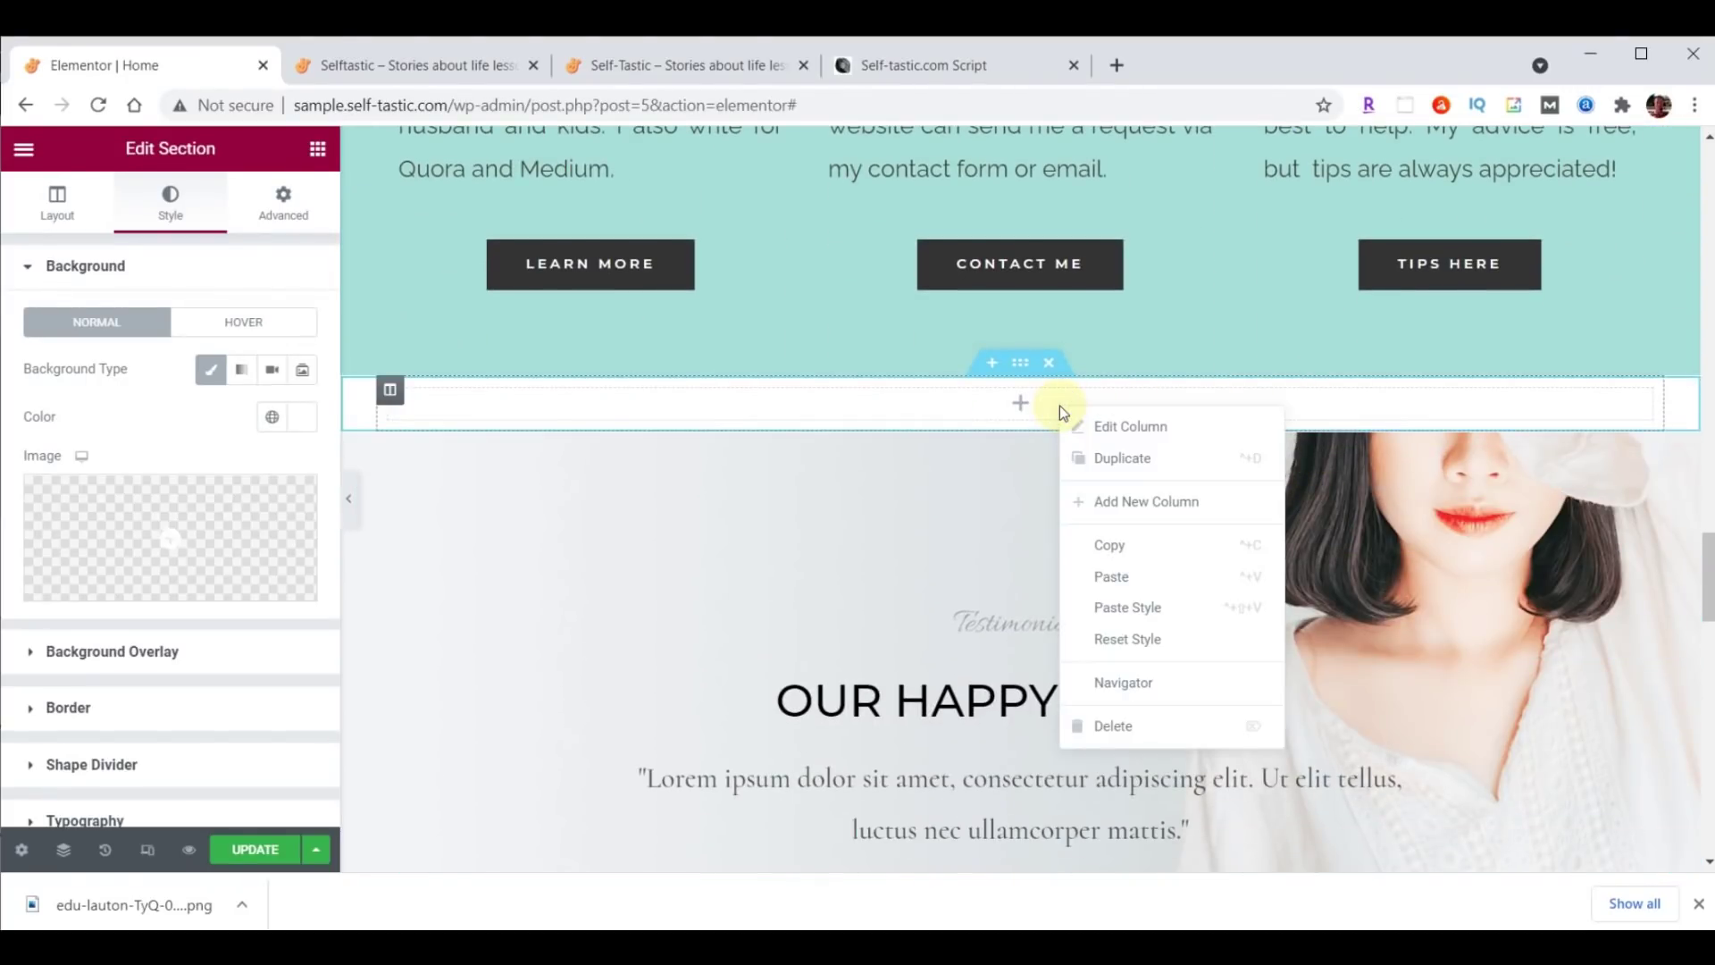
{"action": "left_click", "coordinate": [1110, 574]}
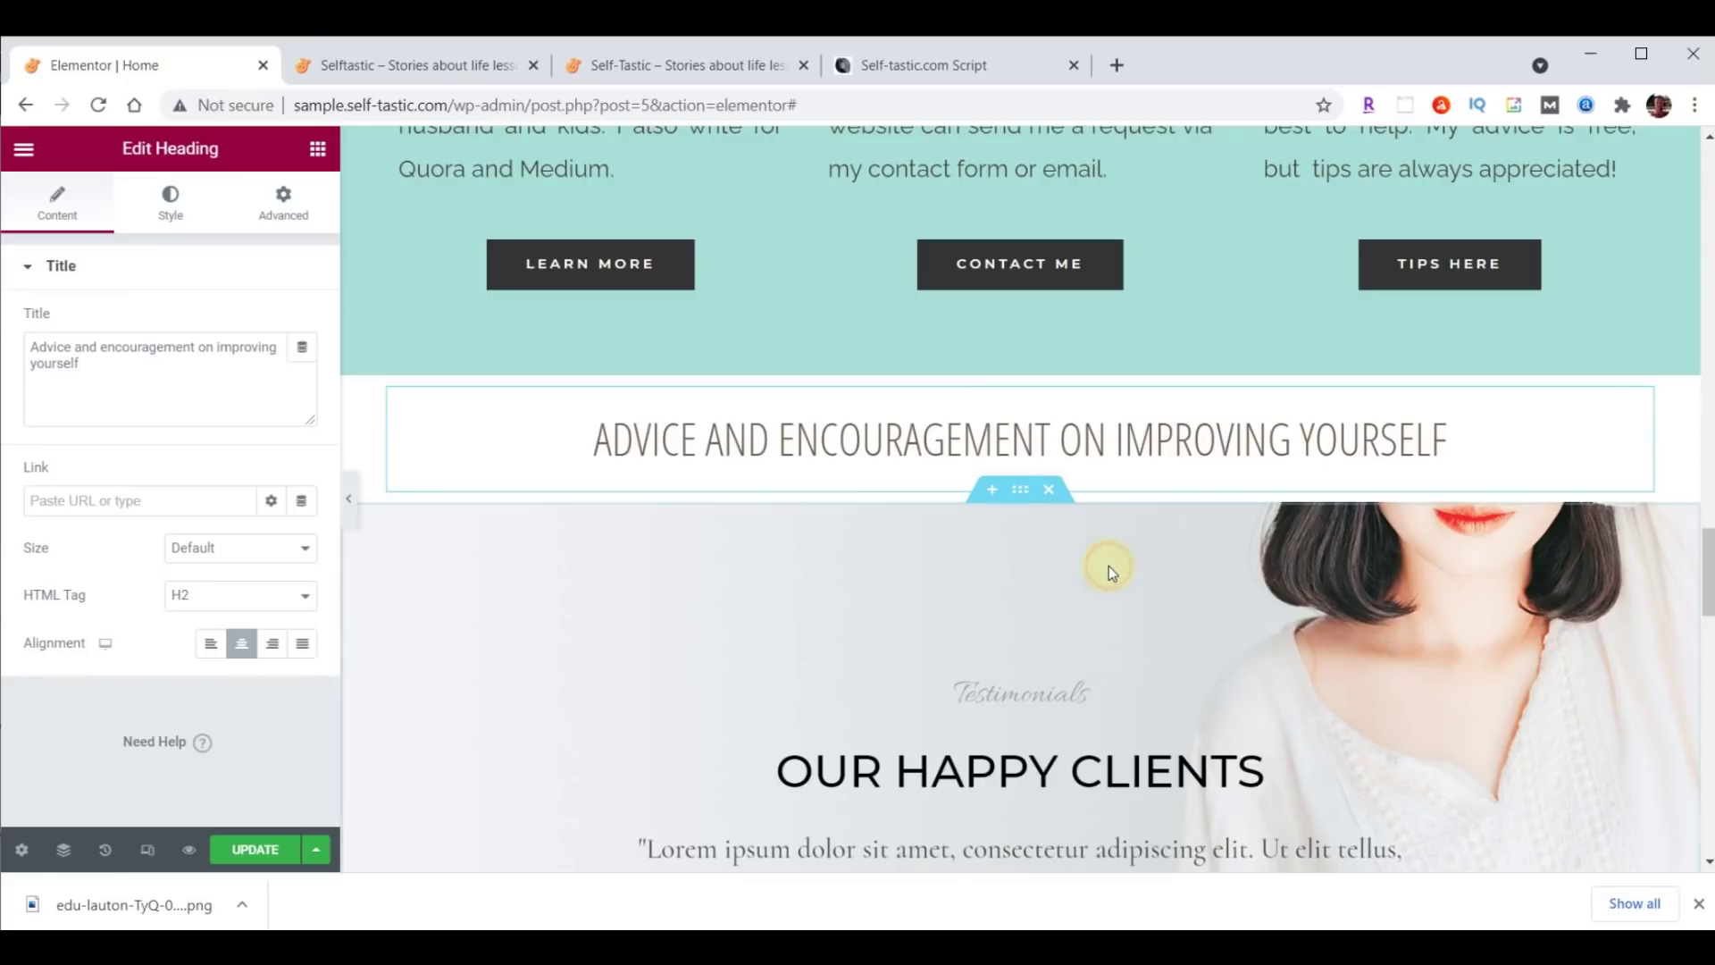
{"action": "left_click_drag", "start_coordinate": [33, 347], "coordinate": [138, 379]}
{"action": "left_click", "coordinate": [27, 345]}
{"action": "left_click_drag", "start_coordinate": [27, 345], "coordinate": [167, 377]}
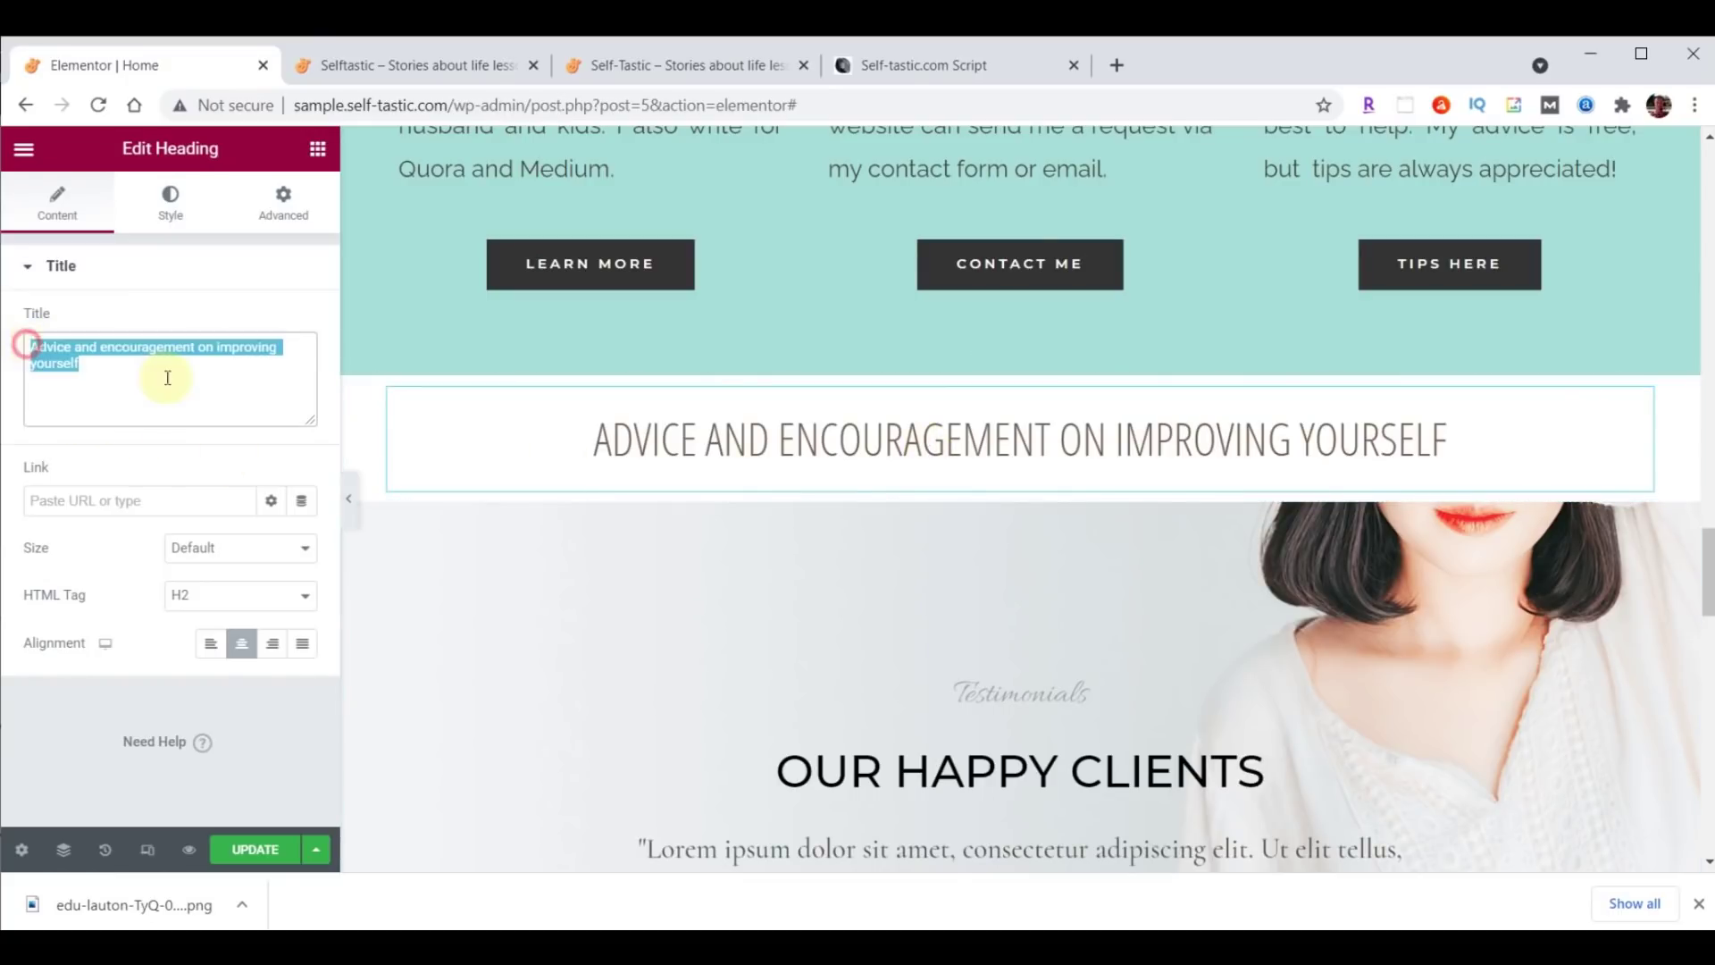
{"action": "key", "text": "ctrl+v"}
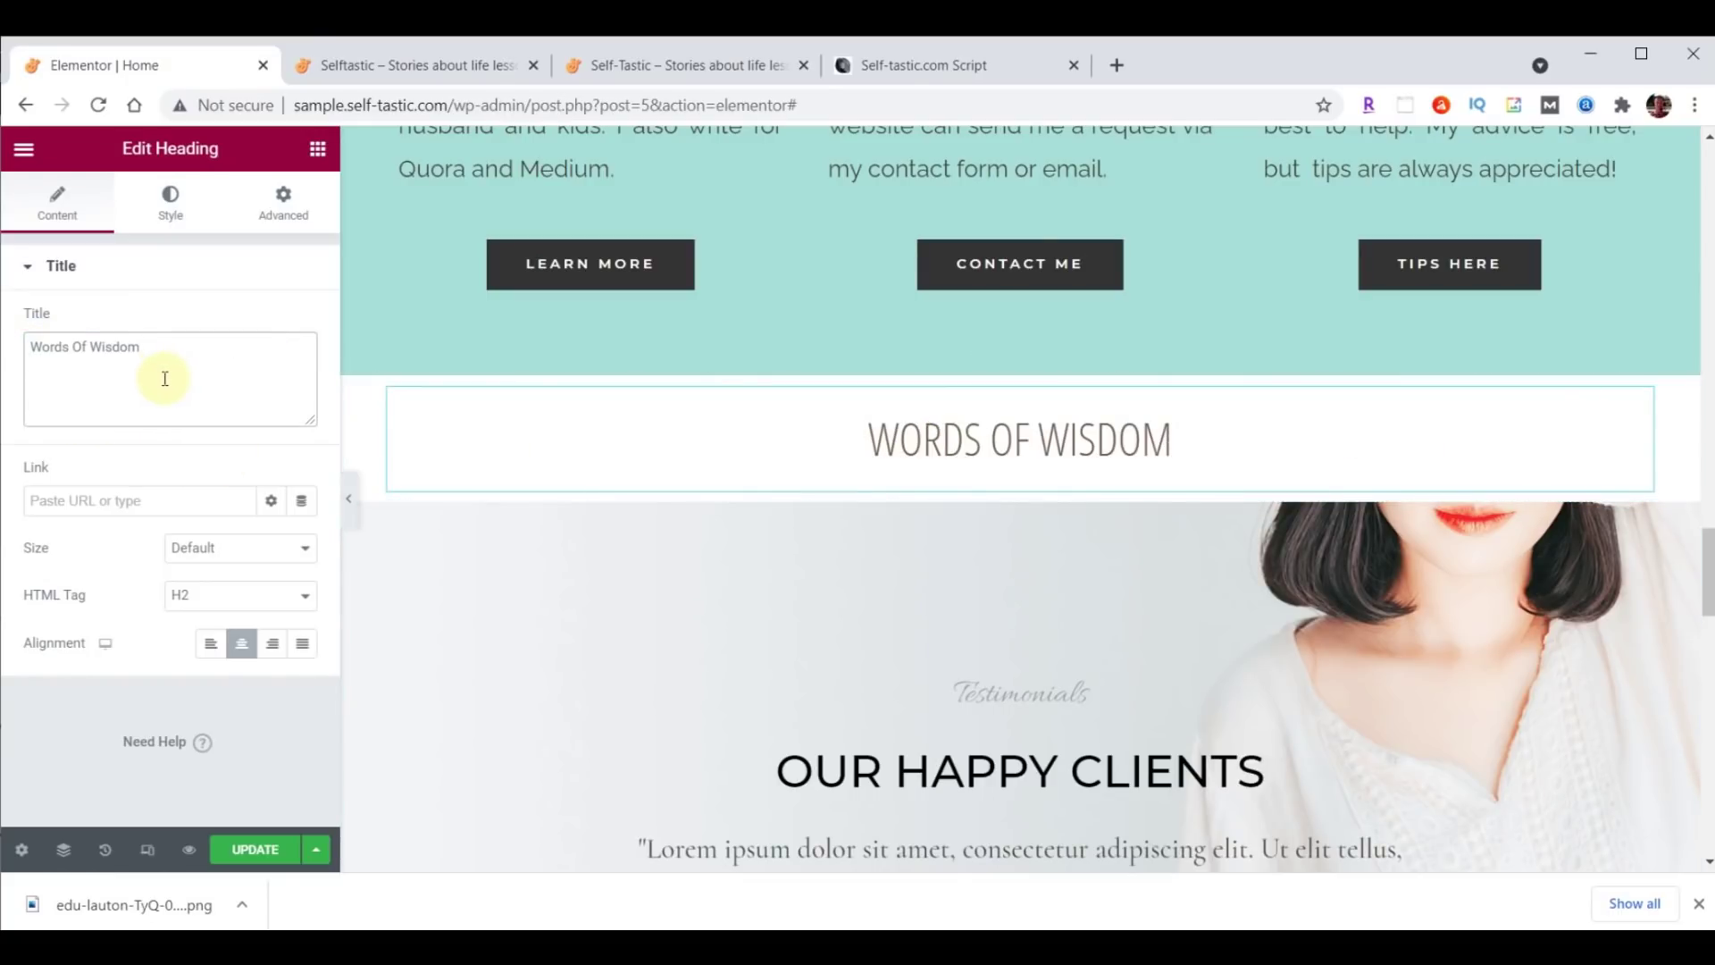
{"action": "left_click", "coordinate": [319, 157]}
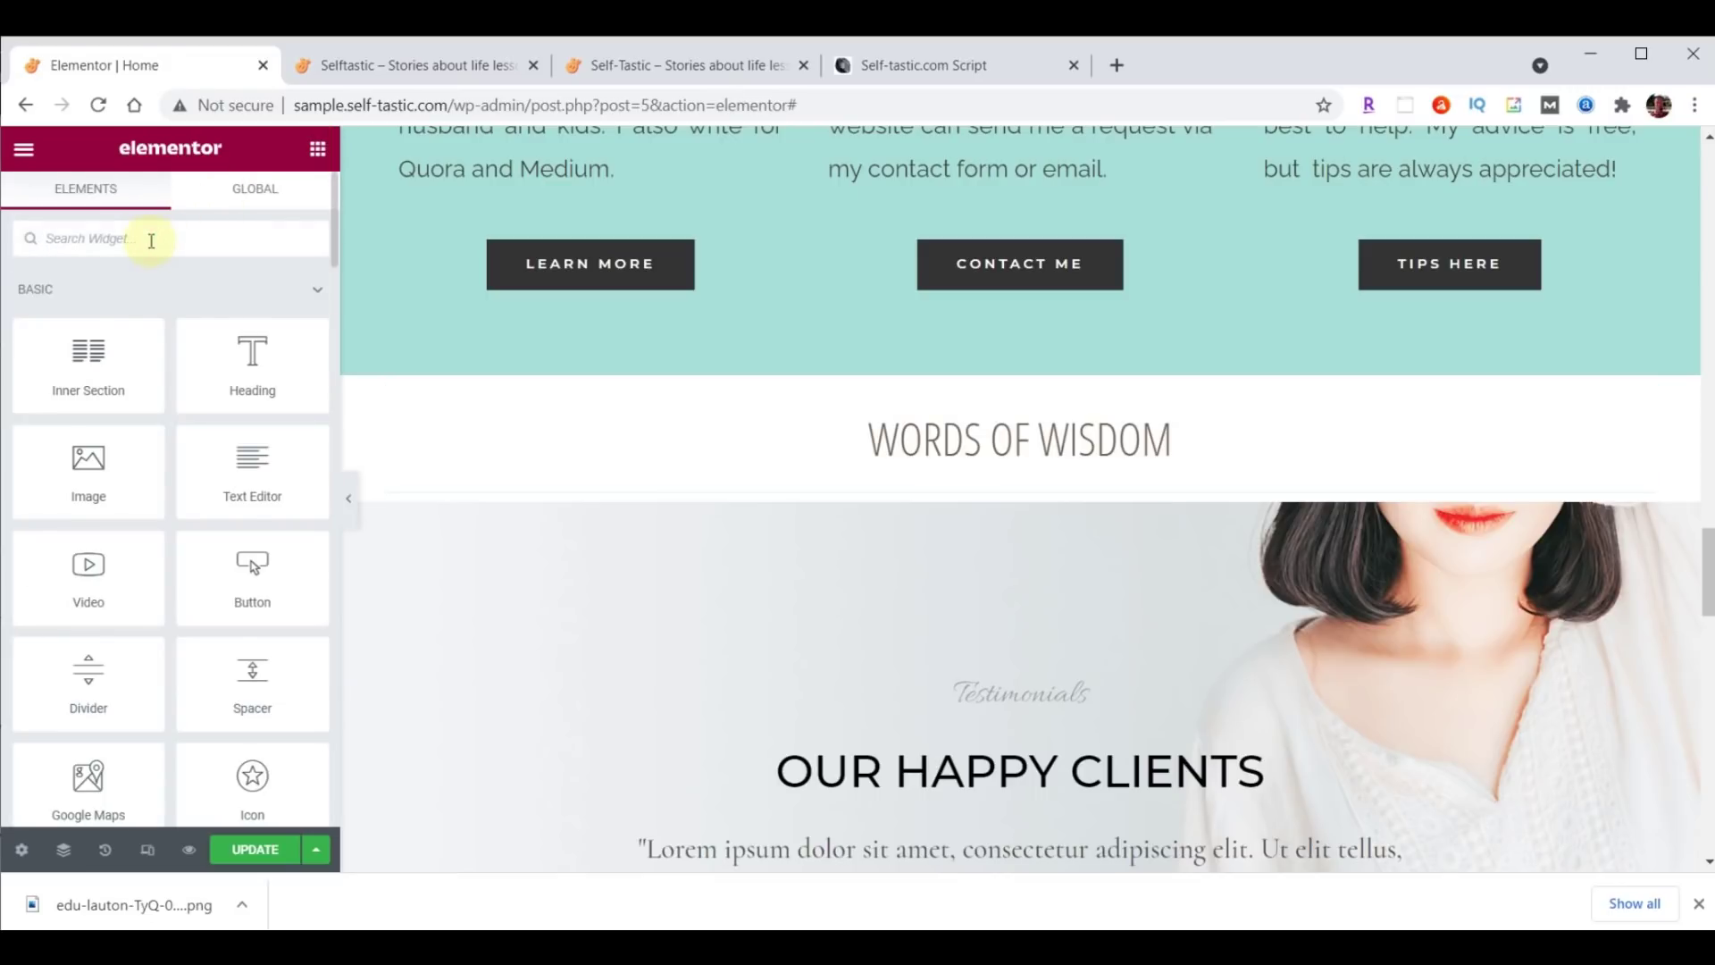
Place an Image Carousel under the heading and fill it with a gallery of the 14 words-of-wisdom GIFs.
{"action": "type", "text": "image"}
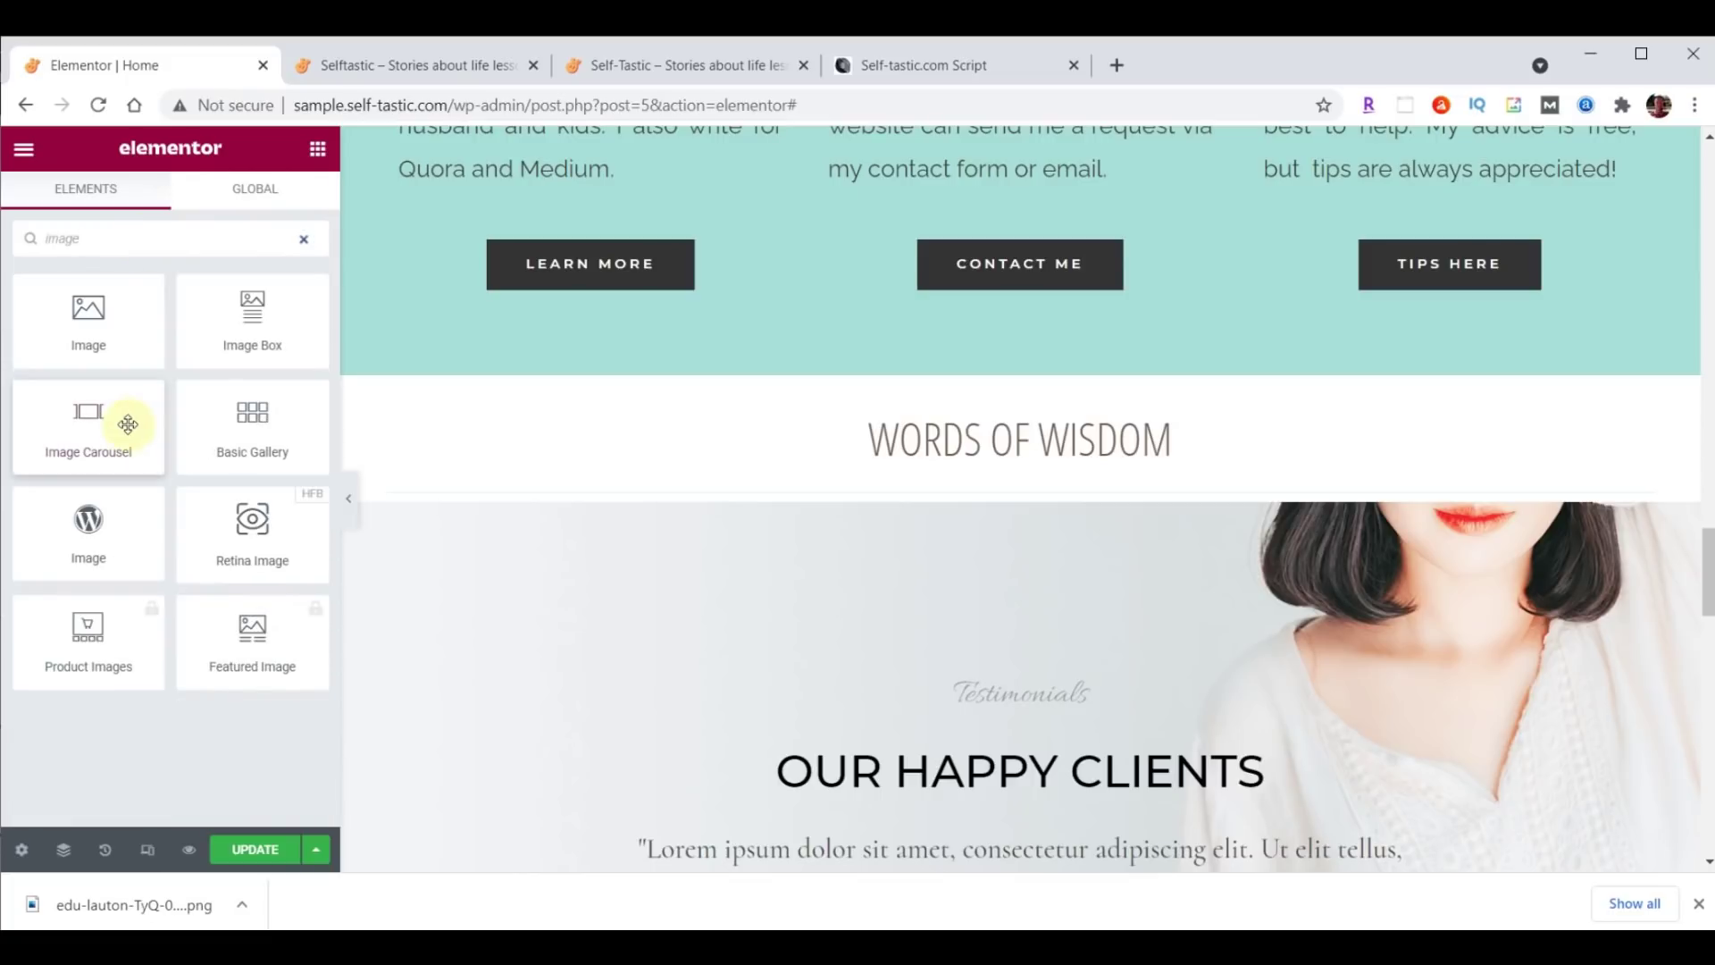
{"action": "left_click_drag", "start_coordinate": [88, 420], "coordinate": [1002, 482]}
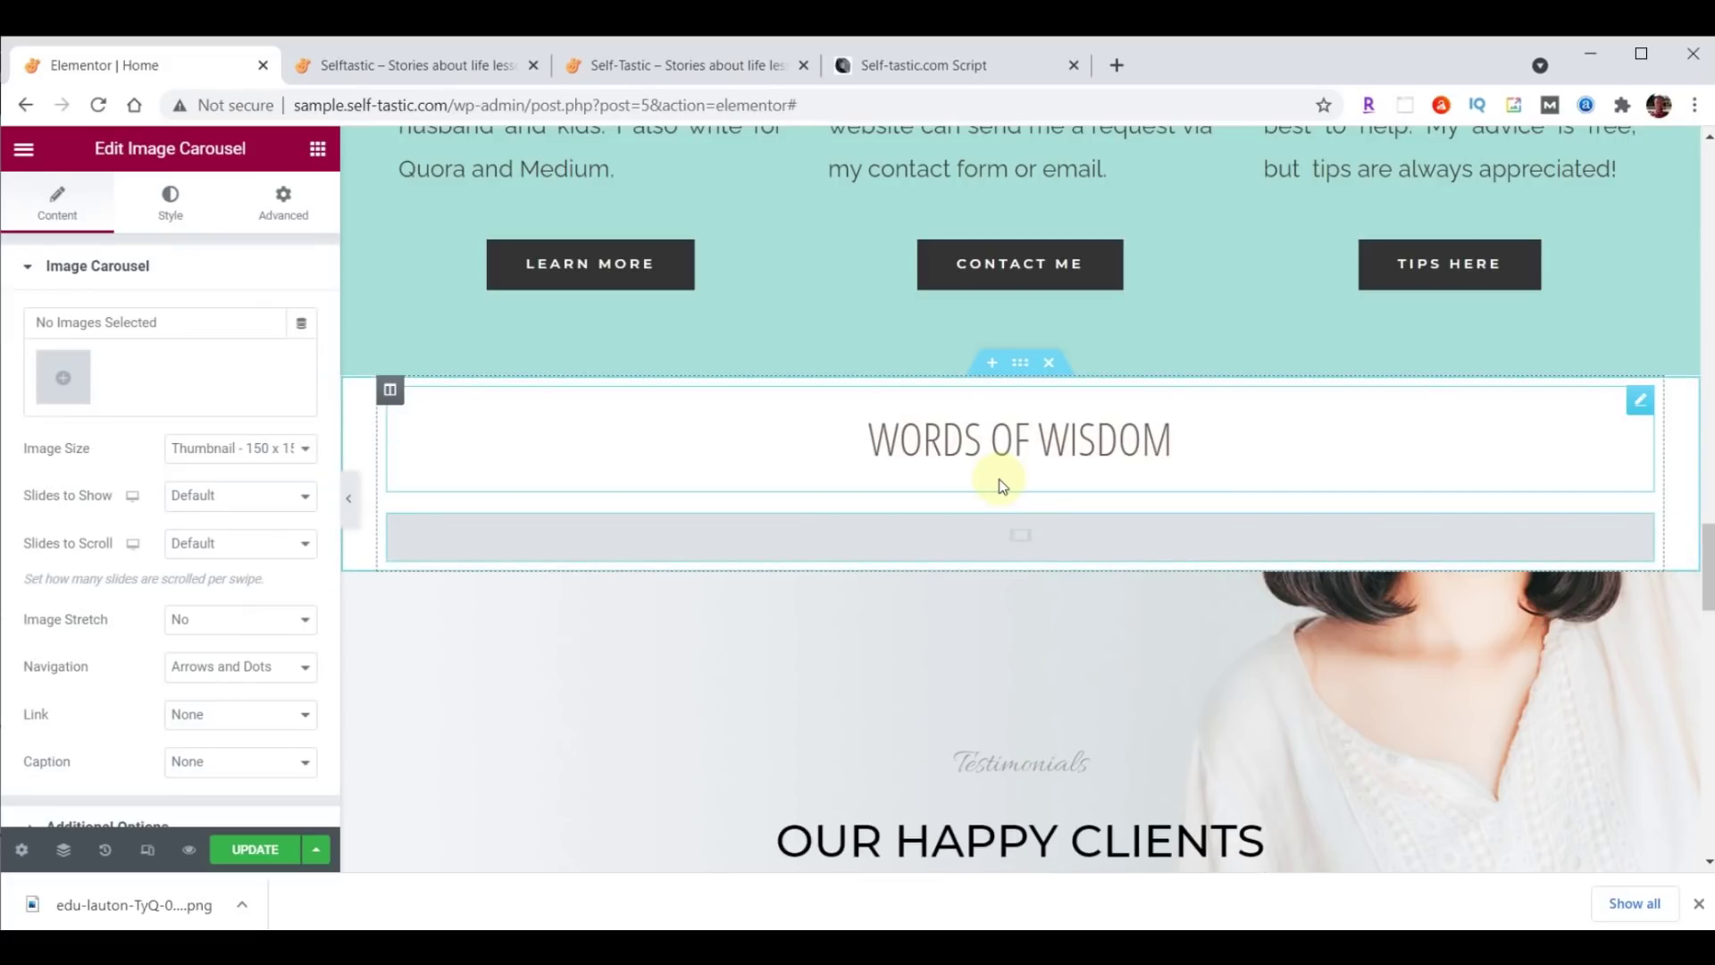
{"action": "left_click", "coordinate": [53, 377]}
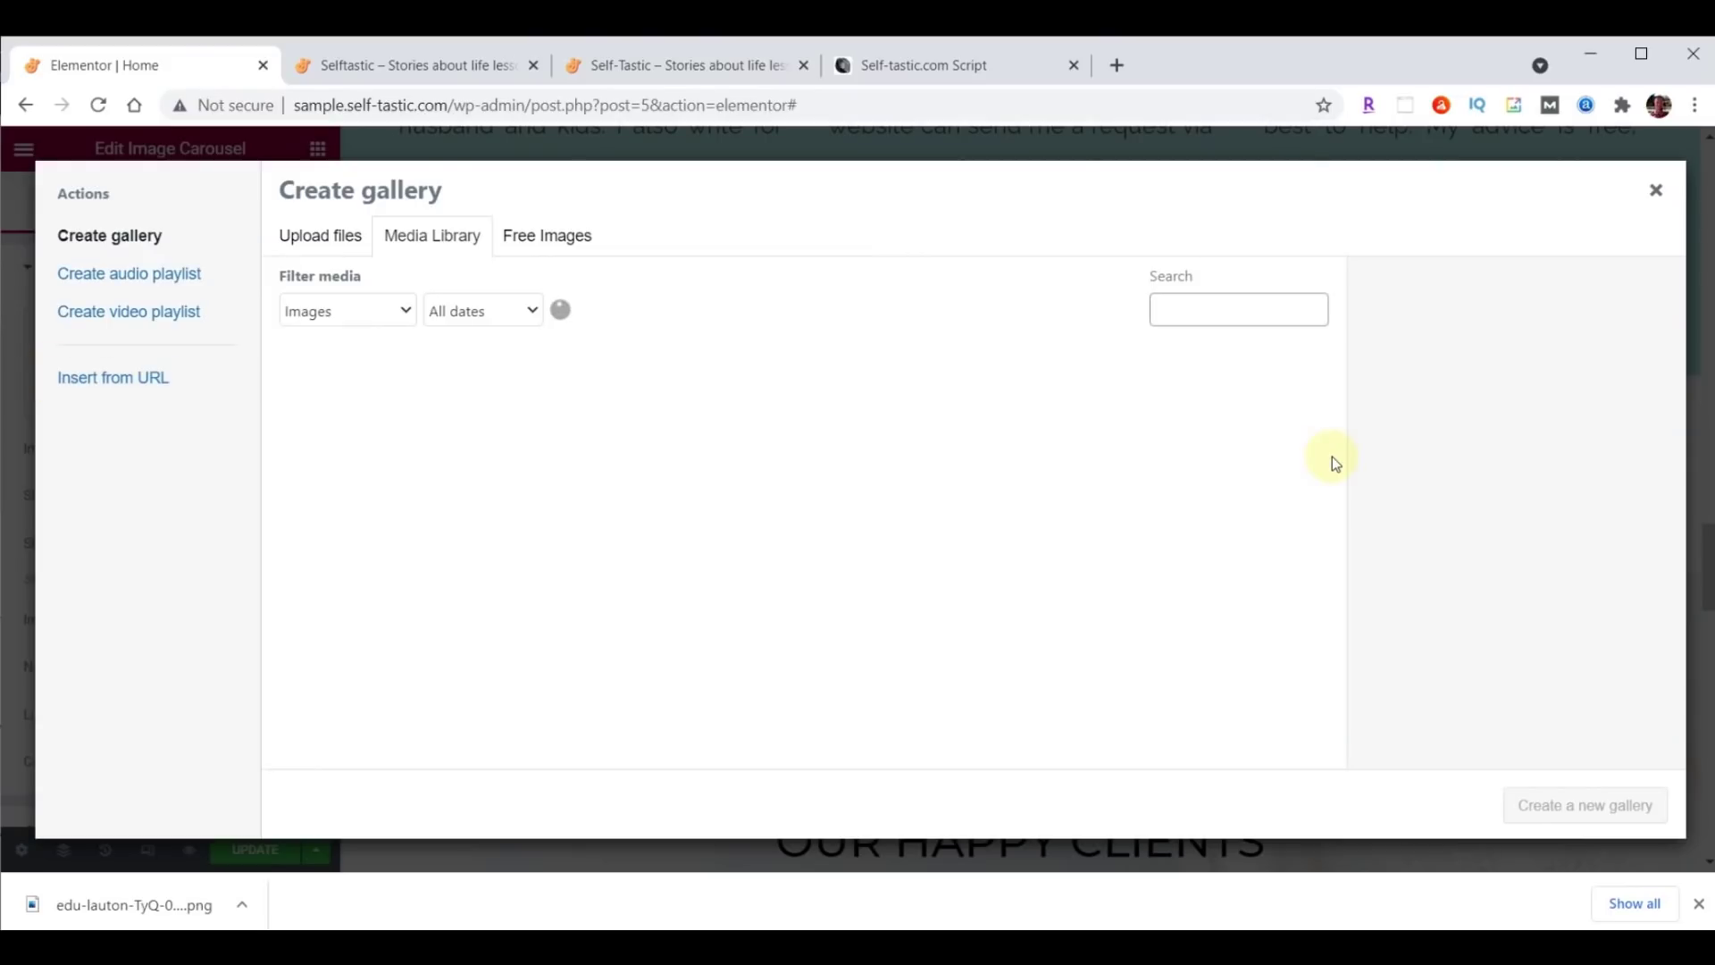
{"action": "key", "text": "alt+Tab"}
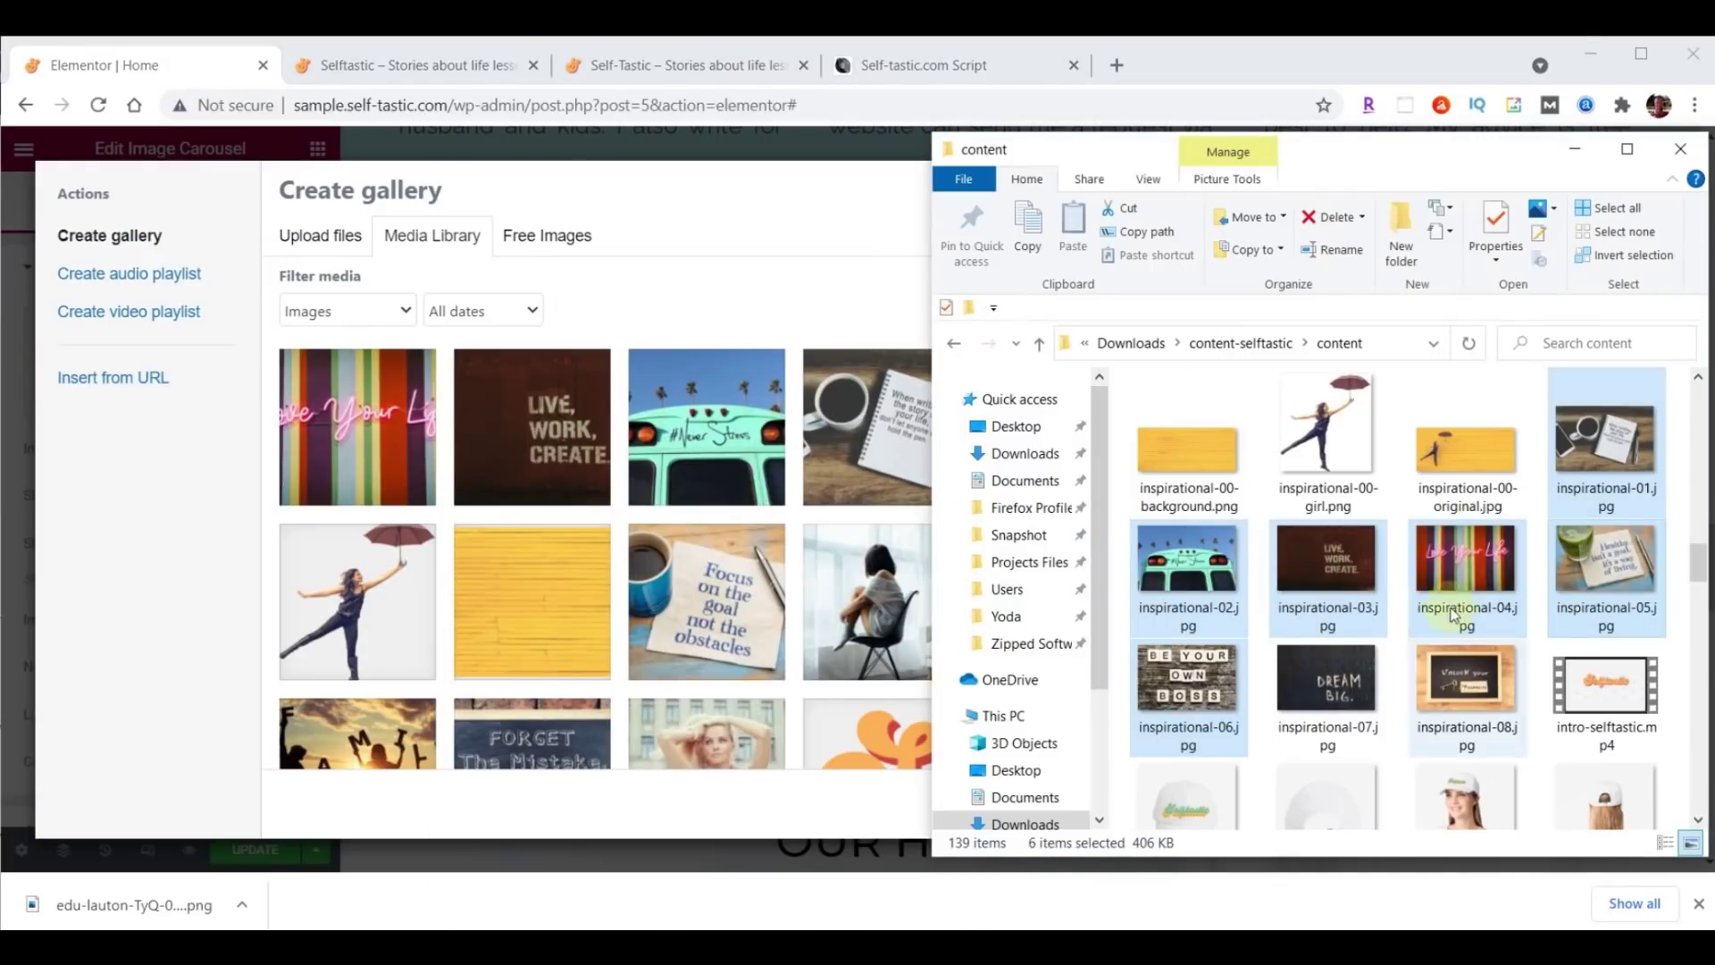
{"action": "left_click_drag", "start_coordinate": [1701, 561], "coordinate": [1698, 781]}
{"action": "left_click", "coordinate": [1336, 464]}
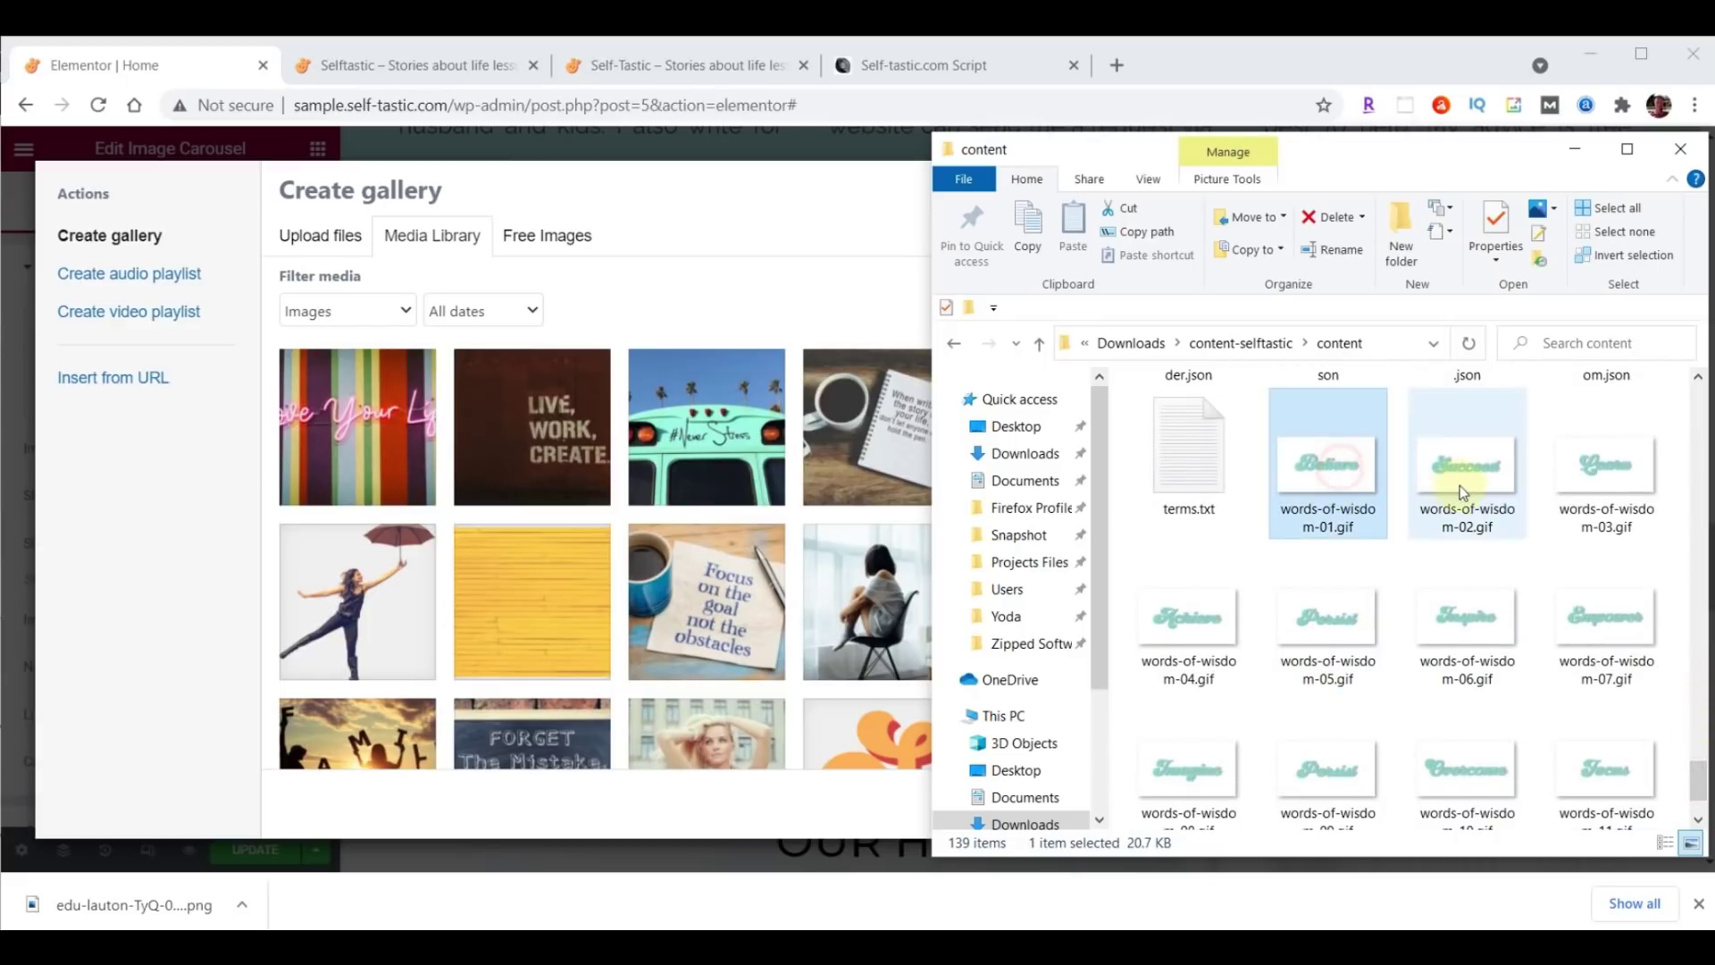
{"action": "scroll", "coordinate": [1465, 509], "scroll_direction": "down", "scroll_amount": 2}
{"action": "left_click", "coordinate": [1474, 734], "text": "shift"}
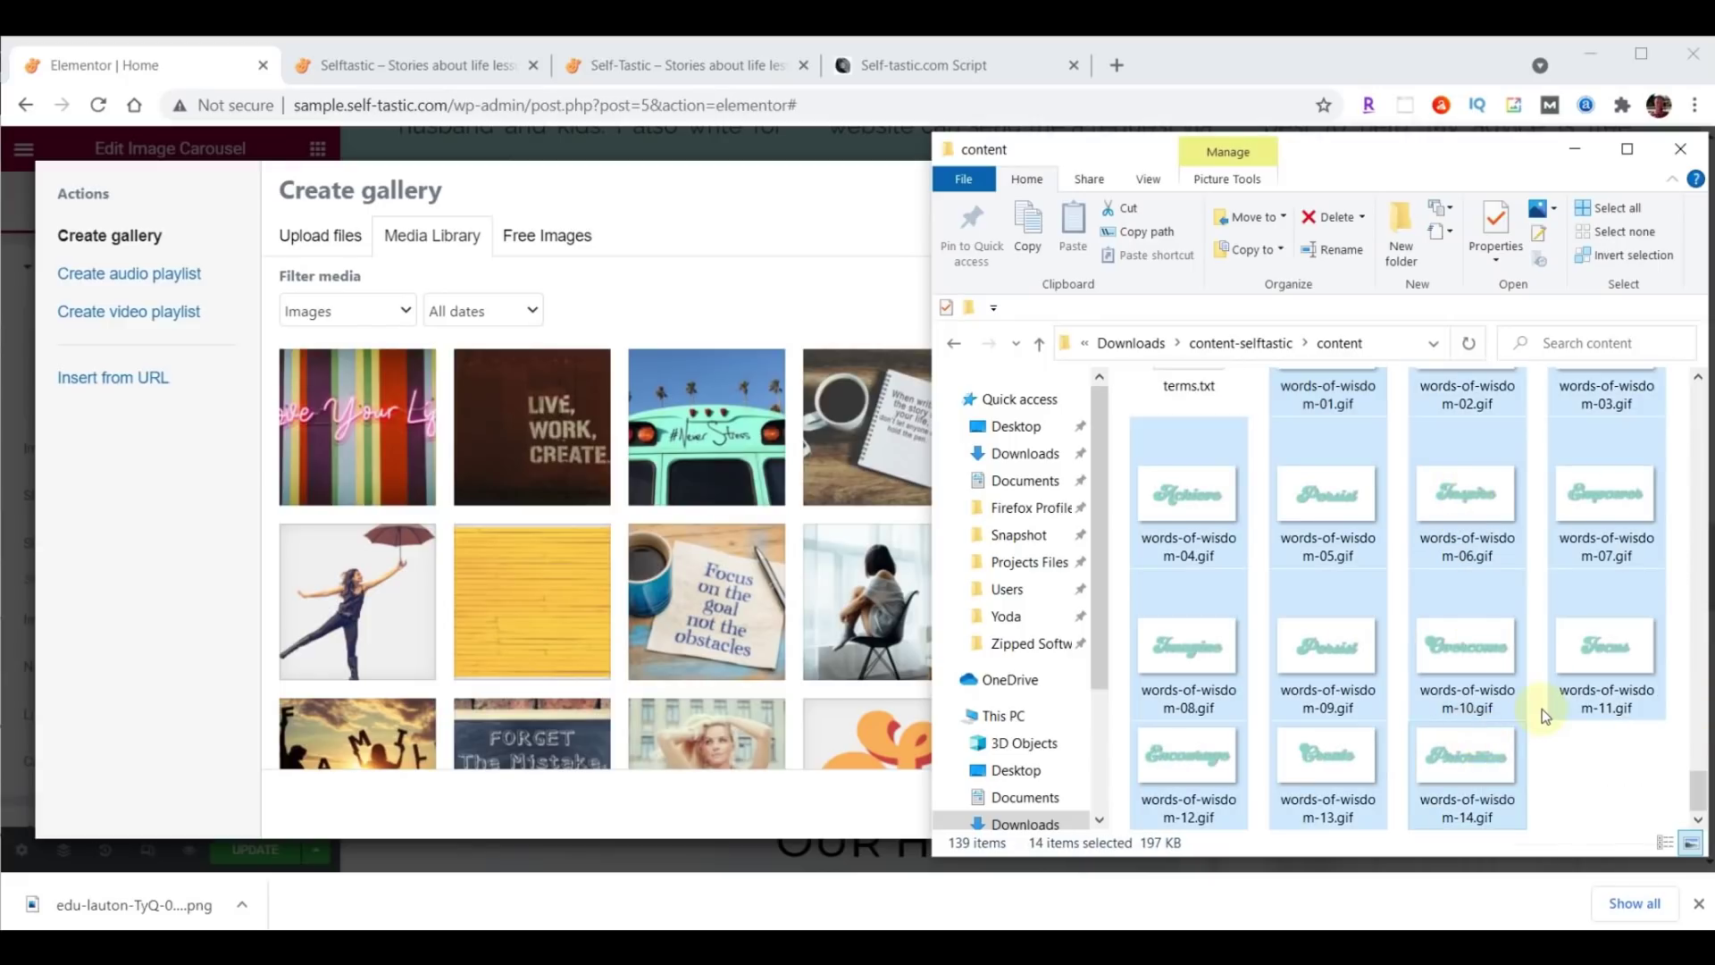
{"action": "left_click_drag", "start_coordinate": [1540, 725], "coordinate": [605, 533]}
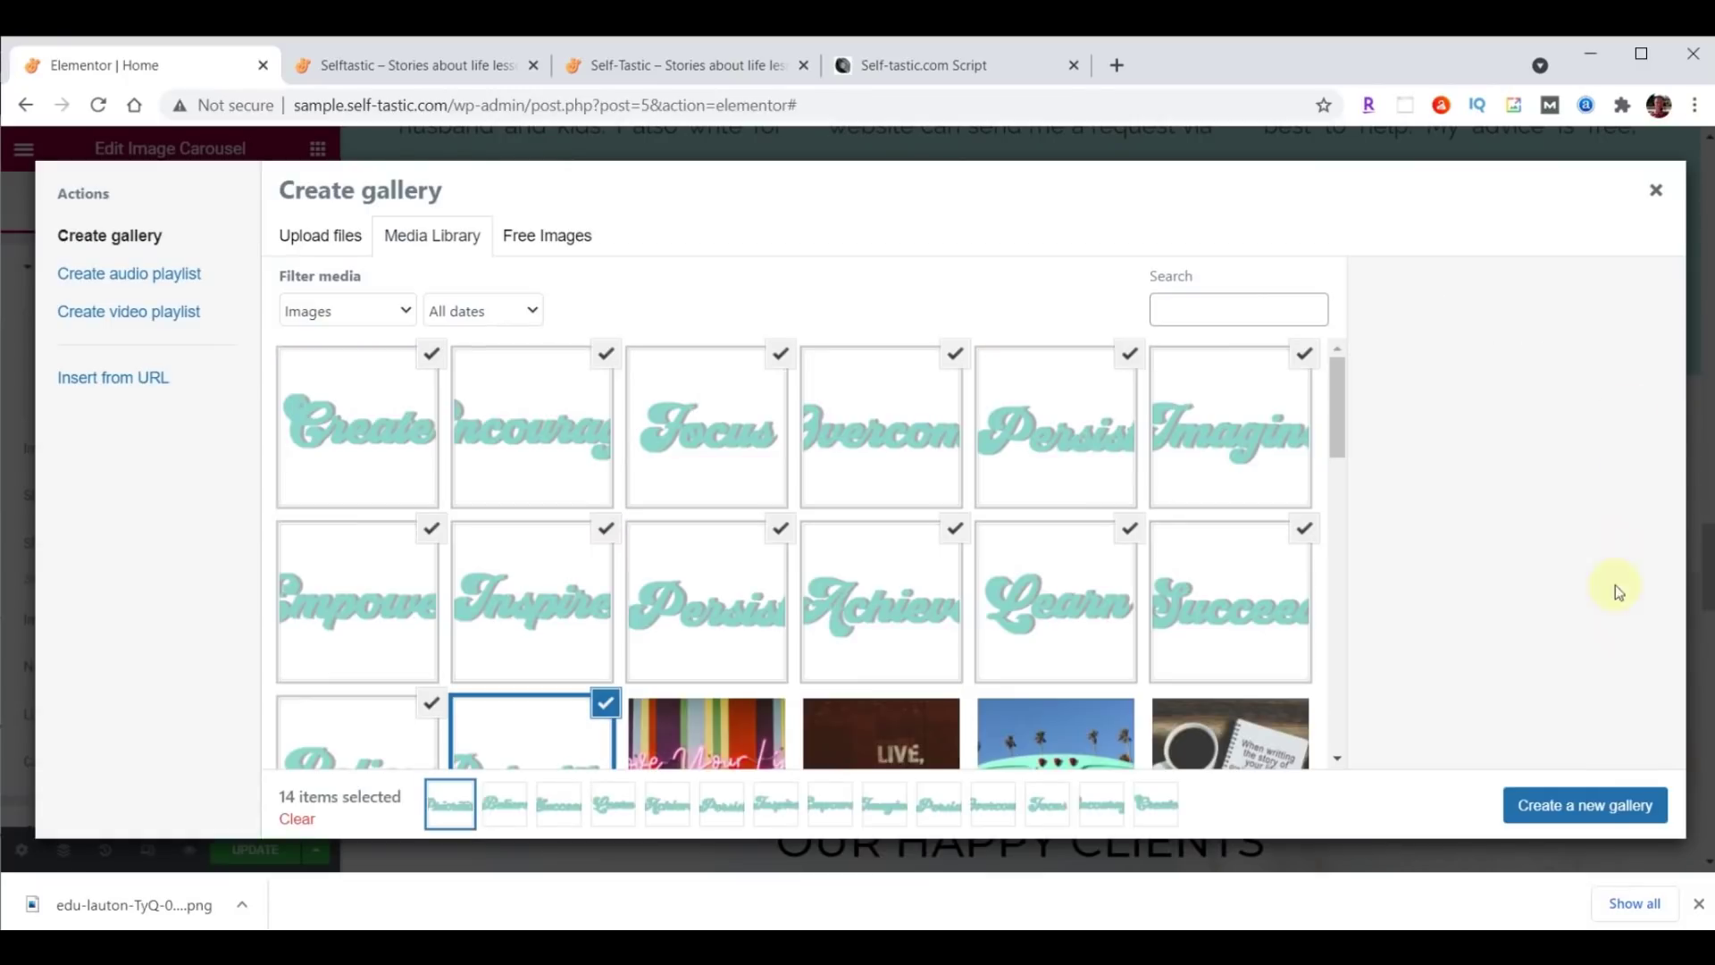
{"action": "left_click", "coordinate": [1605, 820]}
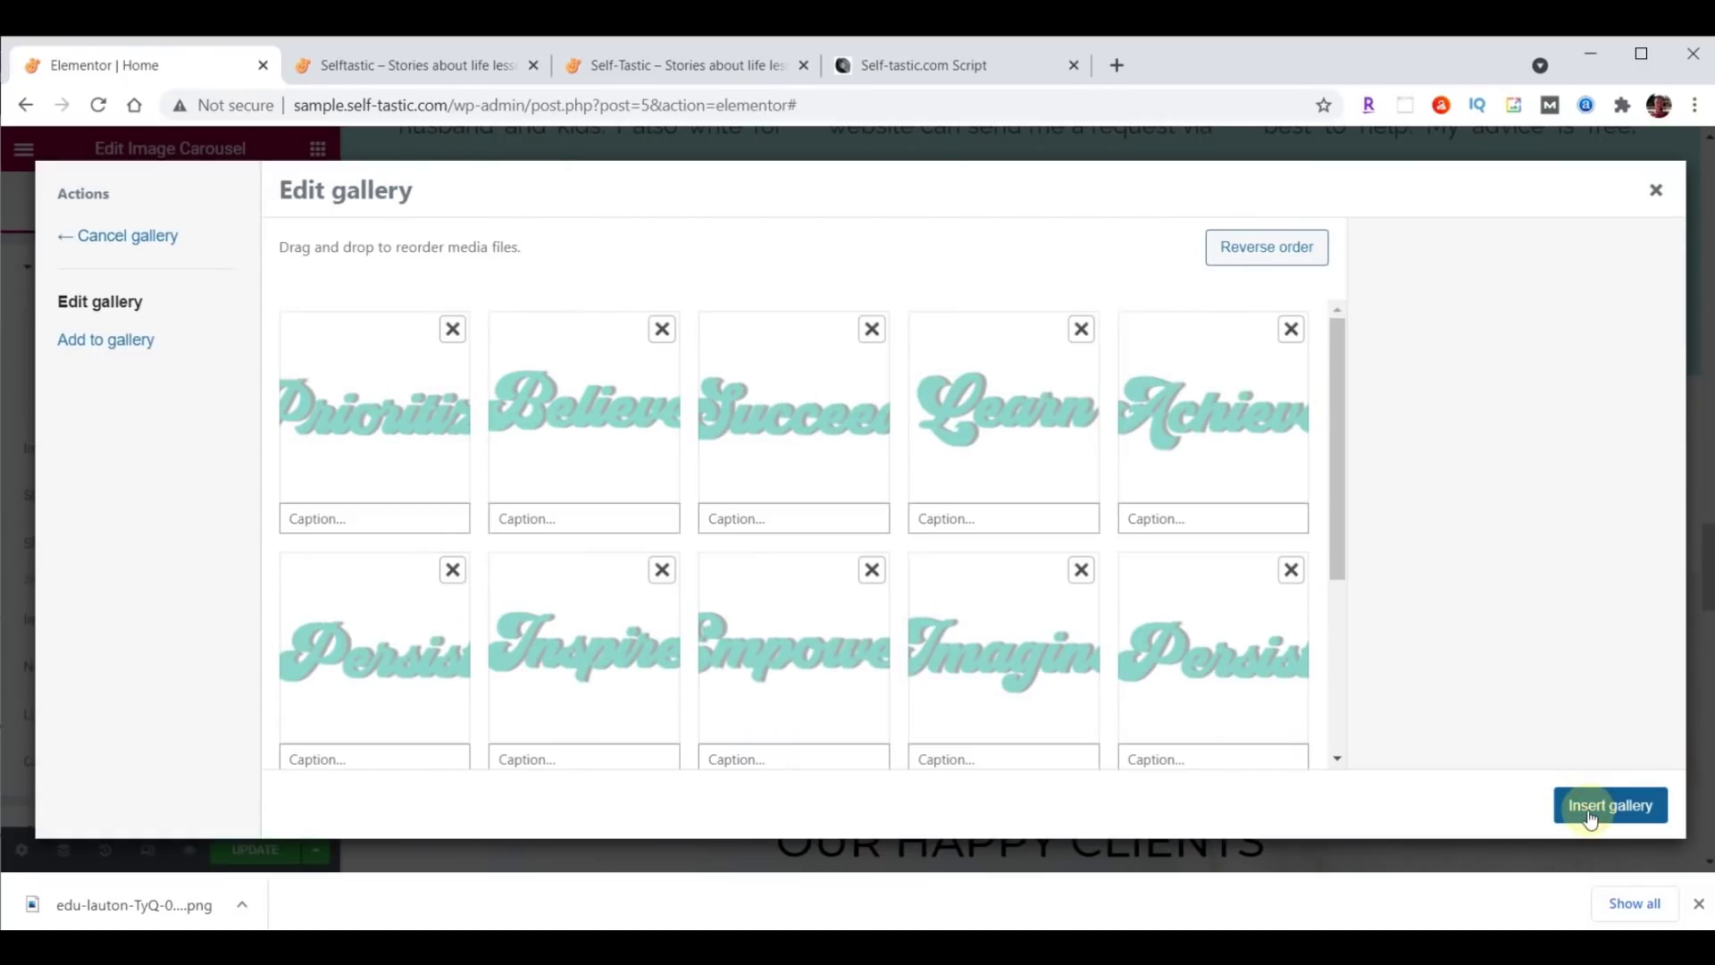
{"action": "left_click", "coordinate": [1590, 810]}
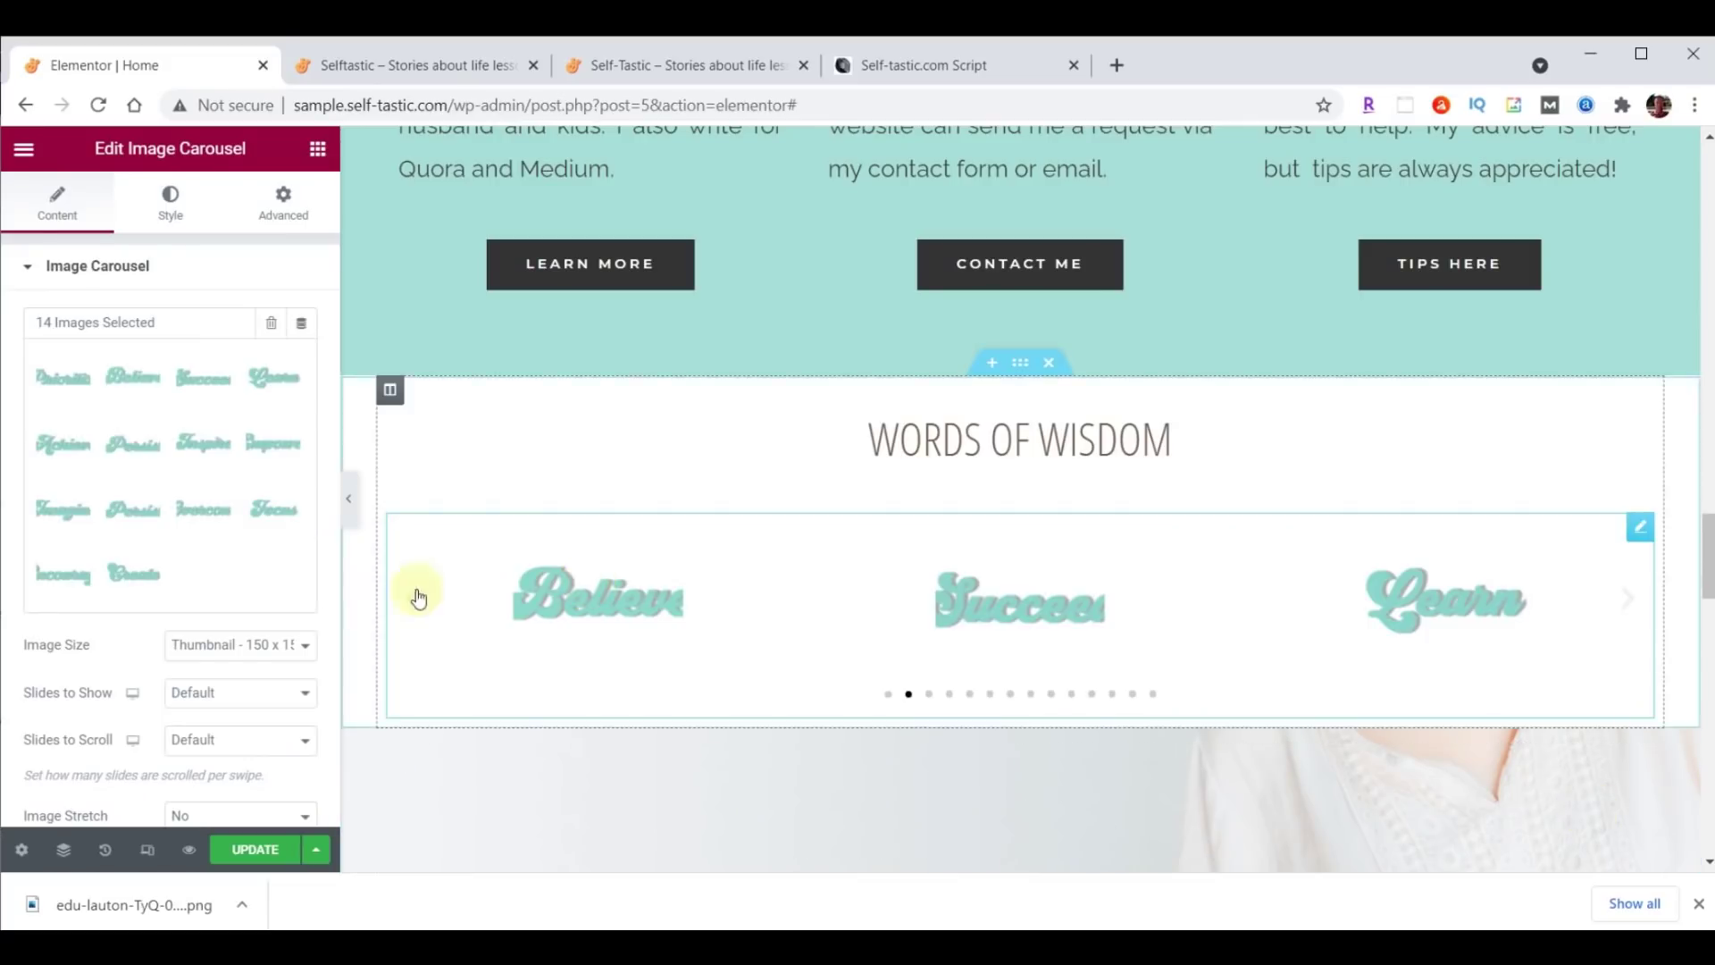
Set the carousel to Full image size, 5 slides shown, 1 slide scrolled, and no navigation.
{"action": "left_click", "coordinate": [211, 646]}
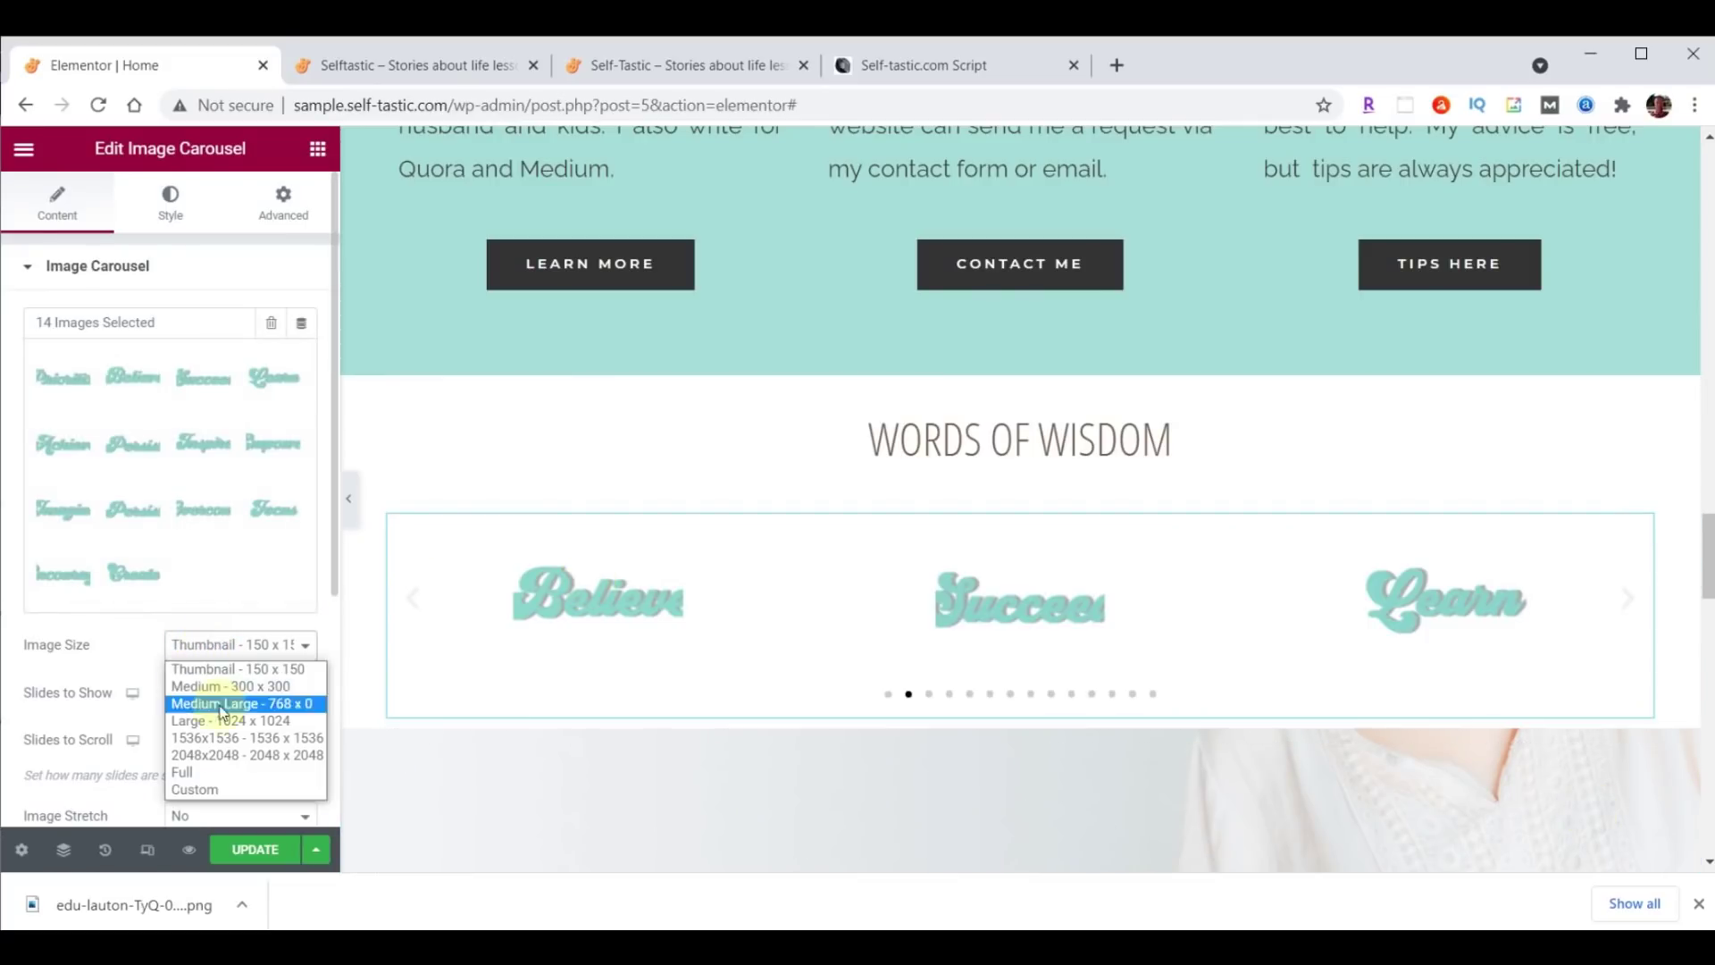
{"action": "left_click", "coordinate": [220, 772]}
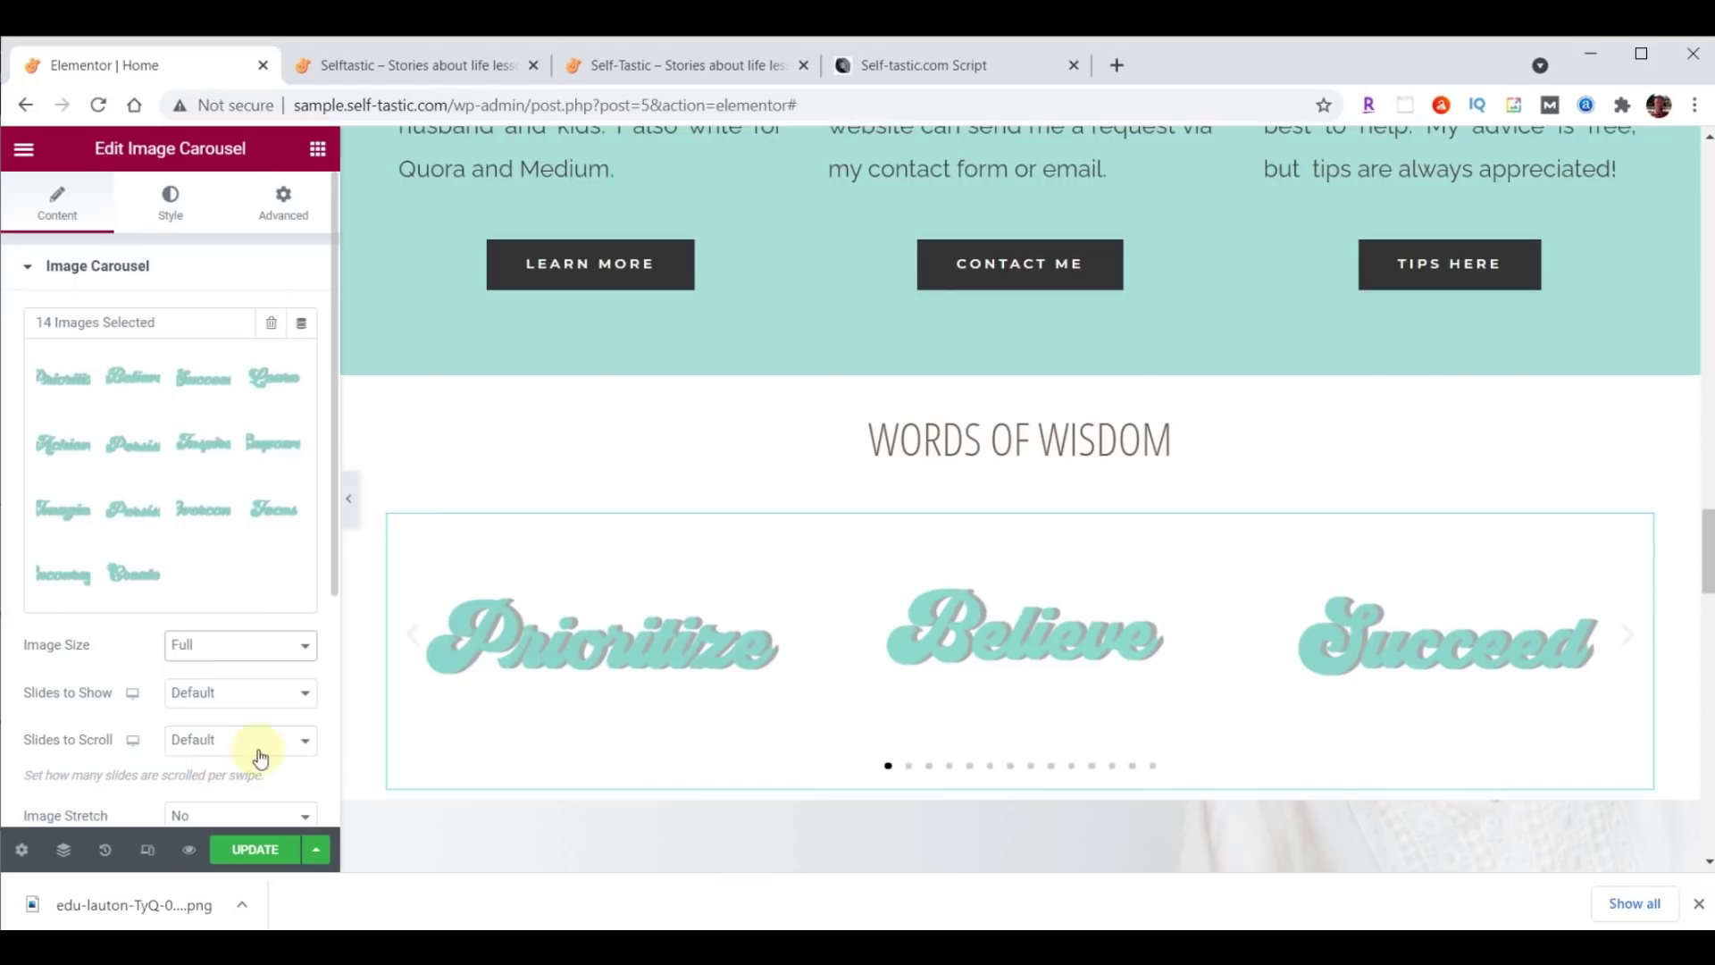
{"action": "left_click", "coordinate": [297, 693]}
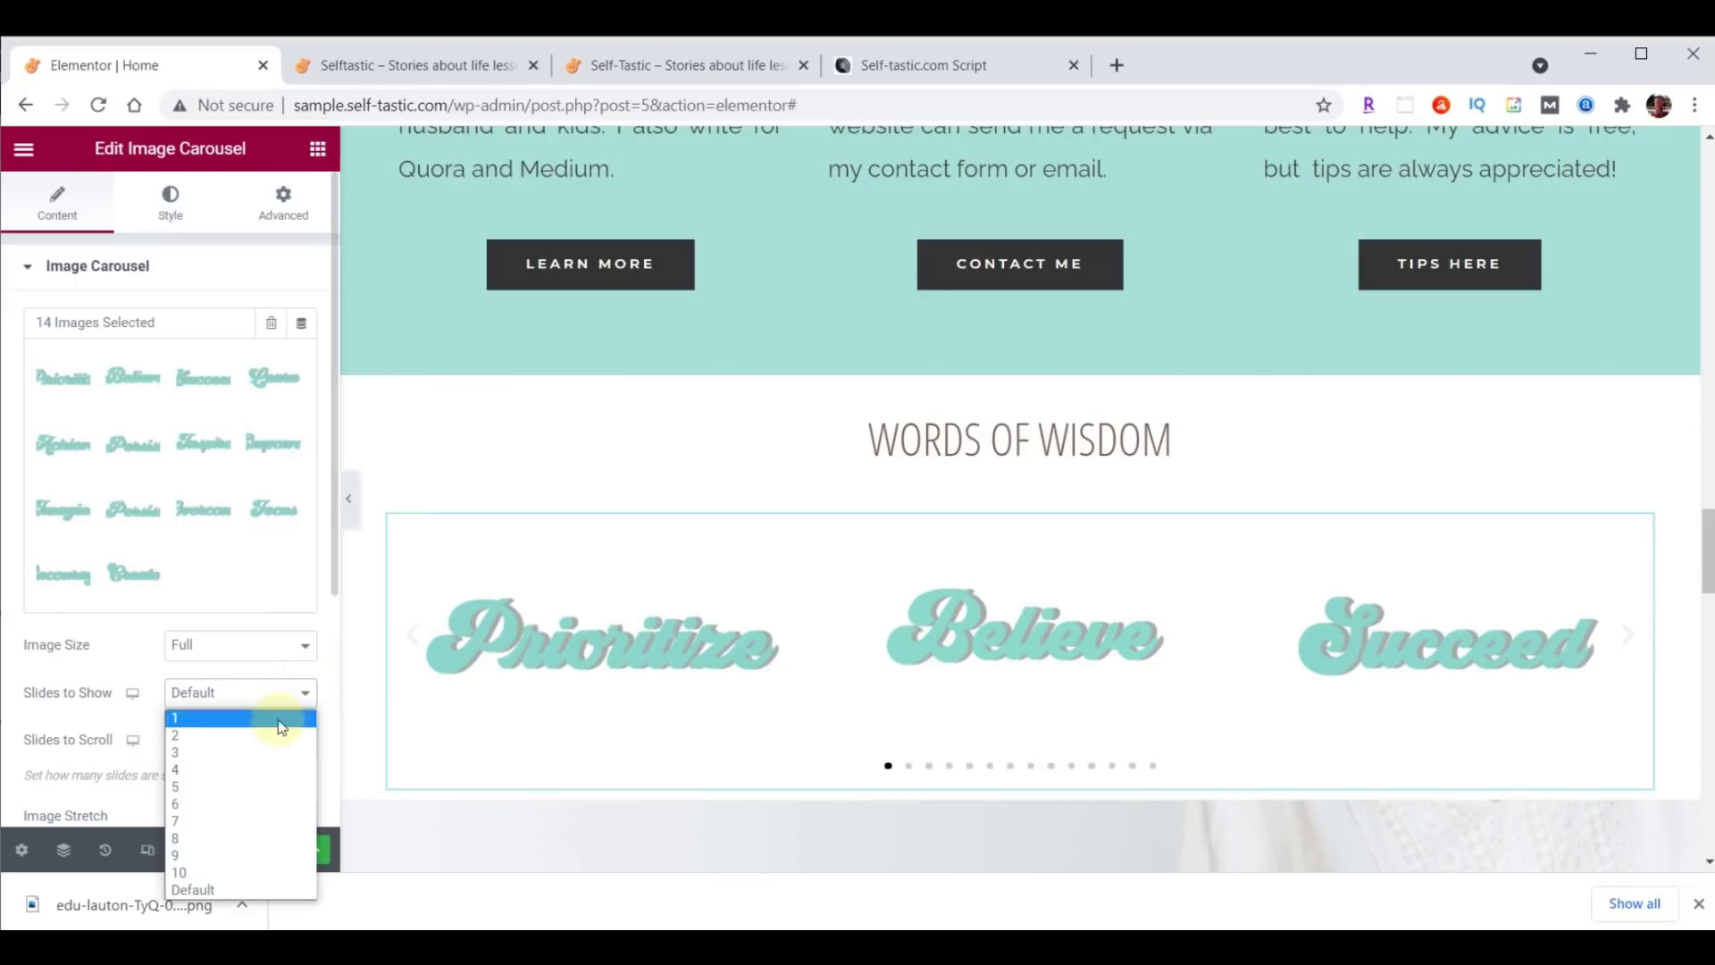
{"action": "left_click", "coordinate": [245, 787]}
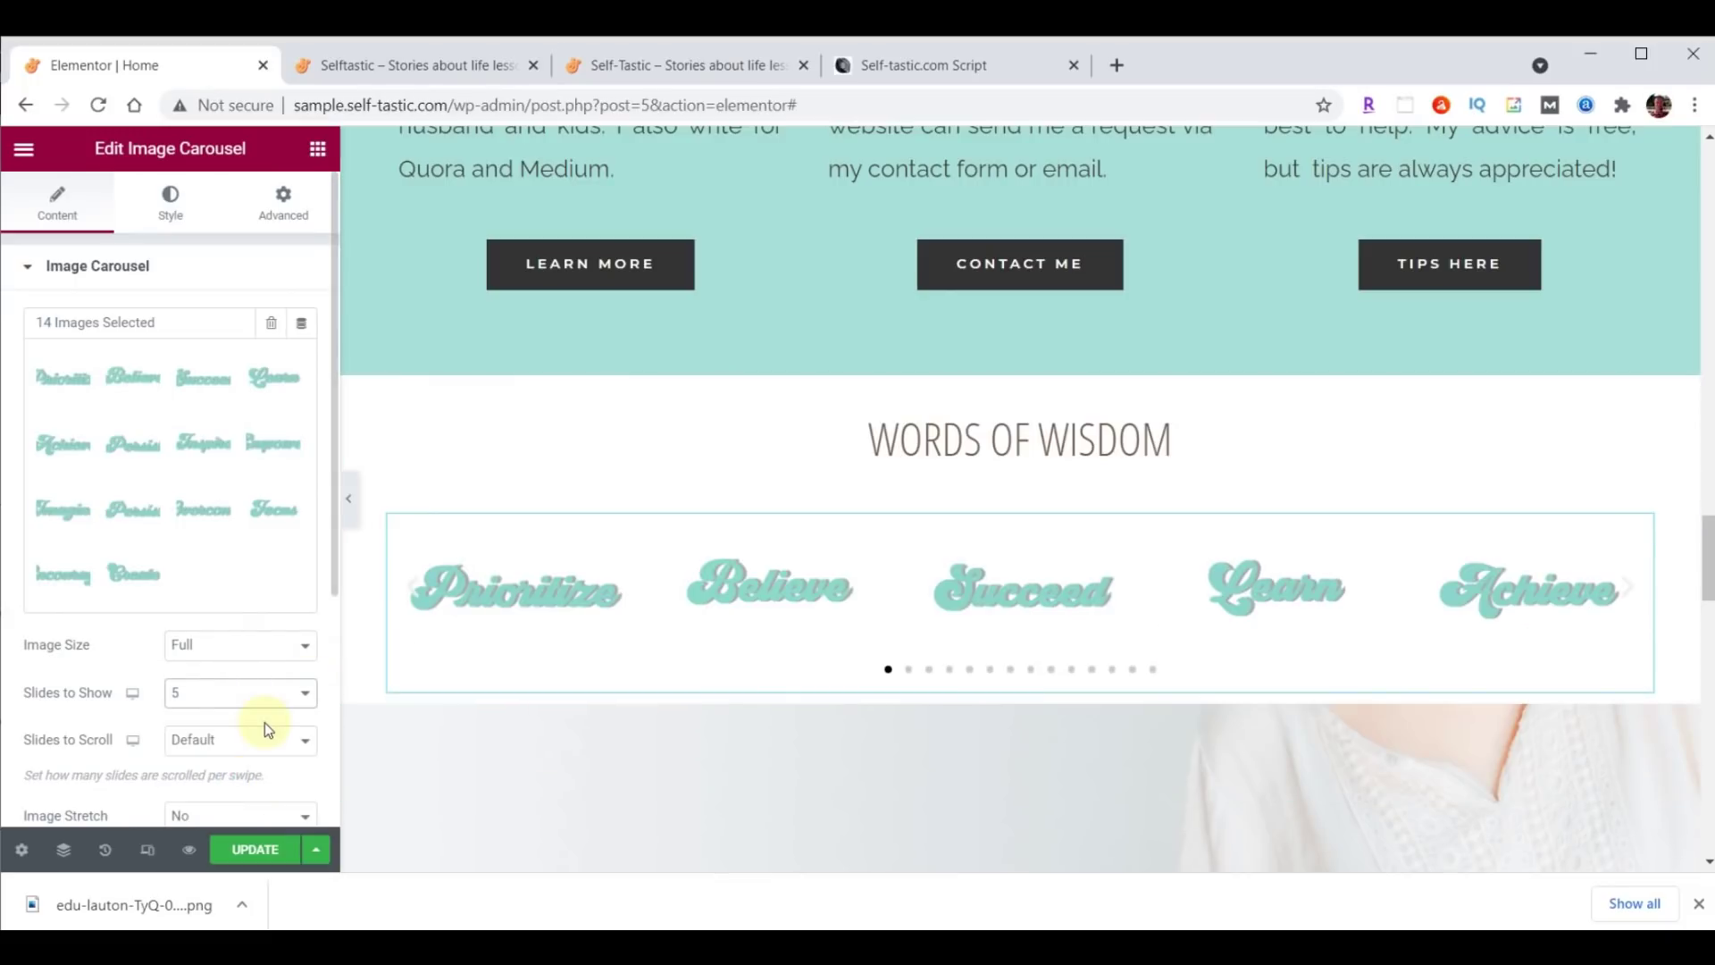
{"action": "left_click", "coordinate": [264, 740]}
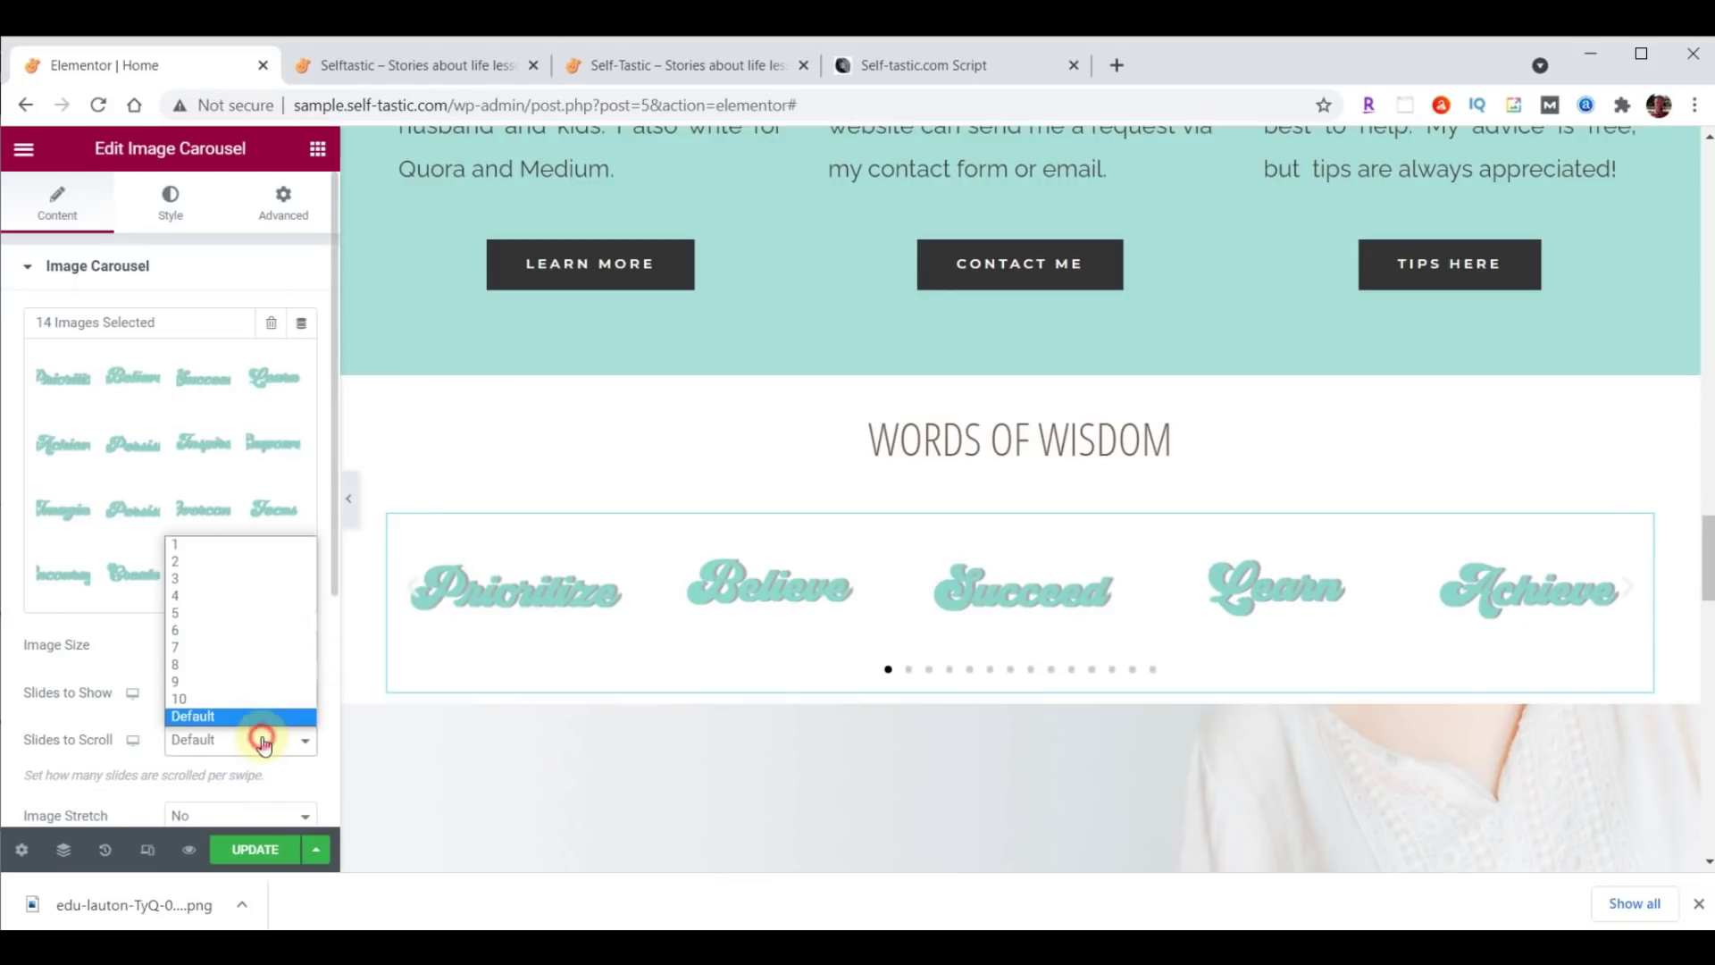
{"action": "left_click", "coordinate": [249, 544]}
{"action": "scroll", "coordinate": [237, 528], "scroll_direction": "down", "scroll_amount": 4}
{"action": "left_click", "coordinate": [229, 508]}
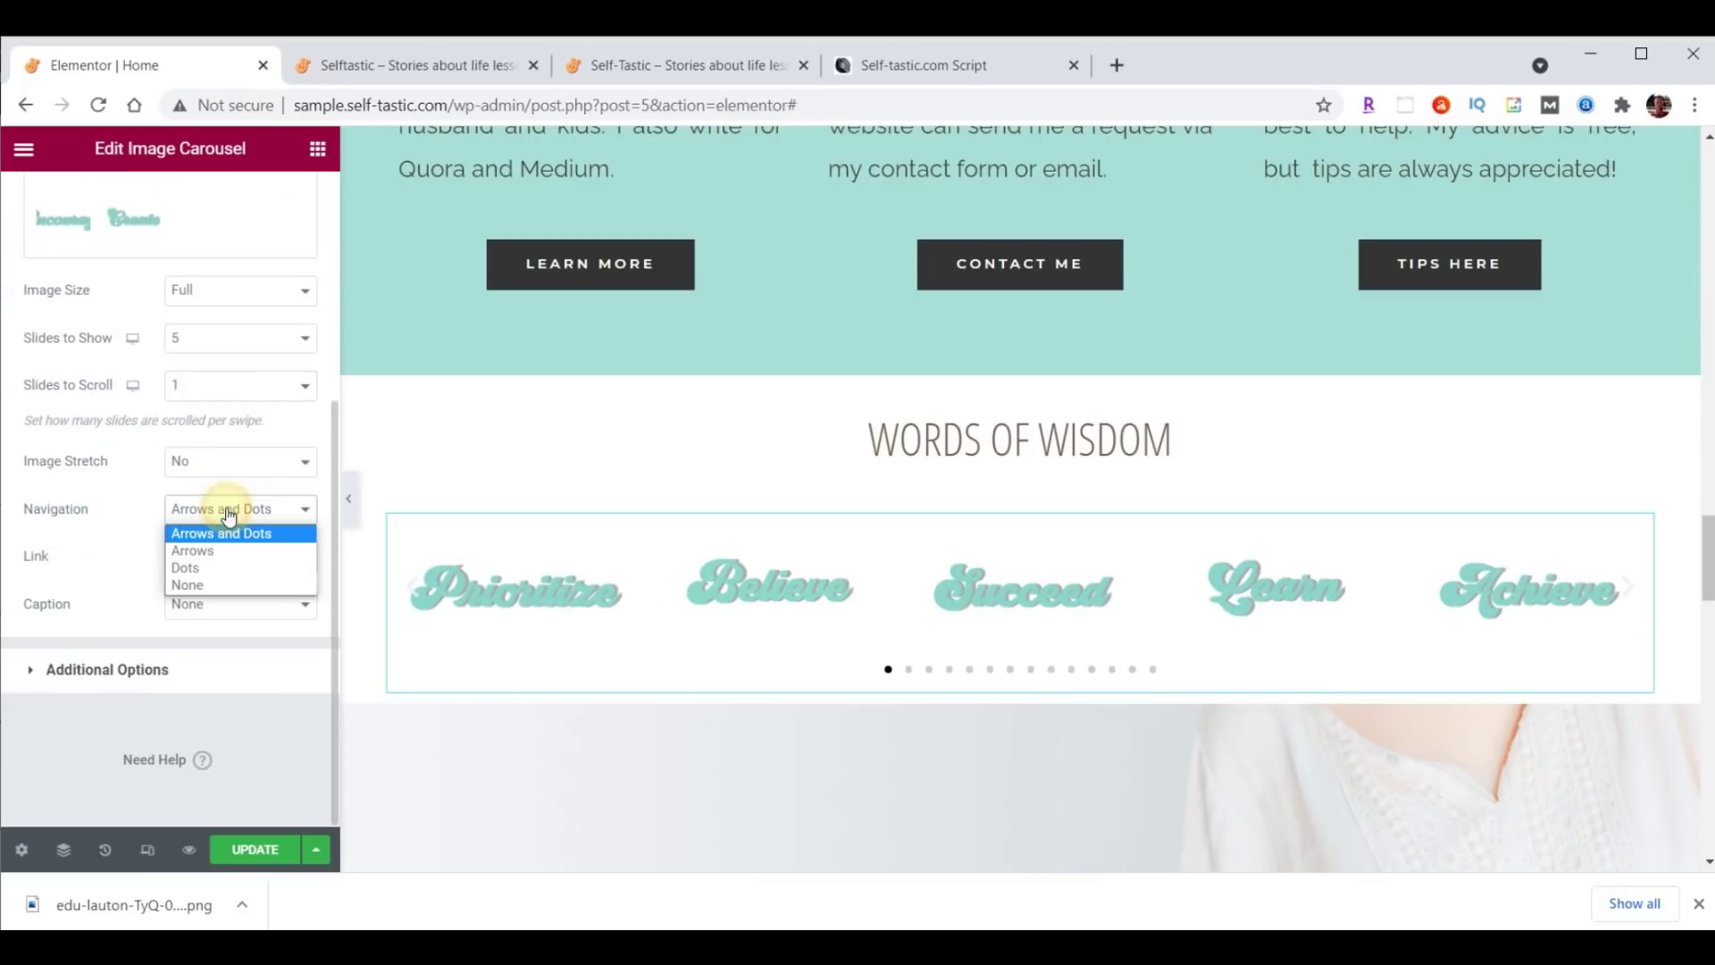
{"action": "left_click", "coordinate": [223, 585]}
Turn off Pause on Hover and set the carousel animation speed to 2000.
{"action": "left_click", "coordinate": [104, 668]}
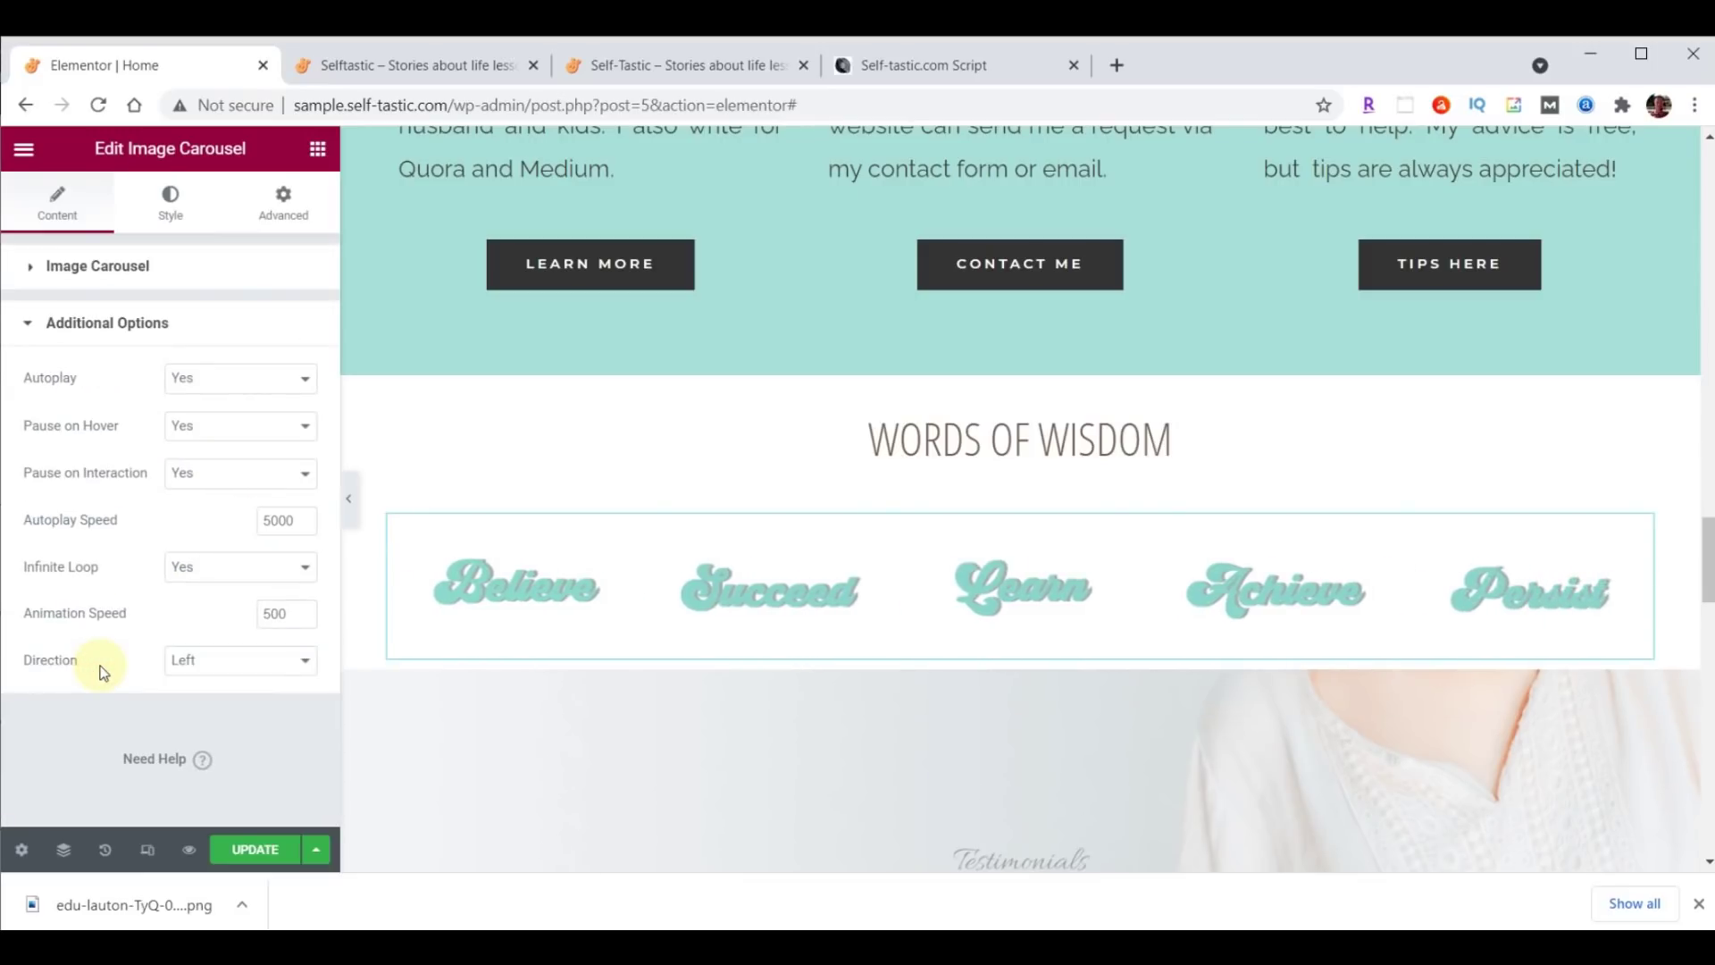
{"action": "left_click", "coordinate": [220, 427]}
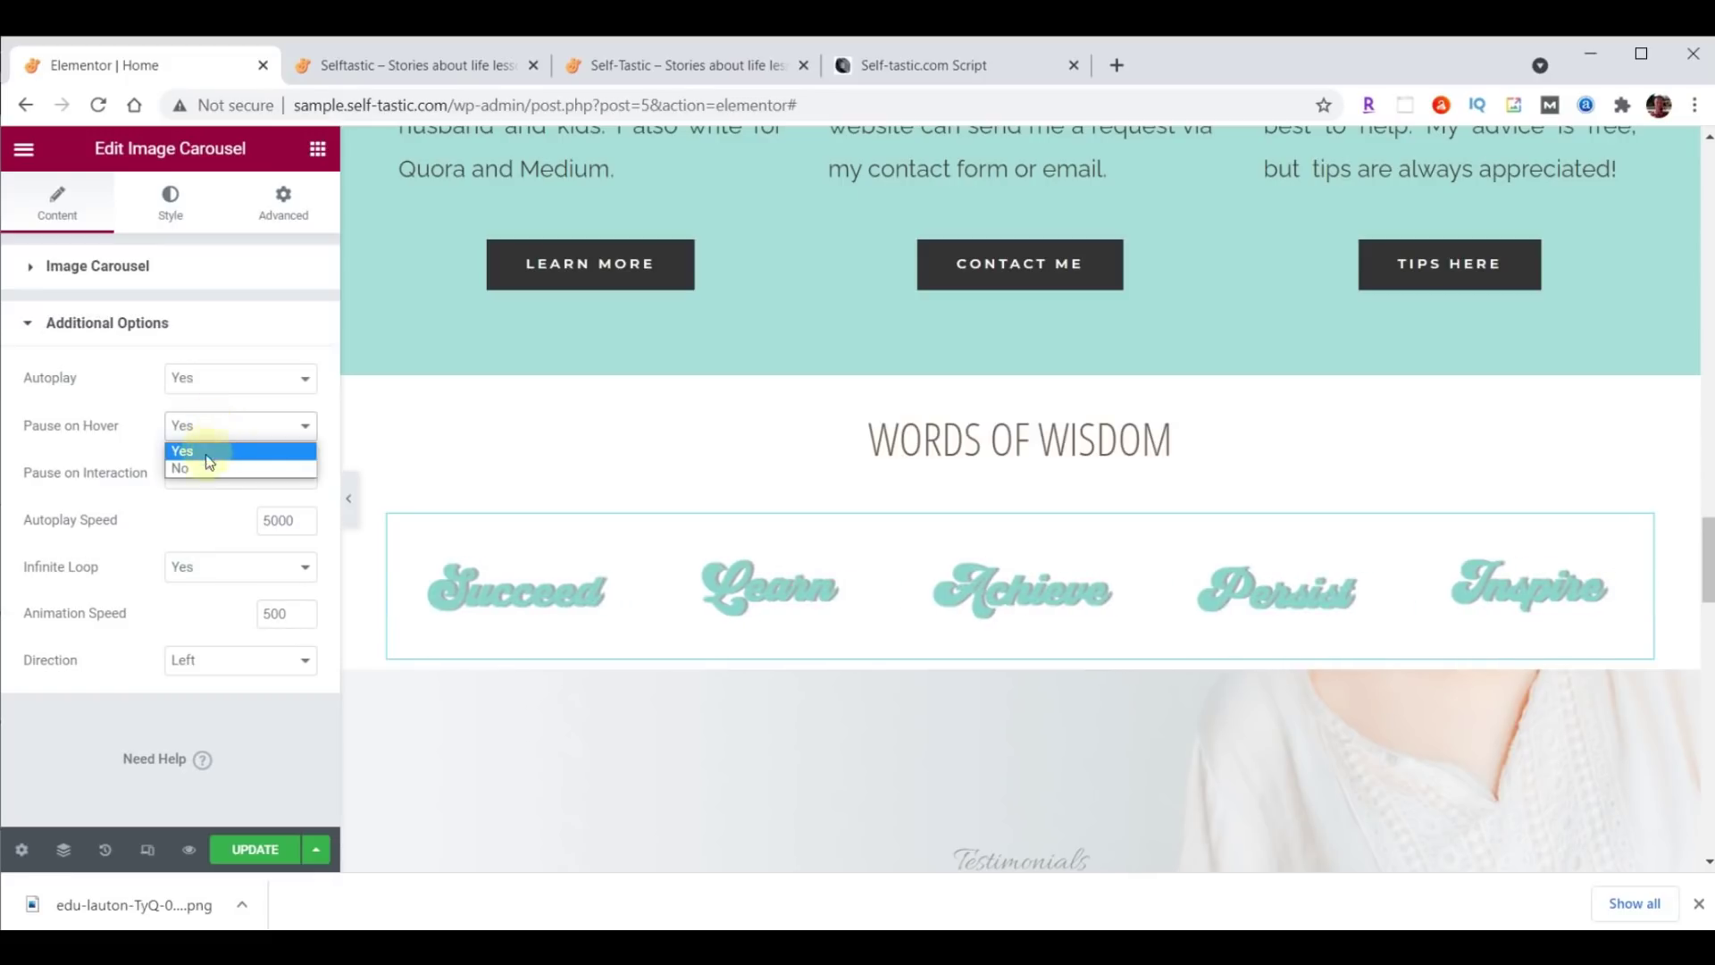
{"action": "left_click", "coordinate": [205, 454]}
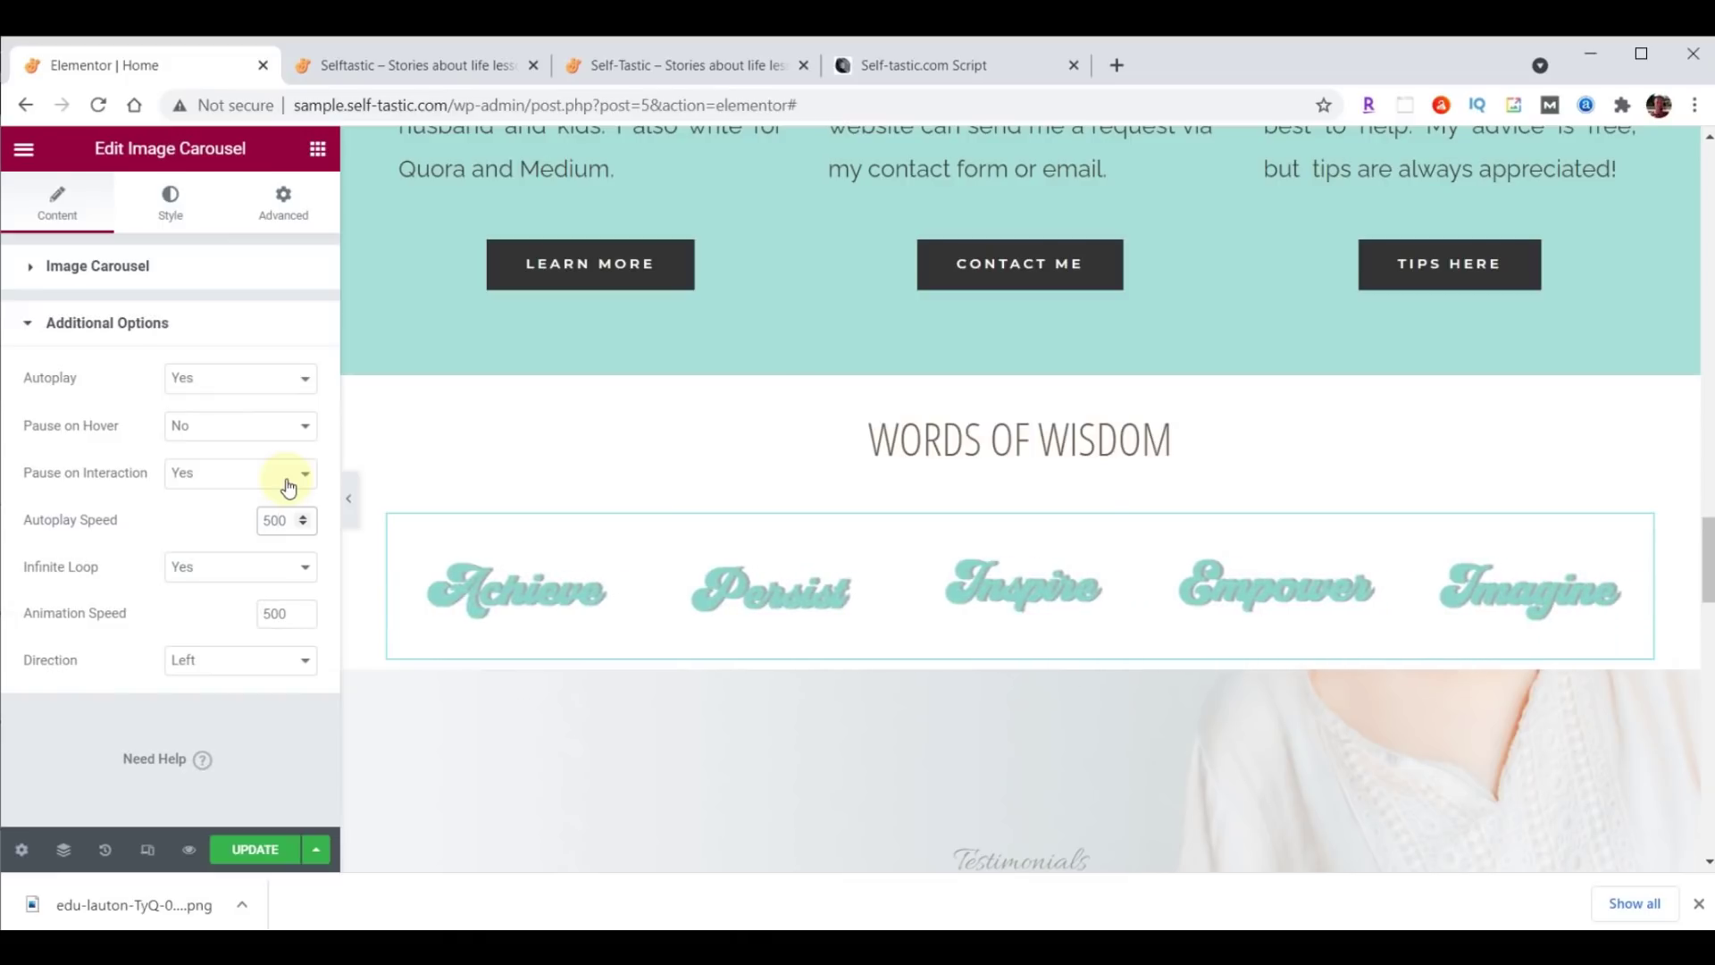
{"action": "double_click", "coordinate": [288, 612]}
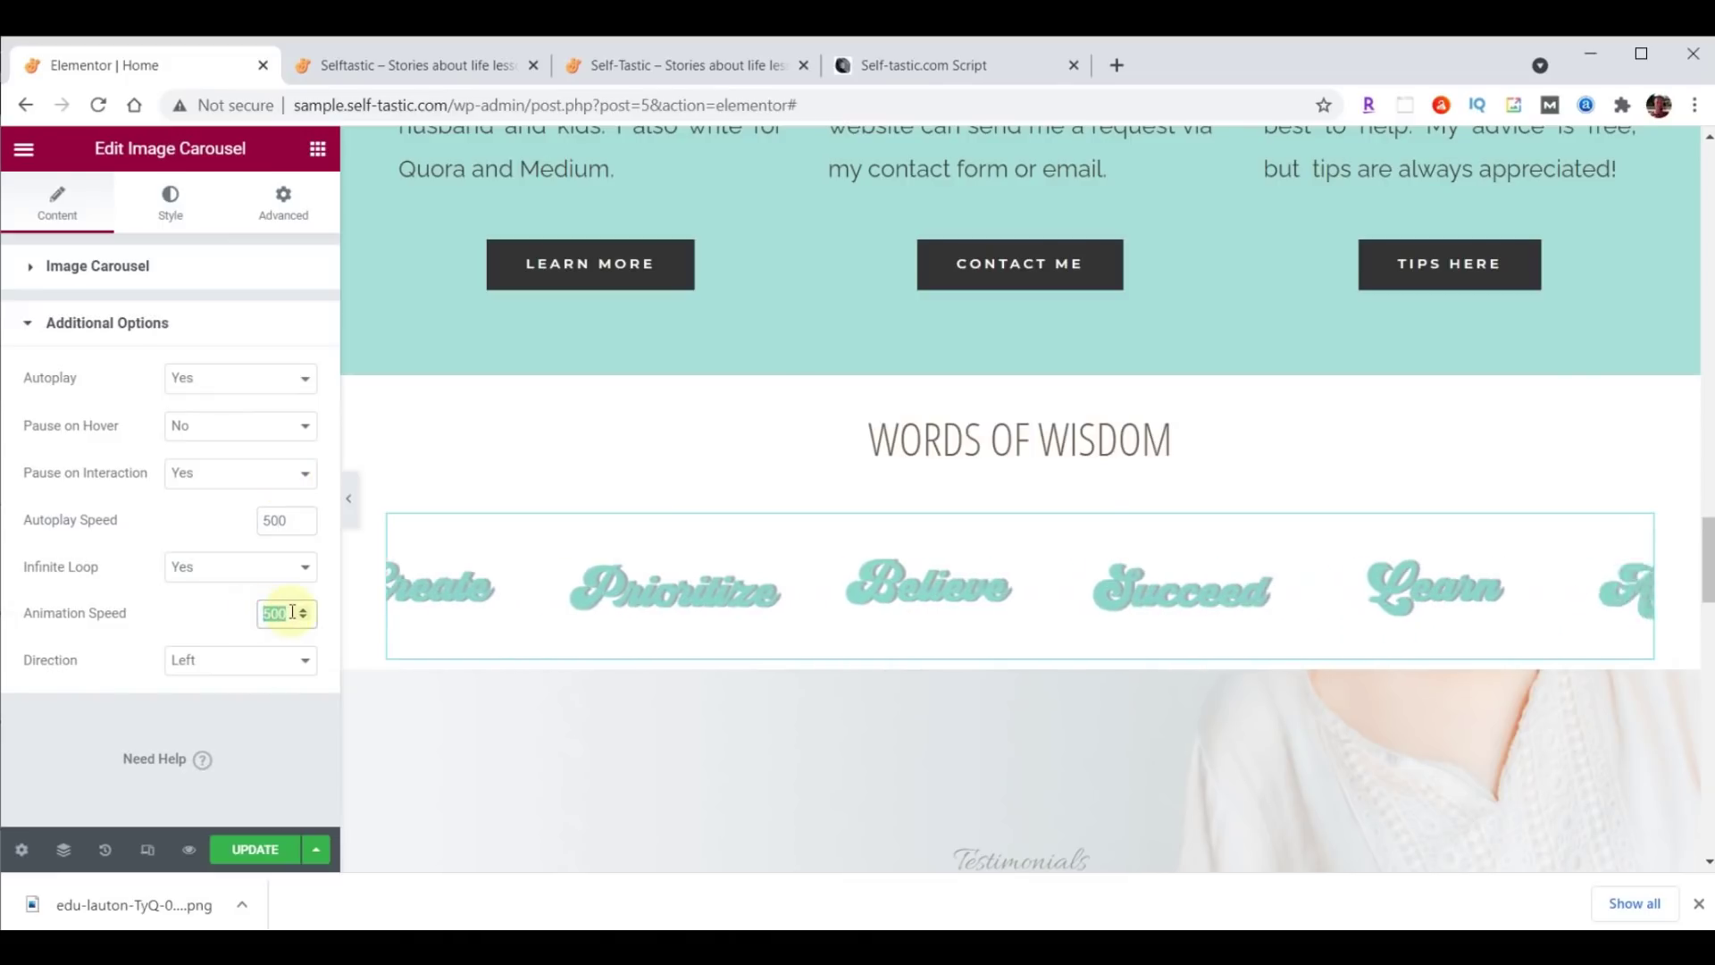
{"action": "type", "text": "2000"}
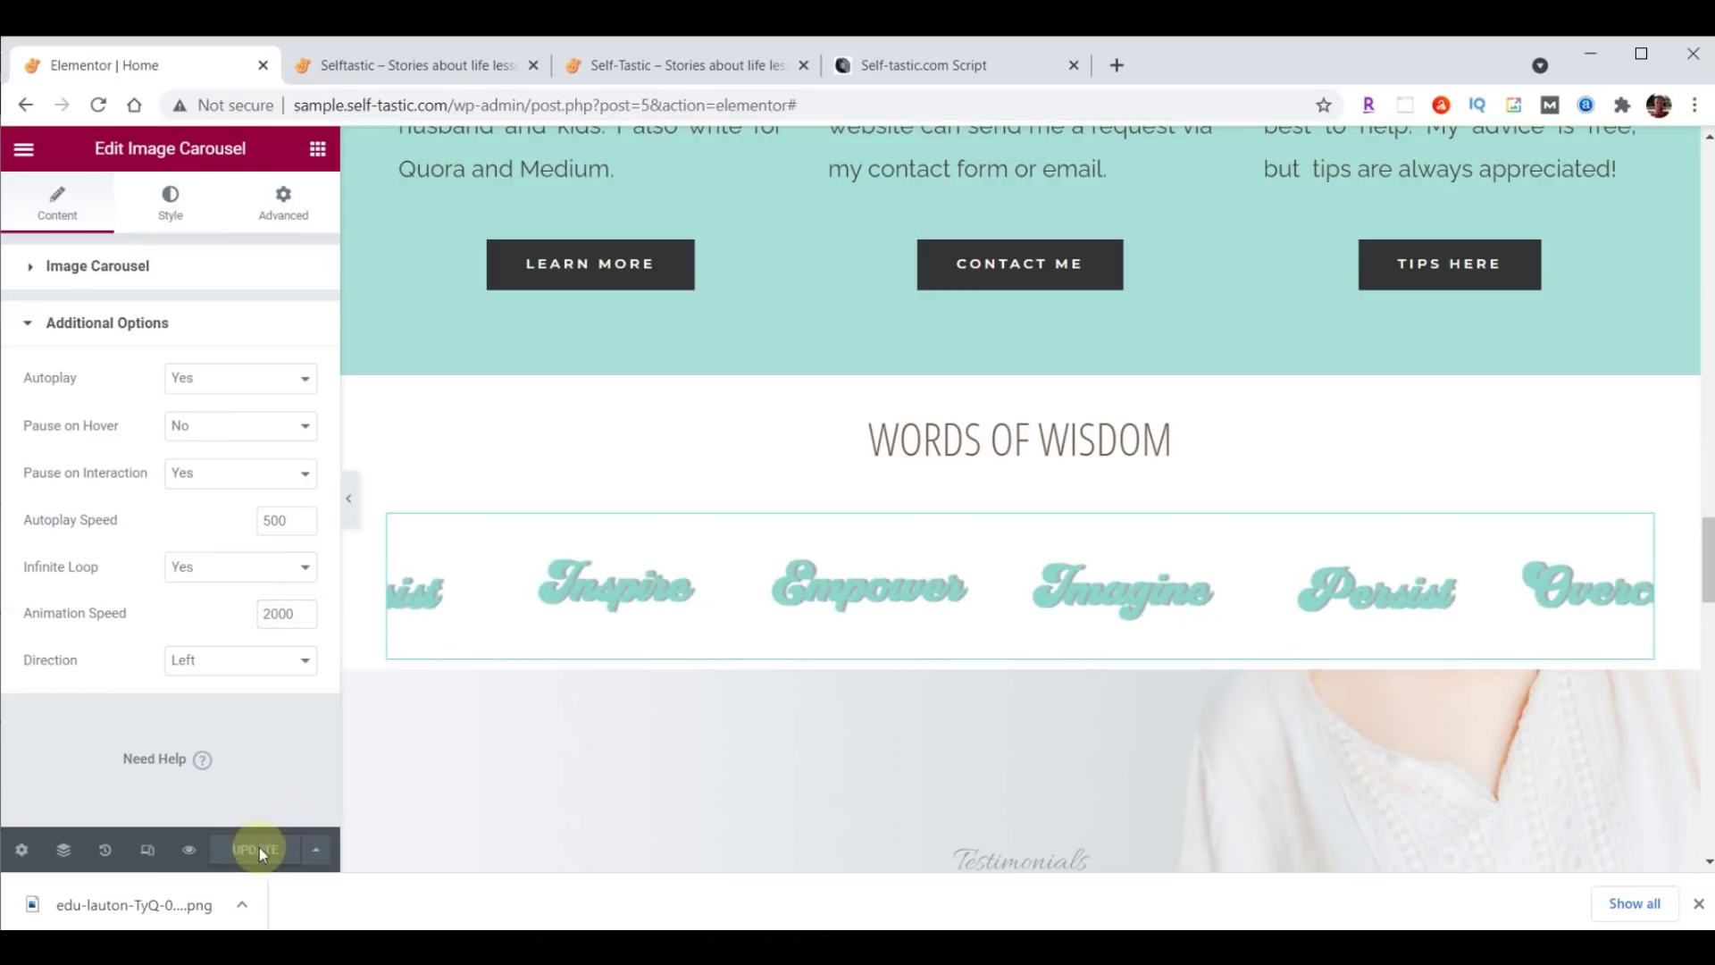
{"action": "left_click", "coordinate": [442, 63]}
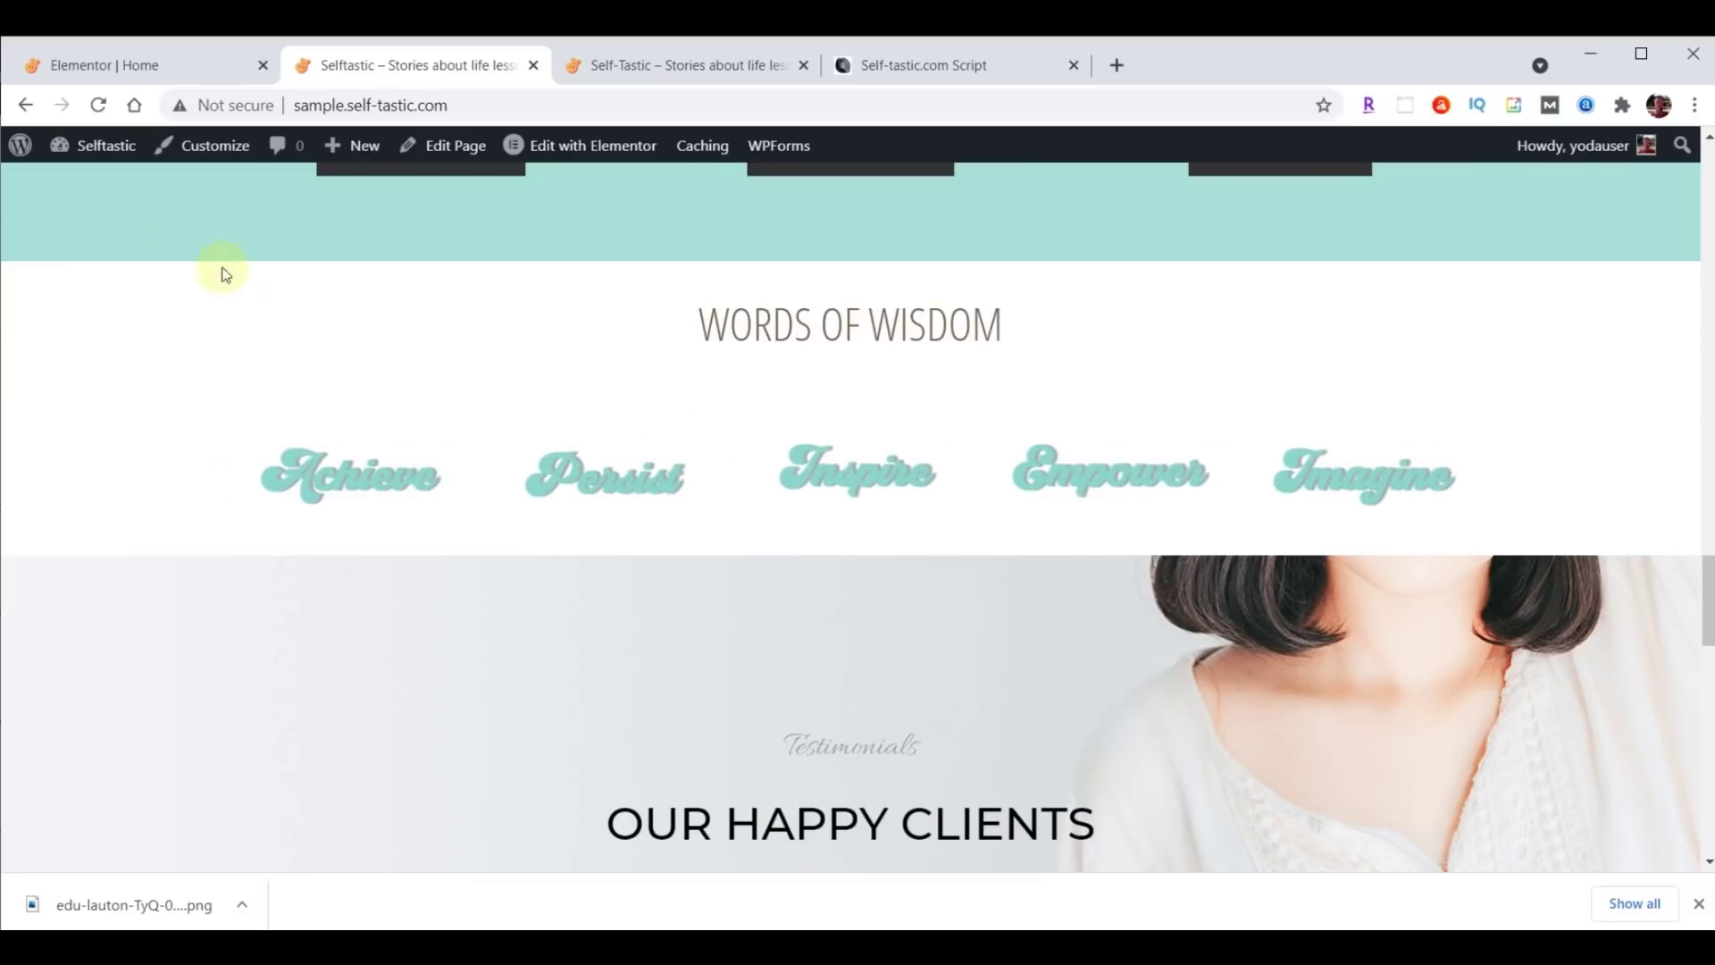
{"action": "left_click", "coordinate": [116, 67]}
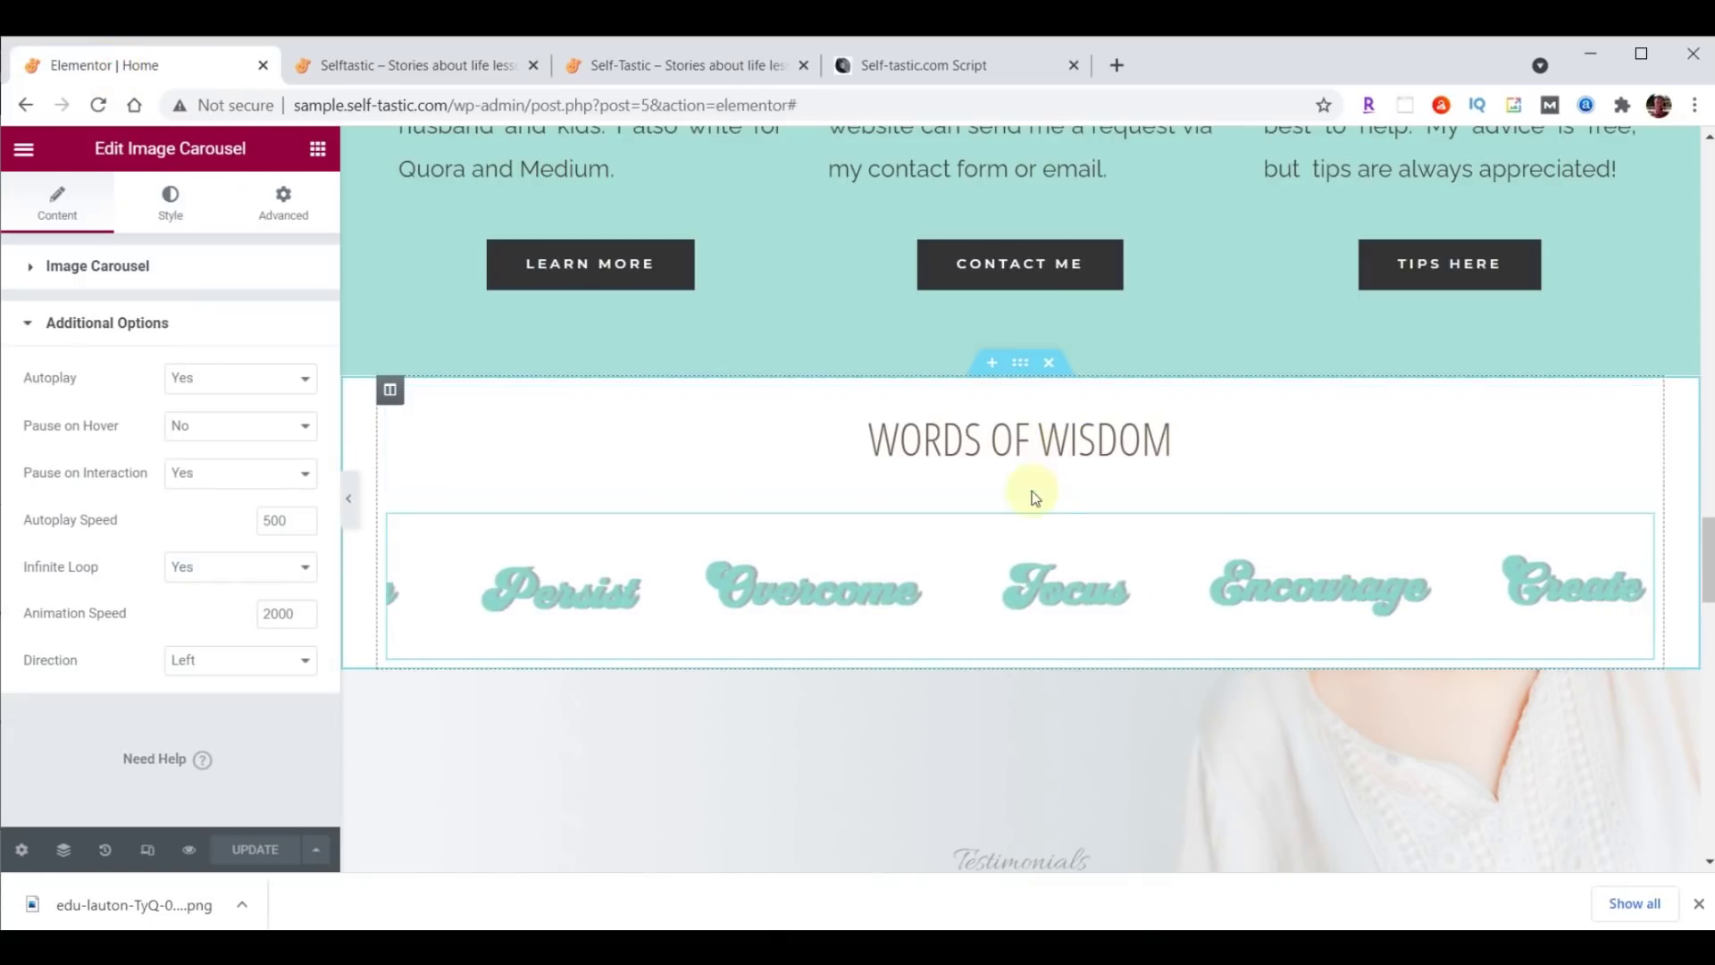
Give the Words of Wisdom heading unlinked padding with 70 on top and 0 elsewhere.
{"action": "left_click", "coordinate": [1642, 399]}
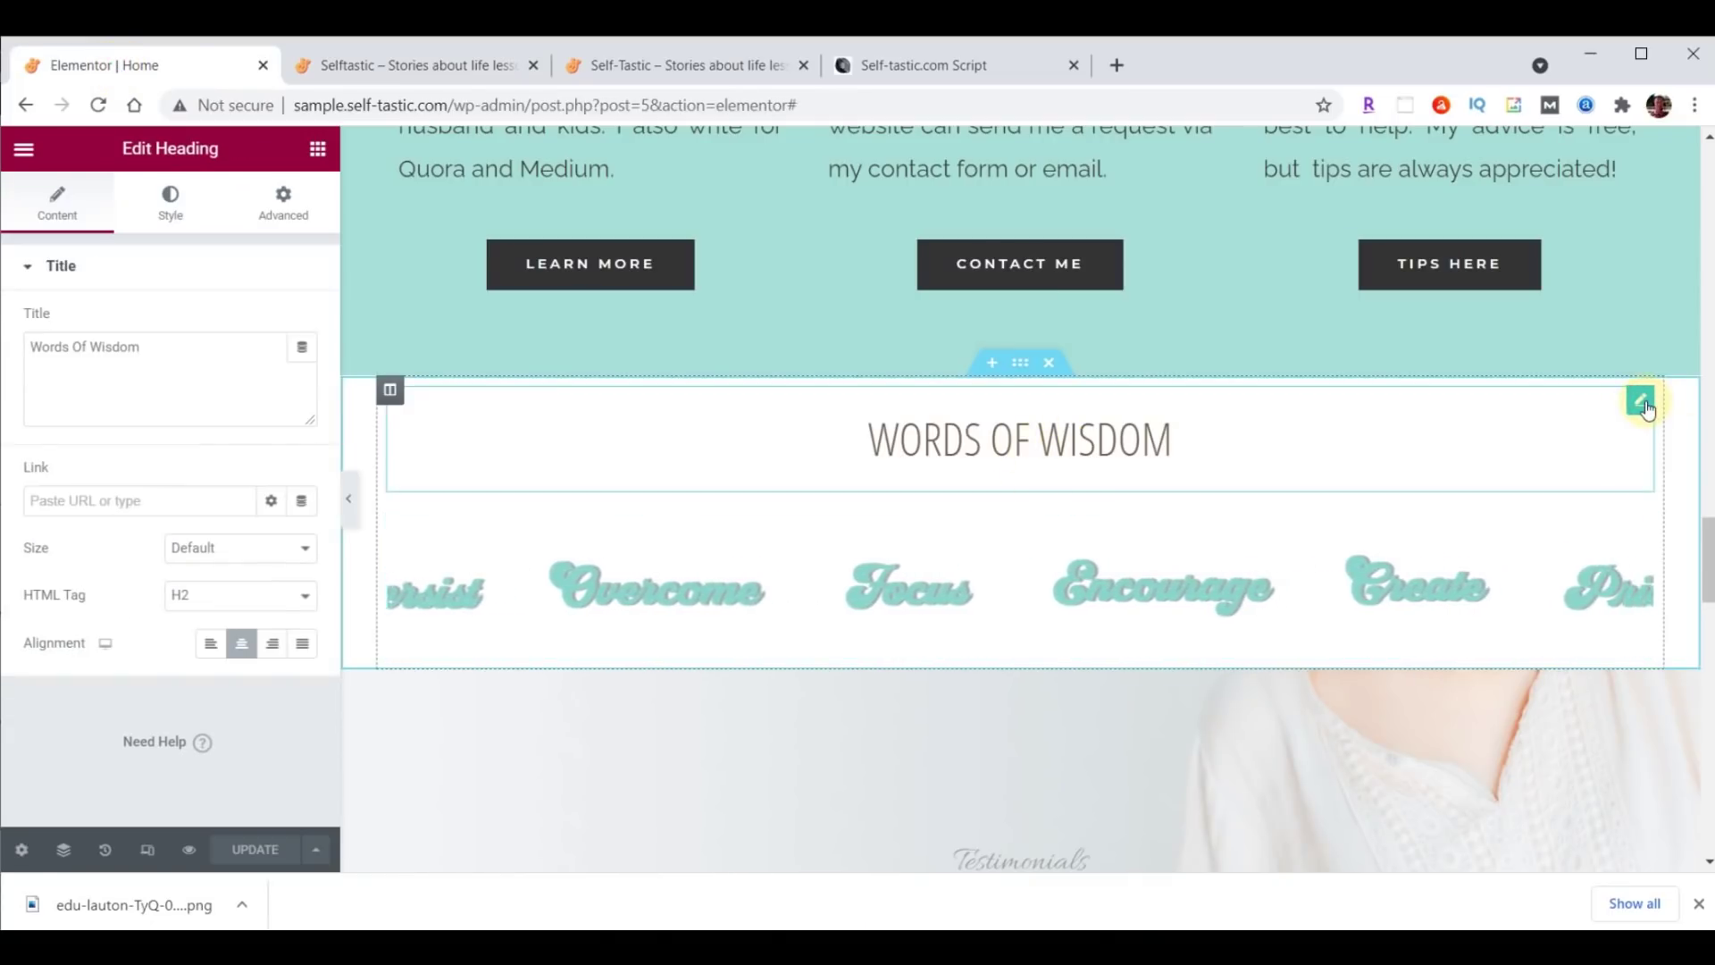
{"action": "left_click", "coordinate": [282, 200]}
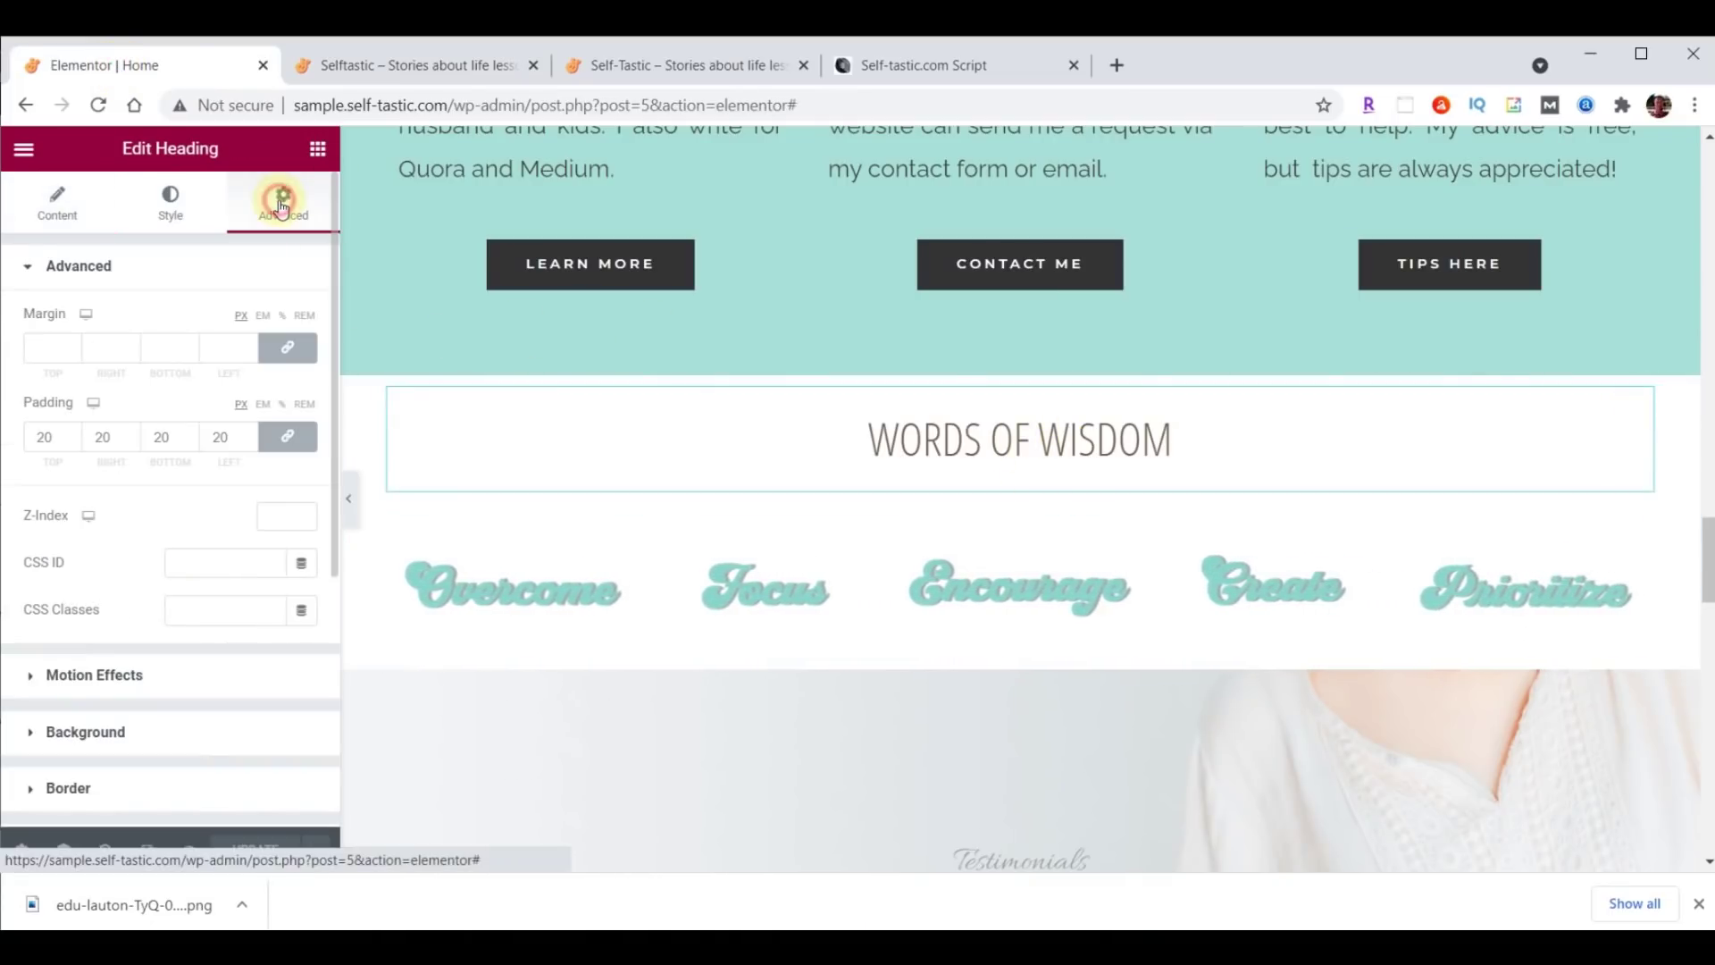
{"action": "double_click", "coordinate": [61, 441]}
{"action": "type", "text": "0"}
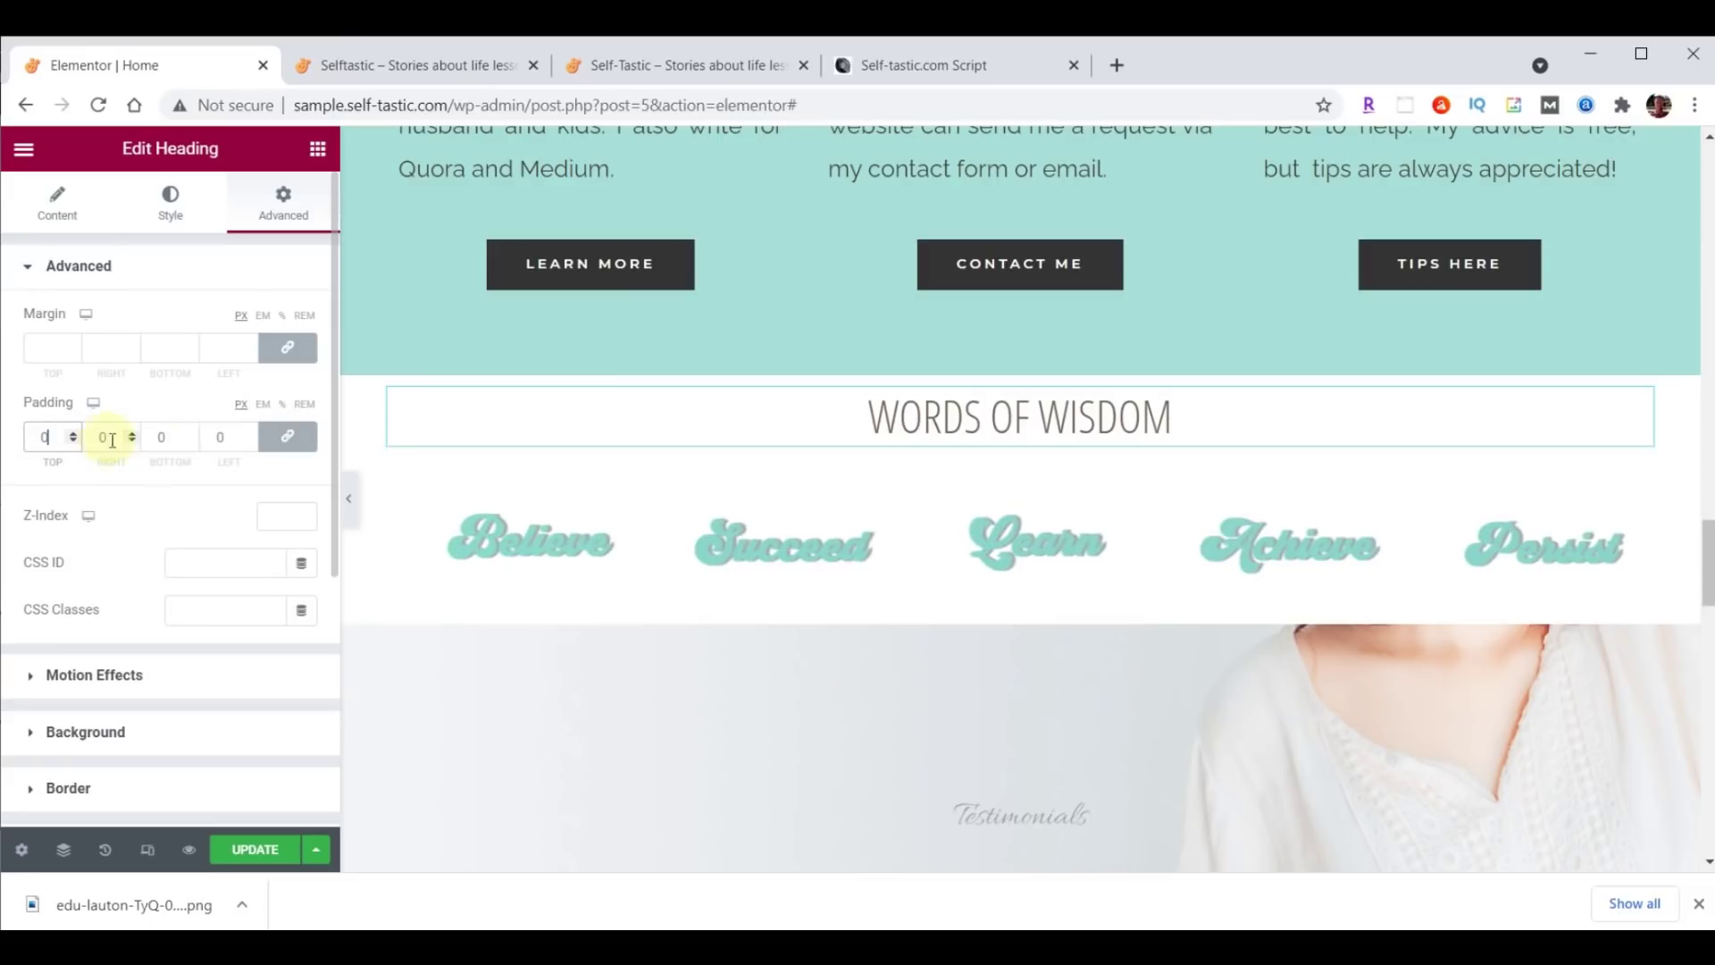
{"action": "left_click", "coordinate": [282, 438]}
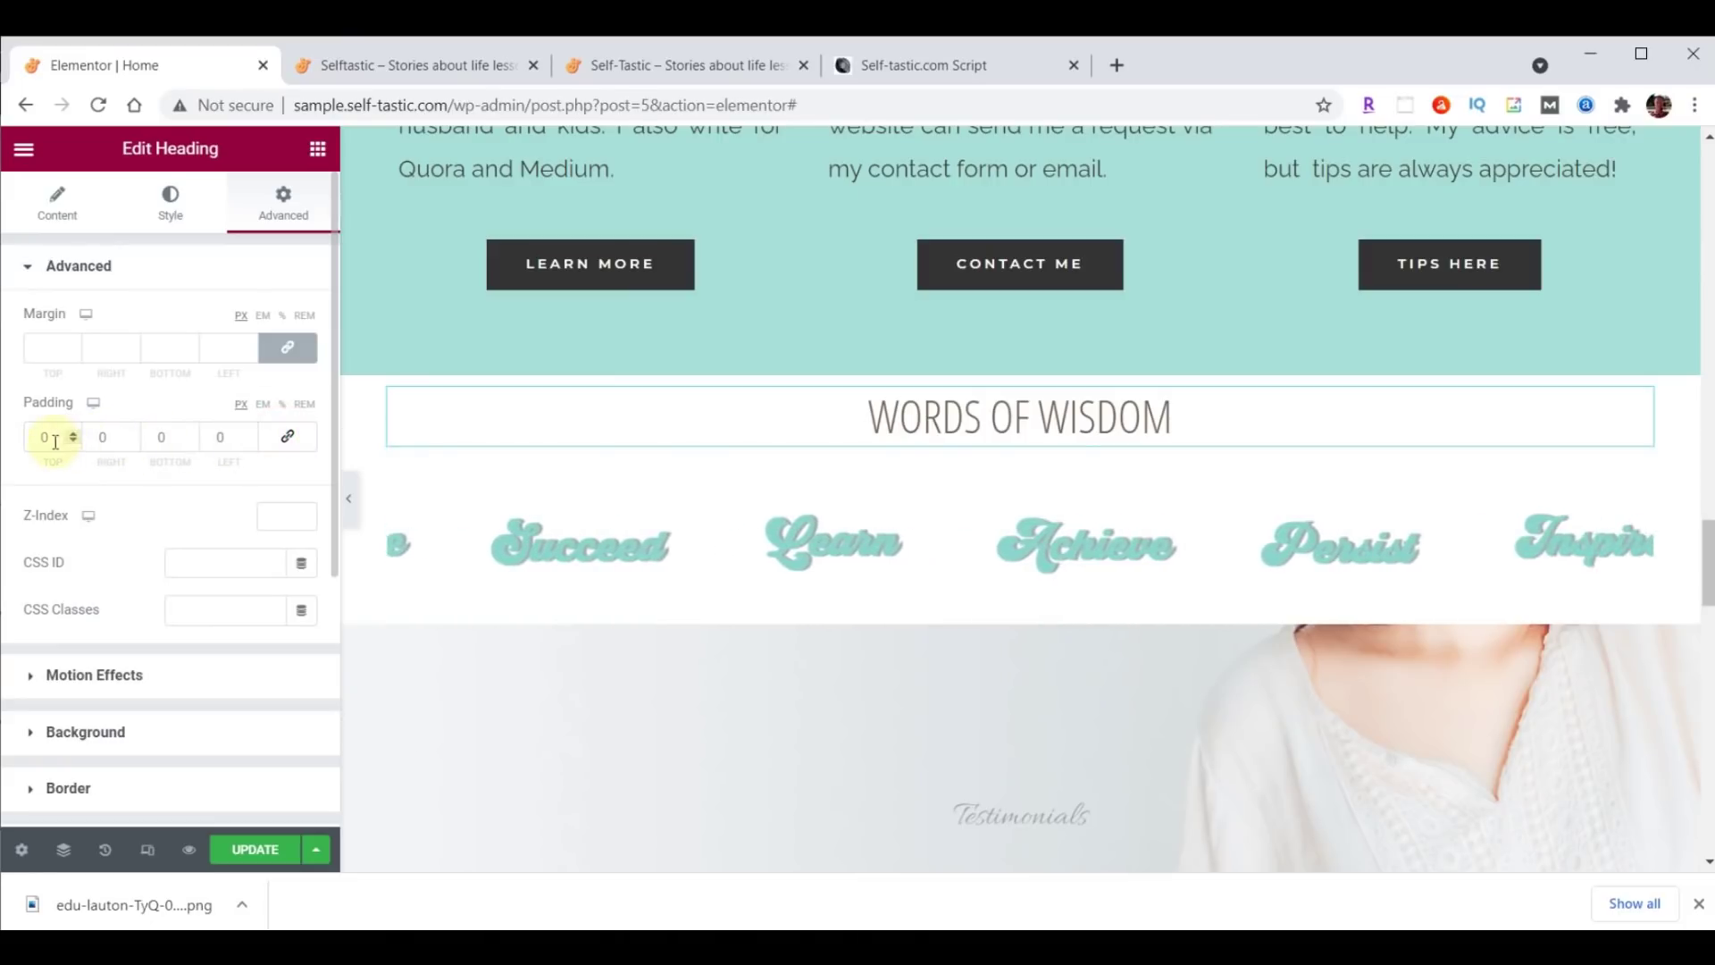
{"action": "type", "text": "7"}
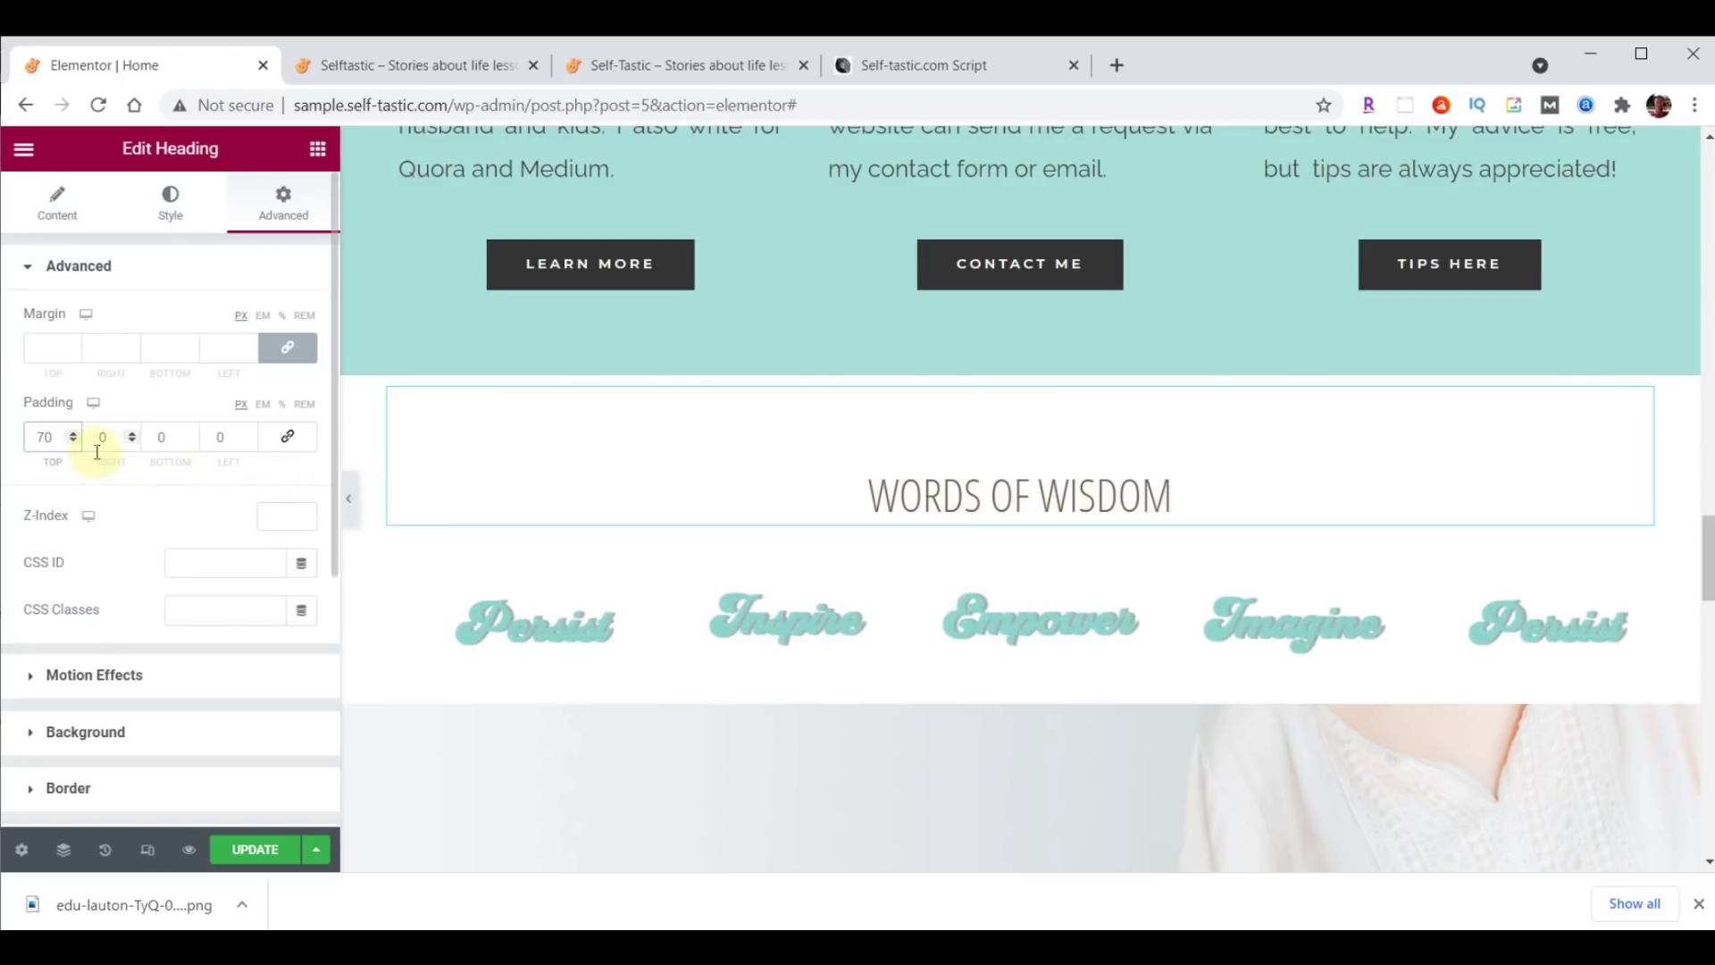
Unlink the heading's margin and lower the bottom margin to -25.
{"action": "left_click", "coordinate": [288, 348]}
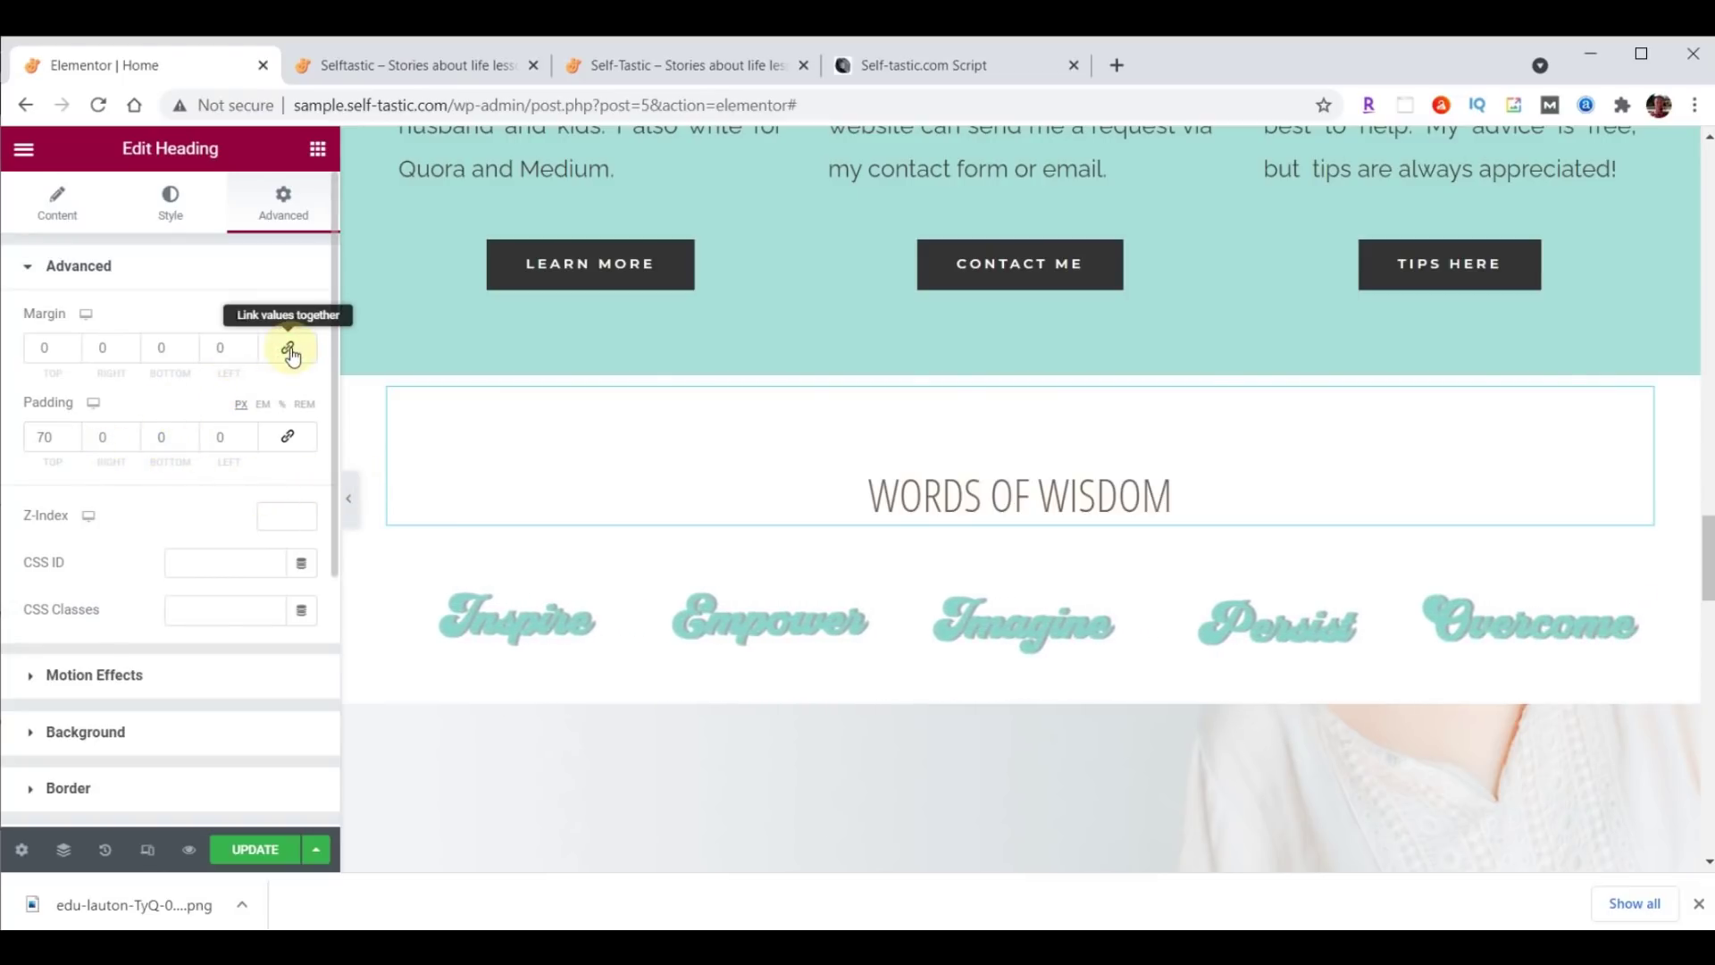
{"action": "left_click", "coordinate": [189, 352]}
{"action": "left_click", "coordinate": [189, 352]}
{"action": "left_click", "coordinate": [190, 352]}
{"action": "left_click", "coordinate": [189, 352]}
{"action": "left_click", "coordinate": [189, 352]}
{"action": "left_click", "coordinate": [189, 352]}
{"action": "left_click", "coordinate": [190, 352]}
{"action": "left_click", "coordinate": [189, 352]}
{"action": "left_click", "coordinate": [189, 352]}
{"action": "left_click", "coordinate": [189, 352]}
{"action": "left_click", "coordinate": [190, 352]}
{"action": "left_click", "coordinate": [190, 352]}
{"action": "left_click", "coordinate": [189, 352]}
{"action": "left_click", "coordinate": [190, 352]}
{"action": "left_click", "coordinate": [189, 352]}
{"action": "left_click", "coordinate": [189, 352]}
{"action": "left_click", "coordinate": [189, 352]}
{"action": "left_click", "coordinate": [189, 352]}
{"action": "left_click", "coordinate": [189, 352]}
{"action": "left_click", "coordinate": [189, 352]}
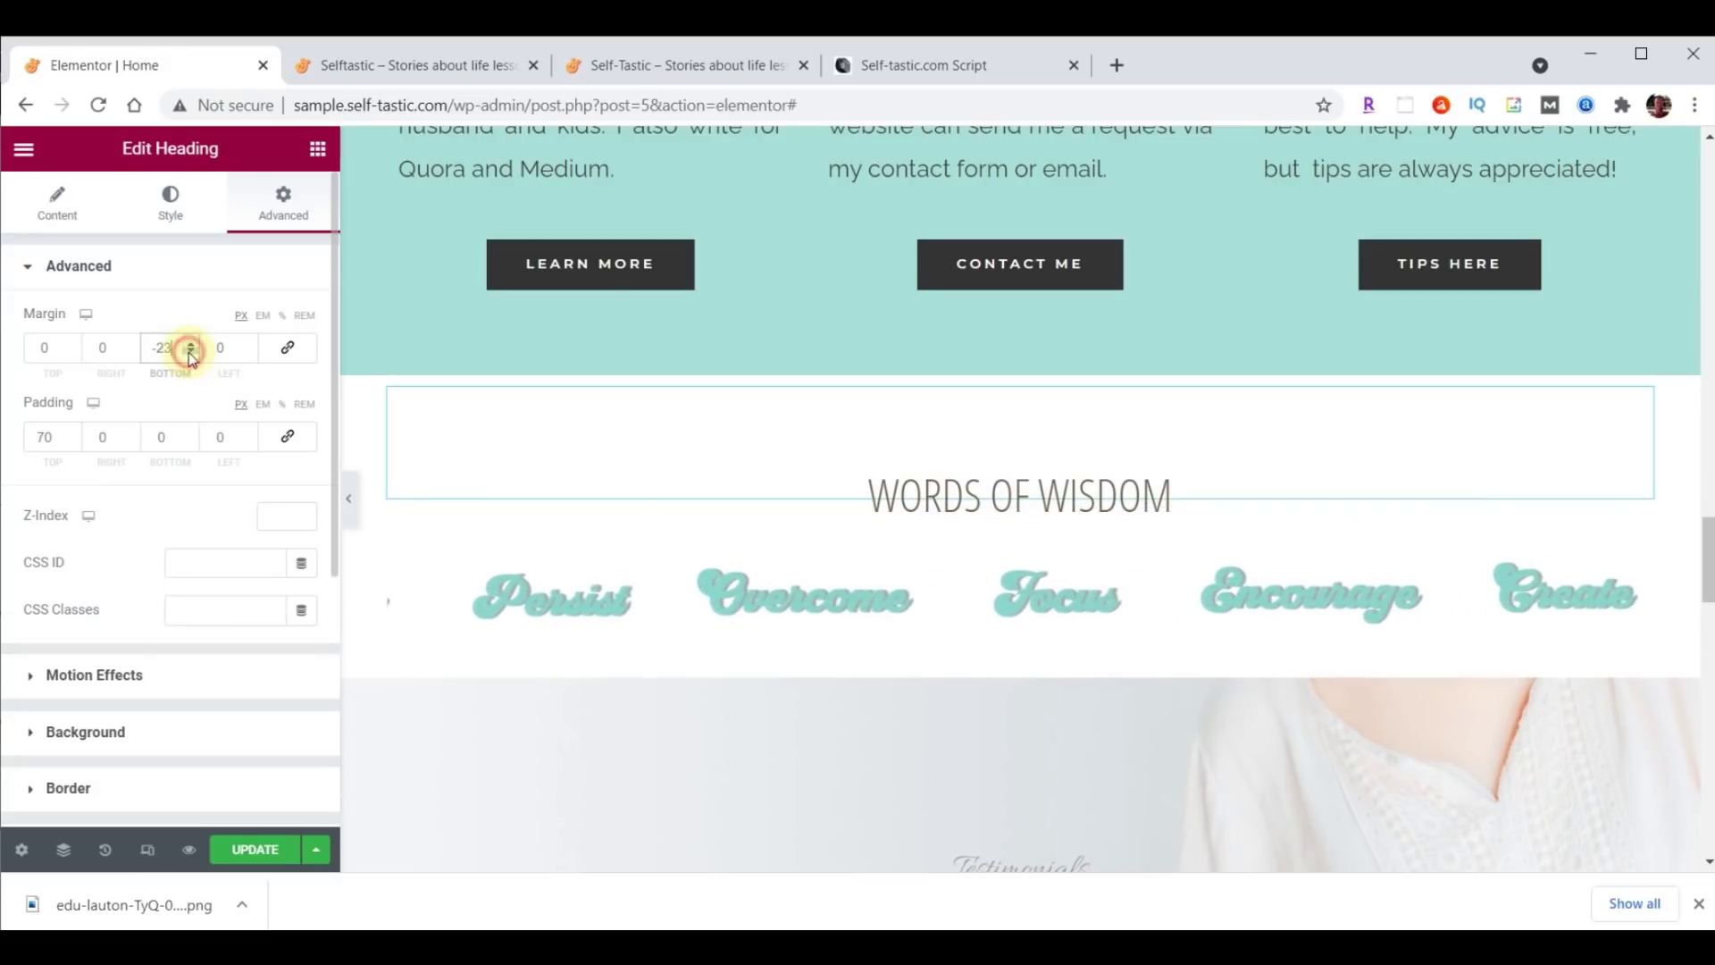
{"action": "left_click", "coordinate": [190, 352]}
{"action": "left_click", "coordinate": [189, 352]}
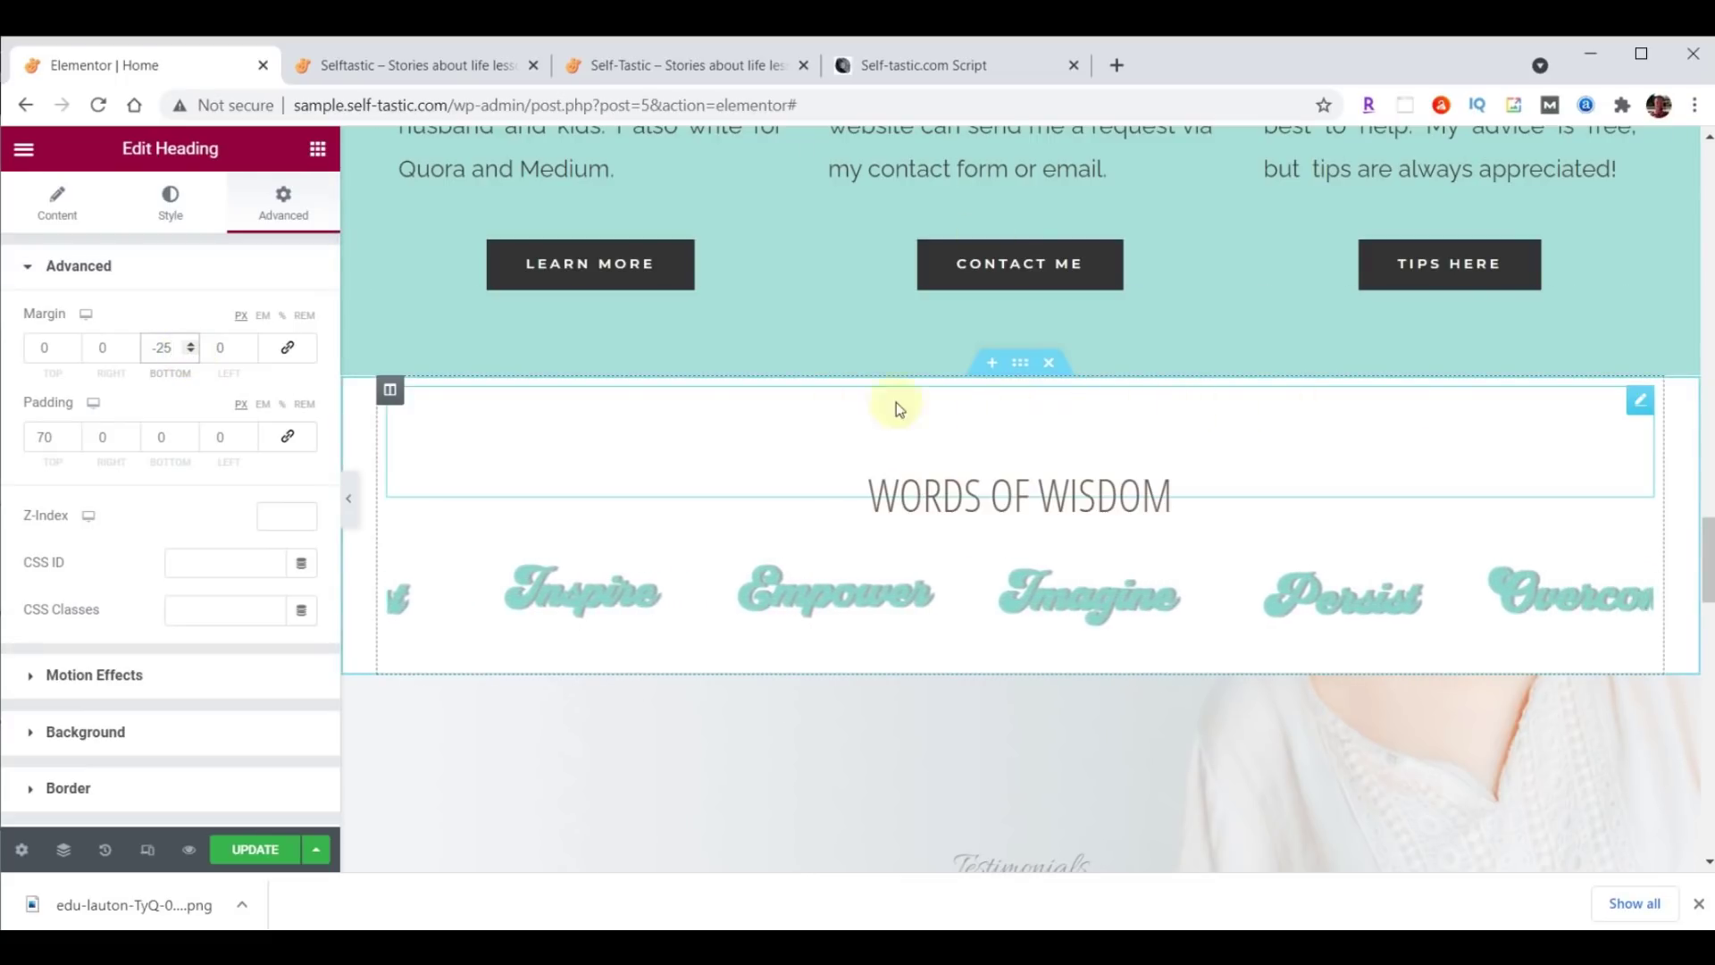
{"action": "left_click", "coordinate": [1020, 366]}
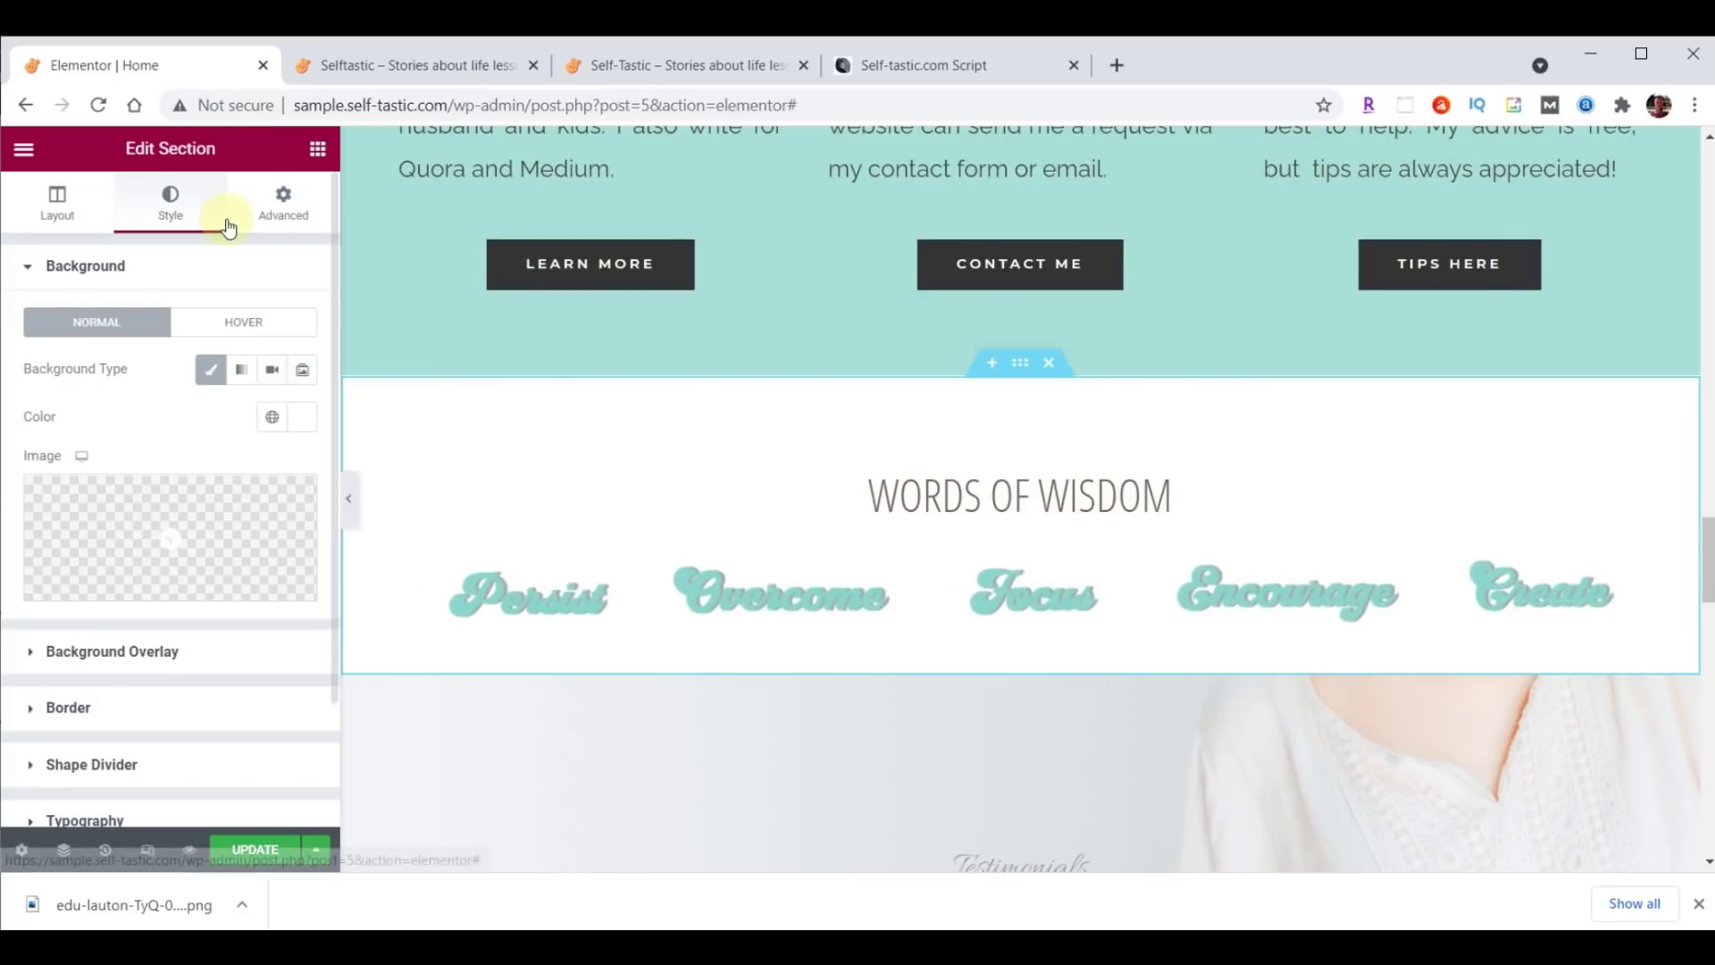
Add a Waves Brush top shape divider in #A8E0D9 with height 60 and update the page.
{"action": "left_click", "coordinate": [118, 762]}
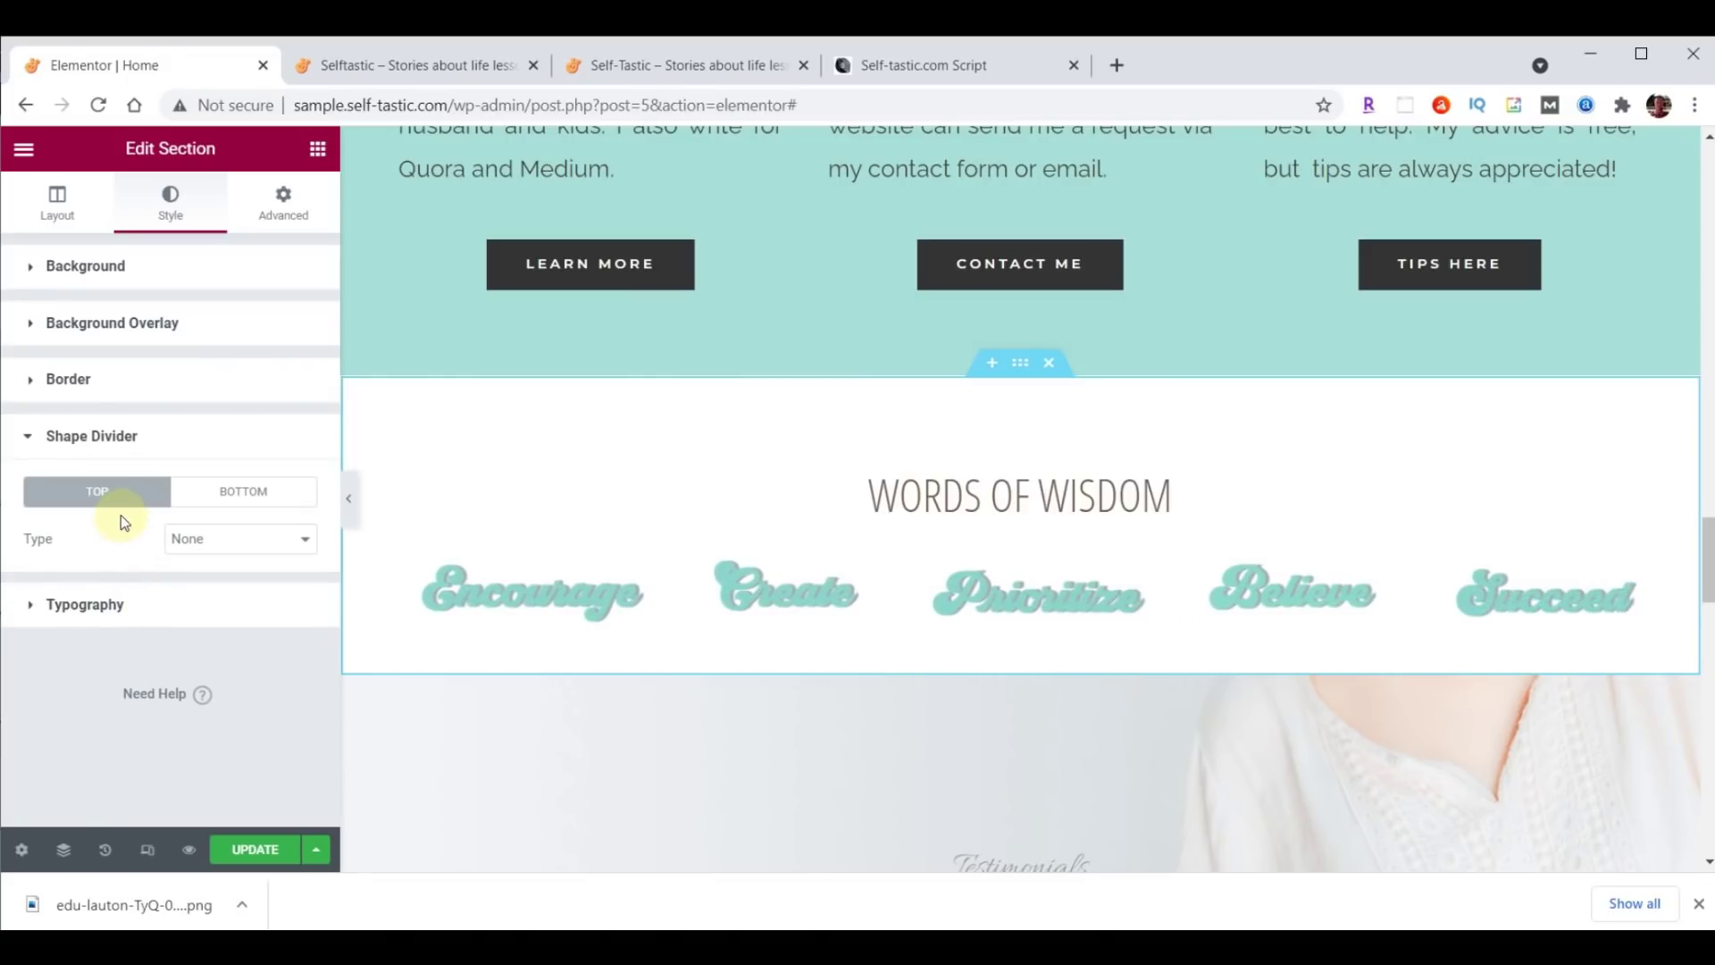
{"action": "left_click", "coordinate": [196, 539]}
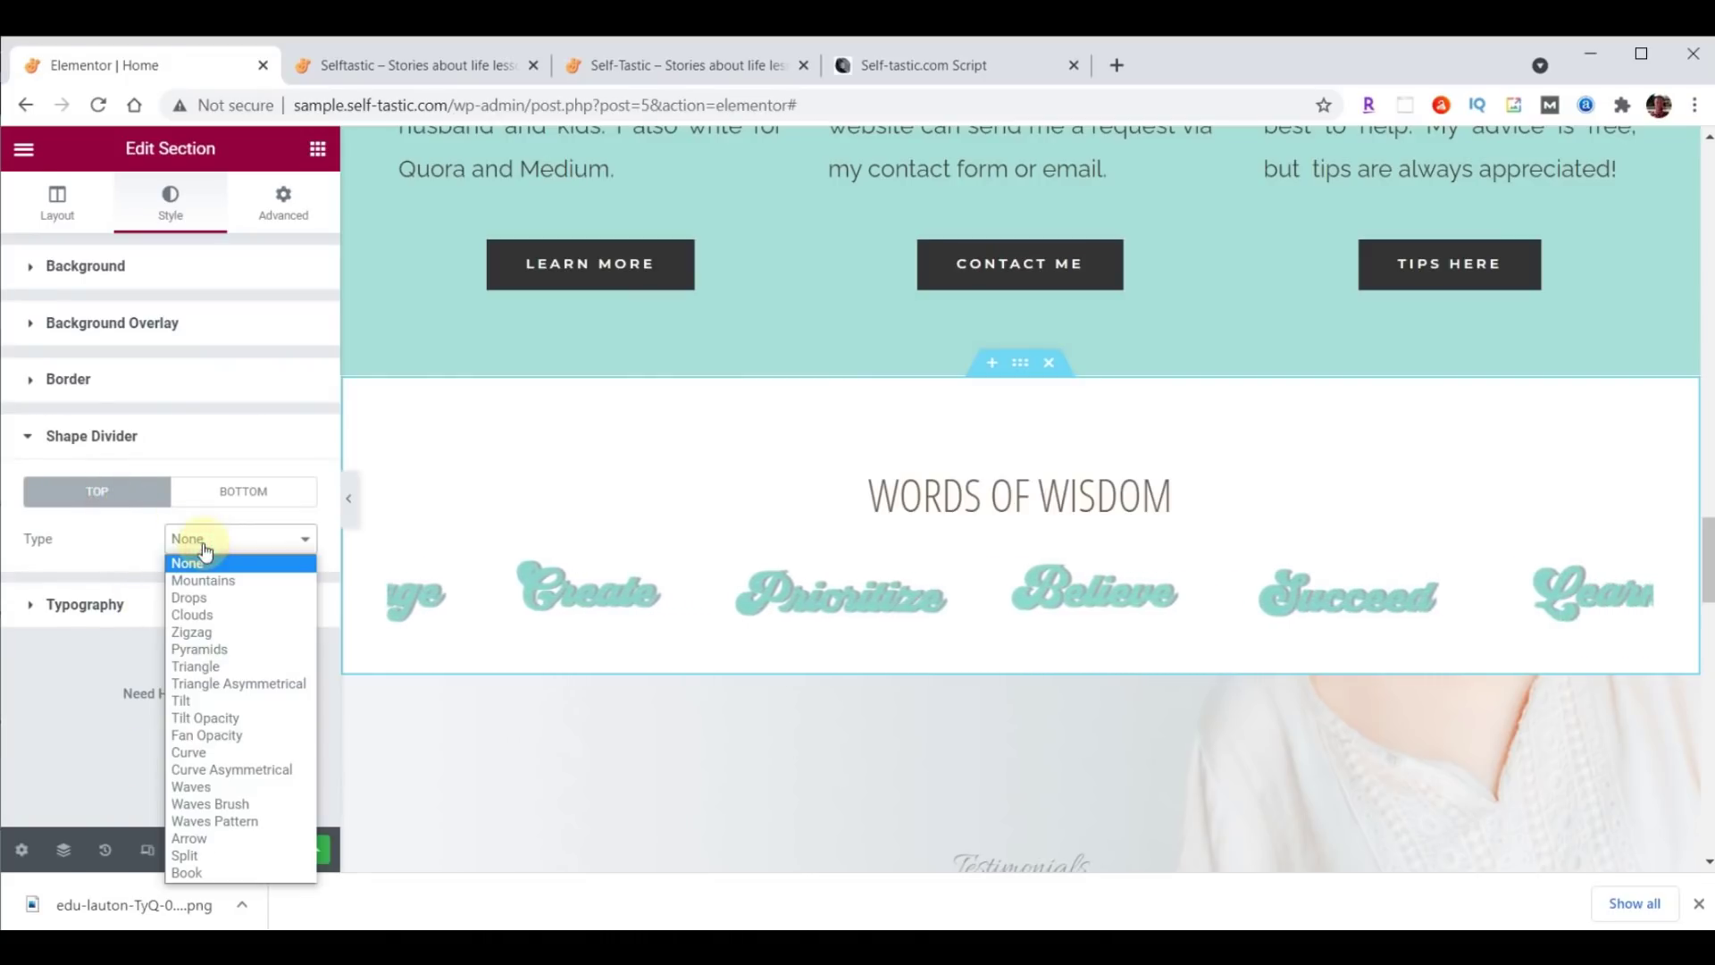
{"action": "left_click", "coordinate": [223, 791]}
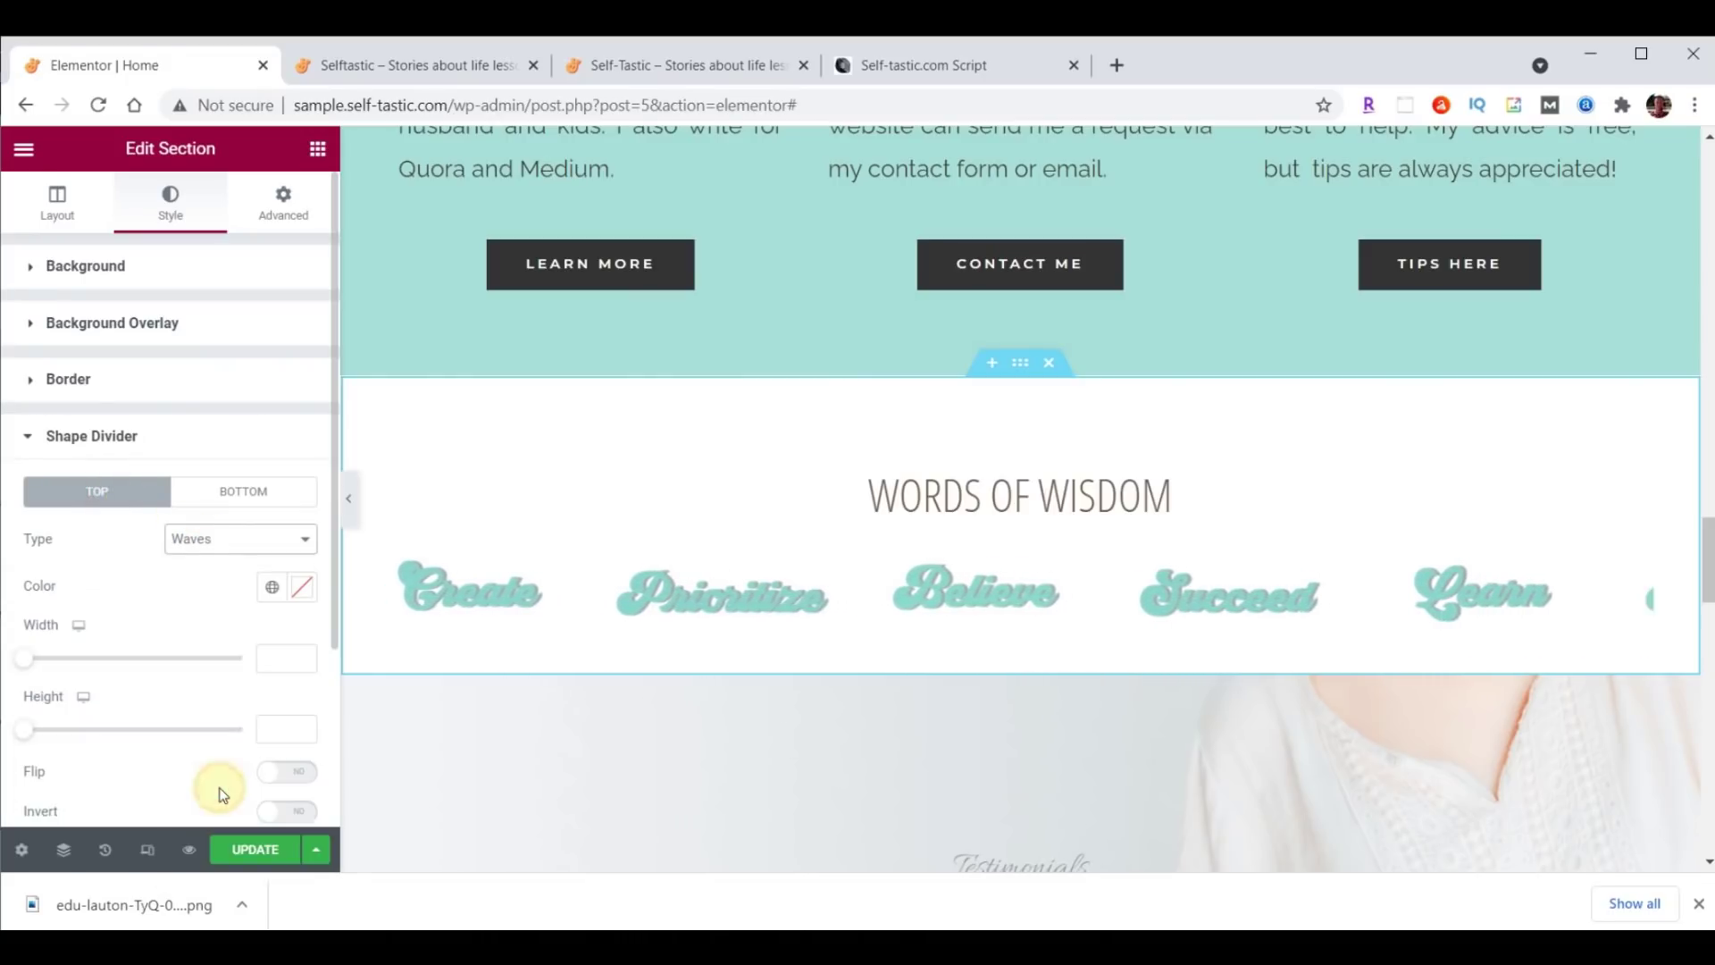
{"action": "left_click", "coordinate": [304, 589]}
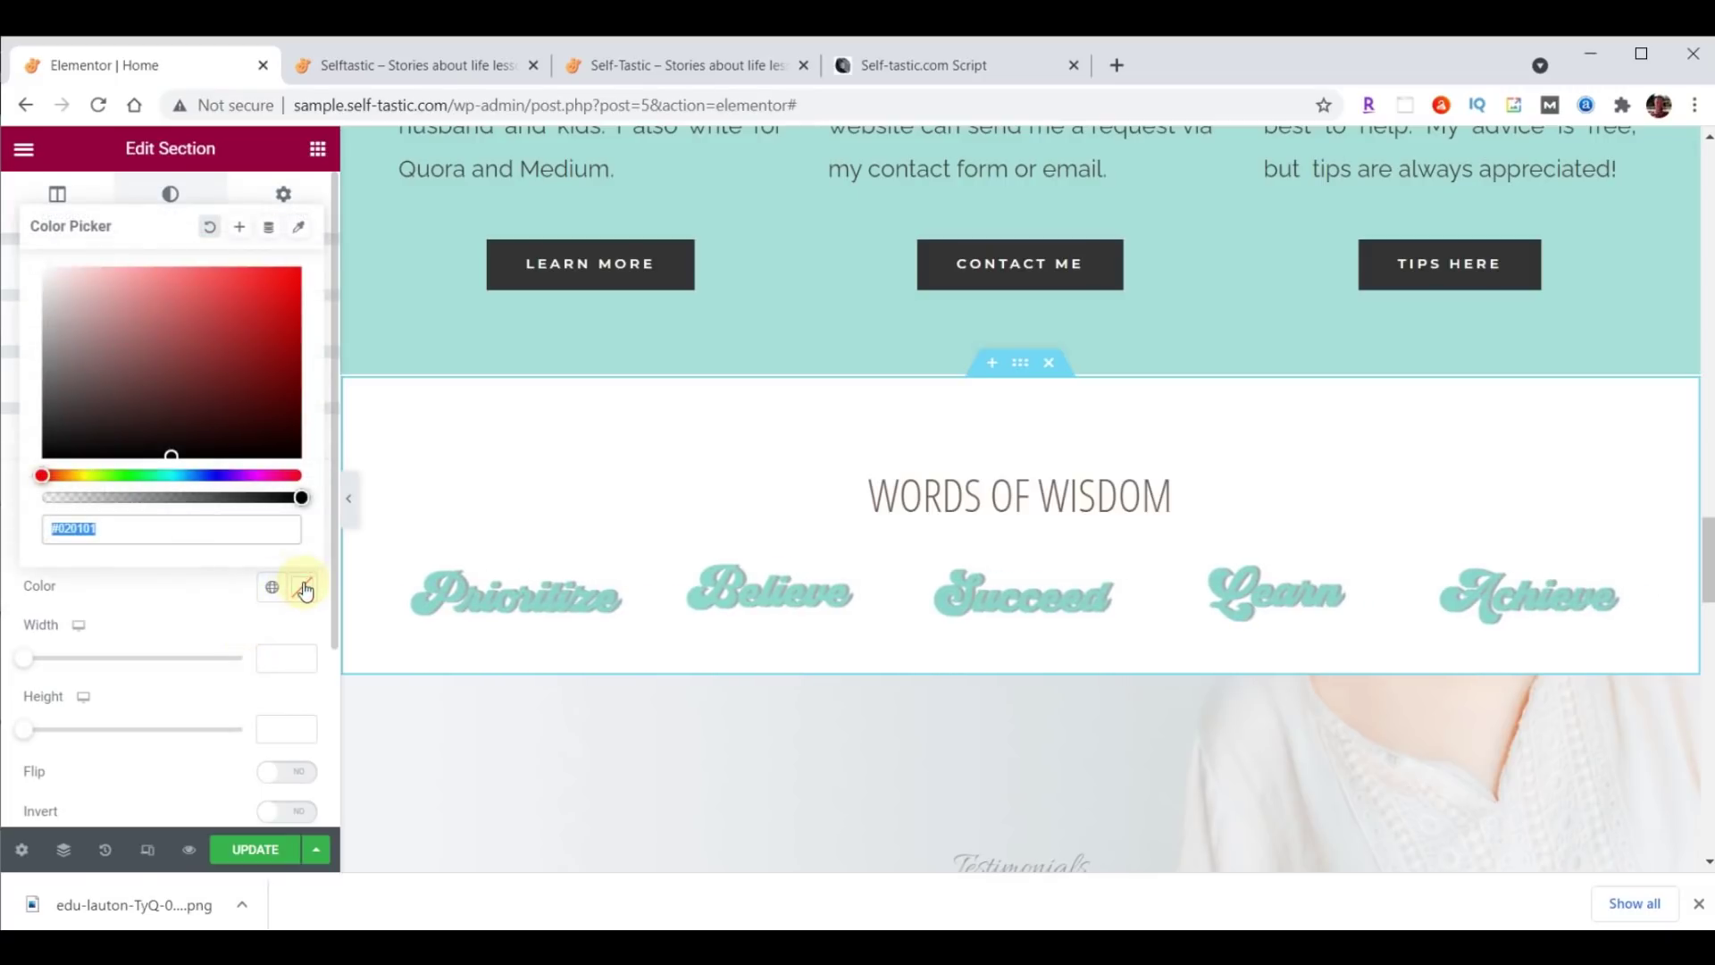
{"action": "type", "text": "#A8E0D9"}
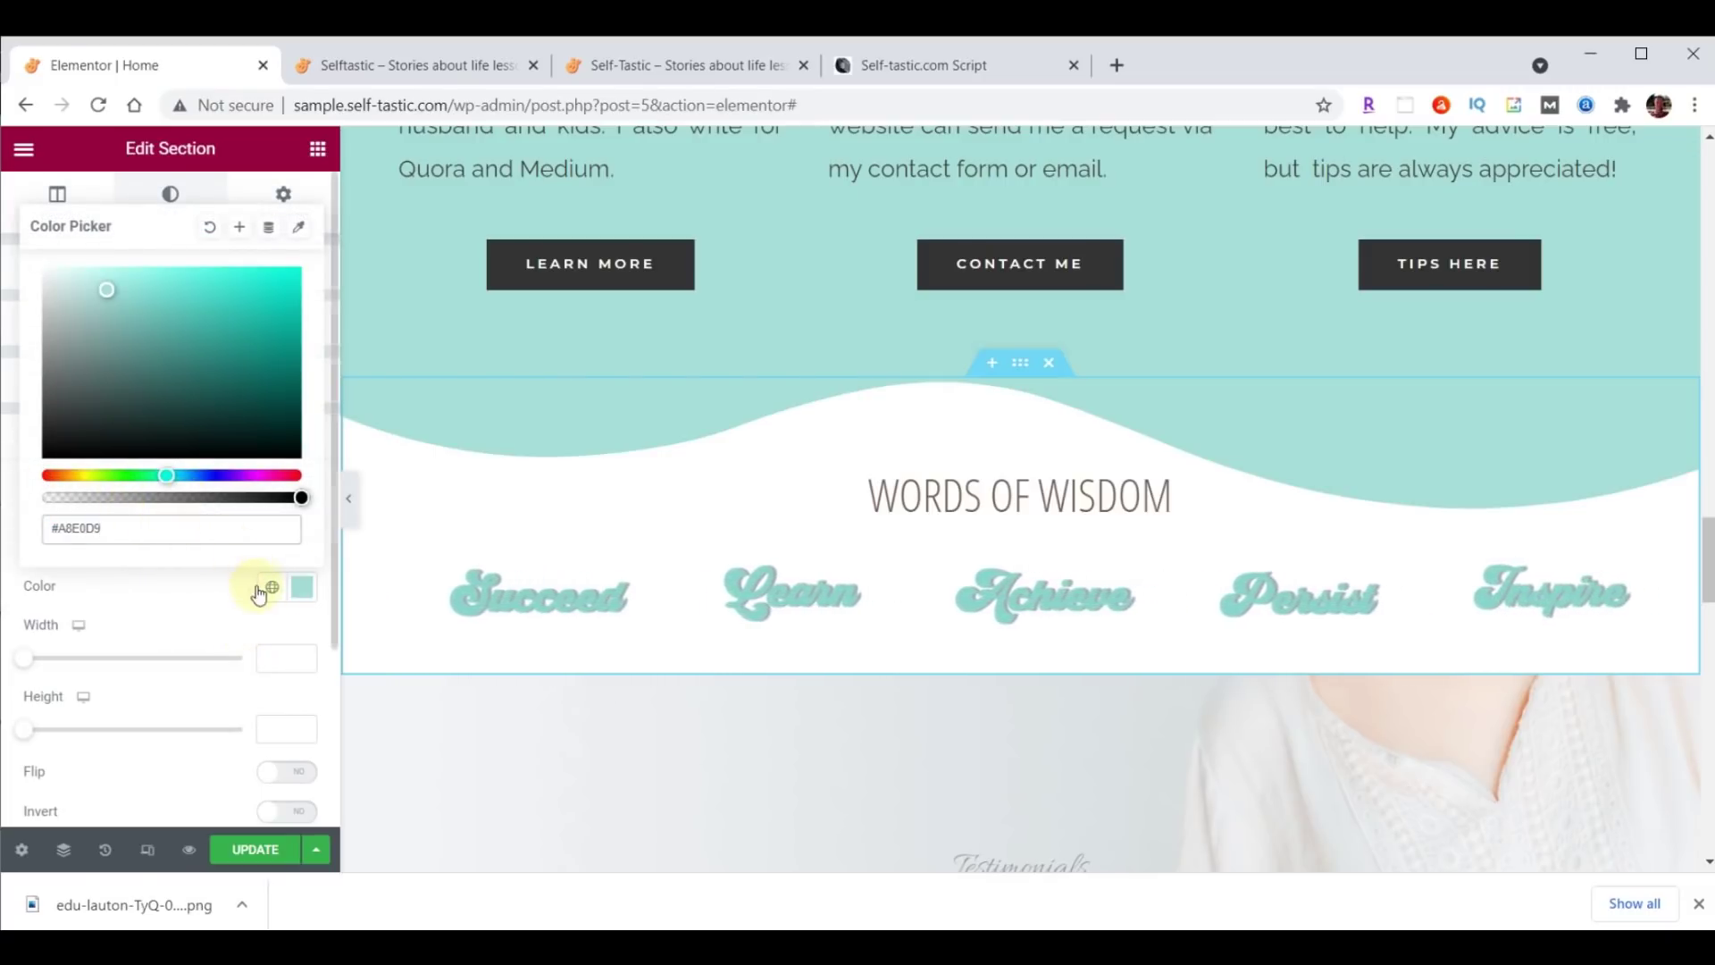
{"action": "left_click", "coordinate": [300, 587]}
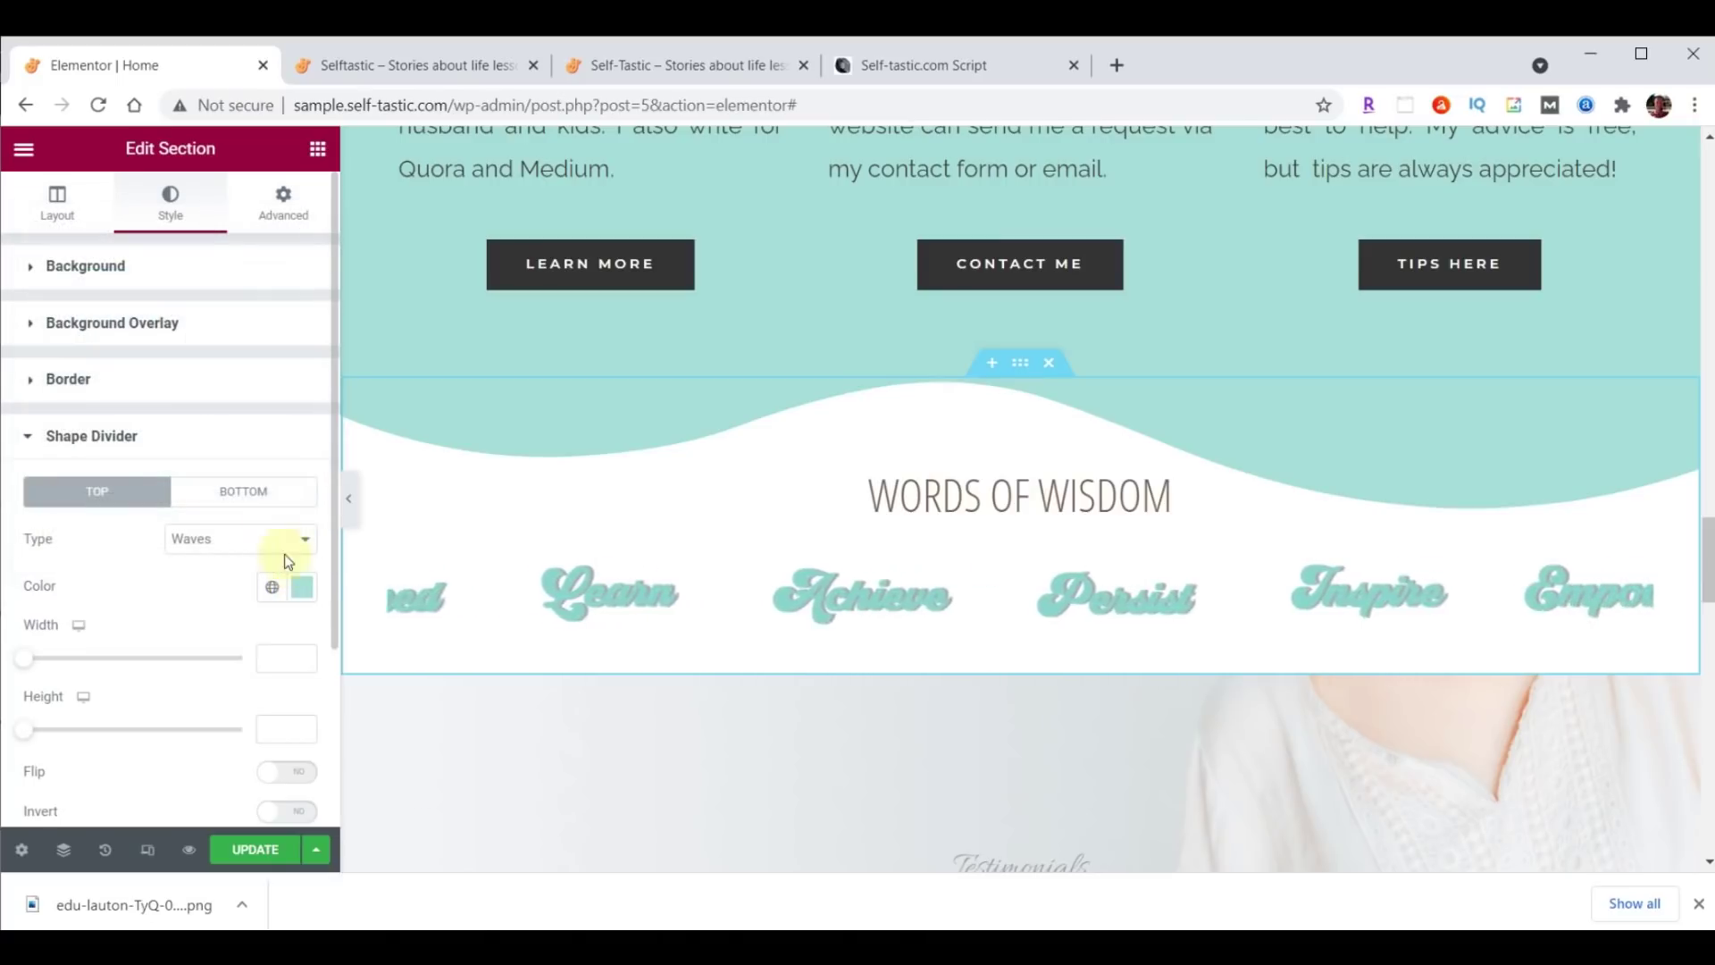
{"action": "left_click", "coordinate": [263, 541]}
{"action": "left_click", "coordinate": [257, 800]}
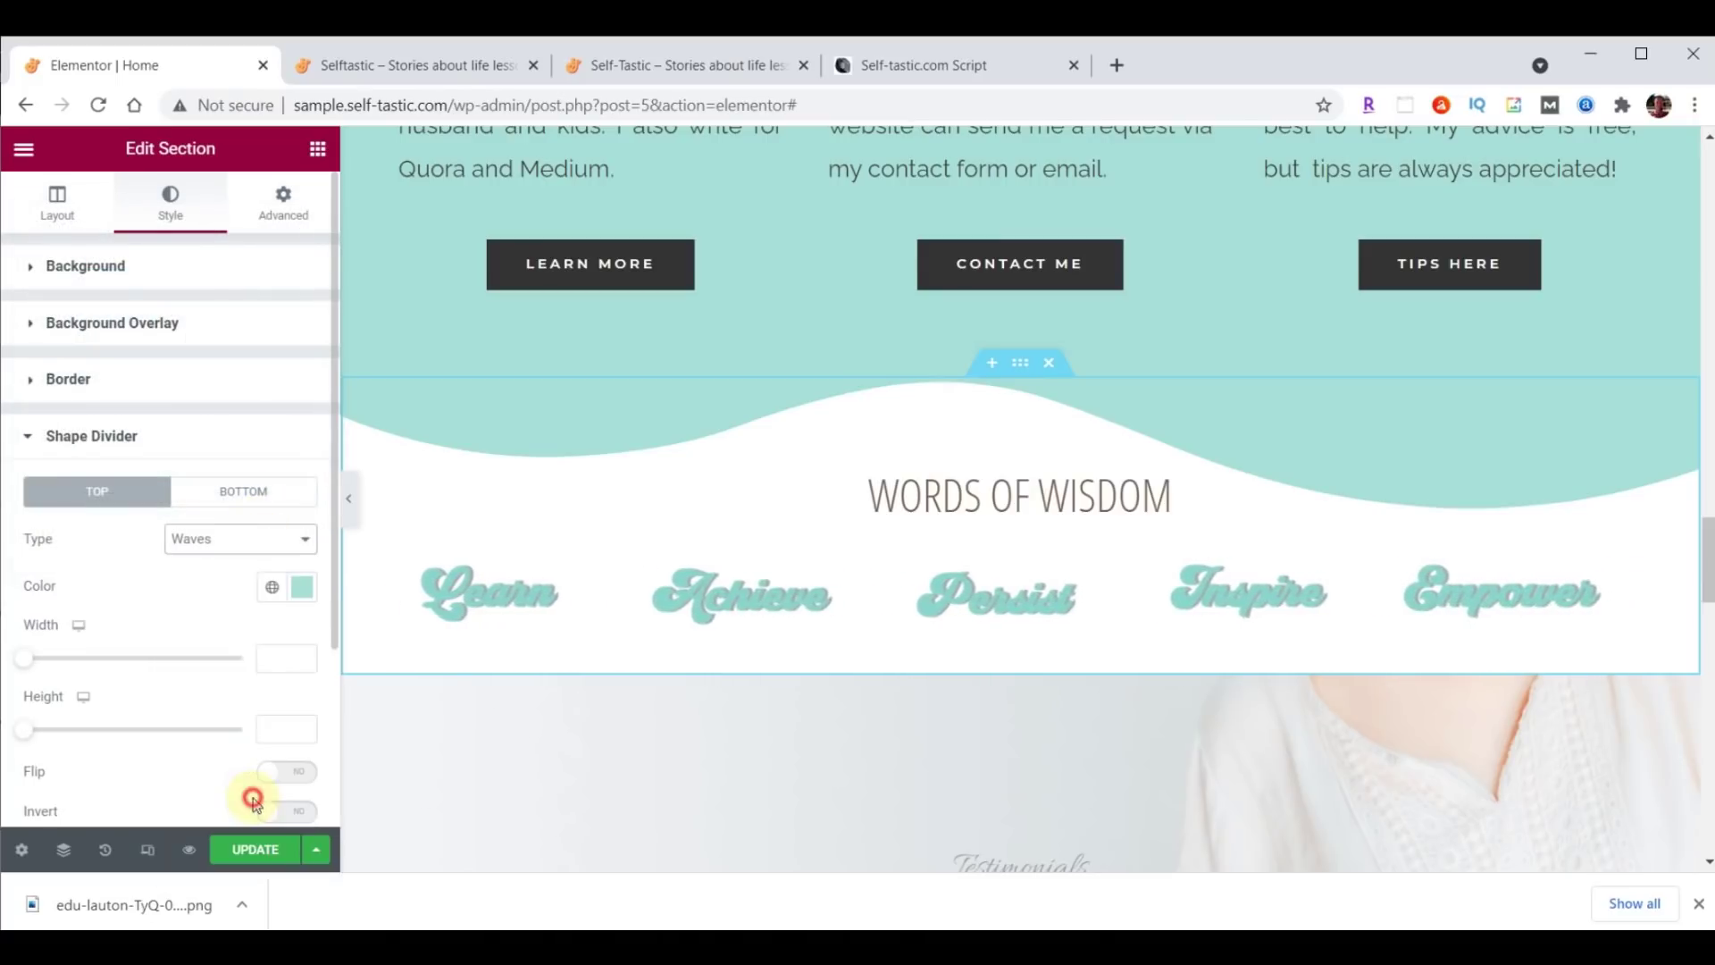
{"action": "left_click", "coordinate": [285, 731]}
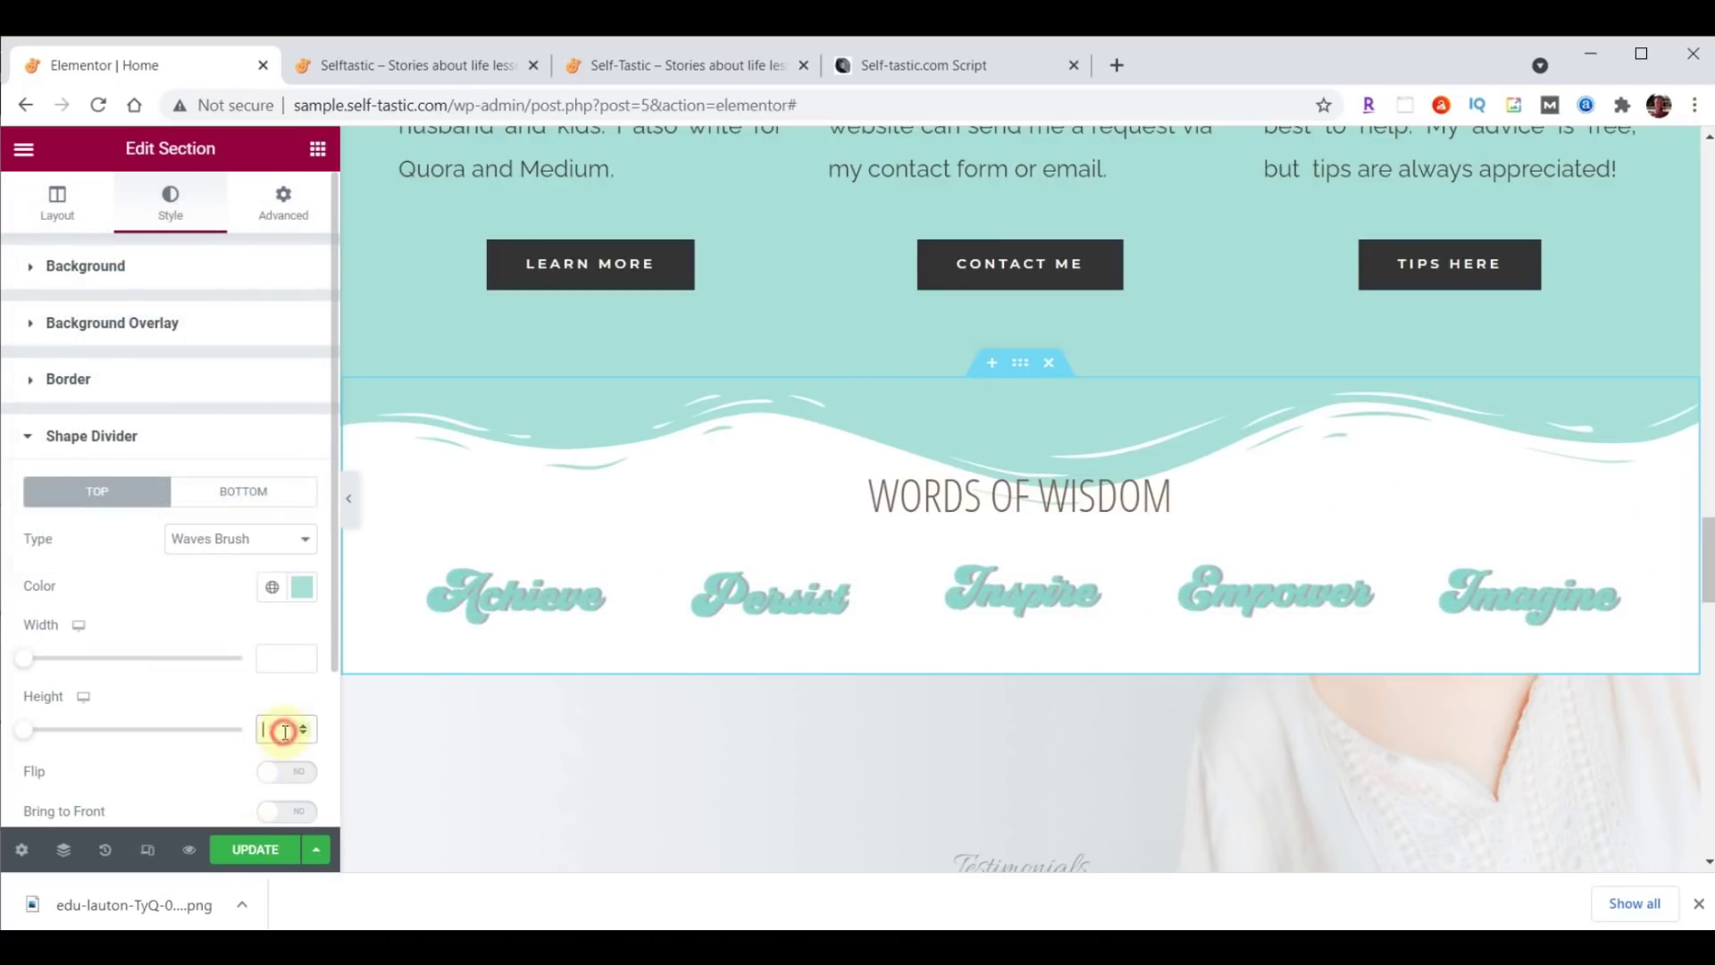
{"action": "type", "text": "60"}
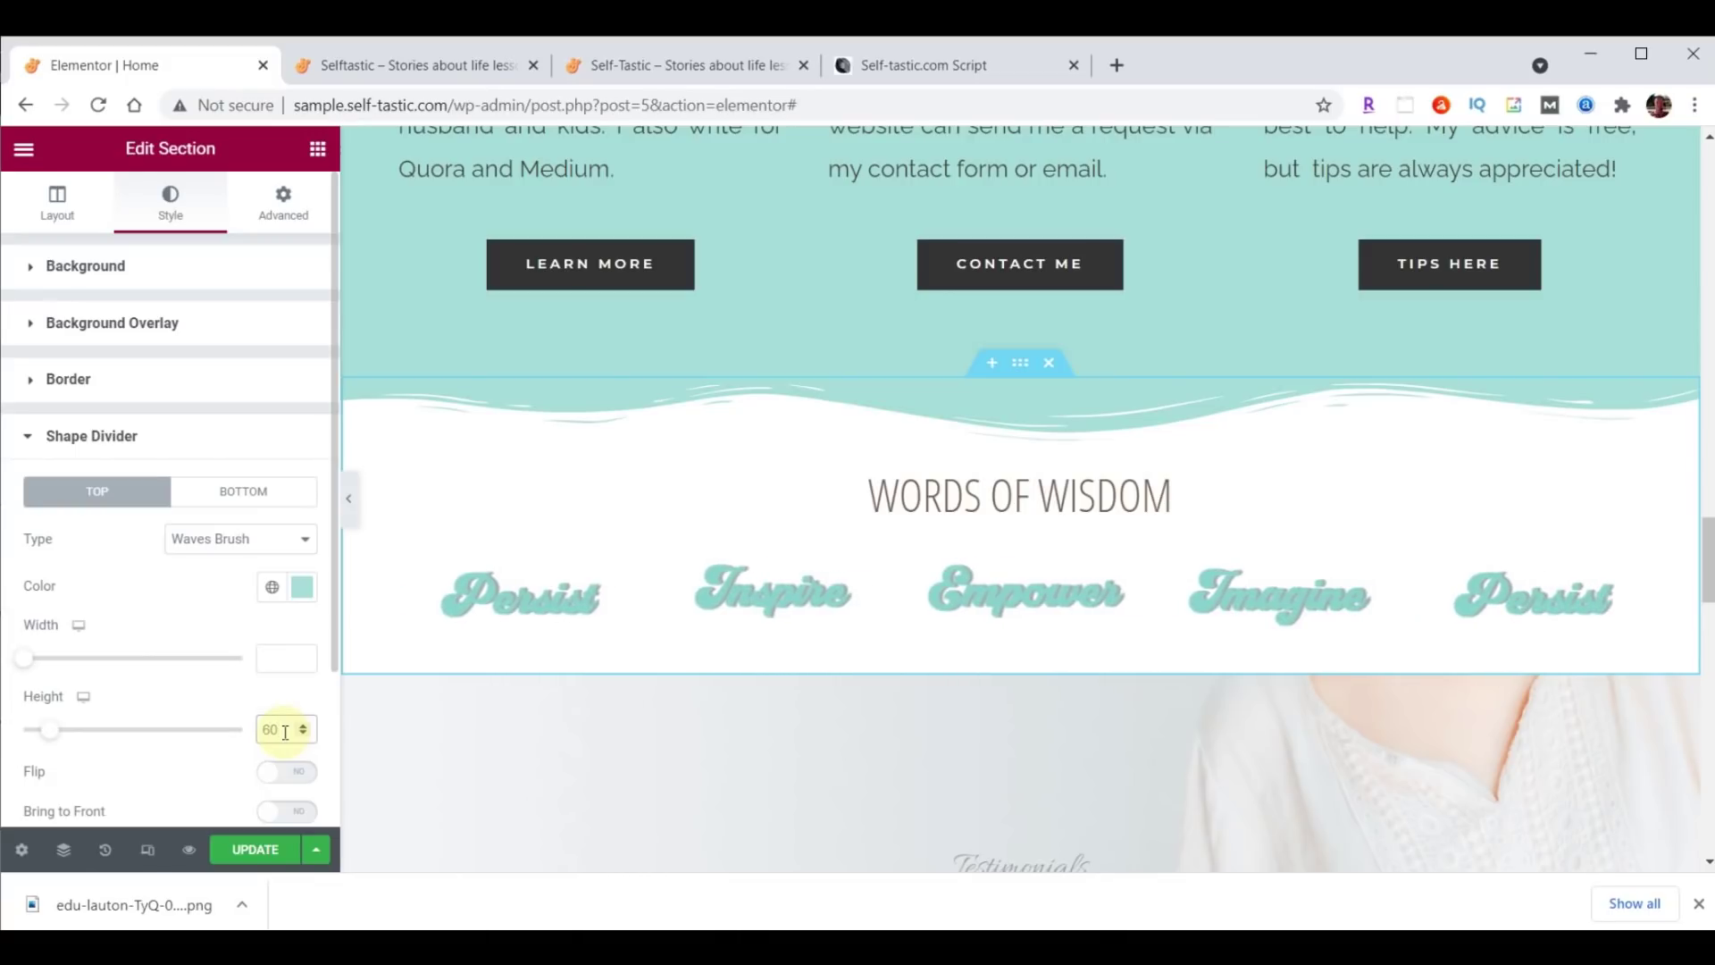
{"action": "left_click", "coordinate": [246, 858]}
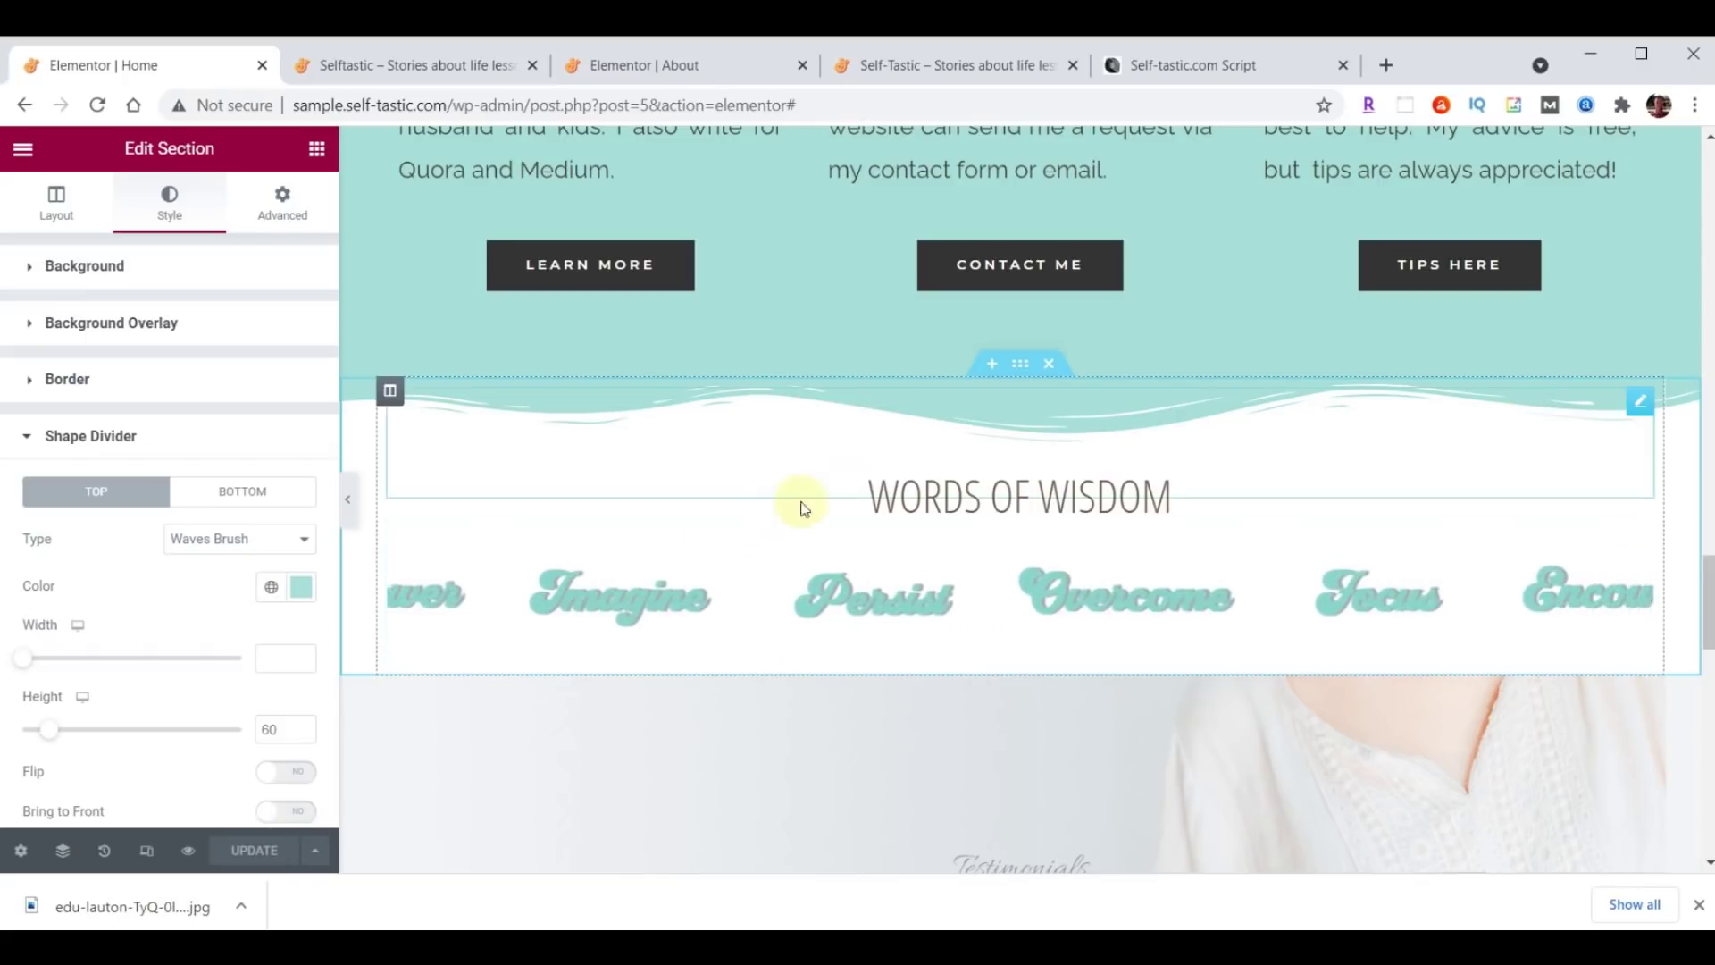
{"action": "right_click", "coordinate": [1018, 364]}
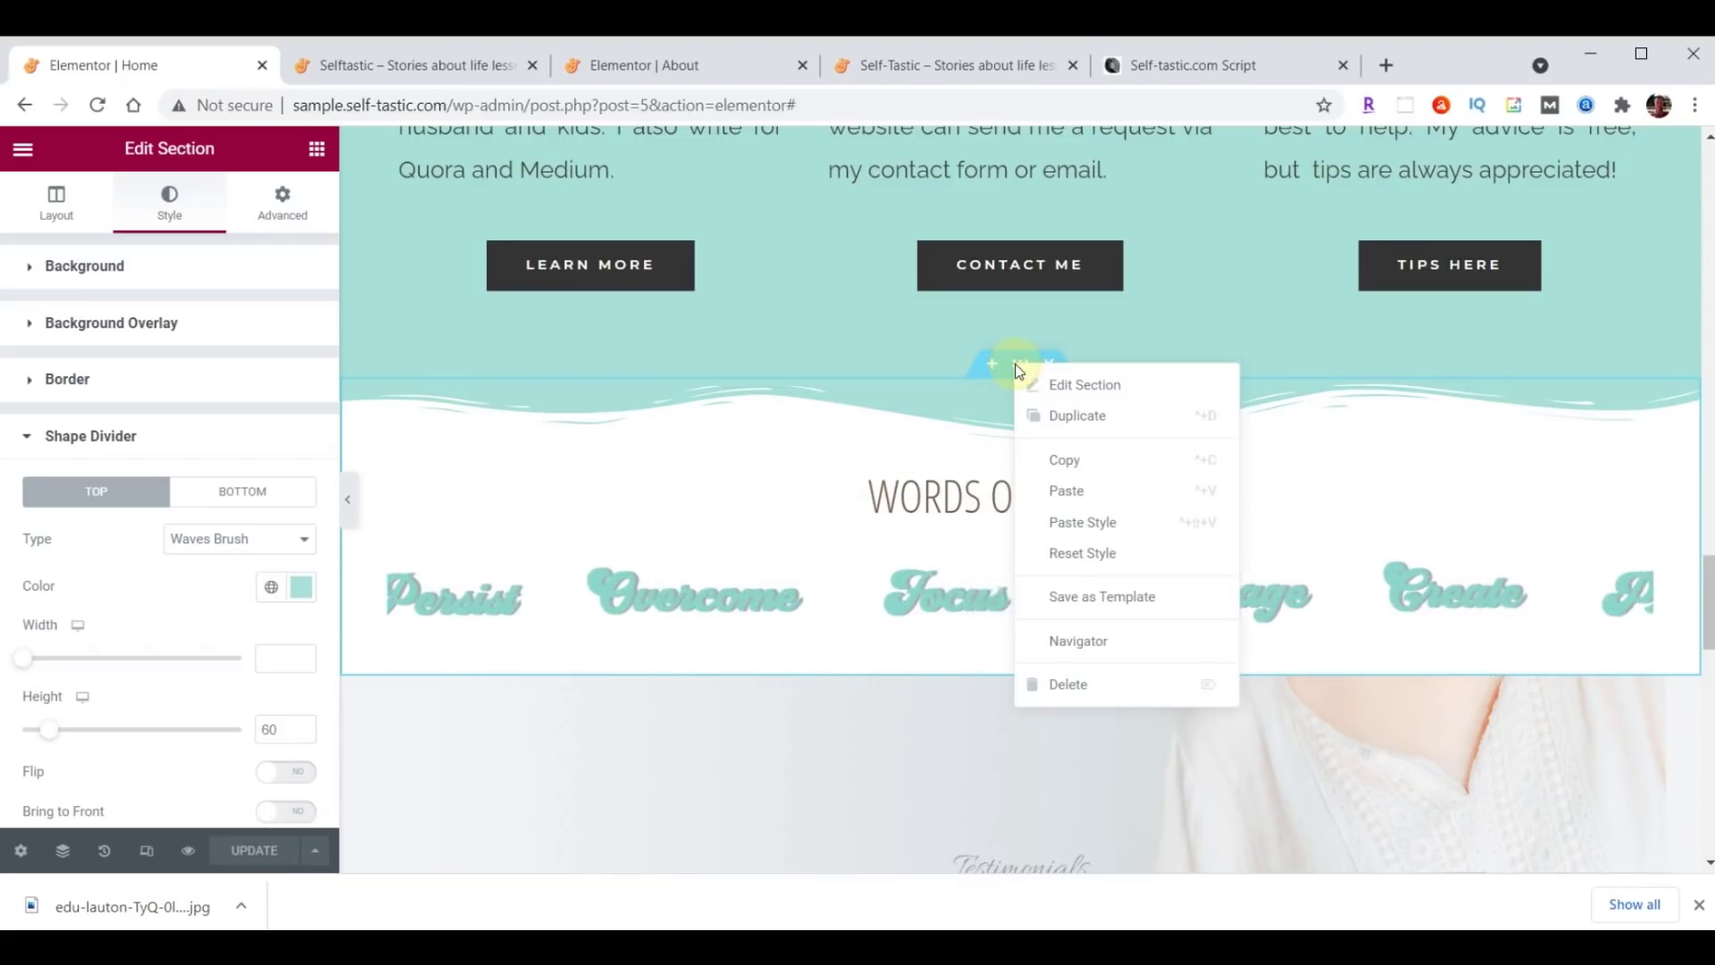
Save the section as a library template named 'Selftastic - Words of Wisdom'.
{"action": "left_click", "coordinate": [1077, 595]}
{"action": "left_click", "coordinate": [778, 590]}
{"action": "type", "text": "Selftastic - Words of Wisdom"}
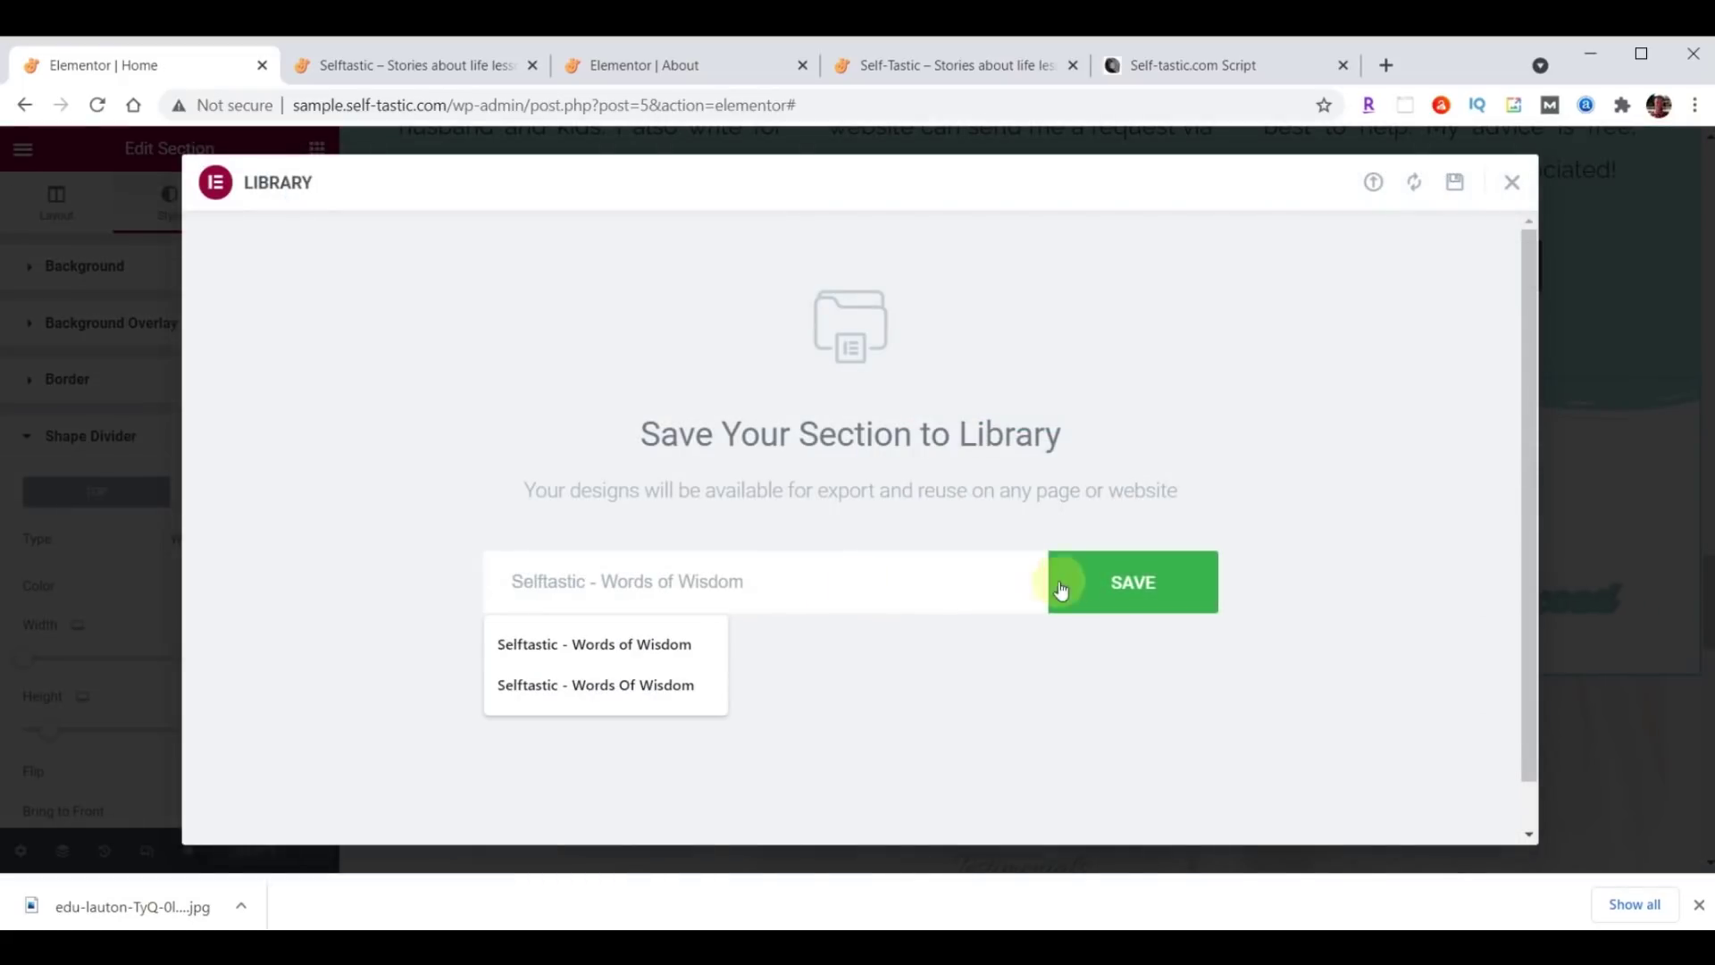
{"action": "left_click", "coordinate": [1150, 594]}
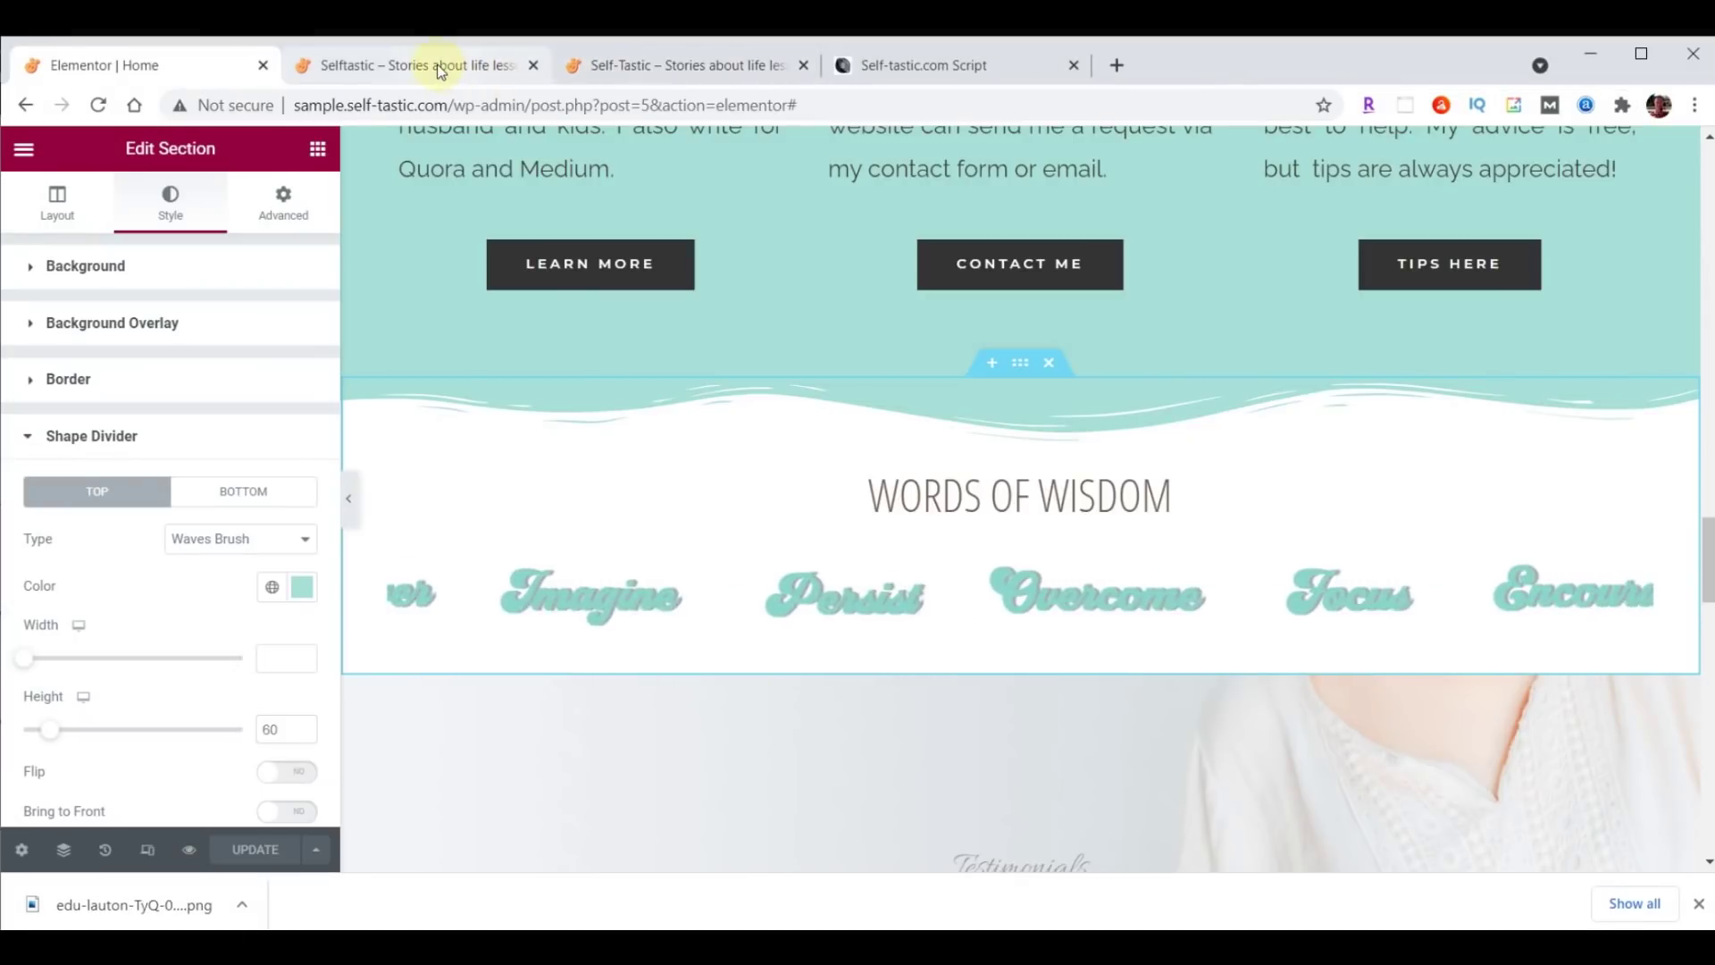
{"action": "left_click", "coordinate": [441, 70]}
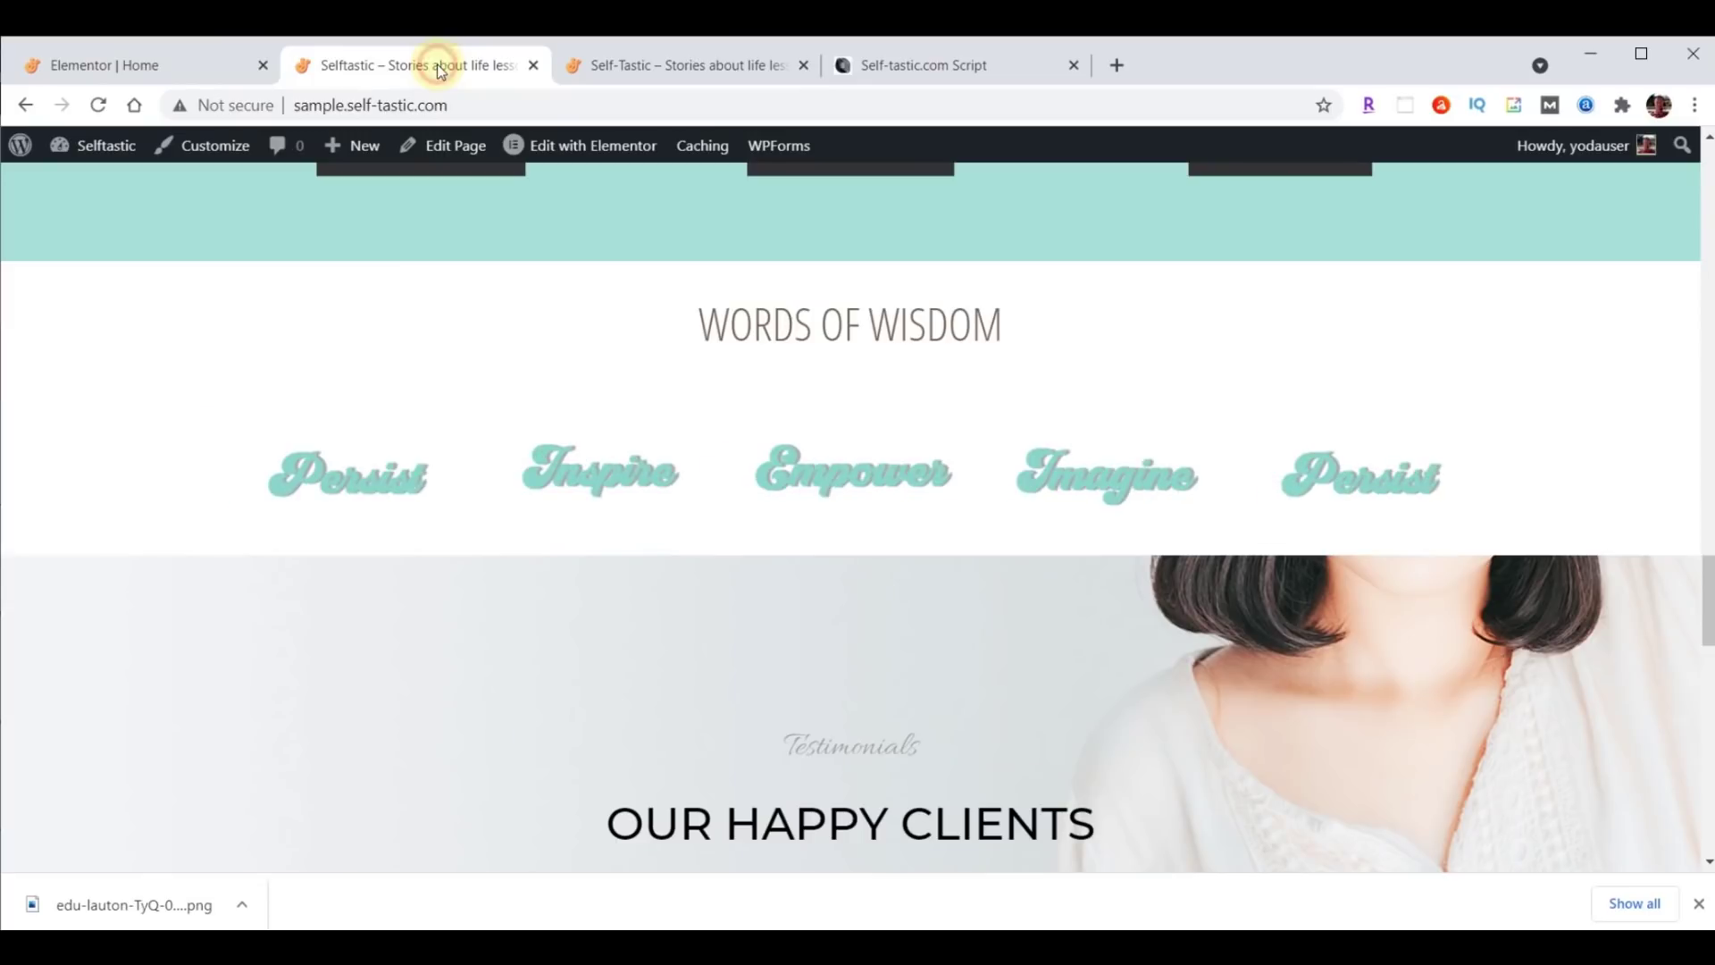
{"action": "left_click", "coordinate": [103, 106]}
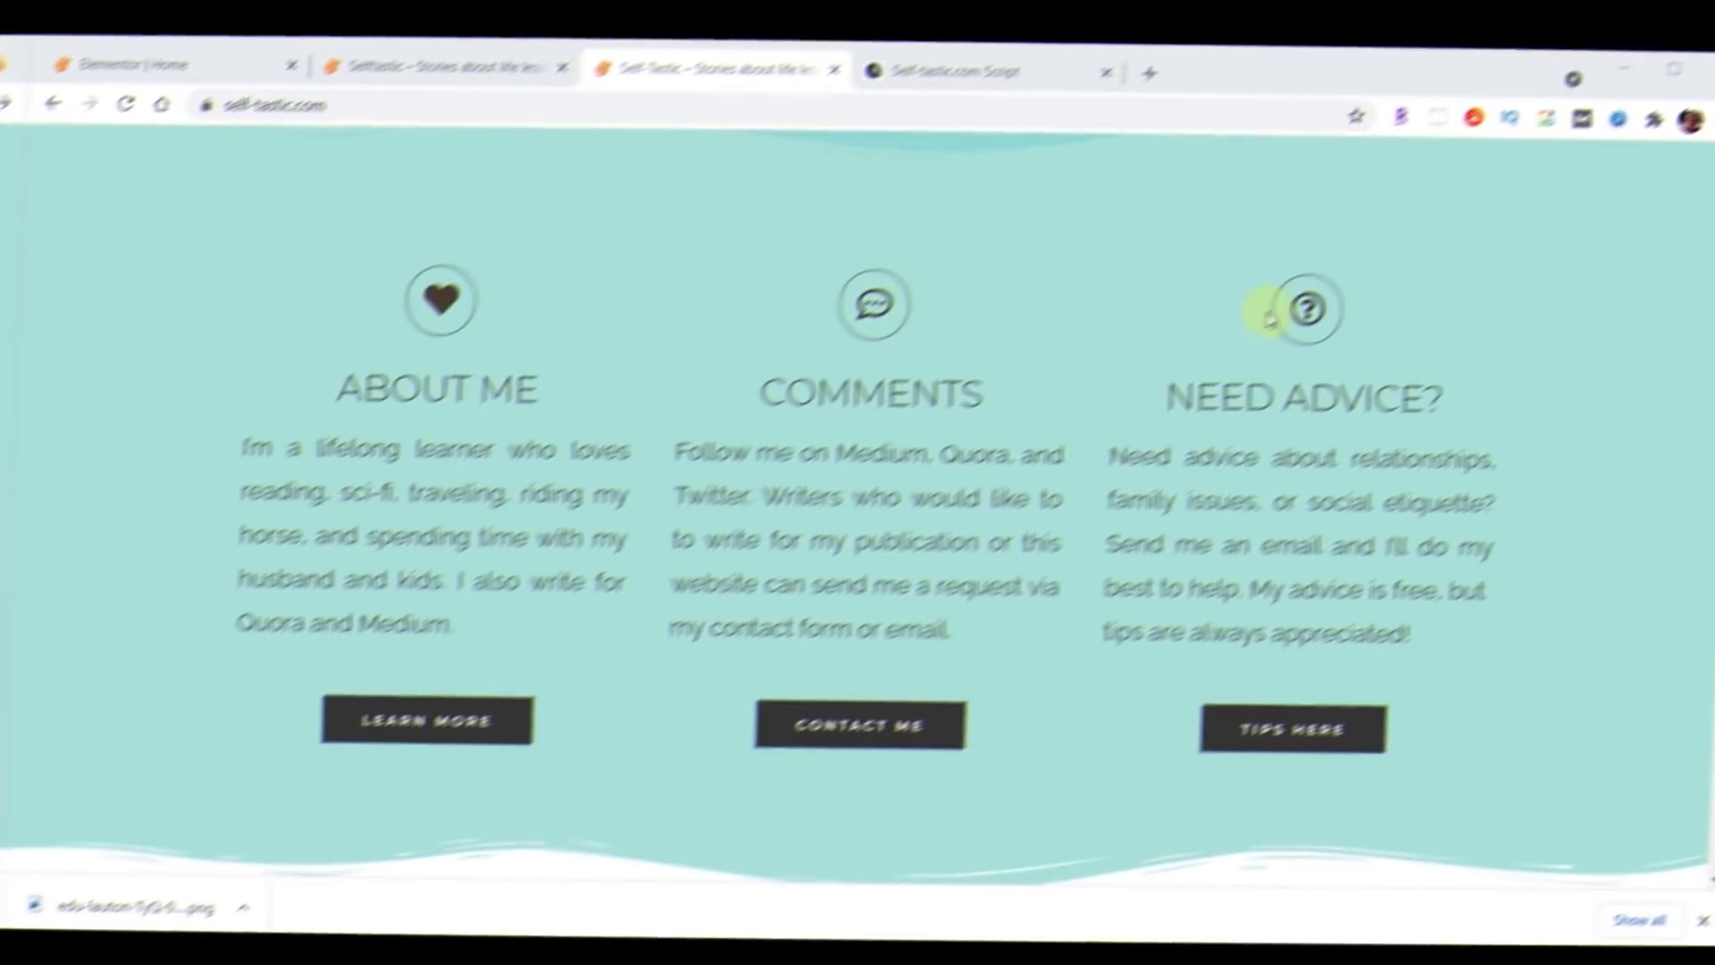
{"action": "scroll", "coordinate": [1478, 277], "scroll_direction": "down", "scroll_amount": 5}
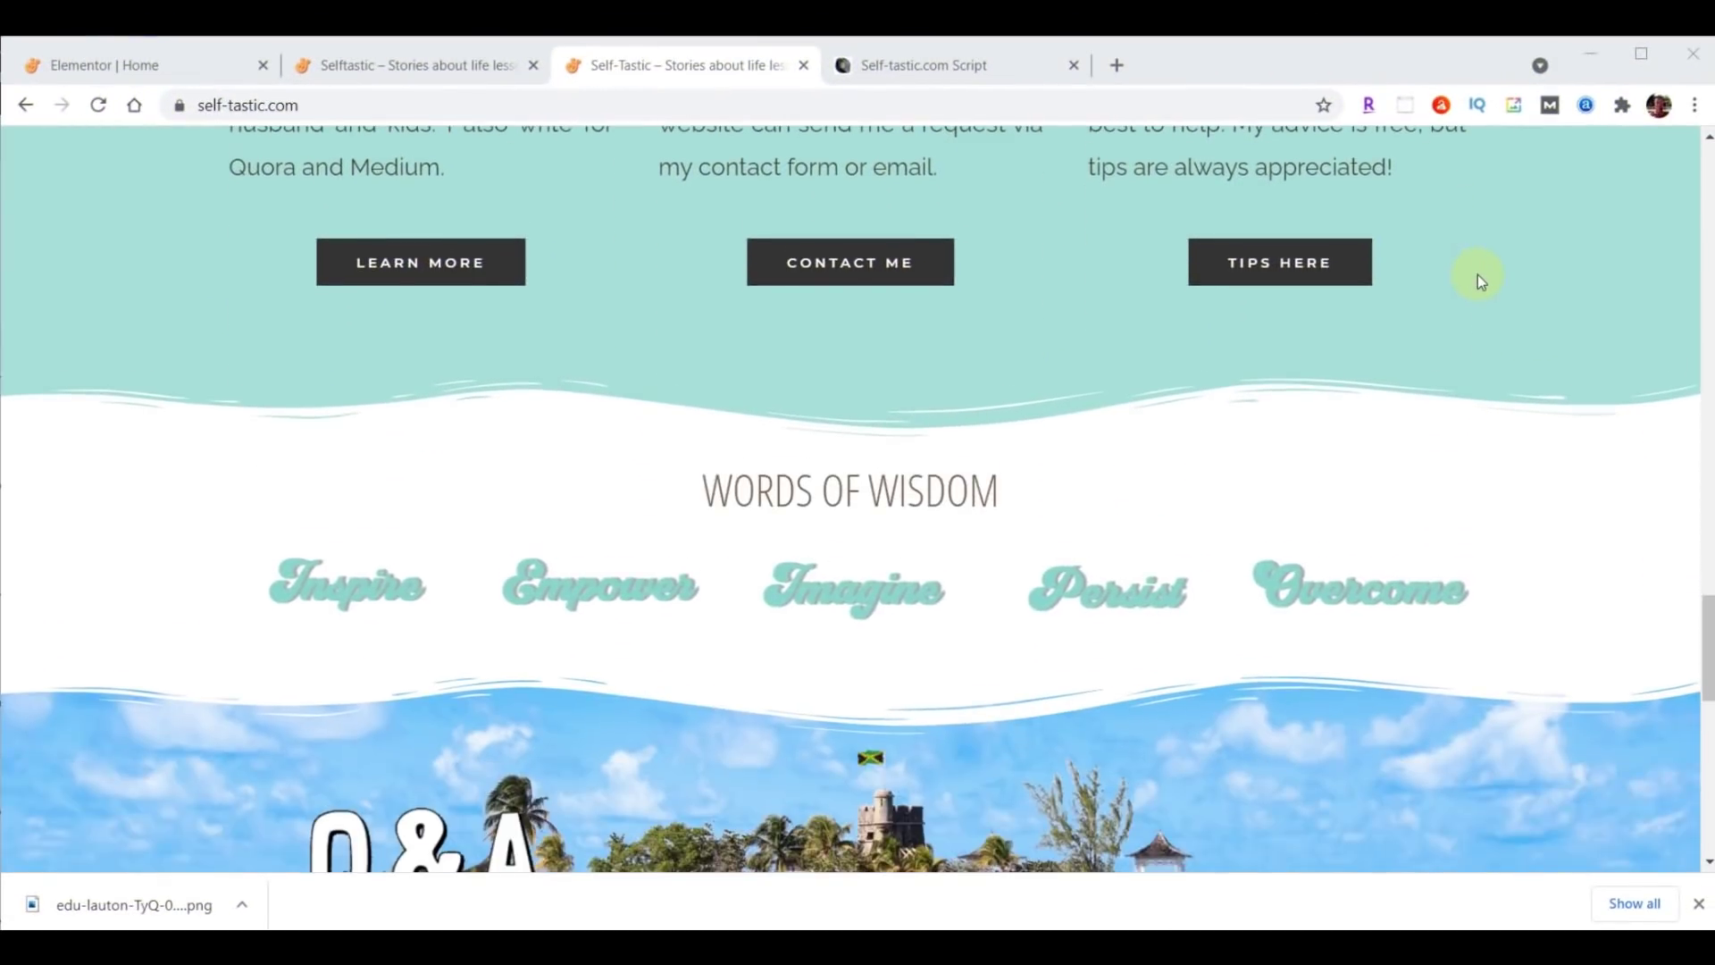
{"action": "scroll", "coordinate": [1478, 275], "scroll_direction": "down", "scroll_amount": 6}
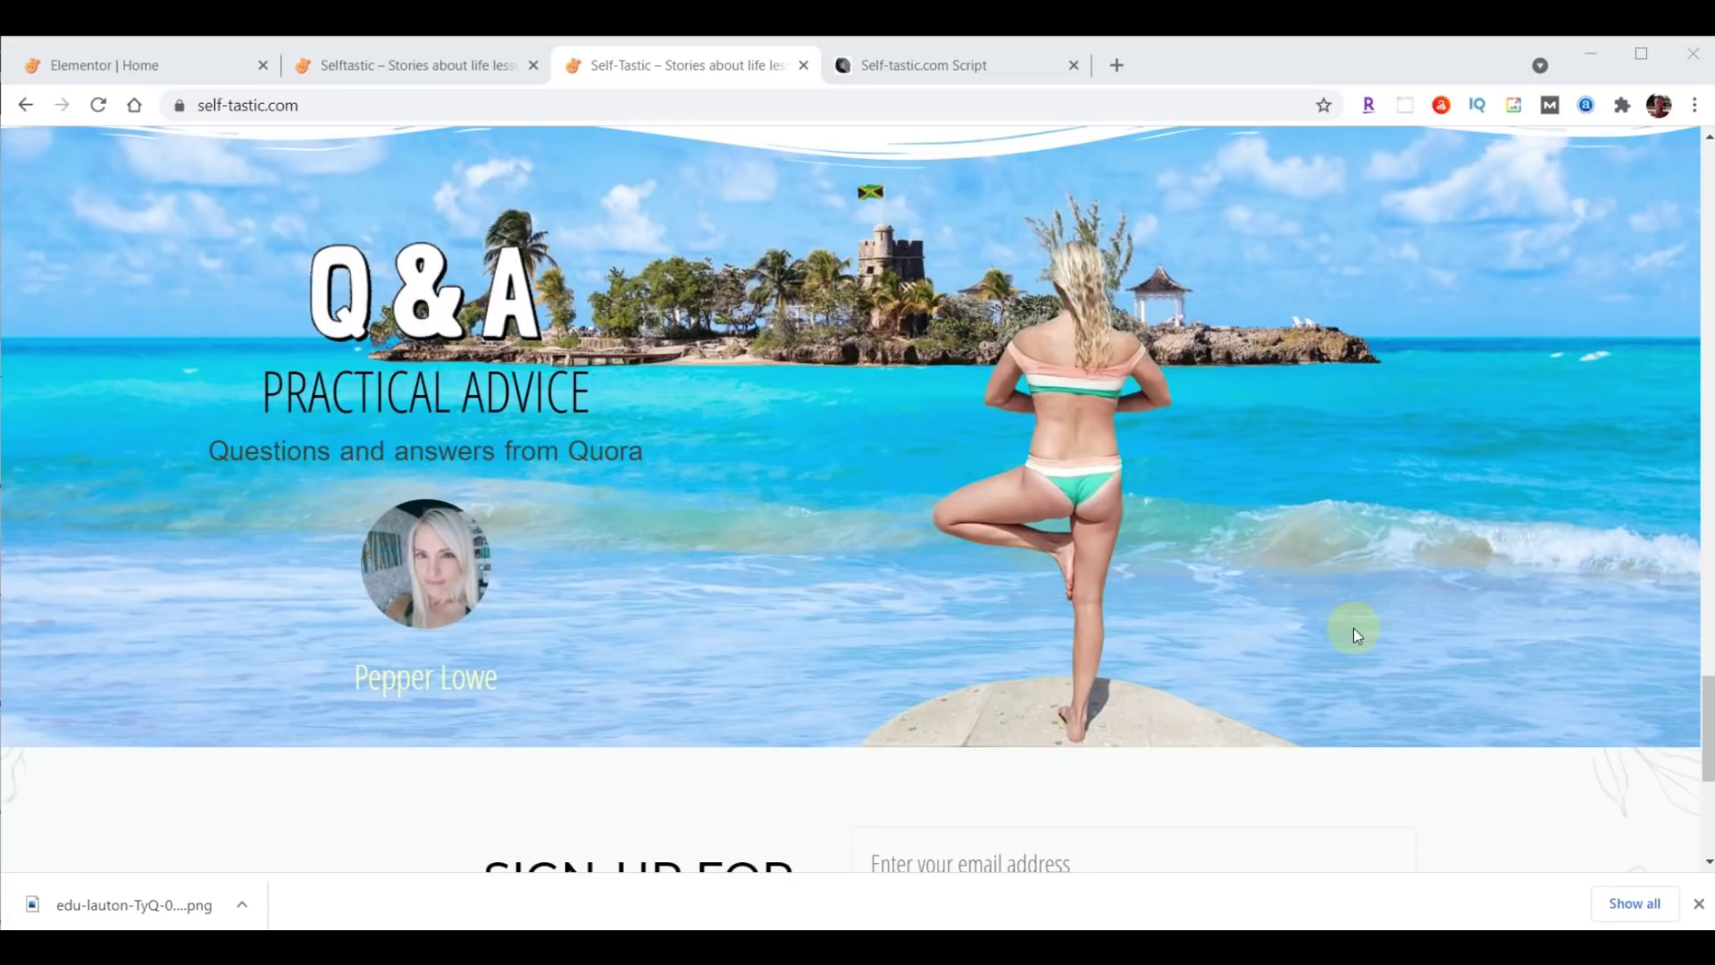
{"action": "left_click", "coordinate": [143, 65]}
{"action": "left_click_drag", "start_coordinate": [1708, 562], "coordinate": [1708, 611]}
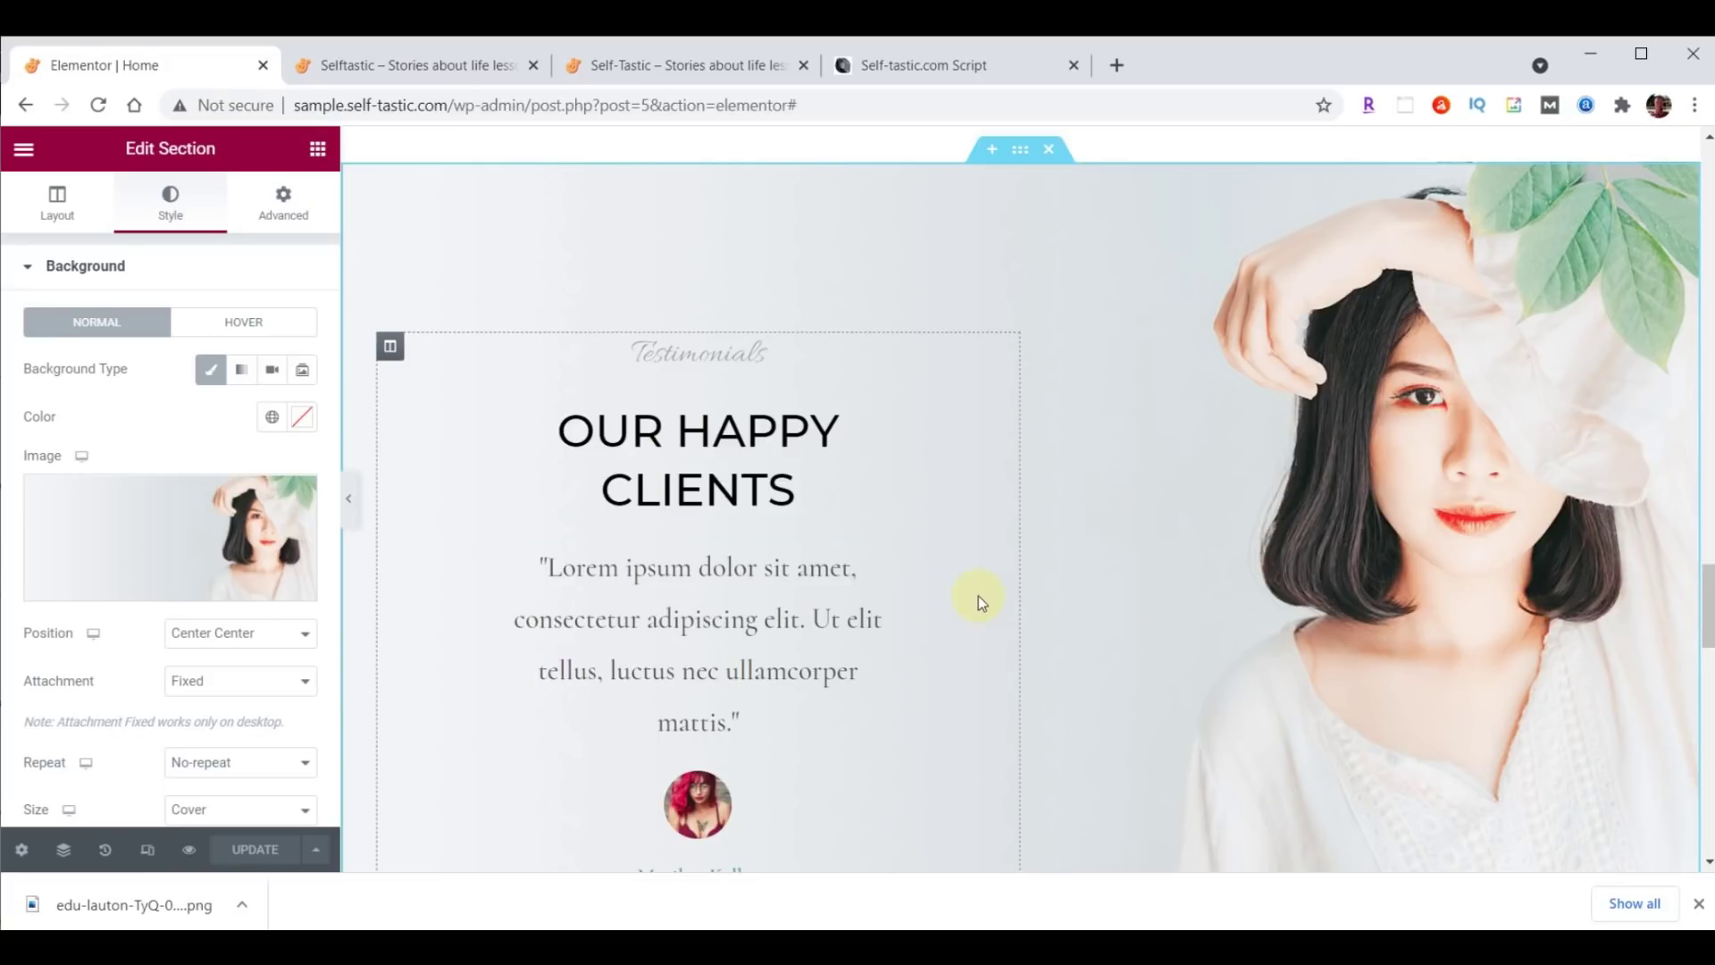
{"action": "scroll", "coordinate": [978, 596], "scroll_direction": "down", "scroll_amount": 3}
Copy the LEARN MORE button below the testimonial and relabel it 'More Testimonials'.
{"action": "scroll", "coordinate": [956, 612], "scroll_direction": "up", "scroll_amount": 4}
{"action": "scroll", "coordinate": [938, 581], "scroll_direction": "up", "scroll_amount": 6}
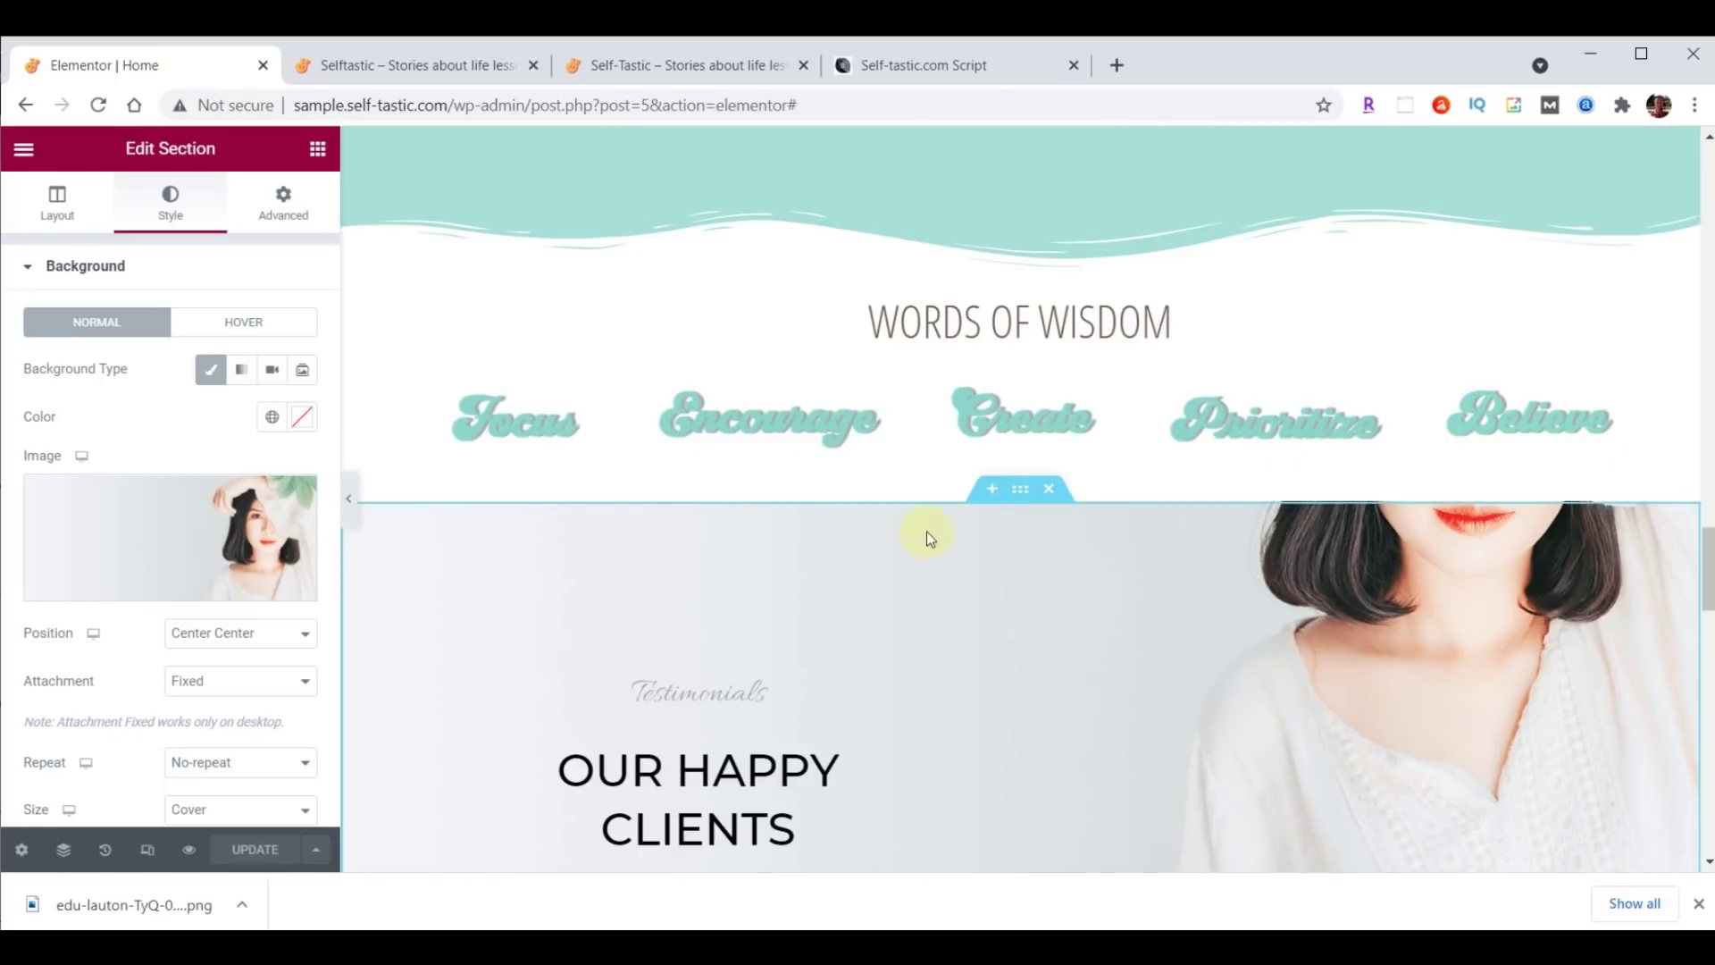
{"action": "right_click", "coordinate": [621, 539]}
{"action": "left_click", "coordinate": [706, 623]}
{"action": "scroll", "coordinate": [858, 602], "scroll_direction": "down", "scroll_amount": 10}
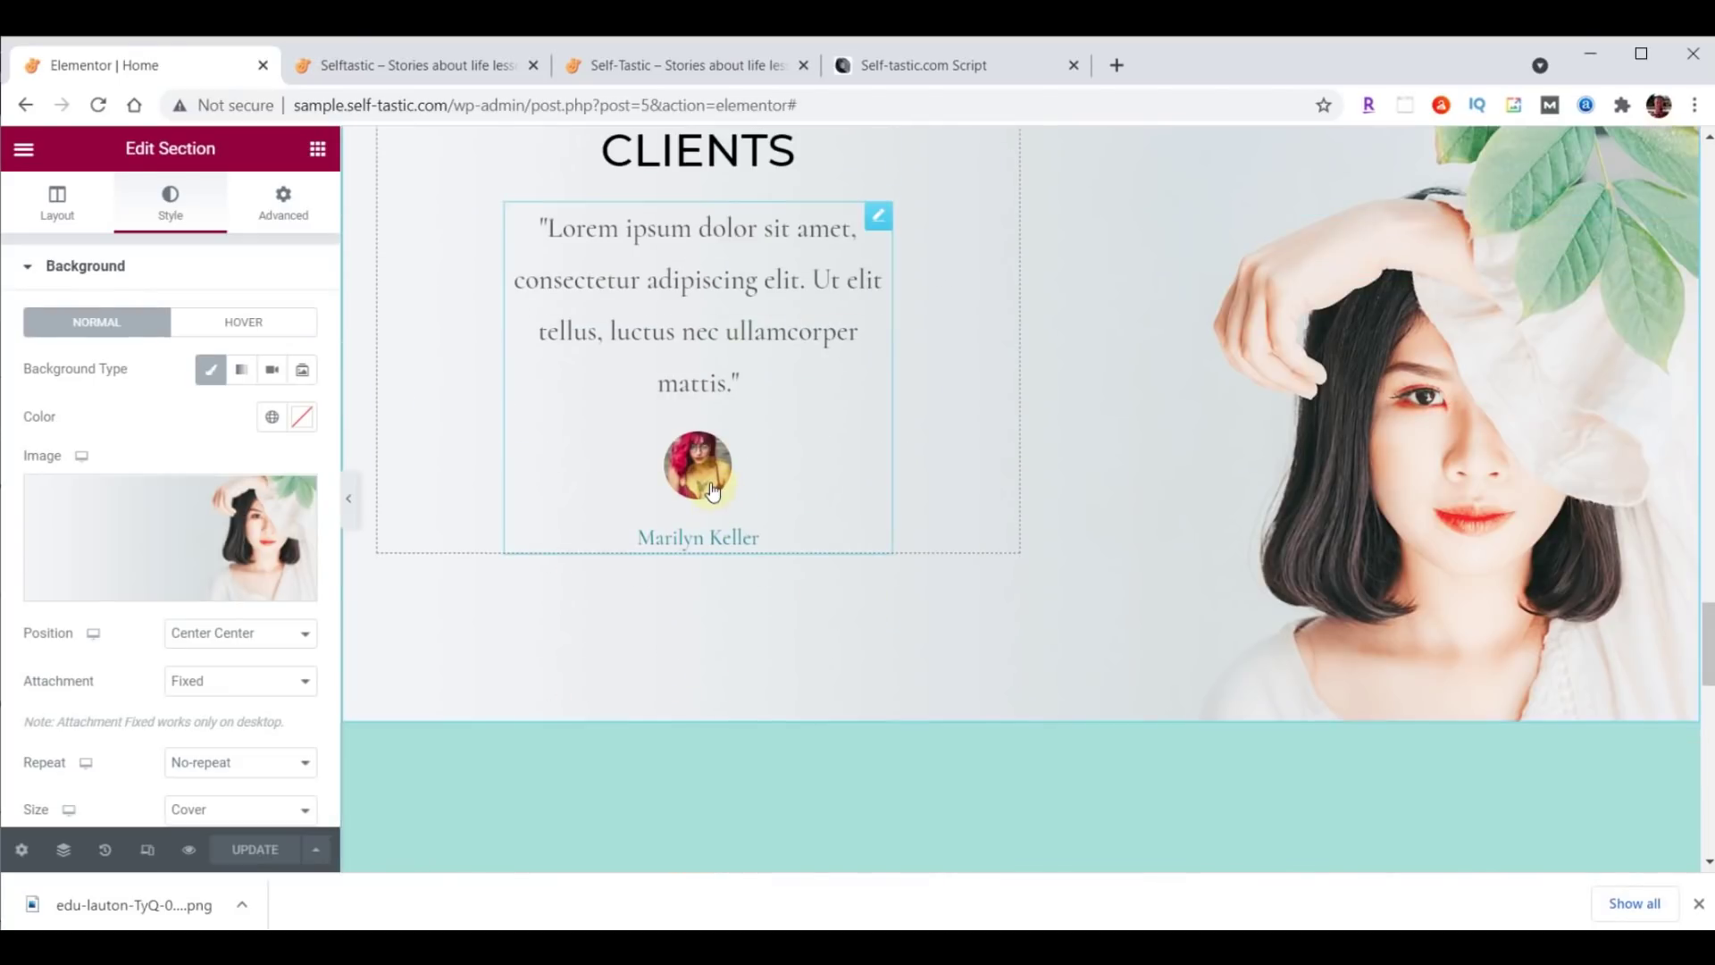
{"action": "right_click", "coordinate": [706, 474]}
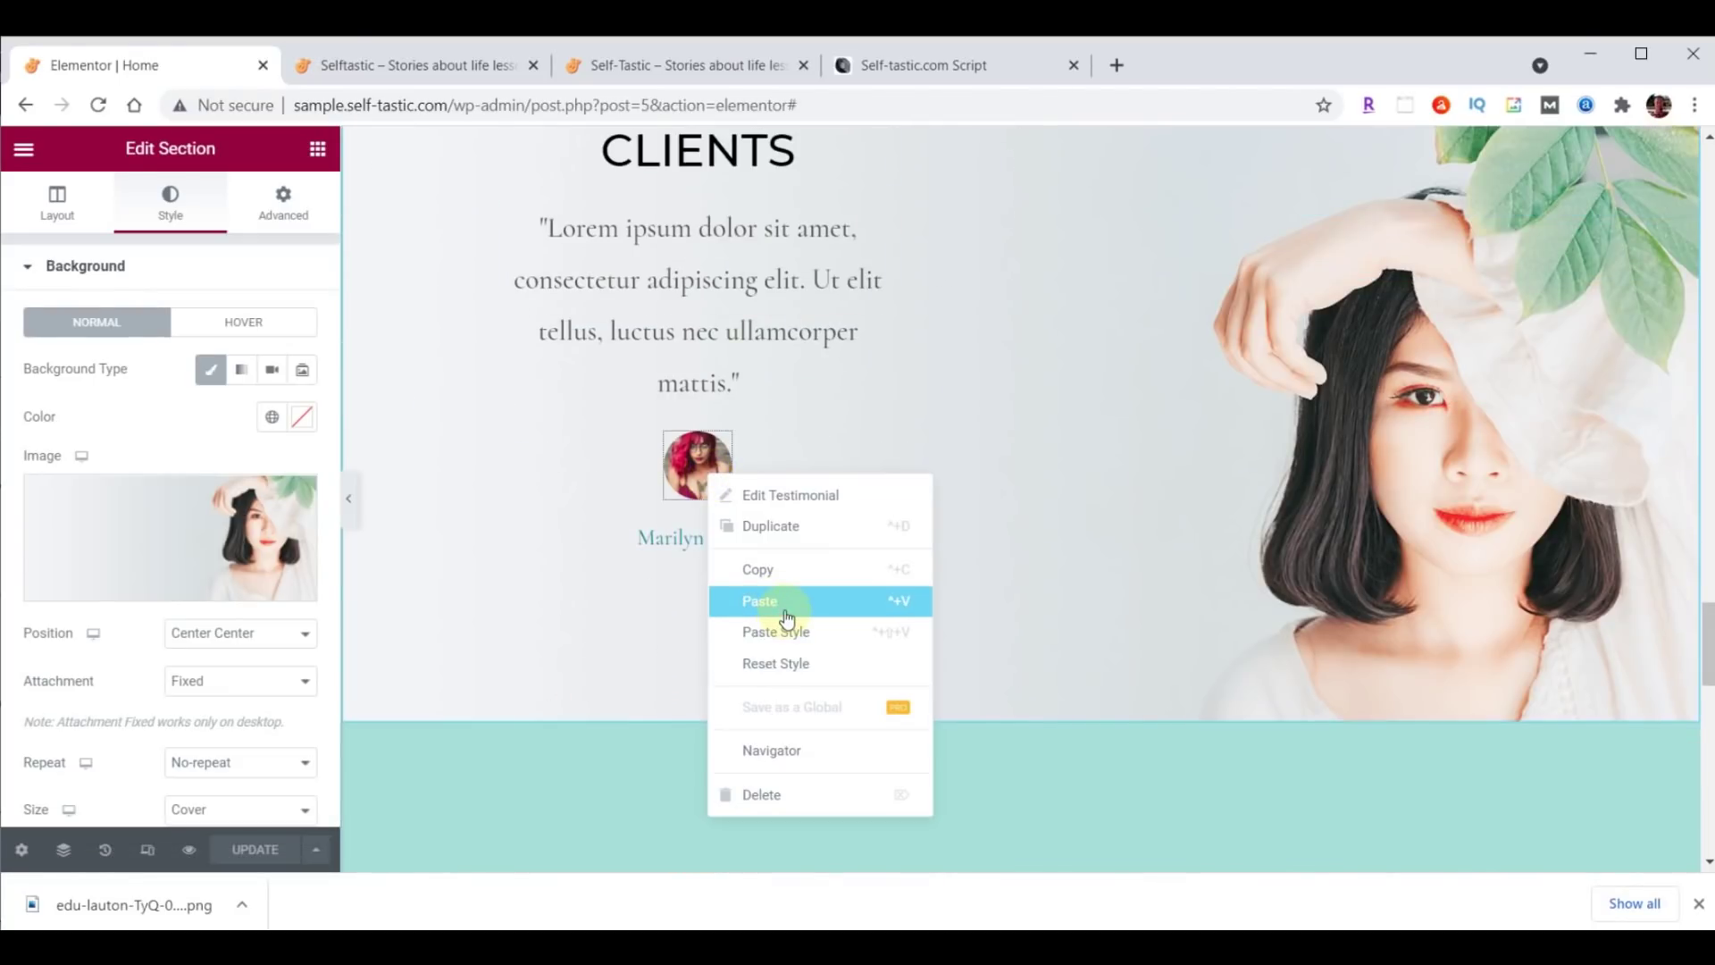
{"action": "left_click", "coordinate": [786, 616]}
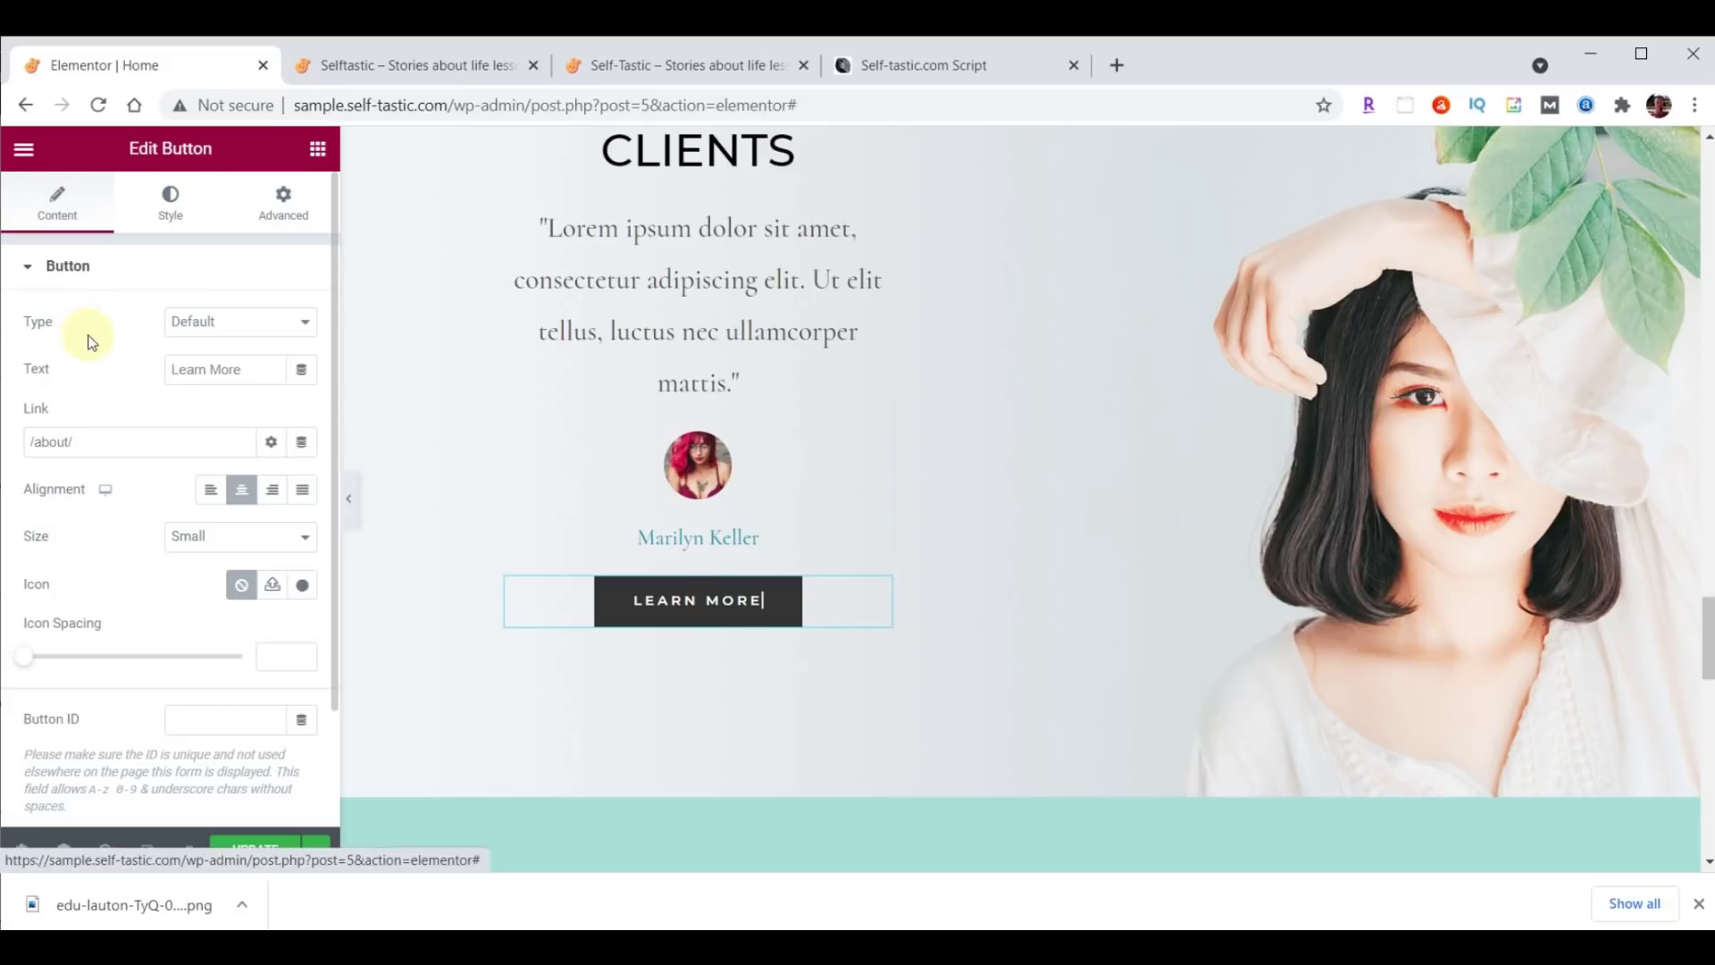
{"action": "triple_click", "coordinate": [248, 377]}
{"action": "type", "text": "More Testimonials"}
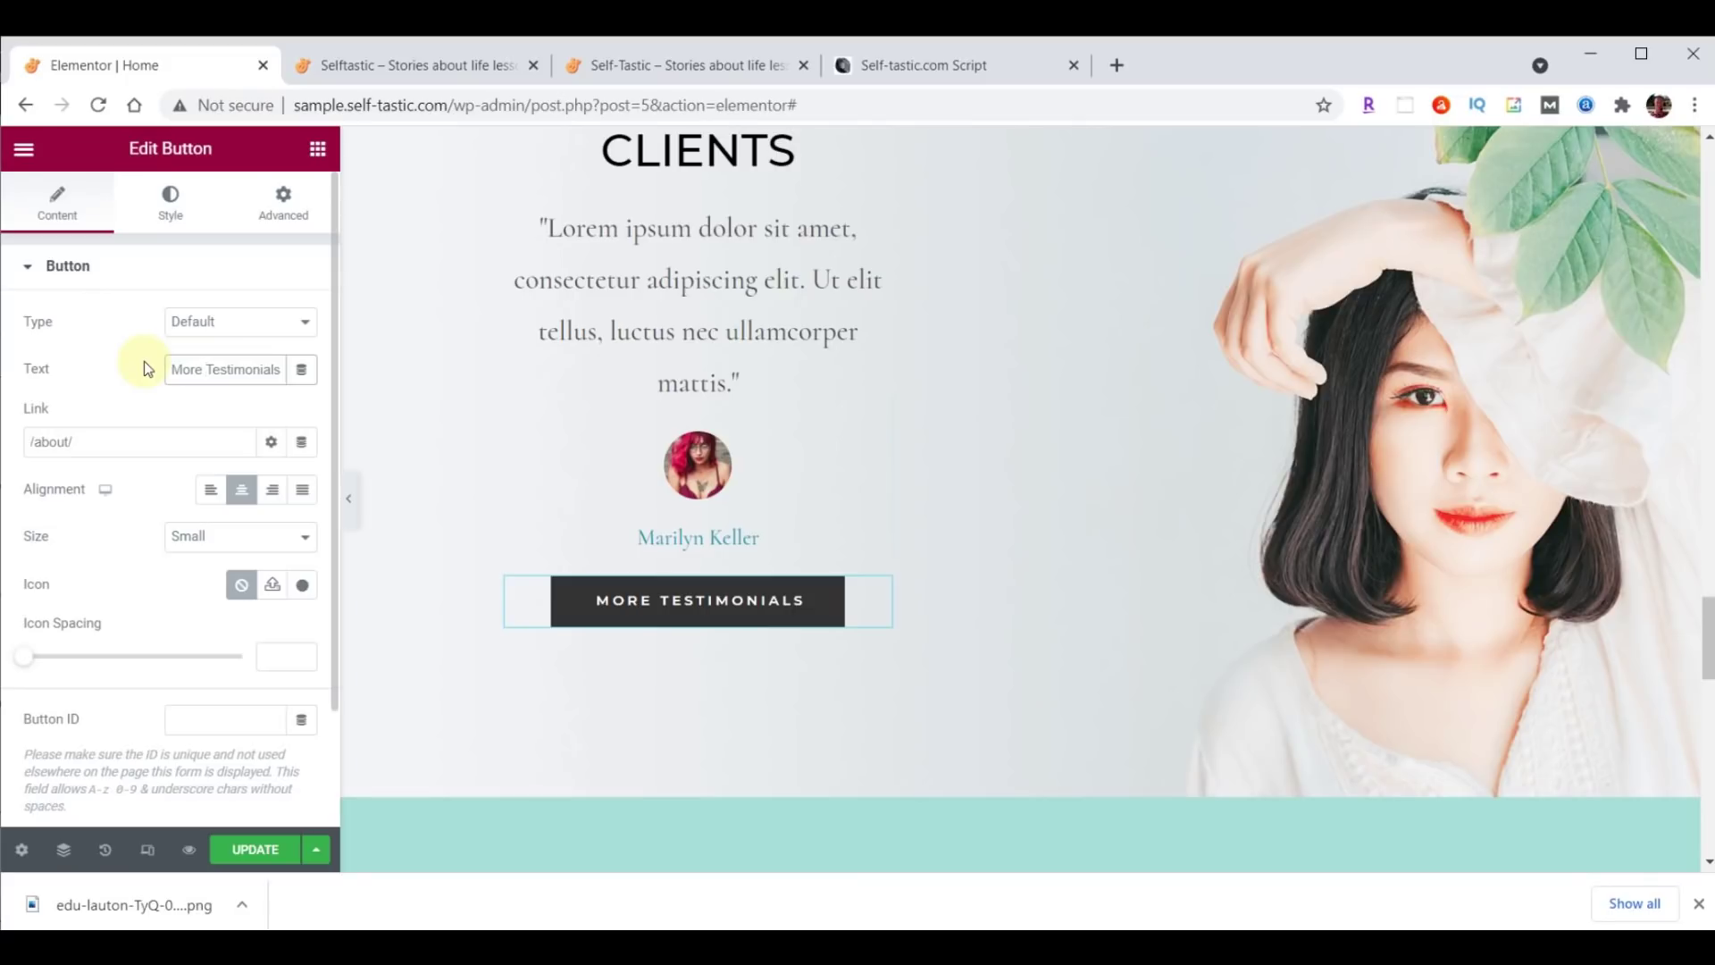
{"action": "scroll", "coordinate": [1380, 406], "scroll_direction": "up", "scroll_amount": 3}
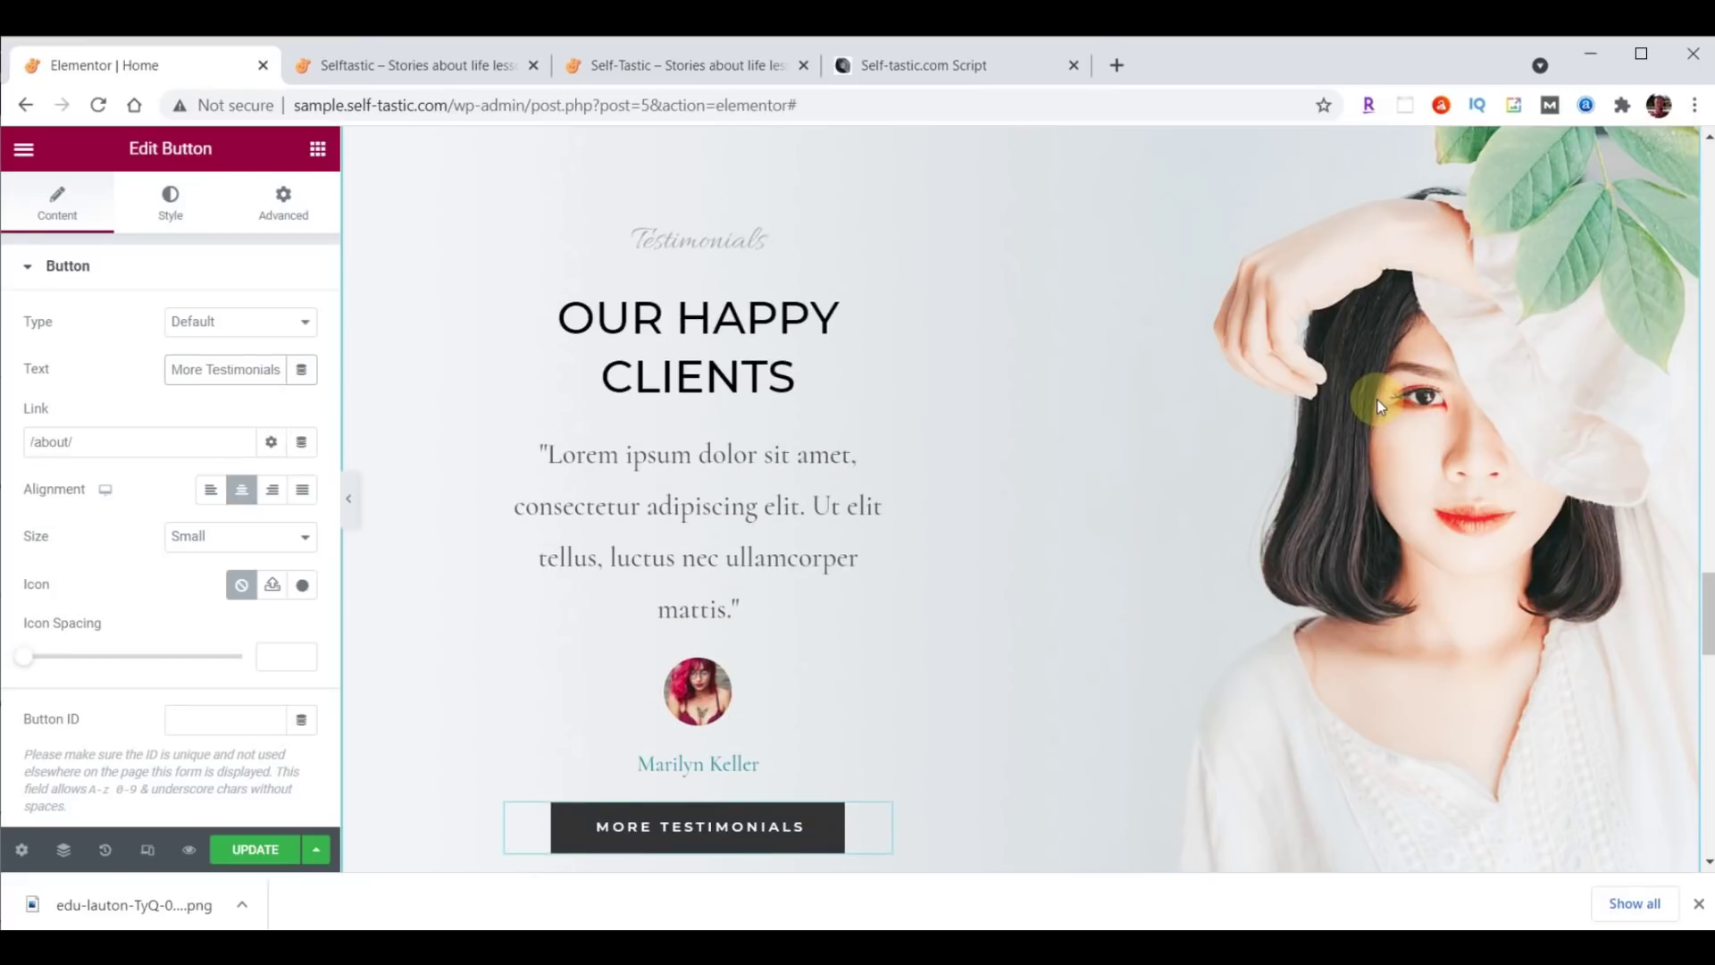
{"action": "scroll", "coordinate": [929, 613], "scroll_direction": "up", "scroll_amount": 2}
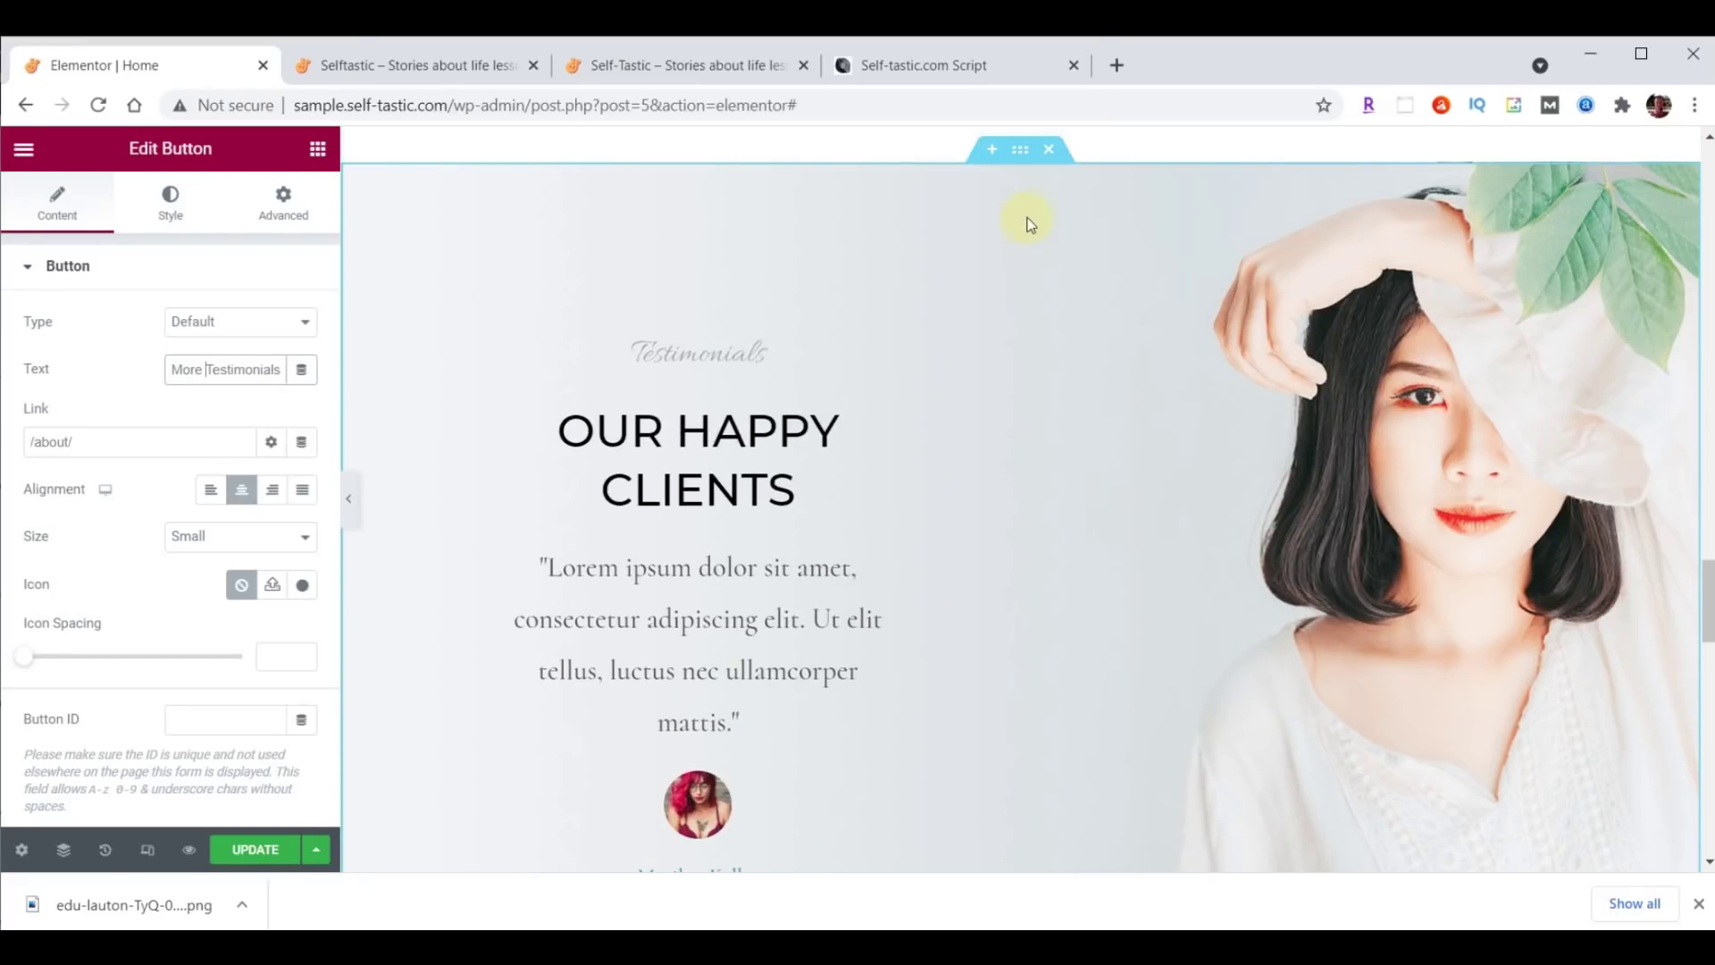
Delete the Testimonials and Latest Products sections.
{"action": "left_click", "coordinate": [1049, 151]}
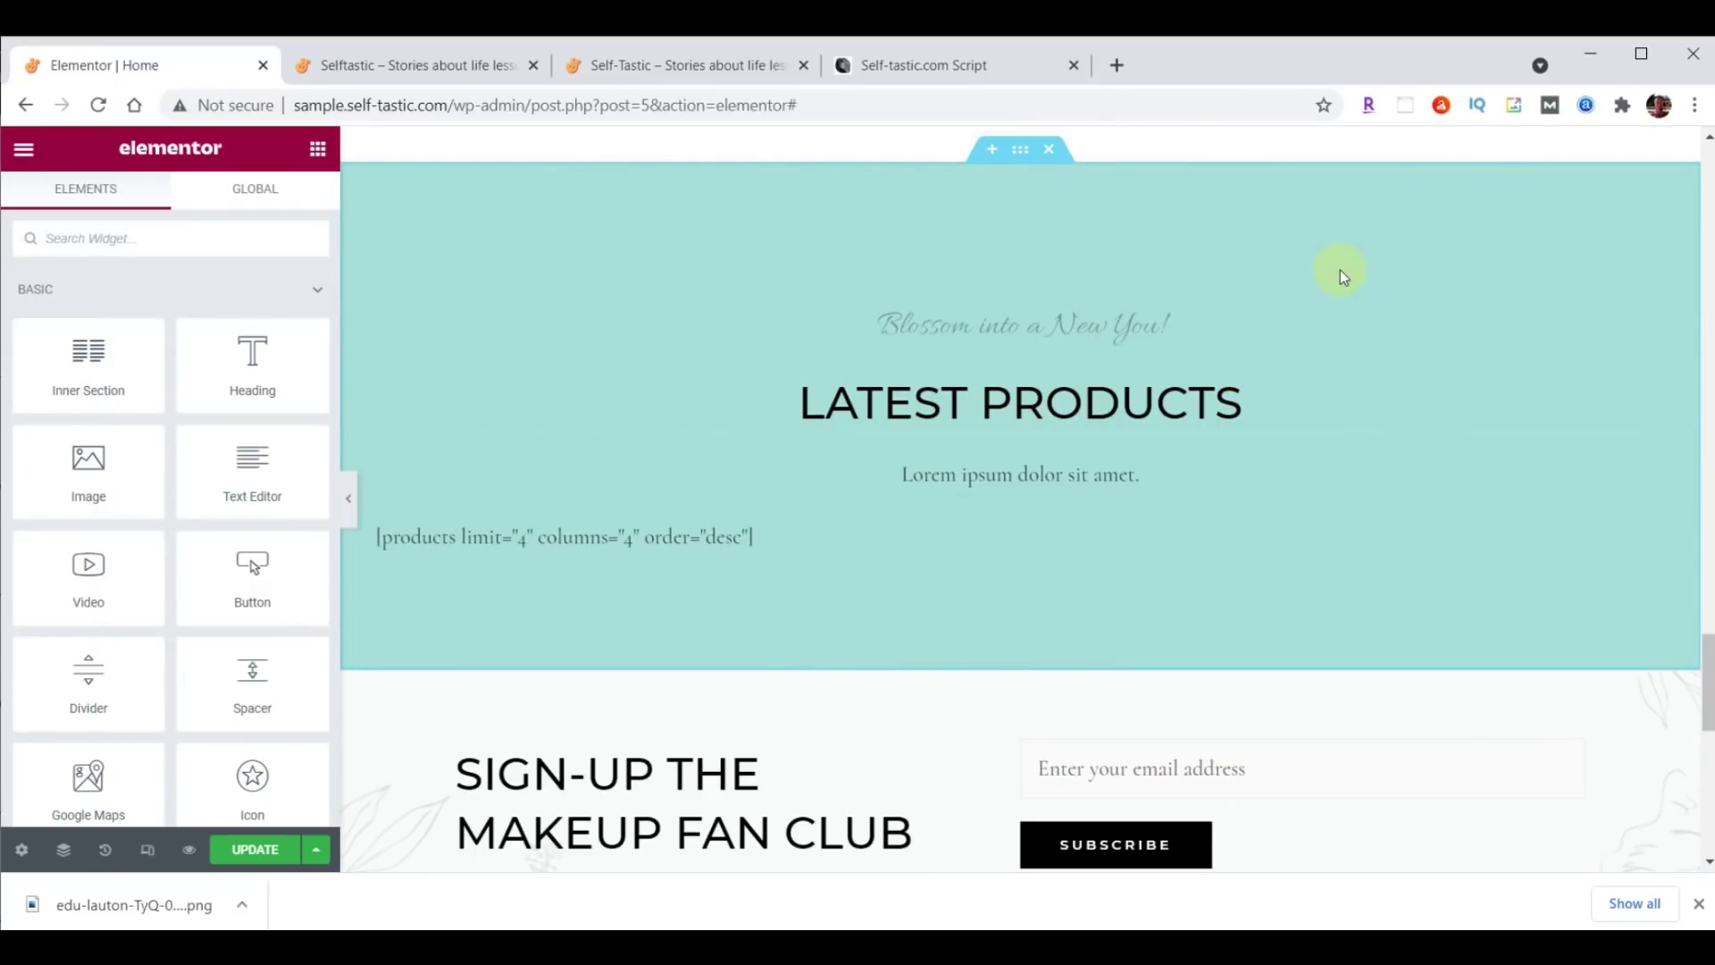
{"action": "left_click", "coordinate": [1055, 149]}
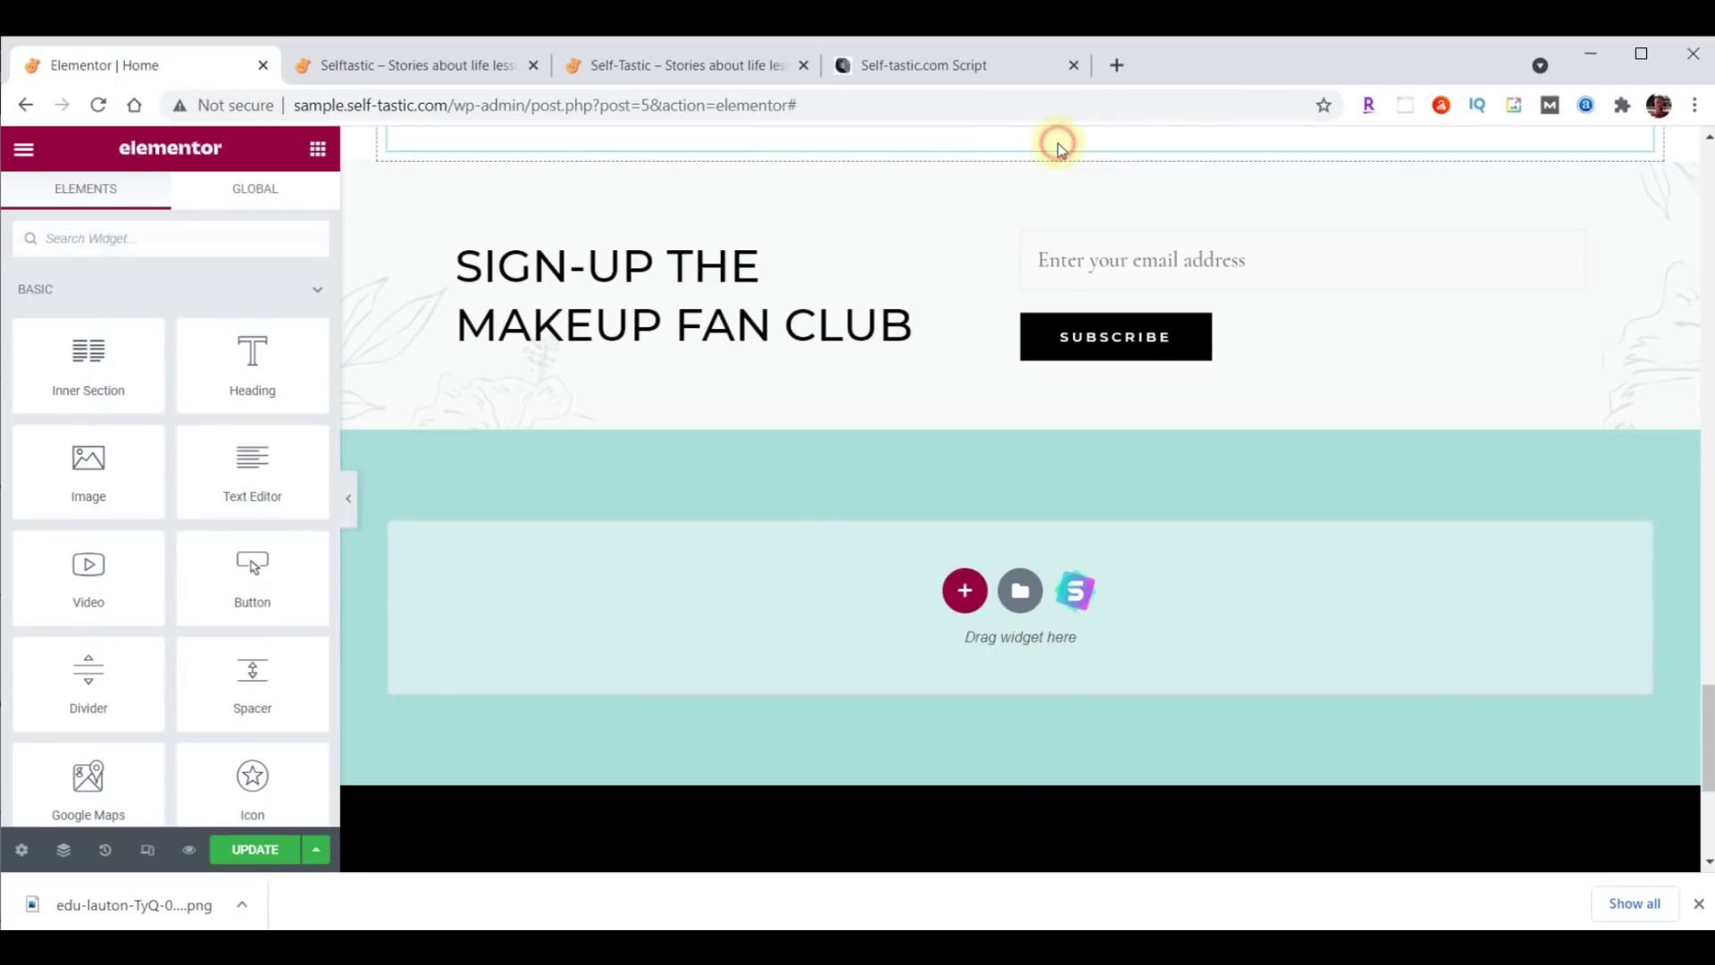
{"action": "scroll", "coordinate": [1443, 326], "scroll_direction": "up", "scroll_amount": 1}
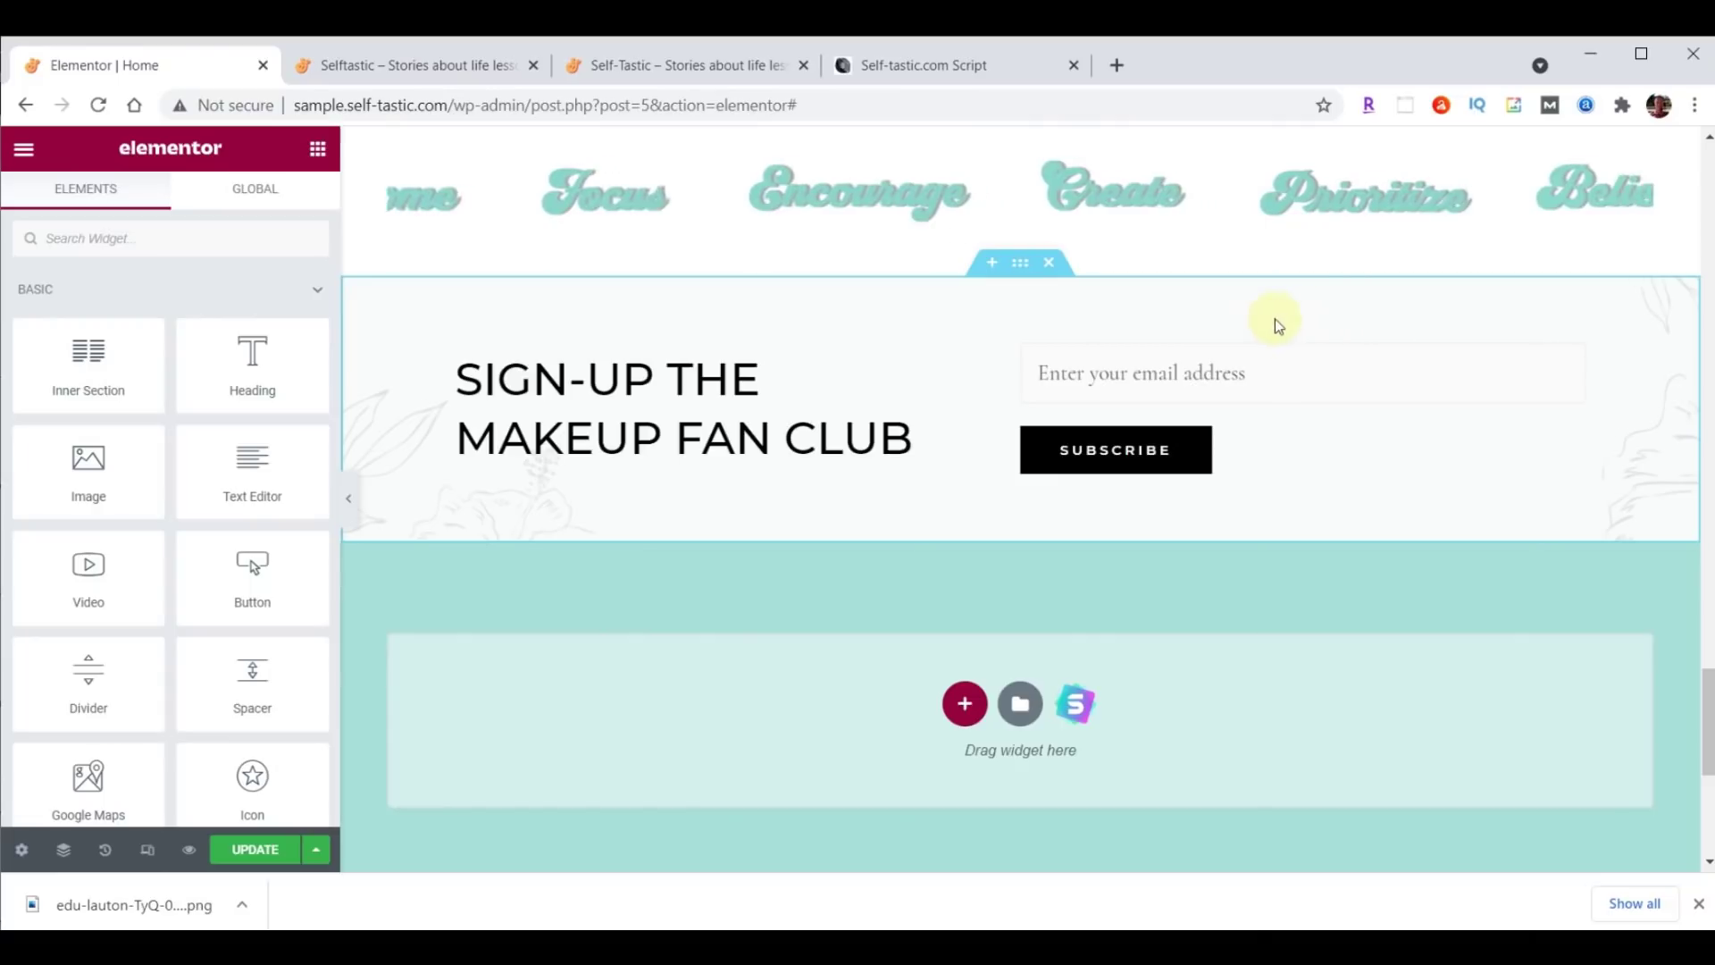
Add a full-width, two-column section above the Makeup Fan Club sign-up form.
{"action": "left_click", "coordinate": [993, 264]}
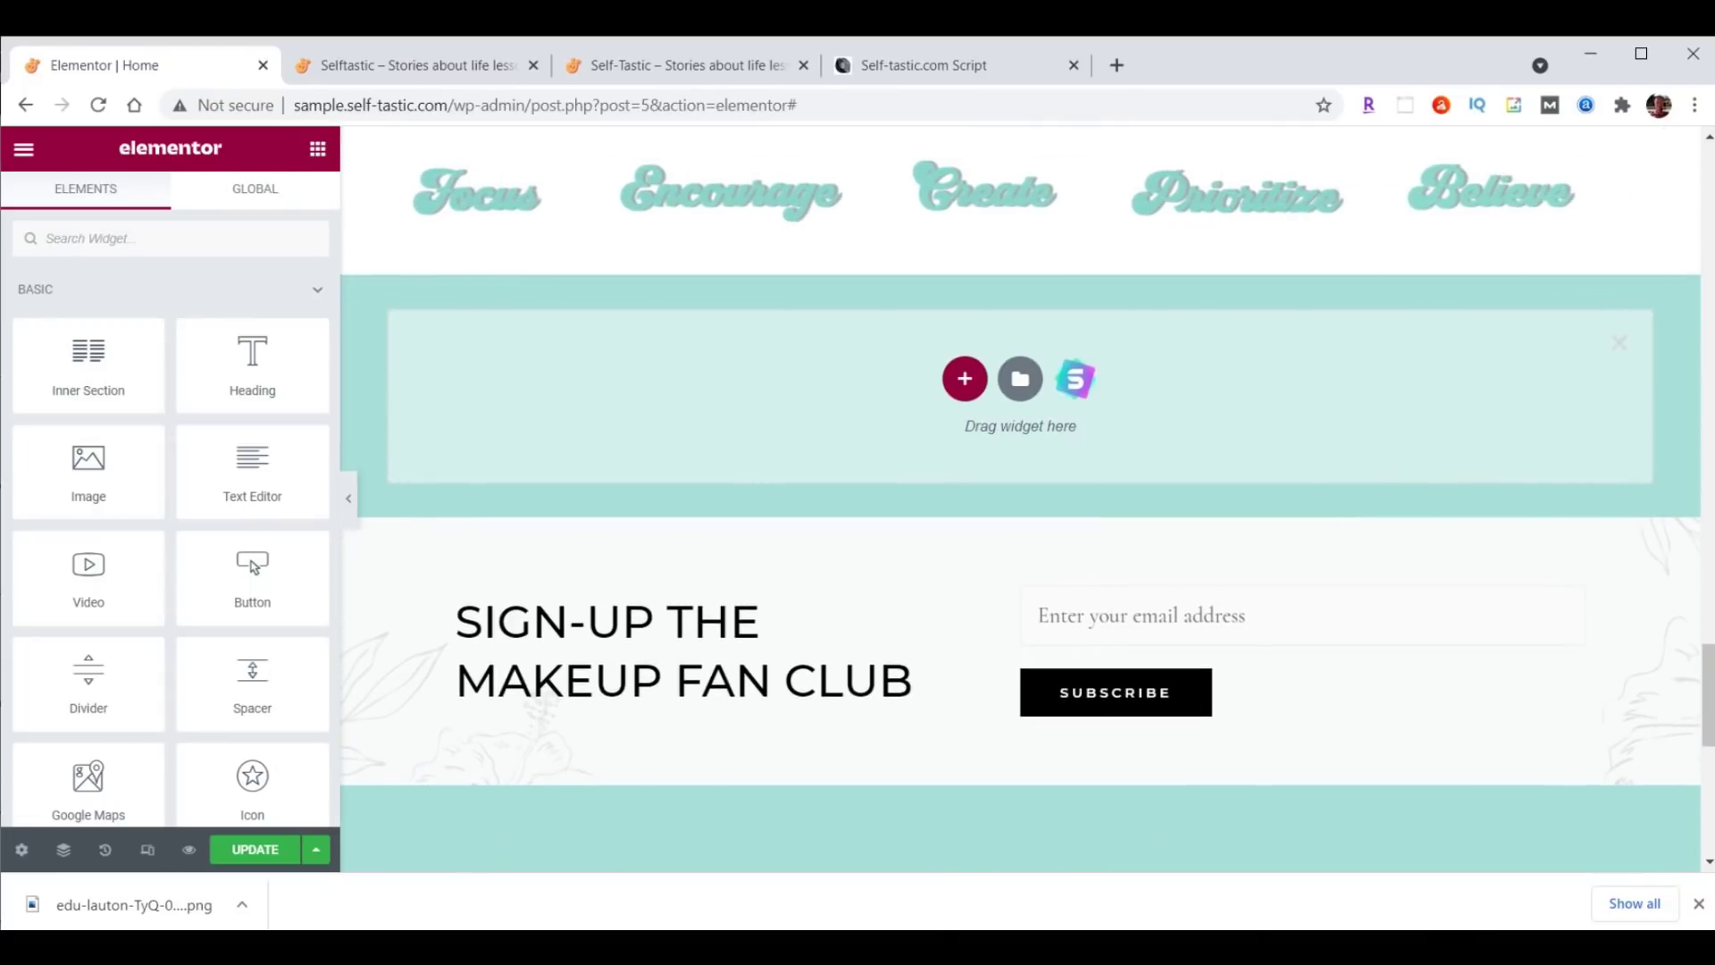
{"action": "left_click_drag", "start_coordinate": [1707, 658], "coordinate": [1708, 687]}
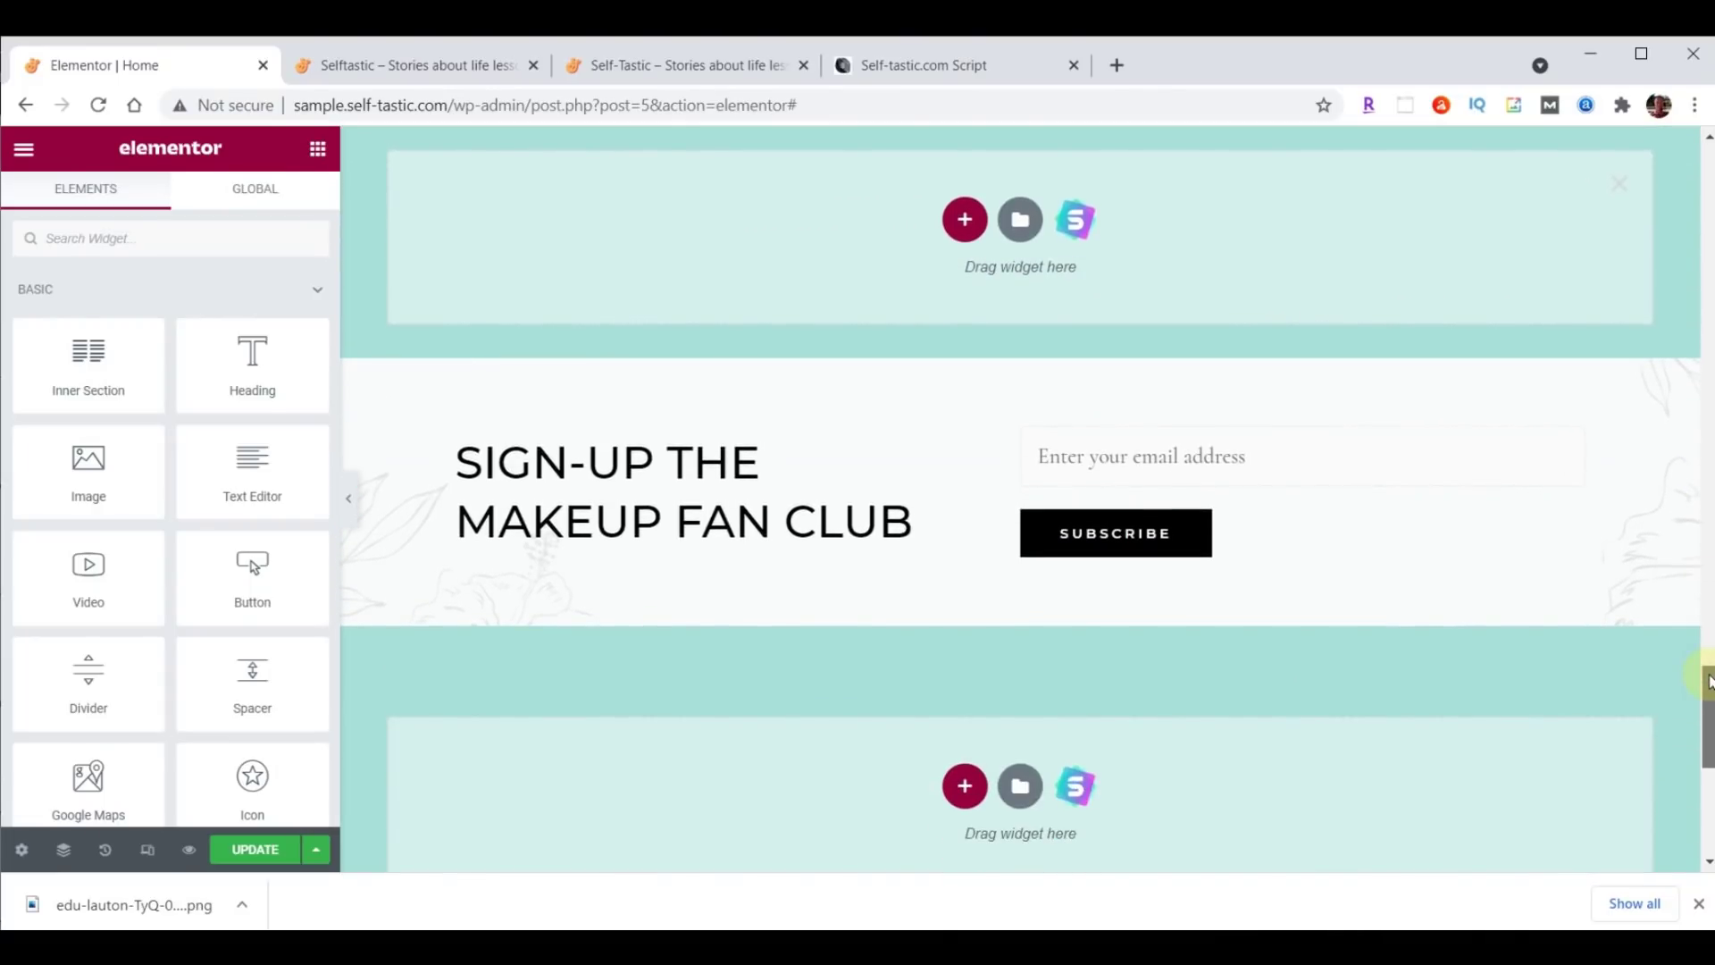
{"action": "left_click", "coordinate": [964, 222]}
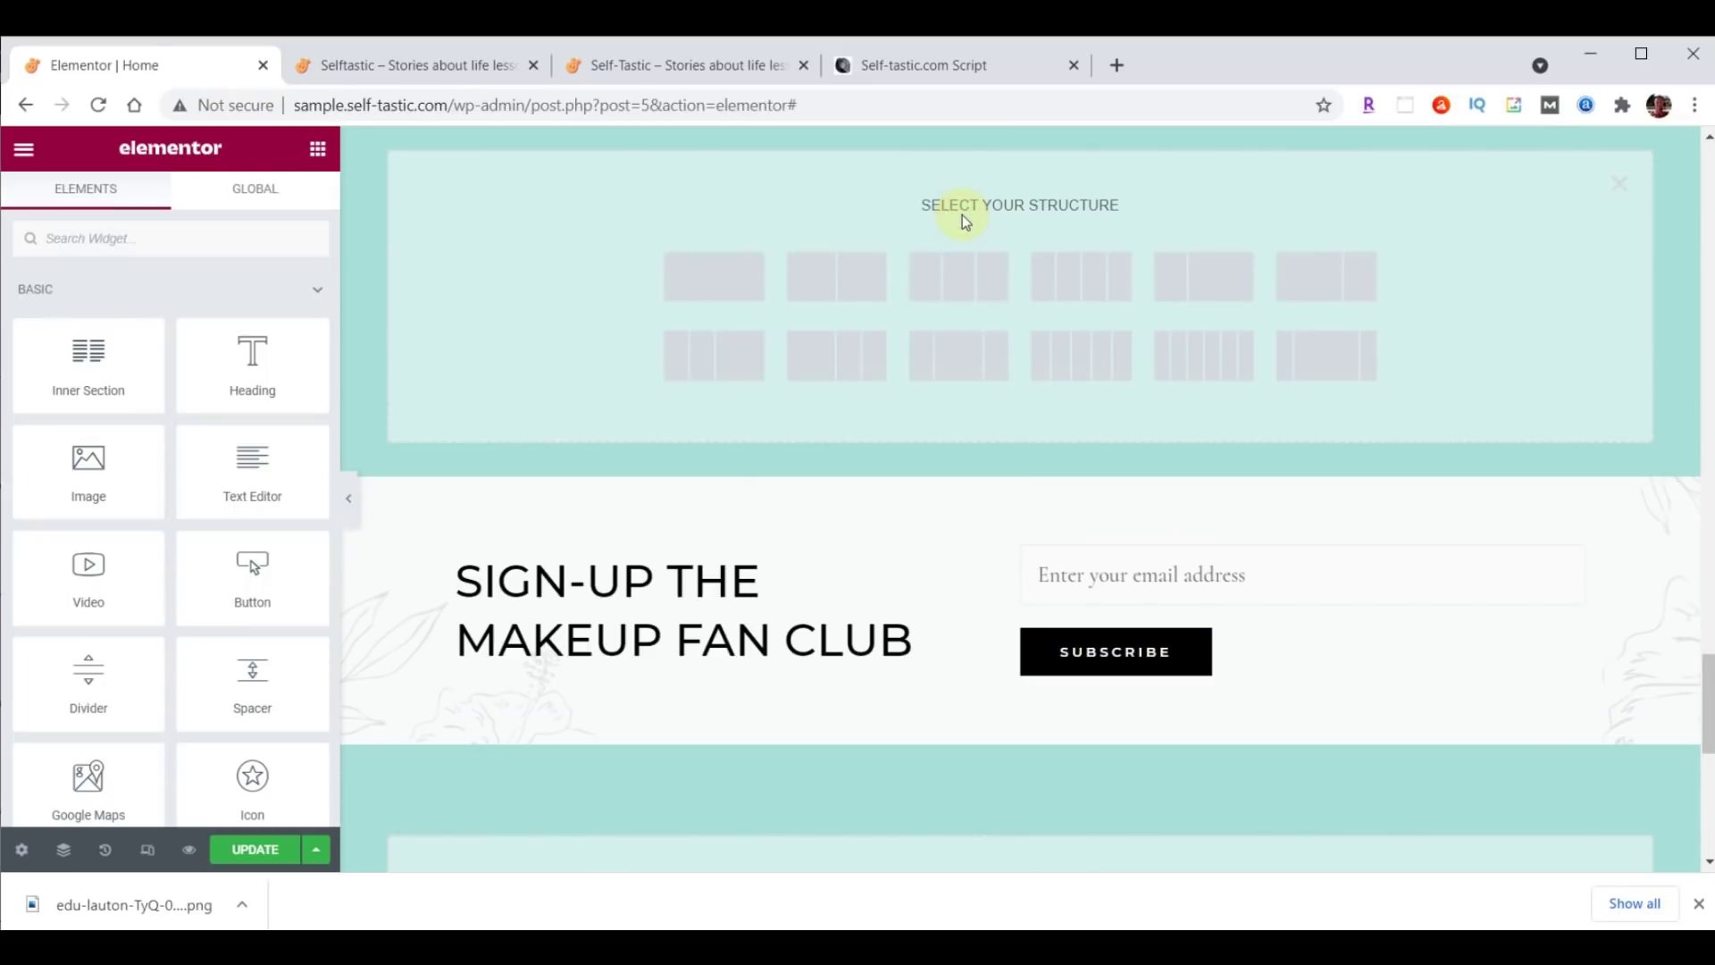
{"action": "left_click", "coordinate": [859, 284]}
{"action": "scroll", "coordinate": [1476, 481], "scroll_direction": "down", "scroll_amount": 3}
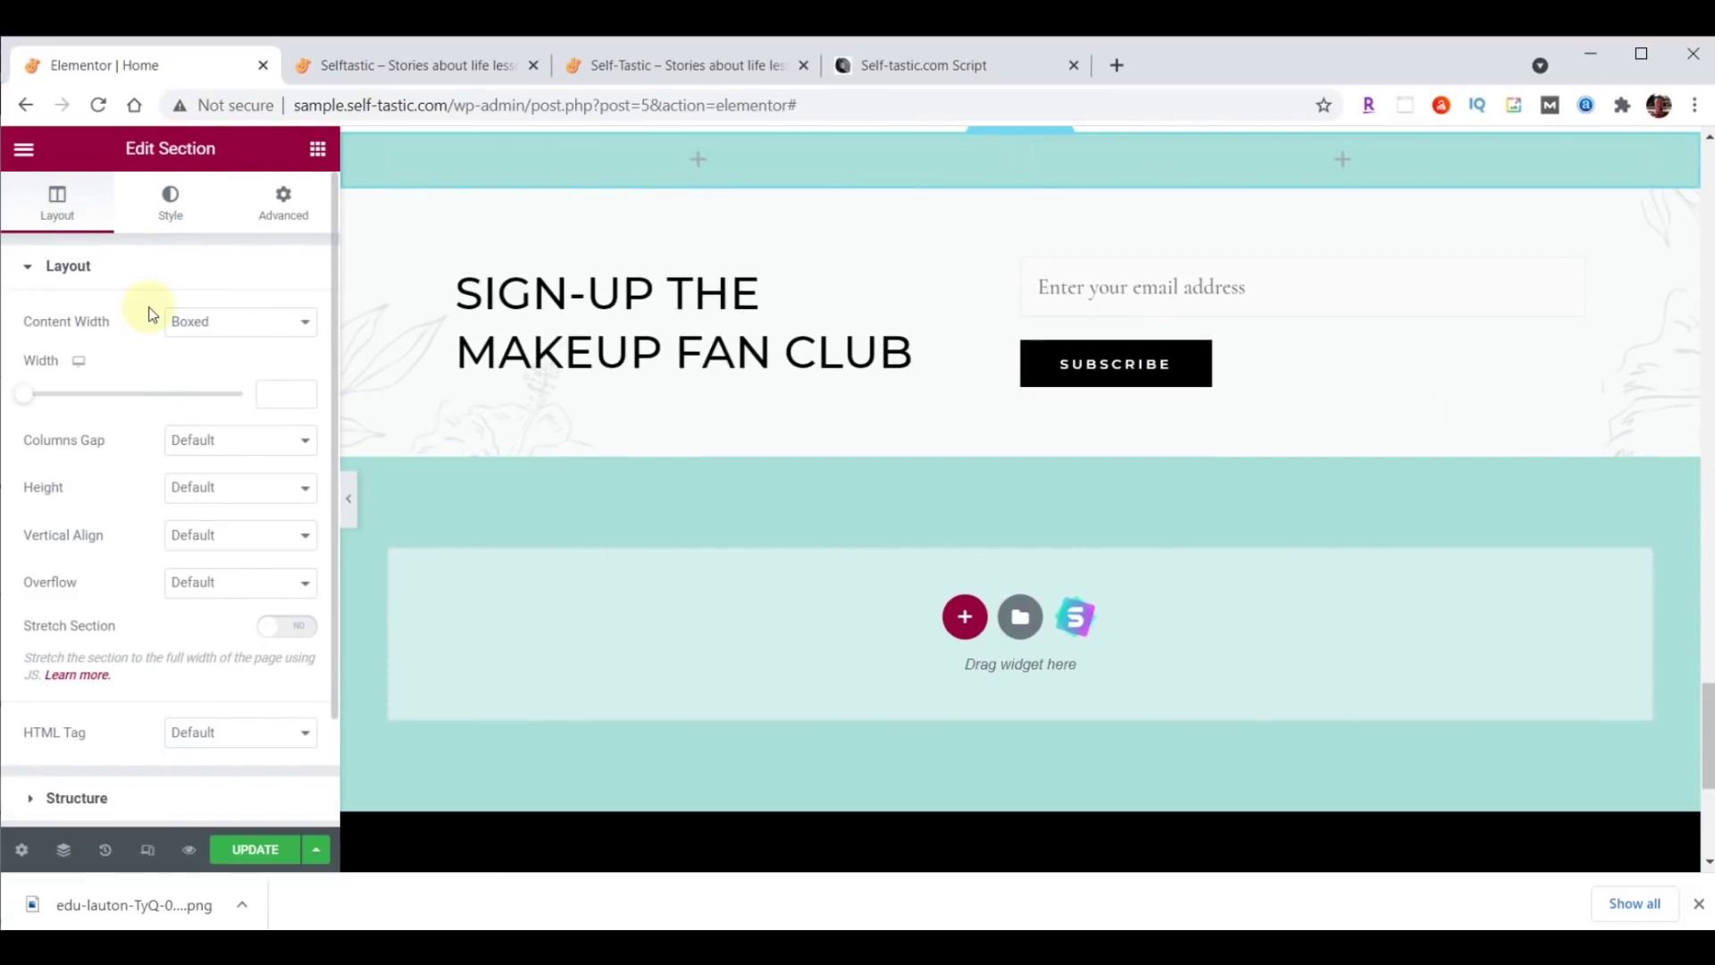
{"action": "left_click", "coordinate": [226, 322]}
{"action": "left_click", "coordinate": [225, 363]}
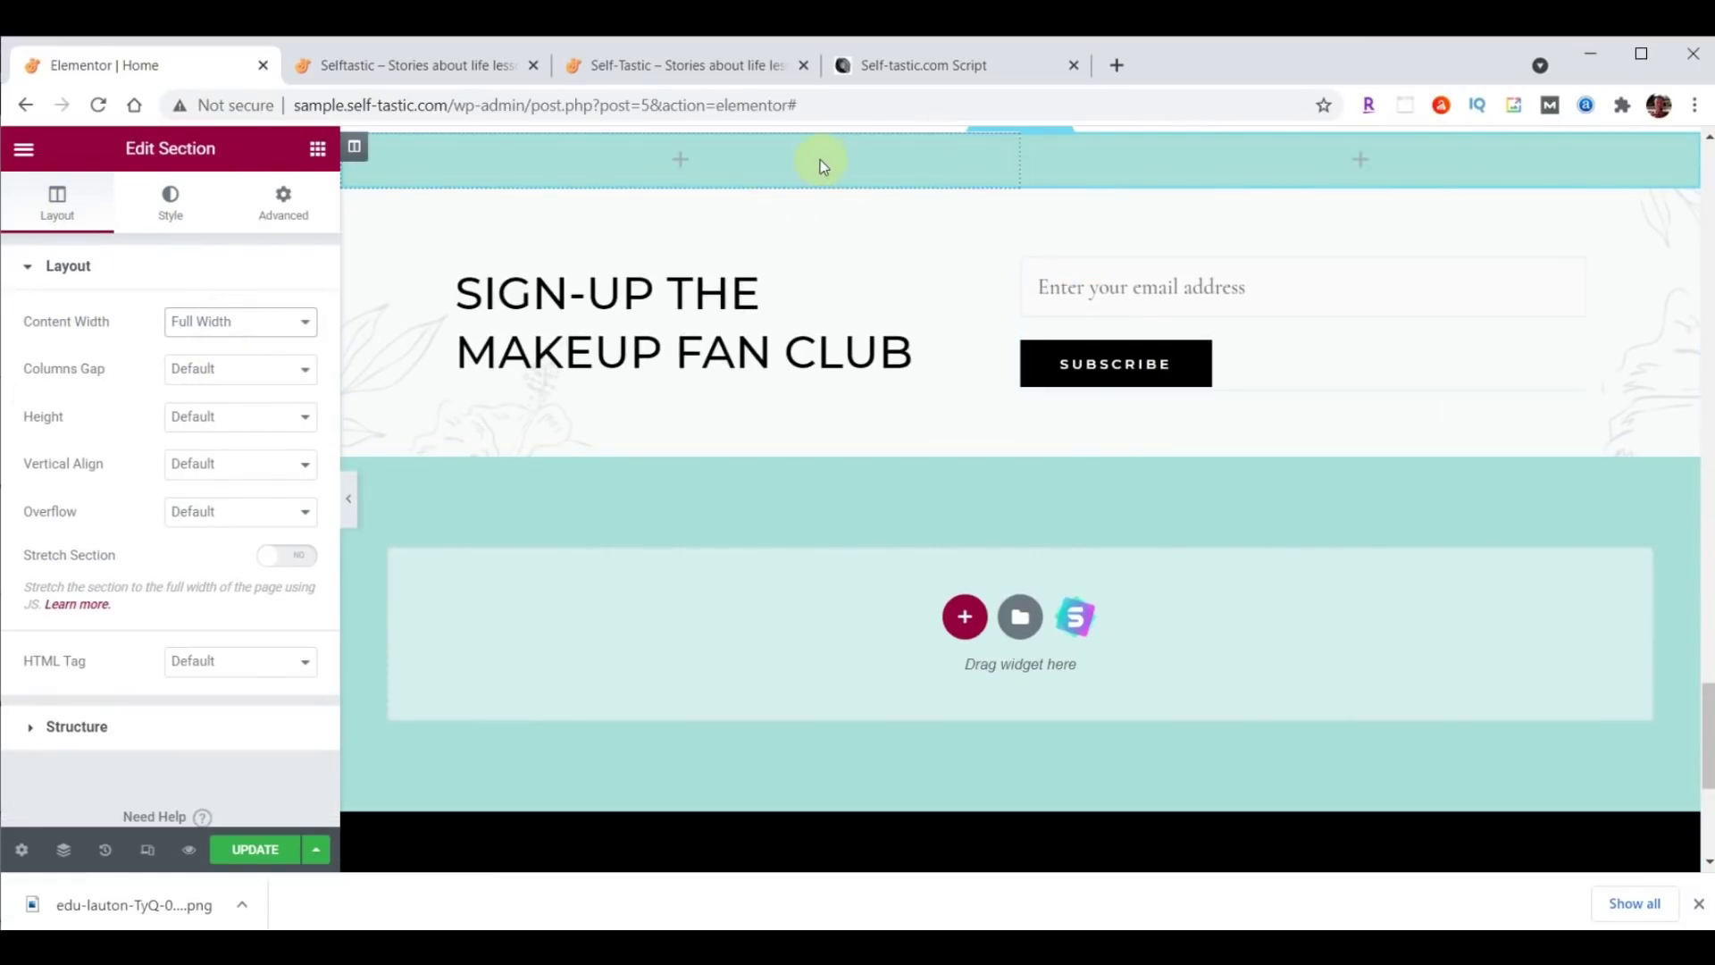
Set the new section's left column width to 55%.
{"action": "left_click", "coordinate": [354, 146]}
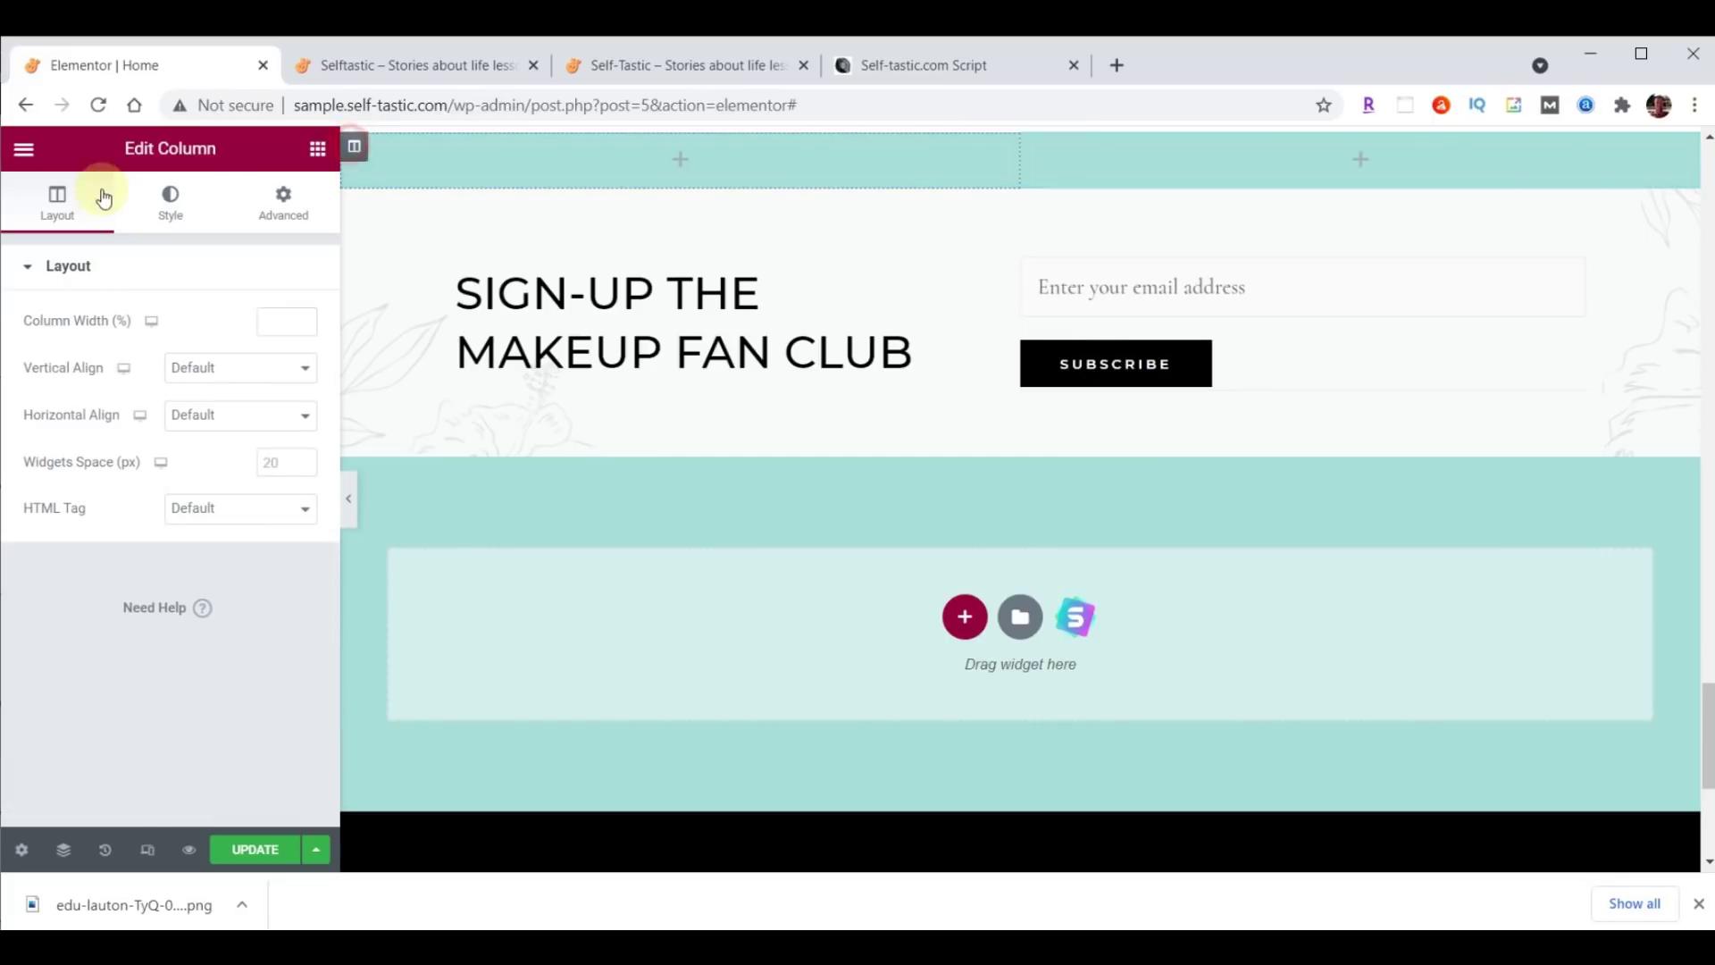
{"action": "left_click", "coordinate": [266, 319]}
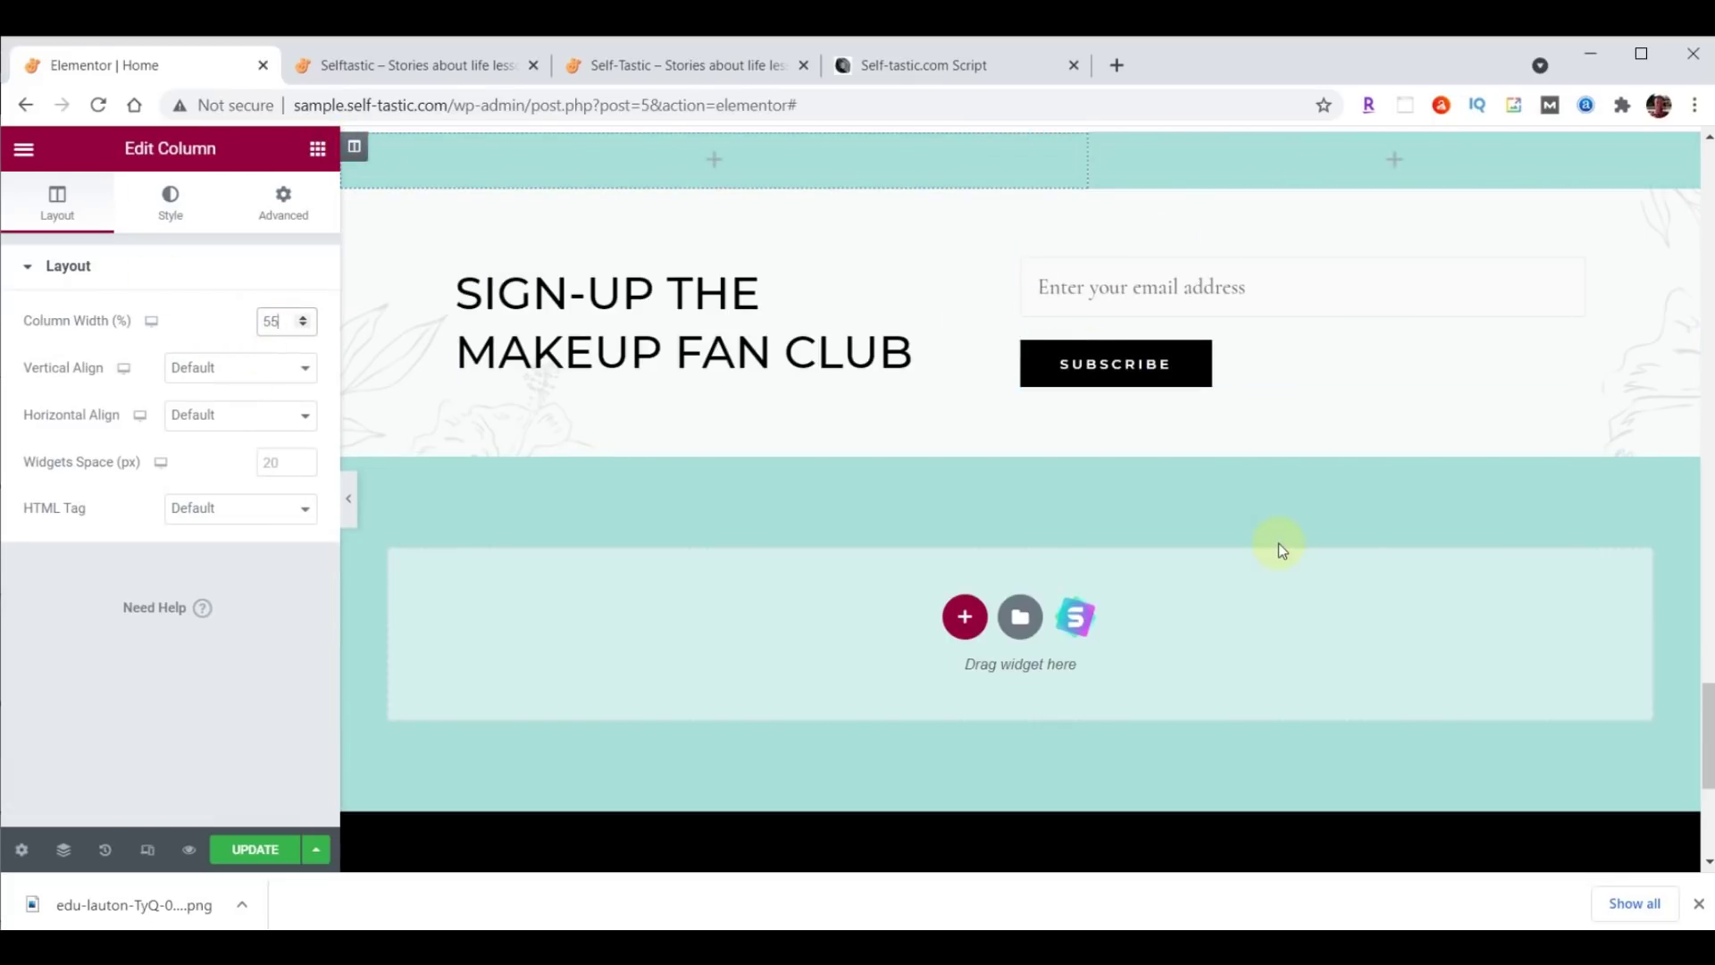
{"action": "scroll", "coordinate": [893, 268], "scroll_direction": "up", "scroll_amount": 1}
{"action": "left_click", "coordinate": [1022, 141]}
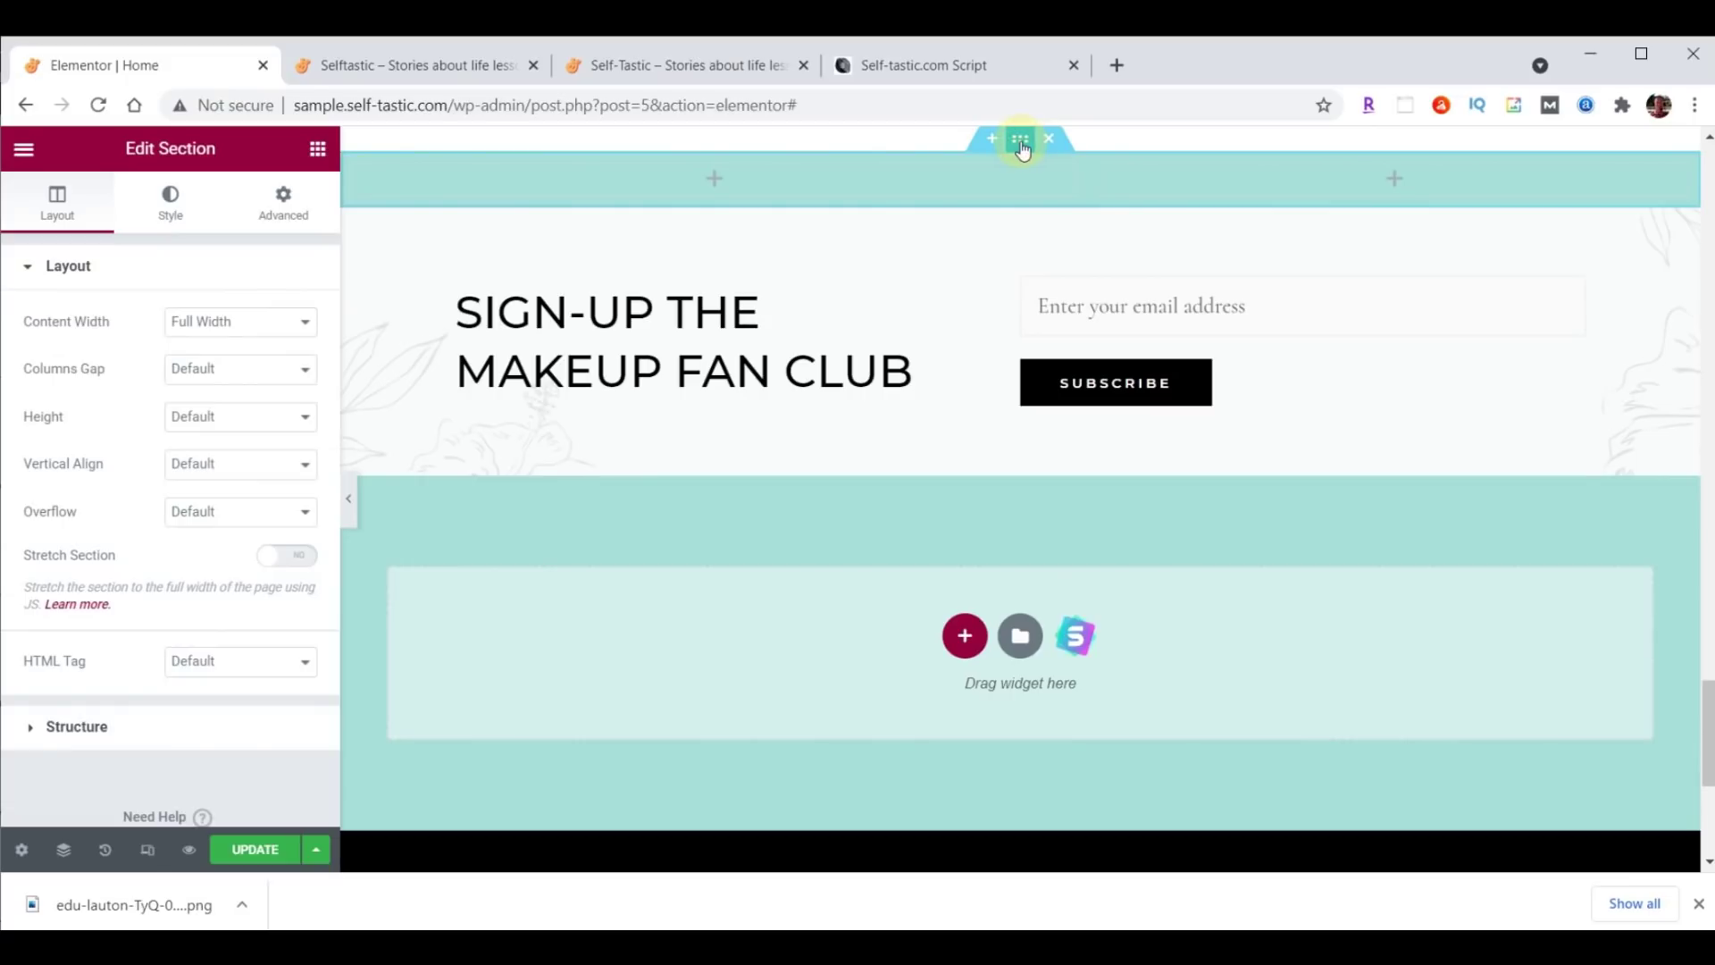
Give the section a classic background using the uploaded practical-advice-beach.png image.
{"action": "left_click", "coordinate": [171, 200]}
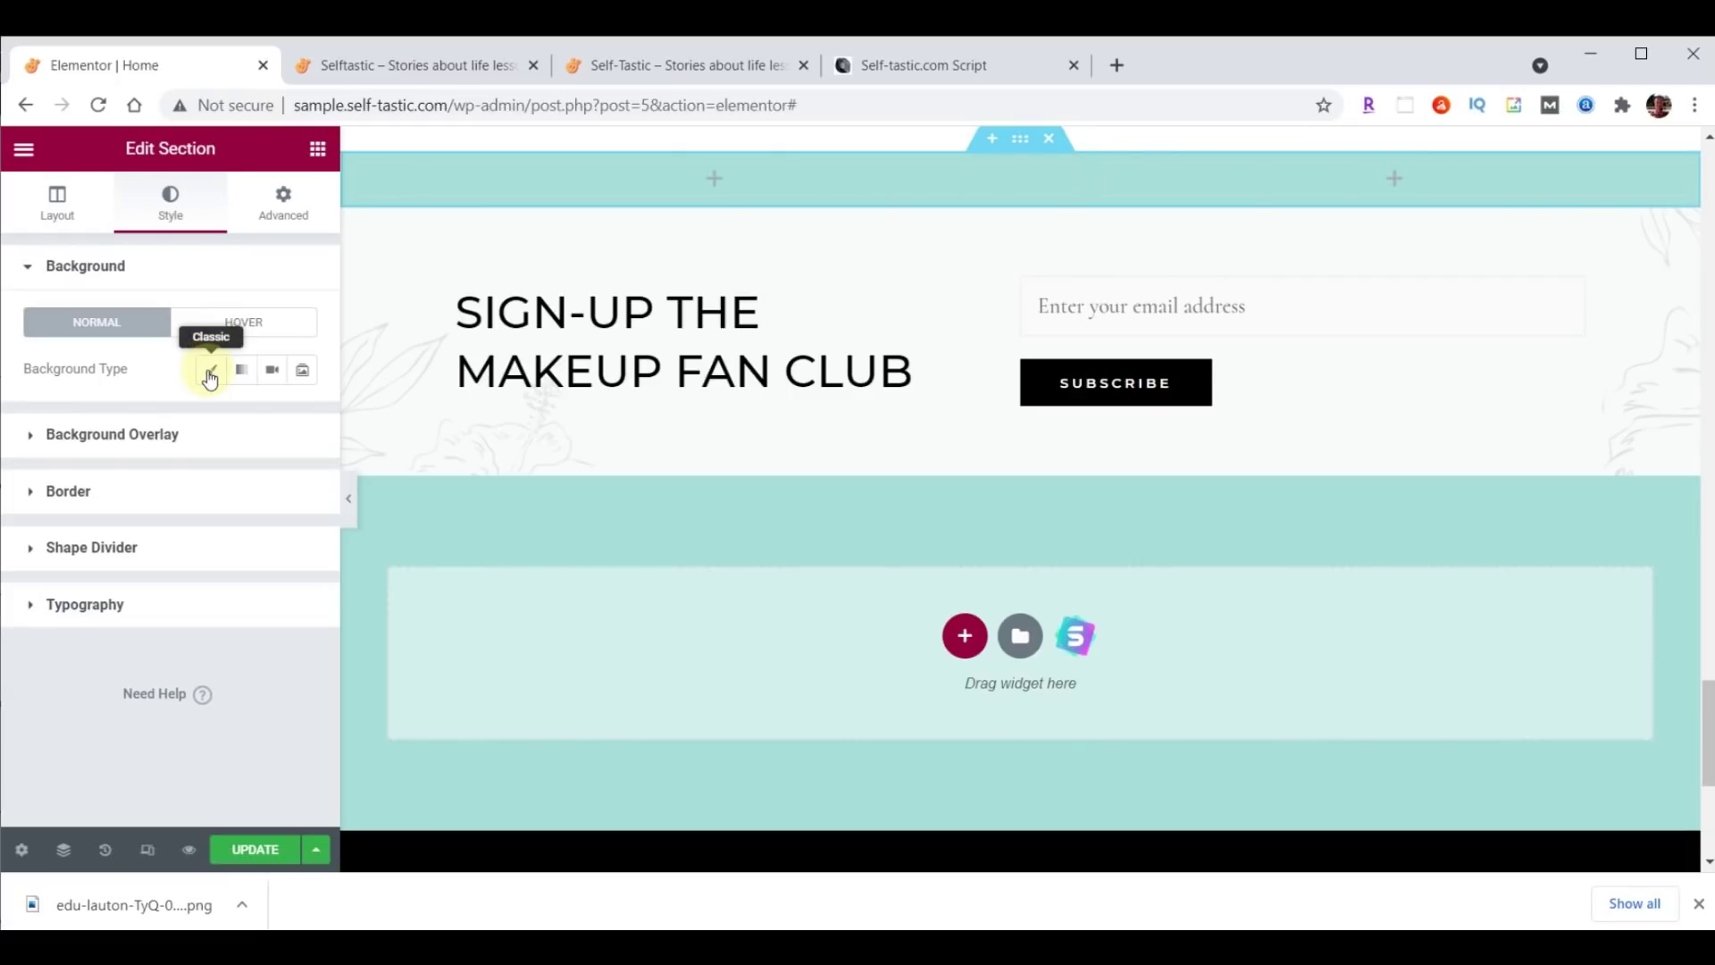
{"action": "left_click", "coordinate": [210, 376]}
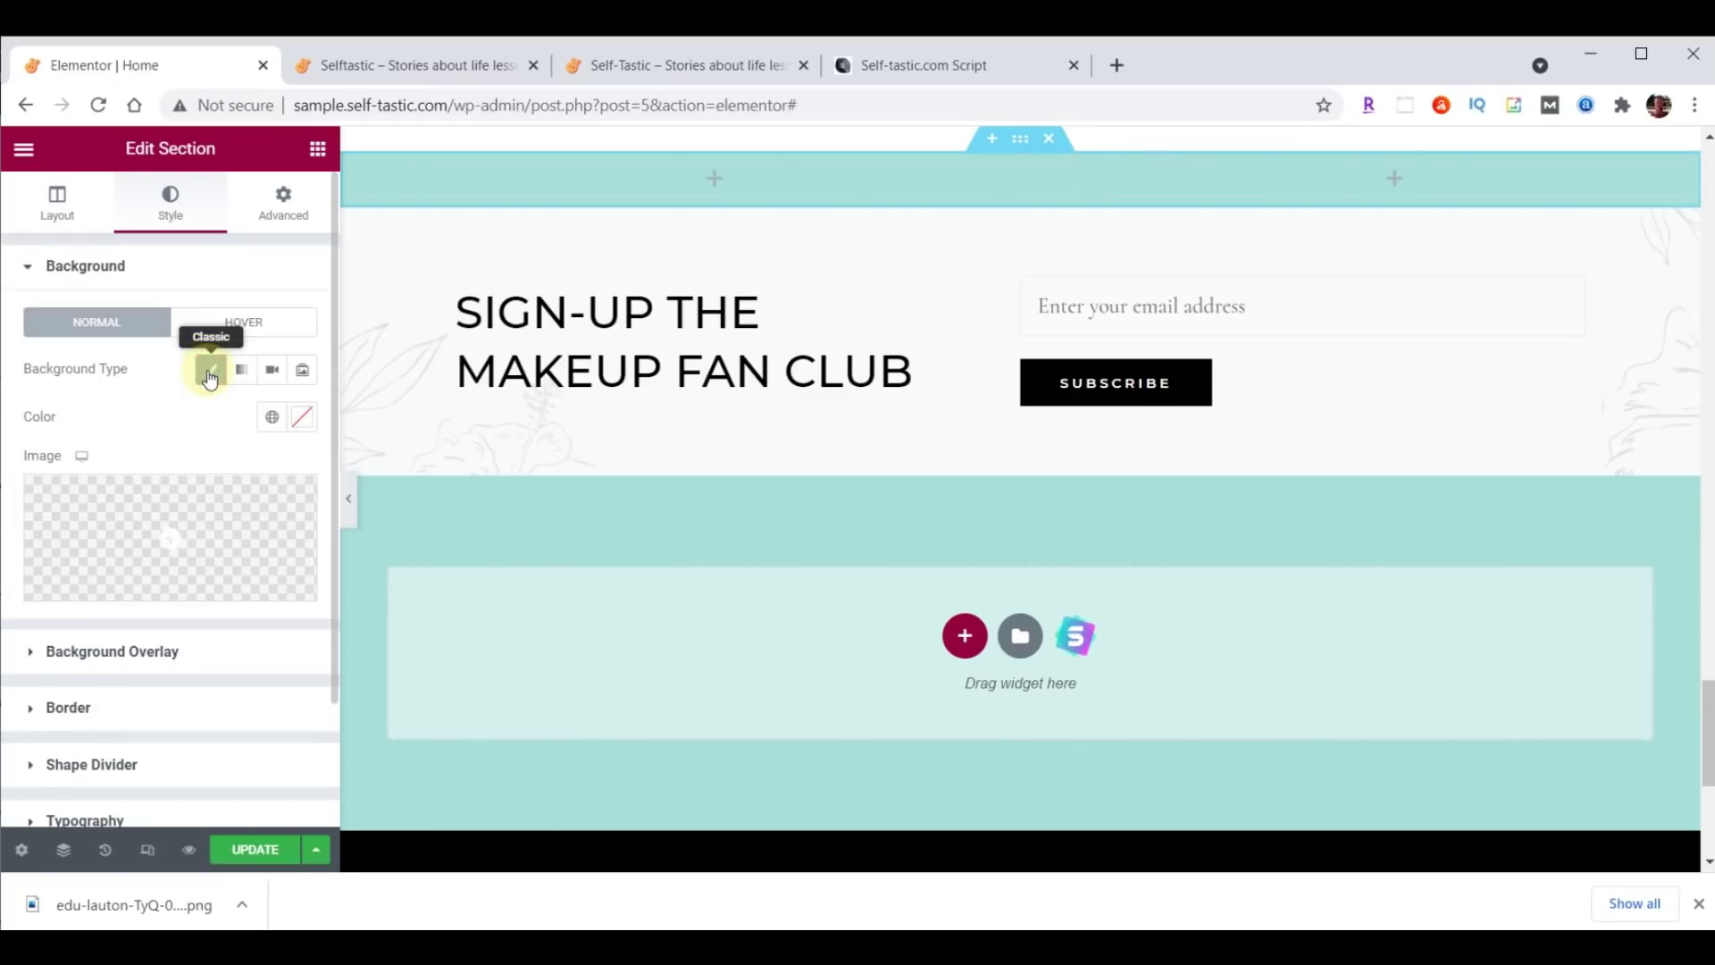
{"action": "left_click", "coordinate": [187, 523]}
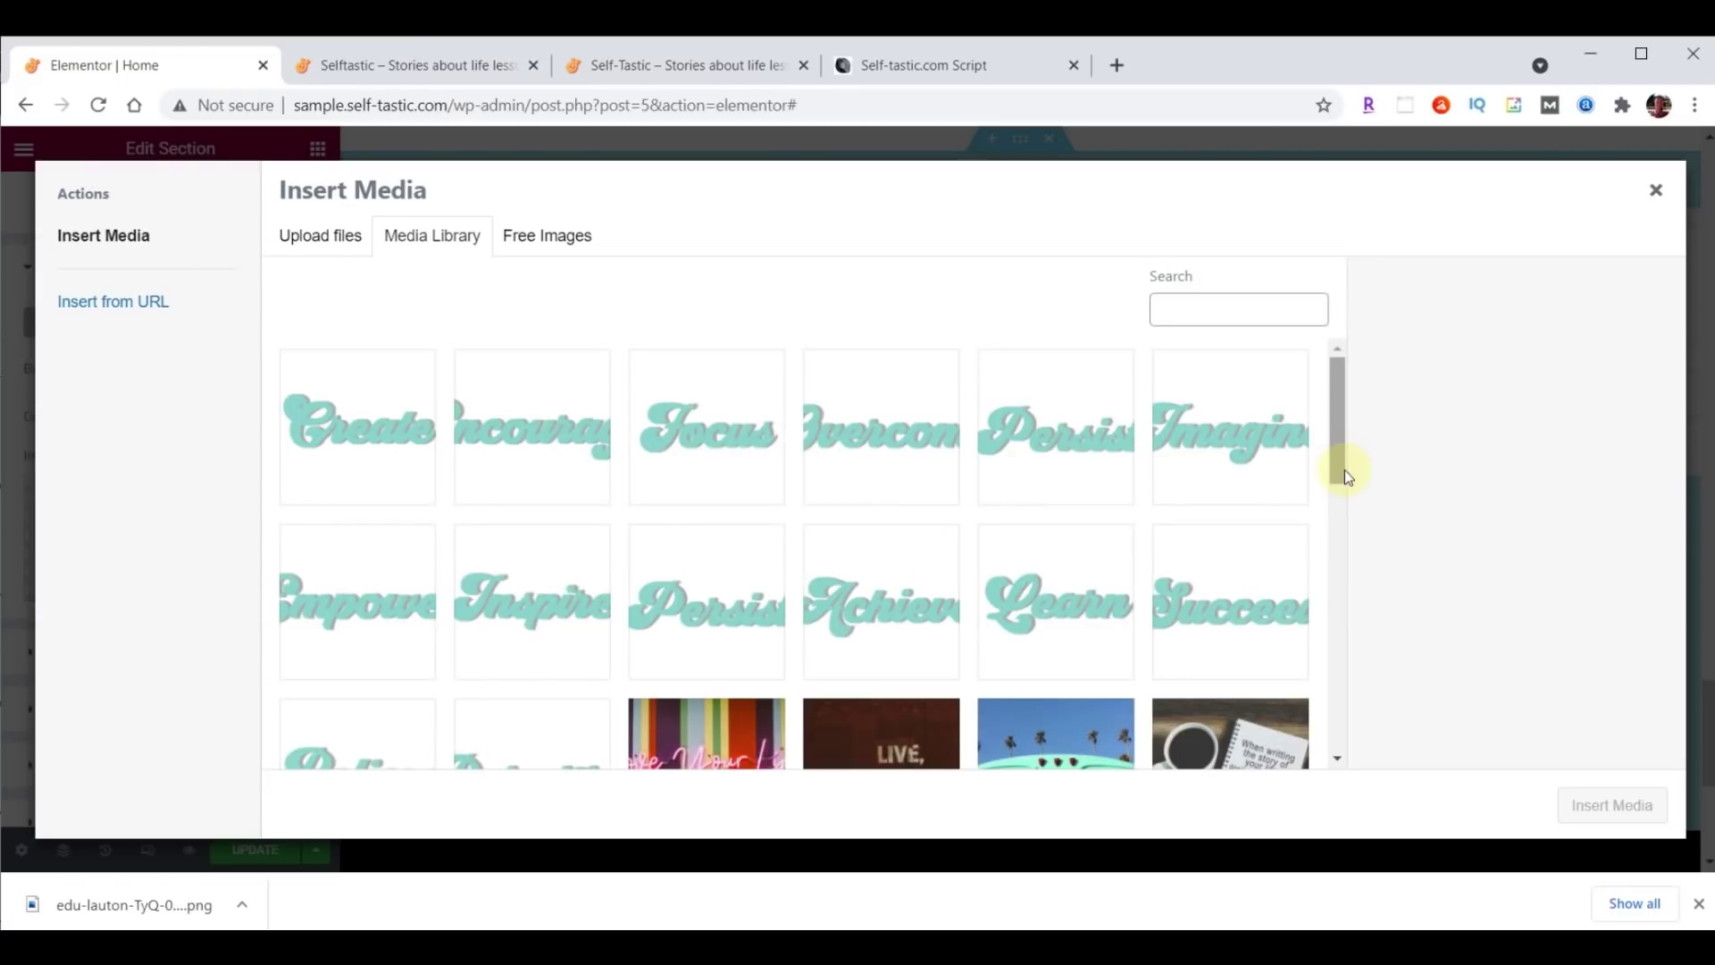
{"action": "left_click", "coordinate": [1037, 947]}
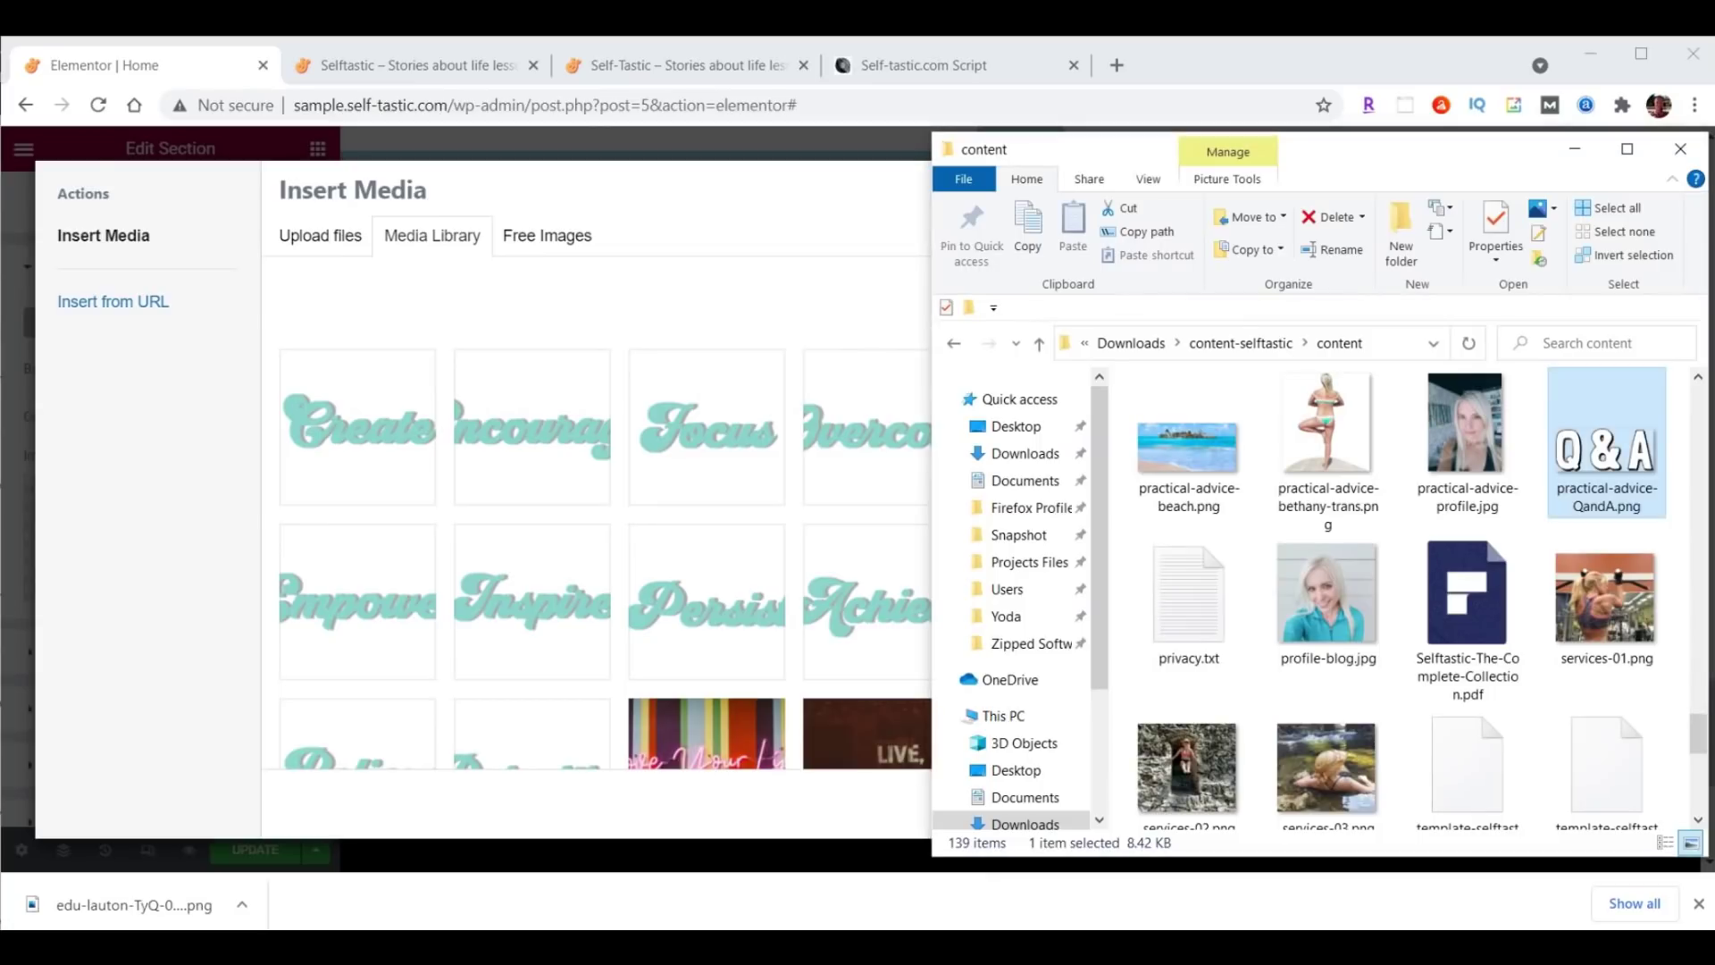
{"action": "left_click_drag", "start_coordinate": [1204, 458], "coordinate": [603, 459]}
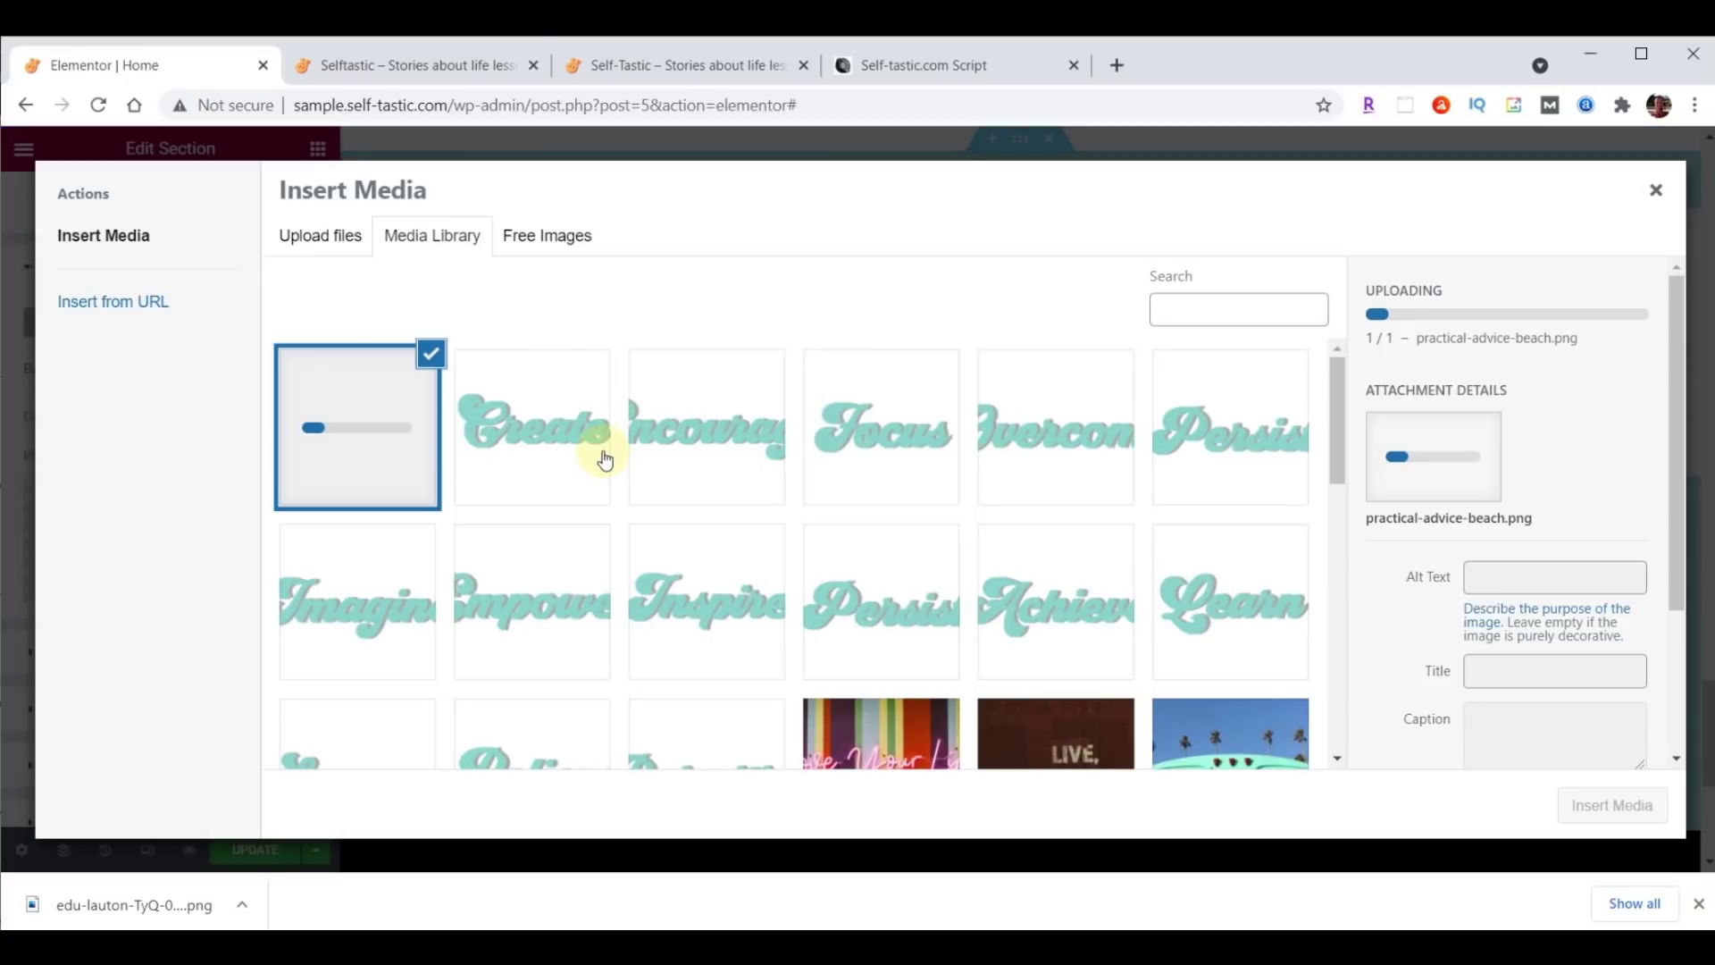
{"action": "left_click", "coordinate": [1624, 805]}
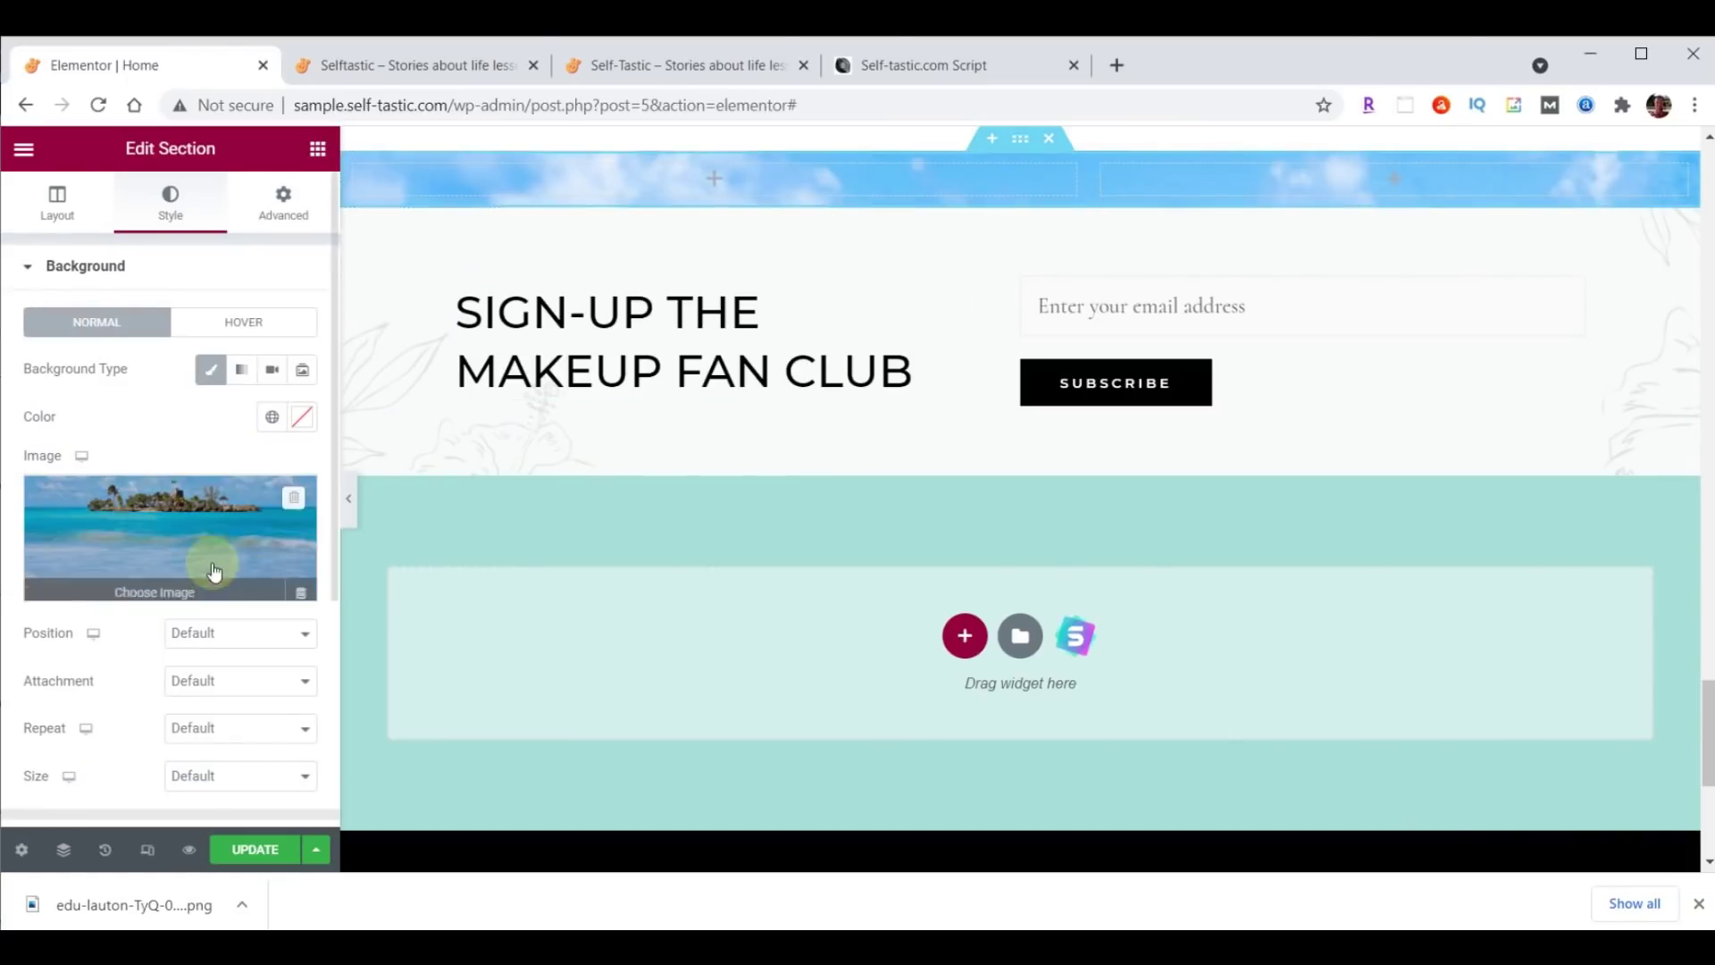
Set the background position to Top Center and the size to Cover.
{"action": "left_click", "coordinate": [193, 636]}
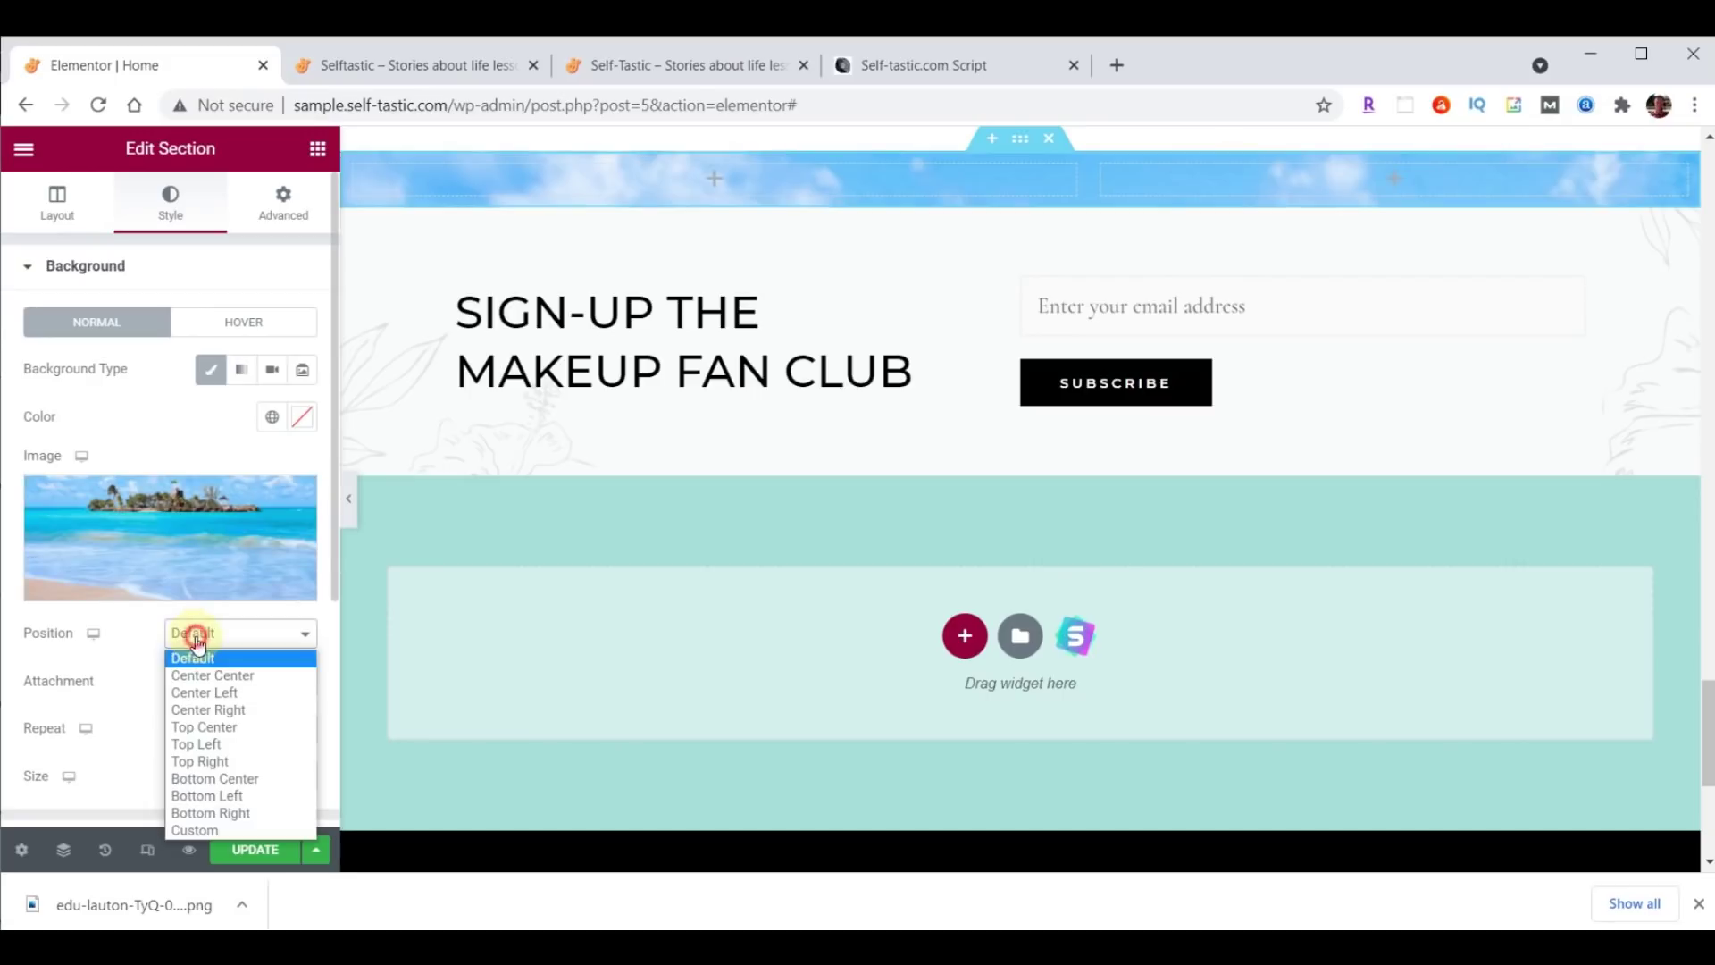
{"action": "left_click", "coordinate": [205, 726]}
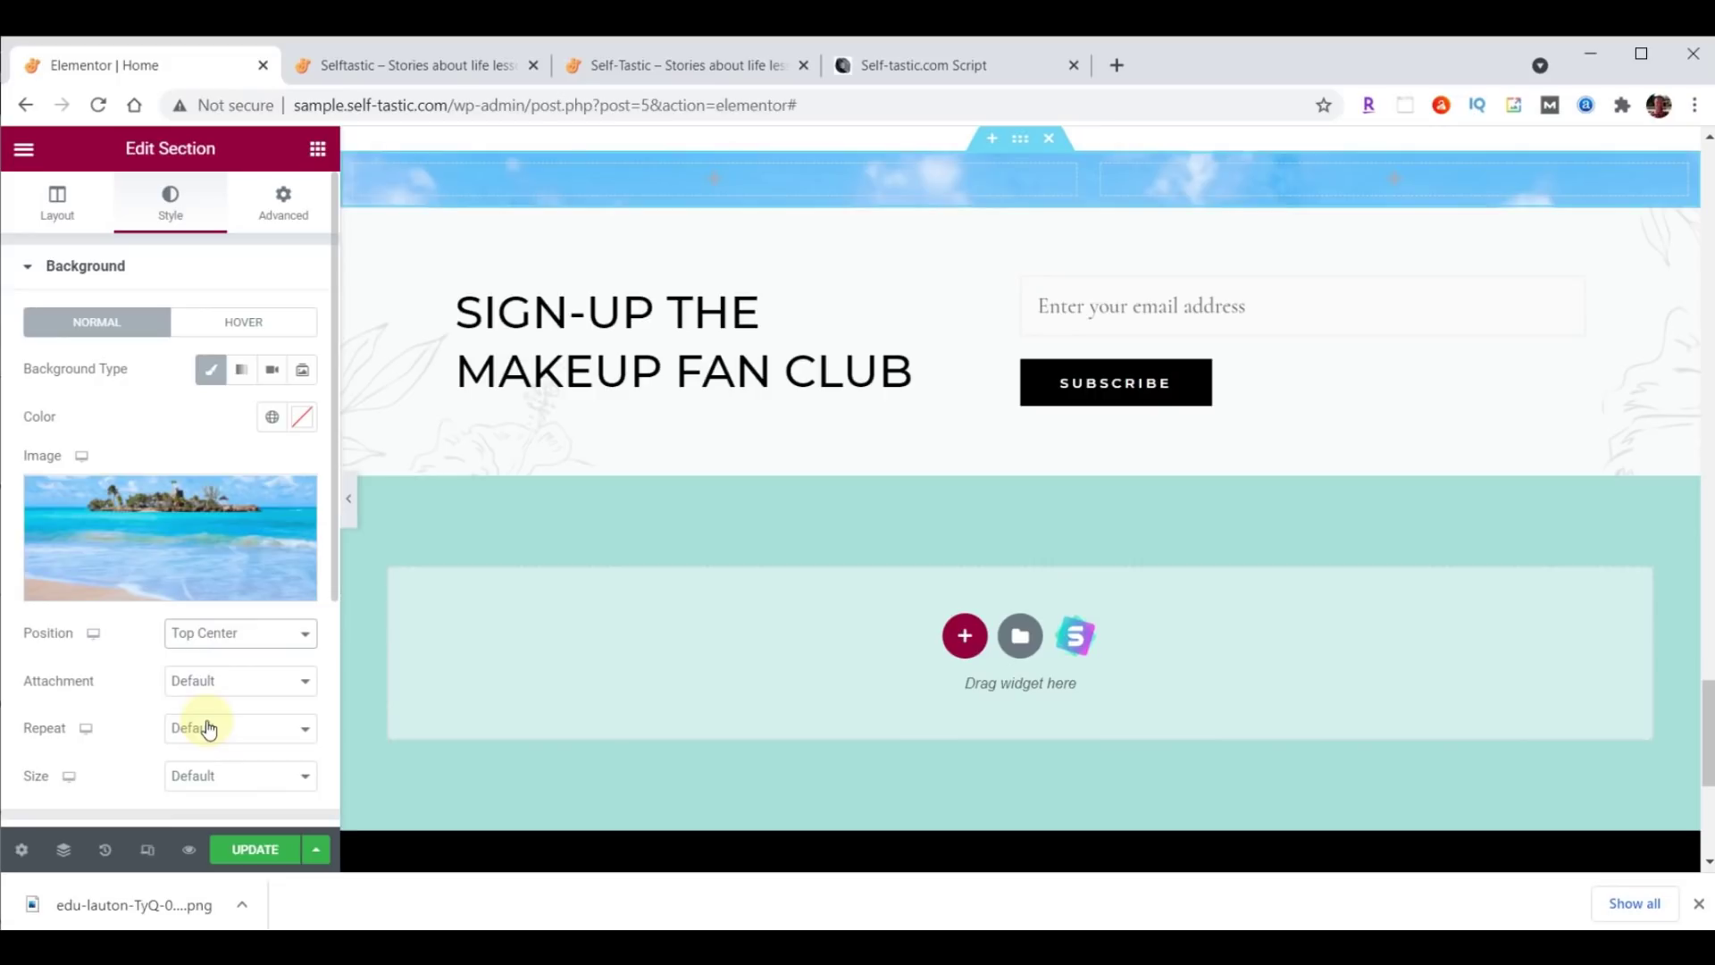
{"action": "left_click", "coordinate": [220, 782]}
{"action": "left_click", "coordinate": [225, 838]}
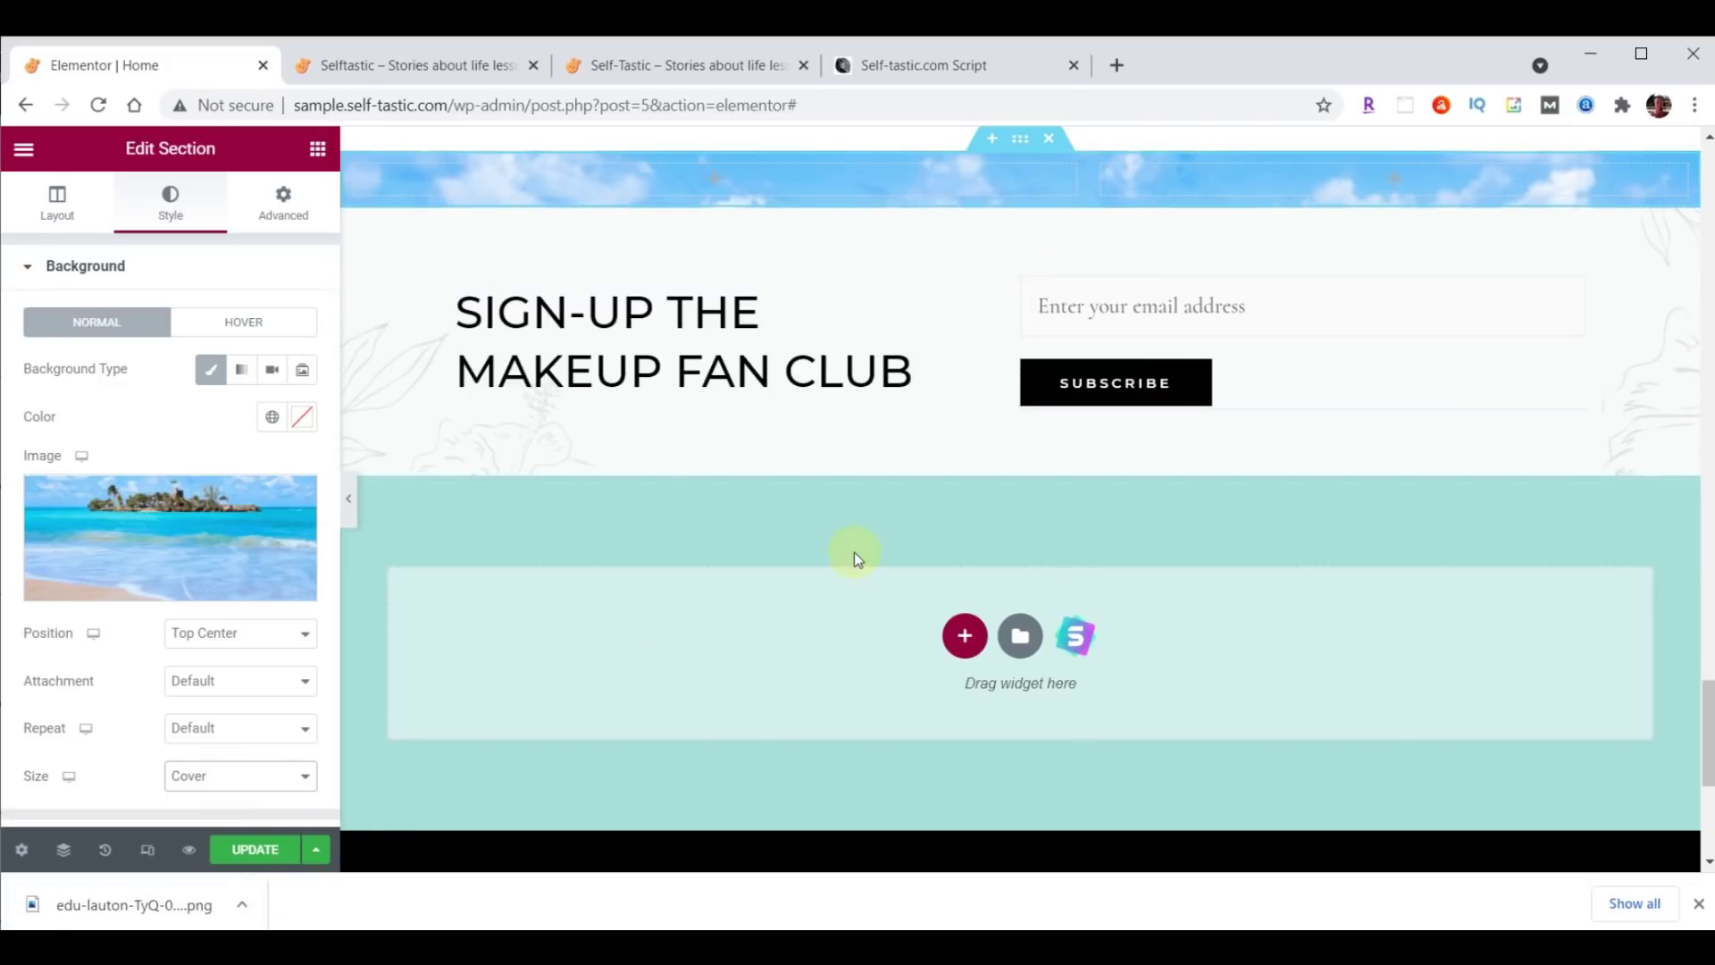
{"action": "left_click", "coordinate": [317, 148]}
Add an Image widget to the left column showing the uploaded Q&A image.
{"action": "left_click_drag", "start_coordinate": [137, 428], "coordinate": [705, 168]}
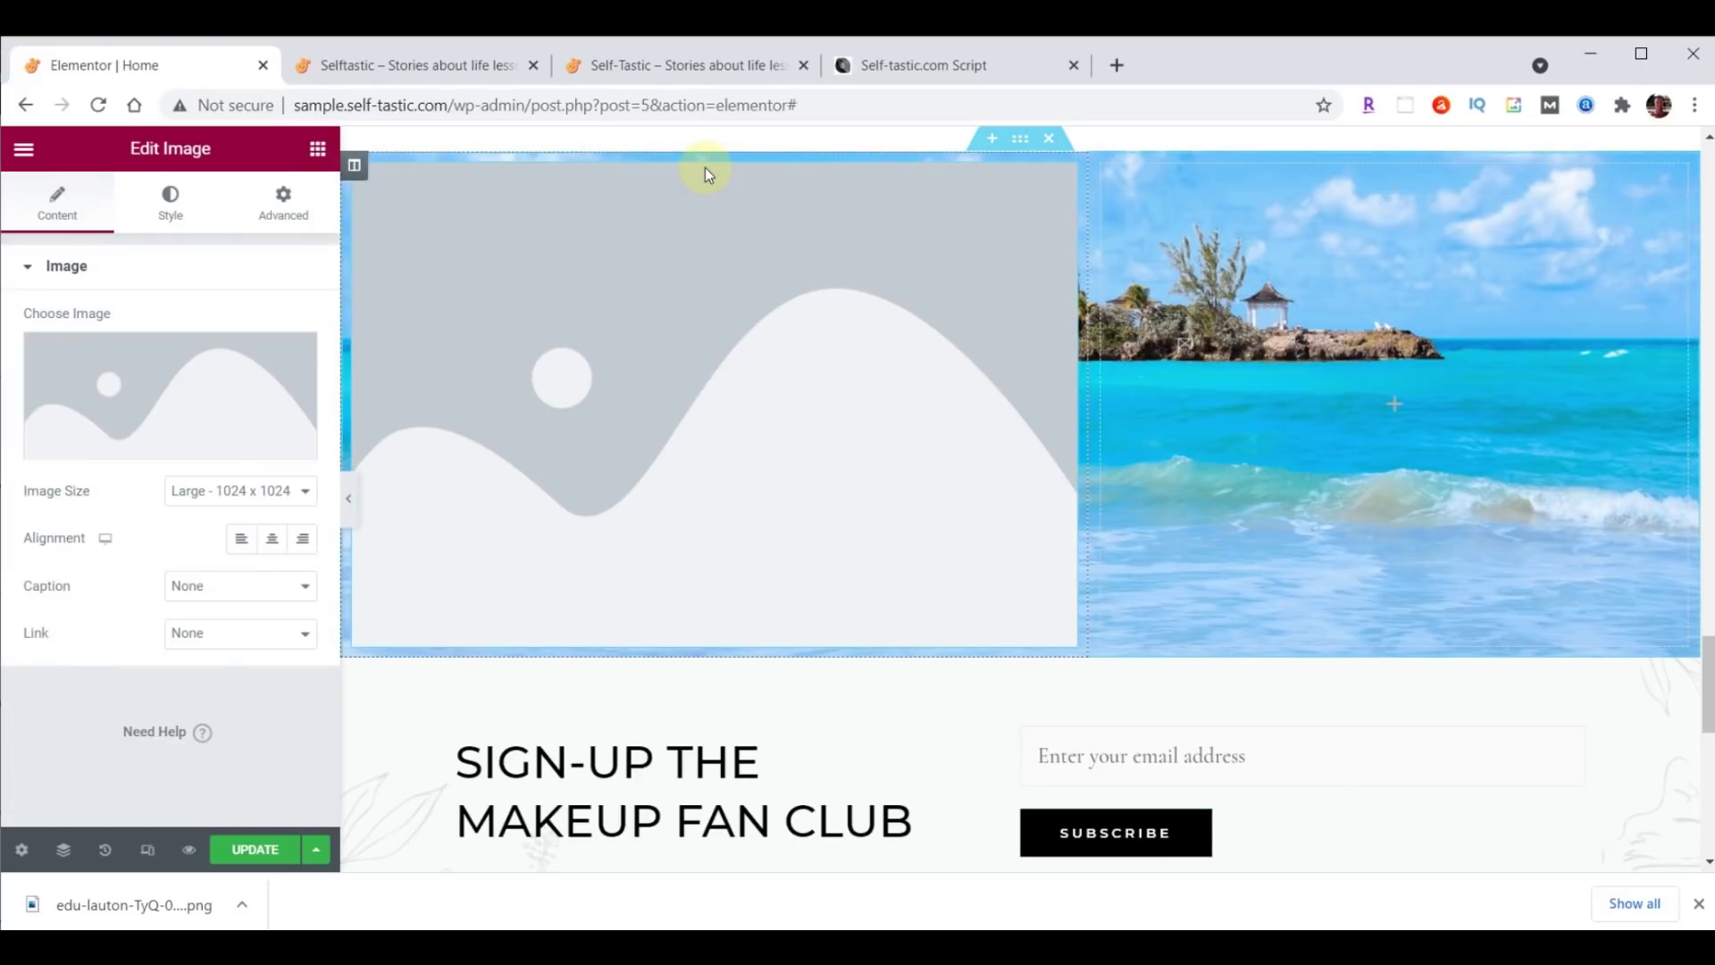
{"action": "left_click", "coordinate": [146, 383]}
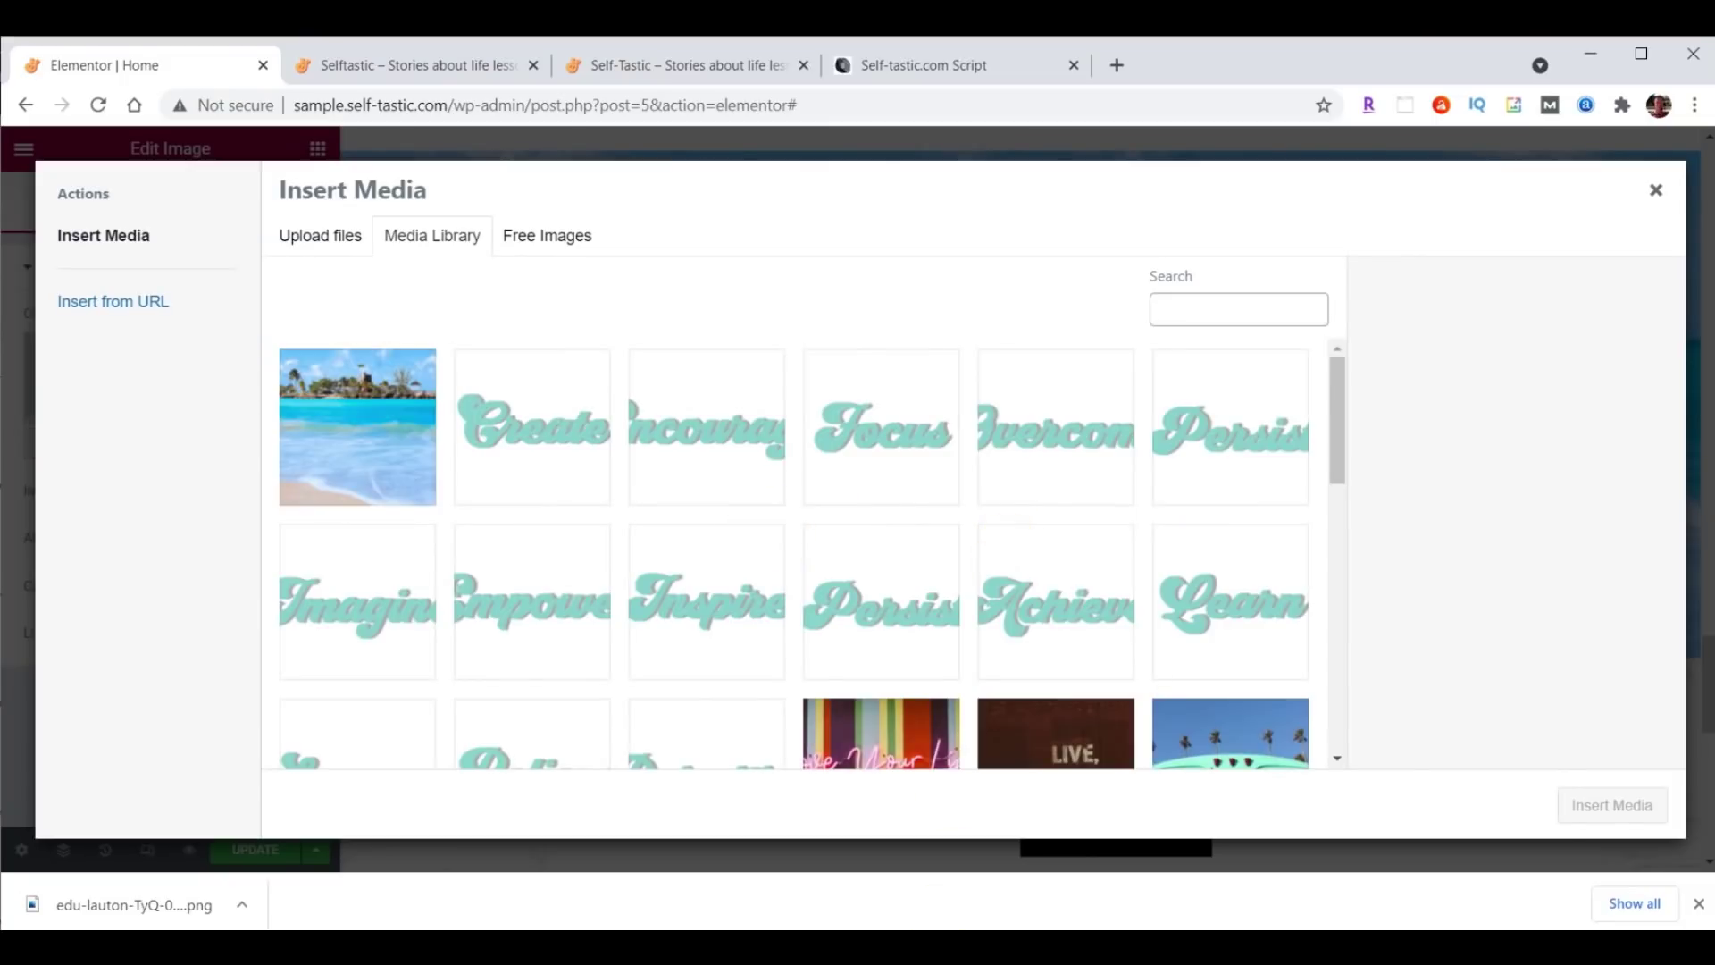
{"action": "left_click", "coordinate": [940, 945]}
{"action": "left_click_drag", "start_coordinate": [1606, 451], "coordinate": [549, 434]}
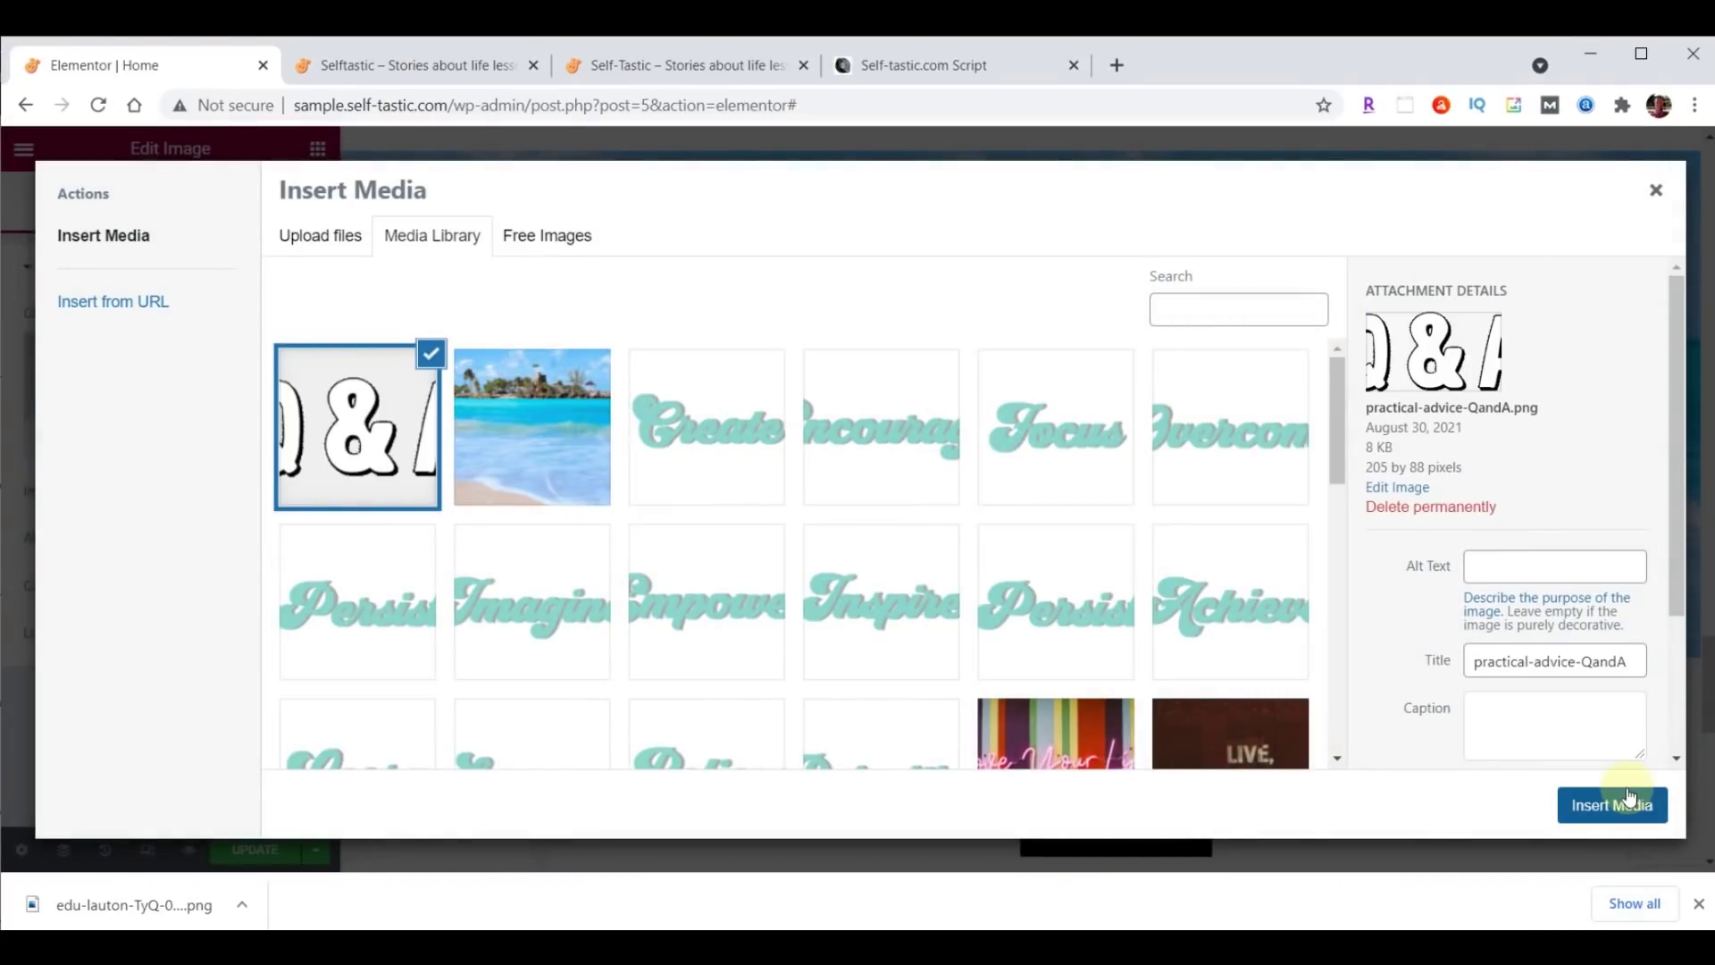
{"action": "left_click", "coordinate": [1630, 799]}
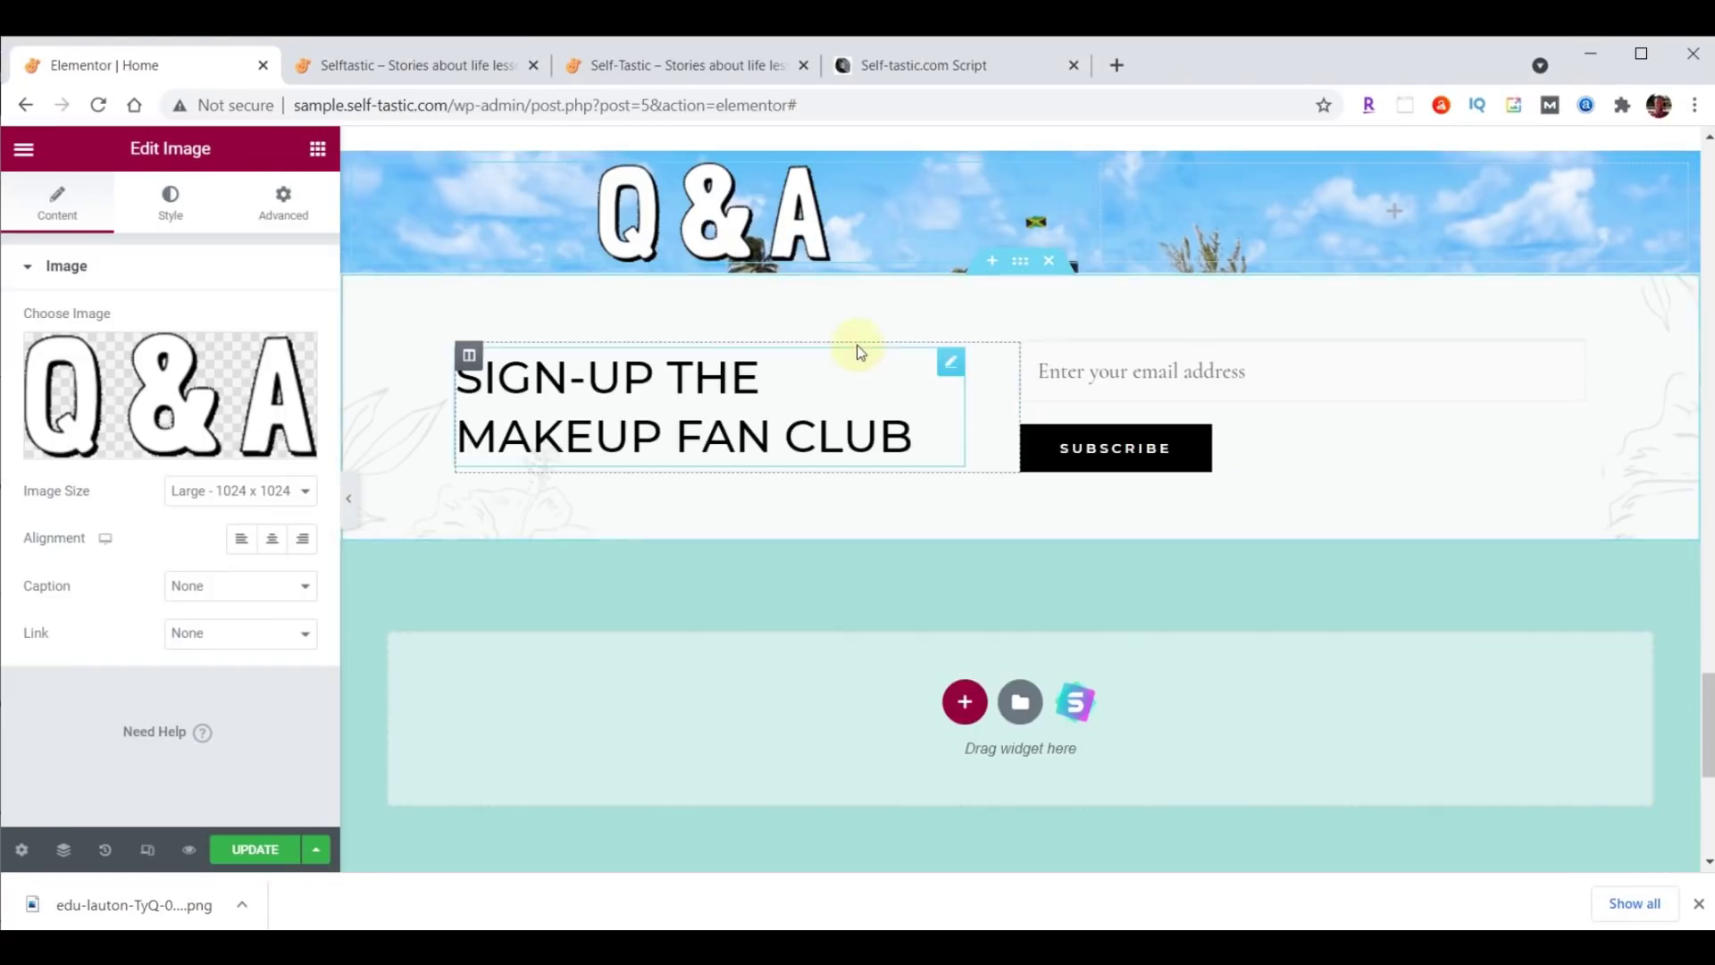
Give the left column 90 top and 40 bottom padding, with the other sides at 0.
{"action": "left_click", "coordinate": [357, 169]}
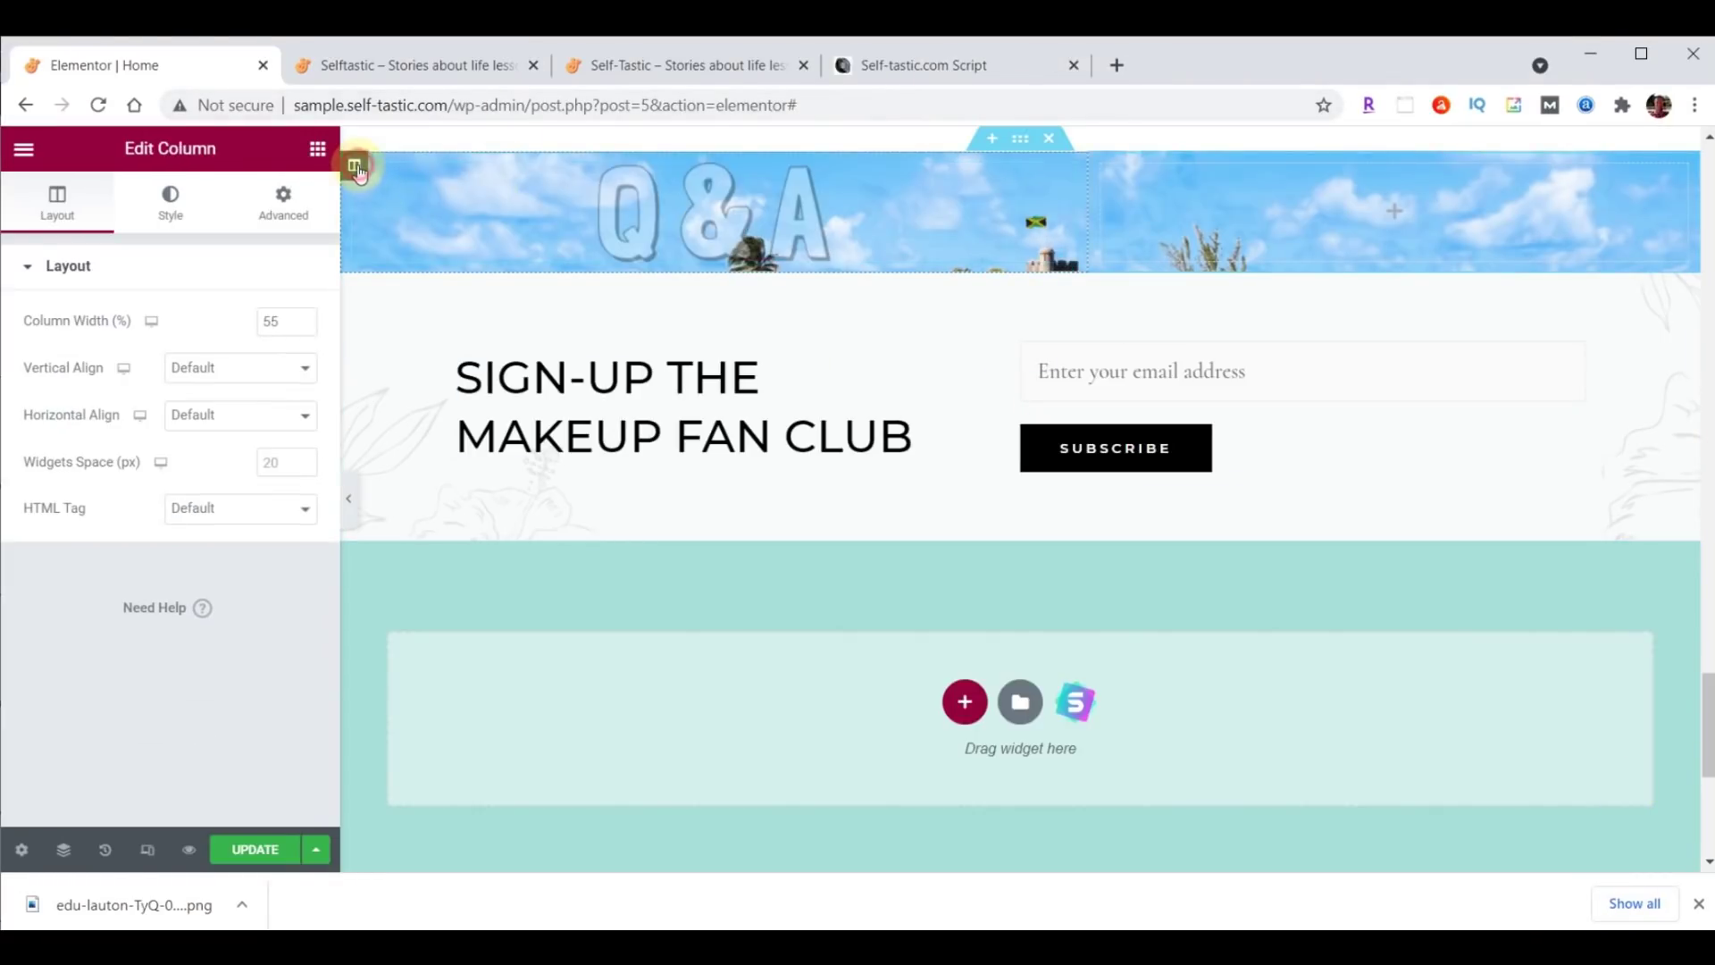
{"action": "left_click", "coordinate": [279, 201]}
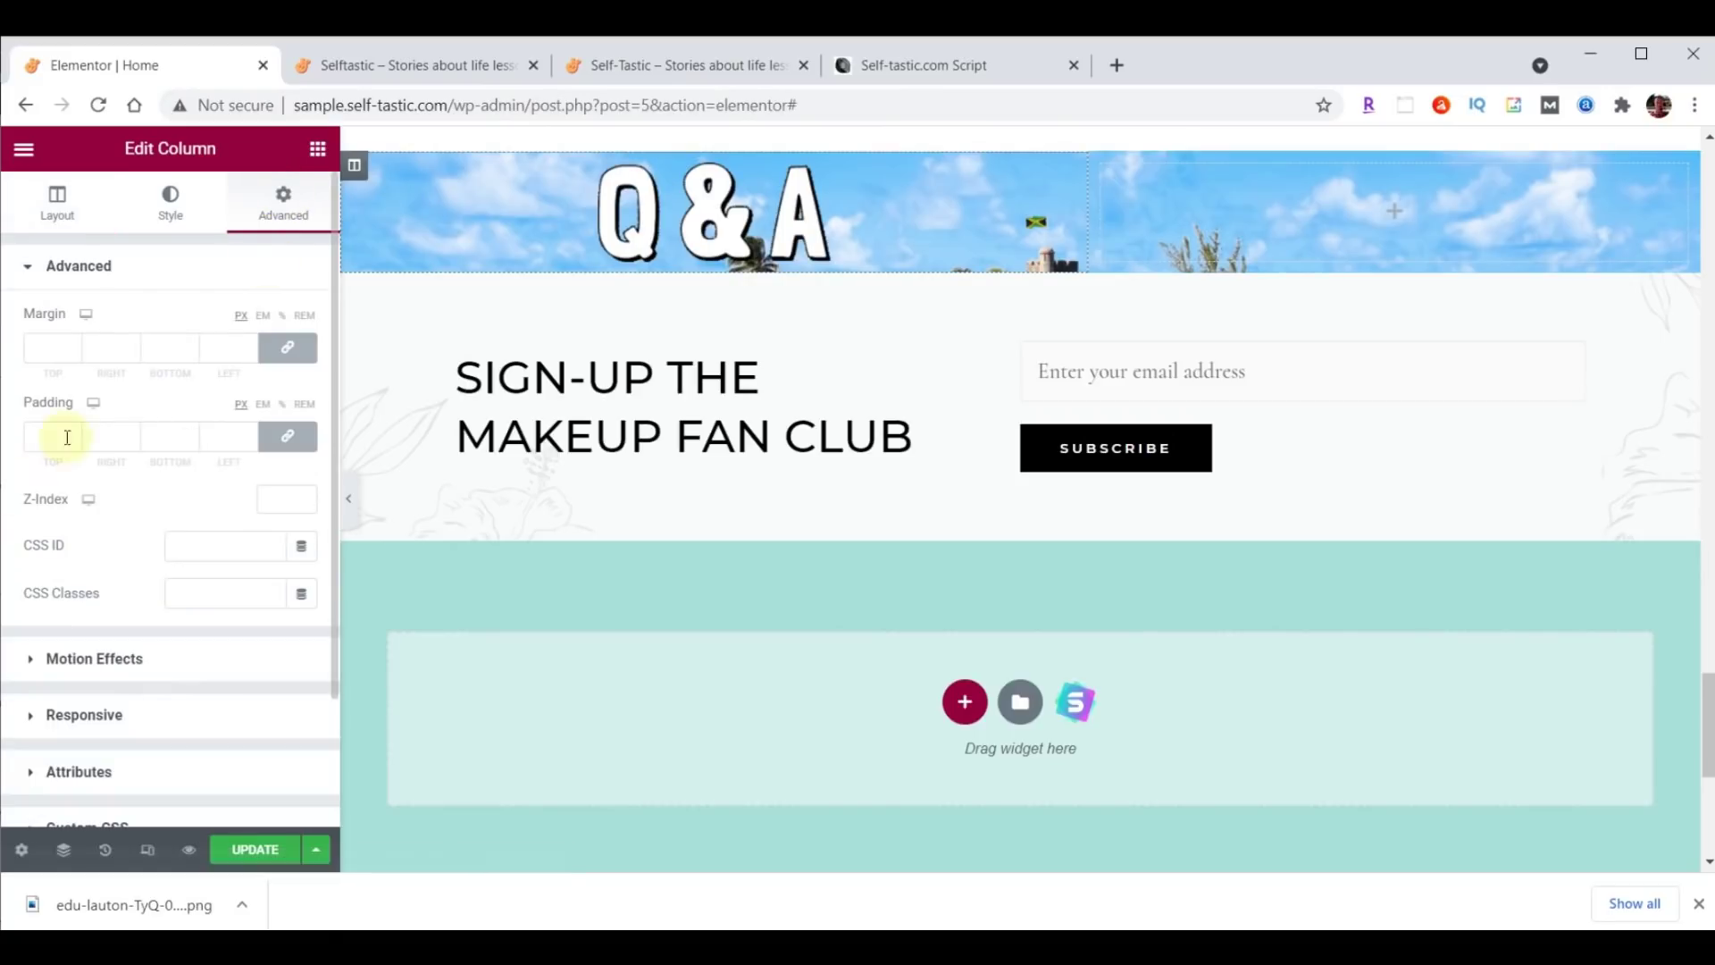
{"action": "left_click", "coordinate": [287, 435]}
{"action": "left_click", "coordinate": [42, 437]}
{"action": "type", "text": "90"}
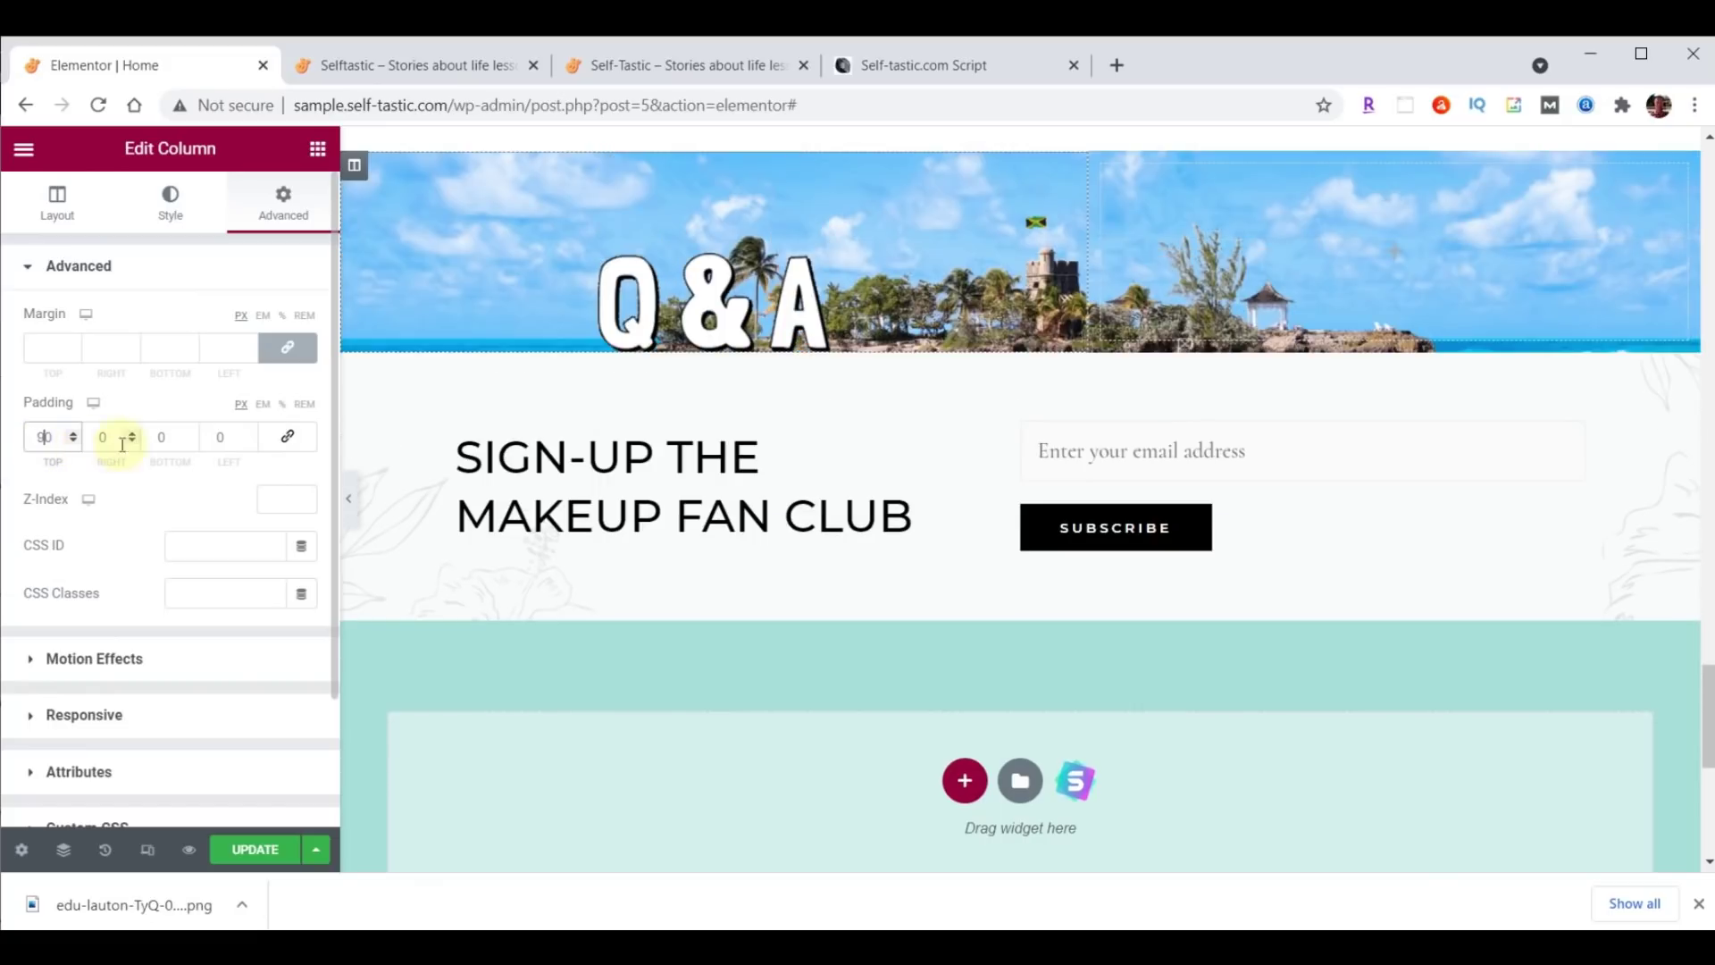
{"action": "left_click", "coordinate": [156, 437]}
{"action": "type", "text": "5"}
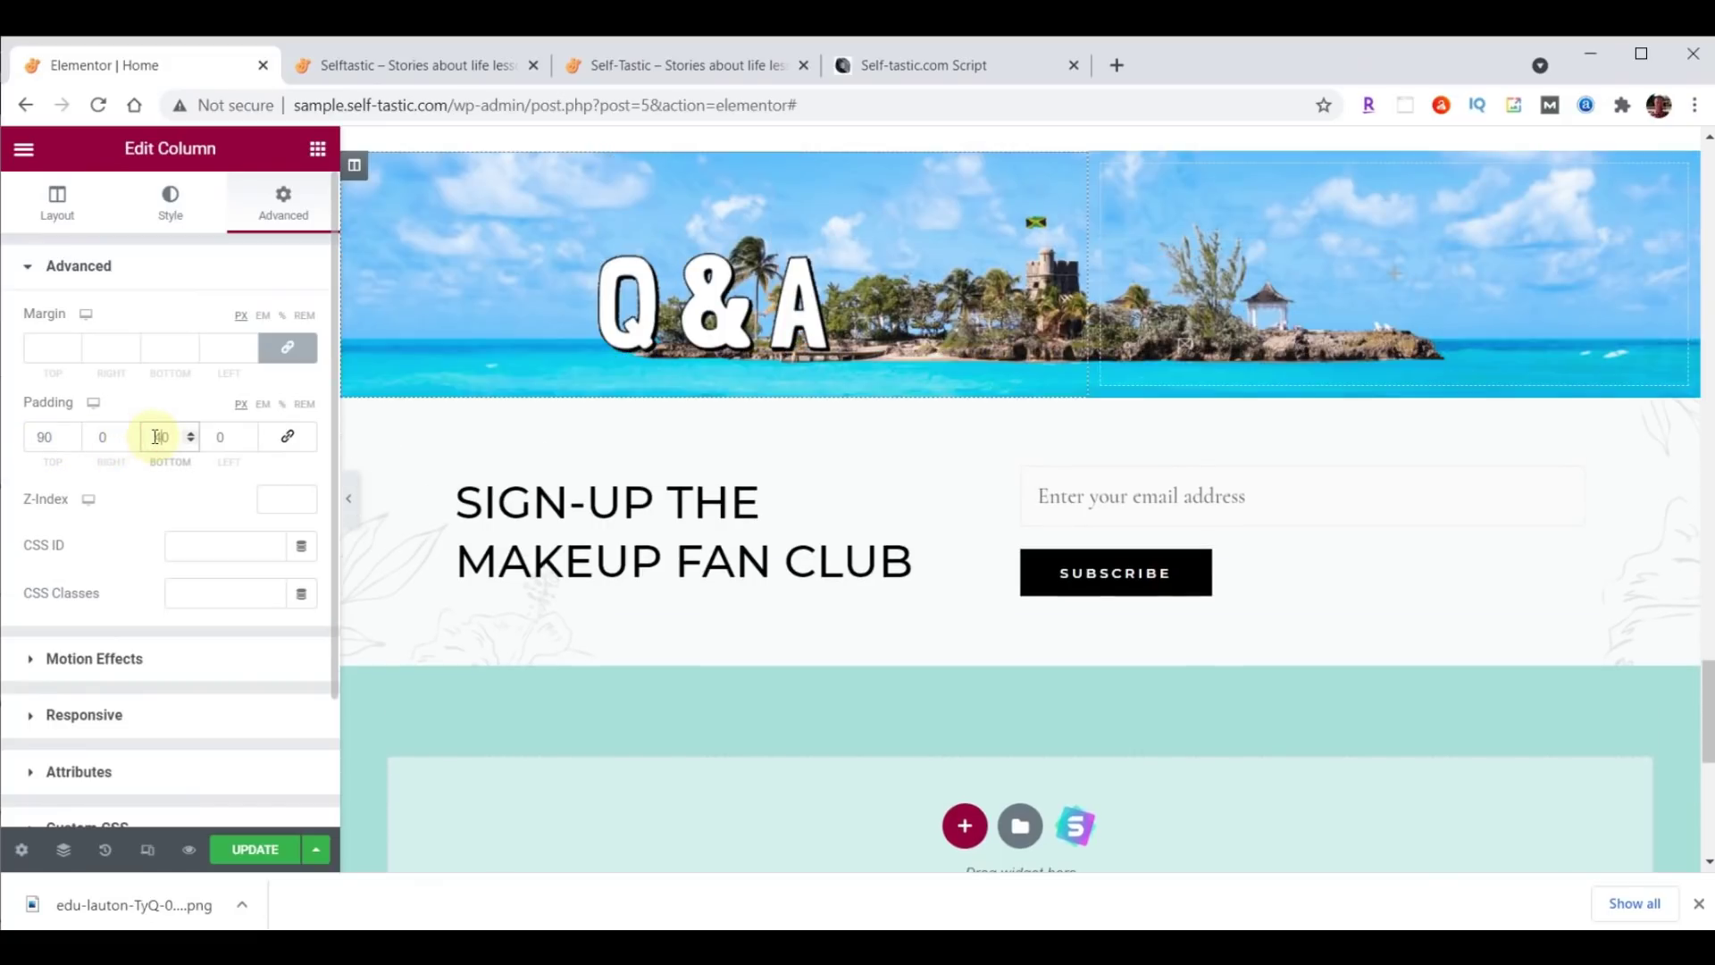
{"action": "key", "text": "BackSpace"}
{"action": "type", "text": "4"}
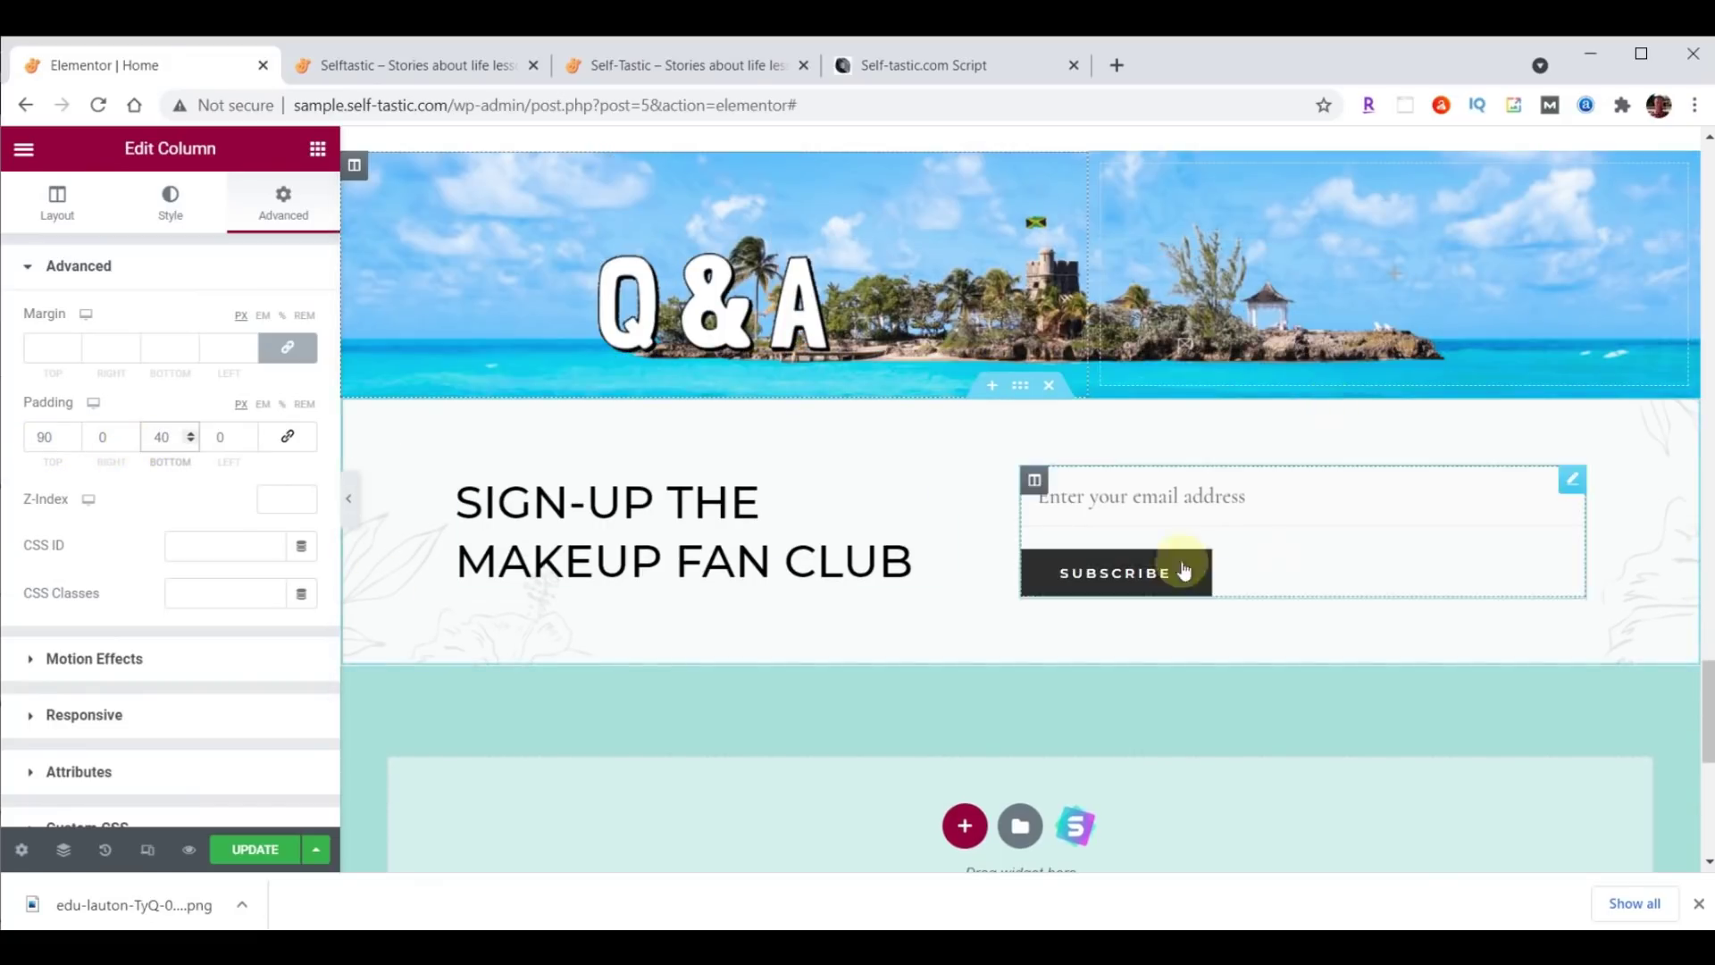
Bring up the context menu on the Words of Wisdom heading.
{"action": "scroll", "coordinate": [1584, 310], "scroll_direction": "up", "scroll_amount": 3}
{"action": "scroll", "coordinate": [1626, 178], "scroll_direction": "up", "scroll_amount": 1}
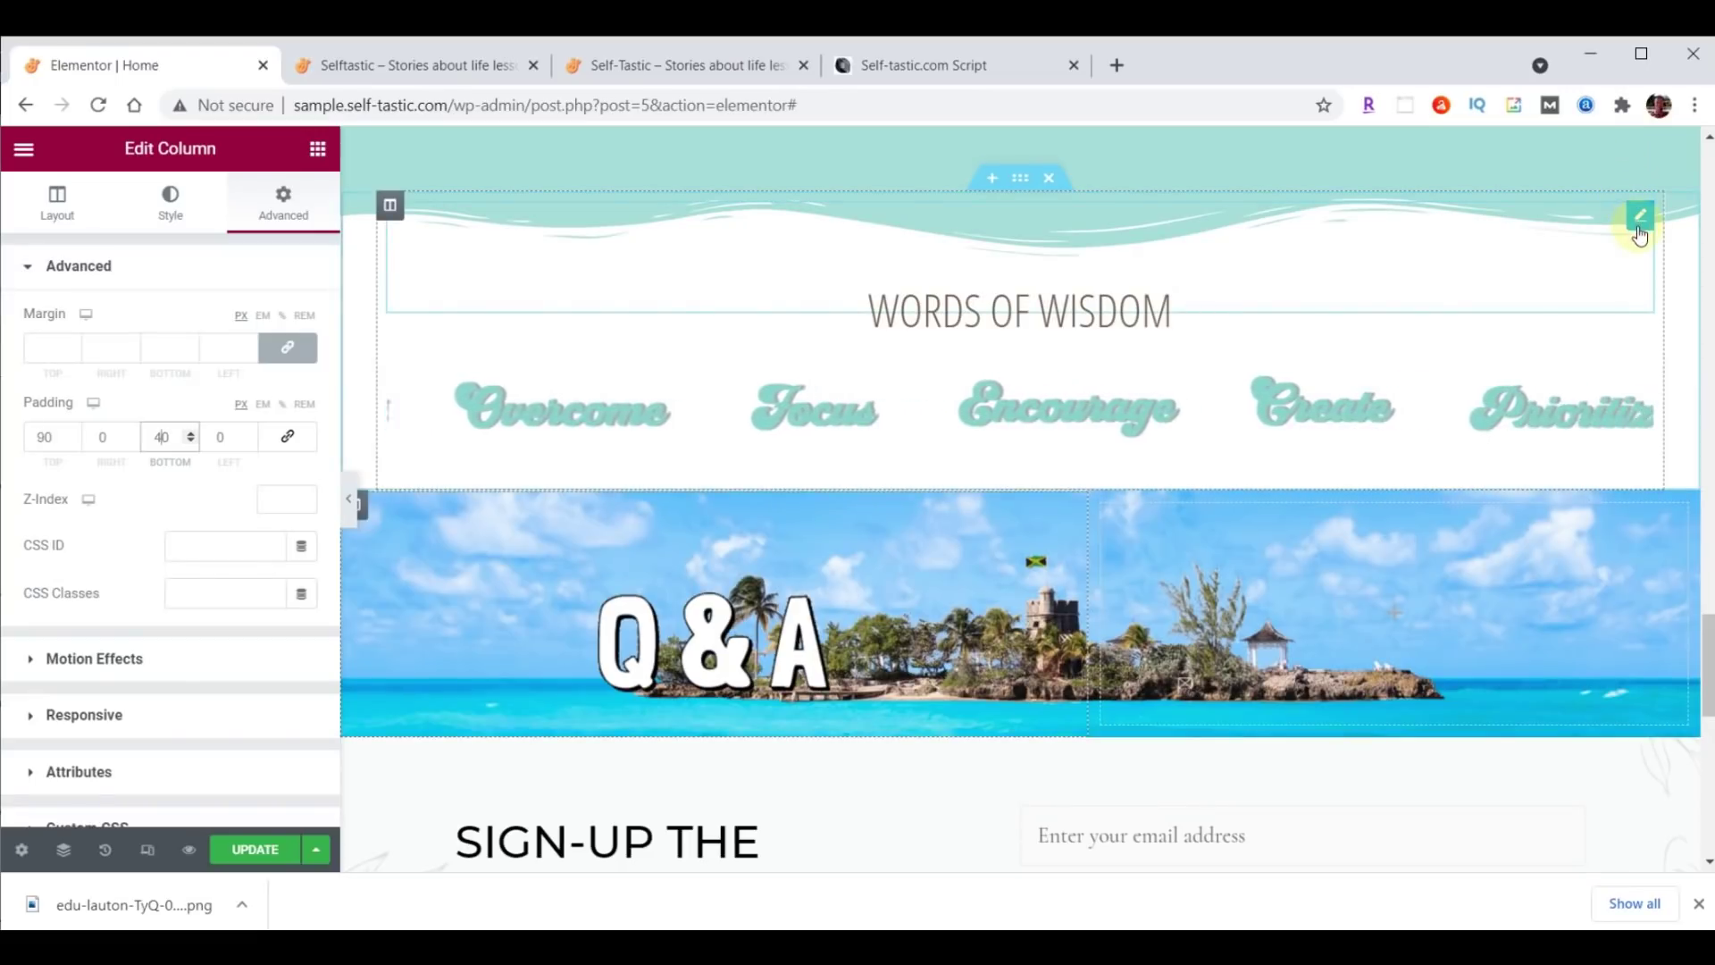
{"action": "right_click", "coordinate": [1640, 229]}
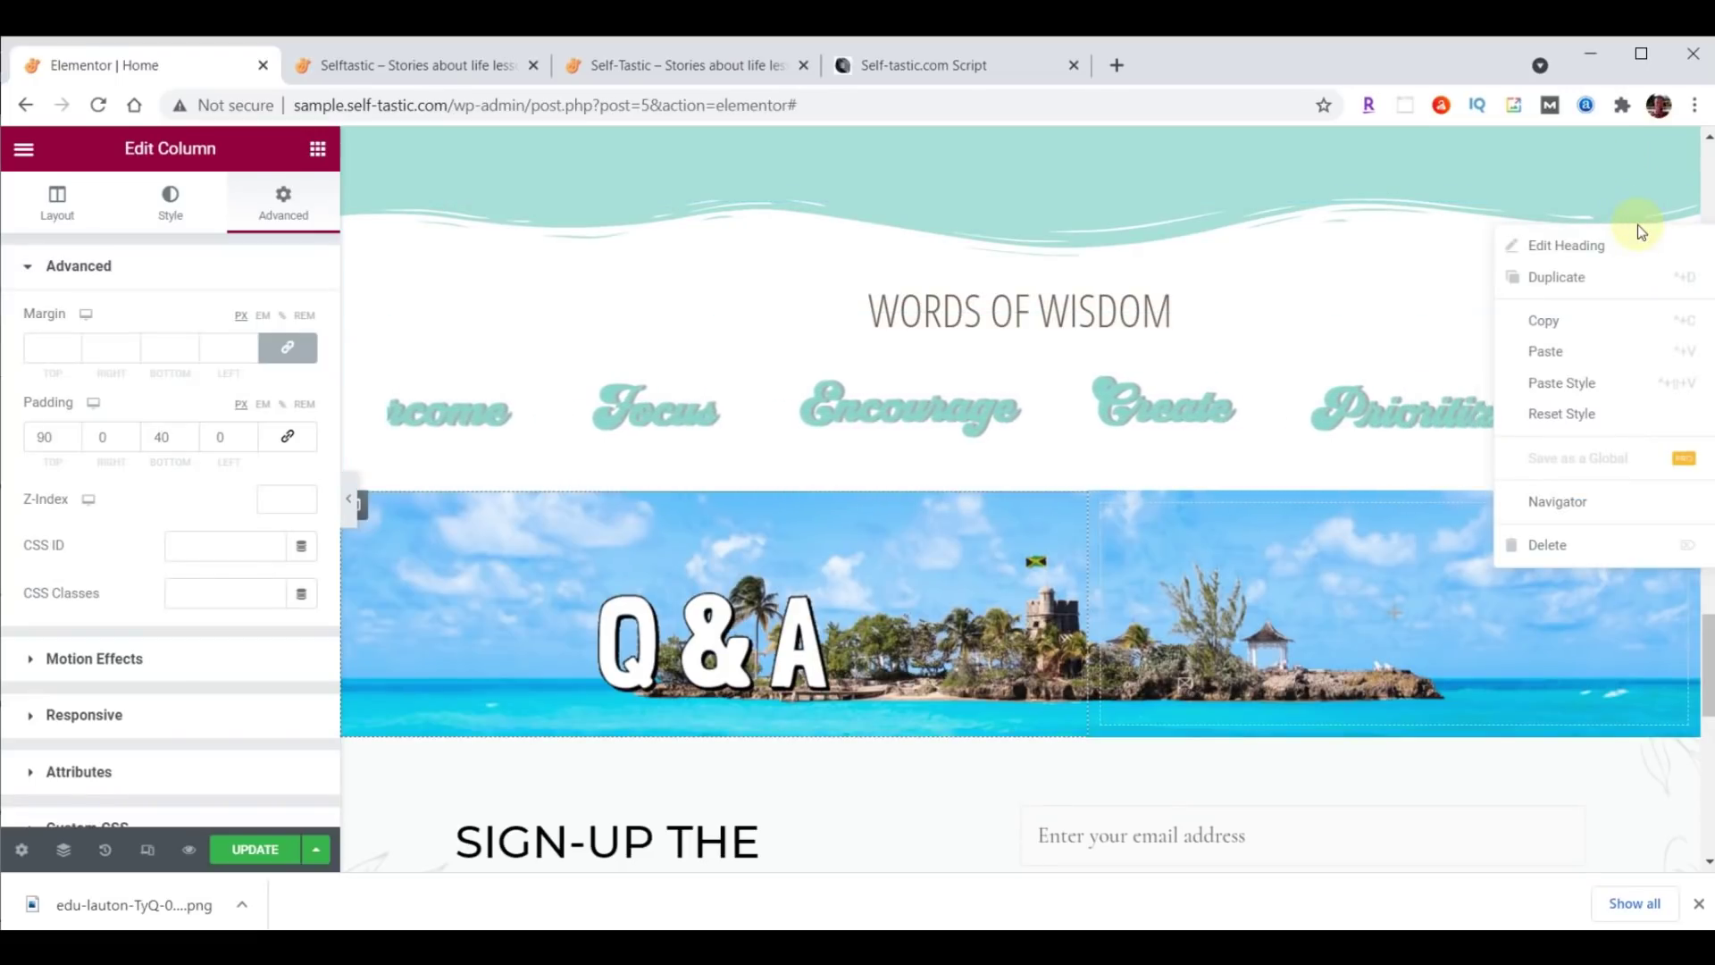
Copy the Words of Wisdom heading and paste it below the Q&A image.
{"action": "left_click", "coordinate": [1557, 320]}
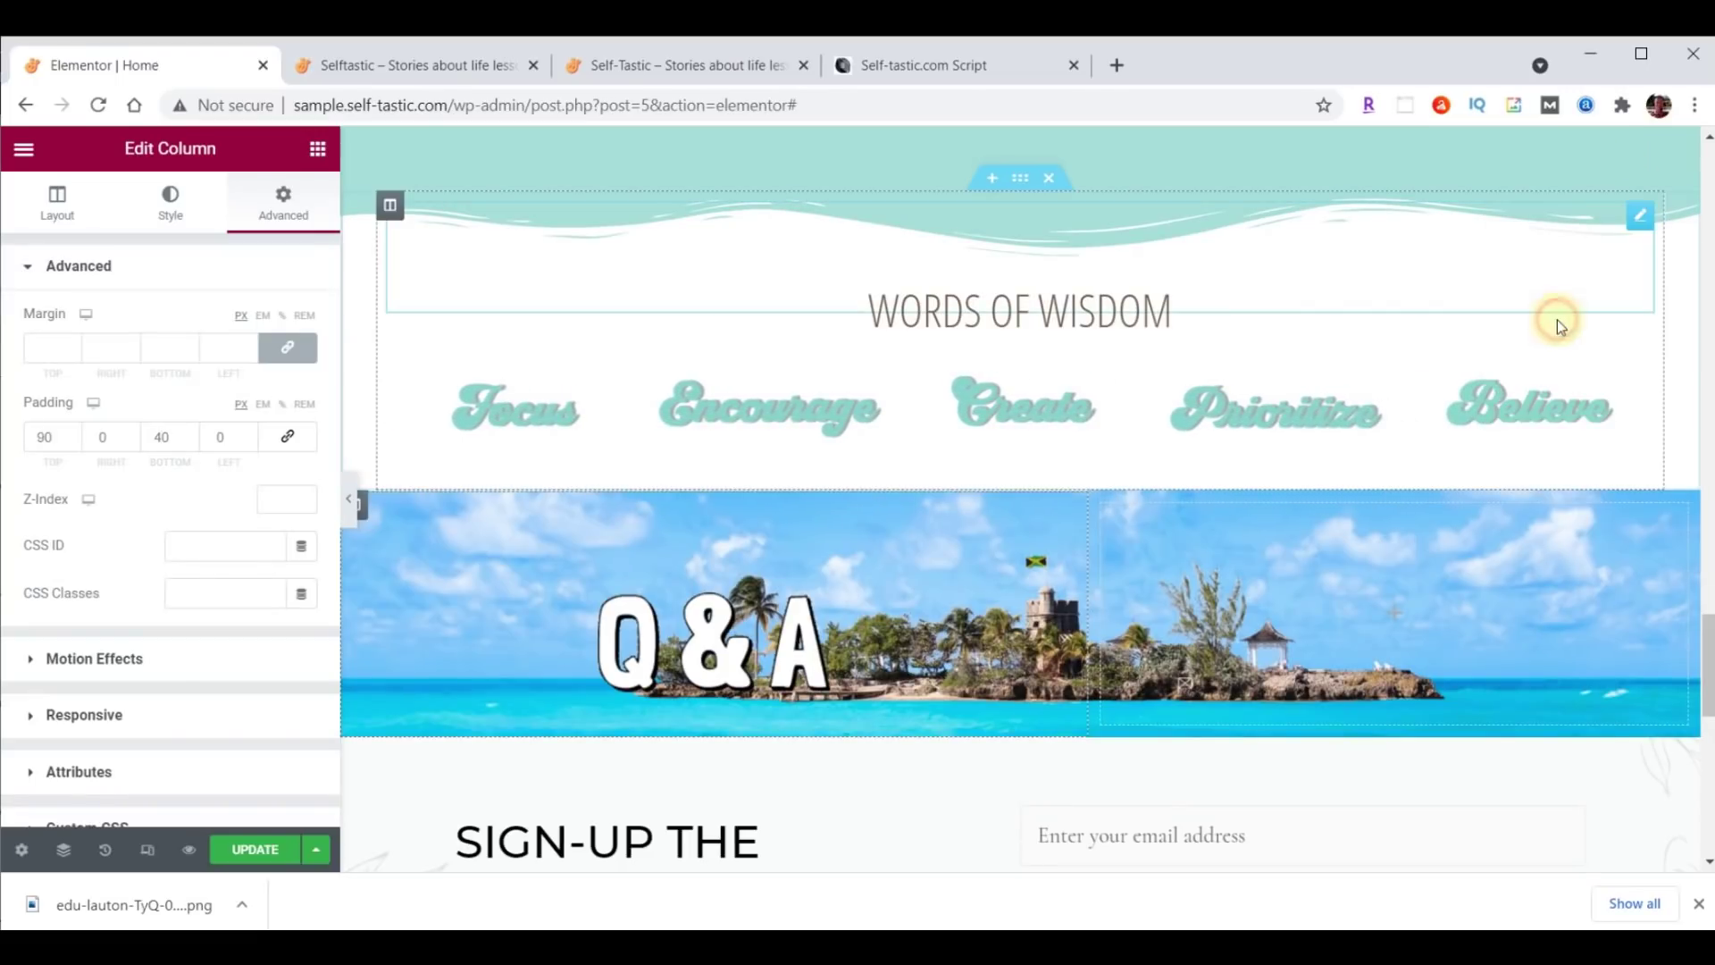
{"action": "scroll", "coordinate": [1513, 395], "scroll_direction": "down", "scroll_amount": 4}
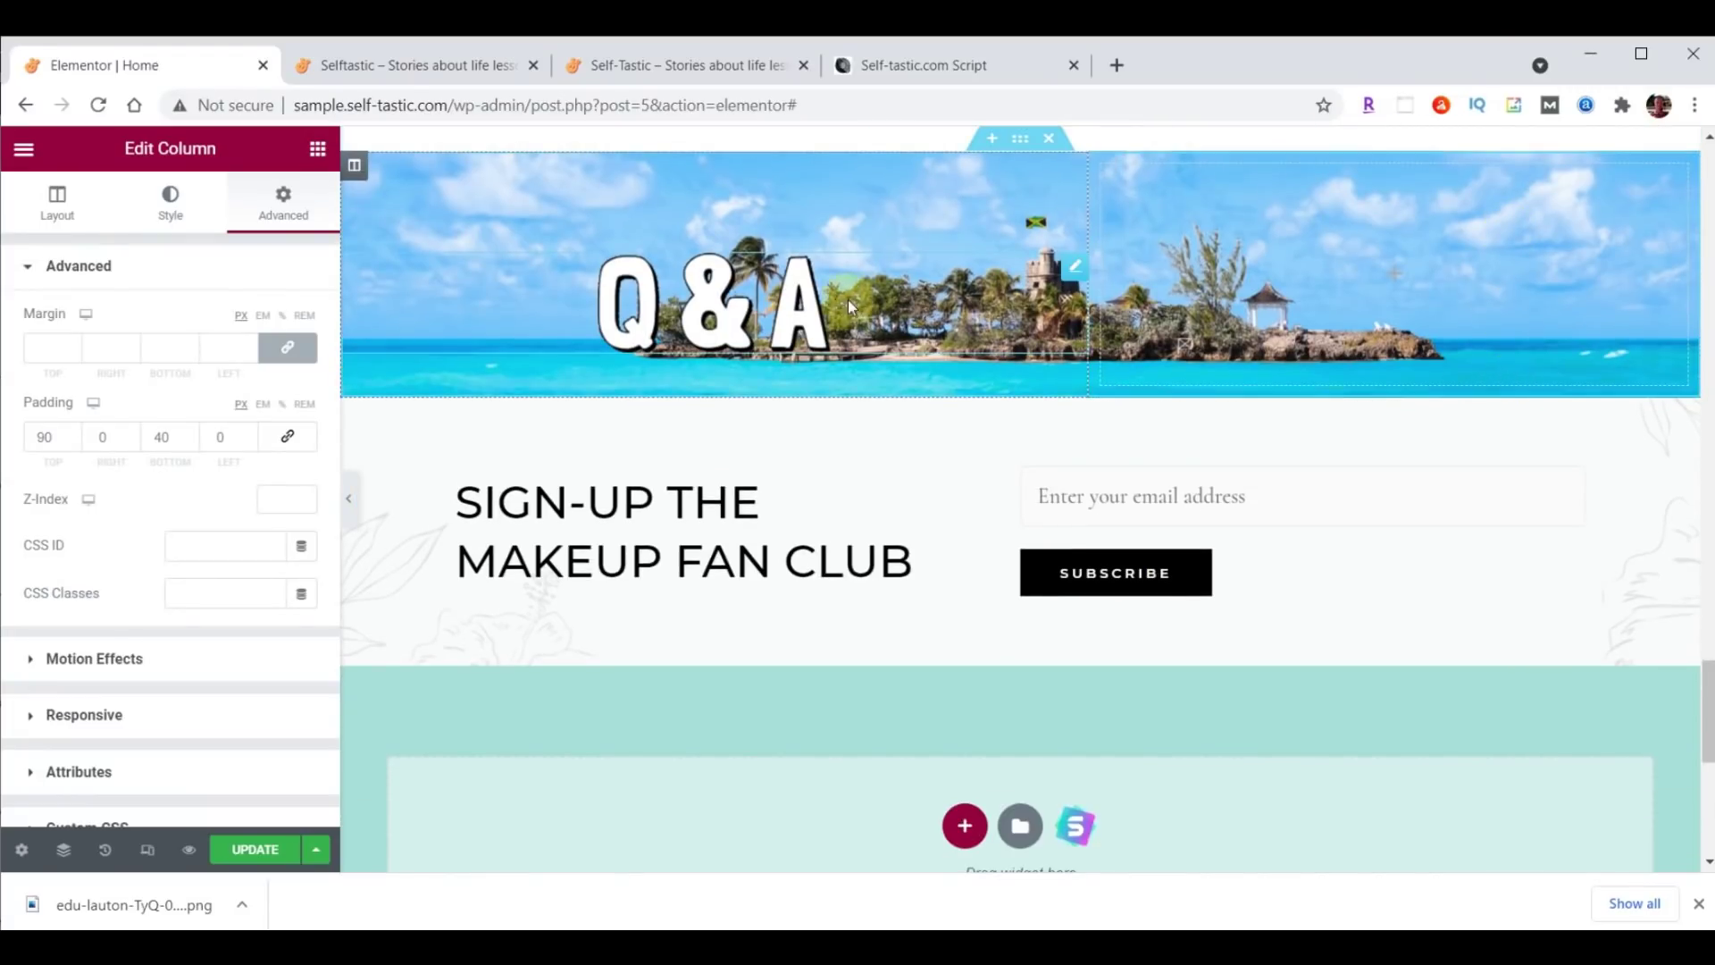
{"action": "right_click", "coordinate": [806, 323]}
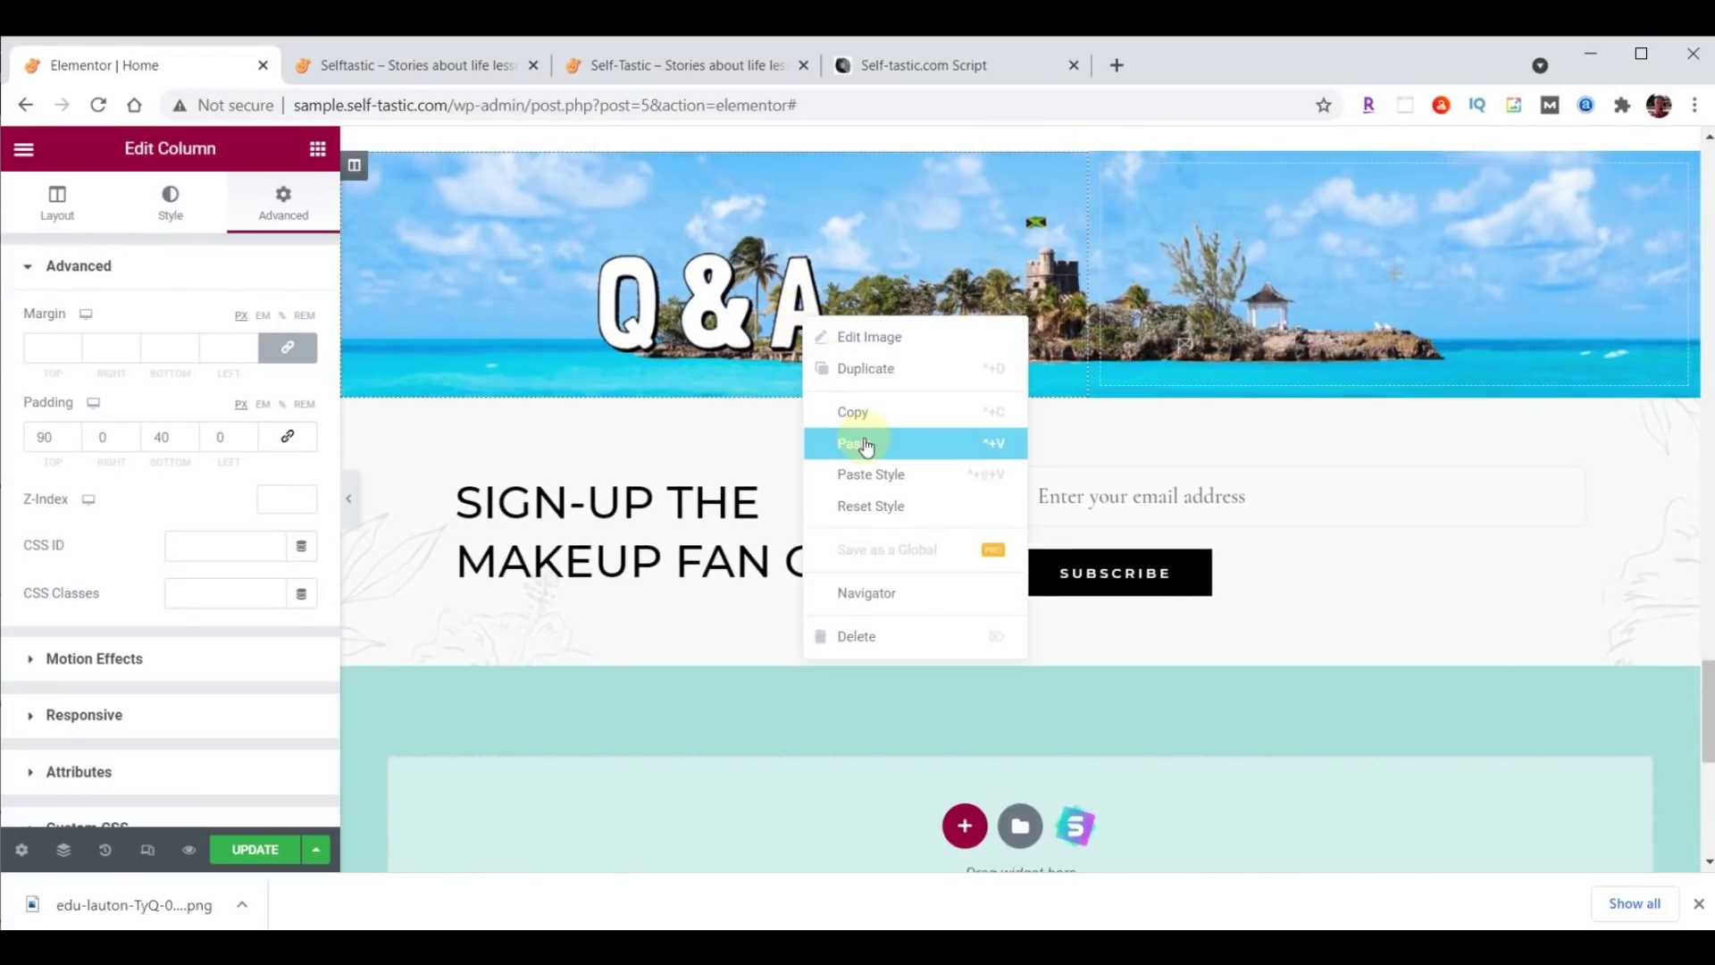
{"action": "left_click", "coordinate": [866, 446]}
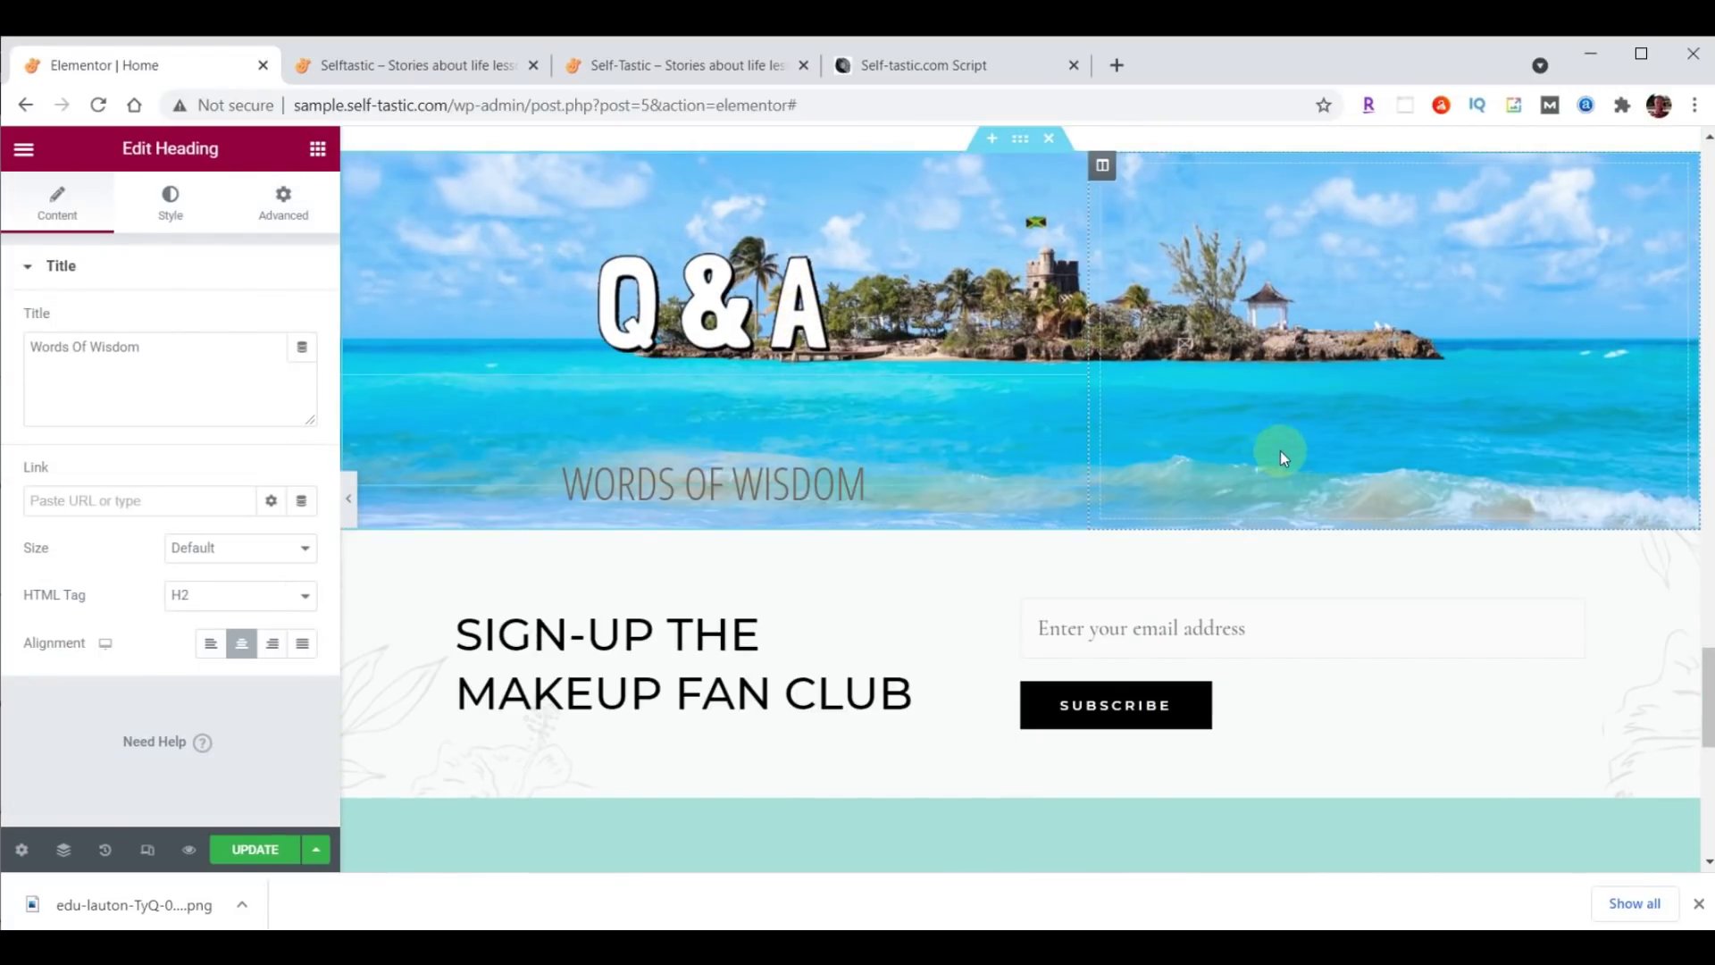
Style the pasted heading with text colour #000000 and font size 50 px.
{"action": "left_click", "coordinate": [170, 213]}
{"action": "left_click", "coordinate": [301, 322]}
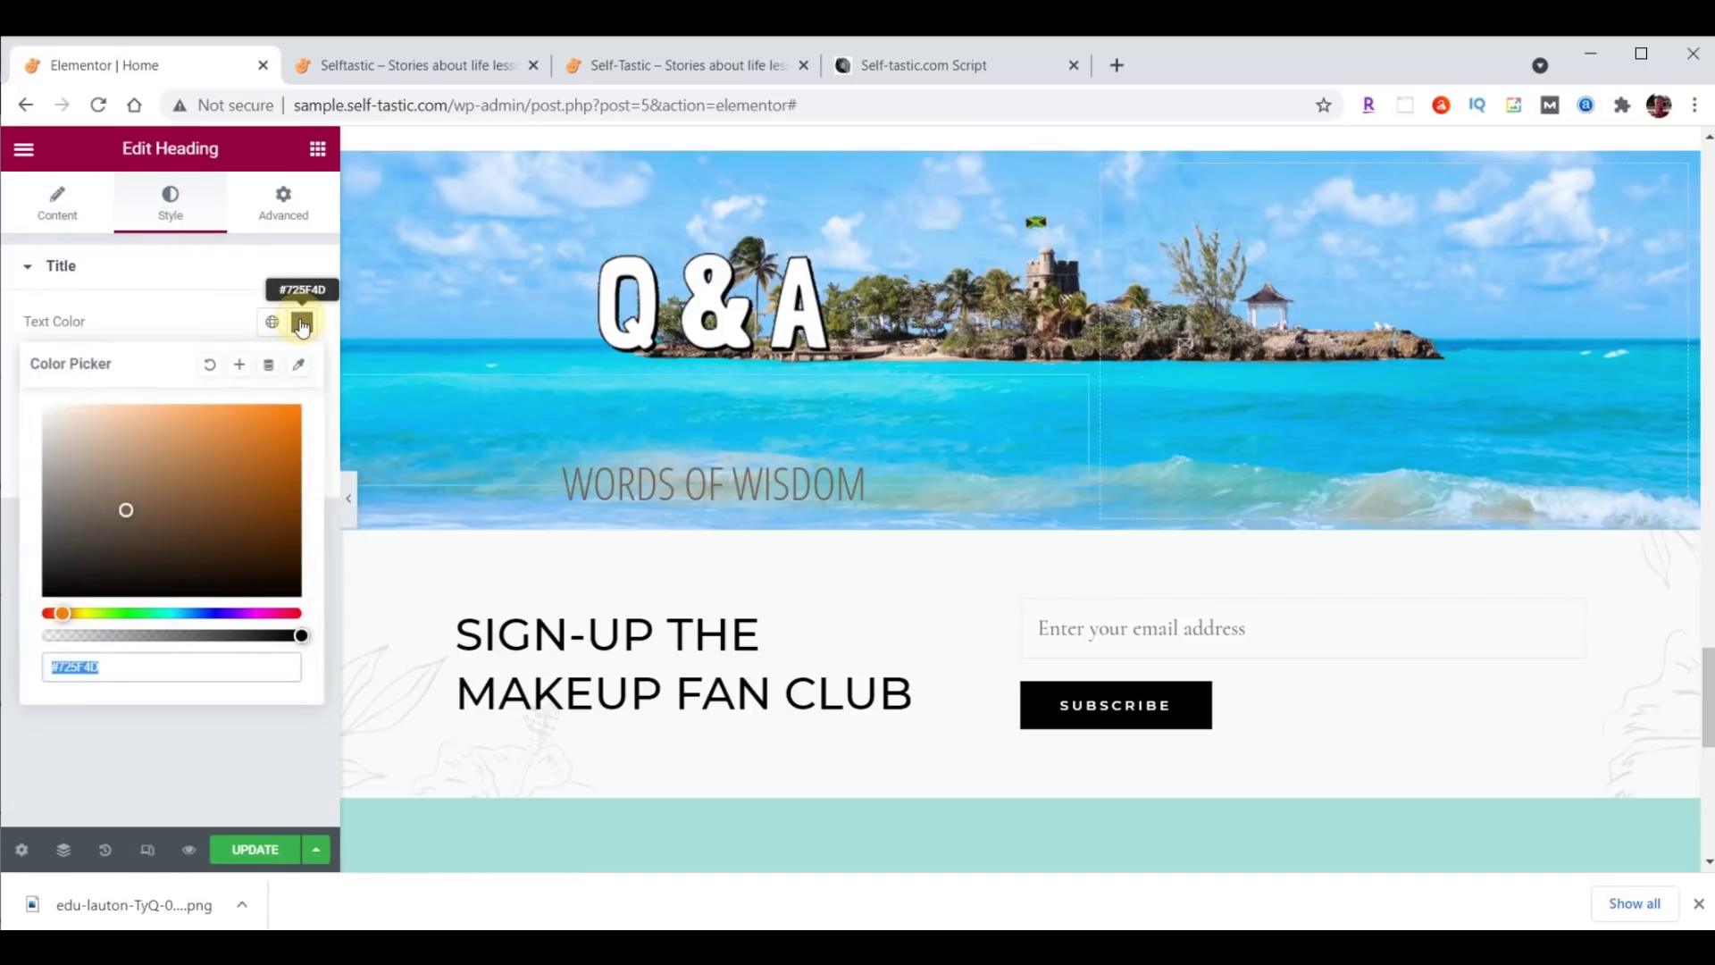
{"action": "type", "text": "#00"}
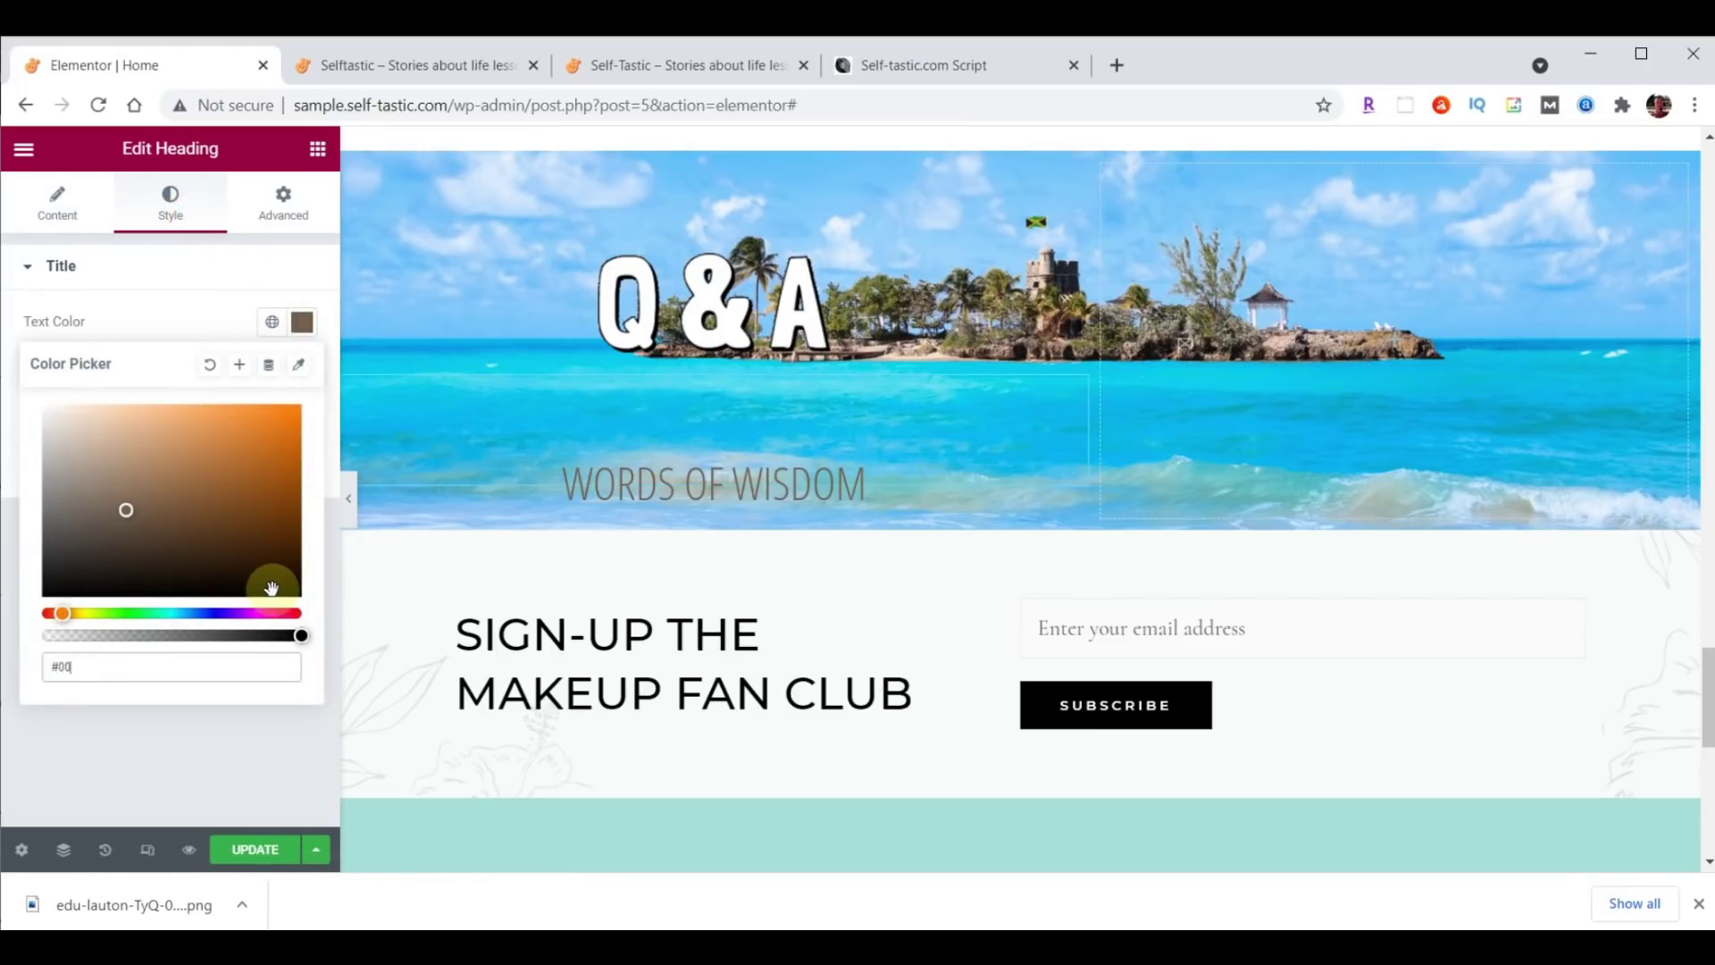
{"action": "type", "text": "0000"}
{"action": "key", "text": "Return"}
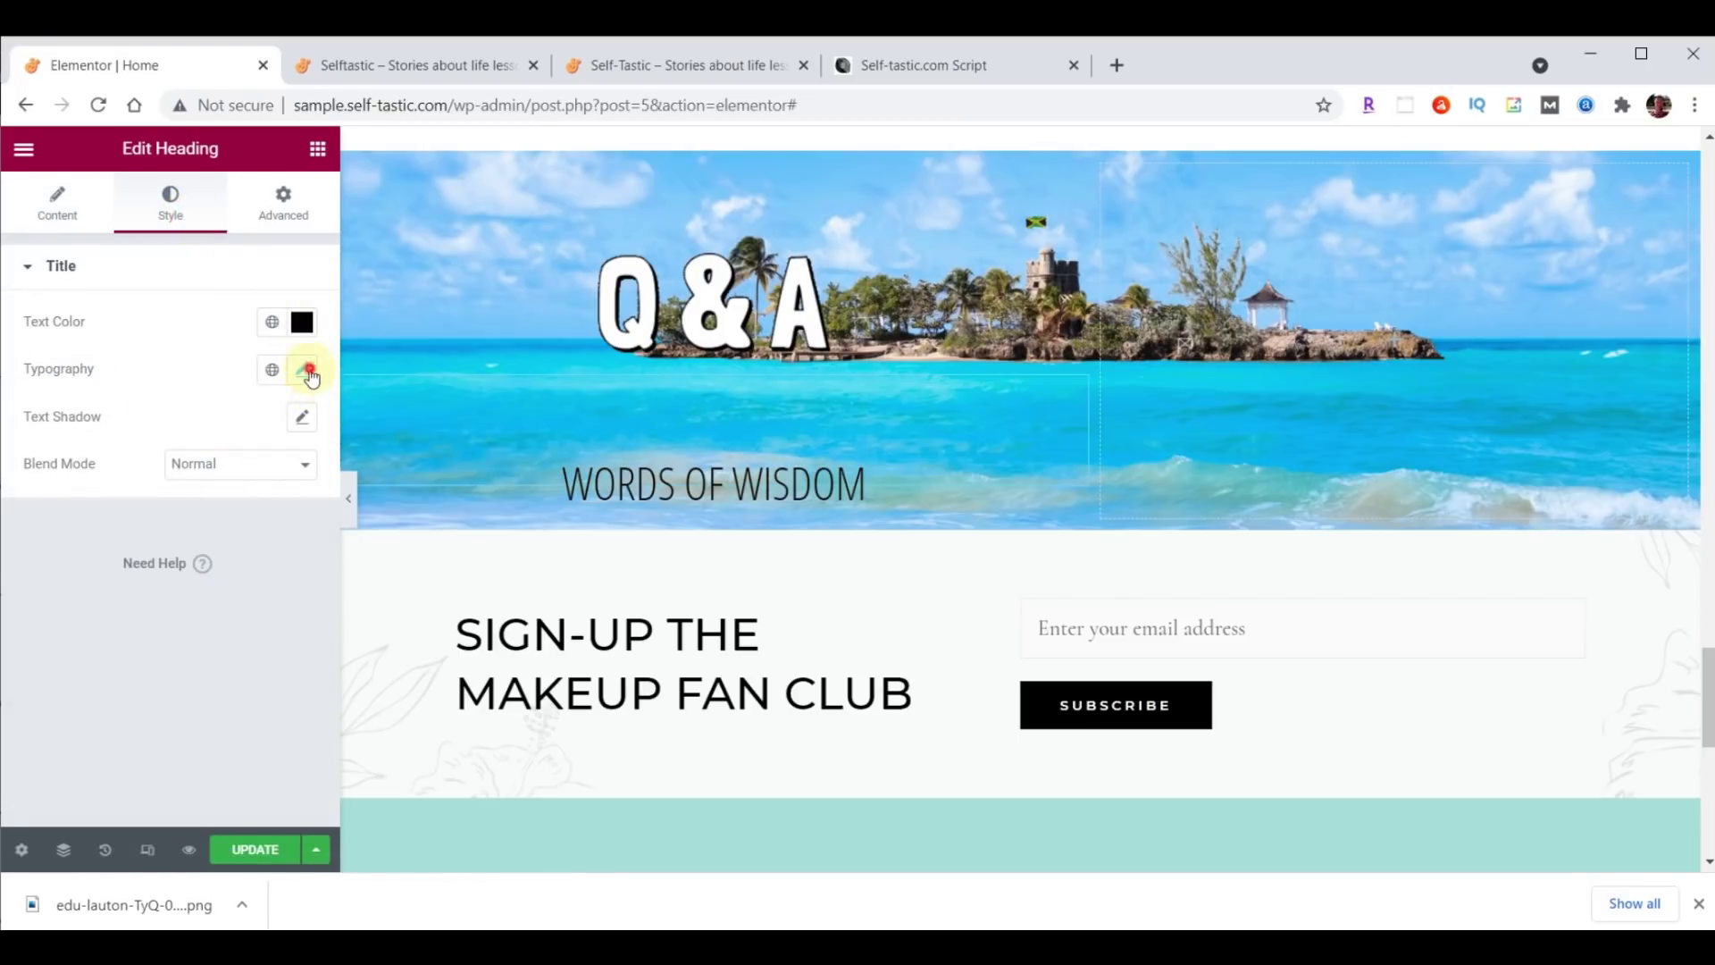
{"action": "left_click", "coordinate": [309, 373]}
{"action": "left_click", "coordinate": [284, 547]}
{"action": "type", "text": "50"}
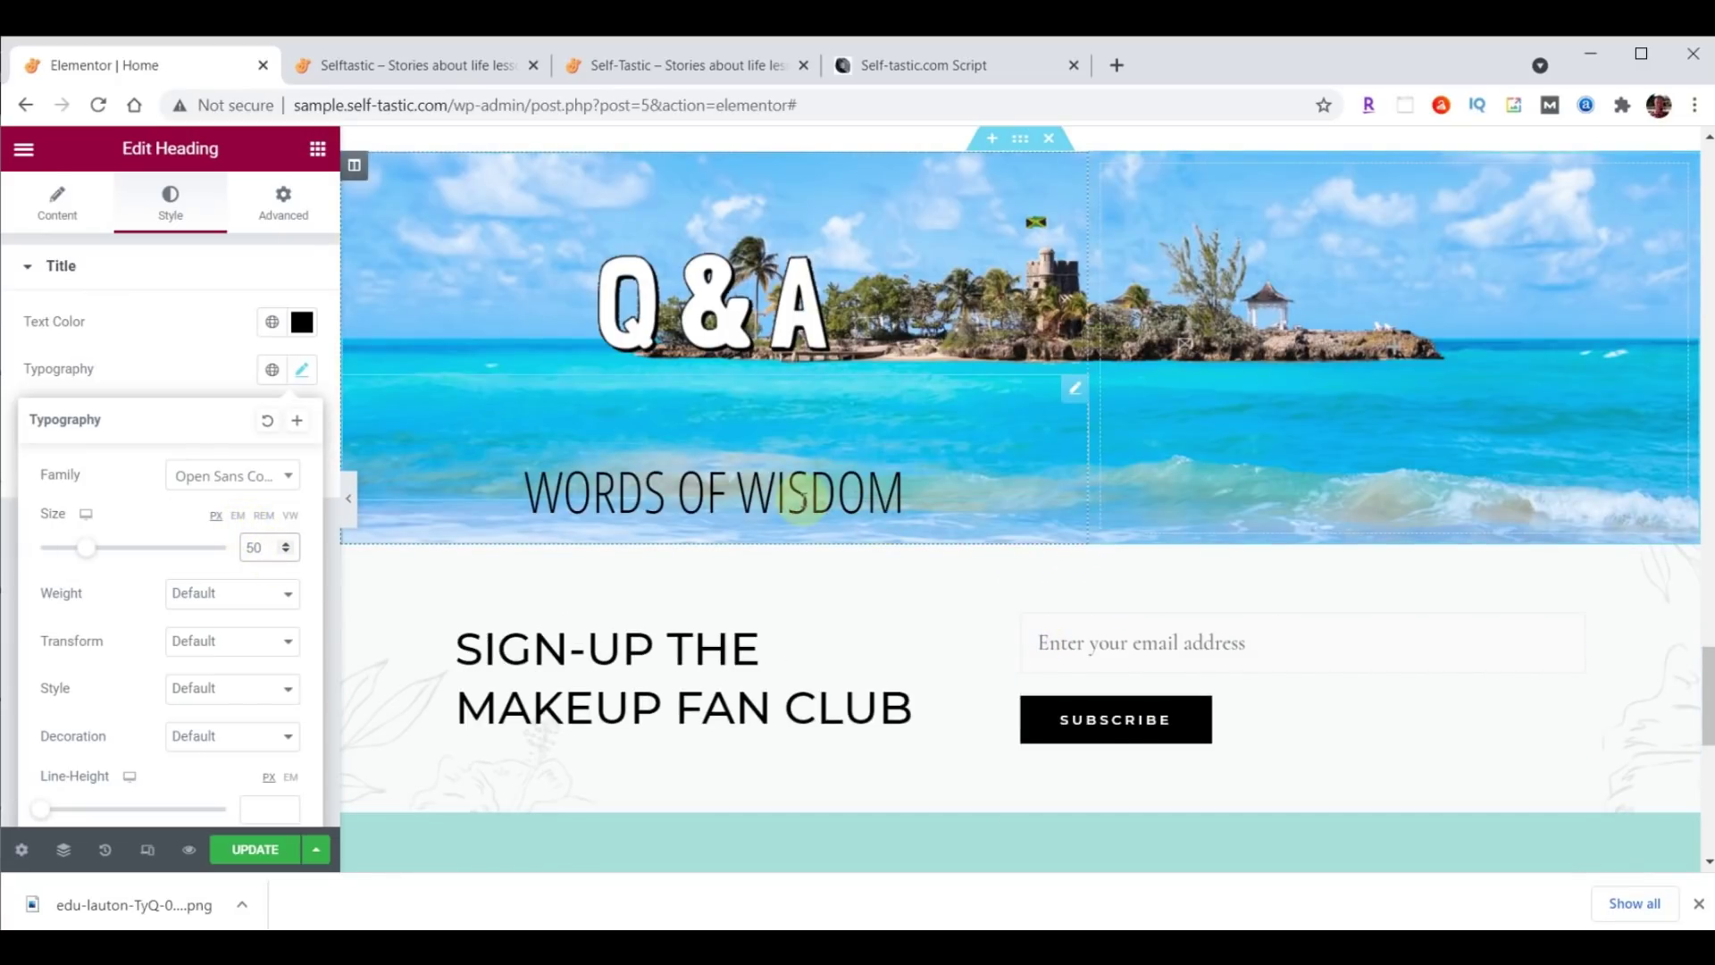
{"action": "left_click", "coordinate": [319, 150]}
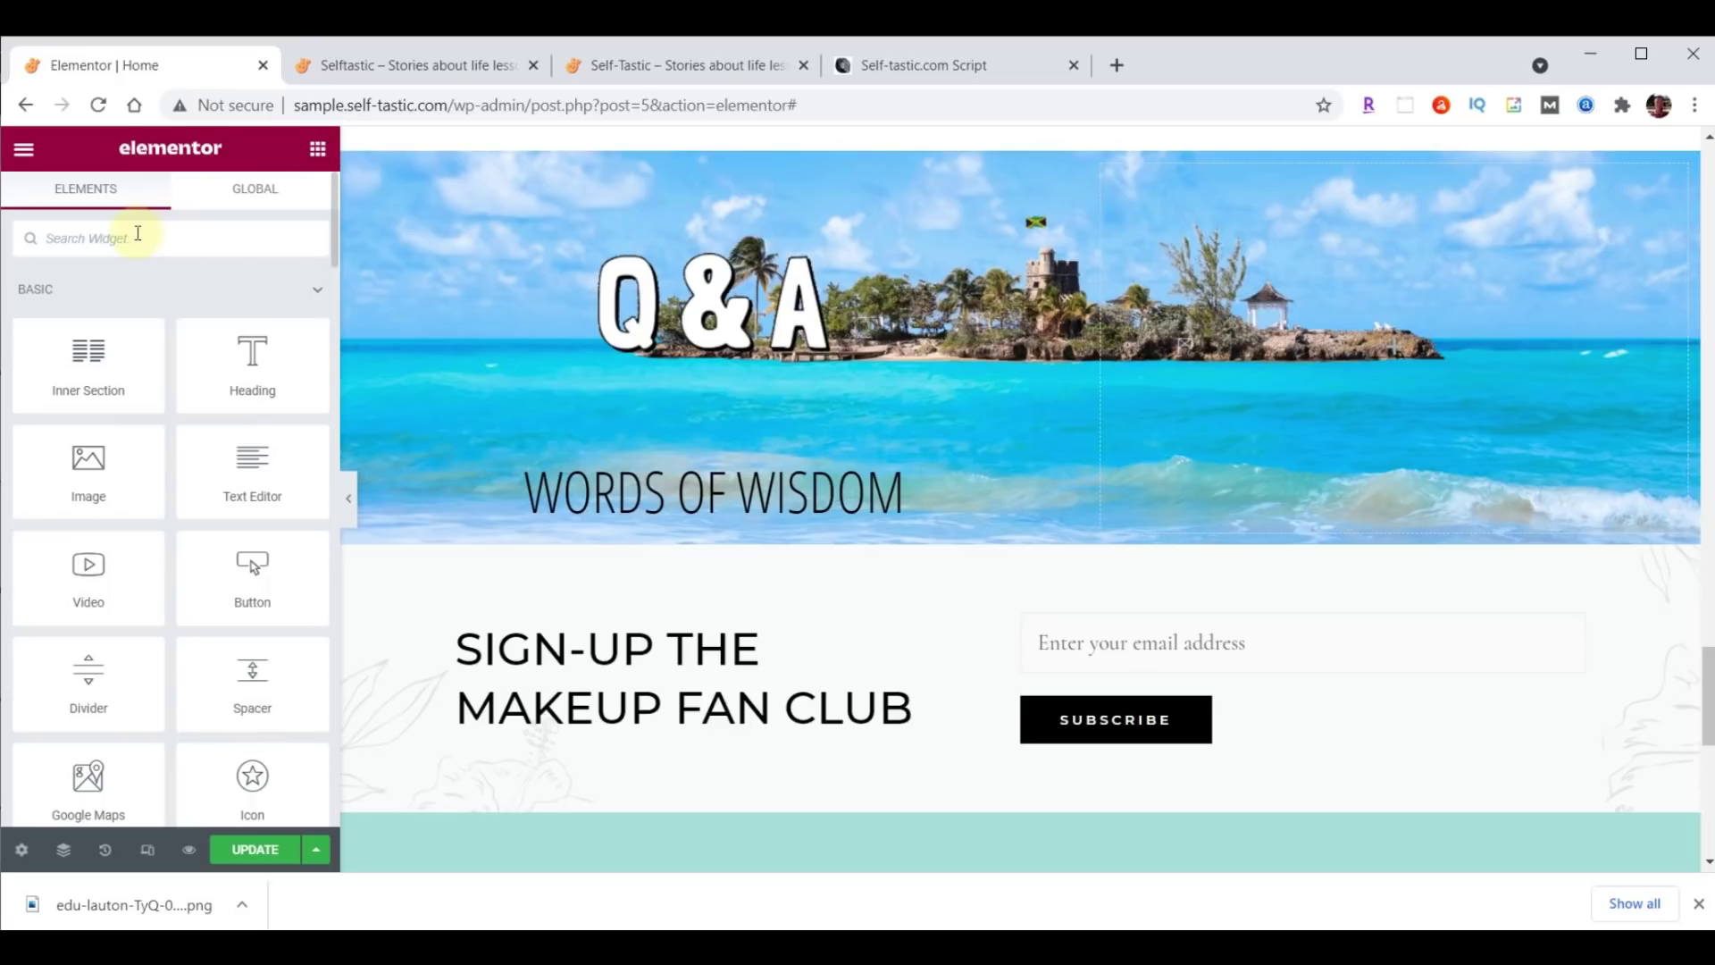
Search widgets for 'test' and place a Testimonial widget under the Words of Wisdom heading.
{"action": "type", "text": "test"}
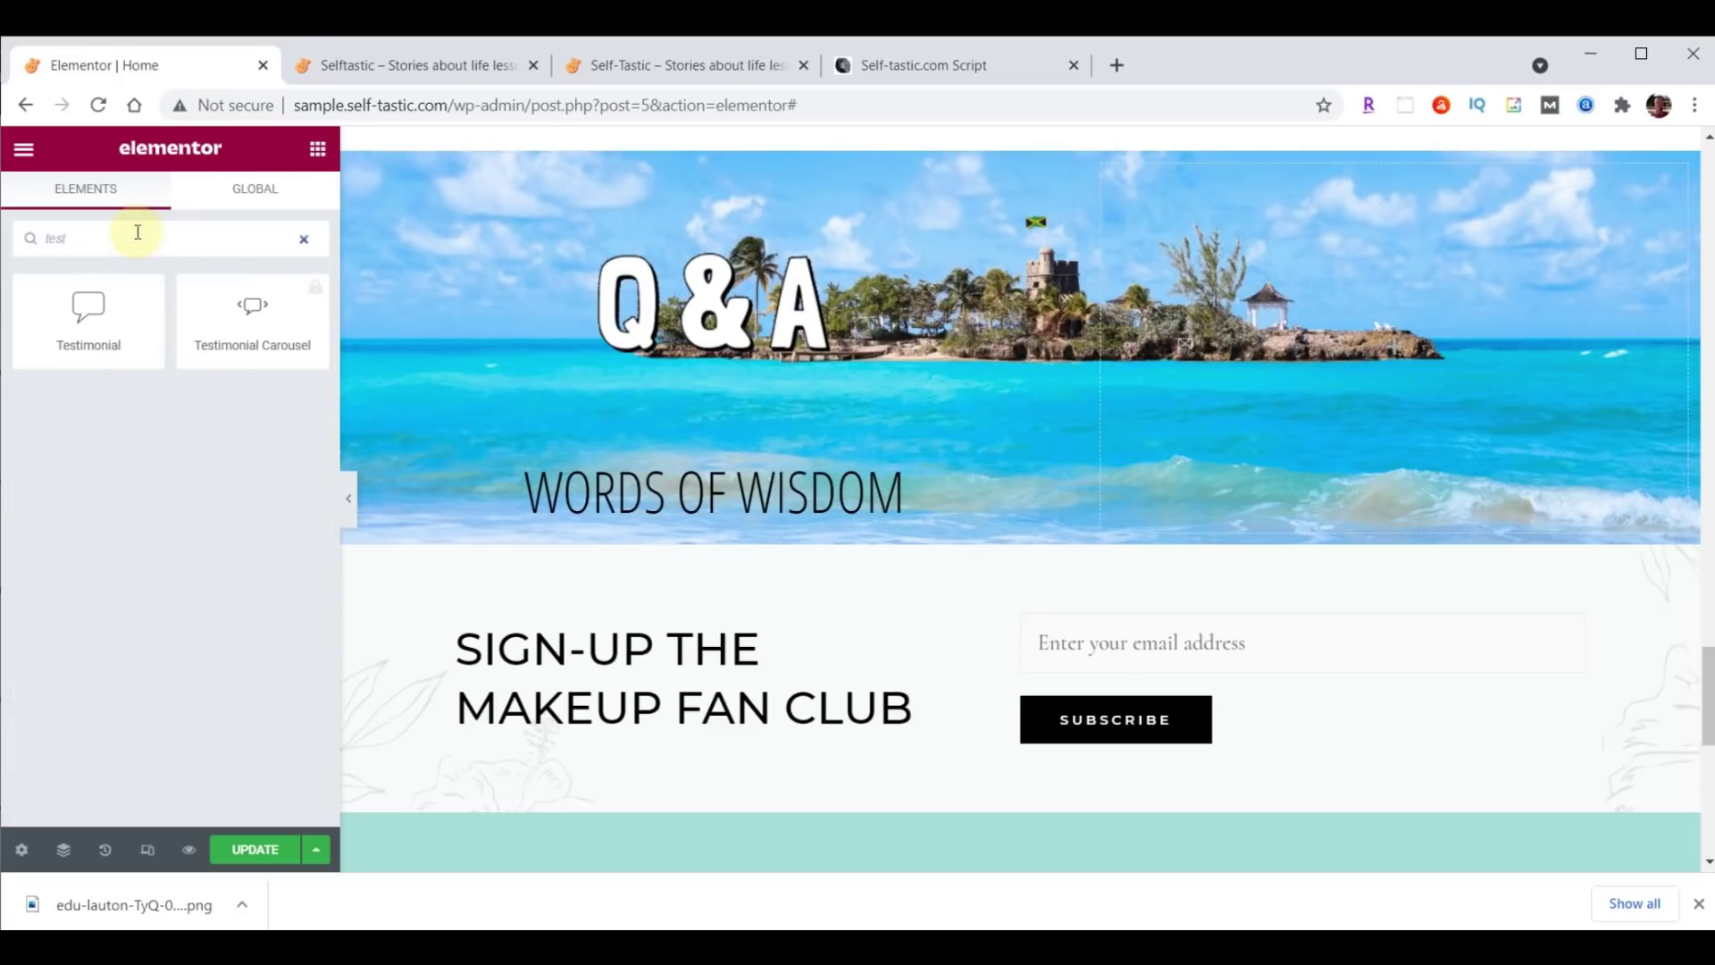
{"action": "left_click_drag", "start_coordinate": [88, 313], "coordinate": [779, 493]}
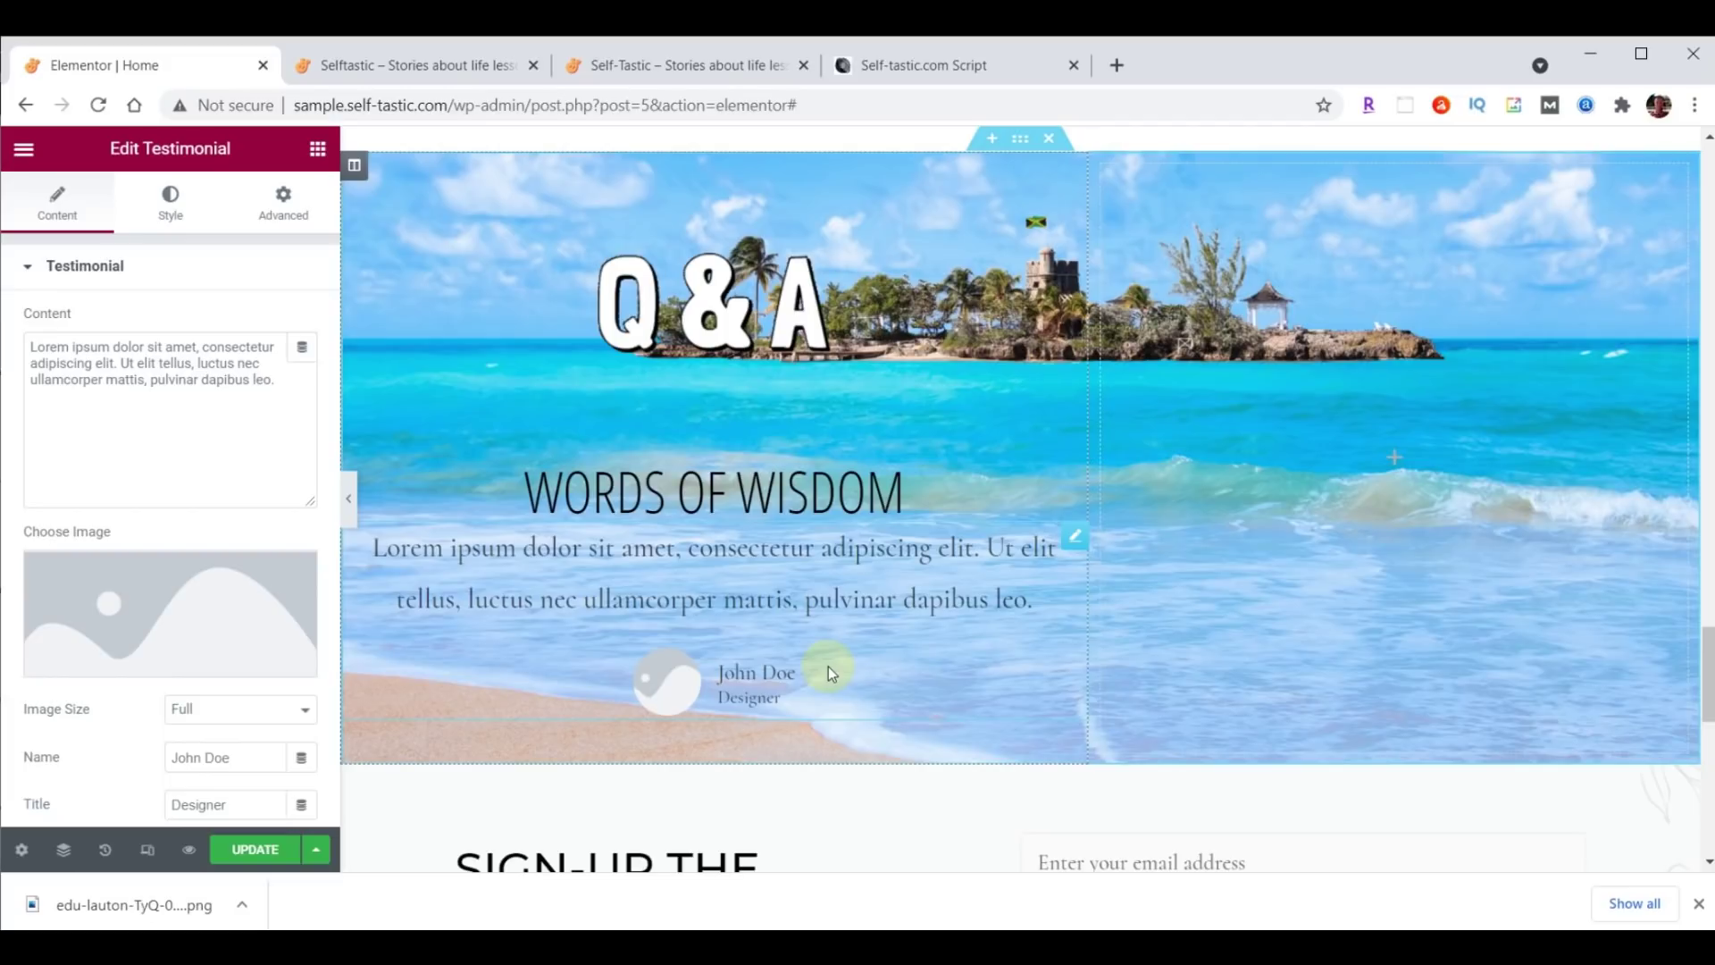
Upload practical-advice-profile.jpg and insert it as the testimonial image.
{"action": "left_click", "coordinate": [181, 631]}
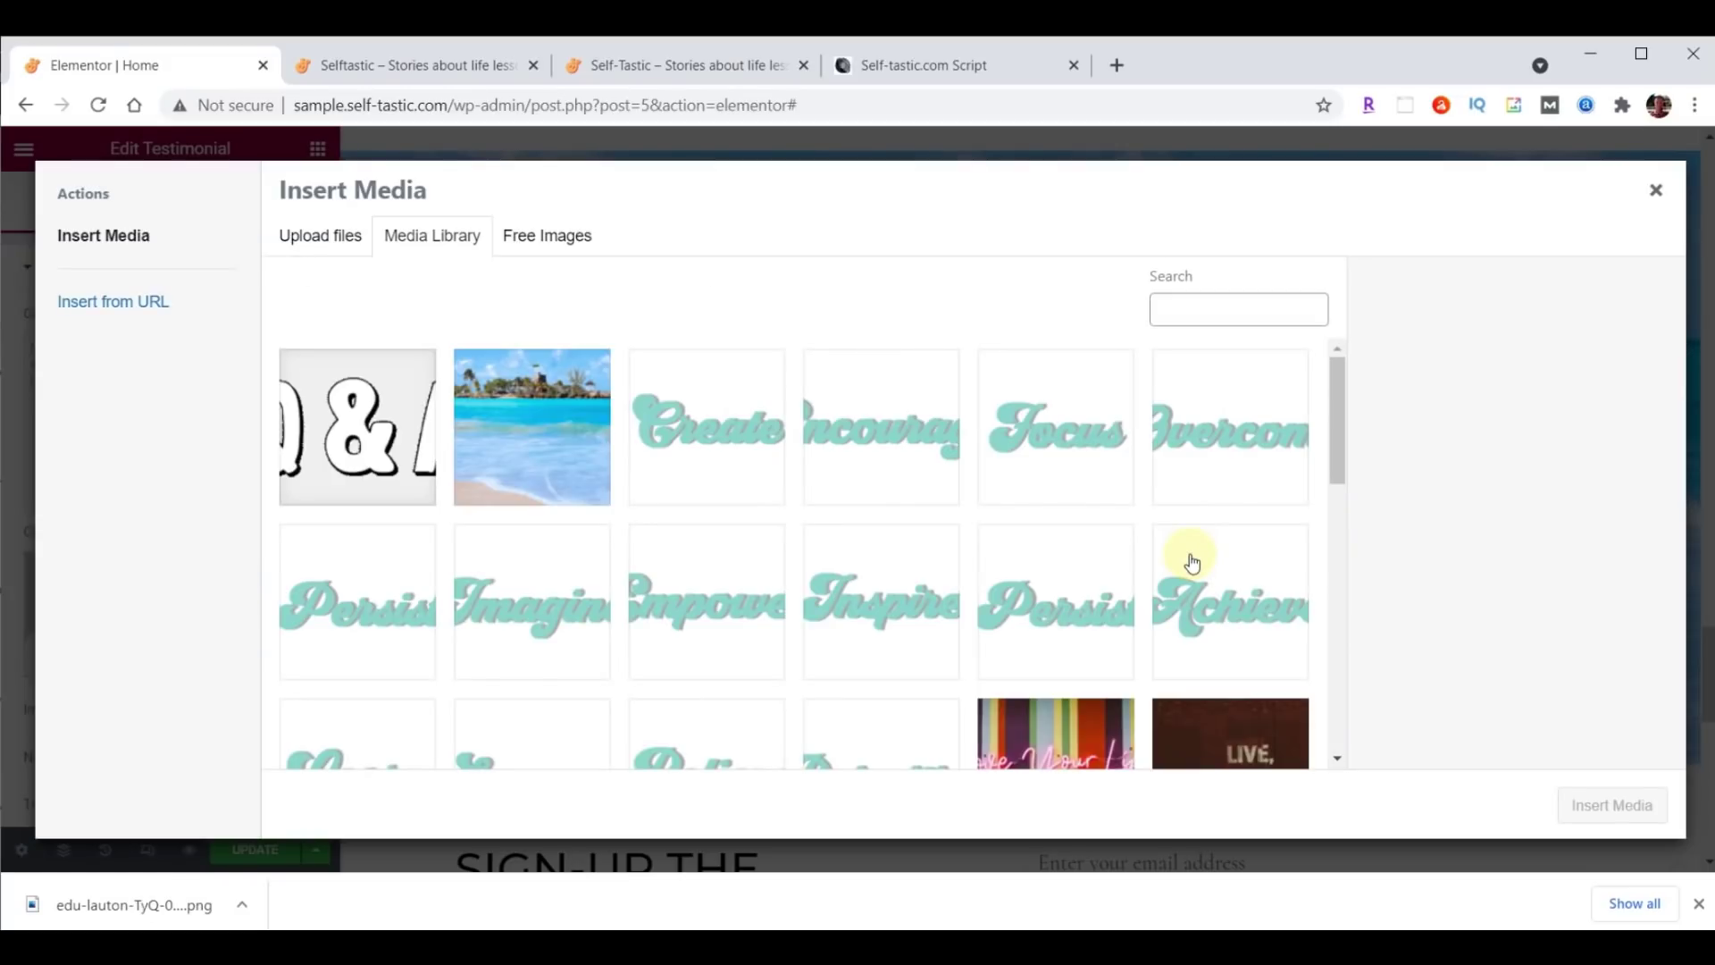
{"action": "left_click", "coordinate": [934, 947]}
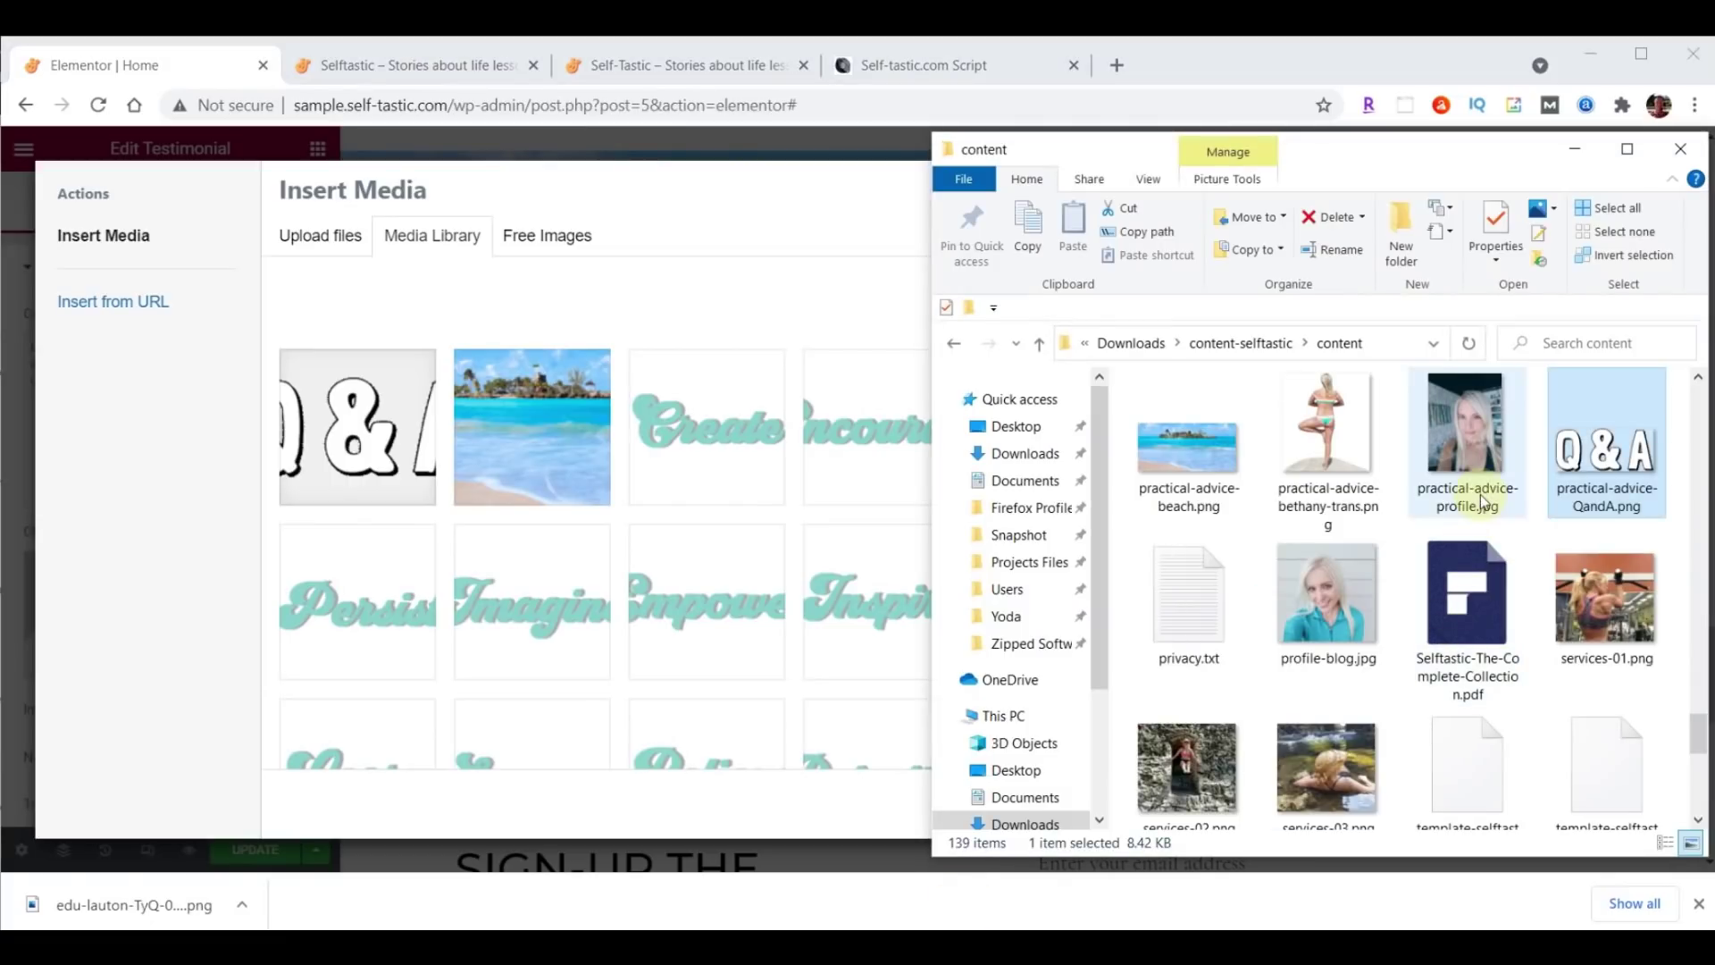
{"action": "left_click_drag", "start_coordinate": [1470, 441], "coordinate": [495, 478]}
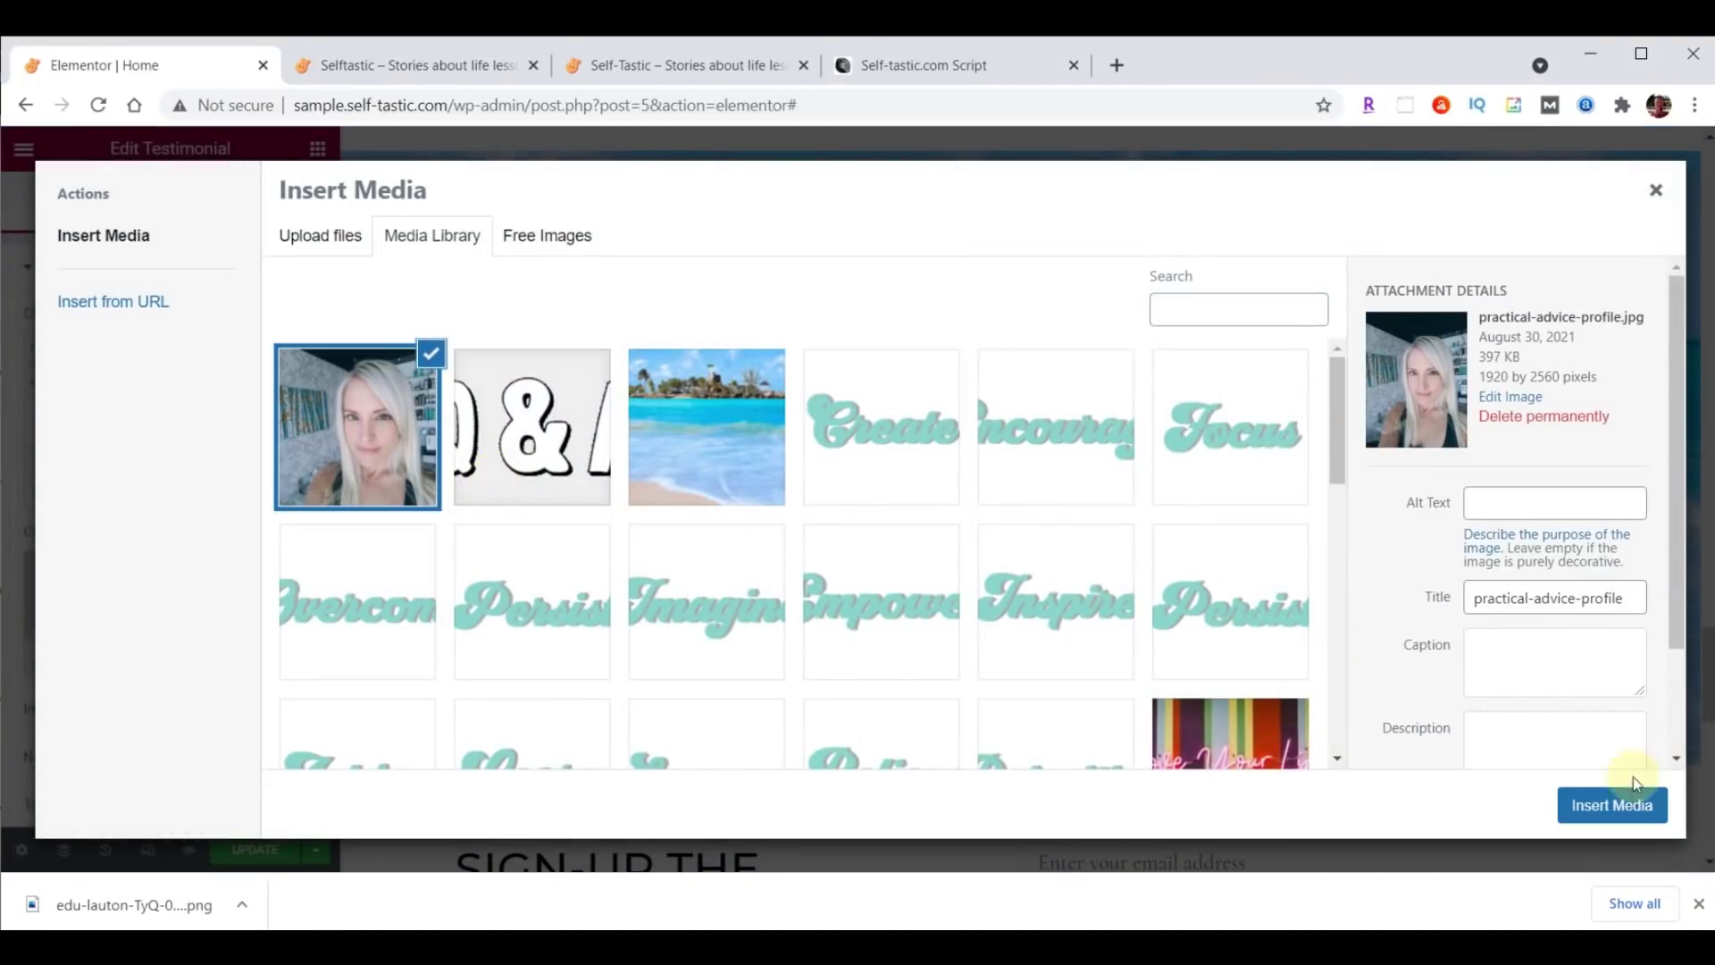
{"action": "left_click", "coordinate": [1612, 807]}
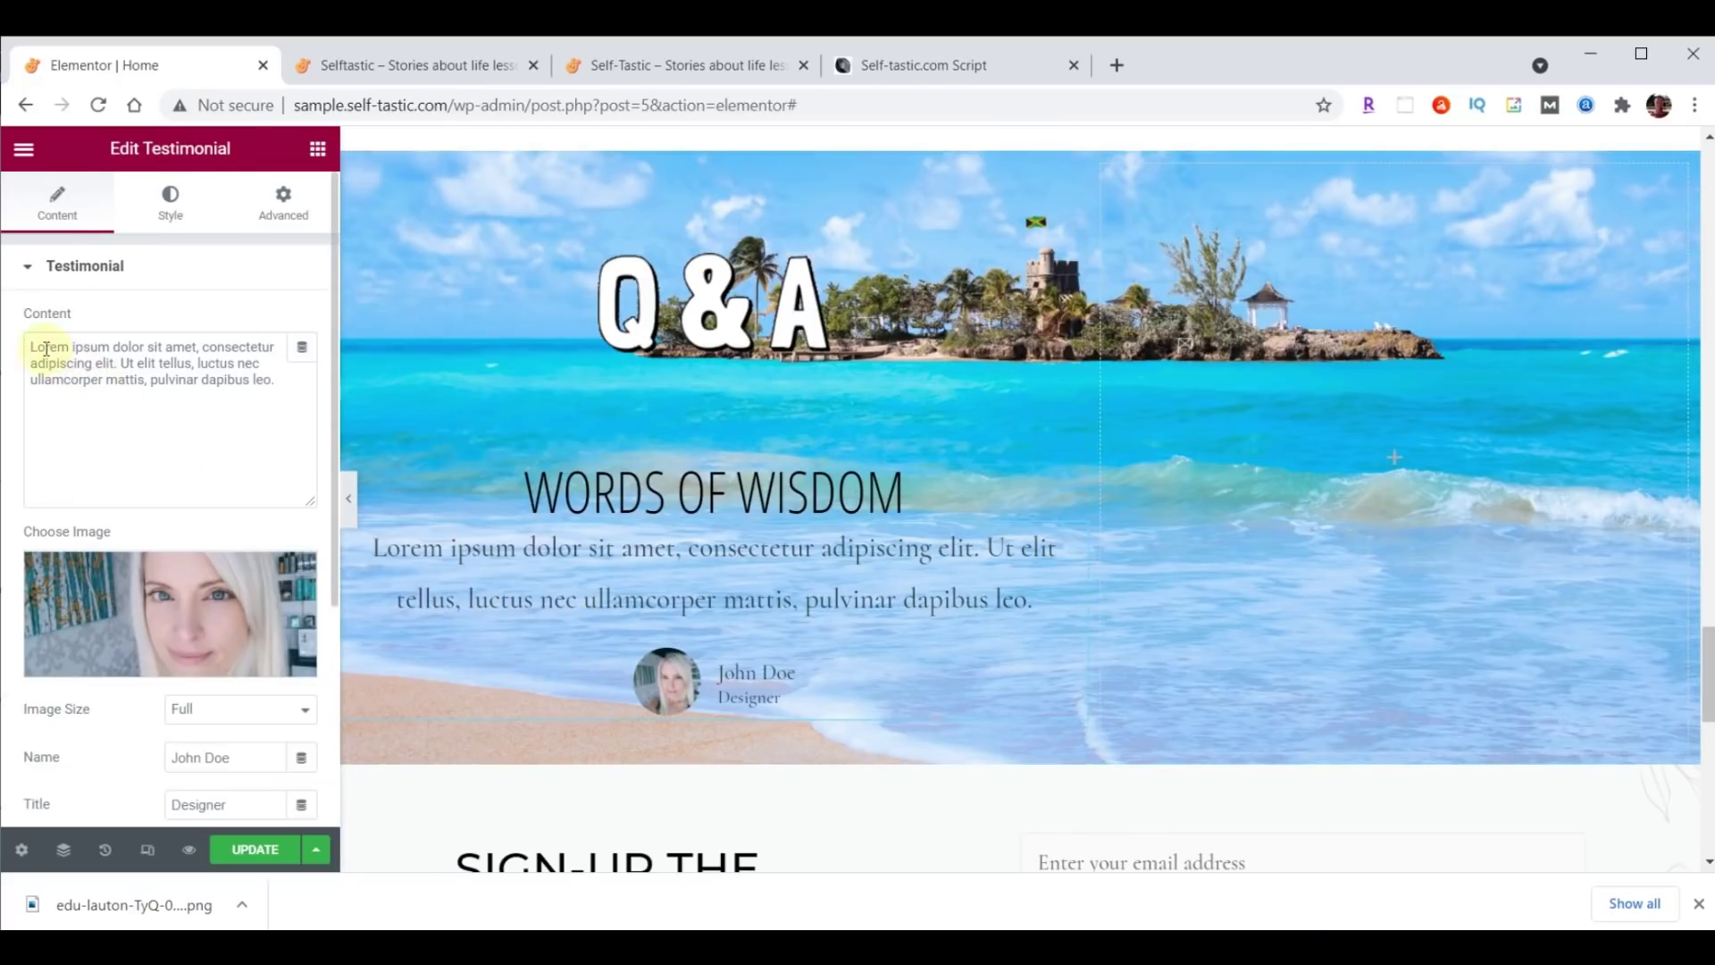
Replace the placeholder testimonial text with 'Questions and answers from Quora' and fill in the person's name.
{"action": "left_click_drag", "start_coordinate": [30, 345], "coordinate": [287, 379]}
{"action": "type", "text": "Questions and answers from Quora"}
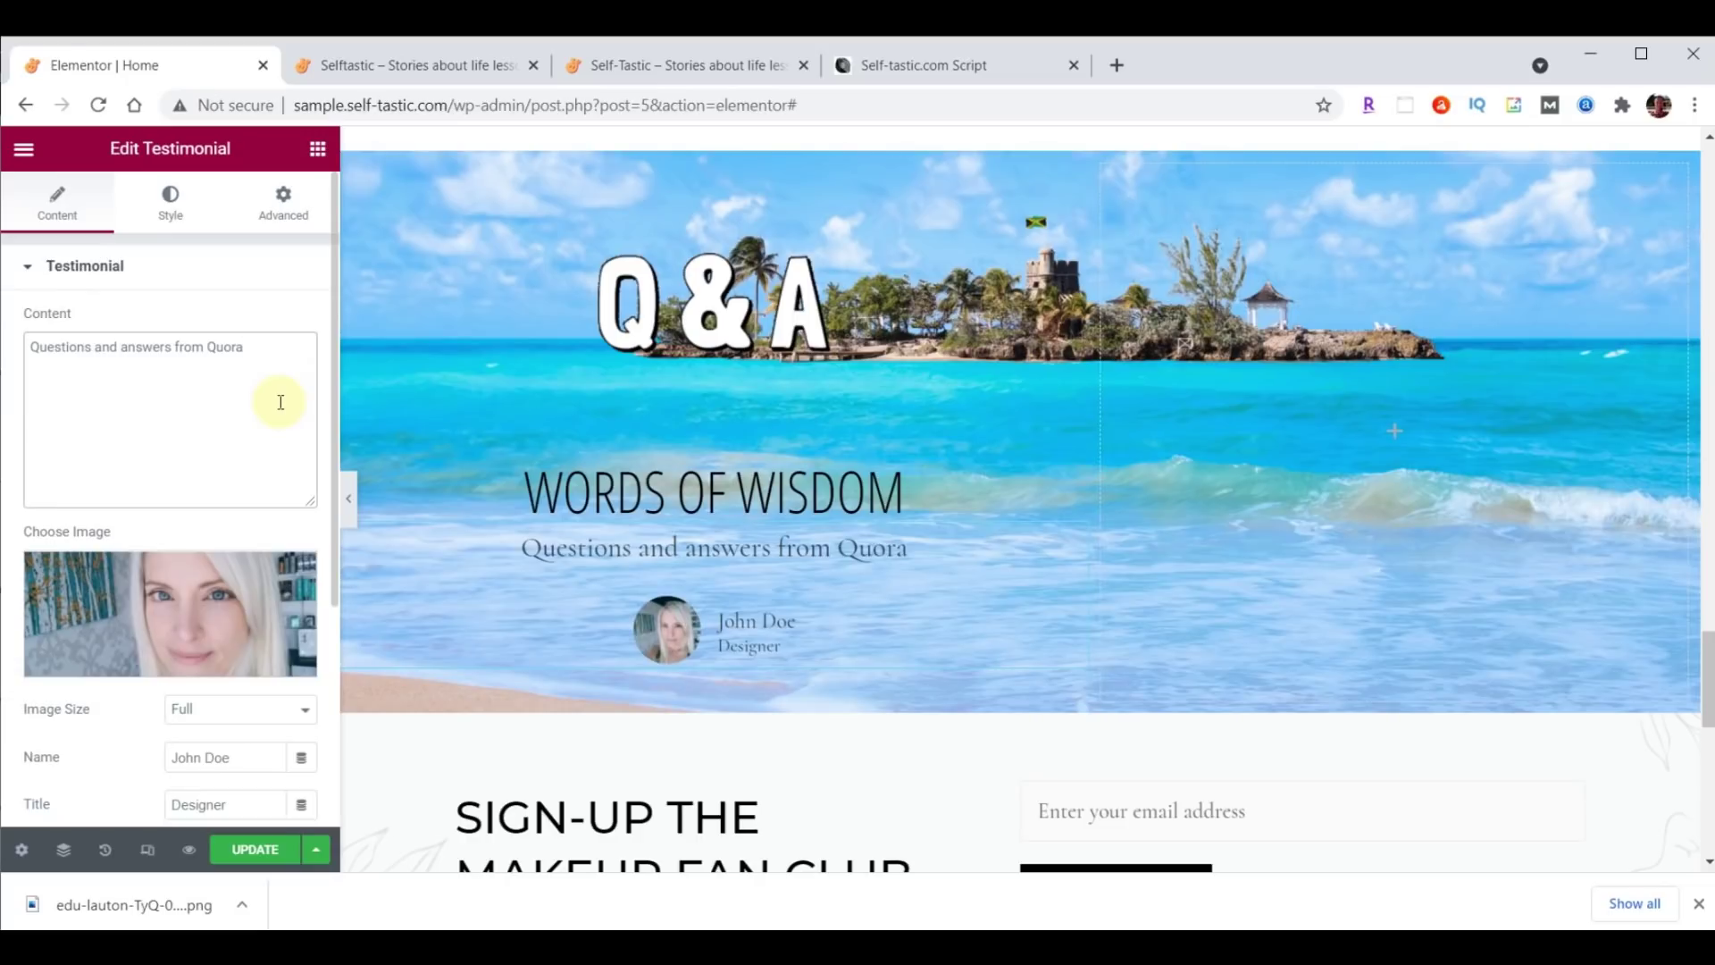
{"action": "scroll", "coordinate": [281, 402], "scroll_direction": "down", "scroll_amount": 3}
{"action": "left_click_drag", "start_coordinate": [247, 474], "coordinate": [98, 487]}
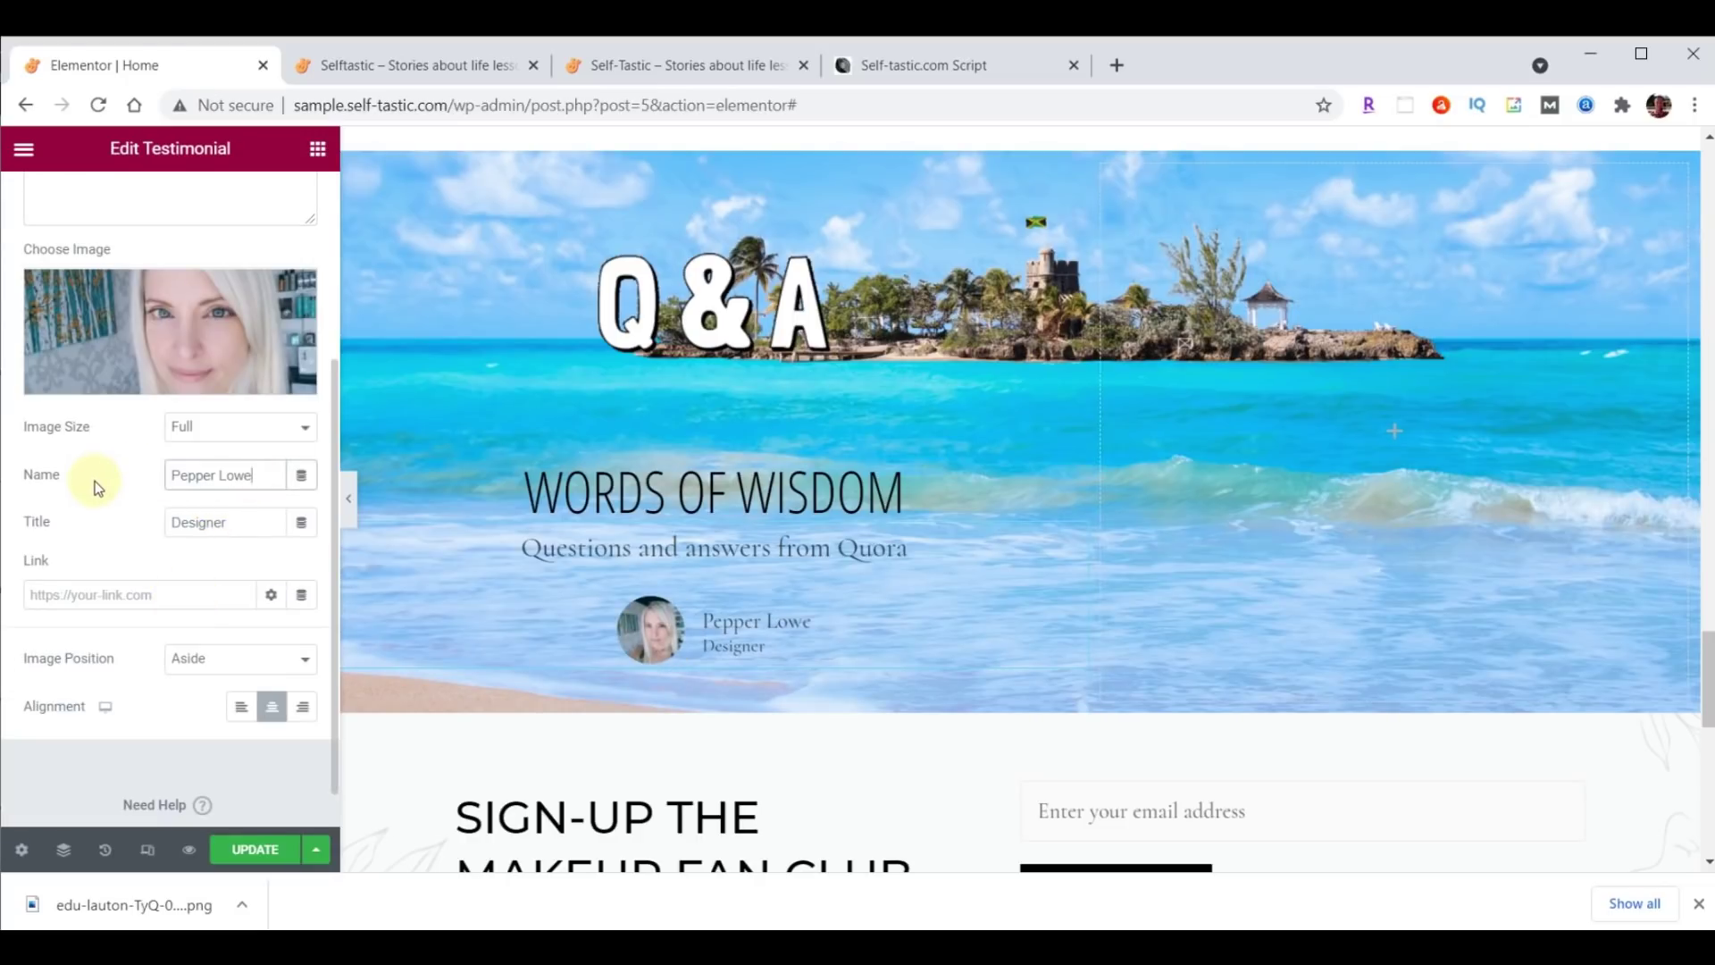
Change the testimonial's Image Position from Aside to Top.
{"action": "left_click", "coordinate": [204, 664]}
{"action": "left_click", "coordinate": [191, 700]}
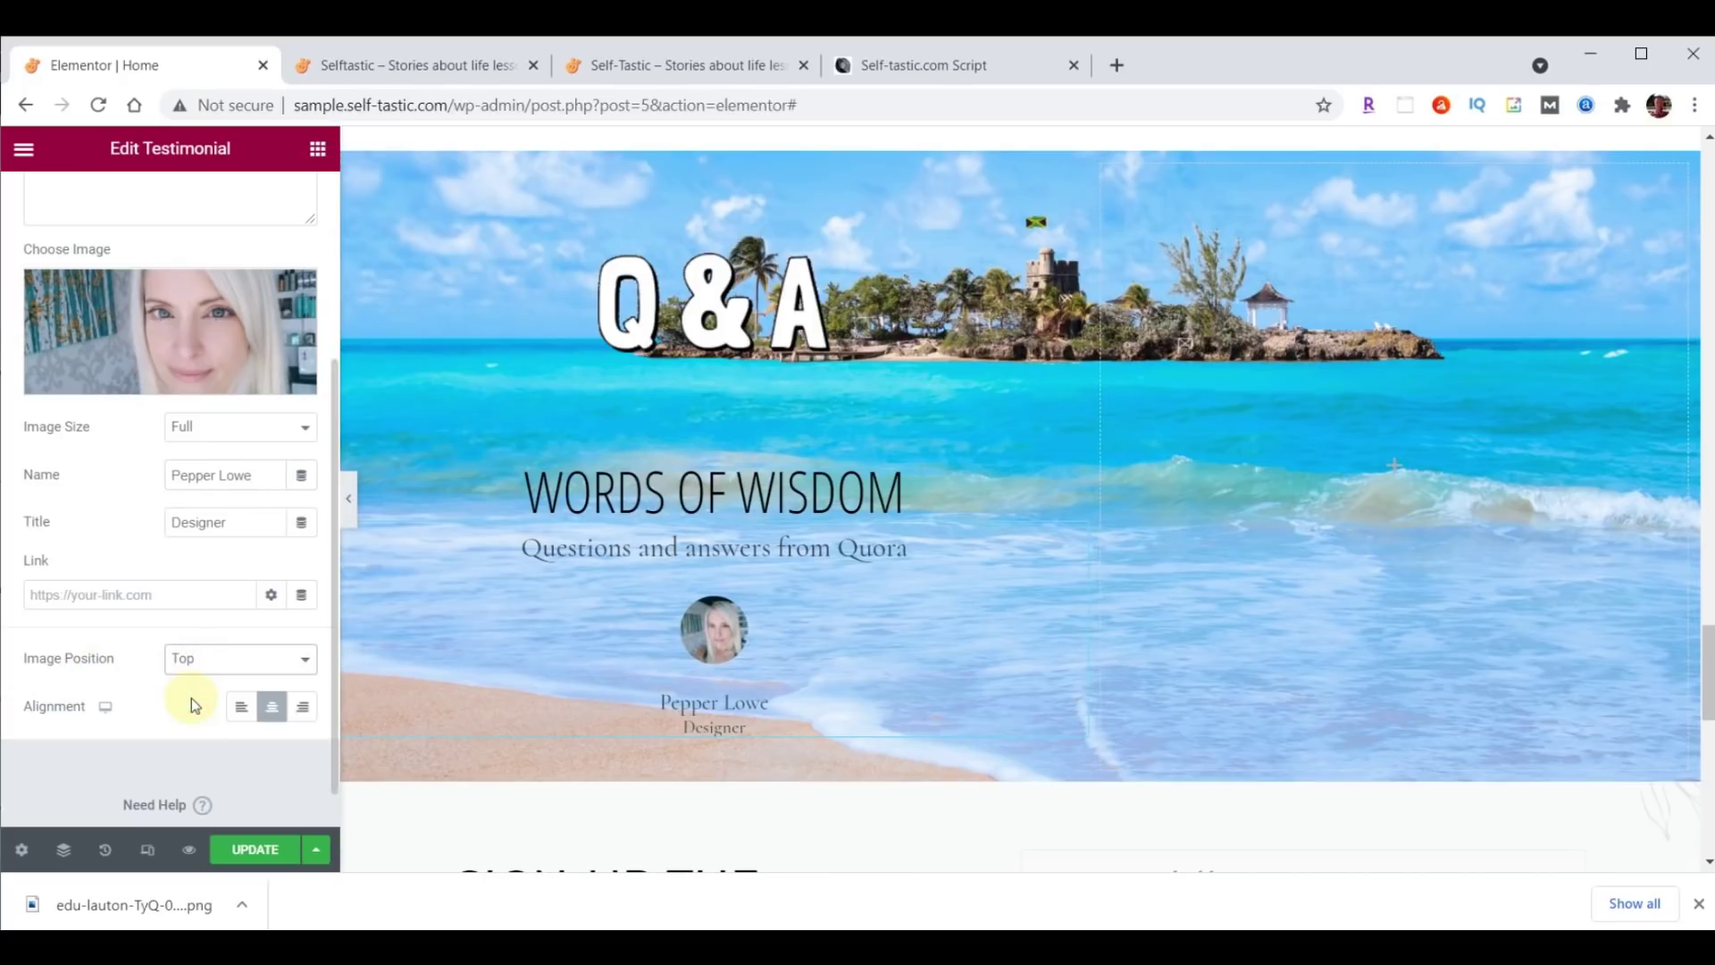
{"action": "scroll", "coordinate": [197, 260], "scroll_direction": "up", "scroll_amount": 3}
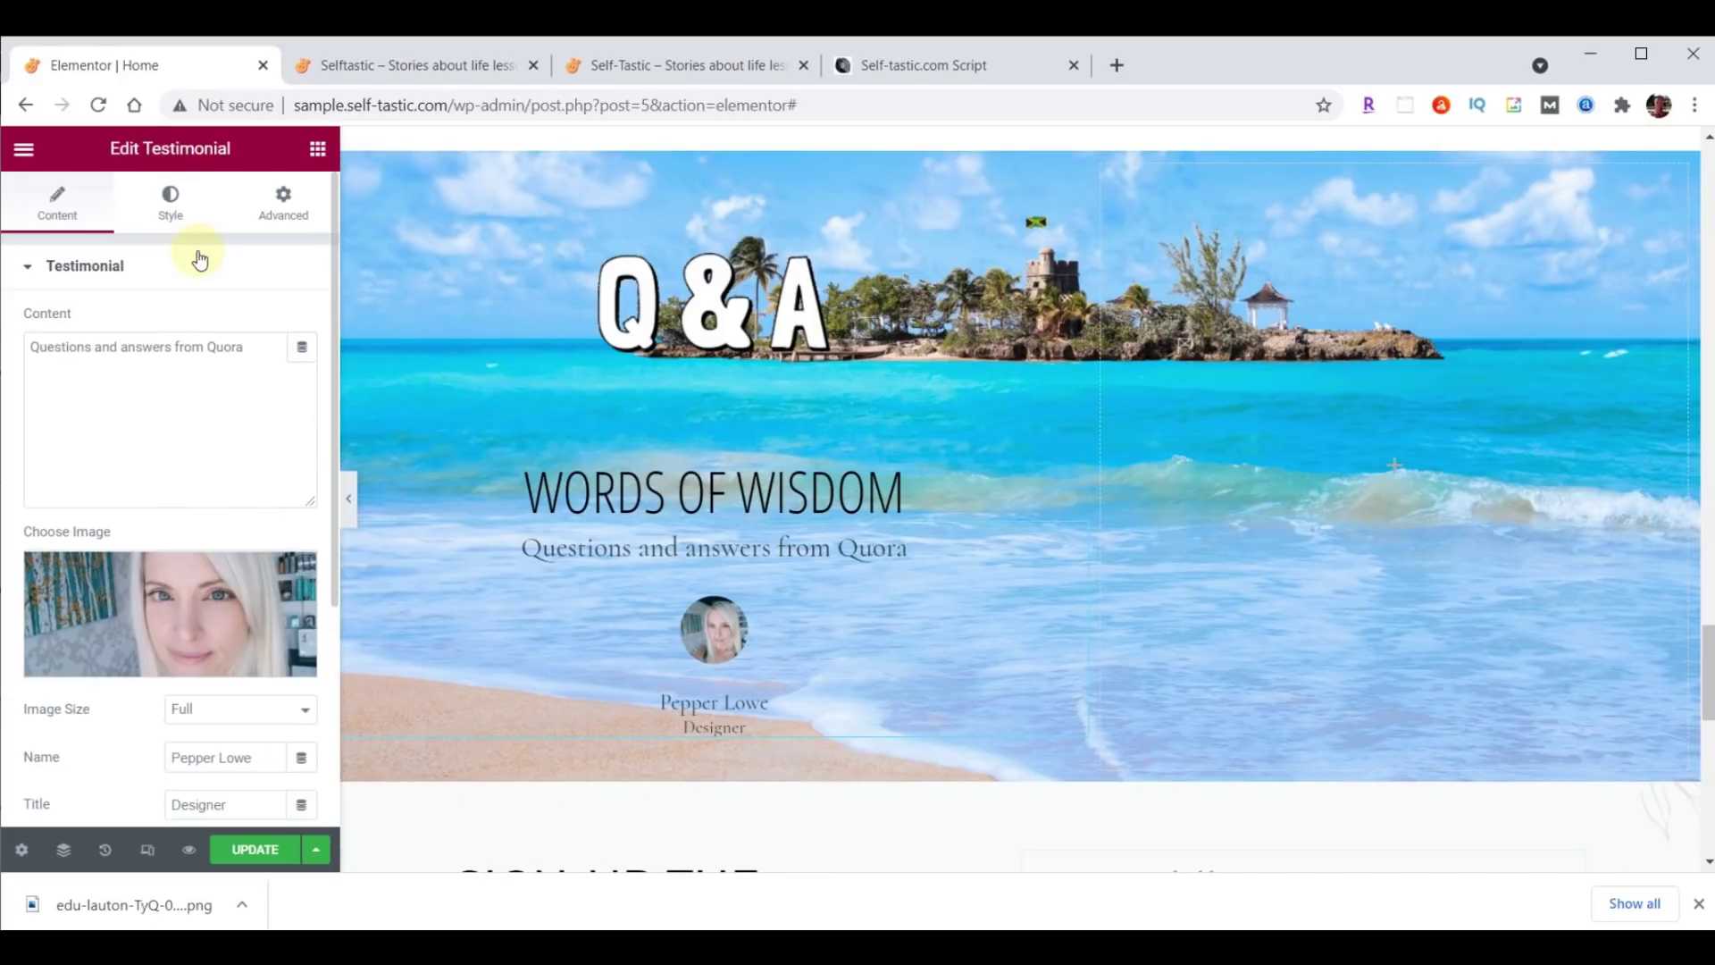
Set the testimonial image size to 115.
{"action": "left_click", "coordinate": [169, 211]}
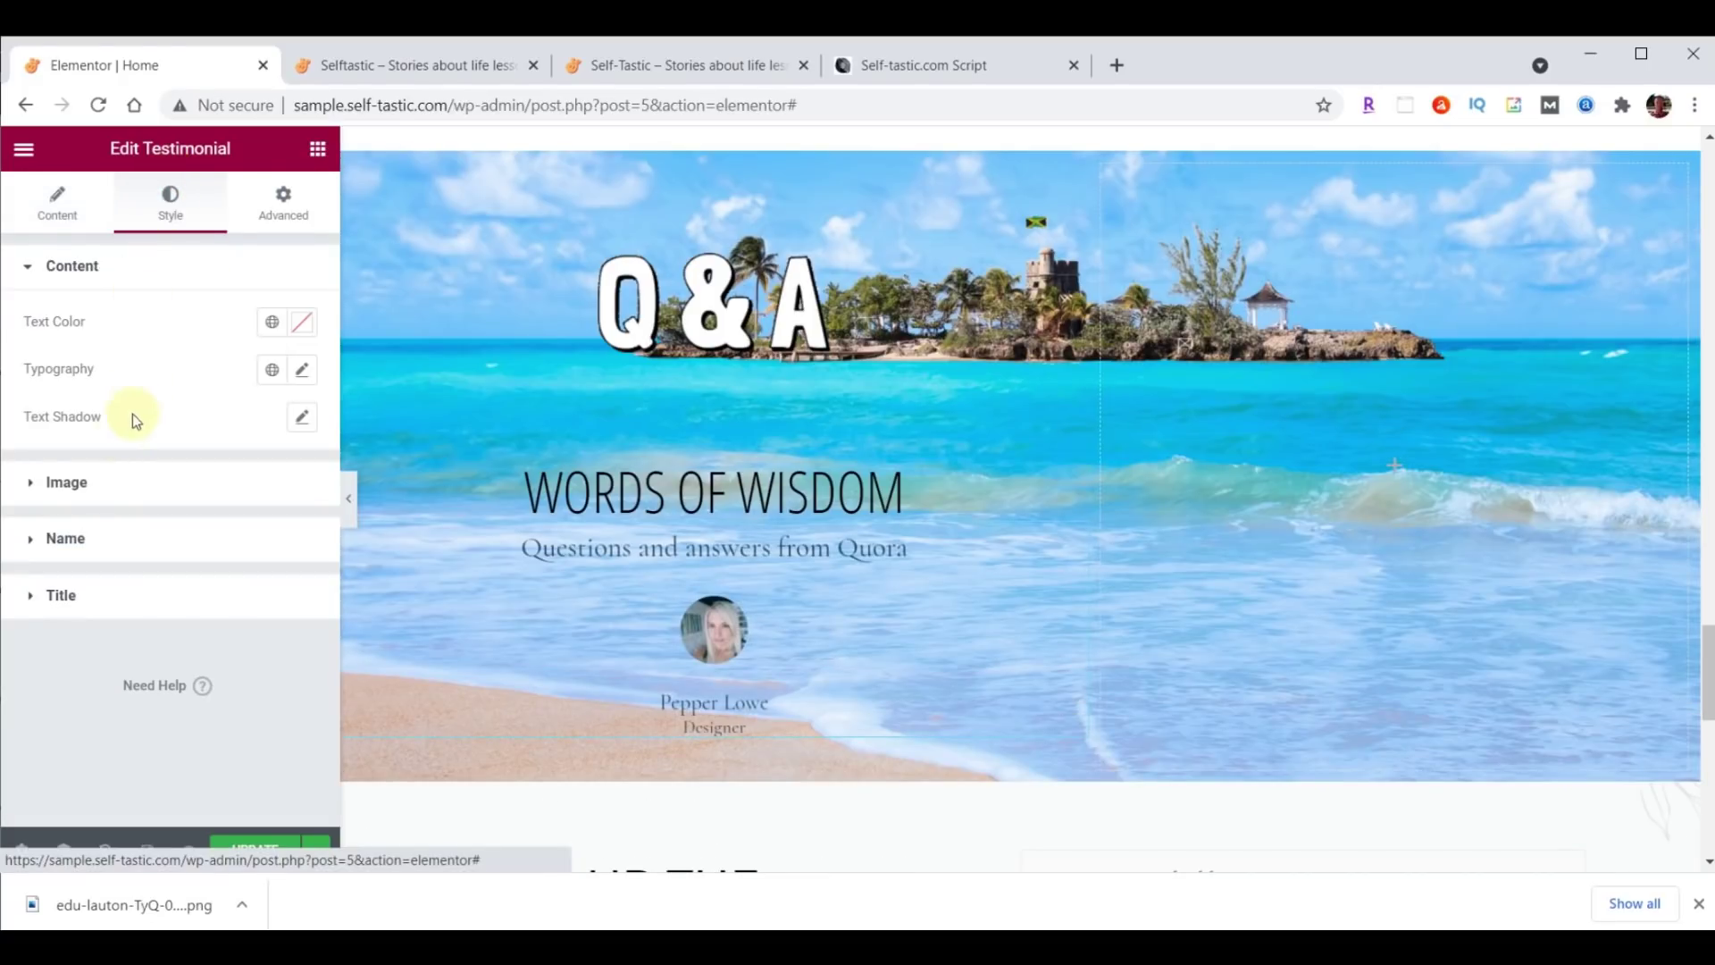
{"action": "left_click", "coordinate": [75, 482]}
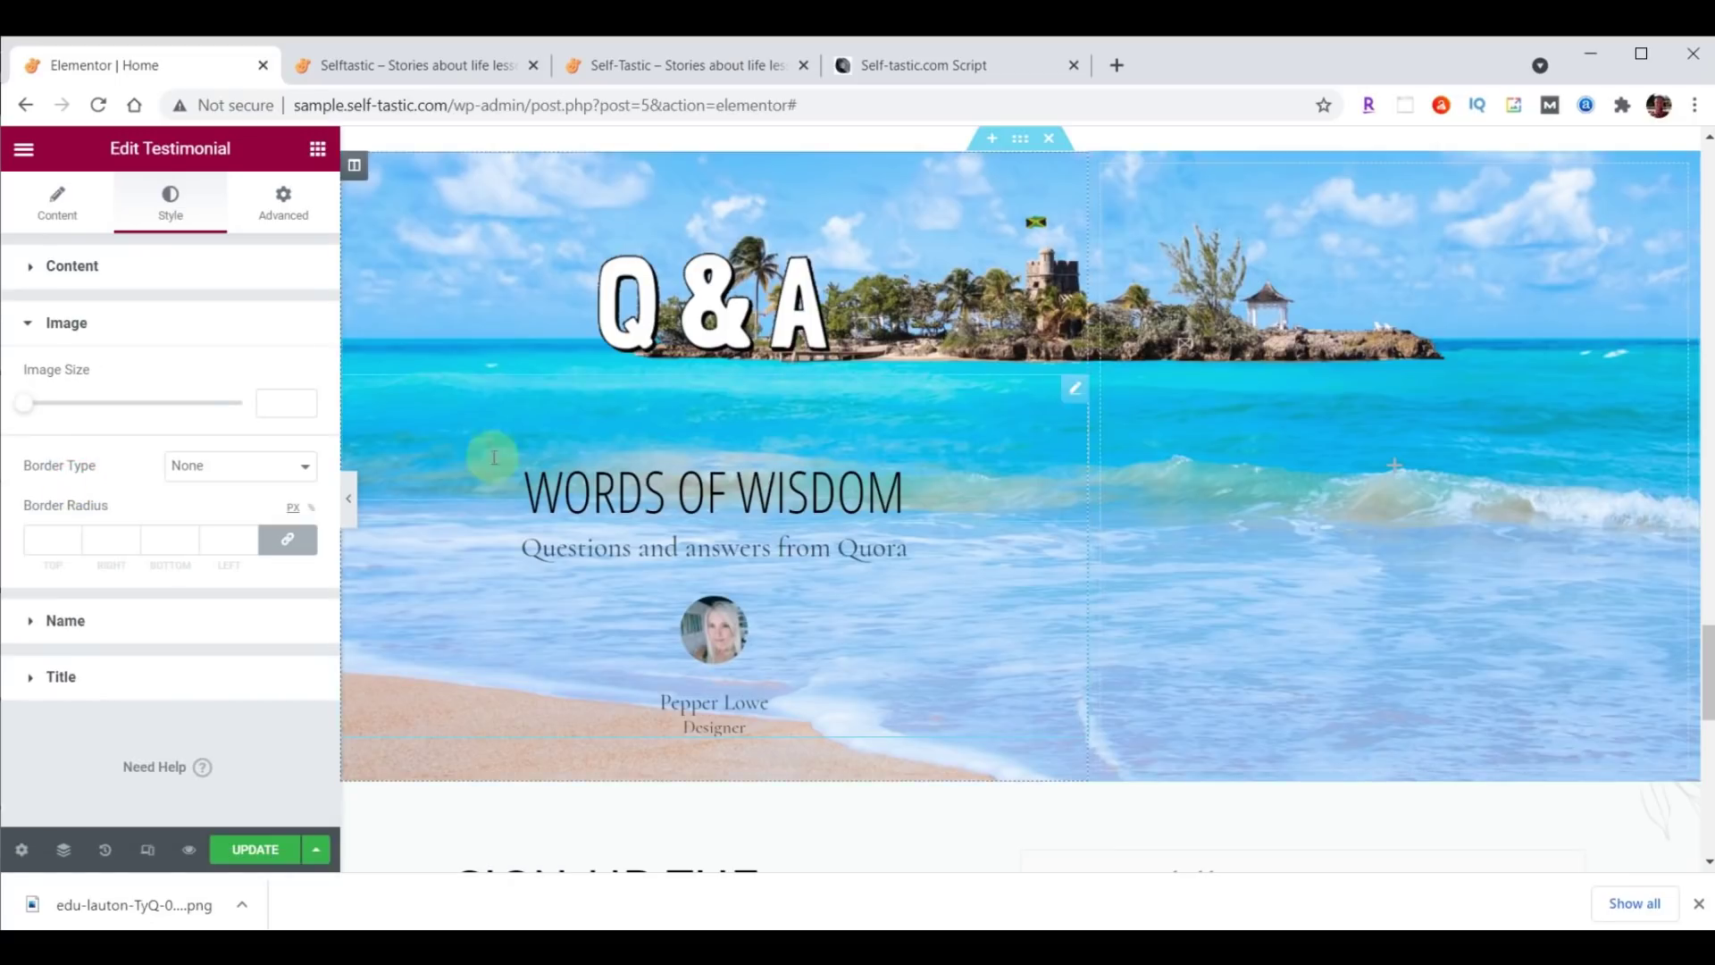
{"action": "left_click", "coordinate": [260, 402]}
{"action": "type", "text": "115"}
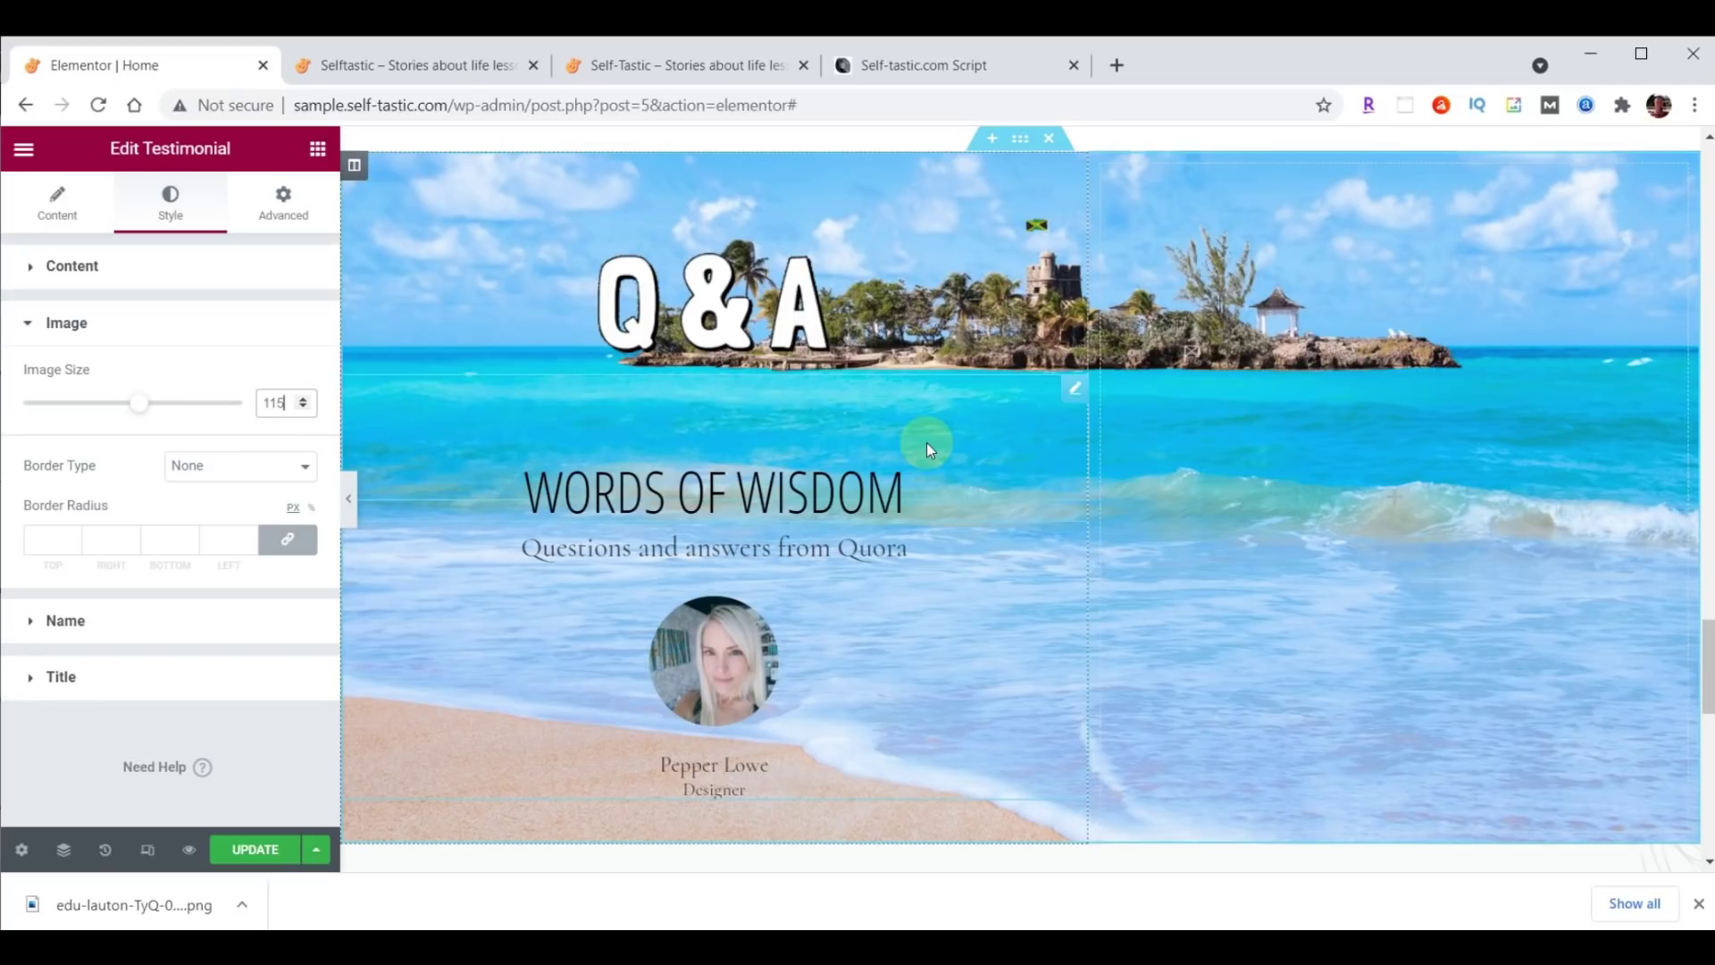
Style the Quora subtitle in Droid Arabic Kufi with colour #473C31.
{"action": "left_click", "coordinate": [73, 268]}
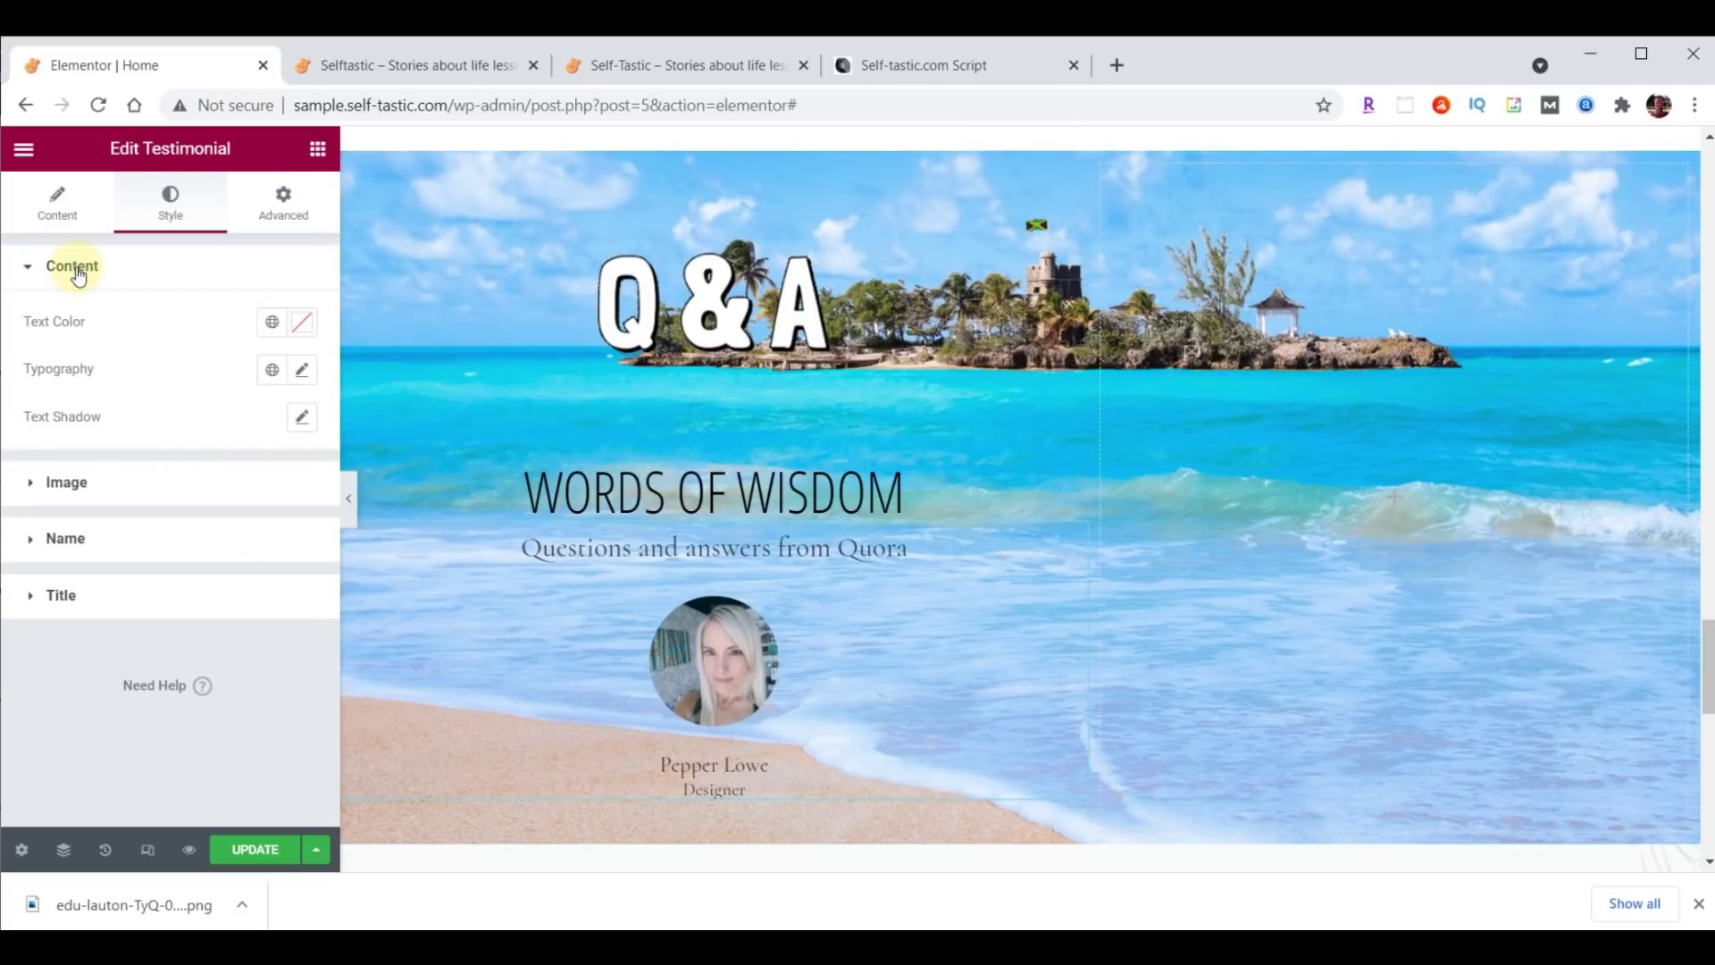
{"action": "left_click", "coordinate": [304, 372]}
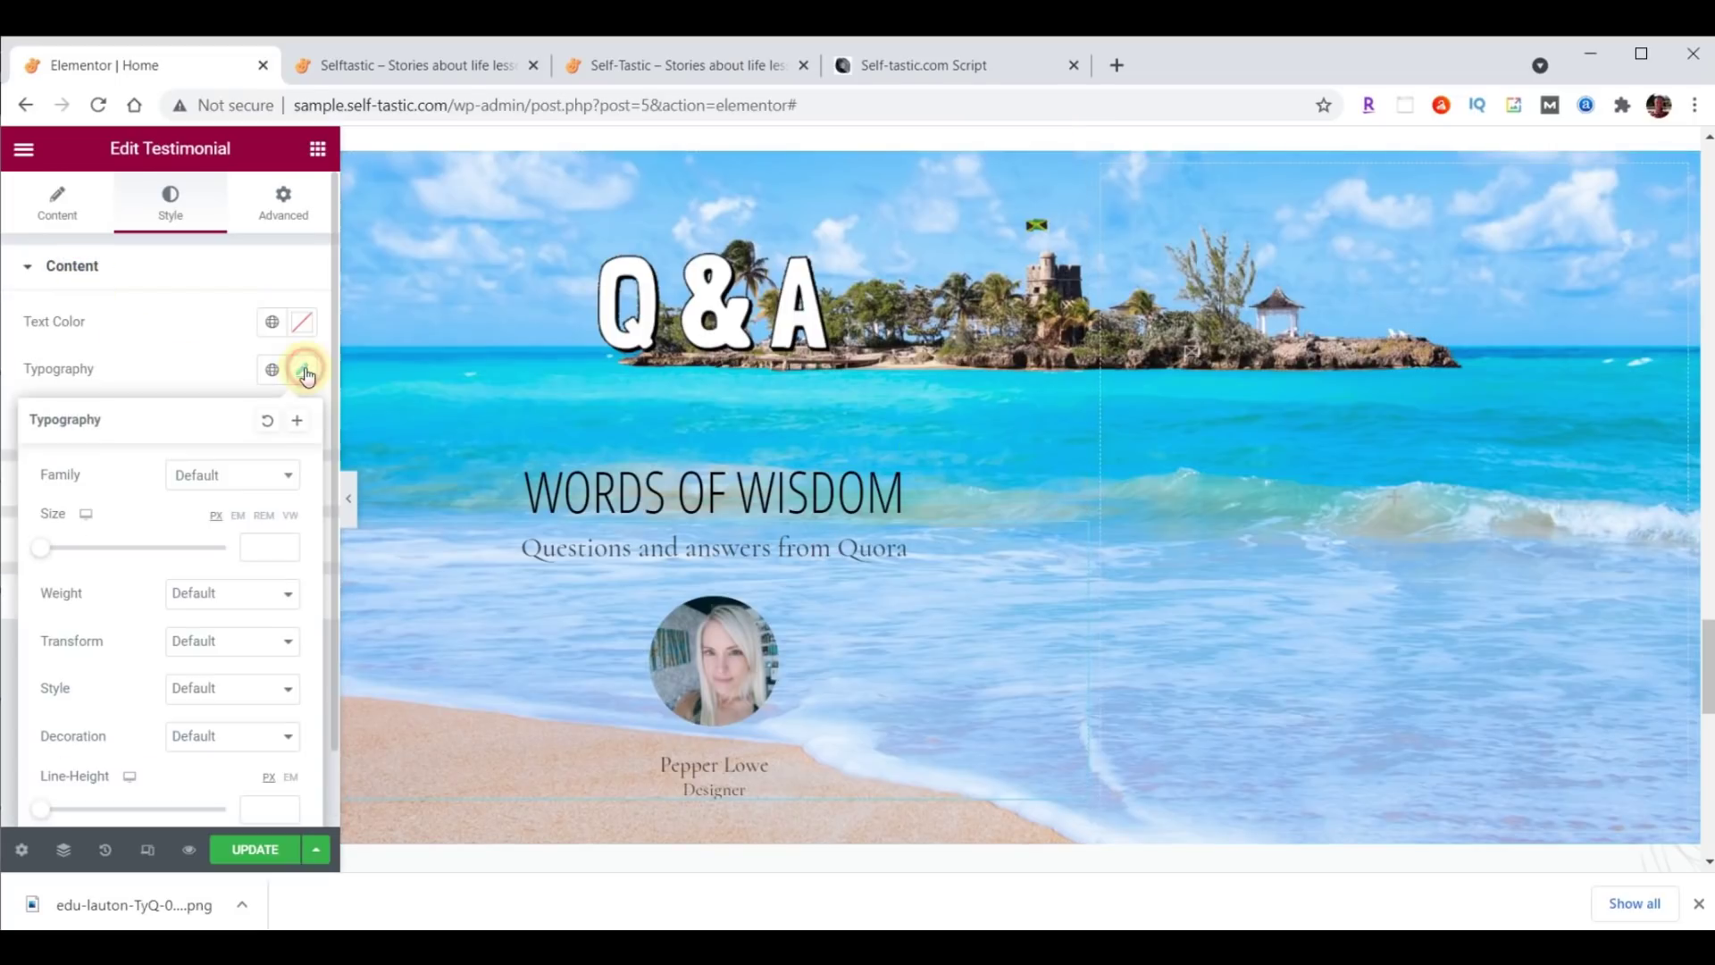
{"action": "left_click", "coordinate": [235, 473]}
{"action": "type", "text": "droid"}
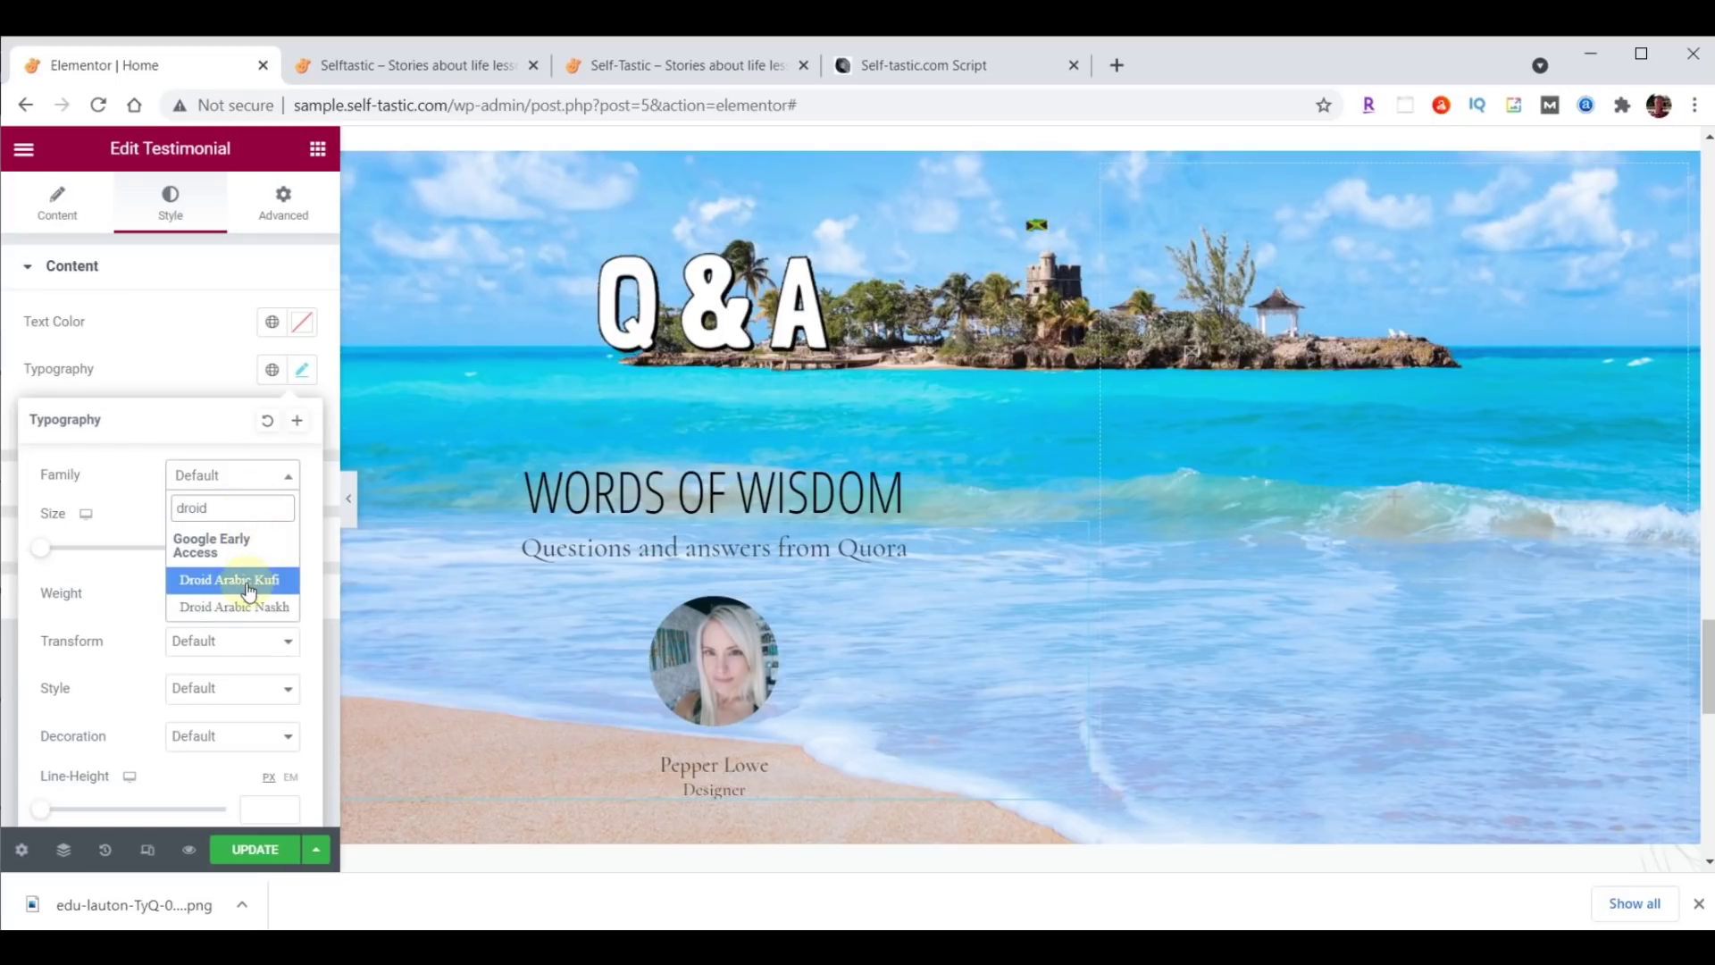
{"action": "left_click", "coordinate": [249, 592]}
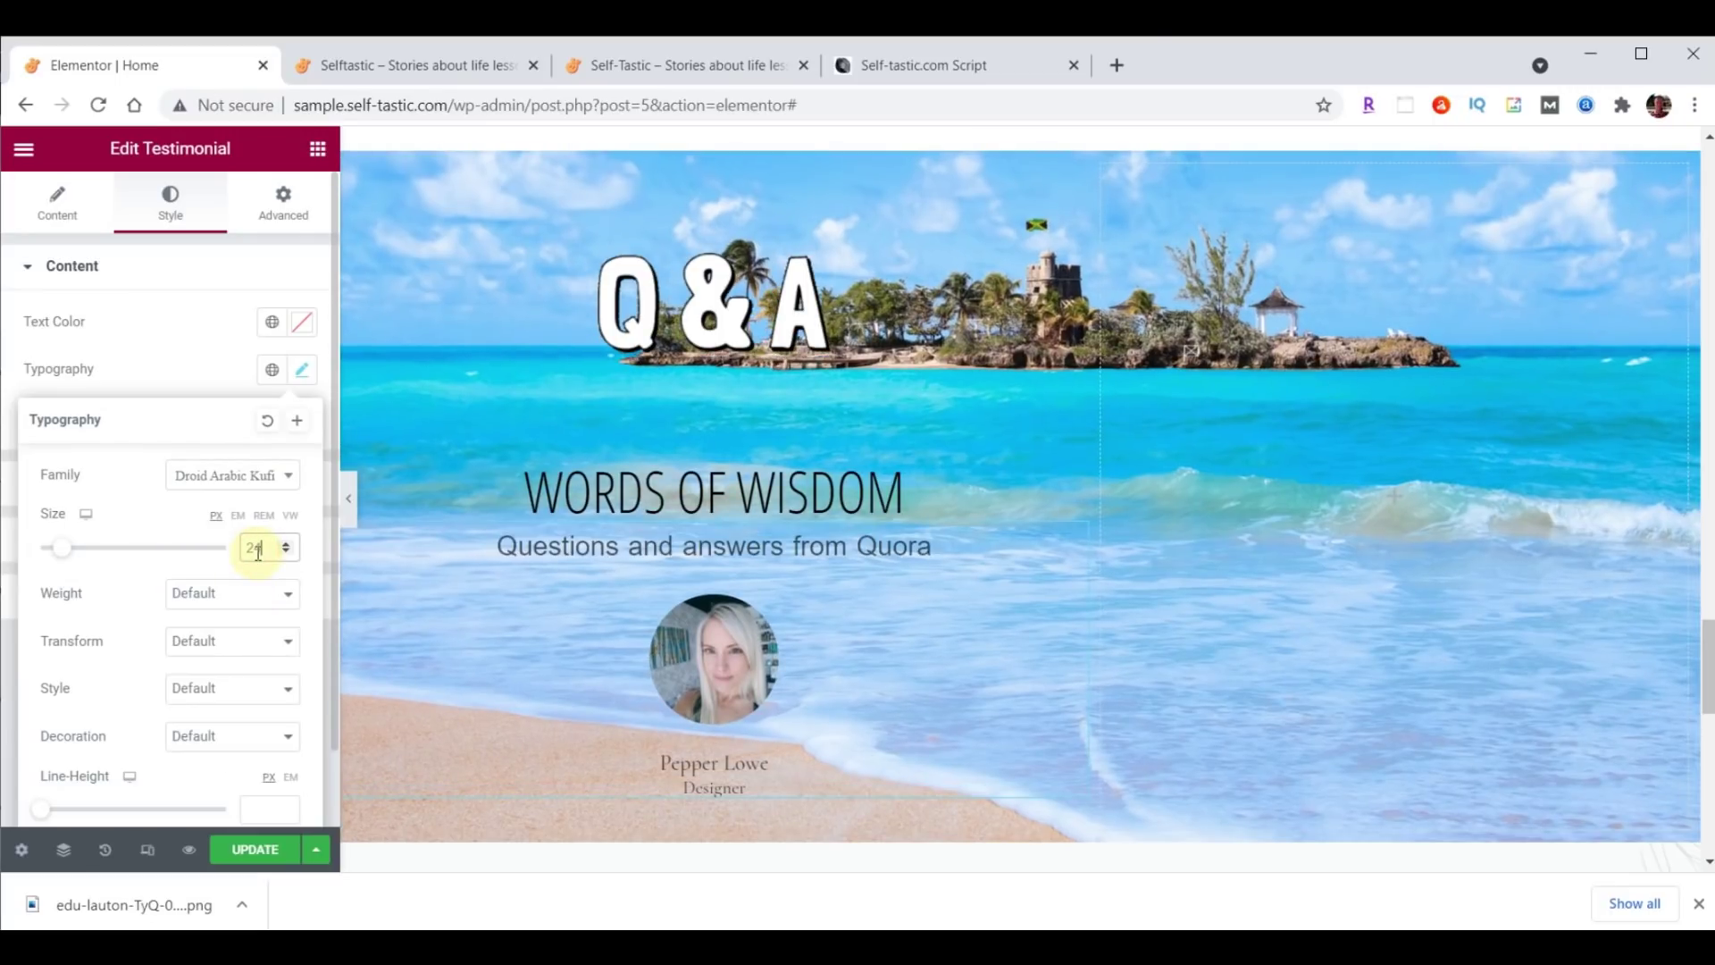
{"action": "left_click", "coordinate": [302, 323]}
{"action": "type", "text": "#473C31"}
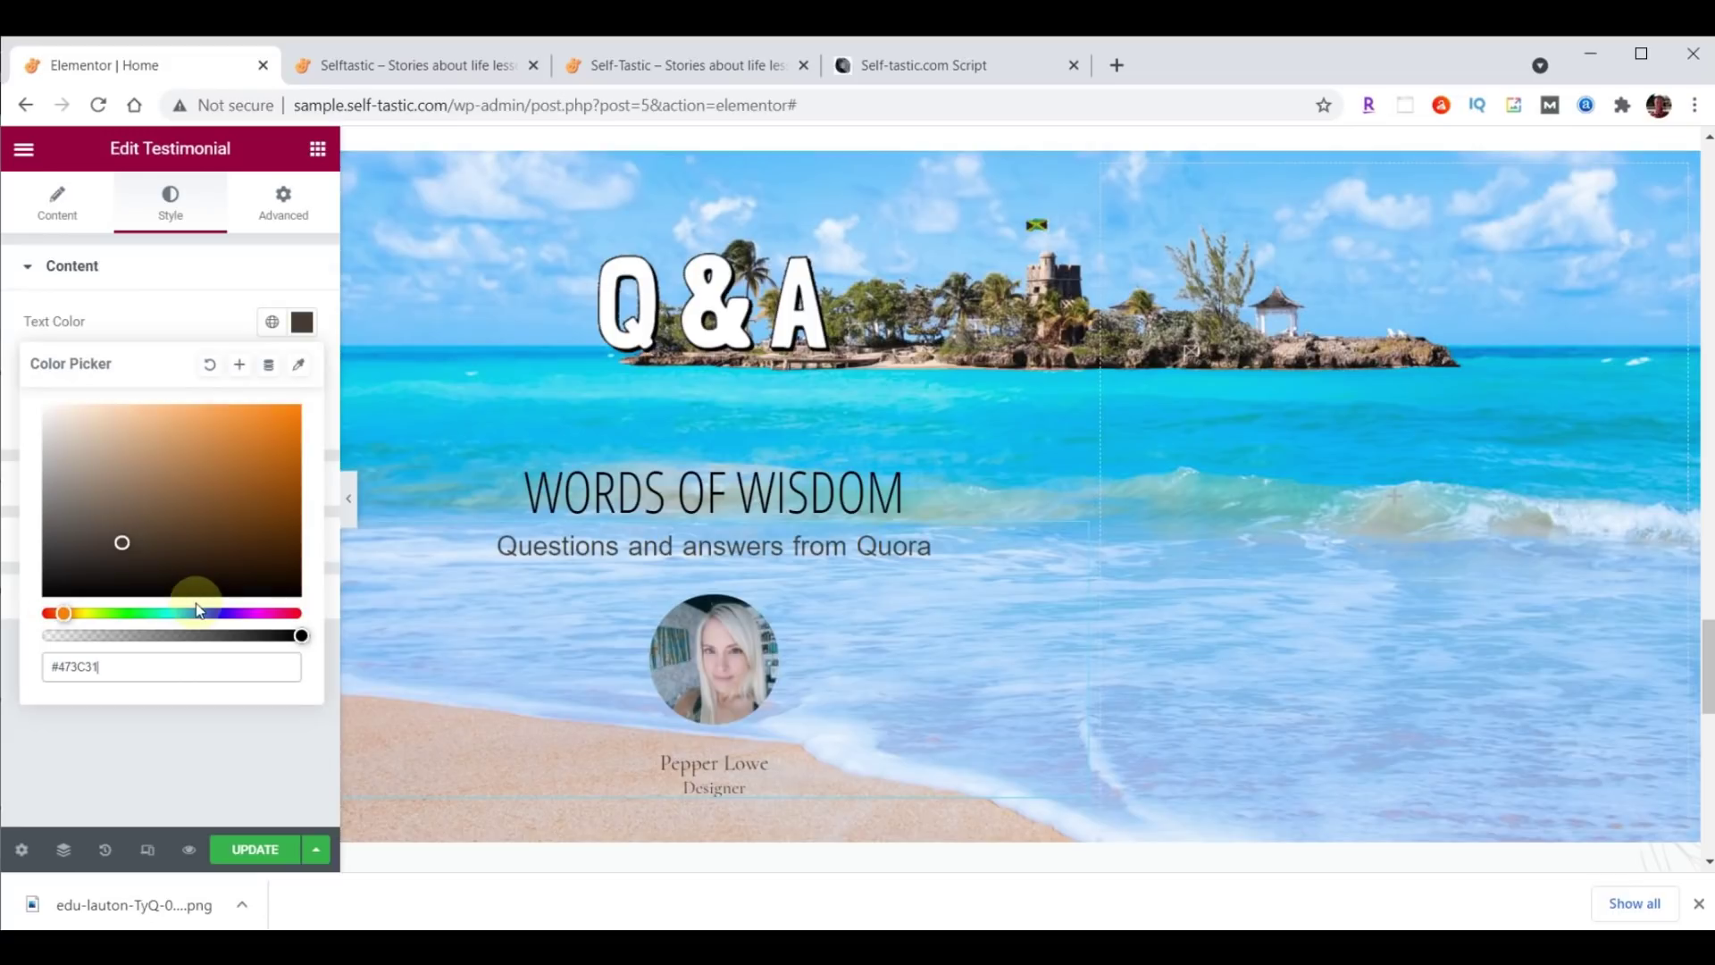
{"action": "left_click", "coordinate": [302, 321]}
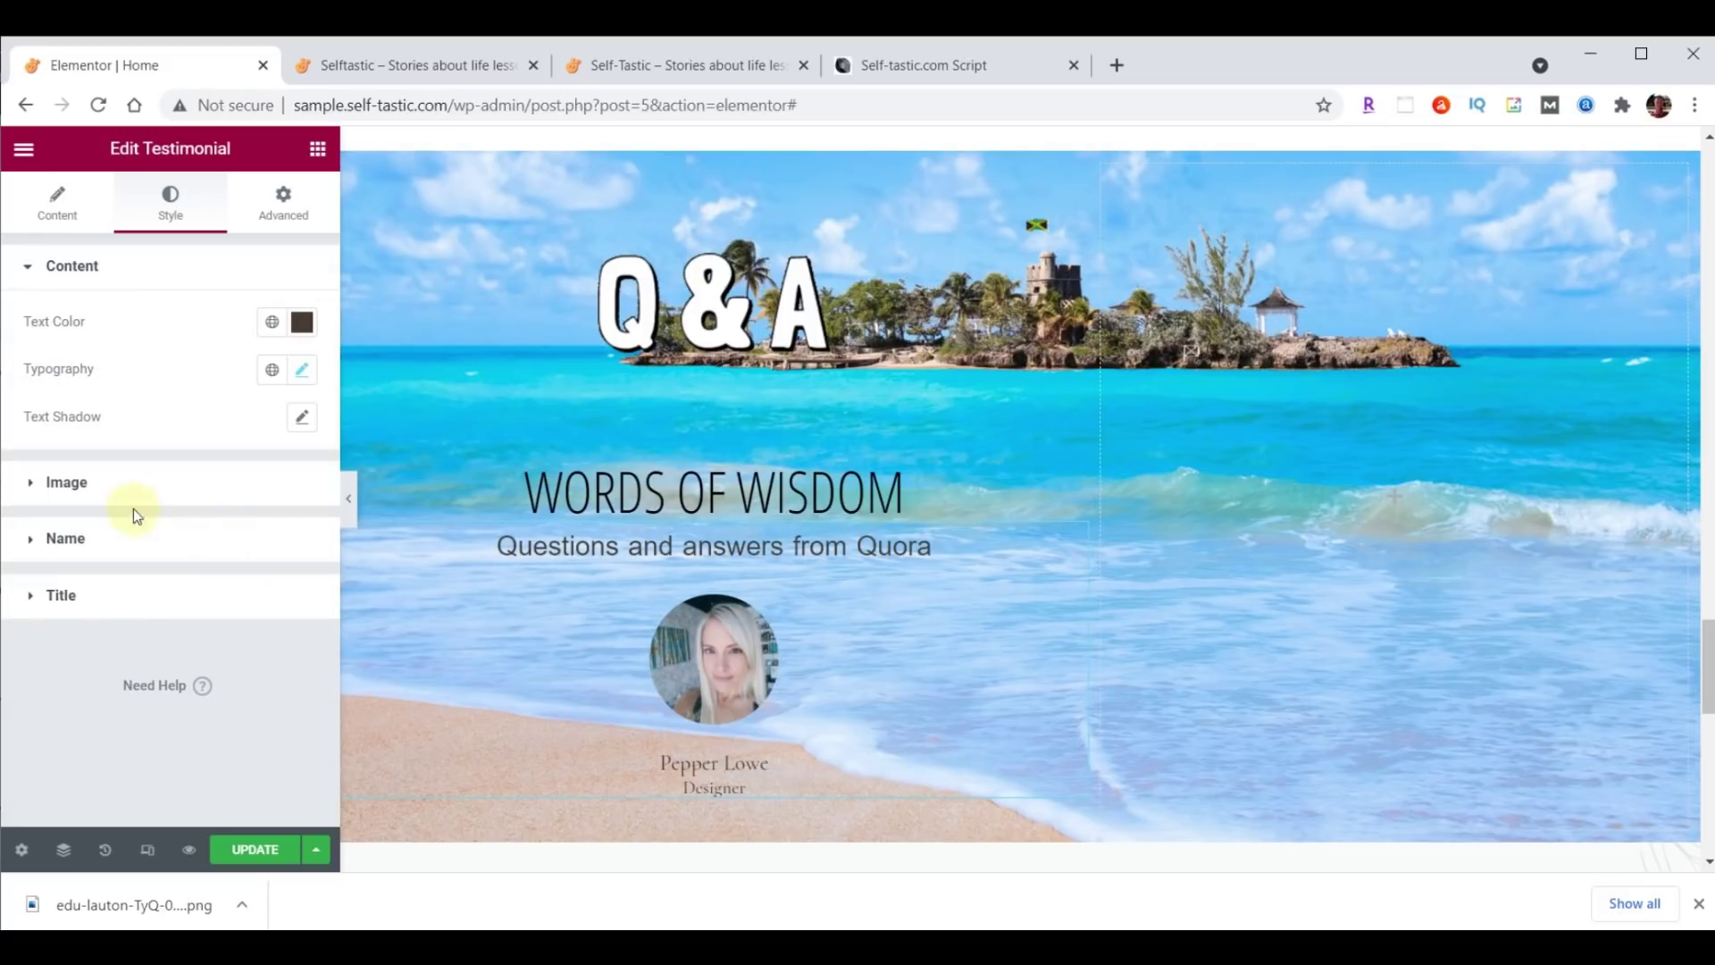
Style the name in Open Sans Condensed, size 30, colour #FFFFC0.
{"action": "left_click", "coordinate": [66, 539]}
{"action": "left_click", "coordinate": [303, 484]}
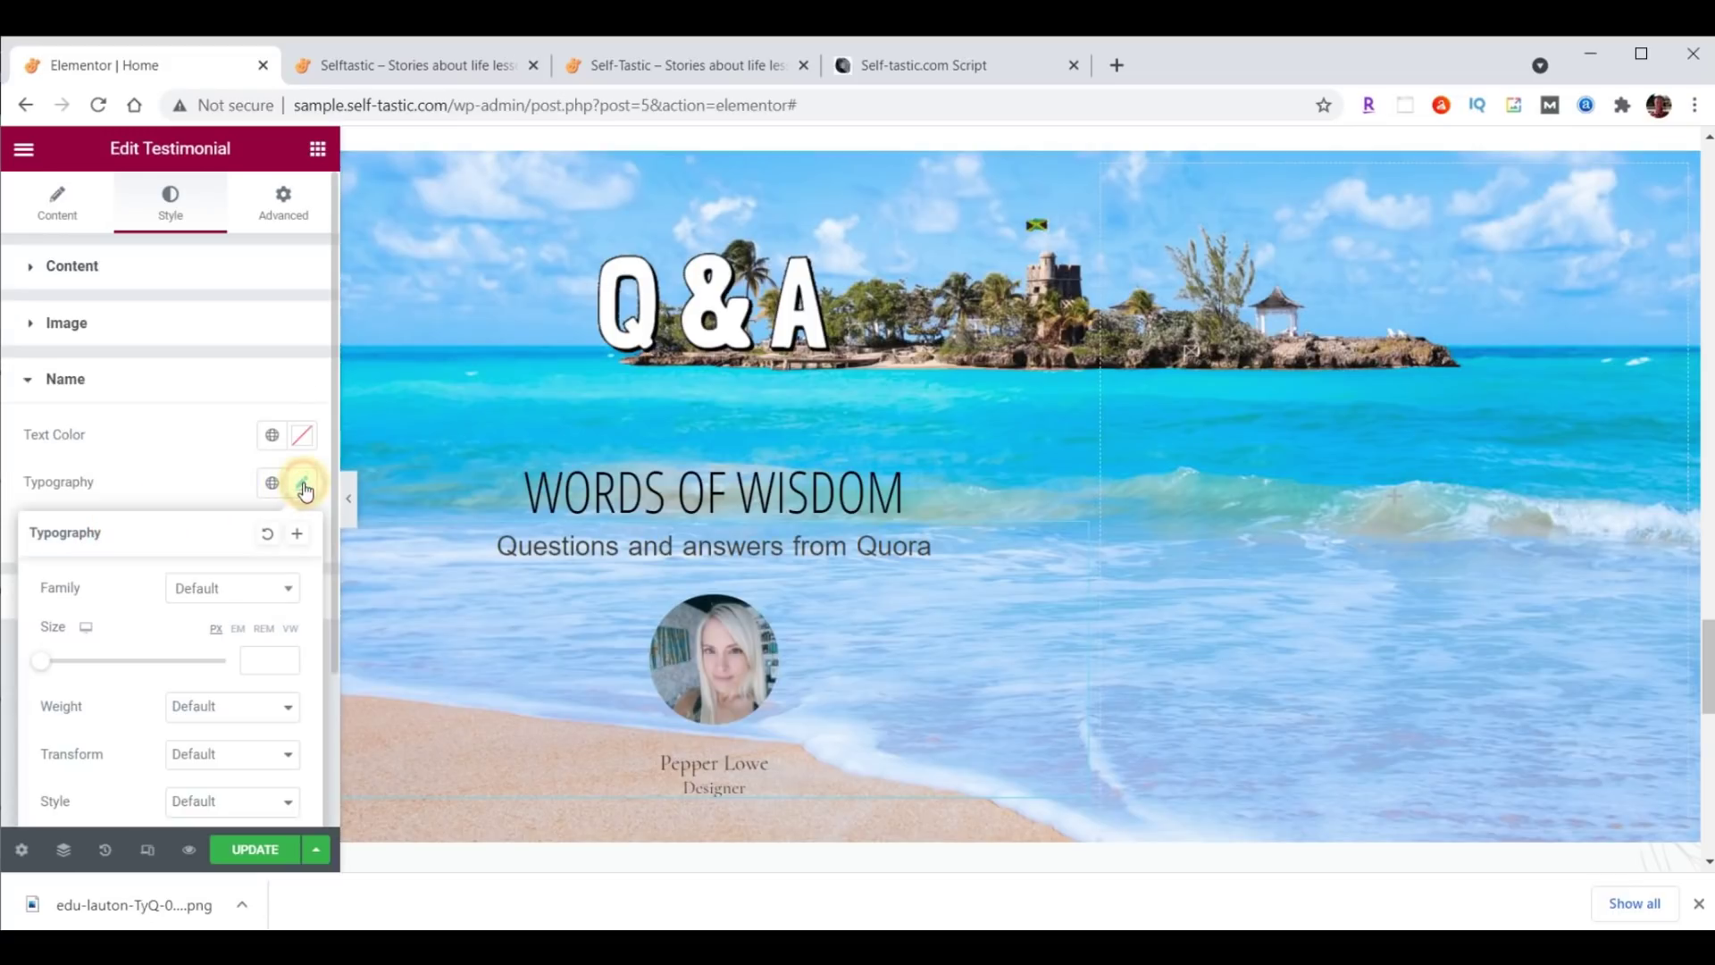
{"action": "left_click", "coordinate": [240, 590]}
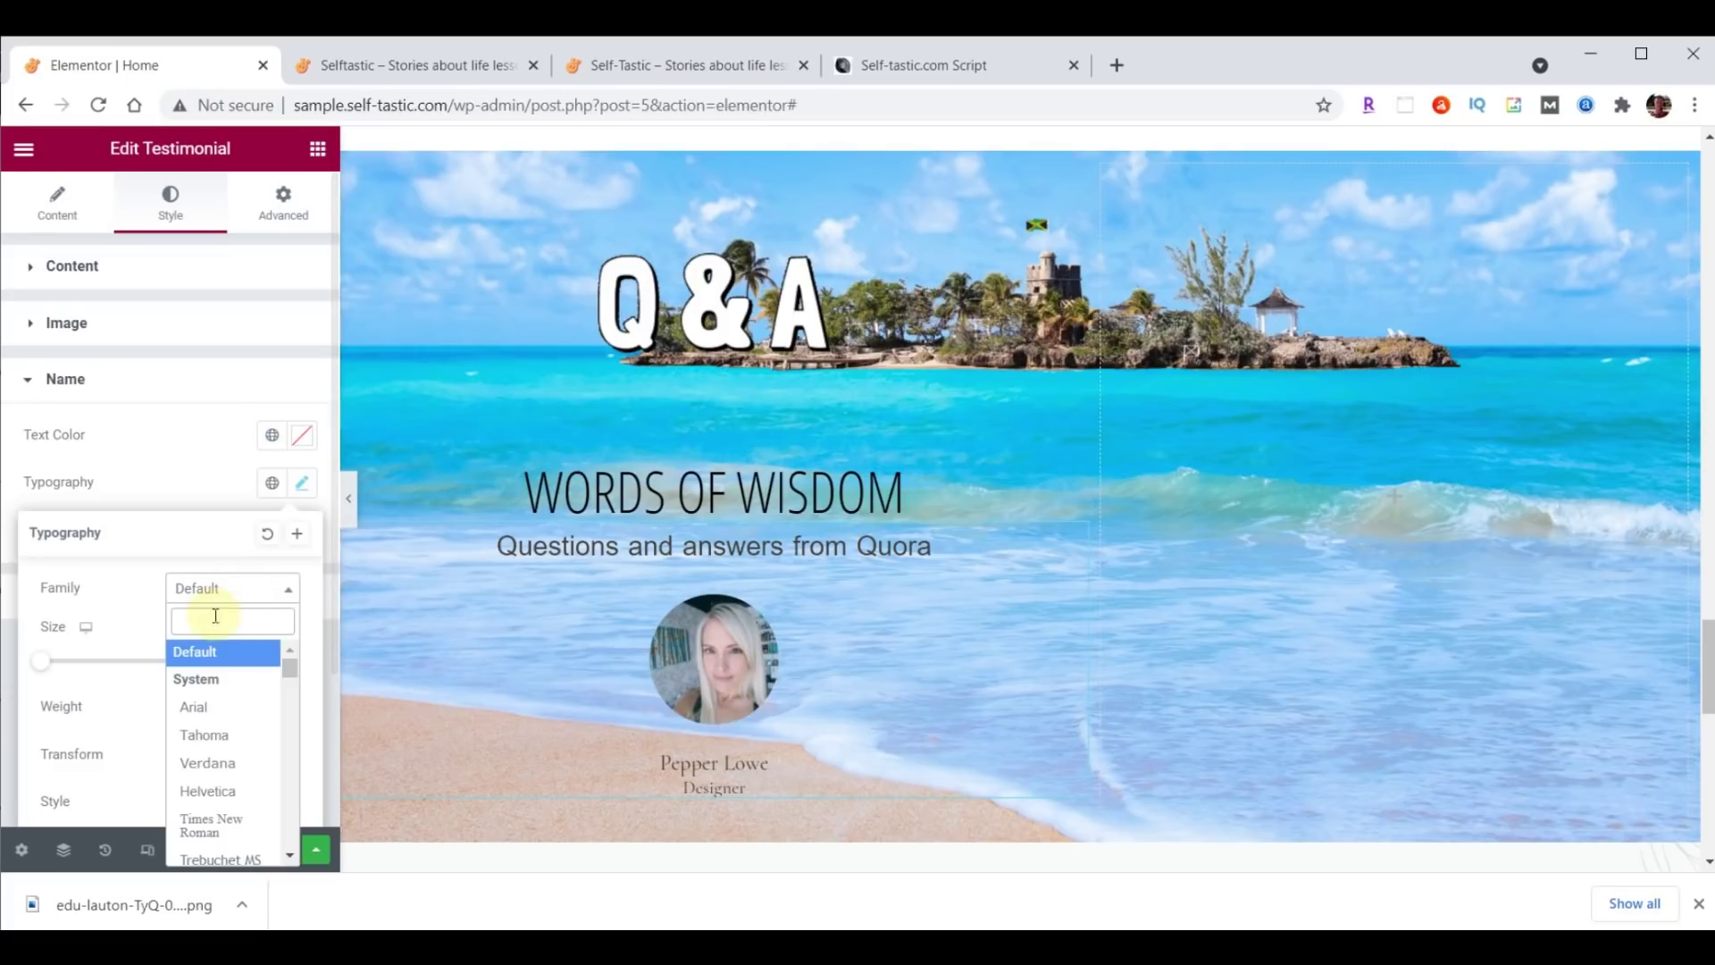
{"action": "type", "text": "Open"}
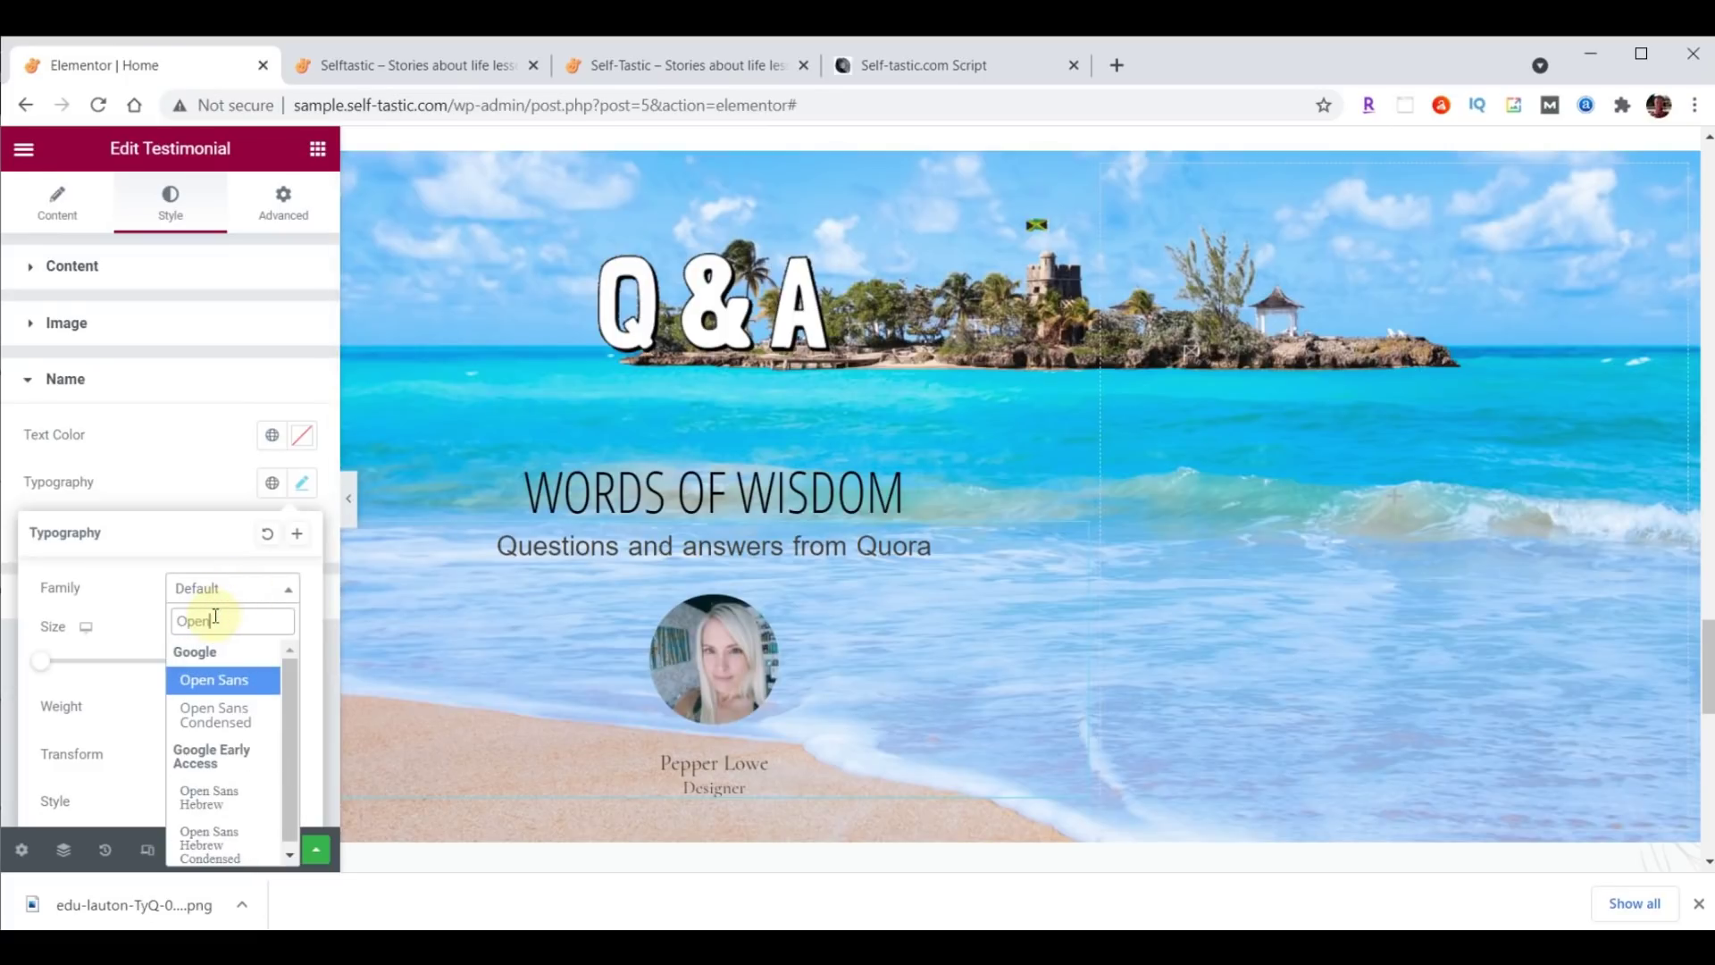
{"action": "left_click", "coordinate": [216, 715]}
{"action": "left_click", "coordinate": [257, 661]}
{"action": "type", "text": "30"}
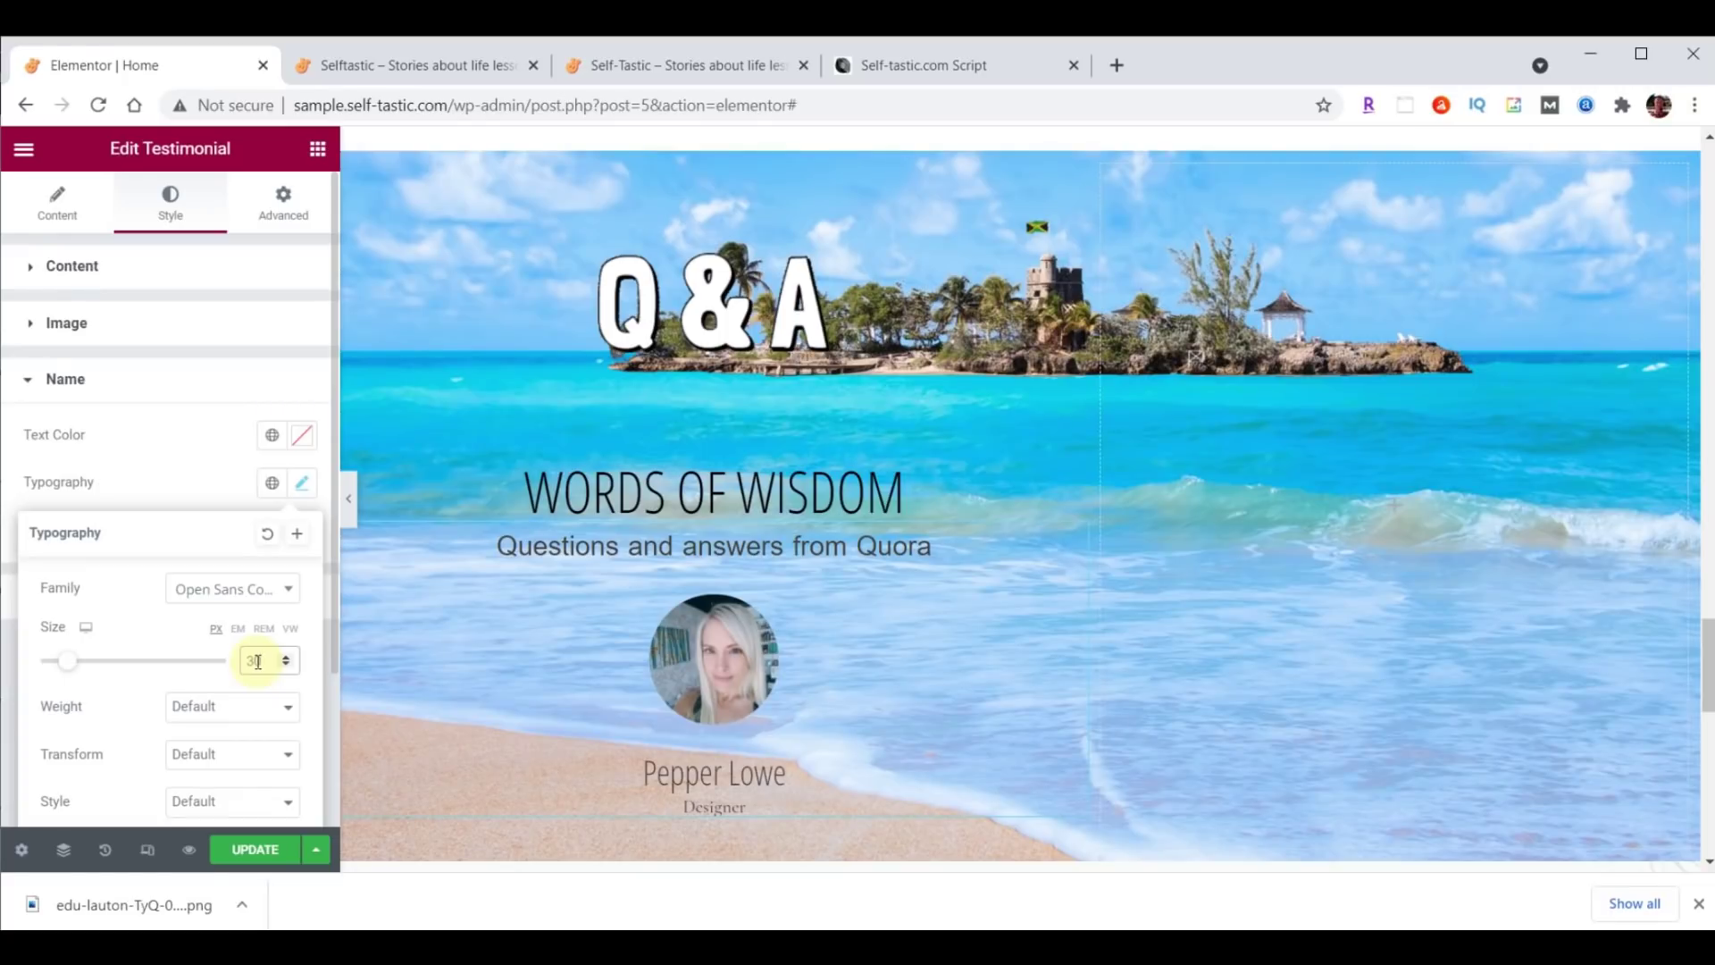
{"action": "left_click", "coordinate": [302, 437]}
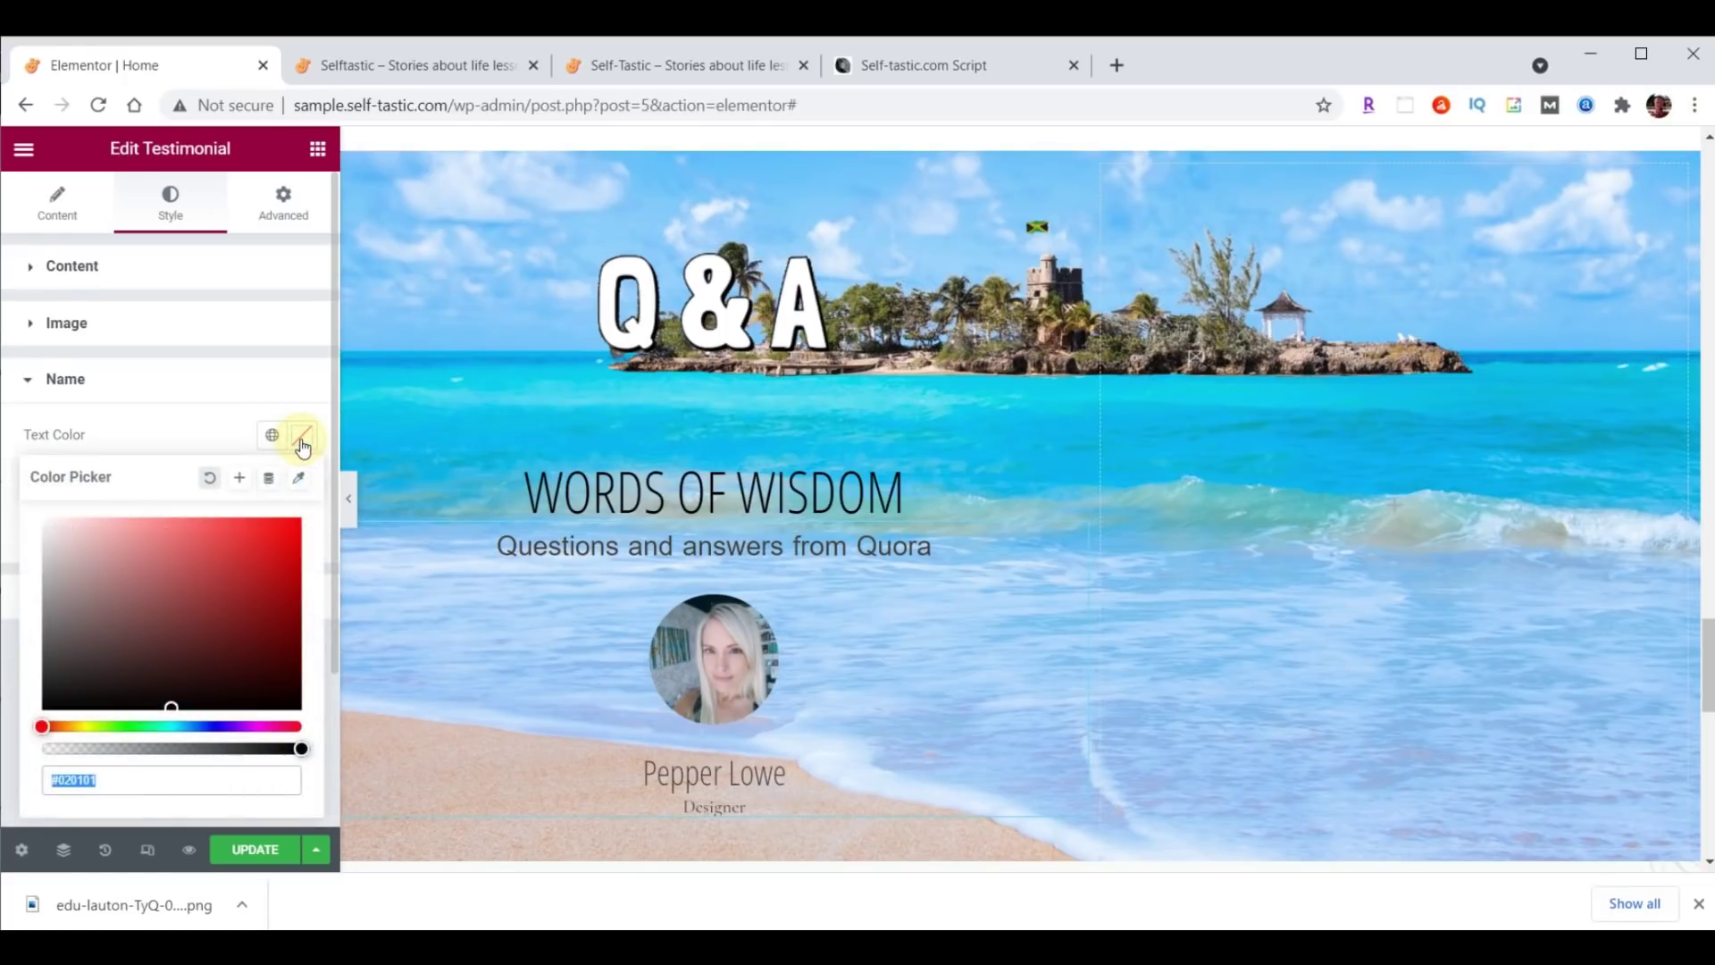
{"action": "type", "text": "#FFFFC0"}
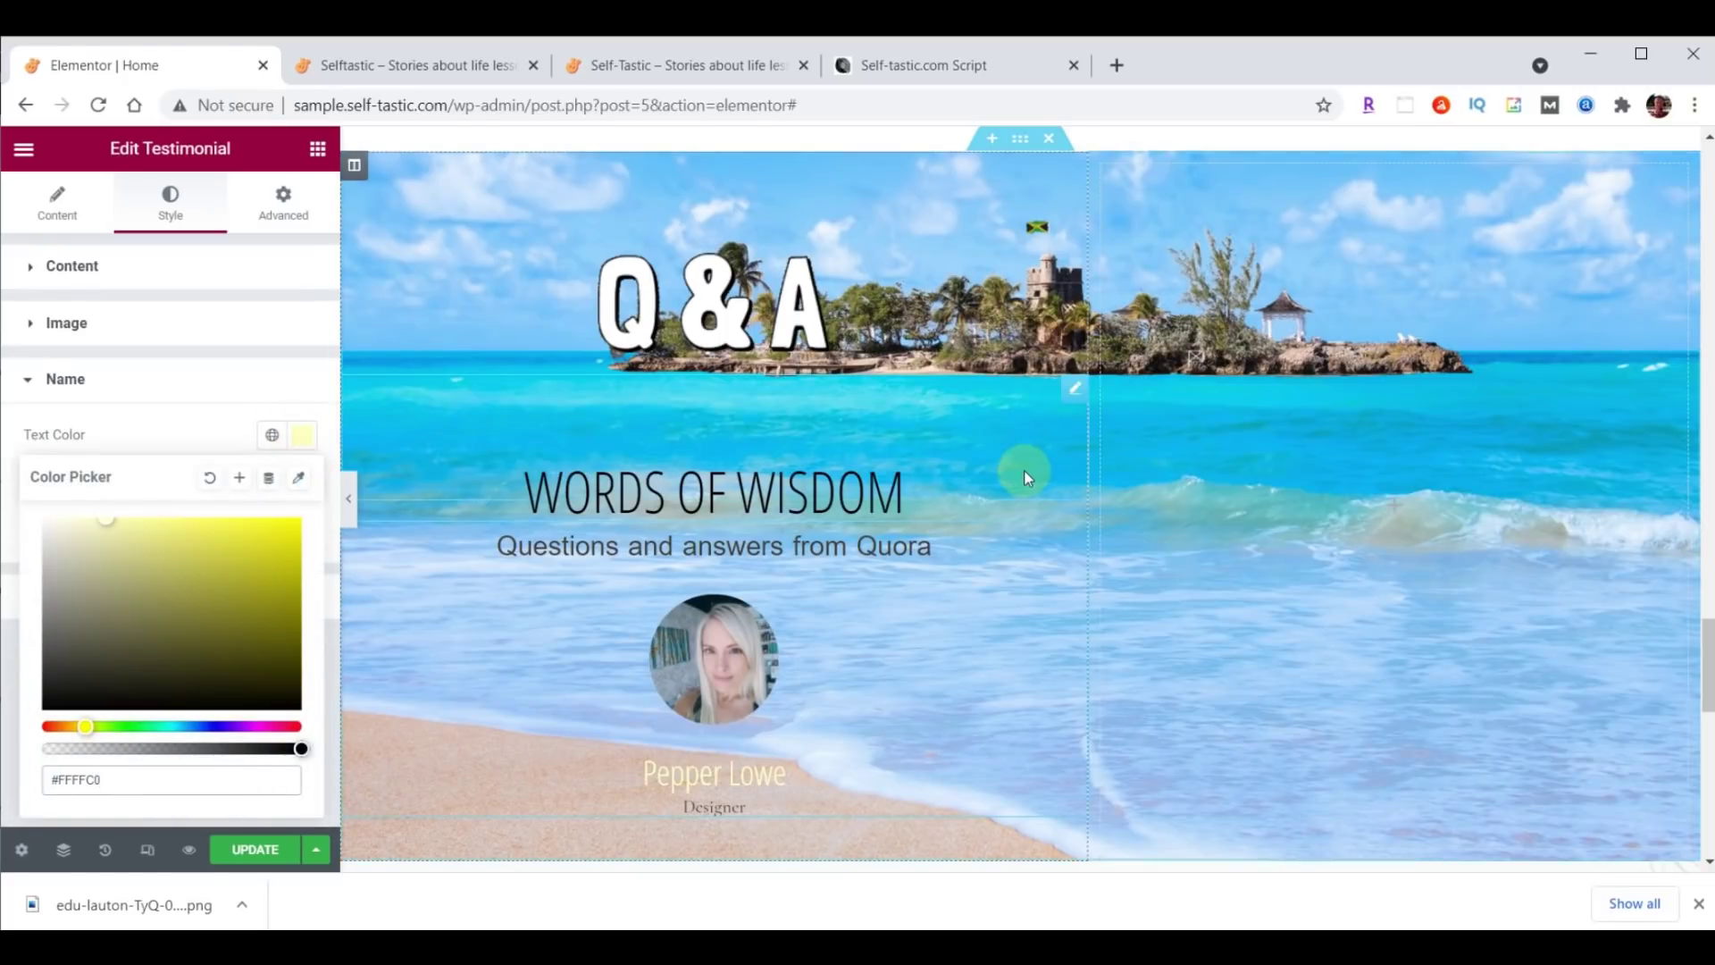
{"action": "scroll", "coordinate": [1023, 470], "scroll_direction": "down", "scroll_amount": 1}
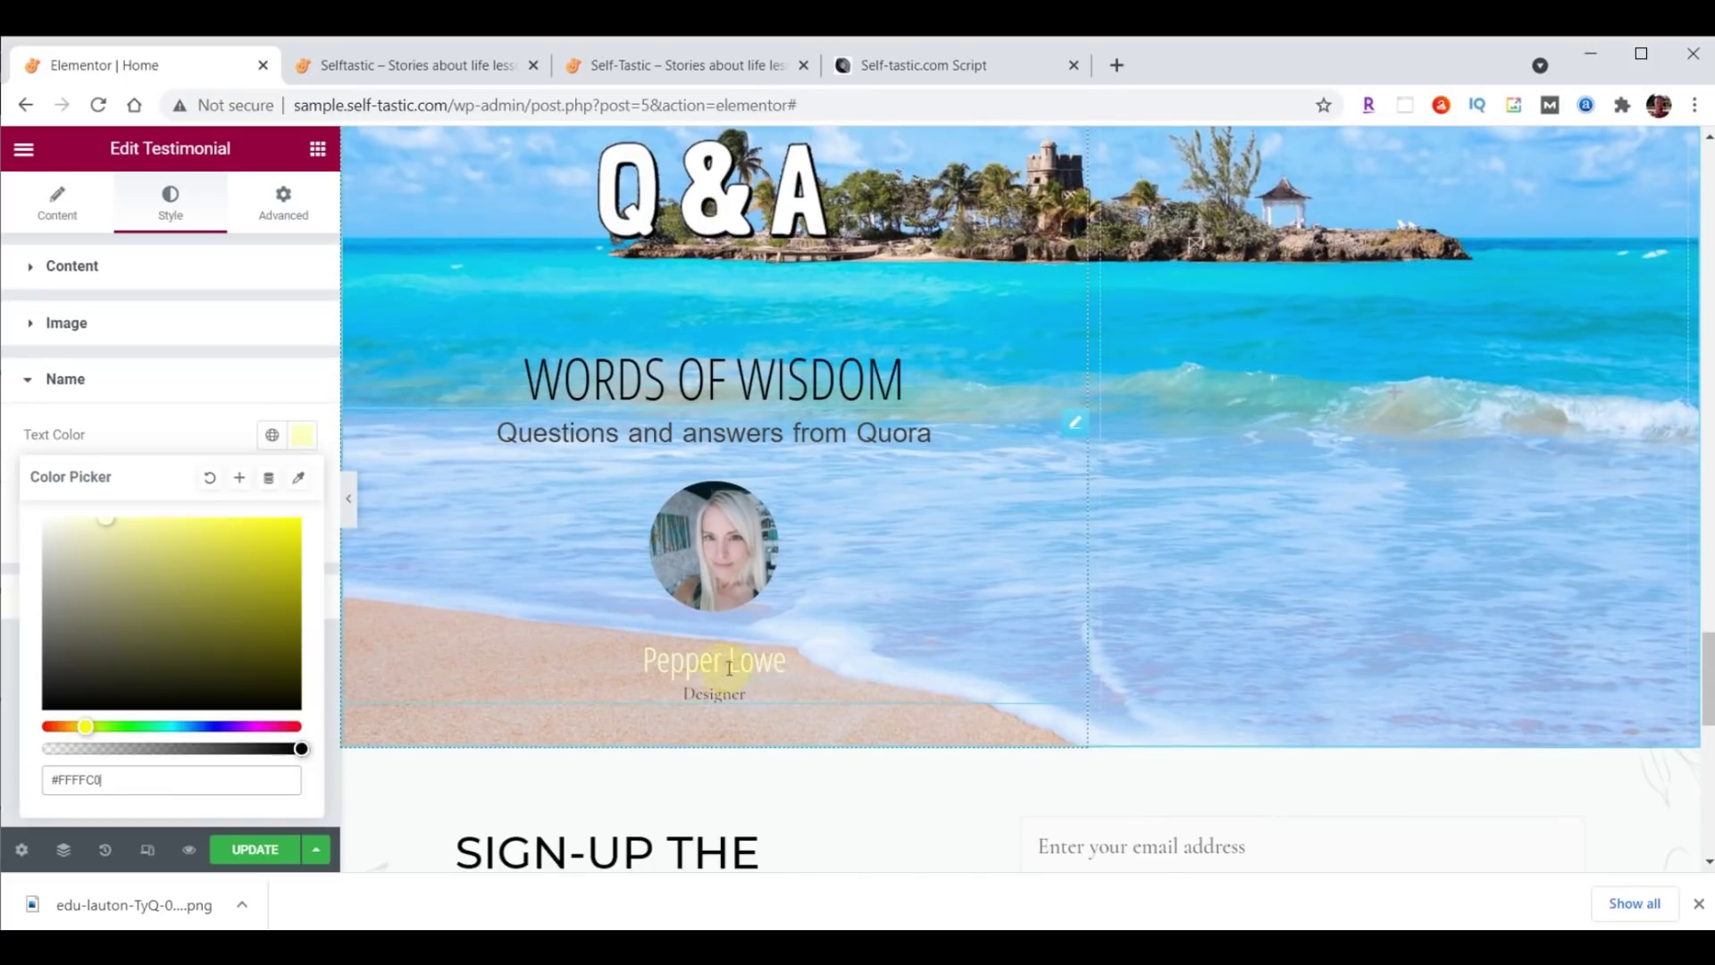
{"action": "left_click", "coordinate": [57, 202]}
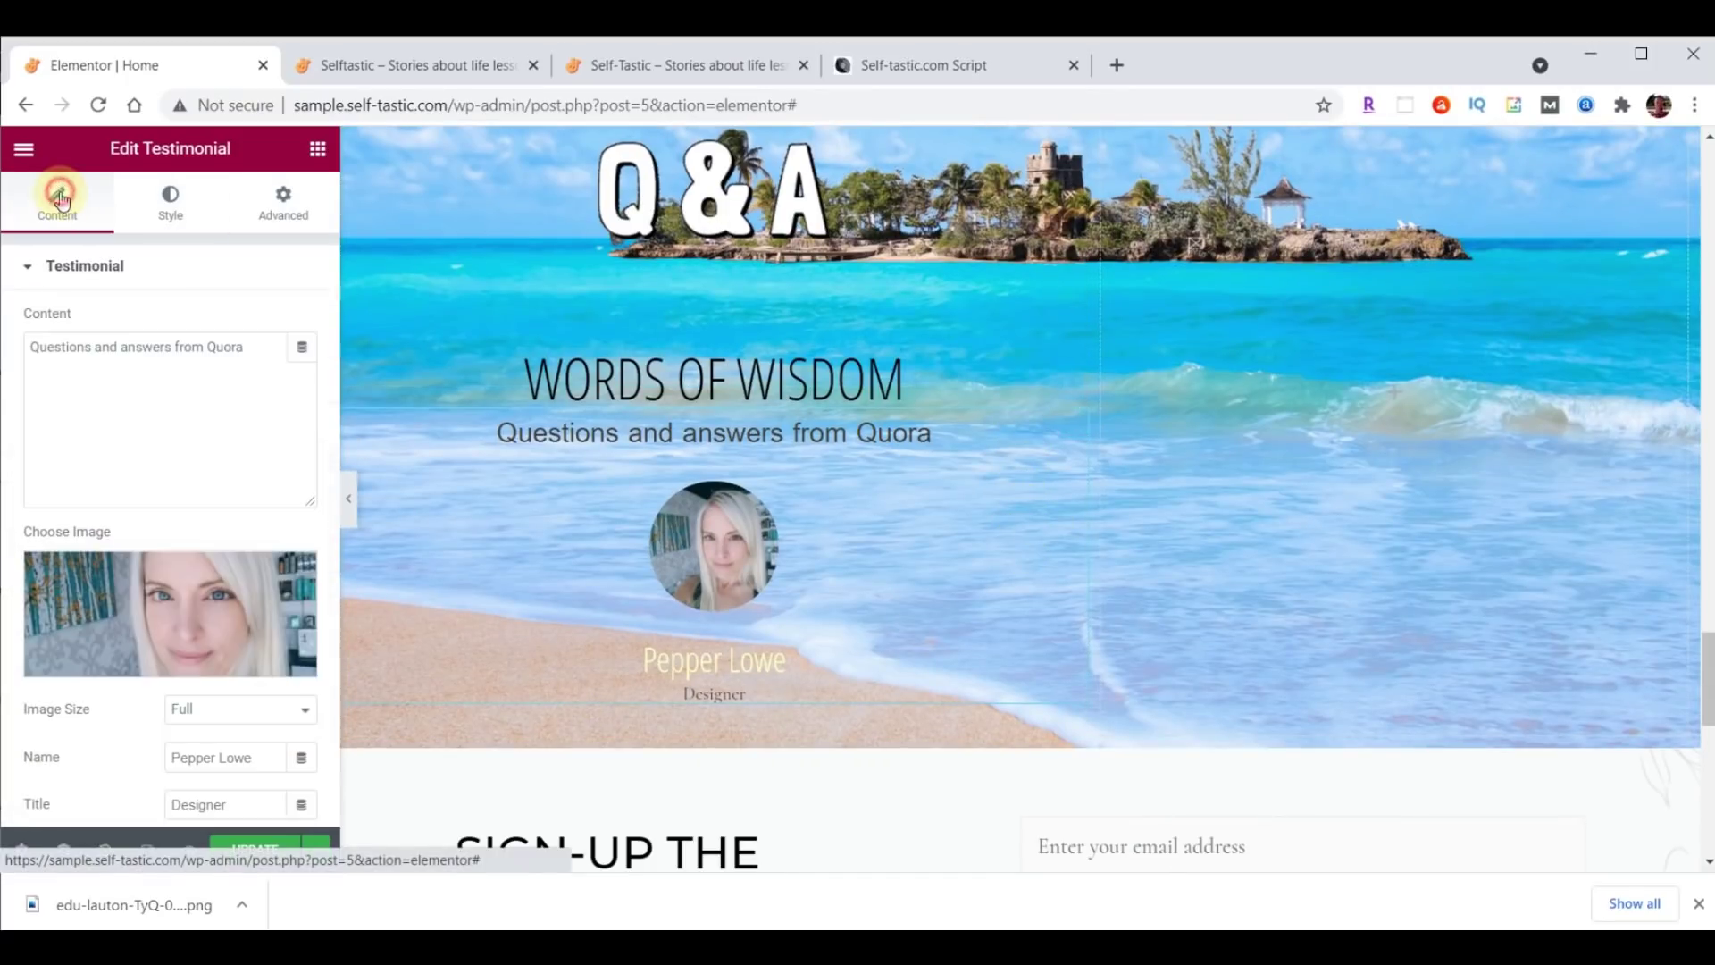
Delete 'Designer' from the testimonial's Title field.
{"action": "scroll", "coordinate": [179, 402], "scroll_direction": "down", "scroll_amount": 2}
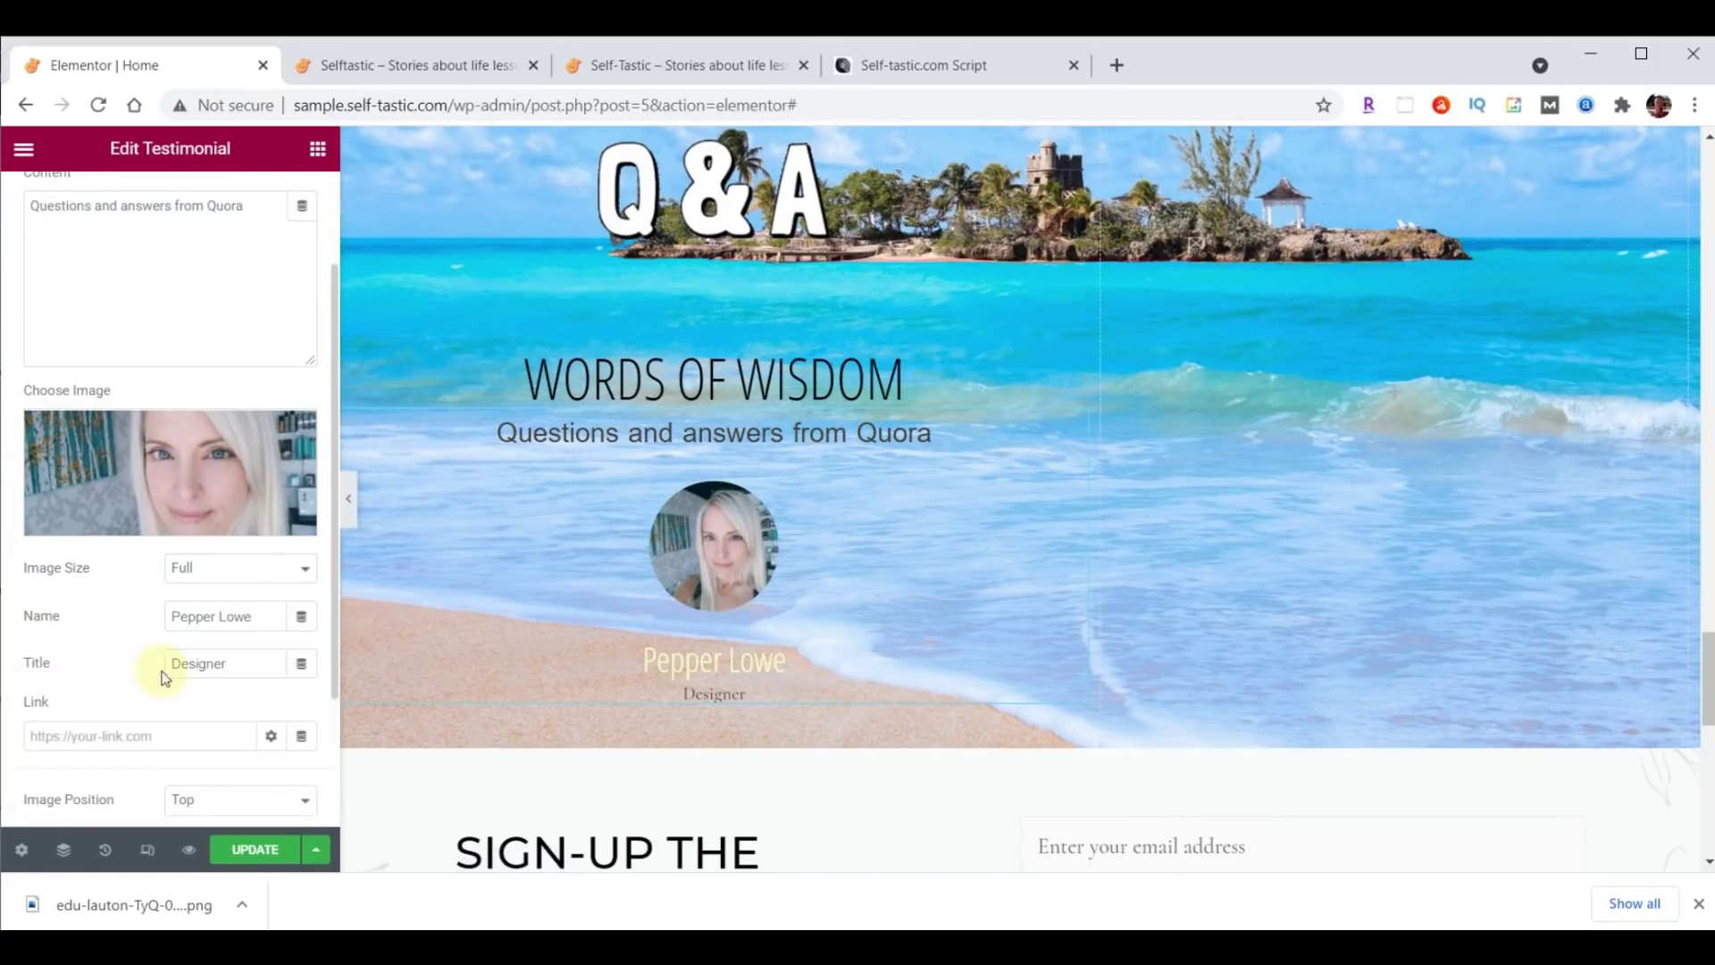
{"action": "double_click", "coordinate": [234, 665]}
{"action": "key", "text": "BackSpace"}
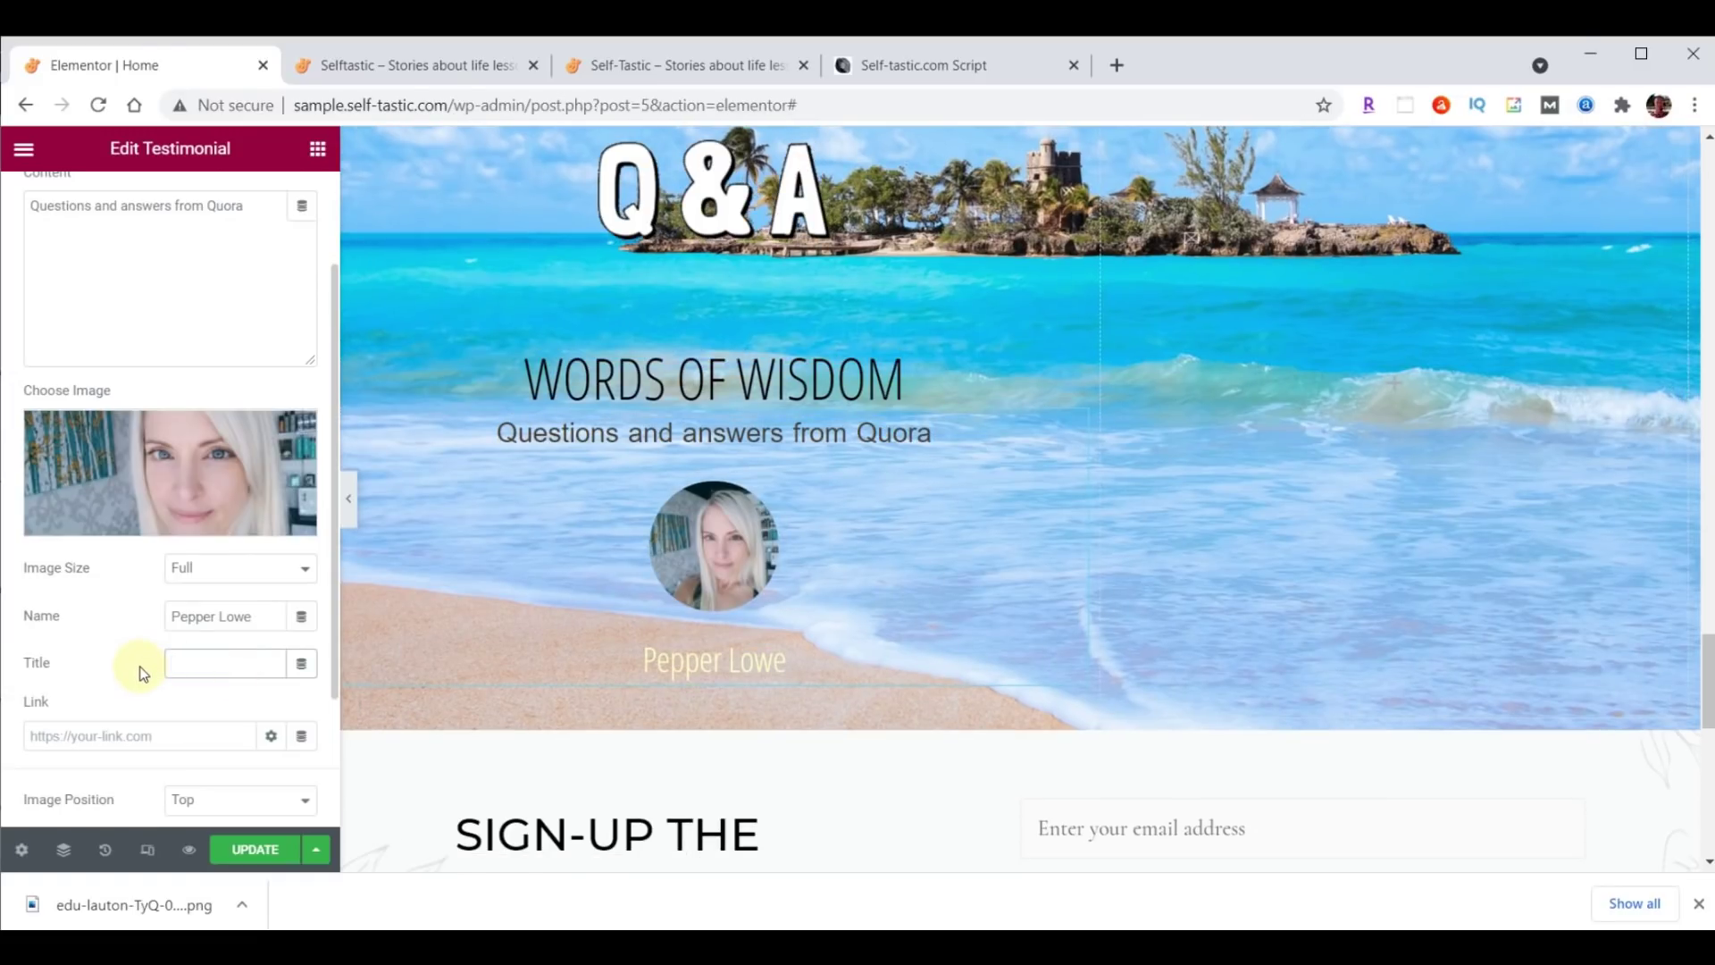
{"action": "scroll", "coordinate": [1365, 534], "scroll_direction": "up", "scroll_amount": 1}
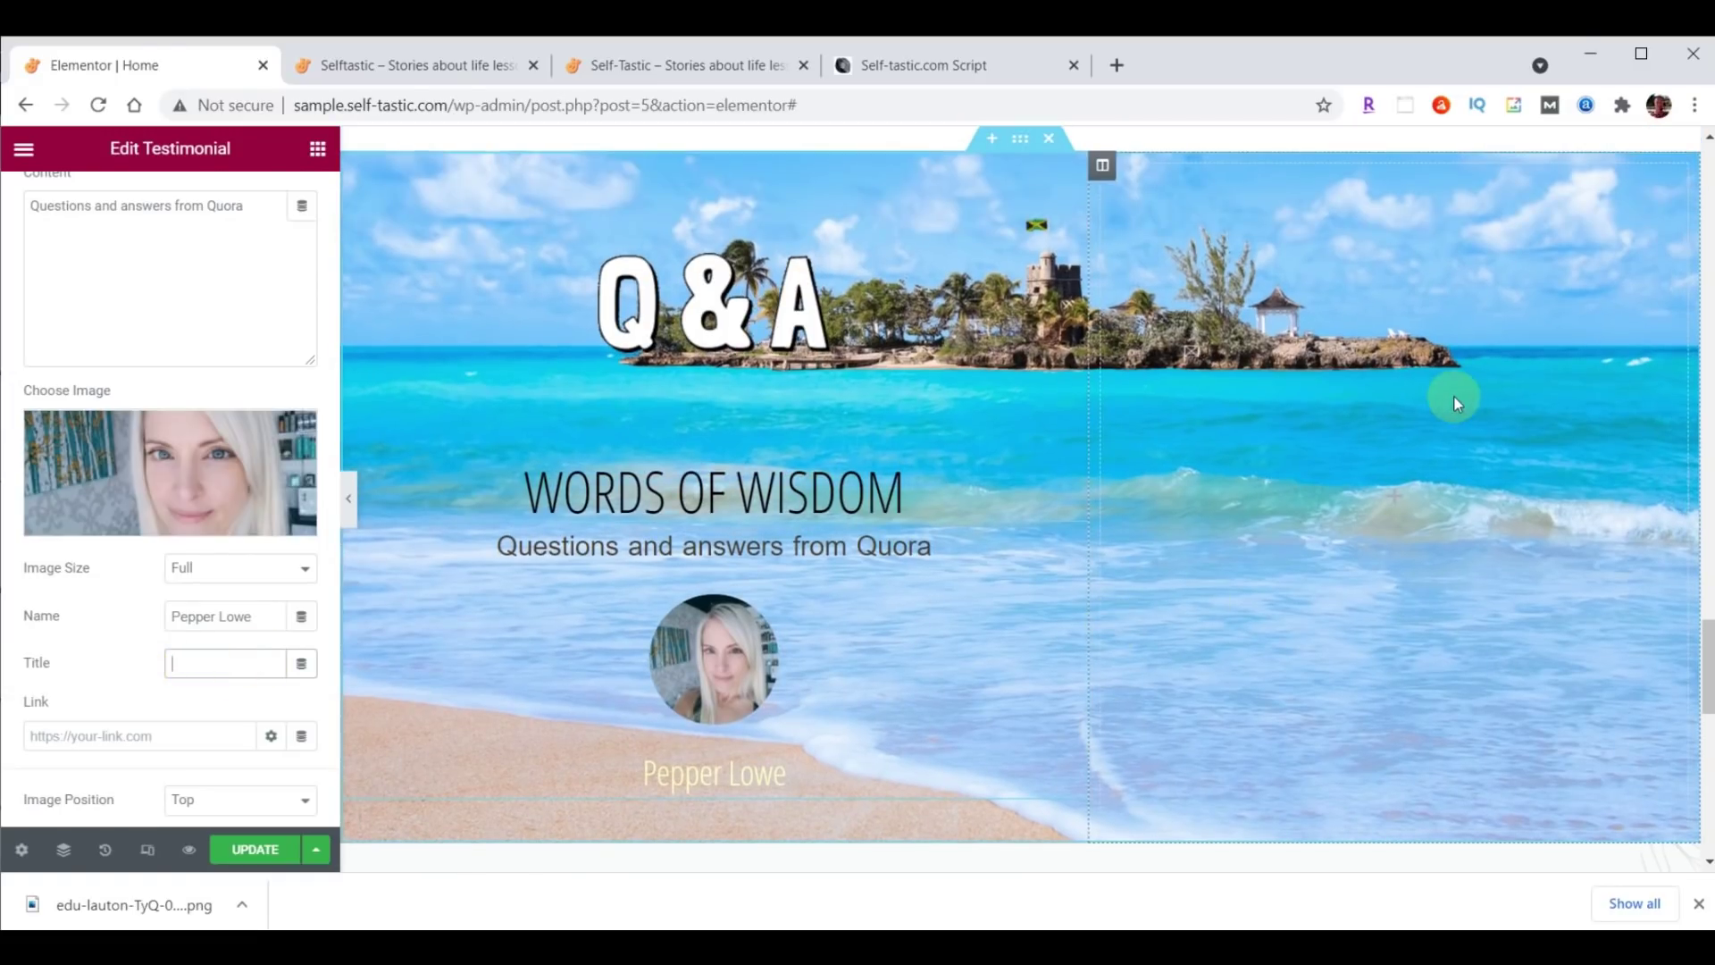
{"action": "left_click", "coordinate": [1101, 170]}
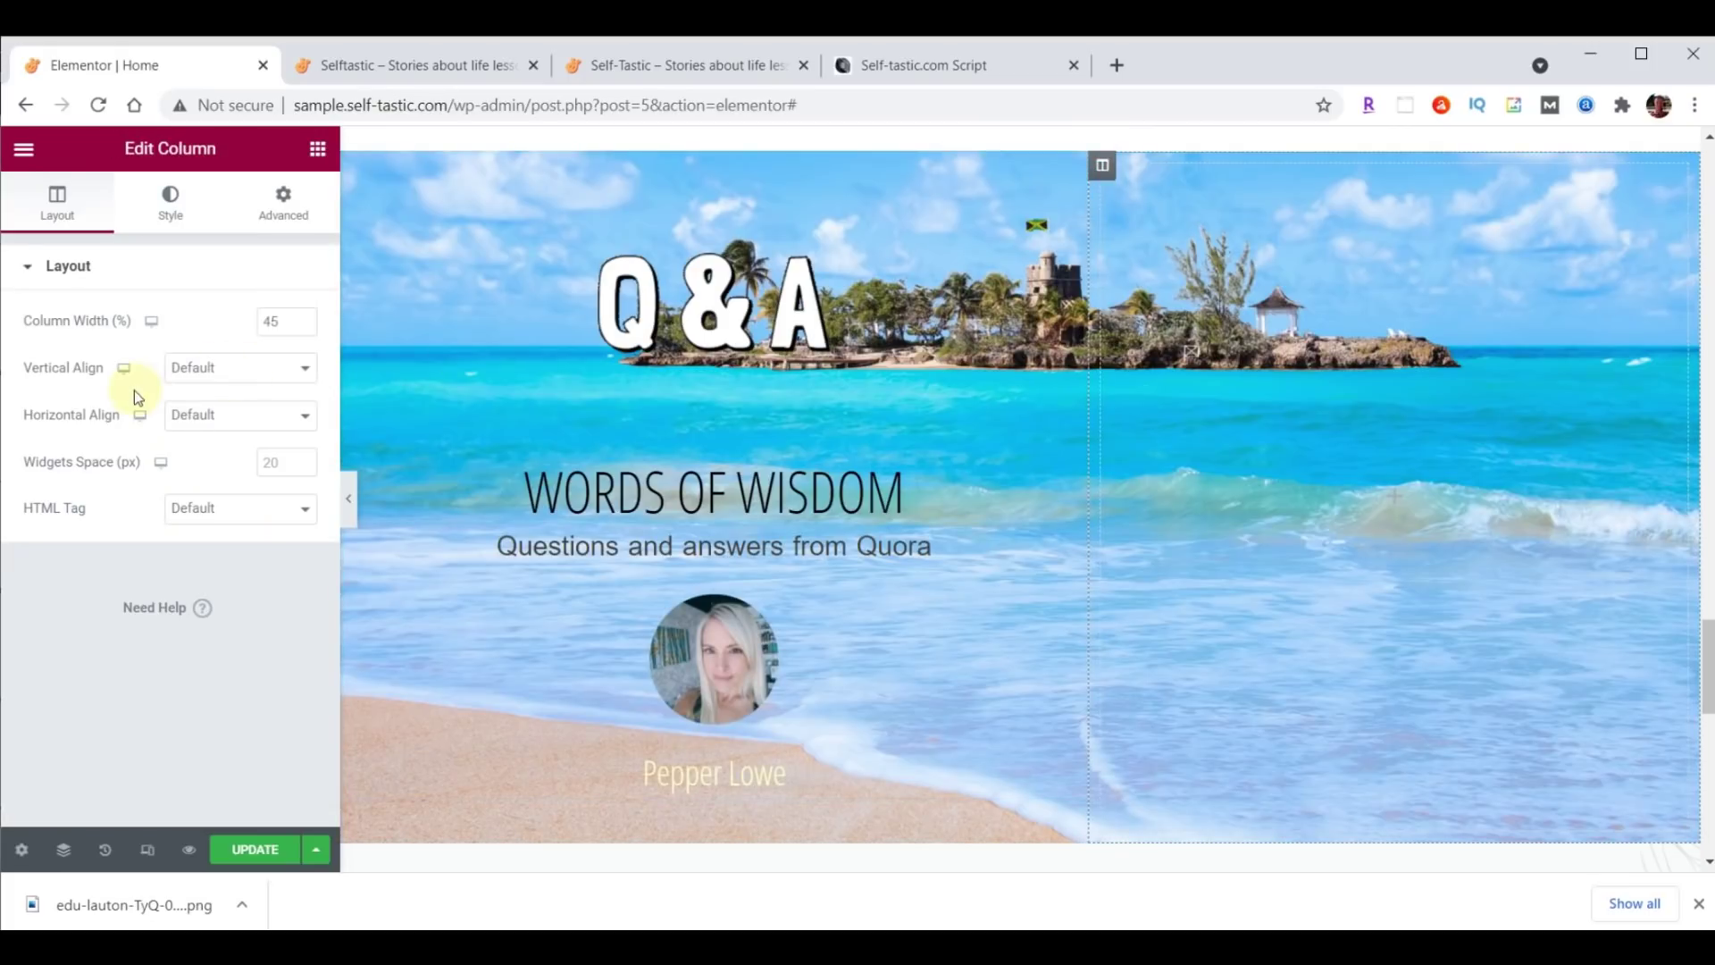
Set the column's vertical alignment to Bottom and its margin and padding to 0.
{"action": "left_click", "coordinate": [208, 371]}
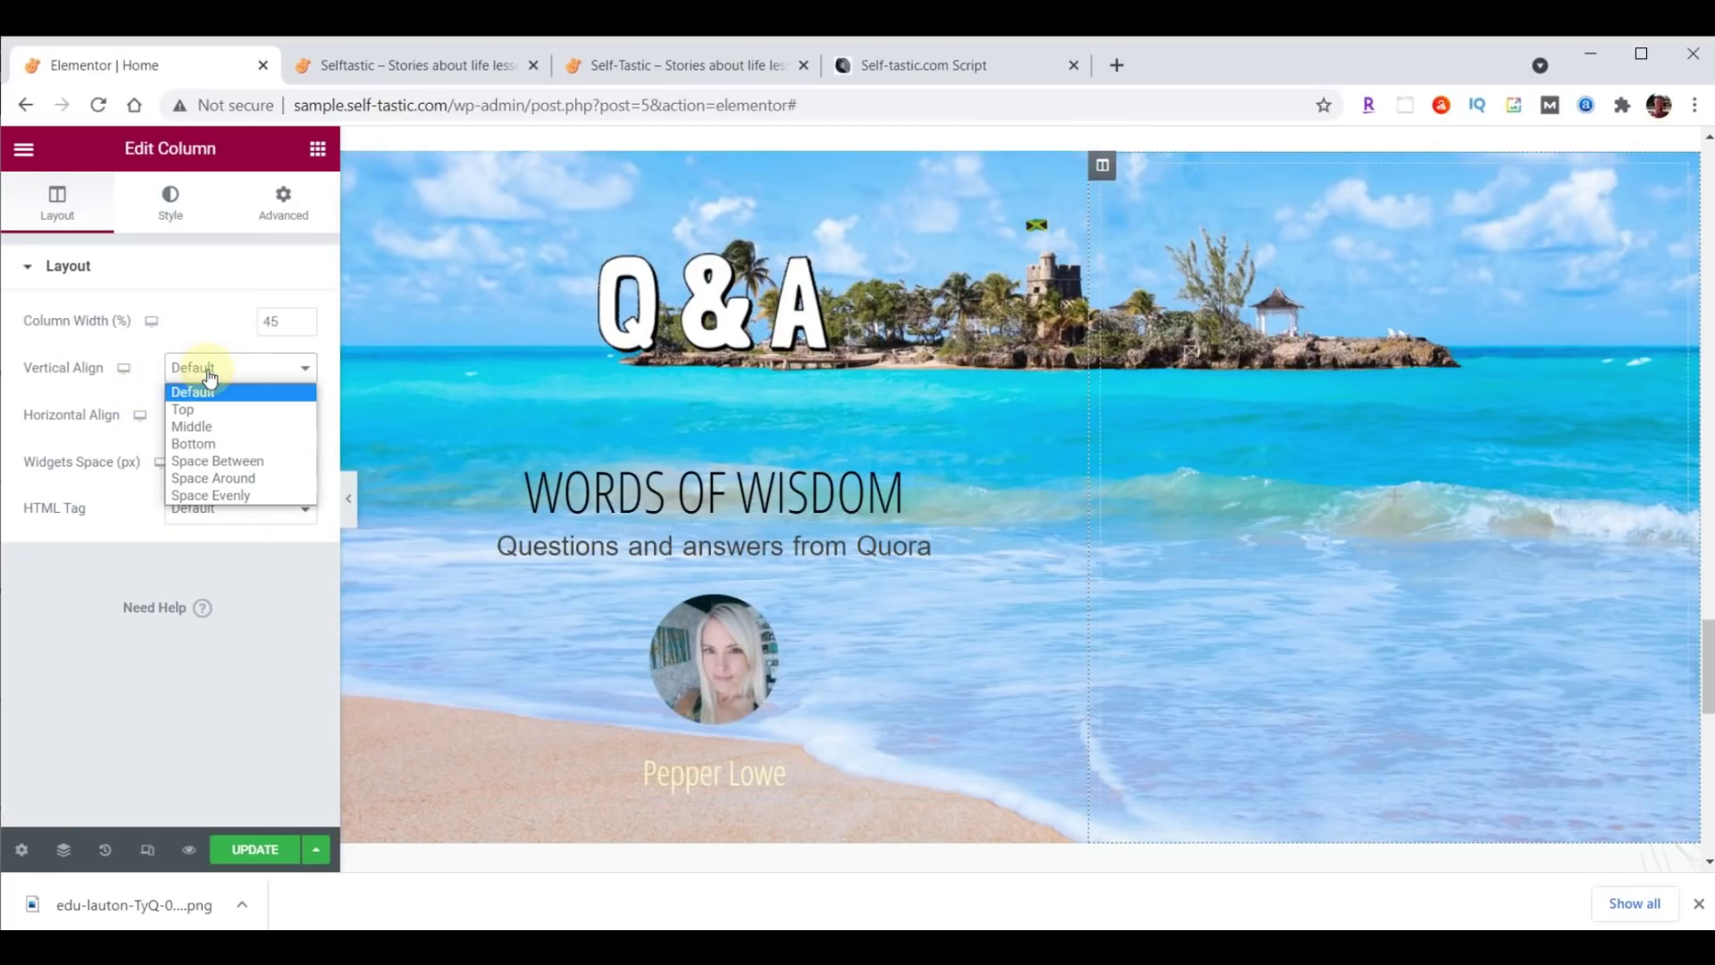
{"action": "left_click", "coordinate": [208, 444]}
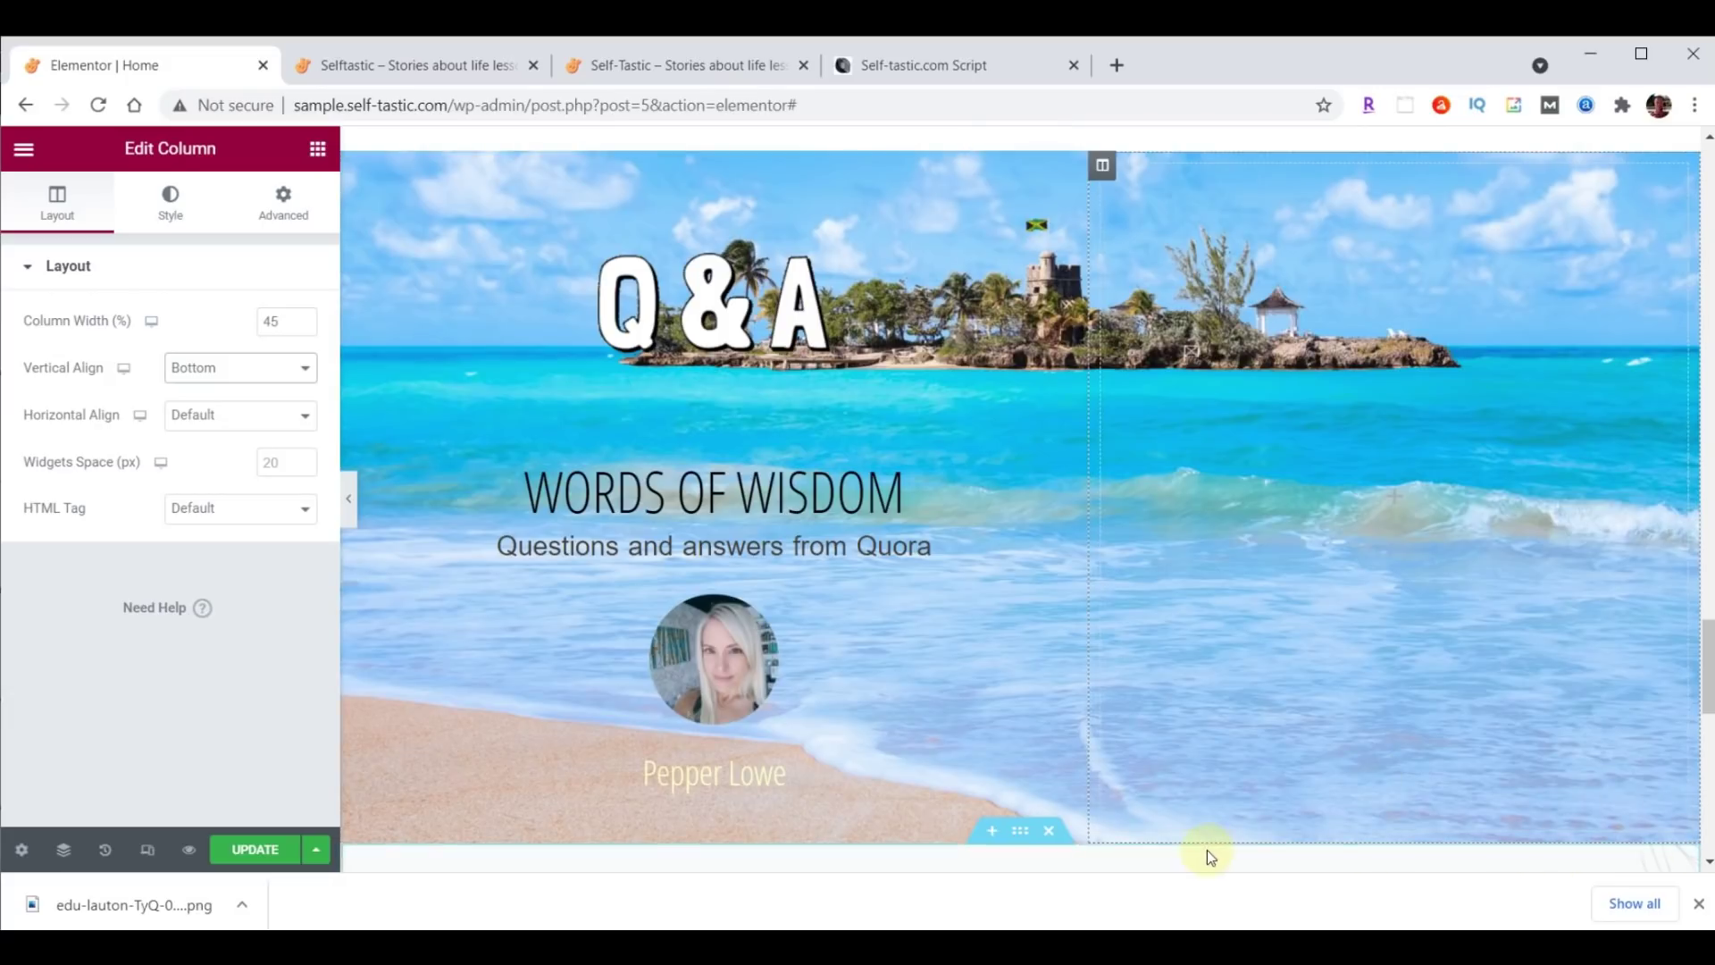
{"action": "left_click", "coordinate": [281, 212]}
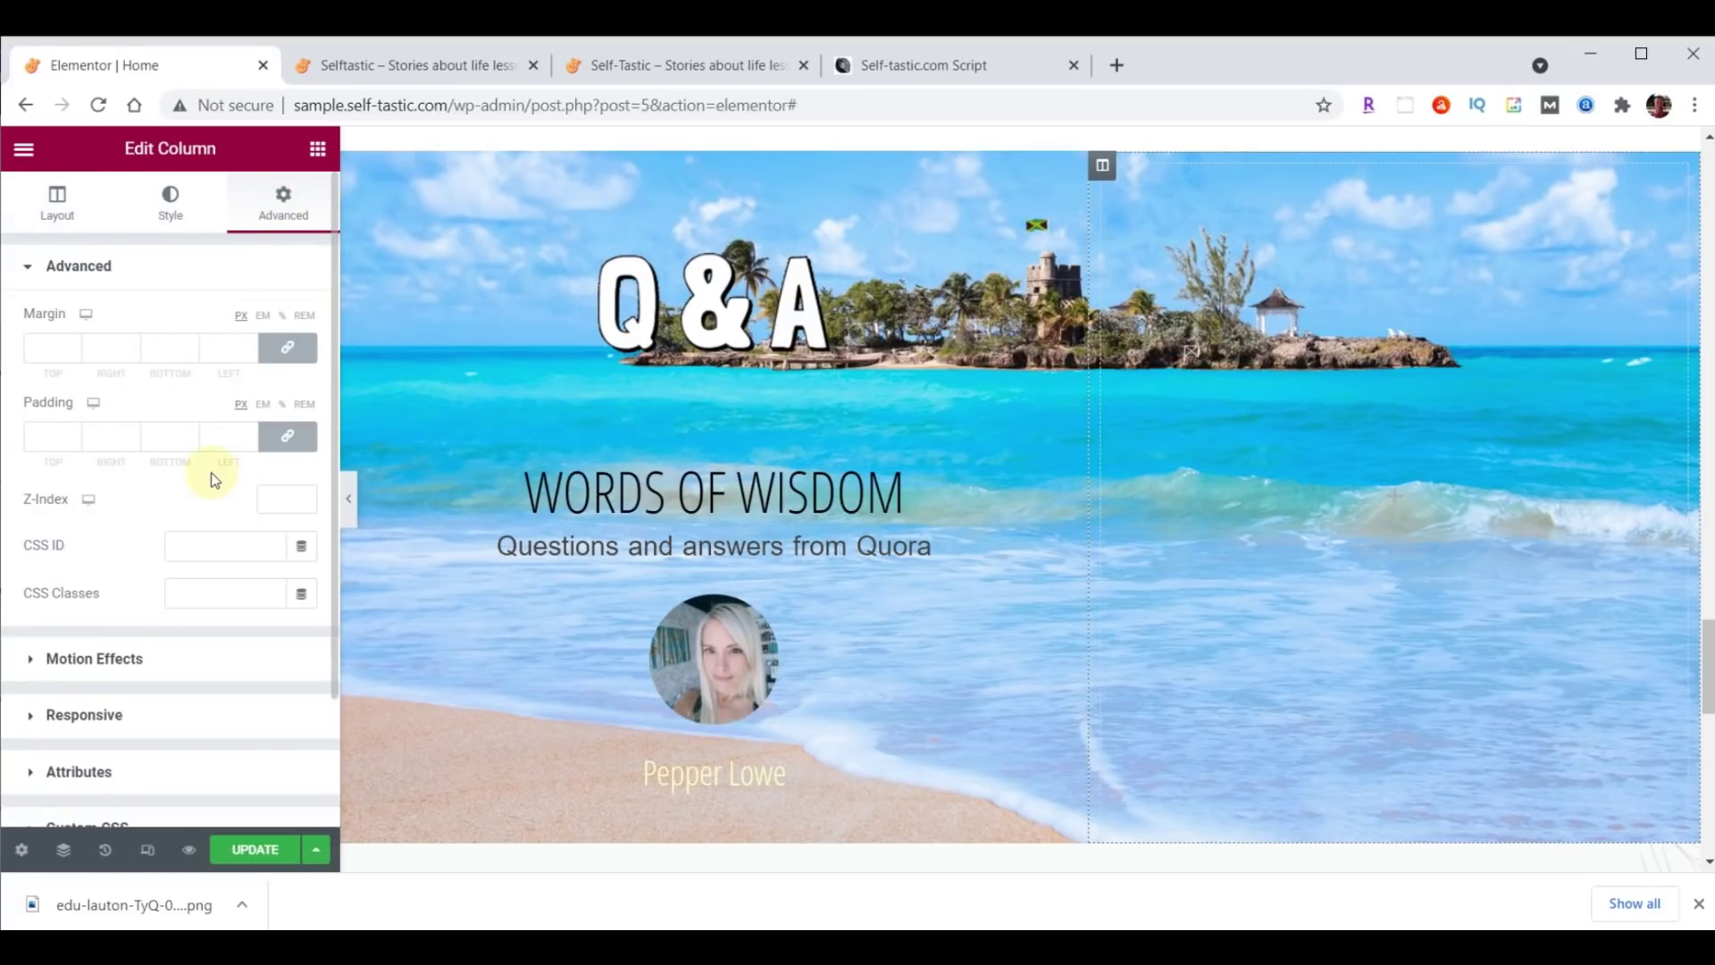
{"action": "left_click", "coordinate": [286, 350]}
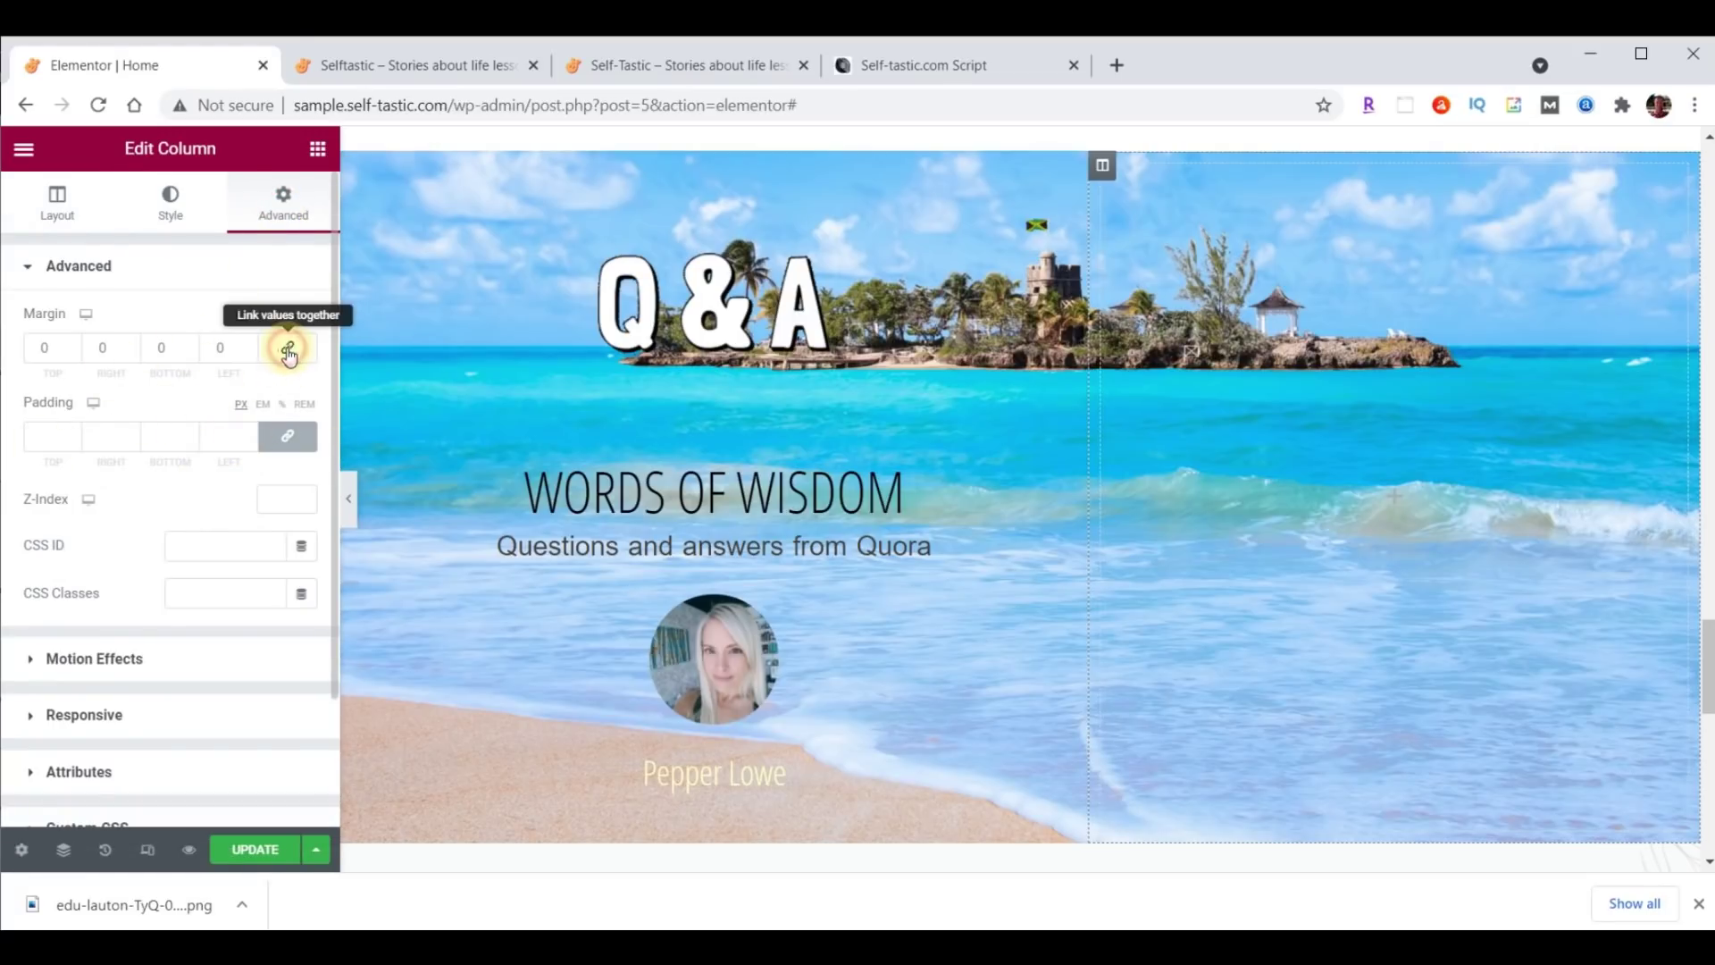
{"action": "left_click", "coordinate": [288, 440]}
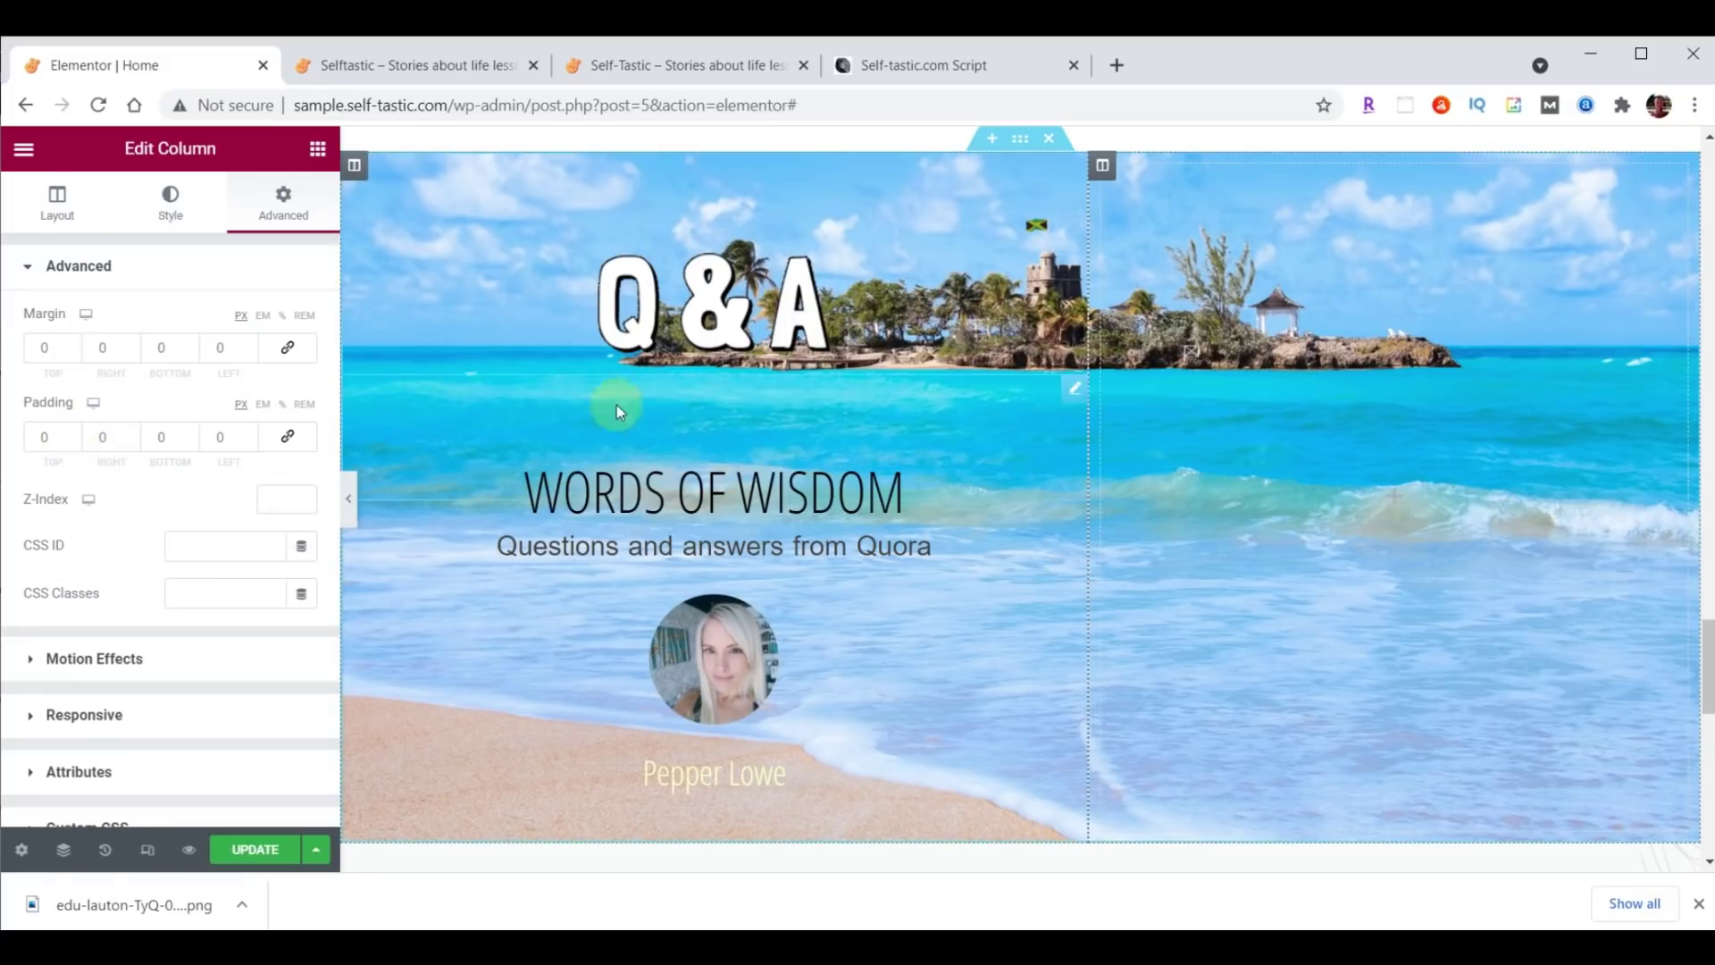
{"action": "left_click", "coordinate": [317, 148]}
Upload practical-advice-bethany-trans.png to the media library and insert it into the Q&A right column.
{"action": "left_click_drag", "start_coordinate": [101, 452], "coordinate": [1278, 393]}
{"action": "left_click", "coordinate": [169, 408]}
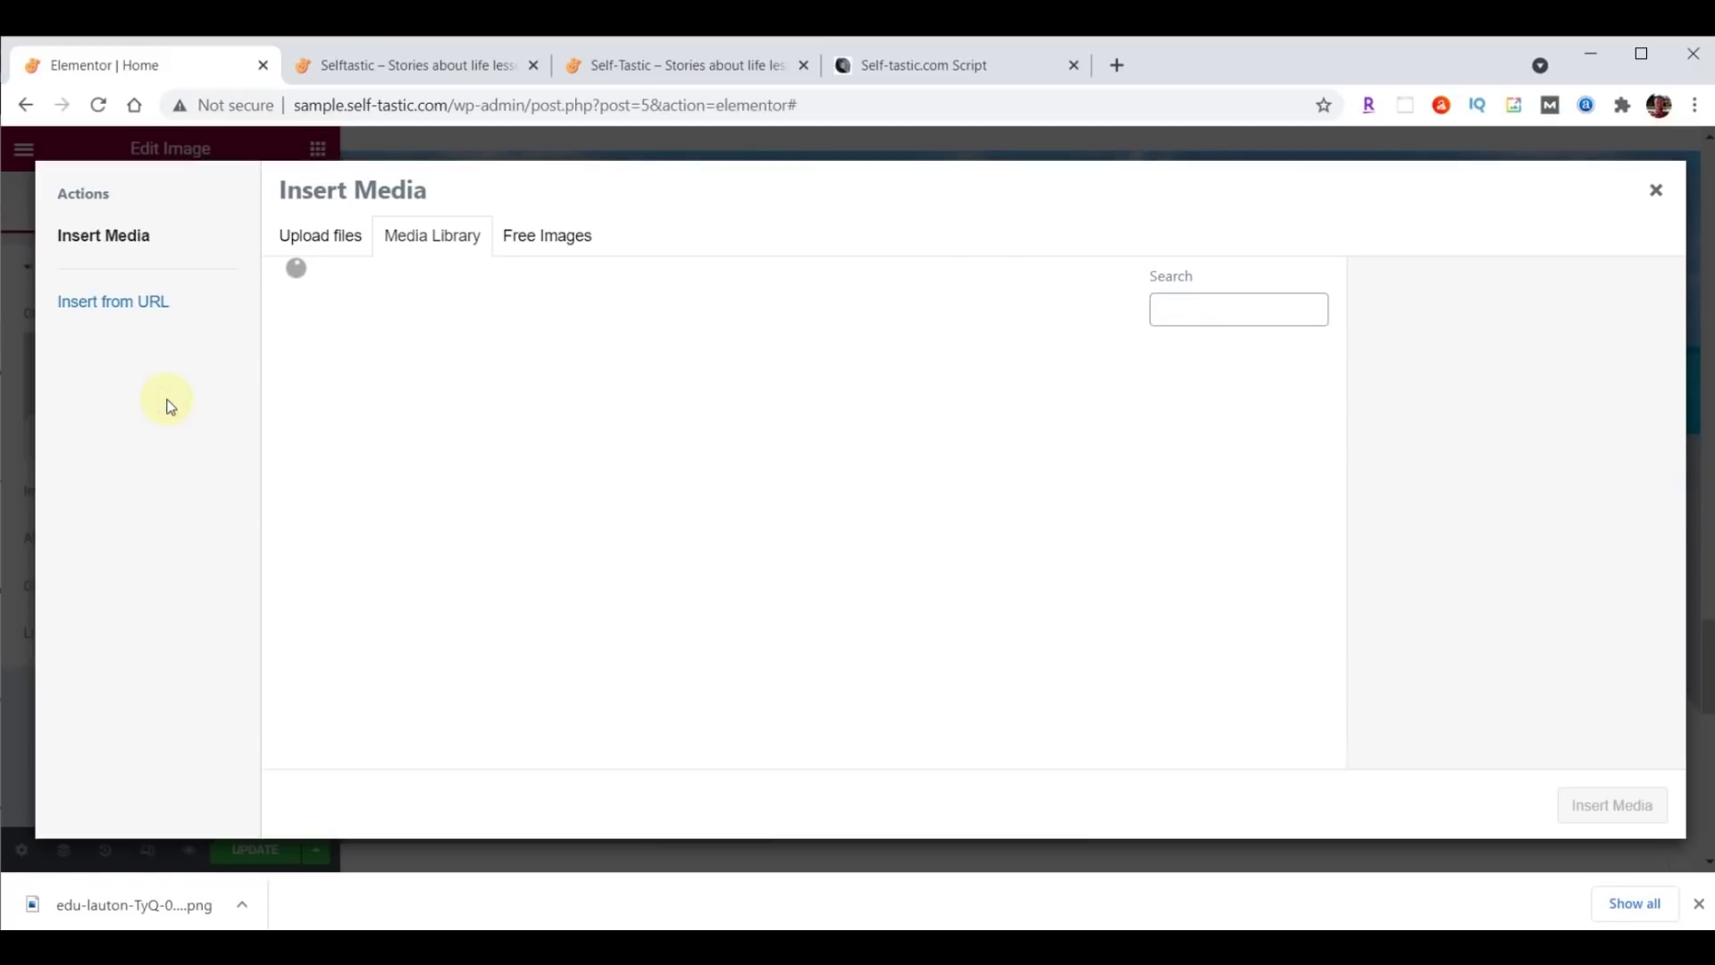
{"action": "mouse_move", "coordinate": [726, 947]}
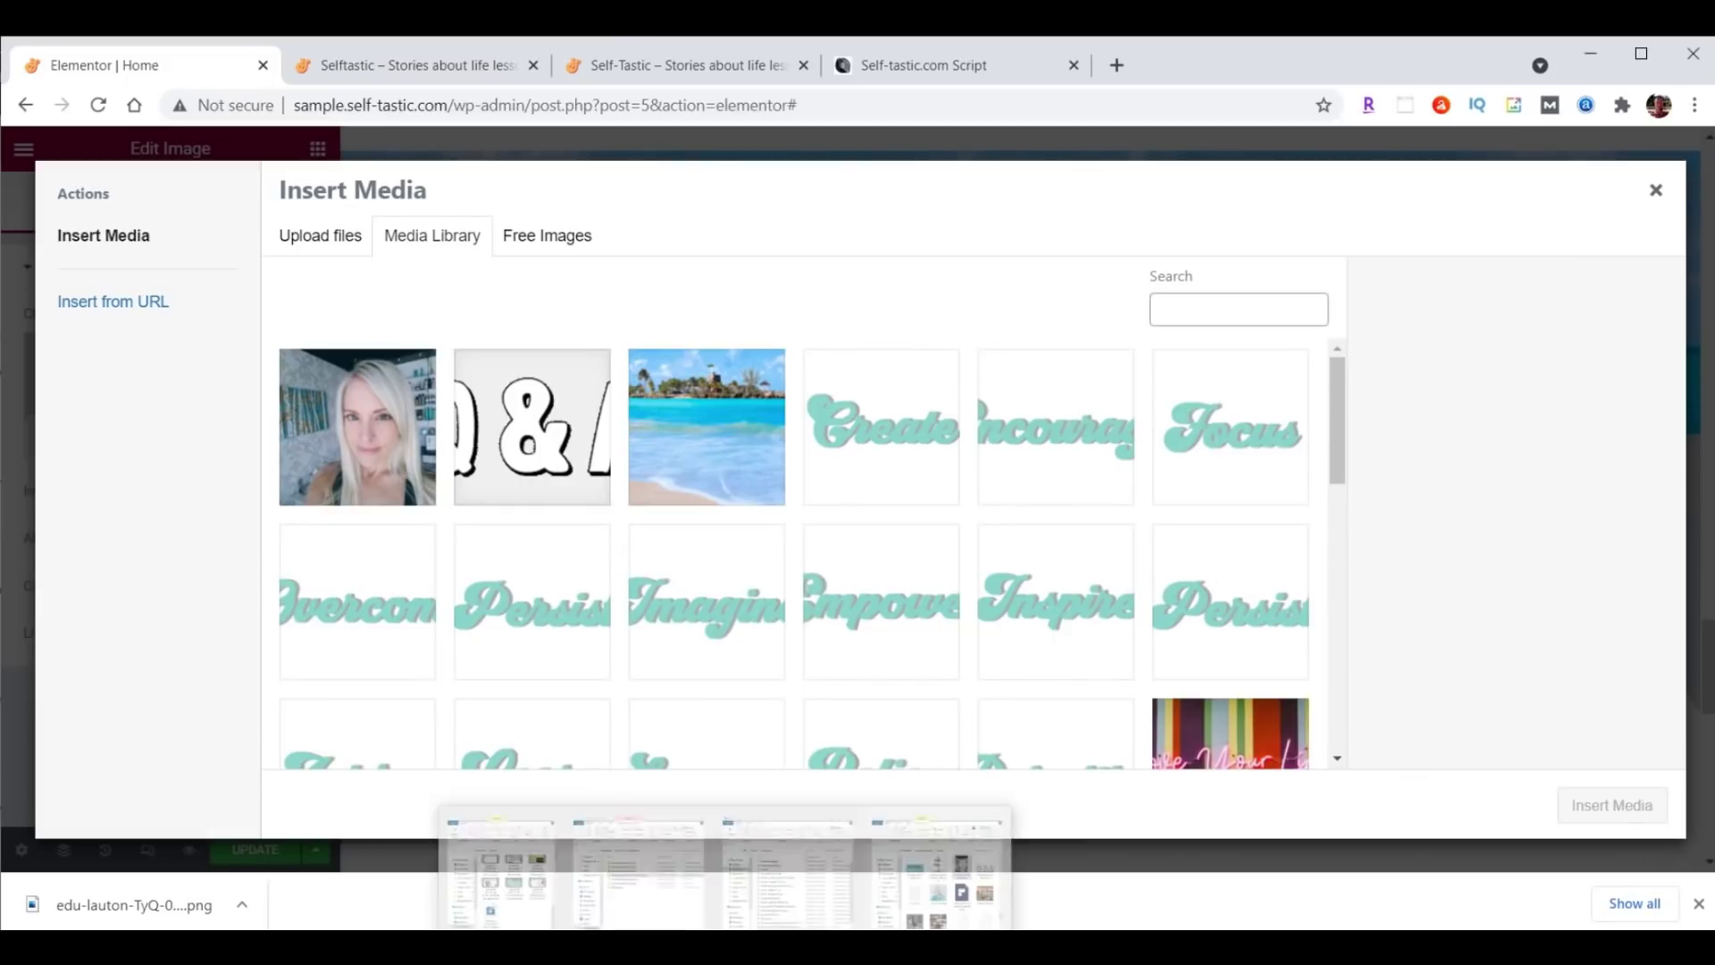
{"action": "left_click", "coordinate": [943, 880]}
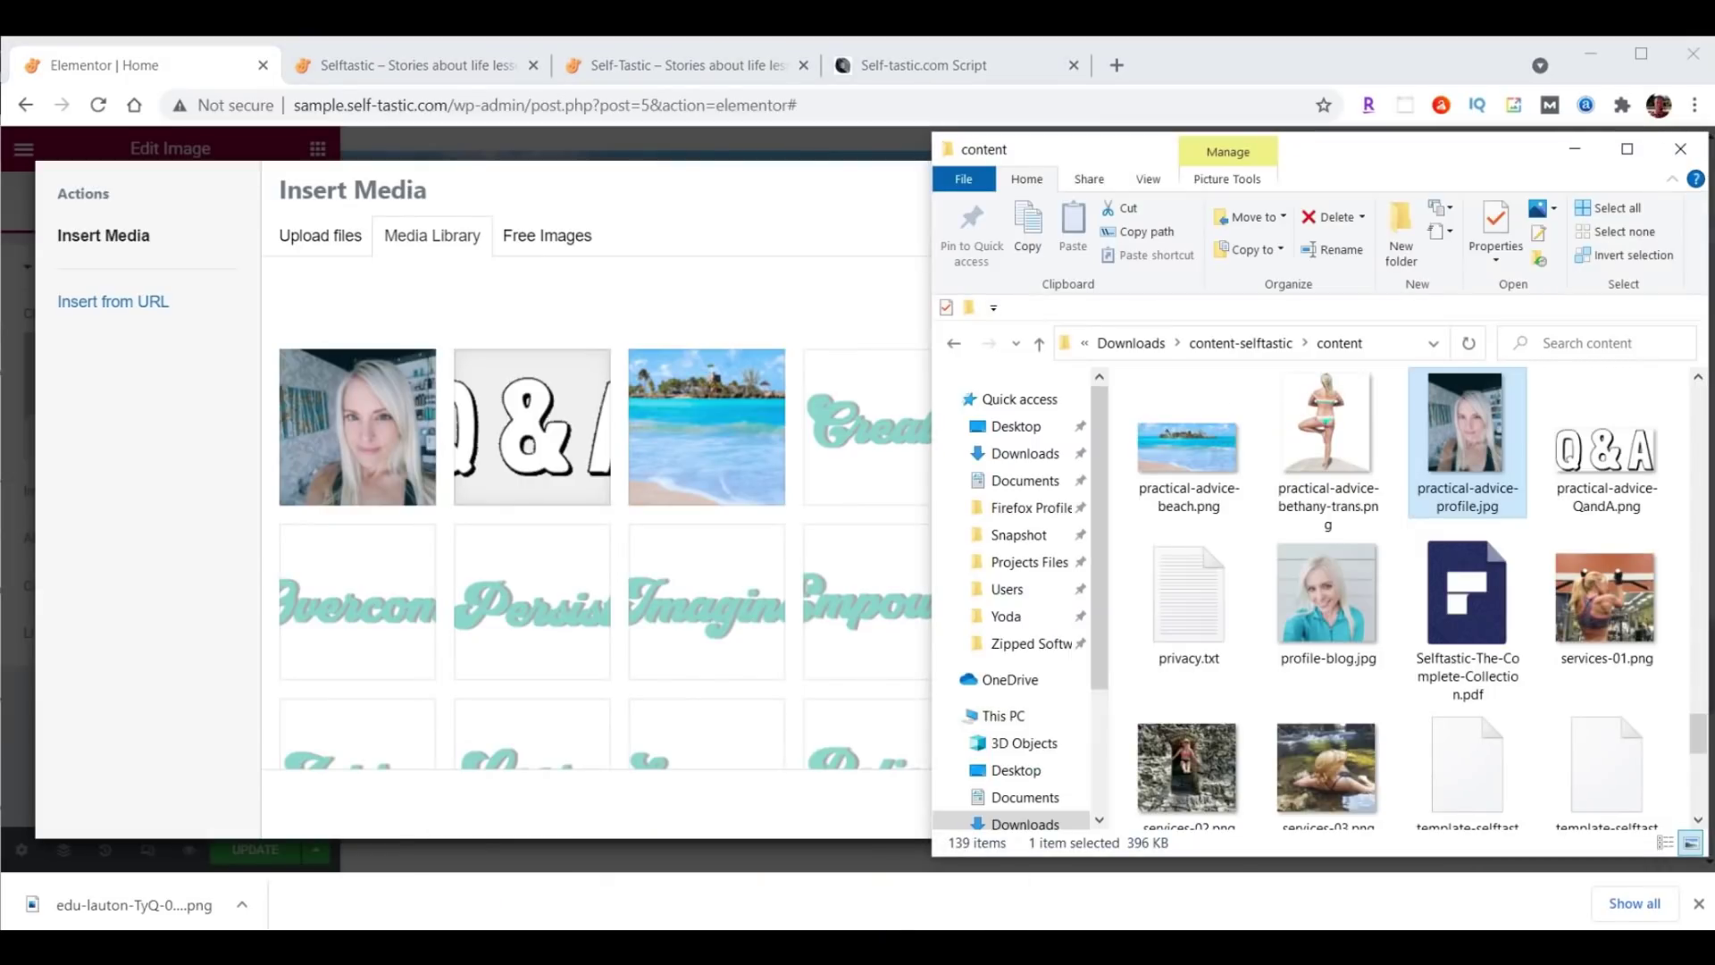
{"action": "left_click_drag", "start_coordinate": [1333, 417], "coordinate": [584, 463]}
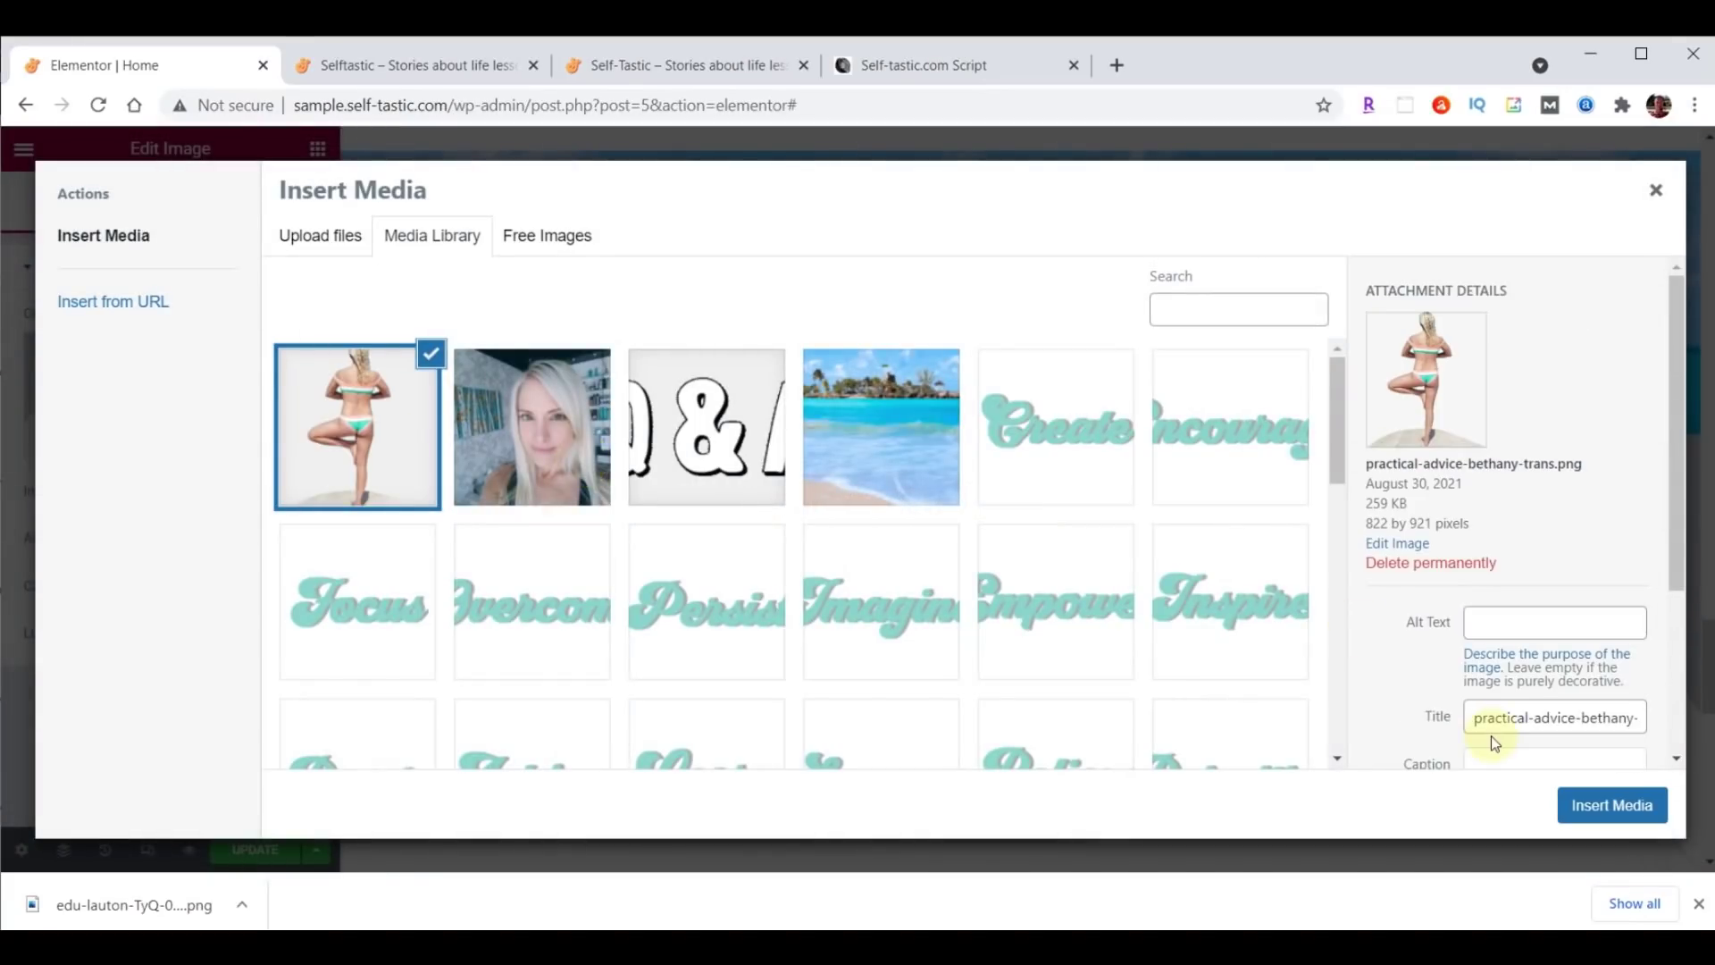
{"action": "left_click", "coordinate": [1632, 796]}
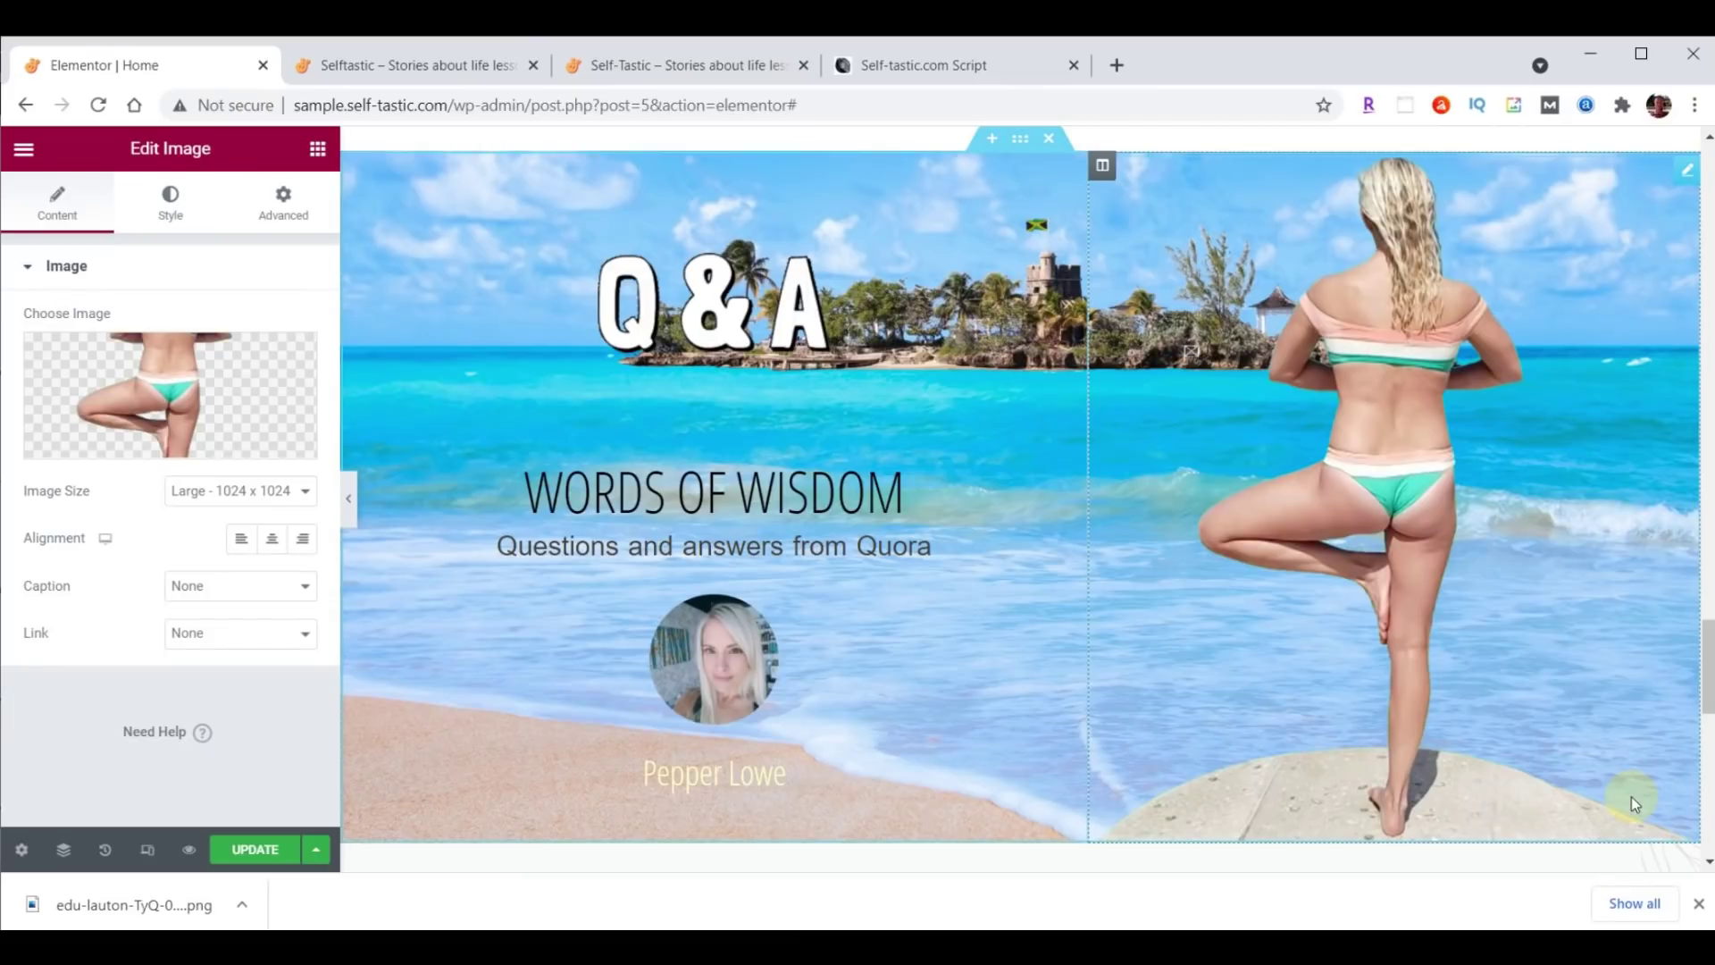
Set the yoga photo to Full image size with left alignment.
{"action": "left_click", "coordinate": [240, 490]}
{"action": "left_click", "coordinate": [251, 623]}
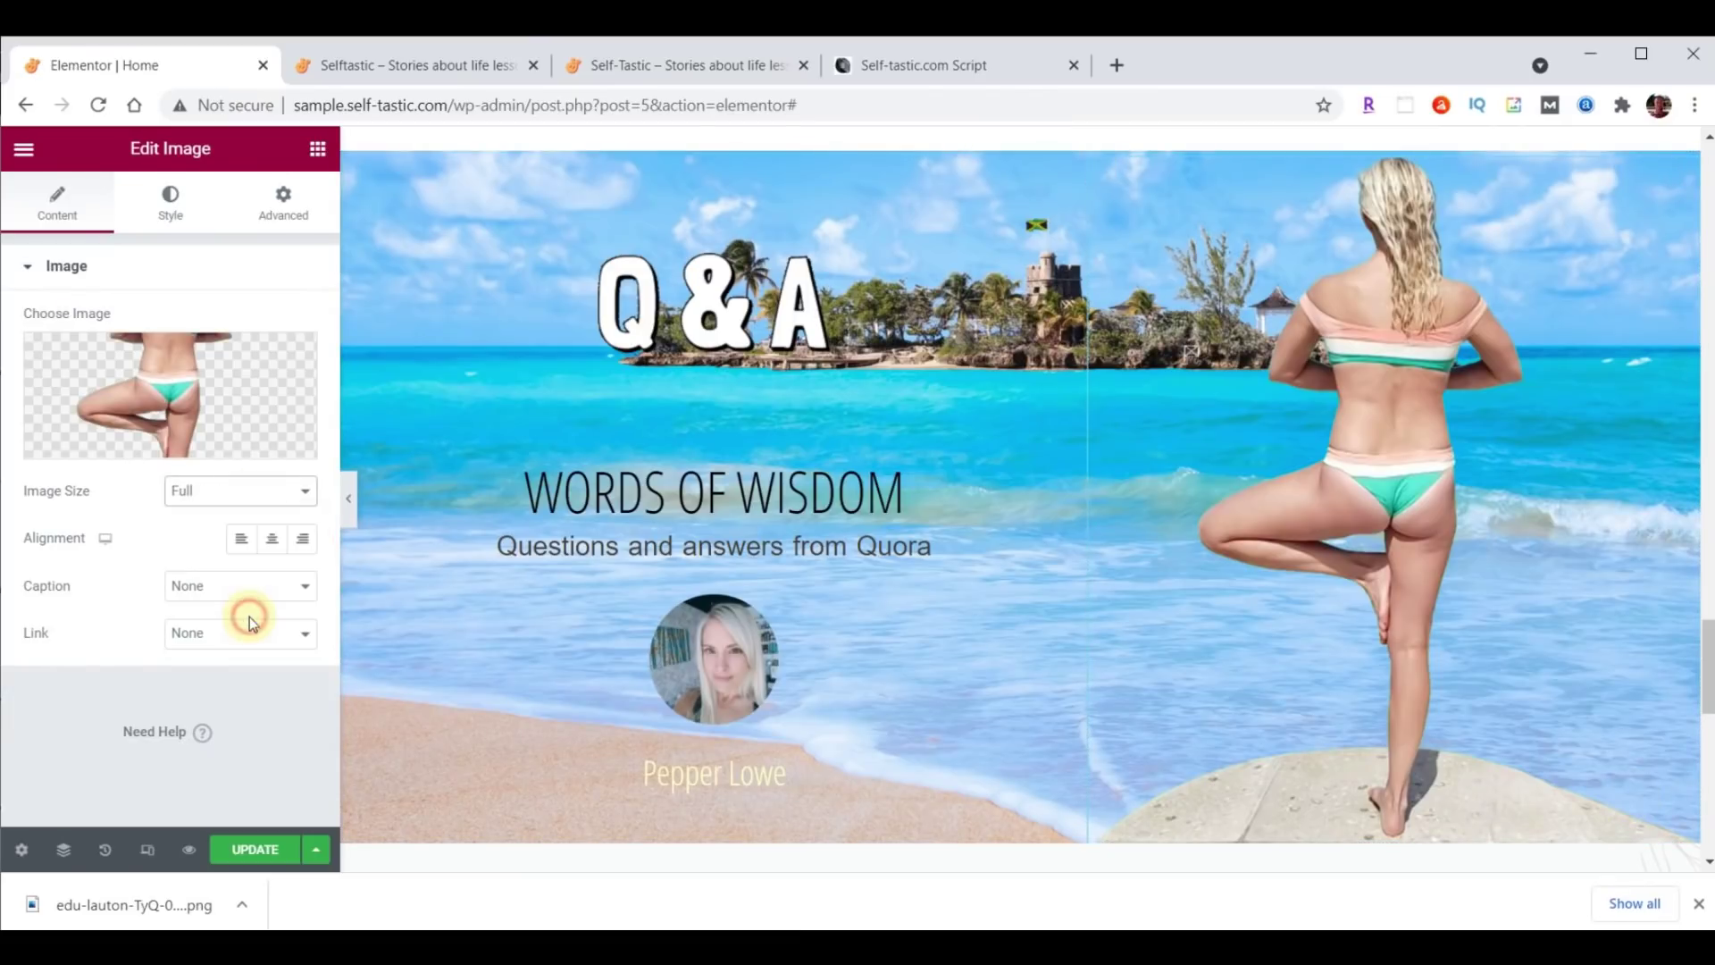
{"action": "left_click", "coordinate": [241, 539]}
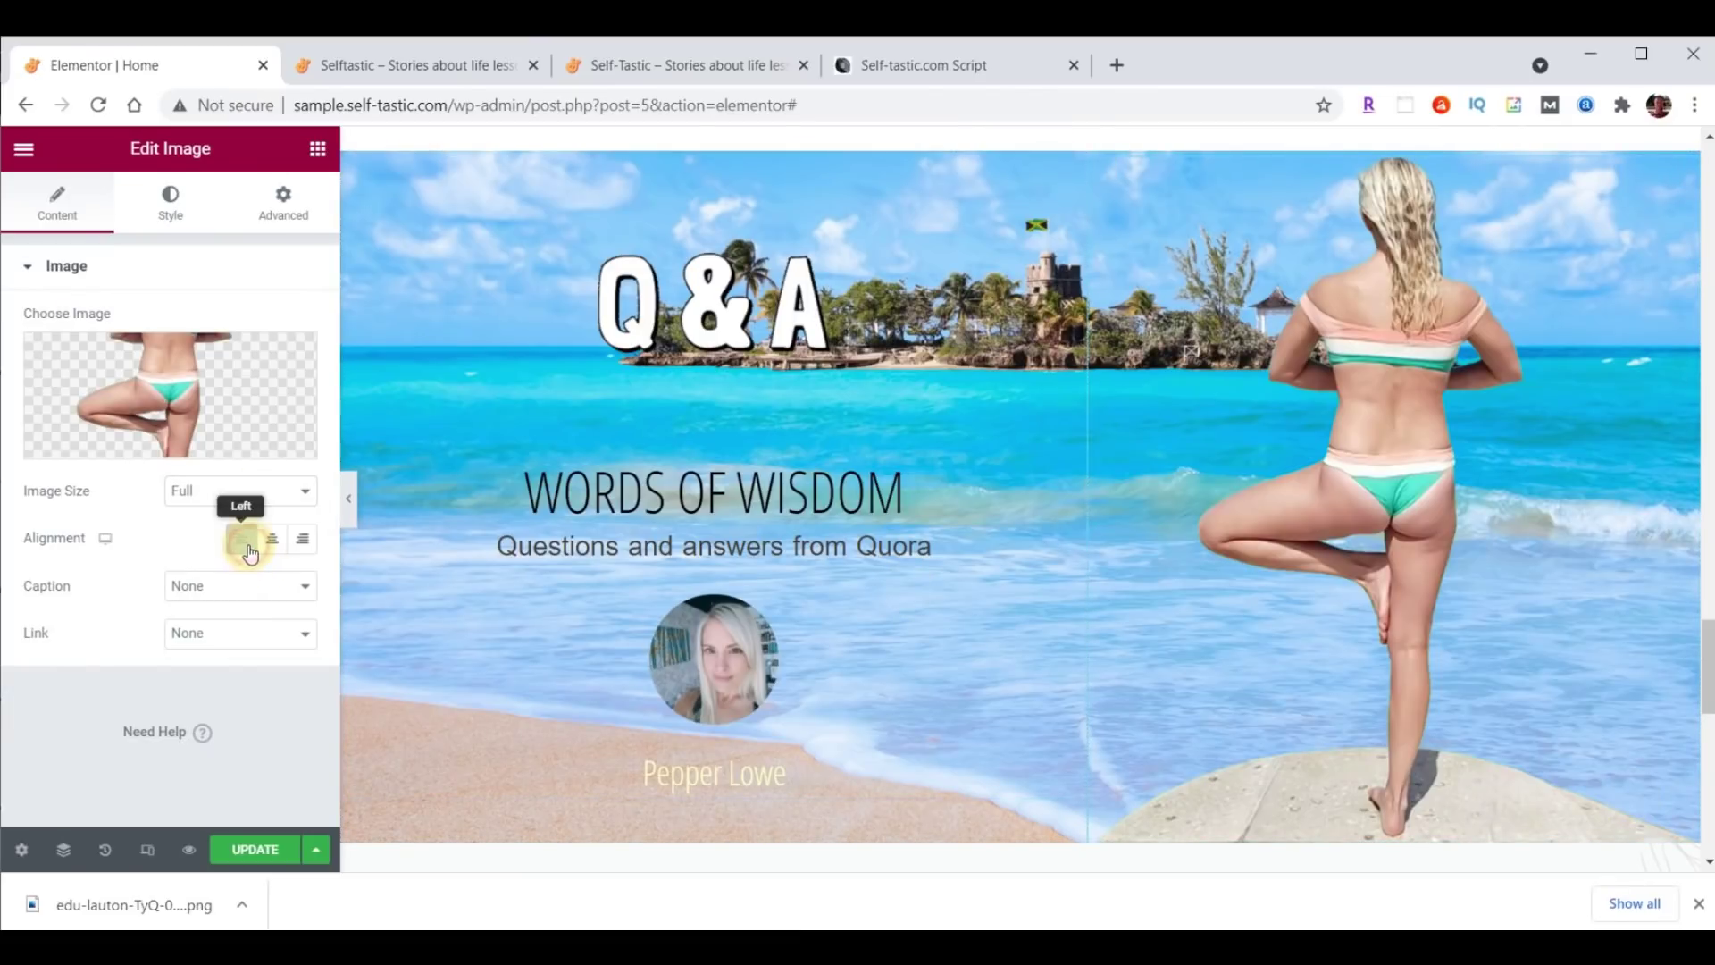
{"action": "left_click", "coordinate": [165, 214]}
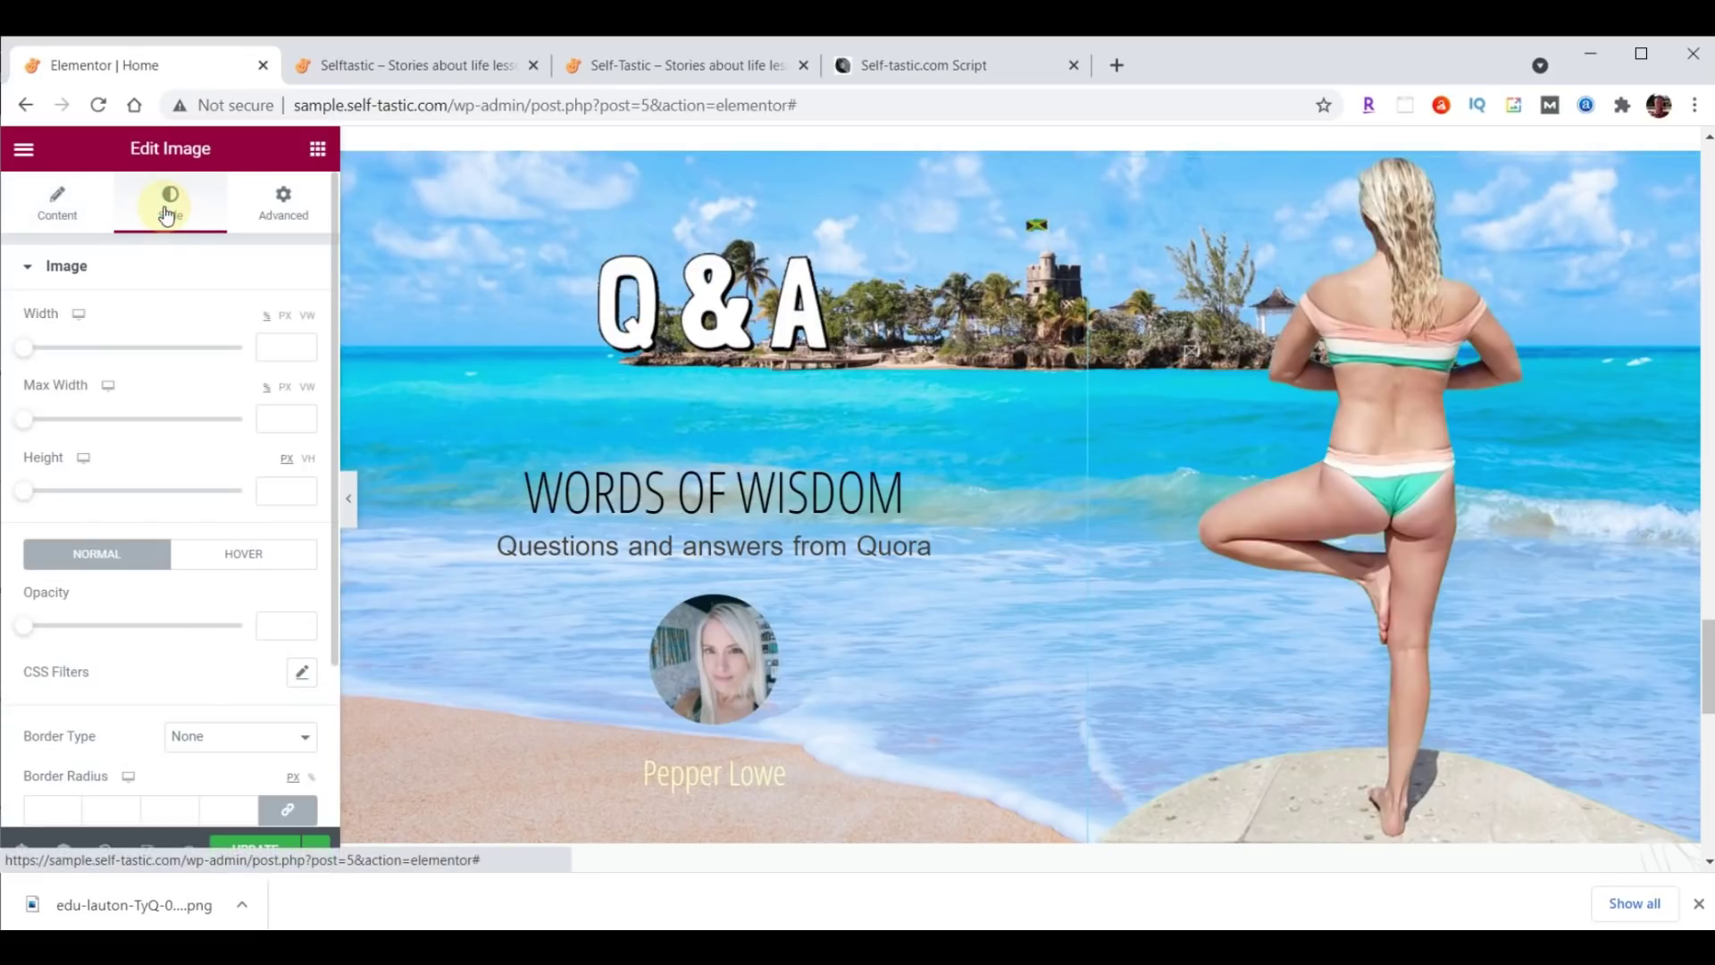
Set the yoga photo's width and max width to 400, with the width unit switched to PX.
{"action": "left_click", "coordinate": [278, 345]}
{"action": "type", "text": "400"}
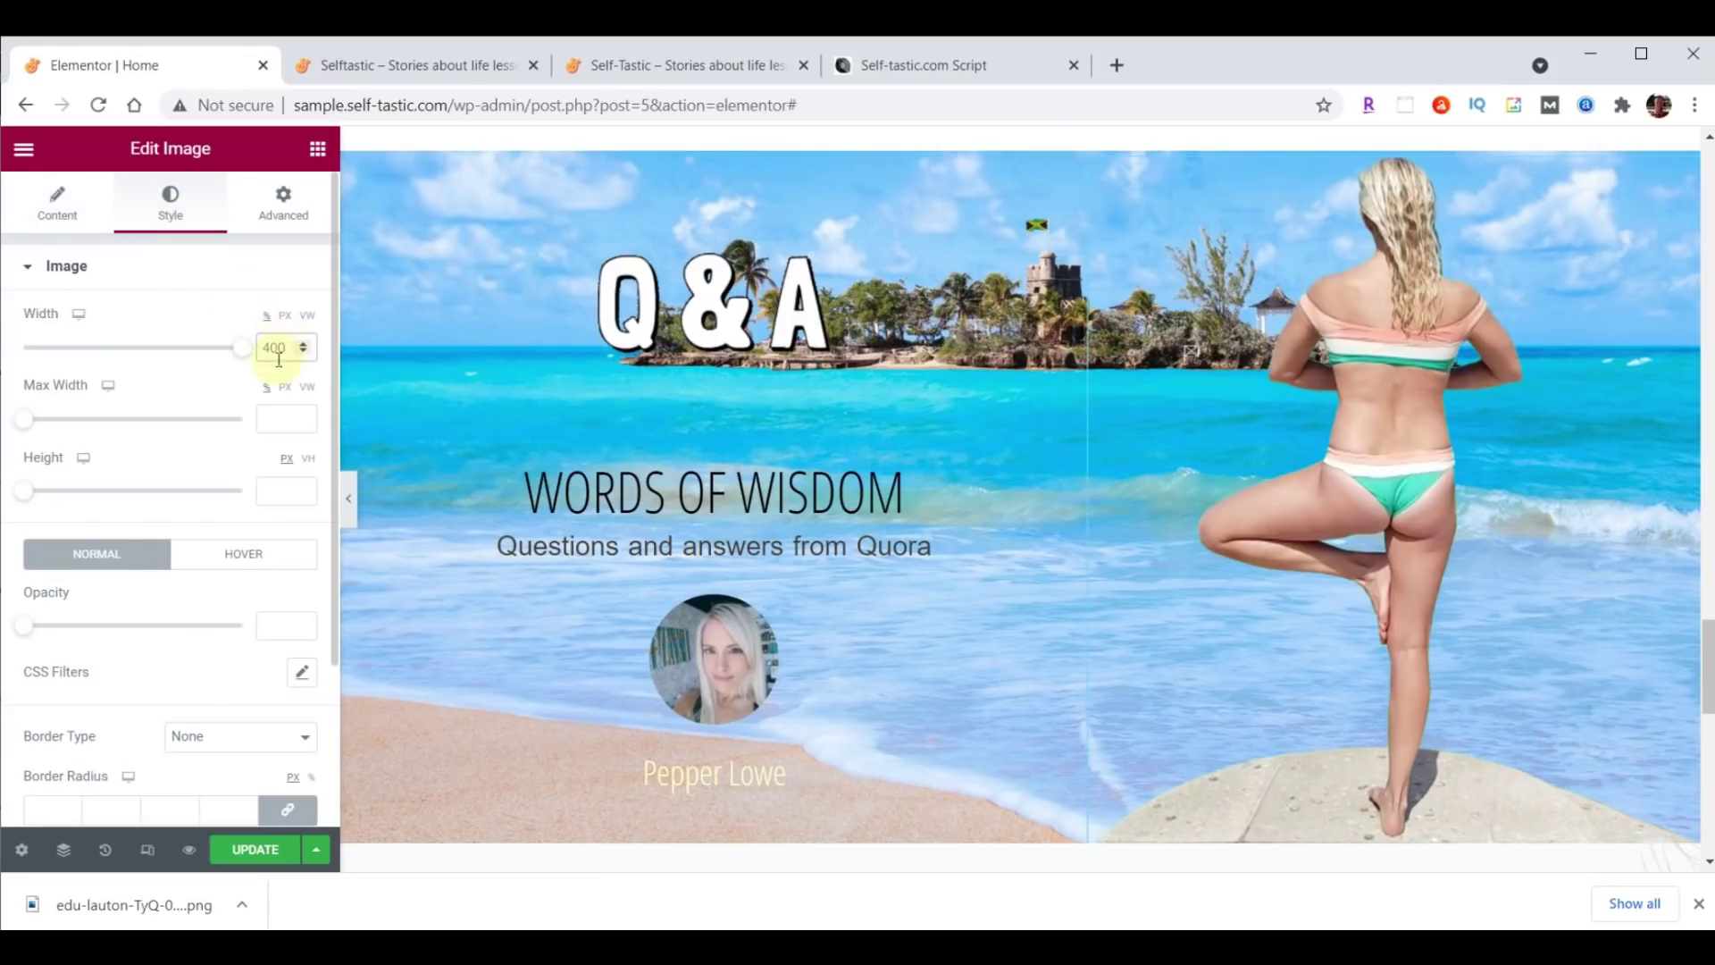
{"action": "left_click", "coordinate": [279, 418]}
{"action": "type", "text": "400"}
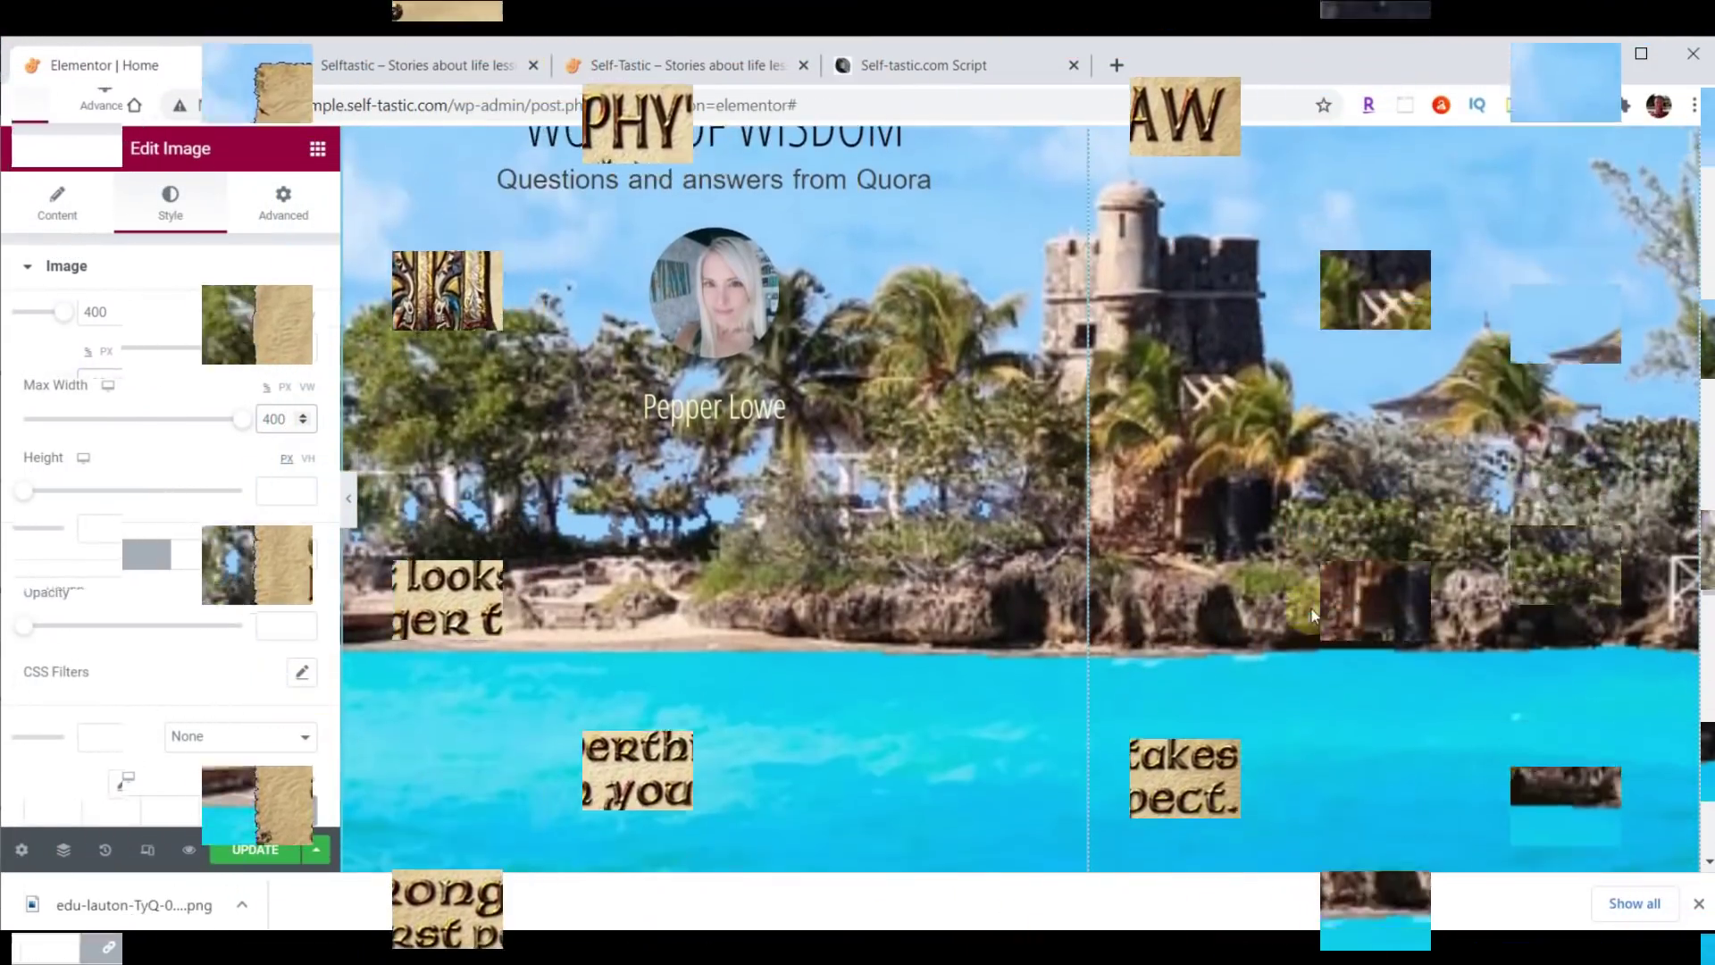
{"action": "scroll", "coordinate": [1329, 639], "scroll_direction": "down", "scroll_amount": 3}
{"action": "scroll", "coordinate": [1330, 640], "scroll_direction": "up", "scroll_amount": 4}
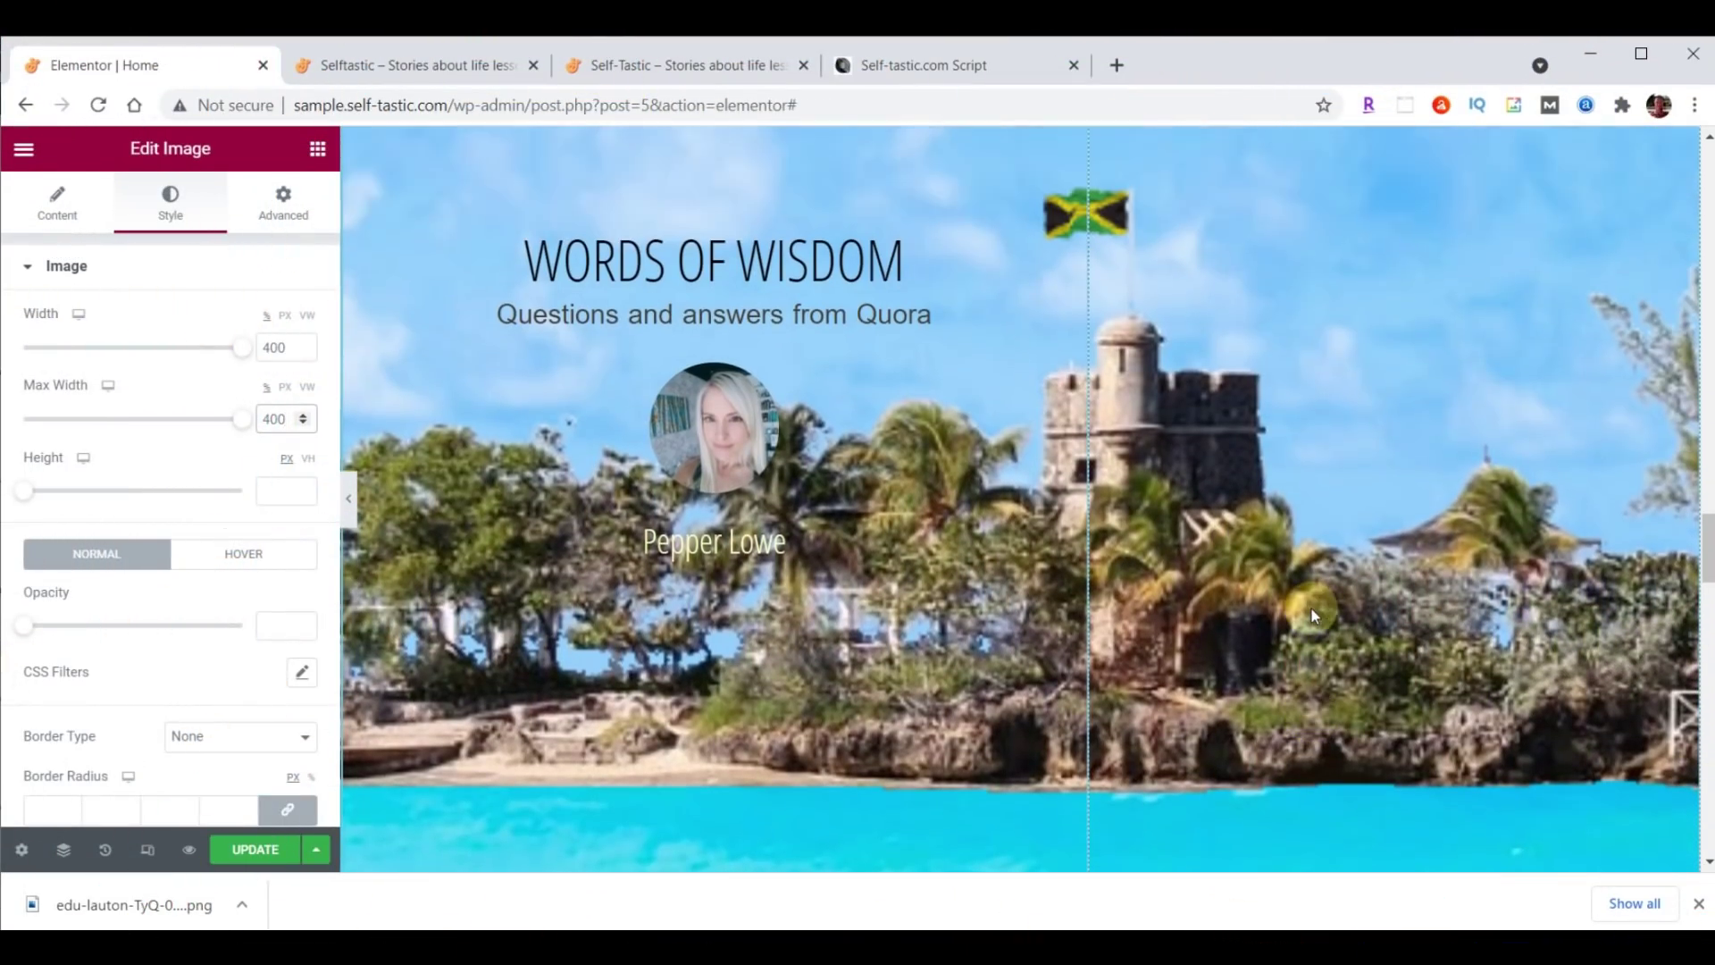
{"action": "scroll", "coordinate": [1311, 608], "scroll_direction": "up", "scroll_amount": 1}
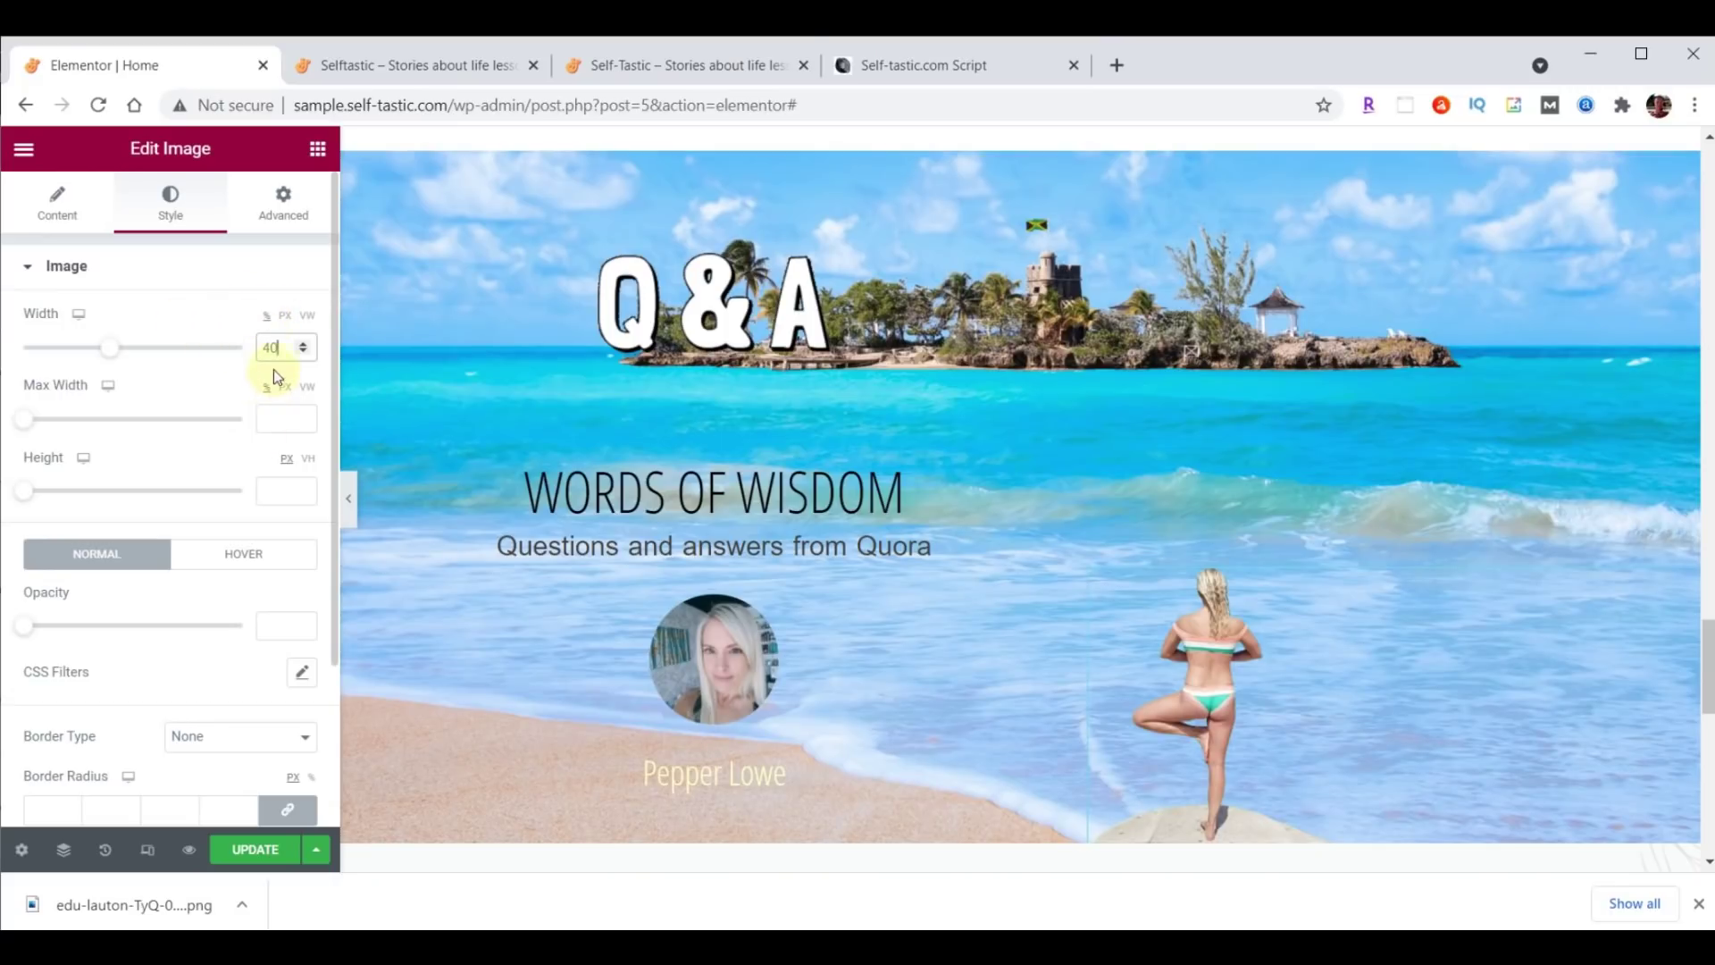
{"action": "left_click", "coordinate": [286, 317]}
{"action": "left_click_drag", "start_coordinate": [279, 348], "coordinate": [229, 355]}
{"action": "type", "text": "400"}
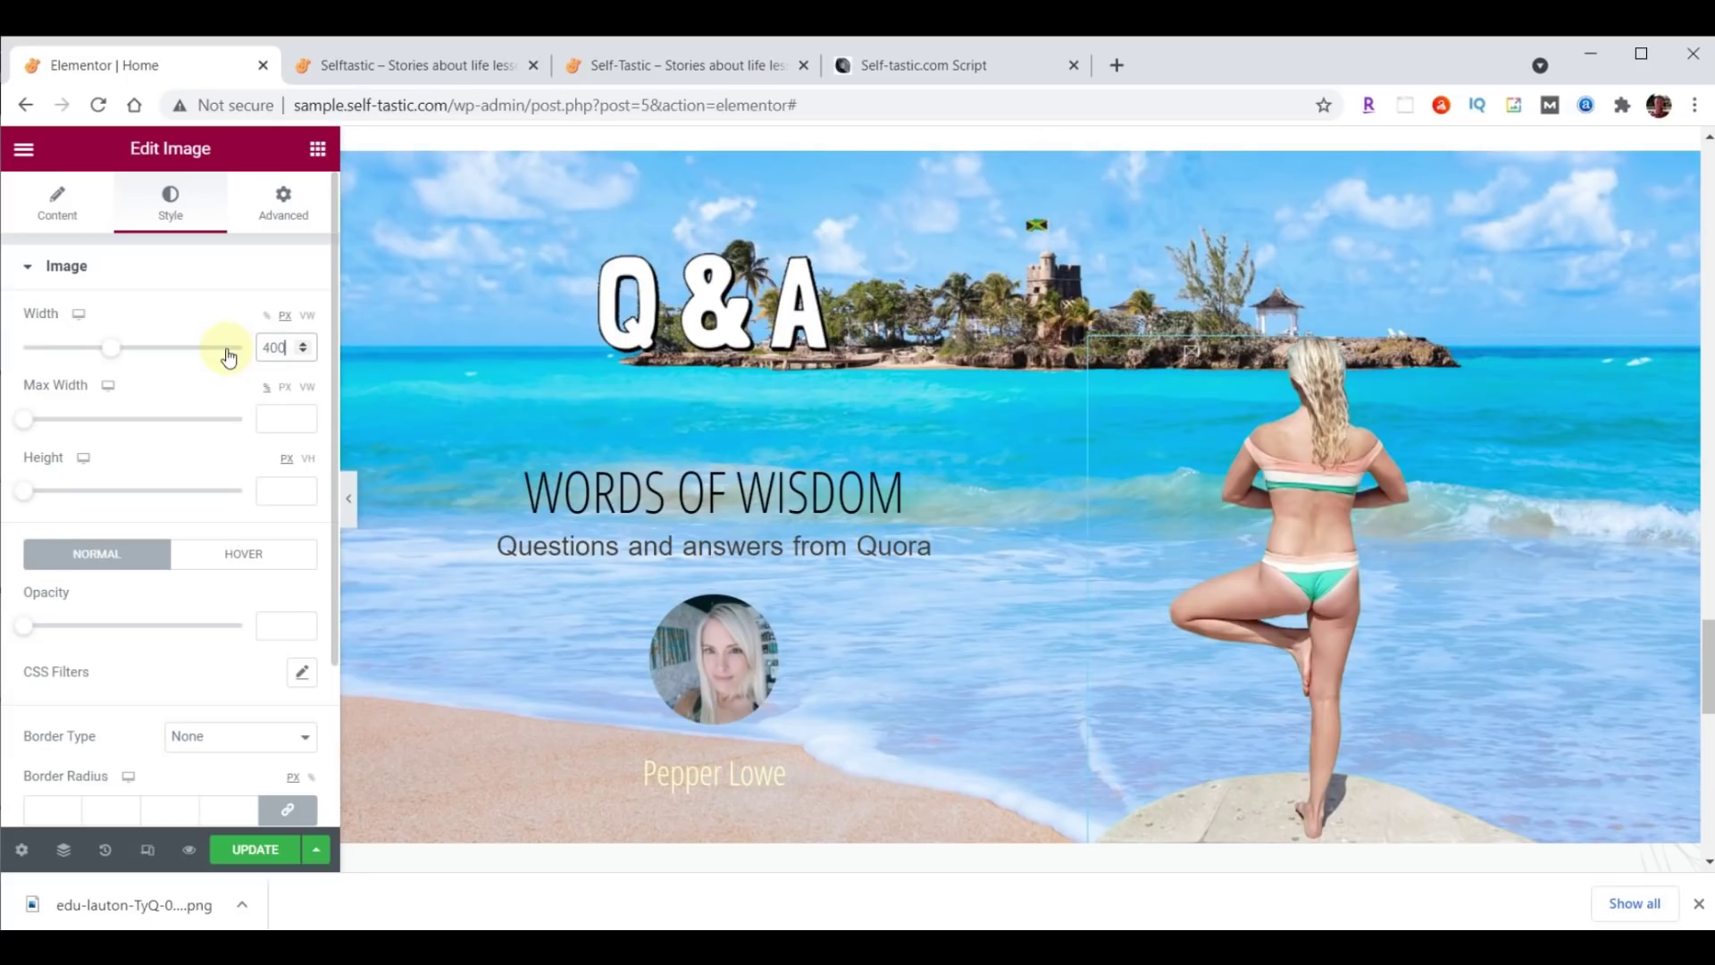
{"action": "left_click", "coordinate": [284, 207]}
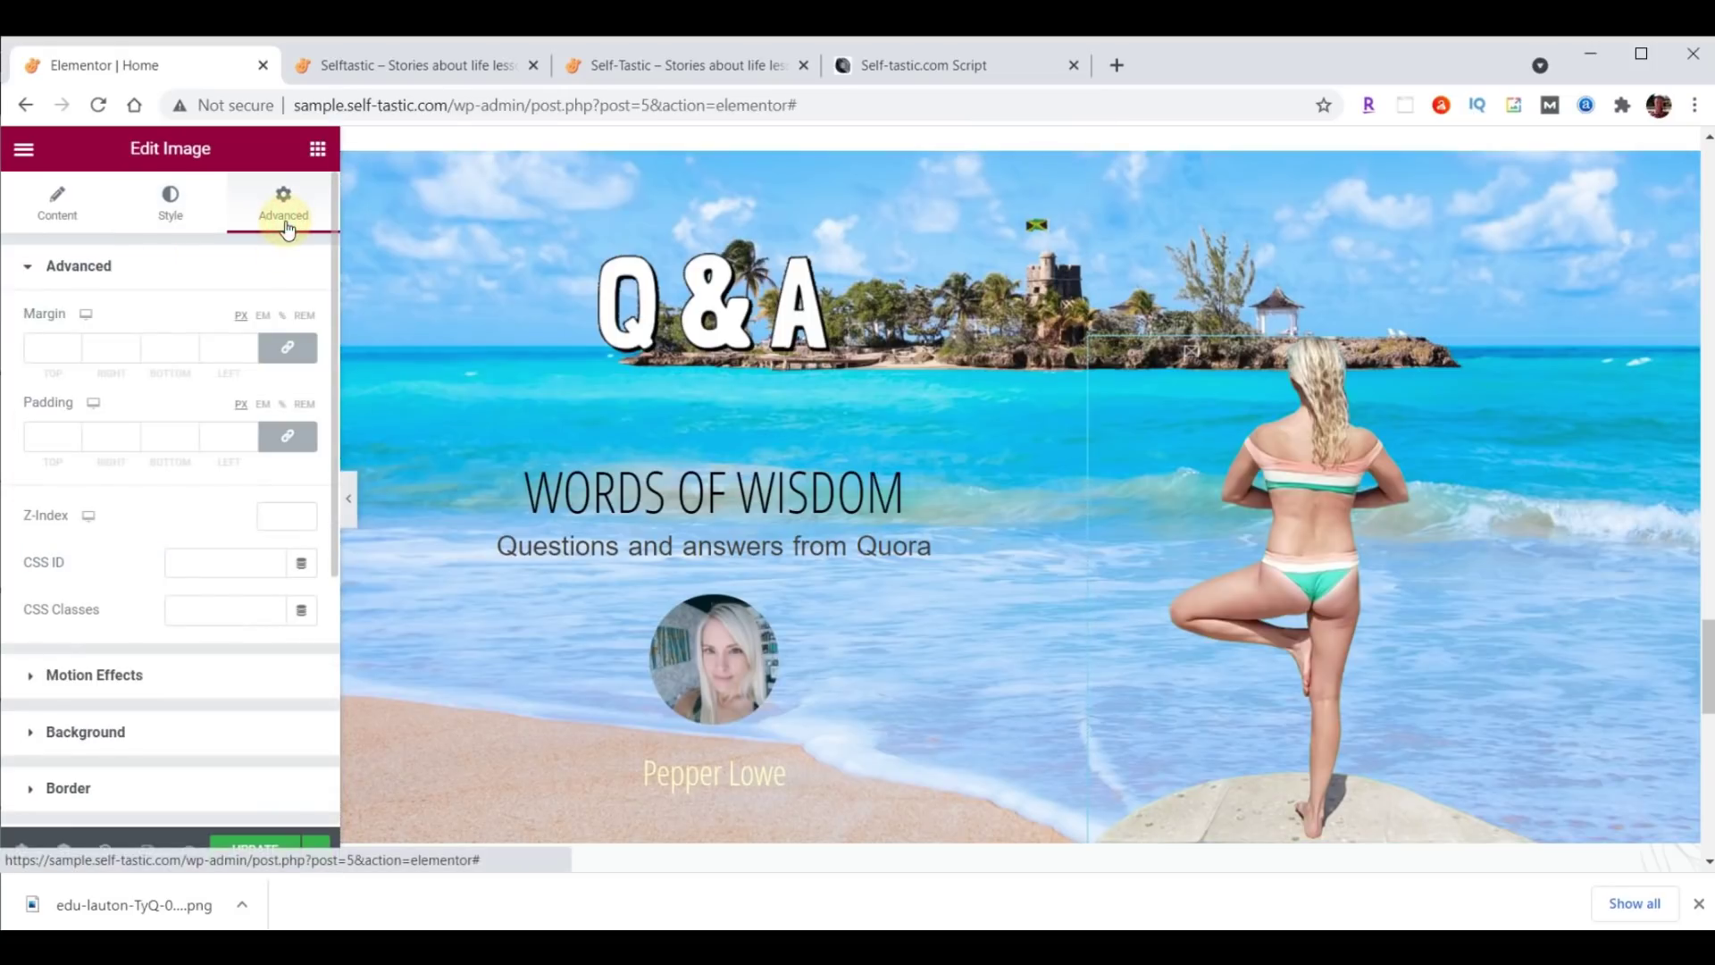
Give the photo a Fade In Right entrance, Slow duration, 1000 ms delay, then save the page.
{"action": "left_click", "coordinate": [112, 674]}
{"action": "left_click", "coordinate": [111, 399]}
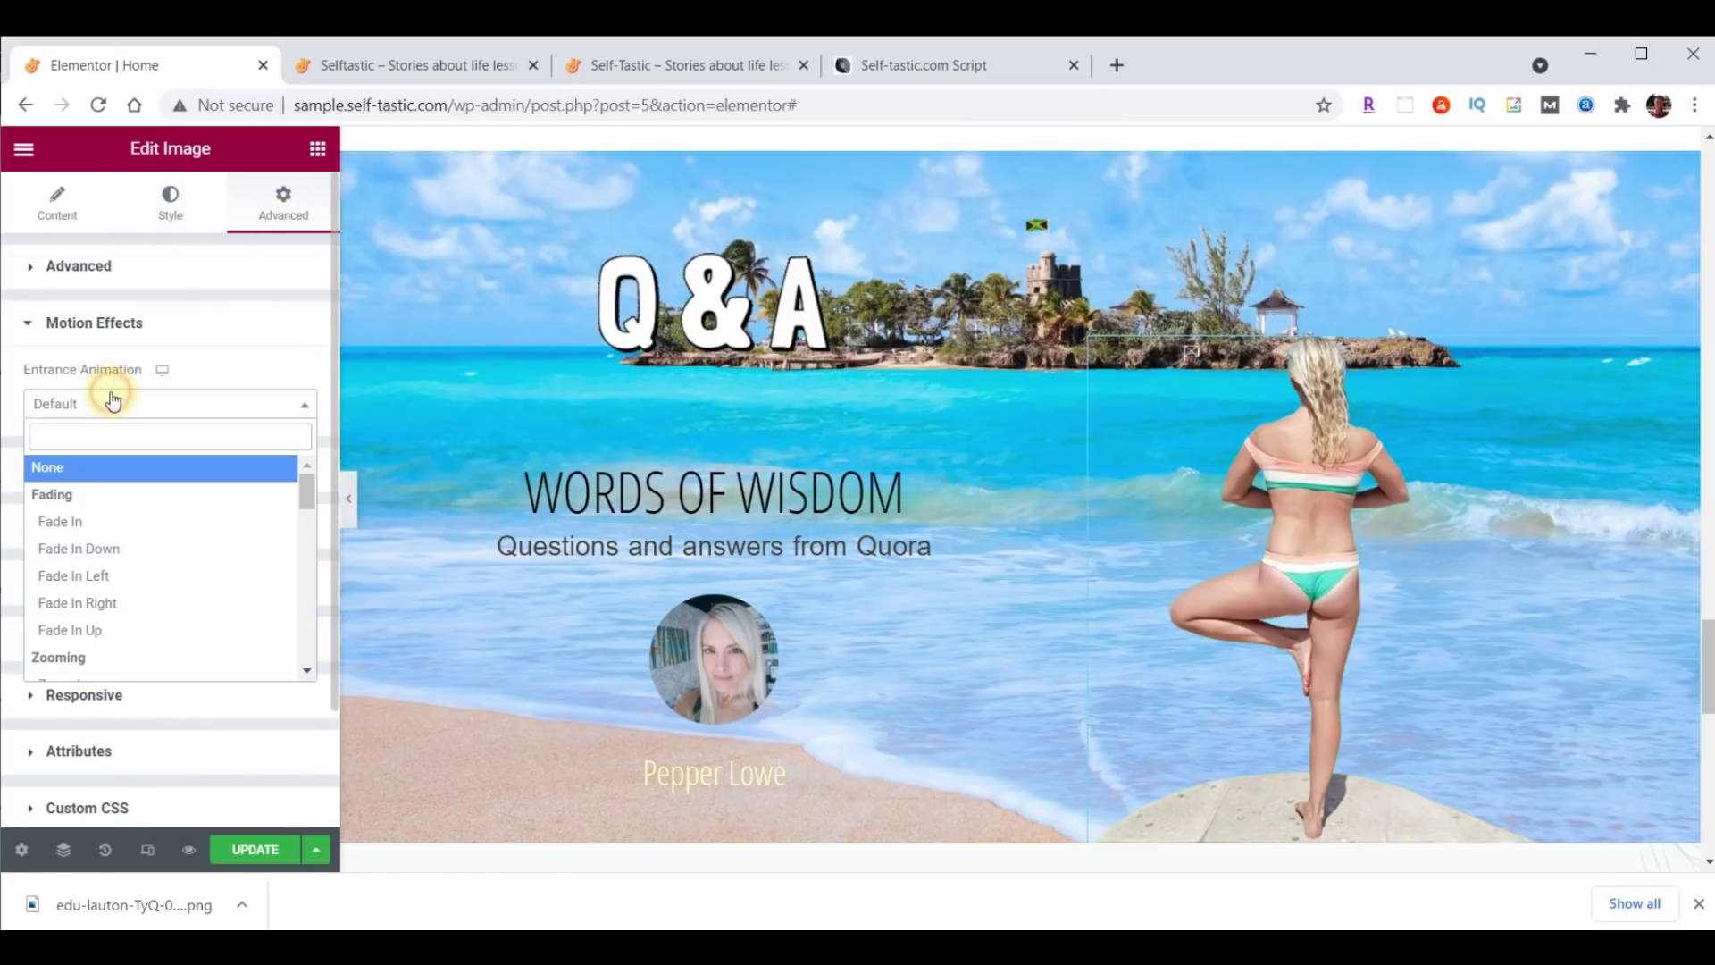
{"action": "left_click", "coordinate": [94, 603]}
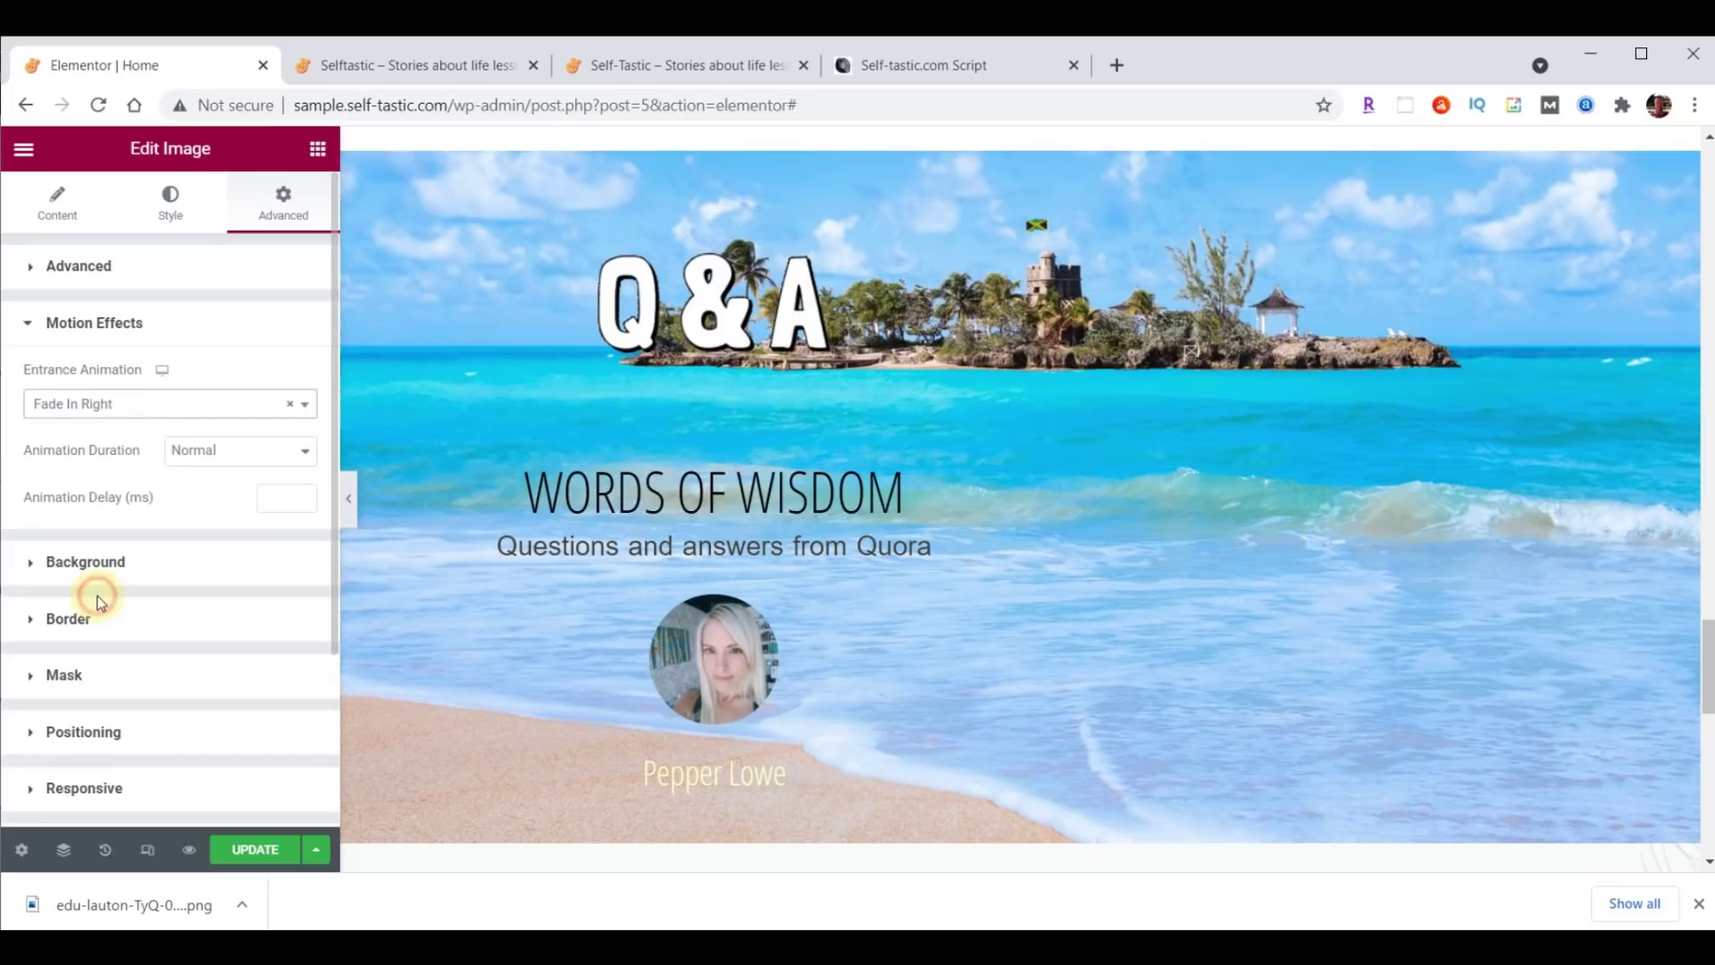
{"action": "left_click", "coordinate": [207, 452]}
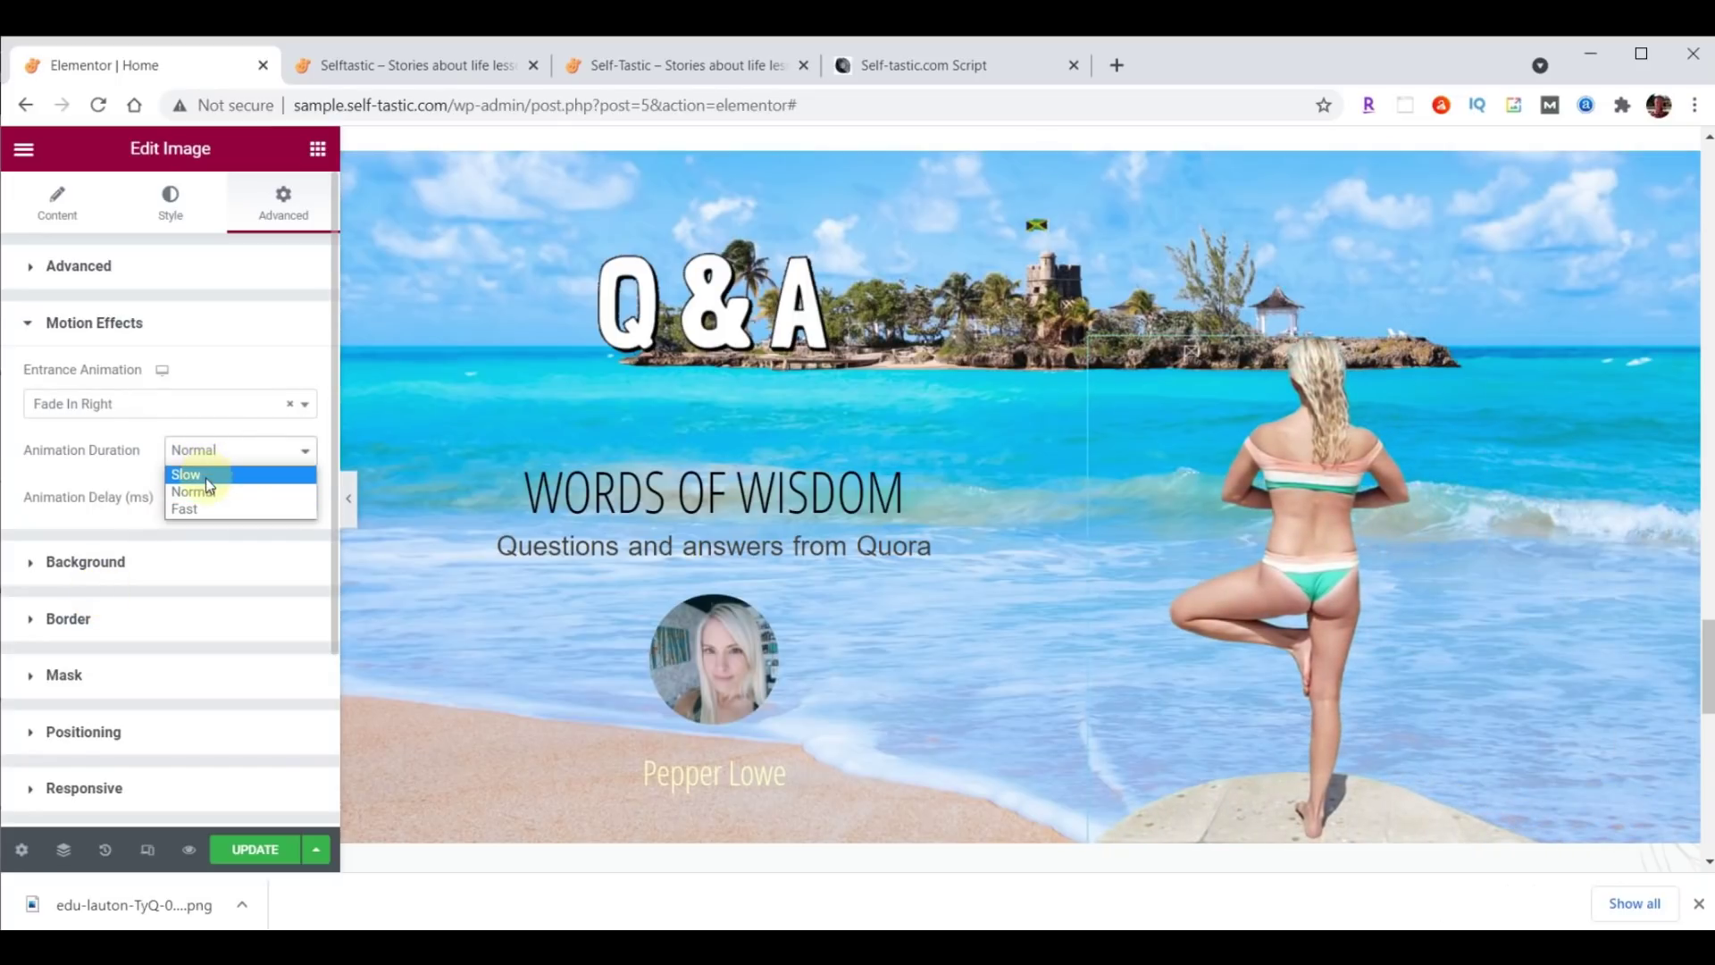
{"action": "left_click", "coordinate": [207, 478]}
{"action": "left_click", "coordinate": [267, 490]}
{"action": "type", "text": "1000"}
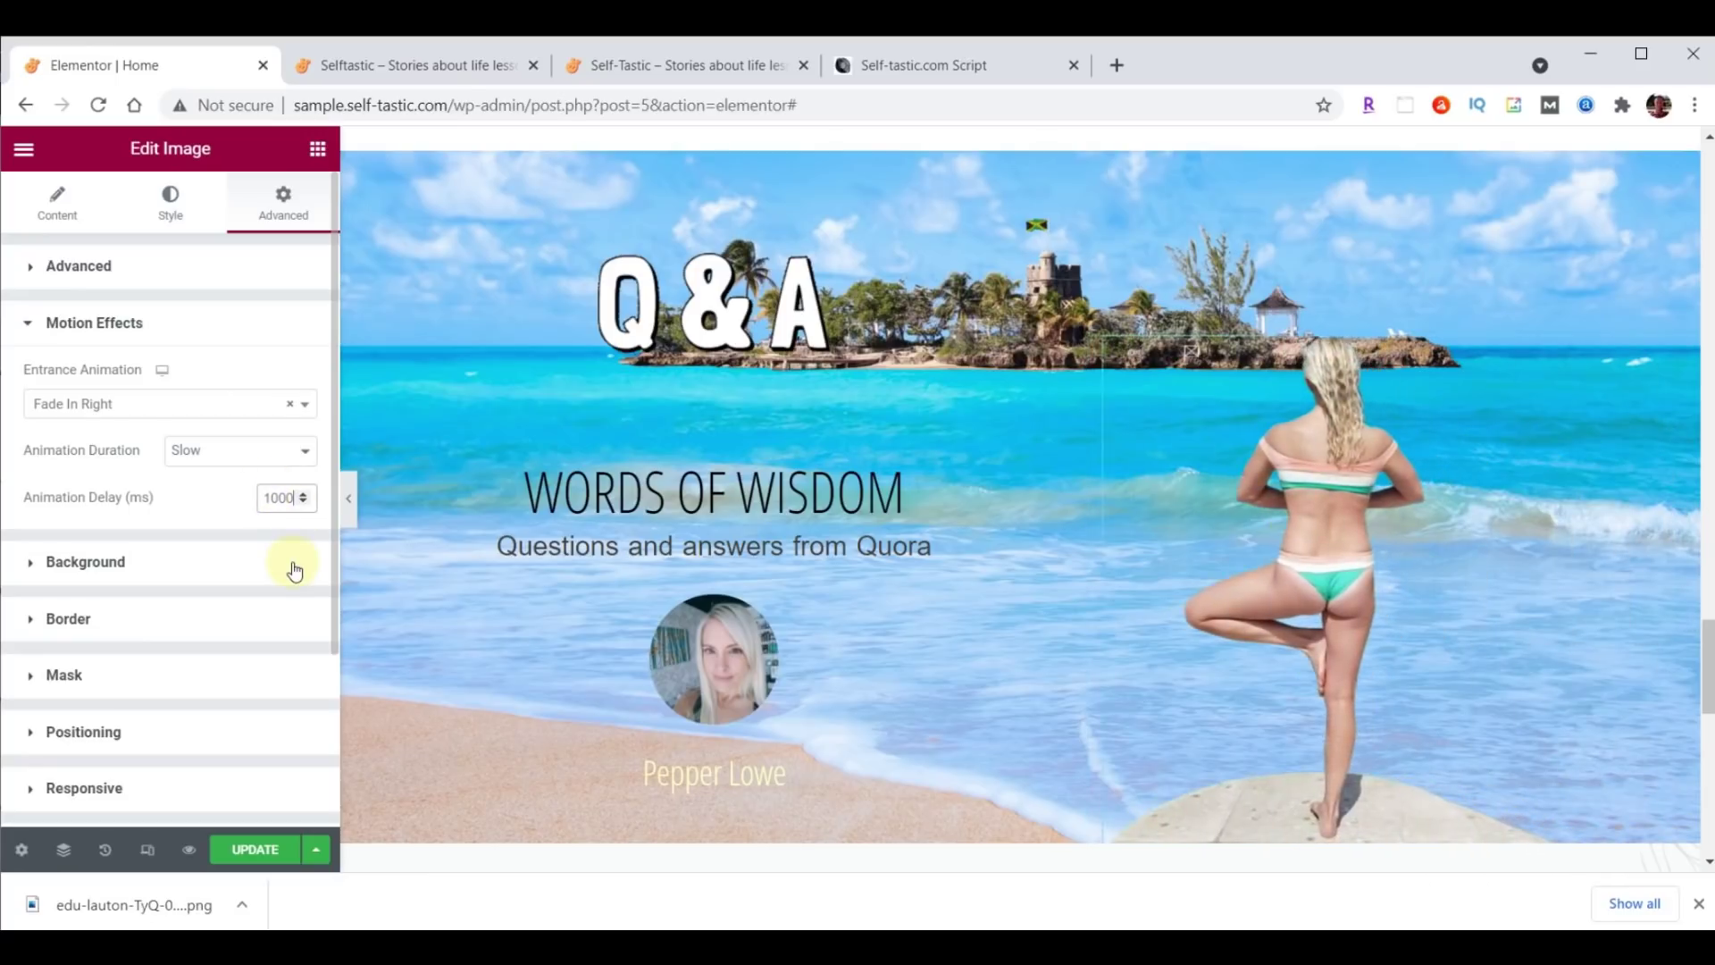
{"action": "key", "text": "ctrl+s"}
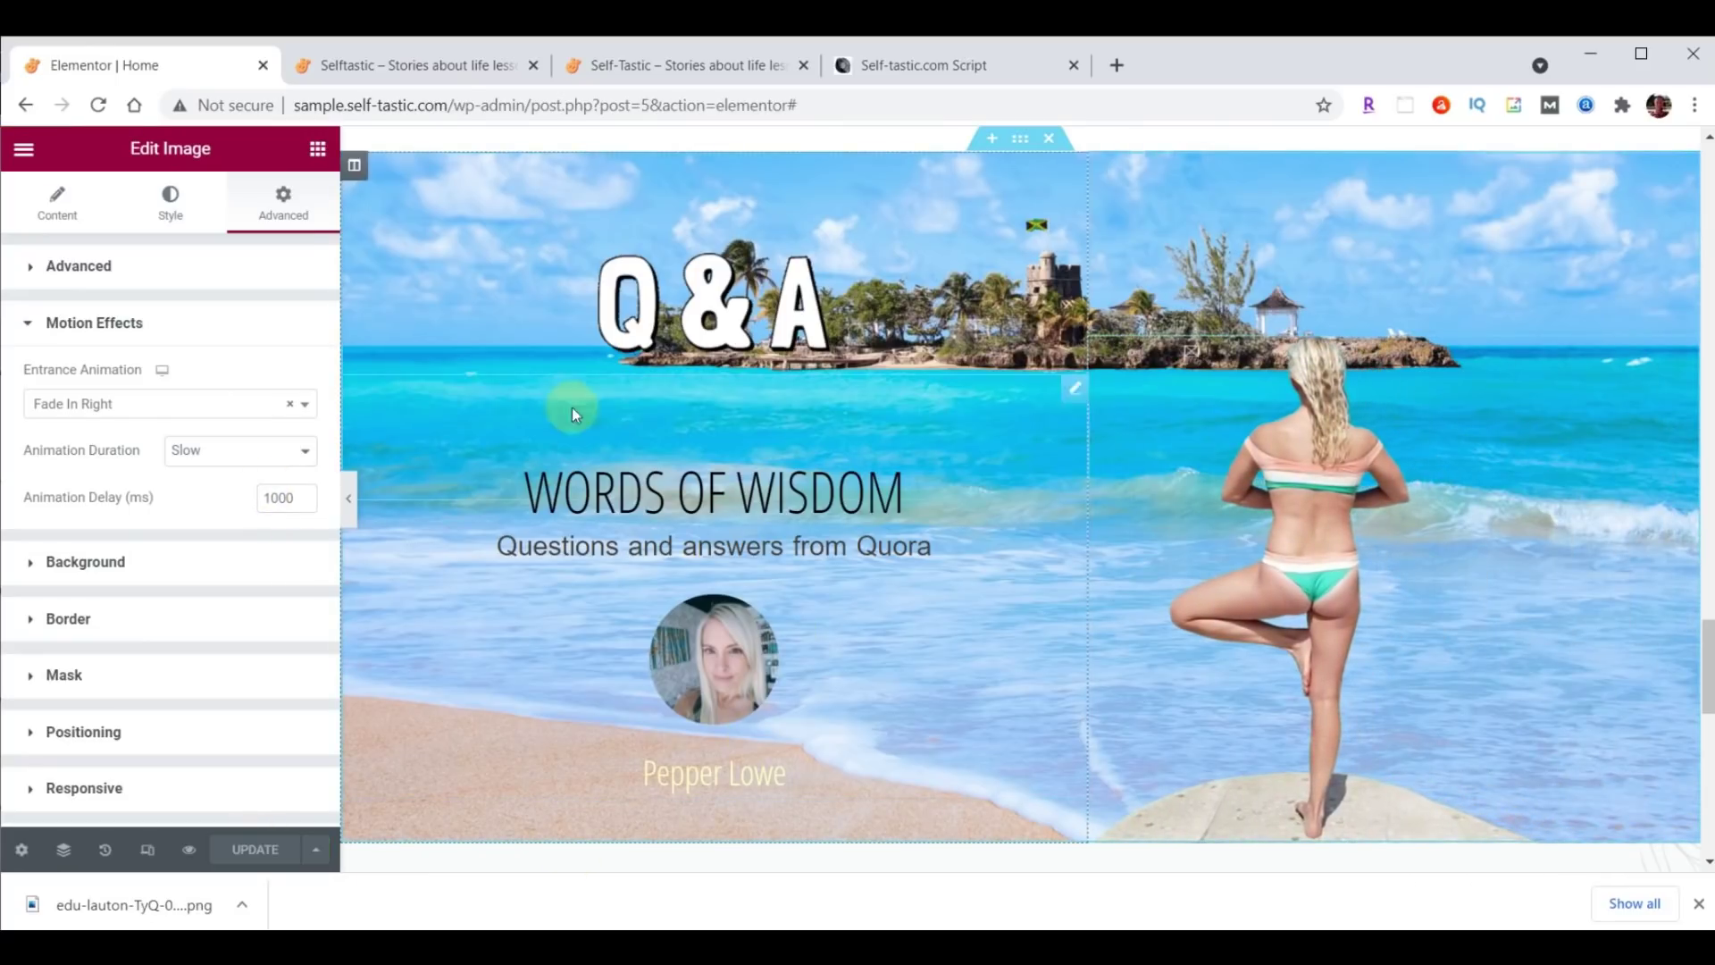
{"action": "left_click", "coordinate": [382, 71]}
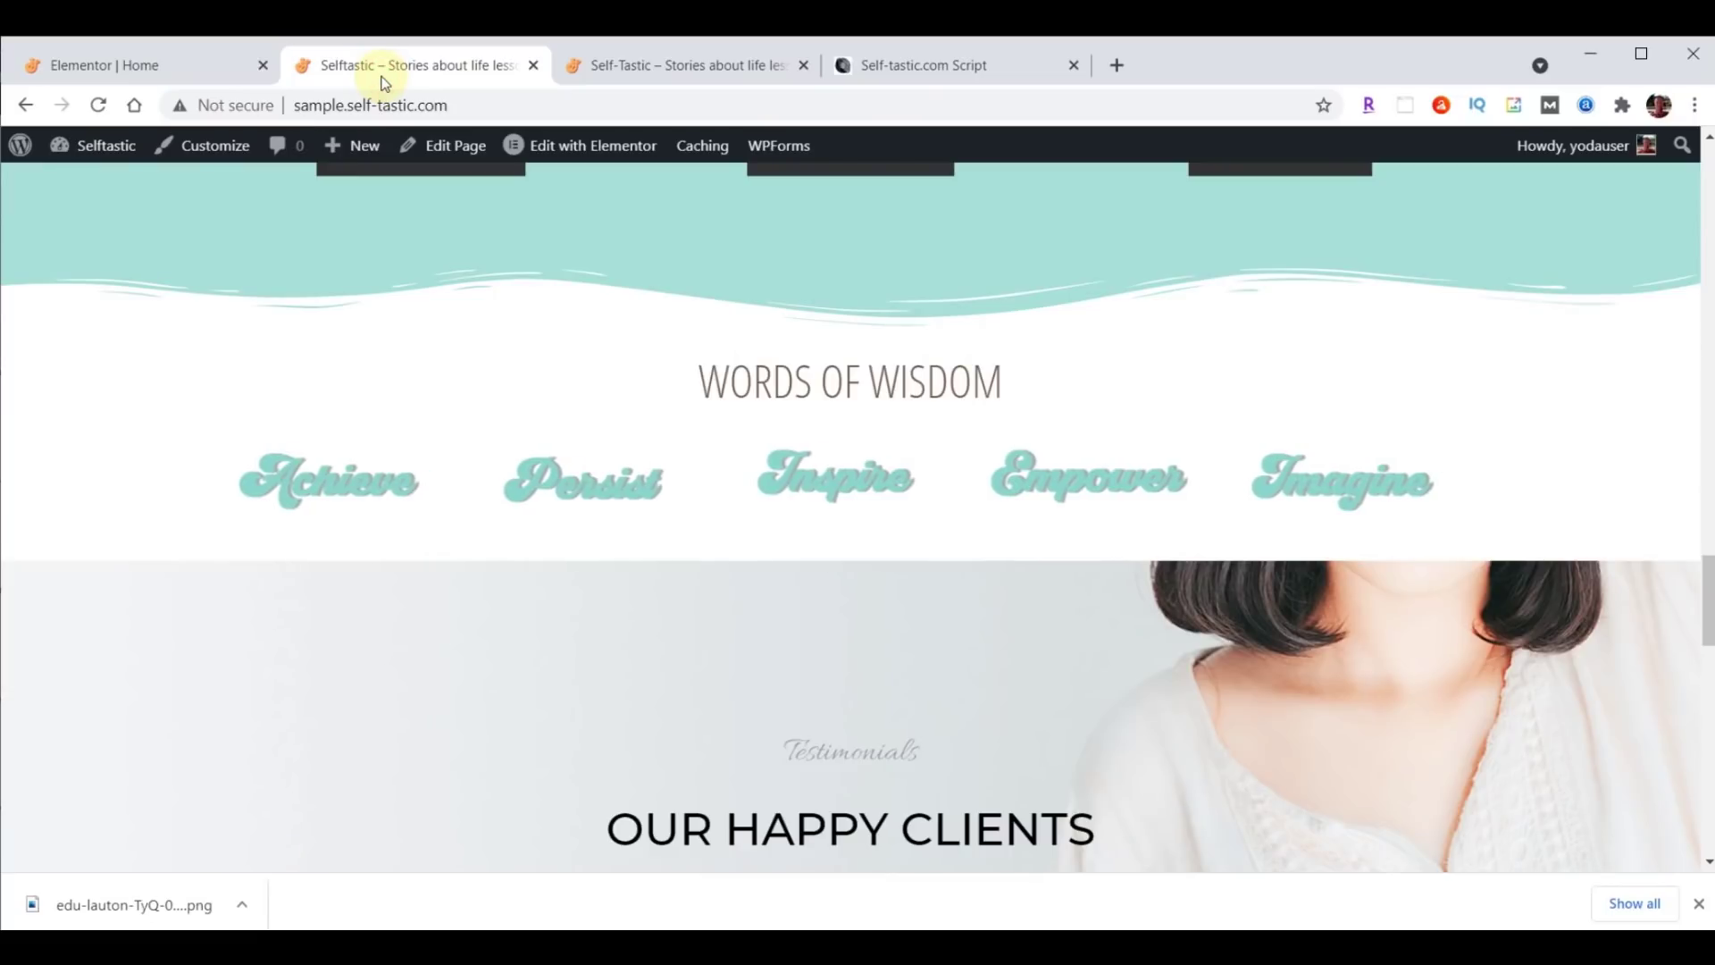
Reload the live homepage and scroll to the Q&A banner, then return to the Elementor | Home tab.
{"action": "left_click", "coordinate": [98, 104]}
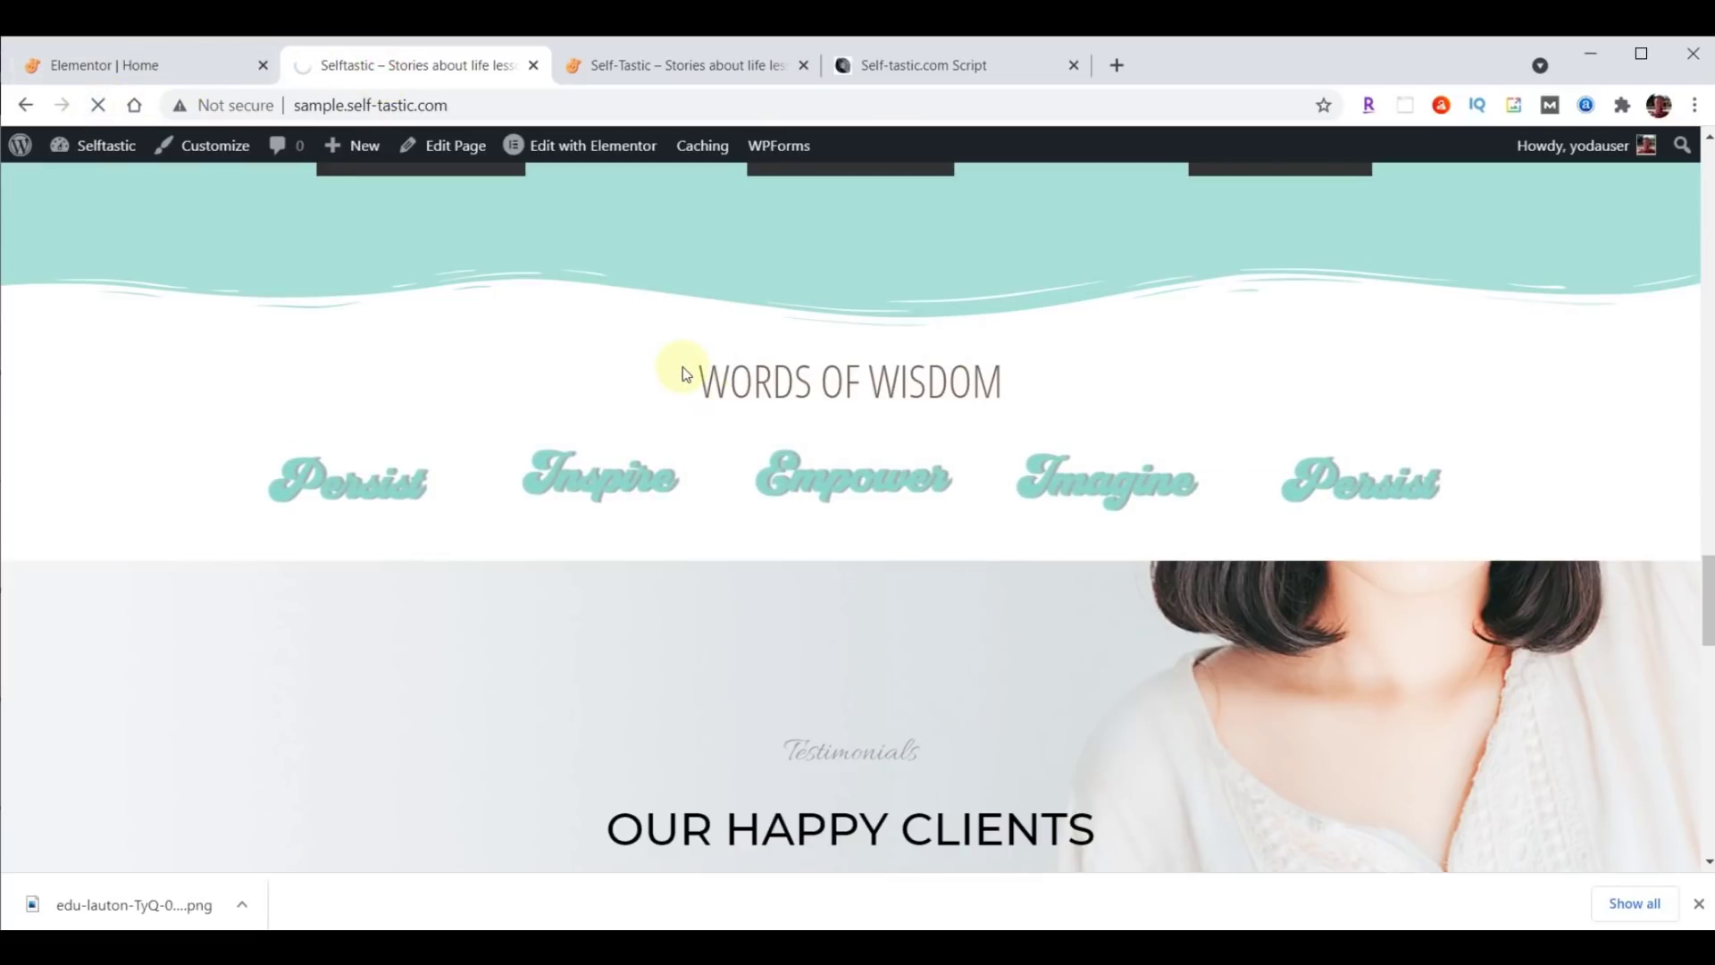
{"action": "scroll", "coordinate": [1396, 527], "scroll_direction": "down", "scroll_amount": 2}
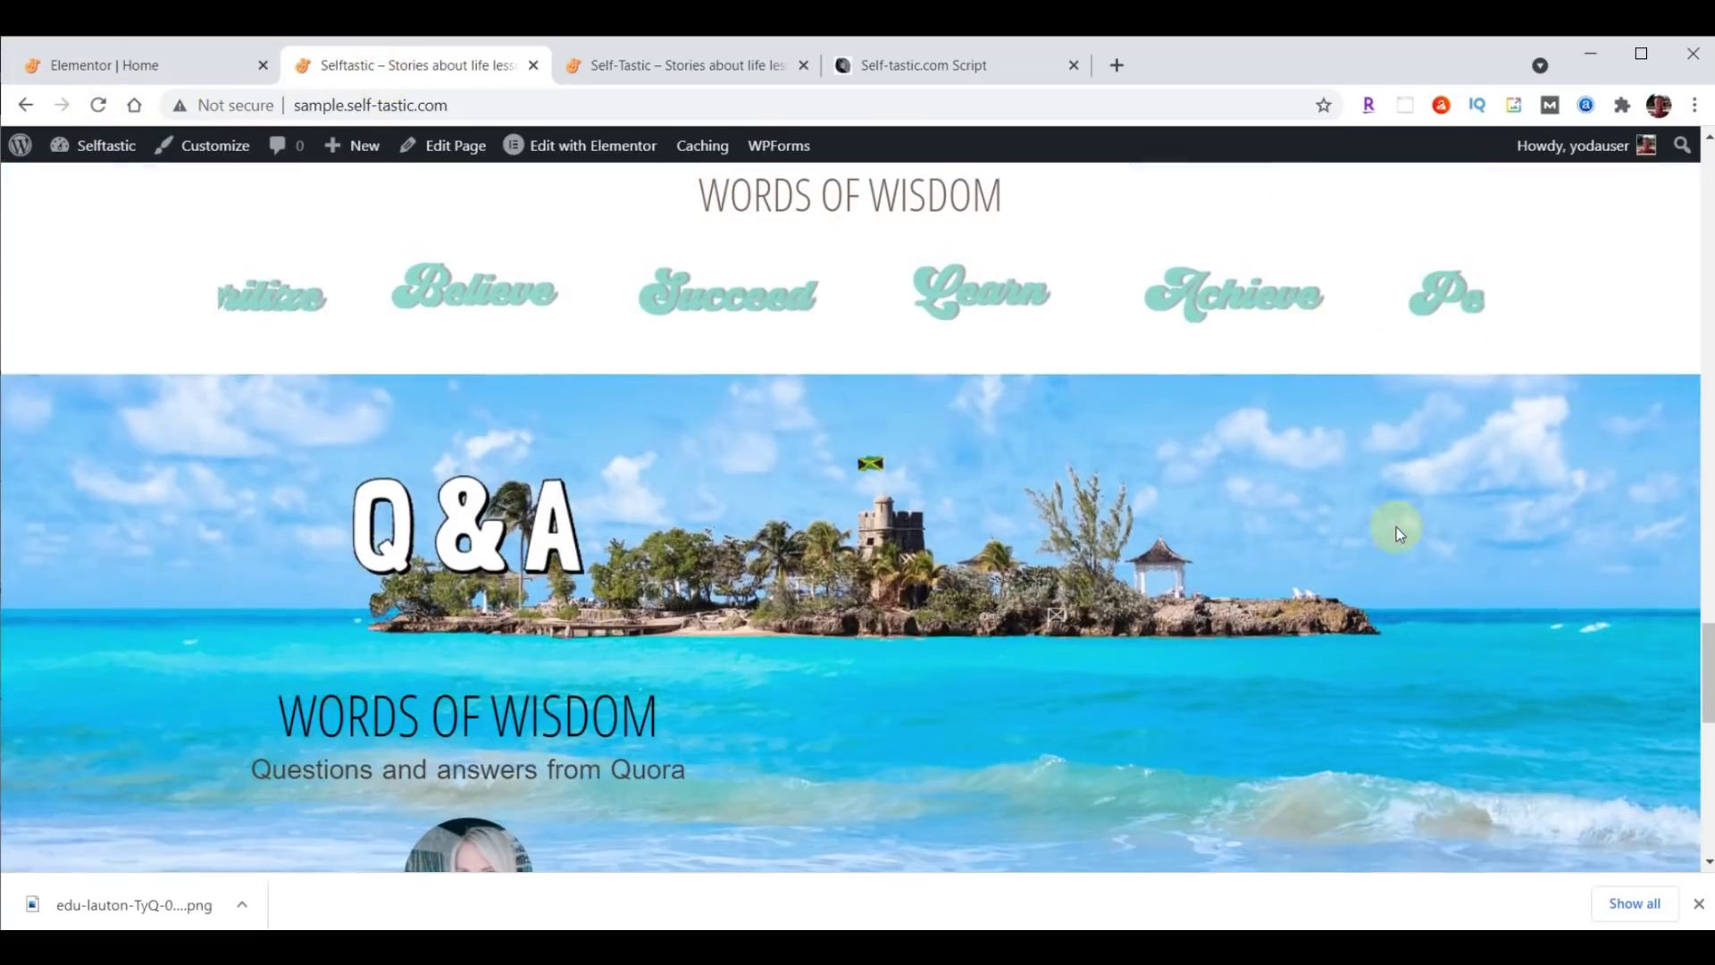
{"action": "scroll", "coordinate": [1397, 527], "scroll_direction": "down", "scroll_amount": 2}
{"action": "scroll", "coordinate": [1396, 527], "scroll_direction": "down", "scroll_amount": 1}
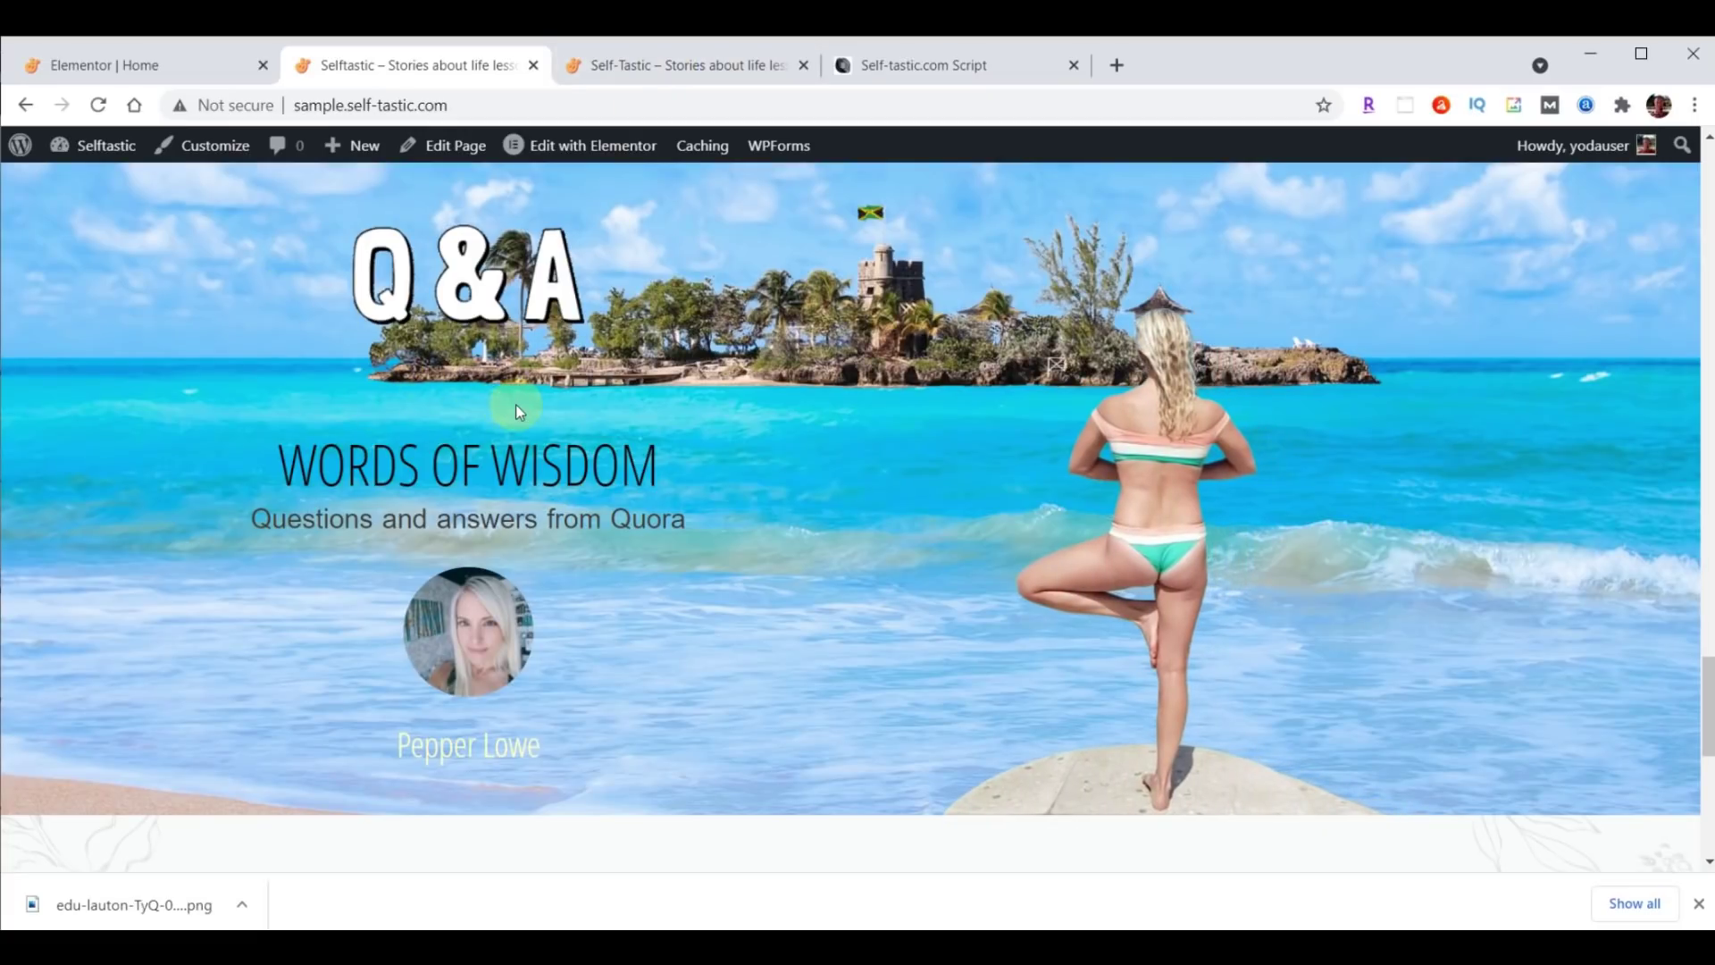
{"action": "left_click", "coordinate": [176, 73]}
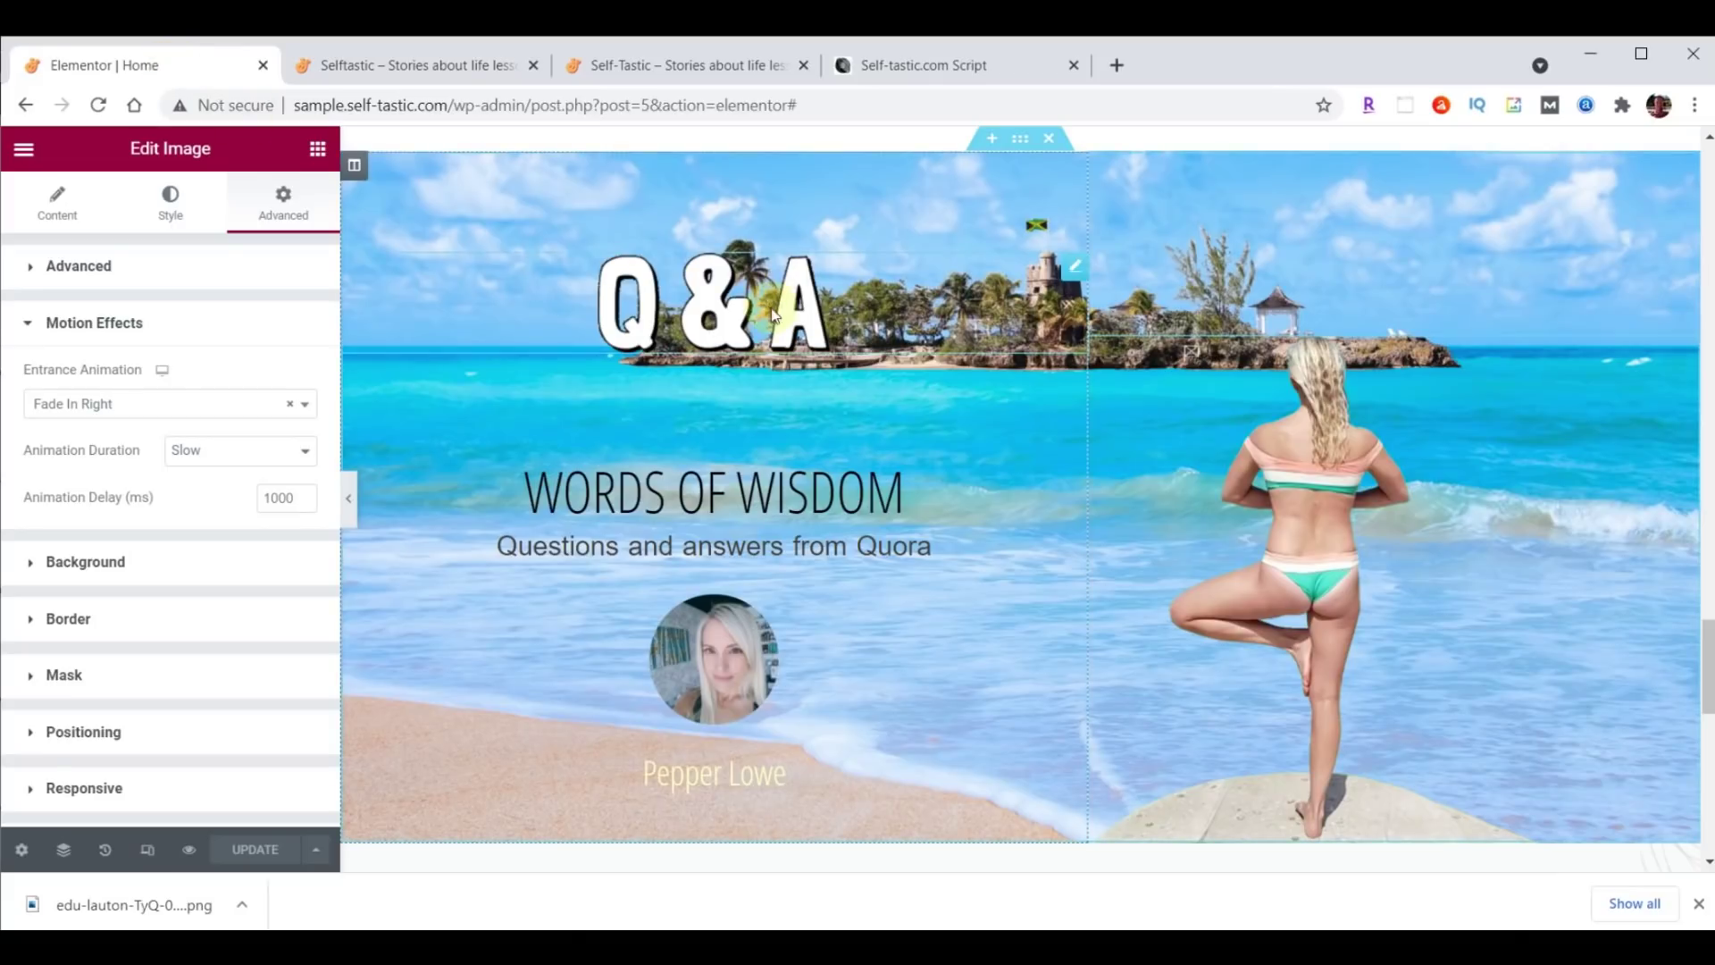
Change the WORDS OF WISDOM heading's top padding from 70 to 0 and update the page.
{"action": "left_click", "coordinate": [1078, 396]}
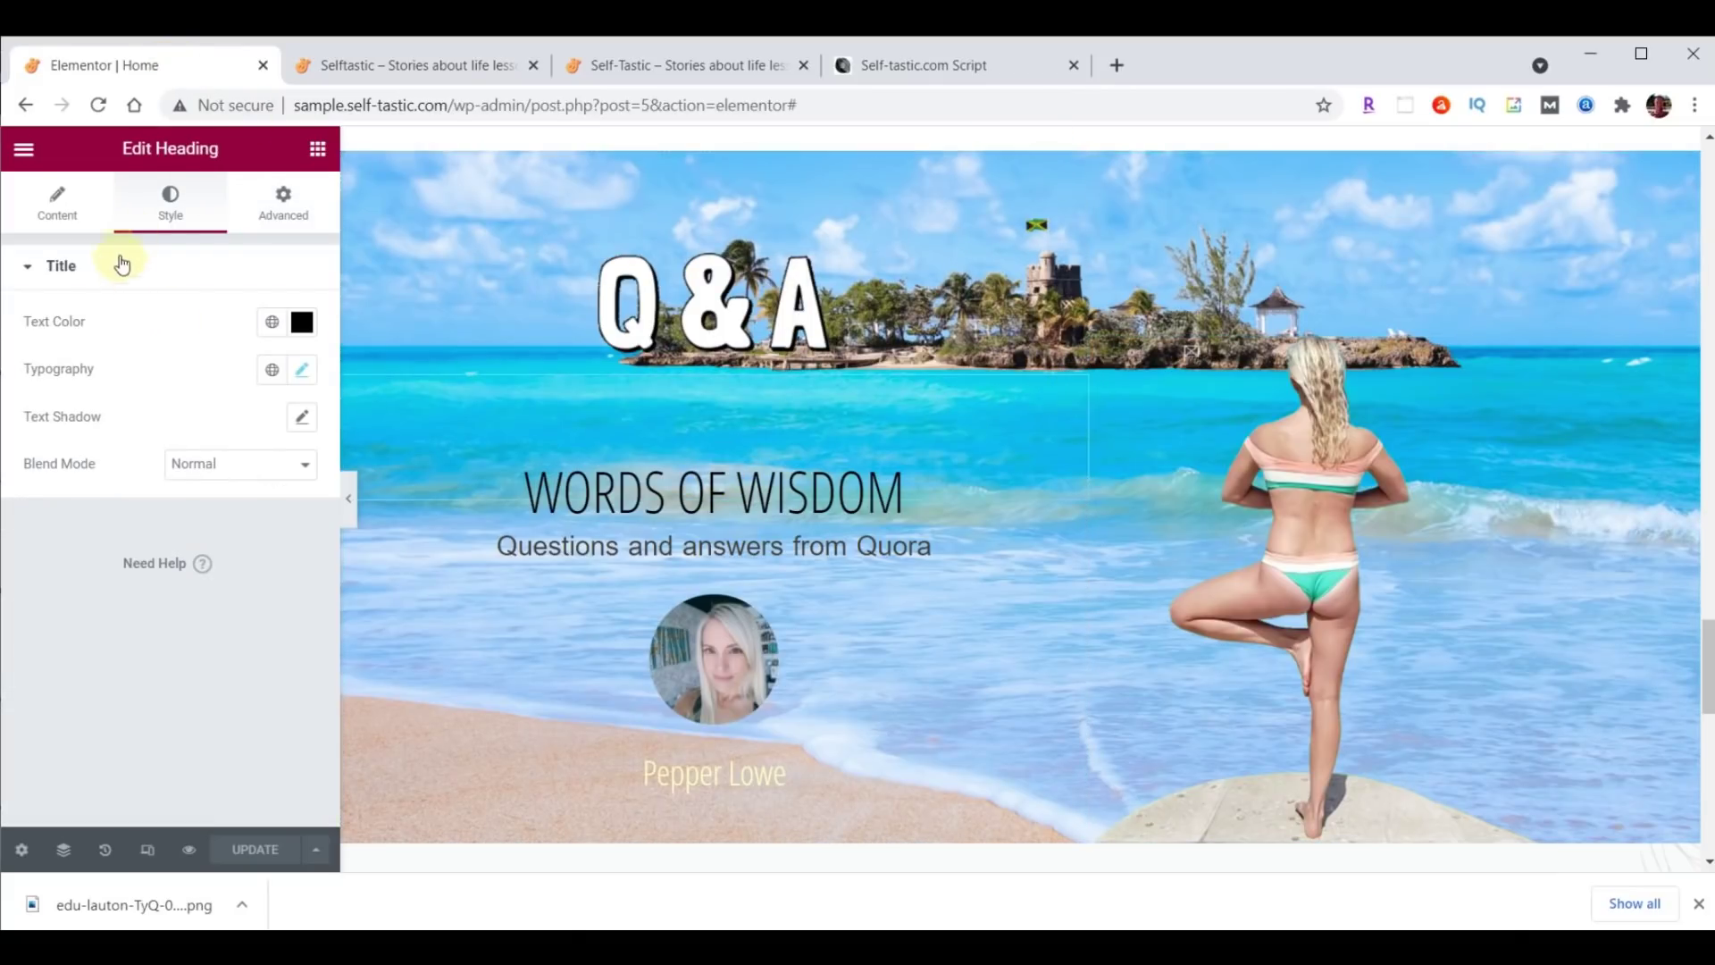
{"action": "left_click", "coordinate": [283, 203]}
{"action": "double_click", "coordinate": [44, 437]}
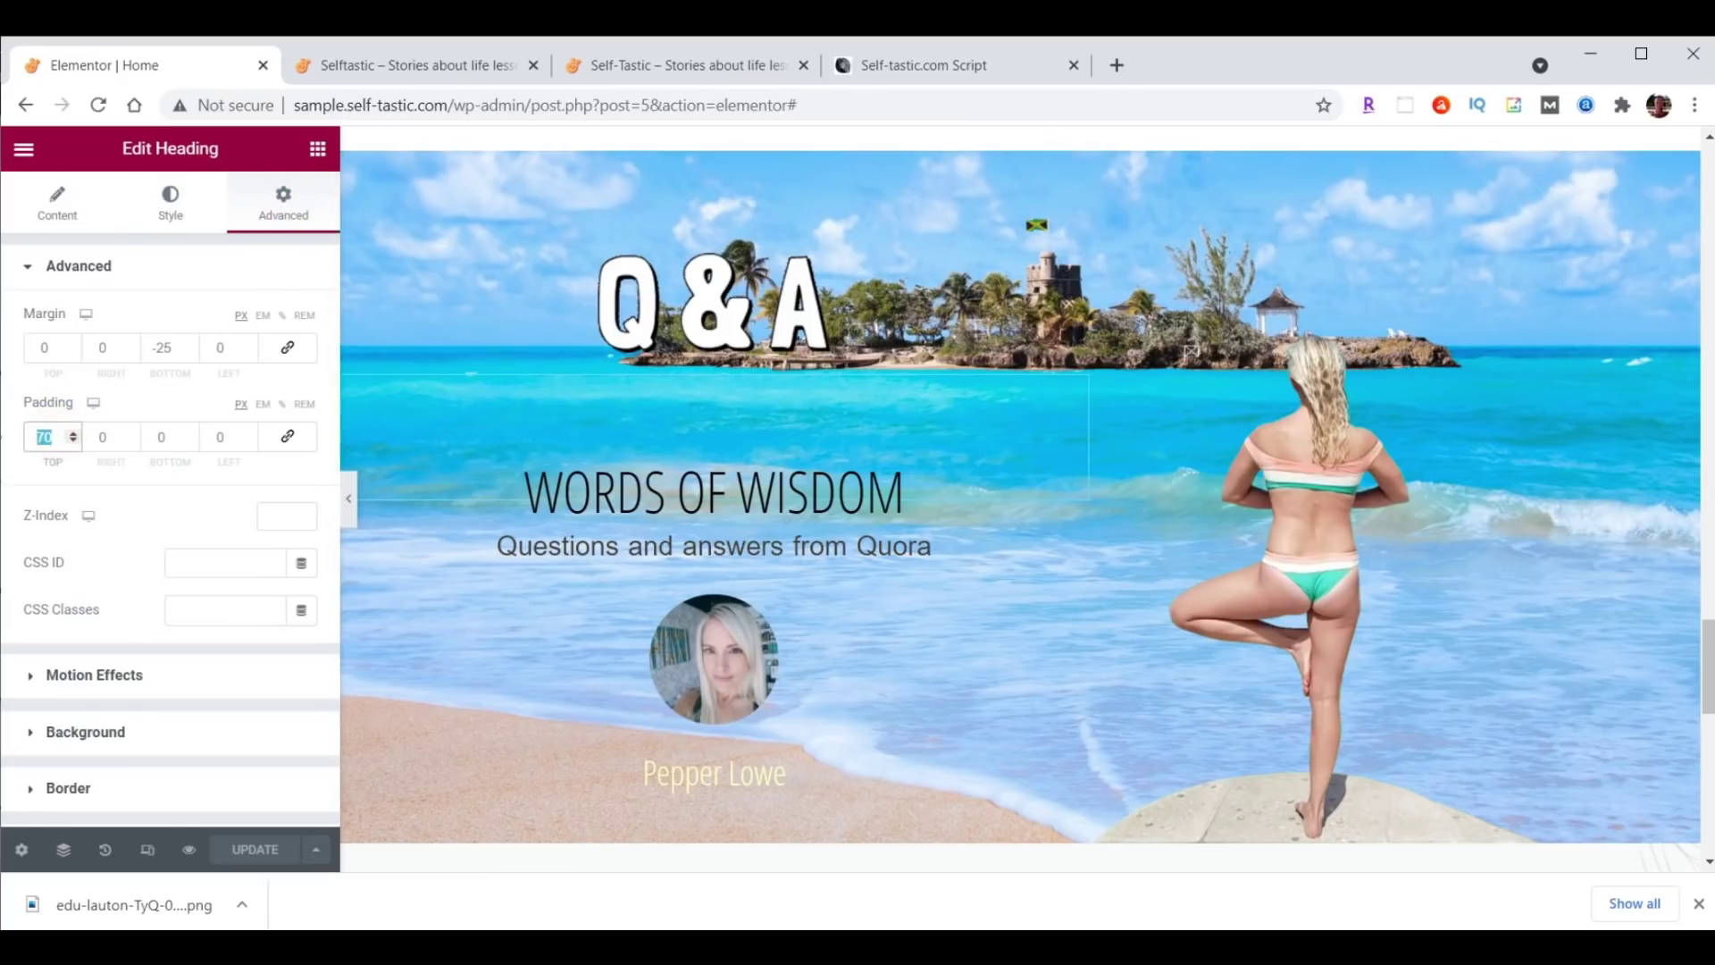
{"action": "type", "text": "0"}
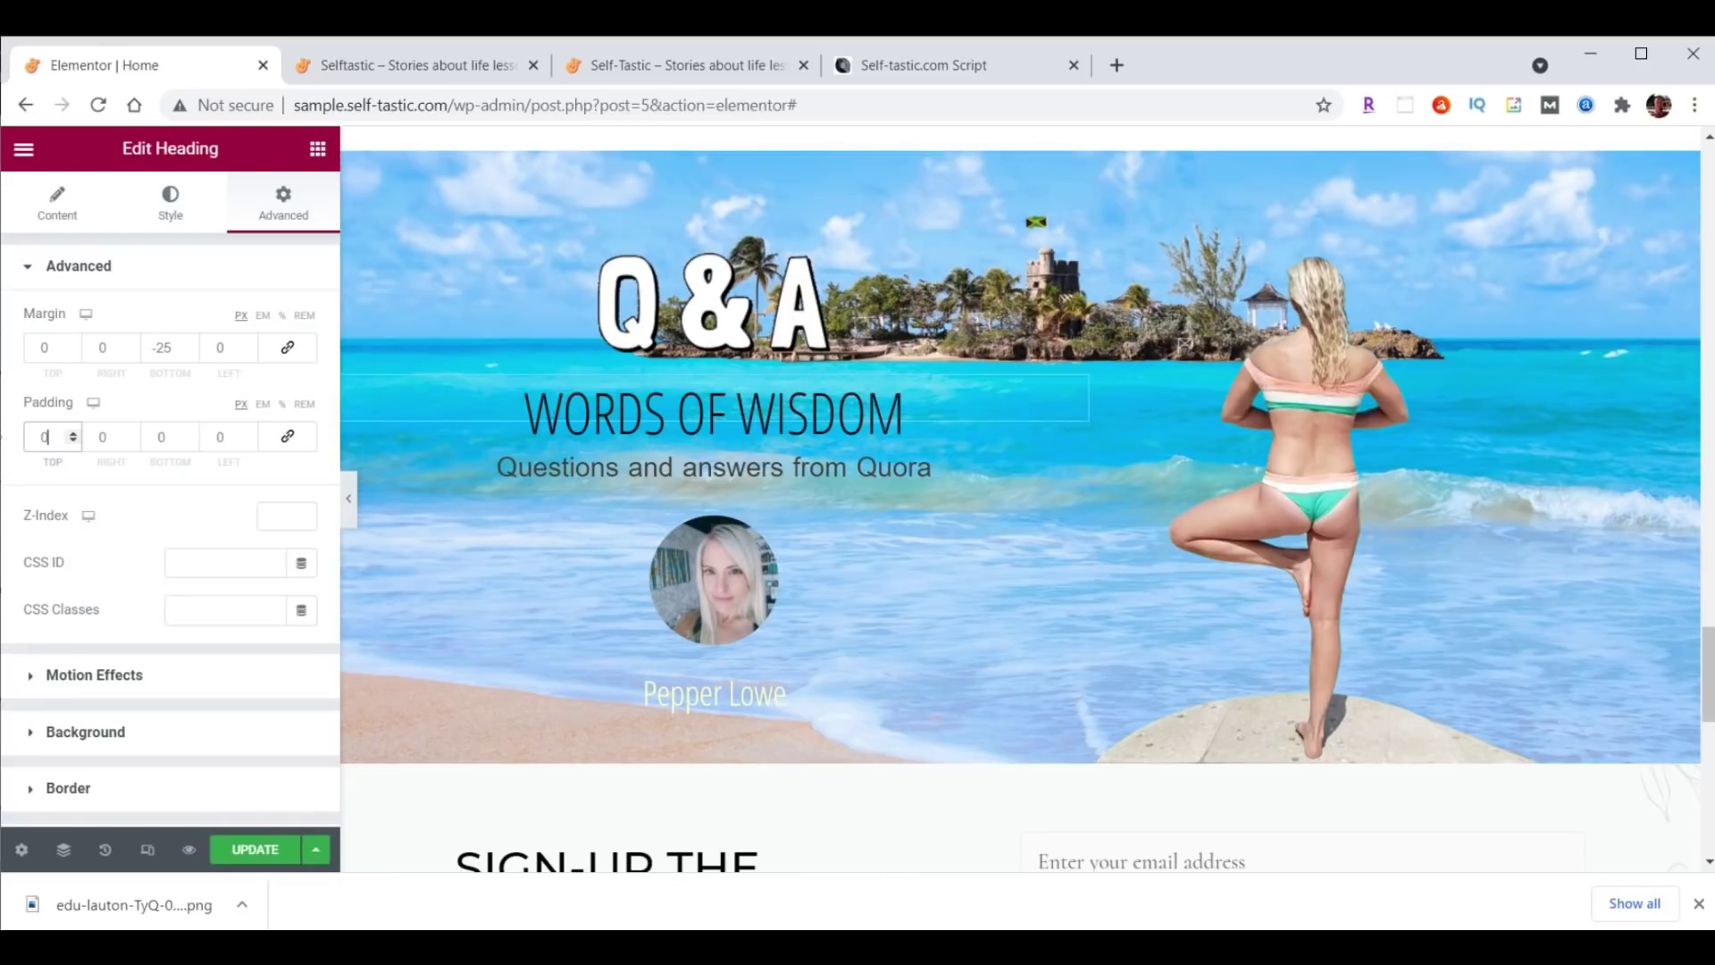
{"action": "left_click", "coordinate": [263, 848]}
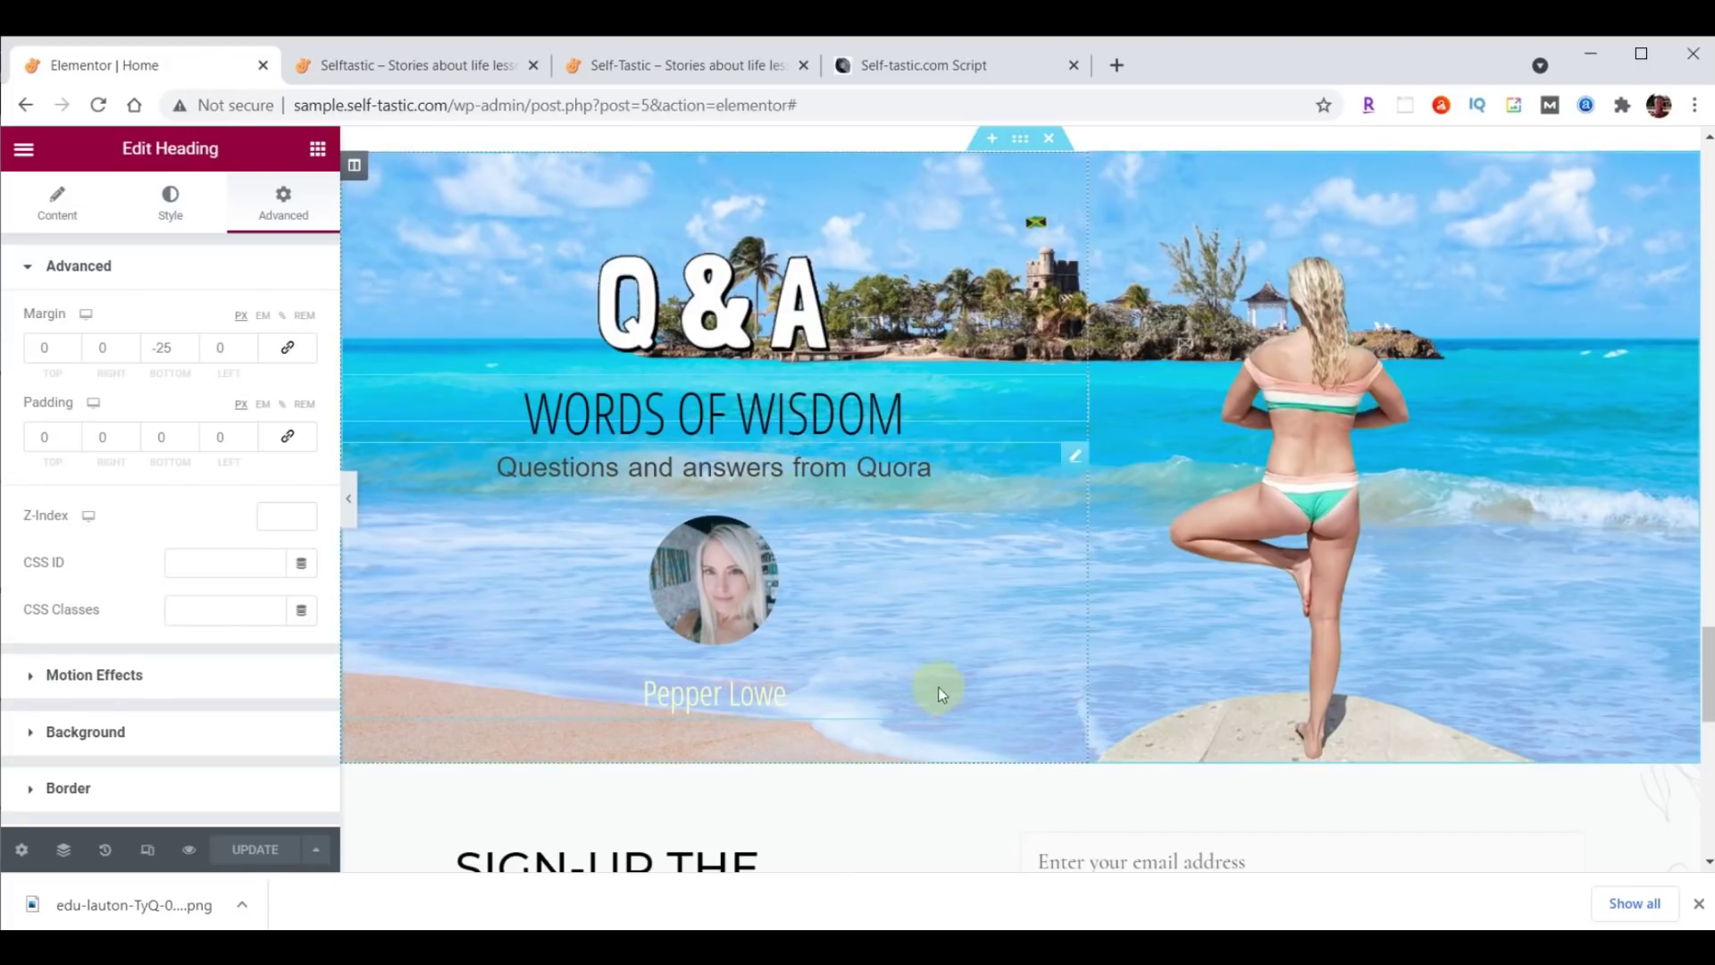
Link the profile testimonial to the /contact/ page and update the homepage.
{"action": "left_click", "coordinate": [1072, 458]}
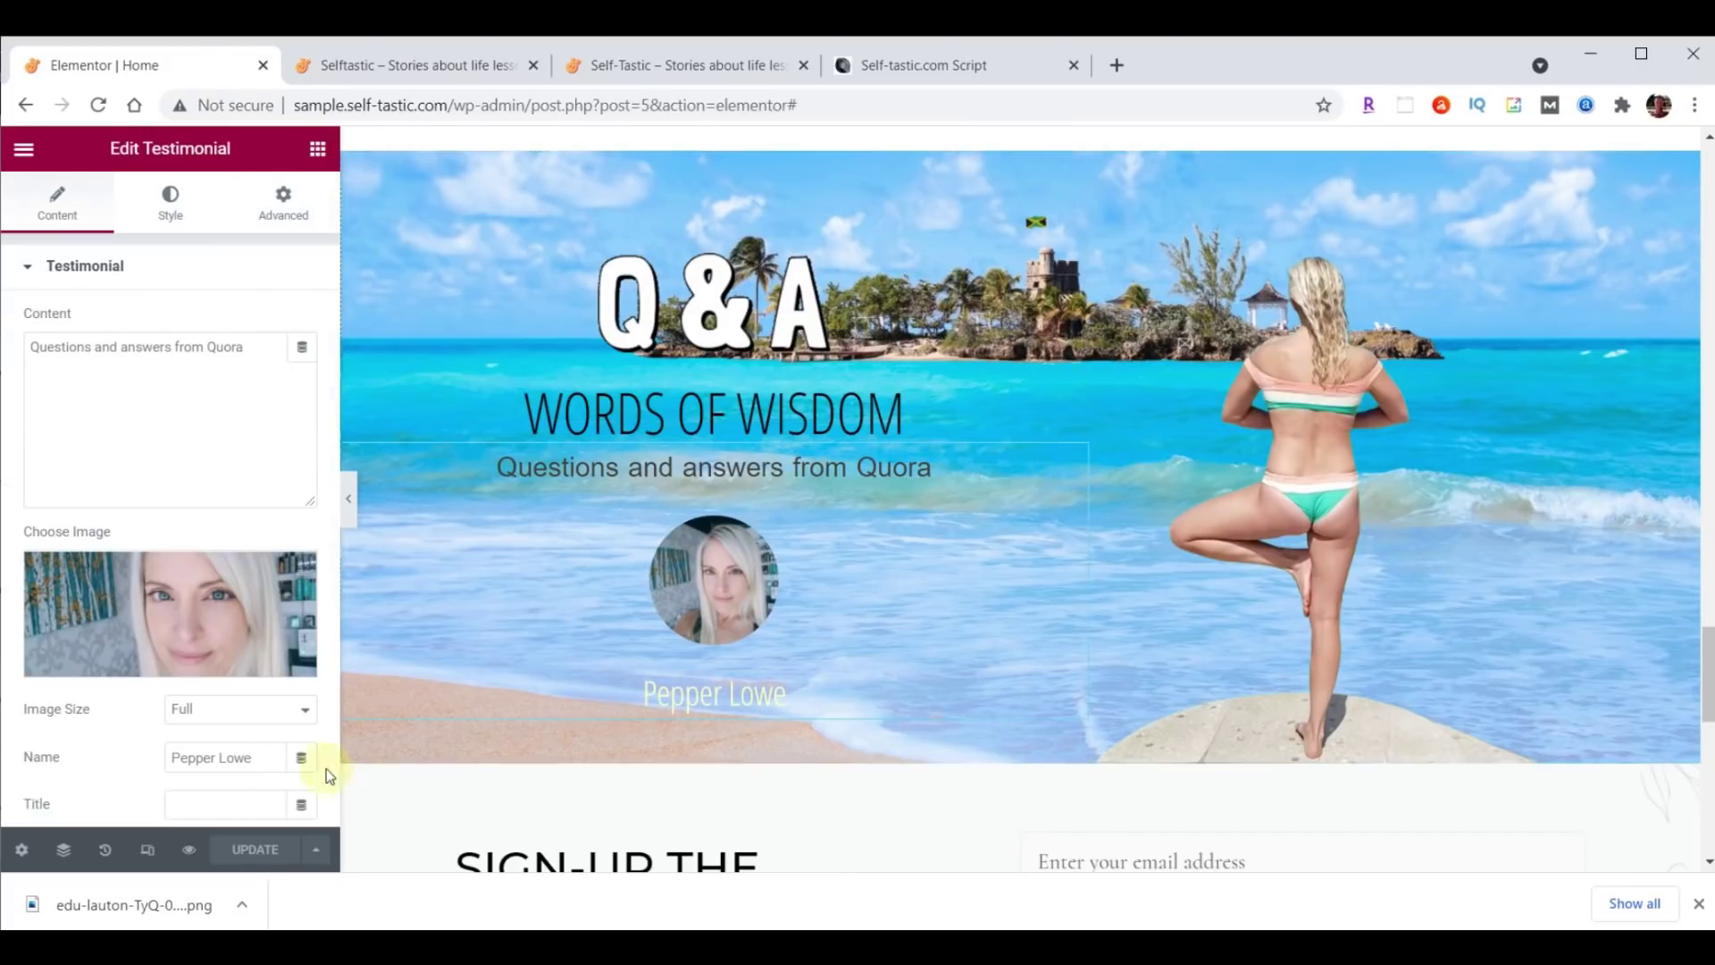
{"action": "scroll", "coordinate": [122, 755], "scroll_direction": "down", "scroll_amount": 3}
{"action": "left_click", "coordinate": [184, 588]}
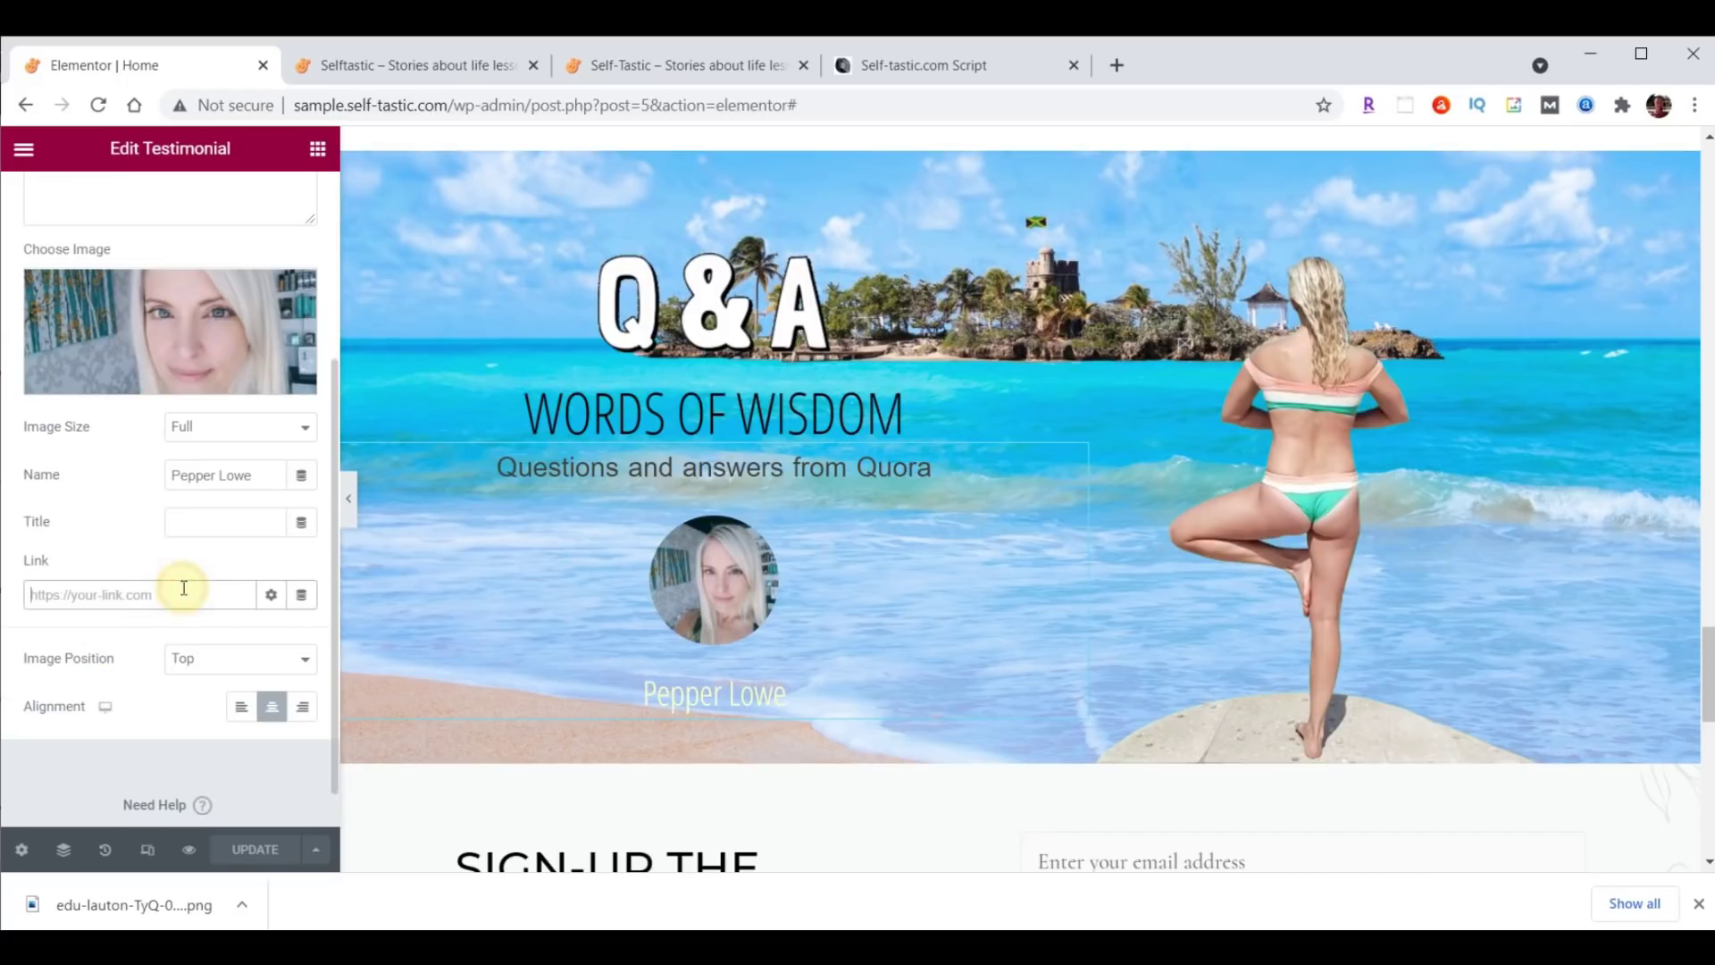
{"action": "type", "text": "/contact/"}
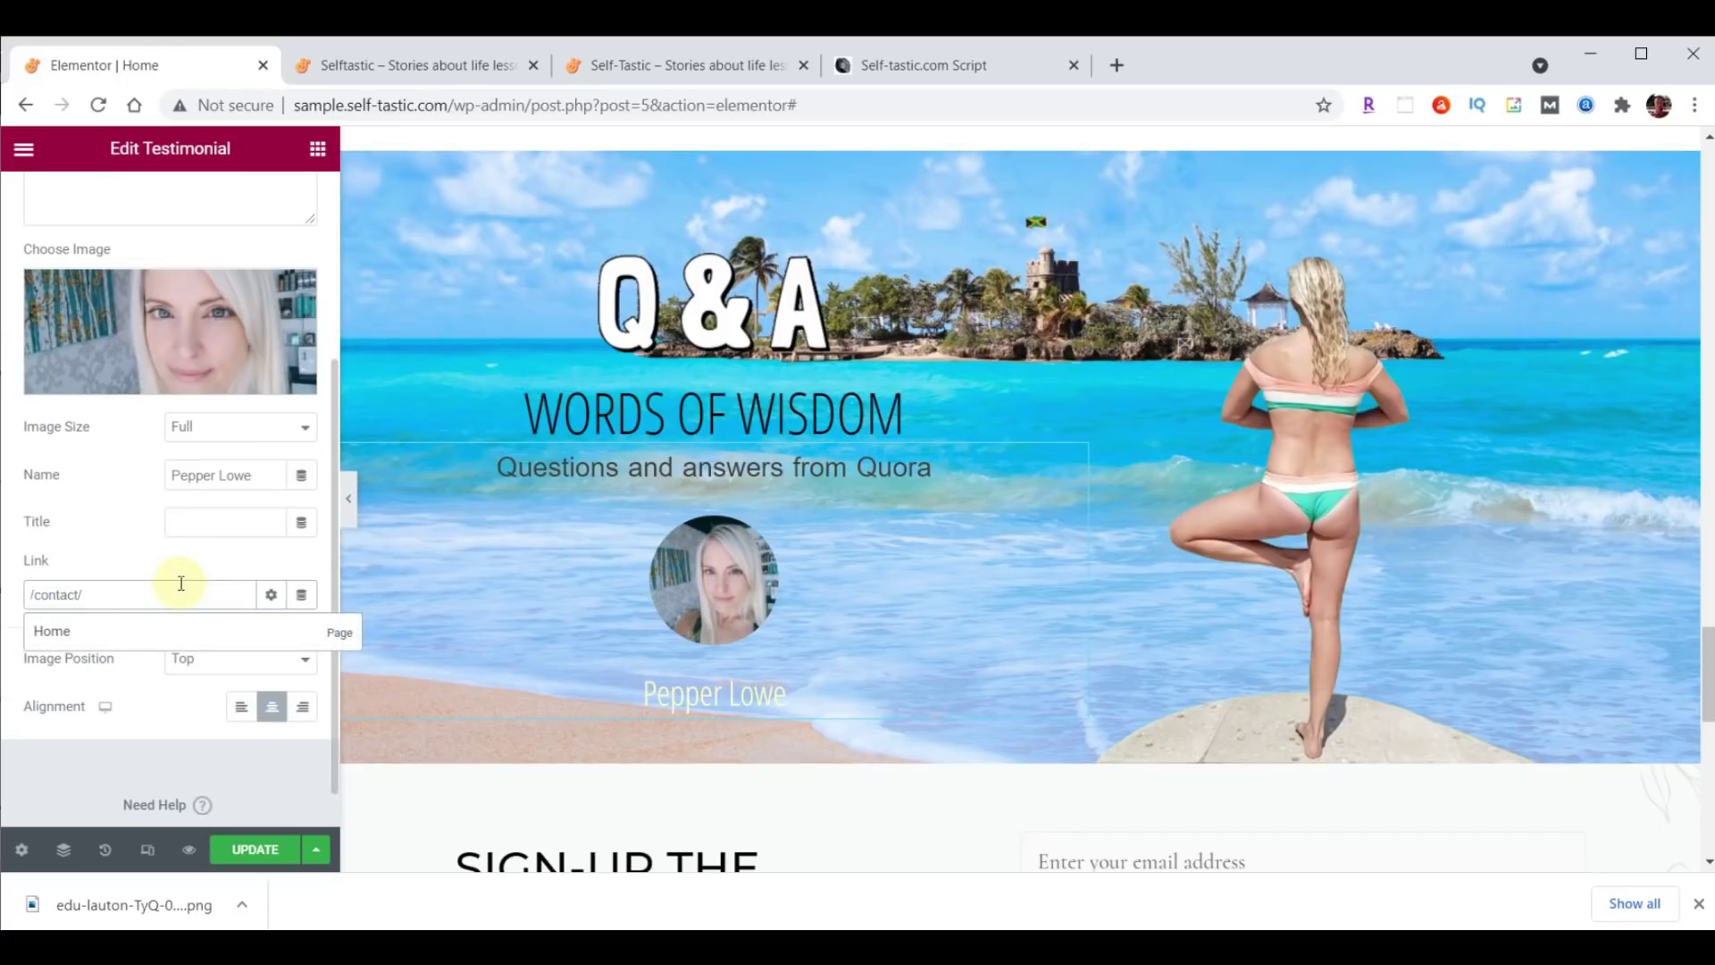
{"action": "left_click", "coordinate": [255, 849]}
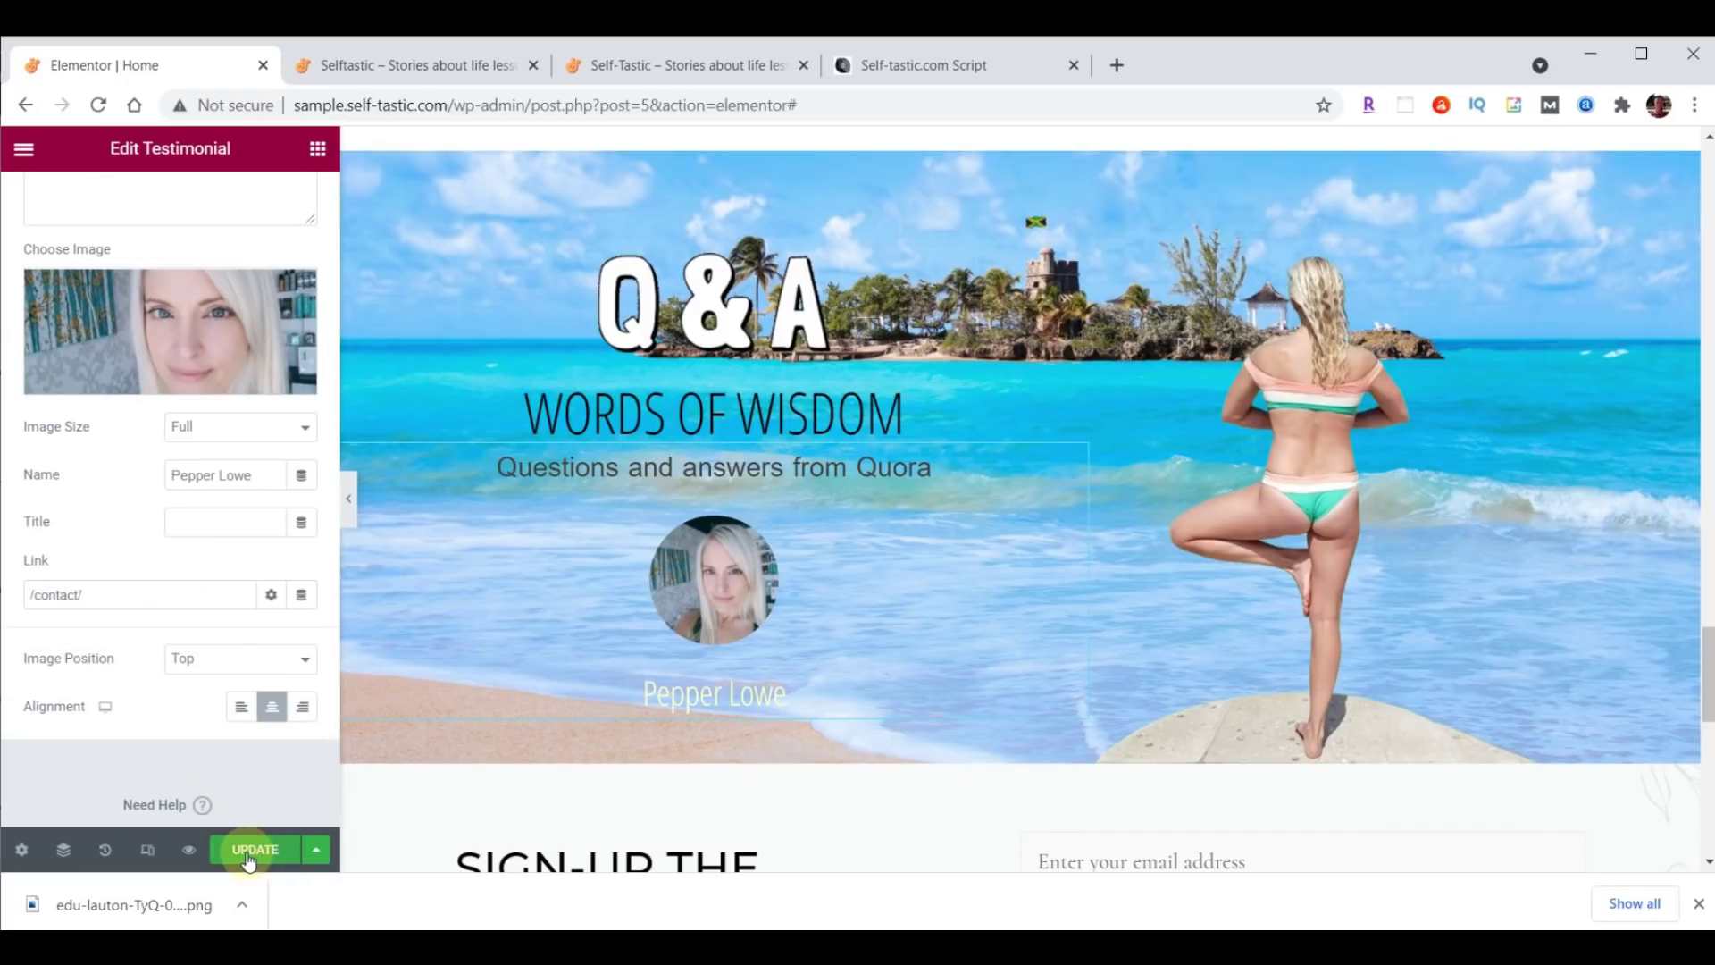
{"action": "left_click", "coordinate": [514, 67]}
{"action": "left_click", "coordinate": [101, 106]}
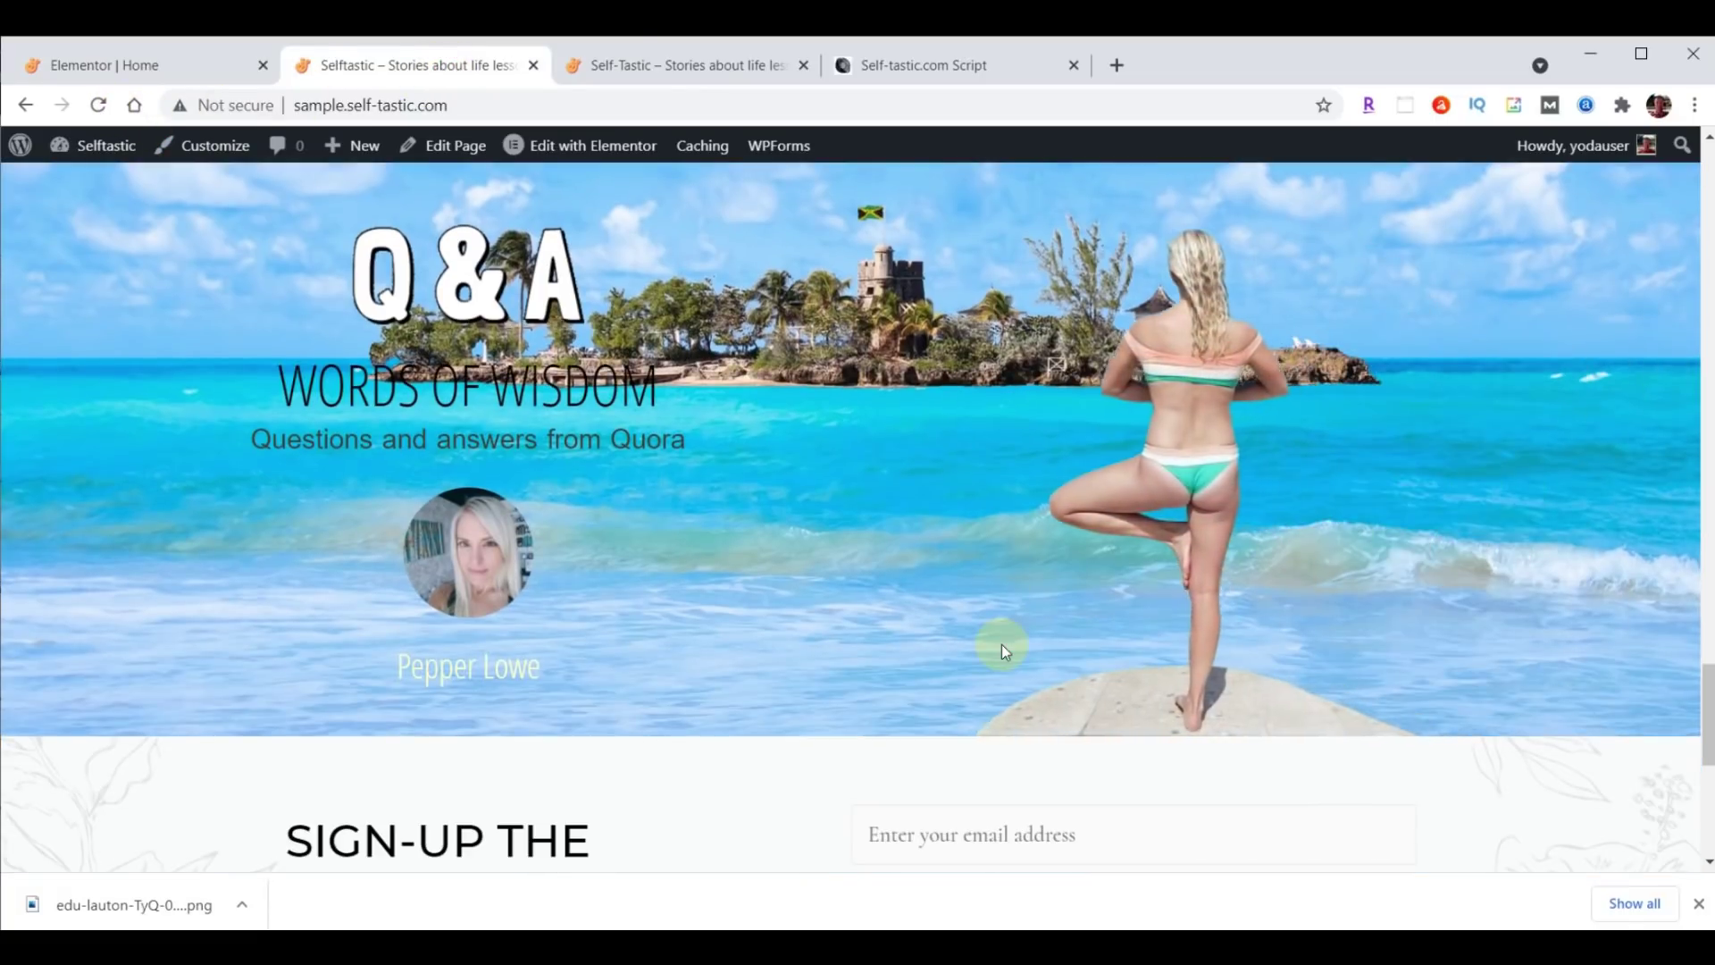
{"action": "scroll", "coordinate": [1452, 621], "scroll_direction": "down", "scroll_amount": 3}
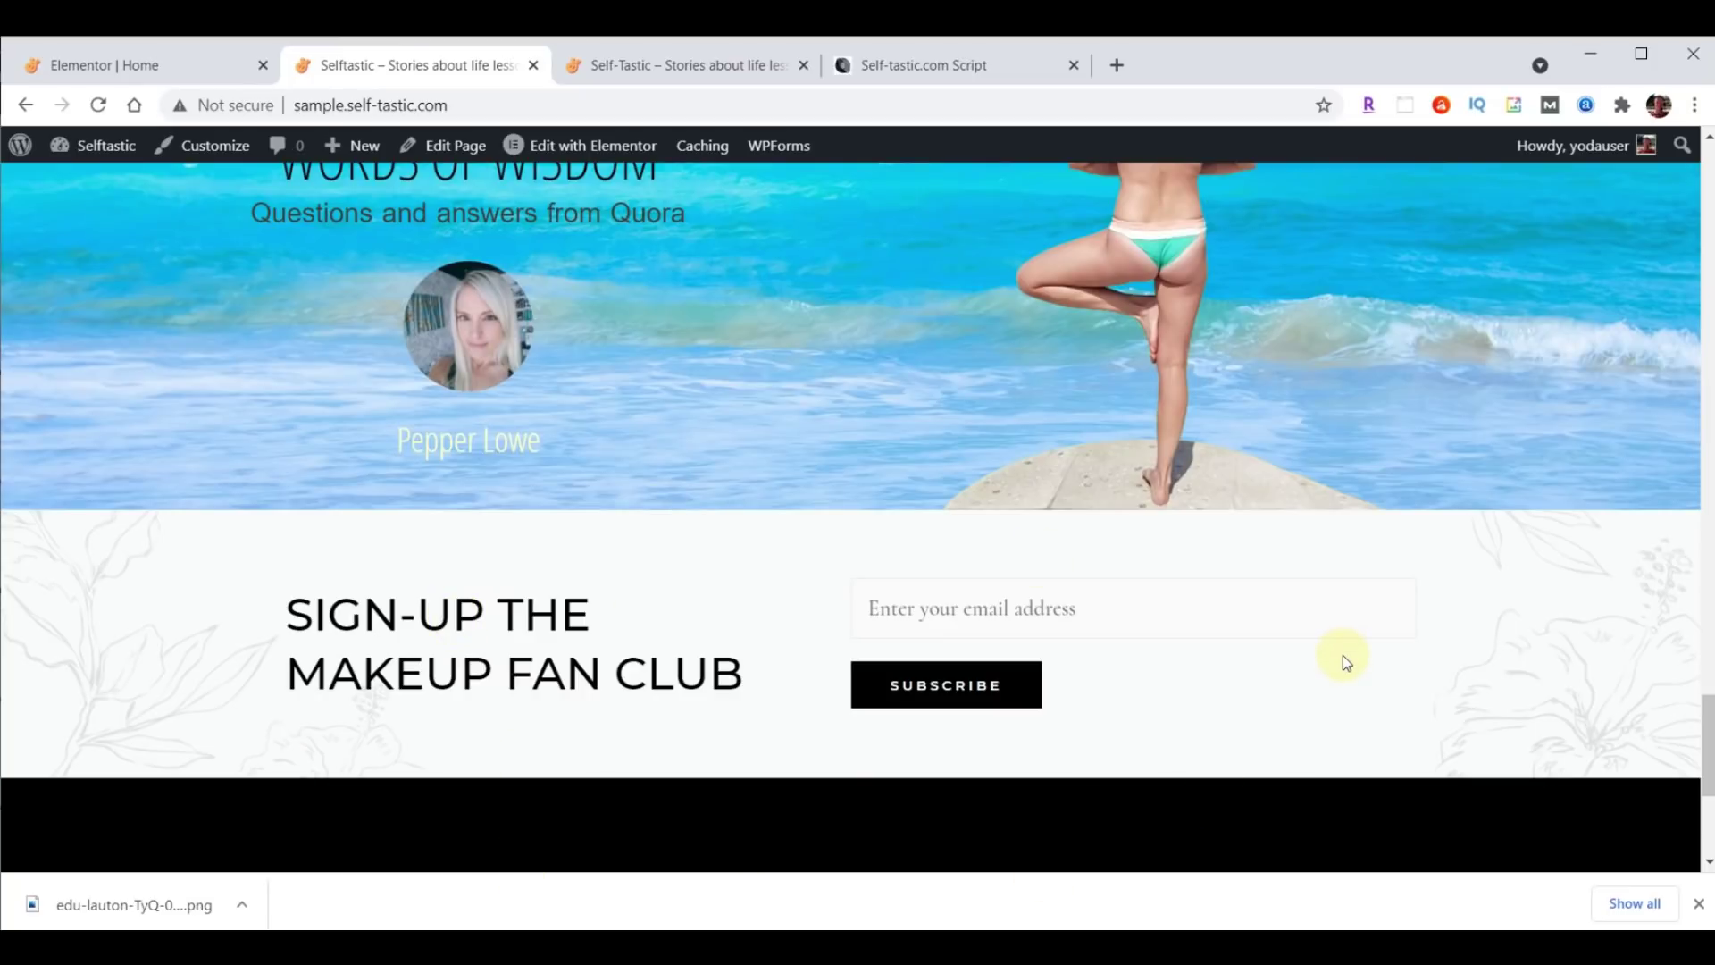
{"action": "left_click", "coordinate": [714, 67]}
{"action": "scroll", "coordinate": [1364, 453], "scroll_direction": "down", "scroll_amount": 1}
{"action": "scroll", "coordinate": [1367, 459], "scroll_direction": "down", "scroll_amount": 3}
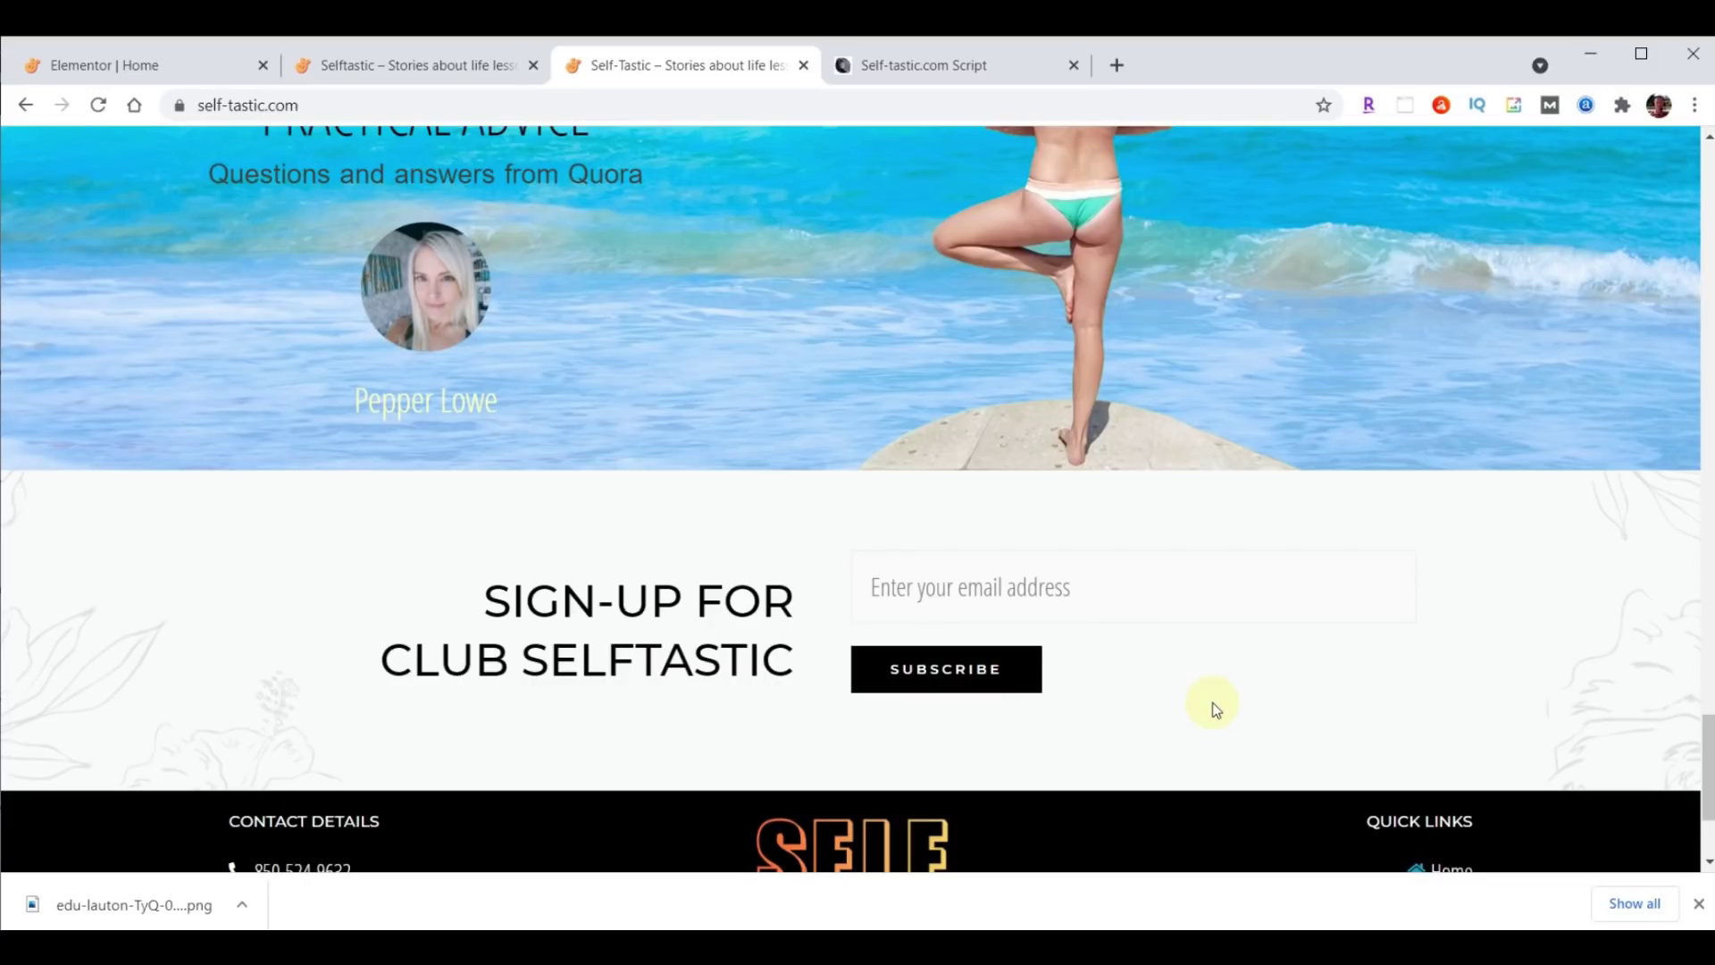
{"action": "left_click", "coordinate": [156, 64]}
{"action": "scroll", "coordinate": [1423, 645], "scroll_direction": "down", "scroll_amount": 1}
{"action": "scroll", "coordinate": [1424, 646], "scroll_direction": "down", "scroll_amount": 2}
Change the sign-up heading title to 'Sign-up For<br>Club Selftastic' and right-align it.
{"action": "scroll", "coordinate": [1423, 646], "scroll_direction": "down", "scroll_amount": 2}
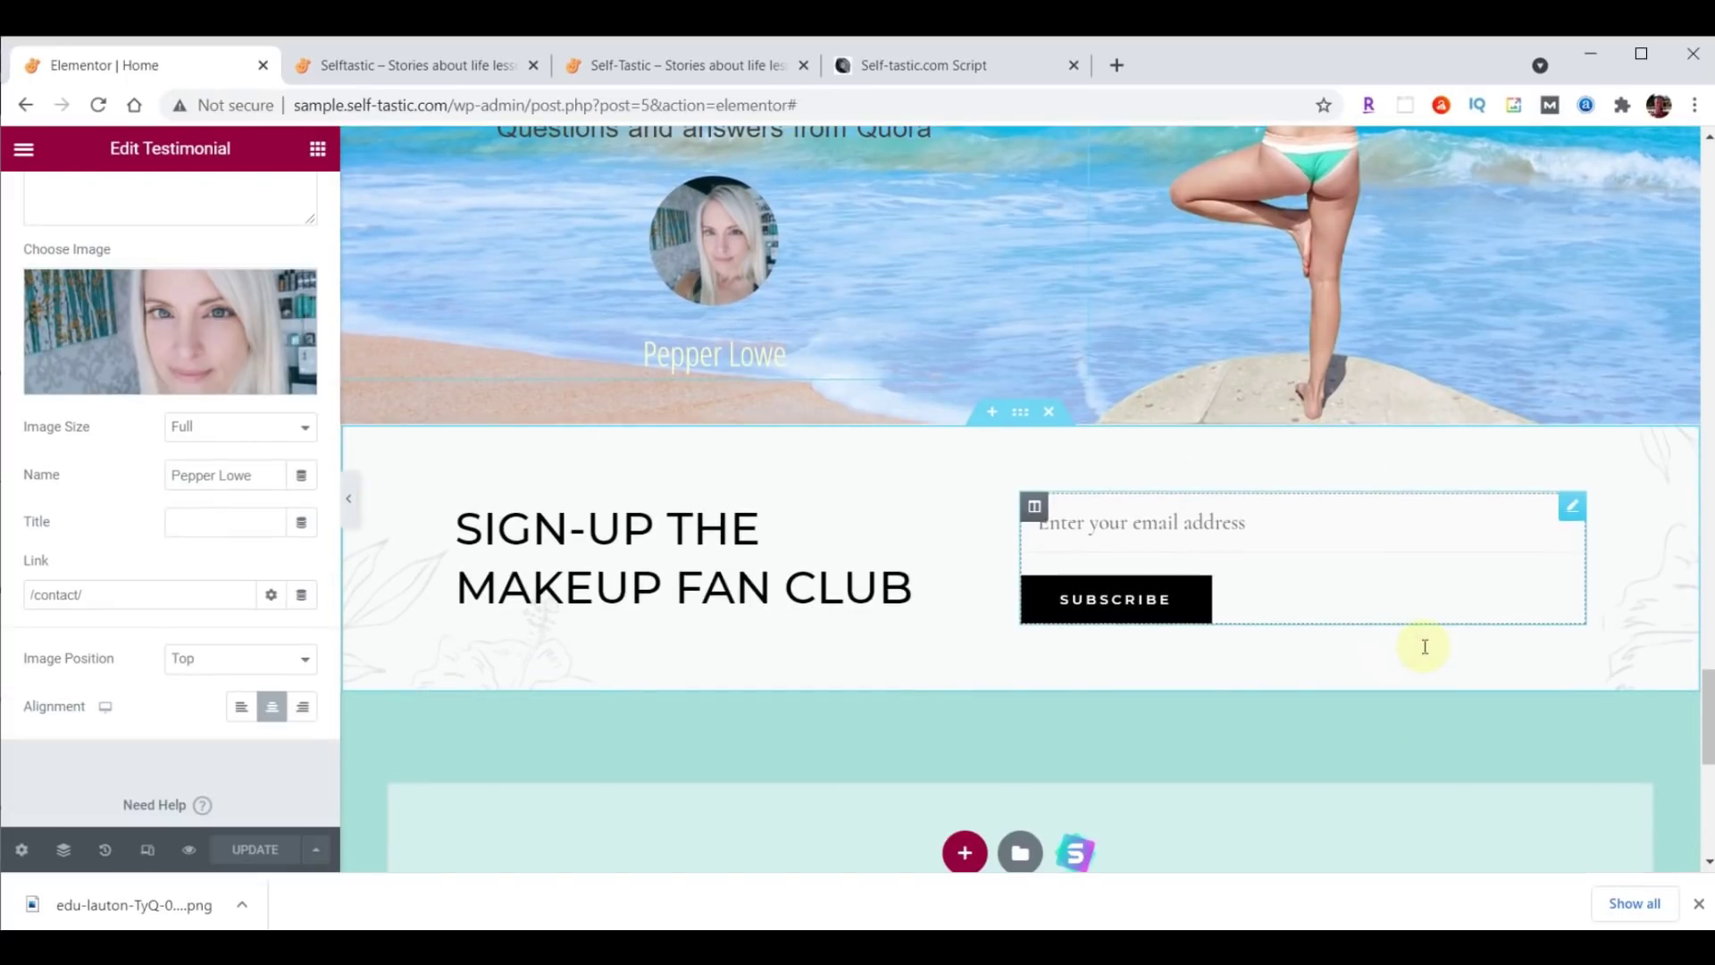
{"action": "left_click", "coordinate": [944, 529]}
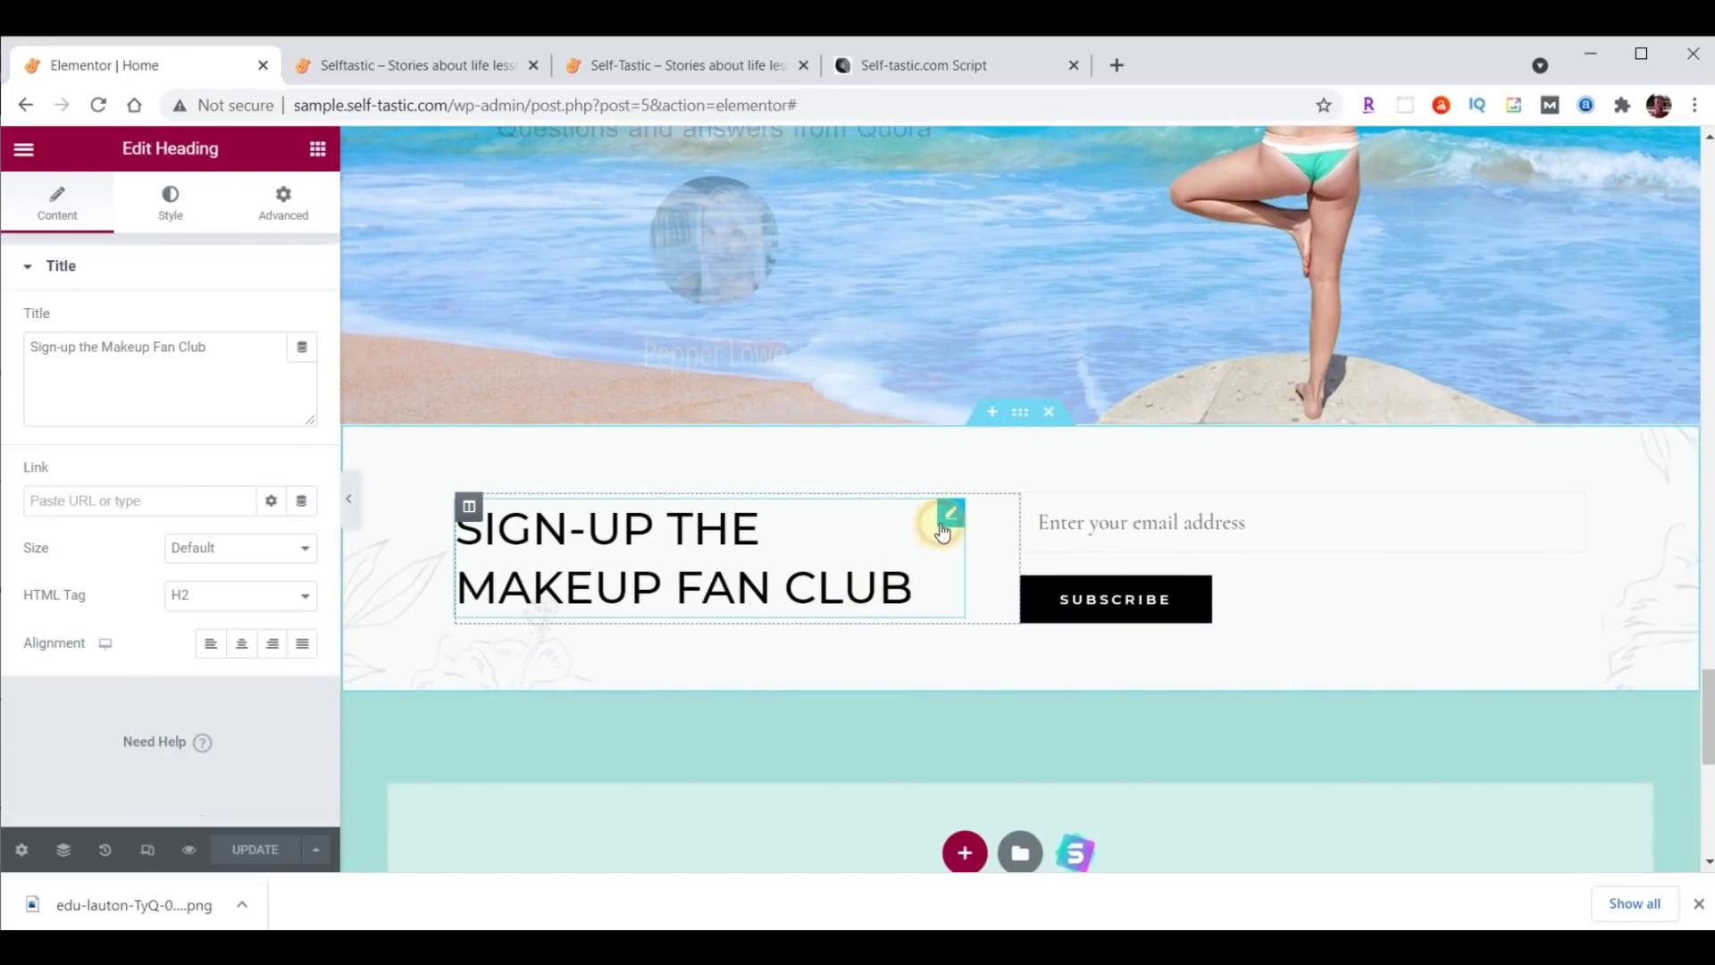
{"action": "left_click_drag", "start_coordinate": [222, 352], "coordinate": [3, 356]}
{"action": "type", "text": "Sign-up For<br>Club Selftastic"}
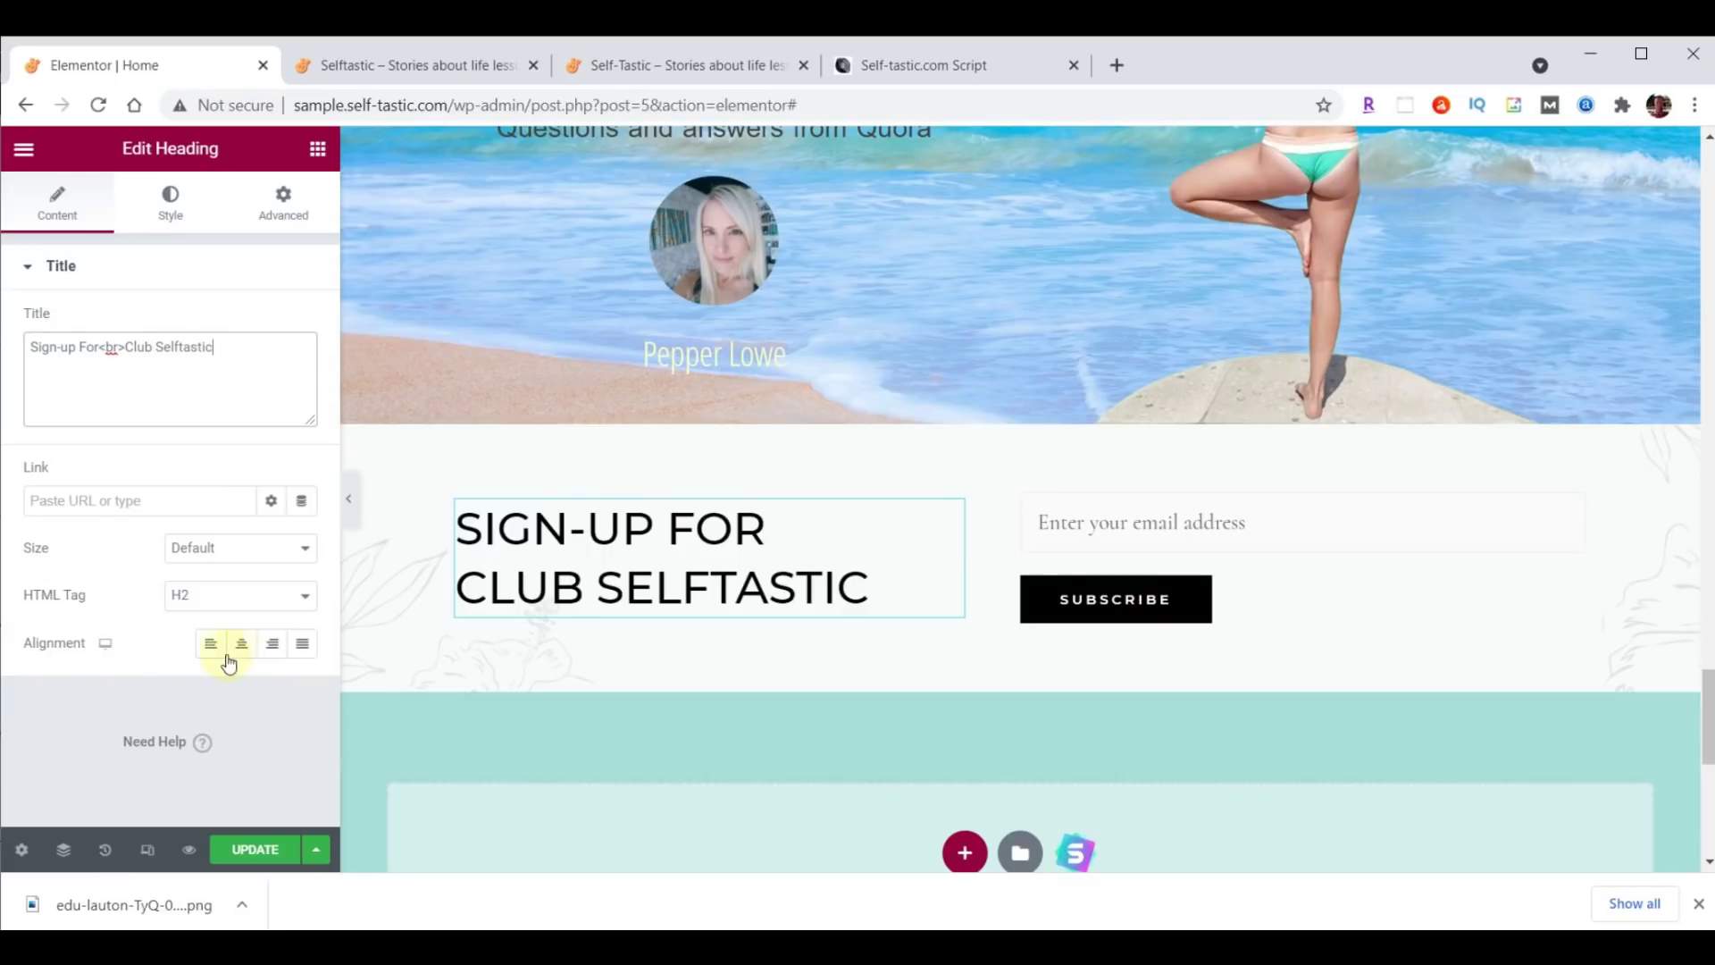
{"action": "left_click", "coordinate": [273, 651]}
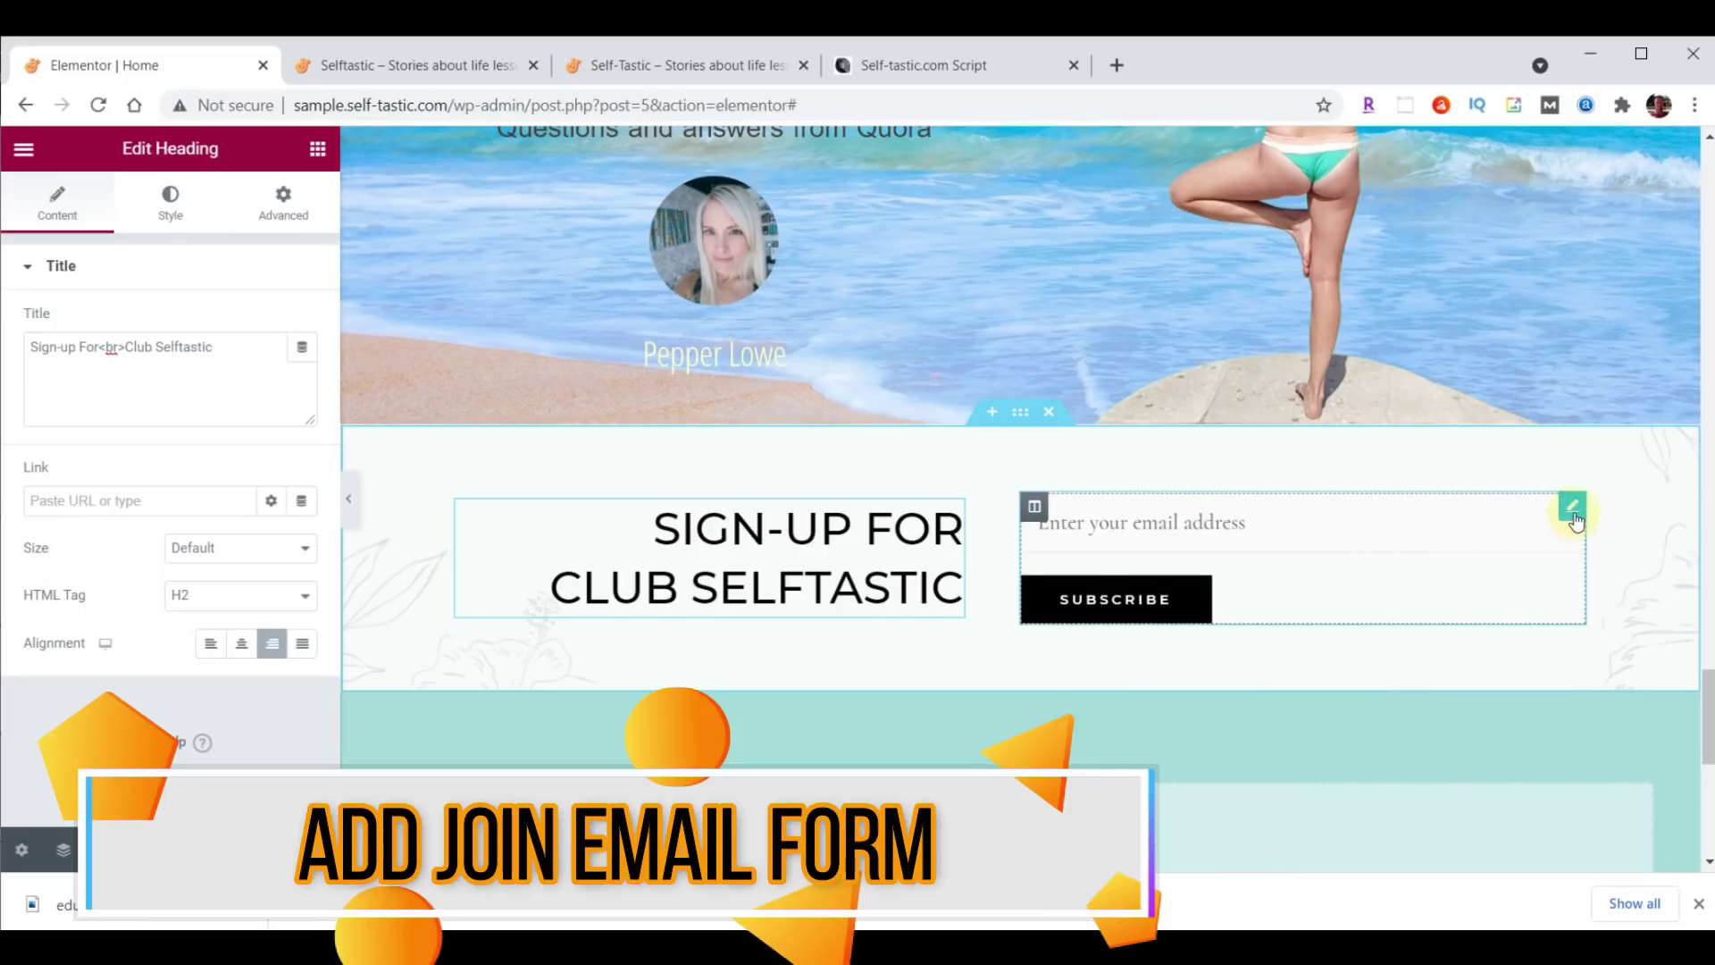
{"action": "left_click", "coordinate": [1573, 509]}
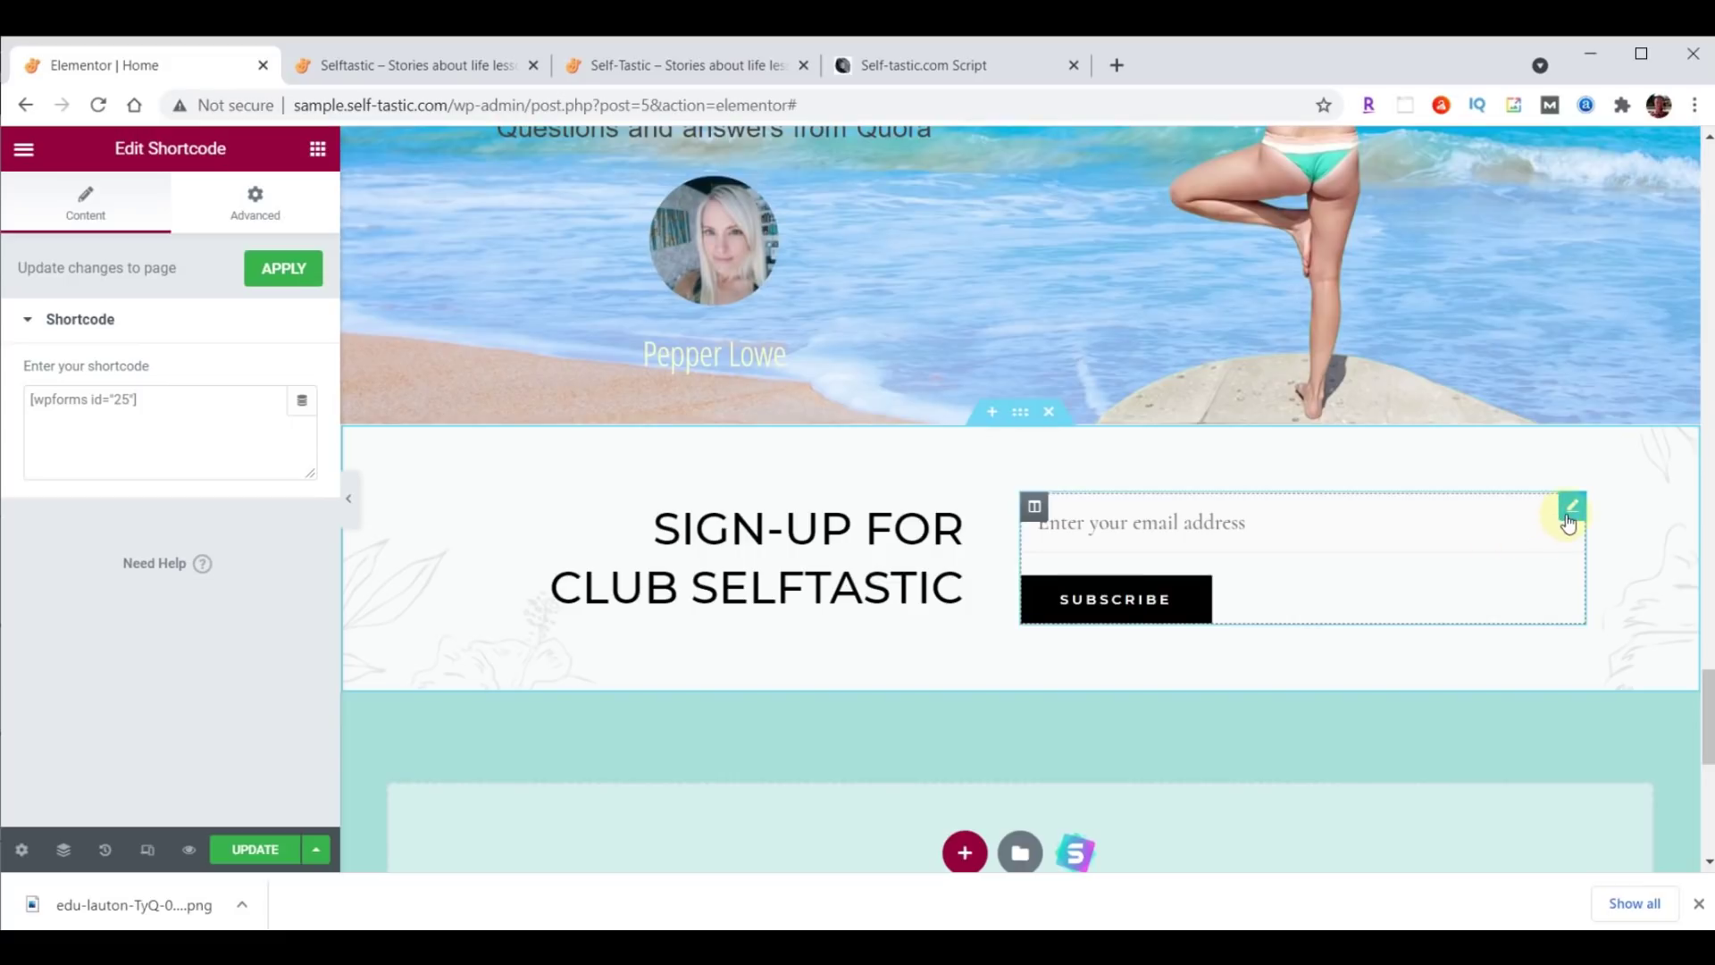
Delete the old email shortcode widget, add a WPForms widget set to Signup Form, and update.
{"action": "right_click", "coordinate": [1572, 507]}
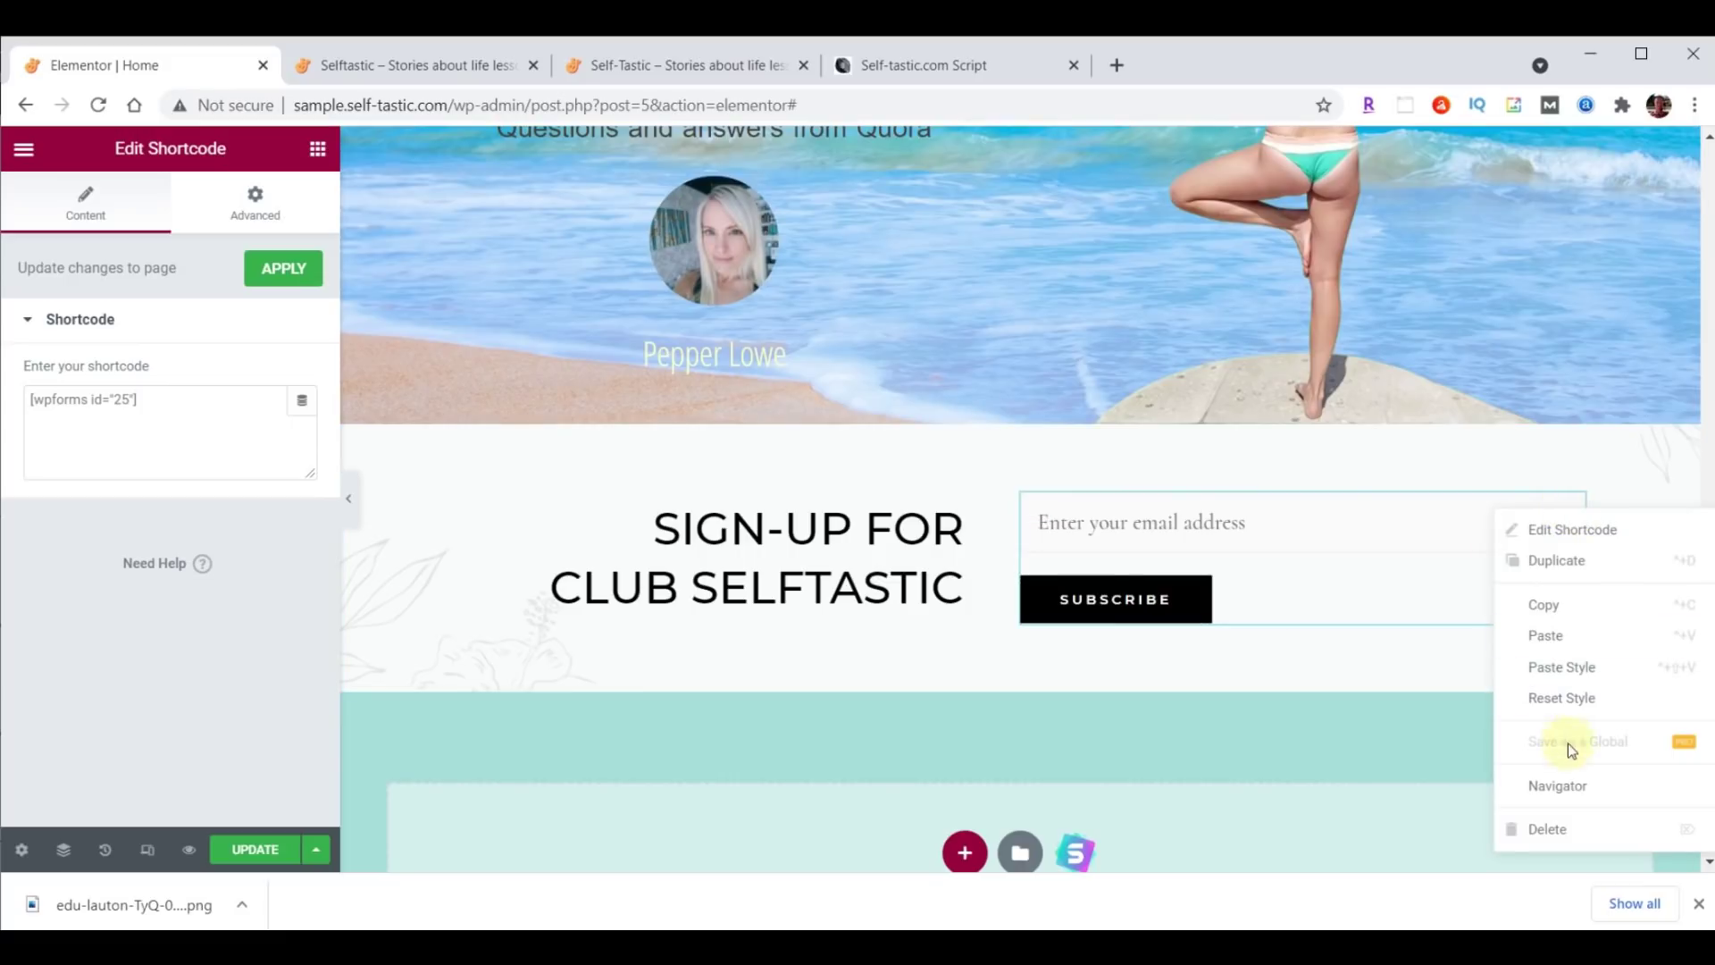
{"action": "left_click", "coordinate": [1570, 833]}
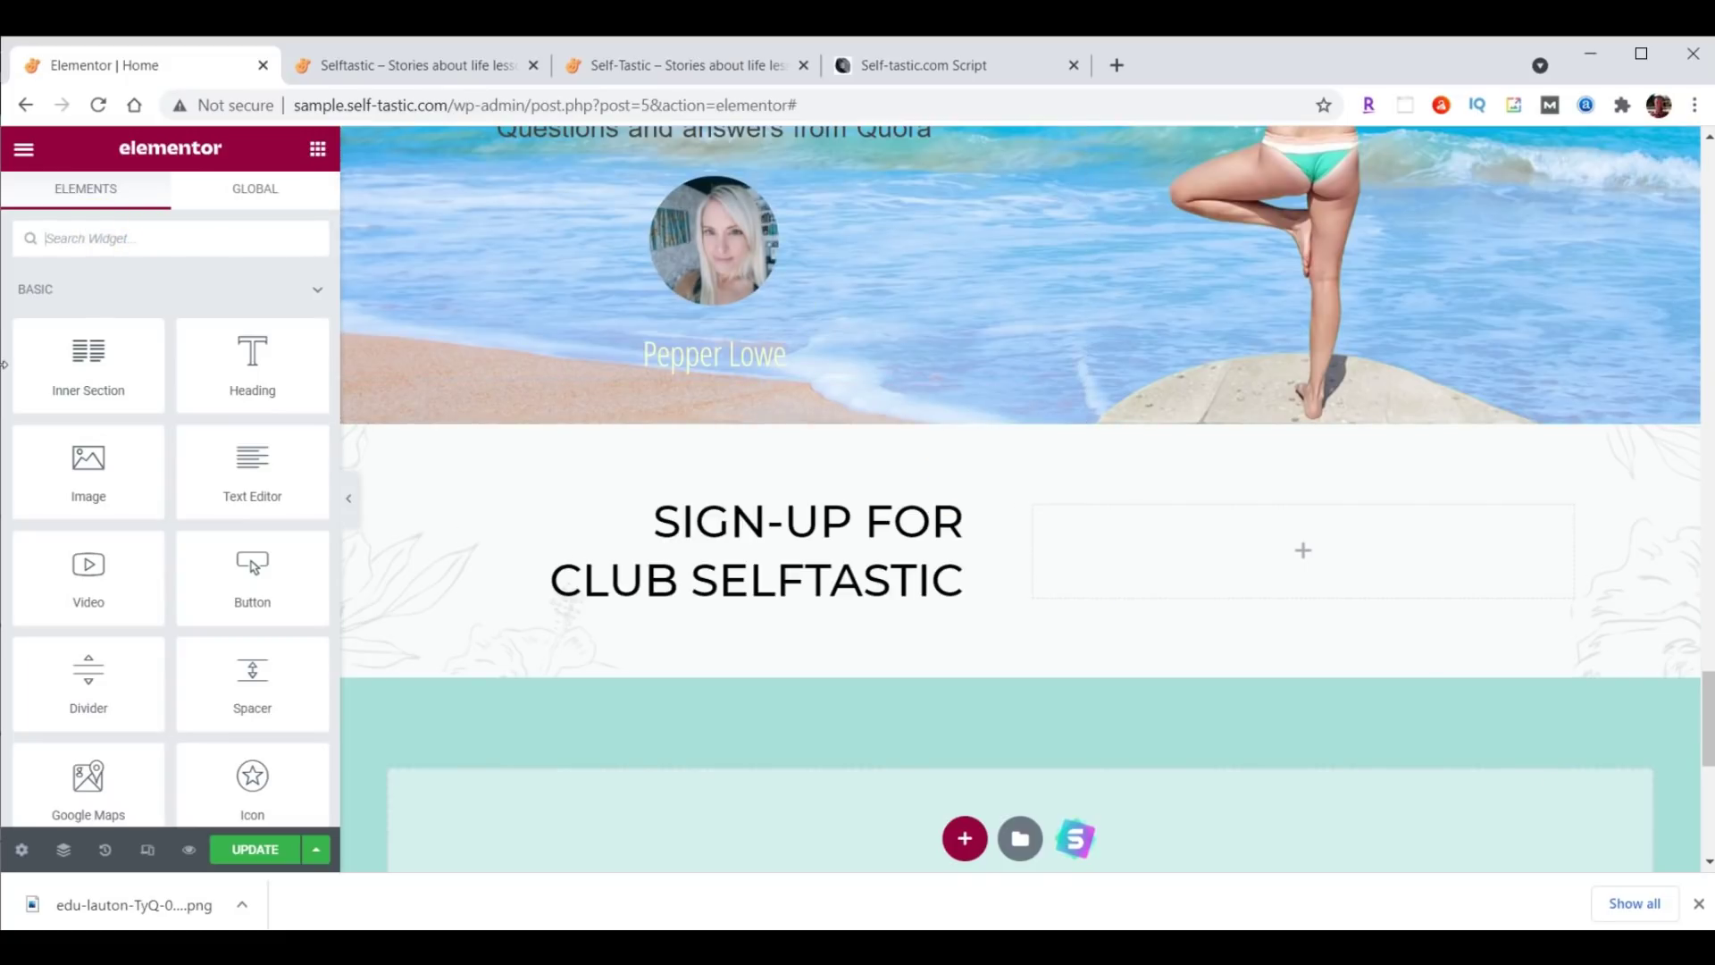
{"action": "type", "text": "wpforms"}
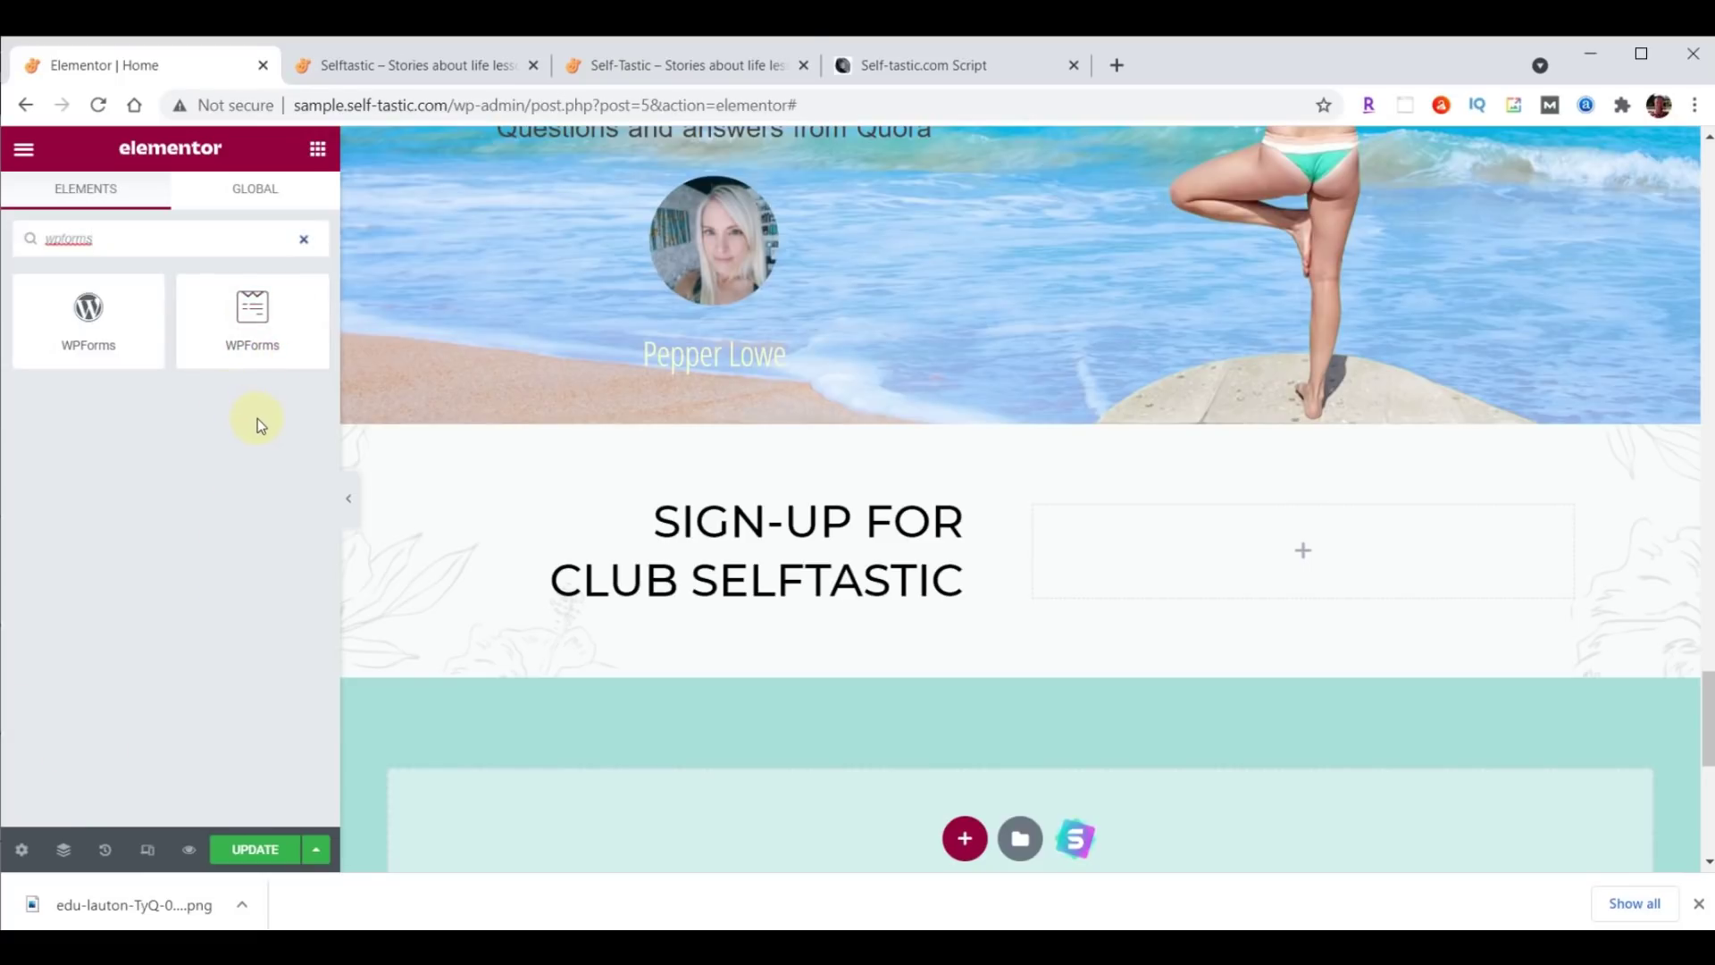
{"action": "left_click_drag", "start_coordinate": [253, 311], "coordinate": [1315, 527]}
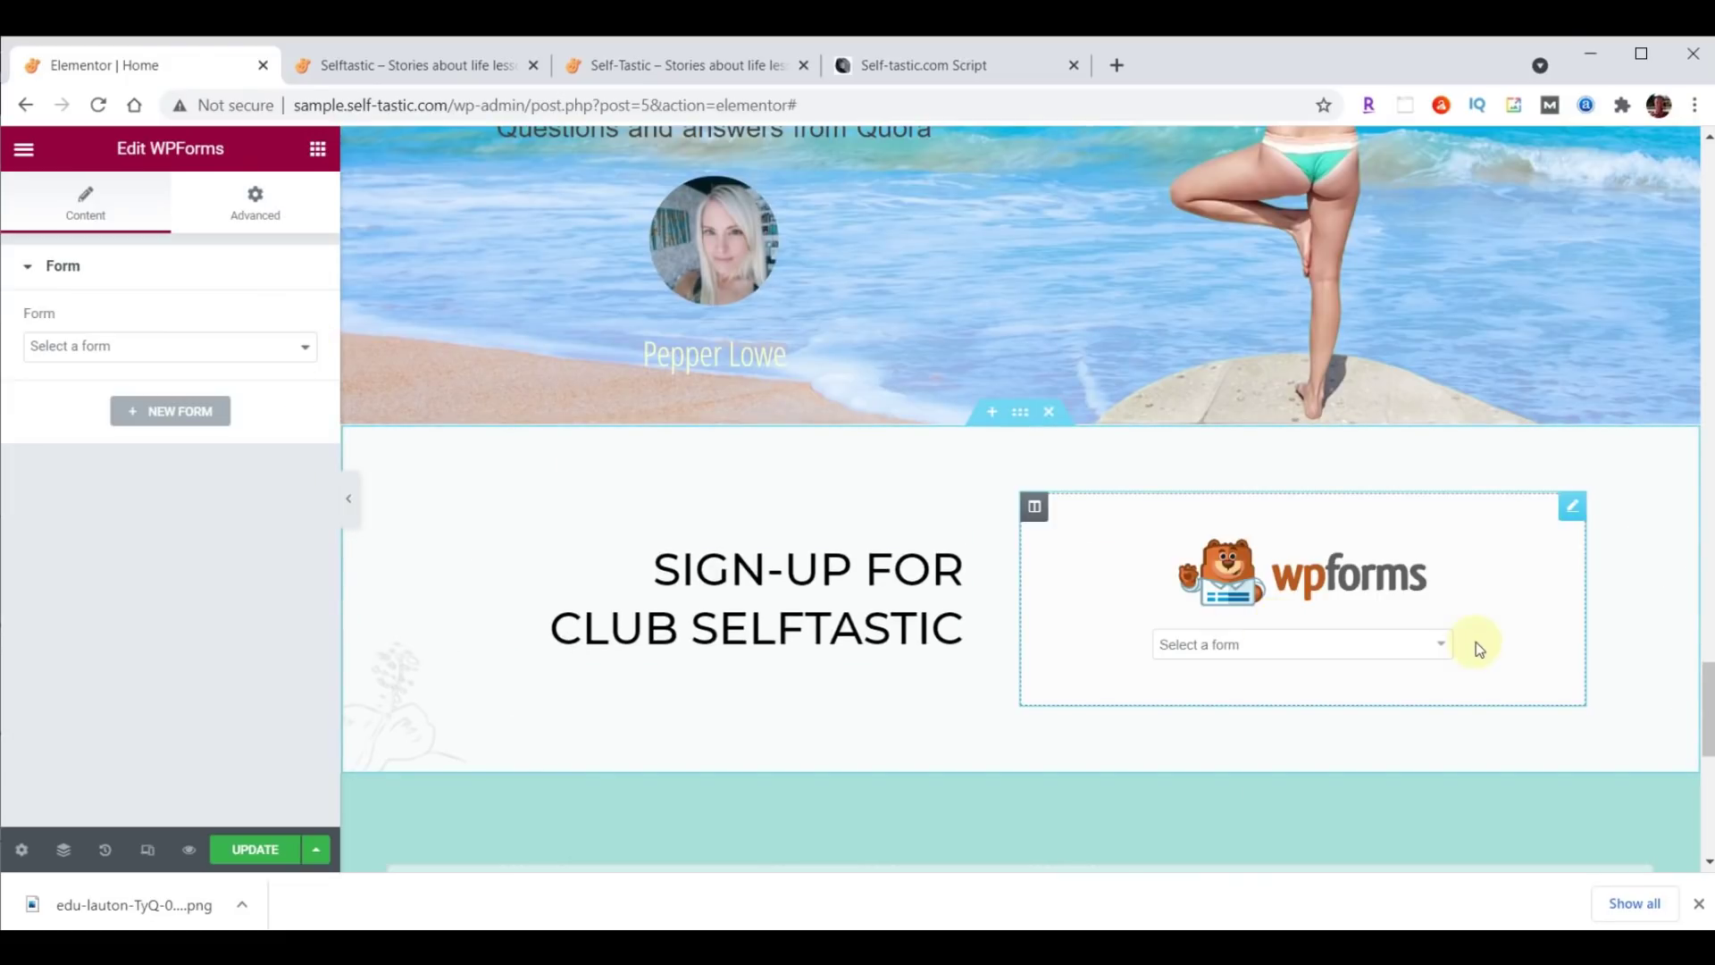
{"action": "left_click", "coordinate": [1440, 645]}
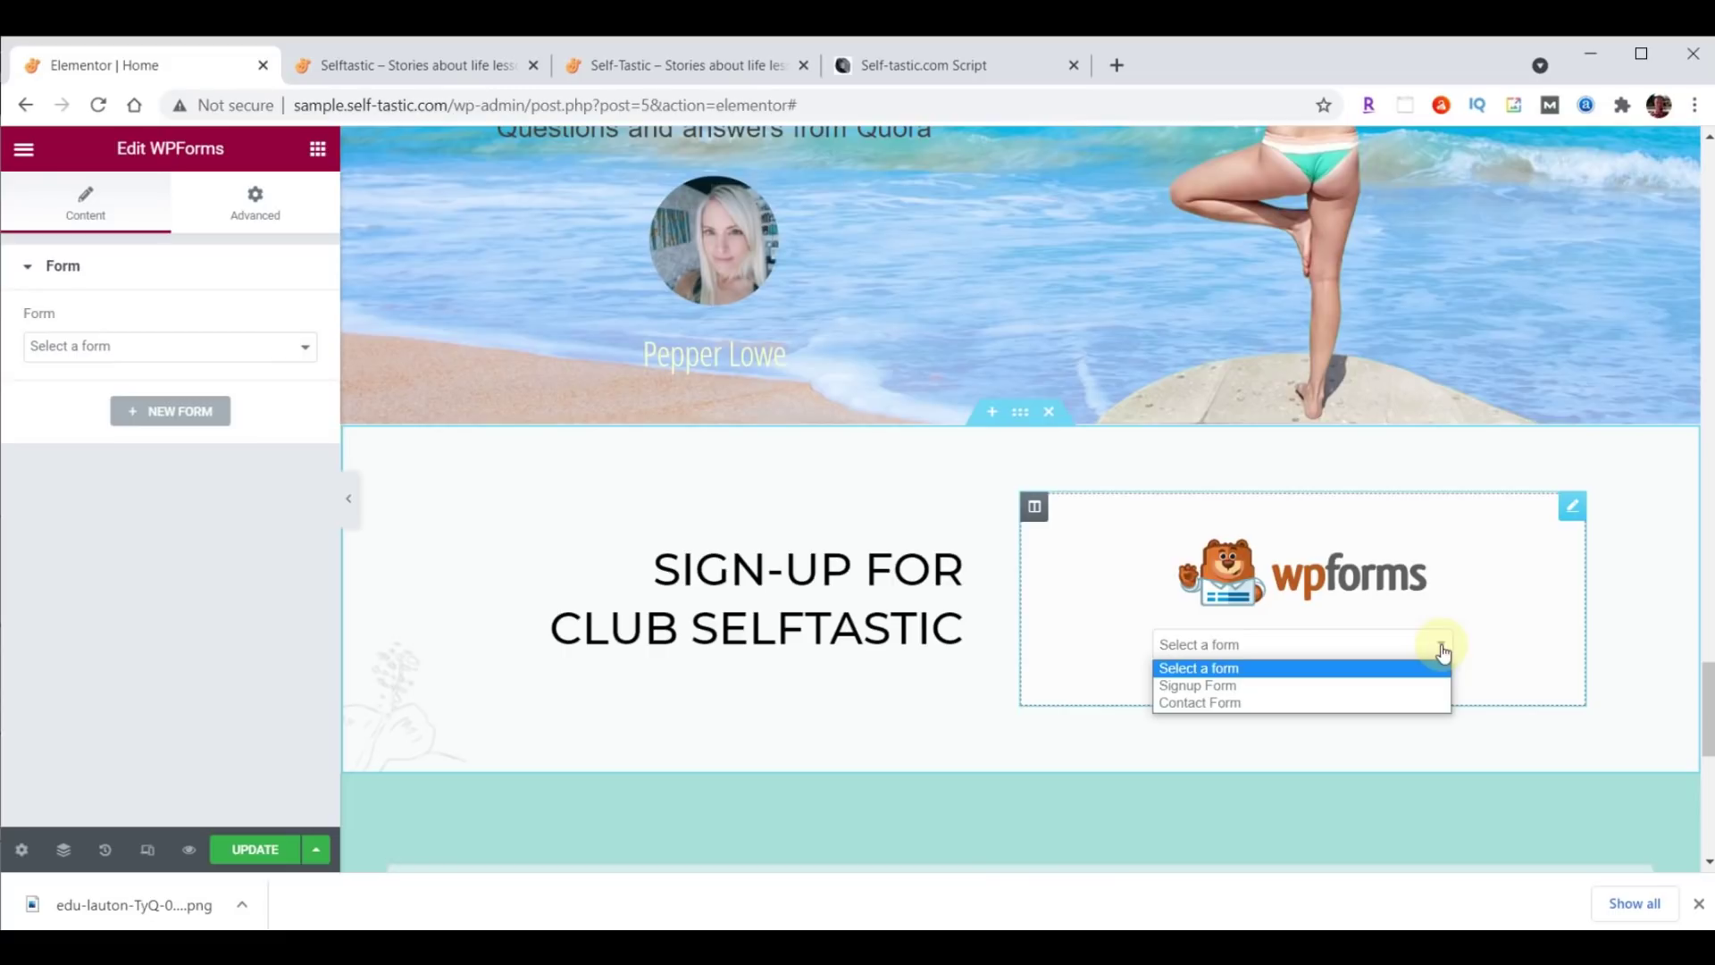
{"action": "left_click", "coordinate": [1241, 686]}
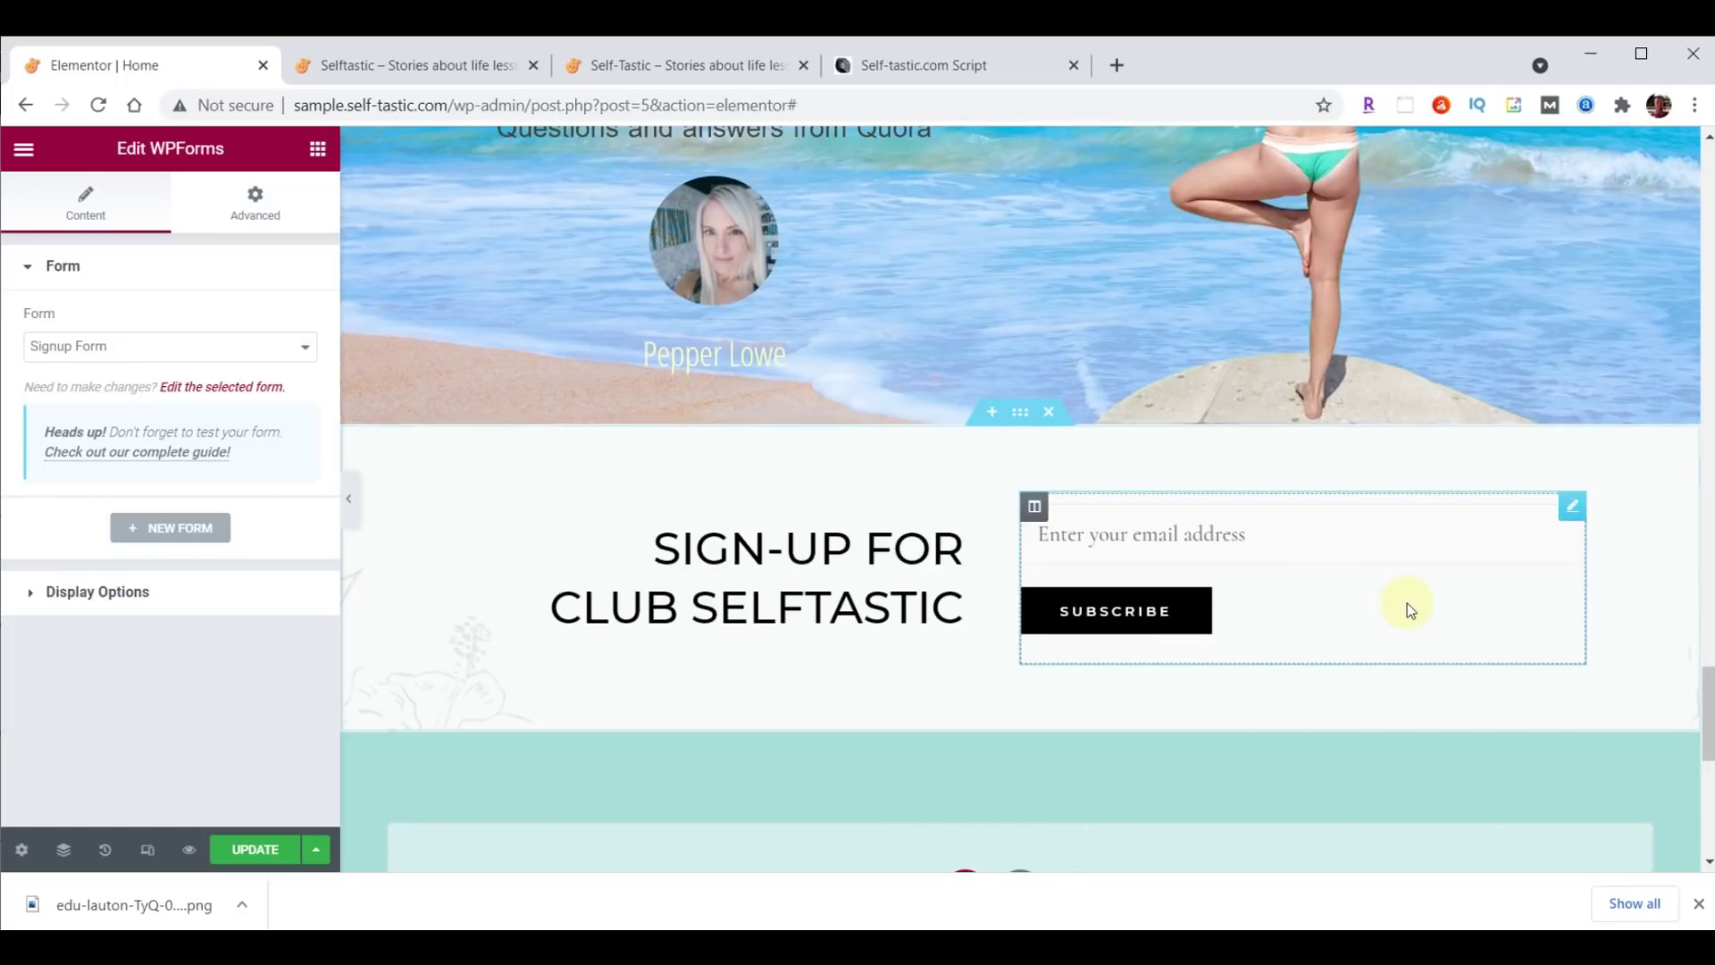
{"action": "left_click", "coordinate": [250, 849]}
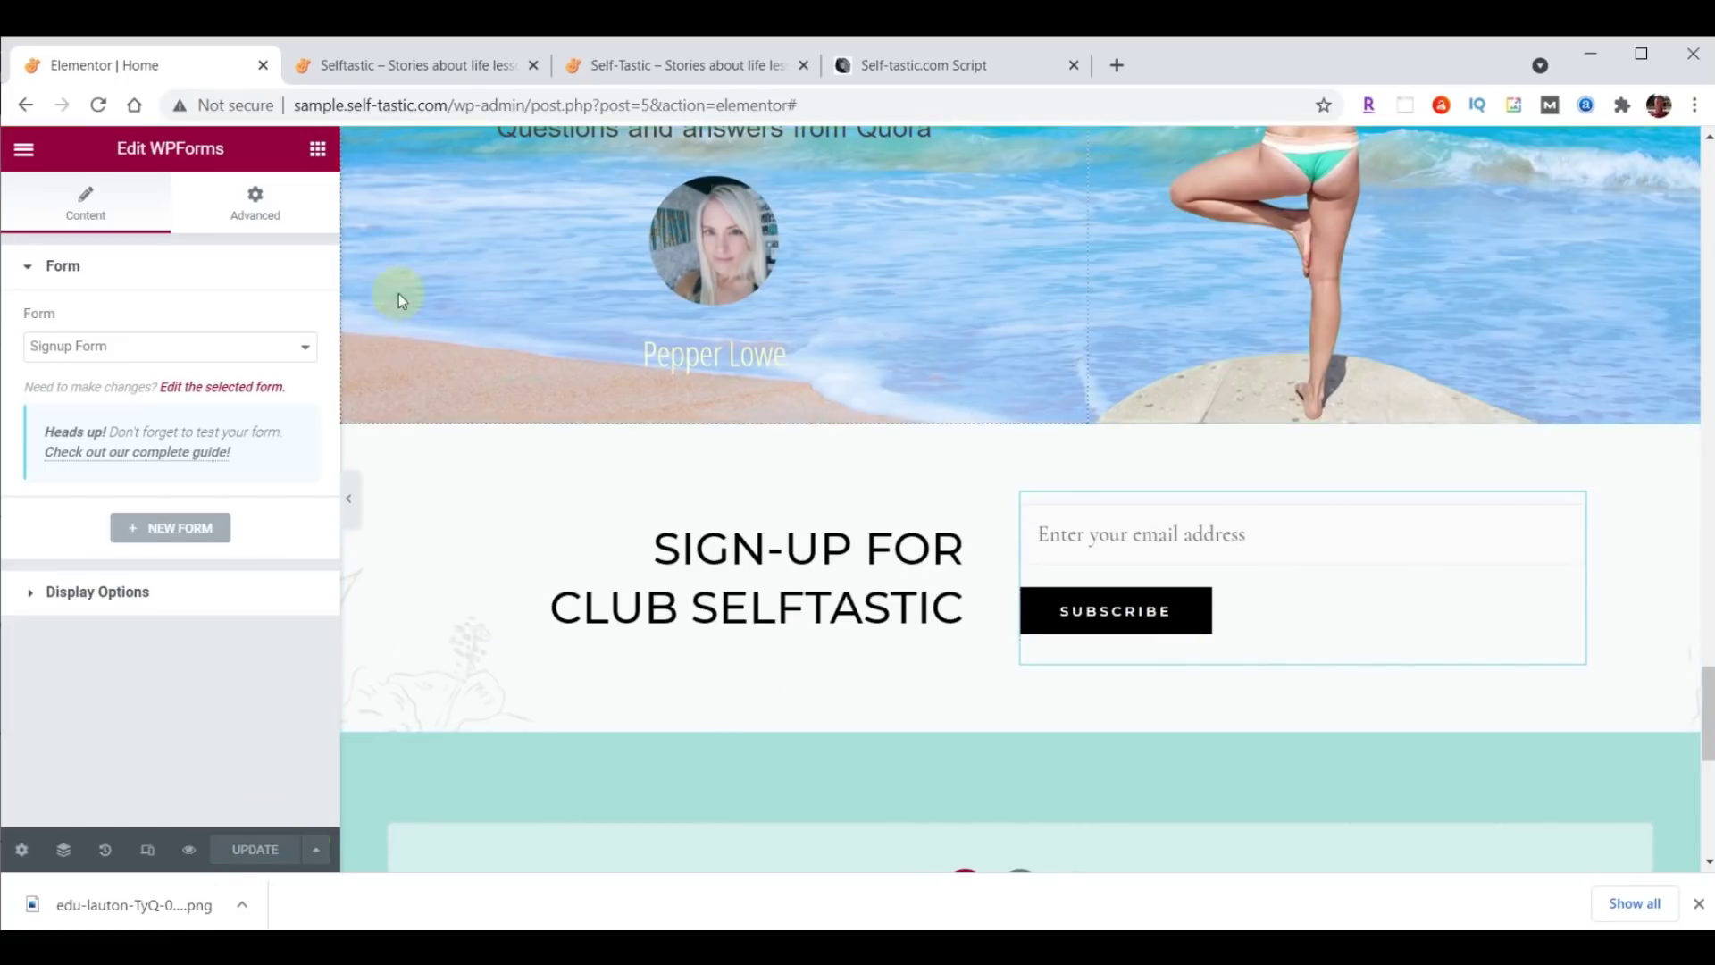
Reload the live page, then retitle the WORDS OF WISDOM heading to 'Practical Advice' and update.
{"action": "left_click", "coordinate": [394, 65]}
{"action": "left_click", "coordinate": [99, 107]}
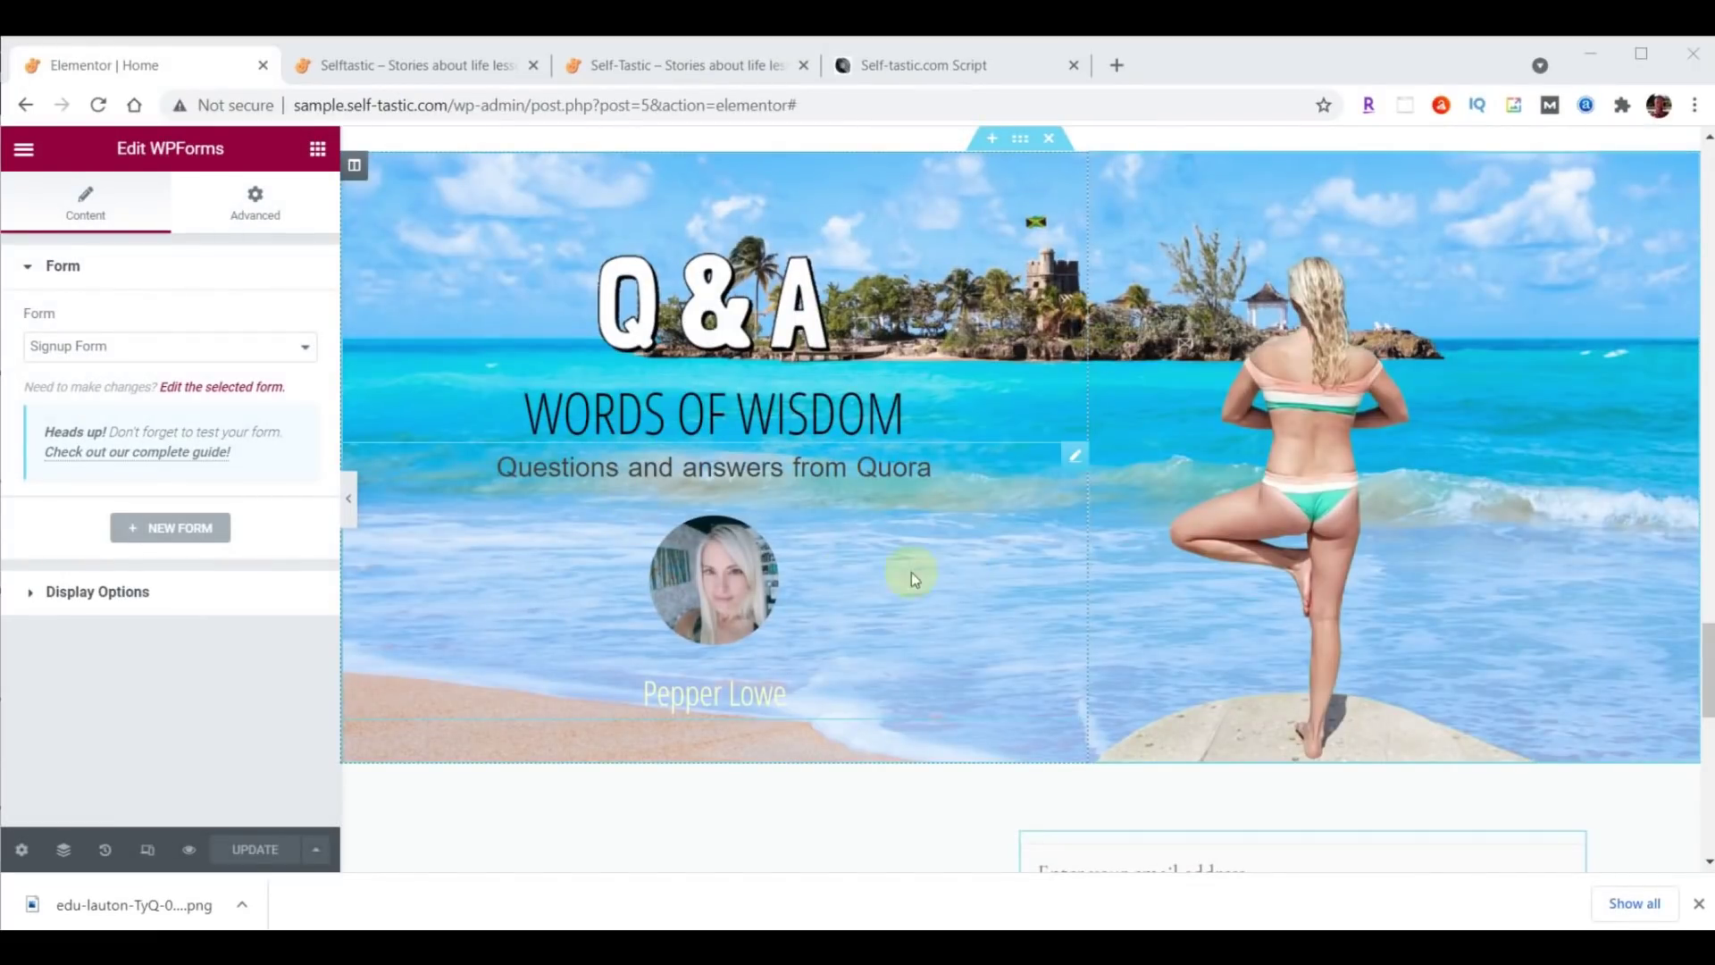
{"action": "left_click", "coordinate": [668, 419]}
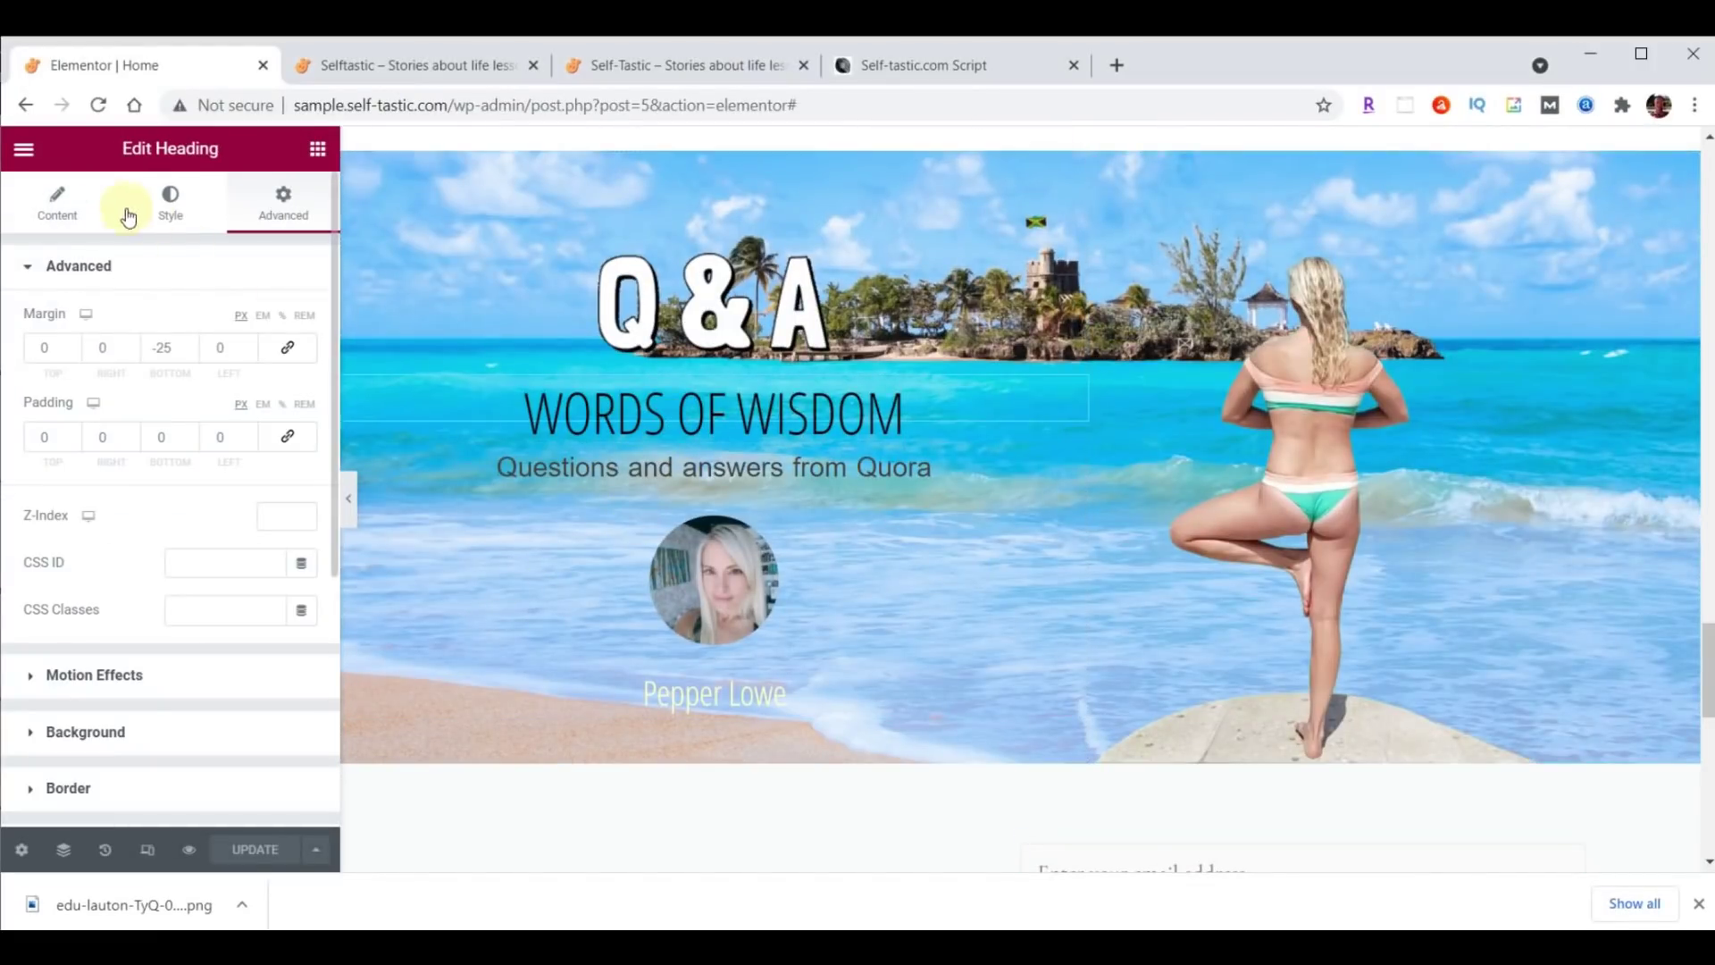
{"action": "left_click", "coordinate": [57, 206]}
{"action": "left_click_drag", "start_coordinate": [191, 369], "coordinate": [17, 349]}
{"action": "type", "text": "Practical Advice"}
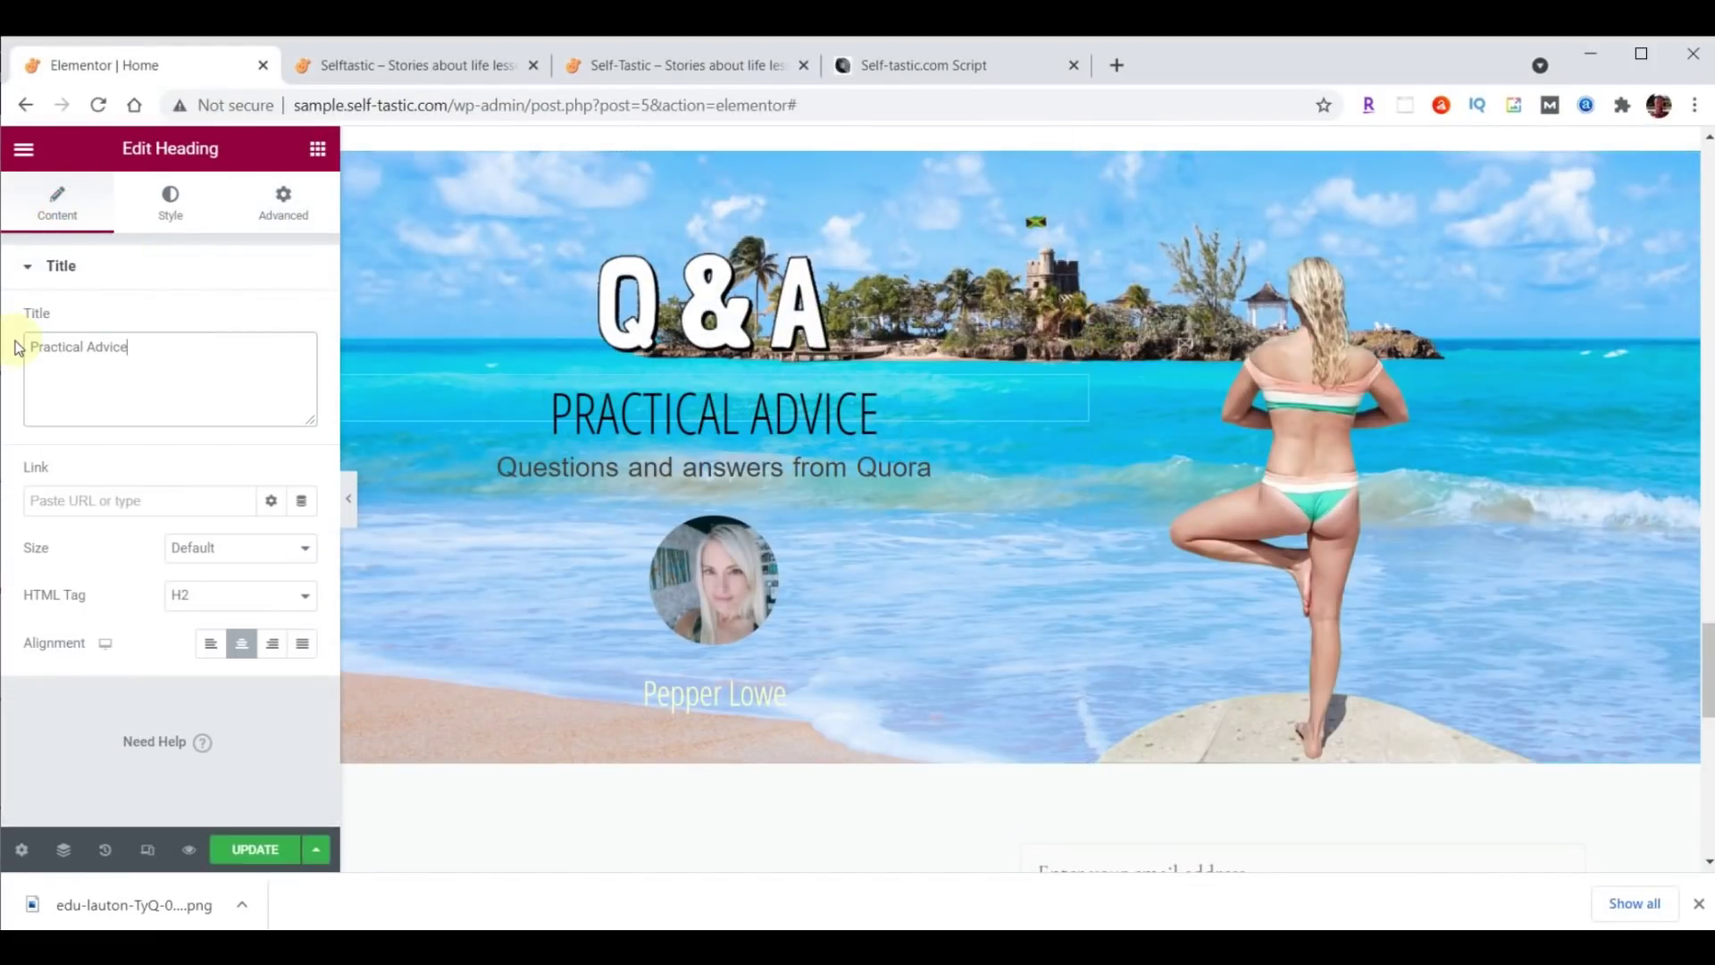
{"action": "left_click", "coordinate": [250, 851]}
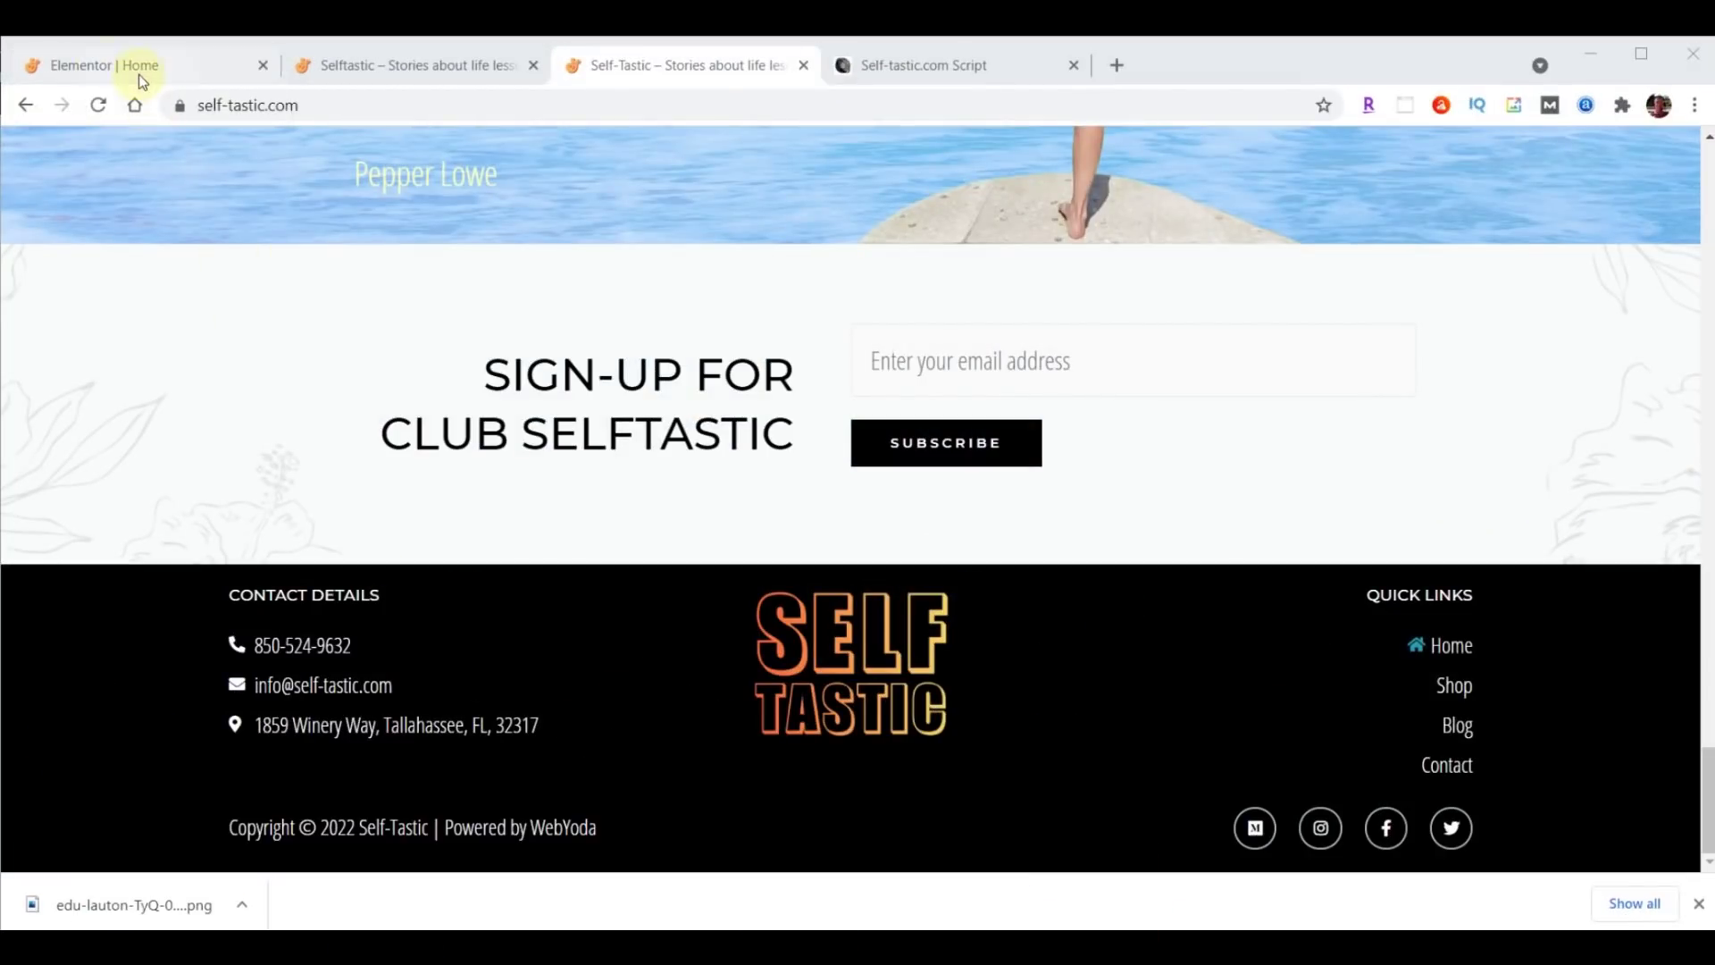
{"action": "left_click", "coordinate": [138, 73]}
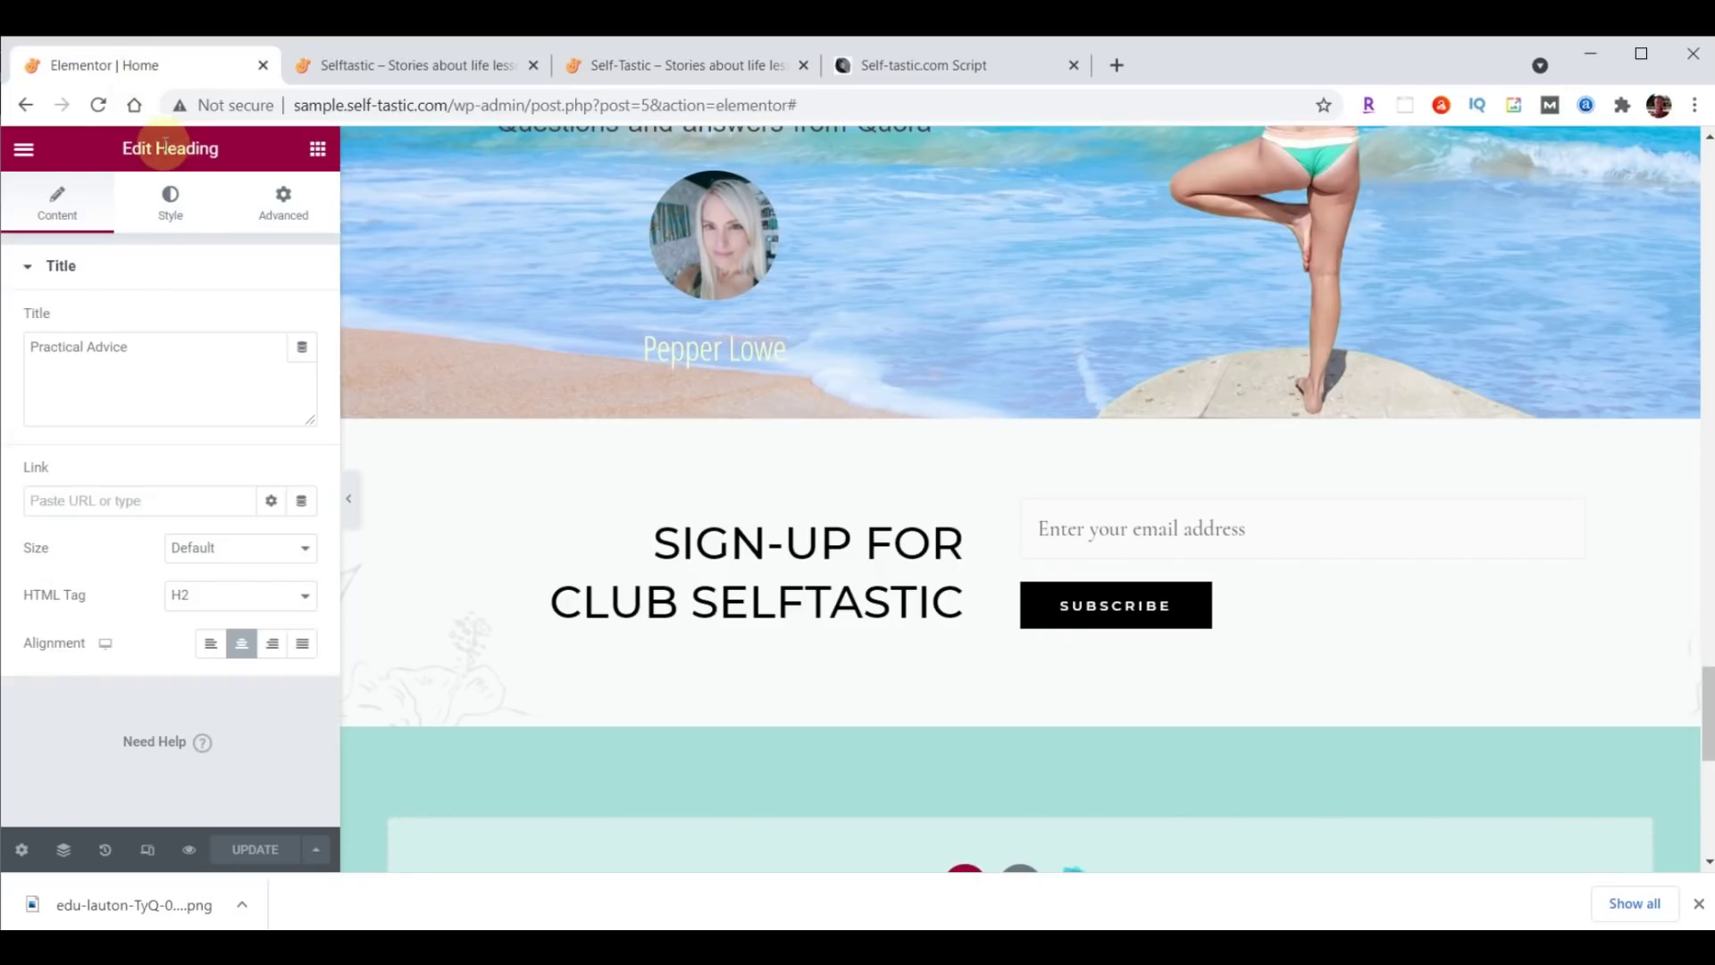
{"action": "left_click", "coordinate": [24, 152]}
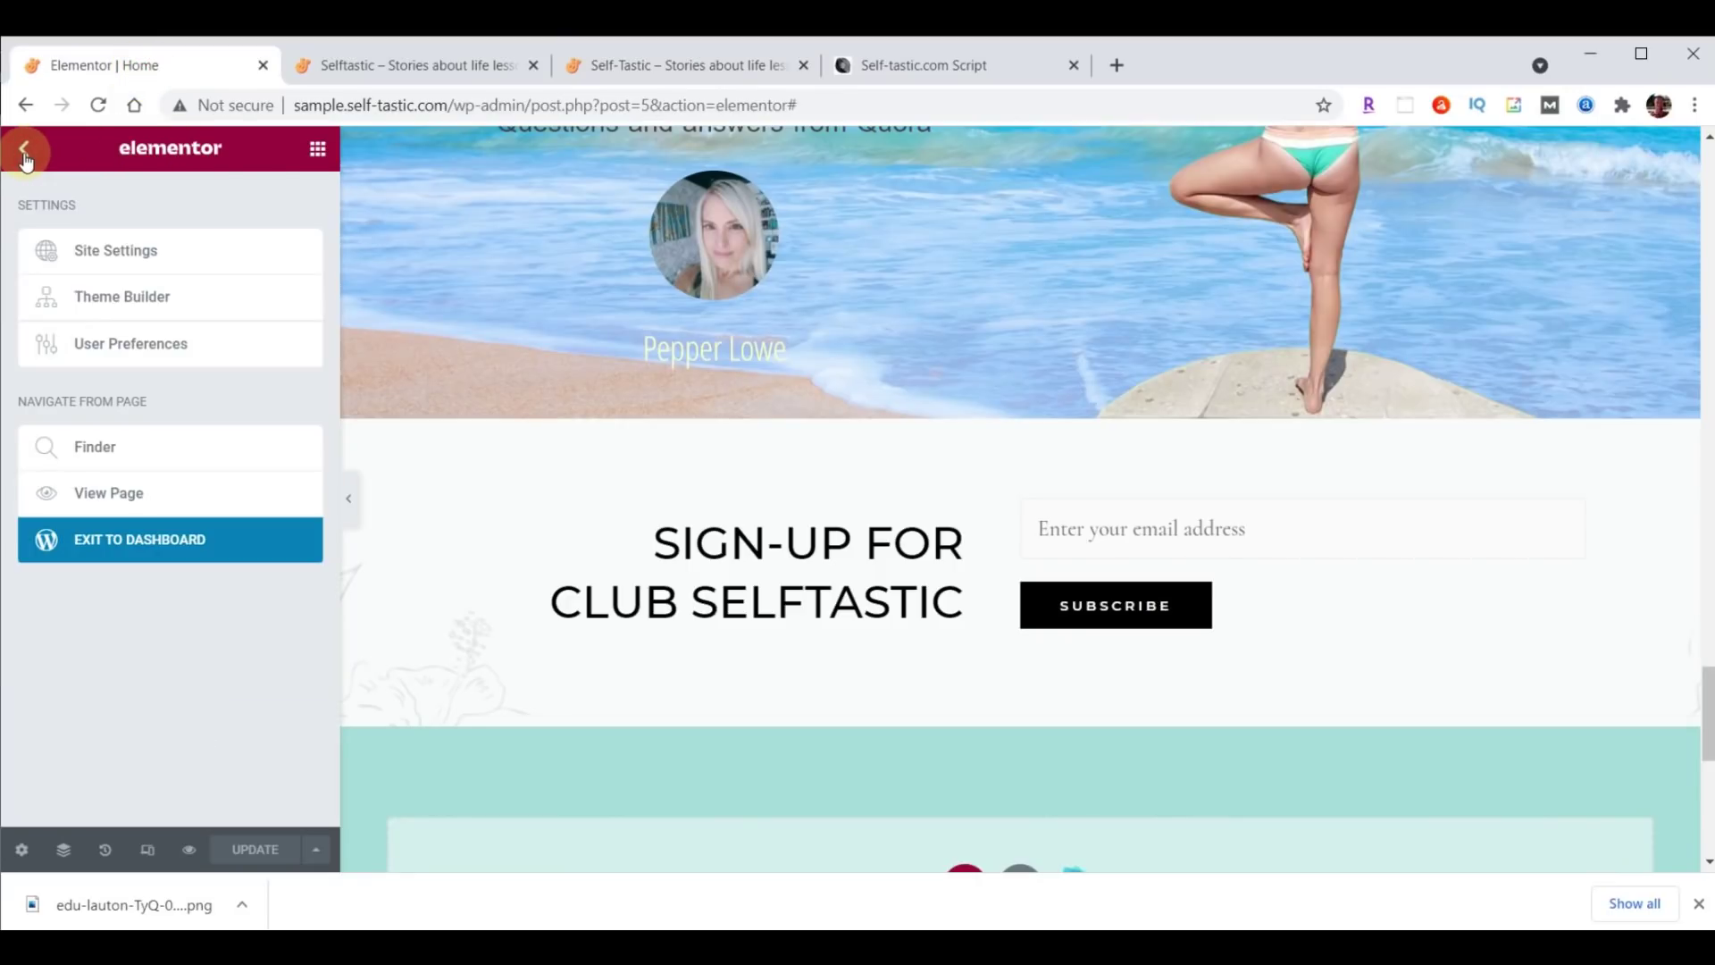
In the Customizer's Footer Builder, delete the three widgets plus Social and Copyright elements, then publish.
{"action": "left_click", "coordinate": [136, 547]}
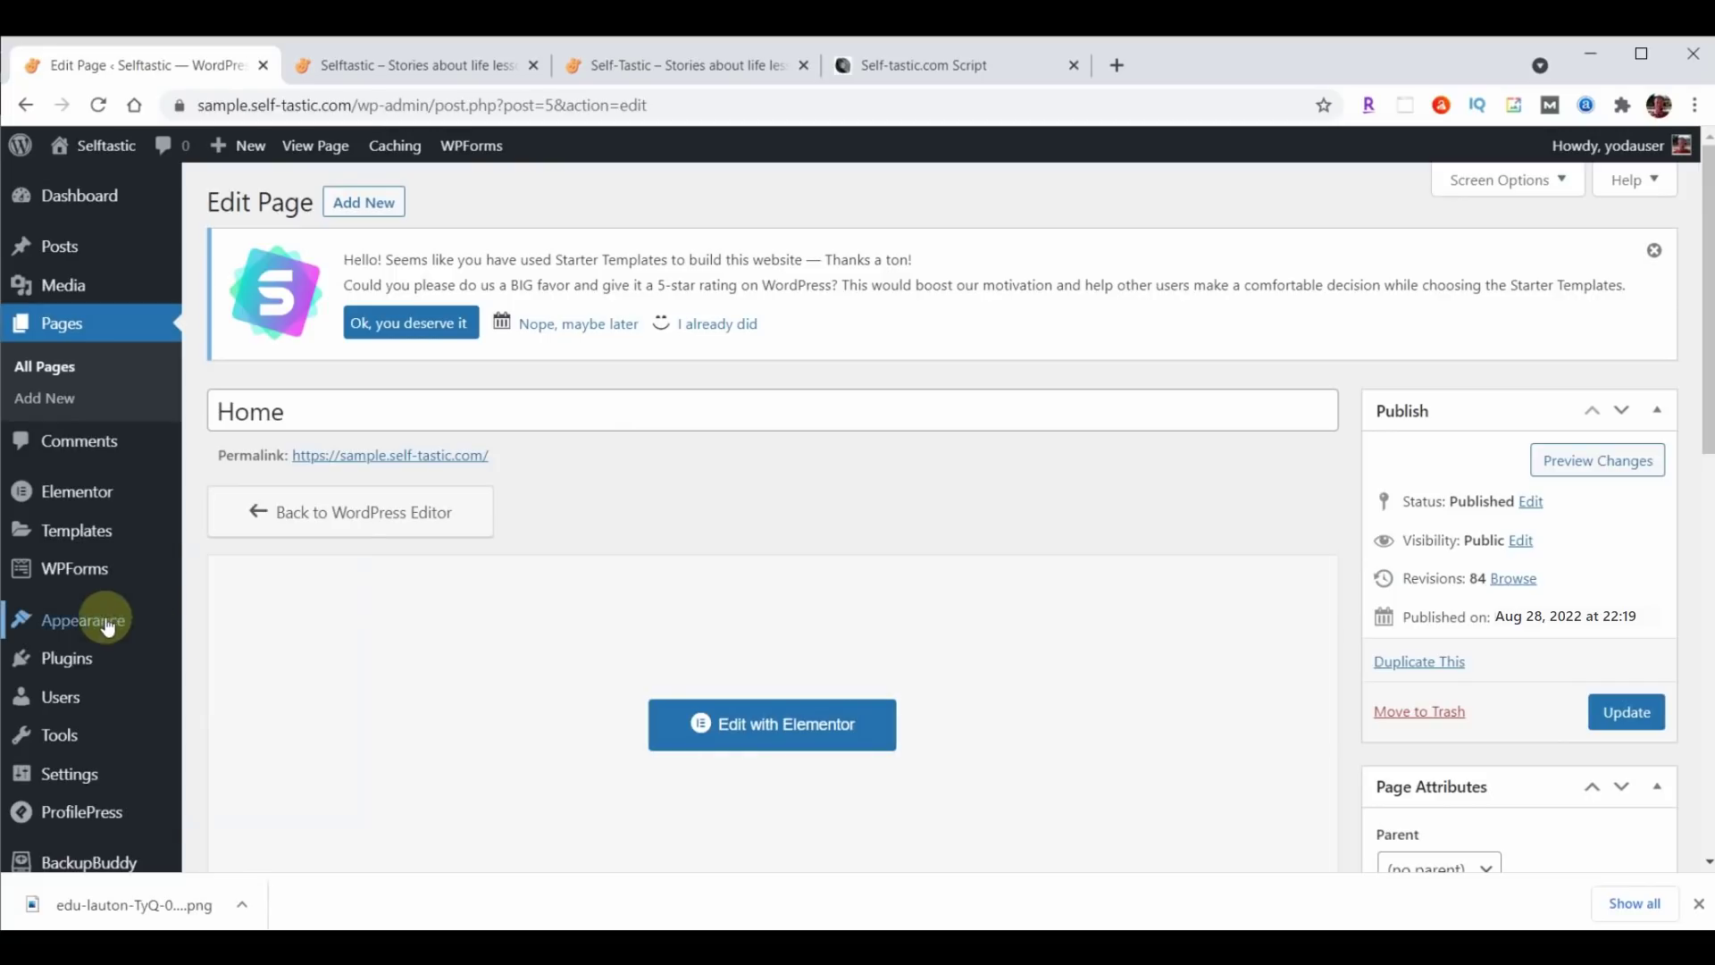
{"action": "mouse_move", "coordinate": [95, 628]}
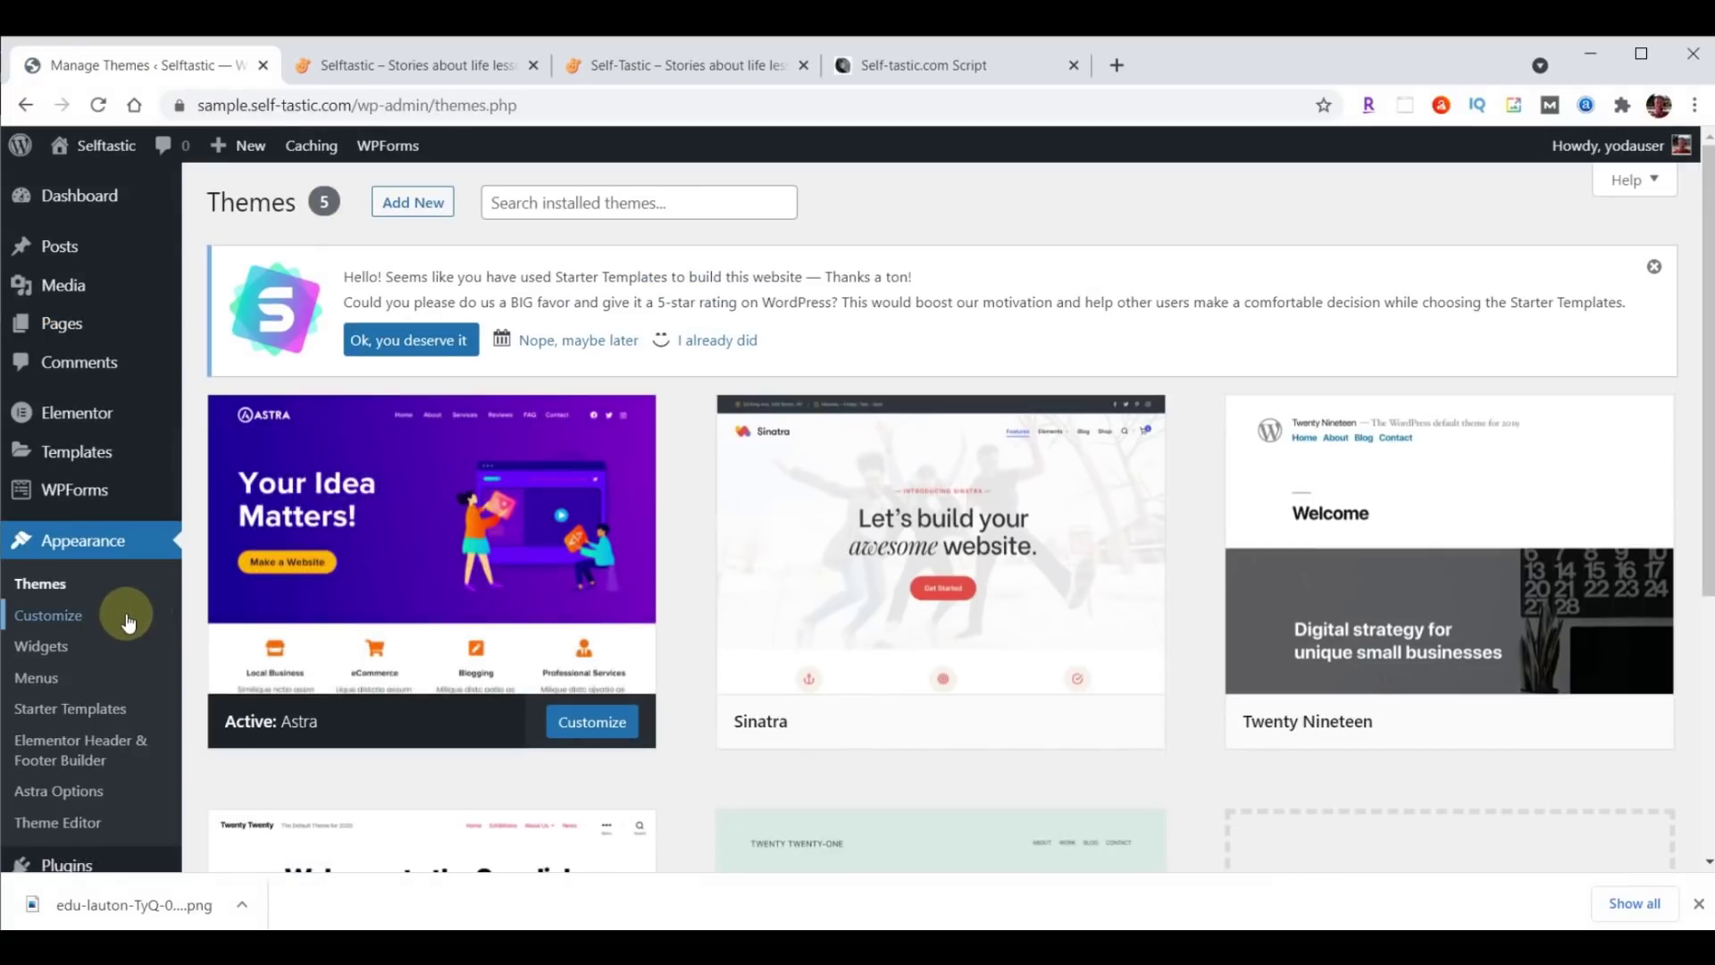
{"action": "left_click", "coordinate": [76, 616]}
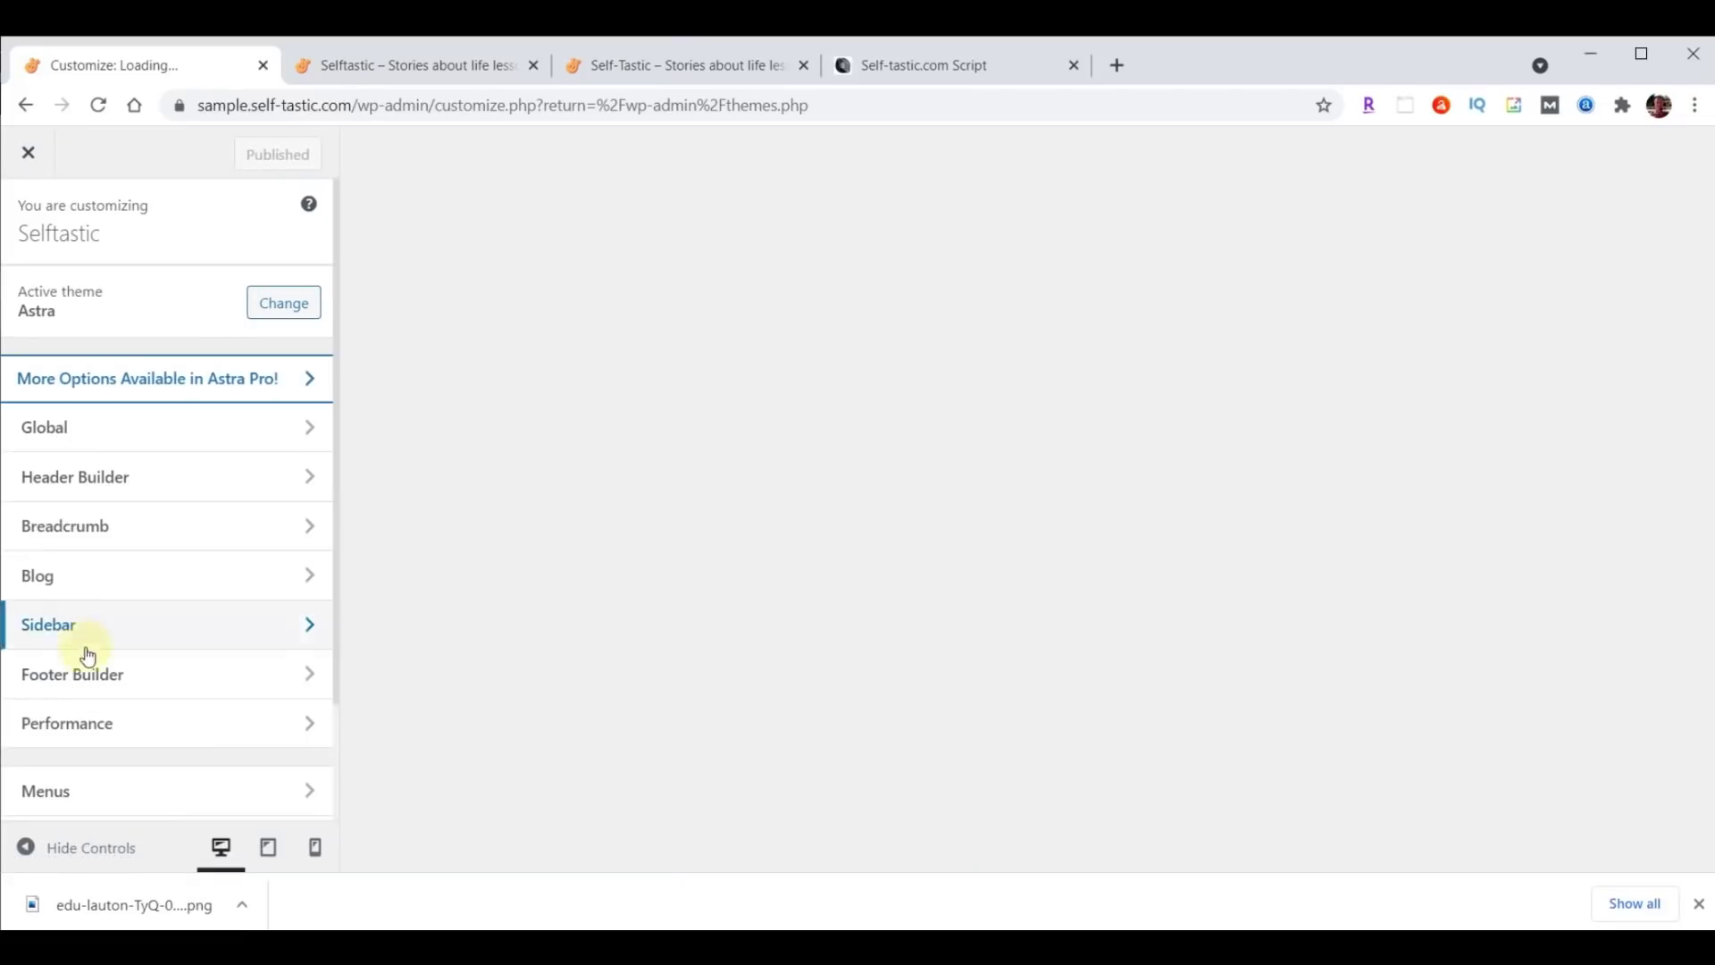
{"action": "left_click", "coordinate": [81, 681]}
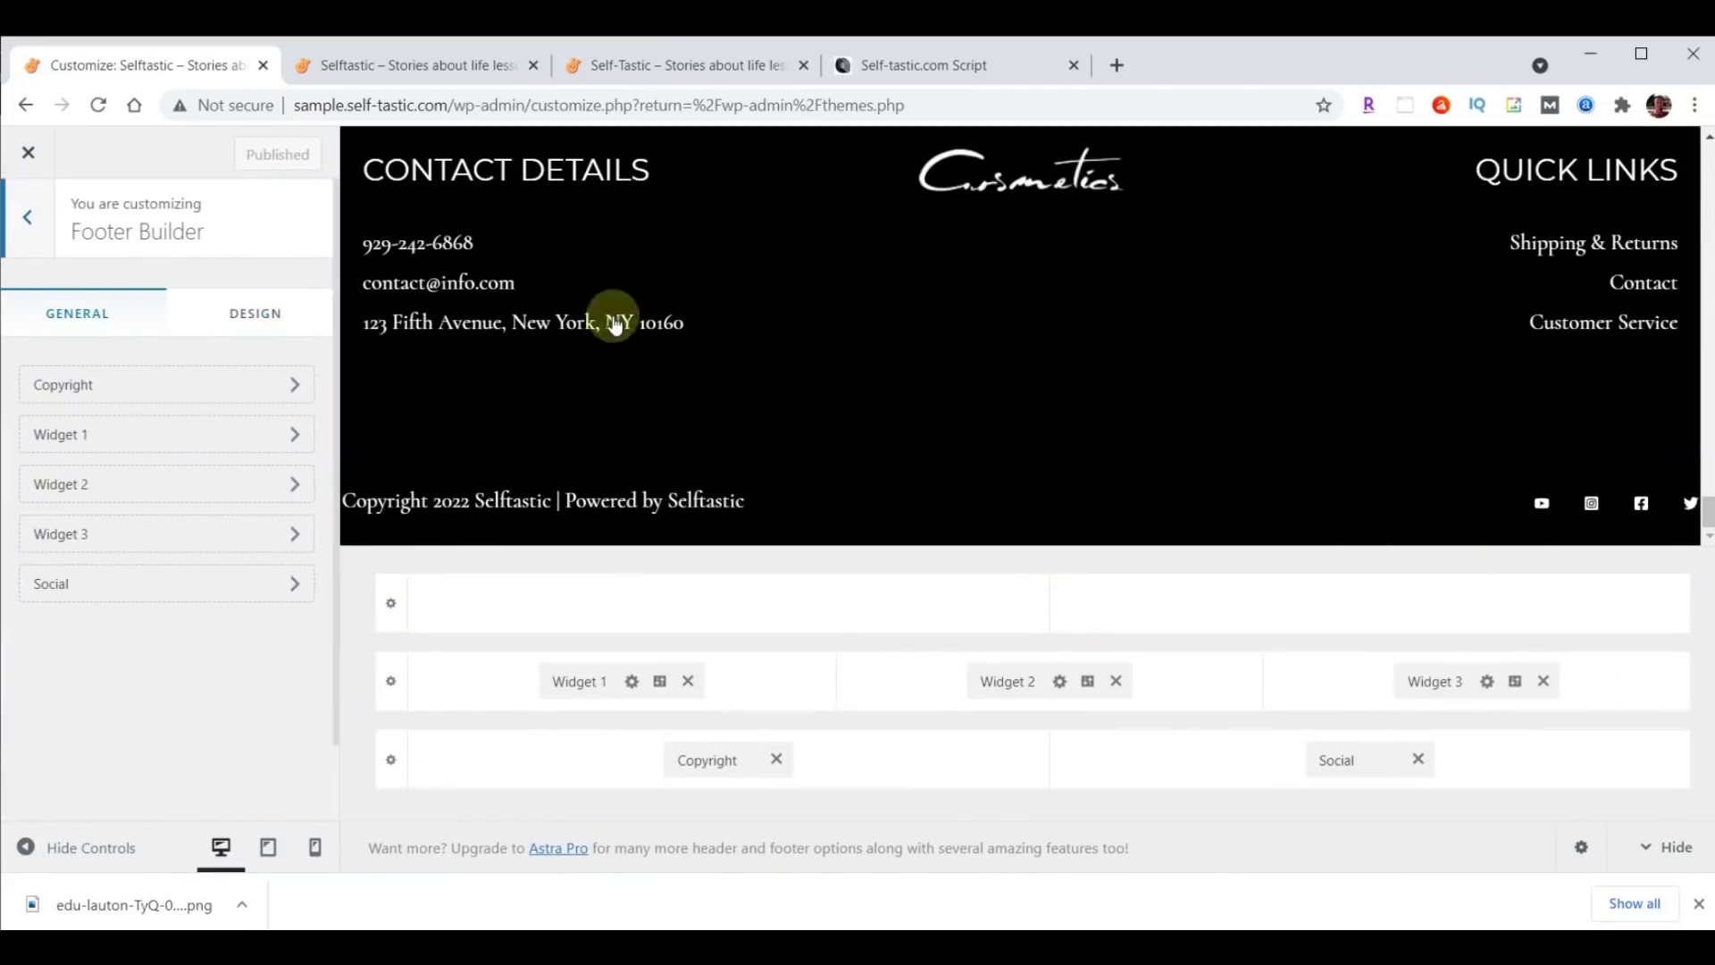
{"action": "left_click", "coordinate": [688, 681]}
{"action": "left_click", "coordinate": [1116, 680]}
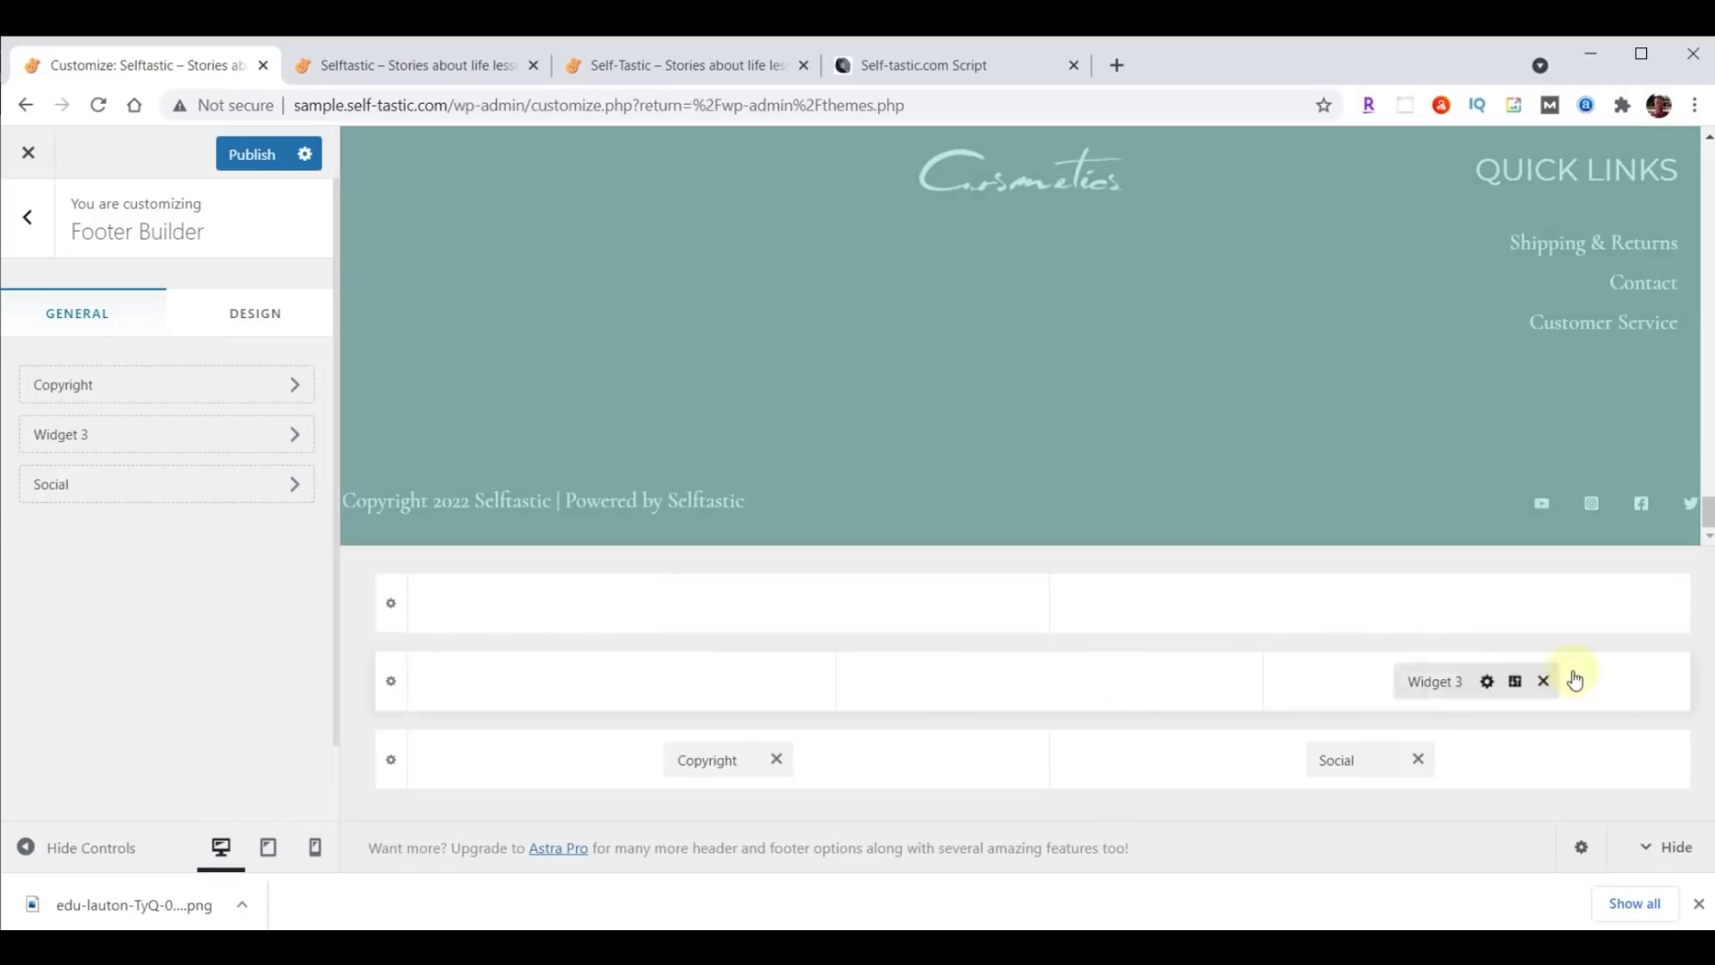
{"action": "left_click", "coordinate": [1543, 680]}
{"action": "left_click", "coordinate": [1418, 759]}
{"action": "left_click", "coordinate": [776, 758]}
{"action": "left_click", "coordinate": [233, 161]}
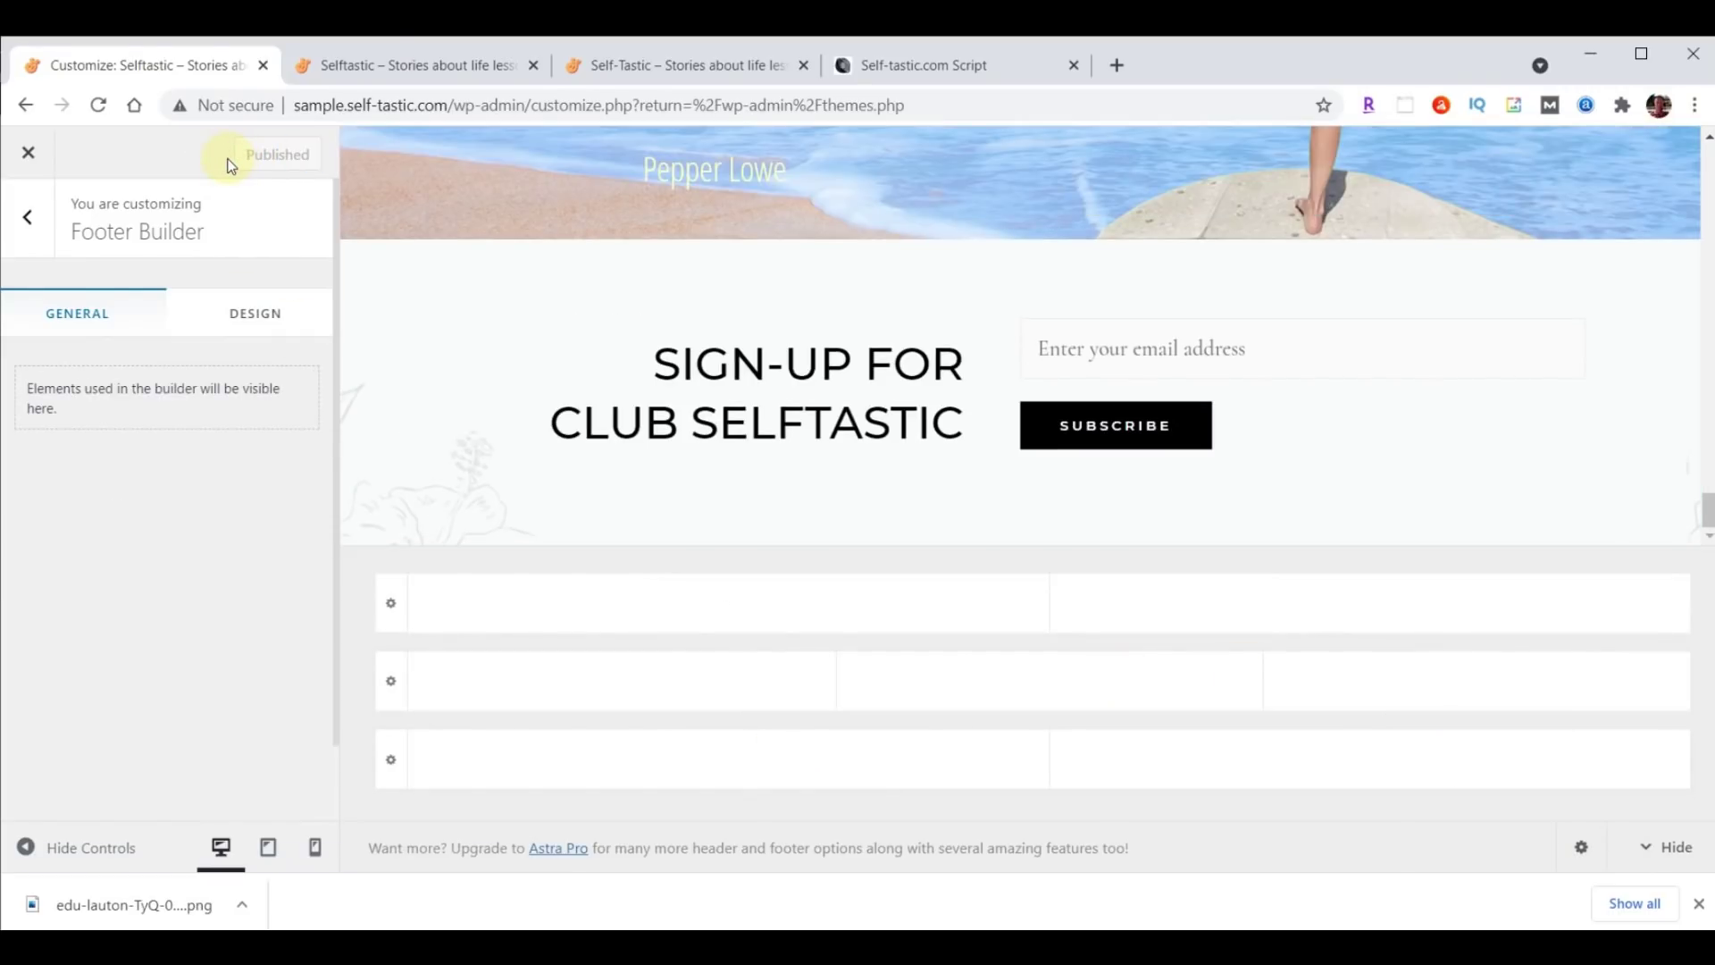
Start a new header/footer template, answering Intermediate and Myself/My company, then skip onboarding.
{"action": "left_click", "coordinate": [26, 156]}
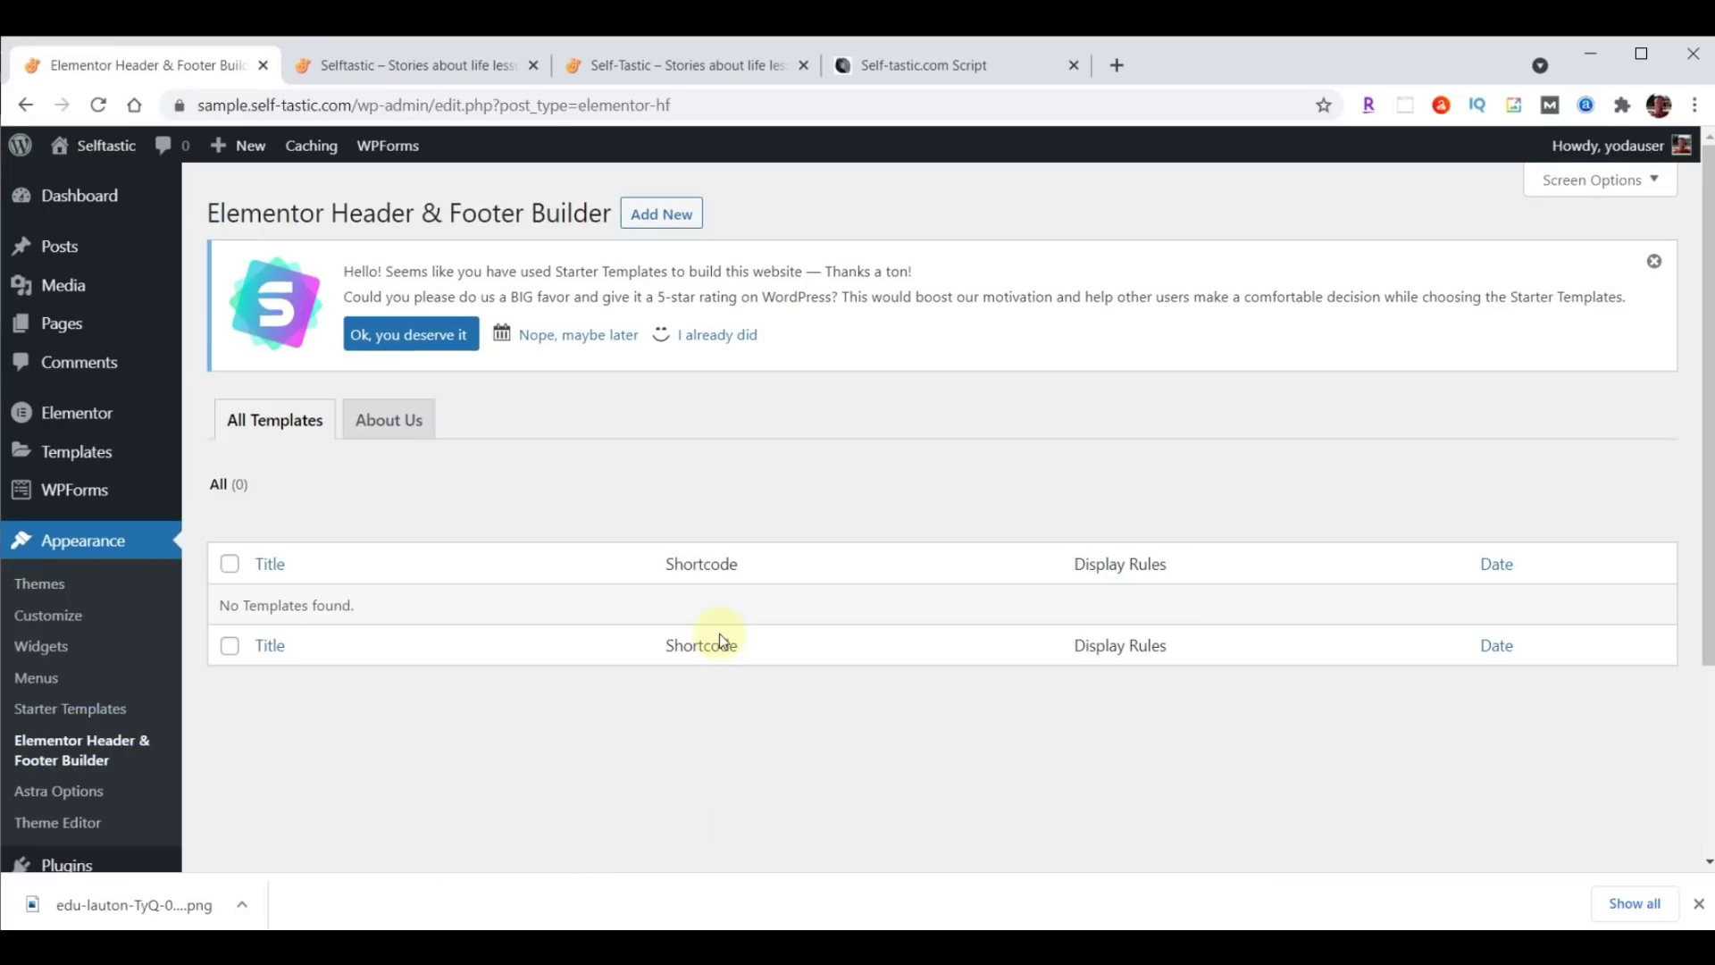
{"action": "left_click", "coordinate": [644, 219]}
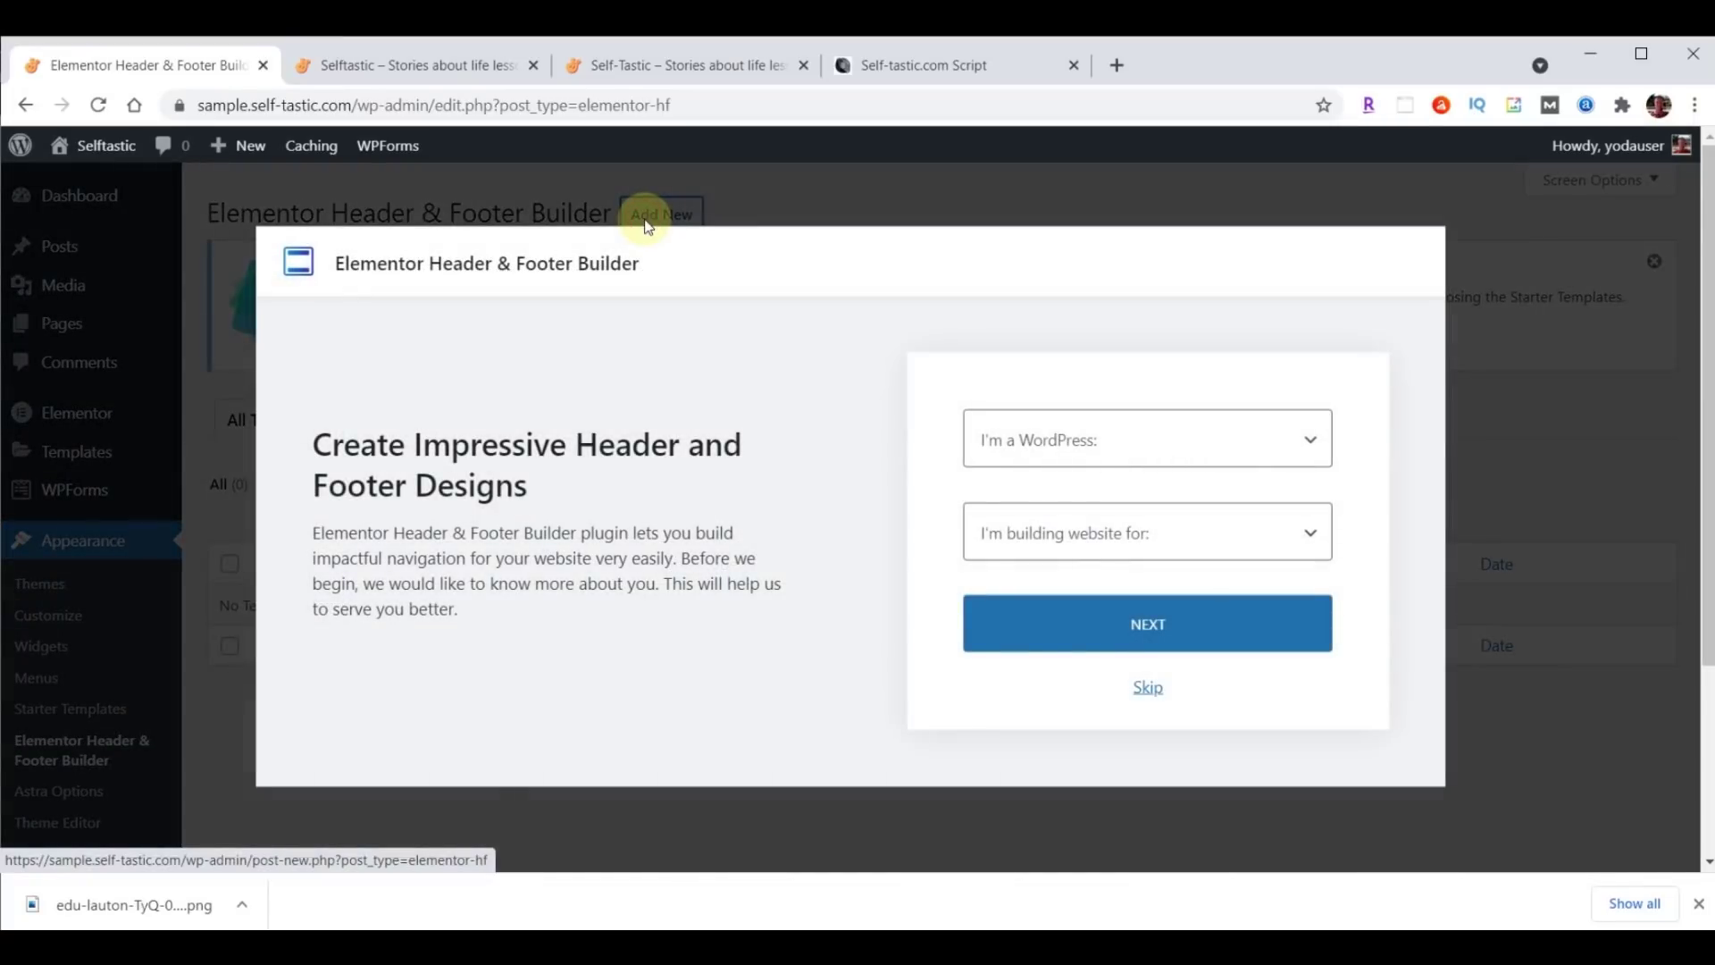
{"action": "left_click", "coordinate": [1191, 443]}
{"action": "left_click", "coordinate": [1069, 529]}
{"action": "left_click", "coordinate": [1070, 541]}
{"action": "left_click", "coordinate": [1071, 594]}
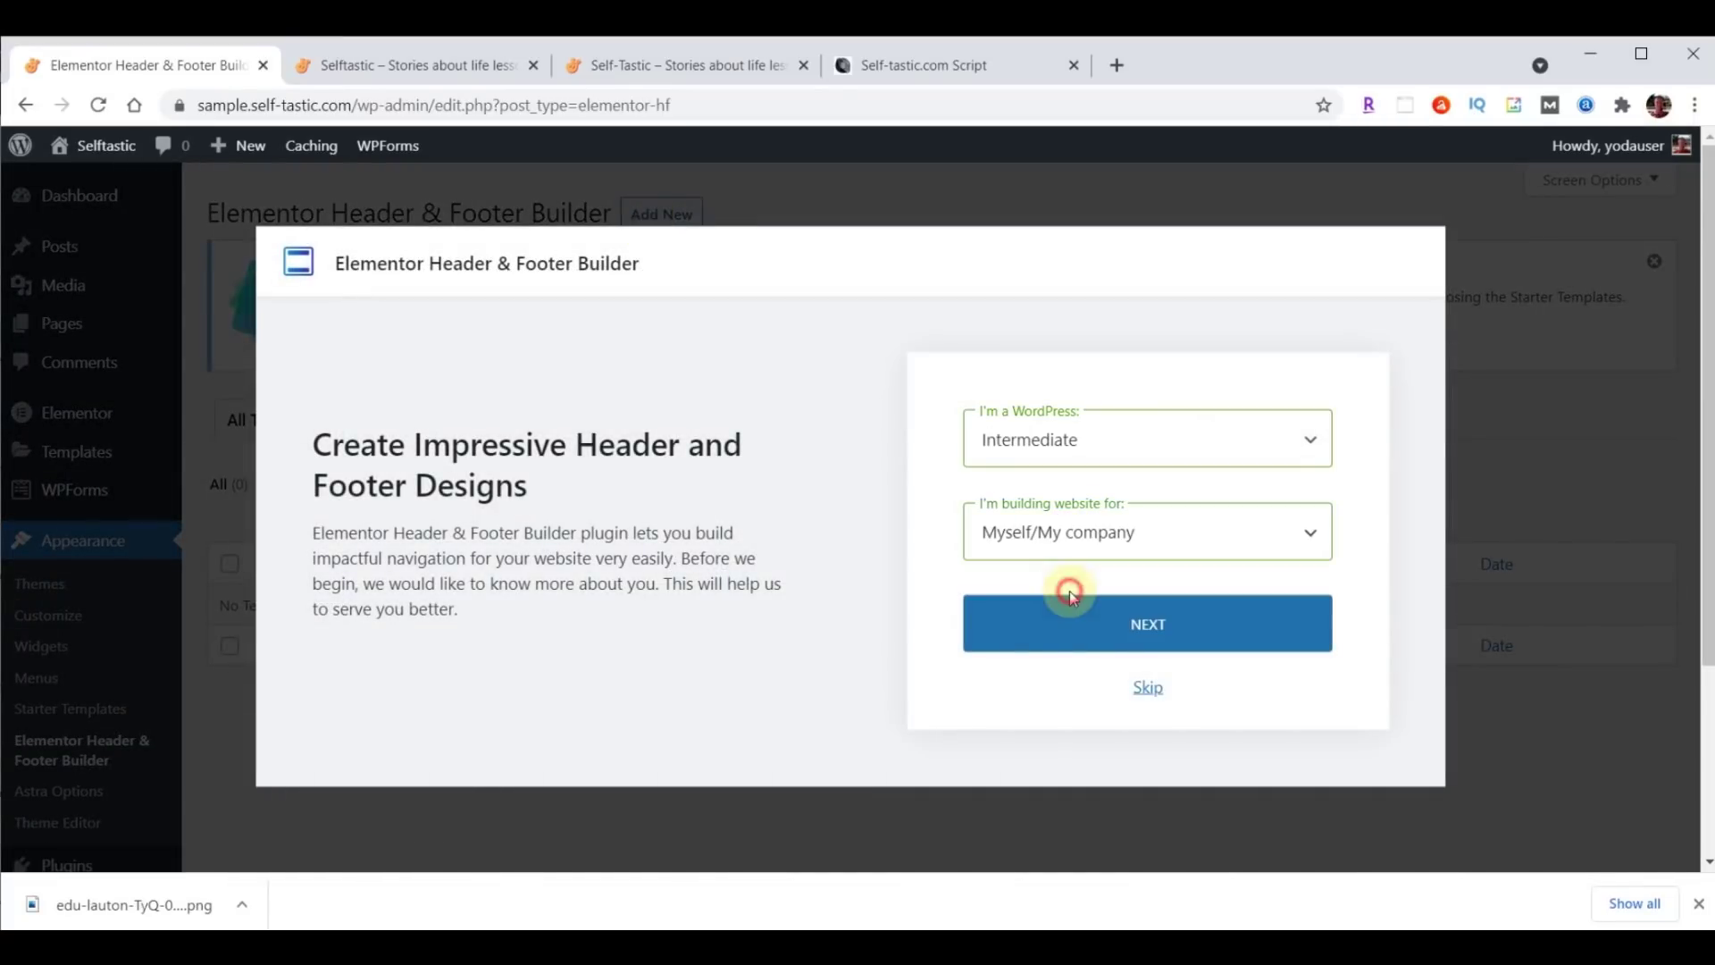
{"action": "left_click", "coordinate": [1148, 688]}
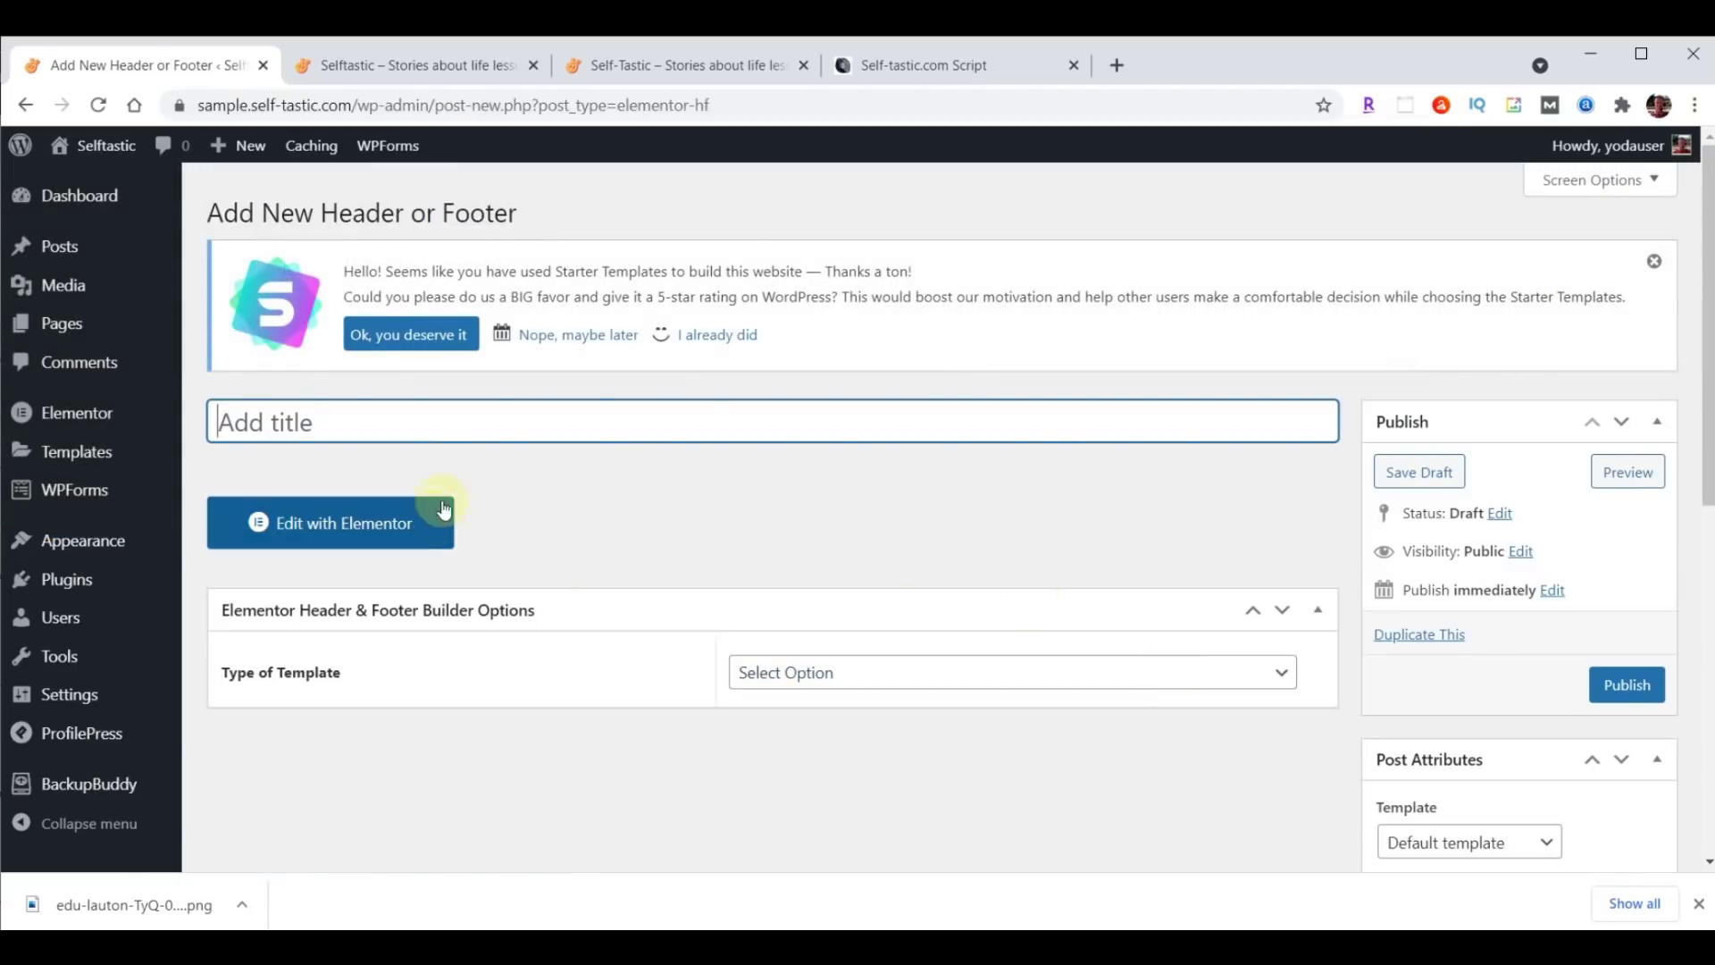
Title the template 'Website Footer', type Footer, displayed on the Entire Website.
{"action": "type", "text": "Website Footer"}
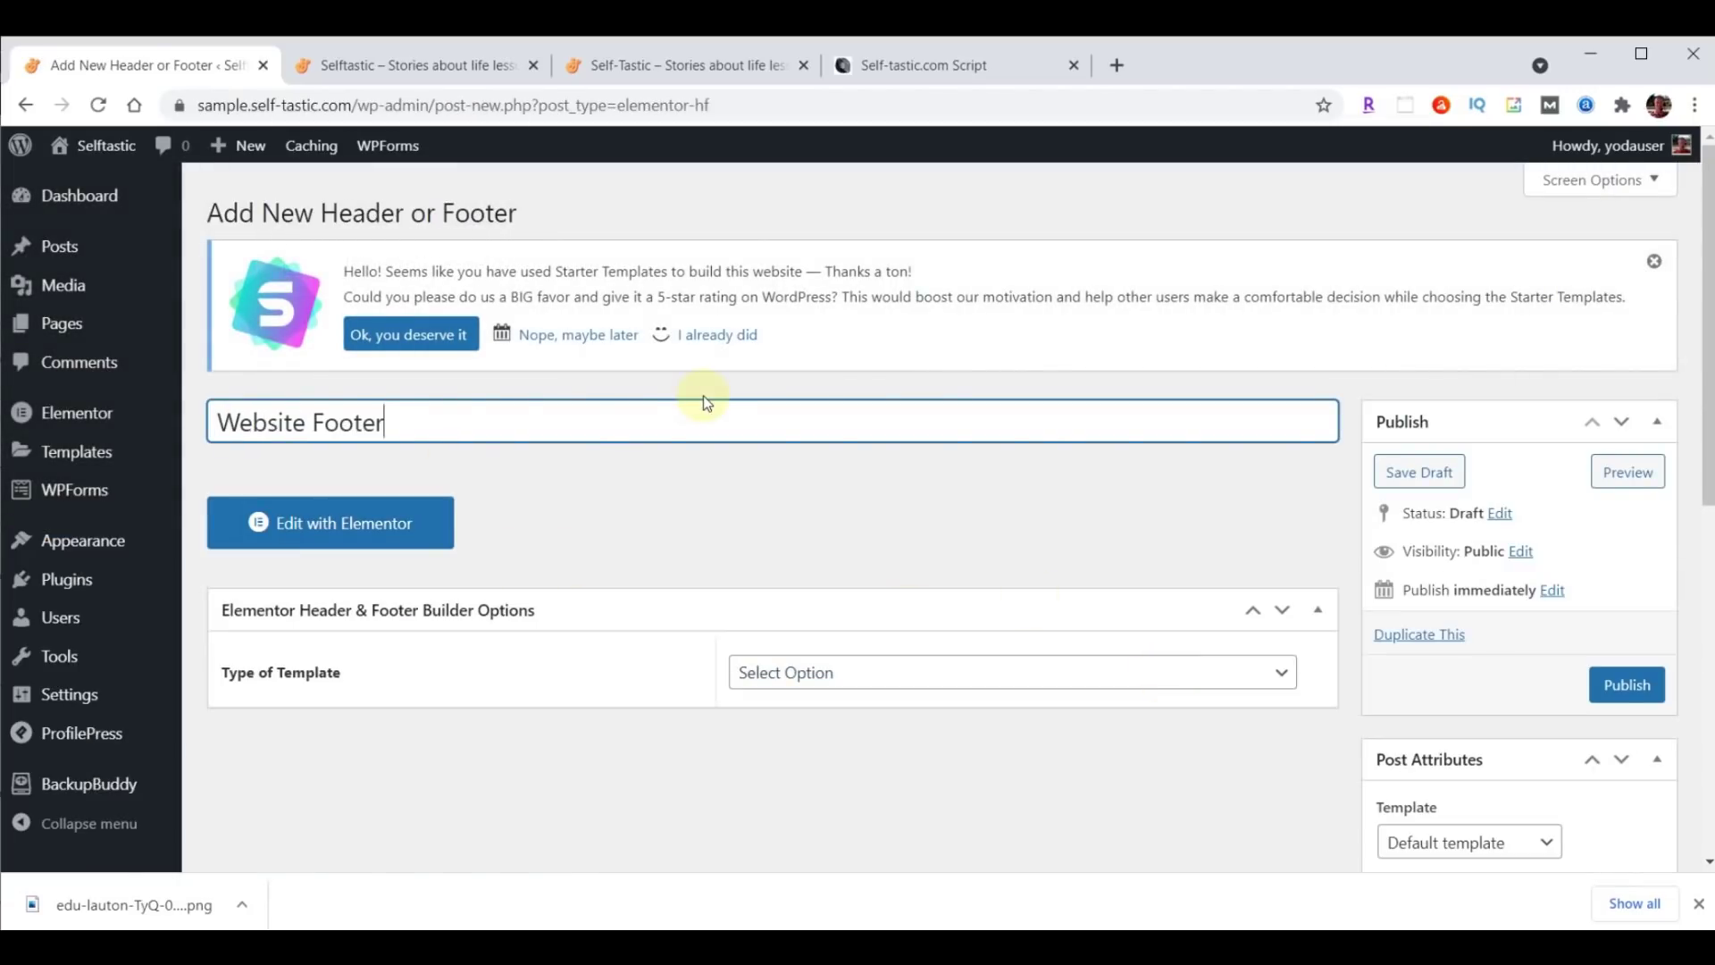
{"action": "left_click", "coordinate": [911, 670]}
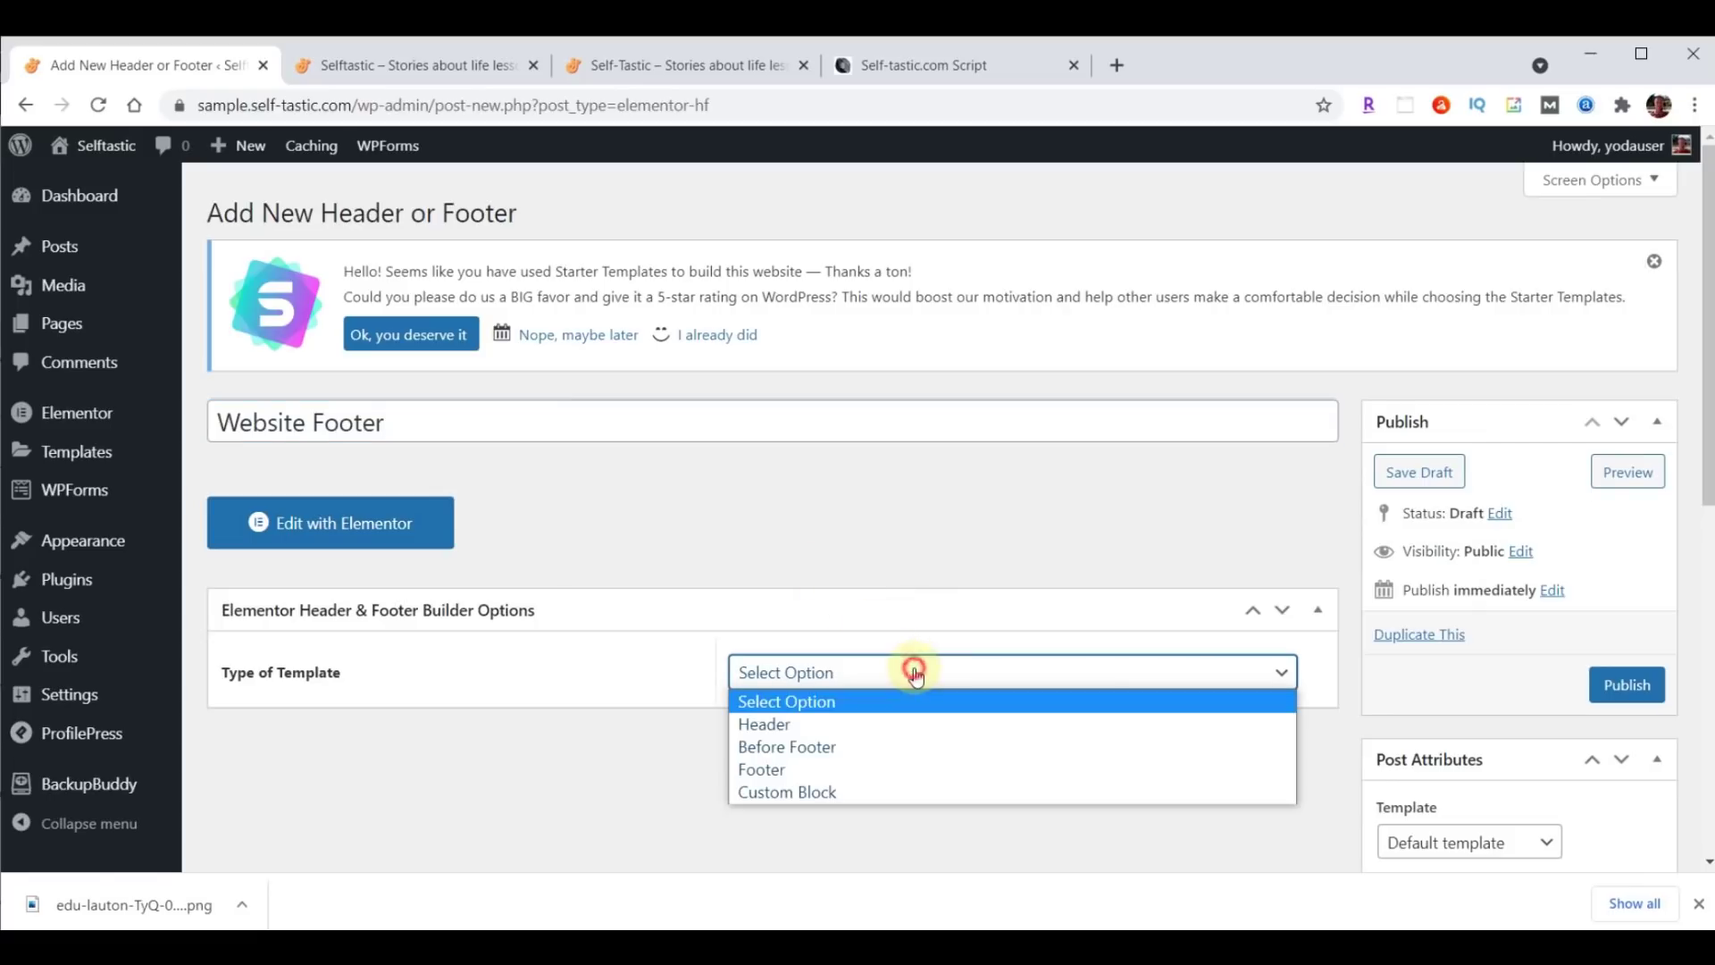
{"action": "left_click", "coordinate": [878, 776]}
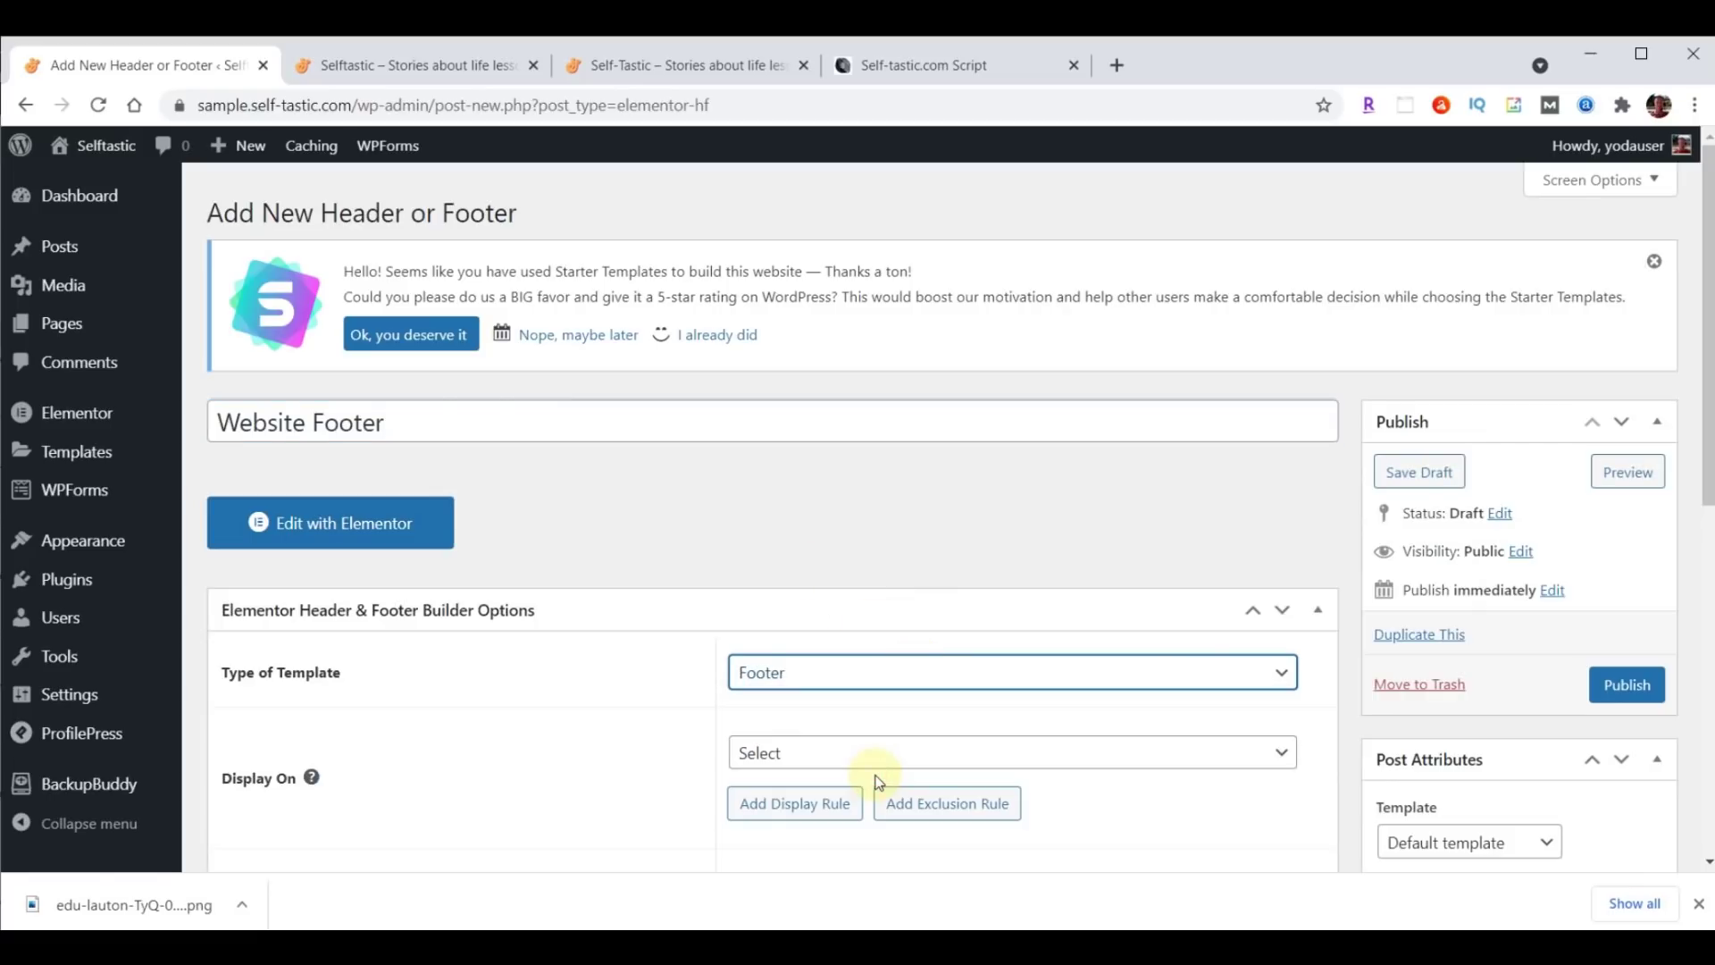
{"action": "left_click", "coordinate": [1038, 758]}
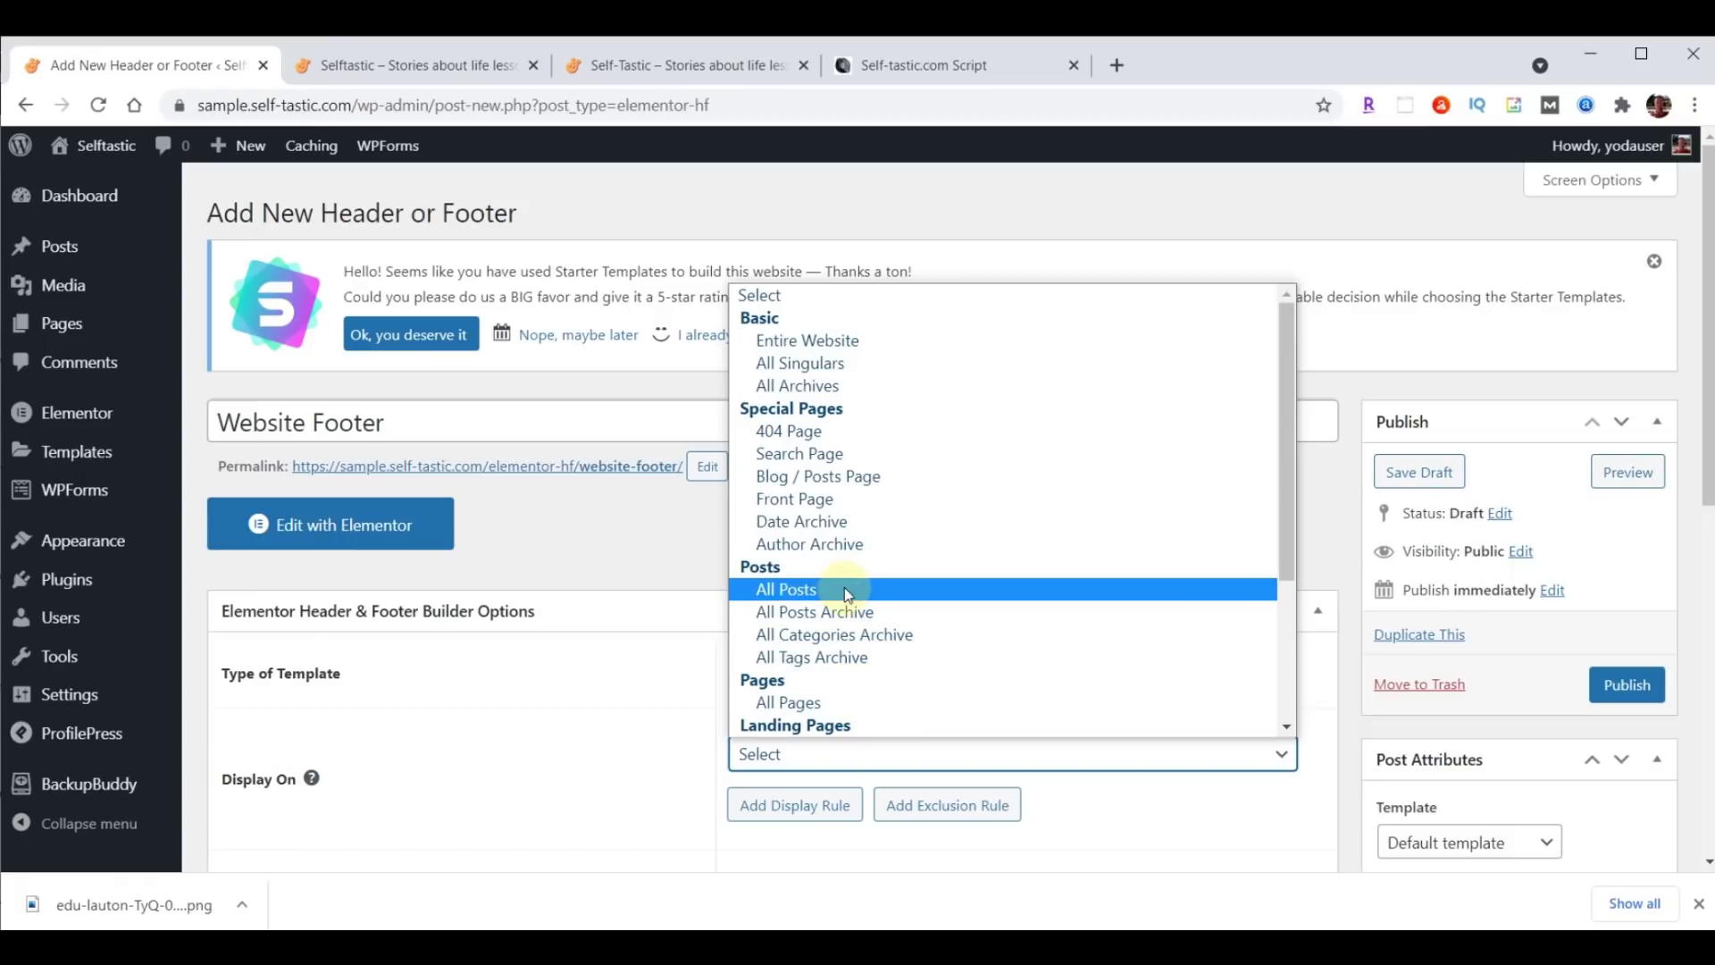
{"action": "left_click", "coordinate": [860, 338]}
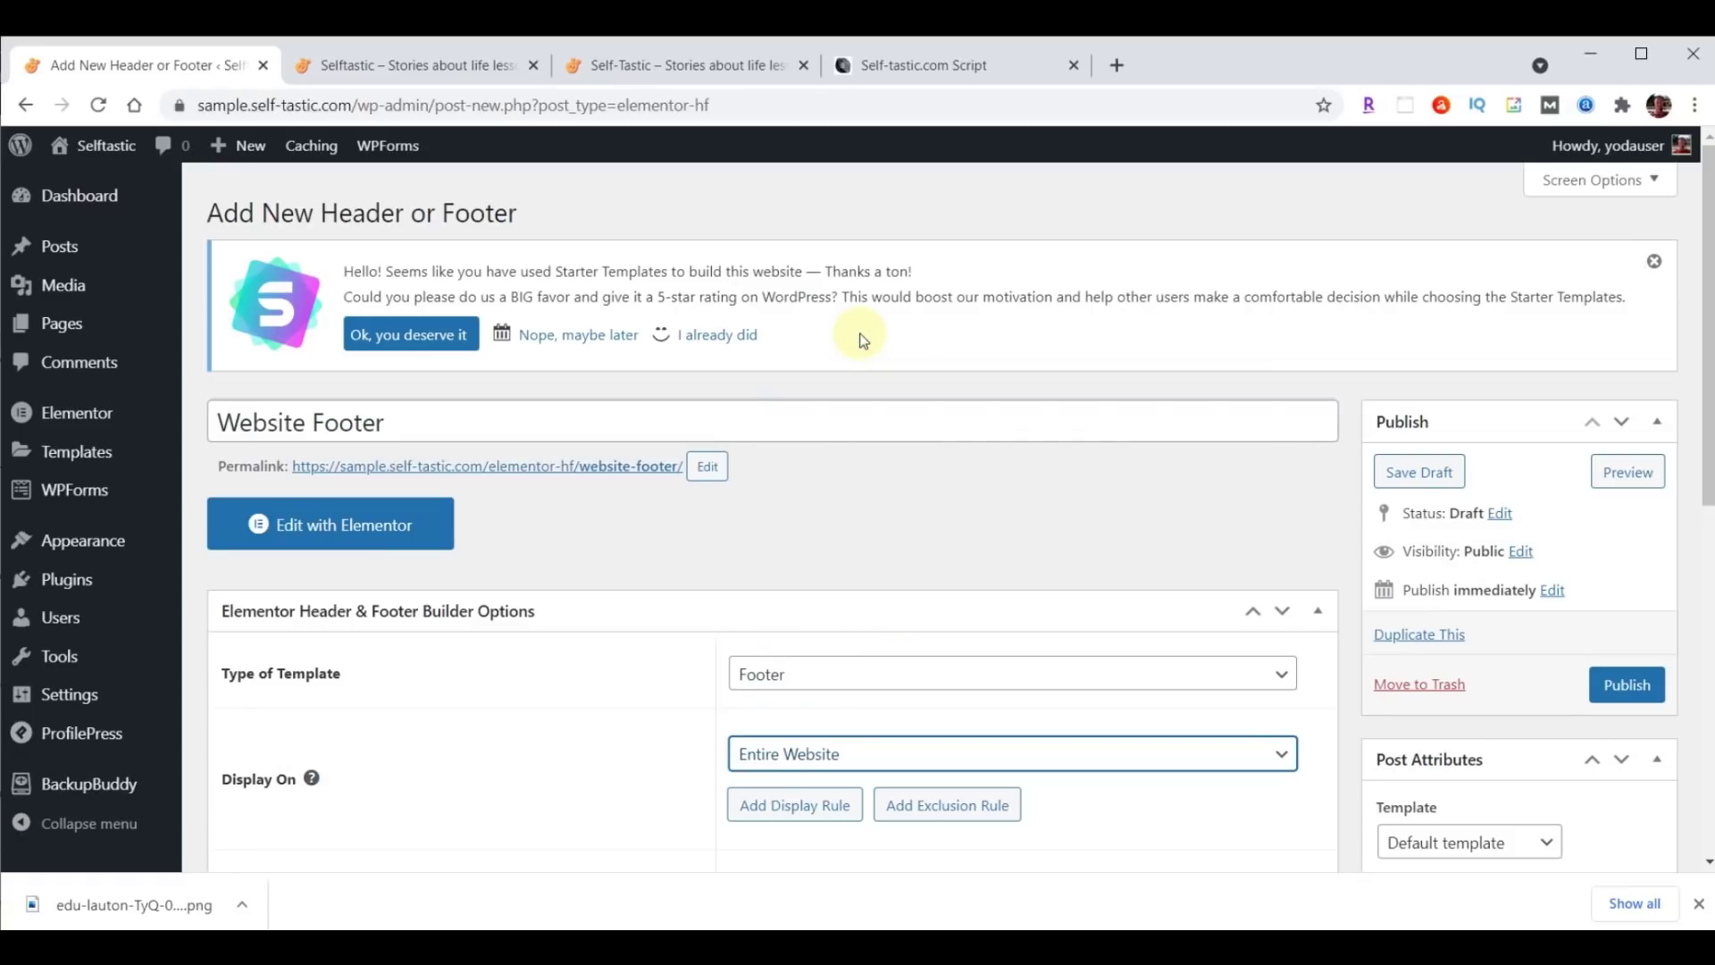
Apply the footer to All user roles, enable the Canvas layout, and publish it.
{"action": "scroll", "coordinate": [1232, 509], "scroll_direction": "down", "scroll_amount": 4}
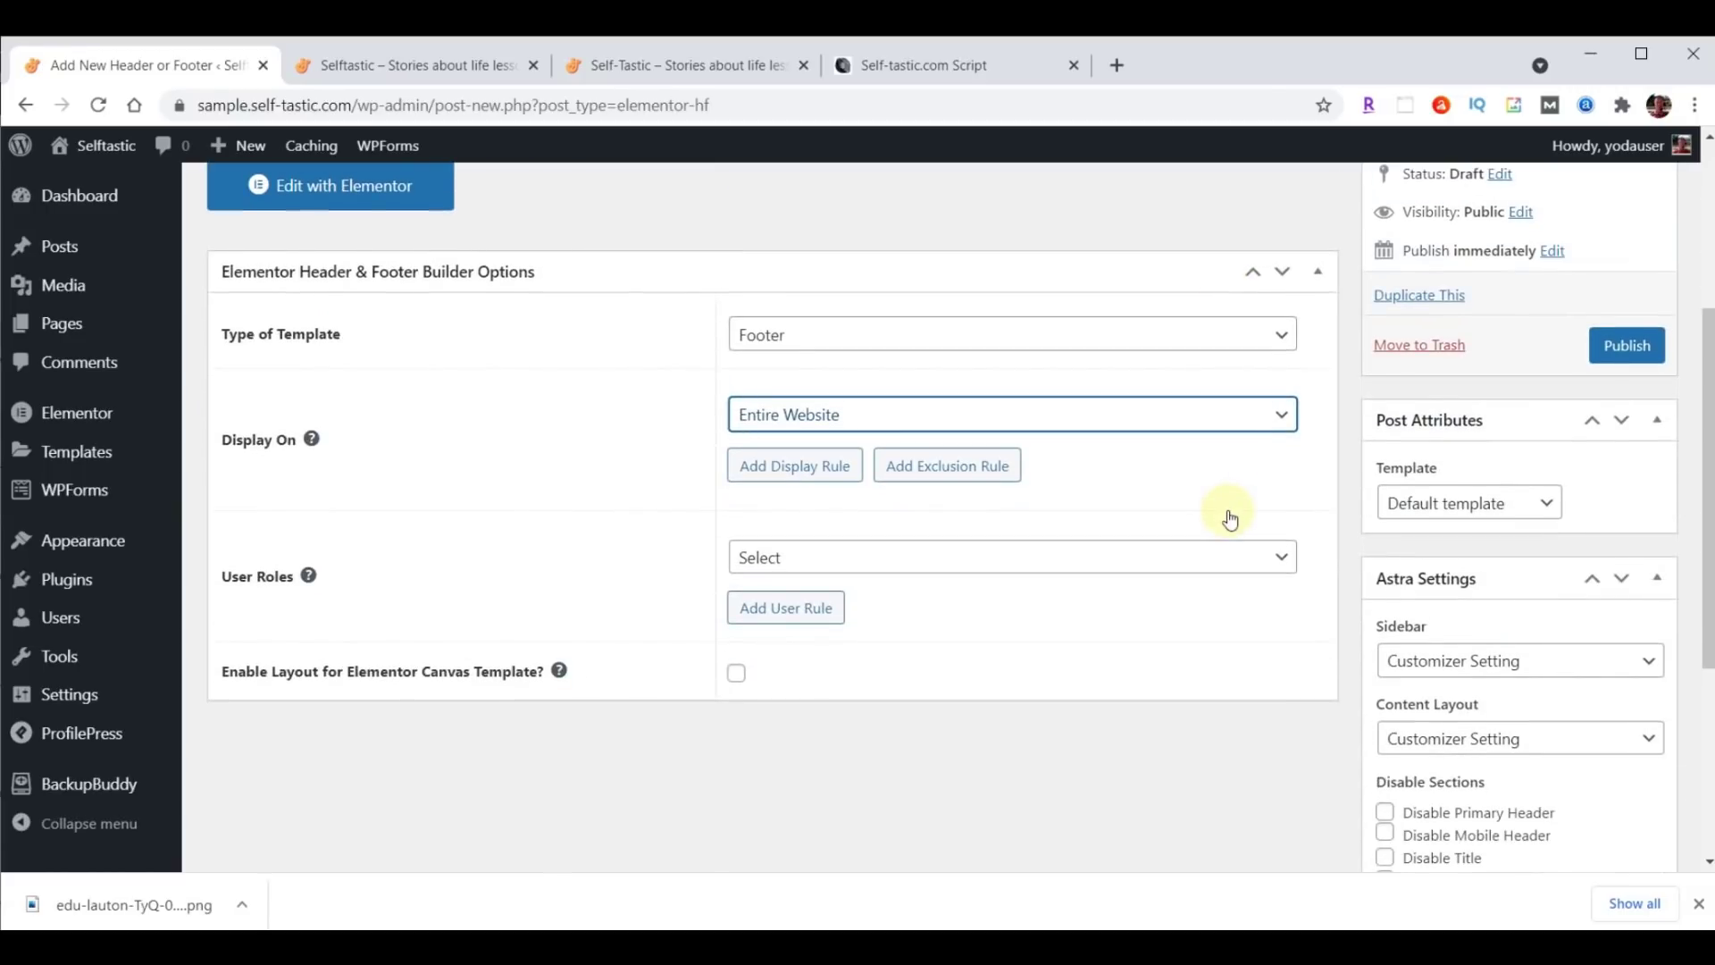
{"action": "left_click", "coordinate": [904, 558]}
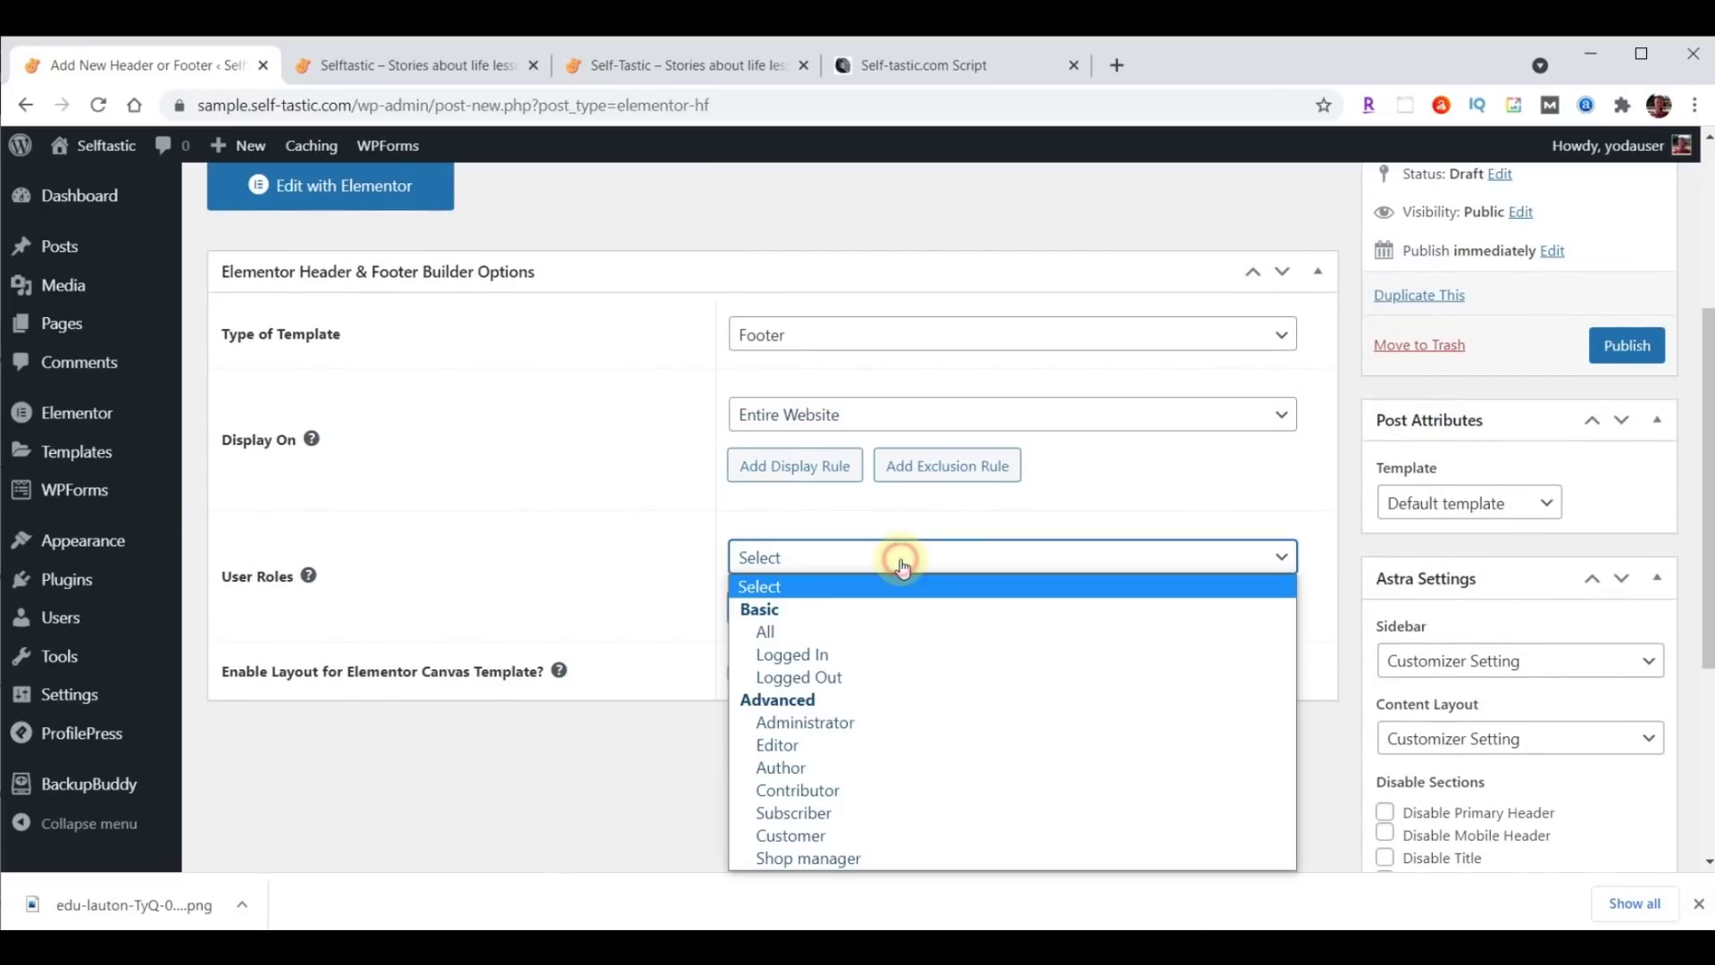
{"action": "left_click", "coordinate": [809, 628]}
{"action": "left_click", "coordinate": [739, 675]}
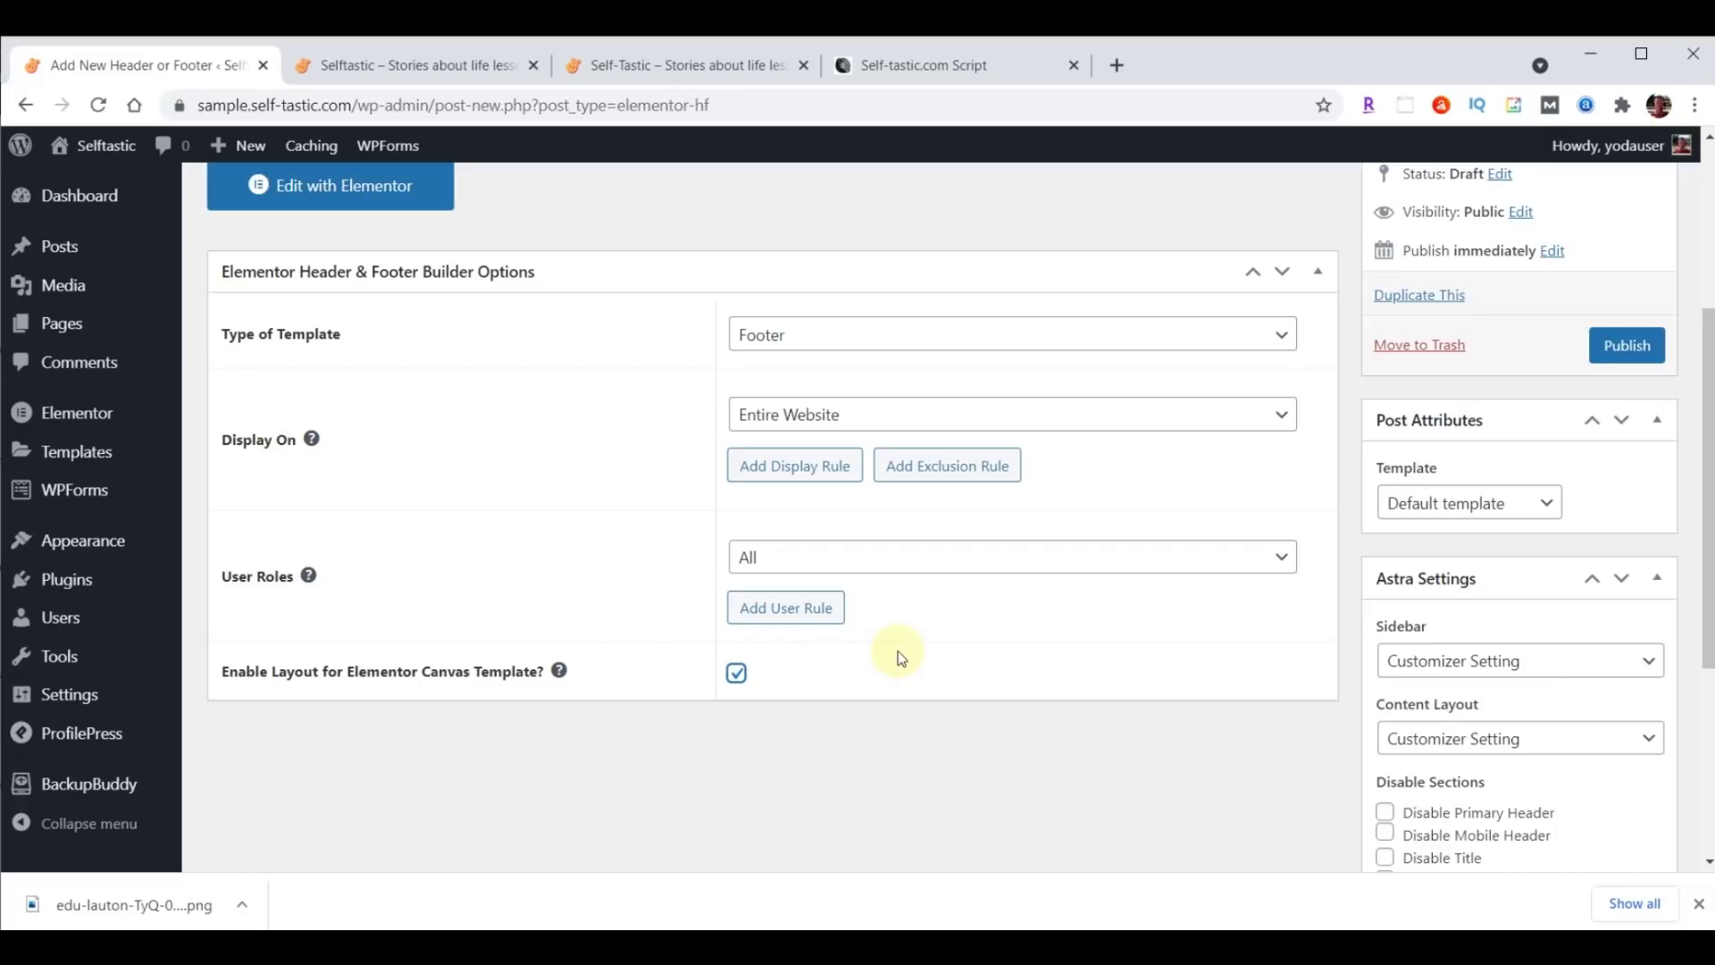
{"action": "left_click", "coordinate": [1626, 346]}
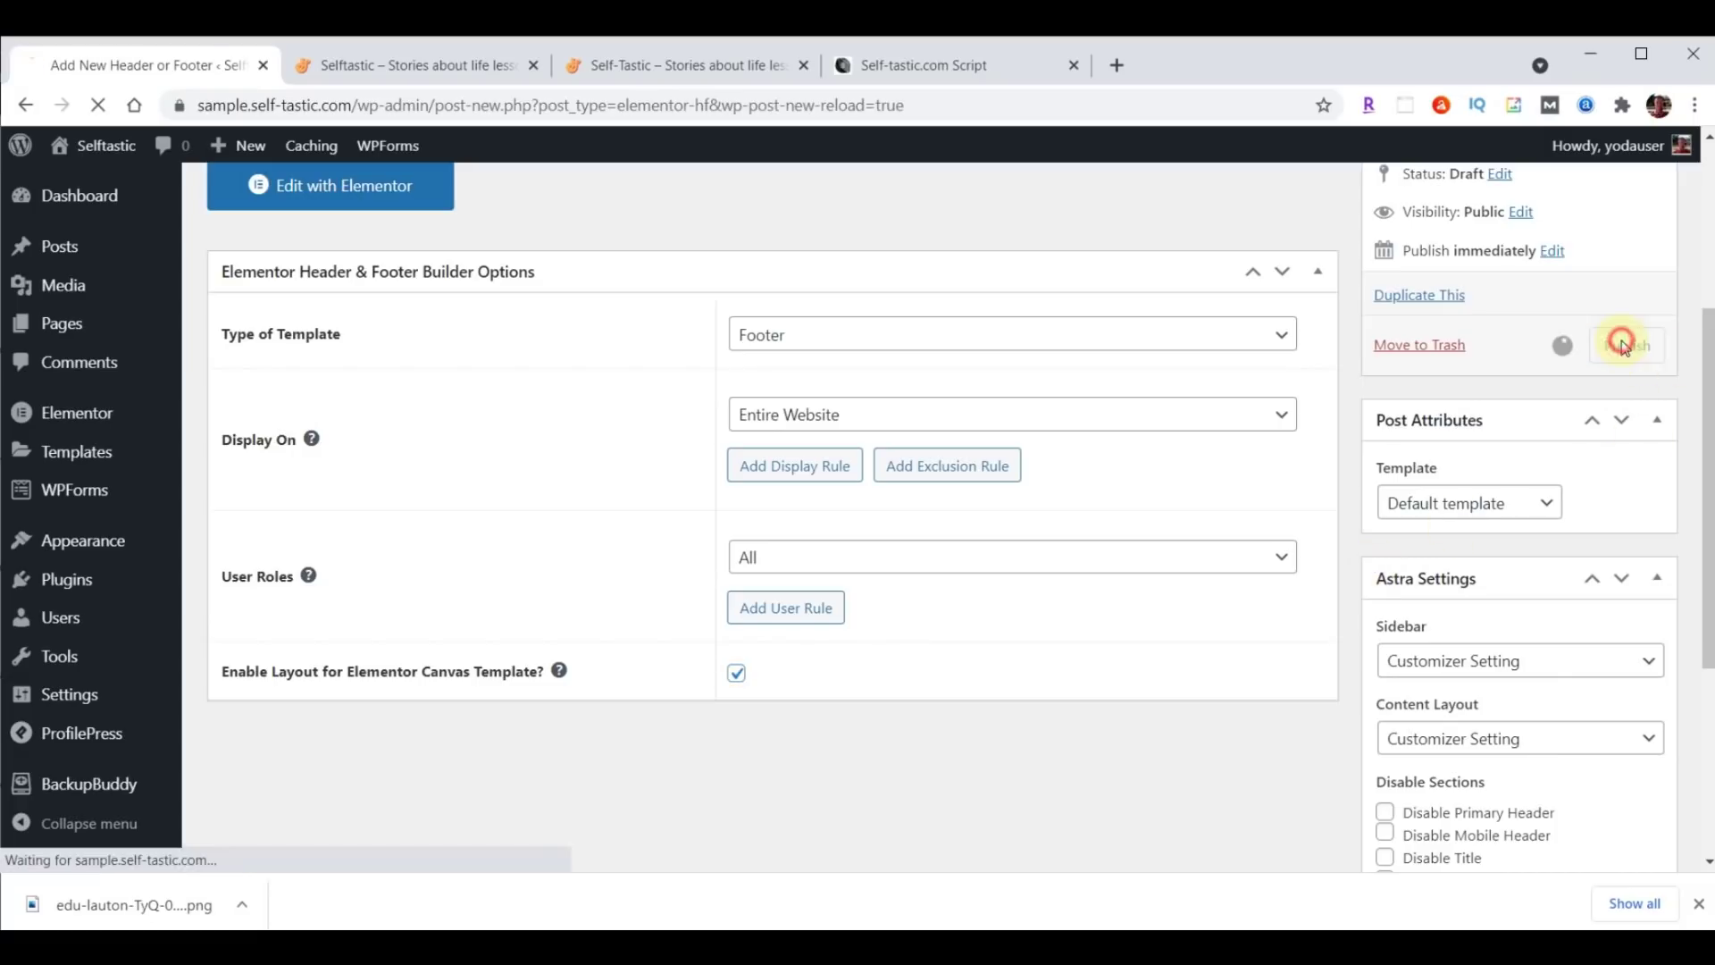
Import the footer template JSON in Elementor and insert Selftastic Website Footer into the Website Footer.
{"action": "left_click", "coordinate": [332, 595]}
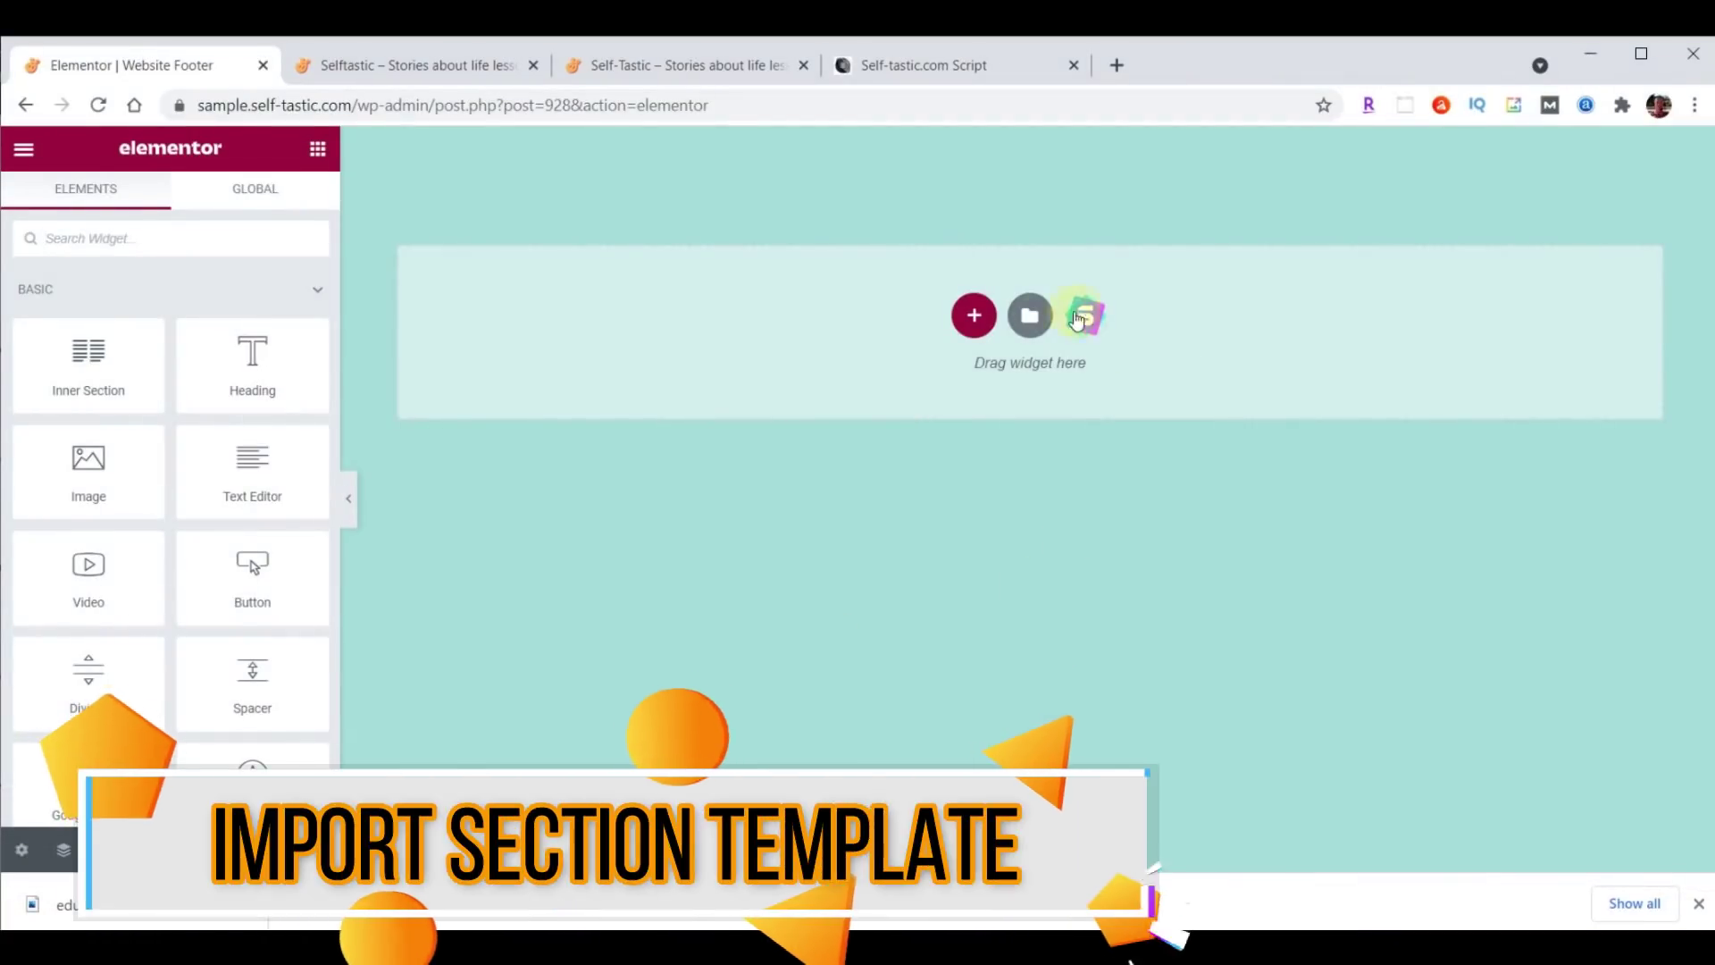
{"action": "left_click", "coordinate": [1030, 317]}
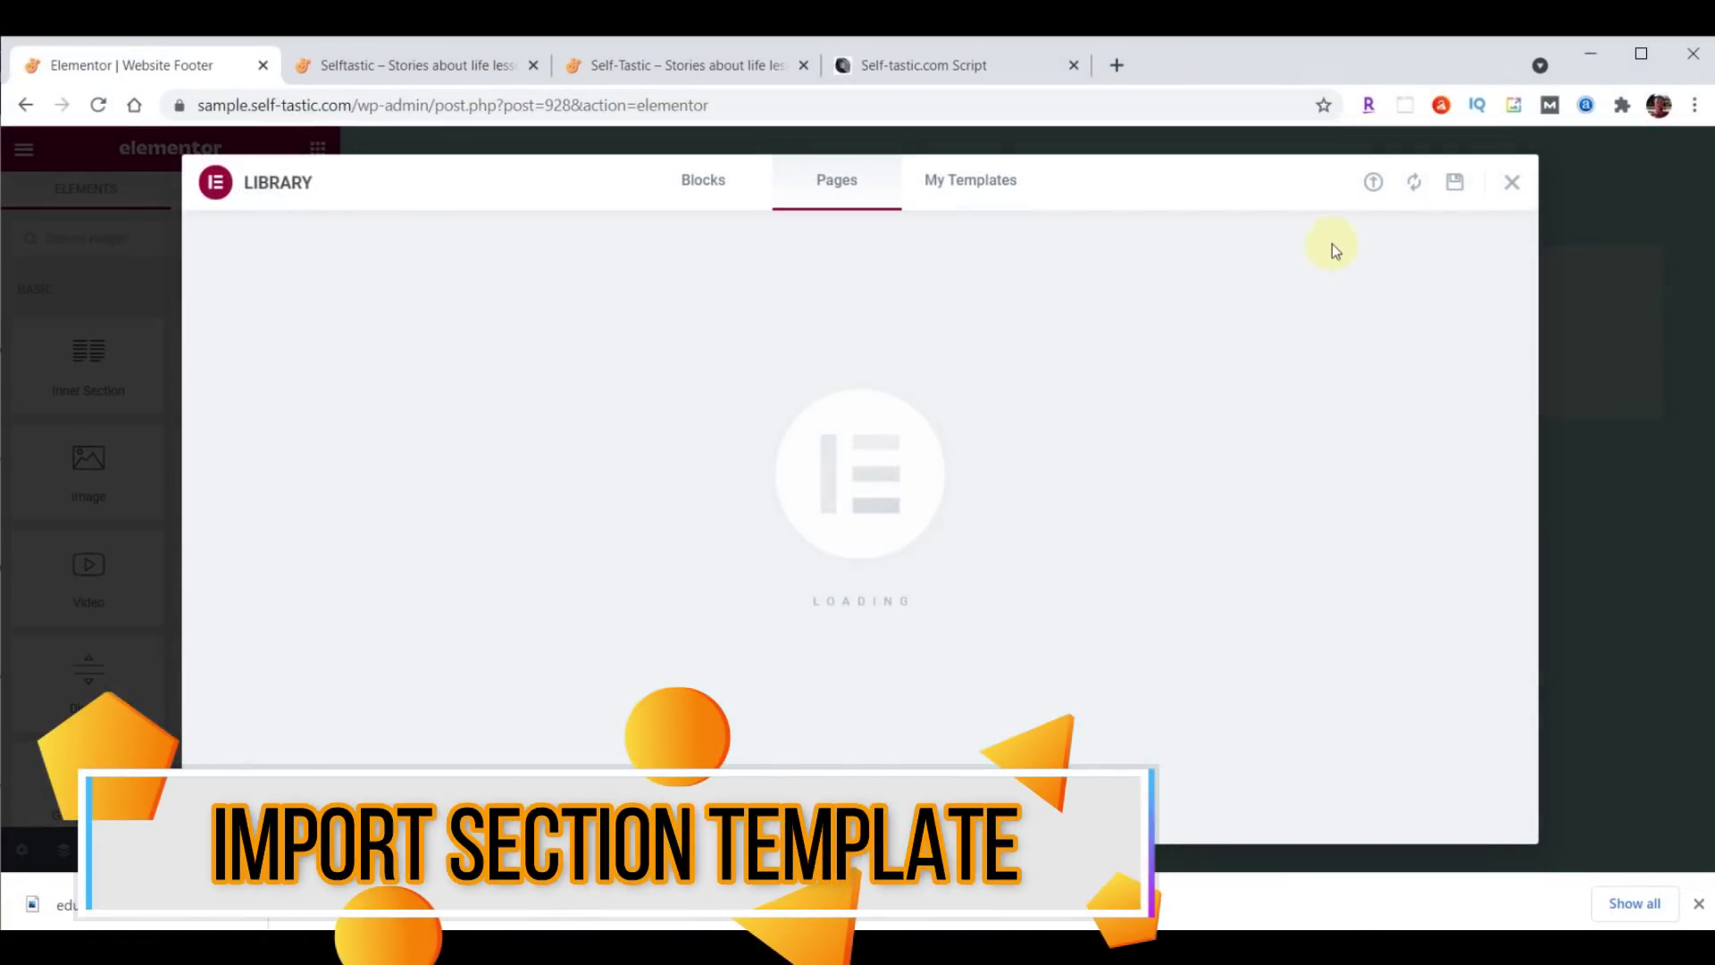
{"action": "left_click", "coordinate": [1374, 184]}
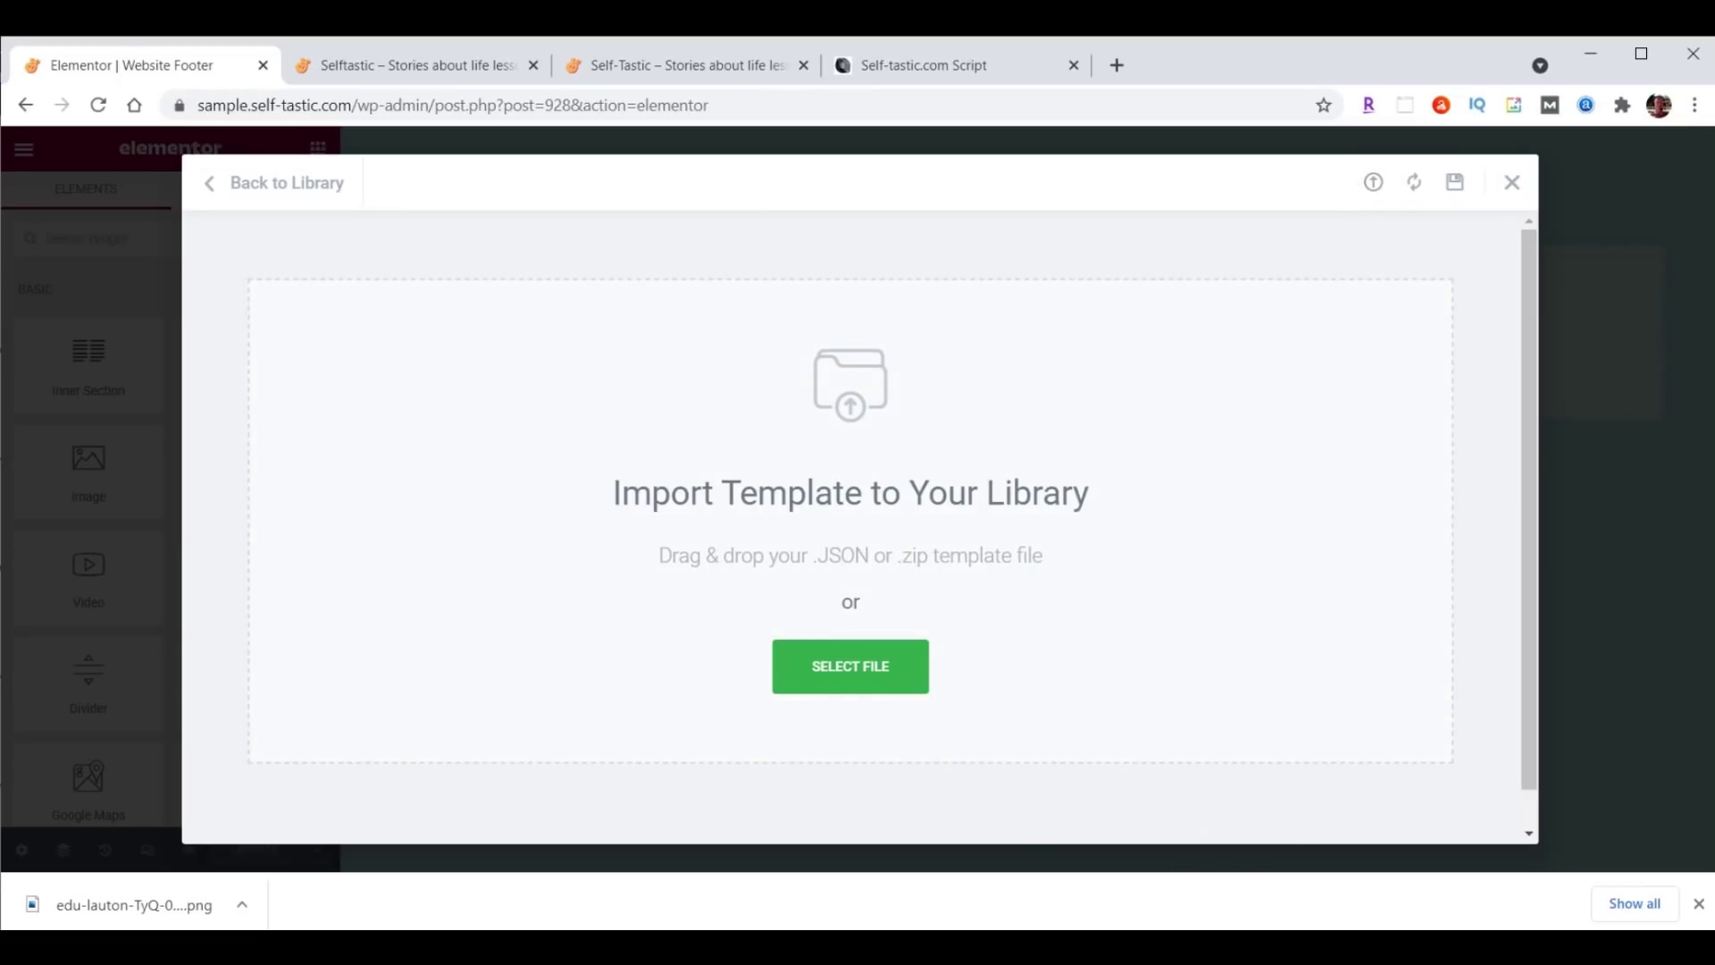
{"action": "key", "text": "alt+Tab"}
{"action": "scroll", "coordinate": [1488, 510], "scroll_direction": "down", "scroll_amount": 5}
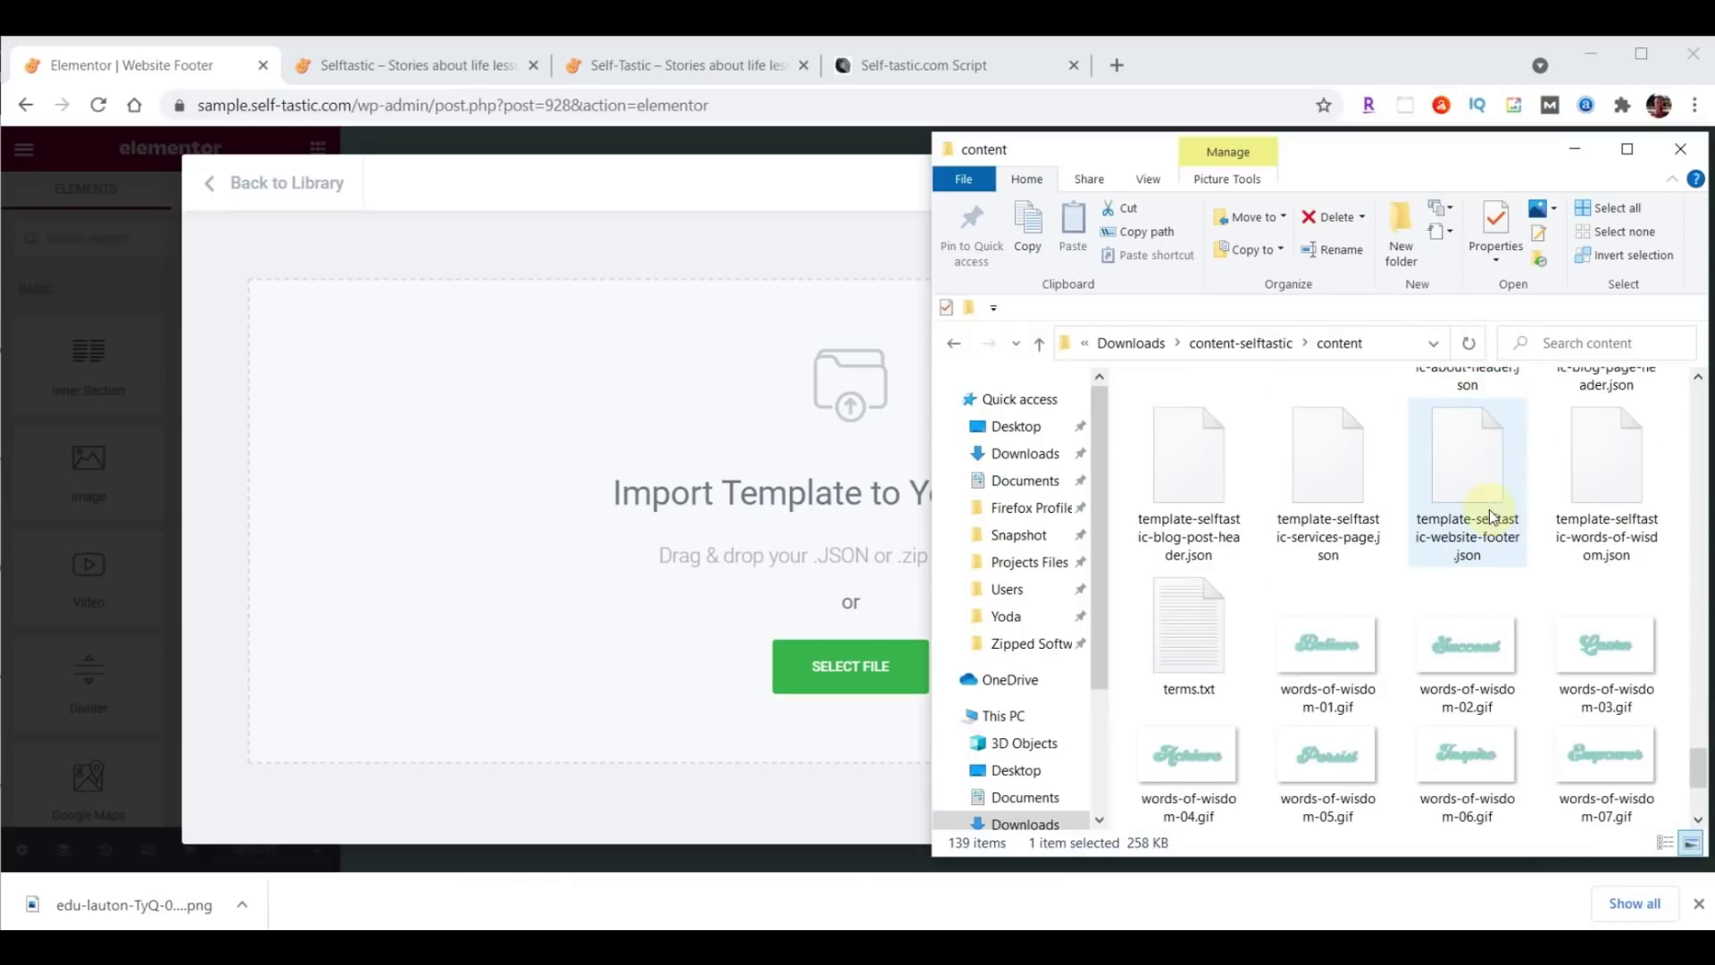
{"action": "scroll", "coordinate": [1618, 727], "scroll_direction": "up", "scroll_amount": 2}
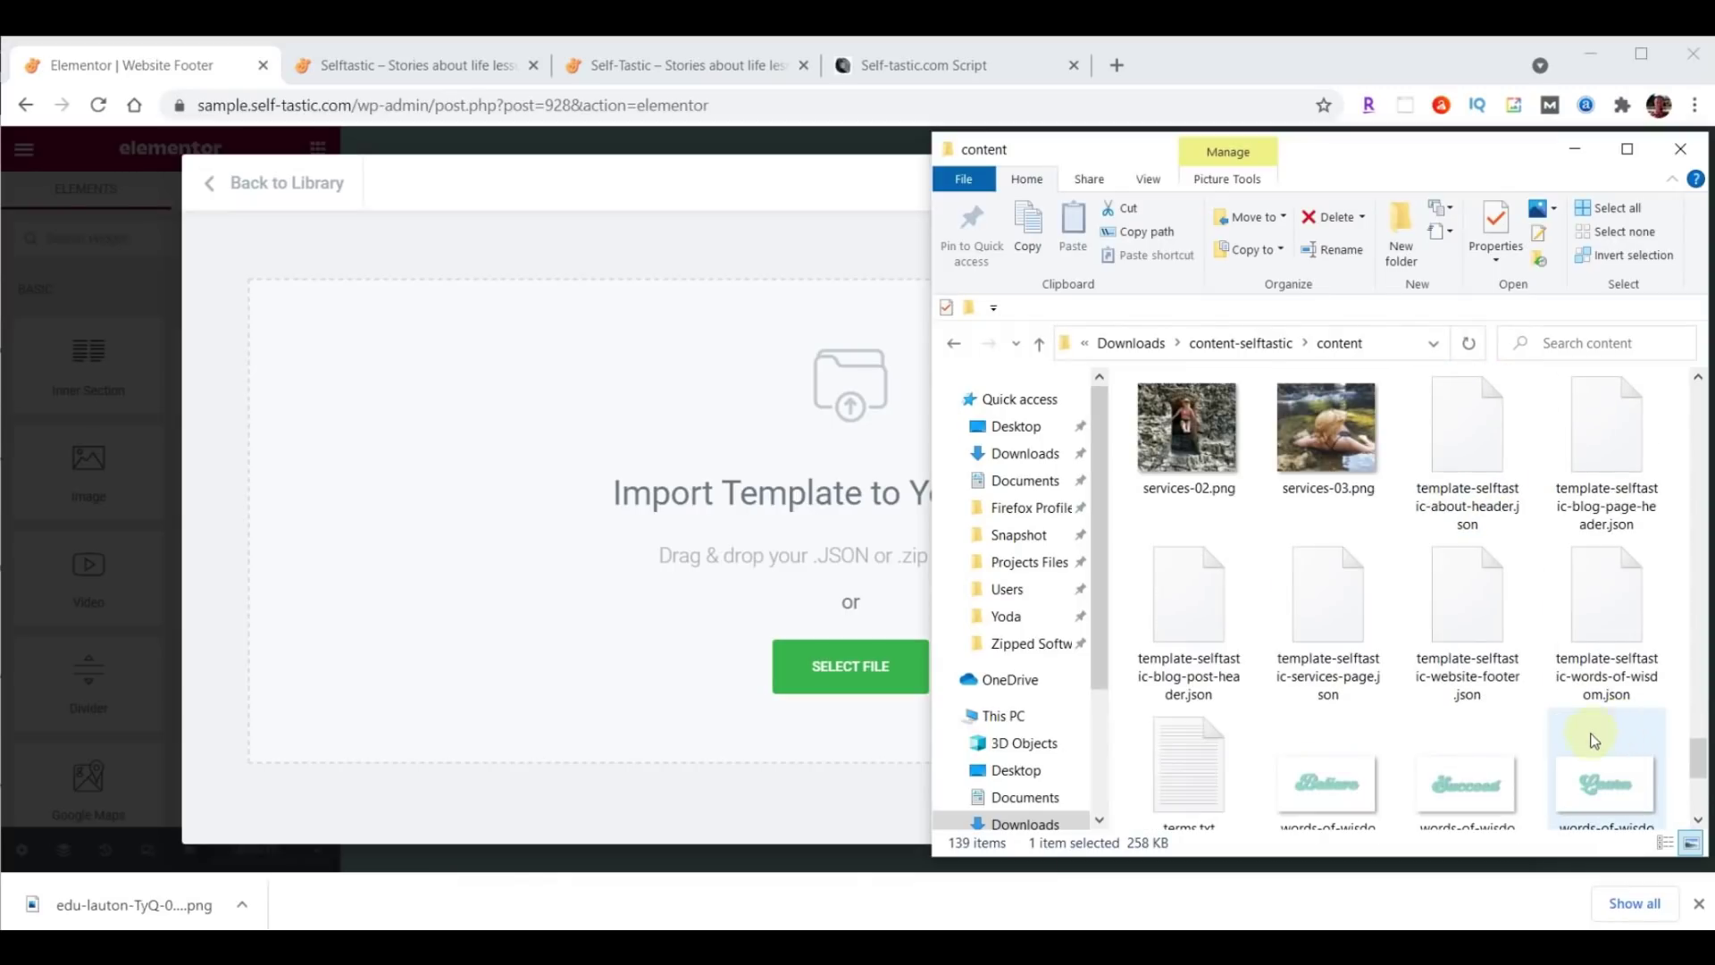
{"action": "left_click_drag", "start_coordinate": [1472, 586], "coordinate": [834, 672]}
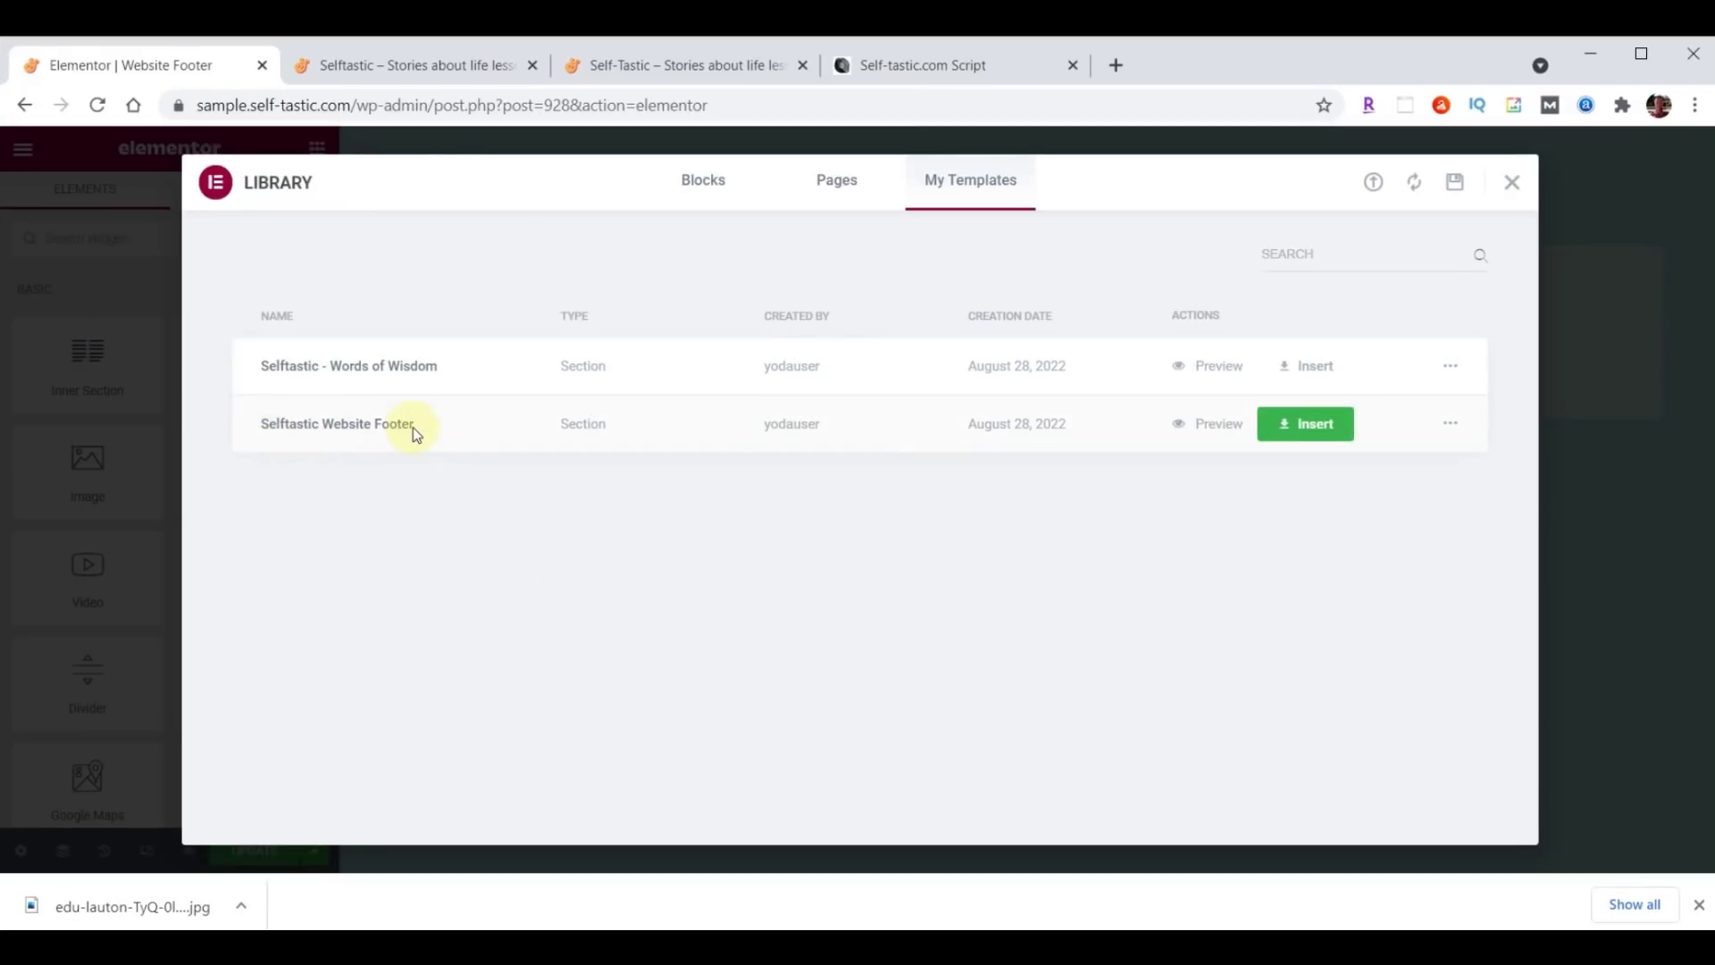
{"action": "left_click", "coordinate": [1314, 424]}
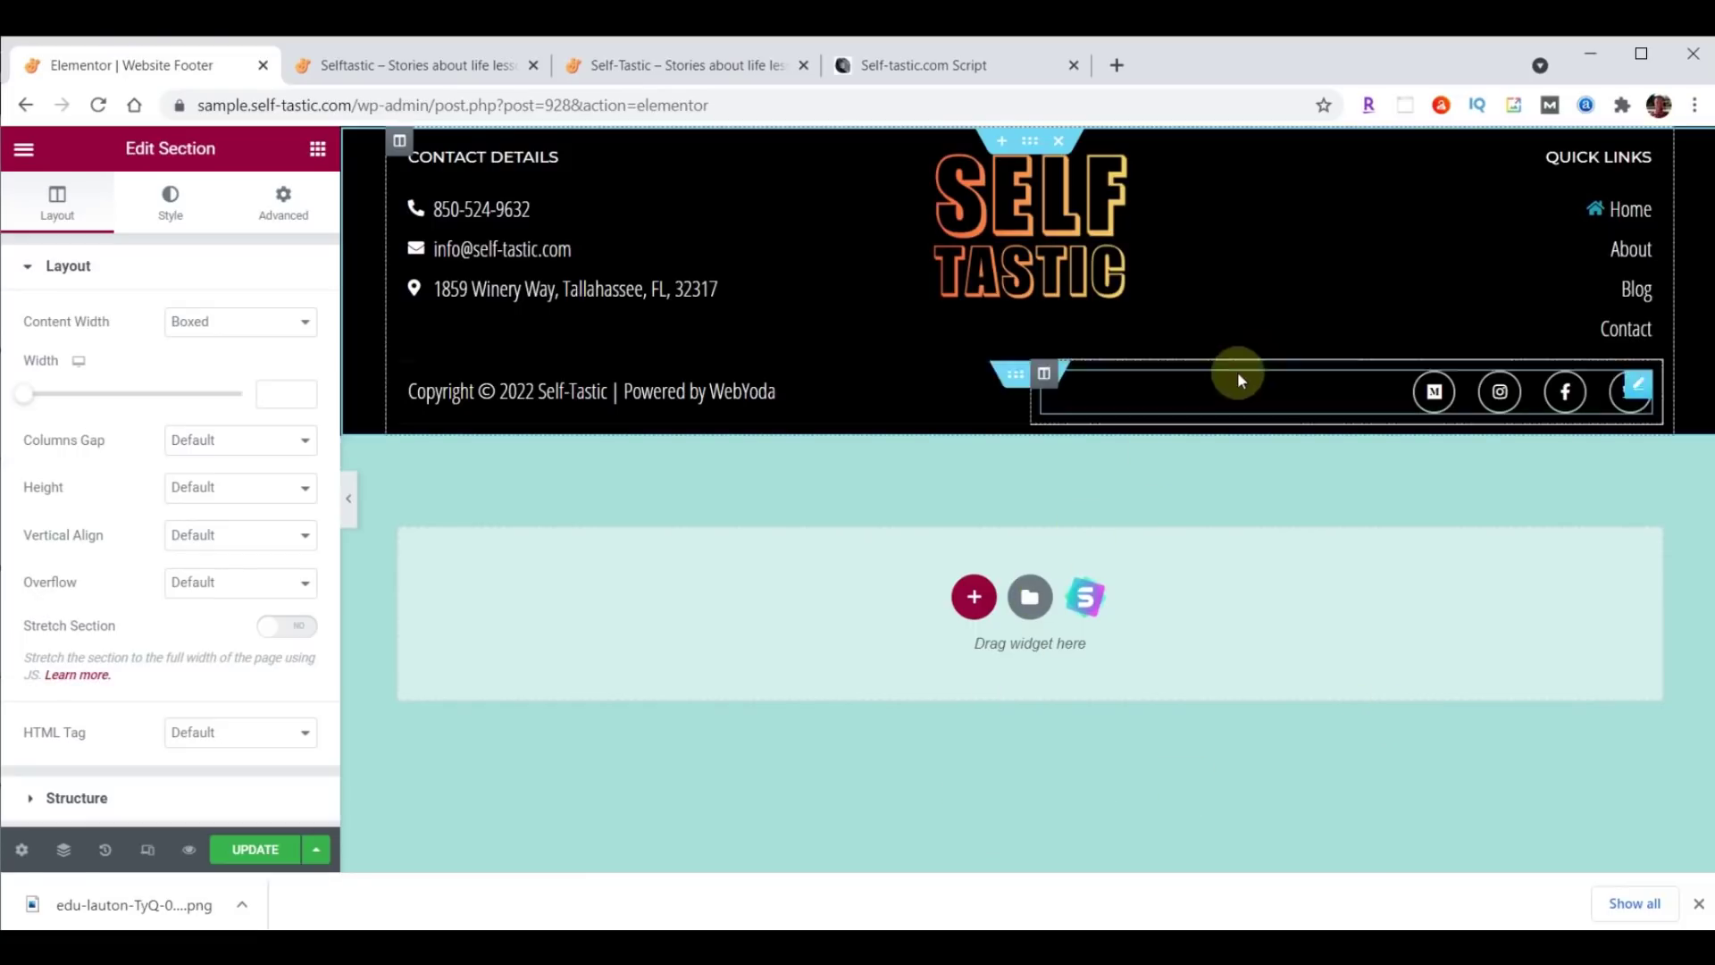
Rename the About quick link to Shop linking to /shop/, update the footer, and view the live site.
{"action": "left_click", "coordinate": [1633, 255]}
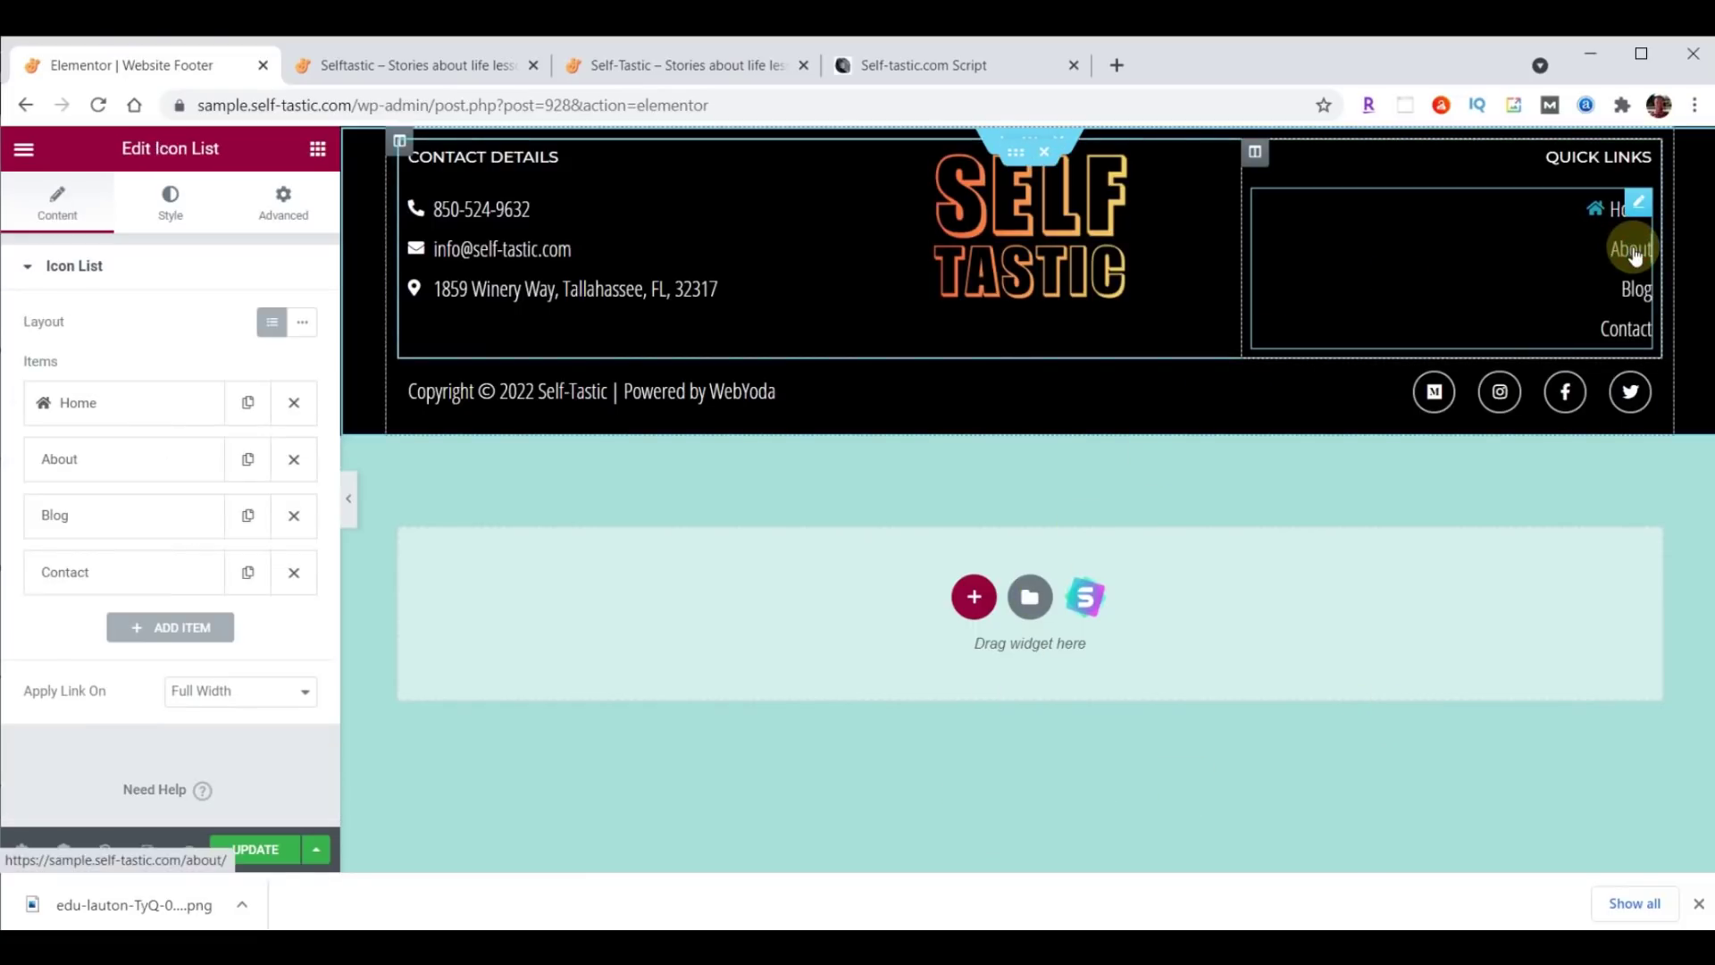
{"action": "left_click", "coordinate": [87, 478]}
{"action": "double_click", "coordinate": [105, 540]}
{"action": "type", "text": "Shop"}
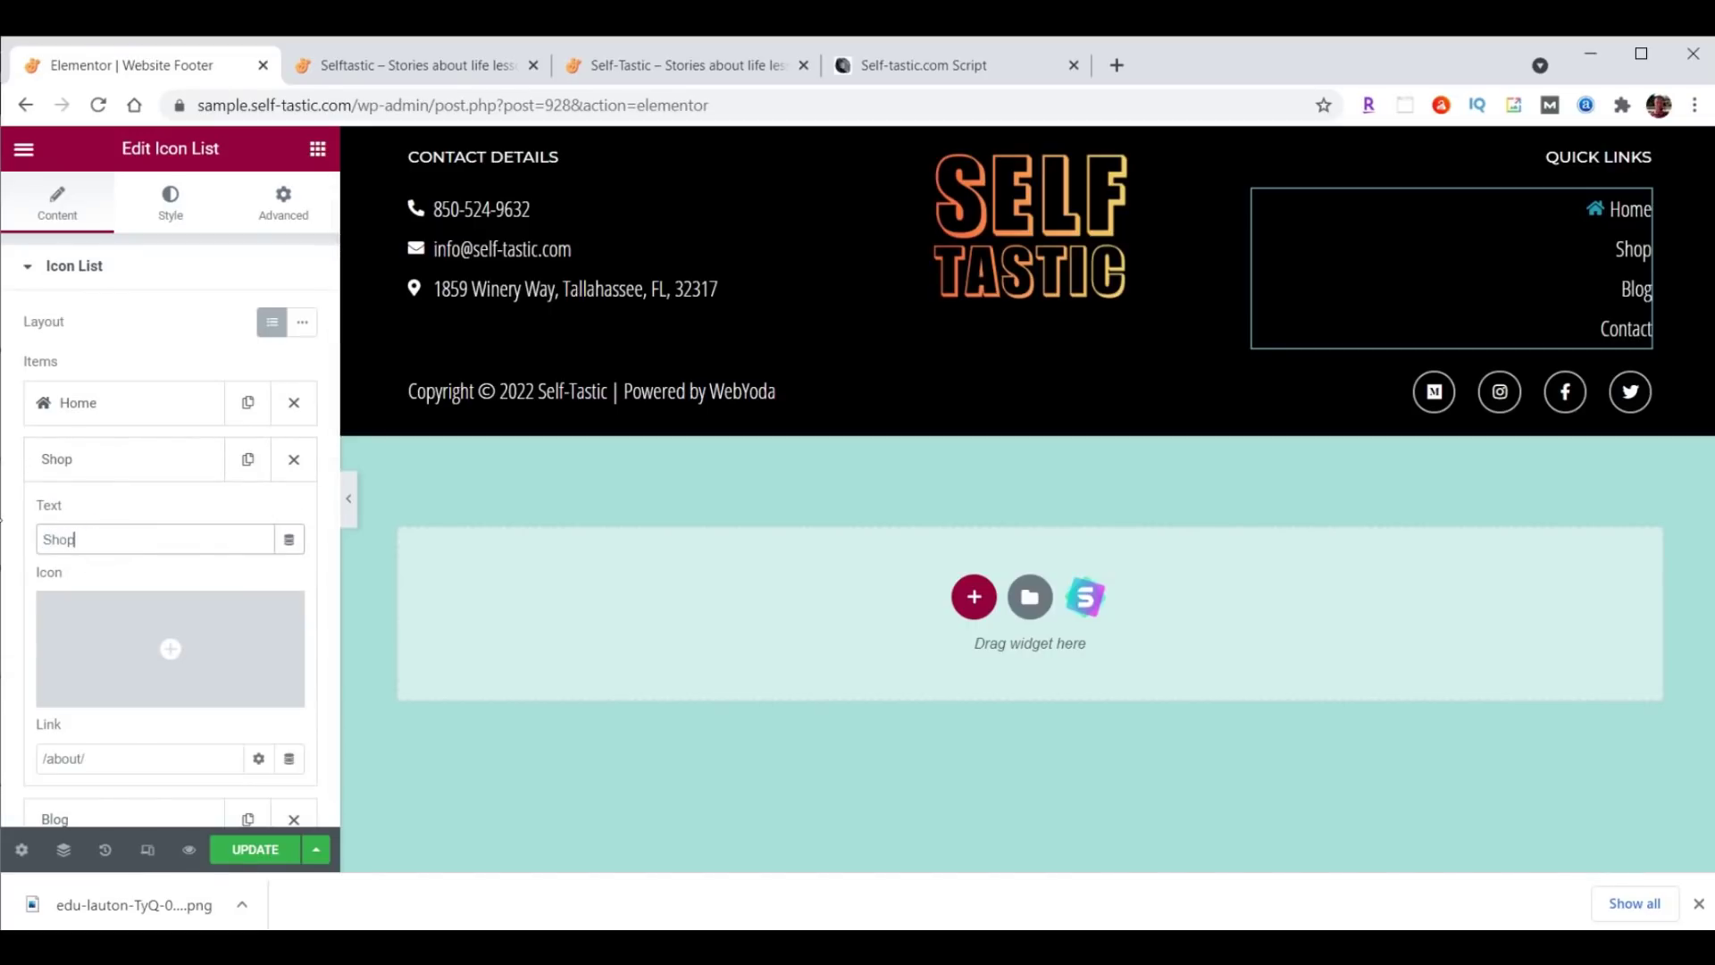
{"action": "left_click", "coordinate": [75, 758]}
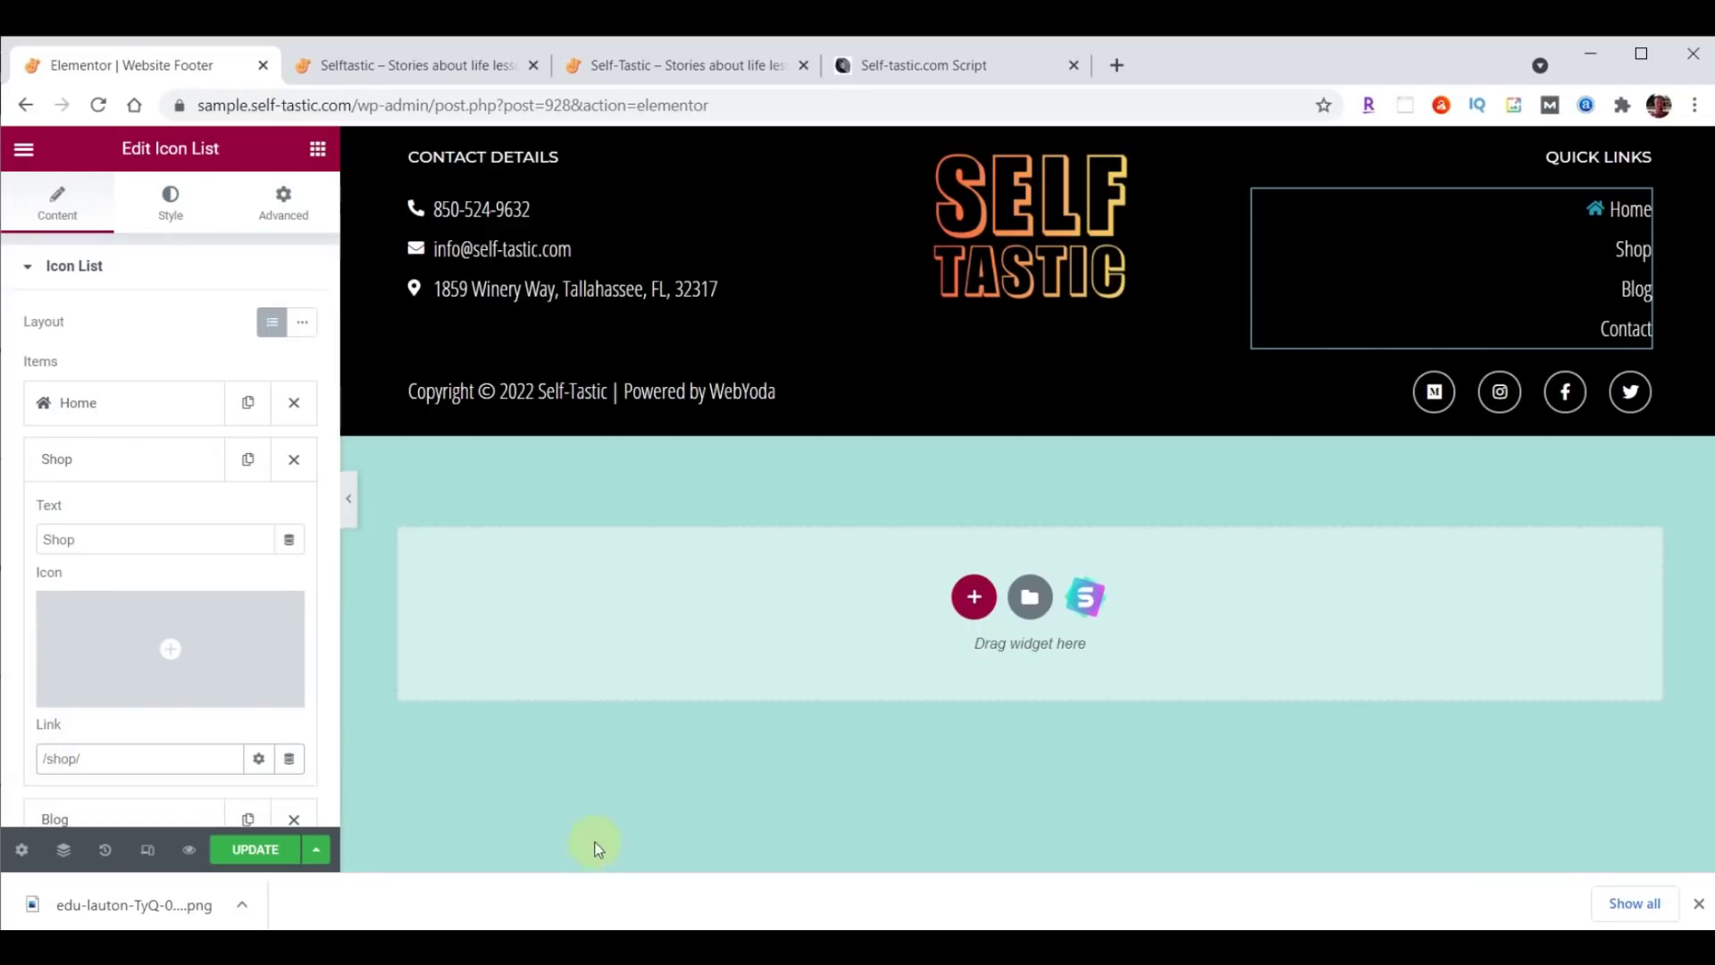
{"action": "left_click", "coordinate": [146, 459]}
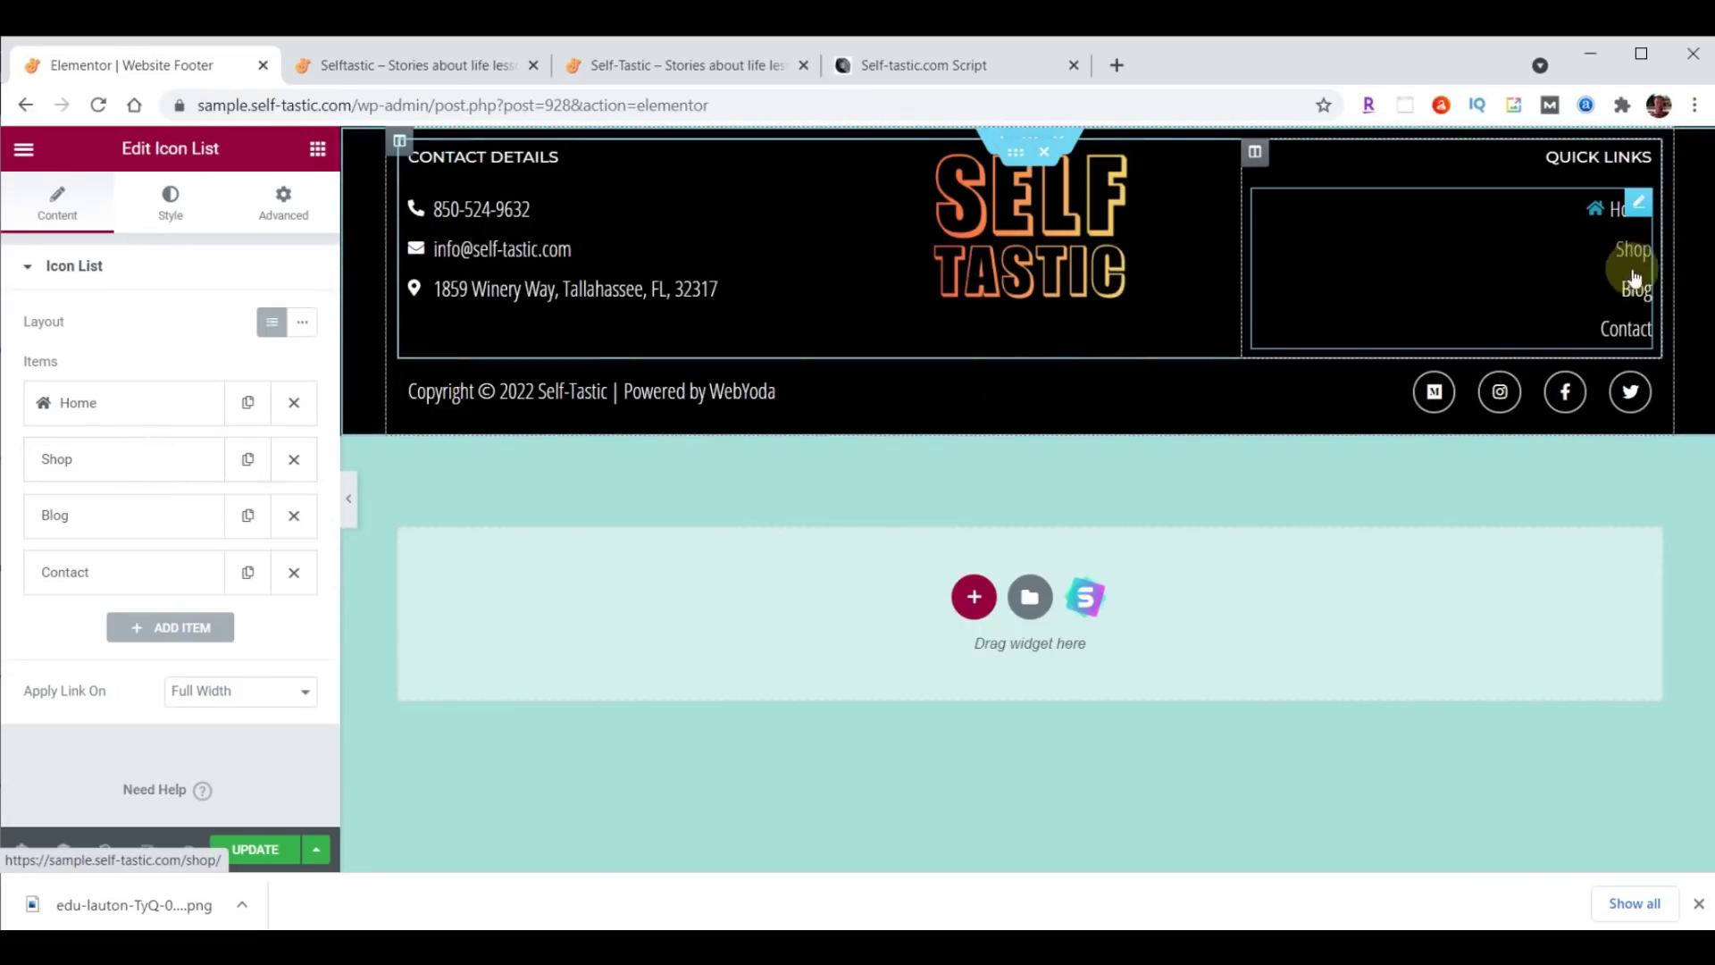
{"action": "left_click", "coordinate": [251, 854]}
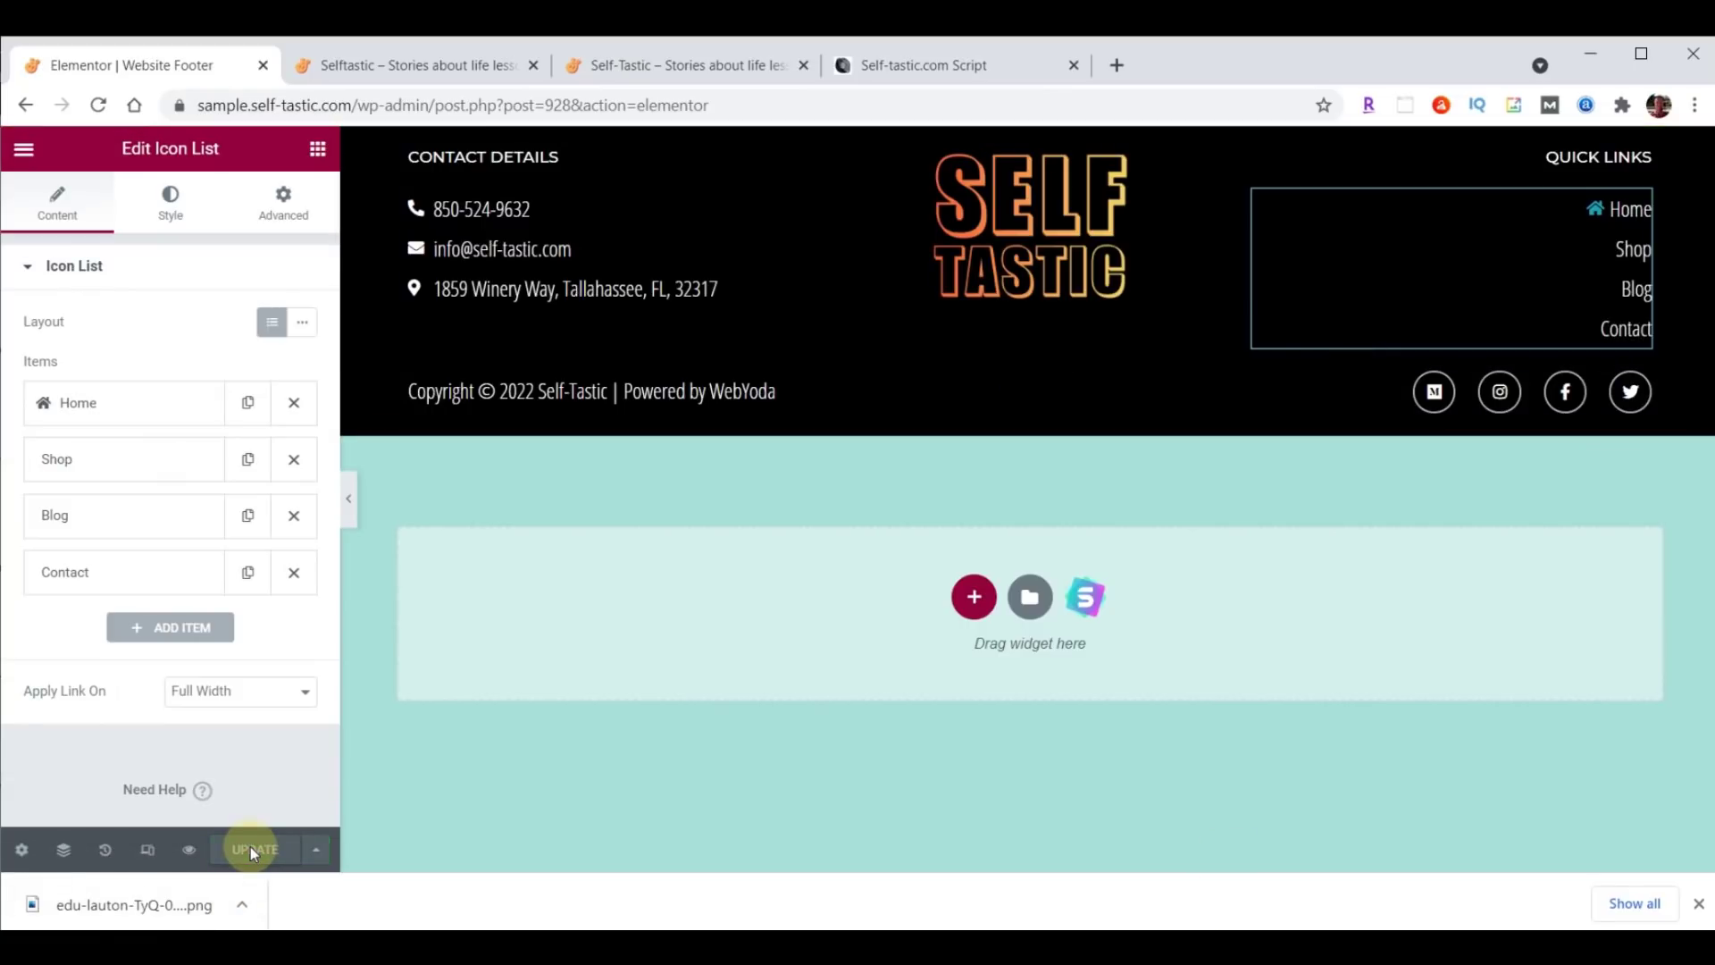
{"action": "left_click", "coordinate": [422, 64]}
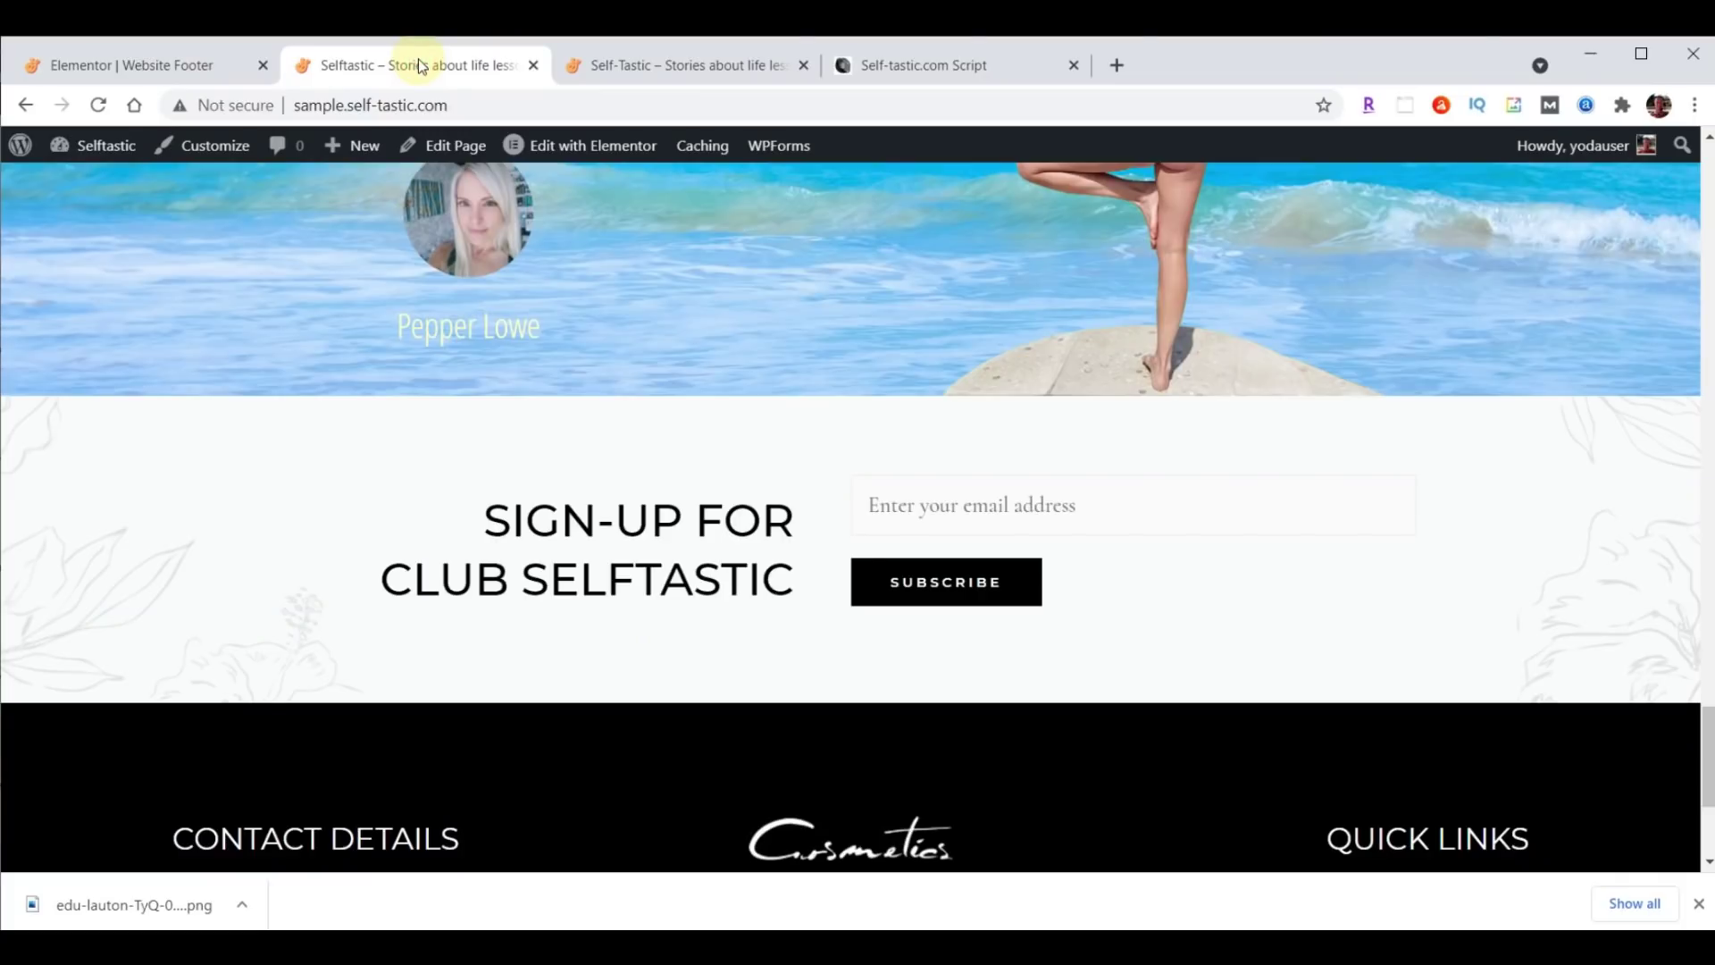
Reload the live homepage and check the new footer with Home, Shop, Blog and Contact links.
{"action": "left_click", "coordinate": [99, 105]}
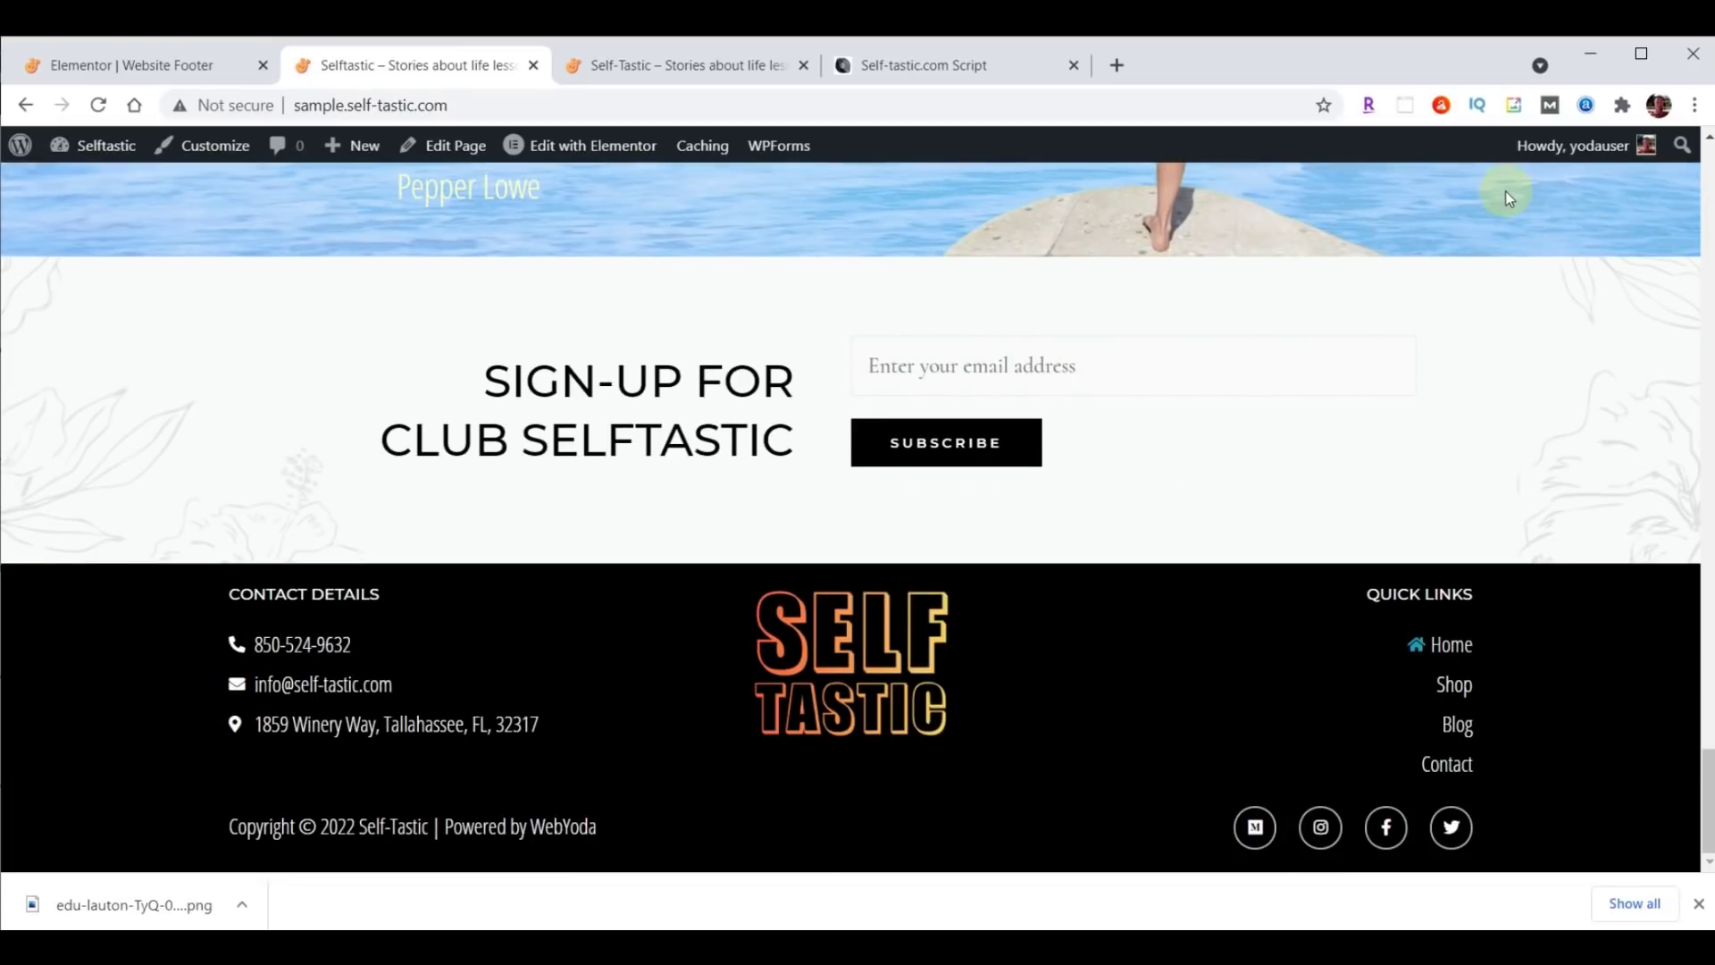
{"action": "scroll", "coordinate": [659, 402], "scroll_direction": "up", "scroll_amount": 10}
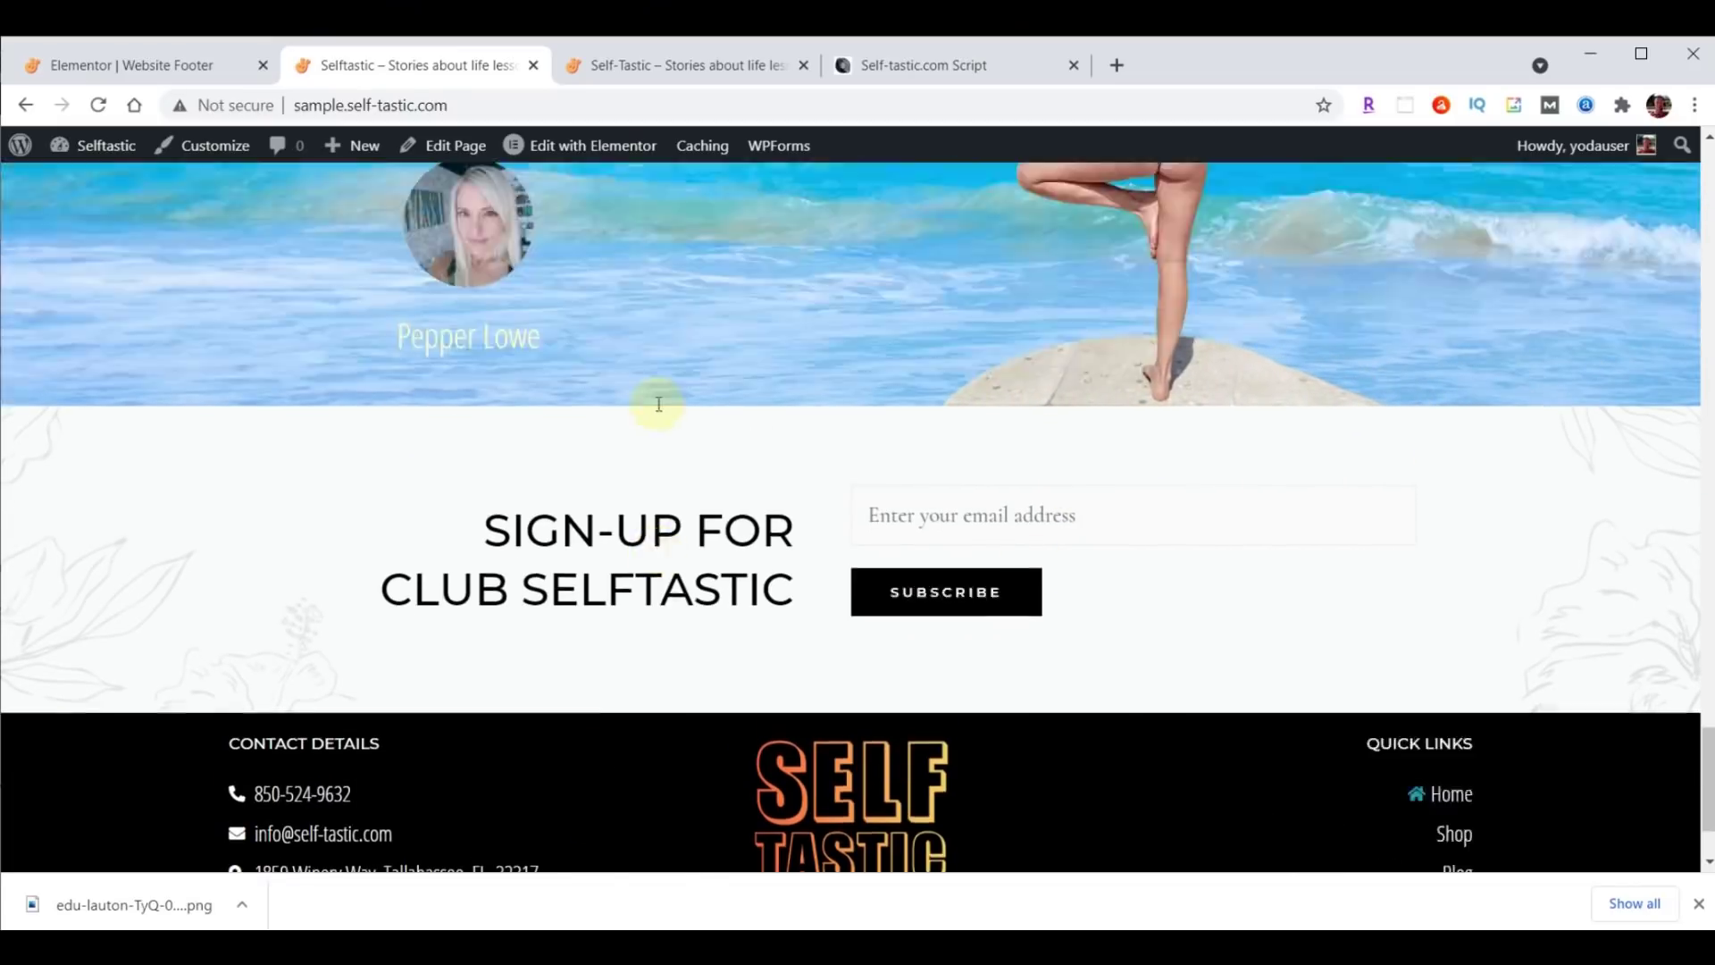
{"action": "scroll", "coordinate": [659, 408], "scroll_direction": "up", "scroll_amount": 15}
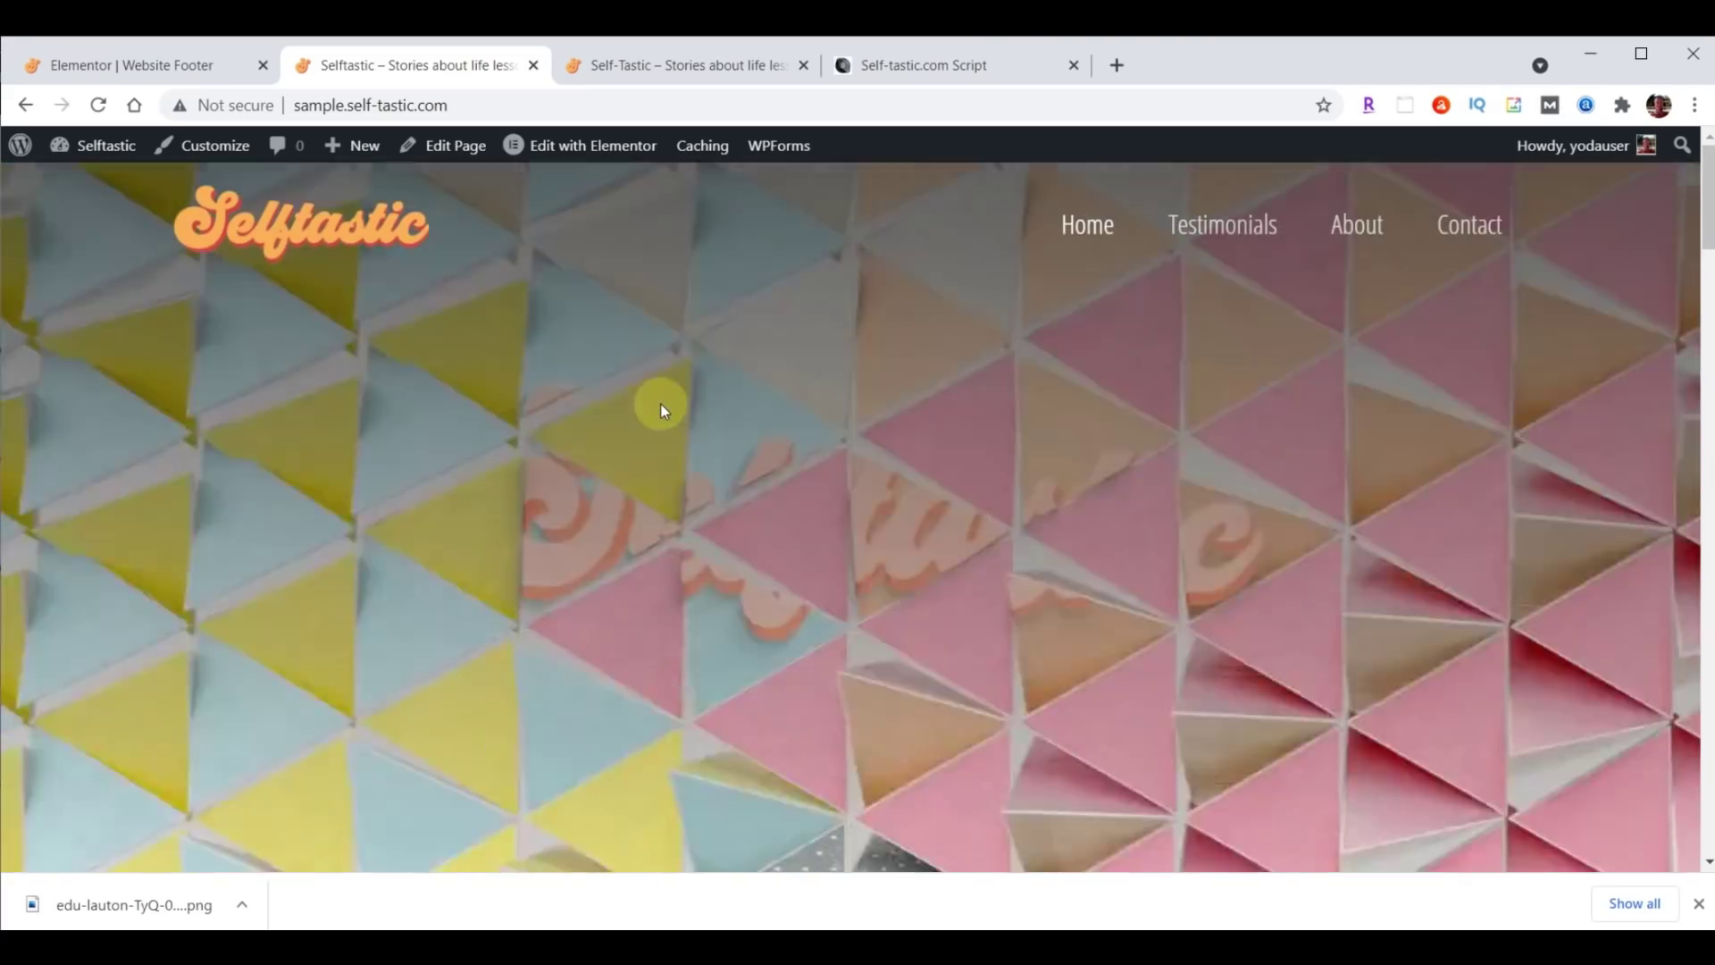
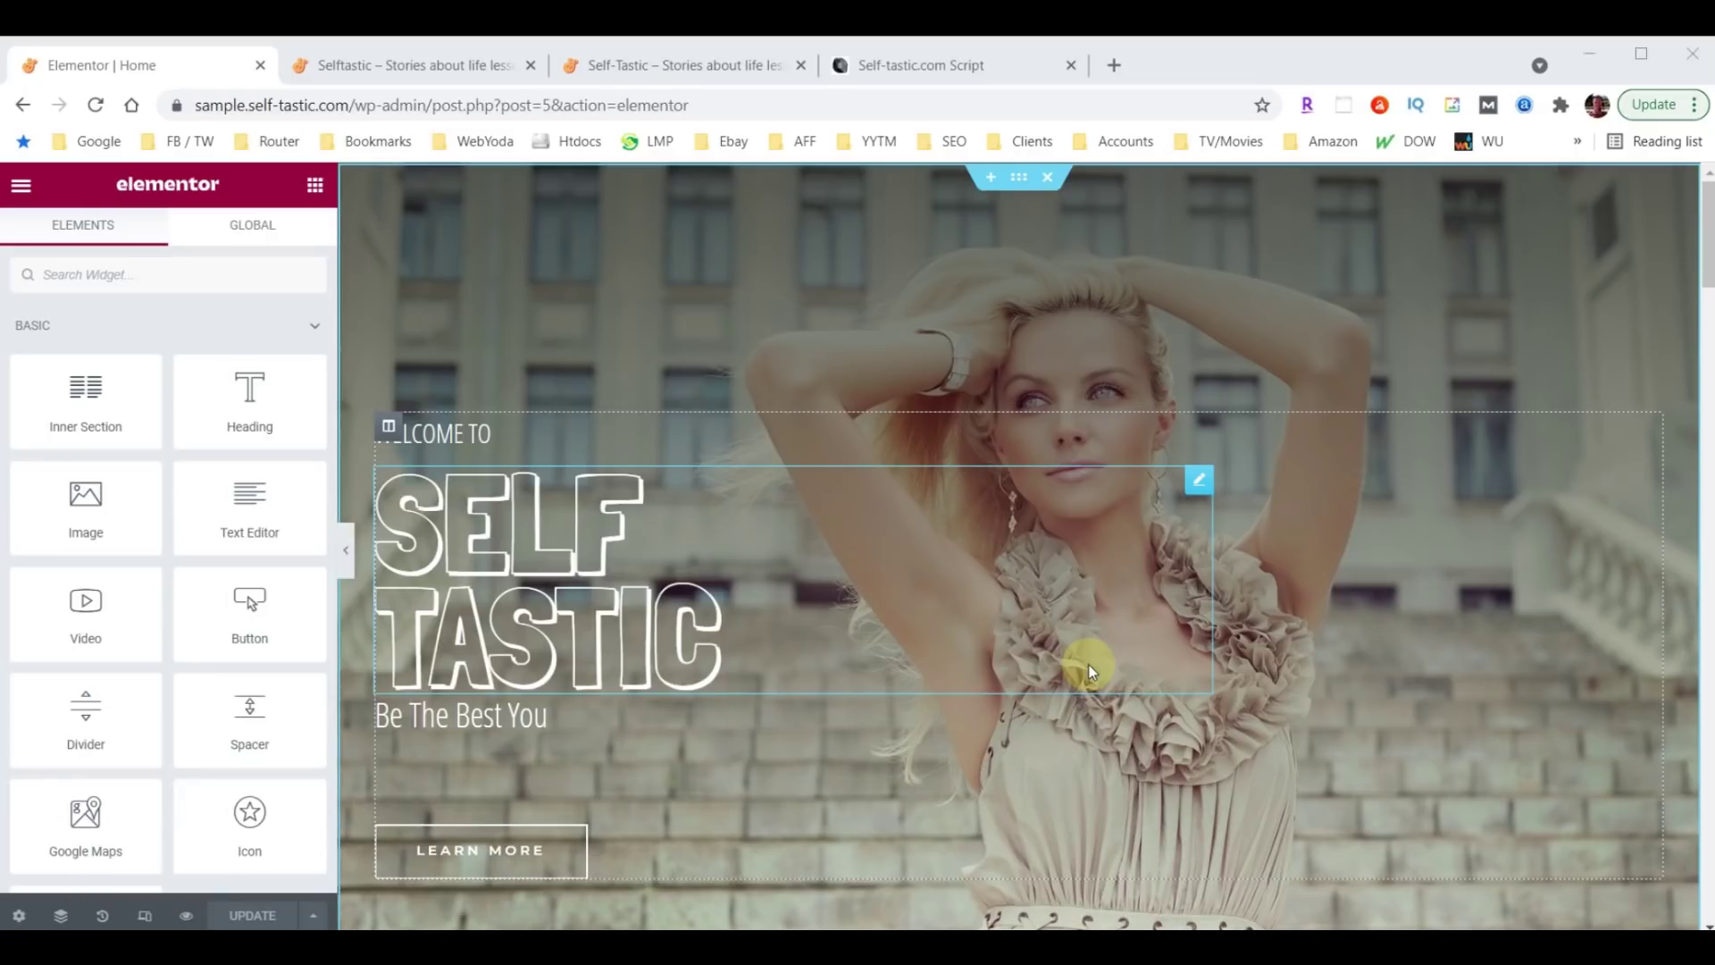
Switch Elementor's responsive preview to mobile width.
{"action": "left_click", "coordinate": [146, 918]}
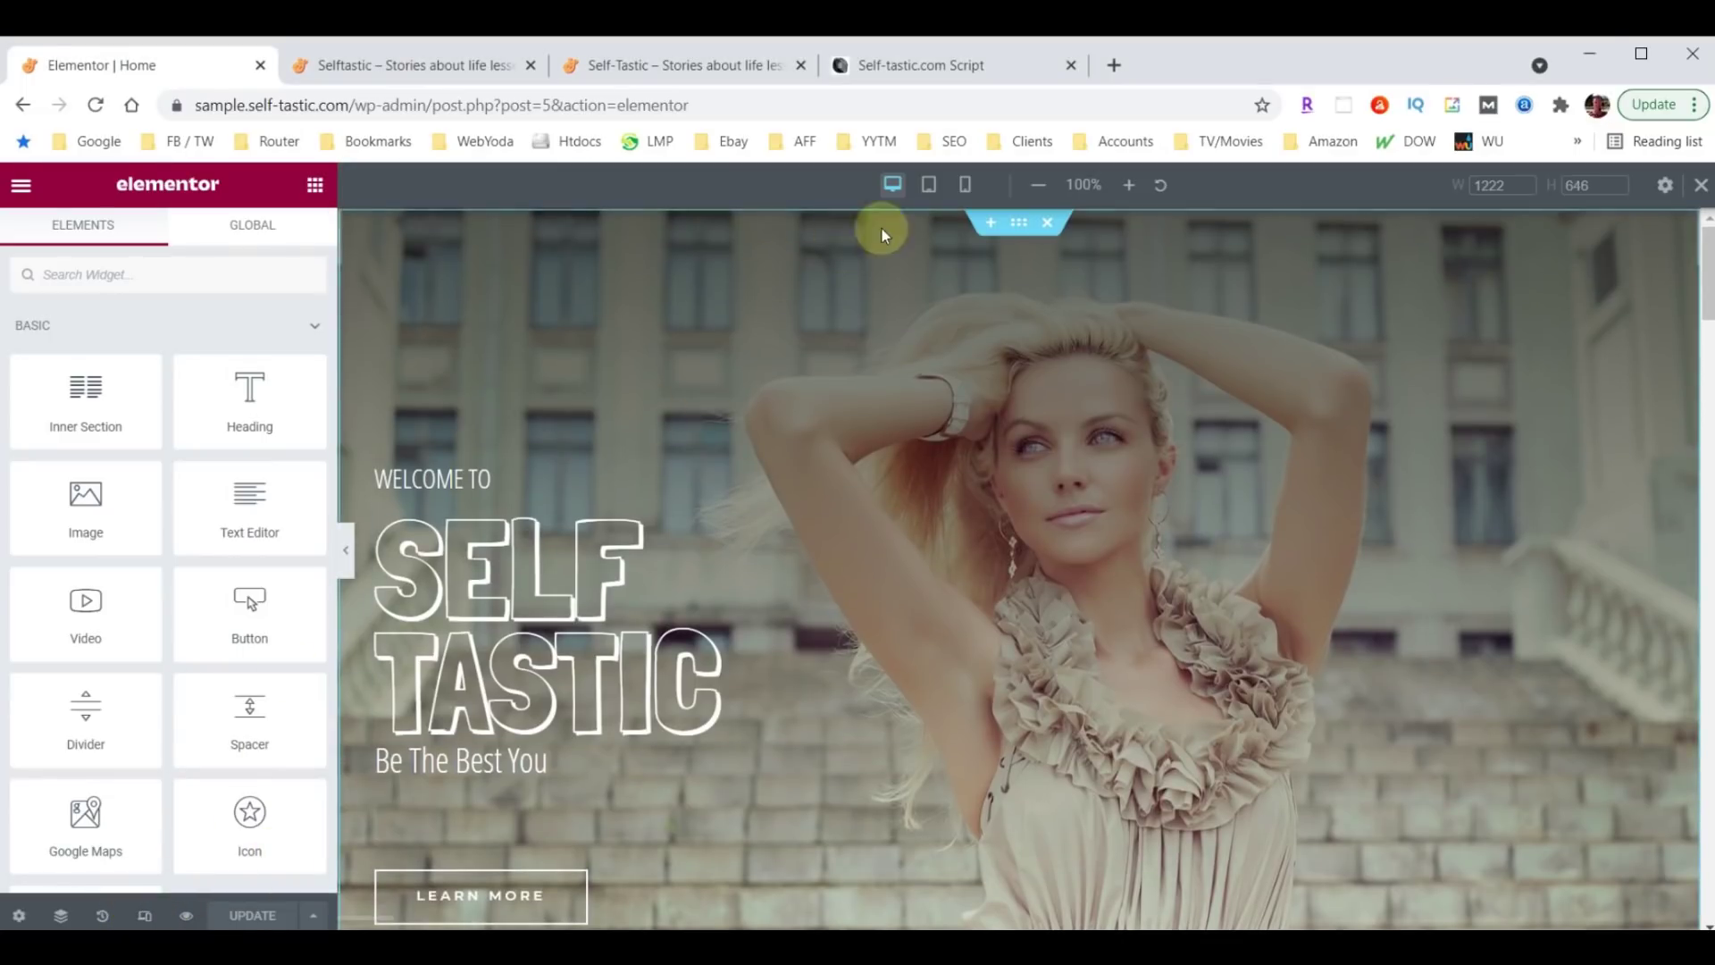
{"action": "left_click", "coordinate": [930, 185]}
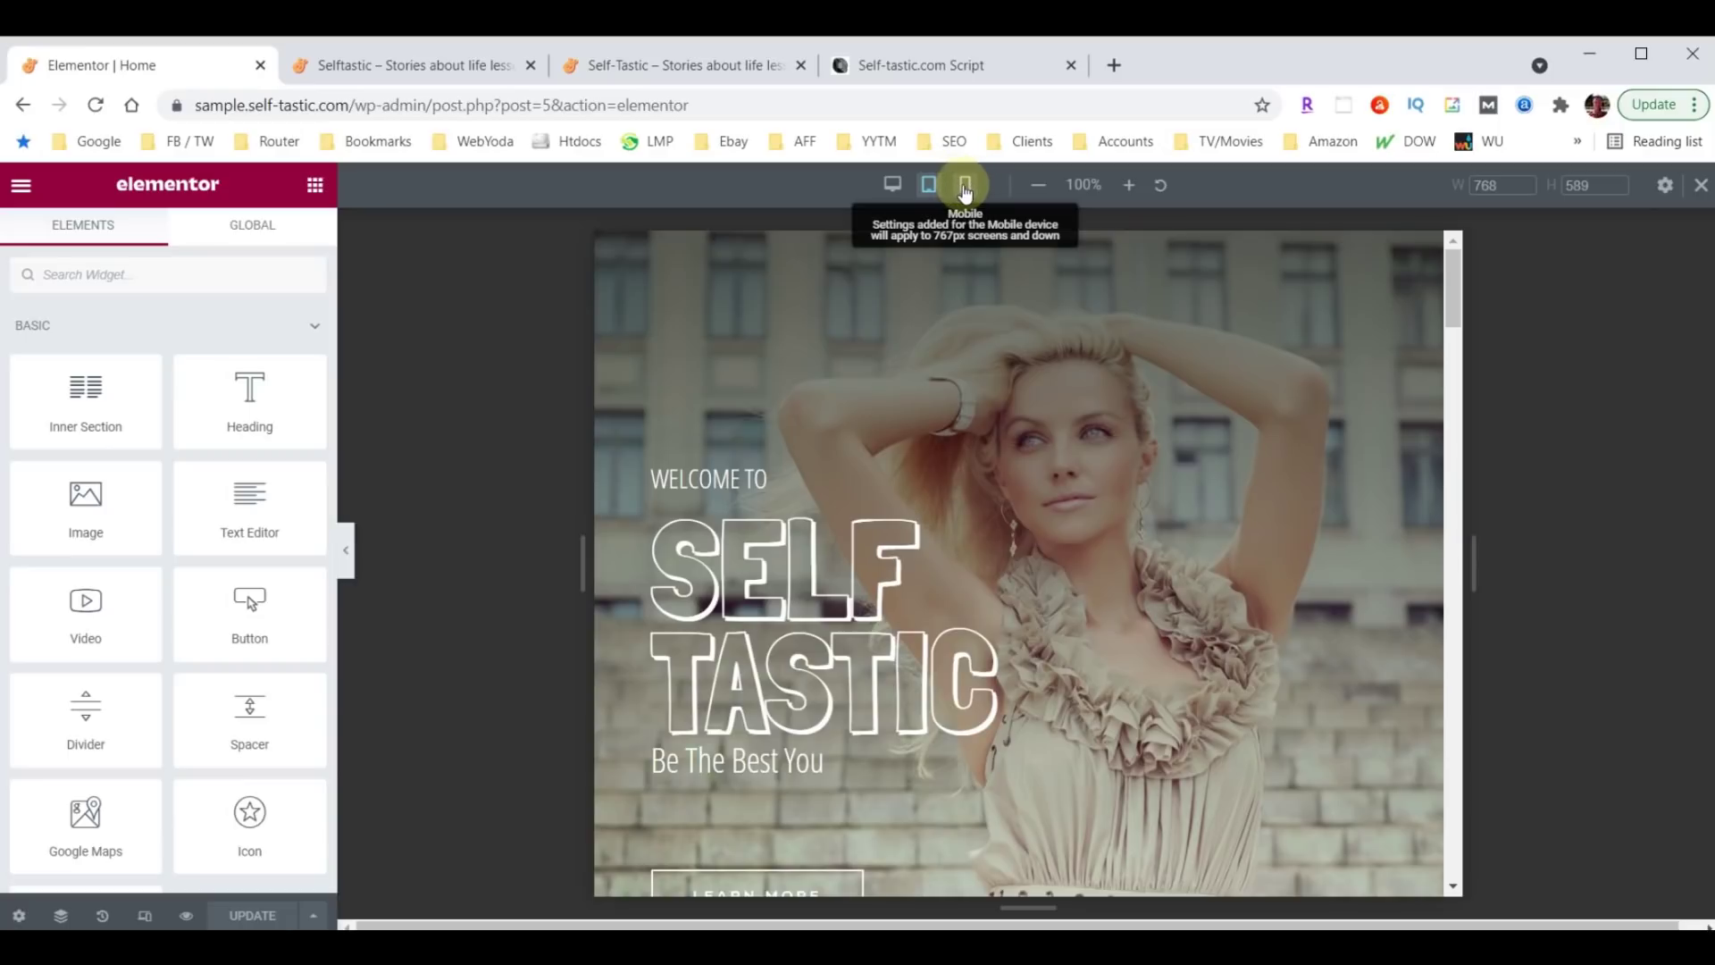
{"action": "left_click", "coordinate": [965, 188]}
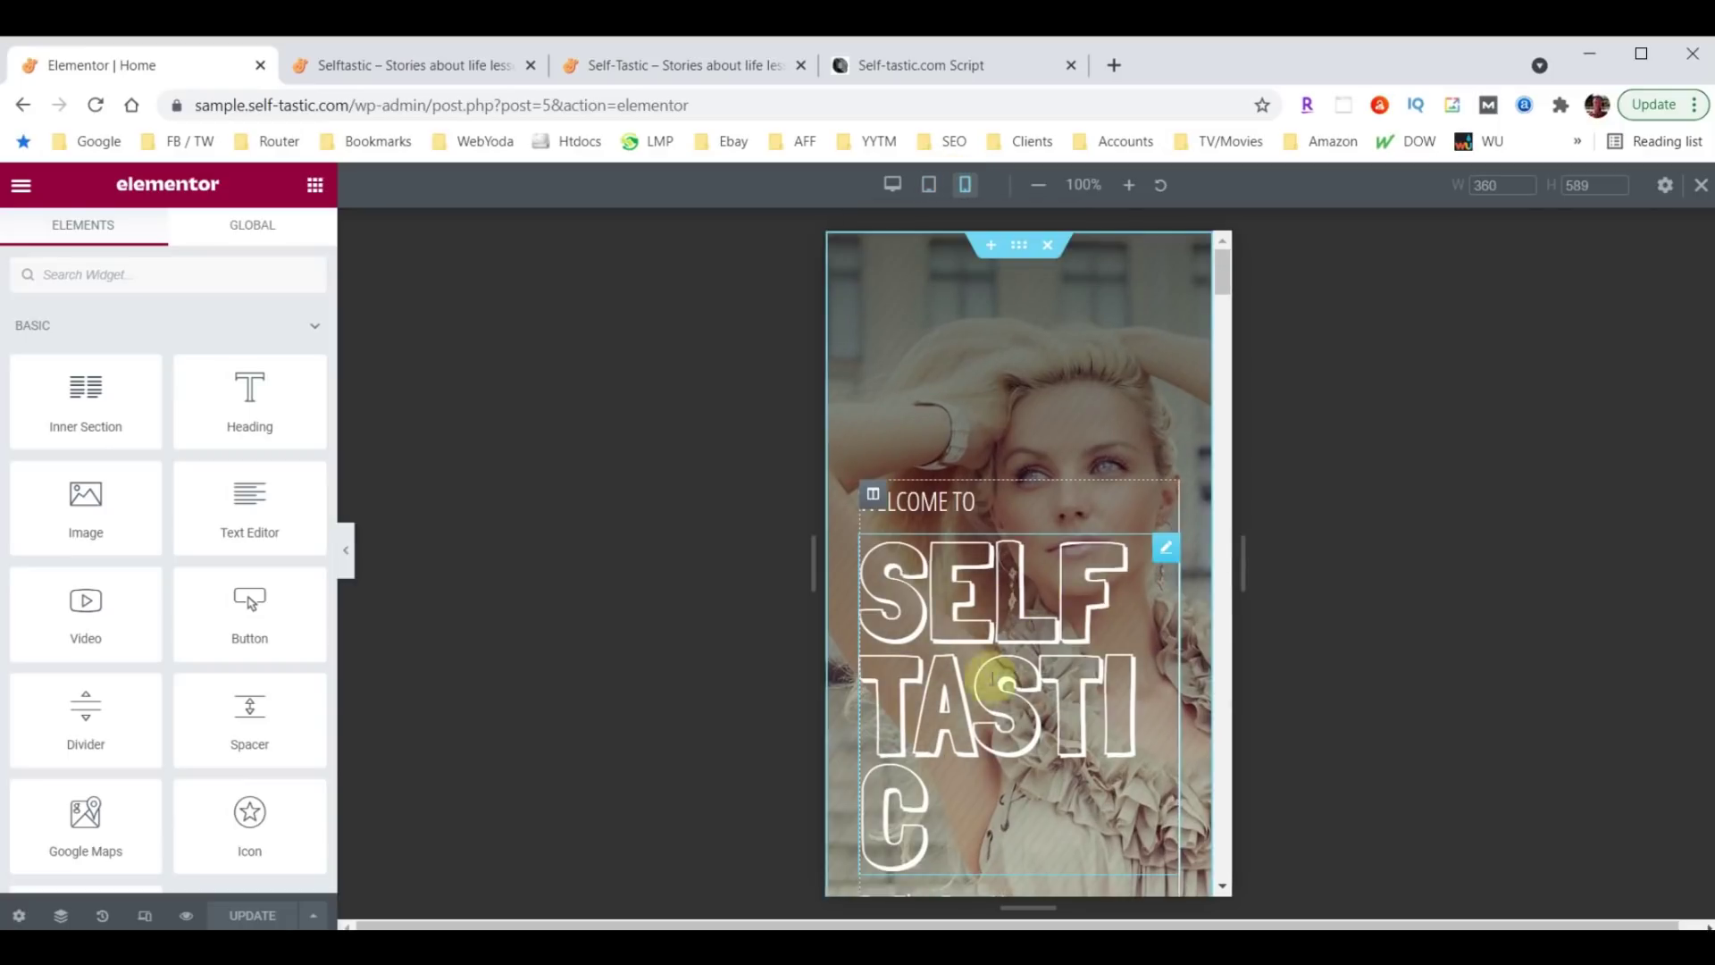
Set the SELF TASTIC hero heading's typography size to 100 on mobile.
{"action": "left_click", "coordinate": [1166, 551]}
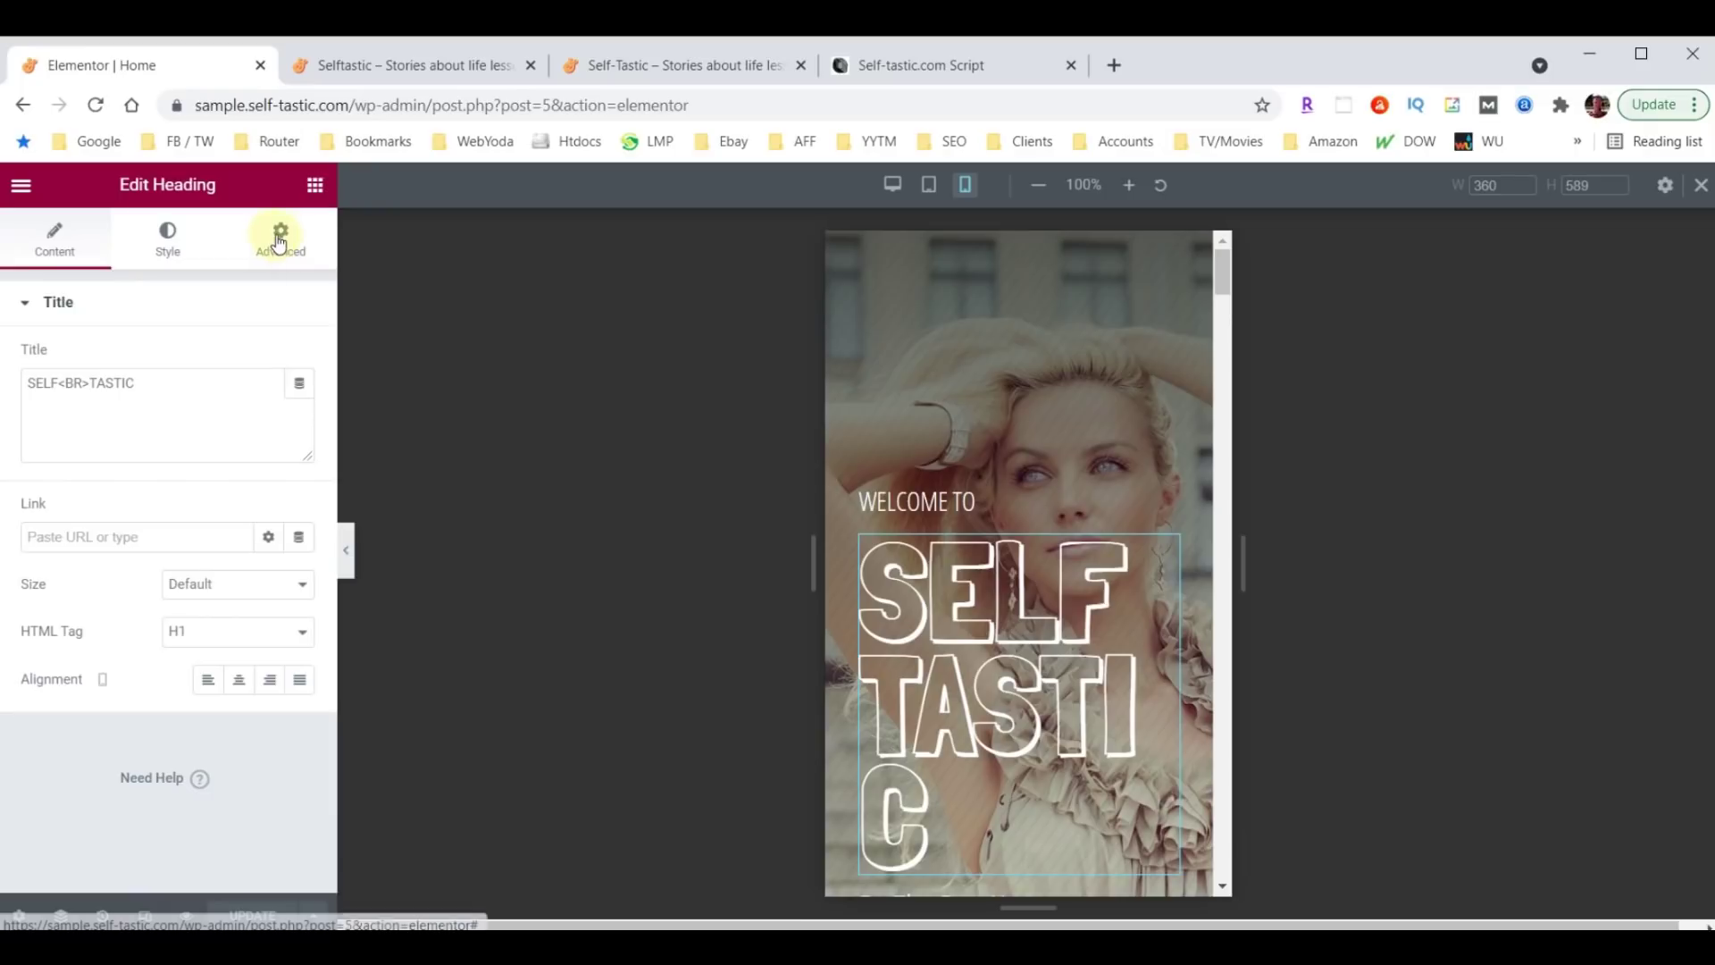
{"action": "left_click", "coordinate": [173, 236]}
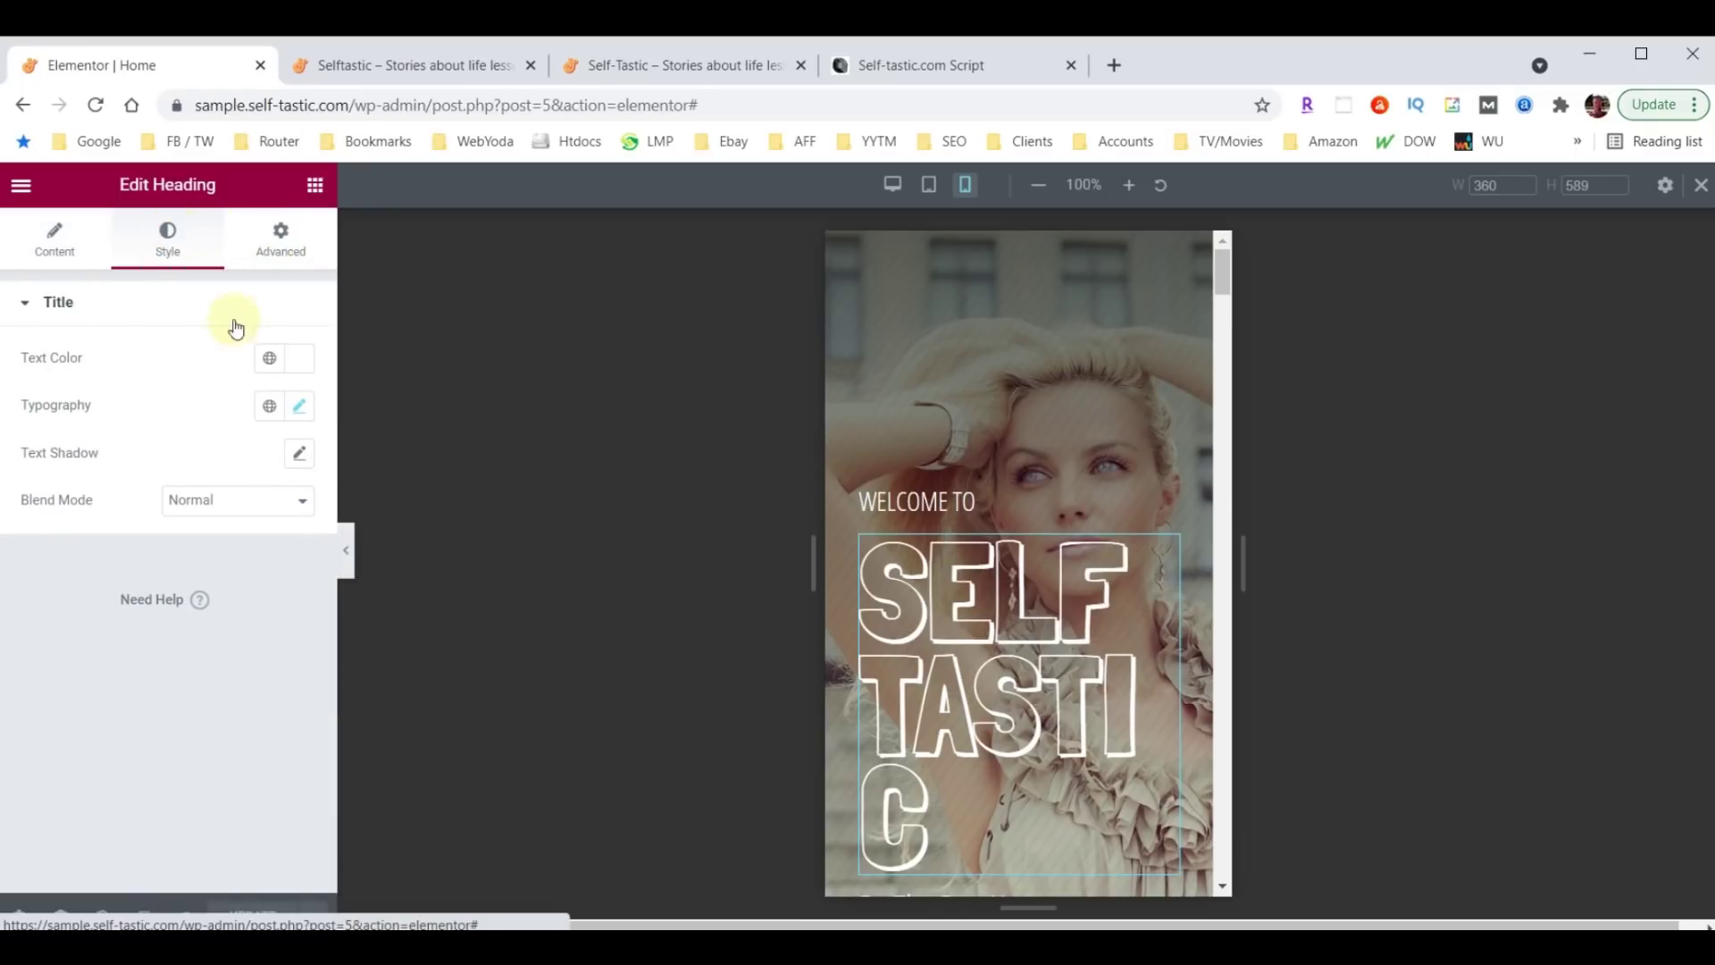
{"action": "left_click", "coordinate": [300, 408]}
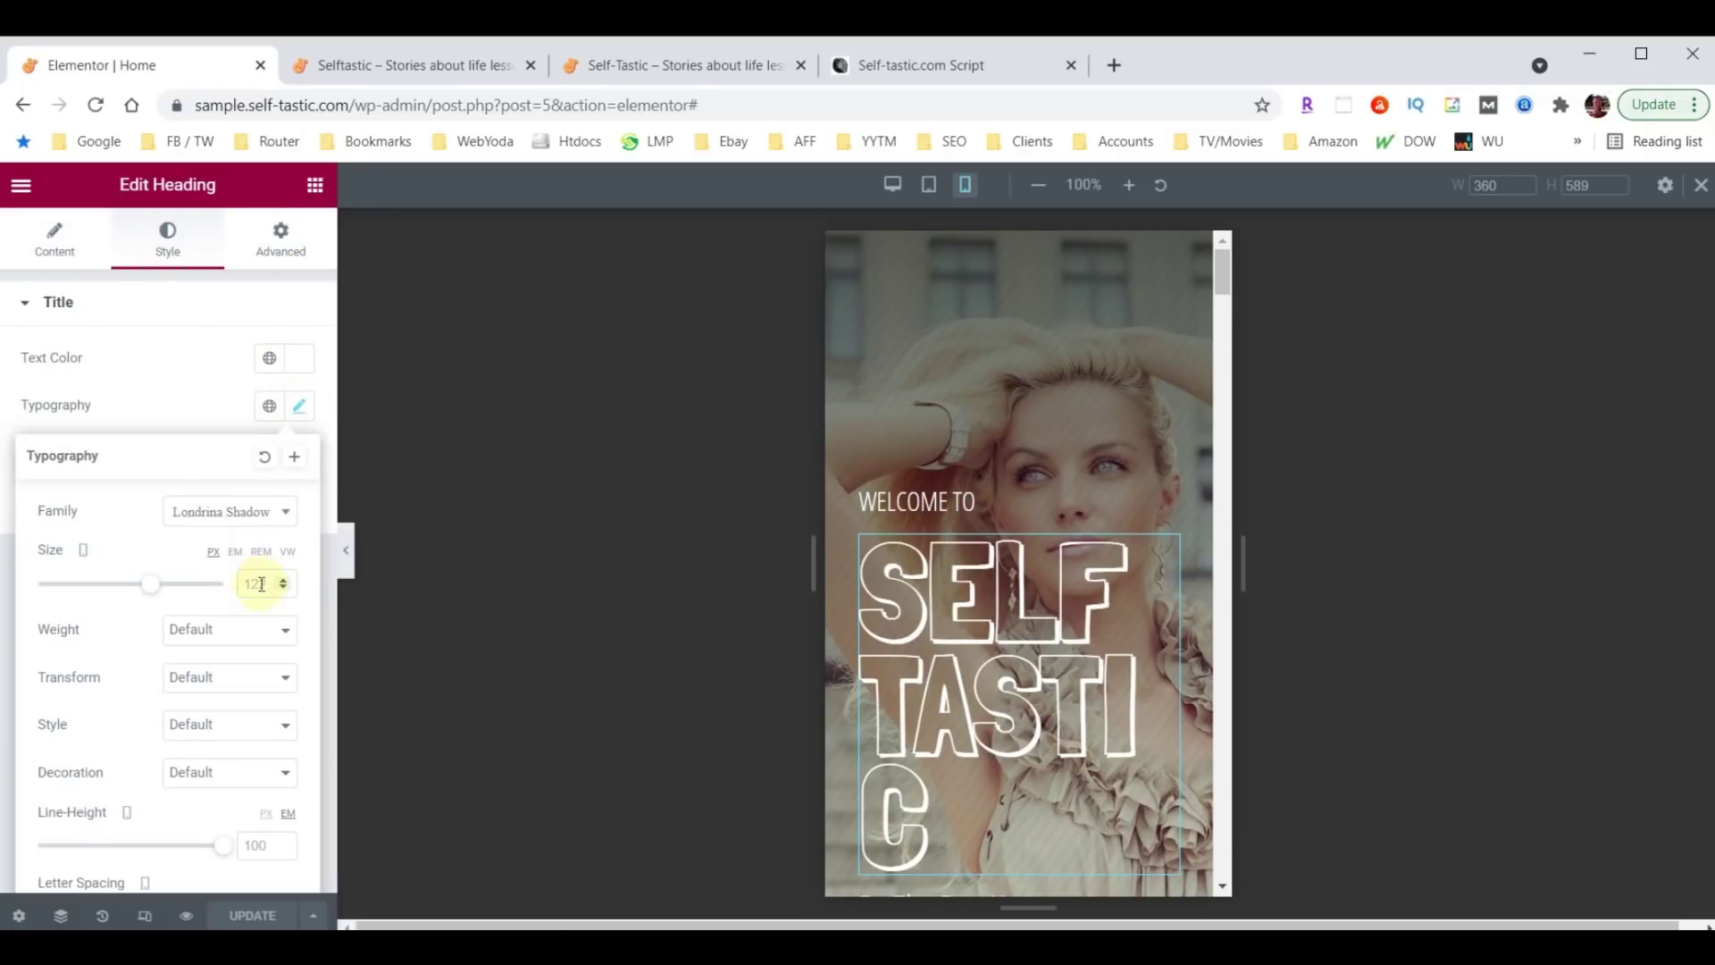
{"action": "type", "text": "100"}
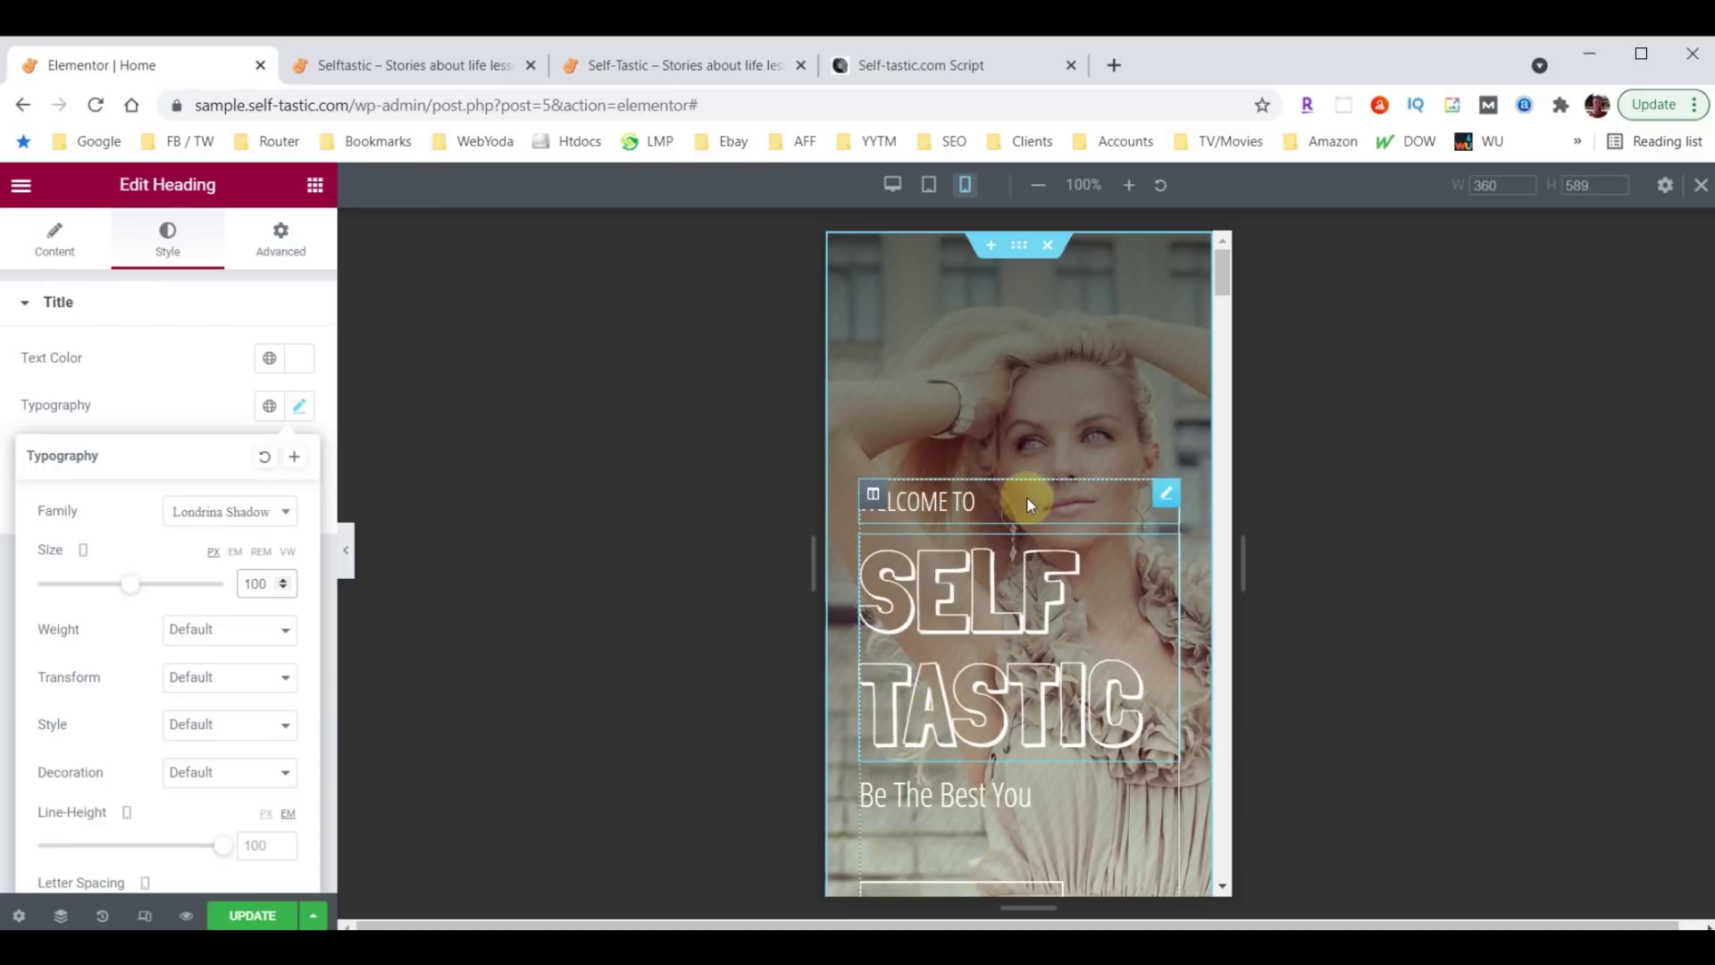
{"action": "scroll", "coordinate": [1027, 499], "scroll_direction": "down", "scroll_amount": 3}
{"action": "scroll", "coordinate": [1027, 505], "scroll_direction": "down", "scroll_amount": 5}
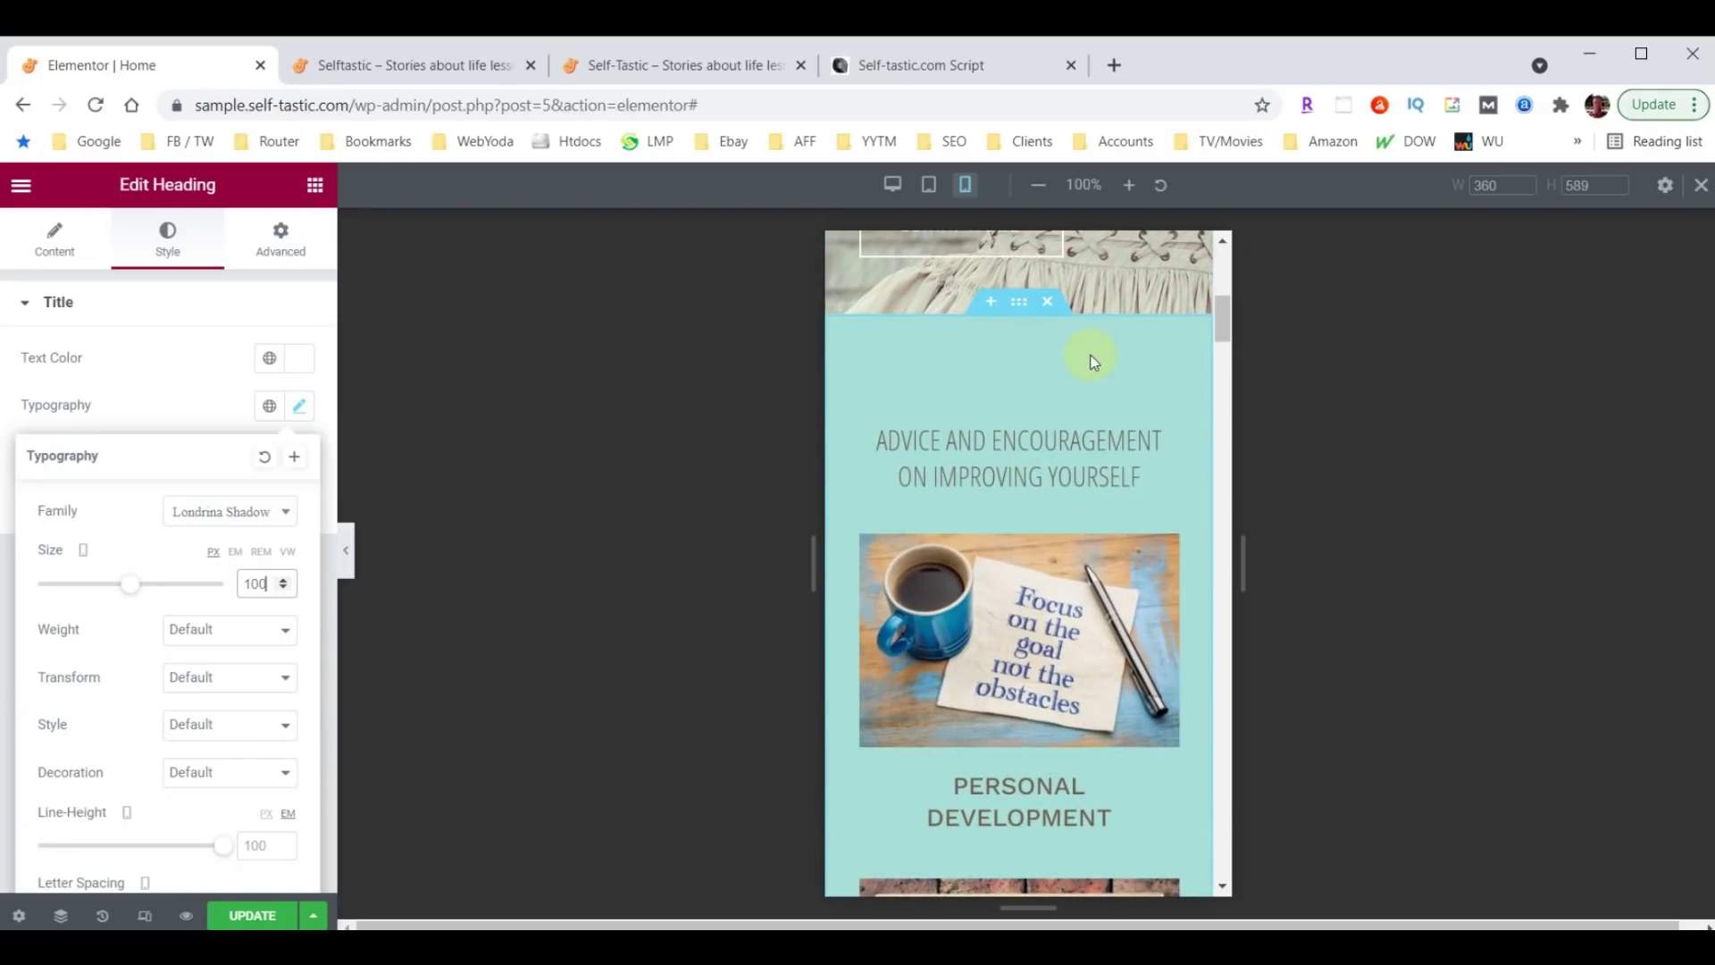
{"action": "scroll", "coordinate": [1059, 492], "scroll_direction": "down", "scroll_amount": 15}
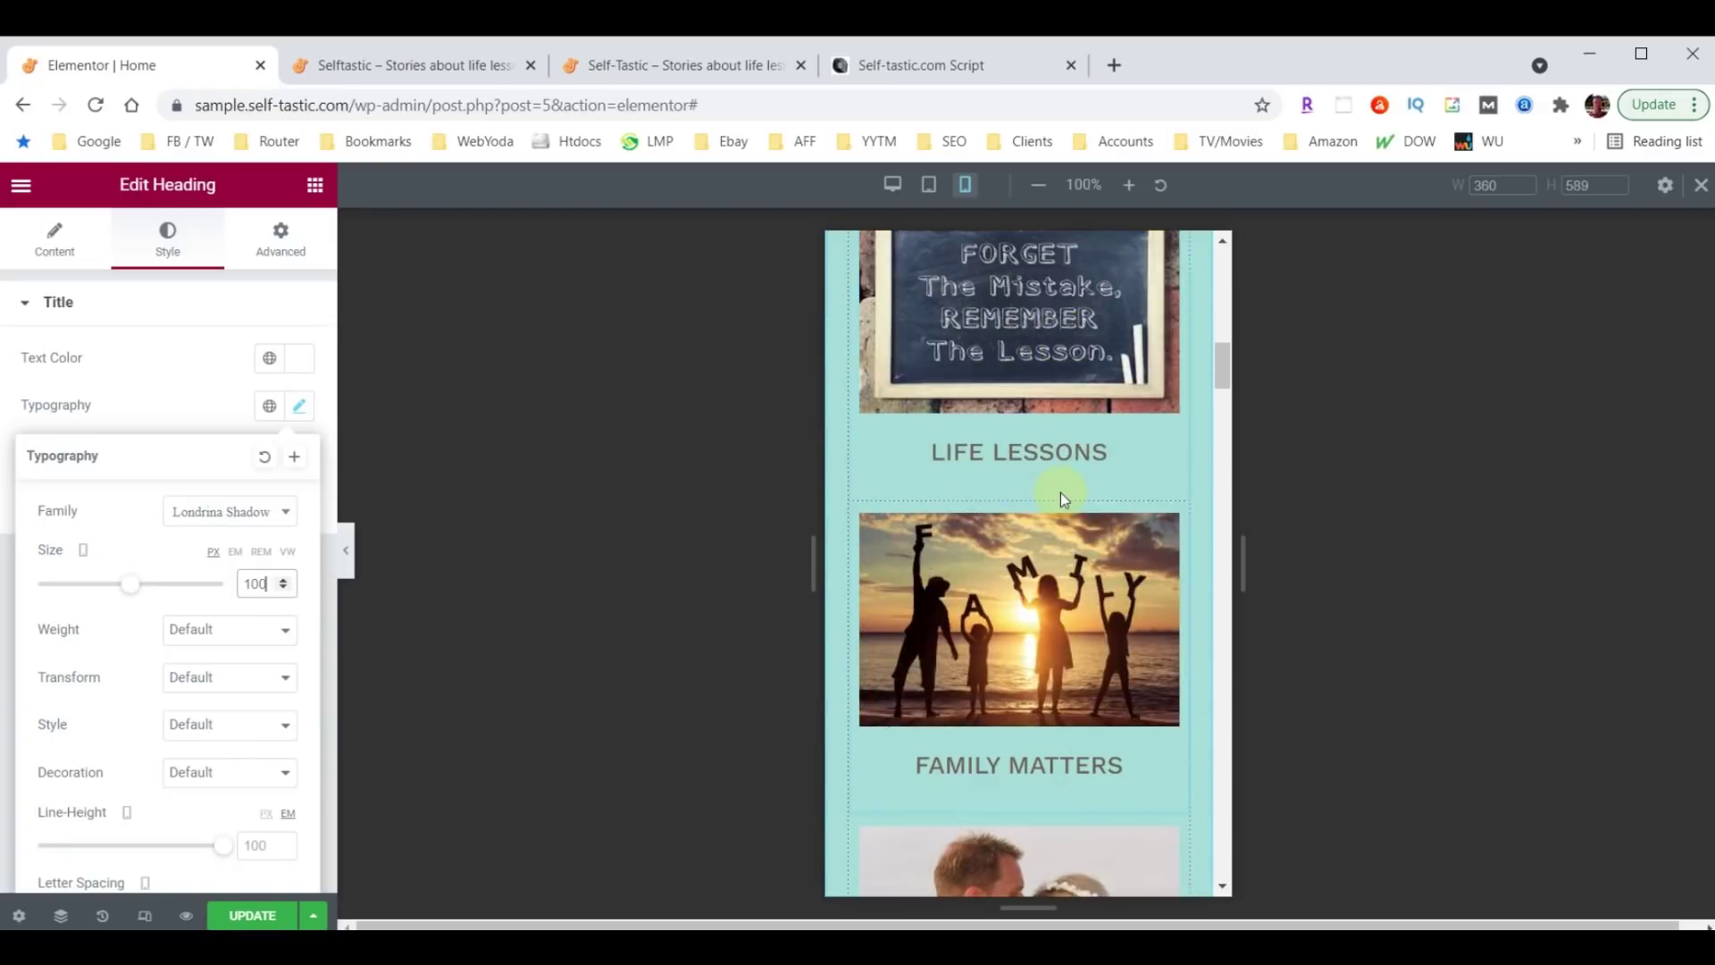
{"action": "scroll", "coordinate": [1003, 451], "scroll_direction": "up", "scroll_amount": 15}
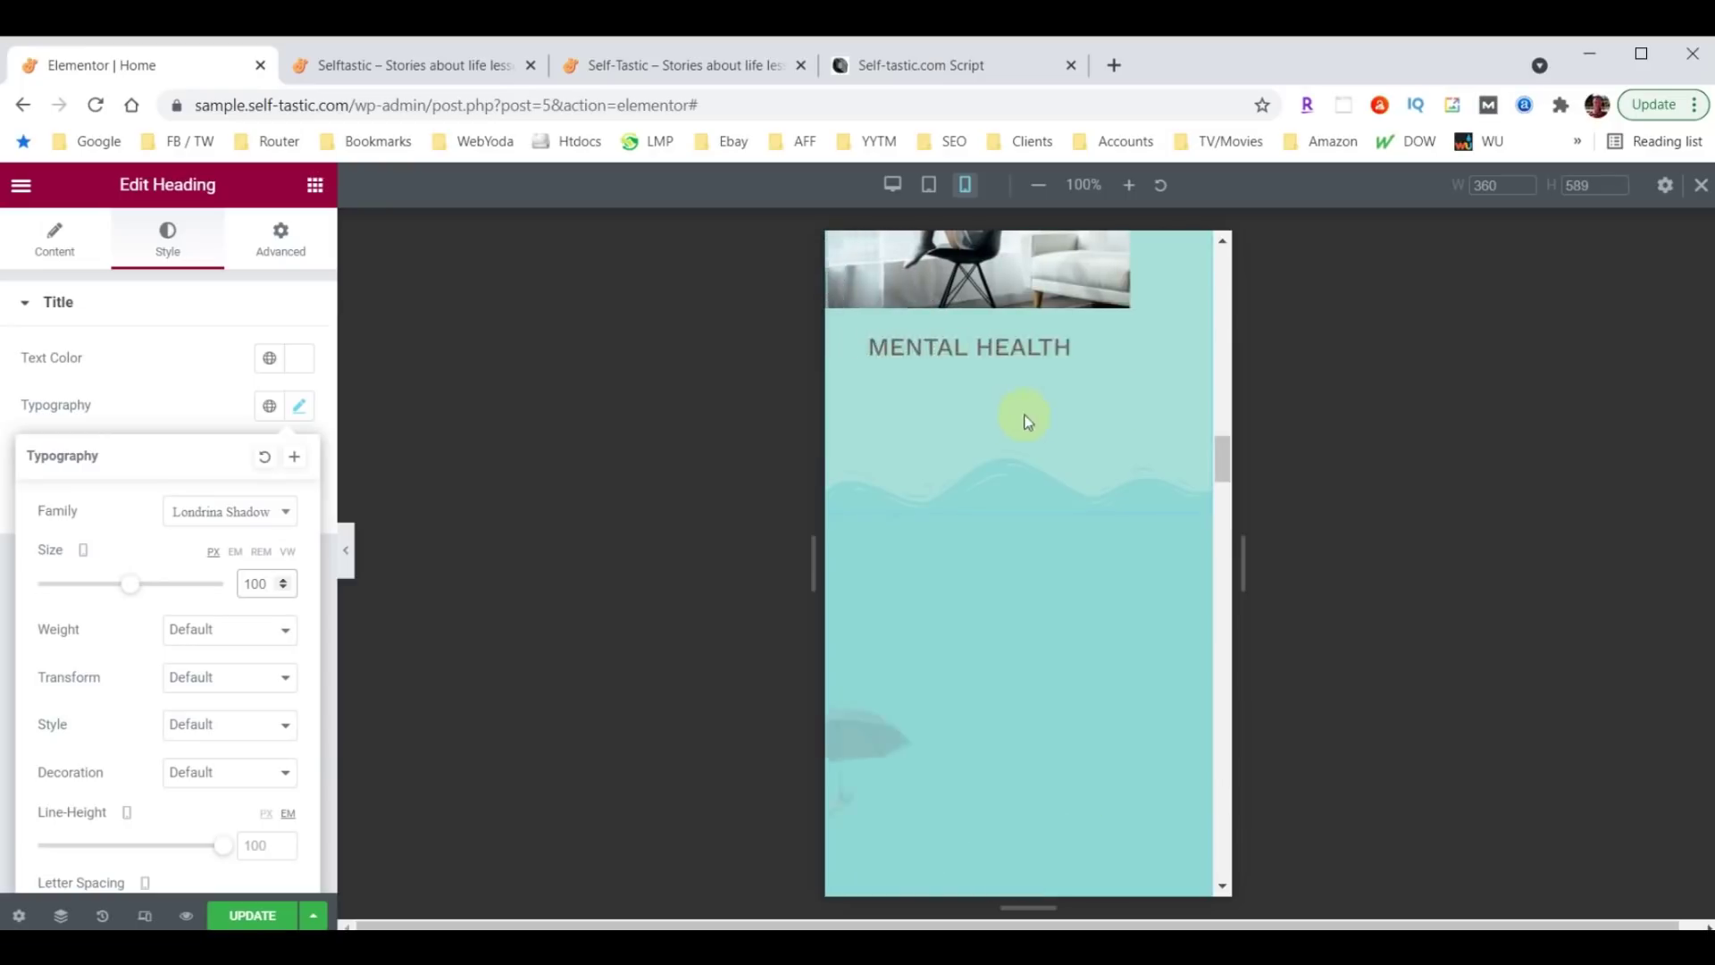
{"action": "scroll", "coordinate": [1024, 482], "scroll_direction": "up", "scroll_amount": 3}
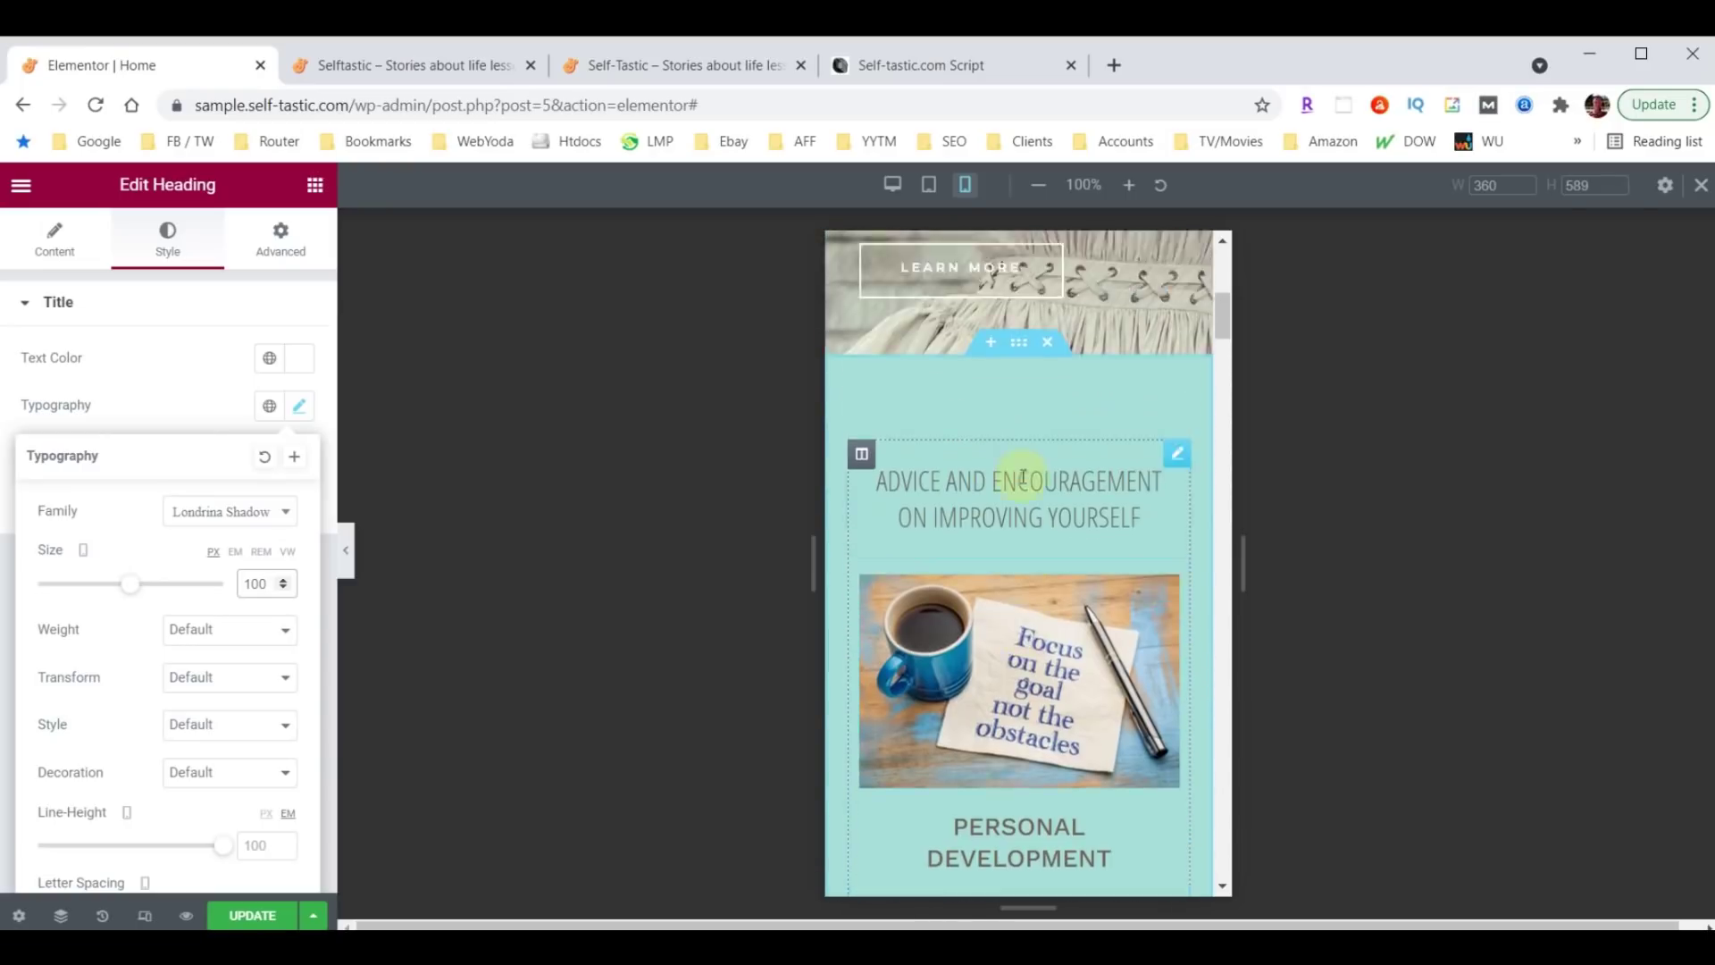
Set the Advice and Encouragement section's top and bottom padding to 40.
{"action": "left_click", "coordinate": [1016, 420]}
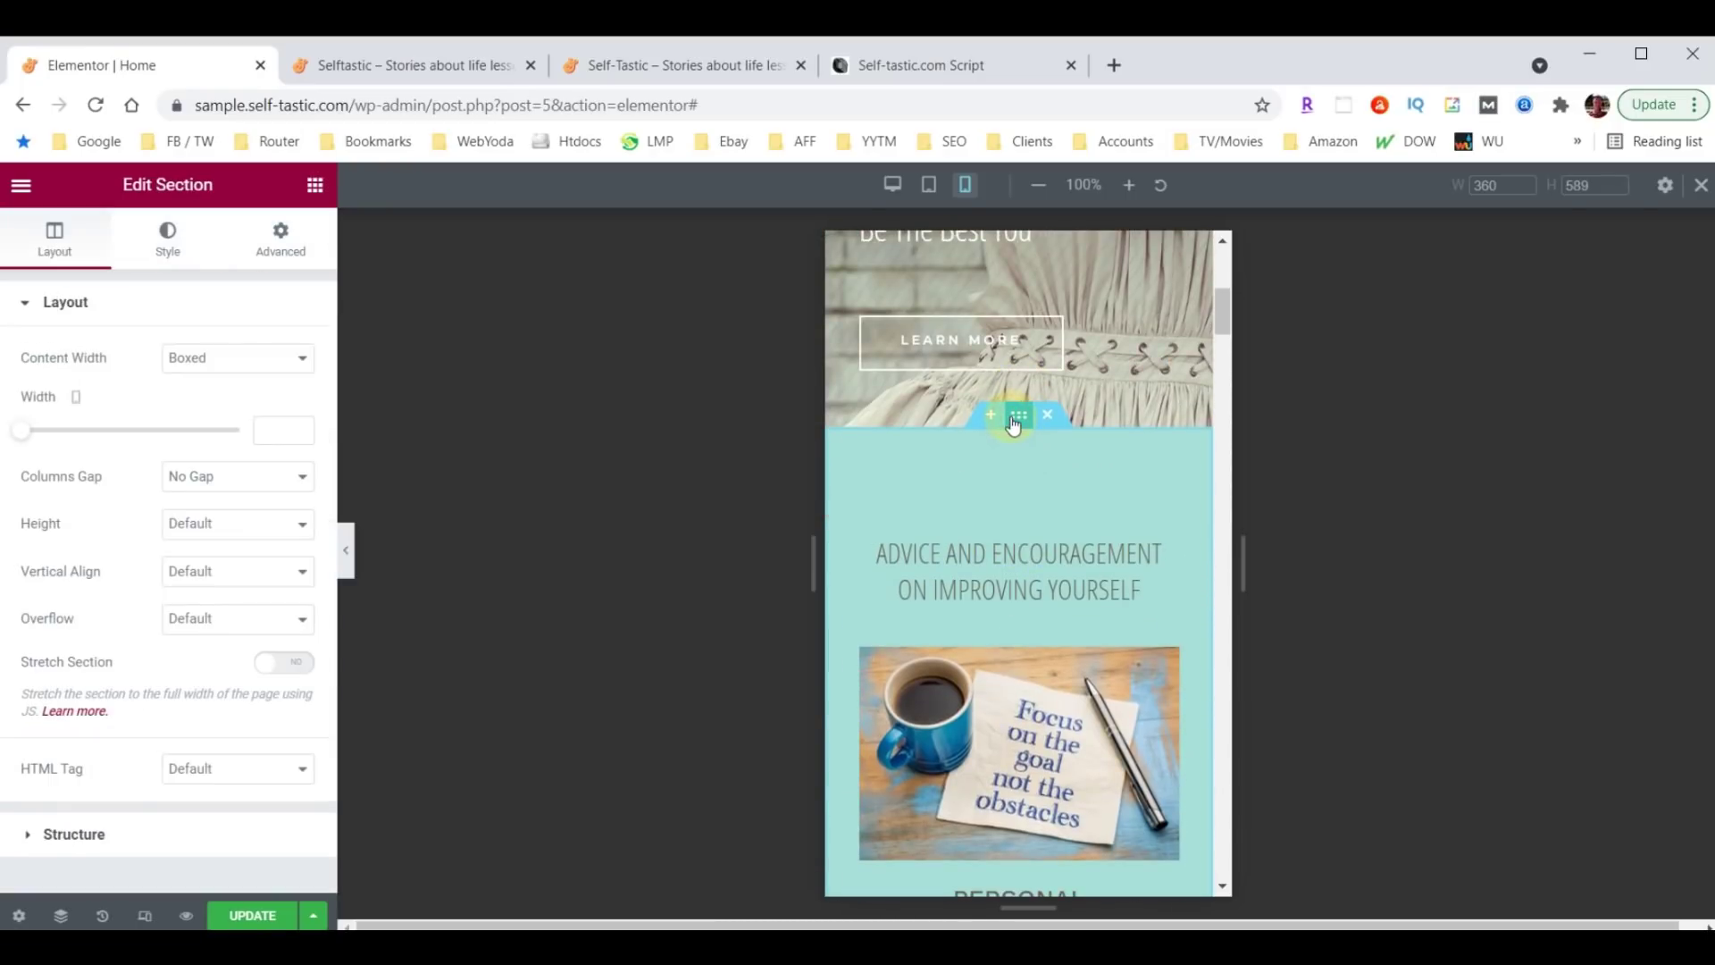
{"action": "left_click", "coordinate": [279, 237]}
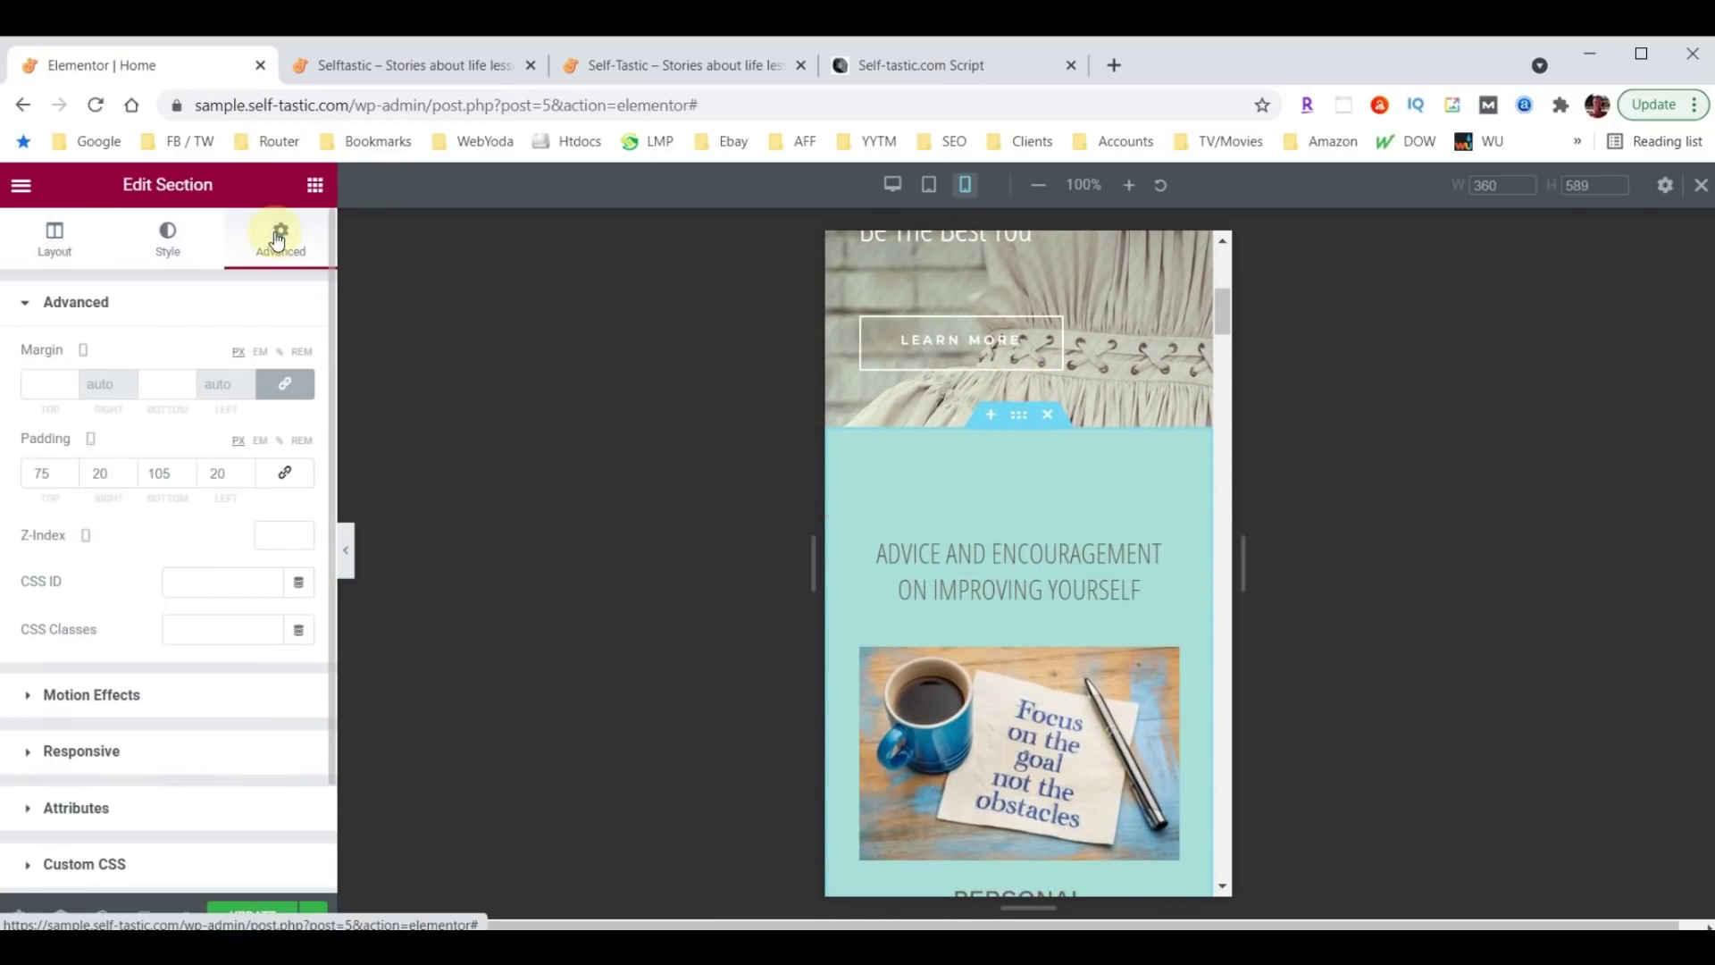
{"action": "left_click", "coordinate": [46, 476]}
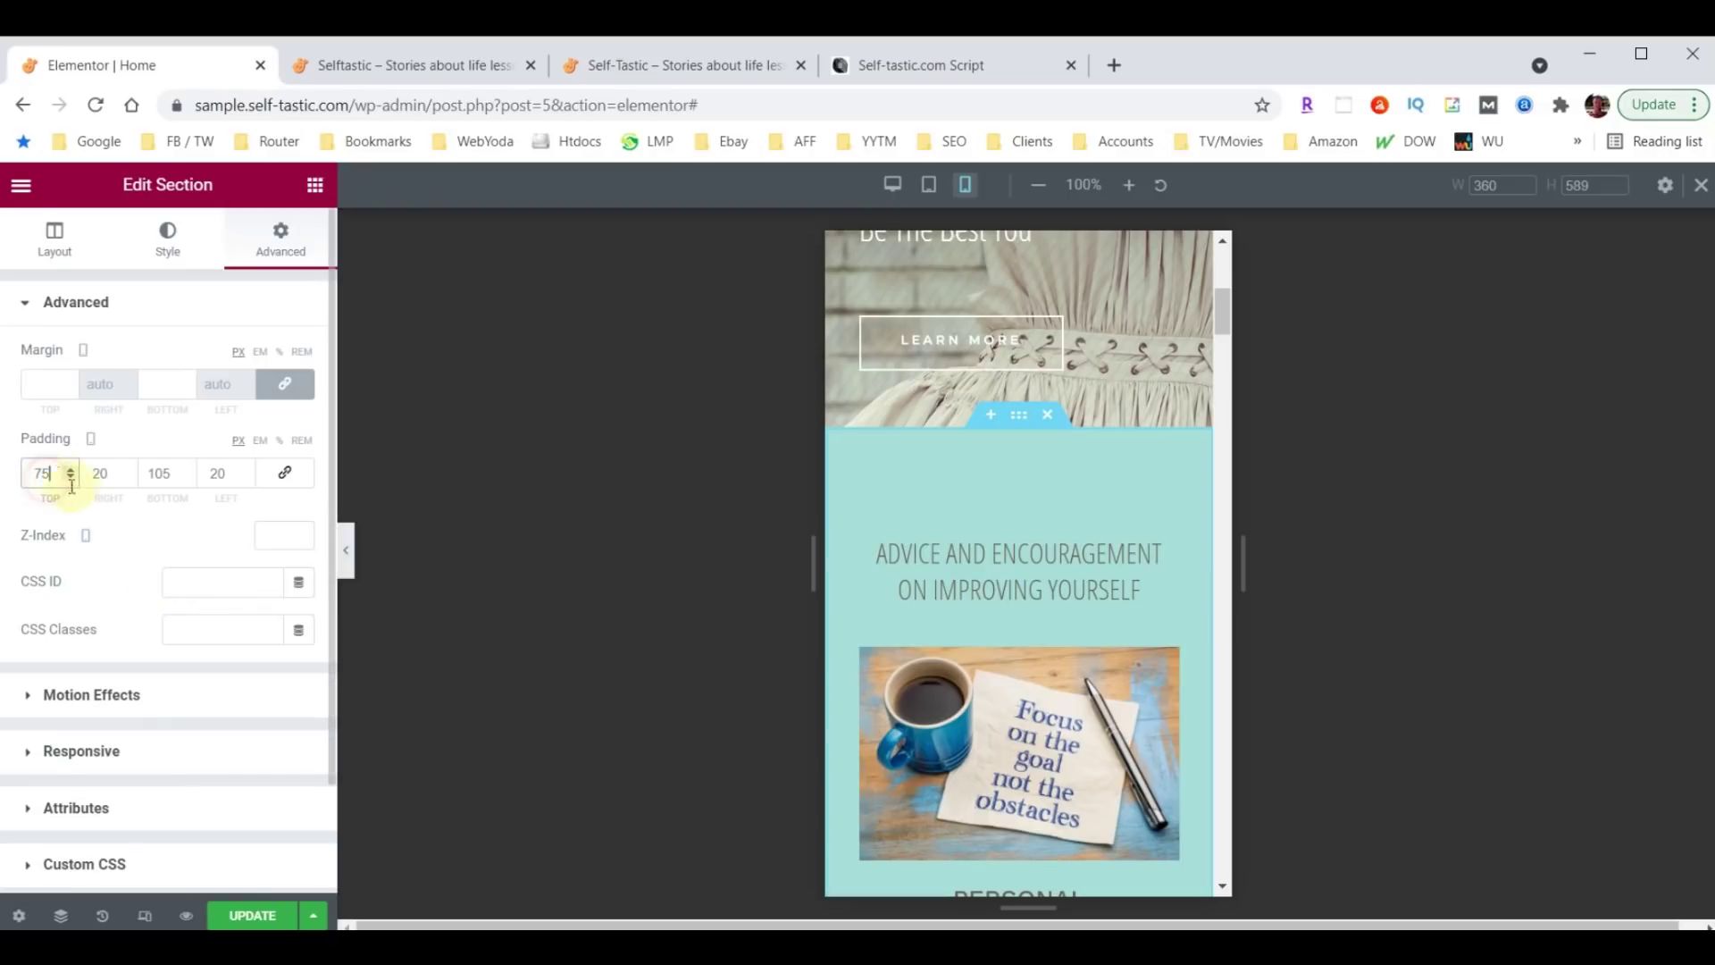
{"action": "double_click", "coordinate": [35, 472]}
{"action": "type", "text": "40"}
{"action": "key", "text": "Tab"}
{"action": "key", "text": "Tab"}
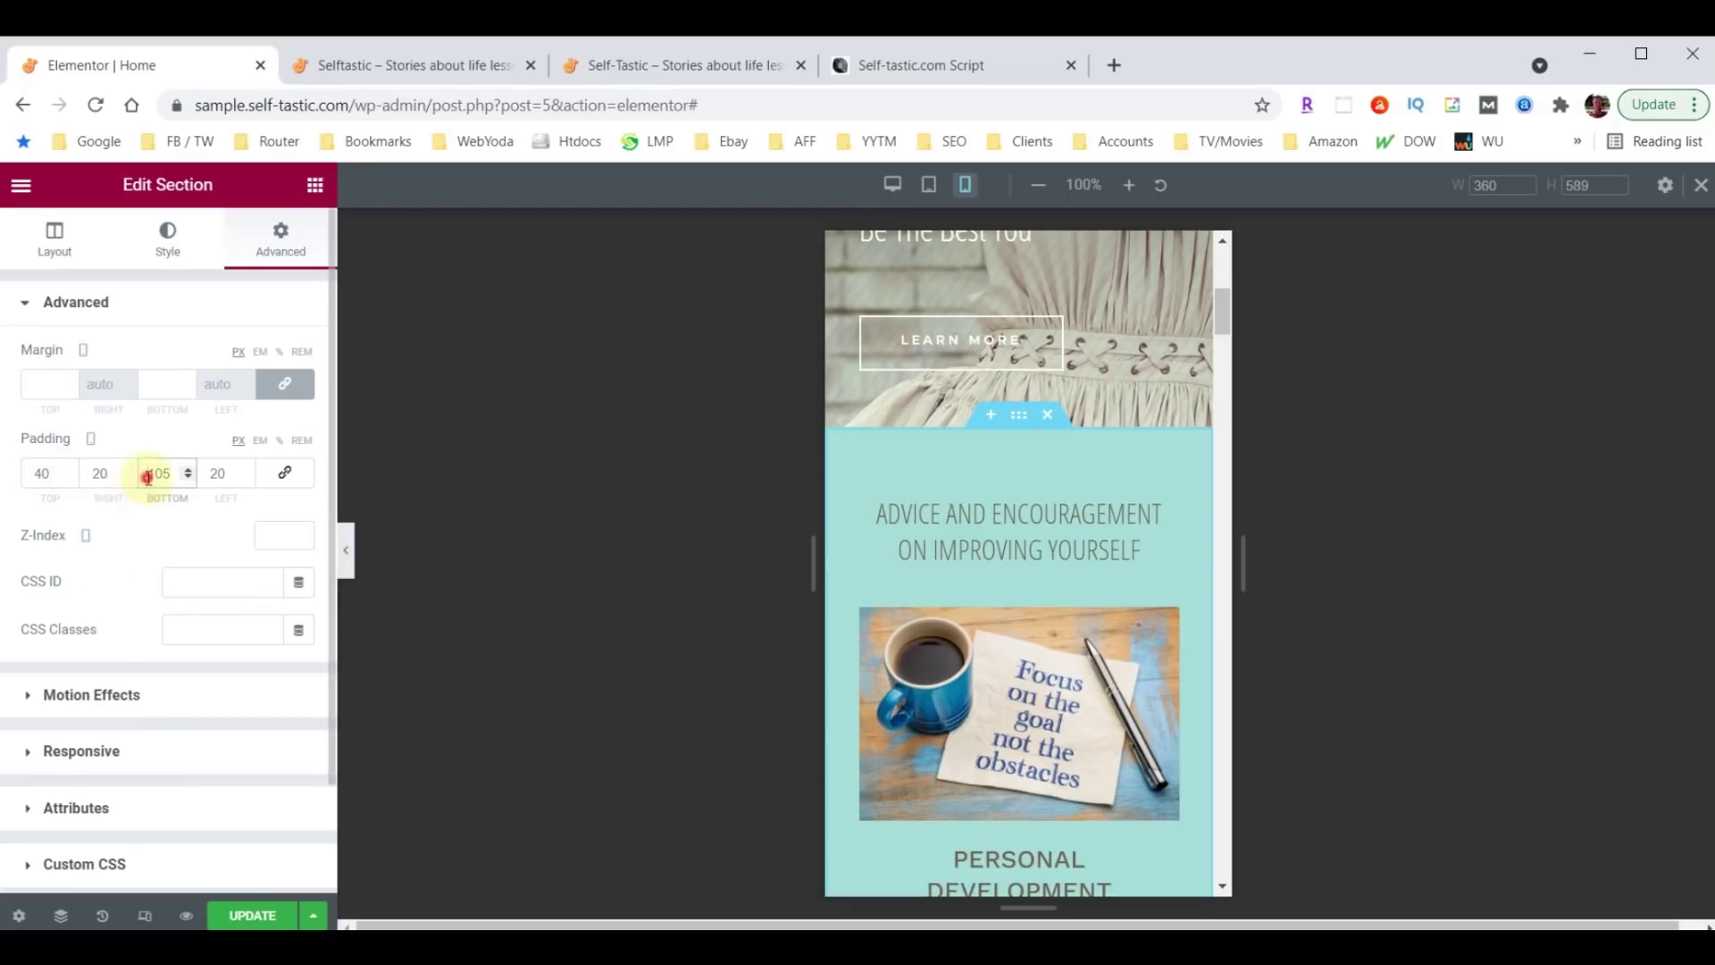
{"action": "type", "text": "40"}
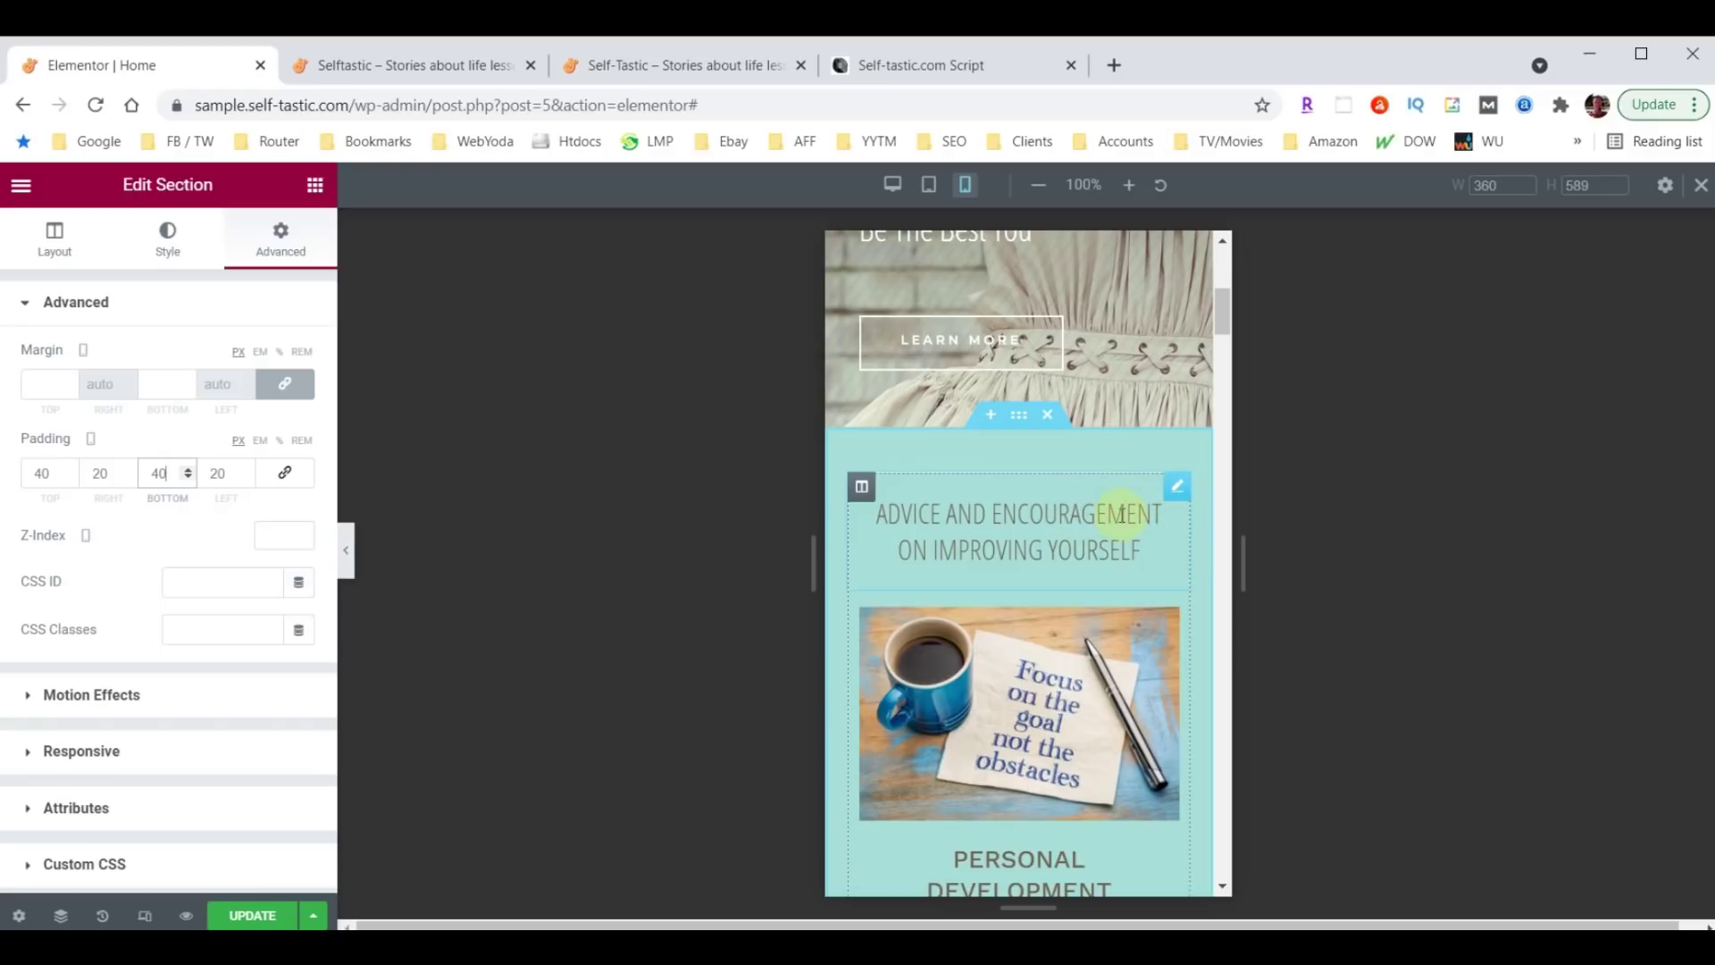
Set the Advice and Encouragement heading's typography size to 26.
{"action": "left_click", "coordinate": [1177, 489]}
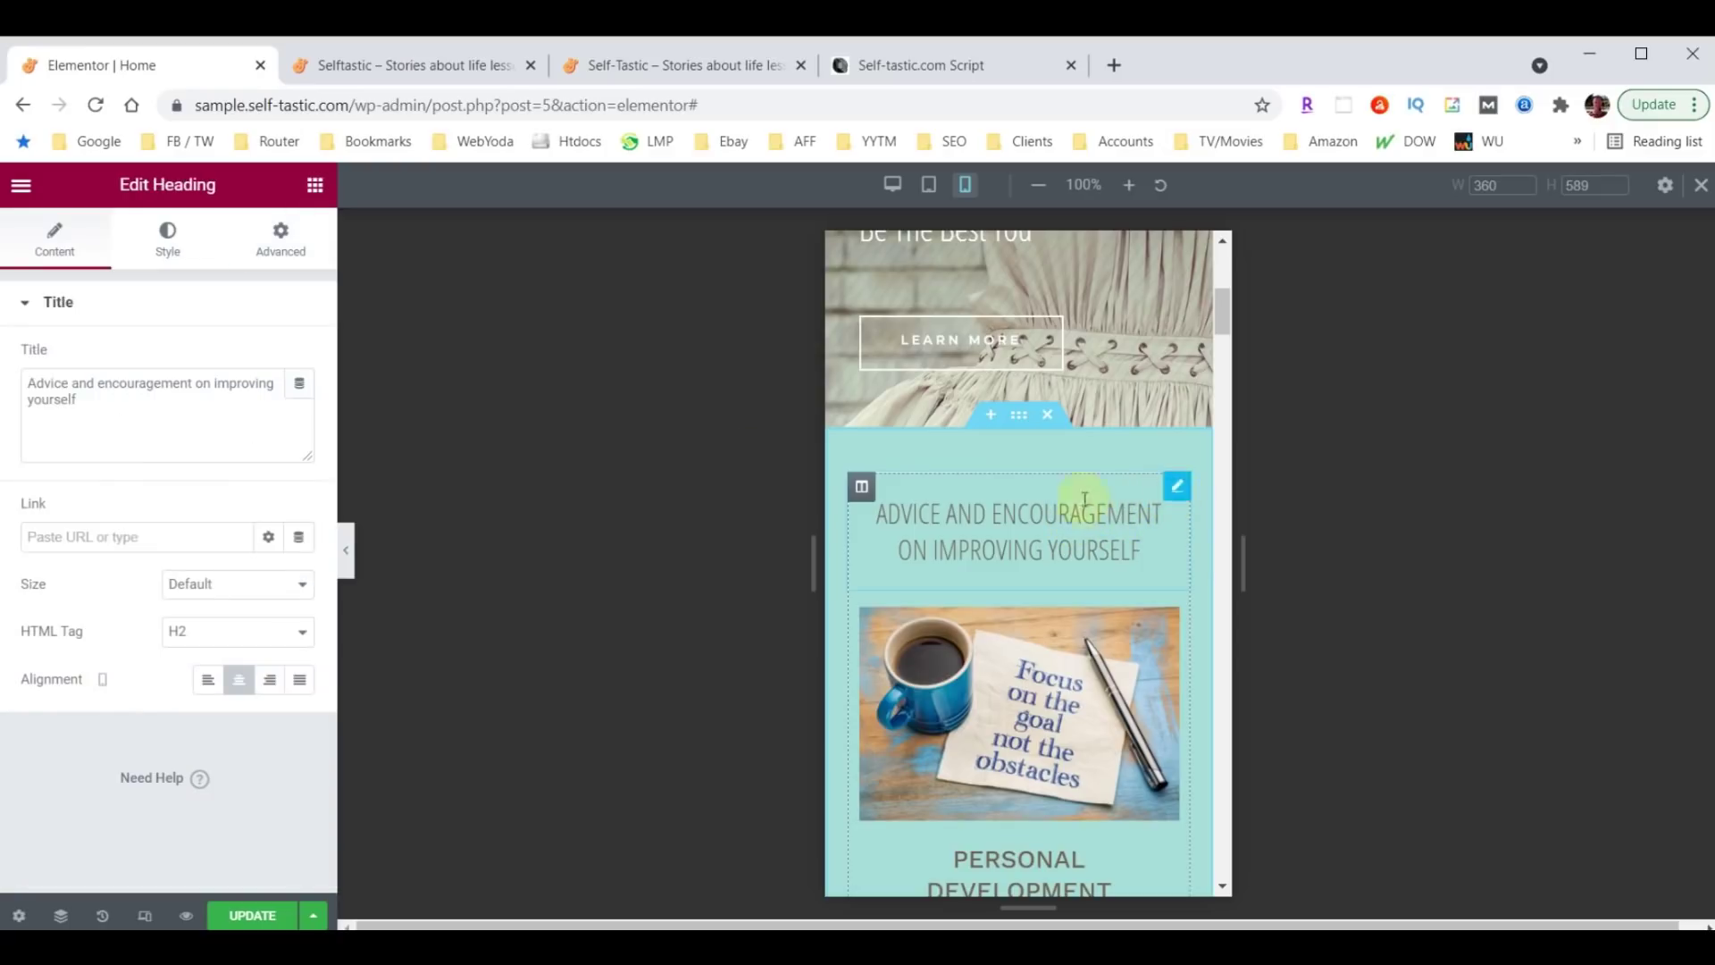
{"action": "left_click", "coordinate": [168, 240]}
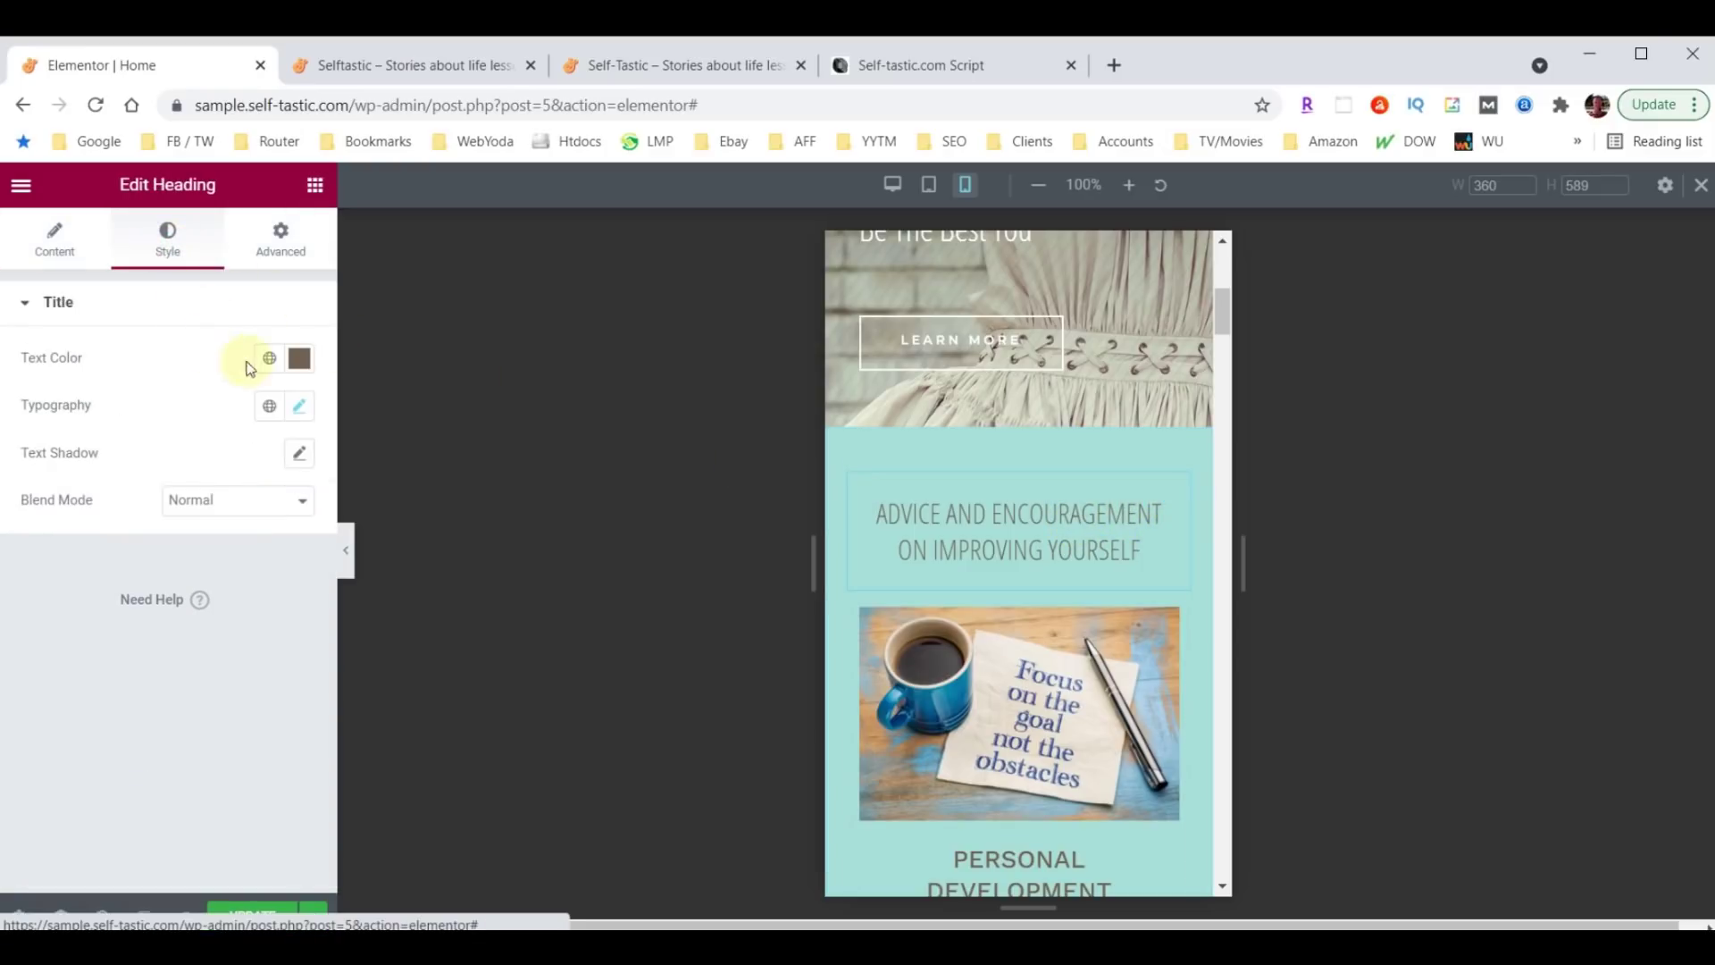
{"action": "left_click", "coordinate": [301, 409]}
{"action": "left_click", "coordinate": [264, 581]}
{"action": "type", "text": "26"}
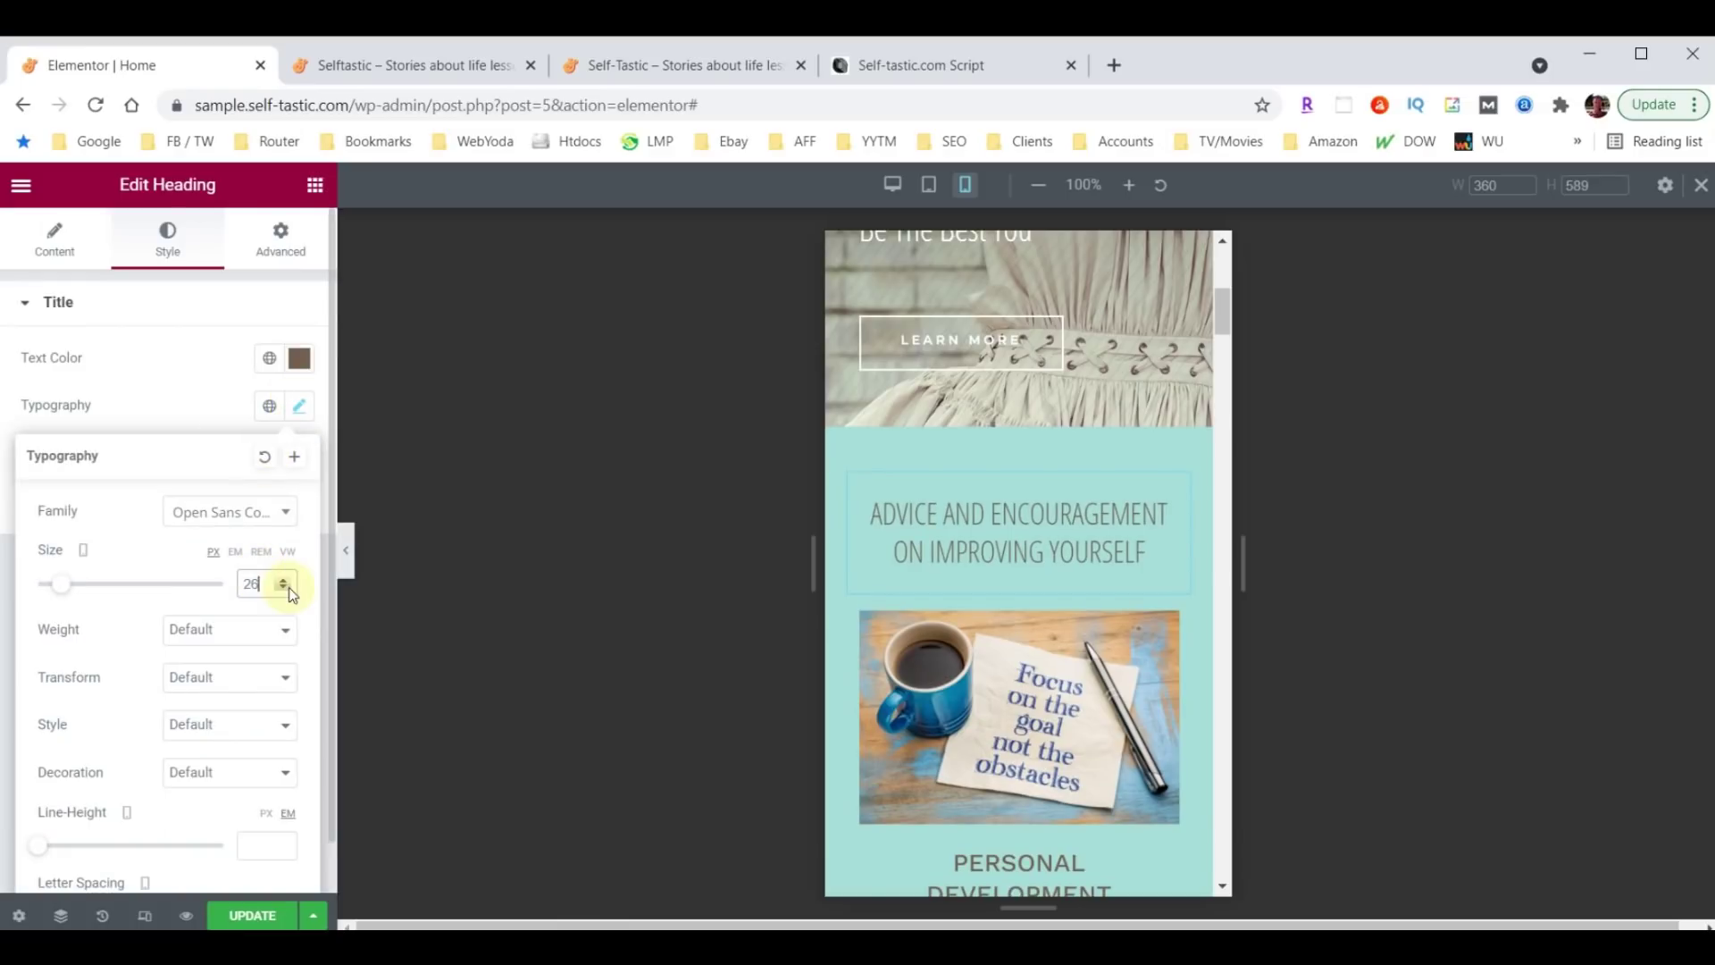
{"action": "scroll", "coordinate": [1028, 583], "scroll_direction": "down", "scroll_amount": 5}
{"action": "scroll", "coordinate": [1028, 582], "scroll_direction": "down", "scroll_amount": 15}
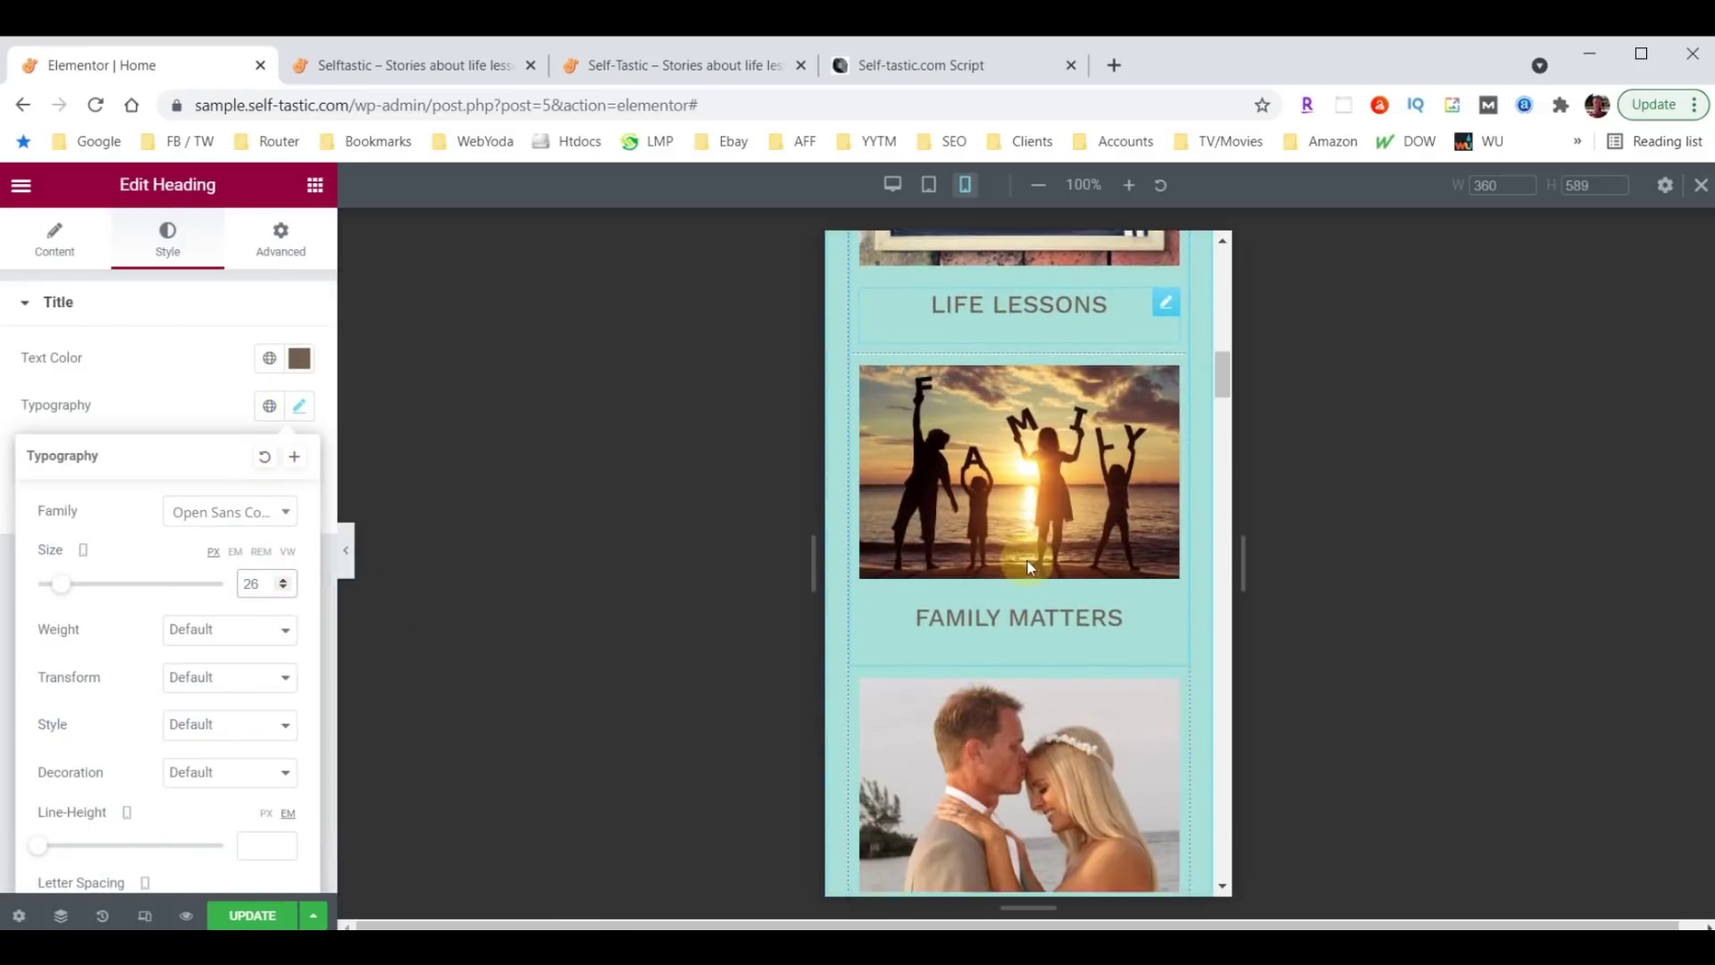
{"action": "scroll", "coordinate": [1030, 566], "scroll_direction": "down", "scroll_amount": 2}
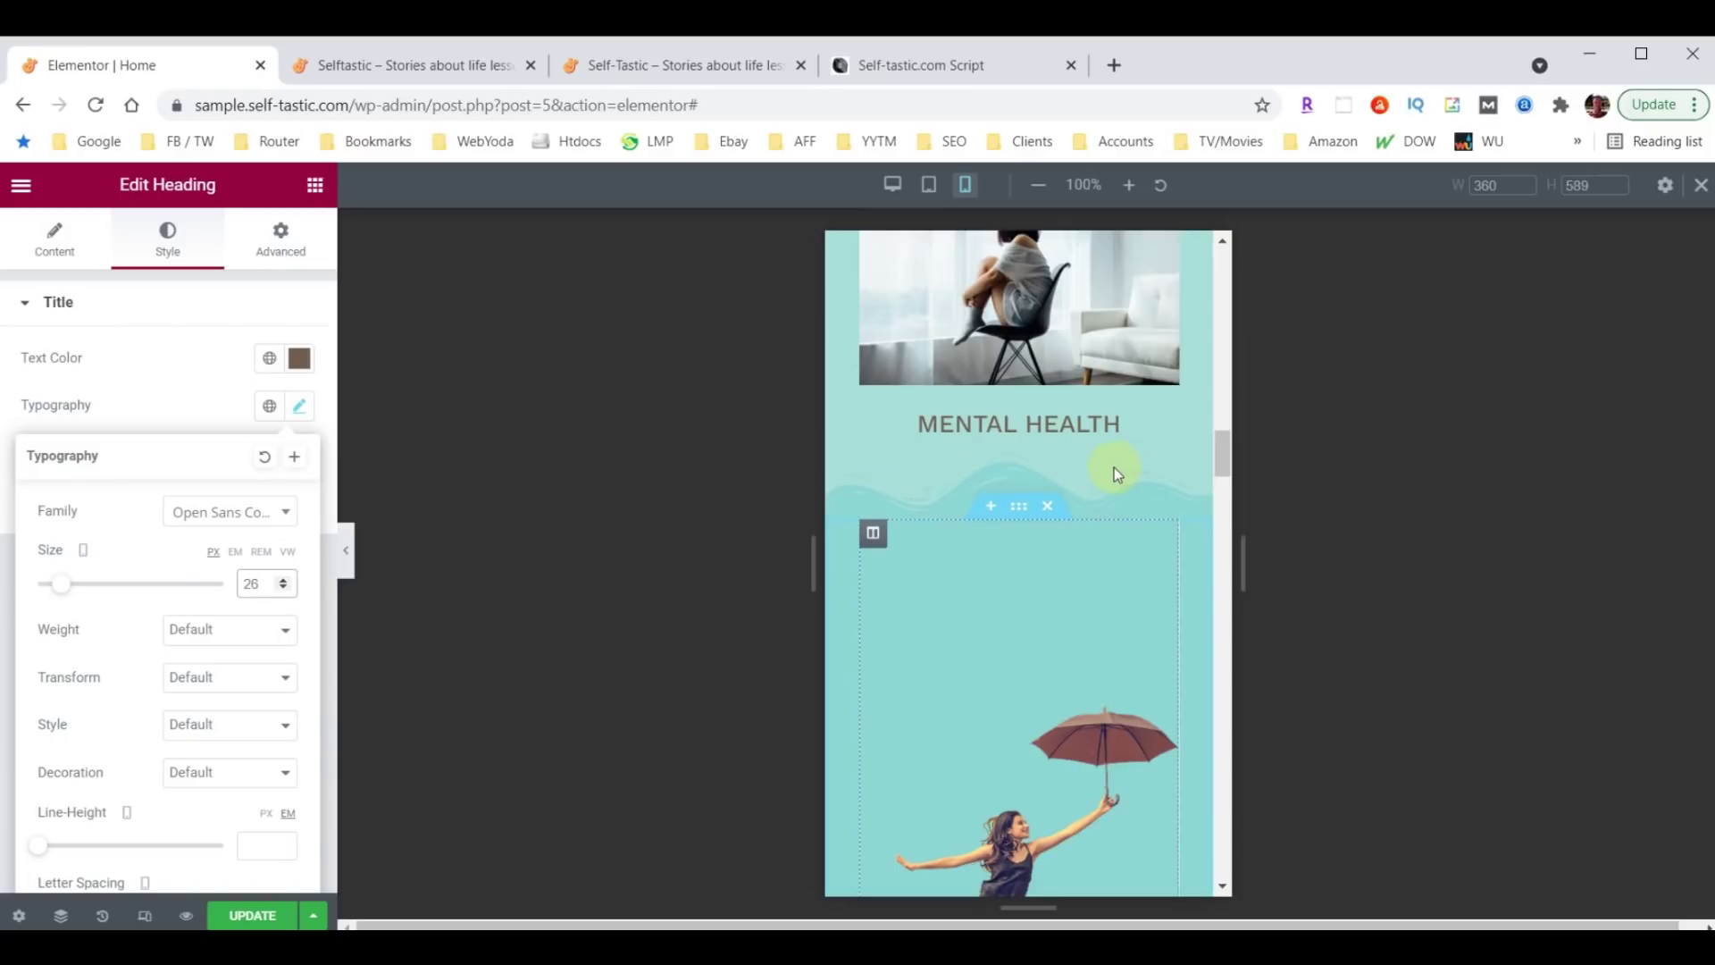
{"action": "scroll", "coordinate": [1113, 468], "scroll_direction": "up", "scroll_amount": 15}
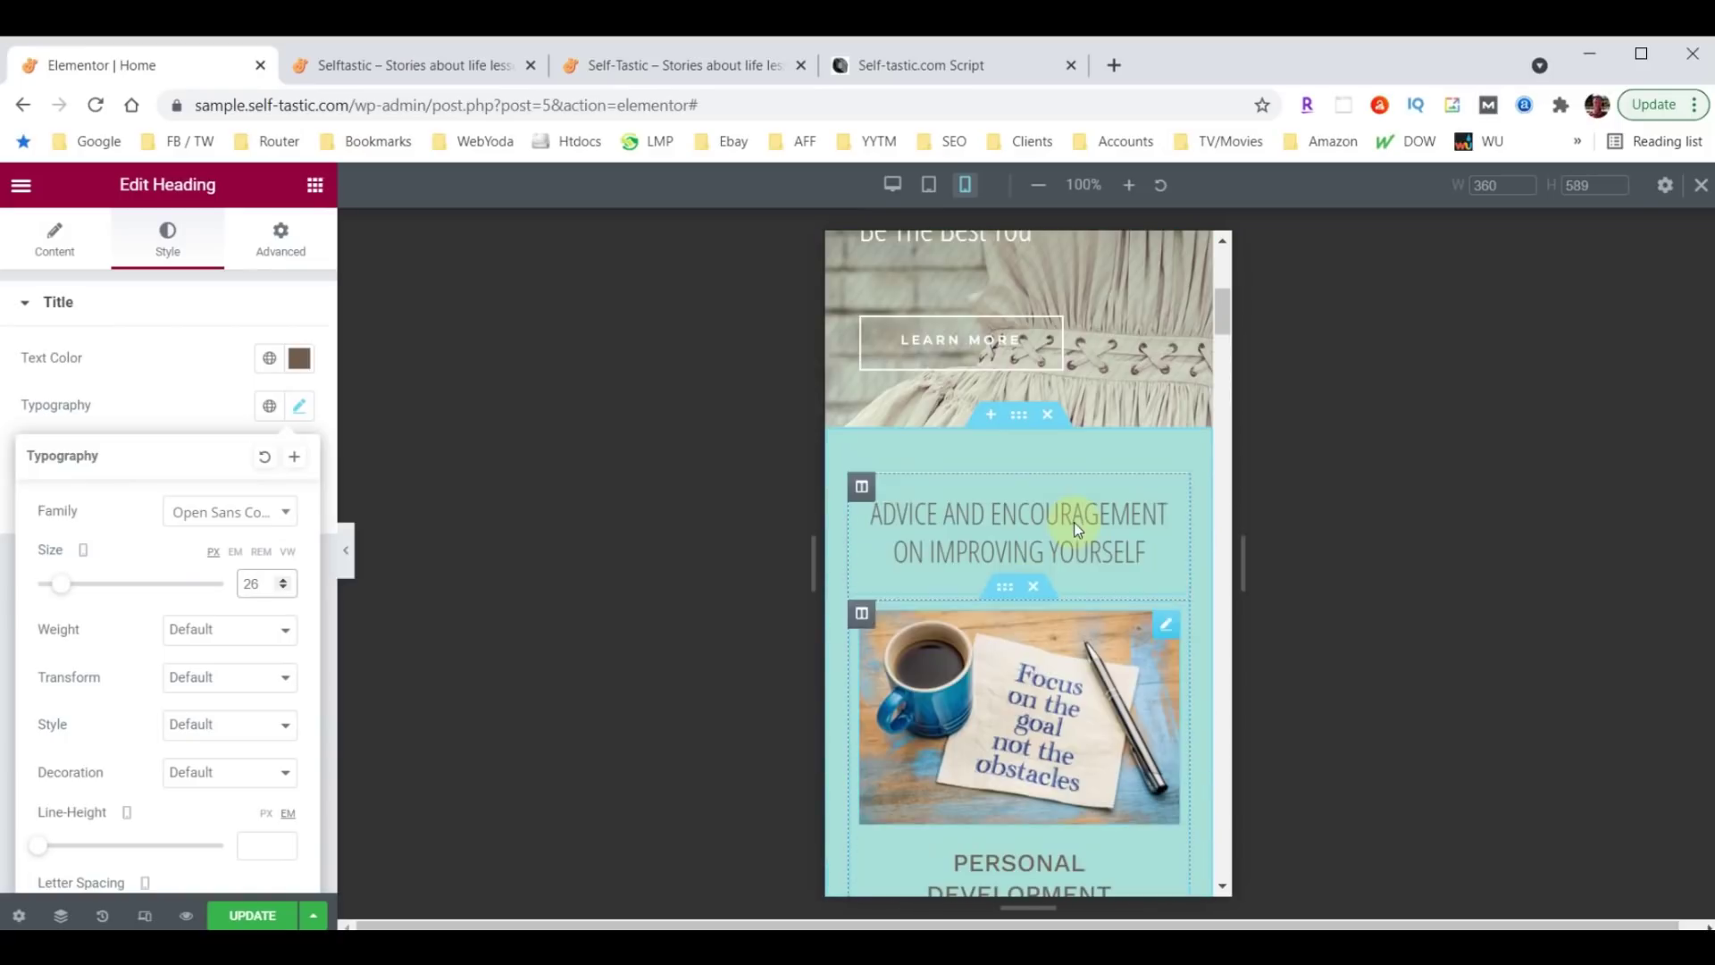
Set the Advice and Encouragement section's bottom wave divider height to 30.
{"action": "left_click", "coordinate": [1019, 416]}
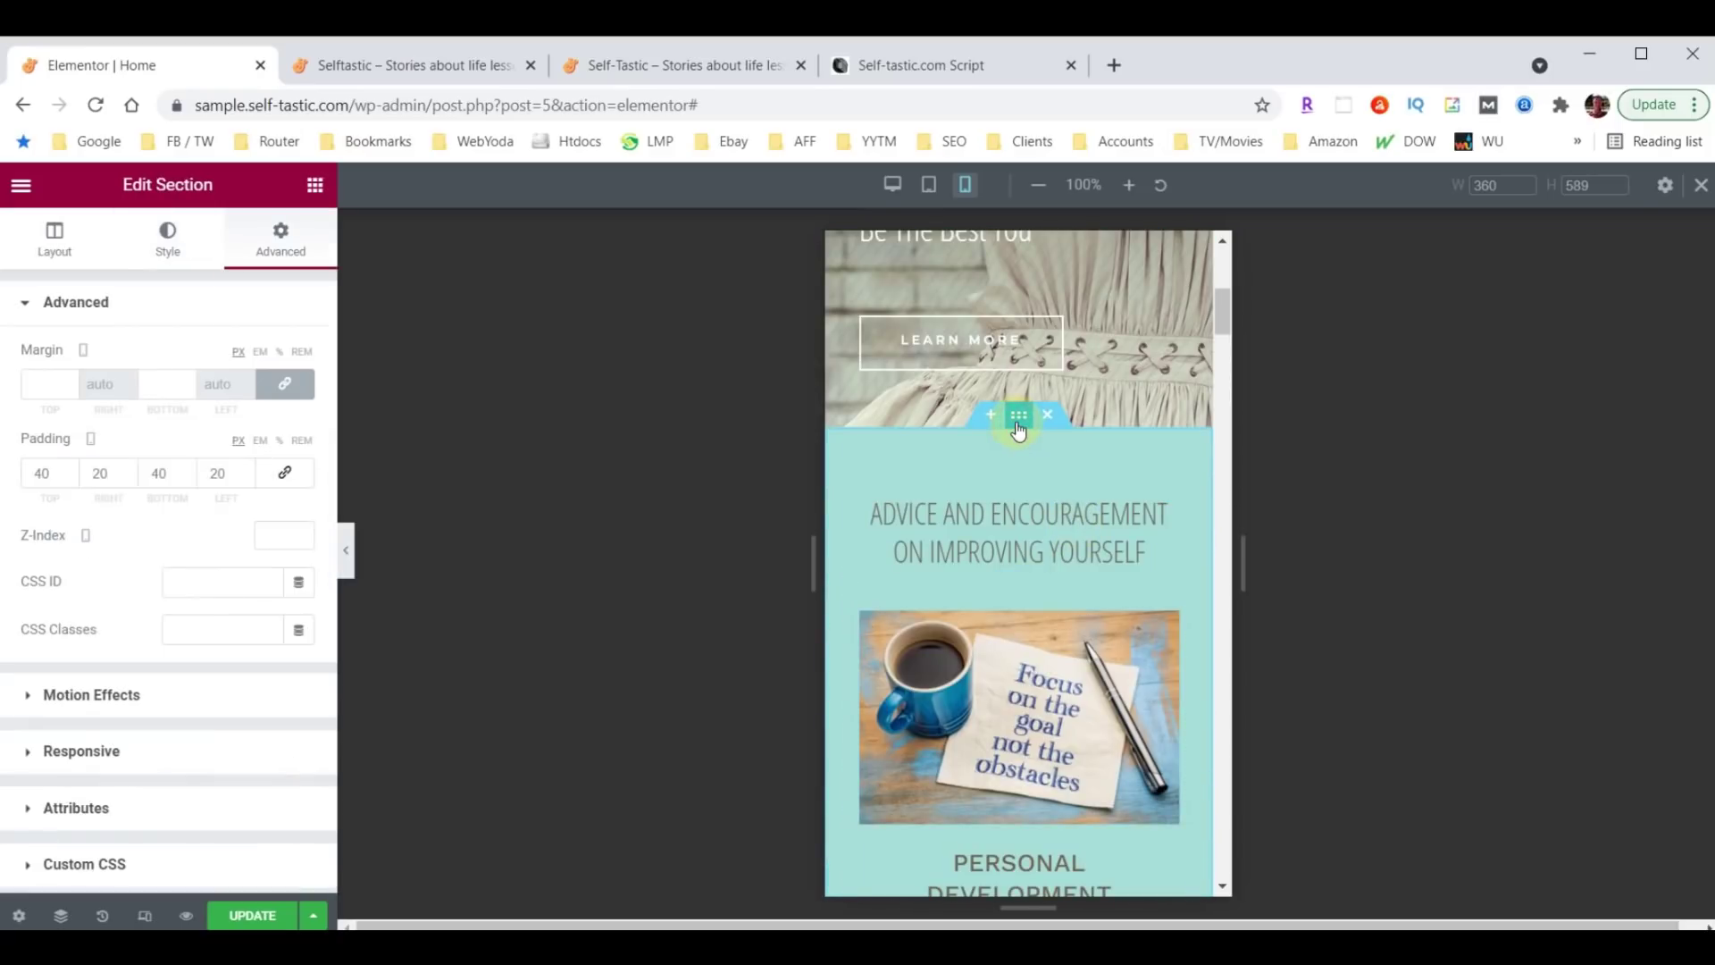
{"action": "left_click", "coordinate": [167, 243]}
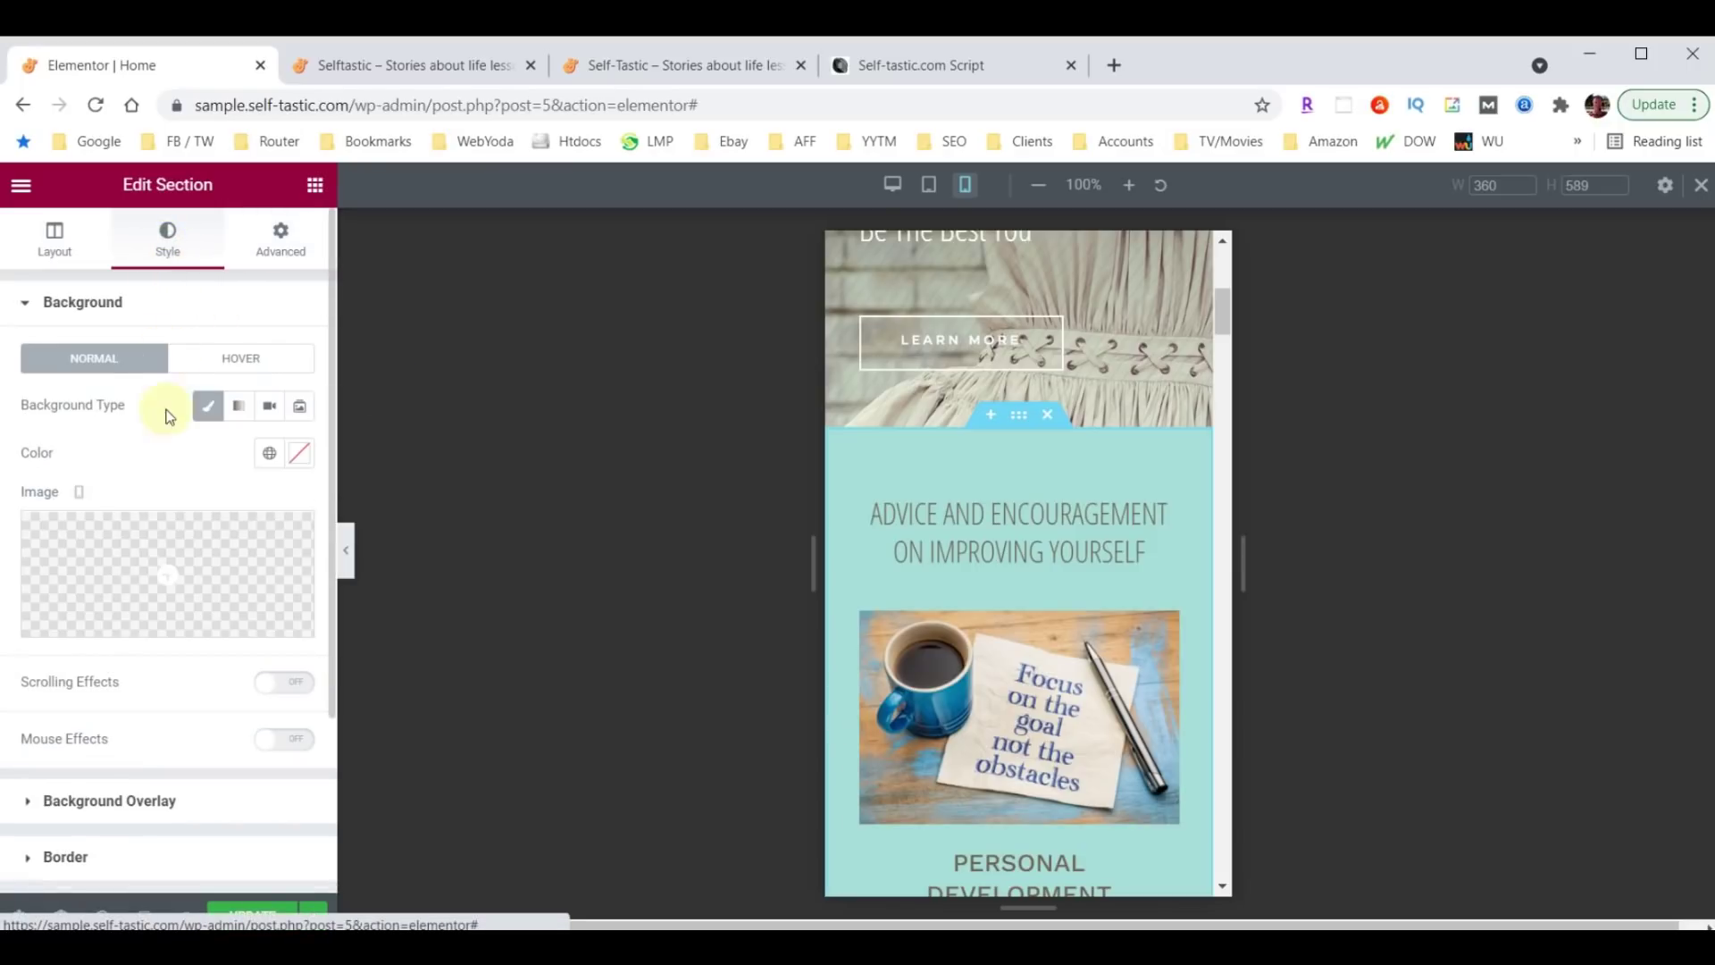
{"action": "scroll", "coordinate": [168, 416], "scroll_direction": "down", "scroll_amount": 3}
{"action": "left_click", "coordinate": [76, 679]}
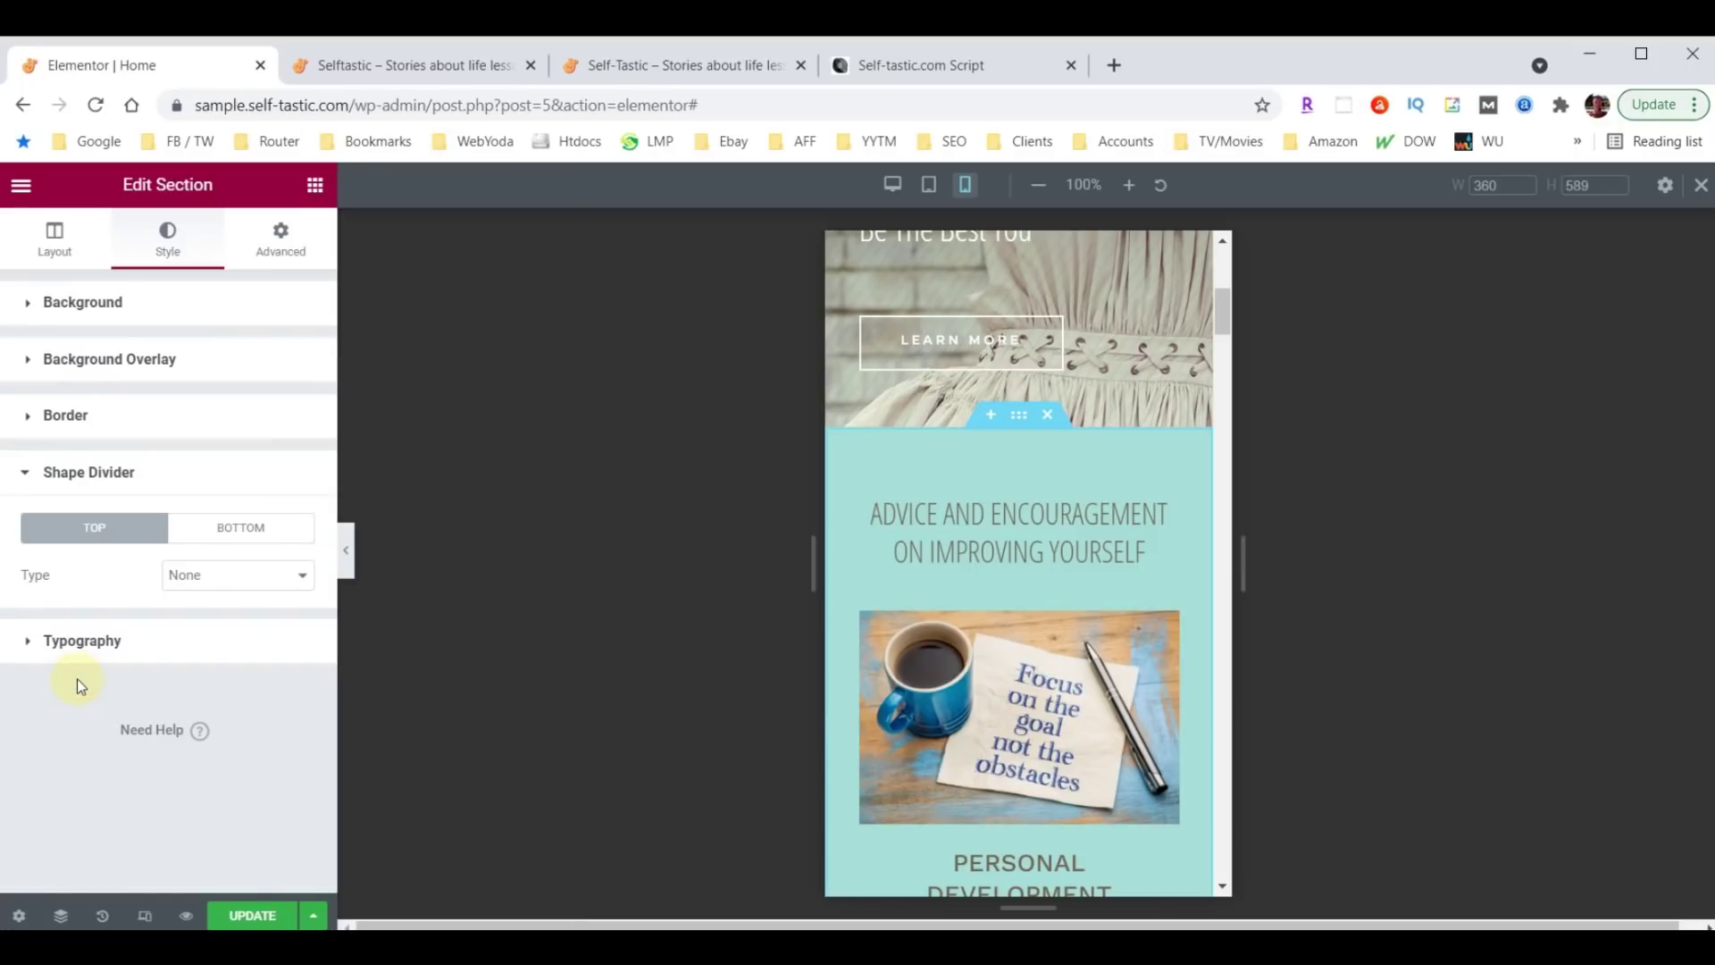
{"action": "left_click", "coordinate": [239, 529]}
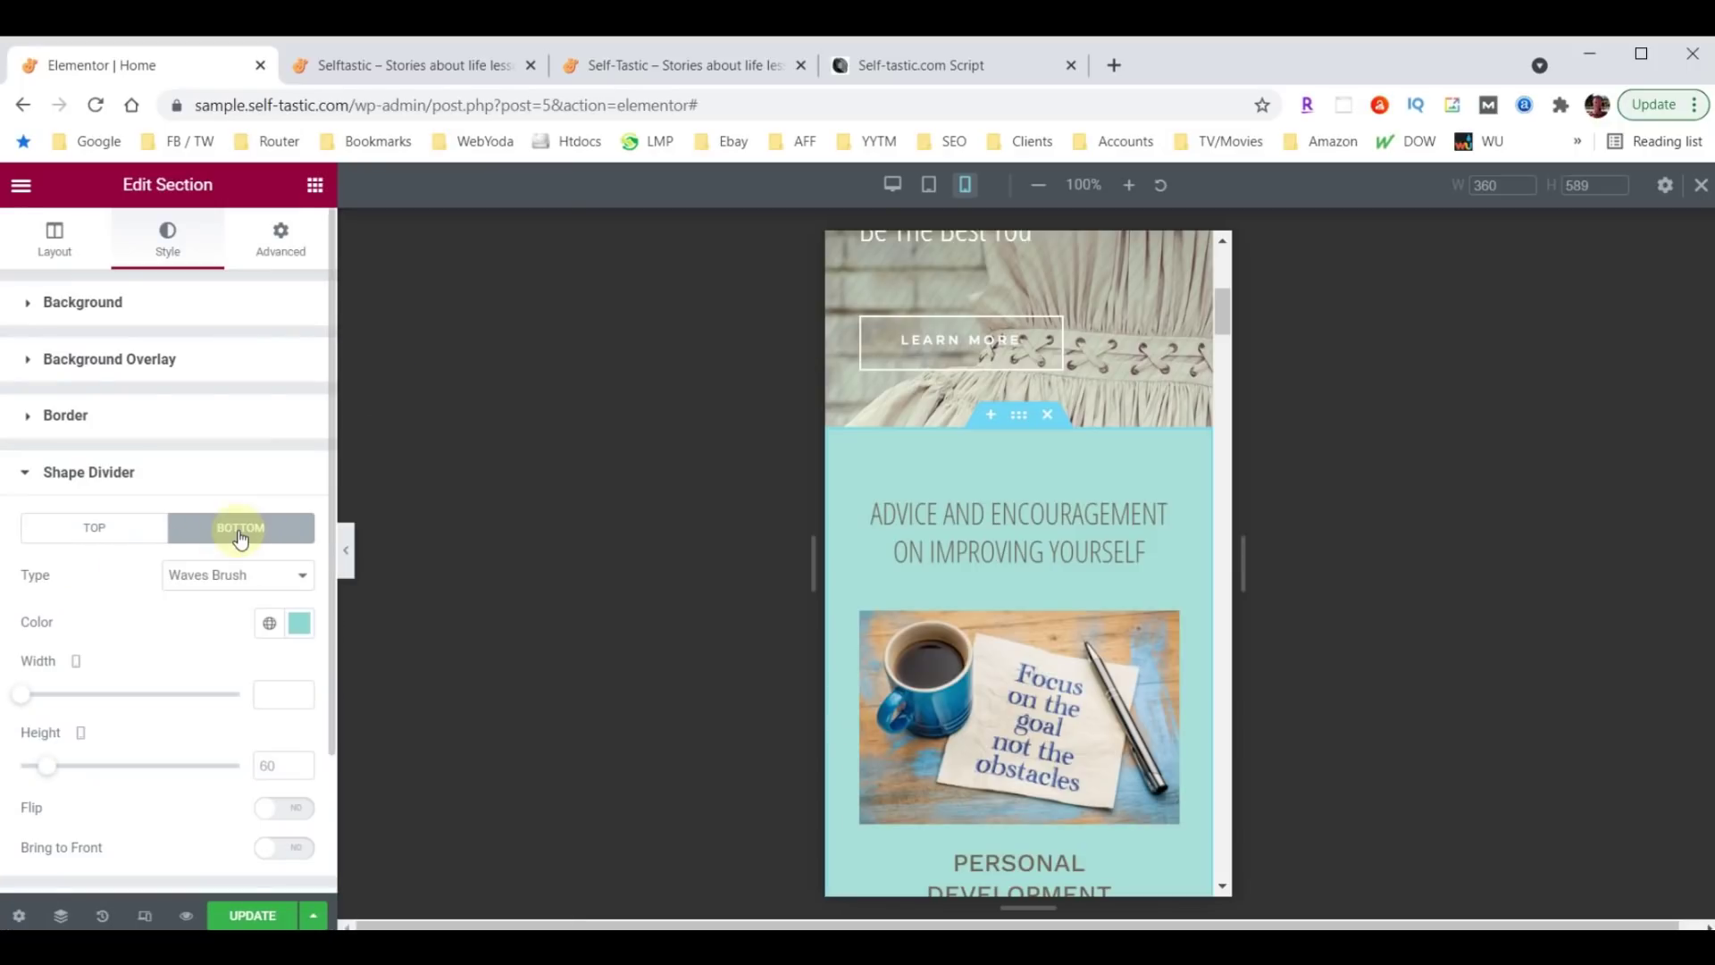
{"action": "type", "text": "30"}
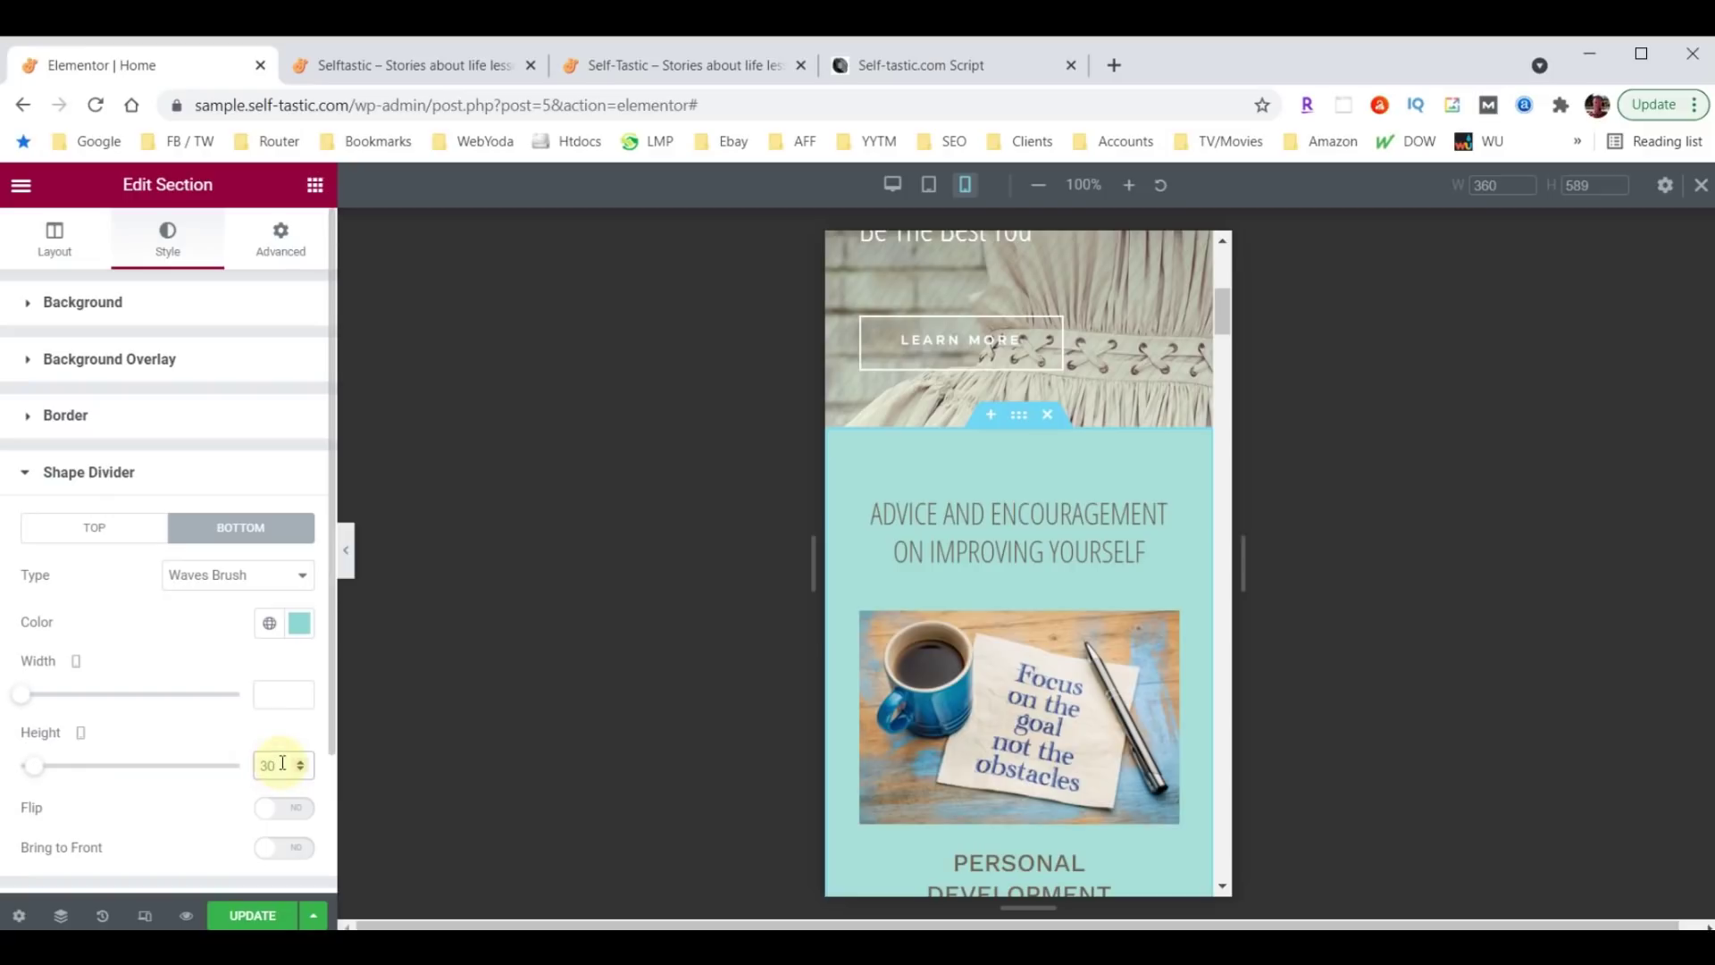
{"action": "scroll", "coordinate": [1019, 602], "scroll_direction": "down", "scroll_amount": 9}
{"action": "scroll", "coordinate": [1019, 601], "scroll_direction": "down", "scroll_amount": 10}
Set the wave divider height of the section below Mental Health to 30.
{"action": "left_click", "coordinate": [1015, 593]}
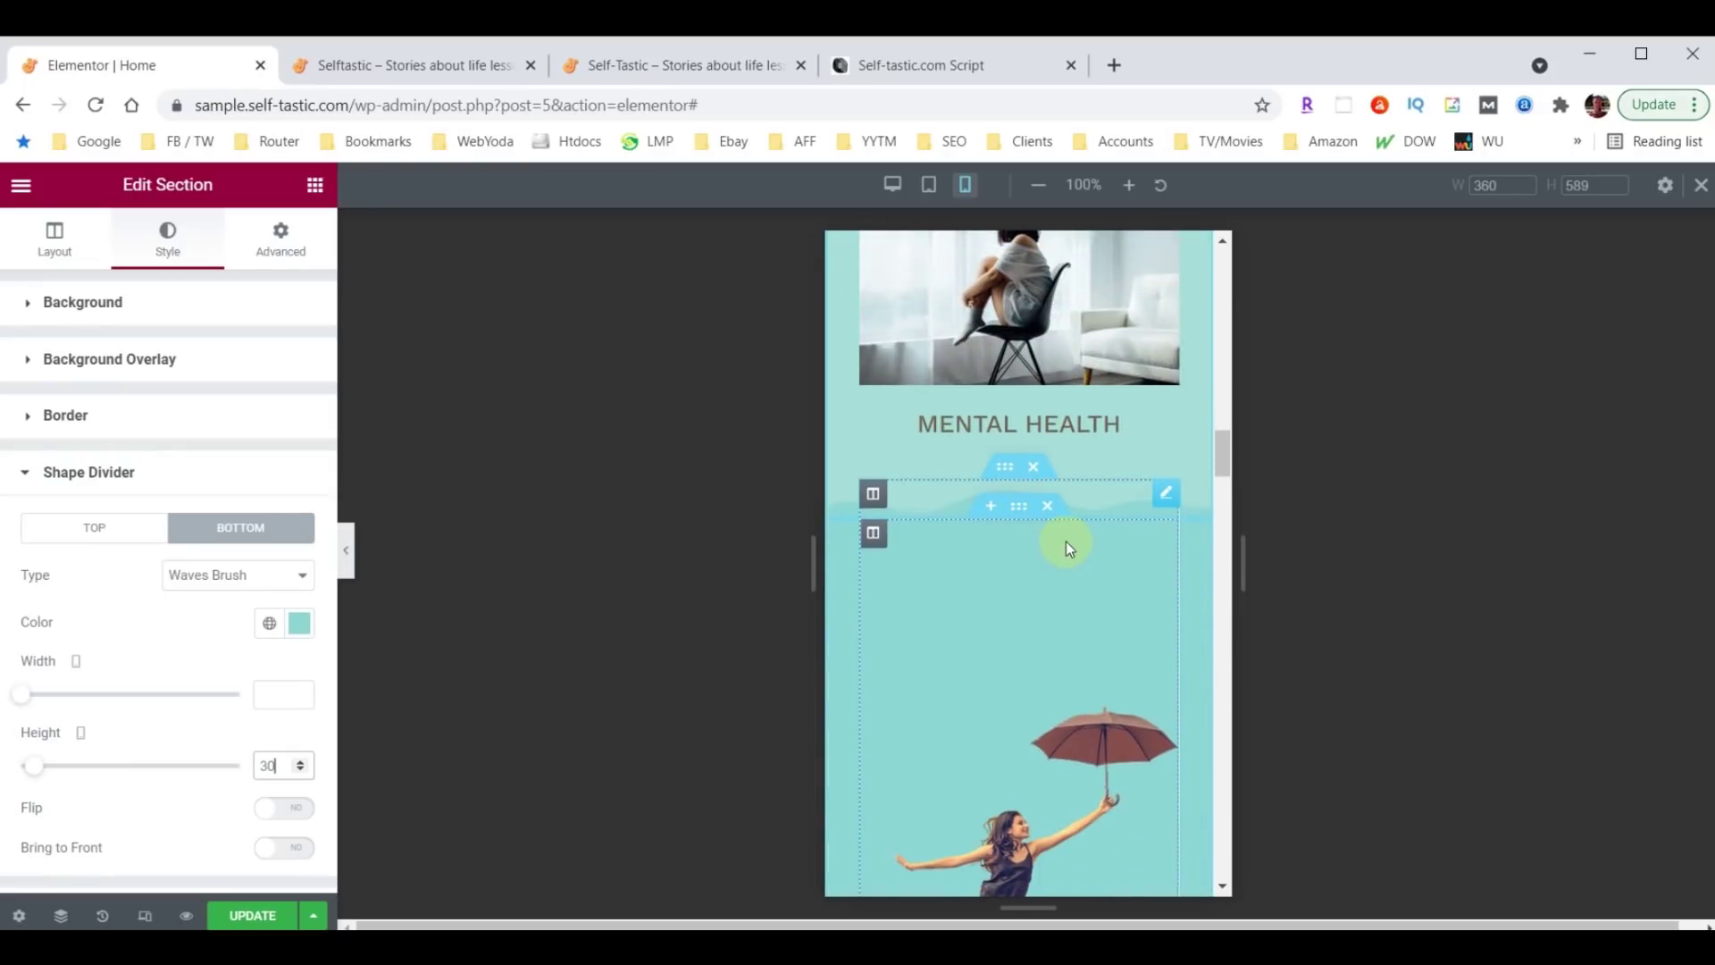
{"action": "scroll", "coordinate": [1067, 541], "scroll_direction": "down", "scroll_amount": 10}
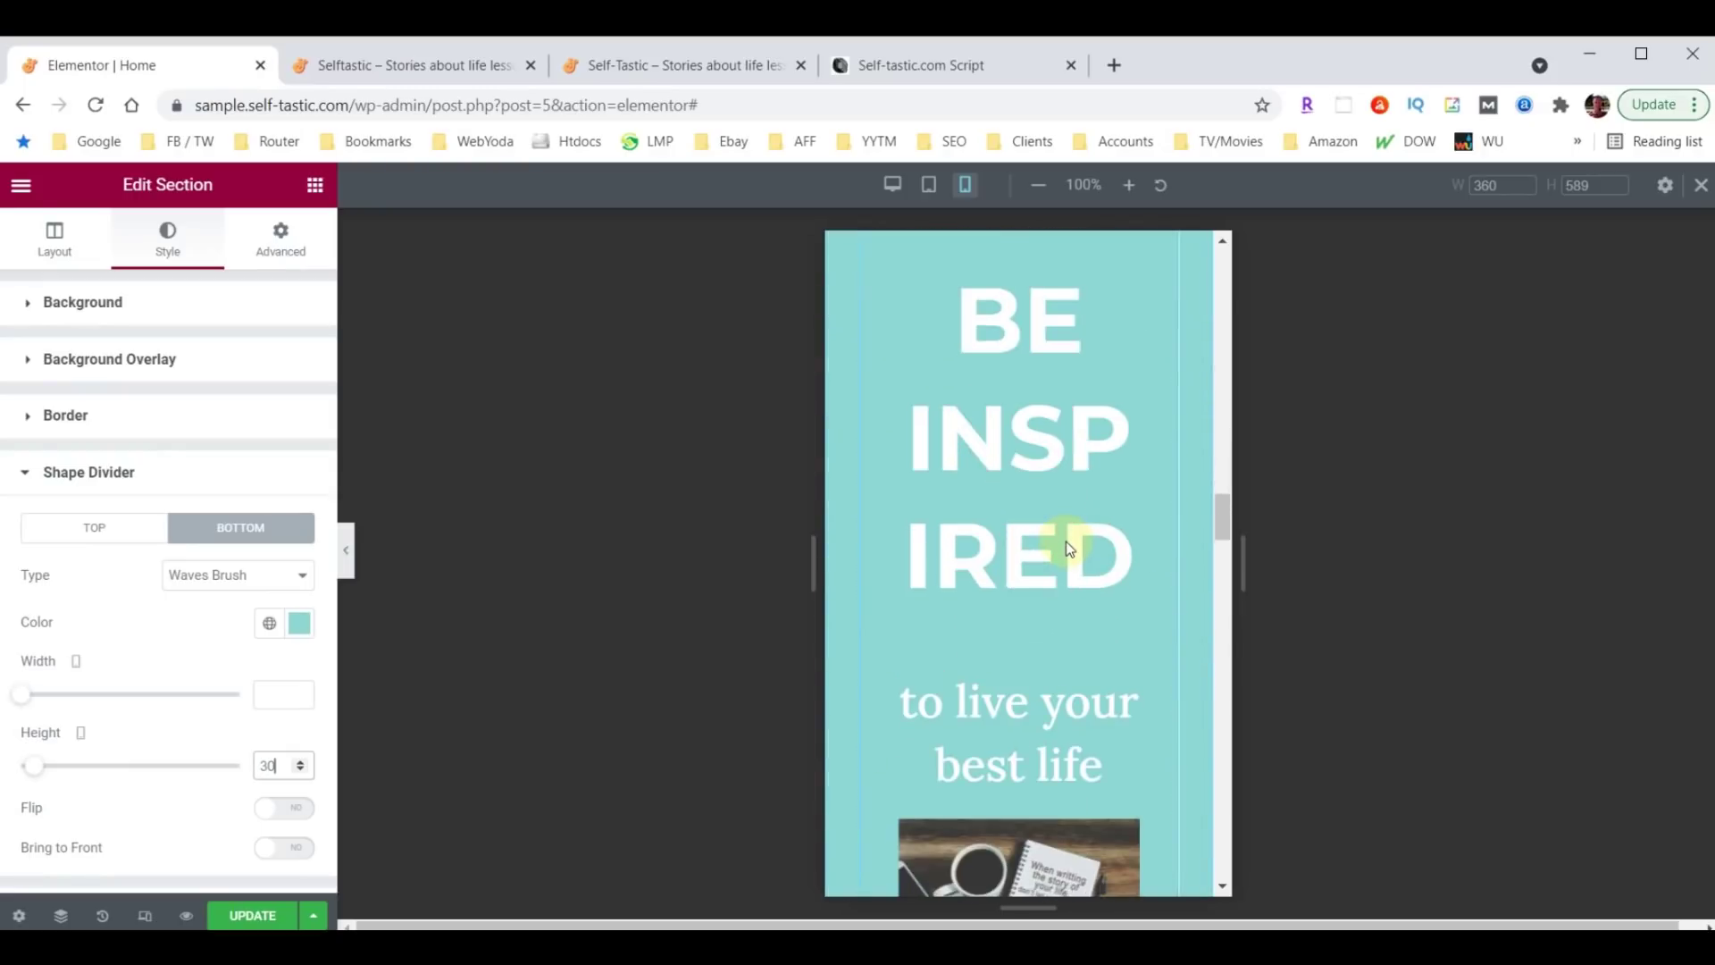
{"action": "scroll", "coordinate": [1066, 541], "scroll_direction": "down", "scroll_amount": 10}
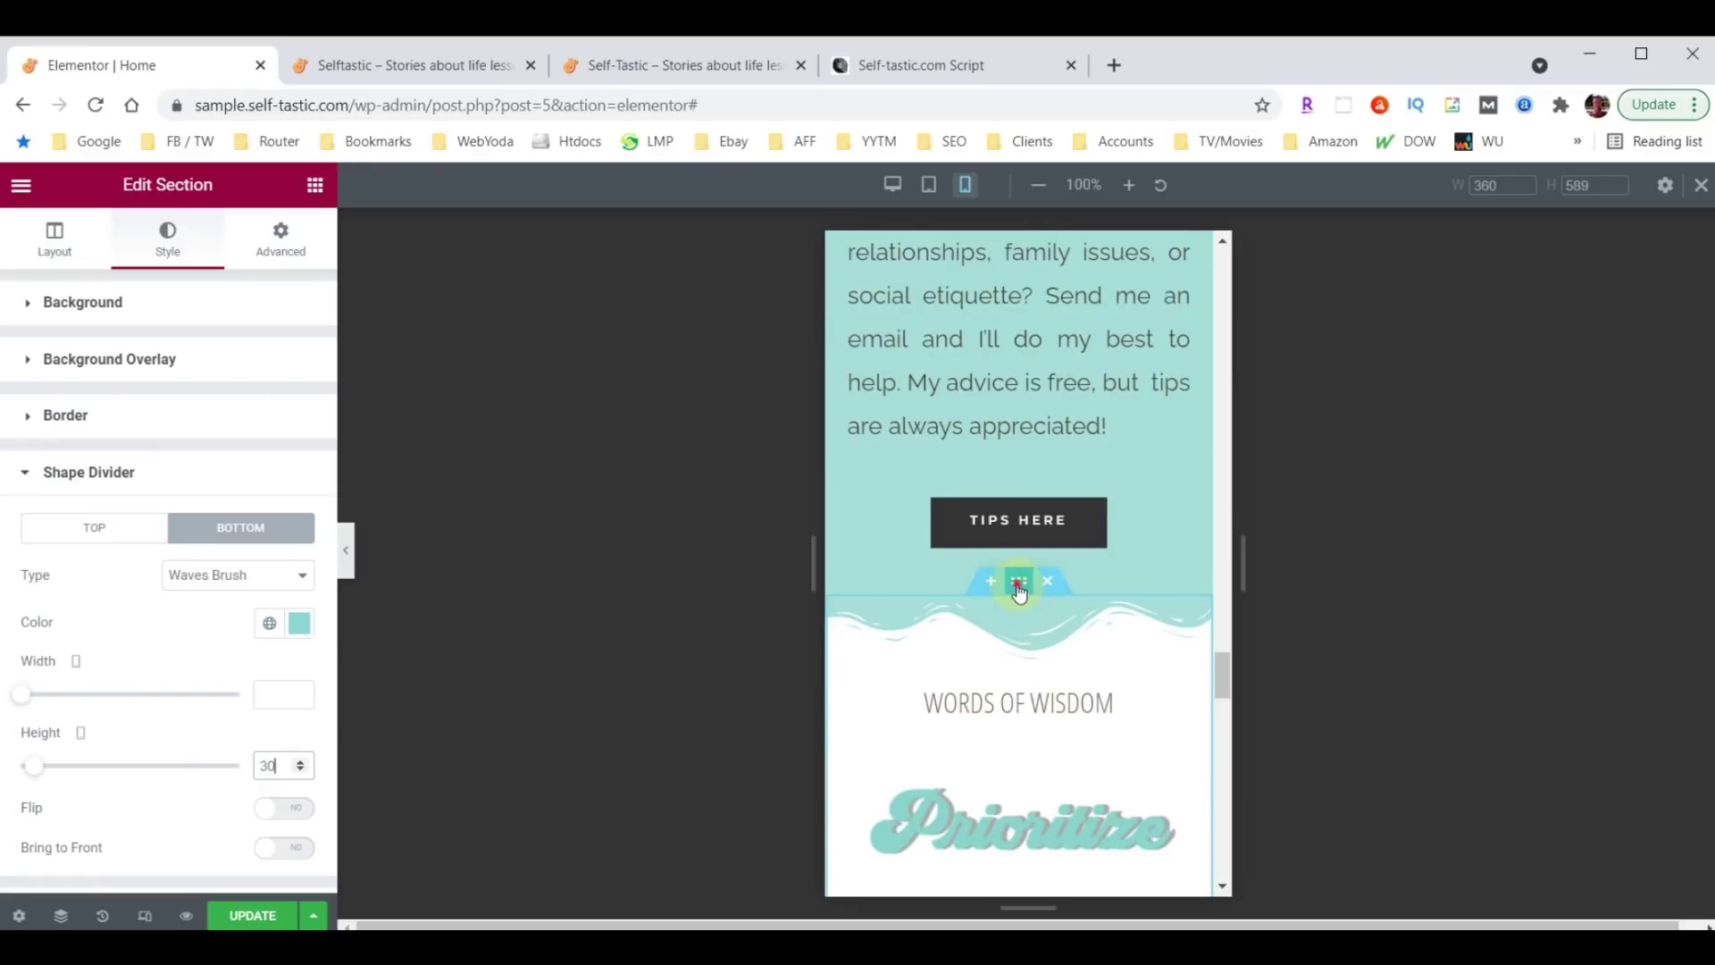
{"action": "left_click", "coordinate": [1019, 582]}
{"action": "left_click", "coordinate": [166, 249]}
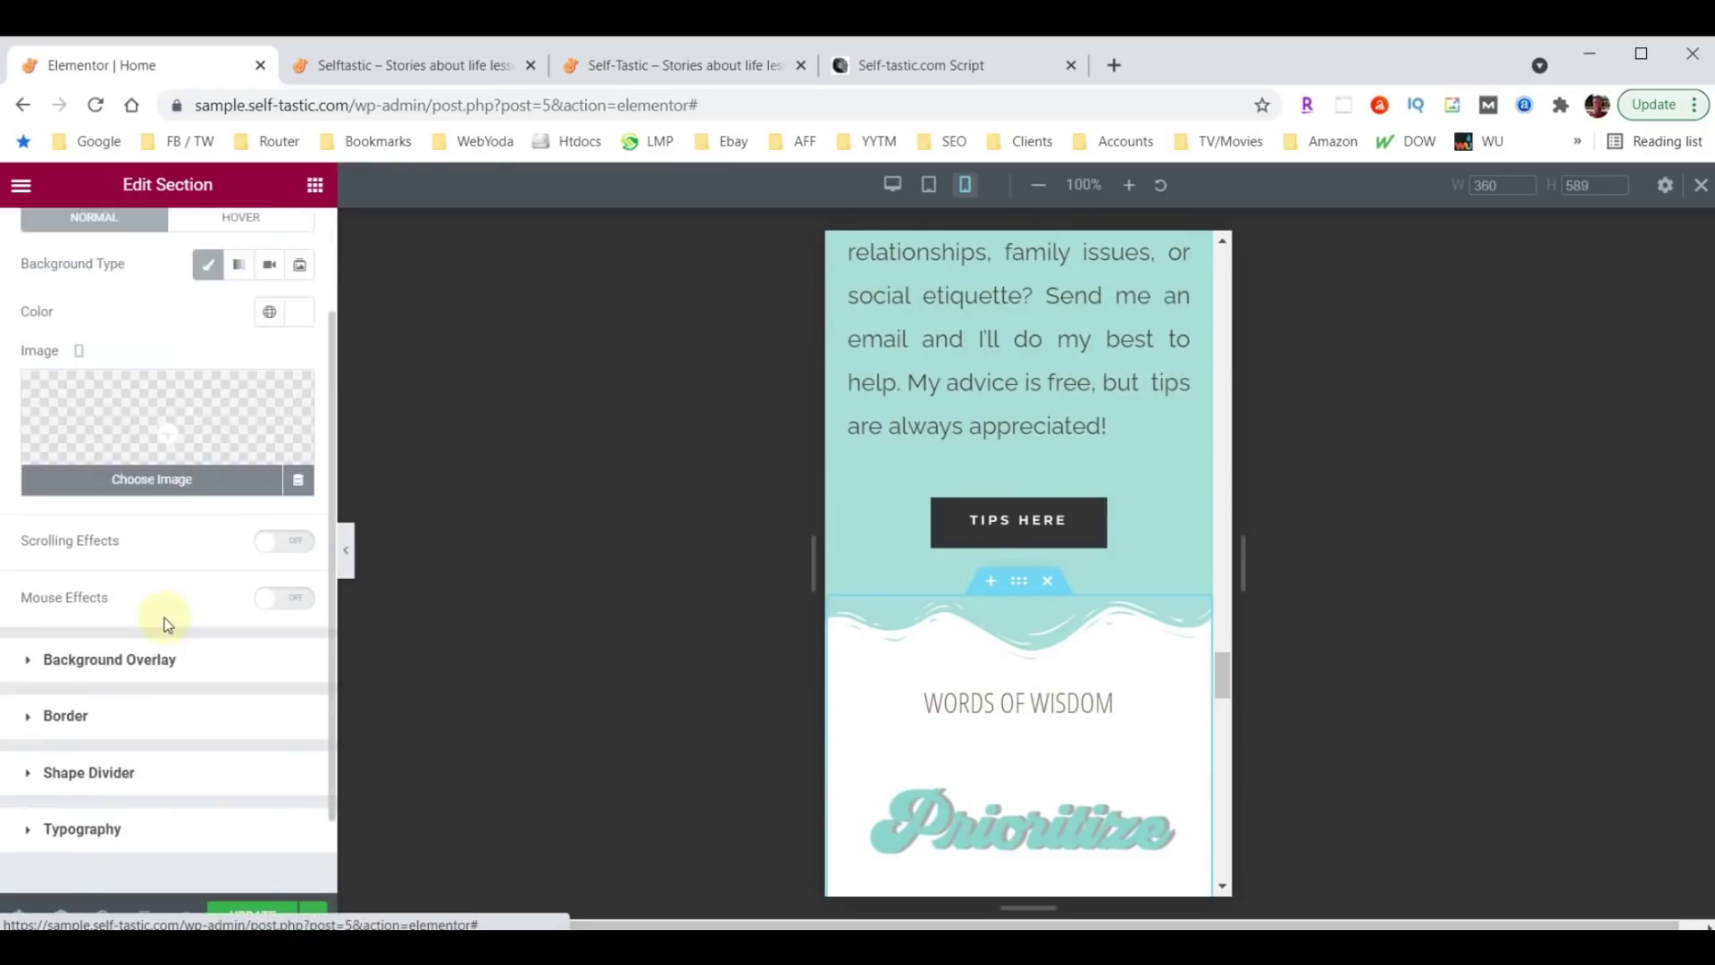
{"action": "scroll", "coordinate": [159, 616], "scroll_direction": "down", "scroll_amount": 2}
{"action": "left_click", "coordinate": [64, 678]}
{"action": "left_click", "coordinate": [269, 766]}
{"action": "type", "text": "30"}
{"action": "scroll", "coordinate": [1027, 641], "scroll_direction": "down", "scroll_amount": 3}
{"action": "scroll", "coordinate": [1028, 650], "scroll_direction": "up", "scroll_amount": 5}
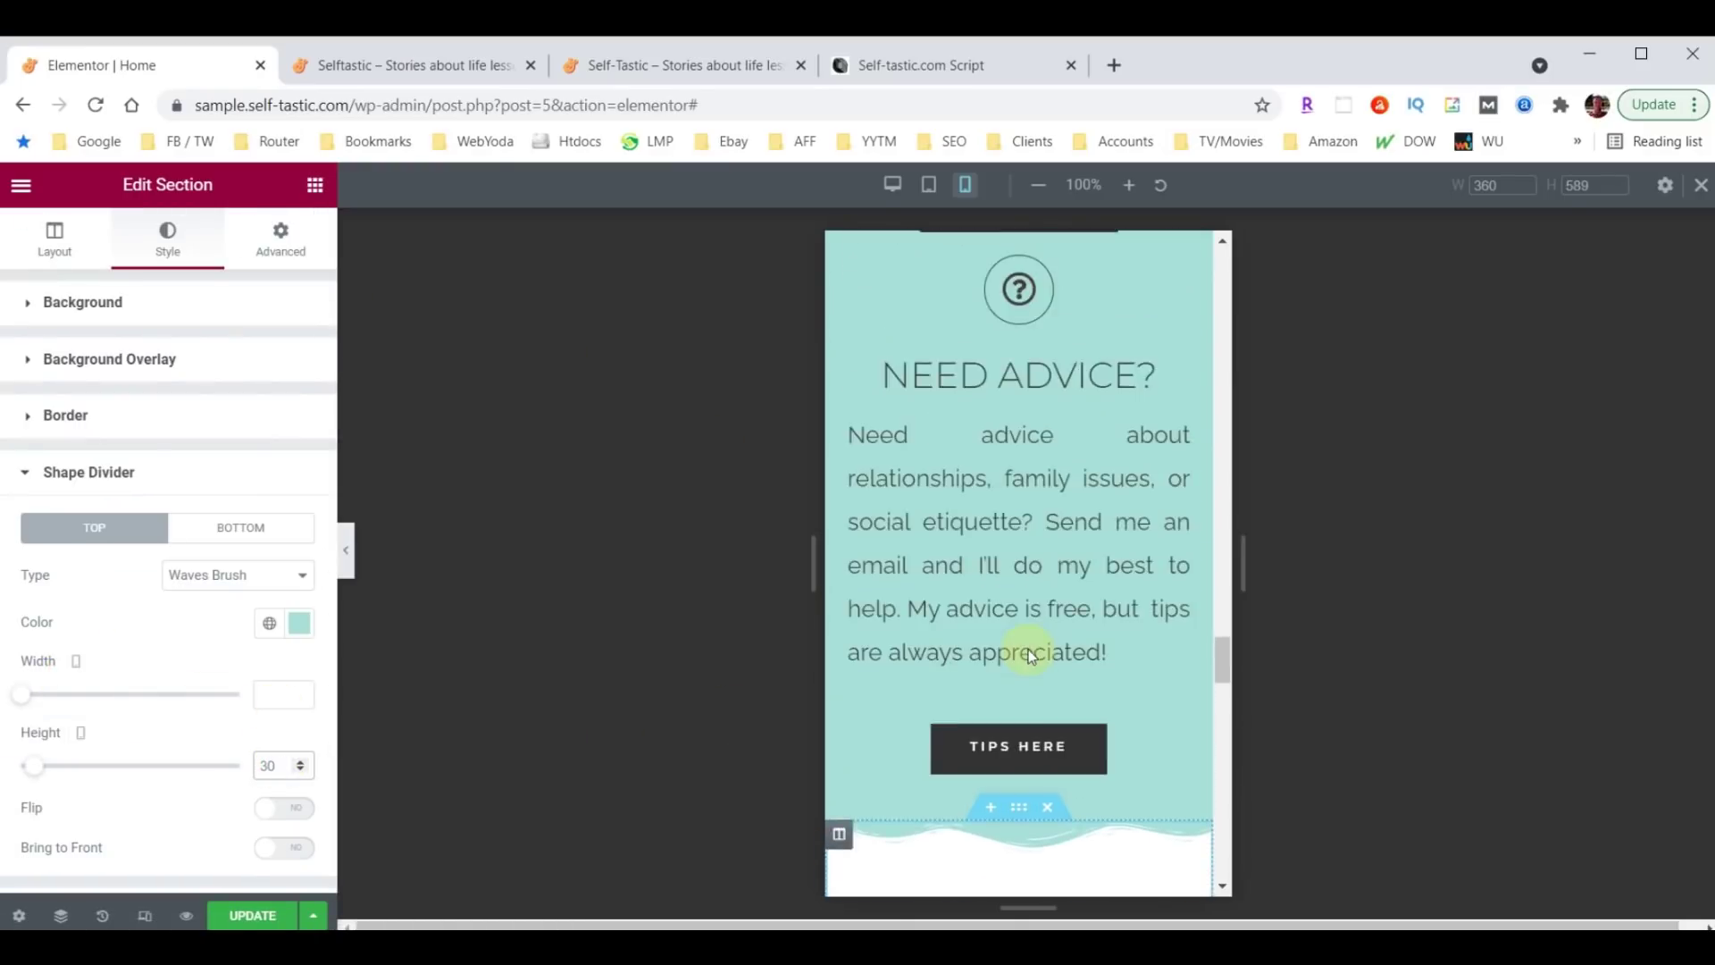
{"action": "scroll", "coordinate": [1028, 650], "scroll_direction": "up", "scroll_amount": 10}
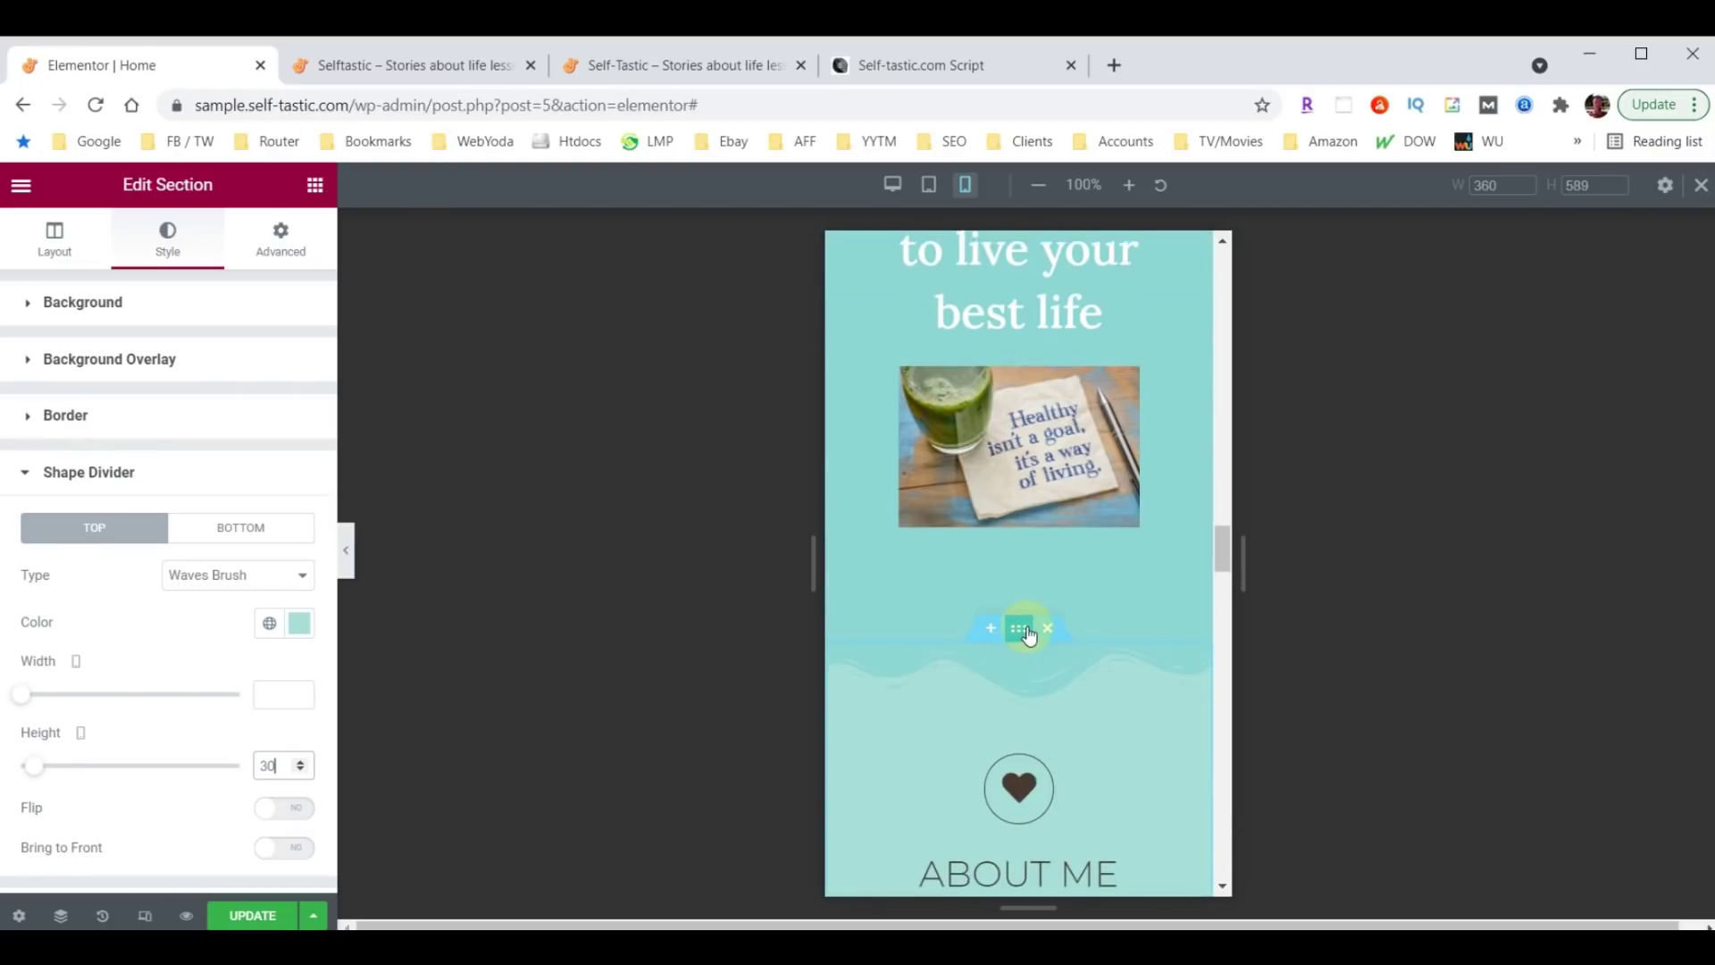
Set the About Me section's top wave divider to 30, then open the umbrella image's Advanced settings.
{"action": "left_click", "coordinate": [1022, 629]}
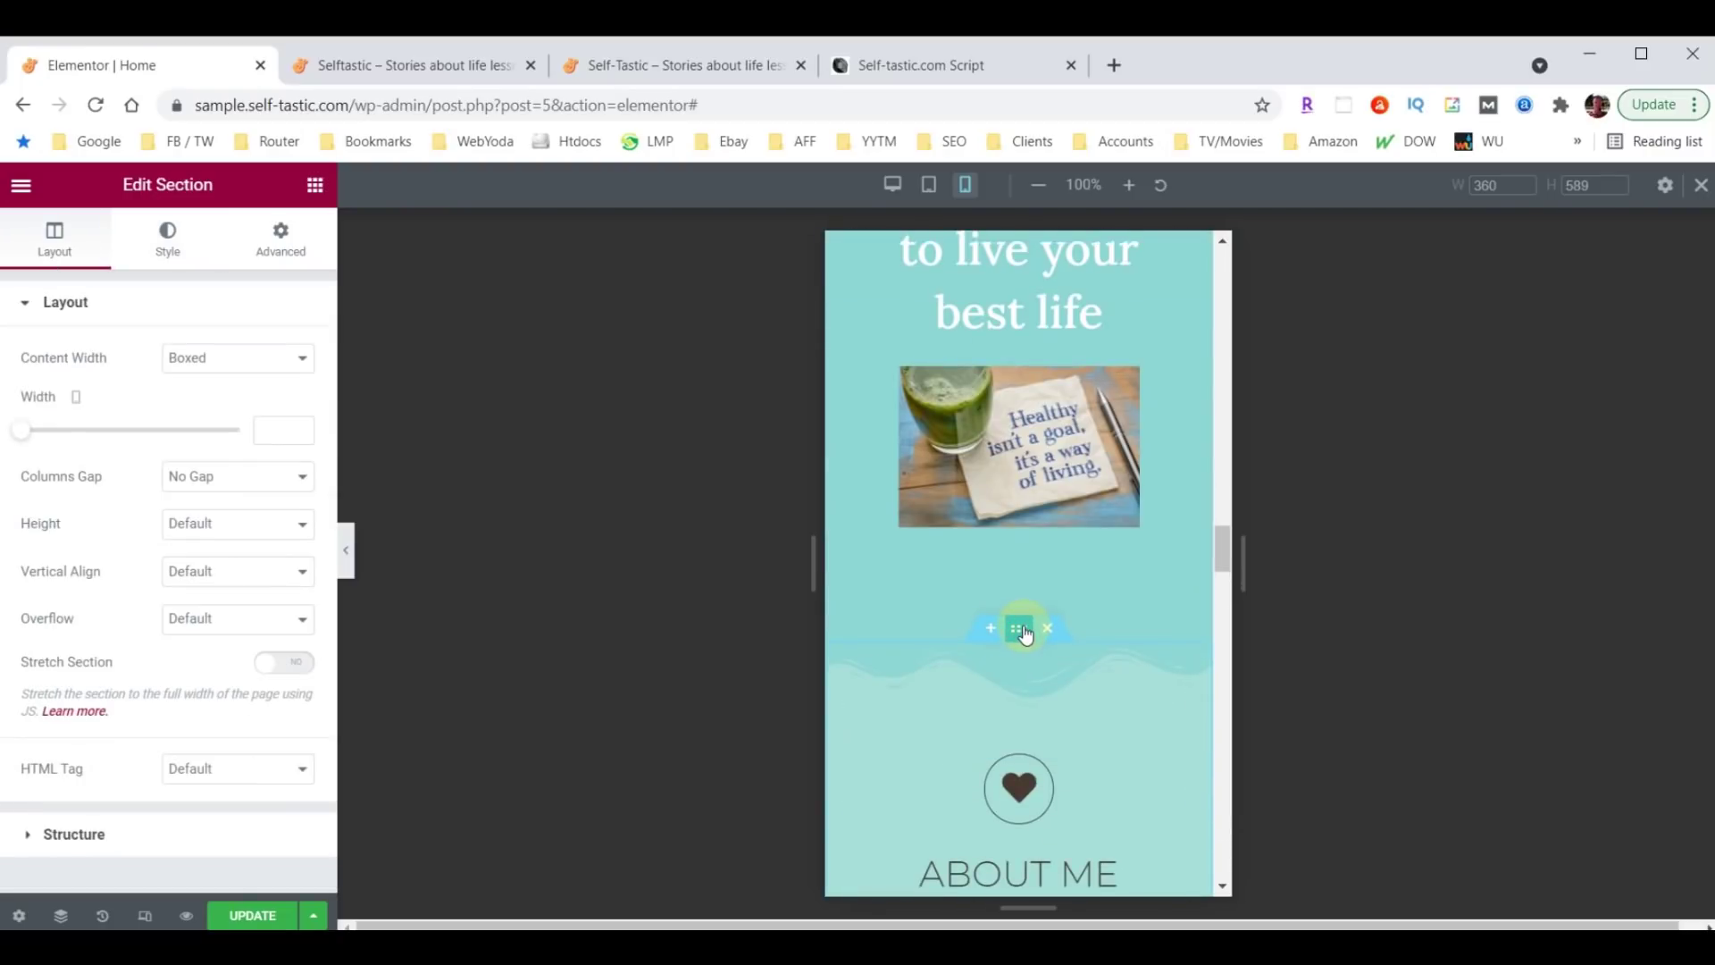
{"action": "left_click", "coordinate": [166, 246]}
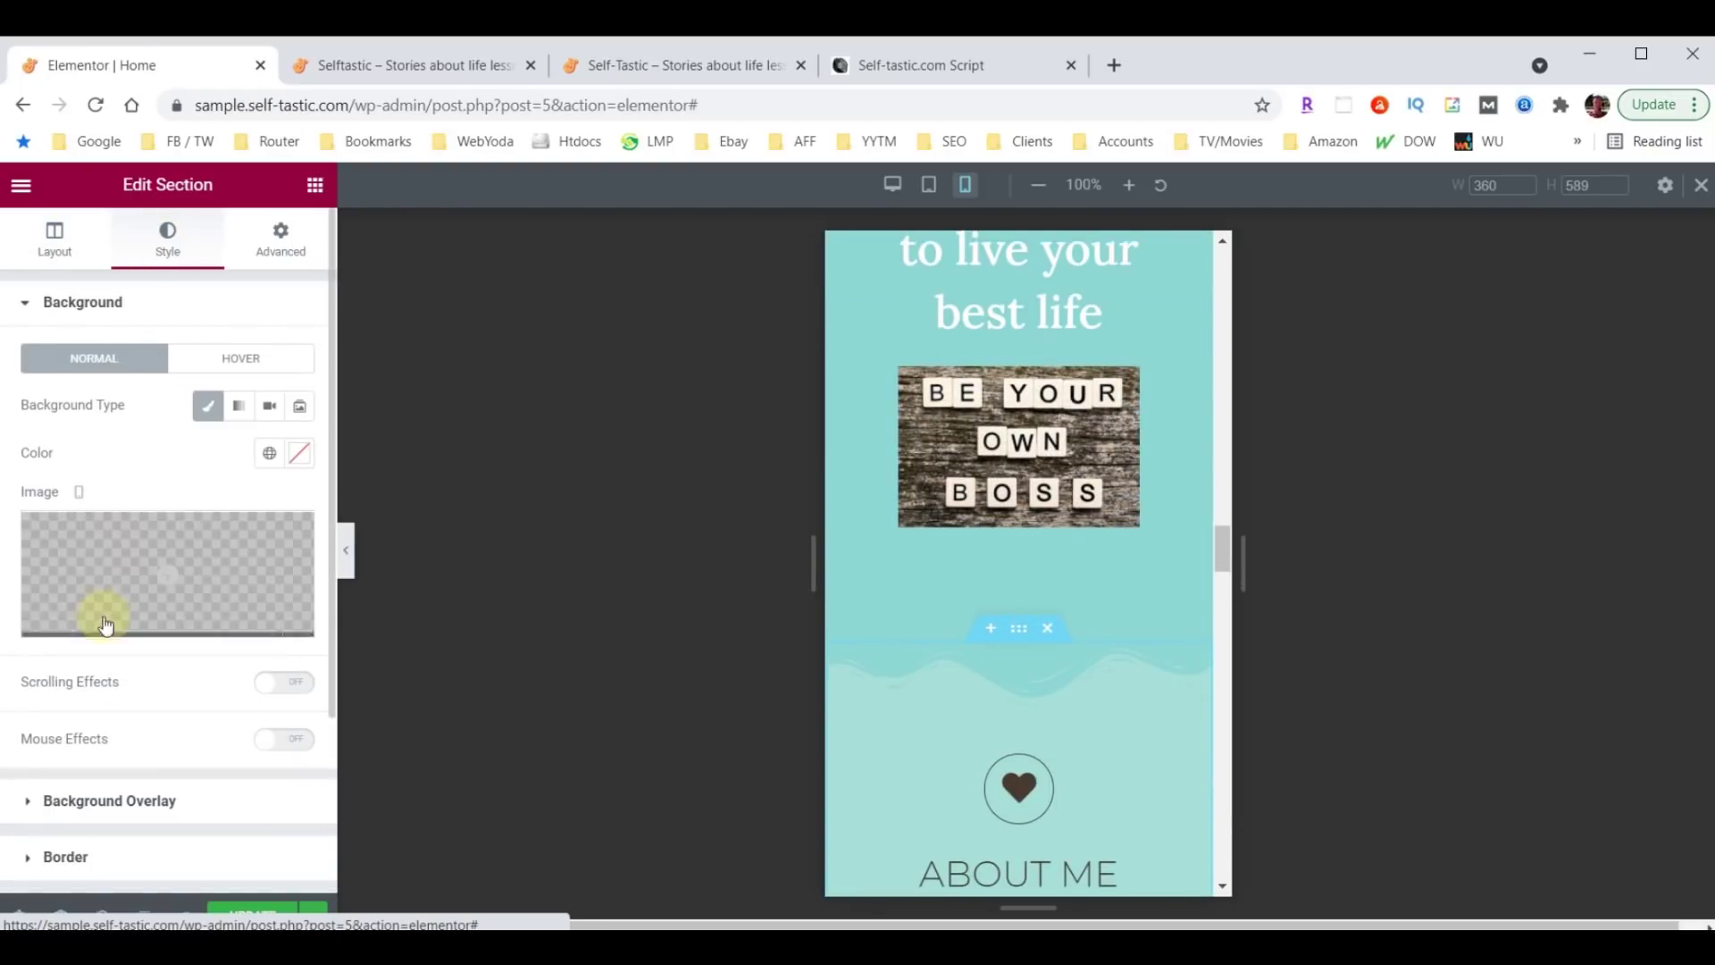
{"action": "scroll", "coordinate": [103, 625], "scroll_direction": "down", "scroll_amount": 3}
{"action": "left_click", "coordinate": [87, 677]}
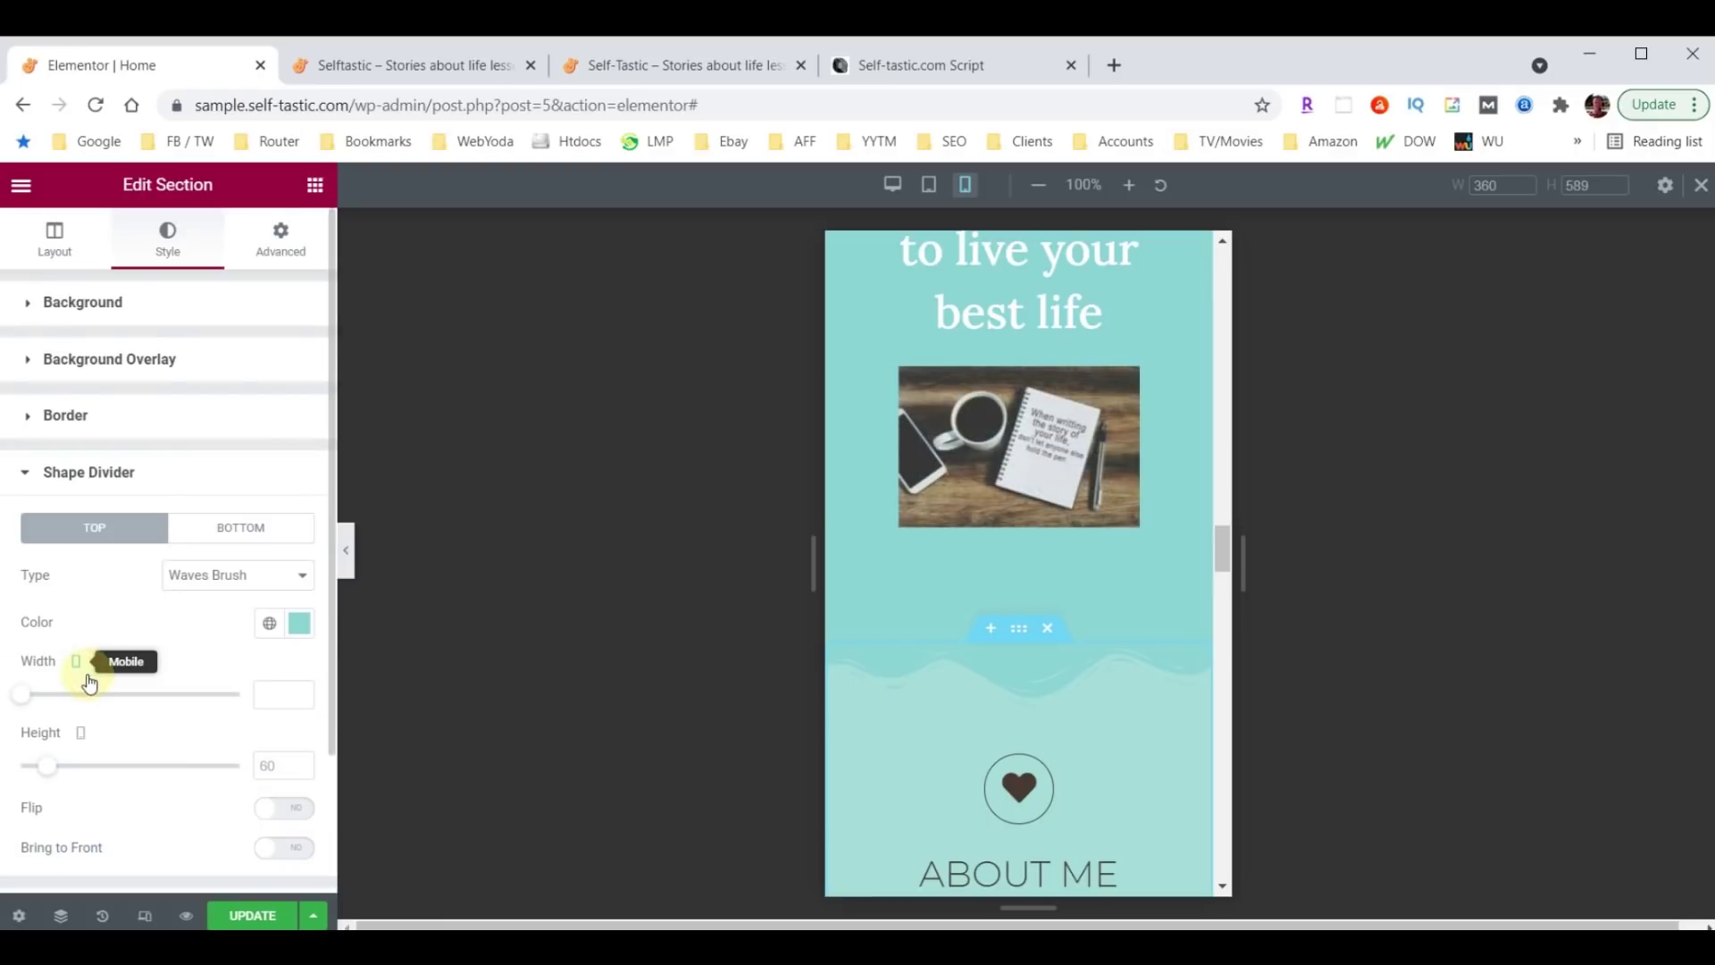
{"action": "left_click", "coordinate": [261, 766]}
{"action": "type", "text": "30"}
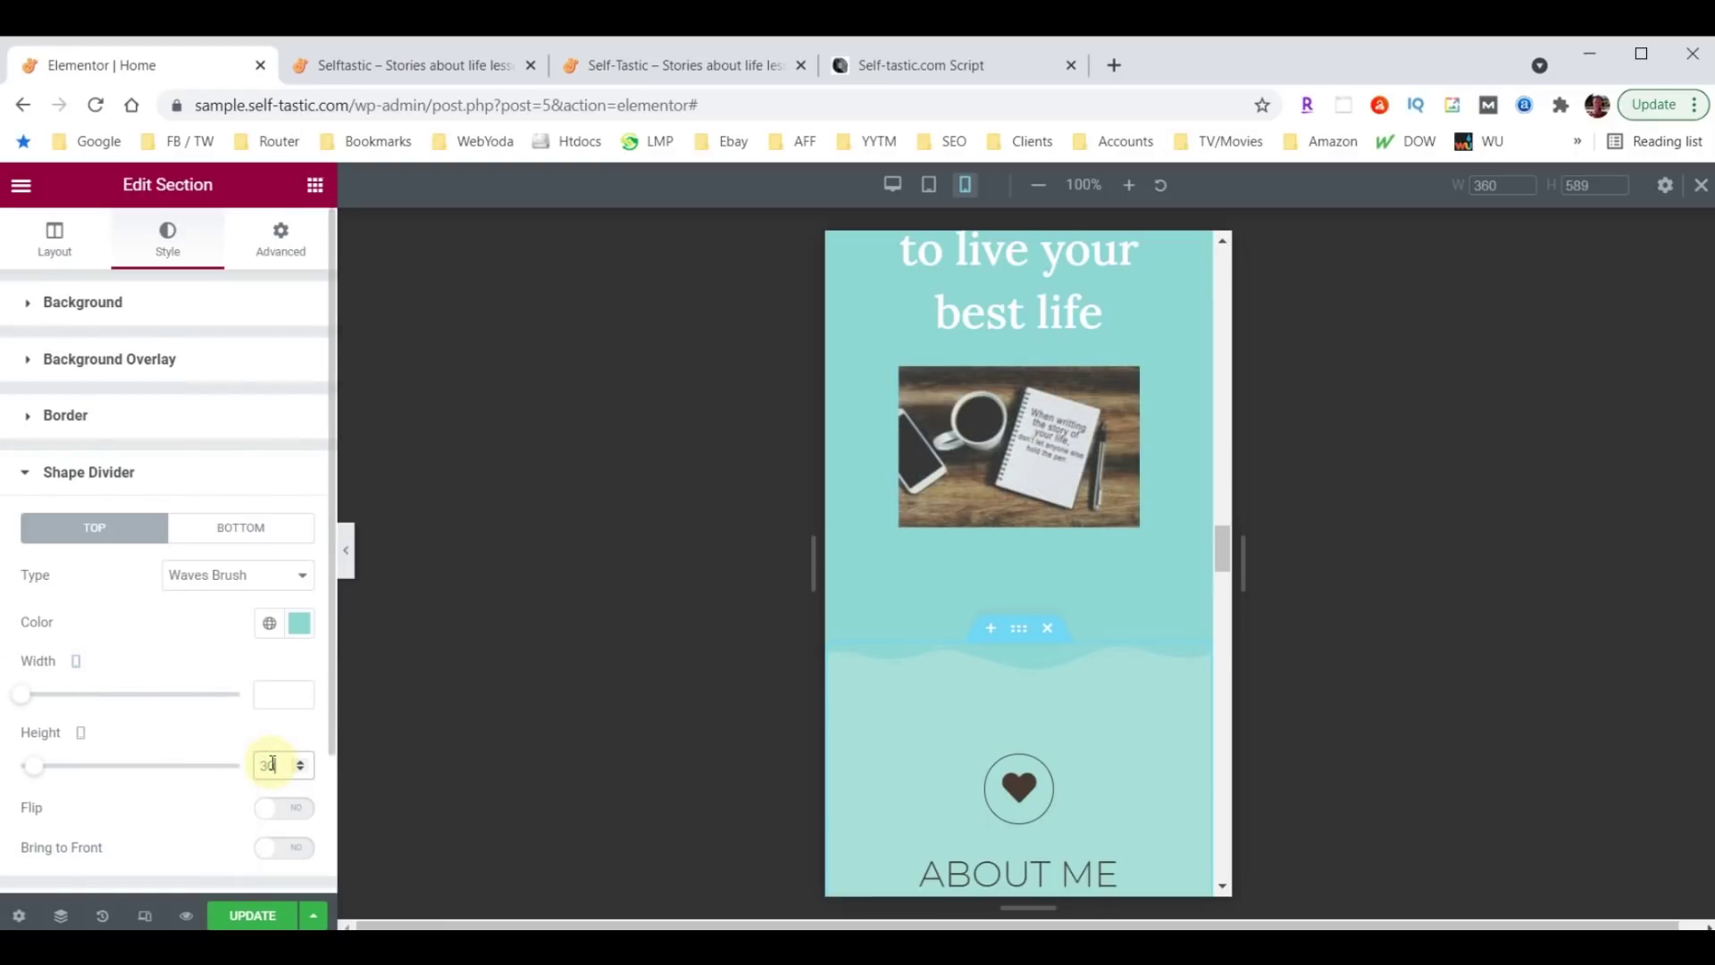
{"action": "scroll", "coordinate": [1101, 642], "scroll_direction": "up", "scroll_amount": 15}
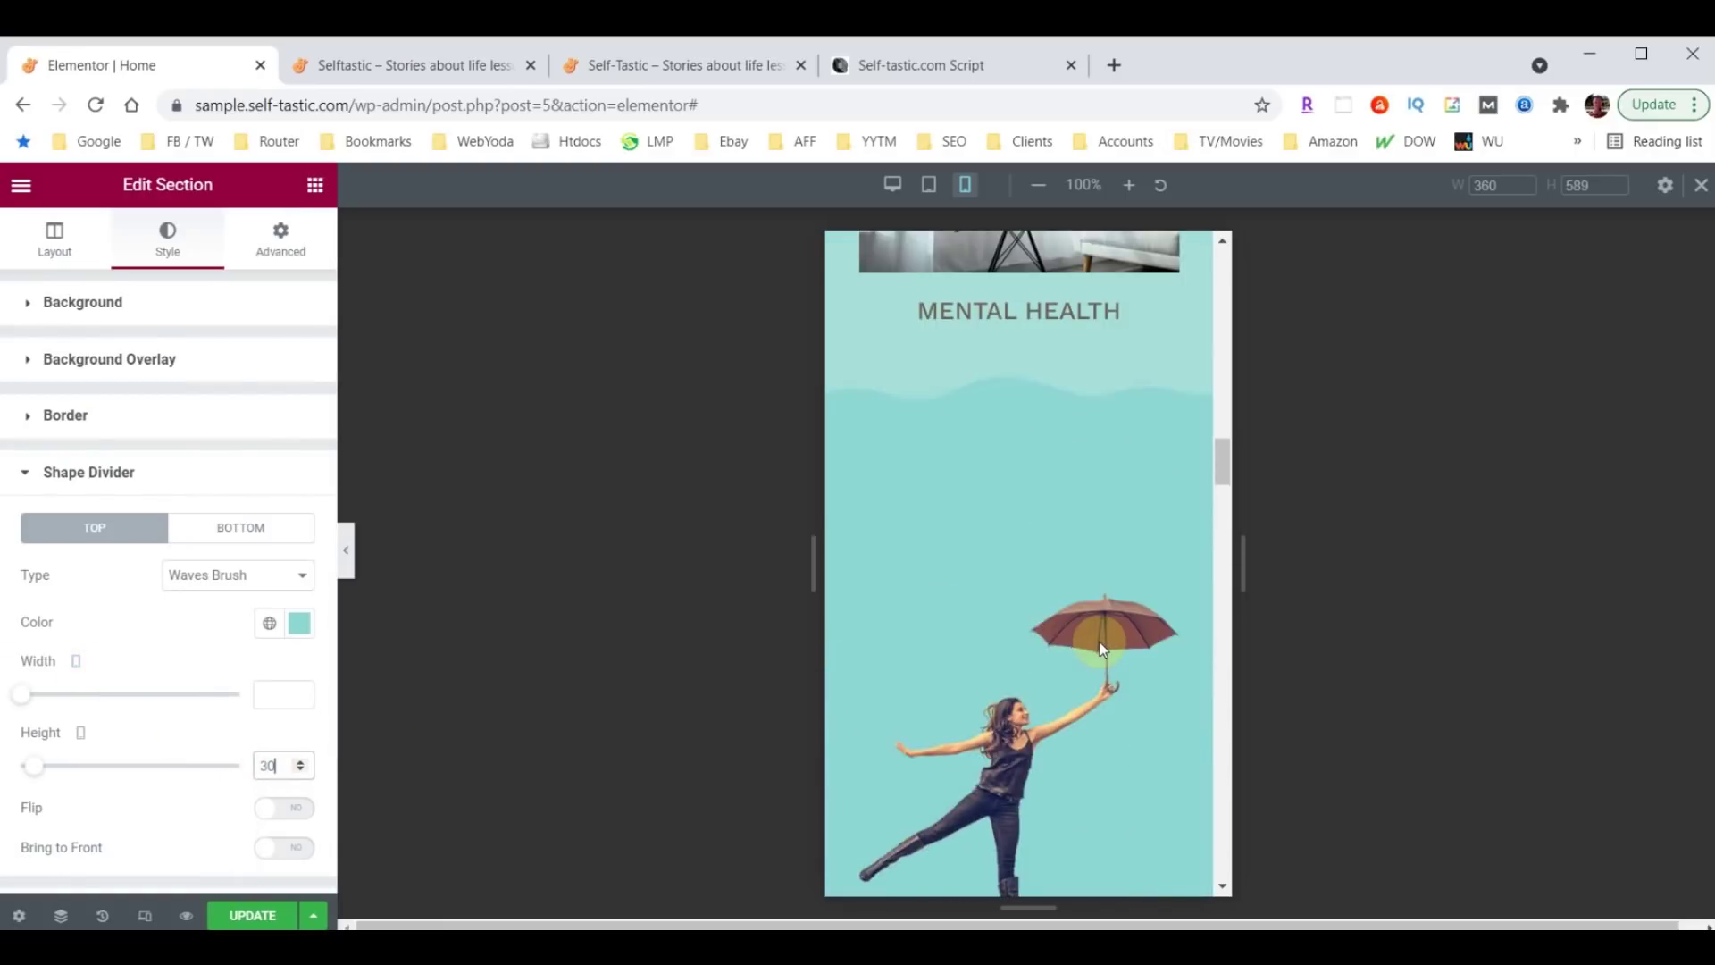
{"action": "scroll", "coordinate": [1039, 428], "scroll_direction": "up", "scroll_amount": 2}
{"action": "scroll", "coordinate": [1038, 491], "scroll_direction": "down", "scroll_amount": 10}
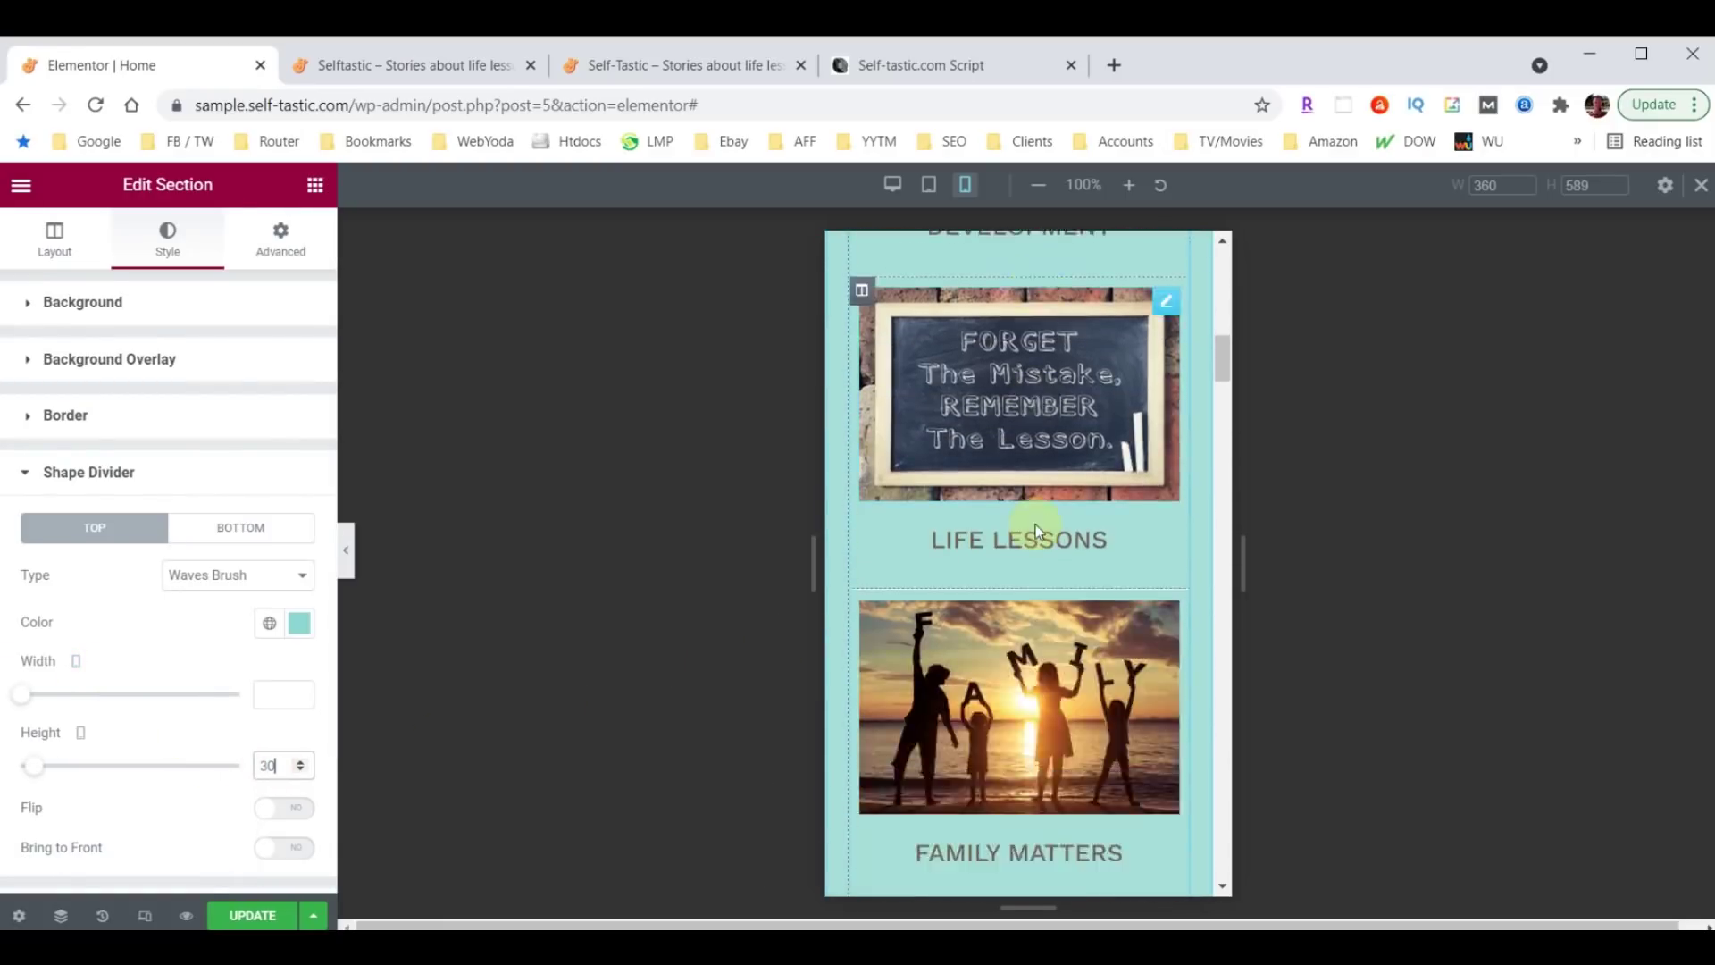
{"action": "scroll", "coordinate": [1035, 485], "scroll_direction": "down", "scroll_amount": 9}
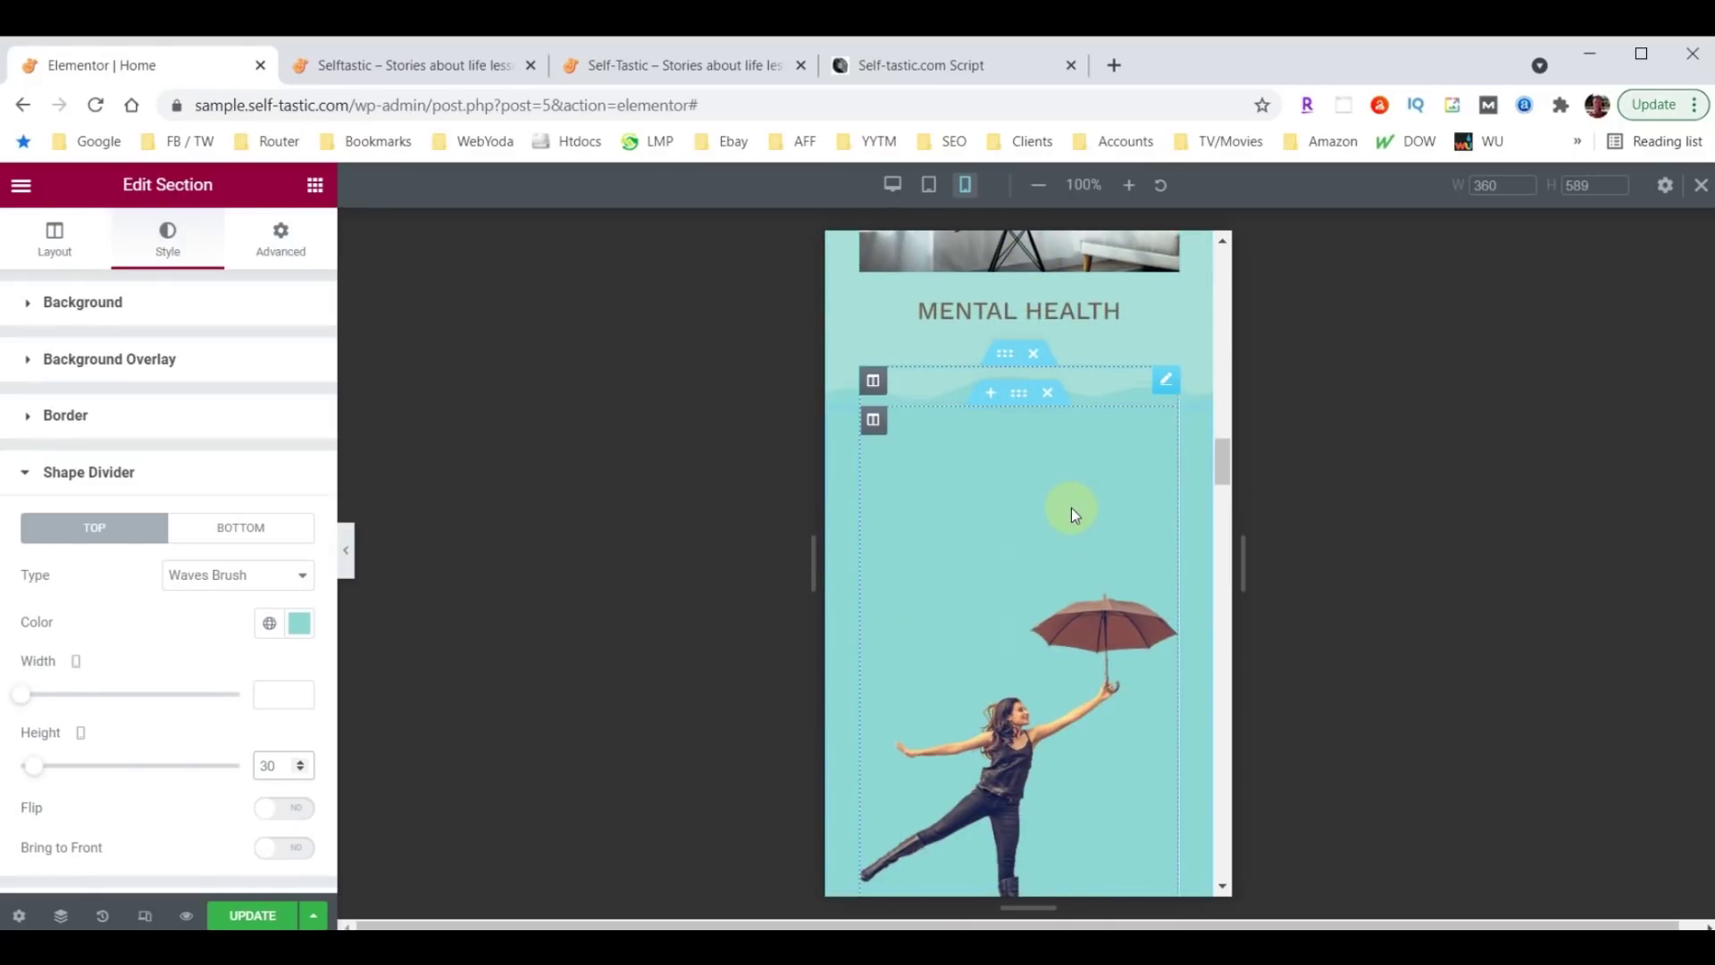
{"action": "scroll", "coordinate": [1071, 508], "scroll_direction": "down", "scroll_amount": 3}
{"action": "scroll", "coordinate": [1094, 565], "scroll_direction": "up", "scroll_amount": 4}
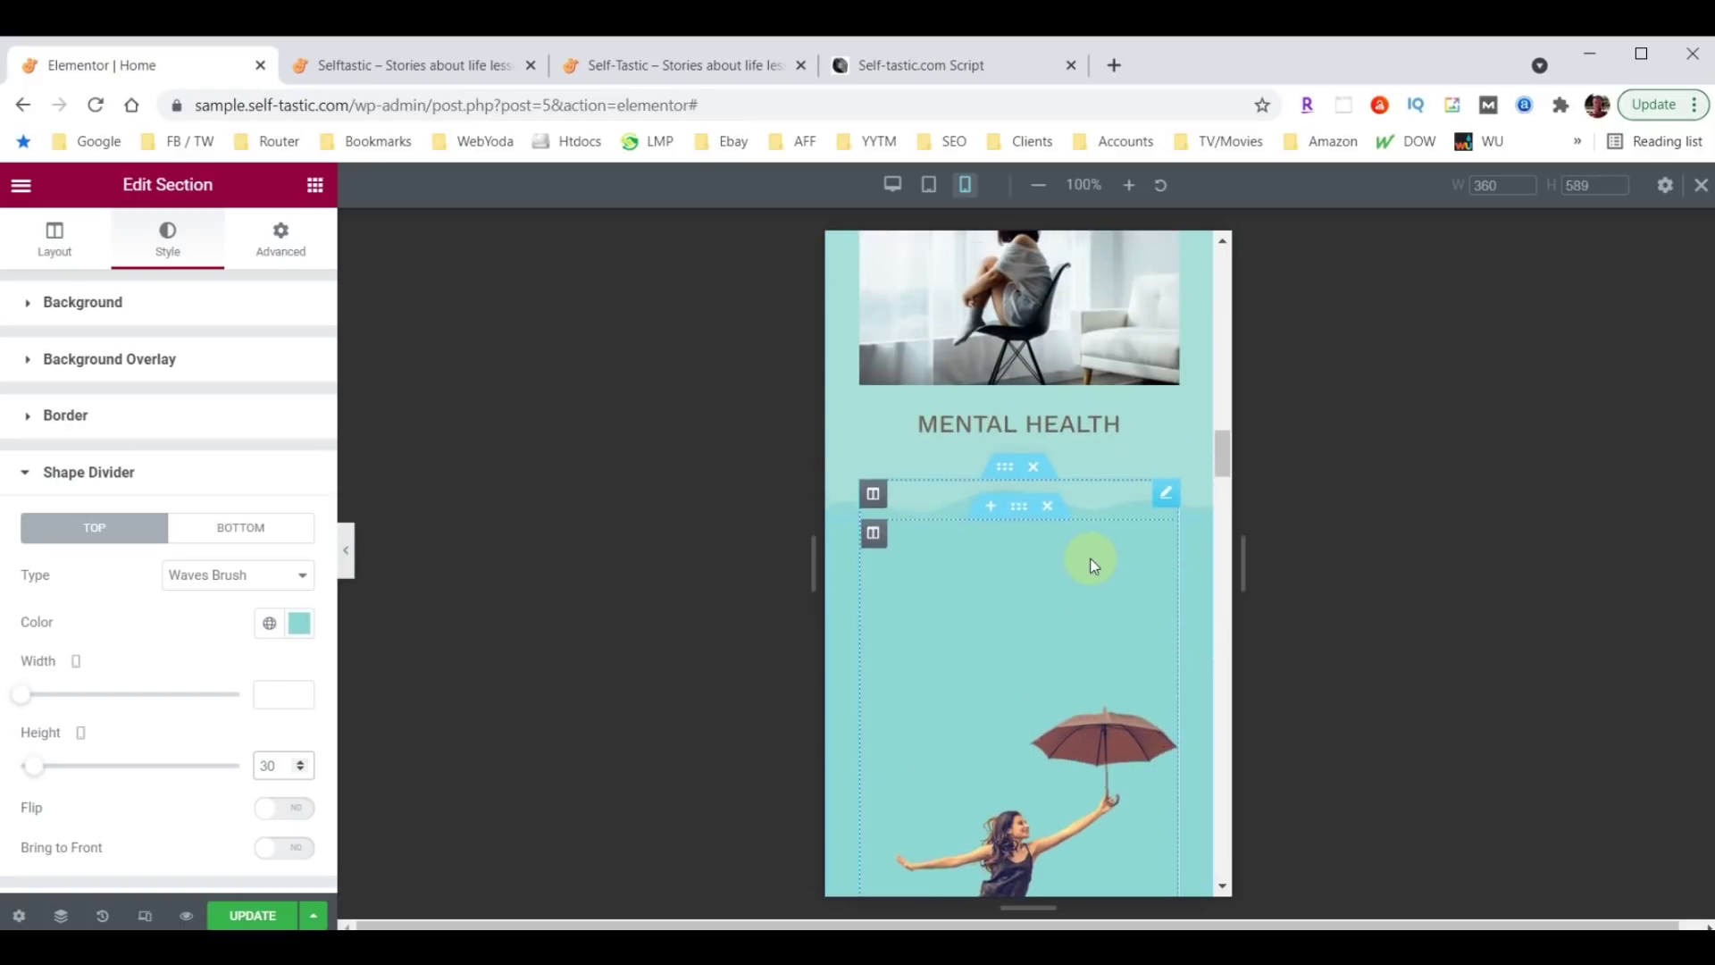
{"action": "left_click", "coordinate": [1166, 494]}
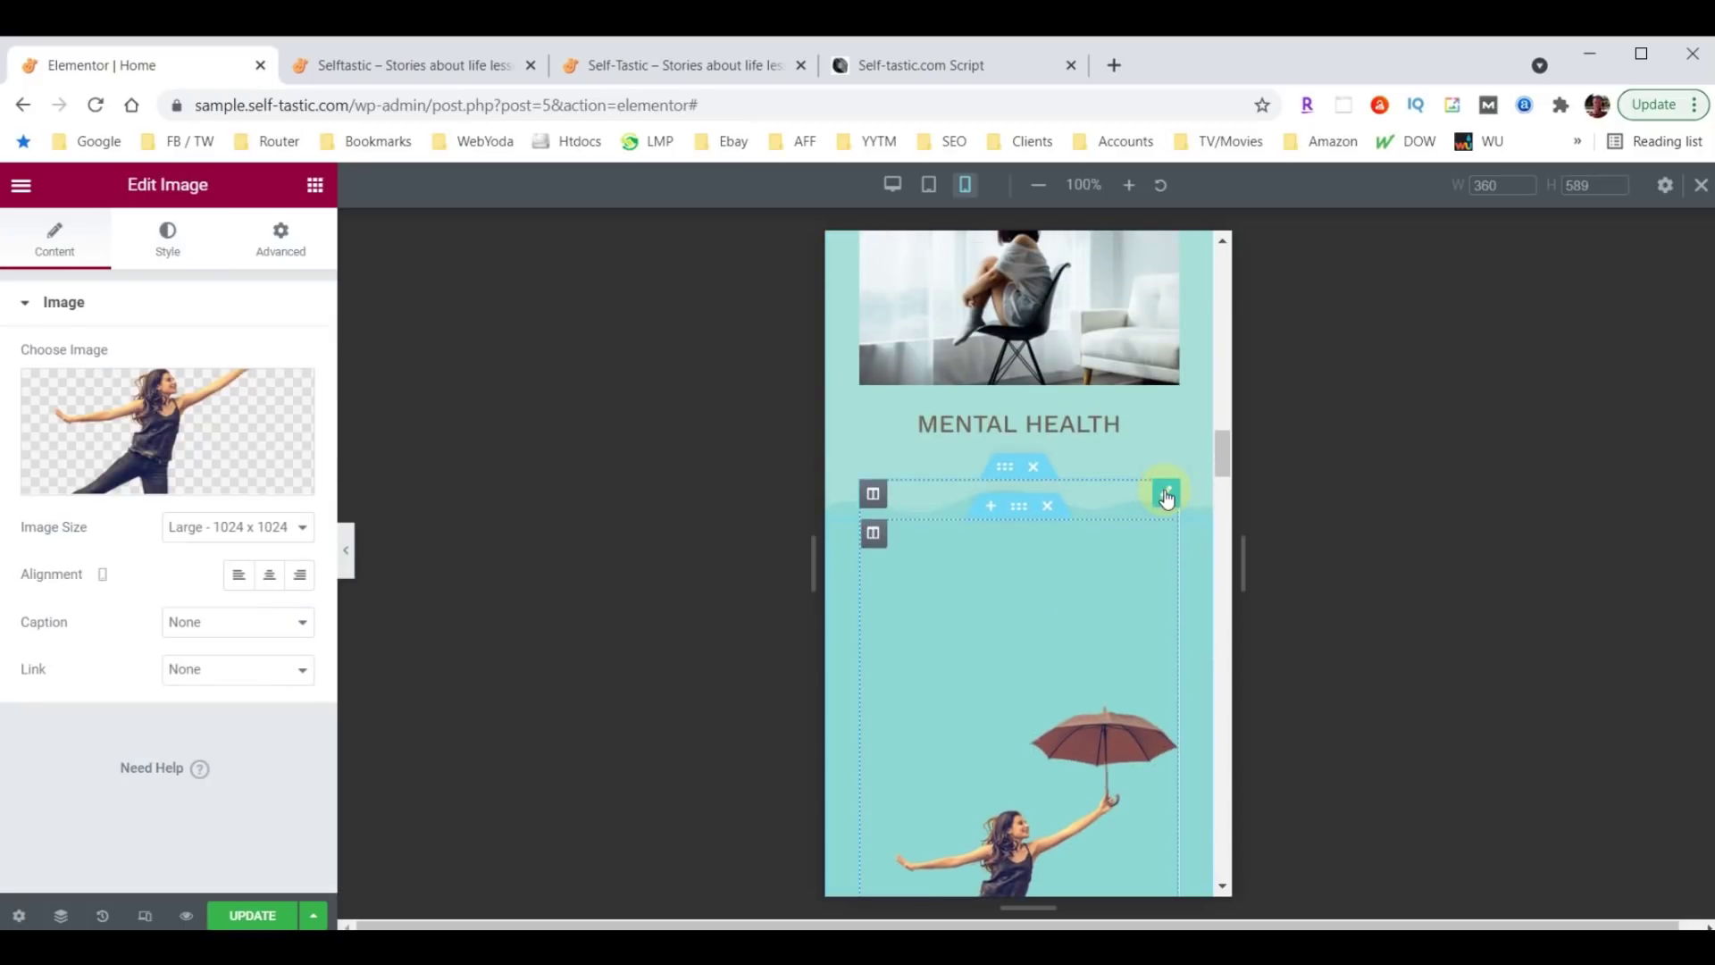
{"action": "left_click", "coordinate": [292, 253]}
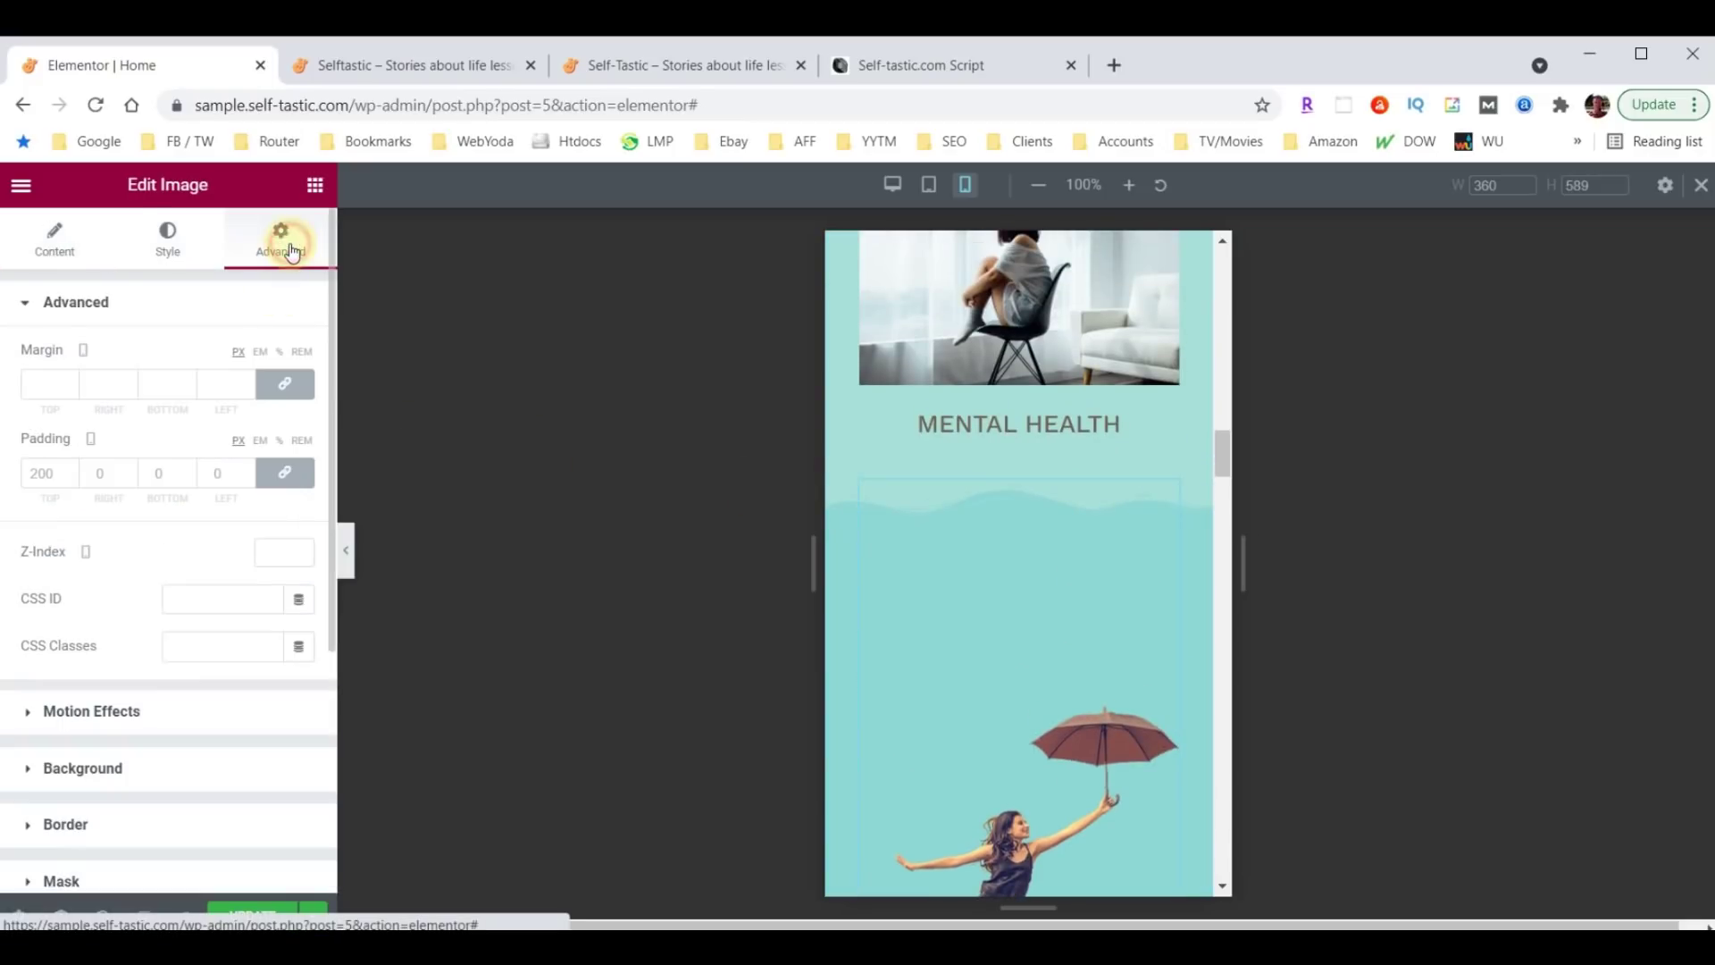
Give the umbrella image unlinked padding of 60 top, 30 right, 0 bottom, 30 left.
{"action": "left_click", "coordinate": [51, 472]}
{"action": "type", "text": "60"}
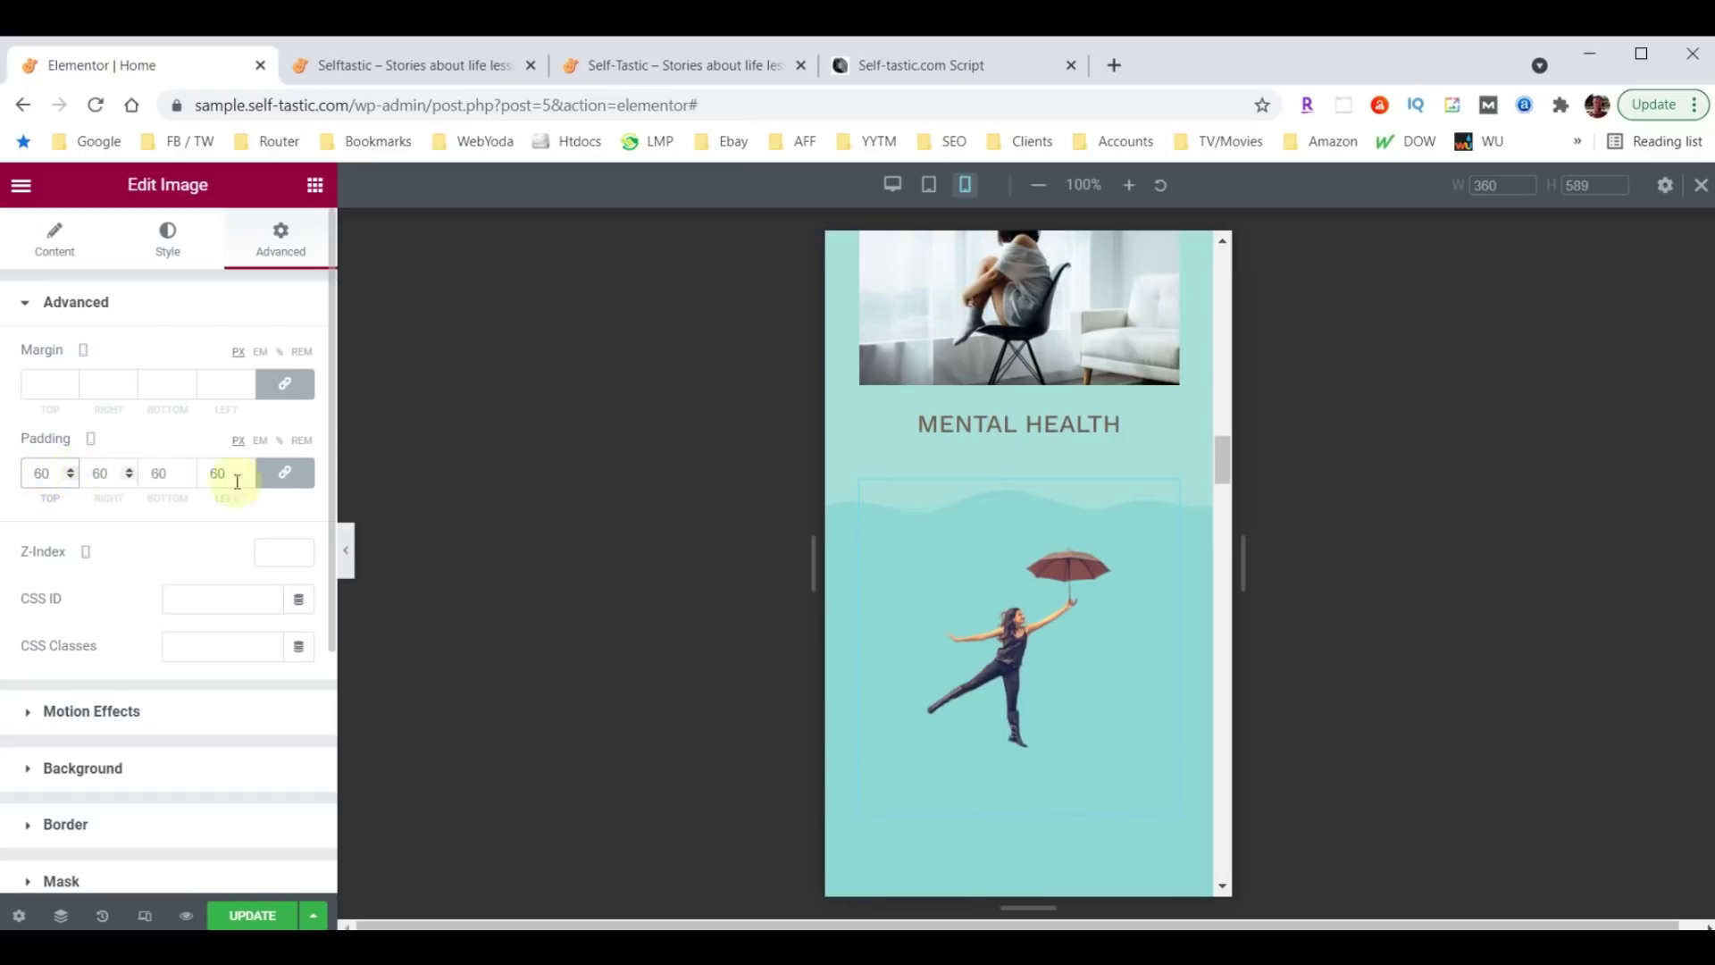
{"action": "left_click", "coordinate": [284, 473]}
{"action": "double_click", "coordinate": [95, 474]}
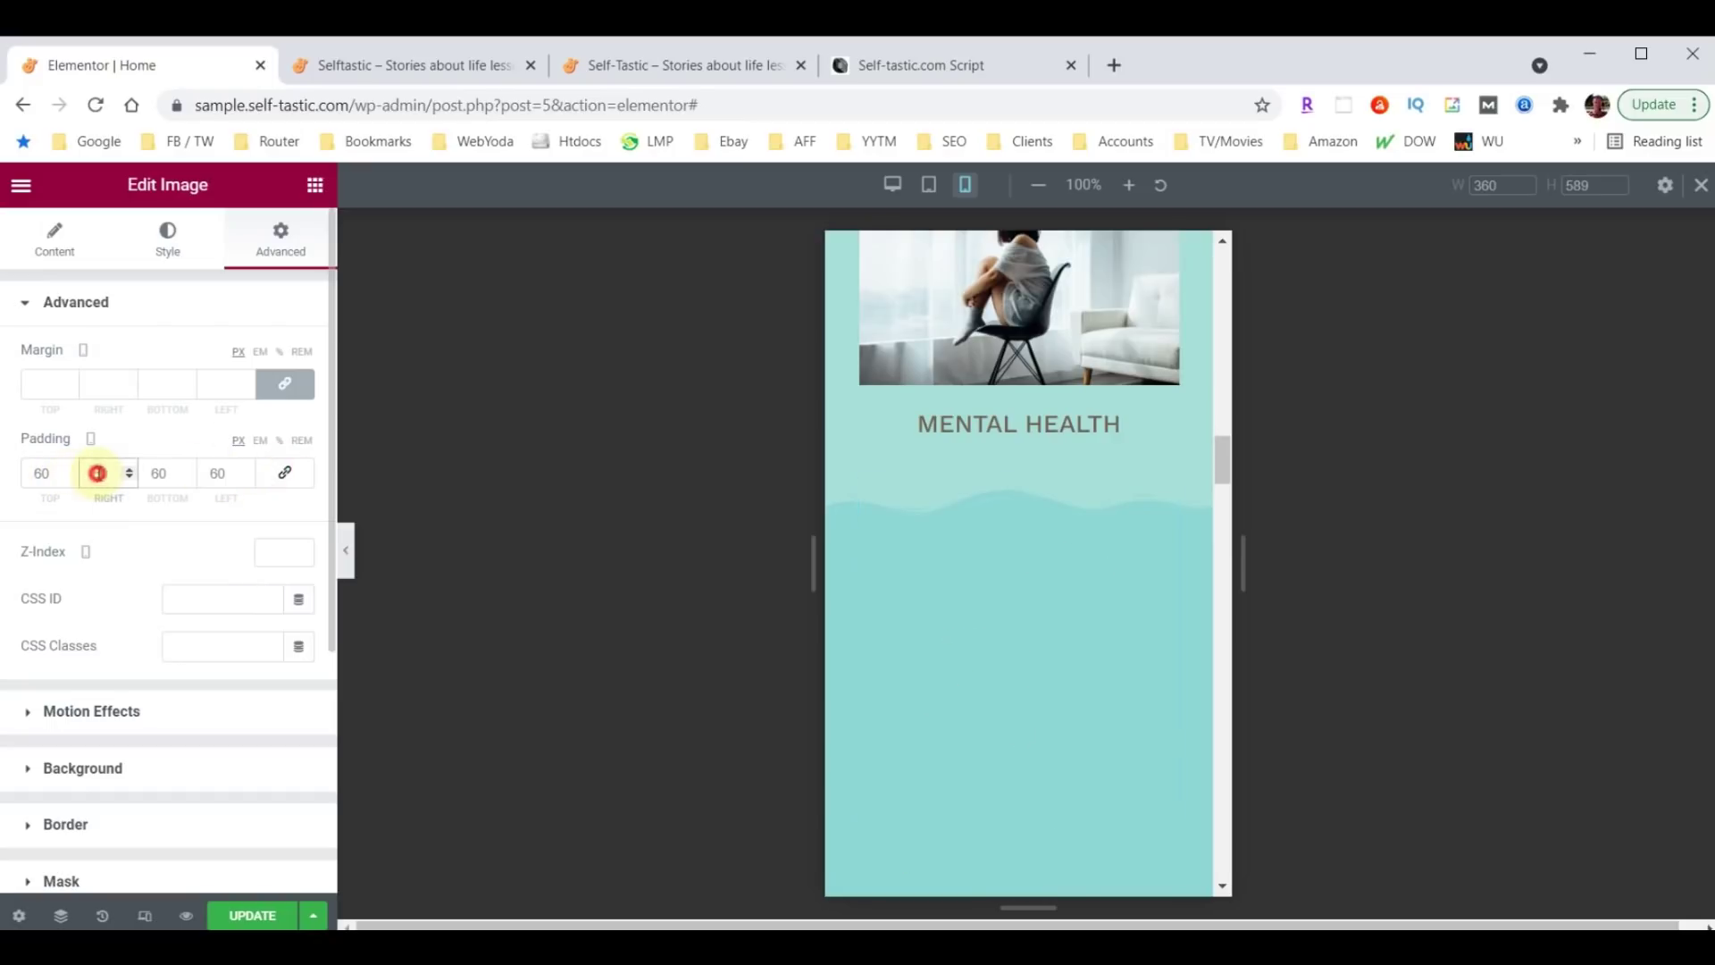
{"action": "type", "text": "30"}
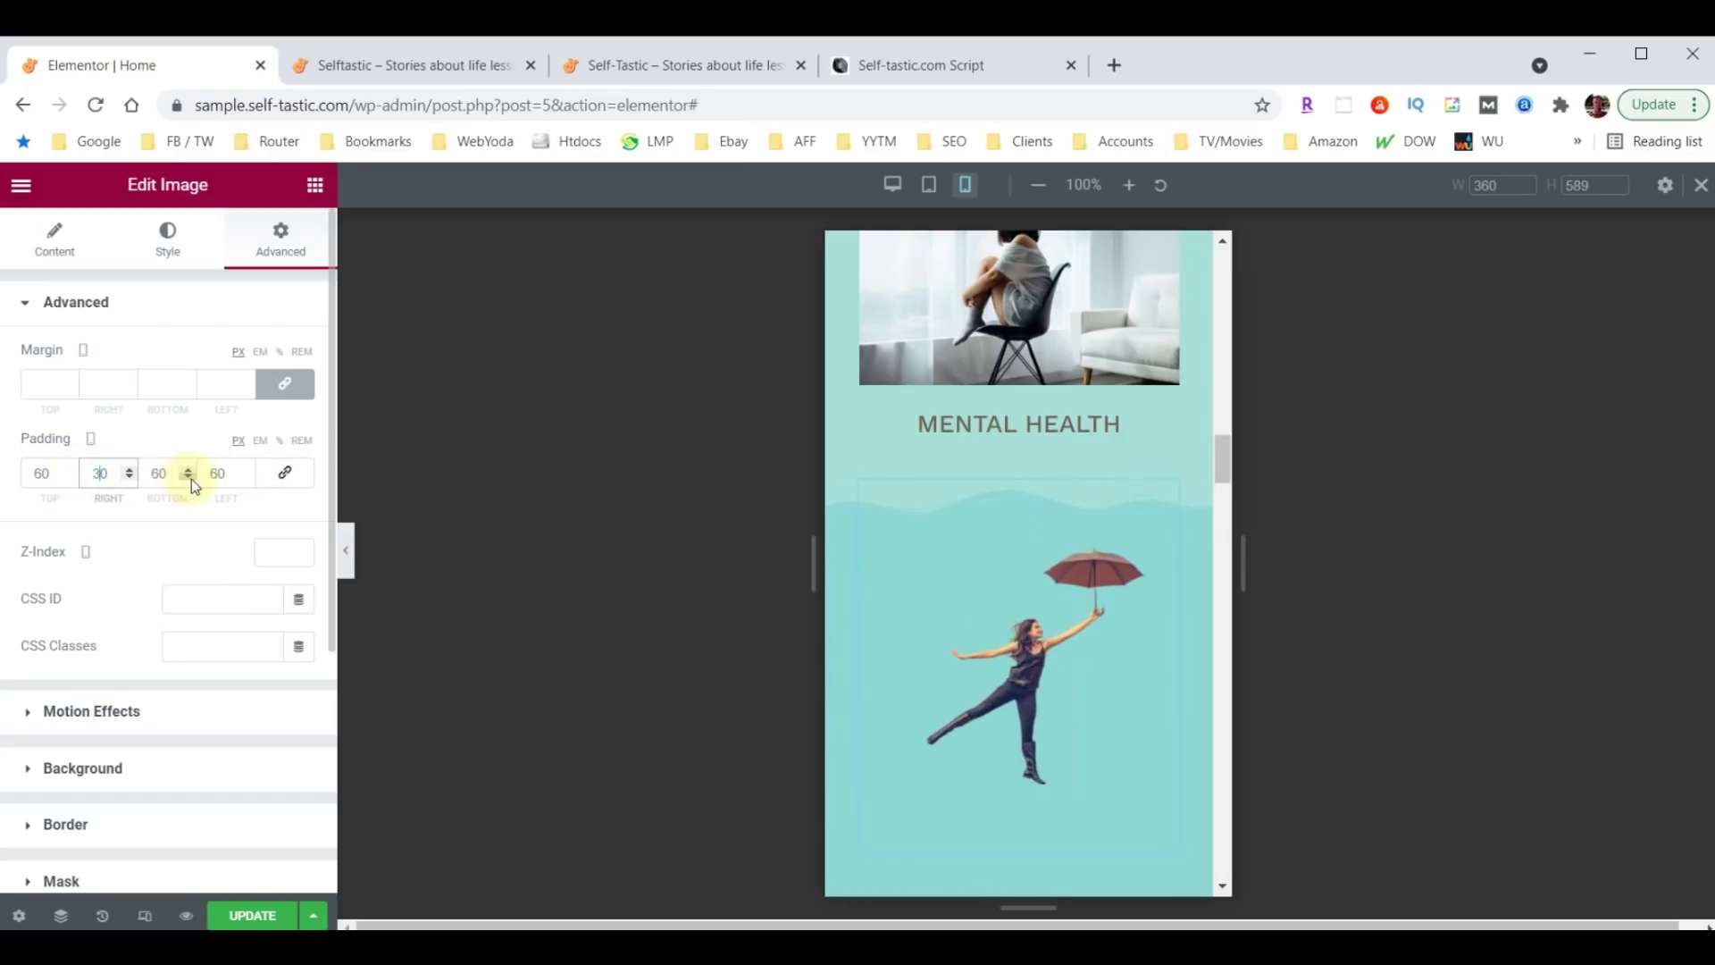
{"action": "double_click", "coordinate": [202, 473]}
{"action": "type", "text": "30"}
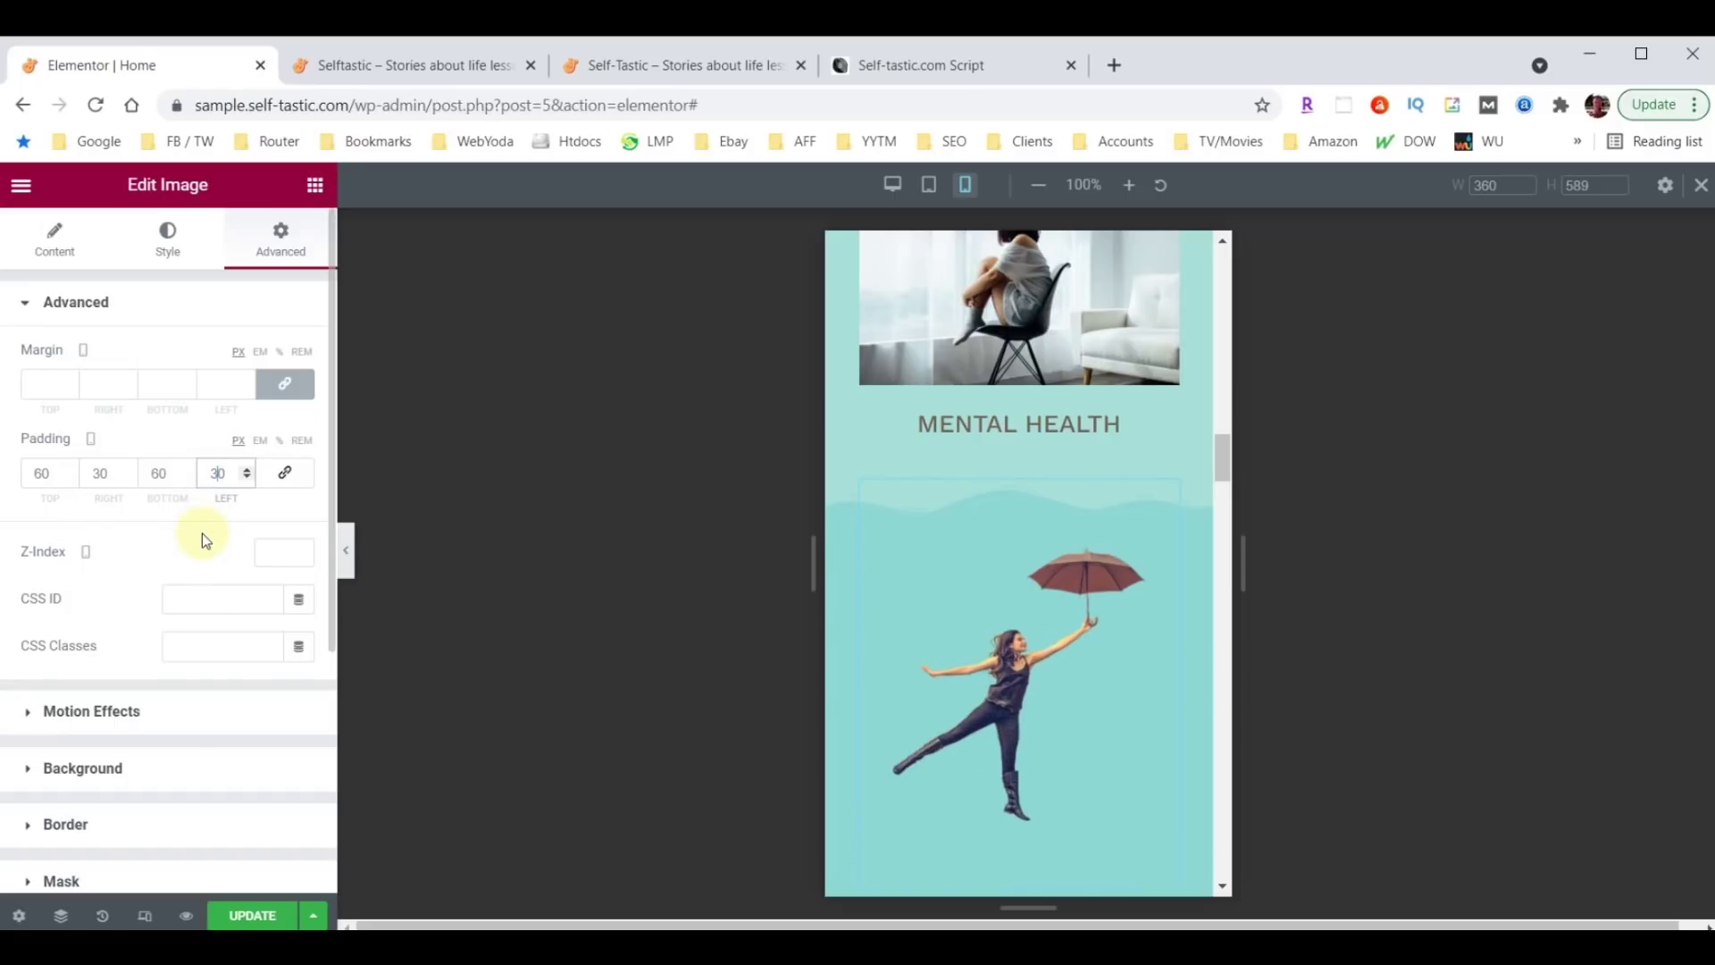
{"action": "double_click", "coordinate": [149, 473]}
{"action": "type", "text": "0"}
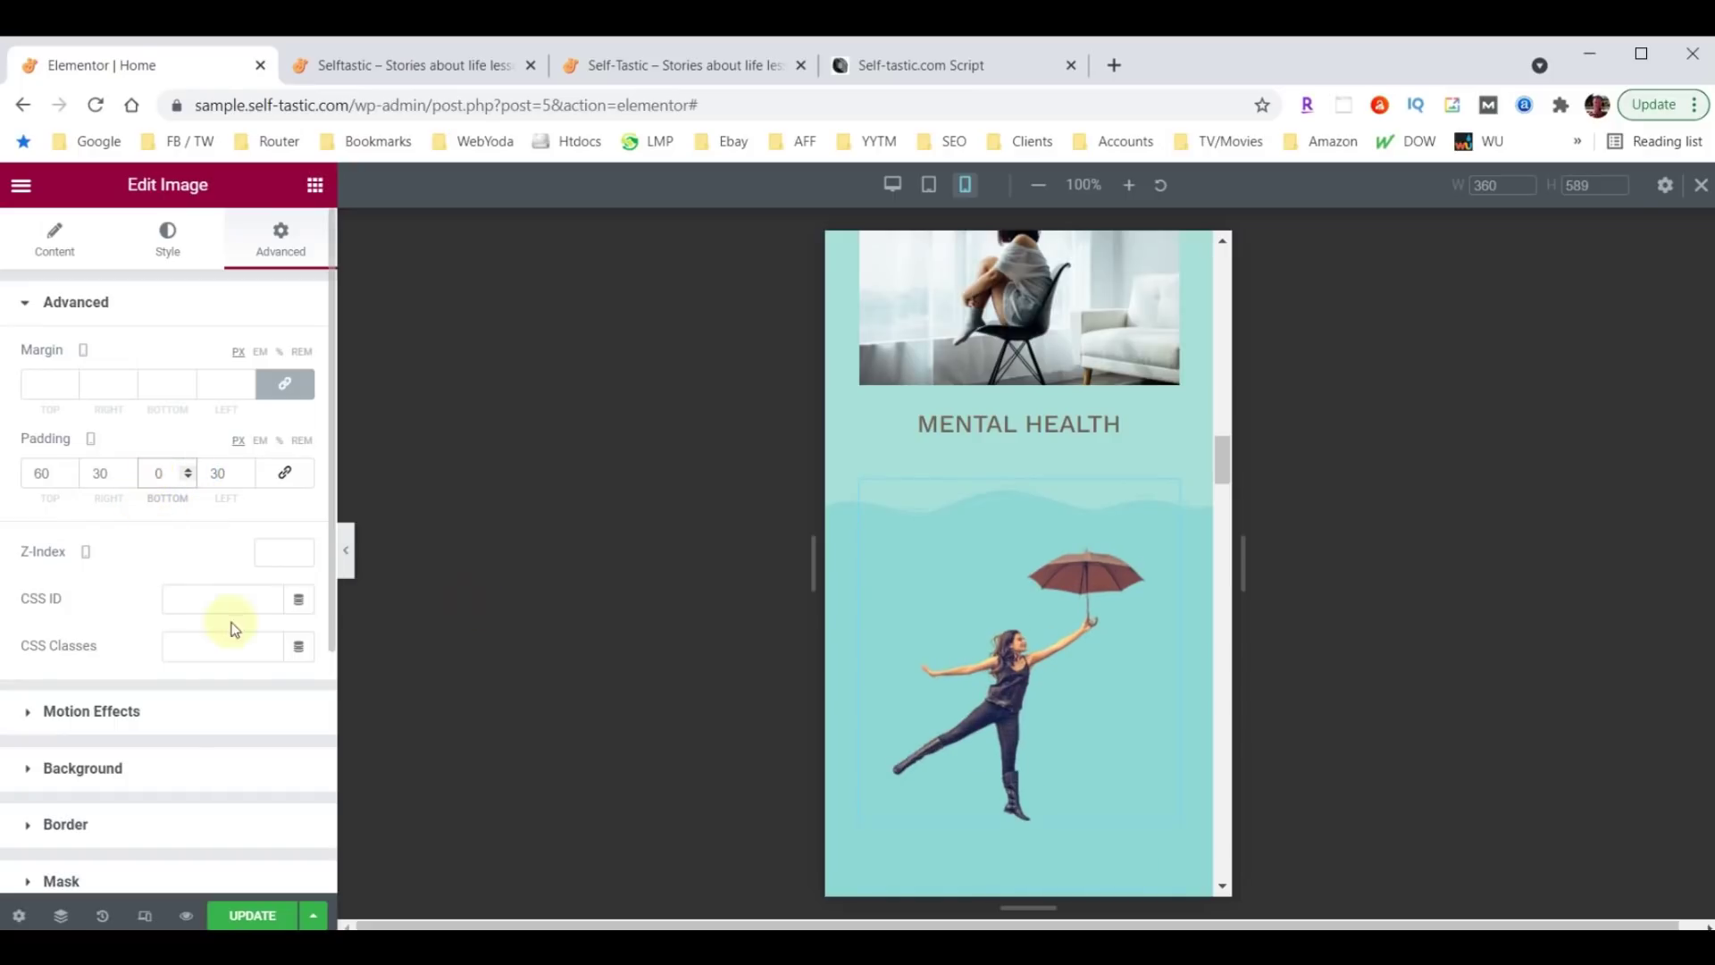
{"action": "scroll", "coordinate": [1012, 613], "scroll_direction": "down", "scroll_amount": 3}
{"action": "scroll", "coordinate": [990, 700], "scroll_direction": "down", "scroll_amount": 3}
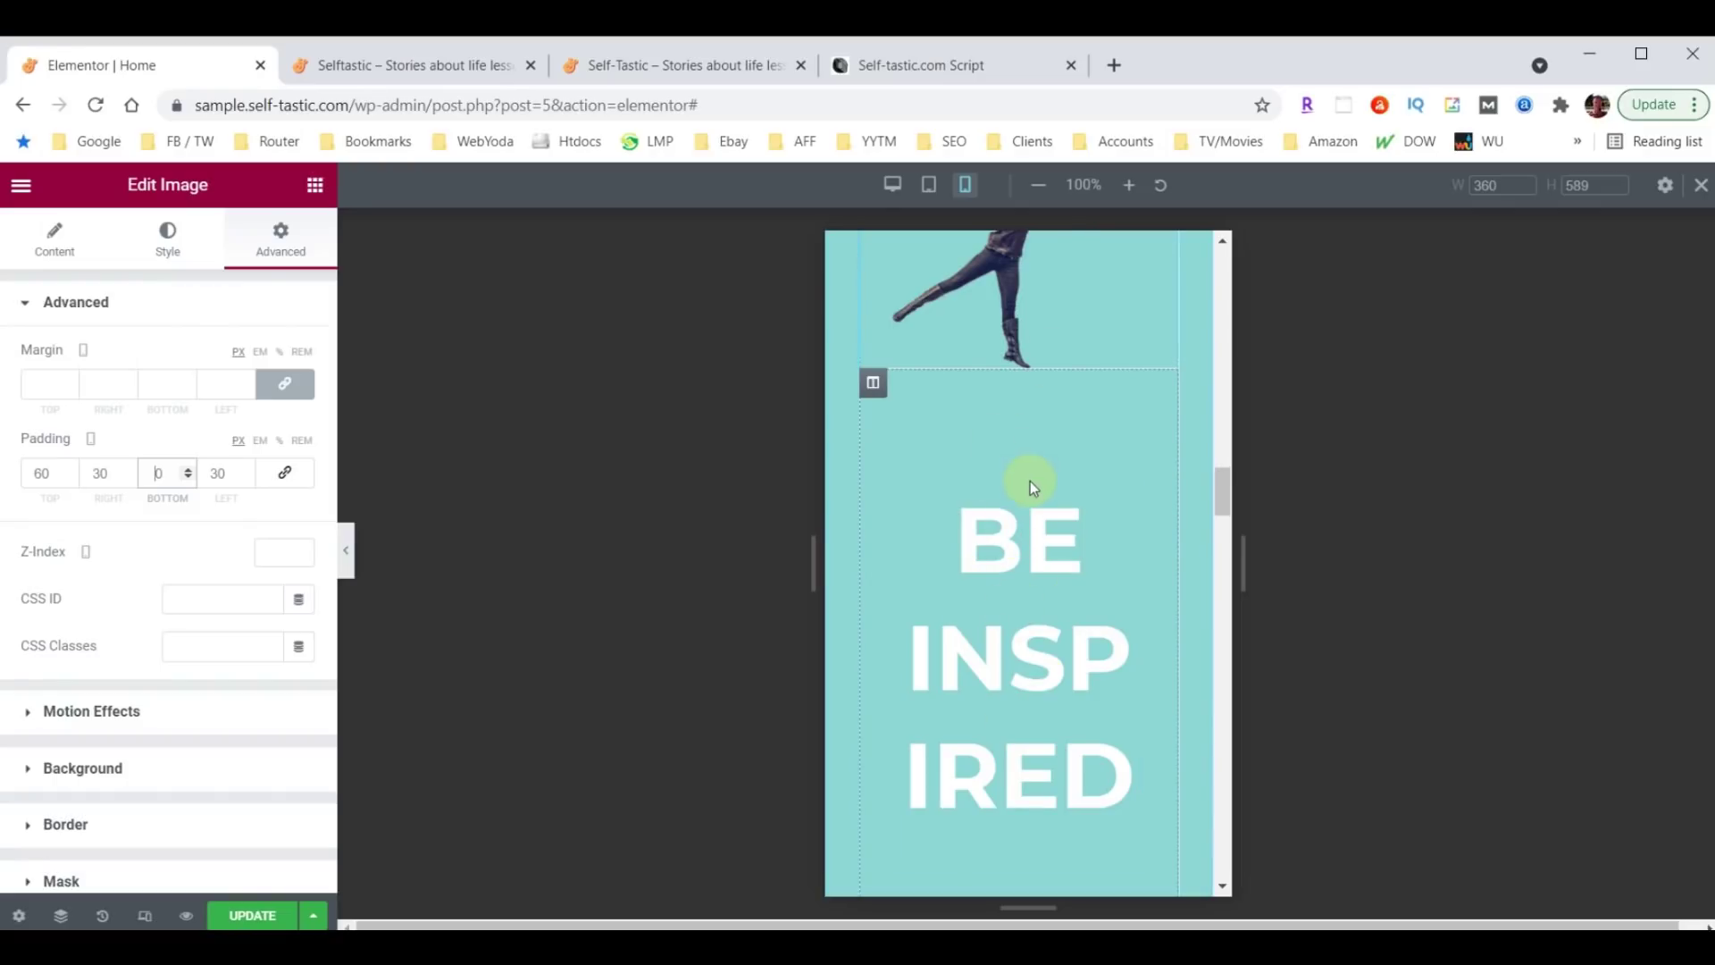
Set the Be Inspired column's linked padding to 10.
{"action": "left_click", "coordinate": [874, 384]}
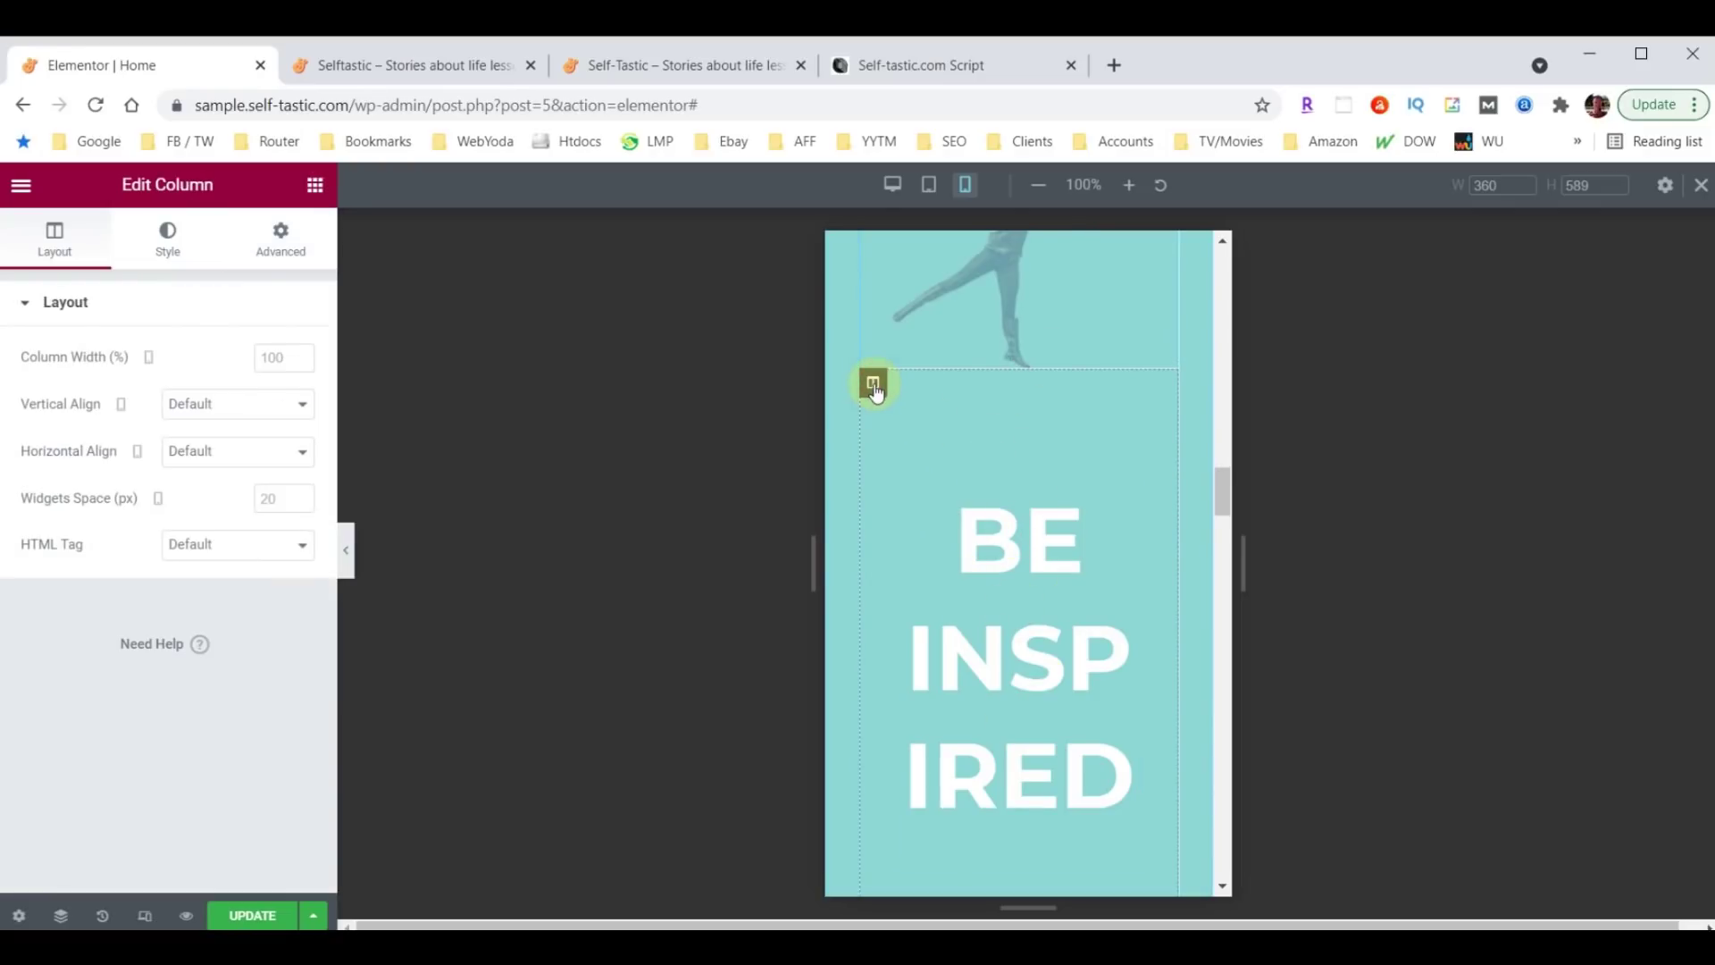
{"action": "left_click", "coordinate": [281, 239]}
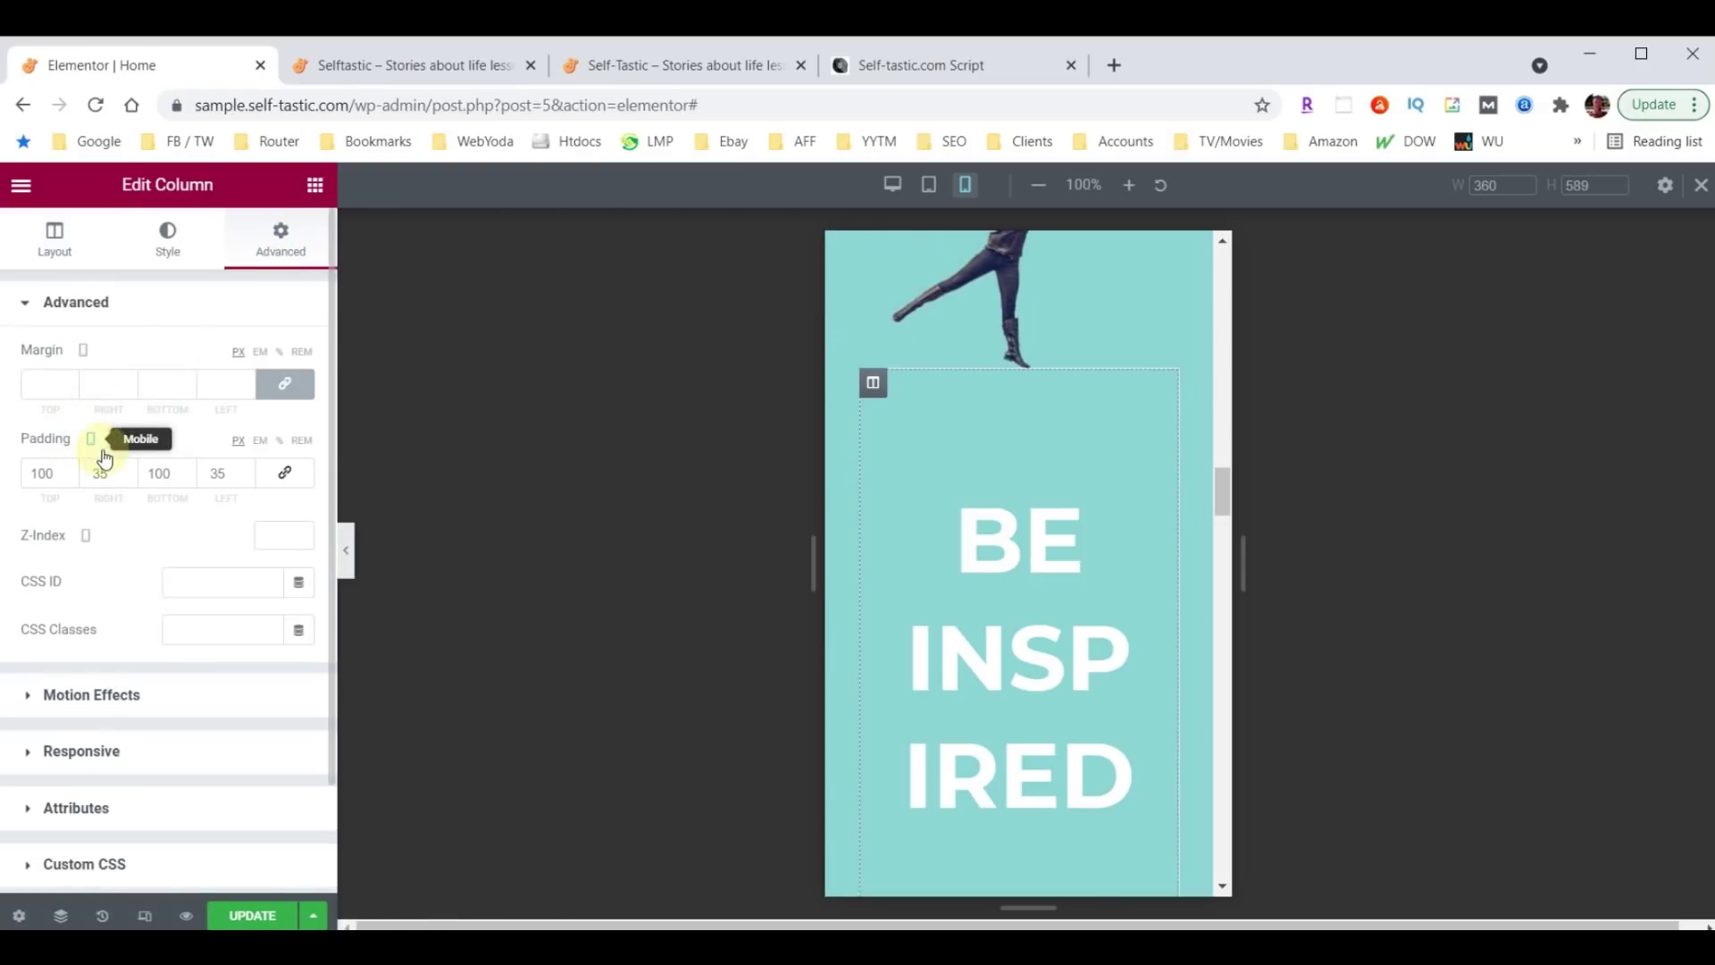
{"action": "double_click", "coordinate": [85, 477]}
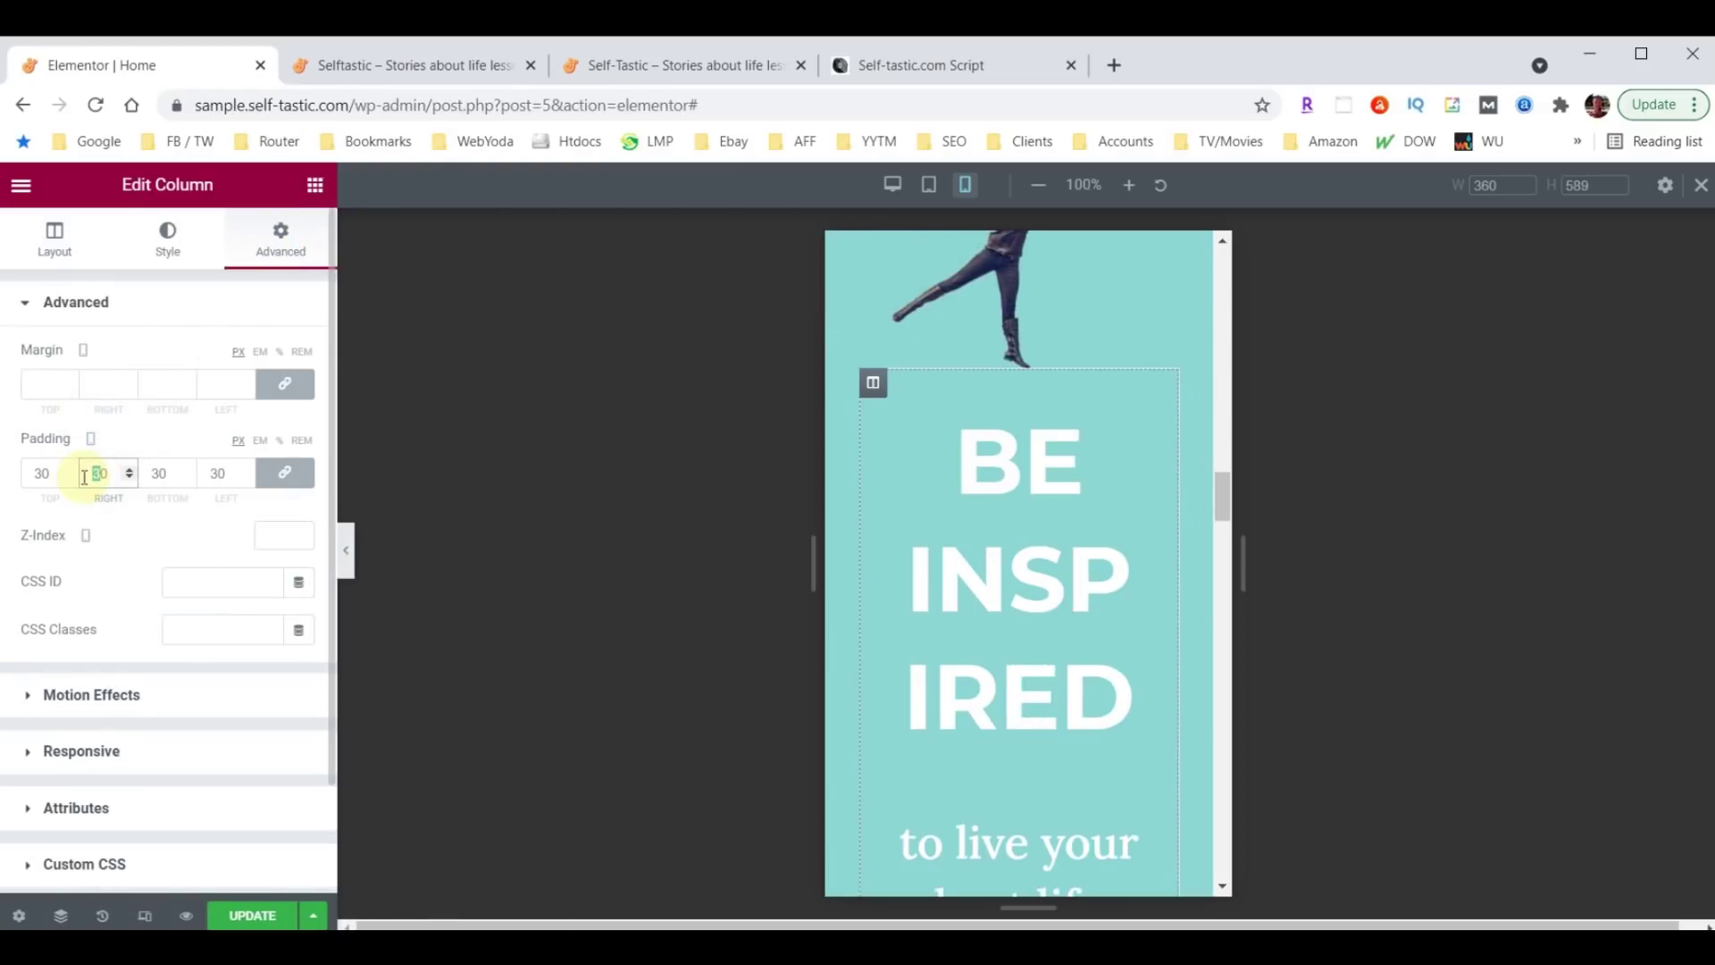
{"action": "type", "text": "10"}
Shrink the BE INSPIRED heading's font size to 38 so it fits one line.
{"action": "left_click", "coordinate": [1159, 400]}
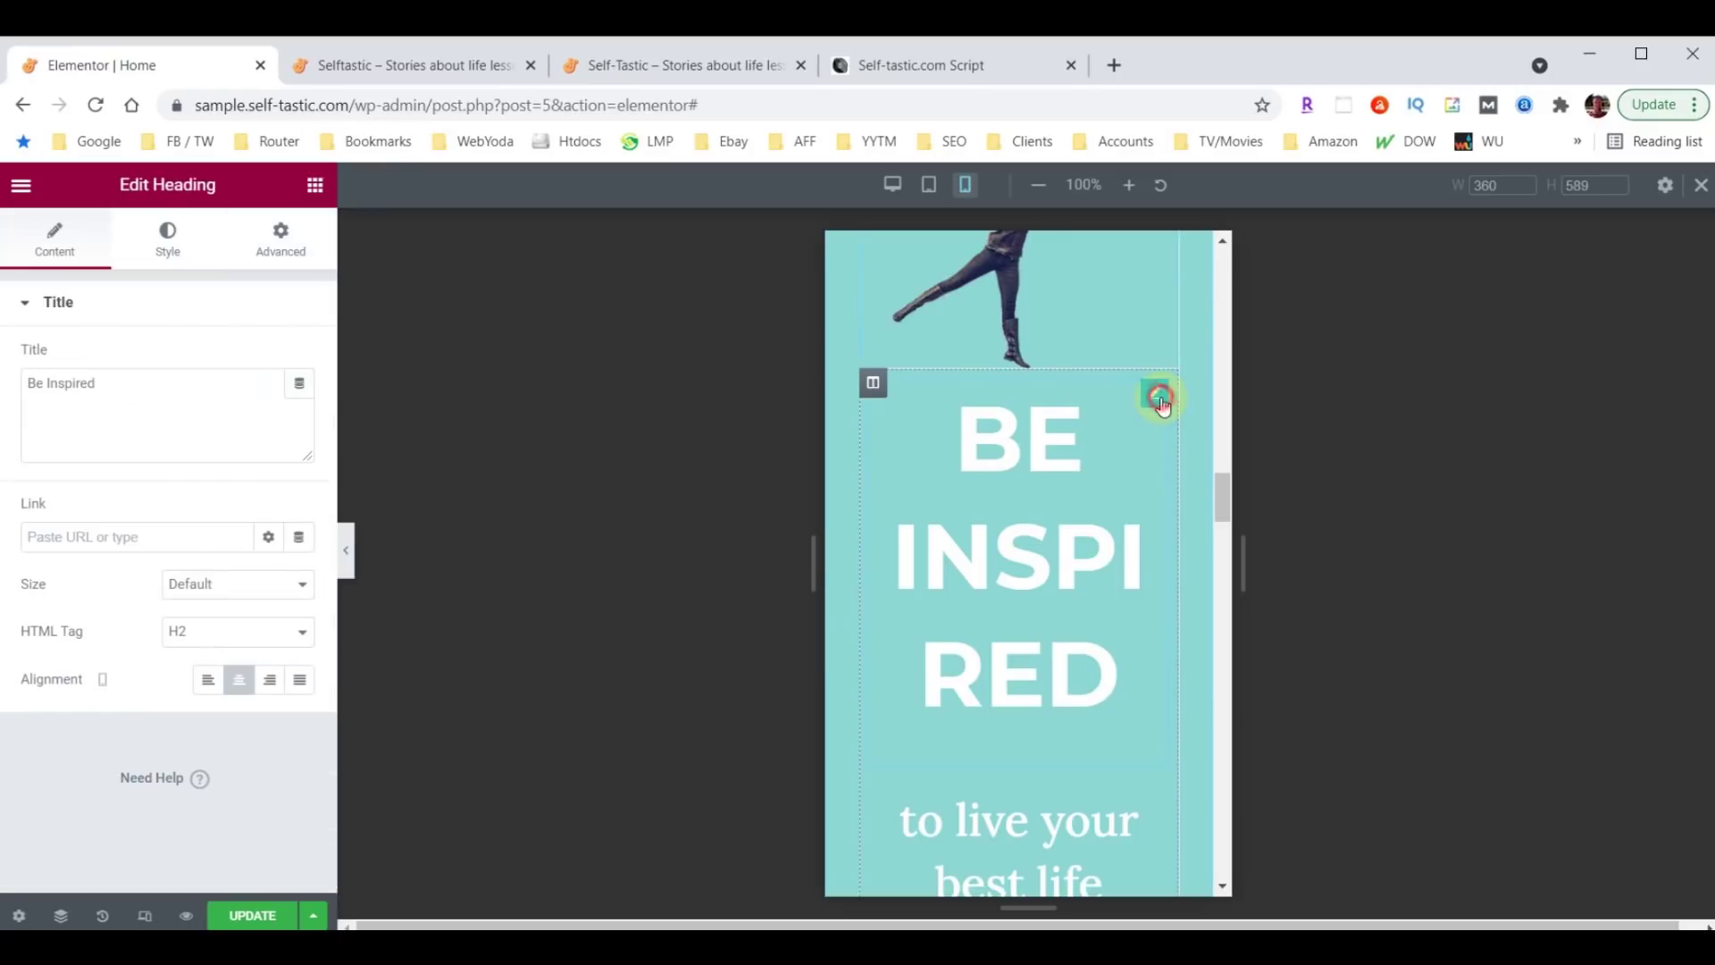
{"action": "left_click", "coordinate": [166, 237]}
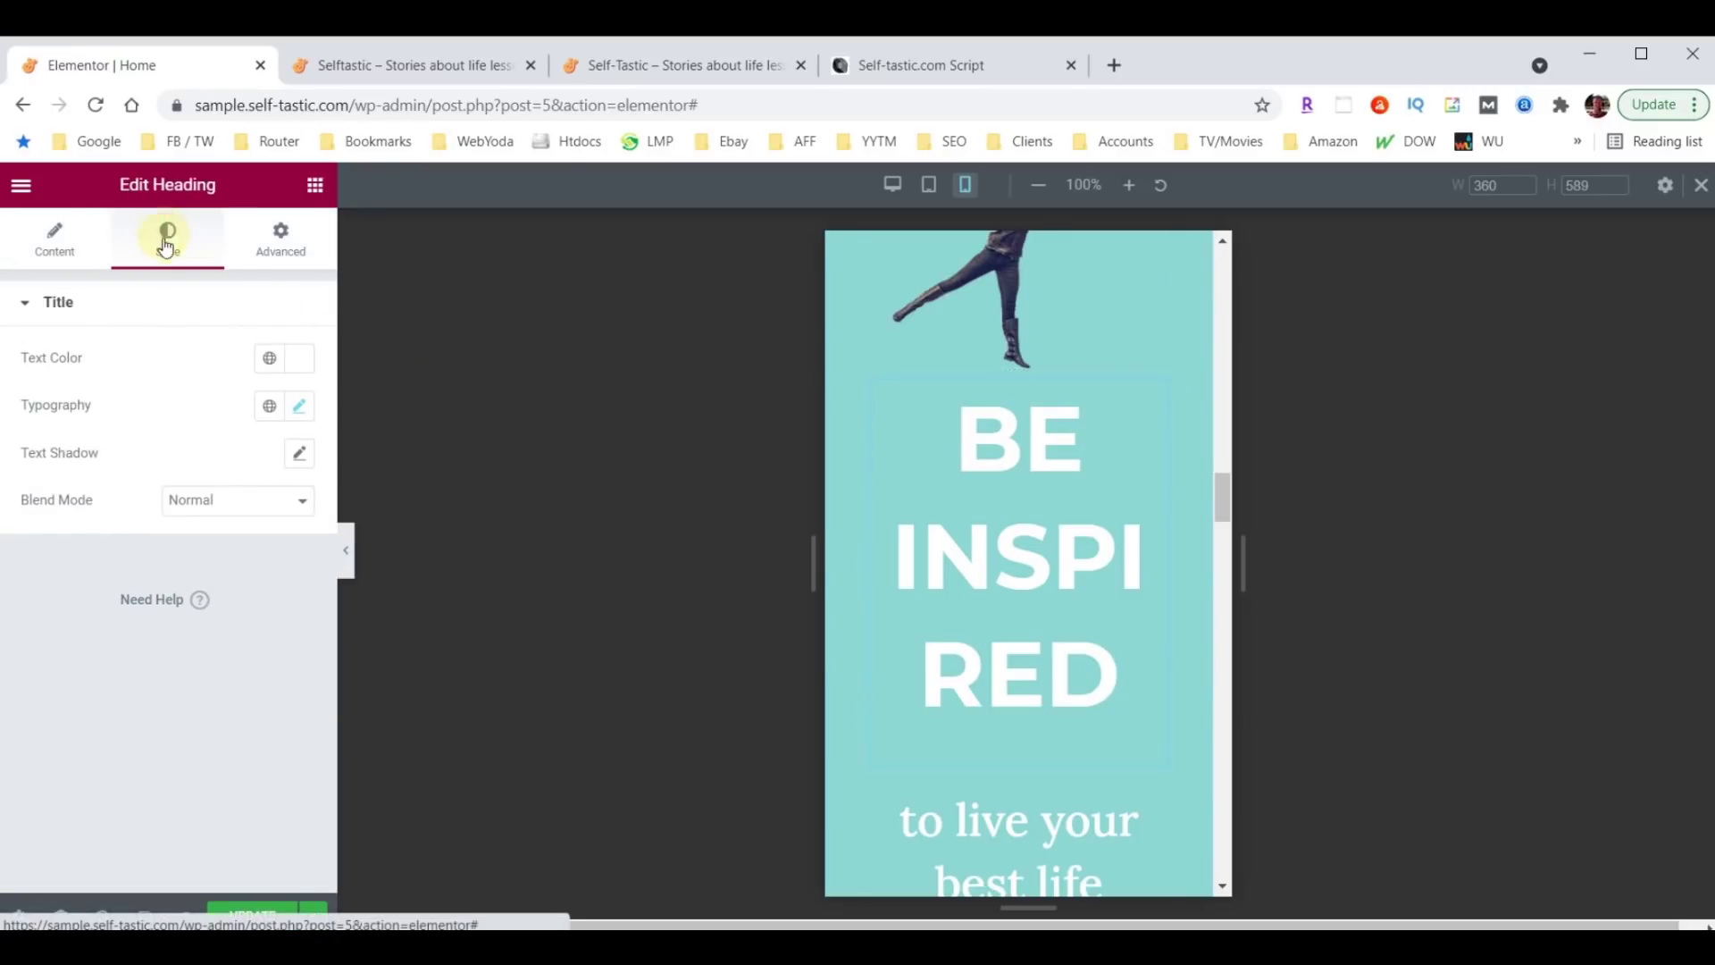
{"action": "left_click", "coordinate": [300, 408]}
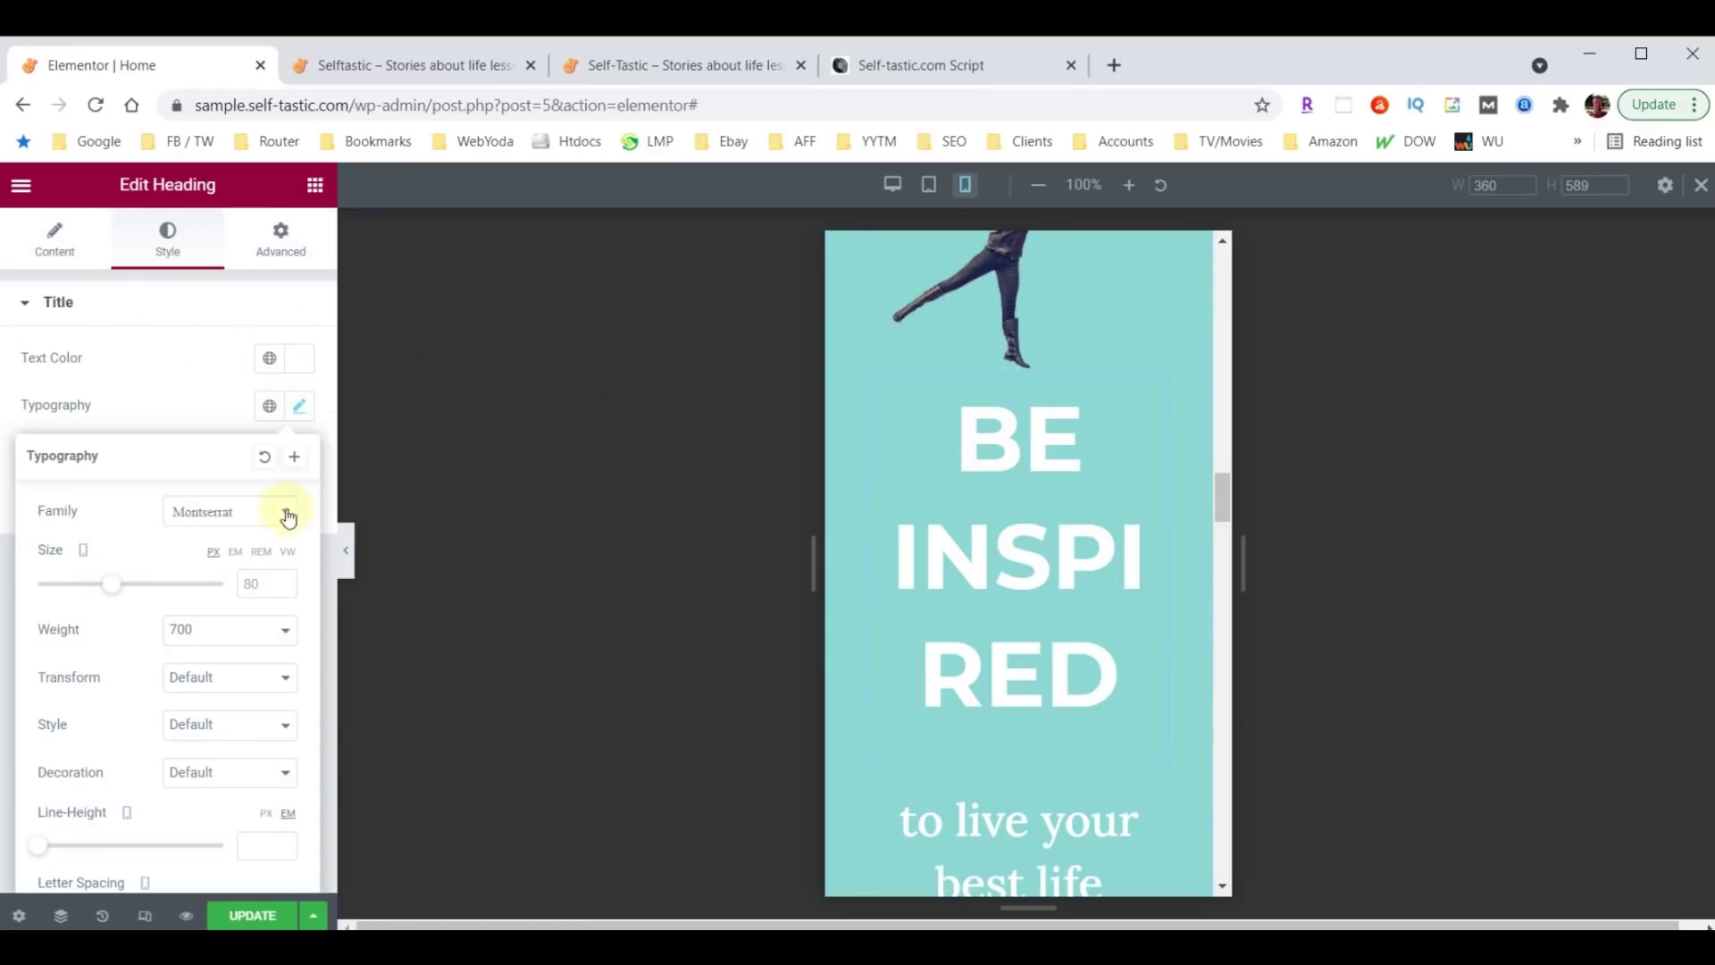
{"action": "double_click", "coordinate": [257, 582]}
{"action": "type", "text": "40"}
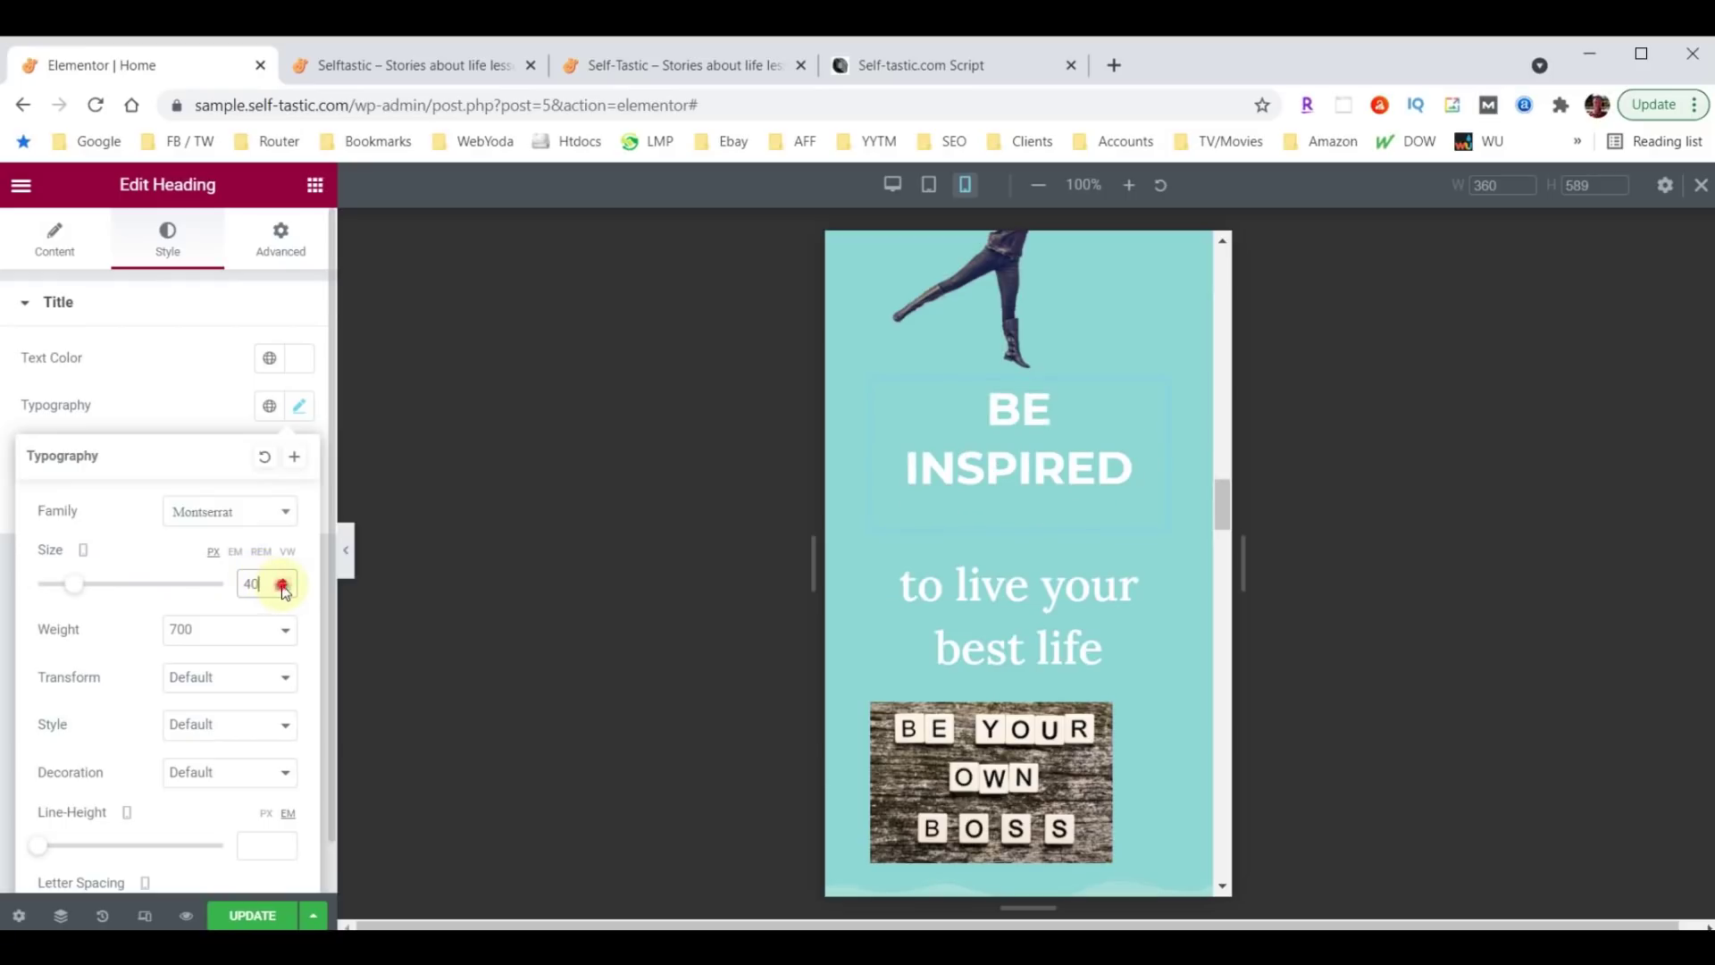
{"action": "left_click", "coordinate": [283, 589]}
{"action": "left_click", "coordinate": [283, 588]}
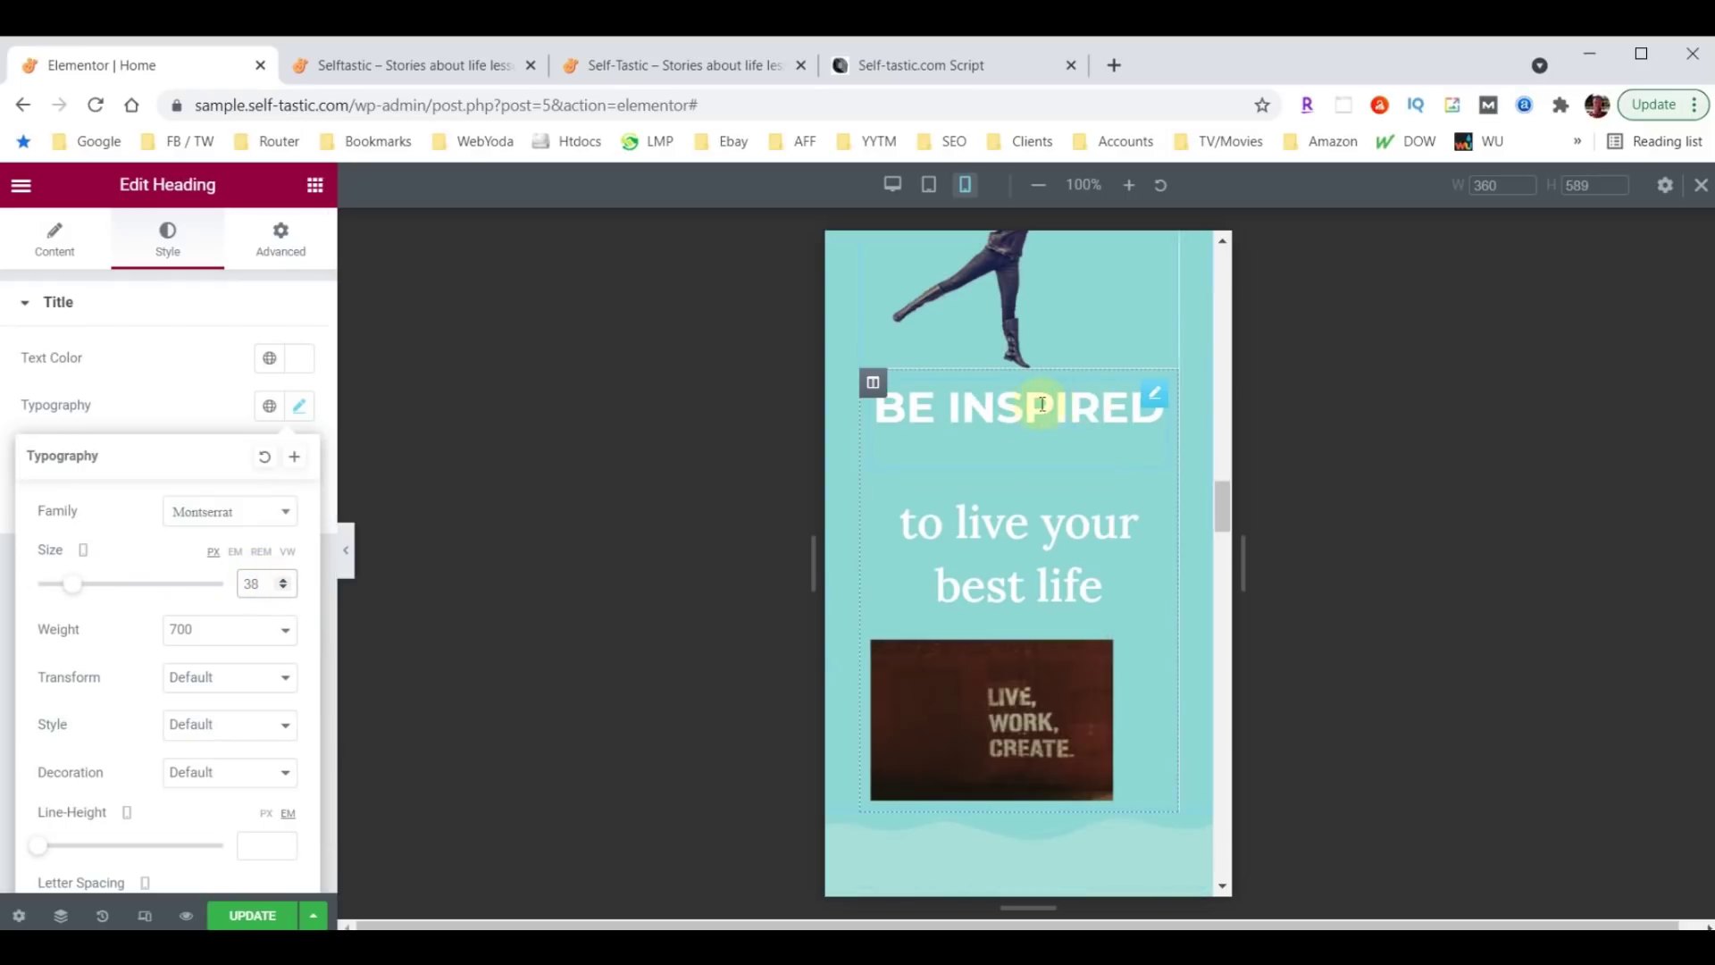
Reselect the Be Inspired column and unlink its padding sides to edit the top value.
{"action": "left_click", "coordinate": [874, 386]}
{"action": "left_click", "coordinate": [284, 471]}
{"action": "left_click_drag", "start_coordinate": [45, 476], "coordinate": [4, 480]}
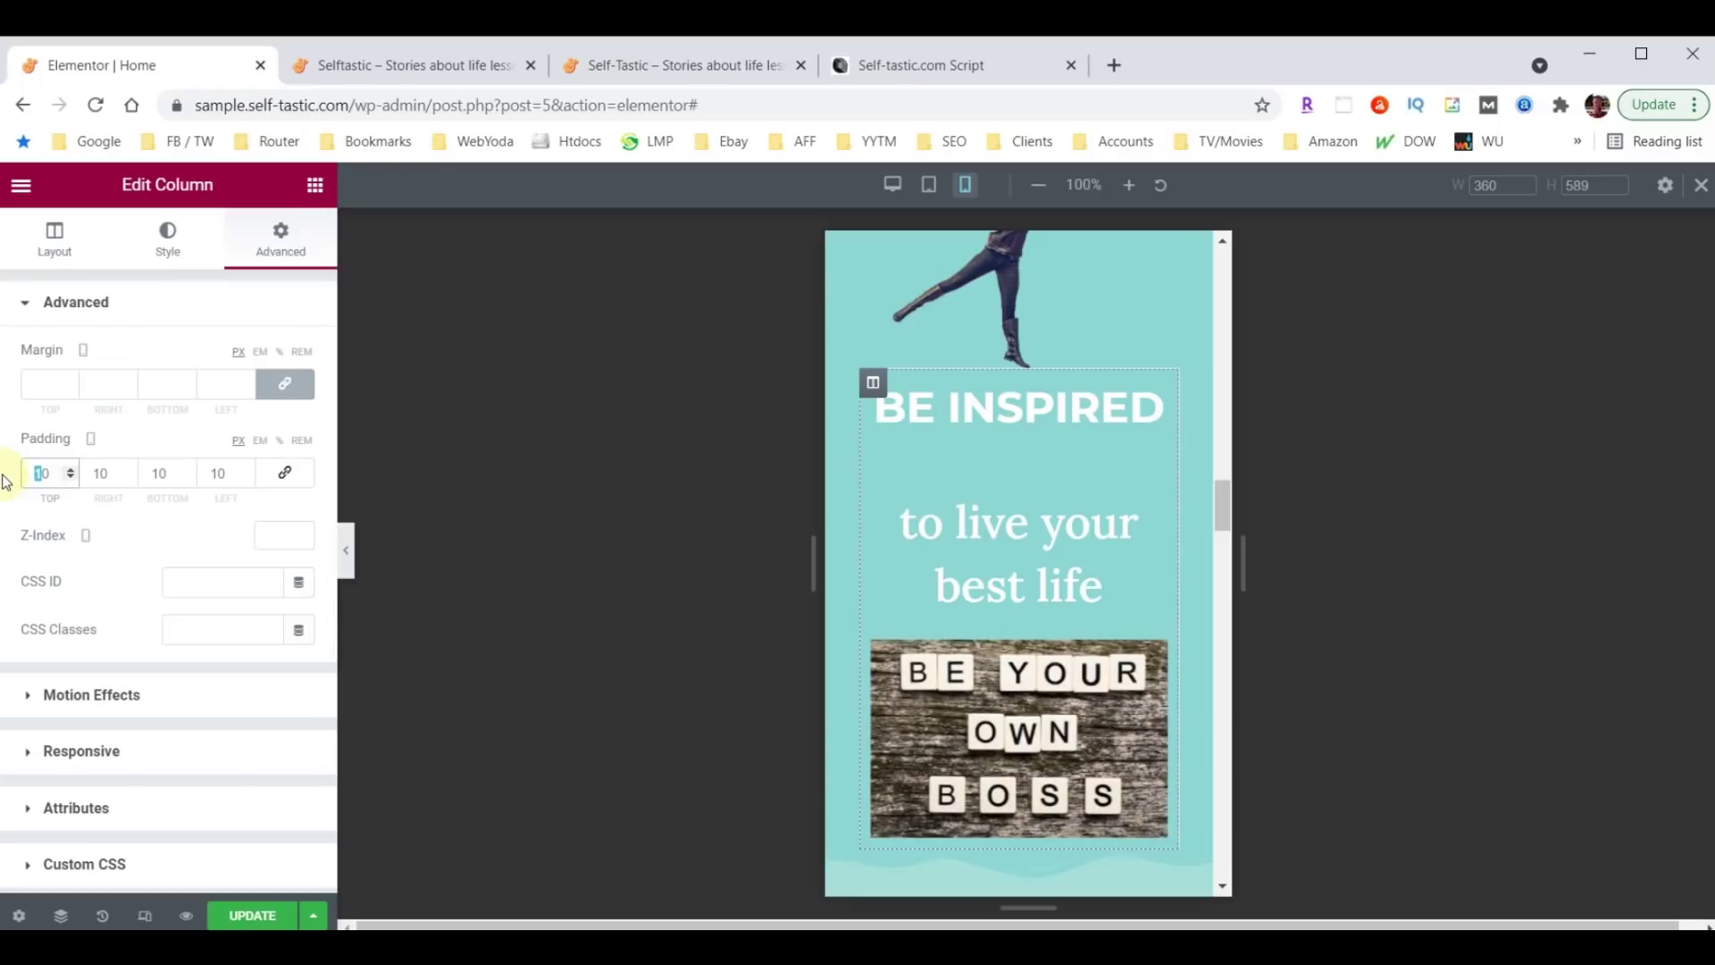
Make the column's top padding 30 and the 'to live your best life' heading 28px.
{"action": "type", "text": "3"}
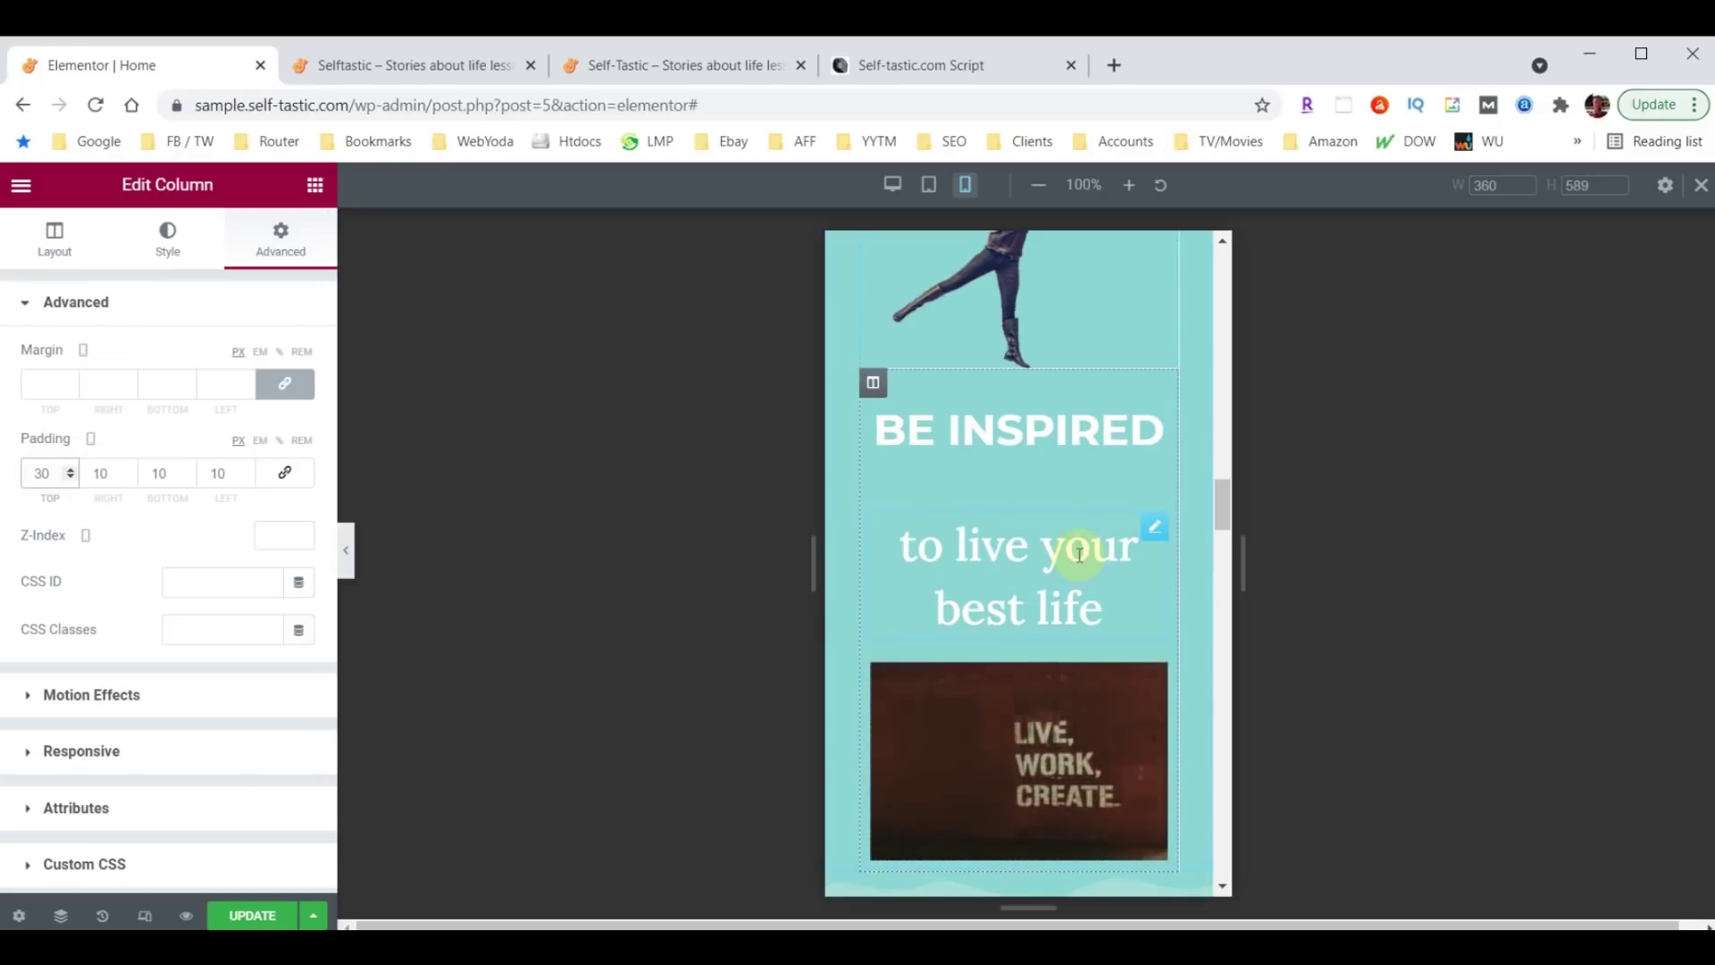
{"action": "left_click", "coordinate": [1155, 528]}
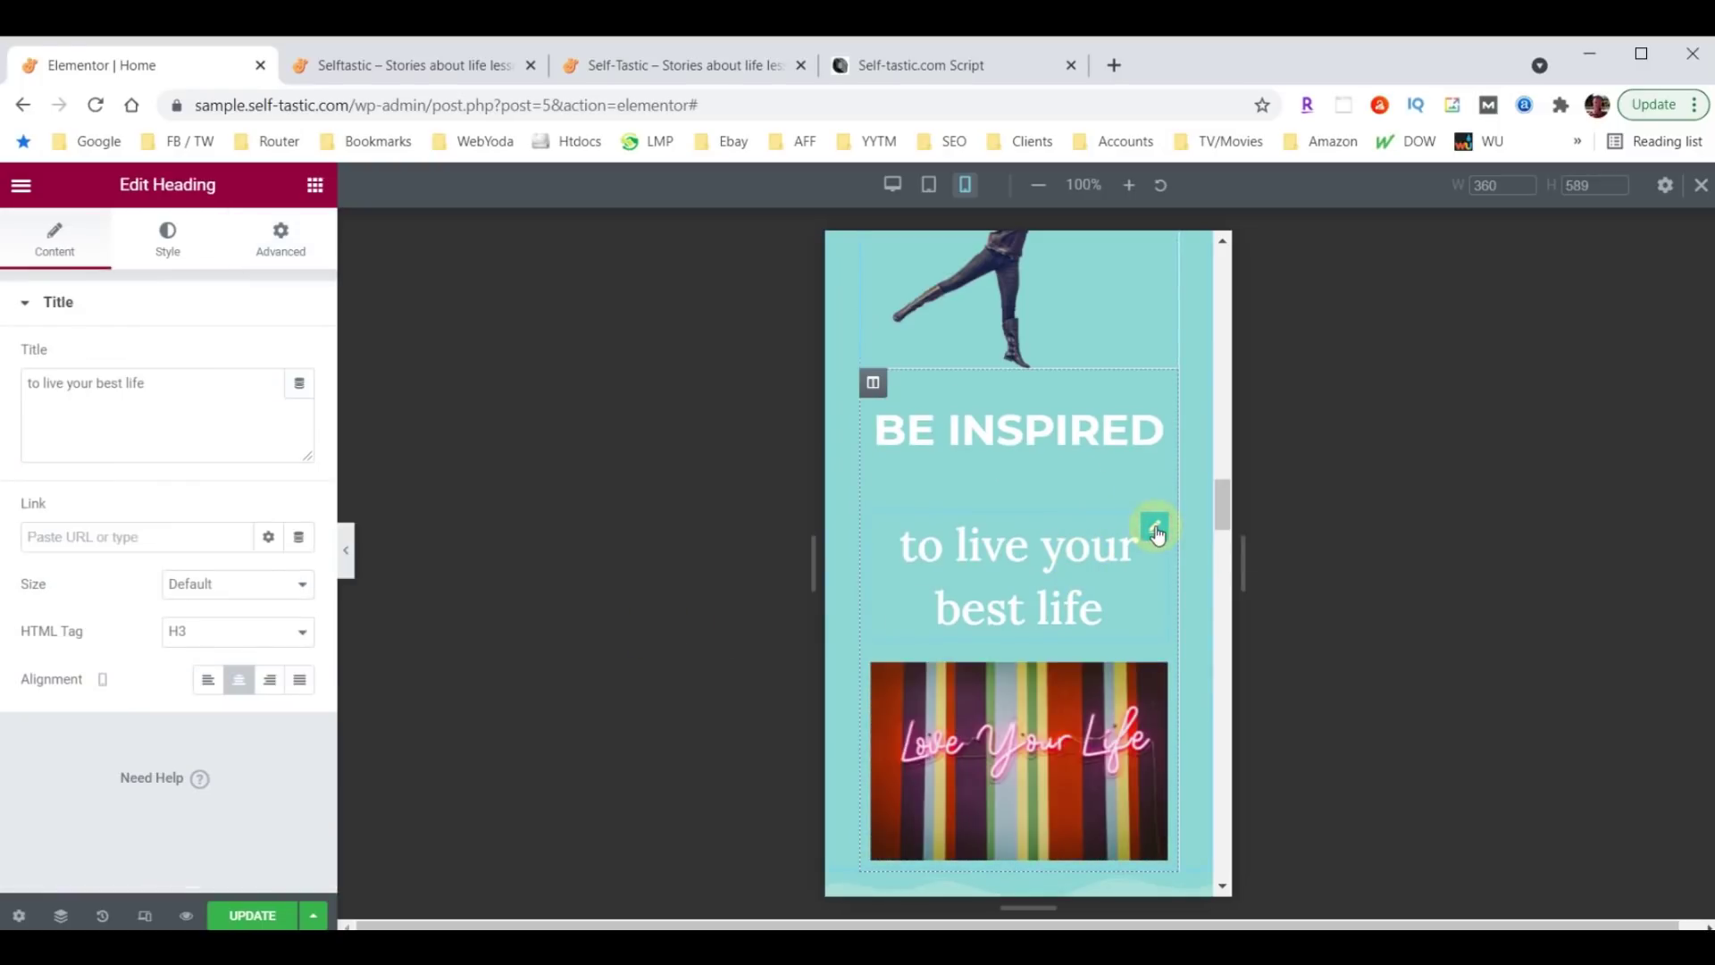
{"action": "left_click", "coordinate": [166, 241]}
{"action": "left_click", "coordinate": [300, 407]}
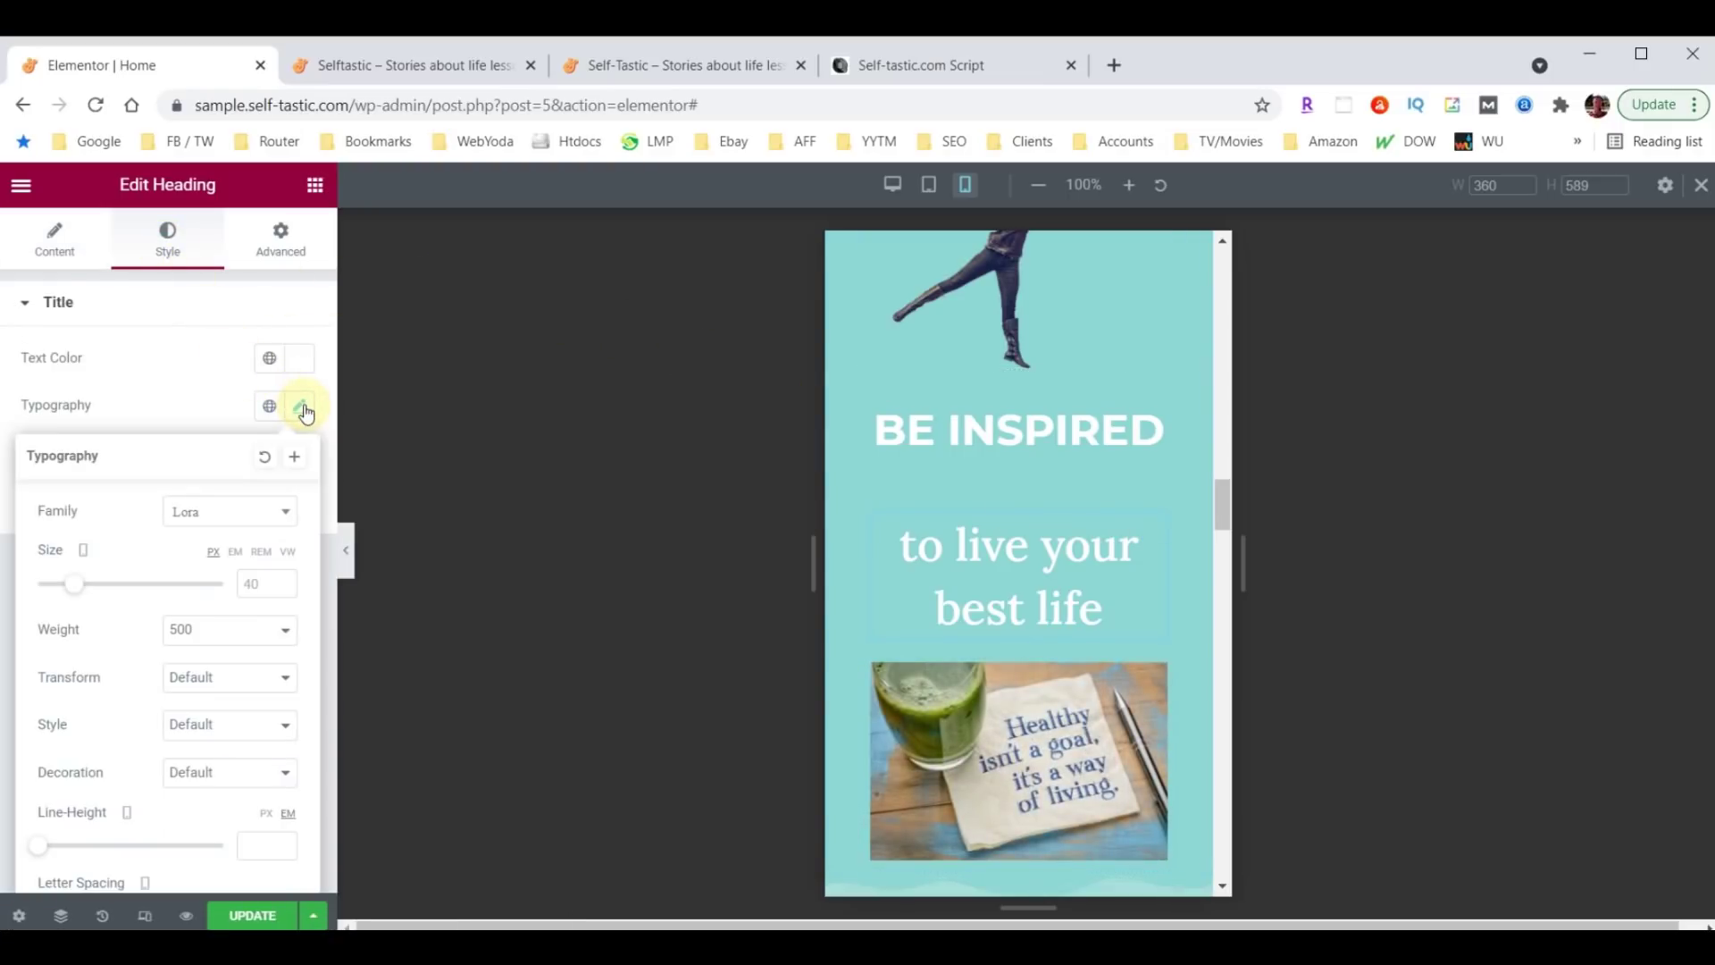
{"action": "left_click", "coordinate": [247, 585]}
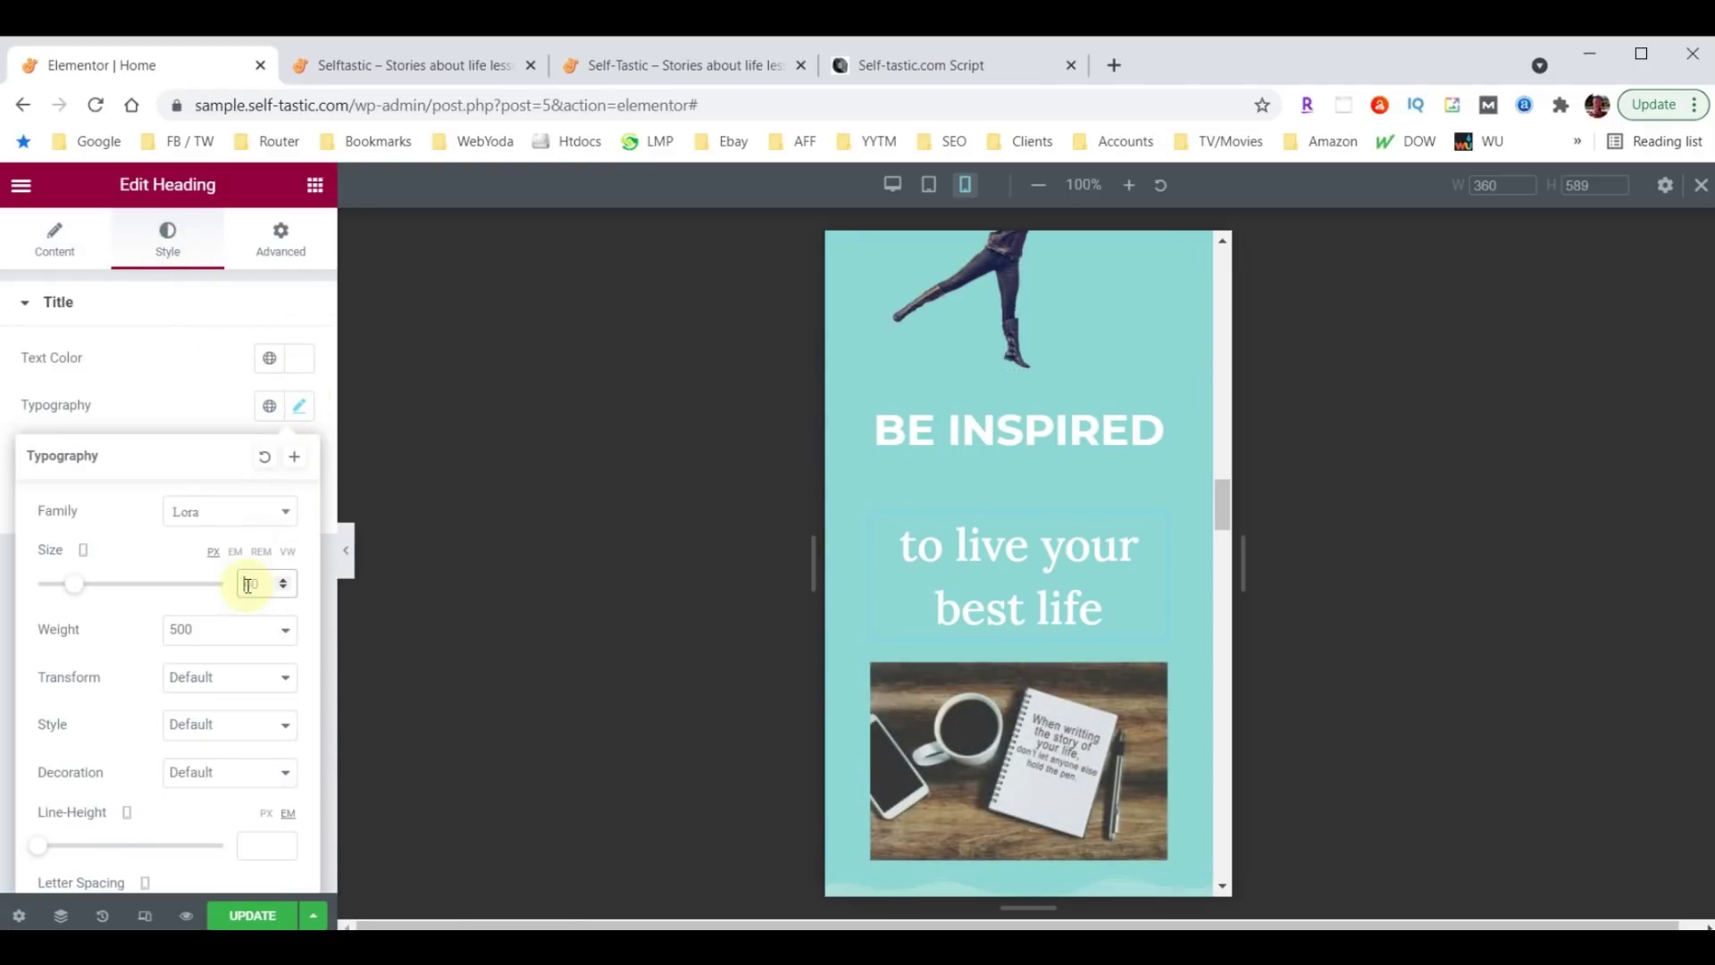
{"action": "type", "text": "28"}
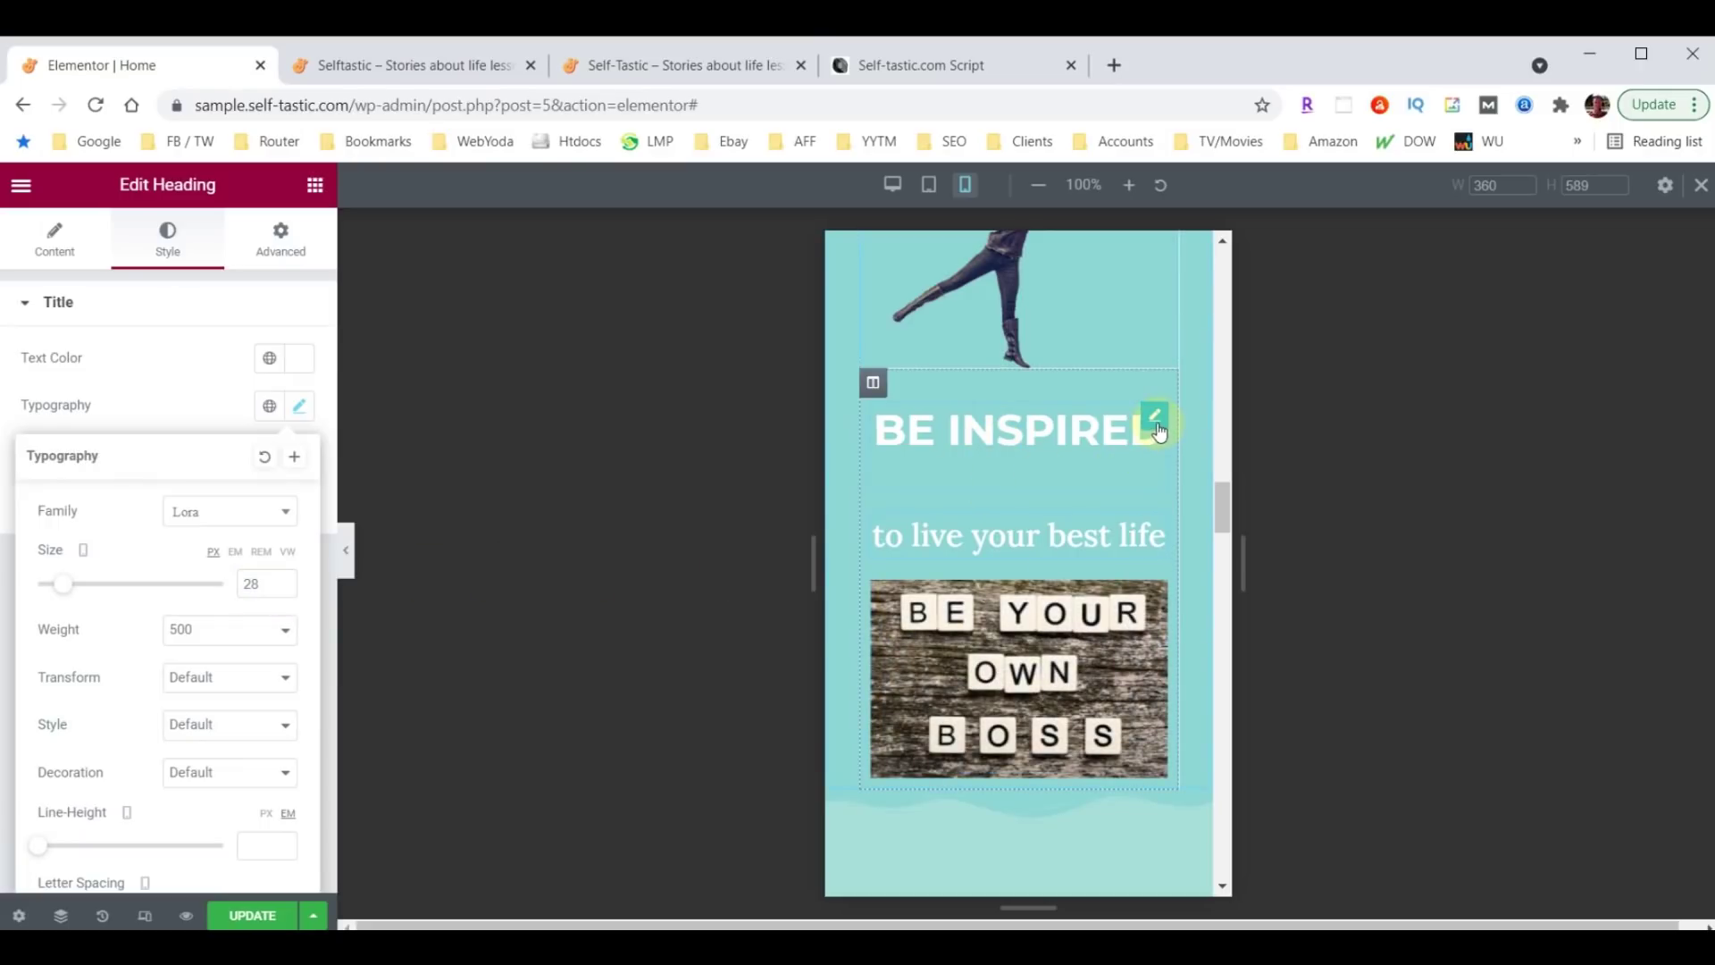
Set the 'to live your best life' heading's bottom margin to 0.
{"action": "left_click", "coordinate": [1156, 420]}
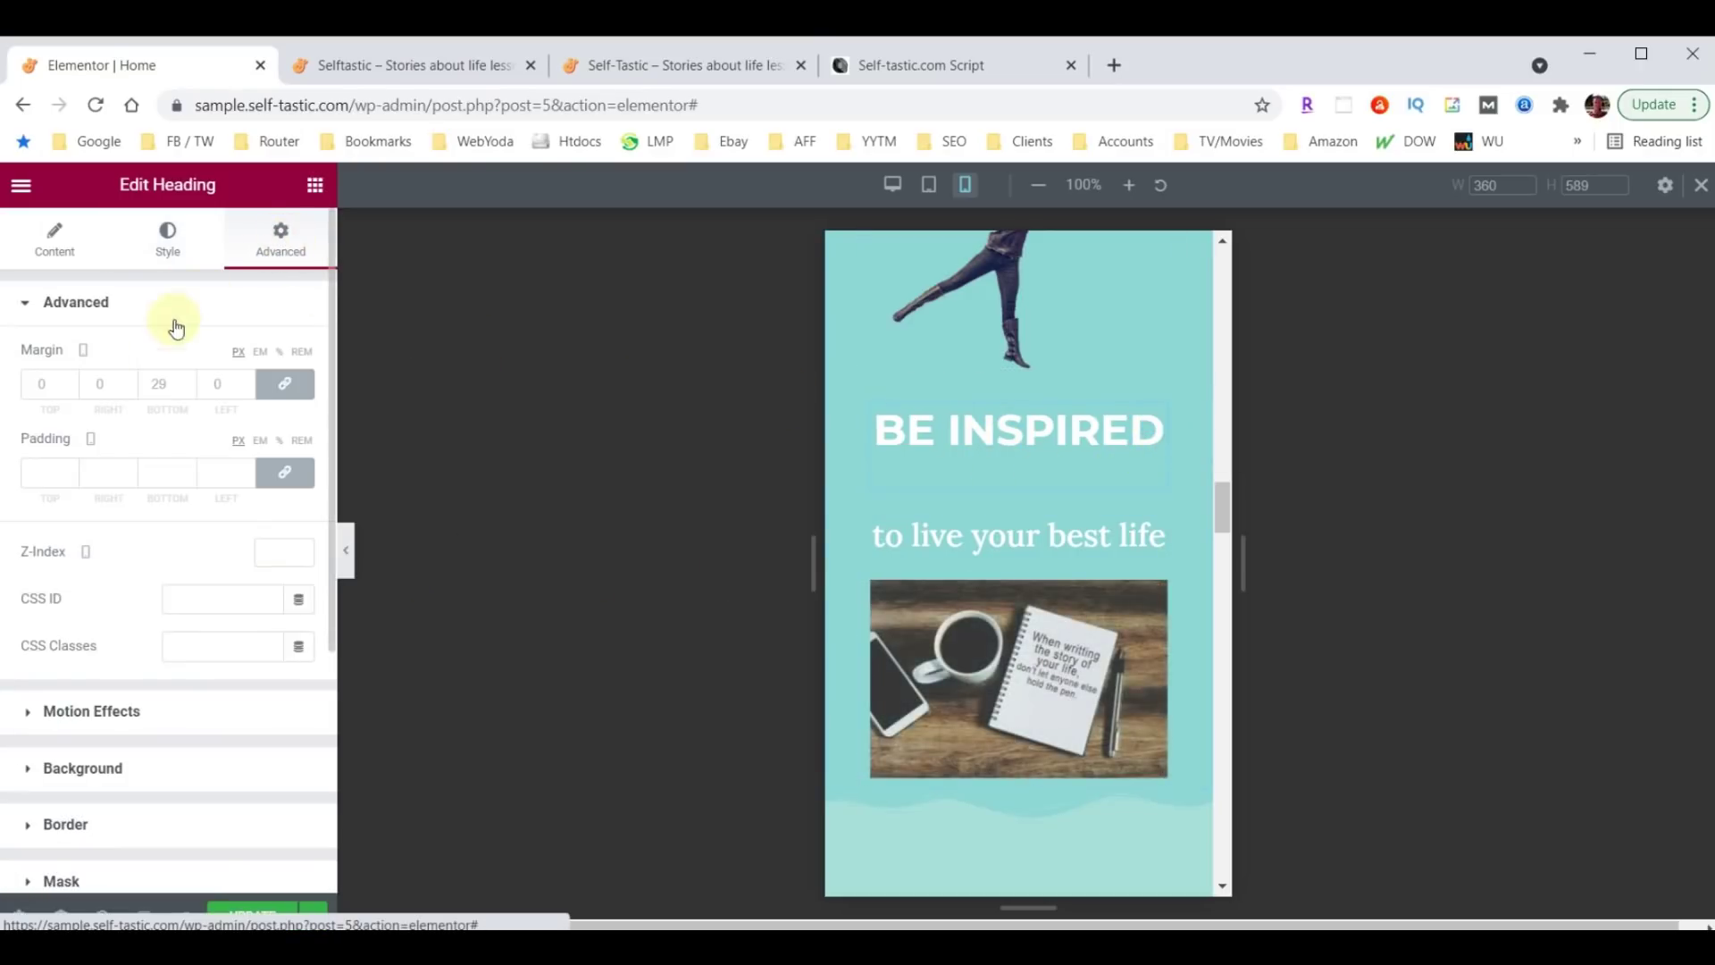
{"action": "left_click", "coordinate": [158, 387]}
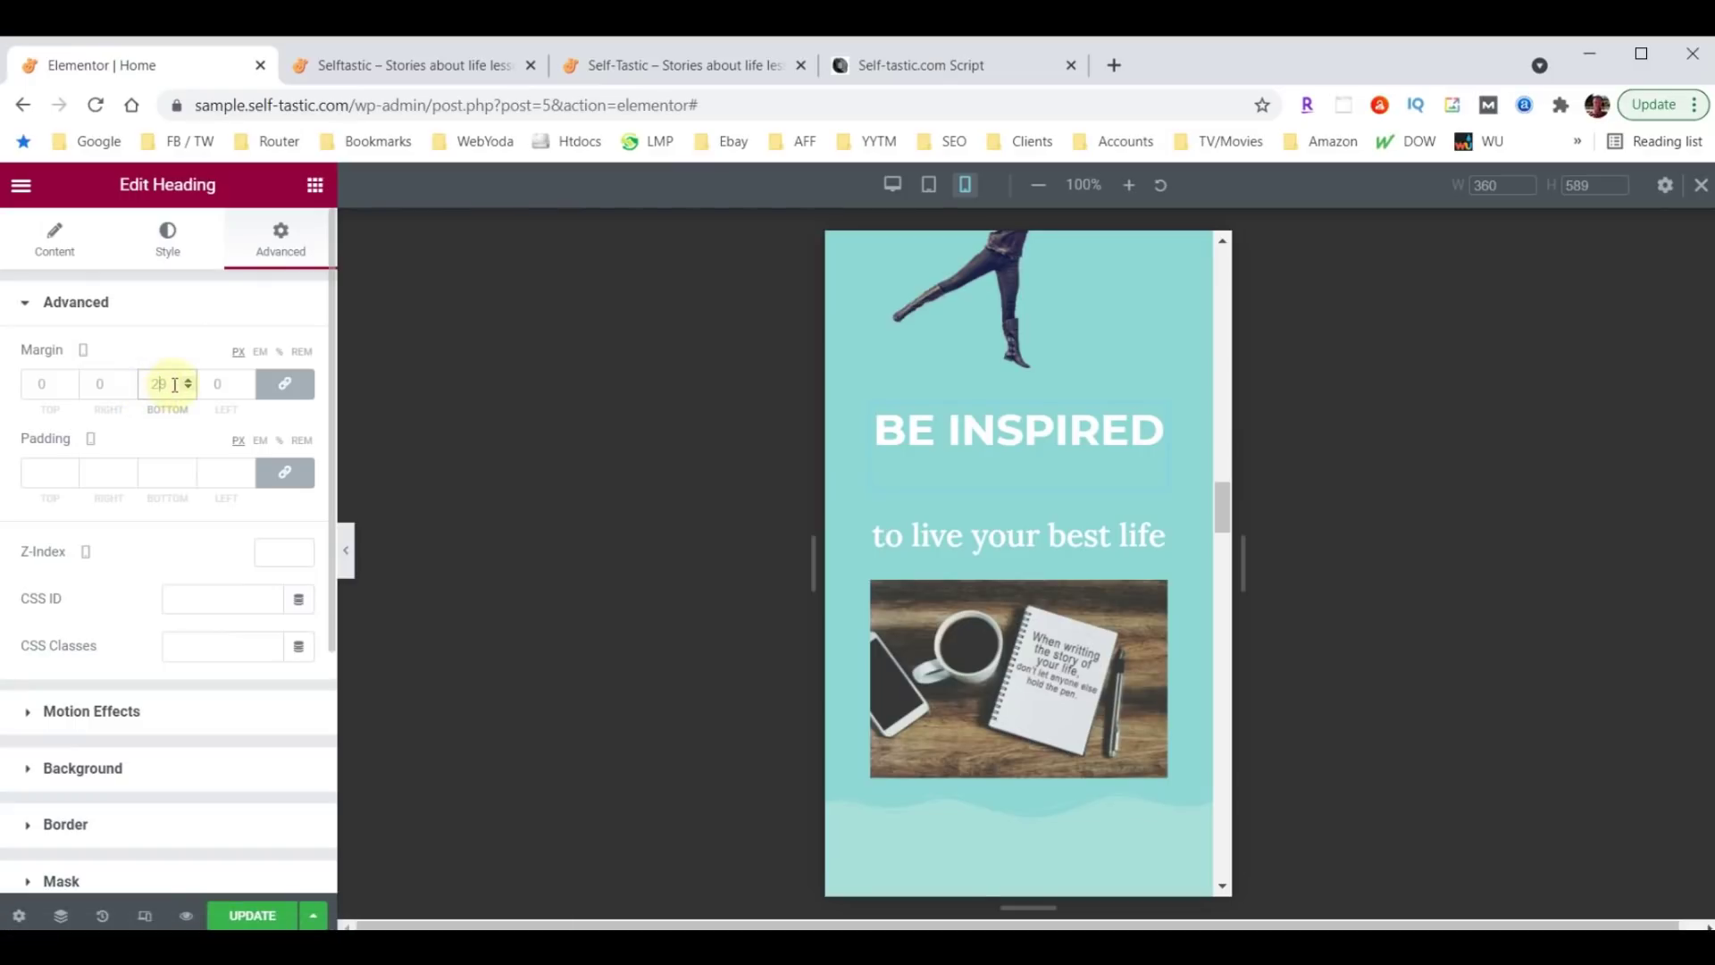
{"action": "type", "text": "0"}
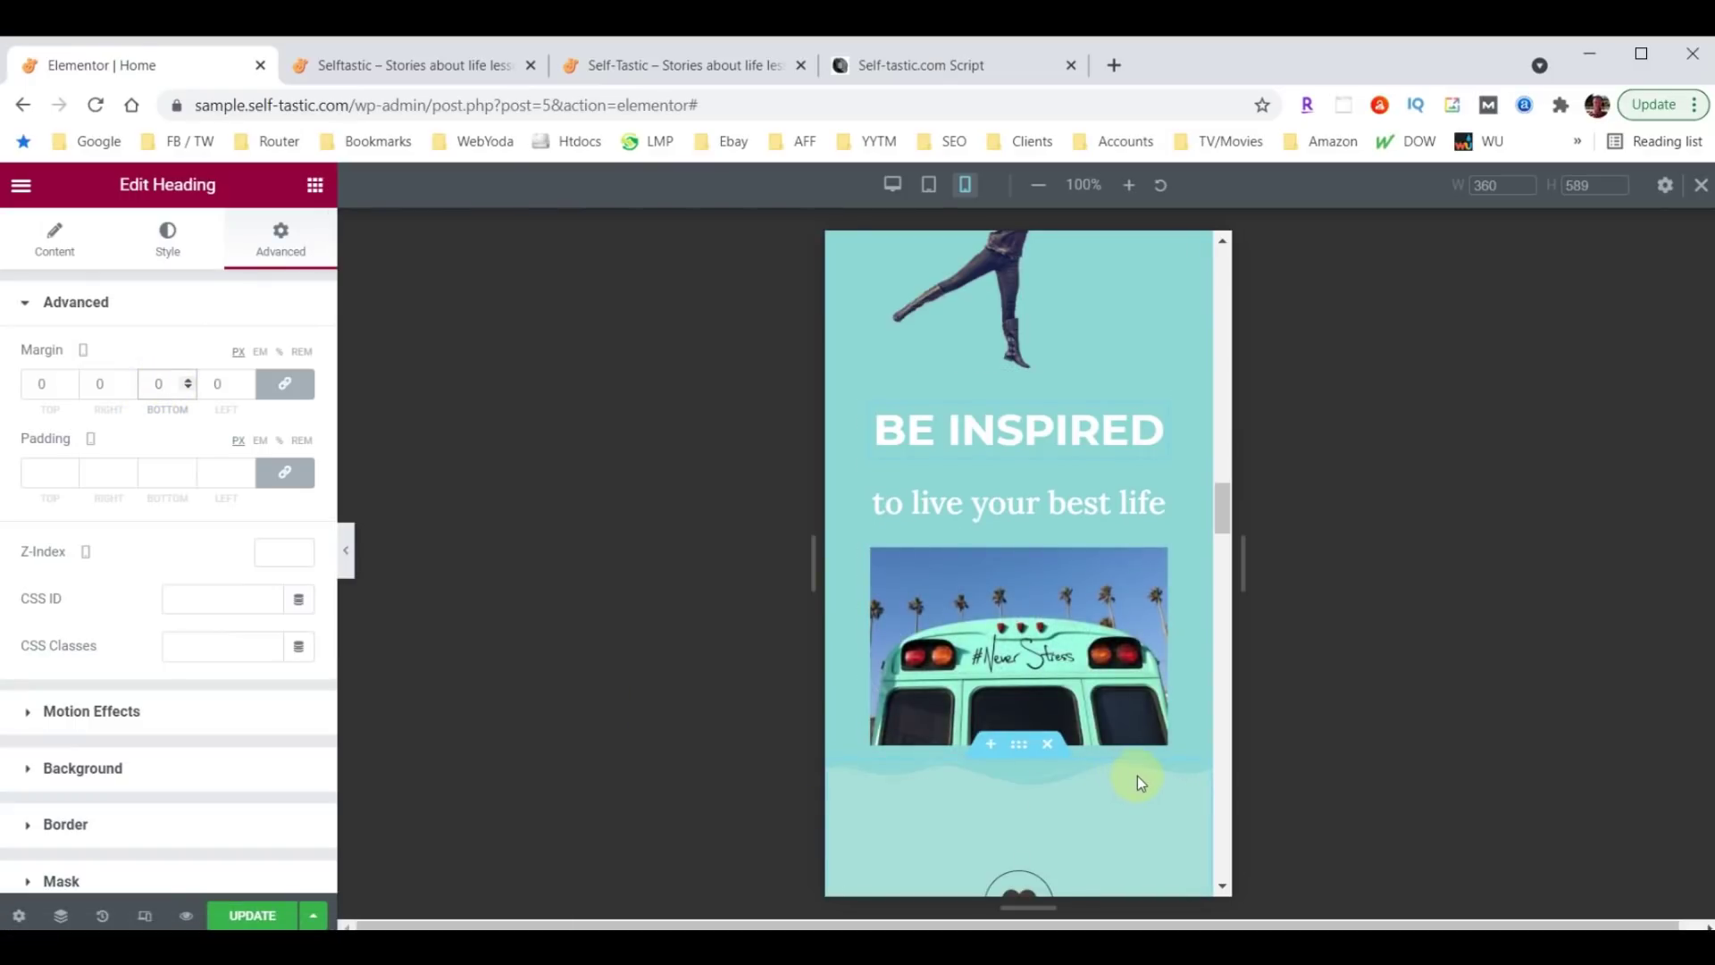
{"action": "scroll", "coordinate": [1138, 775], "scroll_direction": "down", "scroll_amount": 2}
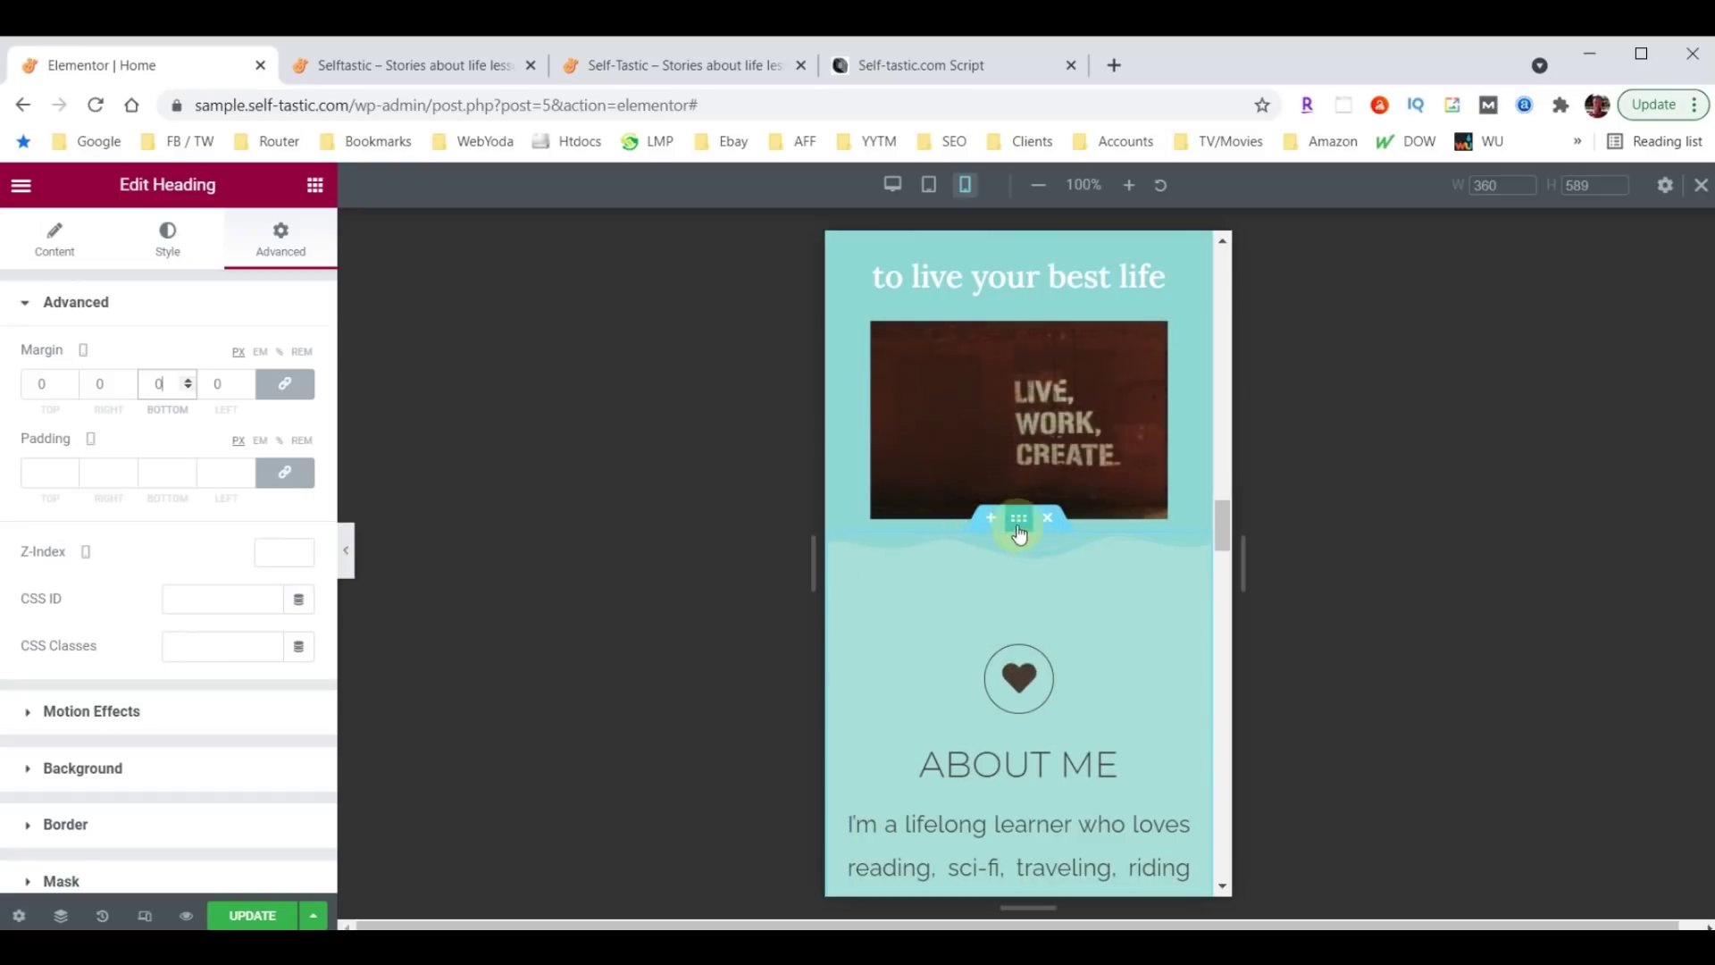
{"action": "scroll", "coordinate": [965, 413], "scroll_direction": "up", "scroll_amount": 2}
{"action": "scroll", "coordinate": [965, 409], "scroll_direction": "up", "scroll_amount": 1}
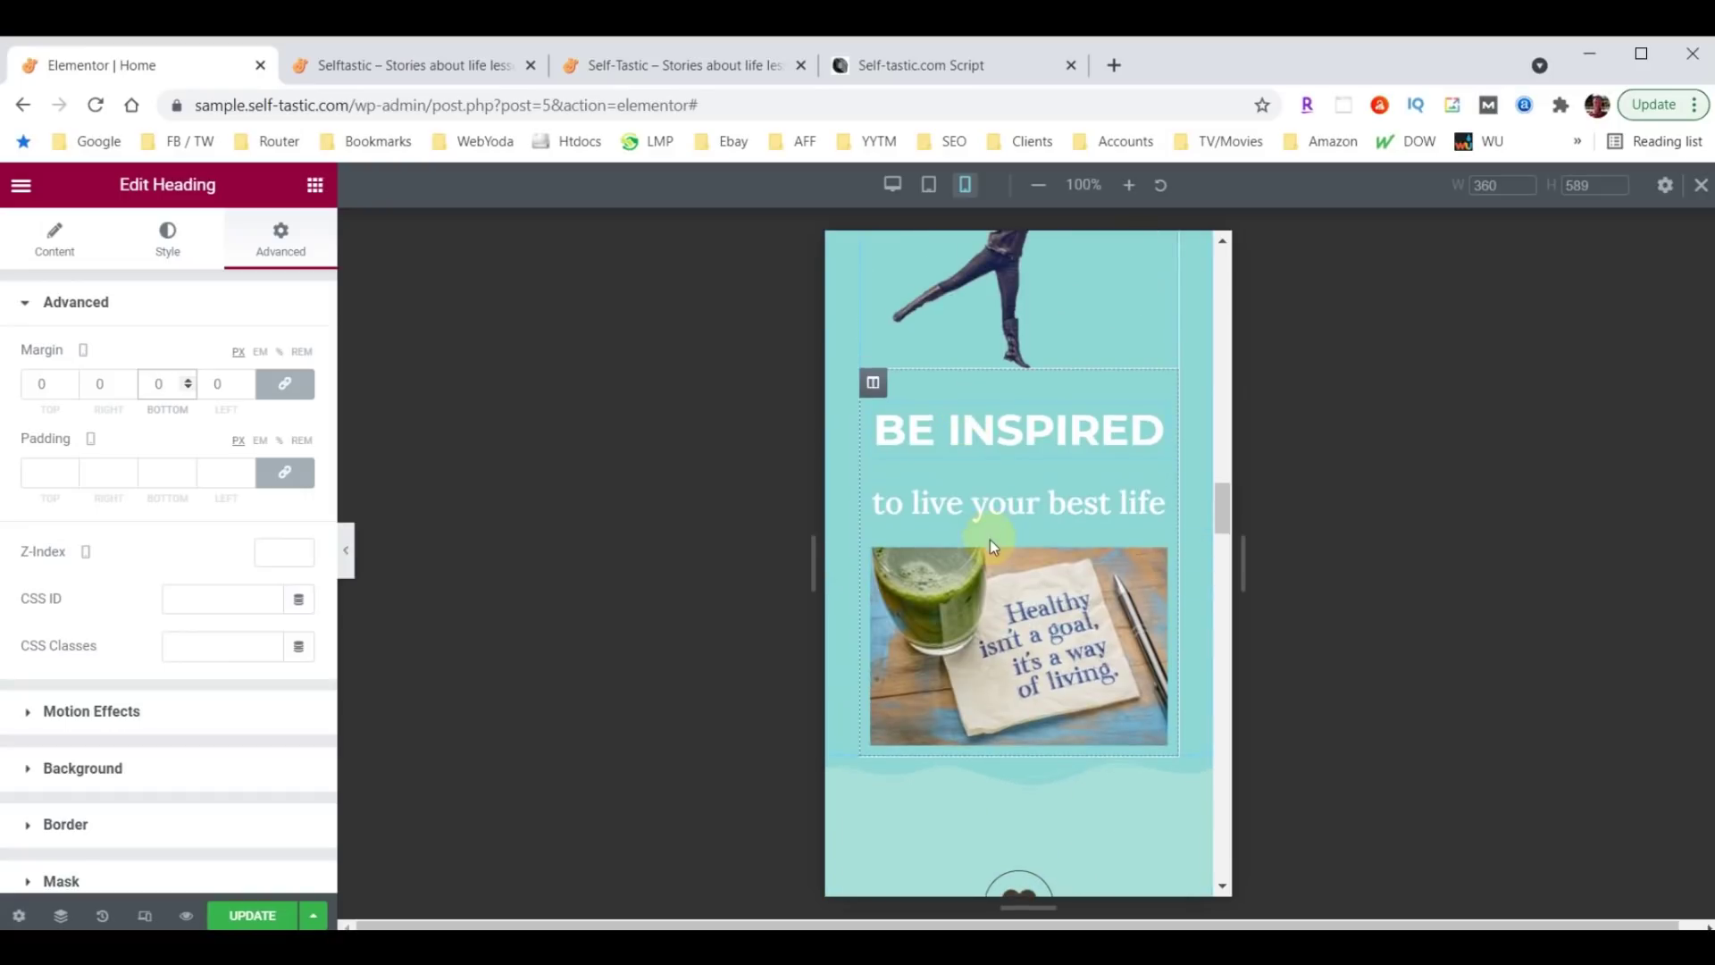
Set the Be Inspired column's bottom padding to 50.
{"action": "left_click", "coordinate": [873, 386]}
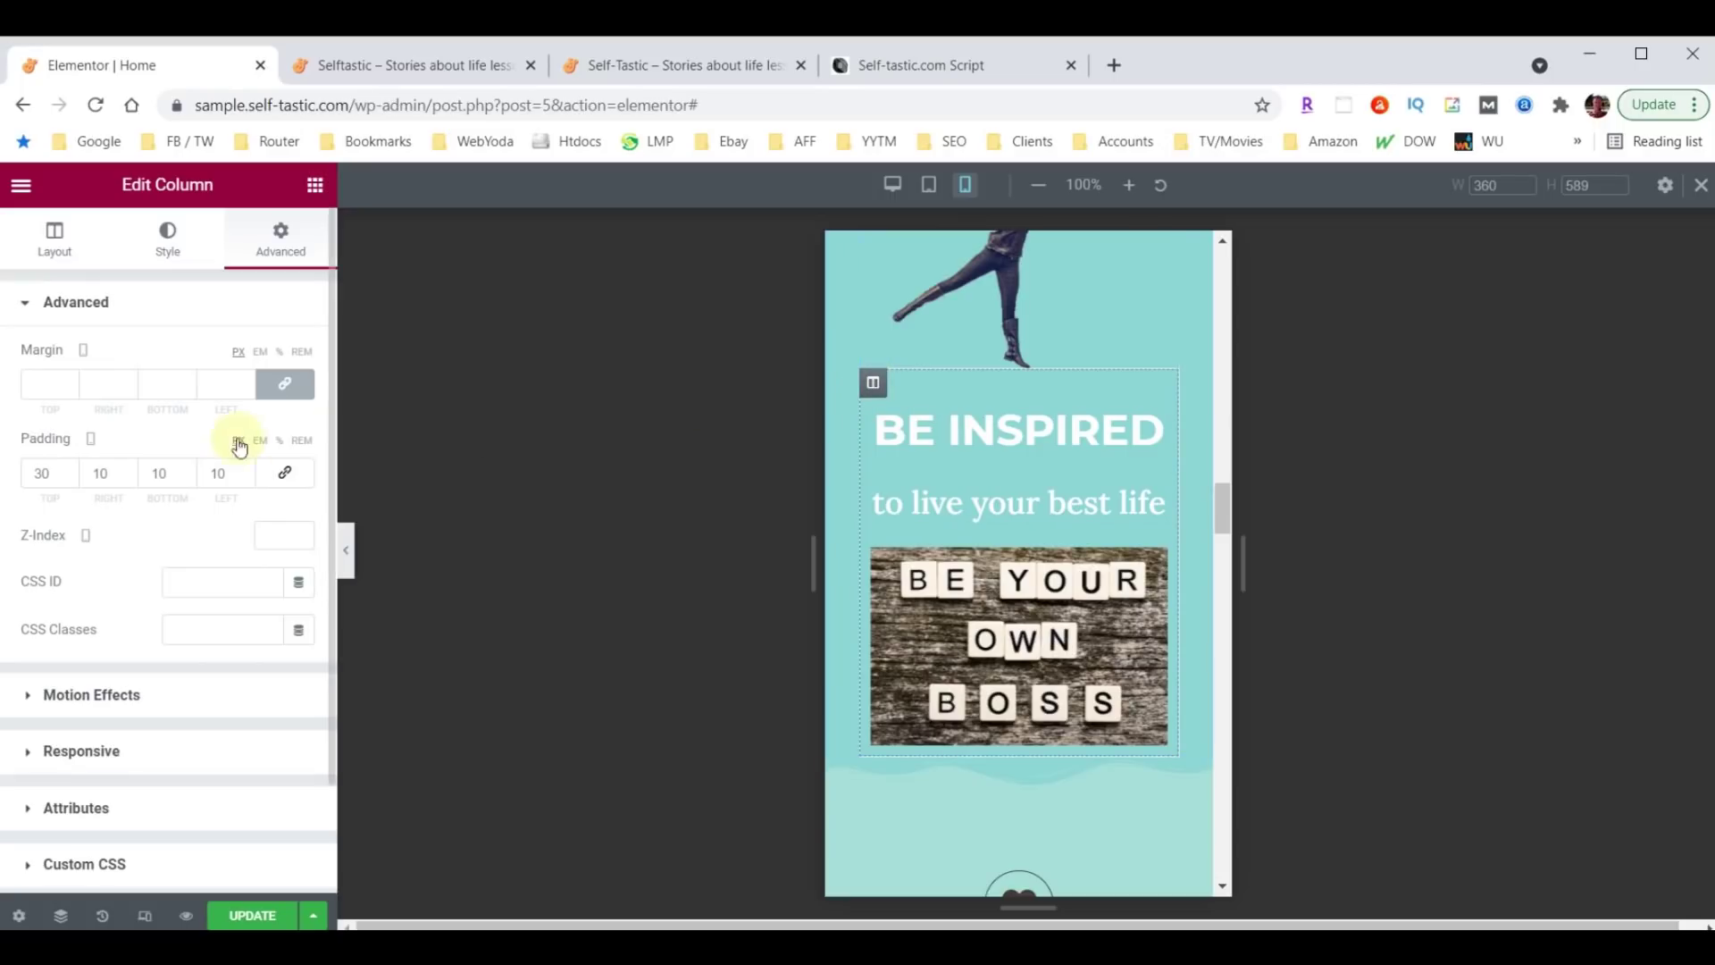
{"action": "double_click", "coordinate": [162, 472]}
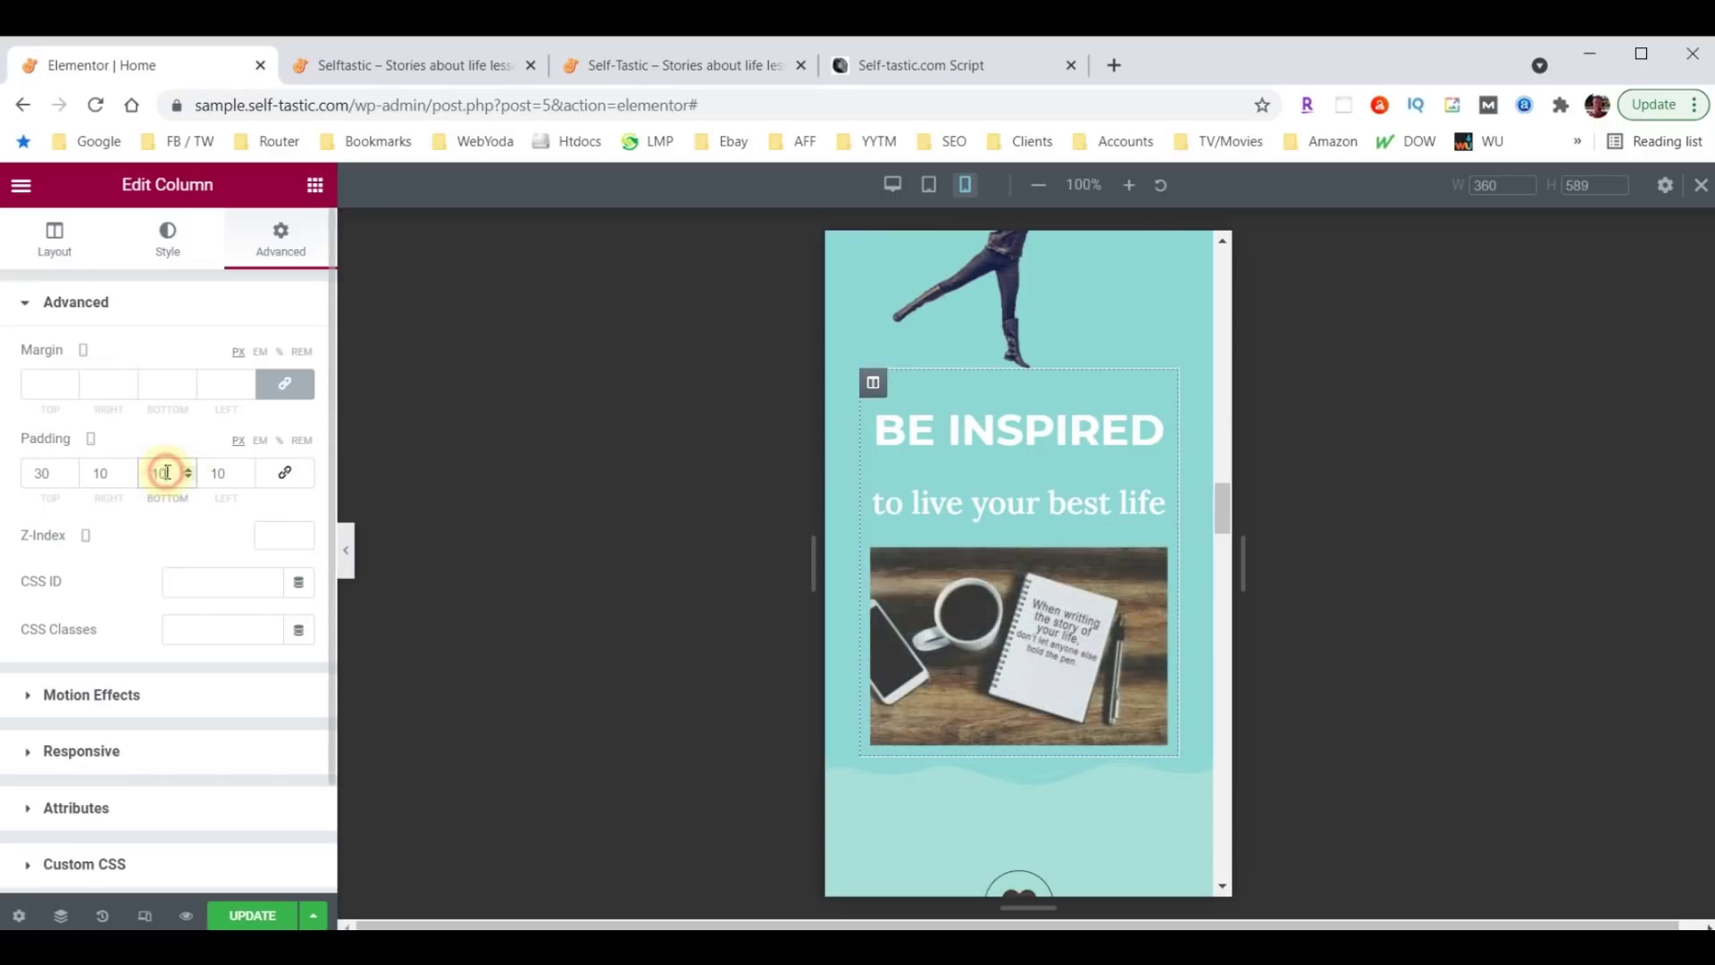
{"action": "type", "text": "50"}
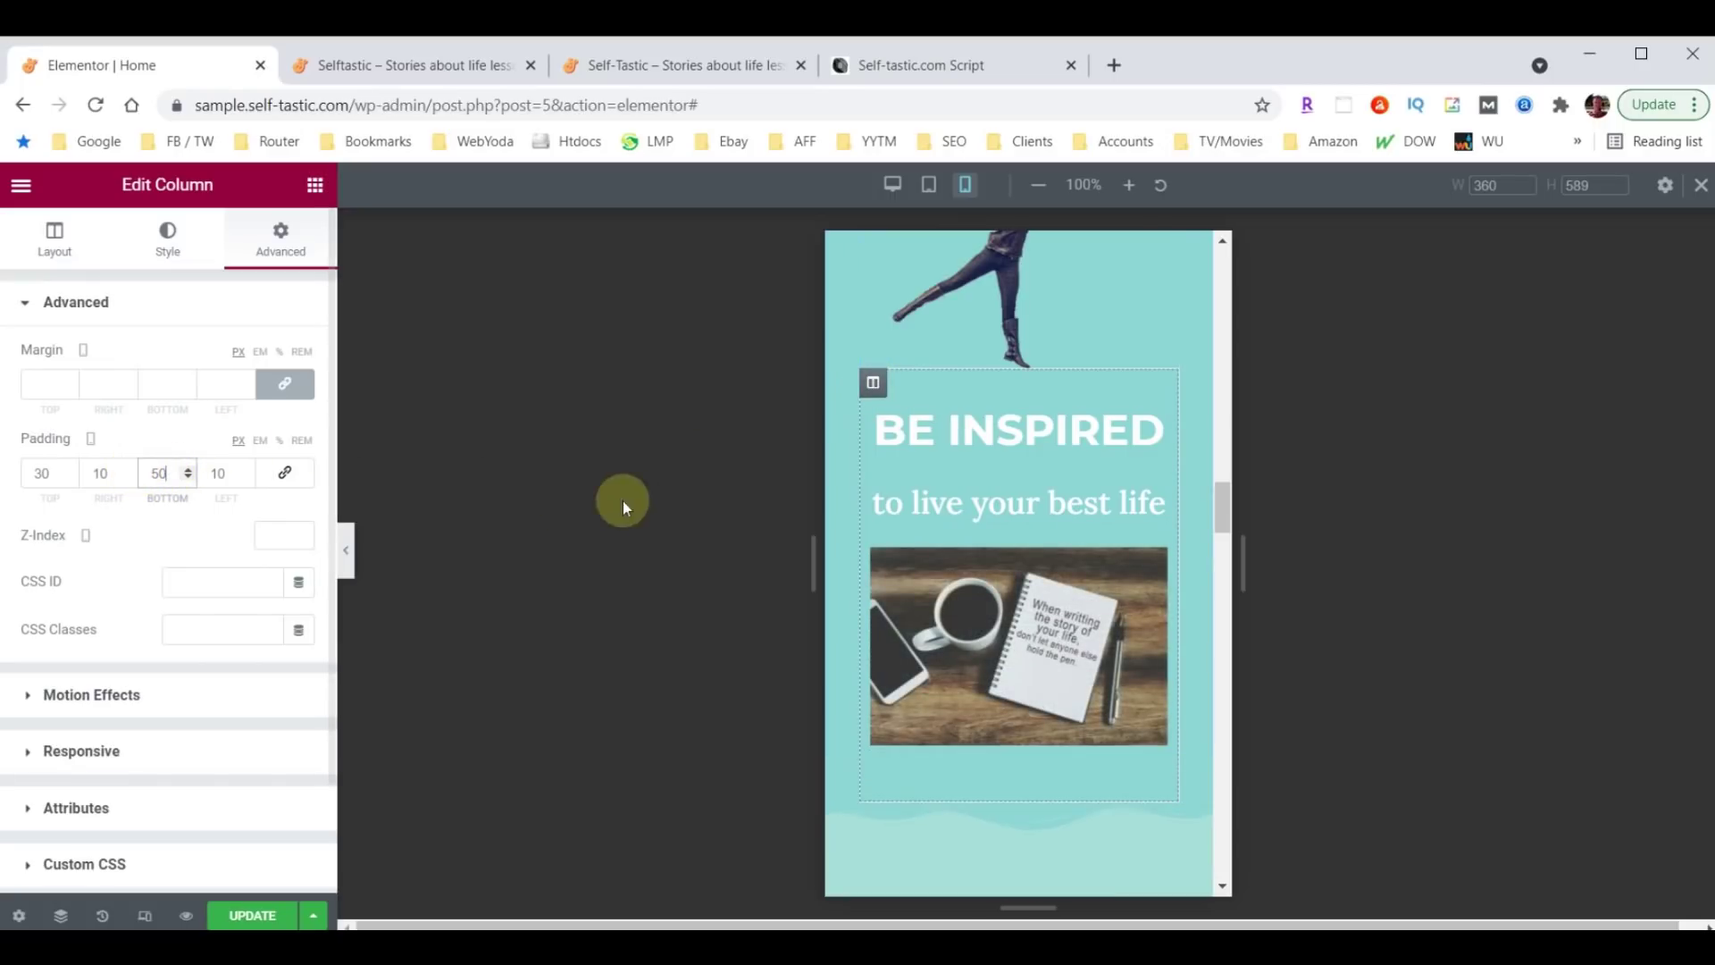
{"action": "scroll", "coordinate": [1048, 695], "scroll_direction": "down", "scroll_amount": 2}
{"action": "scroll", "coordinate": [1054, 701], "scroll_direction": "down", "scroll_amount": 2}
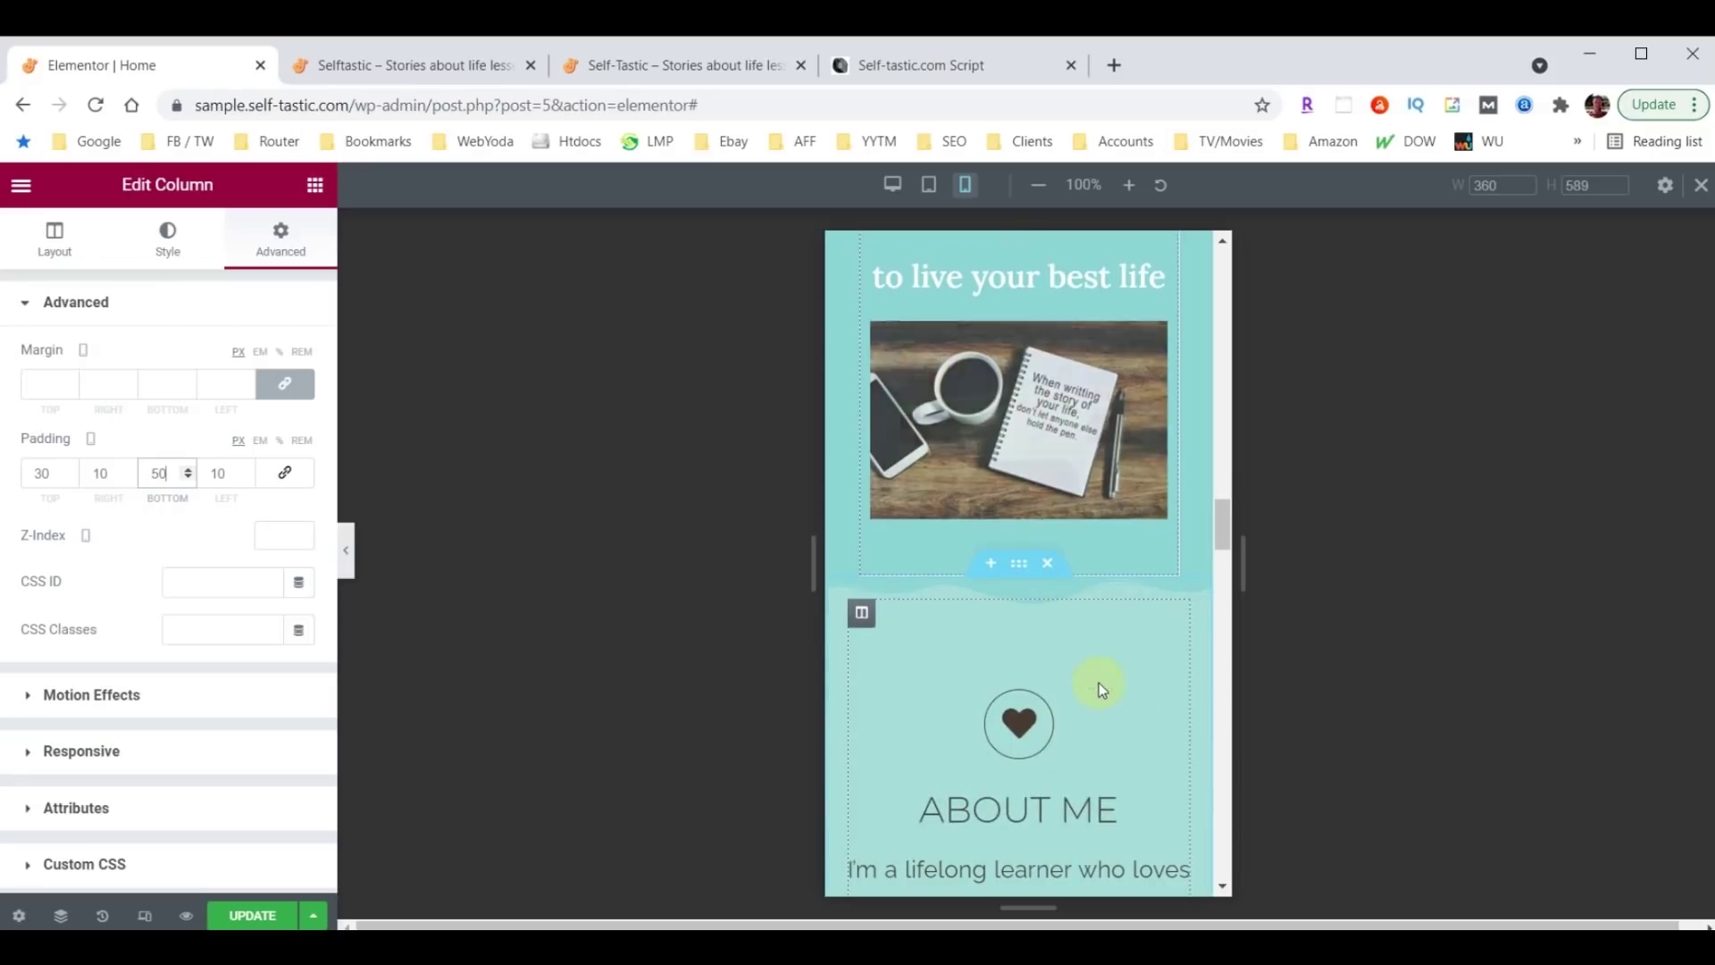
{"action": "scroll", "coordinate": [1102, 643], "scroll_direction": "down", "scroll_amount": 2}
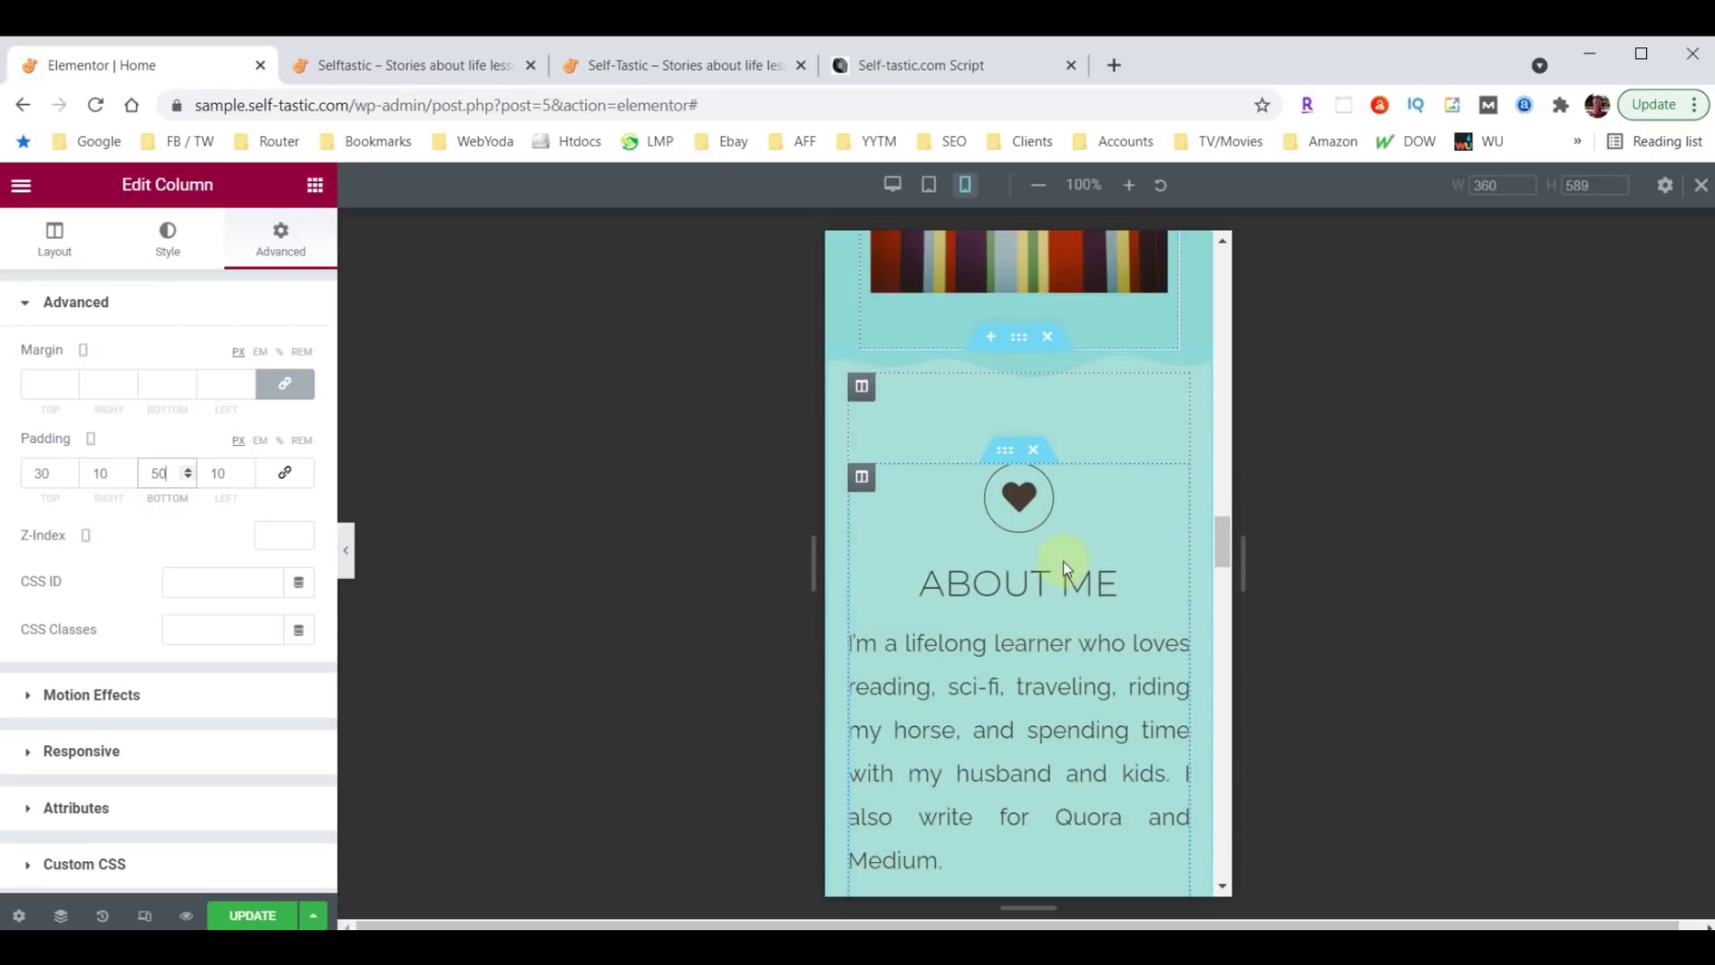
{"action": "scroll", "coordinate": [1066, 534], "scroll_direction": "down", "scroll_amount": 2}
{"action": "scroll", "coordinate": [1067, 534], "scroll_direction": "down", "scroll_amount": 6}
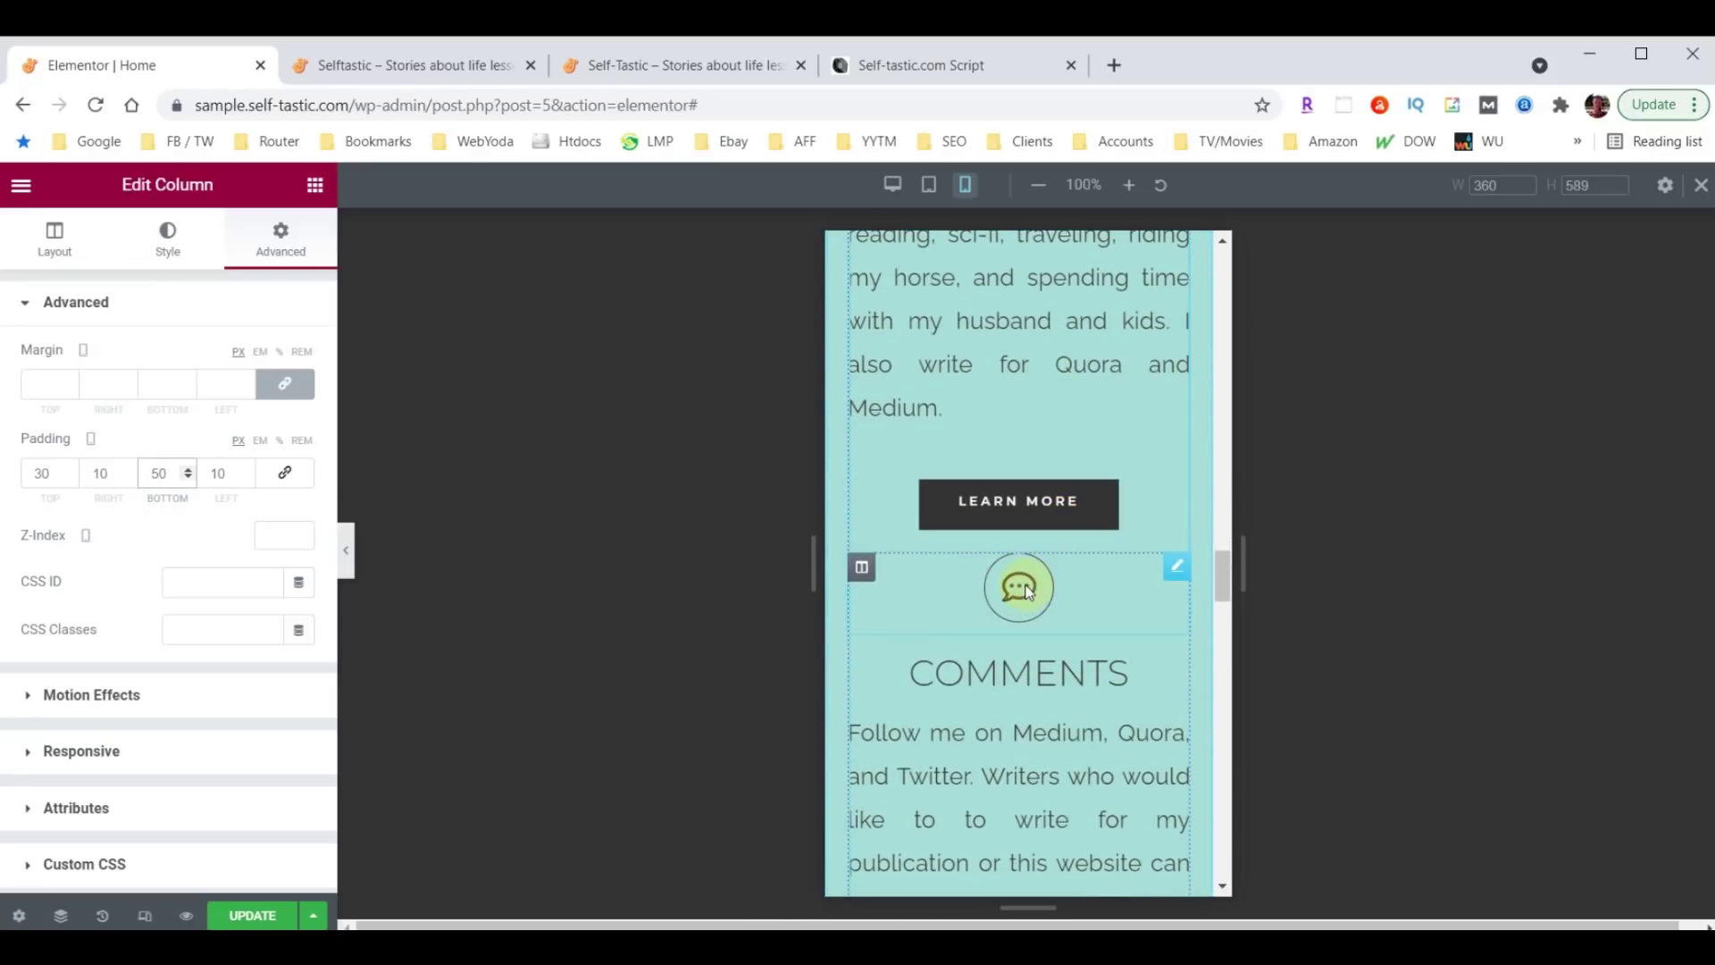
Give the speech-bubble and question-mark icons an unlinked top margin of 60.
{"action": "left_click", "coordinate": [1178, 568]}
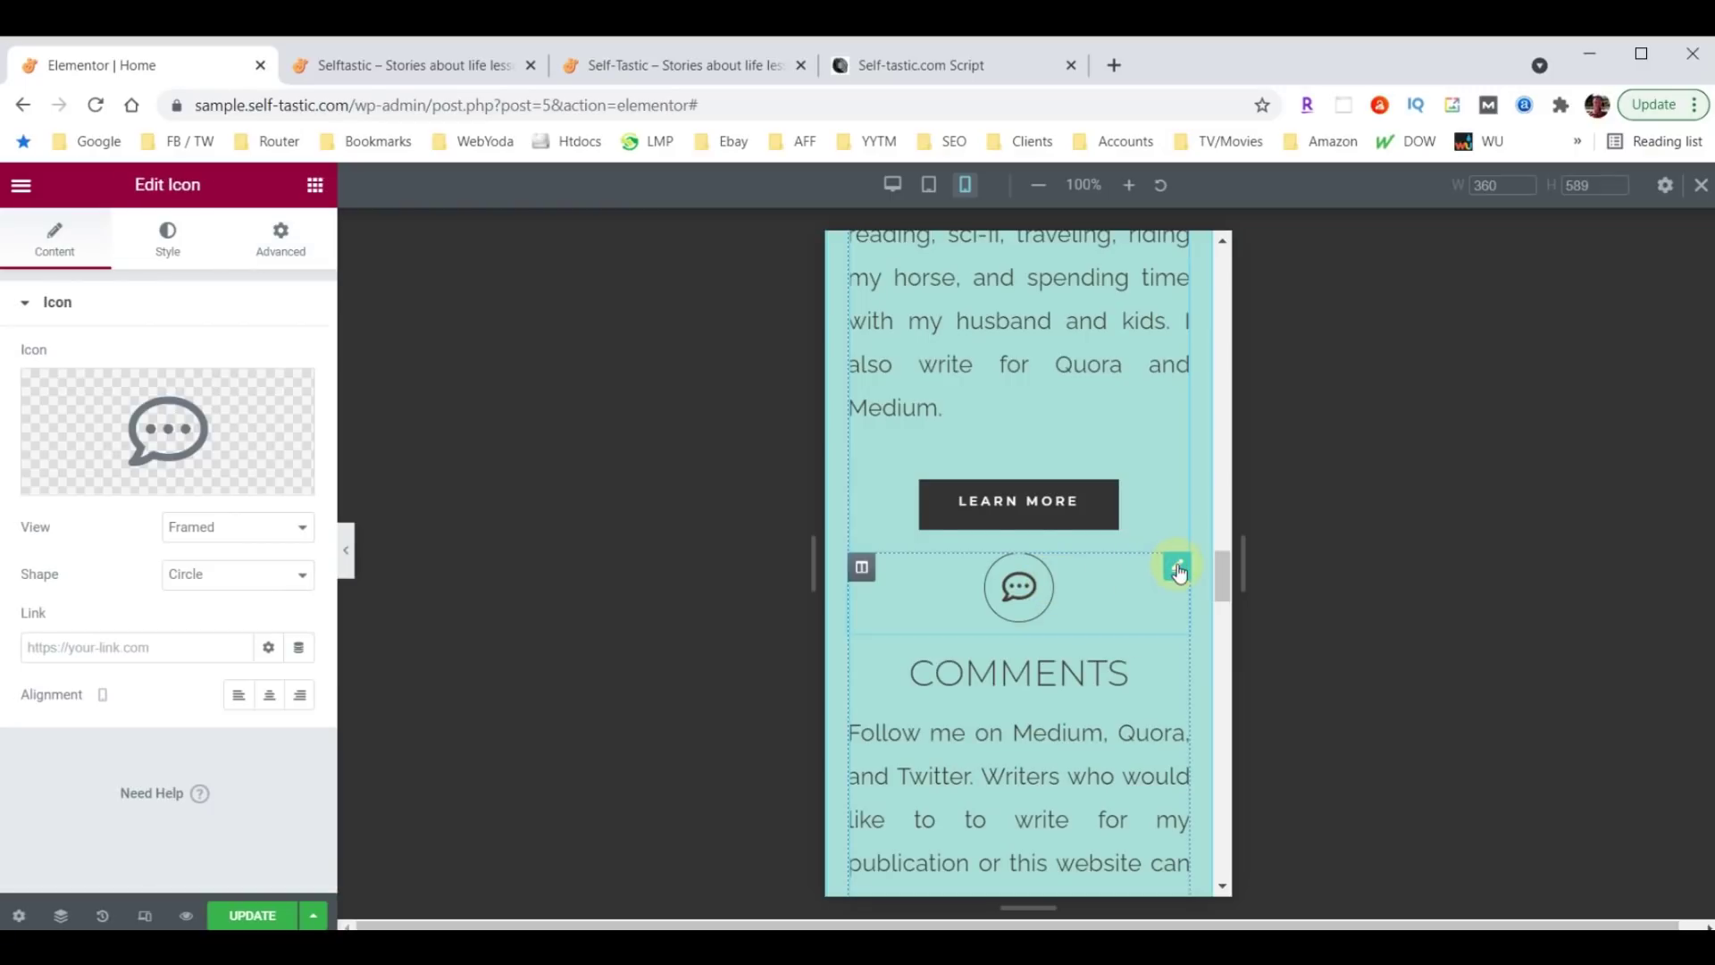
{"action": "left_click", "coordinate": [298, 246]}
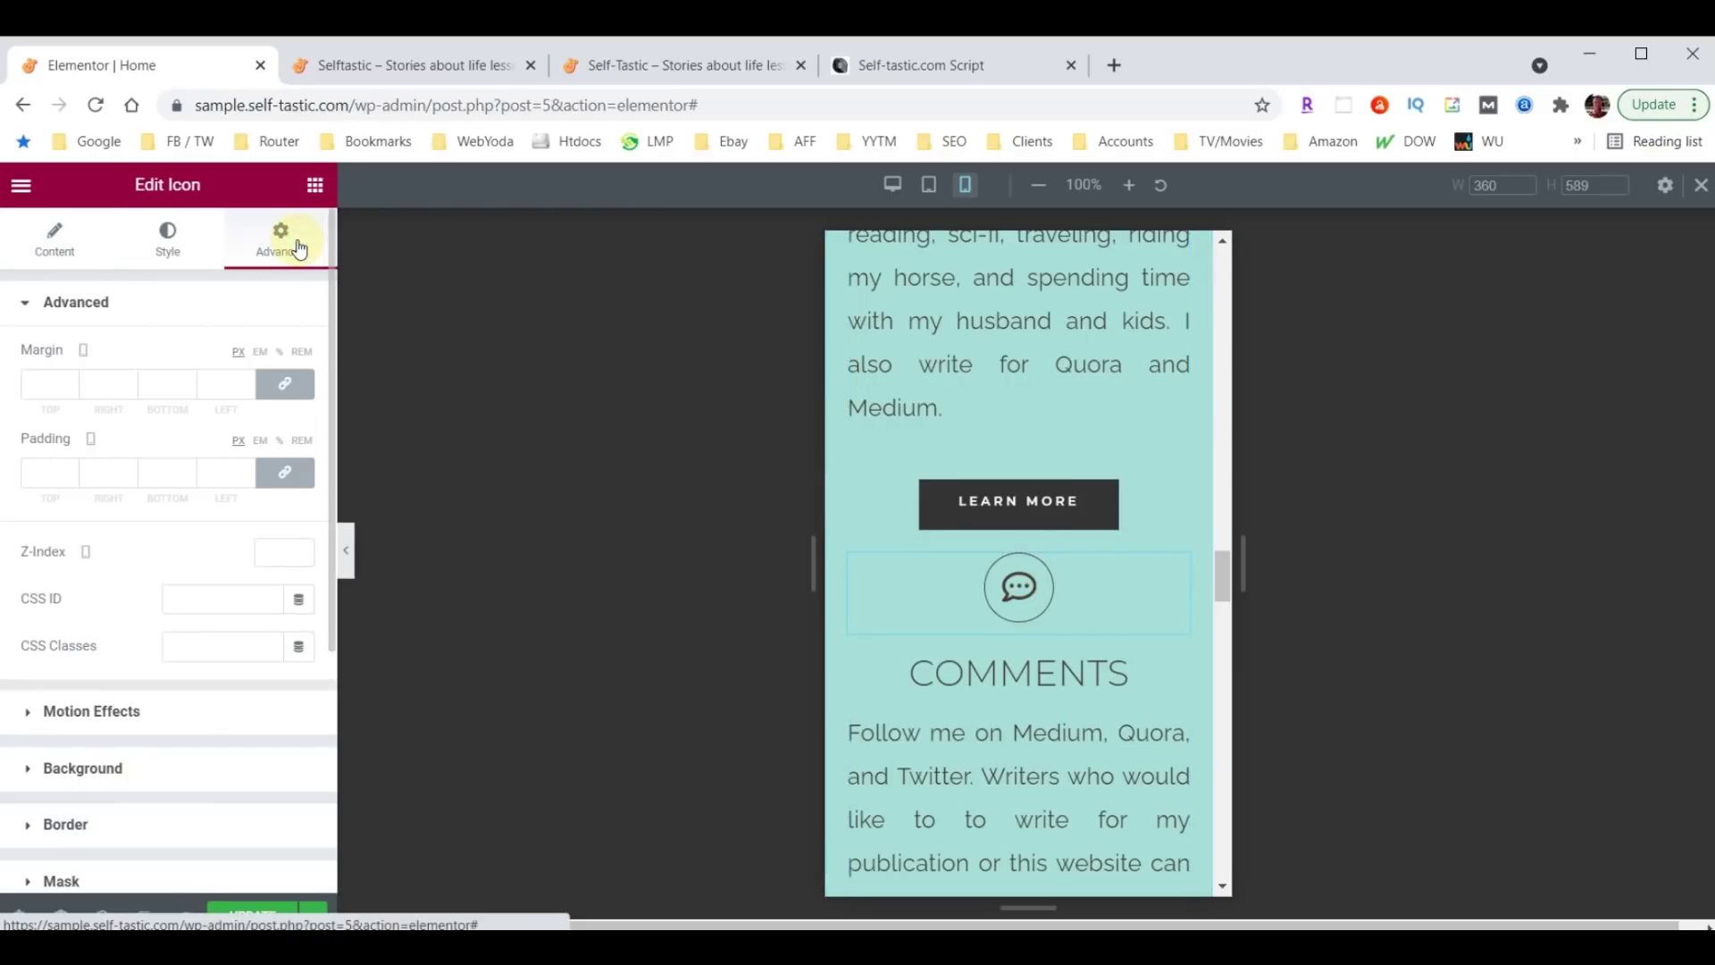
{"action": "left_click", "coordinate": [287, 384]}
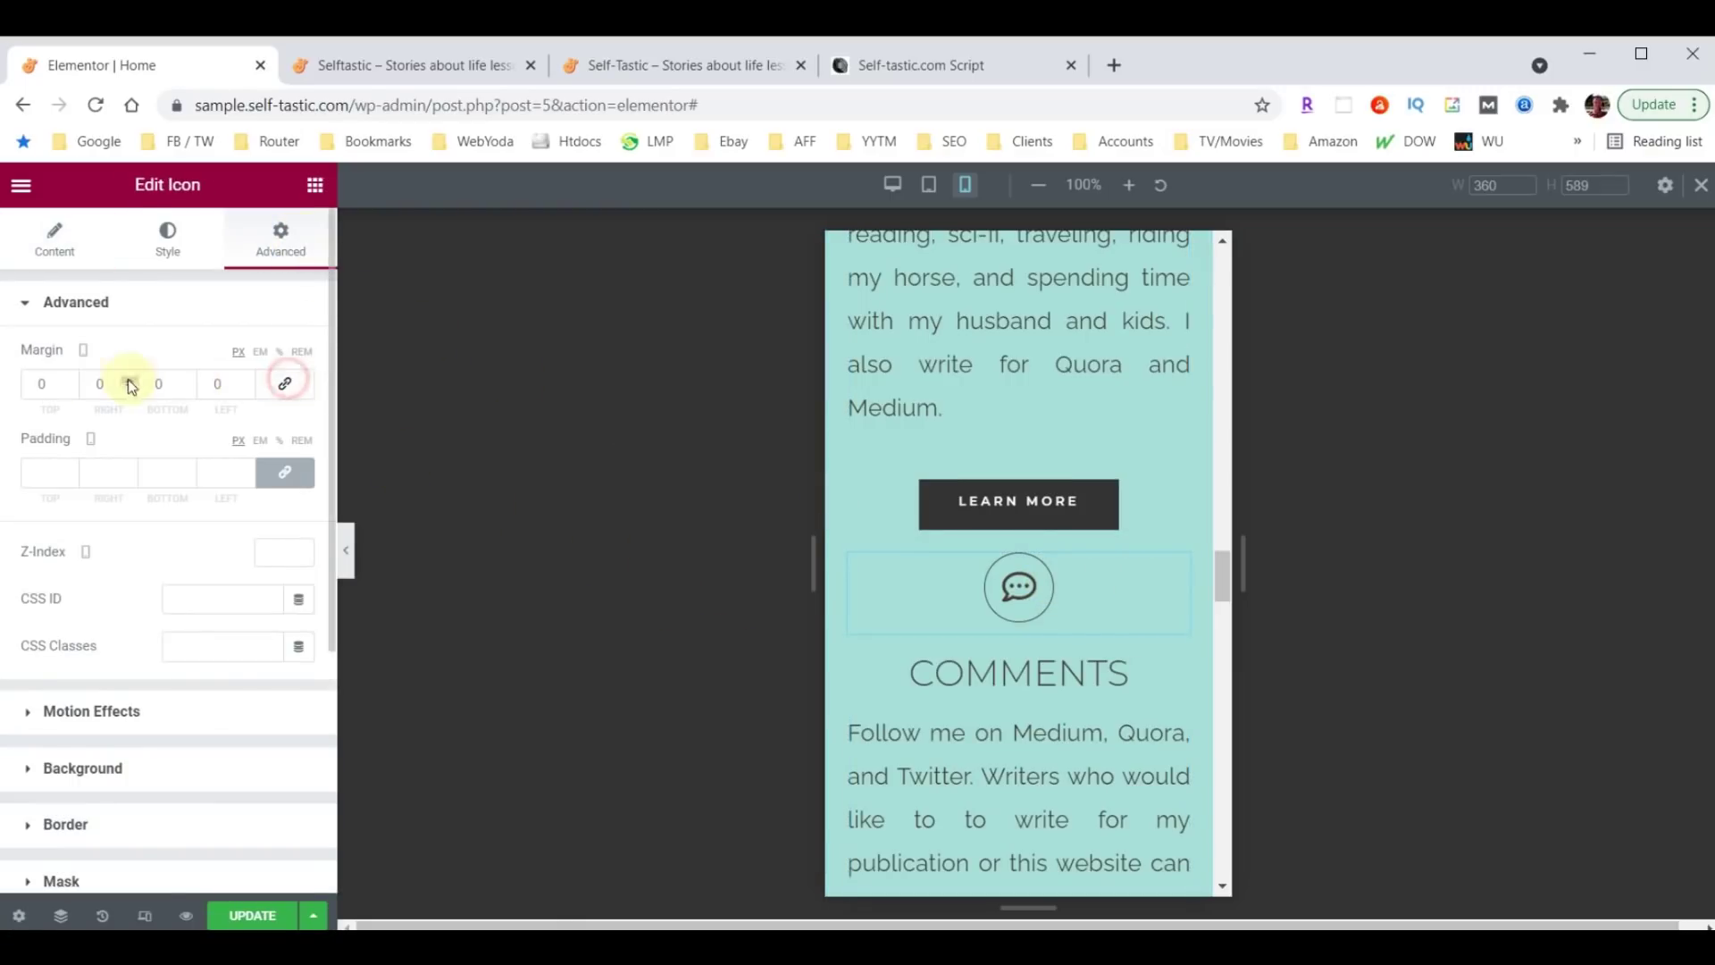
{"action": "left_click", "coordinate": [38, 386]}
{"action": "type", "text": "60"}
{"action": "key", "text": "BackSpace"}
{"action": "scroll", "coordinate": [1070, 536], "scroll_direction": "down", "scroll_amount": 2}
{"action": "scroll", "coordinate": [1073, 536], "scroll_direction": "down", "scroll_amount": 5}
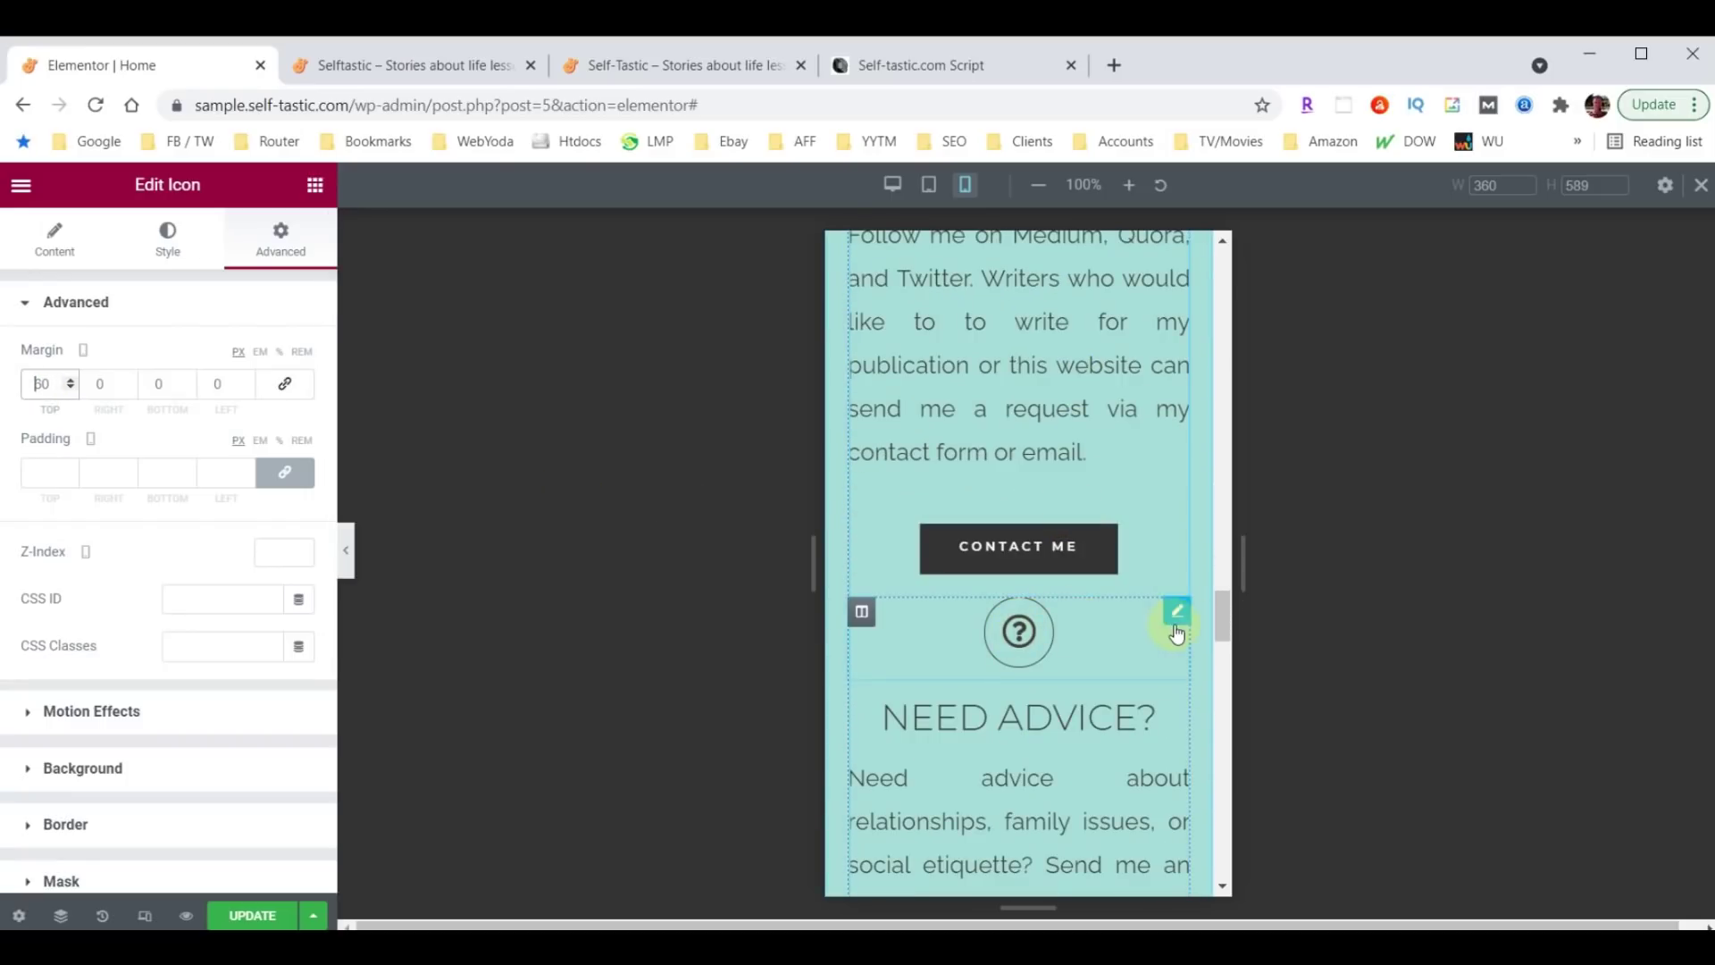
{"action": "left_click", "coordinate": [1177, 616]}
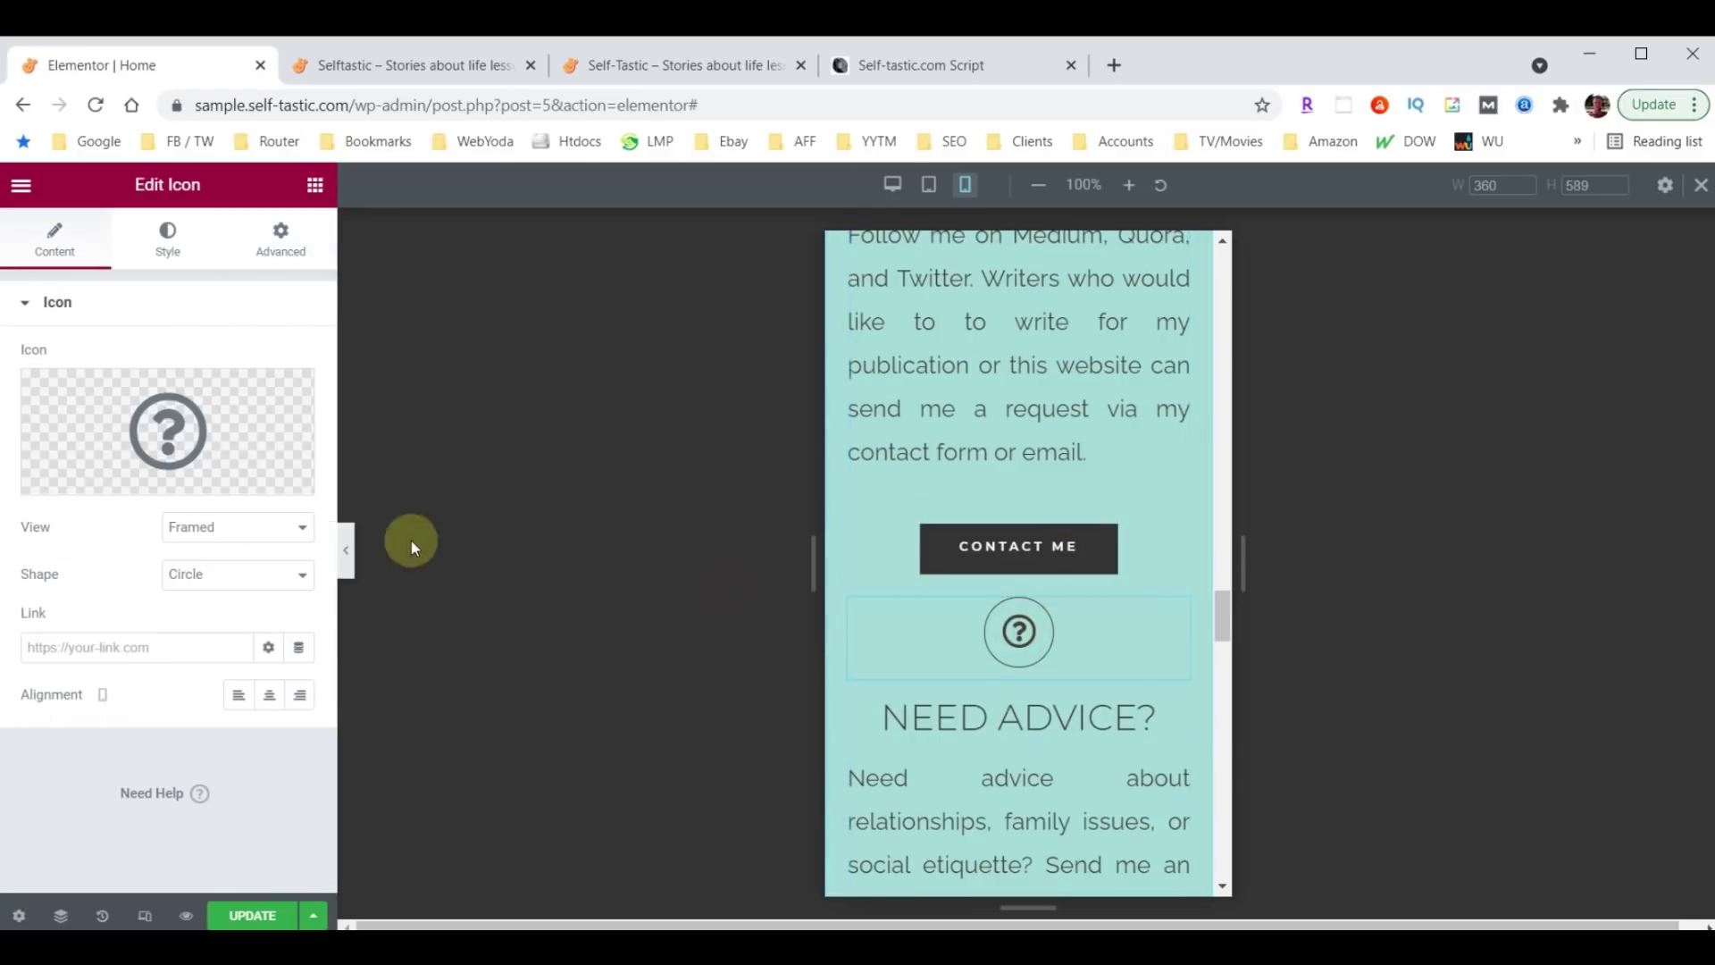
{"action": "left_click", "coordinate": [278, 240]}
{"action": "left_click", "coordinate": [284, 384]}
{"action": "left_click", "coordinate": [36, 386]}
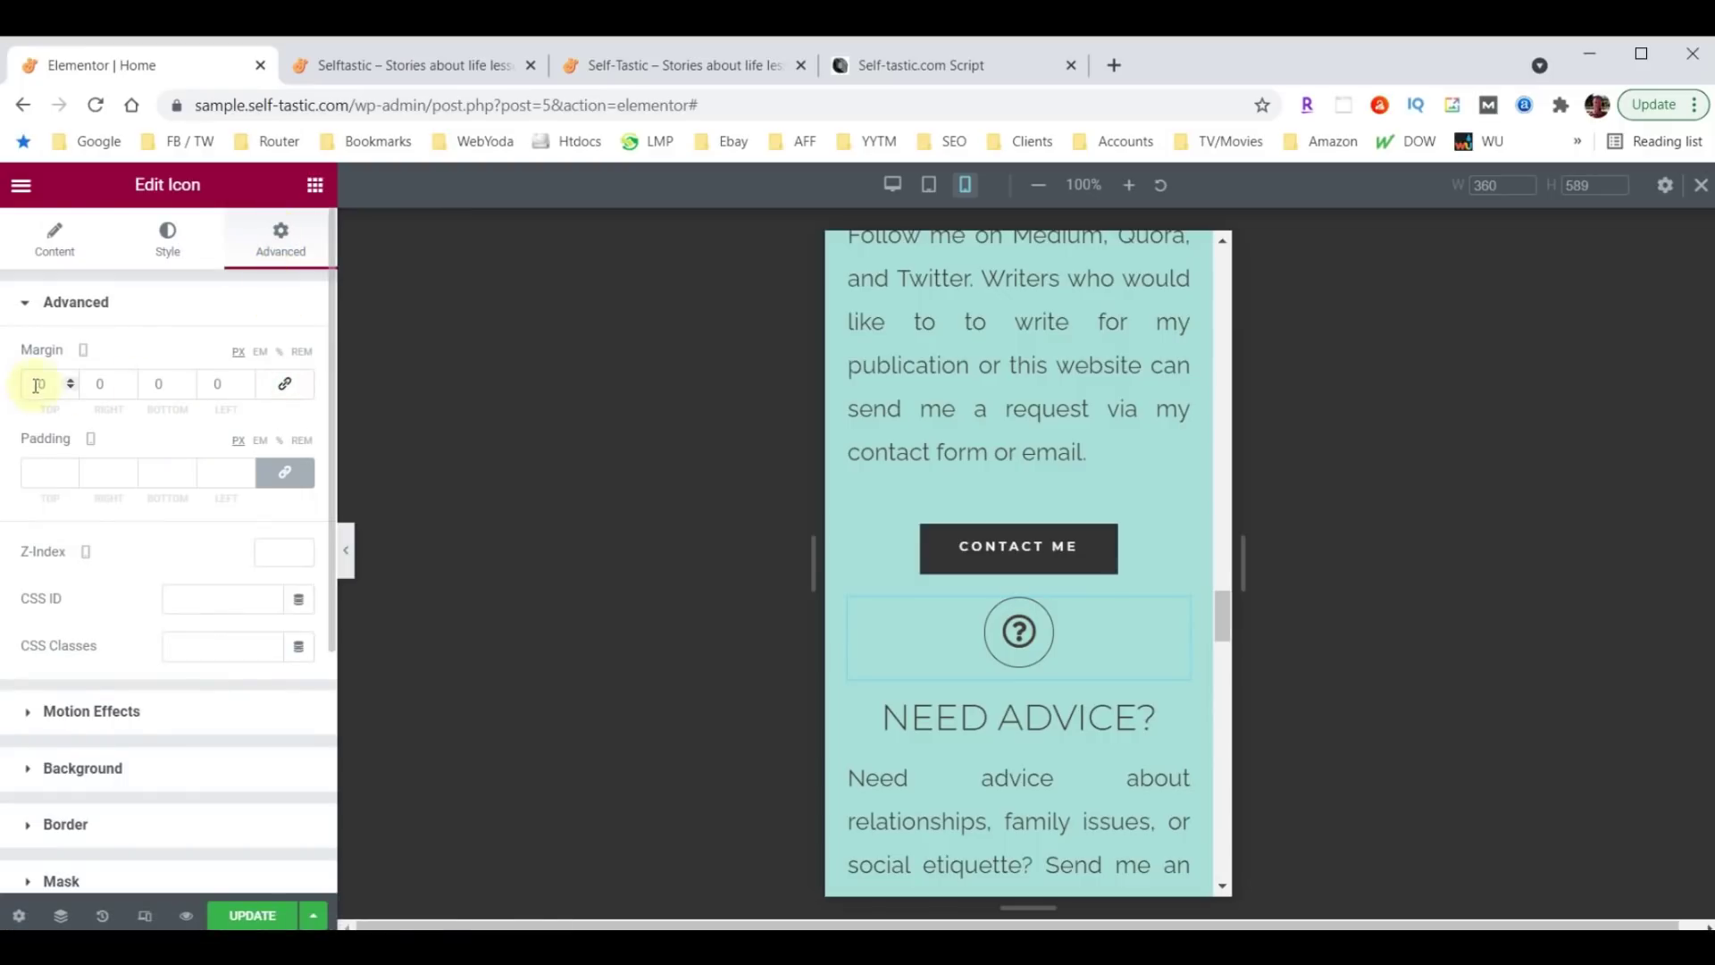
{"action": "type", "text": "60"}
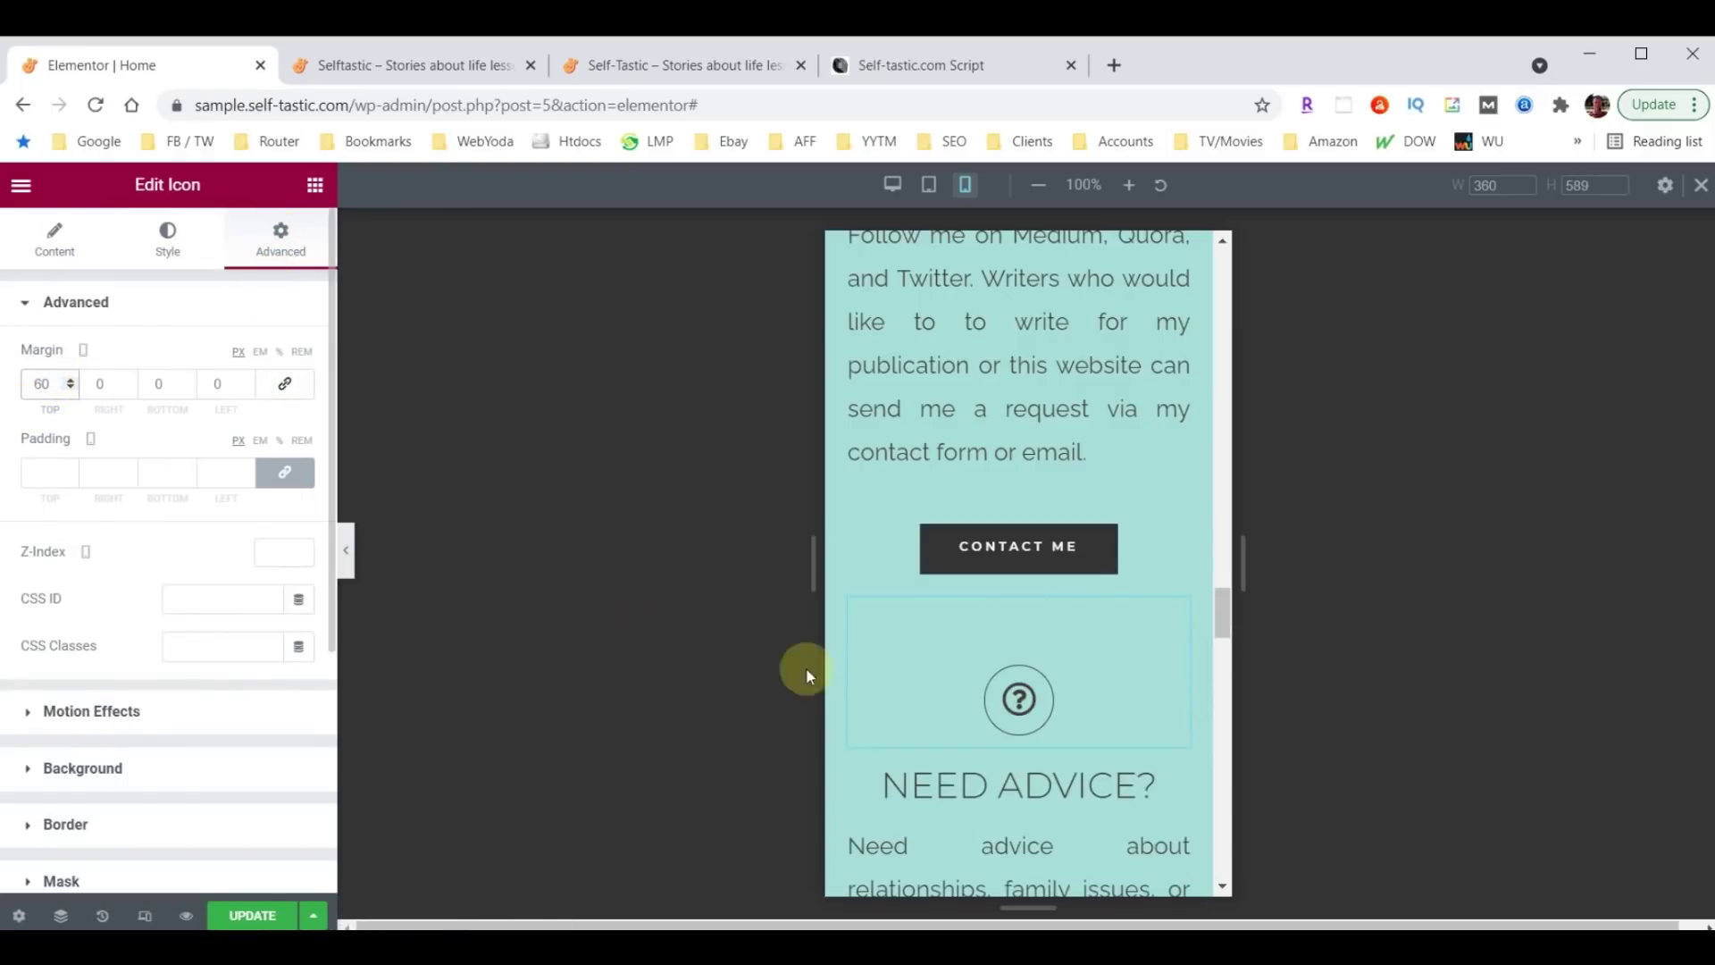
{"action": "scroll", "coordinate": [1087, 624], "scroll_direction": "down", "scroll_amount": 6}
{"action": "scroll", "coordinate": [1100, 599], "scroll_direction": "down", "scroll_amount": 1}
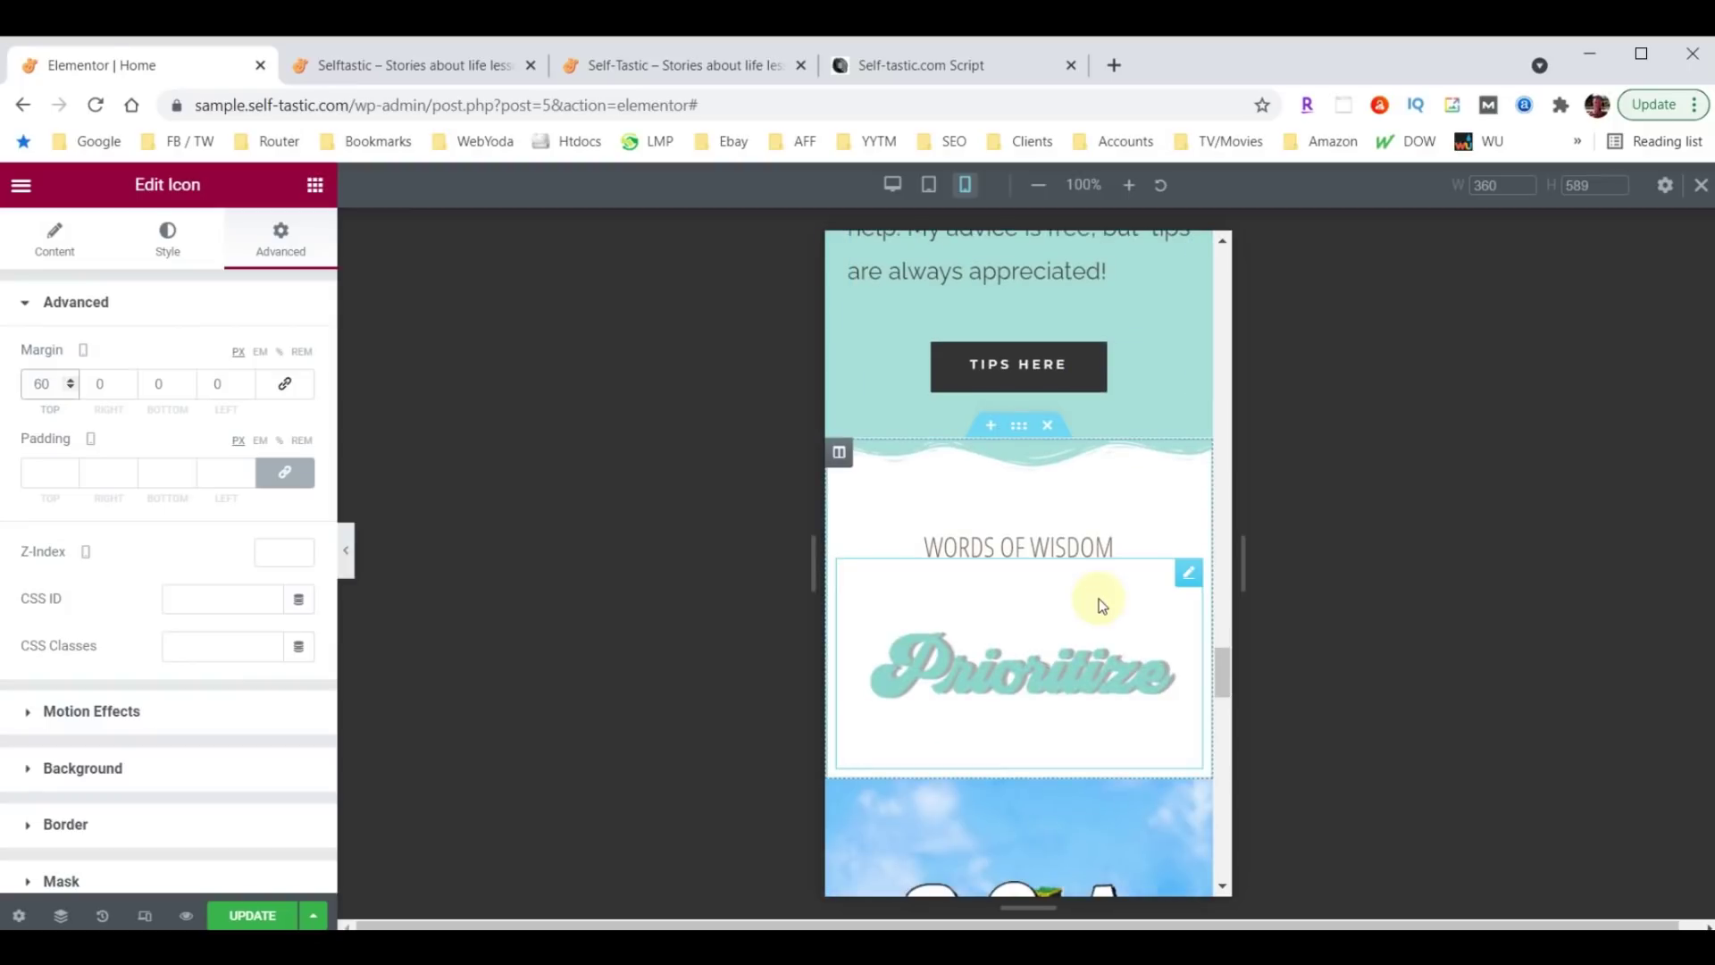
Set the WORDS OF WISDOM heading's typography size to 40 px.
{"action": "left_click", "coordinate": [1071, 549]}
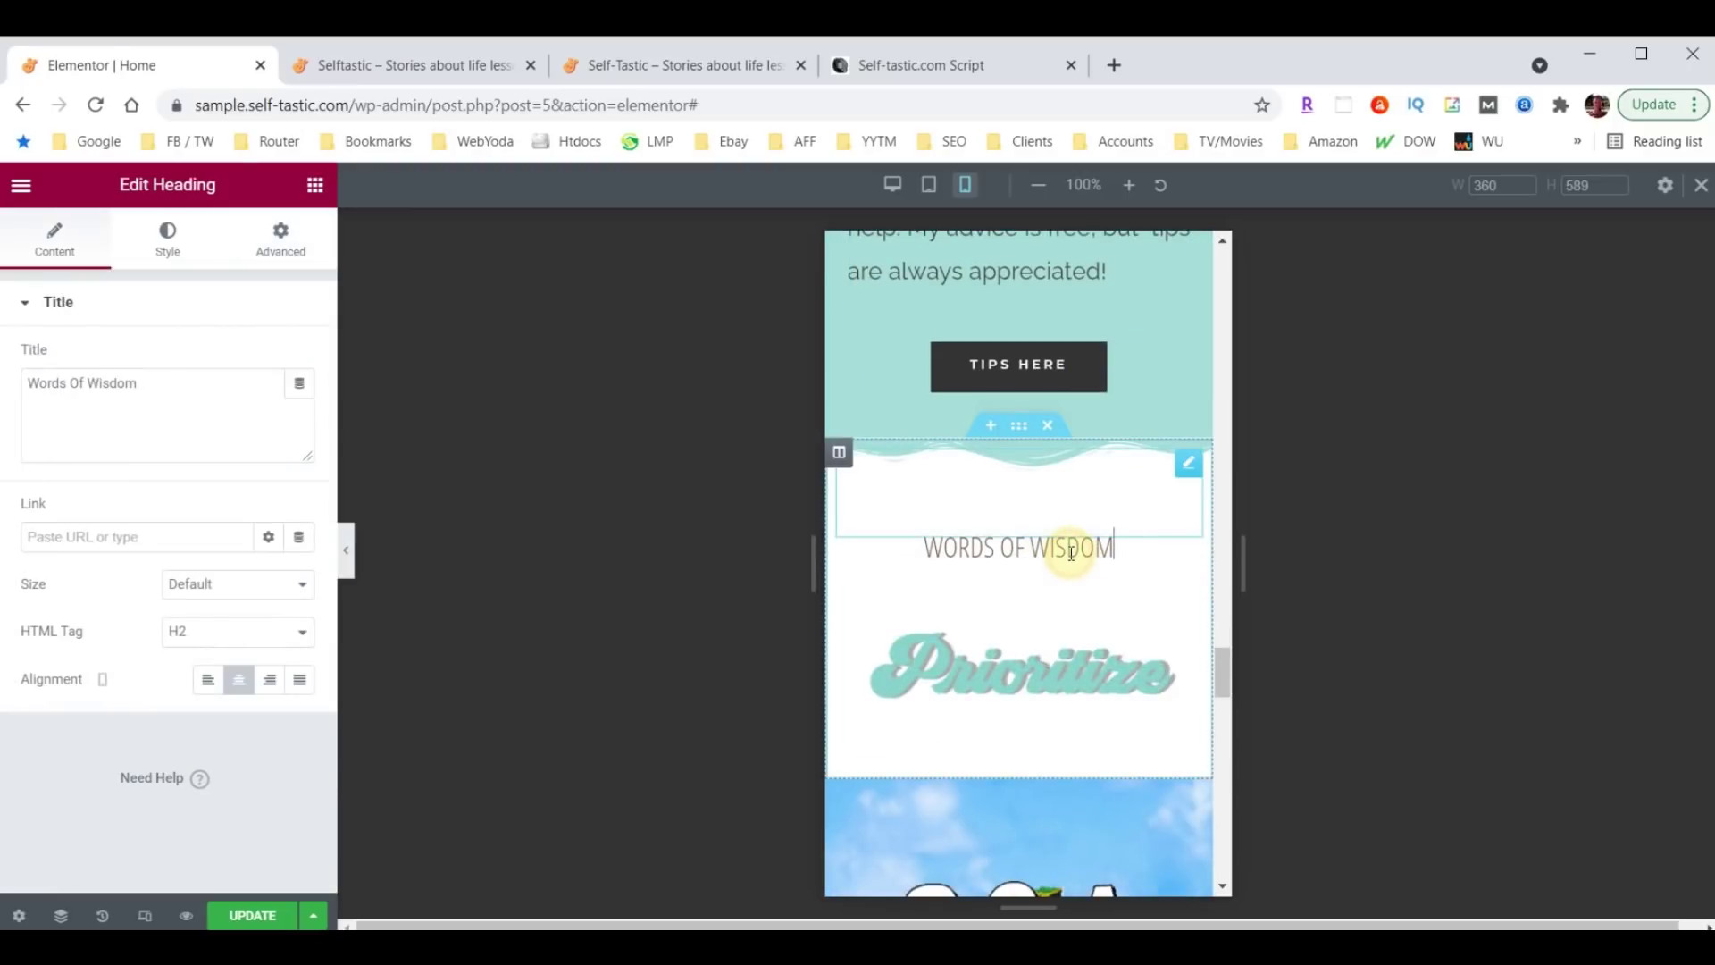
{"action": "left_click", "coordinate": [168, 234]}
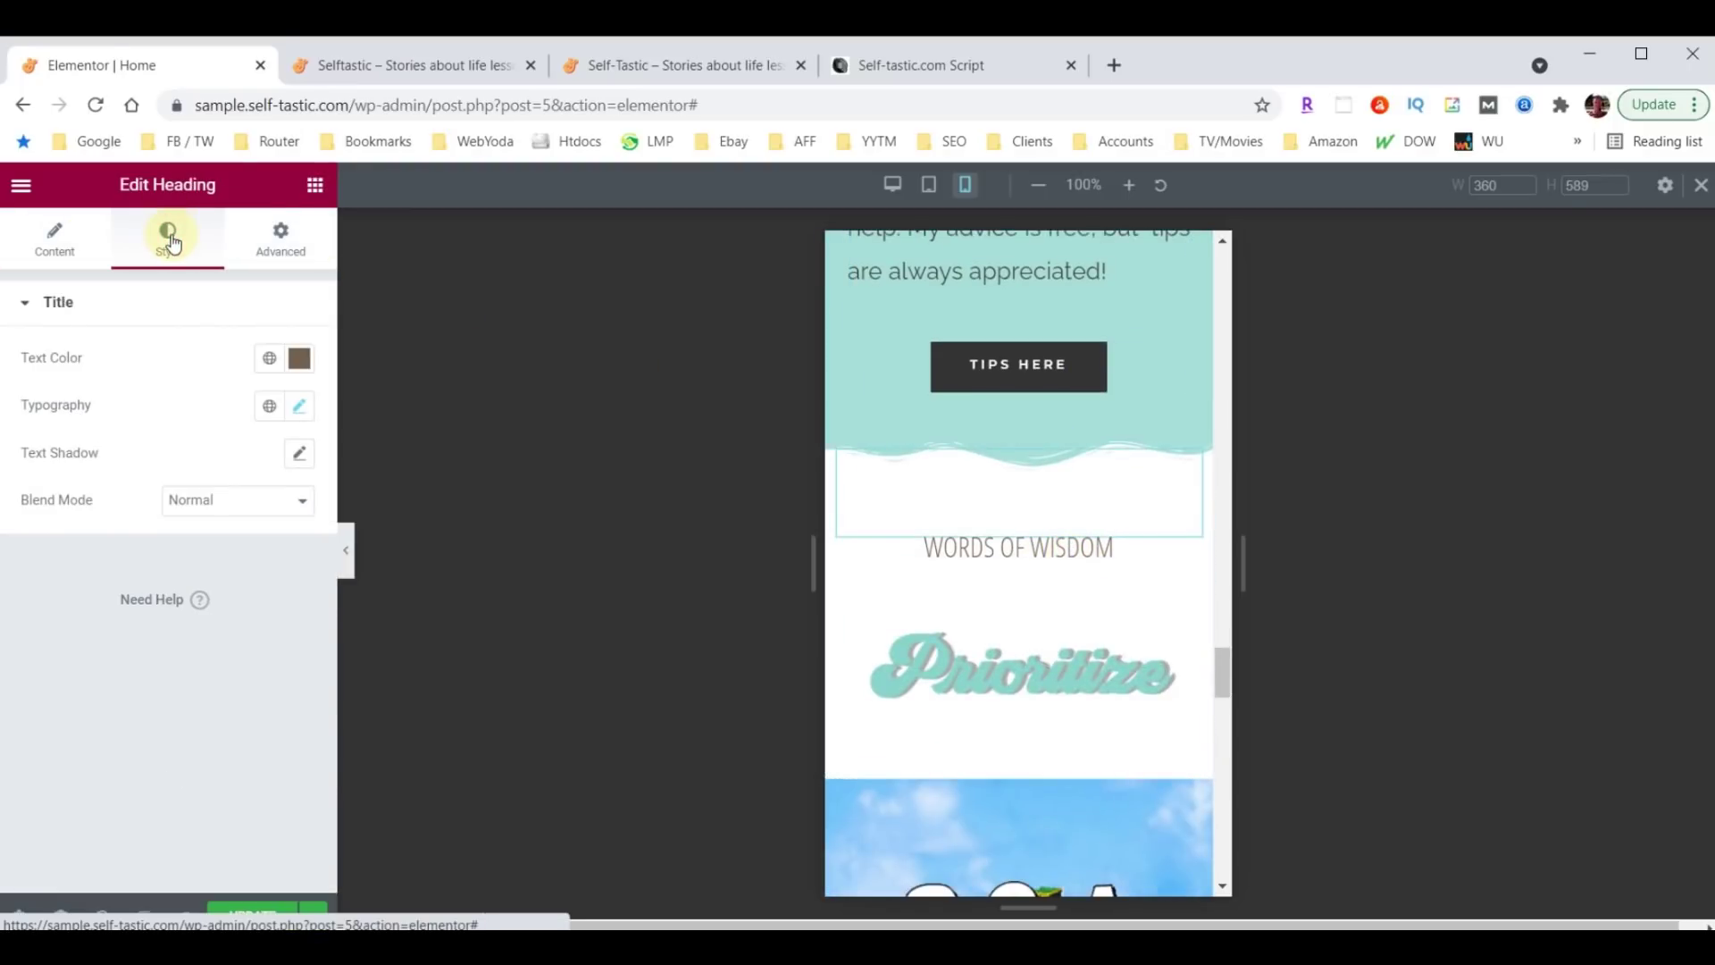
{"action": "left_click", "coordinate": [302, 410]}
{"action": "left_click", "coordinate": [254, 585]}
{"action": "type", "text": "40"}
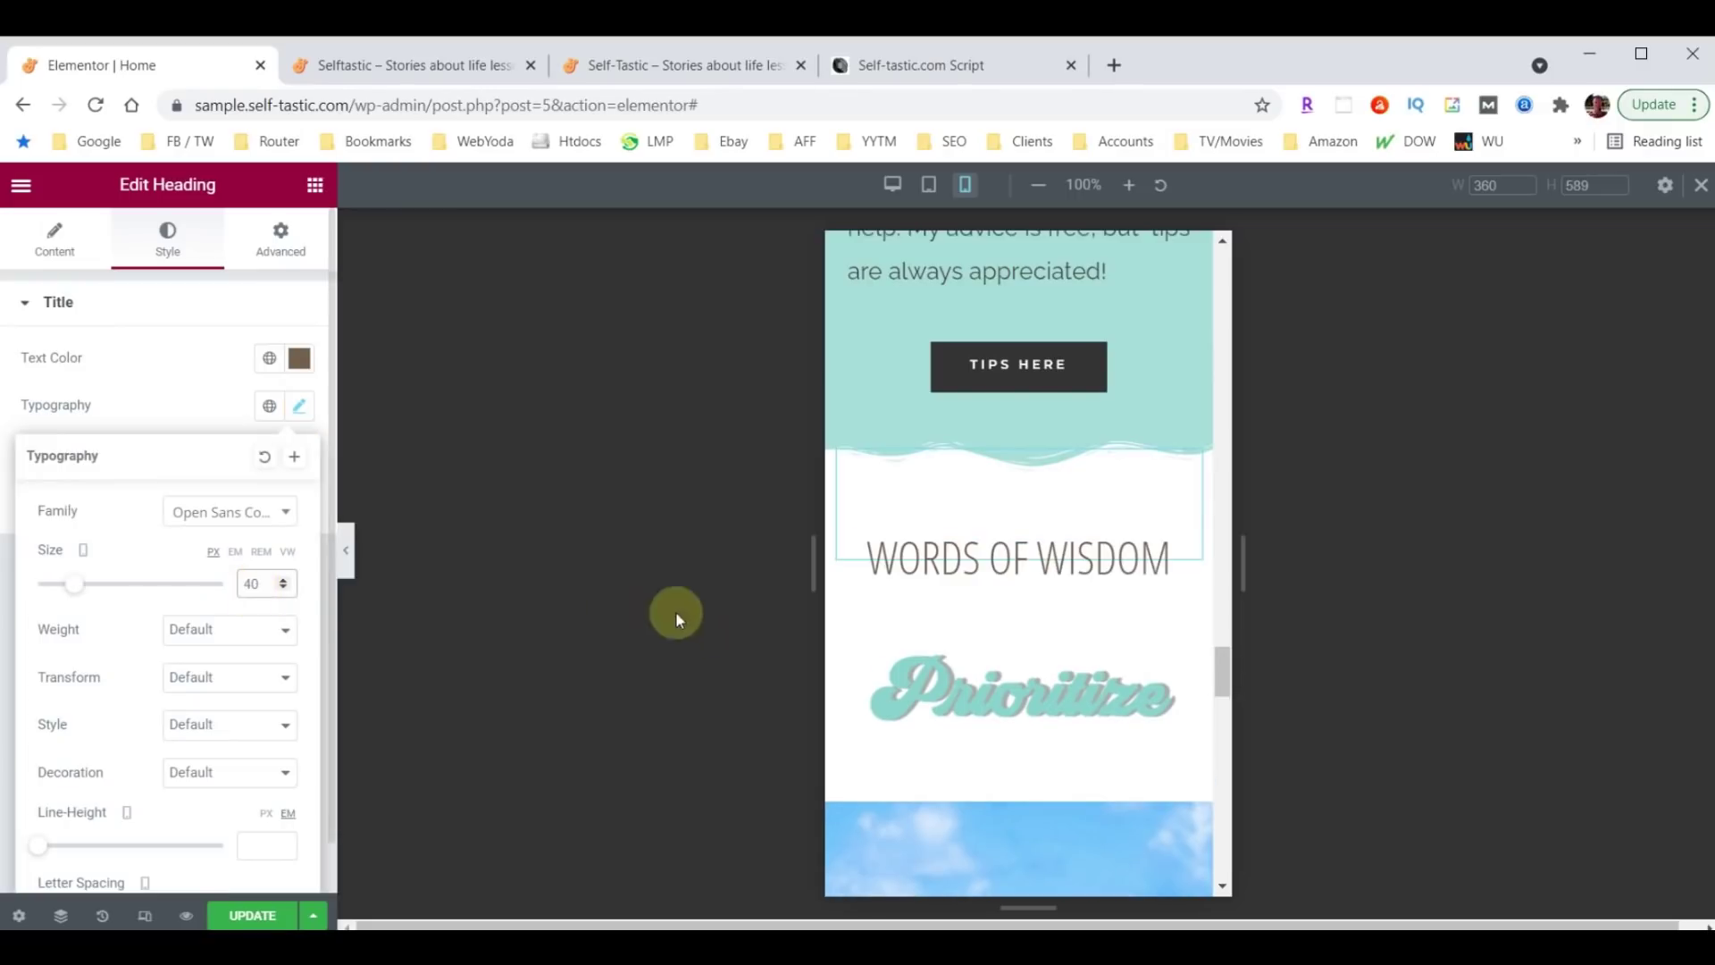
{"action": "scroll", "coordinate": [1091, 605], "scroll_direction": "down", "scroll_amount": 4}
{"action": "scroll", "coordinate": [1095, 611], "scroll_direction": "down", "scroll_amount": 7}
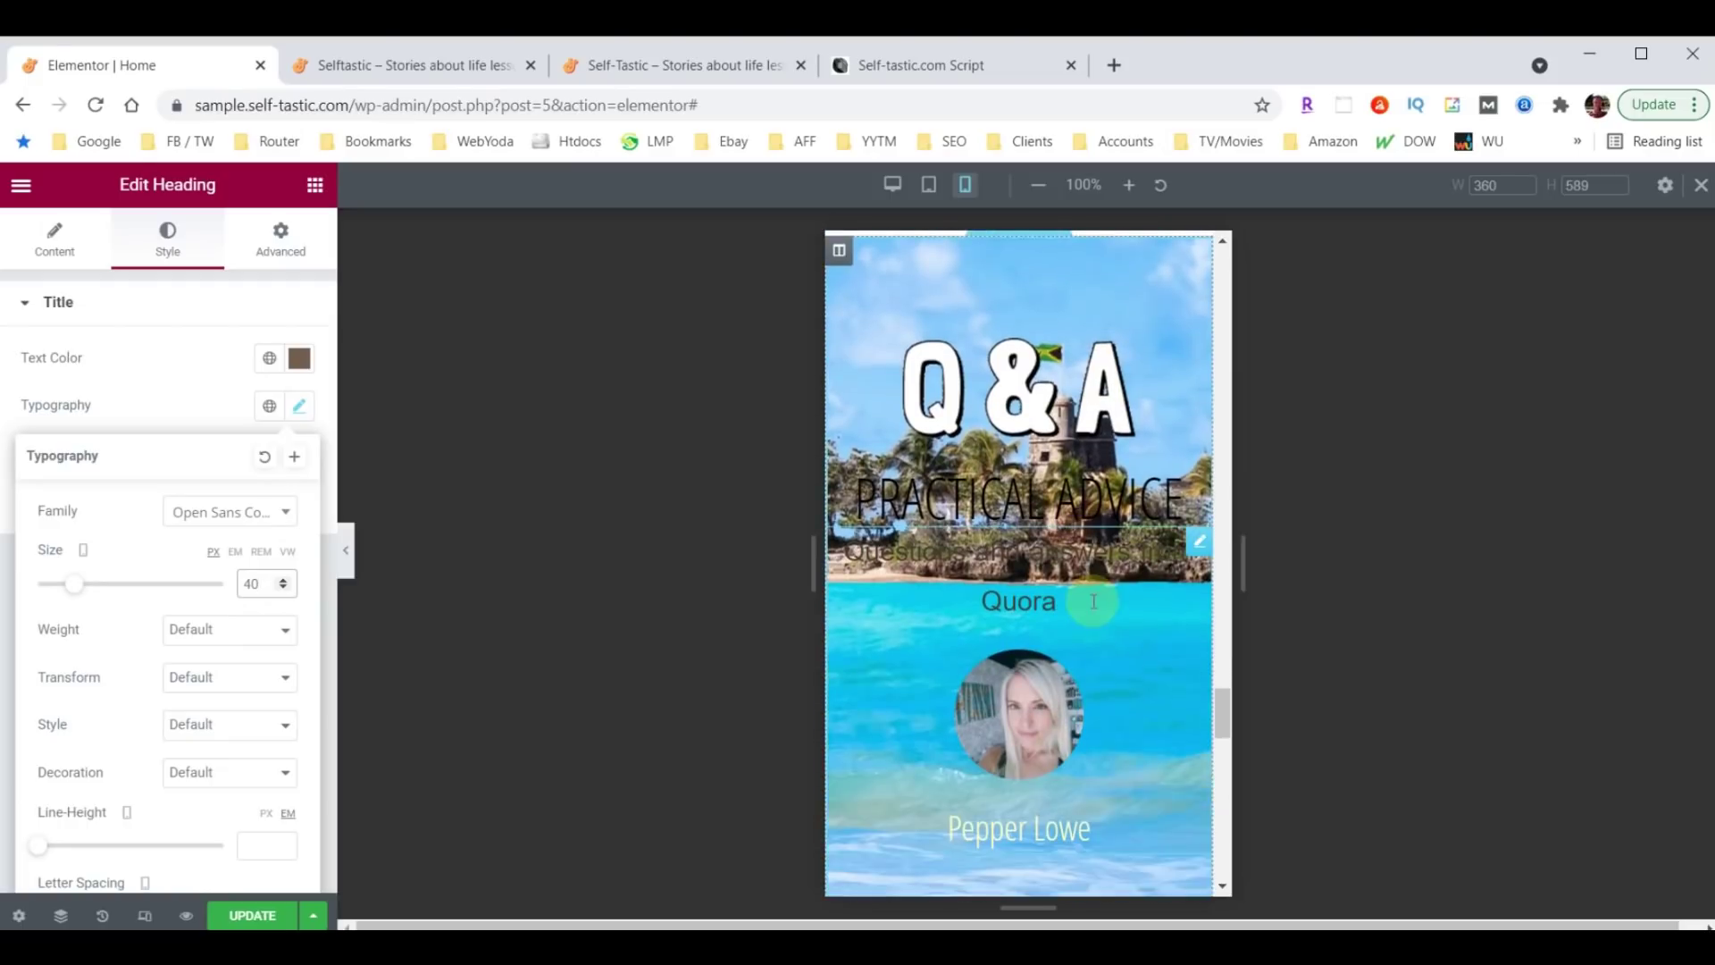
{"action": "scroll", "coordinate": [1076, 614], "scroll_direction": "down", "scroll_amount": 3}
{"action": "scroll", "coordinate": [1044, 656], "scroll_direction": "up", "scroll_amount": 10}
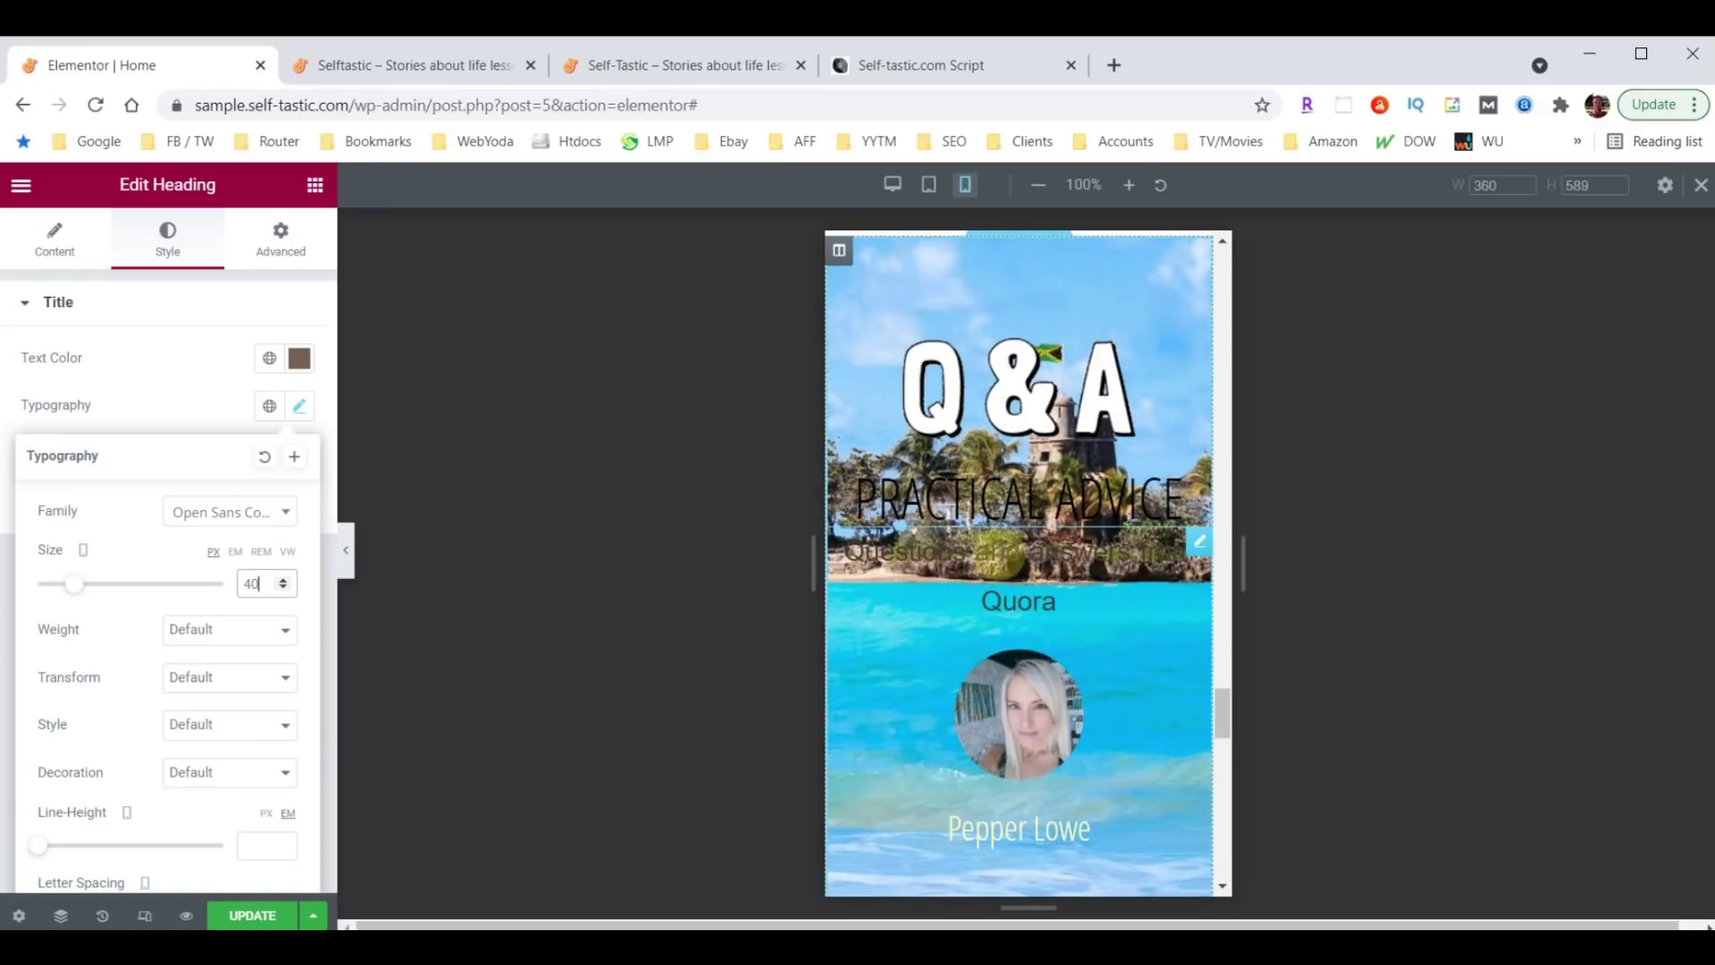
{"action": "scroll", "coordinate": [1082, 568], "scroll_direction": "down", "scroll_amount": 1}
{"action": "scroll", "coordinate": [1080, 565], "scroll_direction": "down", "scroll_amount": 8}
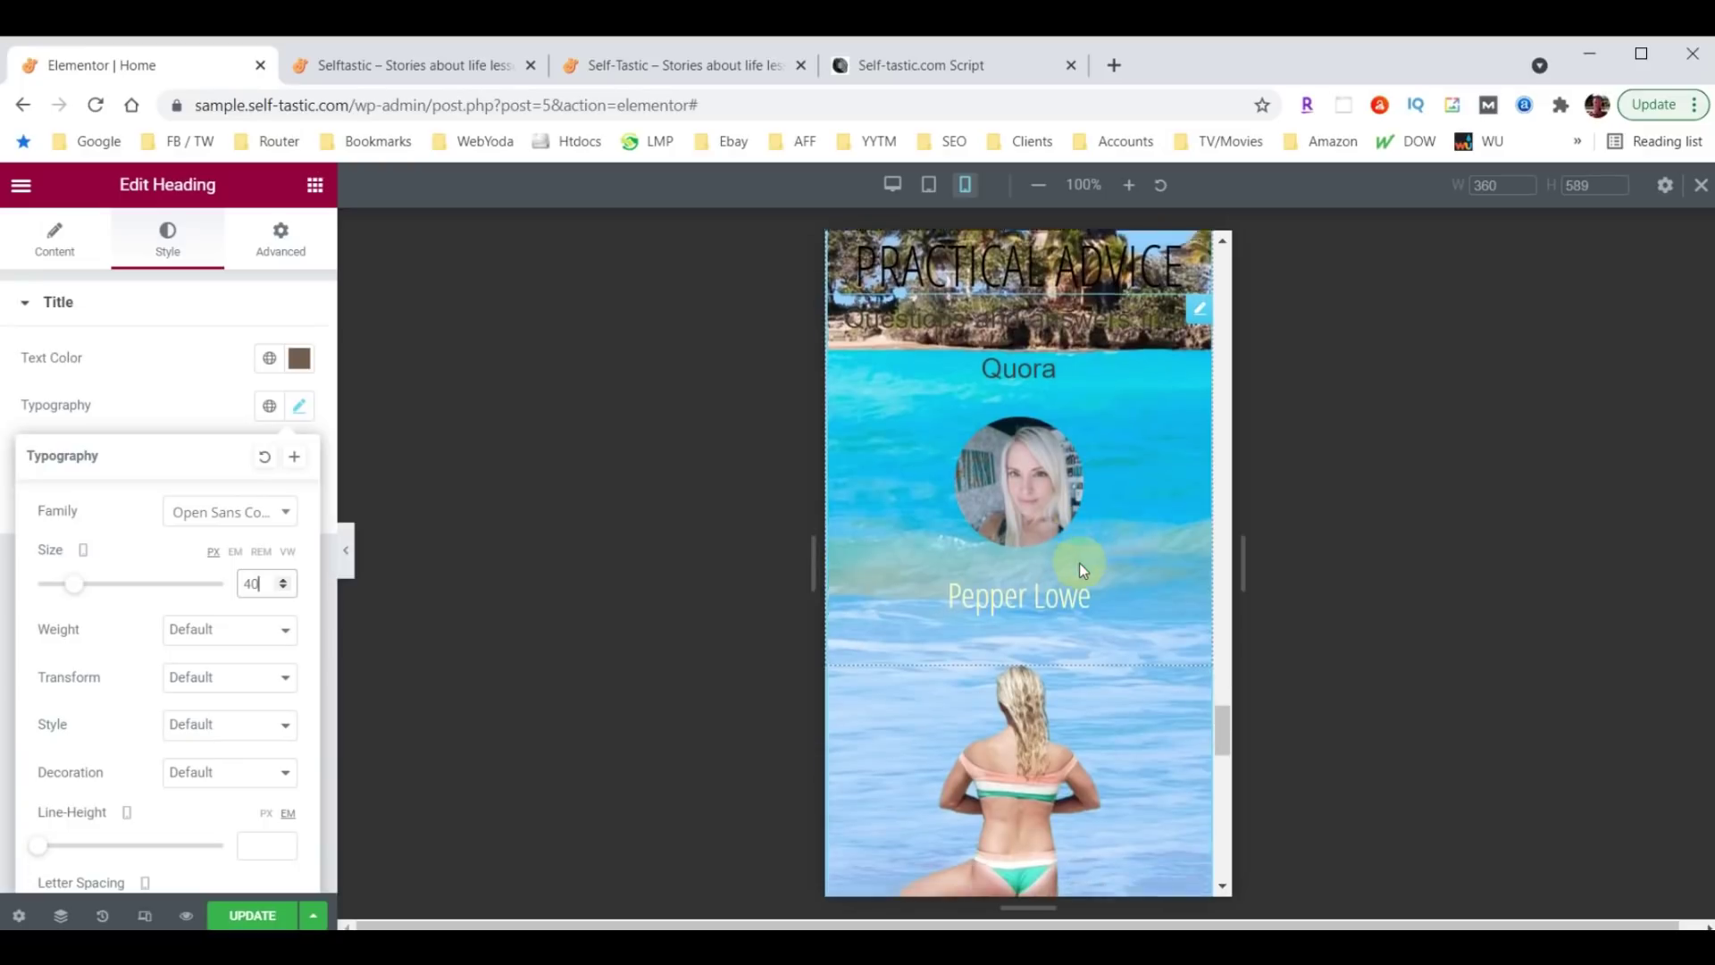
{"action": "scroll", "coordinate": [1083, 626], "scroll_direction": "up", "scroll_amount": 4}
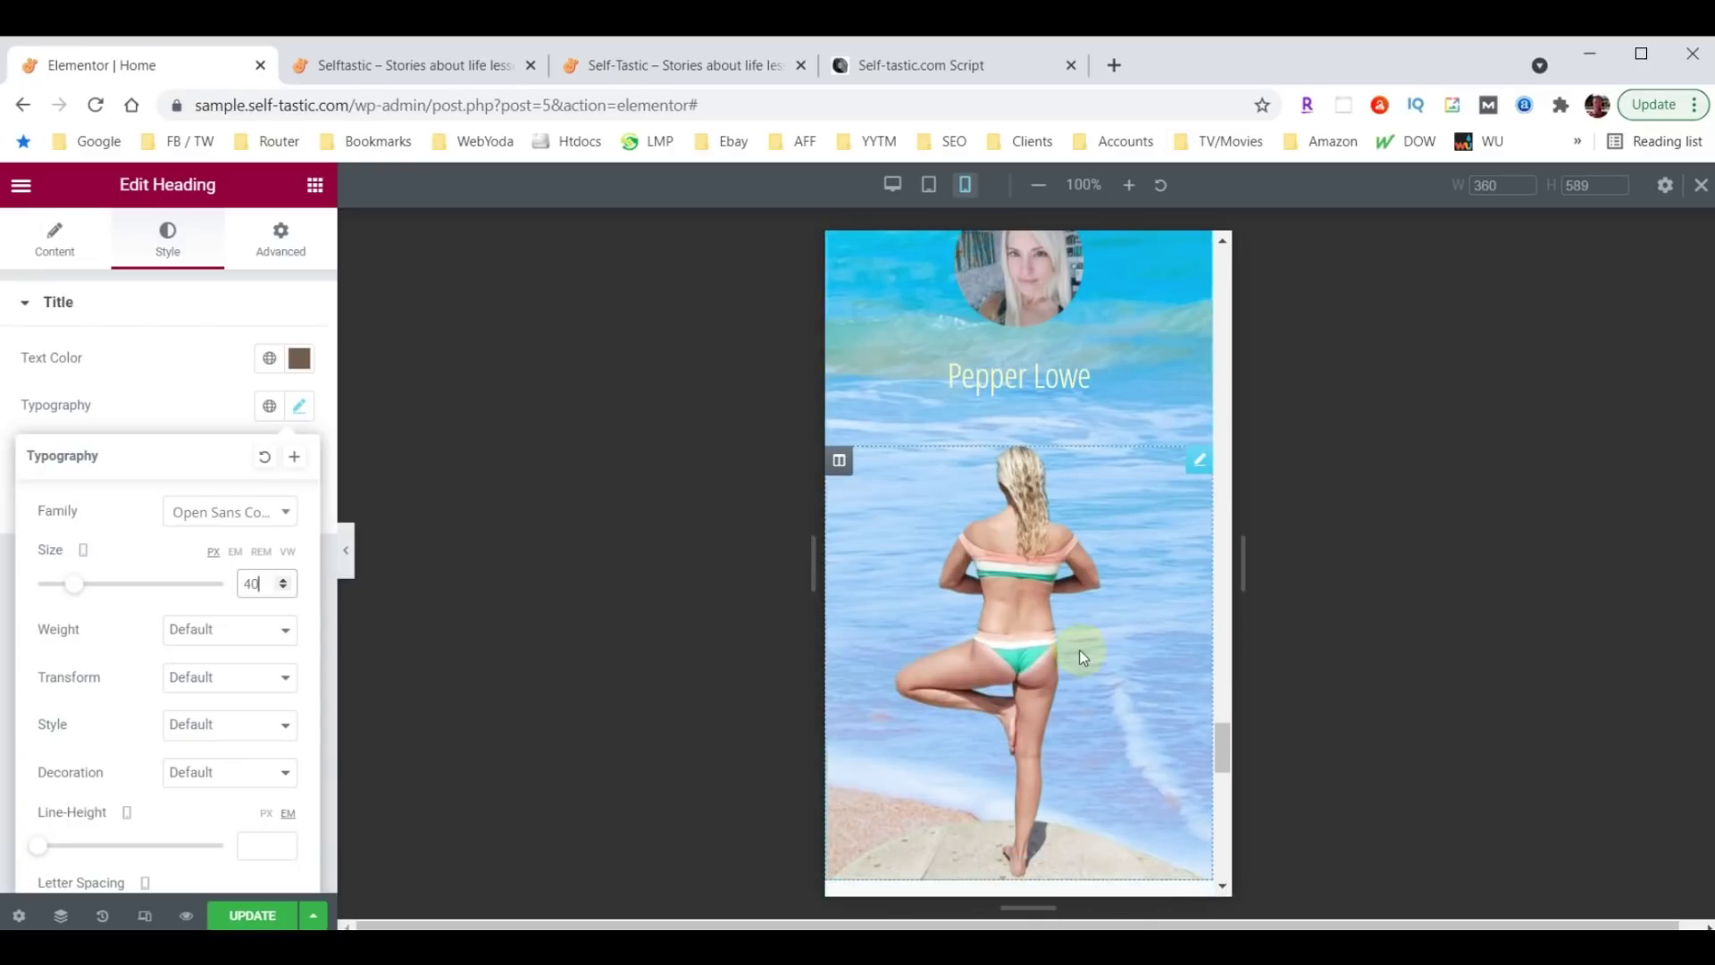
{"action": "scroll", "coordinate": [1079, 653], "scroll_direction": "up", "scroll_amount": 5}
{"action": "scroll", "coordinate": [1070, 673], "scroll_direction": "up", "scroll_amount": 1}
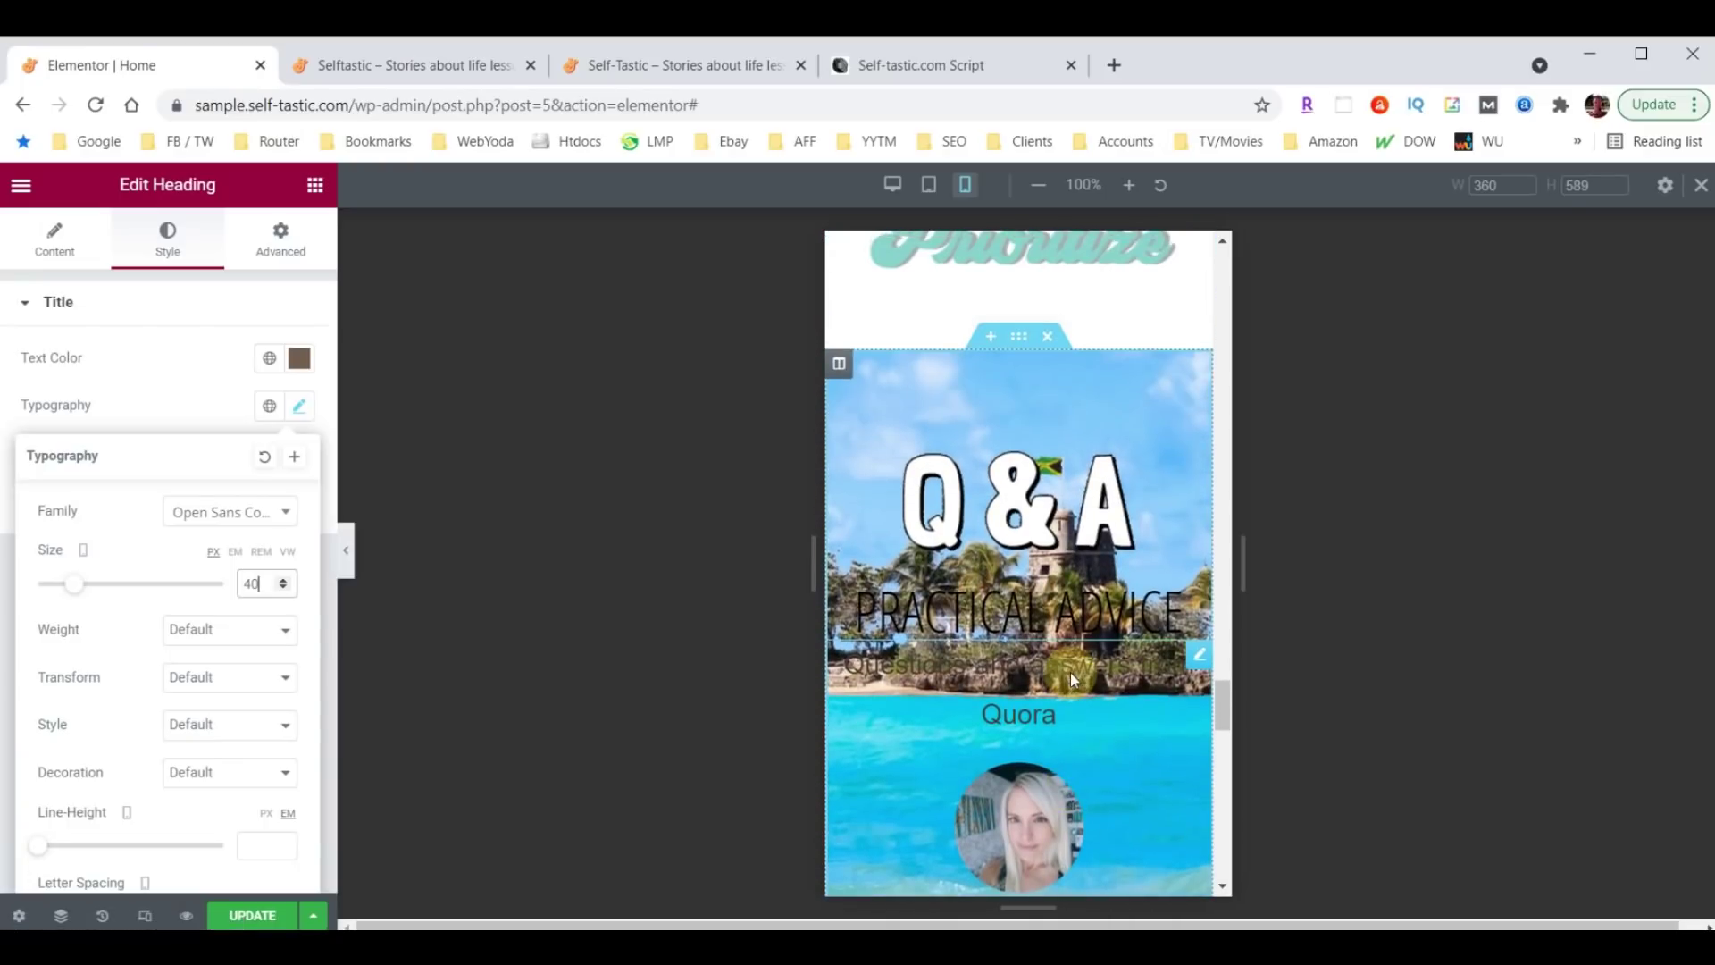
Turn on Hide On Mobile for the Q&A section under Advanced > Responsive.
{"action": "left_click", "coordinate": [1017, 337]}
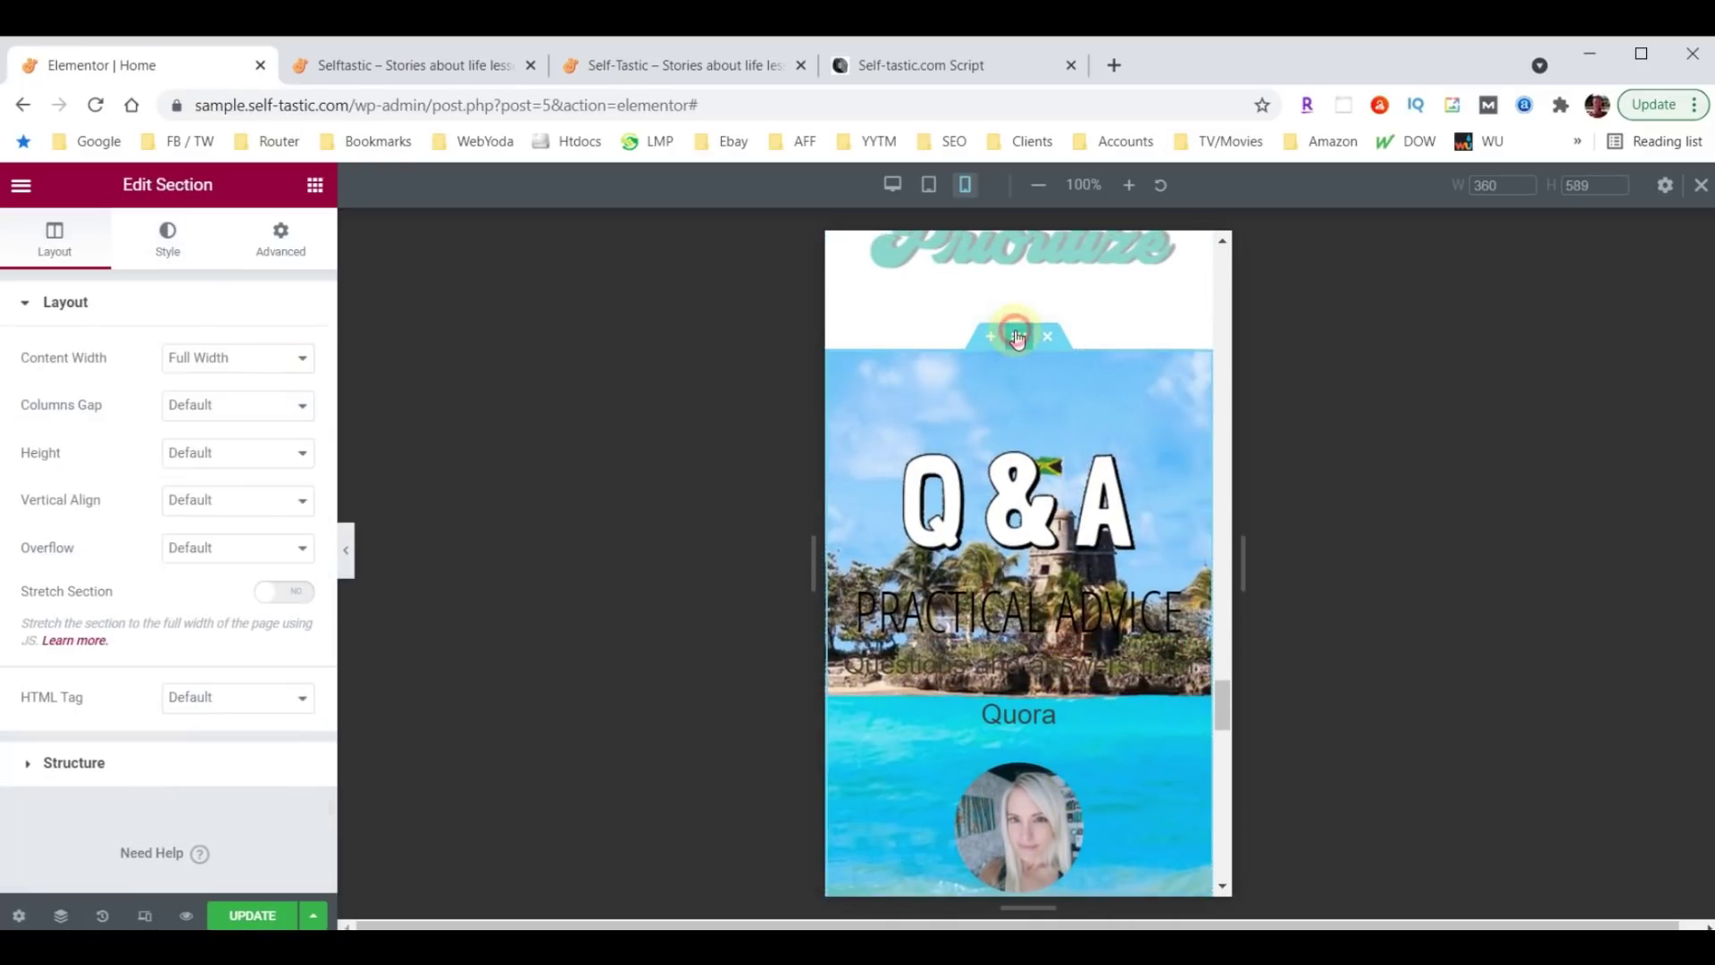
{"action": "left_click", "coordinate": [262, 248]}
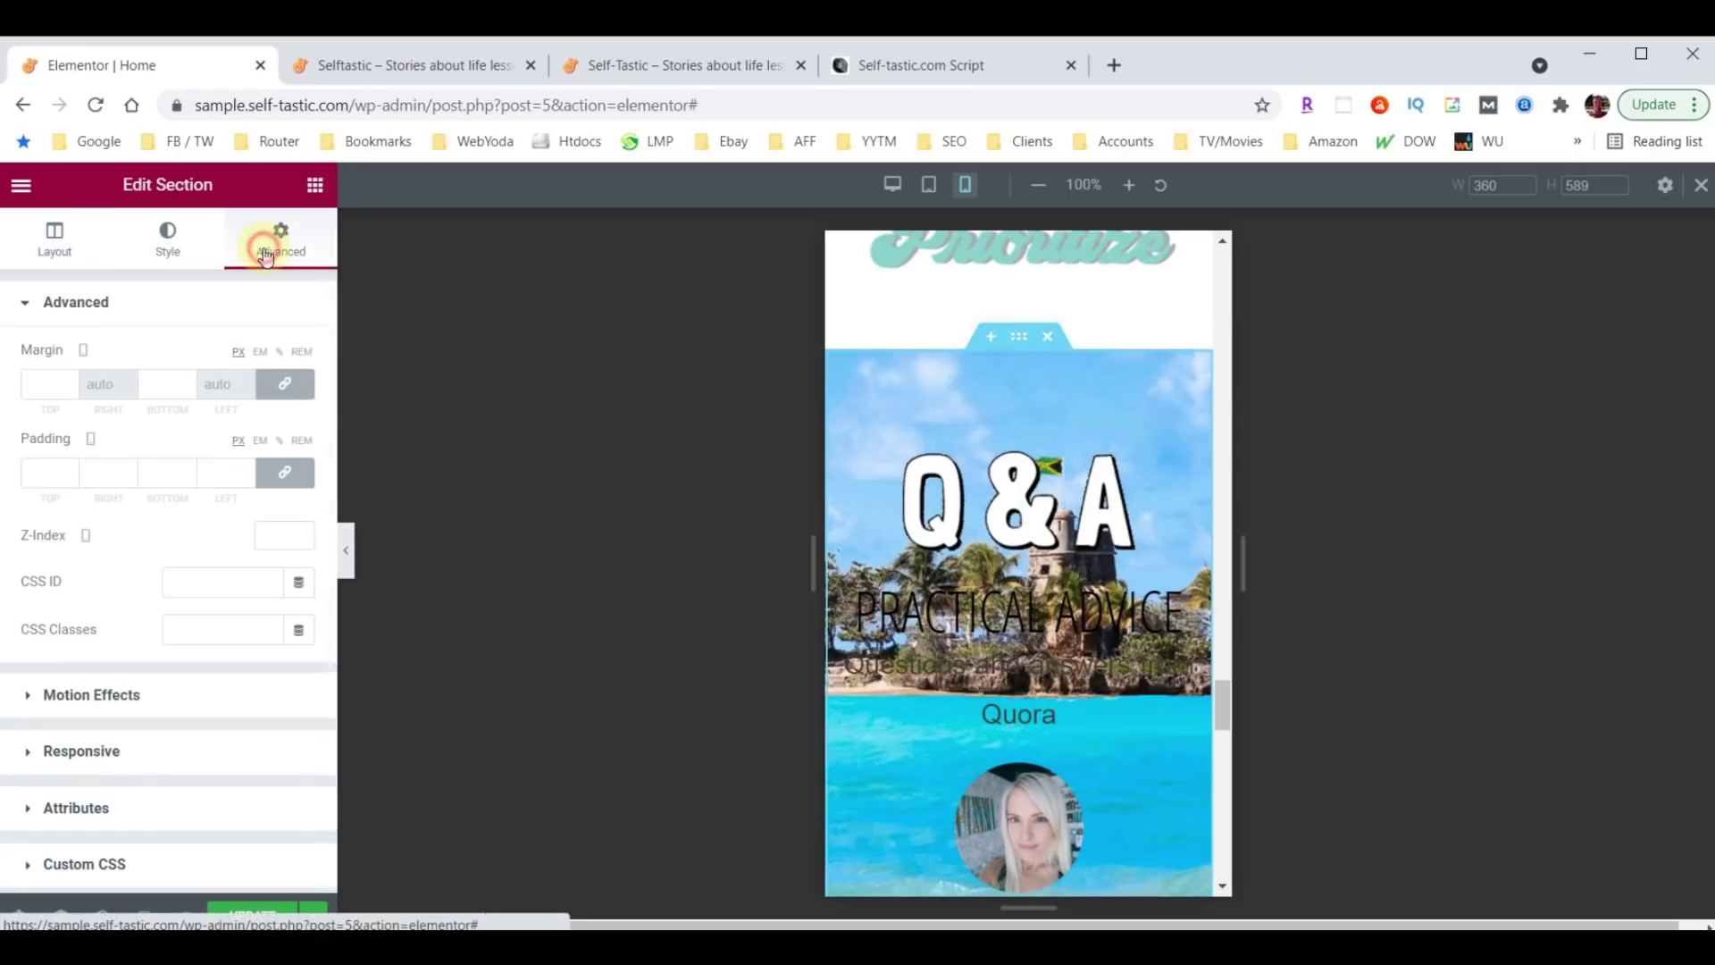
{"action": "scroll", "coordinate": [258, 572], "scroll_direction": "down", "scroll_amount": 1}
{"action": "left_click", "coordinate": [68, 625]}
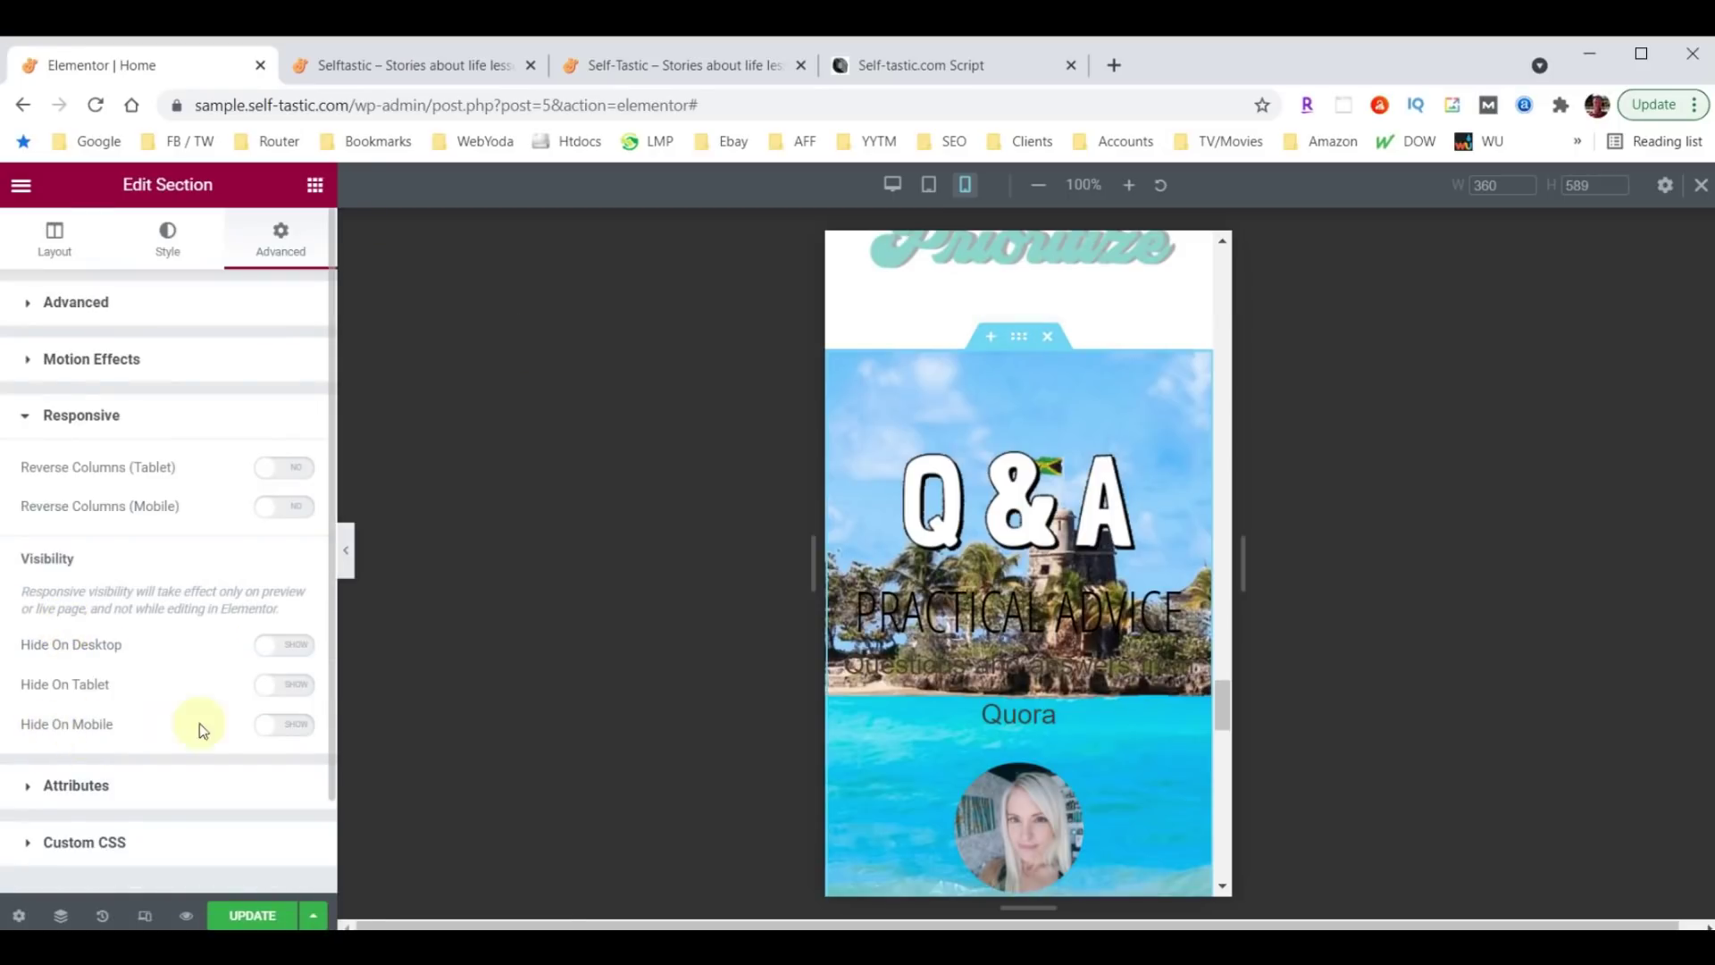
{"action": "left_click", "coordinate": [298, 729]}
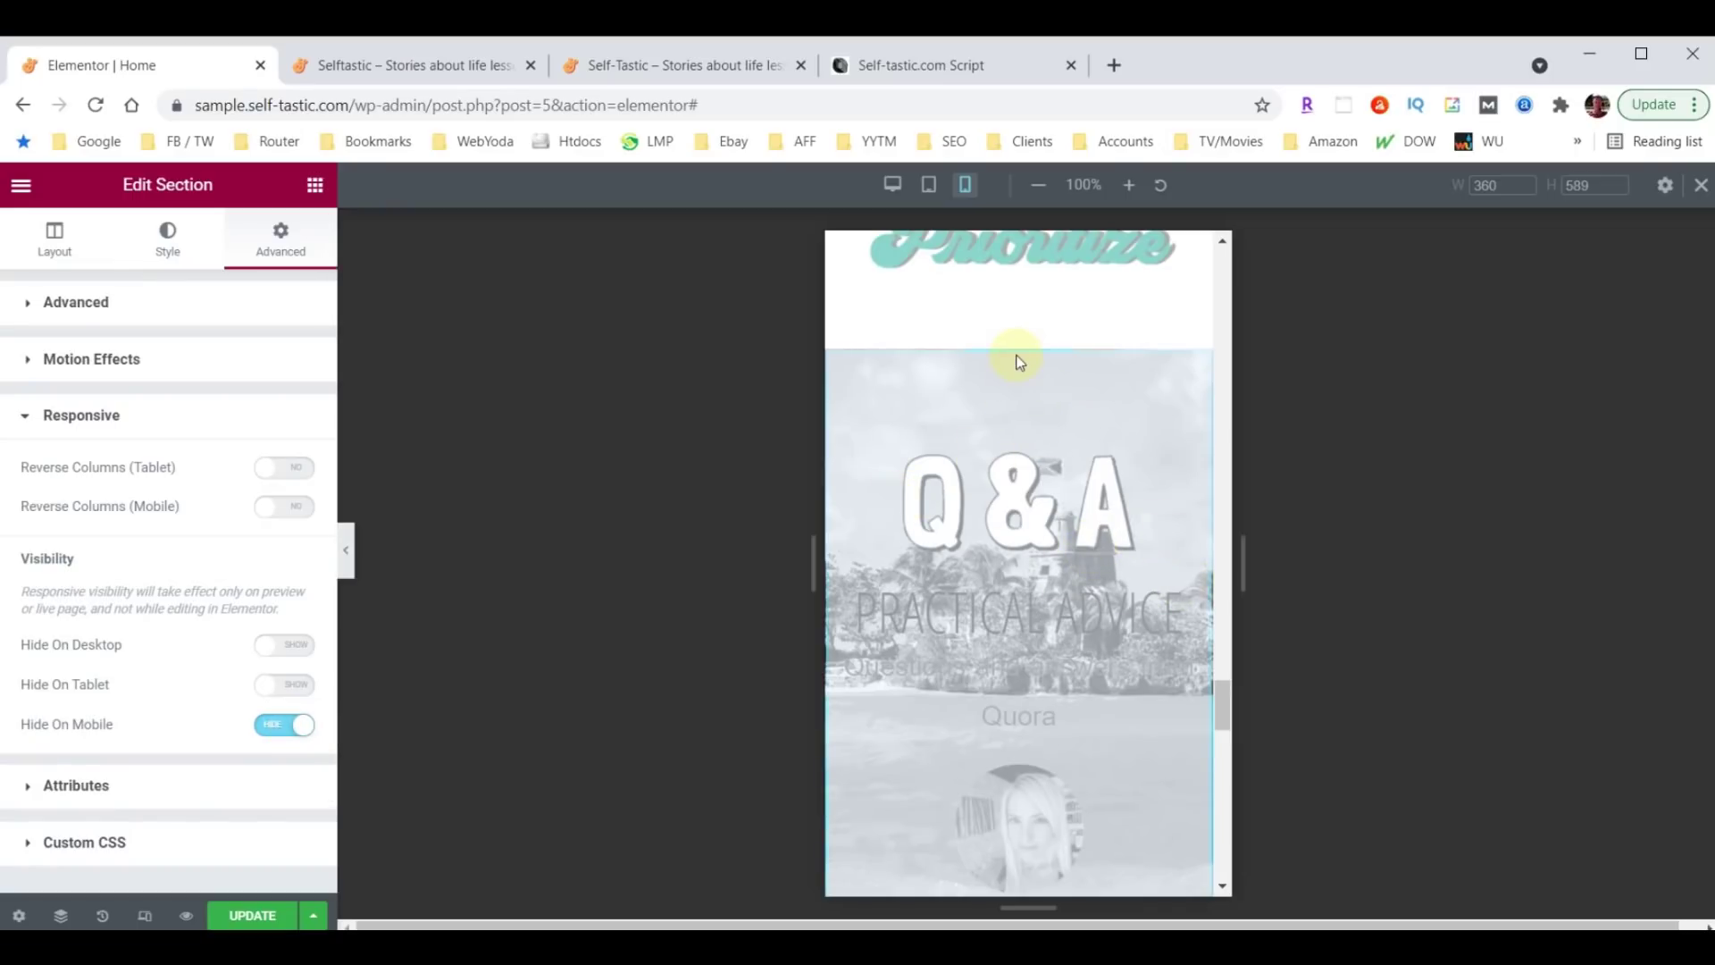
{"action": "scroll", "coordinate": [1037, 512], "scroll_direction": "down", "scroll_amount": 10}
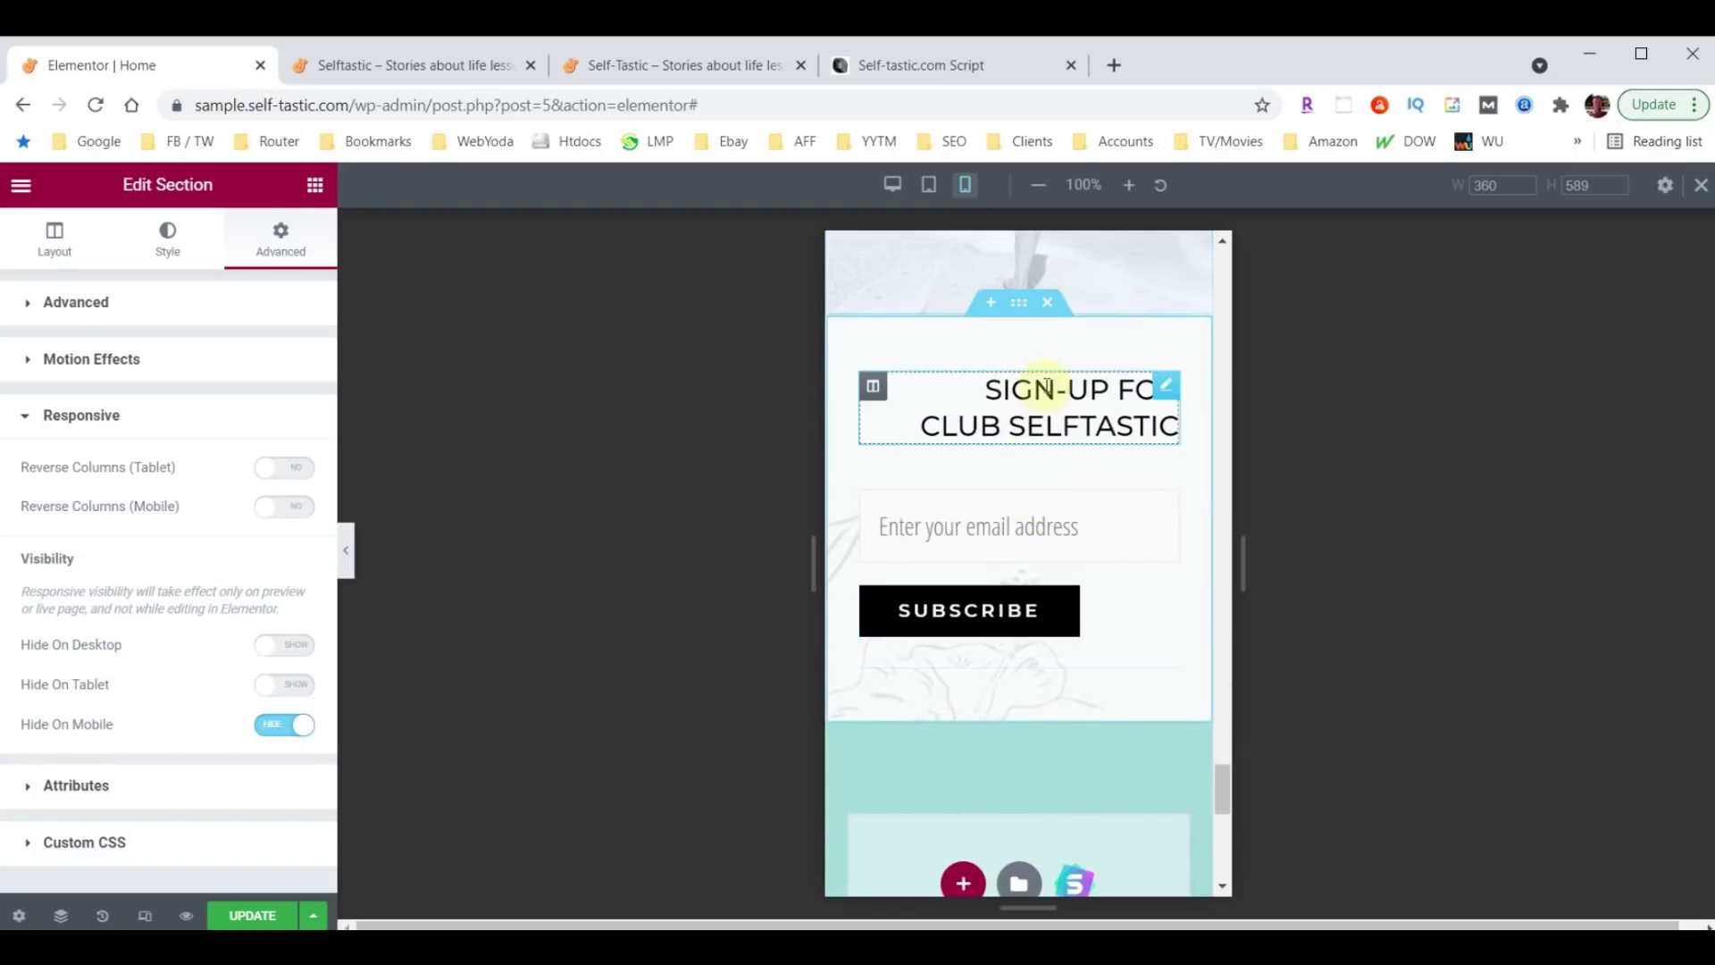
Set the Sign-up For Club Selftastic heading alignment to Center.
{"action": "left_click", "coordinate": [1167, 388]}
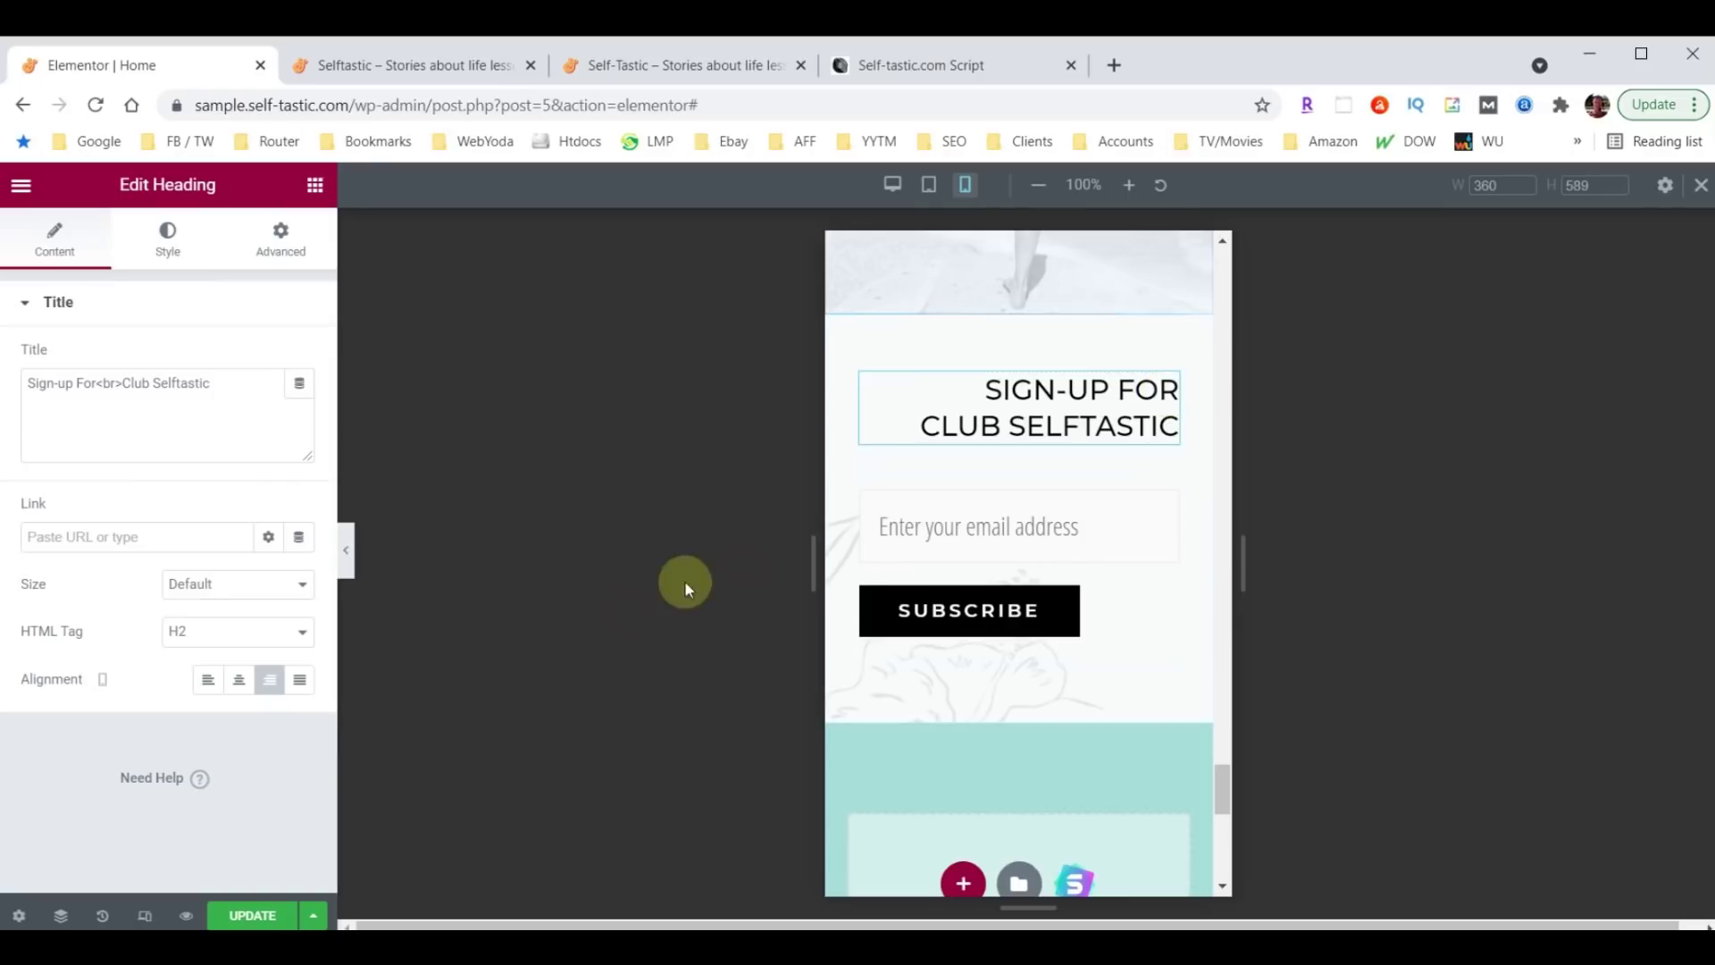
{"action": "left_click", "coordinate": [240, 695]}
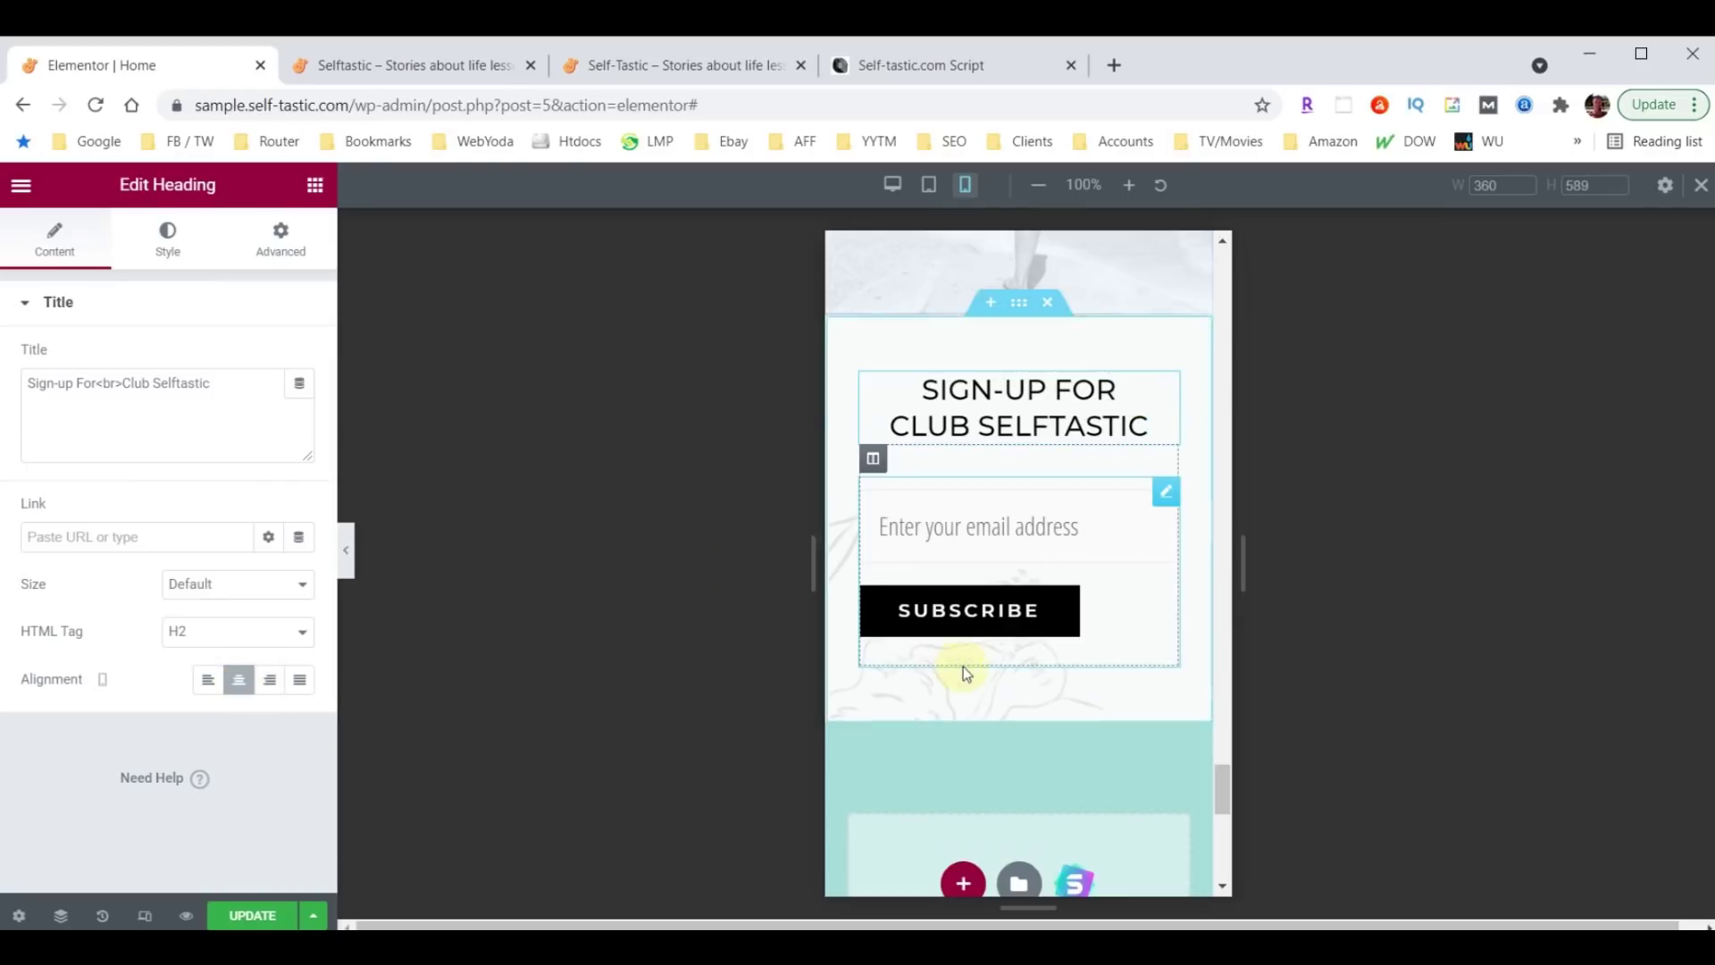
{"action": "scroll", "coordinate": [983, 661], "scroll_direction": "down", "scroll_amount": 1}
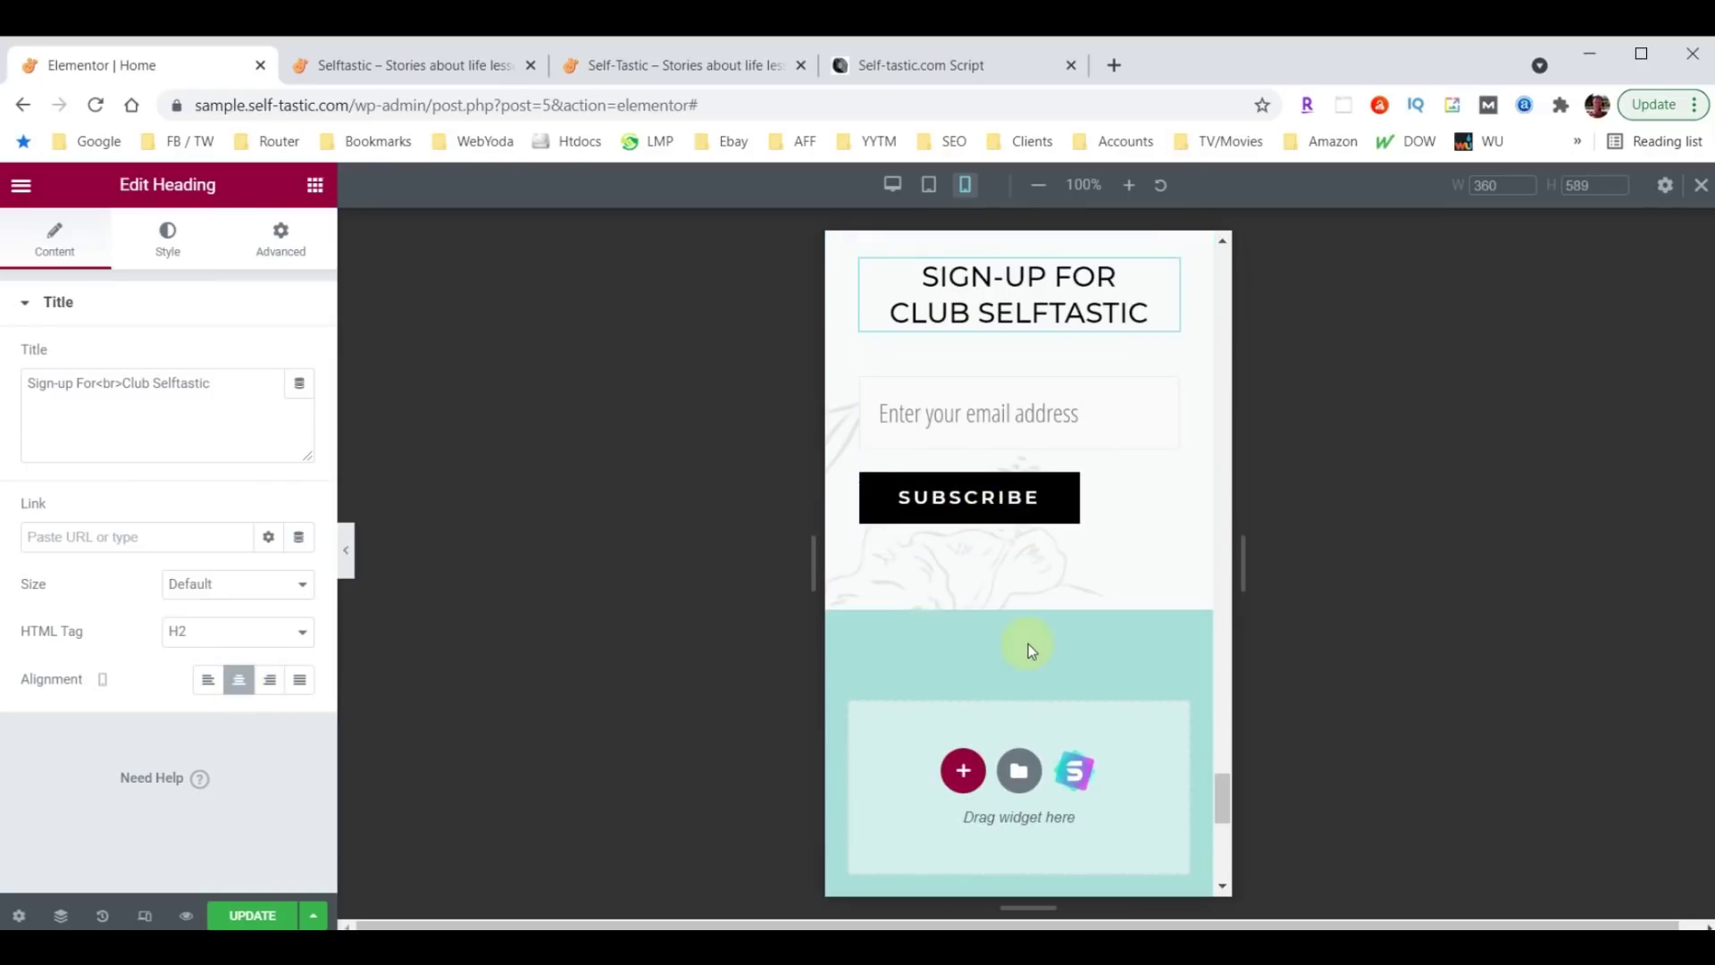
{"action": "scroll", "coordinate": [1028, 650], "scroll_direction": "down", "scroll_amount": 4}
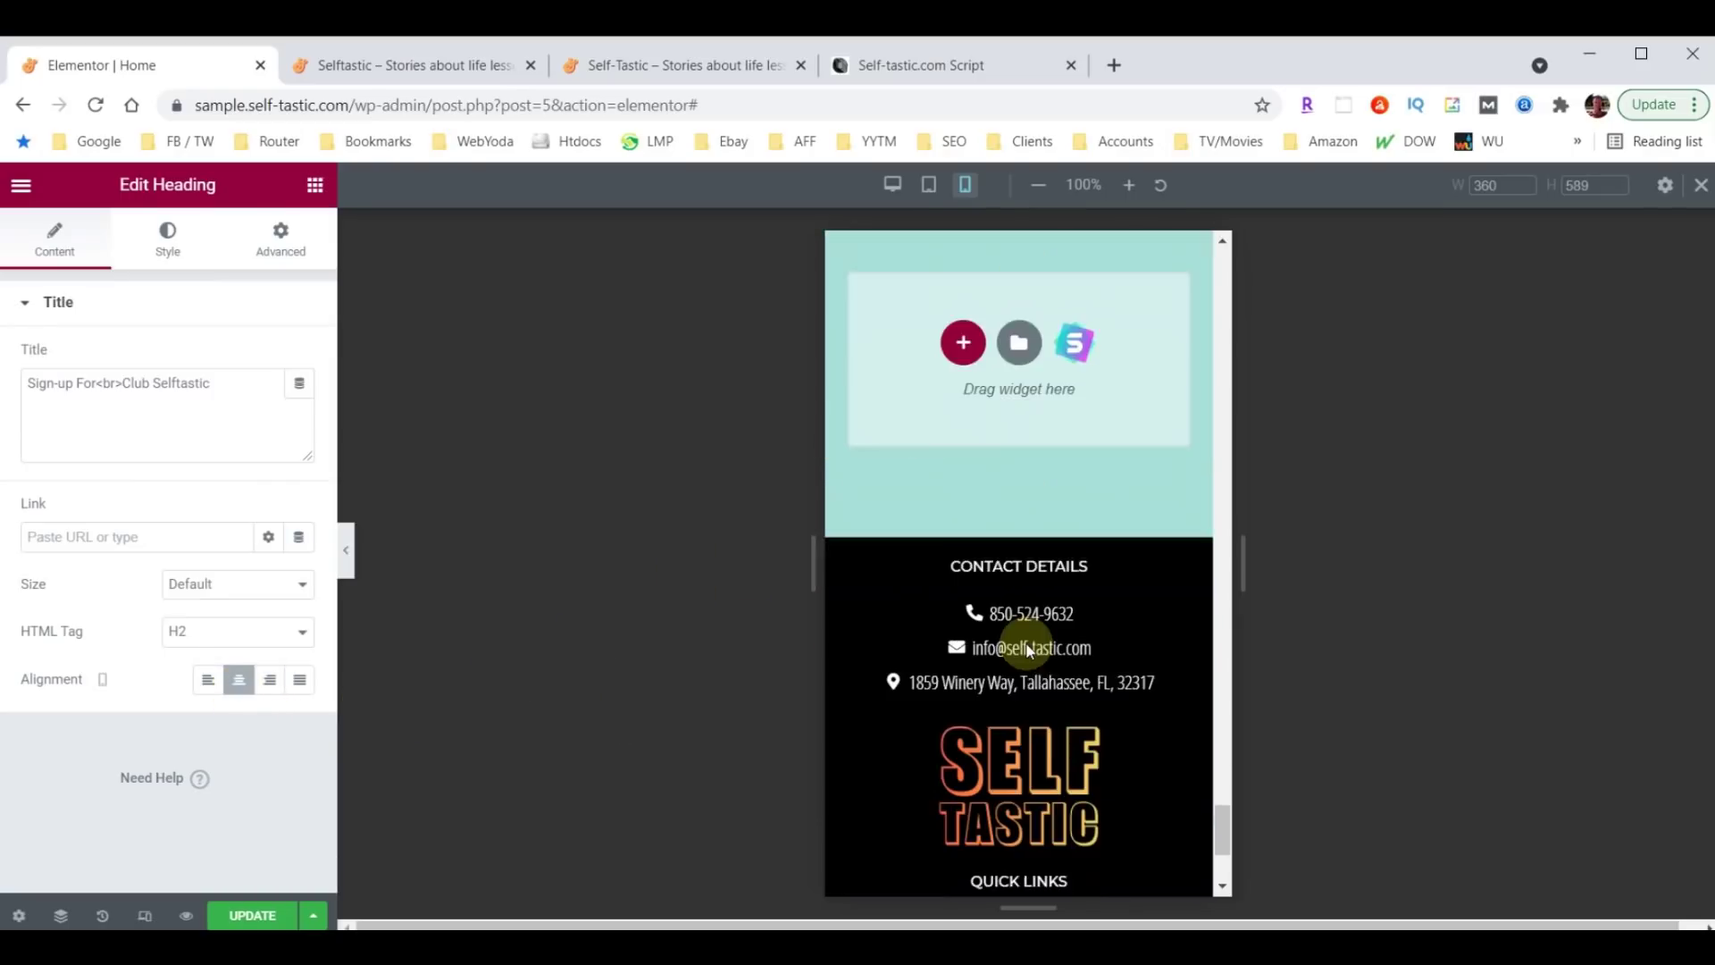
{"action": "scroll", "coordinate": [1061, 668], "scroll_direction": "up", "scroll_amount": 3}
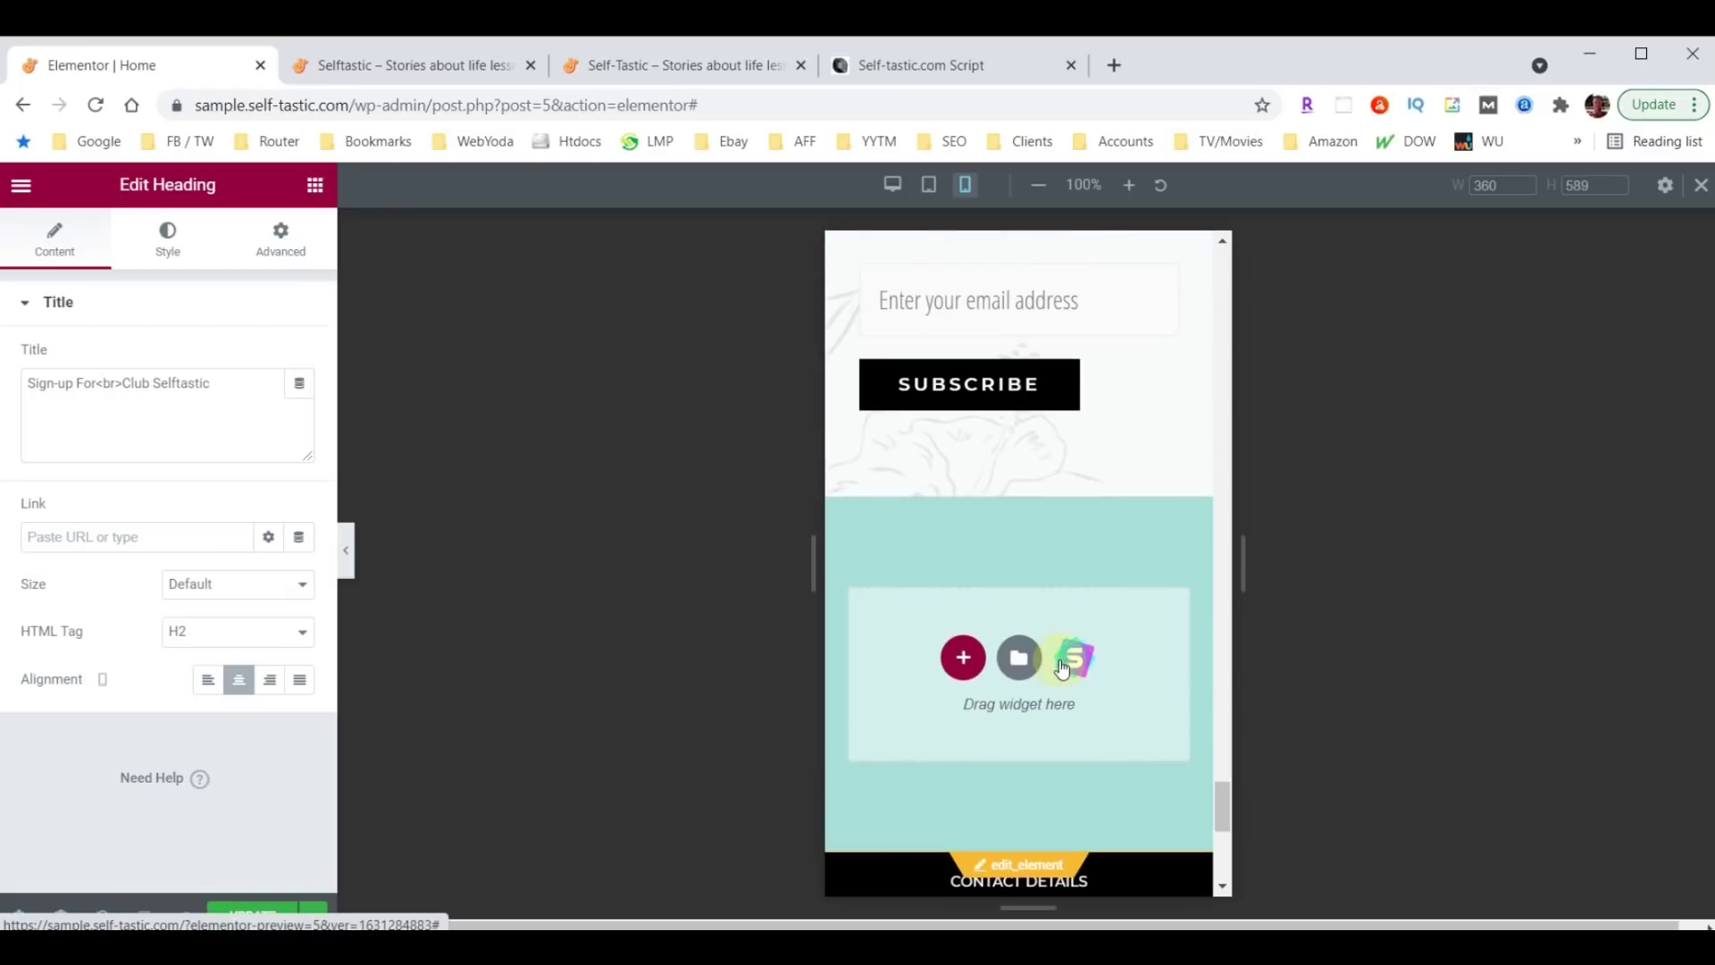
Hide the editing panel, scroll through the mobile preview, then restore the panel.
{"action": "left_click", "coordinate": [347, 554]}
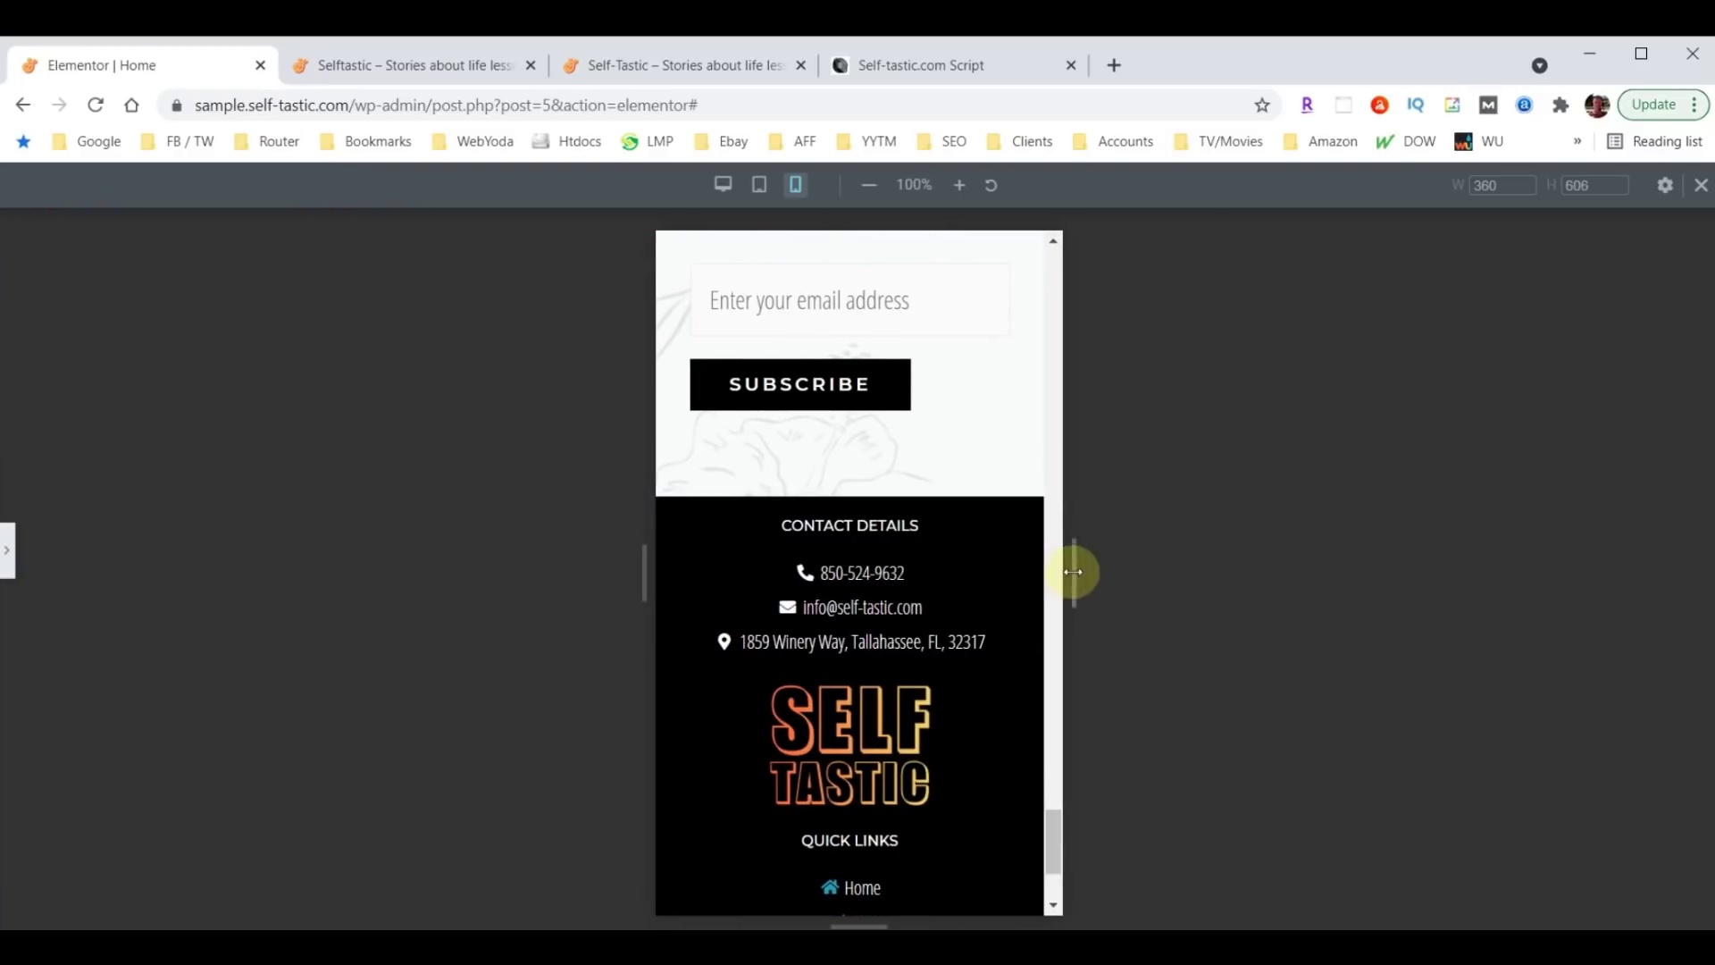
{"action": "scroll", "coordinate": [866, 616], "scroll_direction": "up", "scroll_amount": 10}
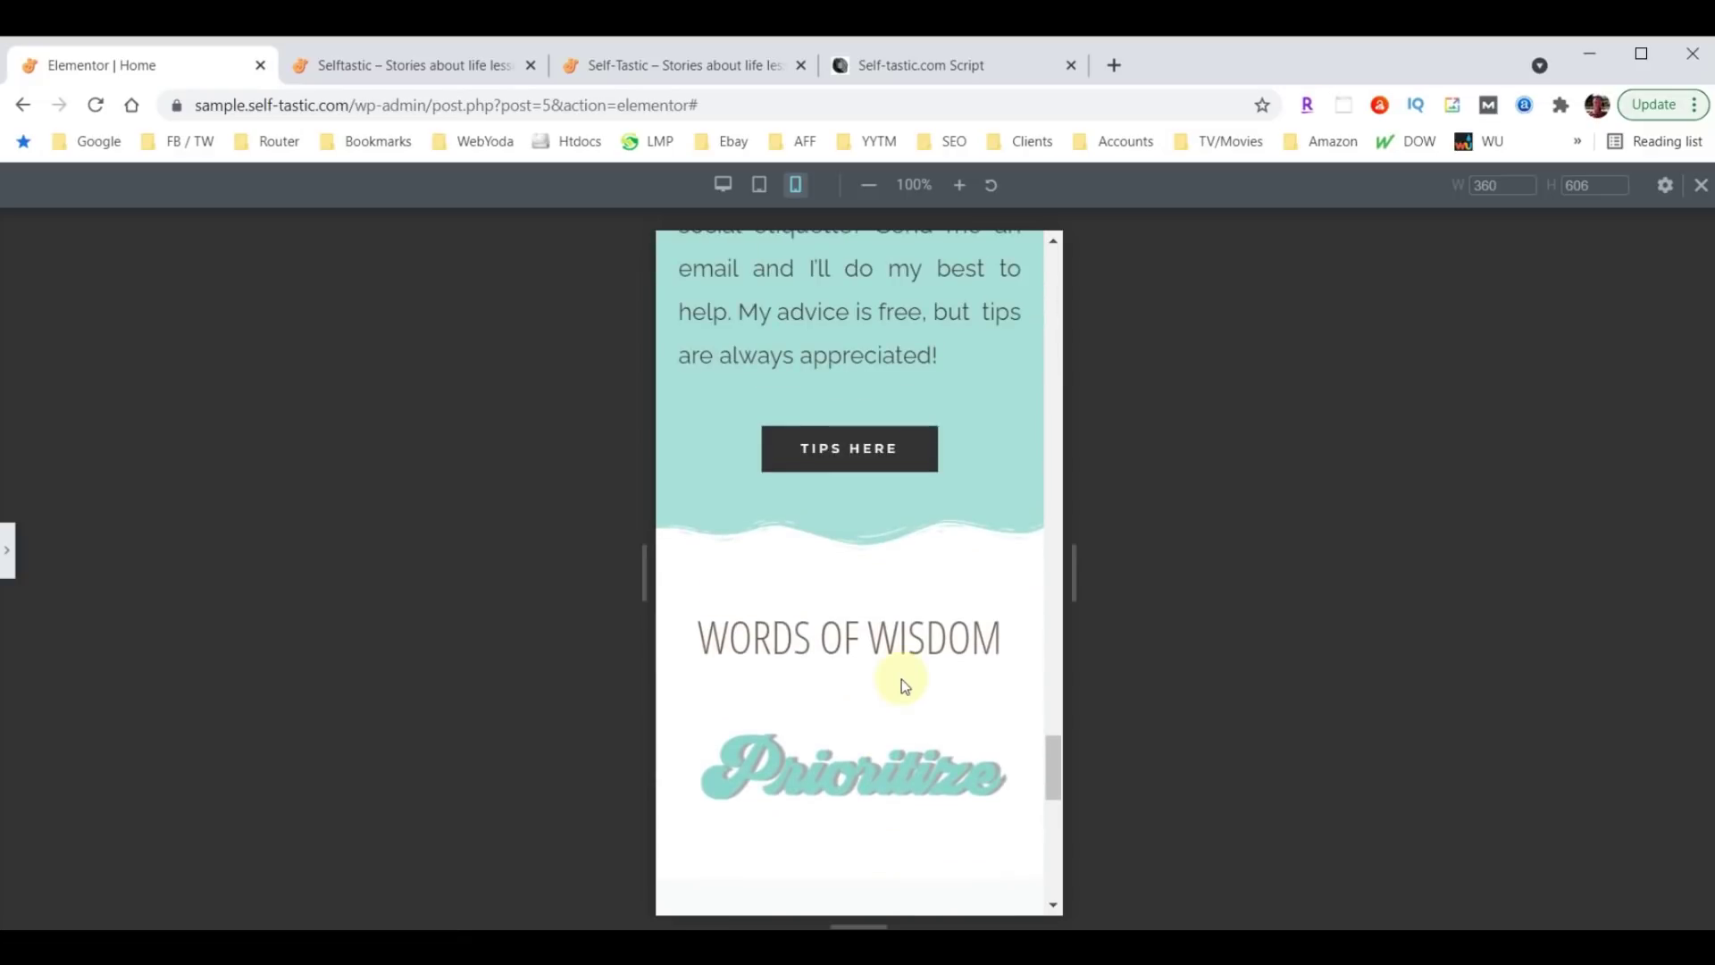
{"action": "scroll", "coordinate": [902, 683], "scroll_direction": "up", "scroll_amount": 8}
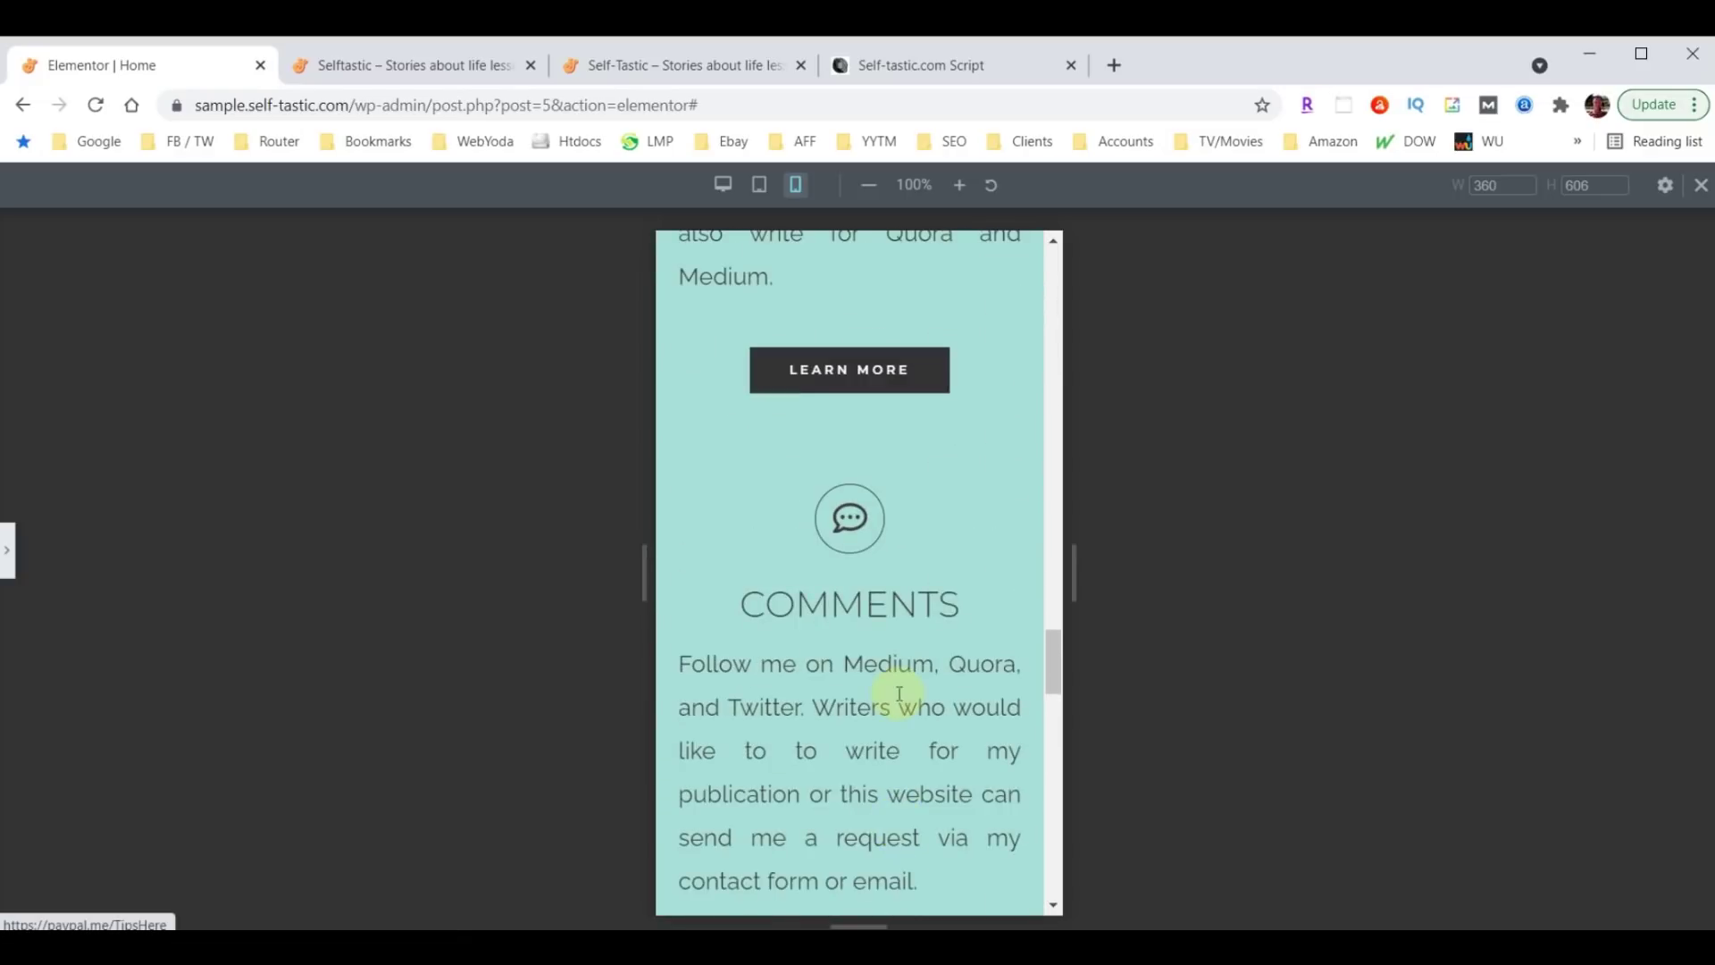
{"action": "scroll", "coordinate": [894, 688], "scroll_direction": "up", "scroll_amount": 10}
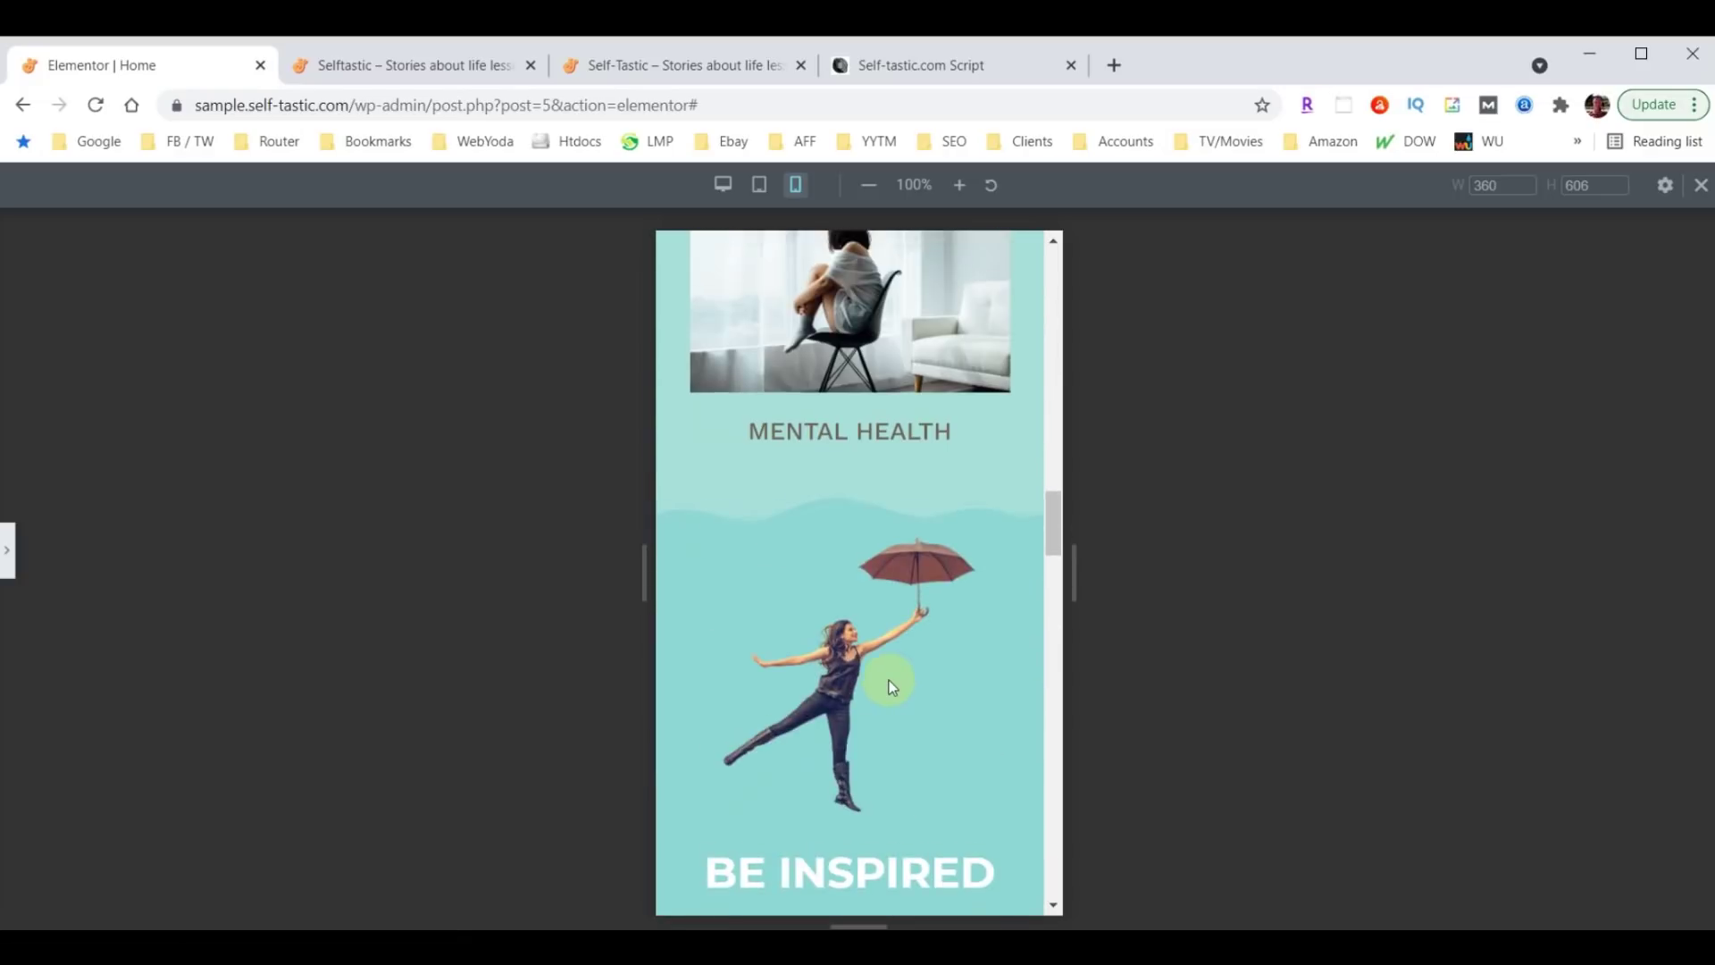
{"action": "scroll", "coordinate": [891, 683], "scroll_direction": "up", "scroll_amount": 10}
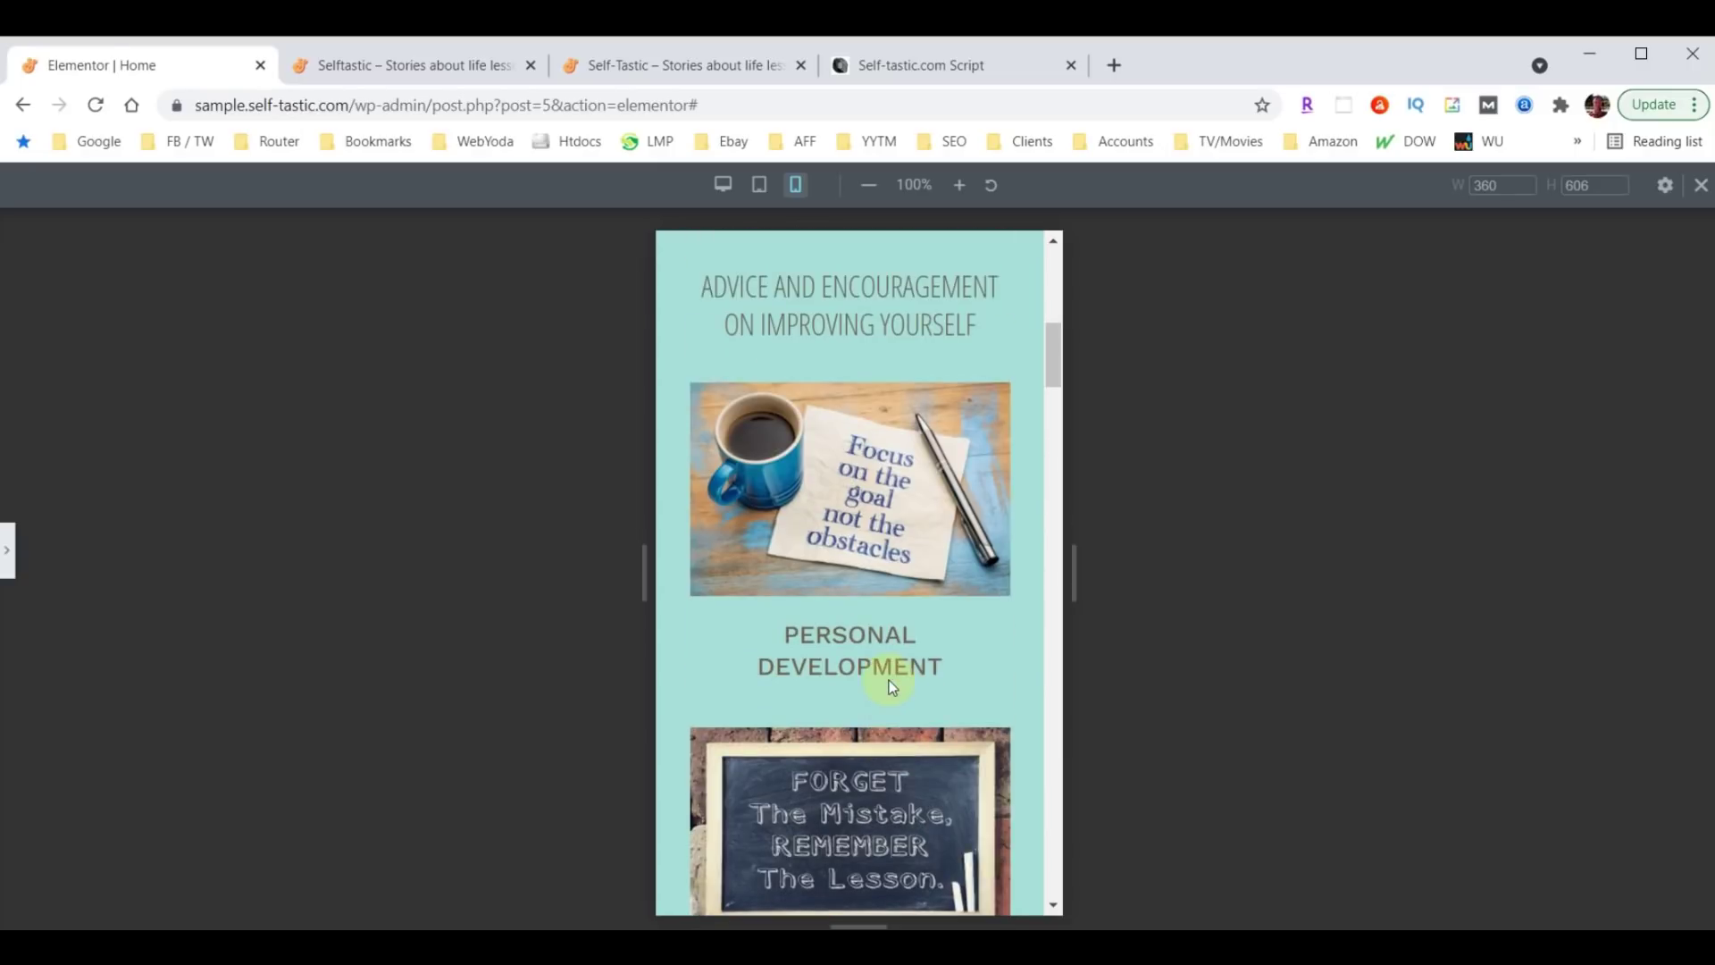
{"action": "scroll", "coordinate": [891, 679], "scroll_direction": "up", "scroll_amount": 3}
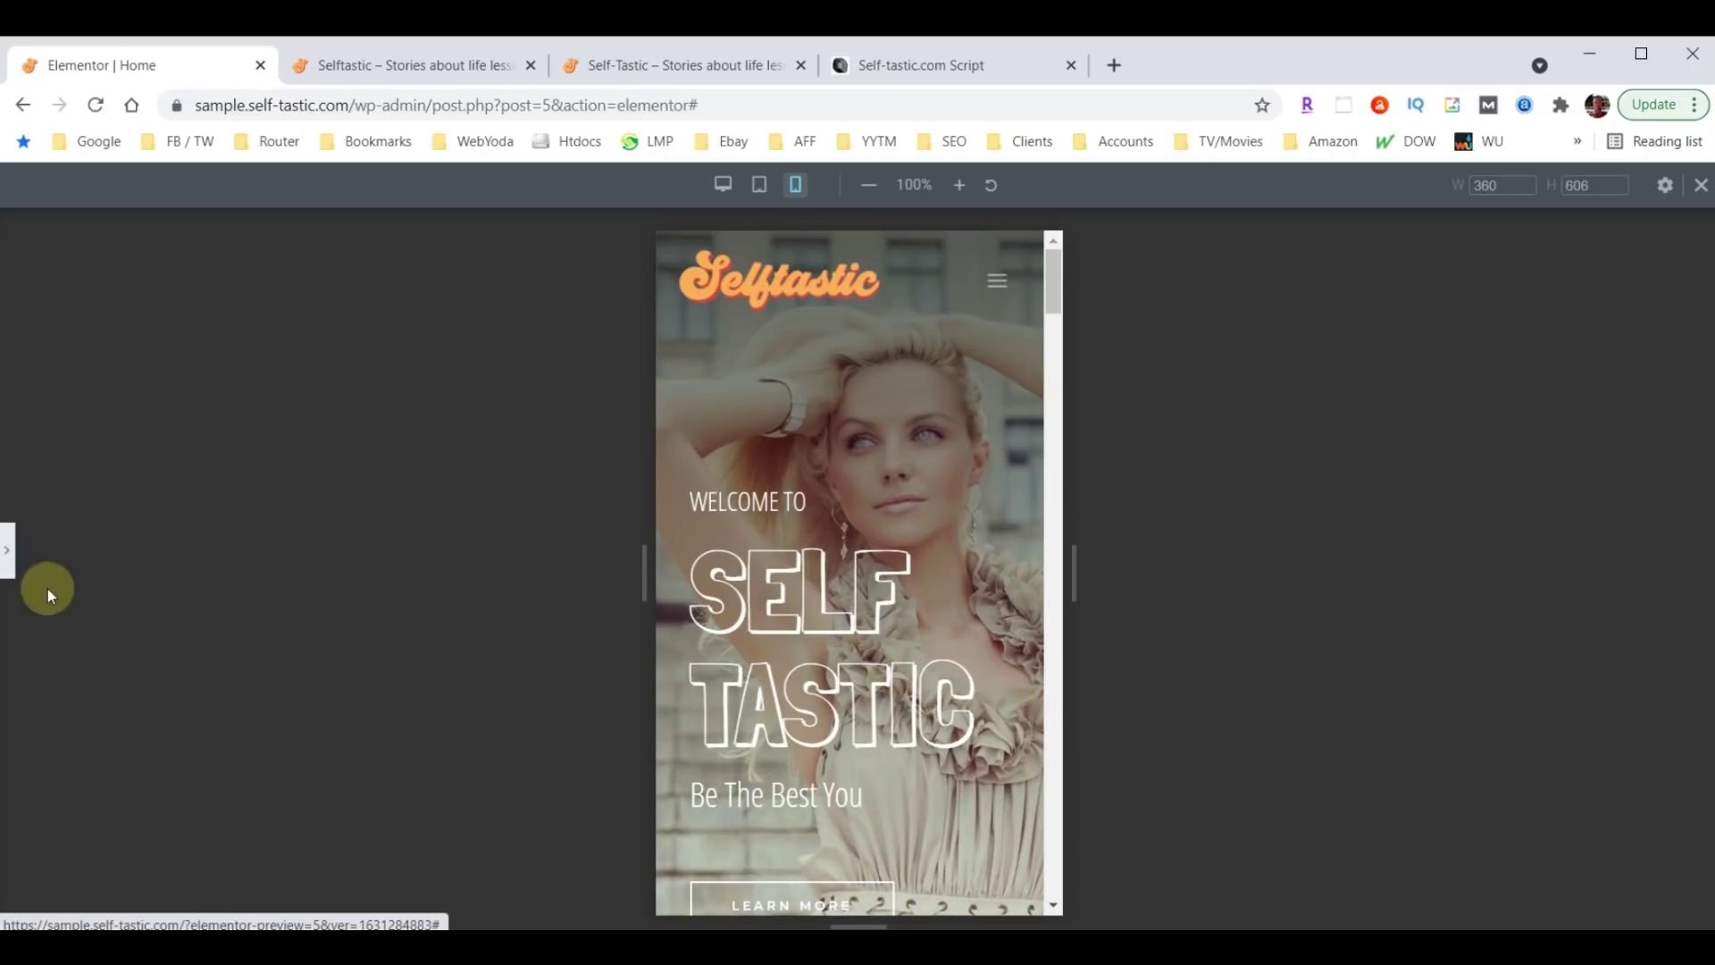
{"action": "left_click", "coordinate": [8, 558]}
Update the Home page, then exit the Website Footer editor to its Edit Template screen.
{"action": "left_click", "coordinate": [251, 914]}
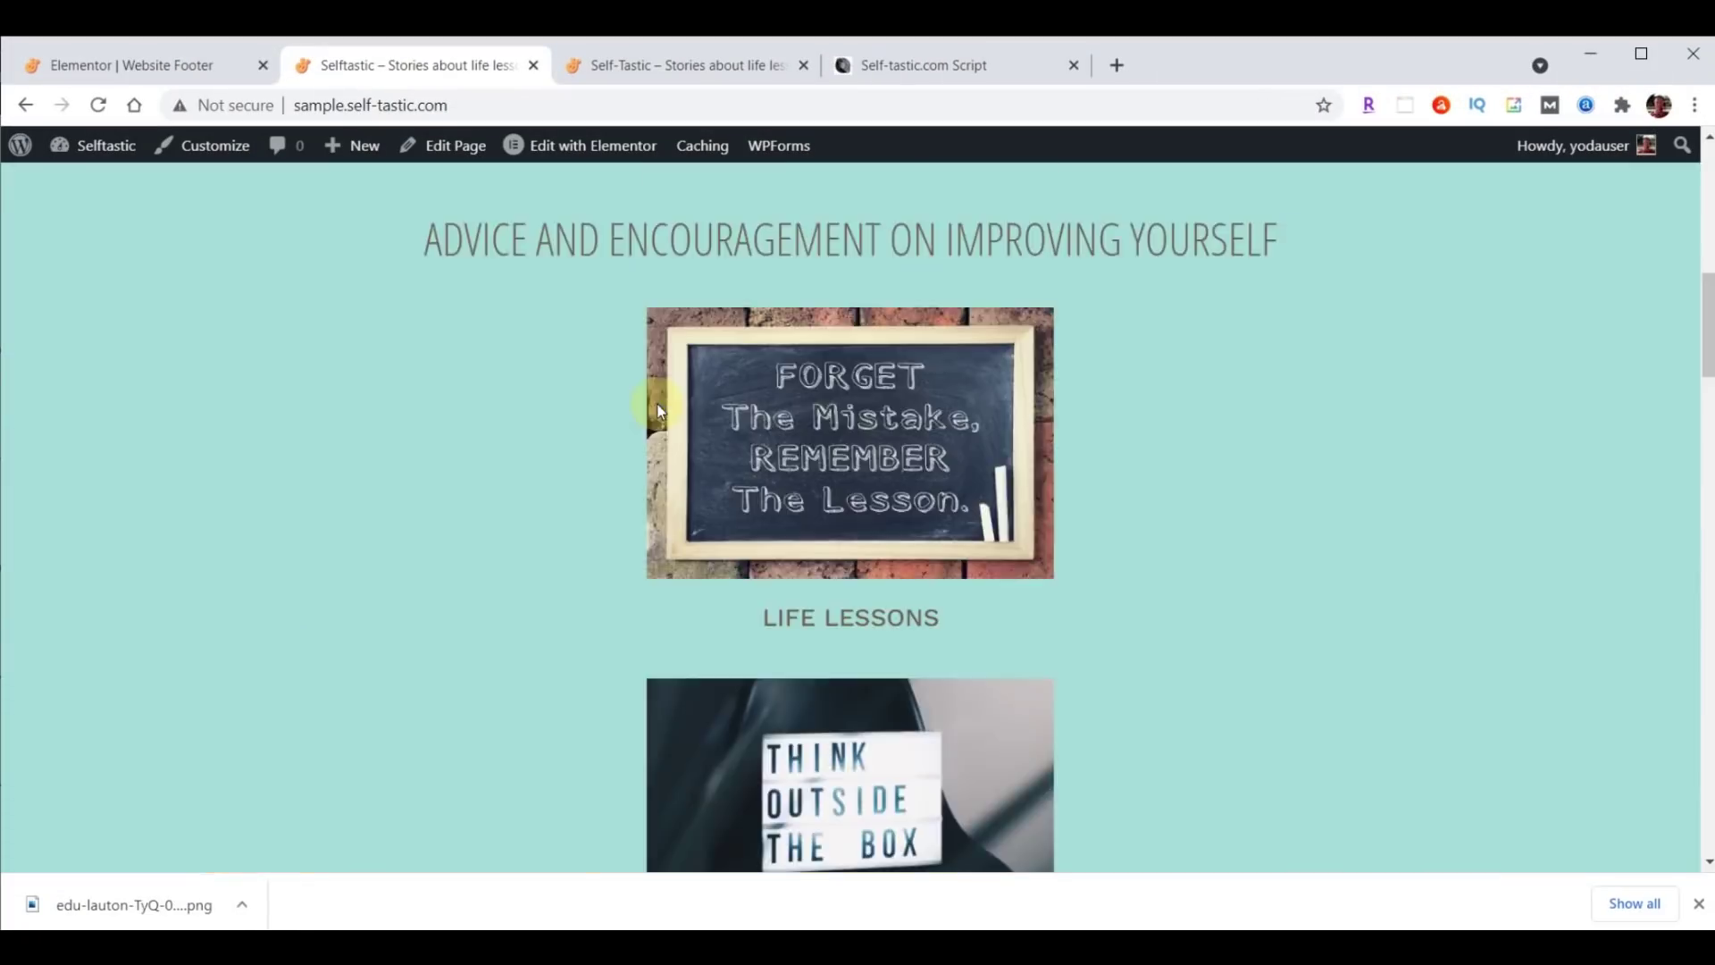
{"action": "scroll", "coordinate": [659, 409], "scroll_direction": "up", "scroll_amount": 10}
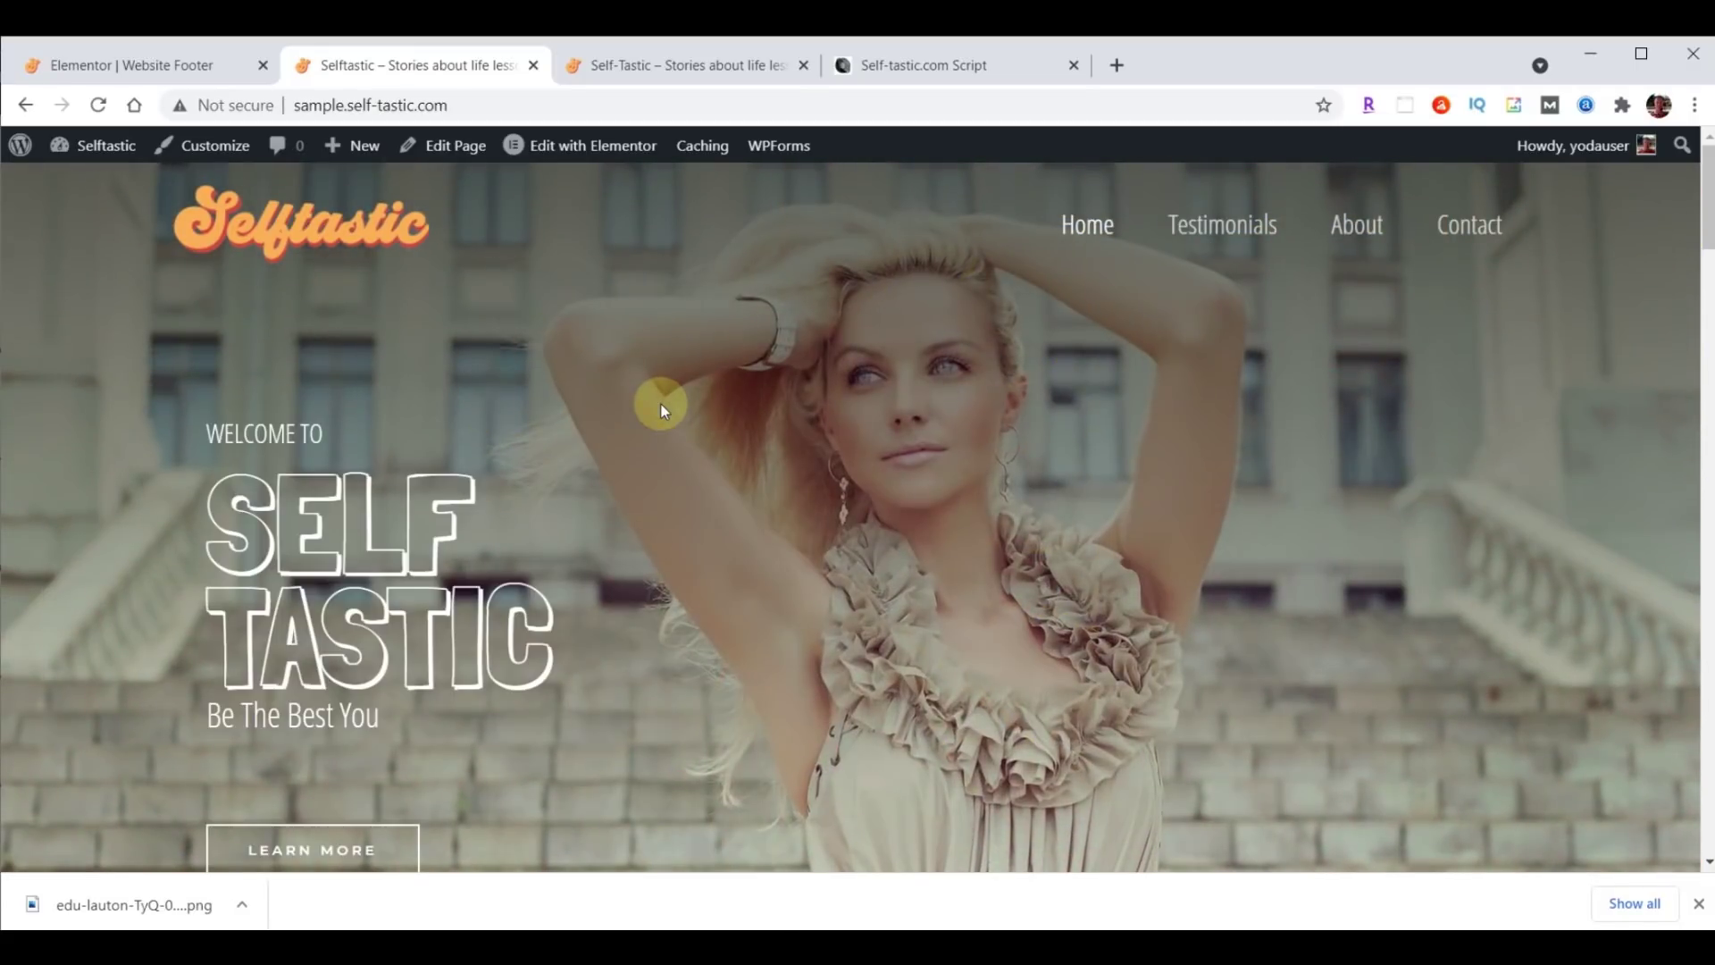
{"action": "left_click", "coordinate": [105, 70]}
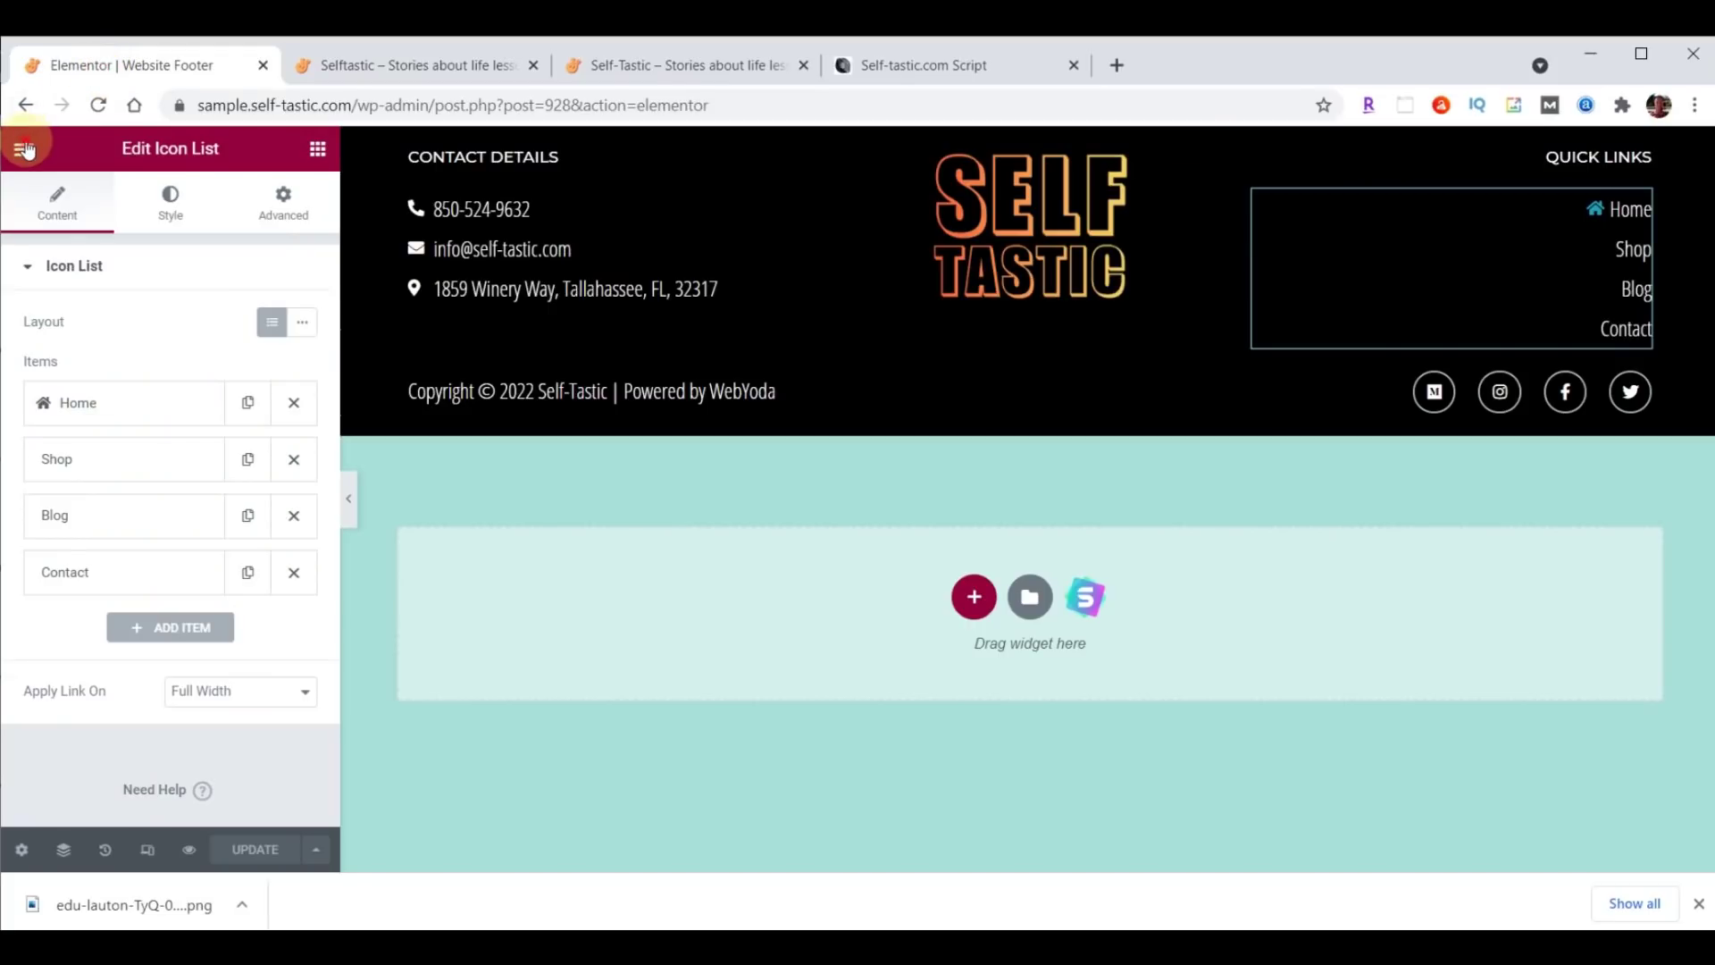
{"action": "left_click", "coordinate": [23, 149]}
{"action": "left_click", "coordinate": [119, 547]}
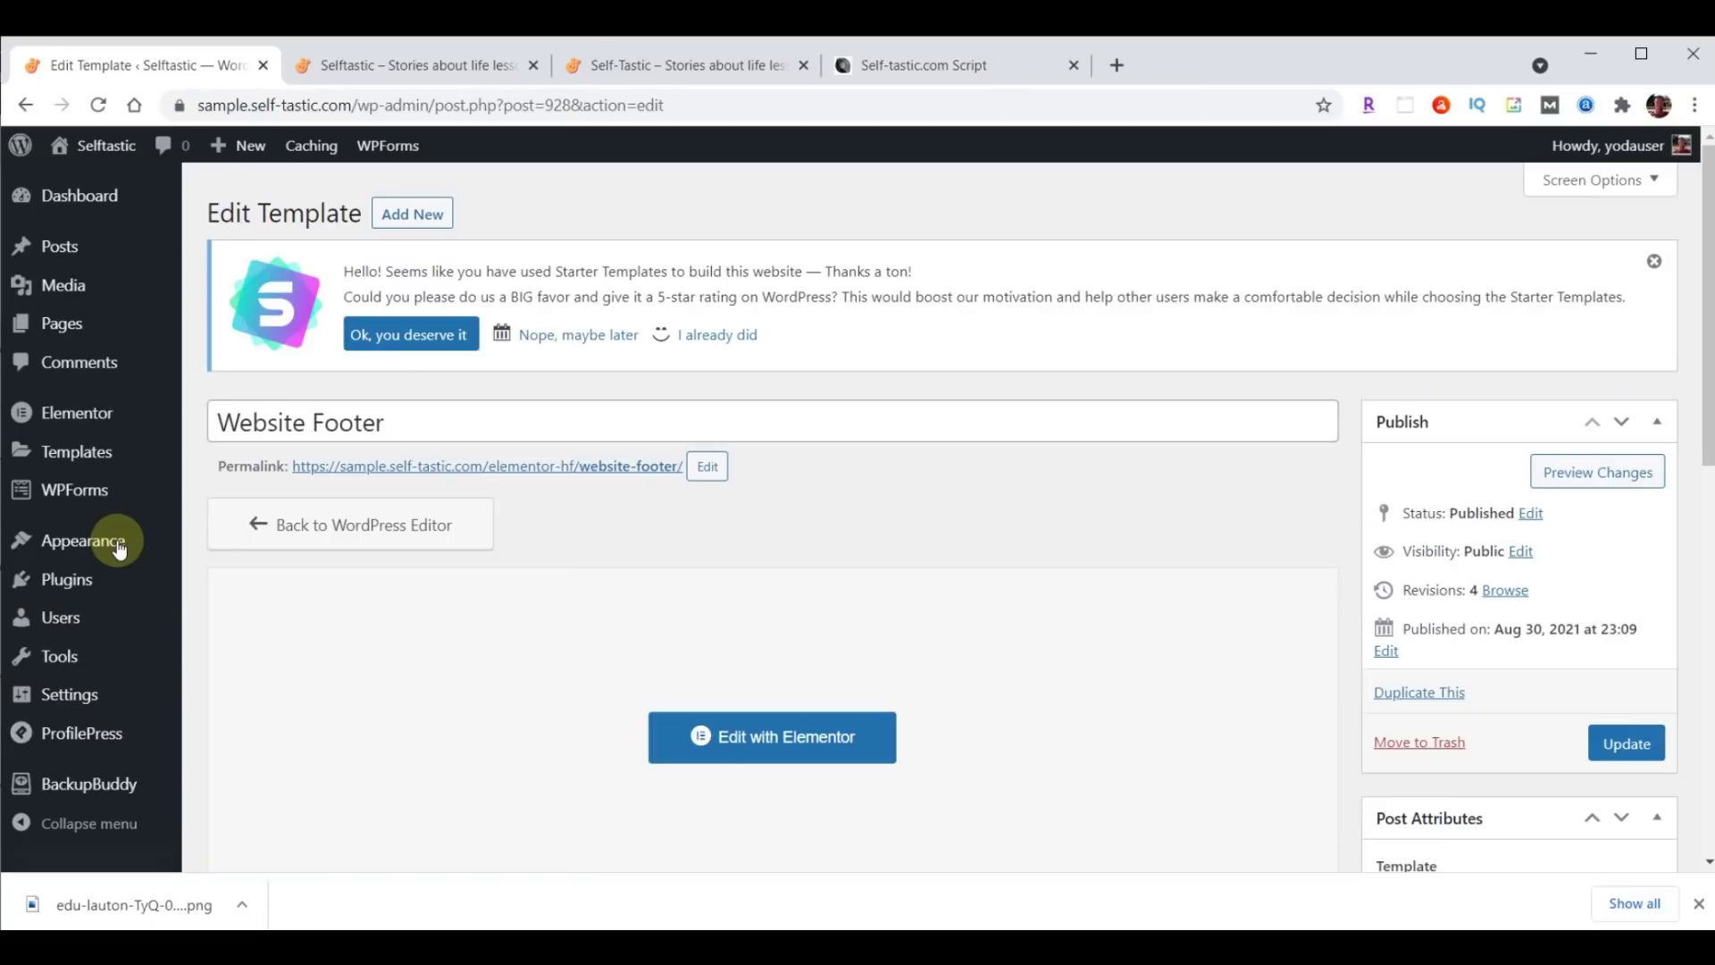
Run a BackupBuddy Complete Backup, download the 89.05 MB file, and return to Dashboard.
{"action": "left_click", "coordinate": [93, 786]}
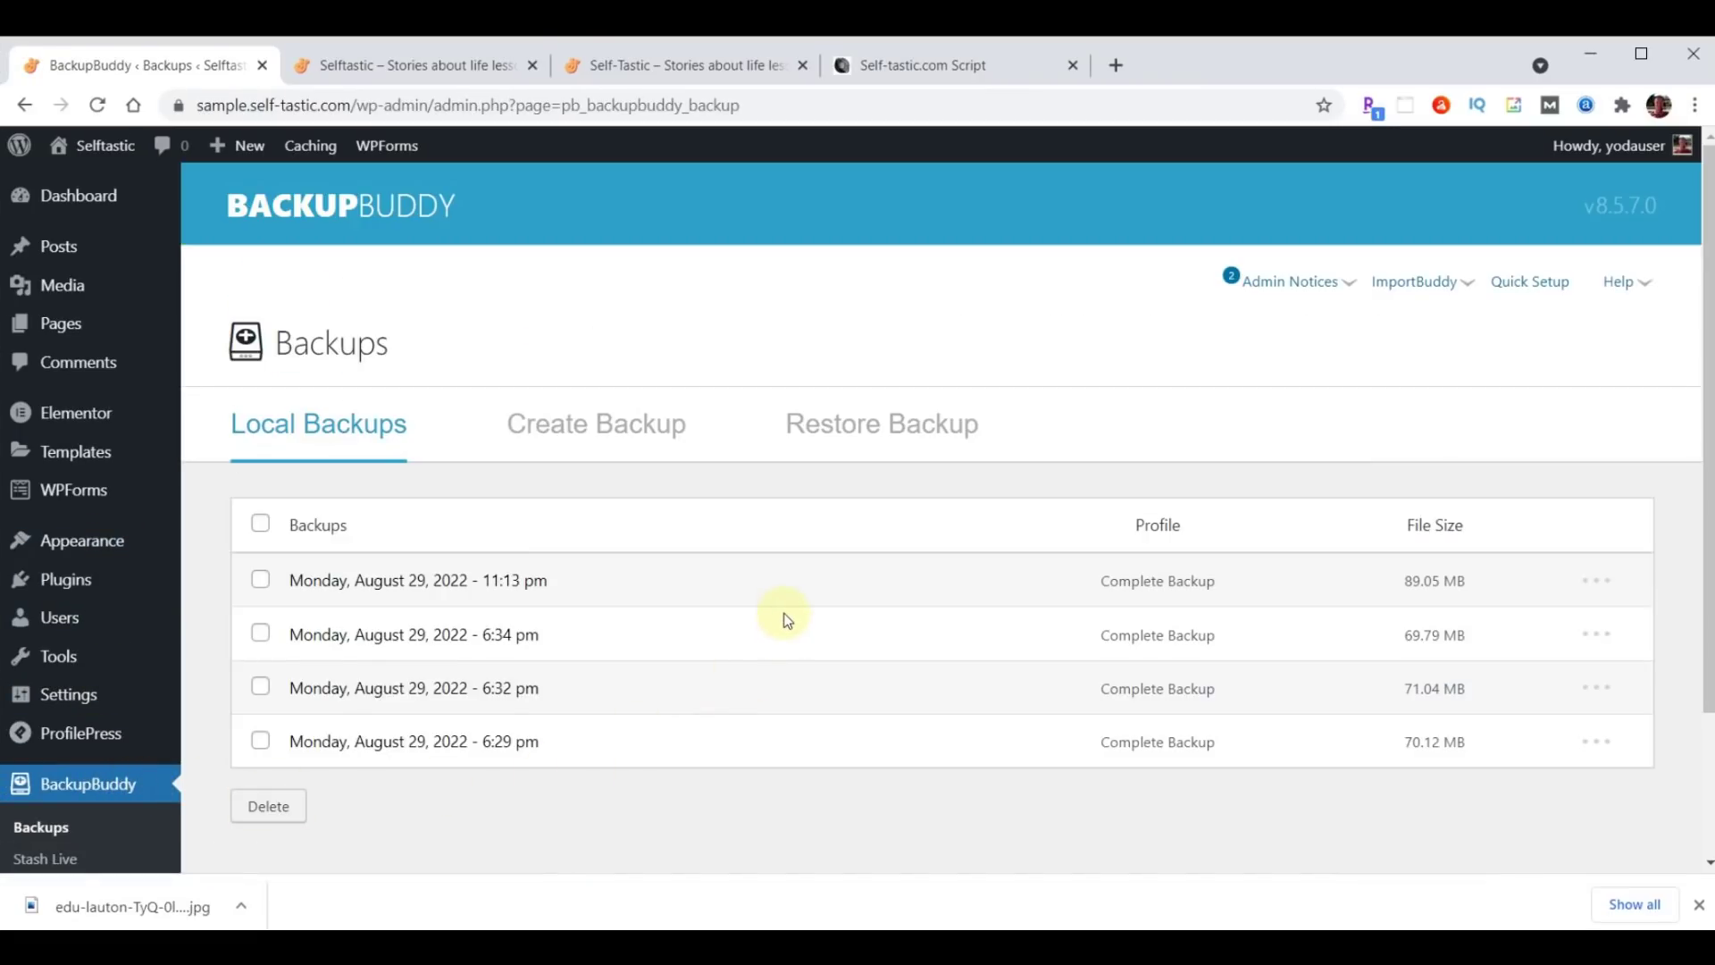
{"action": "left_click", "coordinate": [628, 427]}
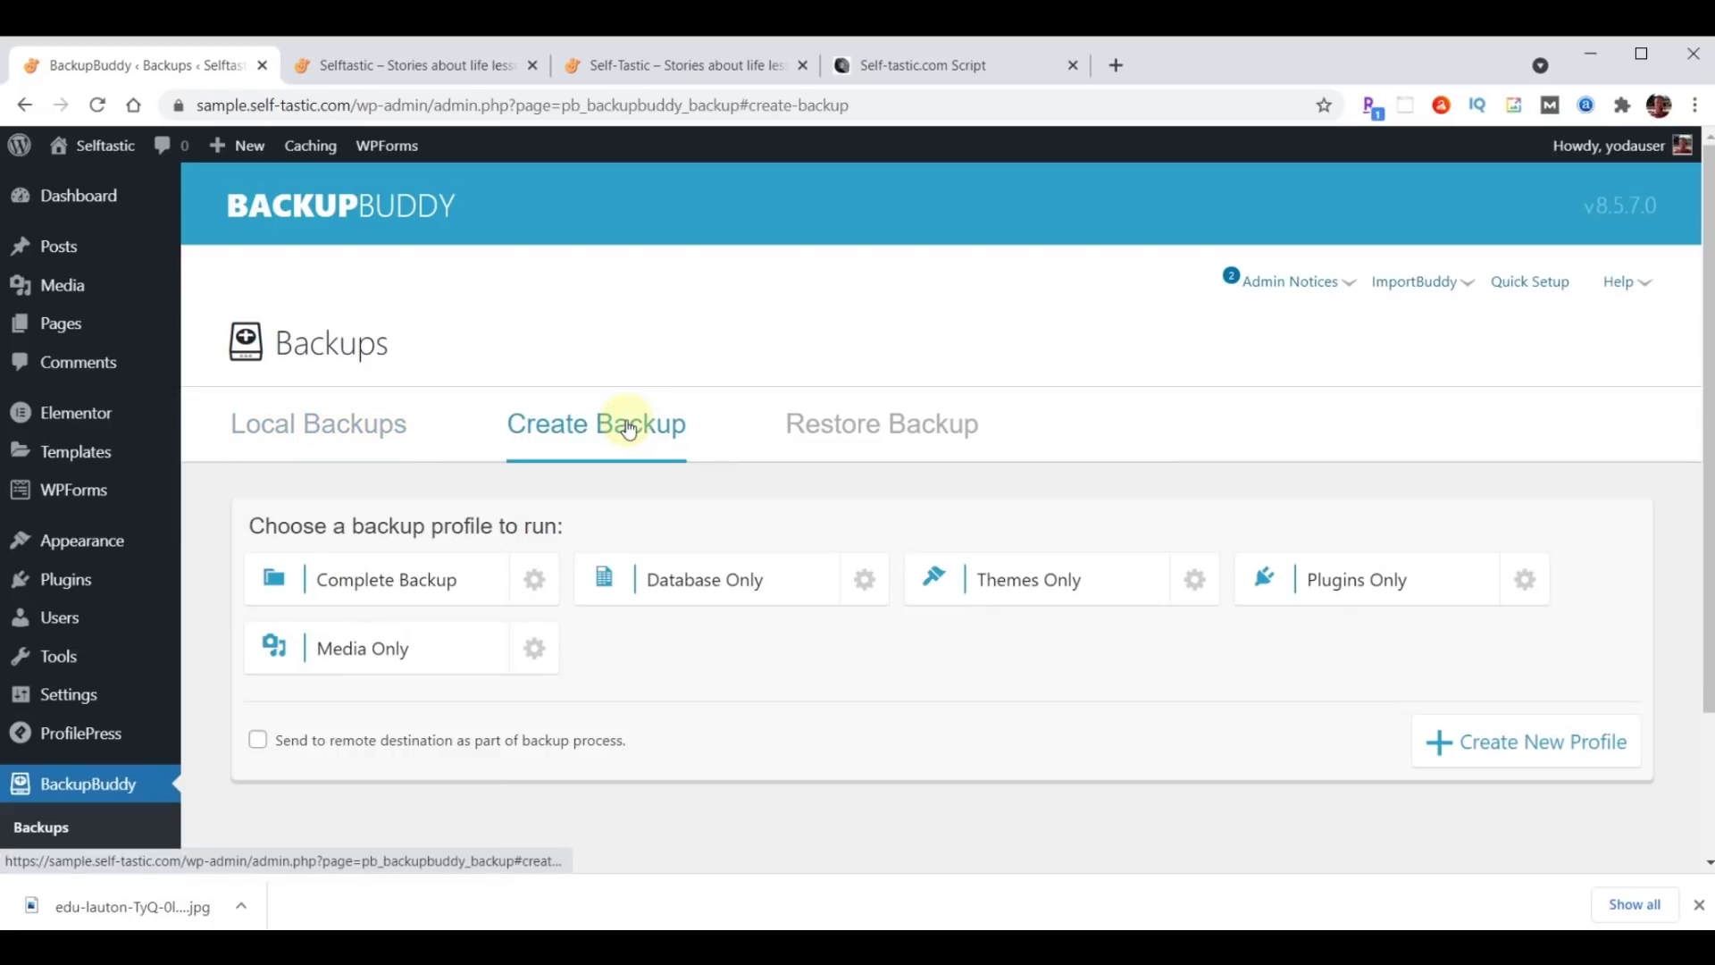
{"action": "left_click", "coordinate": [394, 582]}
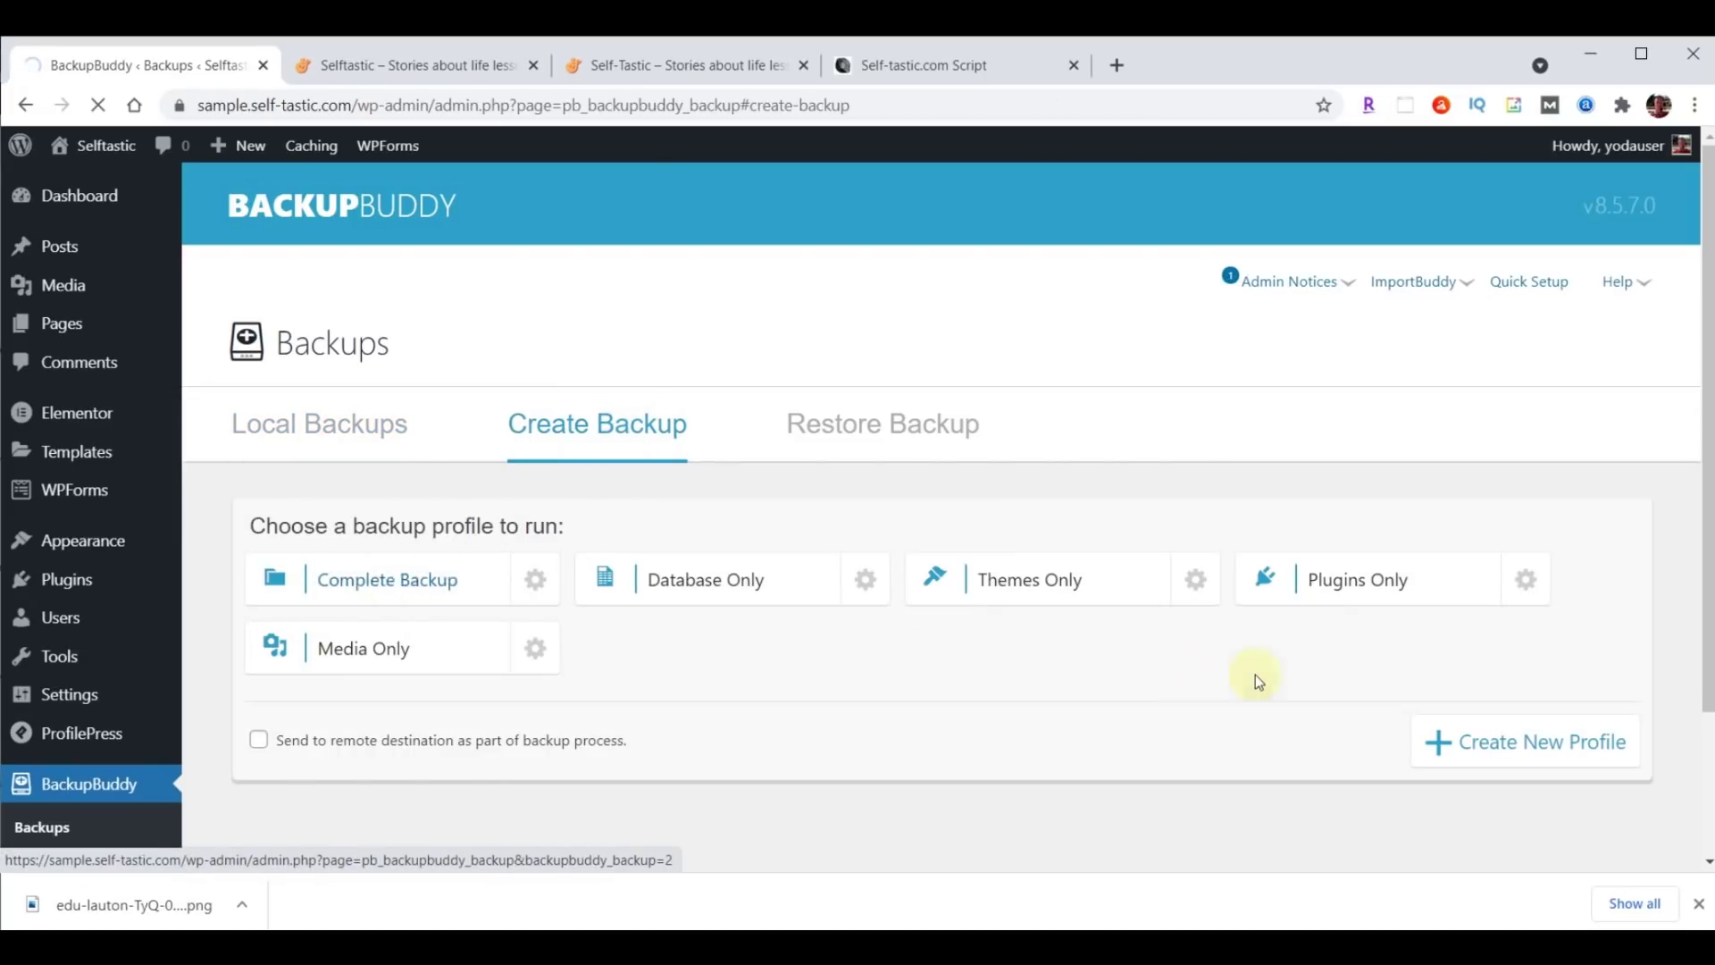
{"action": "scroll", "coordinate": [1256, 674], "scroll_direction": "down", "scroll_amount": 2}
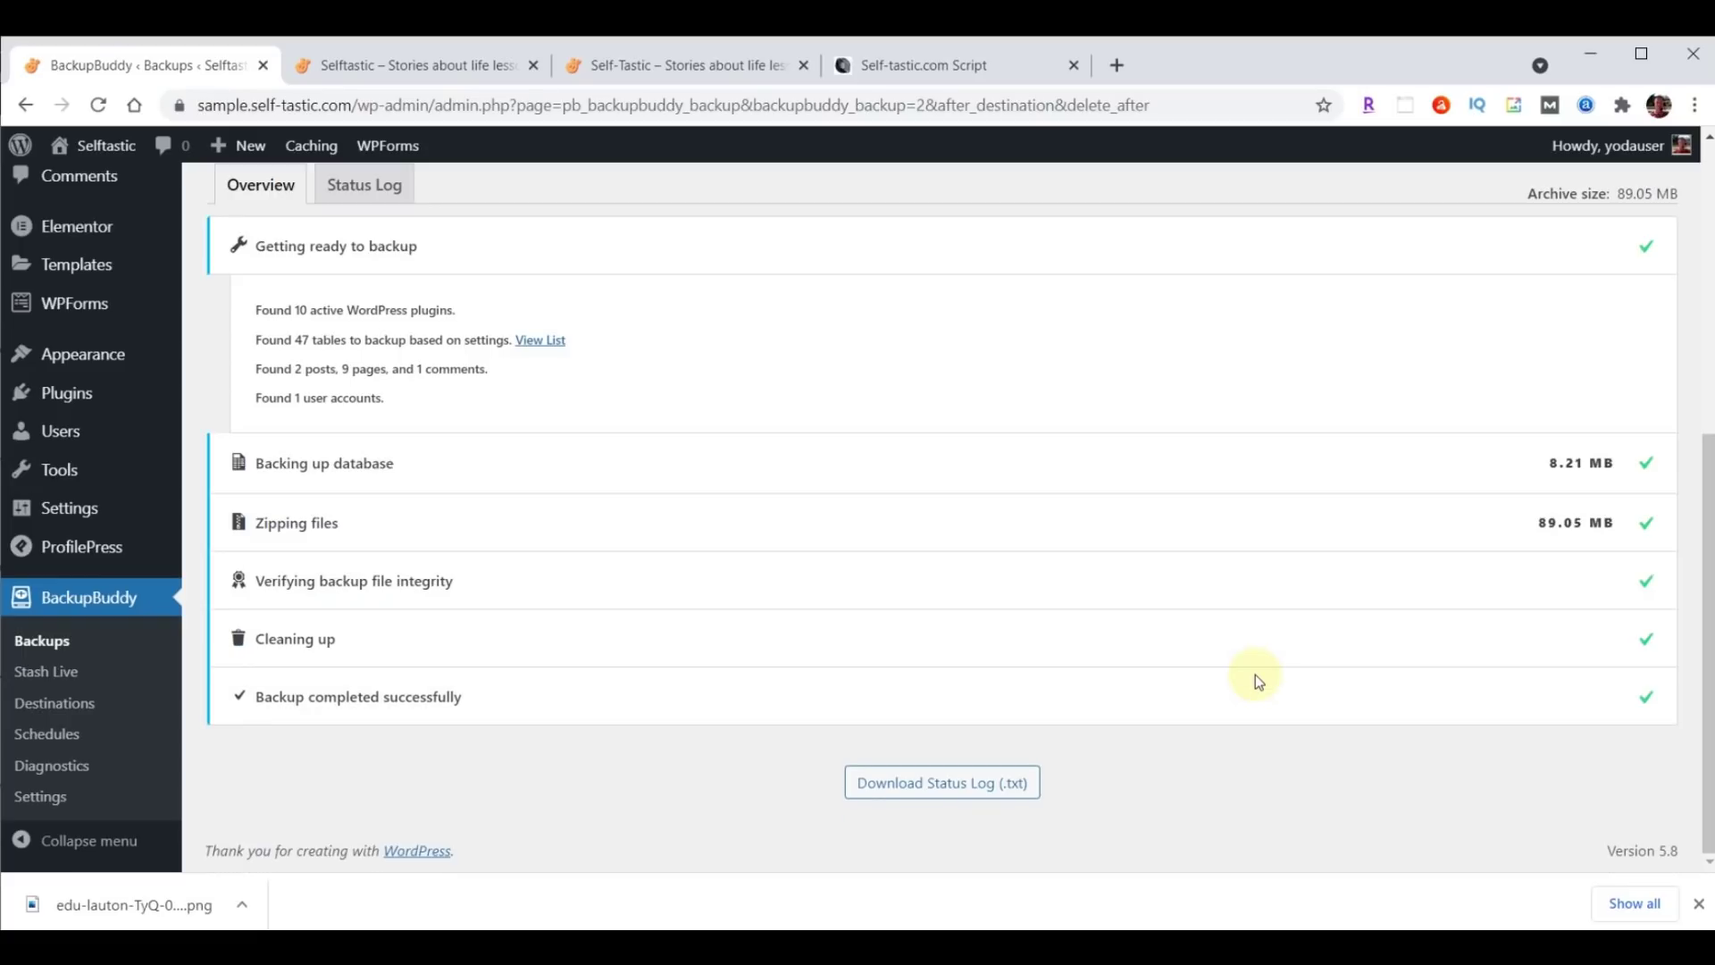
{"action": "scroll", "coordinate": [1193, 650], "scroll_direction": "up", "scroll_amount": 6}
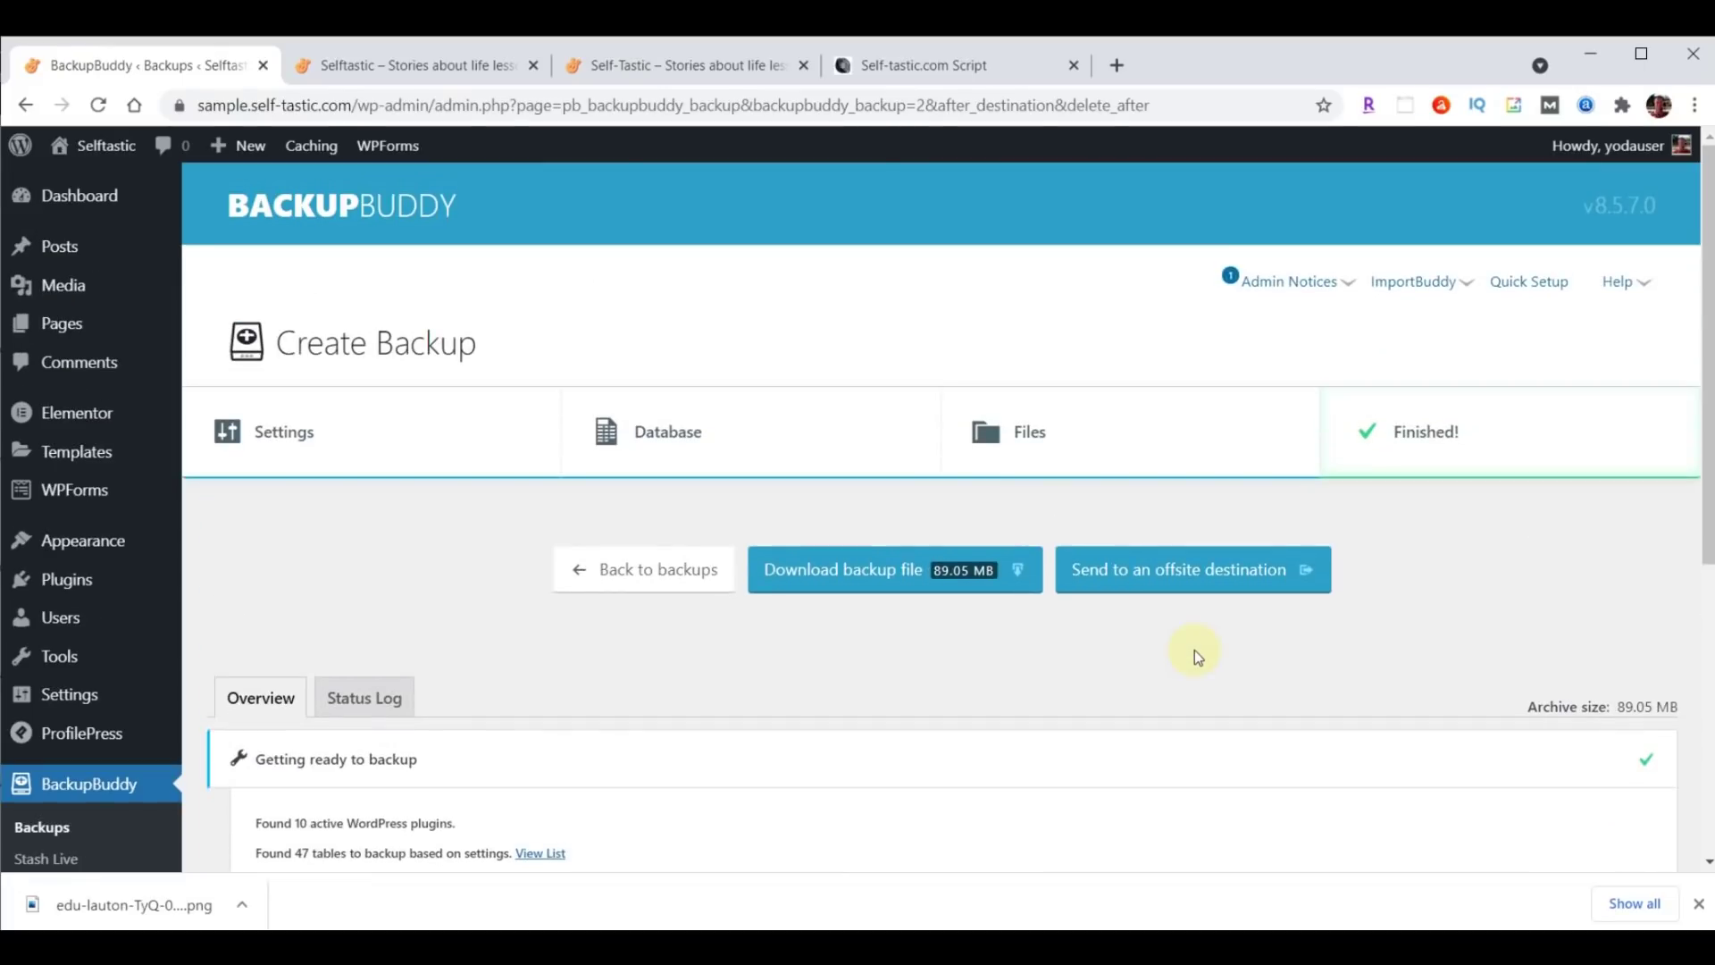
{"action": "left_click", "coordinate": [890, 586]}
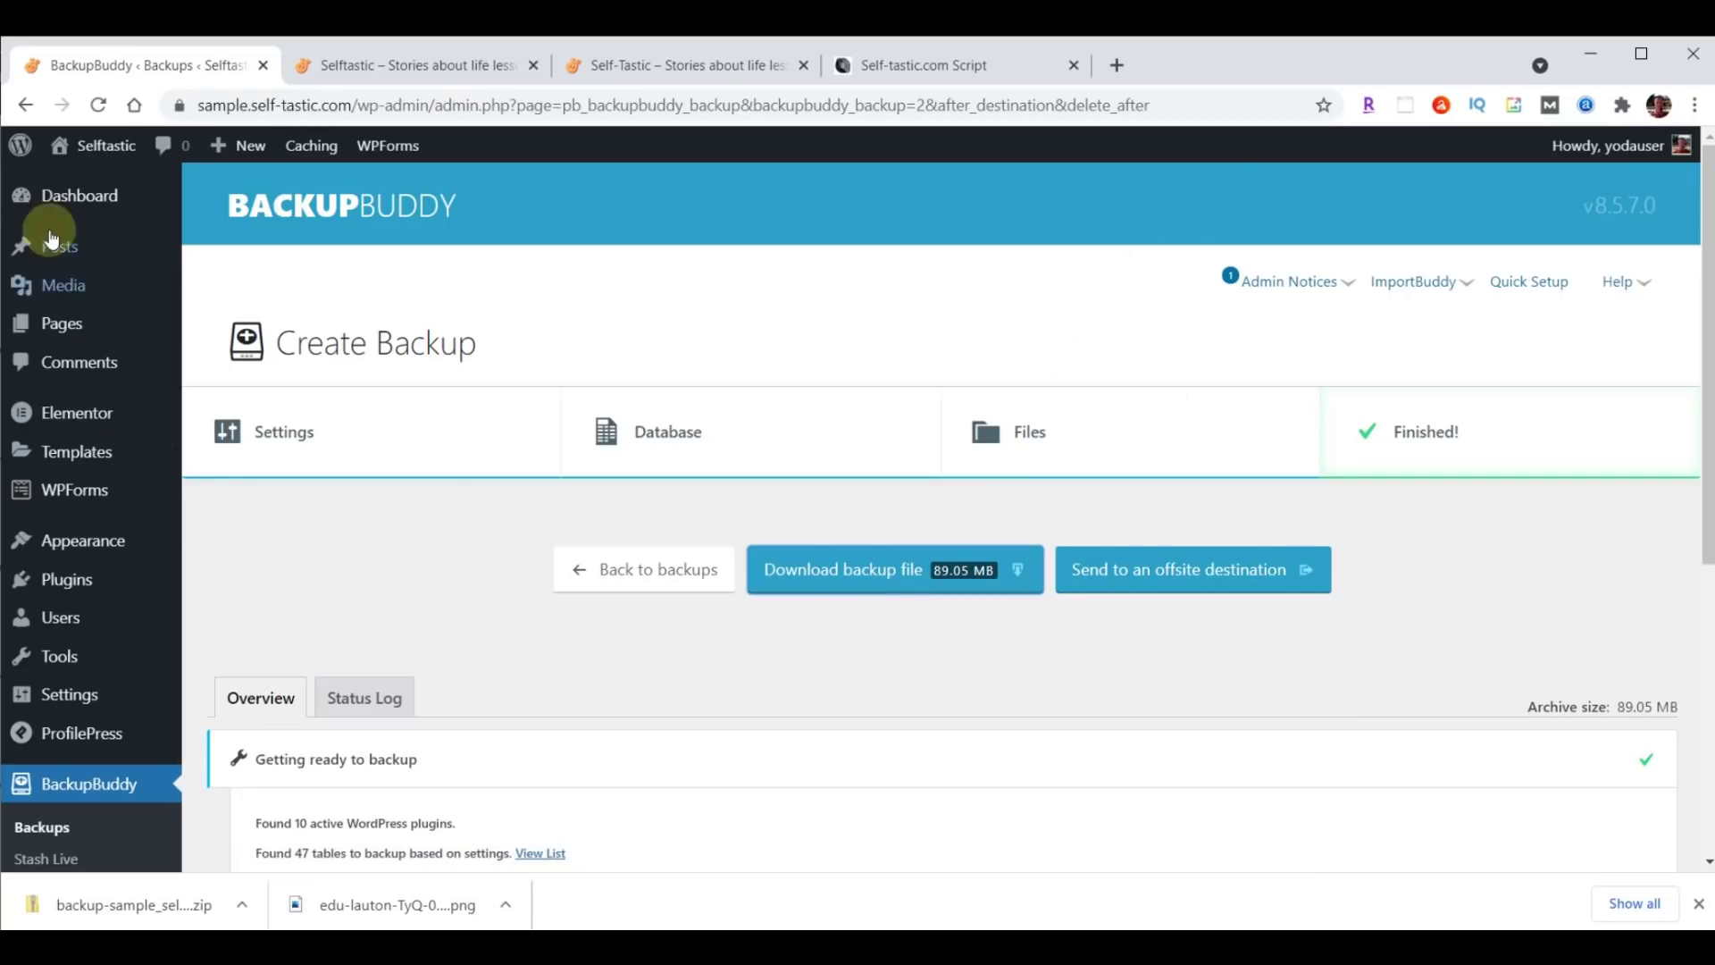
{"action": "left_click", "coordinate": [84, 199]}
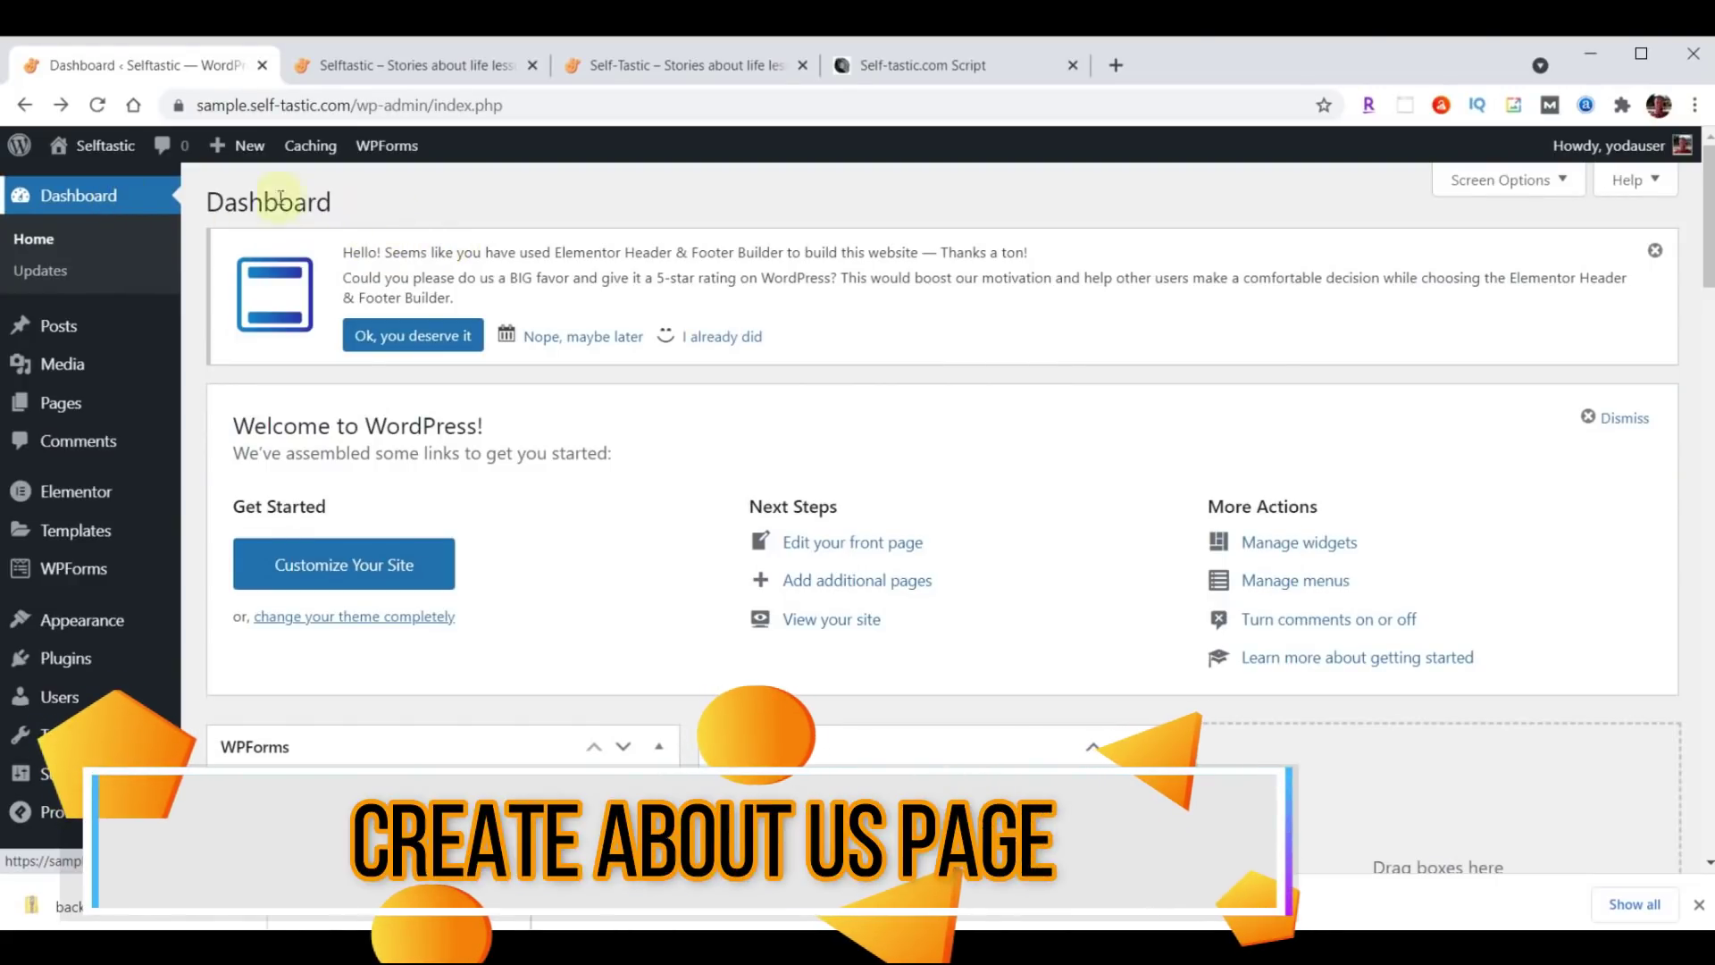
{"action": "left_click", "coordinate": [1700, 905]}
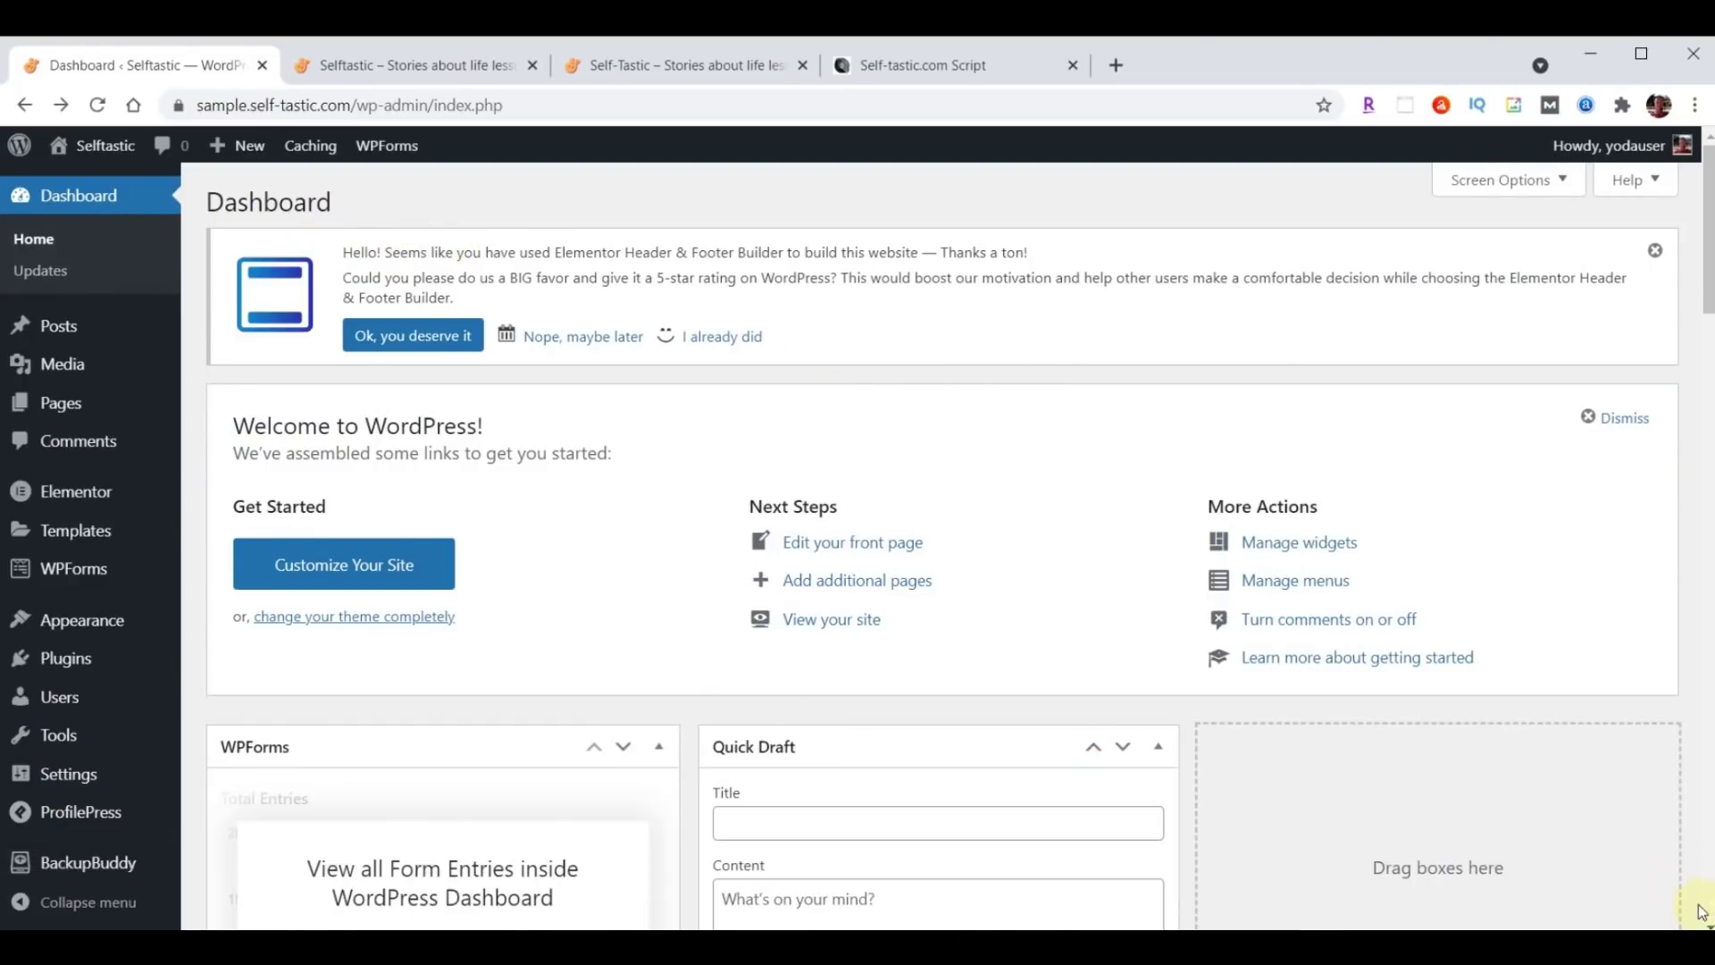
{"action": "left_click", "coordinate": [74, 413]}
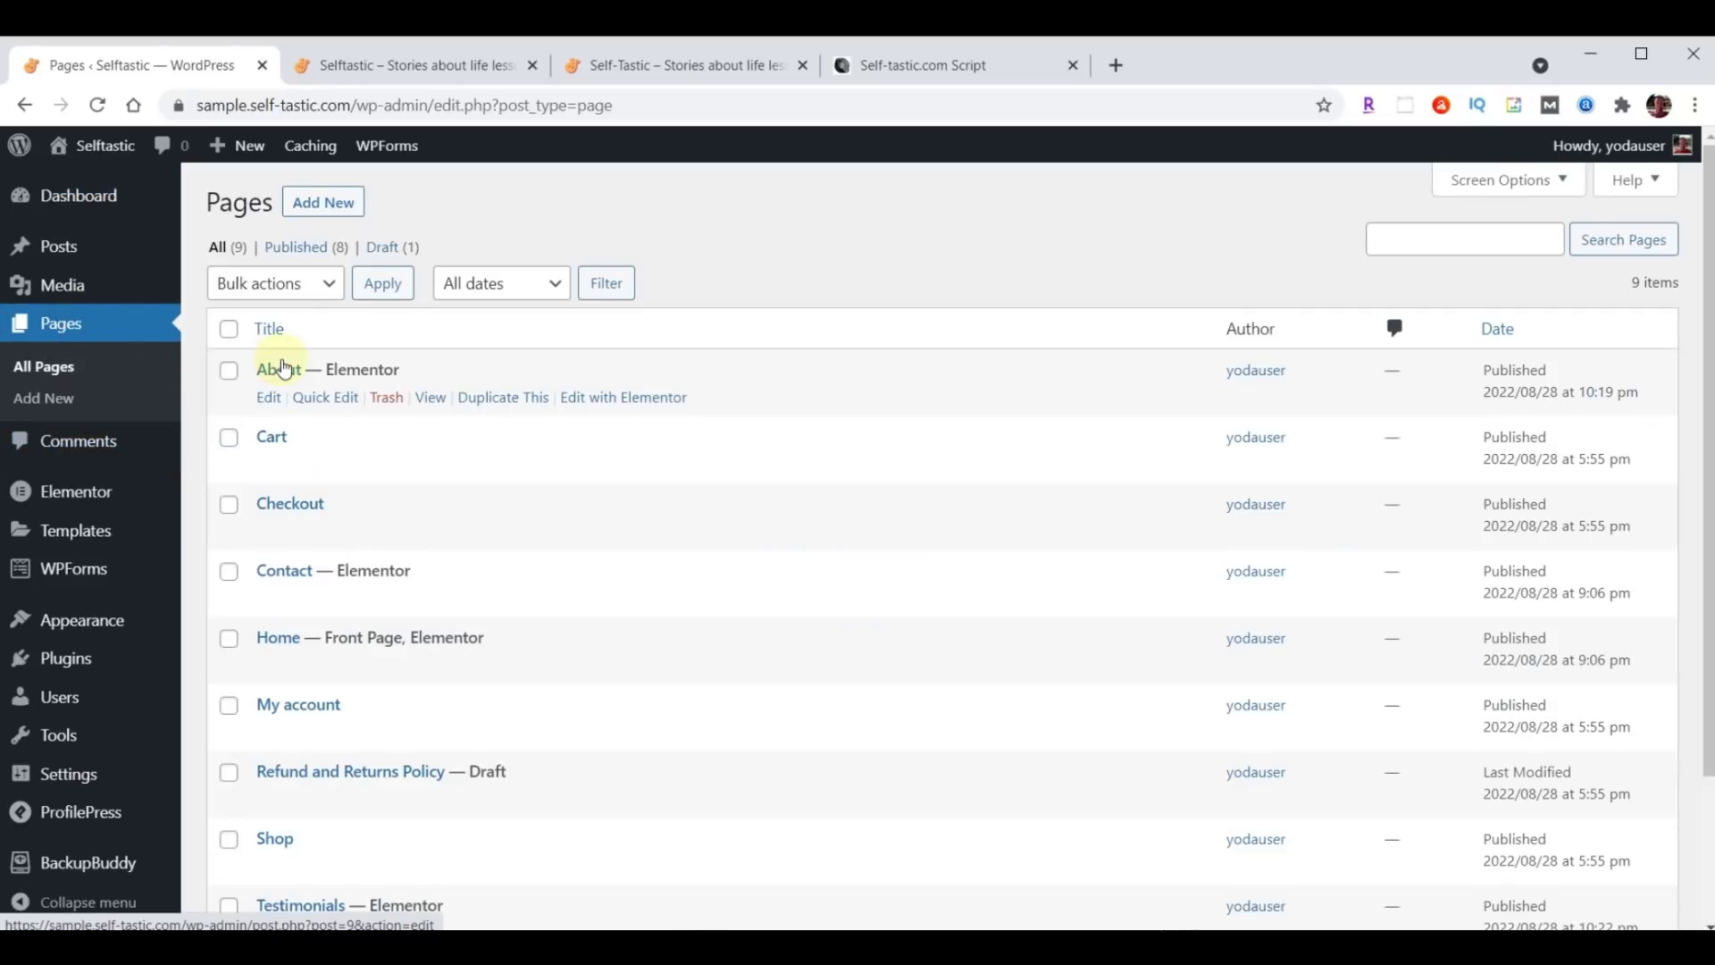
{"action": "left_click", "coordinate": [588, 404]}
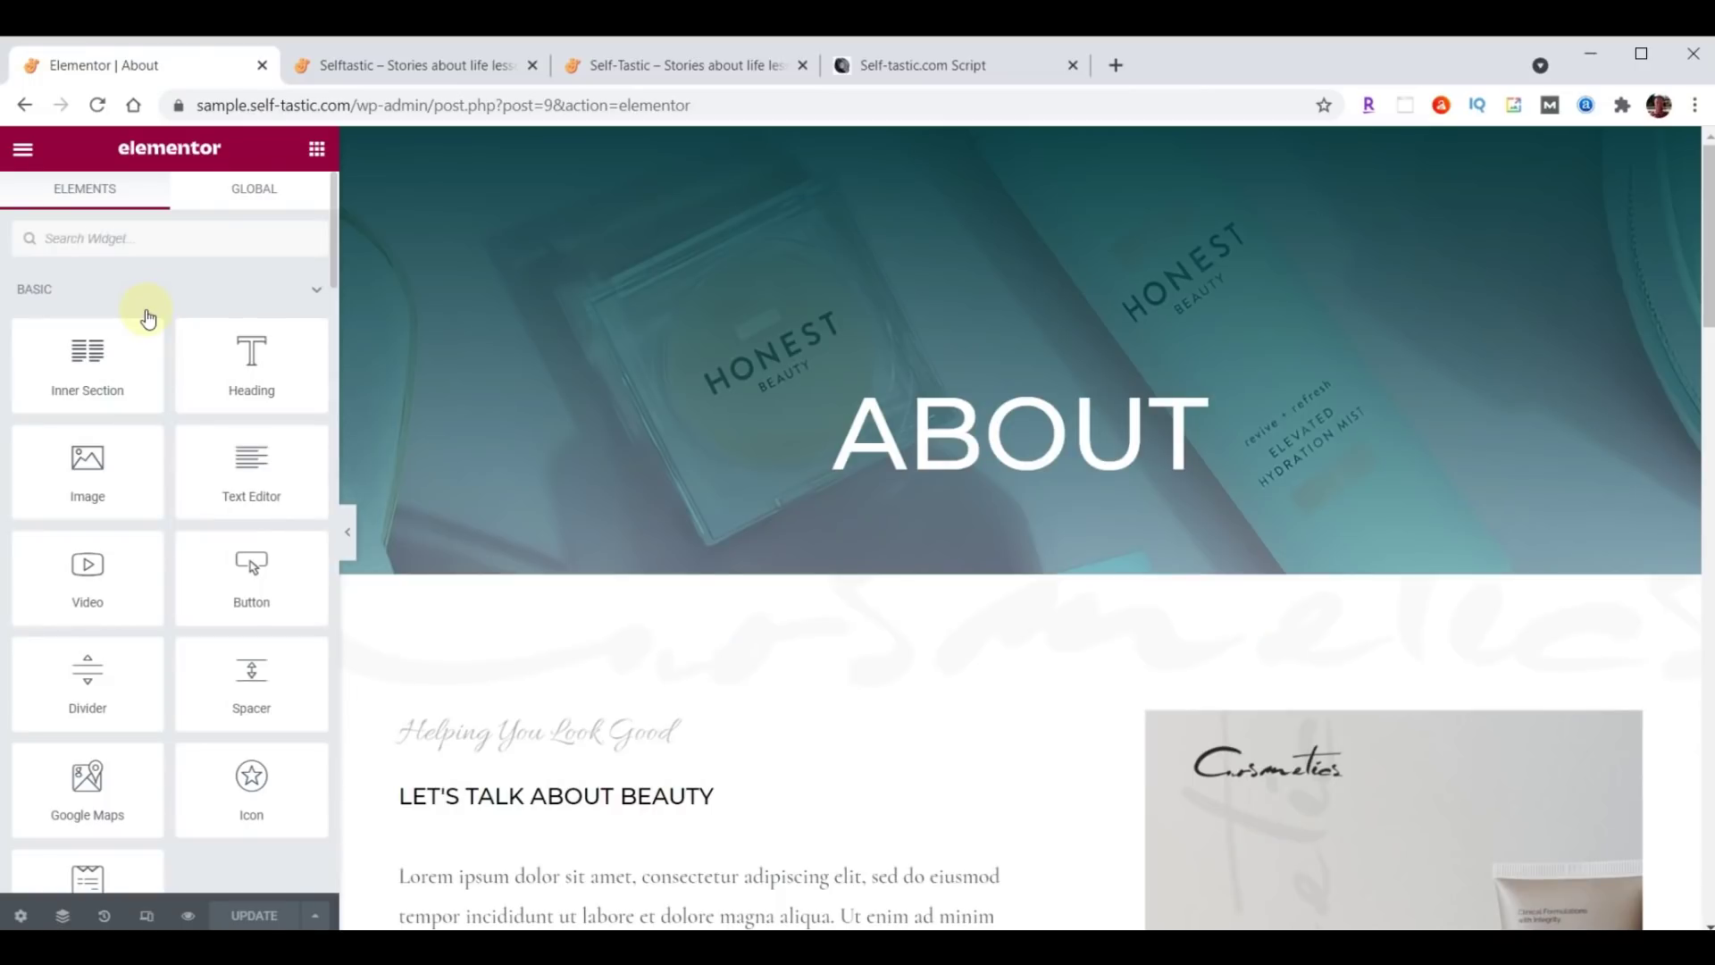
{"action": "left_click", "coordinate": [661, 68]}
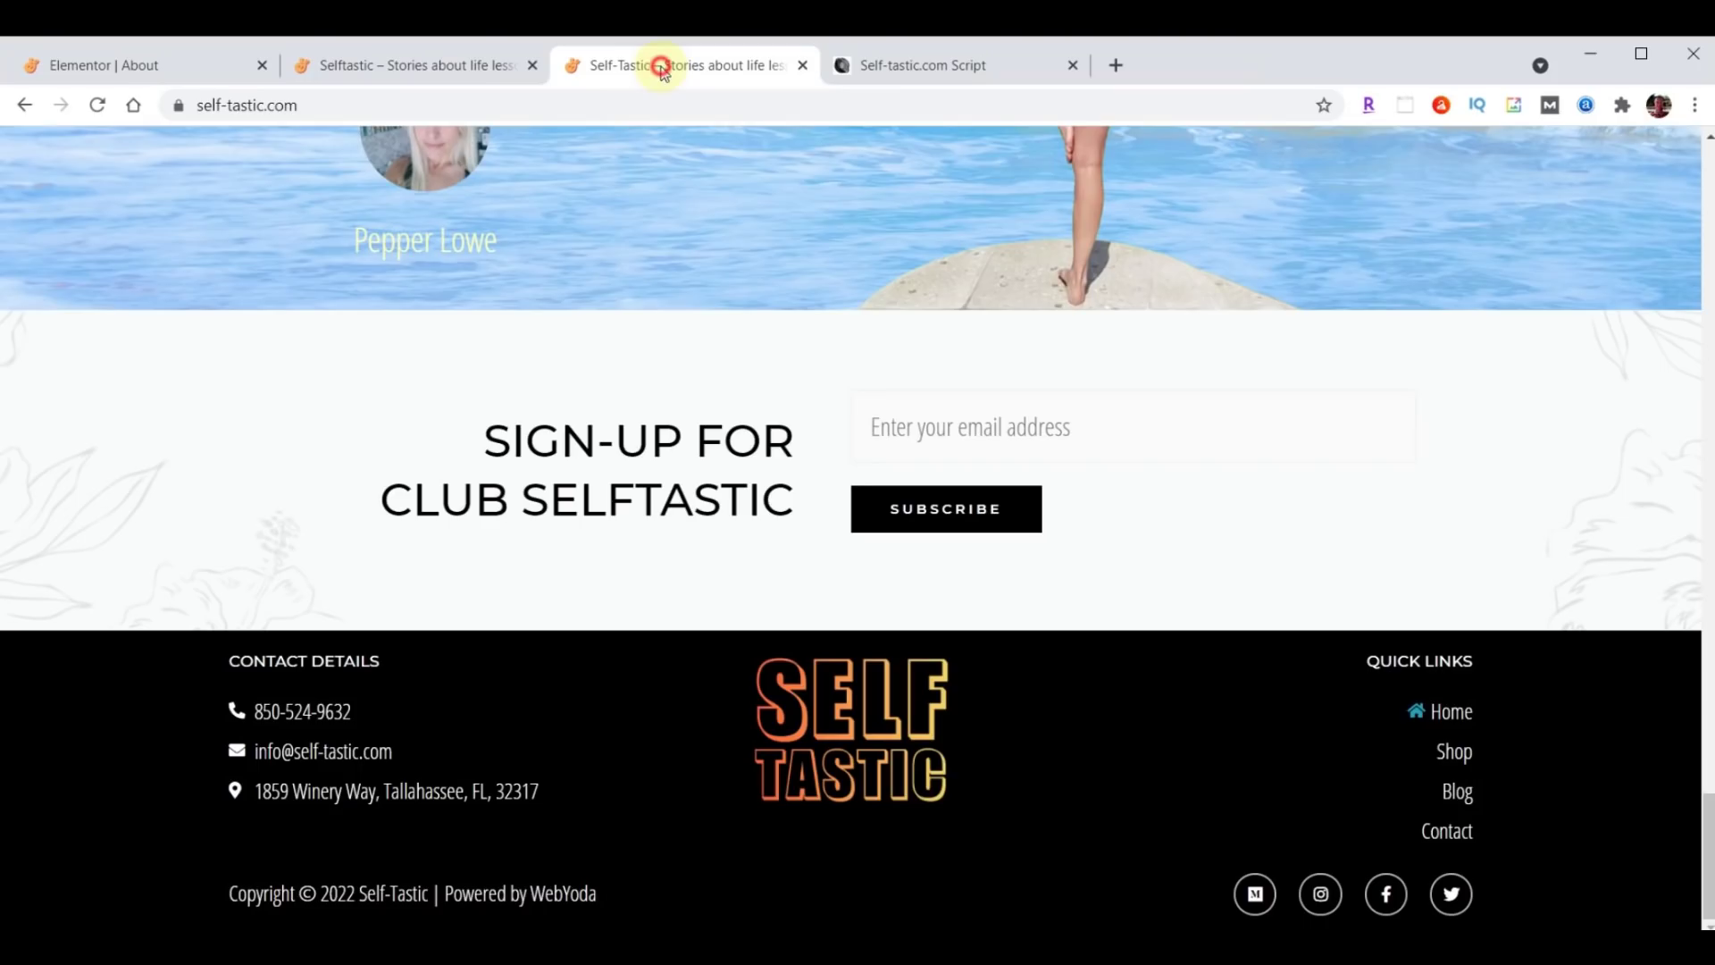
{"action": "scroll", "coordinate": [1154, 673], "scroll_direction": "up", "scroll_amount": 15}
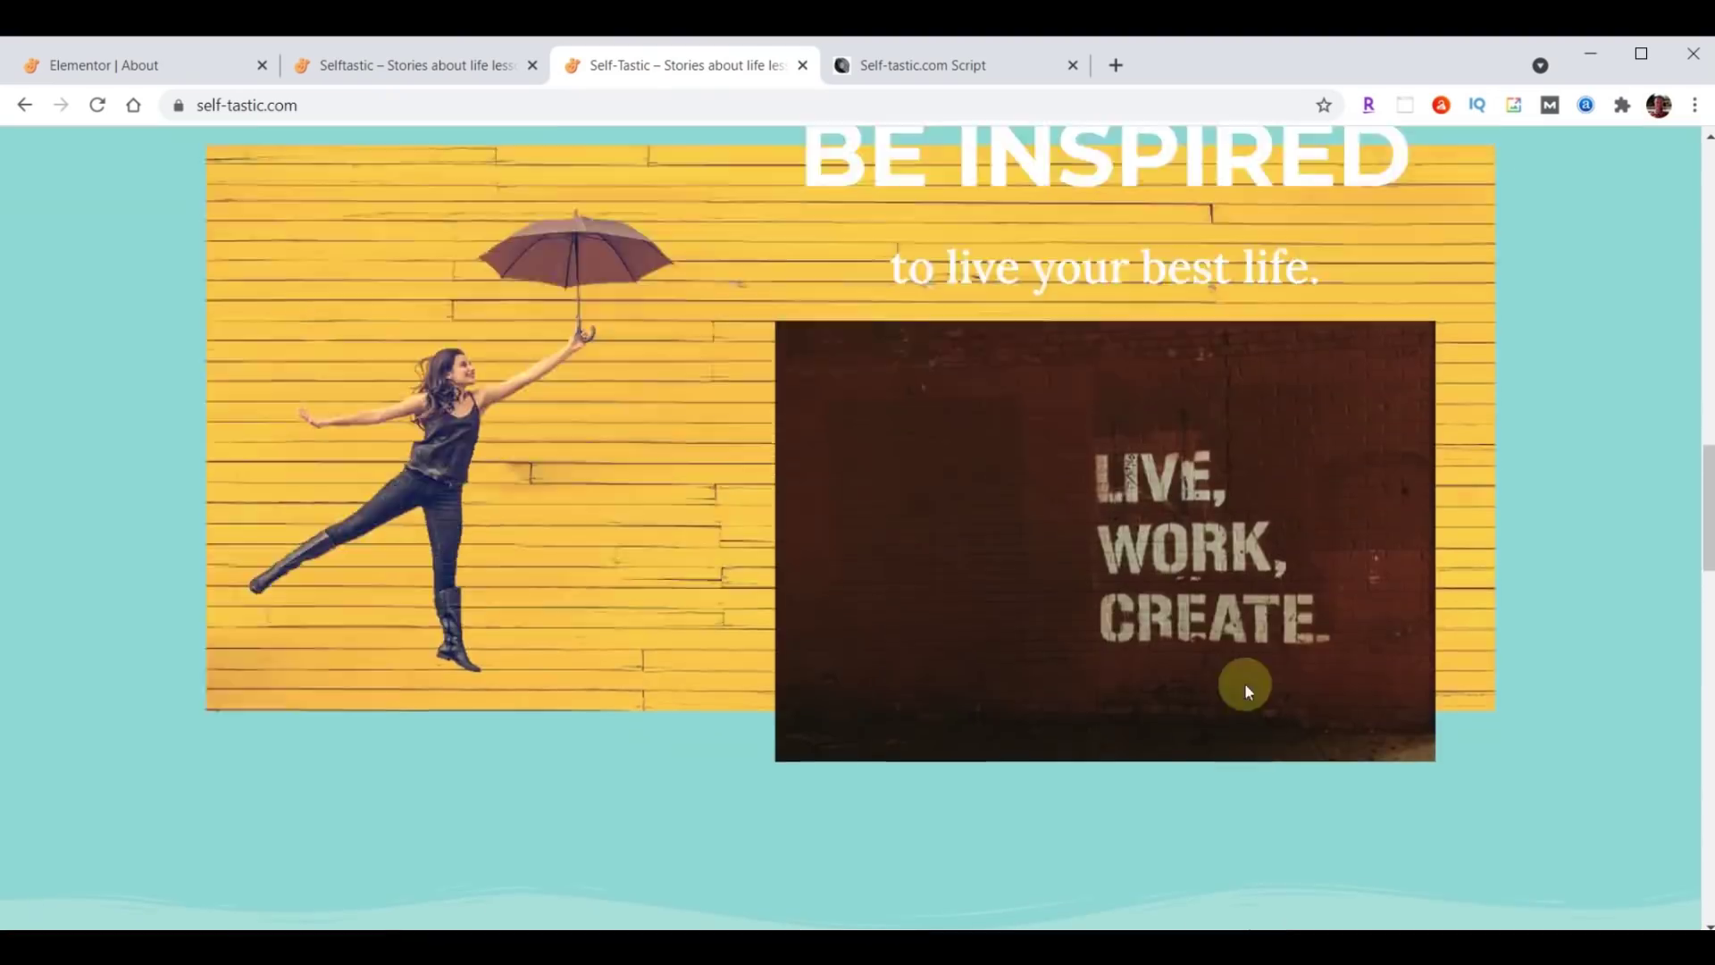
{"action": "scroll", "coordinate": [1246, 684], "scroll_direction": "up", "scroll_amount": 10}
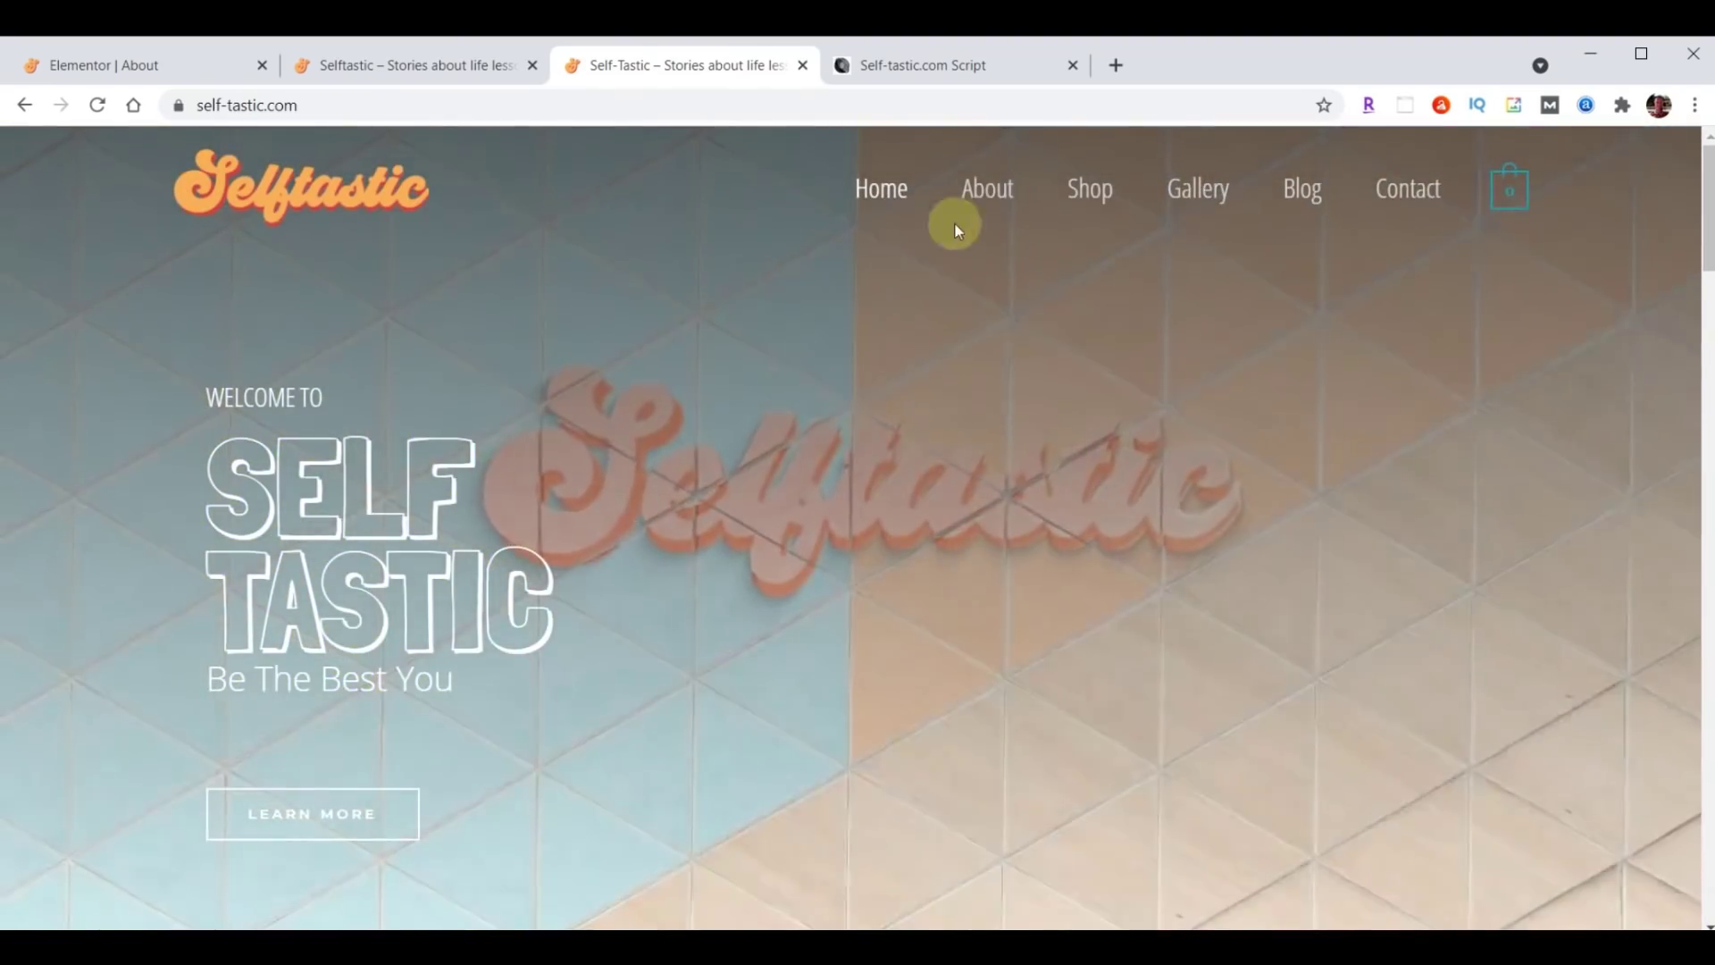
{"action": "left_click", "coordinate": [988, 188]}
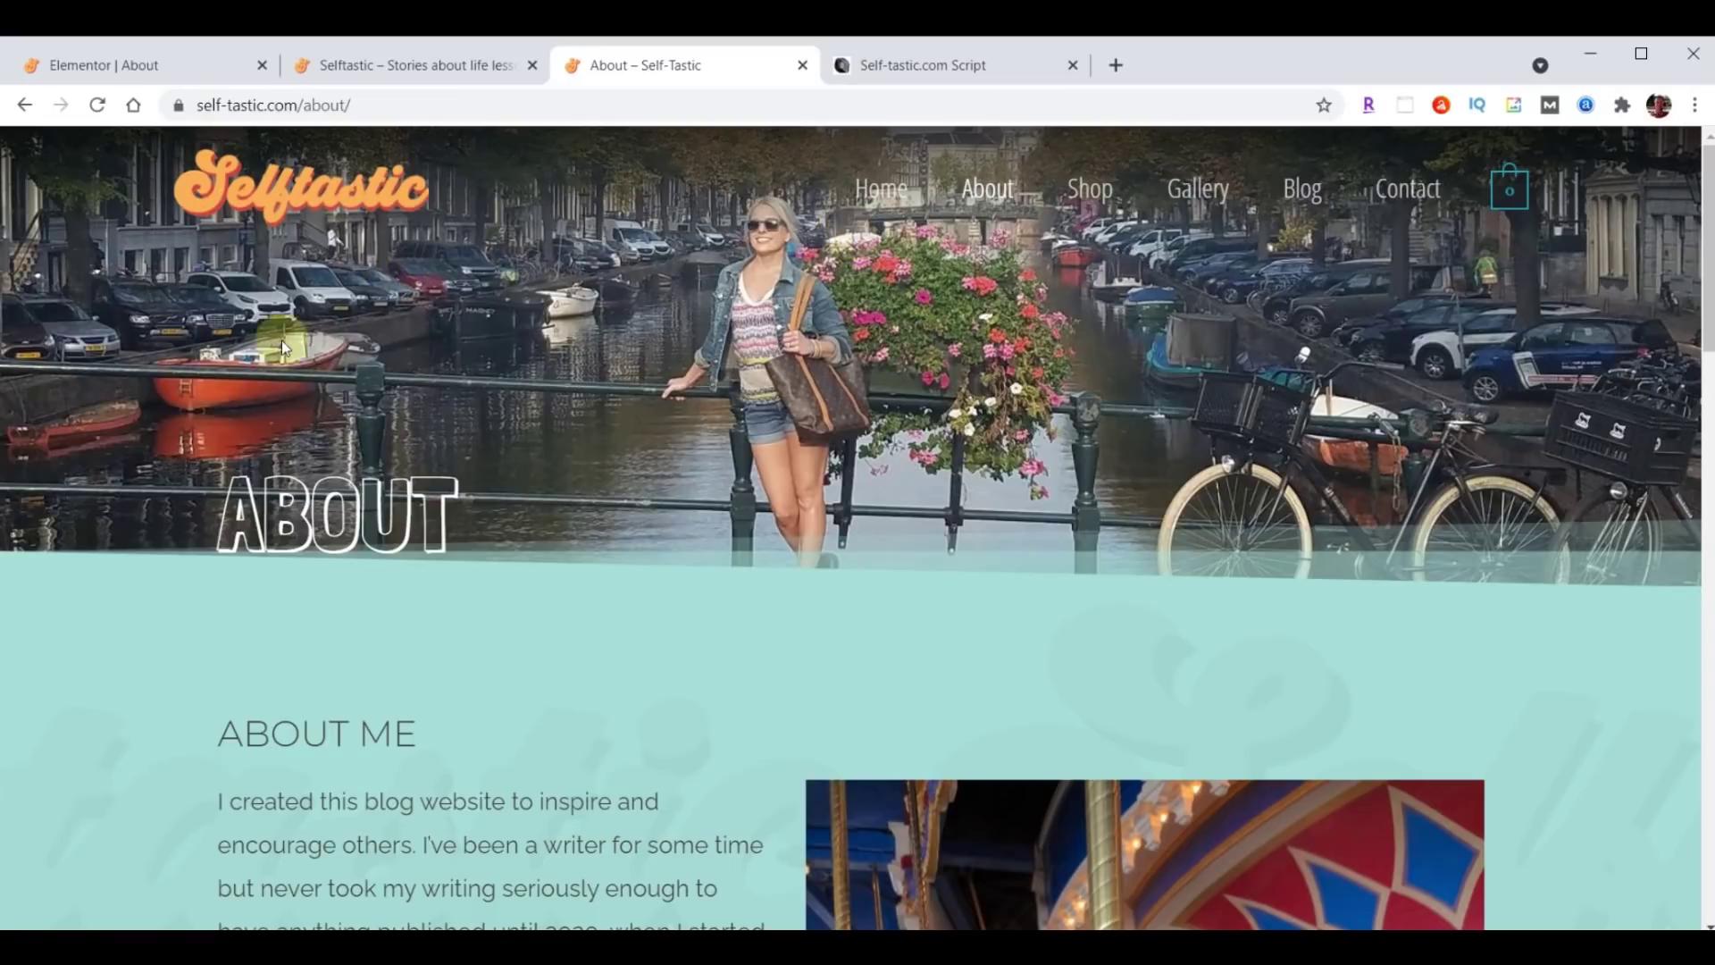
{"action": "scroll", "coordinate": [1084, 351], "scroll_direction": "down", "scroll_amount": 6}
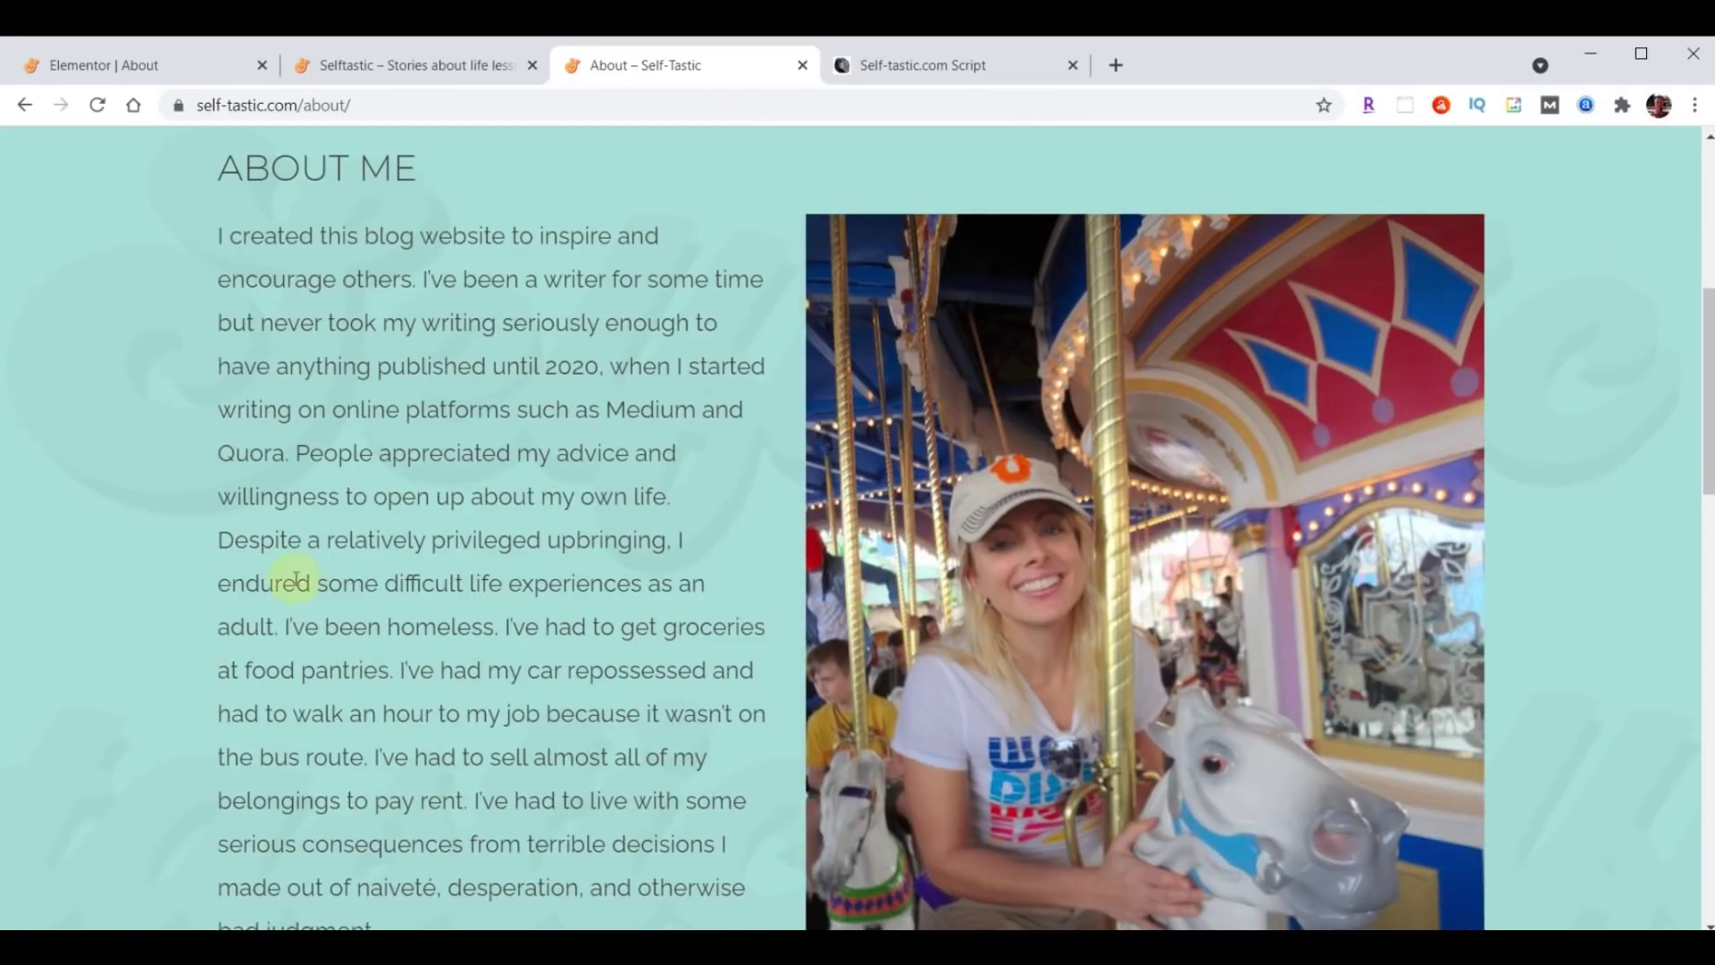
{"action": "scroll", "coordinate": [498, 681], "scroll_direction": "down", "scroll_amount": 2}
{"action": "scroll", "coordinate": [499, 680], "scroll_direction": "down", "scroll_amount": 2}
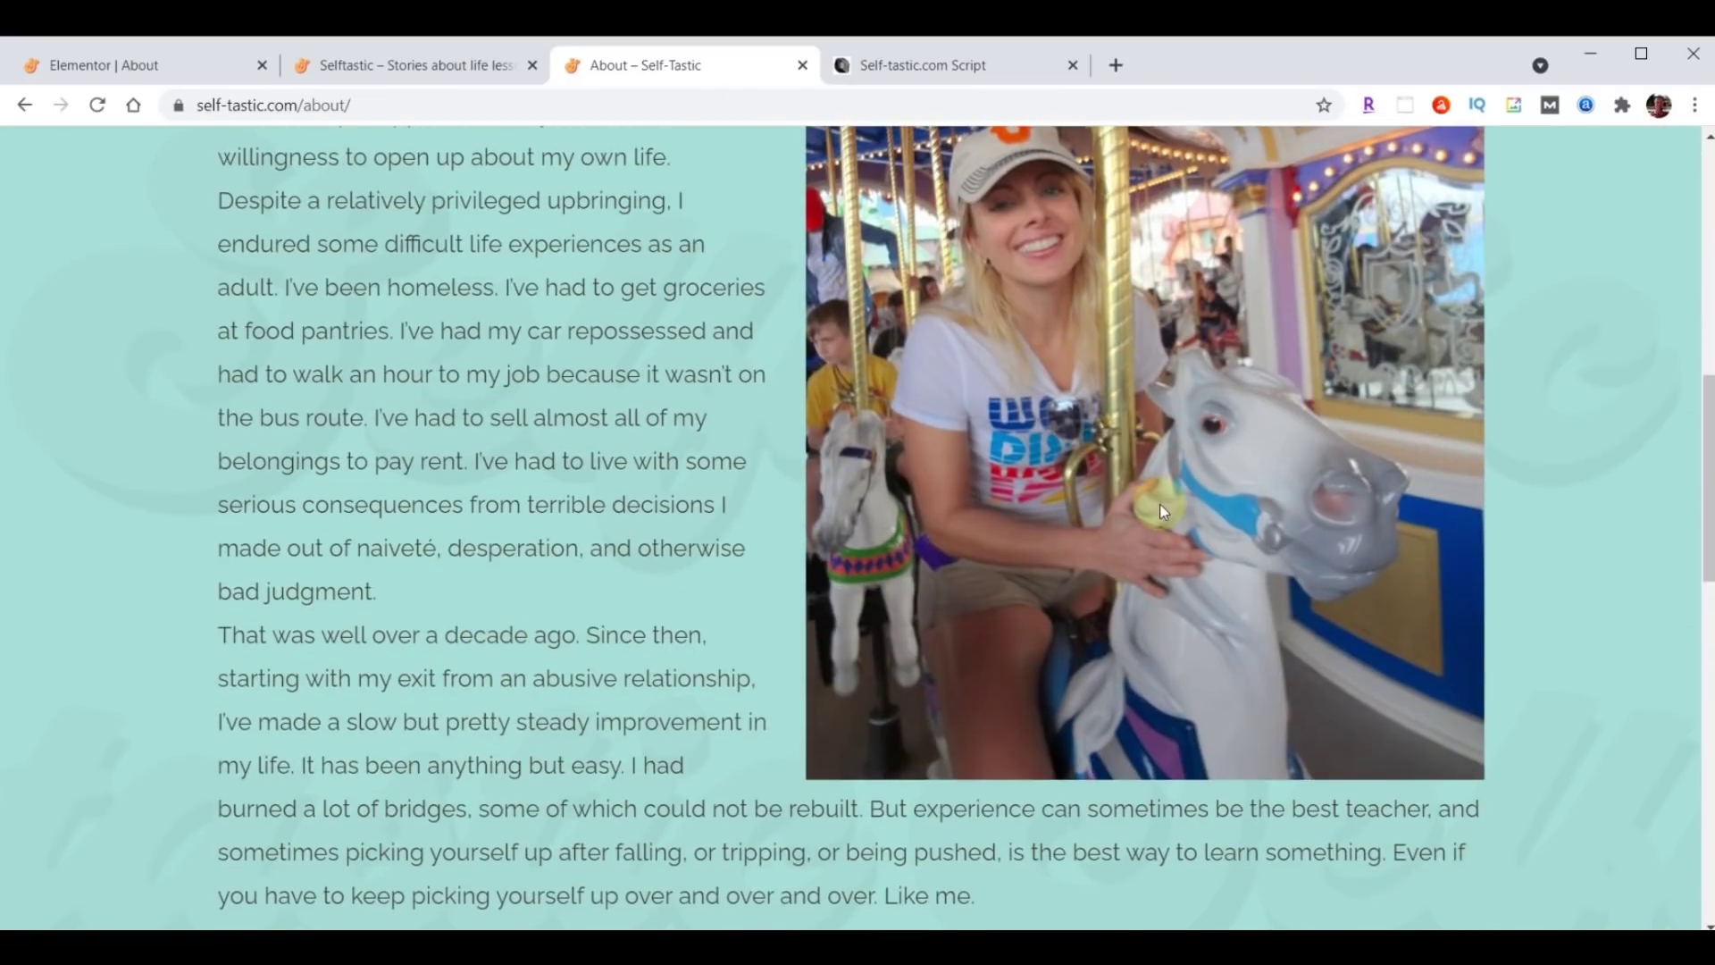
{"action": "scroll", "coordinate": [536, 558], "scroll_direction": "up", "scroll_amount": 8}
{"action": "scroll", "coordinate": [563, 540], "scroll_direction": "down", "scroll_amount": 4}
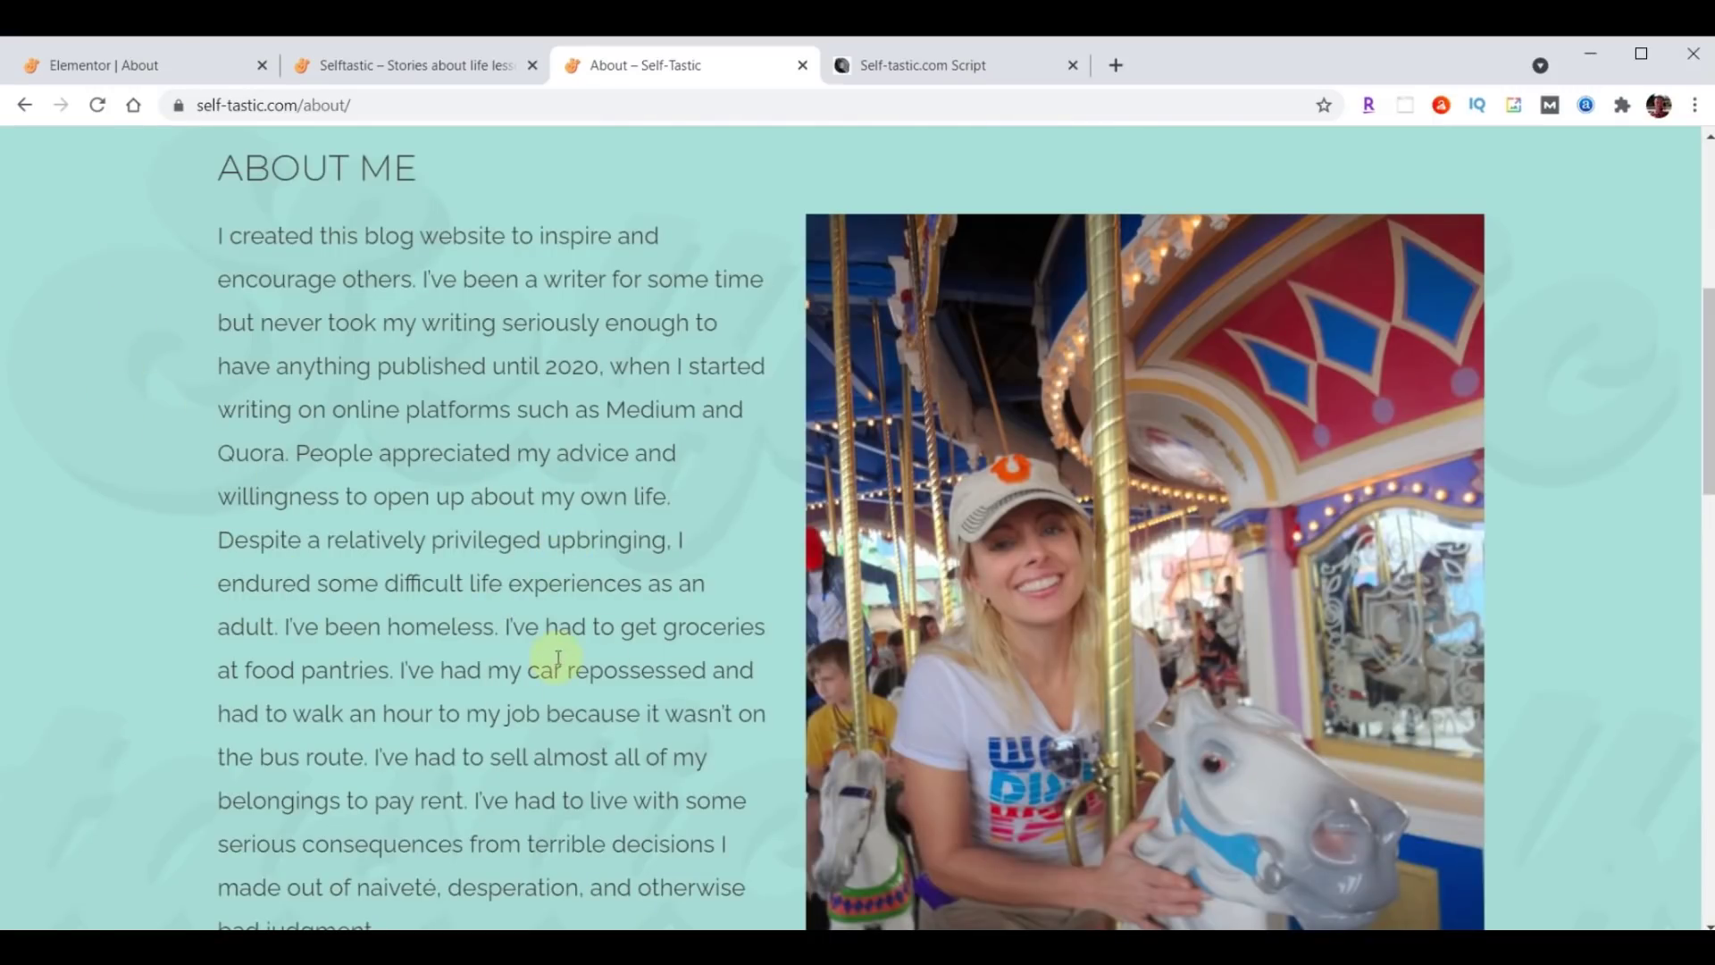
{"action": "scroll", "coordinate": [550, 661], "scroll_direction": "up", "scroll_amount": 6}
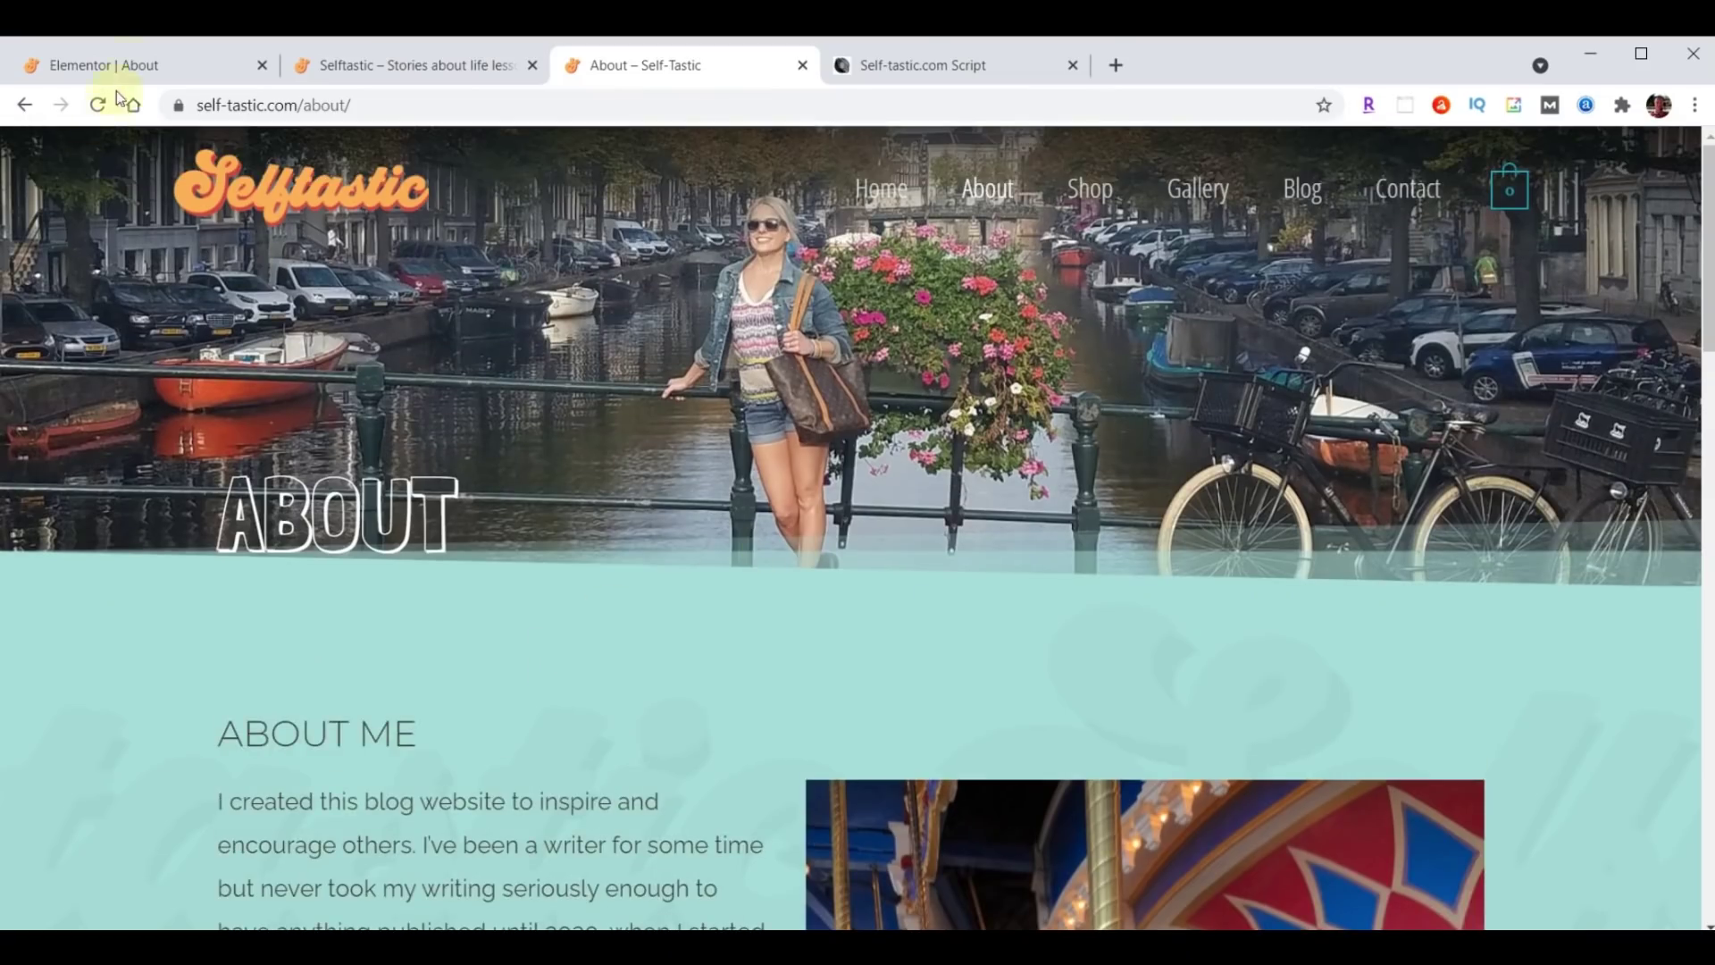
{"action": "left_click", "coordinate": [128, 66]}
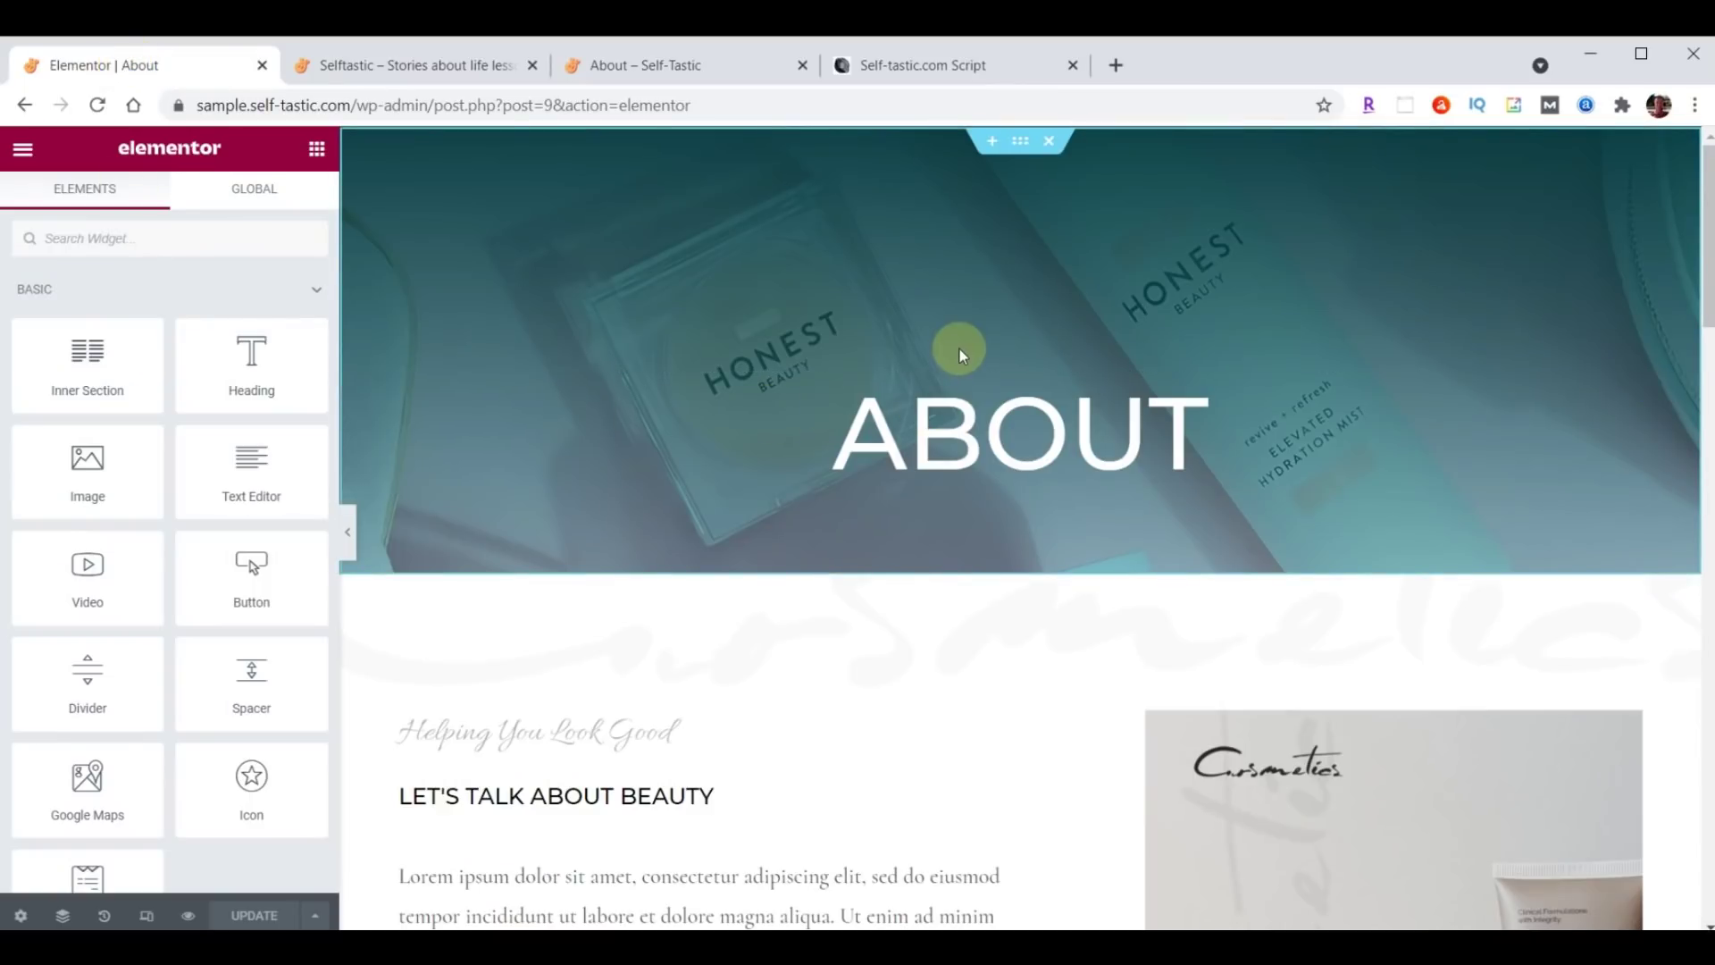
Open the background image chooser in the About hero section's Style settings.
{"action": "left_click", "coordinate": [1019, 143]}
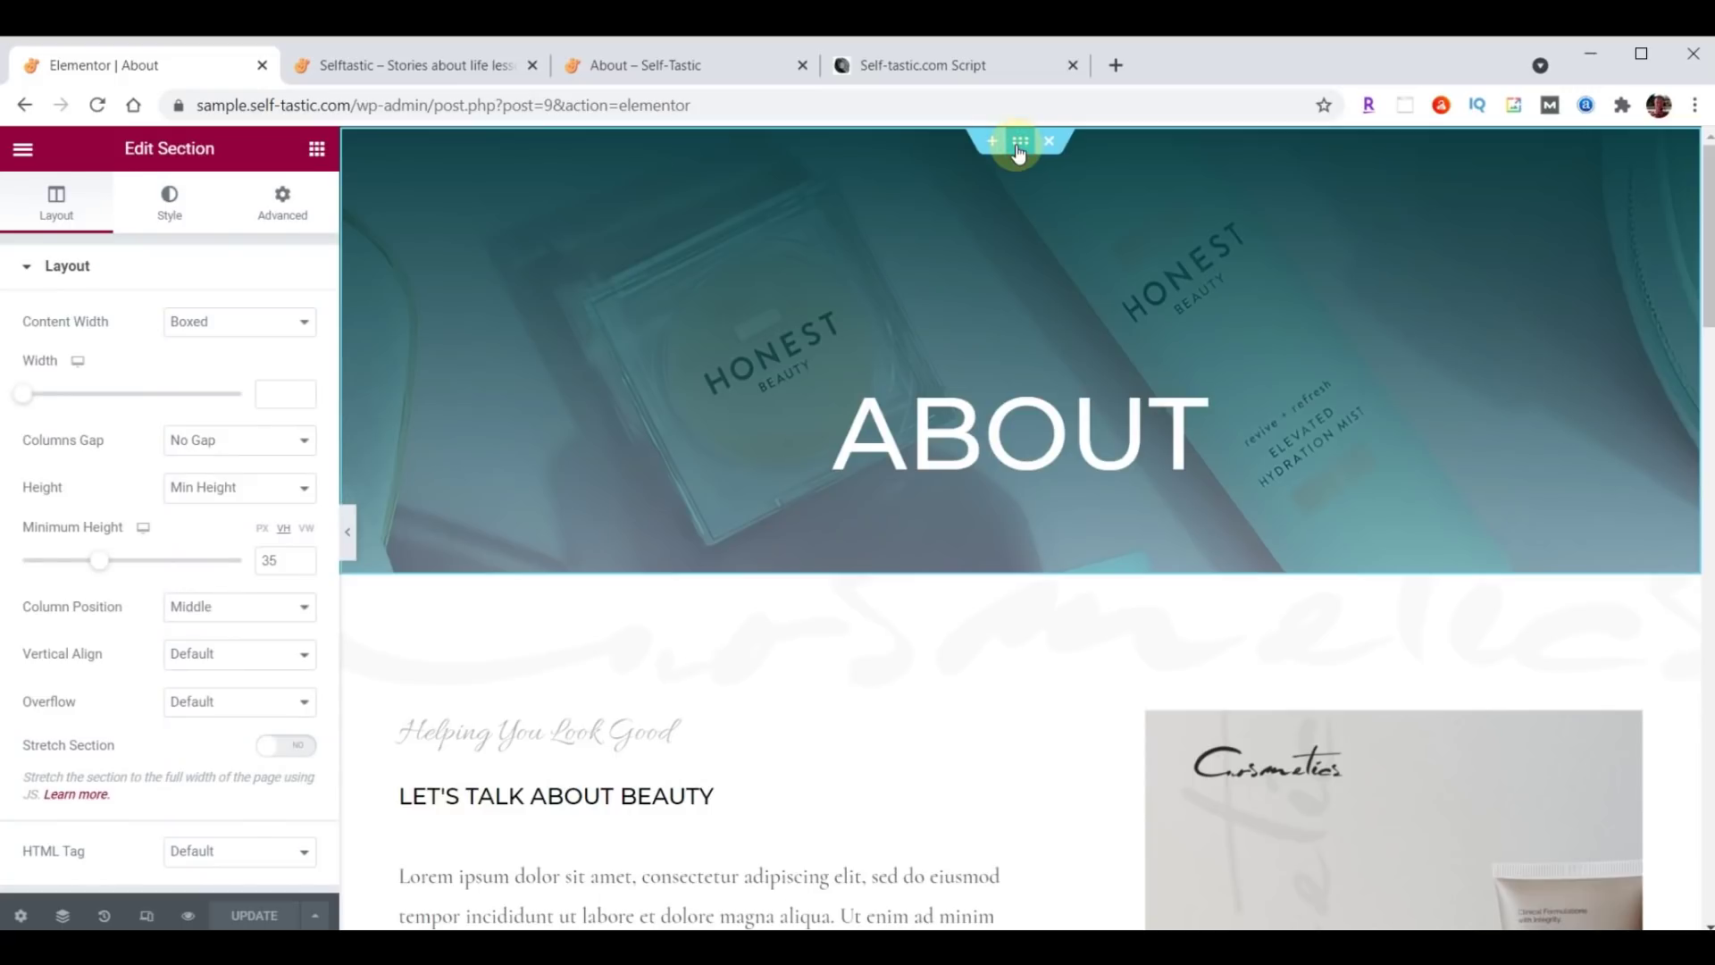
{"action": "left_click", "coordinate": [172, 215]}
{"action": "left_click", "coordinate": [177, 534]}
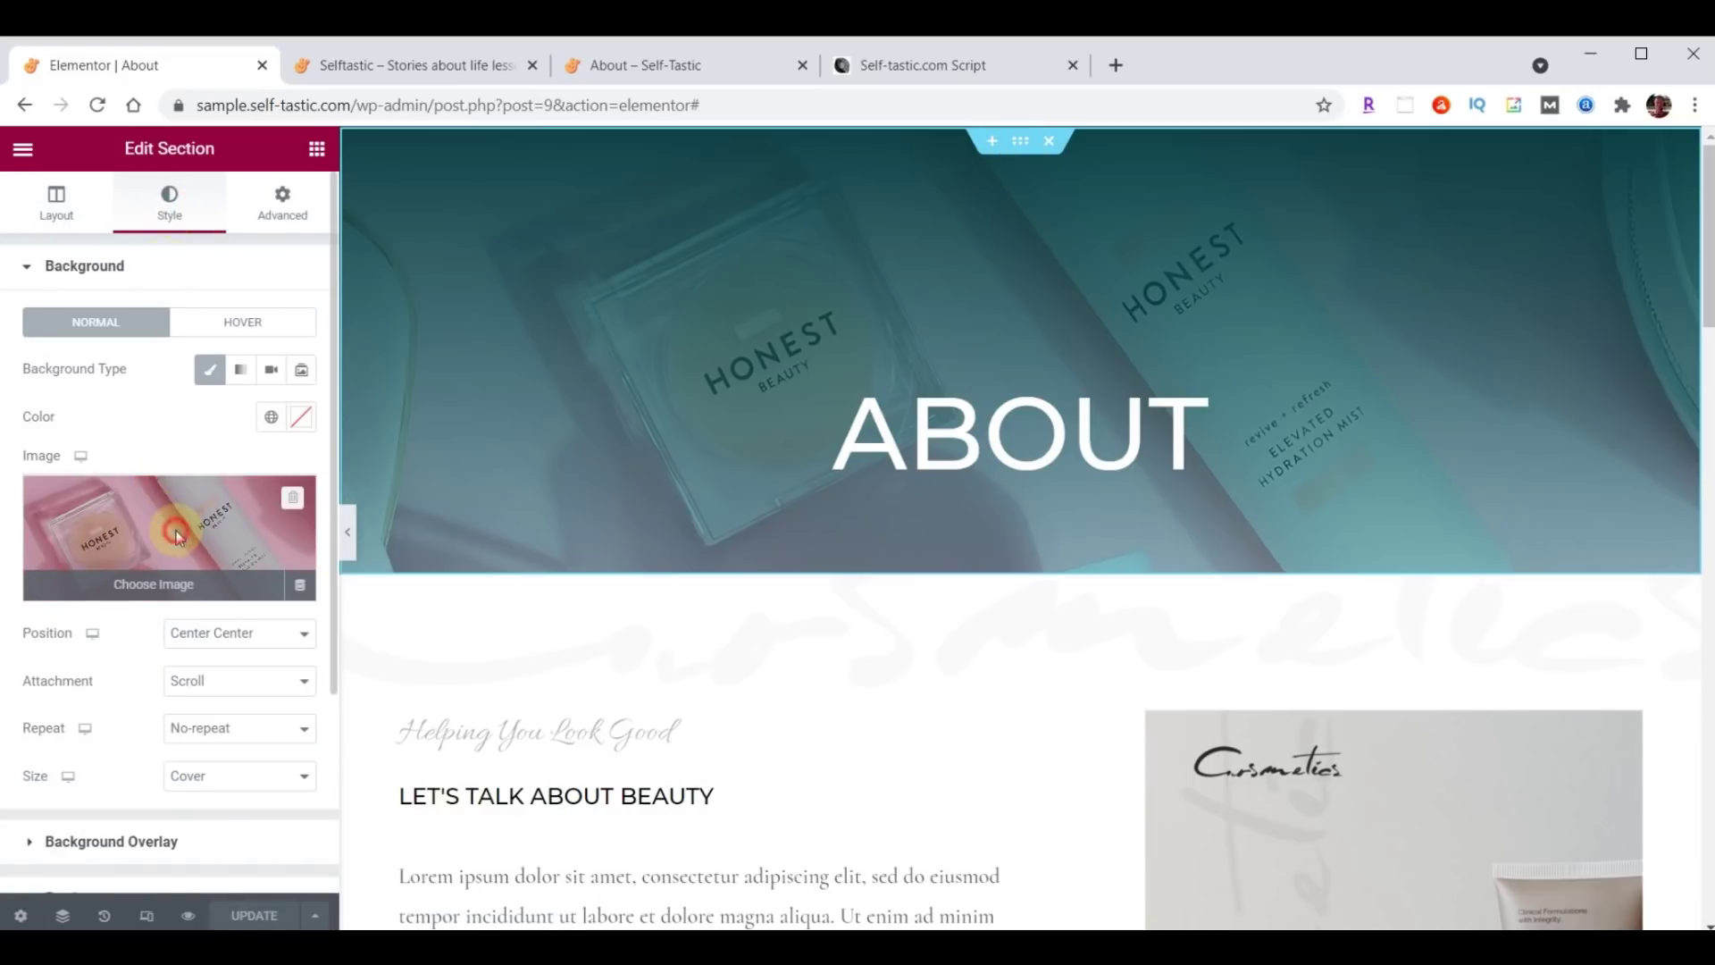
Drag header-about.jpg from File Explorer into the Insert Media library to upload it.
{"action": "key", "text": "alt+Tab"}
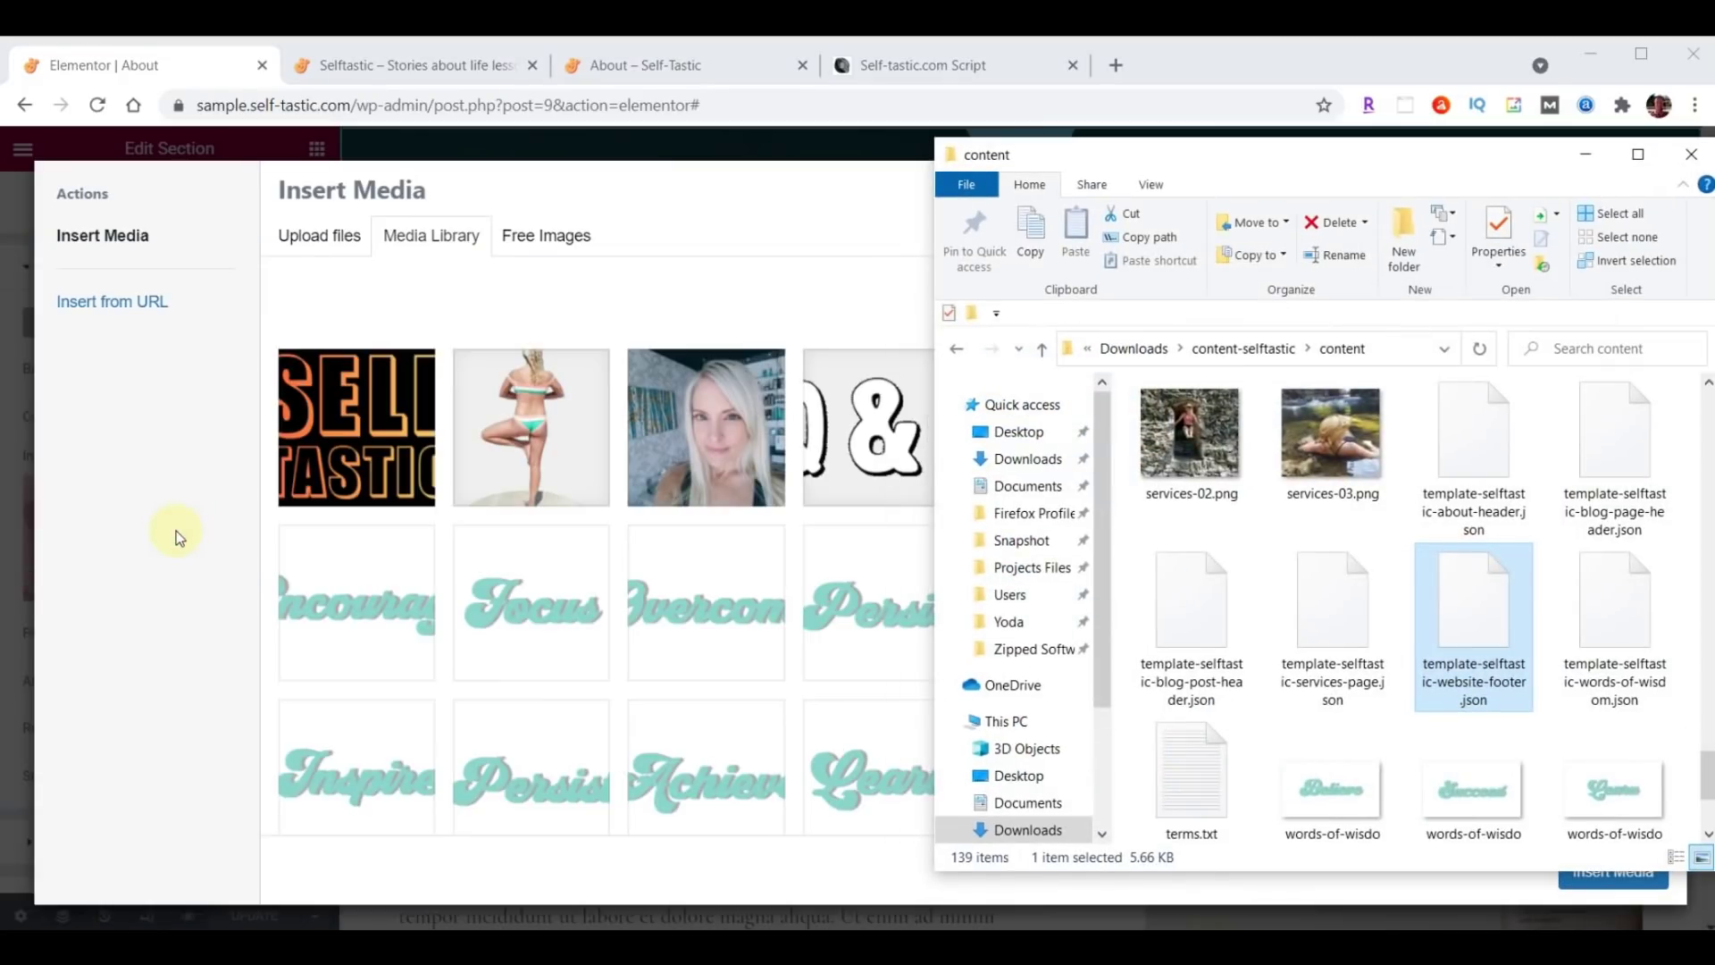
{"action": "scroll", "coordinate": [1391, 588], "scroll_direction": "up", "scroll_amount": 10}
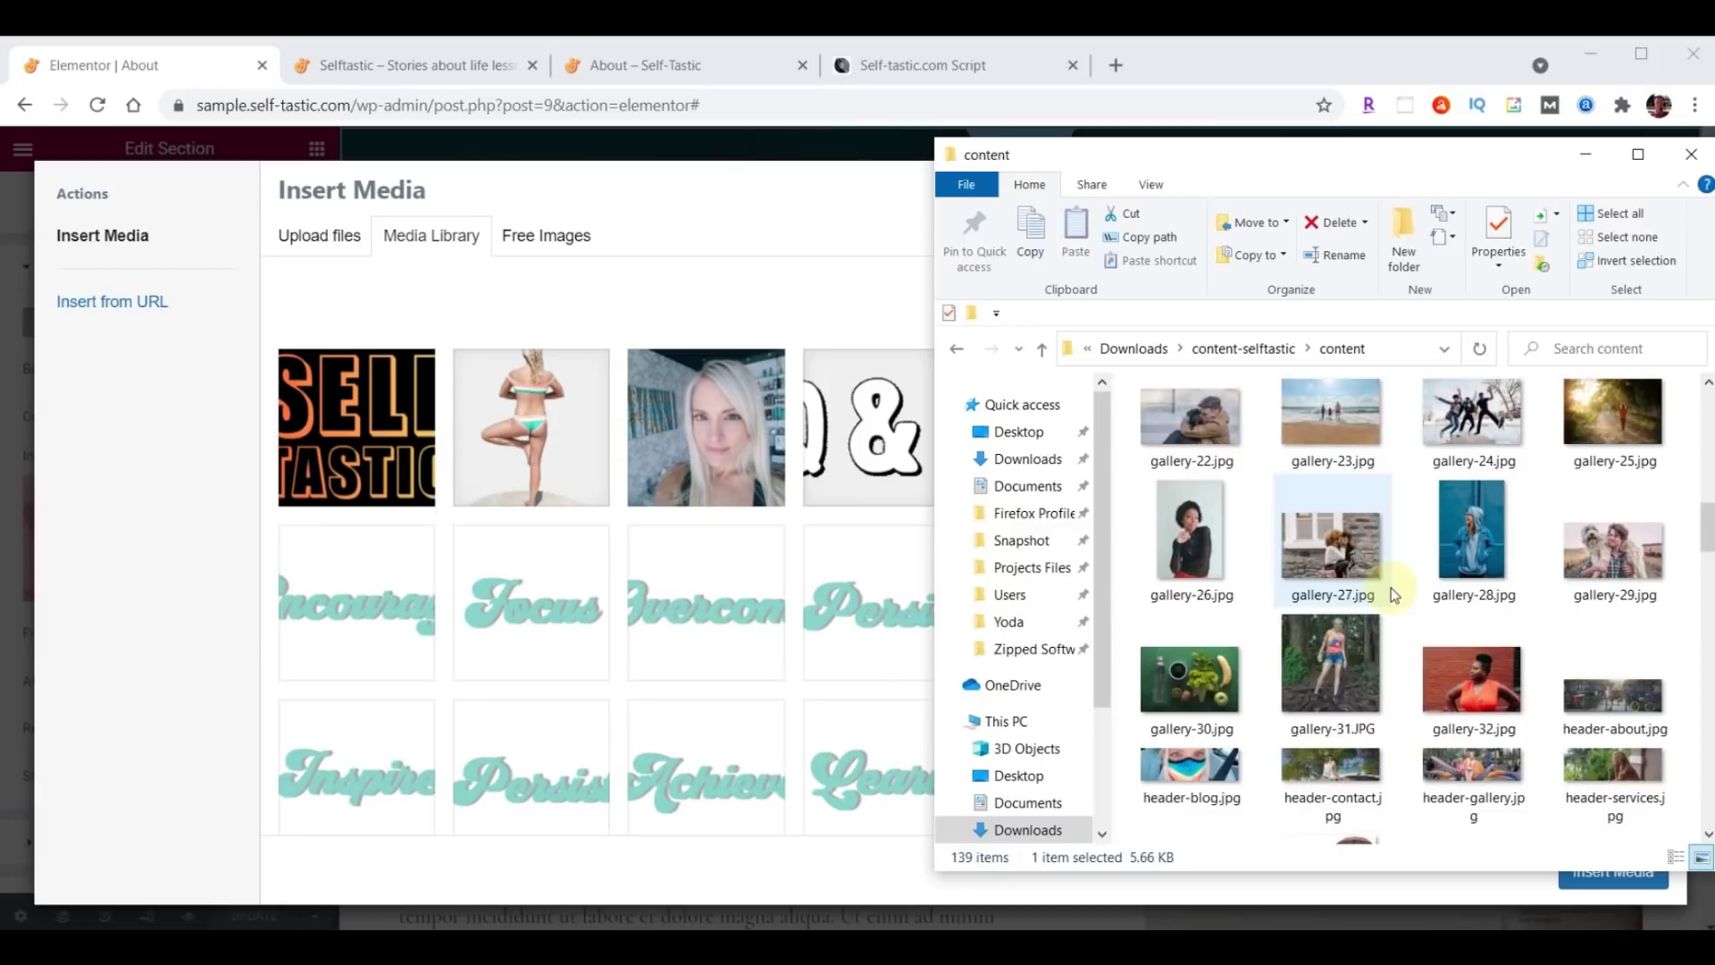
{"action": "scroll", "coordinate": [1391, 592], "scroll_direction": "up", "scroll_amount": 4}
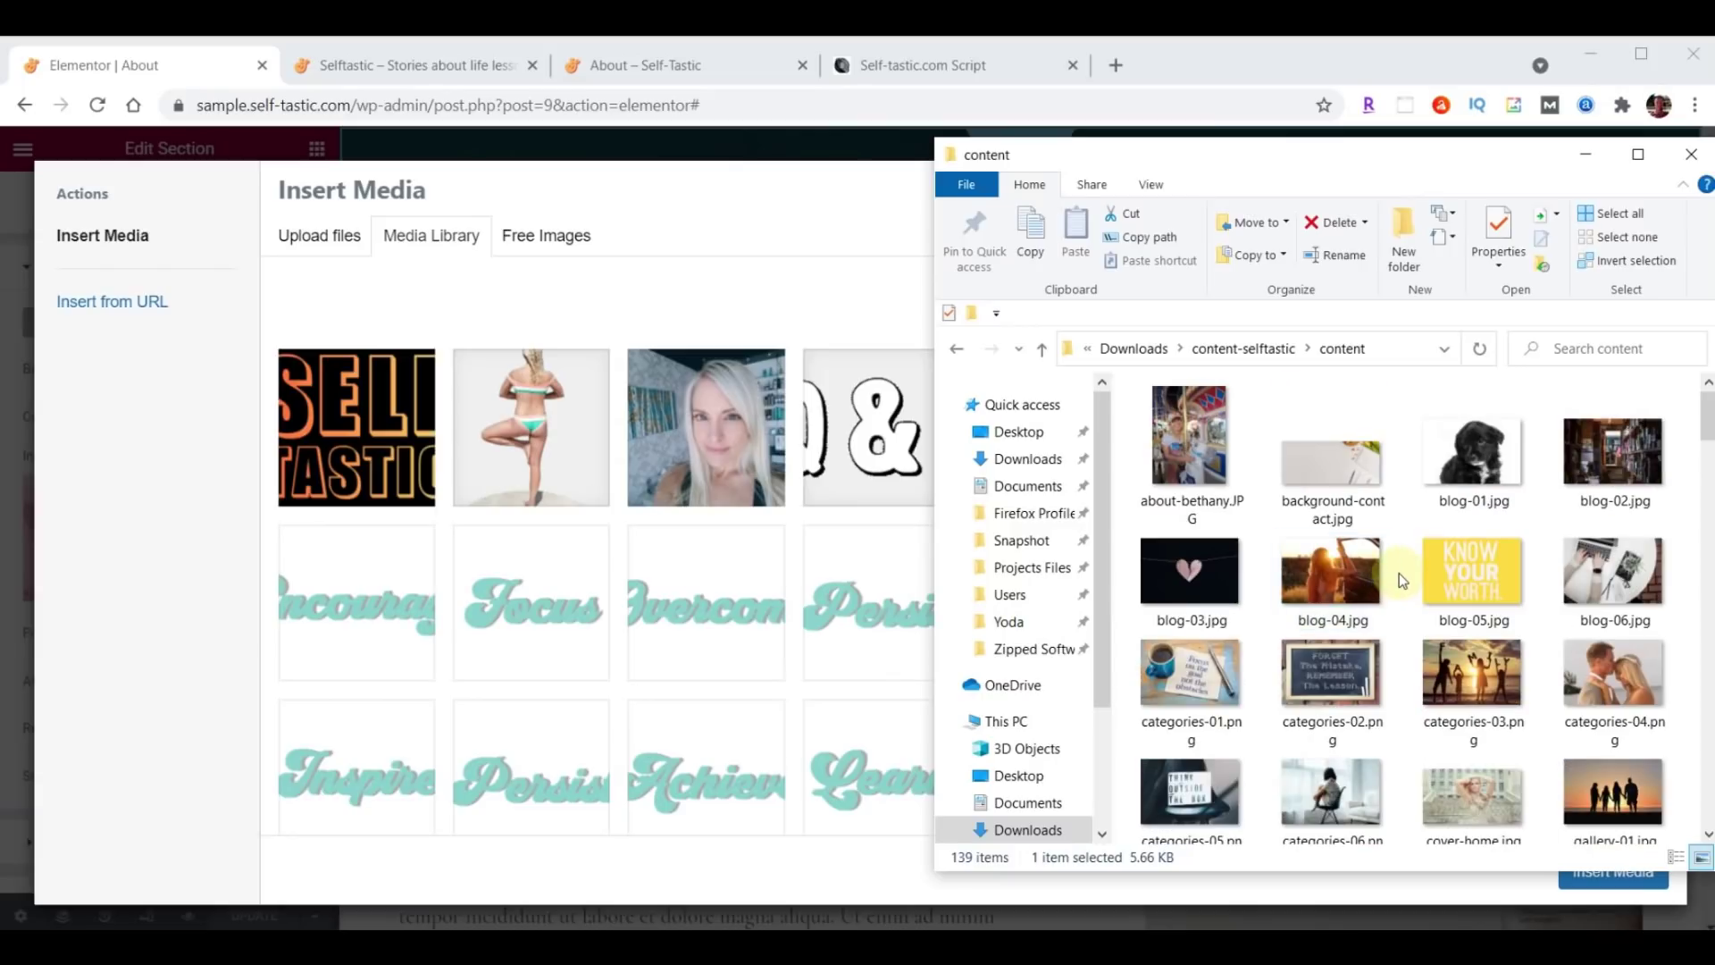
{"action": "scroll", "coordinate": [1399, 571], "scroll_direction": "down", "scroll_amount": 6}
{"action": "scroll", "coordinate": [1399, 571], "scroll_direction": "down", "scroll_amount": 5}
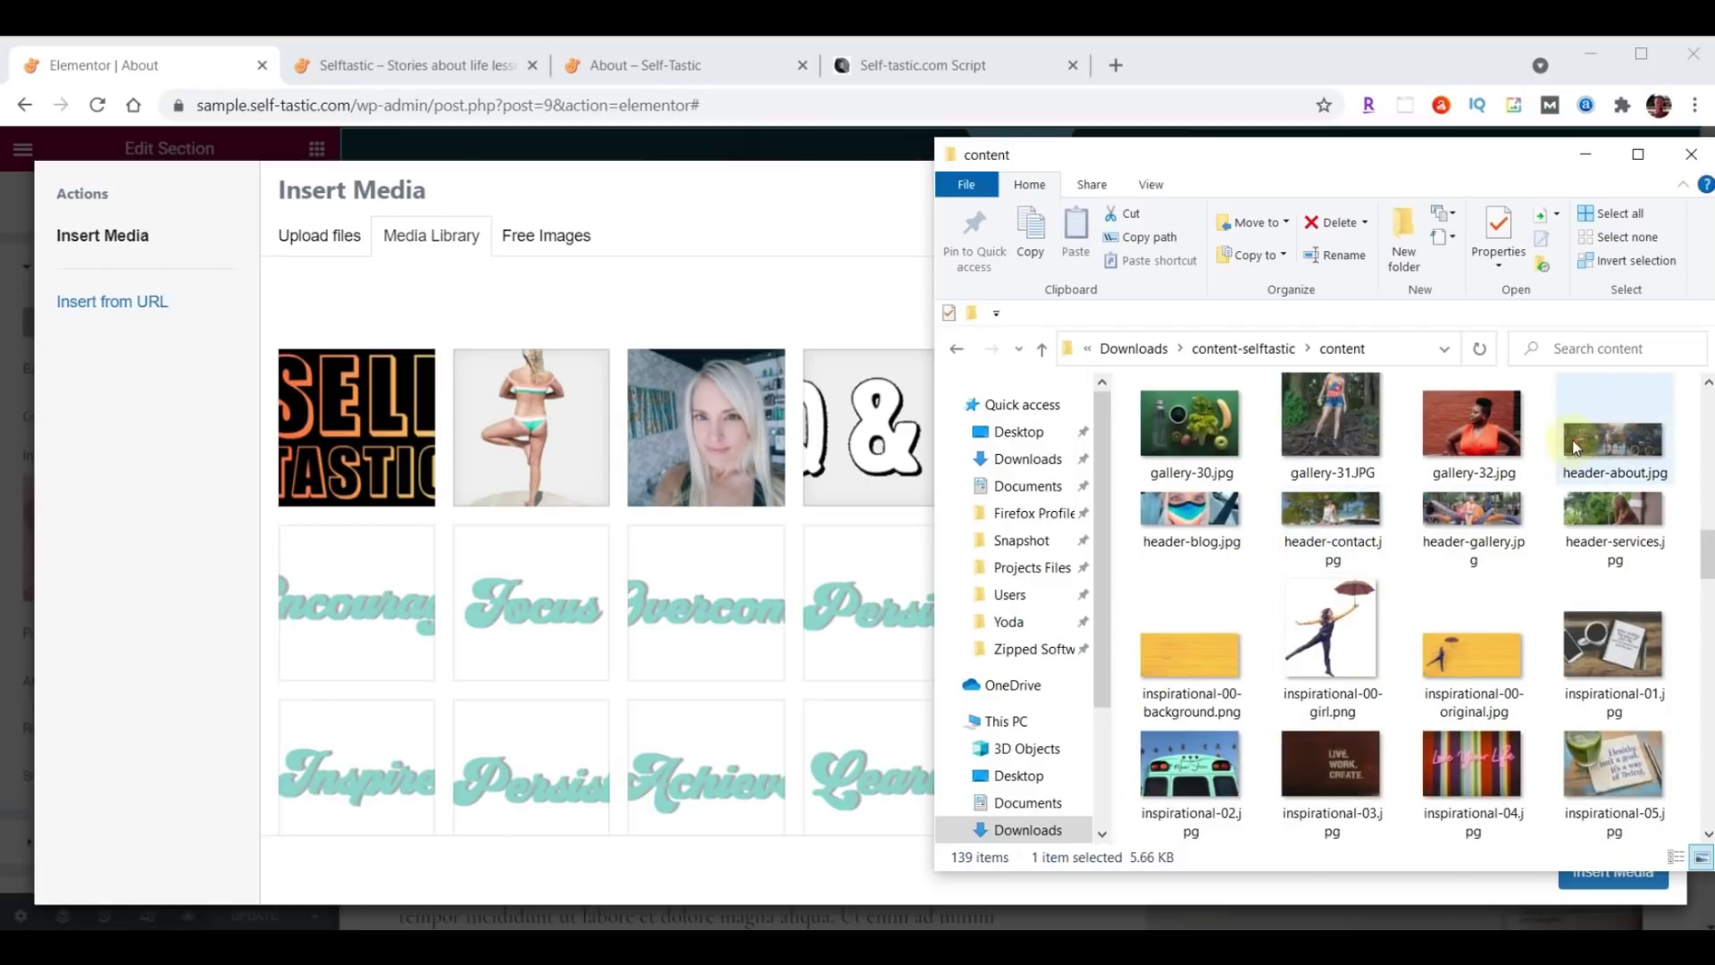
{"action": "left_click", "coordinate": [1619, 443]}
{"action": "left_click_drag", "start_coordinate": [1619, 443], "coordinate": [620, 568]}
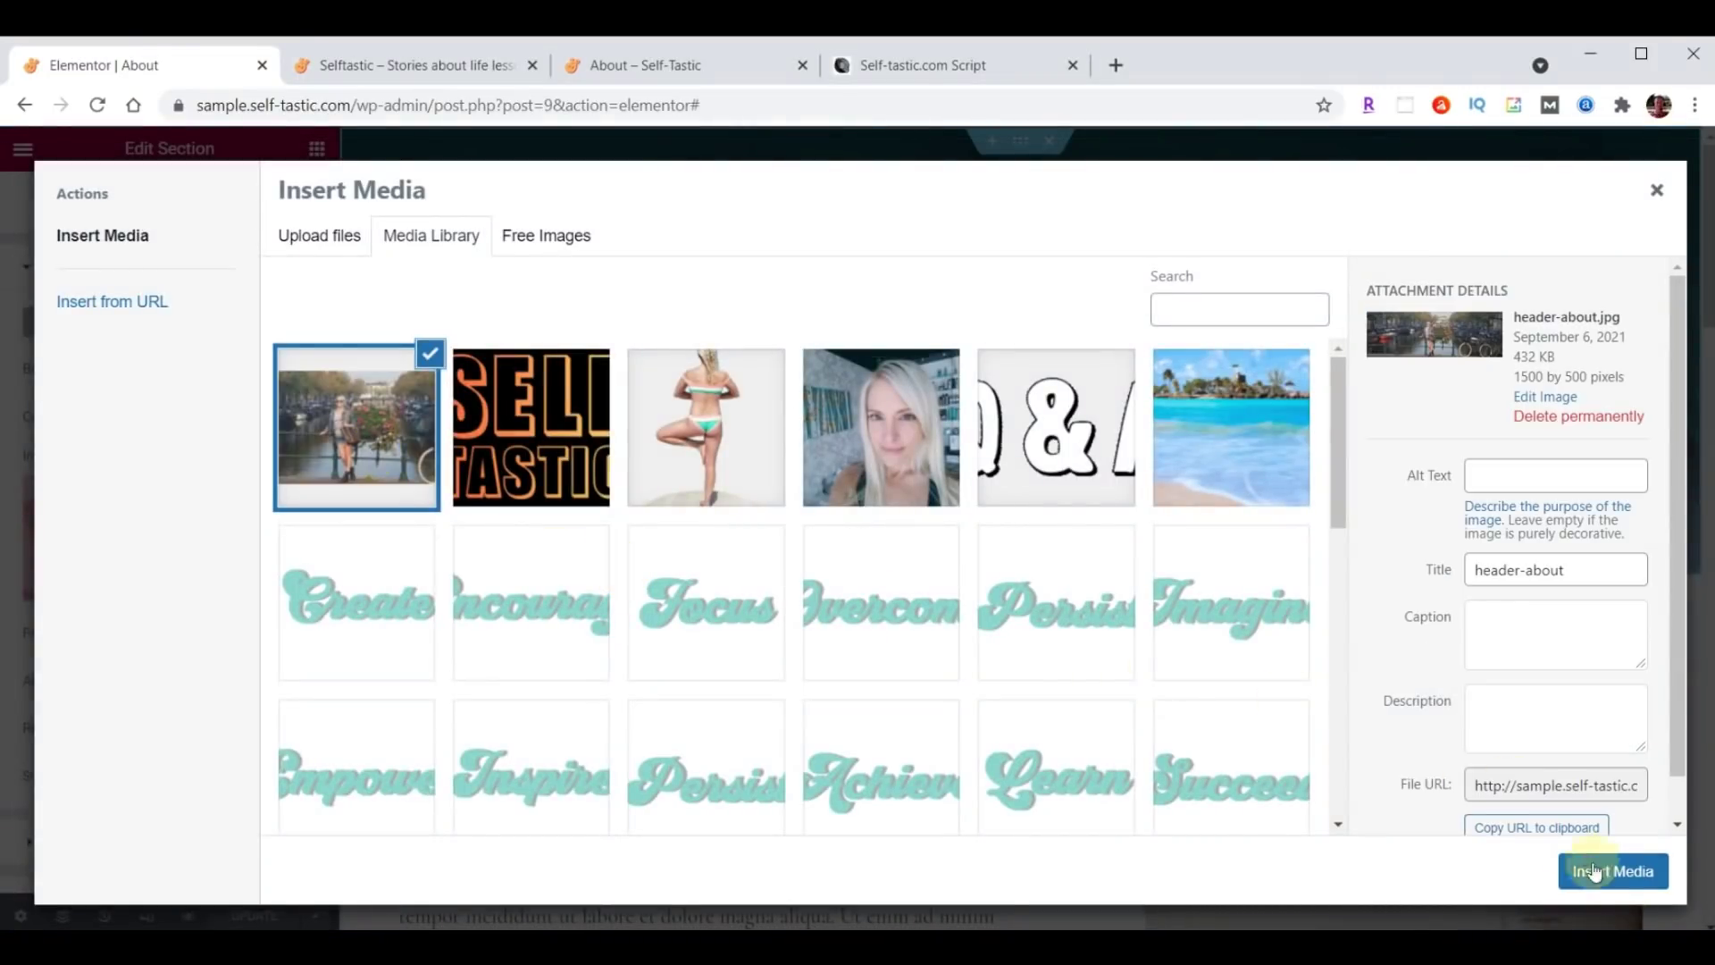
Use header-about.jpg as the hero background with a #000000B3 to #033B3F00 gradient overlay.
{"action": "left_click", "coordinate": [1622, 877]}
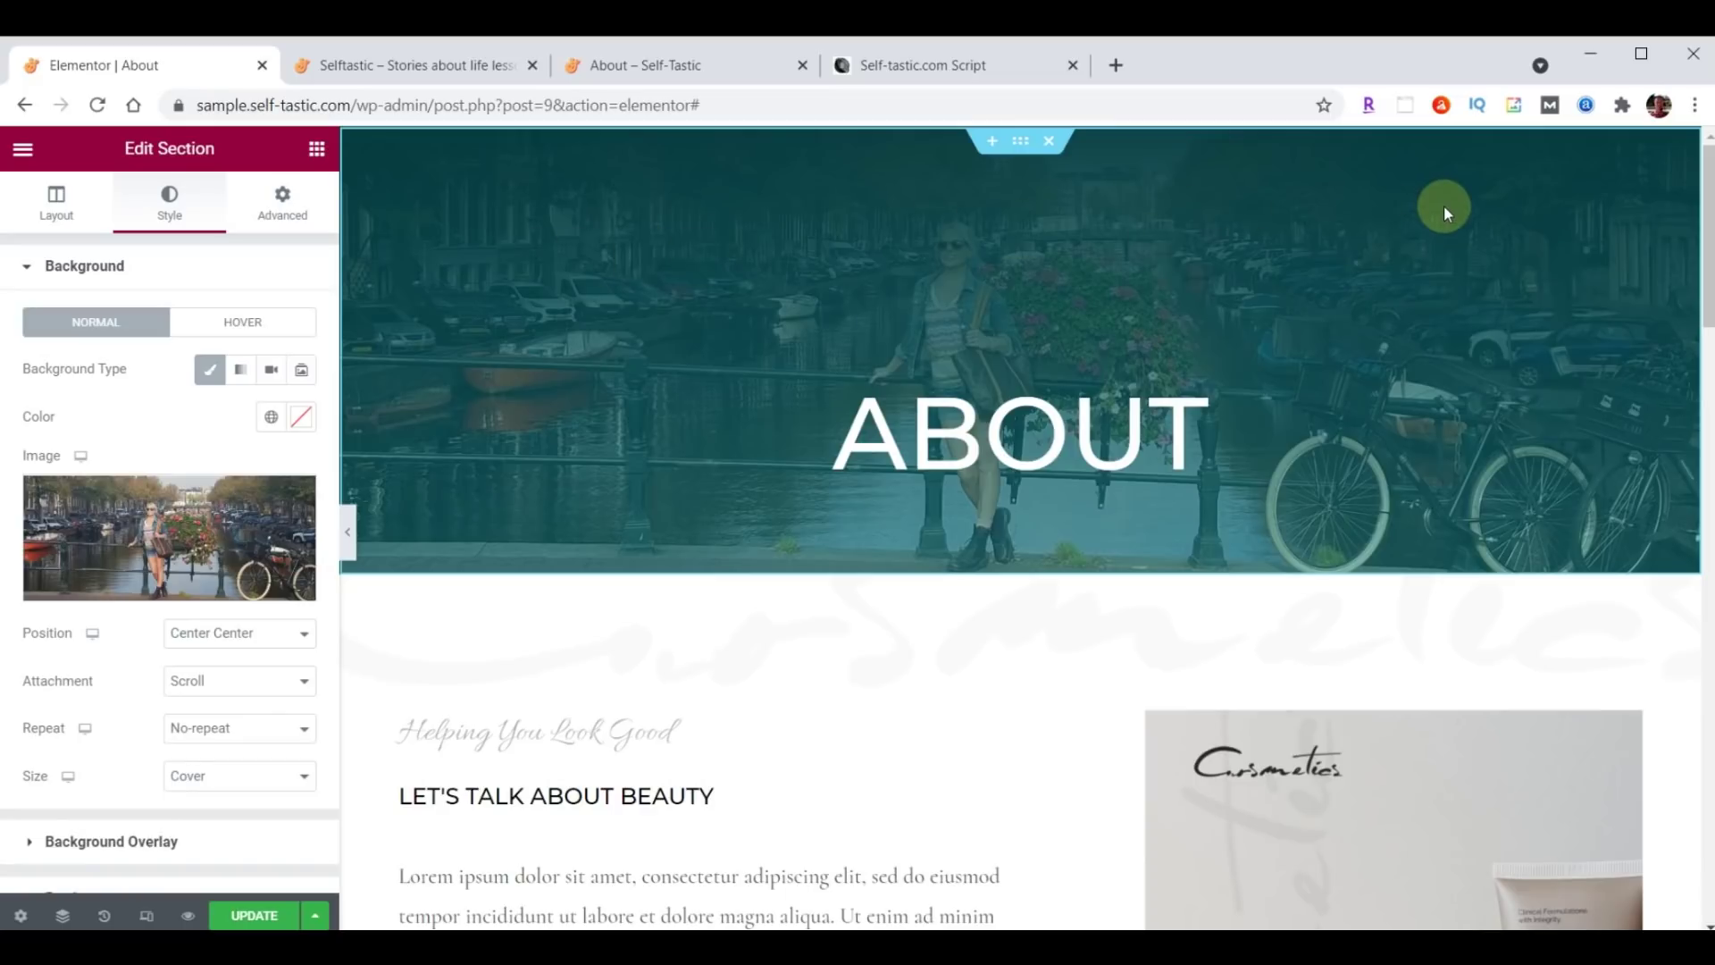
{"action": "scroll", "coordinate": [189, 518], "scroll_direction": "down", "scroll_amount": 2}
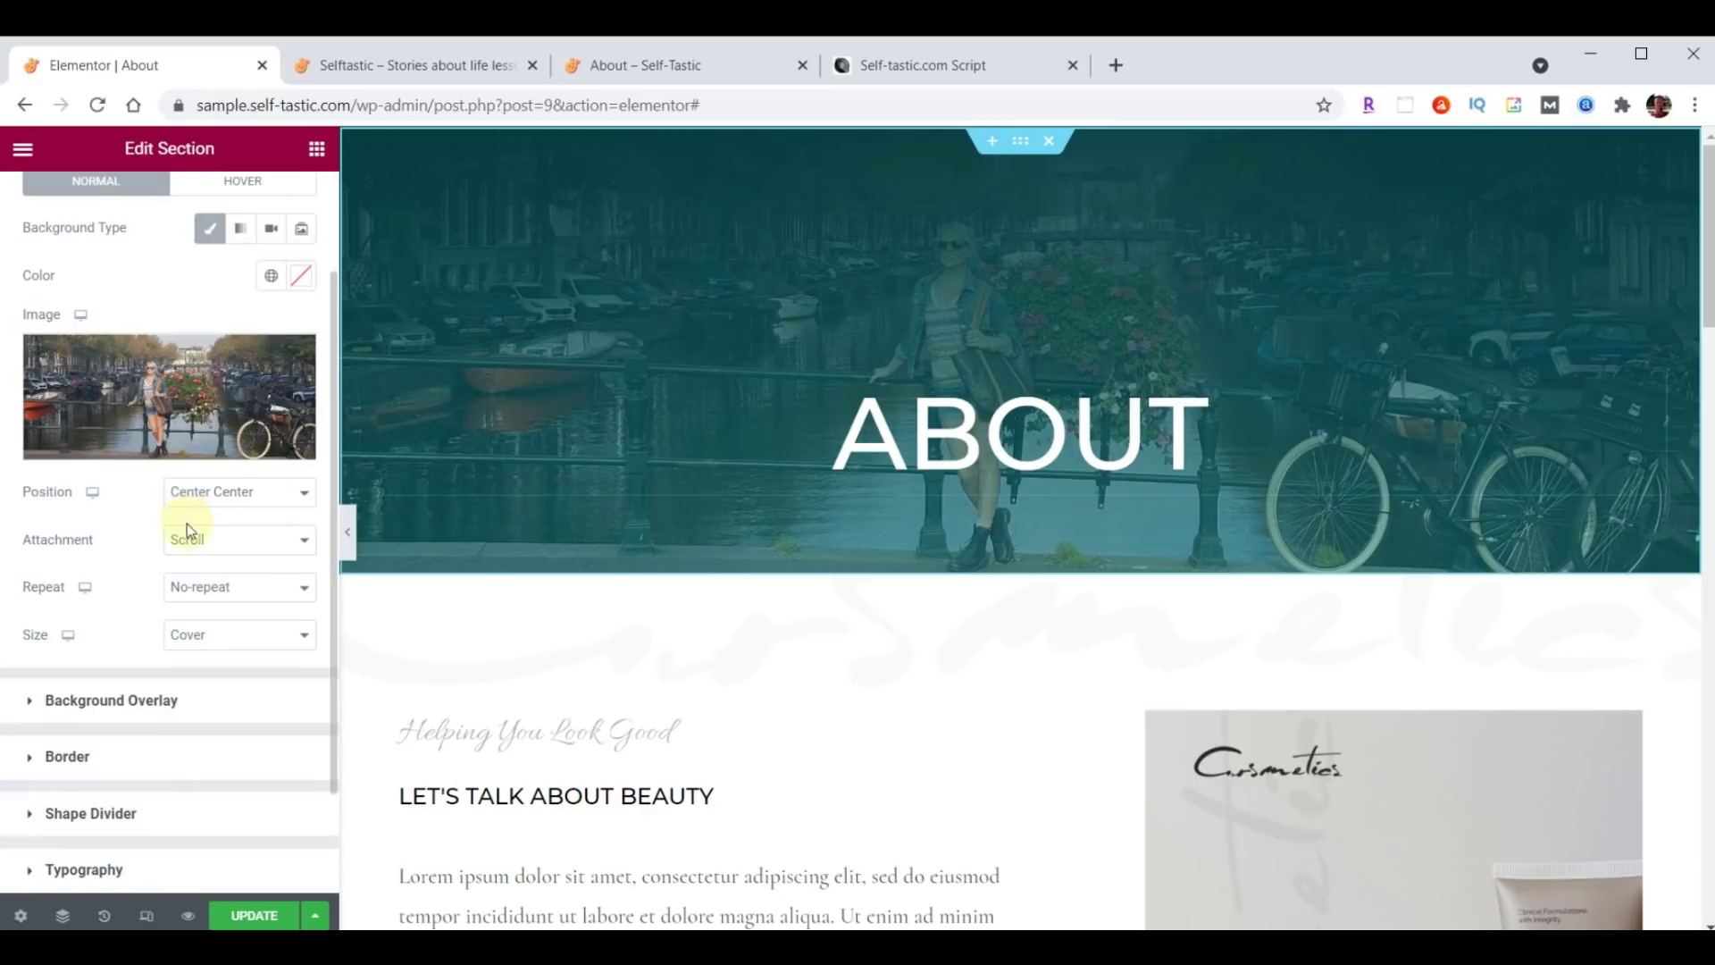
{"action": "left_click", "coordinate": [27, 702]}
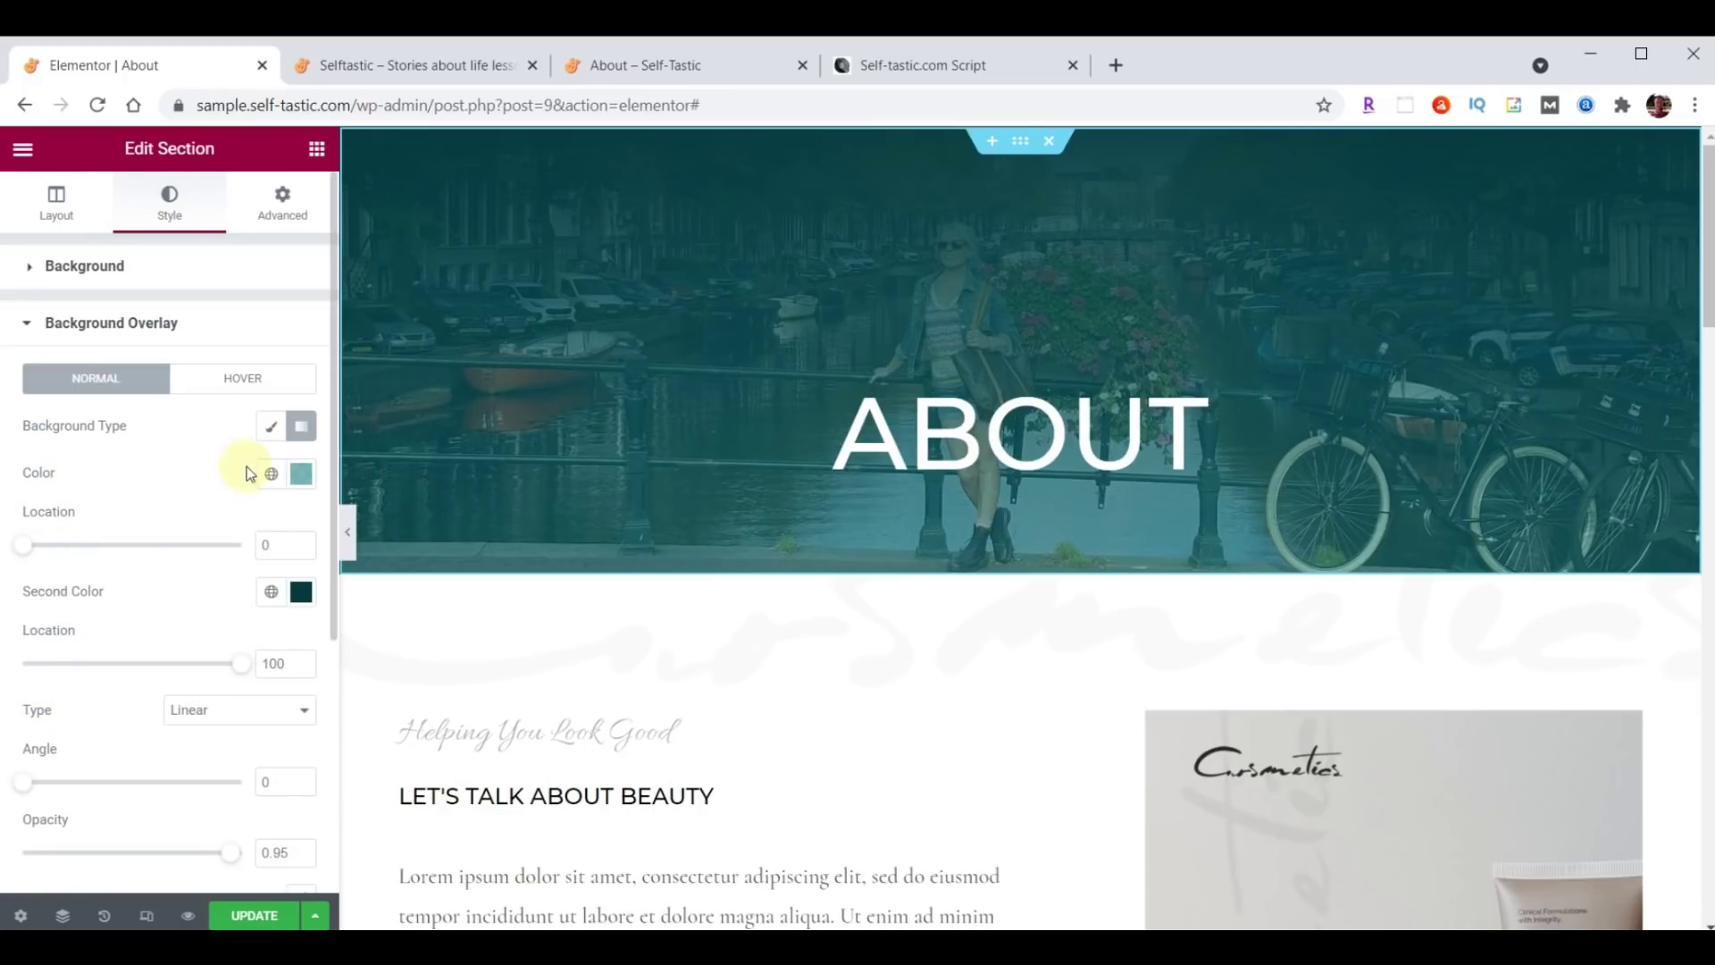
{"action": "left_click", "coordinate": [302, 475]}
{"action": "type", "text": "#000000B3"}
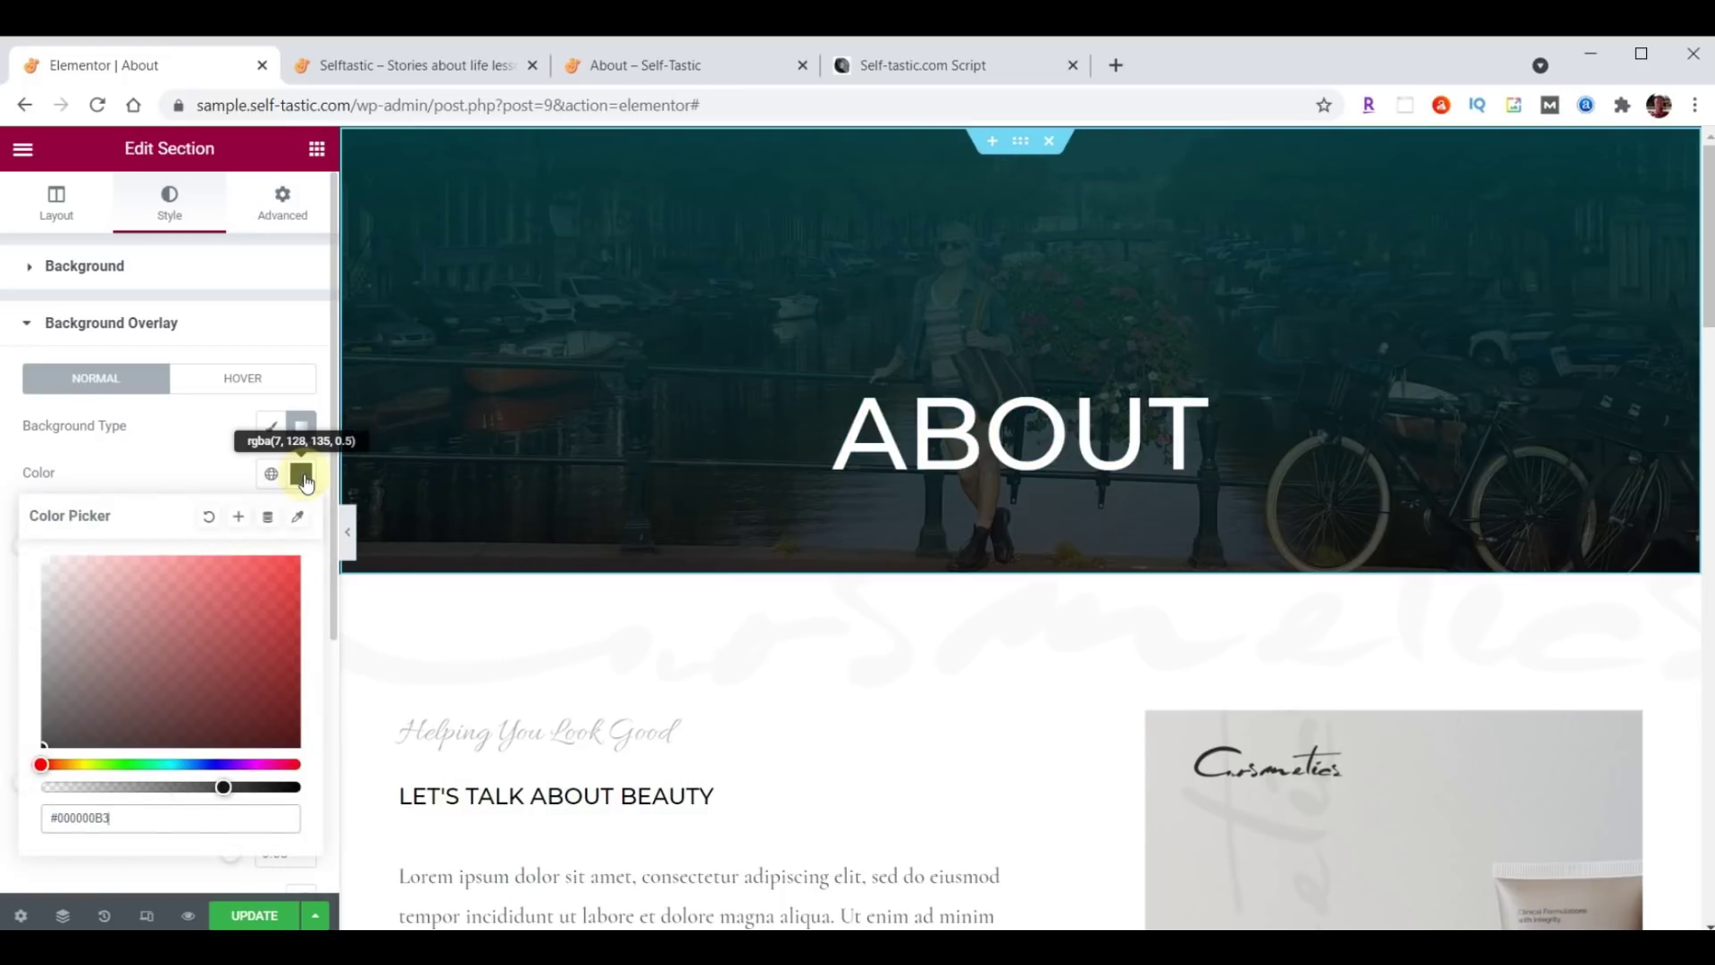
{"action": "left_click", "coordinate": [302, 474]}
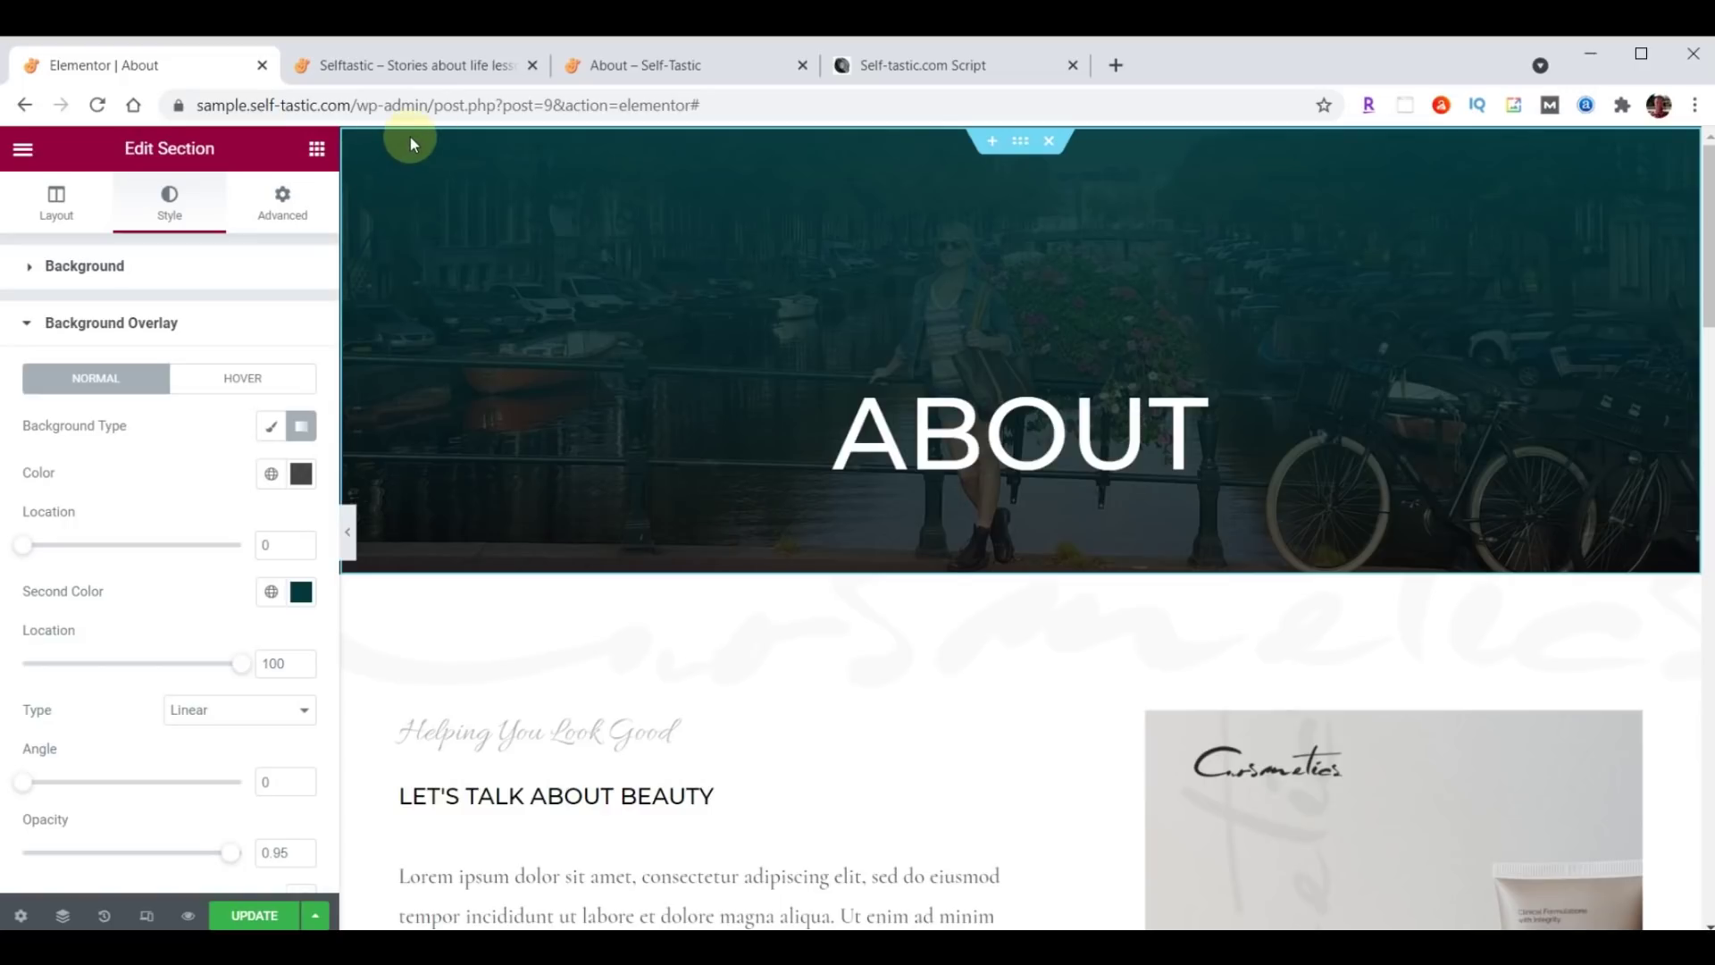
{"action": "left_click", "coordinate": [302, 597]}
{"action": "left_click", "coordinate": [165, 528]}
{"action": "type", "text": "00"}
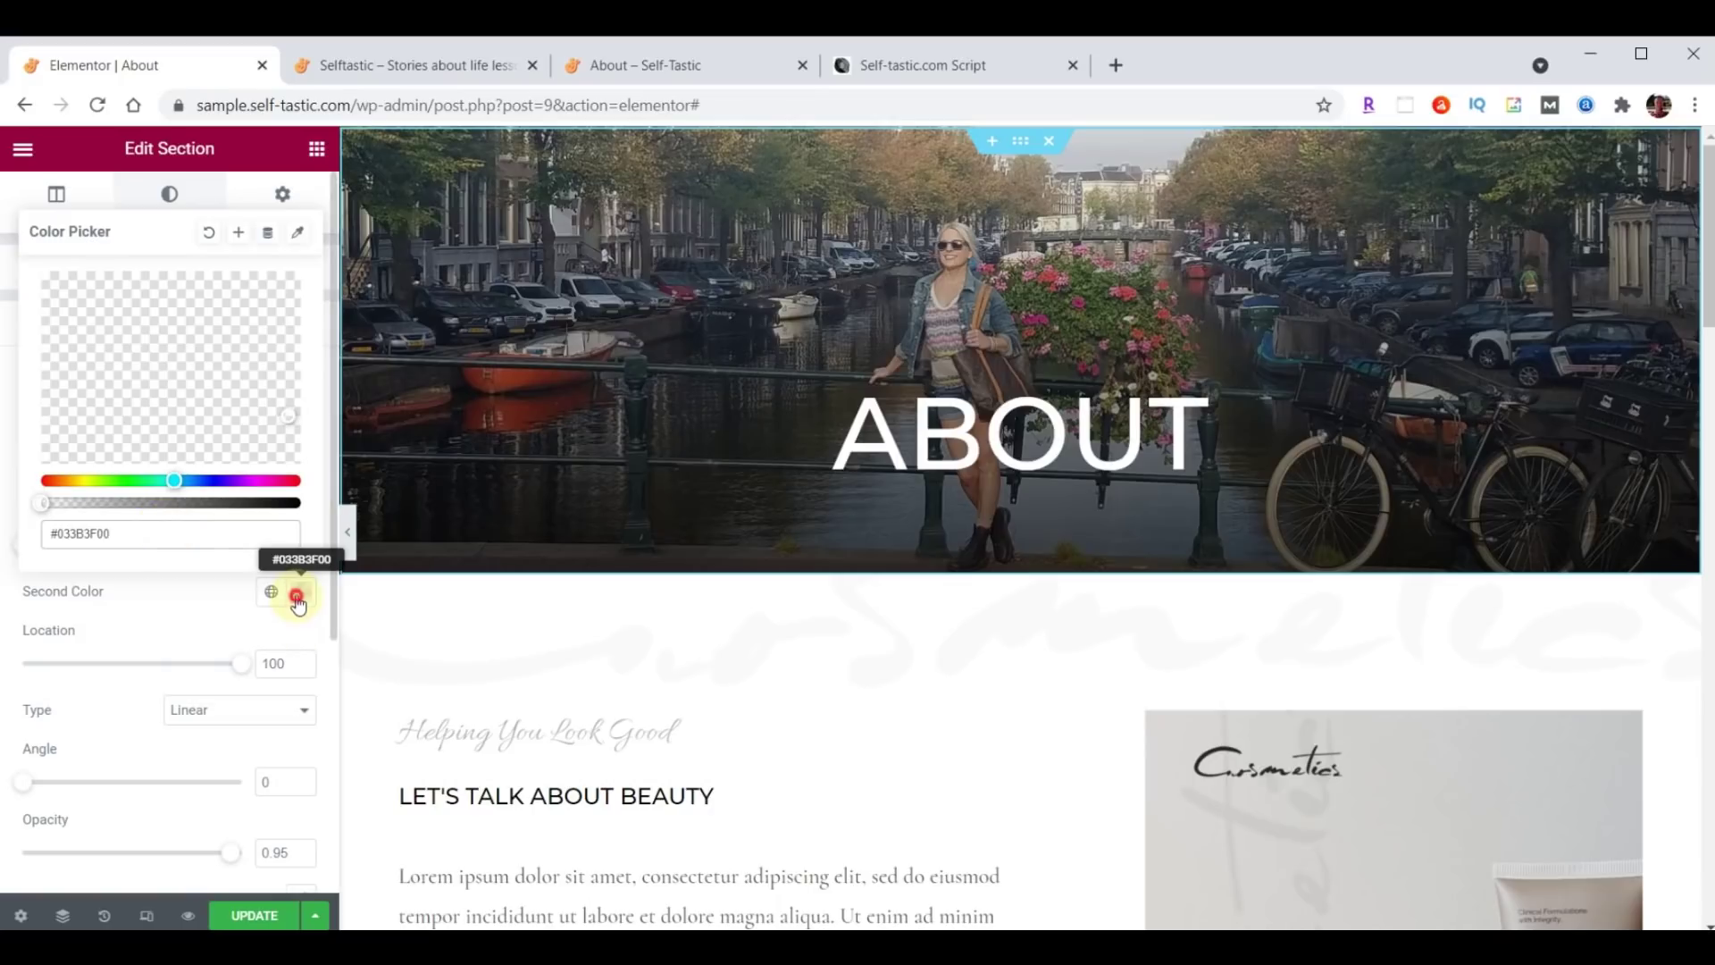
{"action": "left_click", "coordinate": [295, 593]}
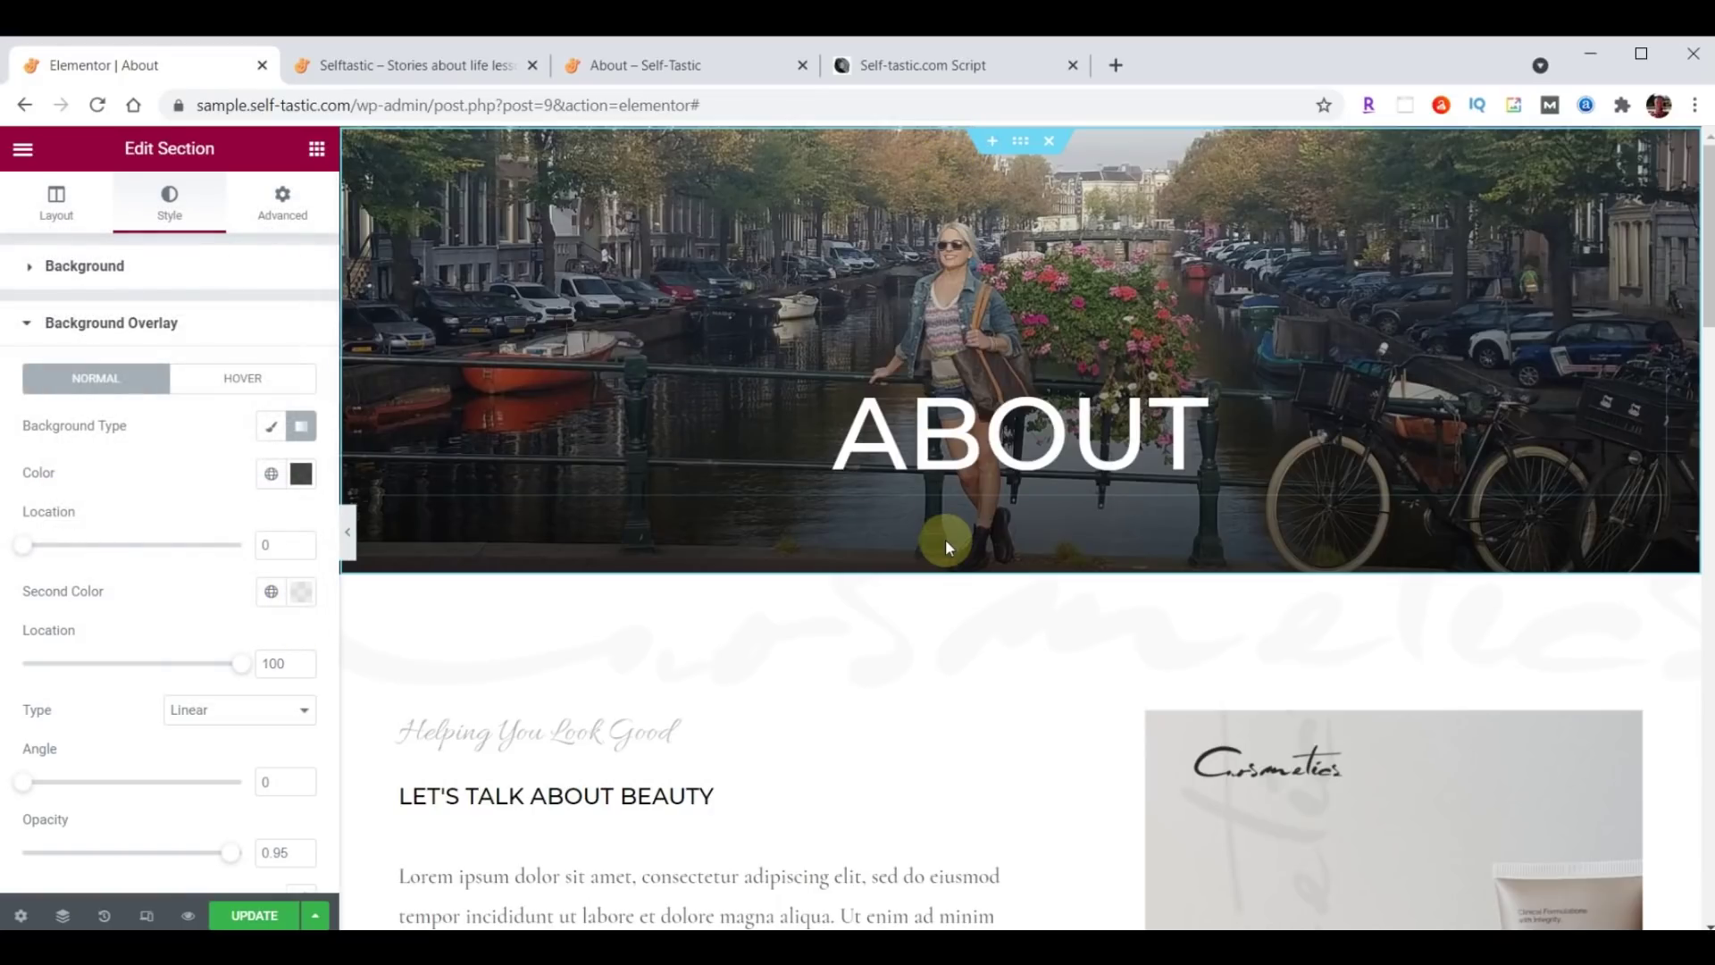
Set the overlay gradient angle to 180 and second stop location to 24, then save.
{"action": "double_click", "coordinate": [262, 784]}
{"action": "type", "text": "180"}
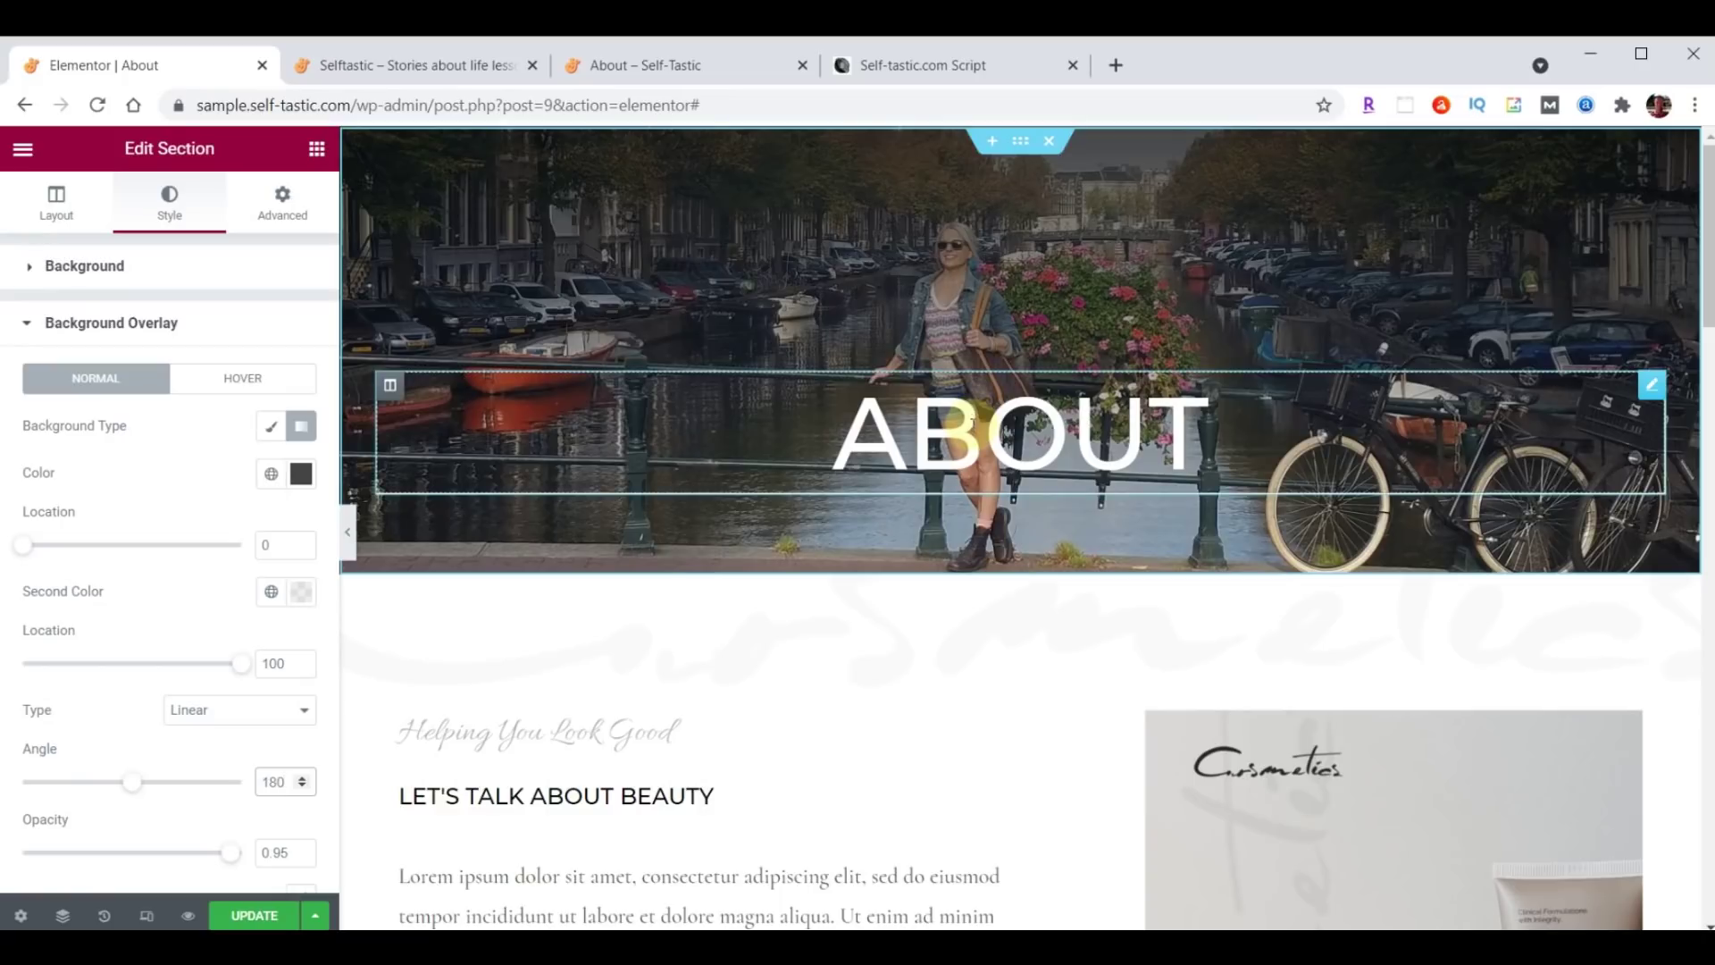
{"action": "left_click", "coordinate": [264, 666]}
{"action": "left_click_drag", "start_coordinate": [289, 667], "coordinate": [310, 673]}
{"action": "type", "text": "24"}
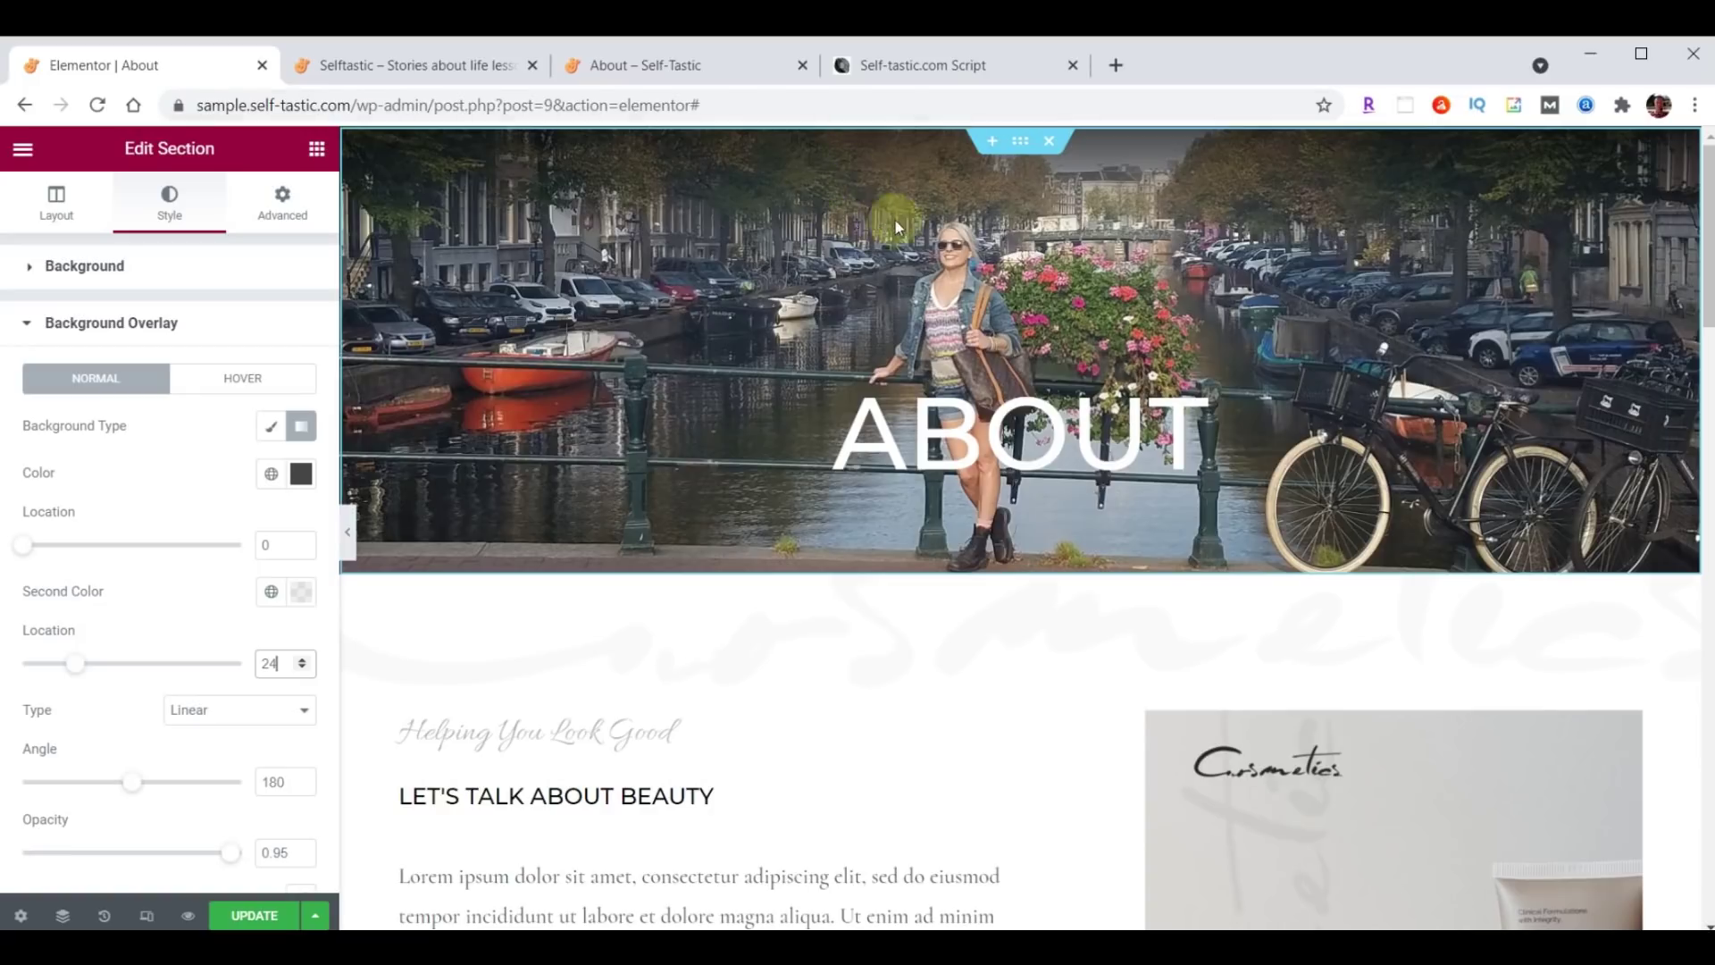
{"action": "left_click", "coordinate": [254, 916]}
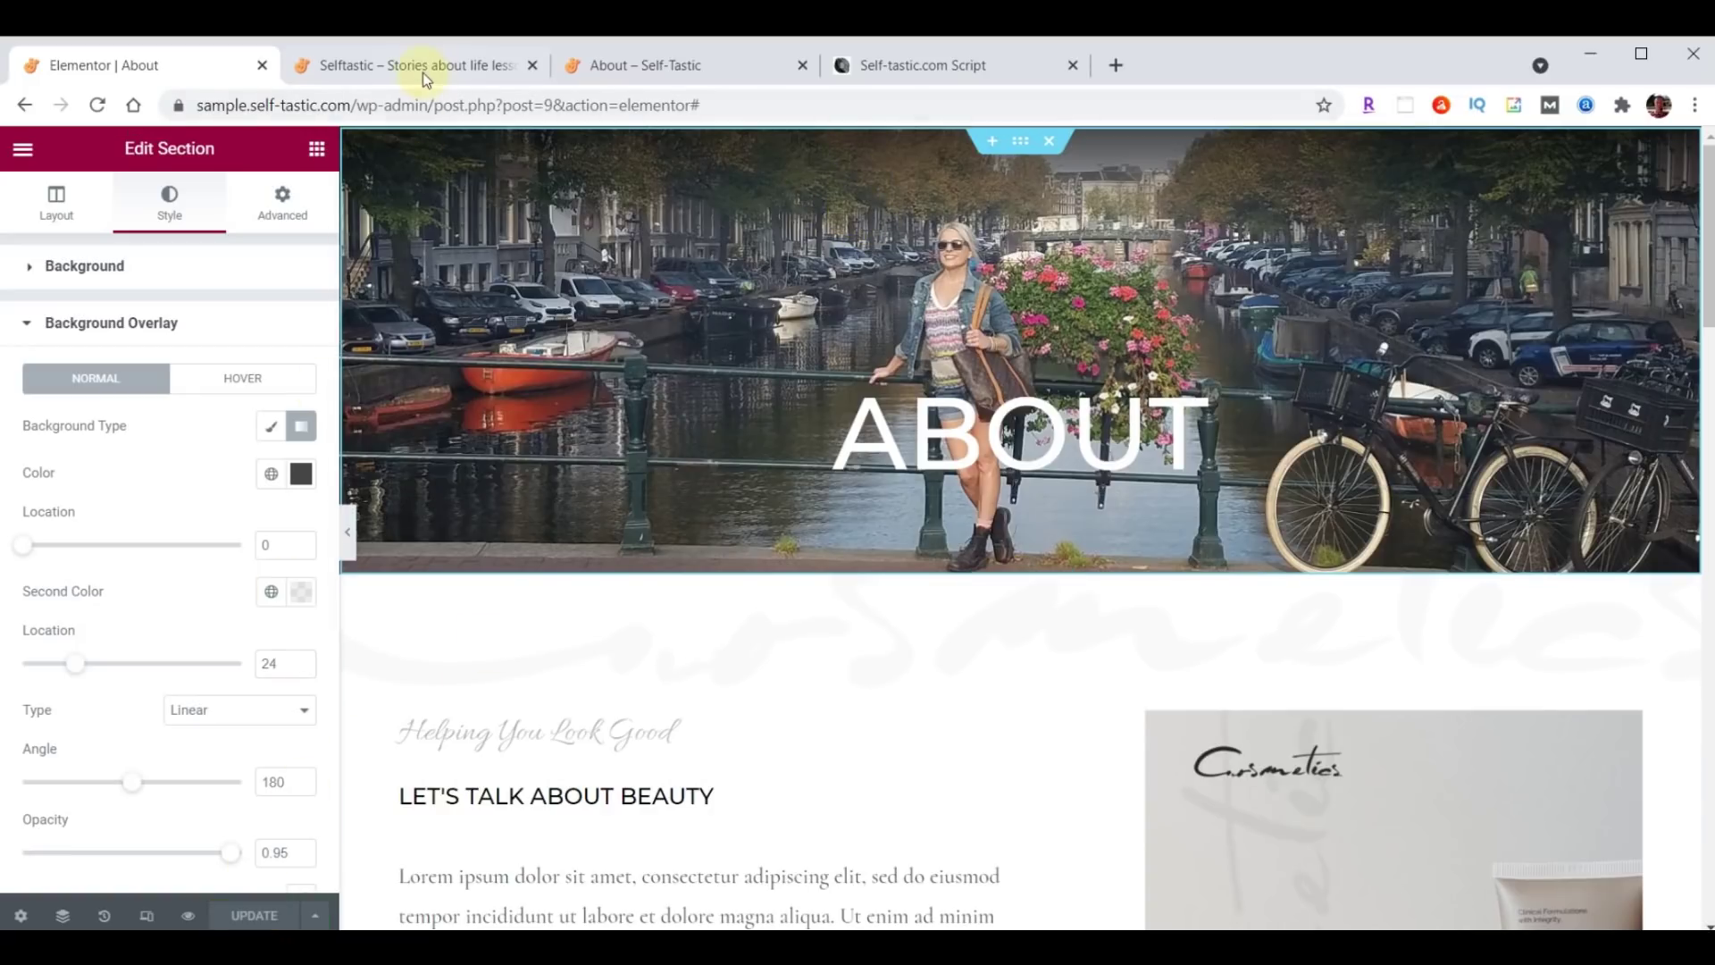
{"action": "left_click", "coordinate": [421, 67]}
{"action": "scroll", "coordinate": [1198, 578], "scroll_direction": "up", "scroll_amount": 20}
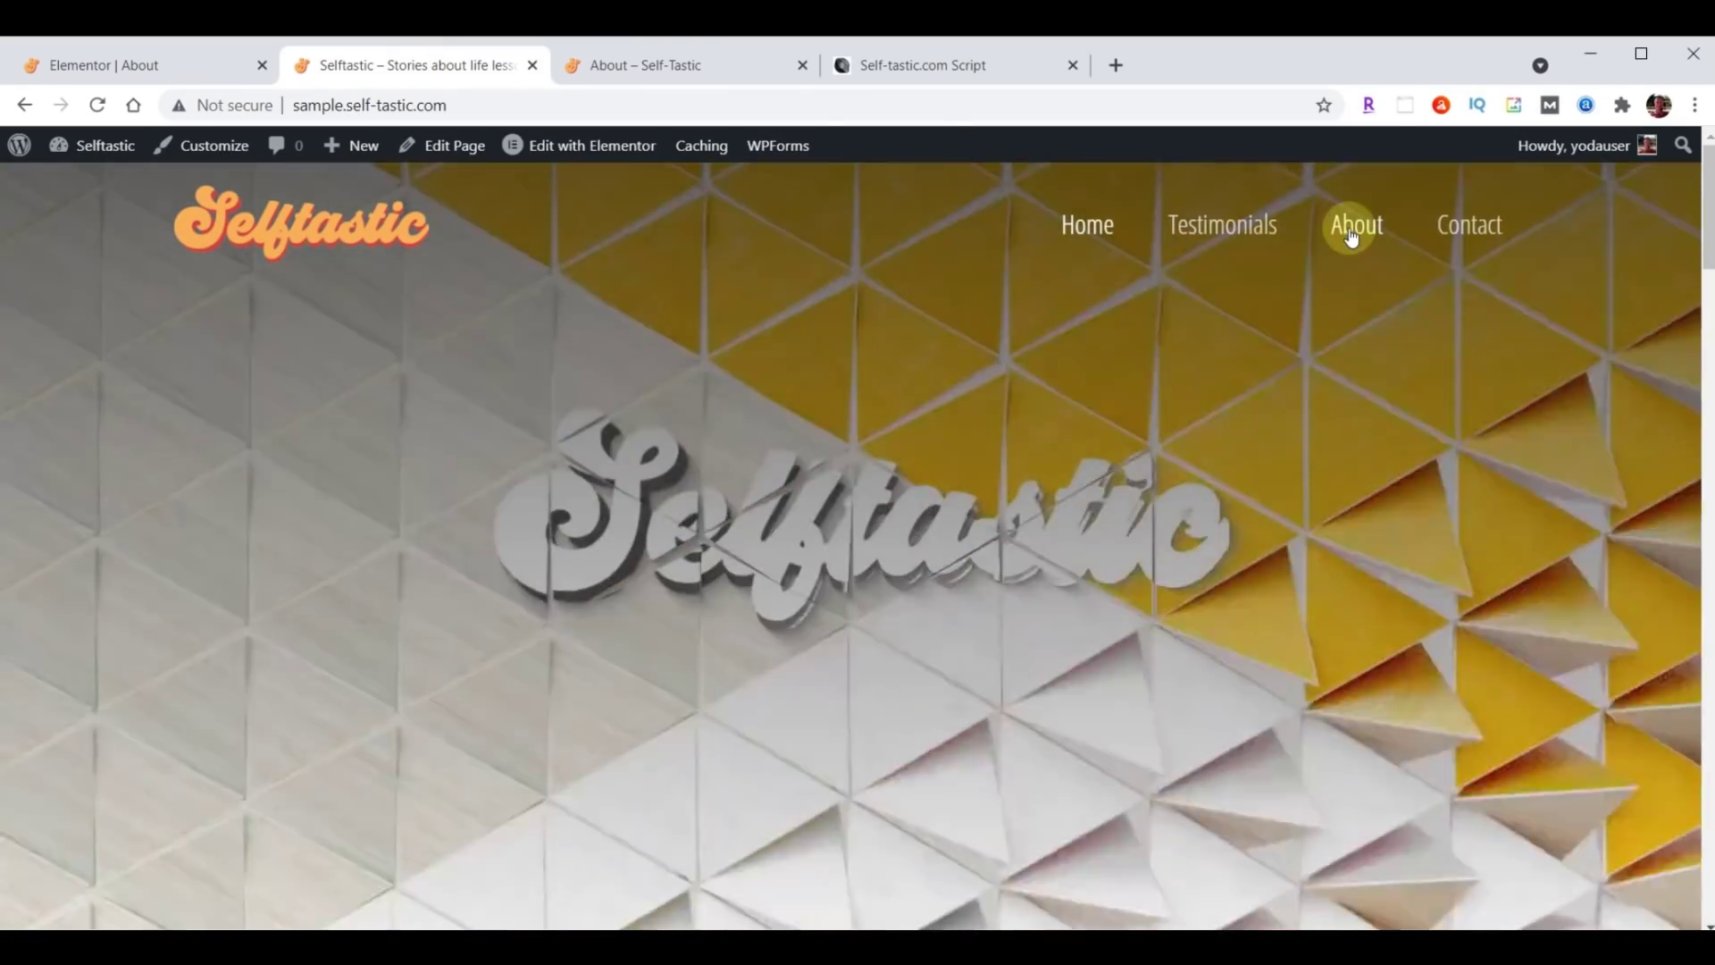
{"action": "left_click", "coordinate": [1352, 233]}
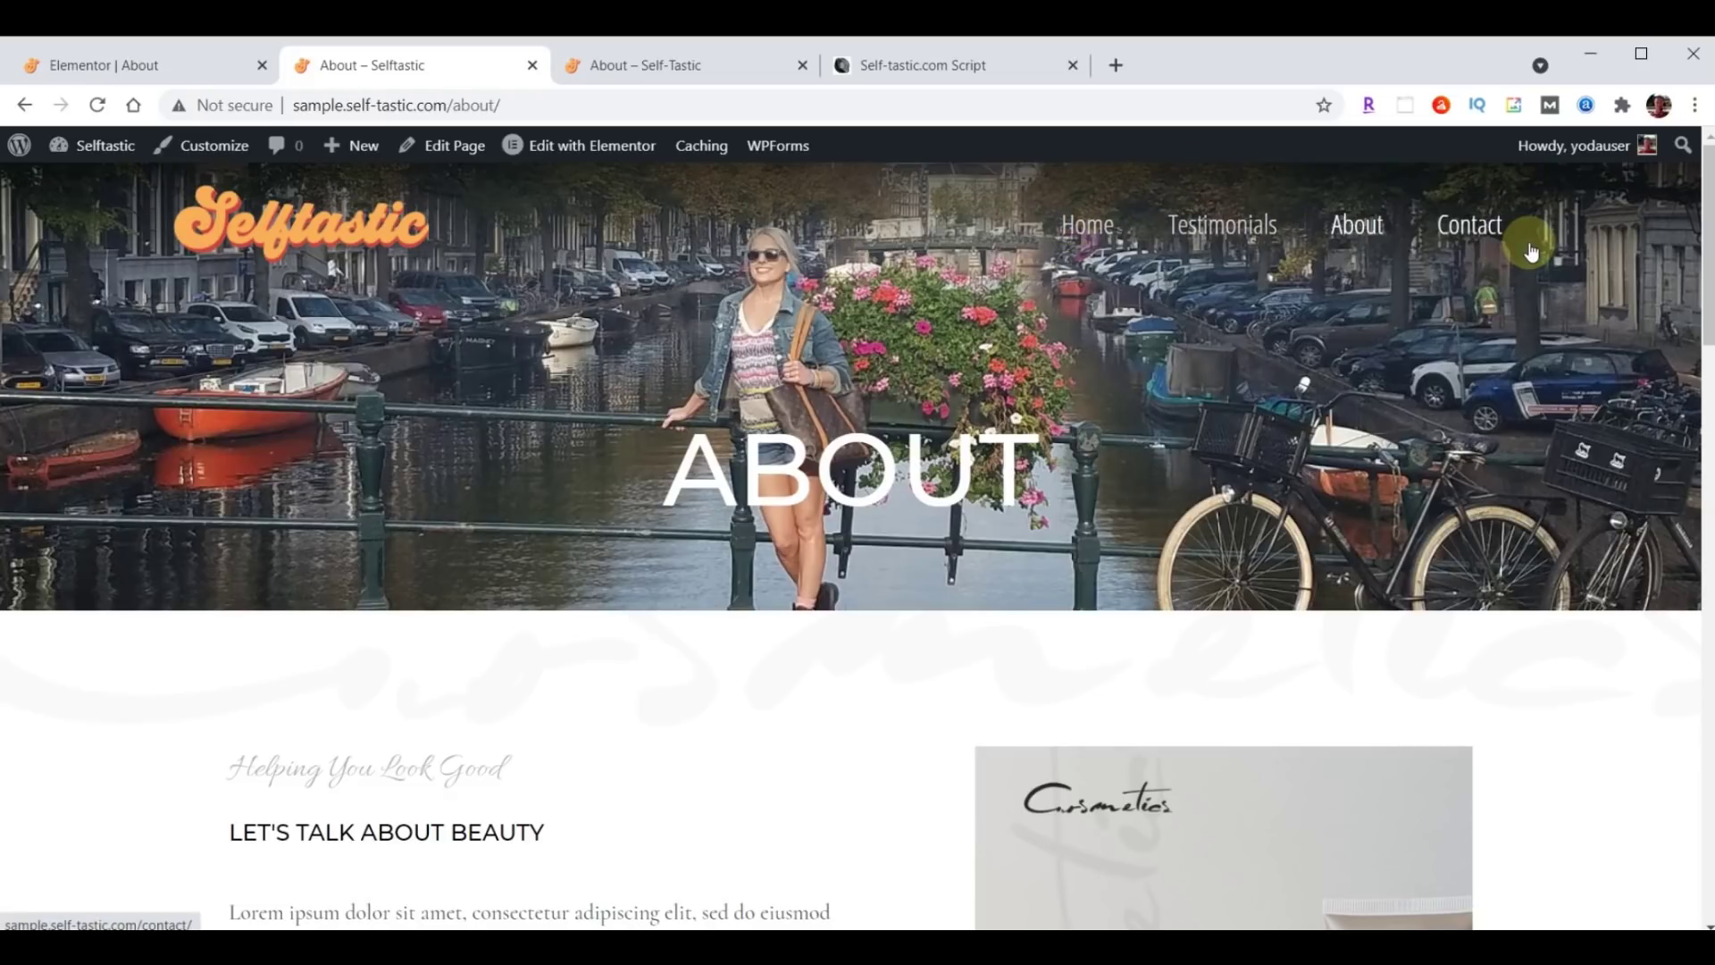
{"action": "left_click", "coordinate": [134, 65]}
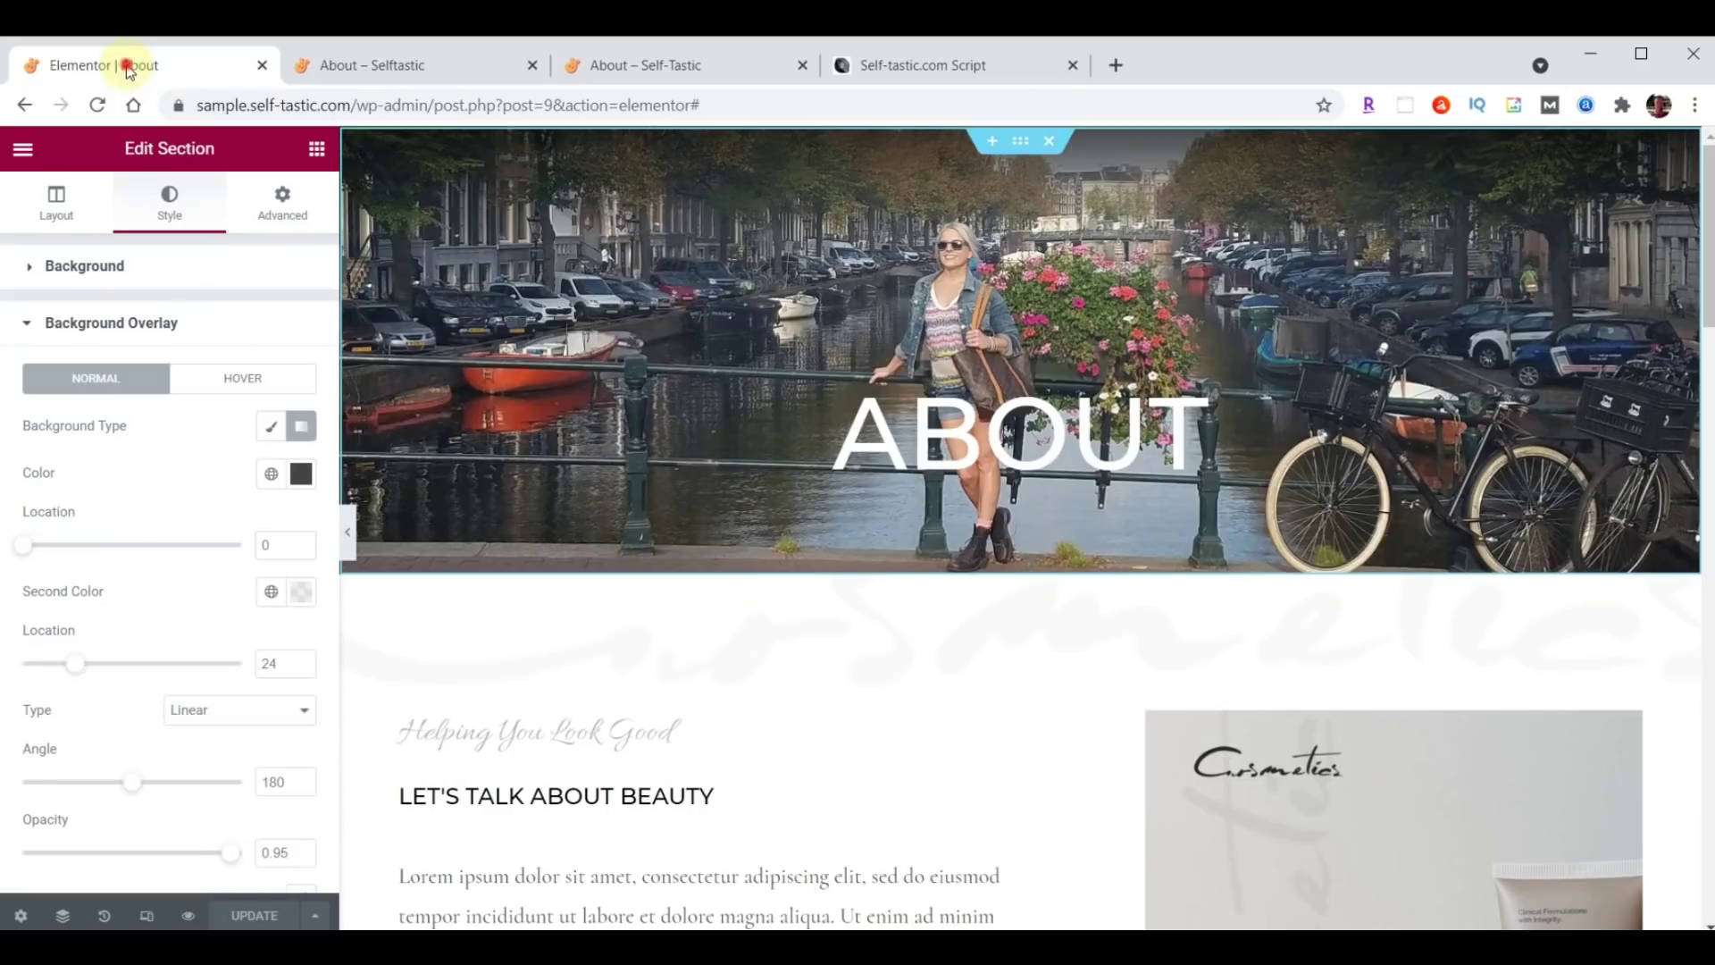
Left-align the ABOUT heading and set its font family to Londrina Shadow.
{"action": "left_click", "coordinate": [1653, 387]}
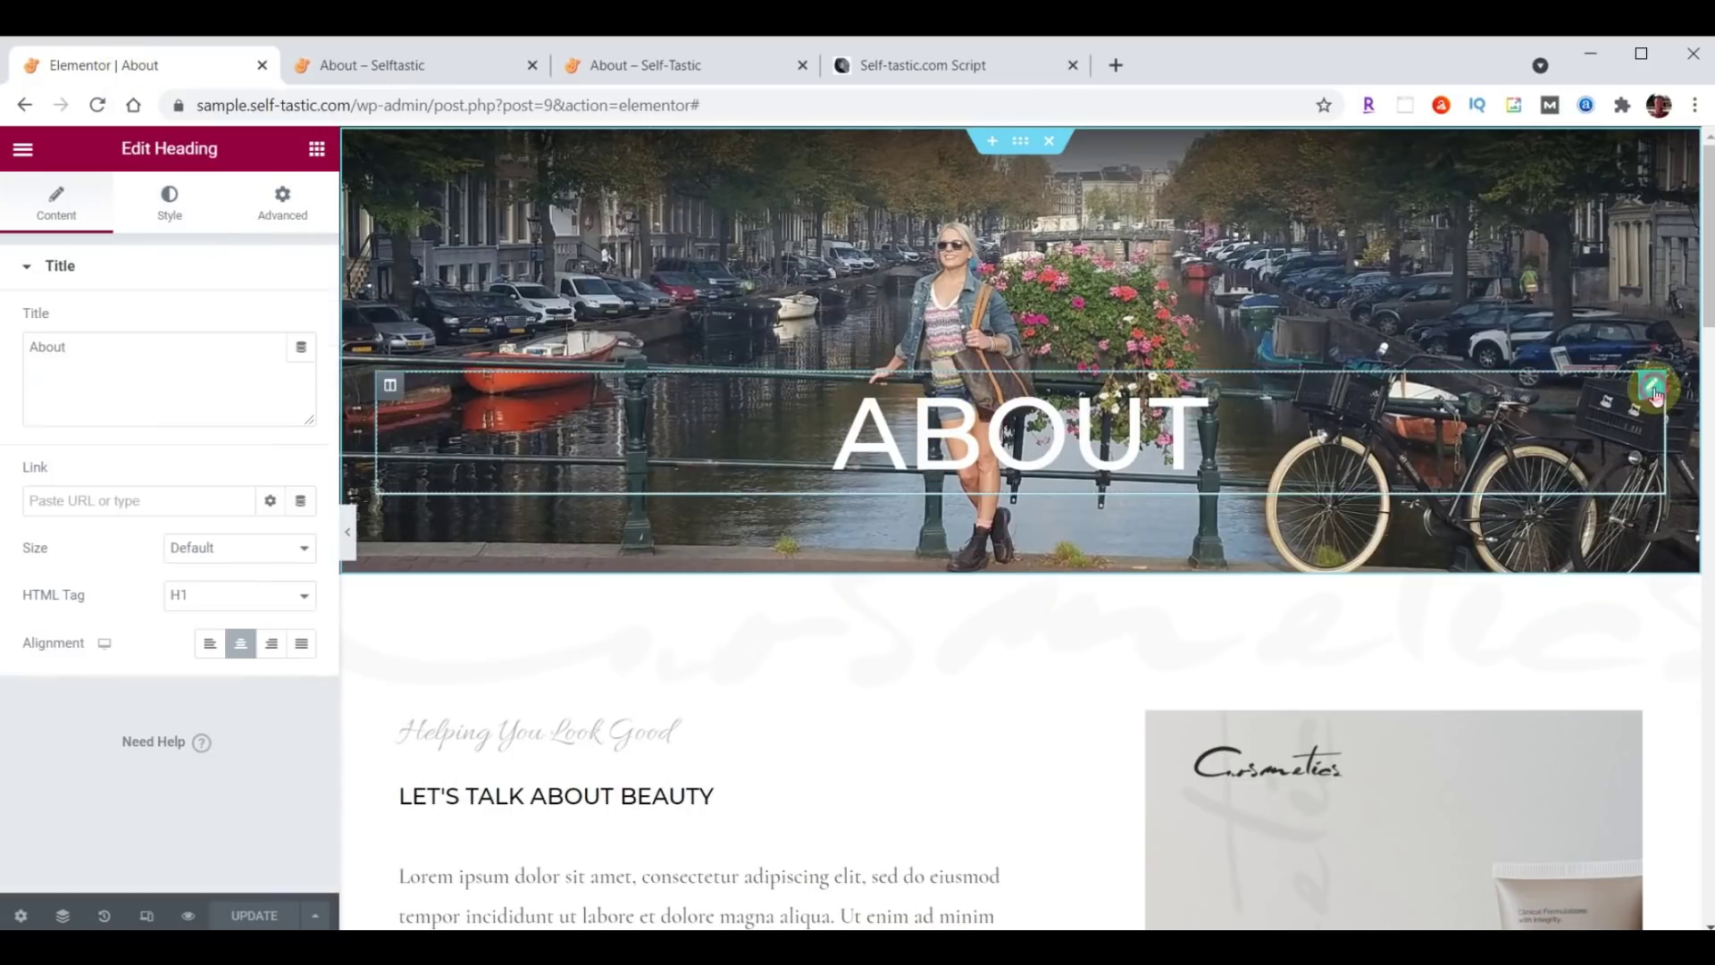
{"action": "left_click", "coordinate": [209, 643]}
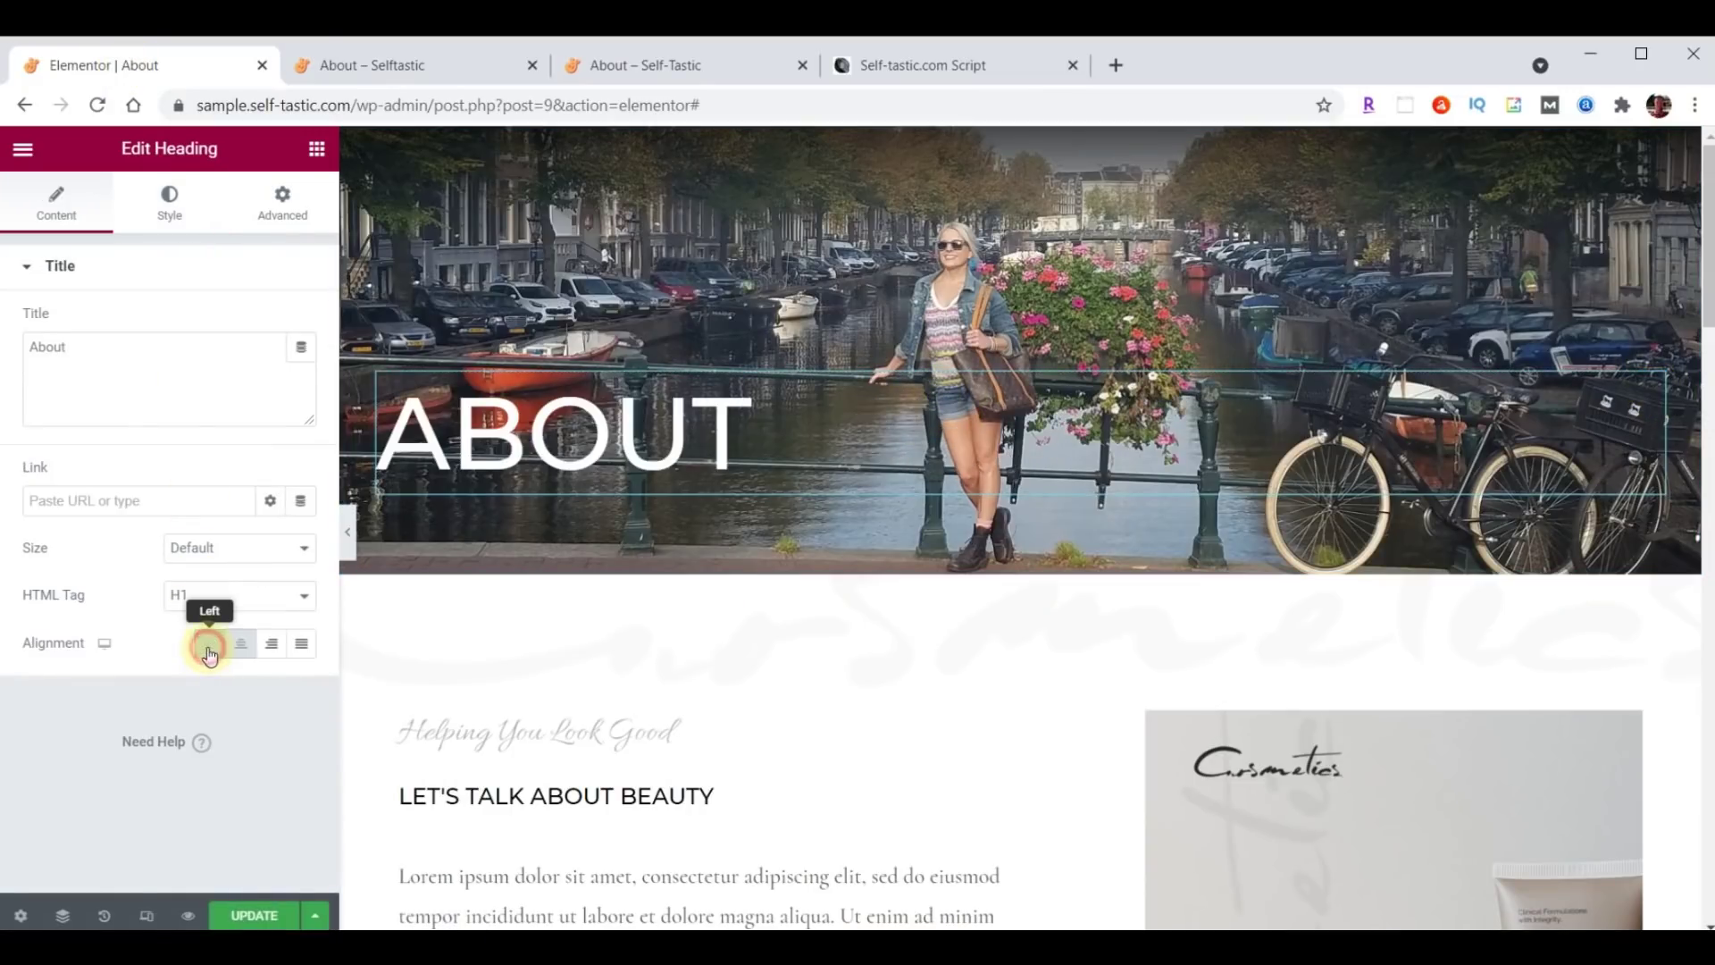
{"action": "left_click", "coordinate": [169, 204]}
{"action": "left_click", "coordinate": [291, 321]}
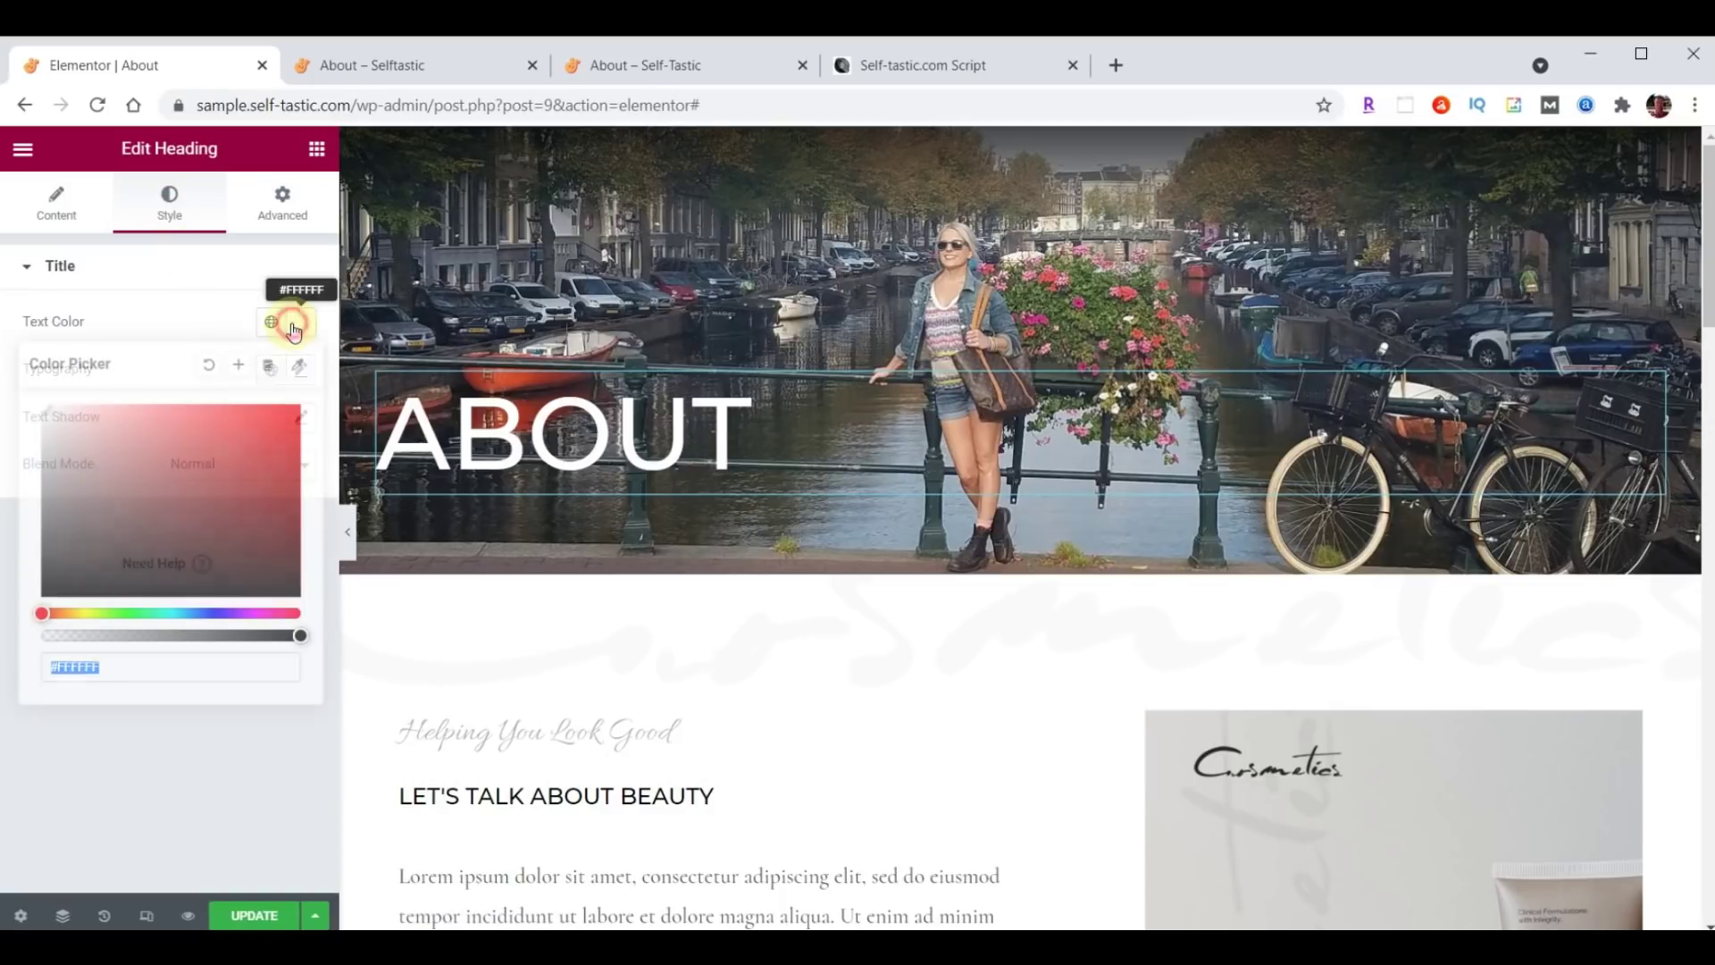
{"action": "left_click", "coordinate": [211, 685]}
{"action": "left_click", "coordinate": [308, 322]}
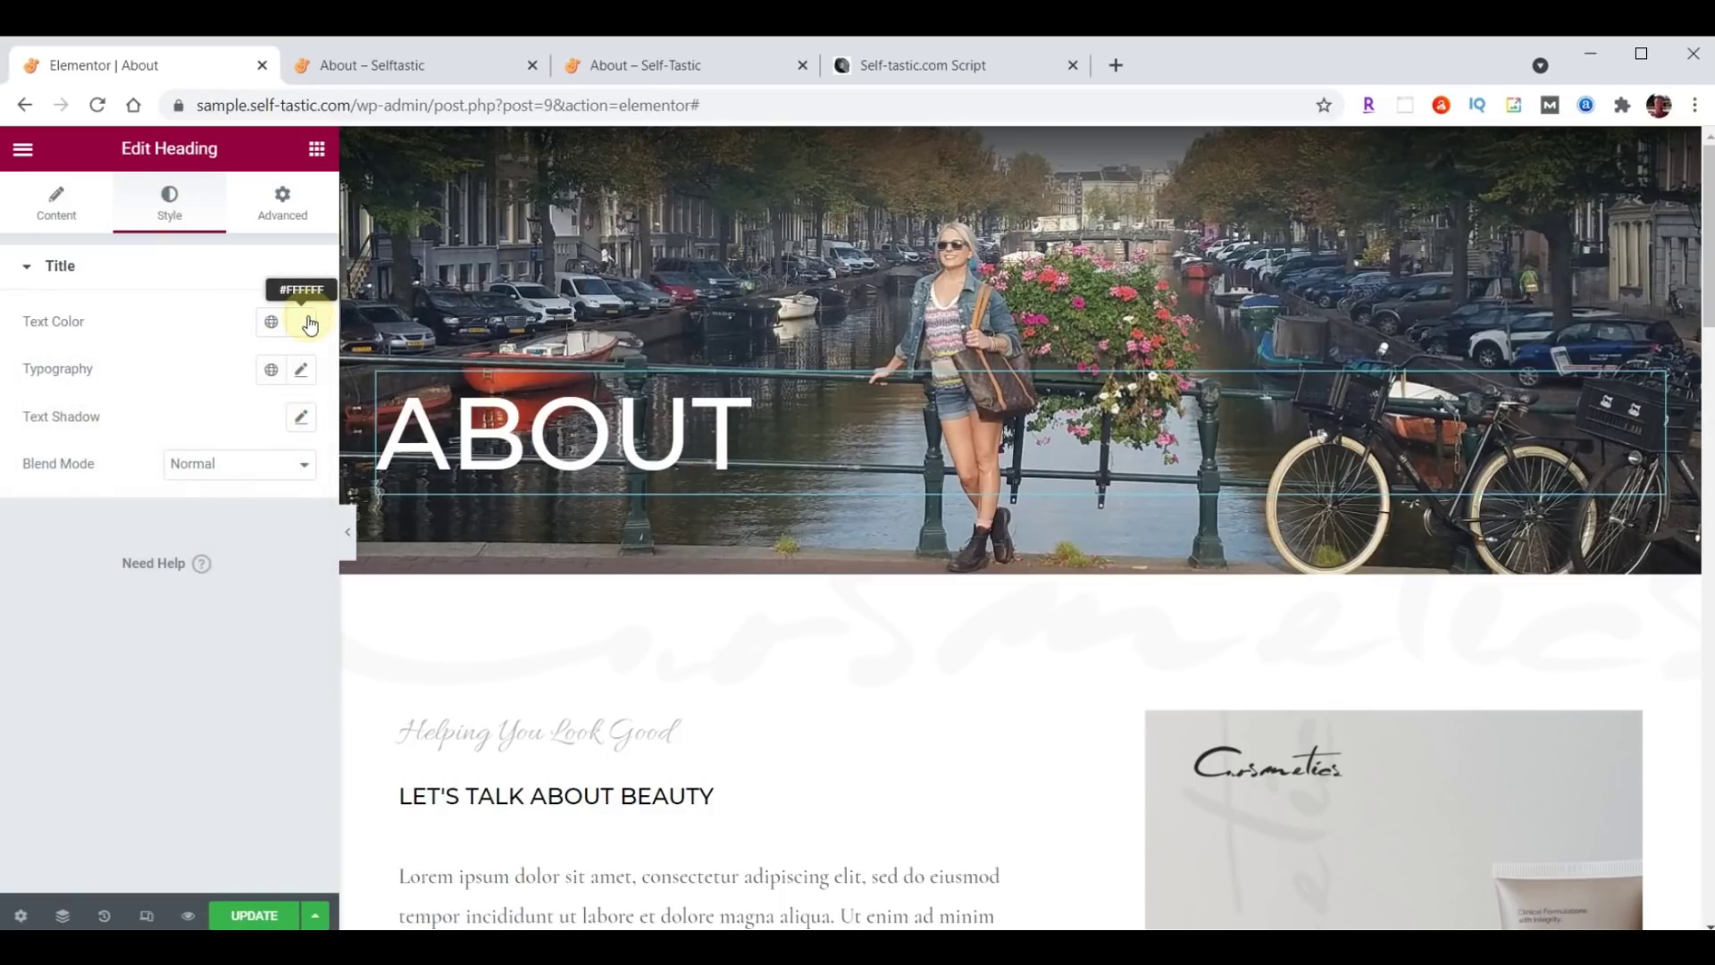
{"action": "left_click", "coordinate": [301, 370]}
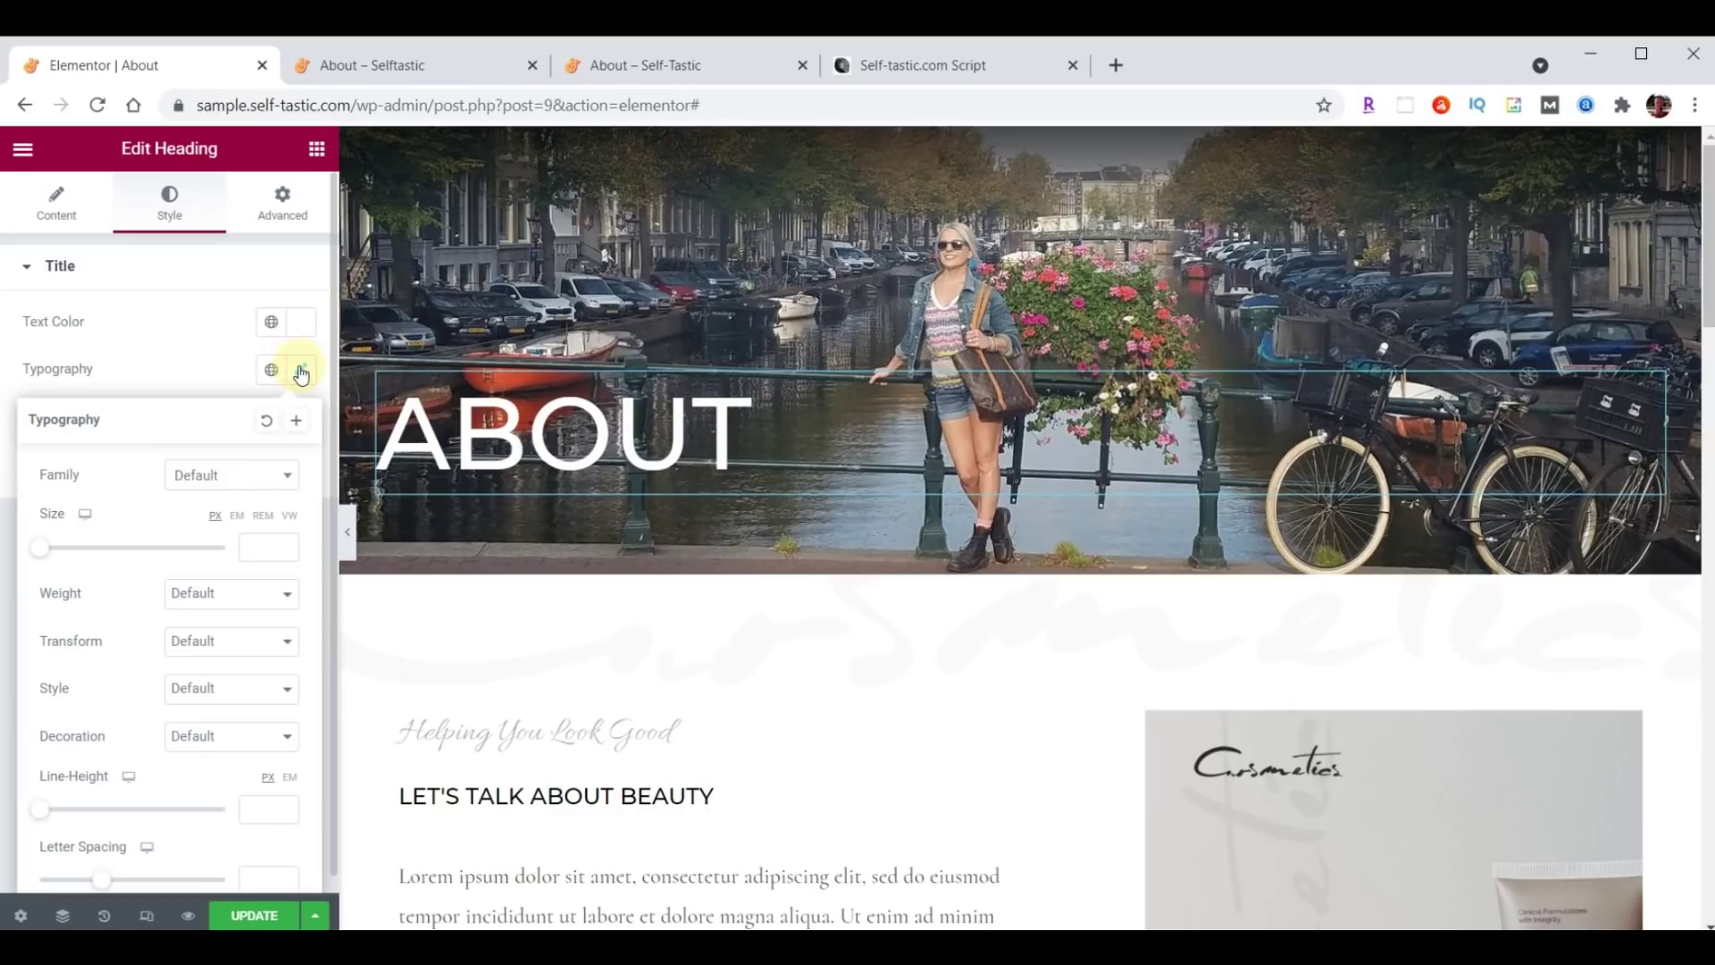
{"action": "left_click", "coordinate": [212, 475]}
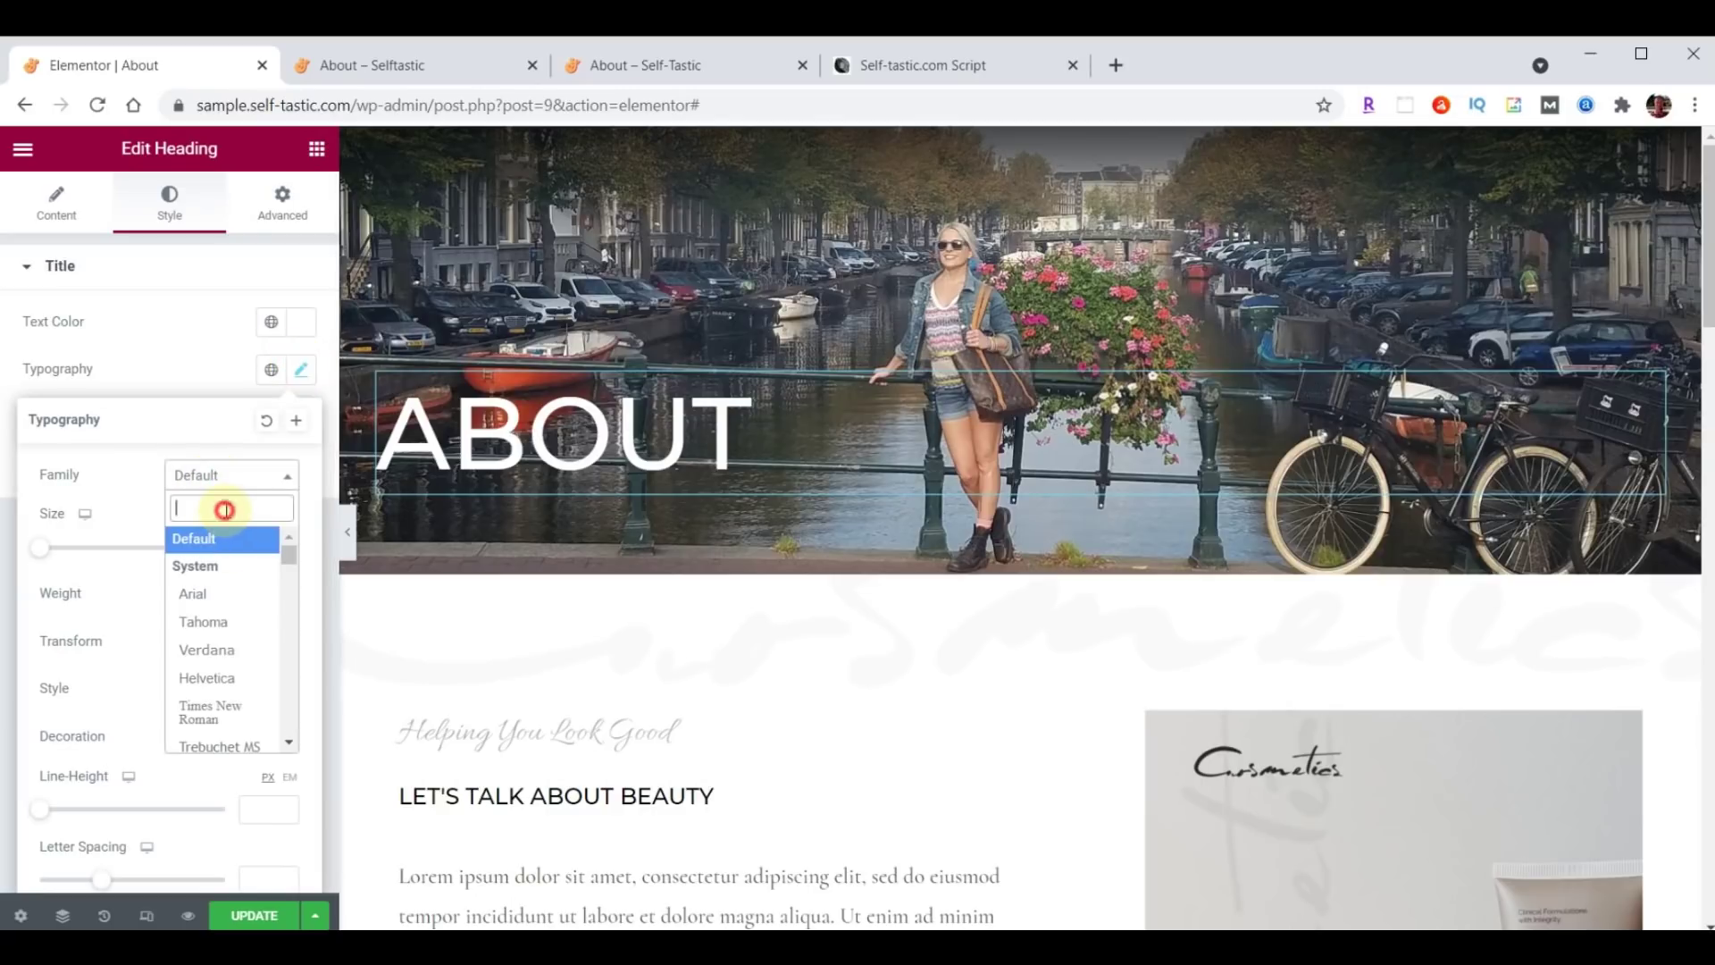
{"action": "type", "text": "Londrina"}
{"action": "left_click", "coordinate": [228, 593]}
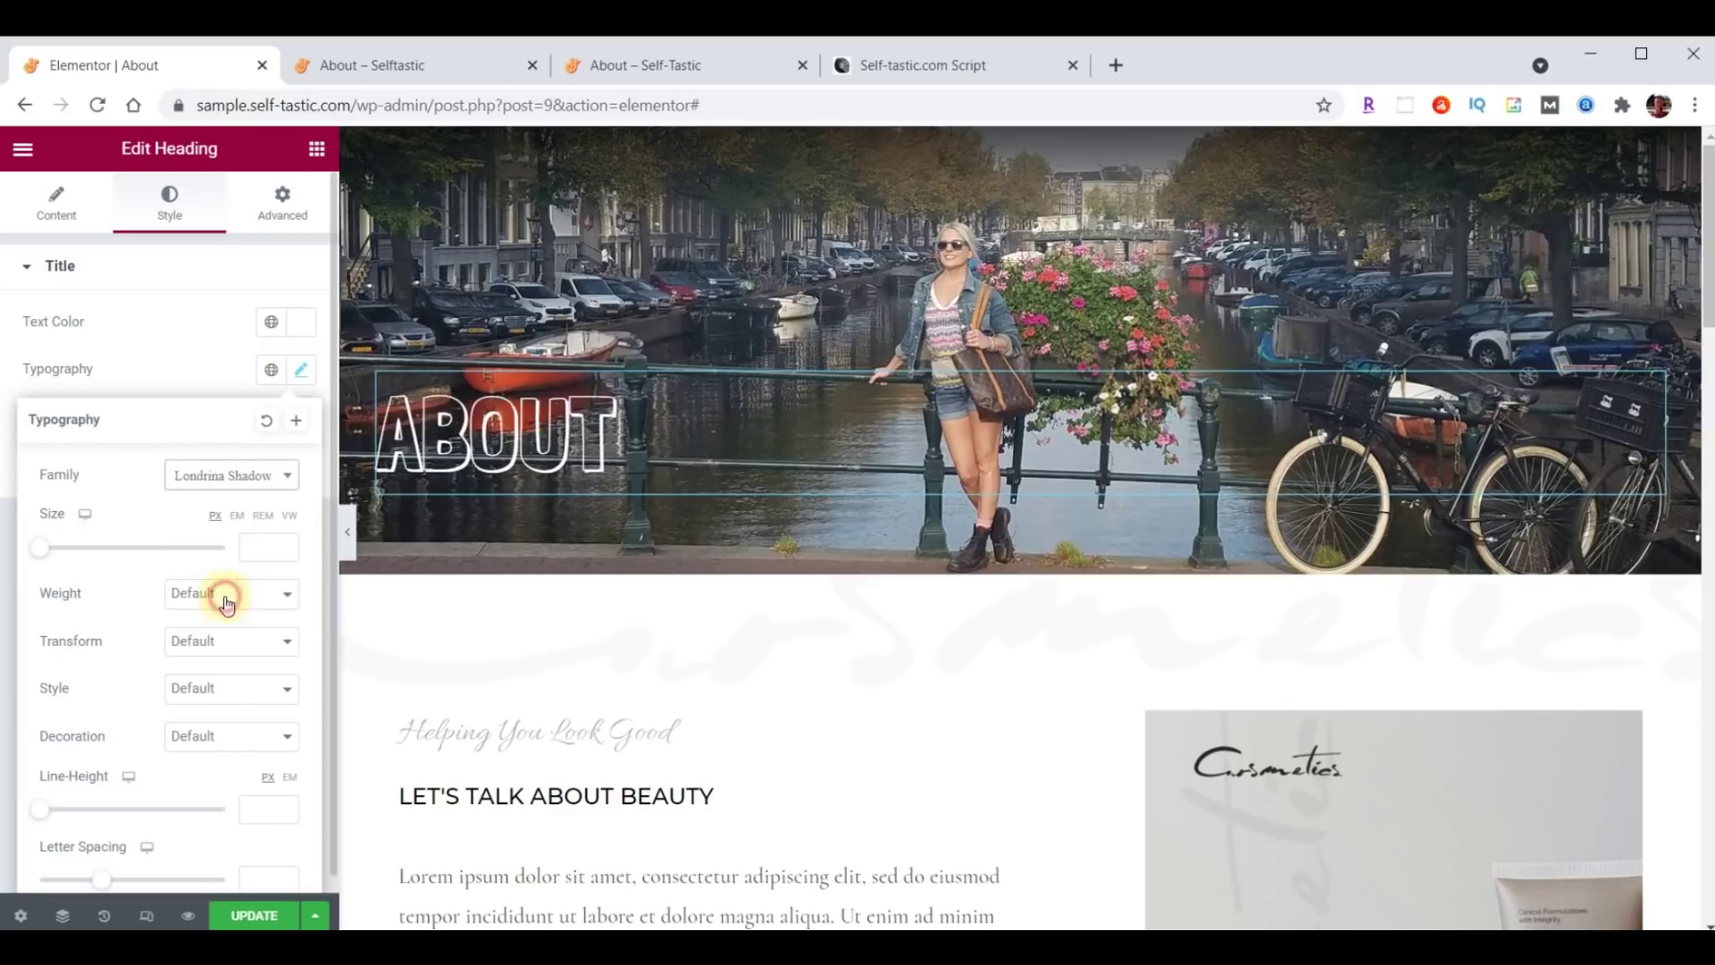
Give the heading 150 top padding, save, and compare against the reference About page.
{"action": "left_click", "coordinate": [292, 218]}
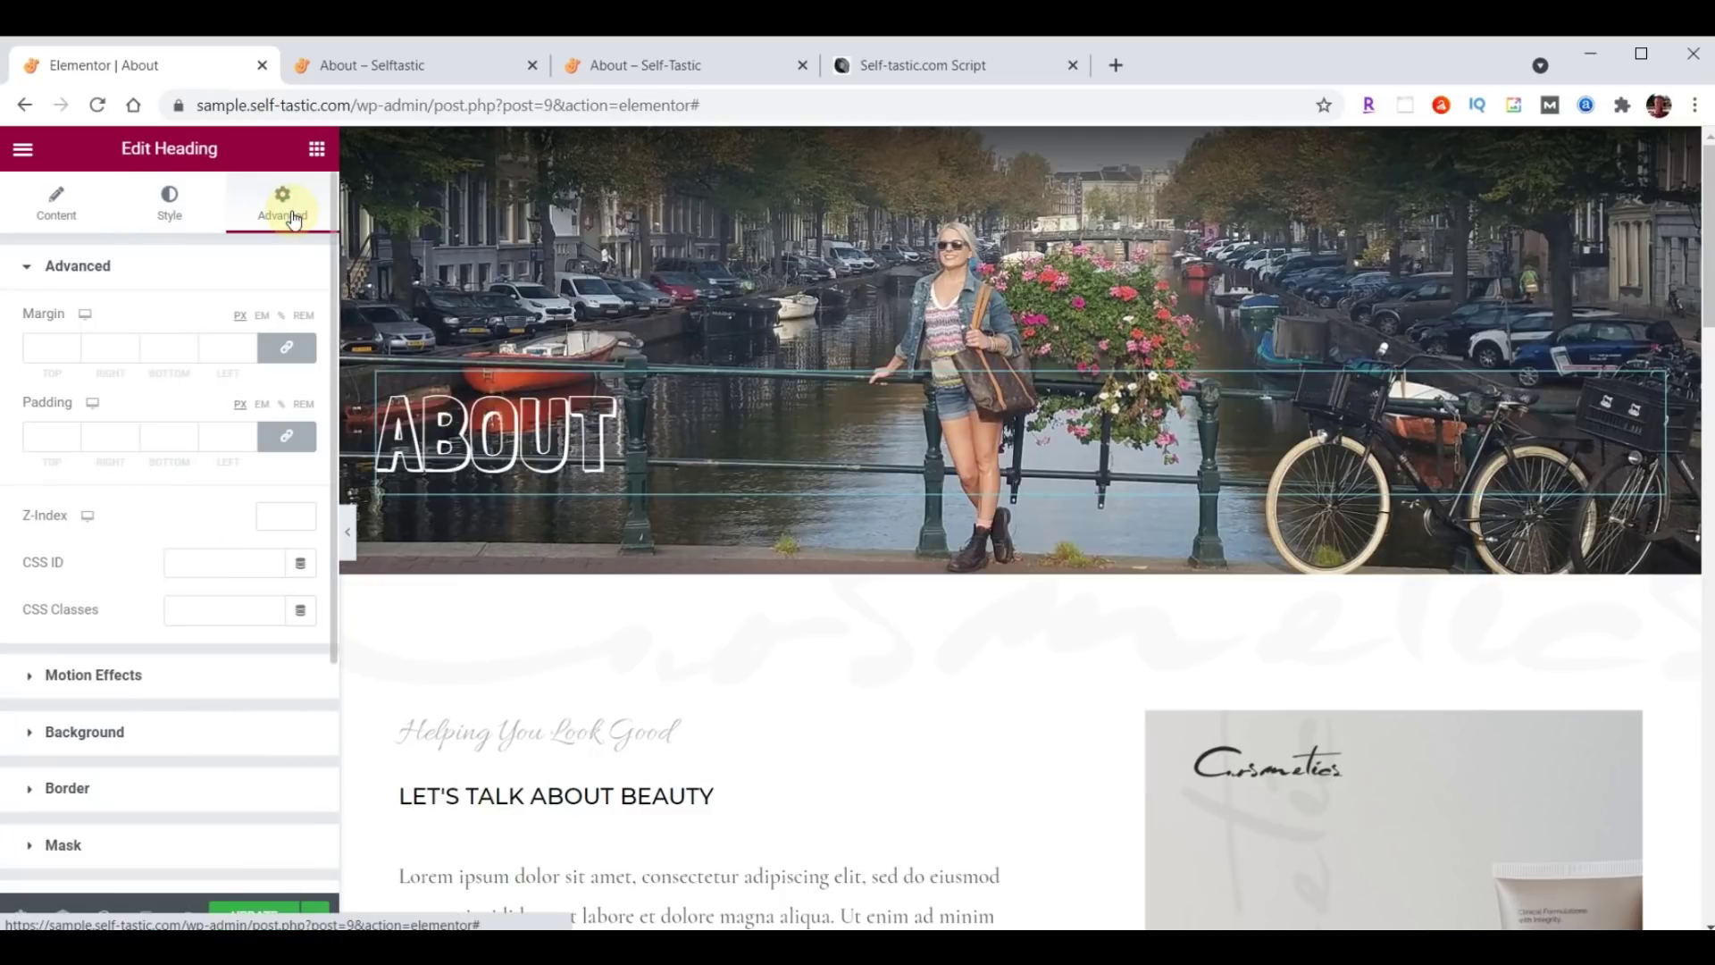
{"action": "left_click", "coordinate": [289, 439]}
{"action": "left_click", "coordinate": [31, 434]}
{"action": "type", "text": "150"}
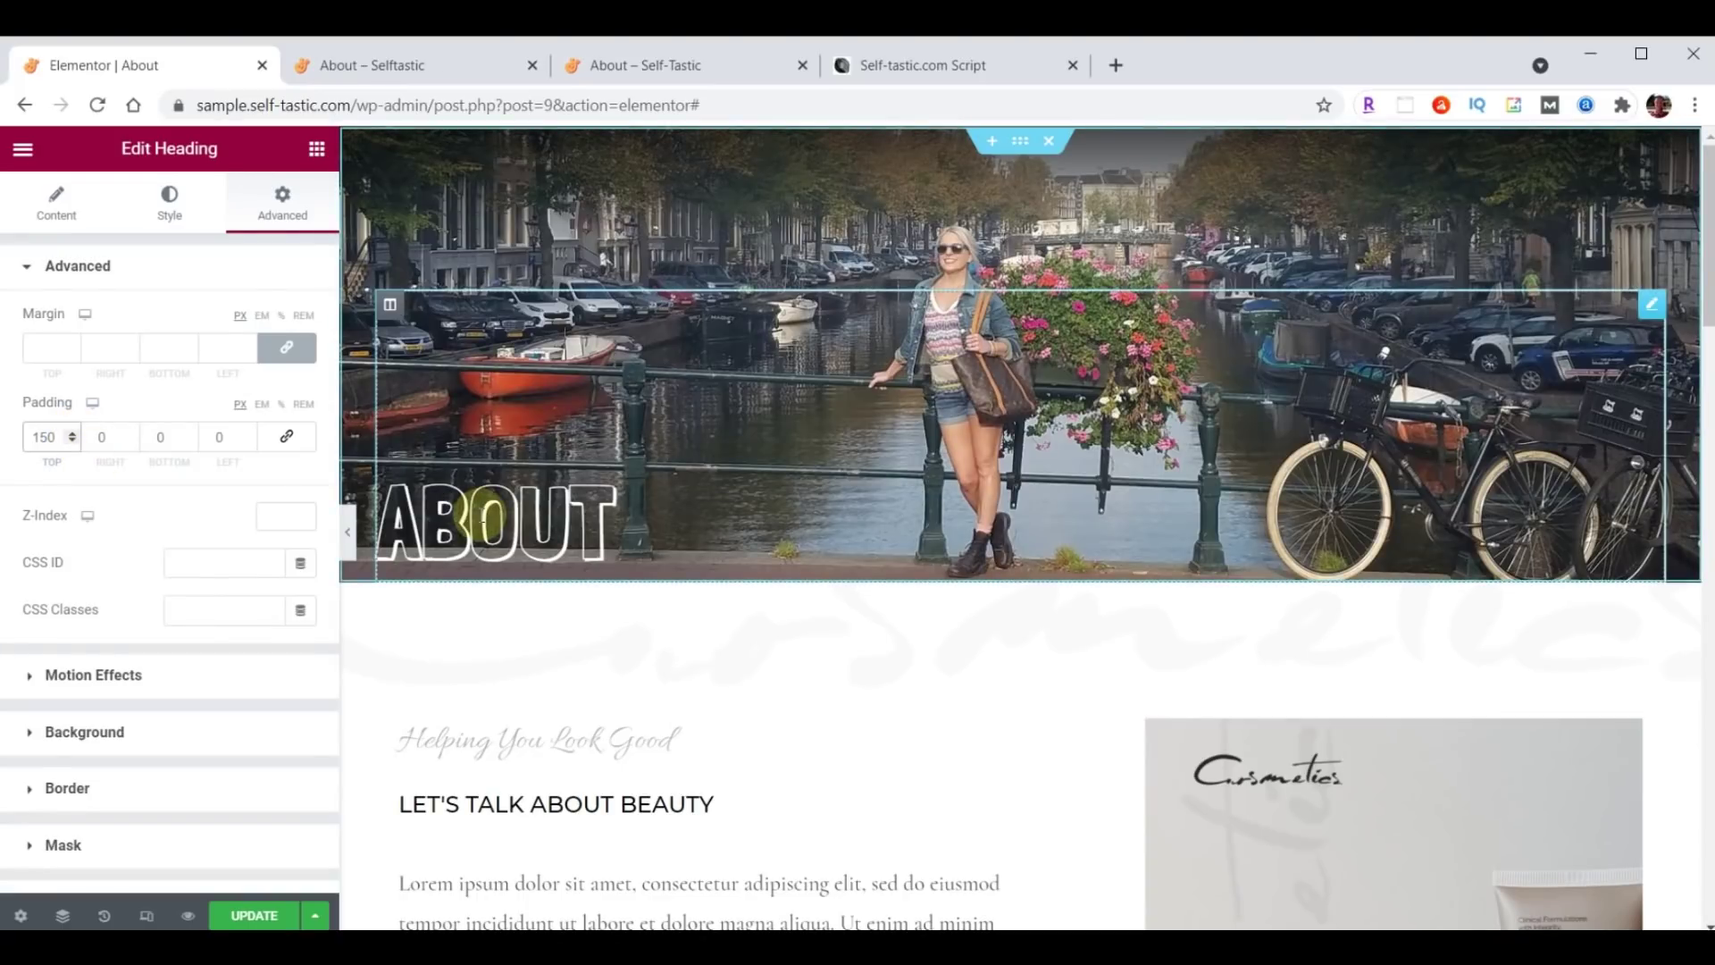
{"action": "left_click", "coordinate": [246, 911]}
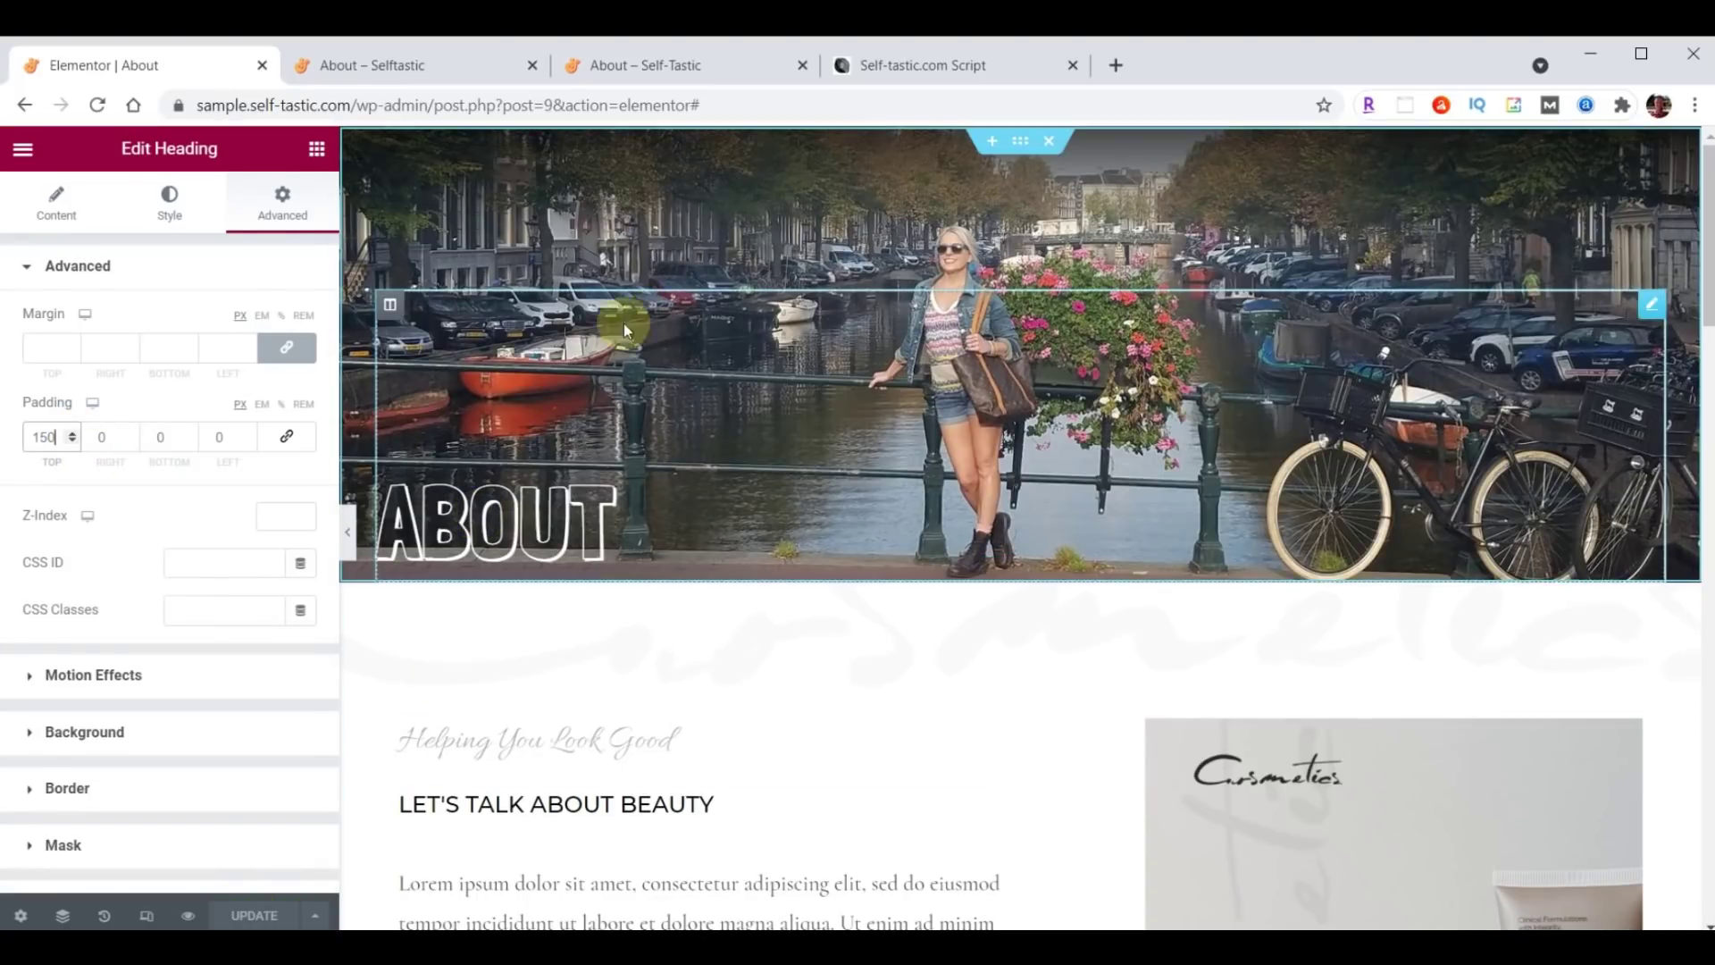
{"action": "left_click", "coordinate": [636, 68]}
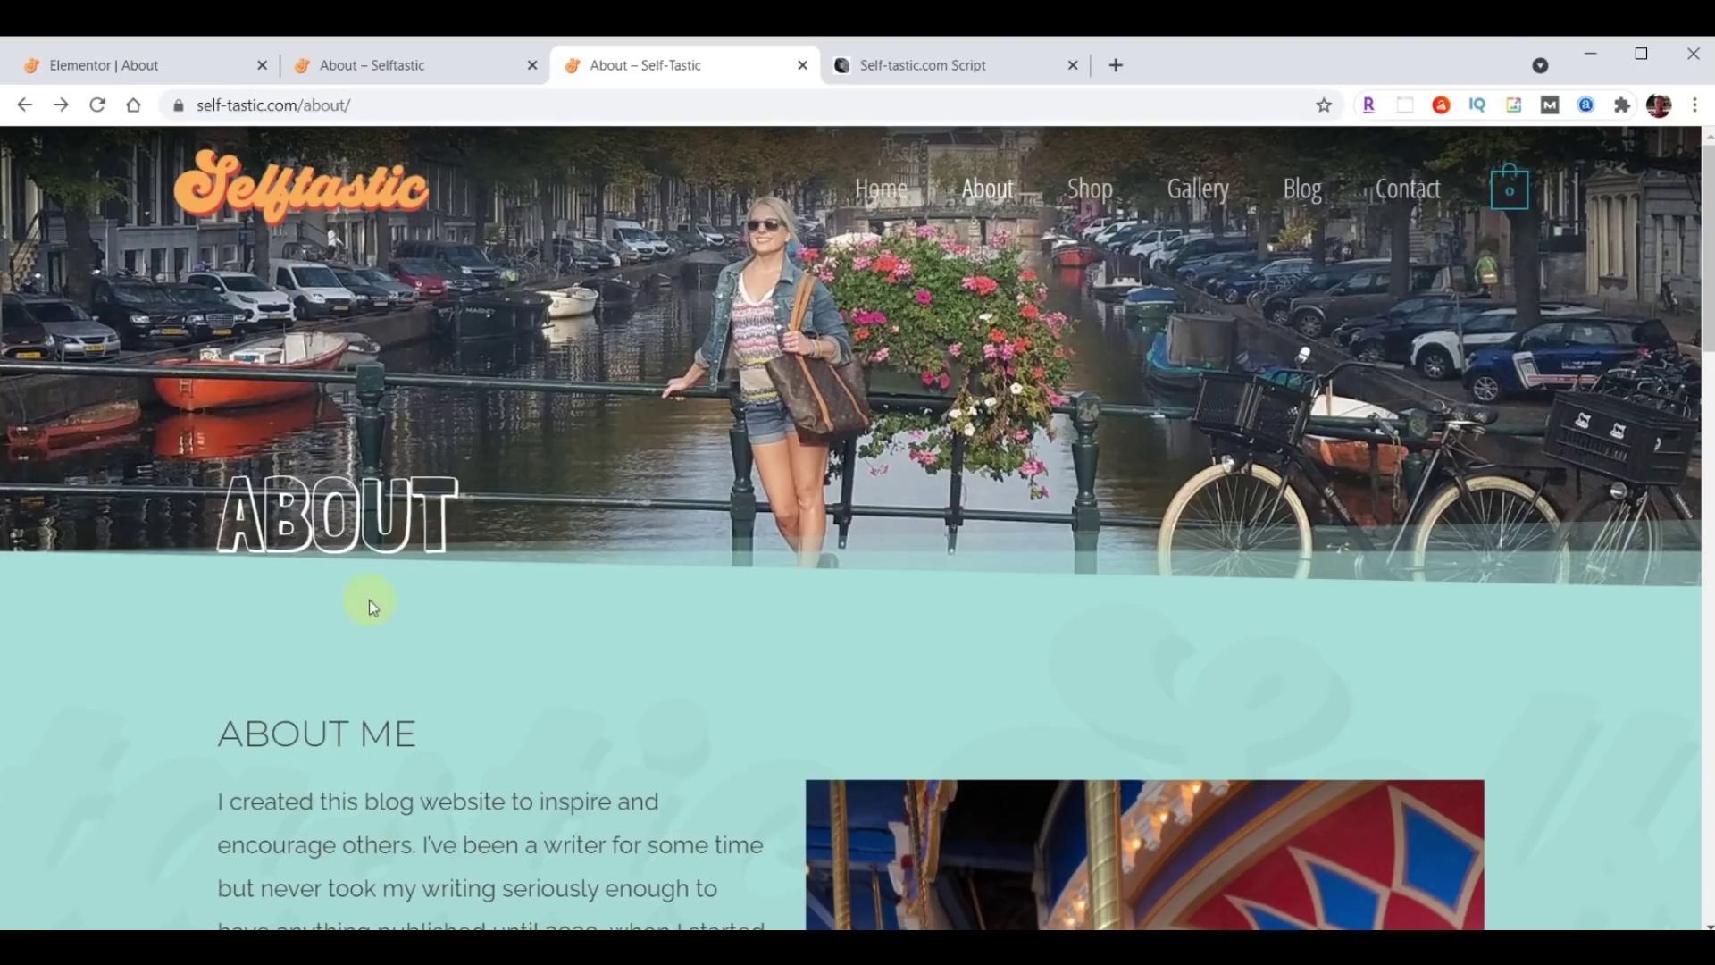
{"action": "left_click", "coordinate": [126, 70]}
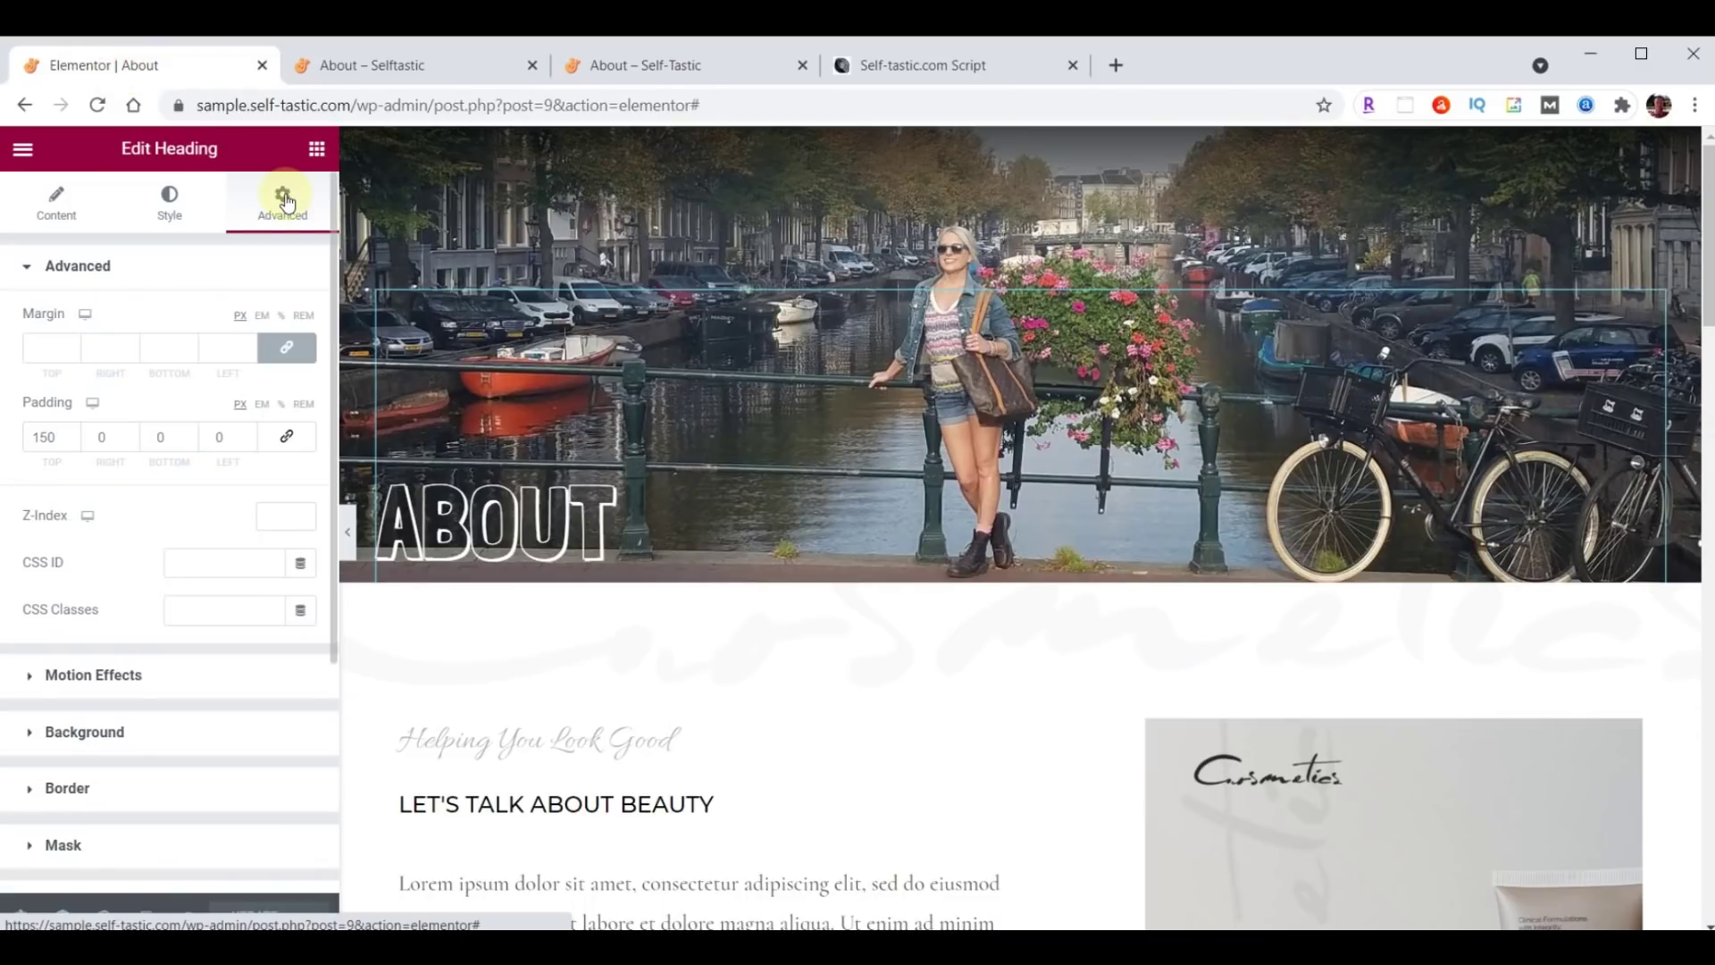
{"action": "mouse_move", "coordinate": [910, 174]}
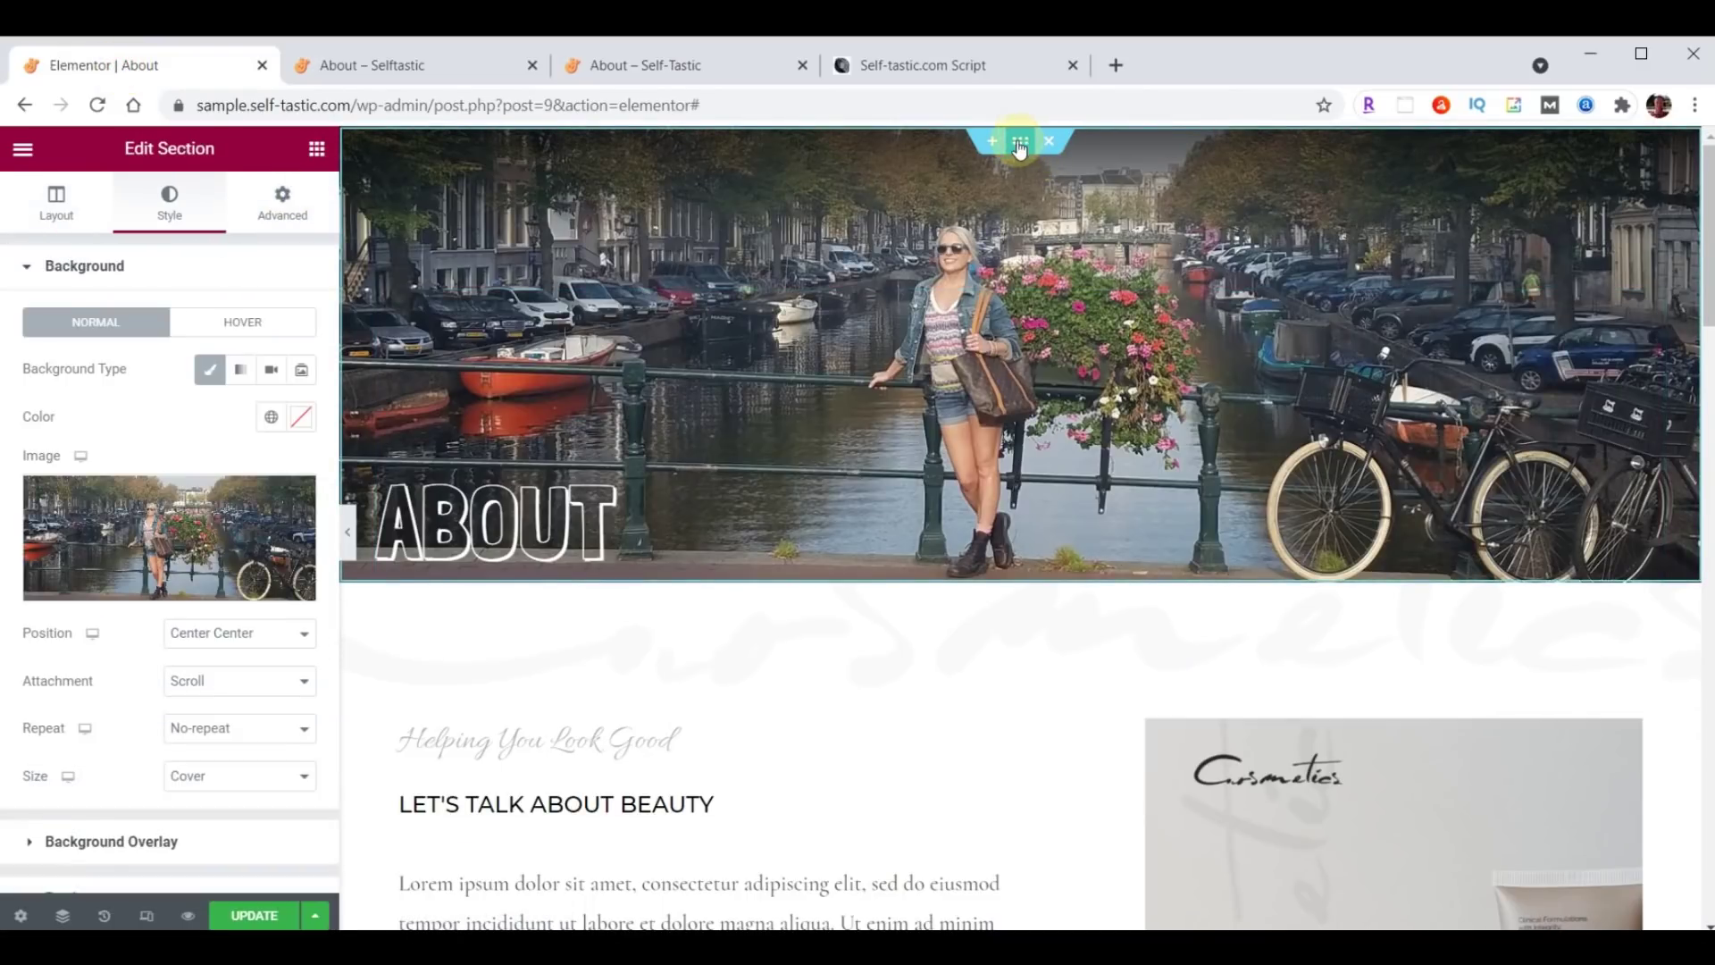
Add a teal Tilt Opacity bottom shape divider to the hero section and save.
{"action": "scroll", "coordinate": [145, 542], "scroll_direction": "down", "scroll_amount": 3}
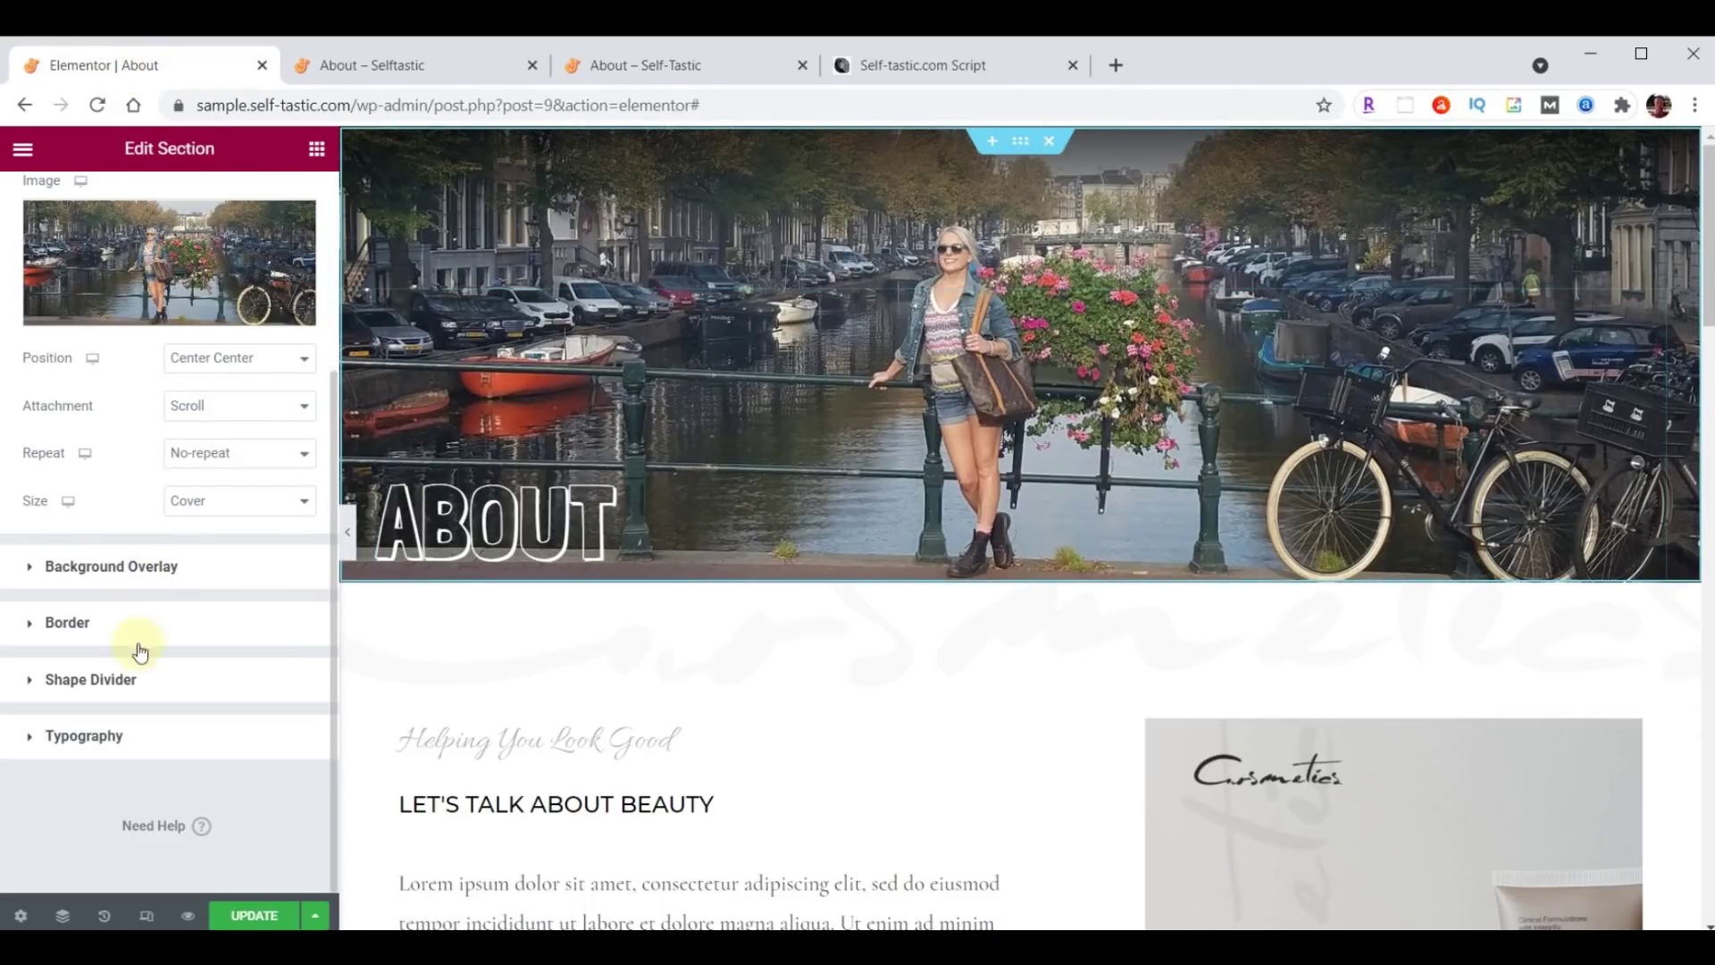
{"action": "left_click", "coordinate": [105, 679]}
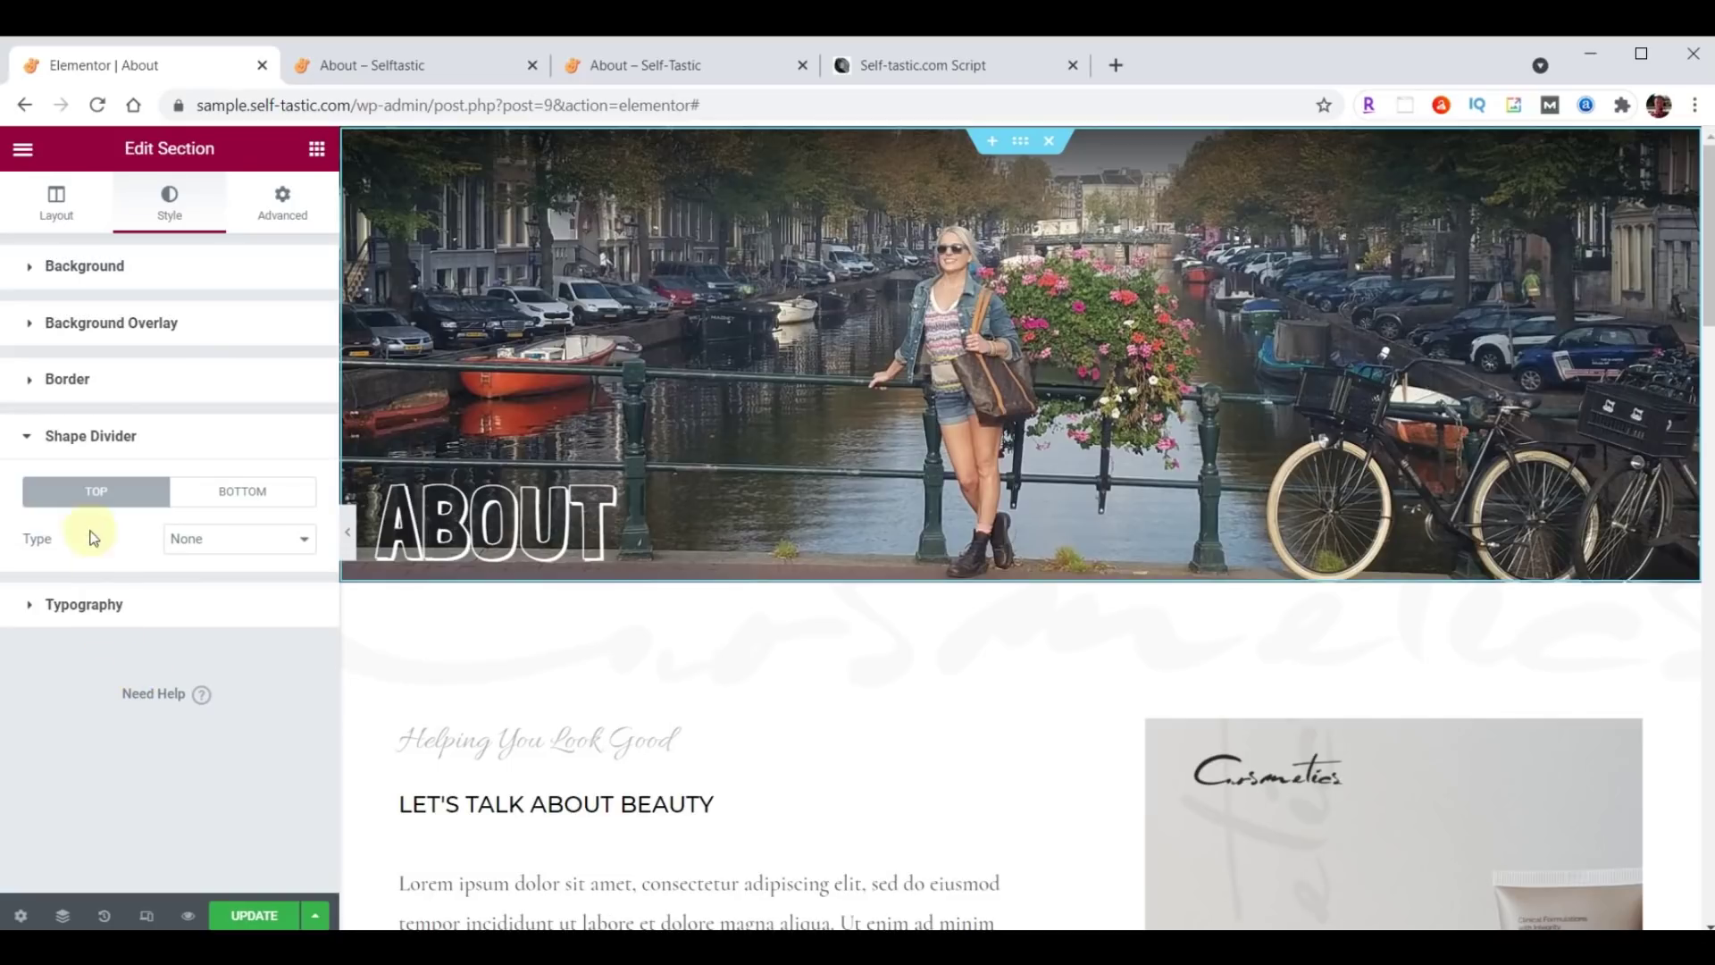
{"action": "left_click", "coordinate": [234, 494]}
{"action": "left_click", "coordinate": [230, 538]}
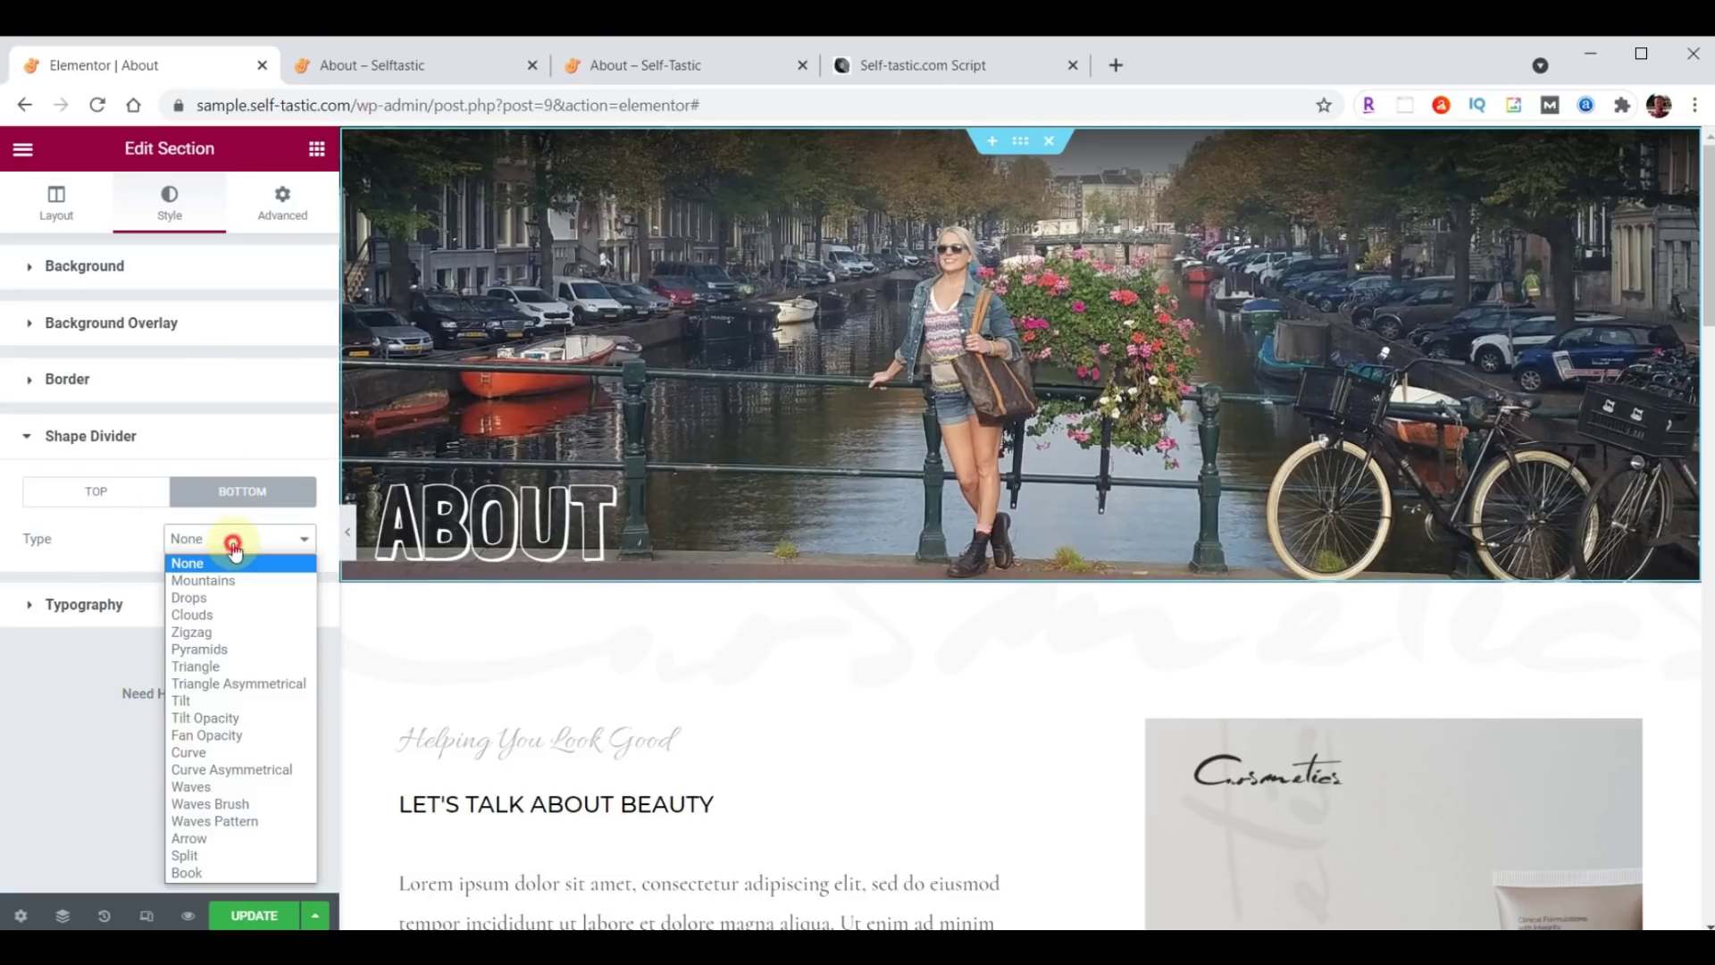
{"action": "left_click", "coordinate": [233, 716]}
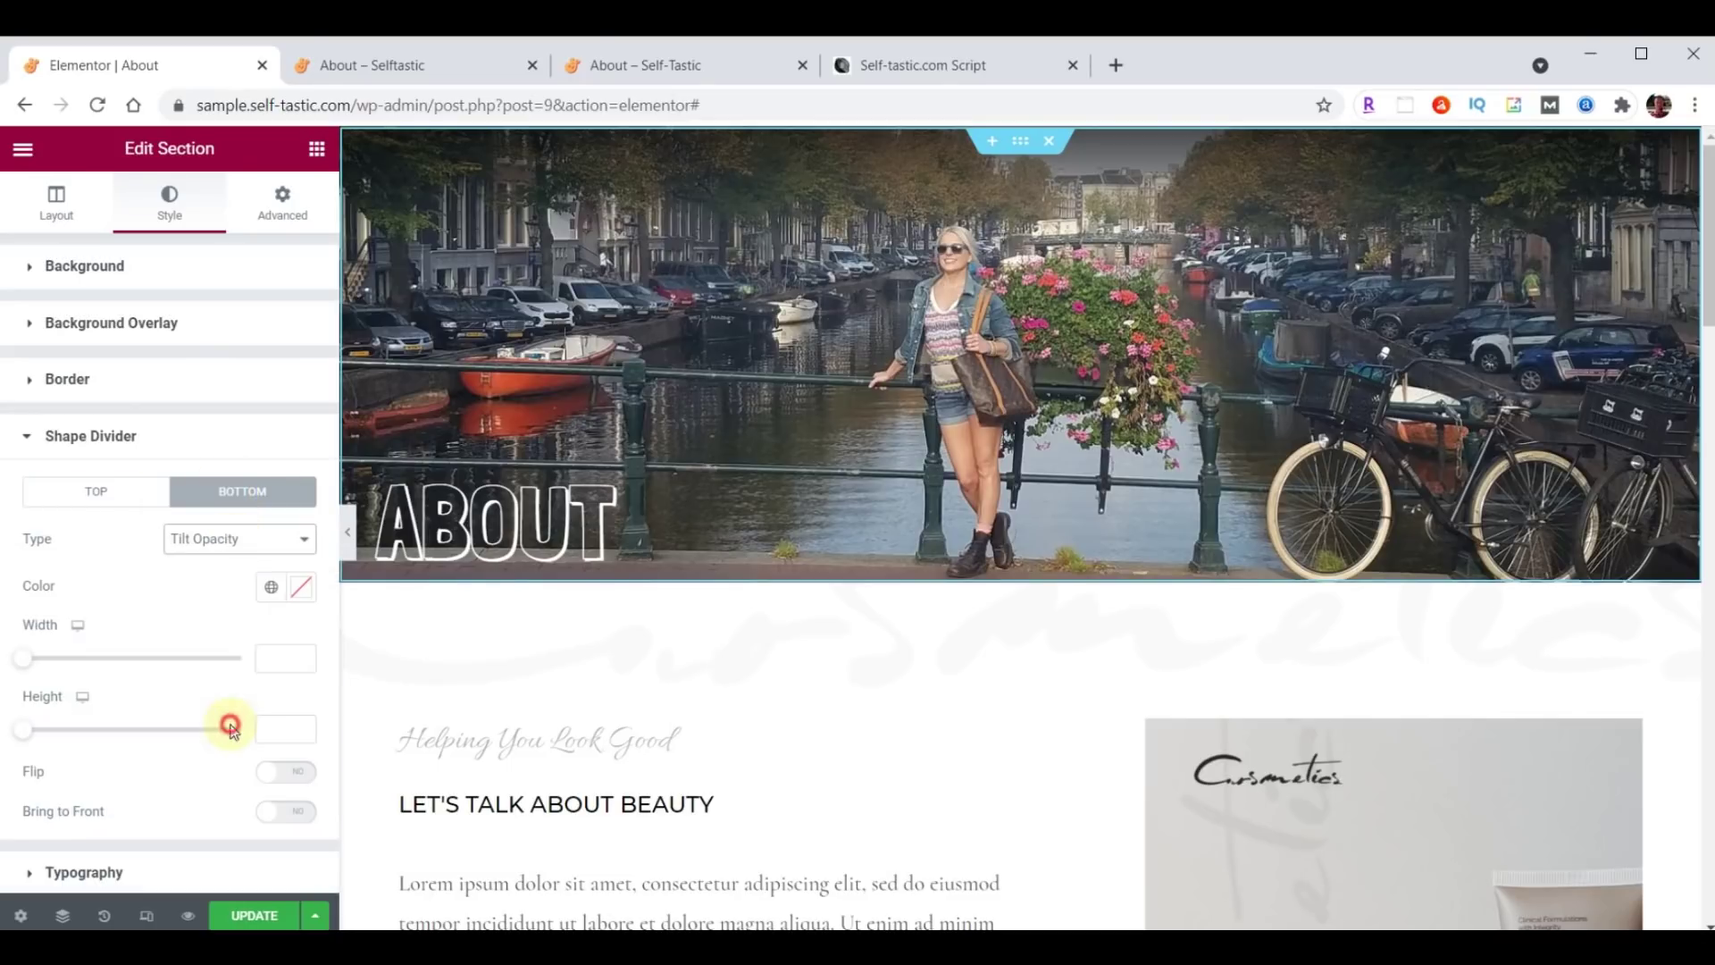
{"action": "left_click", "coordinate": [300, 587]}
{"action": "key", "text": "ctrl+v"}
{"action": "left_click", "coordinate": [268, 722]}
{"action": "left_click", "coordinate": [259, 916]}
Reload the live About page to check the new divider.
{"action": "left_click", "coordinate": [443, 59]}
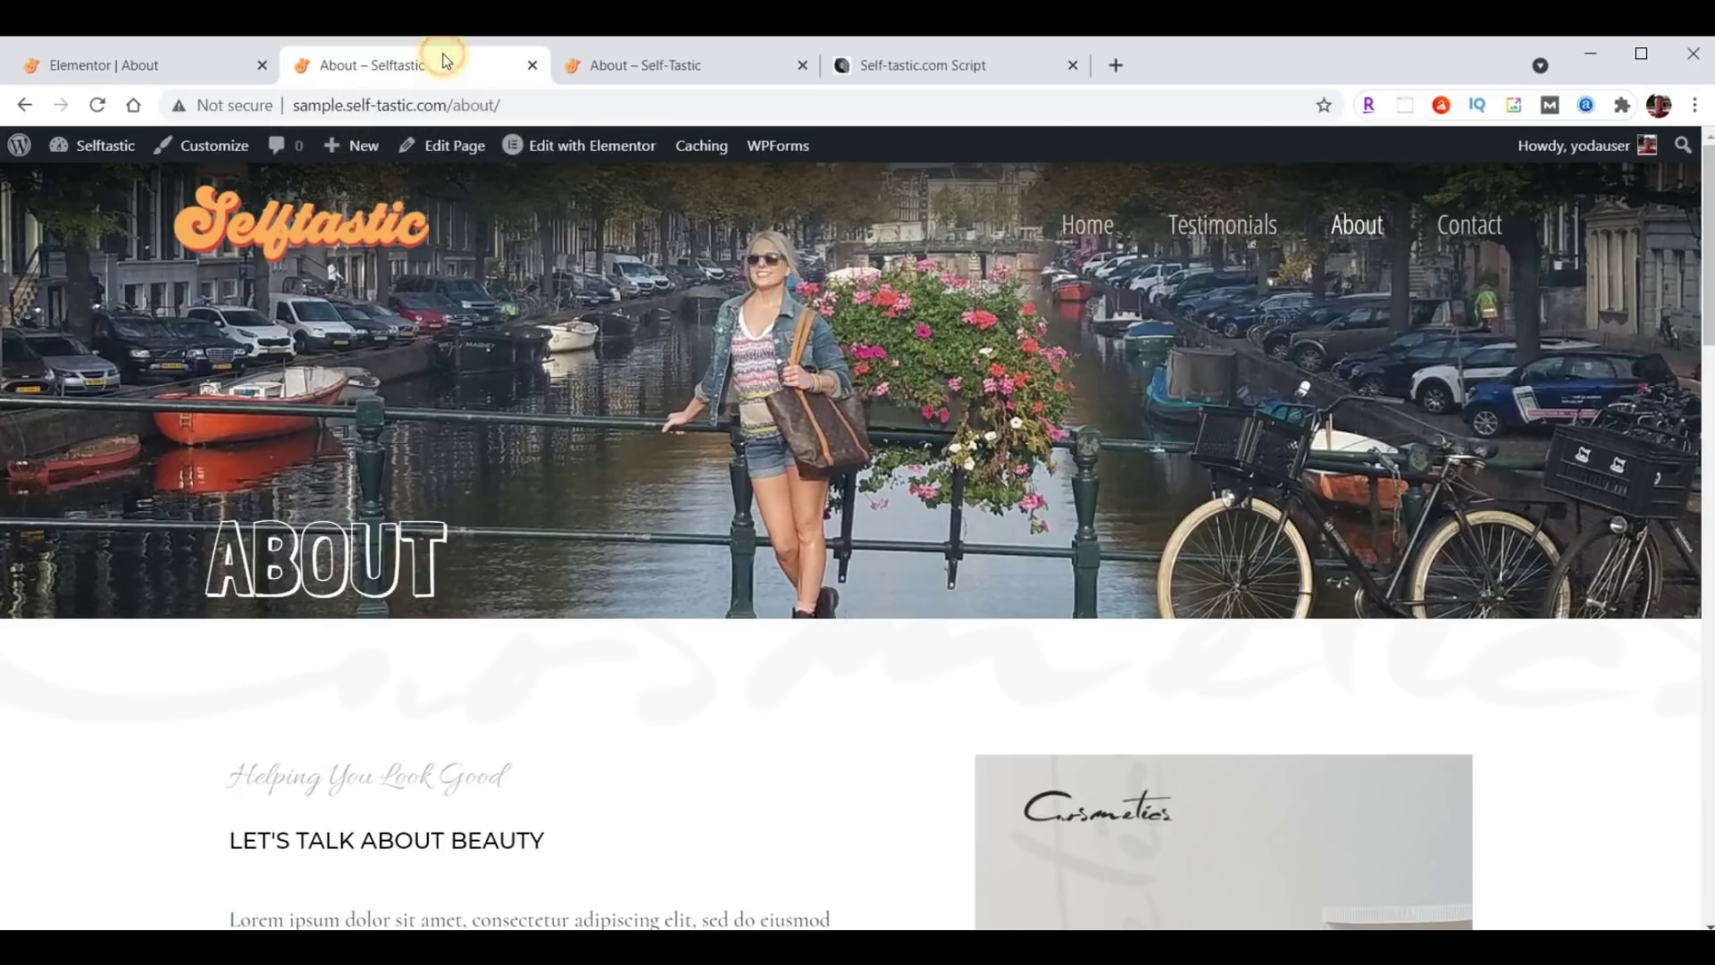
{"action": "left_click", "coordinate": [100, 106]}
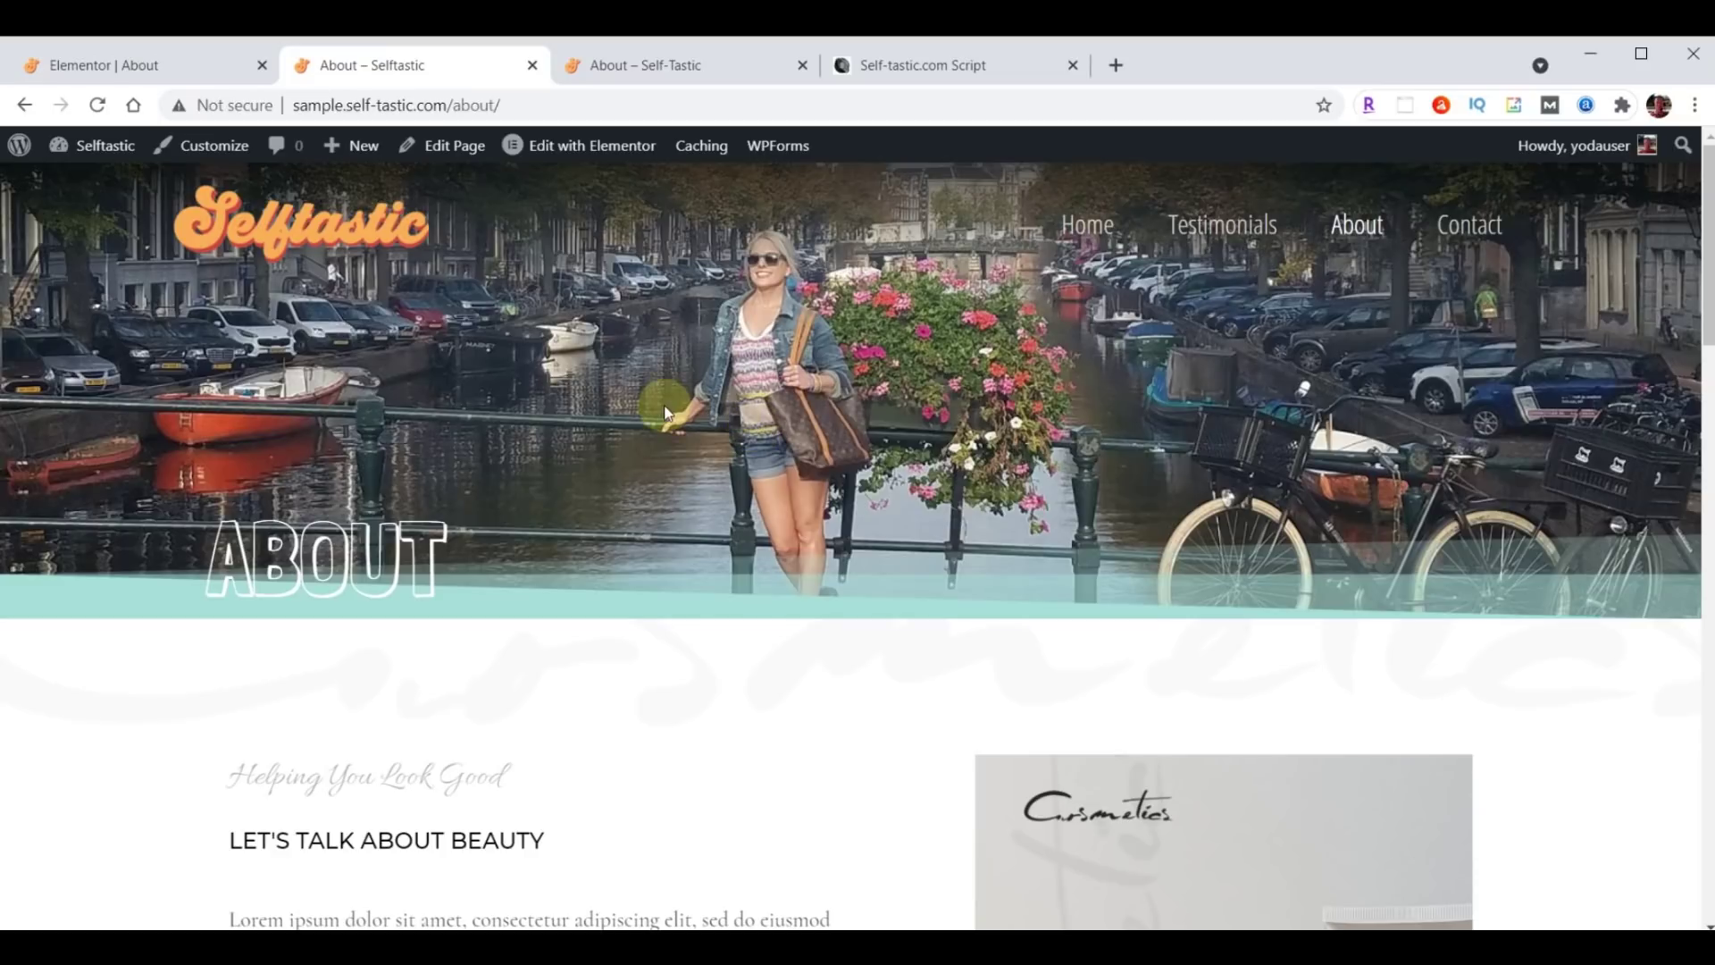
{"action": "left_click", "coordinate": [147, 67]}
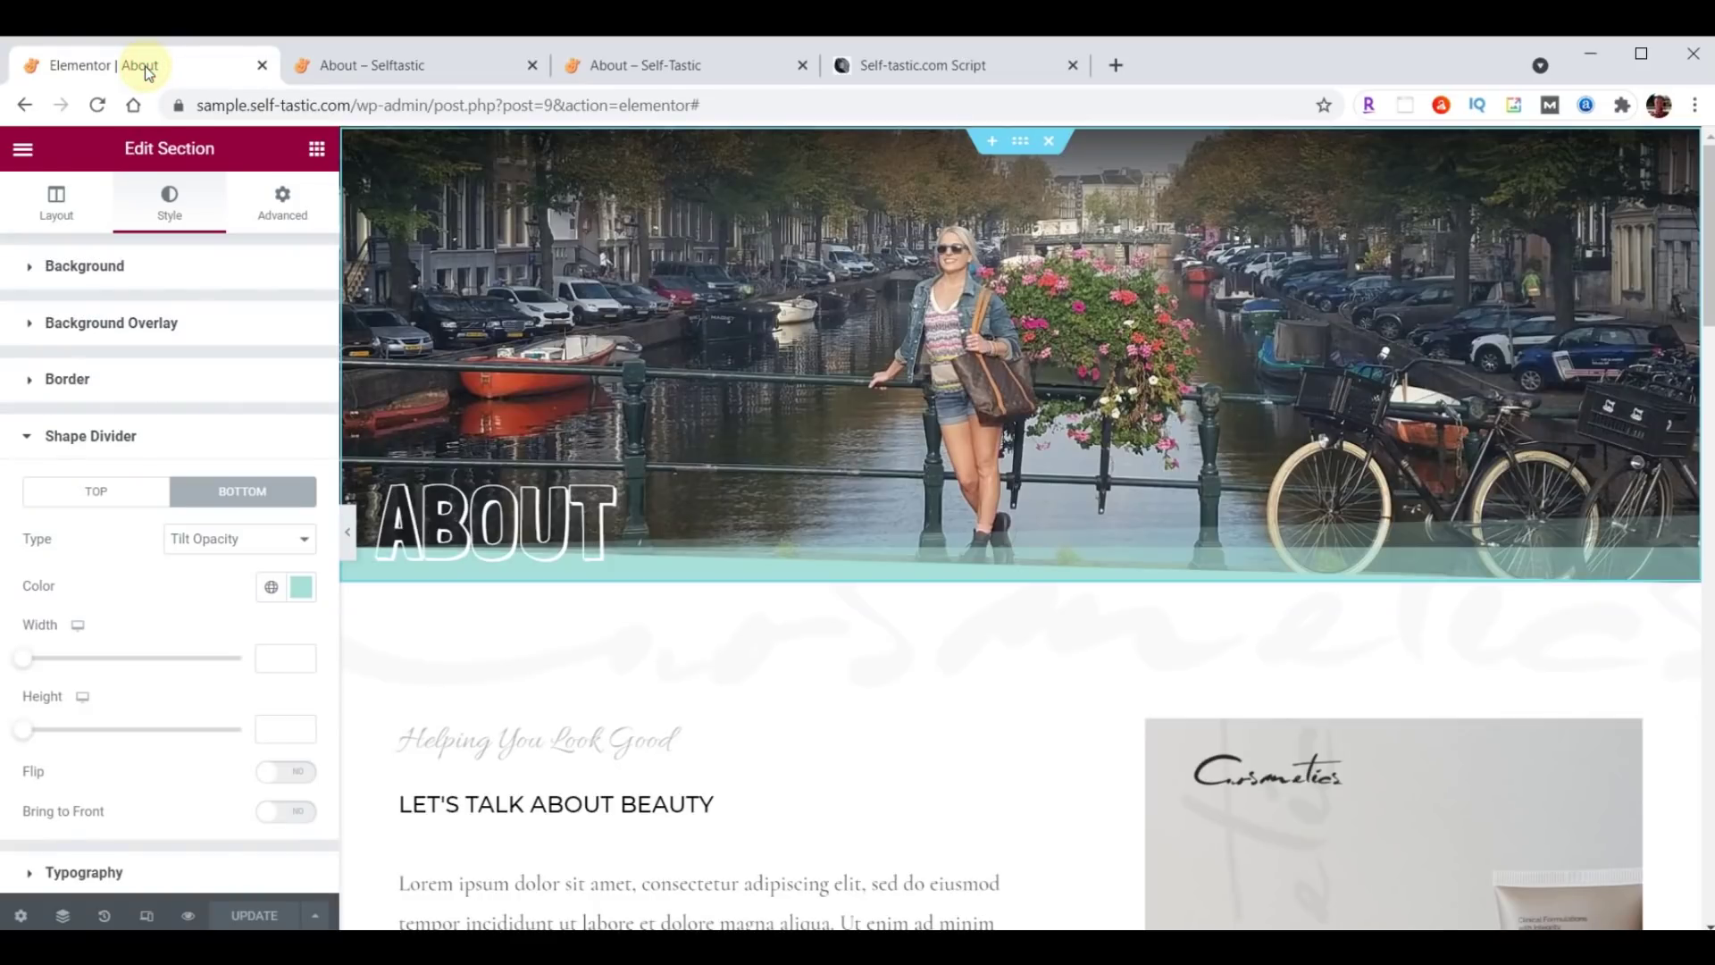
Save the hero section as template 'Selftastic About Header' and close the library.
{"action": "right_click", "coordinate": [1021, 150]}
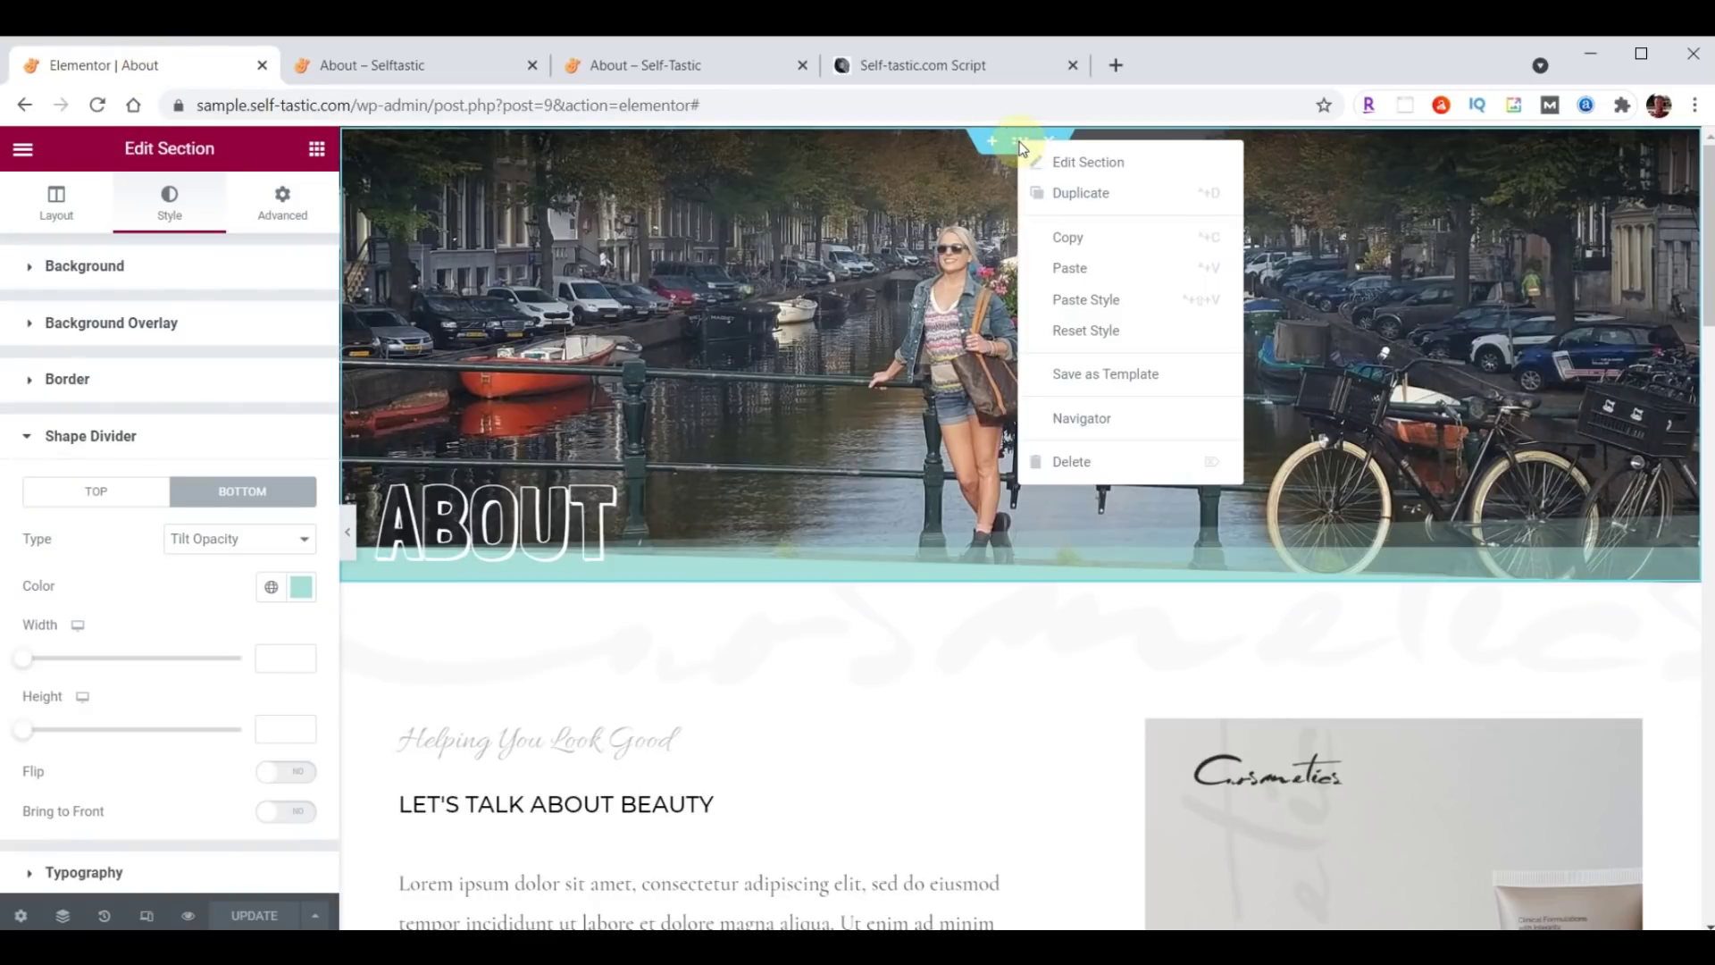
{"action": "left_click", "coordinate": [1091, 381]}
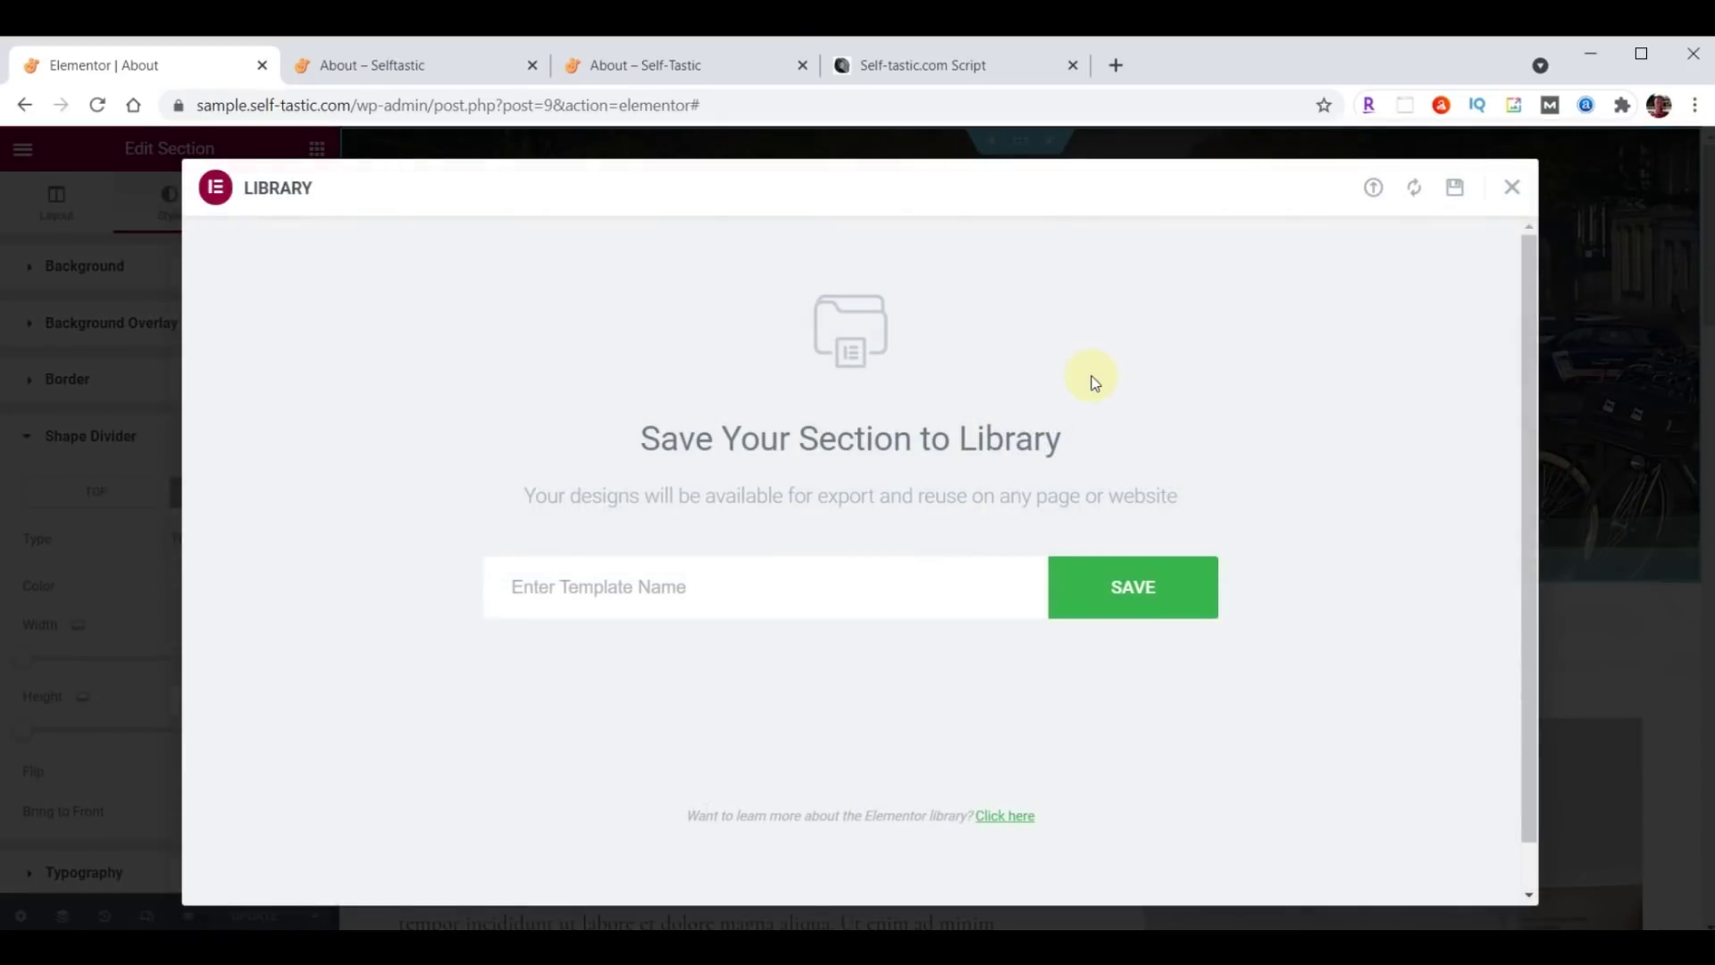
{"action": "left_click", "coordinate": [769, 586]}
{"action": "type", "text": "Selftastic About Header"}
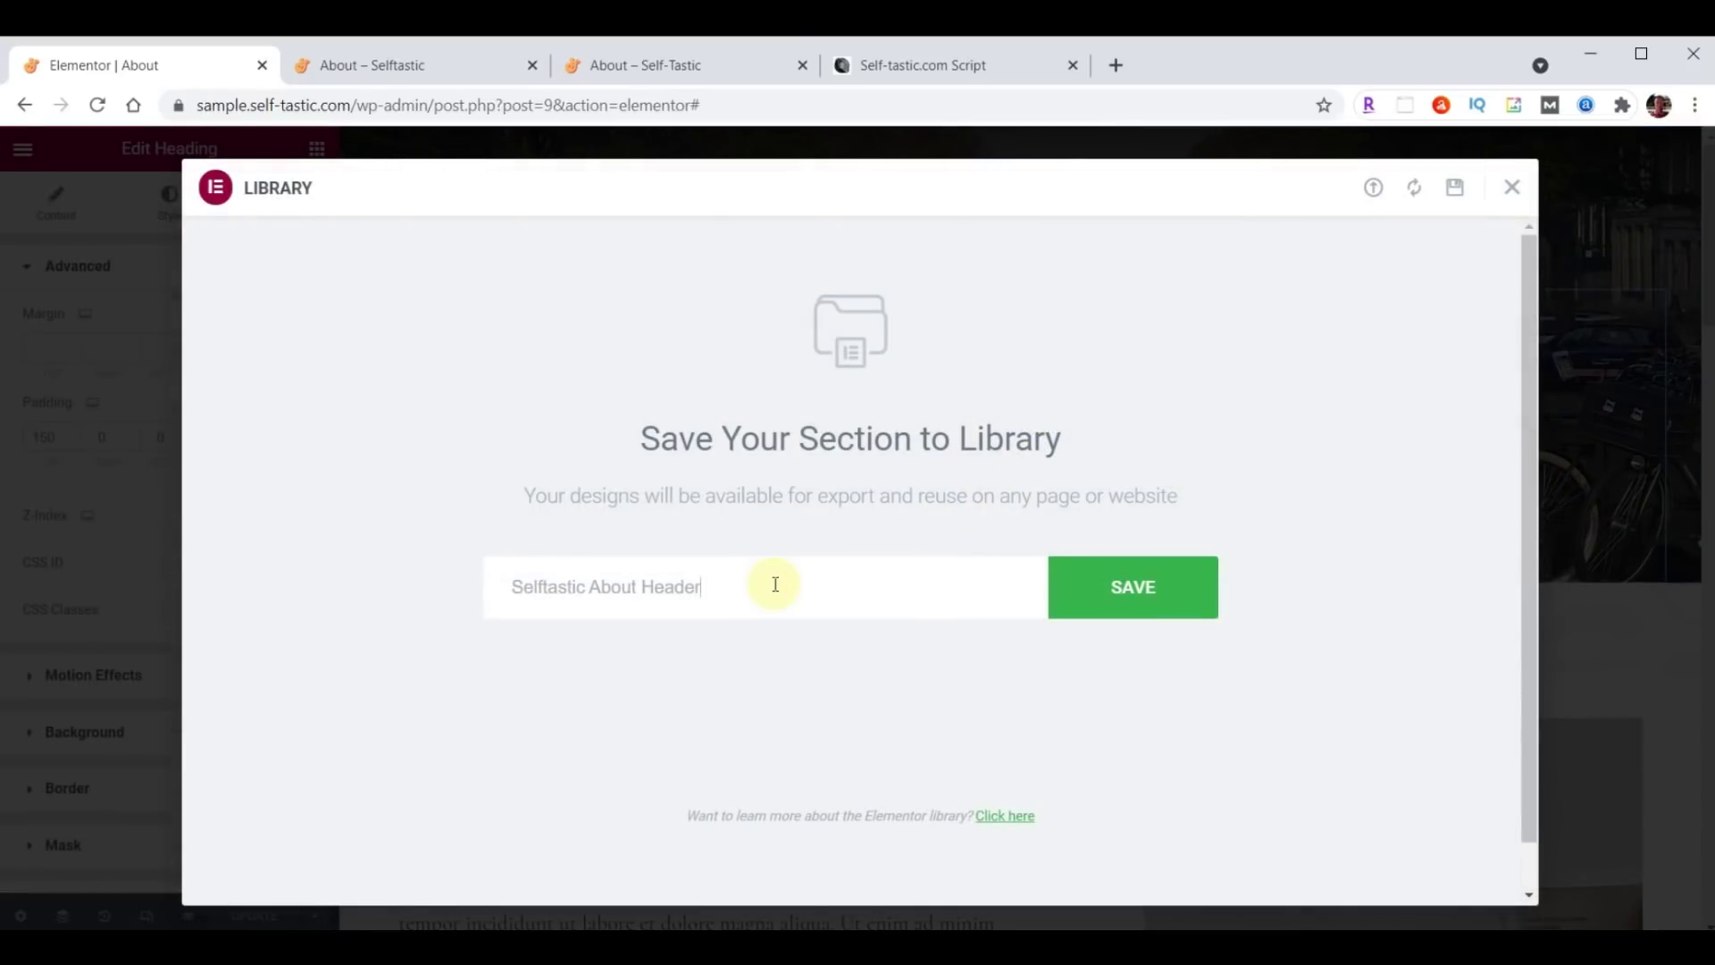
{"action": "left_click", "coordinate": [1127, 589]}
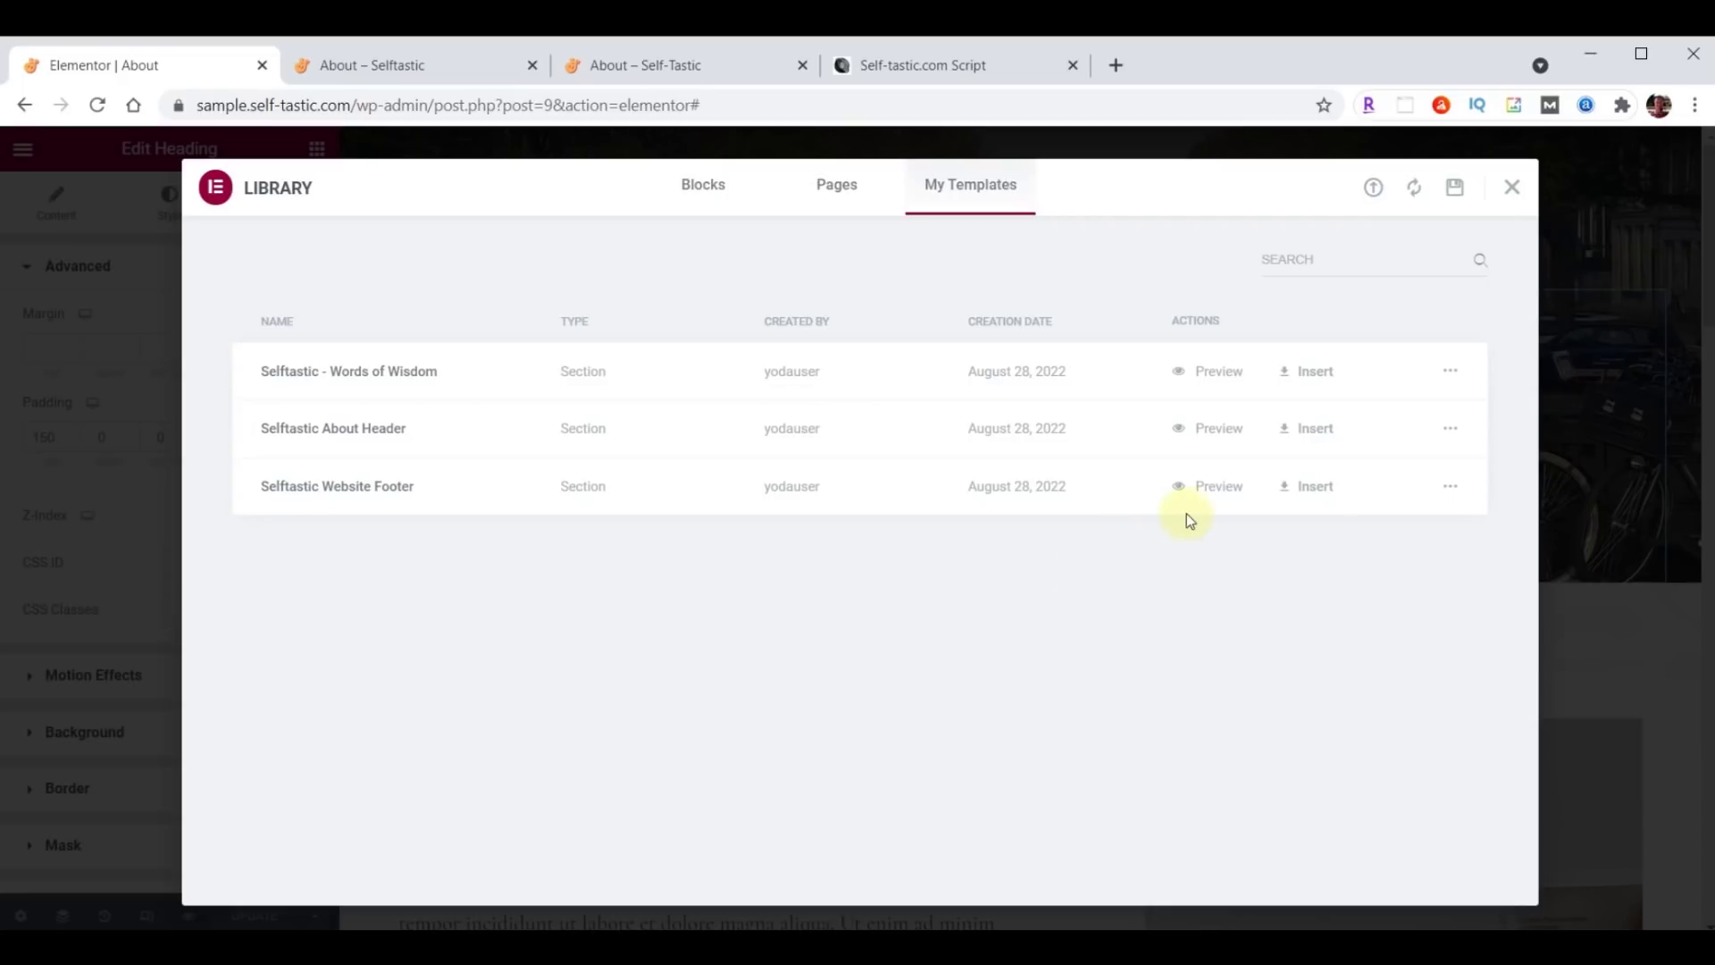
{"action": "left_click", "coordinate": [1510, 187]}
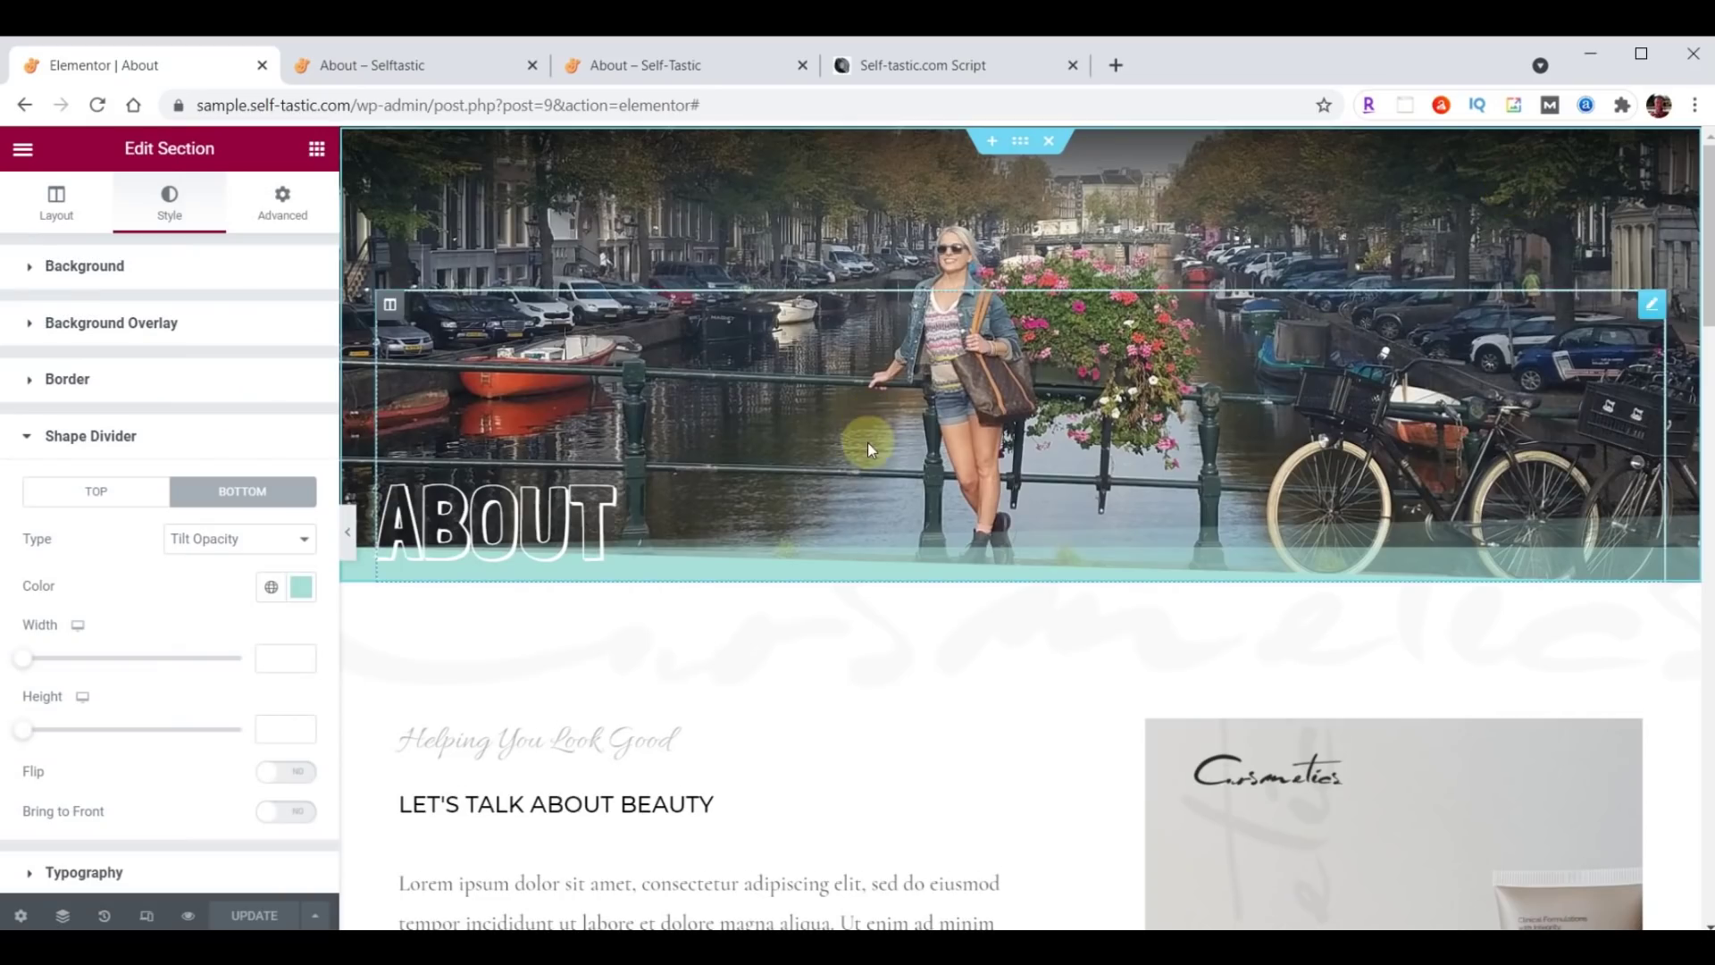
Give the section below the header a teal background and expand its Background Overlay settings.
{"action": "scroll", "coordinate": [869, 447], "scroll_direction": "down", "scroll_amount": 3}
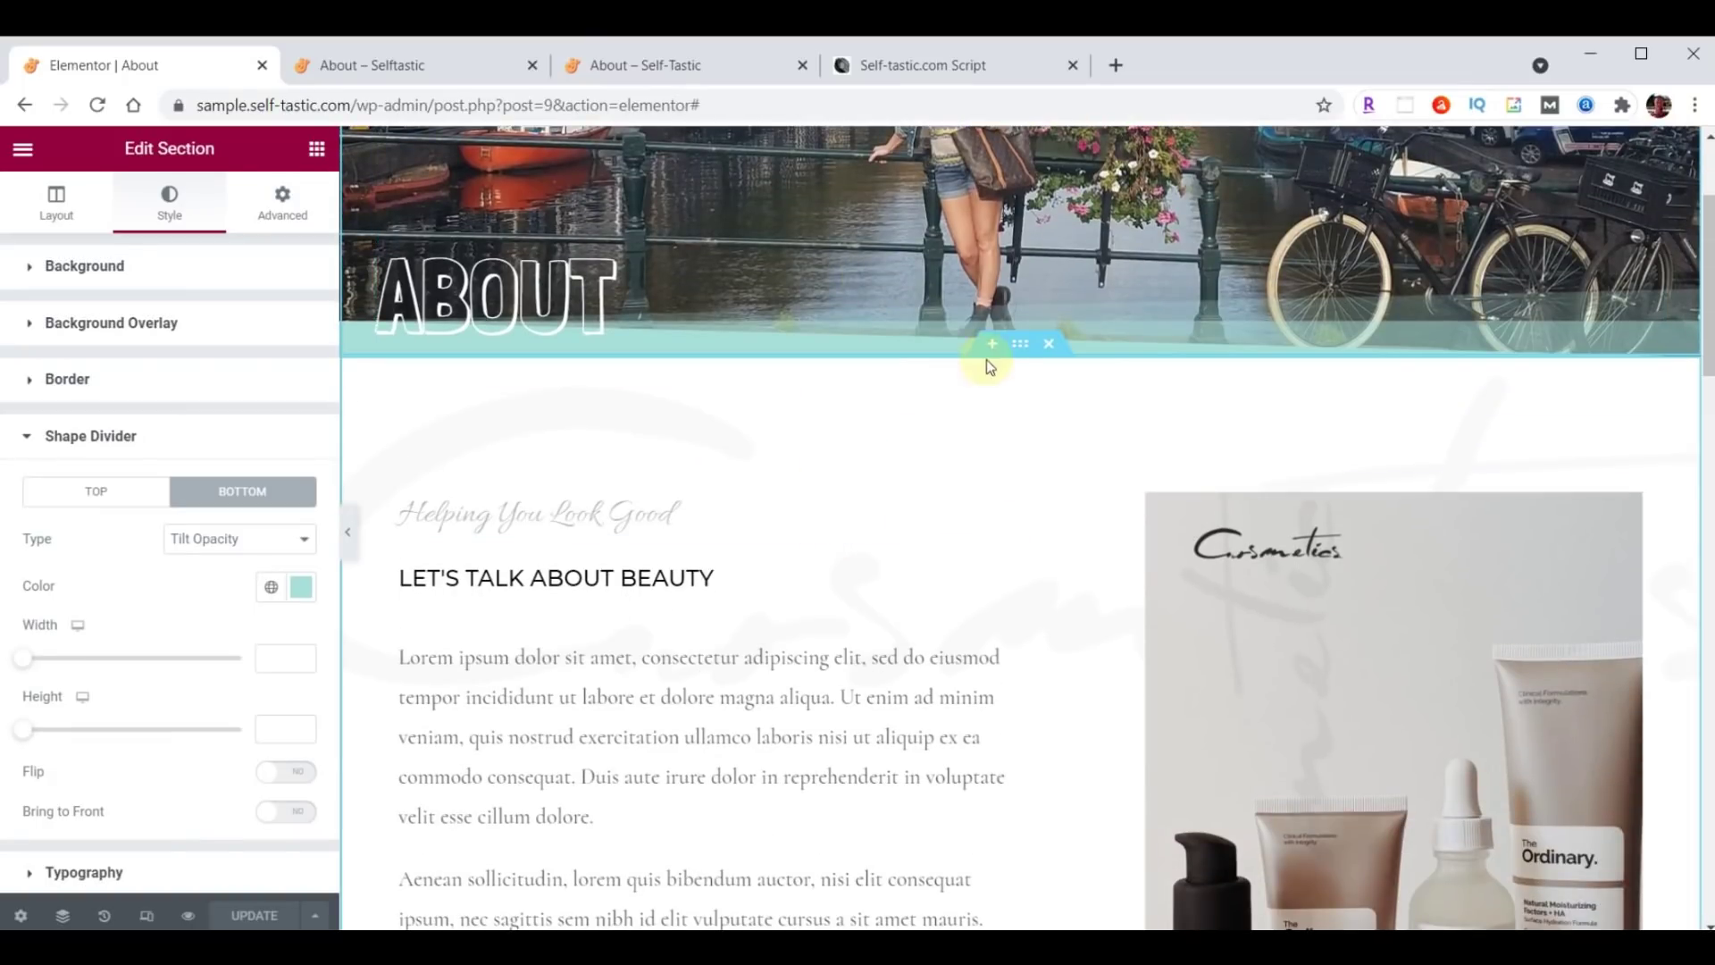
{"action": "left_click", "coordinate": [1020, 349]}
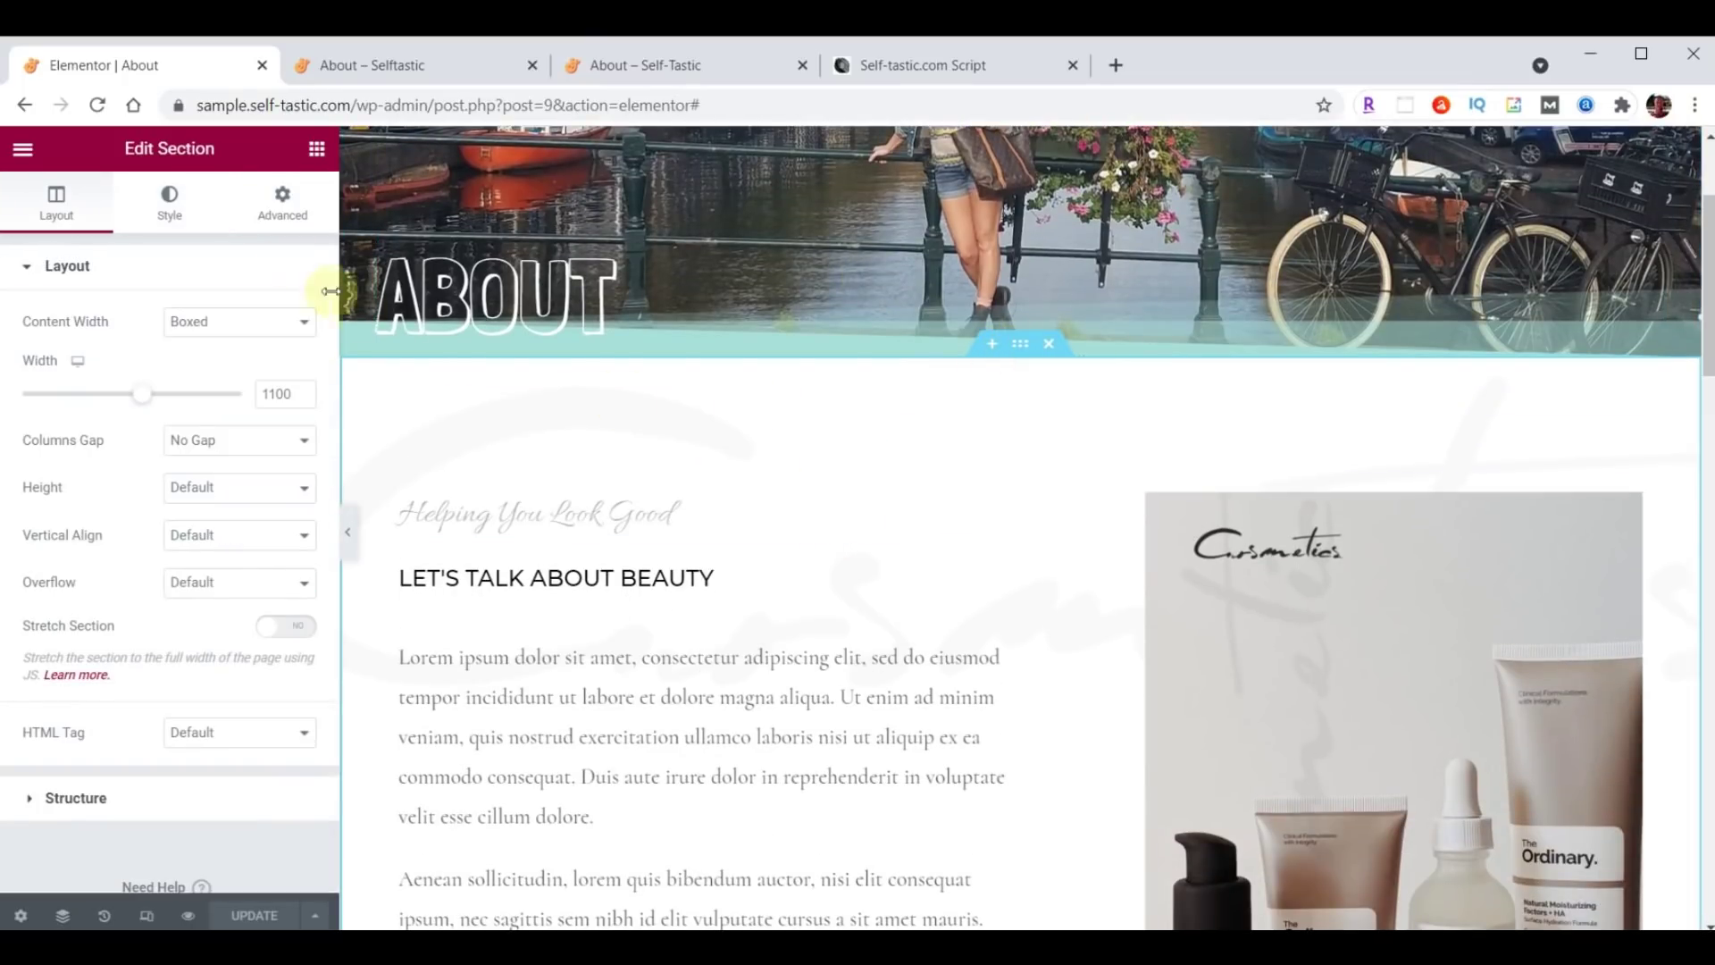
{"action": "left_click", "coordinate": [158, 205]}
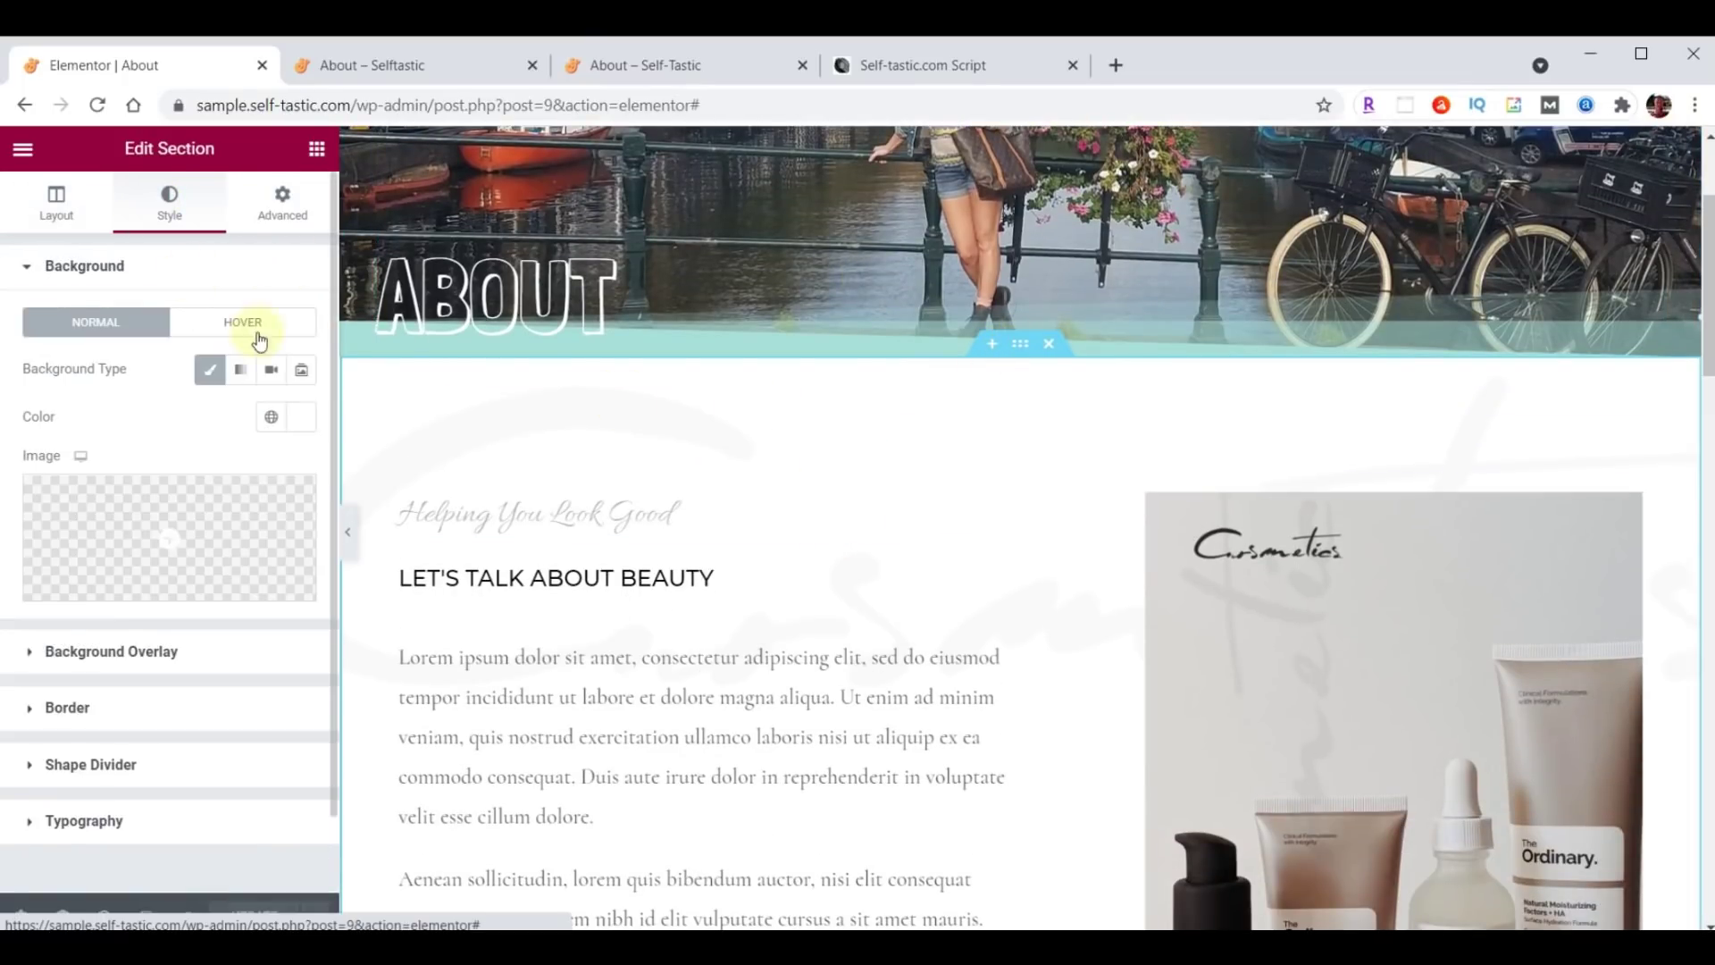
{"action": "left_click", "coordinate": [288, 420]}
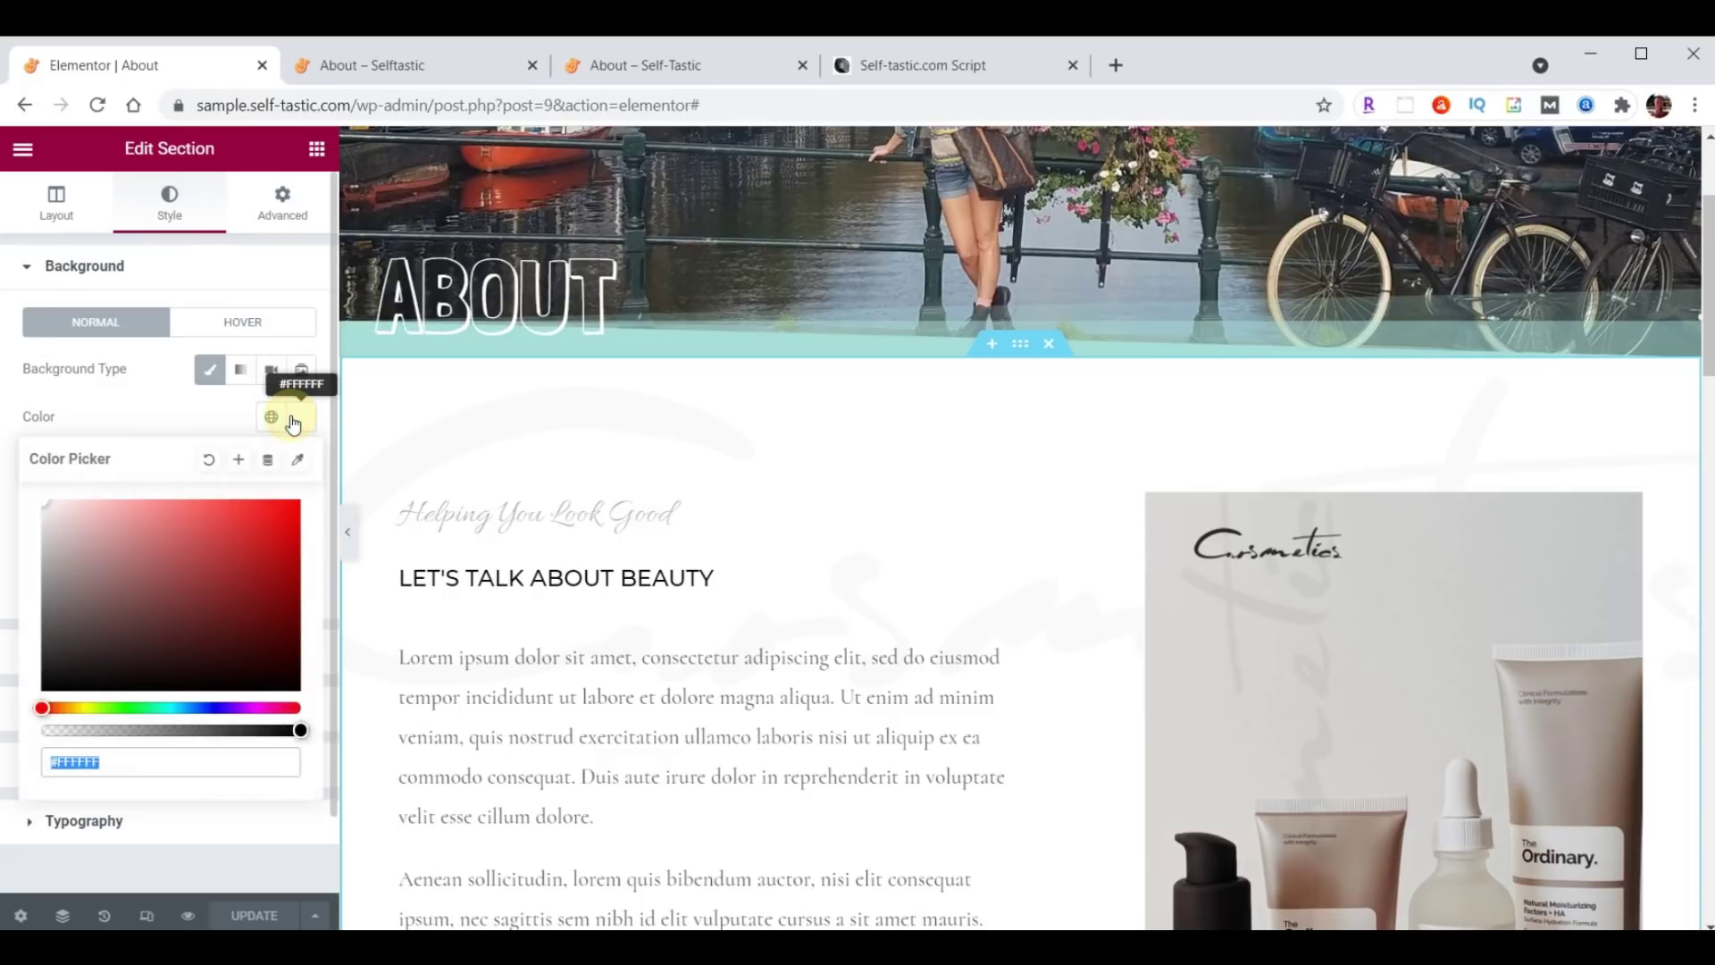
{"action": "key", "text": "ctrl+v"}
{"action": "left_click", "coordinate": [287, 417]}
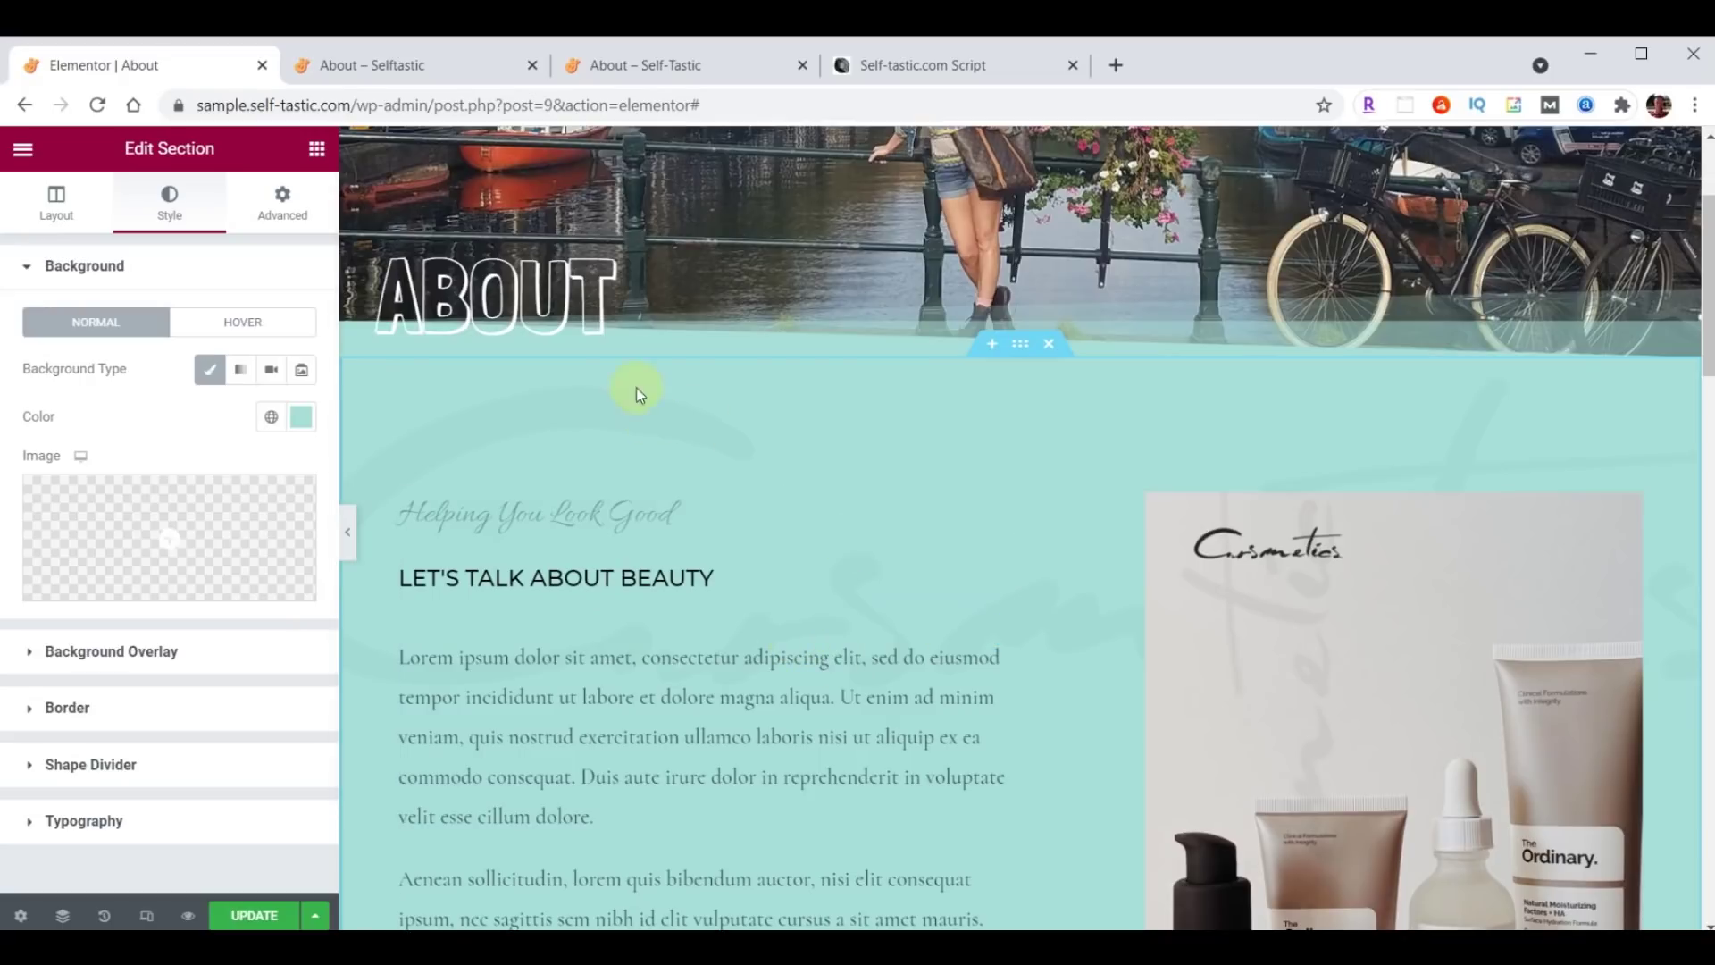
{"action": "left_click", "coordinate": [97, 653]}
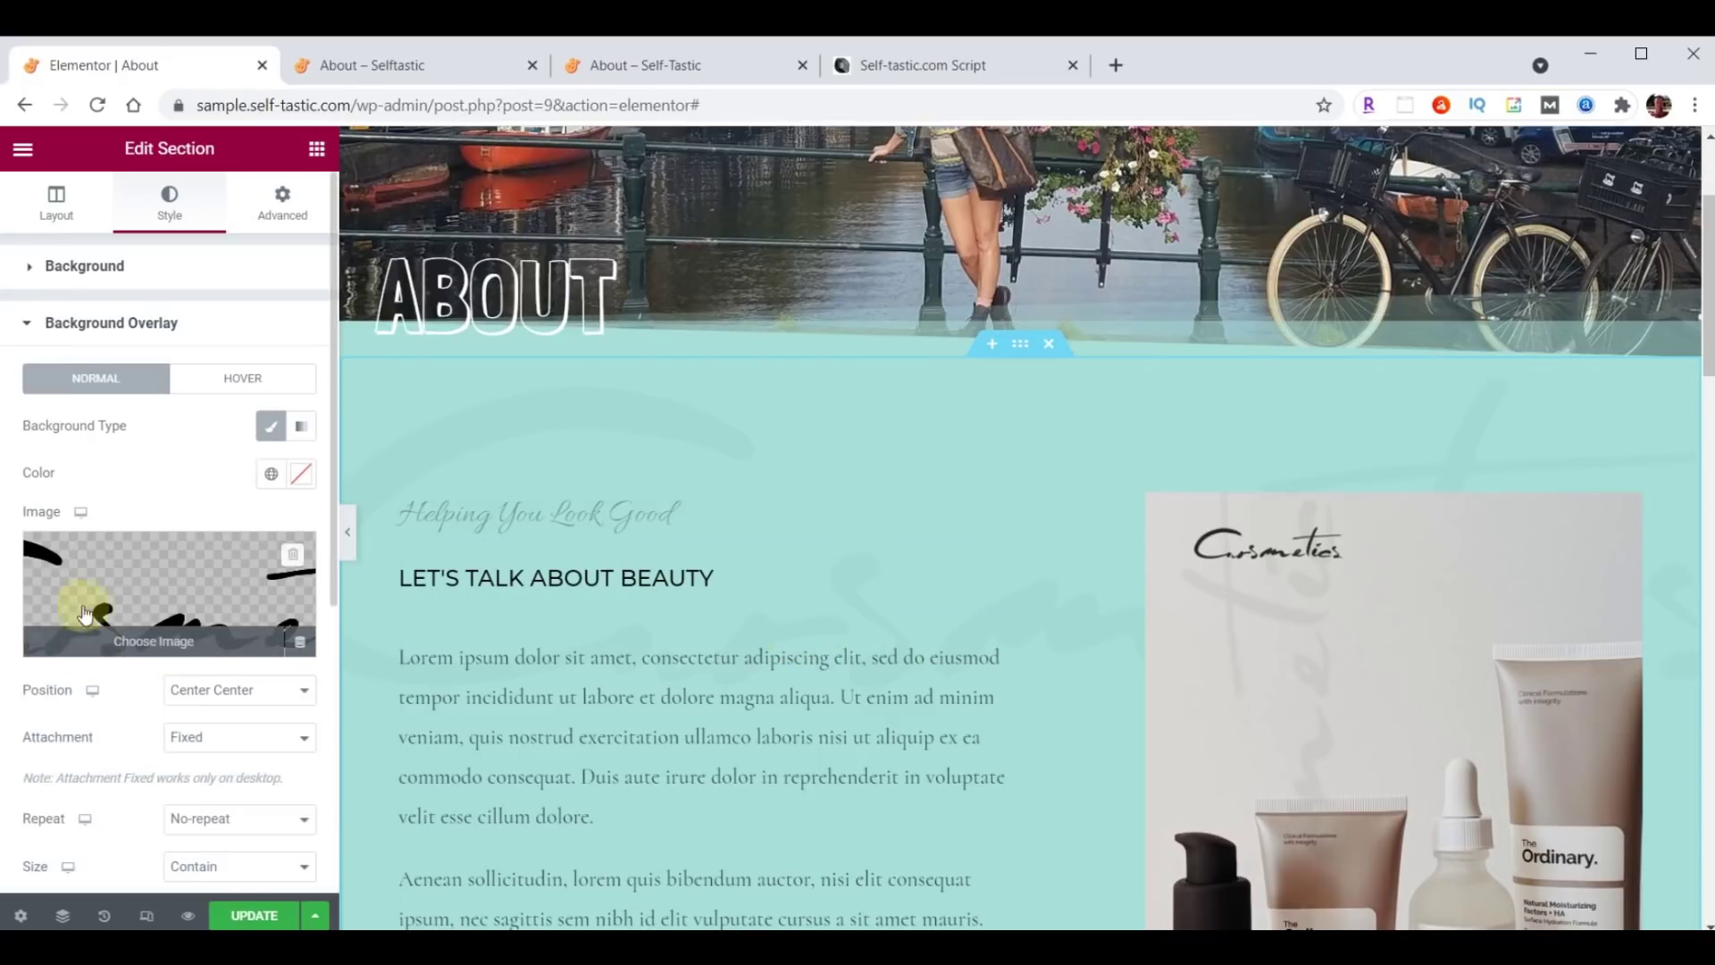
Upload logo-background.png and use it as the section's background overlay image.
{"action": "left_click", "coordinate": [140, 597]}
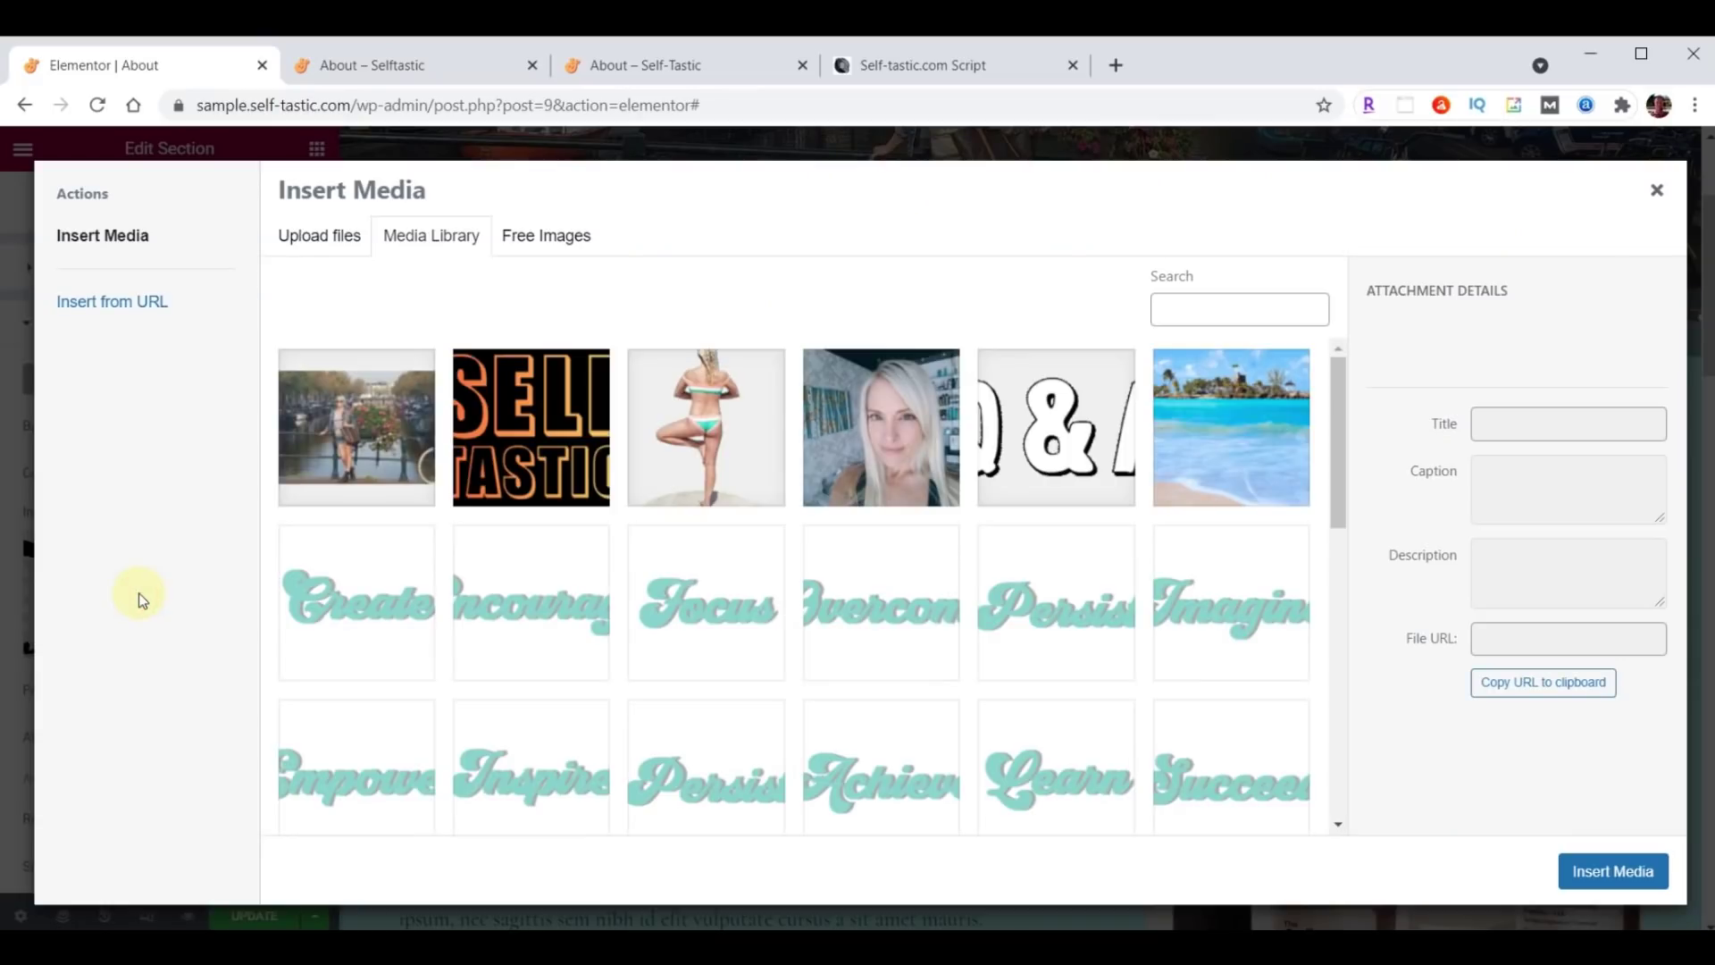
{"action": "key", "text": "alt+Tab"}
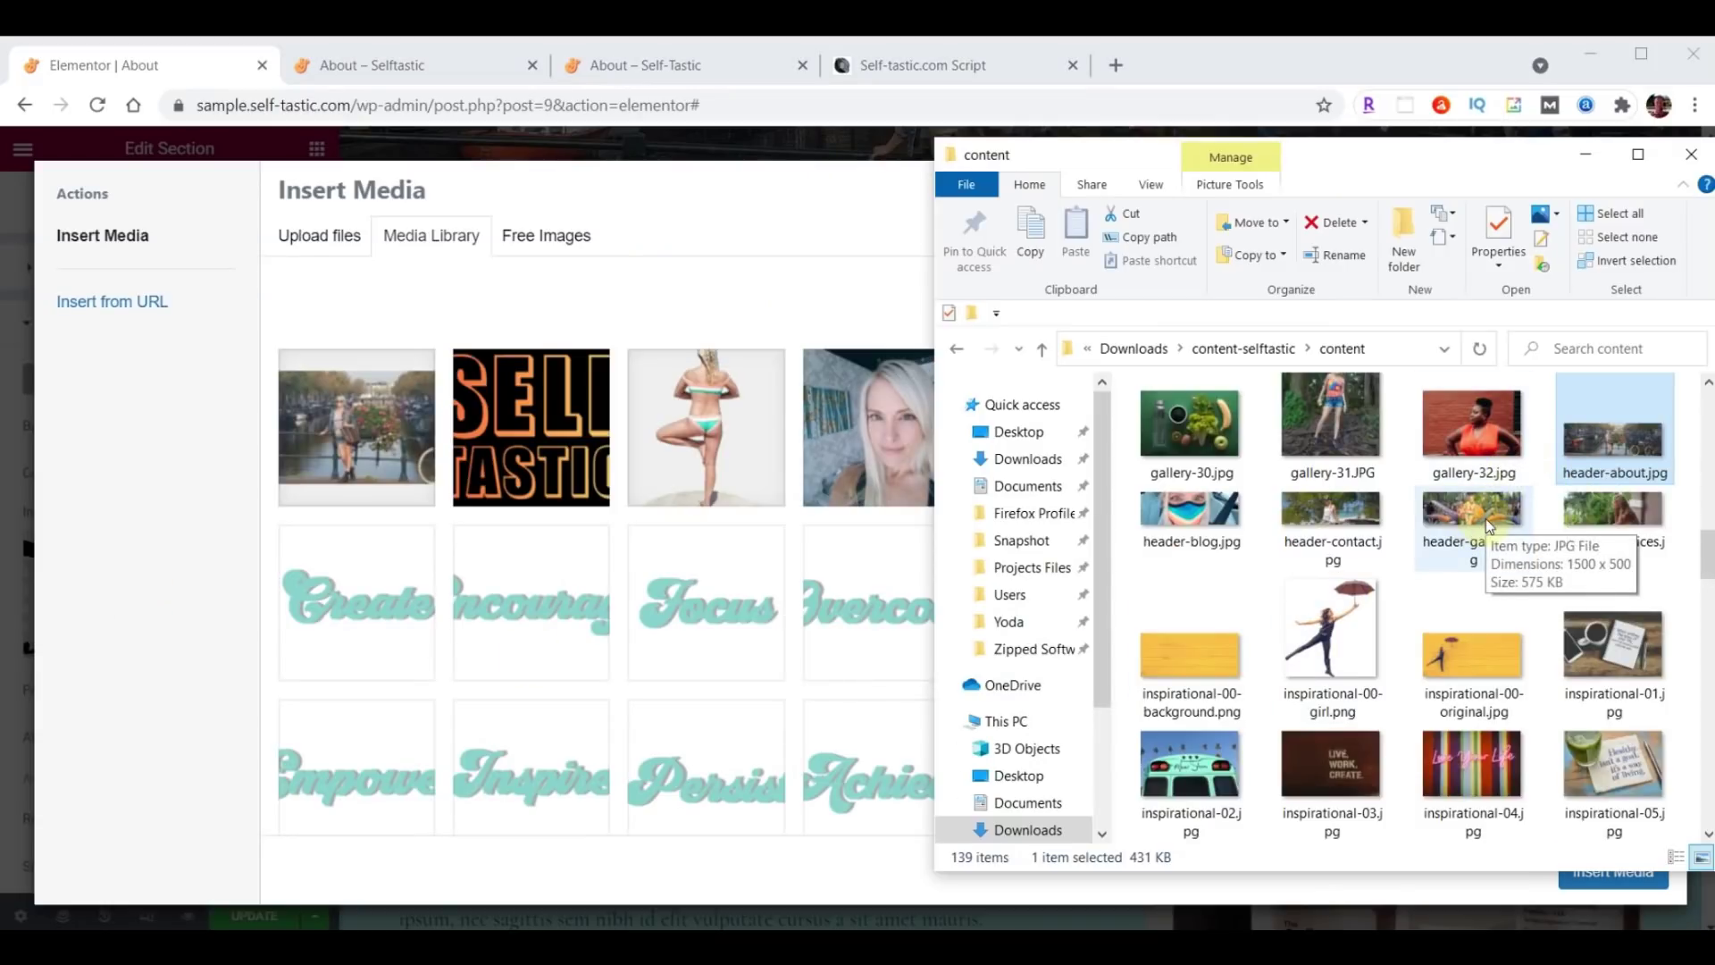
{"action": "scroll", "coordinate": [1487, 518], "scroll_direction": "down", "scroll_amount": 5}
{"action": "scroll", "coordinate": [1486, 518], "scroll_direction": "down", "scroll_amount": 10}
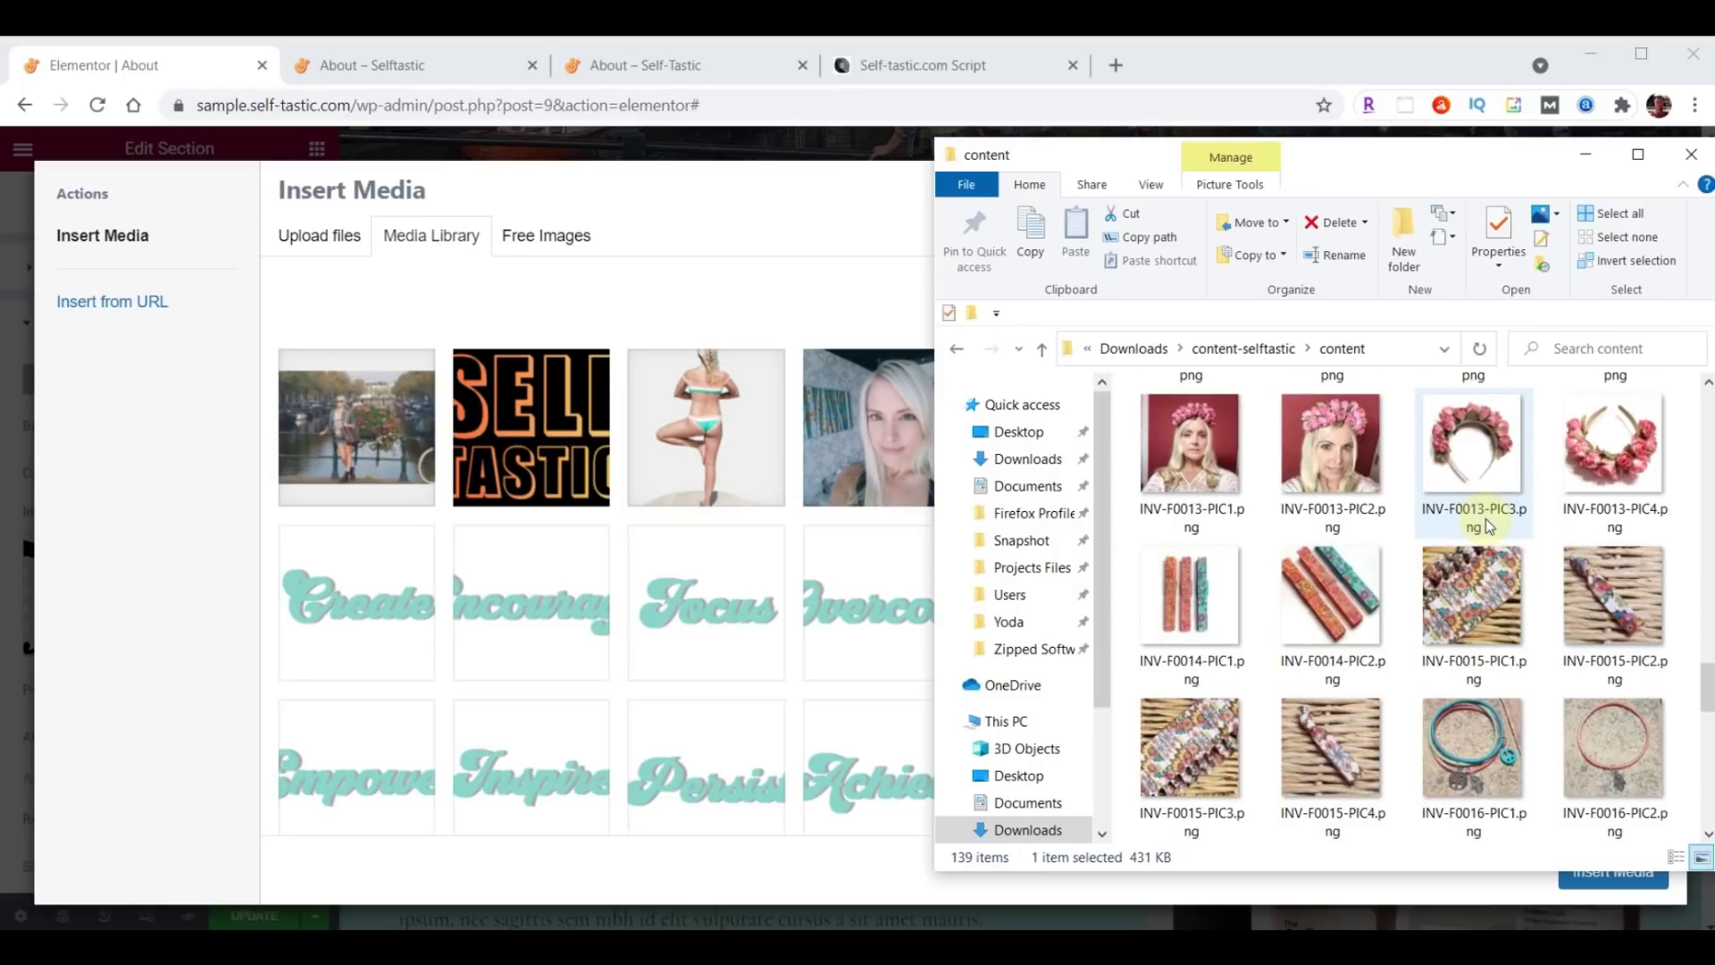
{"action": "left_click_drag", "start_coordinate": [1487, 518], "coordinate": [796, 572]}
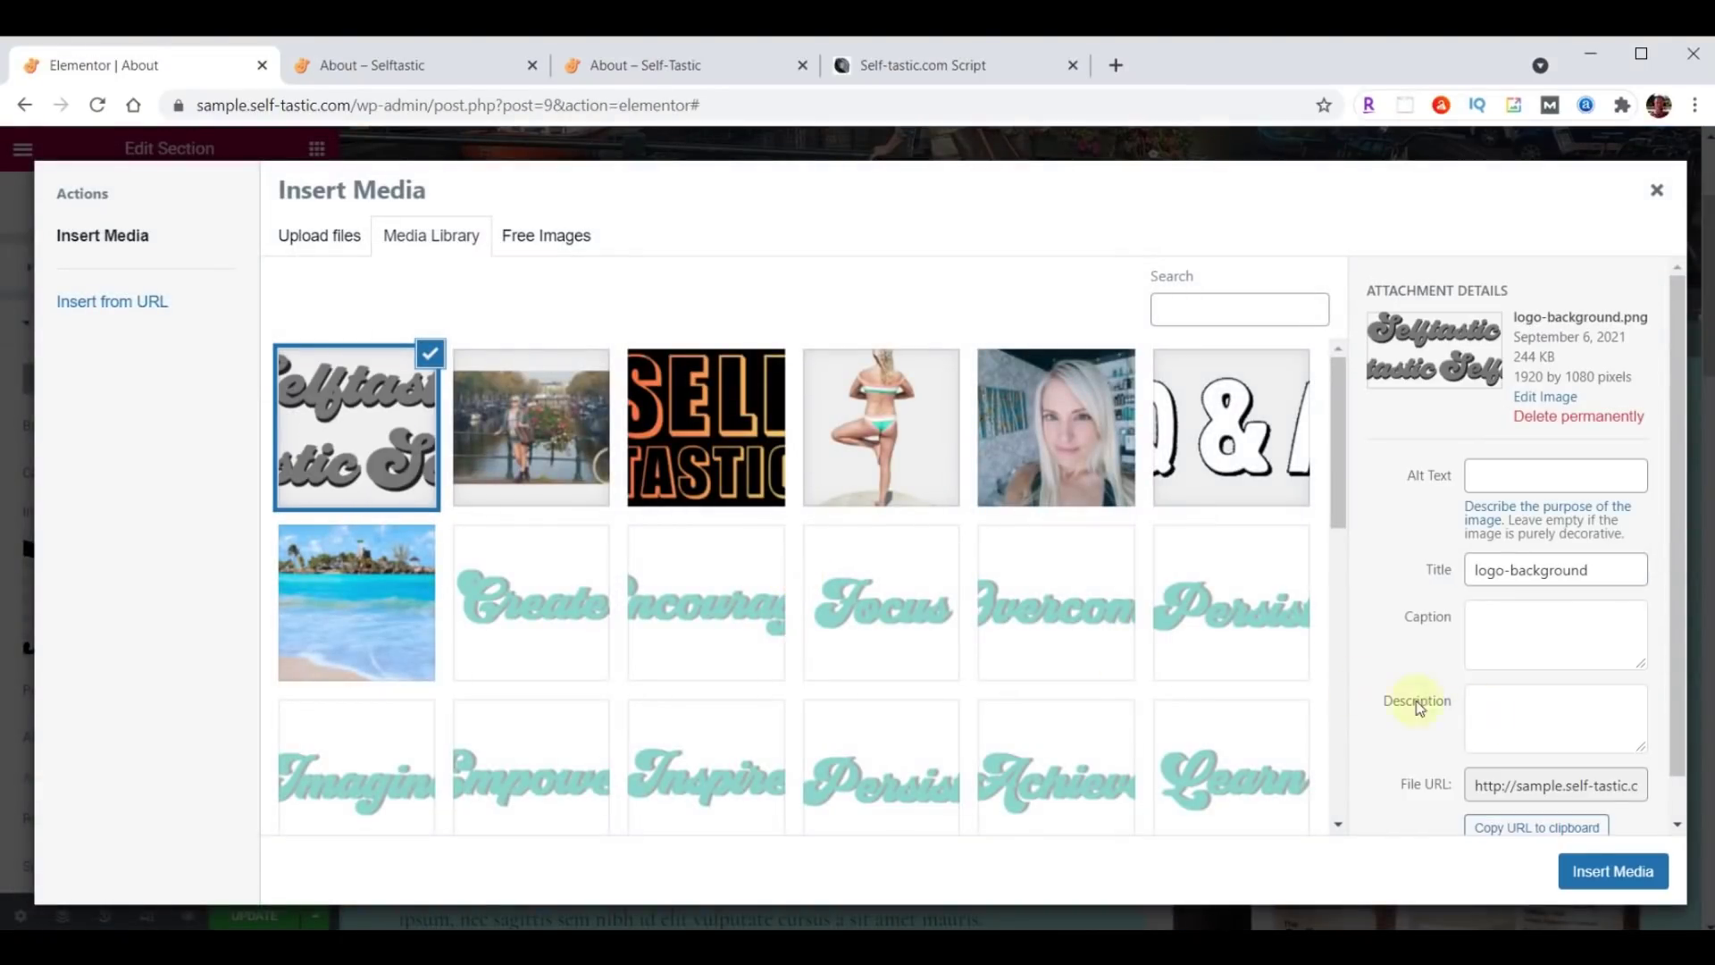
{"action": "left_click", "coordinate": [1613, 871]}
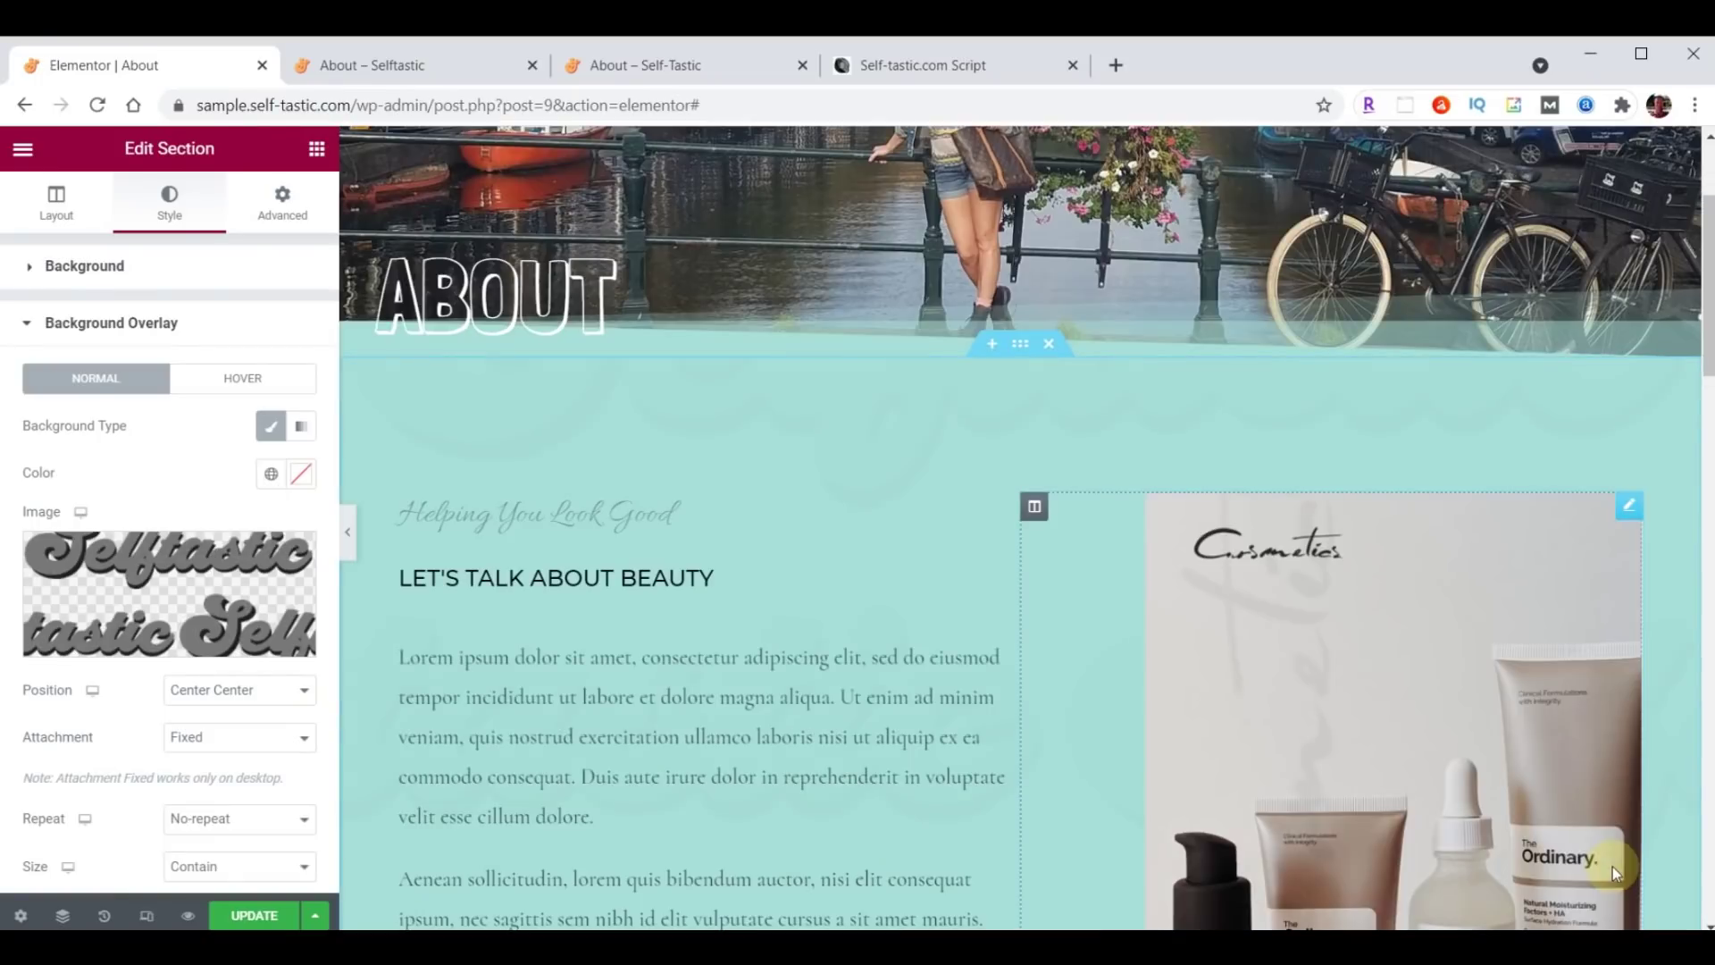
Set the overlay to Top Left position, Cover size and 0.05 opacity.
{"action": "left_click", "coordinate": [229, 698]}
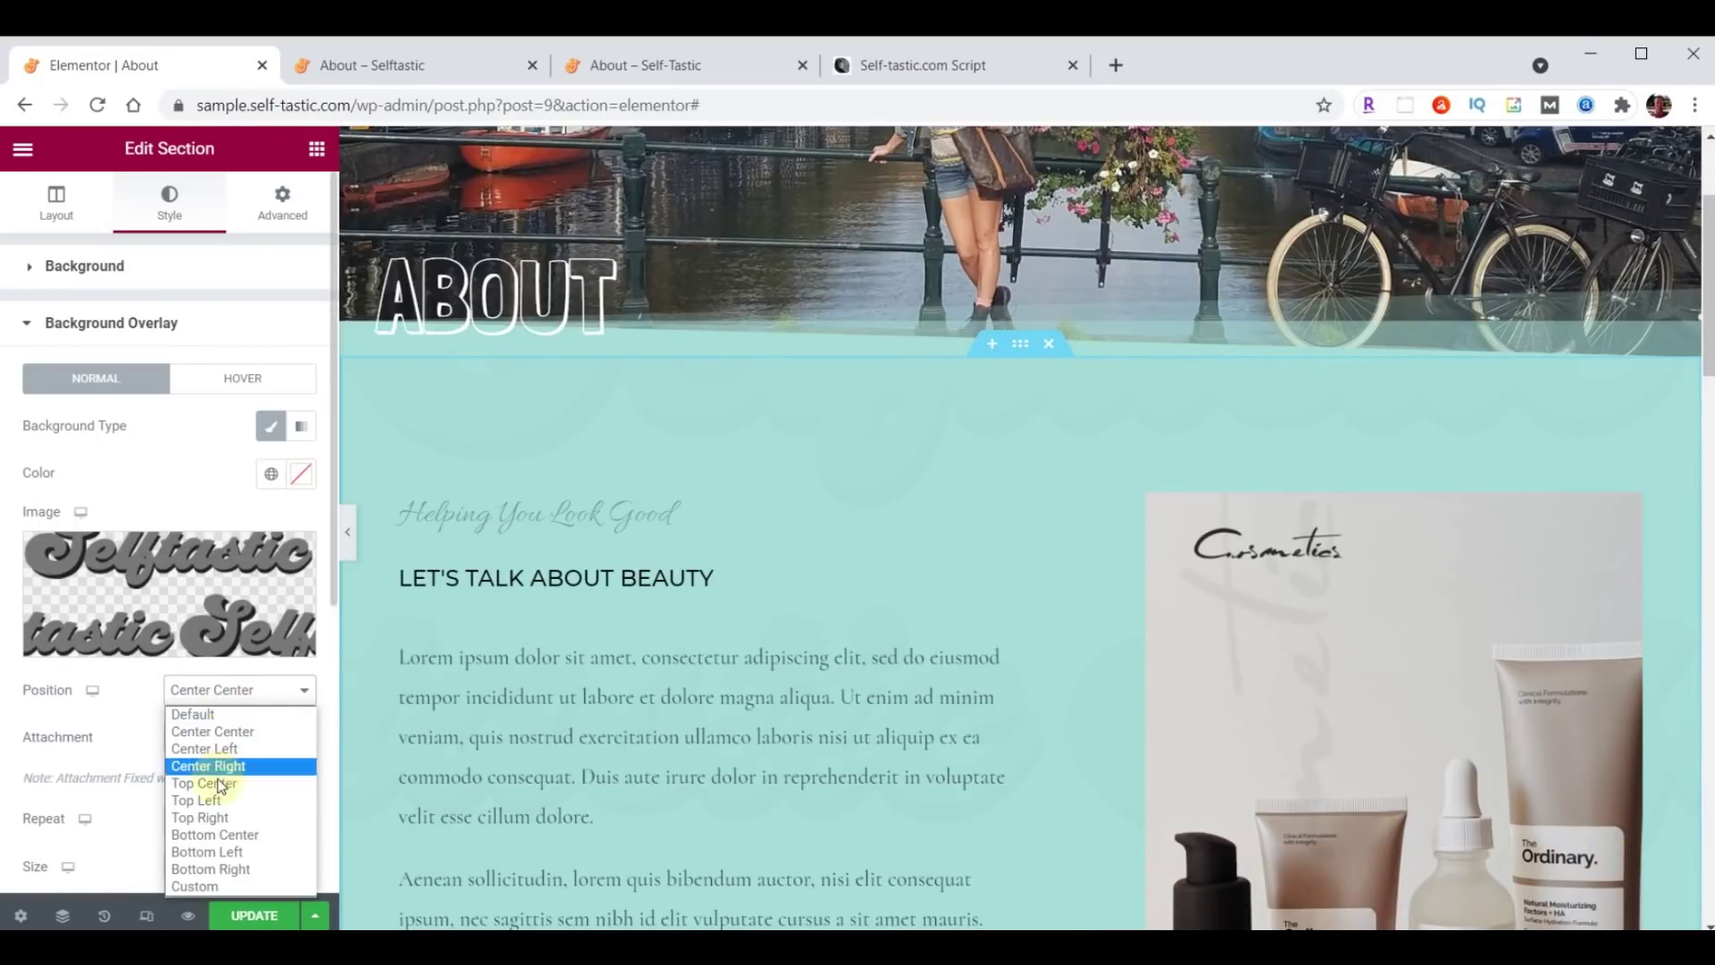
{"action": "left_click", "coordinate": [213, 801]}
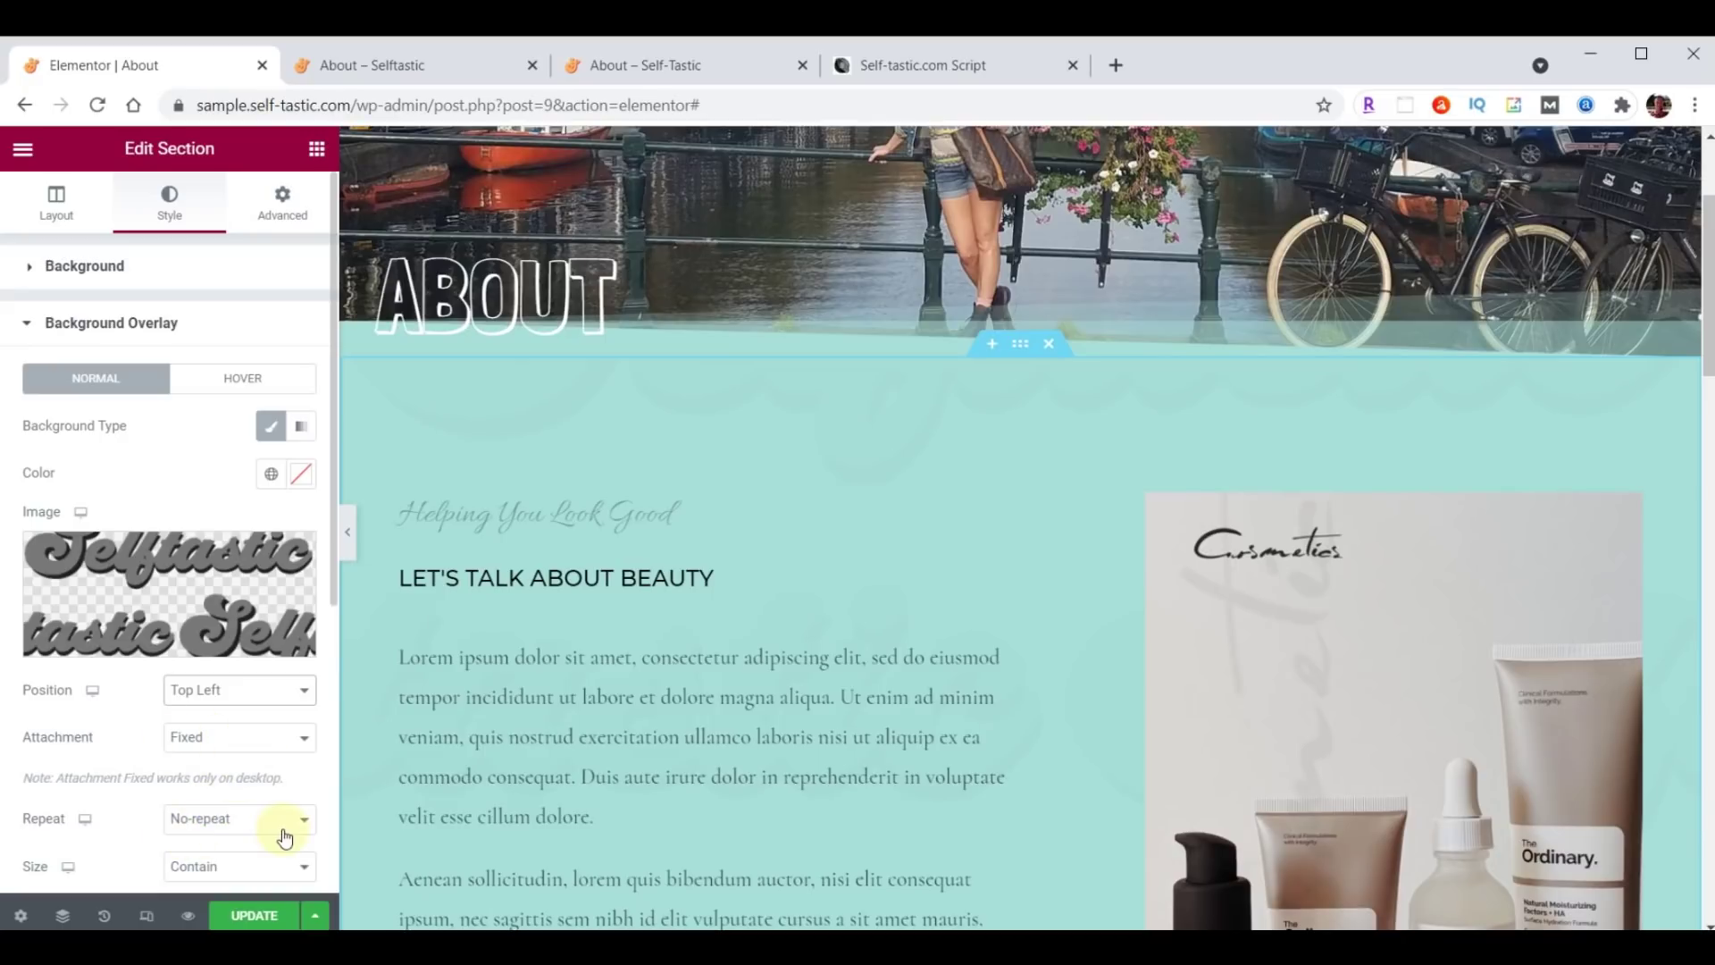
{"action": "scroll", "coordinate": [288, 681], "scroll_direction": "down", "scroll_amount": 3}
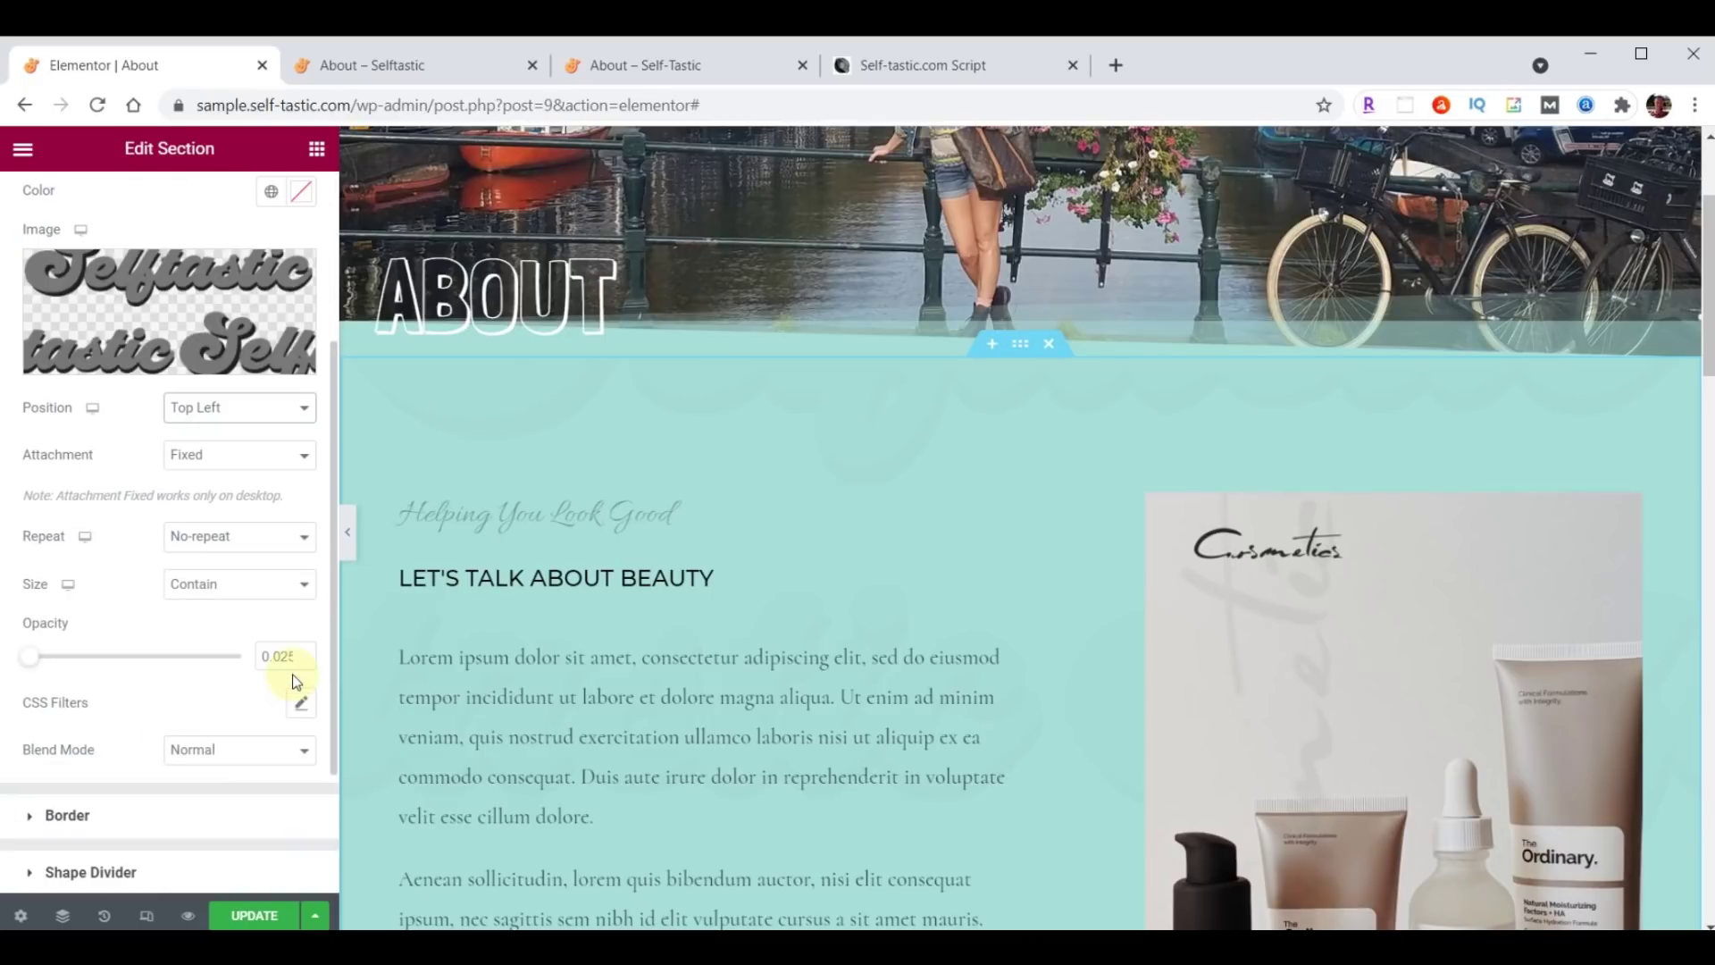
{"action": "left_click", "coordinate": [231, 592]}
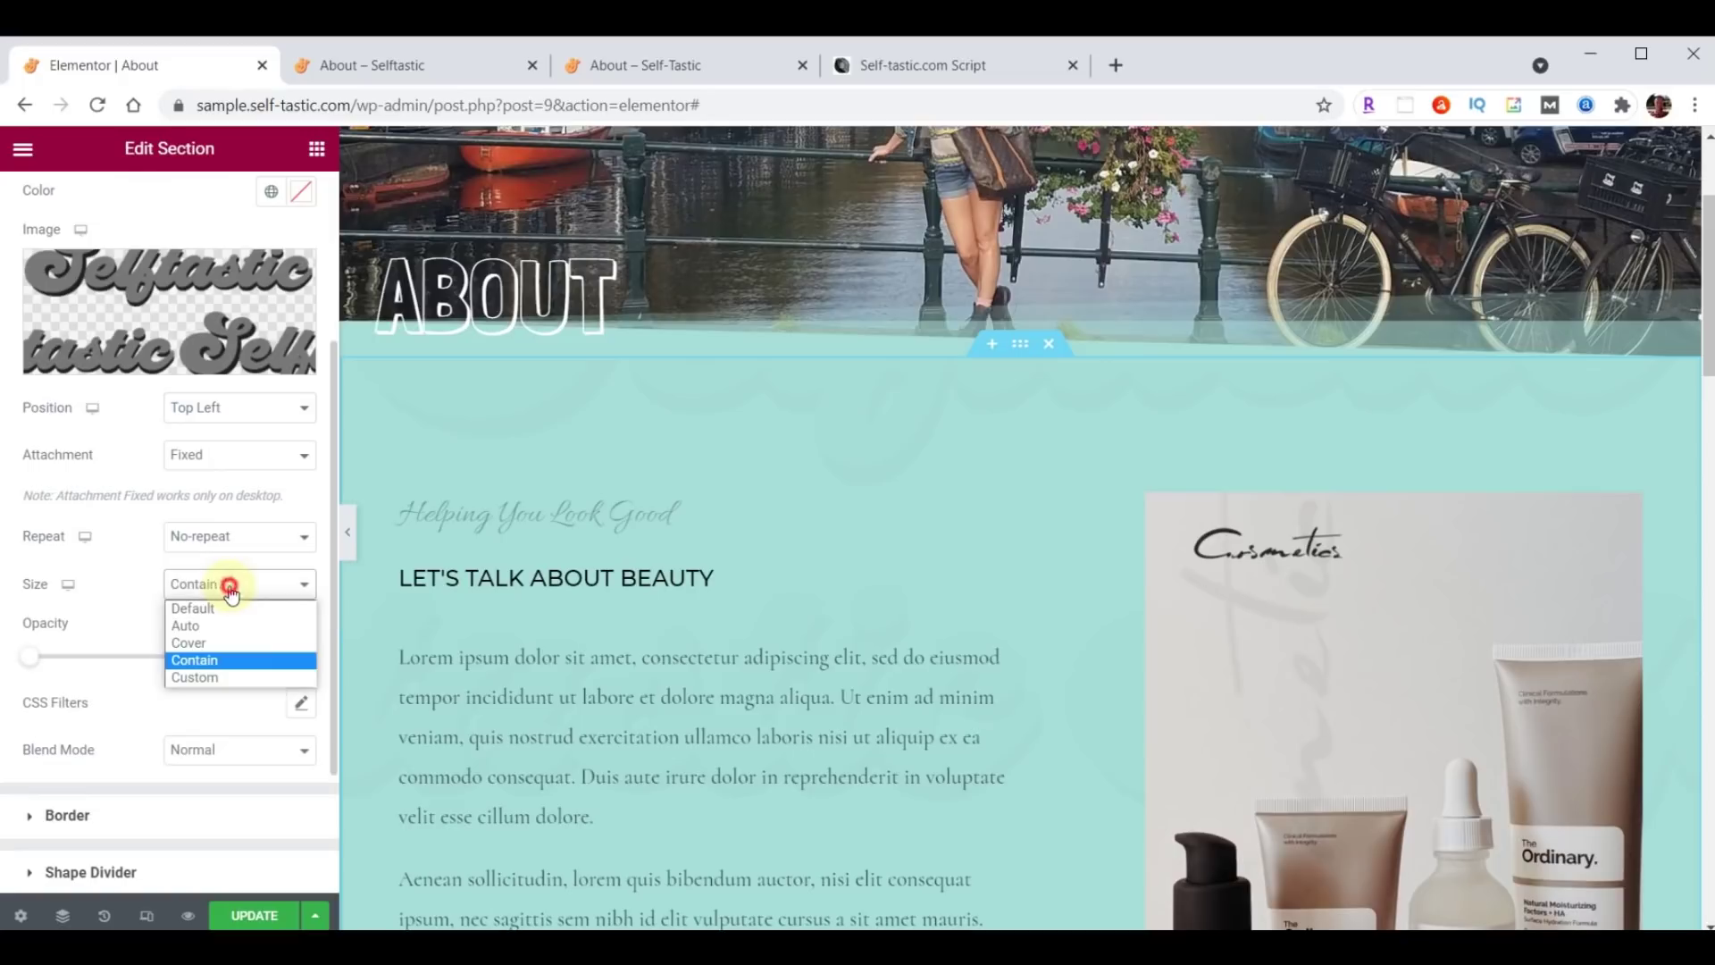
{"action": "left_click", "coordinate": [232, 643]}
{"action": "double_click", "coordinate": [268, 656]}
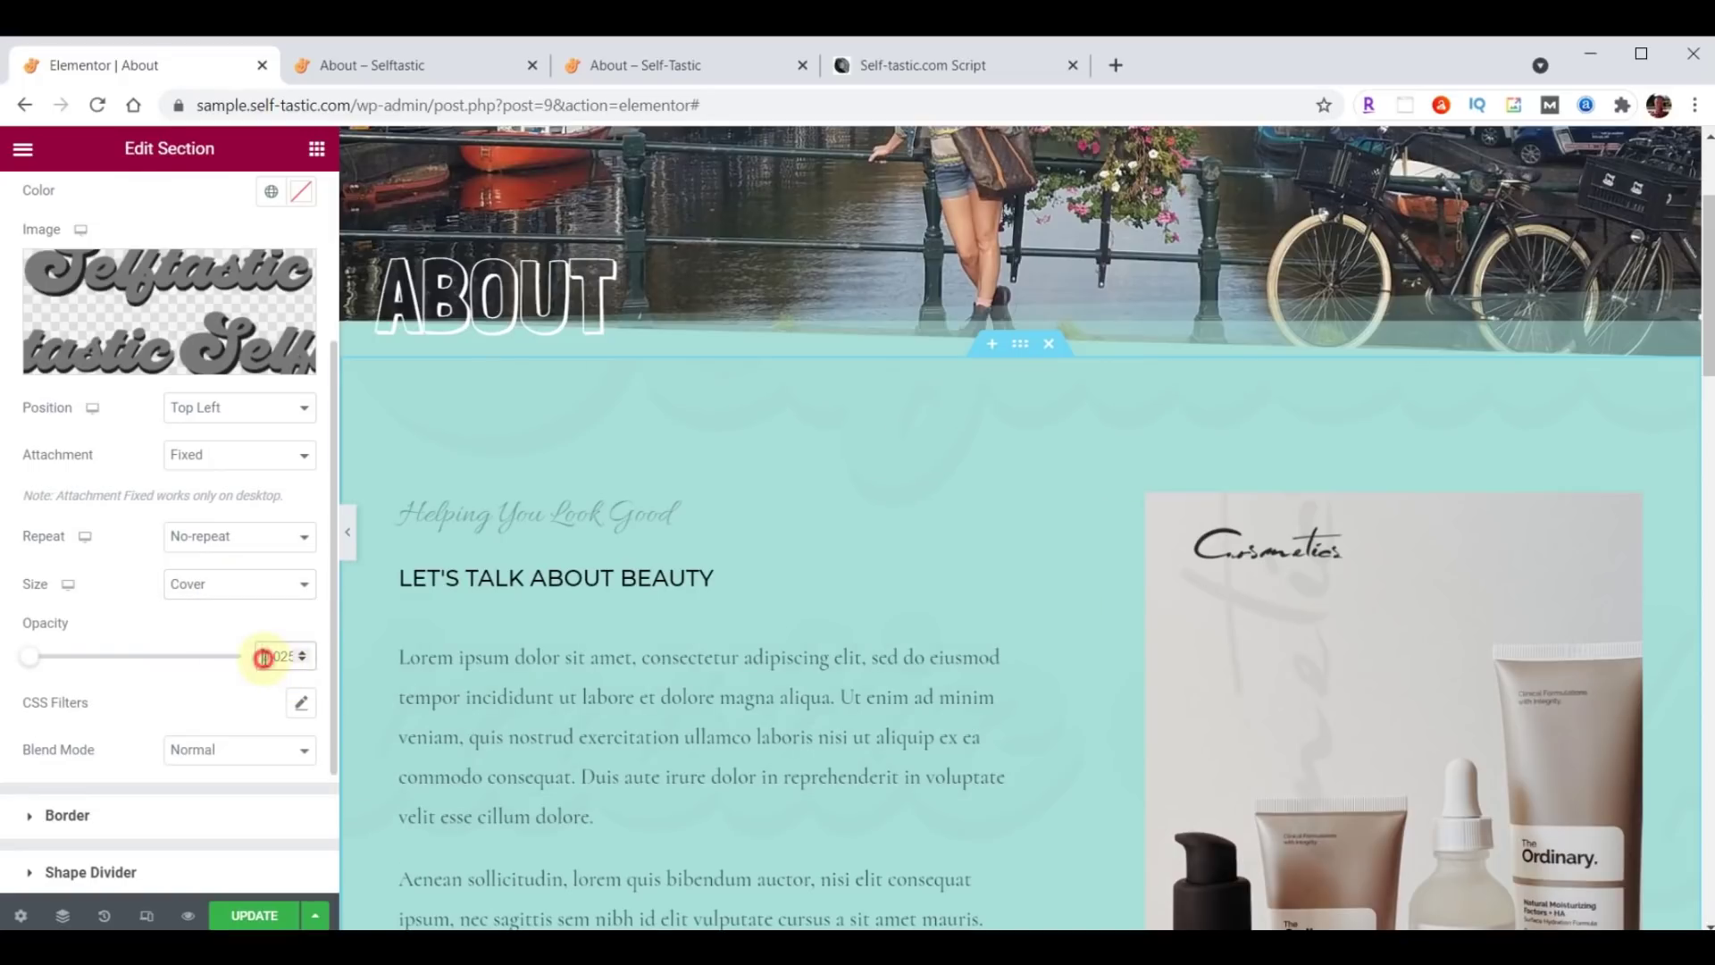
{"action": "type", "text": ".05"}
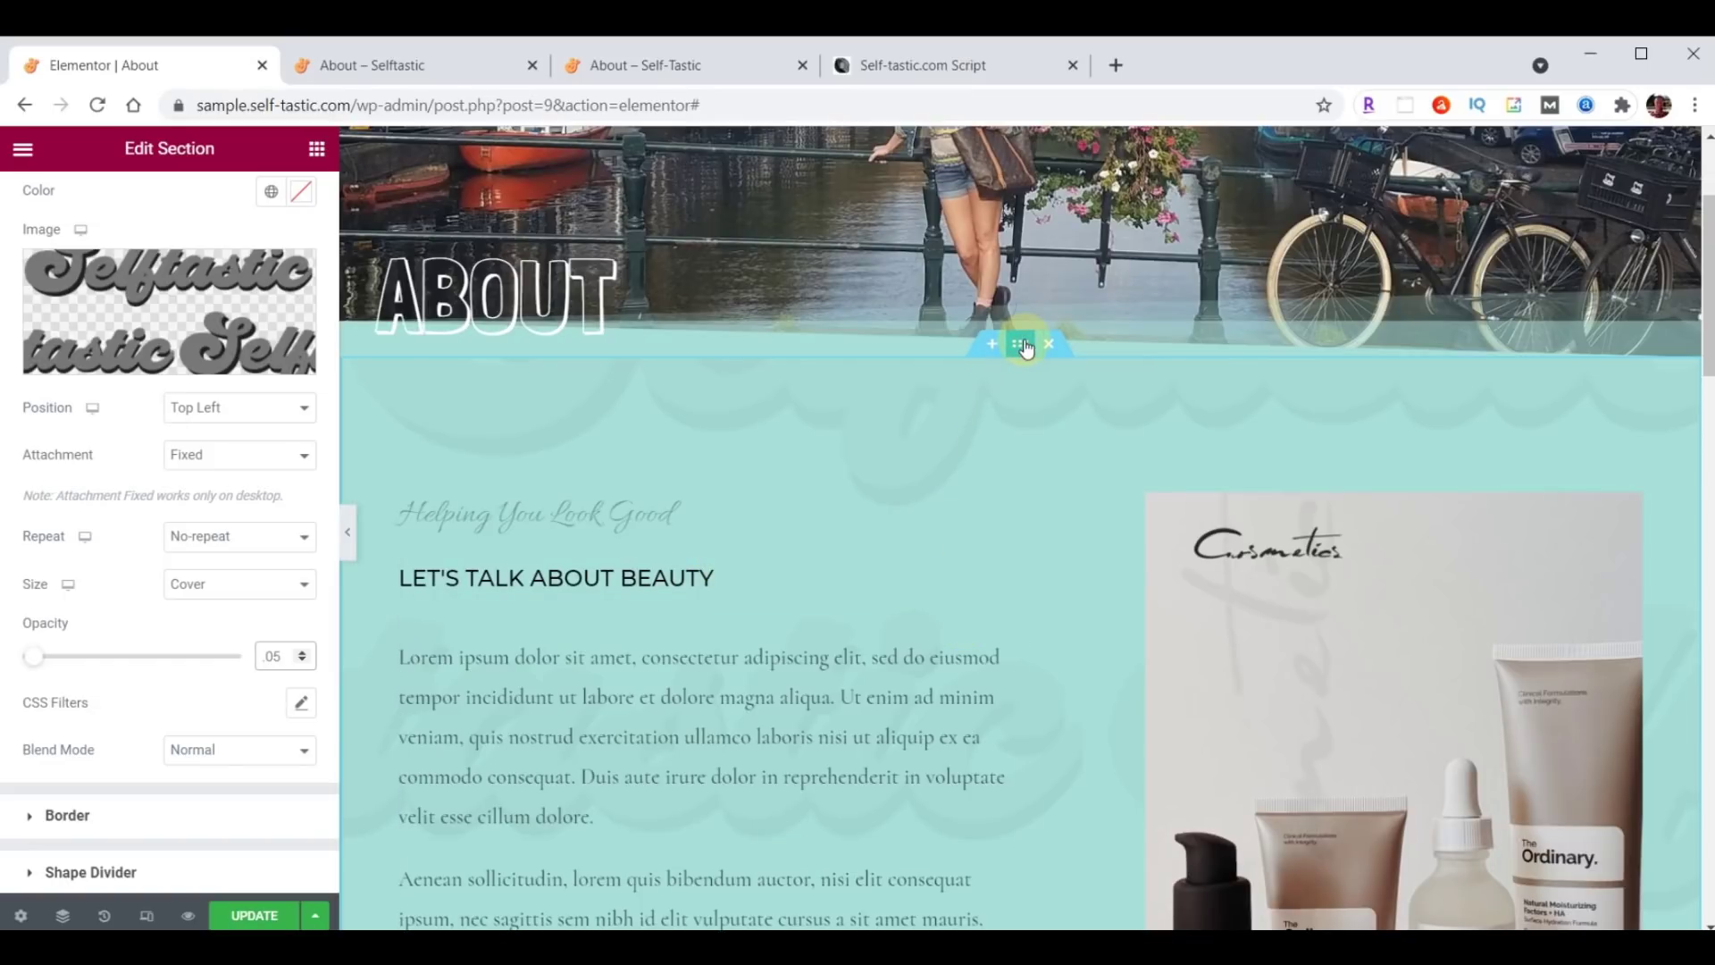
Set the section's top and bottom padding to 100.
{"action": "scroll", "coordinate": [232, 393], "scroll_direction": "up", "scroll_amount": 3}
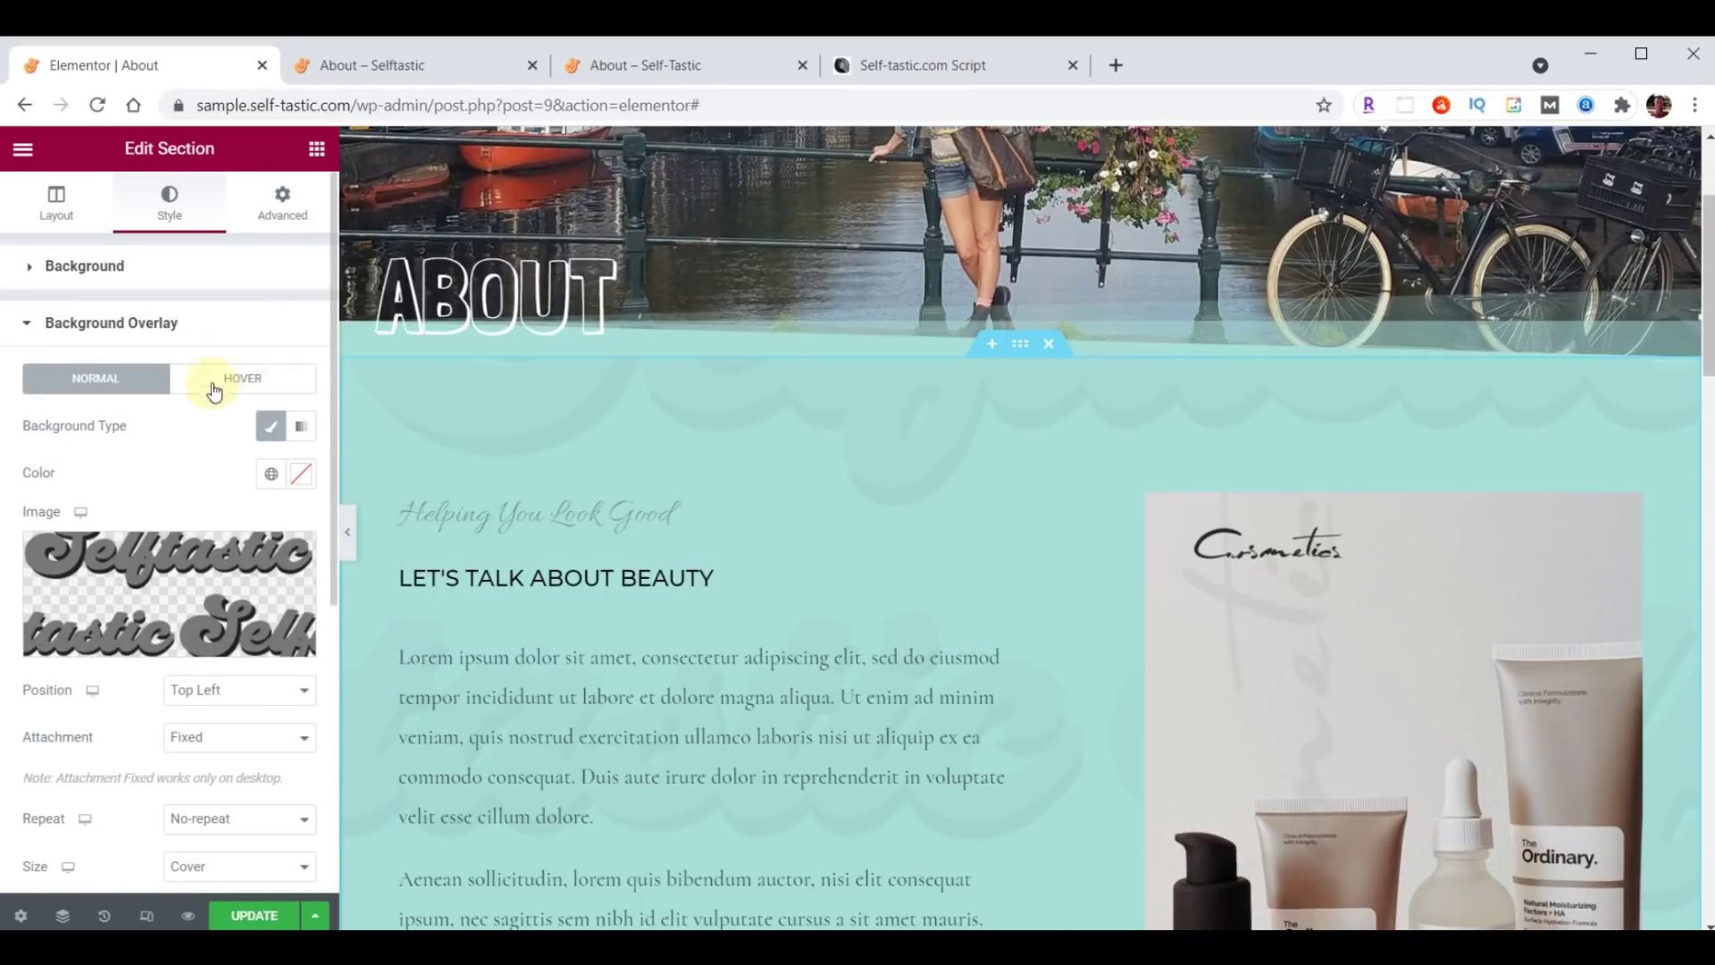
{"action": "left_click", "coordinate": [286, 207]}
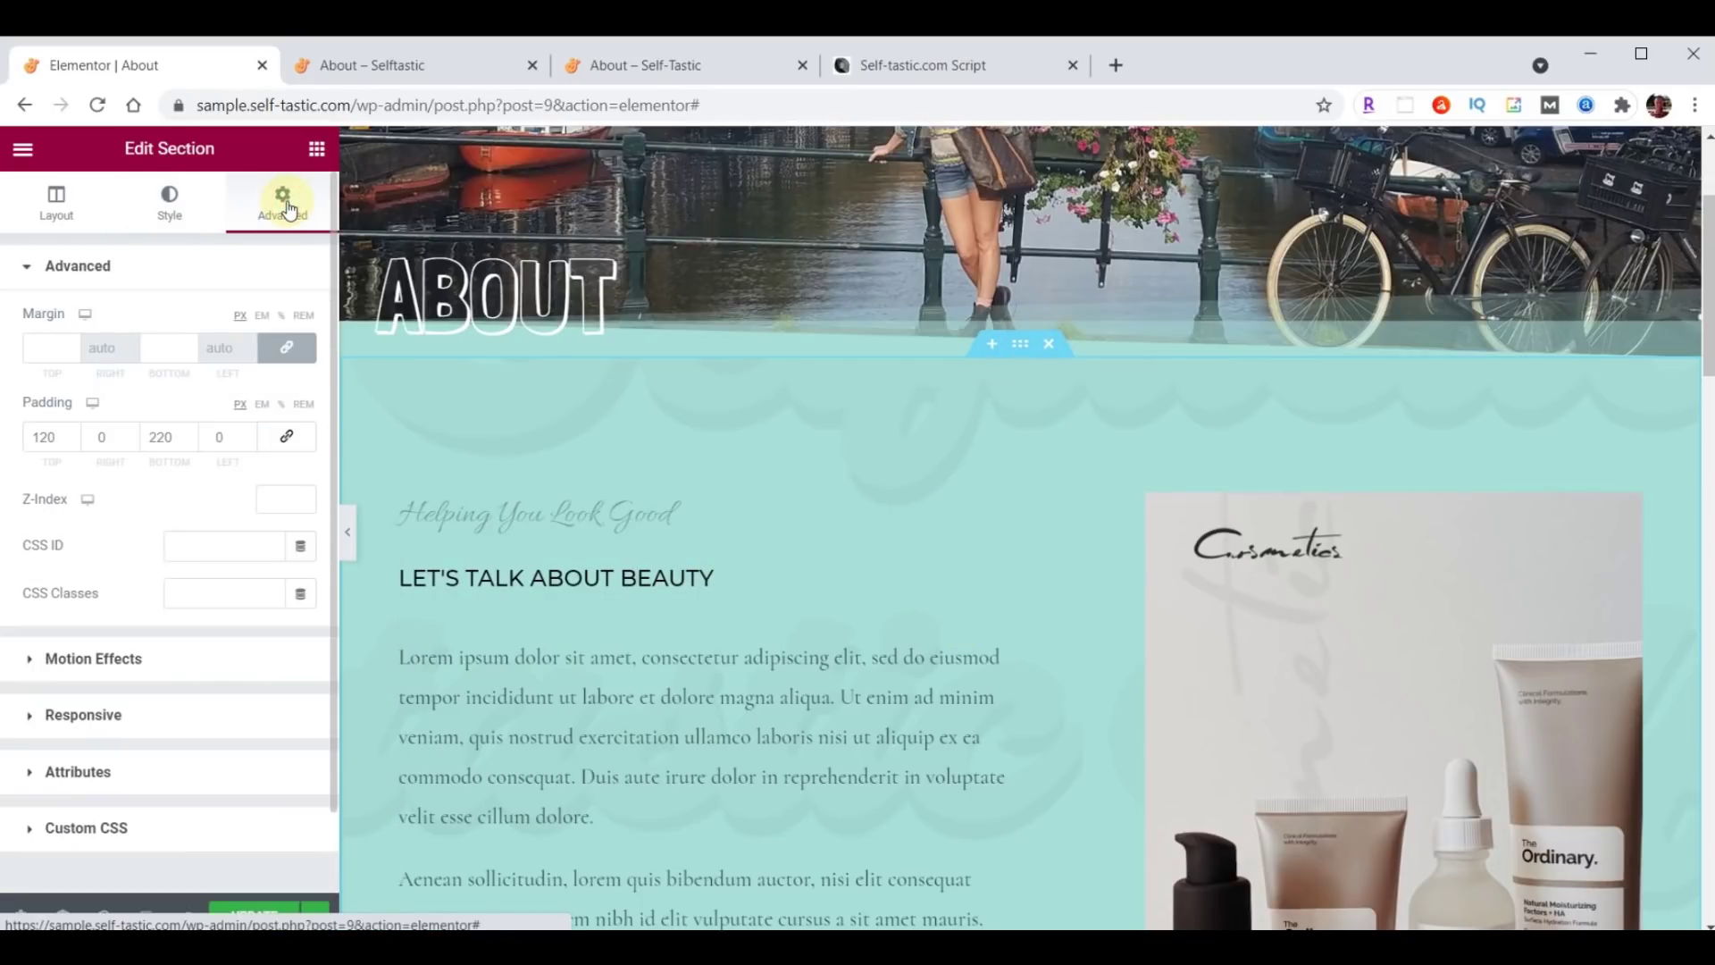
{"action": "double_click", "coordinate": [45, 436]}
{"action": "type", "text": "100"}
{"action": "double_click", "coordinate": [159, 437]}
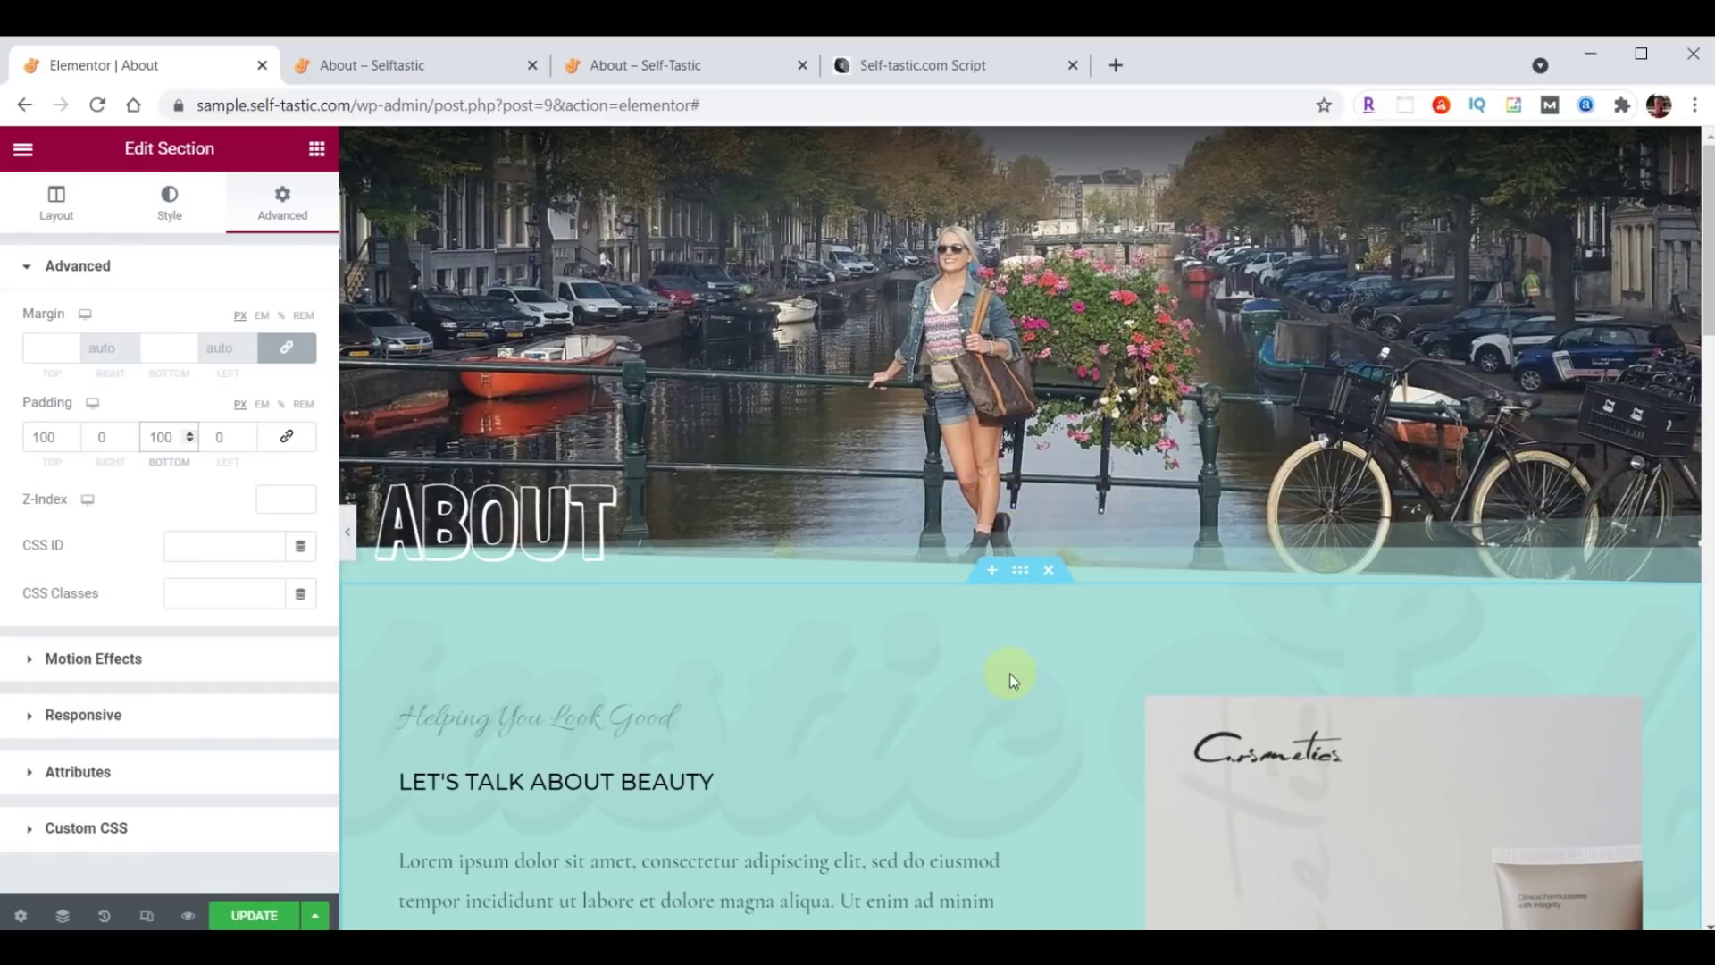
{"action": "scroll", "coordinate": [1012, 679], "scroll_direction": "down", "scroll_amount": 3}
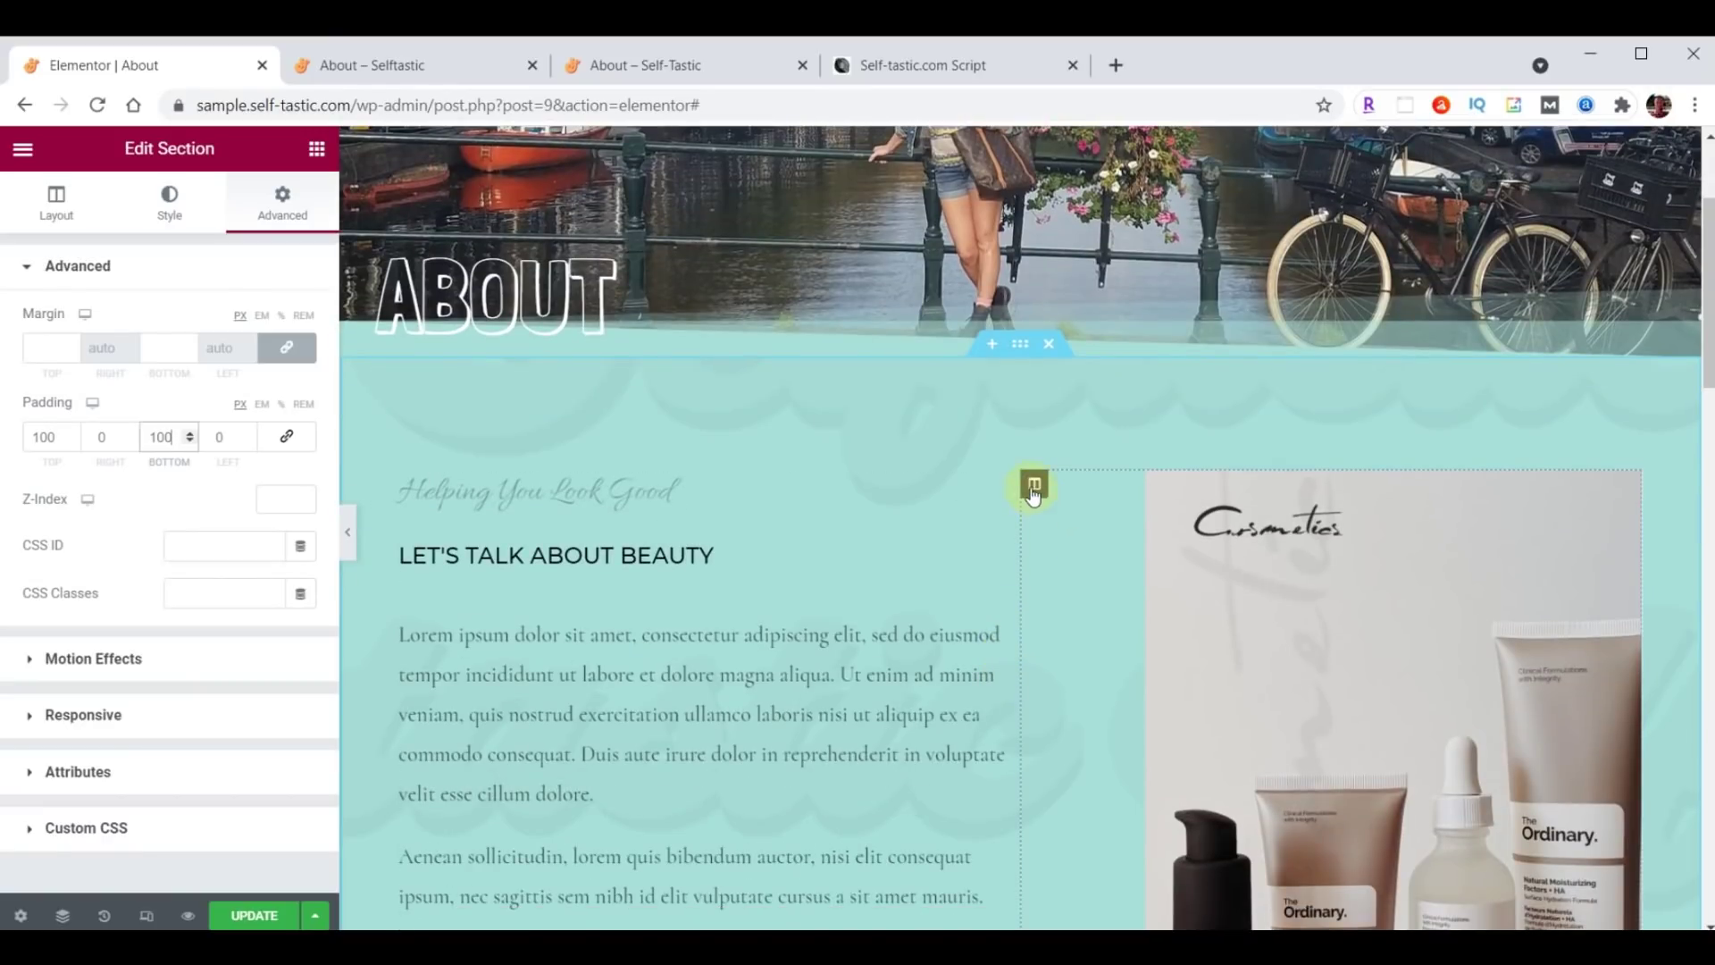
Delete the cosmetics image column, the product photo section and the logo strip section.
{"action": "right_click", "coordinate": [1032, 491]}
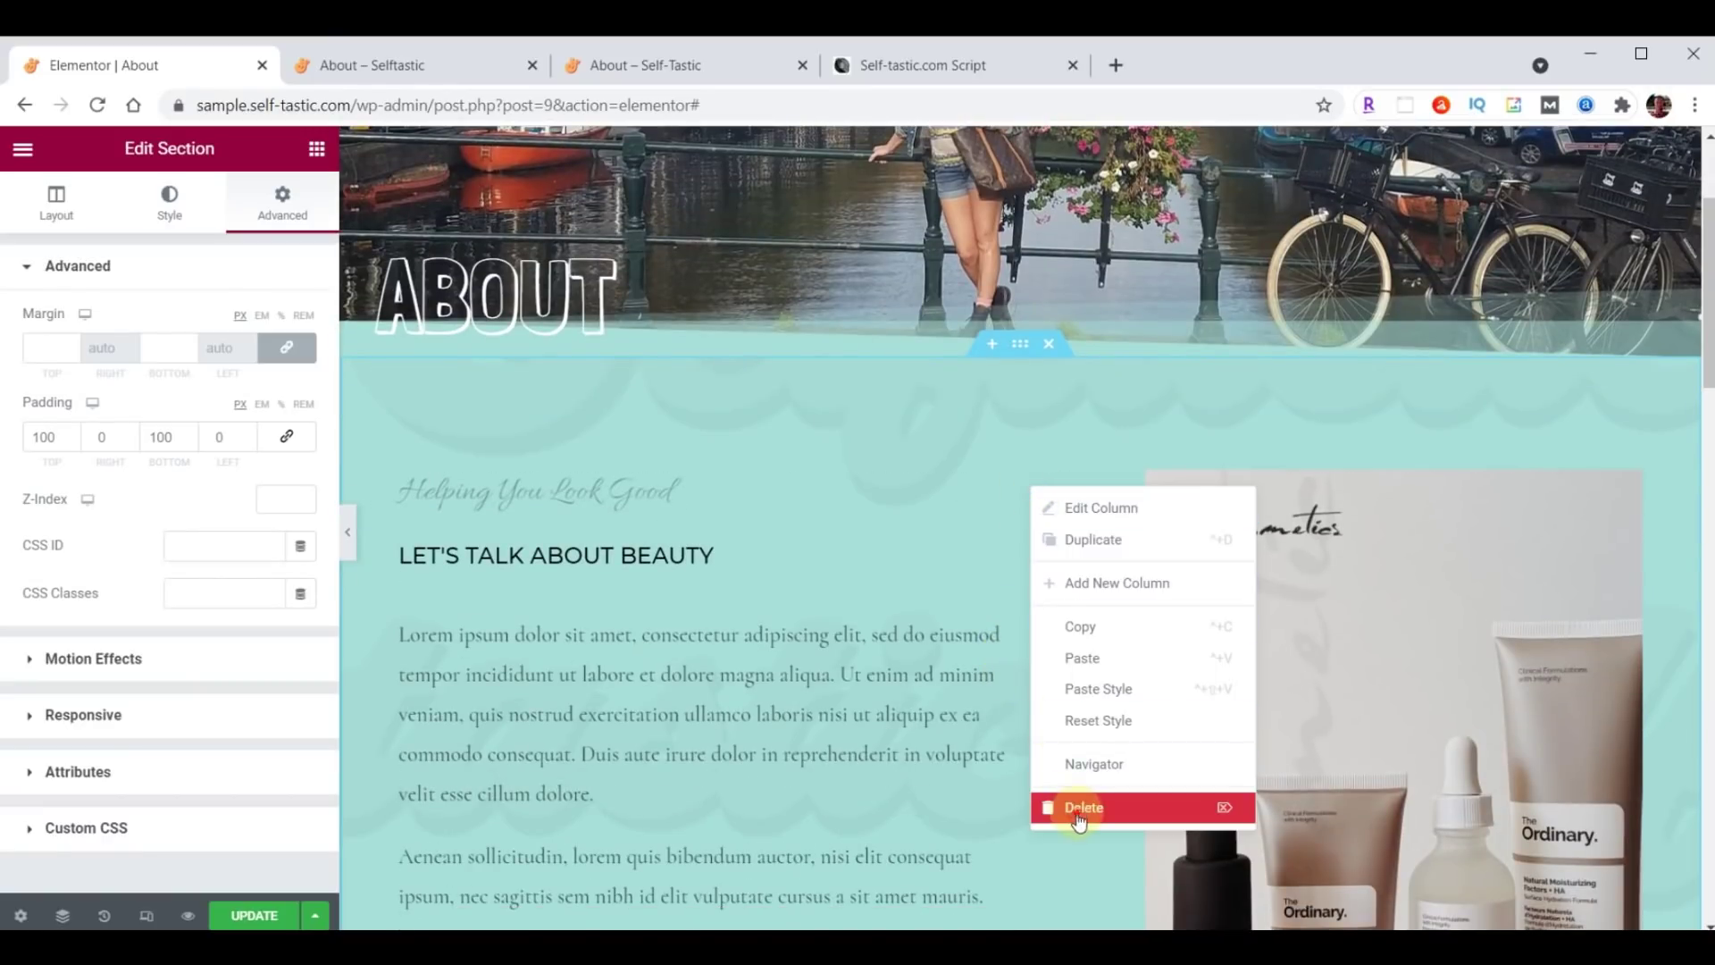
{"action": "left_click", "coordinate": [1077, 808]}
{"action": "scroll", "coordinate": [1099, 670], "scroll_direction": "down", "scroll_amount": 8}
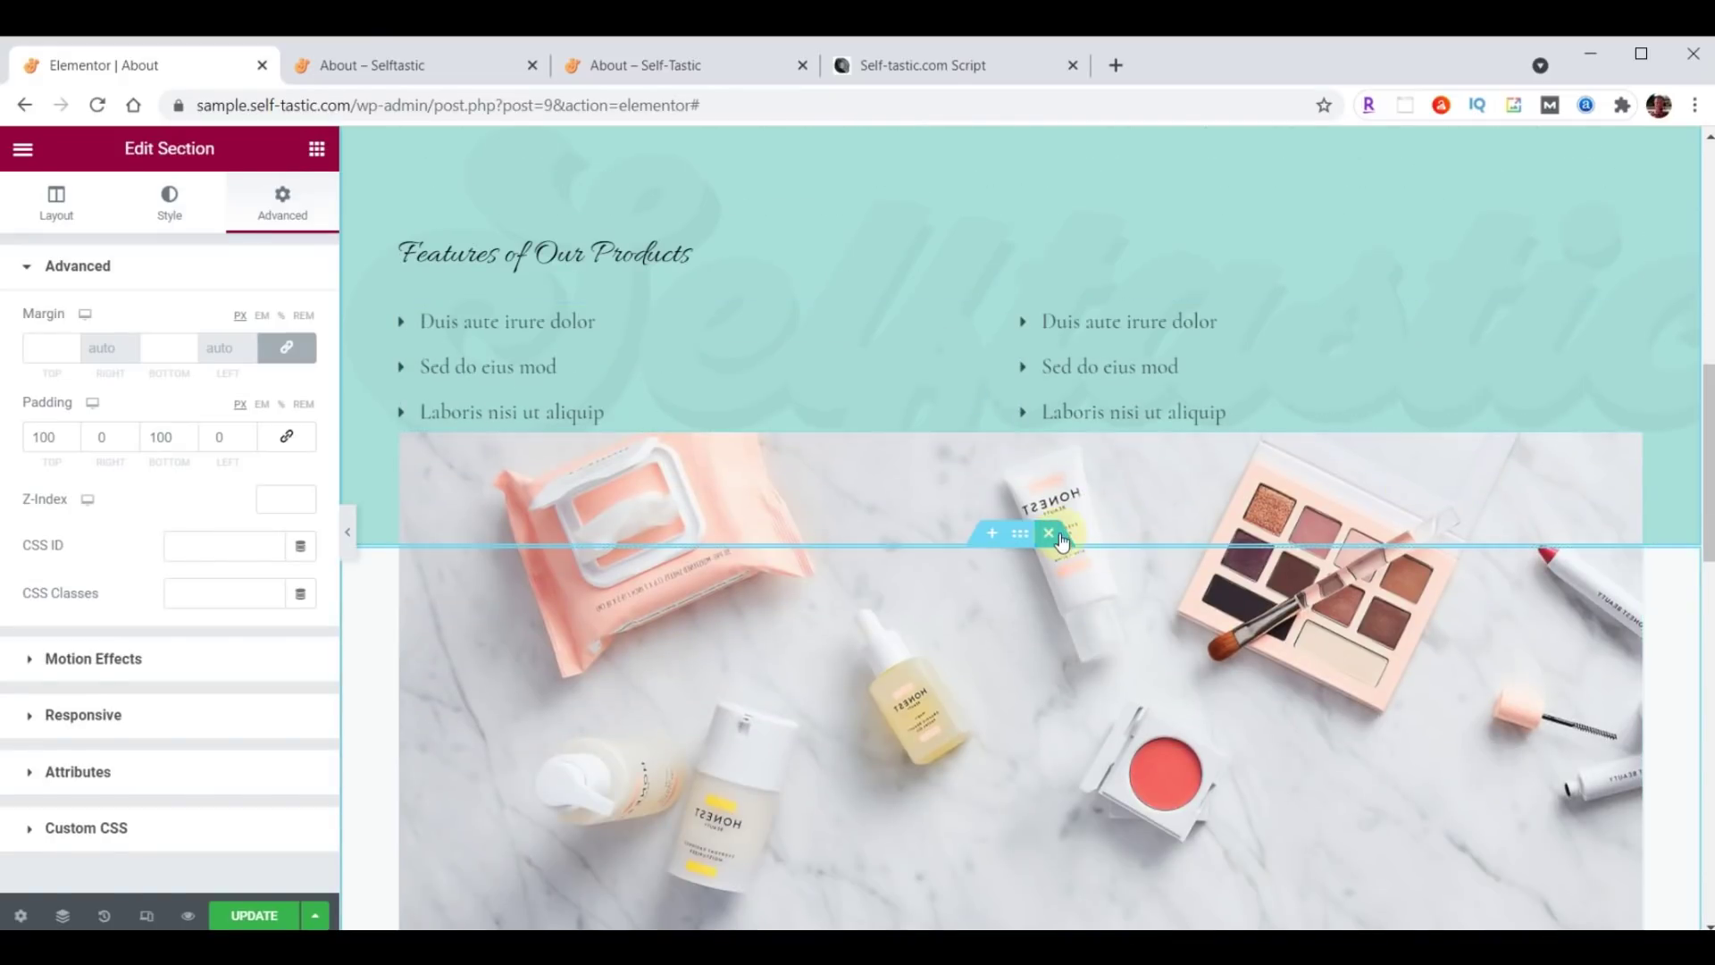
{"action": "left_click", "coordinate": [1051, 533]}
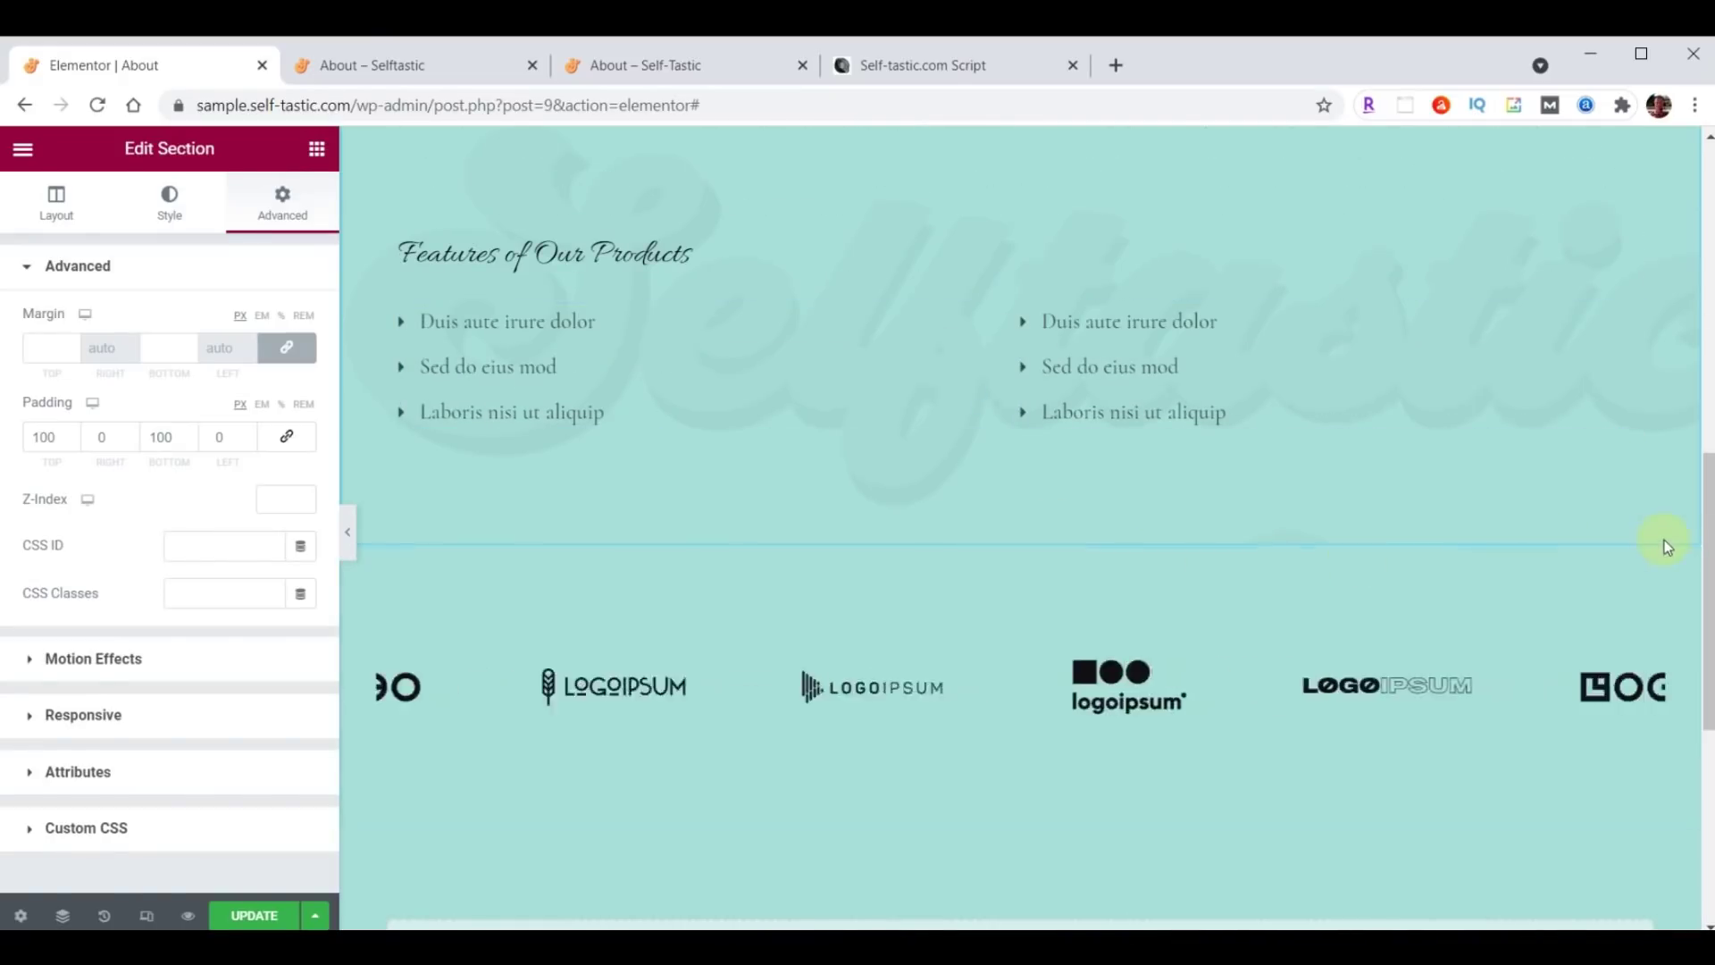
{"action": "left_click", "coordinate": [1050, 535]}
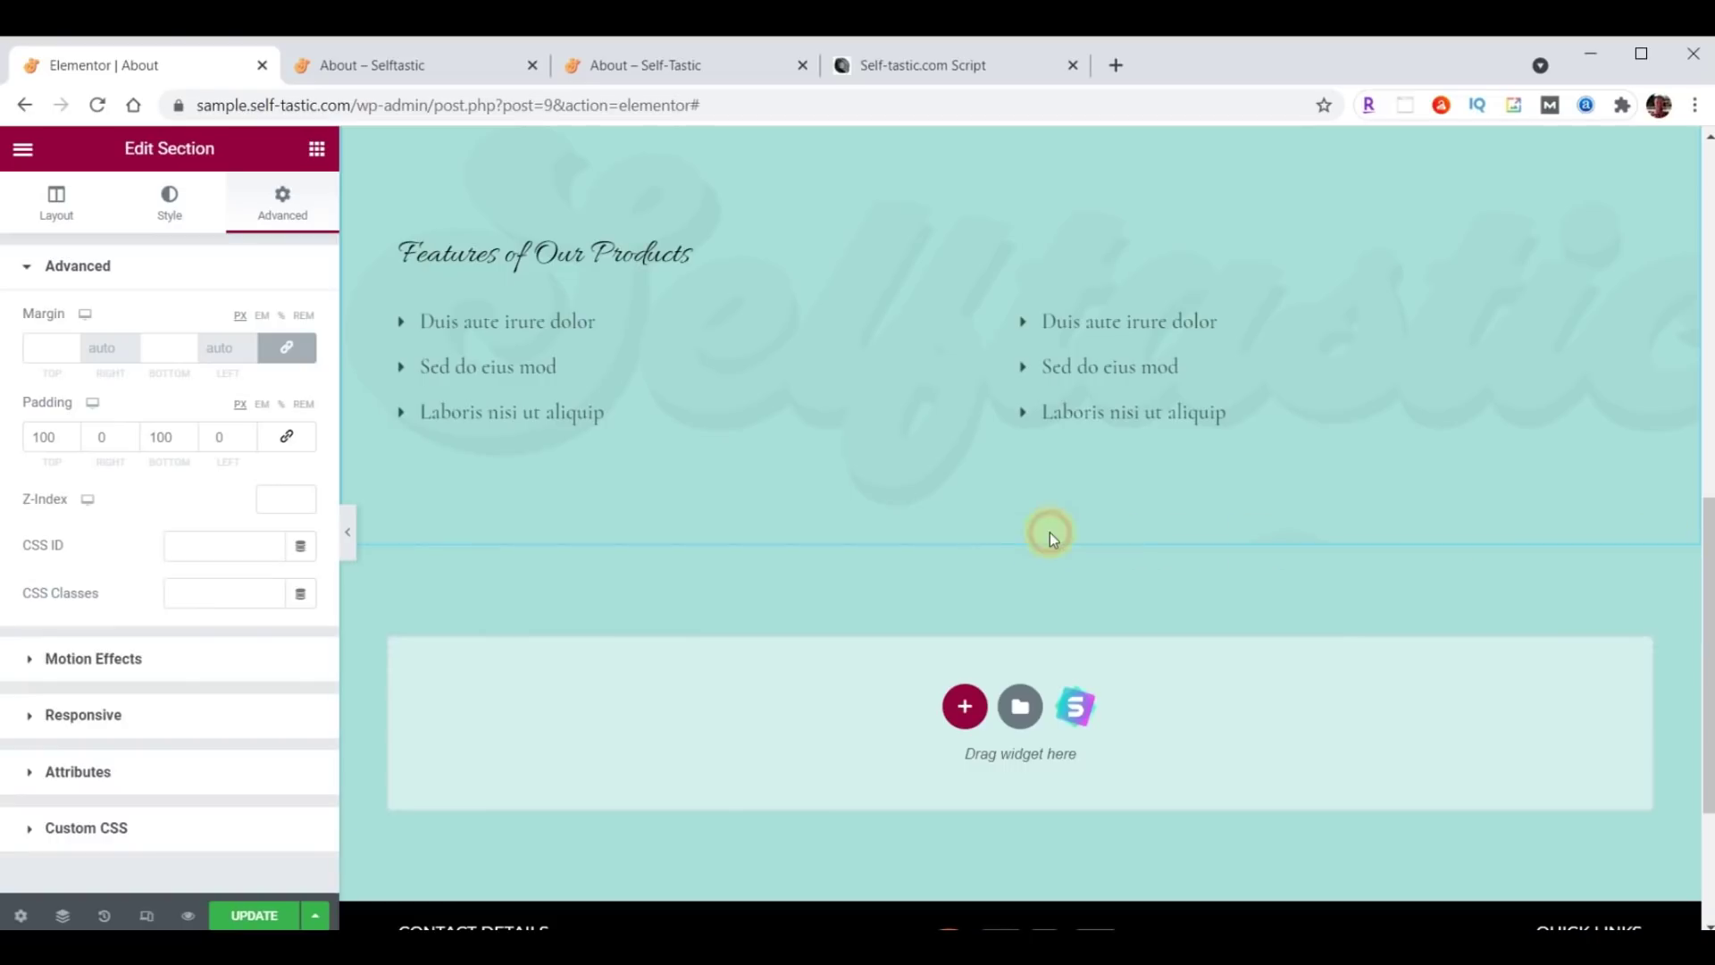
{"action": "scroll", "coordinate": [1048, 532], "scroll_direction": "up", "scroll_amount": 5}
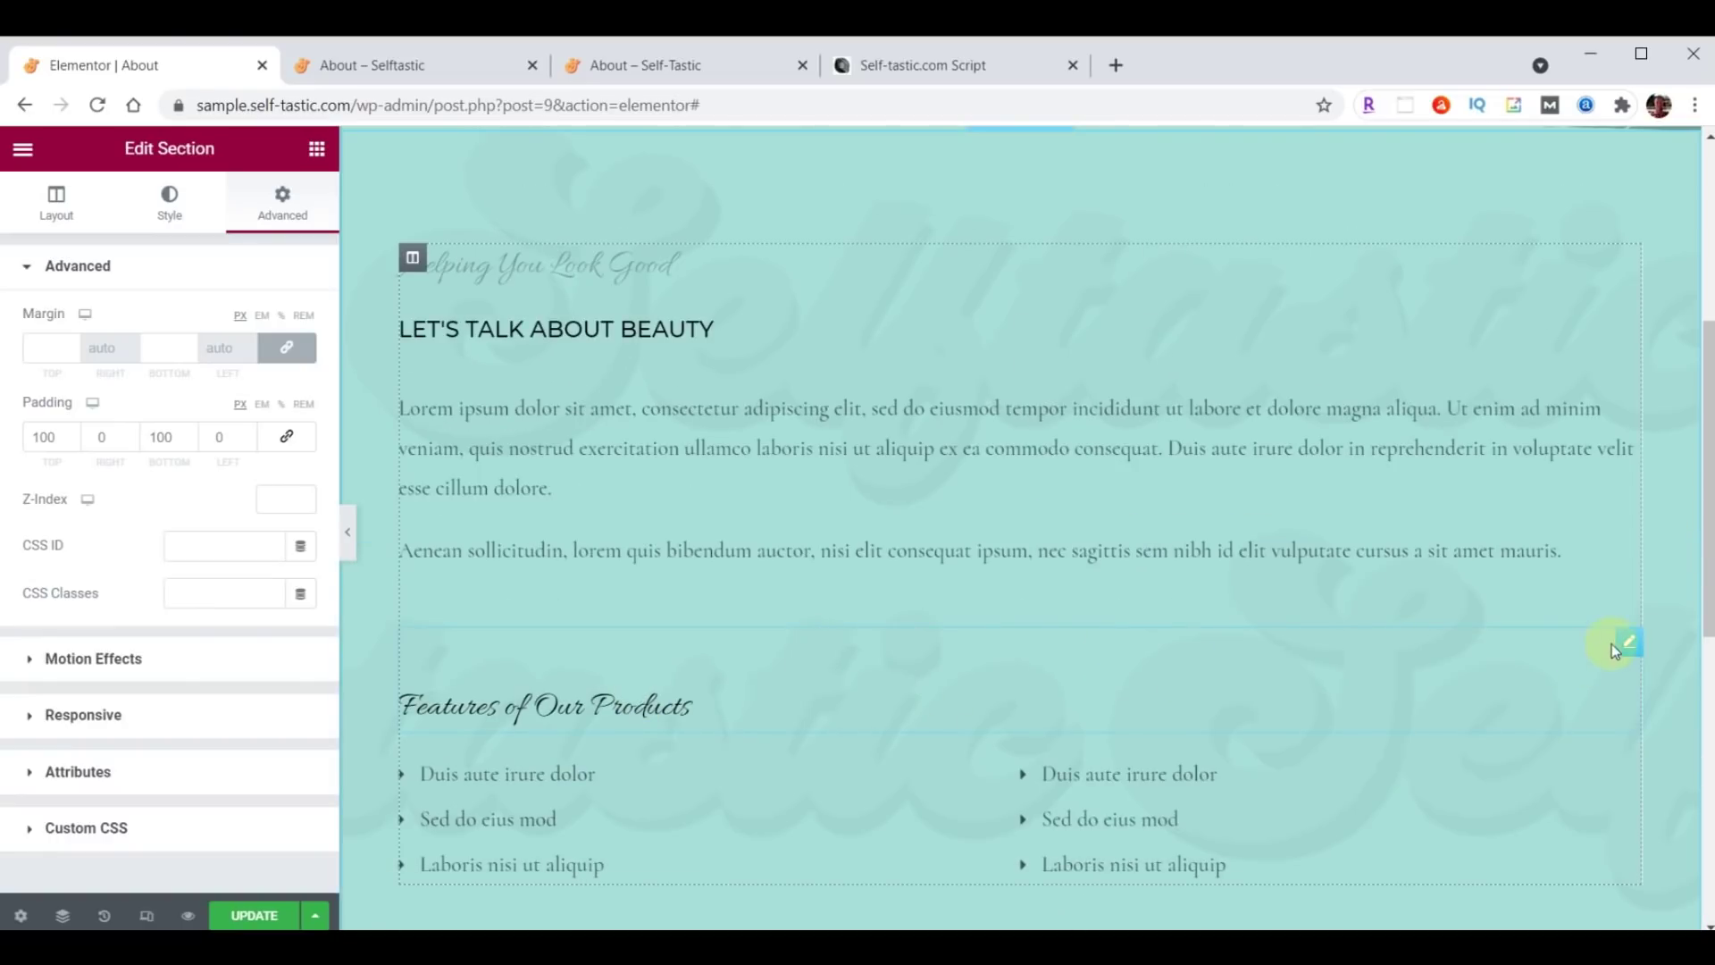
Delete the Features of Our Products and Helping You Look Good headings and both bullet lists.
{"action": "right_click", "coordinate": [1627, 645]}
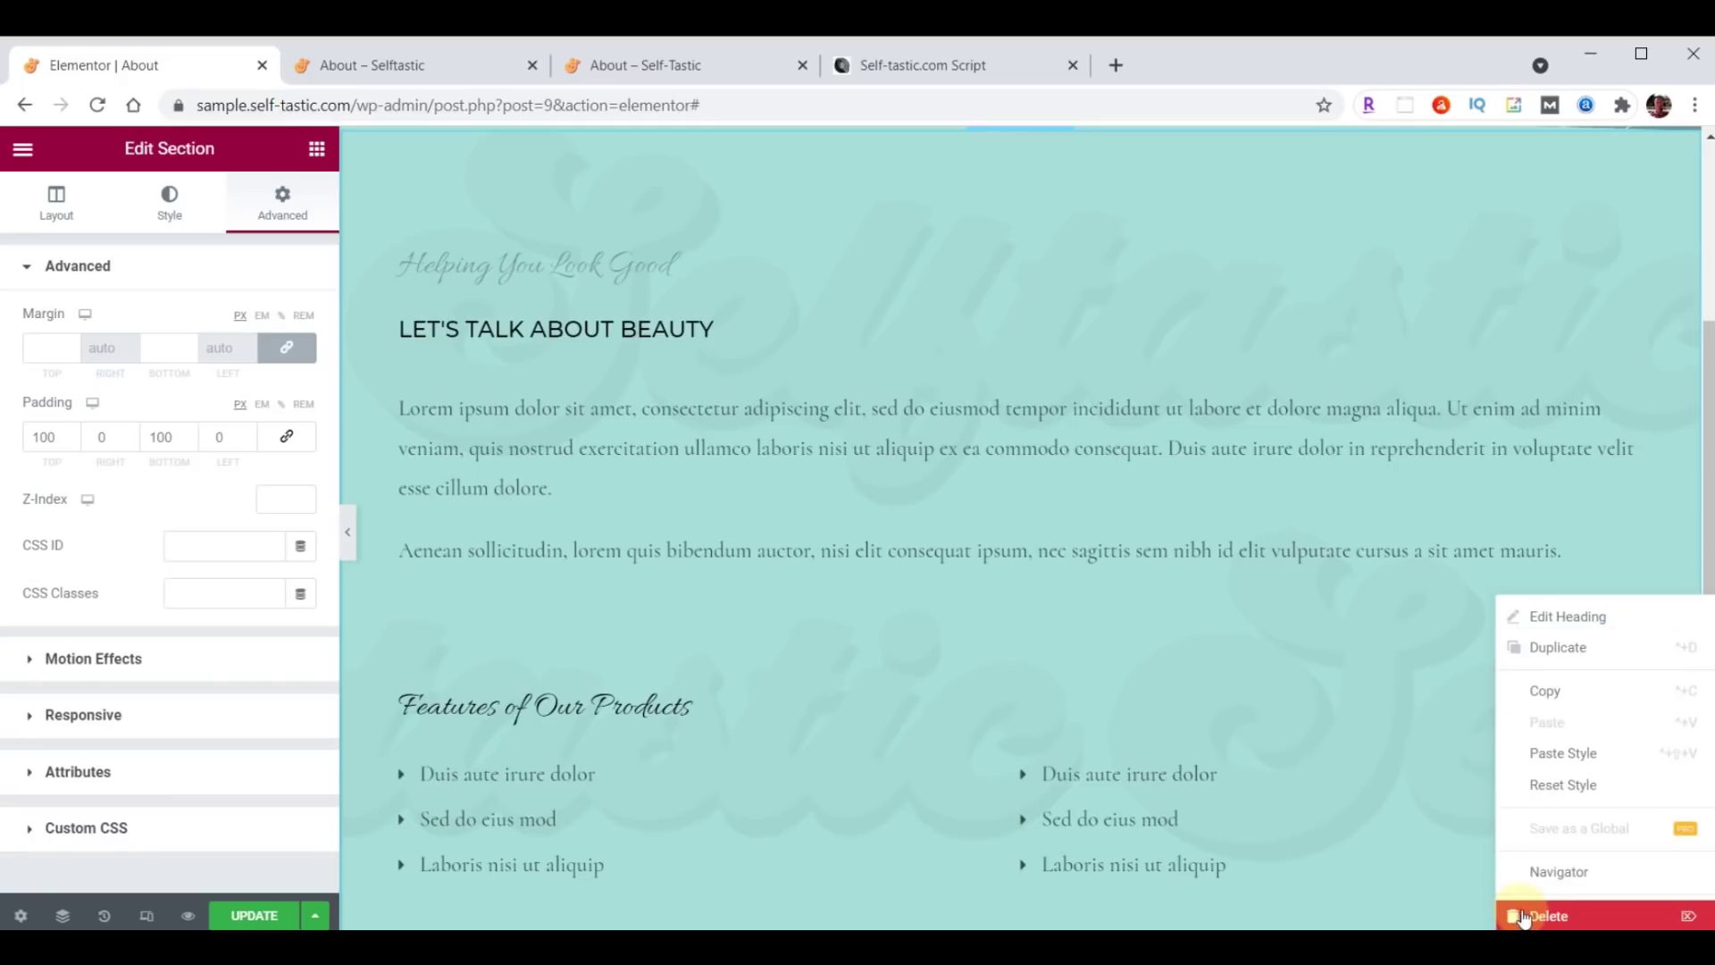
{"action": "left_click", "coordinate": [1527, 913]}
{"action": "right_click", "coordinate": [1627, 641]}
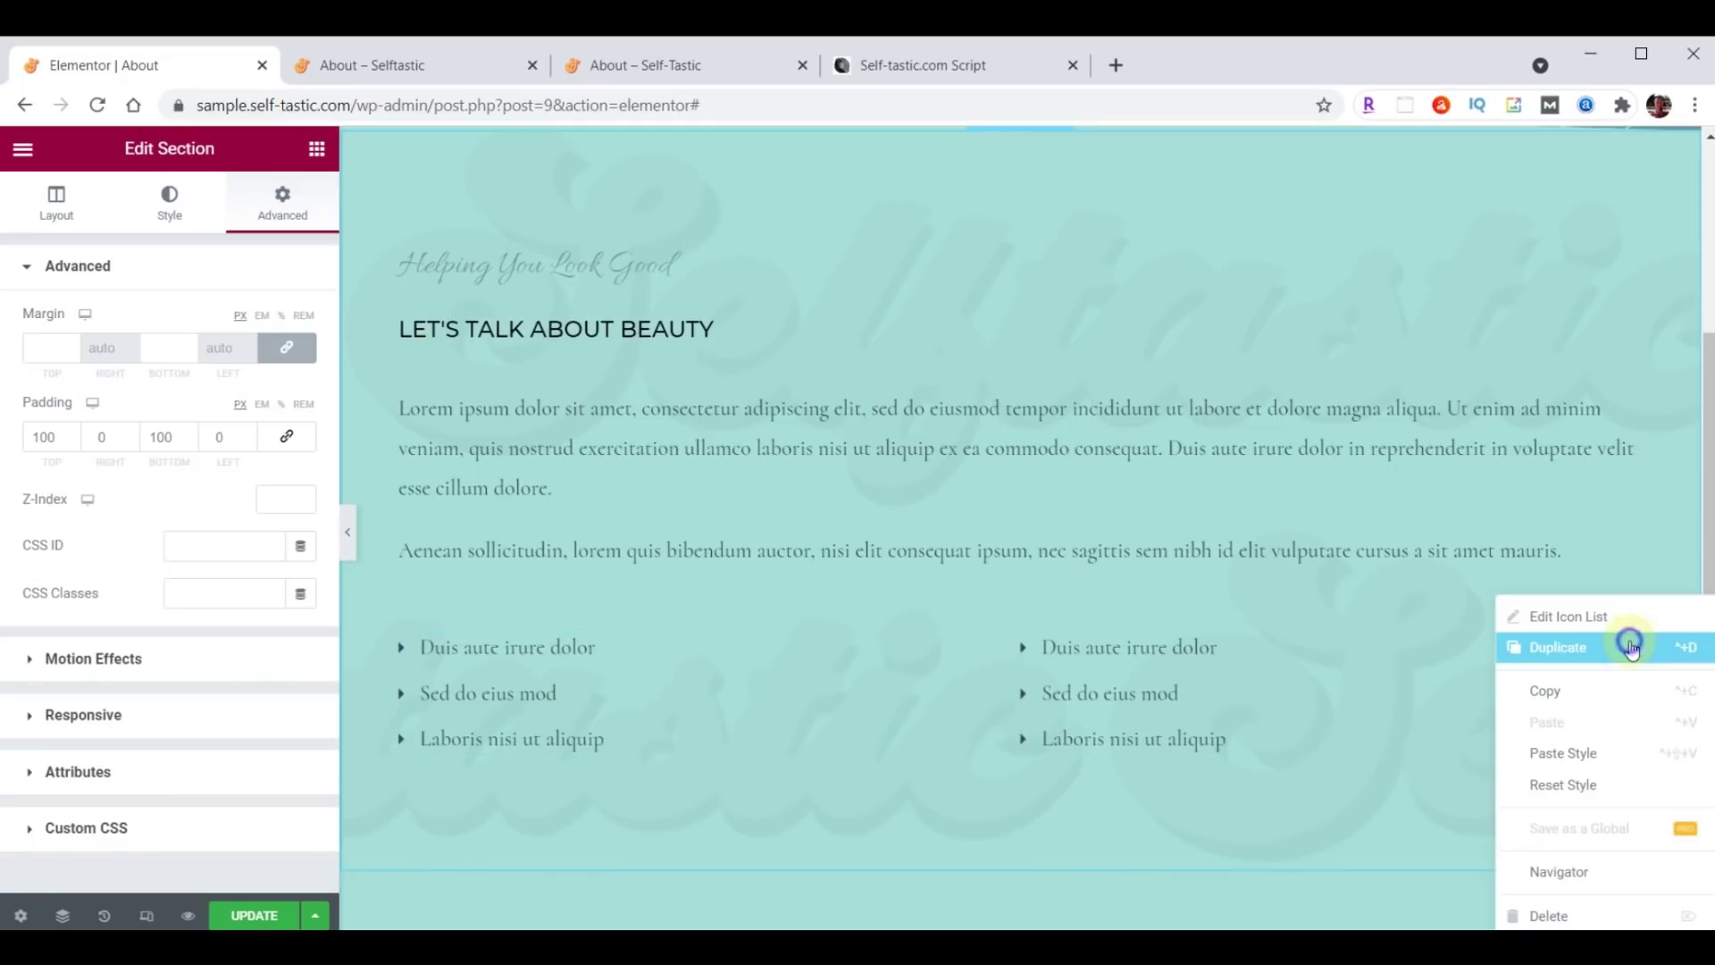
{"action": "left_click", "coordinate": [1550, 914]}
{"action": "right_click", "coordinate": [1617, 256]}
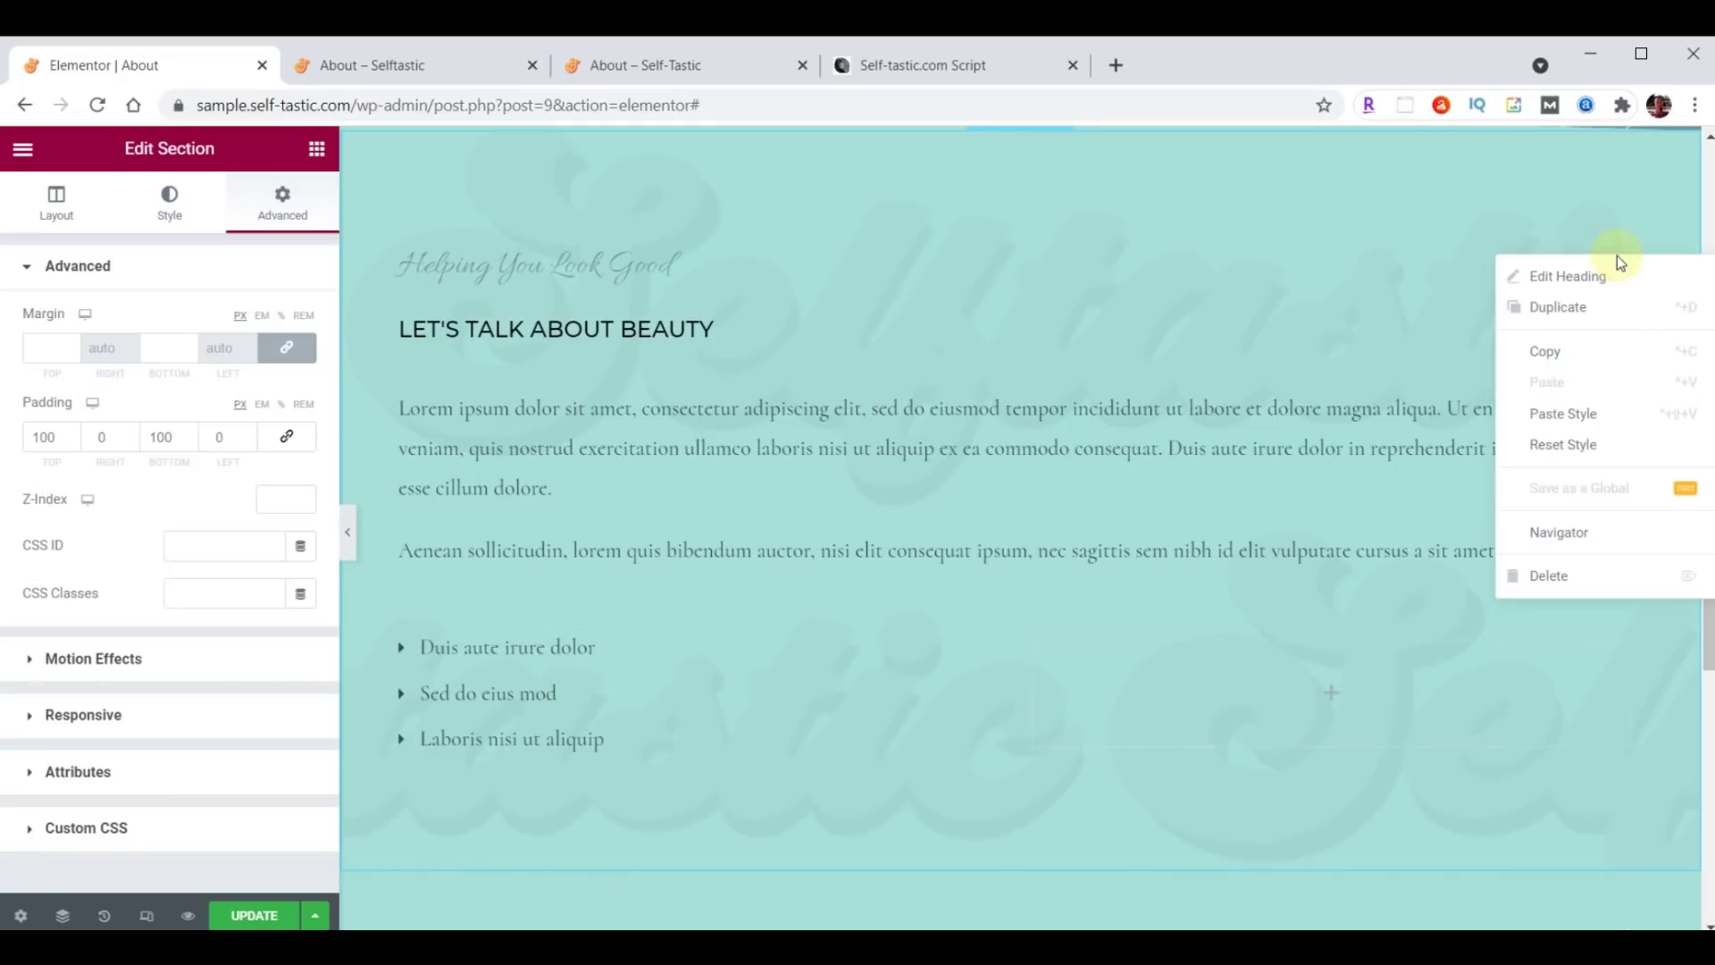
{"action": "left_click", "coordinate": [1554, 575]}
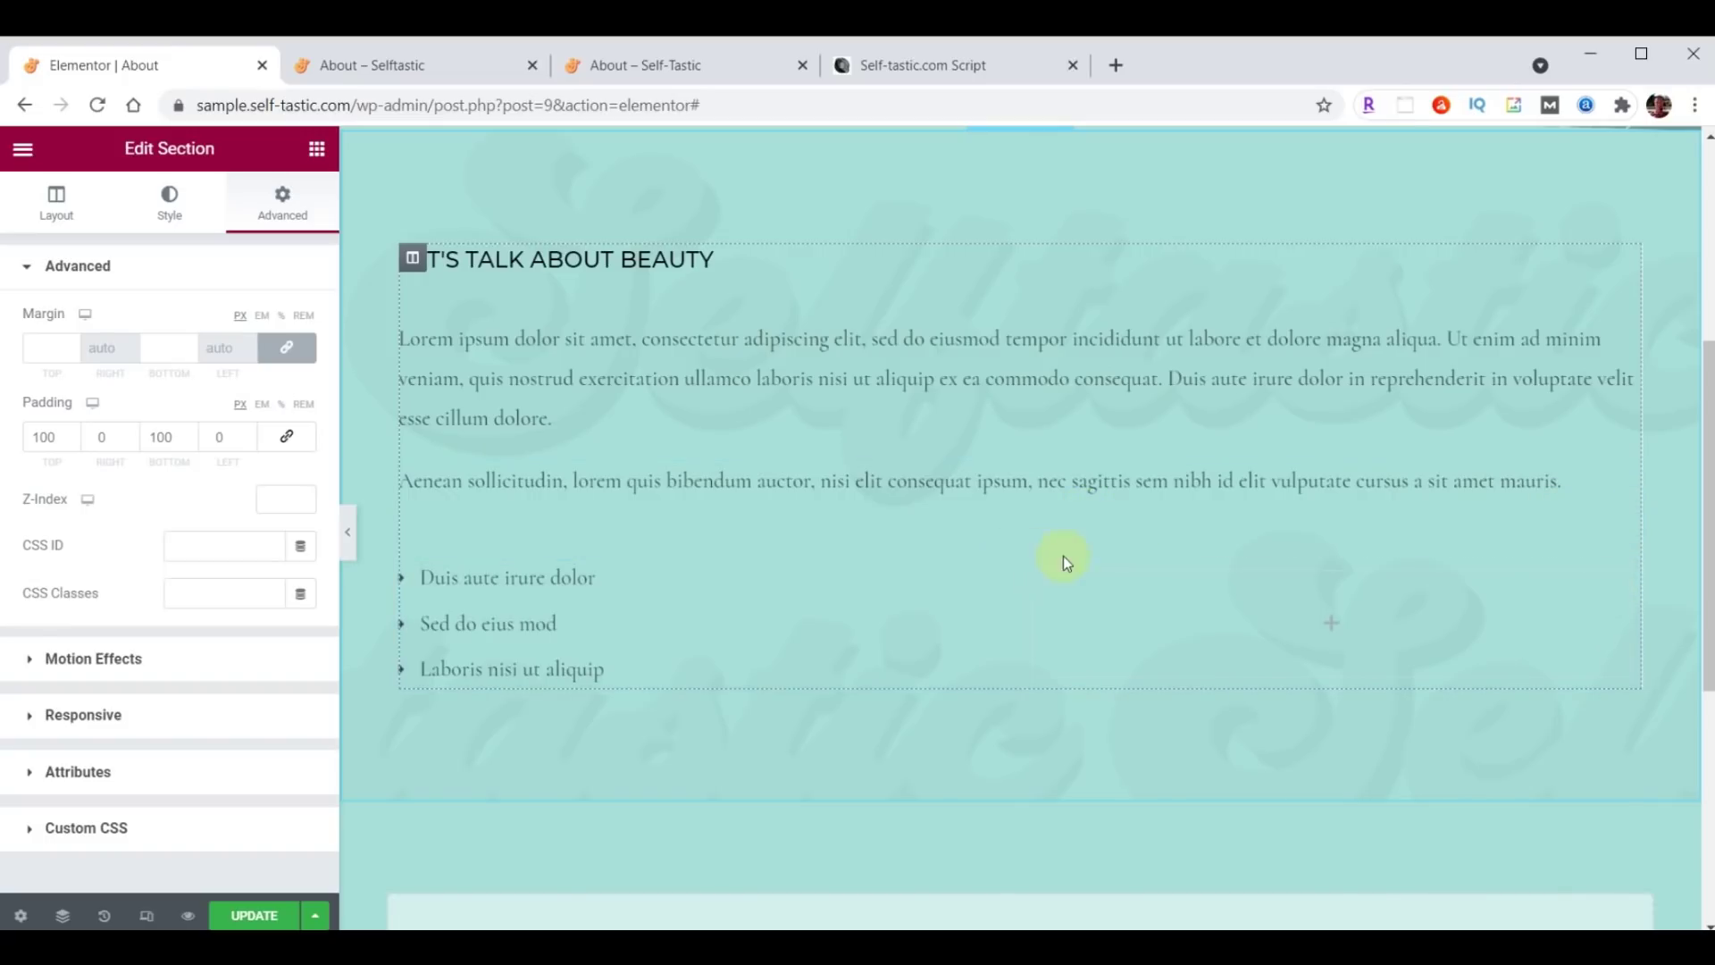
{"action": "left_click", "coordinate": [1034, 545]}
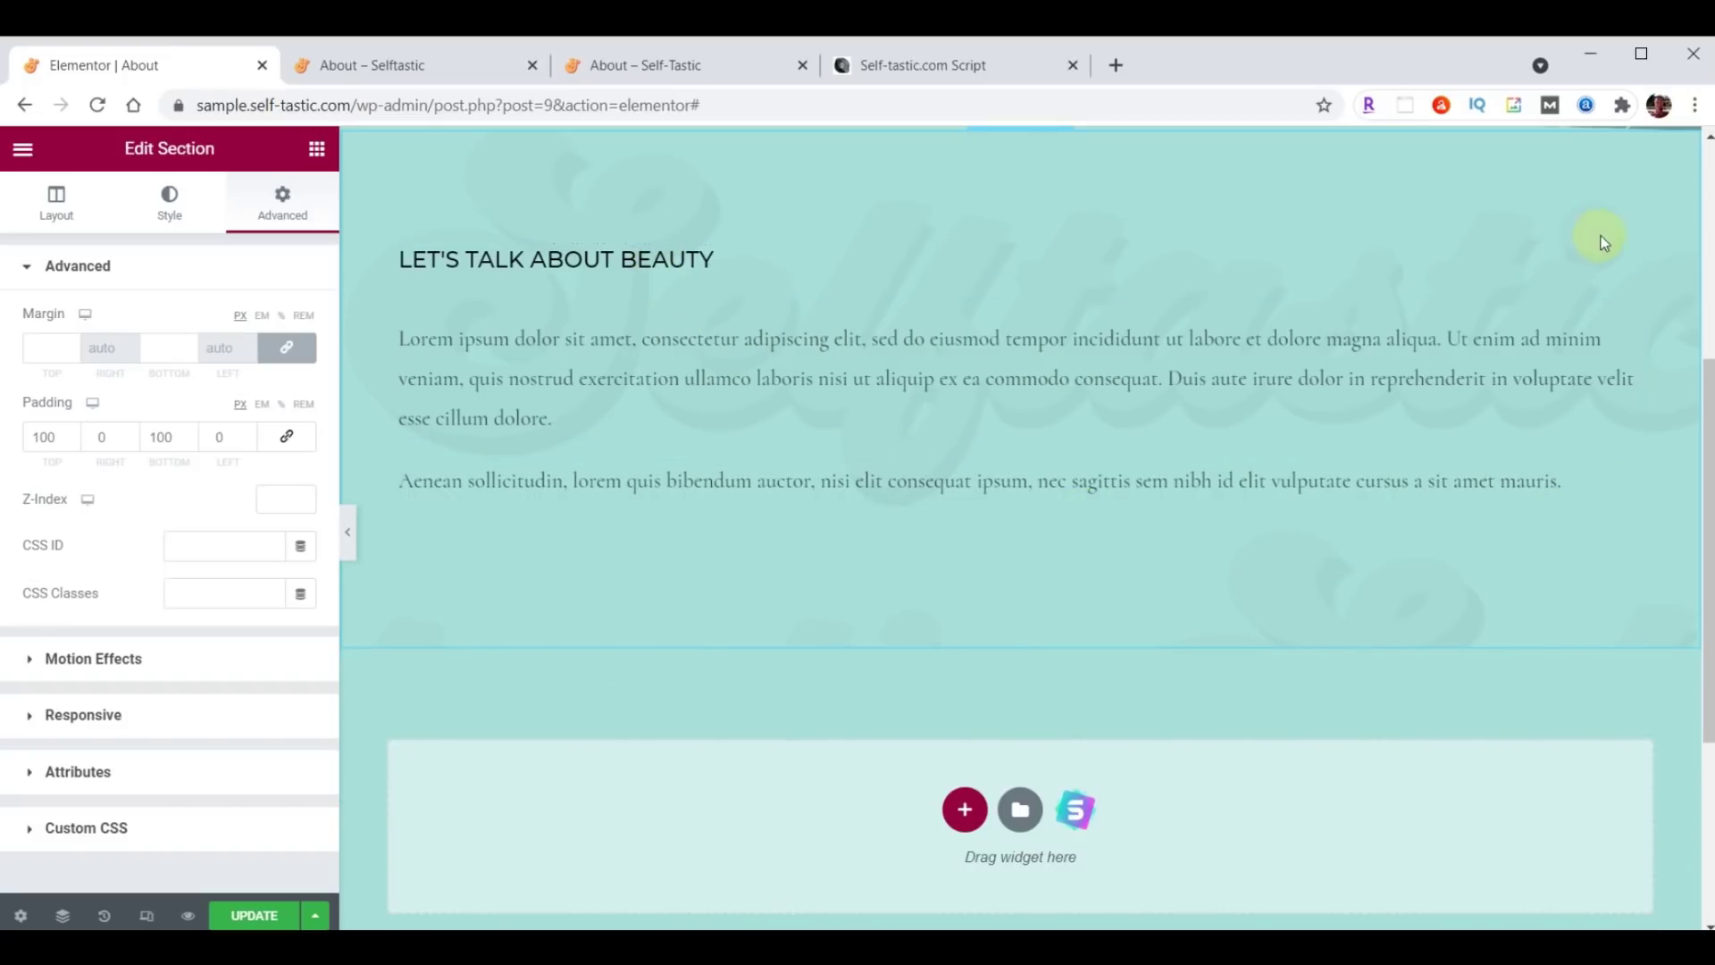
Change the beauty heading's title to 'About Me'.
{"action": "left_click", "coordinate": [1628, 268]}
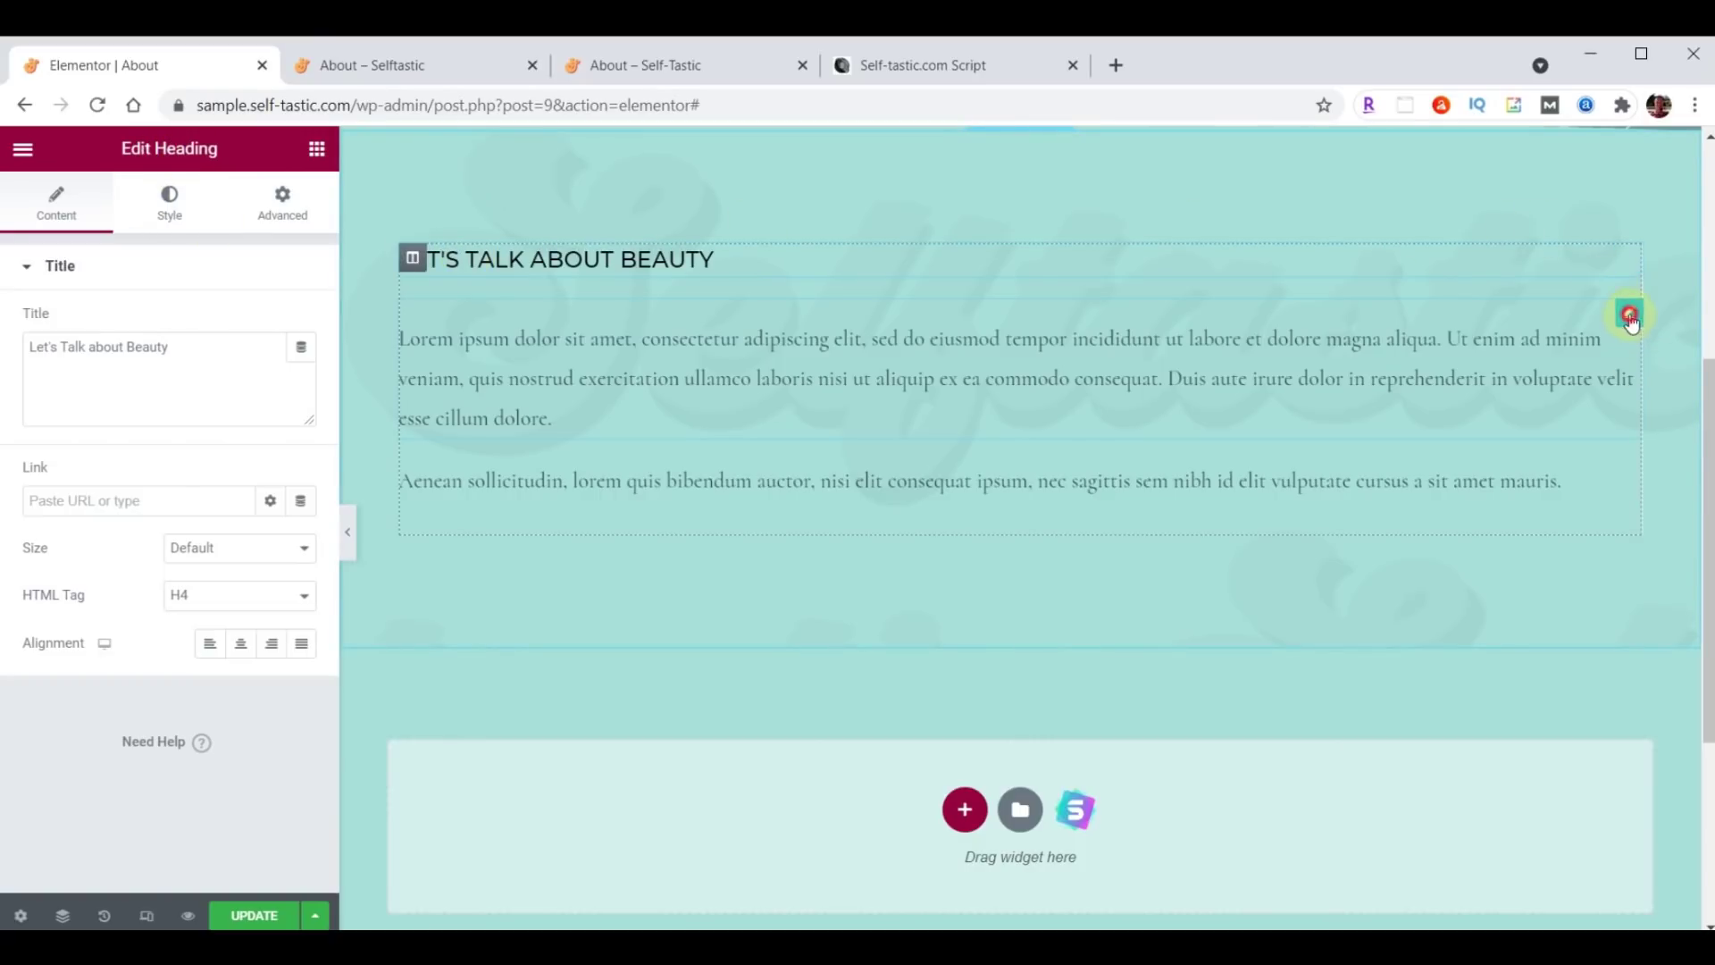
{"action": "left_click", "coordinate": [1630, 314]}
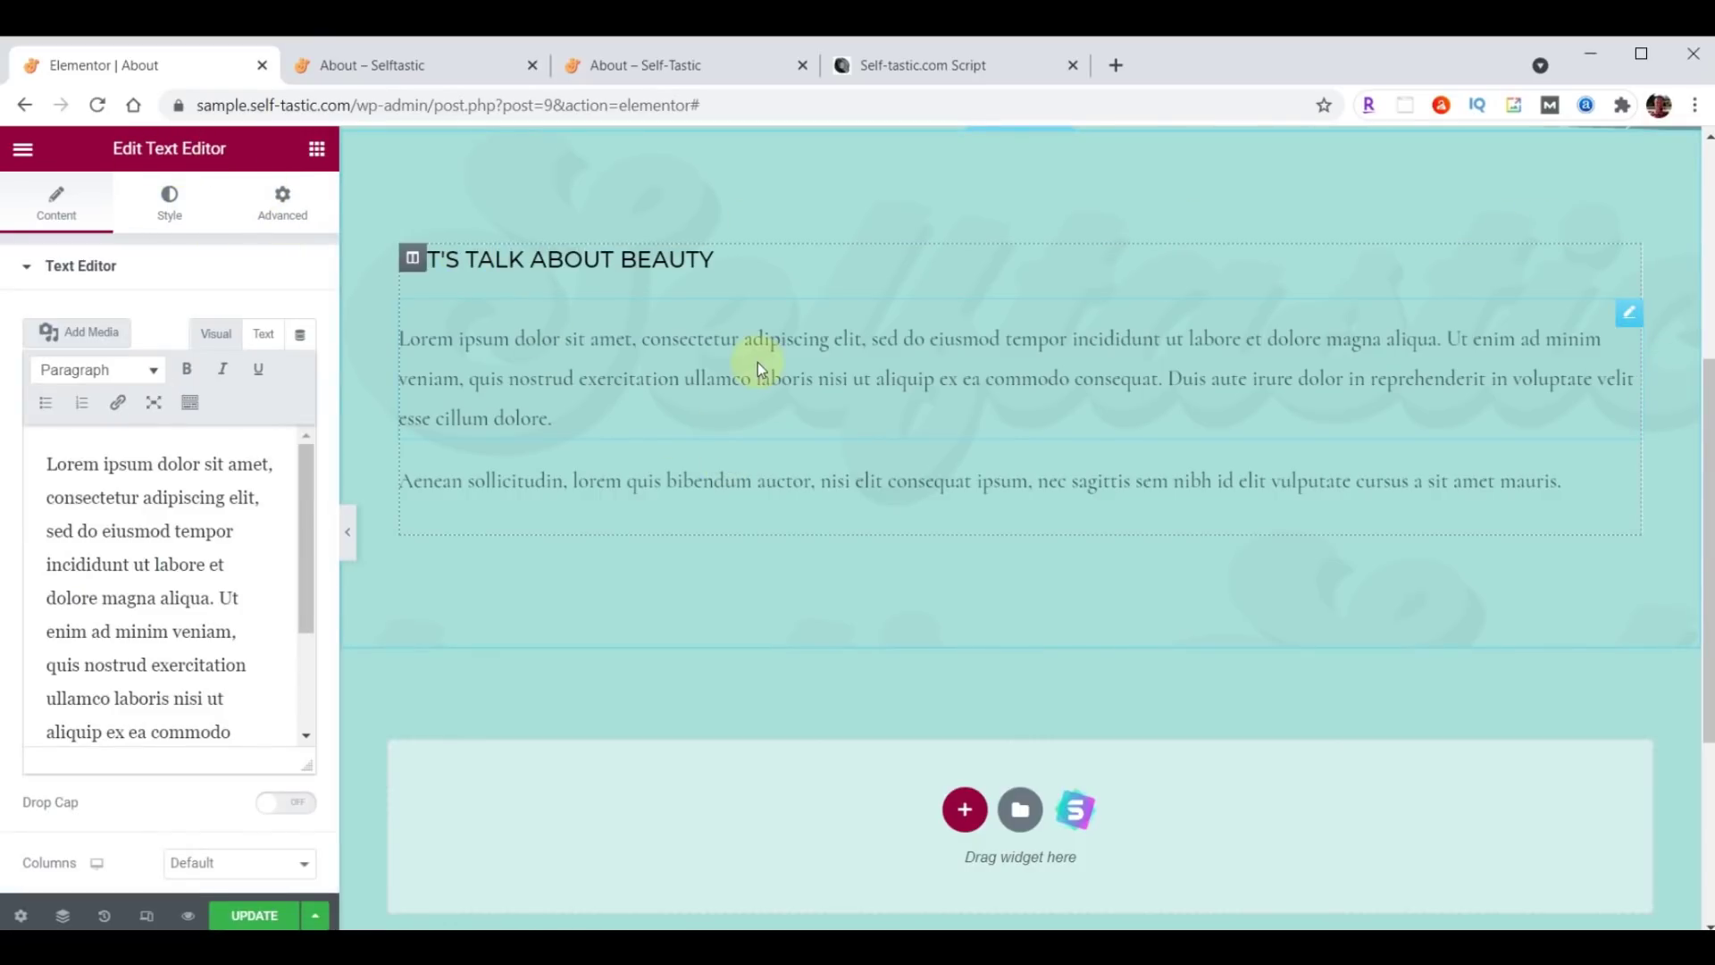
{"action": "left_click", "coordinate": [313, 150]}
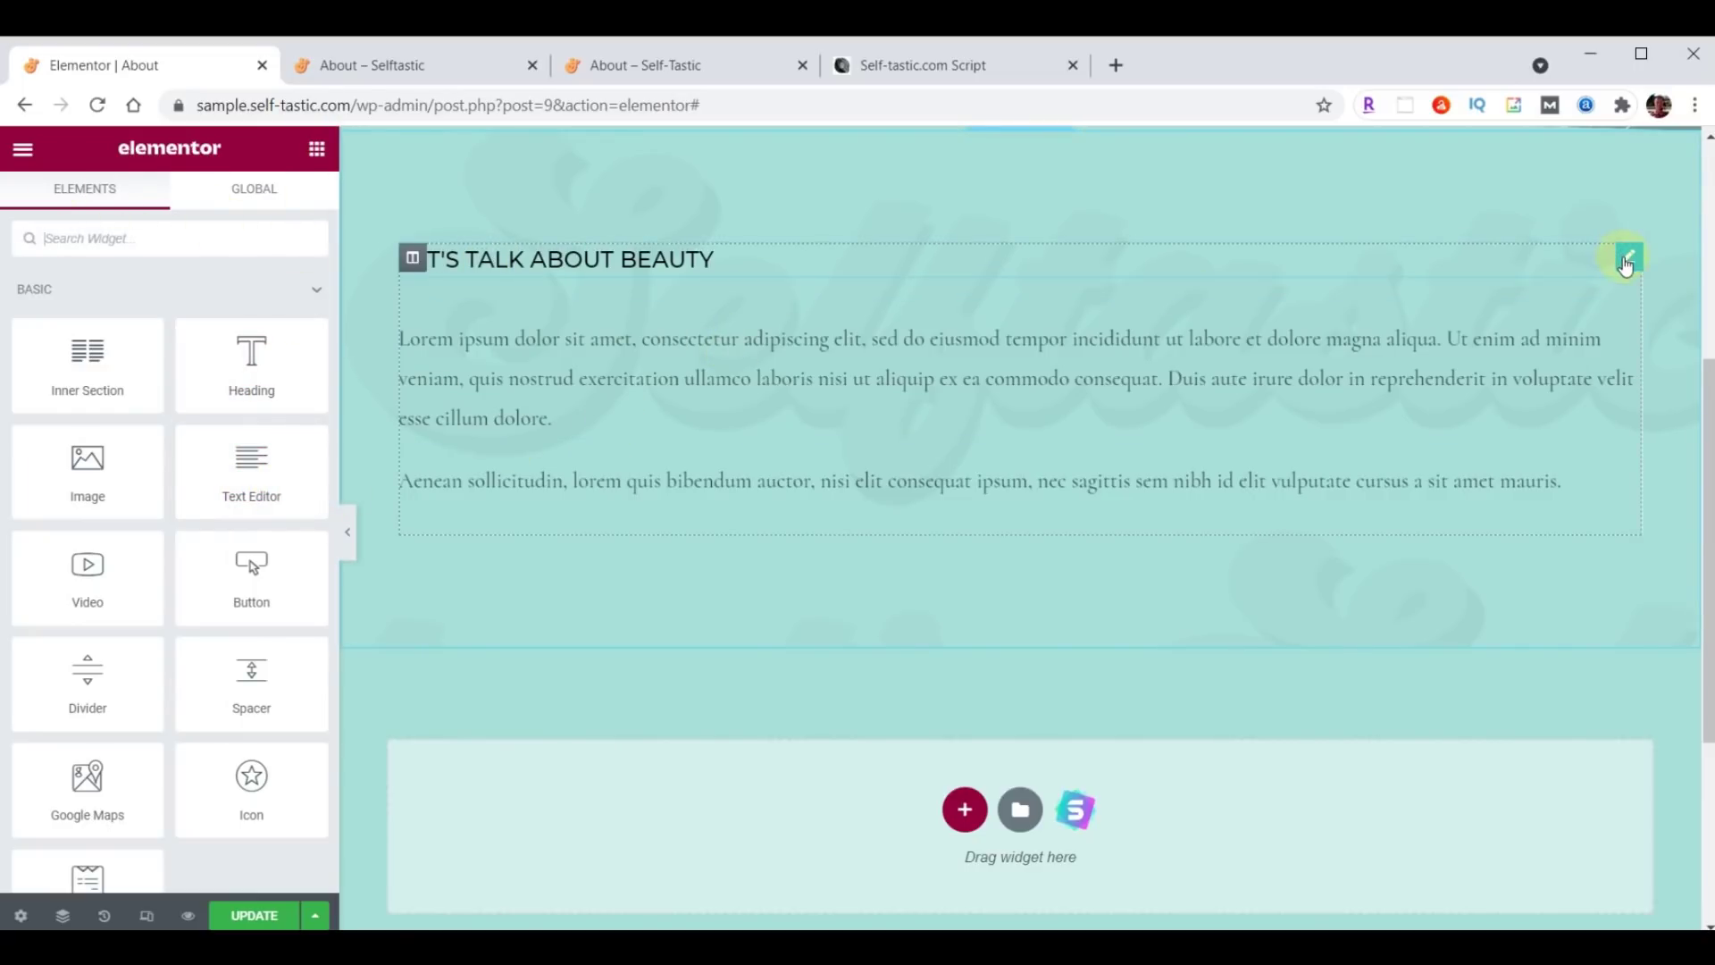
{"action": "left_click", "coordinate": [1626, 261]}
{"action": "triple_click", "coordinate": [178, 346]}
{"action": "type", "text": "About Me"}
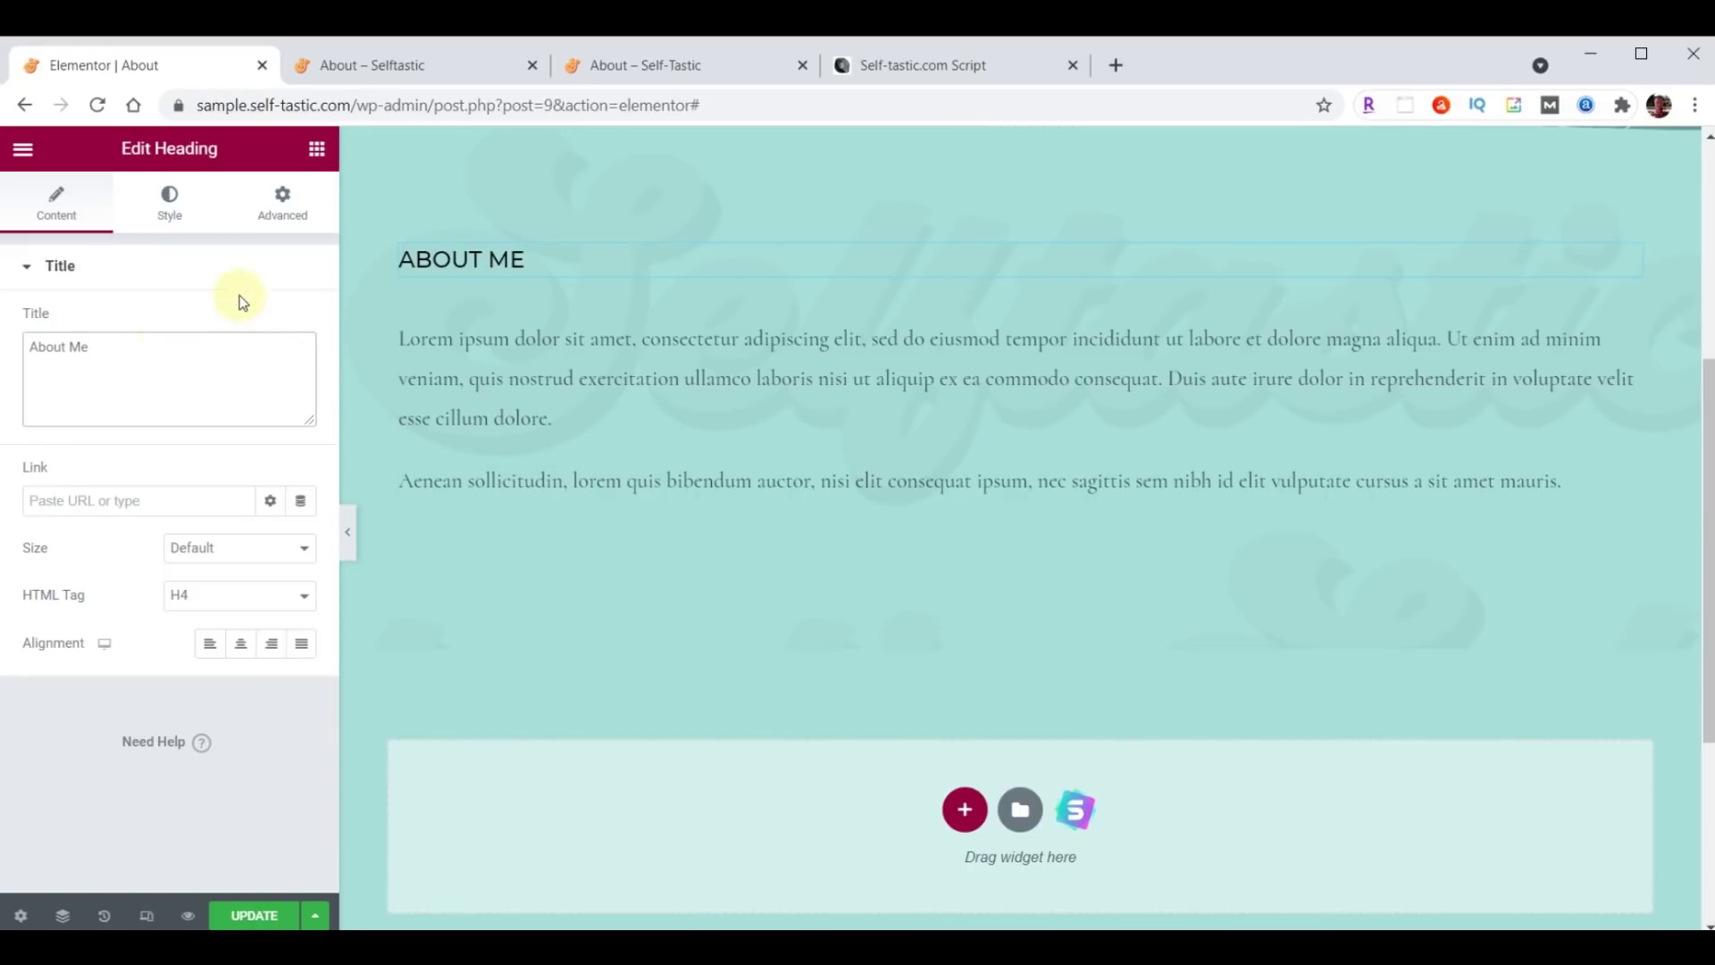
Style the heading in Montserrat, size 32, weight 300.
{"action": "left_click", "coordinate": [170, 202]}
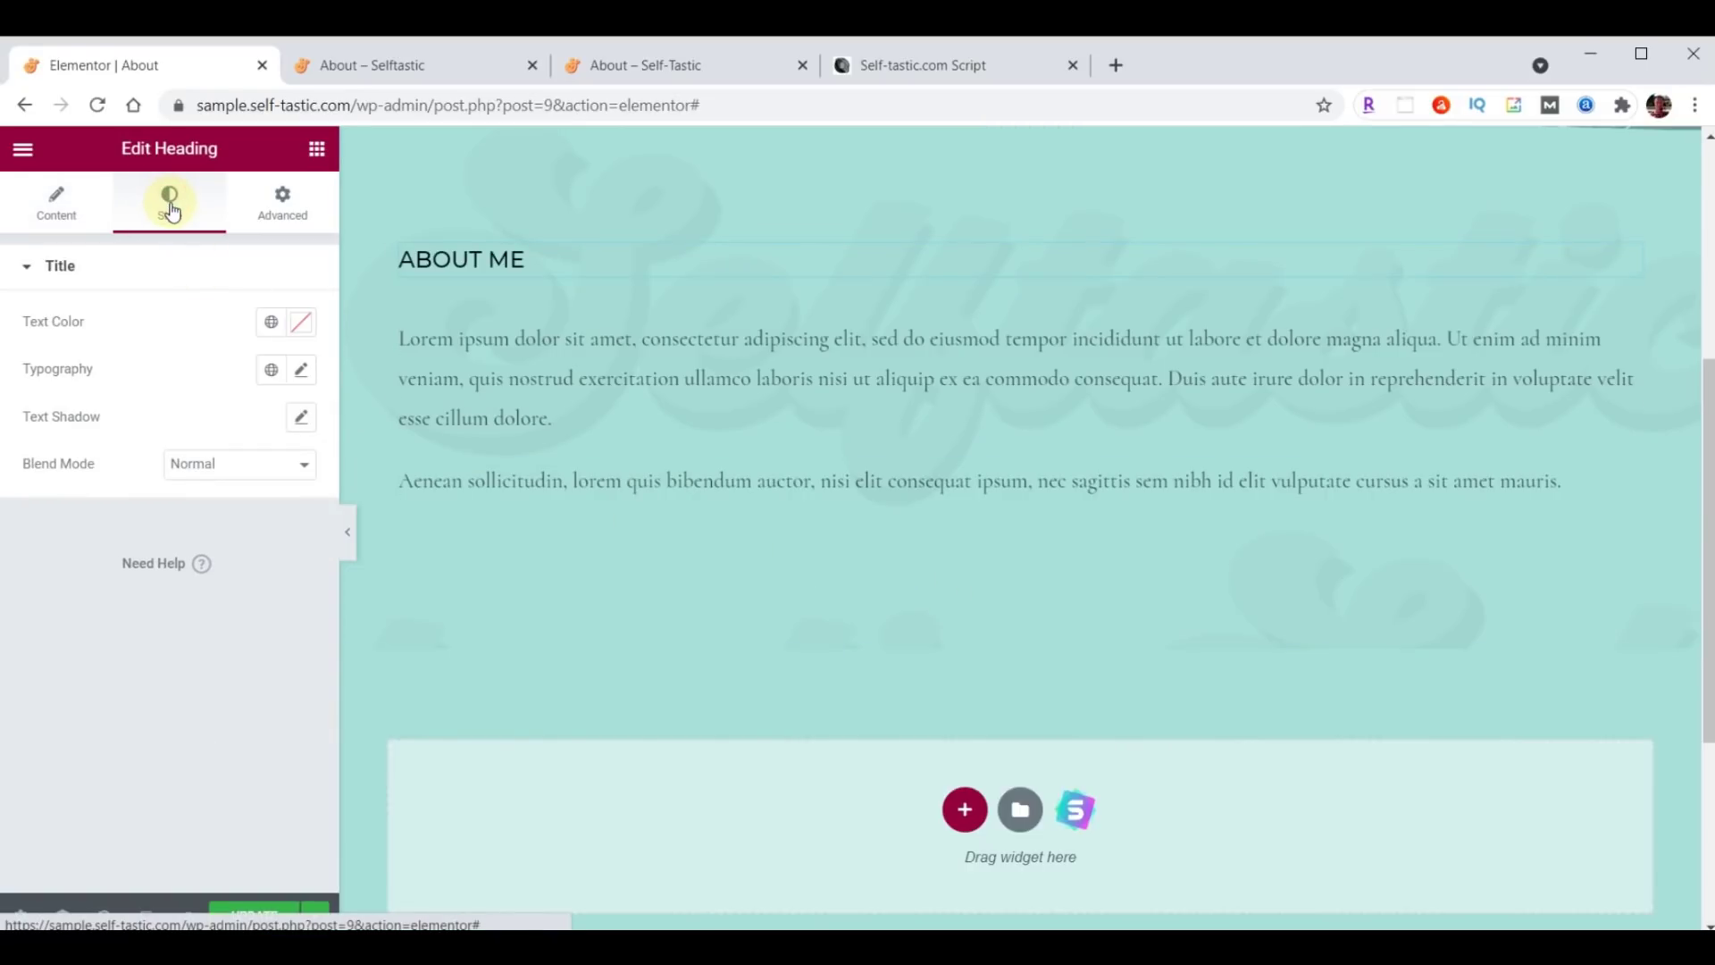
{"action": "left_click", "coordinate": [303, 372]}
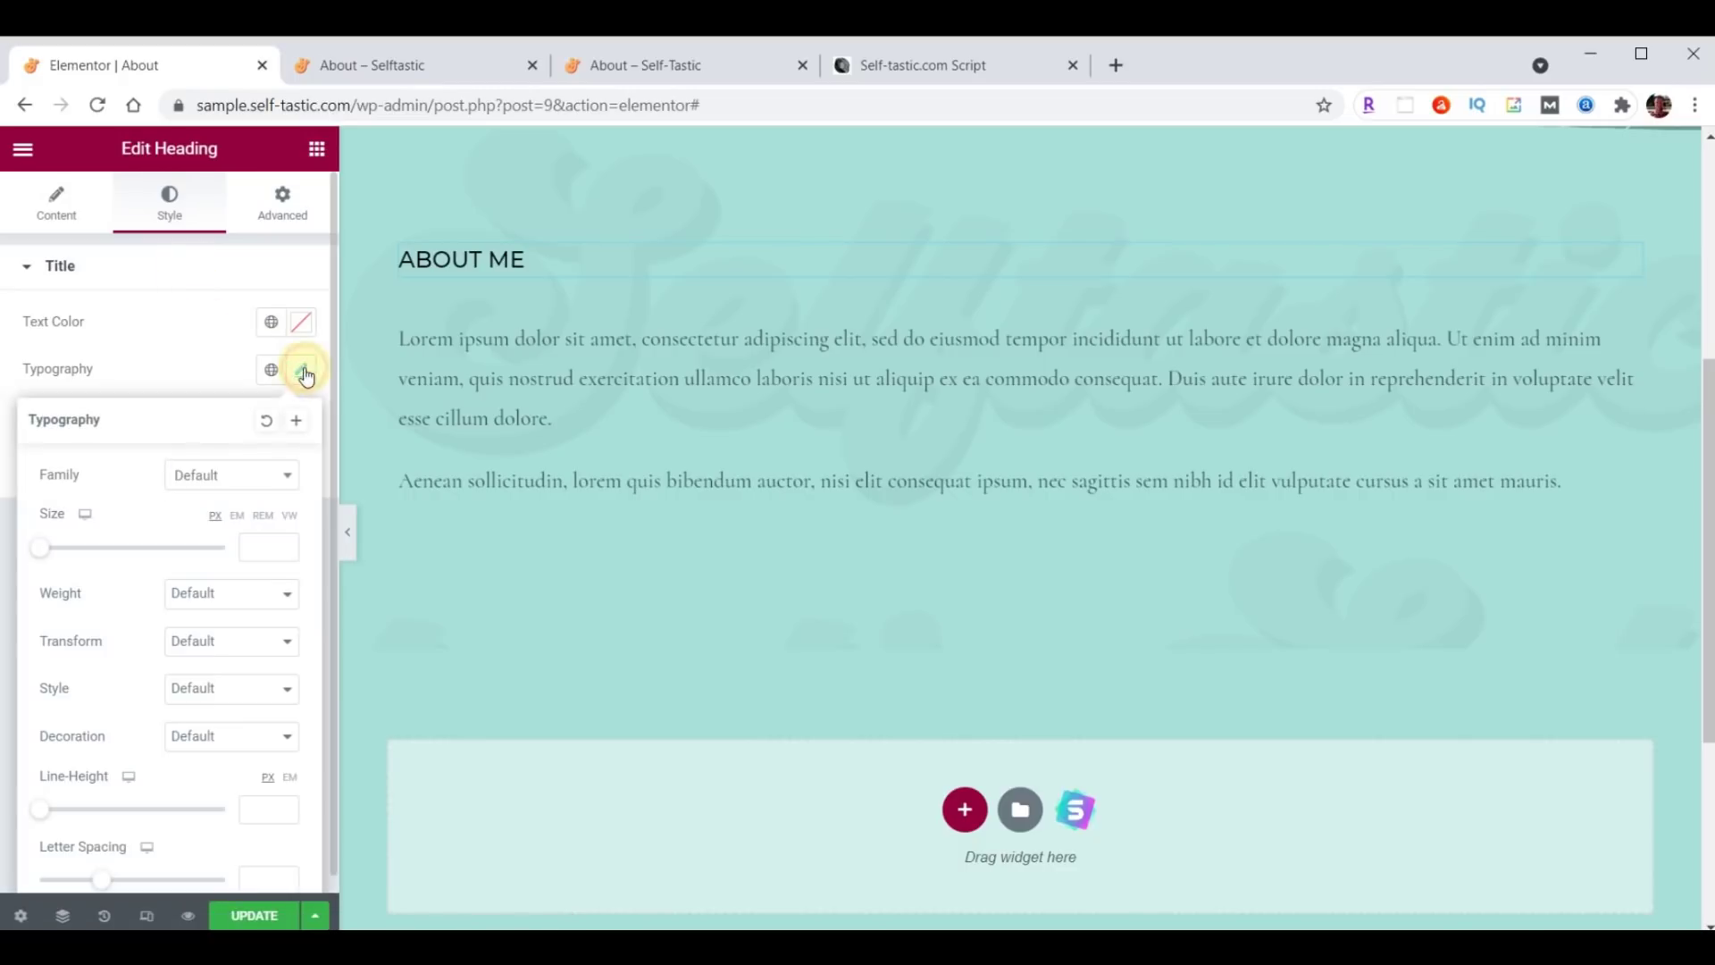
{"action": "left_click", "coordinate": [259, 478]}
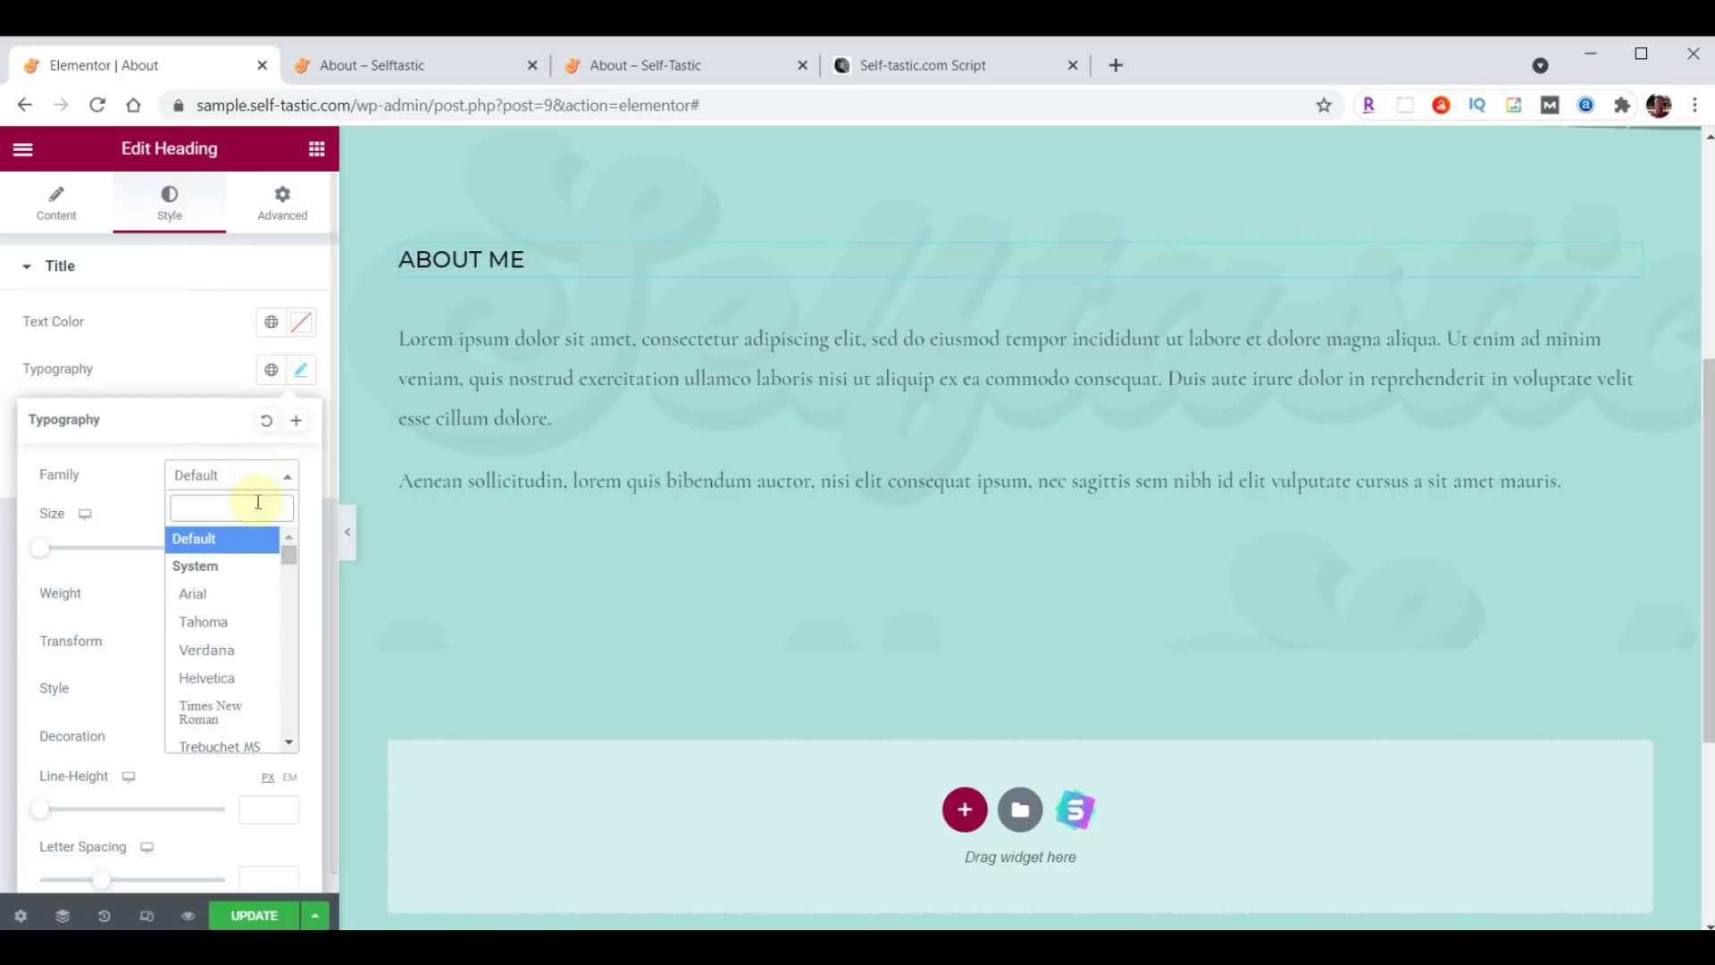
{"action": "type", "text": "Montserrat"}
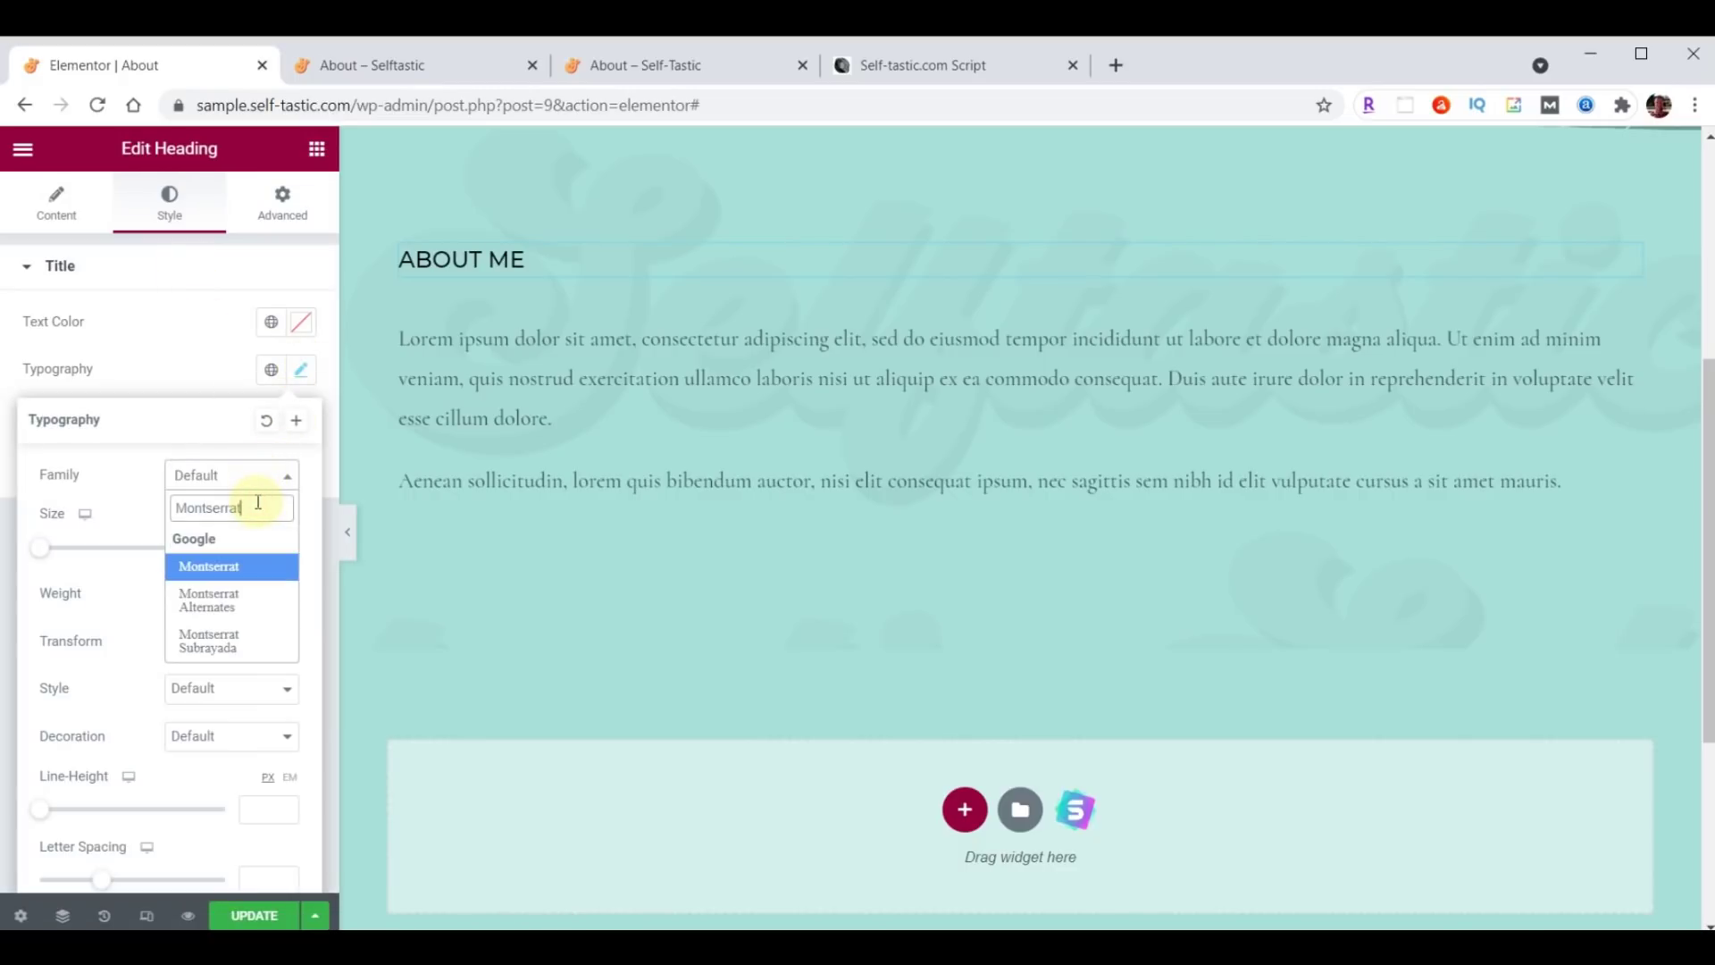
{"action": "key", "text": "Return"}
{"action": "left_click", "coordinate": [252, 547]}
{"action": "type", "text": "32"}
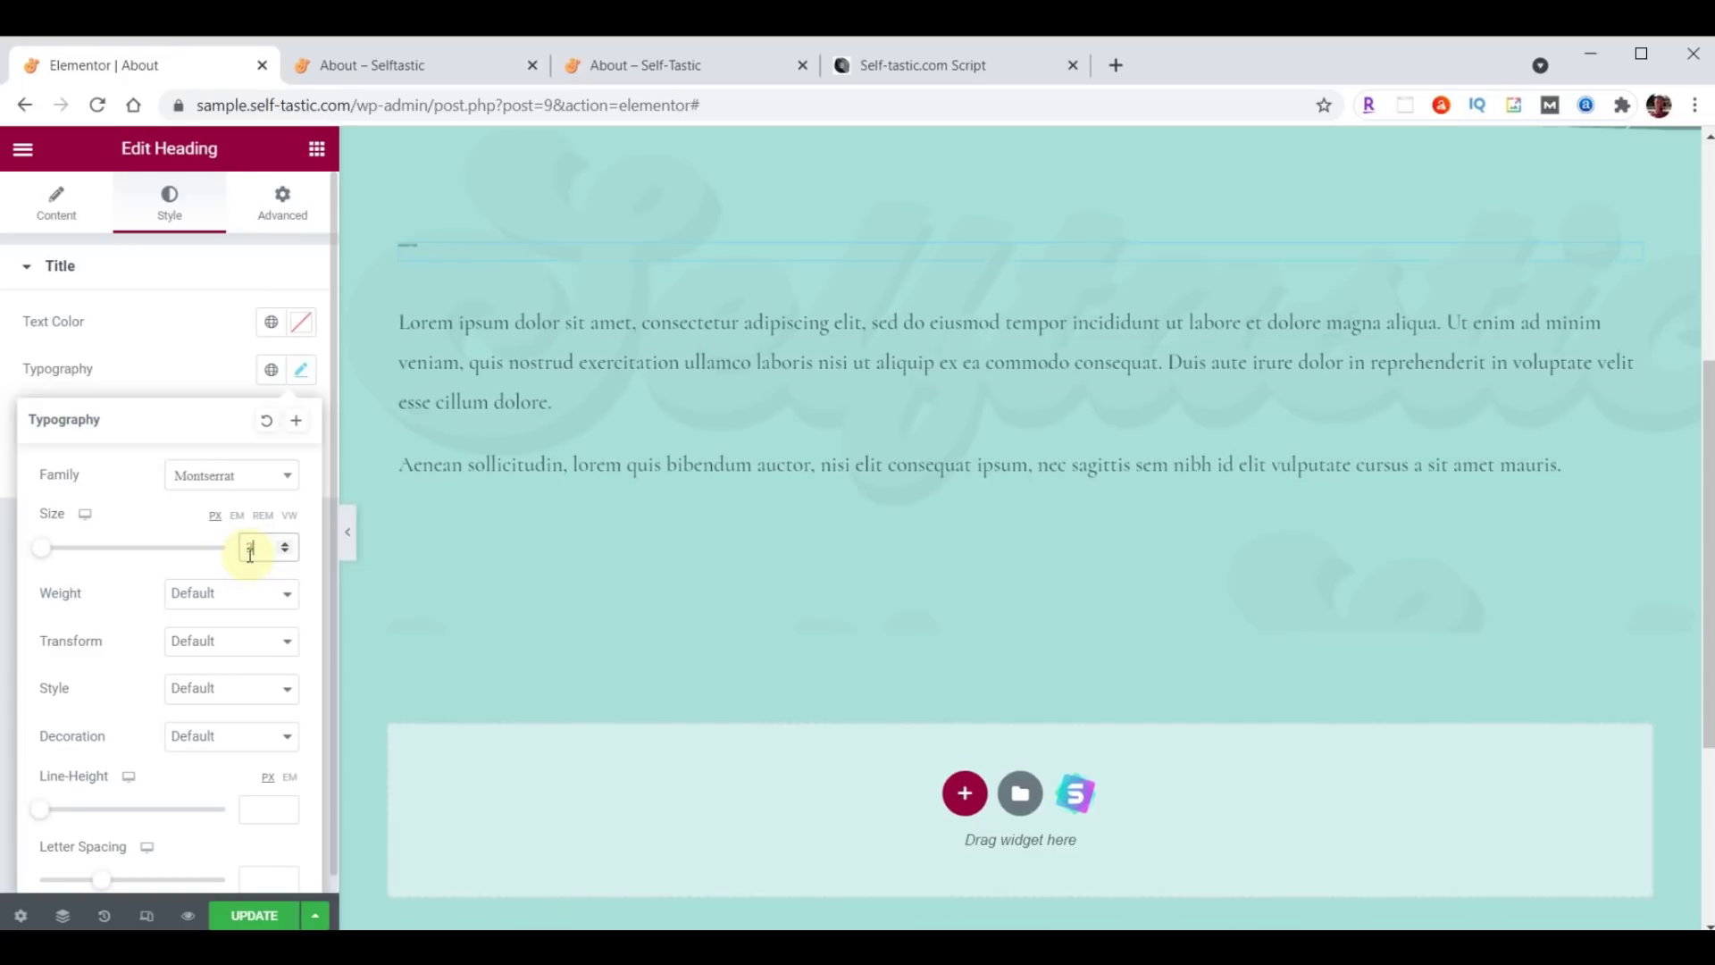
{"action": "left_click", "coordinate": [232, 593]}
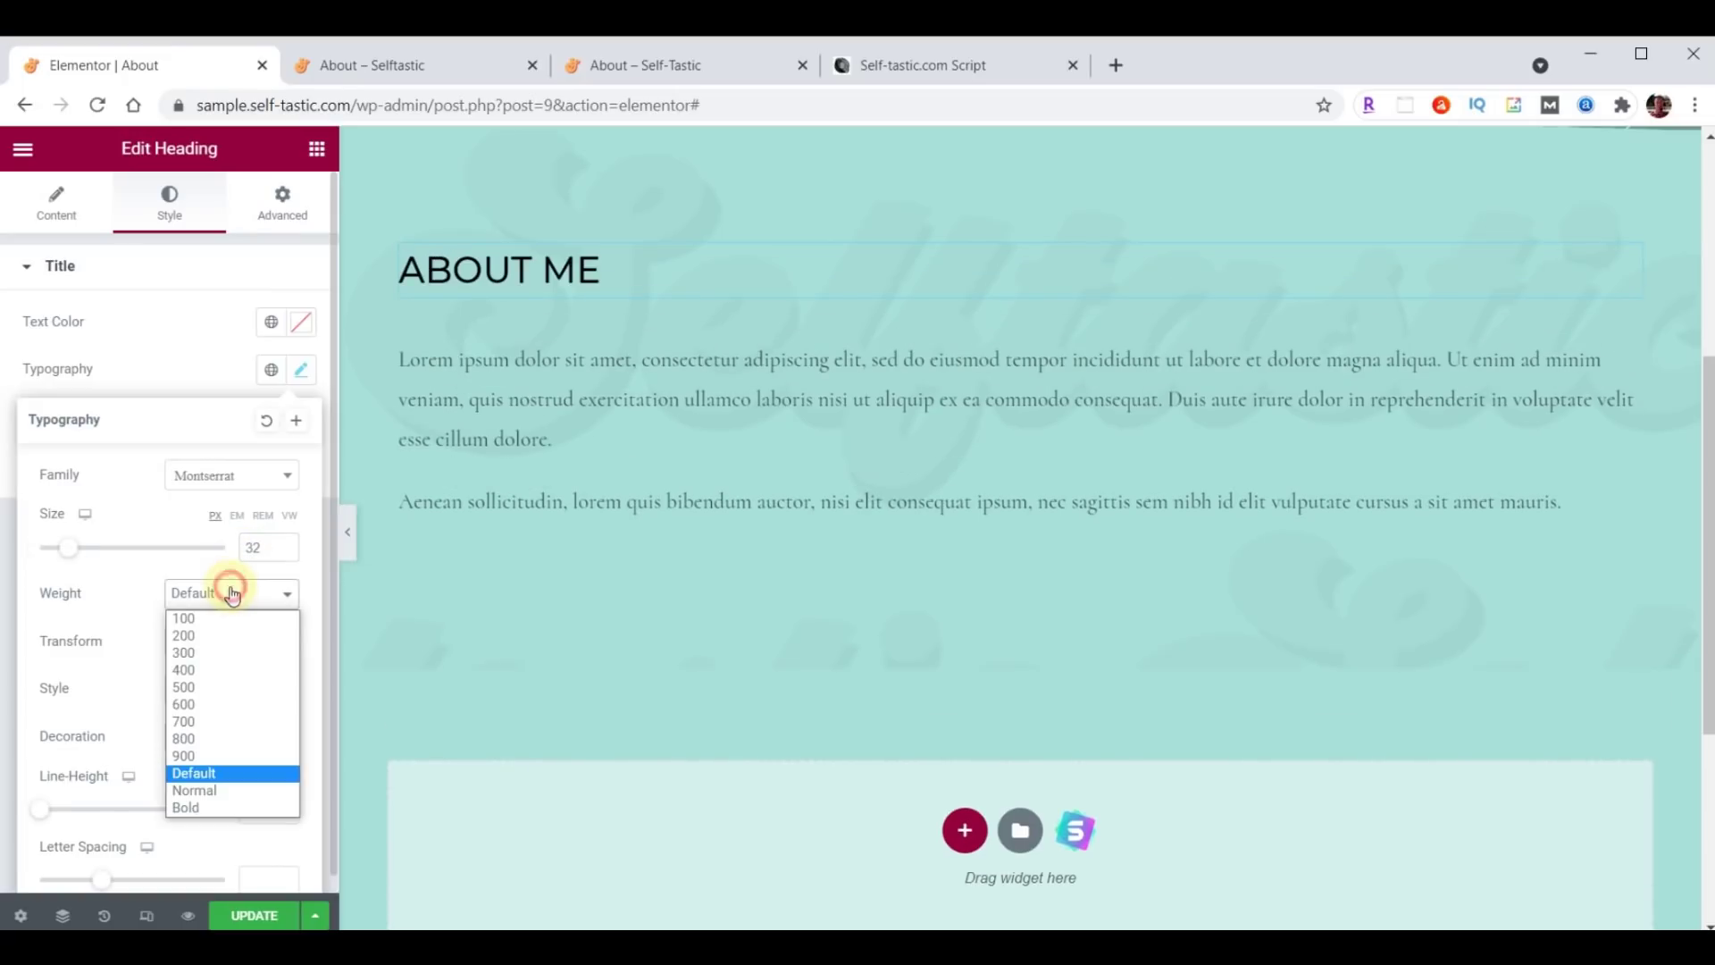
{"action": "left_click", "coordinate": [218, 655]}
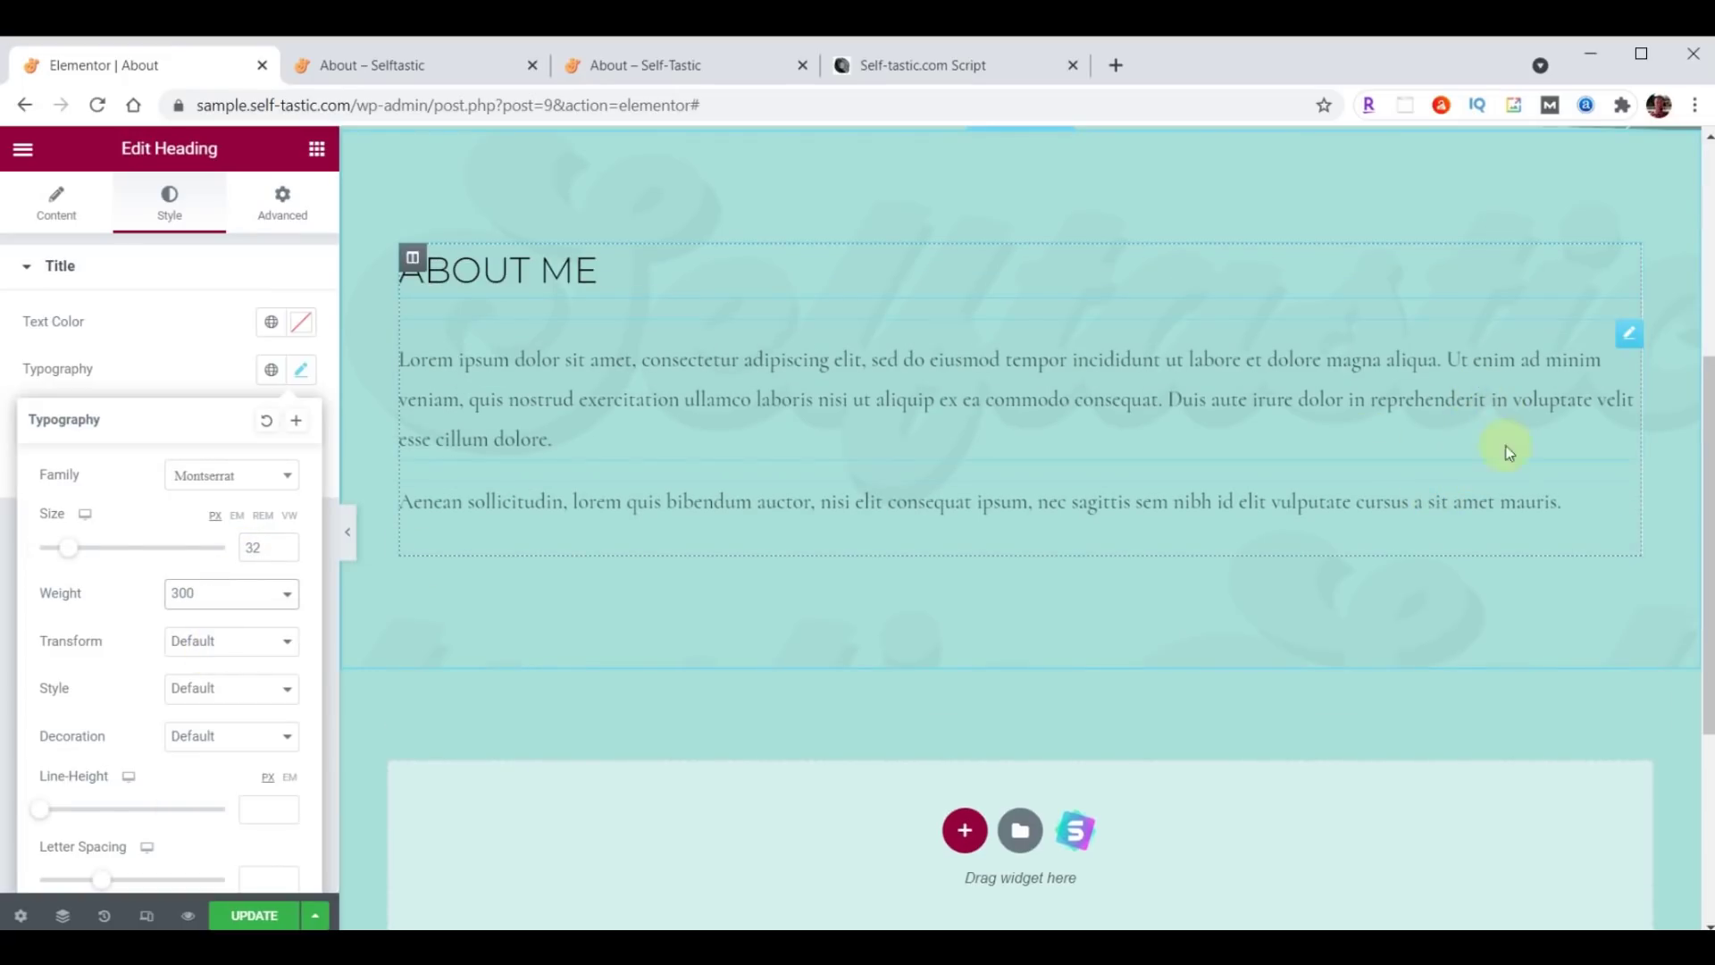
Delete the second placeholder paragraph block.
{"action": "right_click", "coordinate": [1628, 497]}
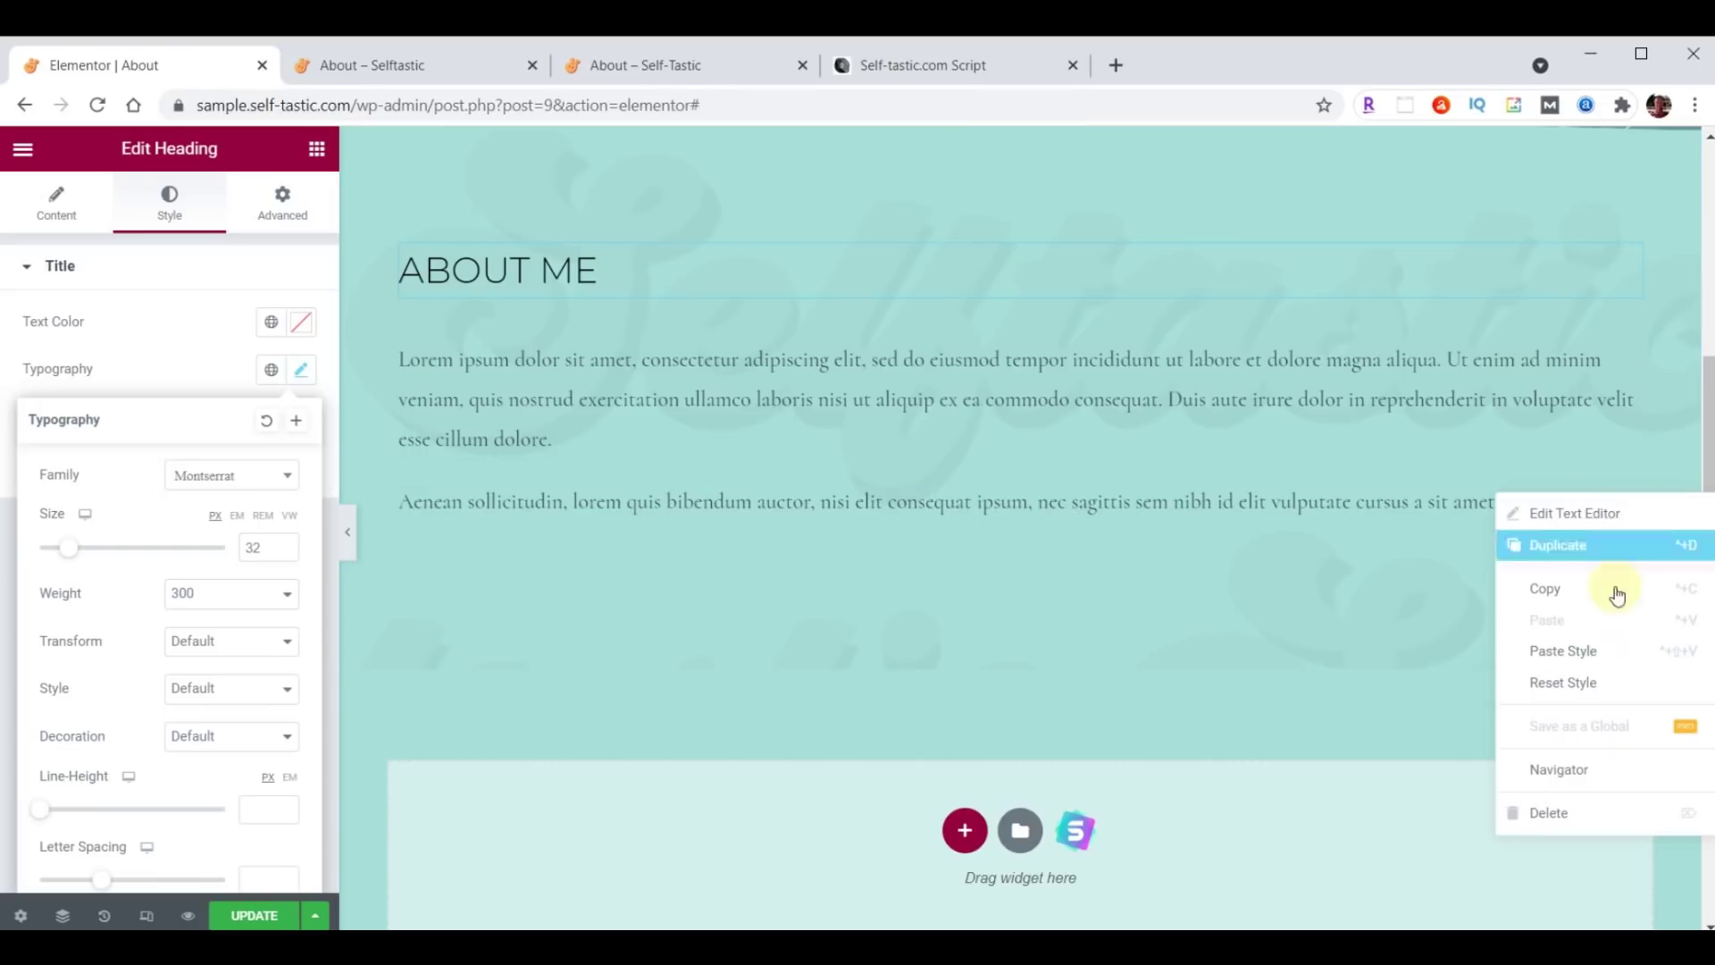
{"action": "left_click", "coordinate": [1574, 813]}
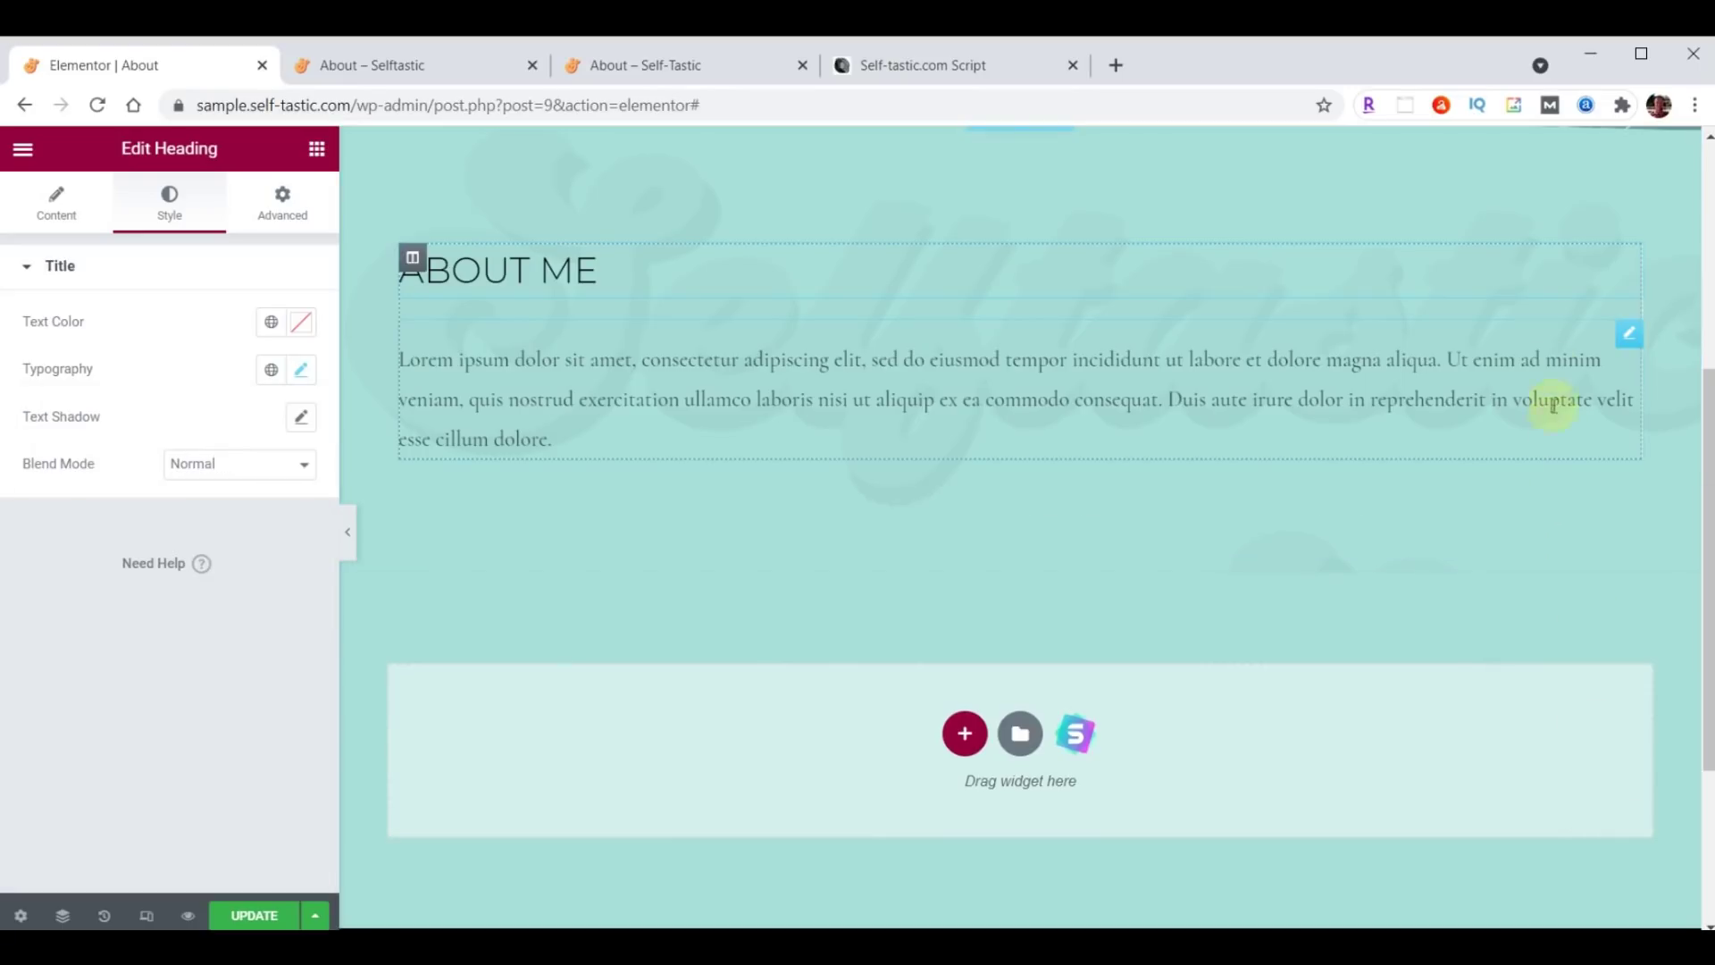
{"action": "left_click", "coordinate": [1628, 338]}
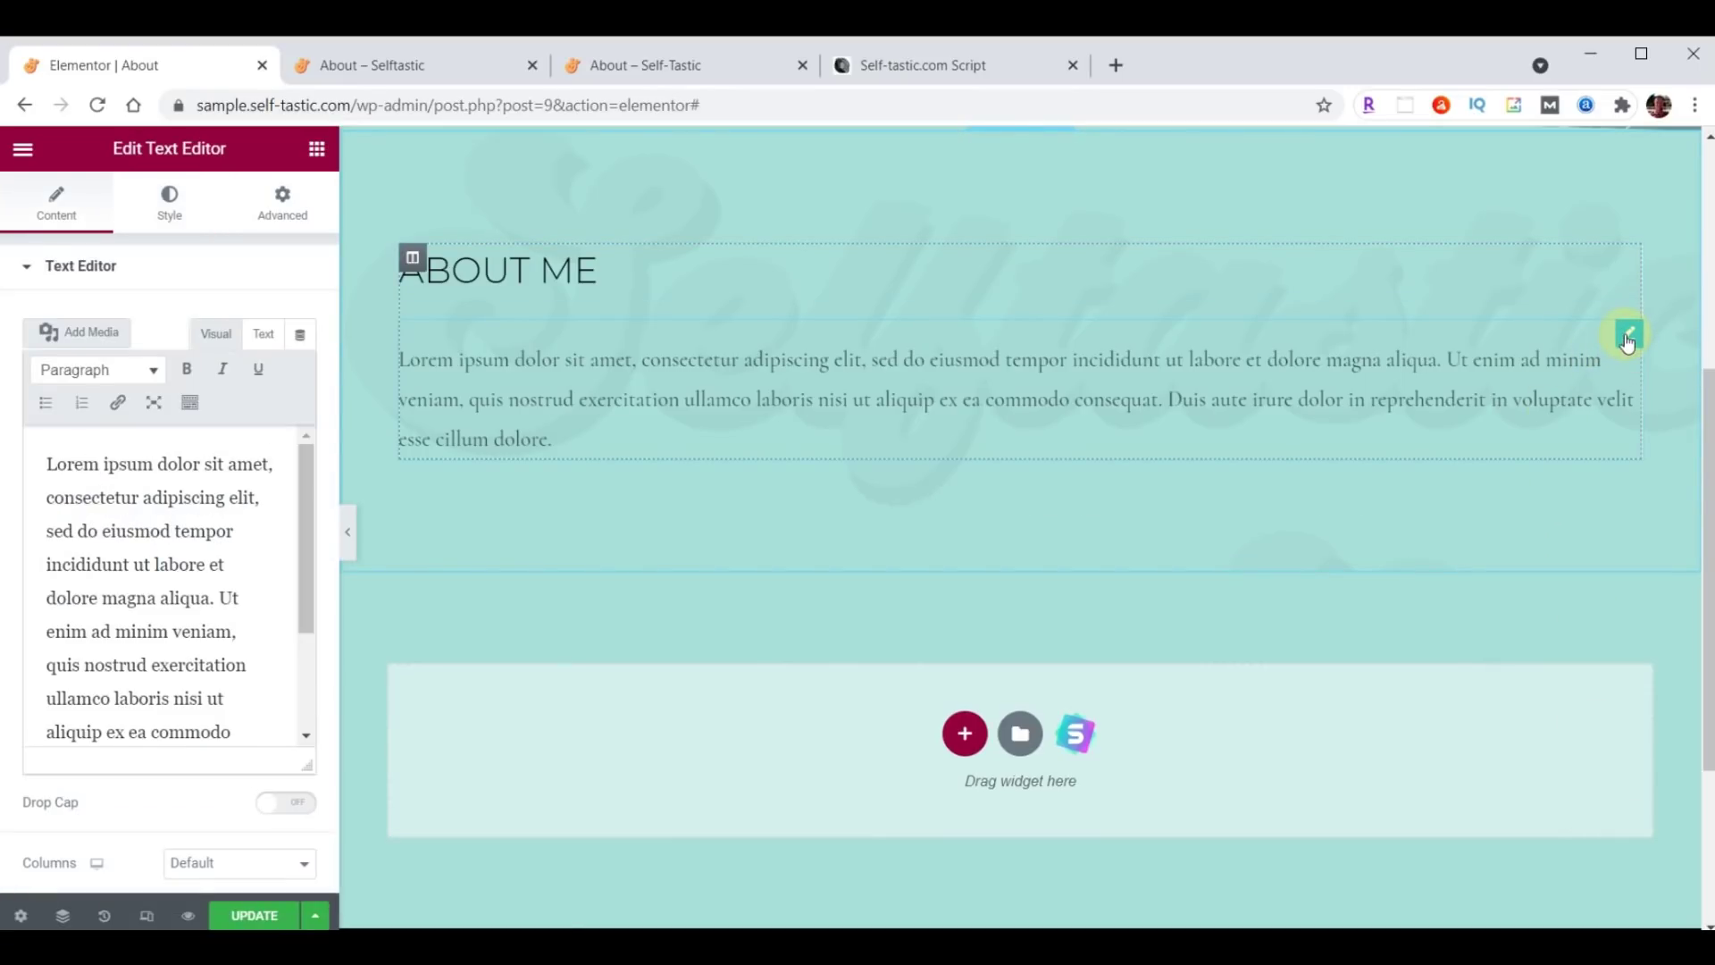
{"action": "left_click", "coordinate": [170, 199]}
Give the ABOUT ME paragraph typography size 21 and weight 400.
{"action": "left_click", "coordinate": [304, 372]}
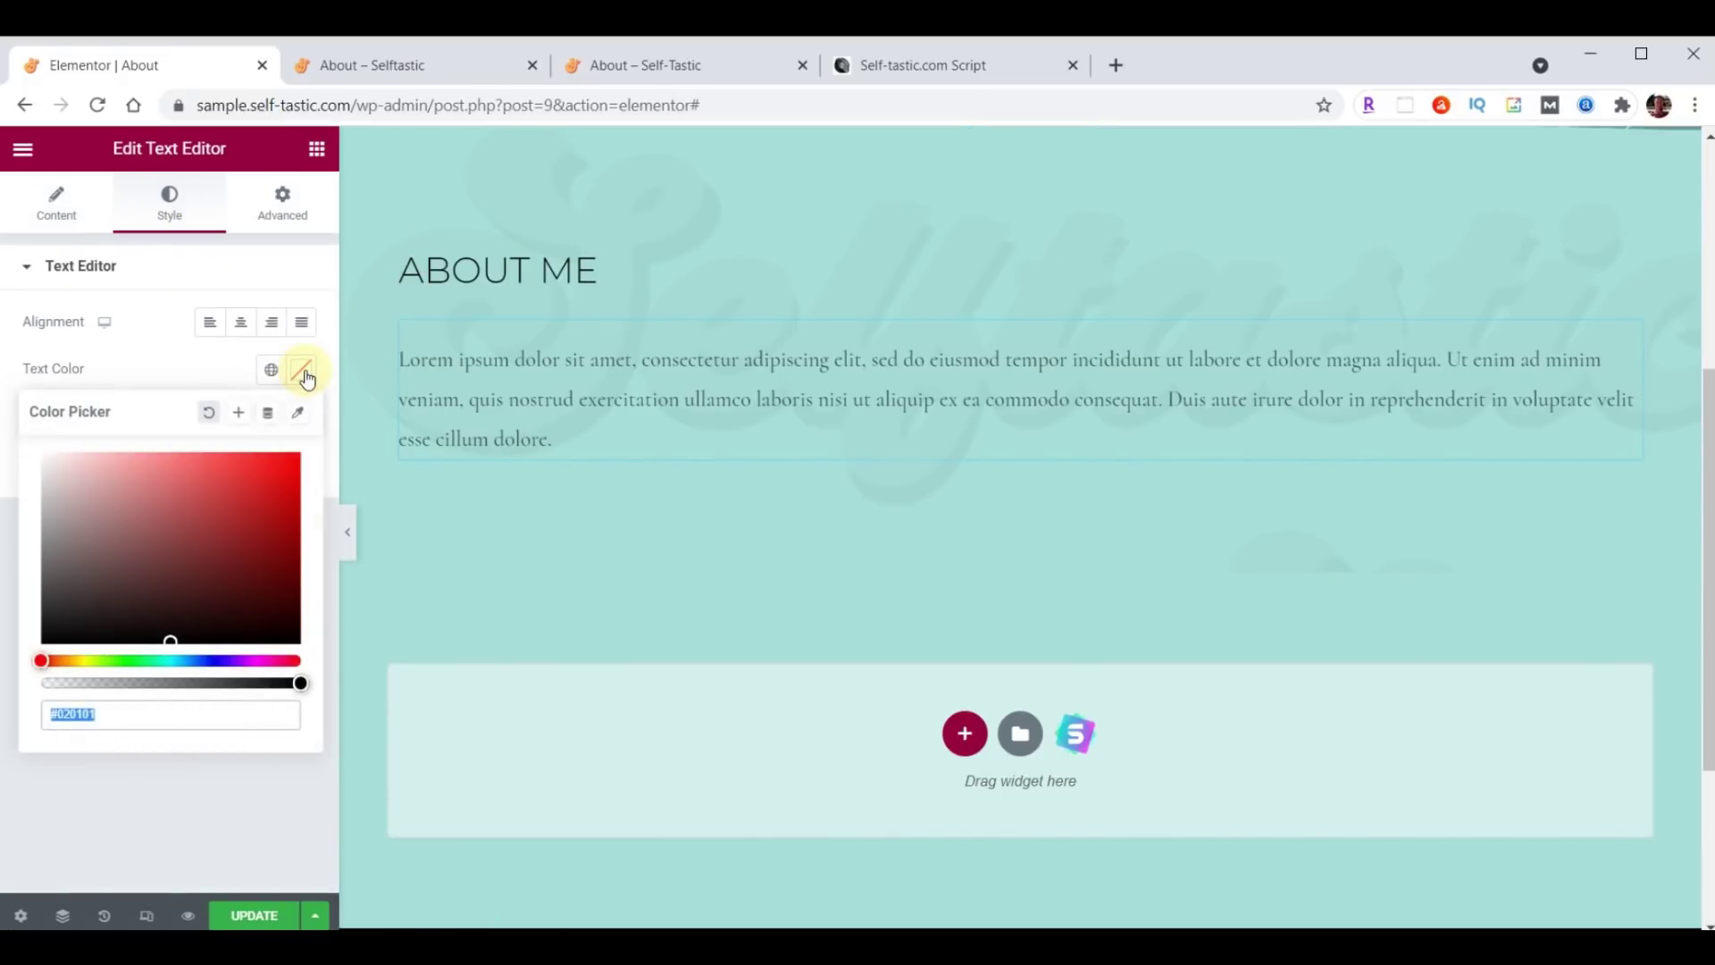
{"action": "left_click", "coordinate": [303, 374]}
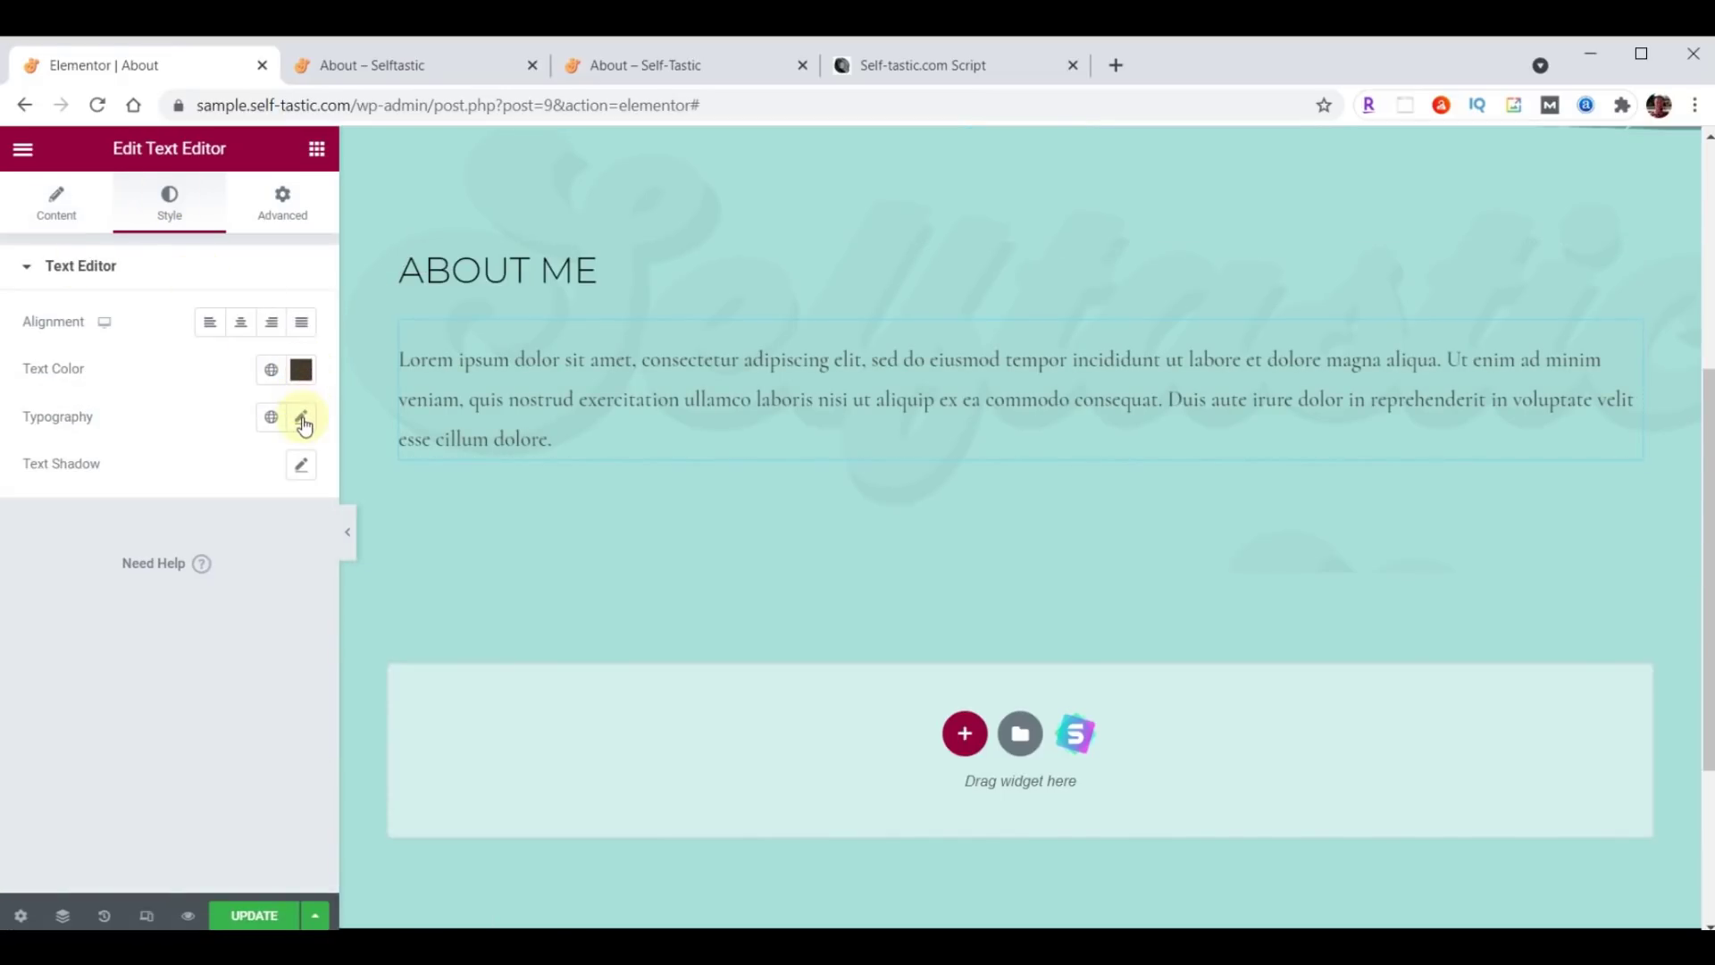
{"action": "left_click", "coordinate": [304, 419]}
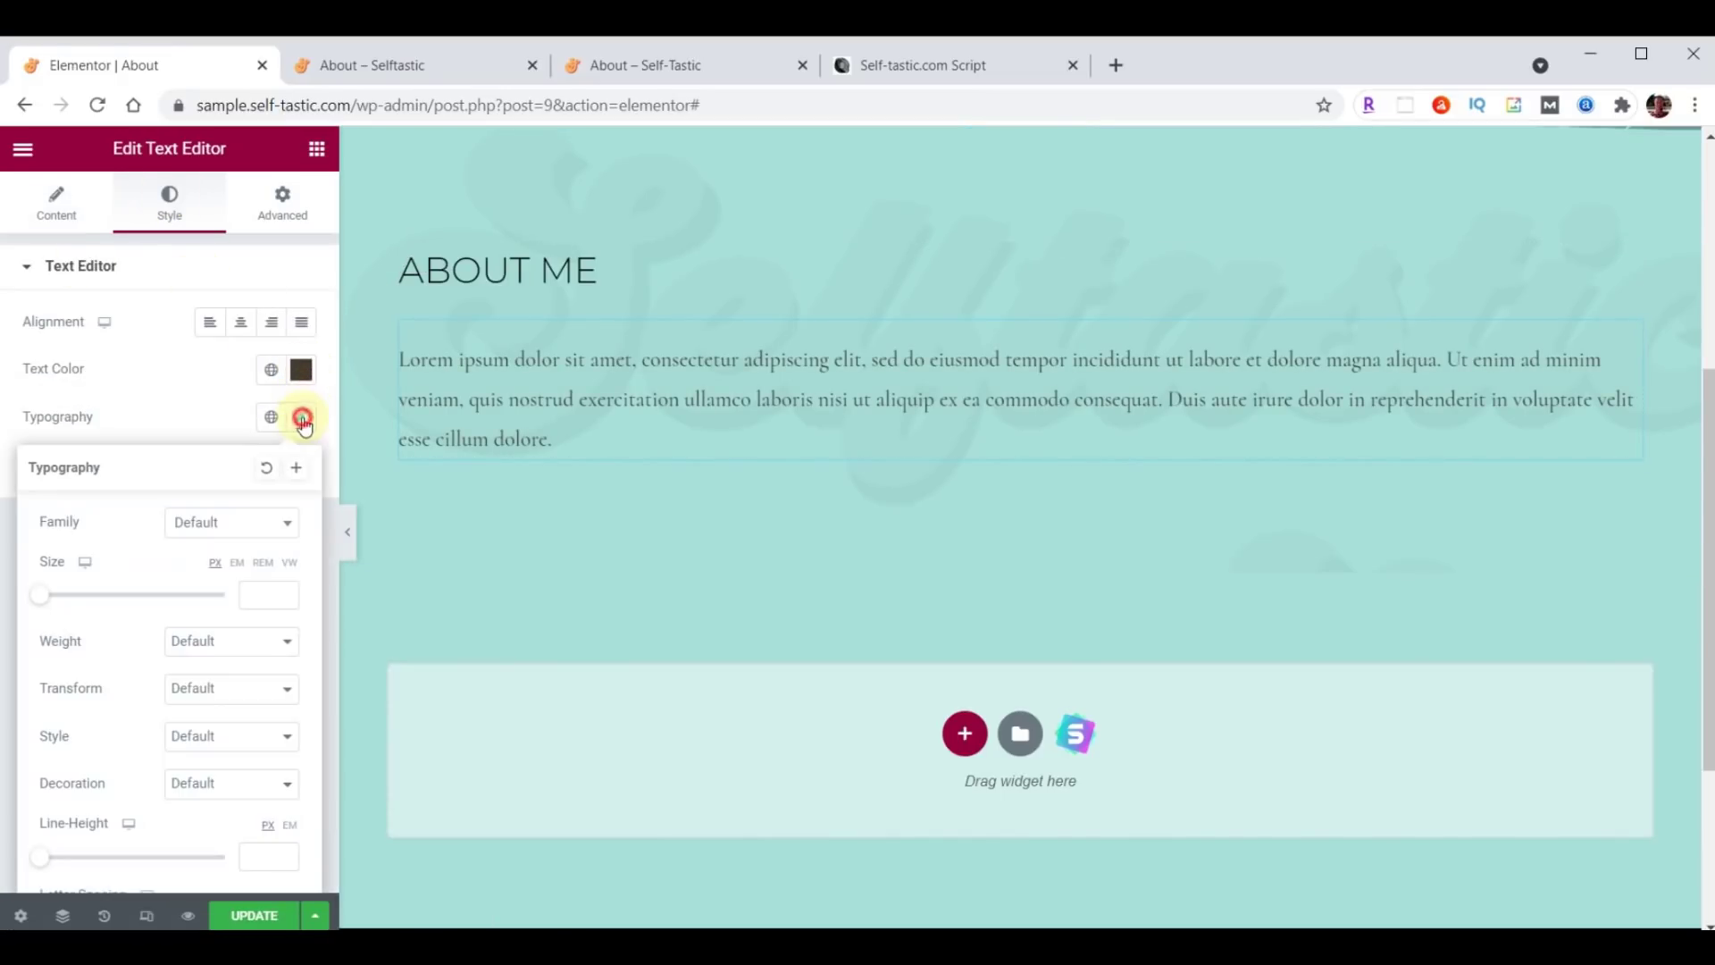
{"action": "left_click", "coordinate": [223, 522]}
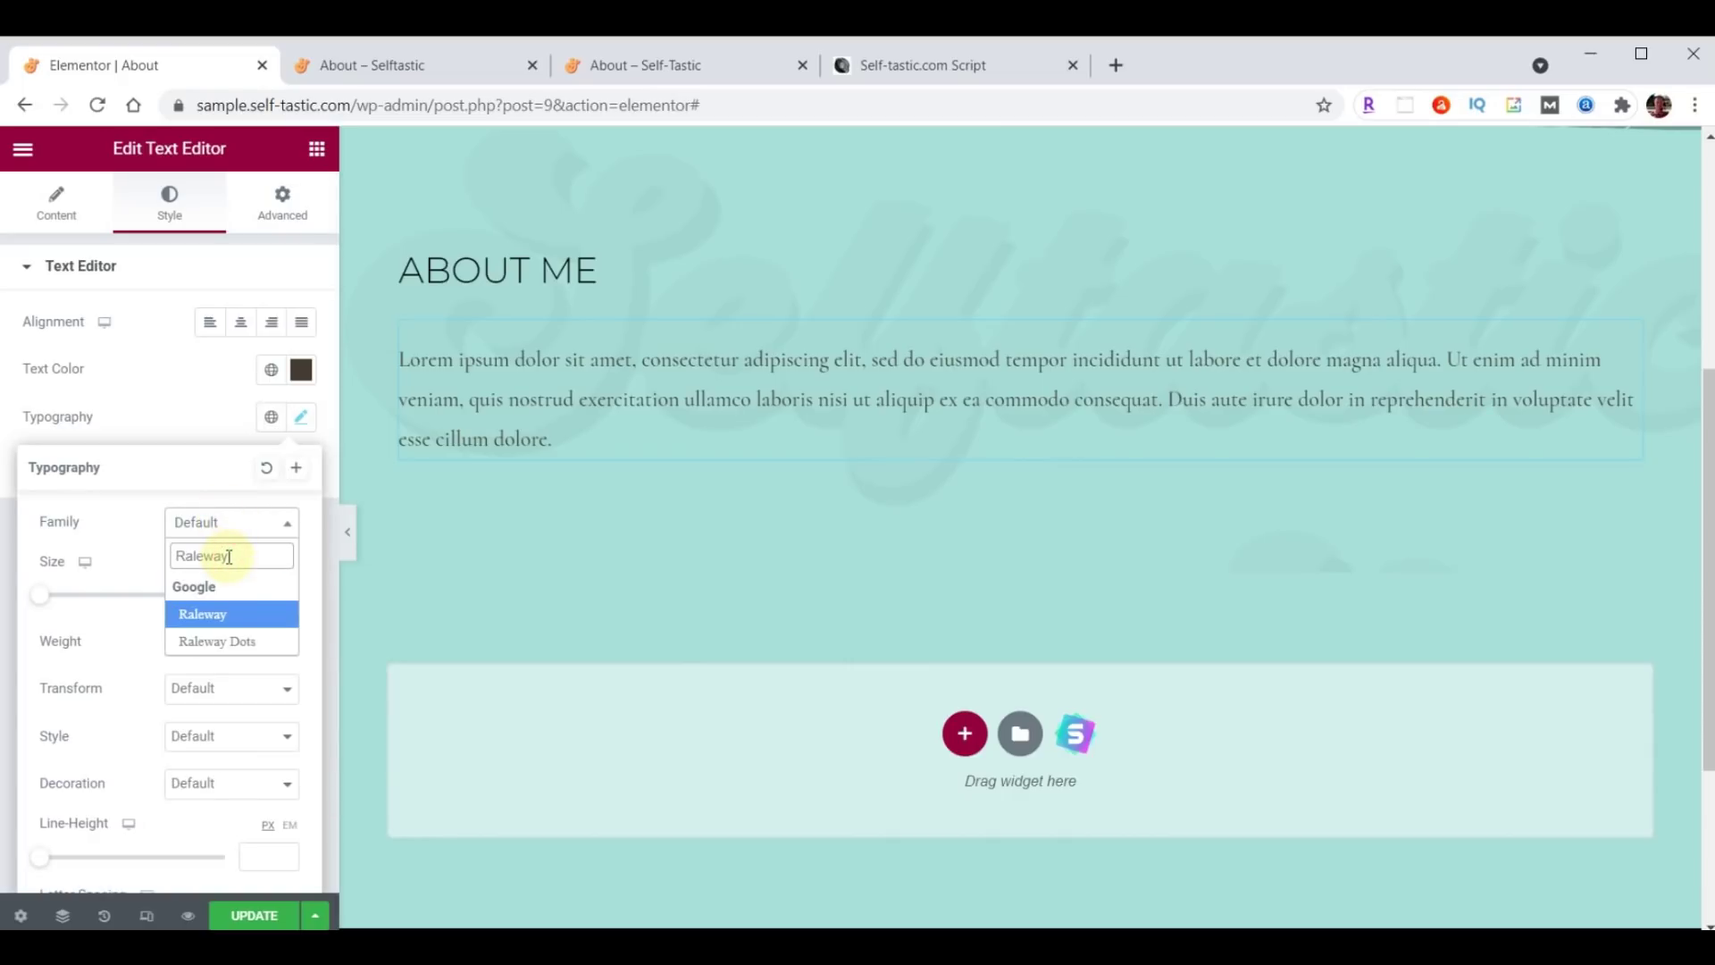
{"action": "left_click", "coordinate": [253, 592]}
{"action": "left_click", "coordinate": [257, 595]}
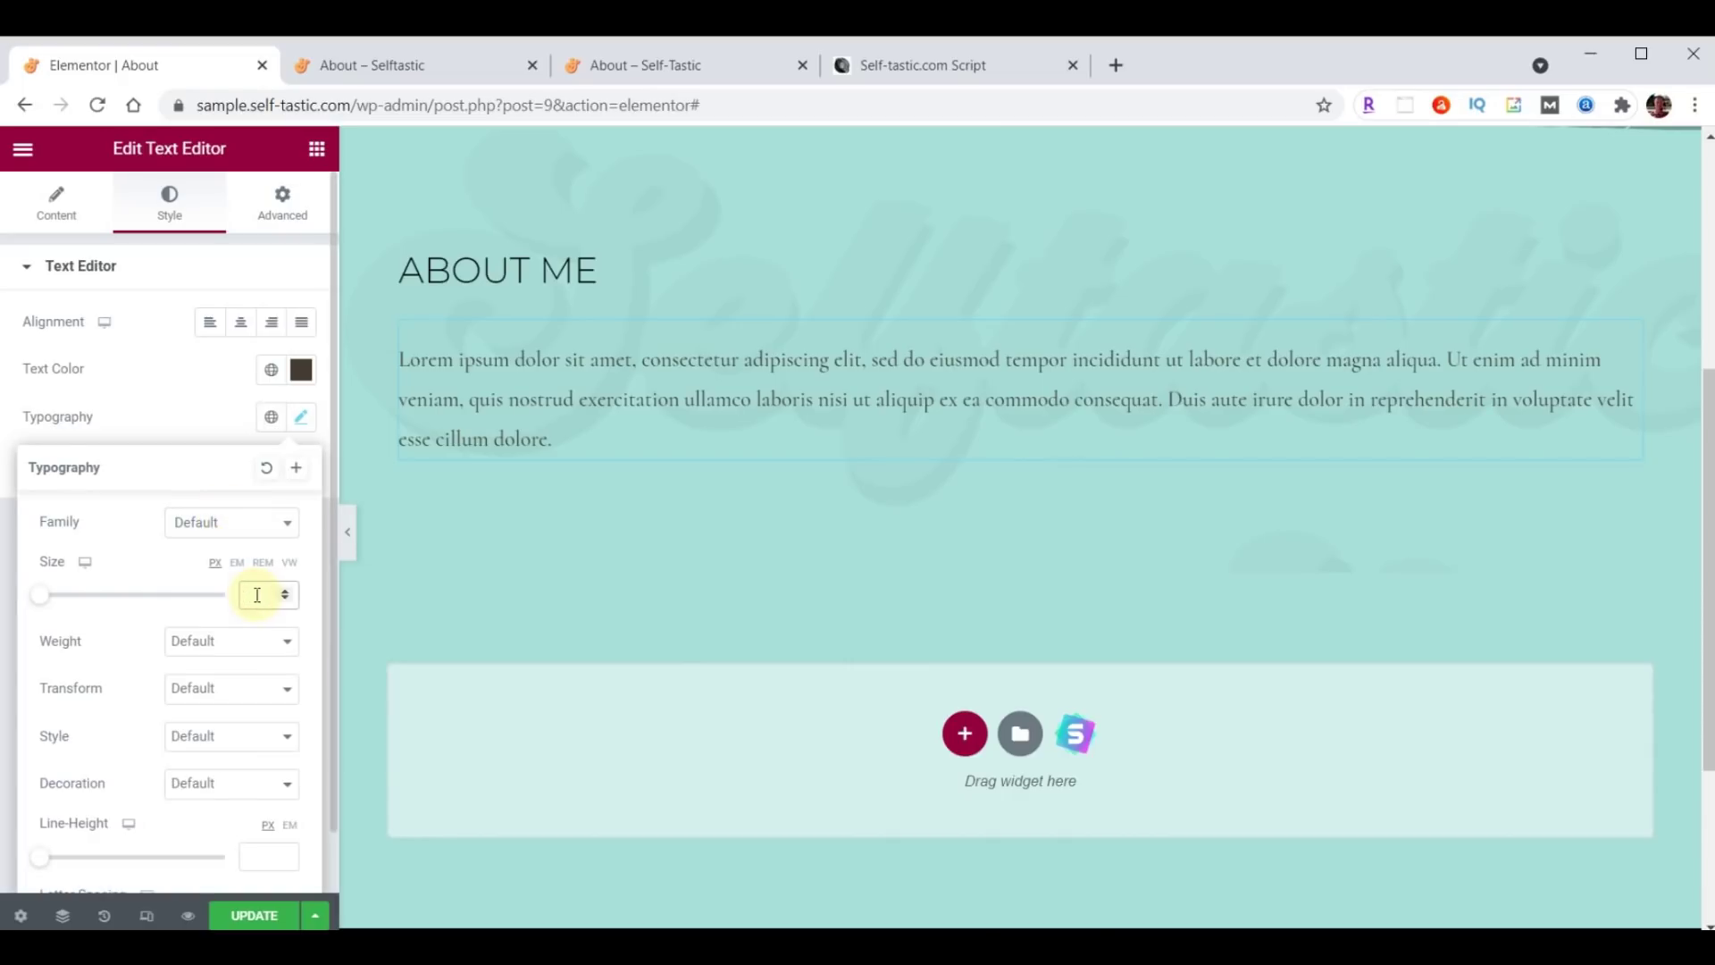
{"action": "type", "text": "20"}
{"action": "left_click", "coordinate": [219, 645]}
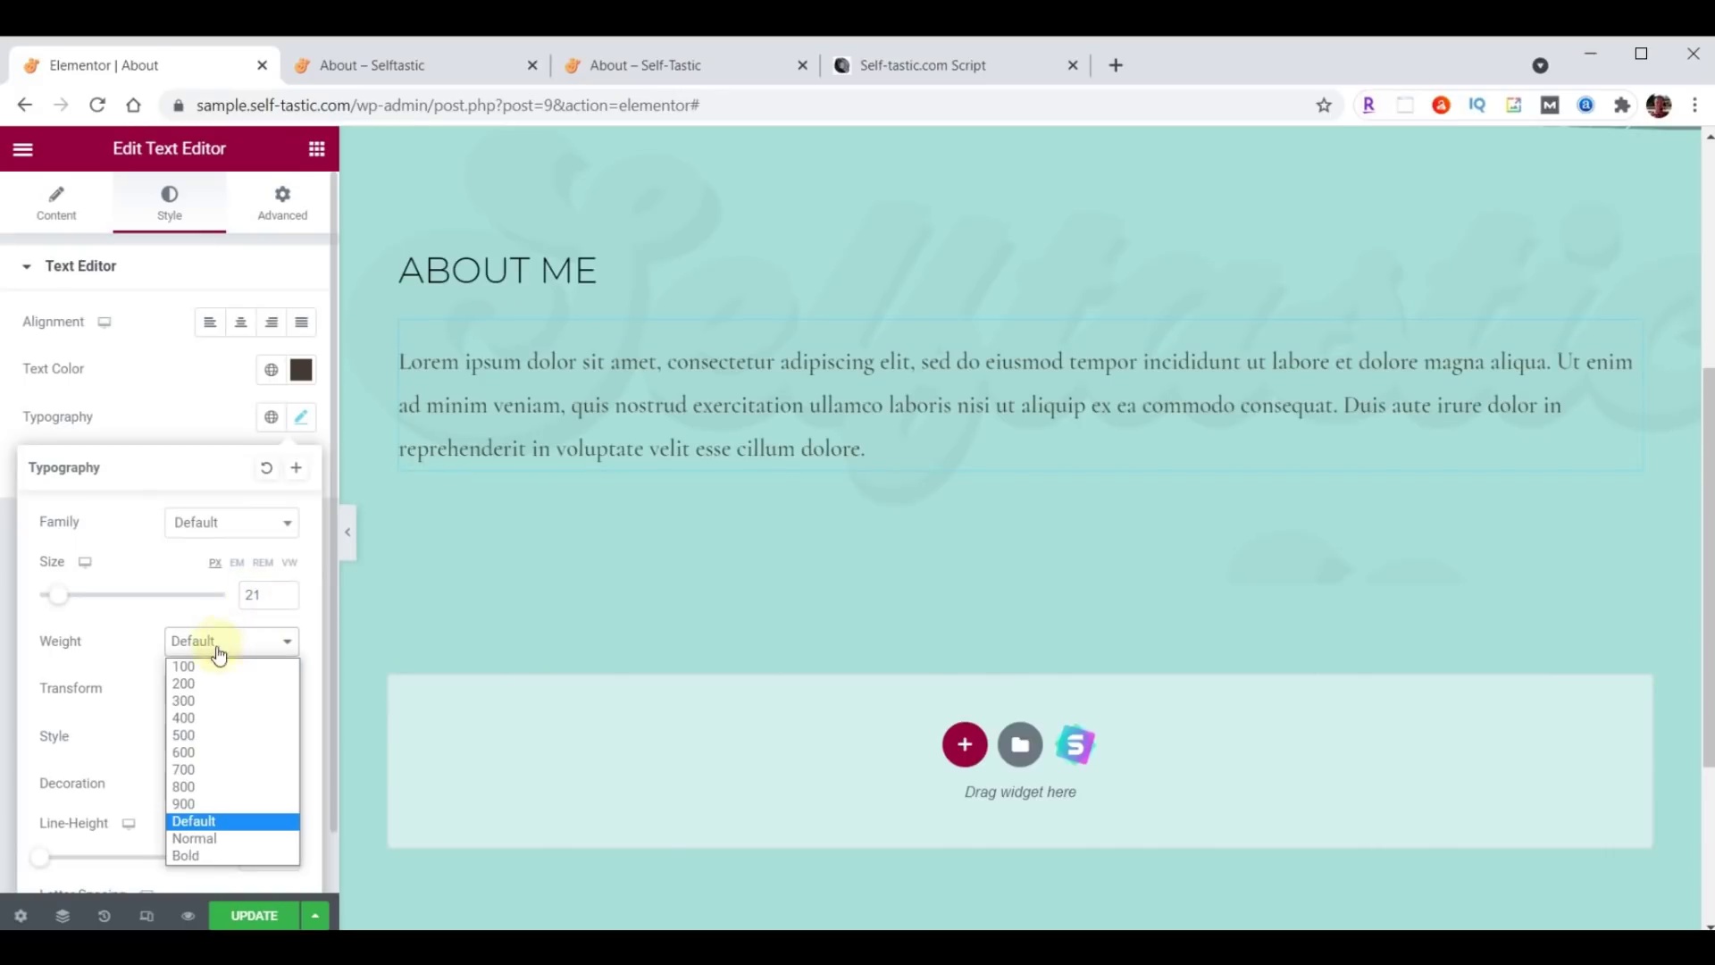
{"action": "left_click", "coordinate": [198, 720]}
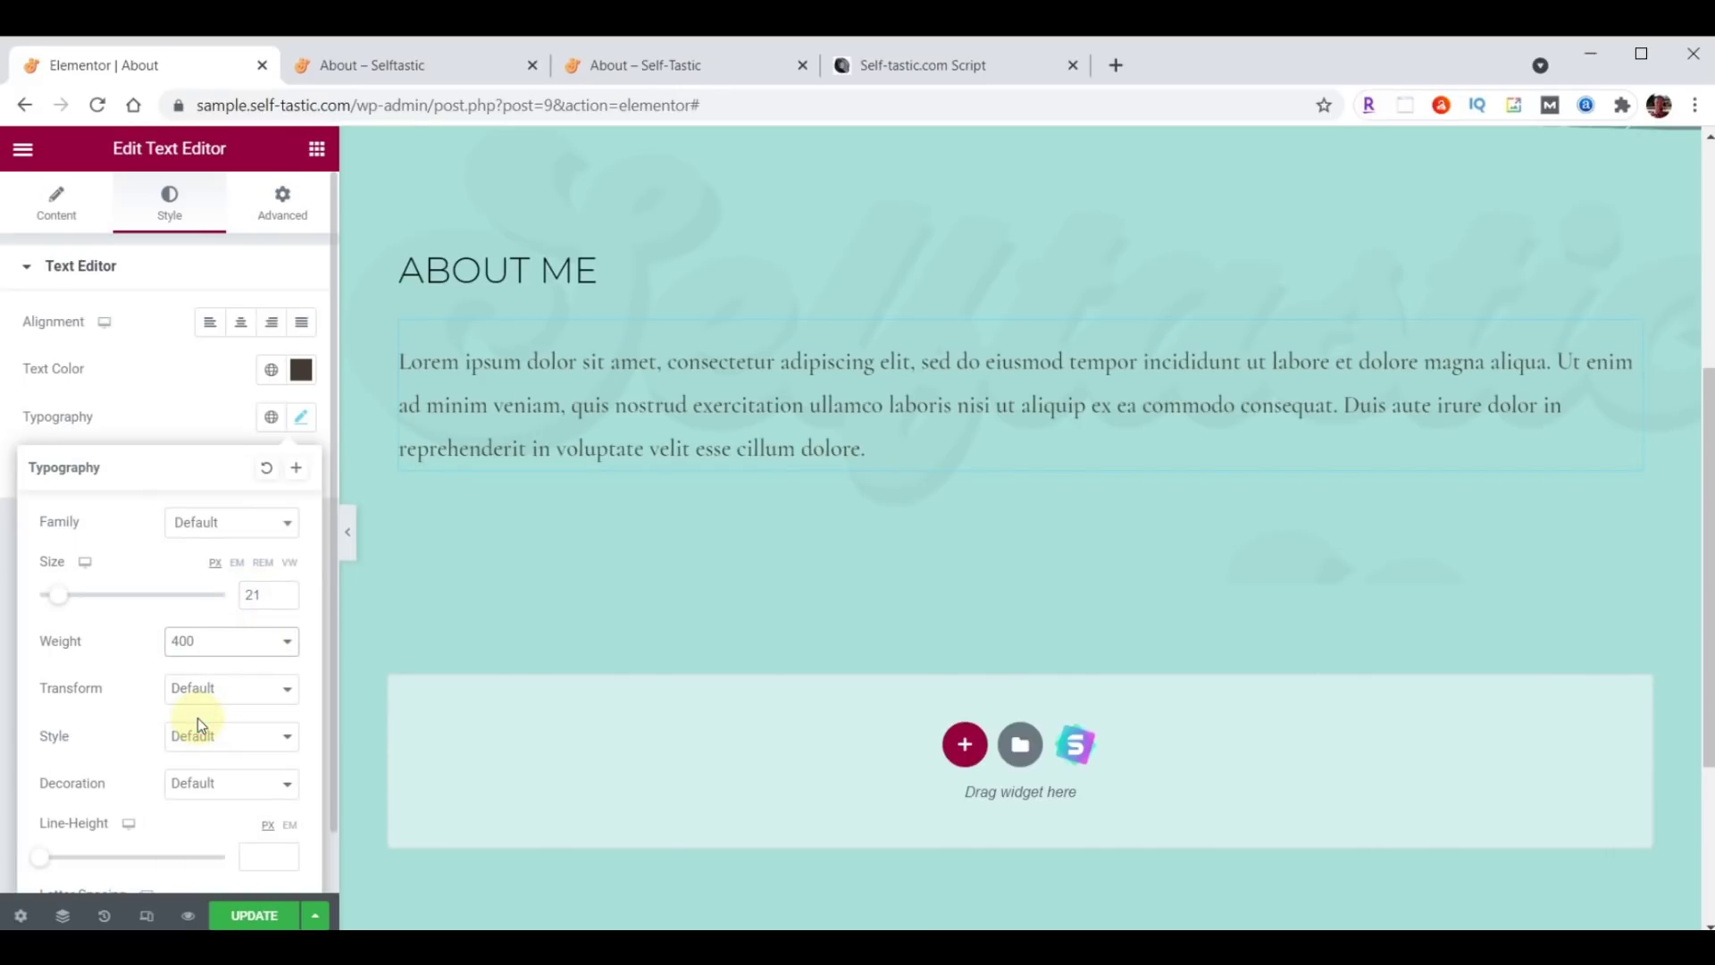
{"action": "left_click", "coordinate": [50, 221]}
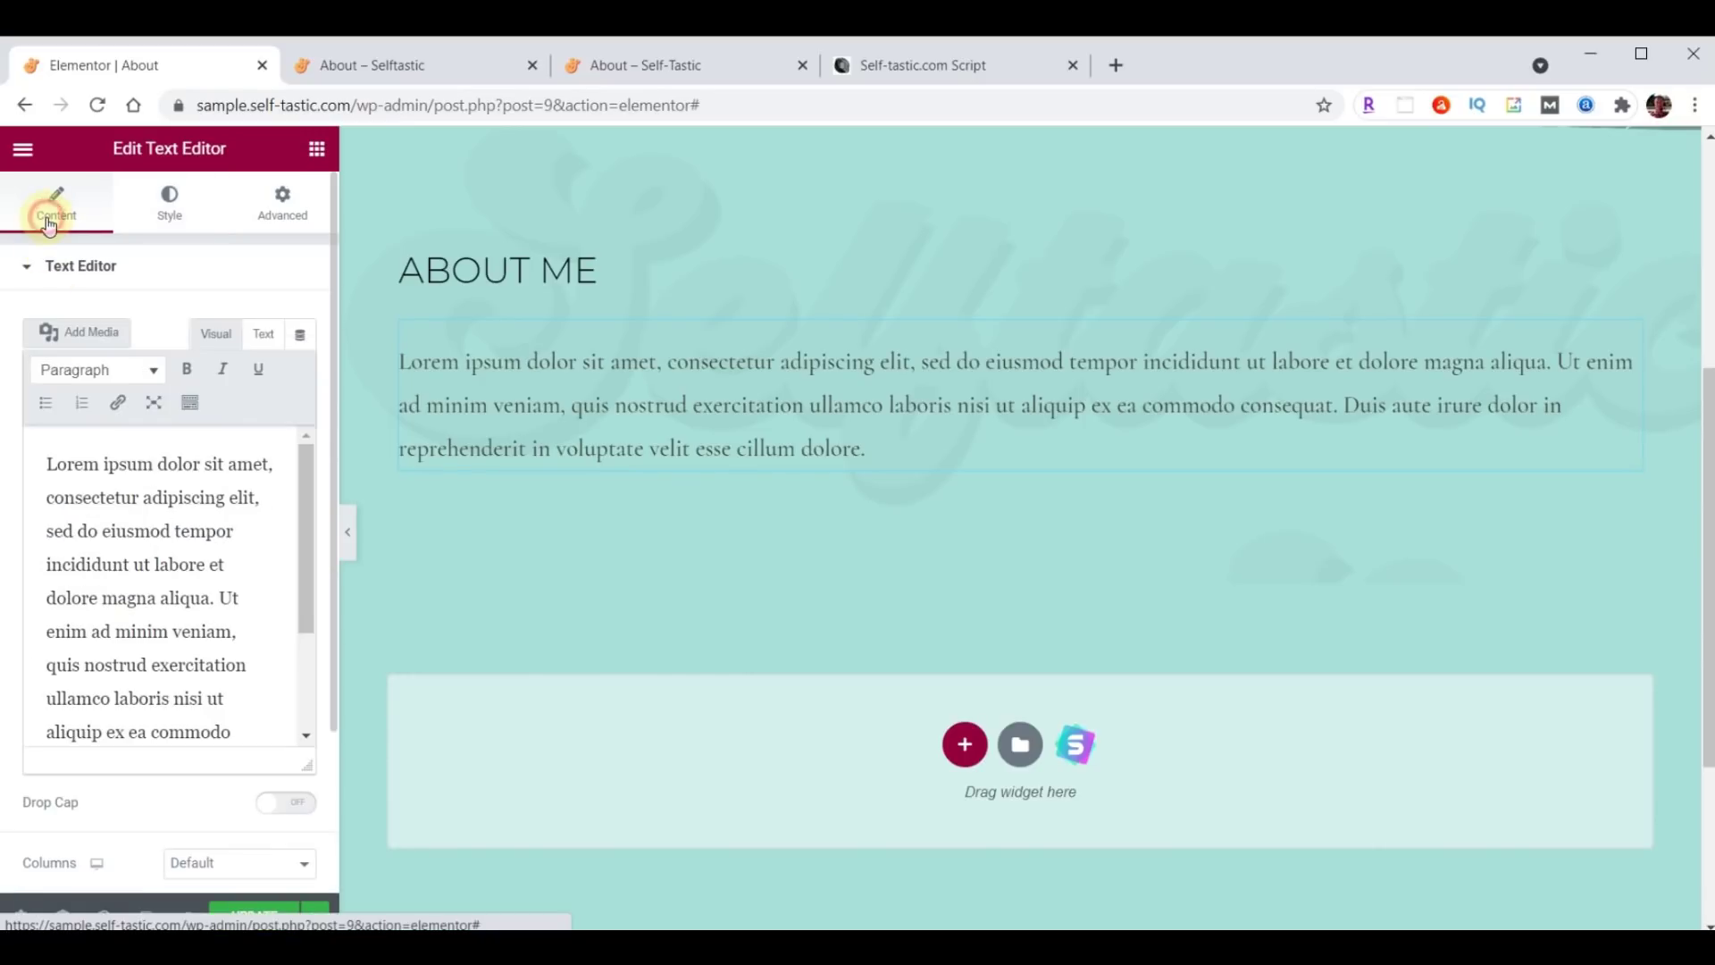
Replace the Lorem ipsum placeholder with the pasted About story text.
{"action": "left_click", "coordinate": [122, 511]}
{"action": "key", "text": "ctrl+a"}
{"action": "key", "text": "ctrl+v"}
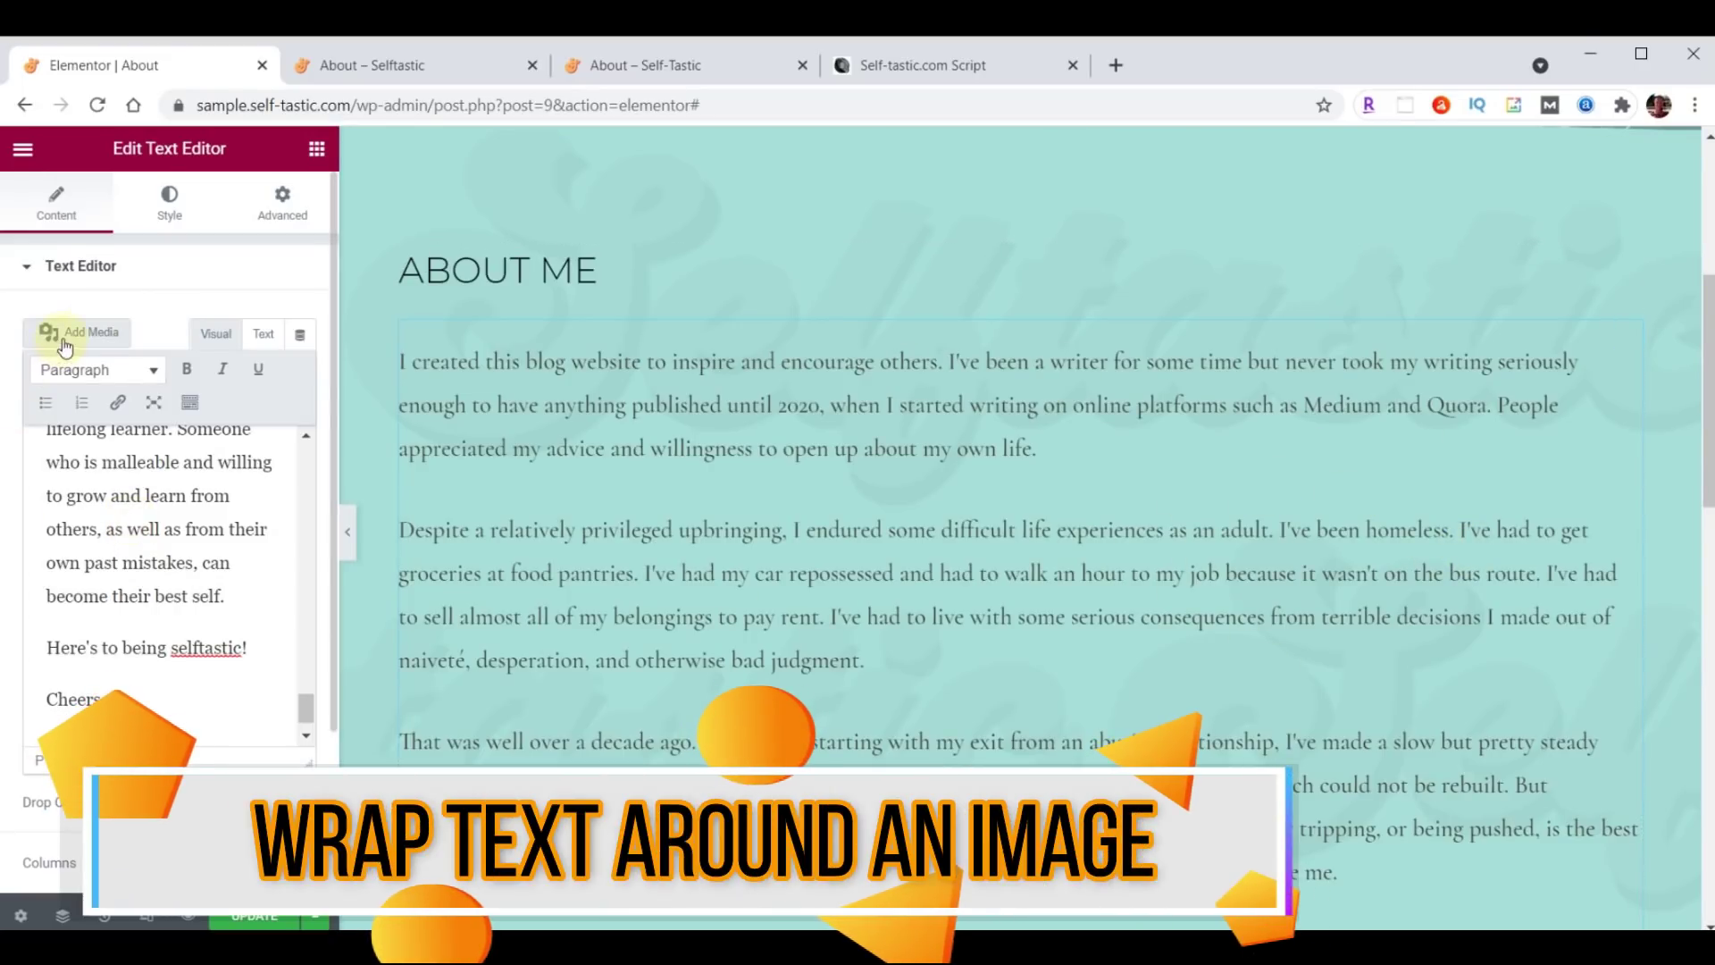
Upload the carousel photo to the media library, remove the test insert, and reopen the library.
{"action": "left_click", "coordinate": [92, 332]}
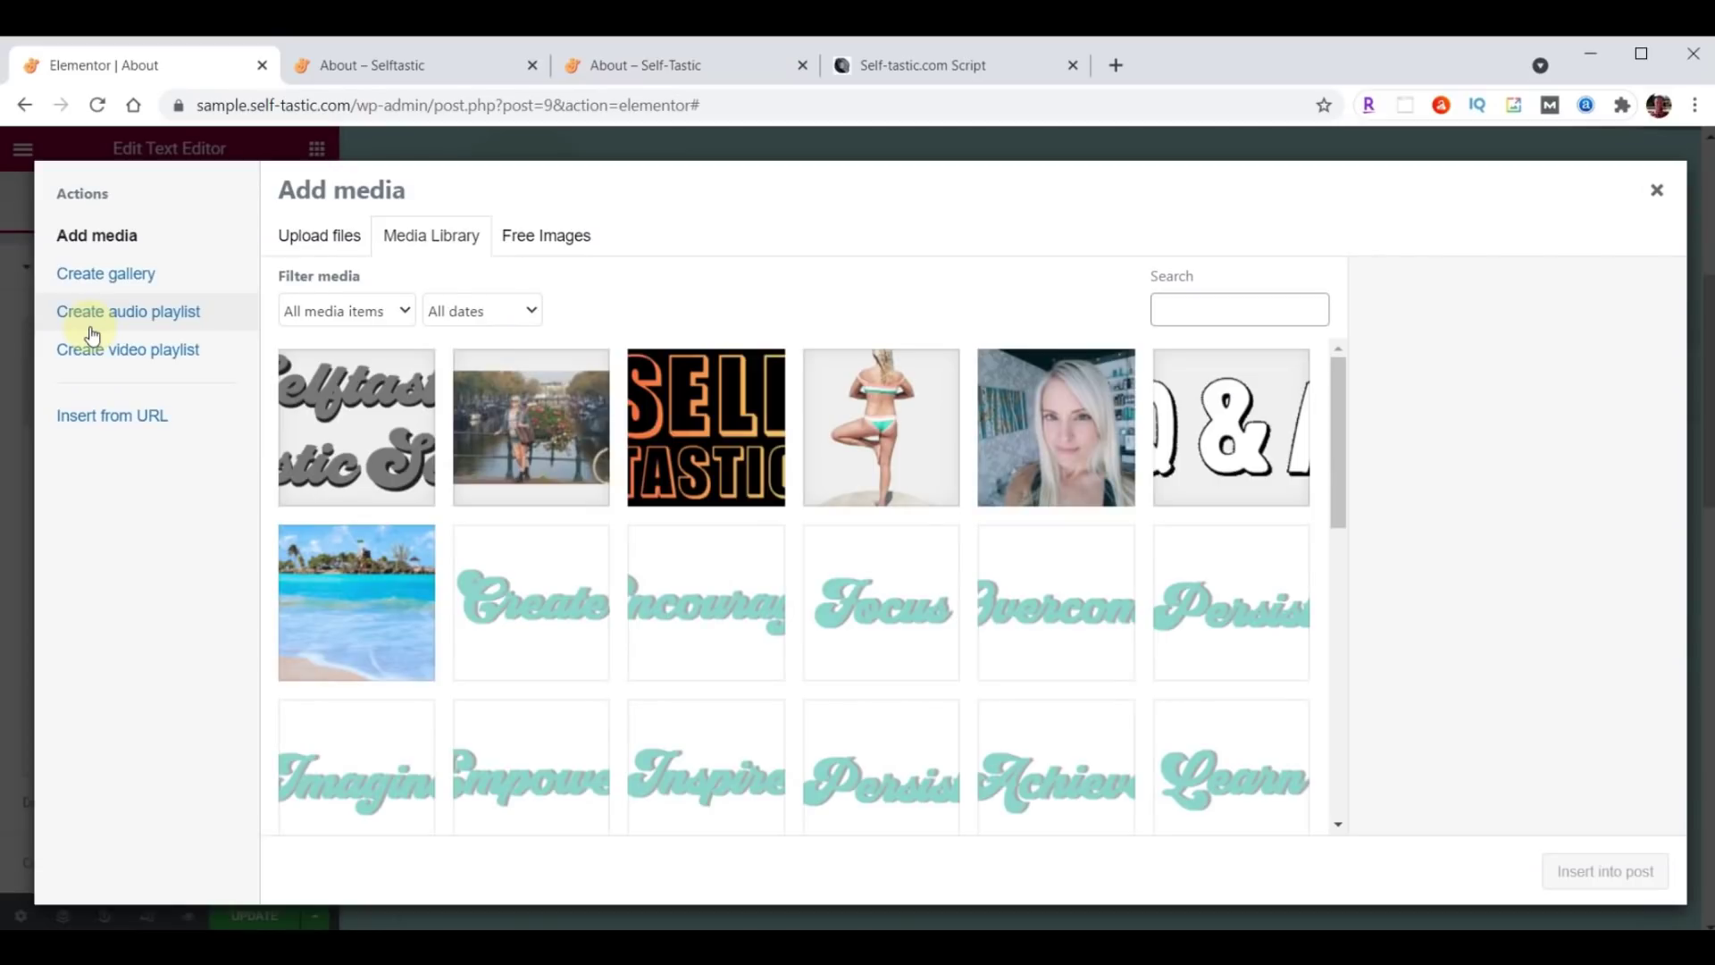
{"action": "key", "text": "alt+Tab"}
{"action": "scroll", "coordinate": [1581, 559], "scroll_direction": "up", "scroll_amount": 15}
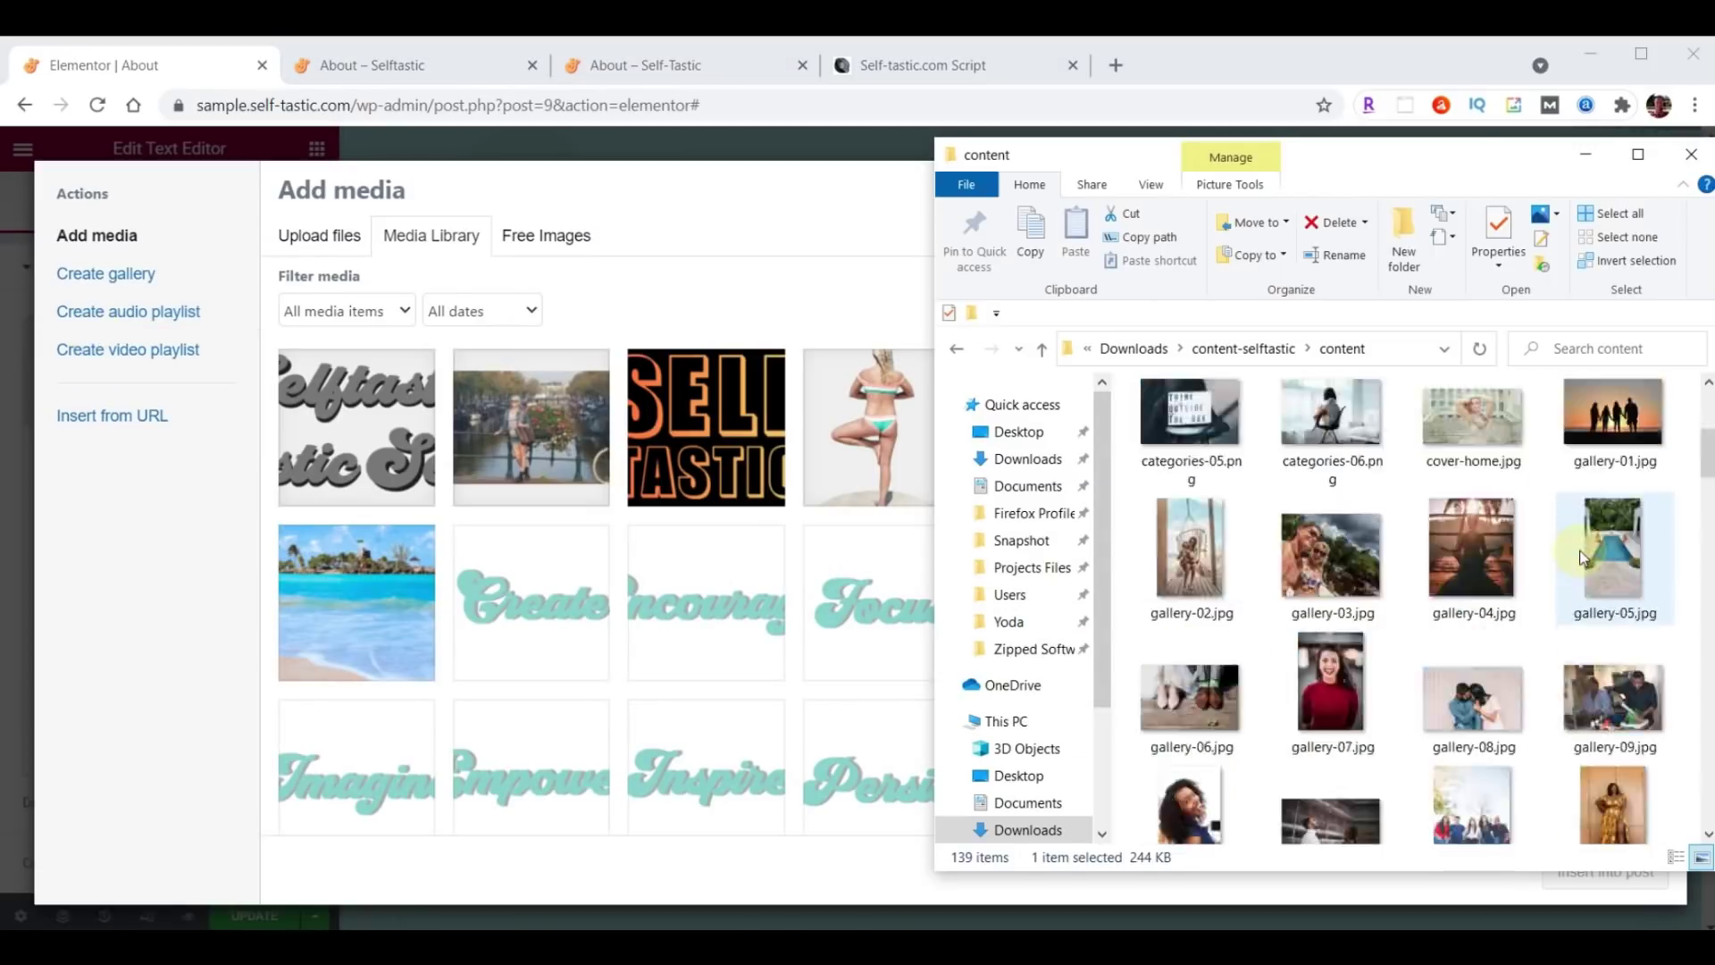
{"action": "left_click_drag", "start_coordinate": [1182, 429], "coordinate": [642, 529]}
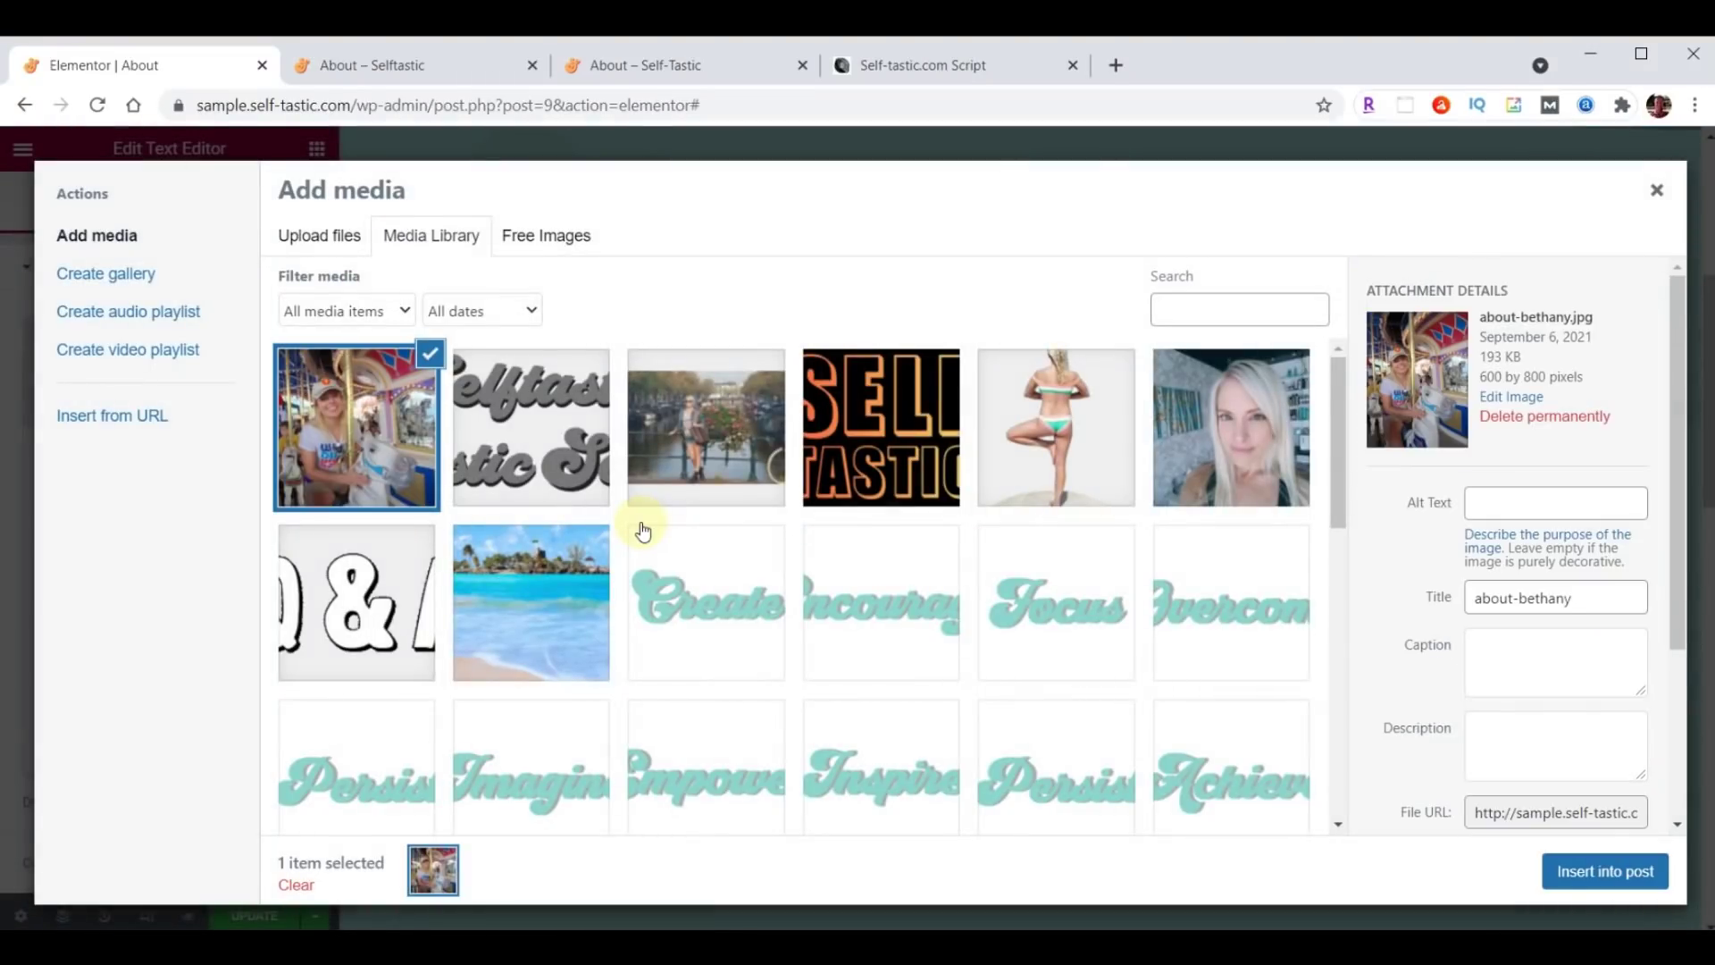
{"action": "left_click", "coordinate": [1603, 873]}
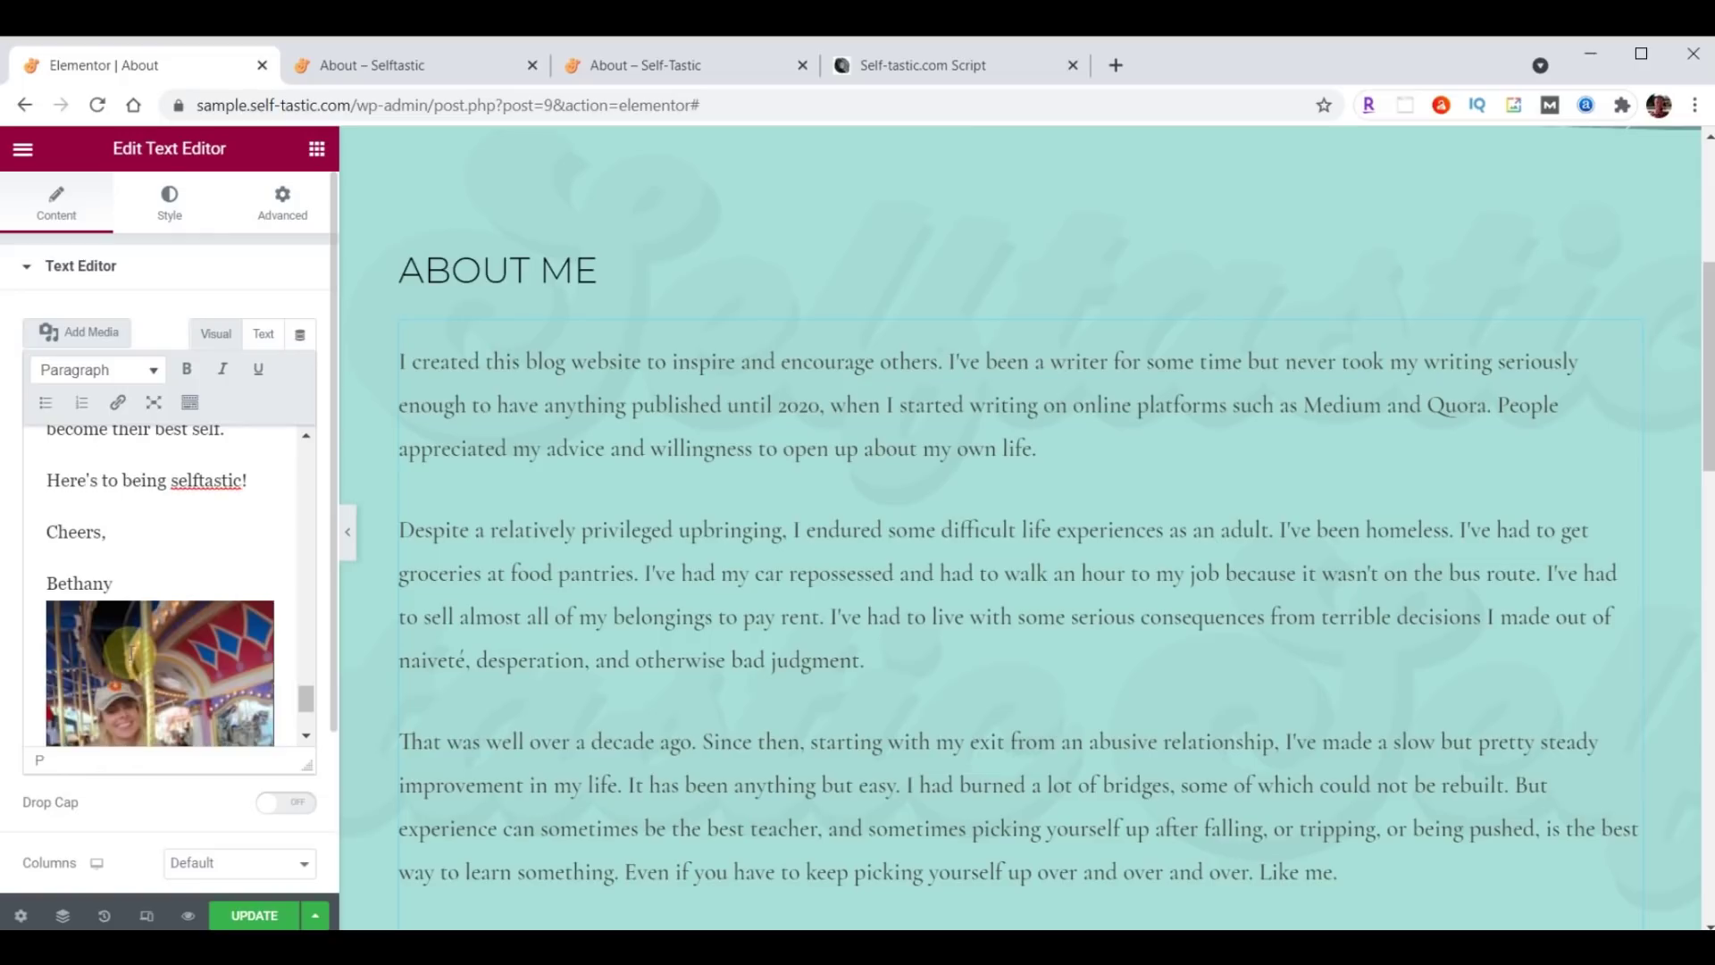
{"action": "left_click", "coordinate": [129, 657]}
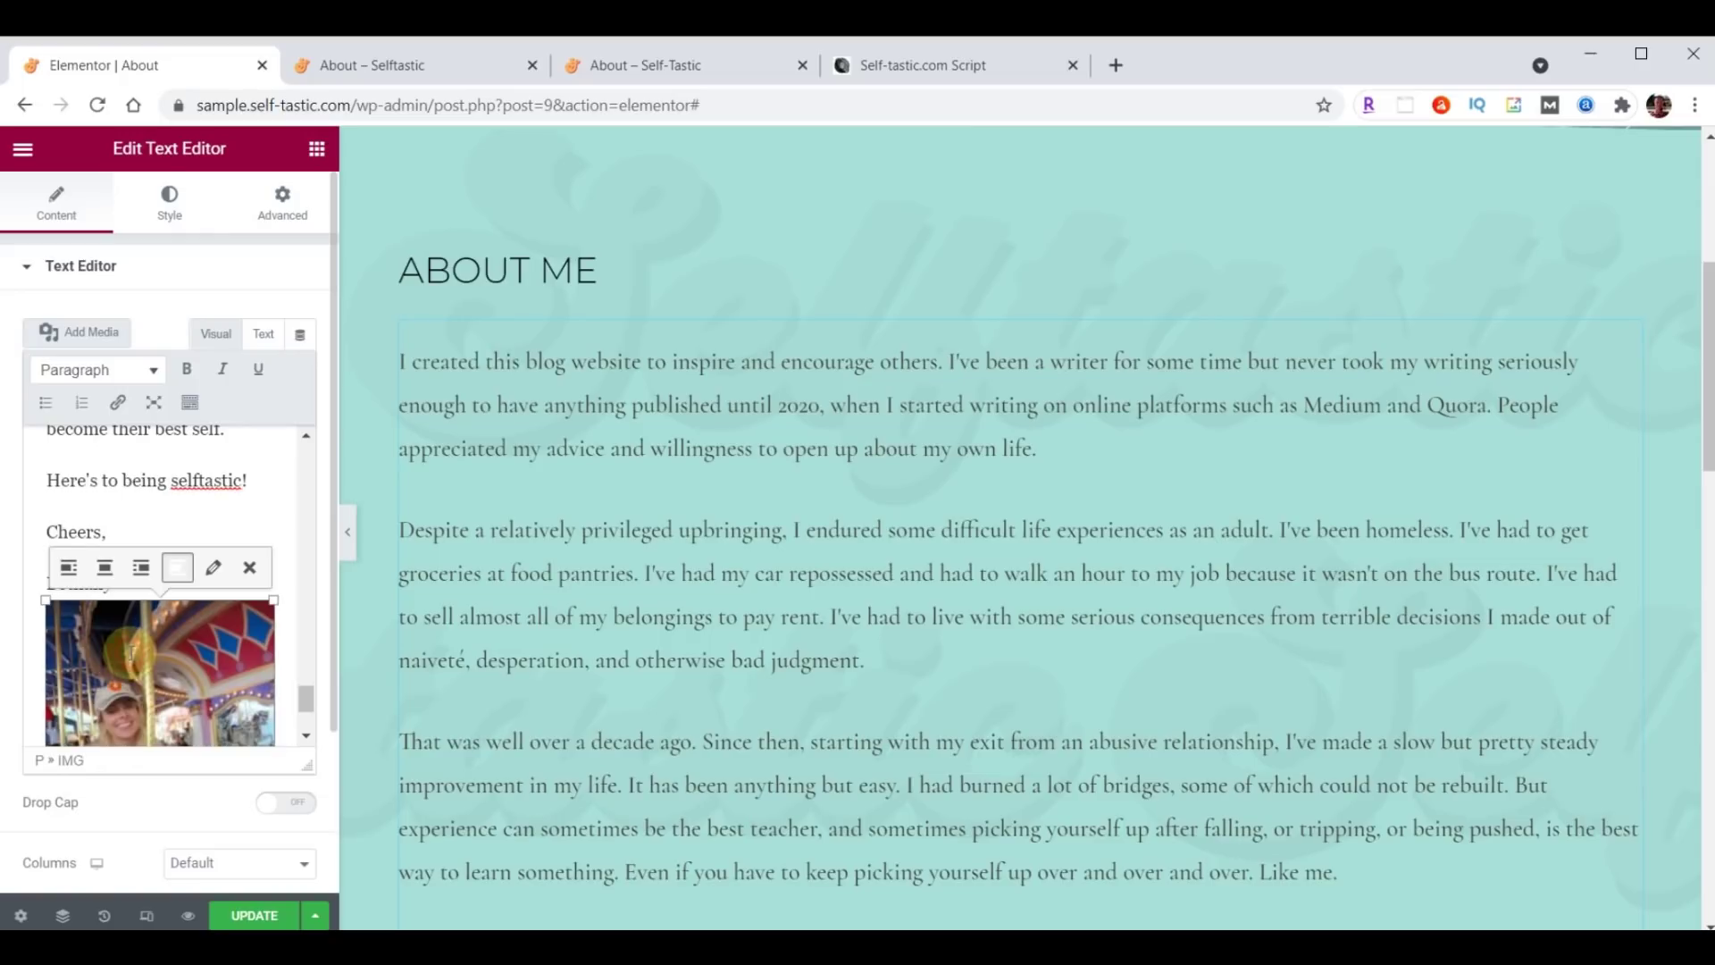
{"action": "left_click", "coordinate": [254, 569]}
{"action": "scroll", "coordinate": [112, 641], "scroll_direction": "up", "scroll_amount": 10}
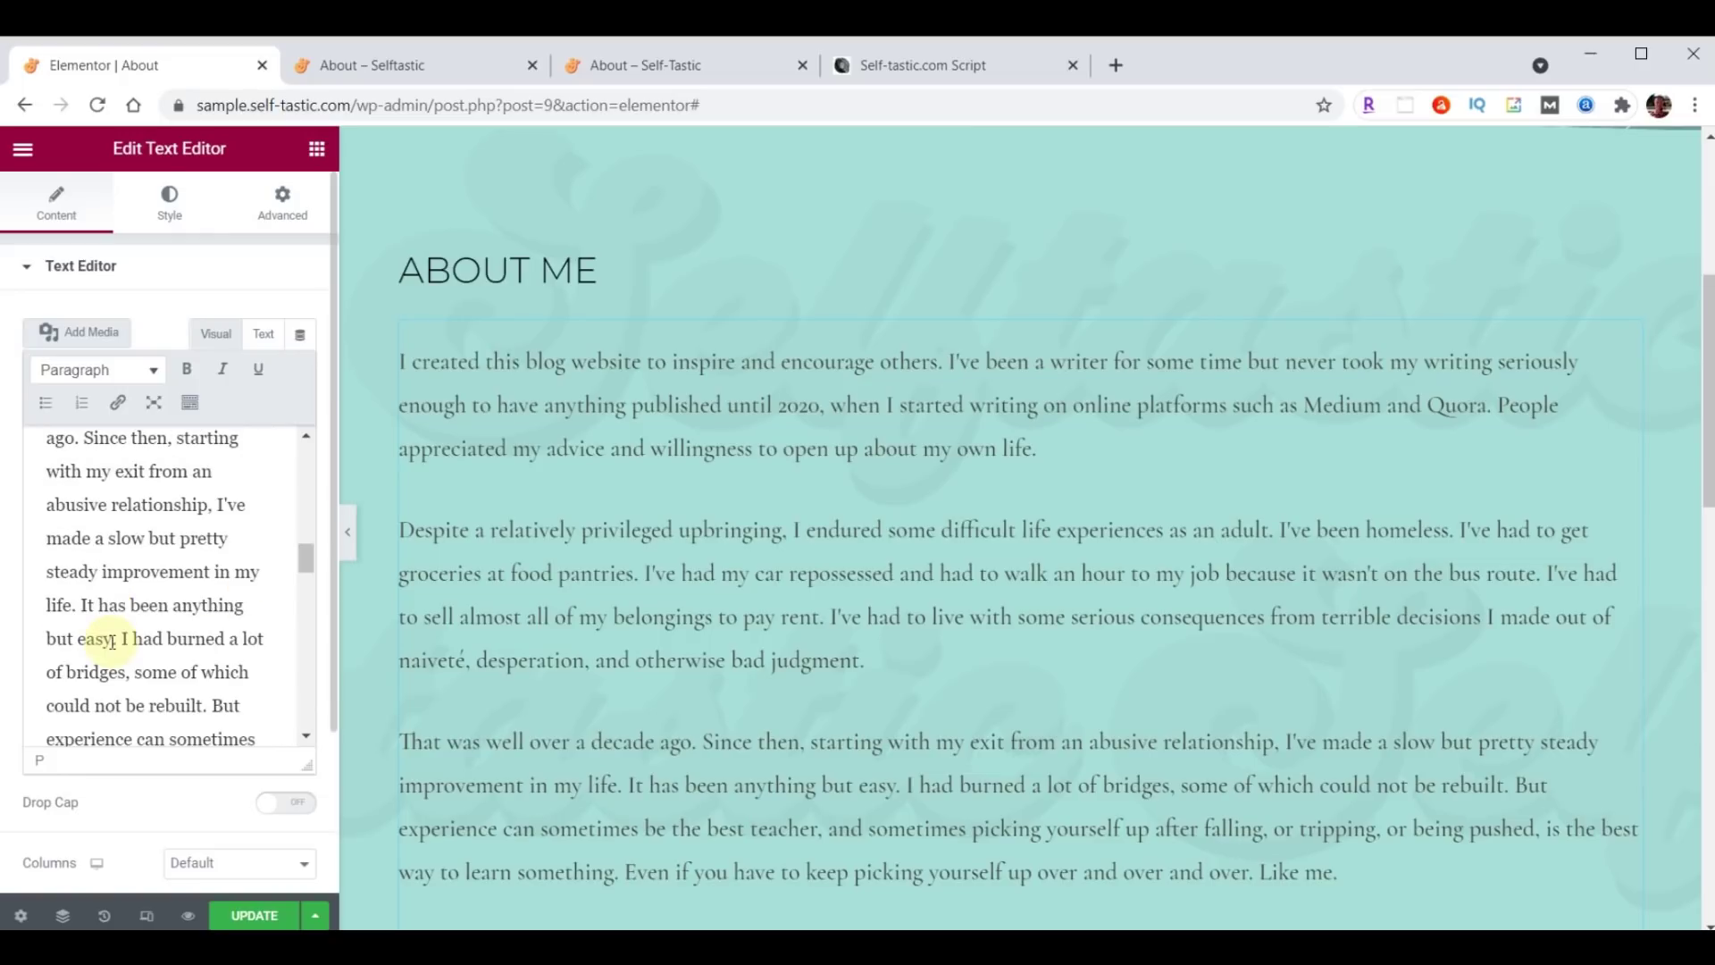
{"action": "scroll", "coordinate": [112, 641], "scroll_direction": "up", "scroll_amount": 8}
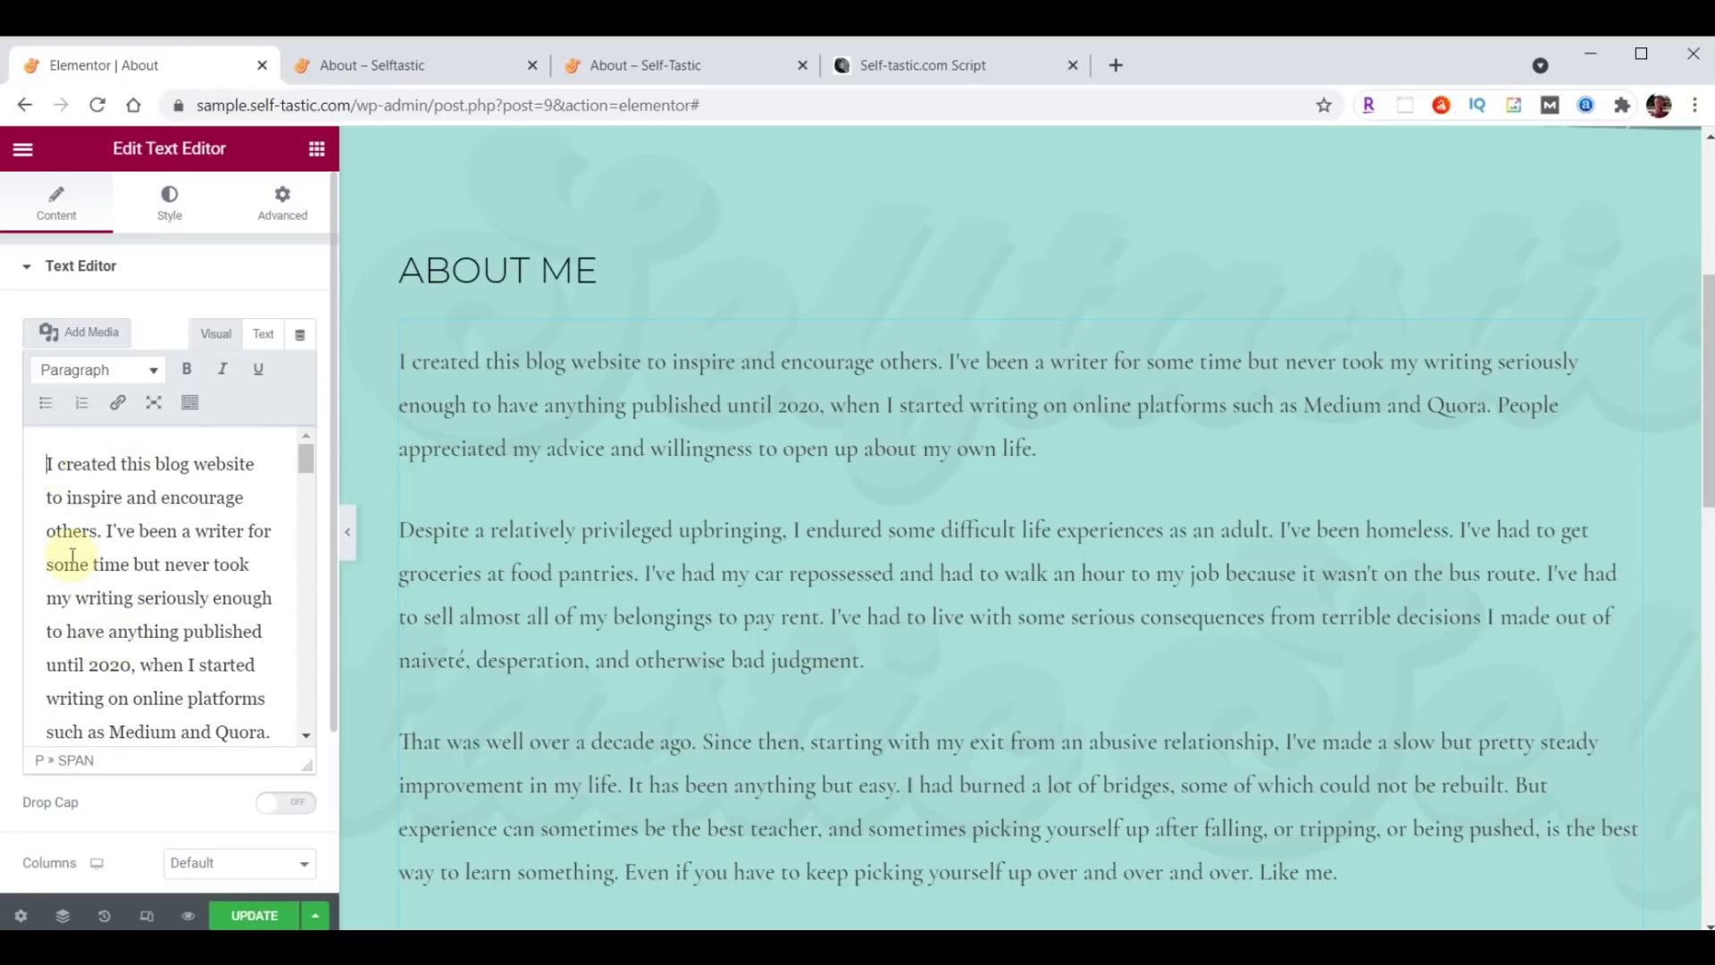
{"action": "left_click", "coordinate": [78, 336]}
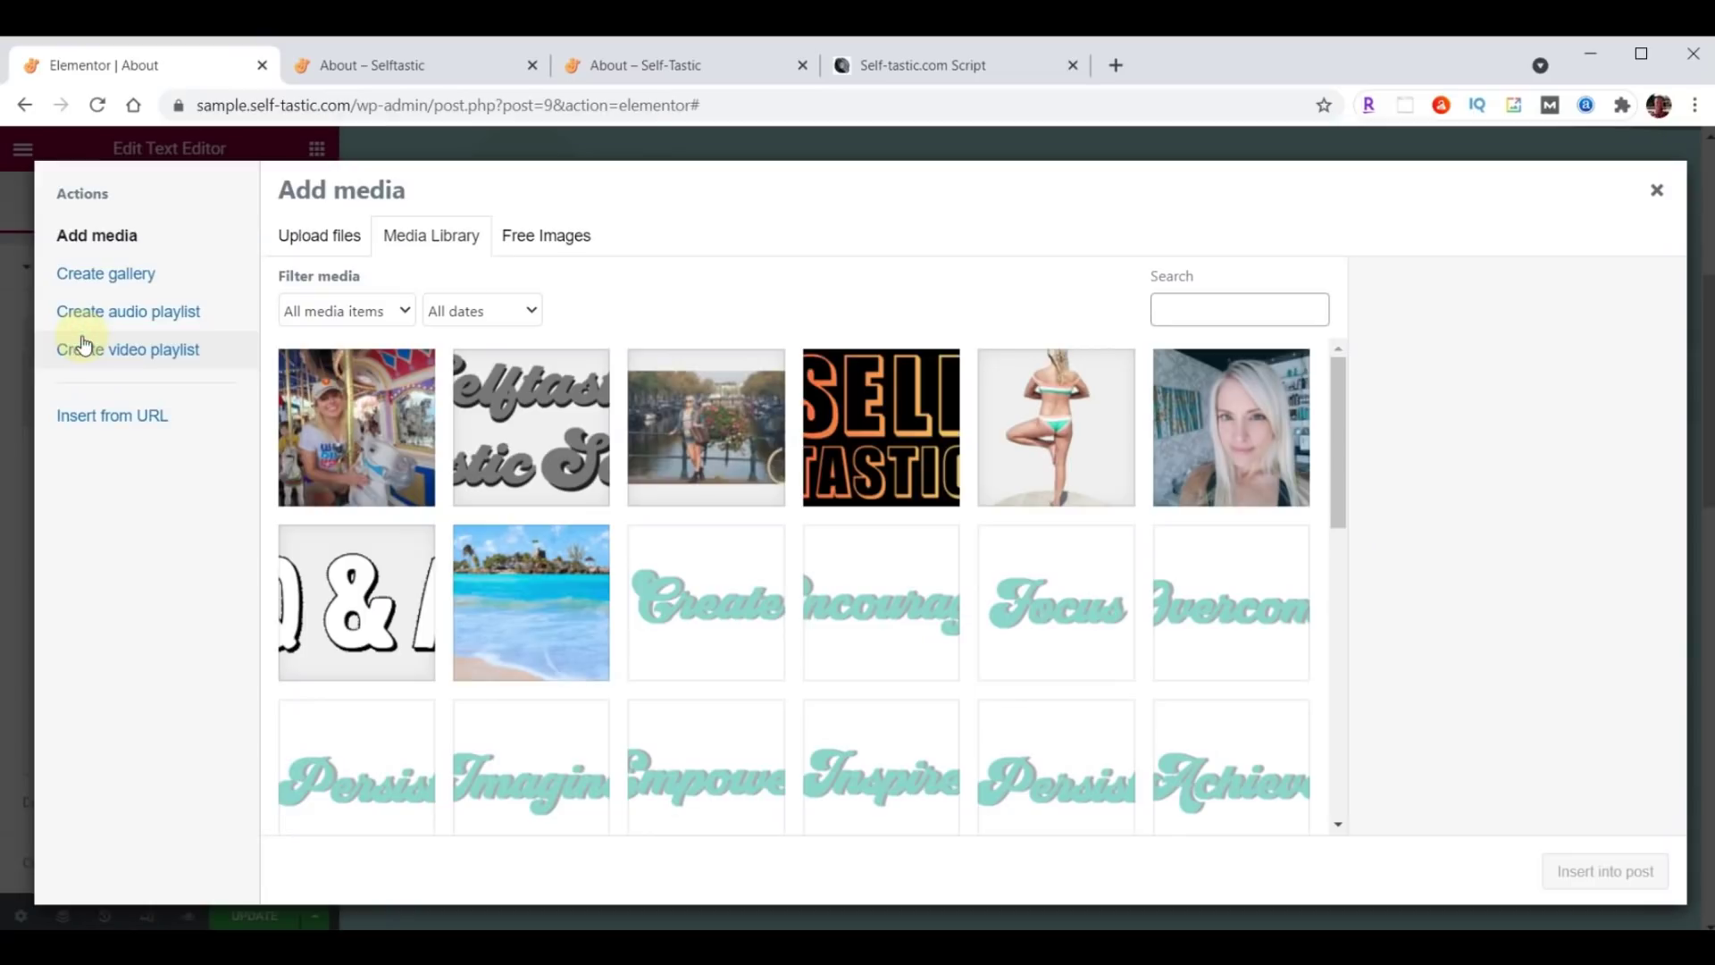
Insert the carousel photo right-aligned at Full Size 600 × 800, unlinked, beside the story.
{"action": "left_click", "coordinate": [357, 397]}
{"action": "left_click", "coordinate": [1634, 882]}
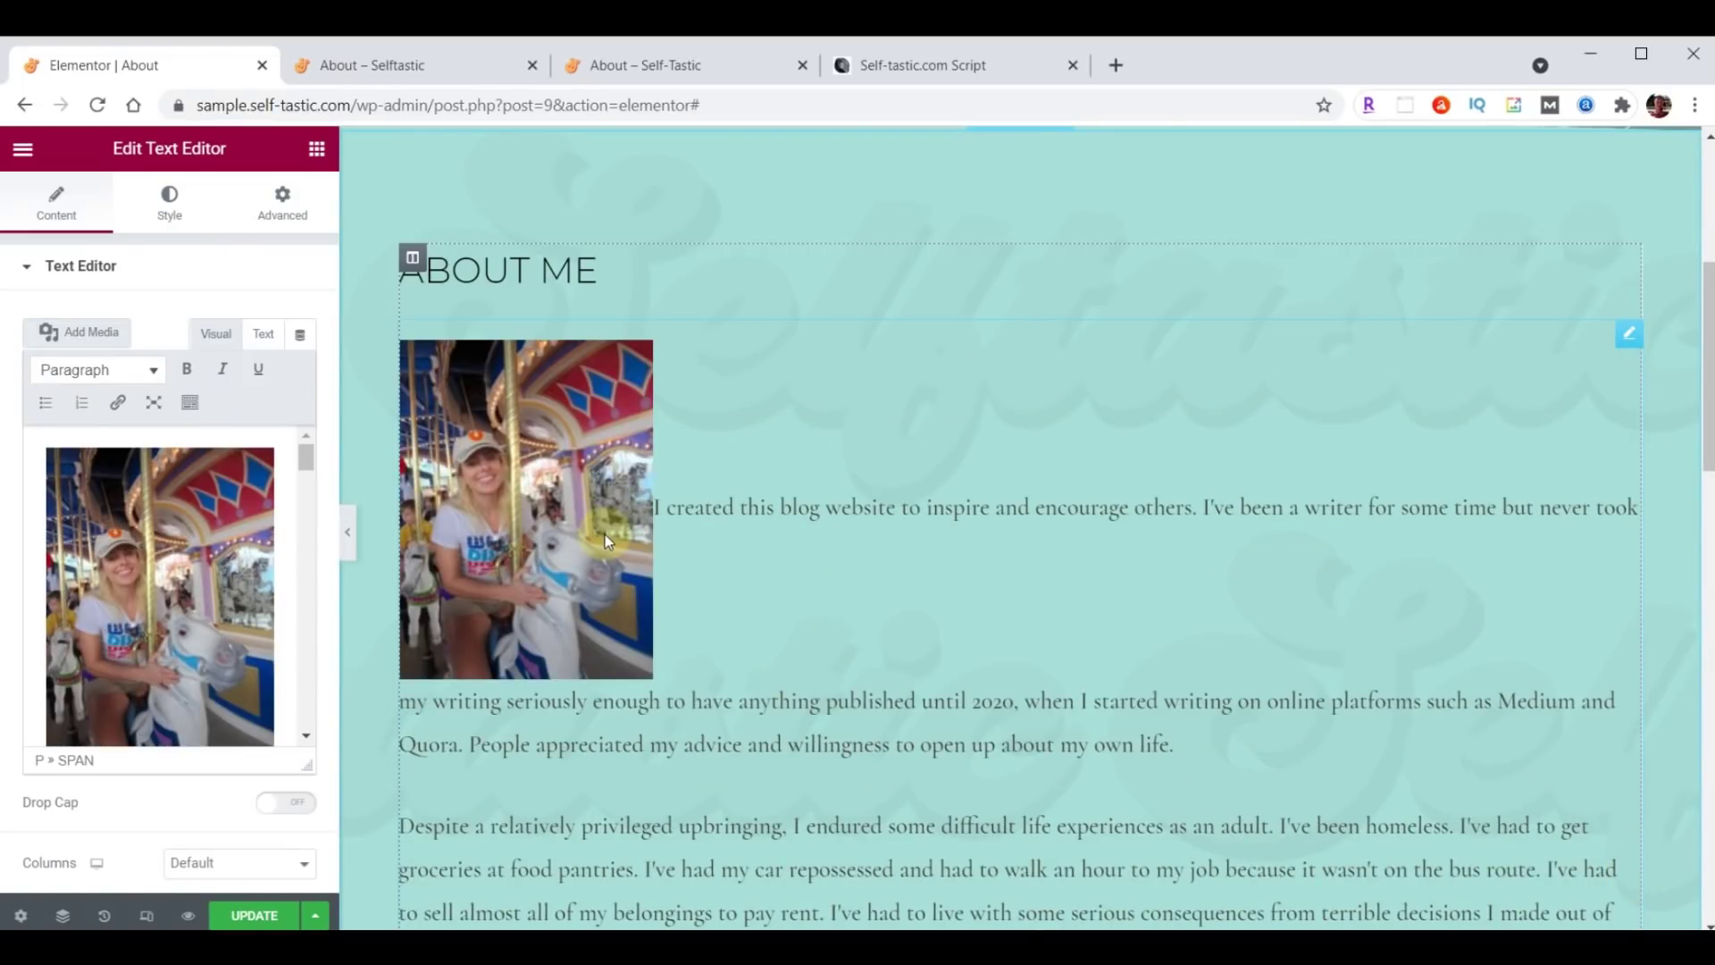
{"action": "left_click", "coordinate": [150, 557]}
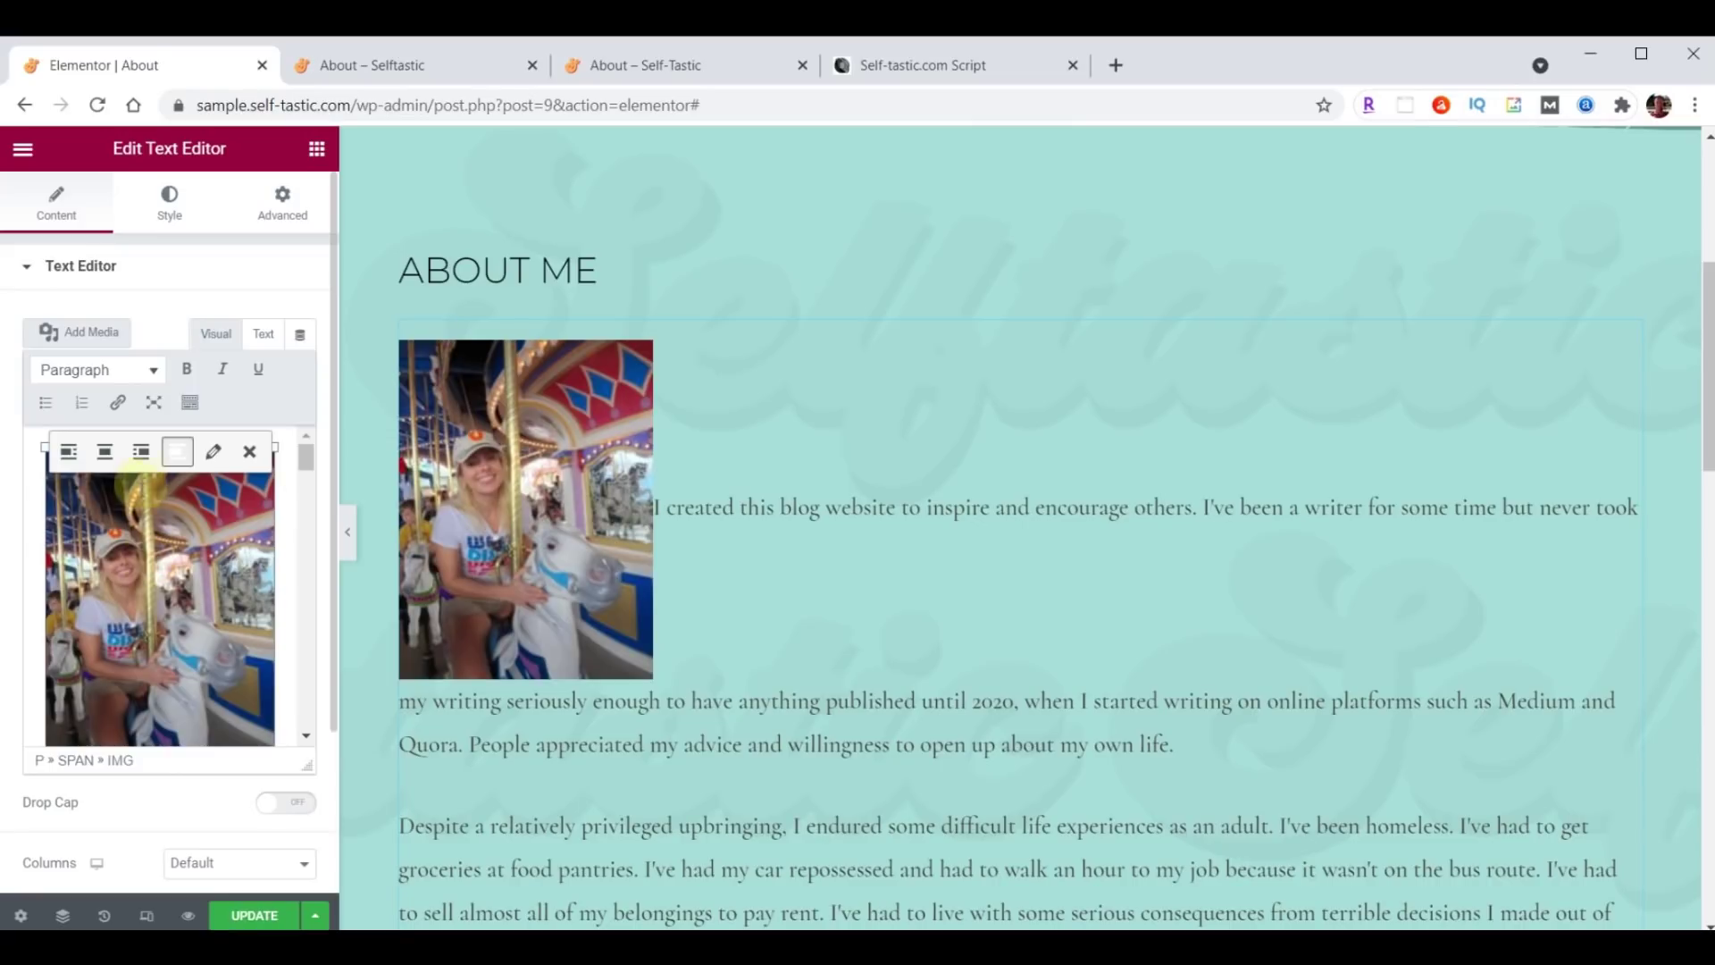
{"action": "left_click", "coordinate": [141, 452]}
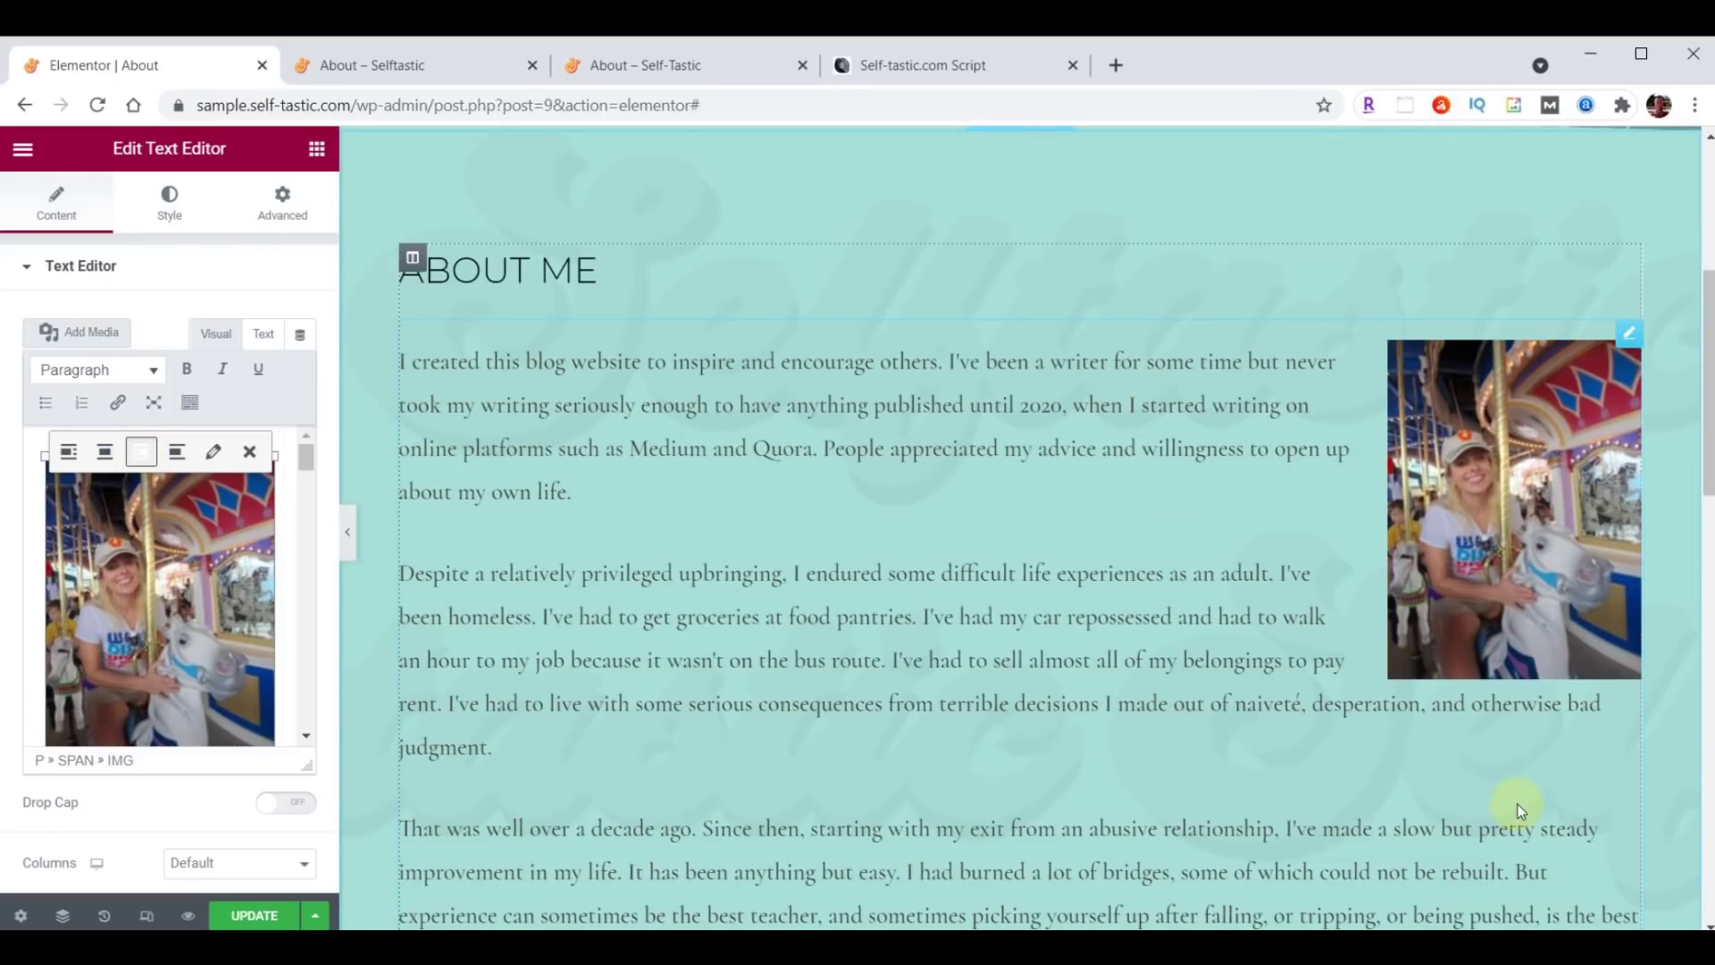
{"action": "left_click", "coordinate": [214, 454]}
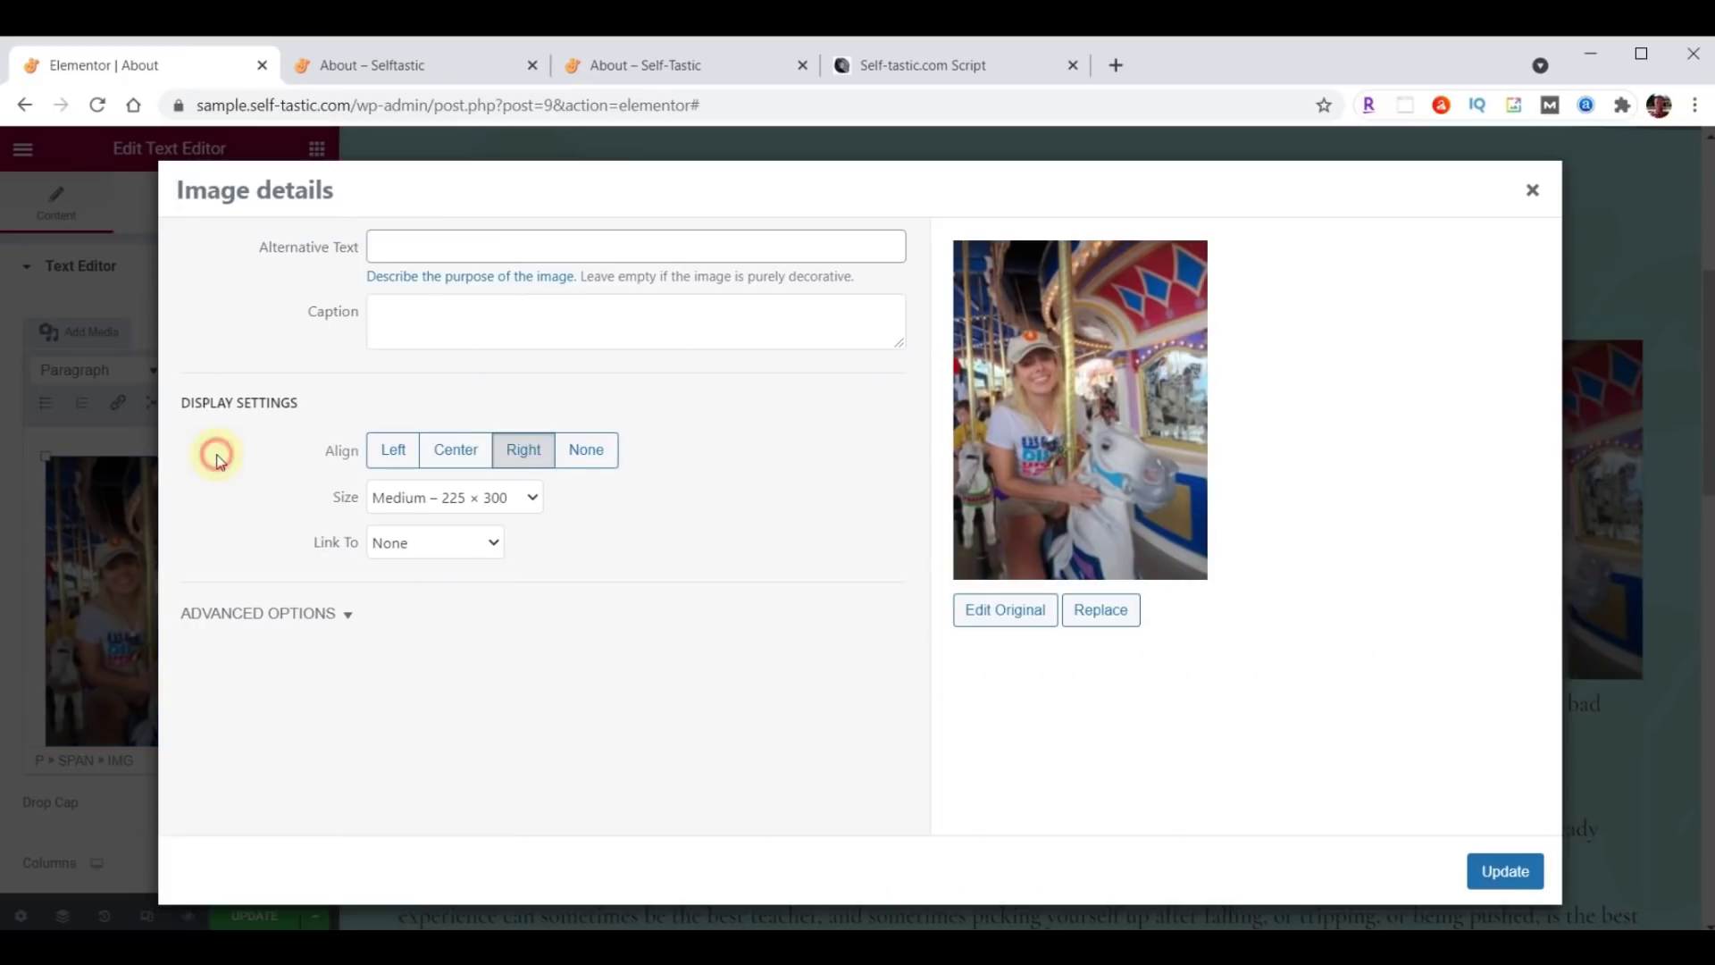
{"action": "left_click", "coordinate": [532, 501]}
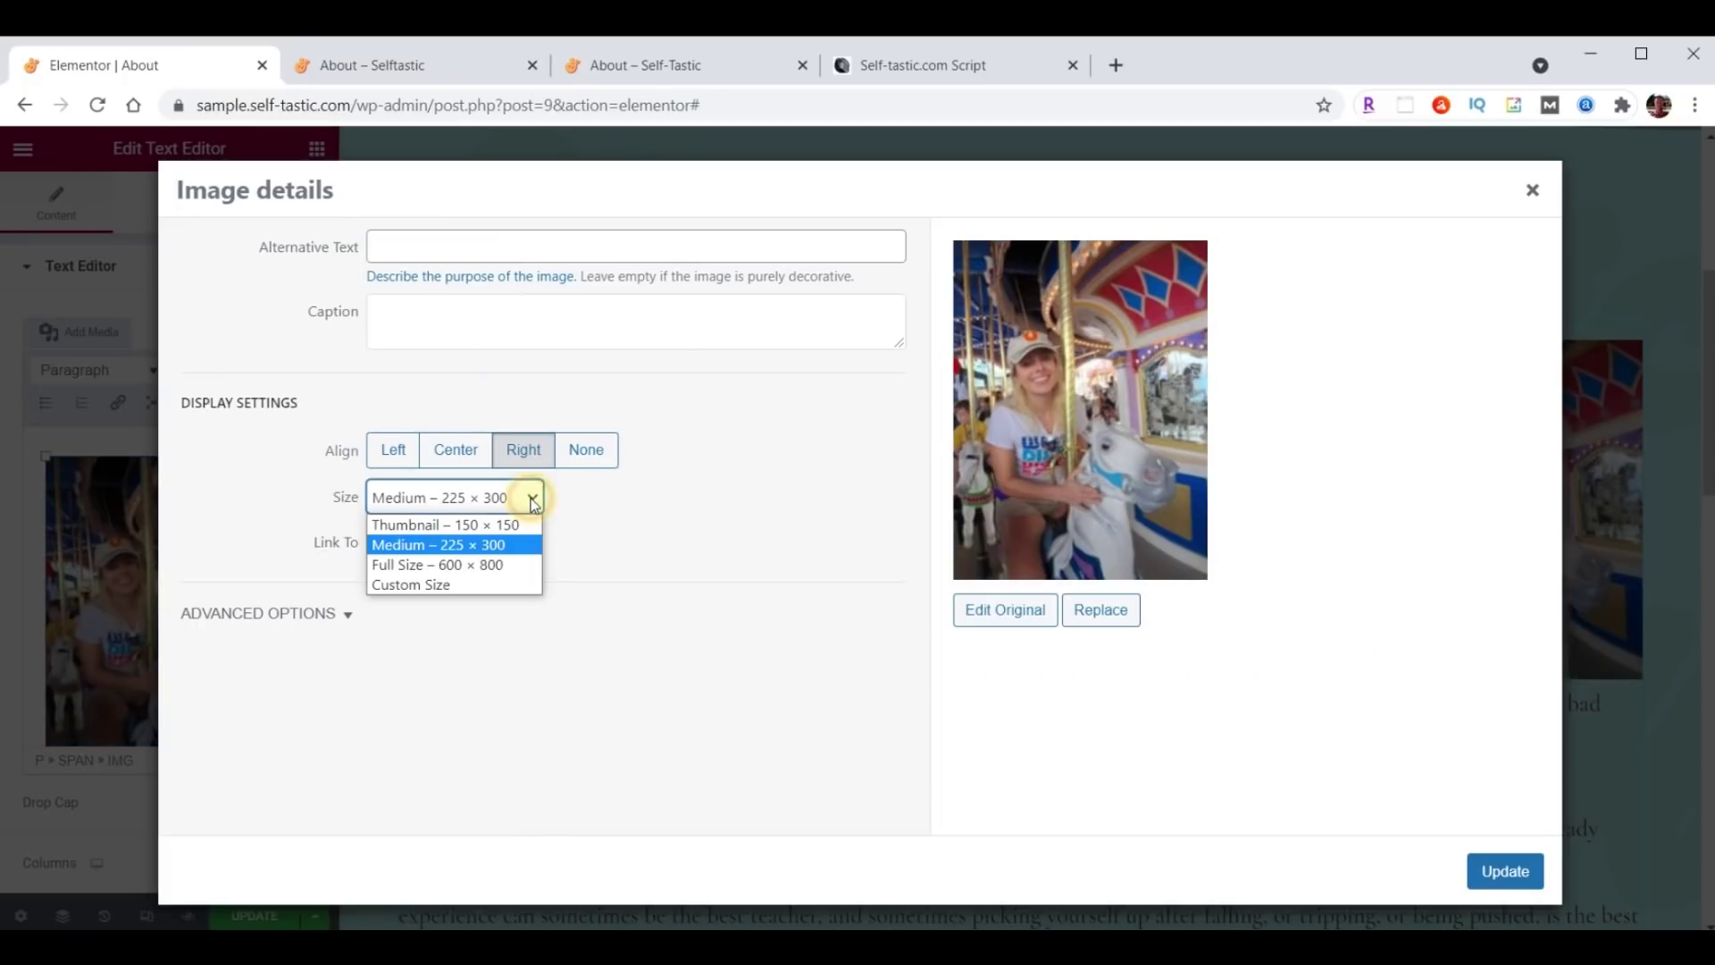
{"action": "left_click", "coordinate": [404, 564]}
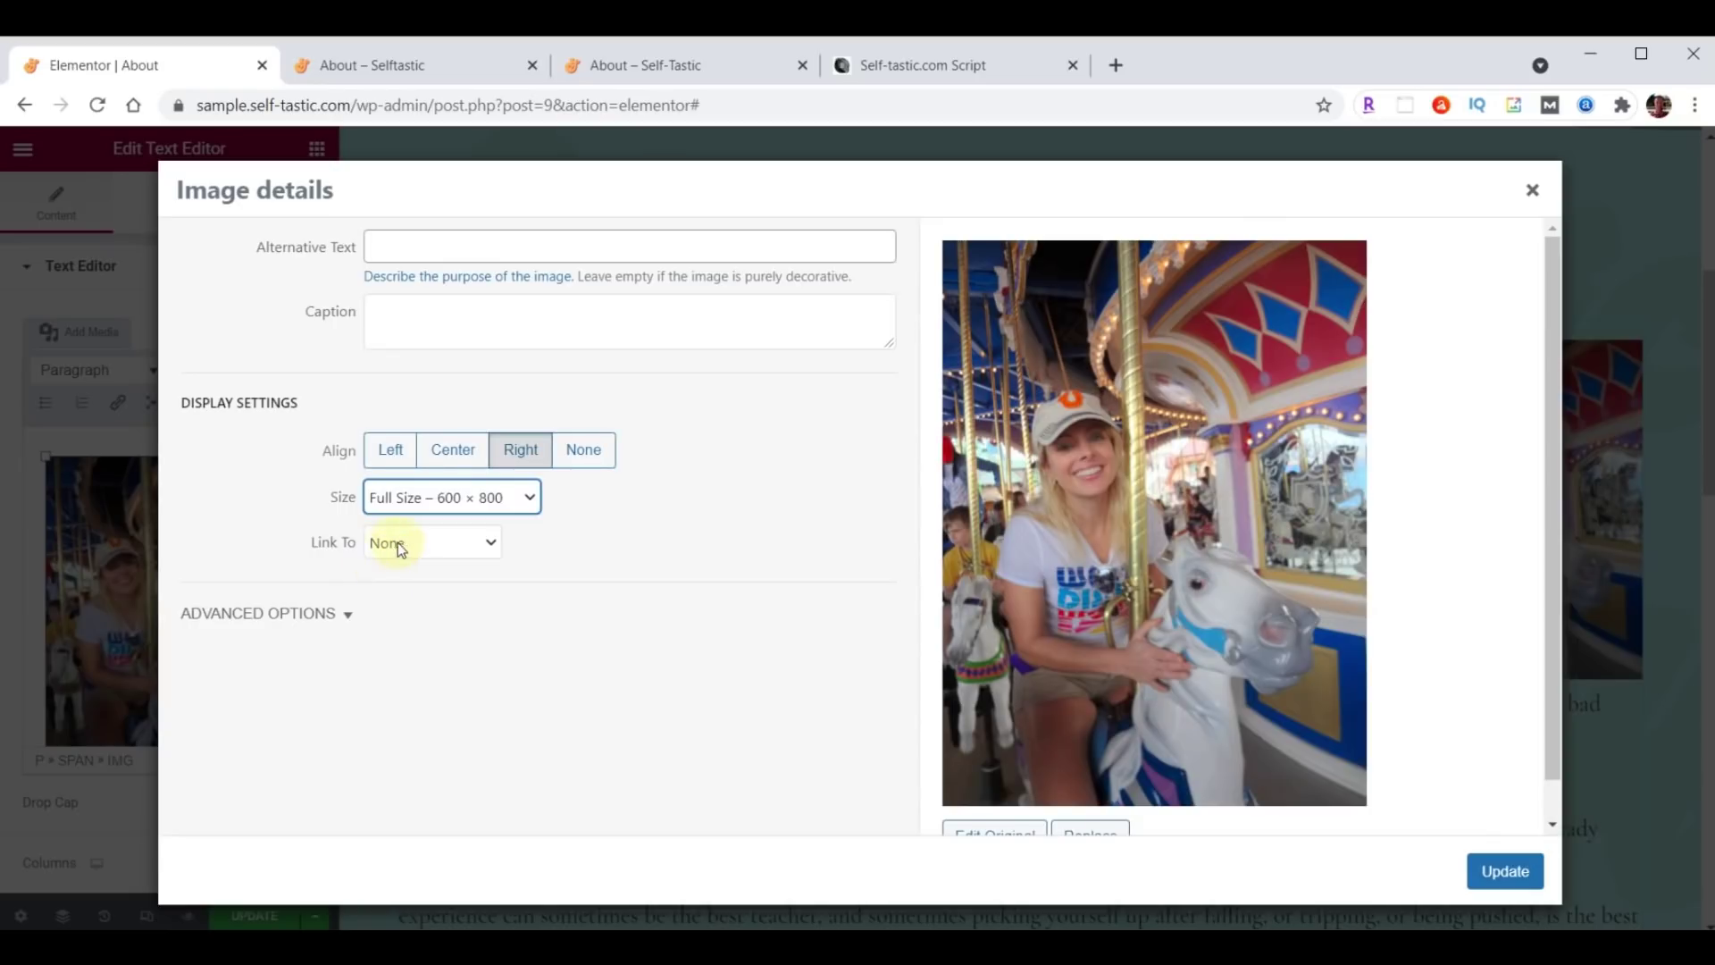
{"action": "left_click", "coordinate": [386, 545]}
{"action": "left_click", "coordinate": [393, 547]}
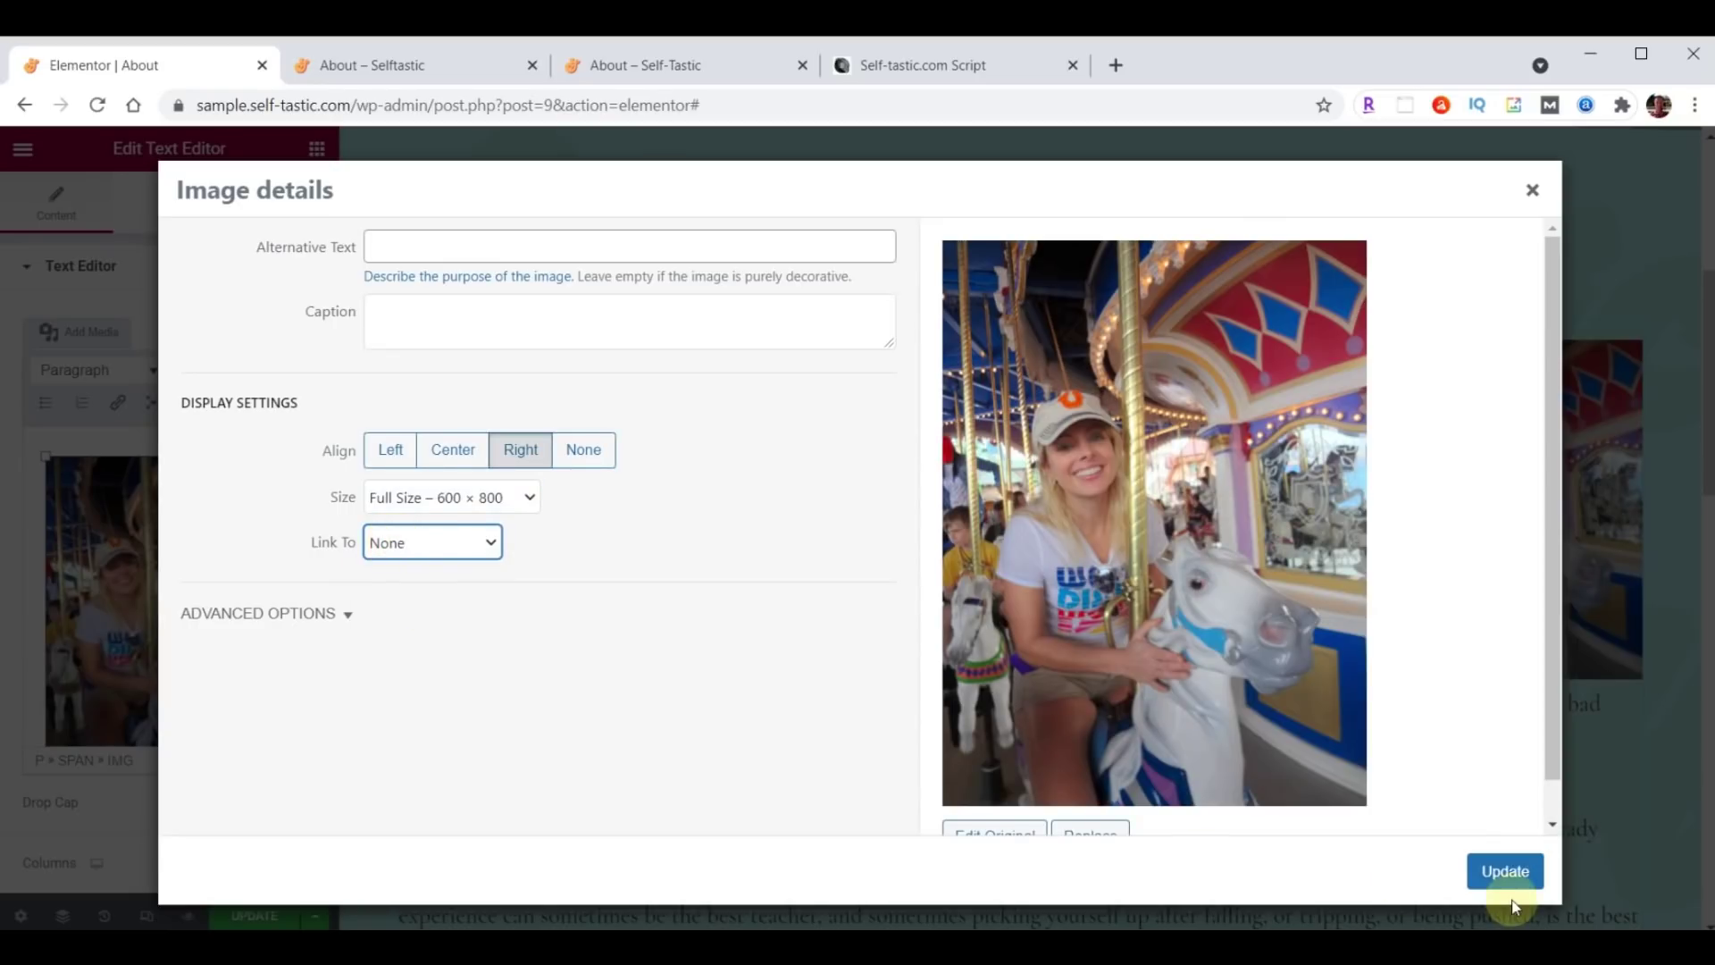
{"action": "left_click", "coordinate": [1505, 871]}
{"action": "scroll", "coordinate": [845, 598], "scroll_direction": "down", "scroll_amount": 8}
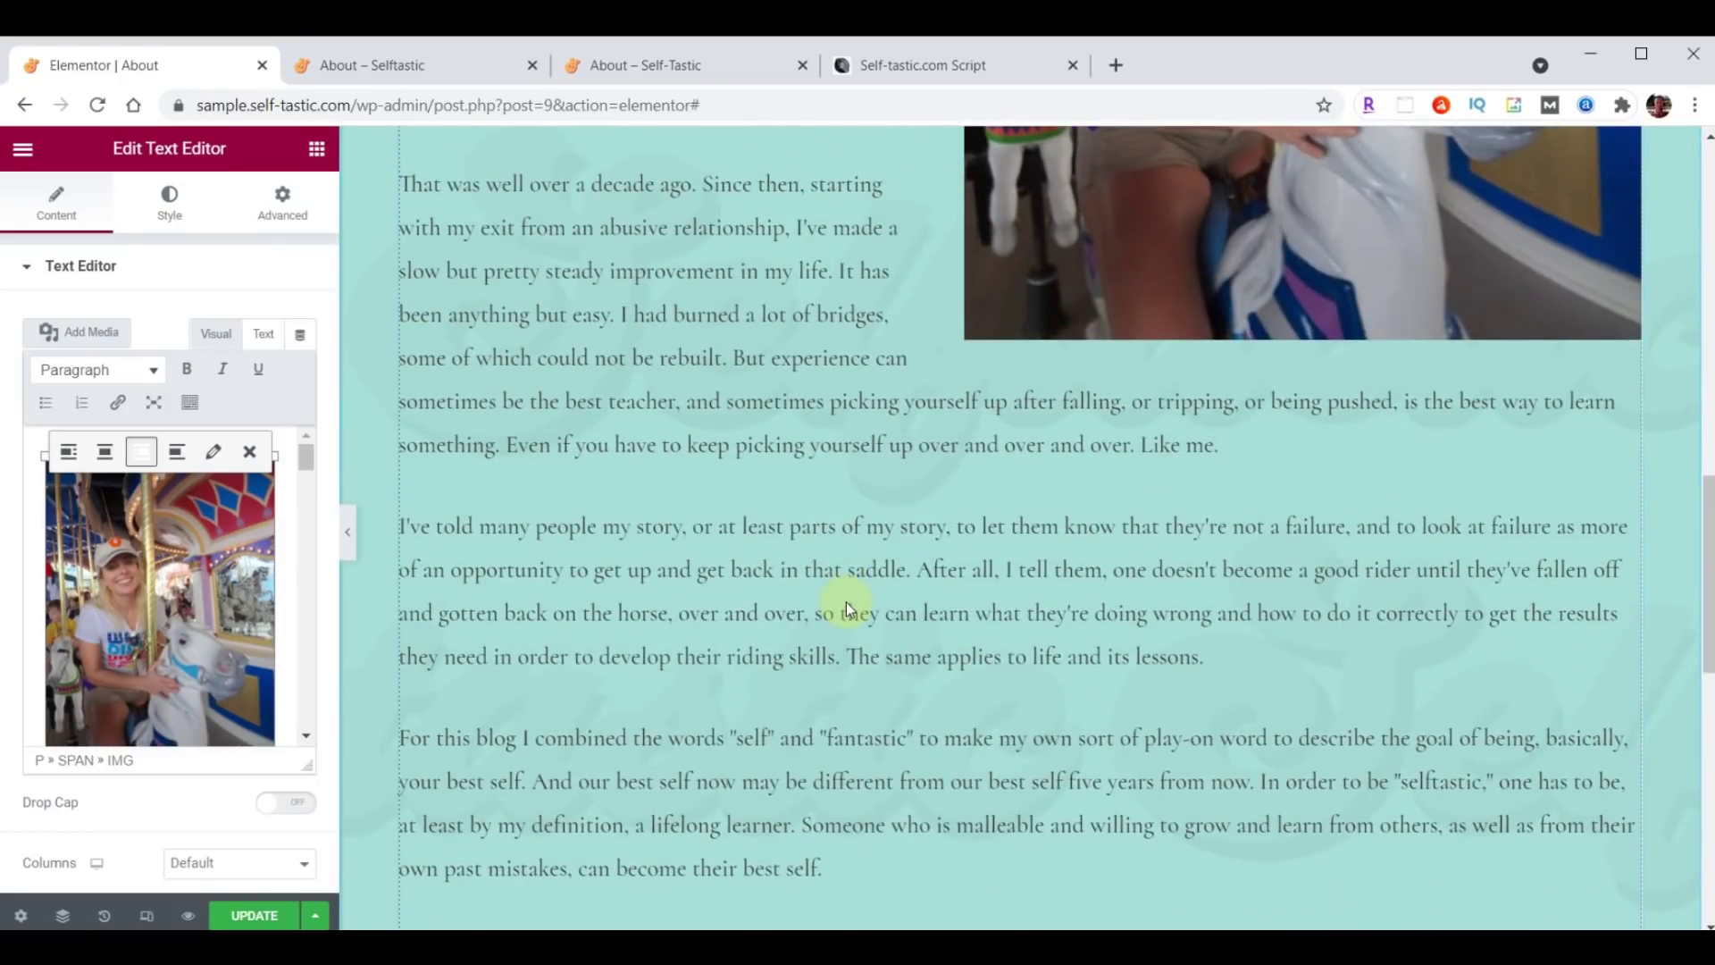
Save the About page and reload the live About page to check the changes.
{"action": "left_click", "coordinate": [247, 919]}
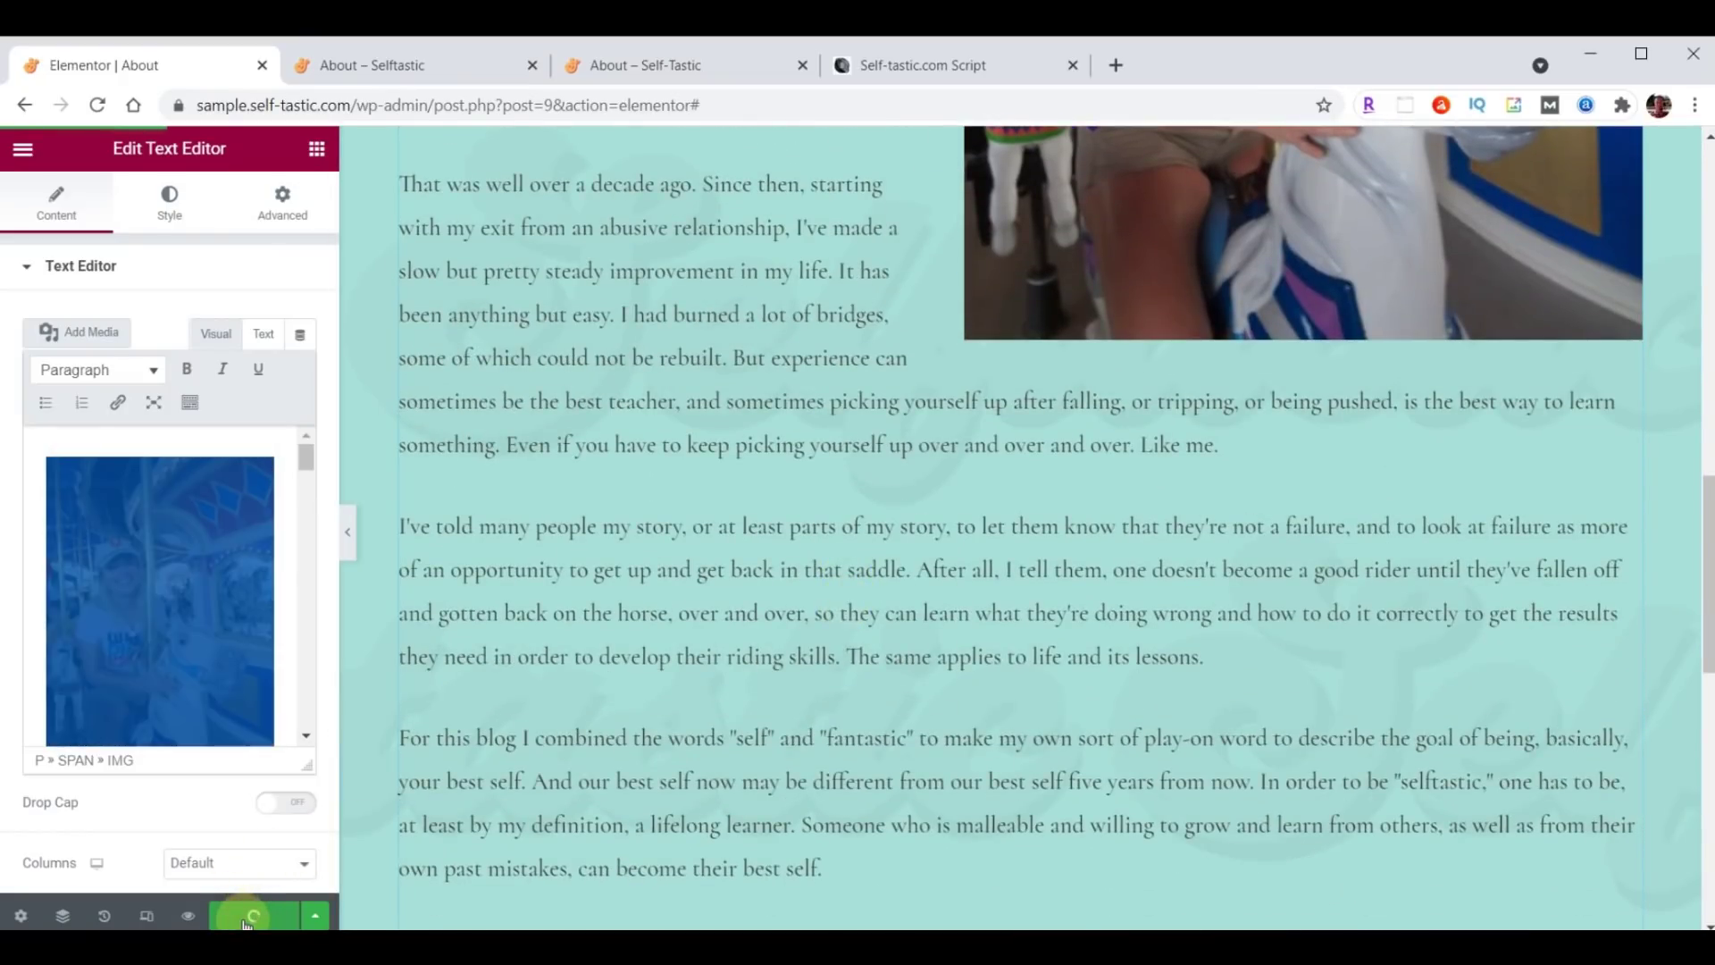
{"action": "left_click", "coordinate": [393, 66]}
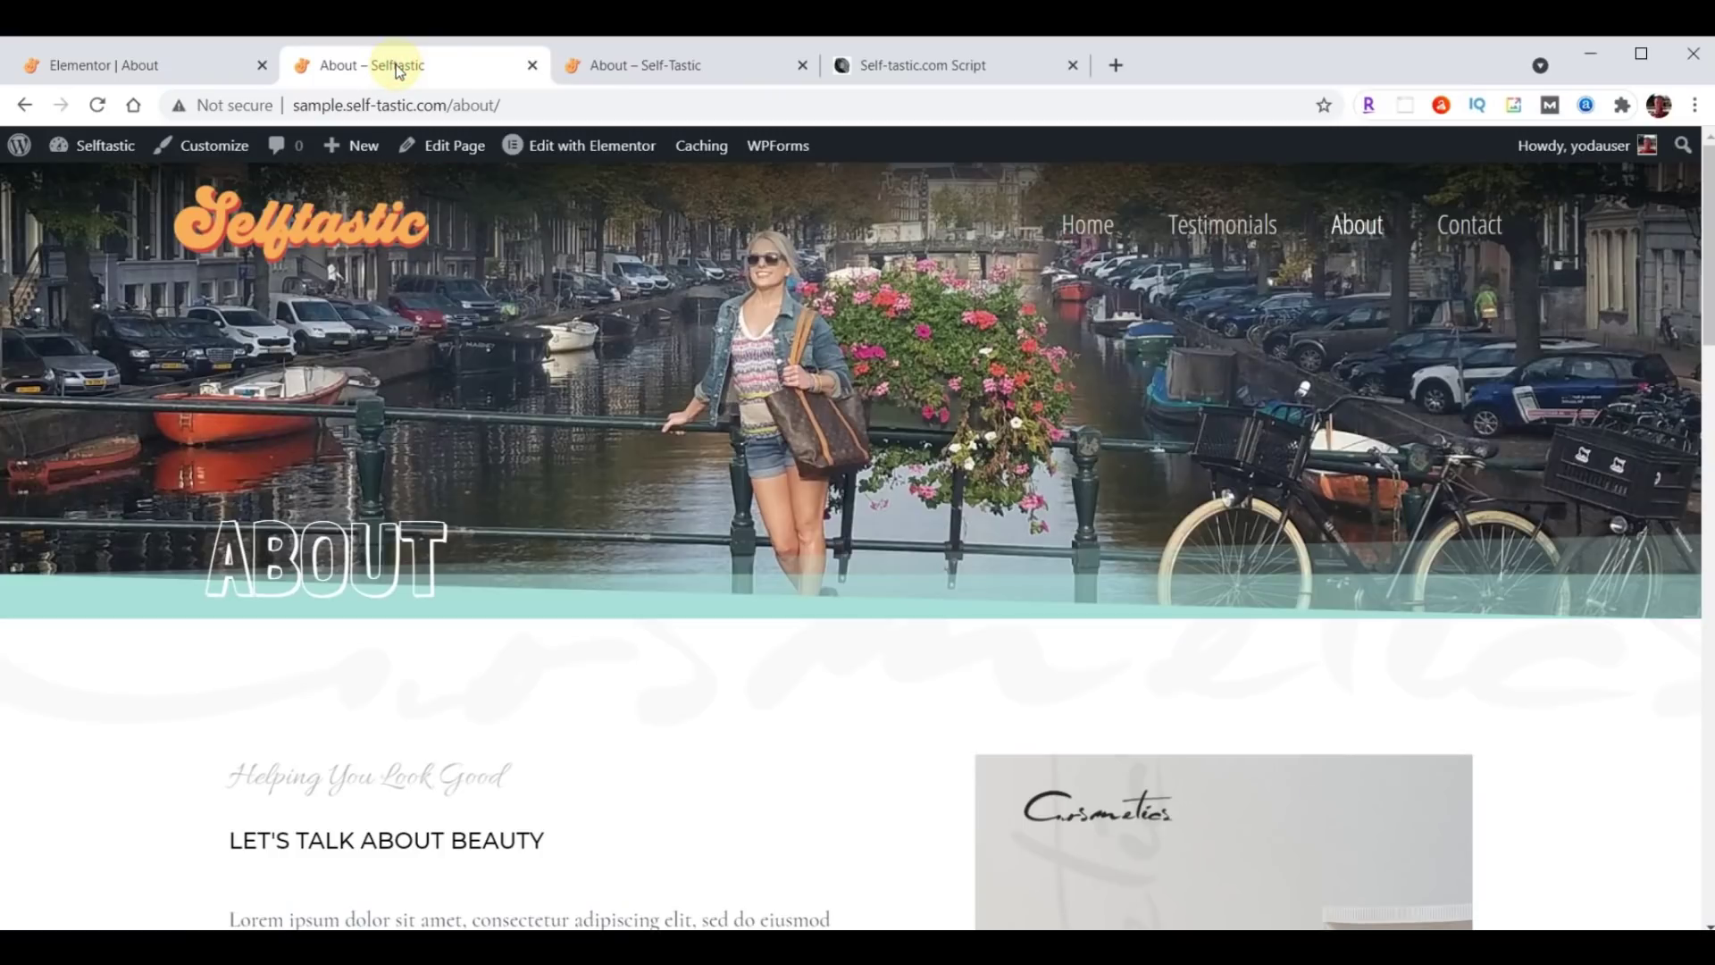
{"action": "left_click", "coordinate": [98, 107]}
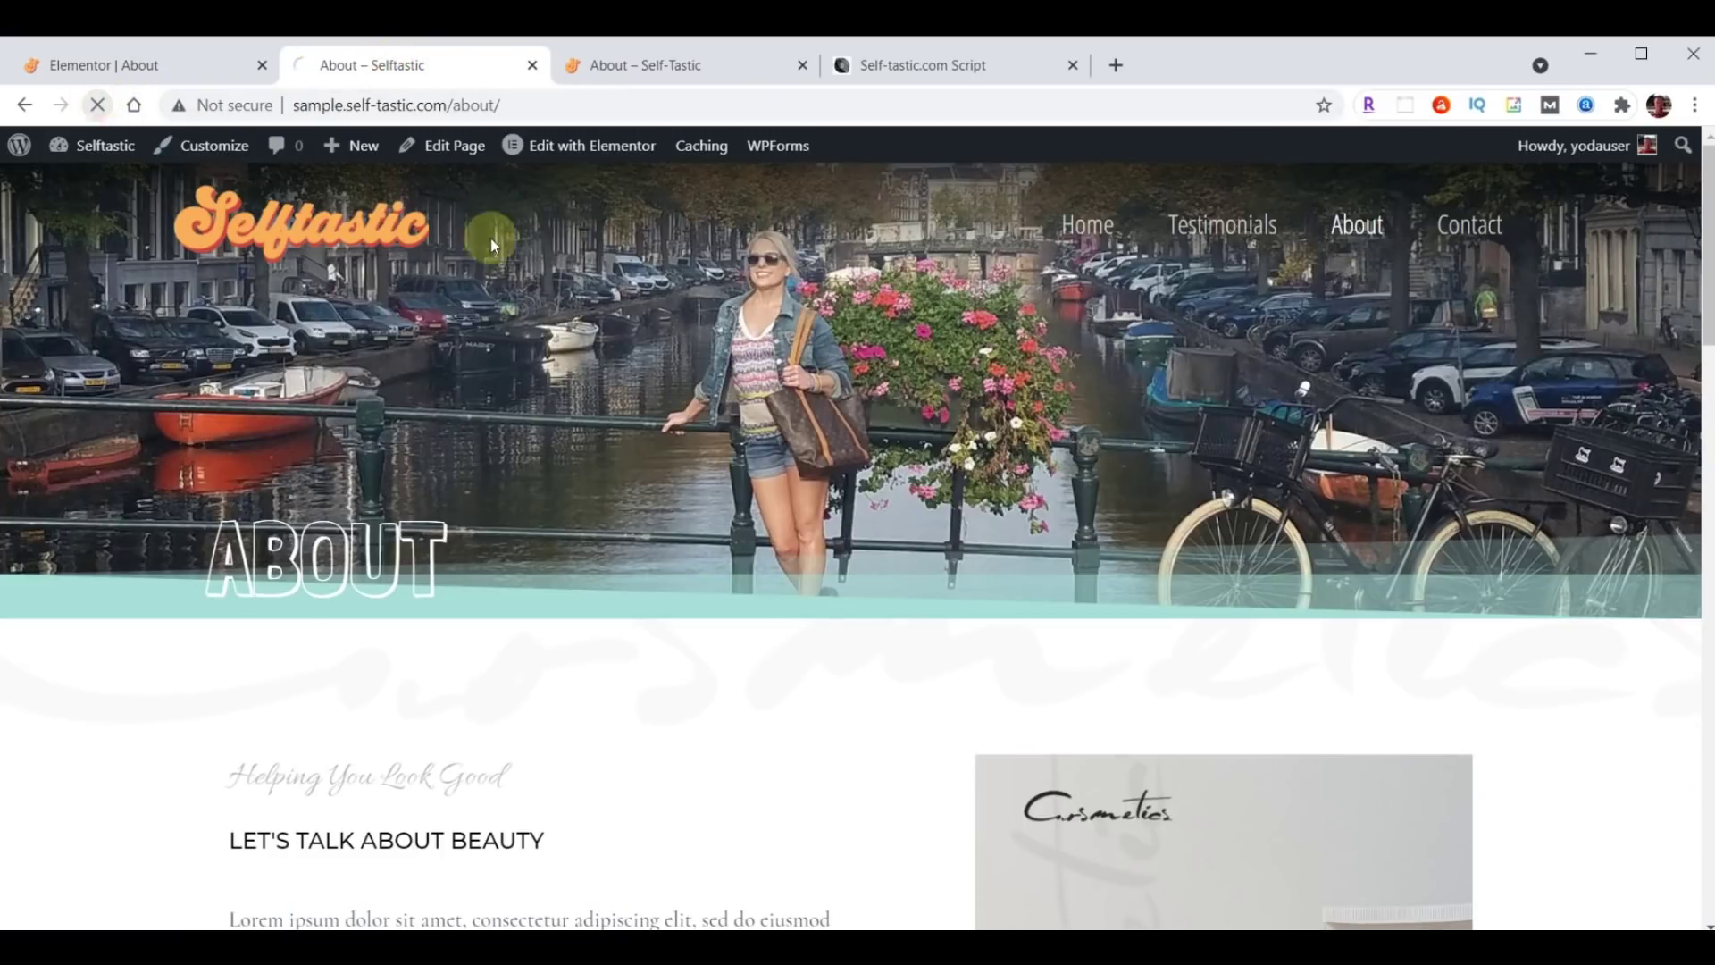
{"action": "scroll", "coordinate": [807, 541], "scroll_direction": "down", "scroll_amount": 20}
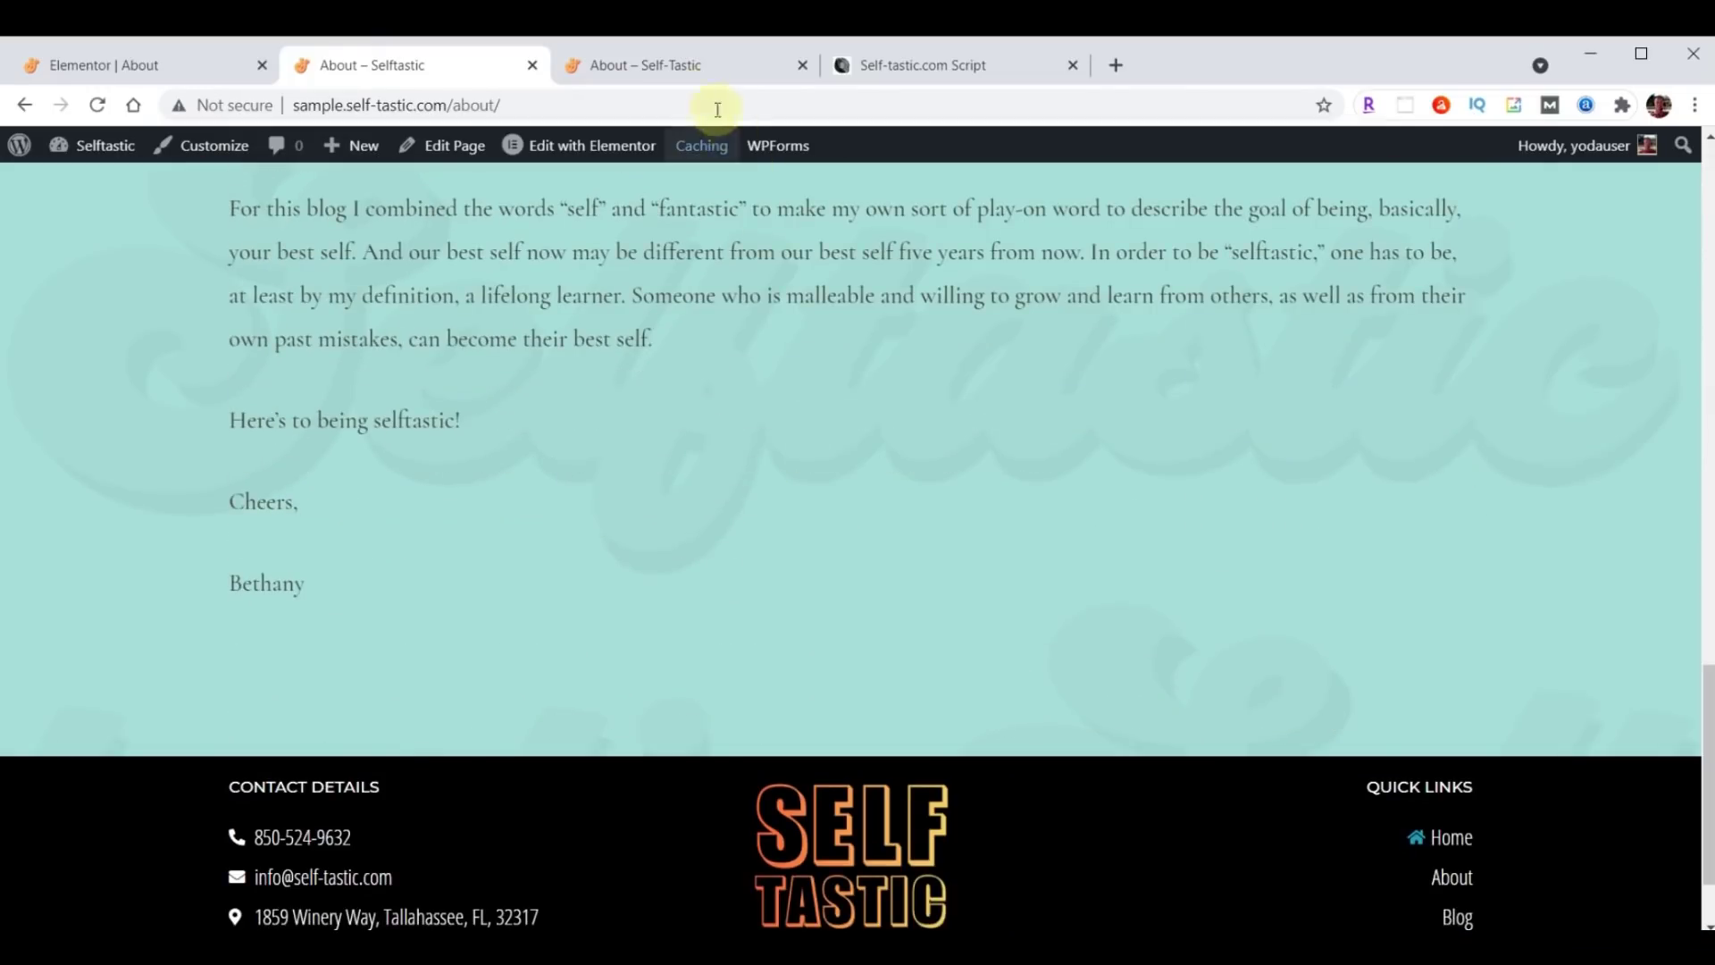
Compare against the reference site's About page, then return to the editor's saved templates.
{"action": "left_click", "coordinate": [692, 64]}
{"action": "scroll", "coordinate": [1023, 586], "scroll_direction": "down", "scroll_amount": 15}
{"action": "scroll", "coordinate": [1027, 594], "scroll_direction": "down", "scroll_amount": 8}
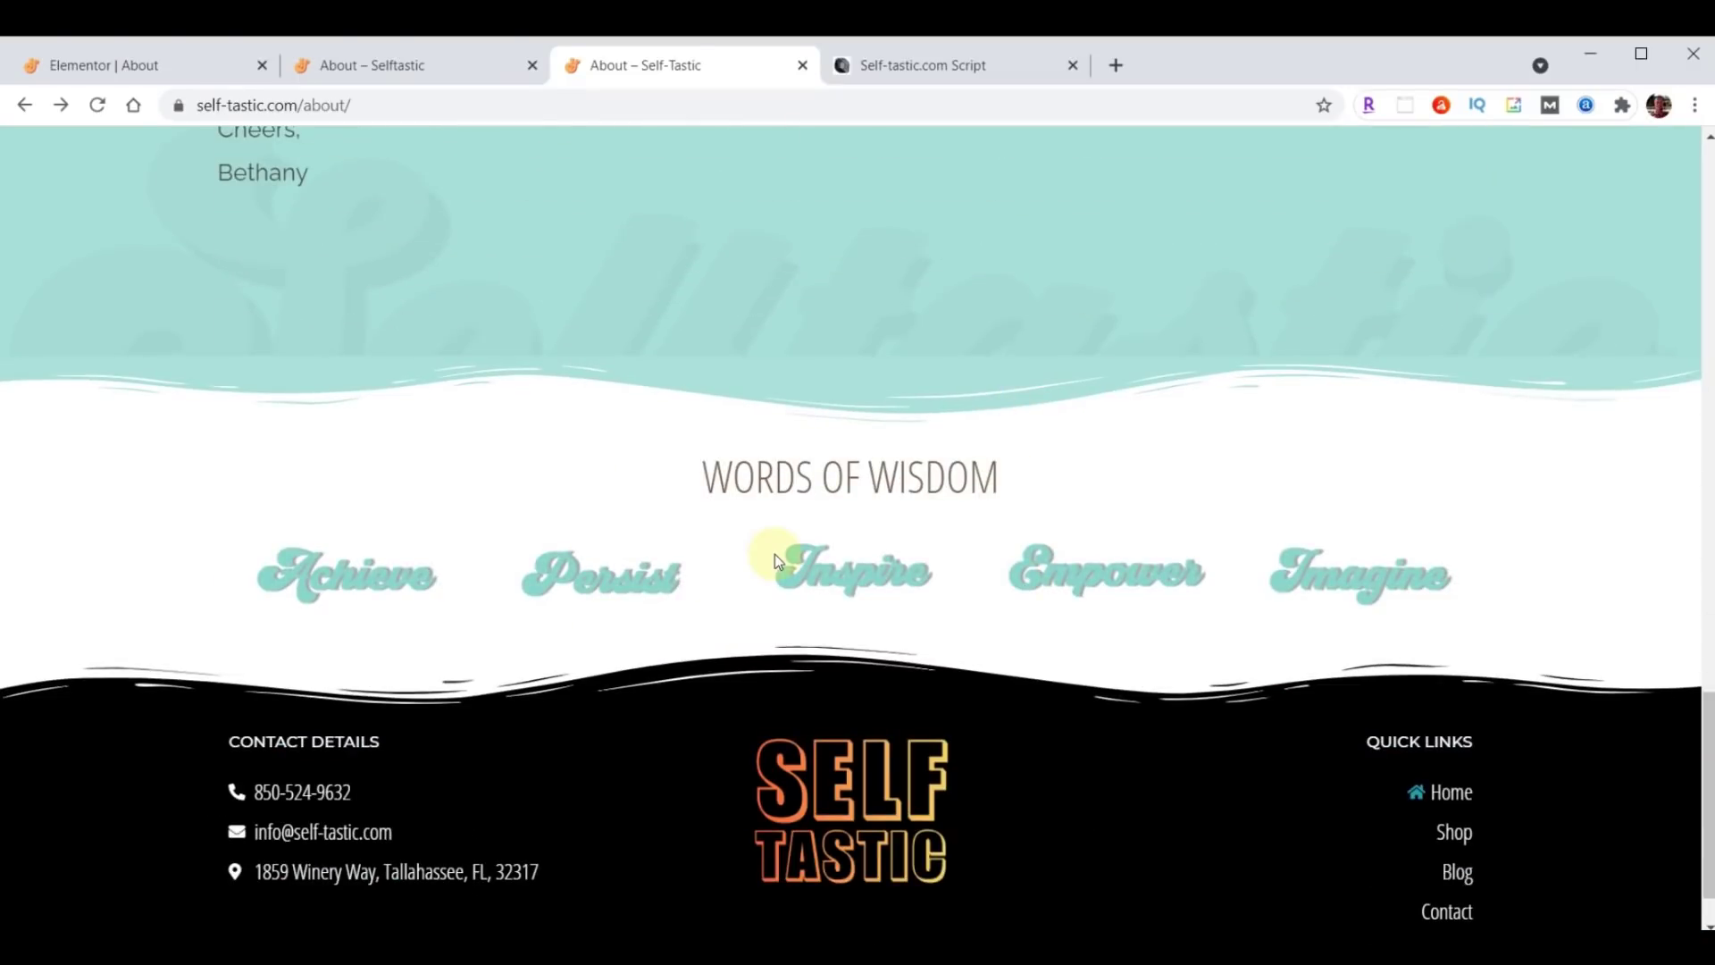
{"action": "left_click", "coordinate": [120, 70]}
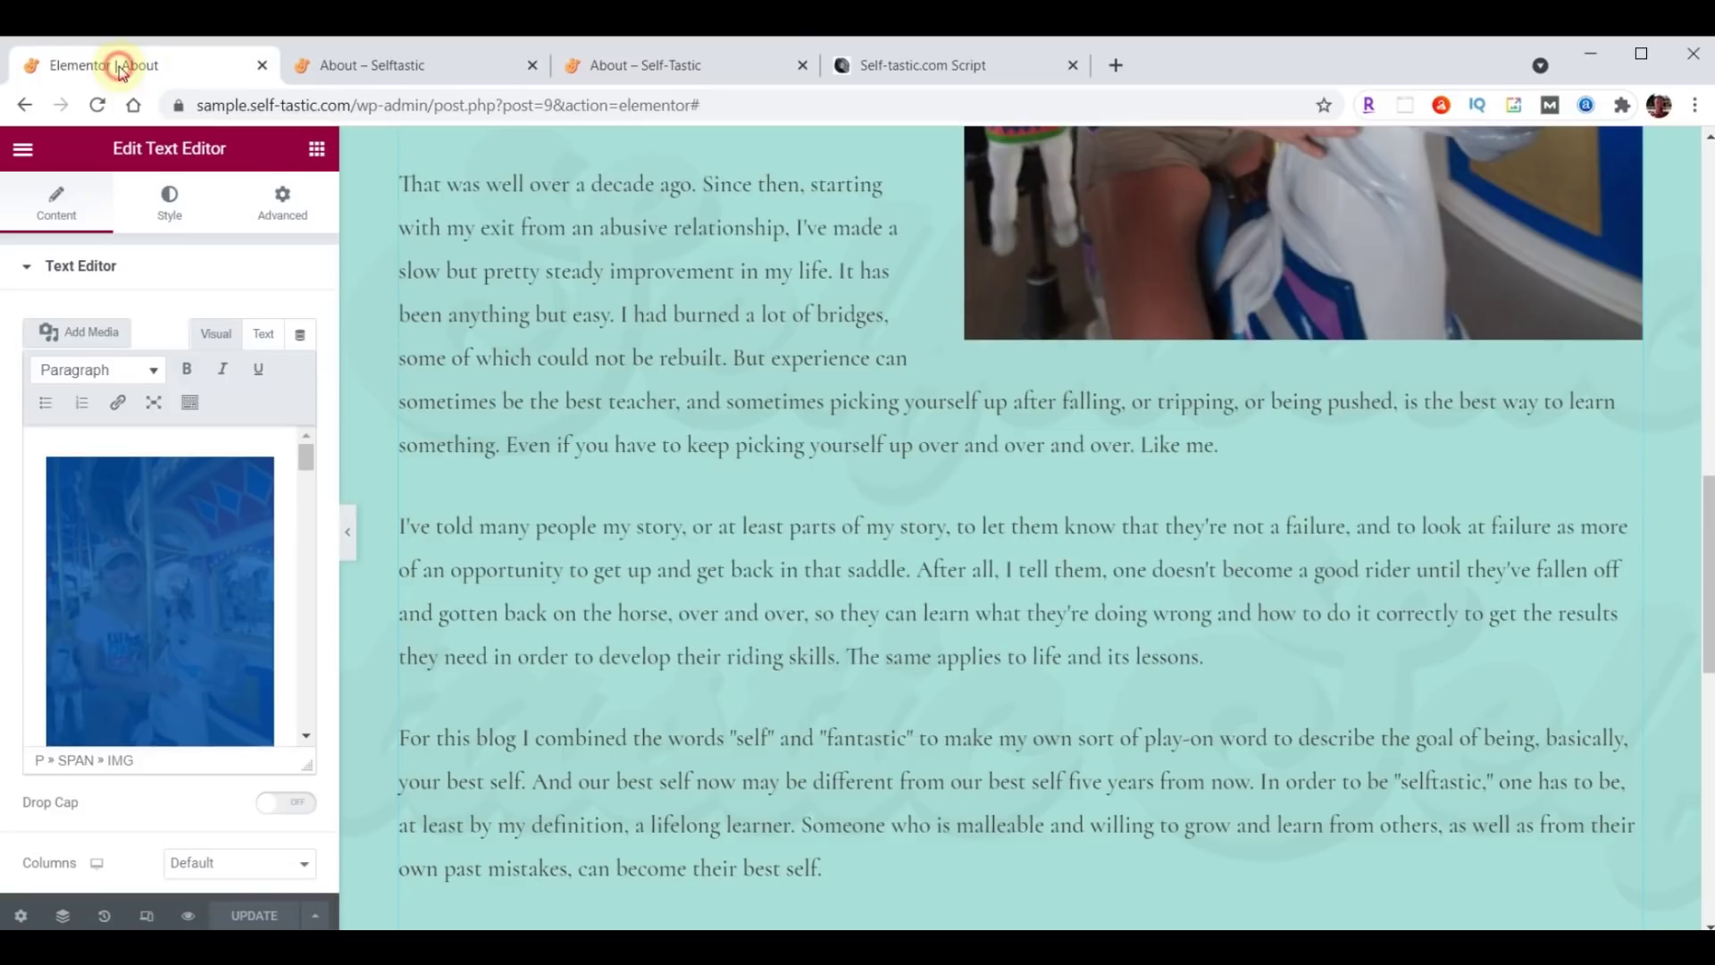
{"action": "scroll", "coordinate": [1057, 484], "scroll_direction": "down", "scroll_amount": 10}
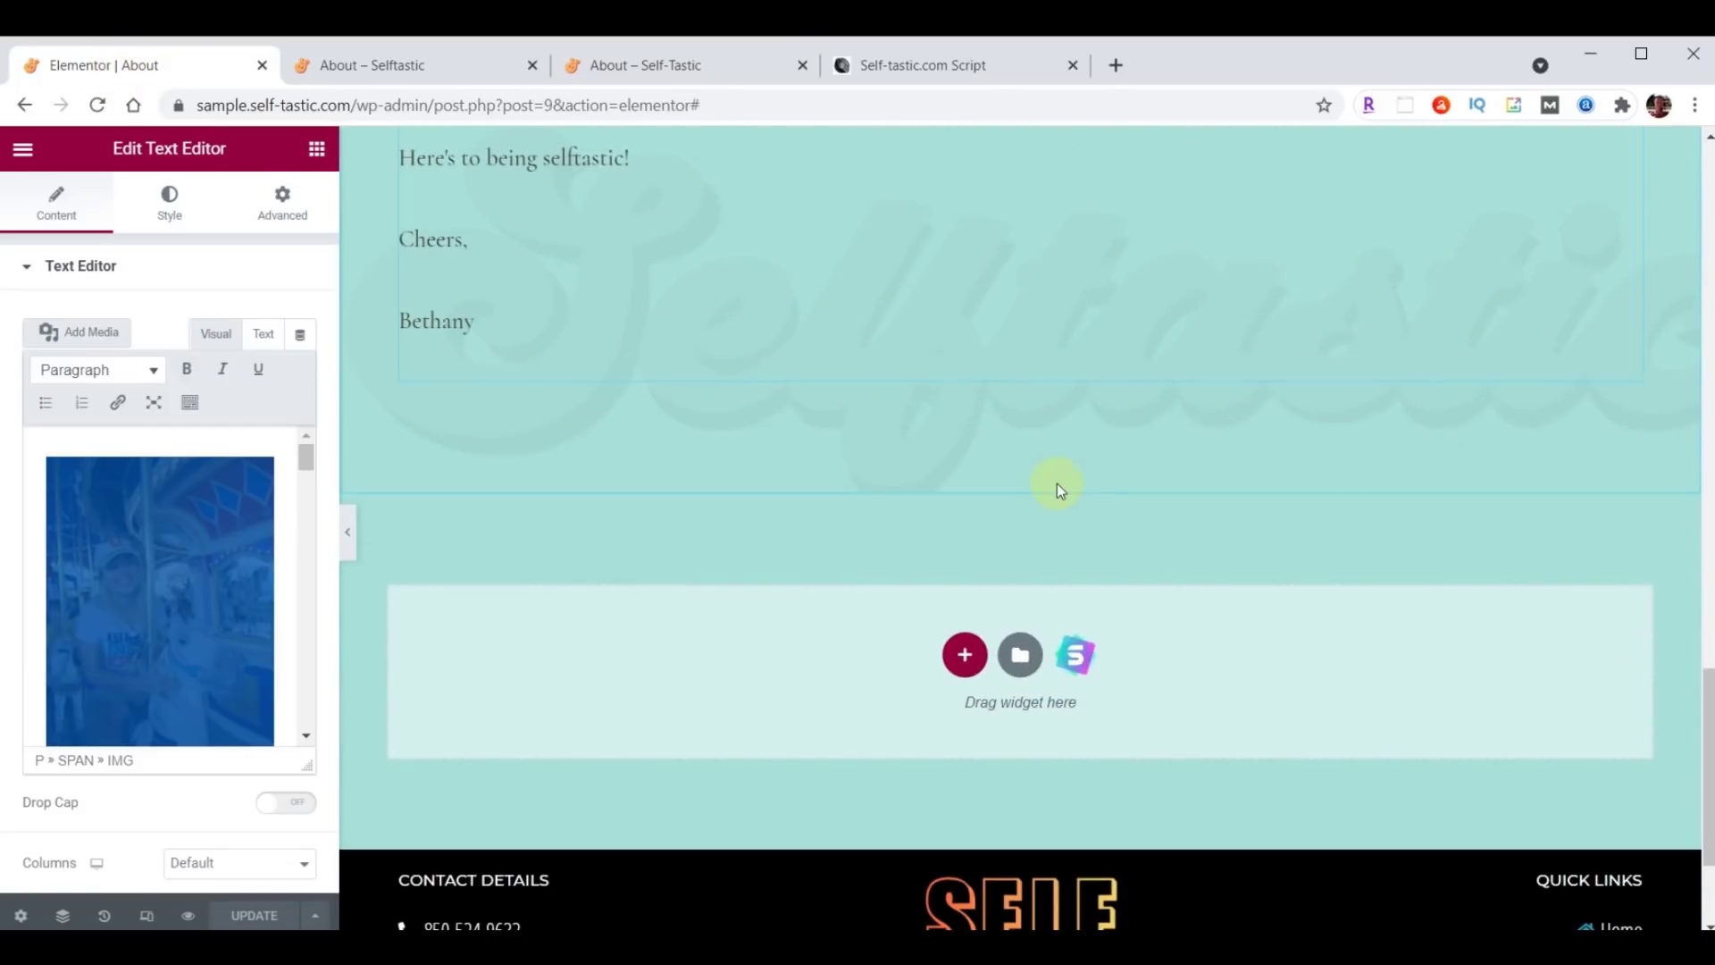
{"action": "left_click", "coordinate": [1019, 655]}
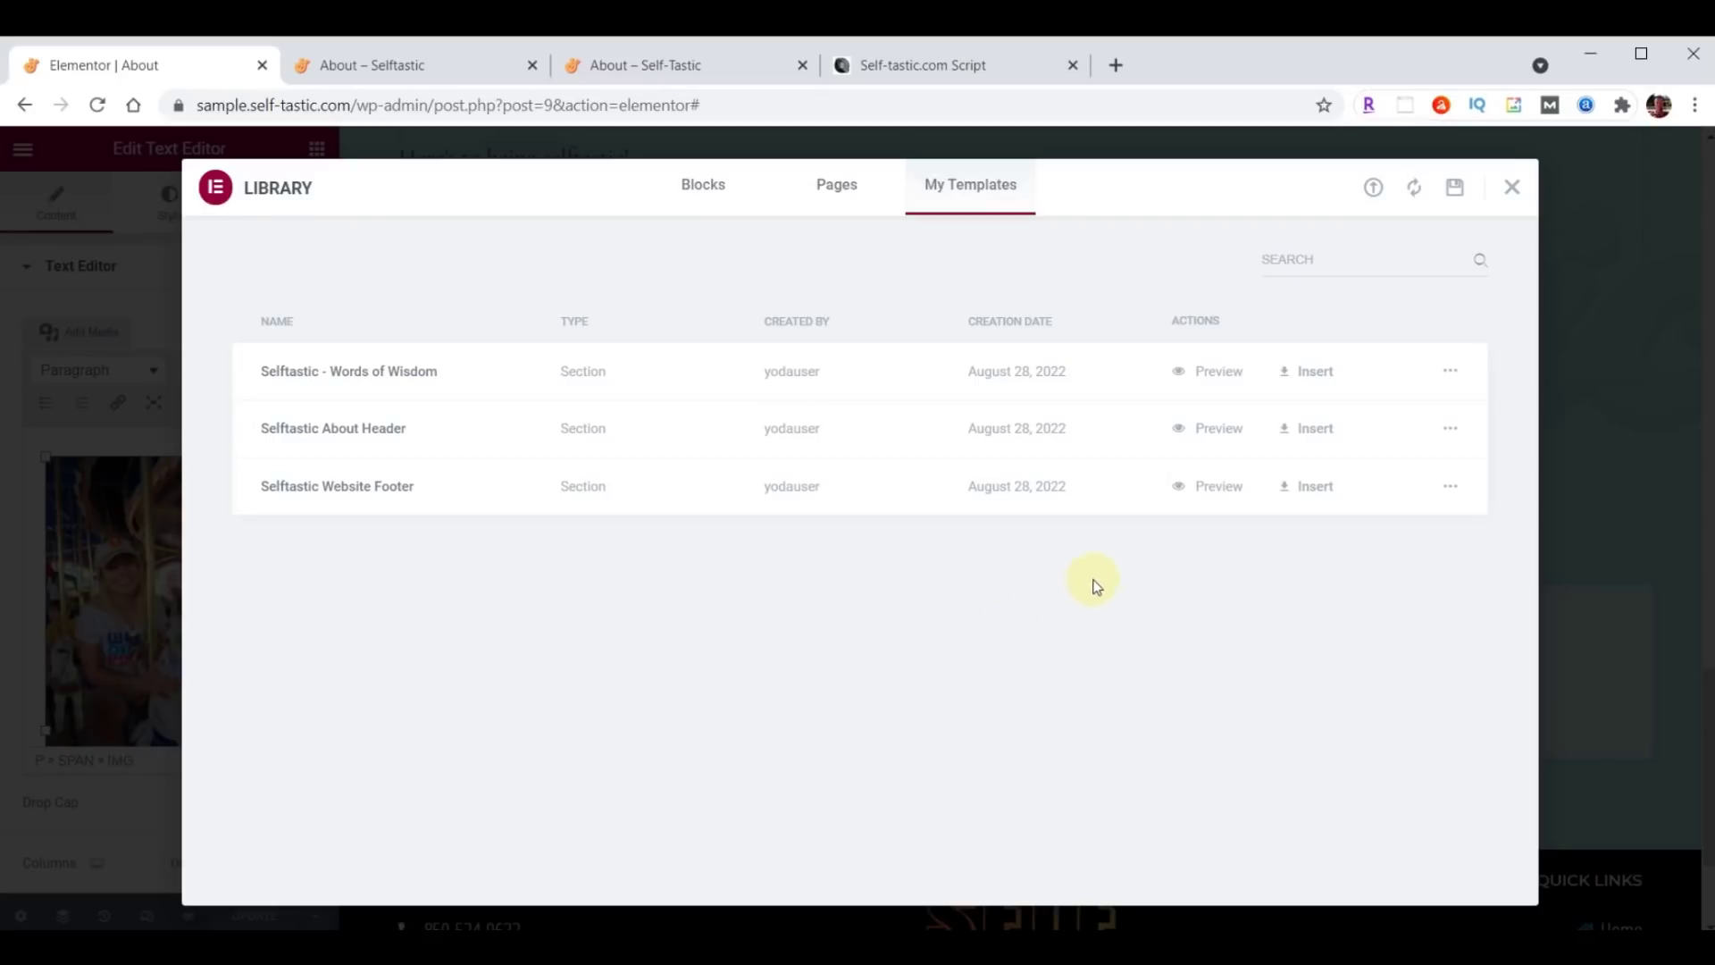
Insert the 'Selftastic - Words of Wisdom' template without its page settings, save, and verify live.
{"action": "left_click", "coordinate": [1315, 374]}
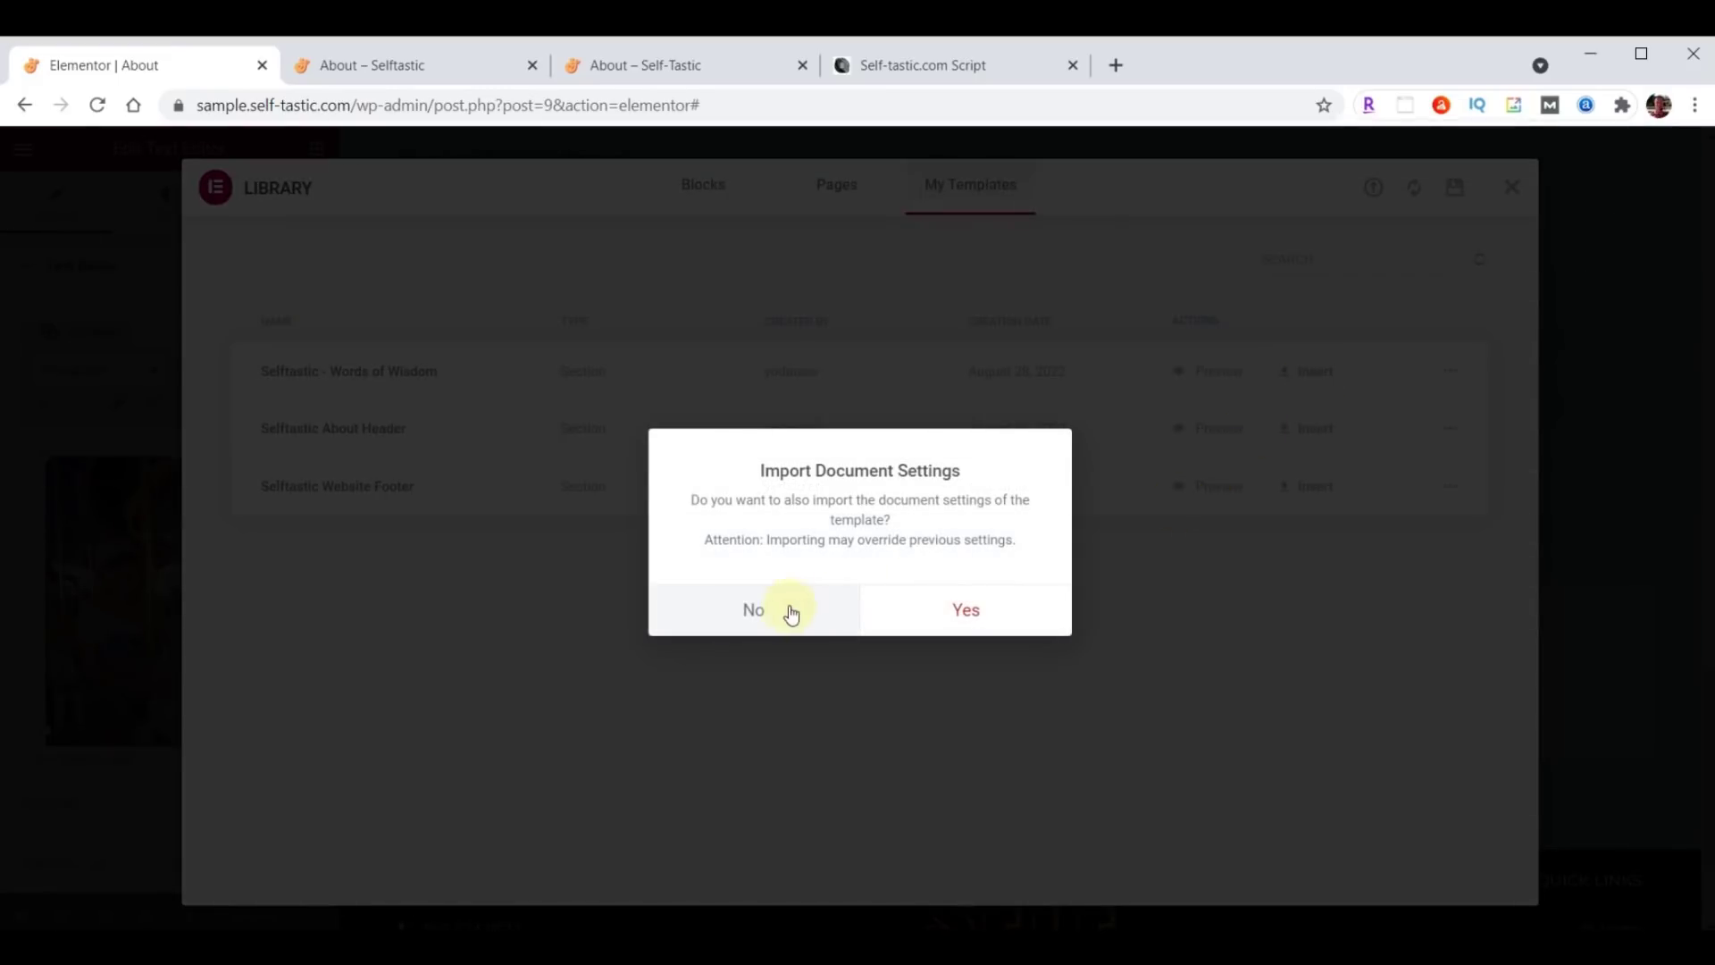
{"action": "left_click", "coordinate": [756, 610]}
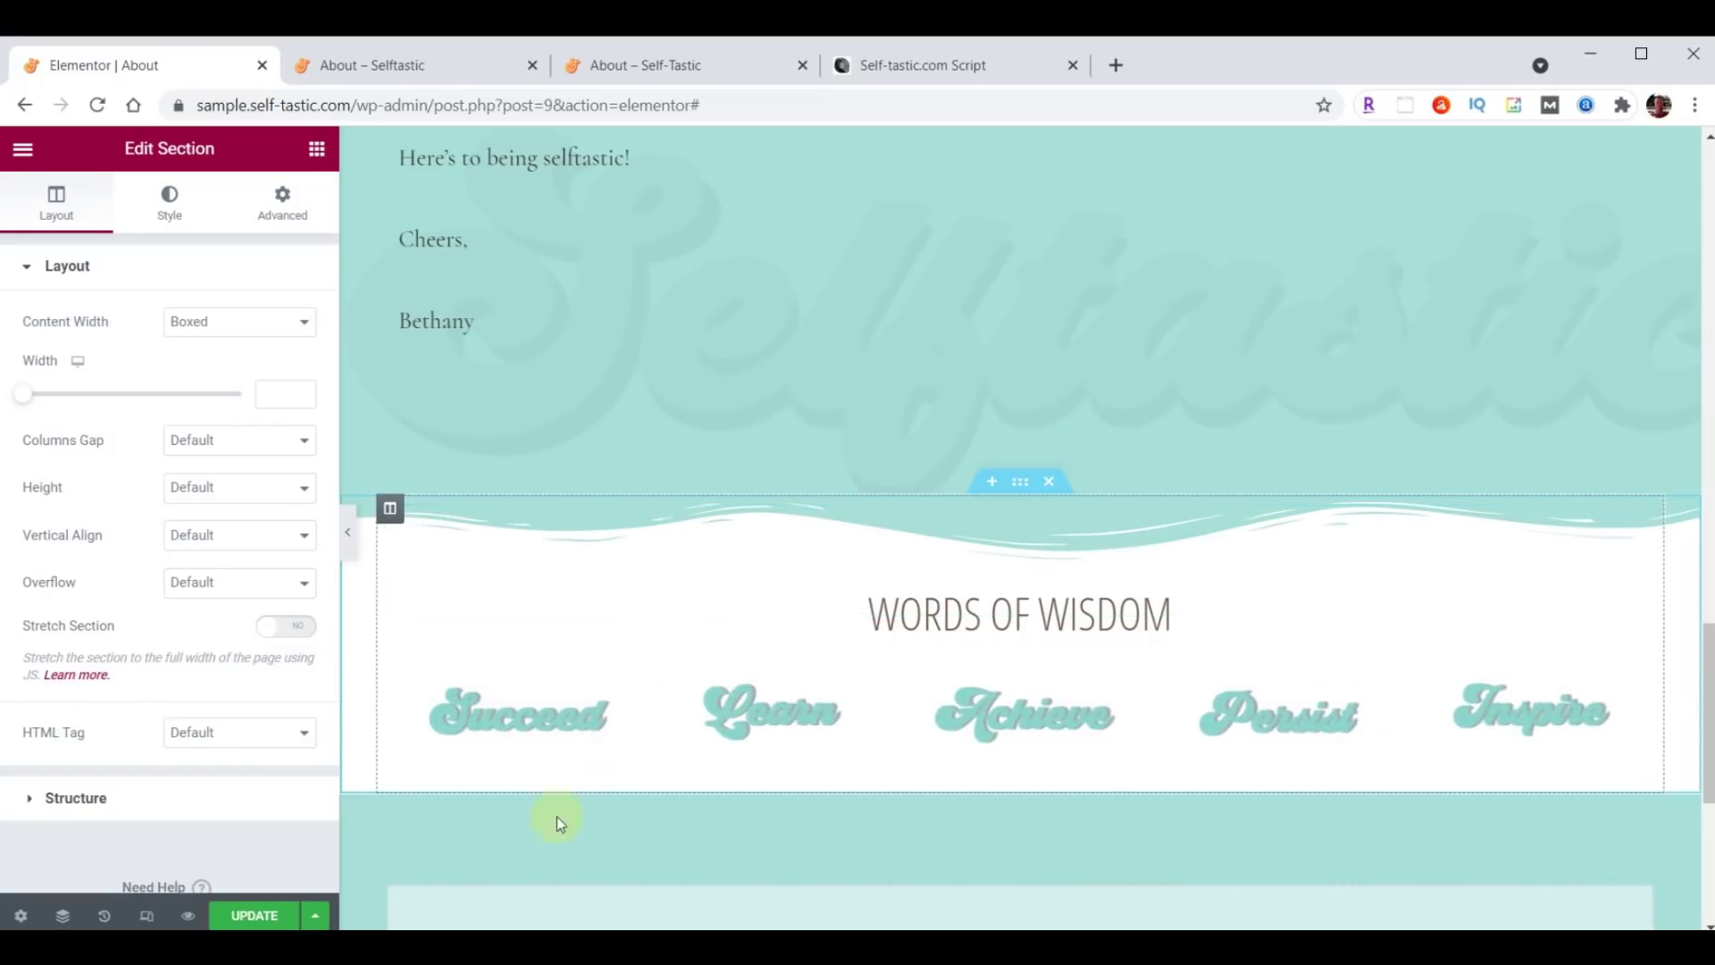
{"action": "left_click", "coordinate": [251, 917]}
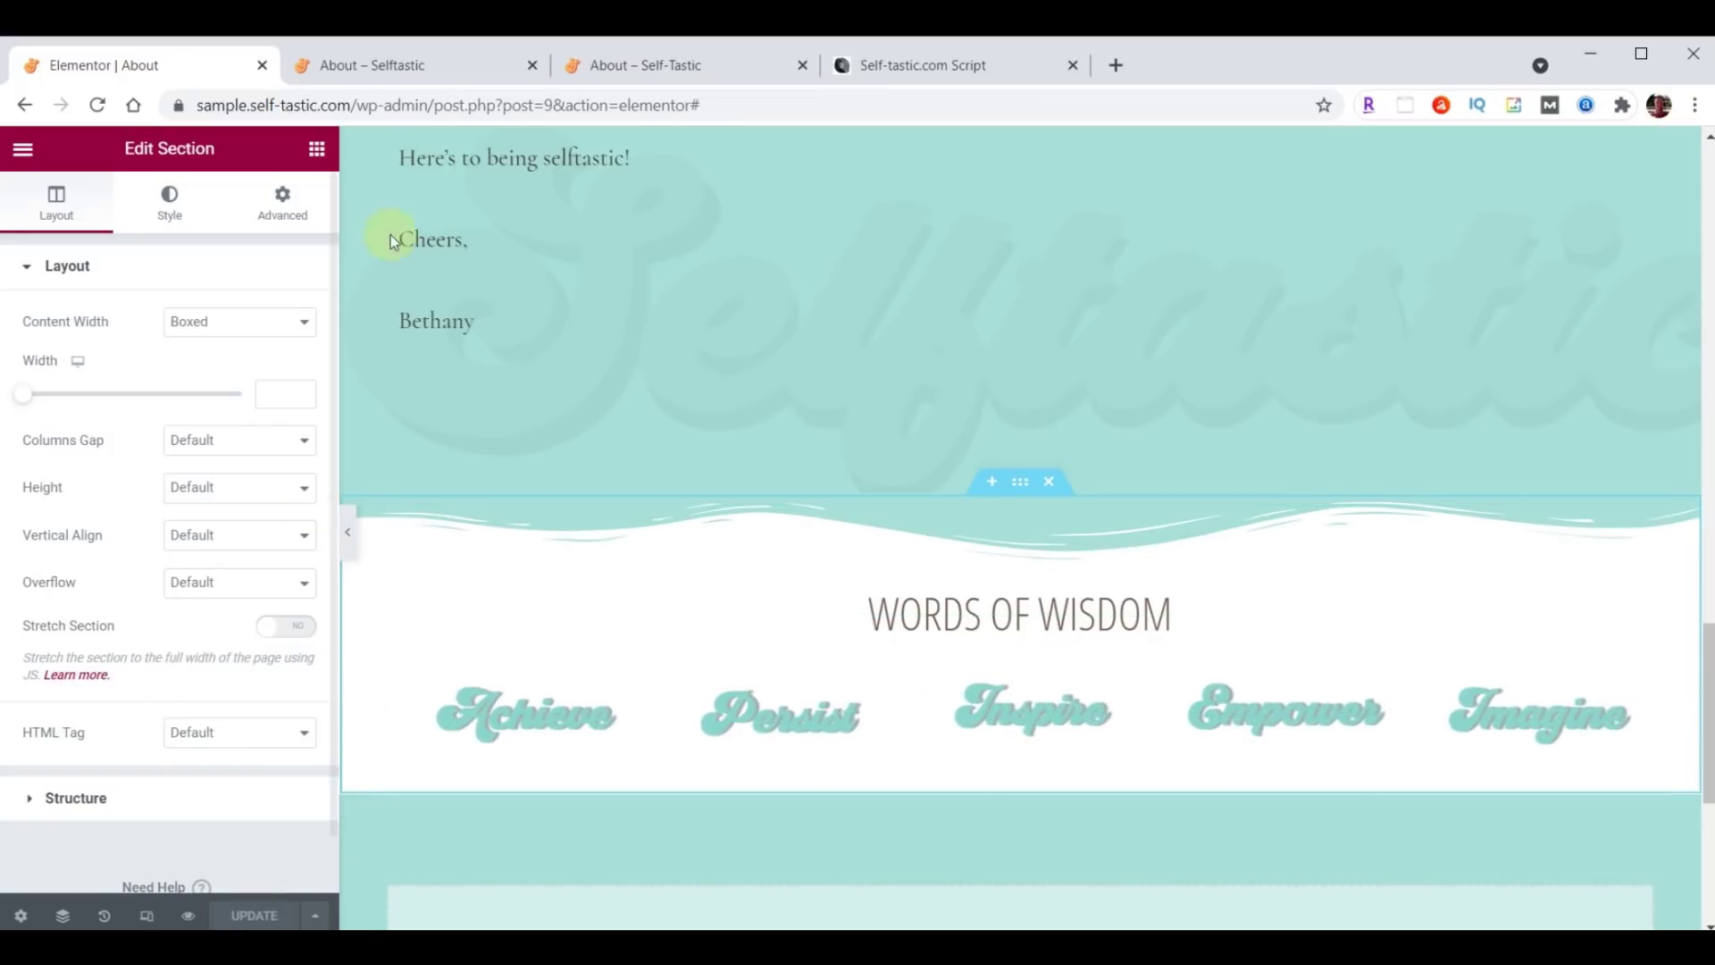
{"action": "left_click", "coordinate": [420, 80]}
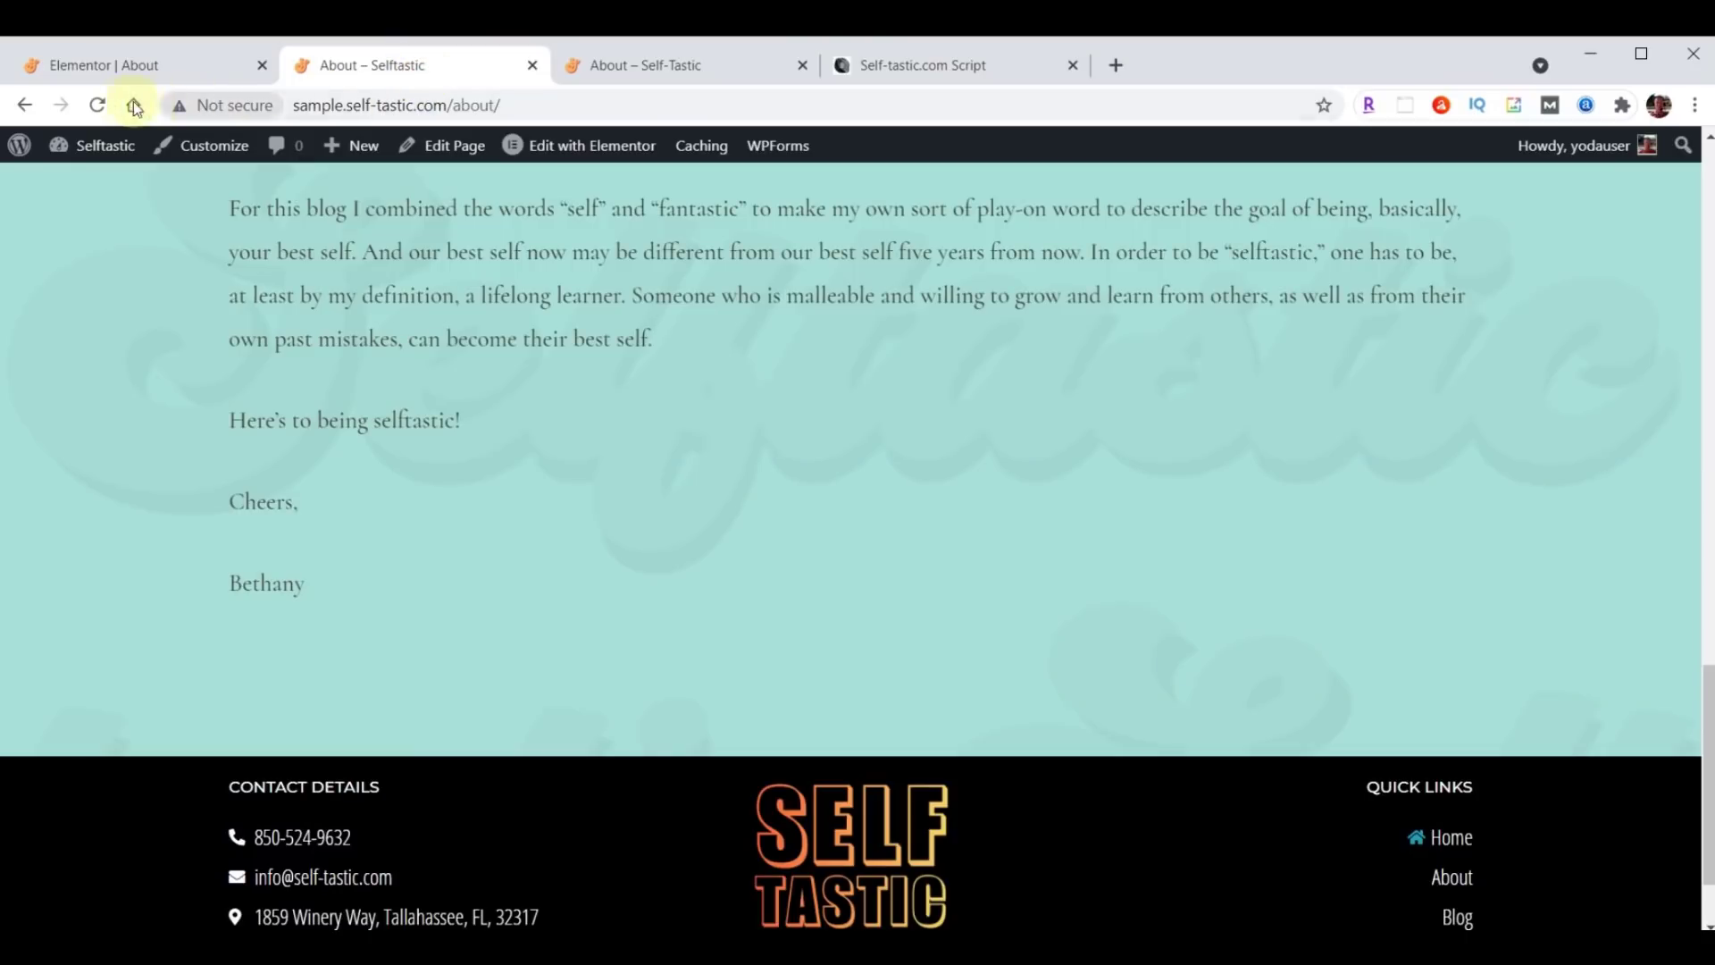
{"action": "left_click", "coordinate": [97, 105]}
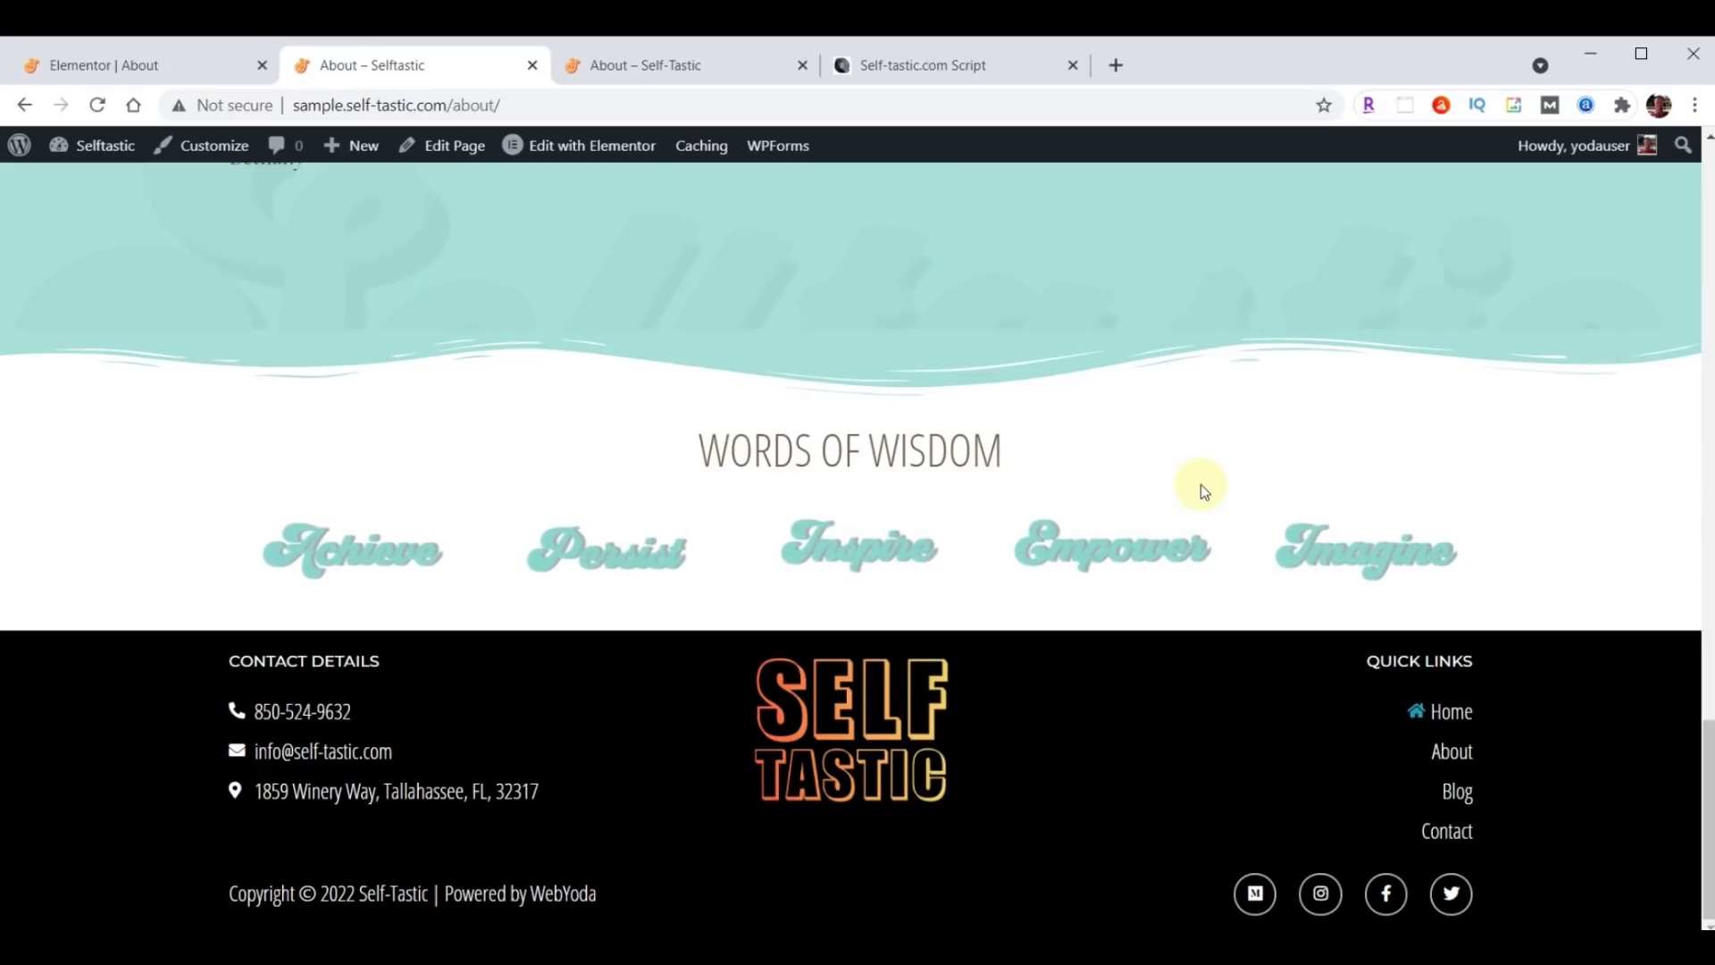
{"action": "left_click", "coordinate": [92, 71]}
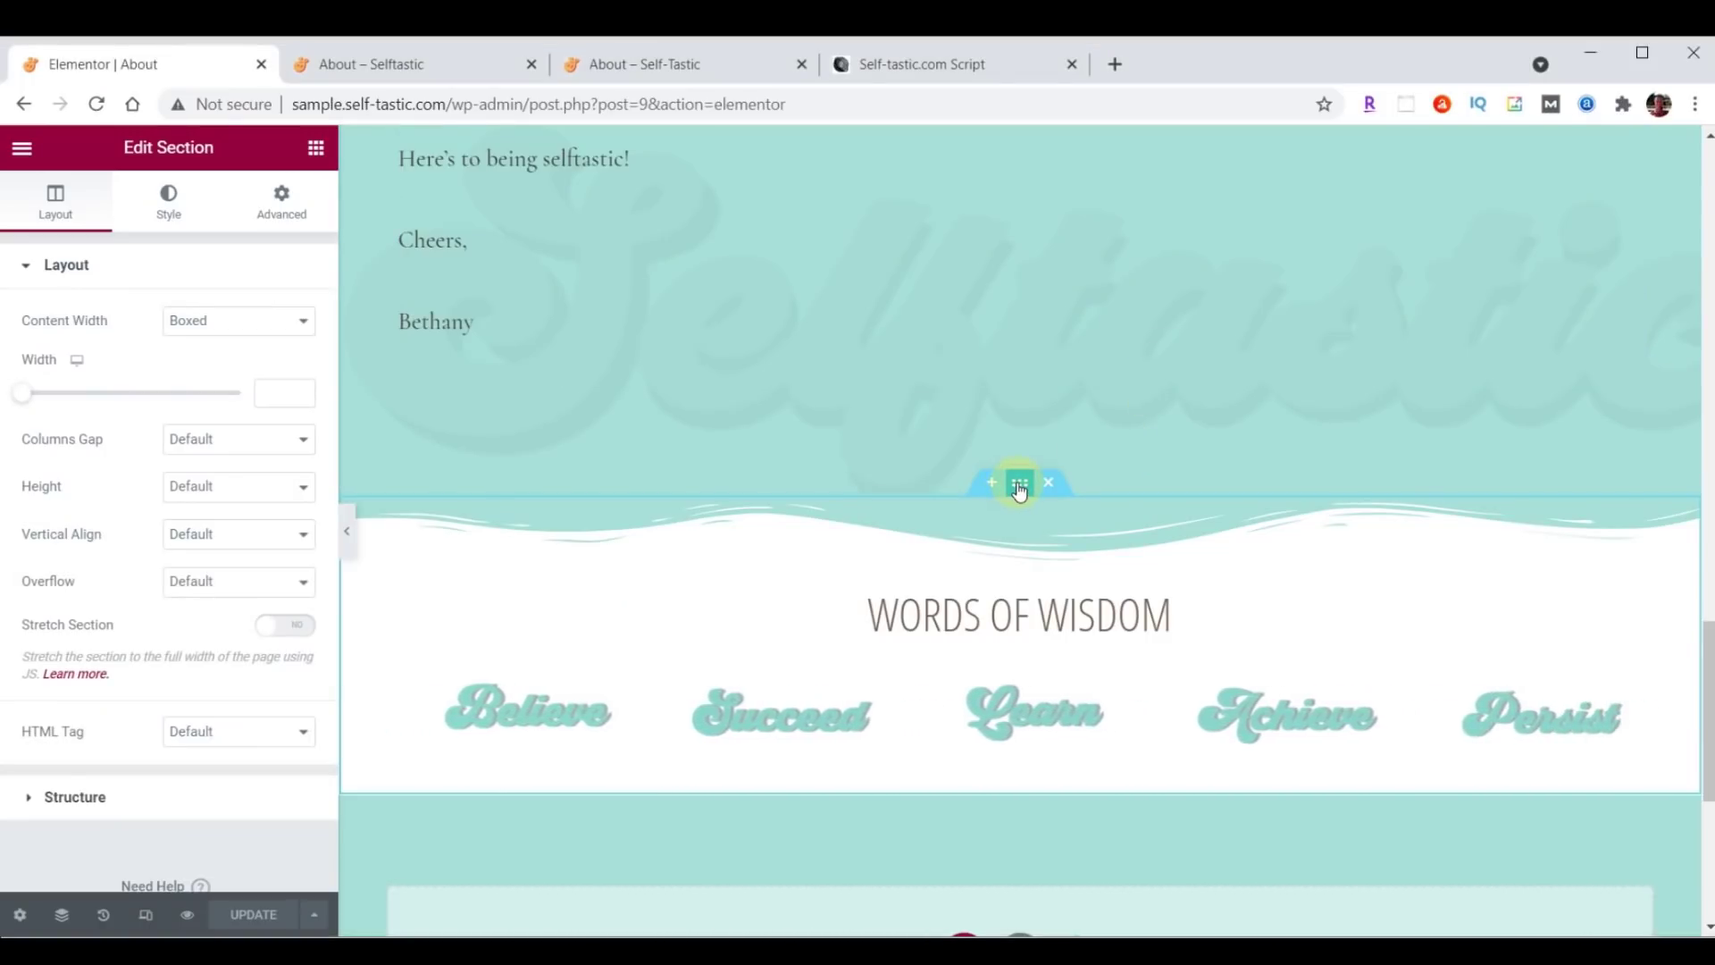
Give the Words of Wisdom section a black Waves Brush bottom divider, height 60.
{"action": "left_click", "coordinate": [173, 215]}
{"action": "scroll", "coordinate": [169, 345], "scroll_direction": "down", "scroll_amount": 3}
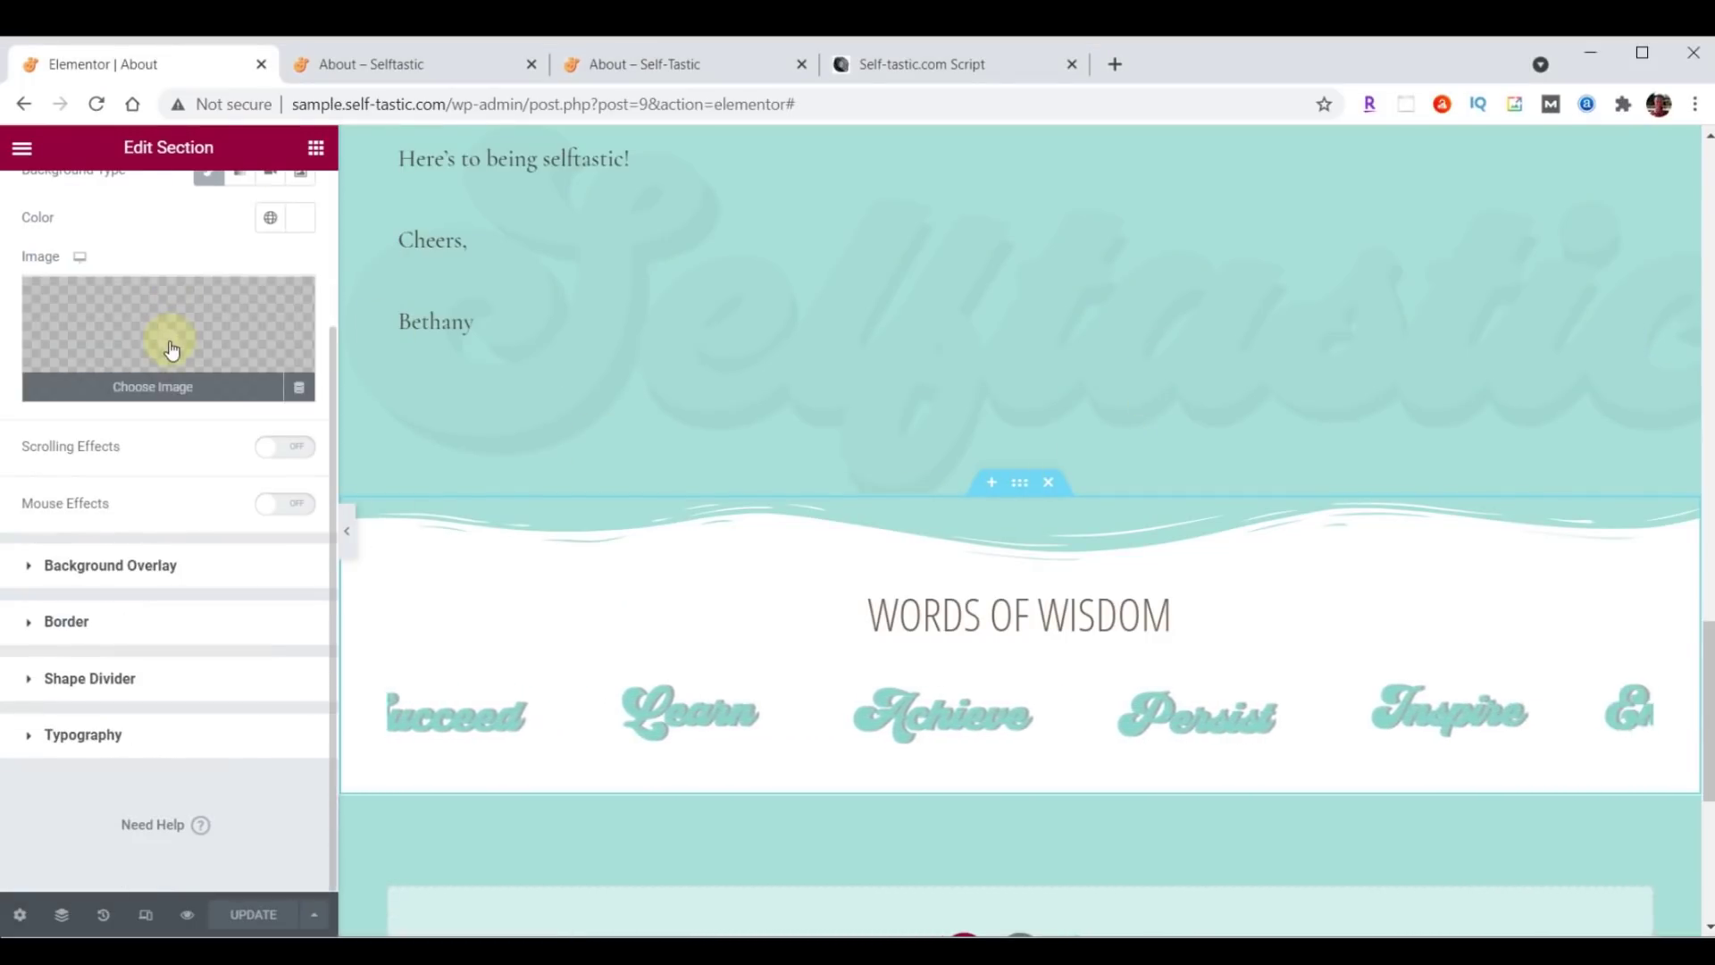
{"action": "left_click", "coordinate": [65, 681]}
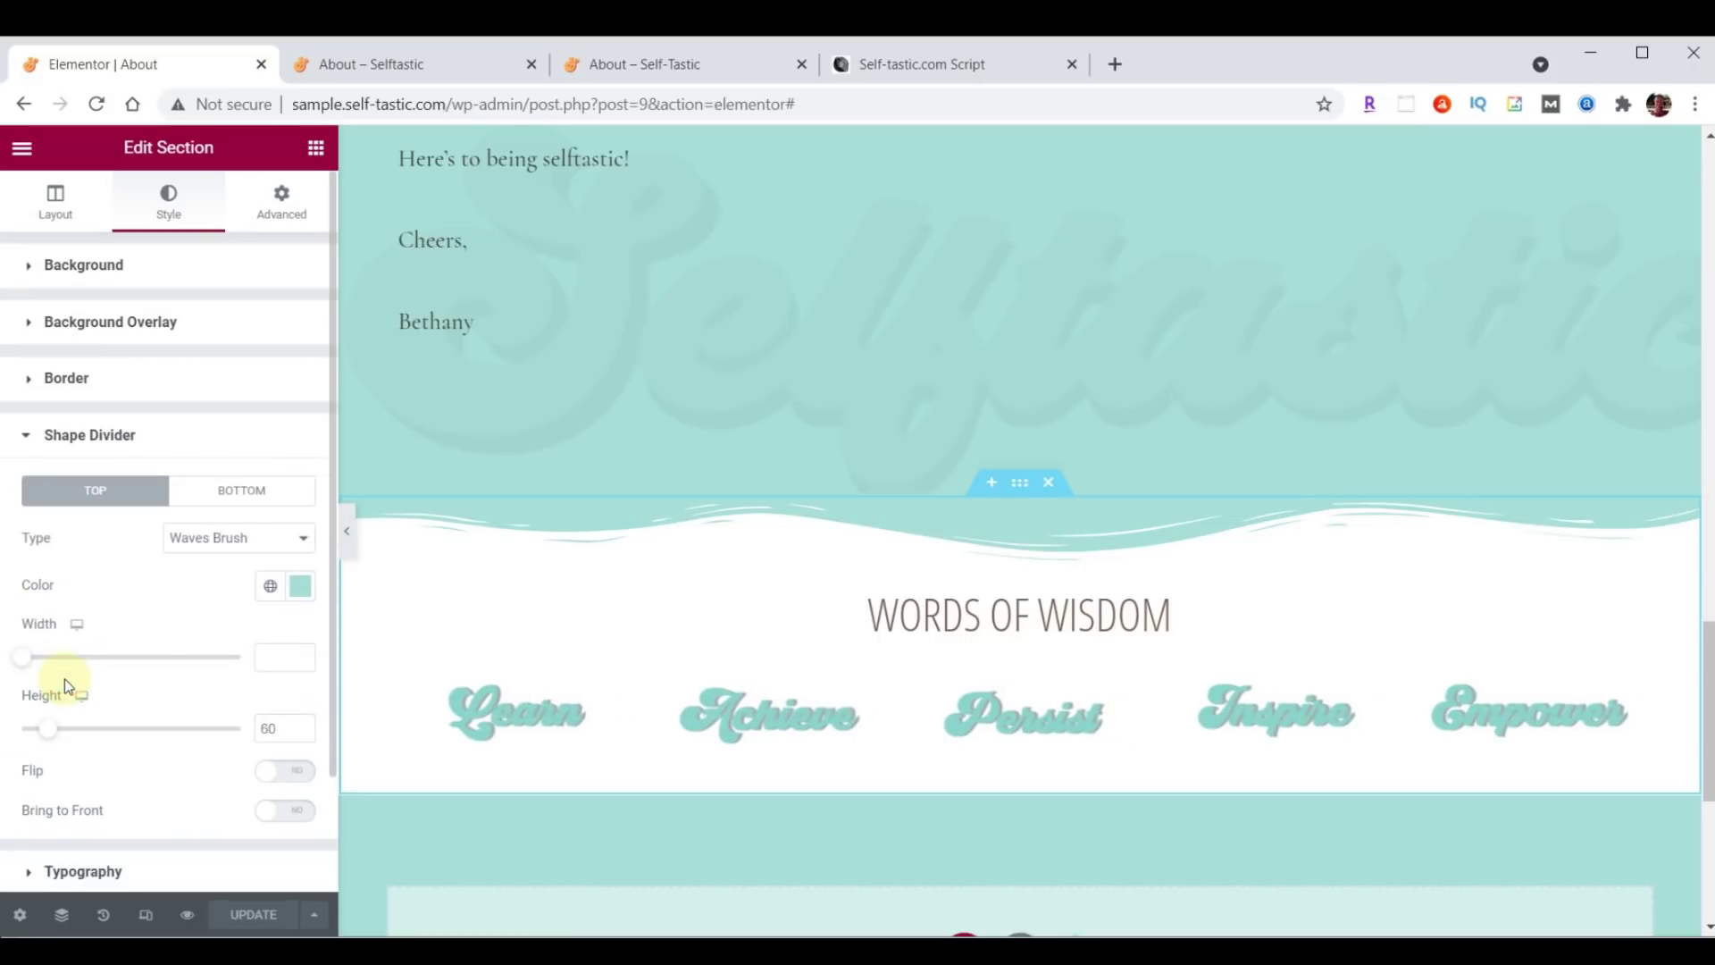
{"action": "left_click", "coordinate": [222, 505]}
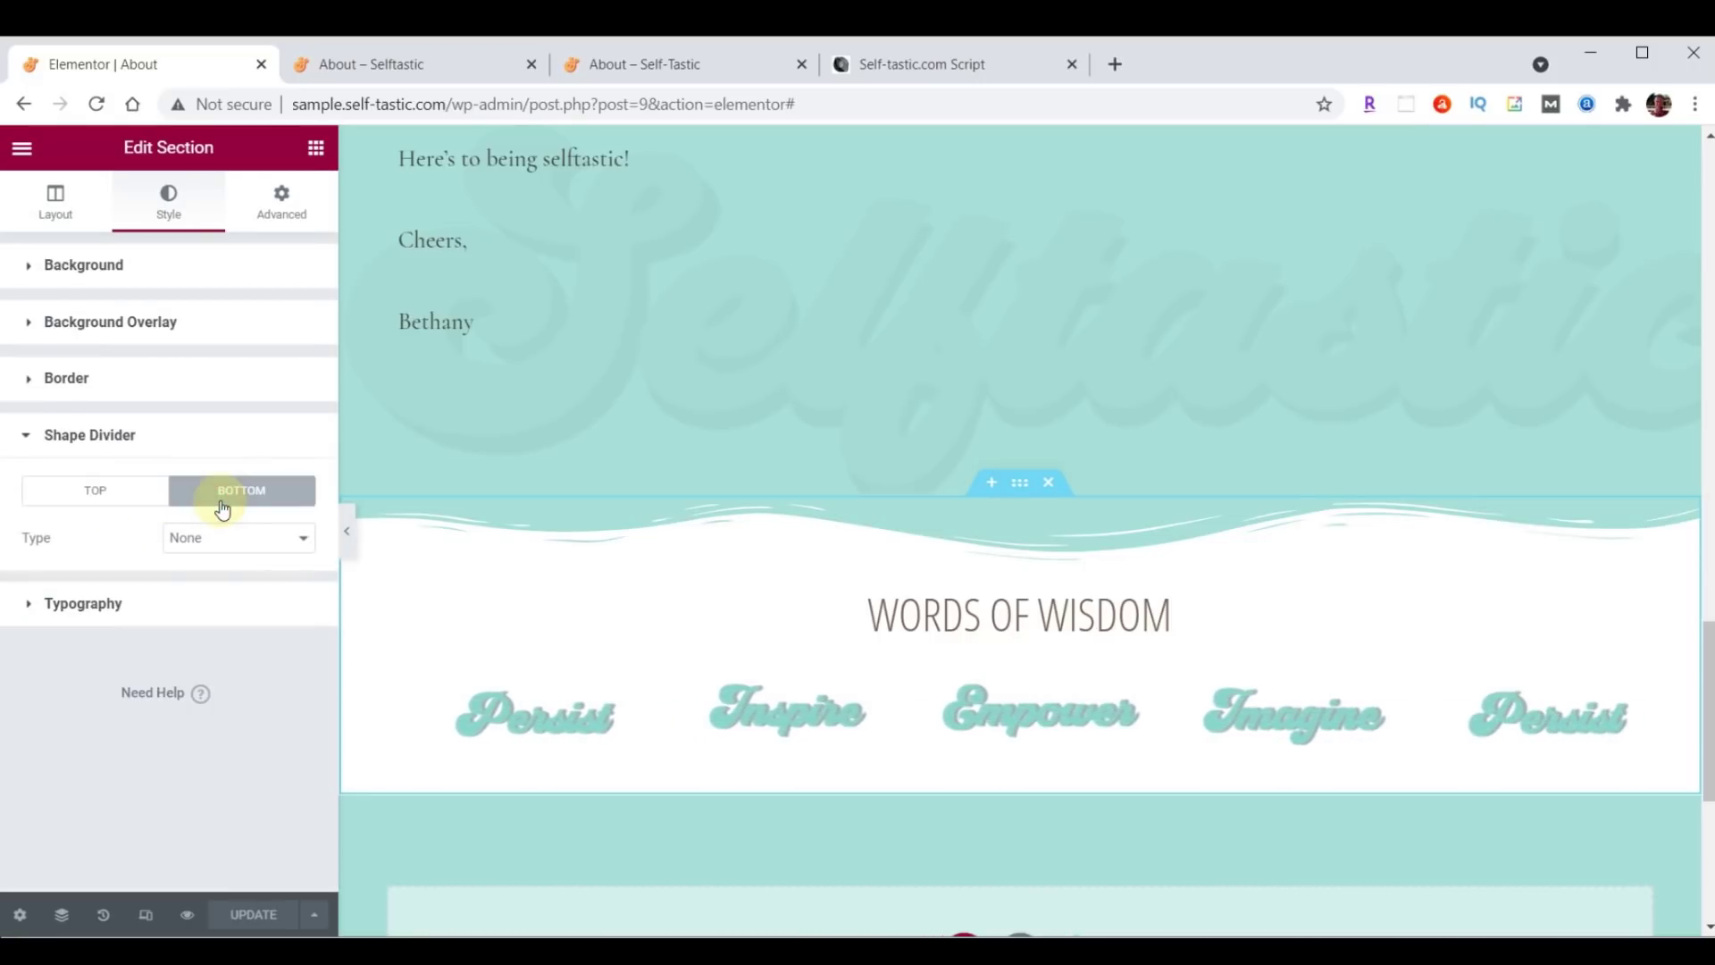
{"action": "left_click", "coordinate": [228, 550]}
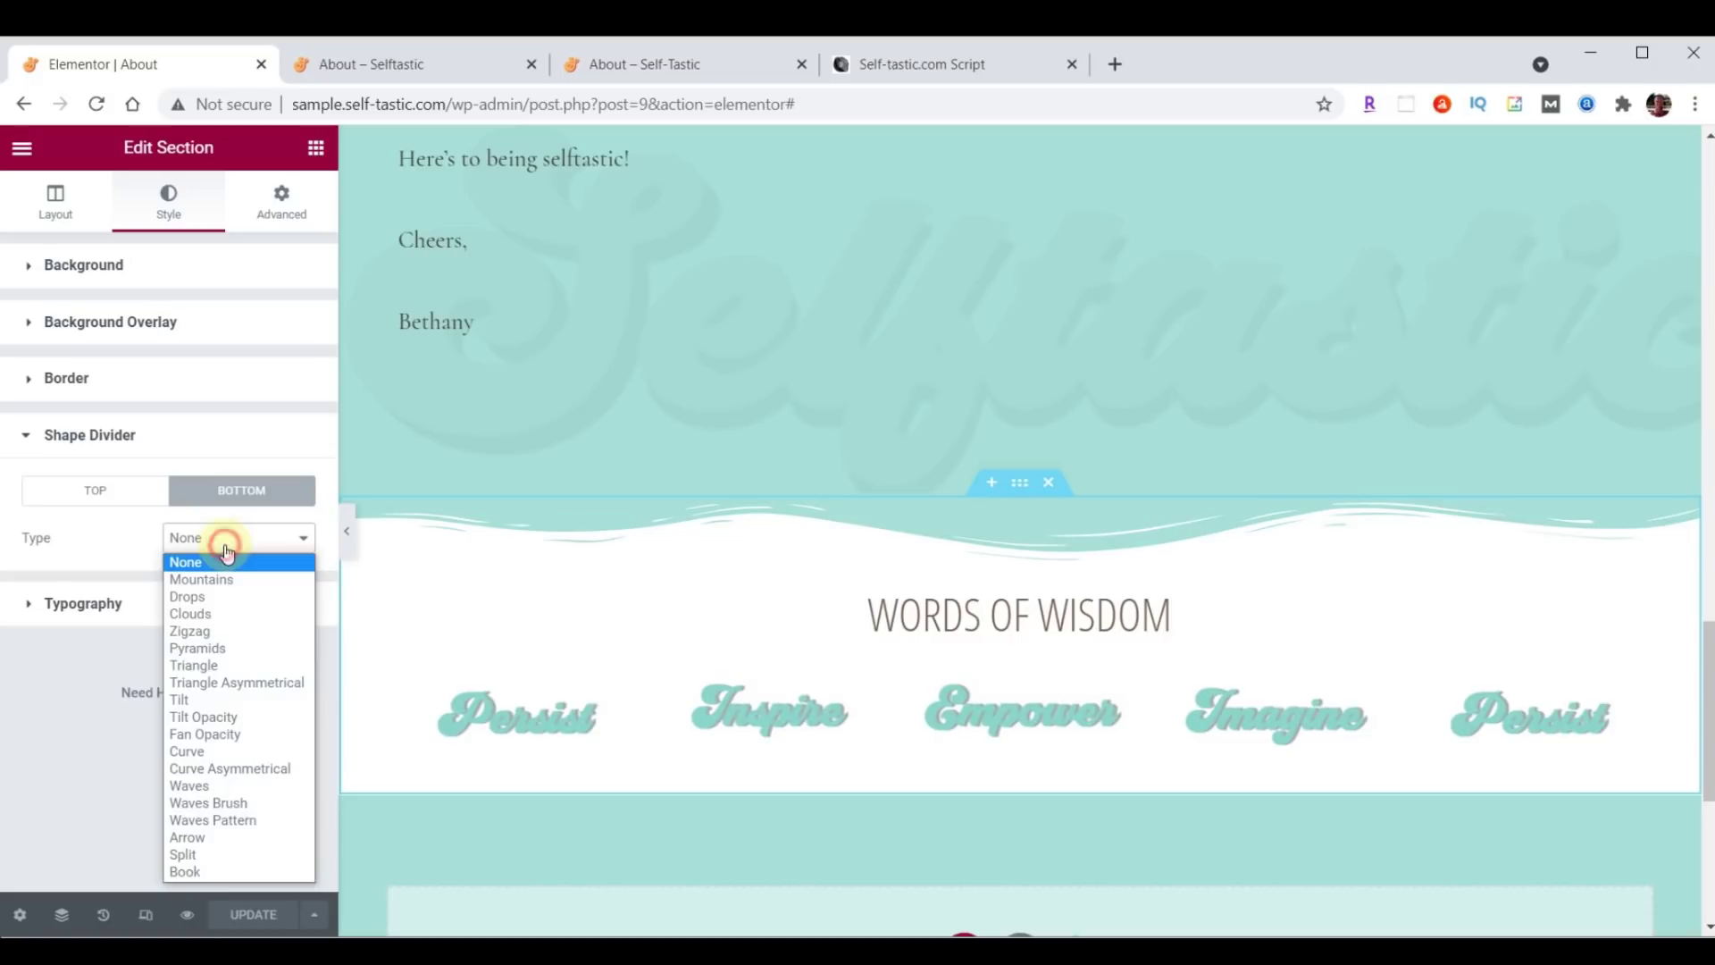
{"action": "left_click", "coordinate": [234, 807]}
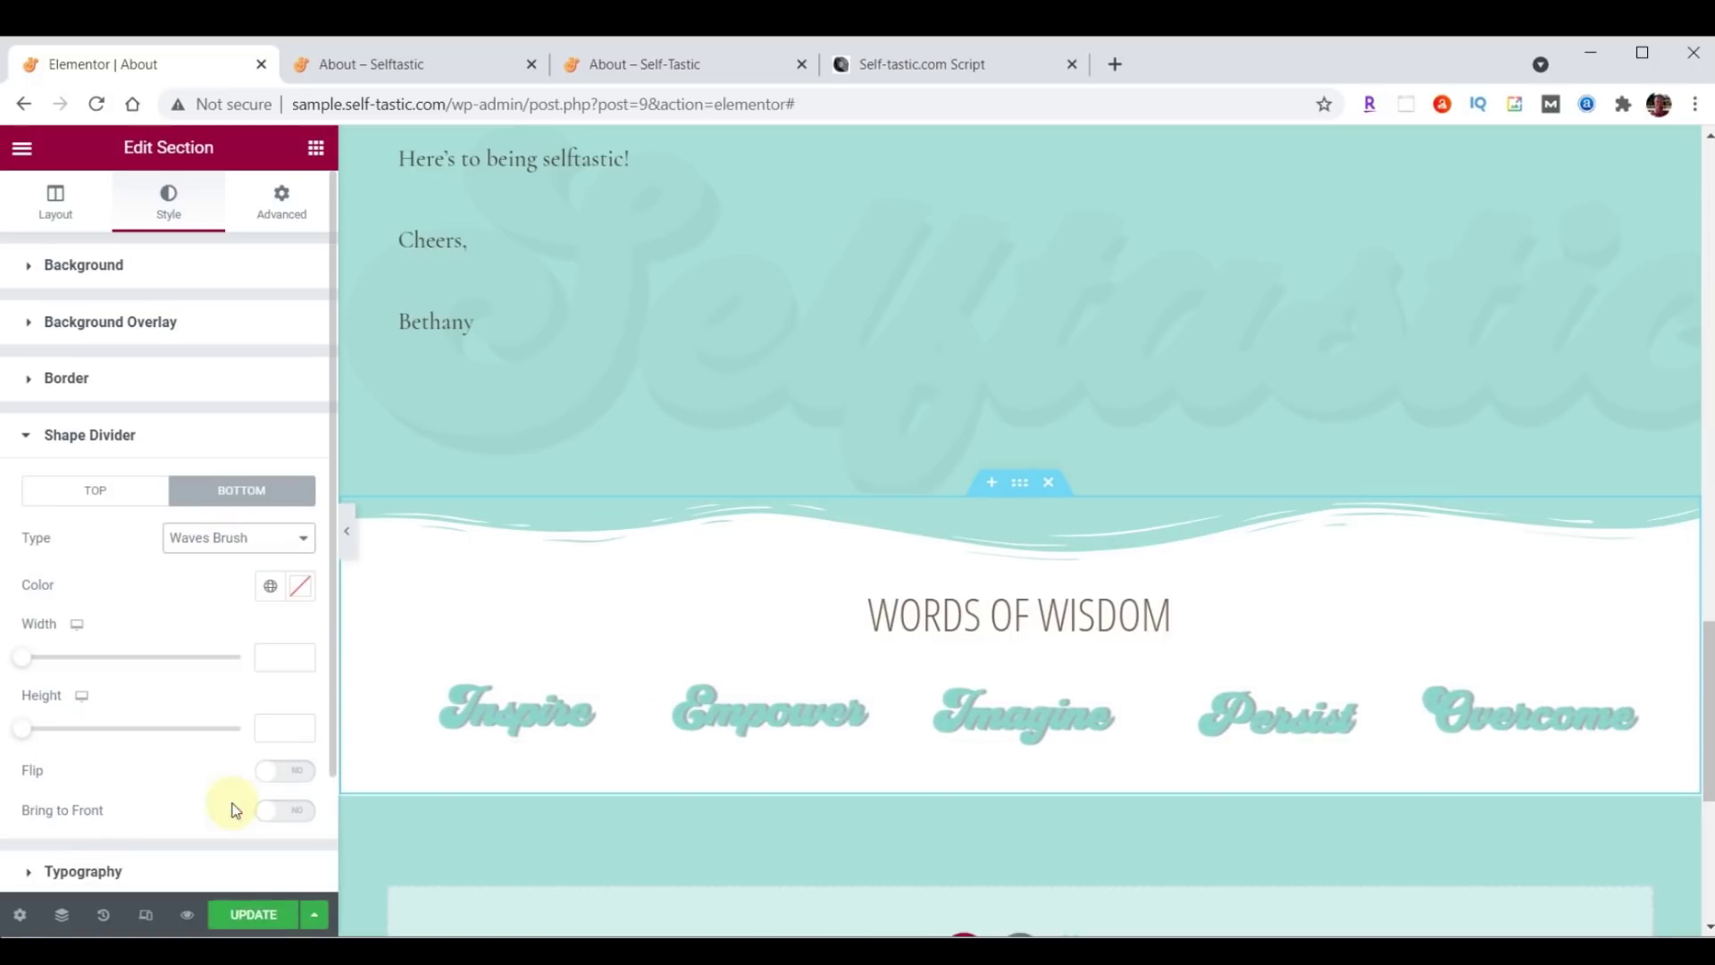
{"action": "left_click", "coordinate": [303, 587]}
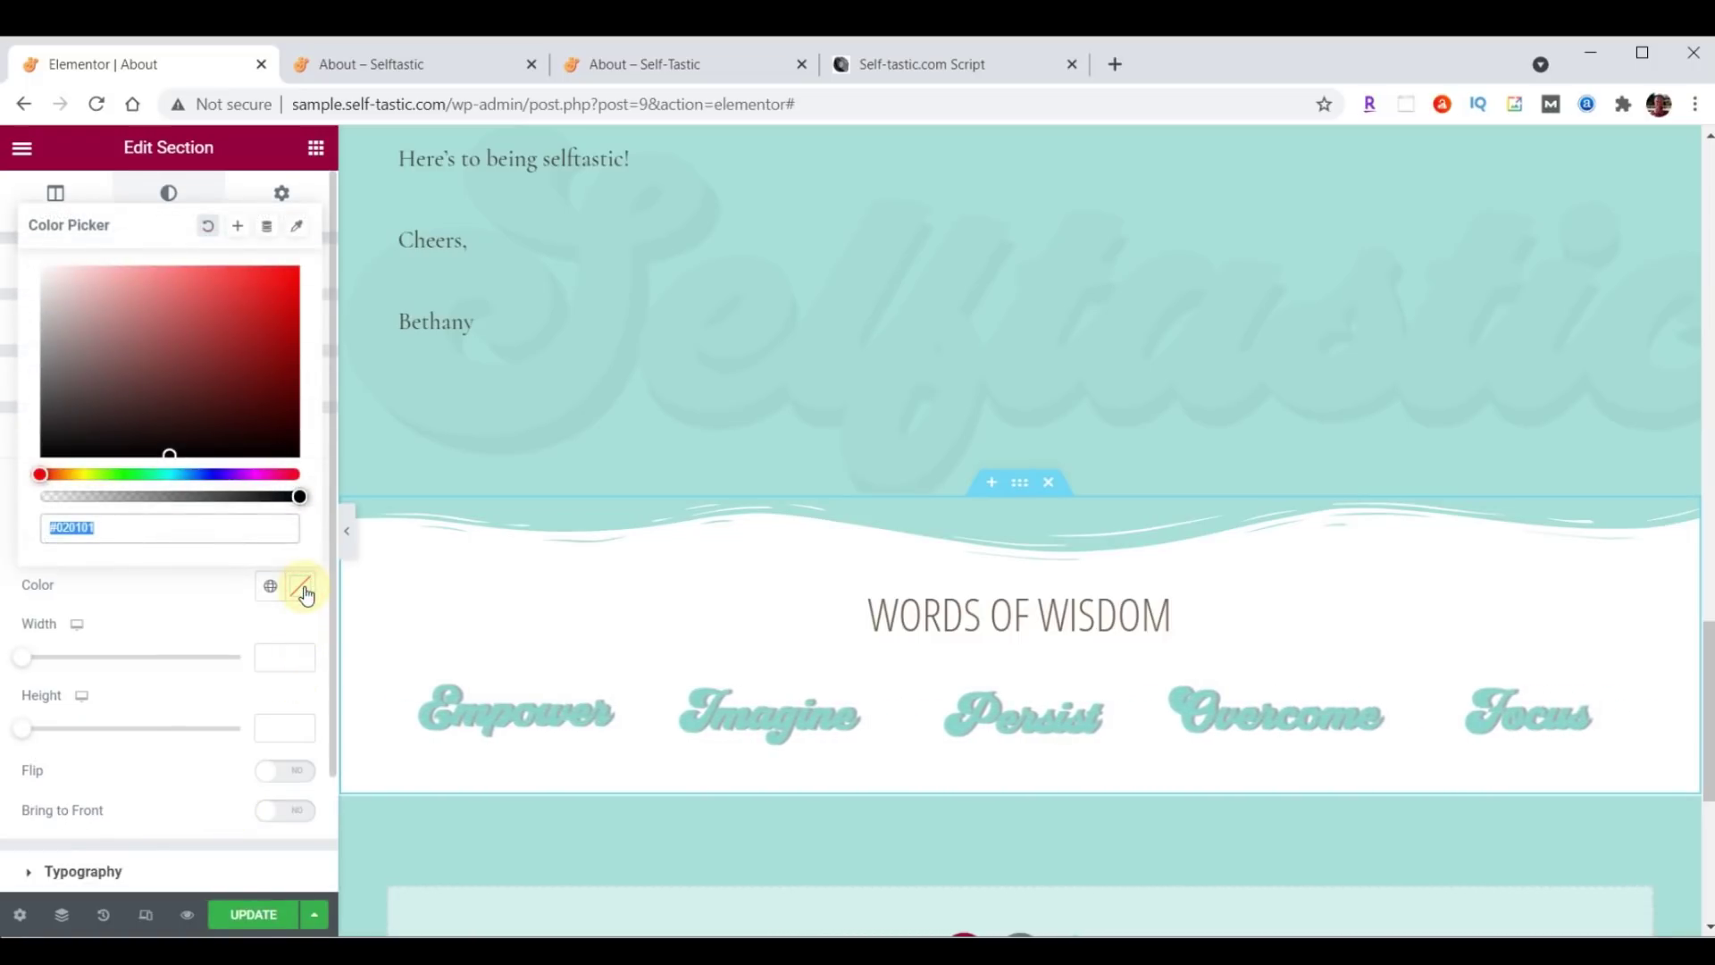
{"action": "type", "text": "#000000"}
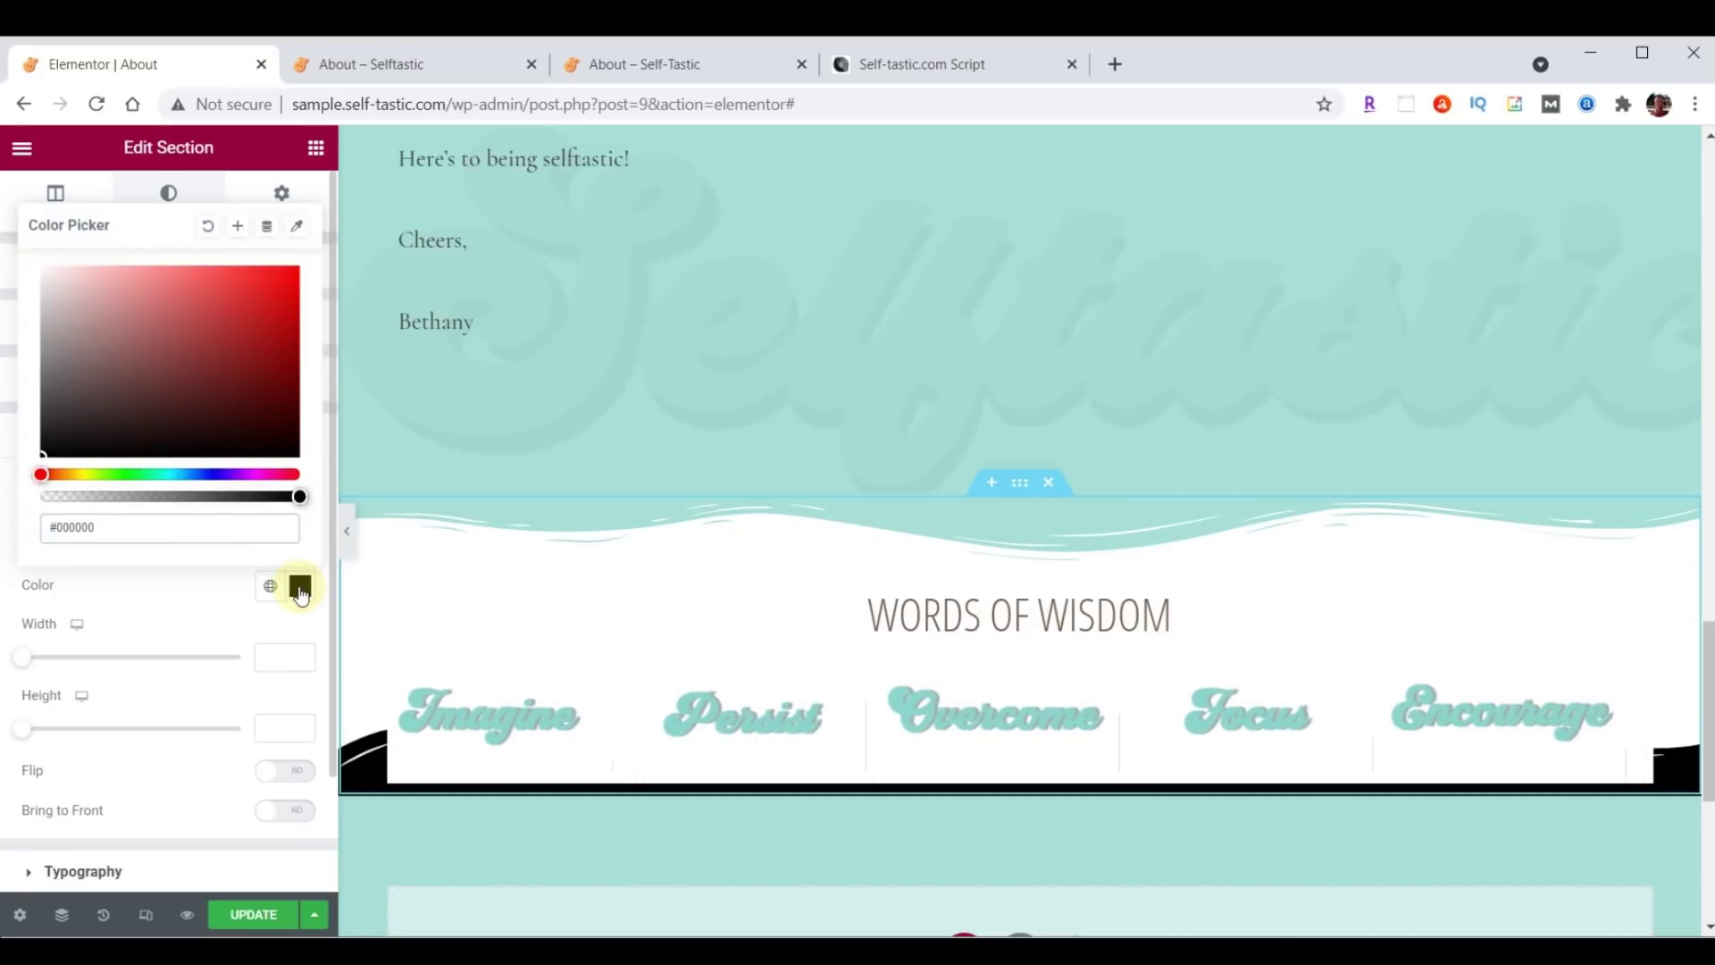
{"action": "left_click", "coordinate": [301, 589]}
{"action": "left_click", "coordinate": [278, 728]}
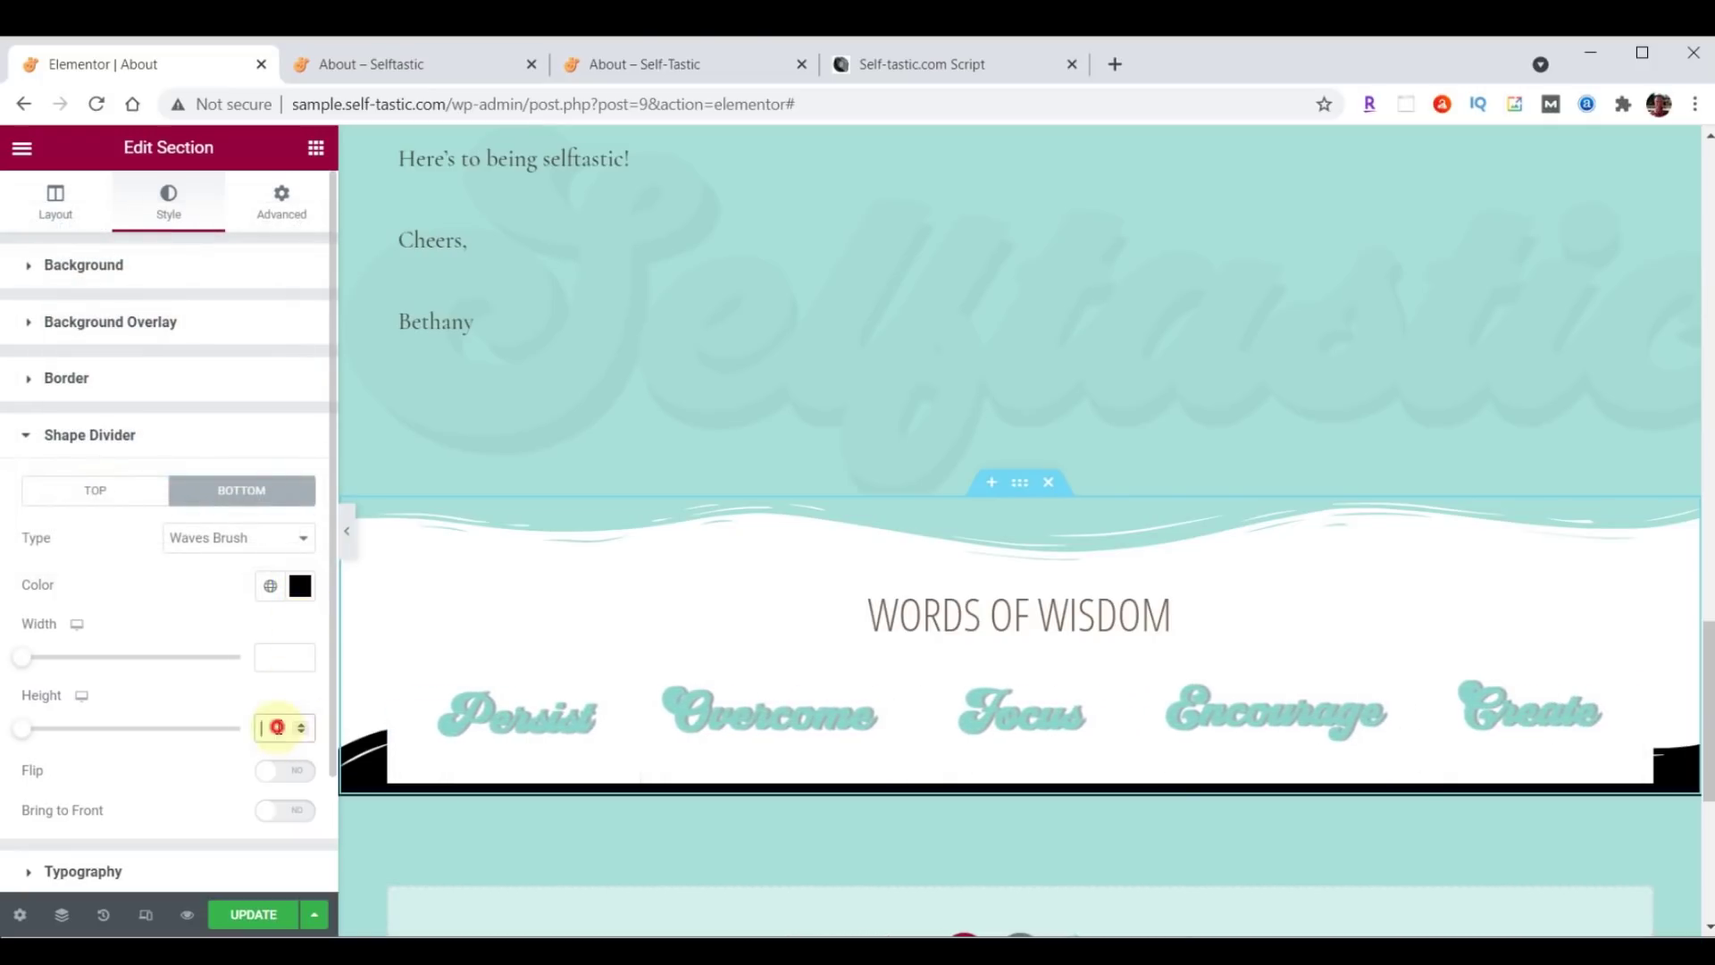
{"action": "type", "text": "60"}
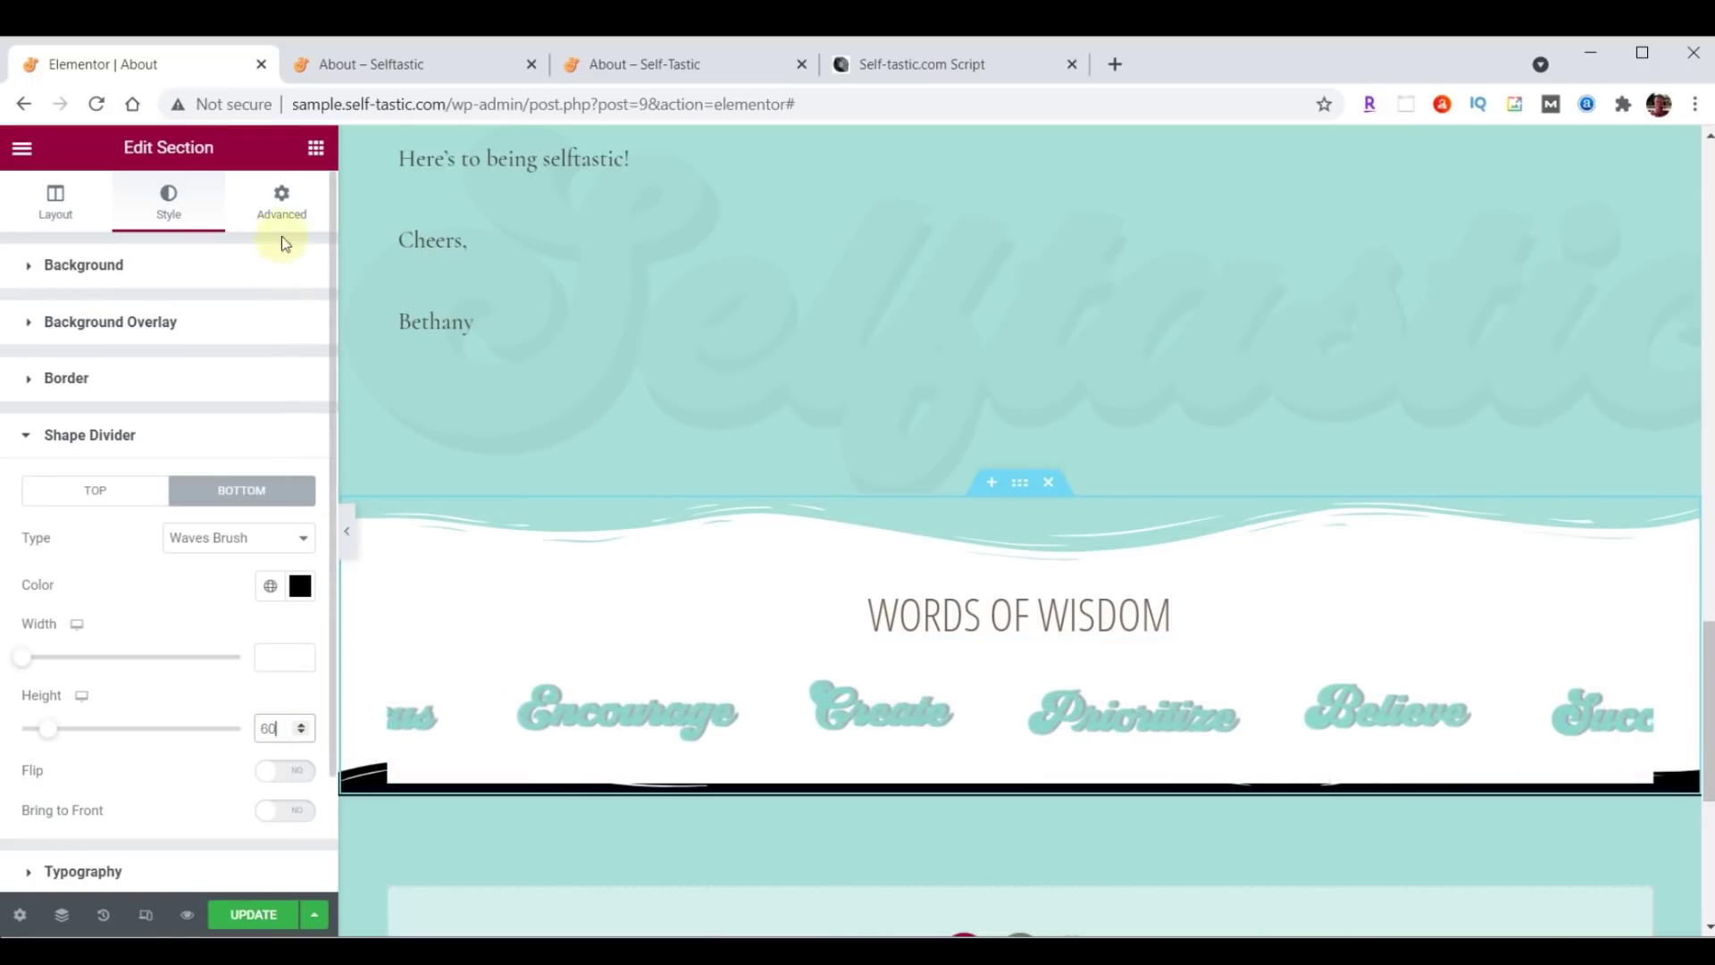
Set the section's bottom padding to 50 and save the page.
{"action": "left_click", "coordinate": [282, 202]}
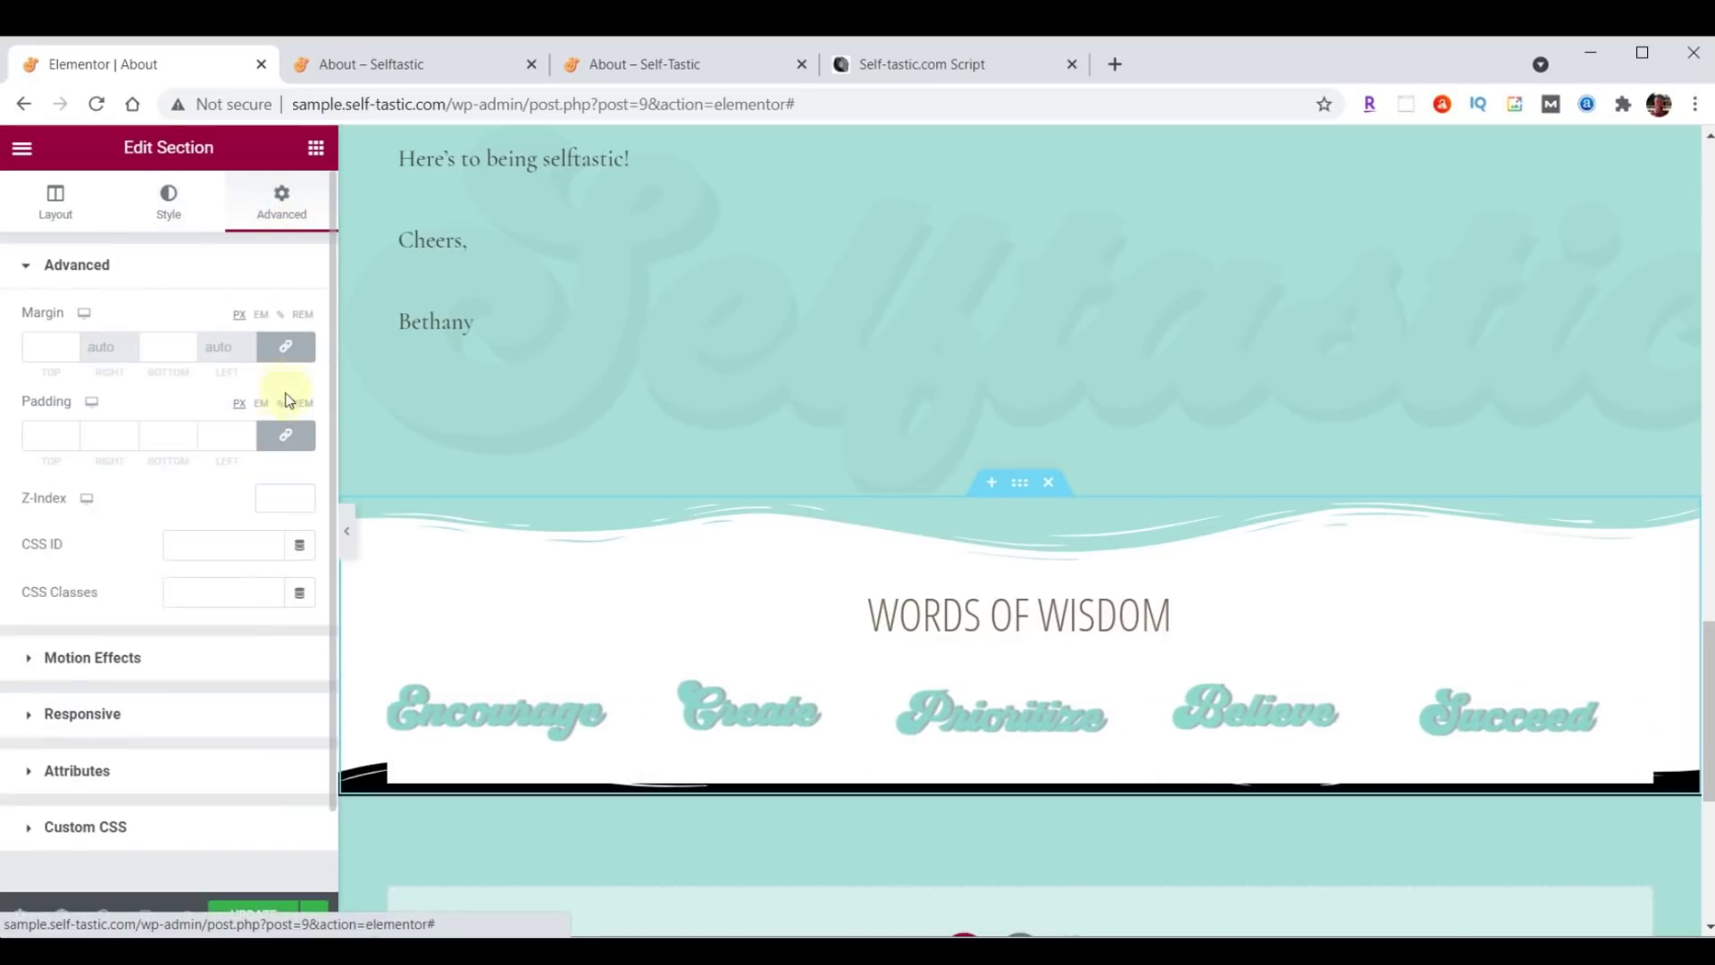
{"action": "left_click", "coordinate": [286, 435]}
{"action": "left_click", "coordinate": [158, 436]}
{"action": "type", "text": "50"}
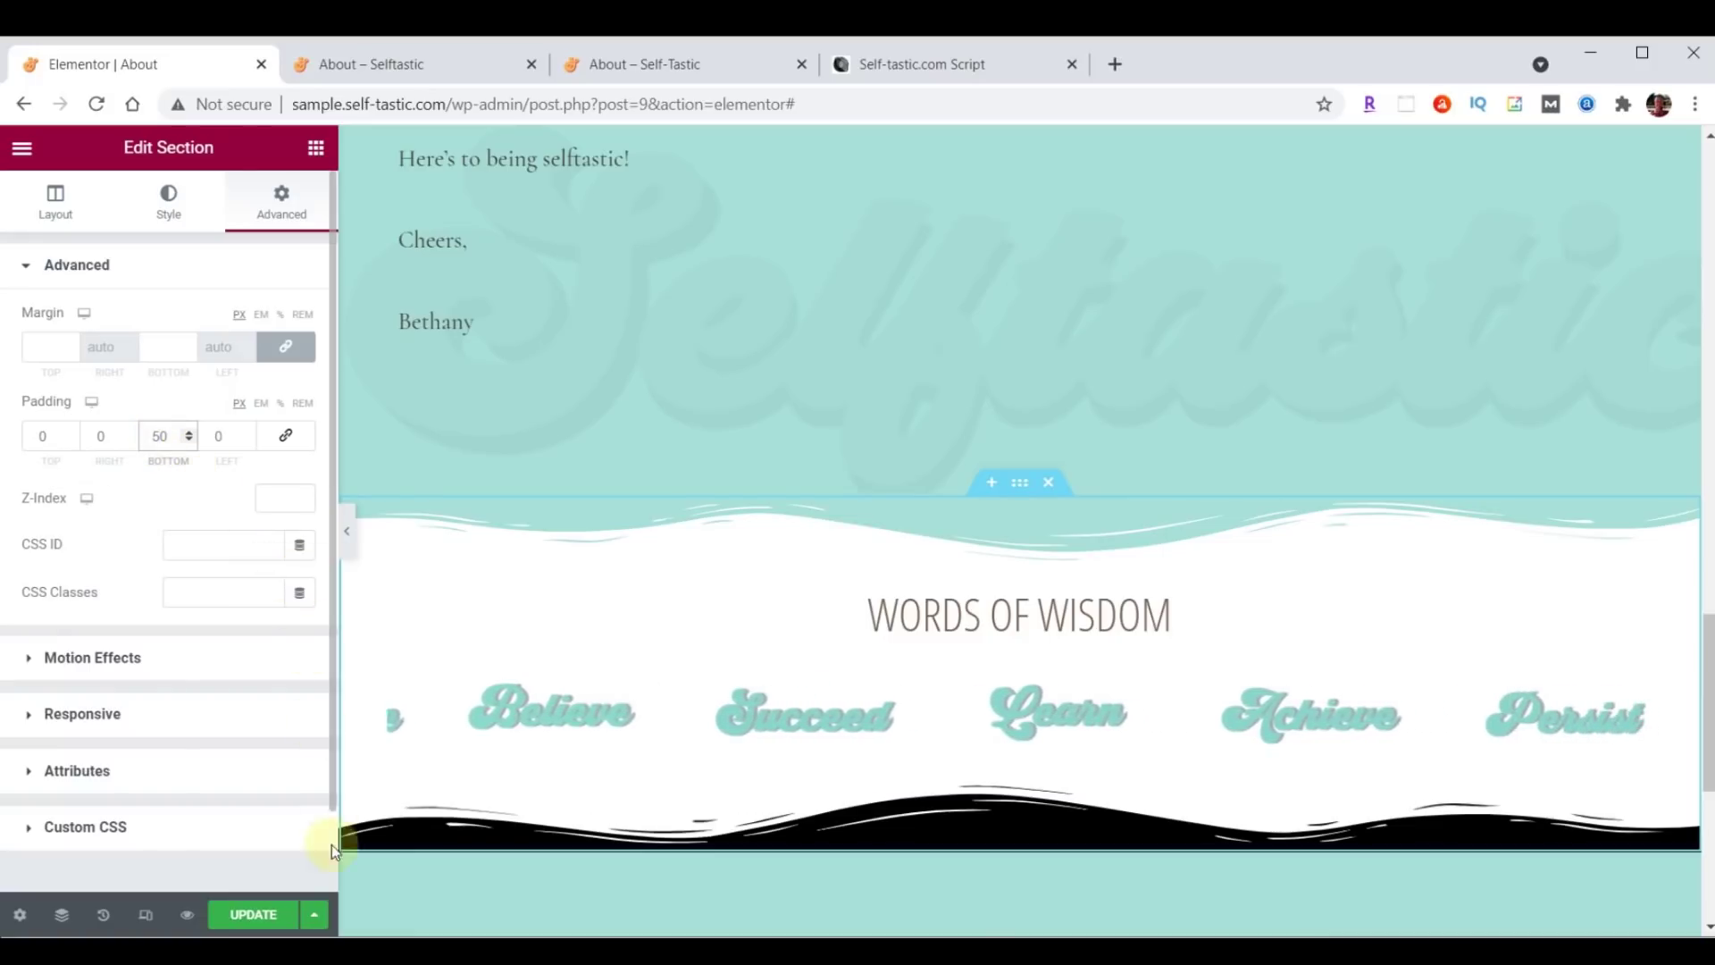
{"action": "left_click", "coordinate": [252, 914]}
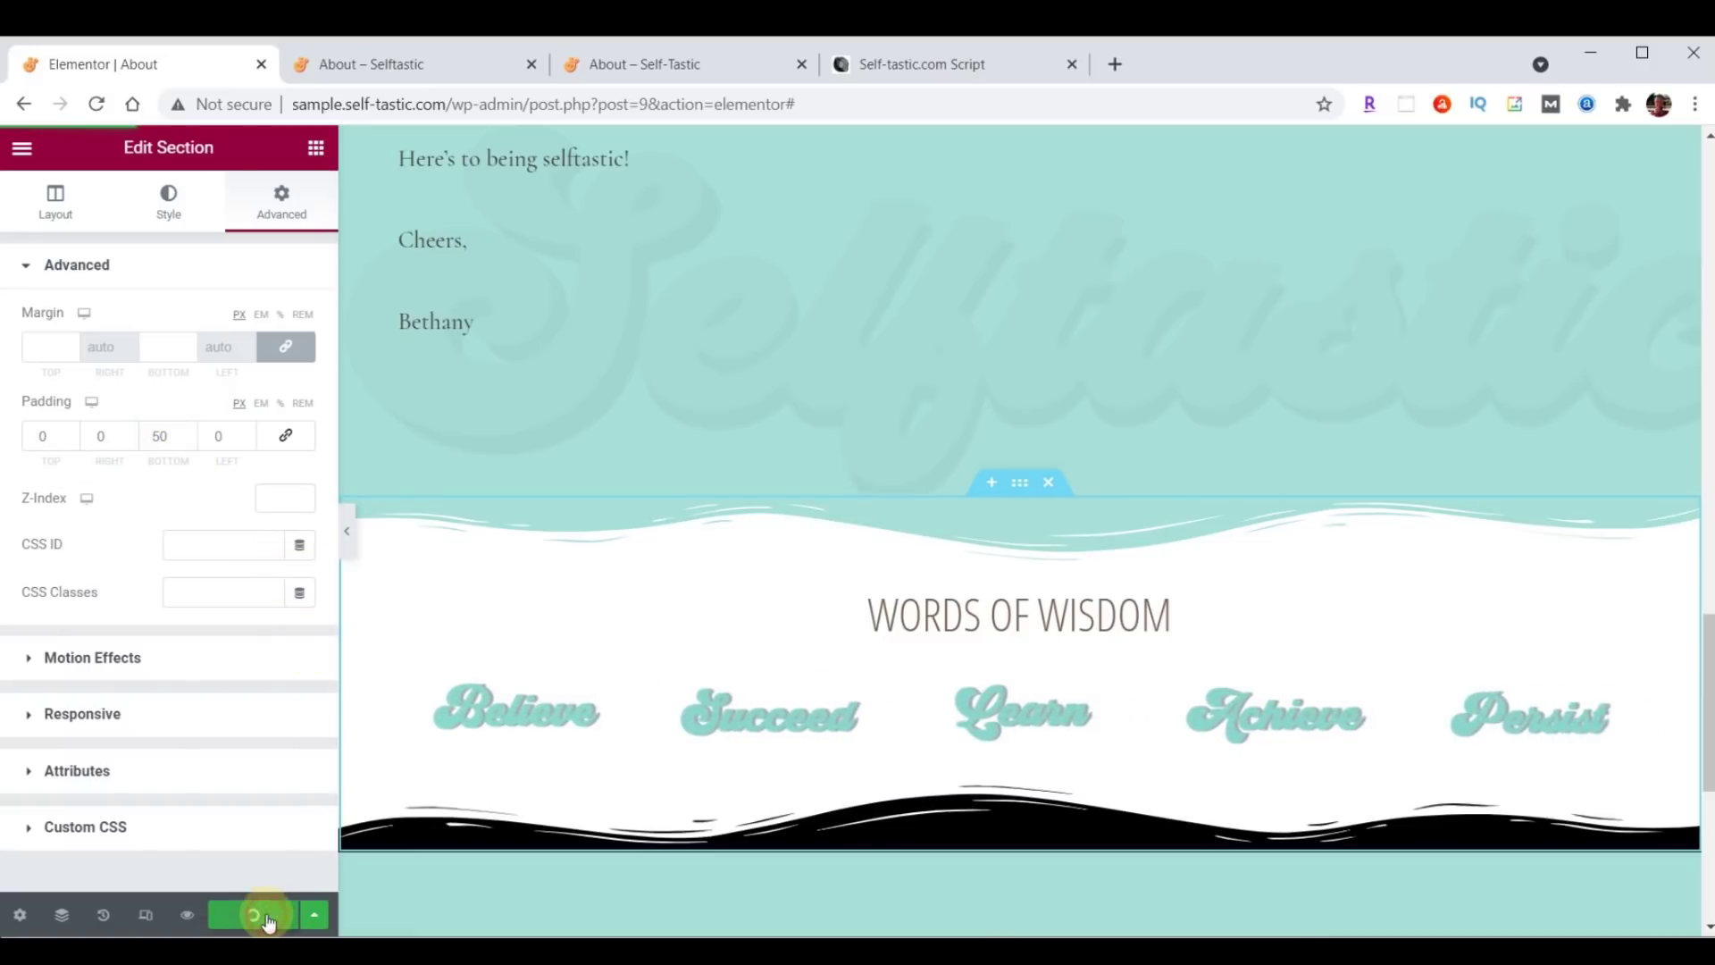
Reload the live About page to review the new wave divider.
{"action": "left_click", "coordinate": [379, 61]}
{"action": "left_click", "coordinate": [100, 103]}
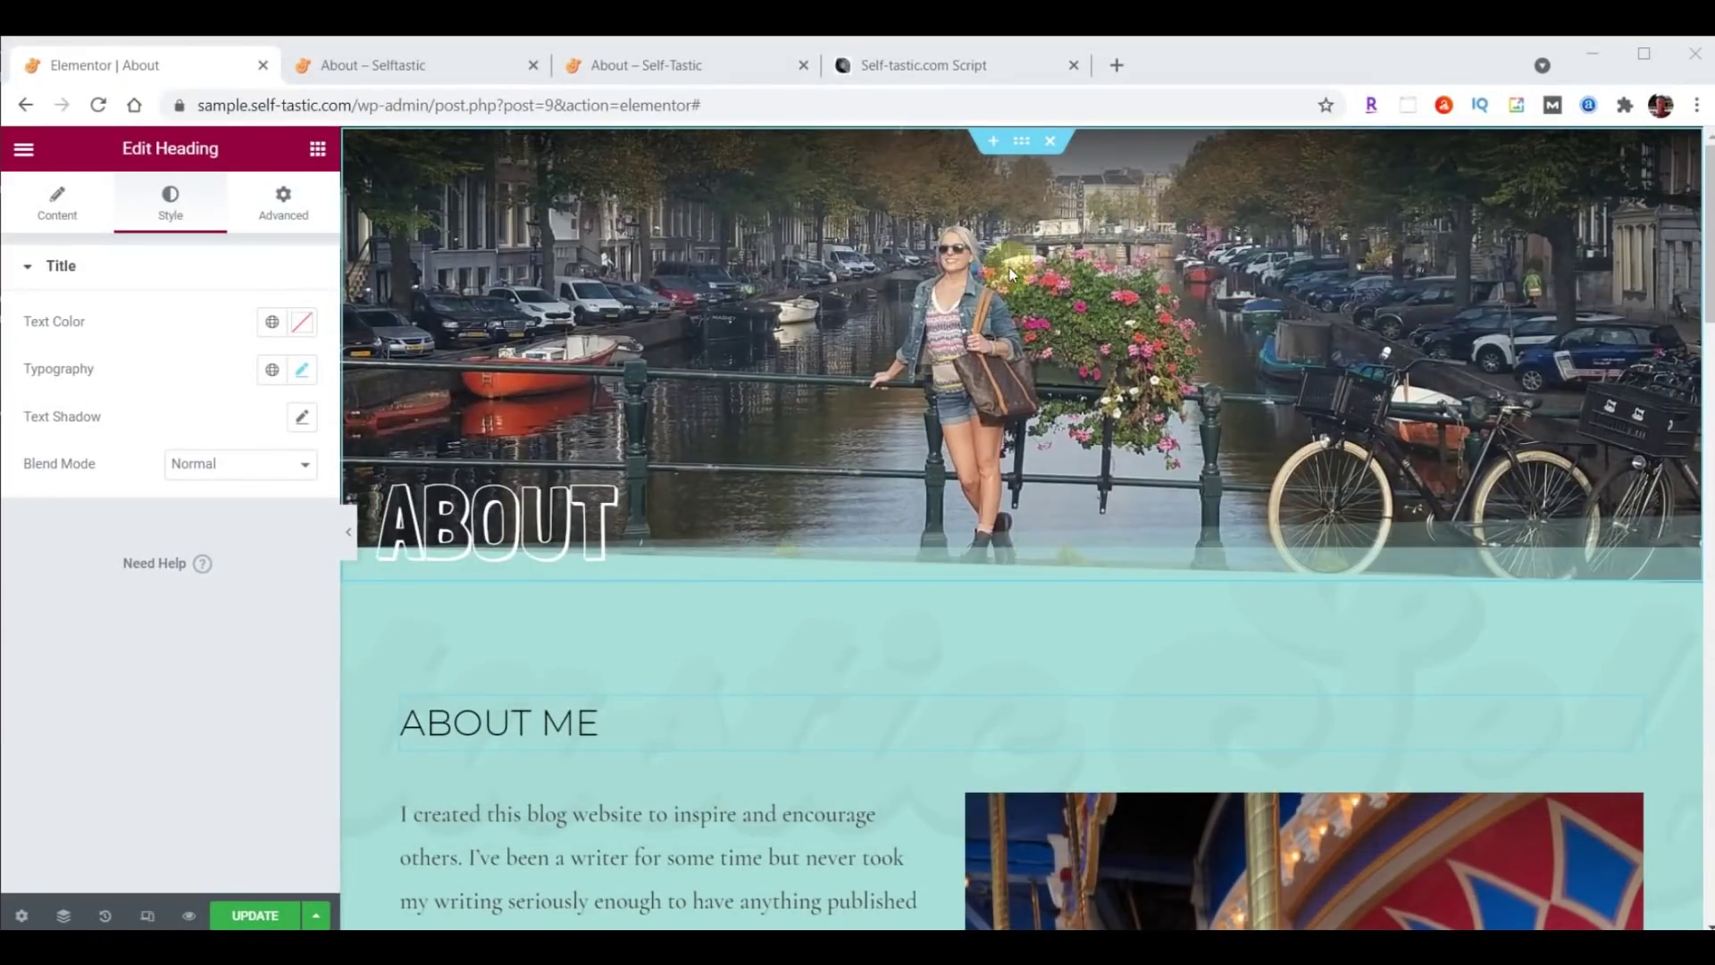
{"action": "scroll", "coordinate": [1091, 258], "scroll_direction": "down", "scroll_amount": 4}
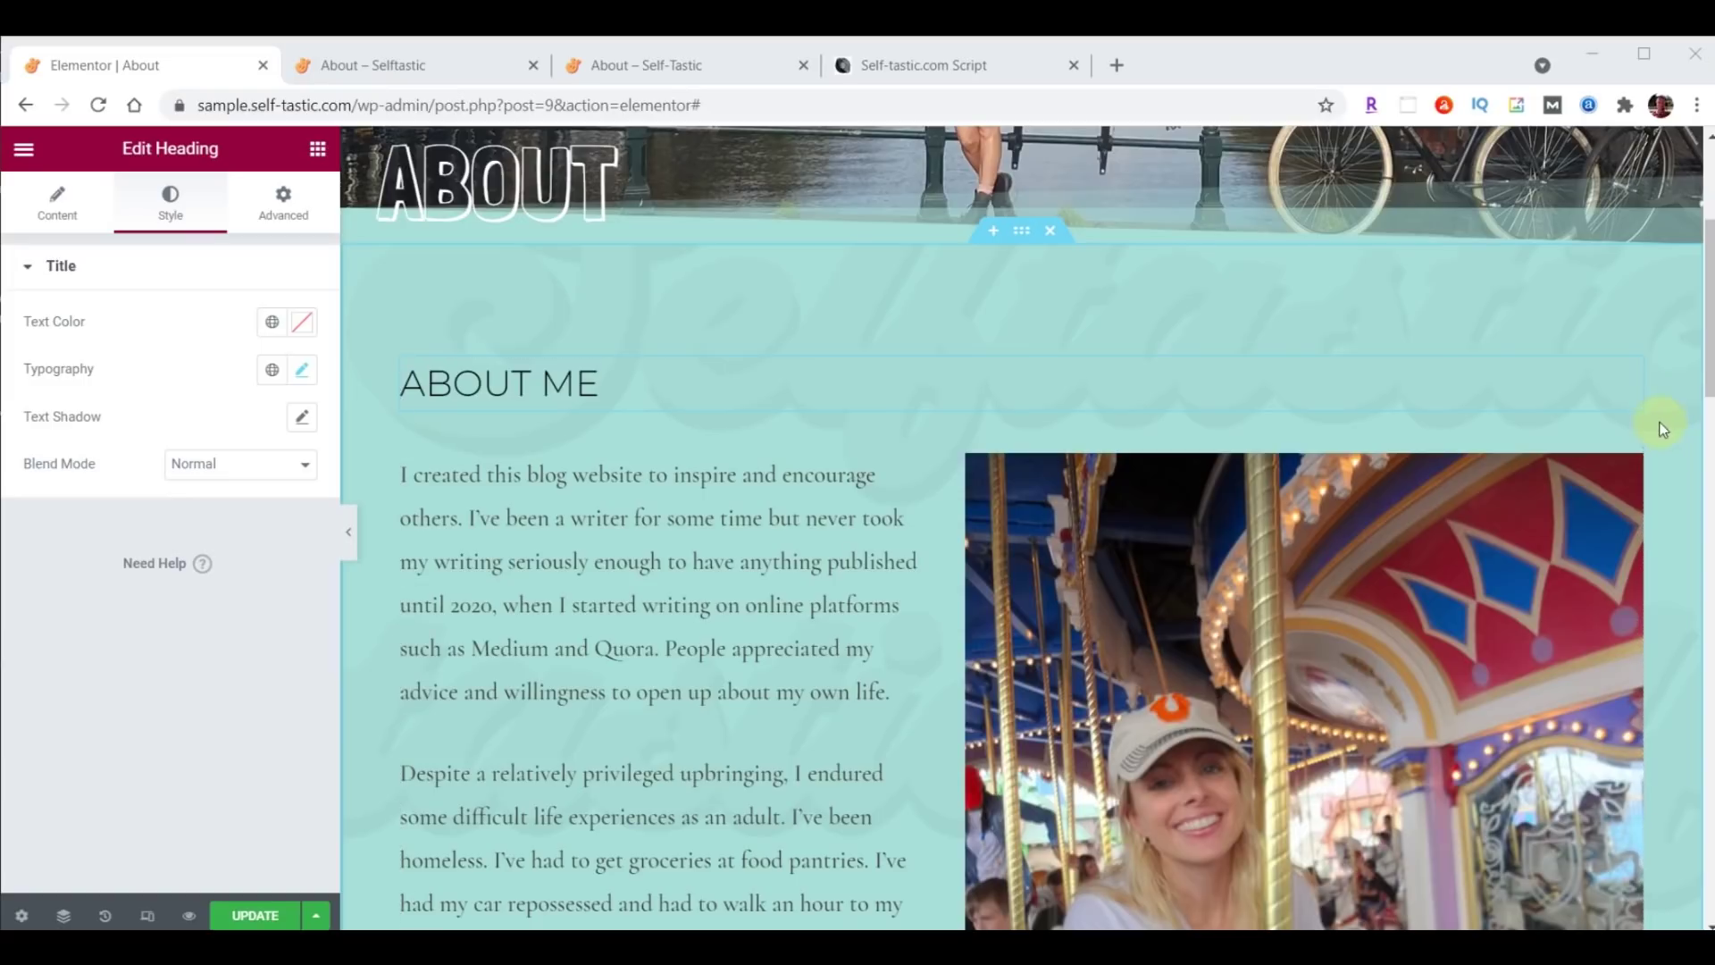
Set the About Me body text font family to Raleway and save the page.
{"action": "left_click", "coordinate": [1631, 447]}
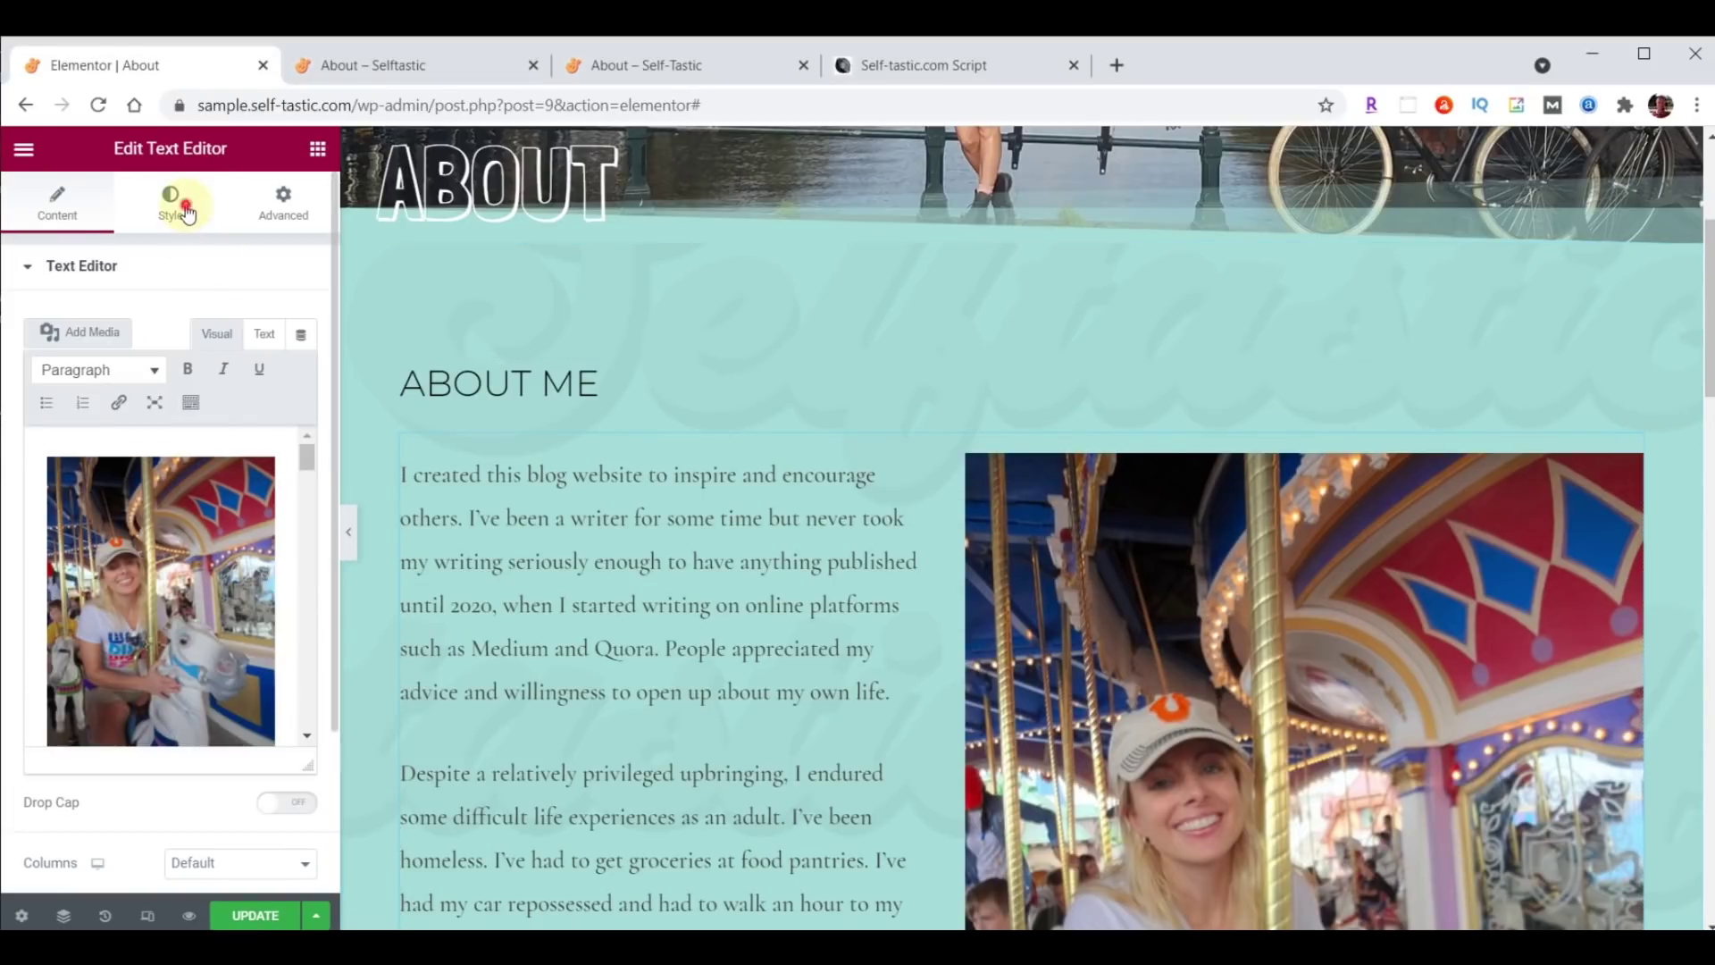
{"action": "left_click", "coordinate": [186, 209]}
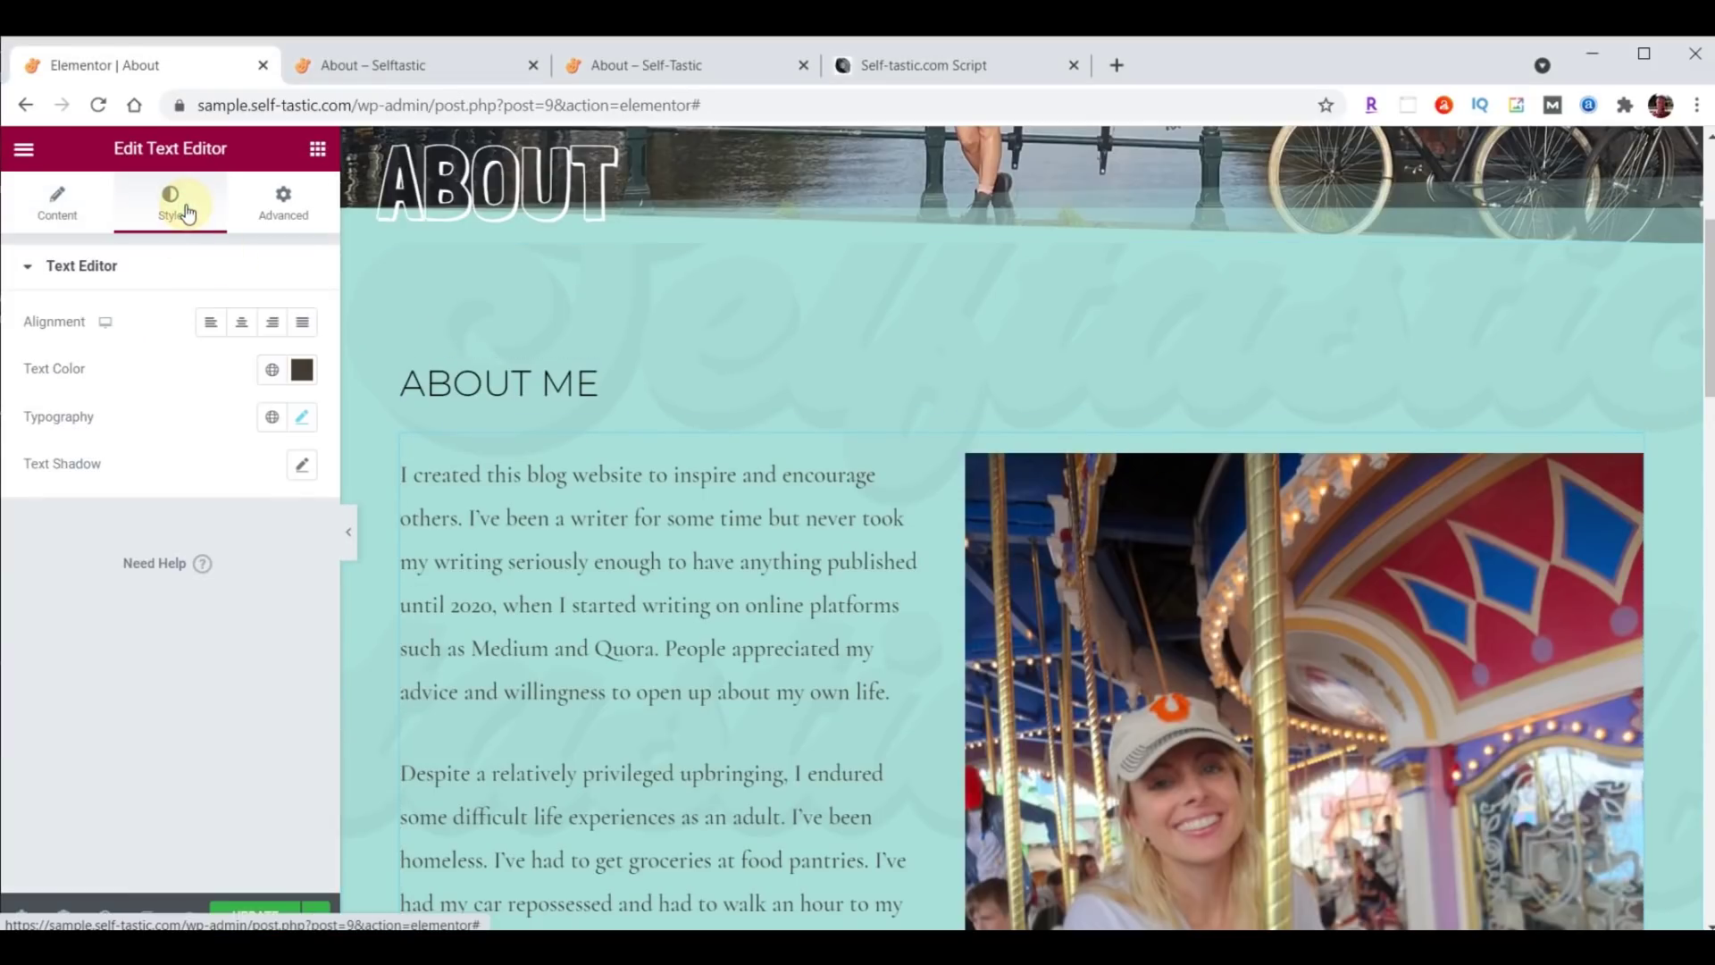
{"action": "left_click", "coordinate": [302, 419]}
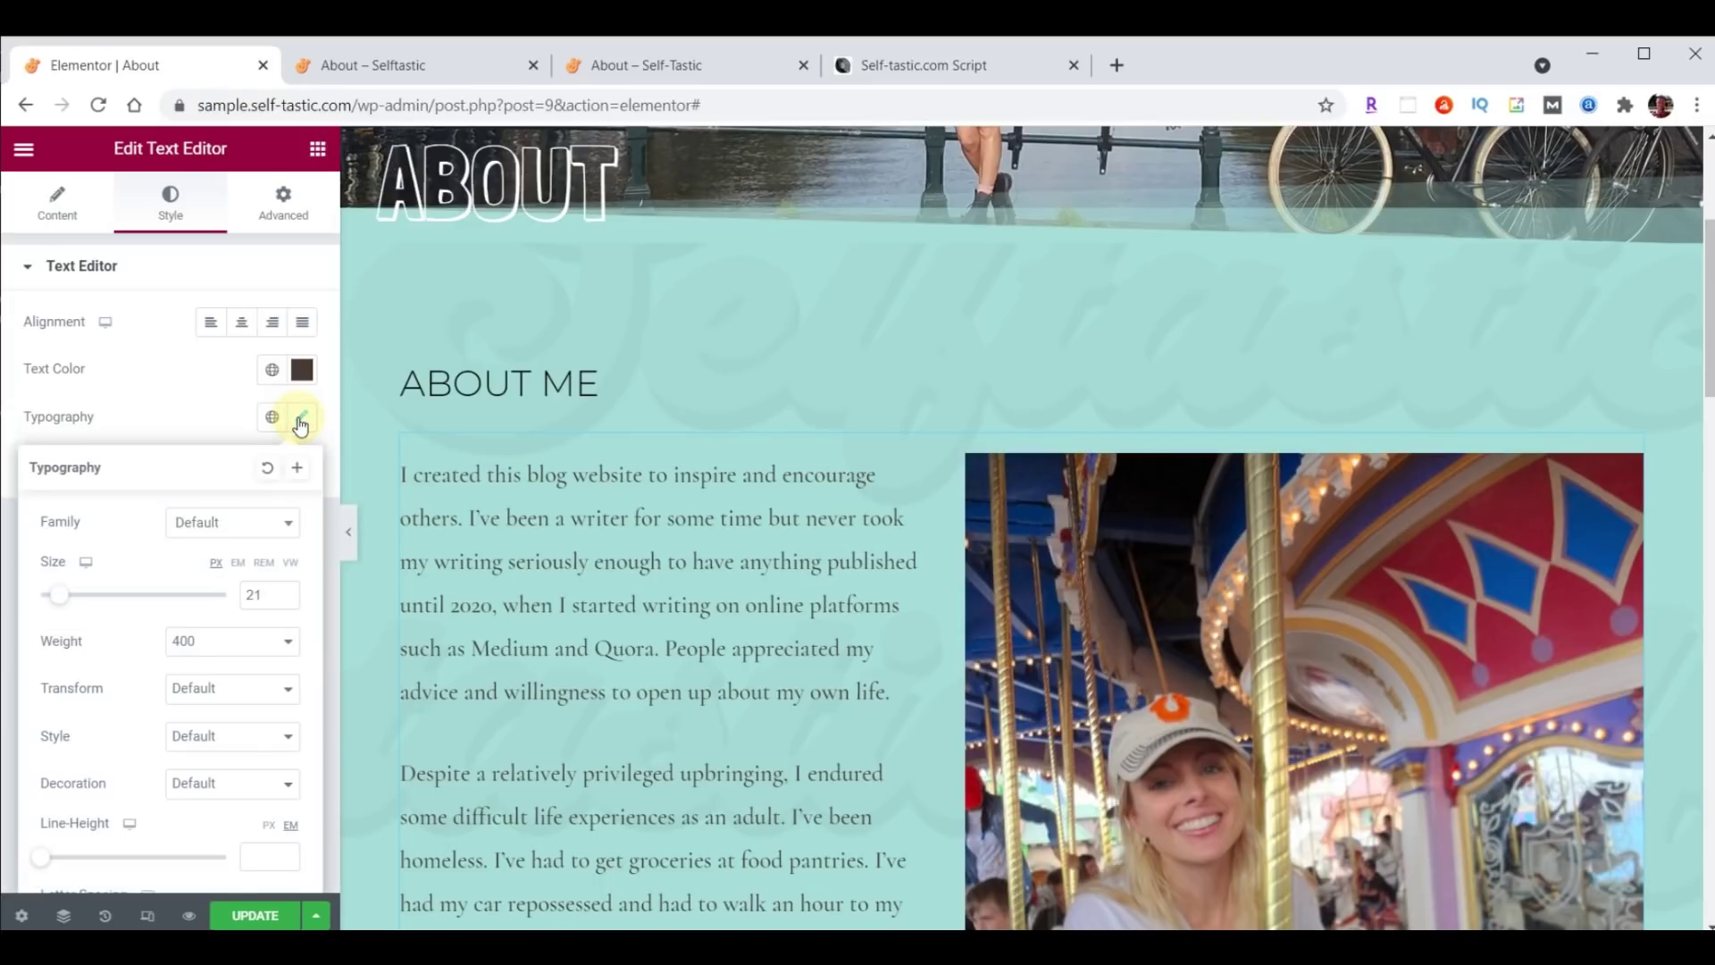
{"action": "left_click", "coordinate": [239, 526]}
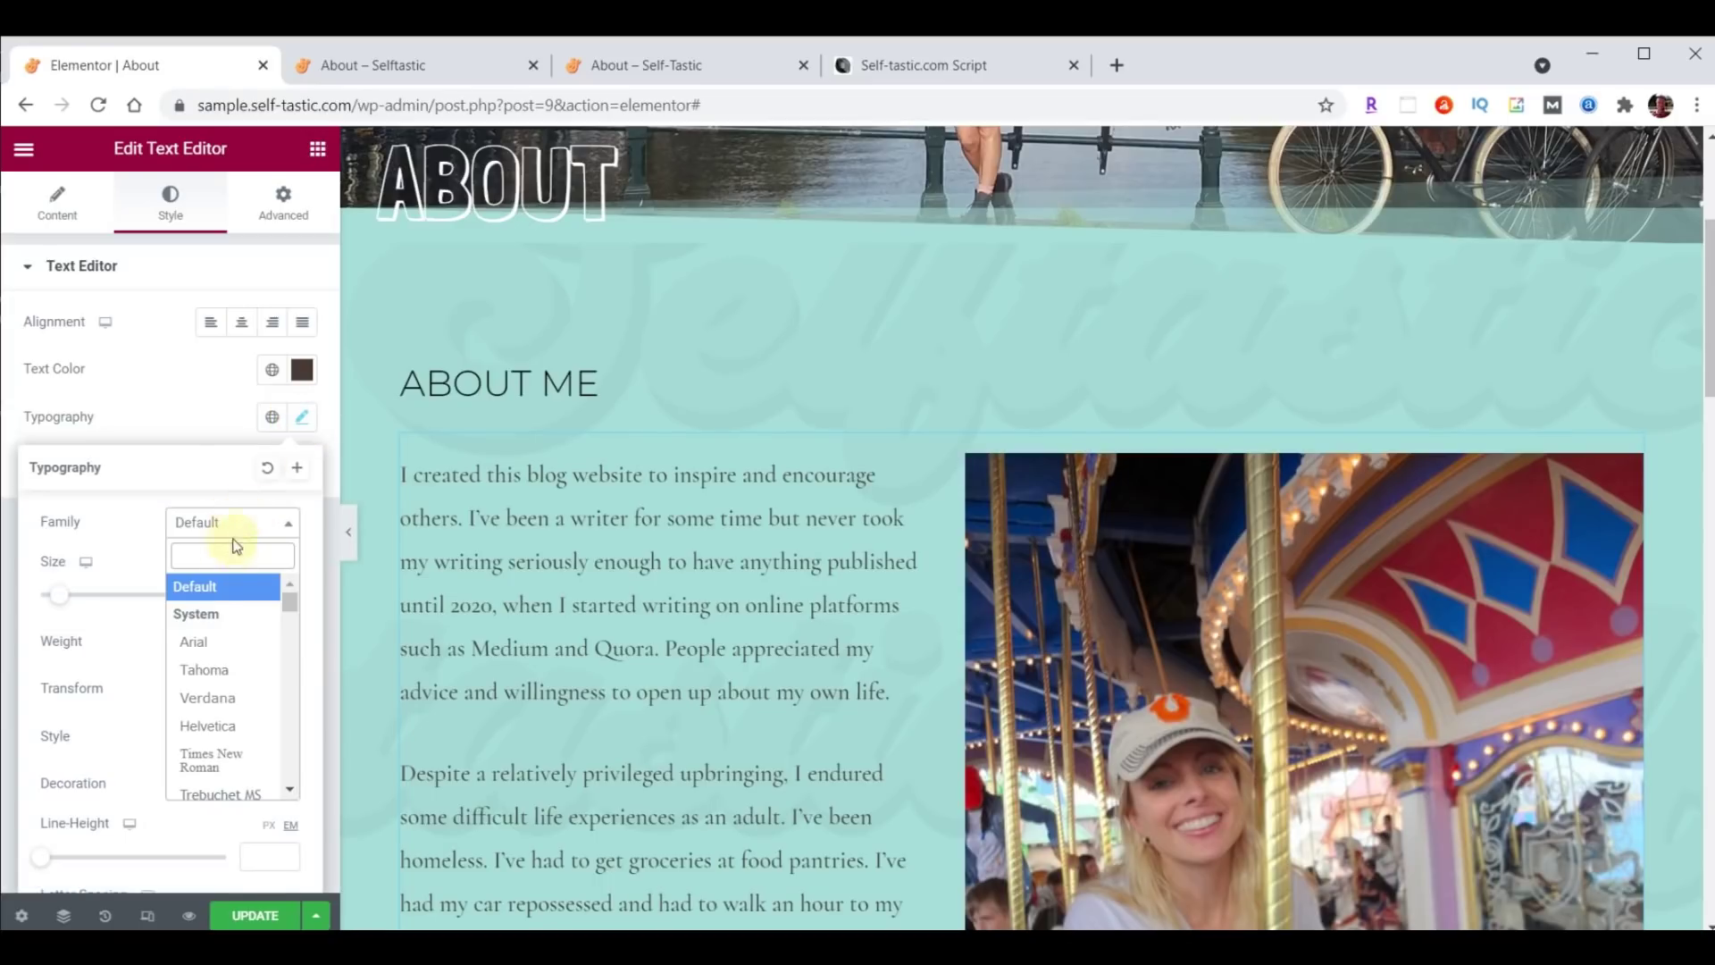
{"action": "type", "text": "ral"}
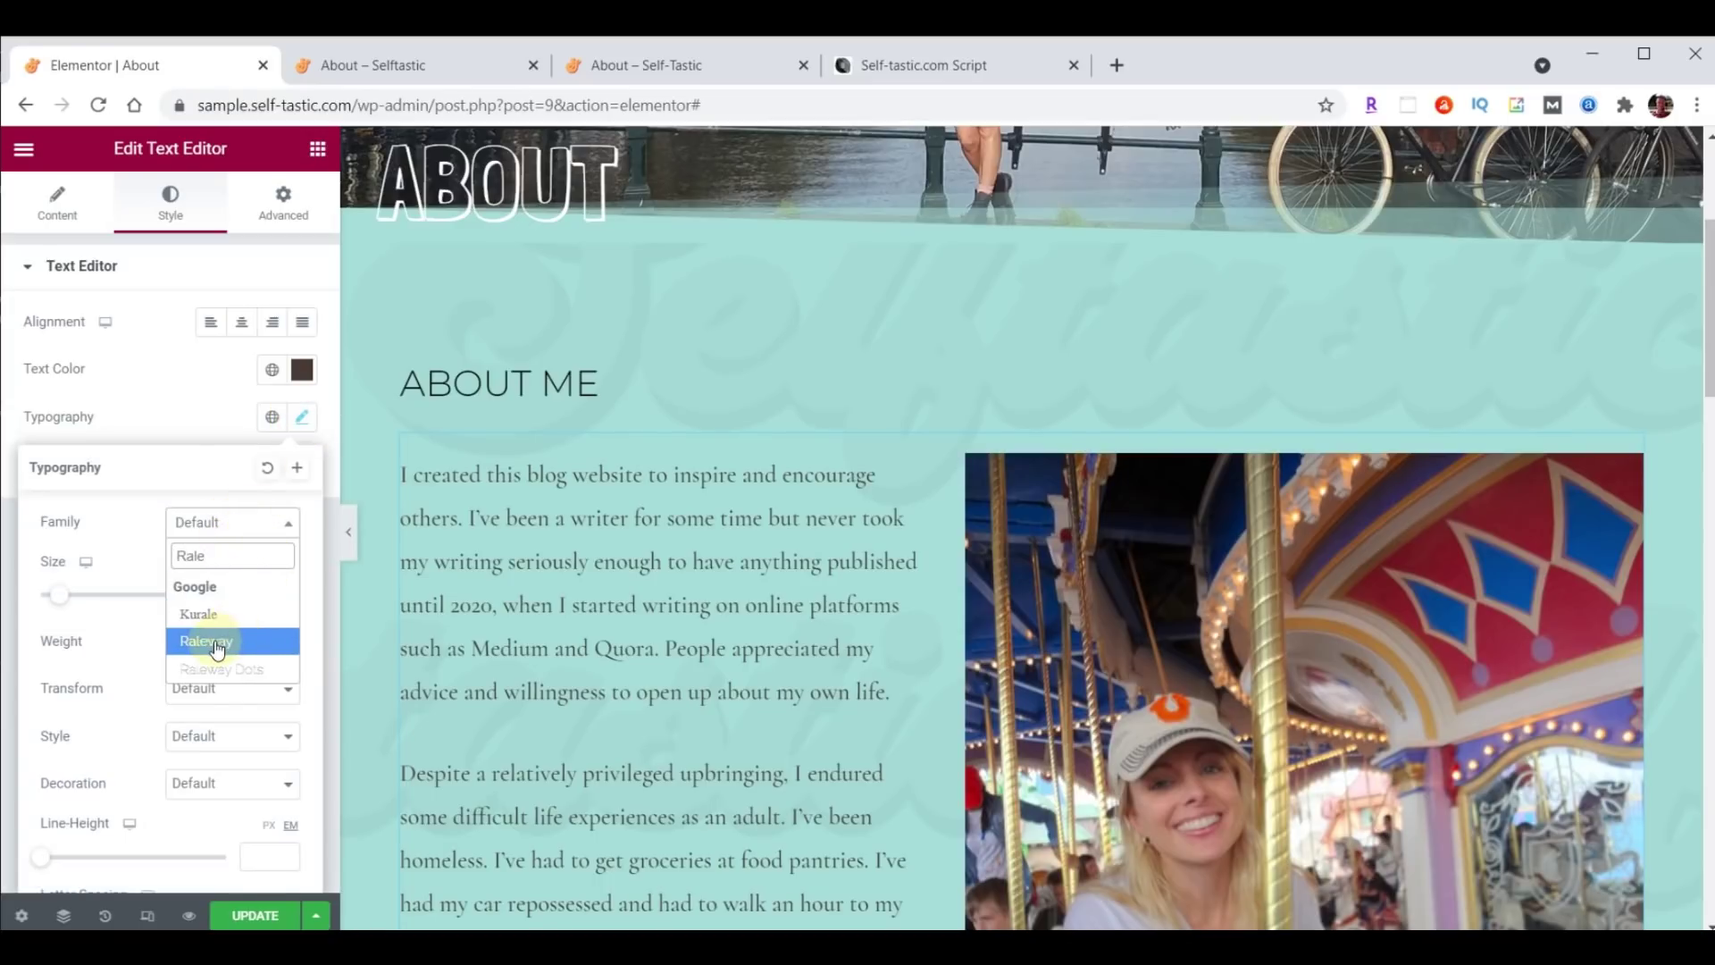
{"action": "left_click", "coordinate": [214, 615]}
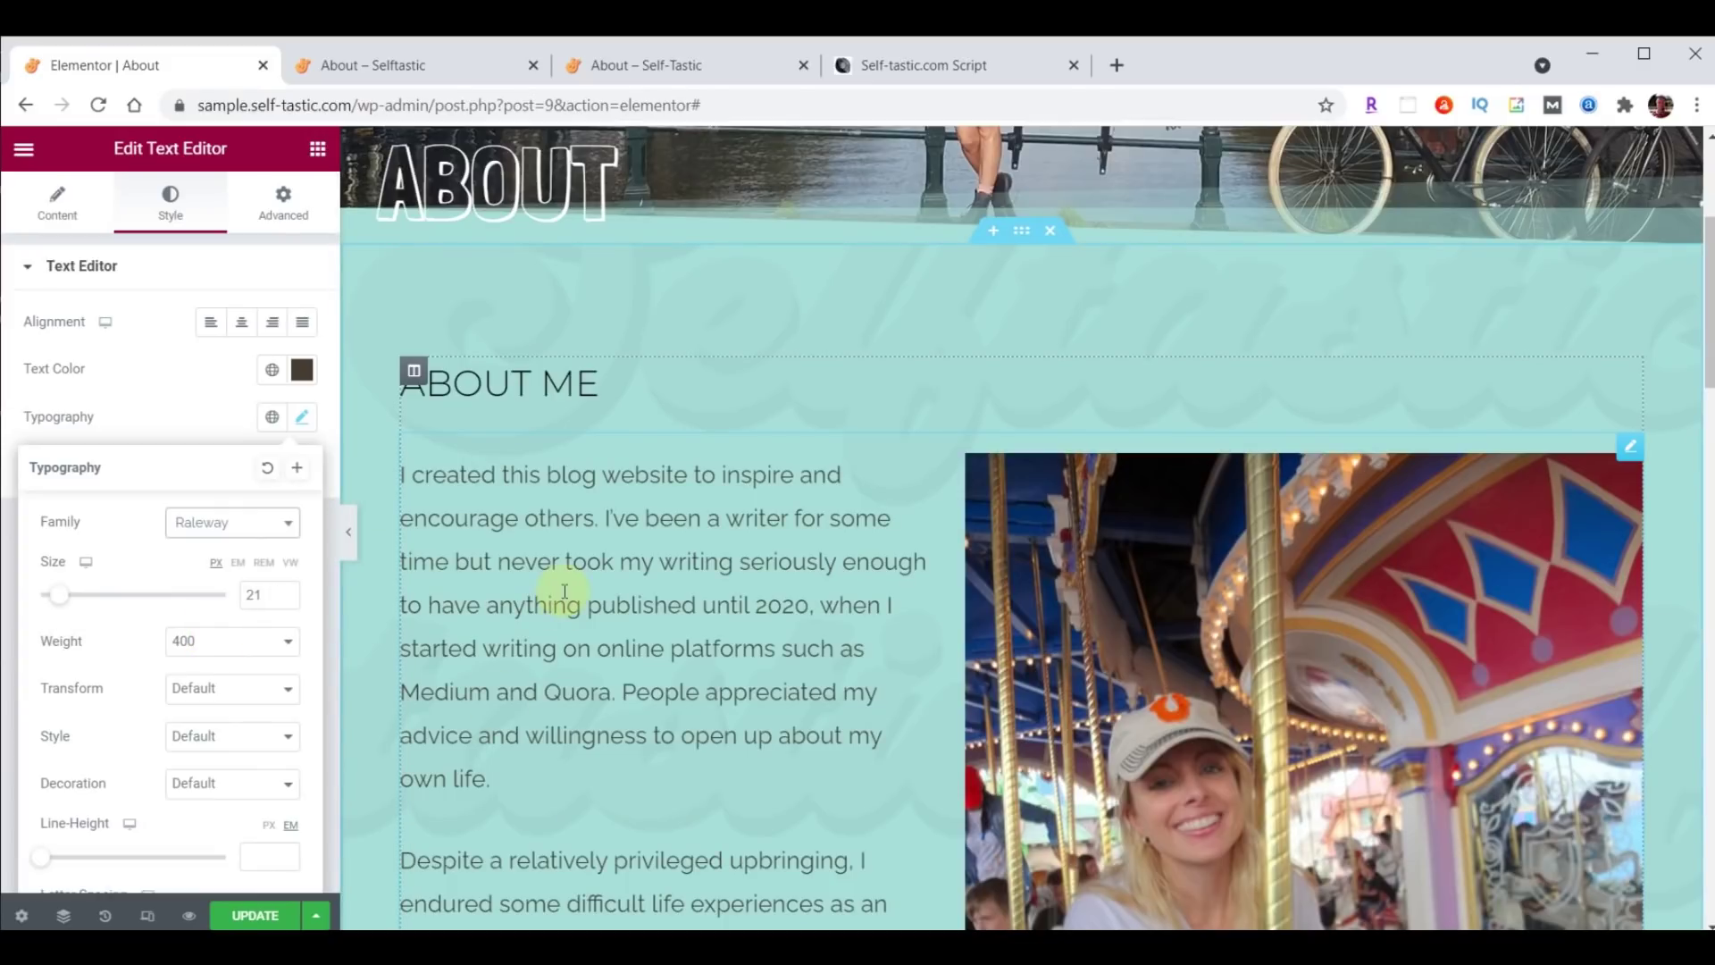
{"action": "left_click", "coordinate": [243, 918]}
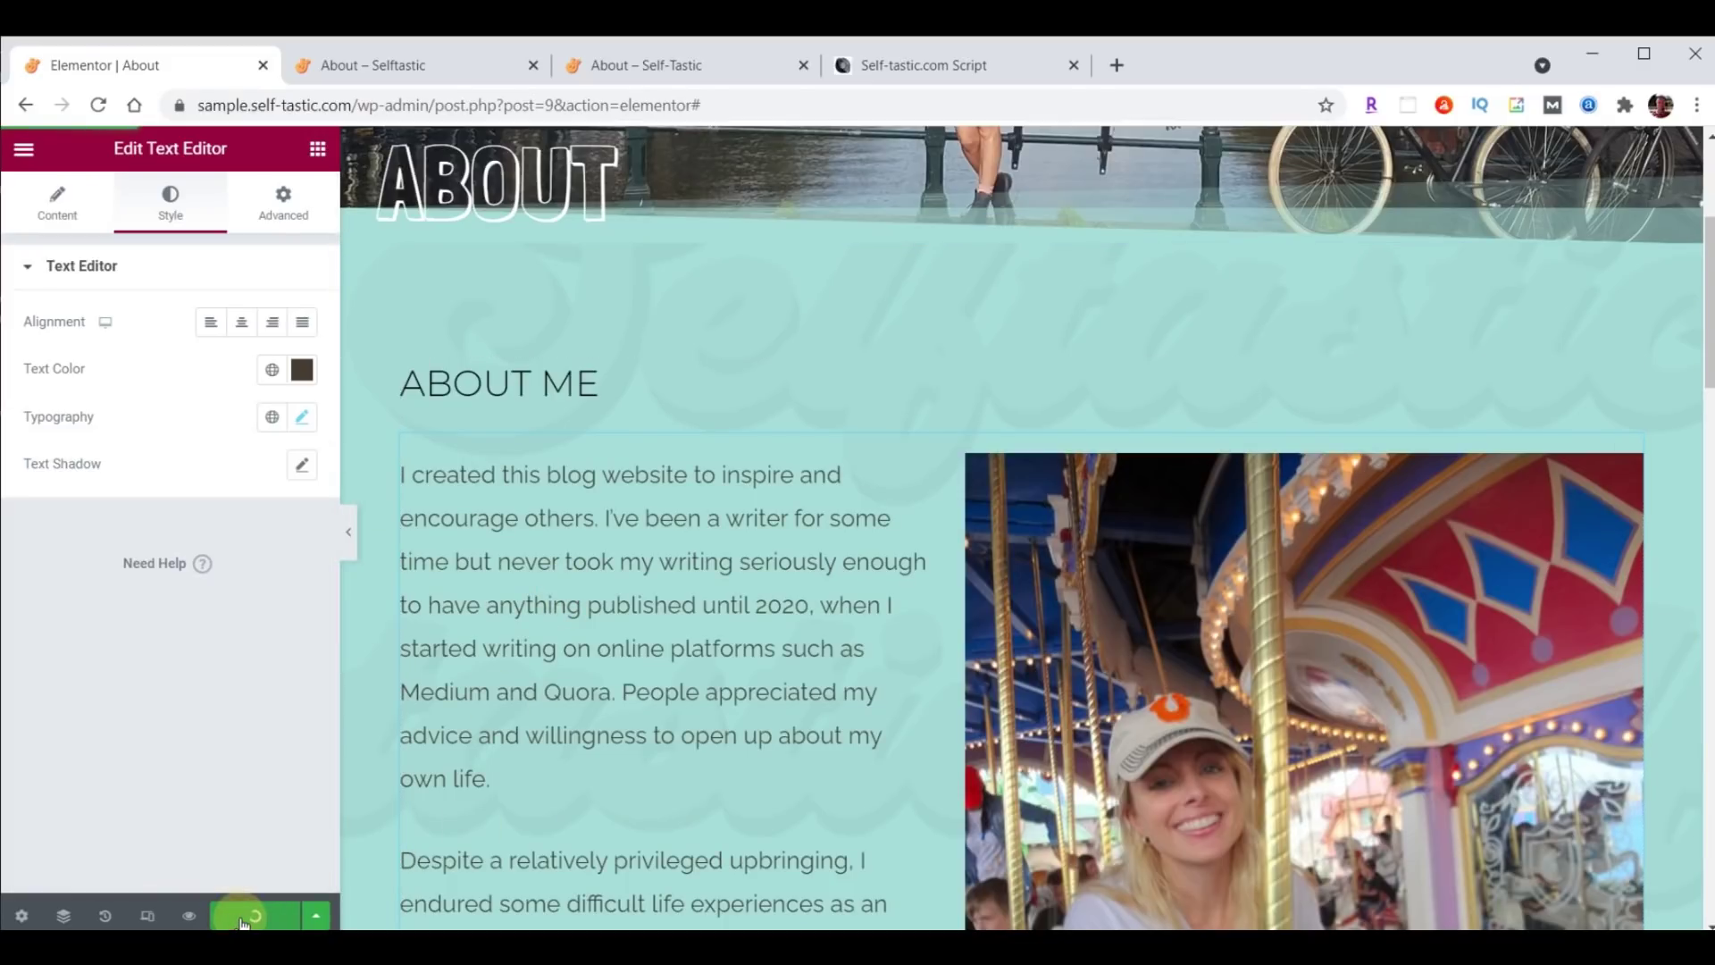
Reload the live About page to confirm the story text now shows in Raleway.
{"action": "left_click", "coordinate": [372, 72]}
{"action": "scroll", "coordinate": [850, 587], "scroll_direction": "down", "scroll_amount": 12}
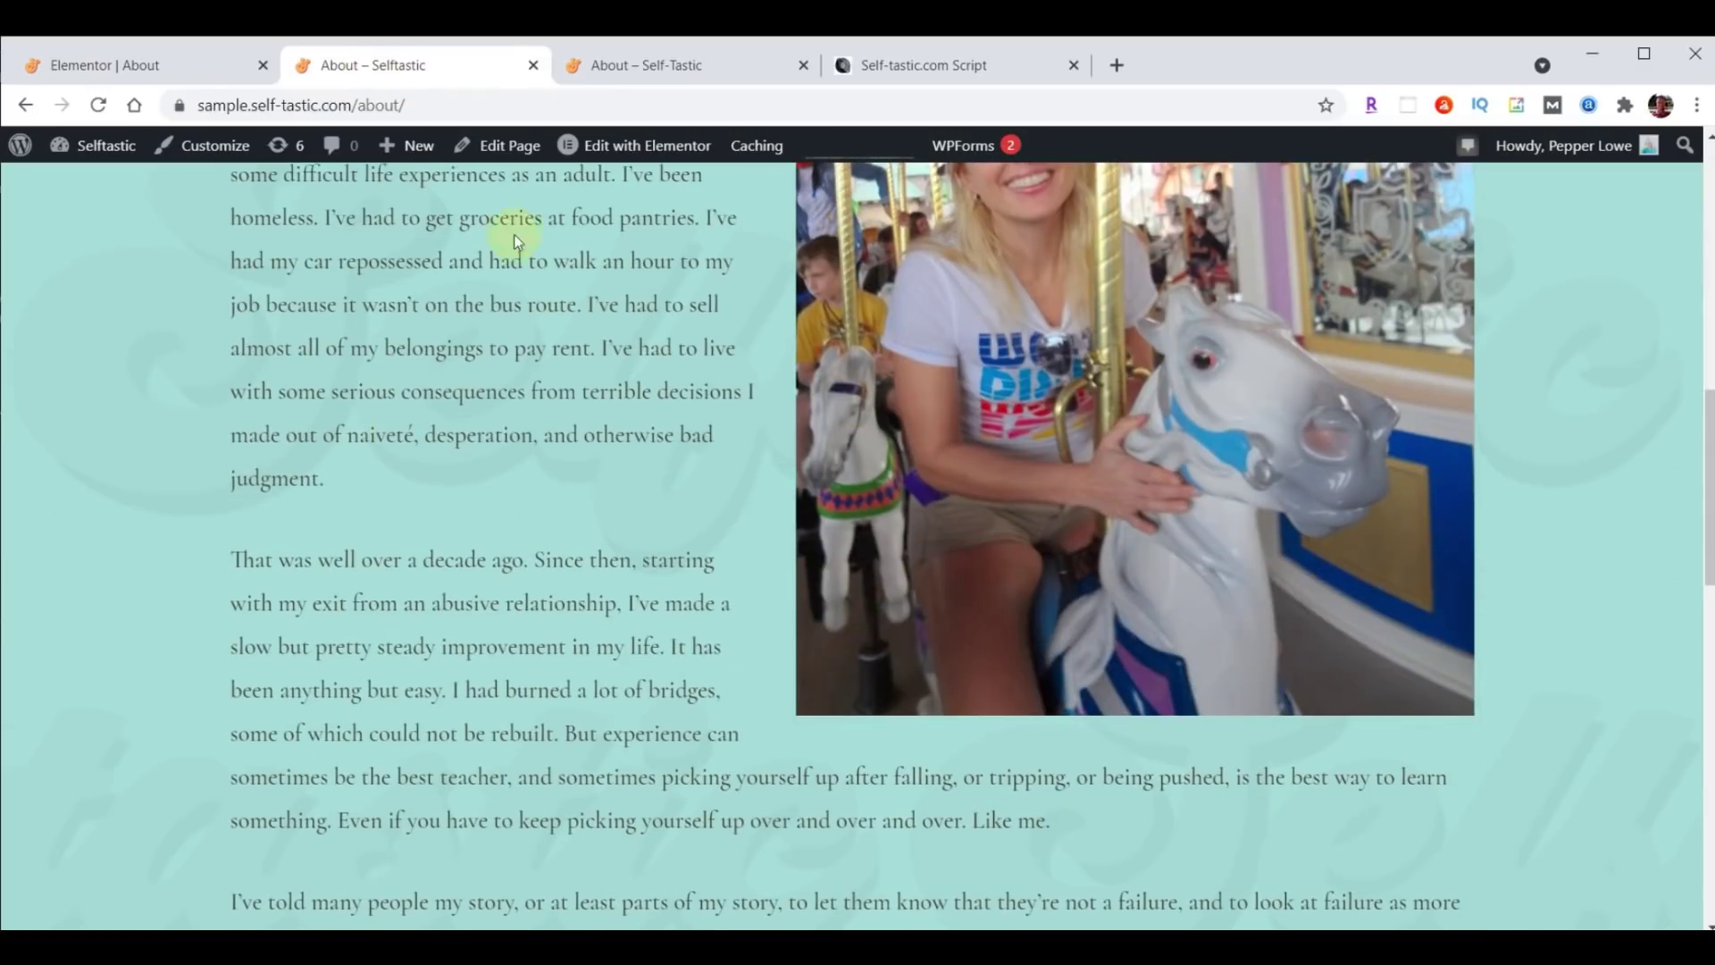
{"action": "left_click", "coordinate": [100, 106]}
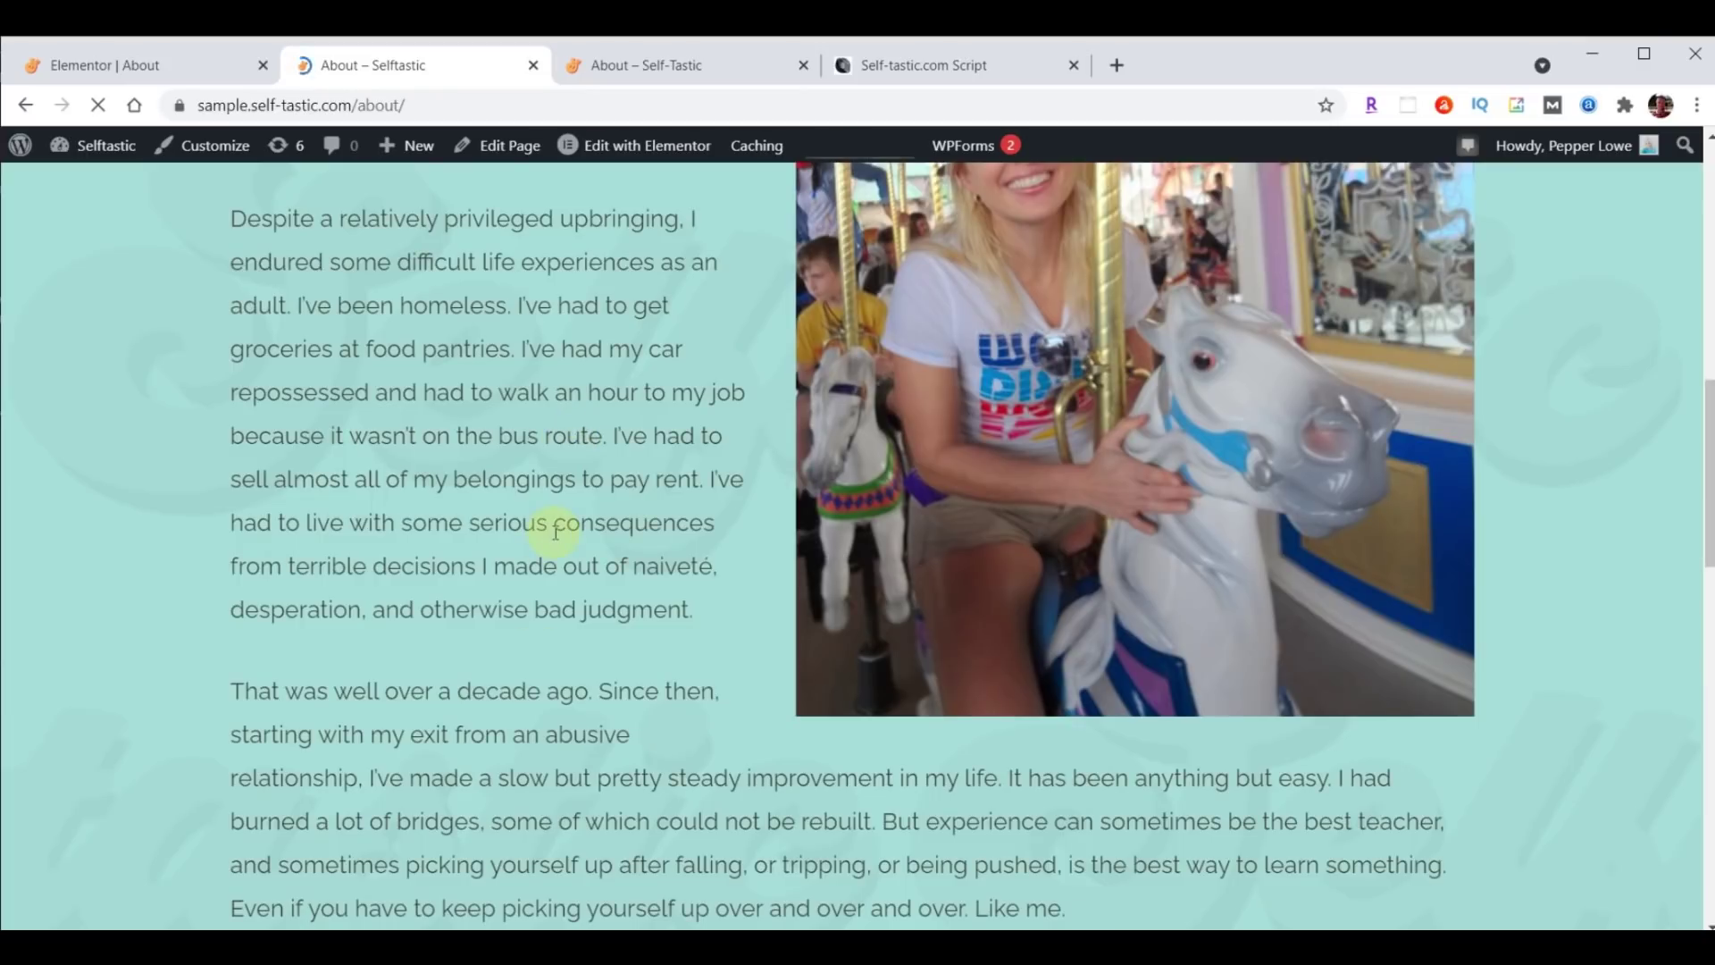
Exit the Elementor builder to the About page's dashboard Edit Page screen.
{"action": "left_click", "coordinate": [122, 70]}
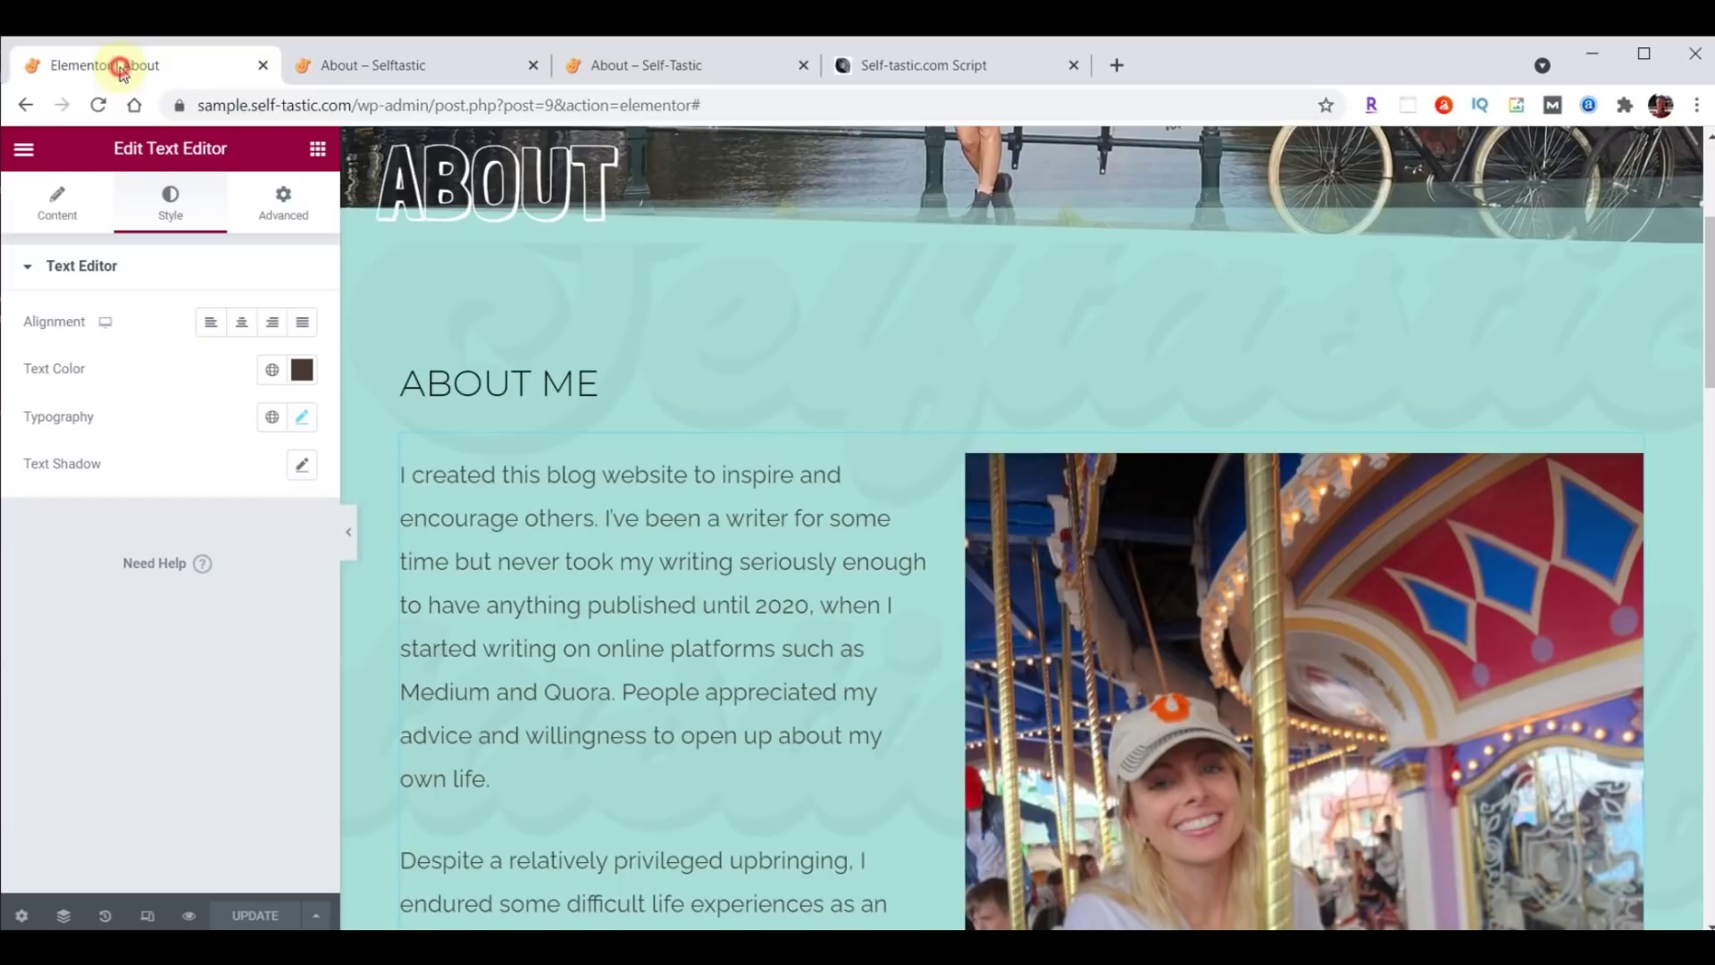
{"action": "left_click", "coordinate": [24, 148]}
{"action": "left_click", "coordinate": [112, 544]}
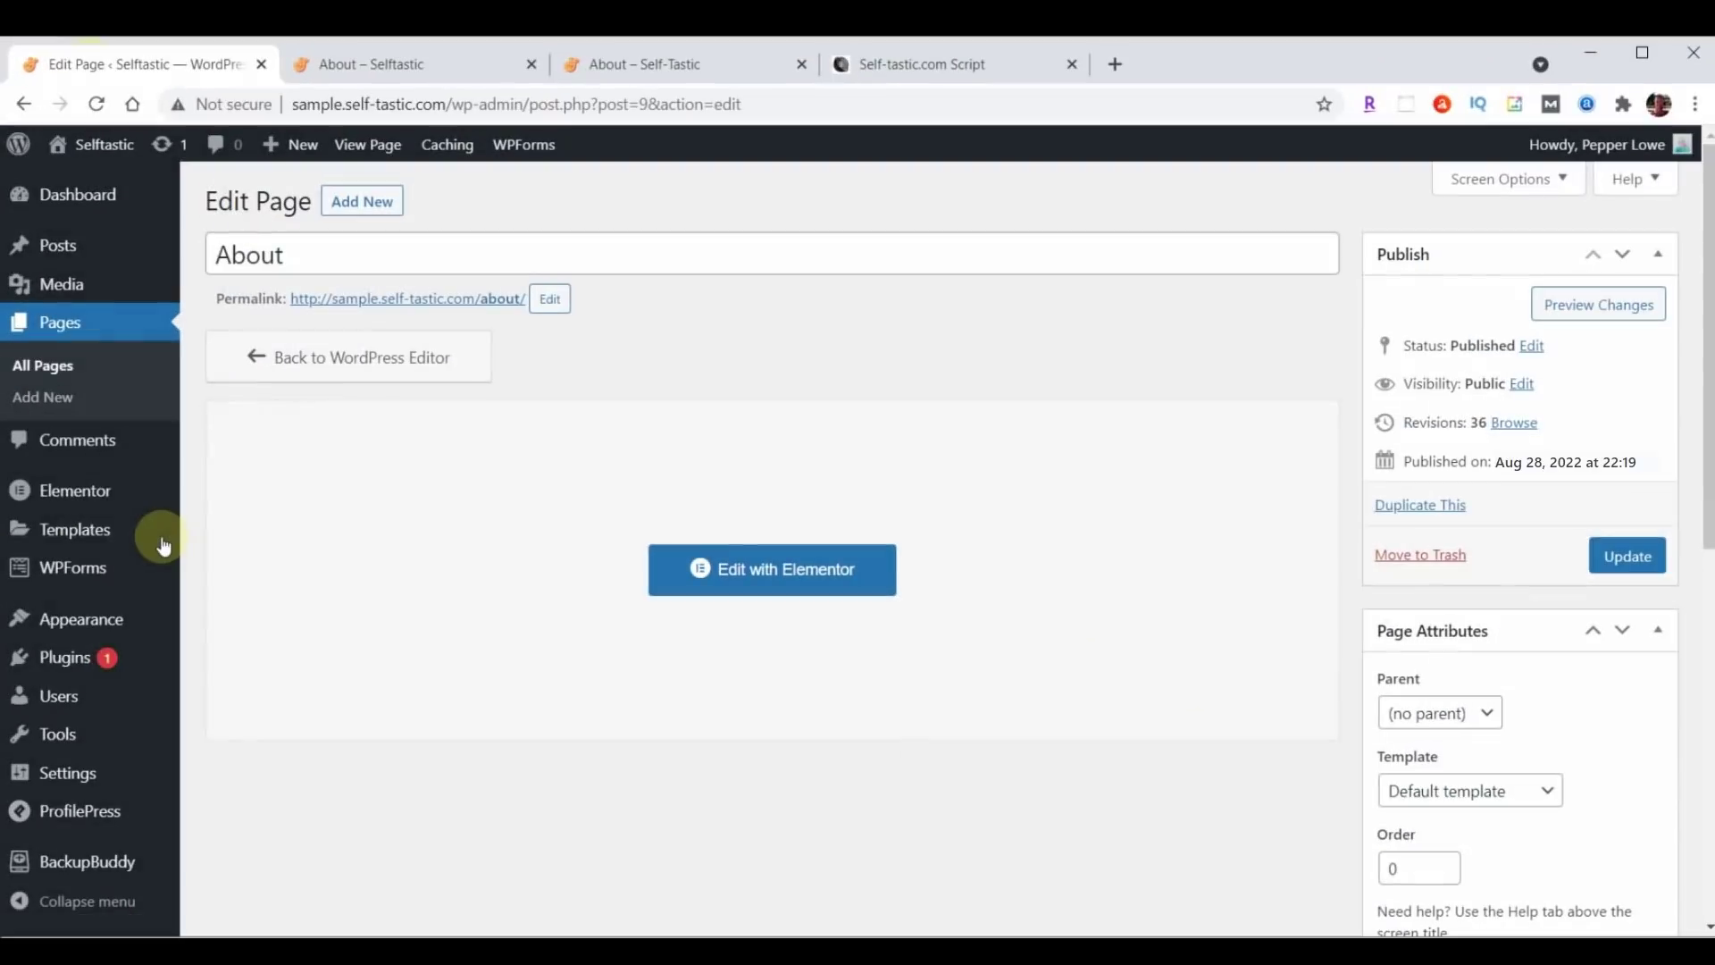
Duplicate the About page from the All Pages list.
{"action": "left_click", "coordinate": [61, 325]}
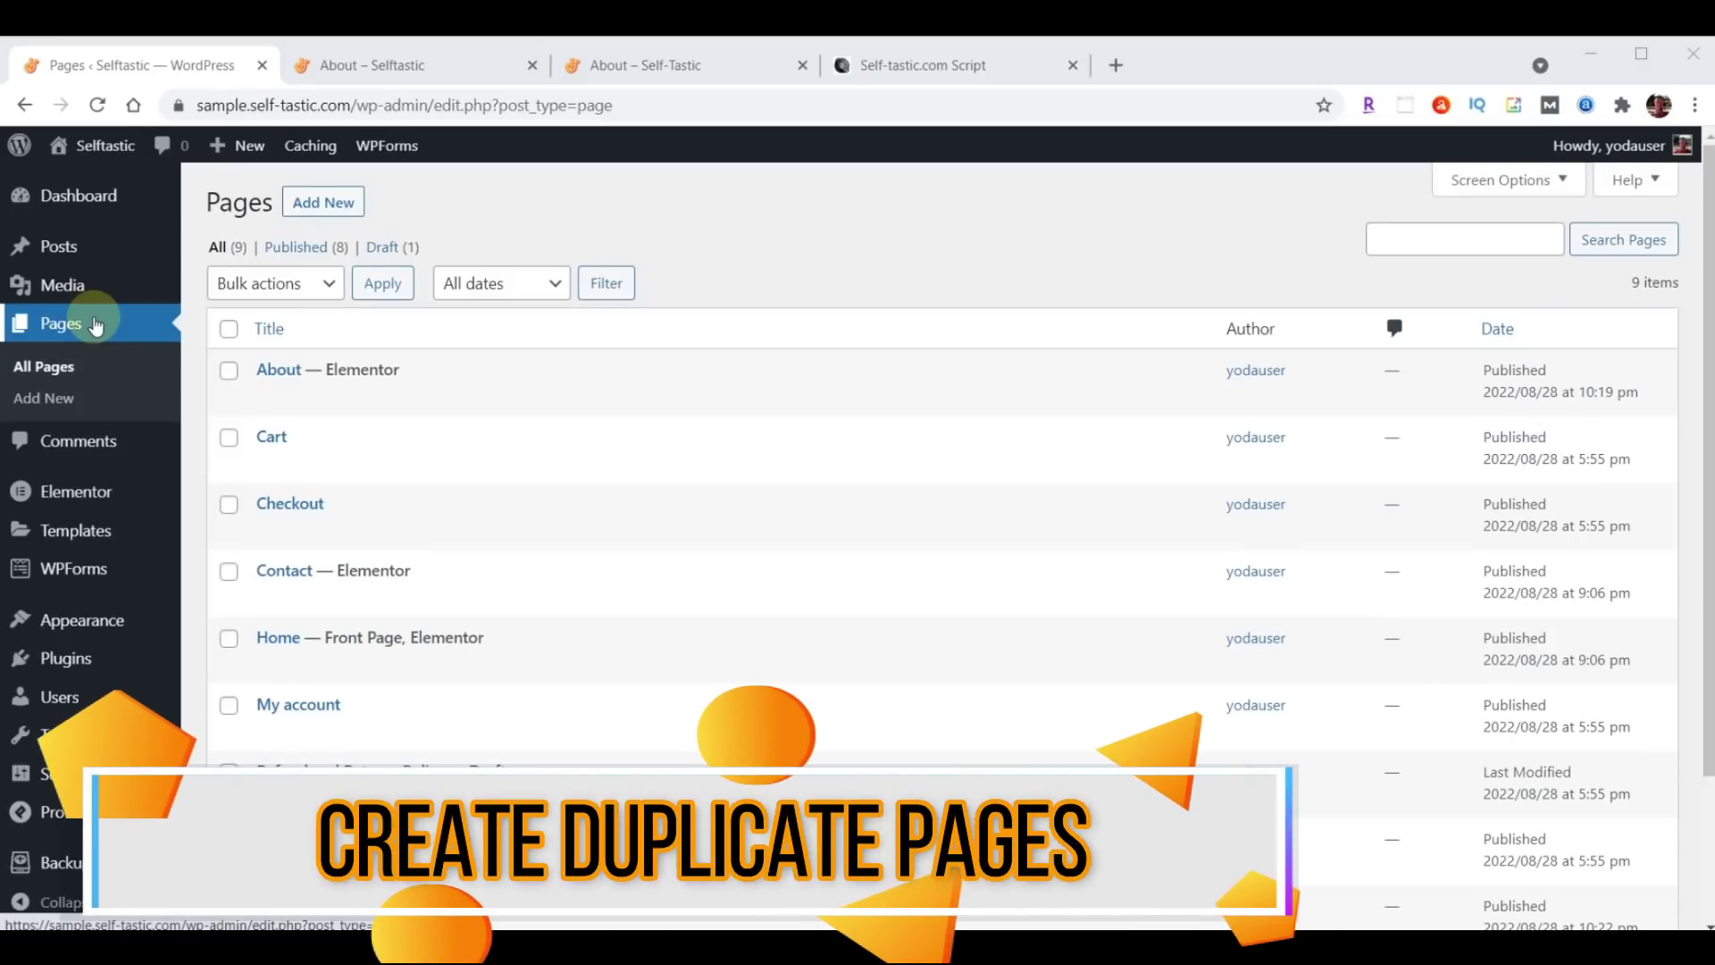
{"action": "mouse_move", "coordinate": [254, 374]}
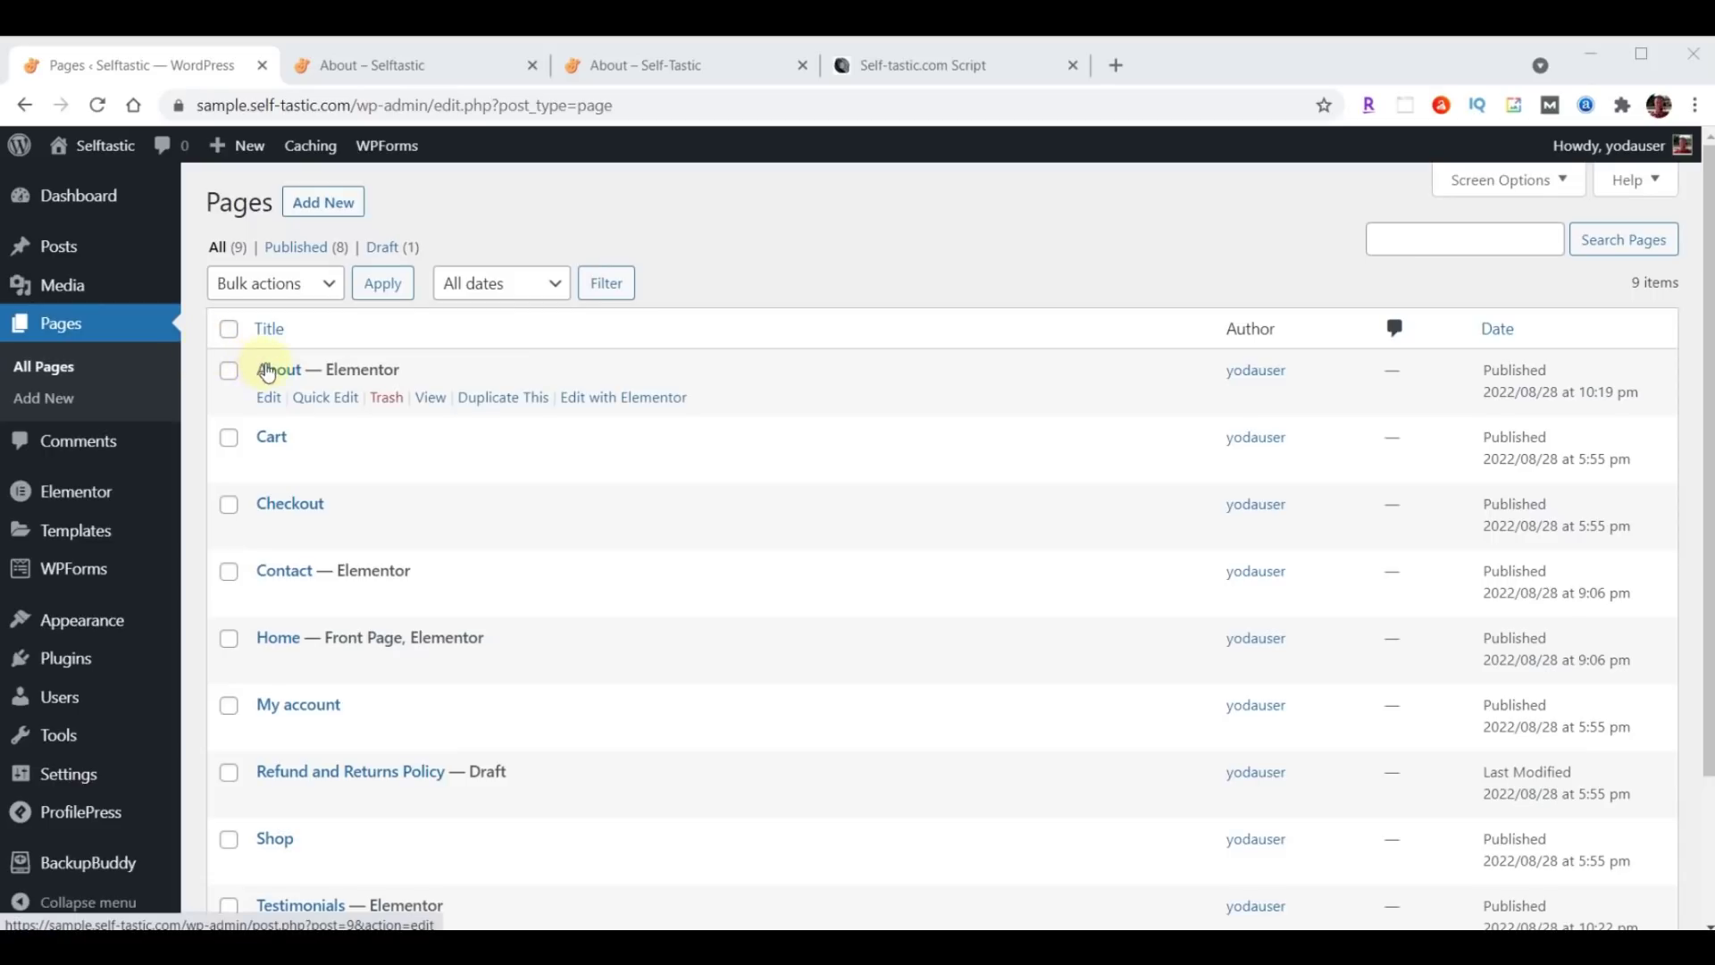
{"action": "left_click", "coordinate": [497, 399]}
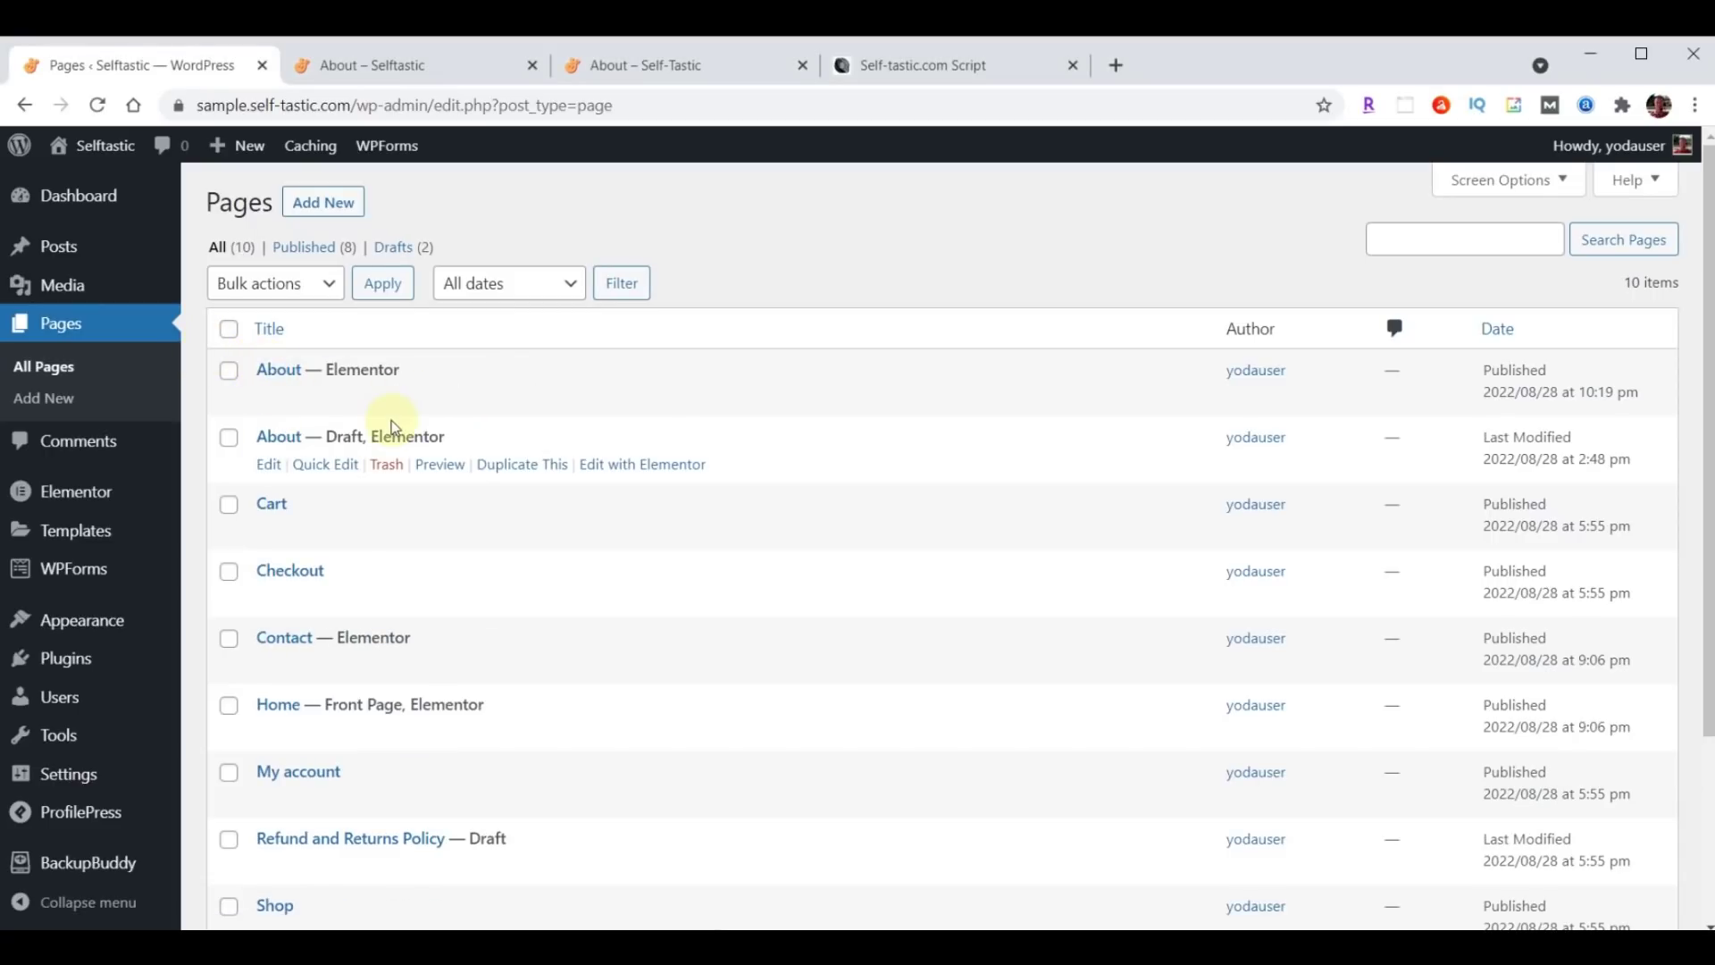
Quick-edit the About copy to title Gallery, slug gallery, status Published.
{"action": "left_click", "coordinate": [333, 472]}
{"action": "left_click_drag", "start_coordinate": [308, 472], "coordinate": [438, 483]}
{"action": "type", "text": "Gallery"}
{"action": "left_click", "coordinate": [436, 509]}
{"action": "type", "text": "Gallery"}
{"action": "key", "text": "Home"}
{"action": "key", "text": "Delete"}
{"action": "type", "text": "g"}
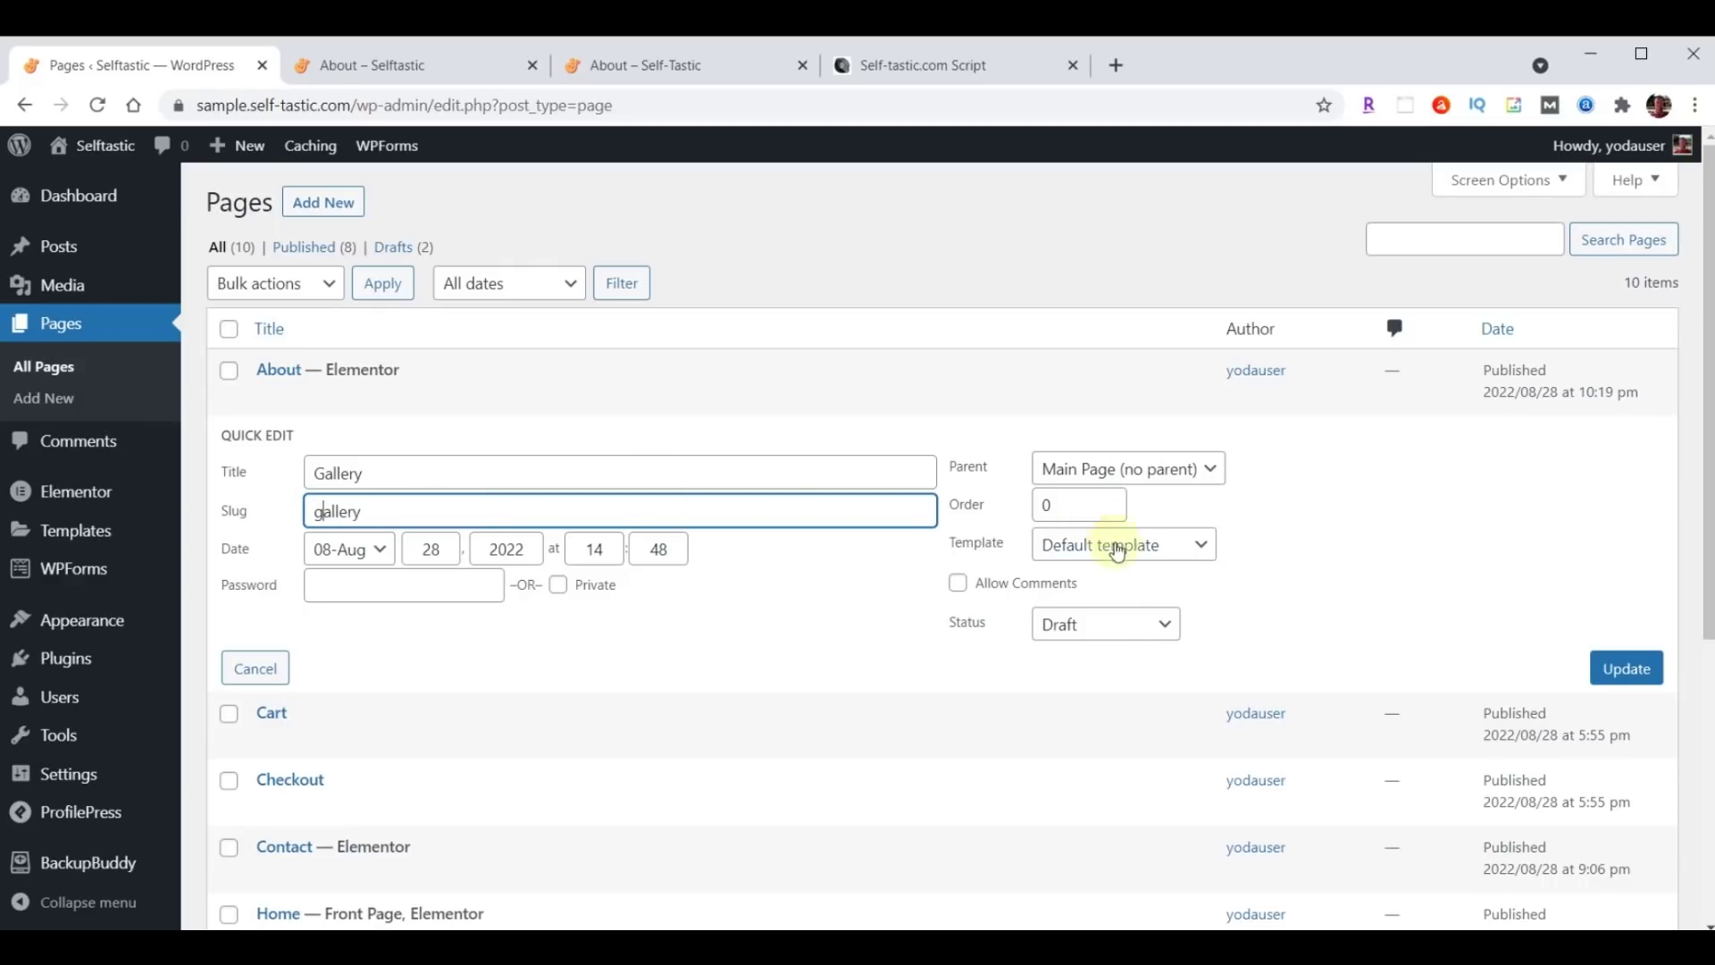
{"action": "left_click", "coordinate": [1104, 628]}
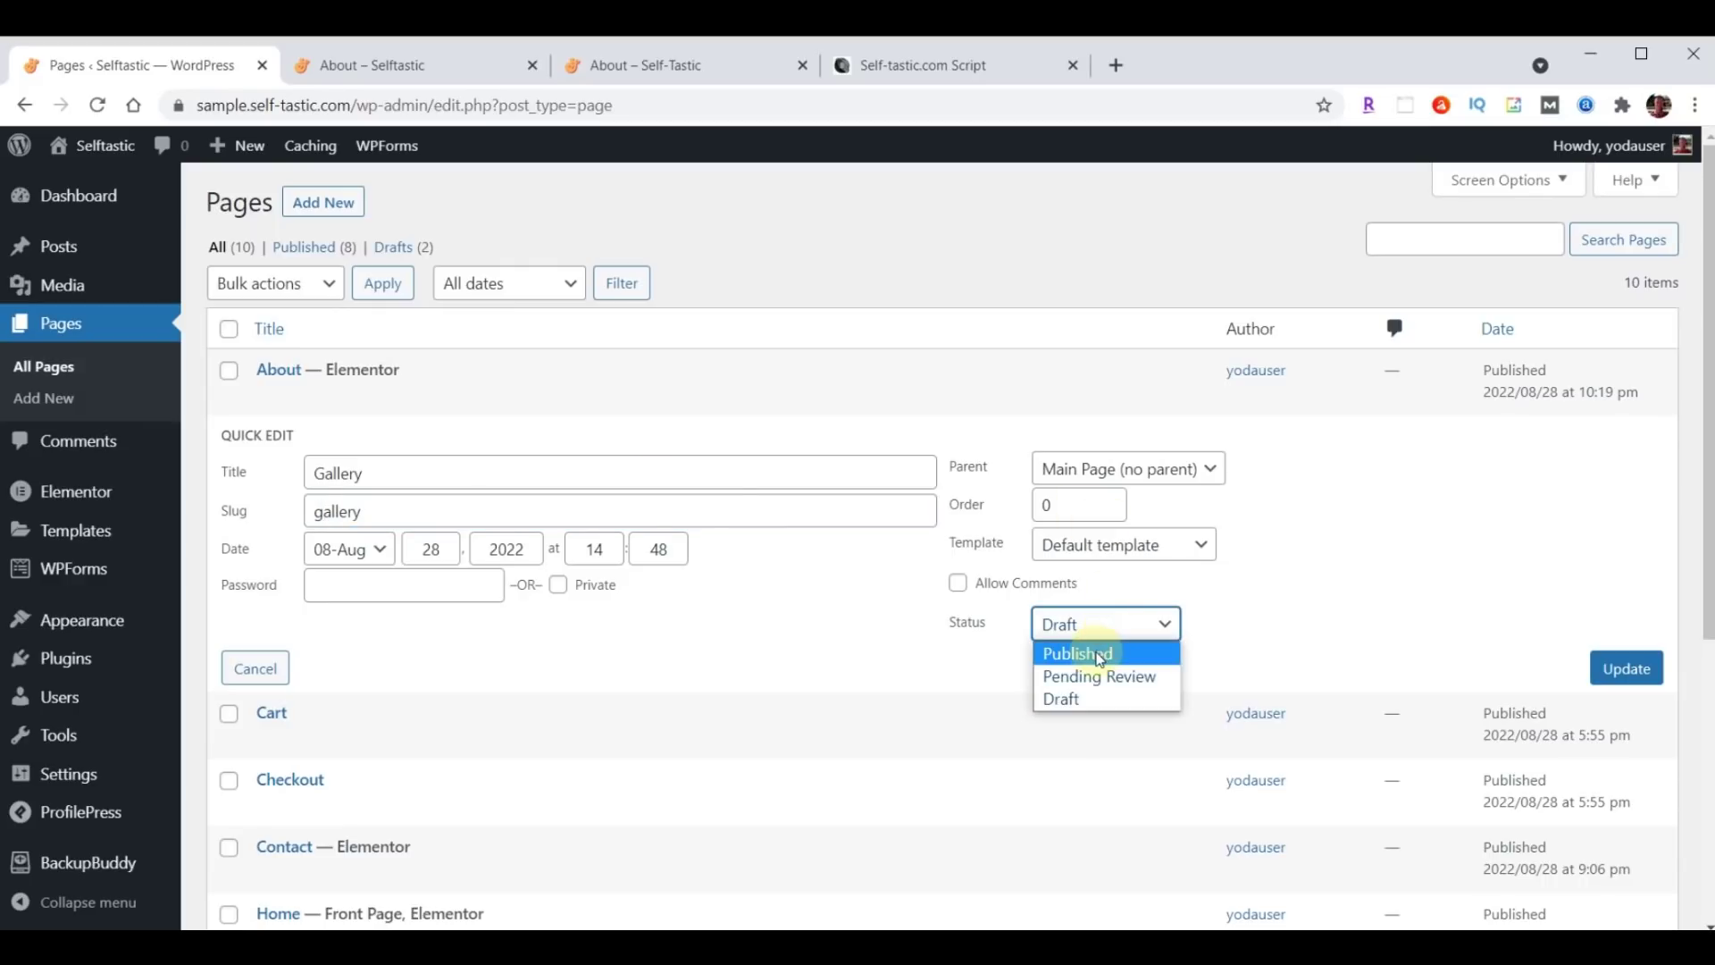
{"action": "left_click", "coordinate": [1105, 653]}
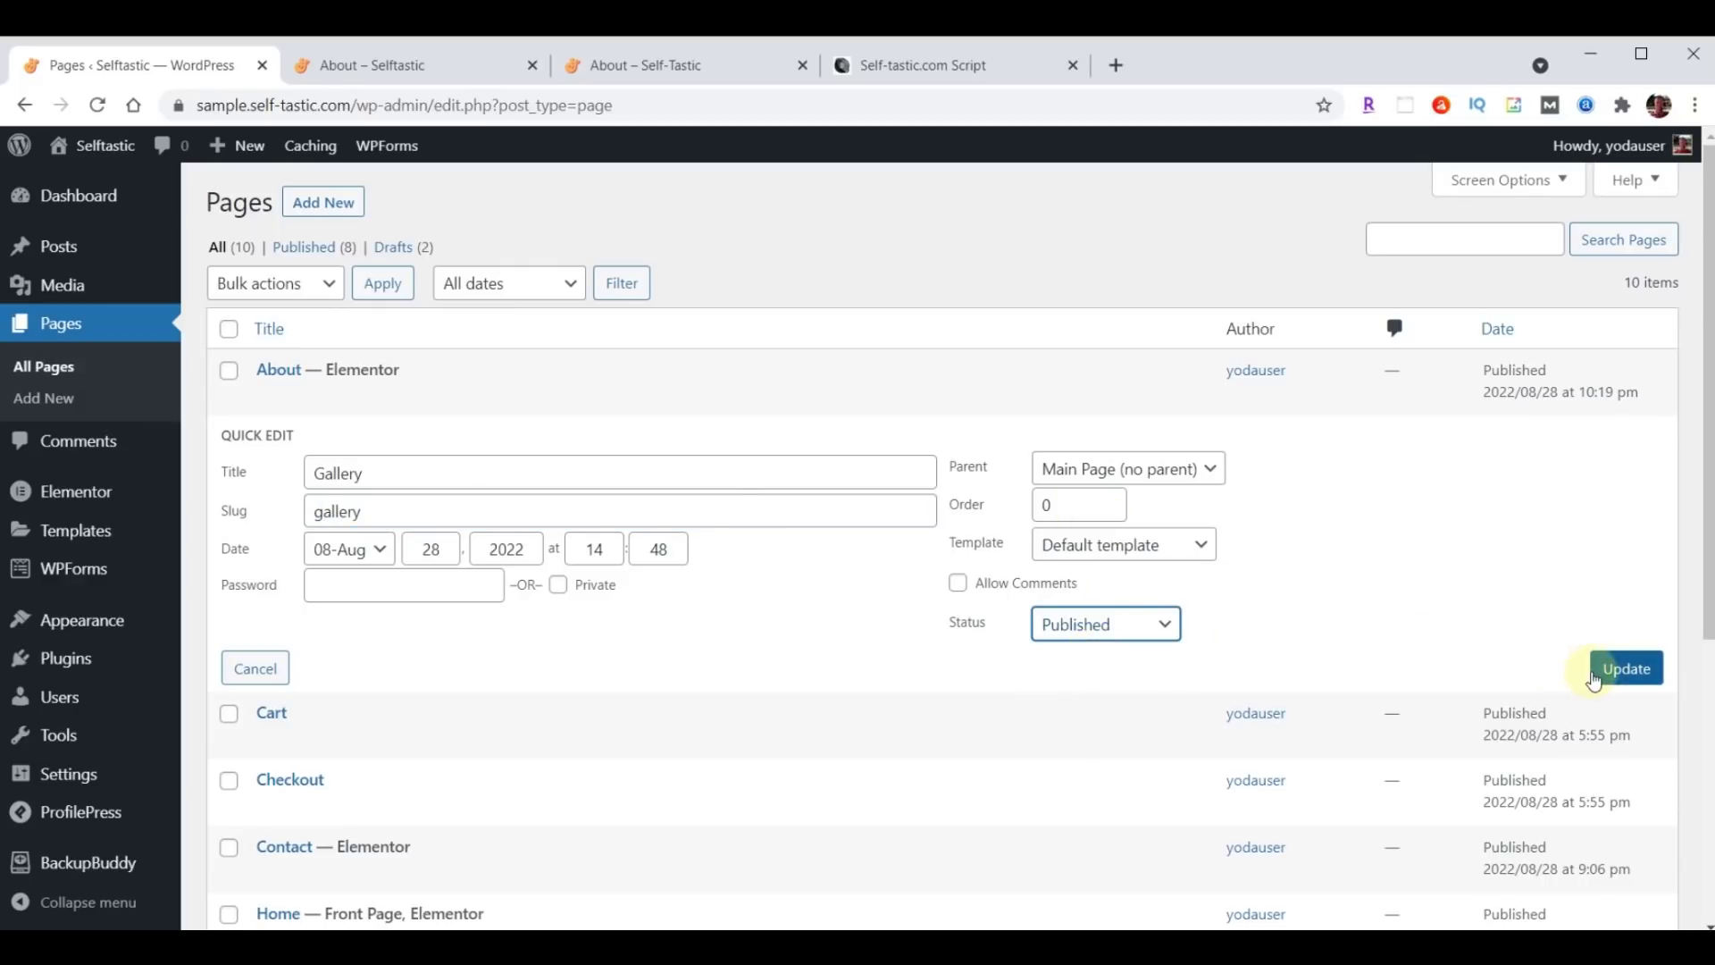
{"action": "left_click", "coordinate": [1626, 670]}
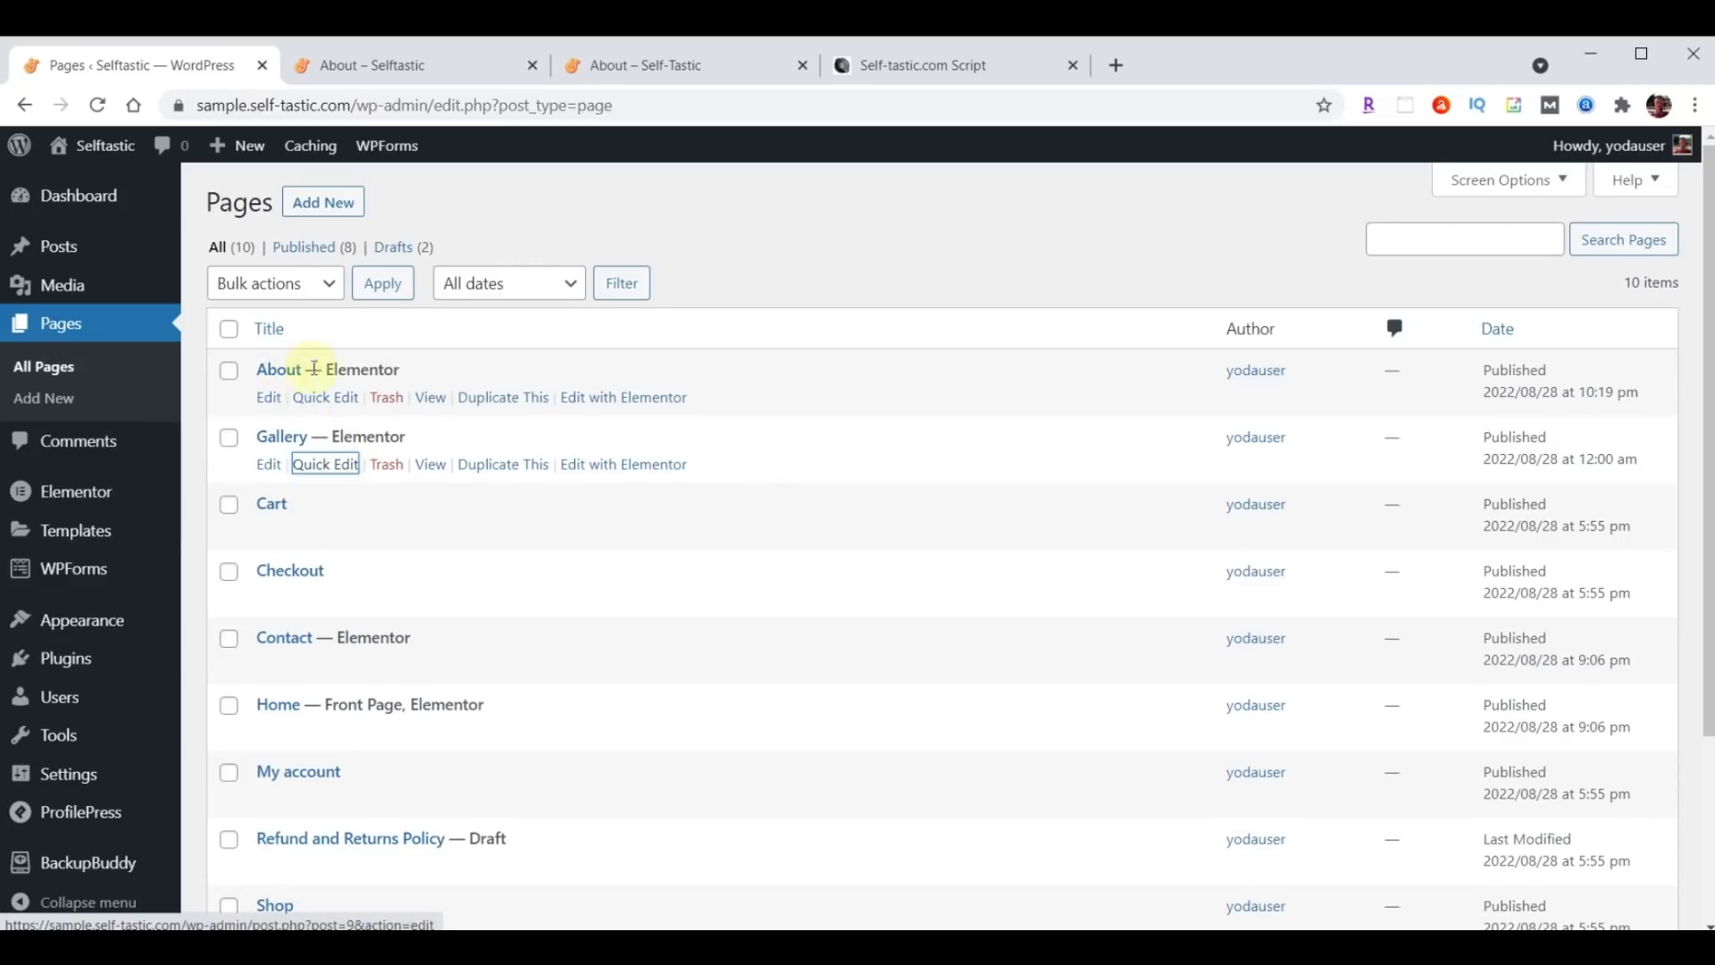
Duplicate About again and quick-edit the copy to title Blog, slug blog, status Published.
{"action": "left_click", "coordinate": [495, 398]}
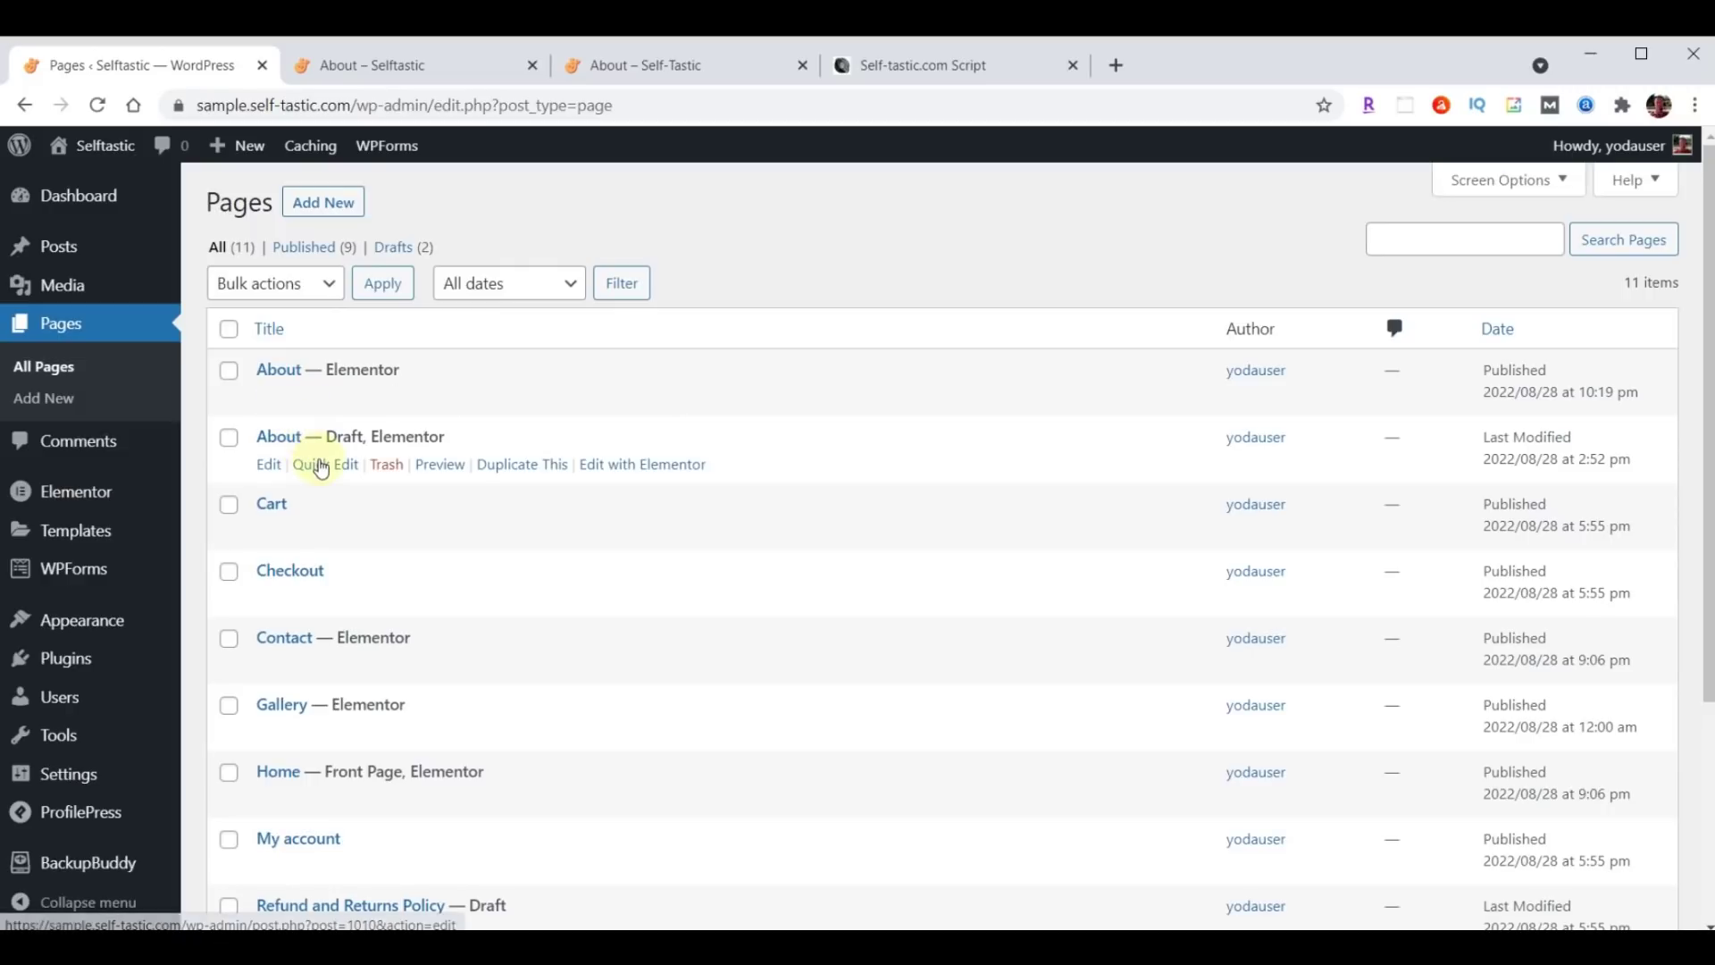
{"action": "left_click", "coordinate": [315, 462]}
{"action": "left_click", "coordinate": [391, 475]}
{"action": "left_click_drag", "start_coordinate": [350, 474], "coordinate": [297, 482]}
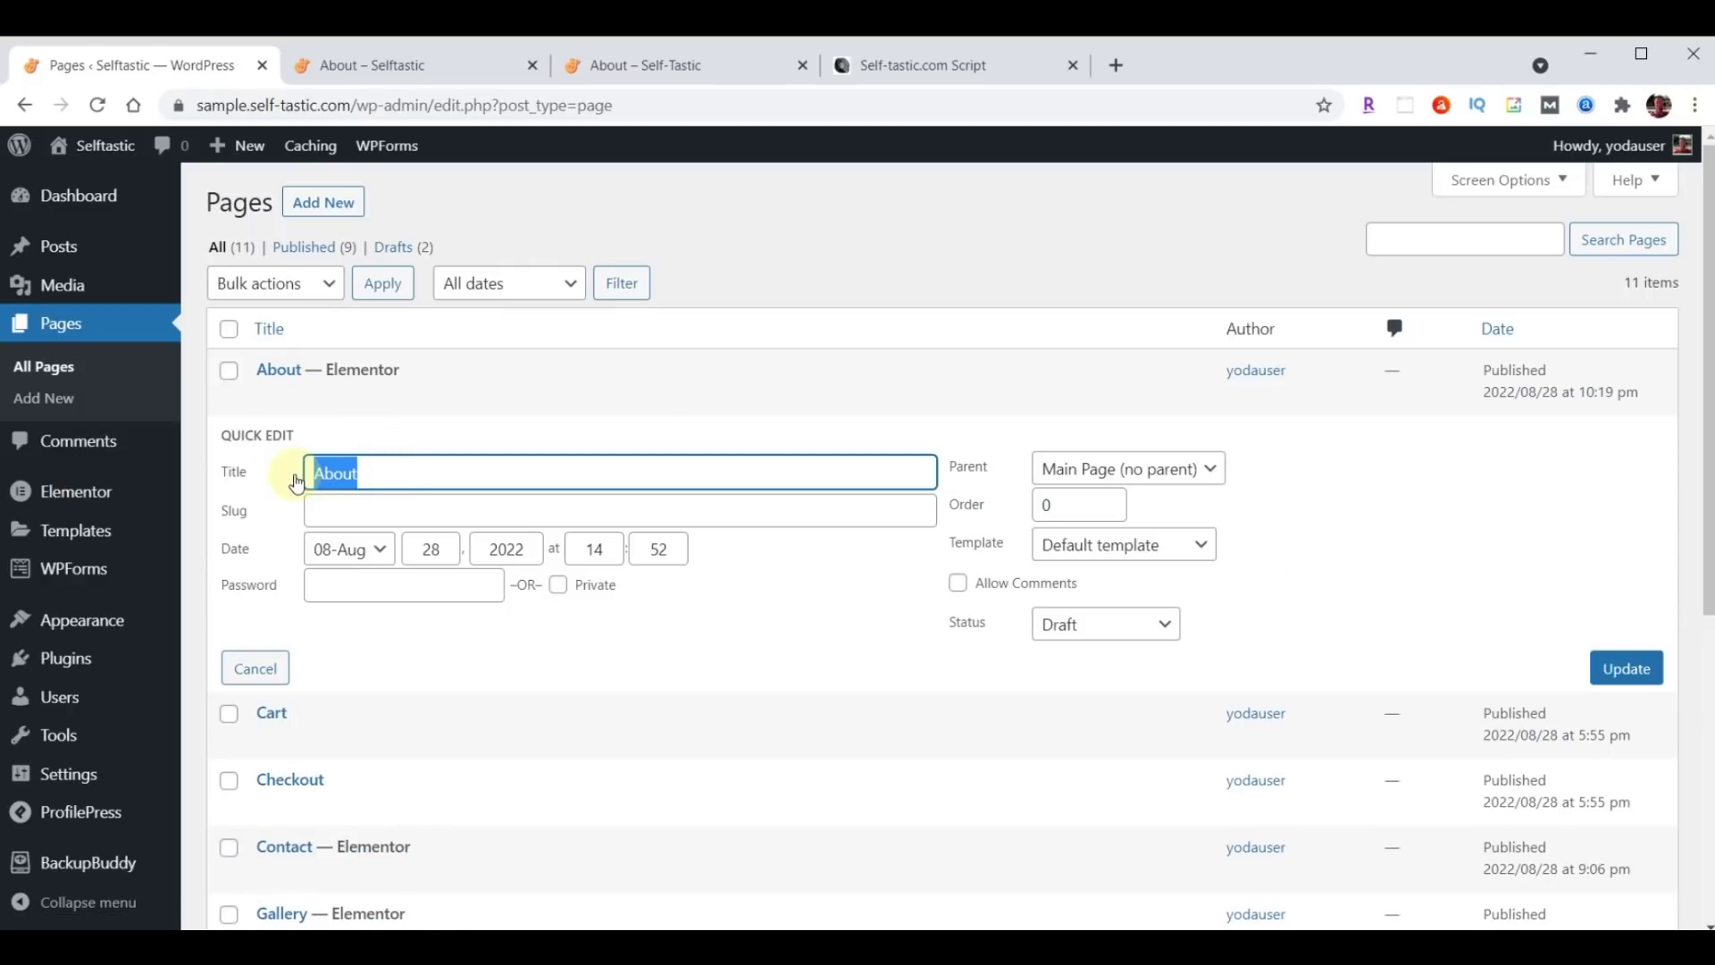
{"action": "type", "text": "Blog"}
{"action": "left_click", "coordinate": [358, 513]}
{"action": "type", "text": "Blog"}
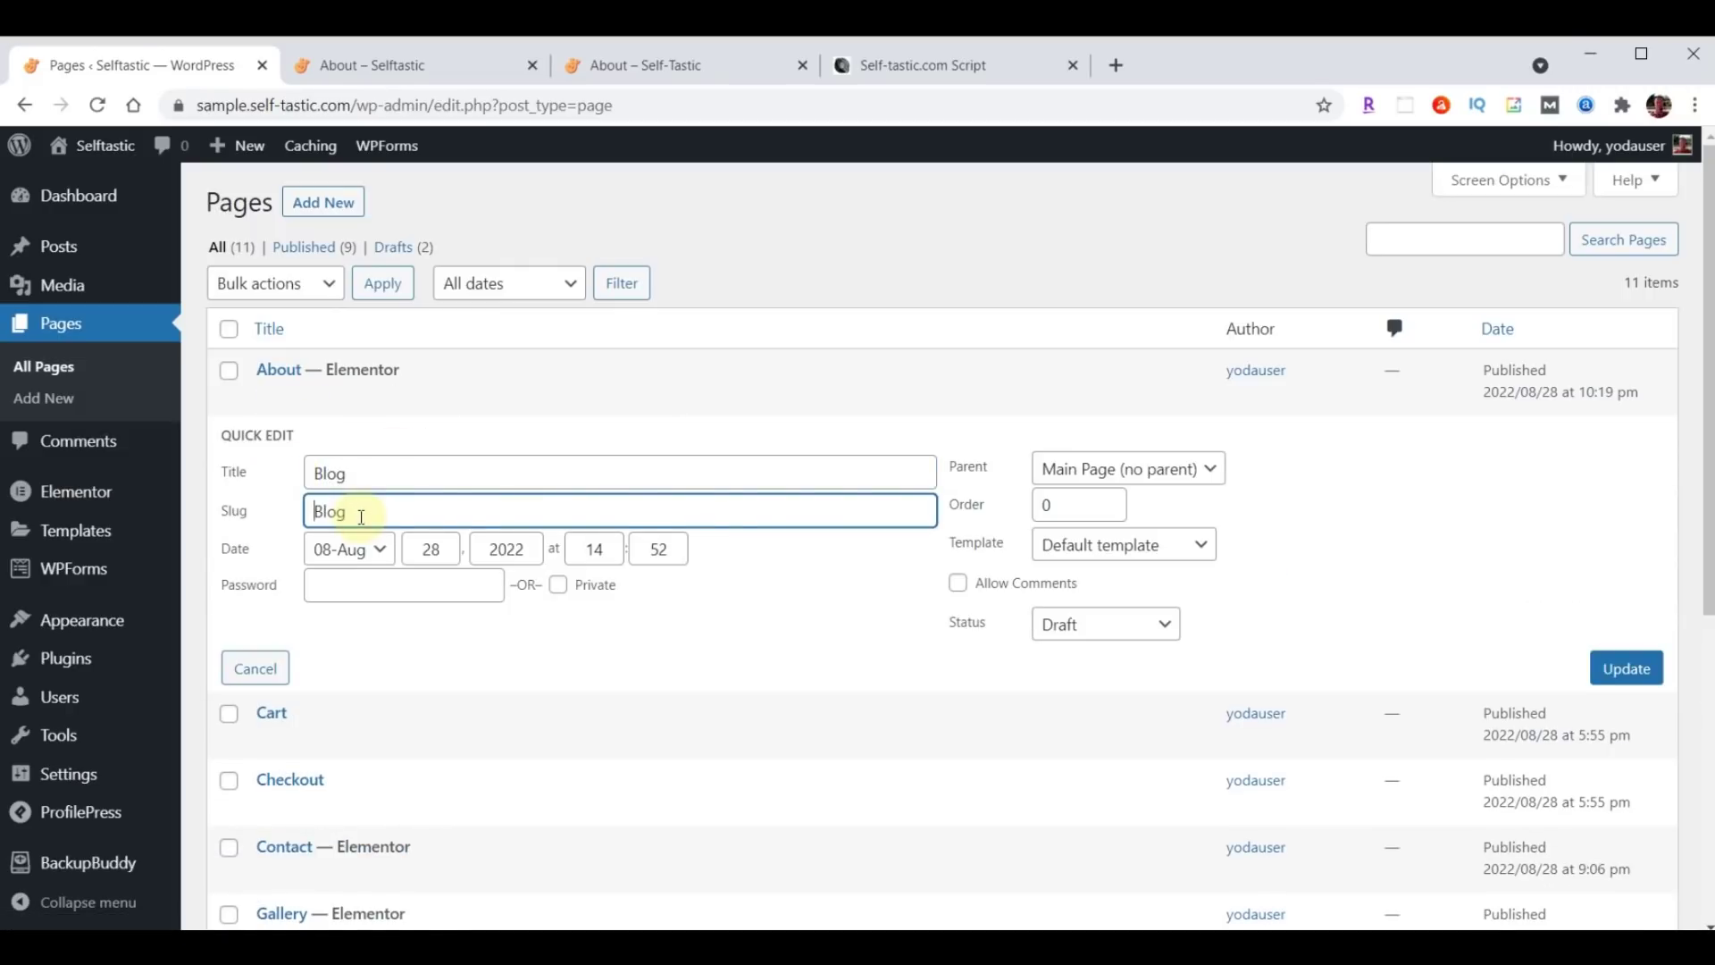
{"action": "left_click", "coordinate": [1105, 623]}
{"action": "left_click", "coordinate": [1091, 656]}
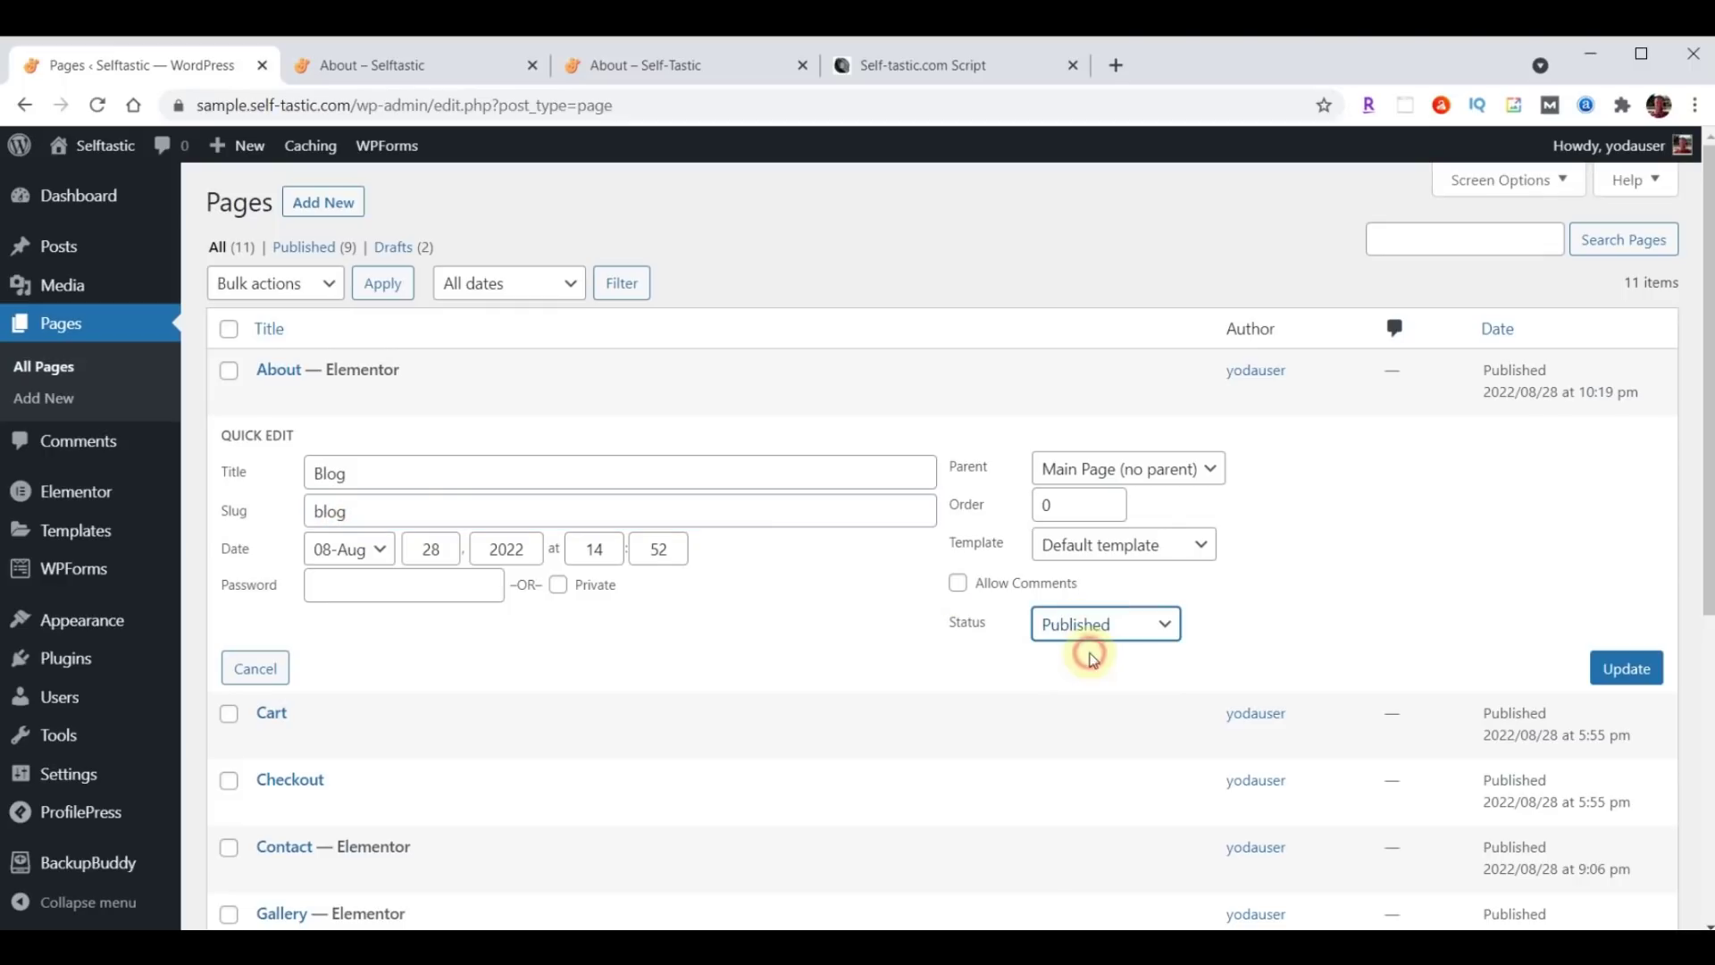
{"action": "left_click", "coordinate": [1622, 672]}
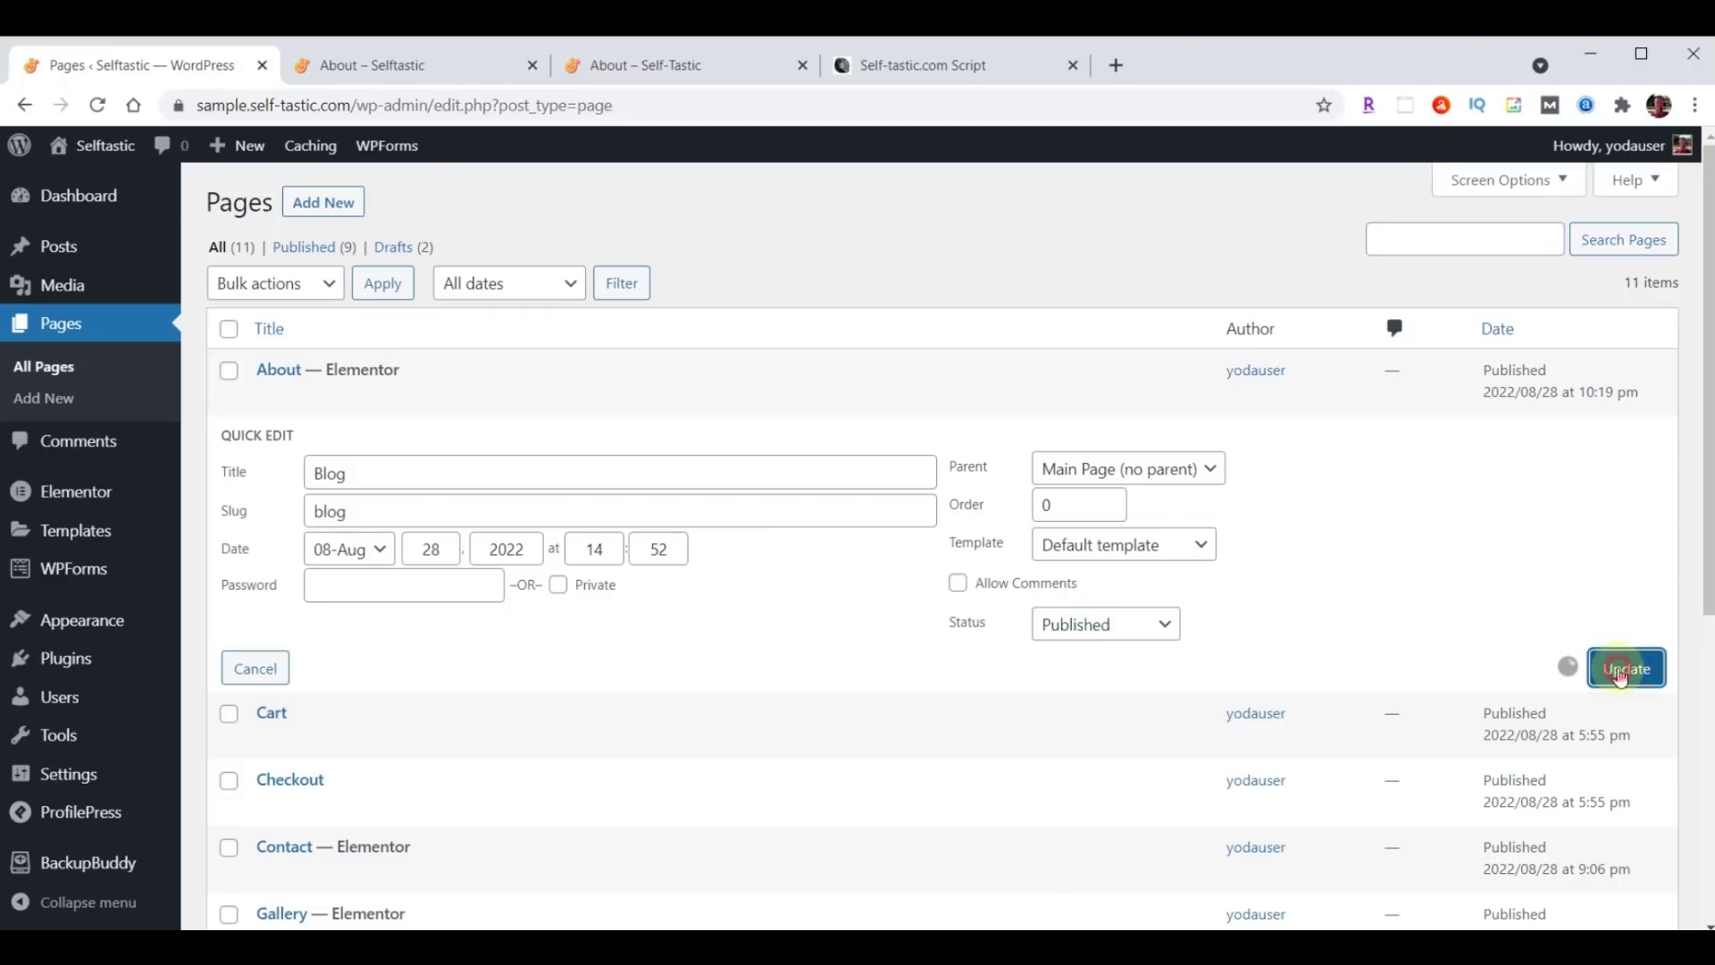
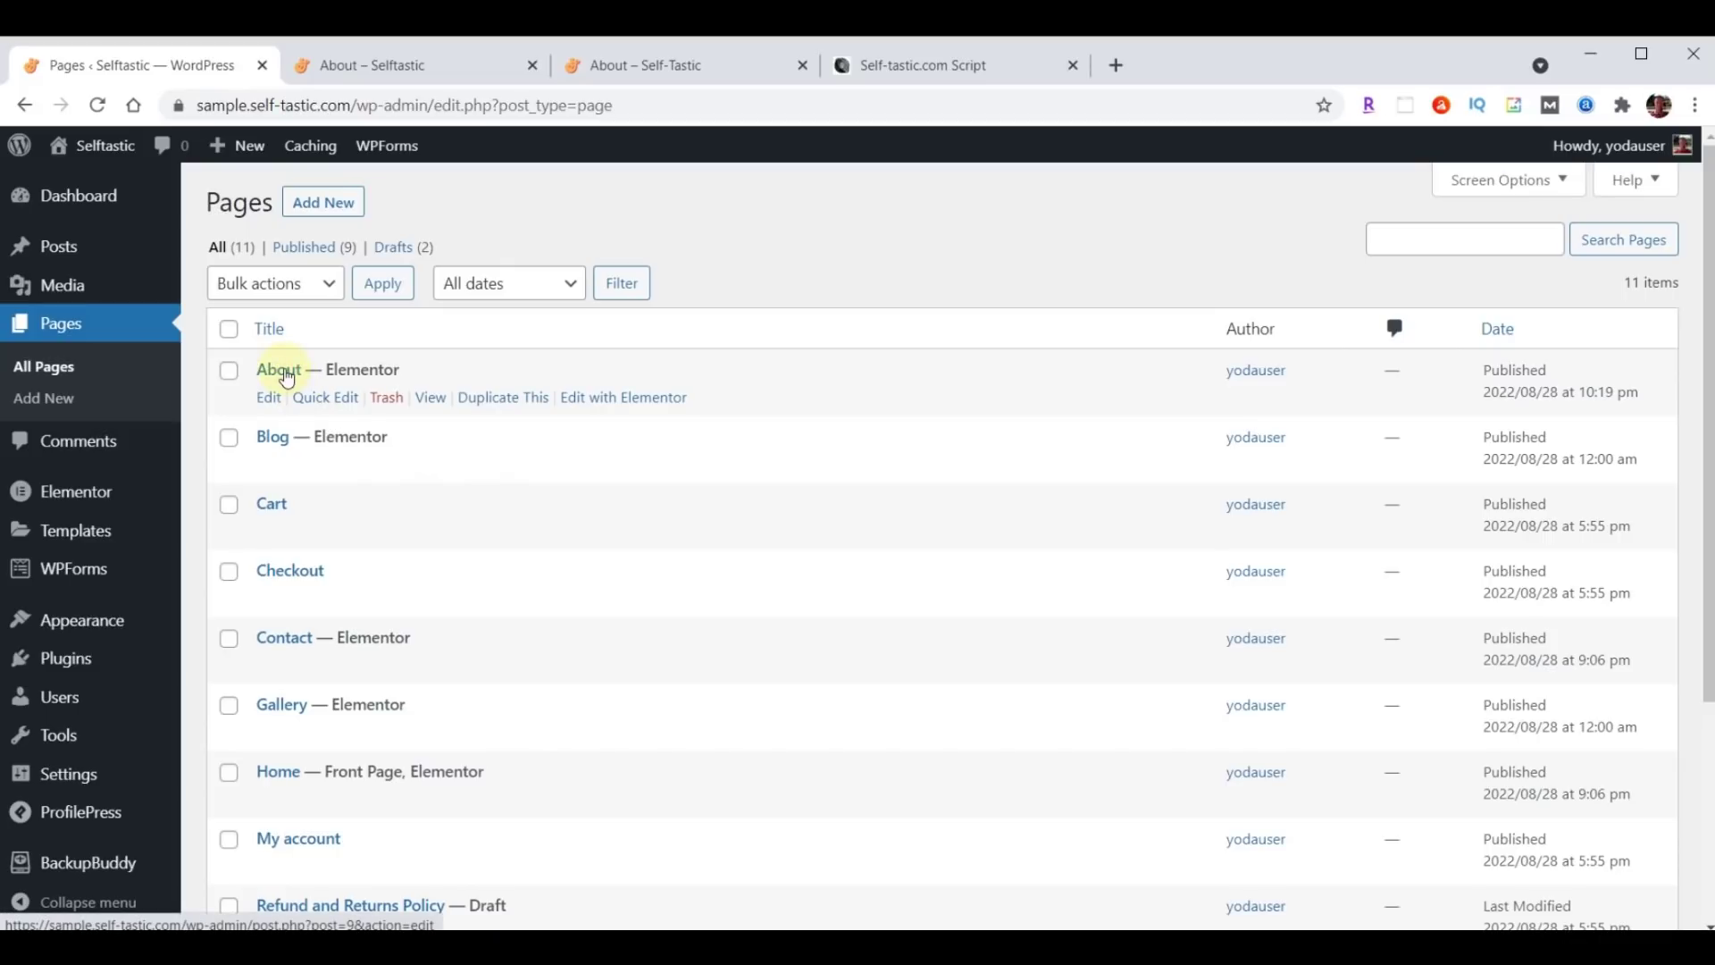
Duplicate About and quick-edit the copy to title Services, slug services, status Published.
{"action": "left_click", "coordinate": [498, 398]}
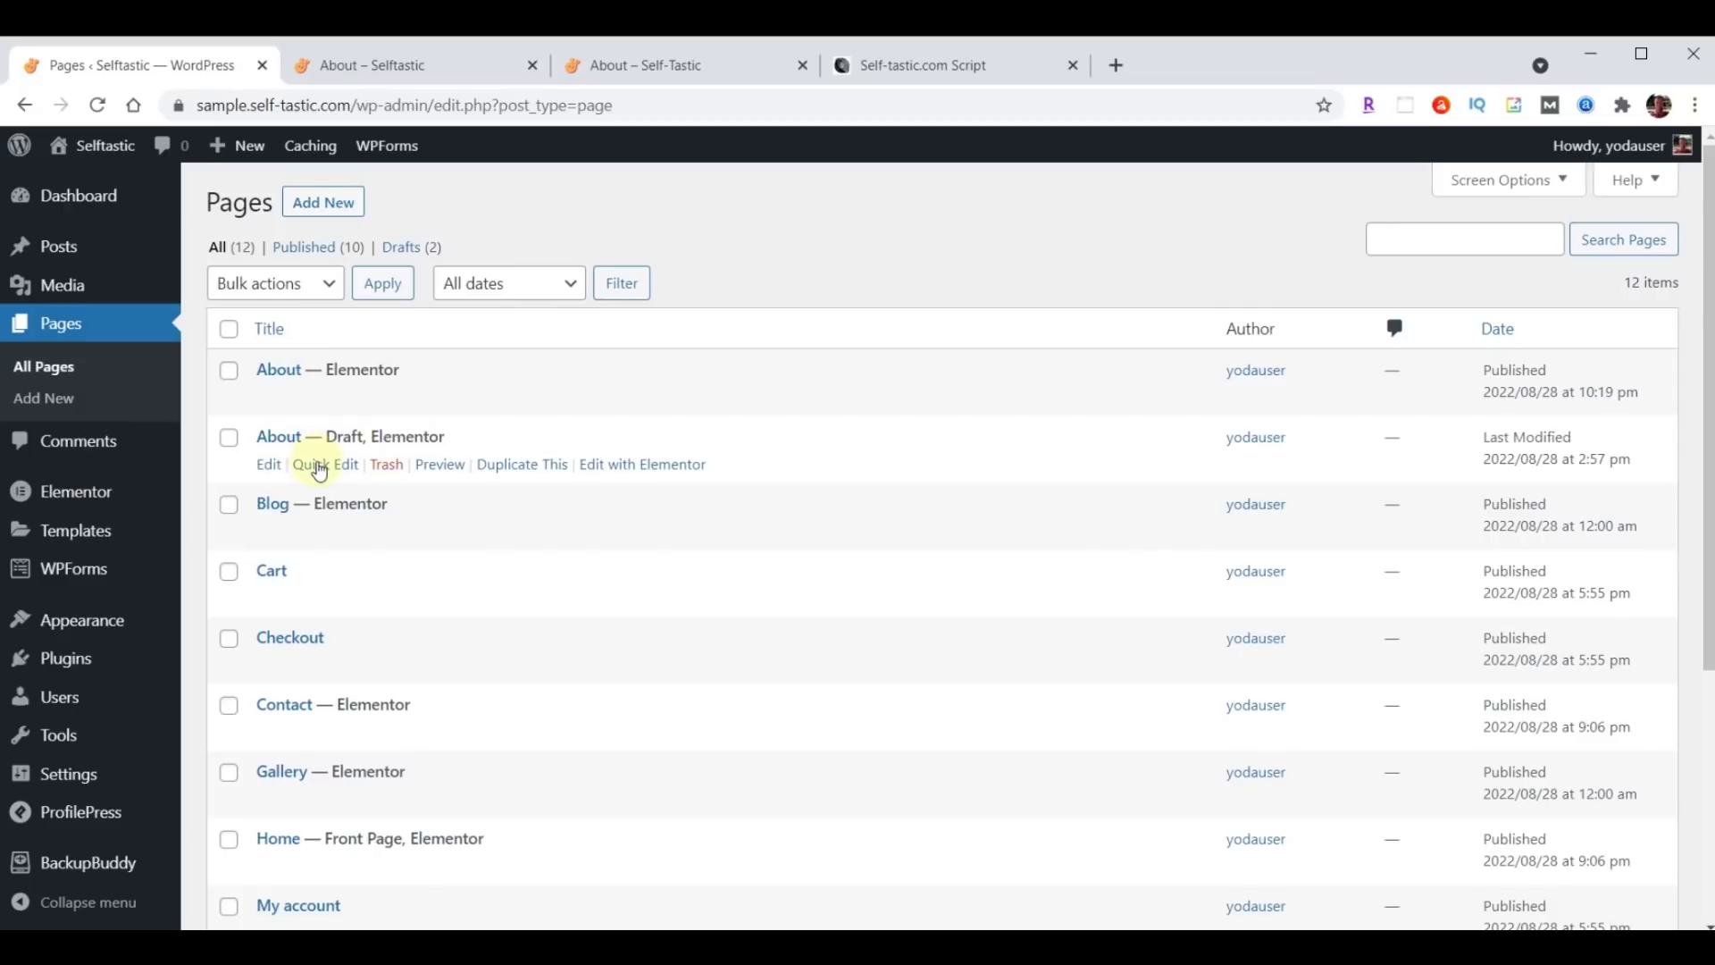
{"action": "left_click", "coordinate": [319, 466]}
{"action": "left_click_drag", "start_coordinate": [391, 473], "coordinate": [276, 482]}
{"action": "type", "text": "Services"}
{"action": "left_click", "coordinate": [356, 512]}
{"action": "type", "text": "Services"}
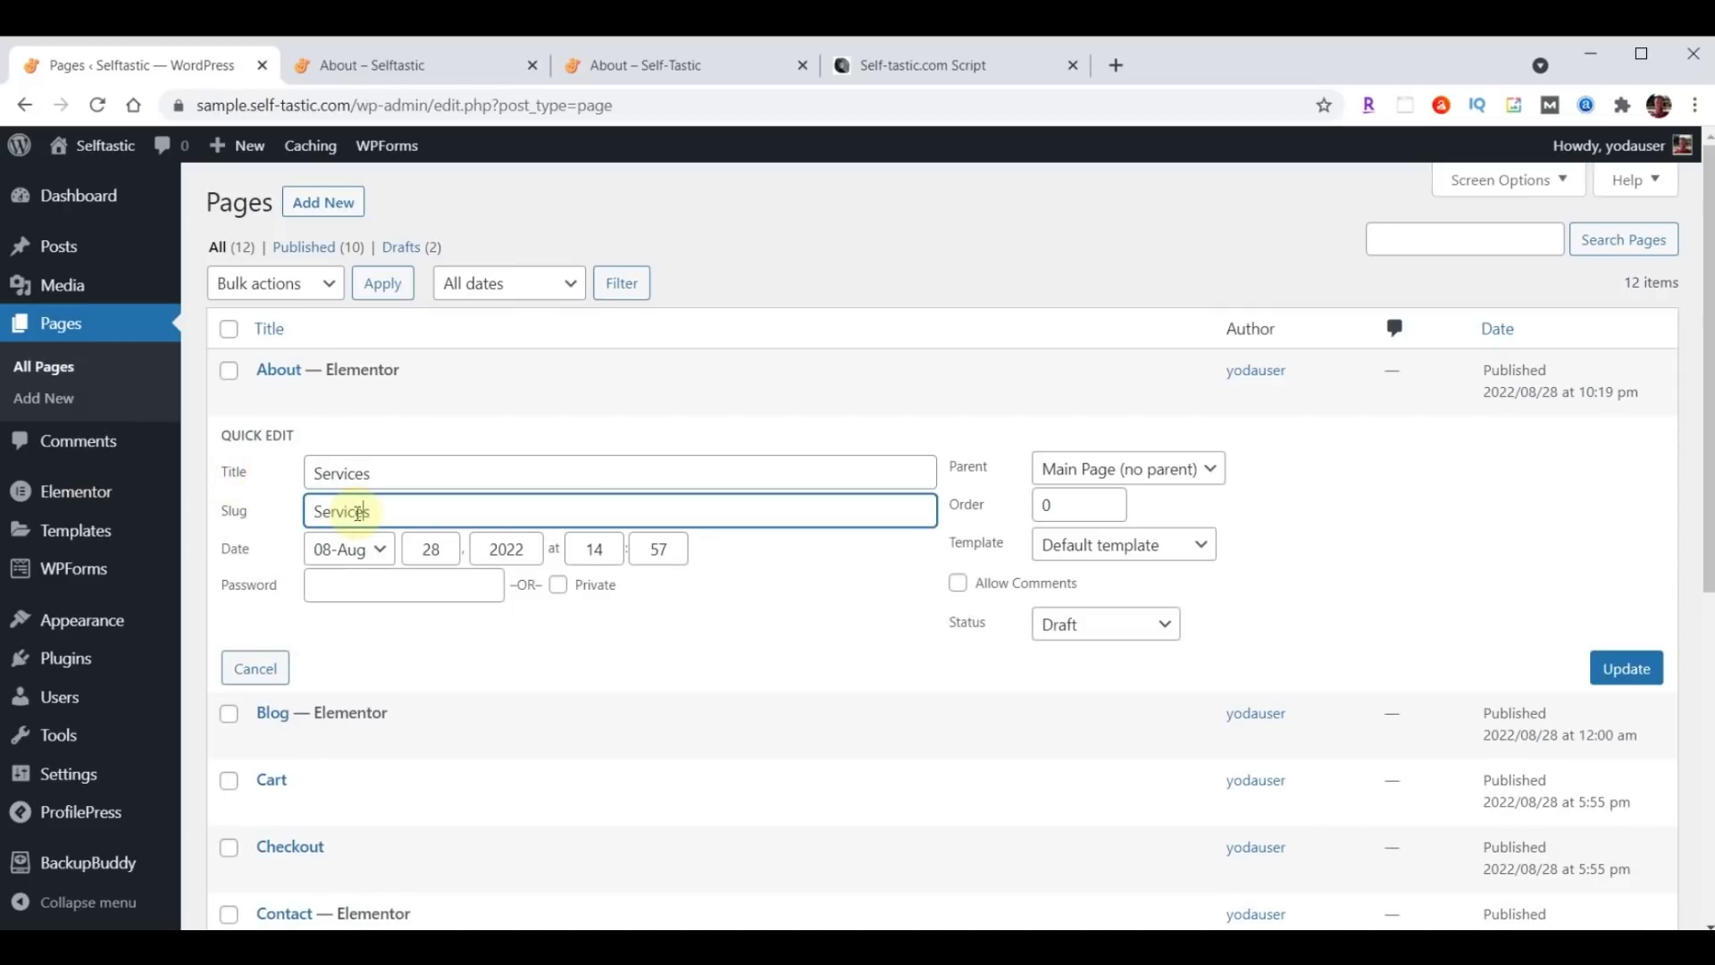
{"action": "key", "text": "BackSpace"}
{"action": "type", "text": "s"}
{"action": "left_click", "coordinate": [1101, 628]}
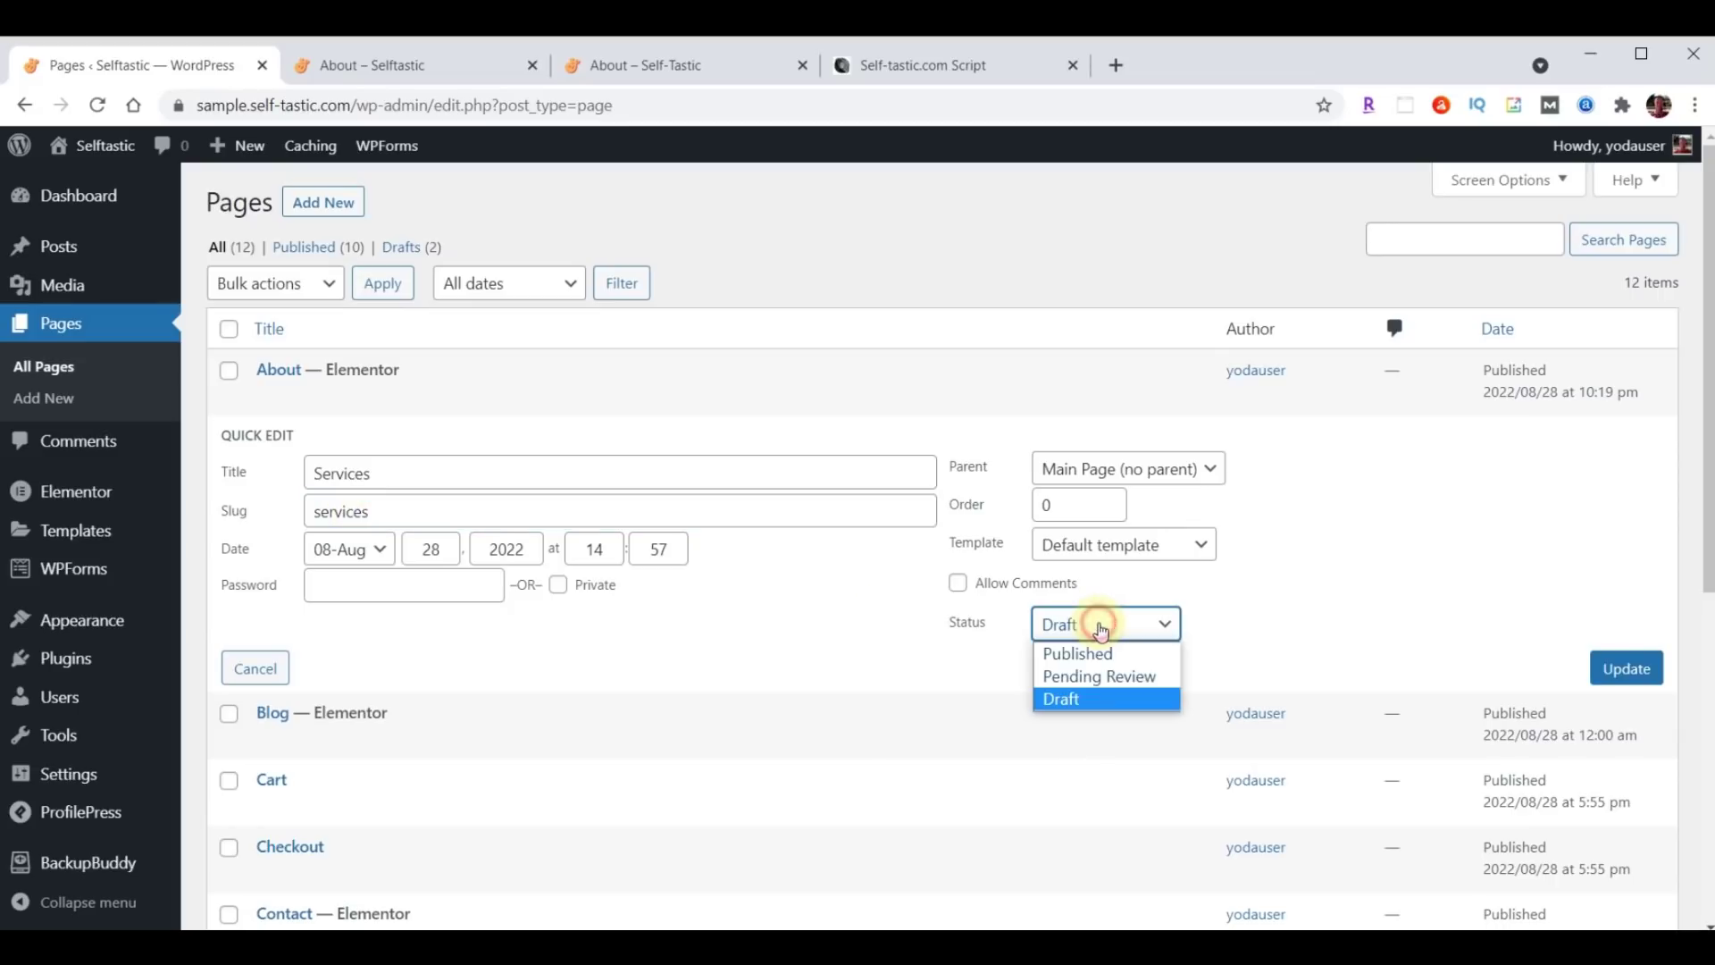
{"action": "left_click", "coordinate": [1087, 653]}
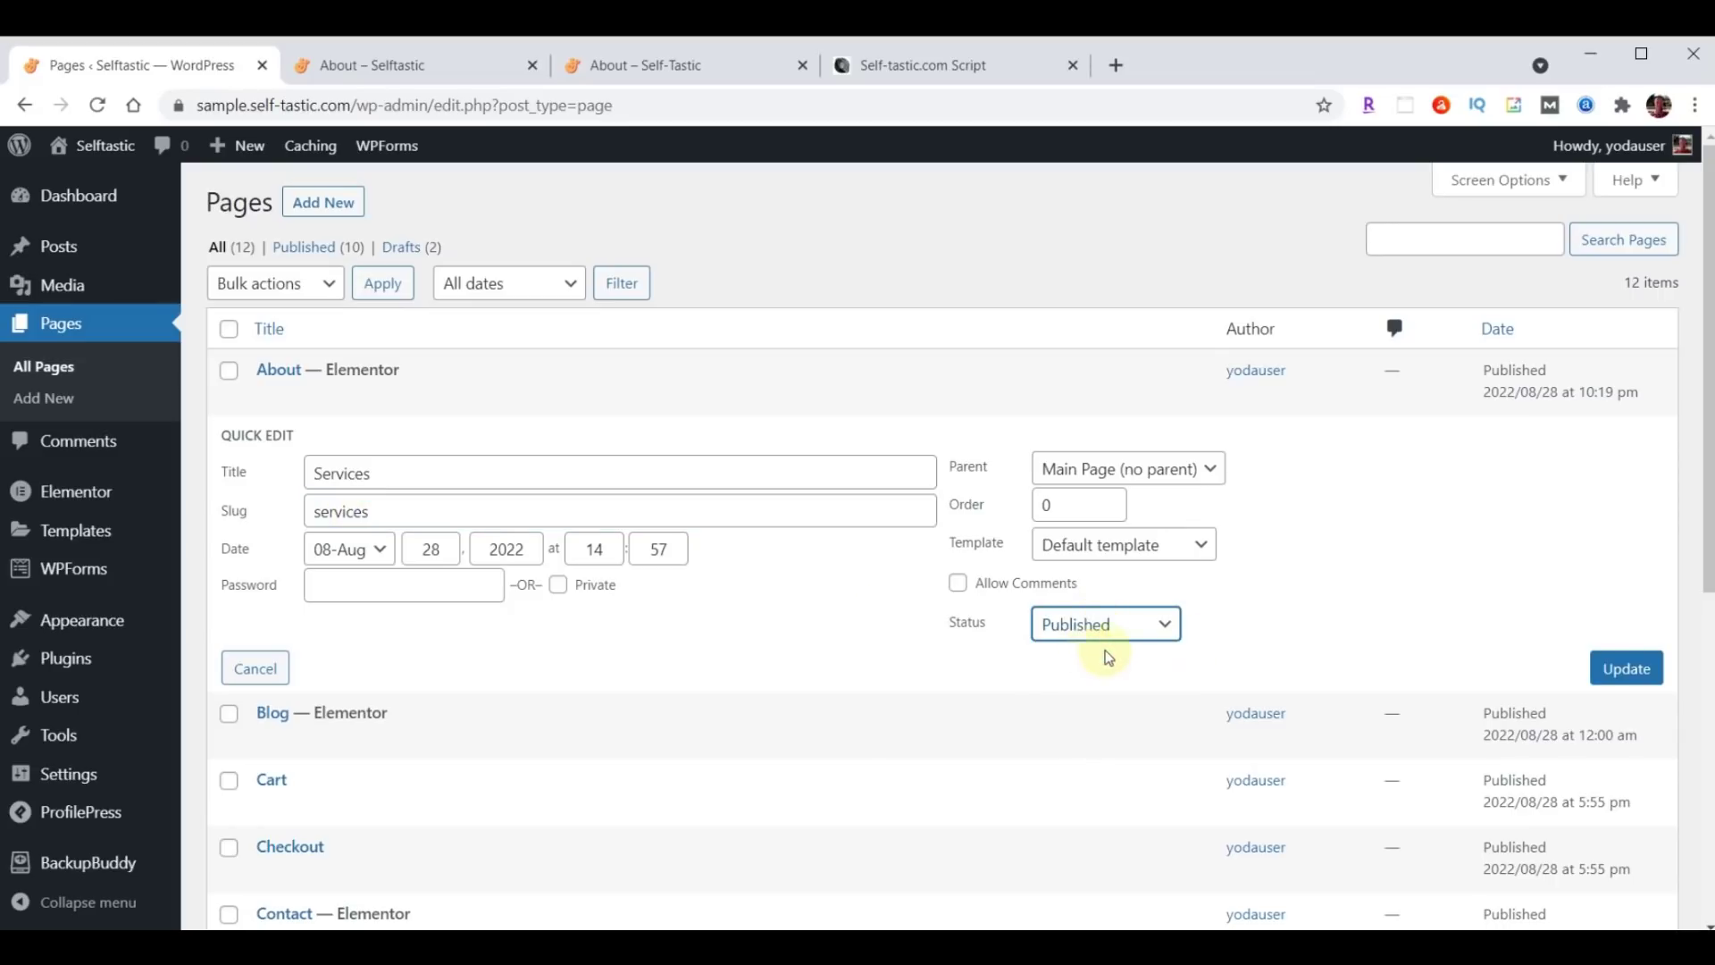
{"action": "left_click", "coordinate": [1629, 672]}
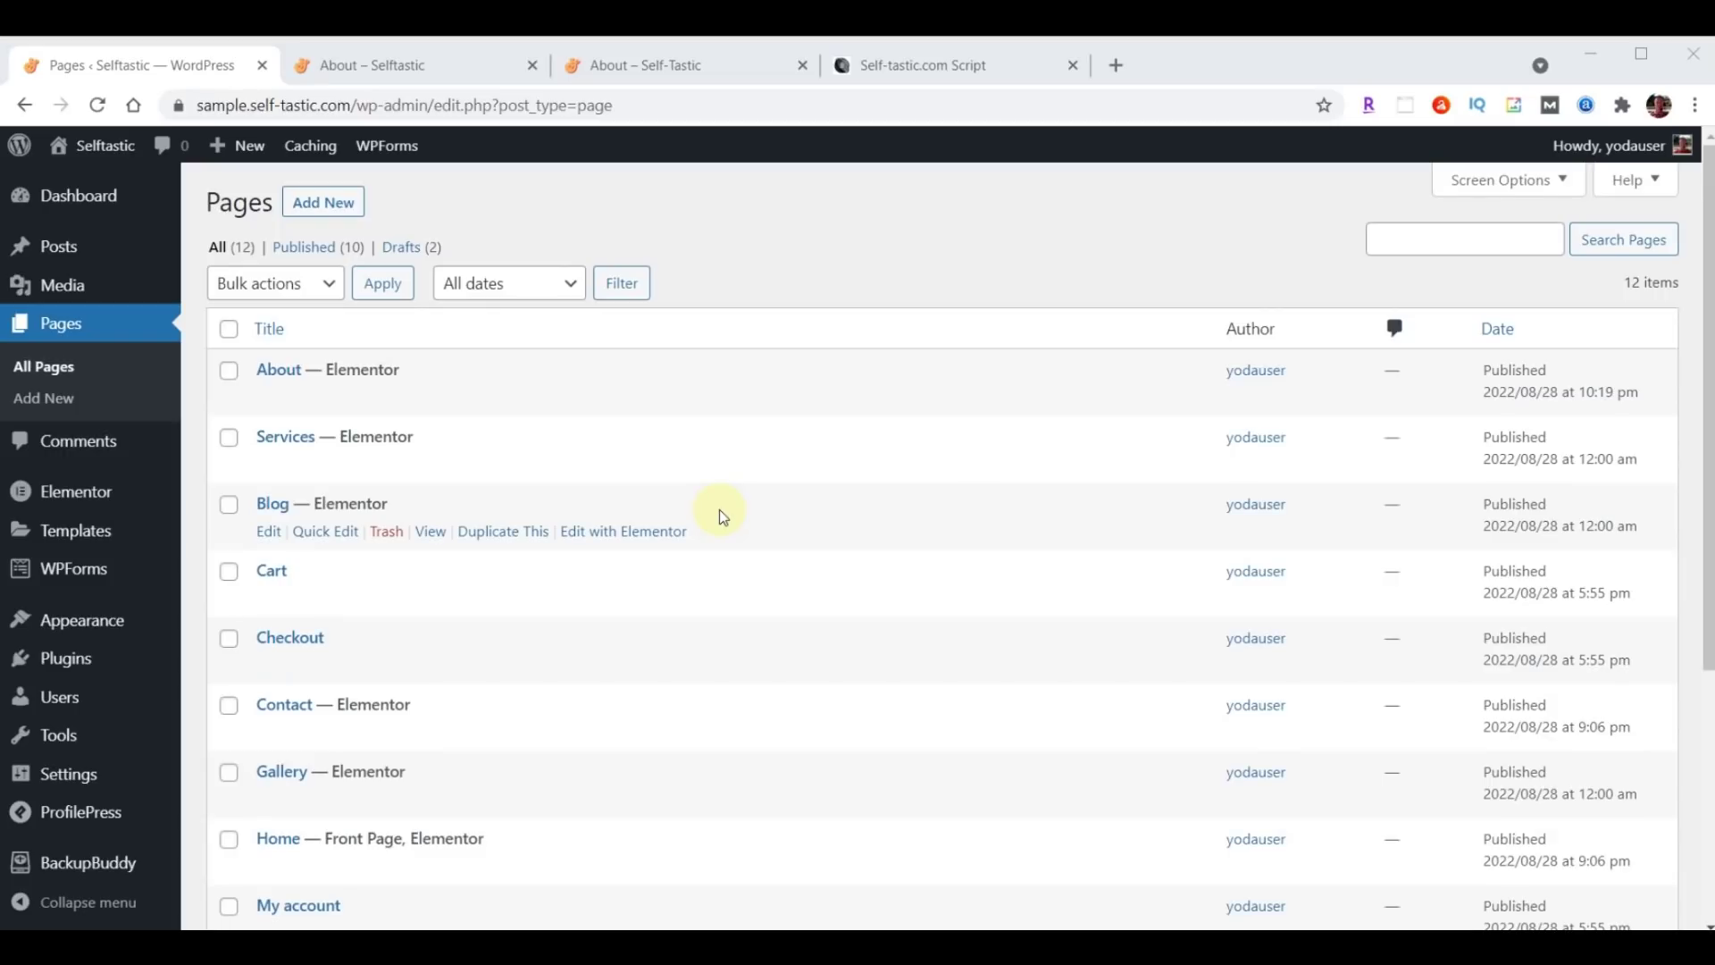
Check the live site, then remove Testimonials from the Primary Menu in Appearance > Menus.
{"action": "left_click", "coordinate": [631, 65]}
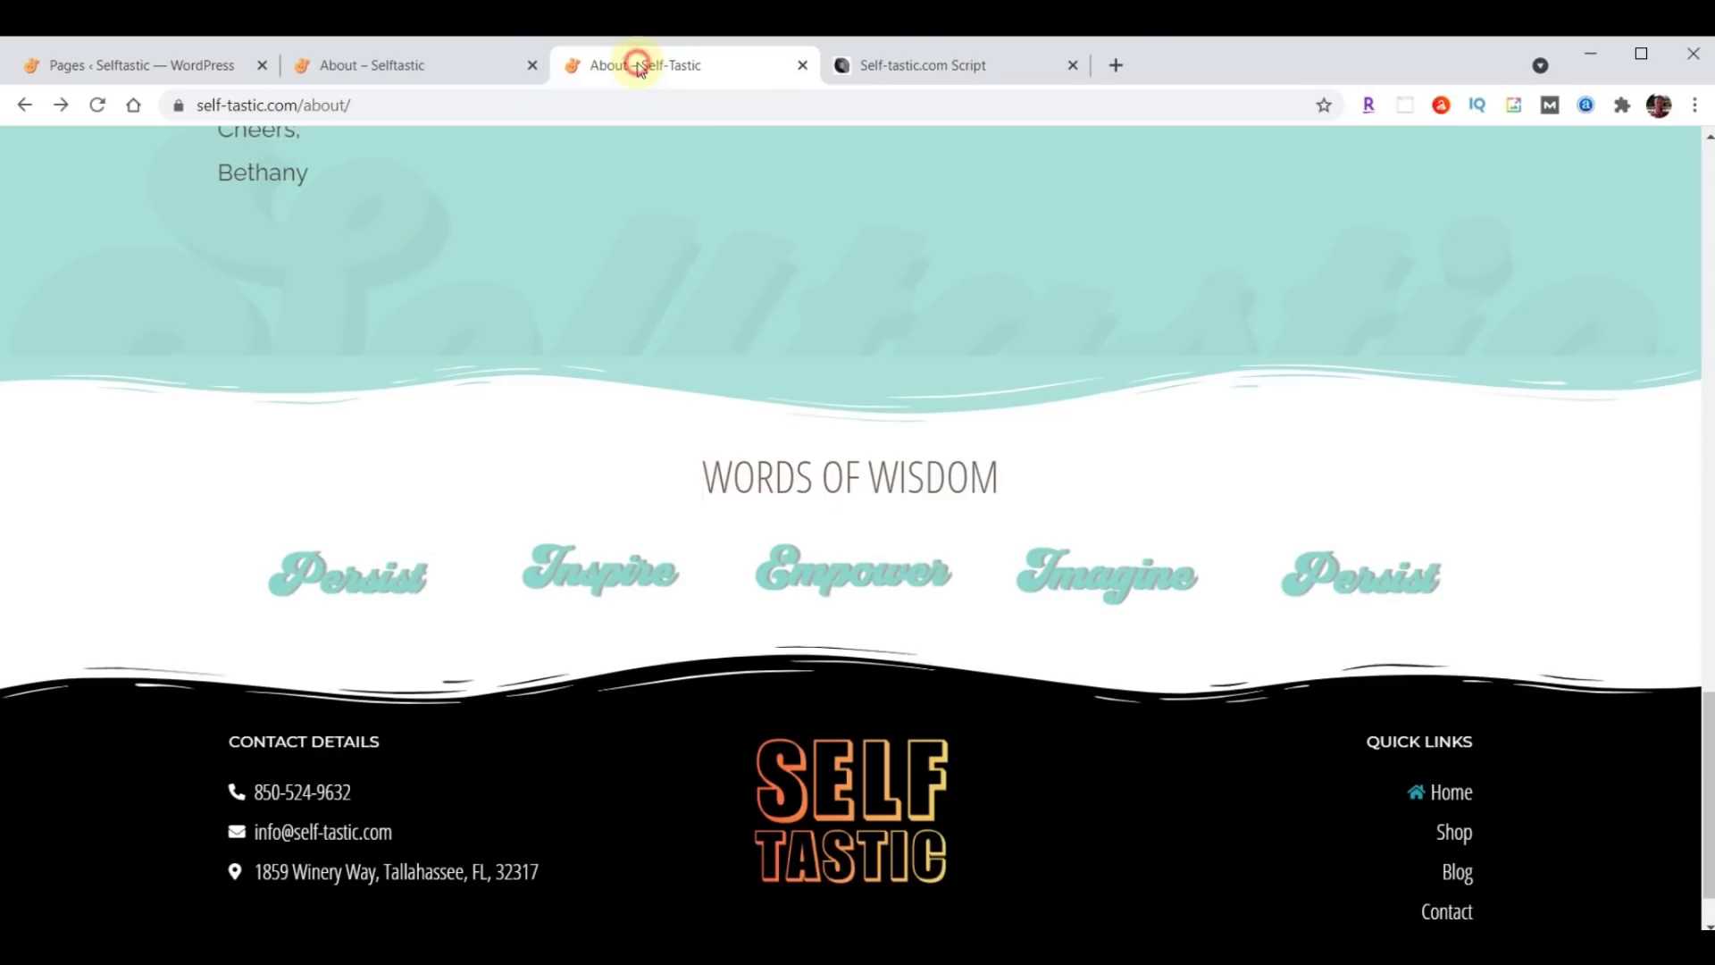
{"action": "scroll", "coordinate": [1044, 546], "scroll_direction": "up", "scroll_amount": 20}
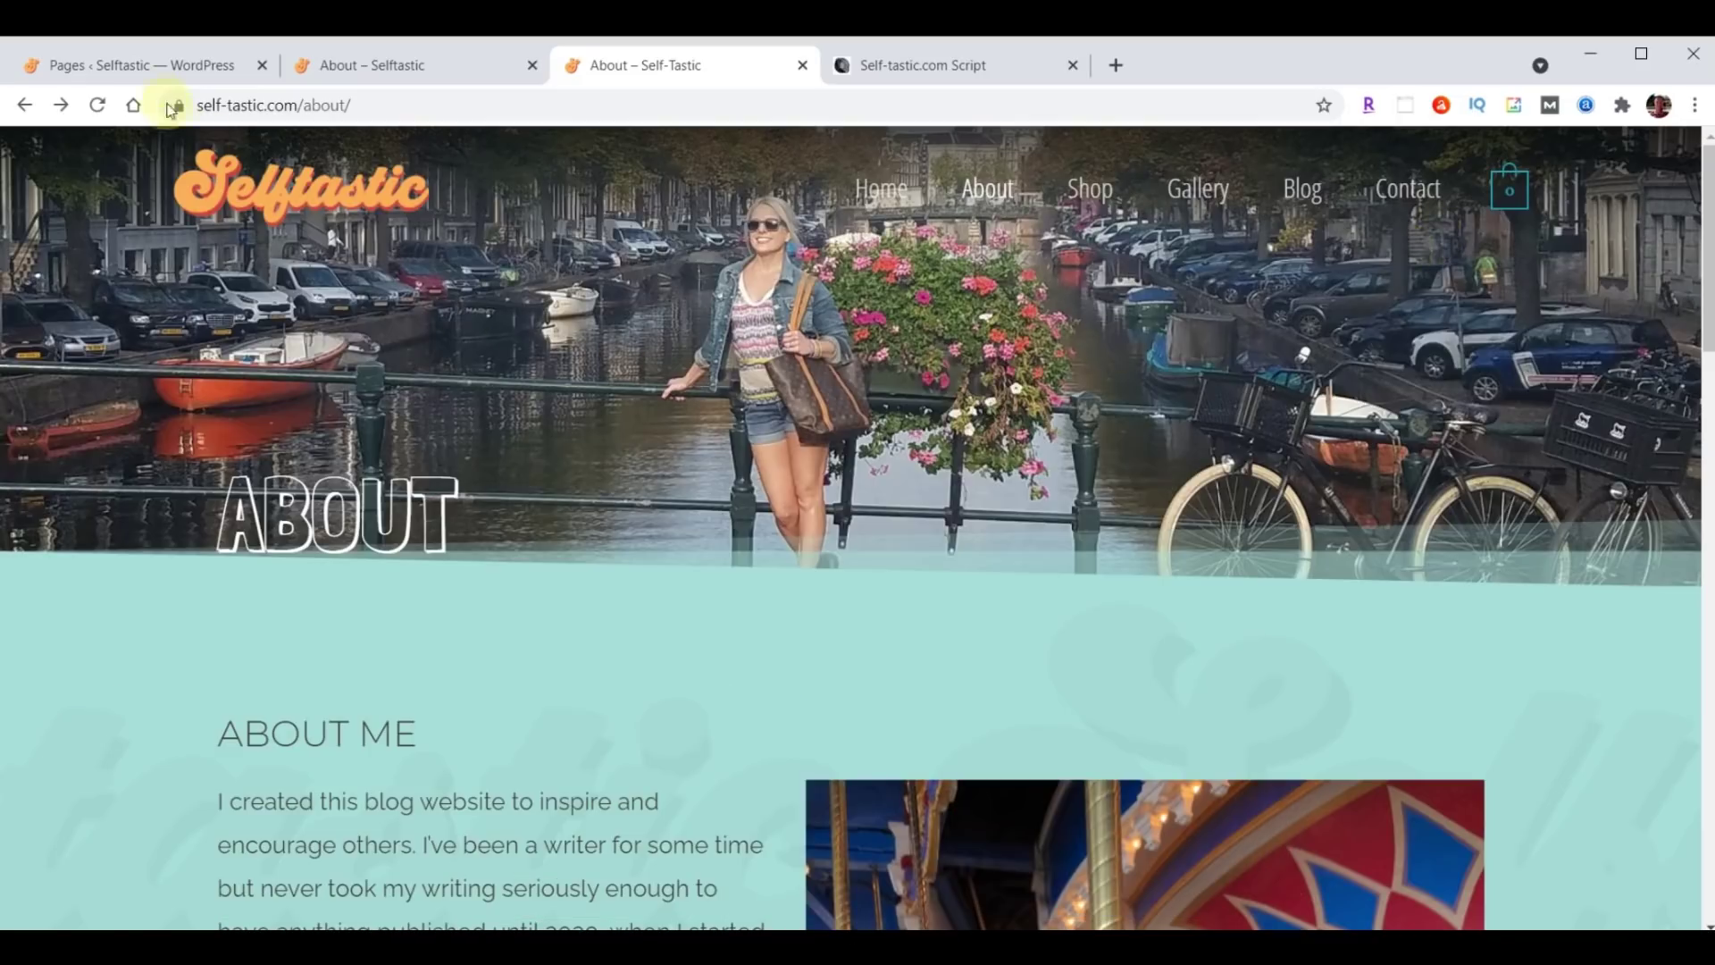
{"action": "left_click", "coordinate": [142, 71]}
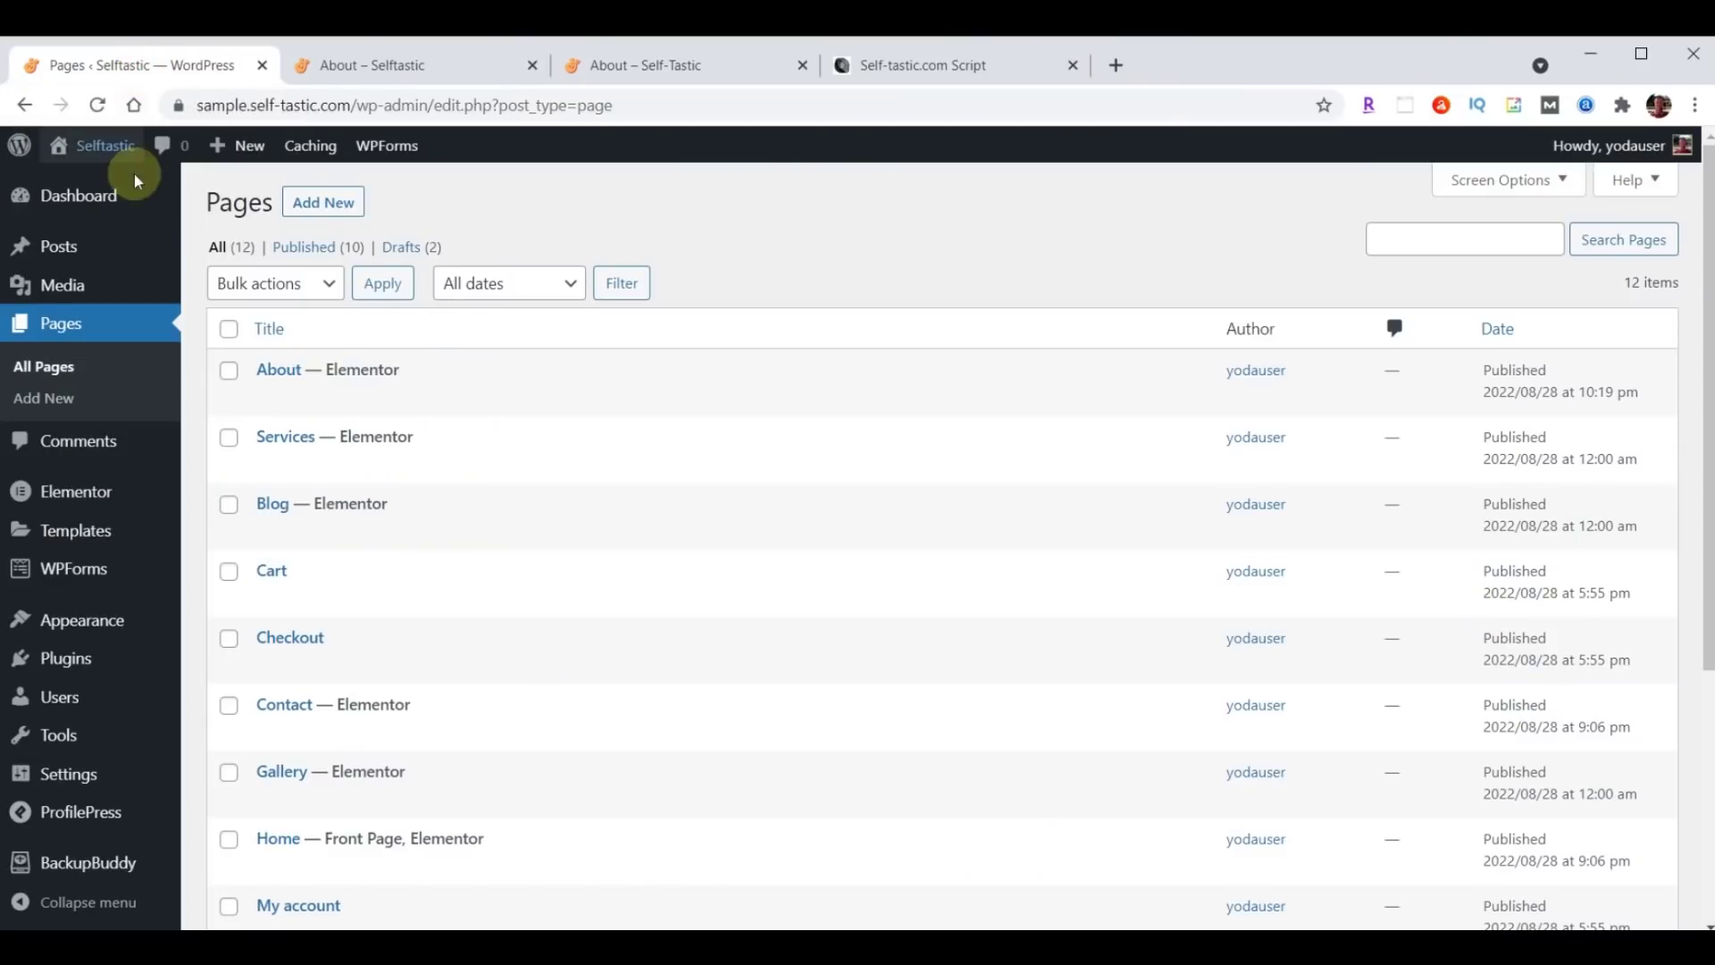
{"action": "mouse_move", "coordinate": [101, 625]}
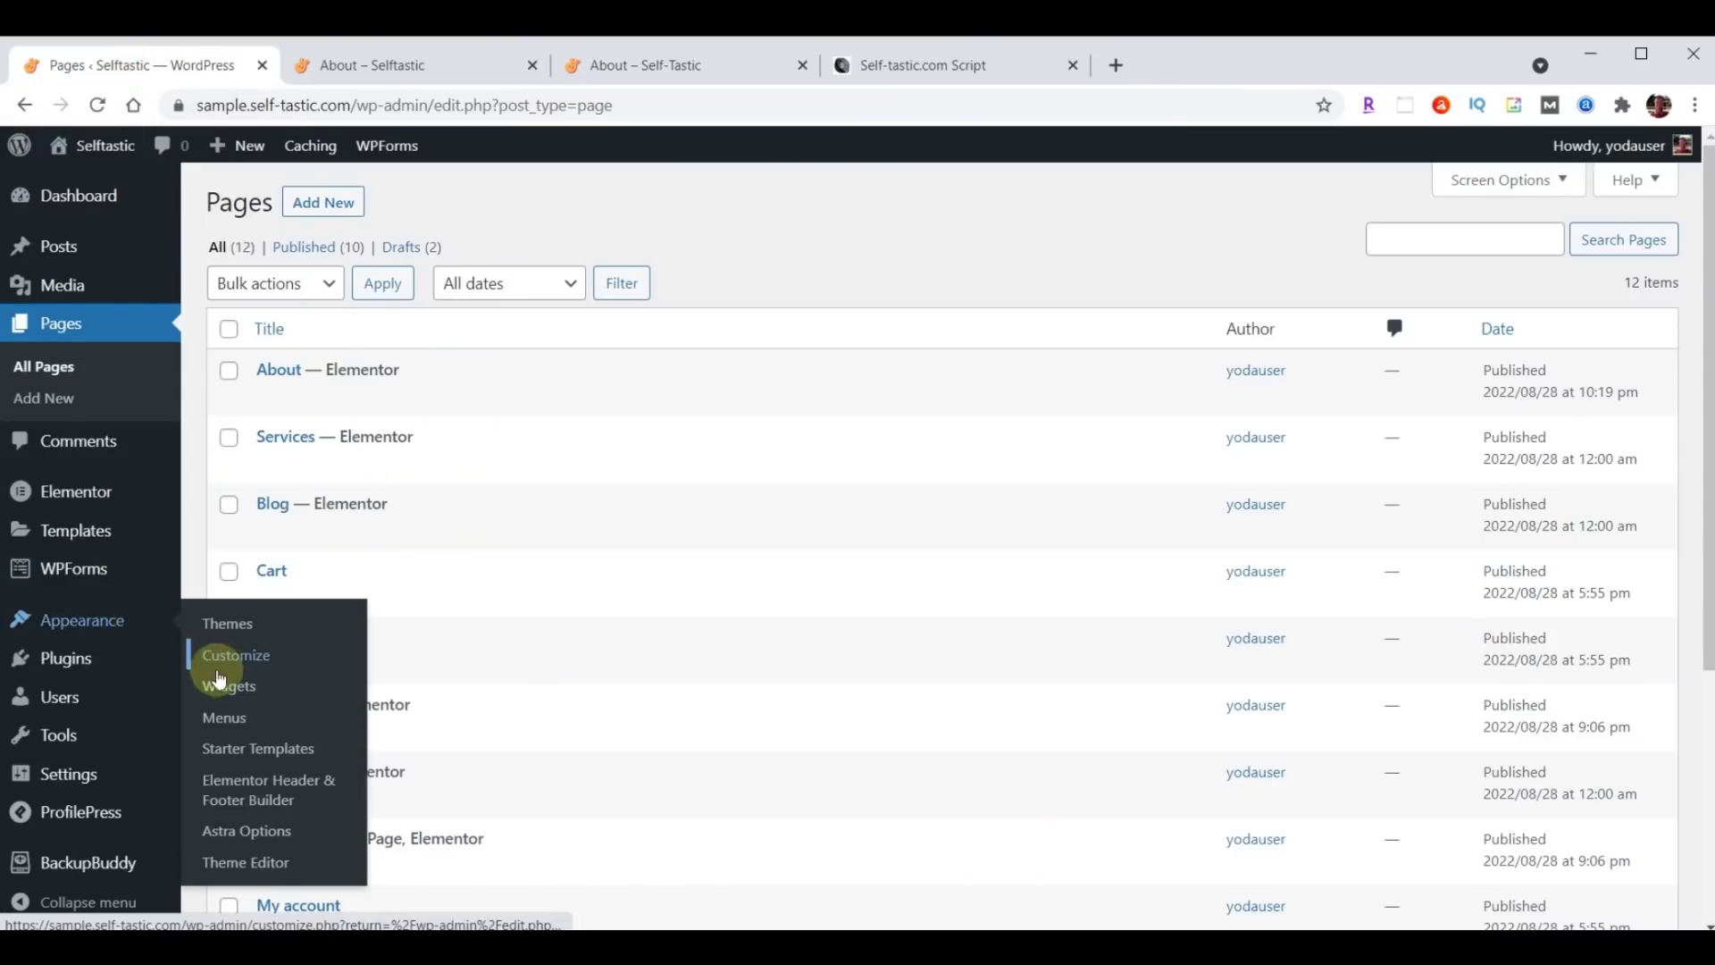
{"action": "left_click", "coordinate": [226, 718]}
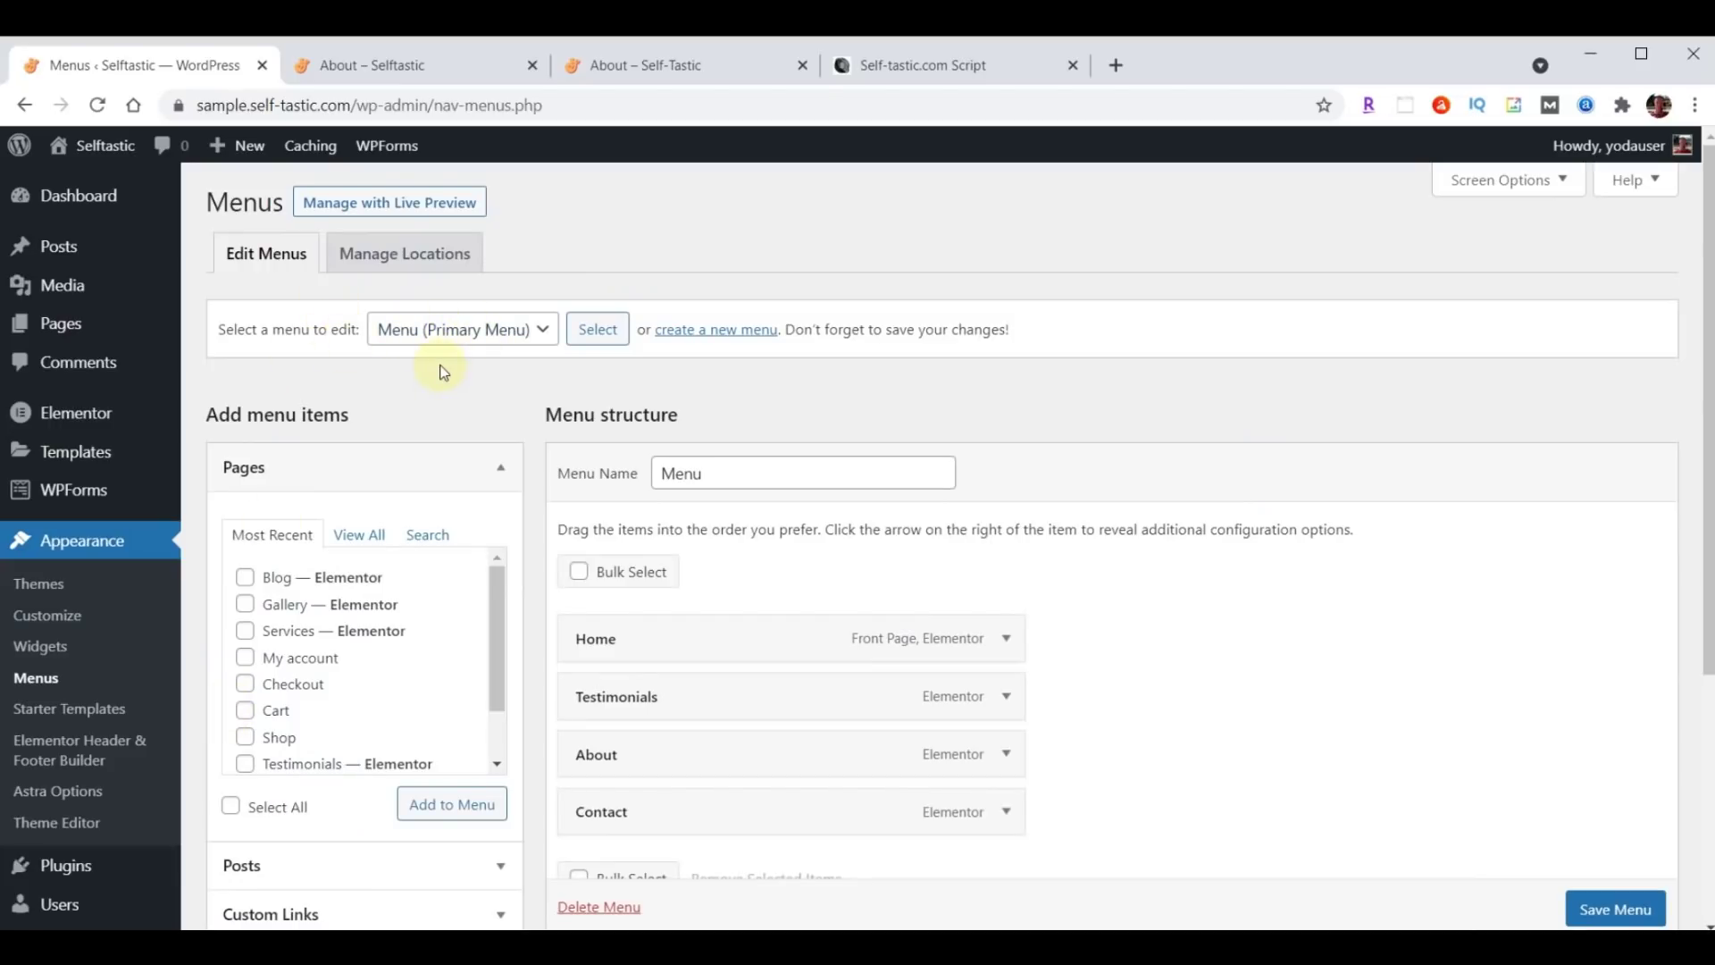
{"action": "scroll", "coordinate": [1264, 611], "scroll_direction": "down", "scroll_amount": 1}
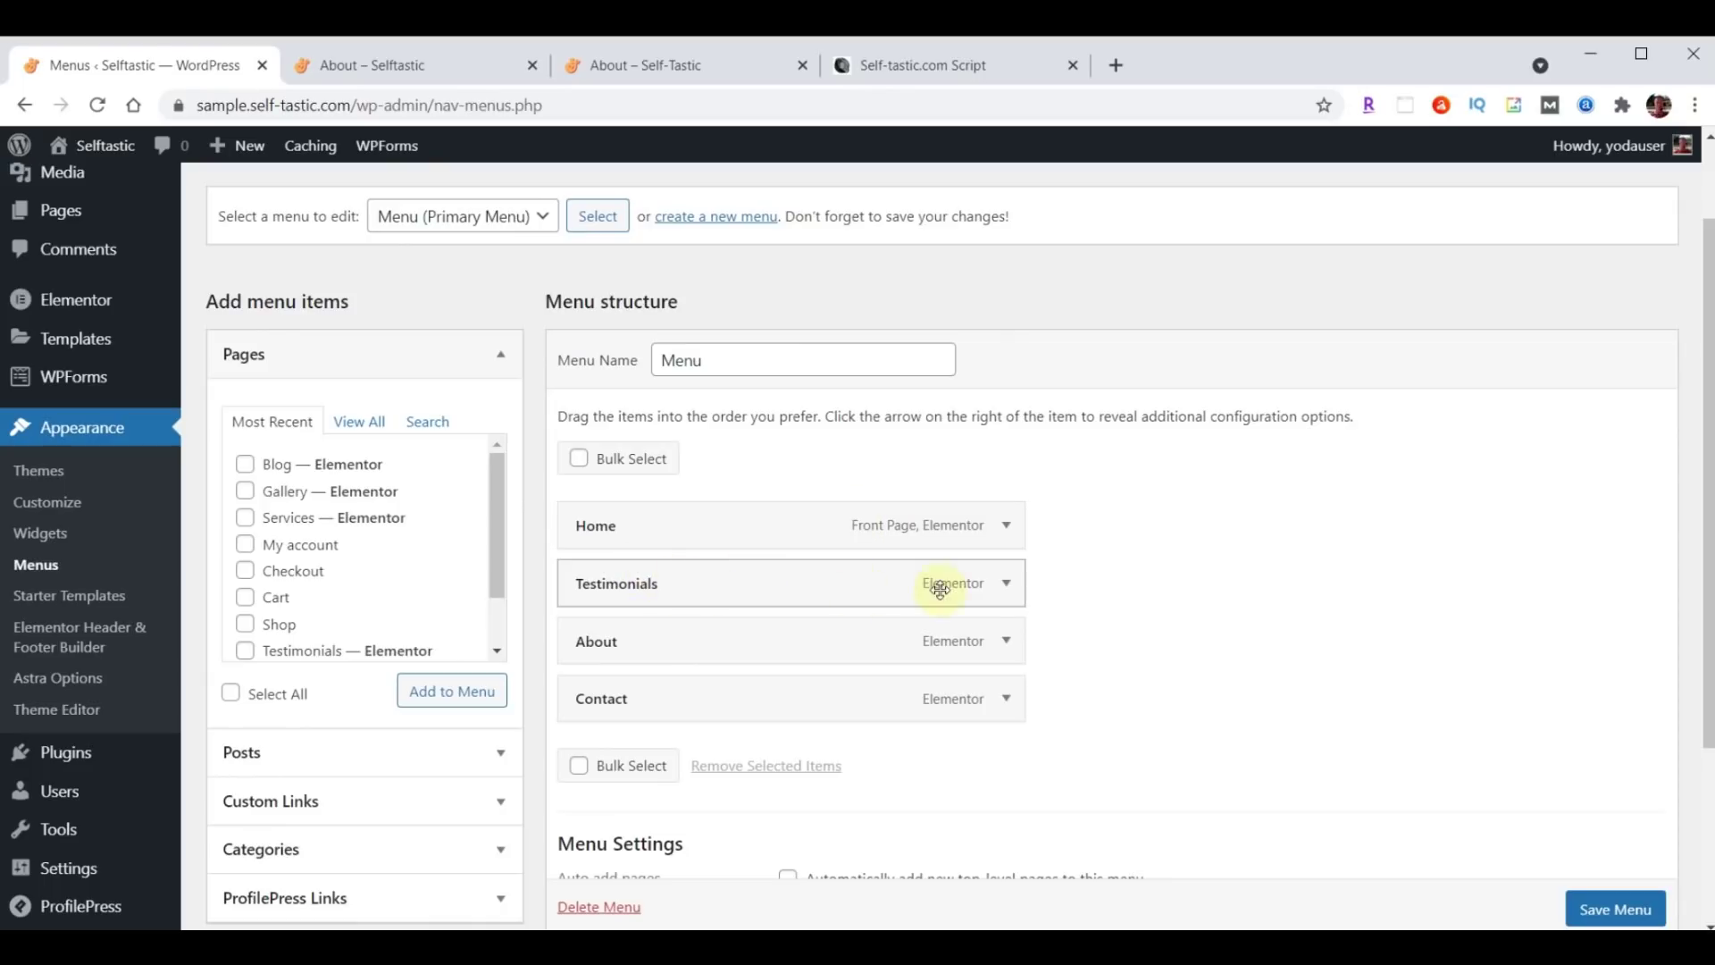
{"action": "left_click", "coordinate": [1007, 585]}
{"action": "left_click", "coordinate": [596, 792]}
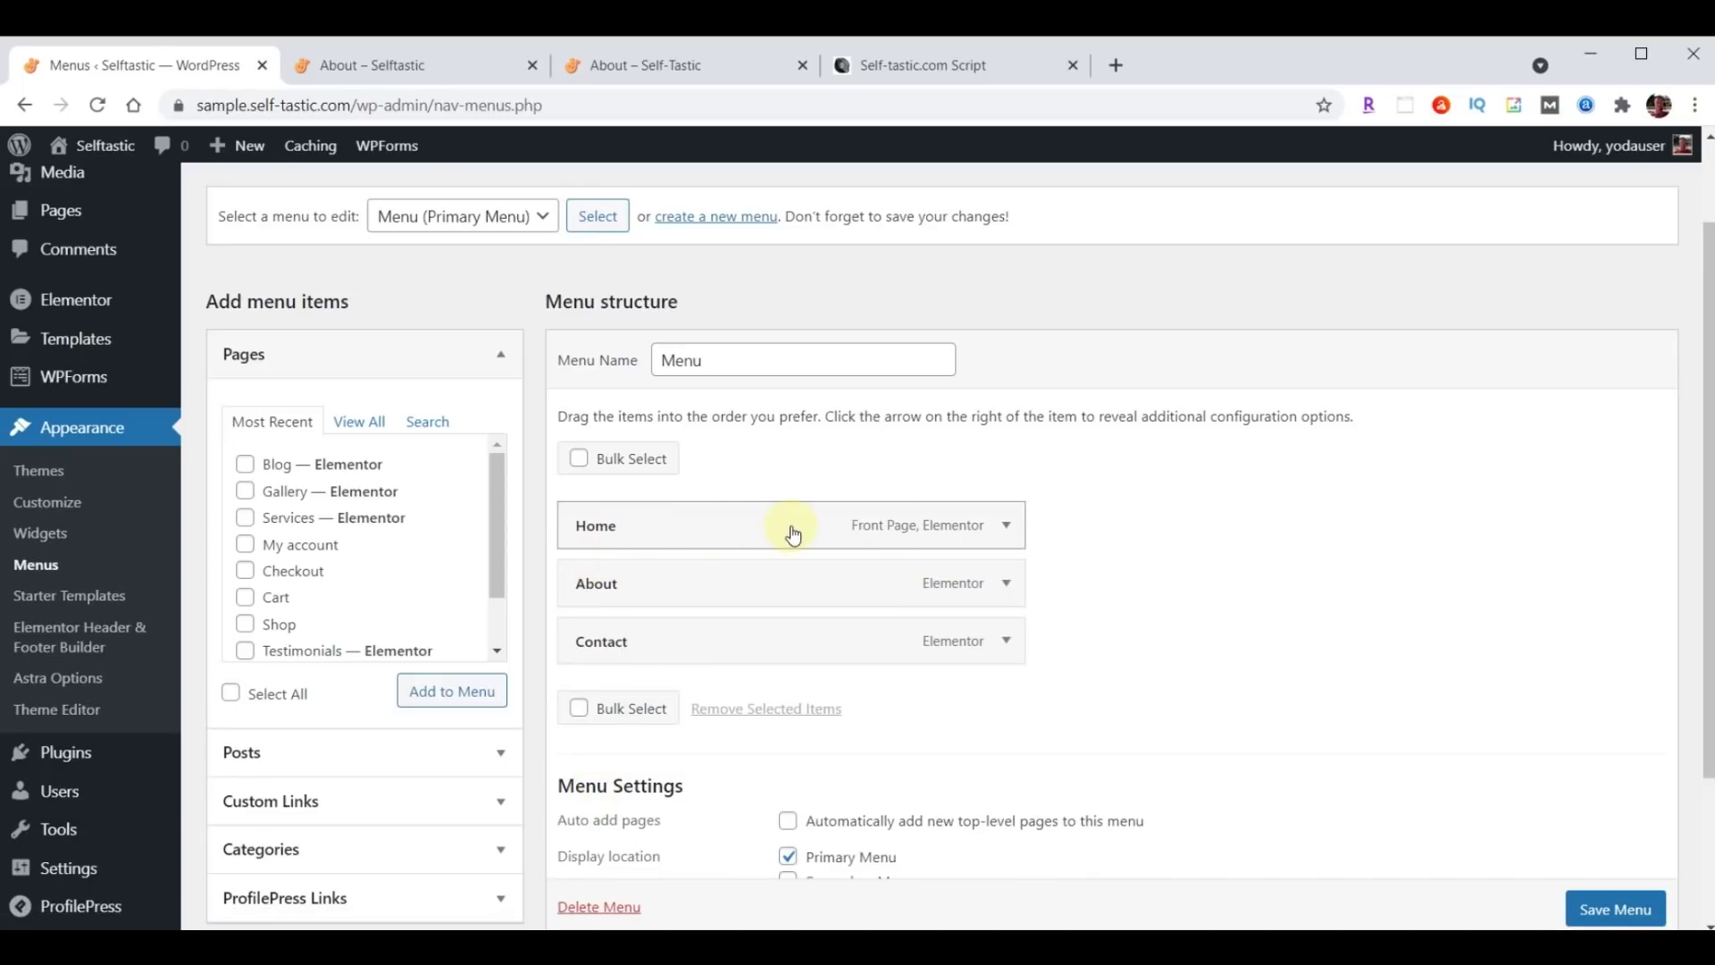
Add the Blog and Gallery pages to the Primary Menu.
{"action": "left_click", "coordinate": [604, 65]}
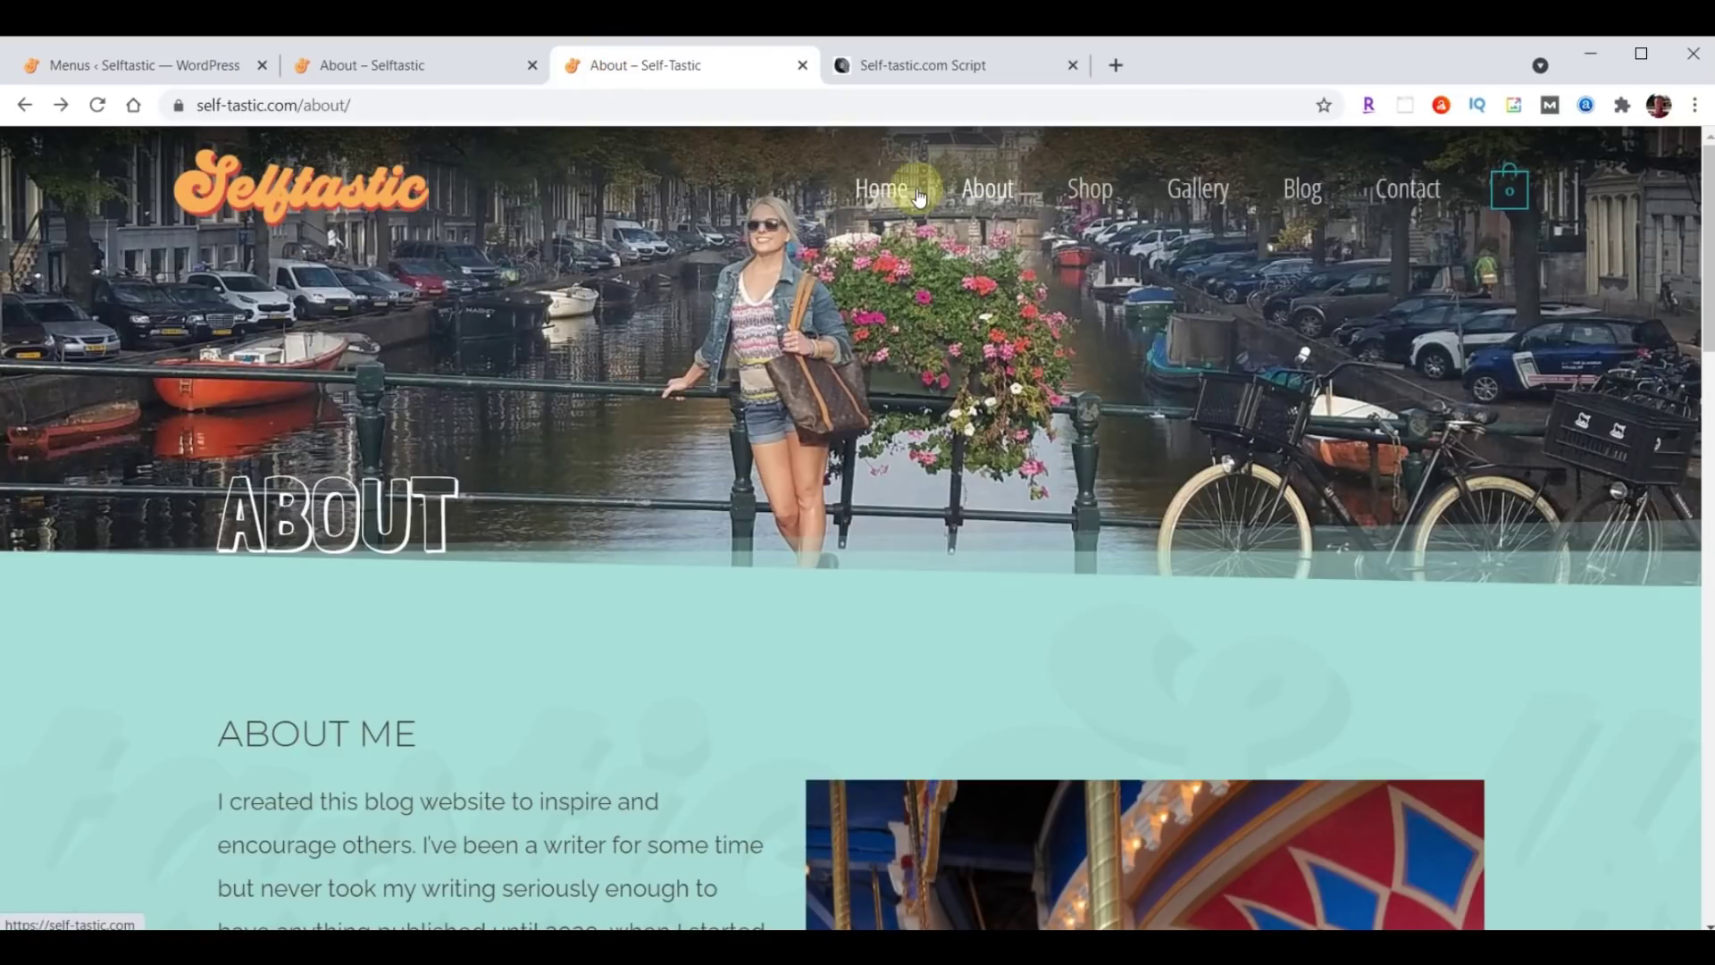
{"action": "left_click", "coordinate": [132, 62]}
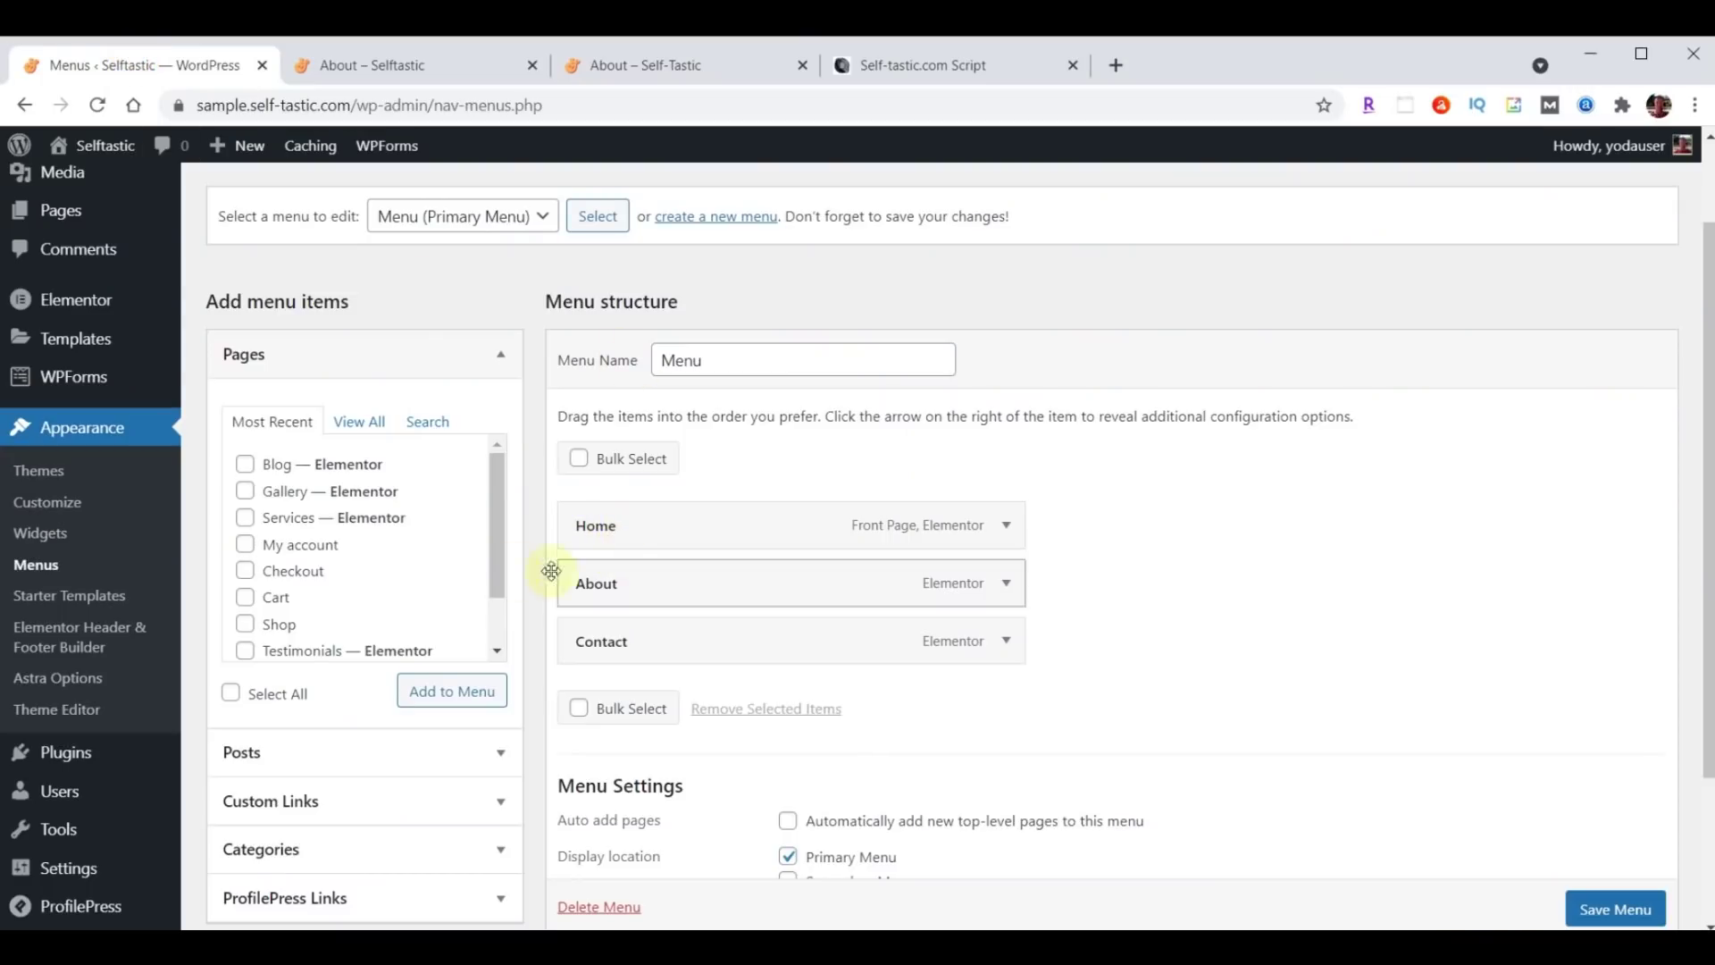
{"action": "left_click", "coordinate": [253, 471]}
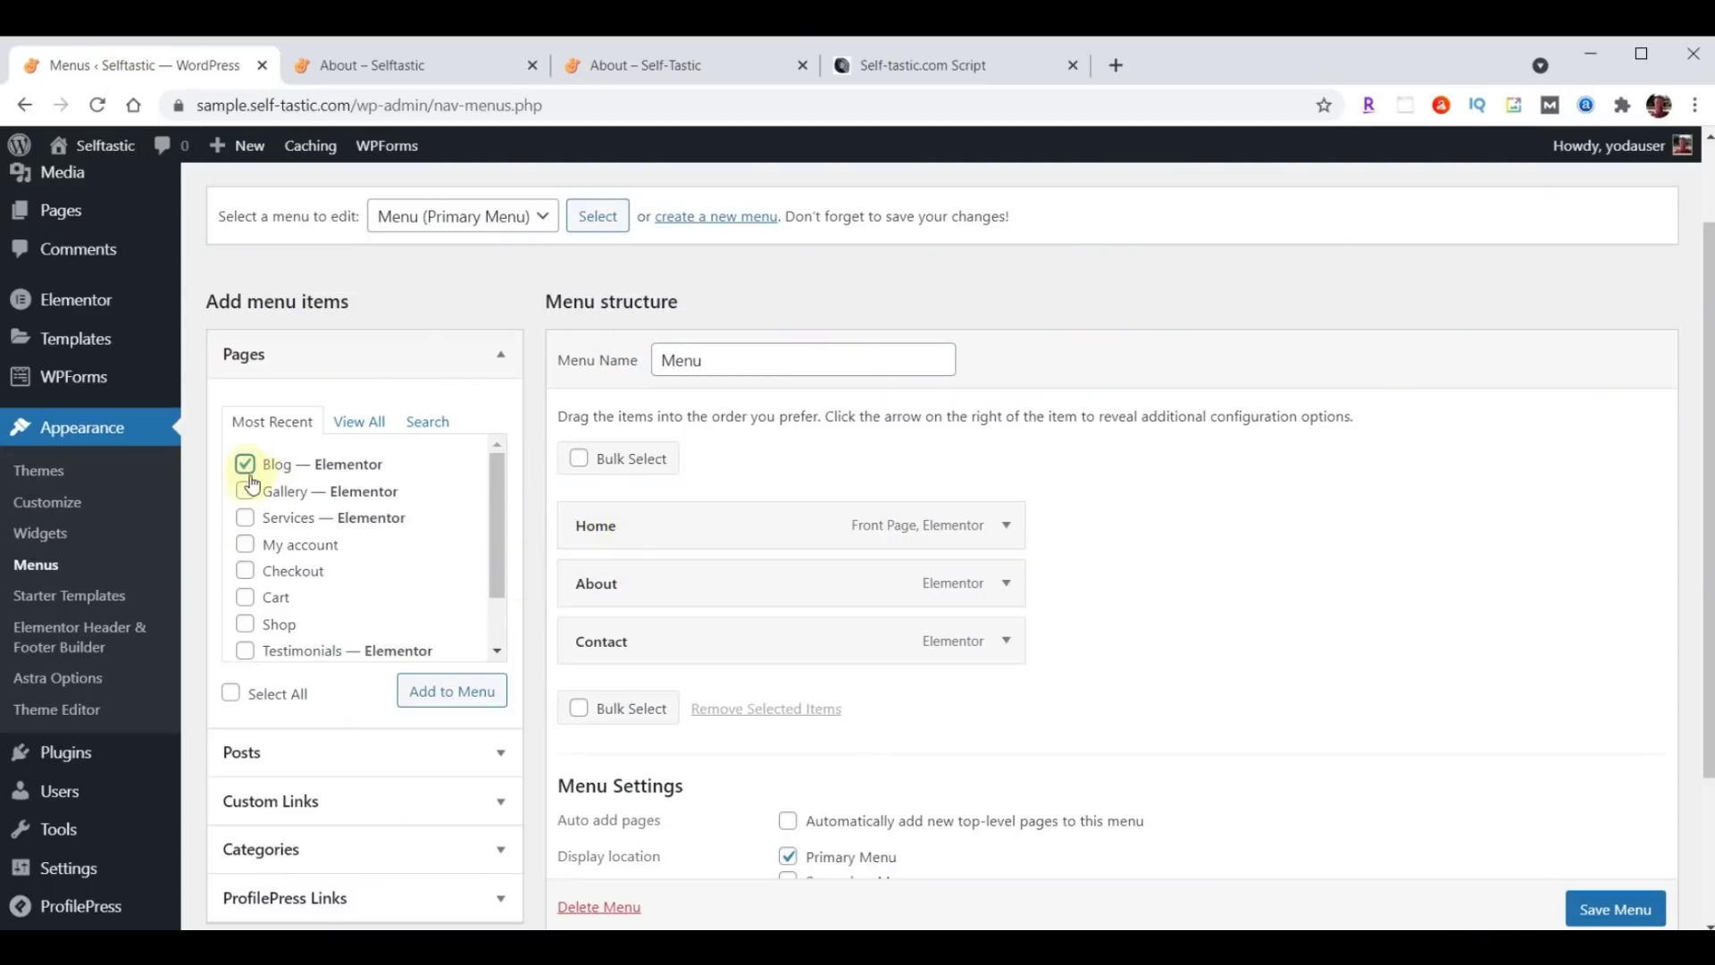
{"action": "left_click", "coordinate": [249, 493]}
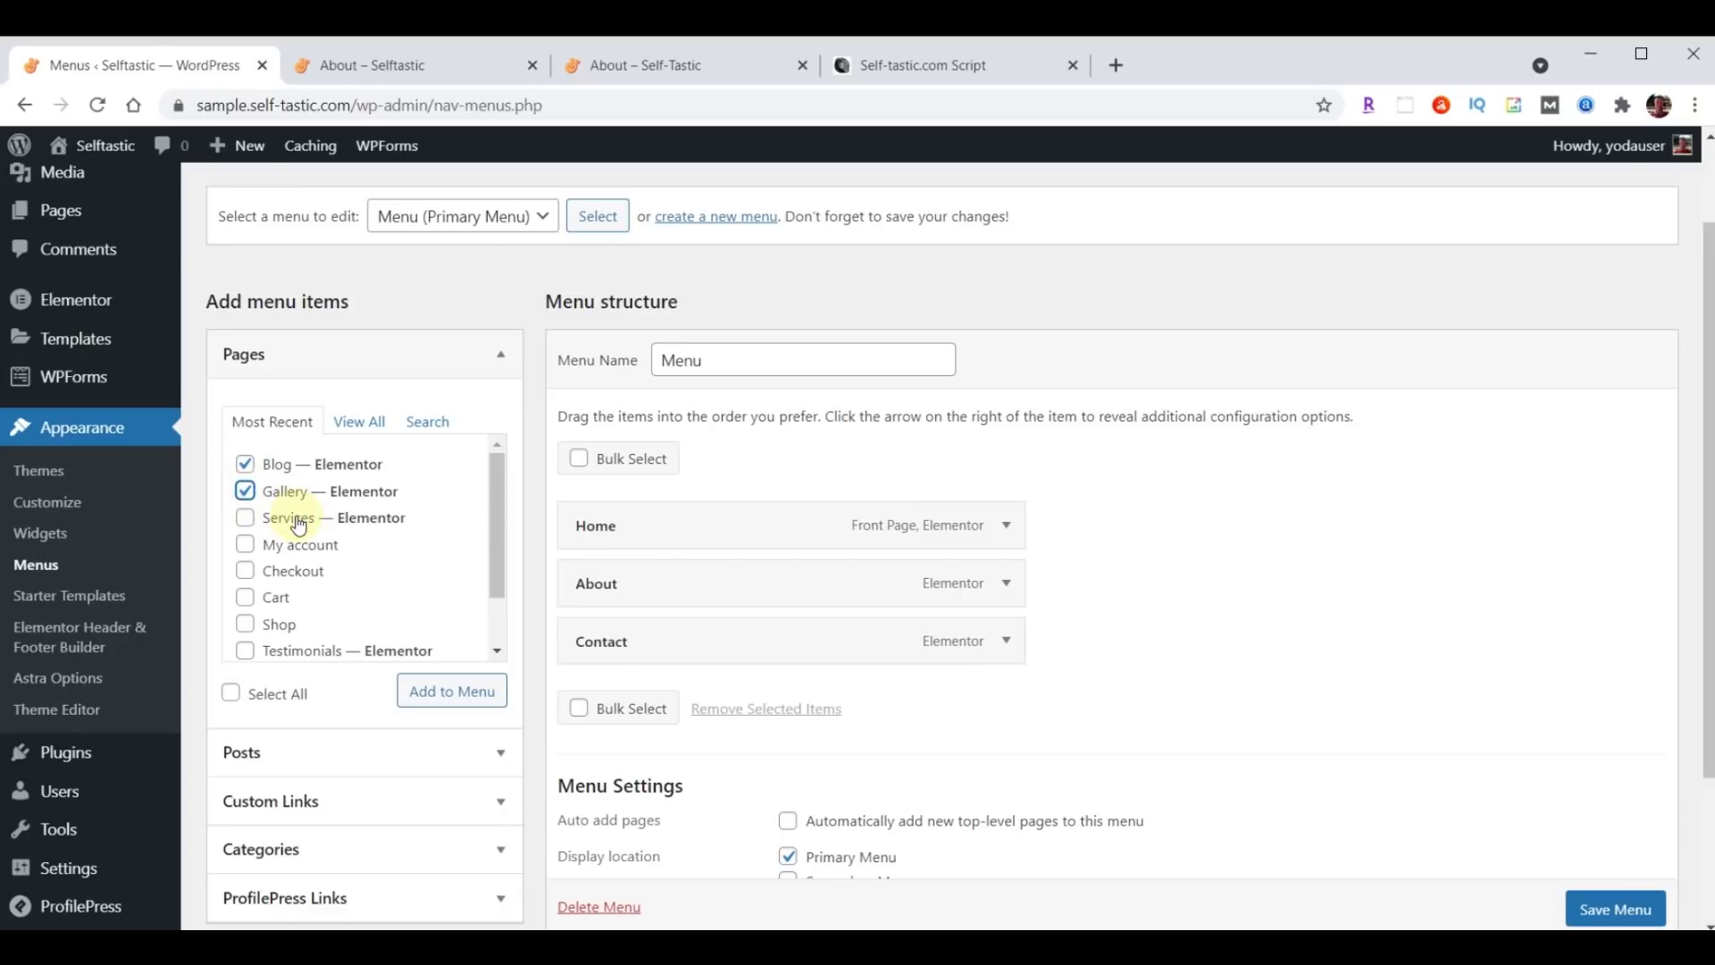
{"action": "left_click", "coordinate": [436, 703]}
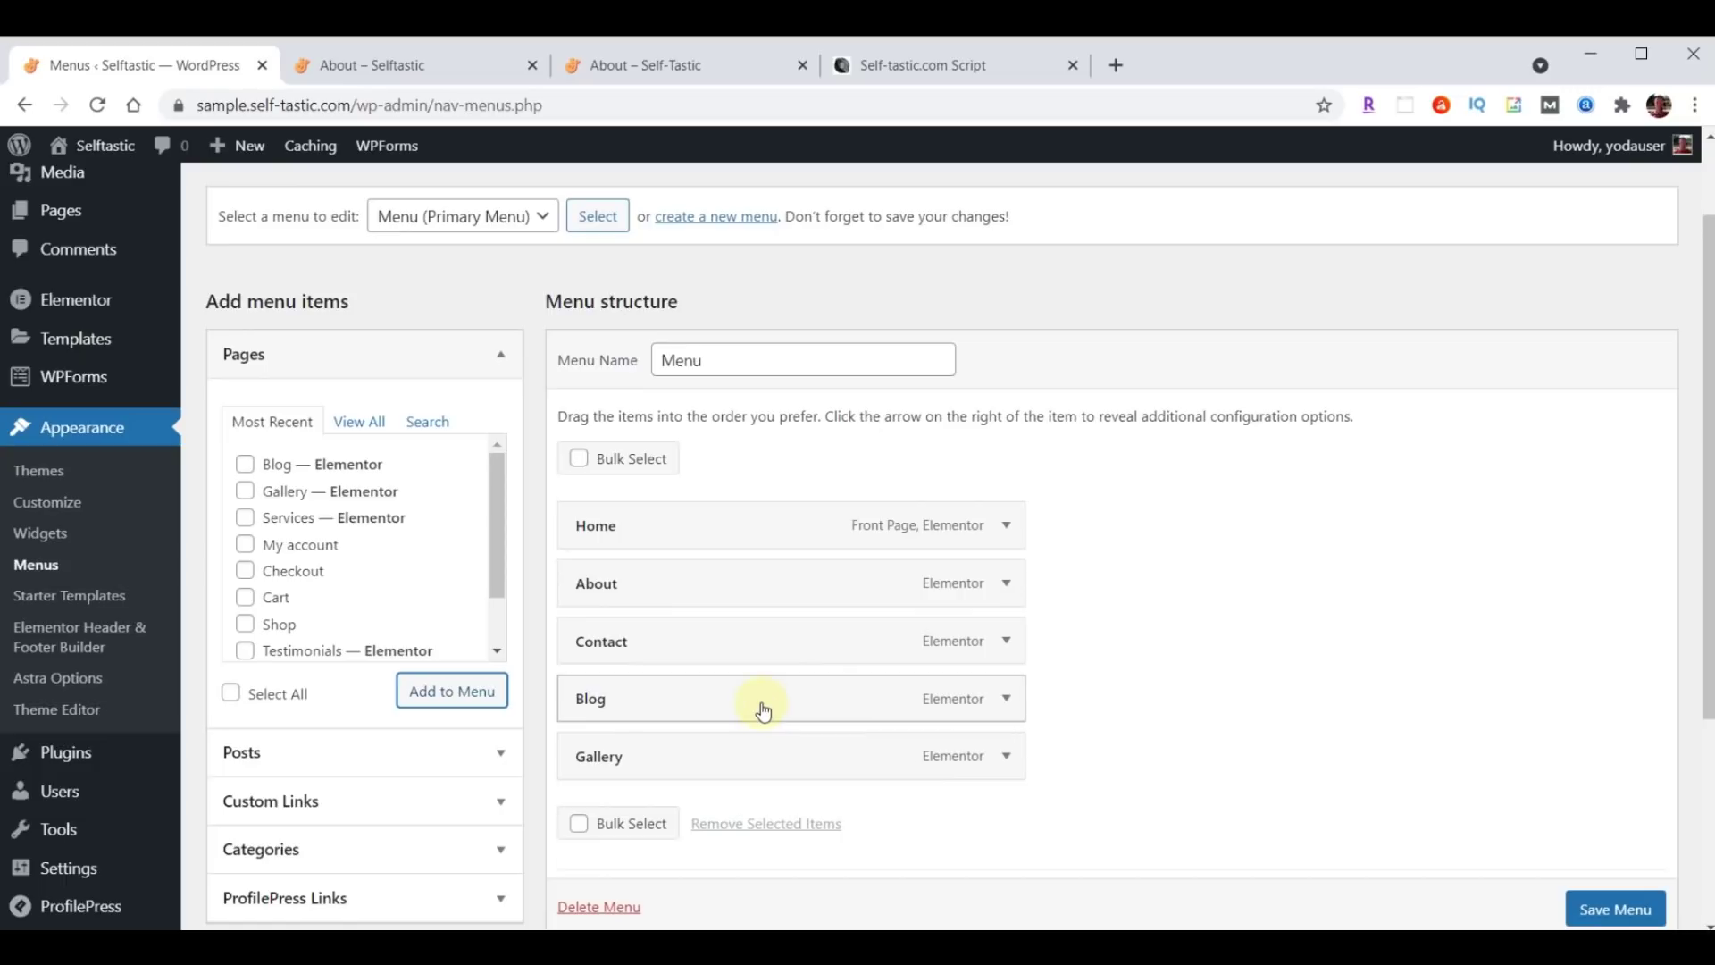
Place Gallery then Blog right after About at top level and save the menu.
{"action": "left_click_drag", "start_coordinate": [762, 766], "coordinate": [765, 647]}
{"action": "left_click_drag", "start_coordinate": [727, 766], "coordinate": [688, 693]}
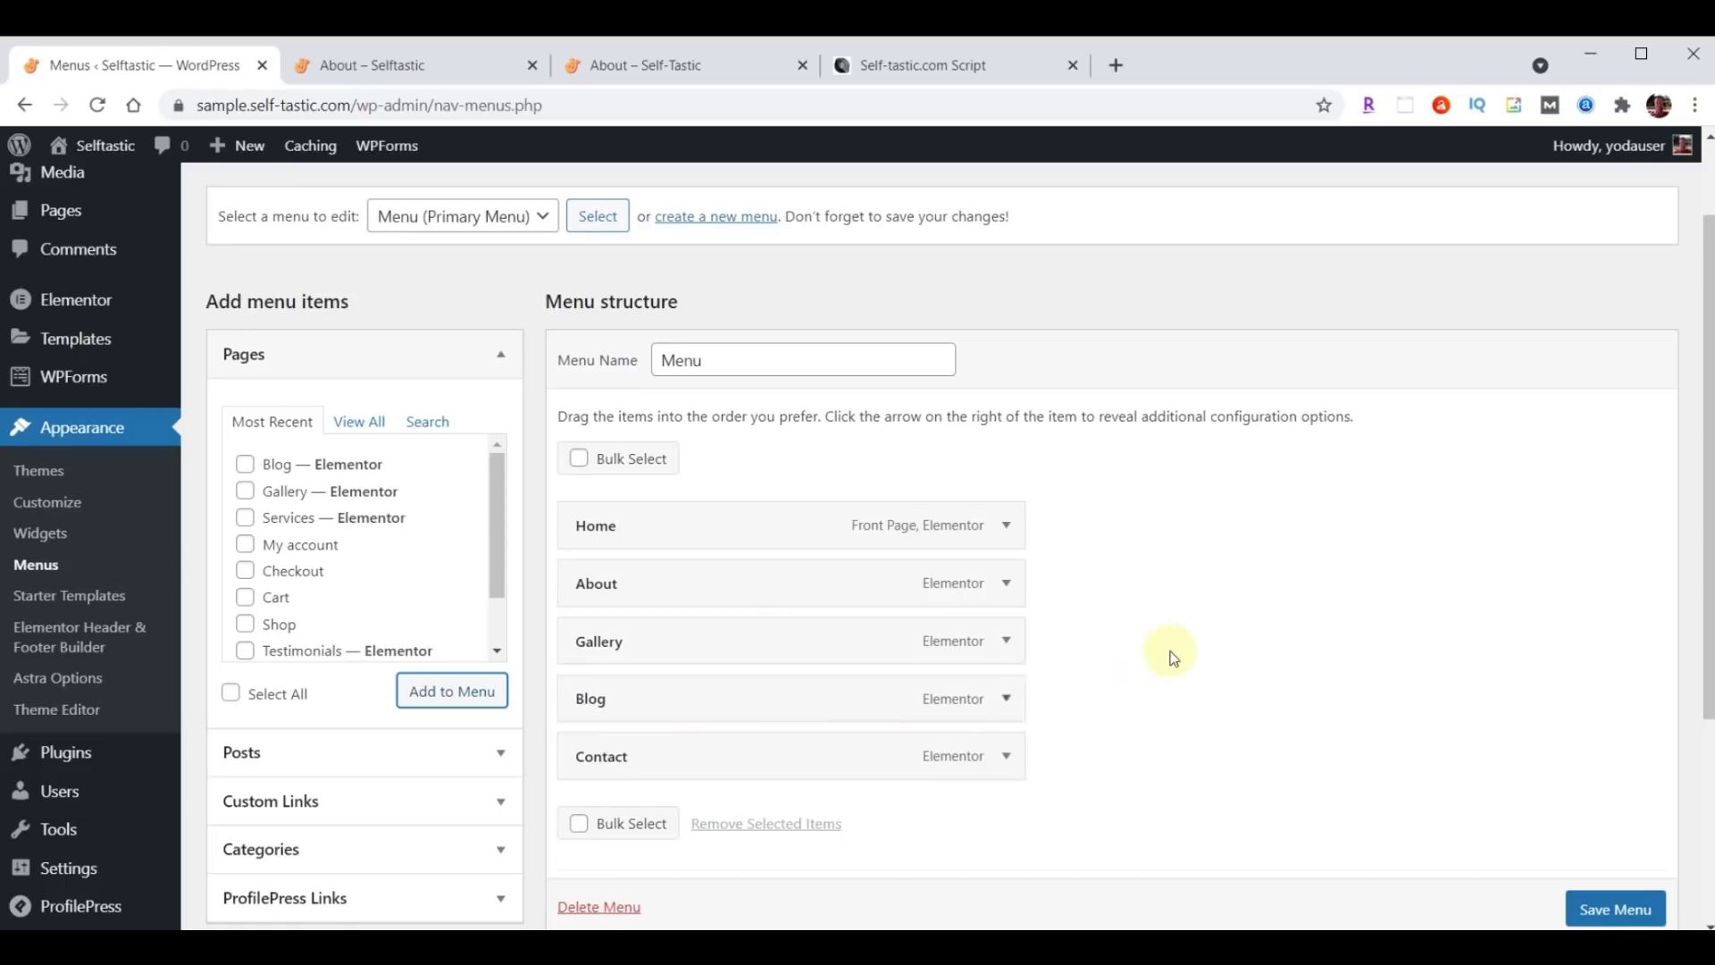
{"action": "scroll", "coordinate": [1168, 649], "scroll_direction": "down", "scroll_amount": 4}
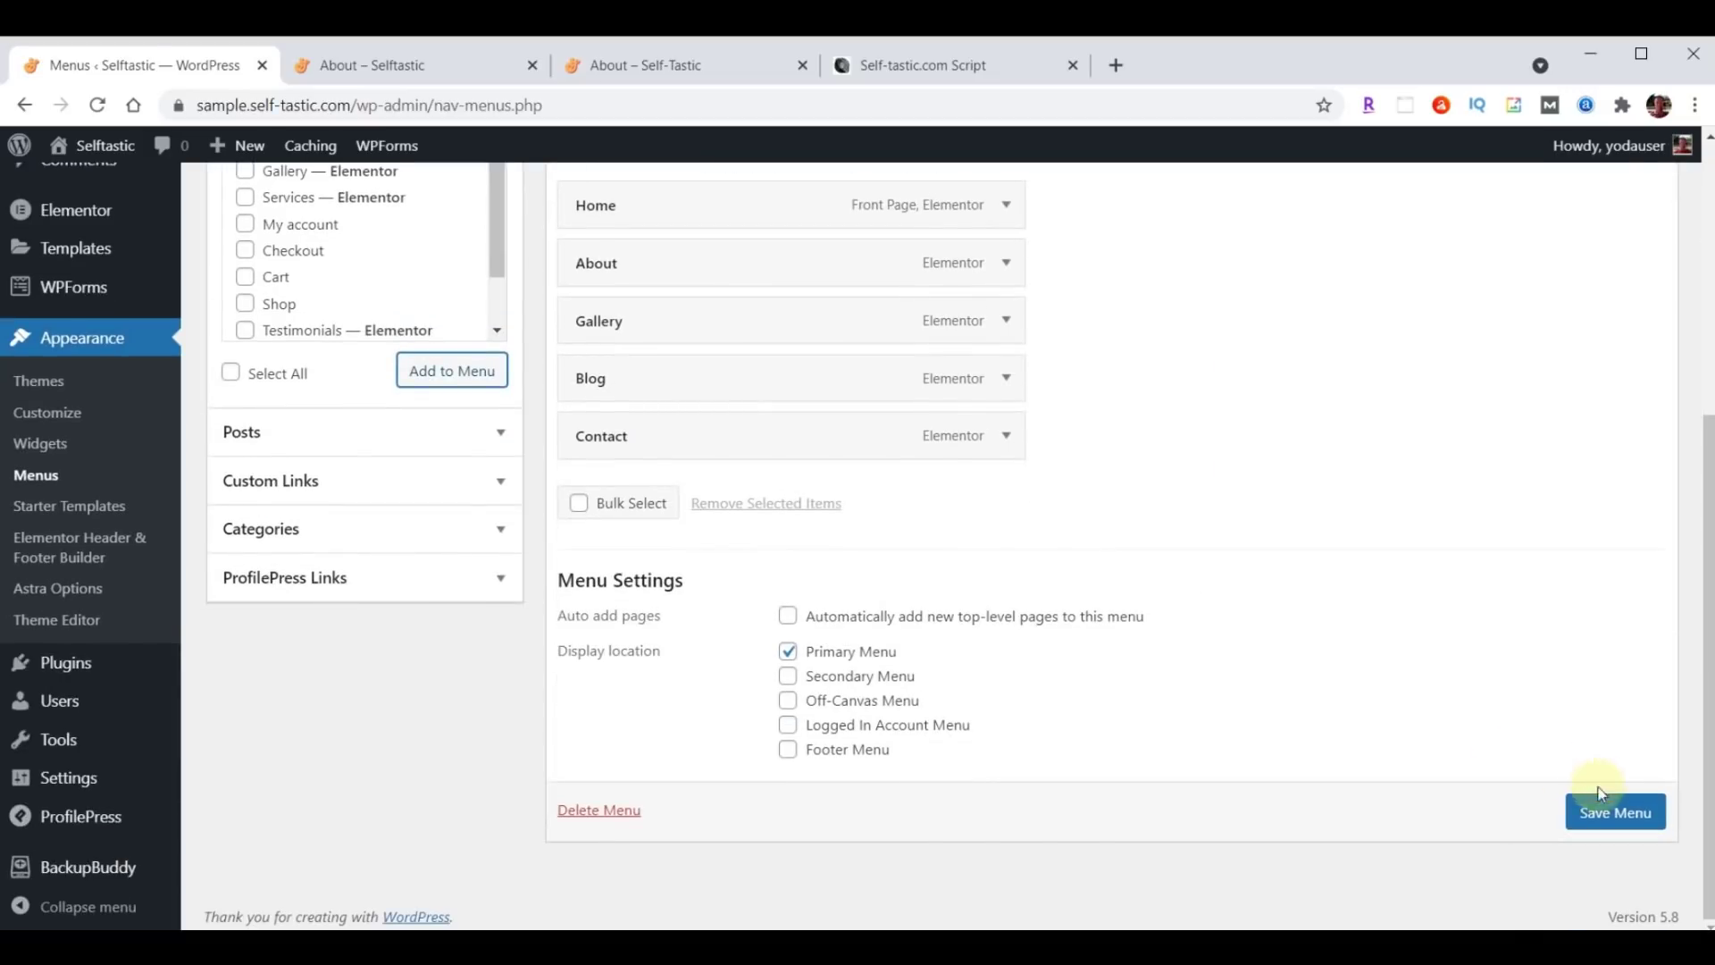
{"action": "left_click", "coordinate": [1600, 817]}
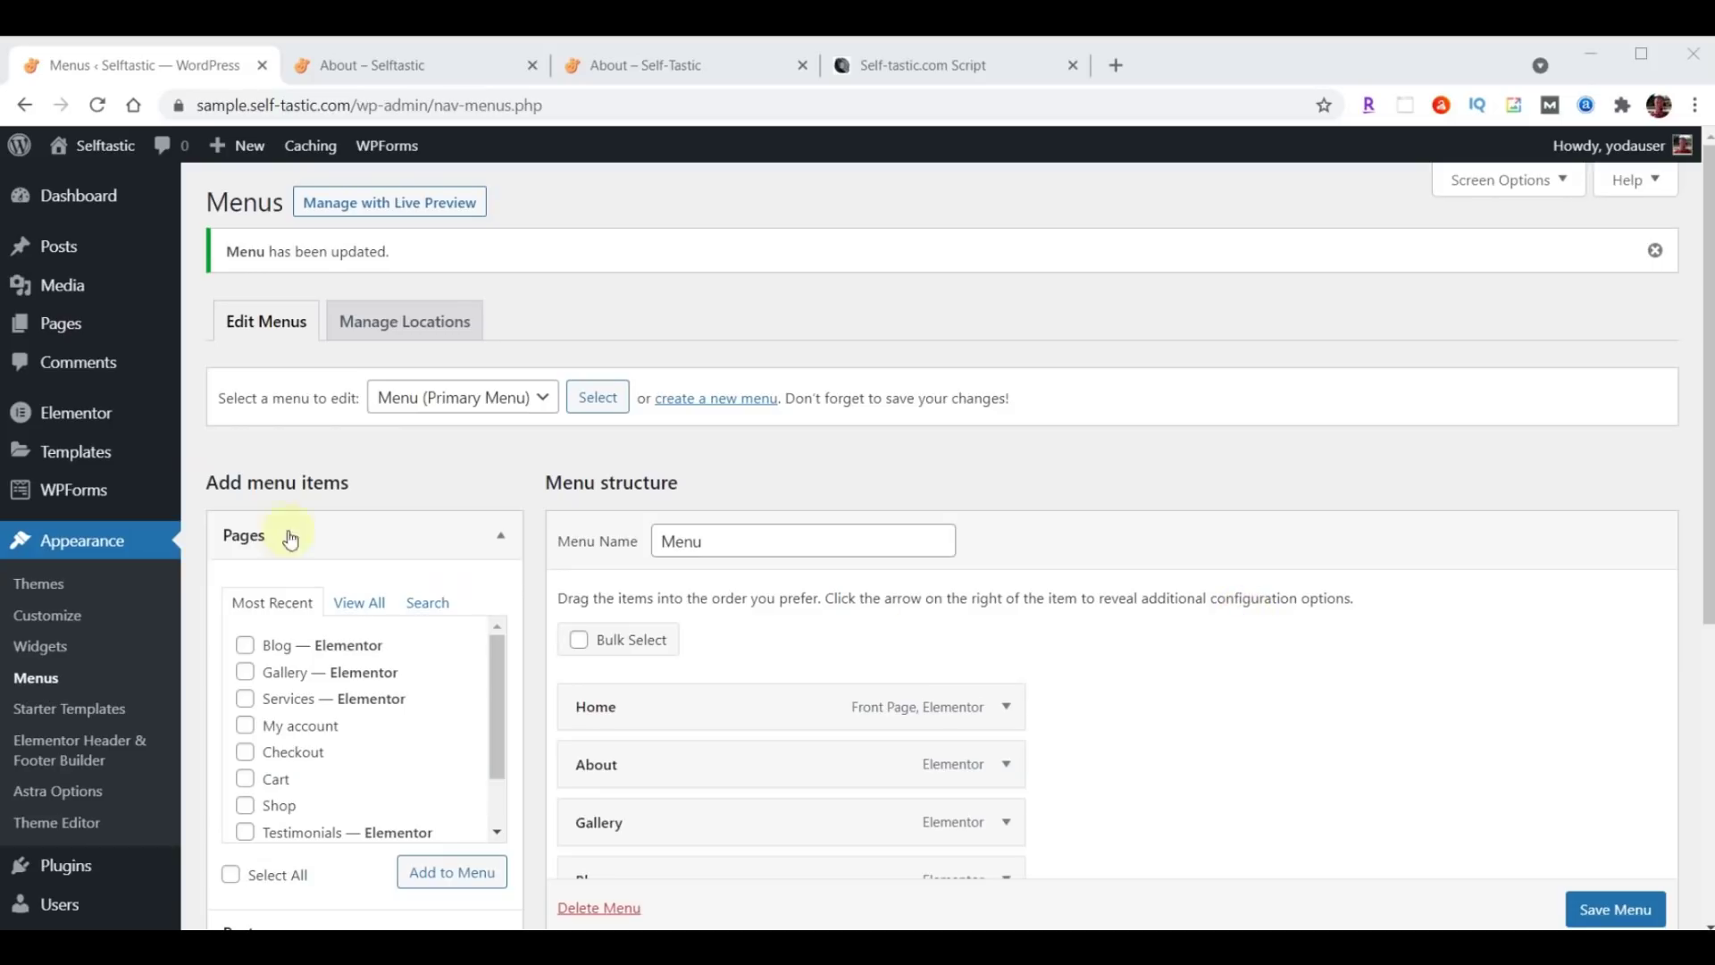
{"action": "left_click", "coordinate": [61, 327]}
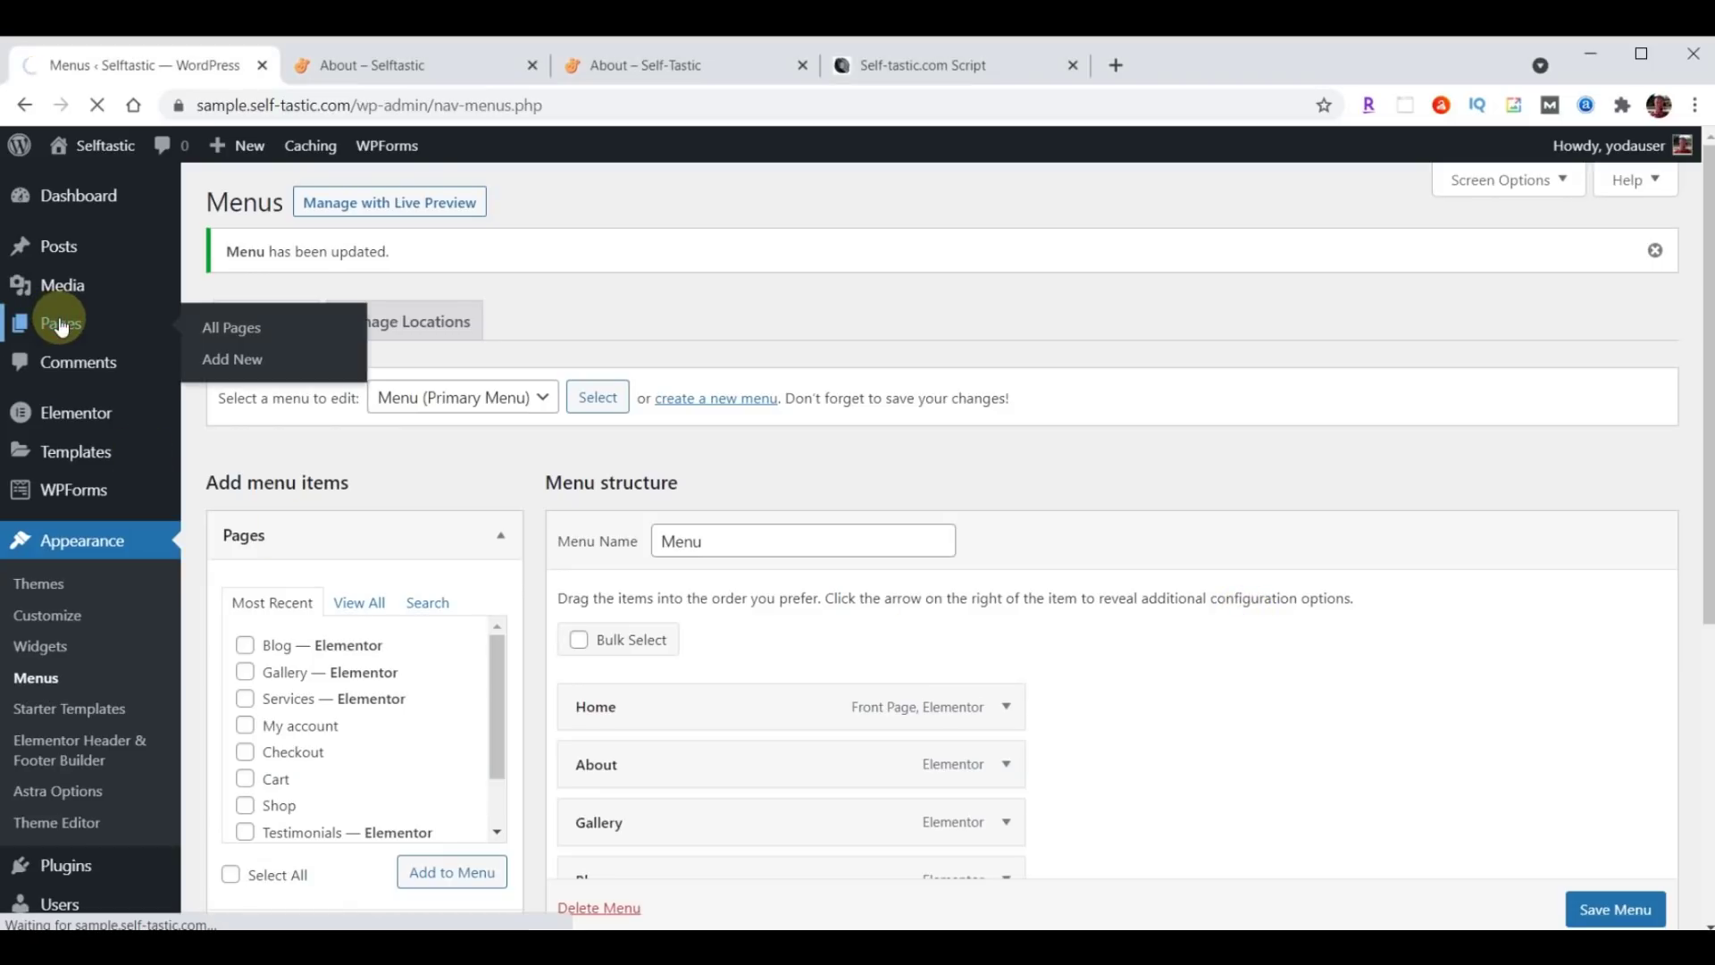
Open Services in Elementor and delete the hero, About Me and Words of Wisdom sections.
{"action": "scroll", "coordinate": [629, 565], "scroll_direction": "down", "scroll_amount": 4}
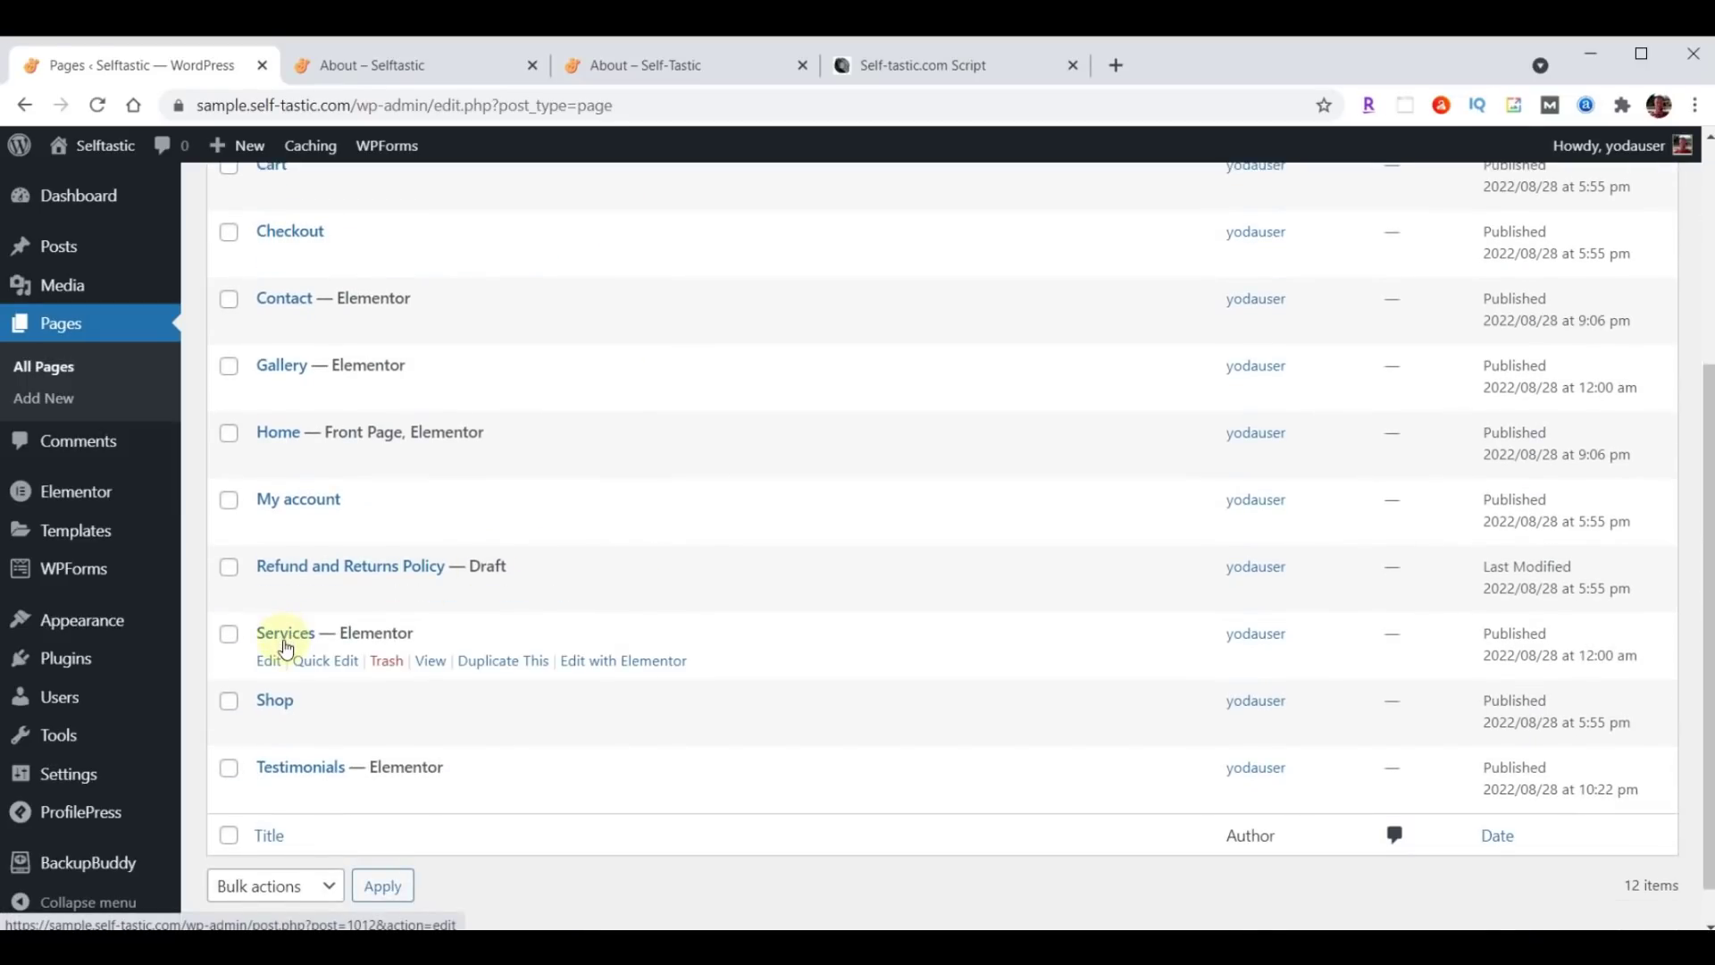
{"action": "left_click", "coordinate": [634, 666]}
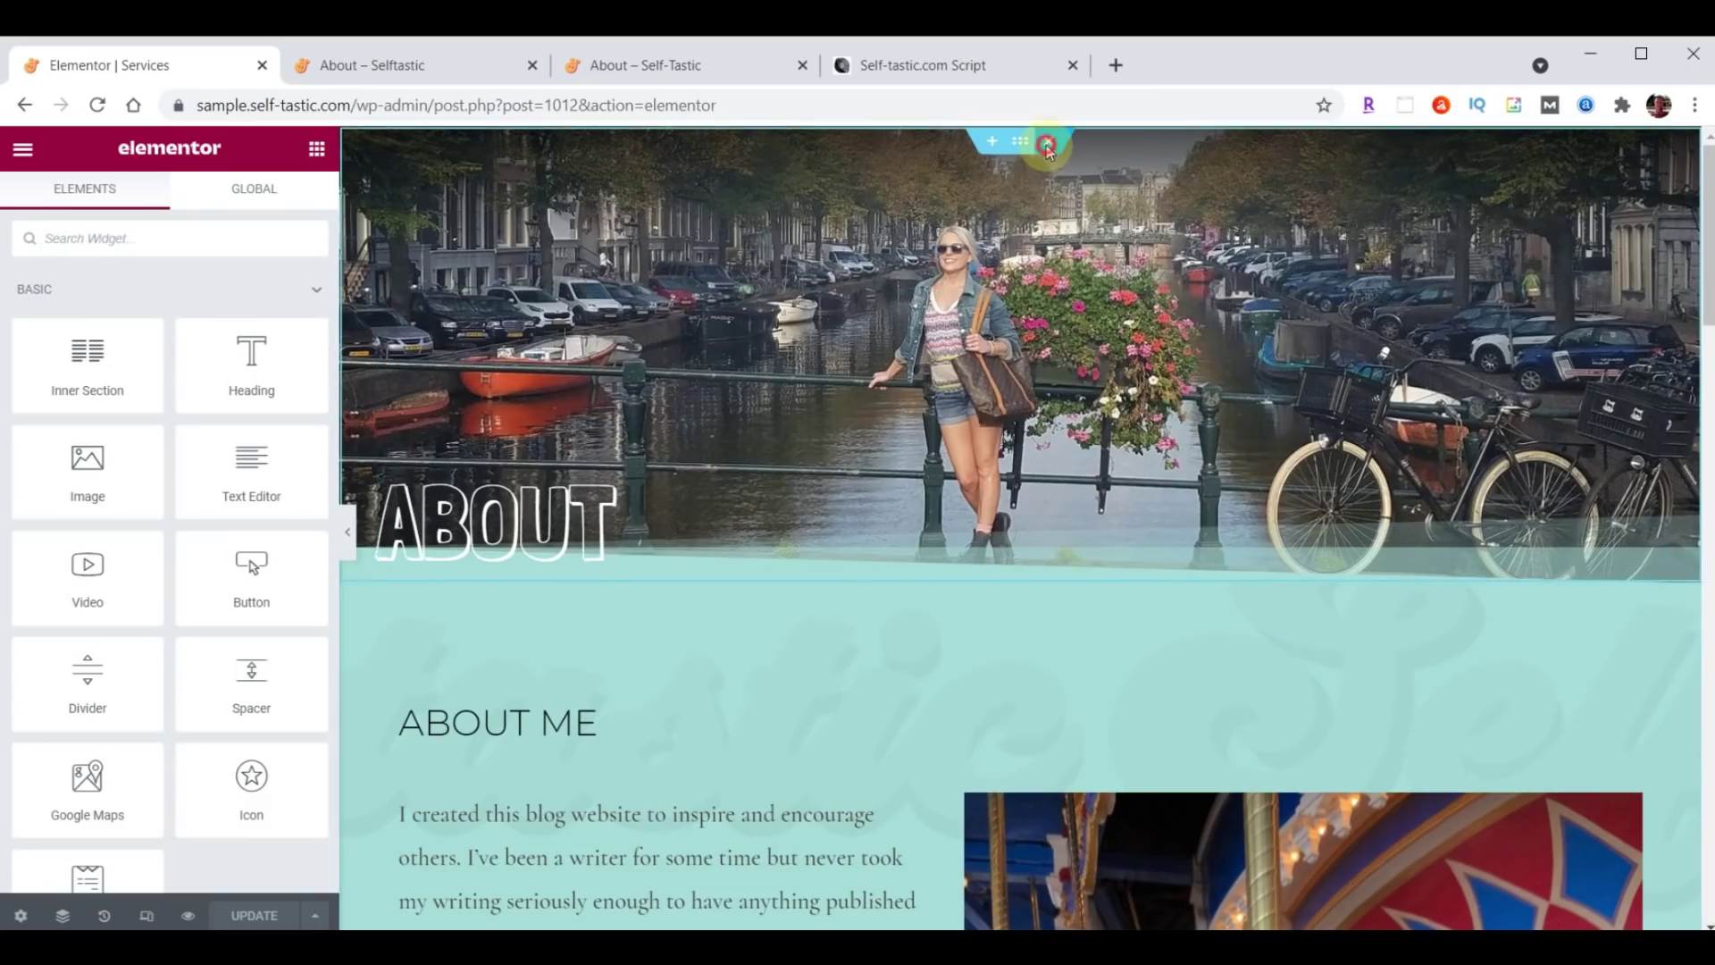
{"action": "left_click", "coordinate": [1047, 144]}
{"action": "left_click", "coordinate": [1047, 144]}
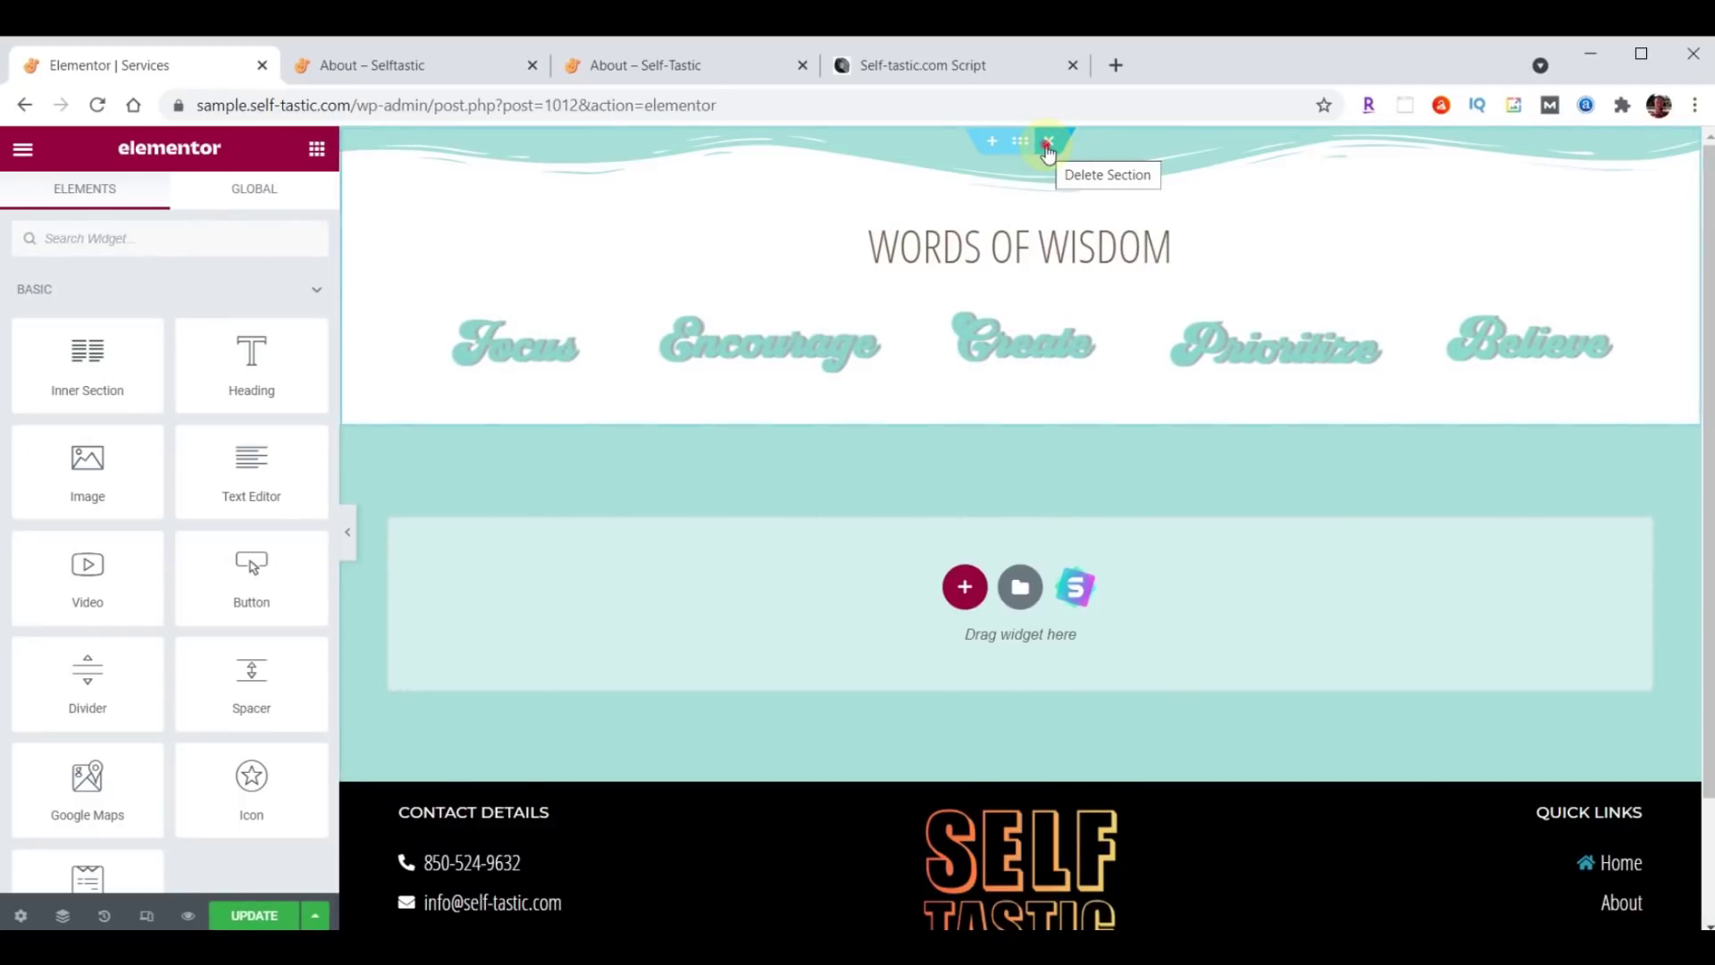
{"action": "left_click", "coordinate": [1047, 143]}
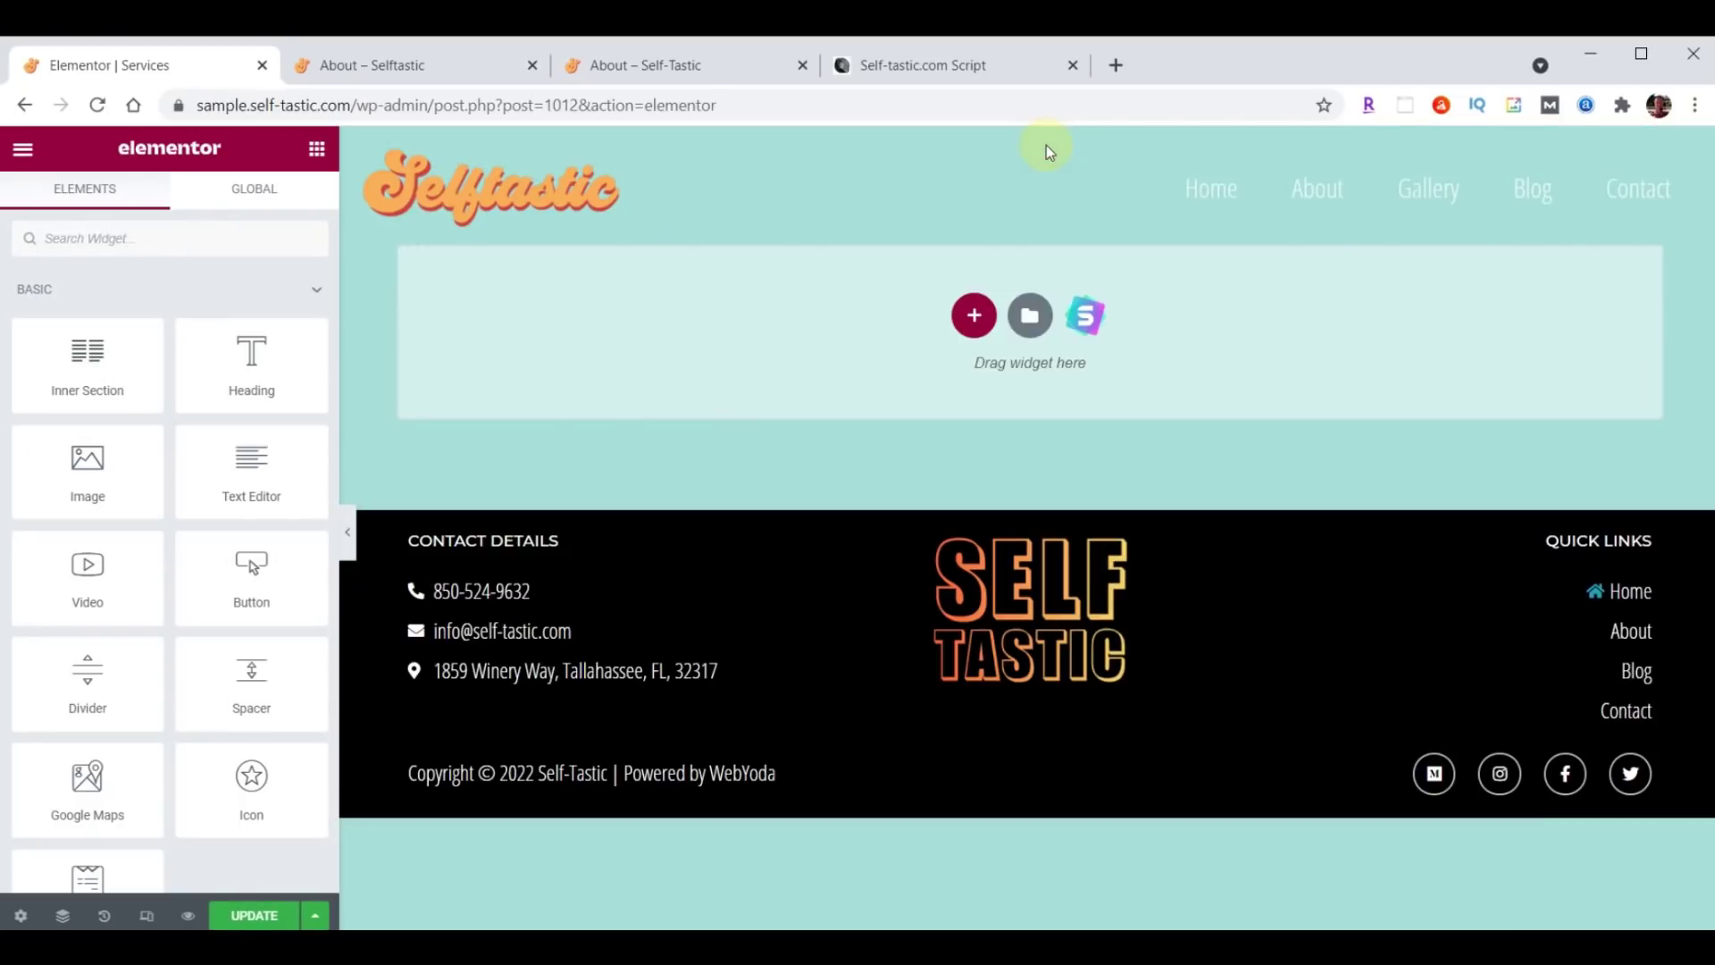
Import the Services page template file and insert Selftastic Services Page without its page settings.
{"action": "left_click", "coordinate": [1030, 315]}
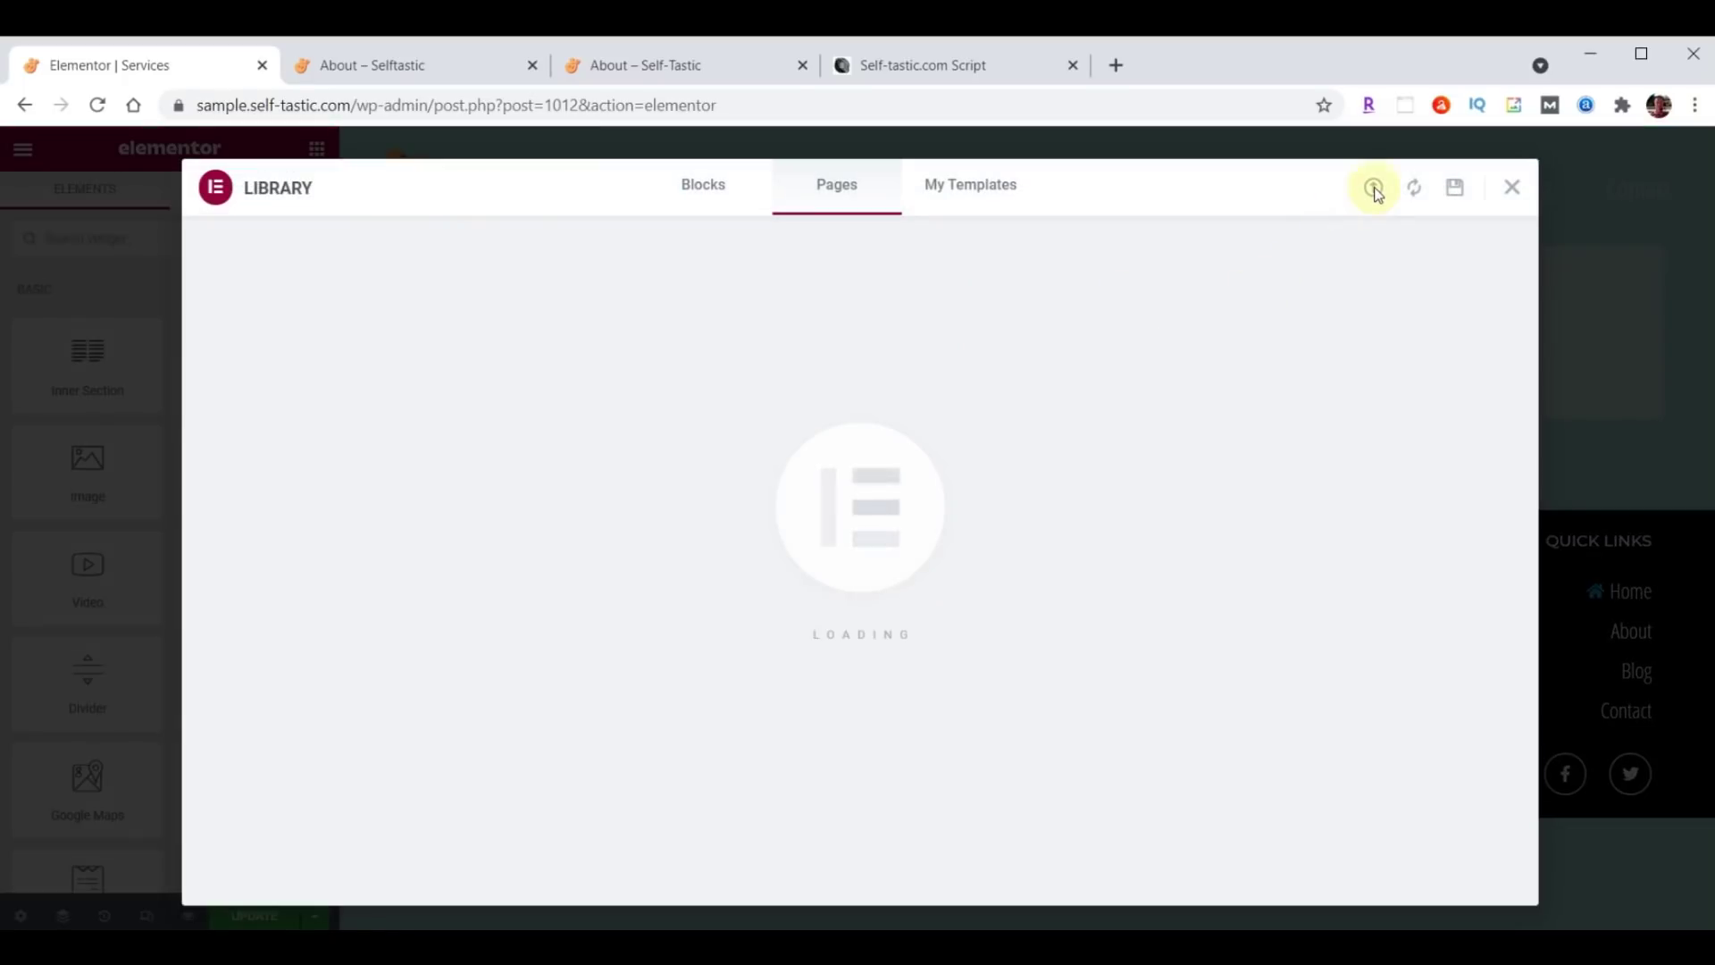
{"action": "left_click", "coordinate": [1373, 188]}
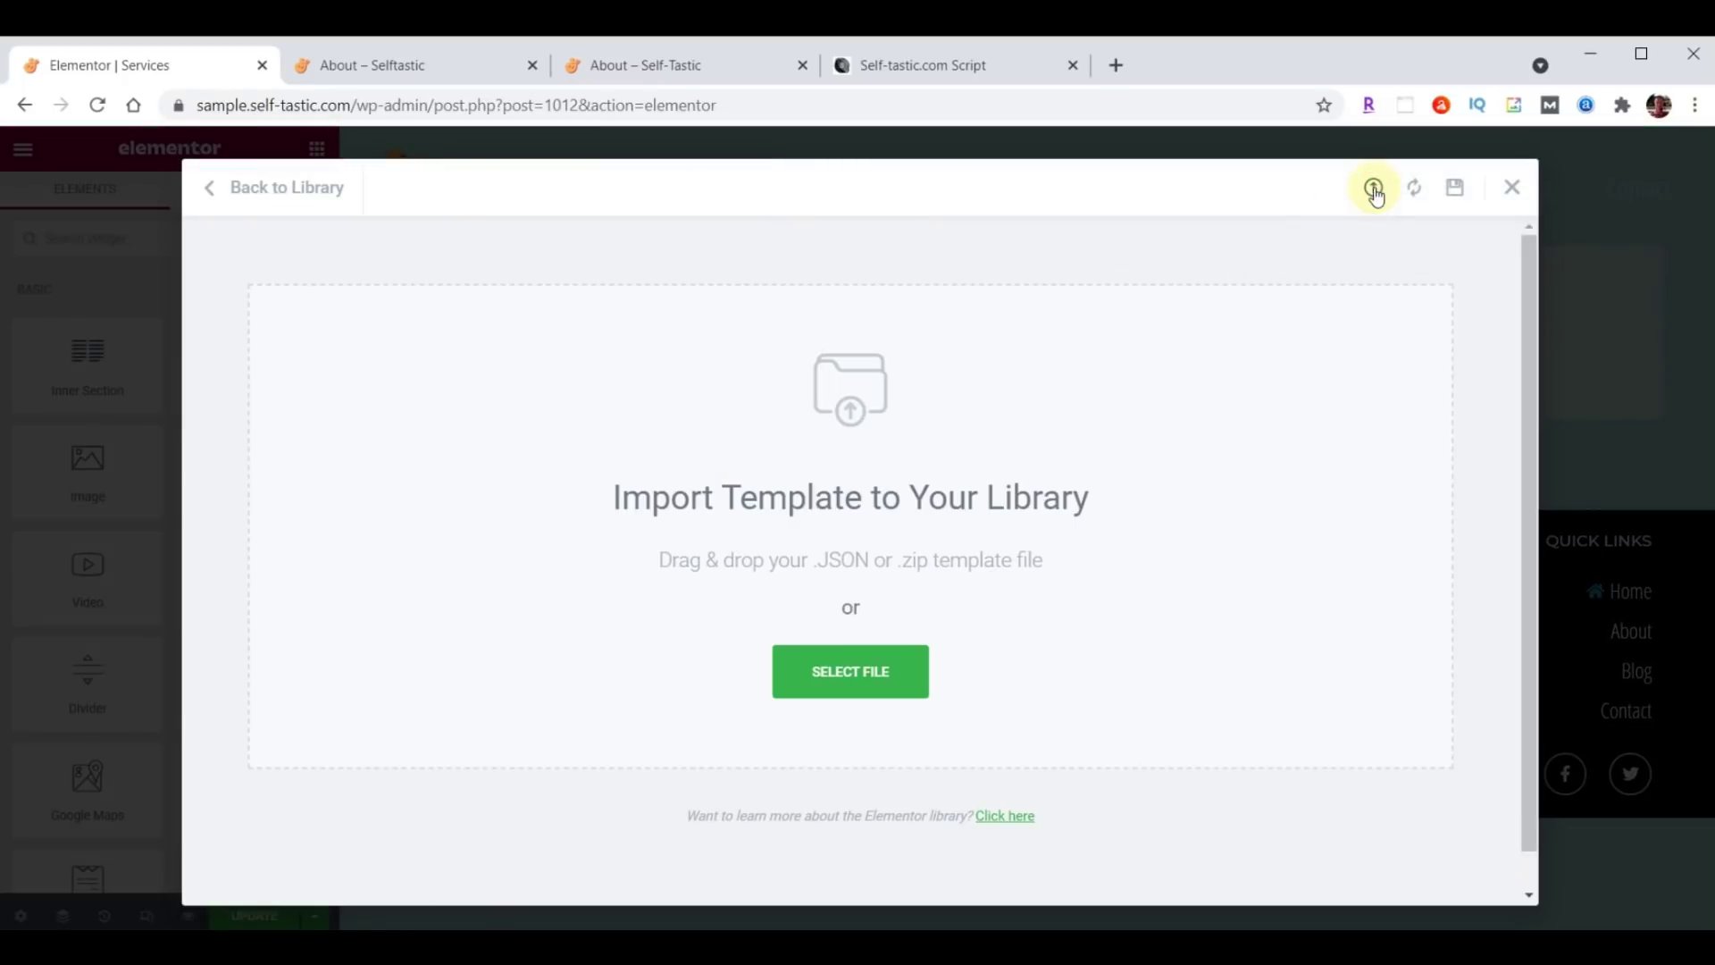
{"action": "key", "text": "alt+Tab"}
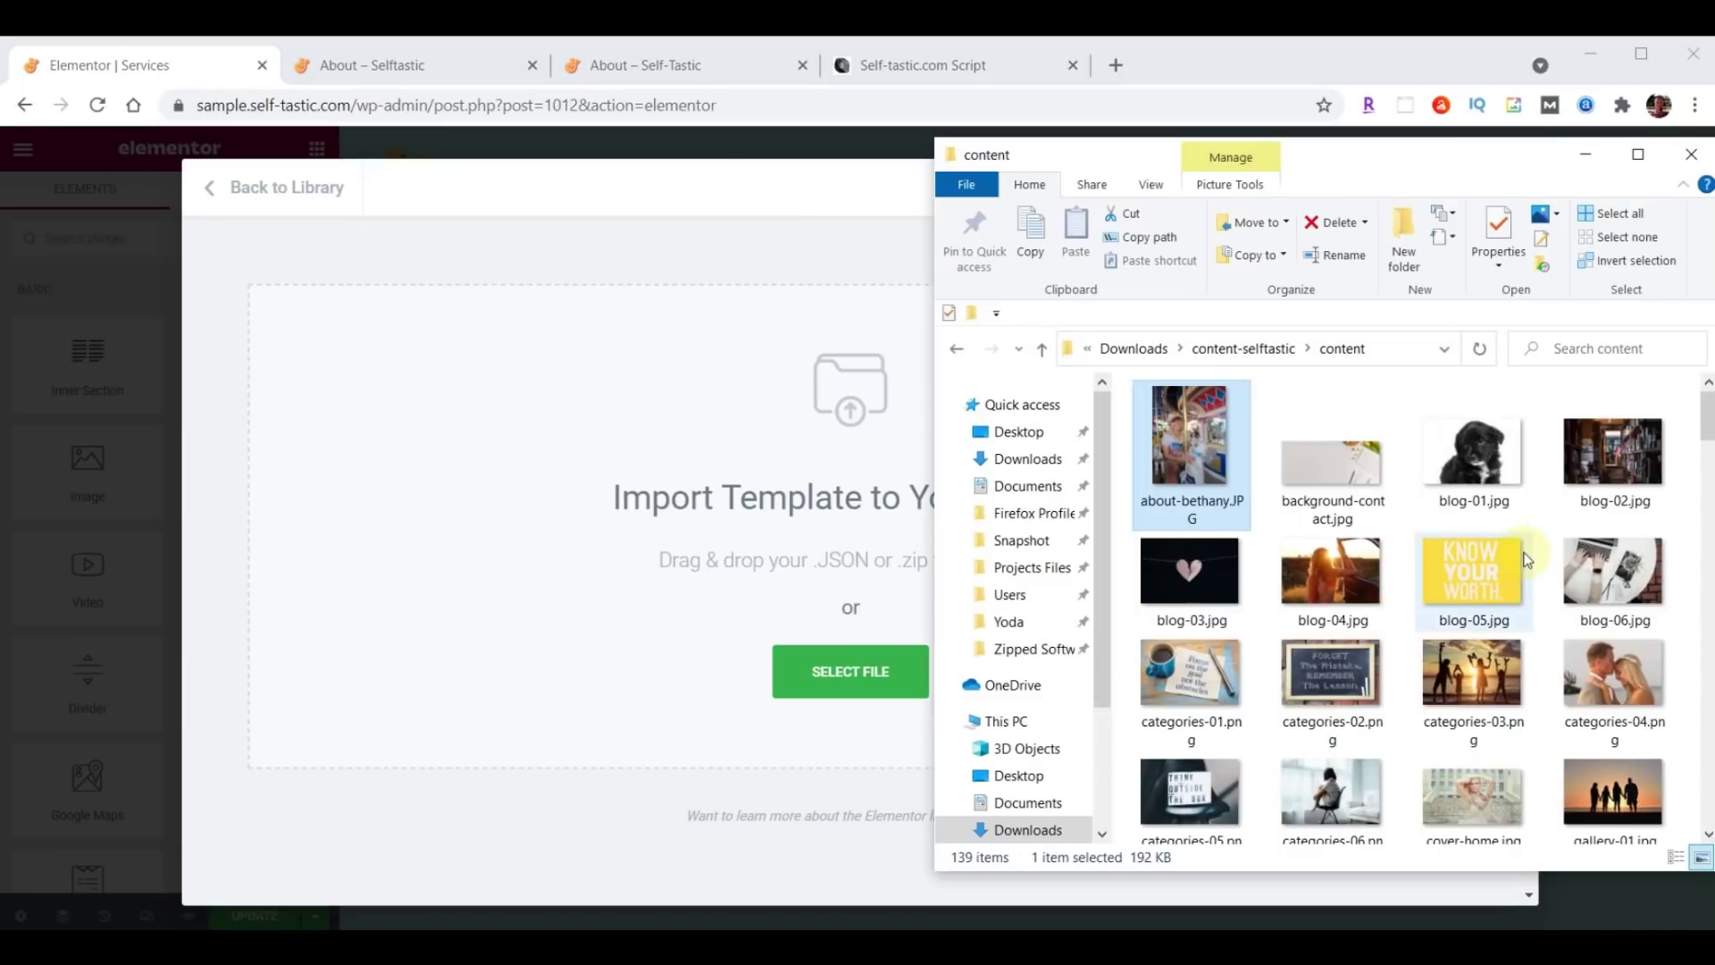
{"action": "scroll", "coordinate": [1518, 554], "scroll_direction": "down", "scroll_amount": 10}
{"action": "scroll", "coordinate": [1527, 560], "scroll_direction": "down", "scroll_amount": 5}
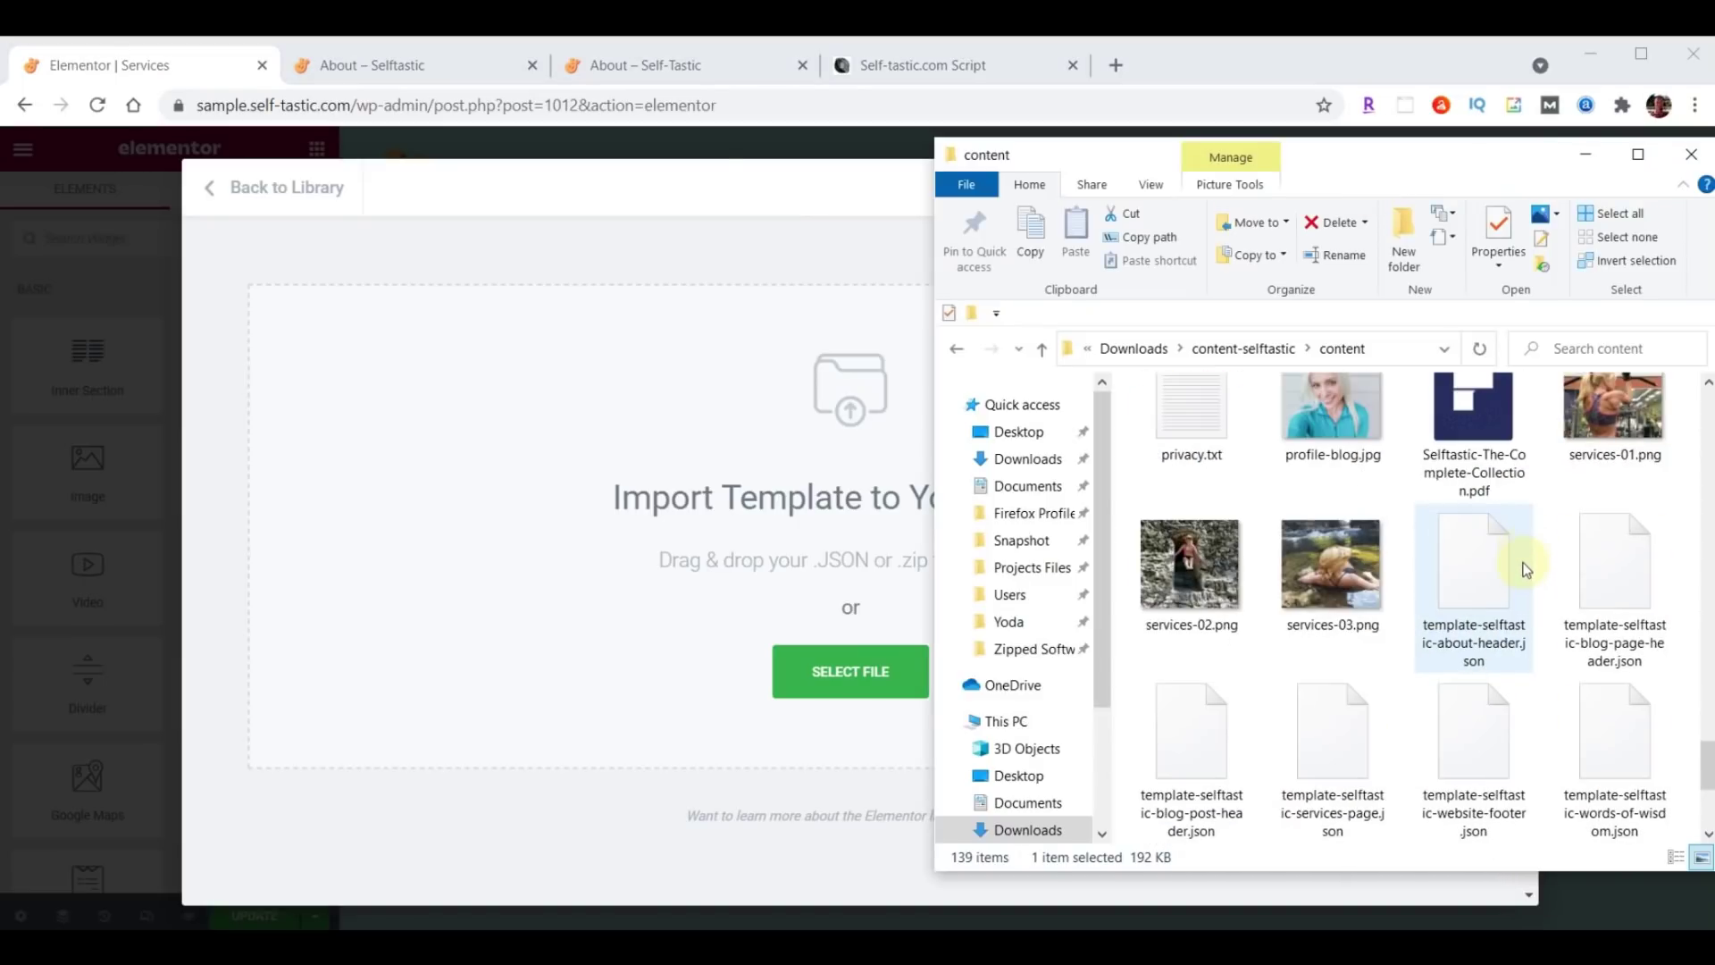
{"action": "left_click", "coordinate": [1345, 717]}
{"action": "left_click_drag", "start_coordinate": [887, 670], "coordinate": [746, 578]}
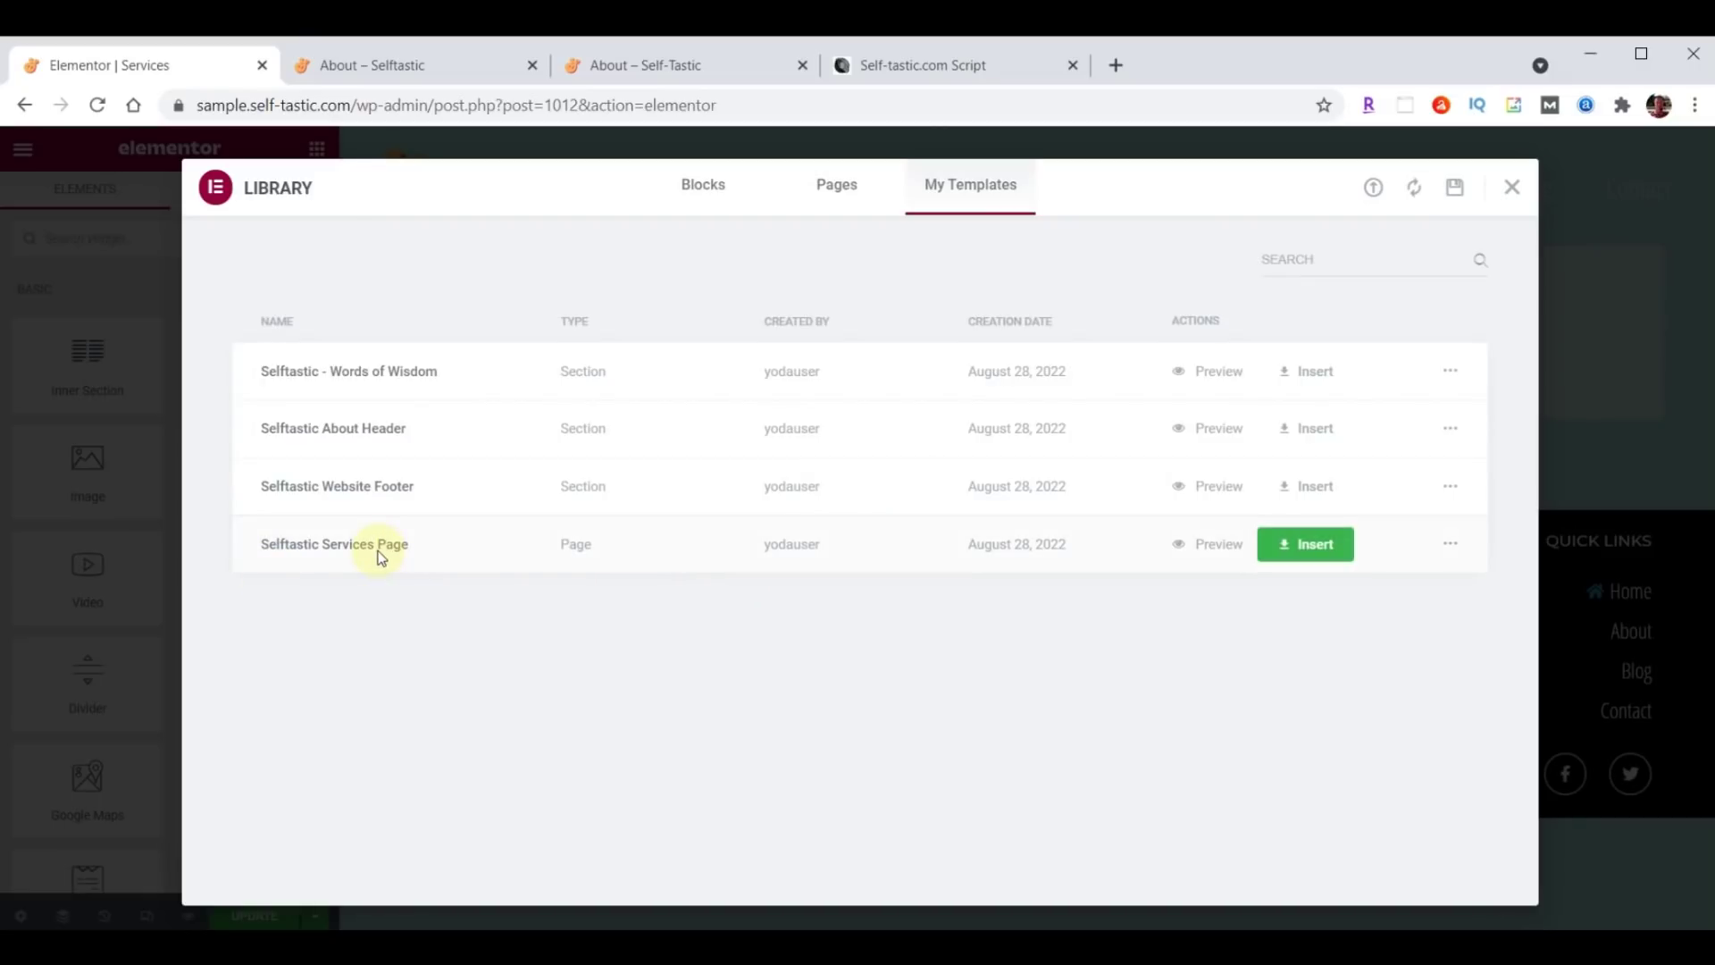
{"action": "left_click", "coordinate": [1291, 554]}
{"action": "left_click", "coordinate": [755, 606]}
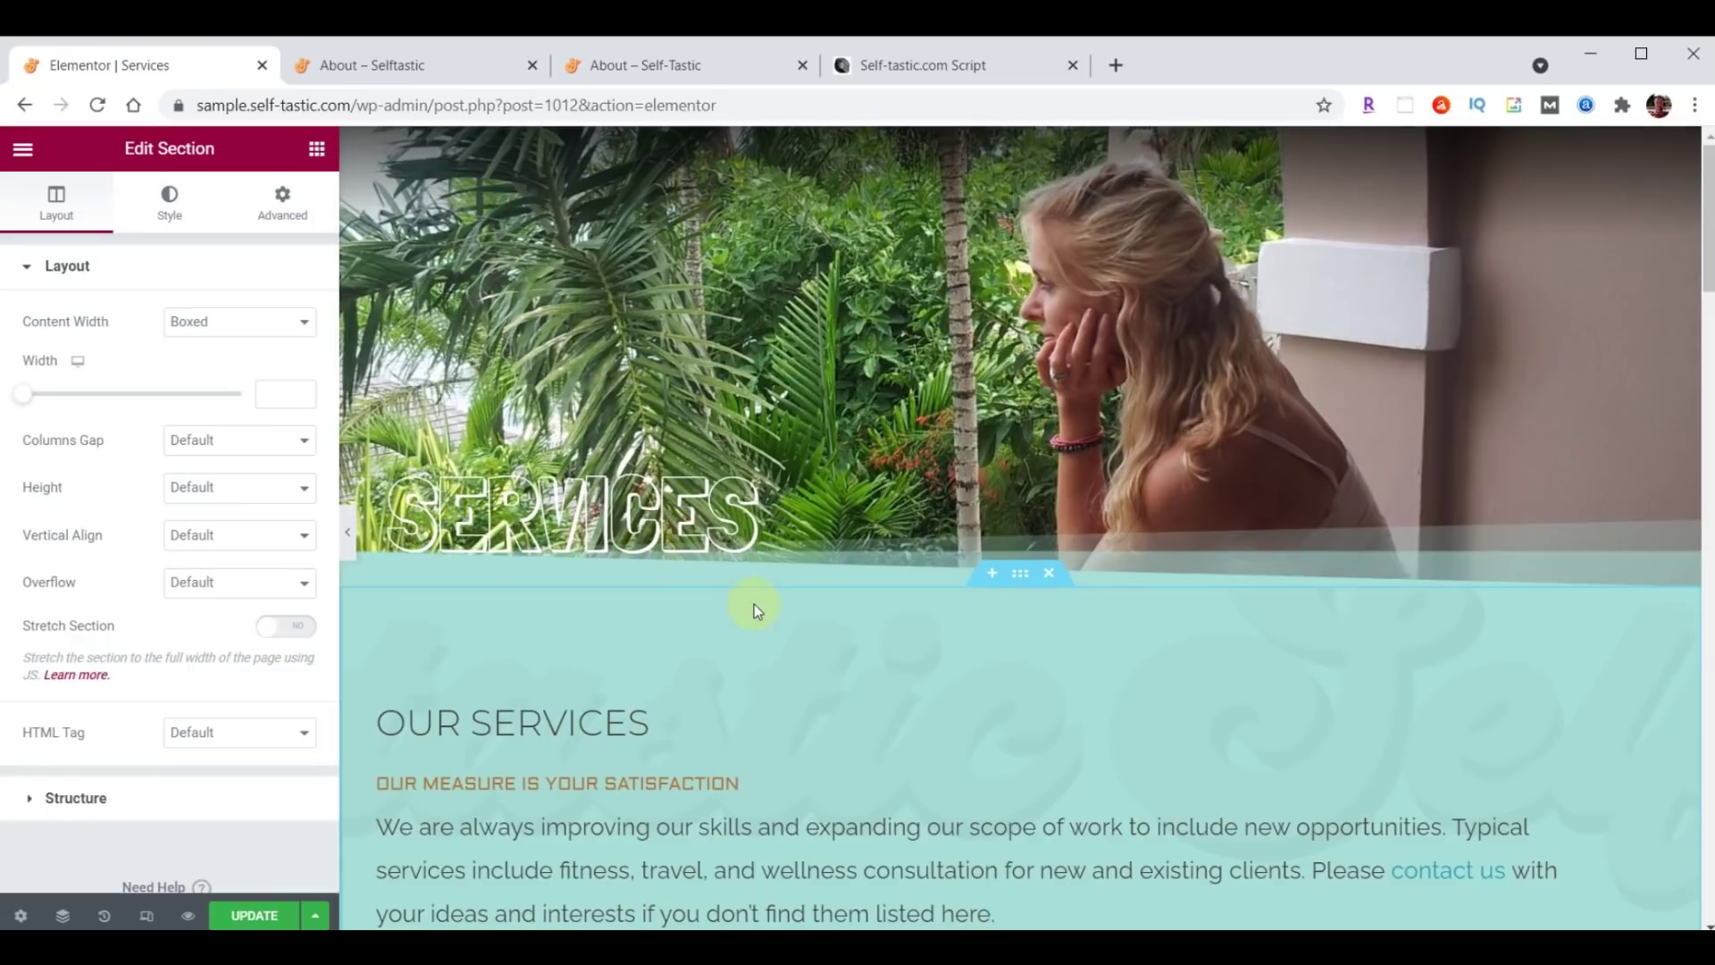
Review the inserted content and exit Elementor to the dashboard.
{"action": "scroll", "coordinate": [754, 603], "scroll_direction": "down", "scroll_amount": 15}
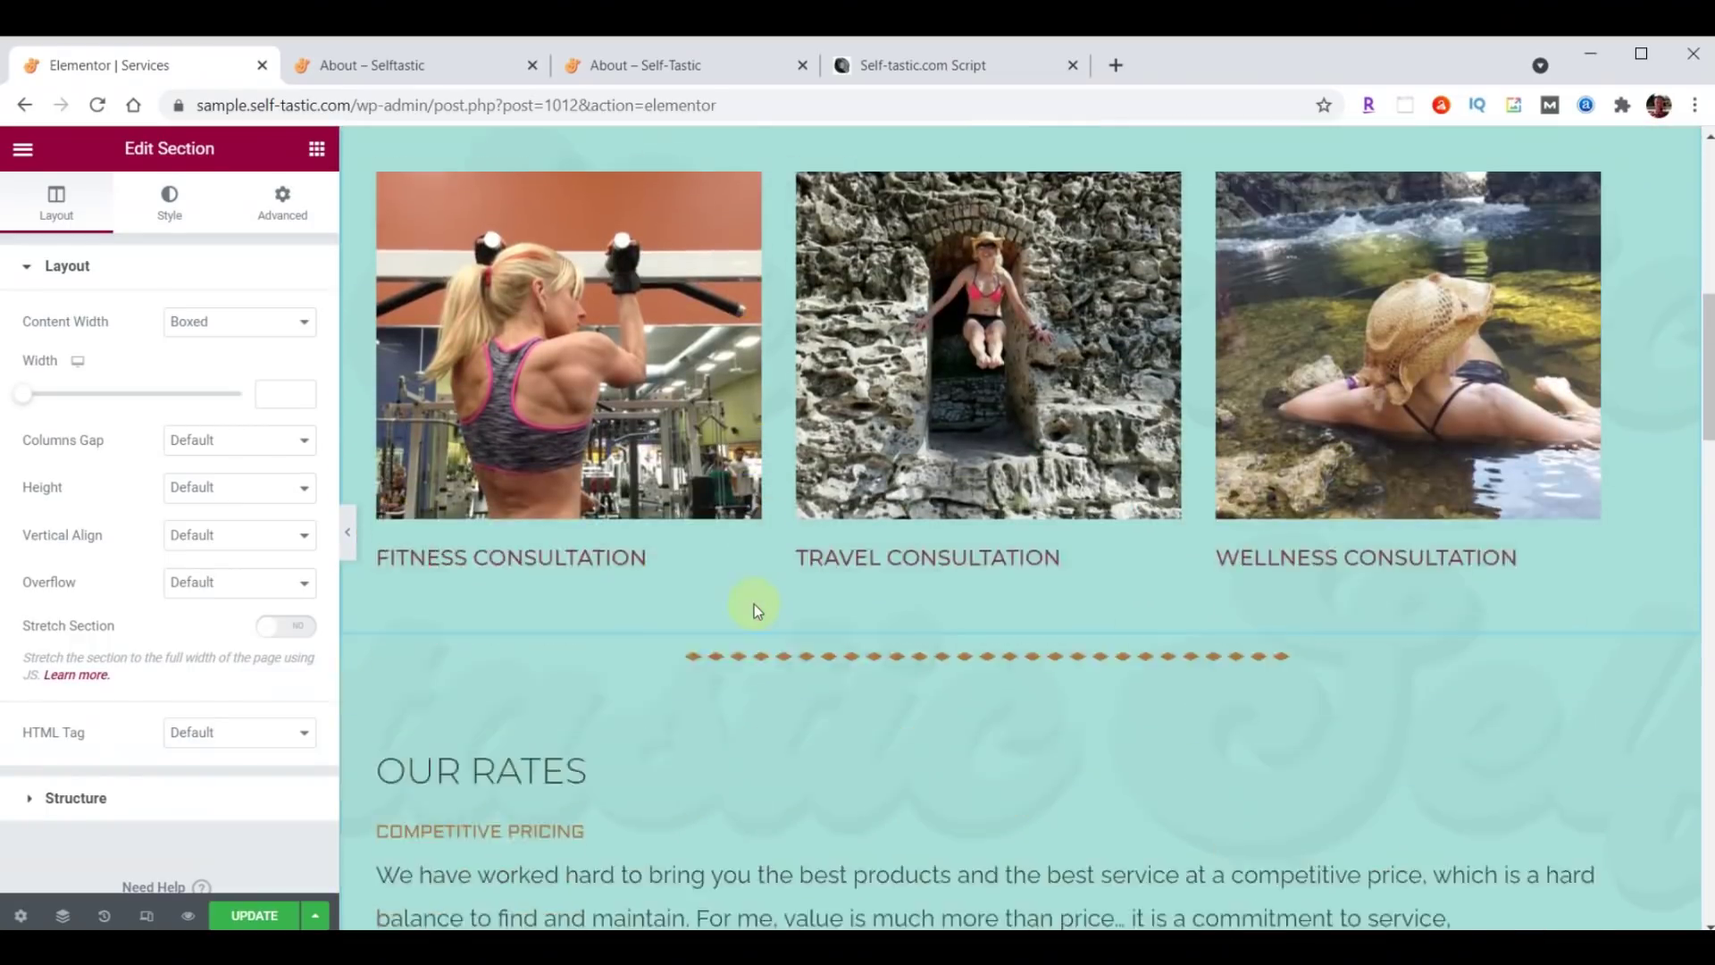
{"action": "scroll", "coordinate": [754, 604], "scroll_direction": "down", "scroll_amount": 16}
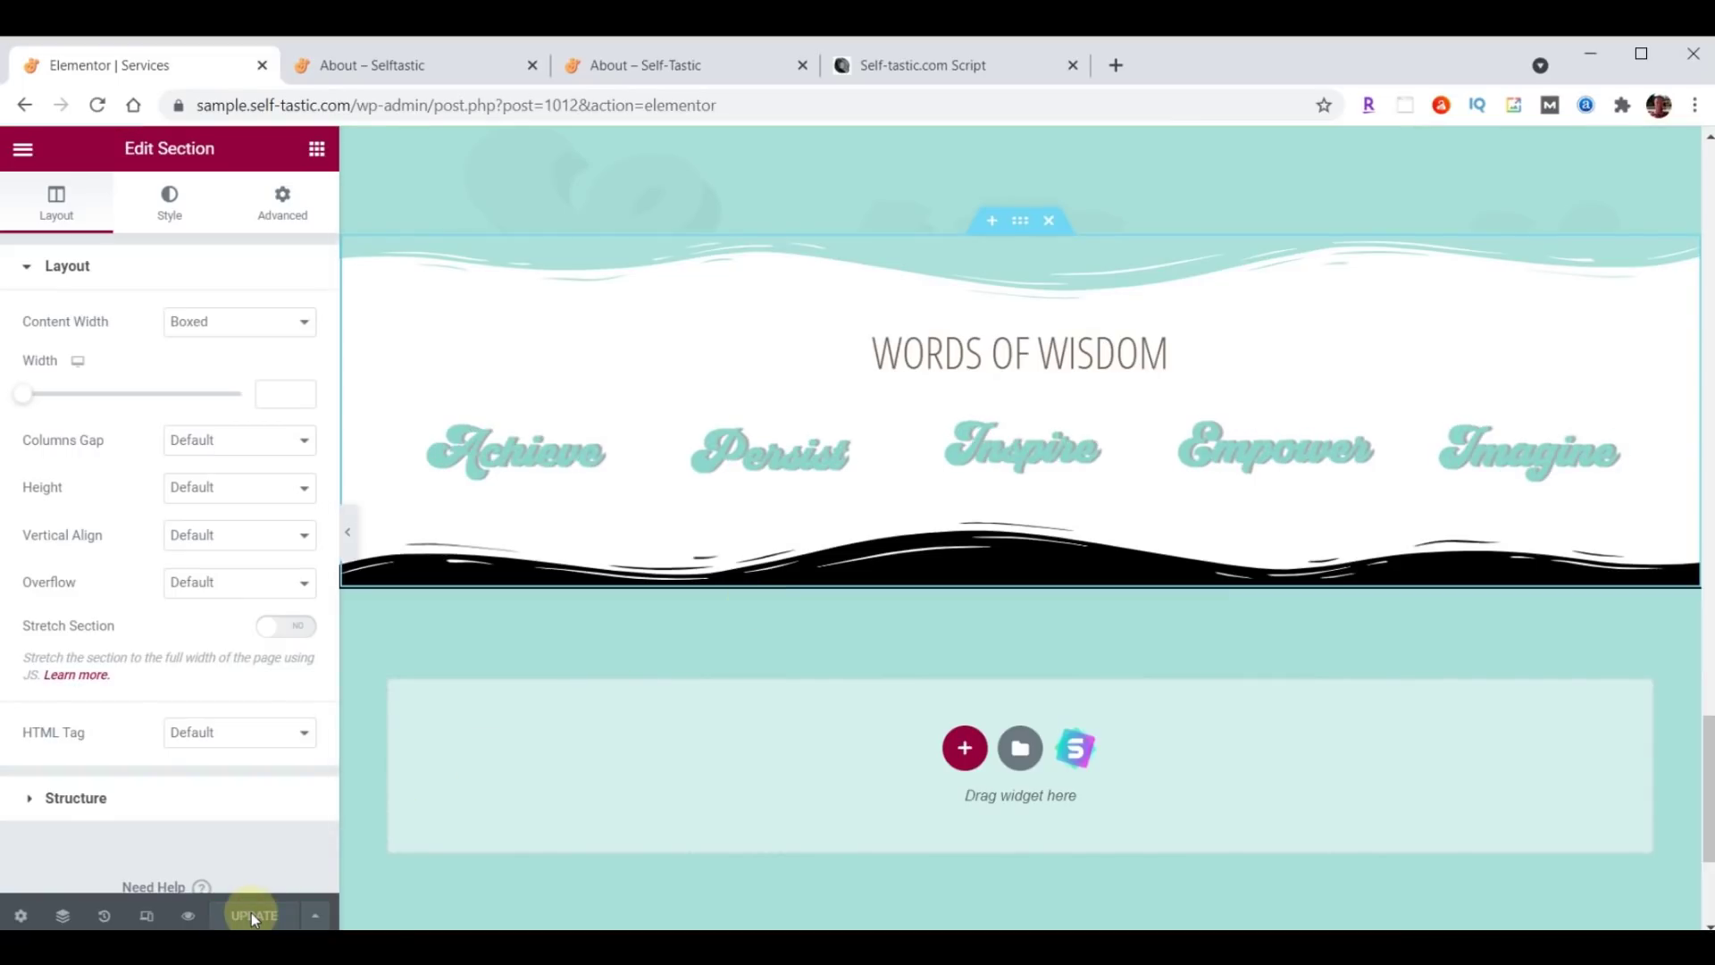
{"action": "left_click", "coordinate": [25, 151]}
{"action": "left_click", "coordinate": [161, 548]}
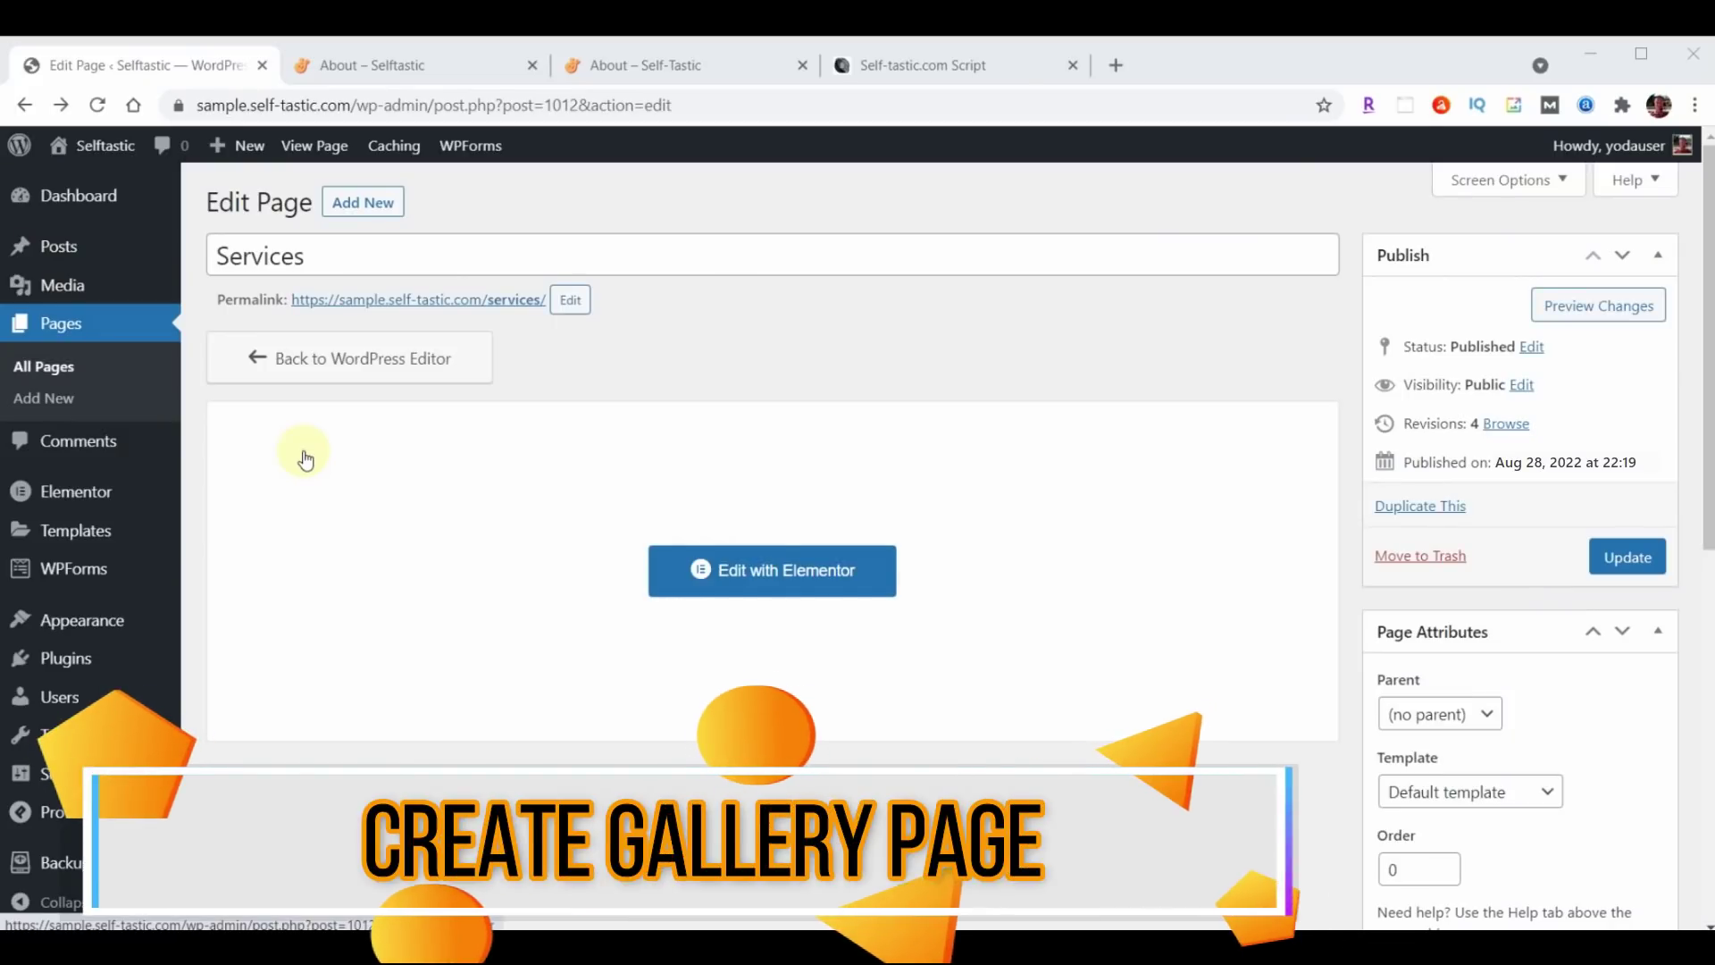
Open the Gallery page in Elementor and change the ABOUT header heading to Gallery.
{"action": "left_click", "coordinate": [65, 322]}
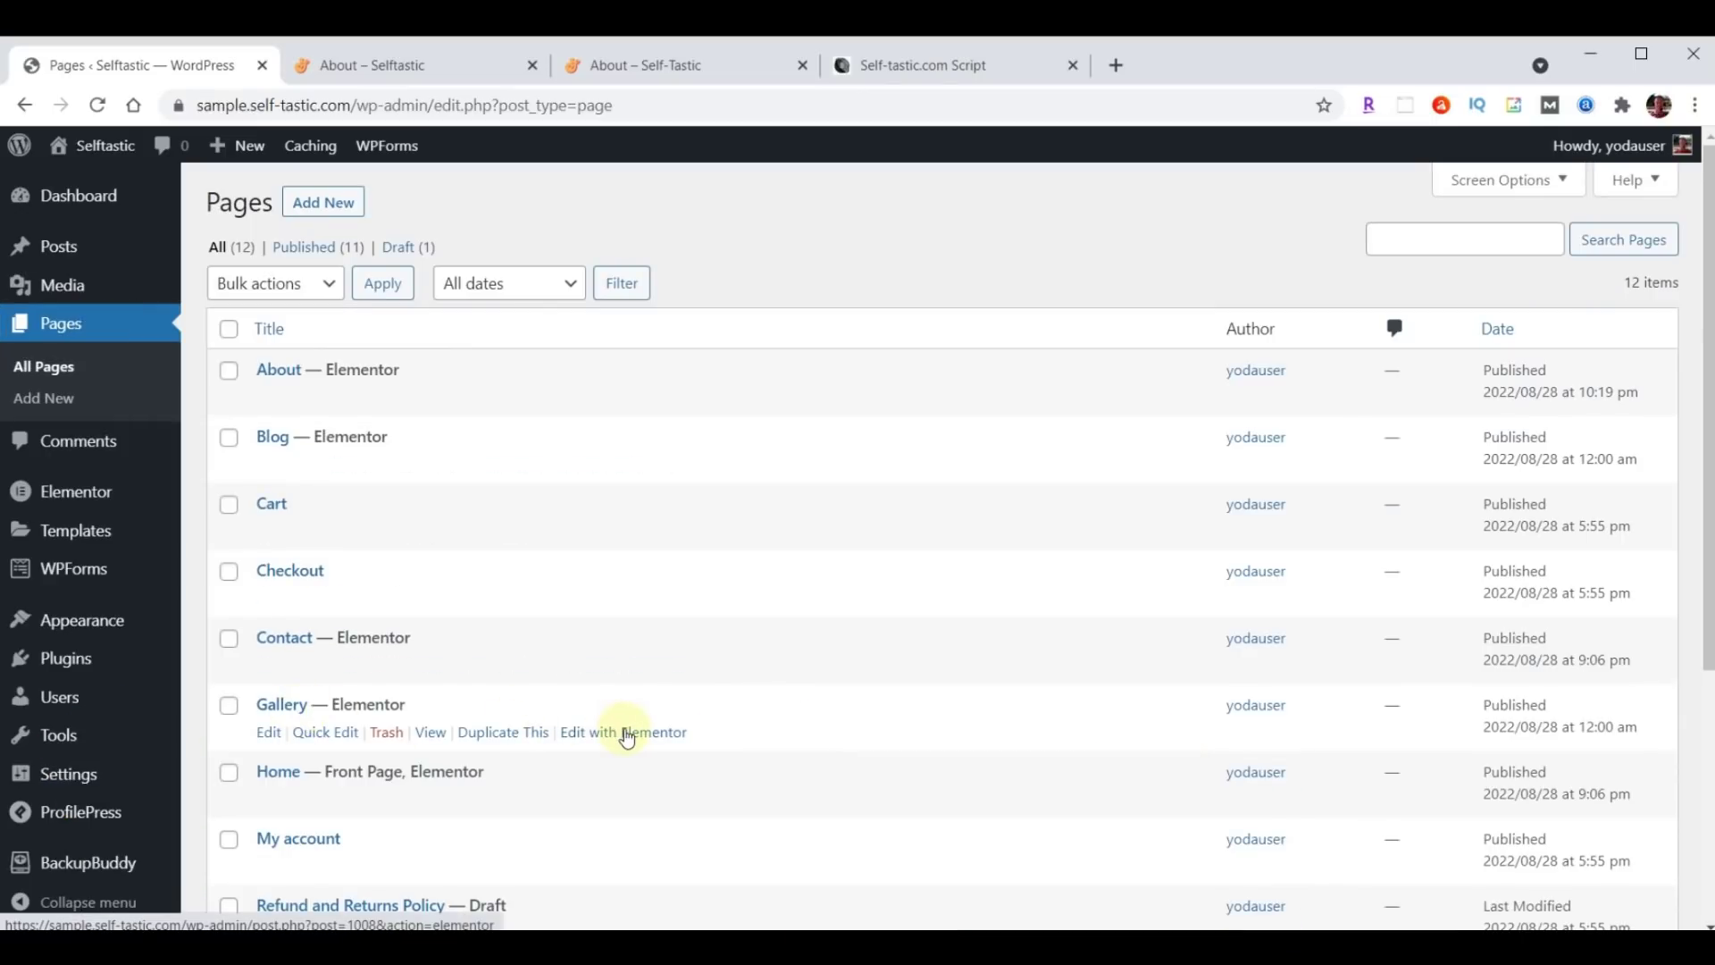
{"action": "left_click", "coordinate": [626, 732]}
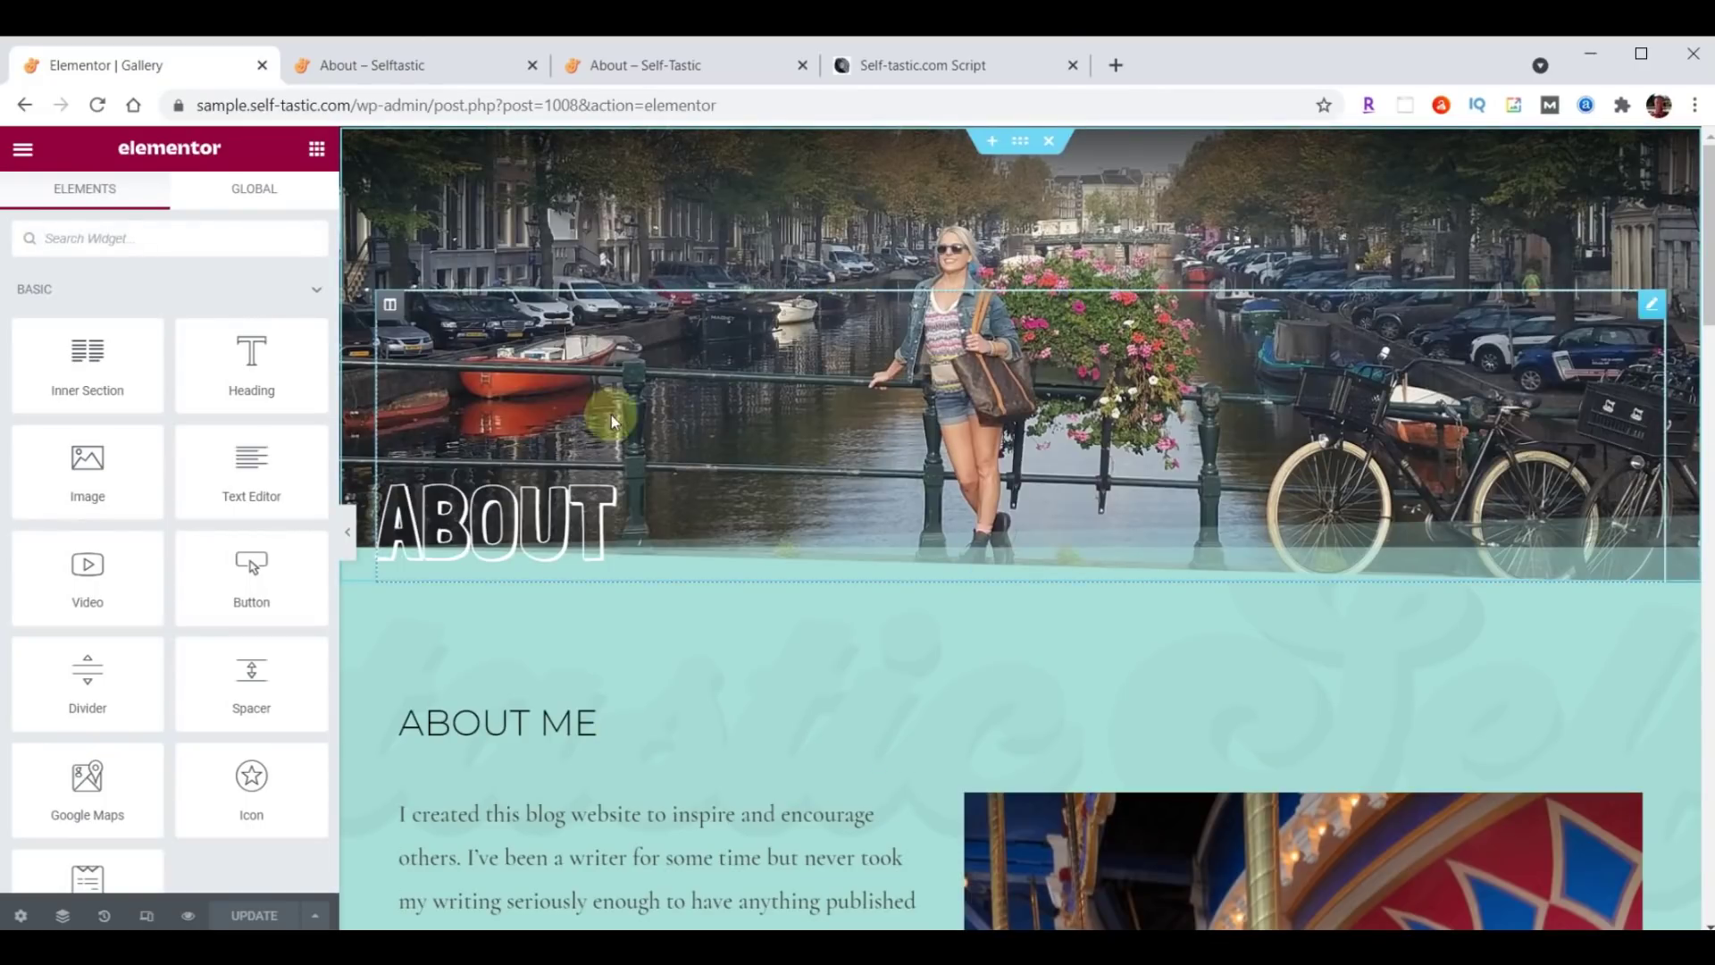
{"action": "left_click", "coordinate": [524, 512]}
{"action": "double_click", "coordinate": [94, 347]}
{"action": "type", "text": "Gallery"}
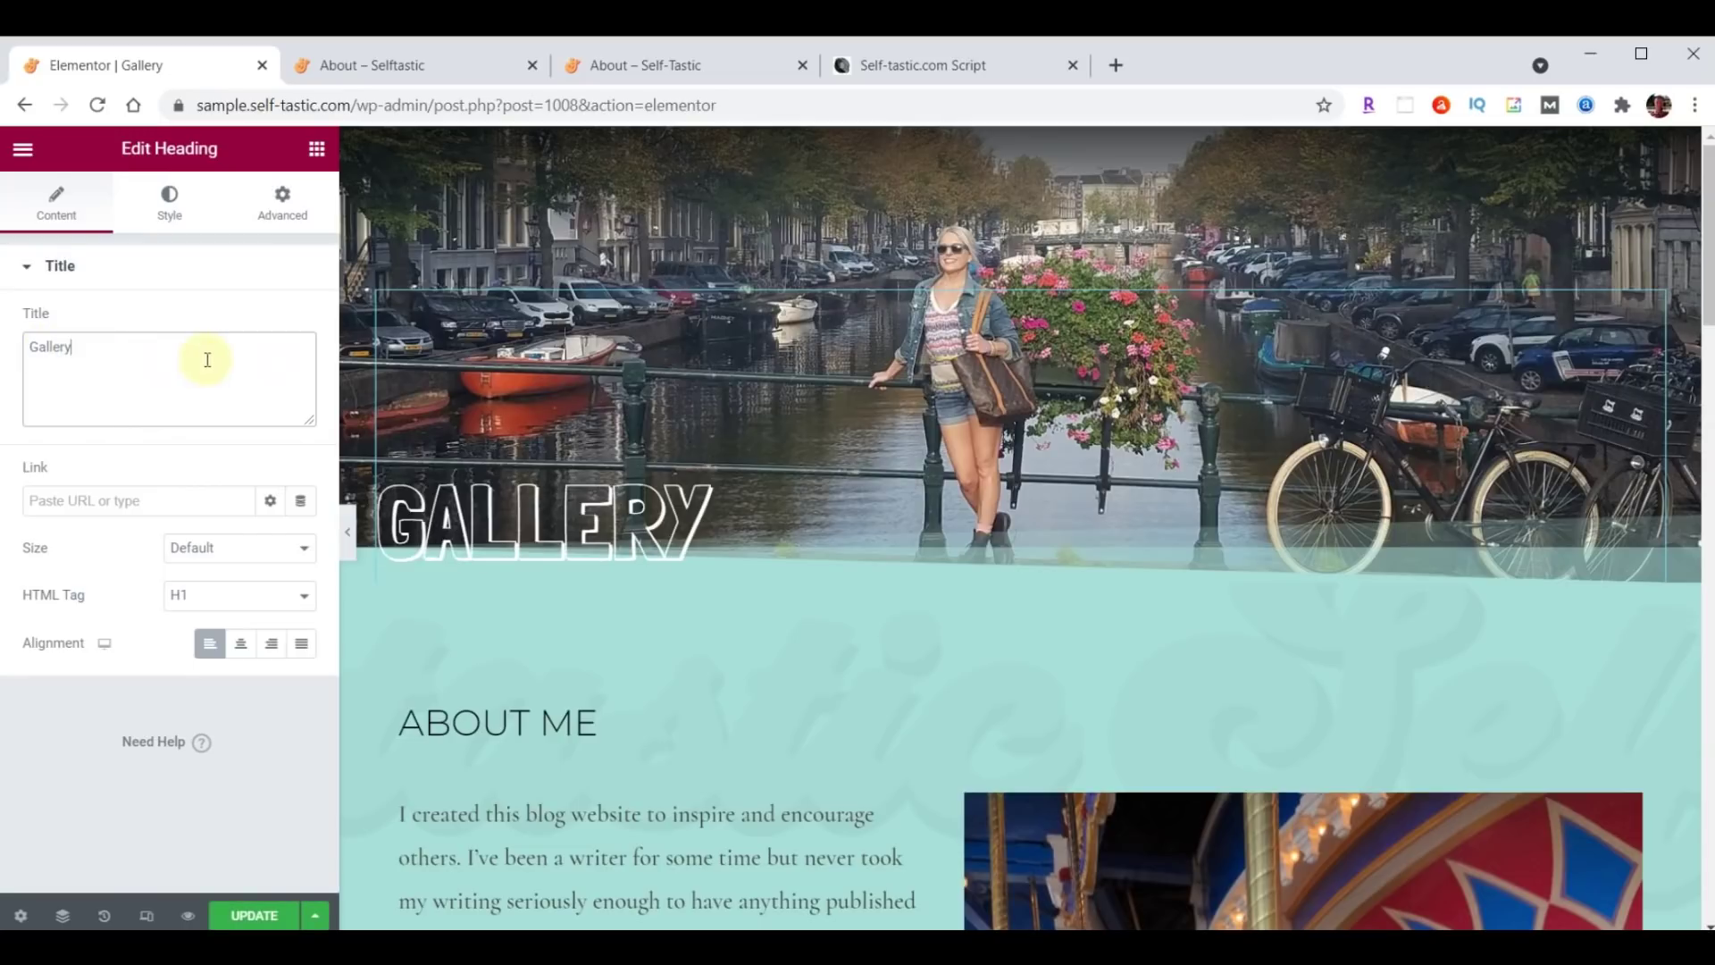
Upload header-gallery.jpg and set it as the header section's background image.
{"action": "left_click", "coordinate": [1024, 146]}
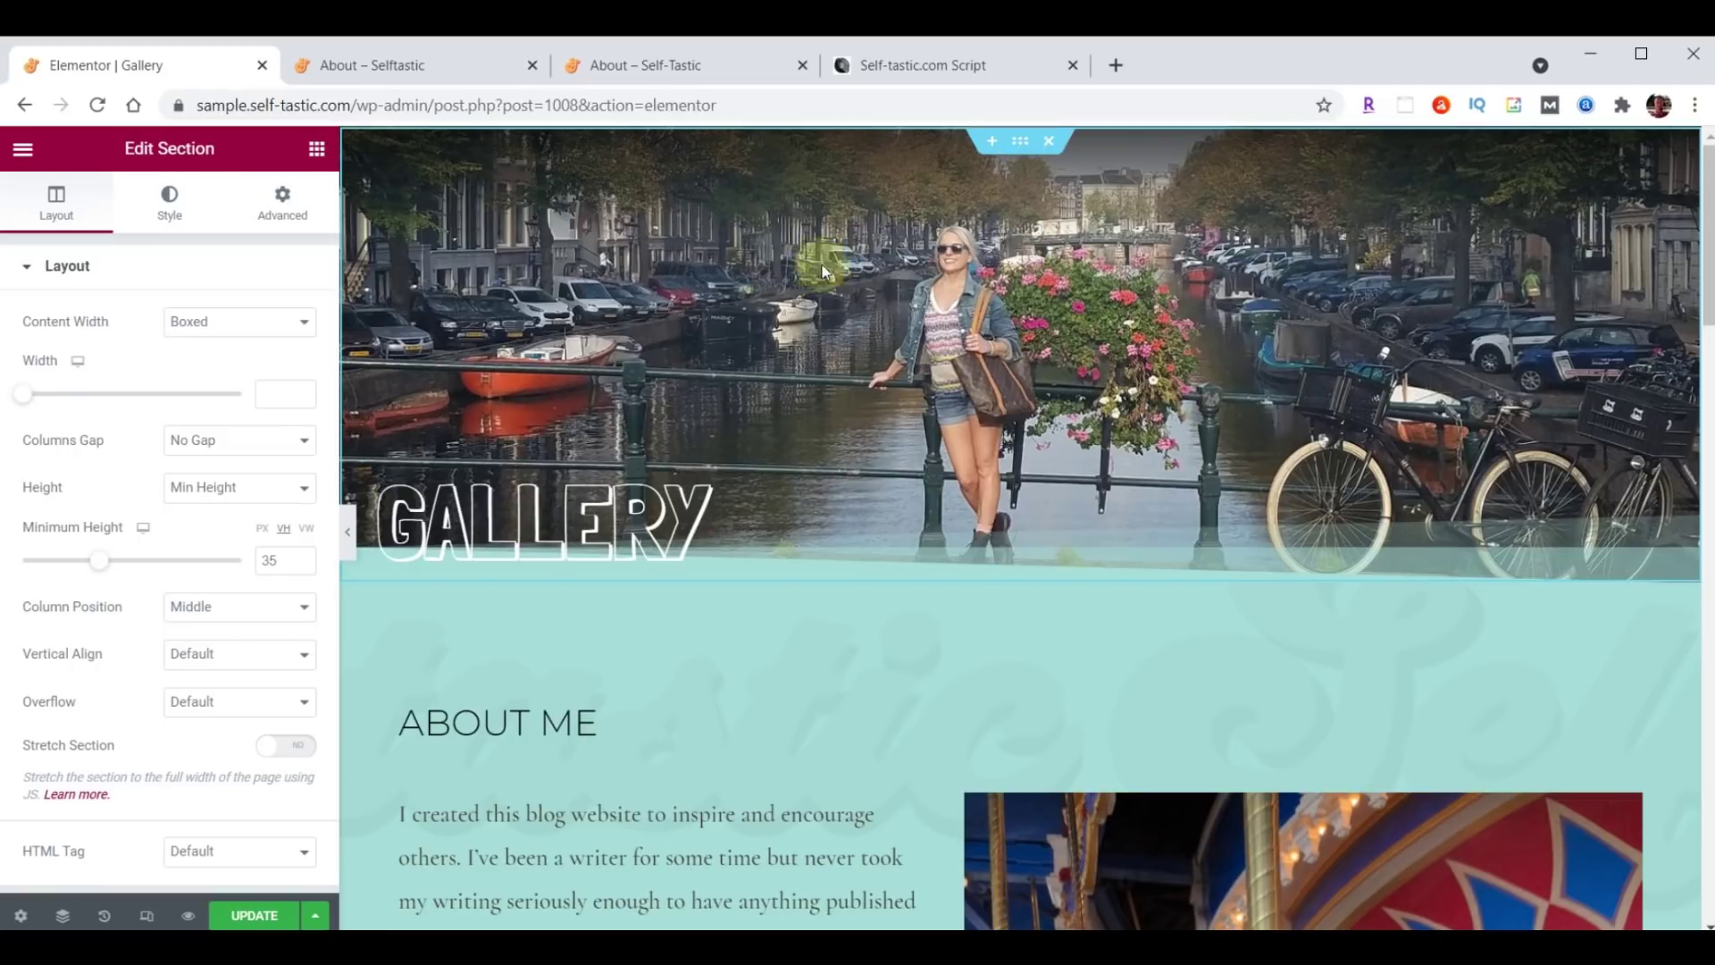
{"action": "left_click", "coordinate": [169, 198]}
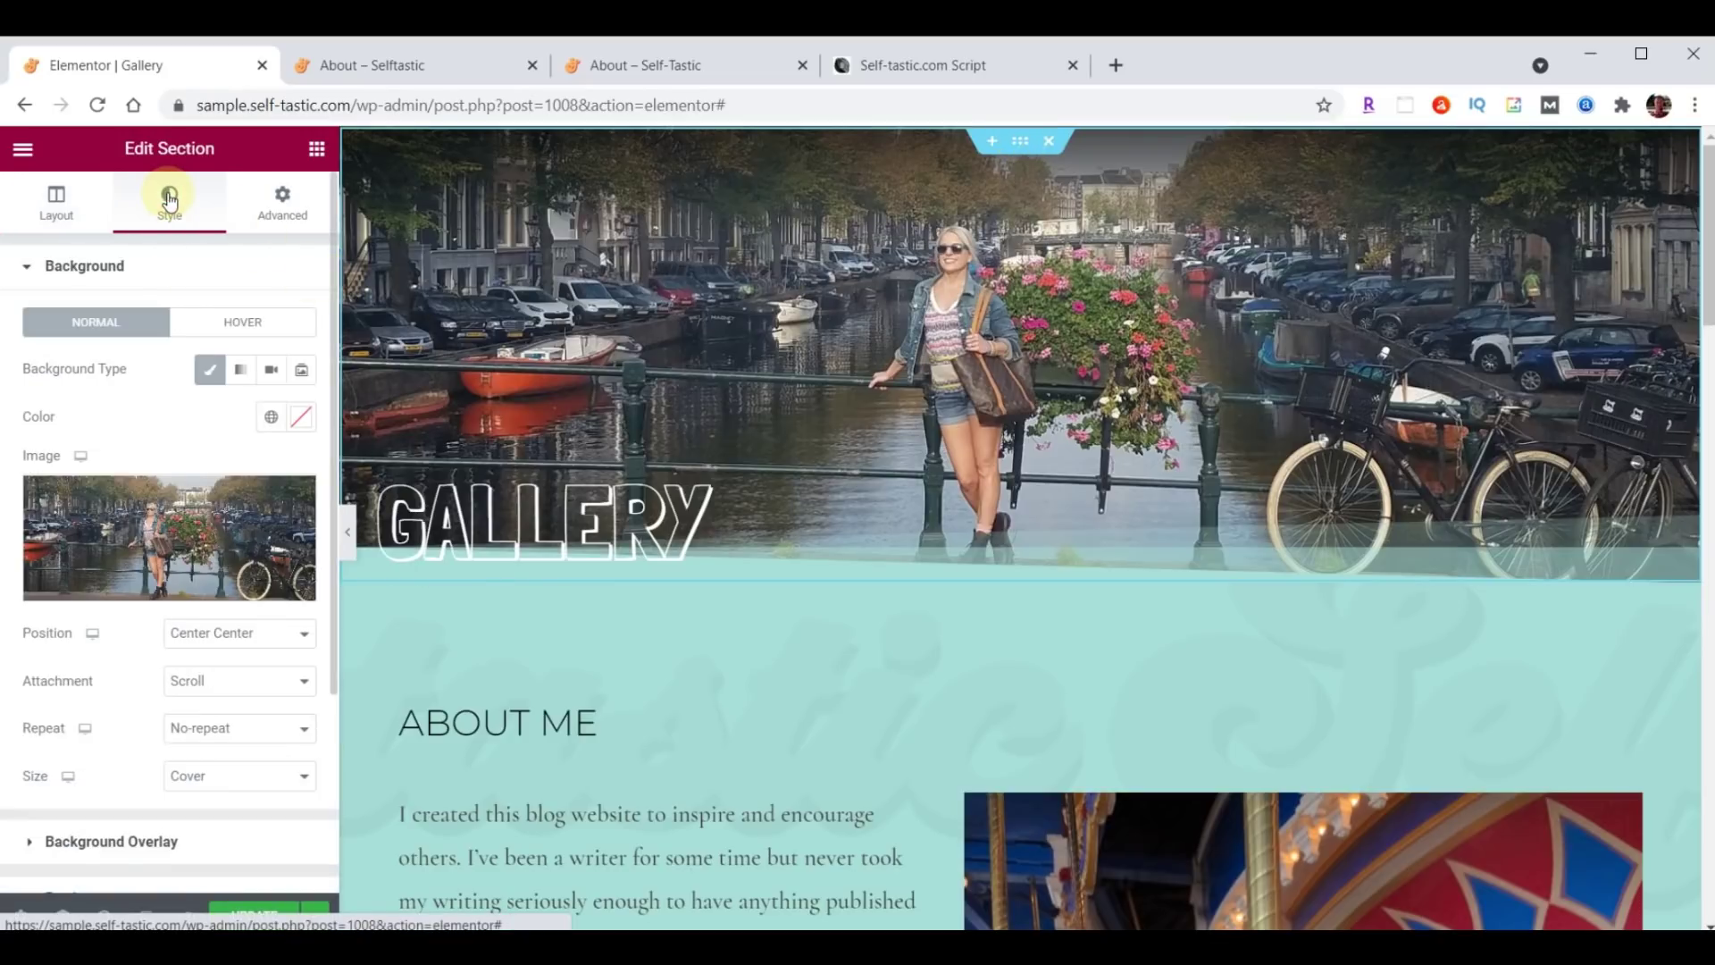
{"action": "left_click", "coordinate": [156, 542]}
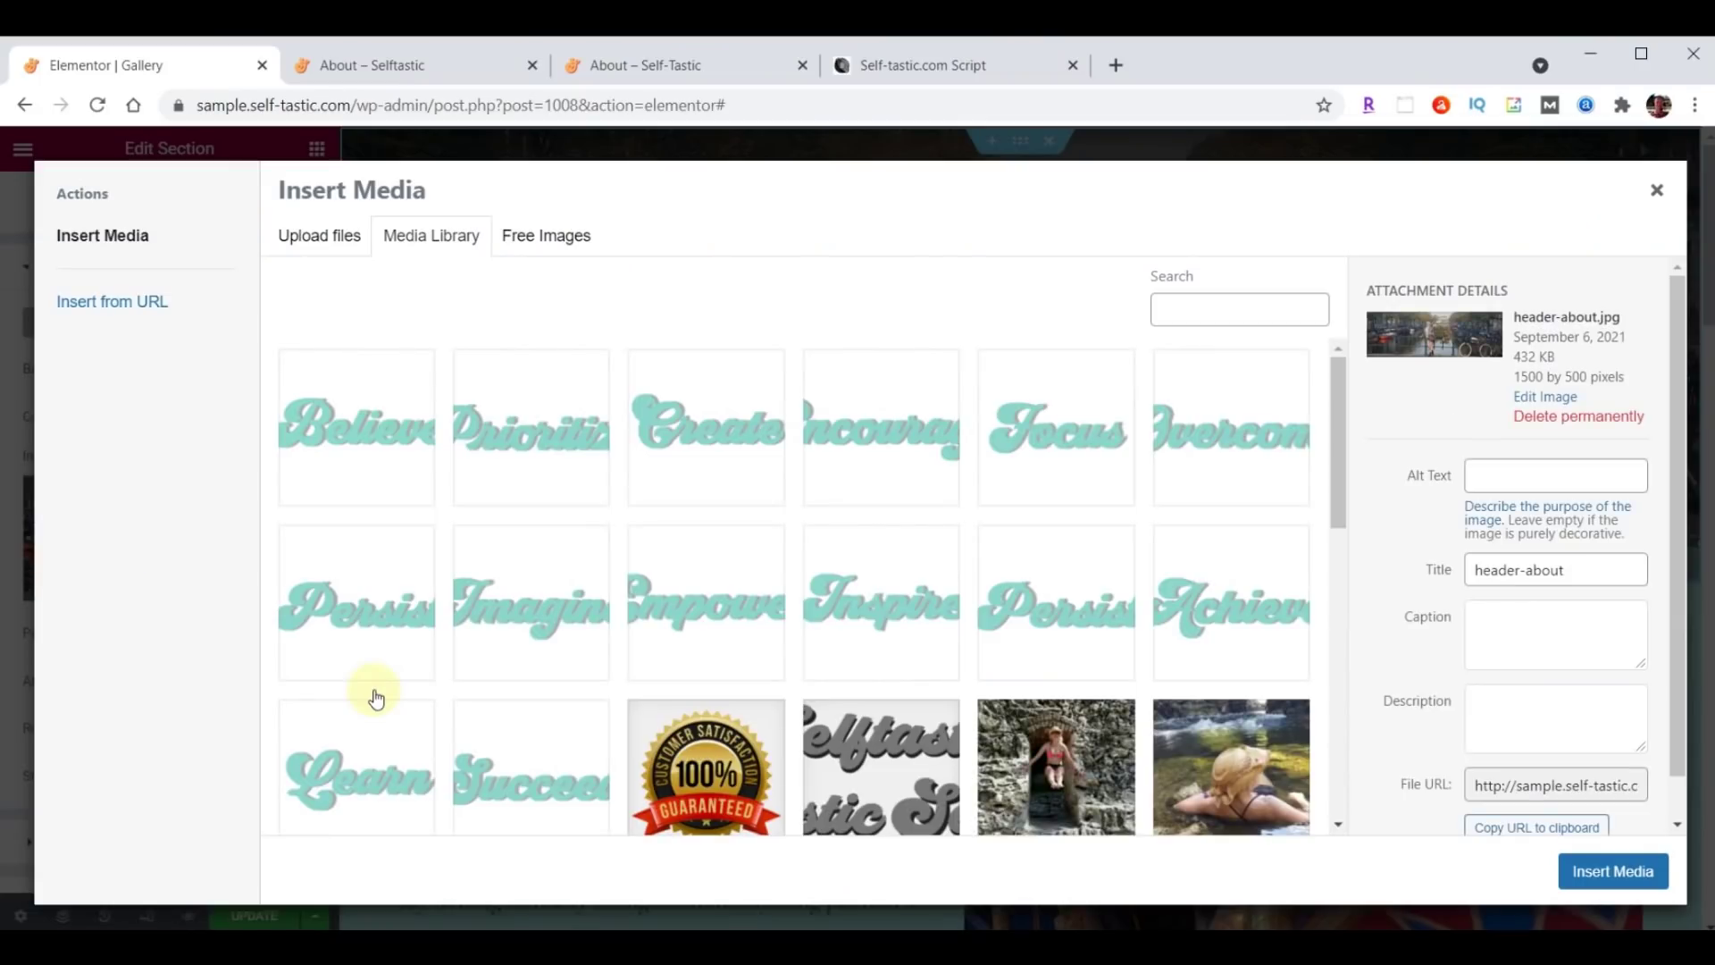
{"action": "key", "text": "alt+Tab"}
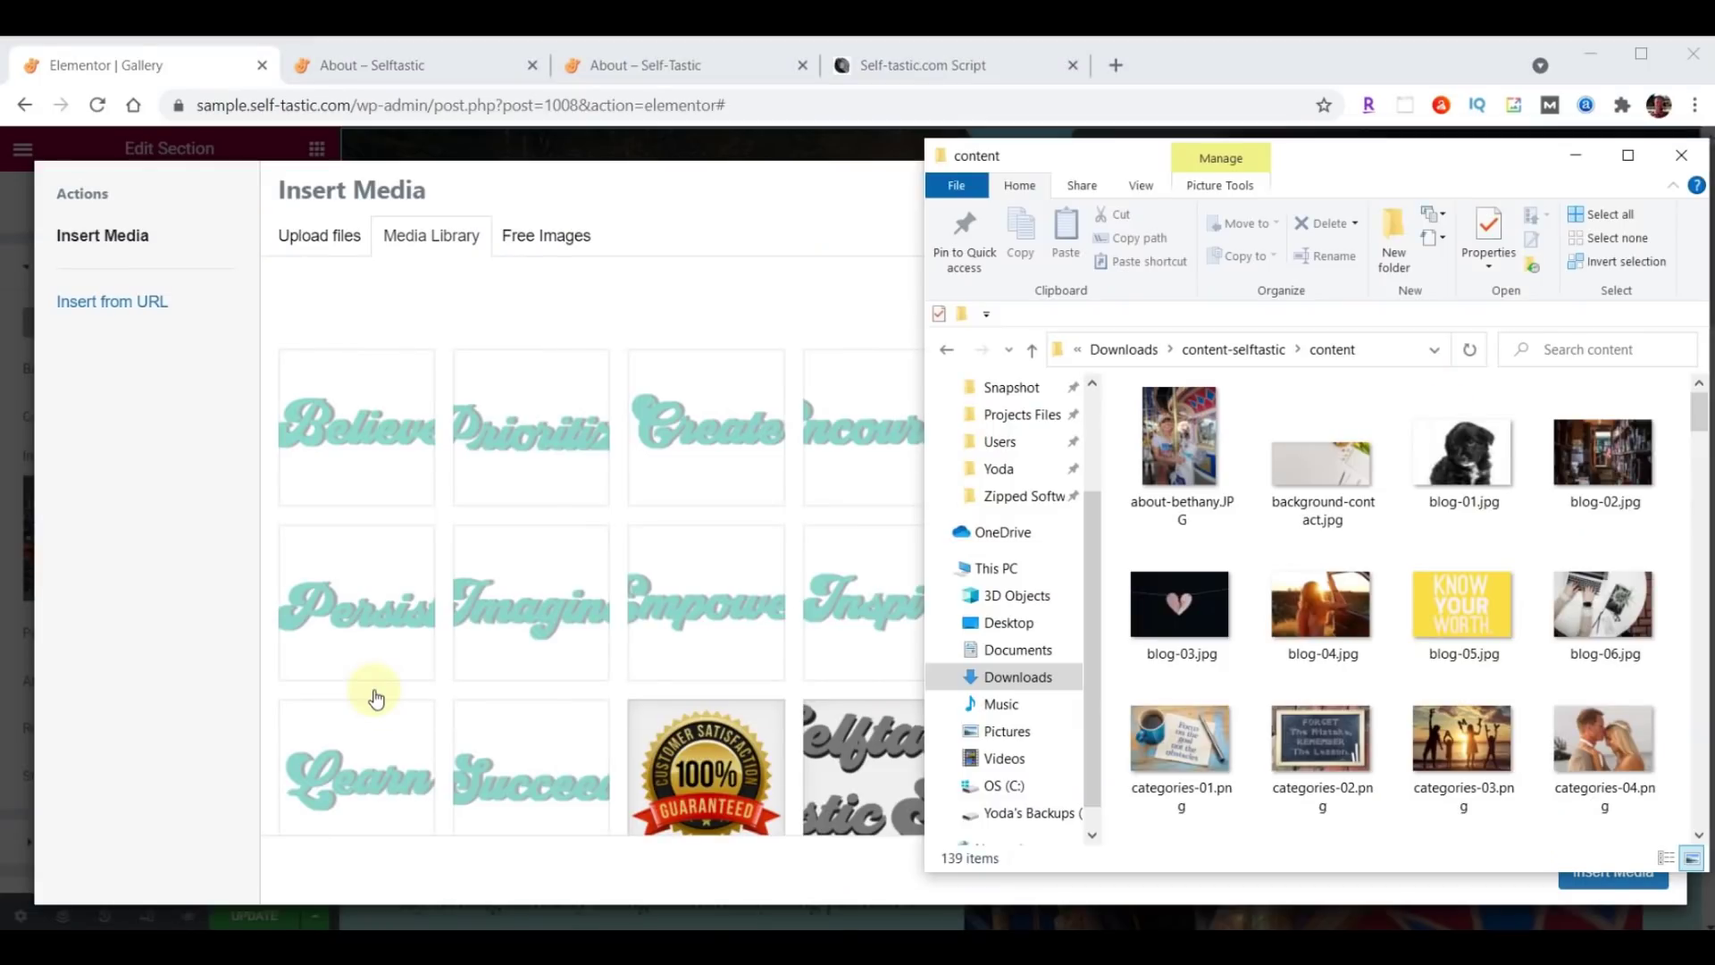
{"action": "scroll", "coordinate": [1550, 460], "scroll_direction": "down", "scroll_amount": 15}
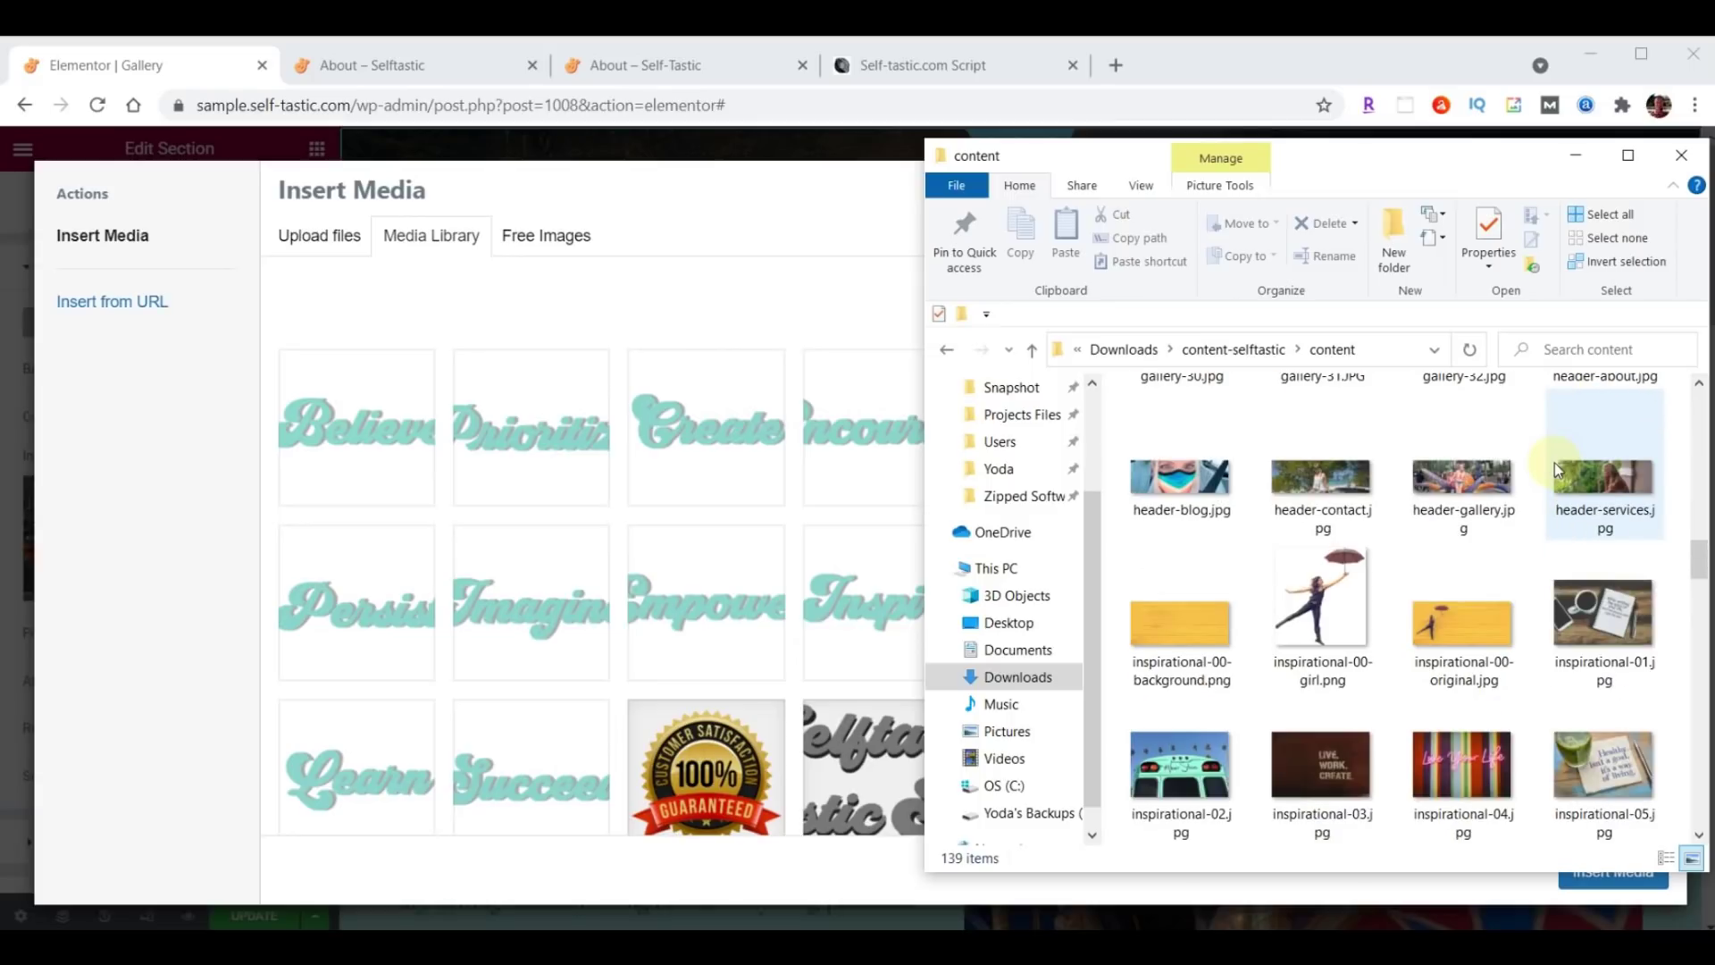
{"action": "left_click_drag", "start_coordinate": [1473, 478], "coordinate": [569, 487]}
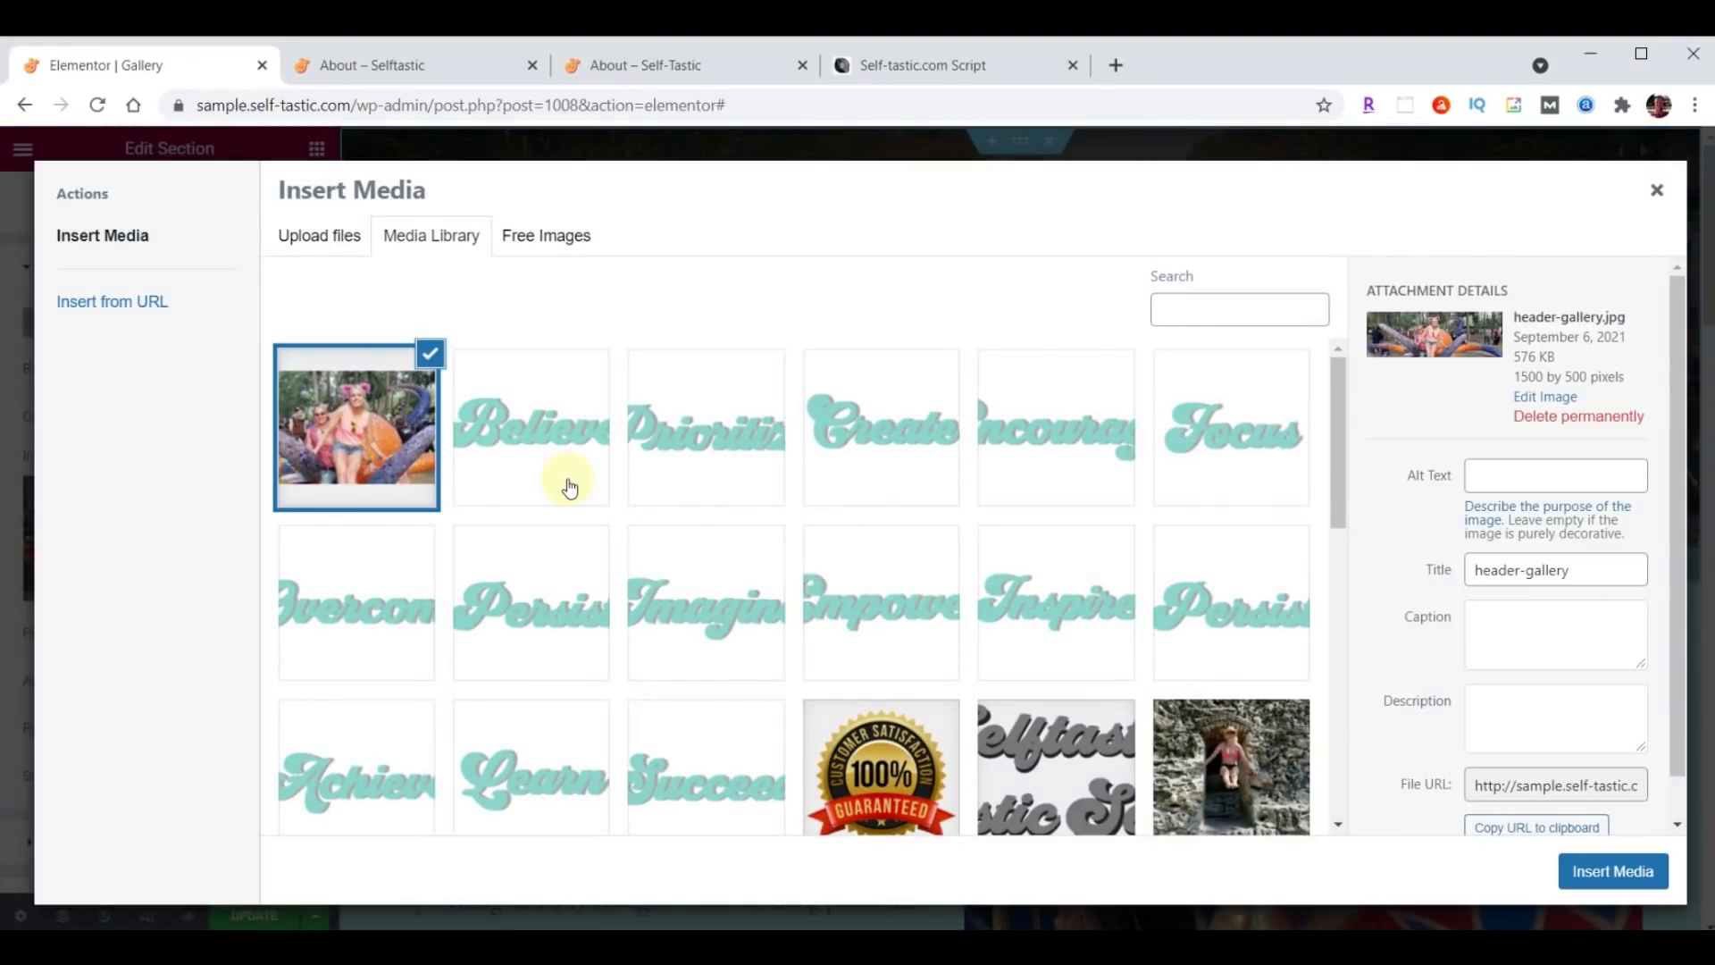
{"action": "left_click", "coordinate": [1622, 872]}
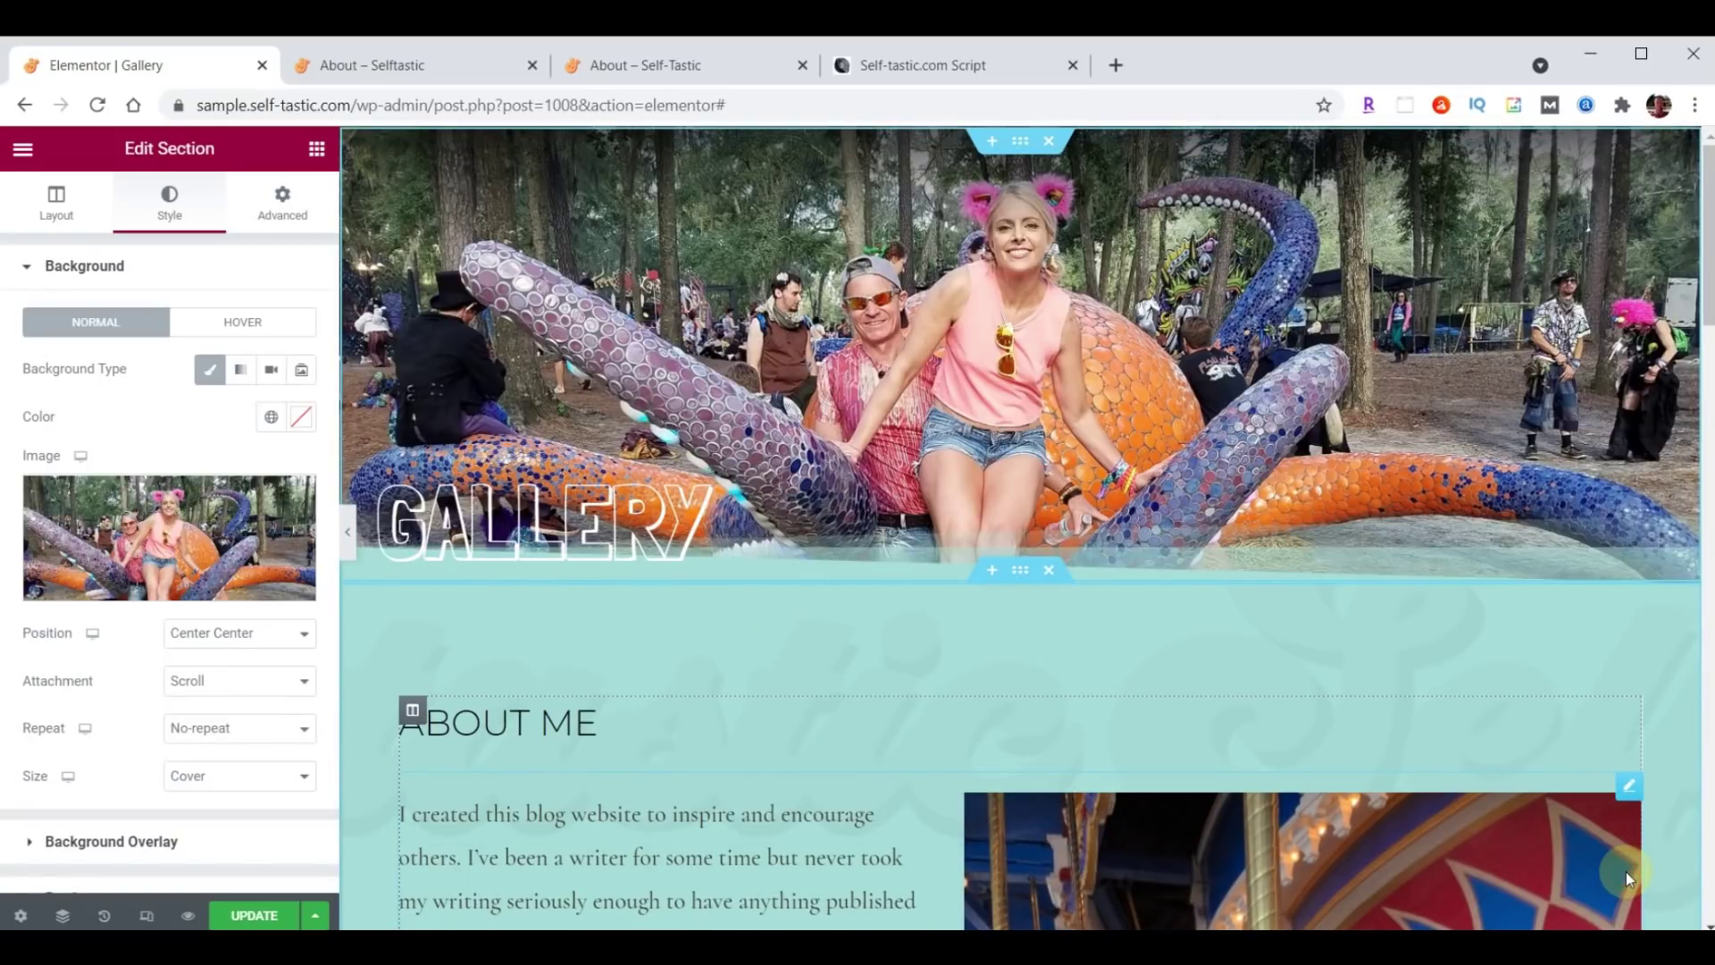
{"action": "scroll", "coordinate": [1284, 513], "scroll_direction": "down", "scroll_amount": 3}
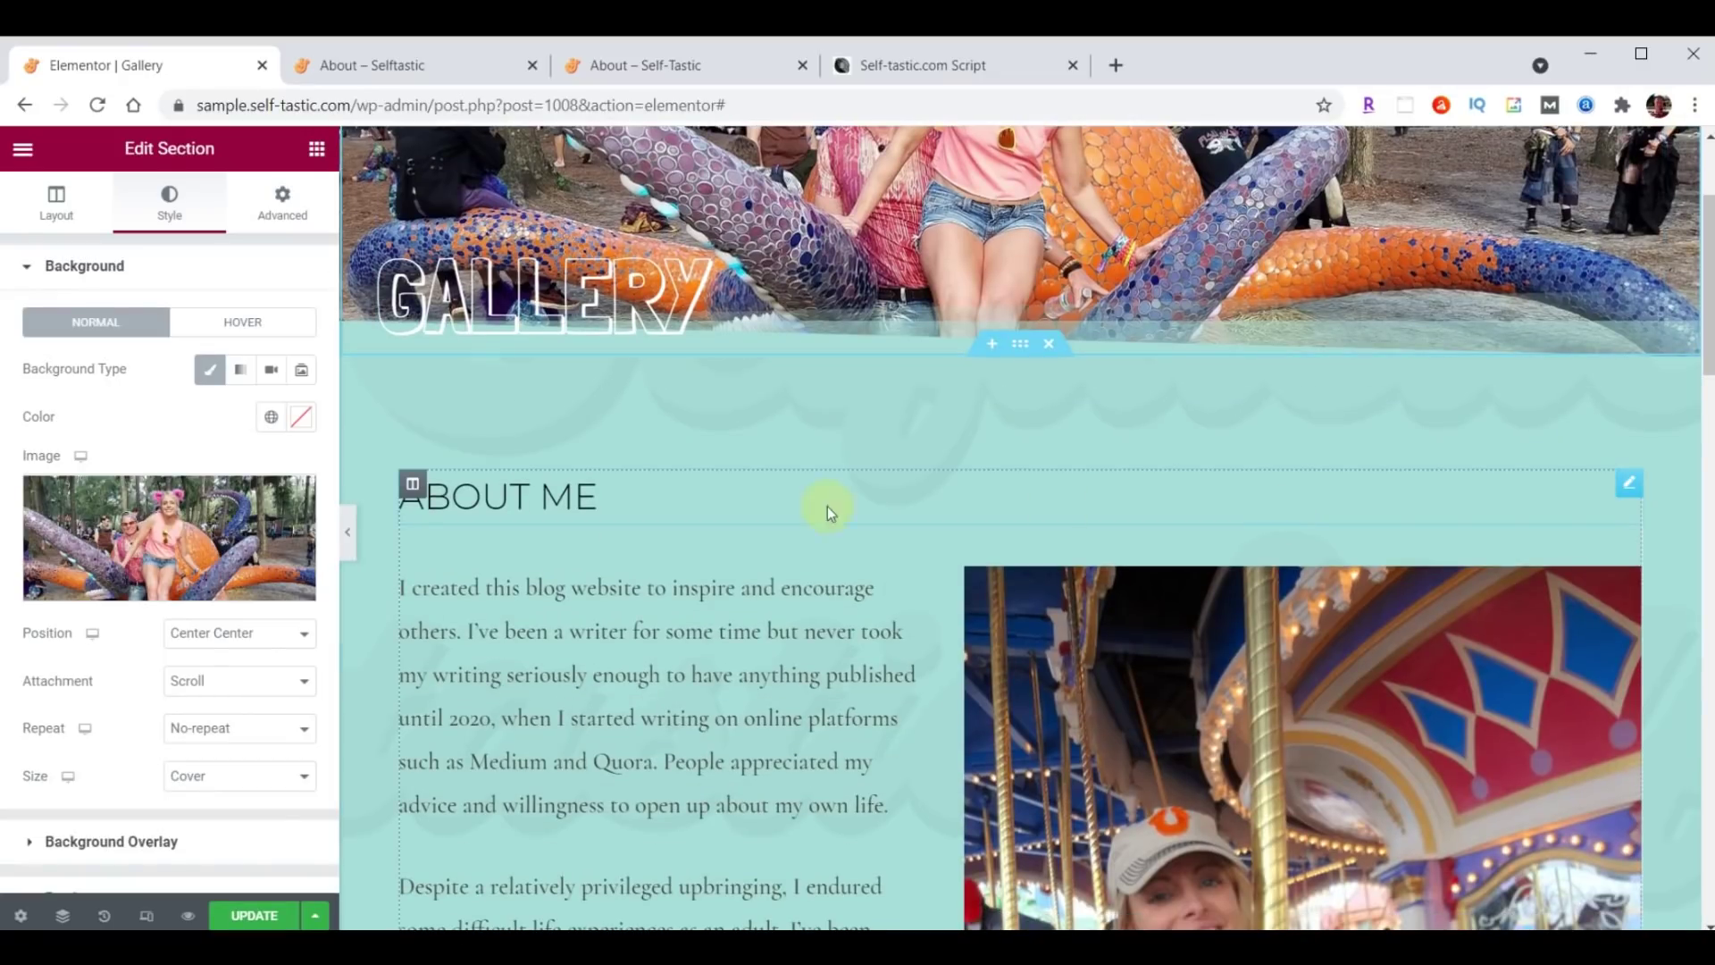
Delete the ABOUT ME heading and the text and image column.
{"action": "right_click", "coordinate": [1613, 484]}
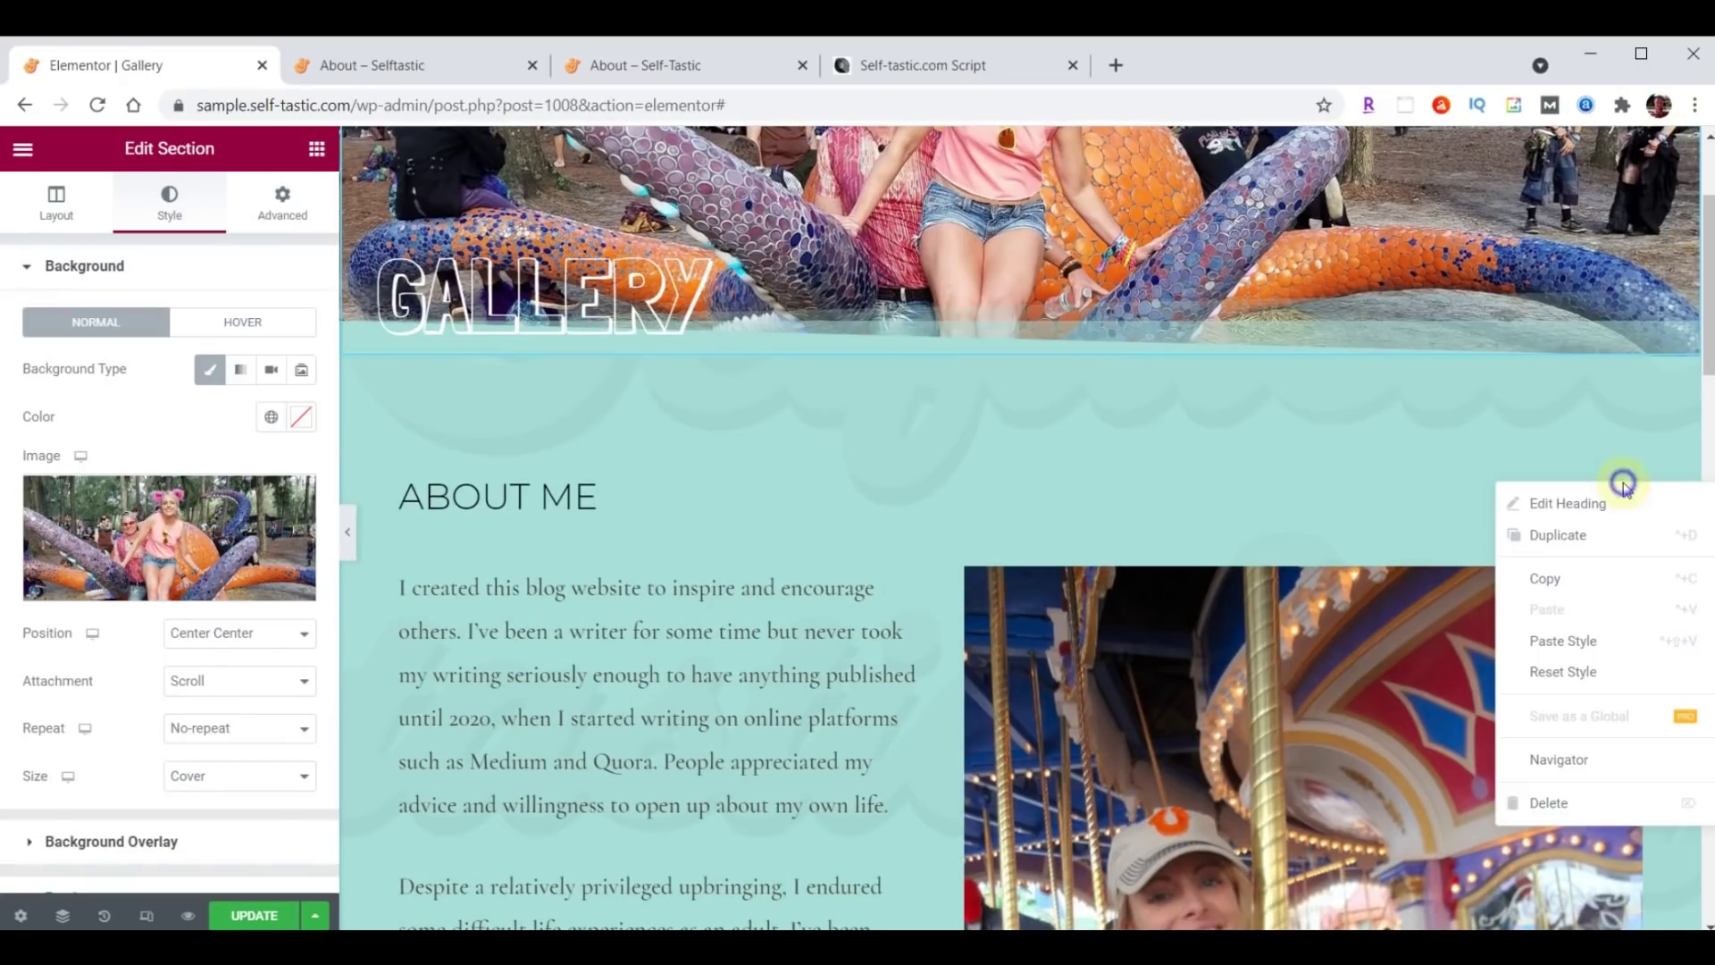
{"action": "left_click", "coordinate": [1562, 801]}
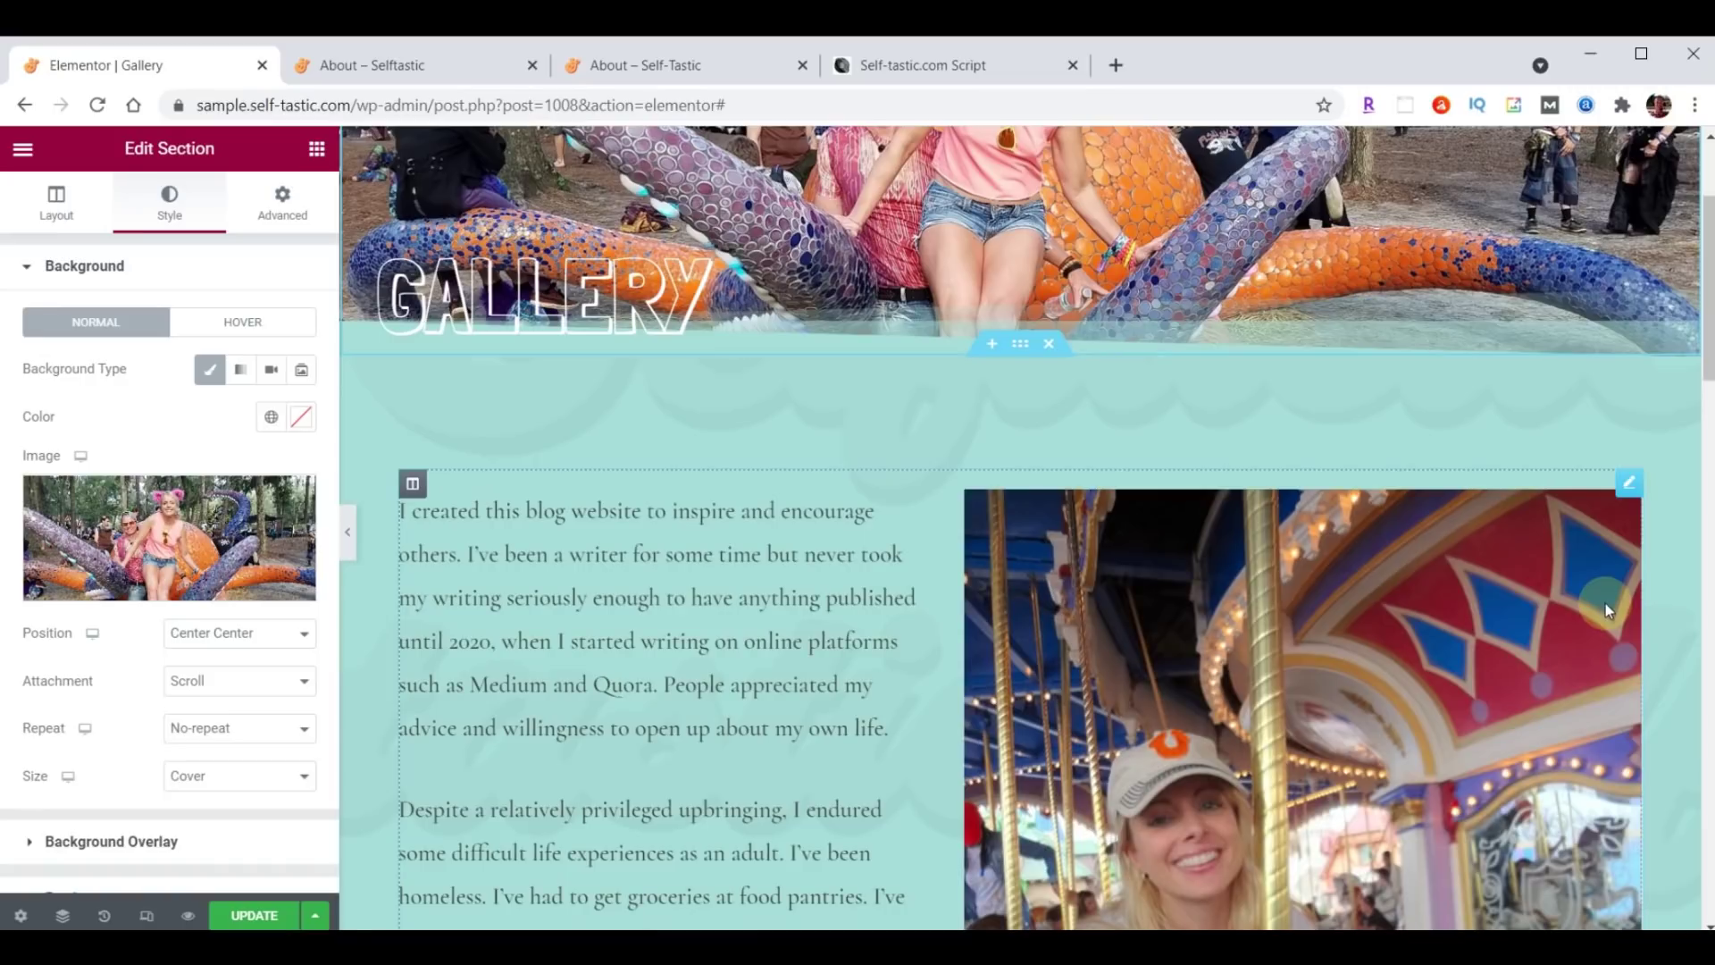
{"action": "right_click", "coordinate": [1628, 497]}
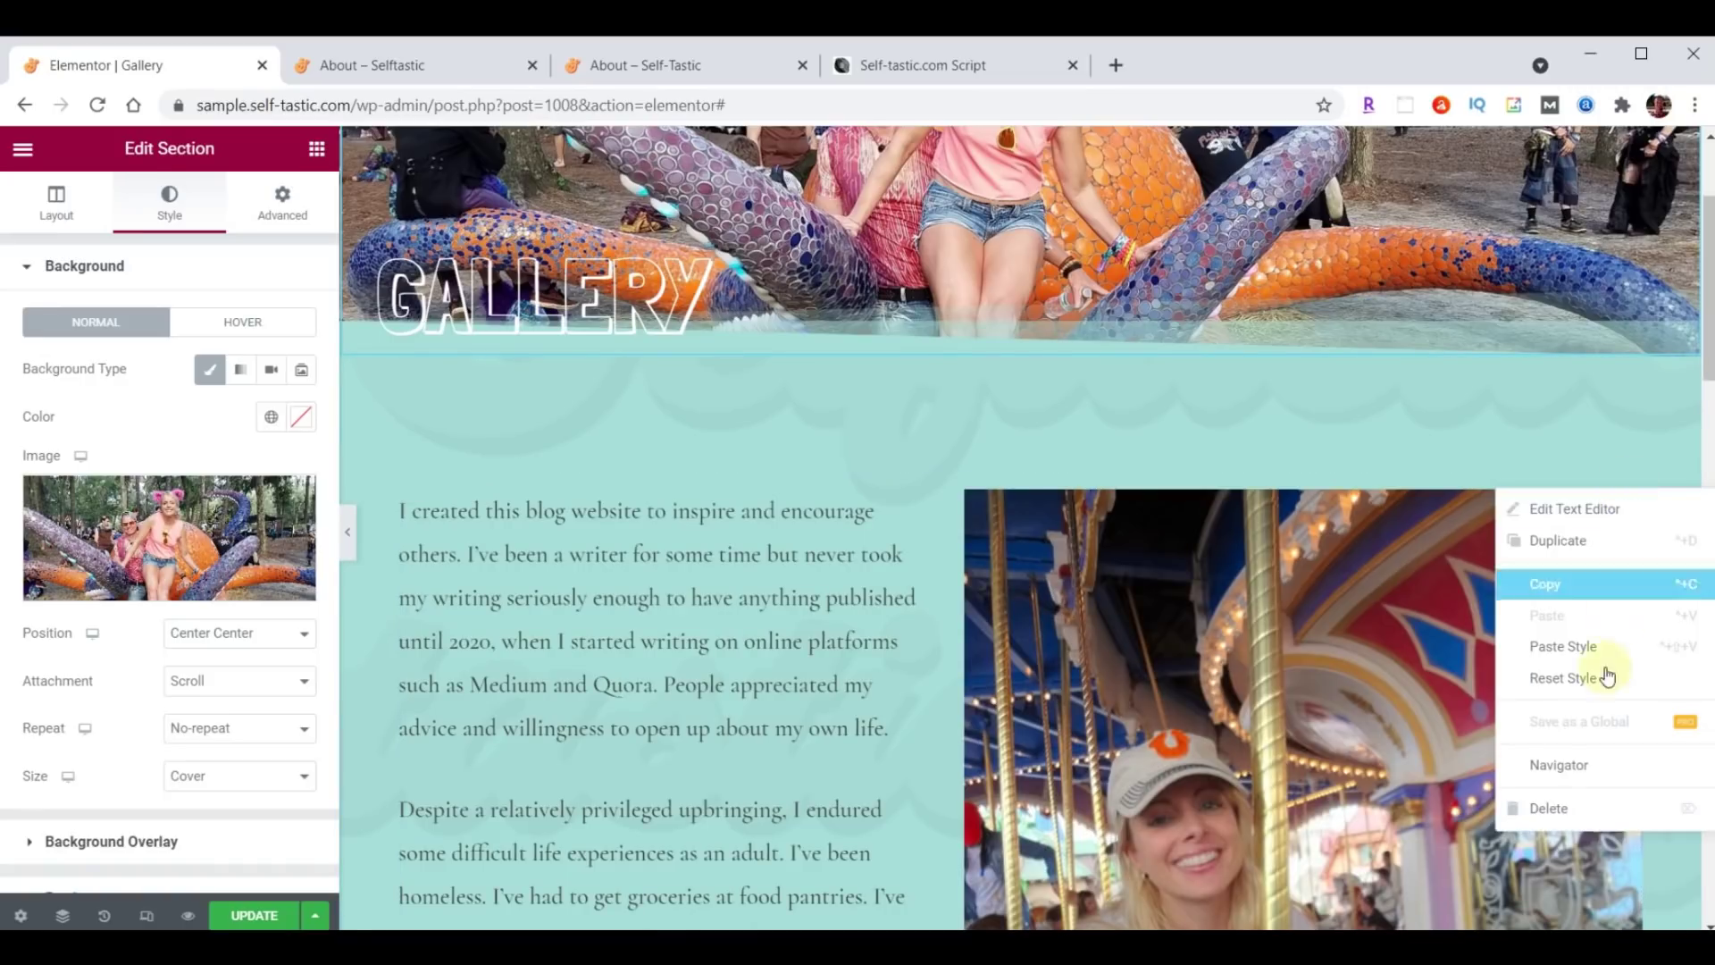
{"action": "left_click", "coordinate": [1588, 810]}
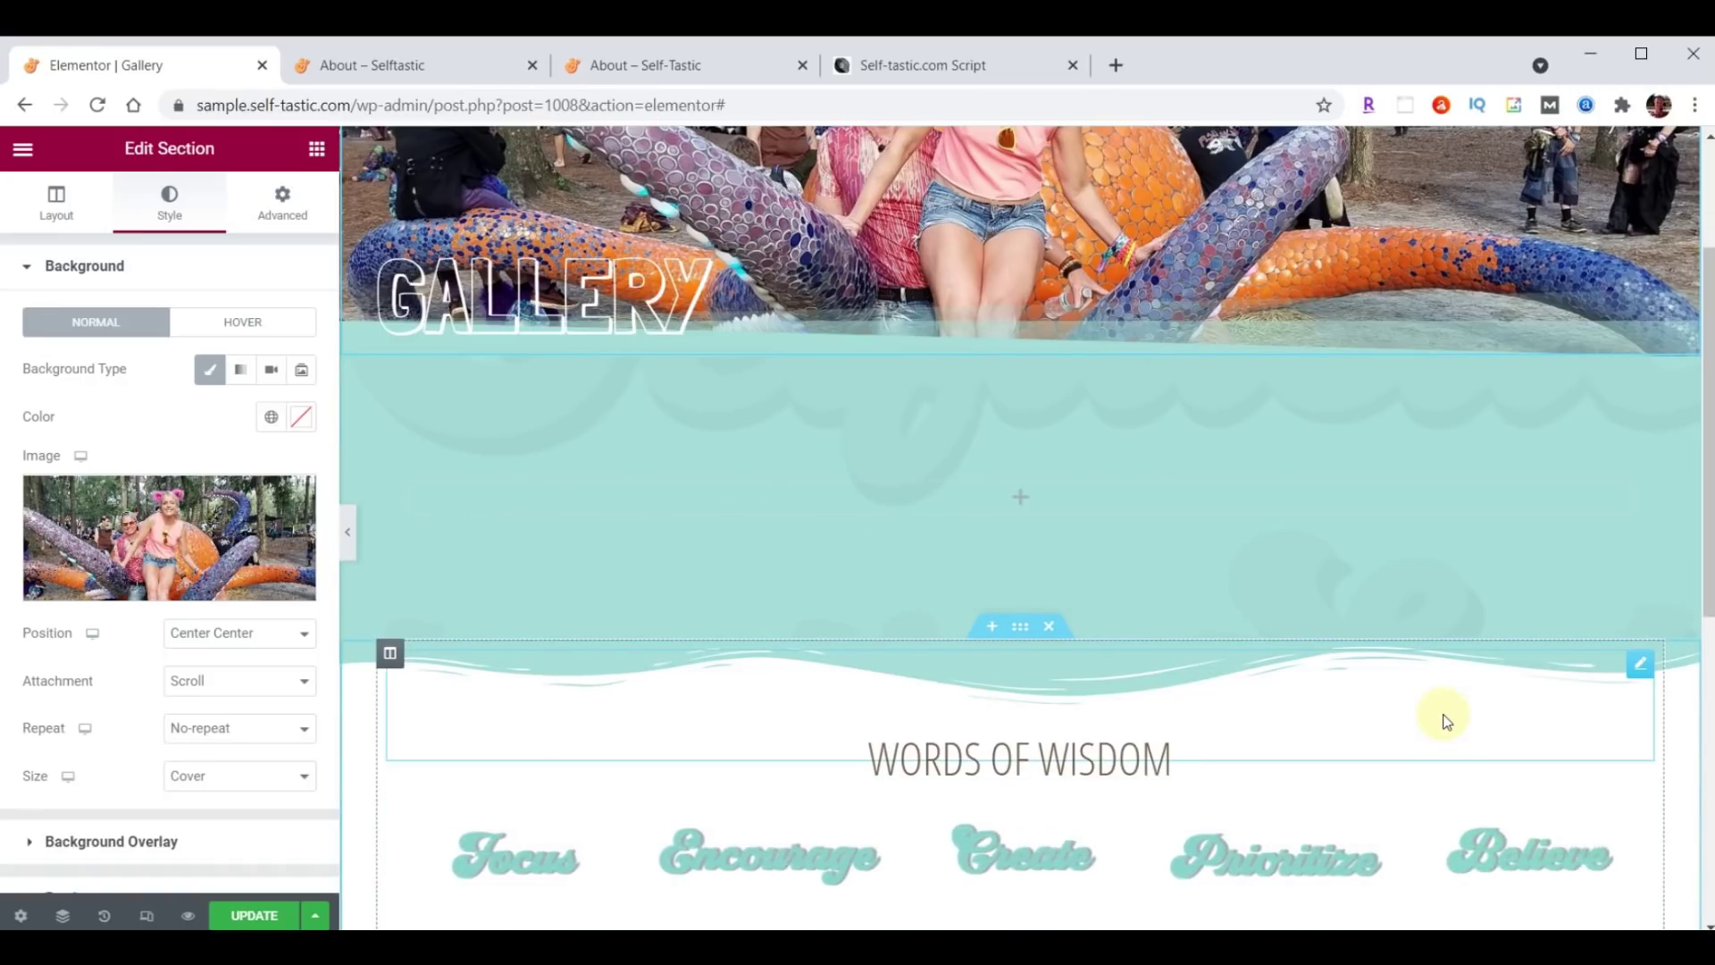
Drag a Basic Gallery widget into the empty section and start adding its images.
{"action": "left_click", "coordinate": [318, 150]}
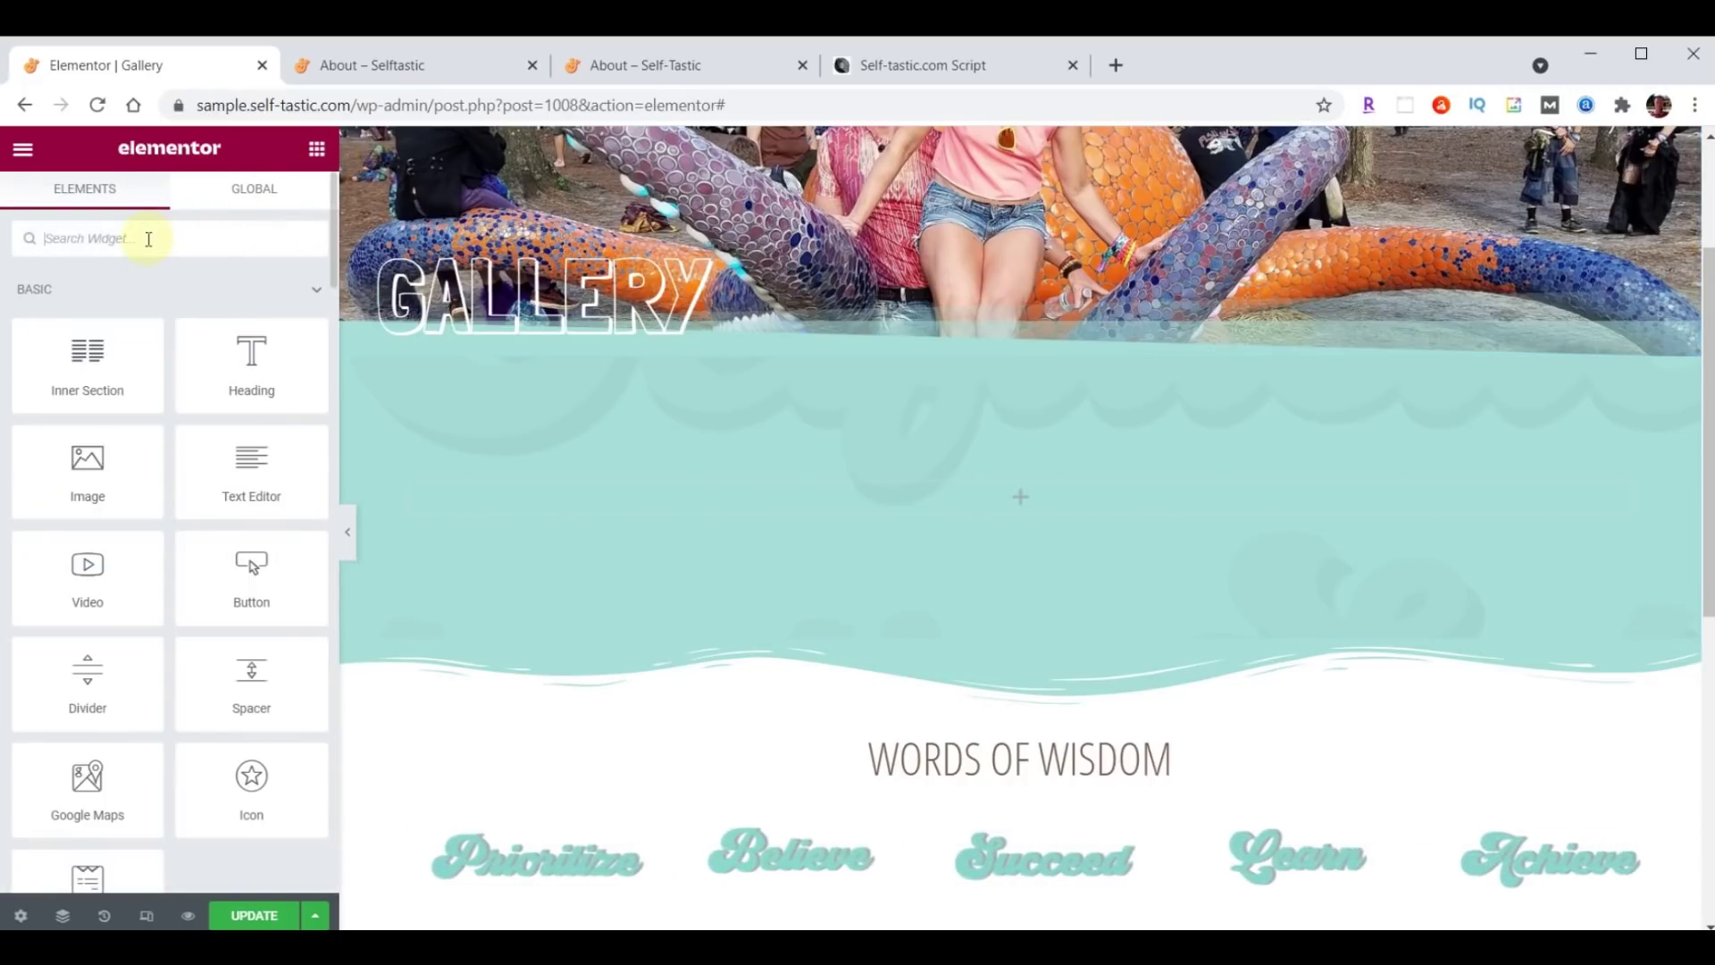
{"action": "type", "text": "gallery"}
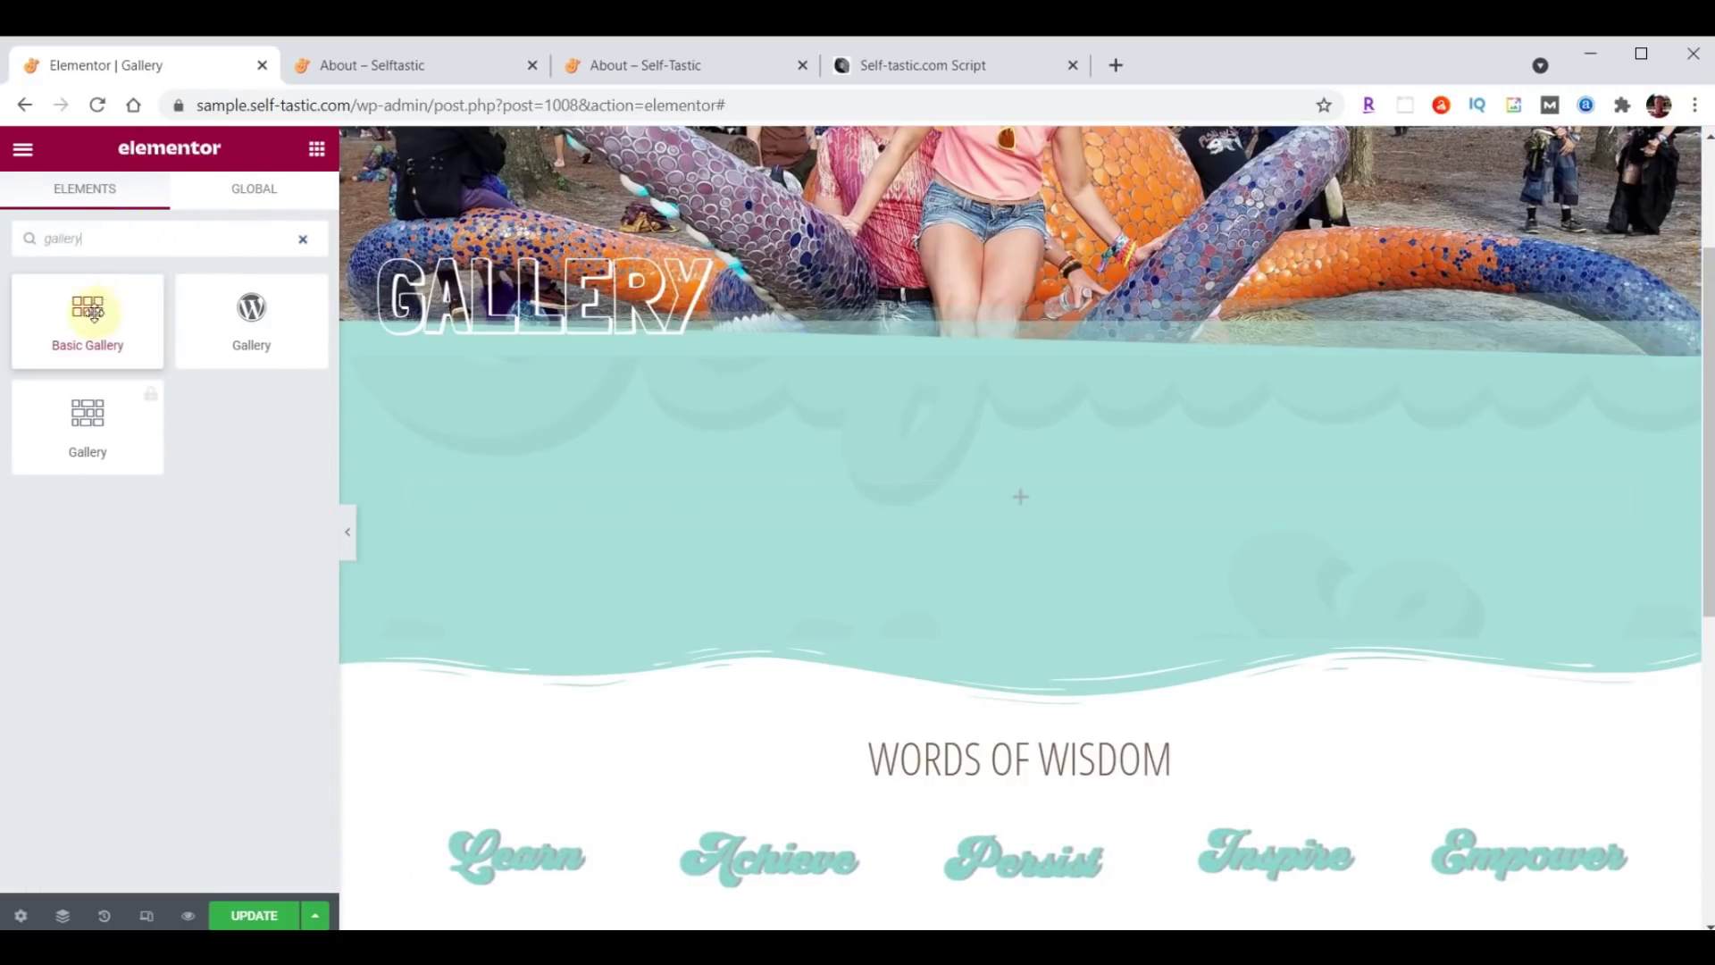
{"action": "left_click_drag", "start_coordinate": [86, 308], "coordinate": [1032, 488]}
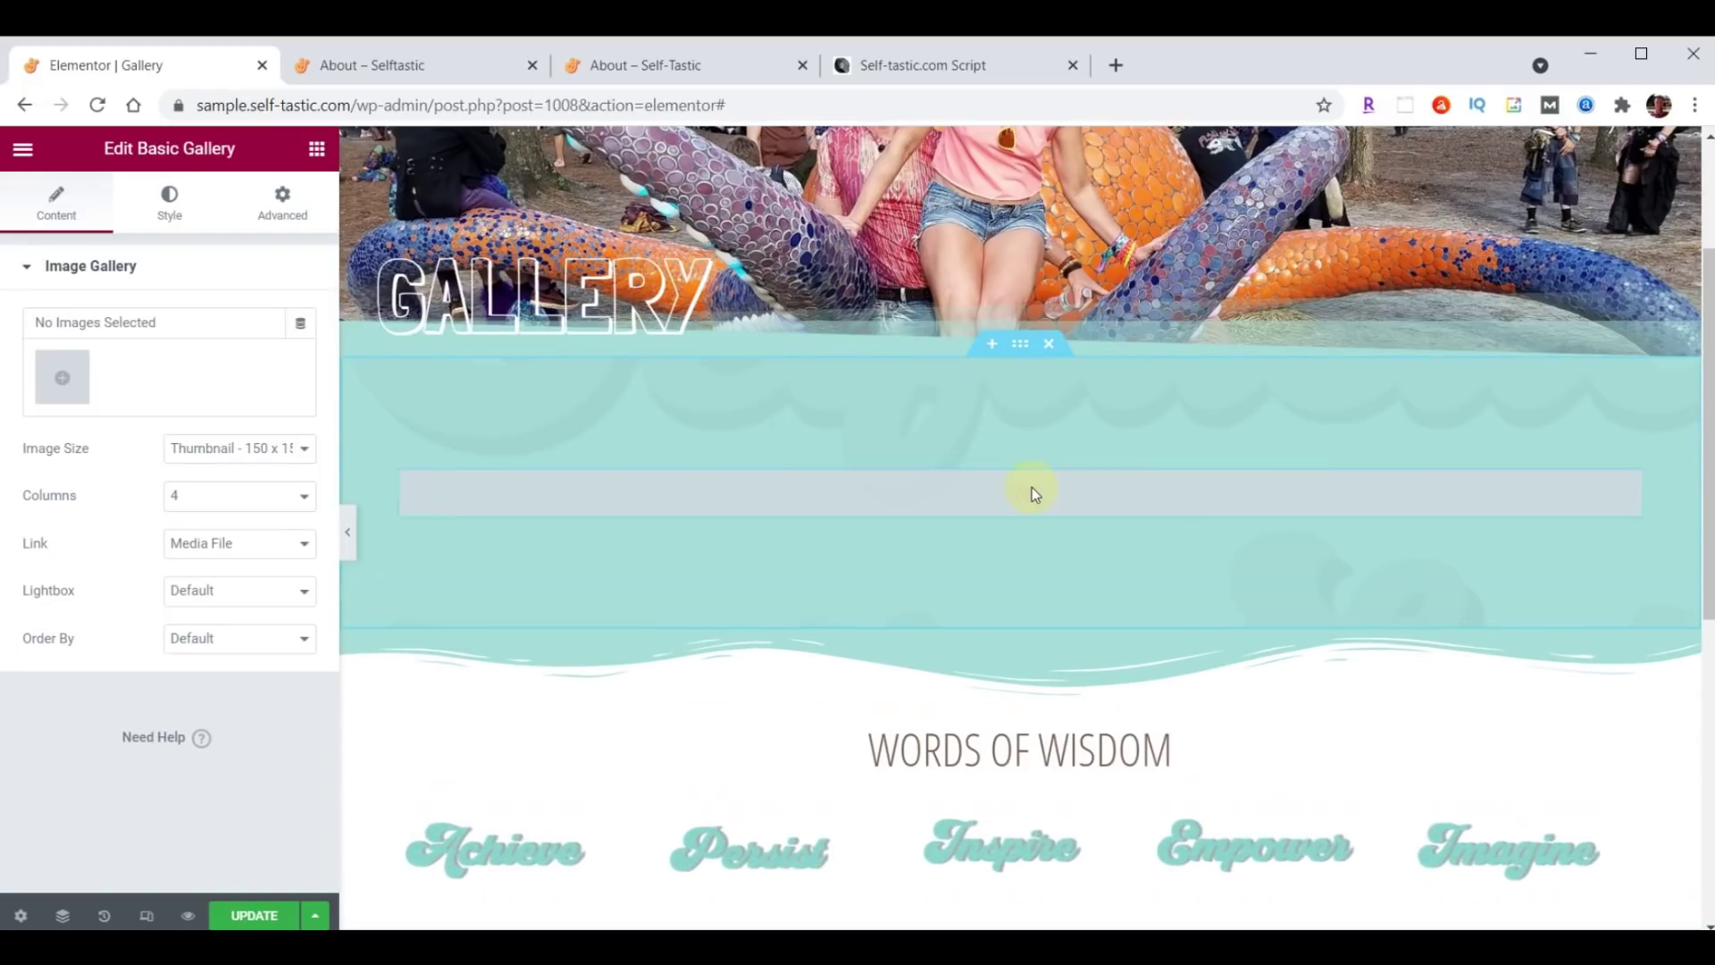
{"action": "left_click", "coordinate": [75, 380]}
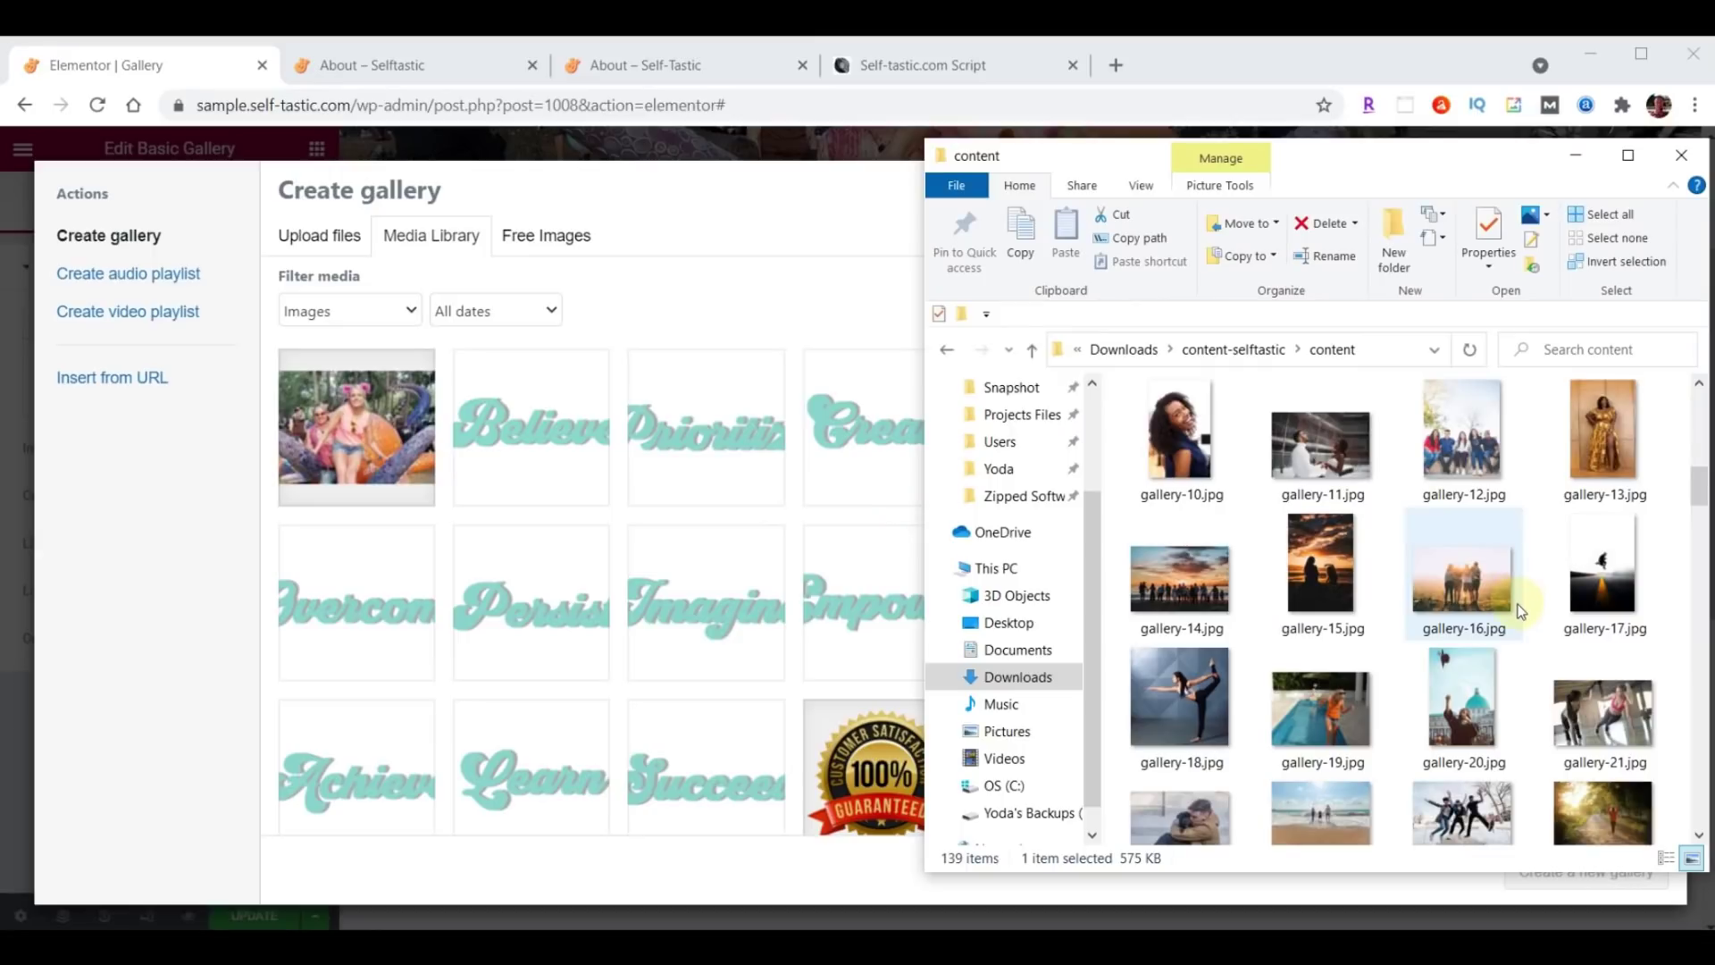
Select gallery-01.jpg through gallery-32.jpg and drag all 32 into the Create gallery dialog.
{"action": "scroll", "coordinate": [1522, 611], "scroll_direction": "up", "scroll_amount": 2}
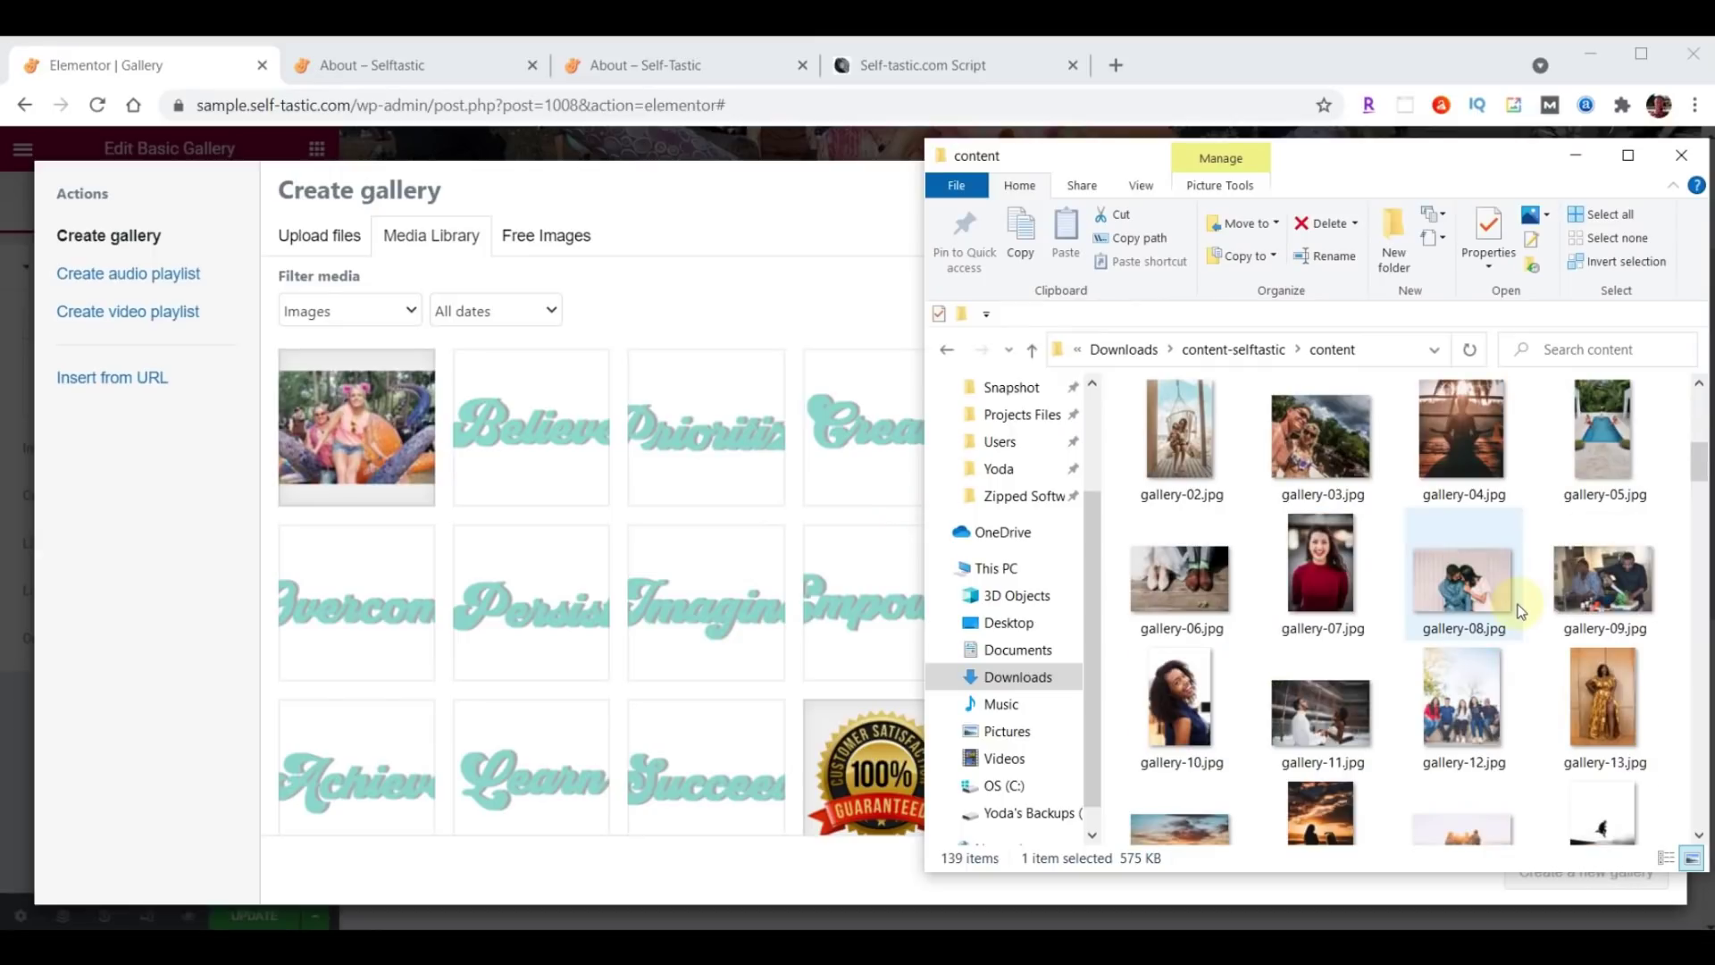
{"action": "scroll", "coordinate": [1522, 611], "scroll_direction": "up", "scroll_amount": 2}
{"action": "left_click", "coordinate": [1585, 548]}
{"action": "scroll", "coordinate": [1586, 547], "scroll_direction": "down", "scroll_amount": 5}
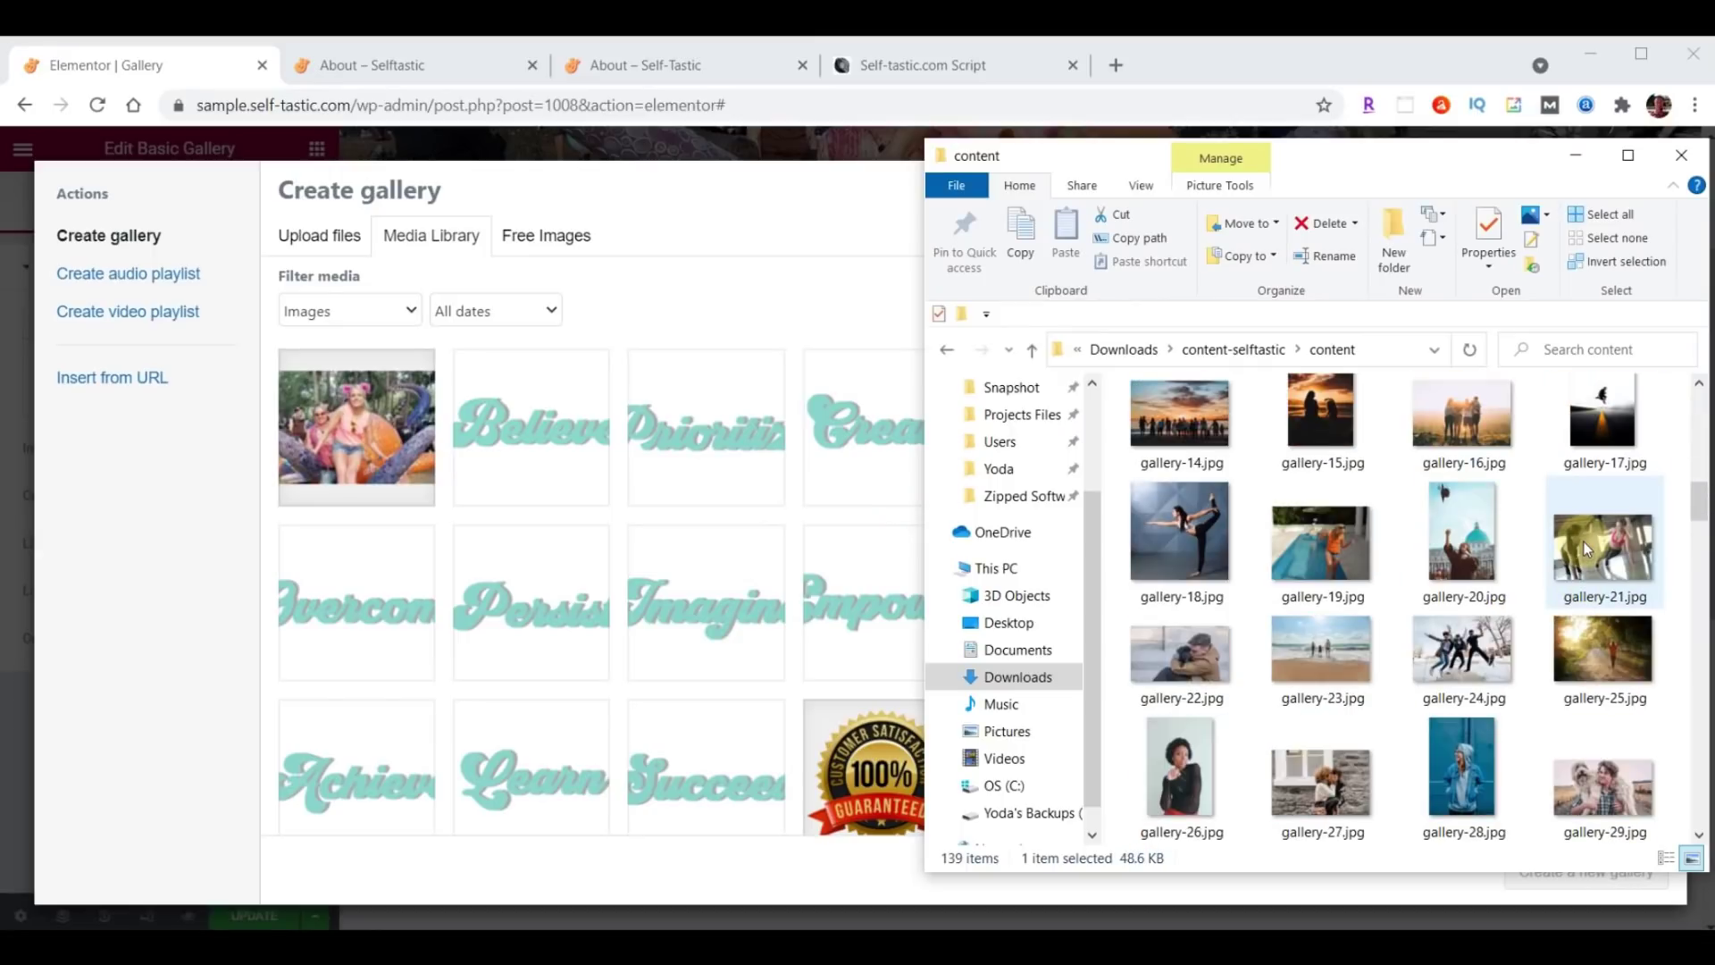
{"action": "scroll", "coordinate": [1584, 541], "scroll_direction": "down", "scroll_amount": 2}
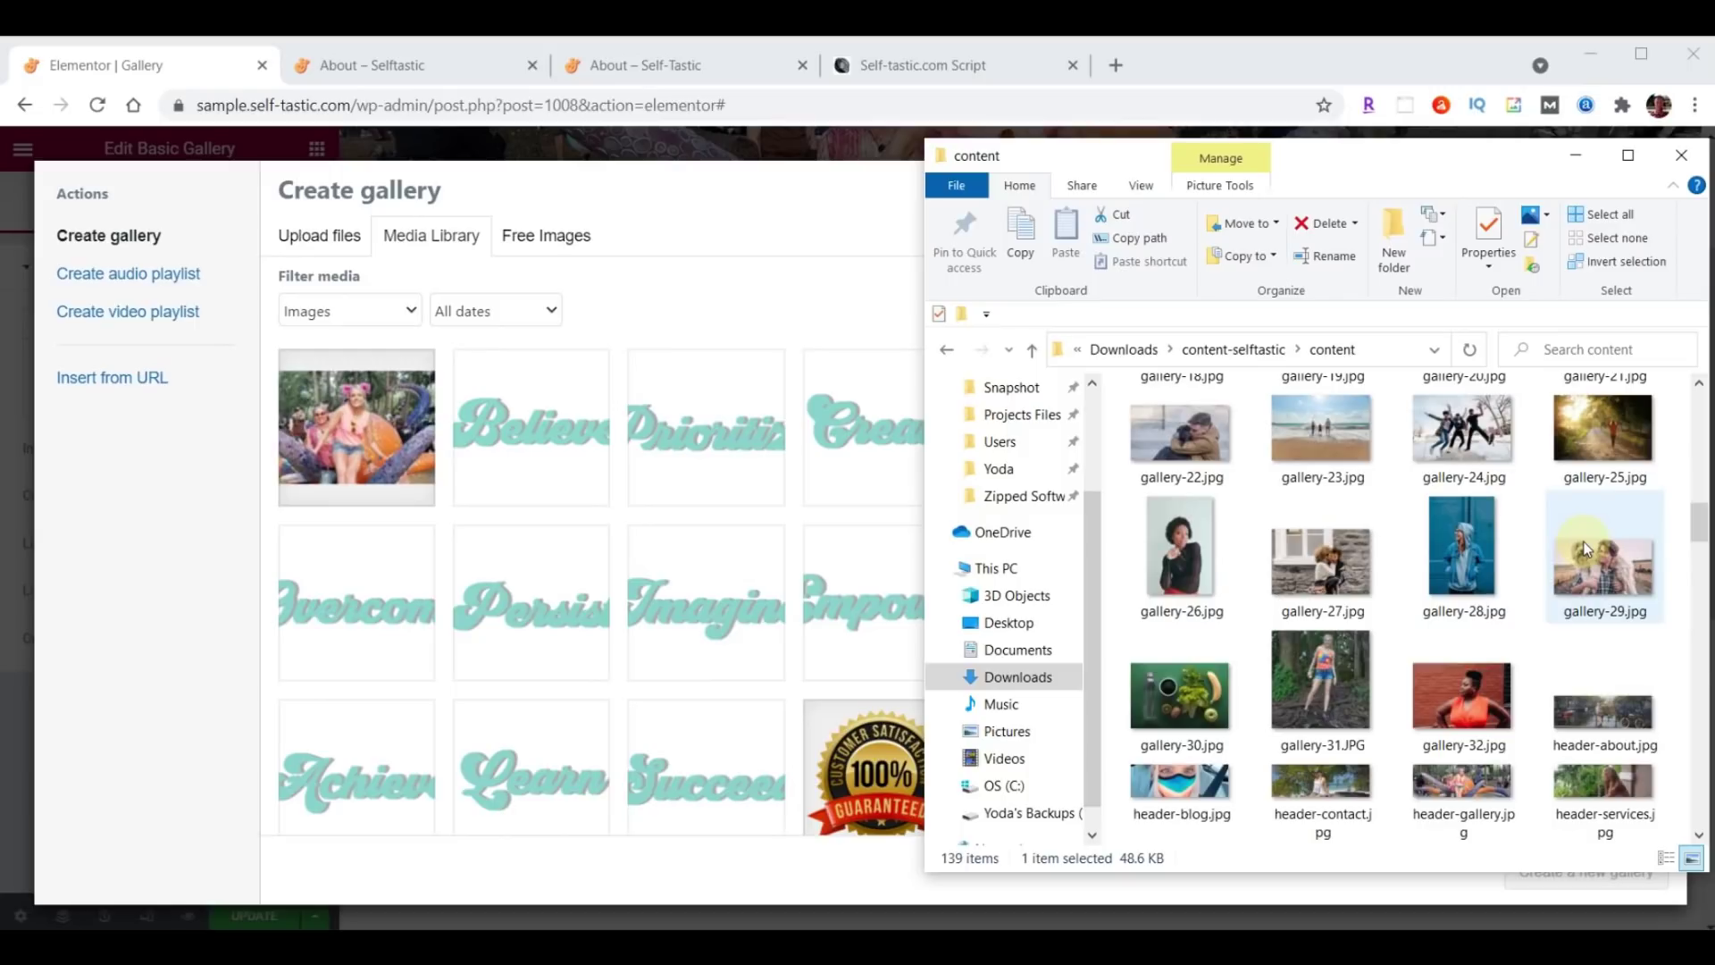
{"action": "scroll", "coordinate": [1586, 548], "scroll_direction": "down", "scroll_amount": 3}
{"action": "left_click", "coordinate": [1472, 437], "text": "shift"}
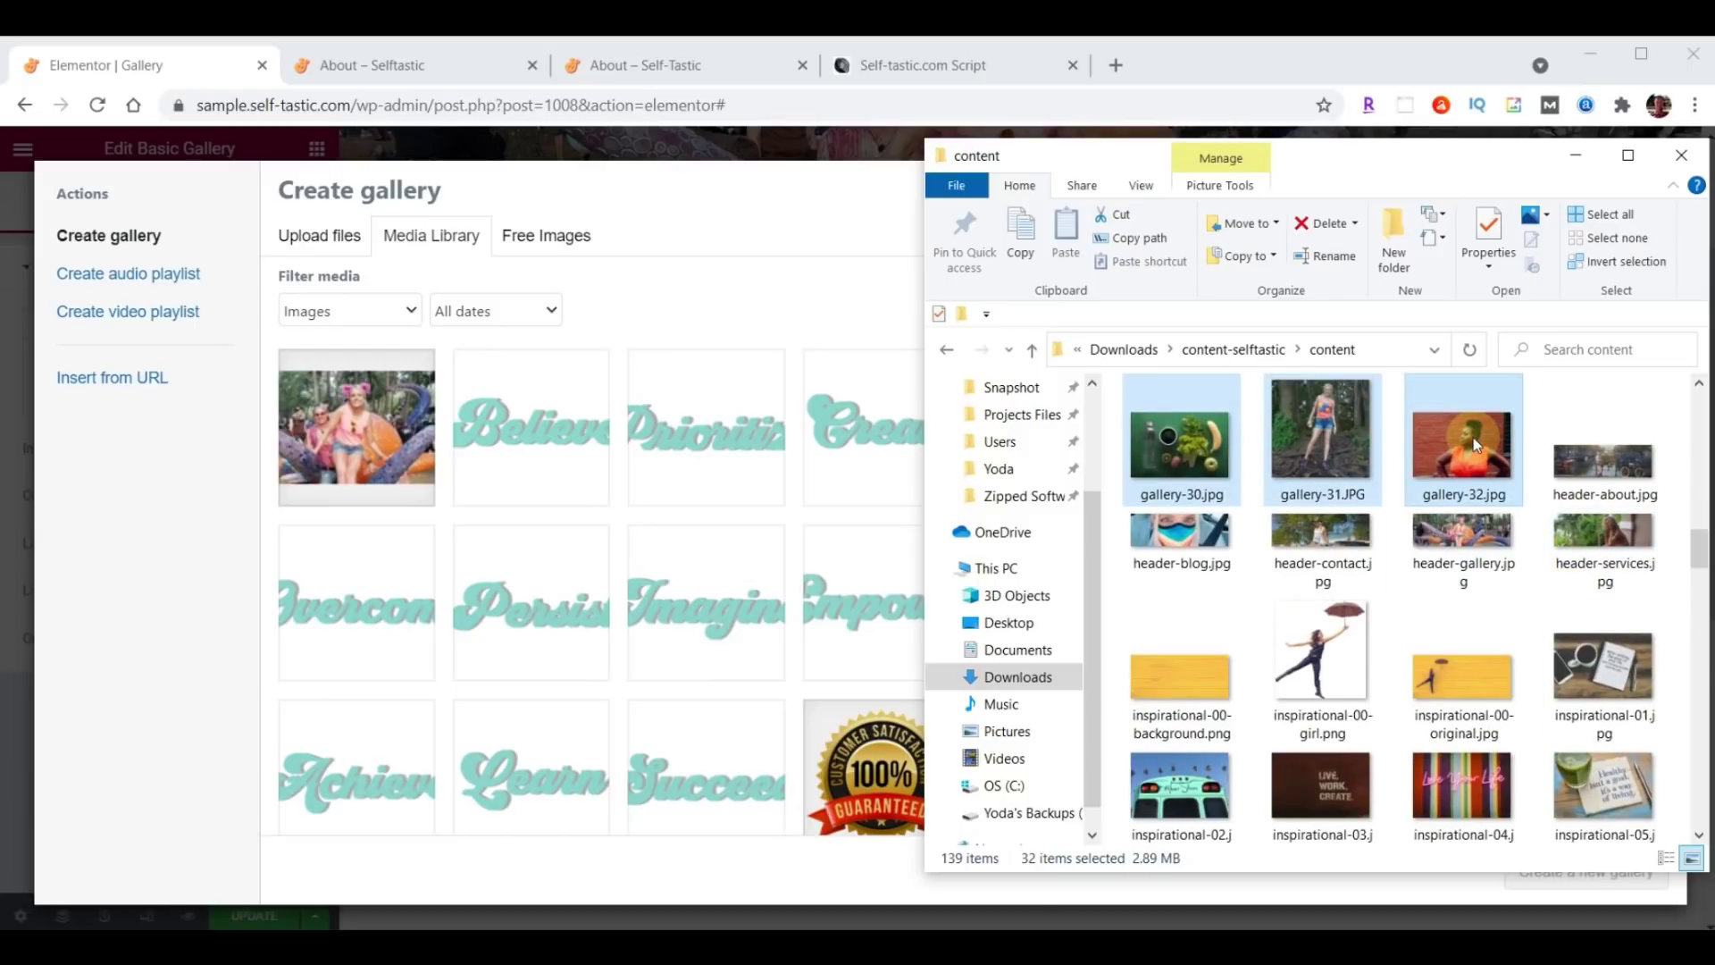
{"action": "left_click_drag", "start_coordinate": [1349, 468], "coordinate": [375, 624]}
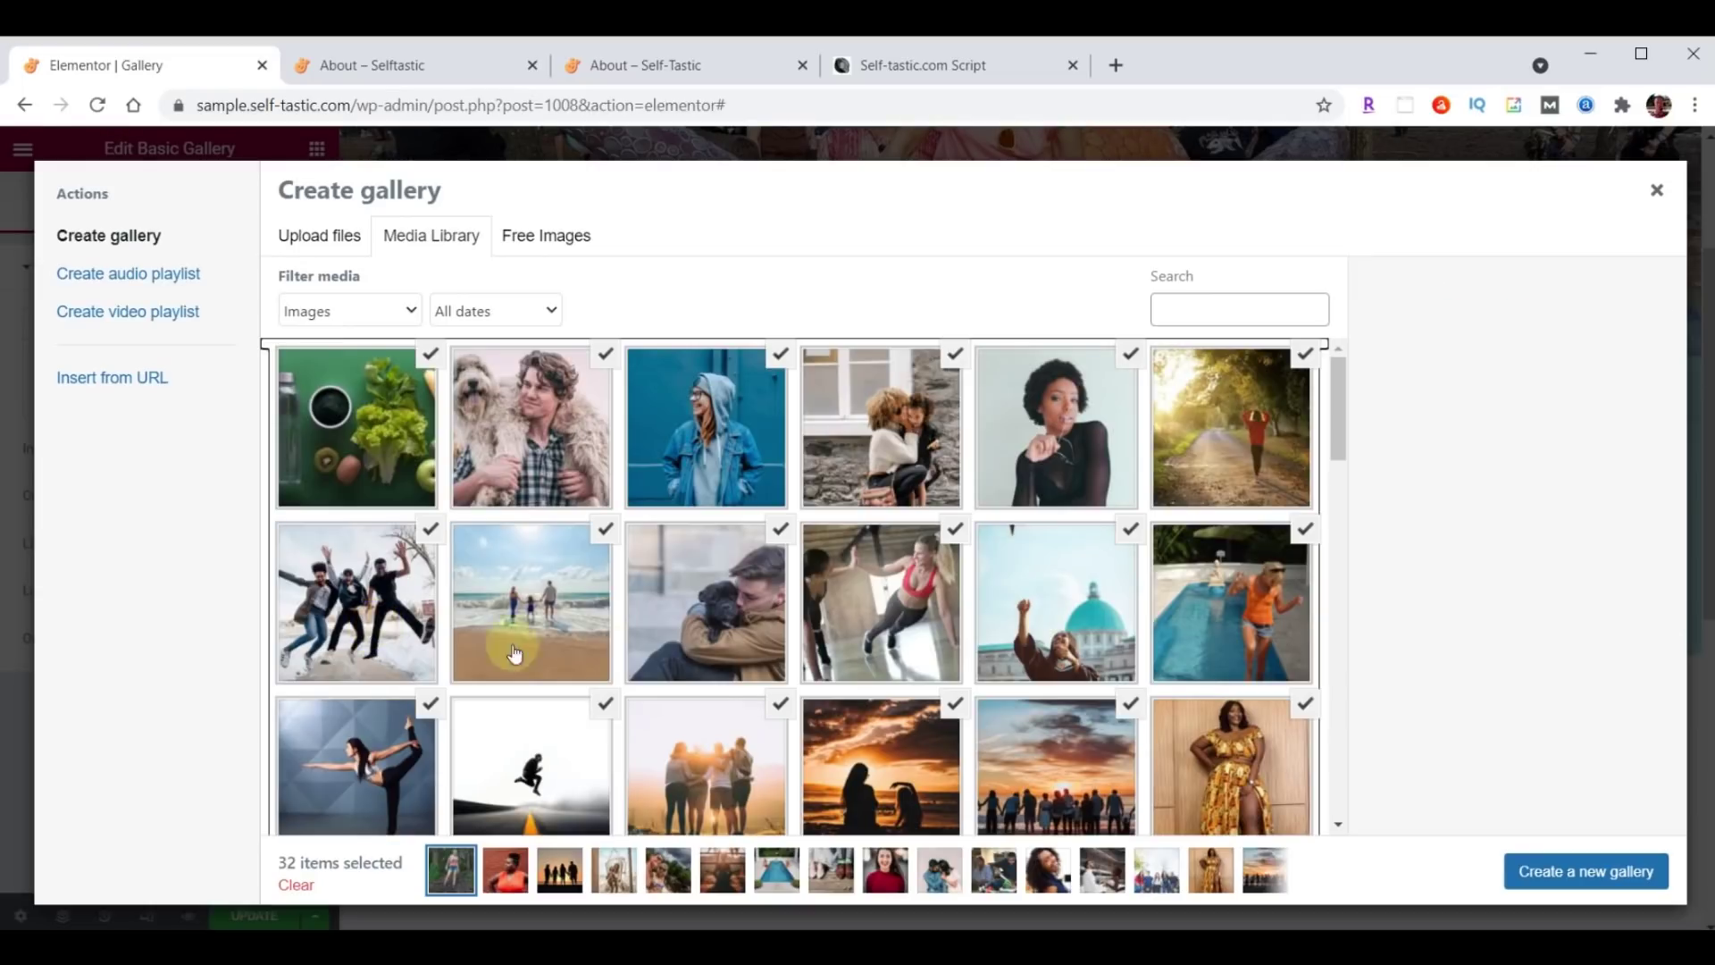
Insert the 32-photo gallery, set its image size to Medium 300 x 300, and update the page.
{"action": "left_click", "coordinate": [1571, 883]}
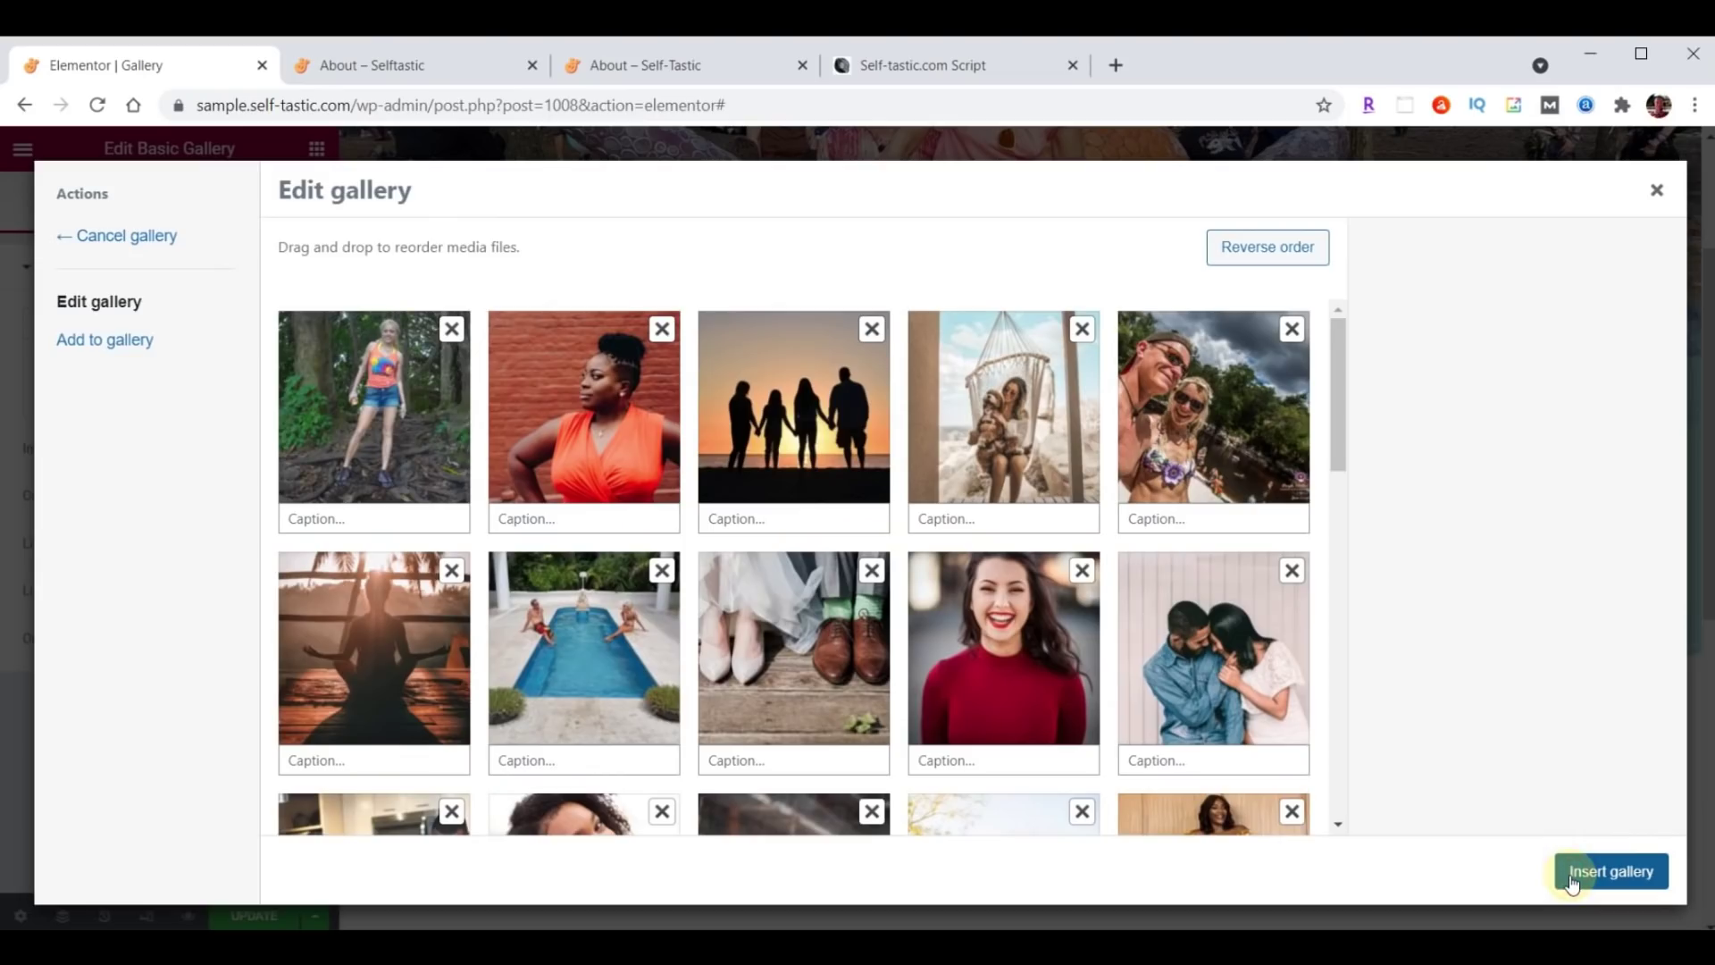
{"action": "left_click_drag", "start_coordinate": [762, 426], "coordinate": [595, 440]}
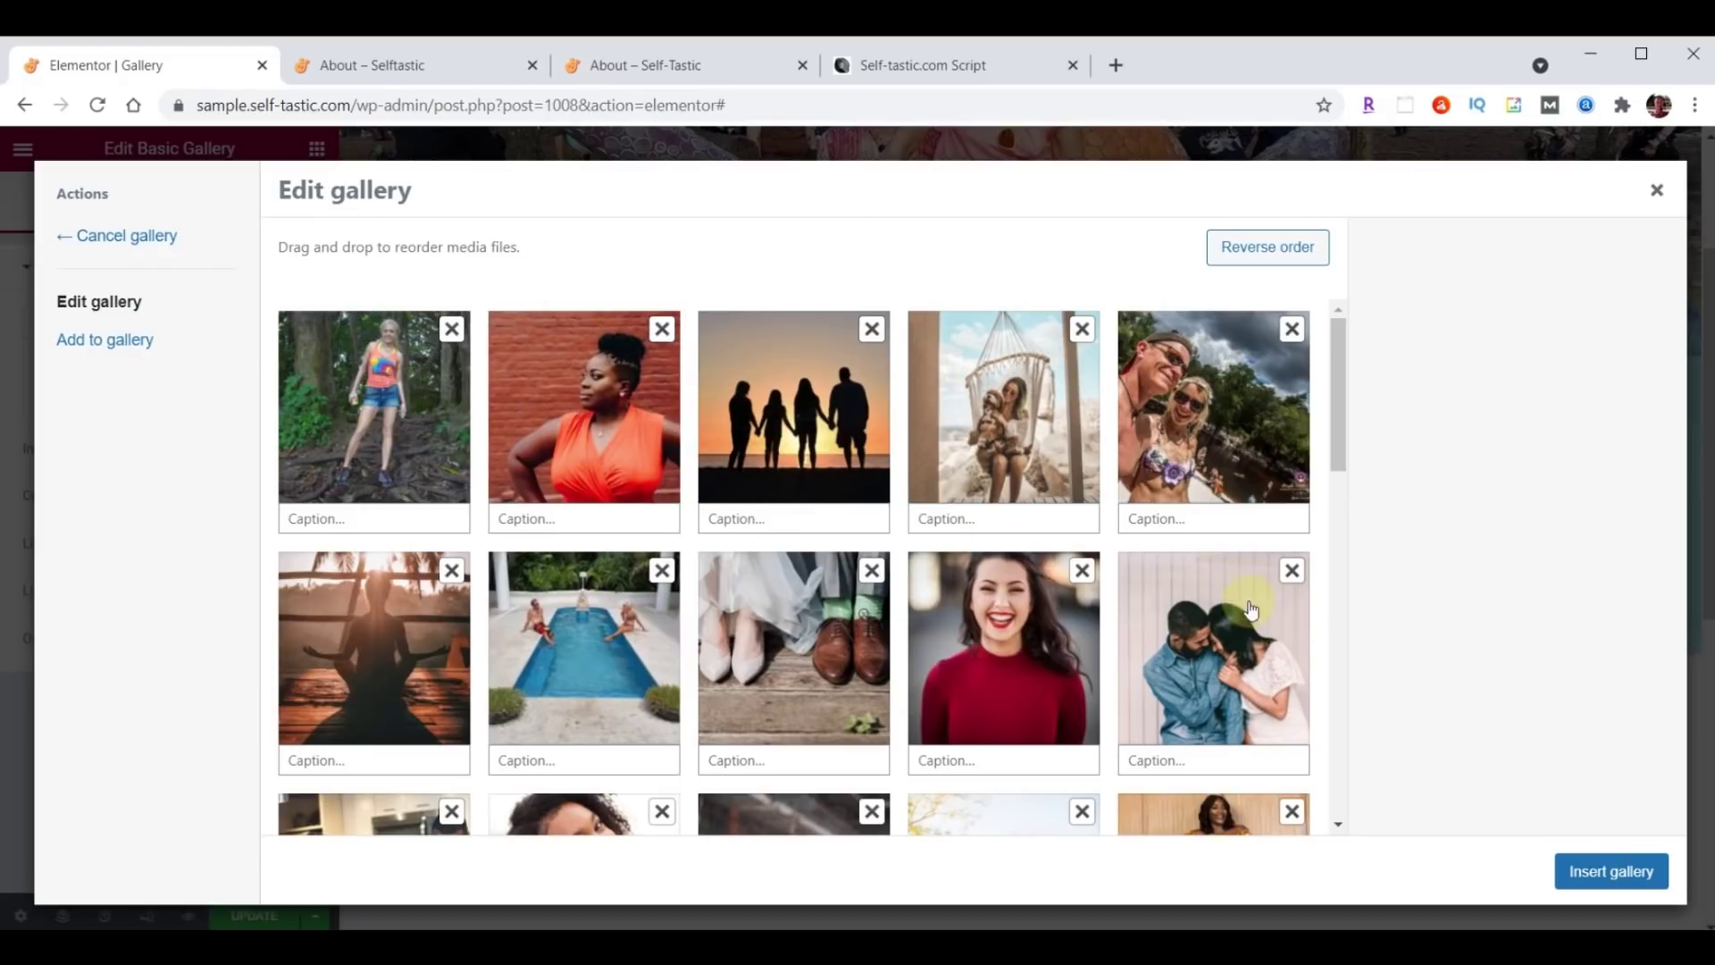
{"action": "left_click", "coordinate": [1611, 872]}
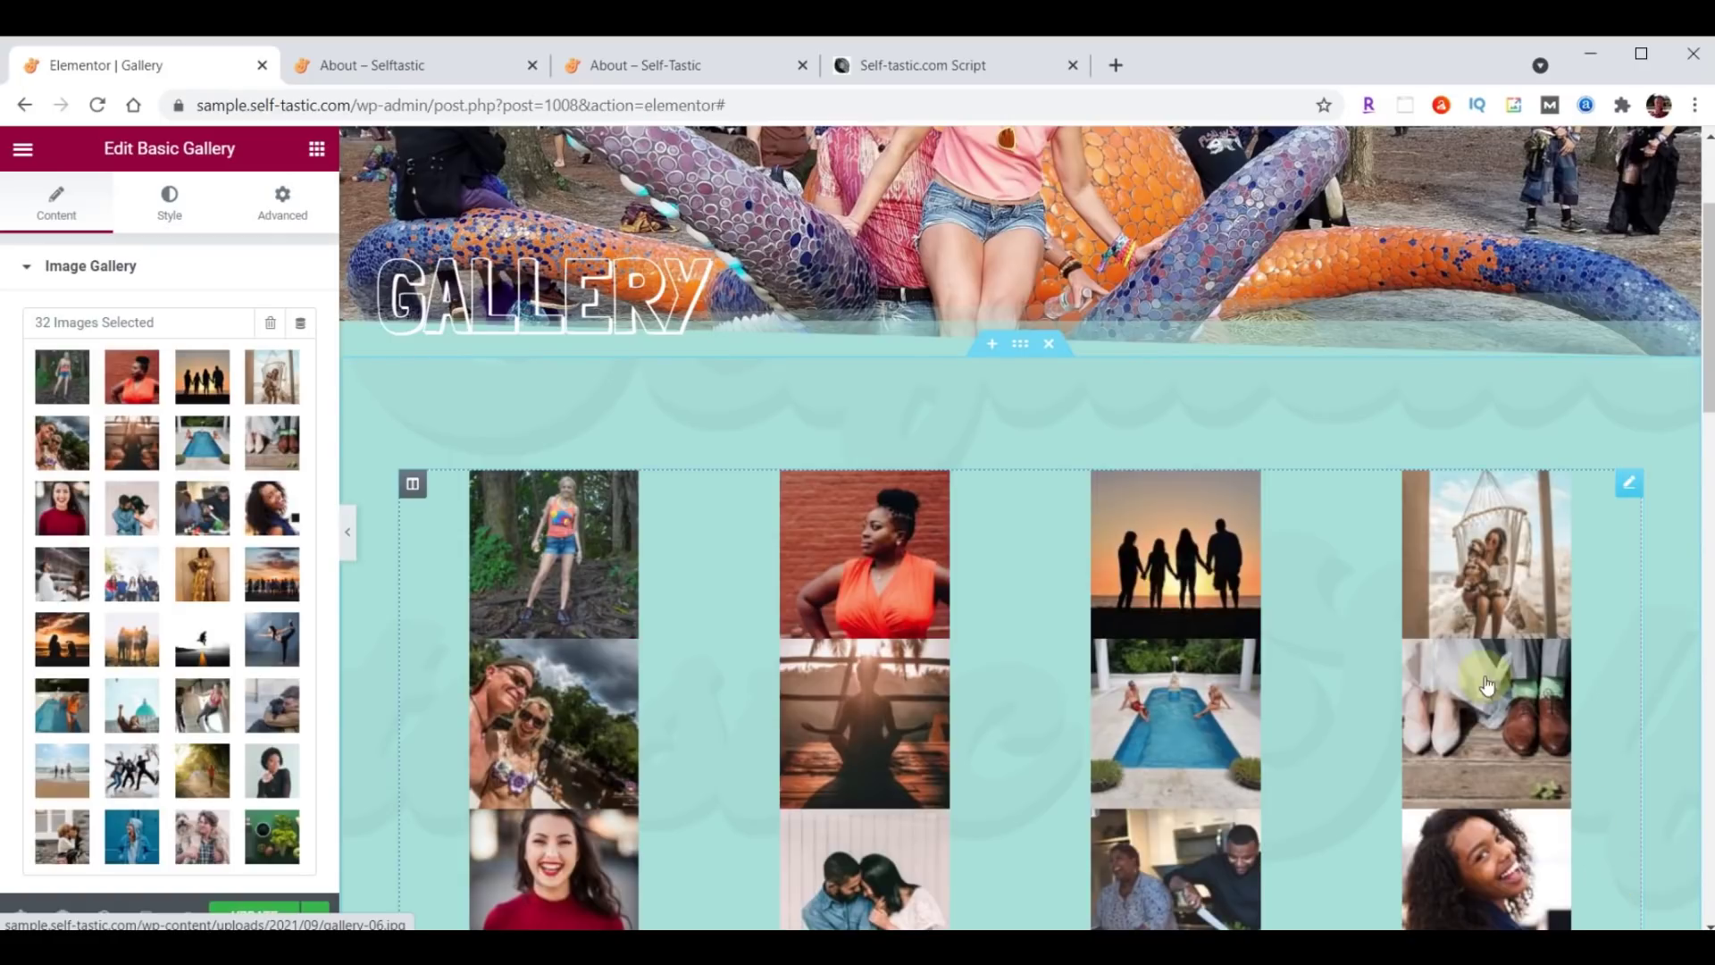
{"action": "scroll", "coordinate": [133, 544], "scroll_direction": "down", "scroll_amount": 3}
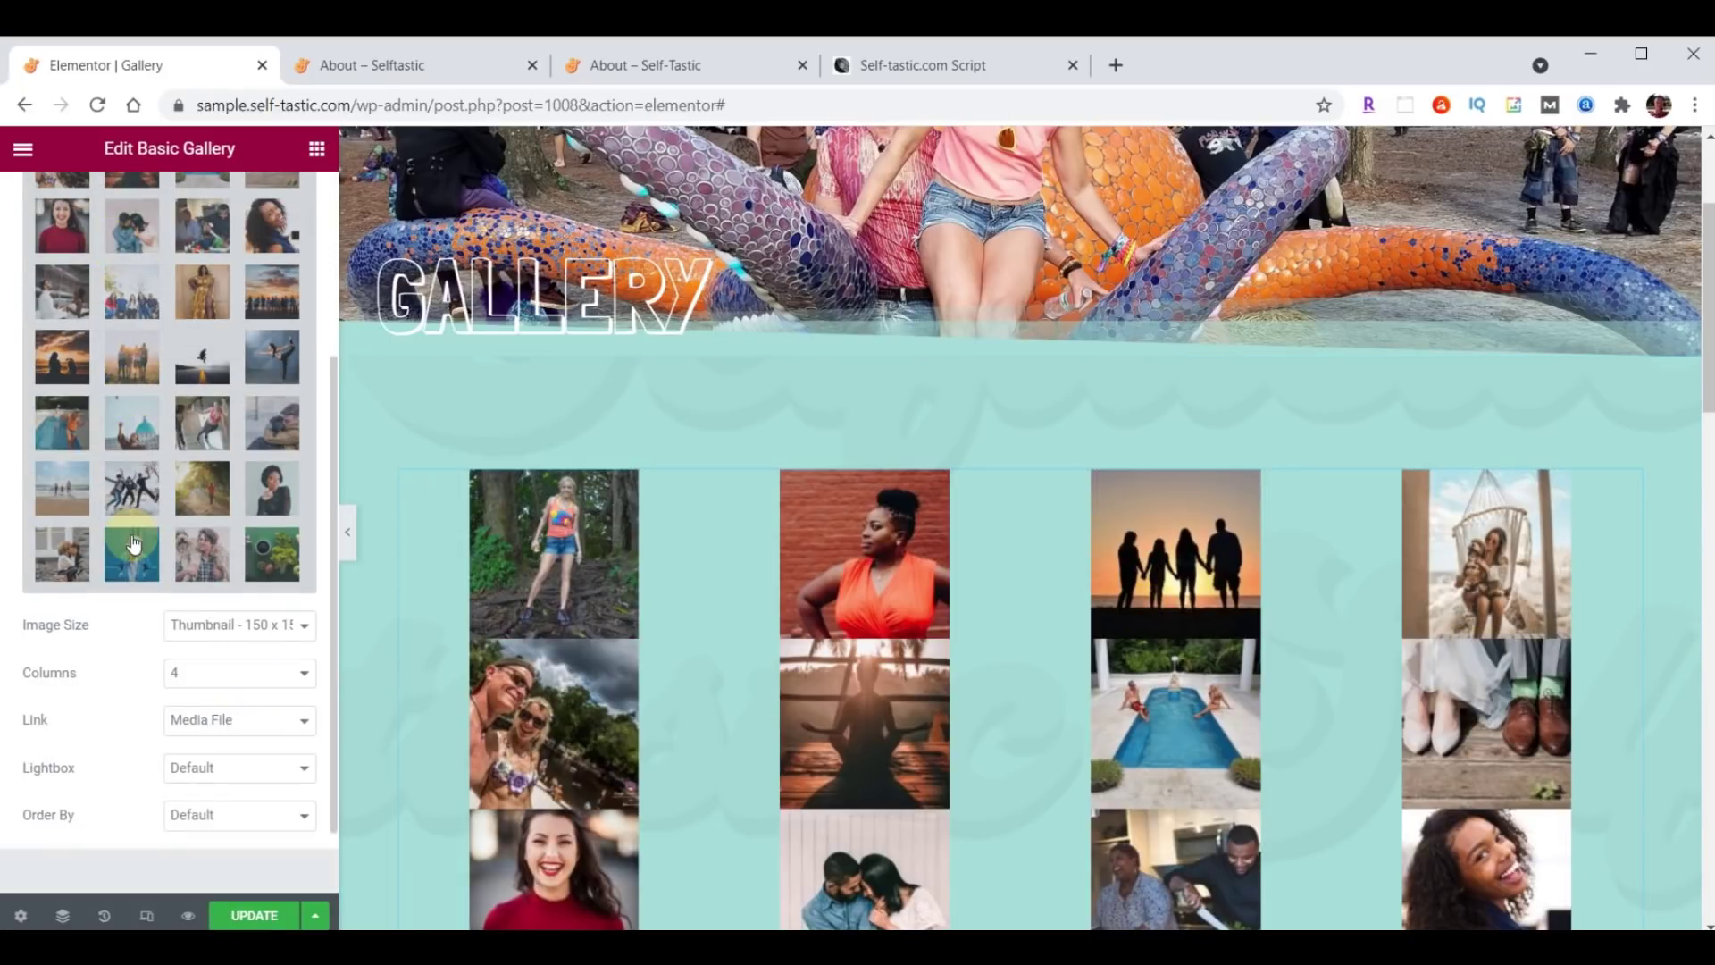
{"action": "left_click", "coordinate": [218, 625]}
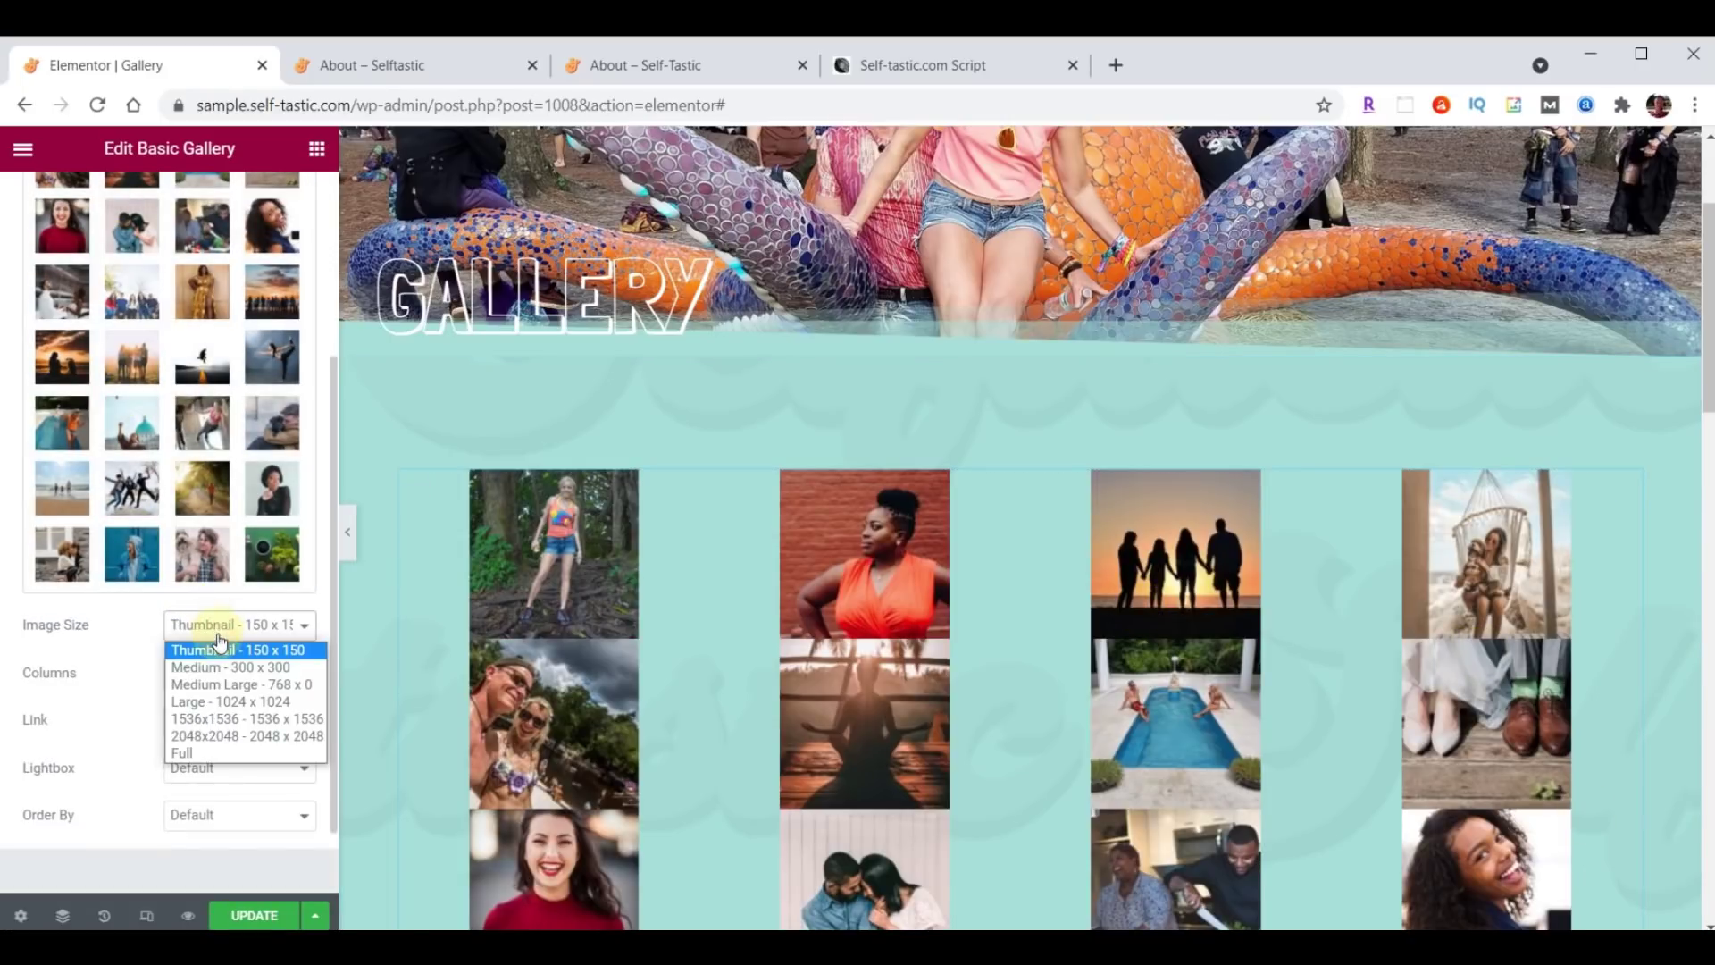
{"action": "left_click", "coordinate": [221, 668]}
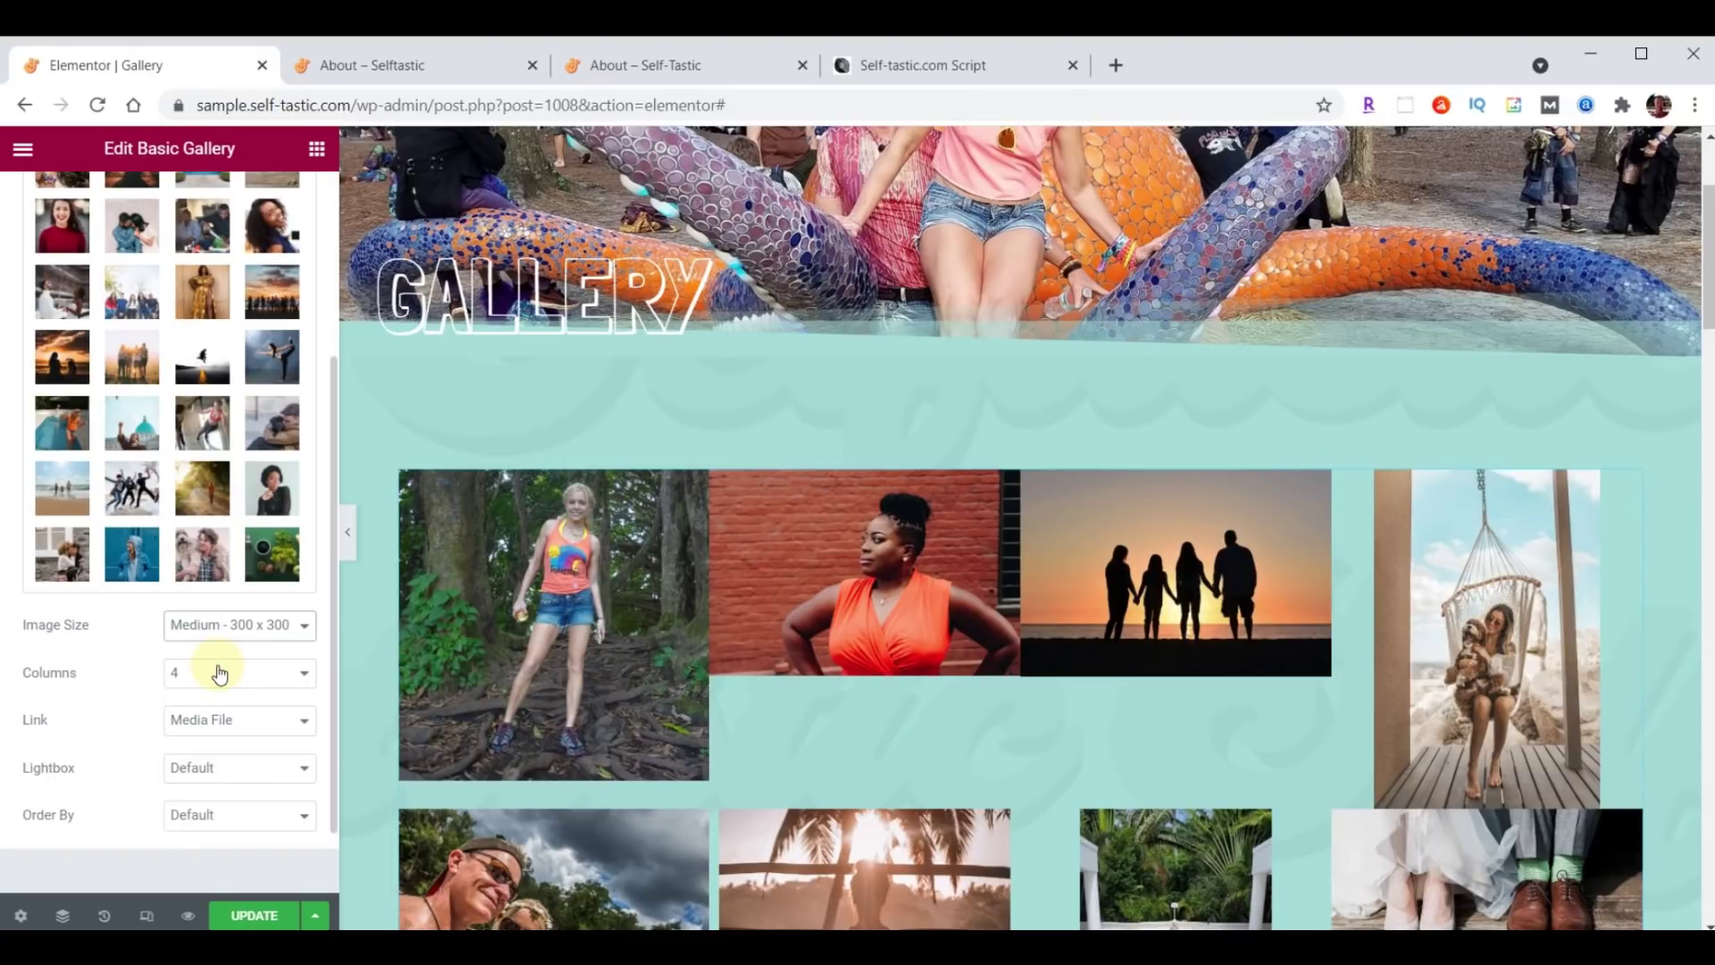
{"action": "left_click", "coordinate": [262, 918]}
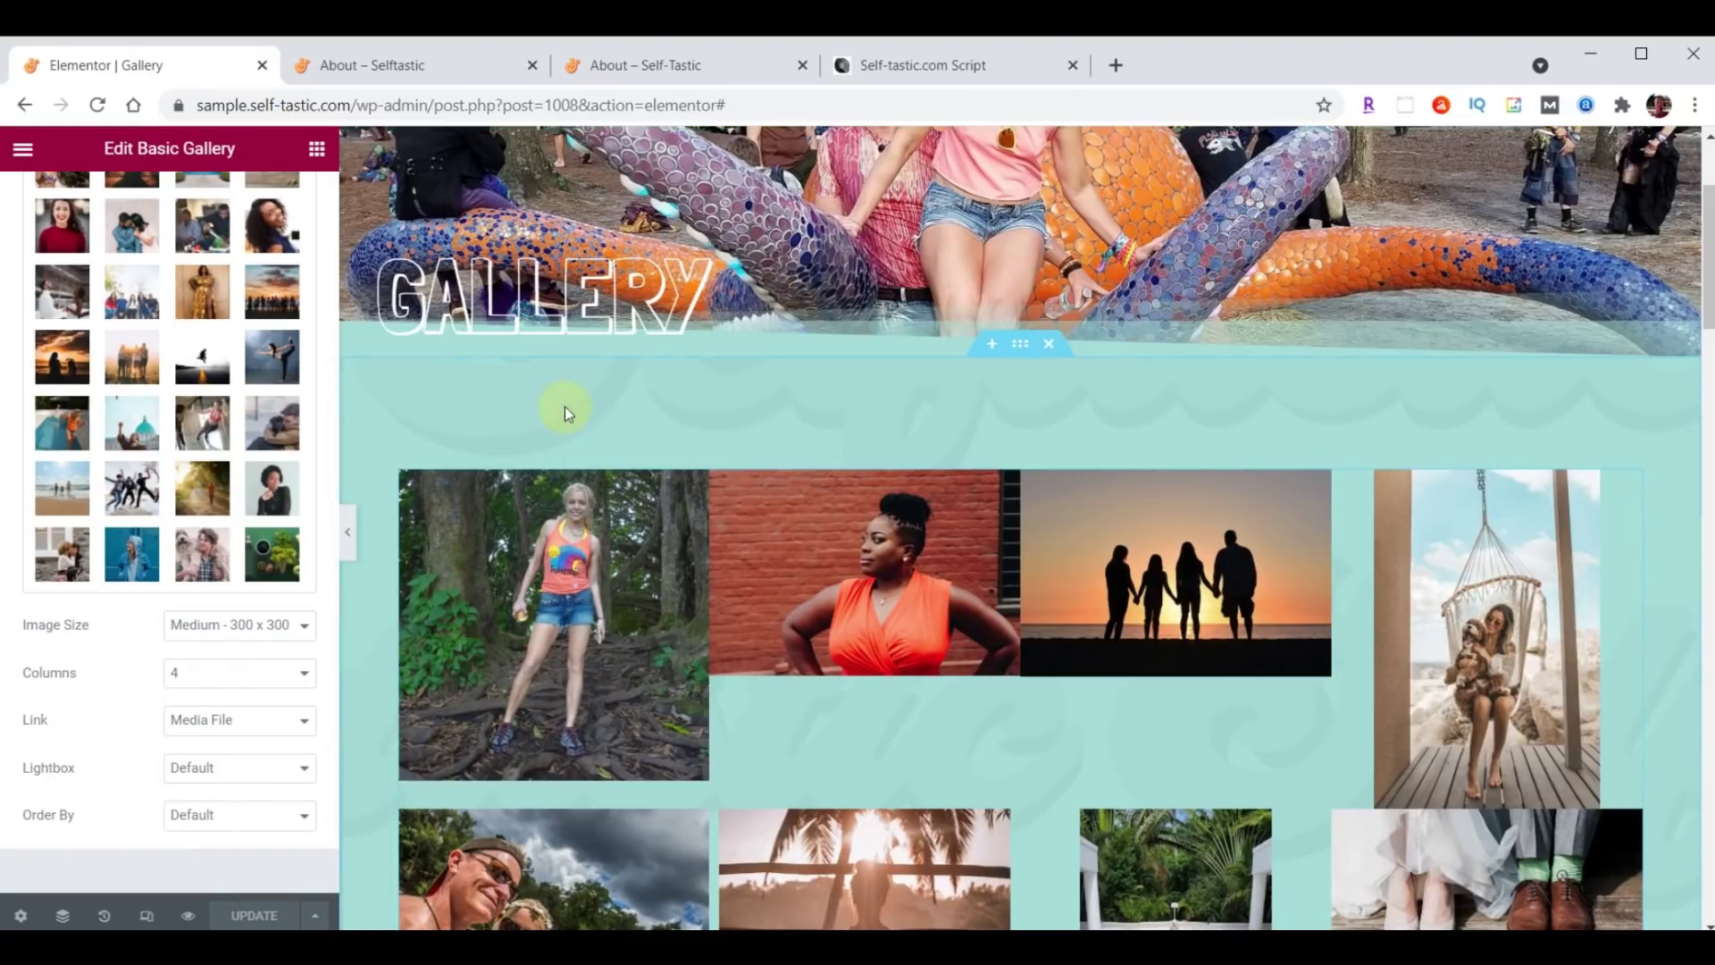
Reload the live Gallery page and scroll through its photo grid.
{"action": "left_click", "coordinate": [407, 65]}
{"action": "scroll", "coordinate": [1188, 533], "scroll_direction": "up", "scroll_amount": 15}
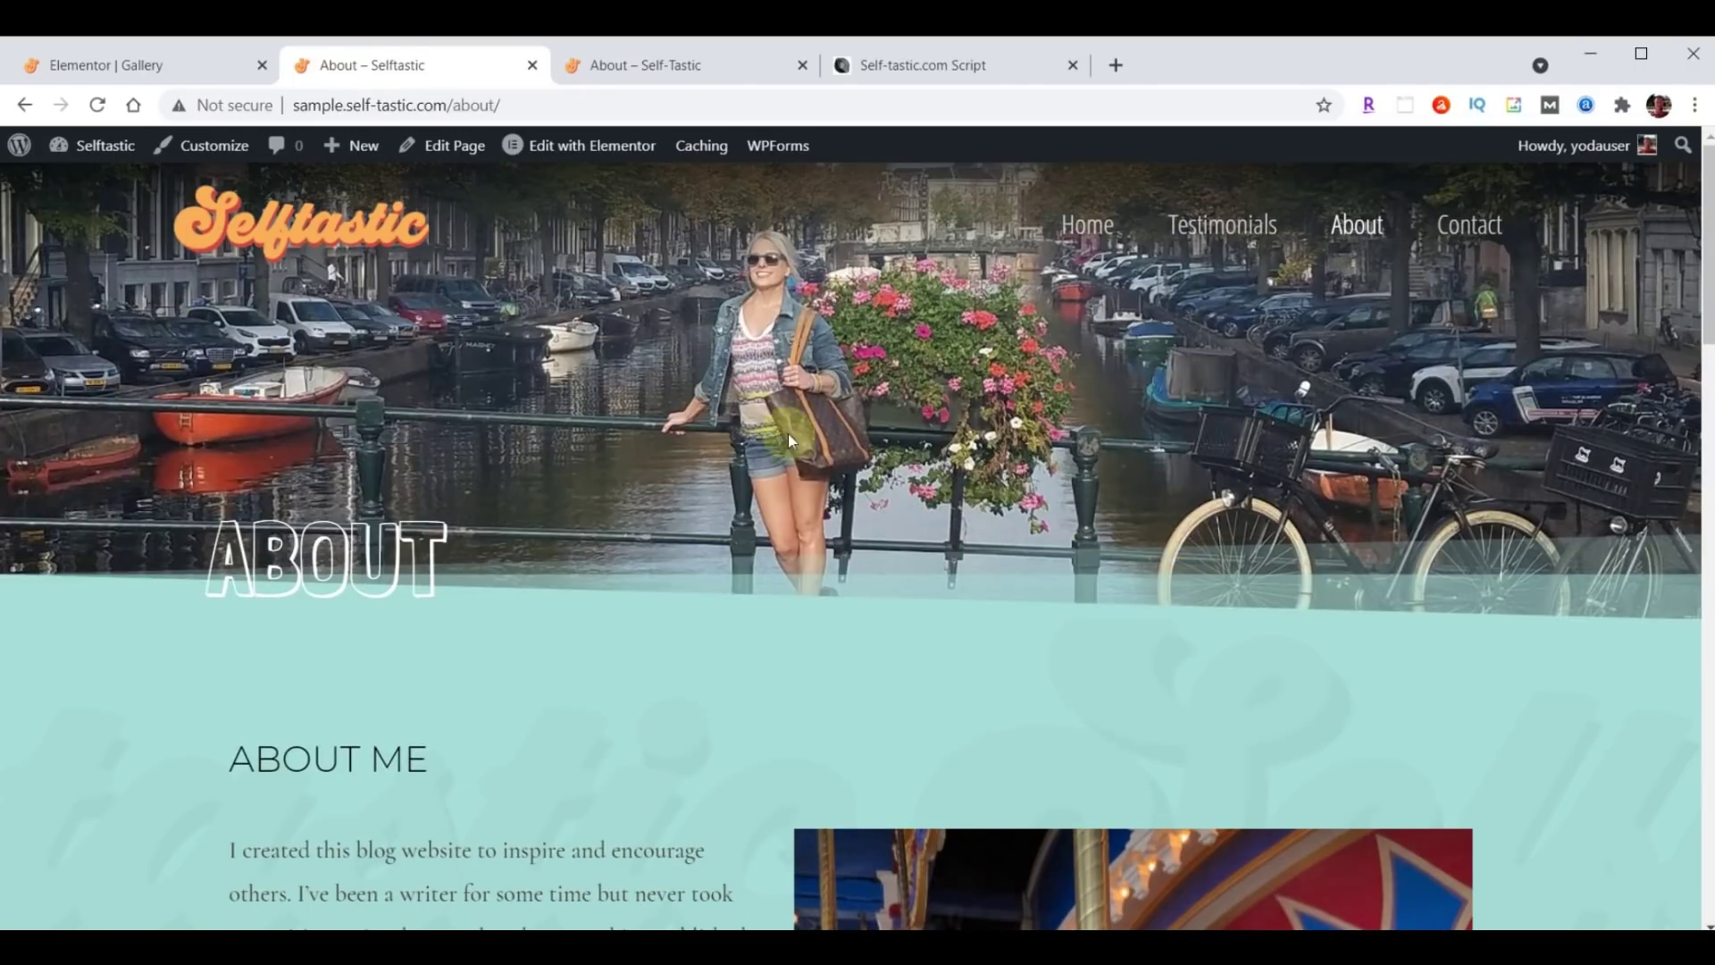
{"action": "left_click", "coordinate": [99, 107]}
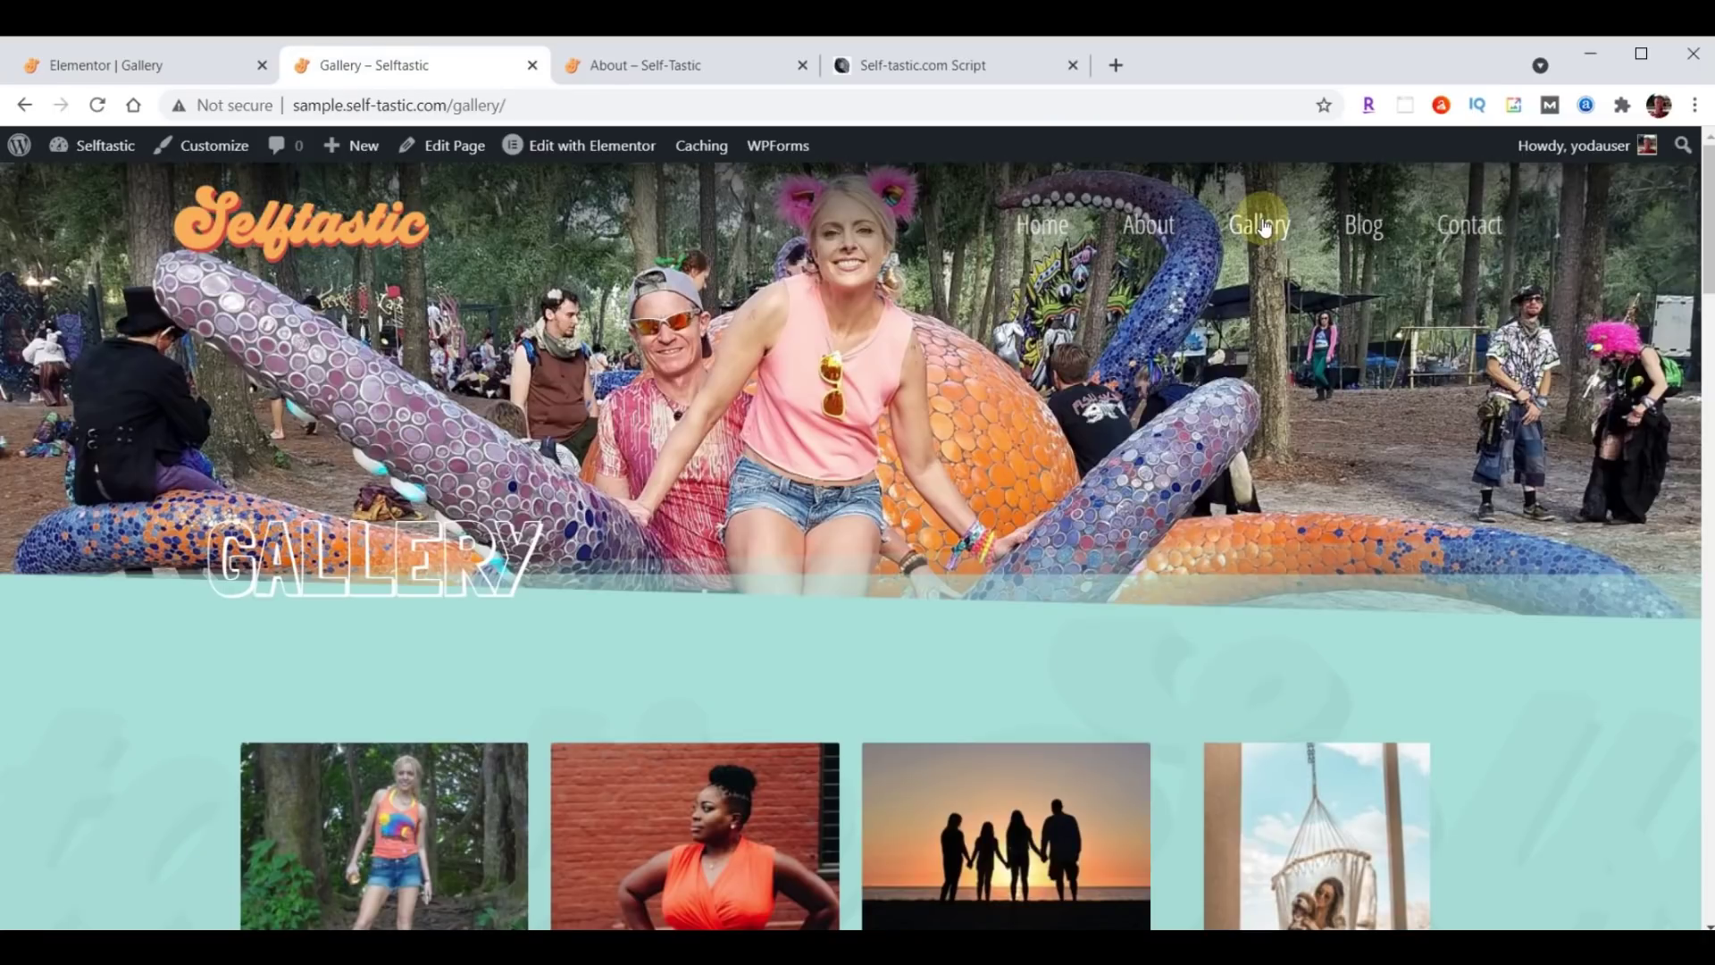
{"action": "scroll", "coordinate": [1271, 239], "scroll_direction": "down", "scroll_amount": 11}
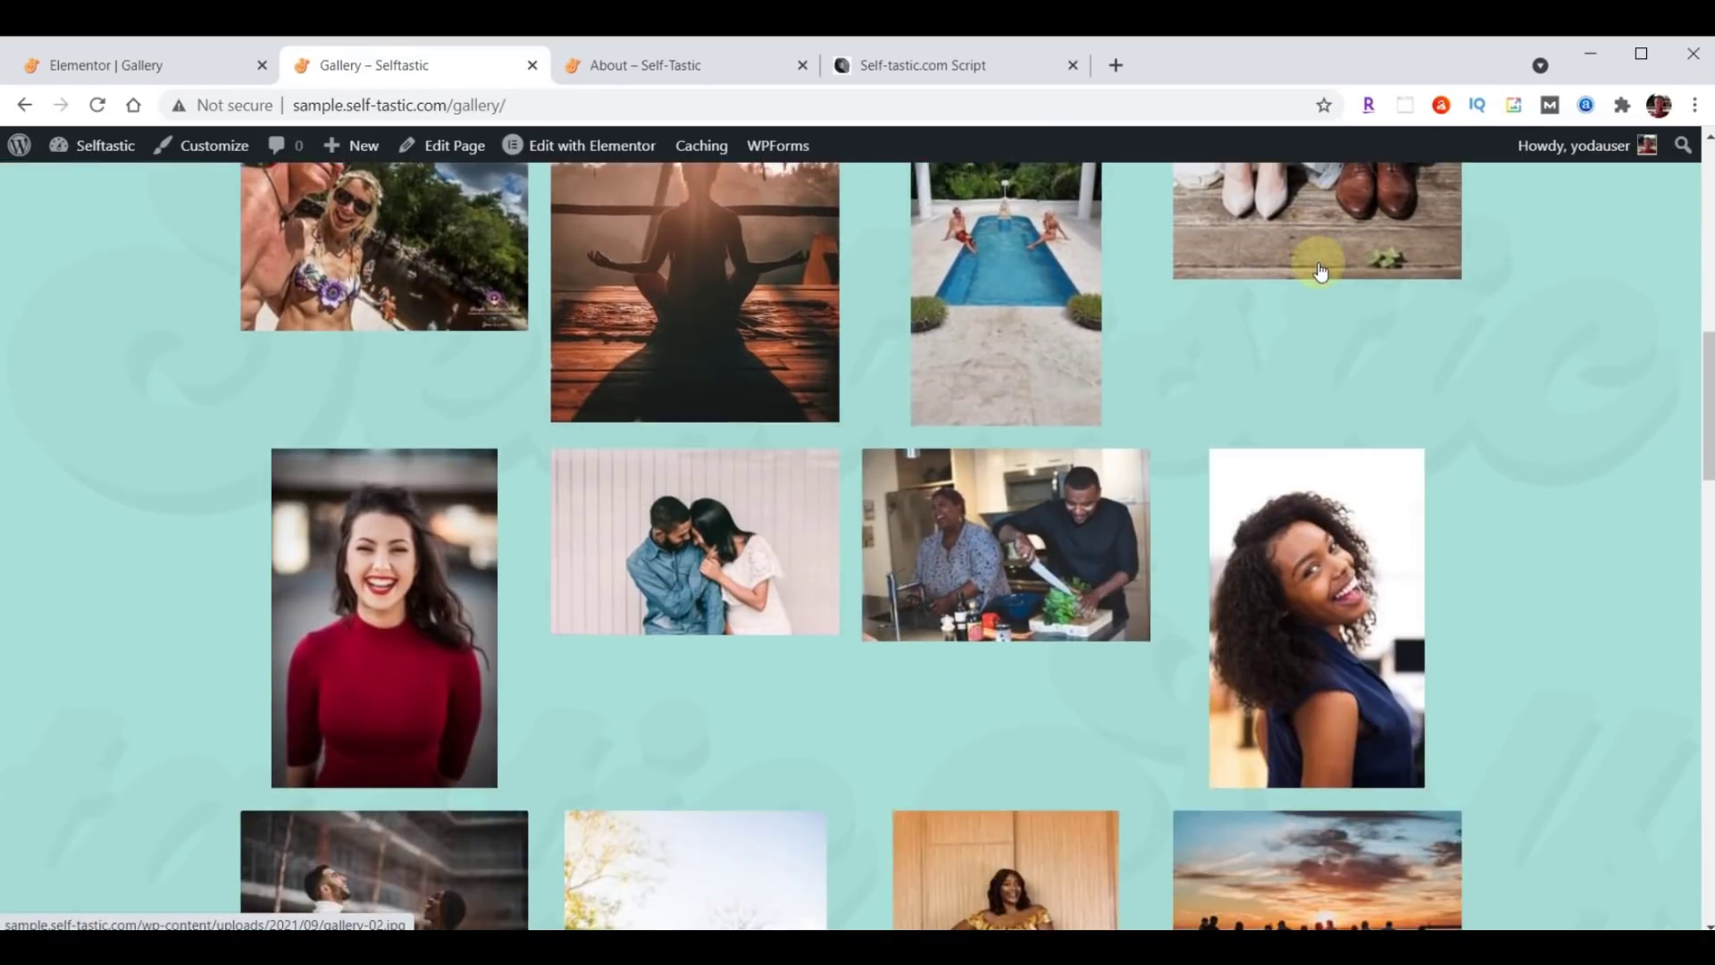
{"action": "scroll", "coordinate": [1321, 270], "scroll_direction": "down", "scroll_amount": 20}
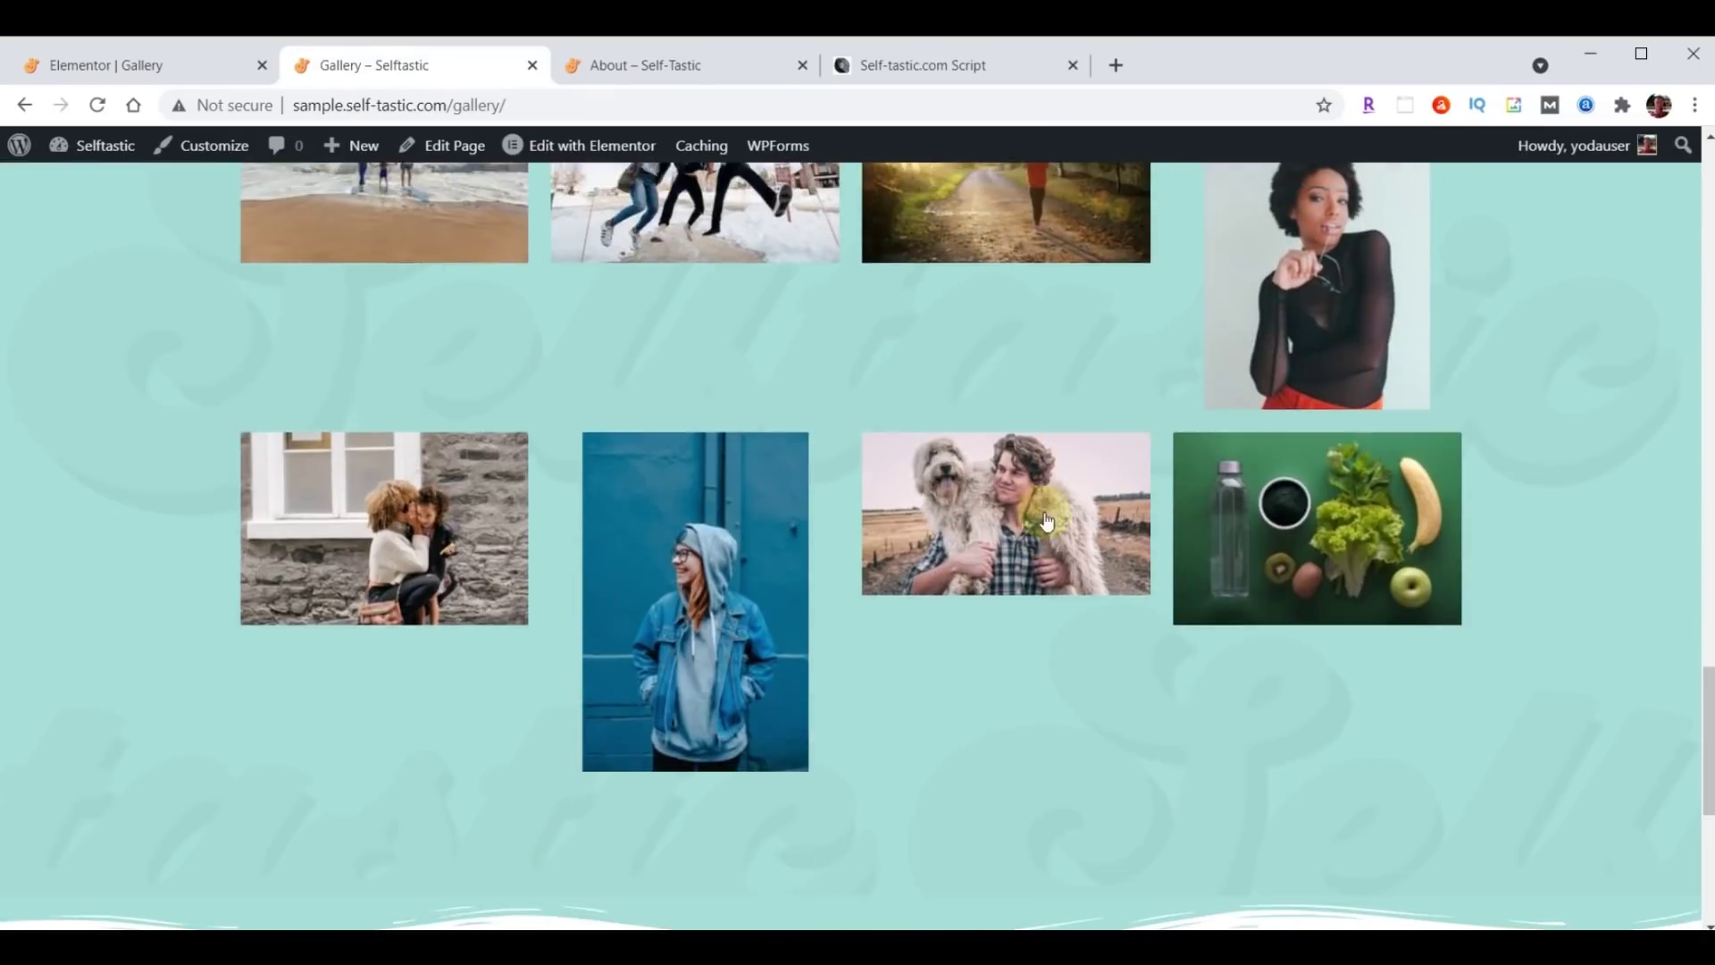
{"action": "scroll", "coordinate": [1047, 521], "scroll_direction": "up", "scroll_amount": 20}
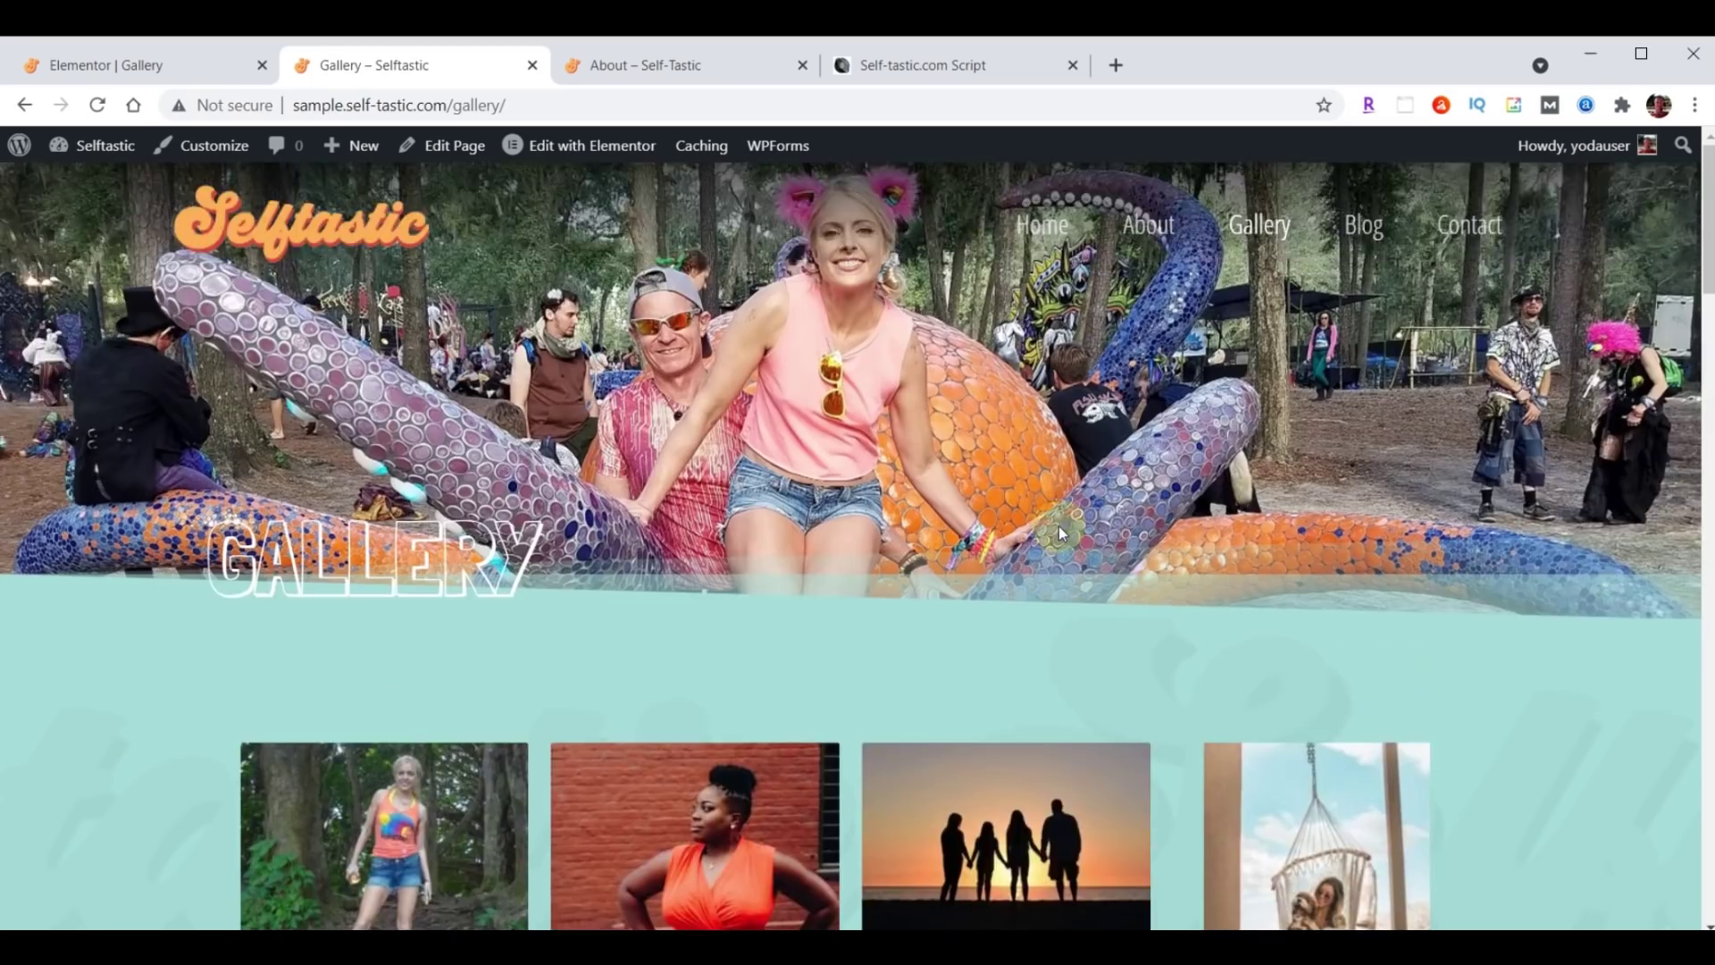
{"action": "scroll", "coordinate": [854, 409], "scroll_direction": "down", "scroll_amount": 18}
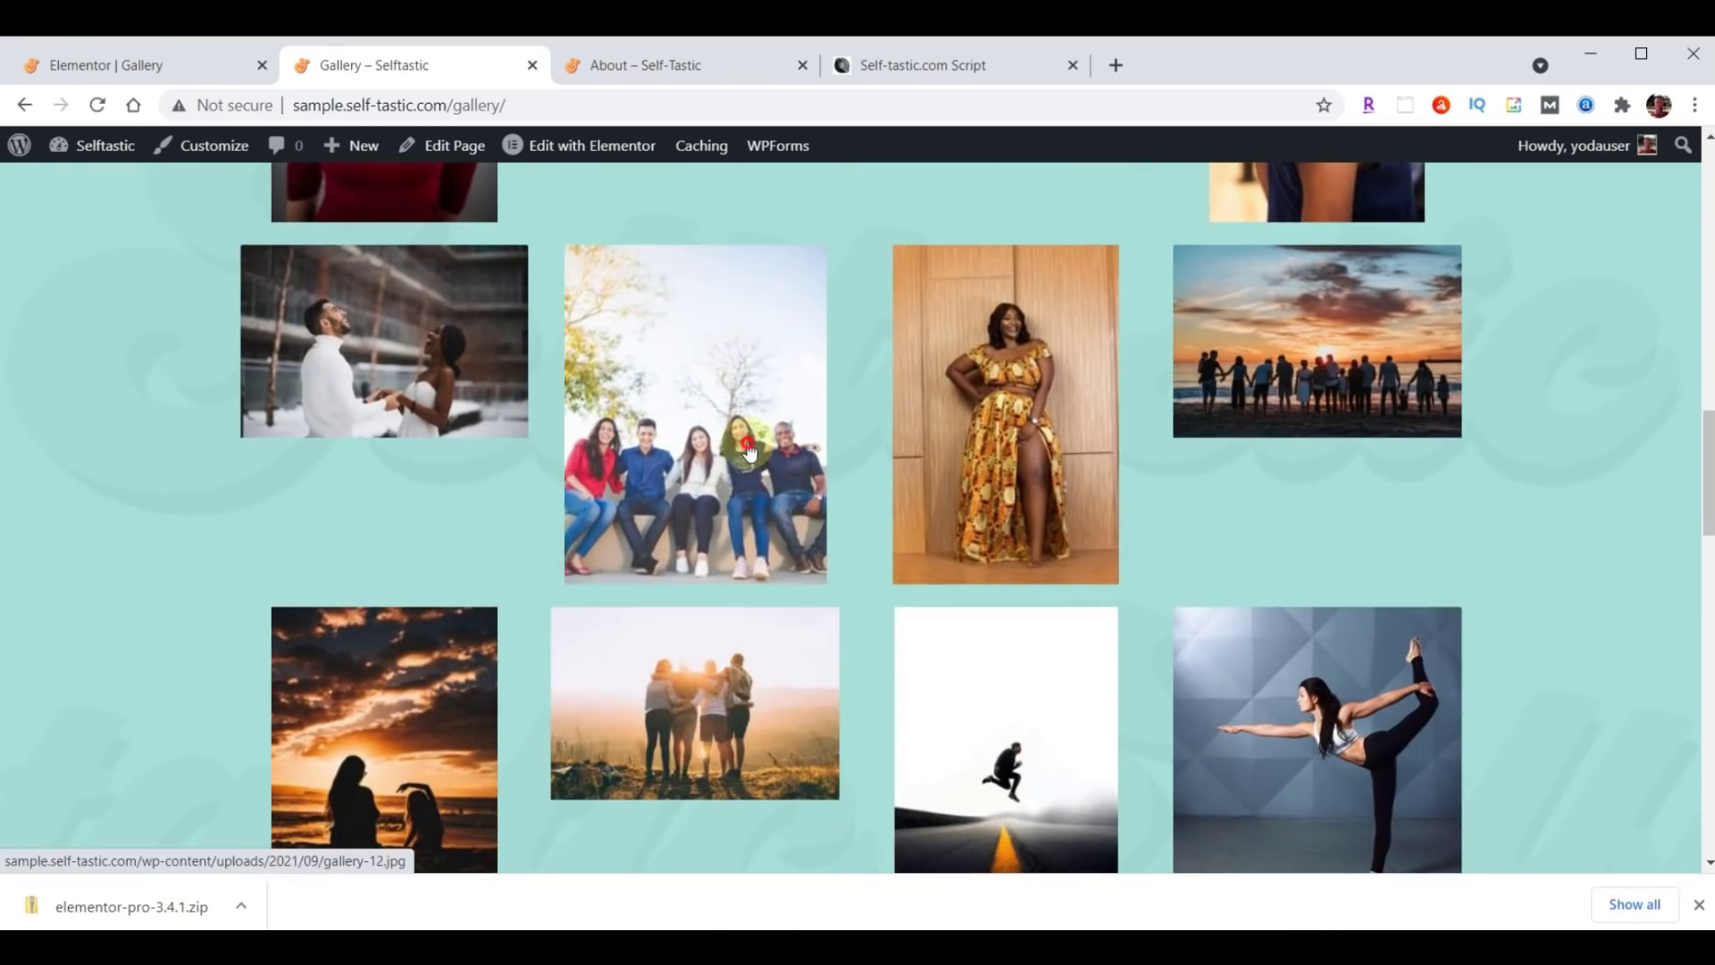
Open a photo in the lightbox, advance three photos, close it, then view the reference About page.
{"action": "left_click", "coordinate": [749, 451]}
{"action": "left_click", "coordinate": [1572, 520]}
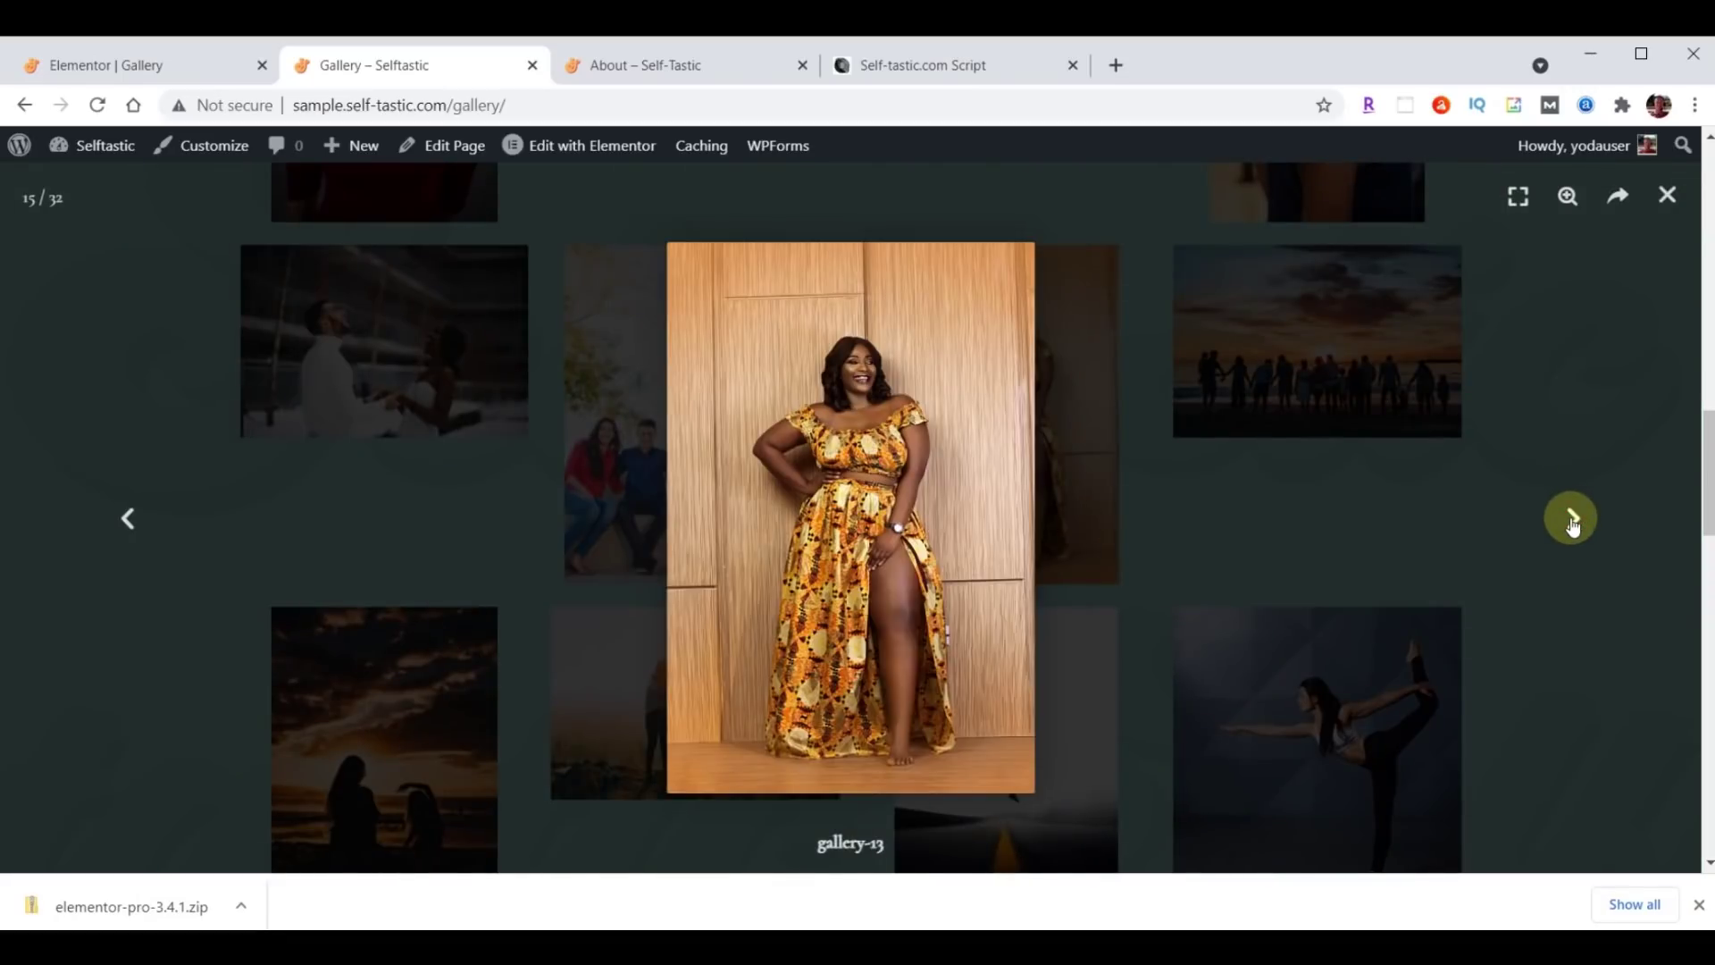
{"action": "left_click", "coordinate": [1572, 523]}
{"action": "left_click", "coordinate": [1572, 522]}
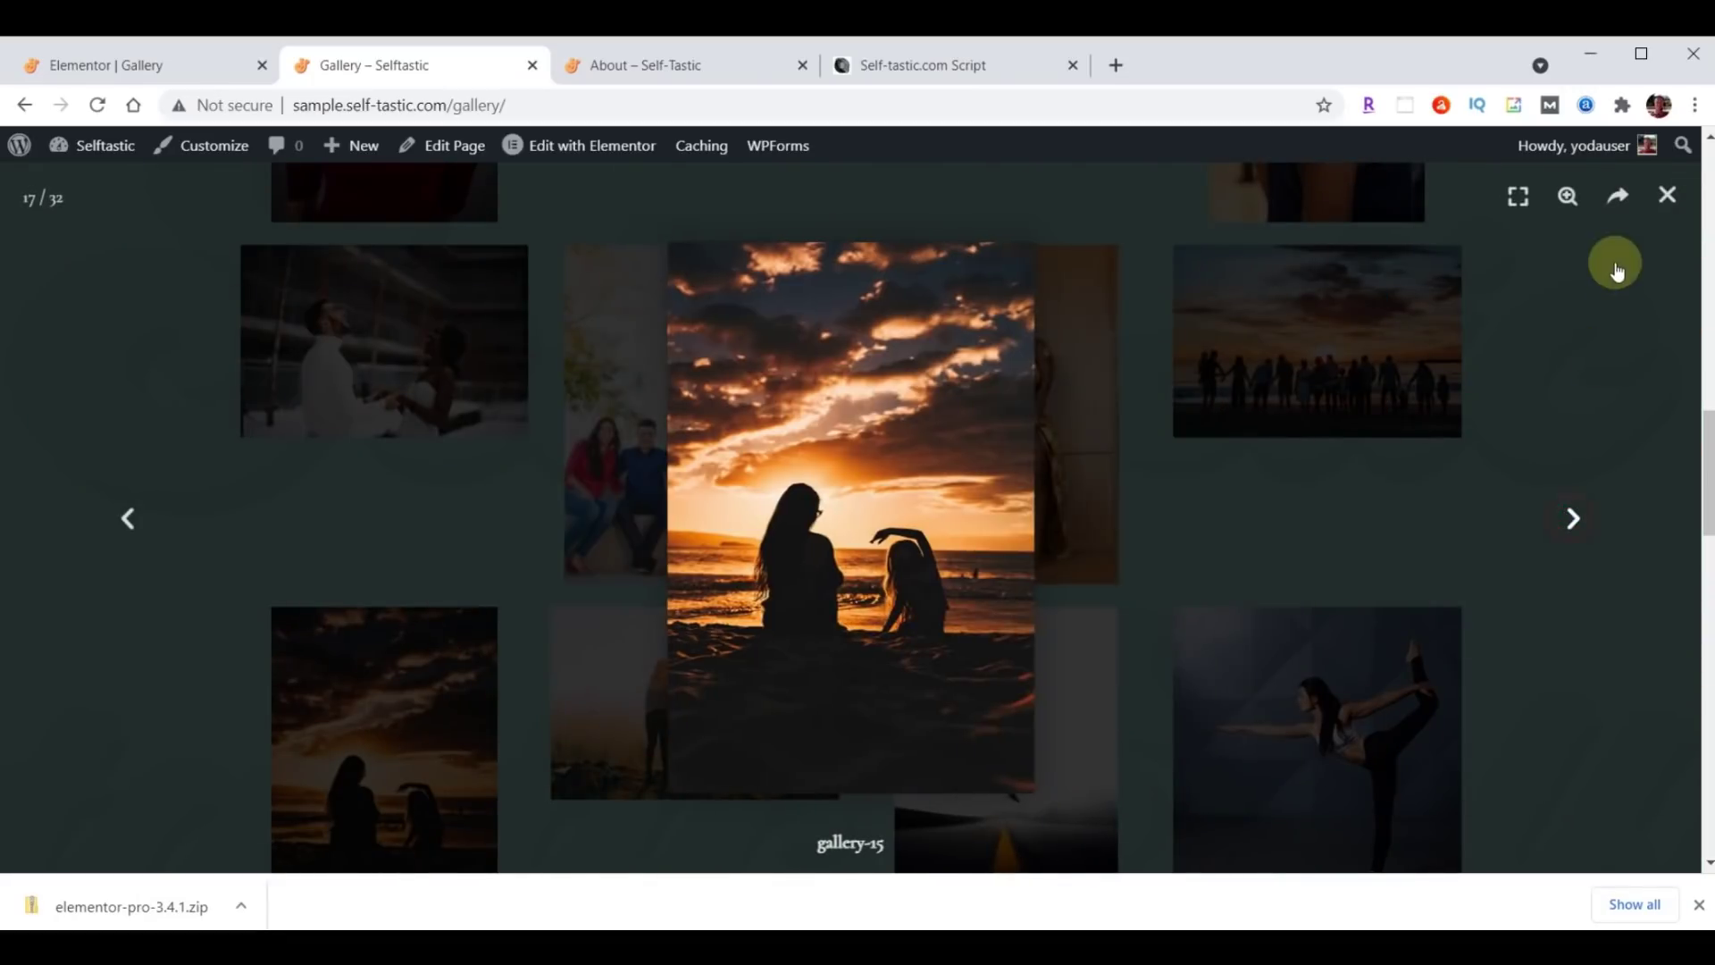
{"action": "left_click", "coordinate": [1667, 198]}
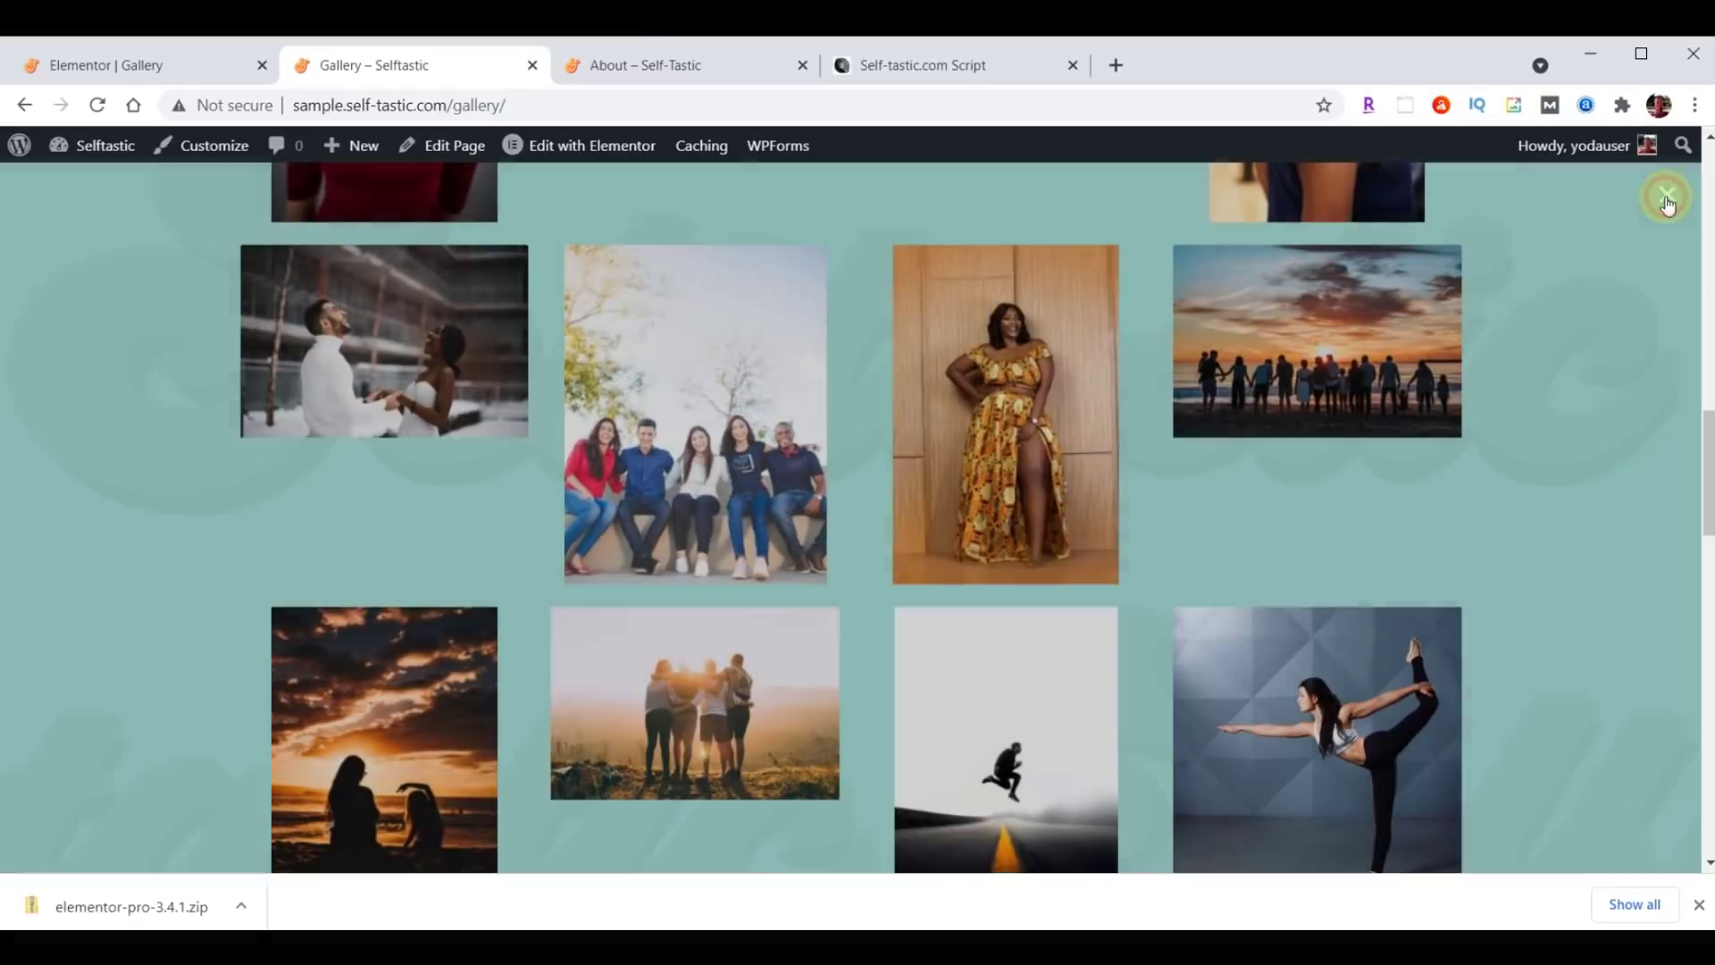
{"action": "scroll", "coordinate": [835, 645], "scroll_direction": "up", "scroll_amount": 15}
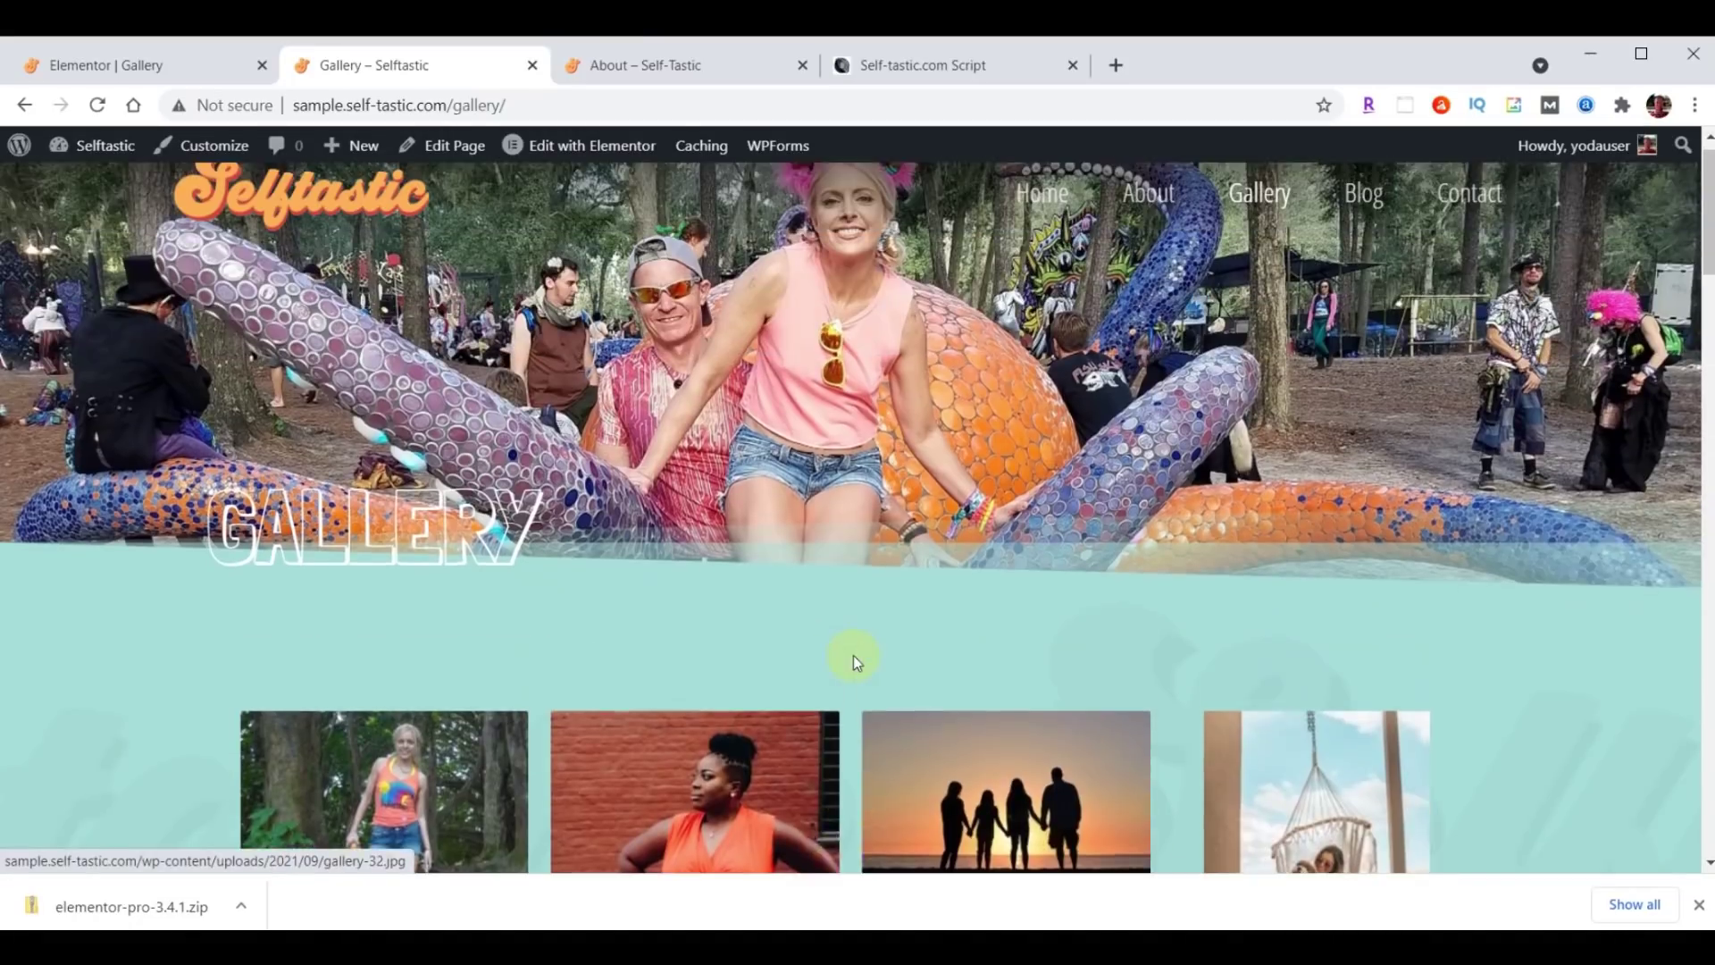
{"action": "left_click", "coordinate": [650, 71]}
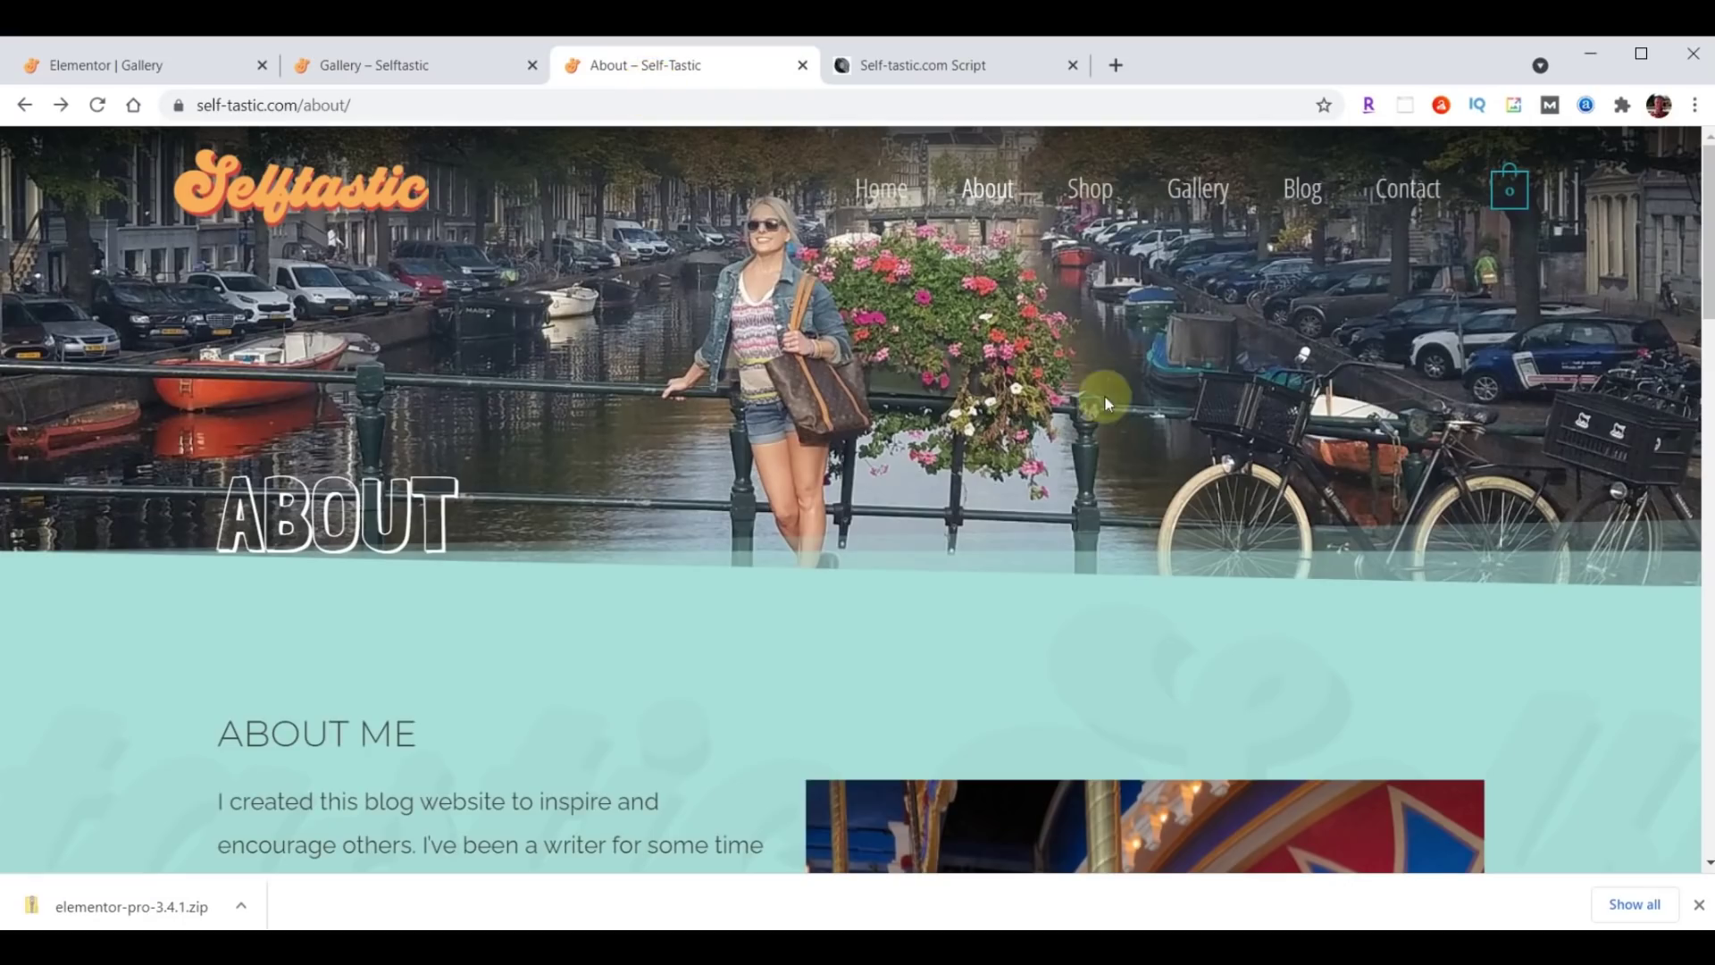
Compare the reference site's staggered Gallery layout with the sample site's grid, then return to Elementor.
{"action": "left_click", "coordinate": [1197, 188]}
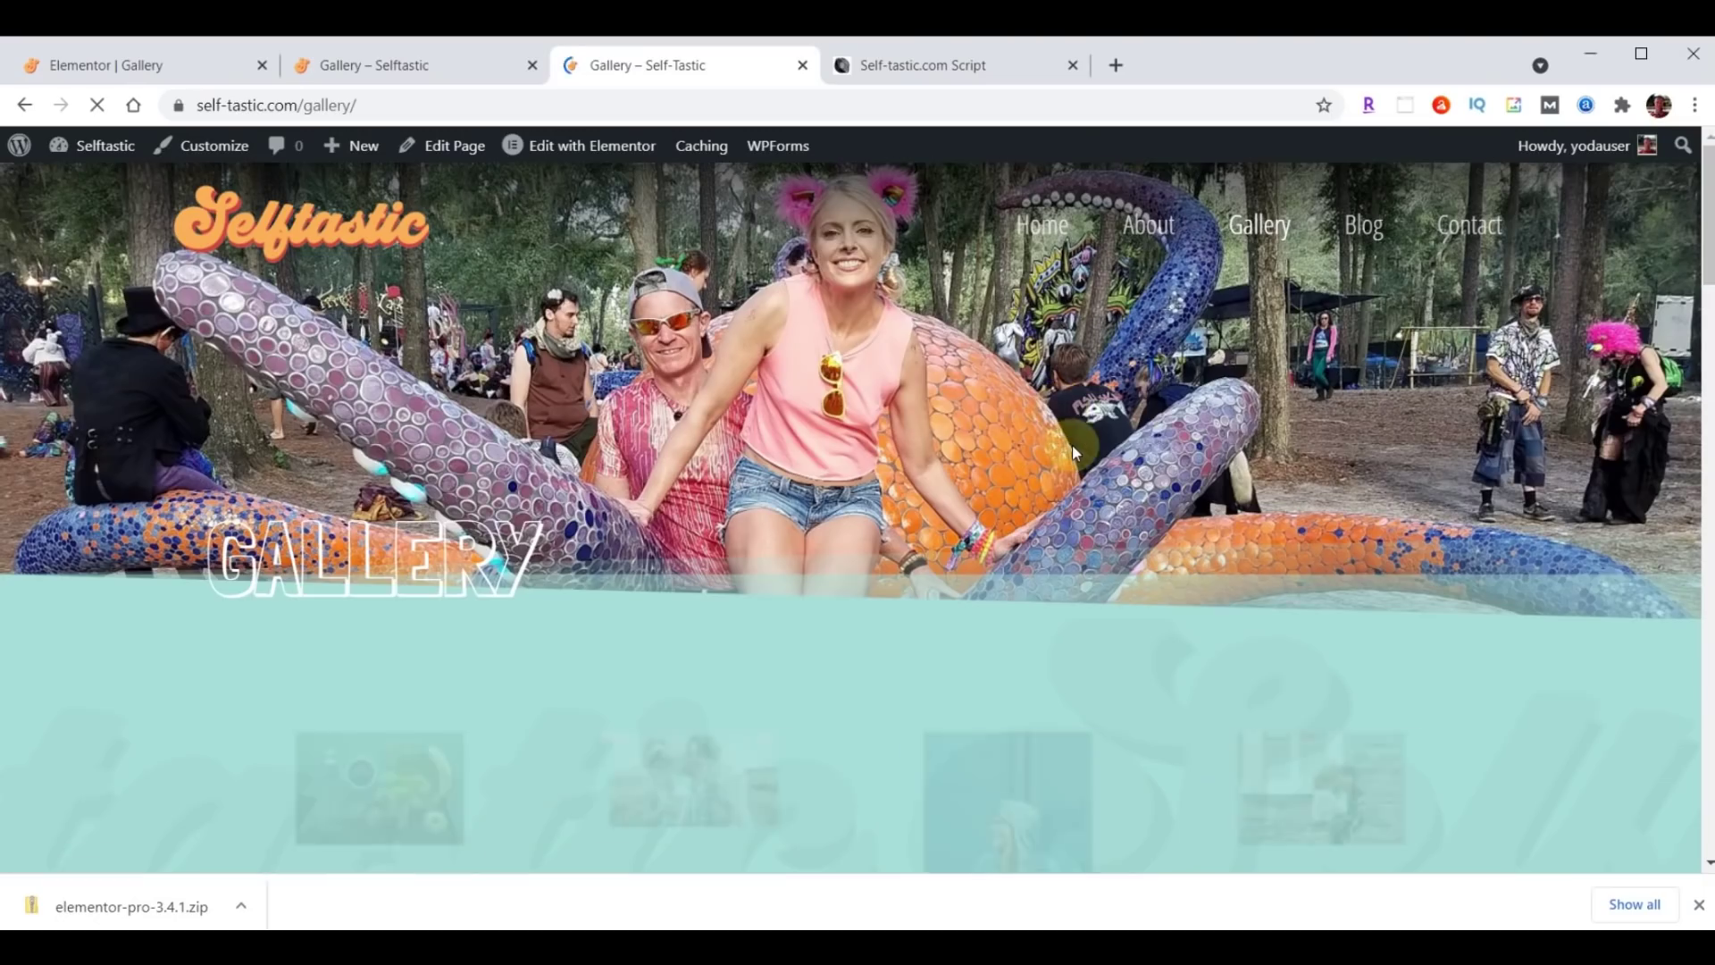
{"action": "scroll", "coordinate": [1210, 442], "scroll_direction": "down", "scroll_amount": 5}
{"action": "scroll", "coordinate": [1210, 442], "scroll_direction": "down", "scroll_amount": 10}
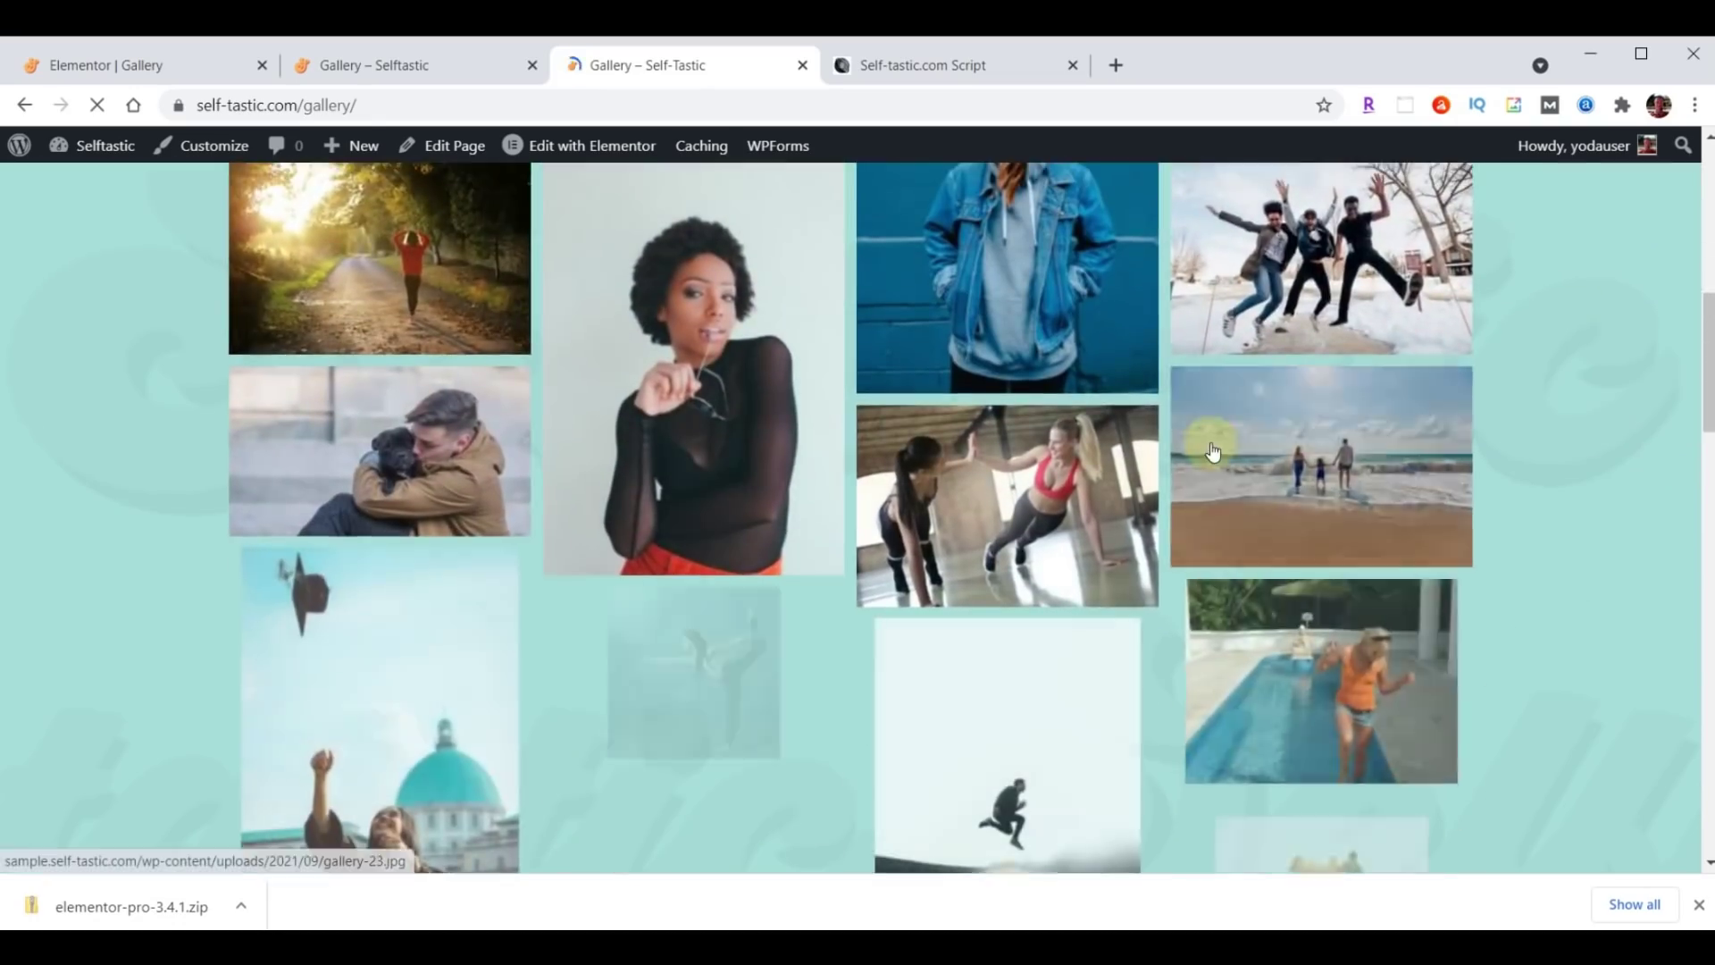
{"action": "scroll", "coordinate": [1212, 451], "scroll_direction": "down", "scroll_amount": 10}
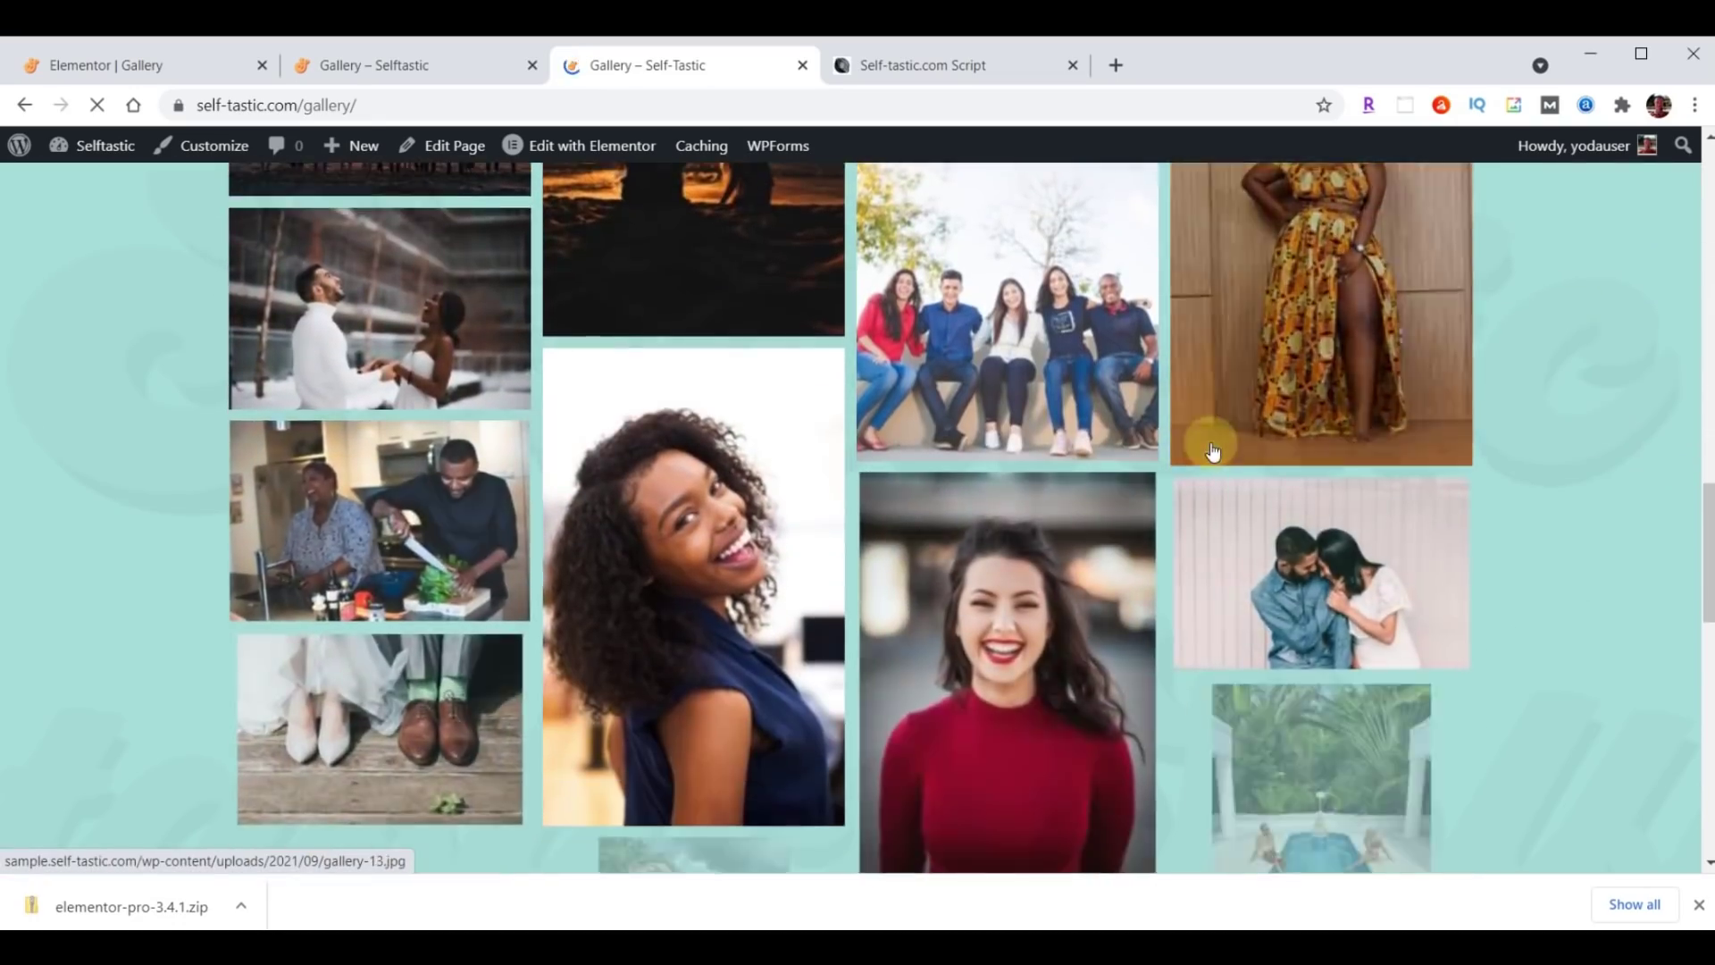
{"action": "left_click", "coordinate": [347, 76]}
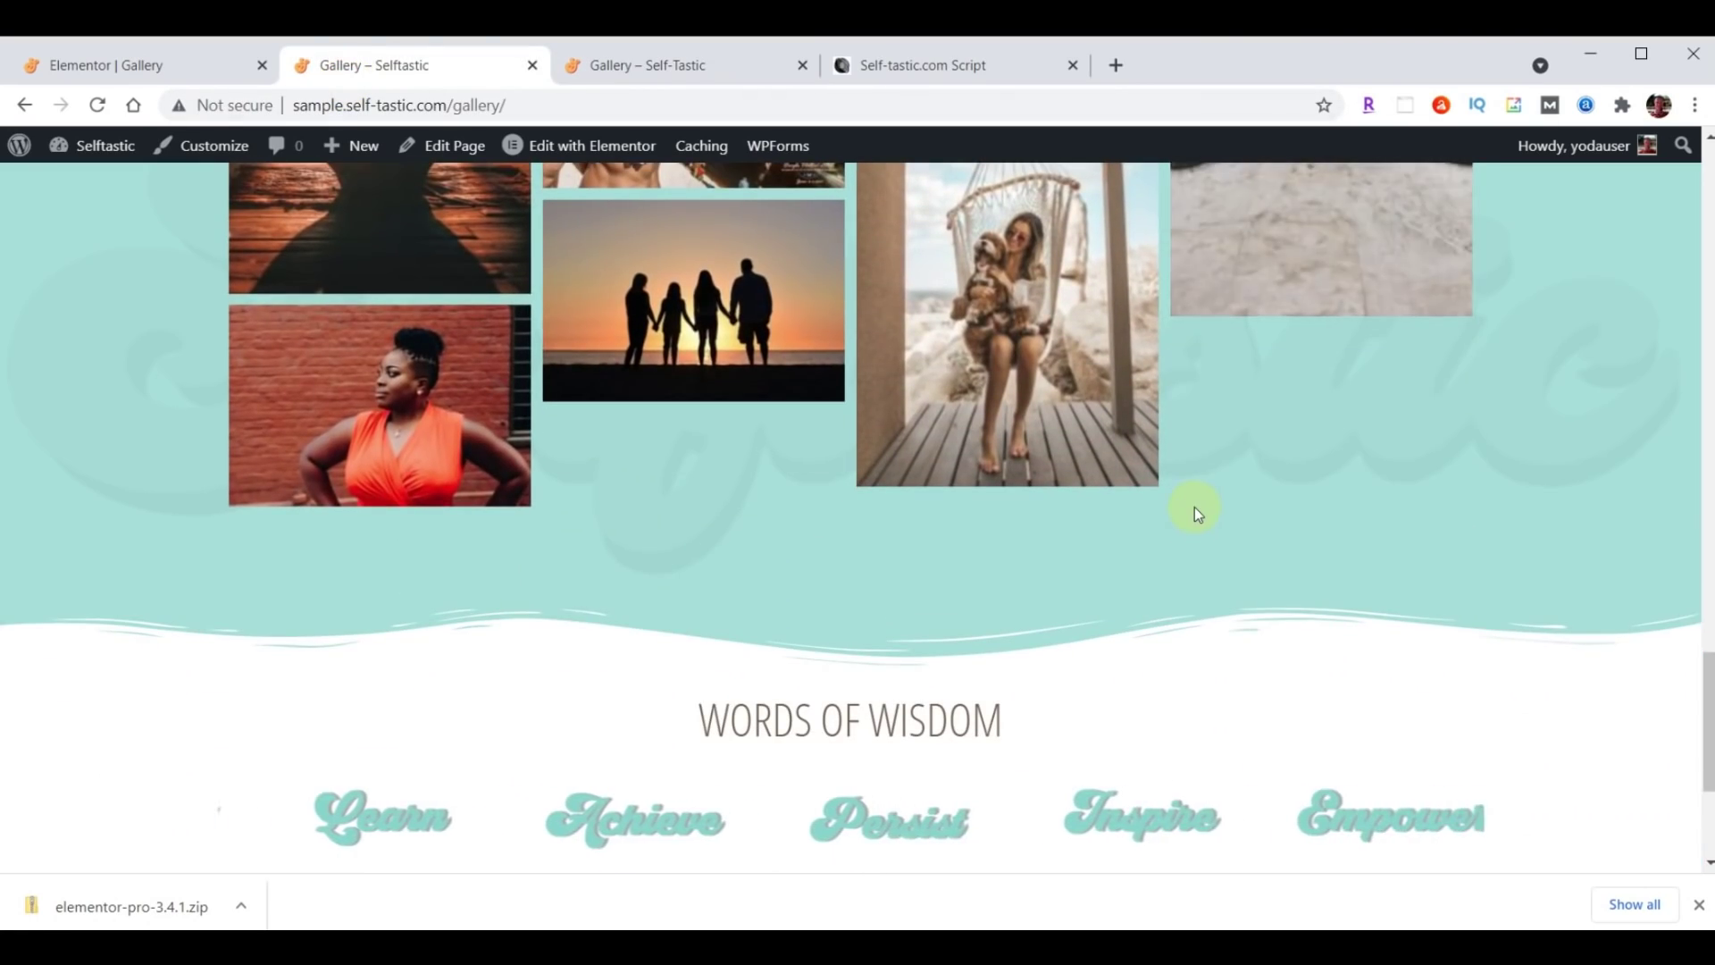
{"action": "scroll", "coordinate": [1194, 506], "scroll_direction": "up", "scroll_amount": 15}
{"action": "scroll", "coordinate": [1194, 506], "scroll_direction": "up", "scroll_amount": 8}
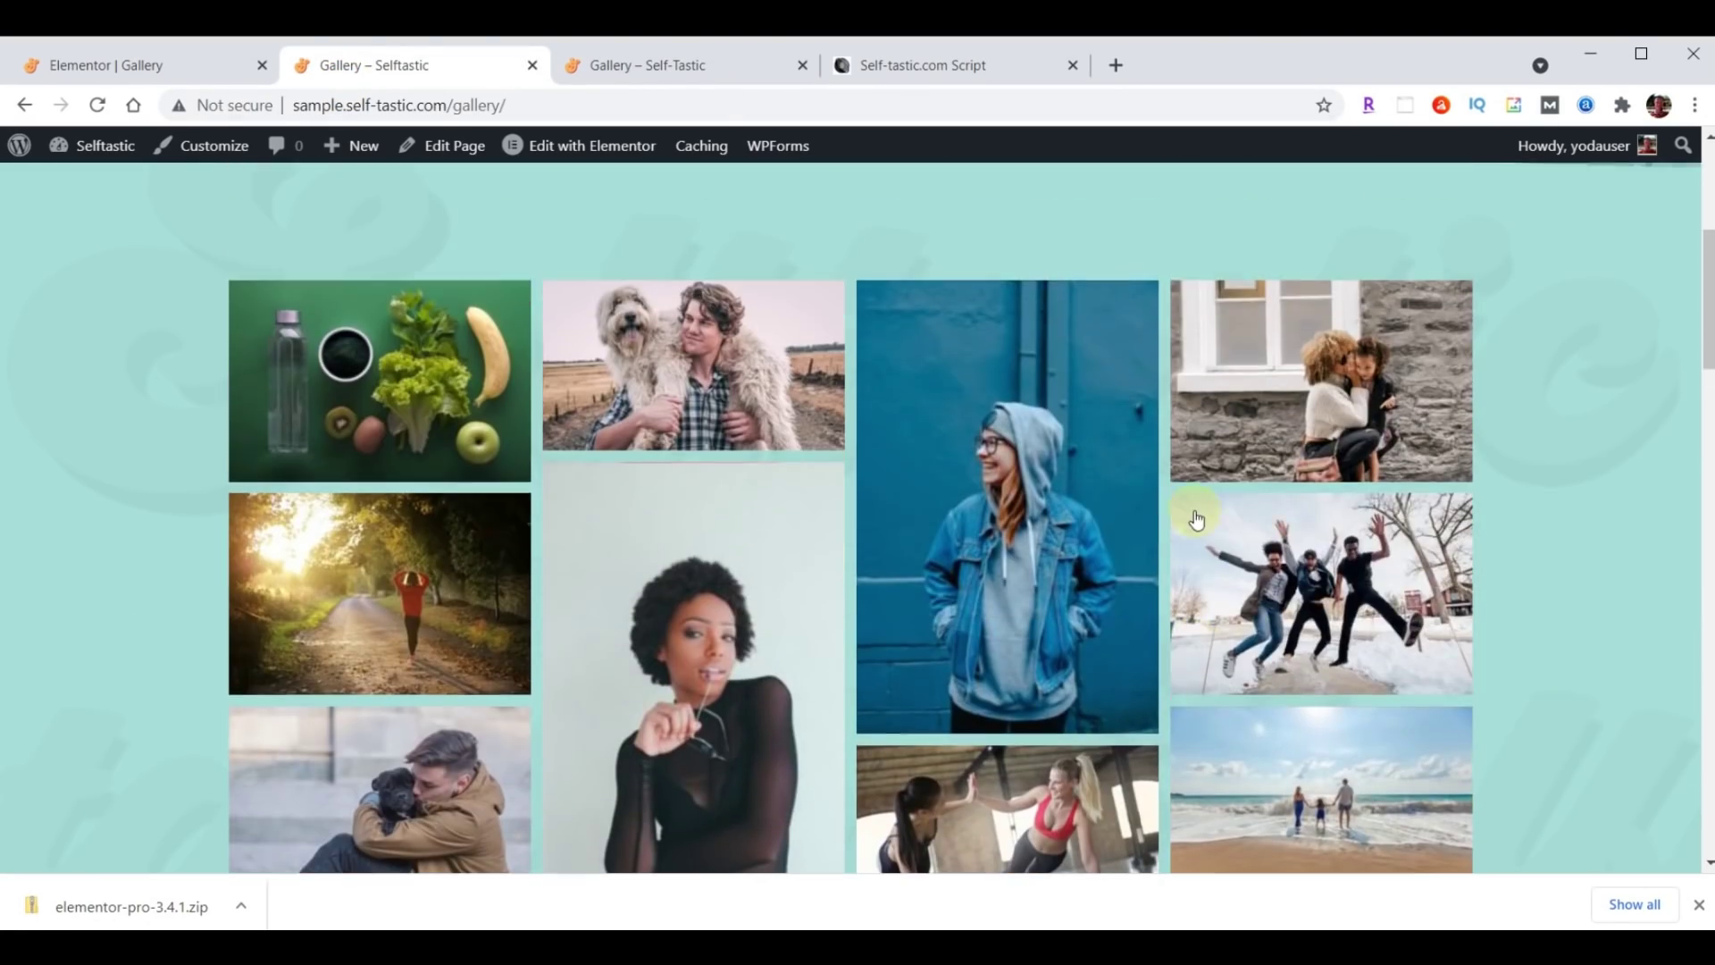
{"action": "scroll", "coordinate": [1193, 512], "scroll_direction": "down", "scroll_amount": 10}
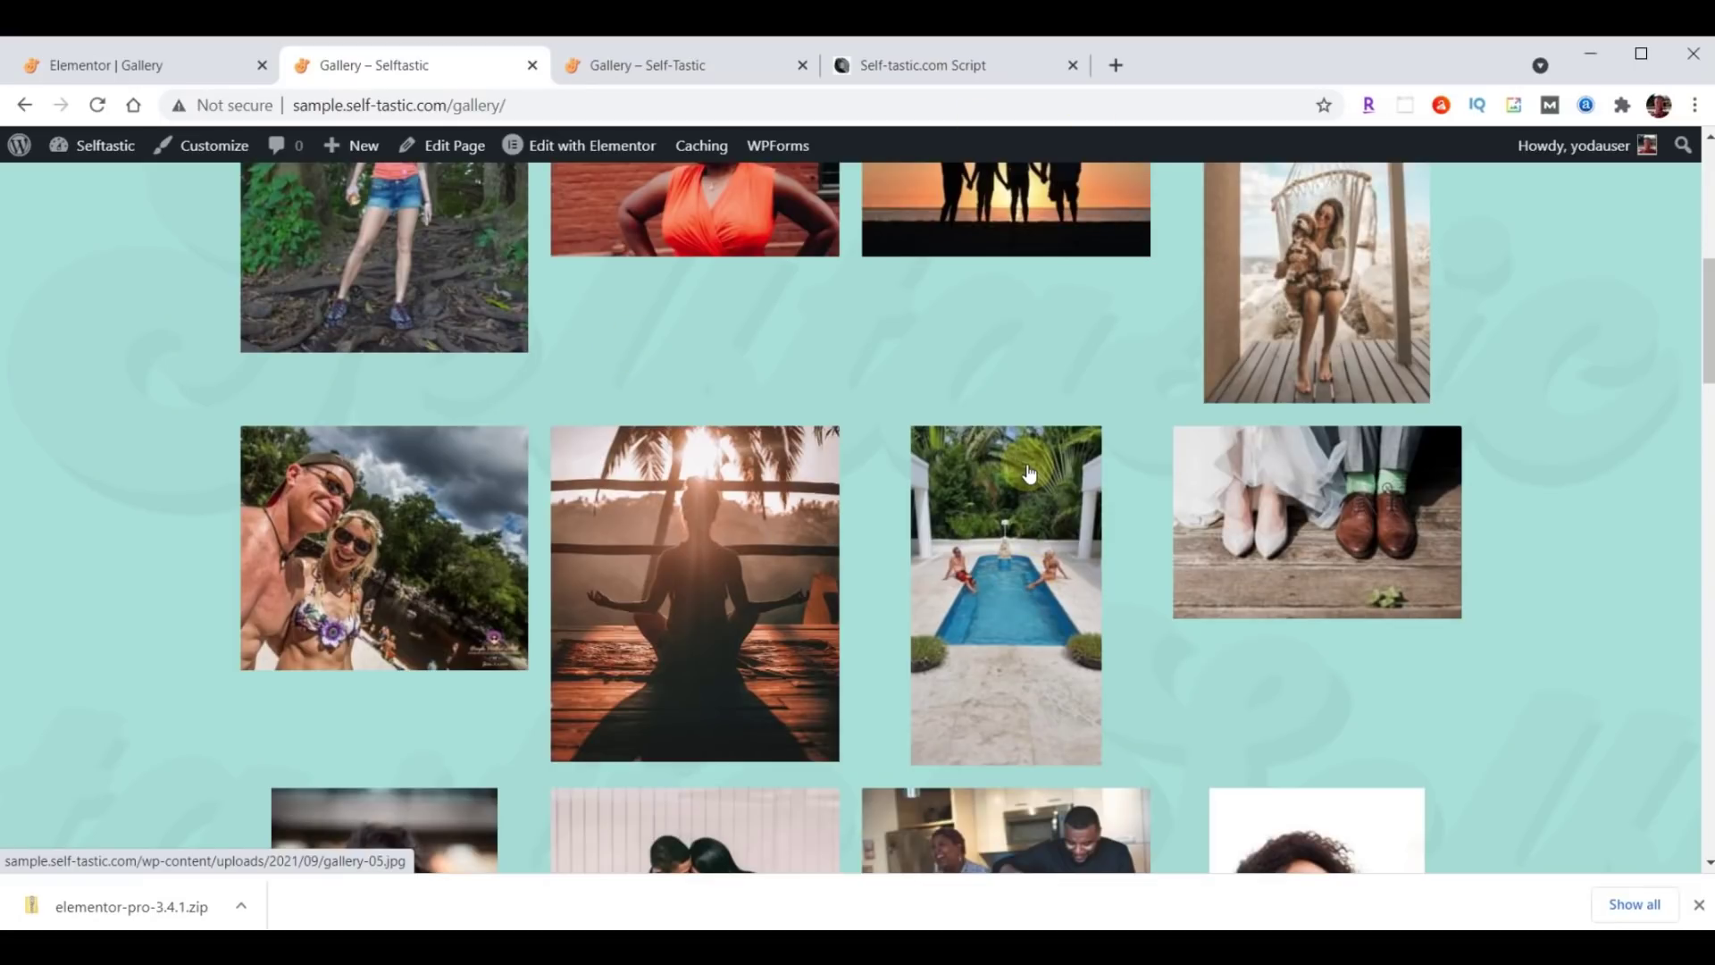
{"action": "left_click", "coordinate": [100, 67]}
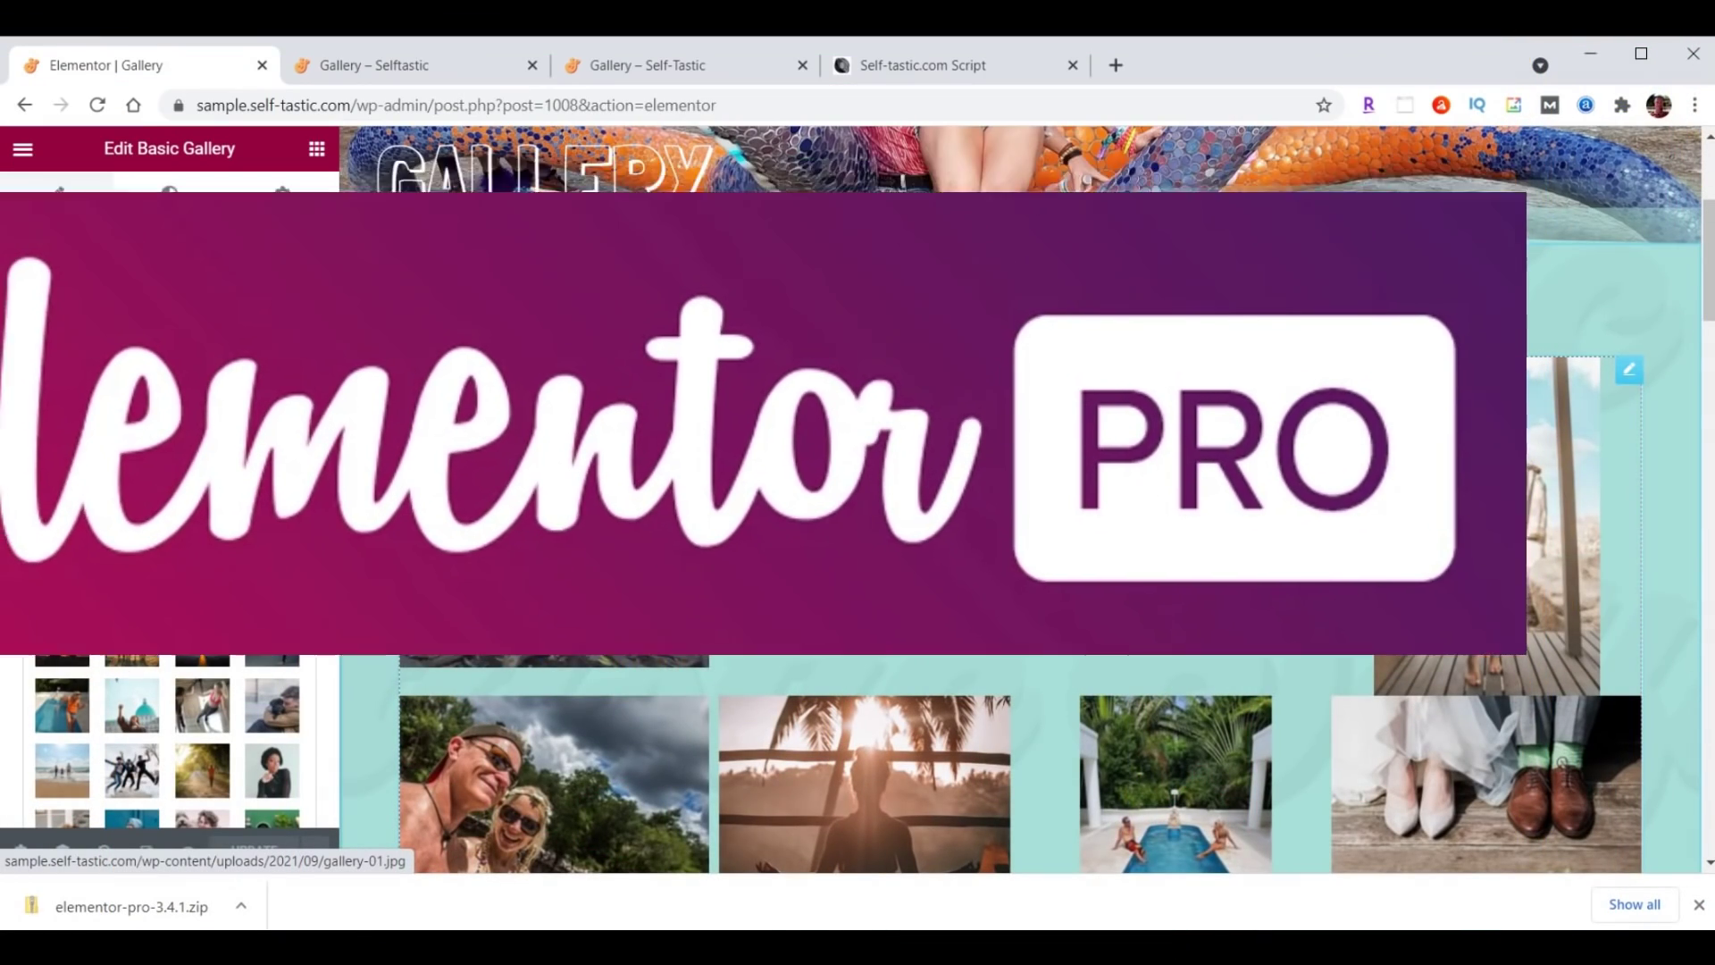
Delete the Basic Gallery widget from below the Gallery page header.
{"action": "right_click", "coordinate": [1583, 388]}
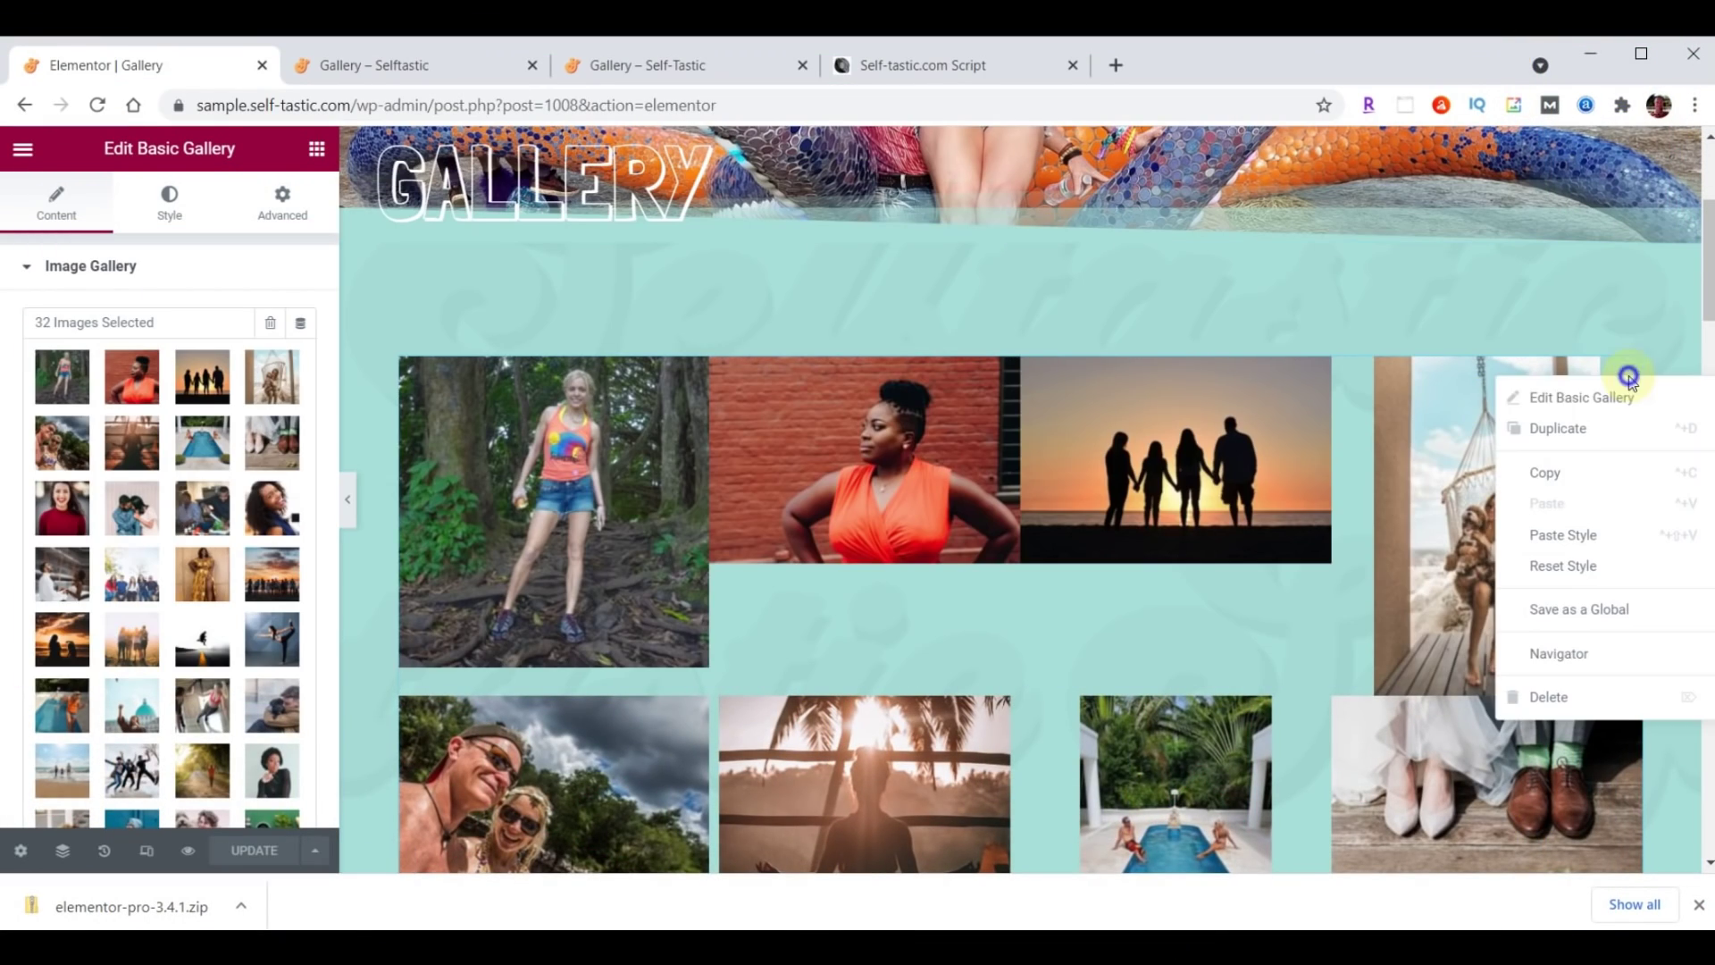
{"action": "left_click", "coordinate": [1590, 696]}
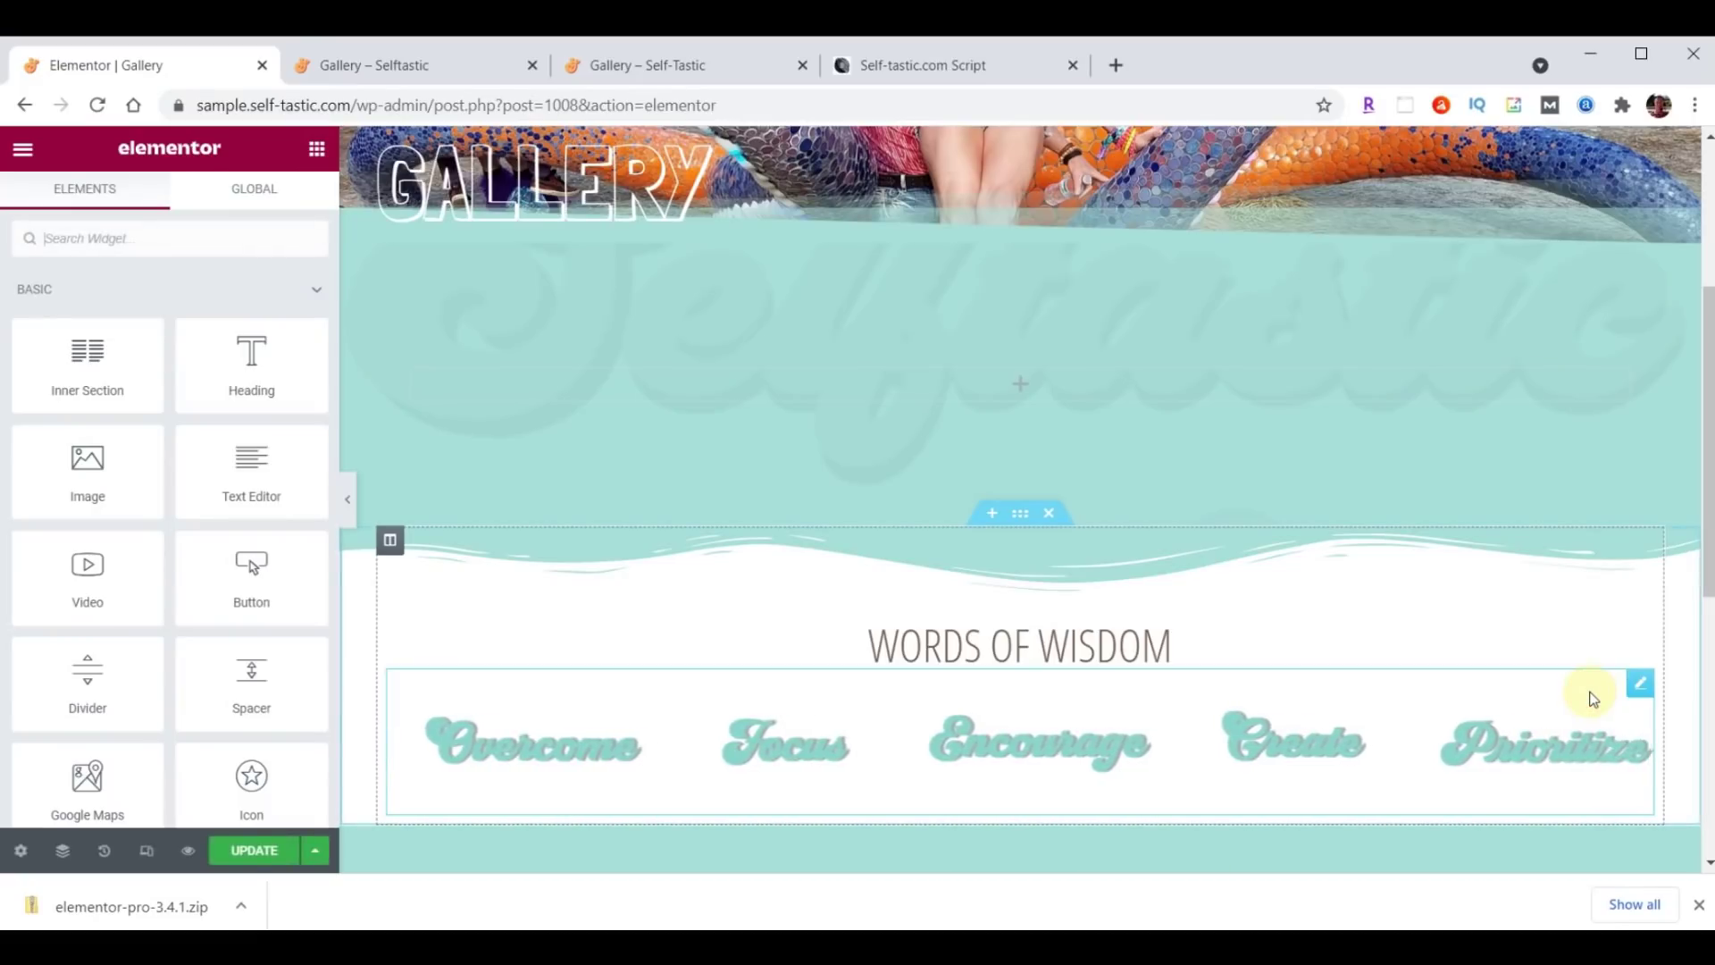
Search the widgets for 'gallery' and drop a Gallery widget into the empty section.
{"action": "left_click", "coordinate": [138, 249]}
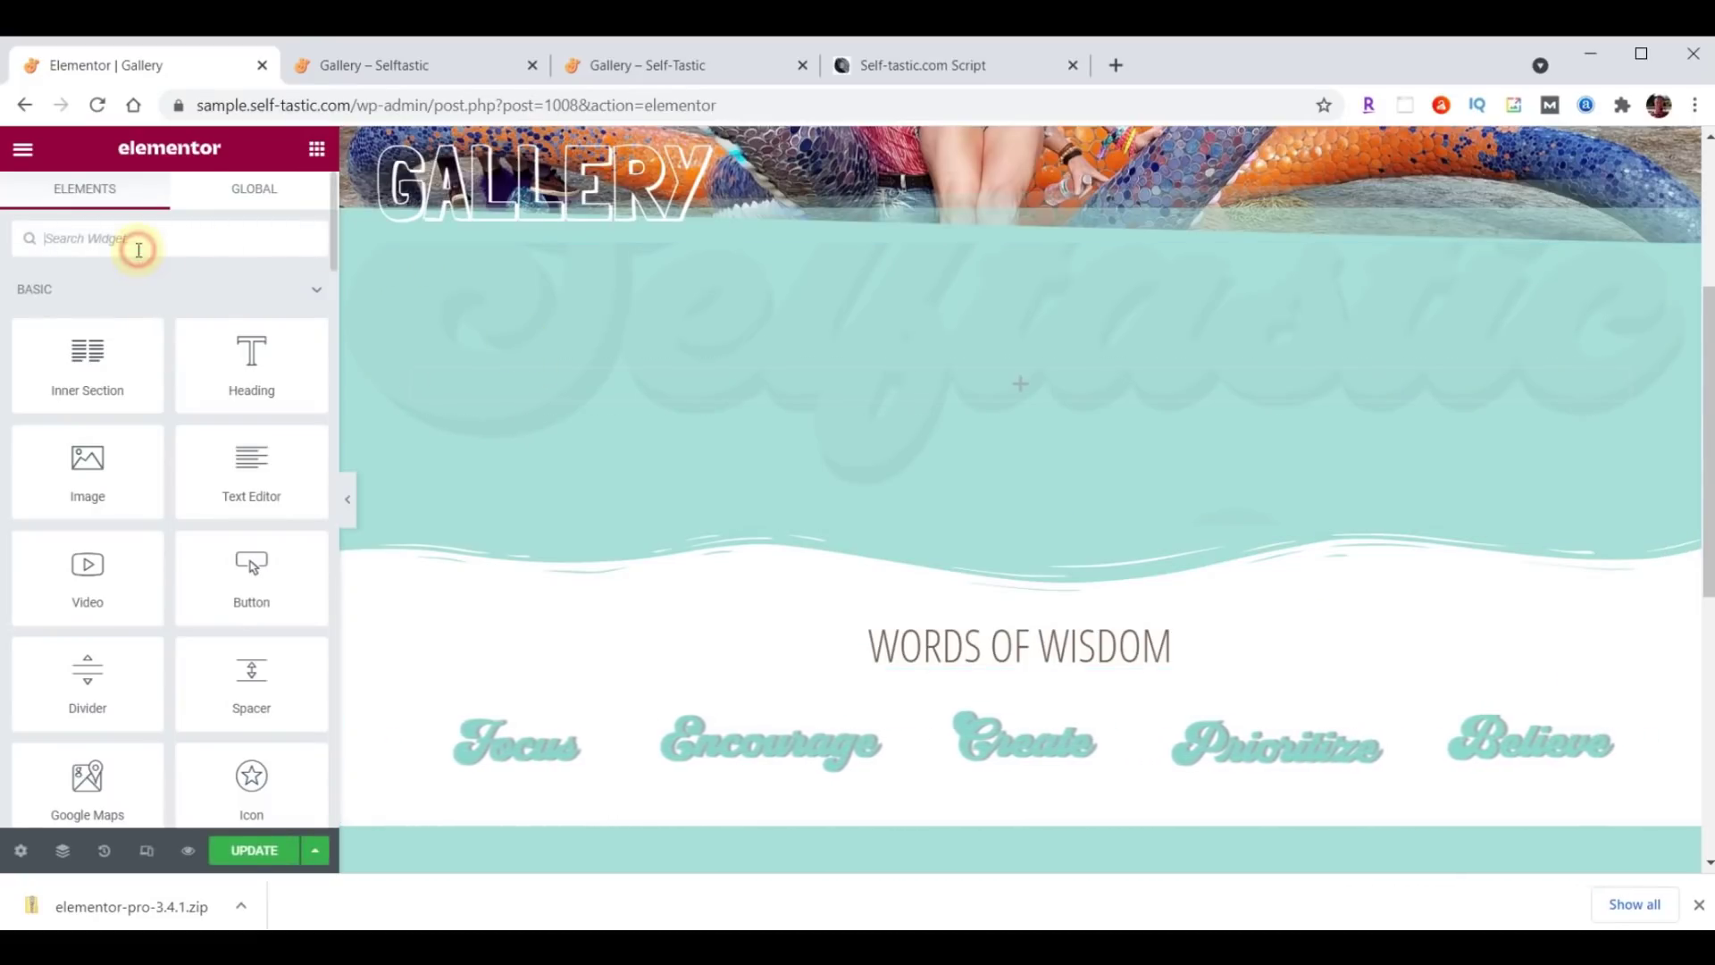
{"action": "type", "text": "gallery"}
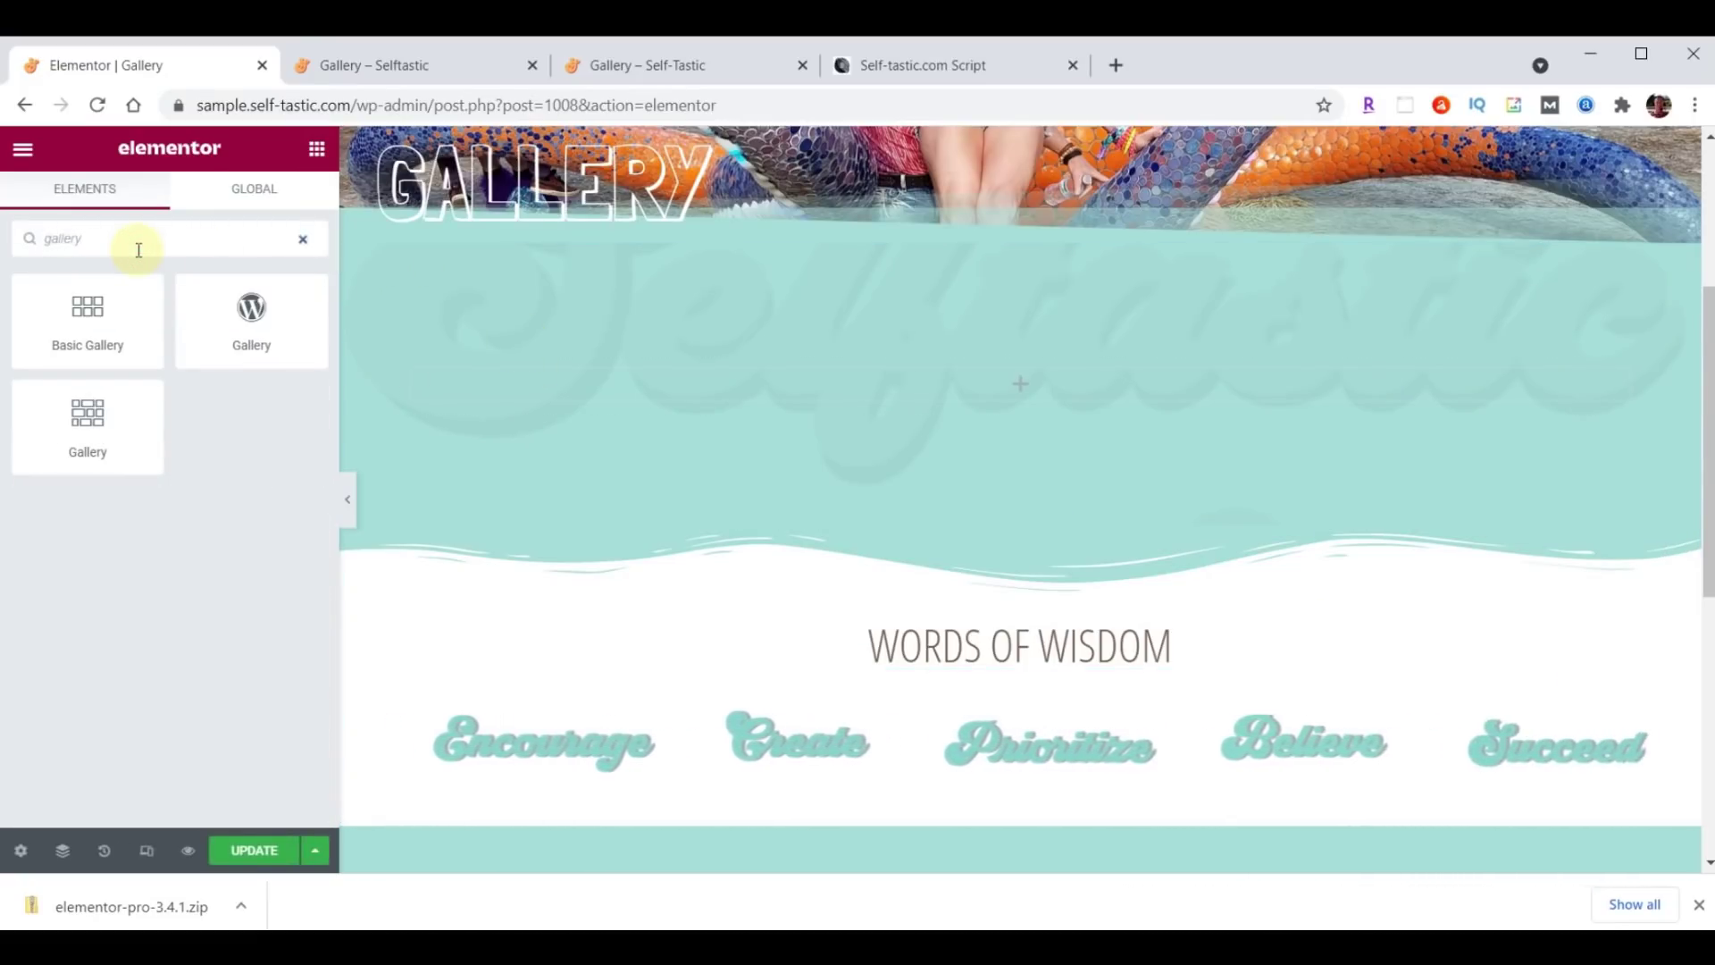
{"action": "left_click_drag", "start_coordinate": [81, 414], "coordinate": [1140, 368]}
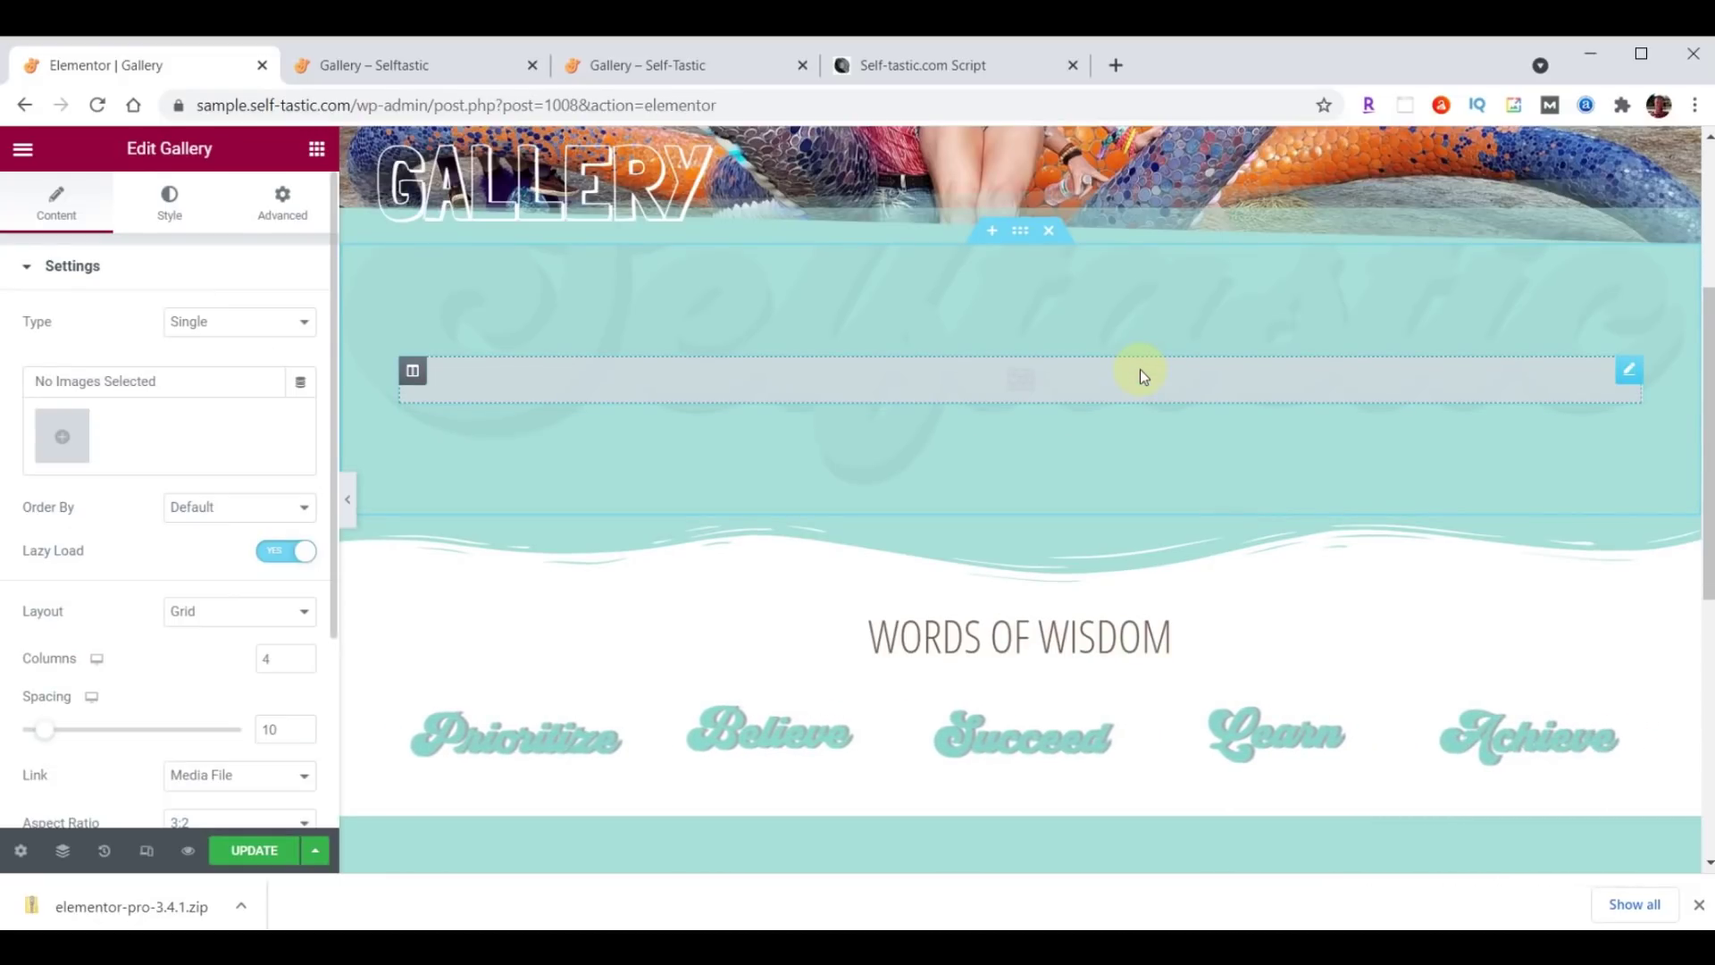
Build a 31-photo gallery with the vegetables photo first and insert it into the page.
{"action": "left_click", "coordinate": [71, 441]}
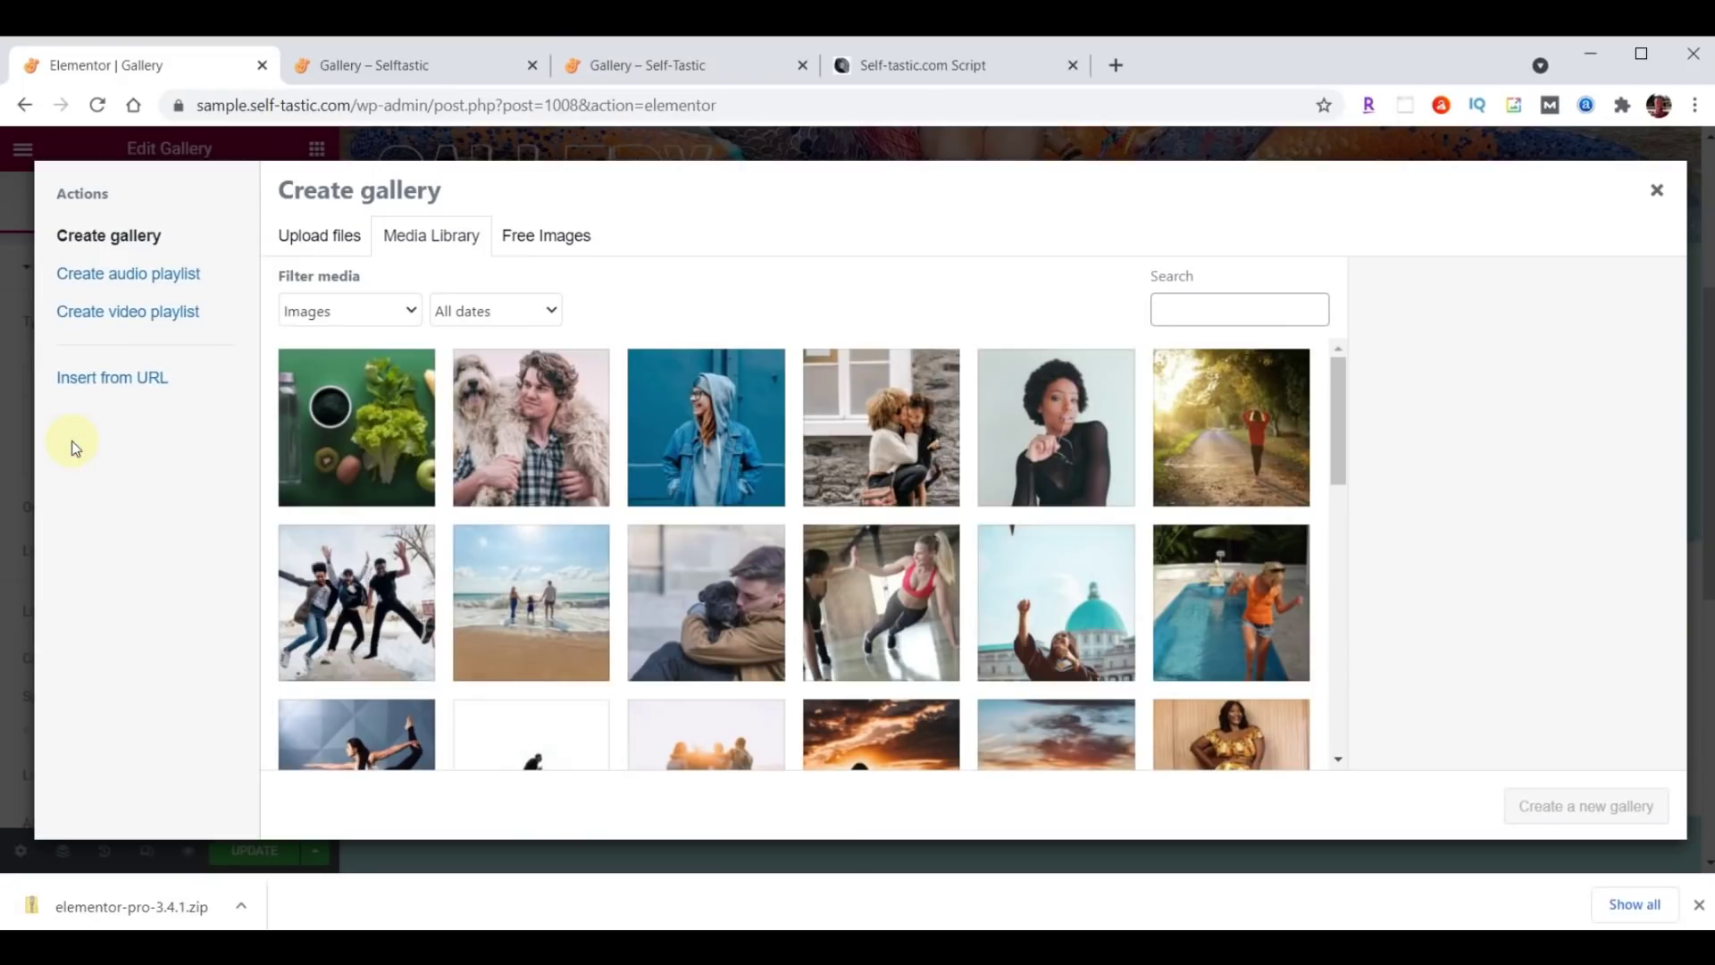
{"action": "left_click", "coordinate": [335, 474]}
{"action": "scroll", "coordinate": [1047, 433], "scroll_direction": "down", "scroll_amount": 2}
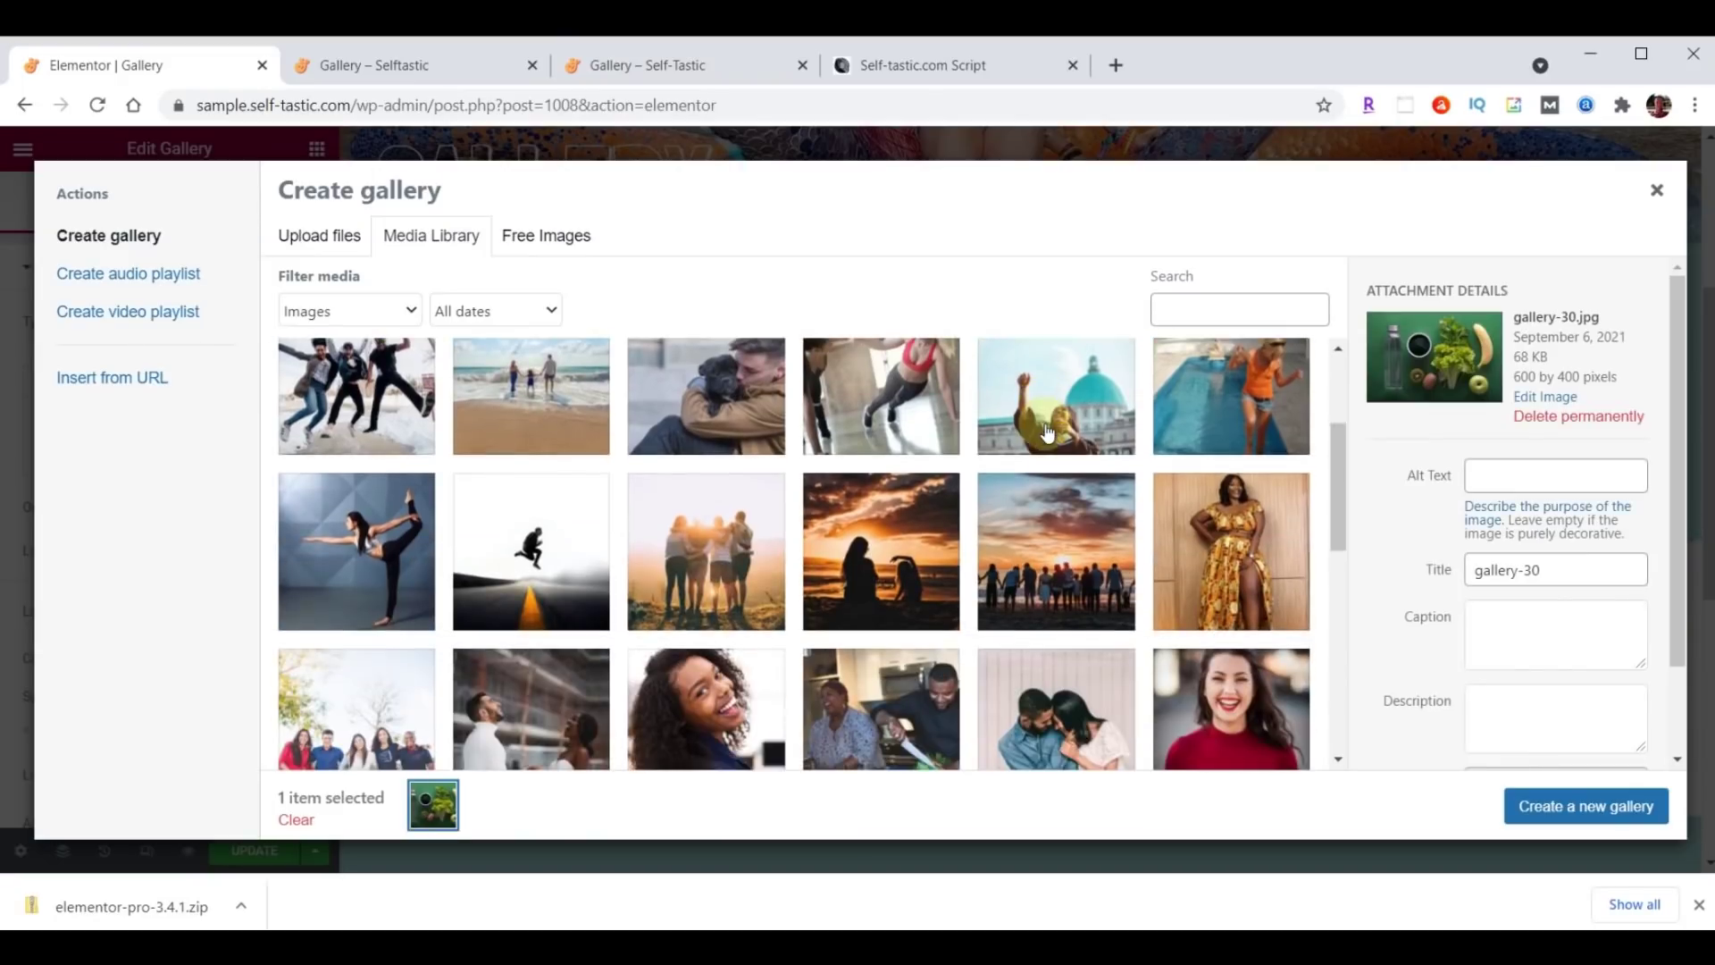
{"action": "scroll", "coordinate": [1048, 433], "scroll_direction": "down", "scroll_amount": 10}
{"action": "left_click", "coordinate": [372, 500], "text": "shift"}
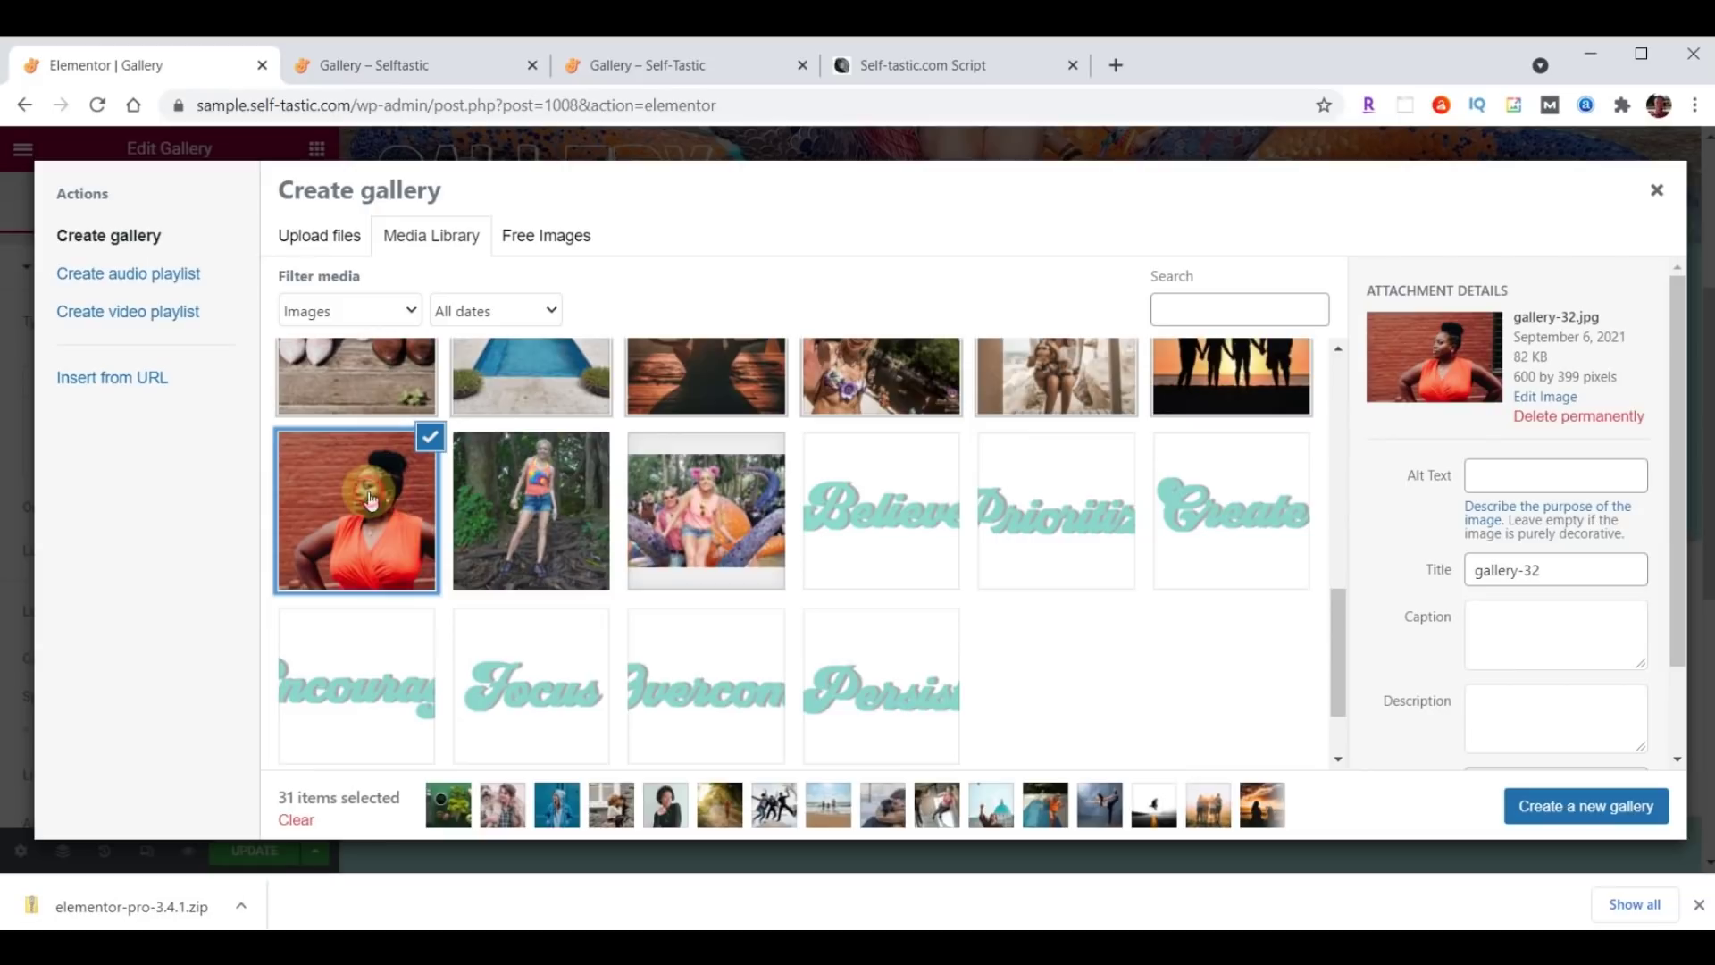
{"action": "left_click", "coordinate": [1563, 807]}
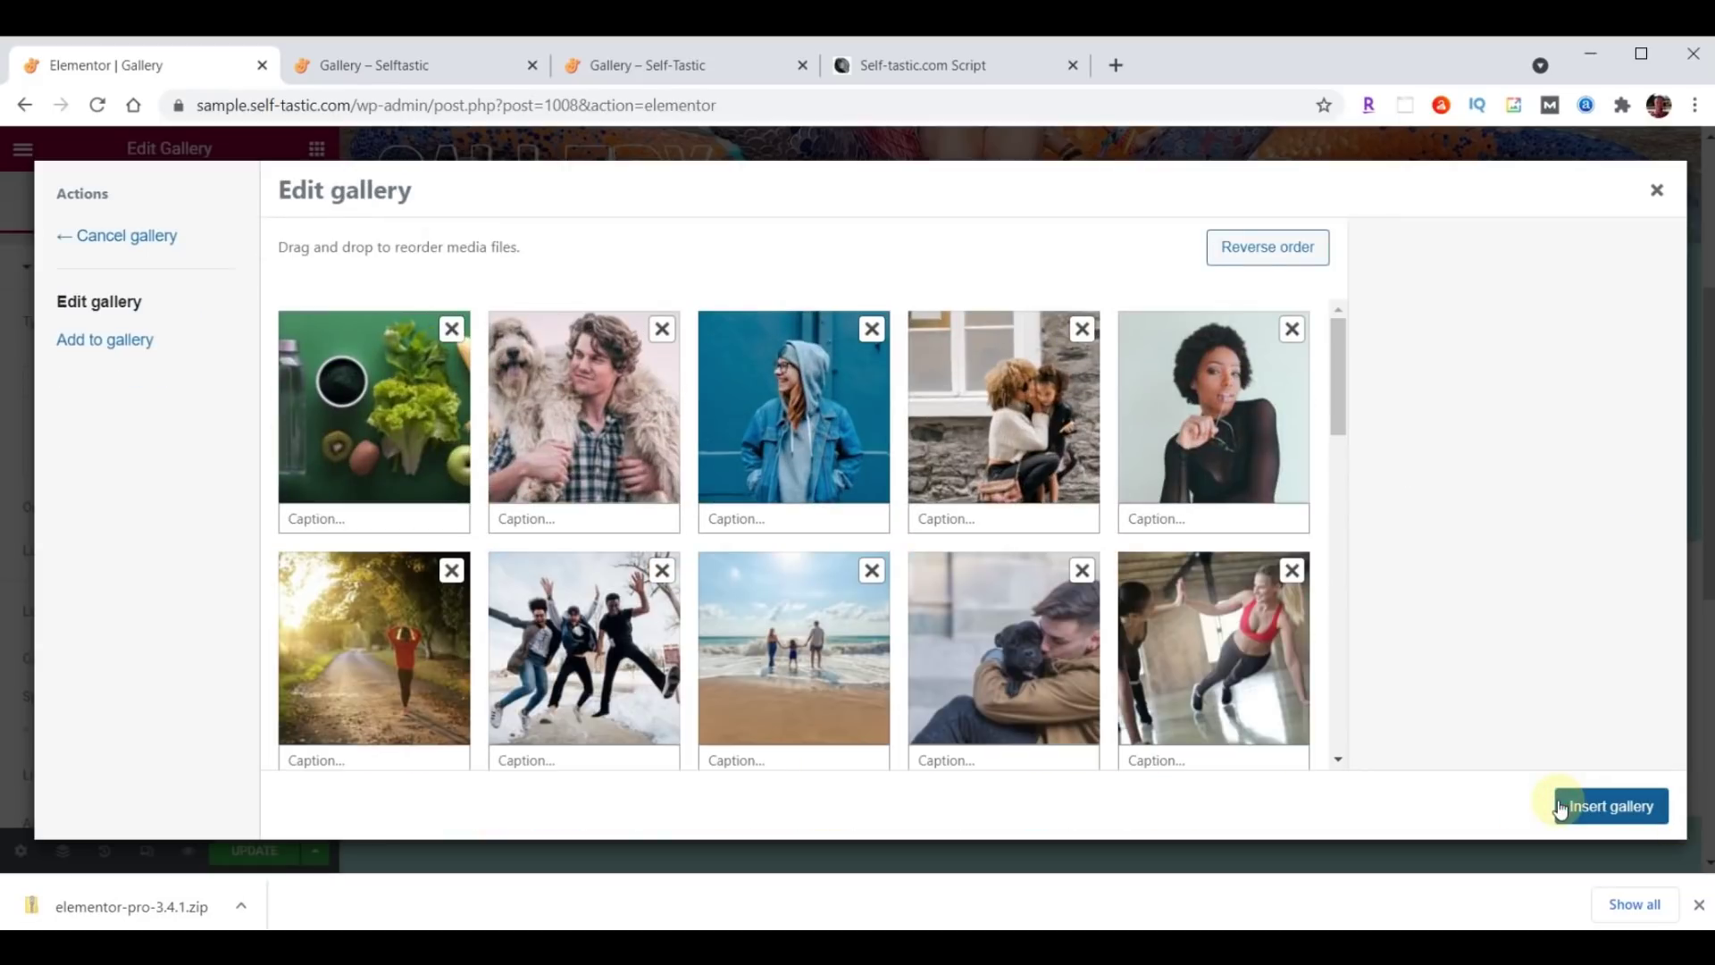
{"action": "left_click_drag", "start_coordinate": [418, 424], "coordinate": [581, 415]}
{"action": "left_click", "coordinate": [1613, 809]}
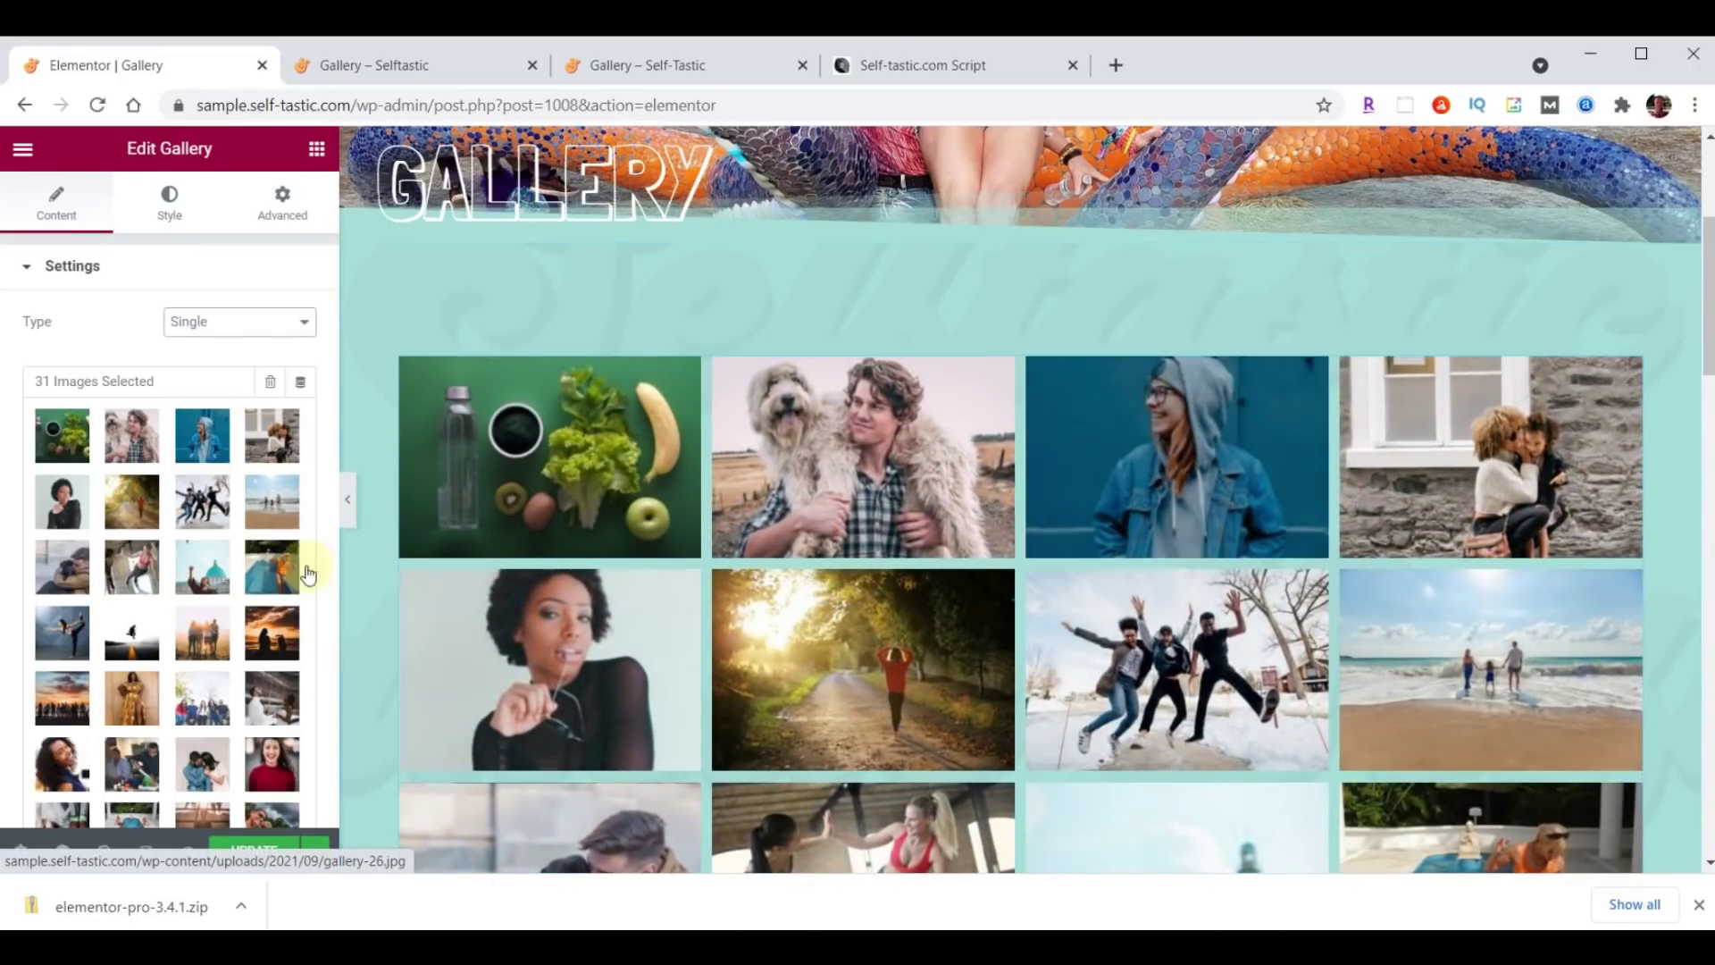
Switch the gallery layout to Masonry and save the Gallery page.
{"action": "scroll", "coordinate": [307, 572], "scroll_direction": "down", "scroll_amount": 5}
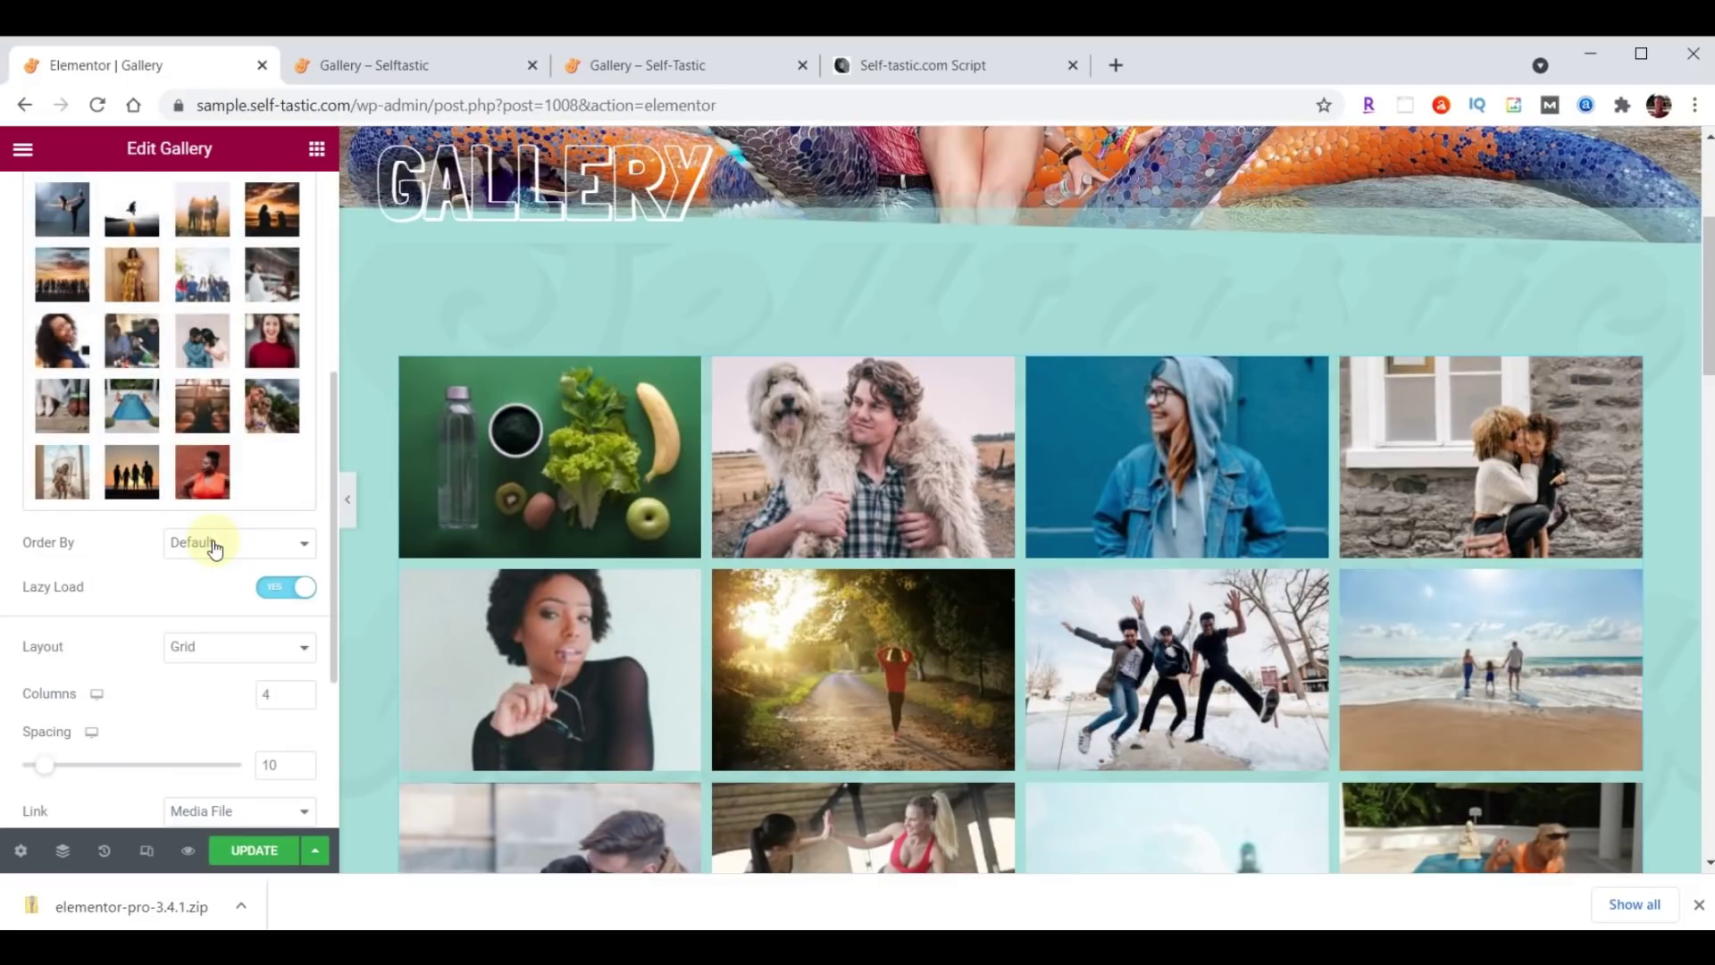
{"action": "left_click", "coordinate": [219, 646]}
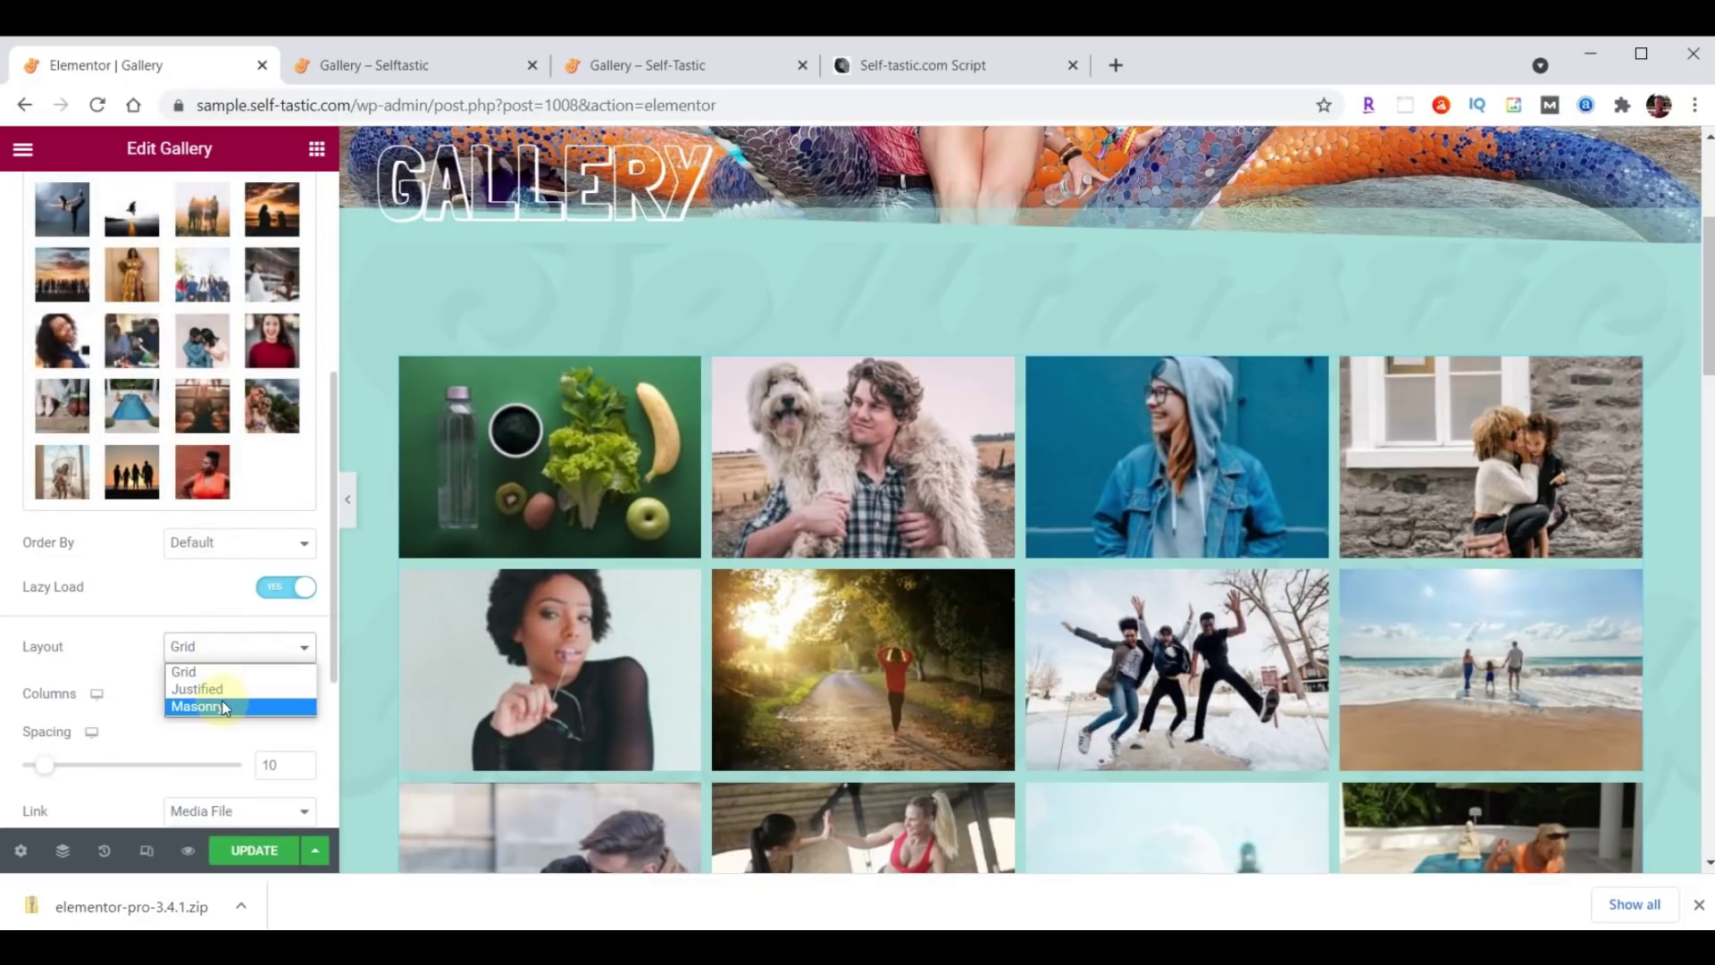
{"action": "left_click", "coordinate": [223, 707]}
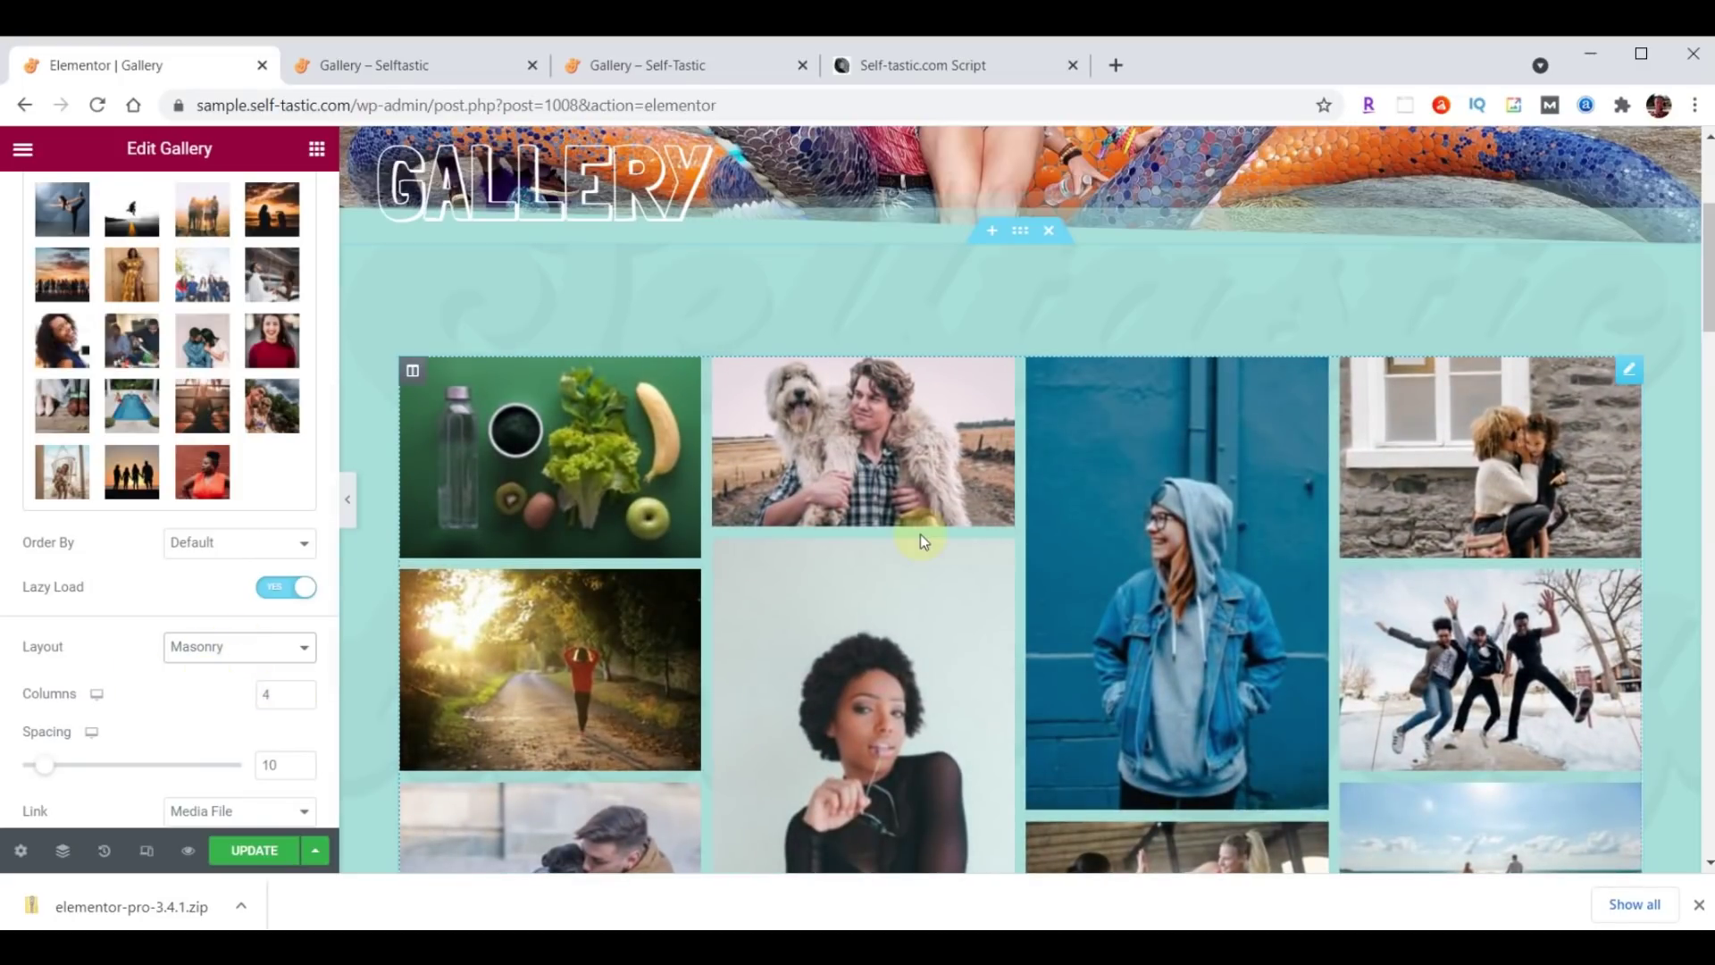
{"action": "left_click", "coordinate": [255, 851]}
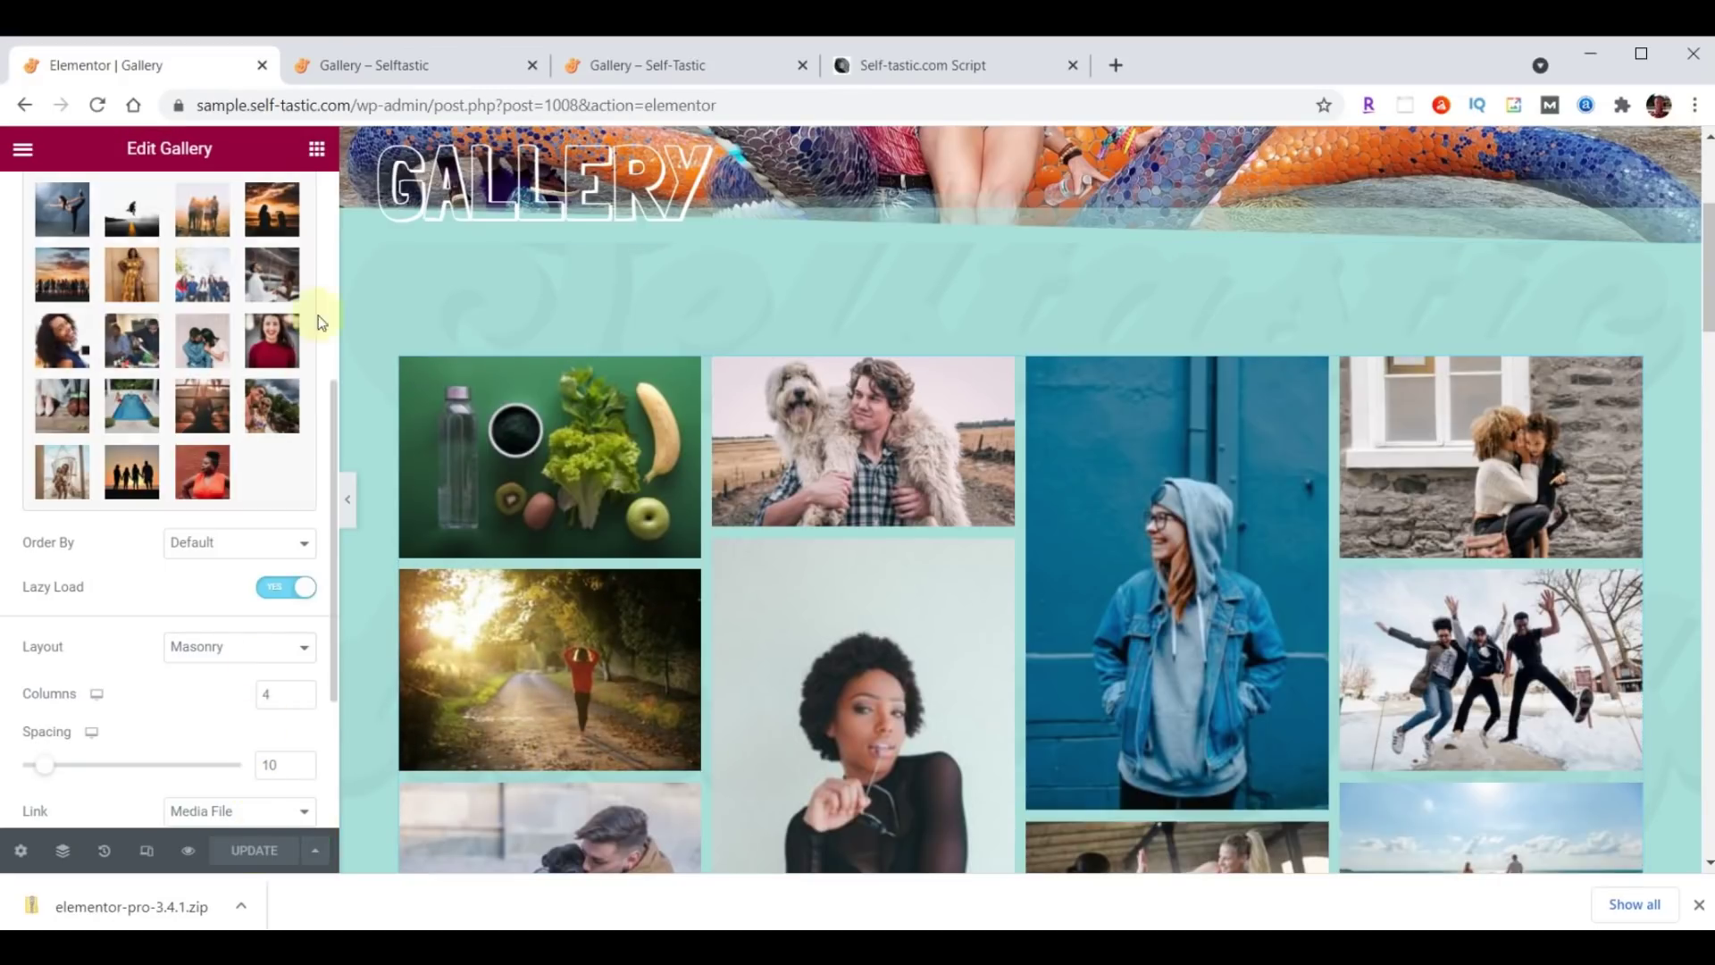
{"action": "left_click", "coordinate": [422, 66]}
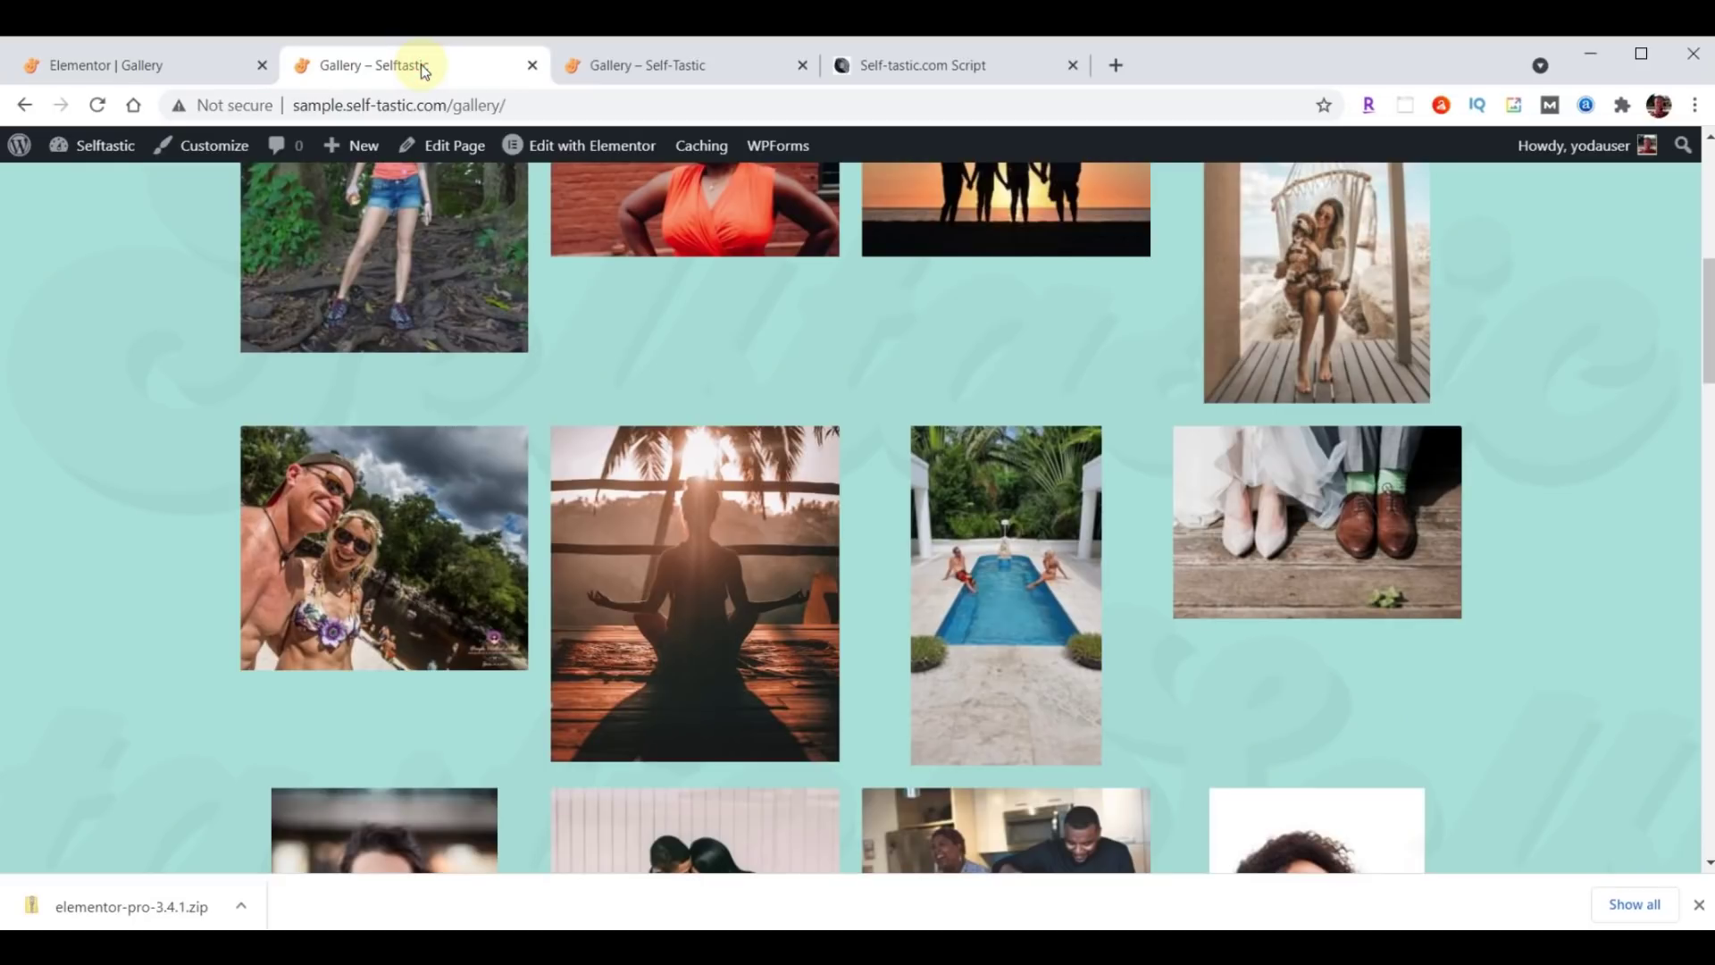
{"action": "left_click", "coordinate": [98, 105]}
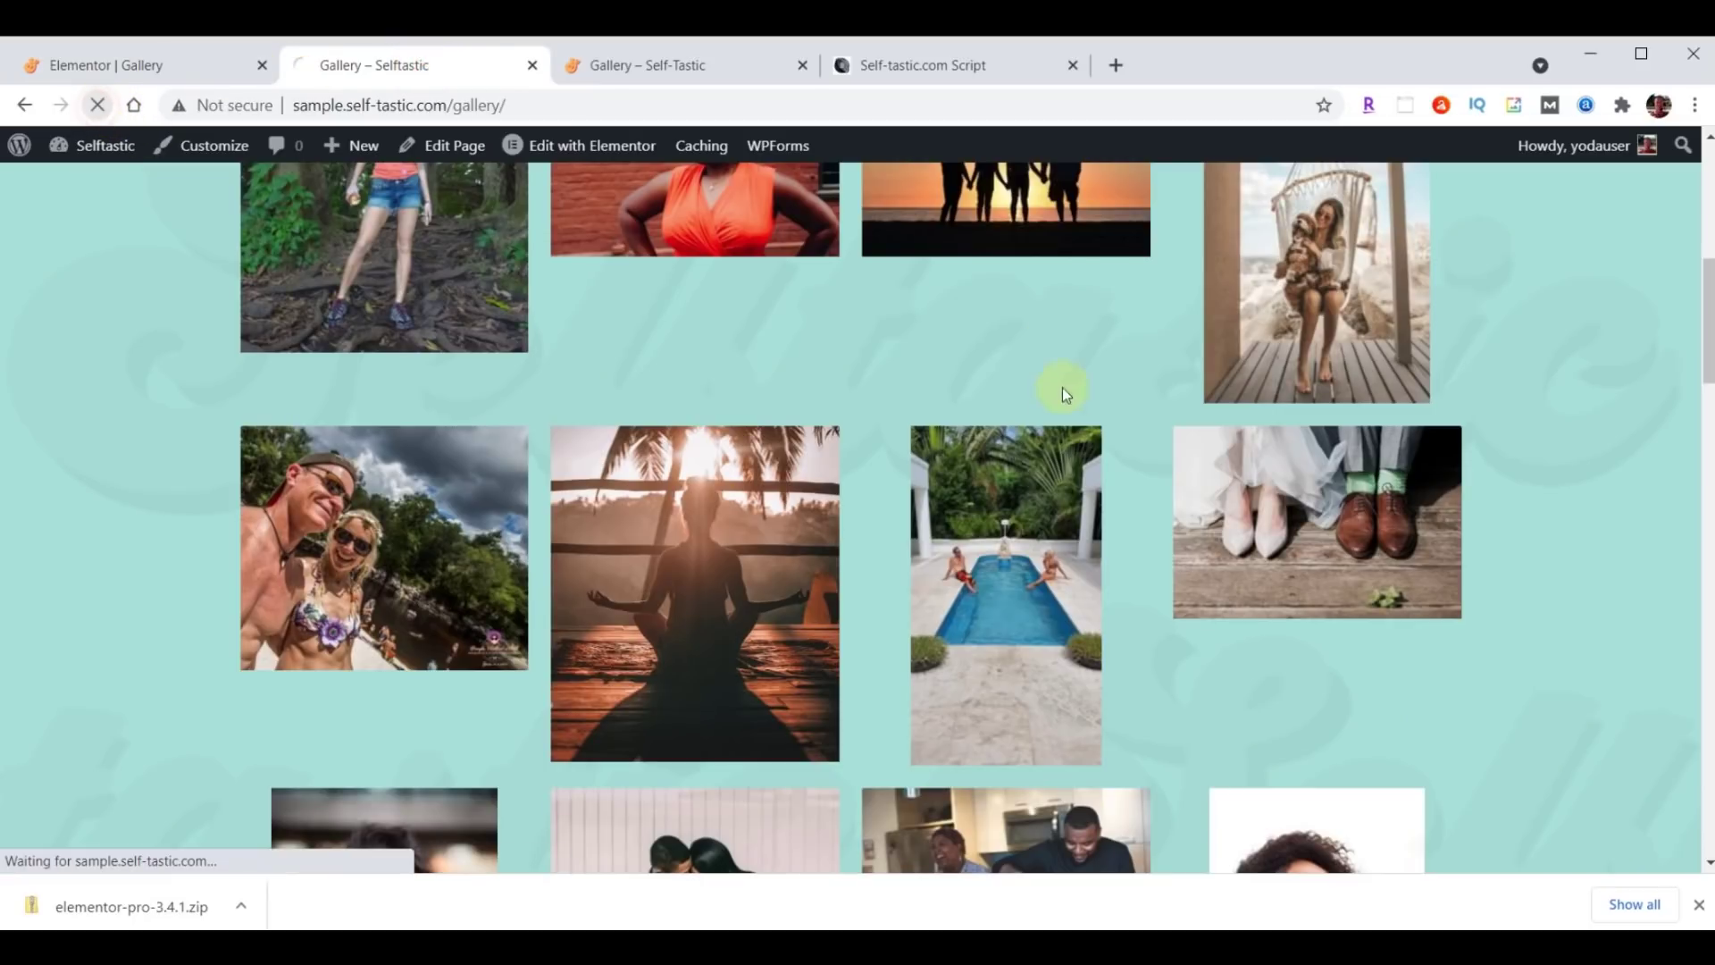
{"action": "scroll", "coordinate": [1210, 441], "scroll_direction": "down", "scroll_amount": 5}
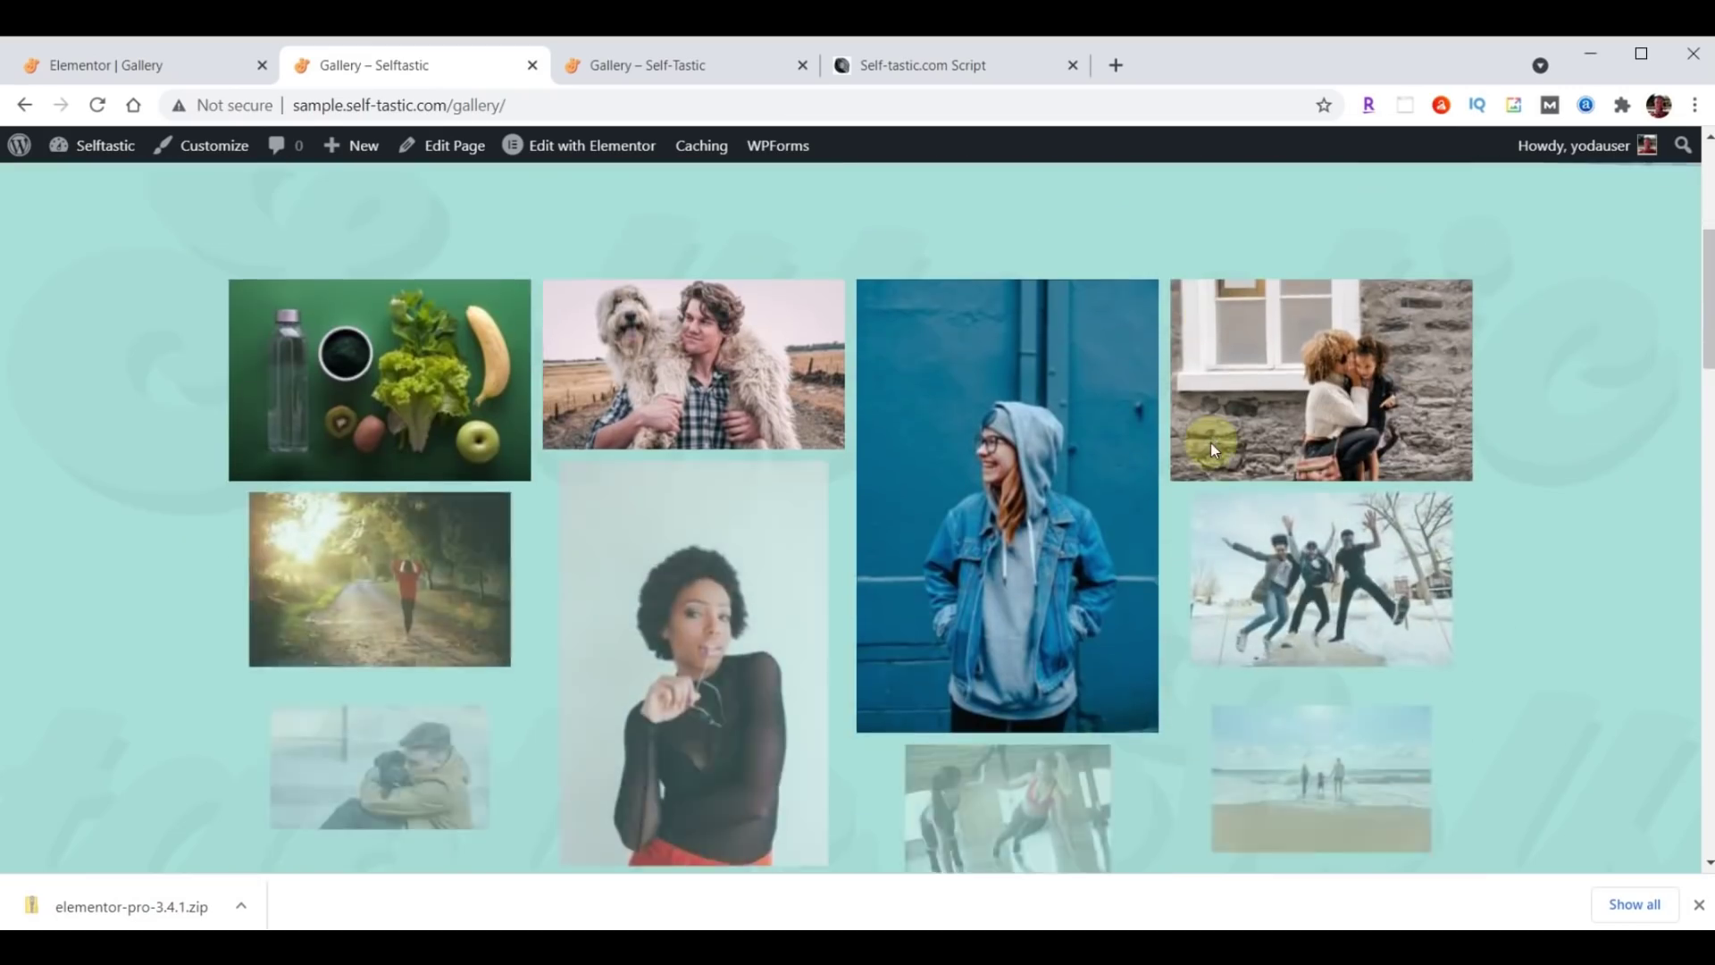
{"action": "scroll", "coordinate": [1212, 447], "scroll_direction": "down", "scroll_amount": 10}
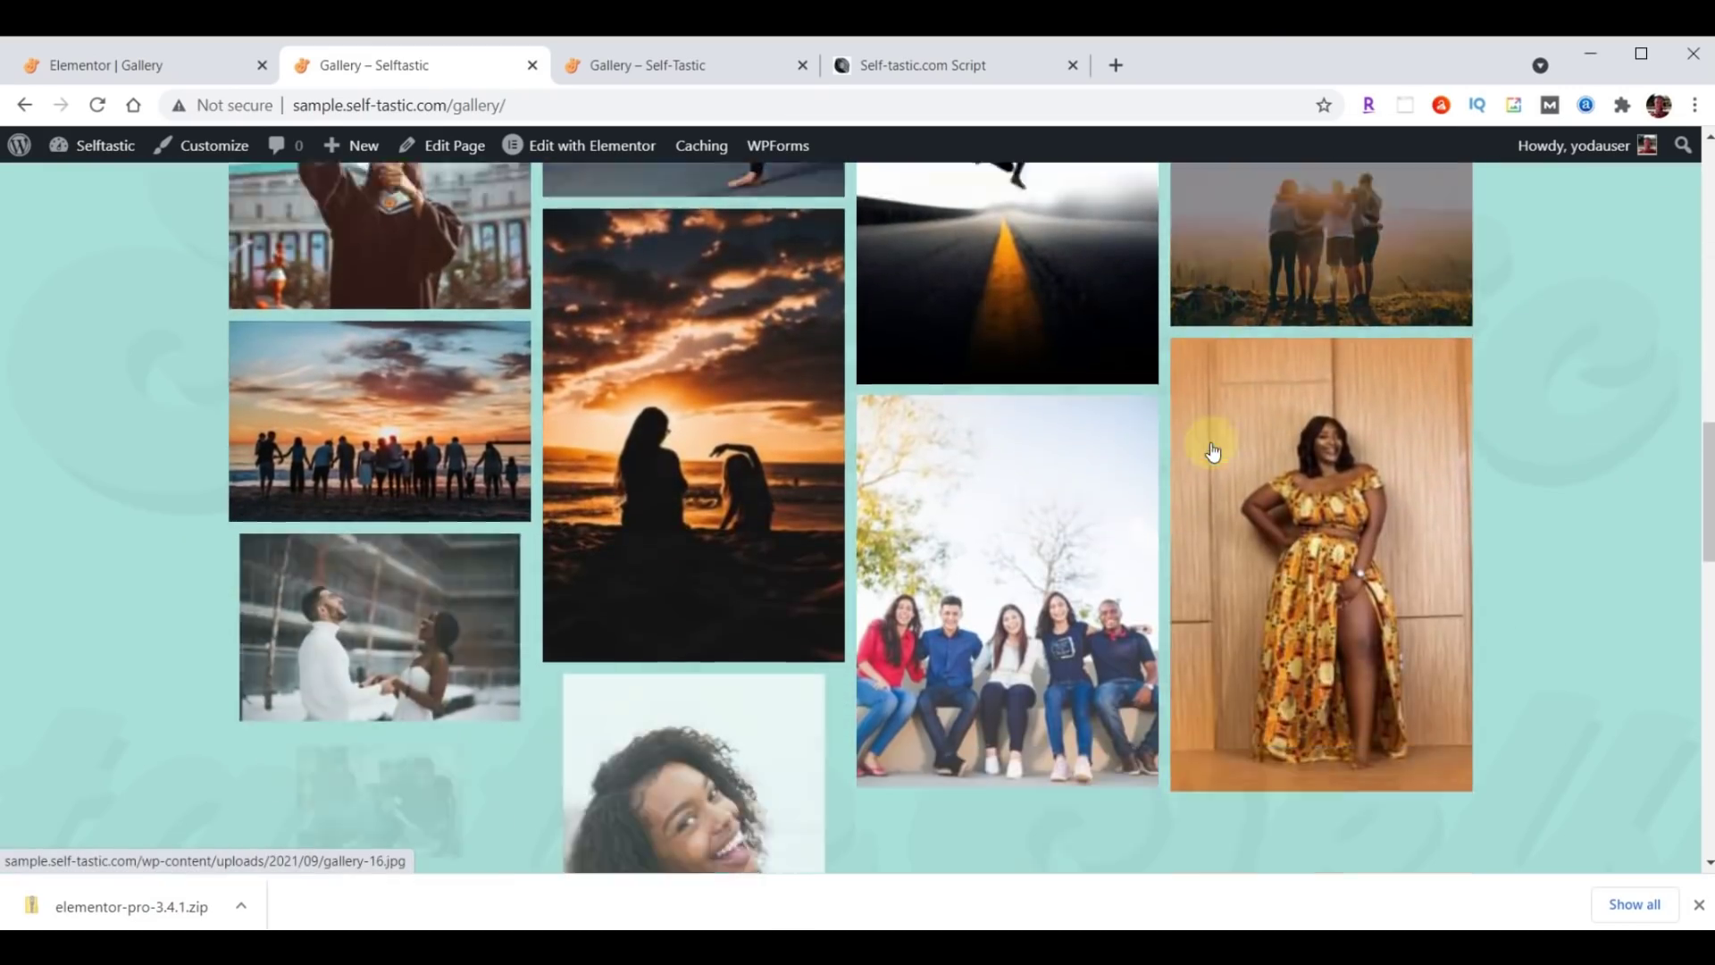
{"action": "scroll", "coordinate": [1212, 449], "scroll_direction": "down", "scroll_amount": 12}
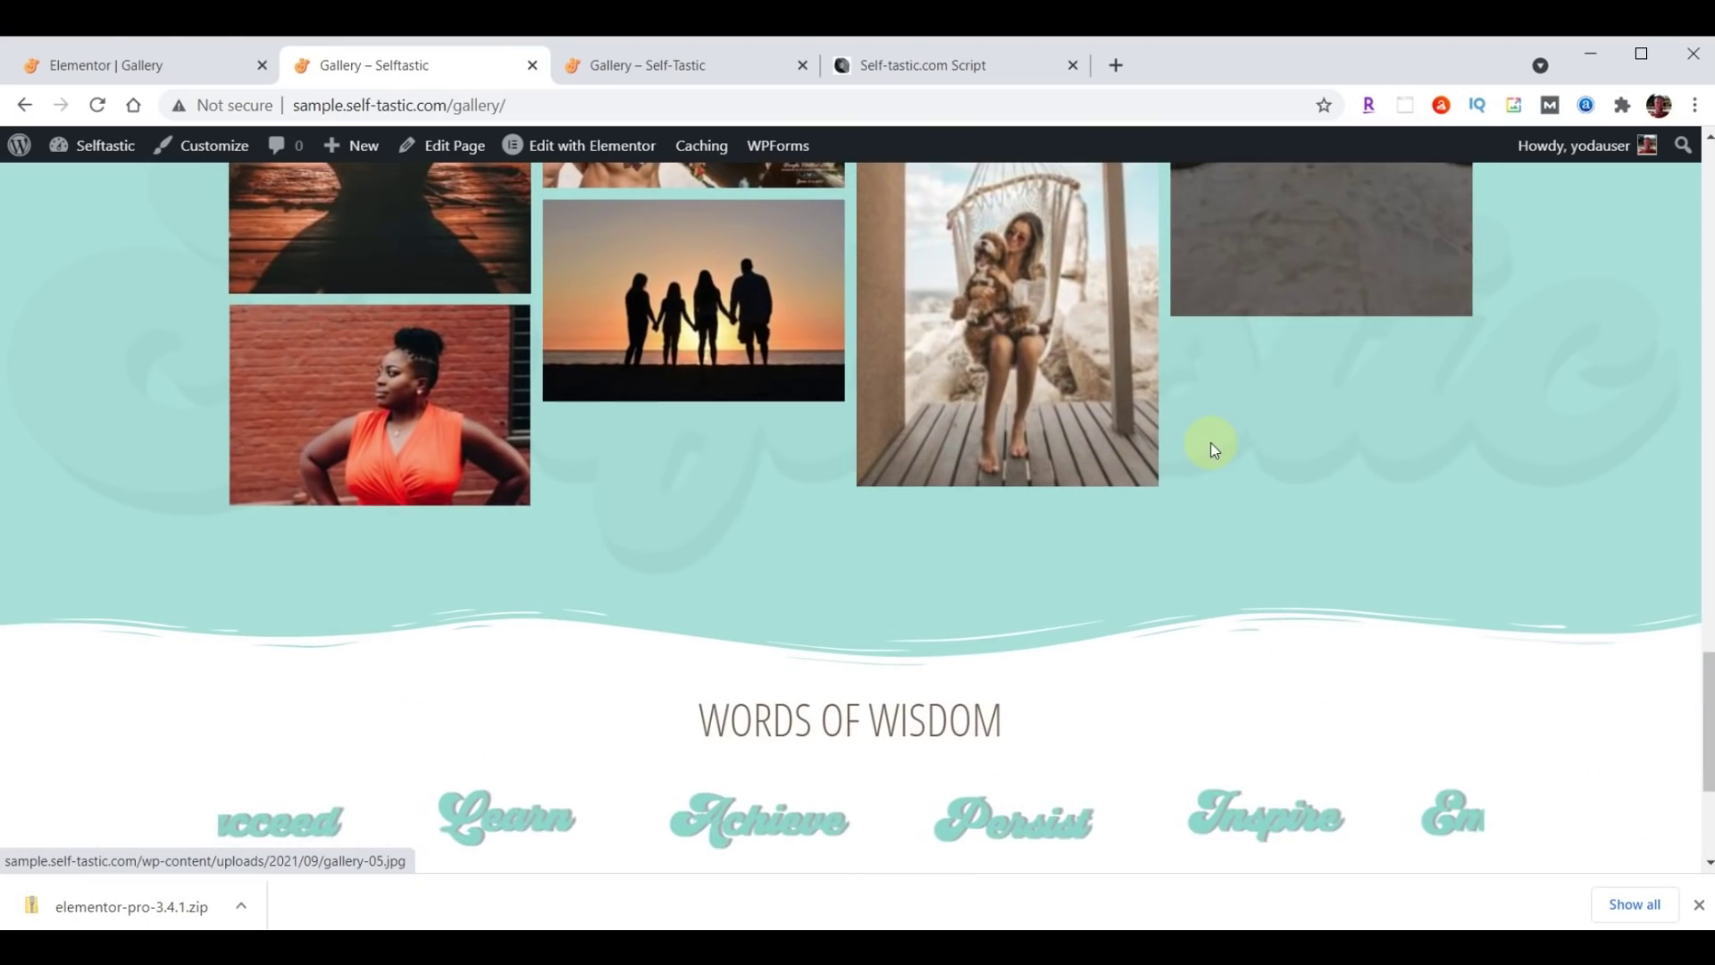
{"action": "scroll", "coordinate": [1193, 506], "scroll_direction": "up", "scroll_amount": 15}
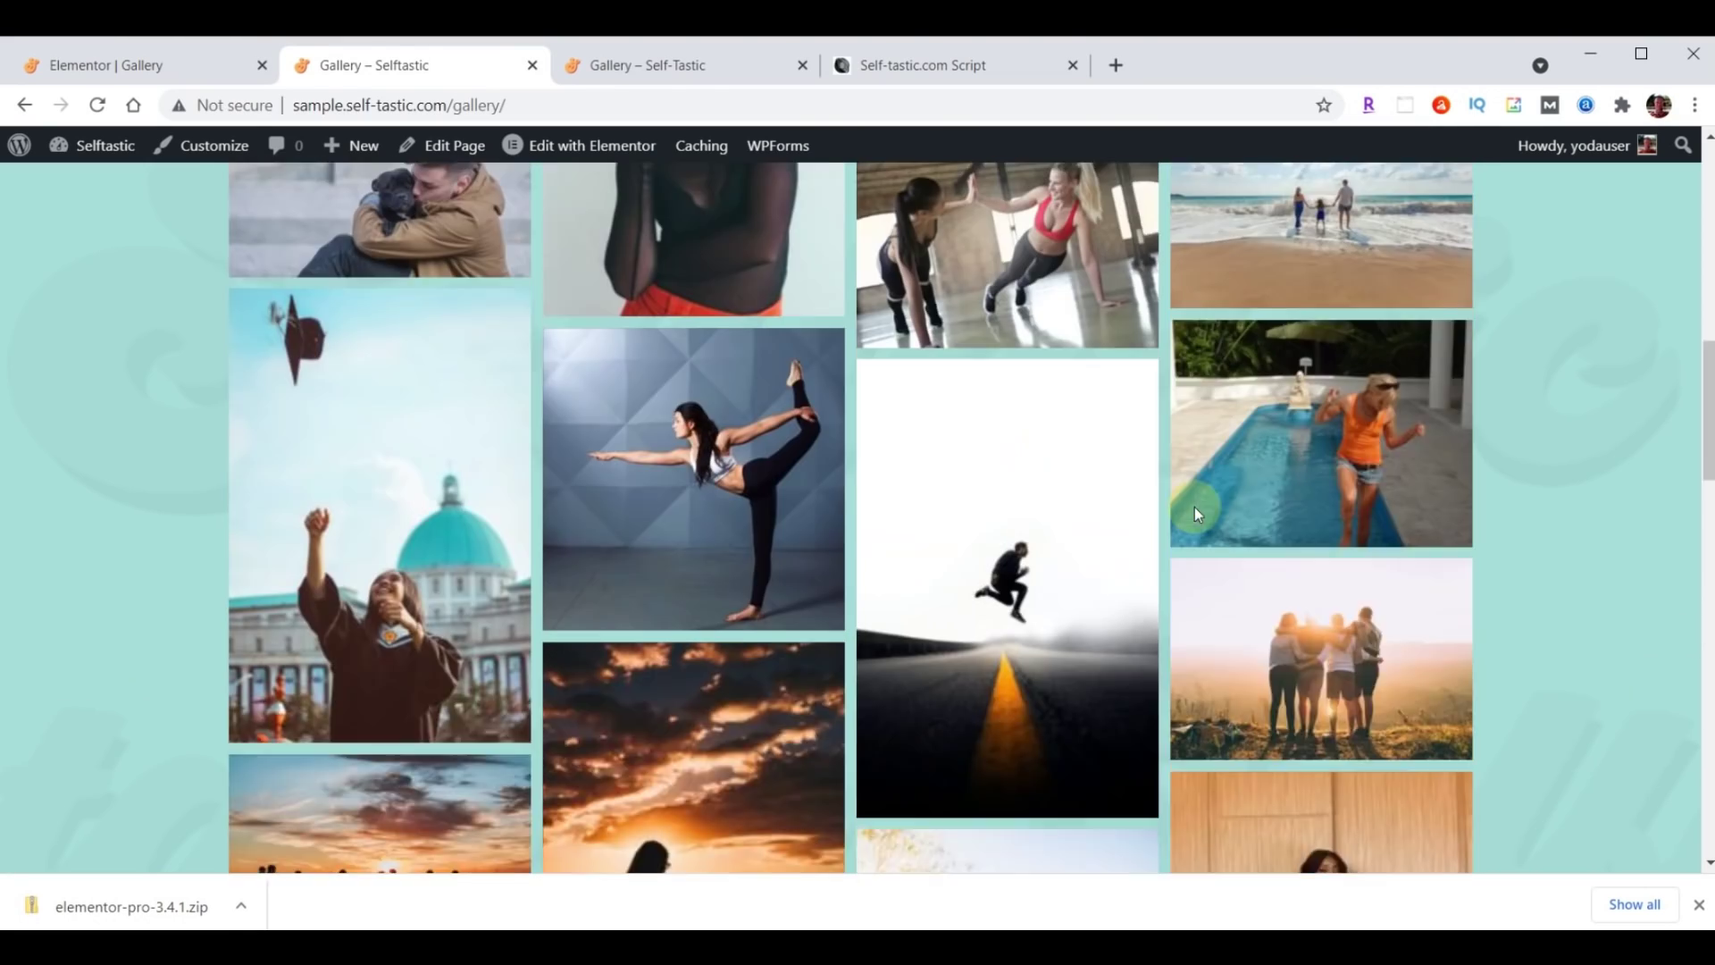
{"action": "scroll", "coordinate": [1193, 507], "scroll_direction": "up", "scroll_amount": 12}
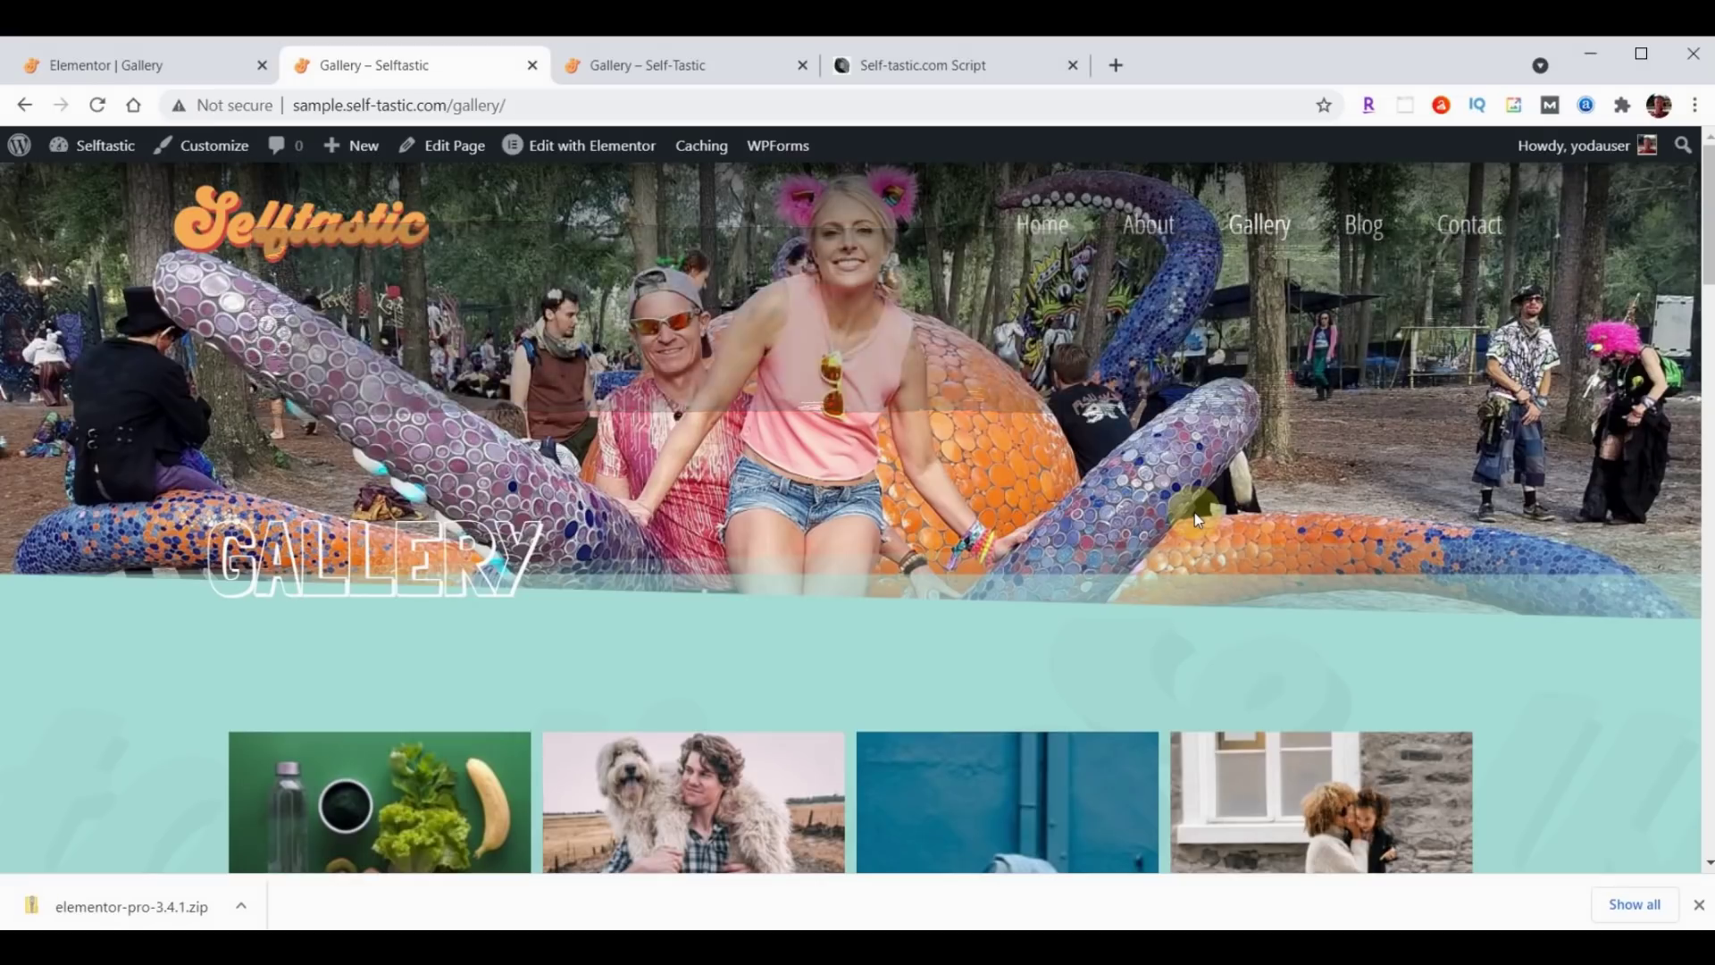
{"action": "left_click", "coordinate": [138, 57]}
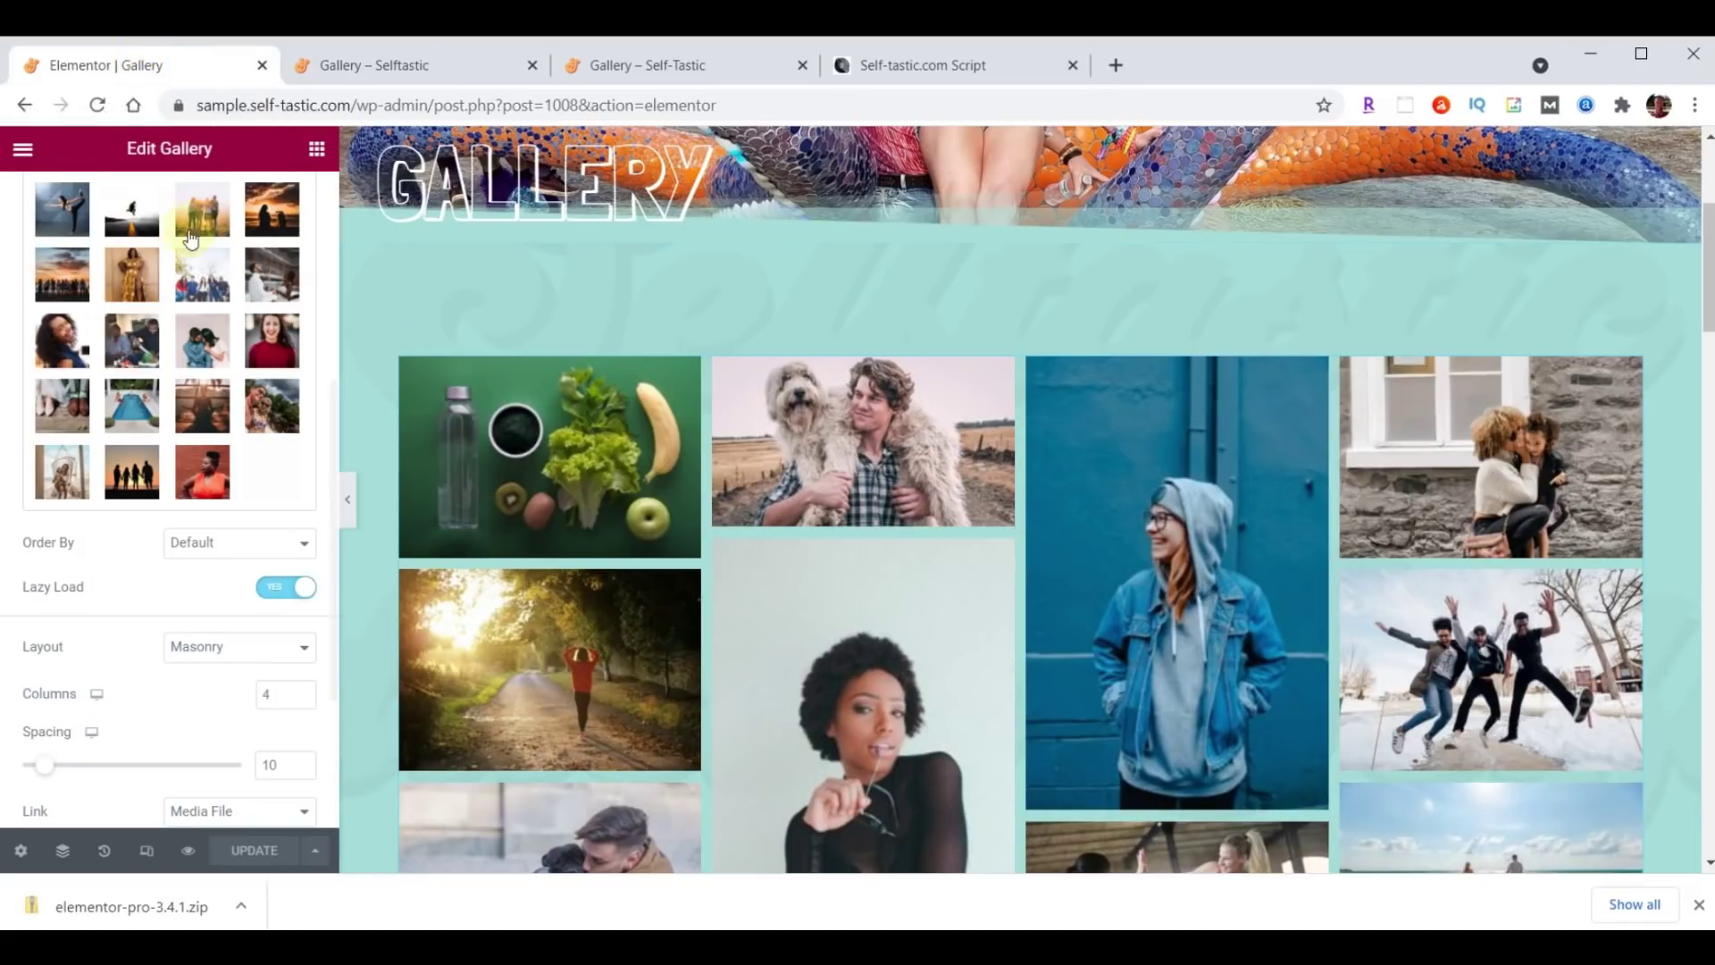
Exit the Elementor editor to the Gallery page's dashboard edit screen.
{"action": "left_click", "coordinate": [24, 157]}
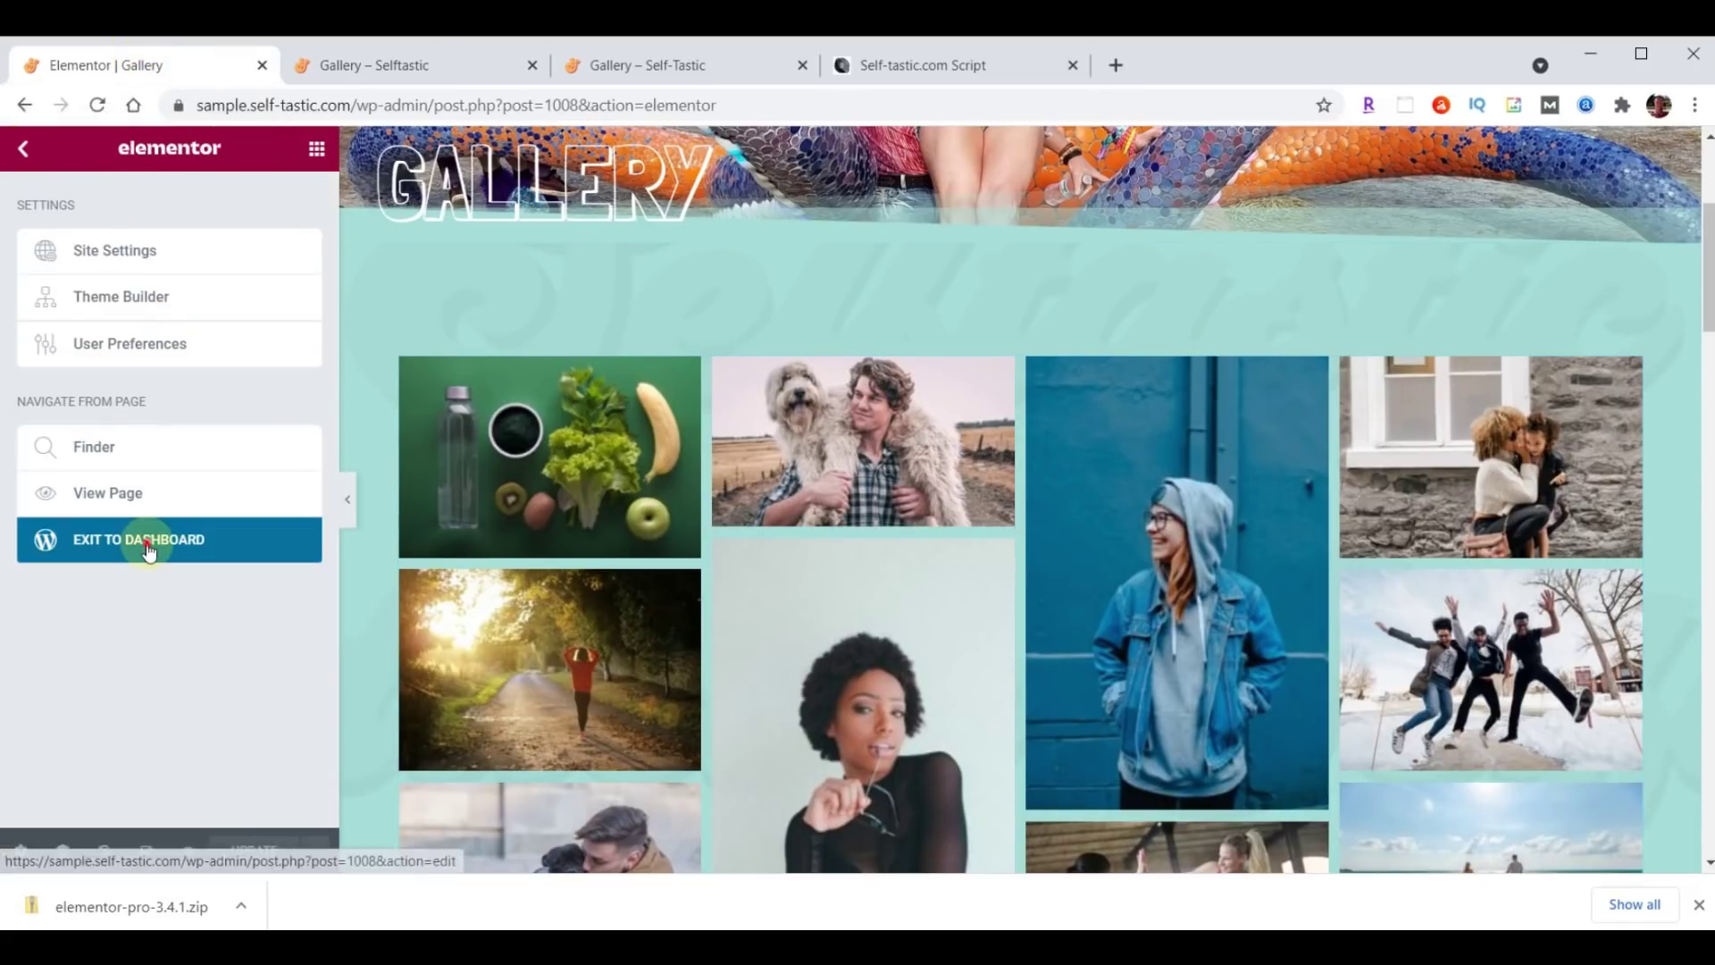
{"action": "left_click", "coordinate": [147, 543]}
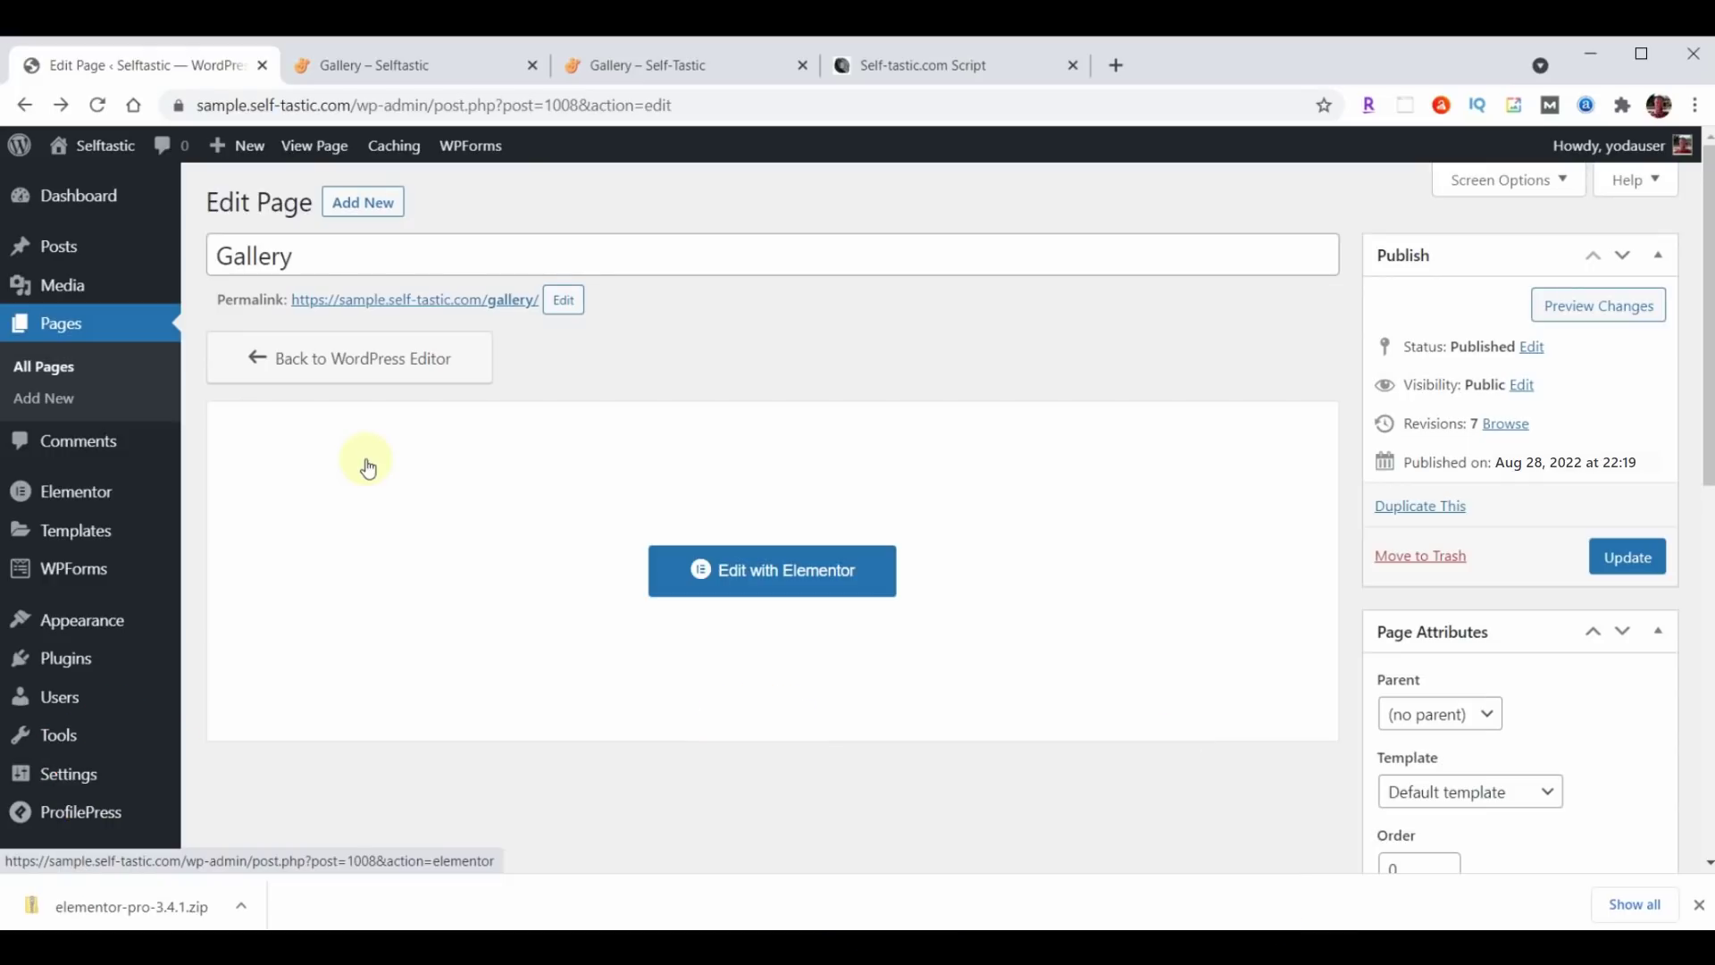
Start a new header/footer template titled 'Blog Page Header'.
{"action": "mouse_move", "coordinate": [82, 628]}
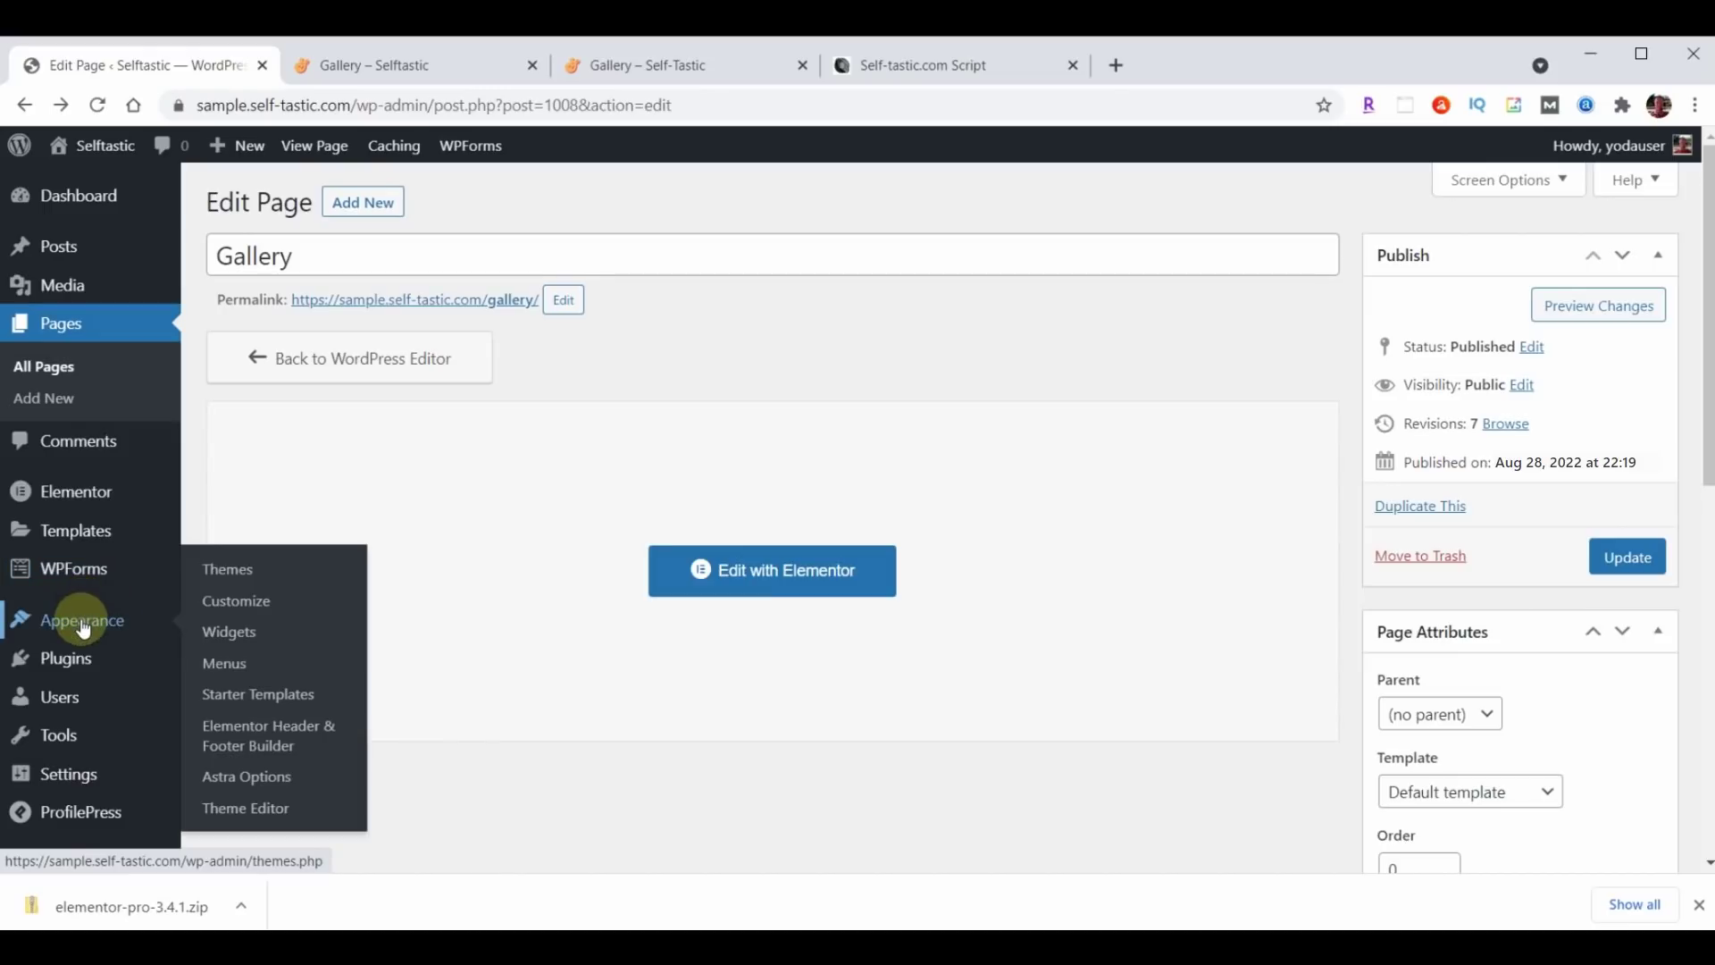
{"action": "left_click", "coordinate": [259, 735]}
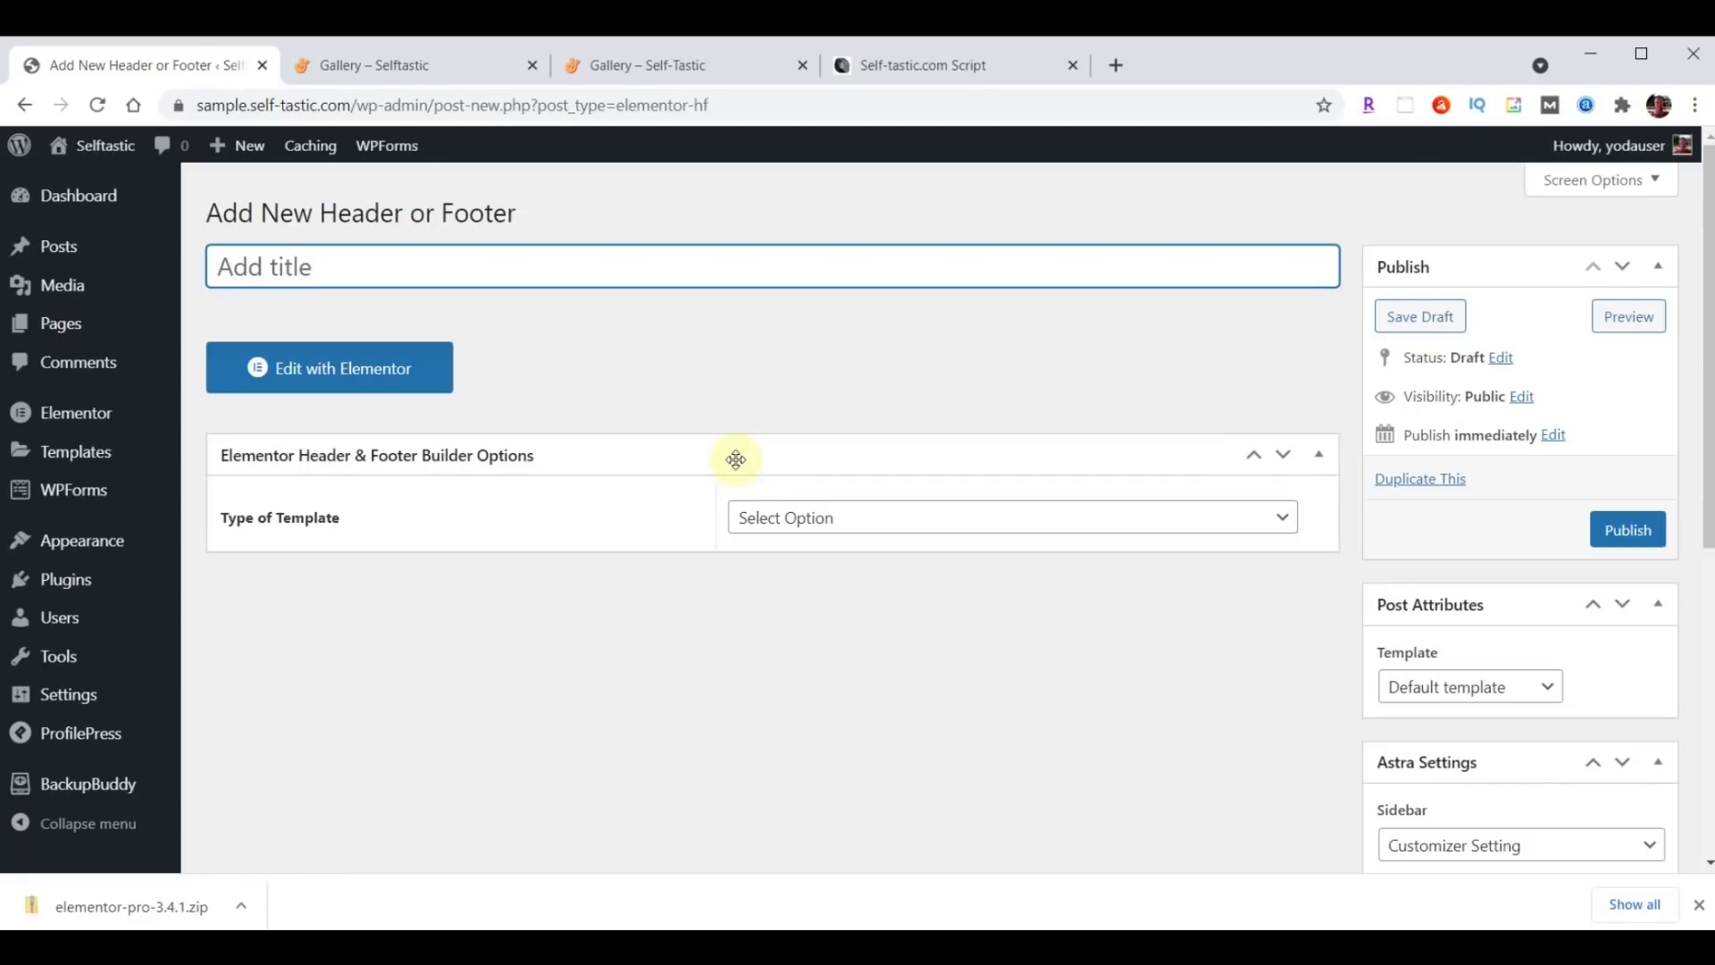
{"action": "type", "text": "Blog Page Header"}
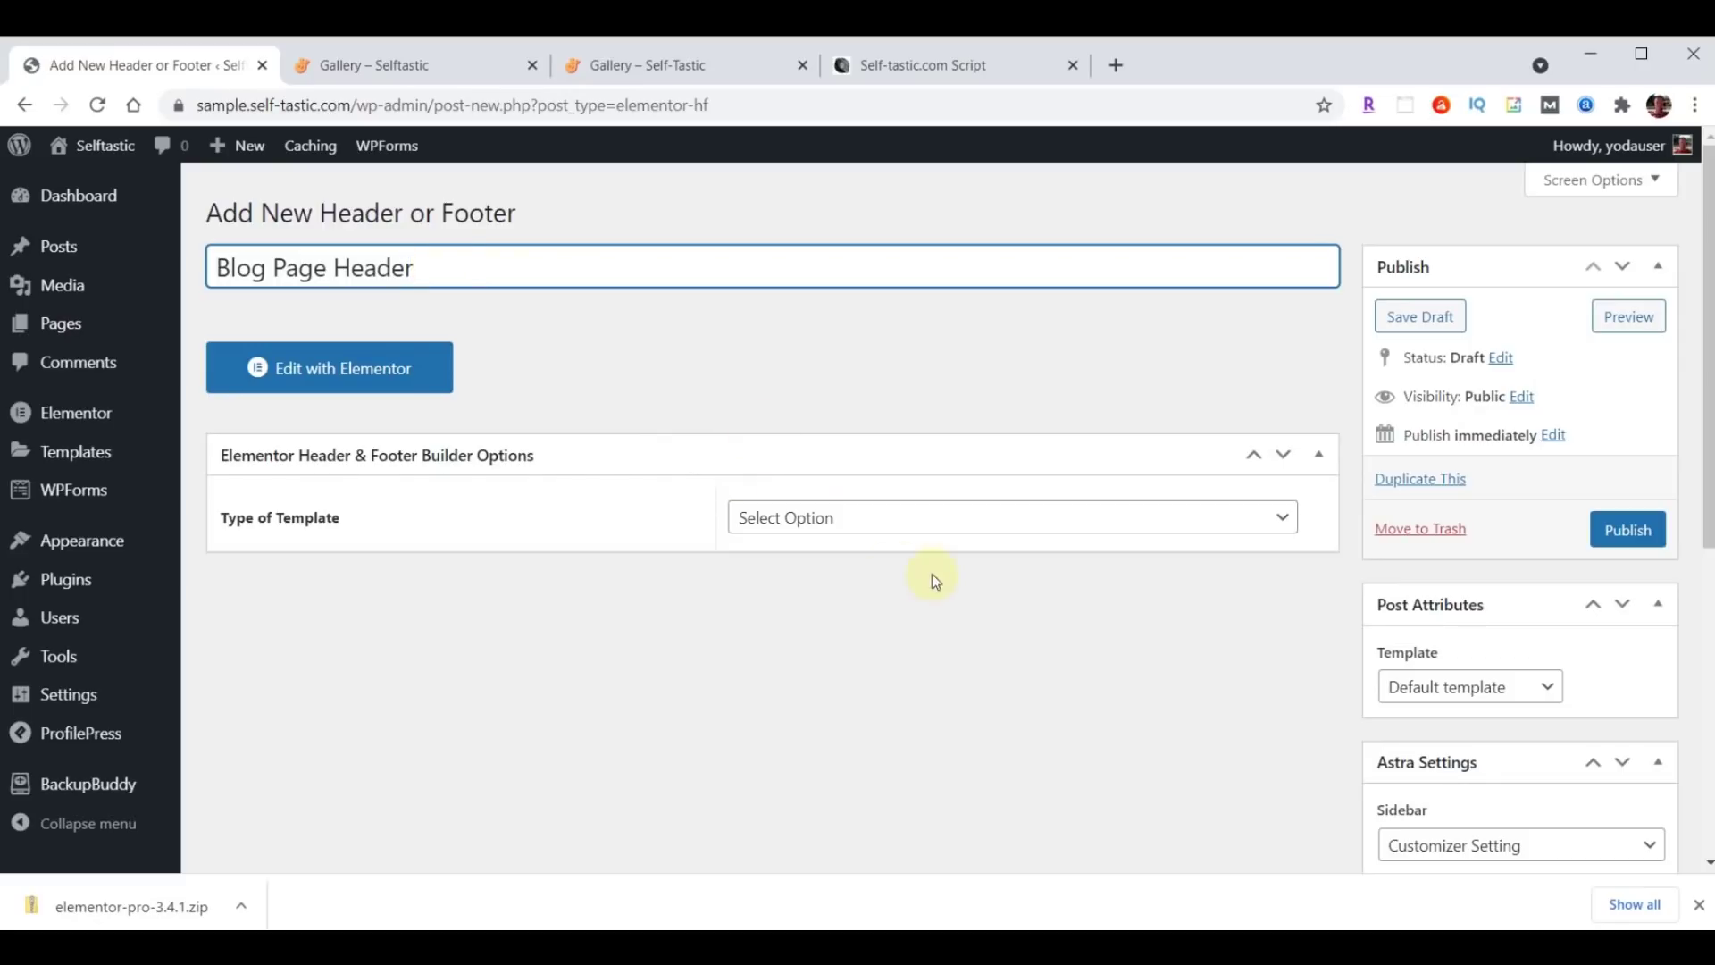
Make it a Header on the Blog / Posts Page for all roles, enable Canvas, and publish.
{"action": "left_click", "coordinate": [911, 517]}
{"action": "left_click", "coordinate": [862, 569]}
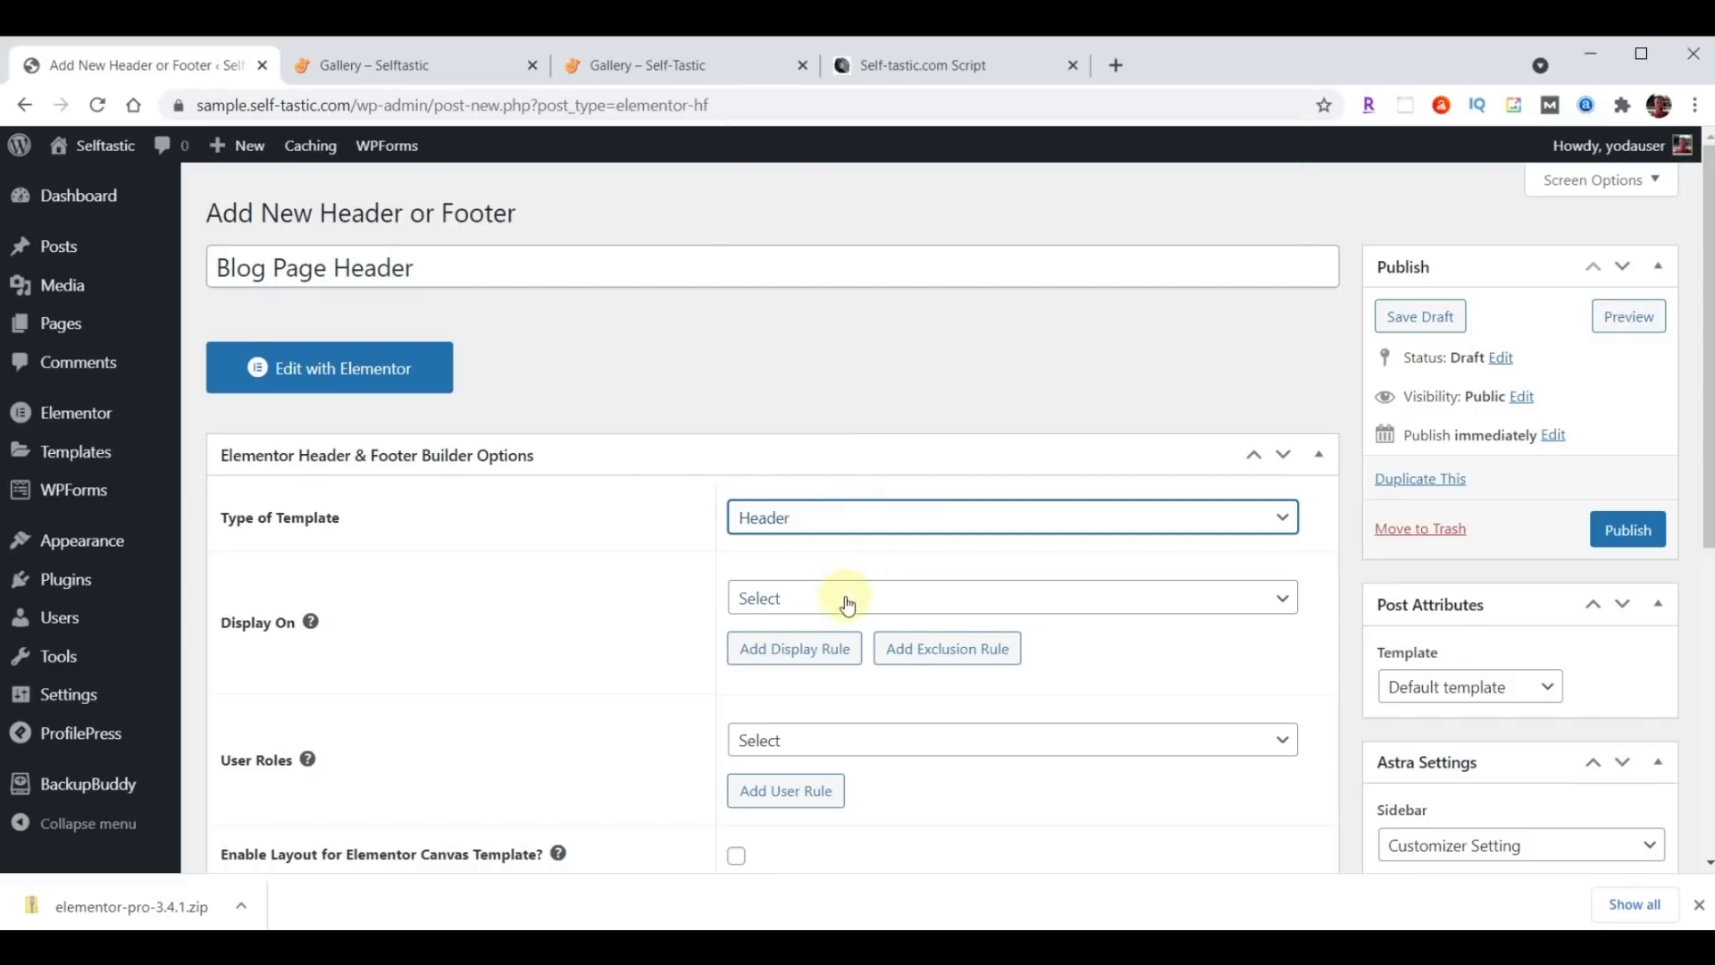
{"action": "left_click", "coordinate": [848, 600]}
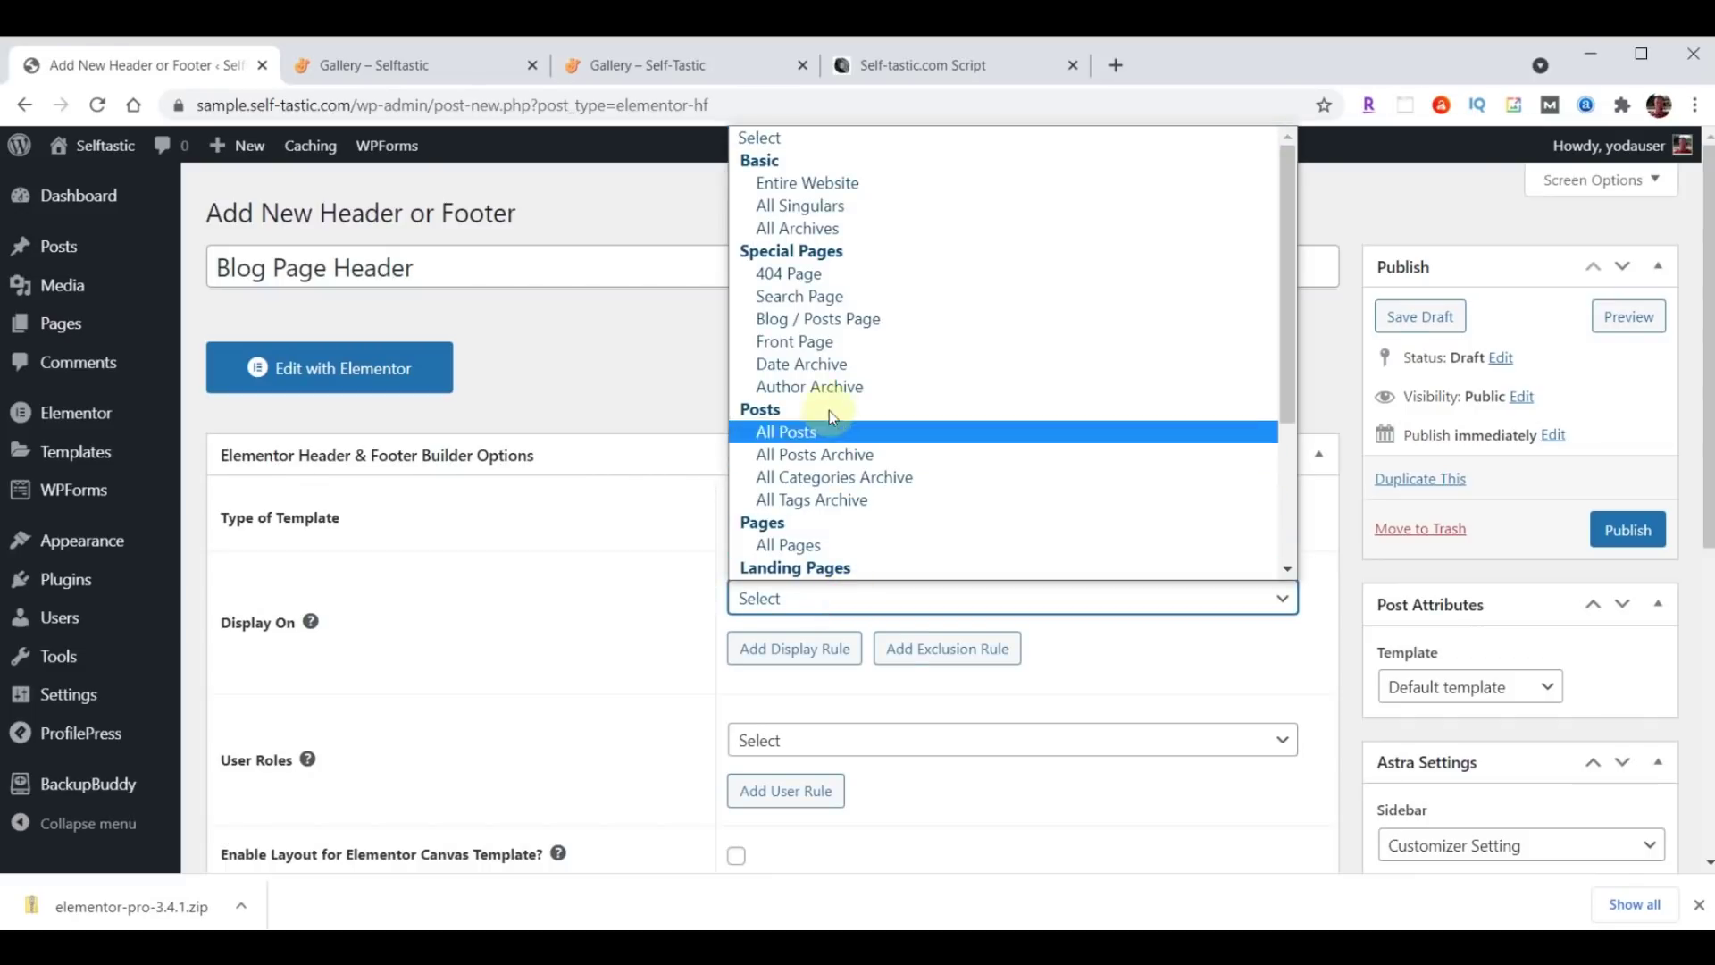
{"action": "left_click", "coordinate": [846, 321]}
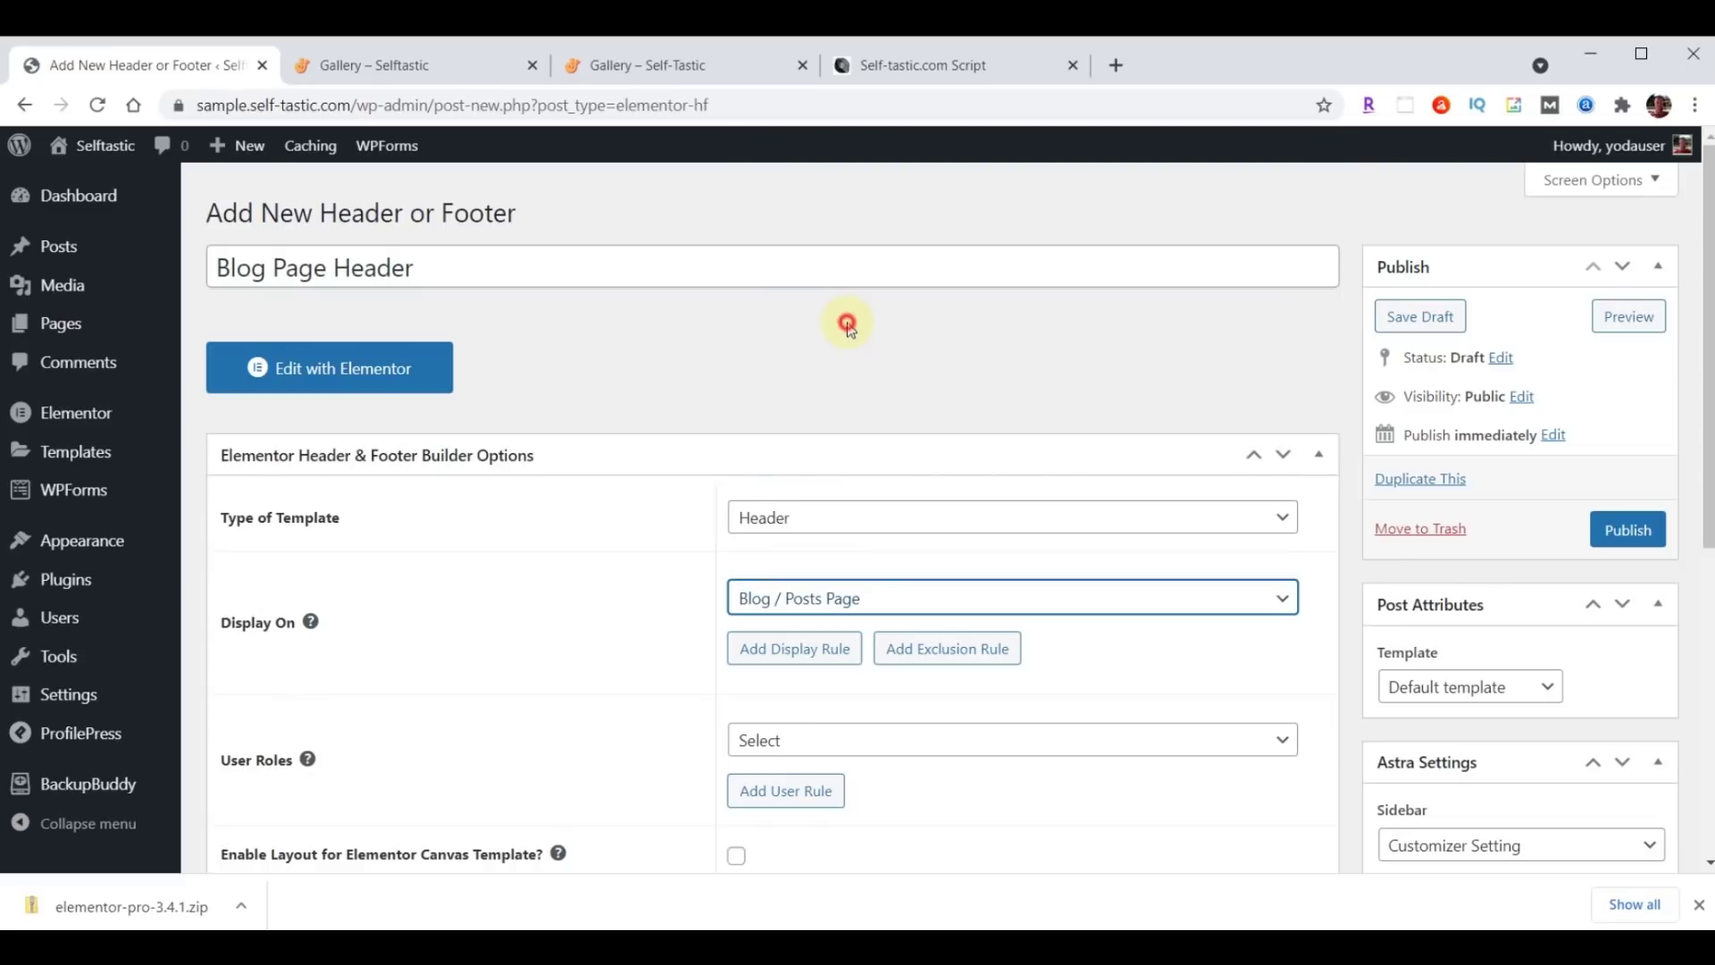
{"action": "left_click", "coordinate": [808, 744]}
{"action": "left_click", "coordinate": [812, 487]}
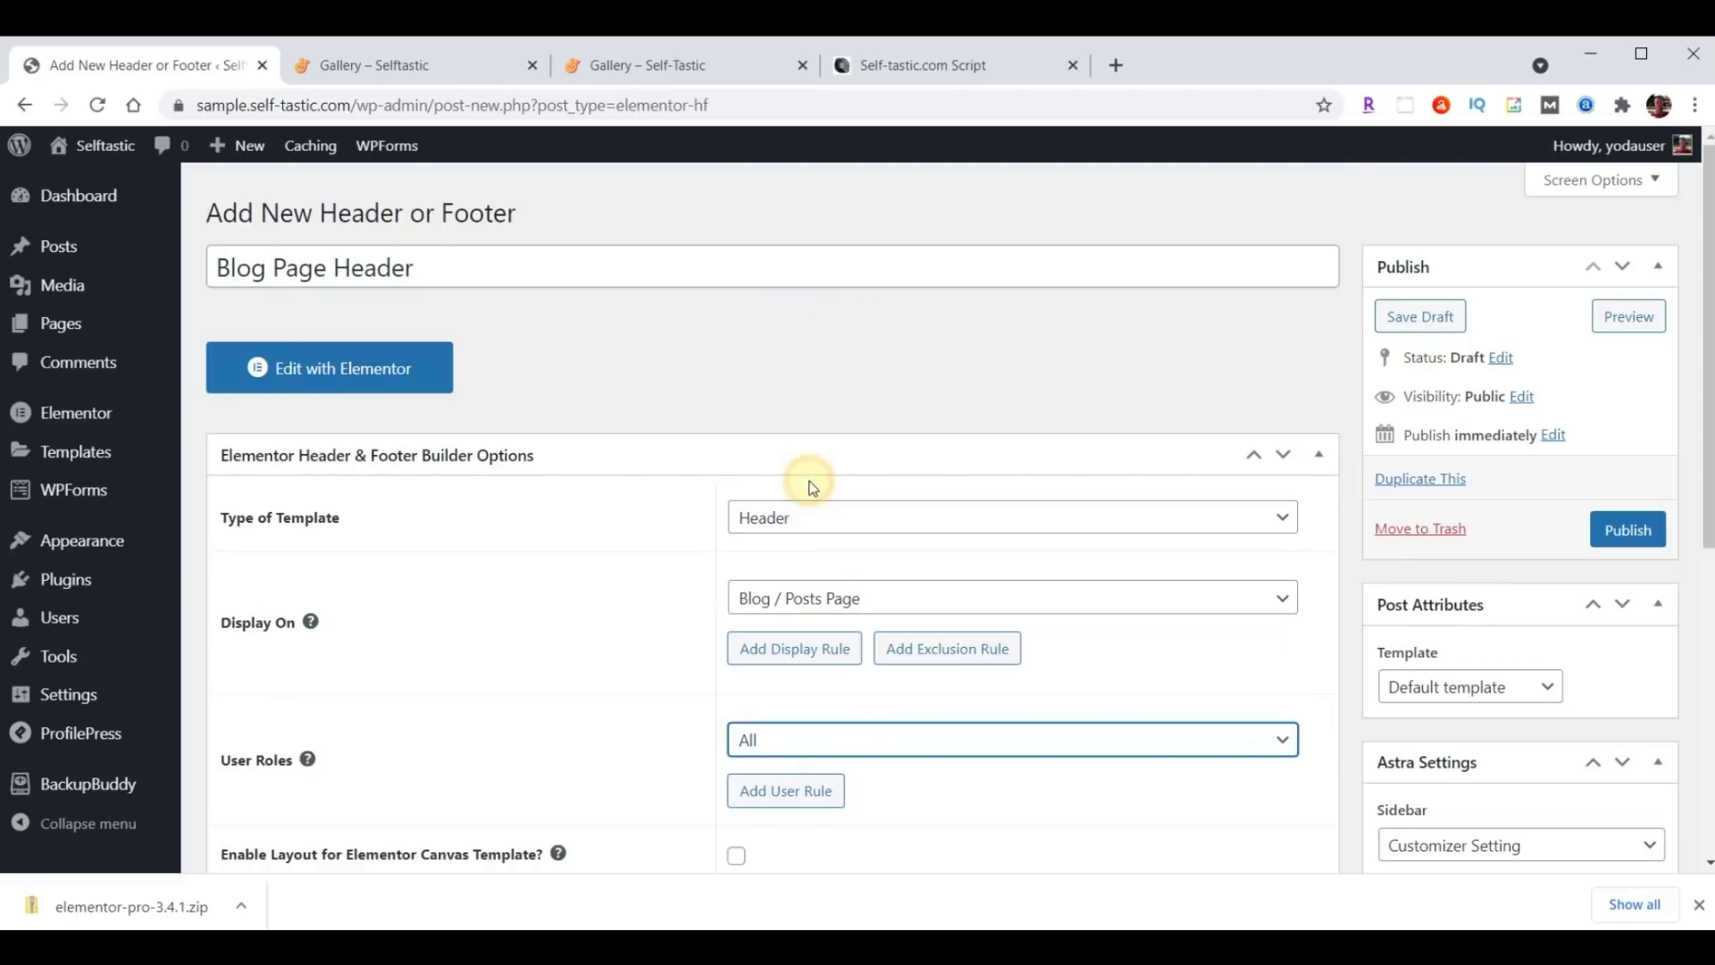
{"action": "scroll", "coordinate": [612, 579], "scroll_direction": "down", "scroll_amount": 3}
{"action": "left_click", "coordinate": [736, 631]}
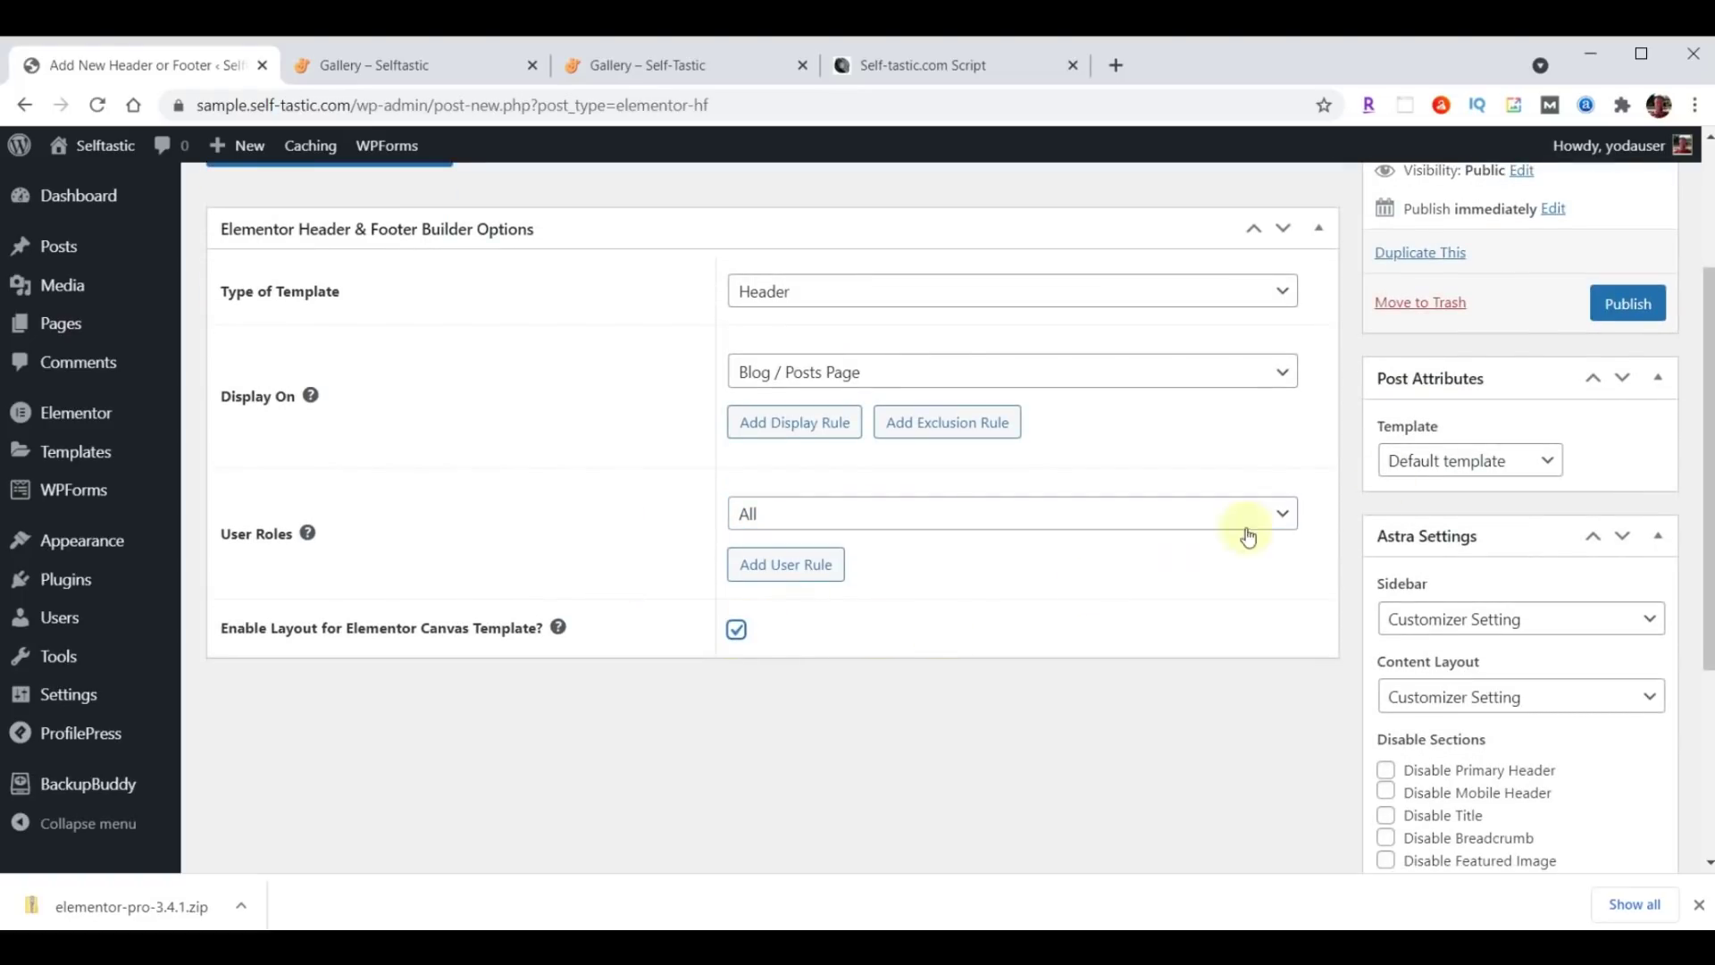
{"action": "left_click", "coordinate": [1631, 305]}
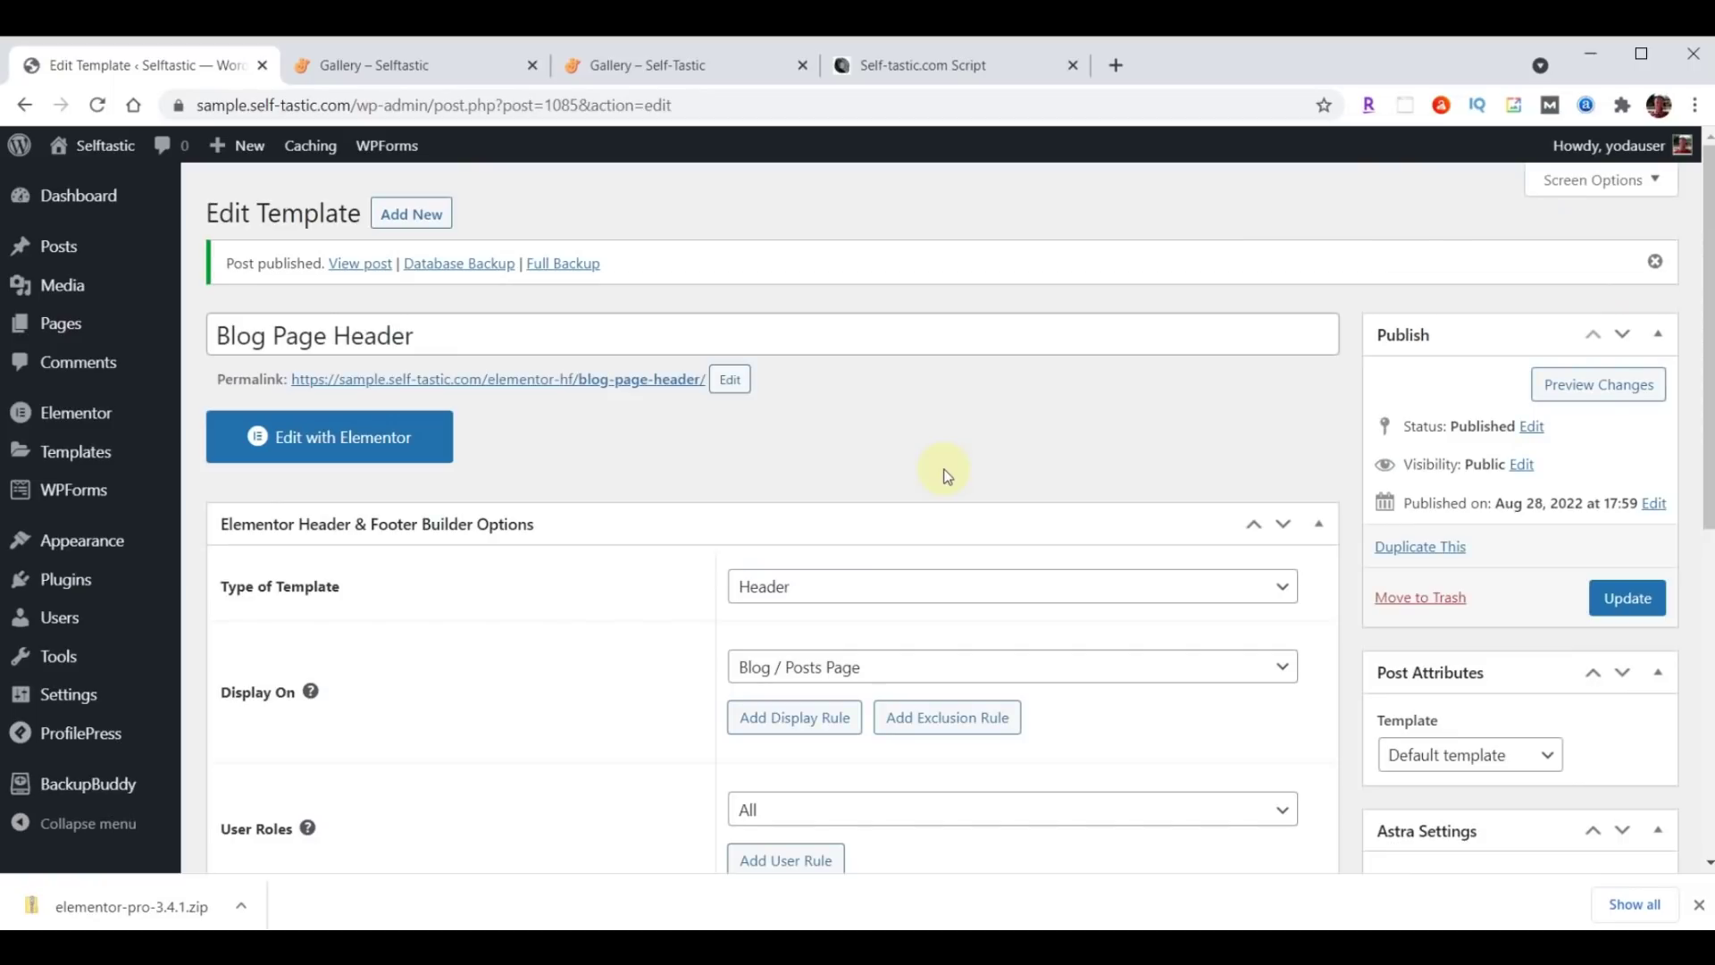
Import the blog-page-header JSON file into the Elementor template library.
{"action": "left_click", "coordinate": [375, 441]}
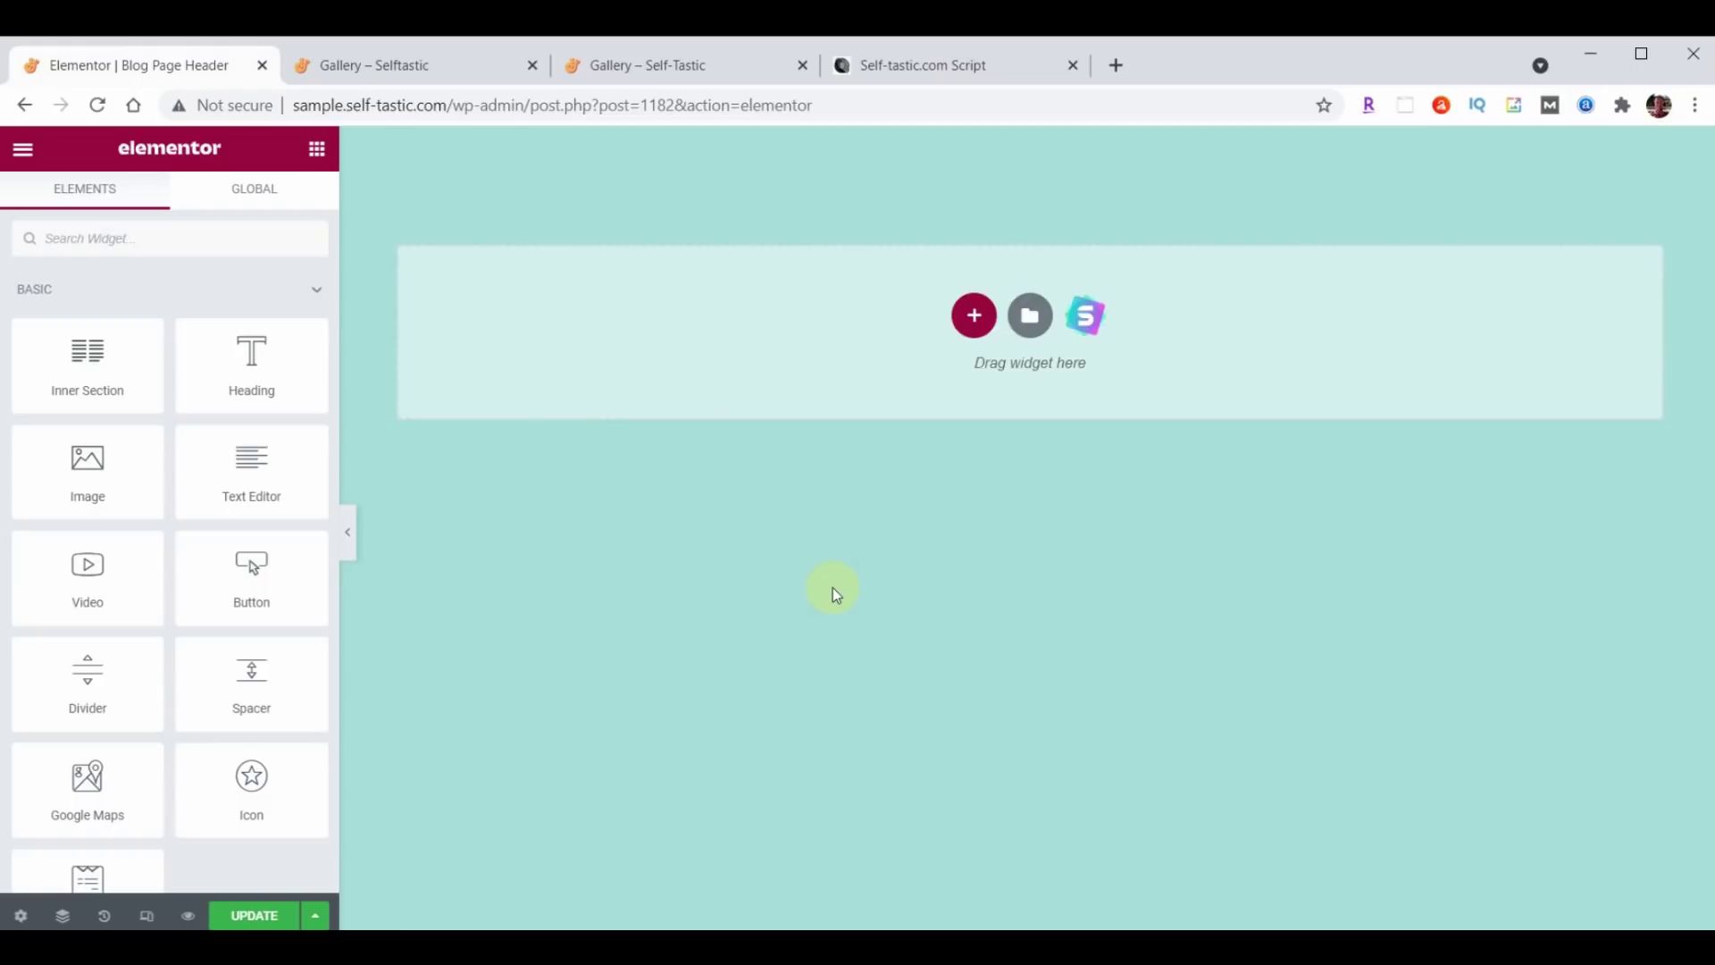
{"action": "left_click", "coordinate": [1030, 316]}
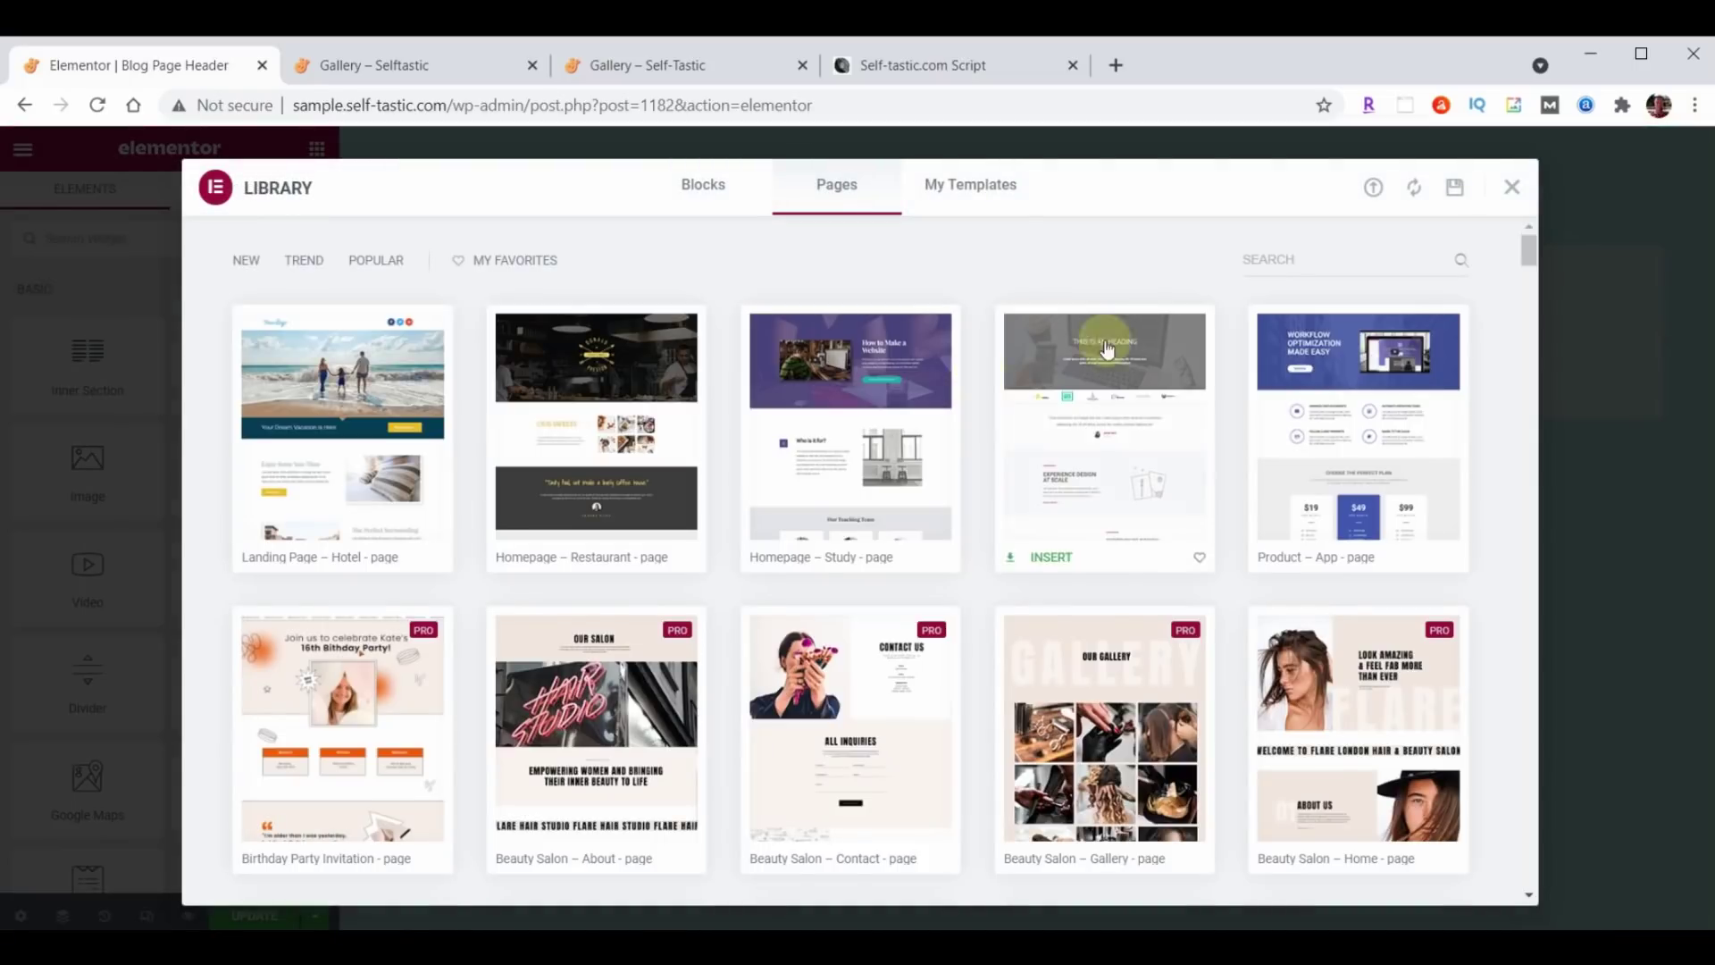
{"action": "left_click", "coordinate": [1373, 188]}
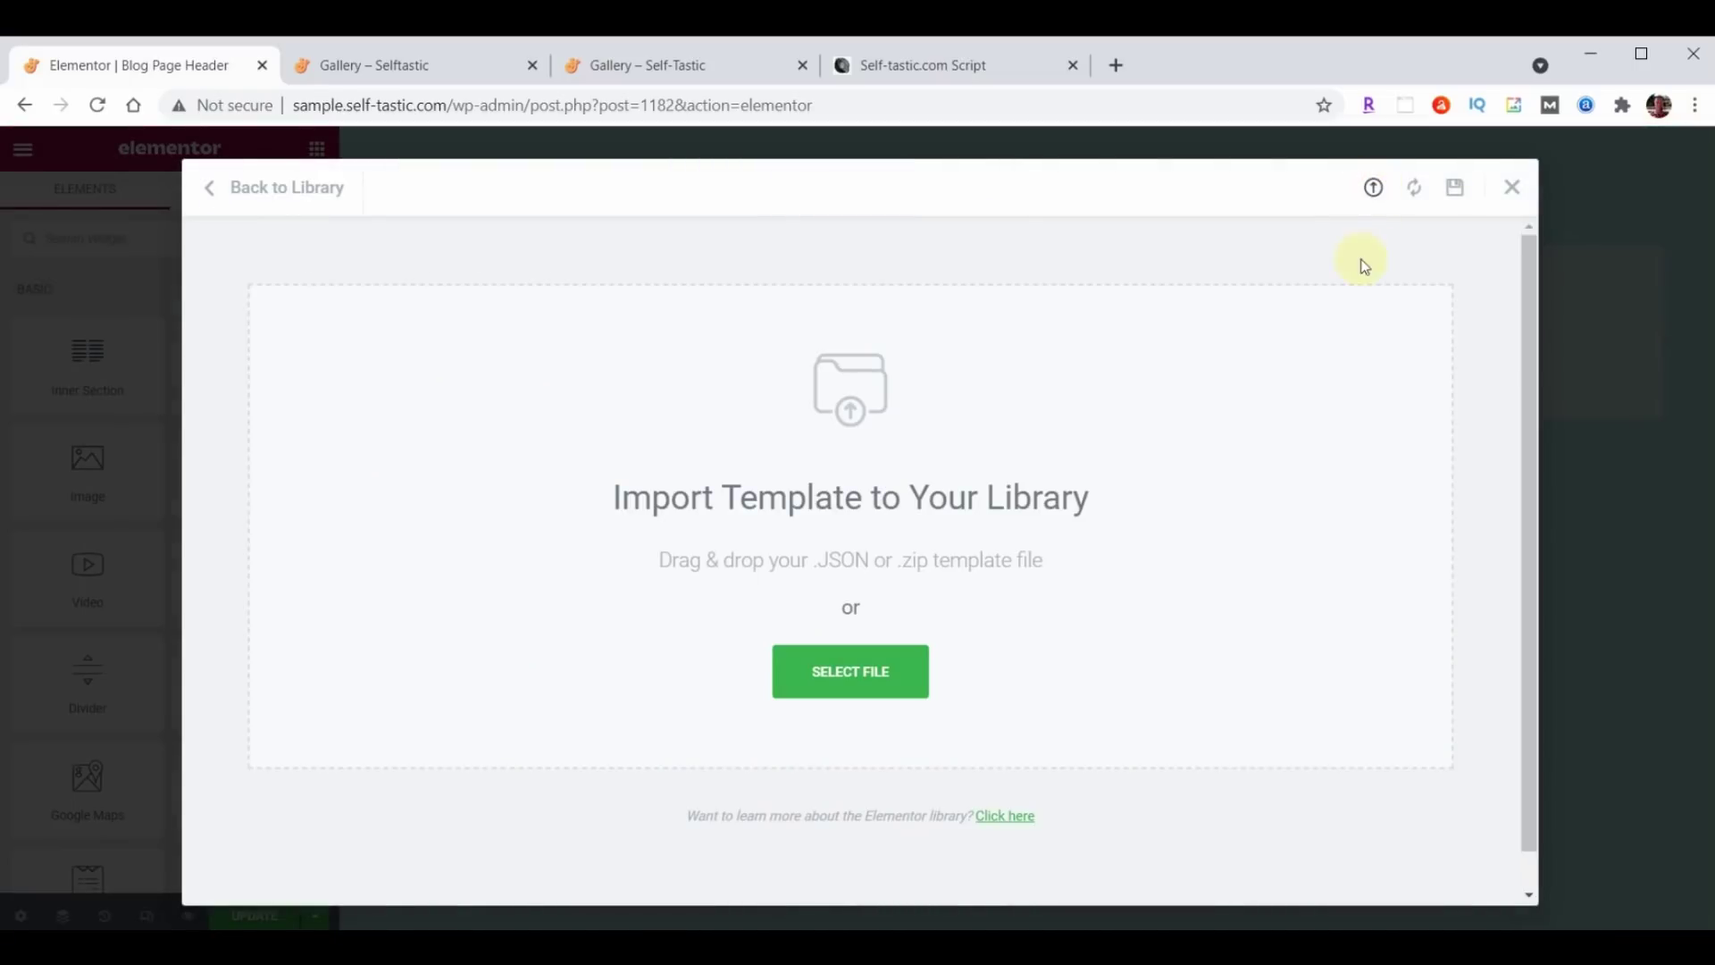
{"action": "key", "text": "alt+Tab"}
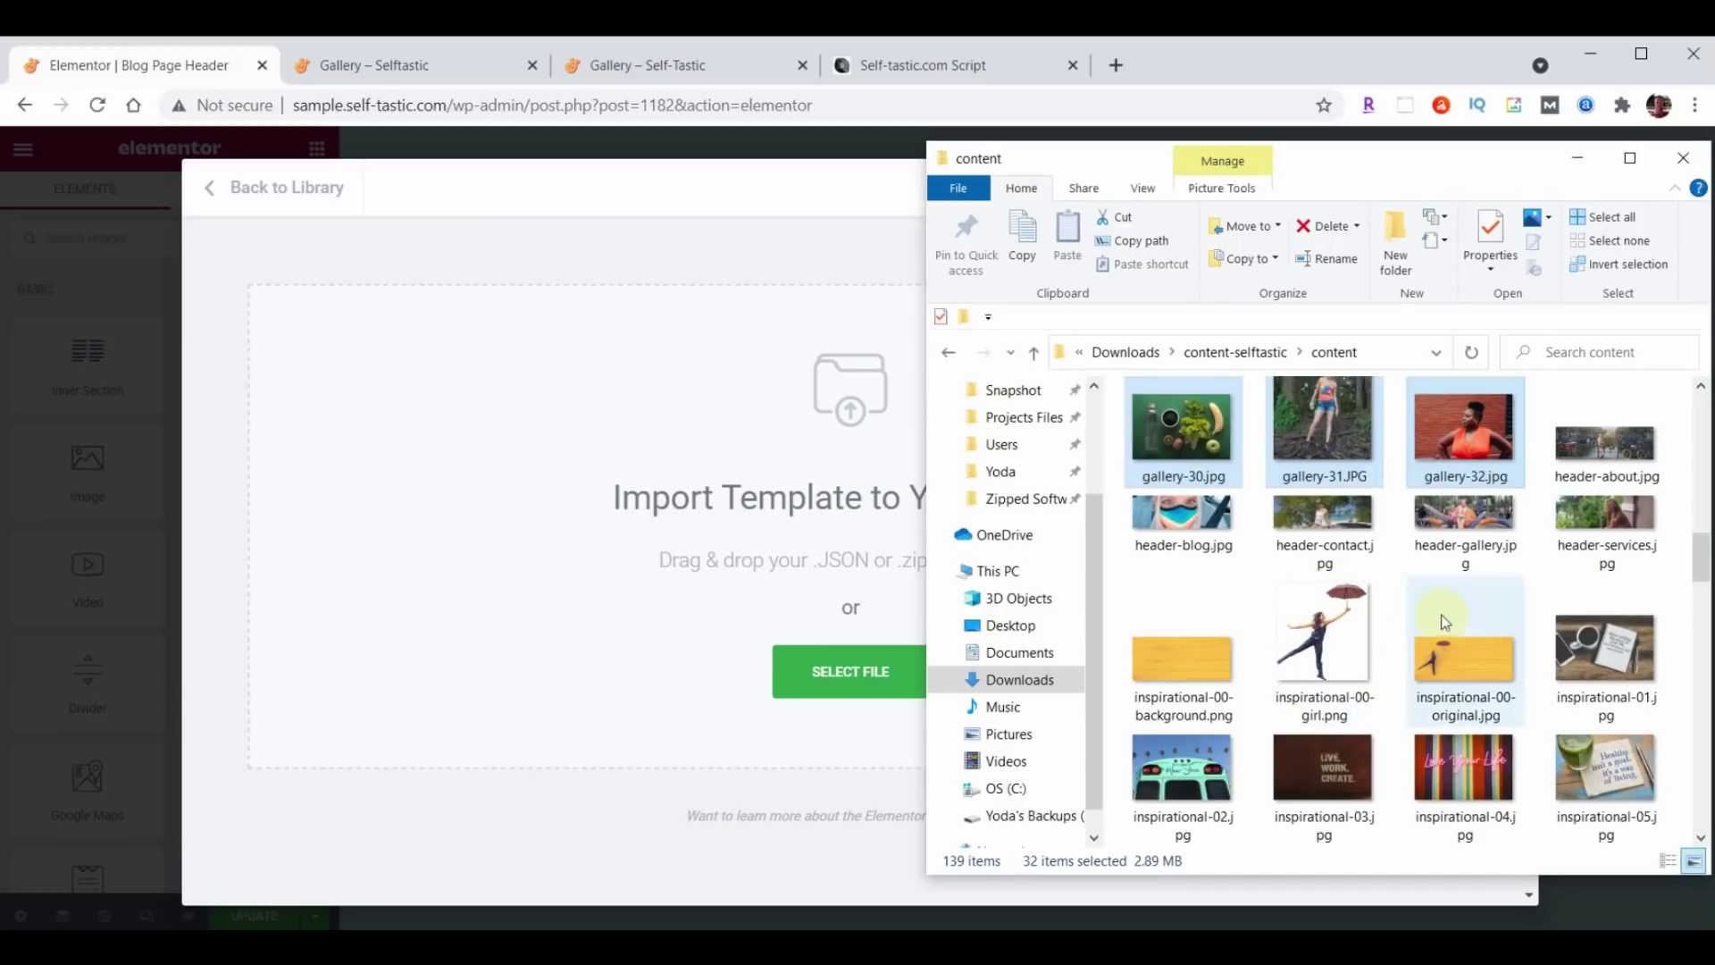
{"action": "scroll", "coordinate": [1542, 479], "scroll_direction": "down", "scroll_amount": 3}
{"action": "scroll", "coordinate": [1542, 478], "scroll_direction": "down", "scroll_amount": 10}
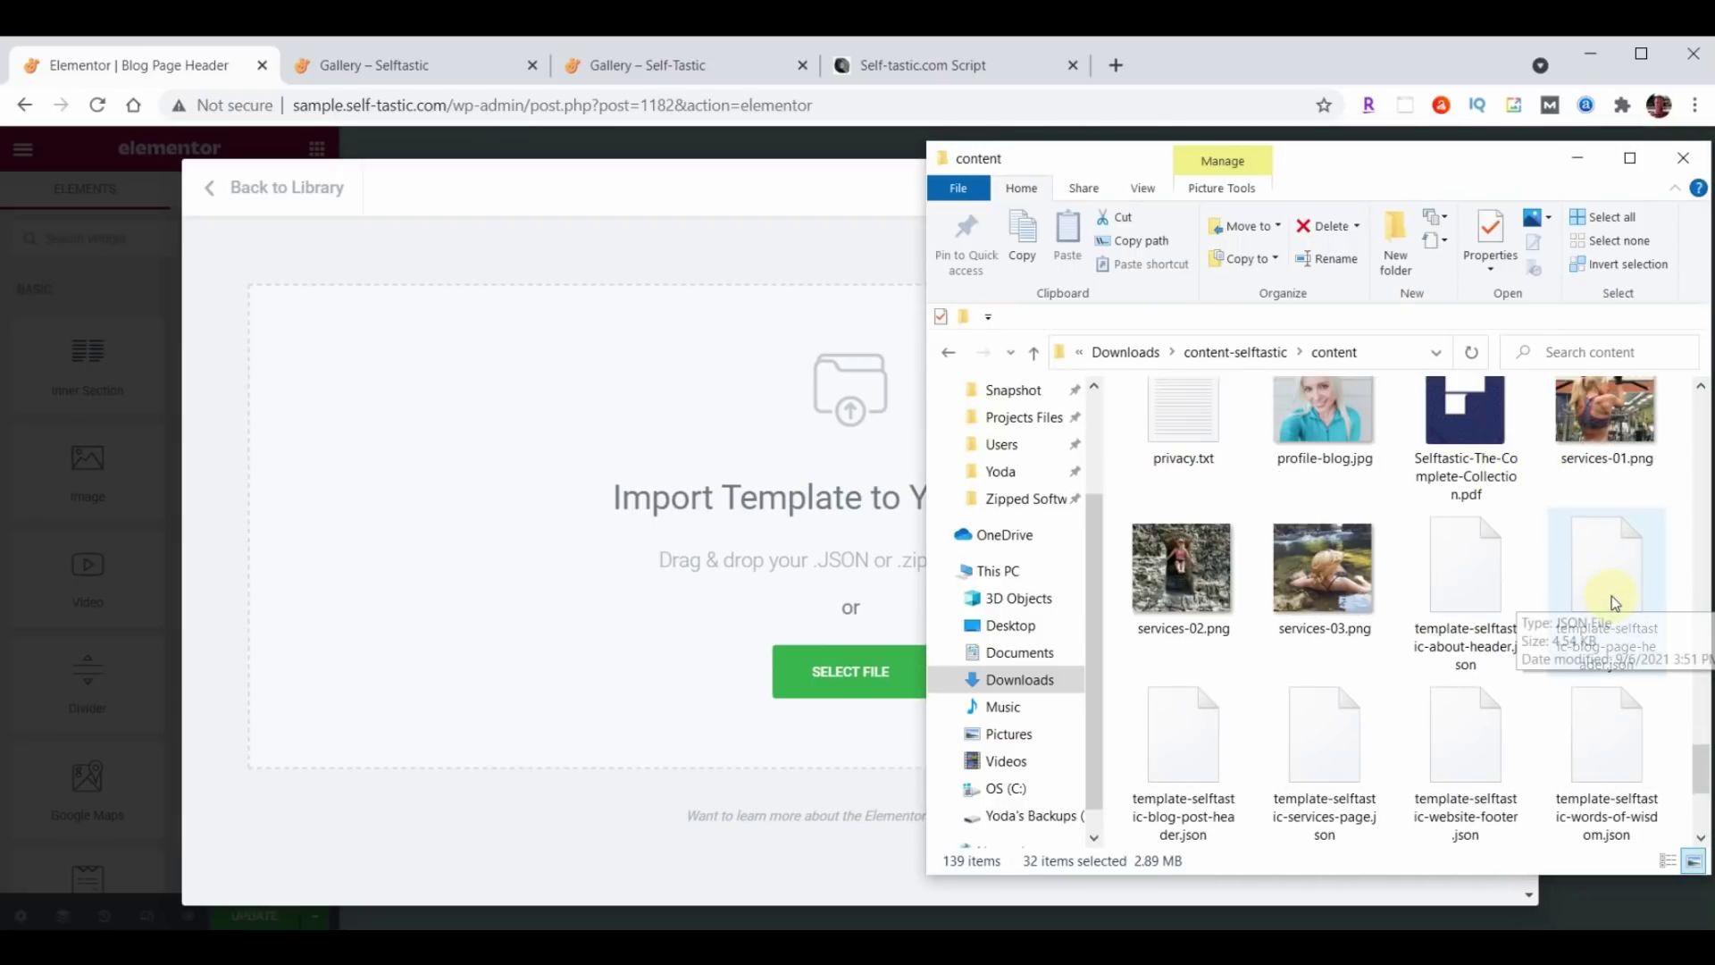
{"action": "left_click_drag", "start_coordinate": [1611, 594], "coordinate": [683, 553]}
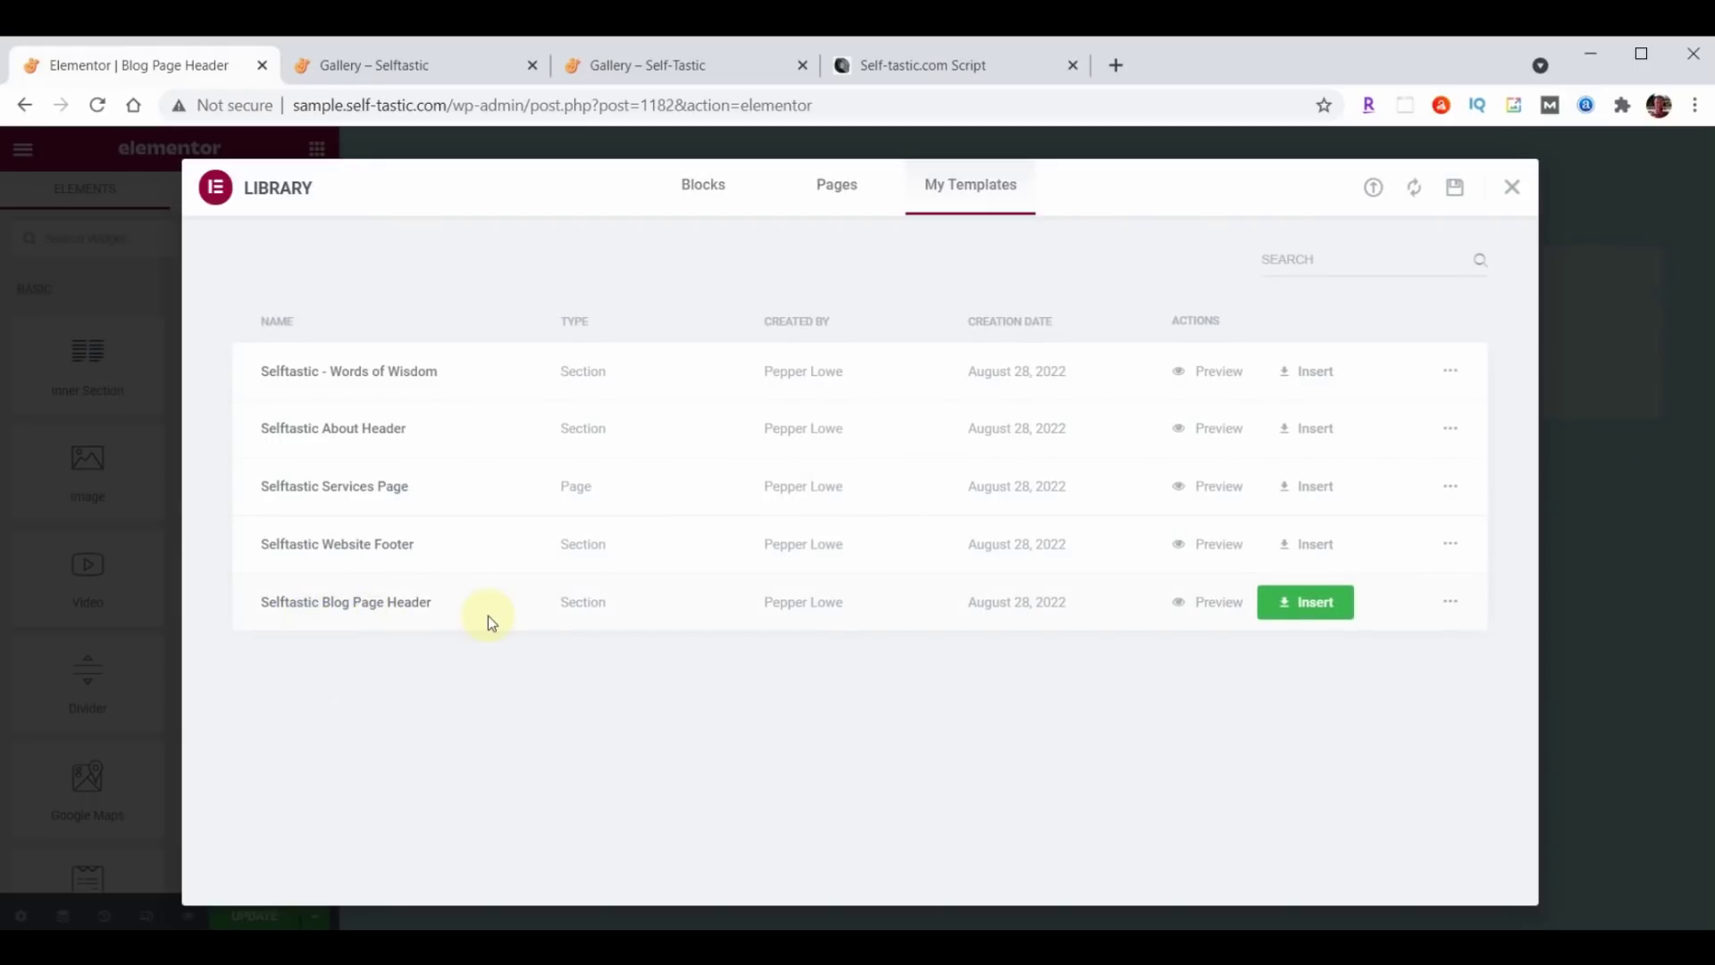
Insert the Selftastic Blog Page Header section without its page settings and save the template.
{"action": "left_click", "coordinate": [1341, 602]}
{"action": "left_click", "coordinate": [755, 608]}
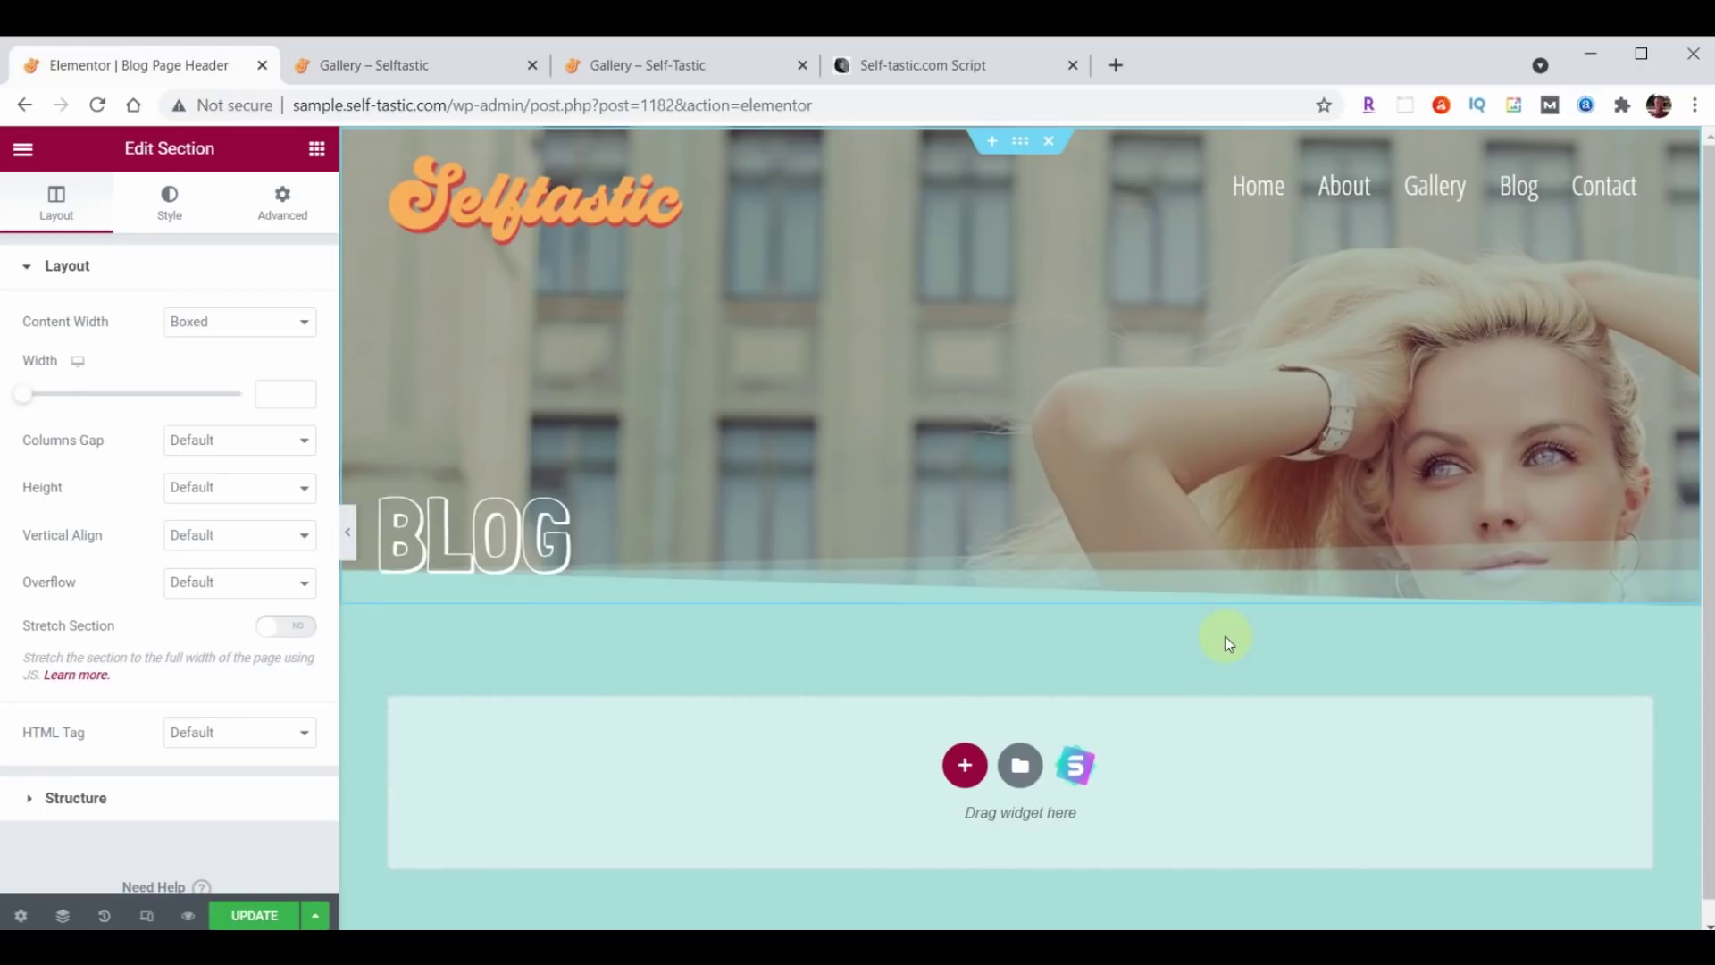
{"action": "left_click", "coordinate": [251, 915]}
Exit to the dashboard and start another new header or footer template.
{"action": "left_click", "coordinate": [23, 149]}
{"action": "left_click", "coordinate": [174, 539]}
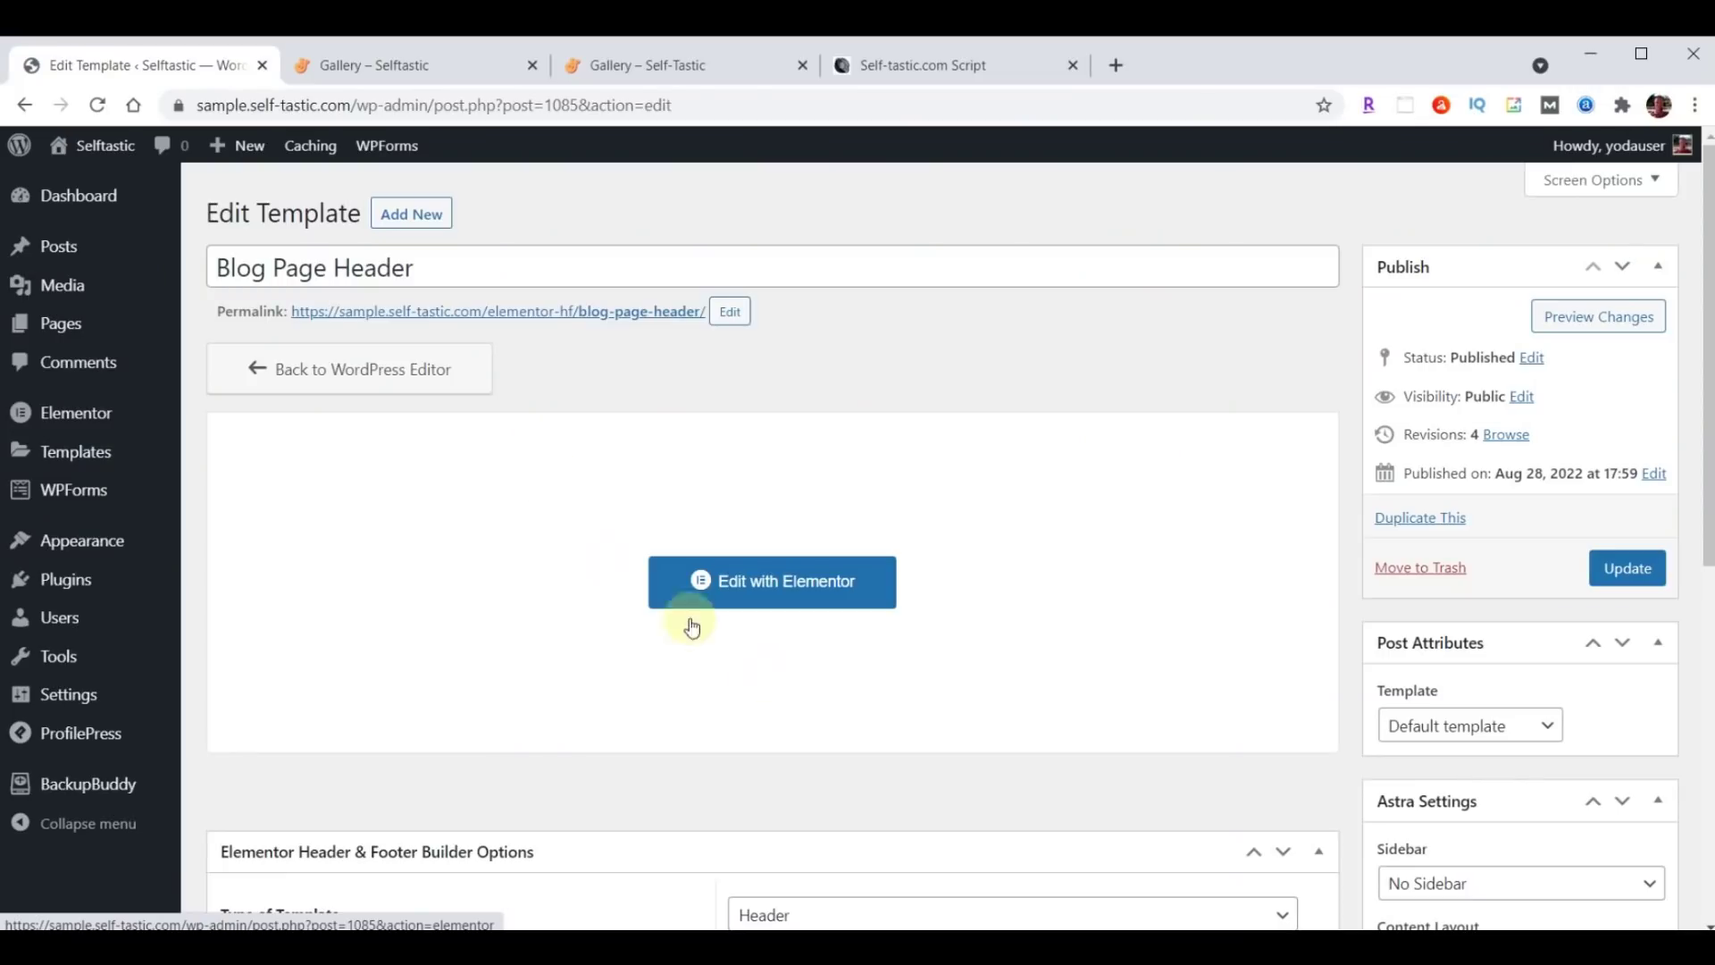
{"action": "left_click", "coordinate": [430, 219]}
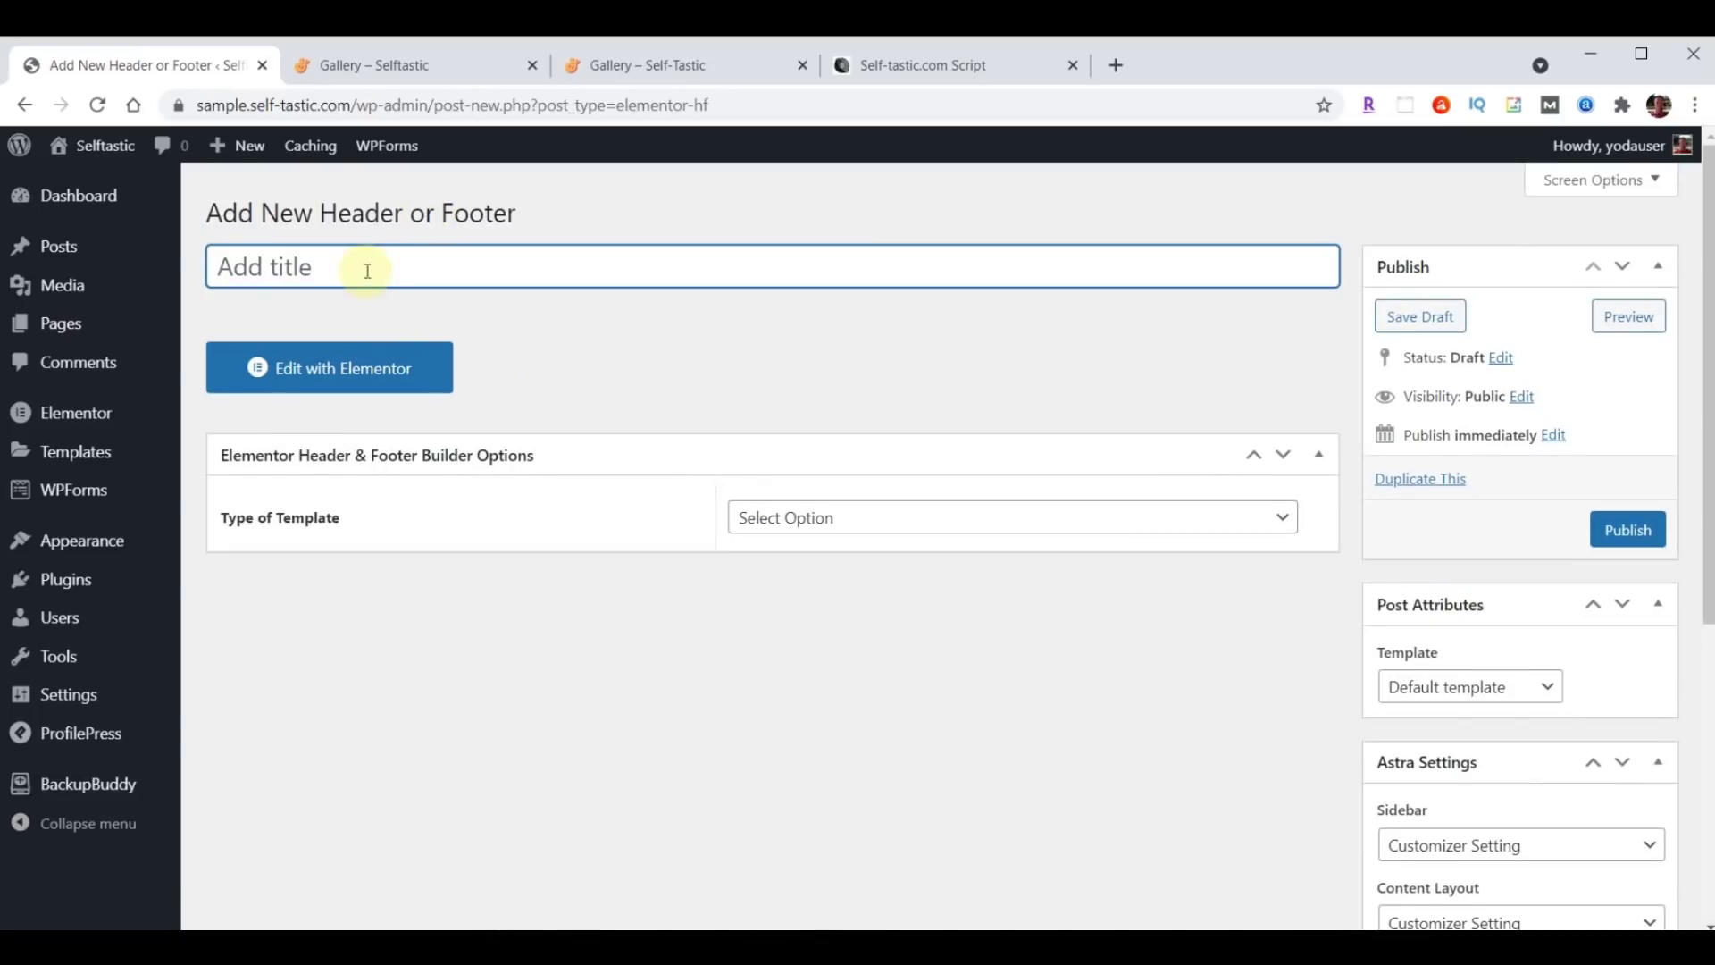
Title it 'Blog Post Header', set Header on All Posts for all roles with Canvas, and publish.
{"action": "type", "text": "Blog Post Header"}
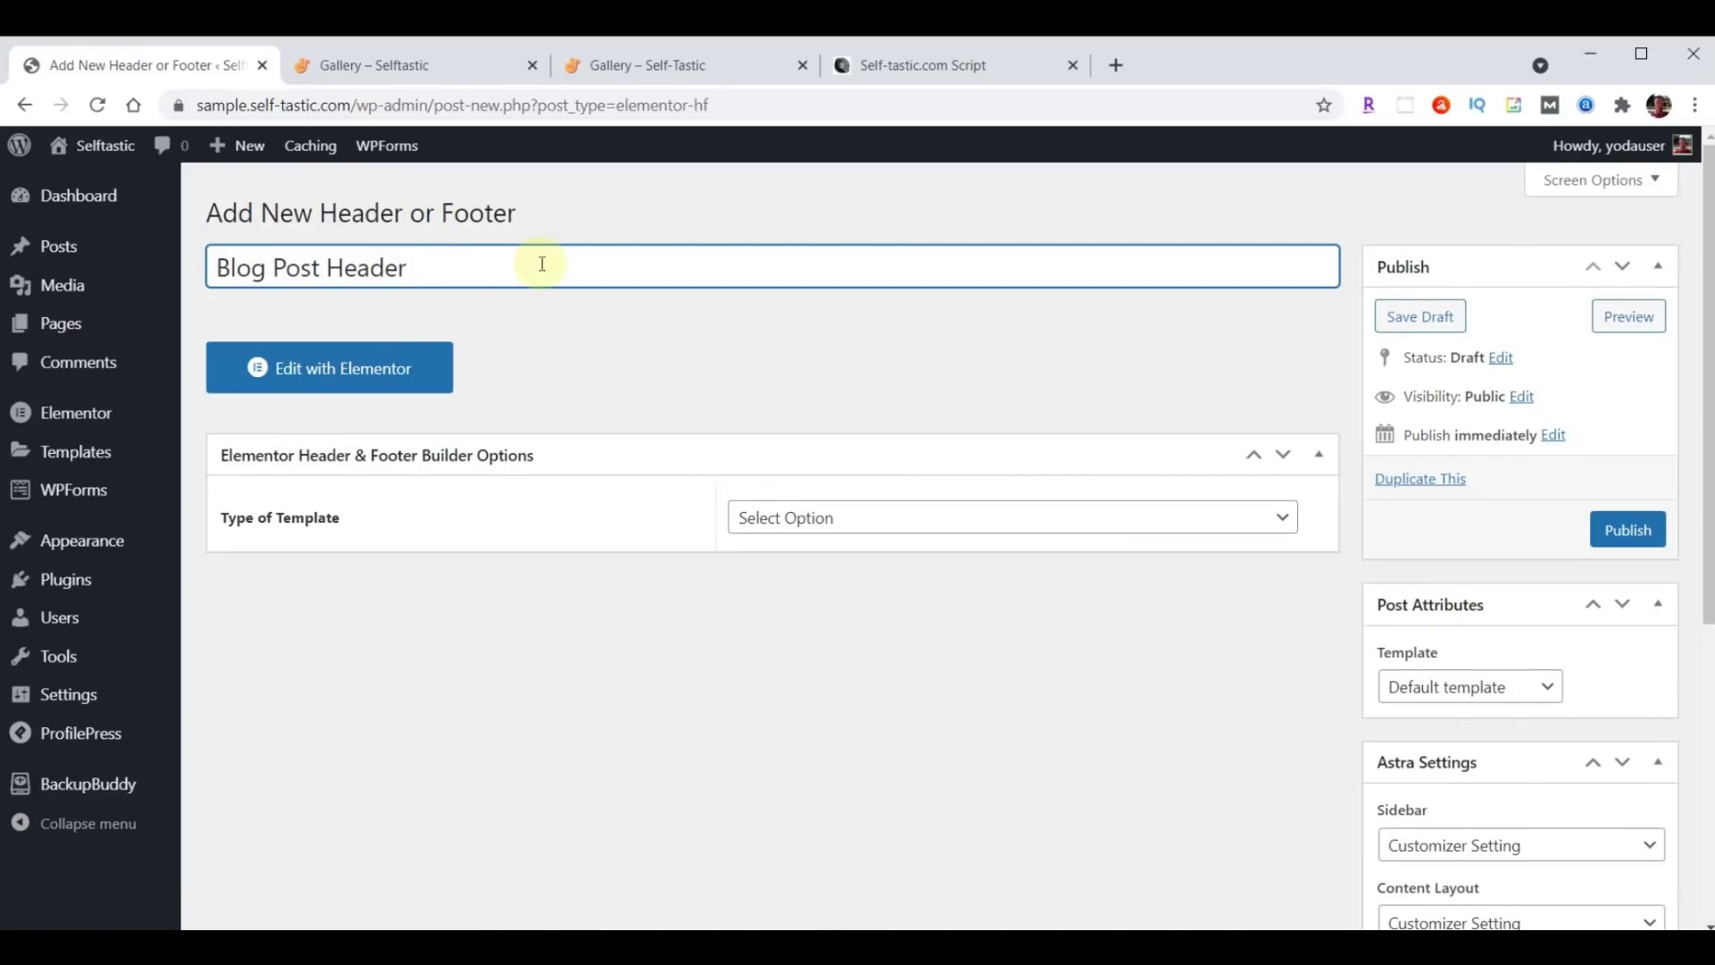
{"action": "left_click", "coordinate": [935, 518]}
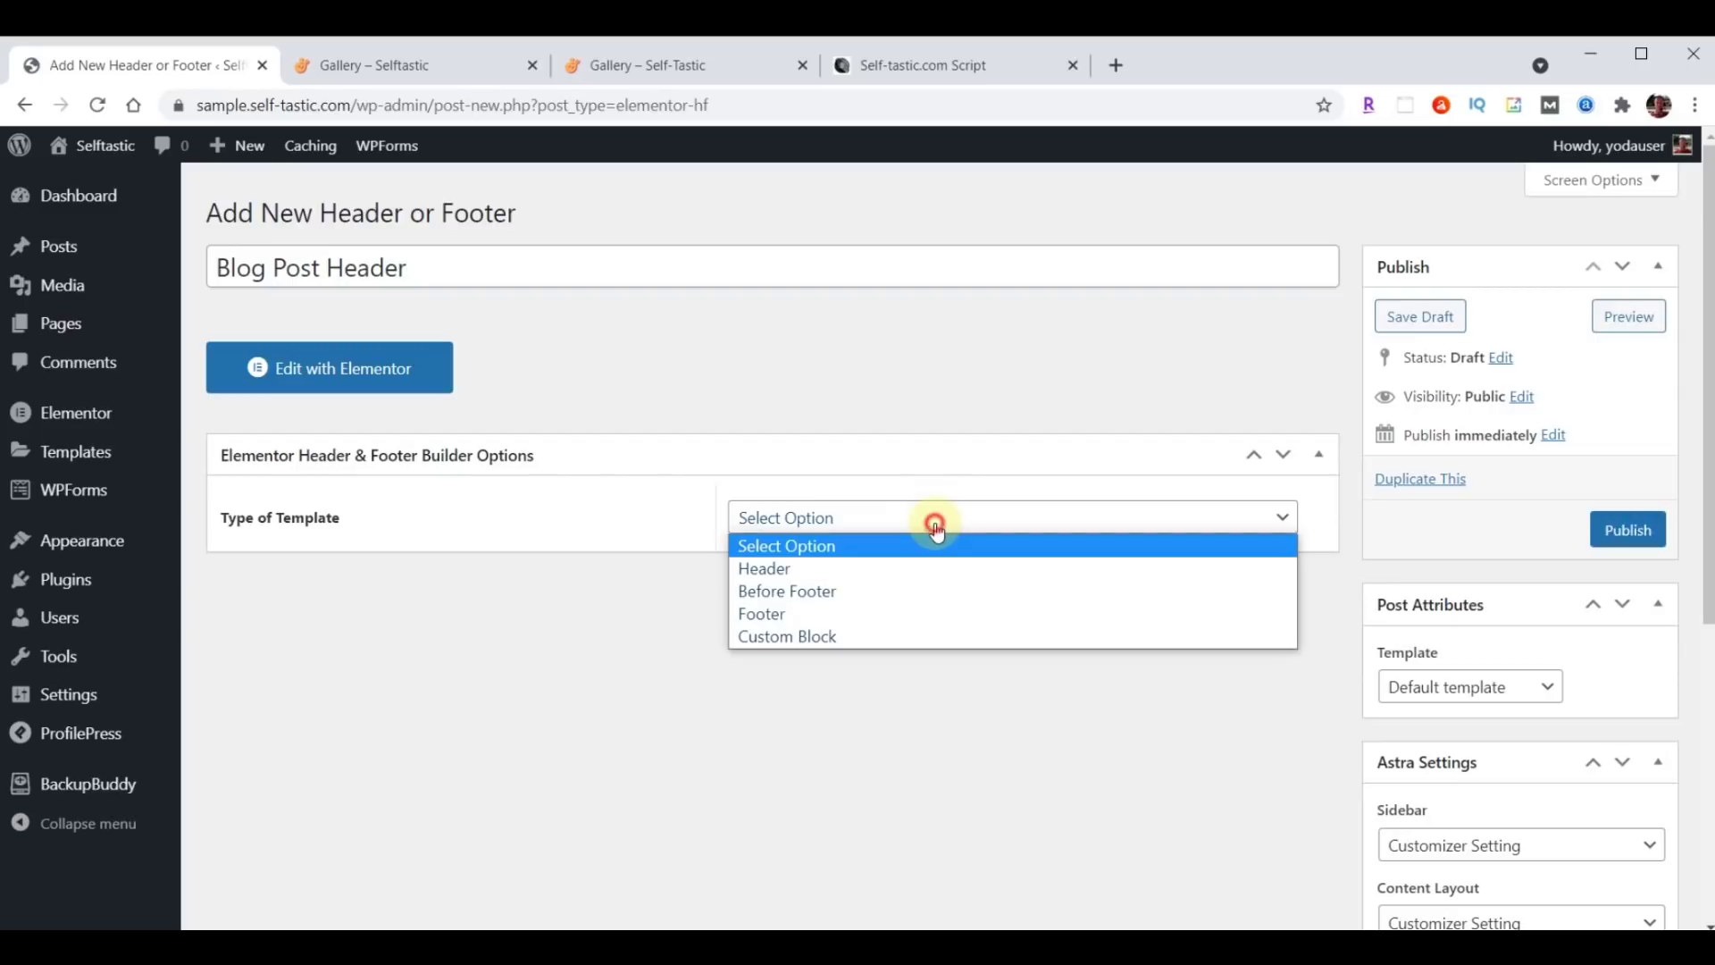
{"action": "left_click", "coordinate": [887, 568]}
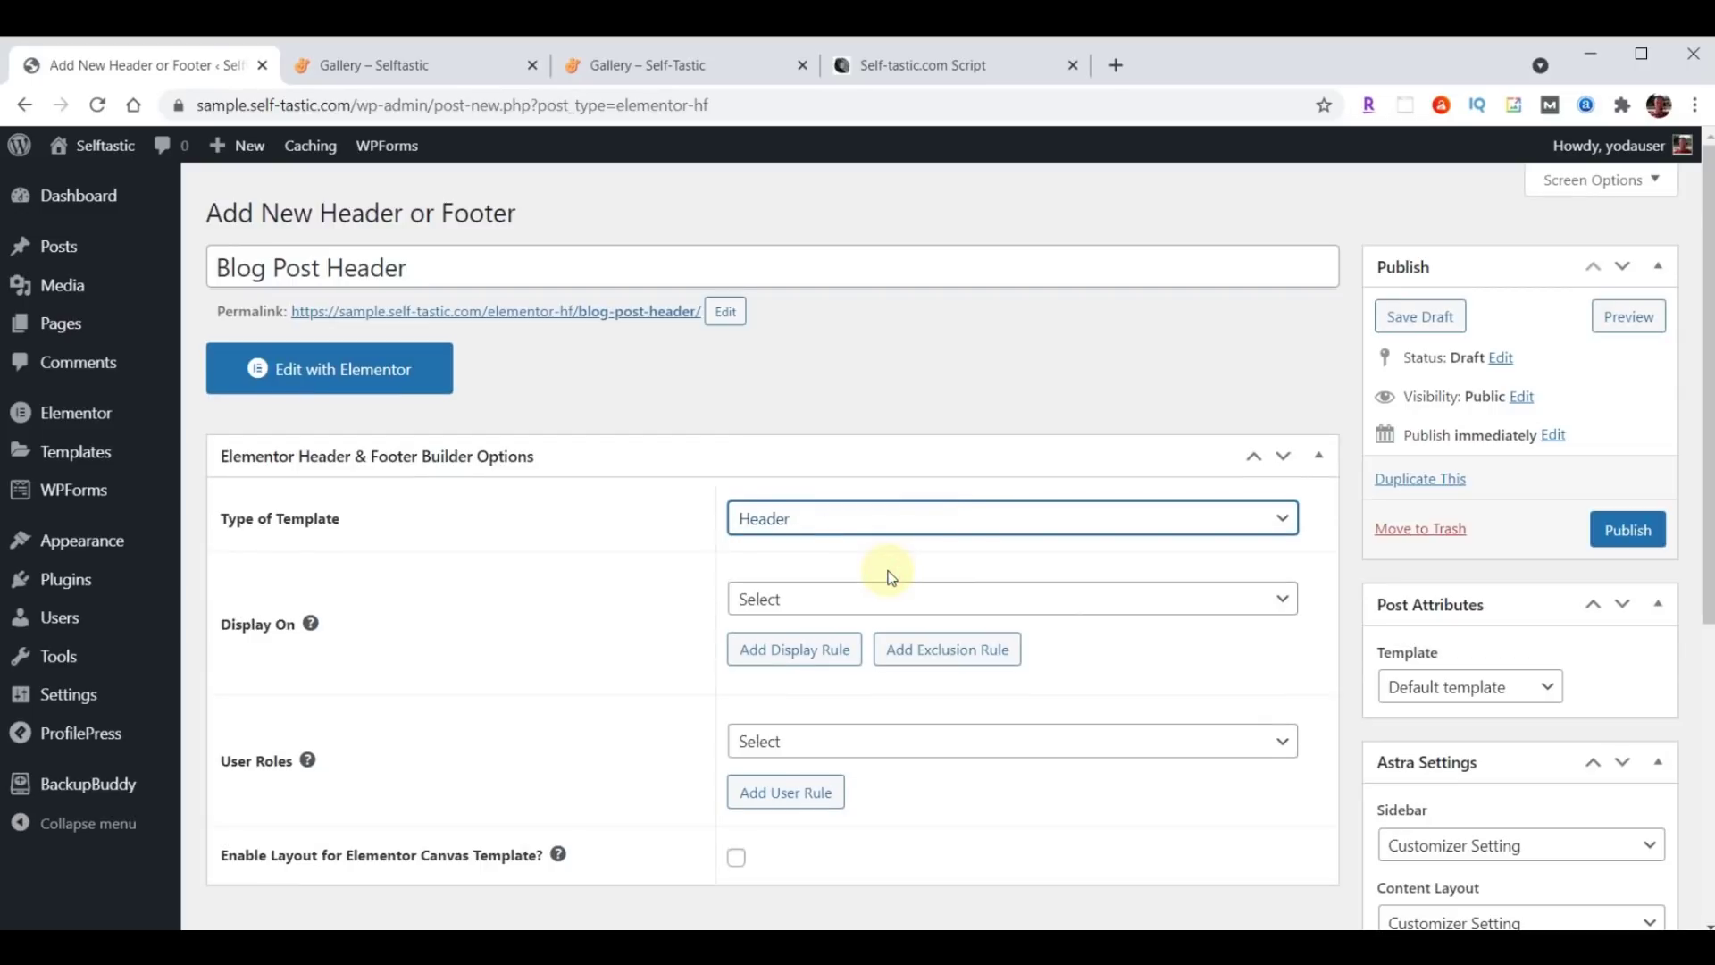
{"action": "left_click", "coordinate": [888, 600]}
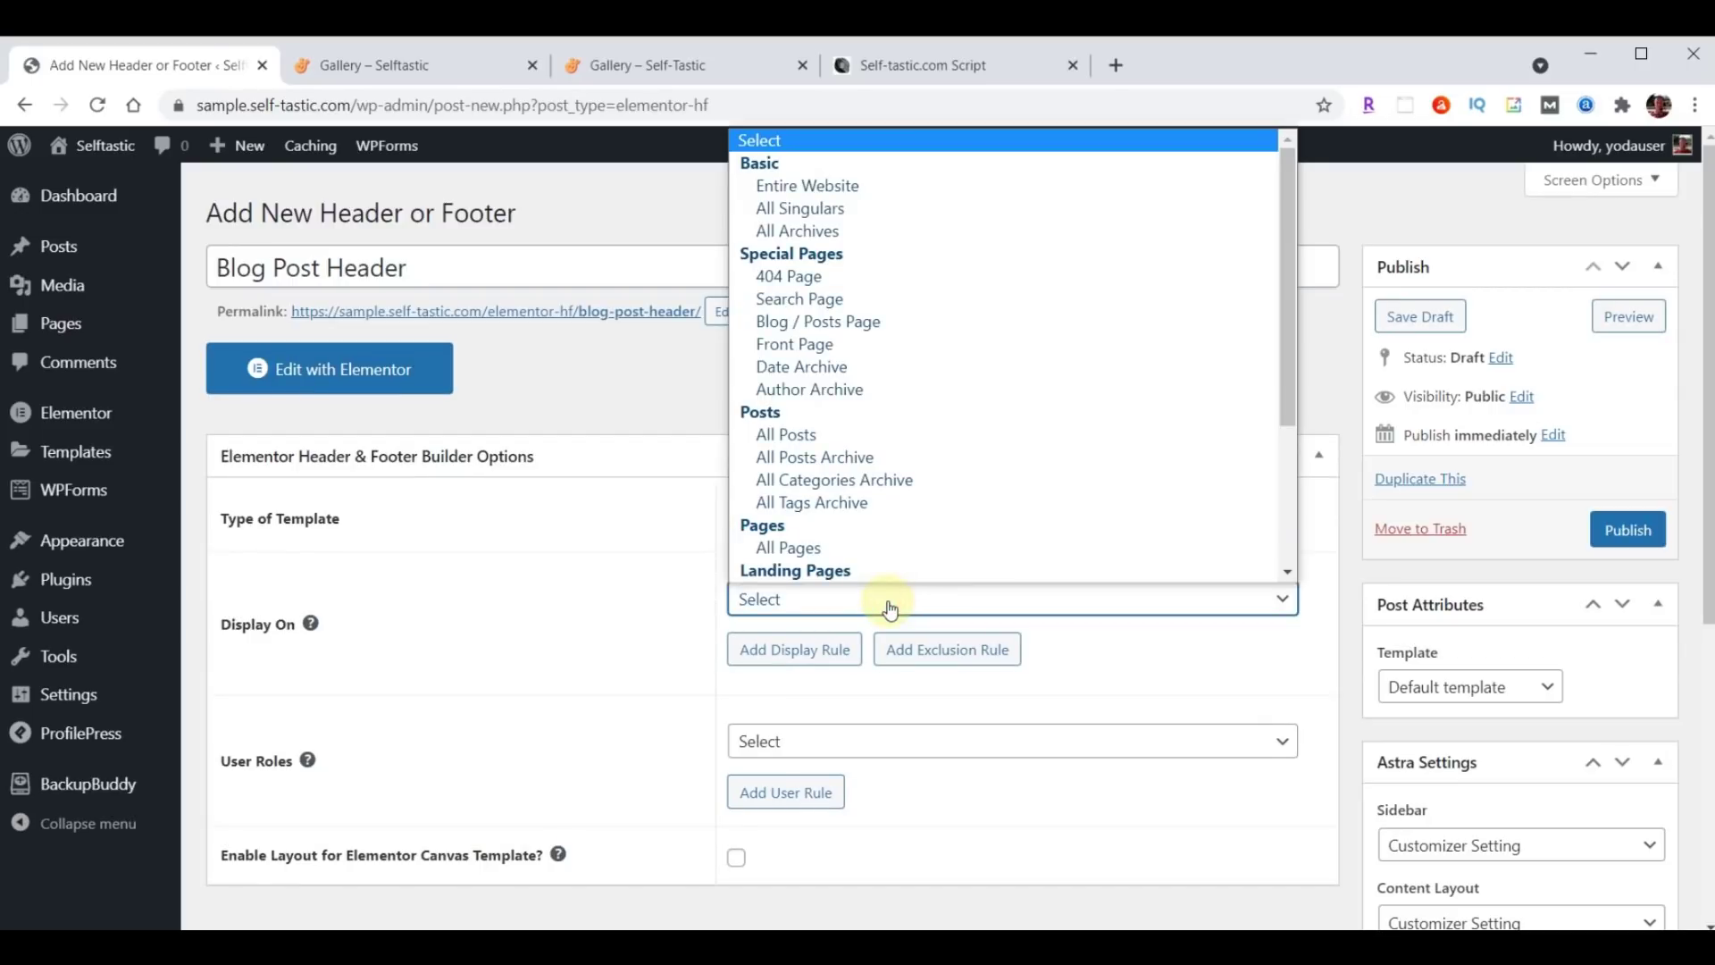
{"action": "left_click", "coordinate": [806, 434]}
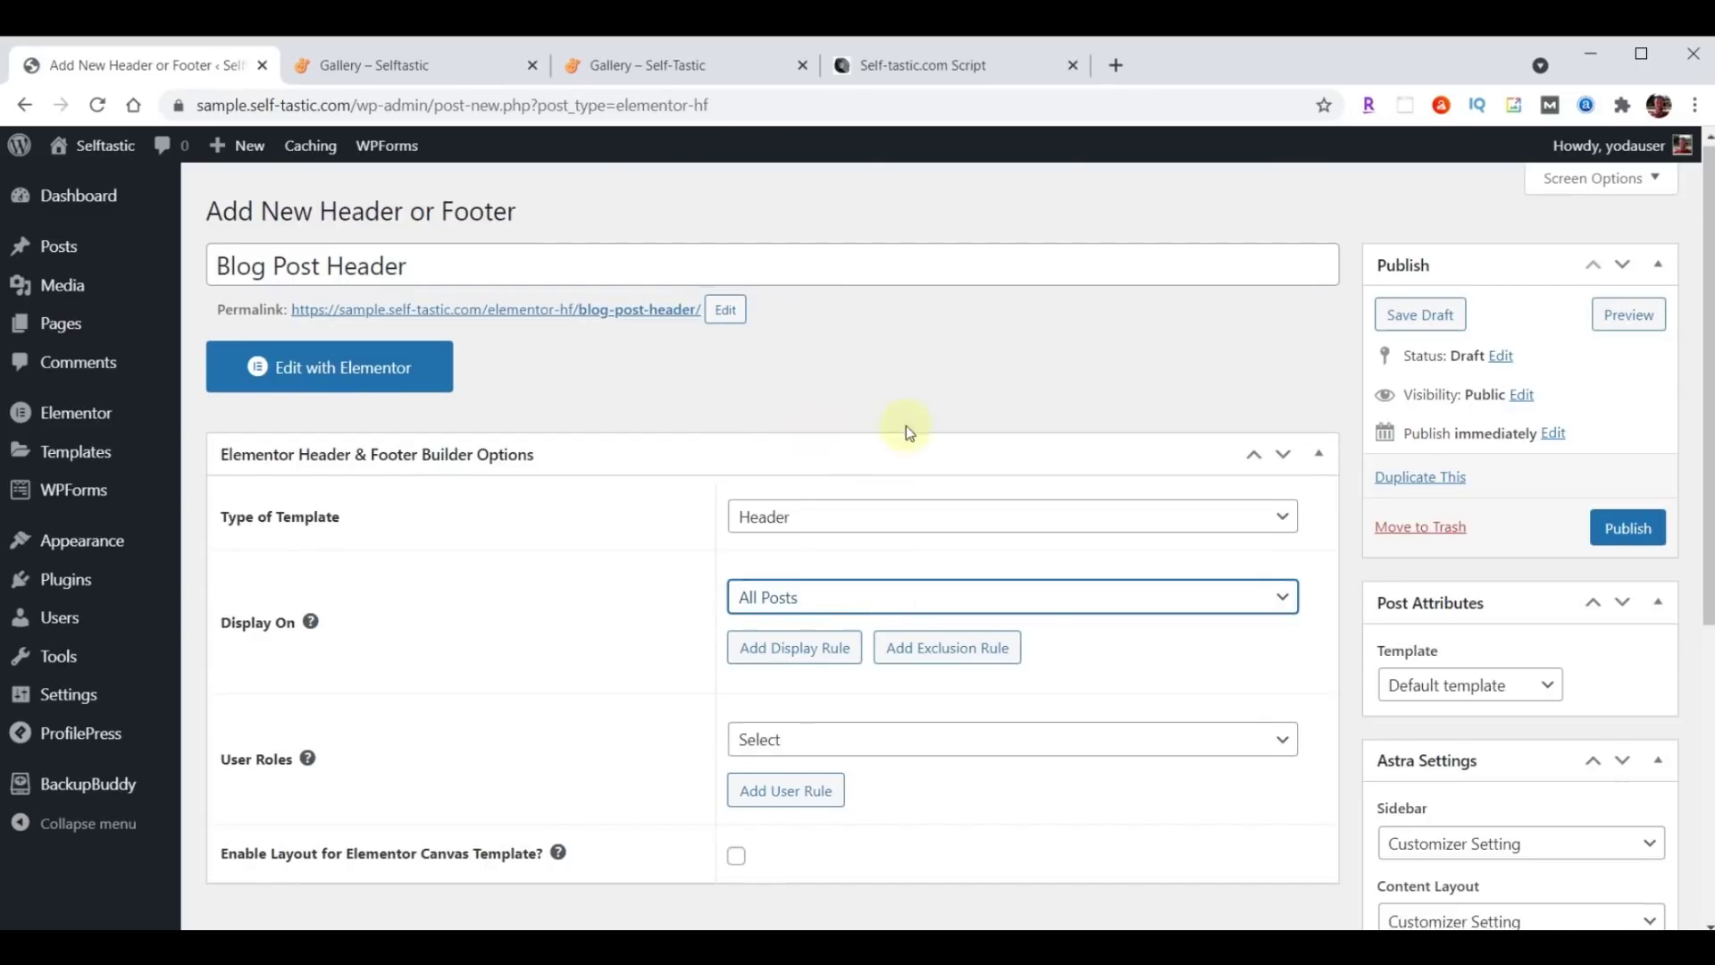
{"action": "scroll", "coordinate": [906, 425], "scroll_direction": "down", "scroll_amount": 3}
{"action": "left_click", "coordinate": [836, 517]}
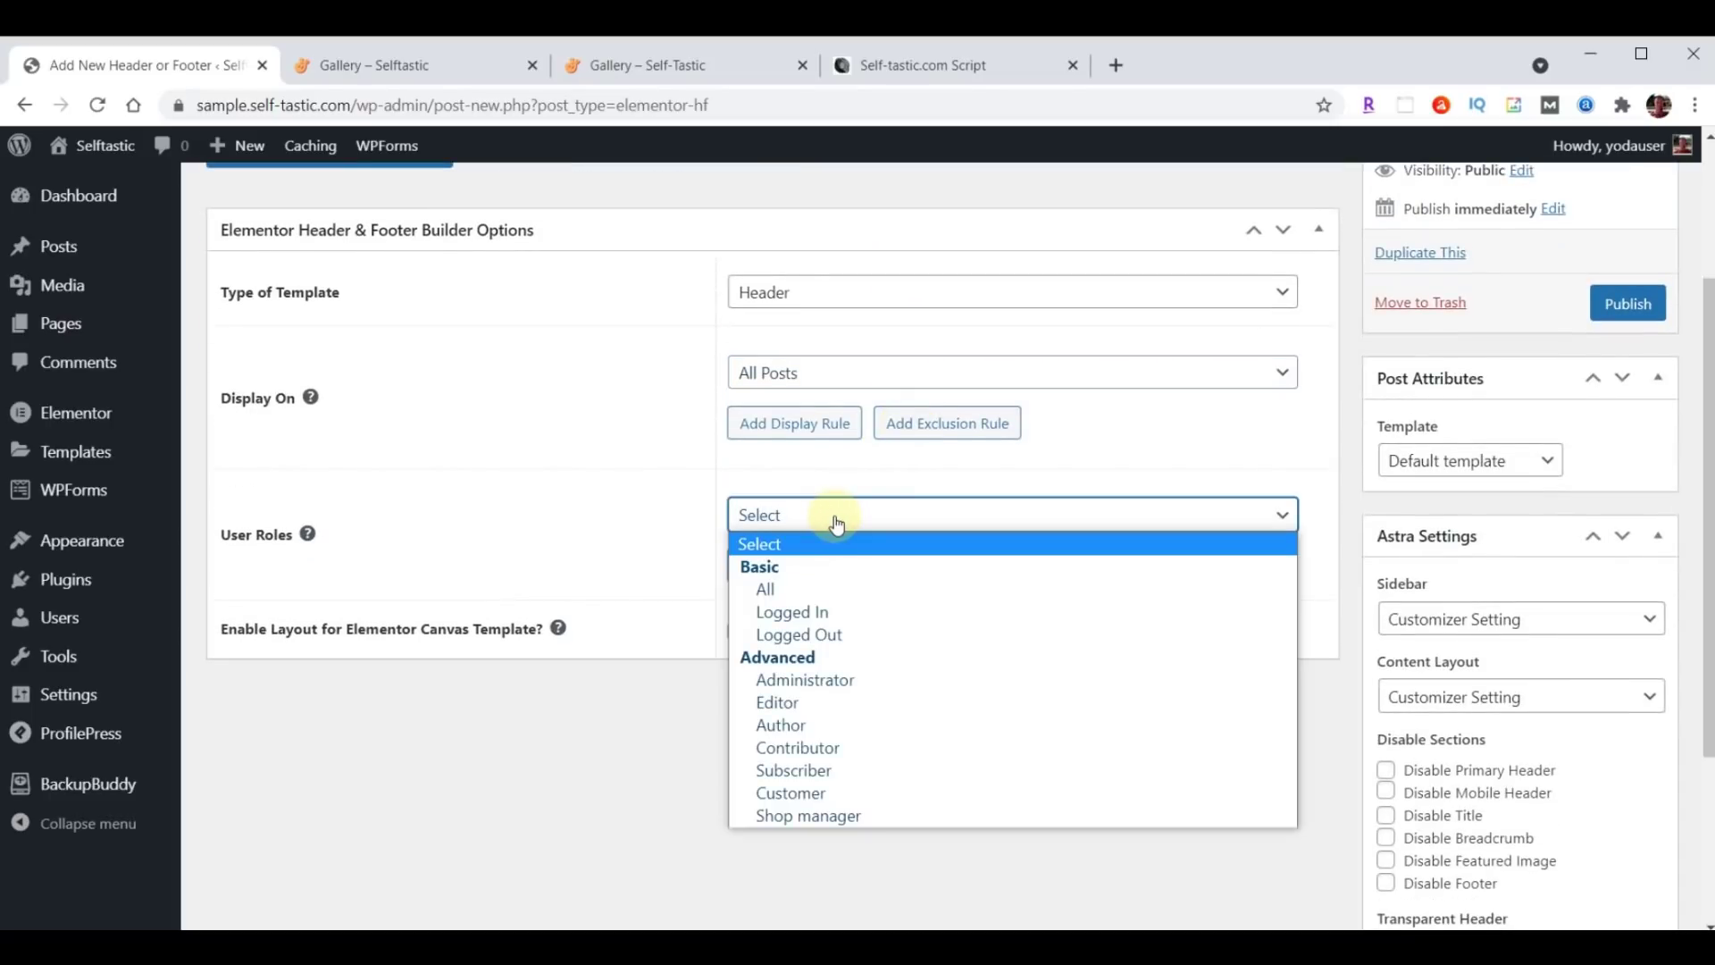
{"action": "left_click", "coordinate": [826, 589]}
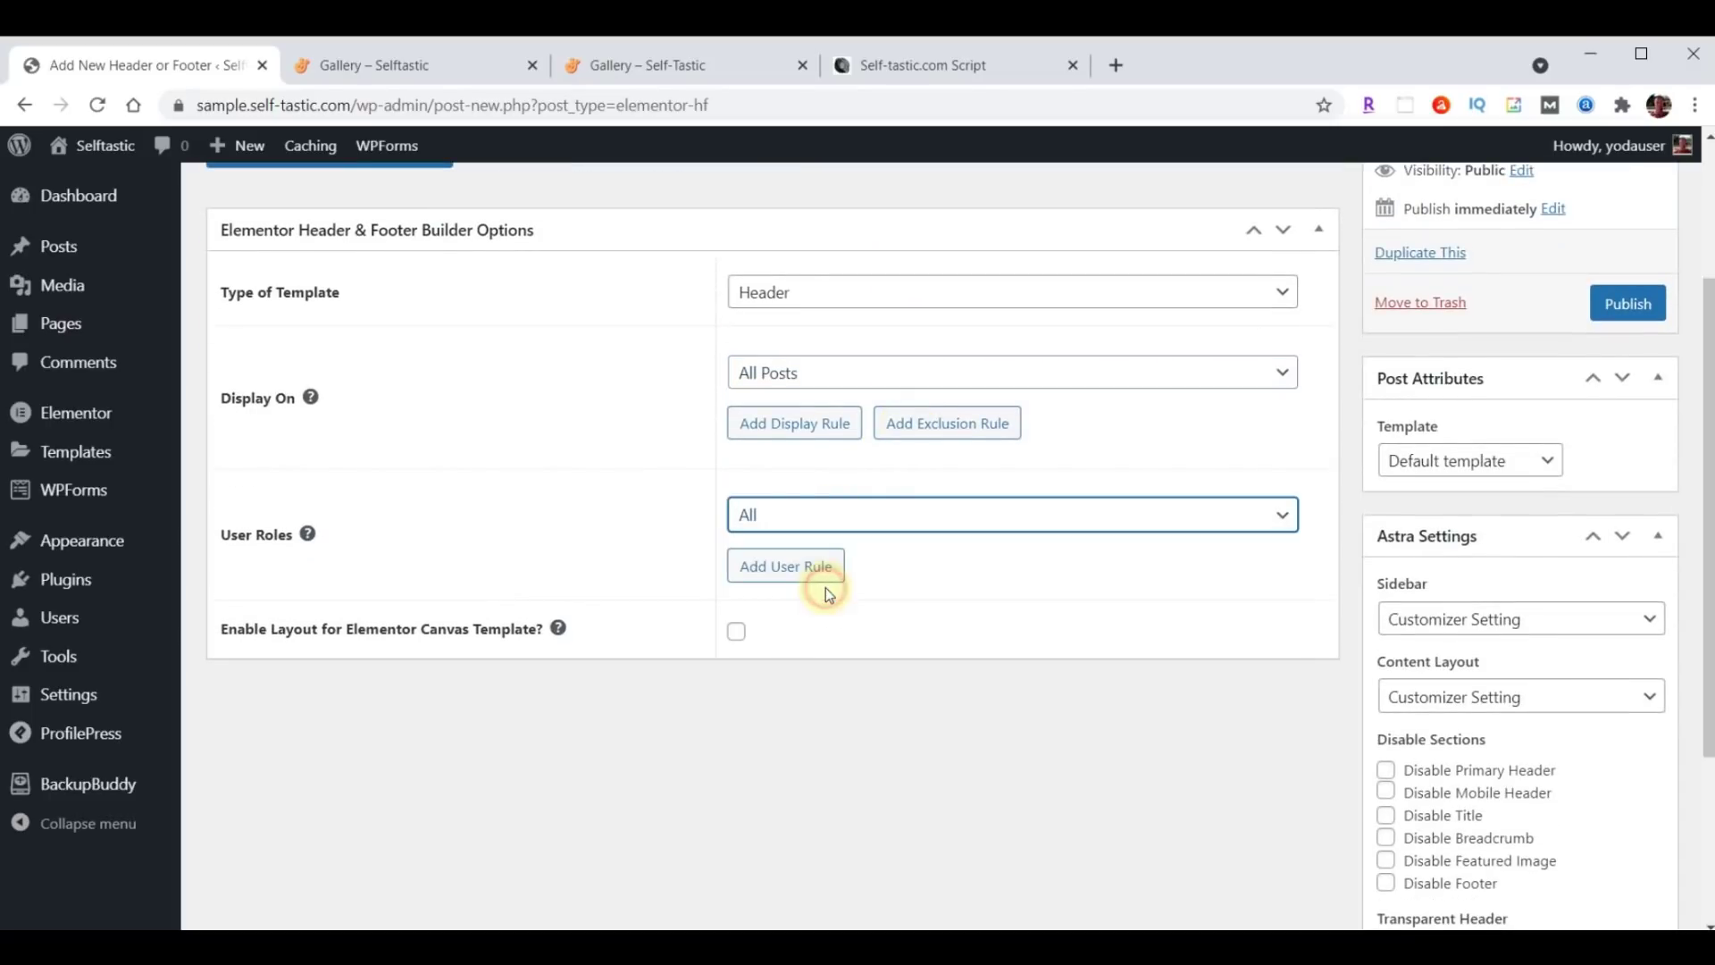
{"action": "left_click", "coordinate": [738, 634]}
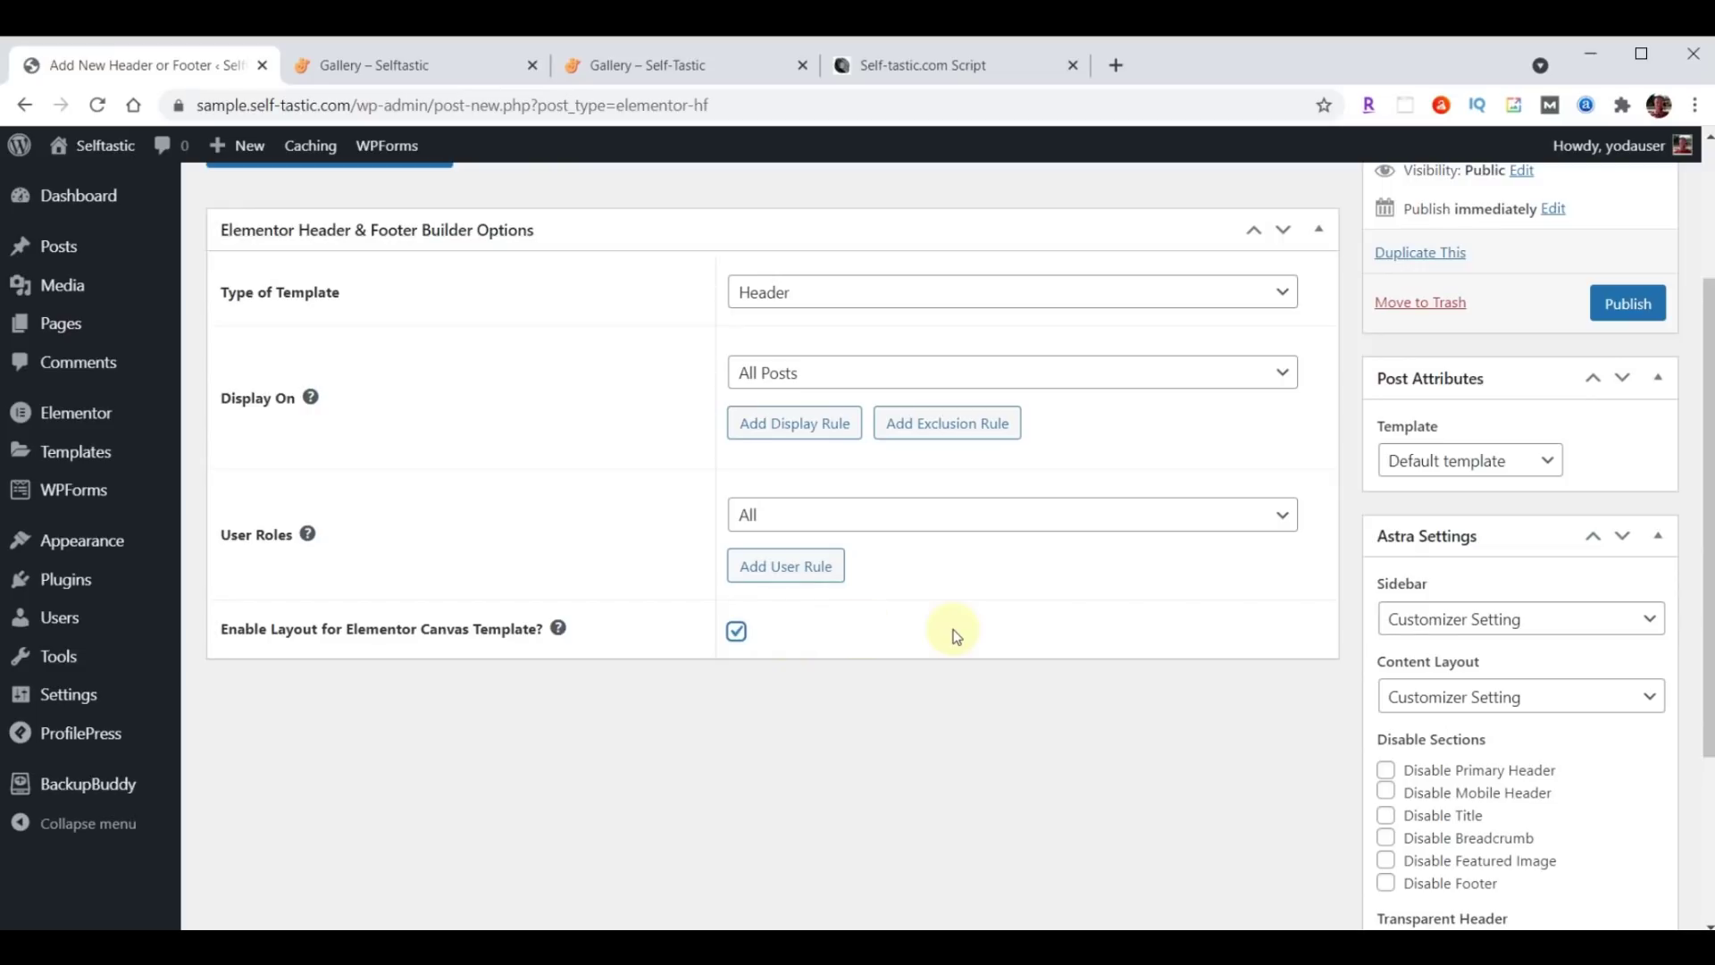
{"action": "left_click", "coordinate": [1630, 304]}
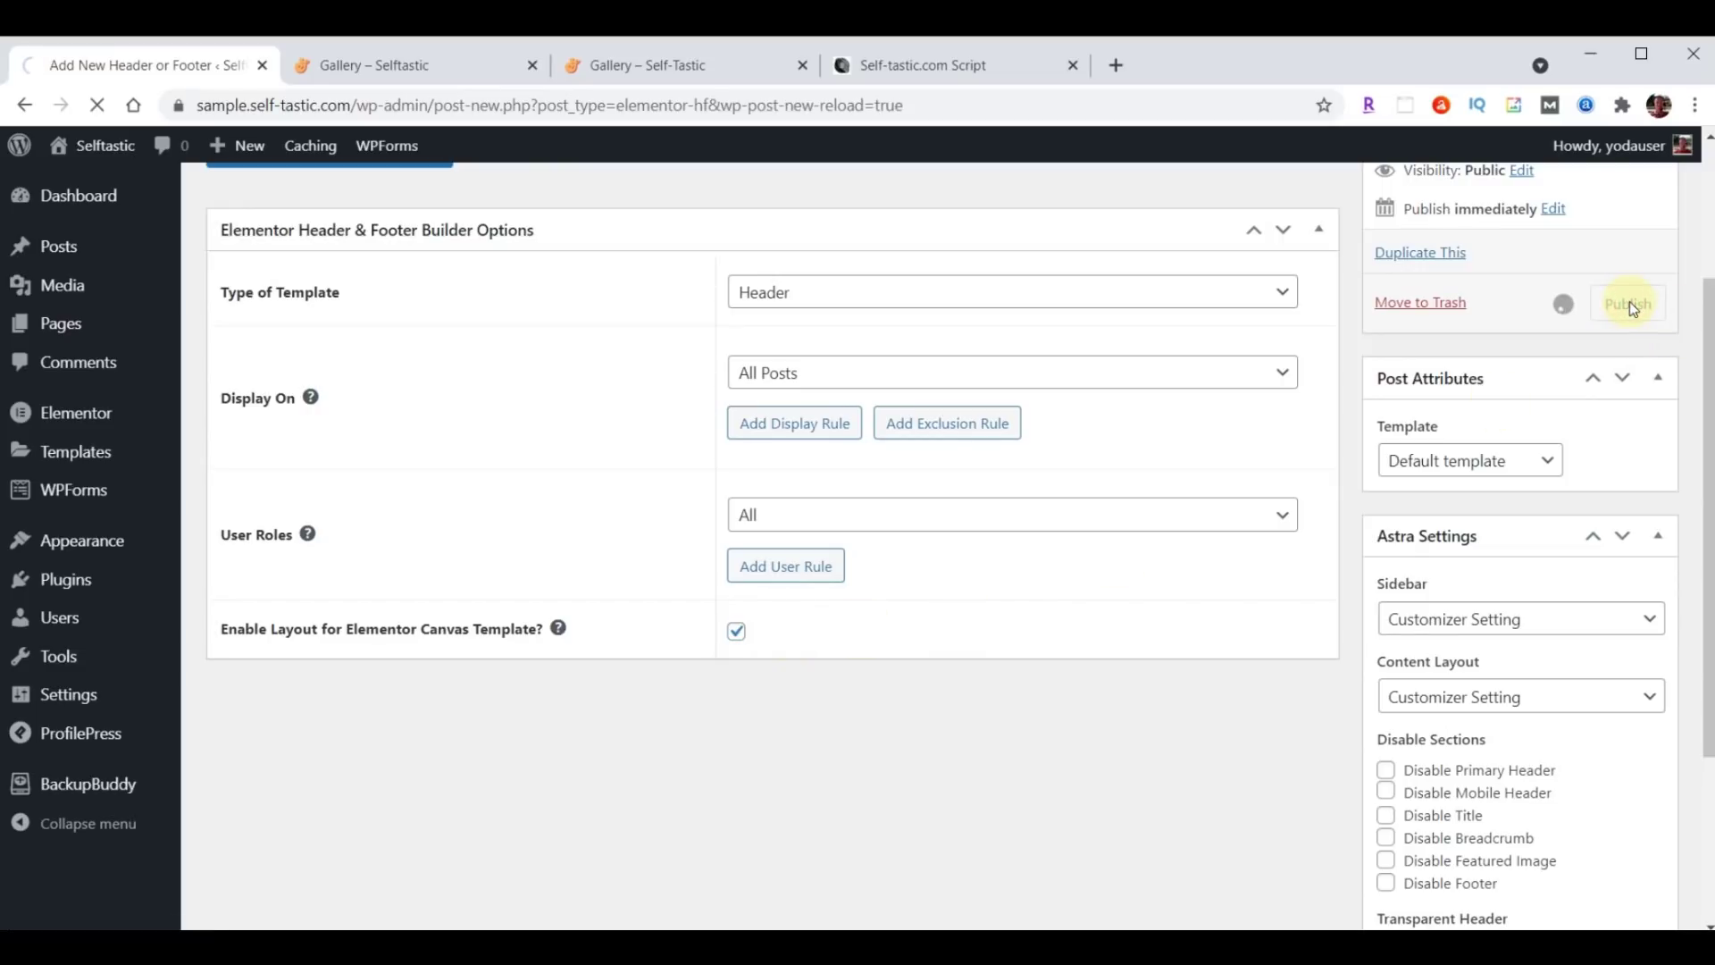
Import the blog-post-header JSON file into the Elementor template library.
{"action": "left_click", "coordinate": [358, 439]}
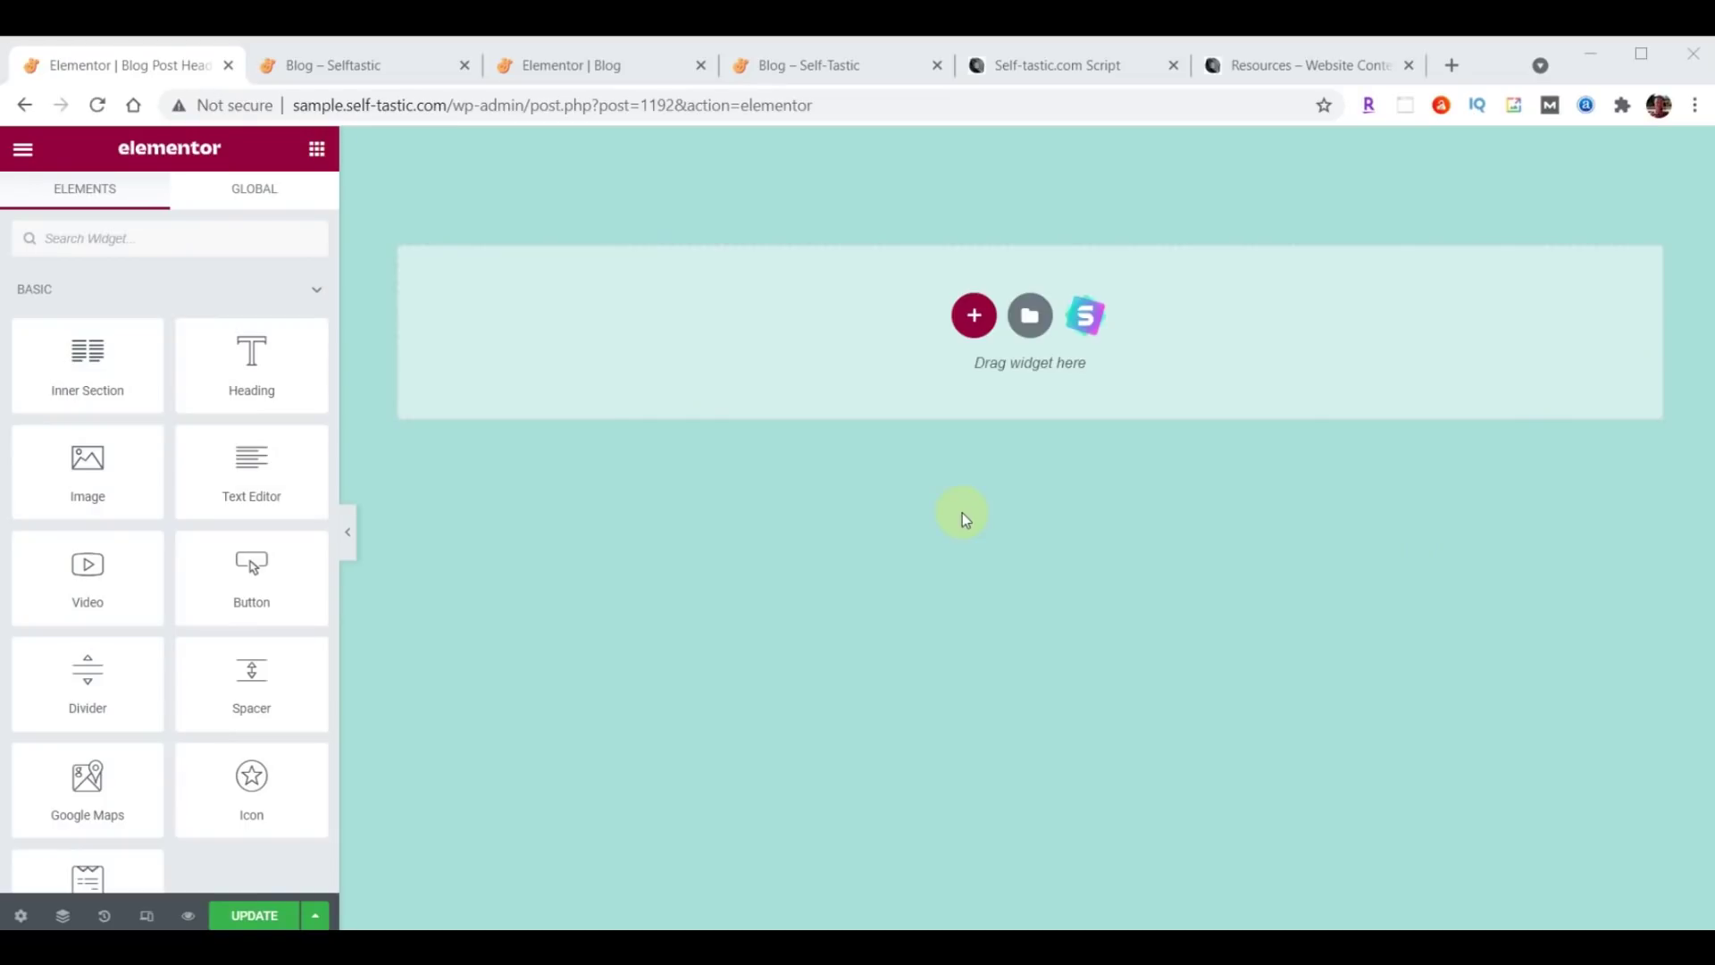
{"action": "left_click", "coordinate": [1030, 316]}
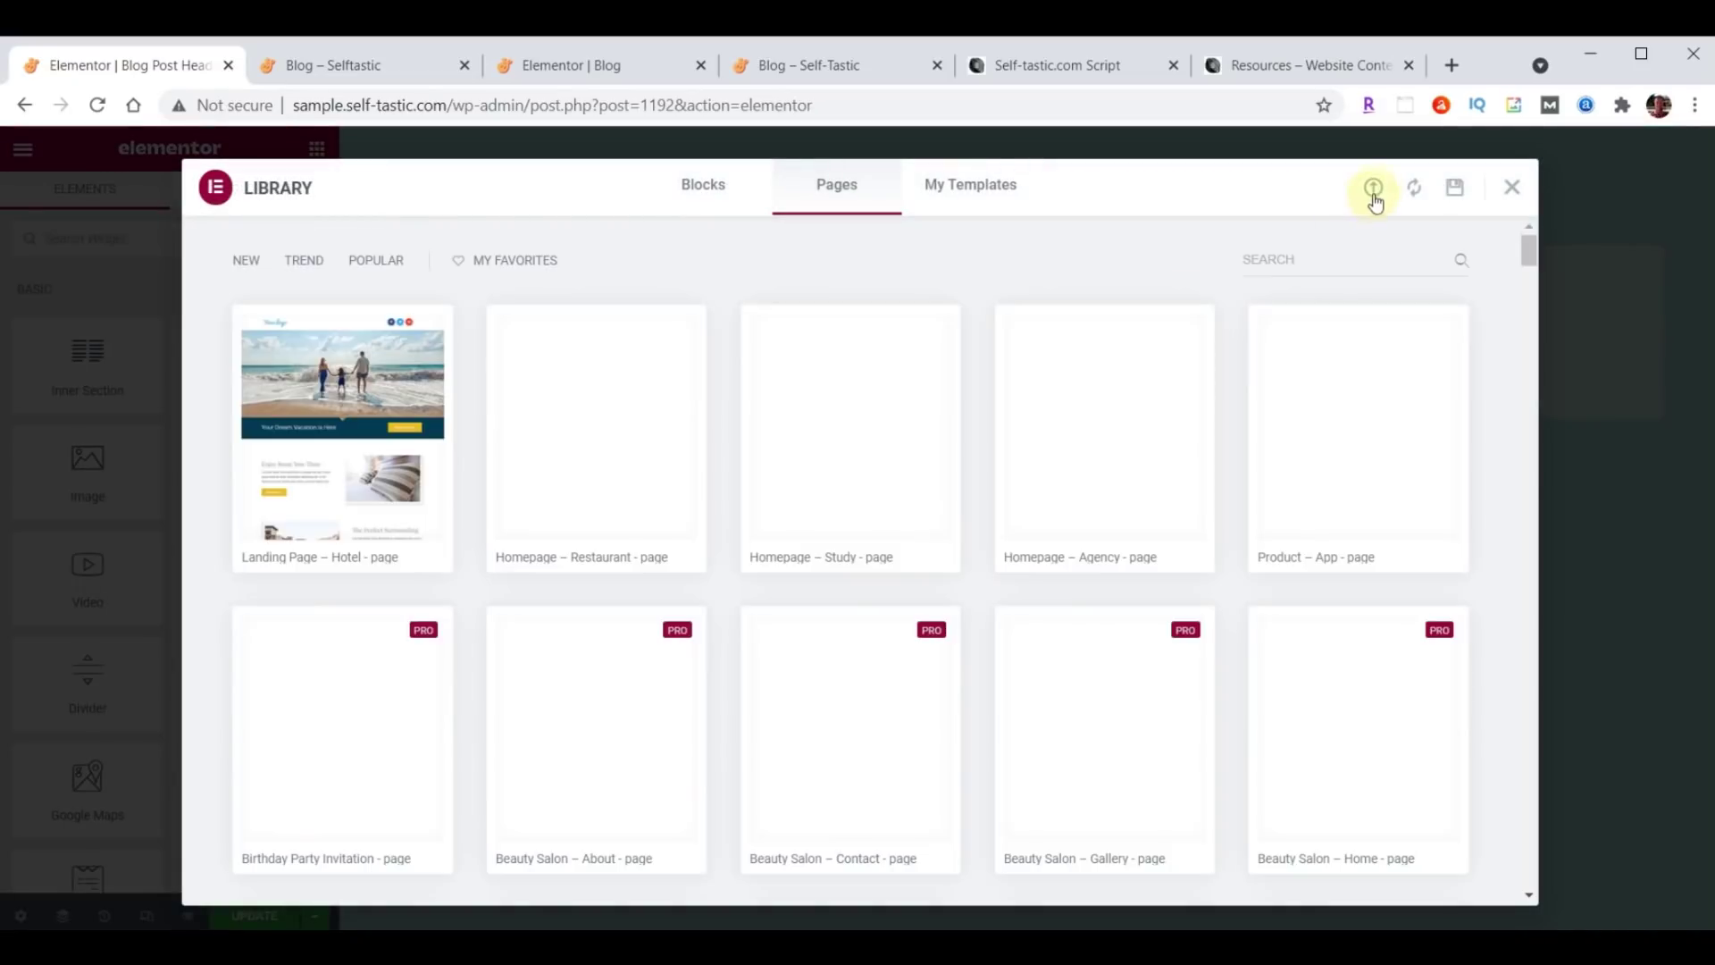
{"action": "left_click", "coordinate": [1375, 190]}
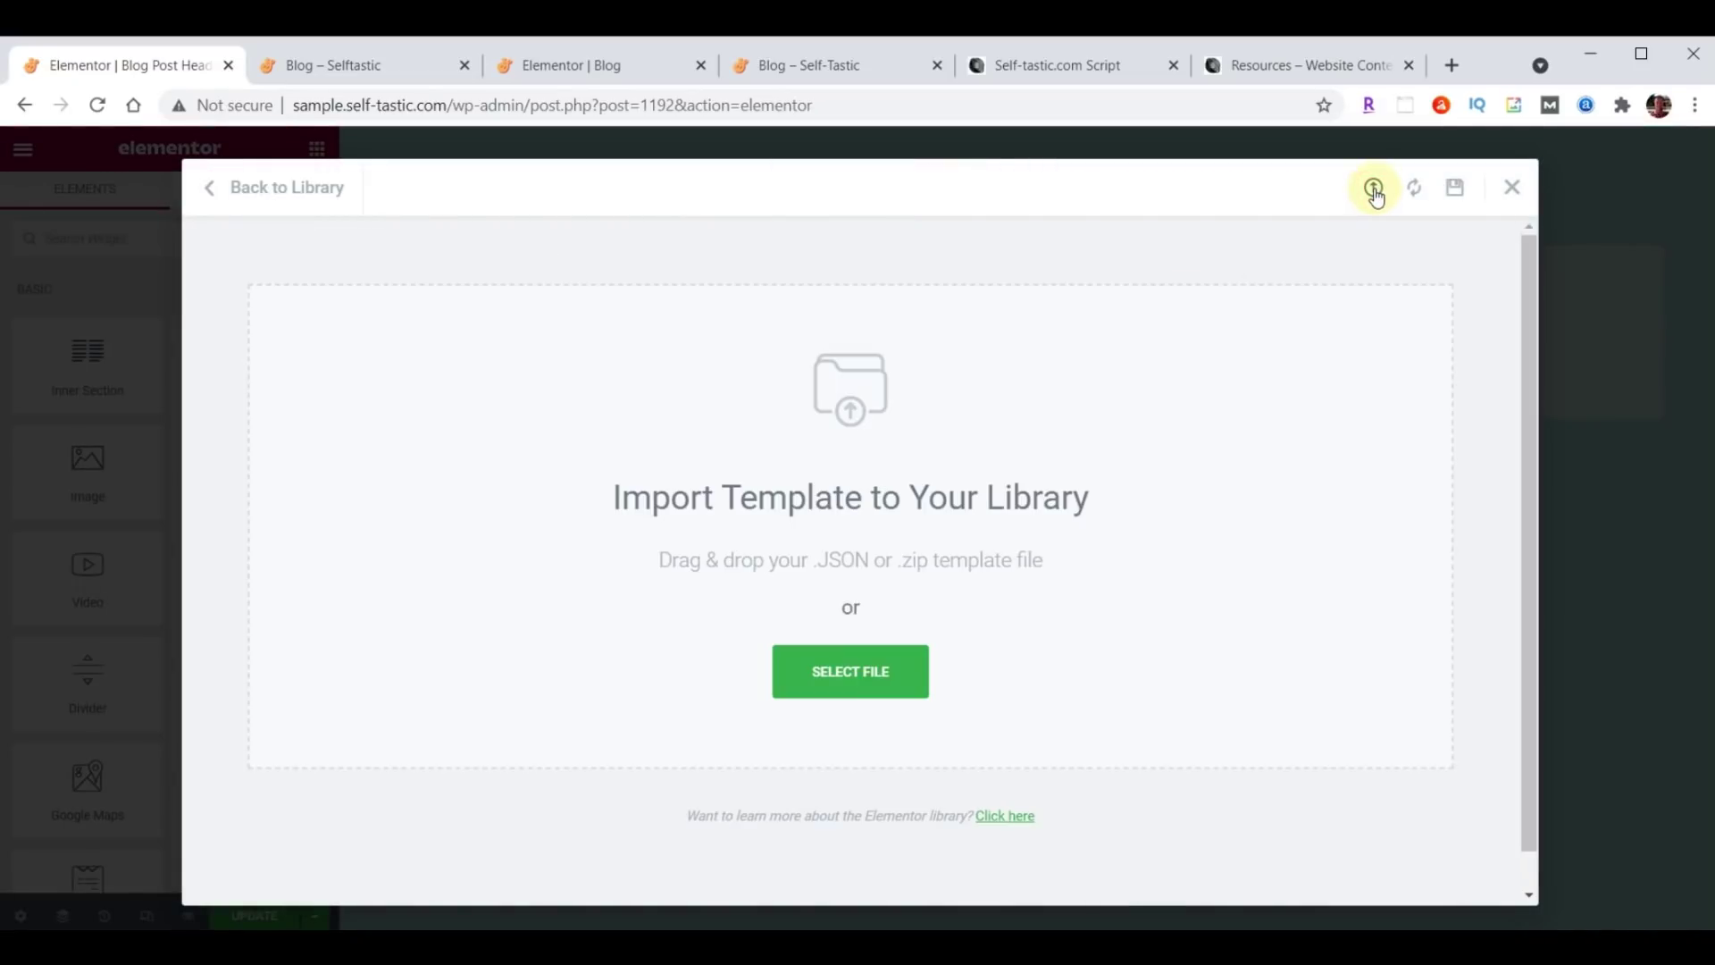
{"action": "key", "text": "alt+Tab"}
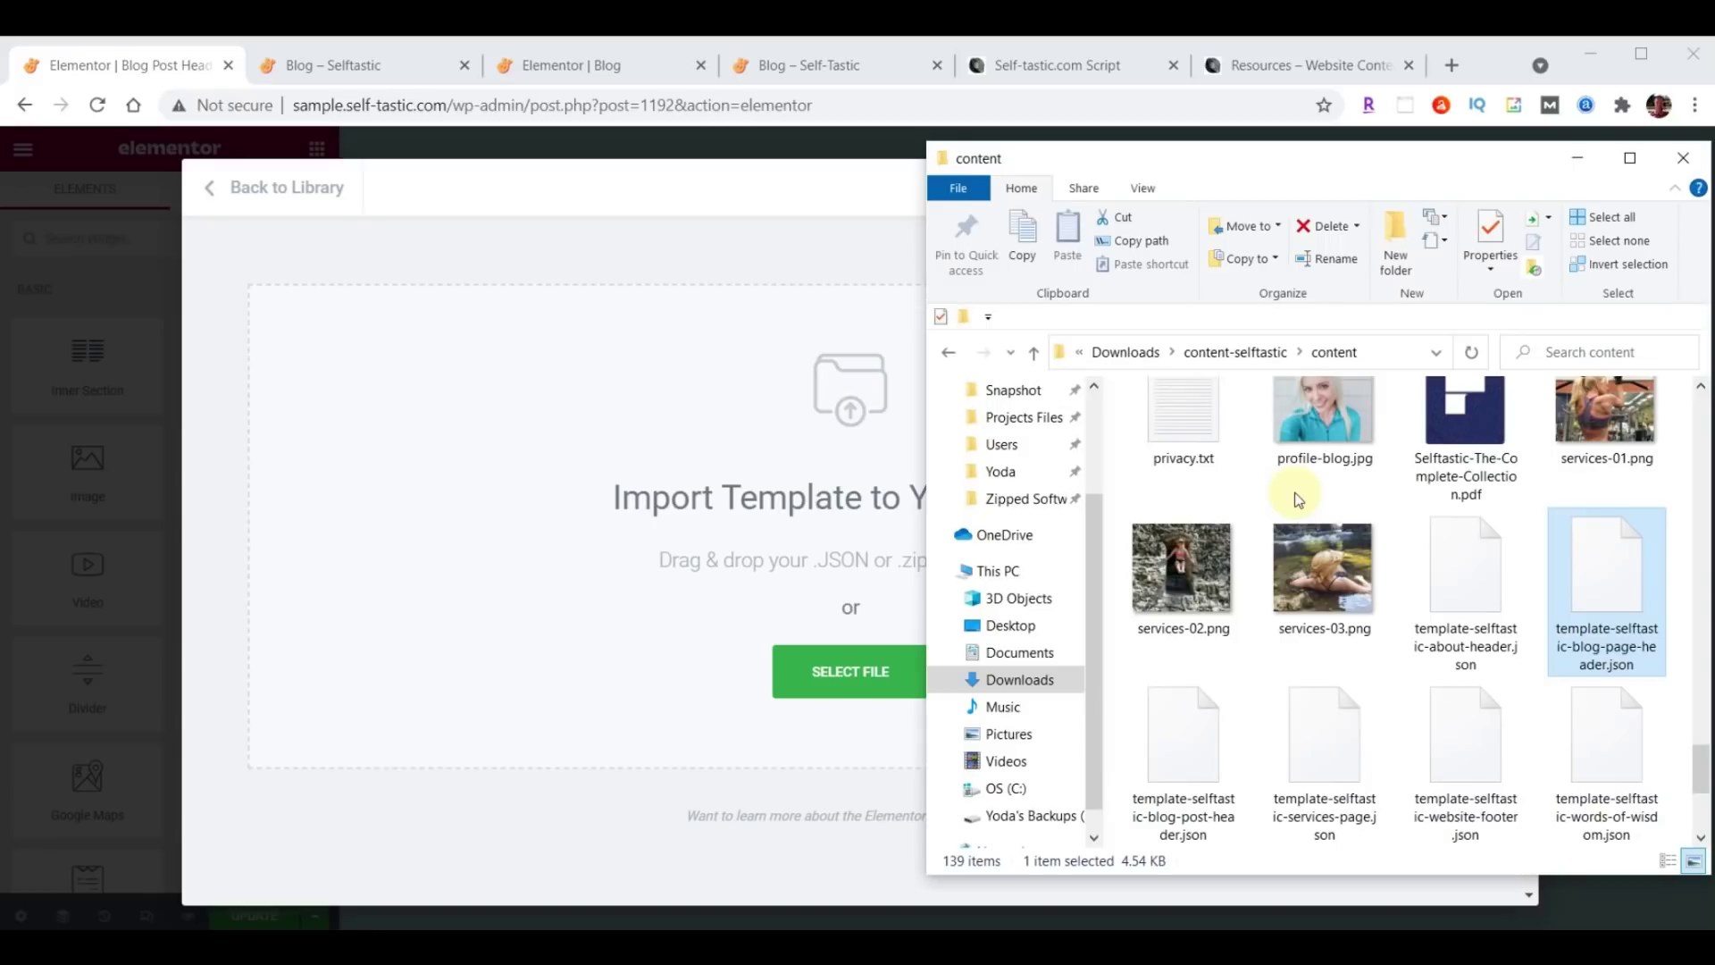
{"action": "left_click", "coordinate": [1193, 748]}
{"action": "left_click_drag", "start_coordinate": [1193, 748], "coordinate": [748, 453]}
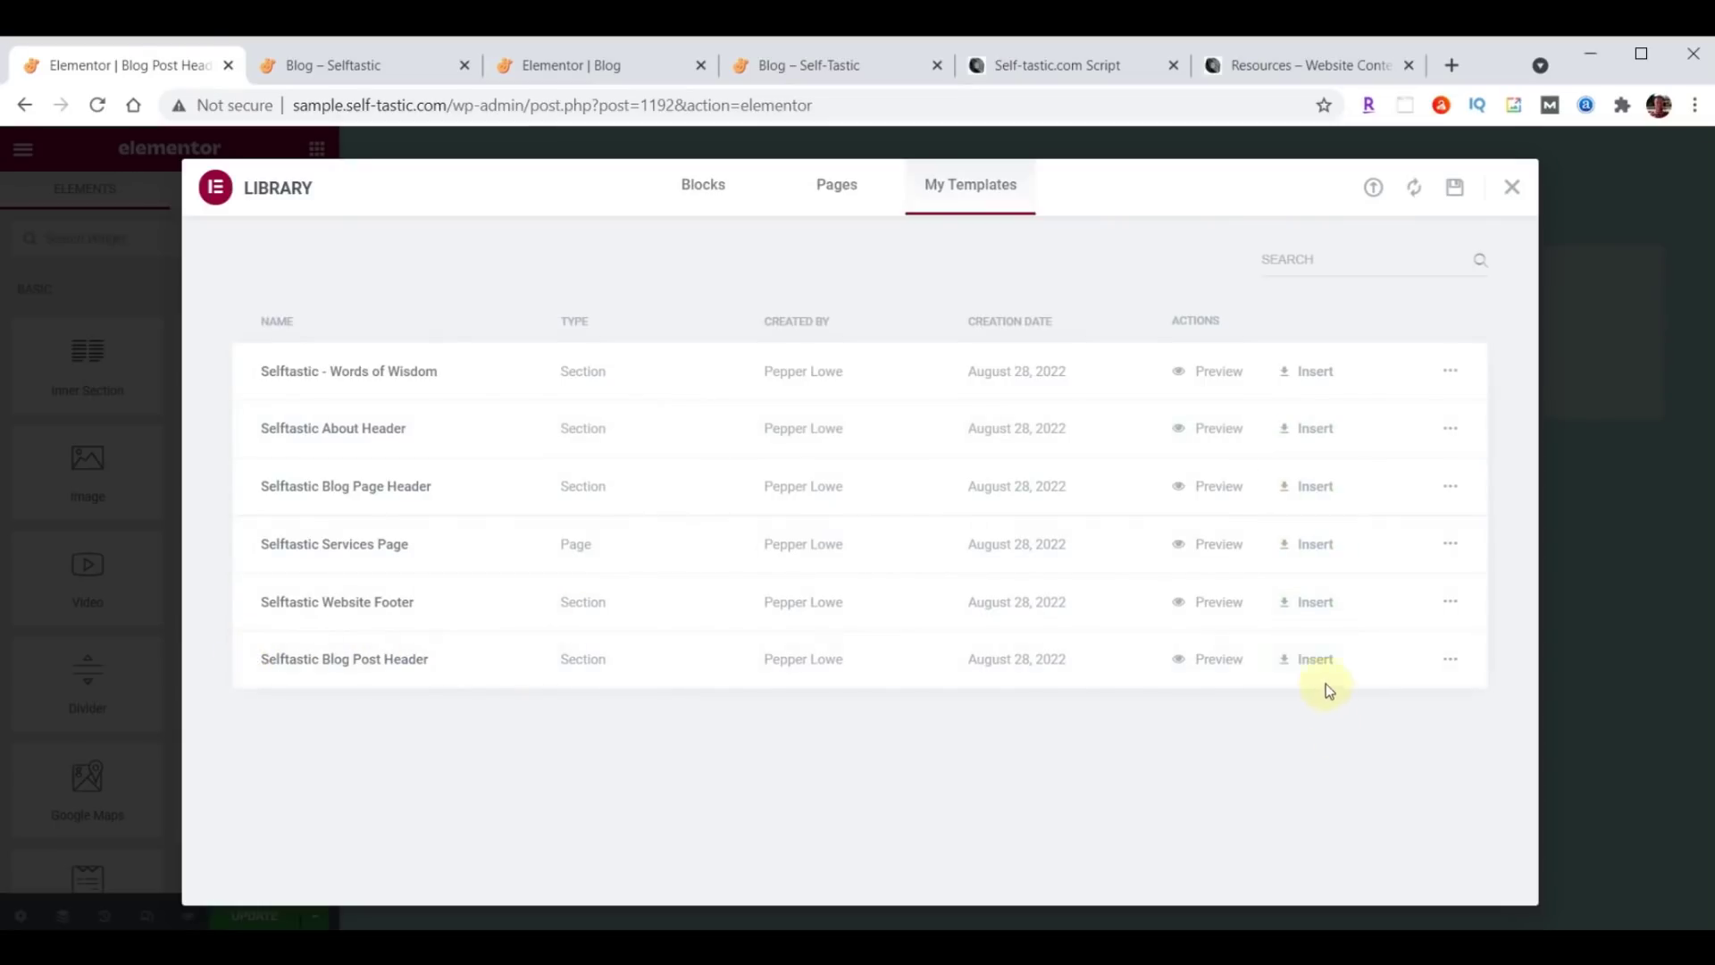
Insert the Selftastic Blog Post Header without its document settings and save the template.
{"action": "left_click", "coordinate": [1320, 661]}
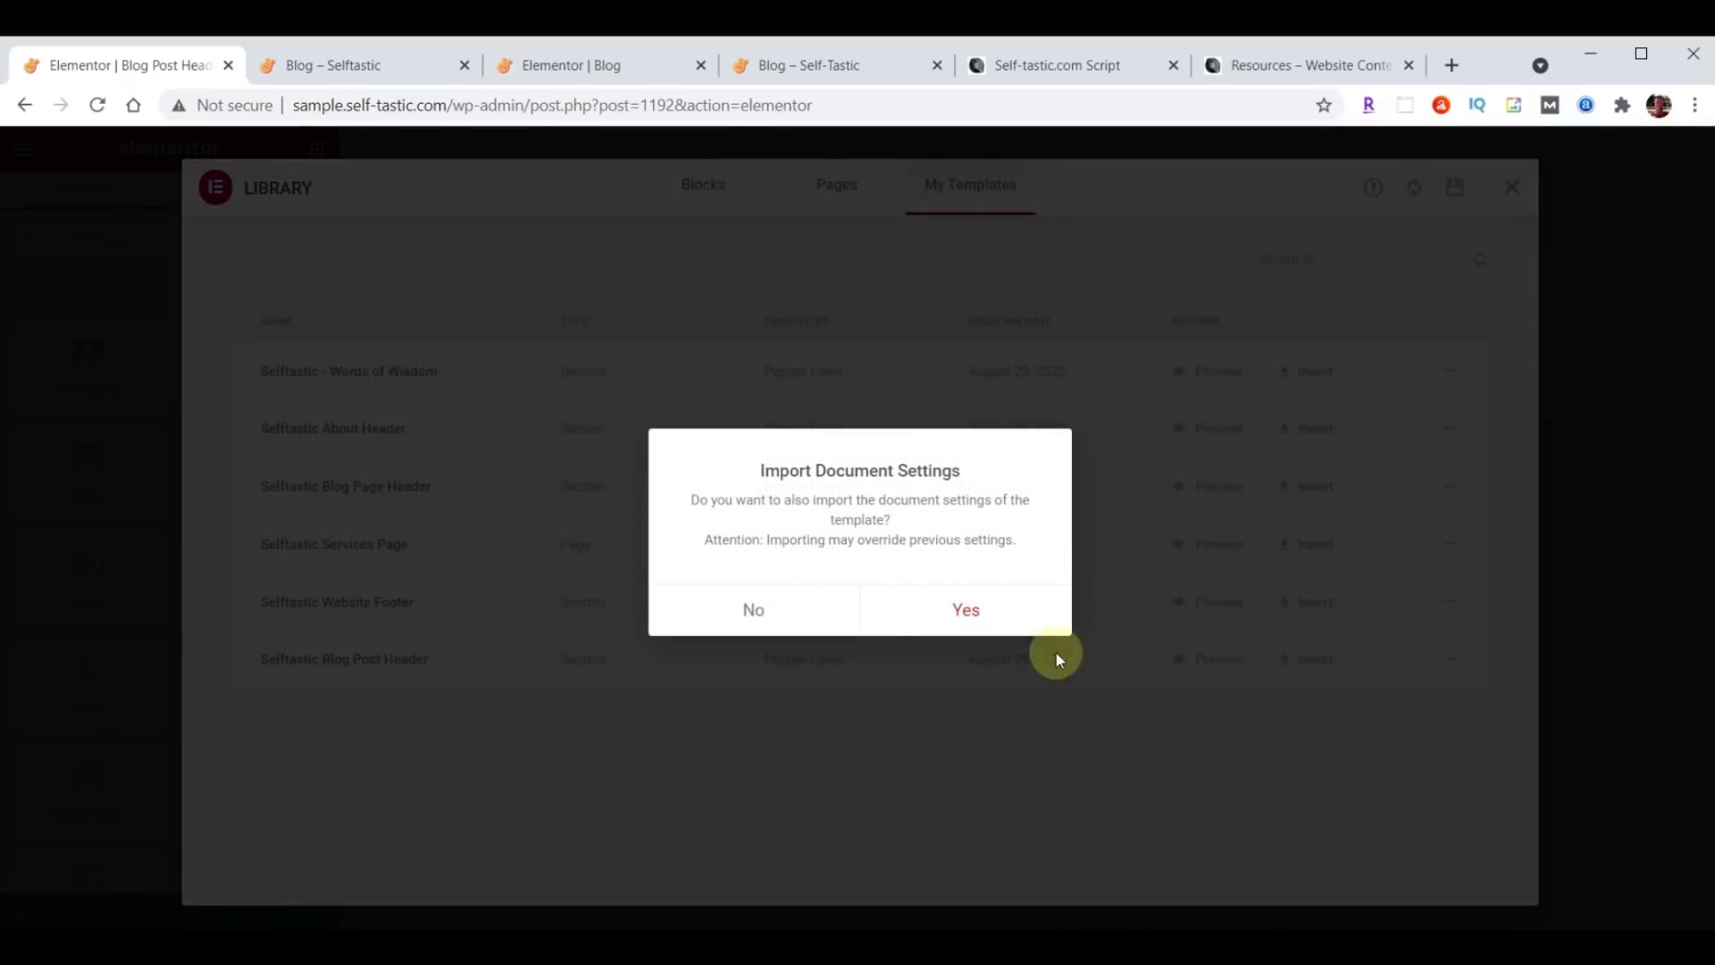
{"action": "left_click", "coordinate": [753, 612]}
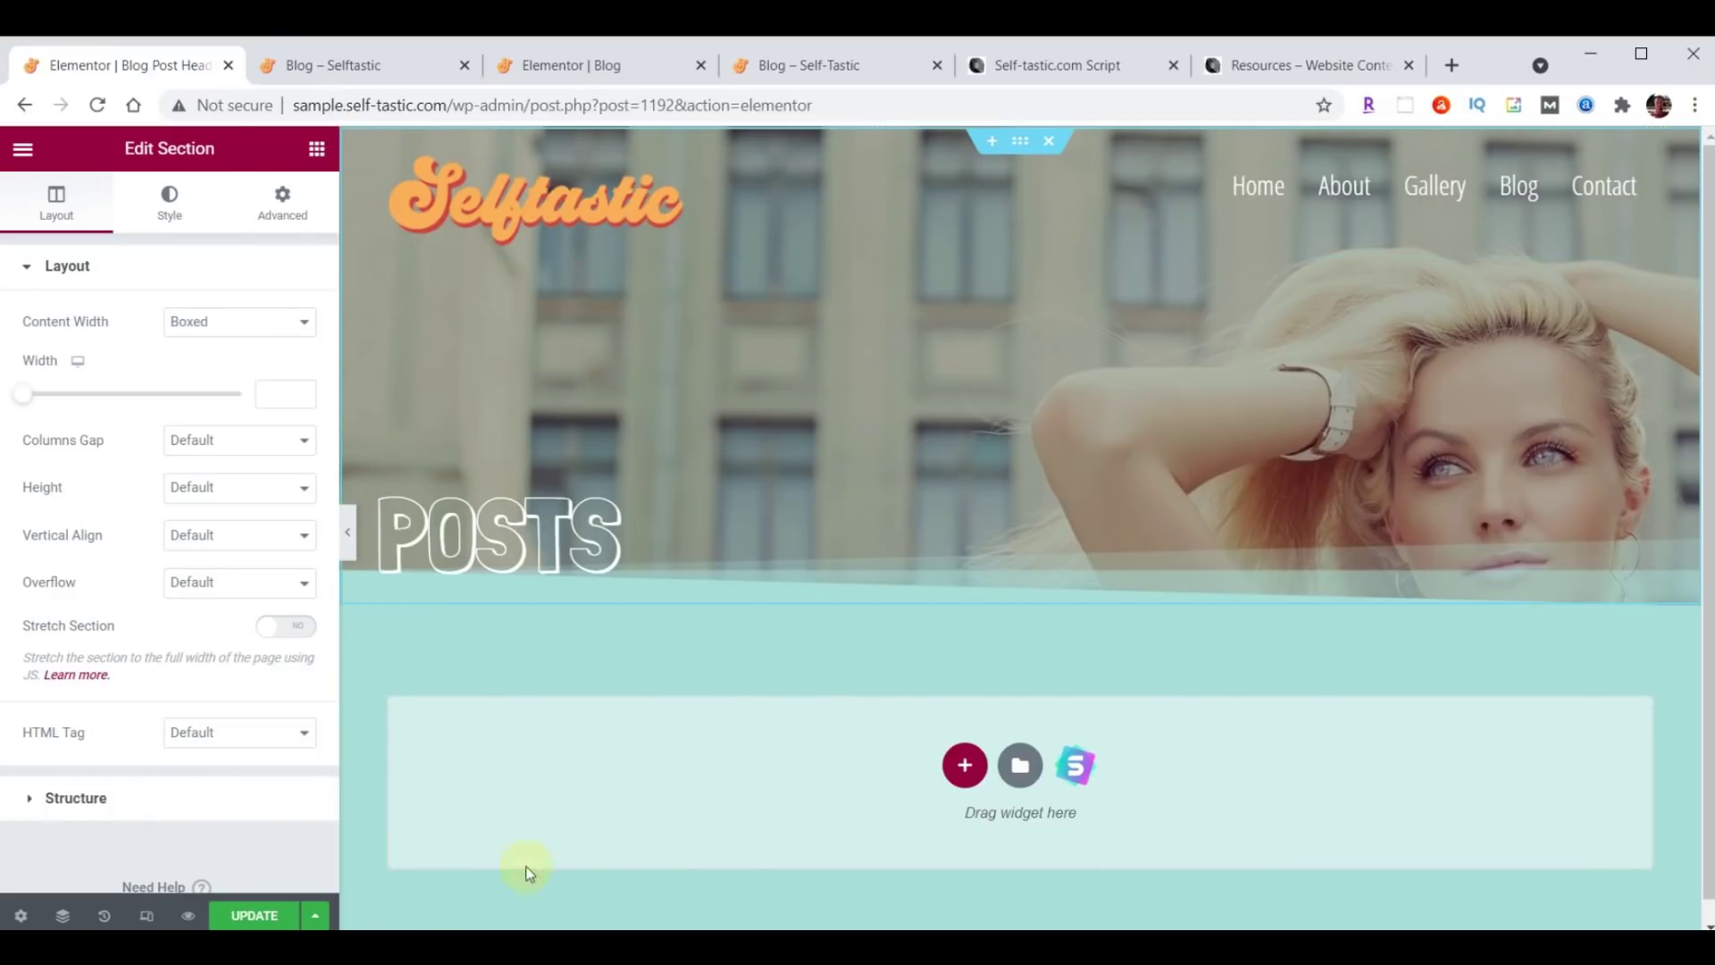
{"action": "left_click", "coordinate": [247, 919]}
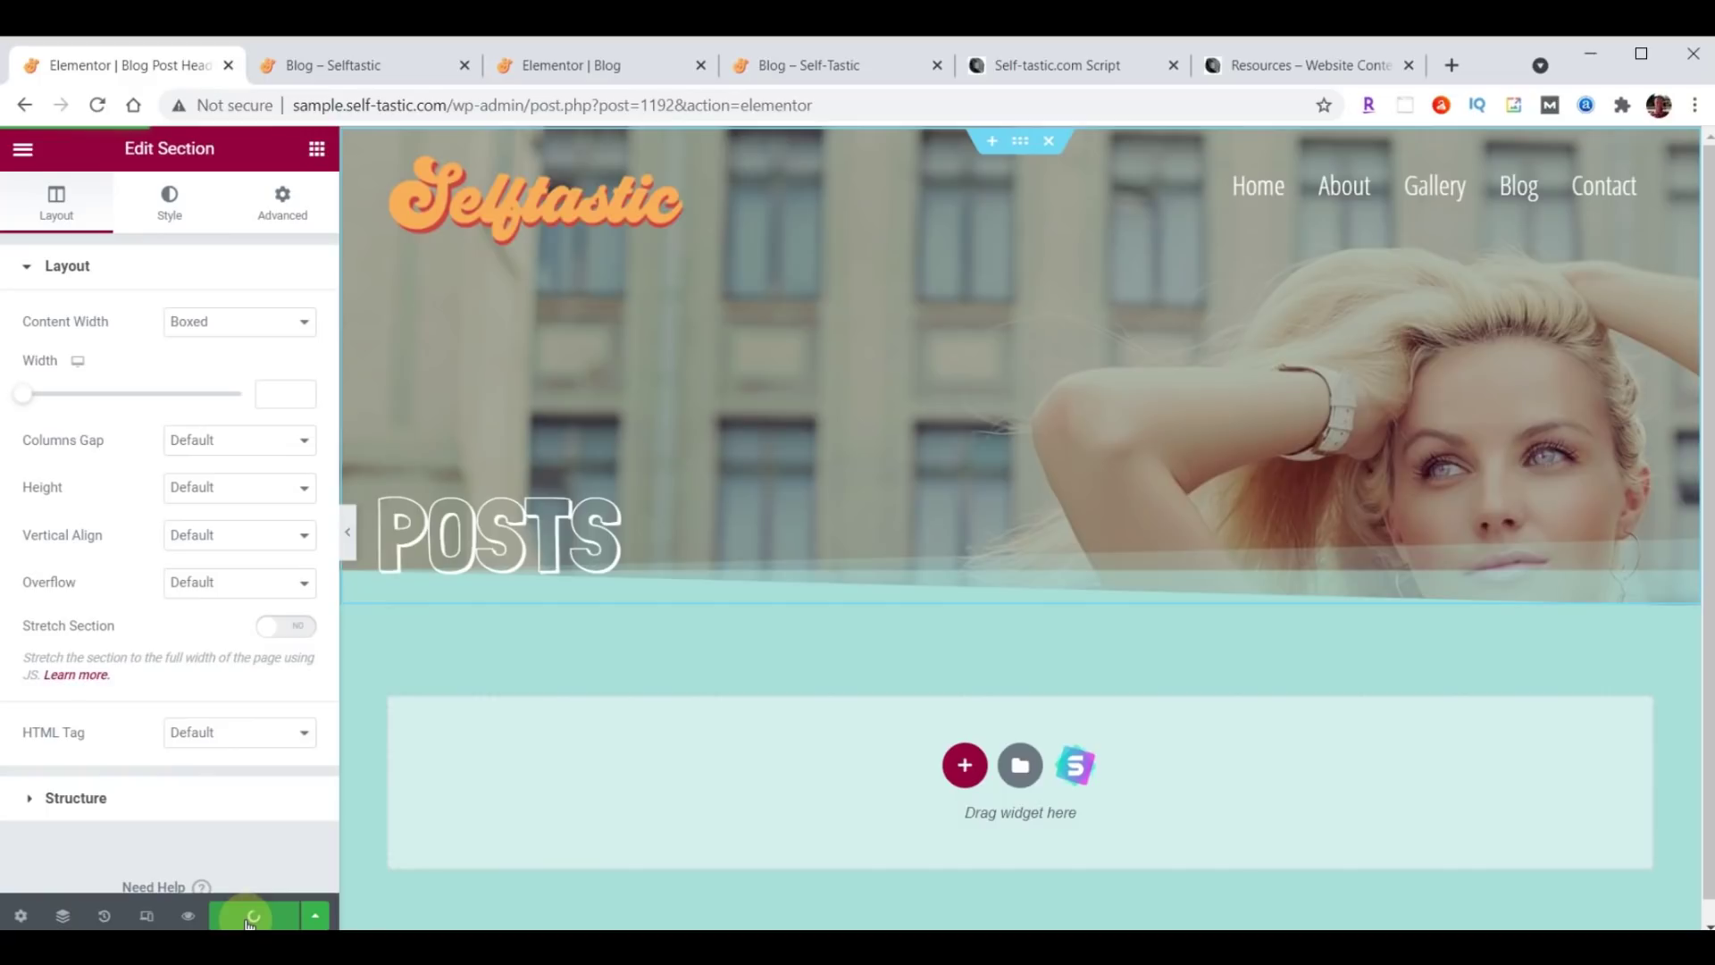
{"action": "left_click", "coordinate": [20, 152]}
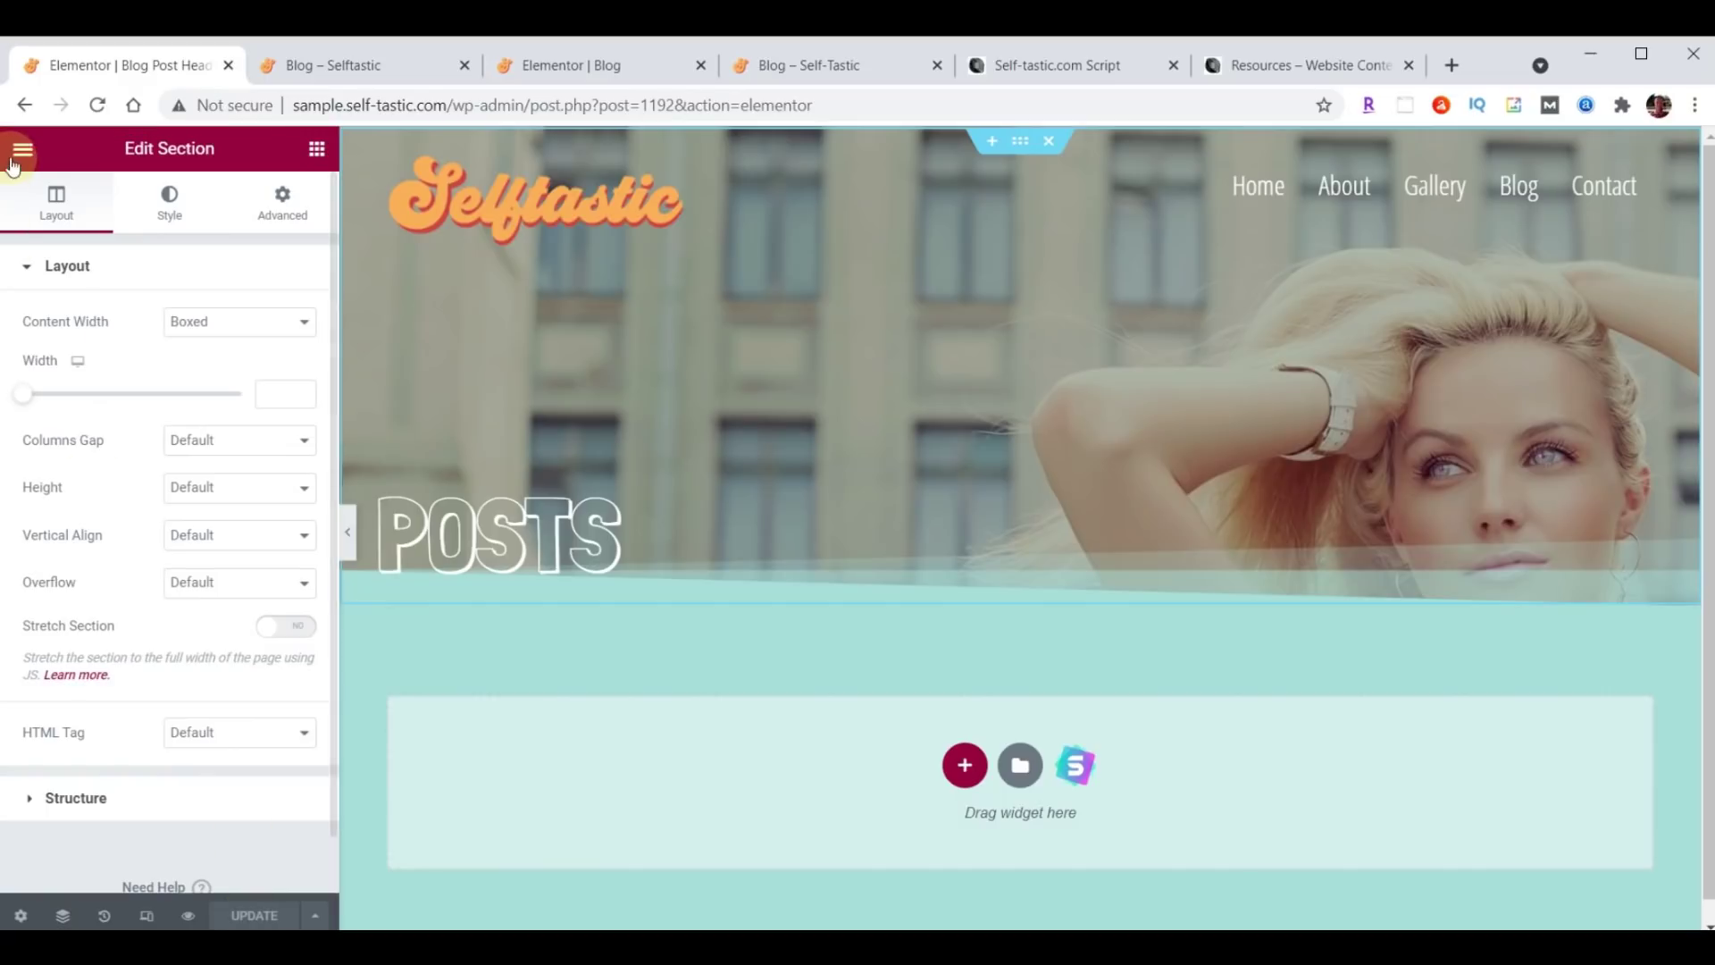
Return to the dashboard and bulk-move the default 'Hello world!' post to the trash.
{"action": "left_click", "coordinate": [148, 549]}
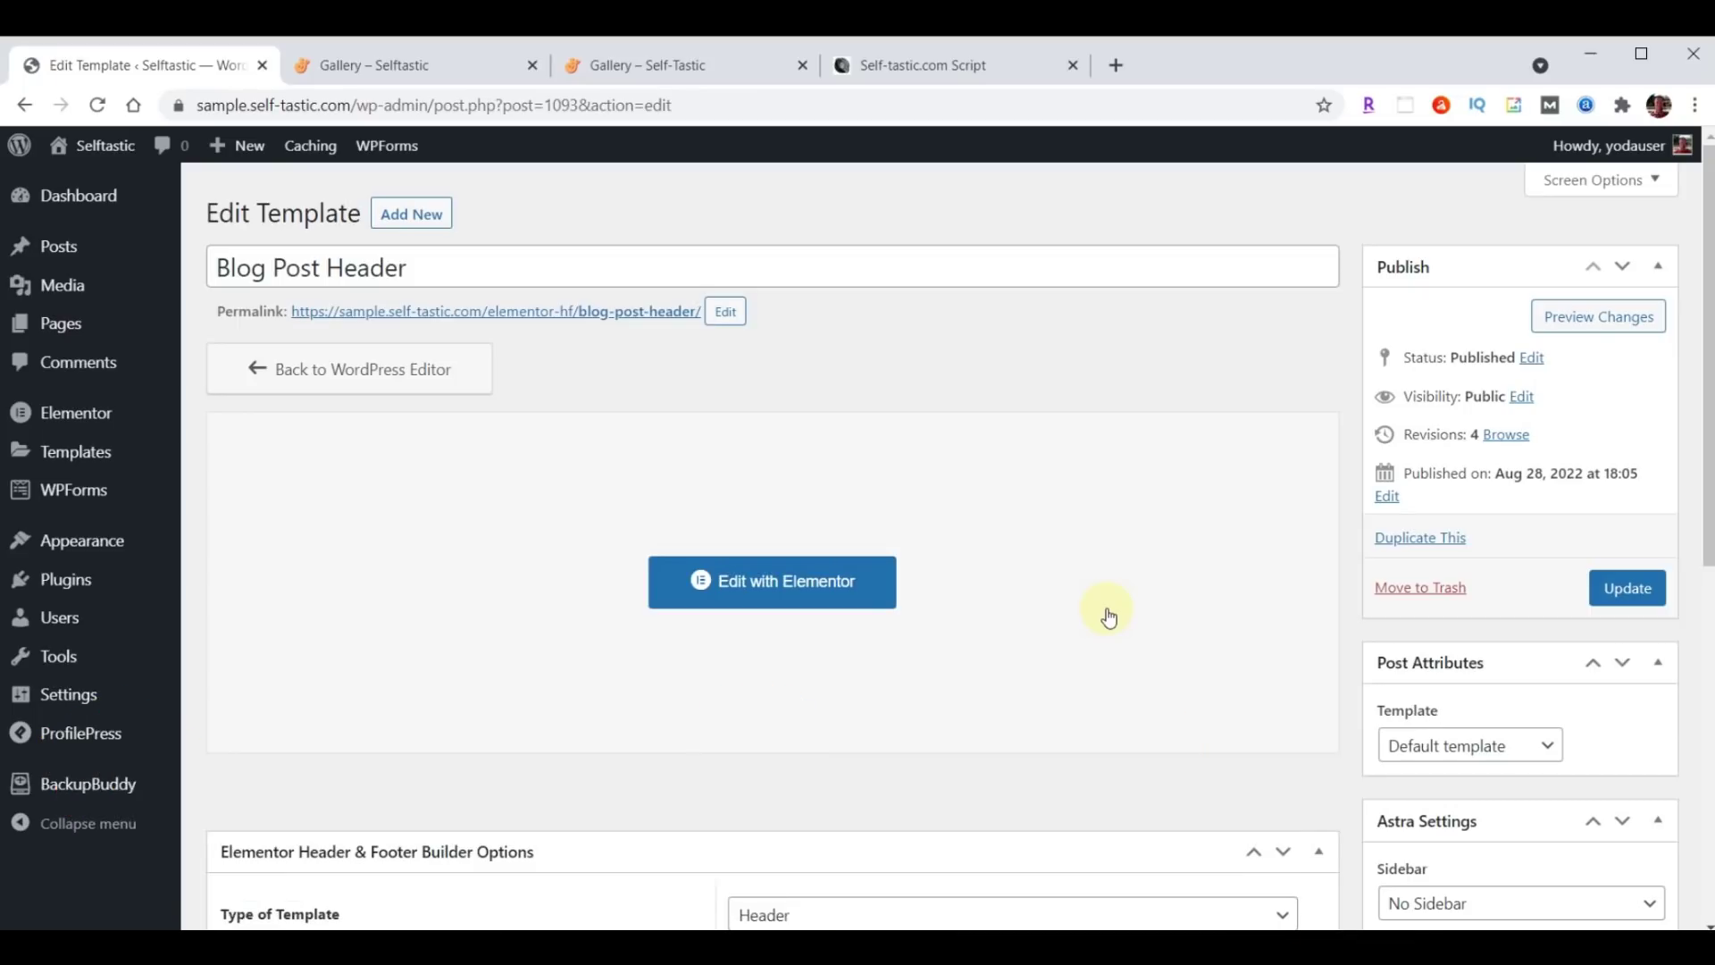
{"action": "left_click", "coordinate": [60, 262]}
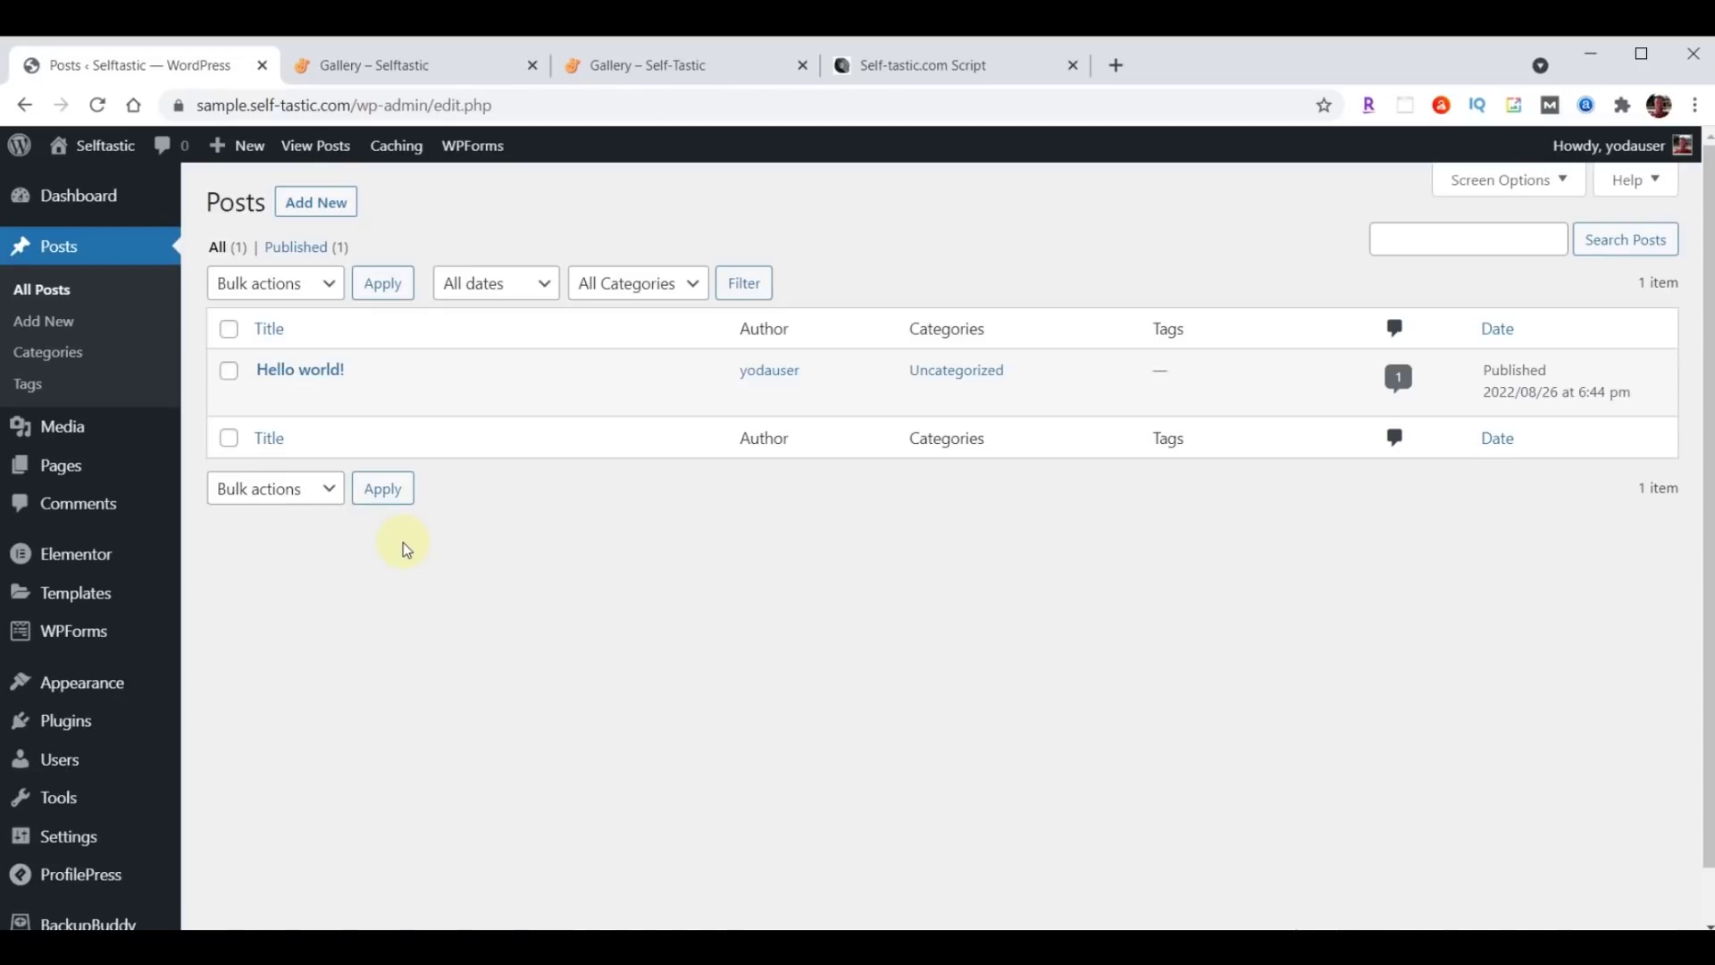
{"action": "left_click", "coordinate": [229, 330]}
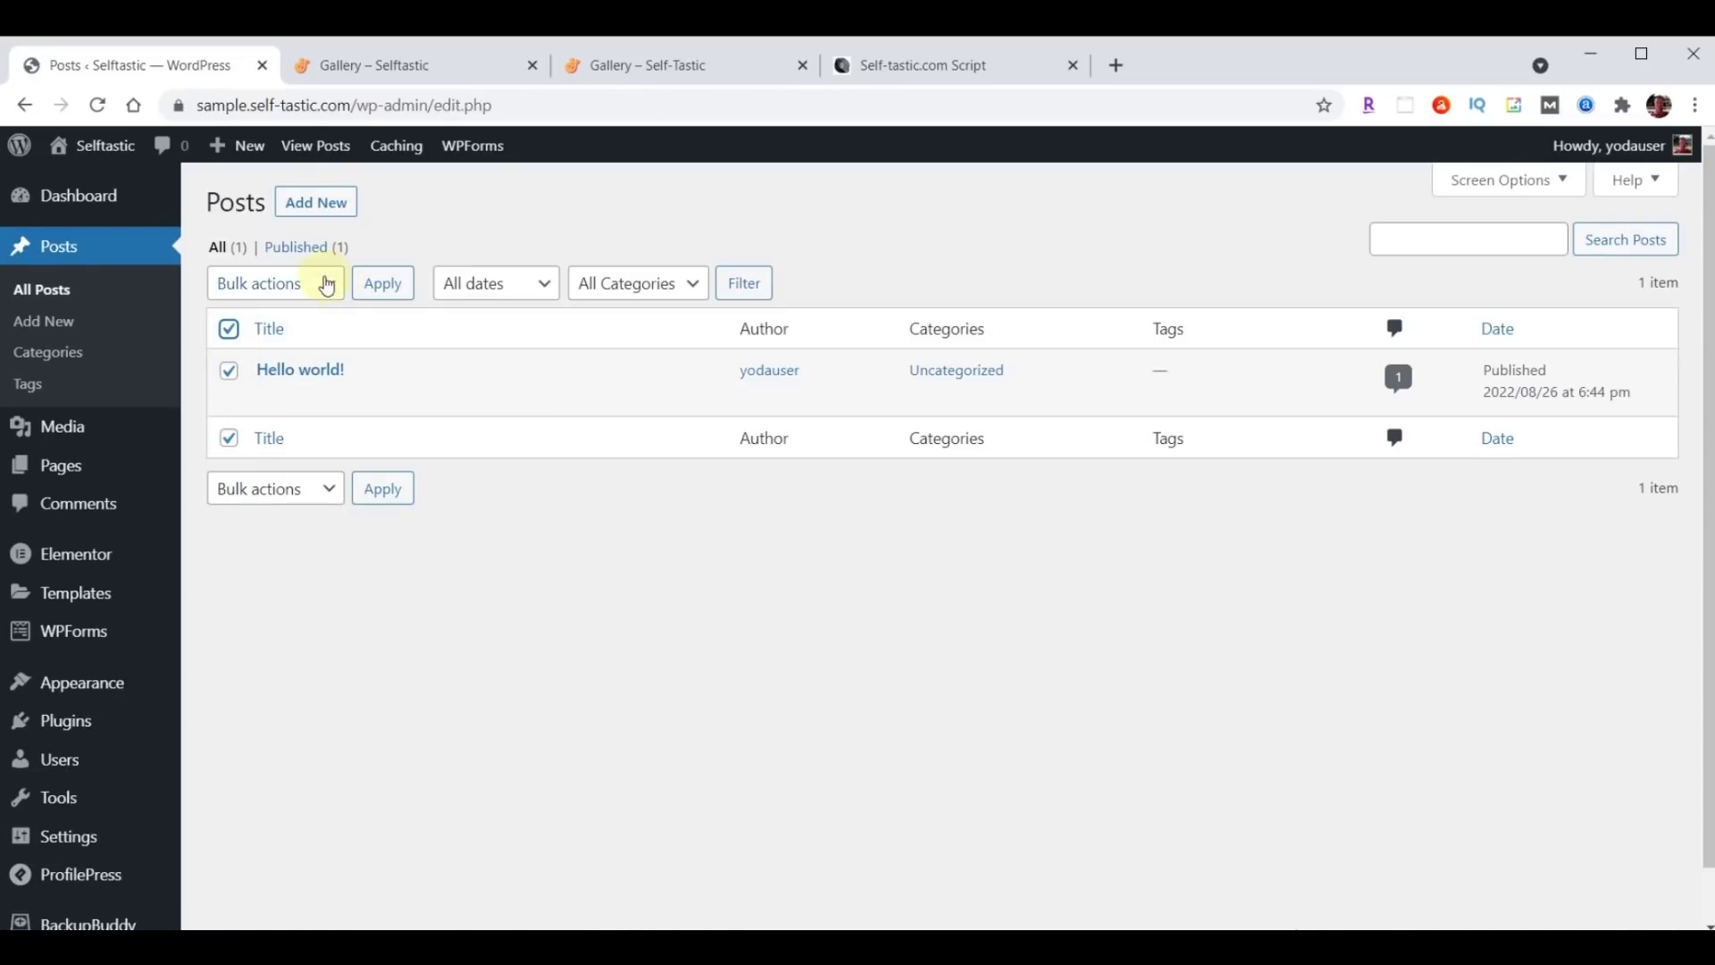
{"action": "left_click", "coordinate": [327, 283]}
{"action": "left_click", "coordinate": [299, 356]}
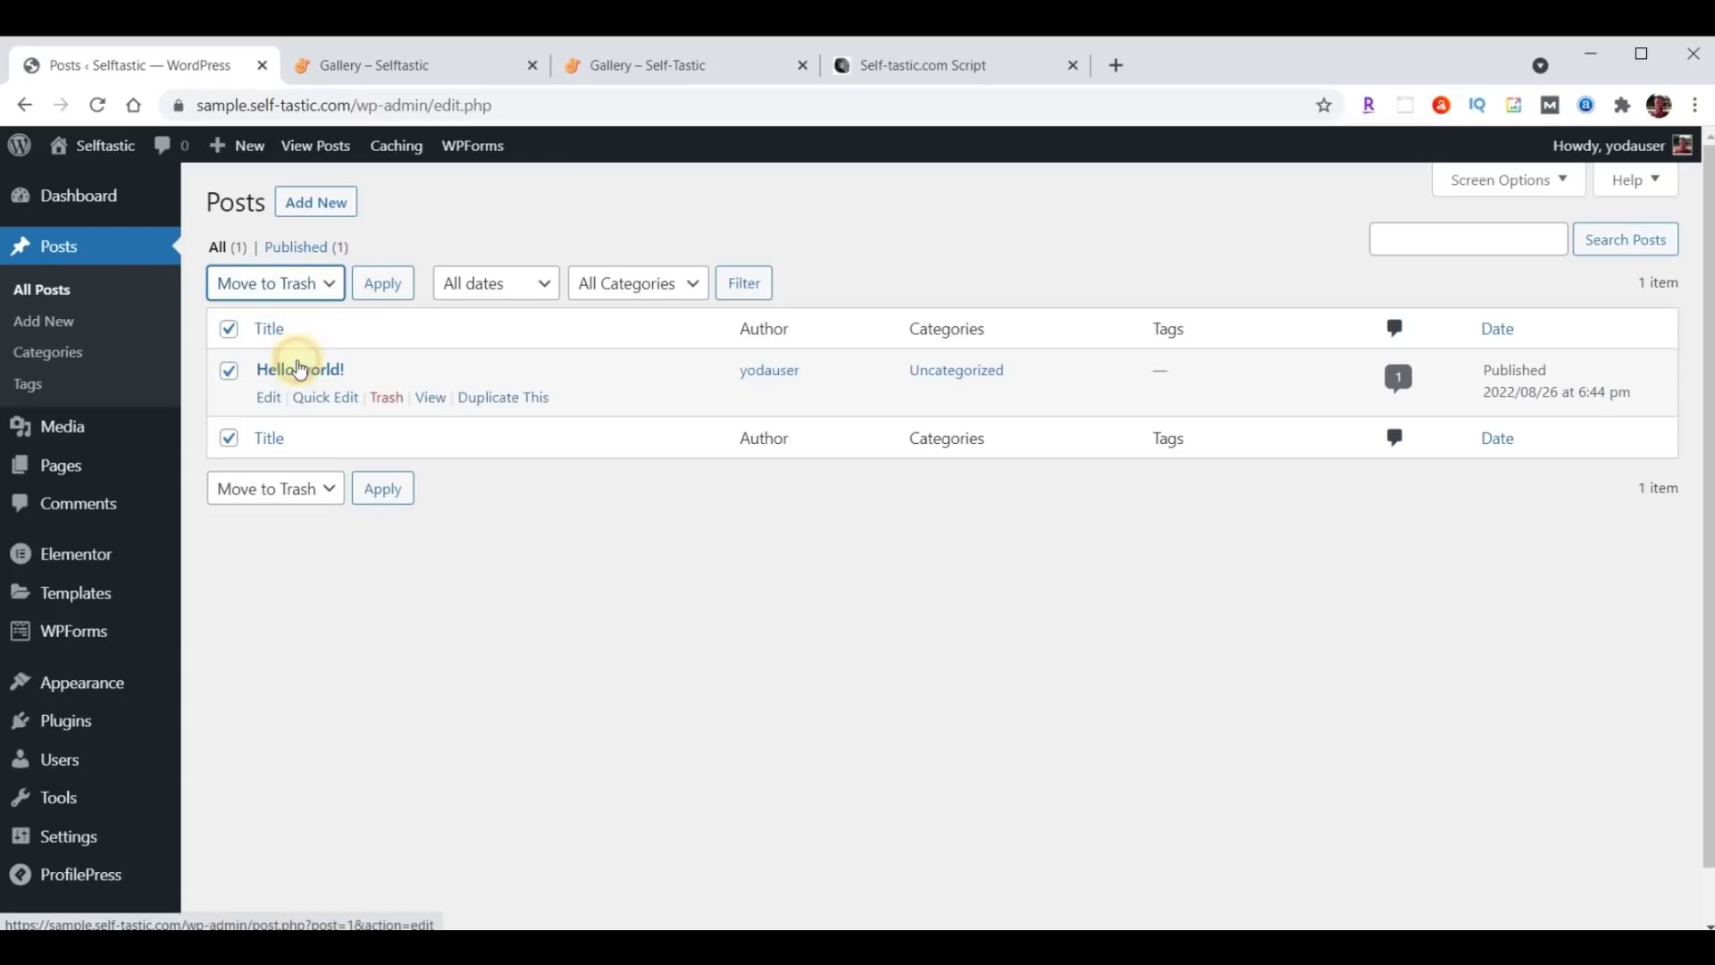
{"action": "left_click", "coordinate": [389, 295]}
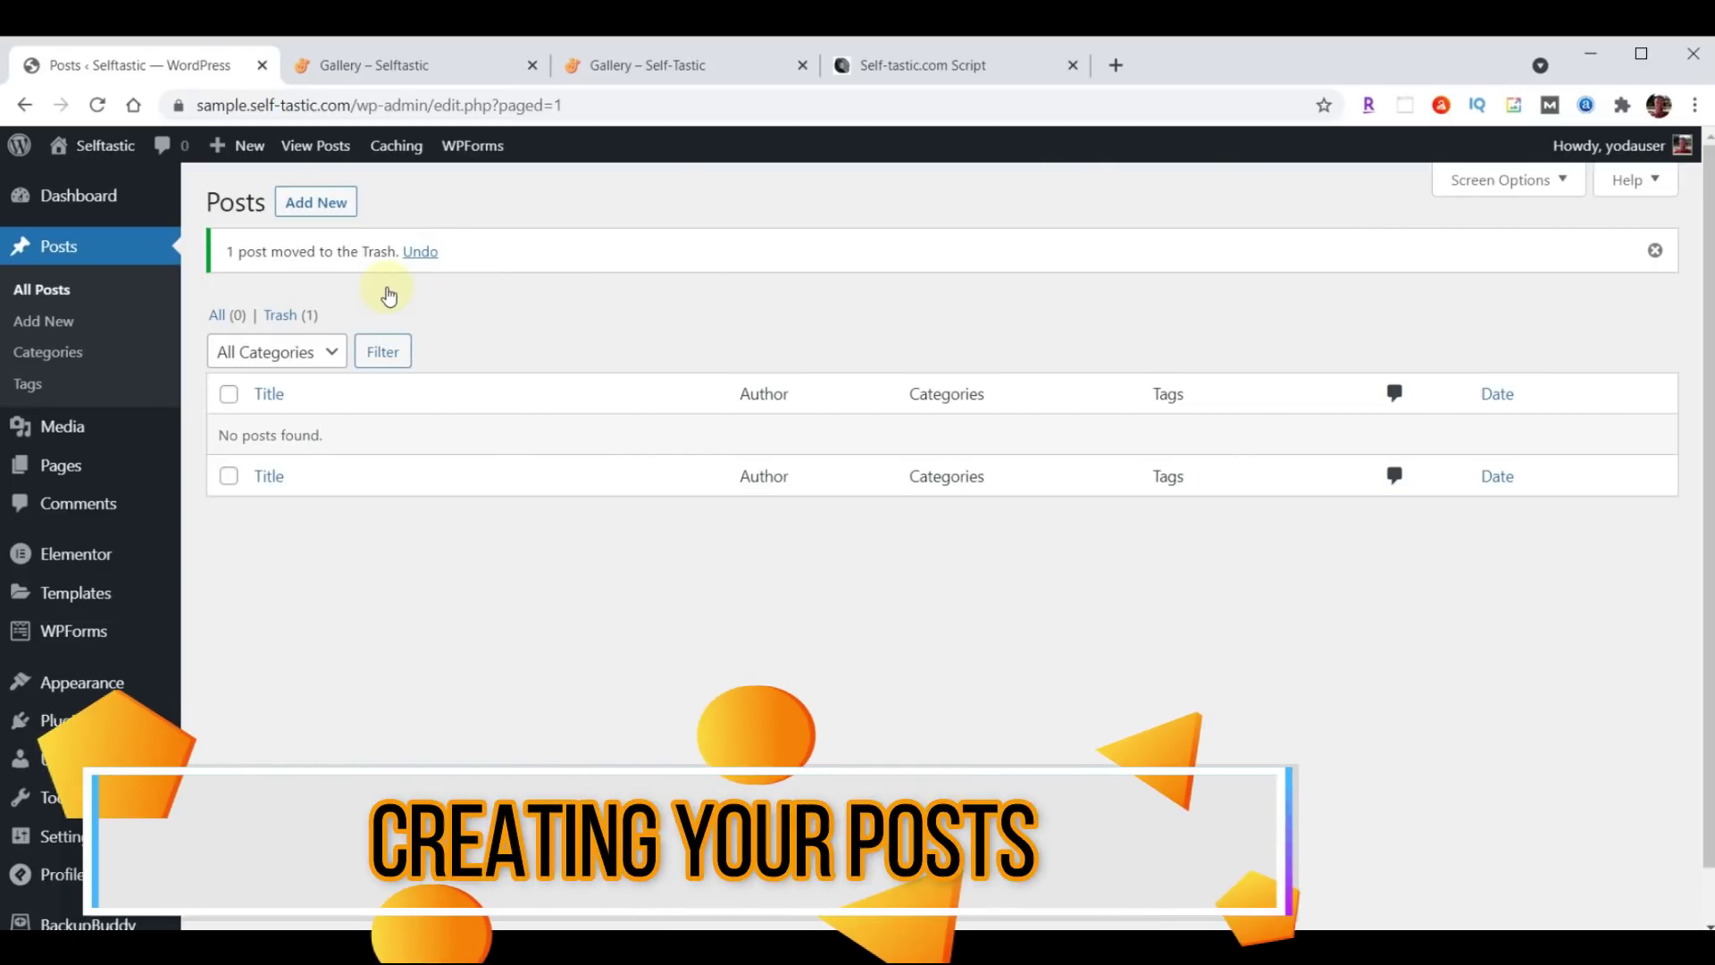
Start a new post and grab the title 'What Our Kids Learned After Fostering a Puppy for a Weekend'.
{"action": "left_click", "coordinate": [326, 201]}
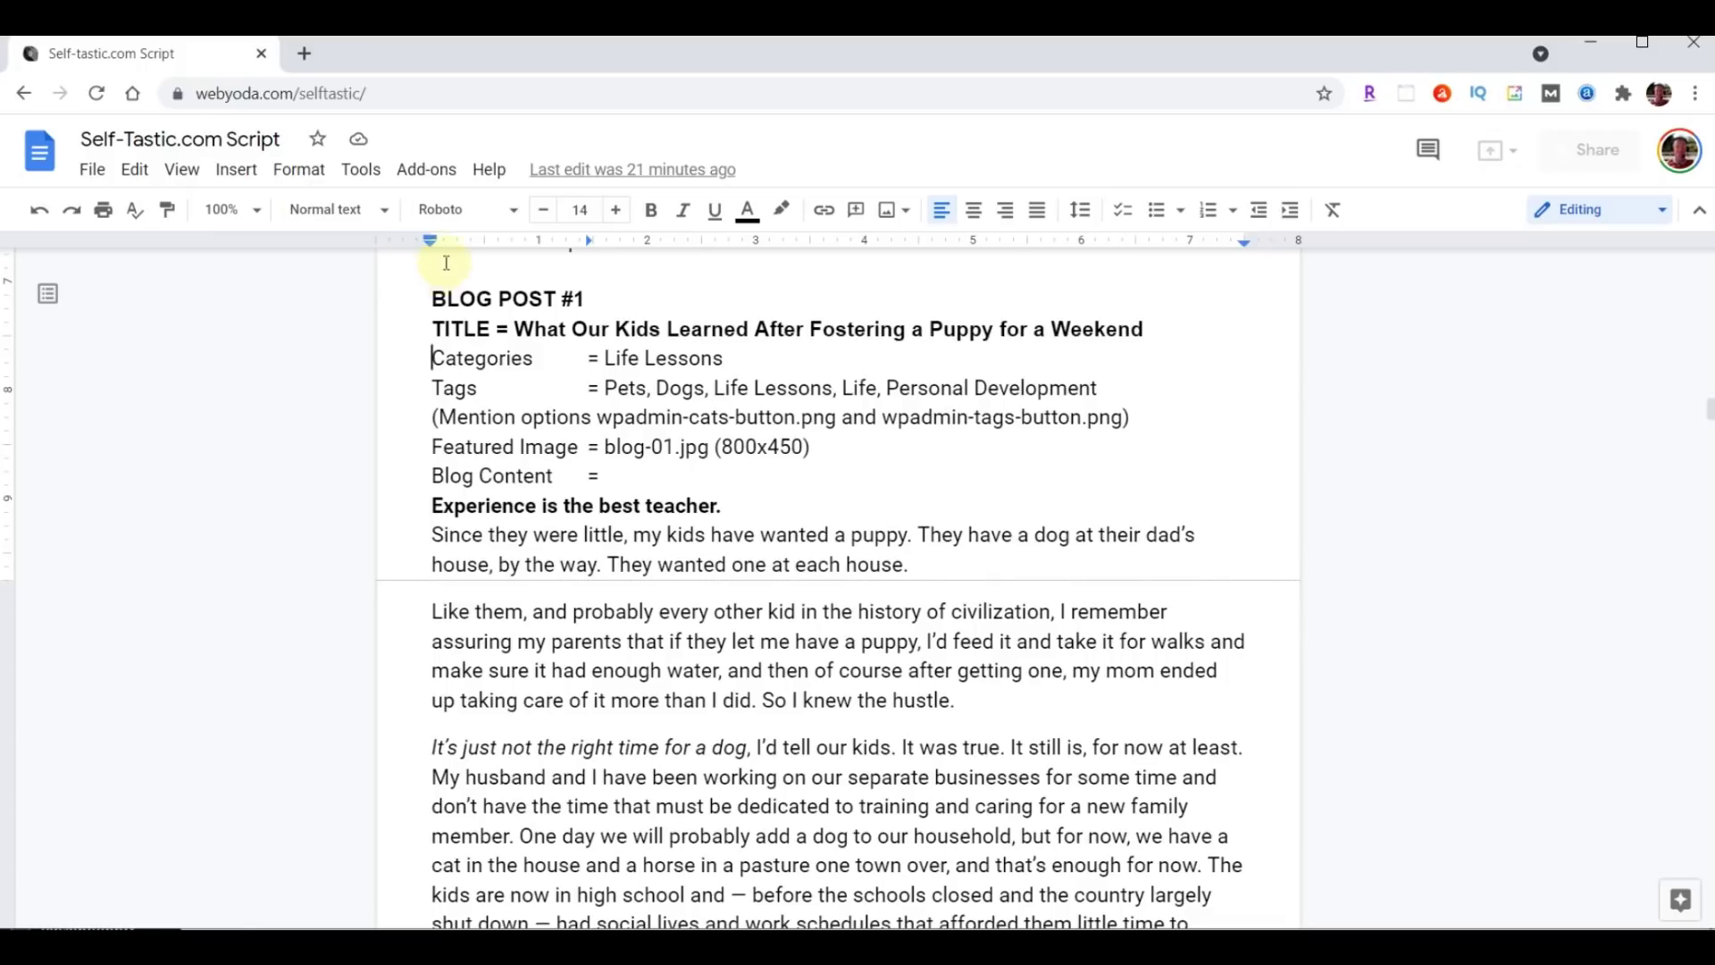
{"action": "left_click_drag", "start_coordinate": [517, 329], "coordinate": [1087, 329]}
{"action": "left_click_drag", "start_coordinate": [1087, 329], "coordinate": [1136, 330]}
{"action": "key", "text": "ctrl+c"}
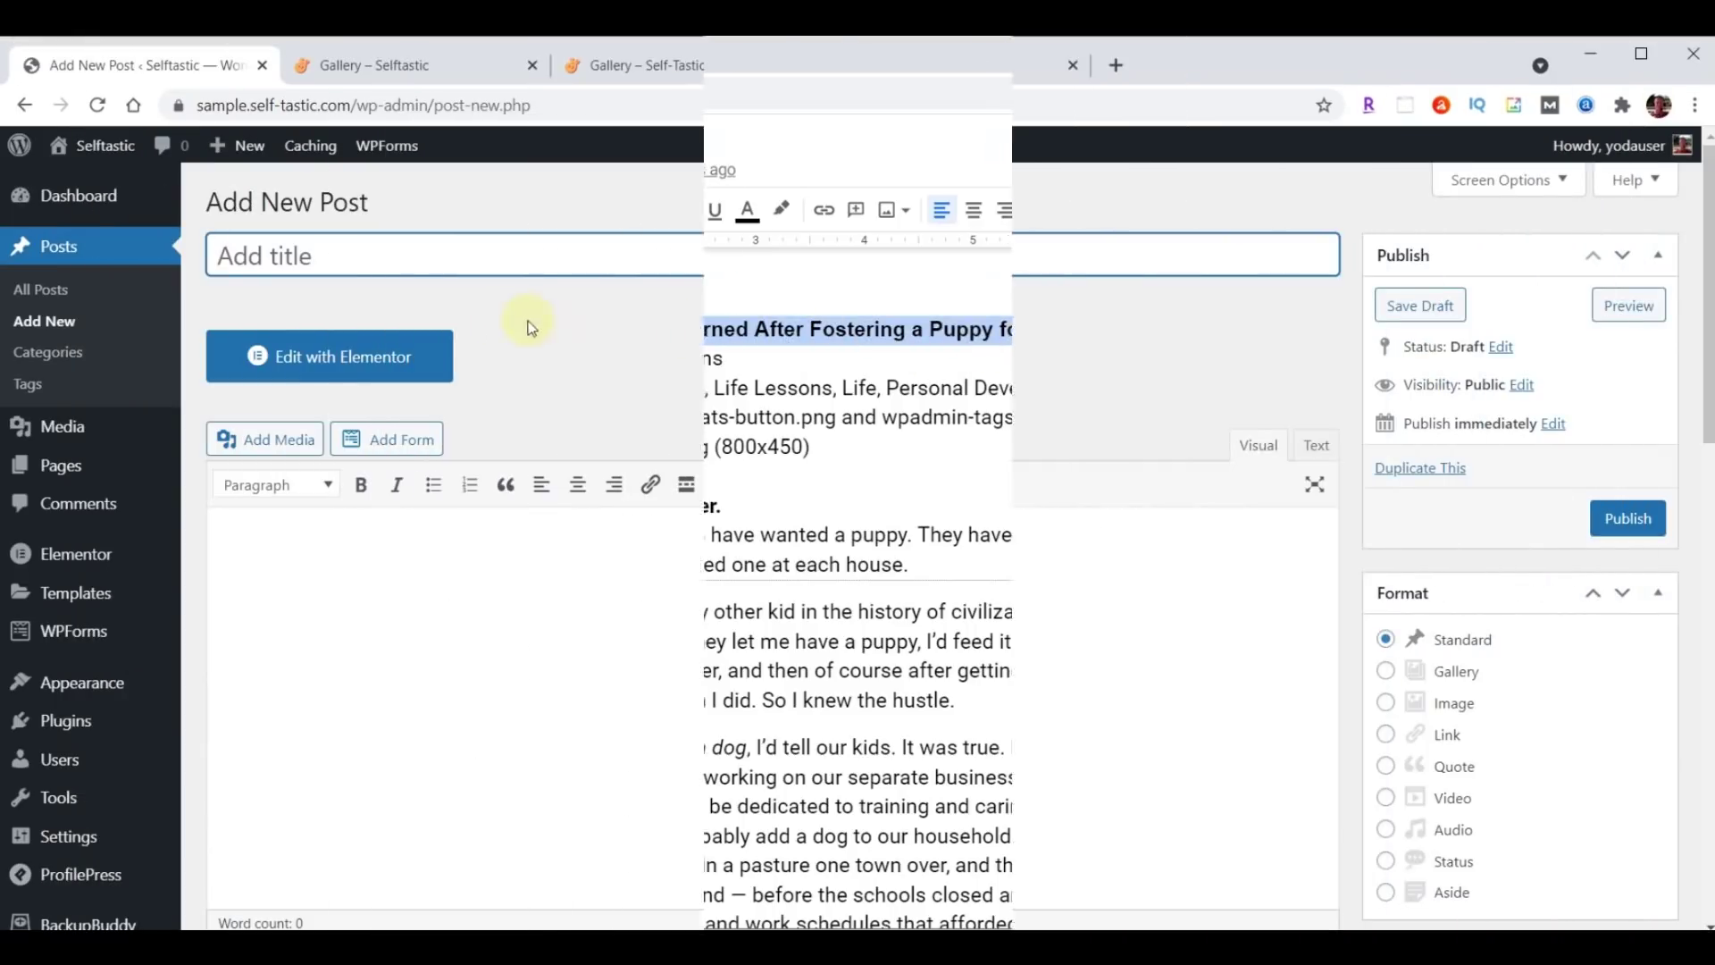
{"action": "left_click", "coordinate": [385, 250]}
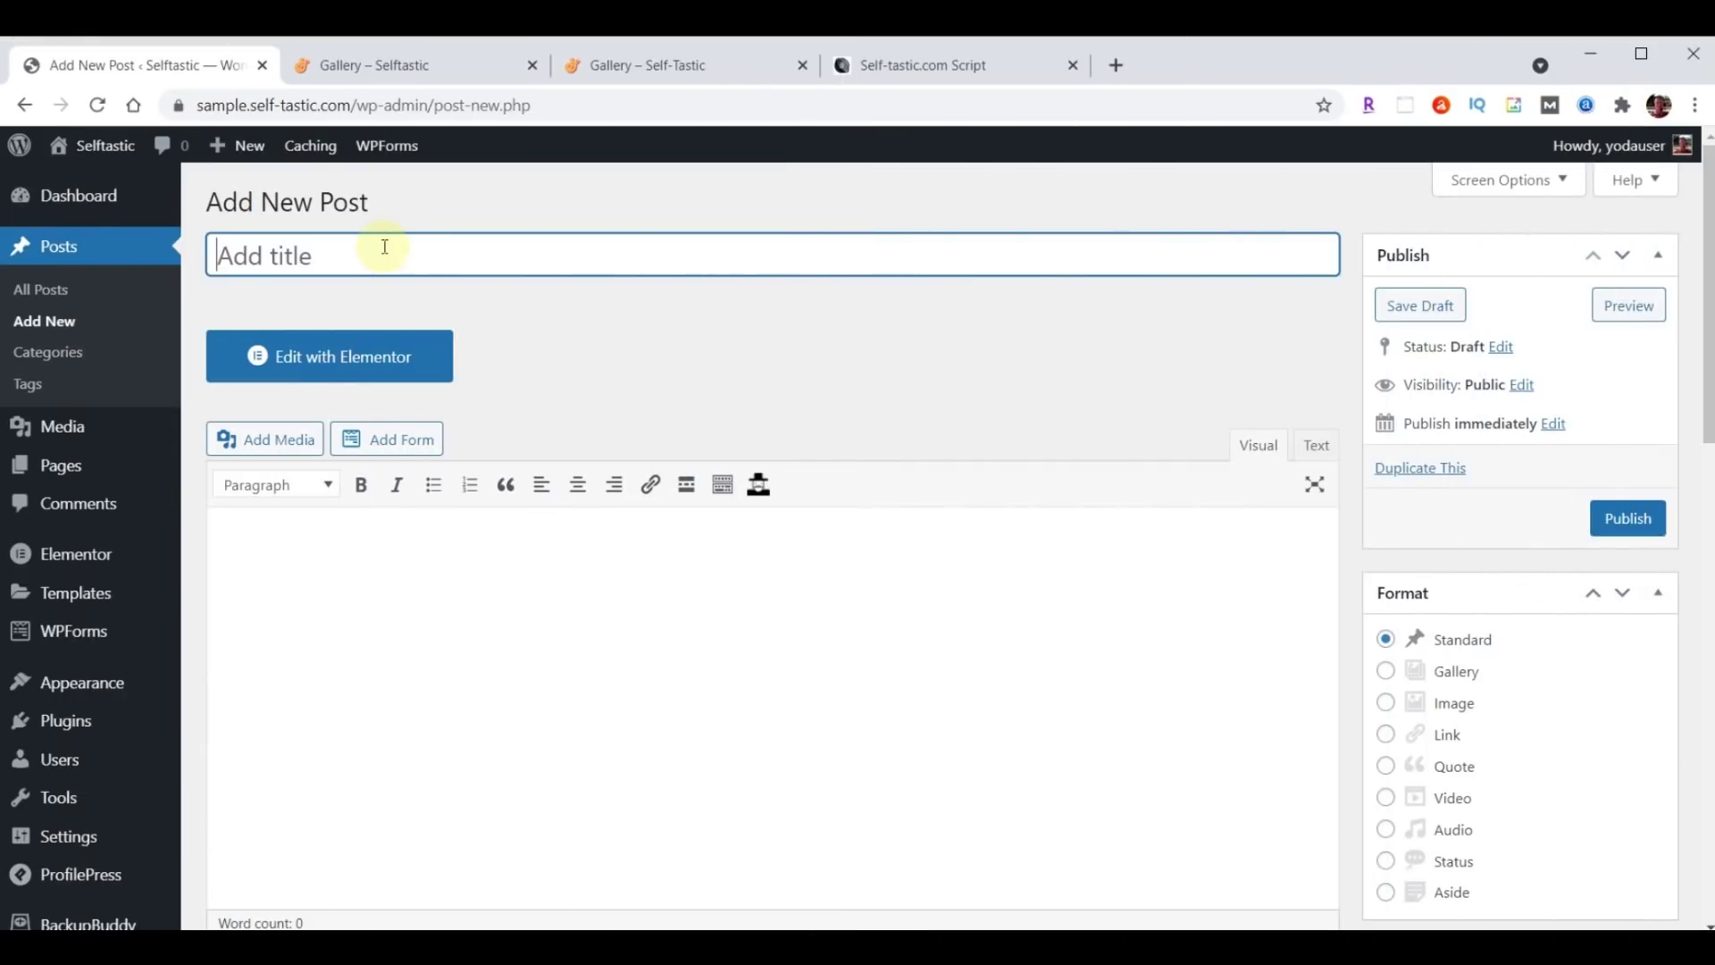
Paste the puppy-fostering title and the 926-word story into the new post.
{"action": "key", "text": "ctrl+v"}
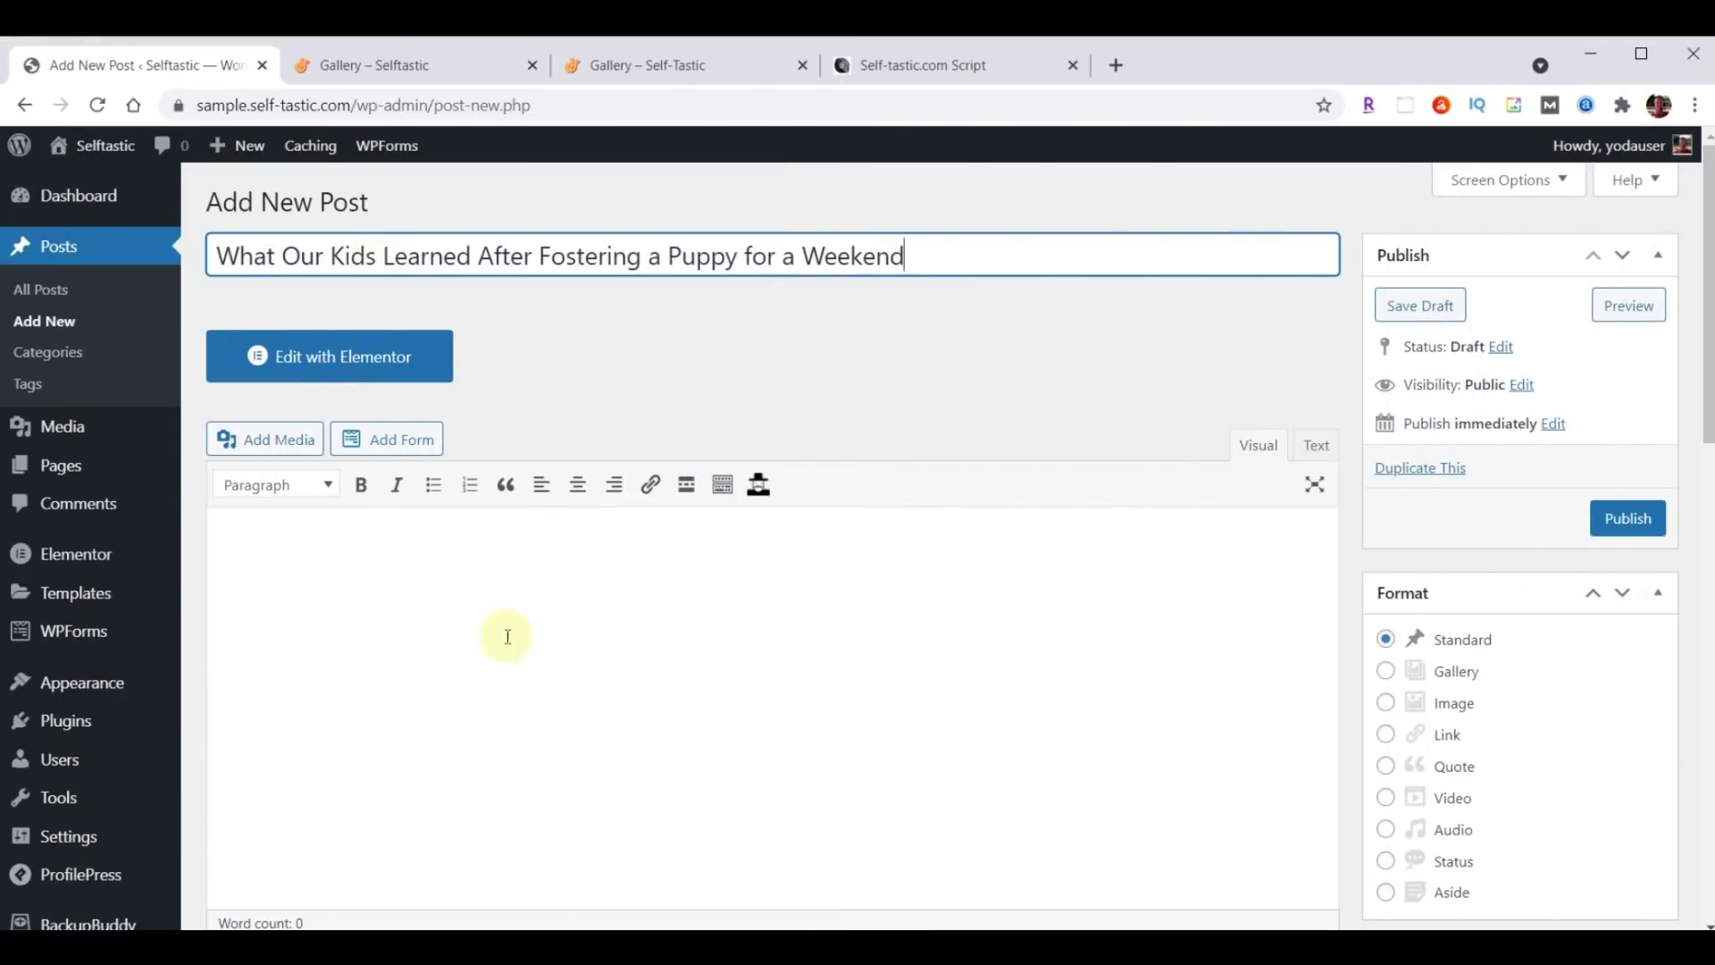
{"action": "scroll", "coordinate": [479, 662], "scroll_direction": "down", "scroll_amount": 1}
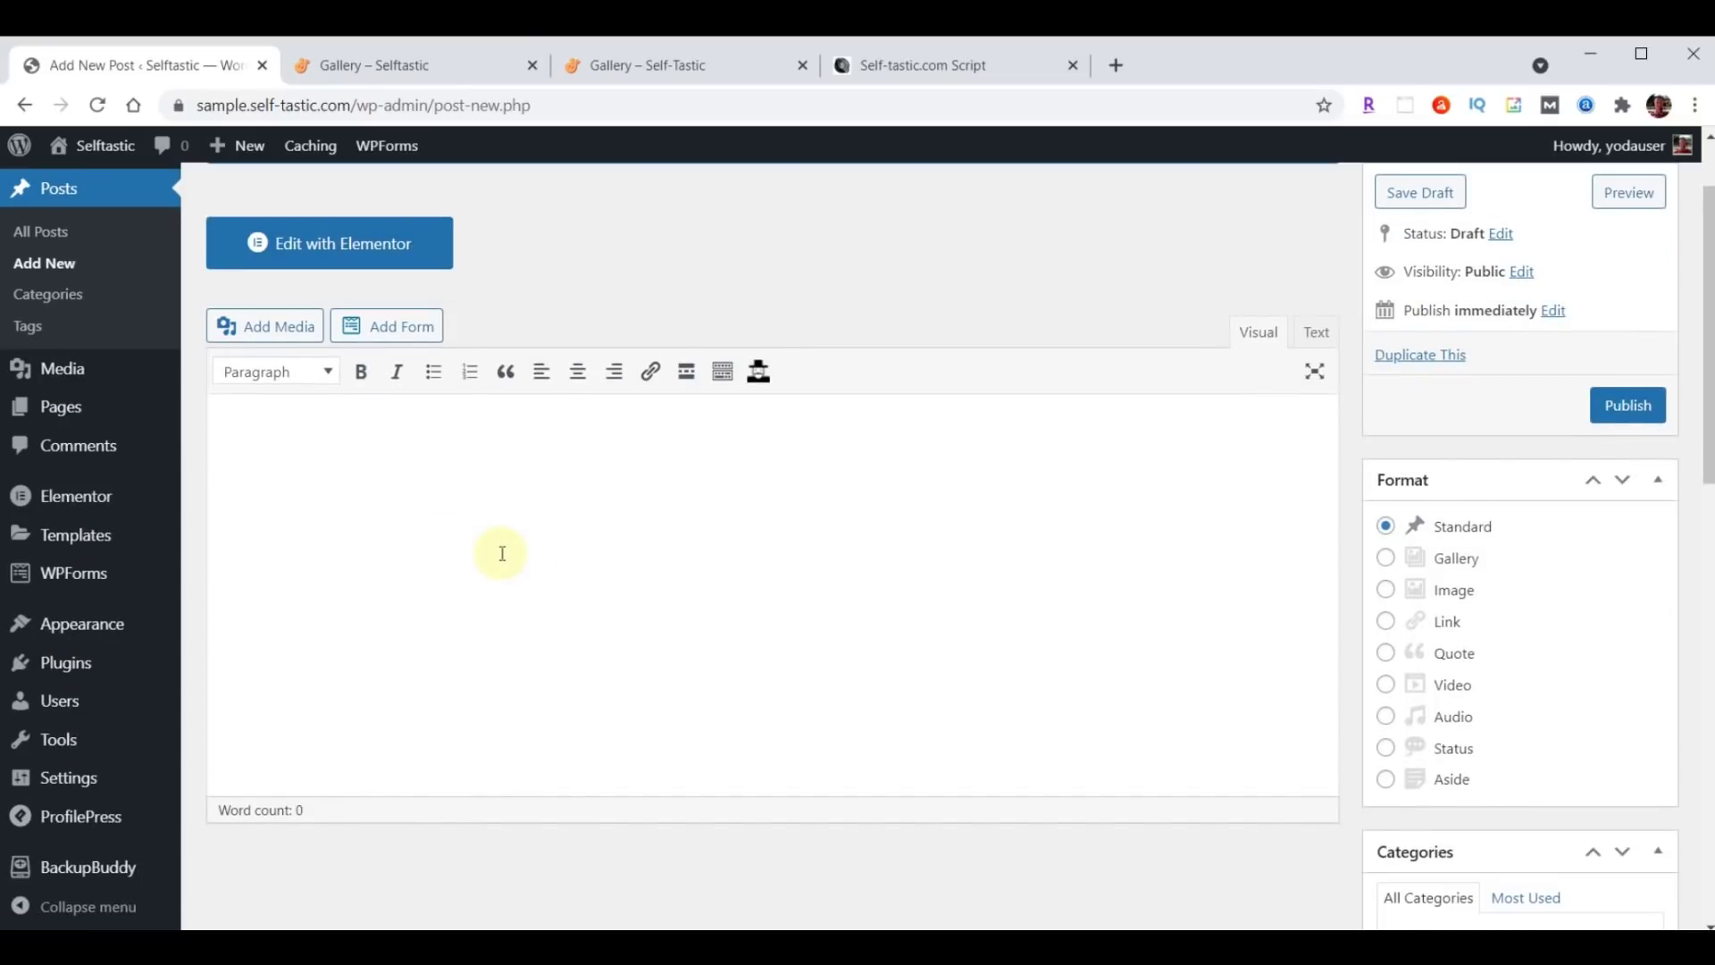
{"action": "left_click", "coordinate": [370, 498]}
{"action": "key", "text": "ctrl+v"}
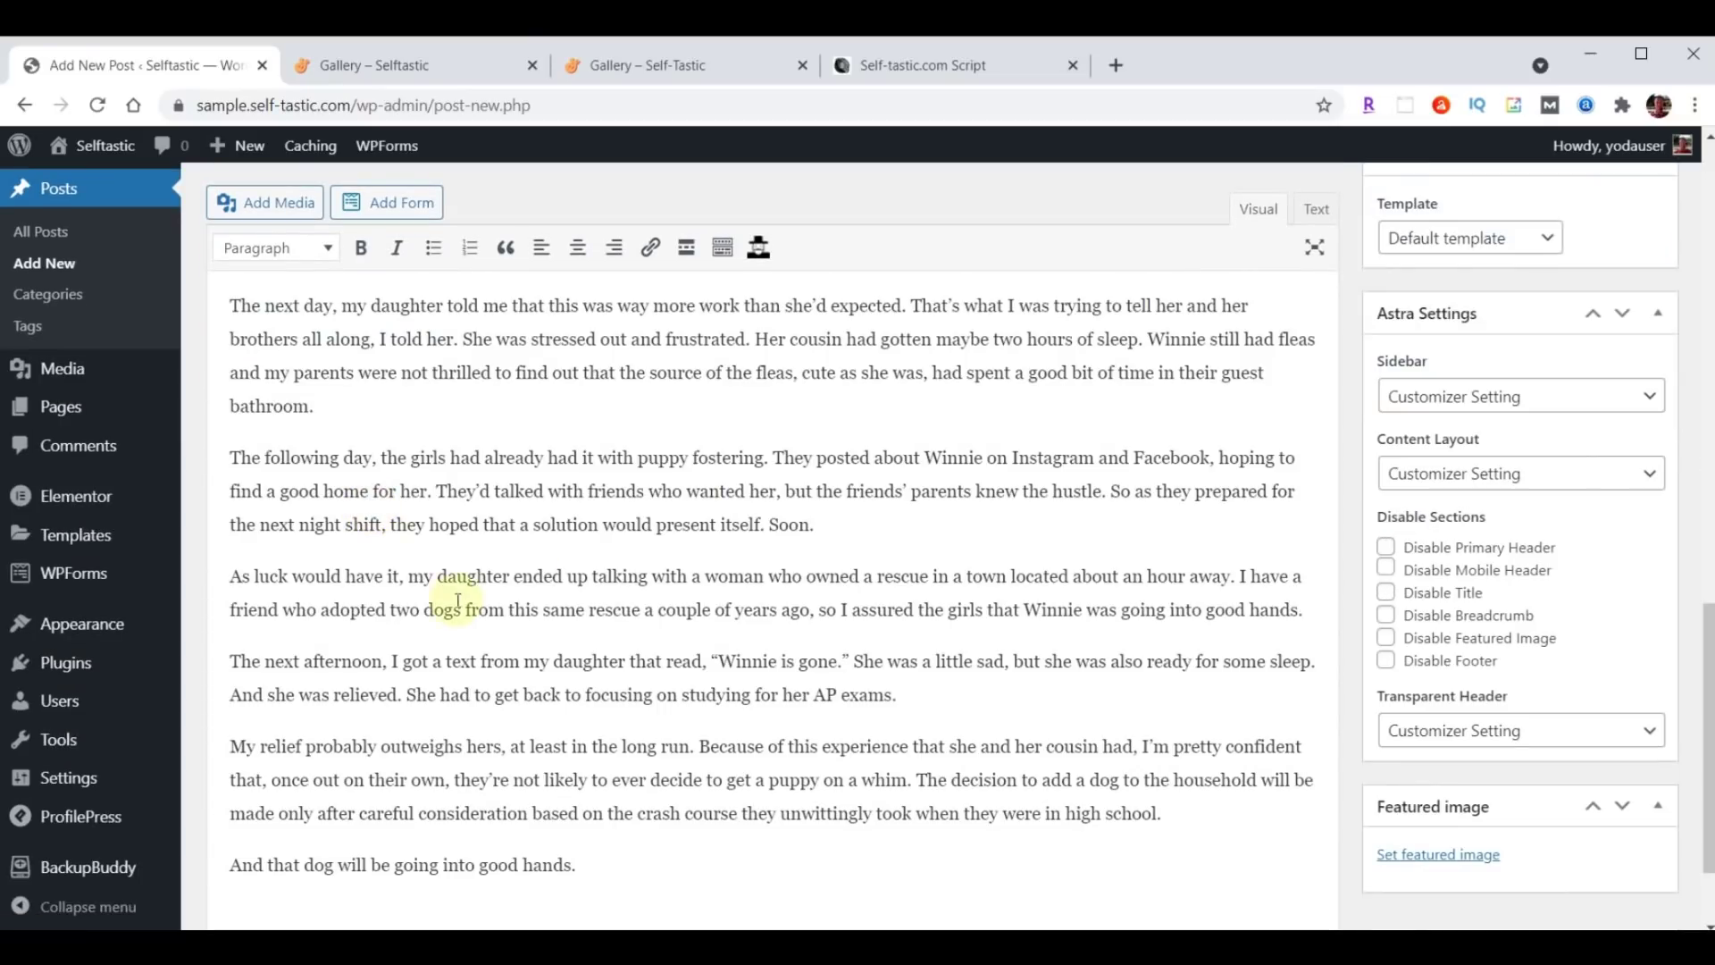
{"action": "scroll", "coordinate": [457, 600], "scroll_direction": "up", "scroll_amount": 15}
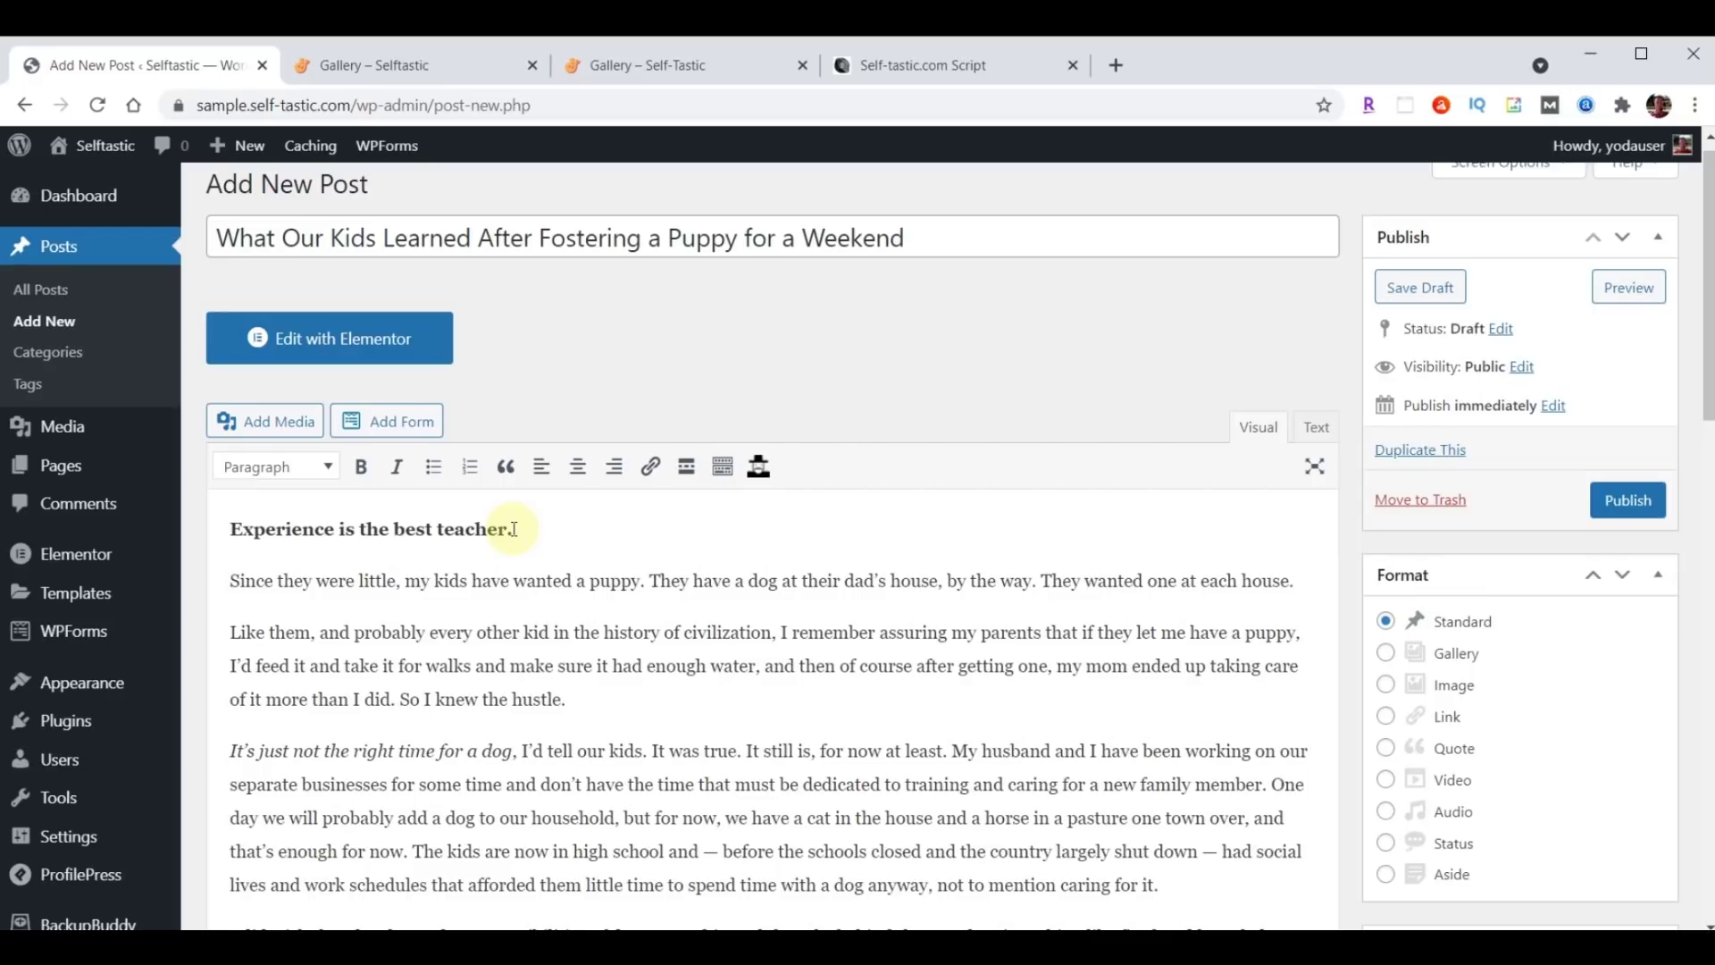
{"action": "scroll", "coordinate": [565, 581], "scroll_direction": "up", "scroll_amount": 1}
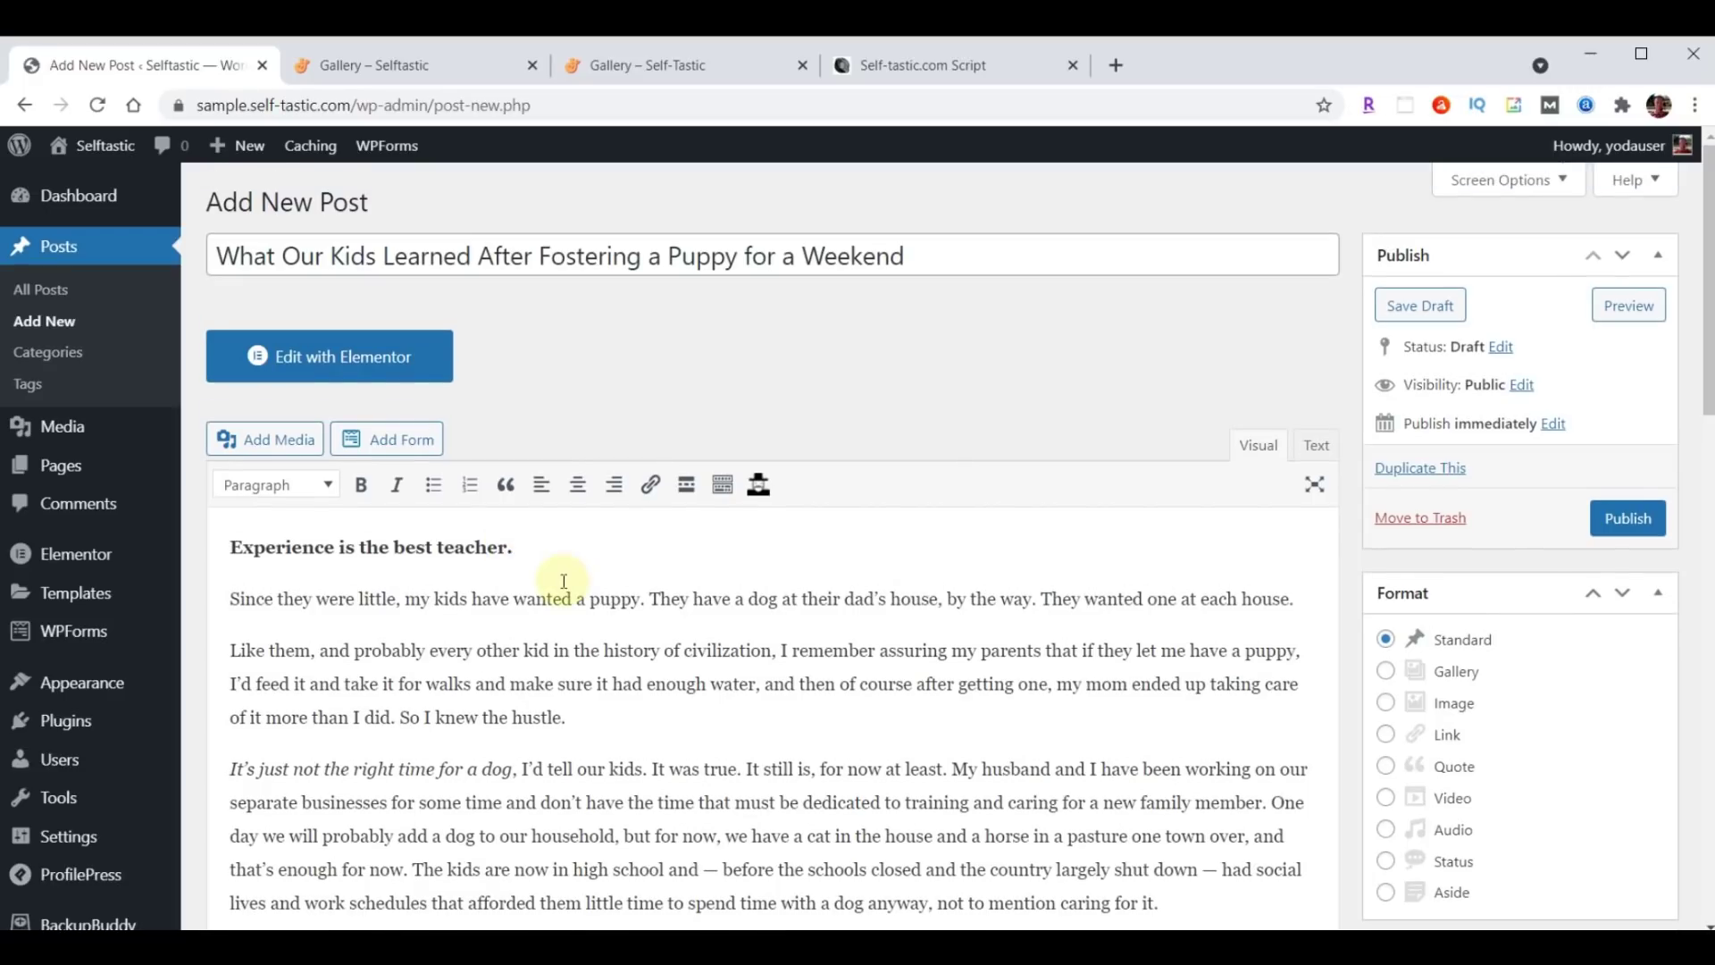
{"action": "scroll", "coordinate": [1049, 467], "scroll_direction": "down", "scroll_amount": 5}
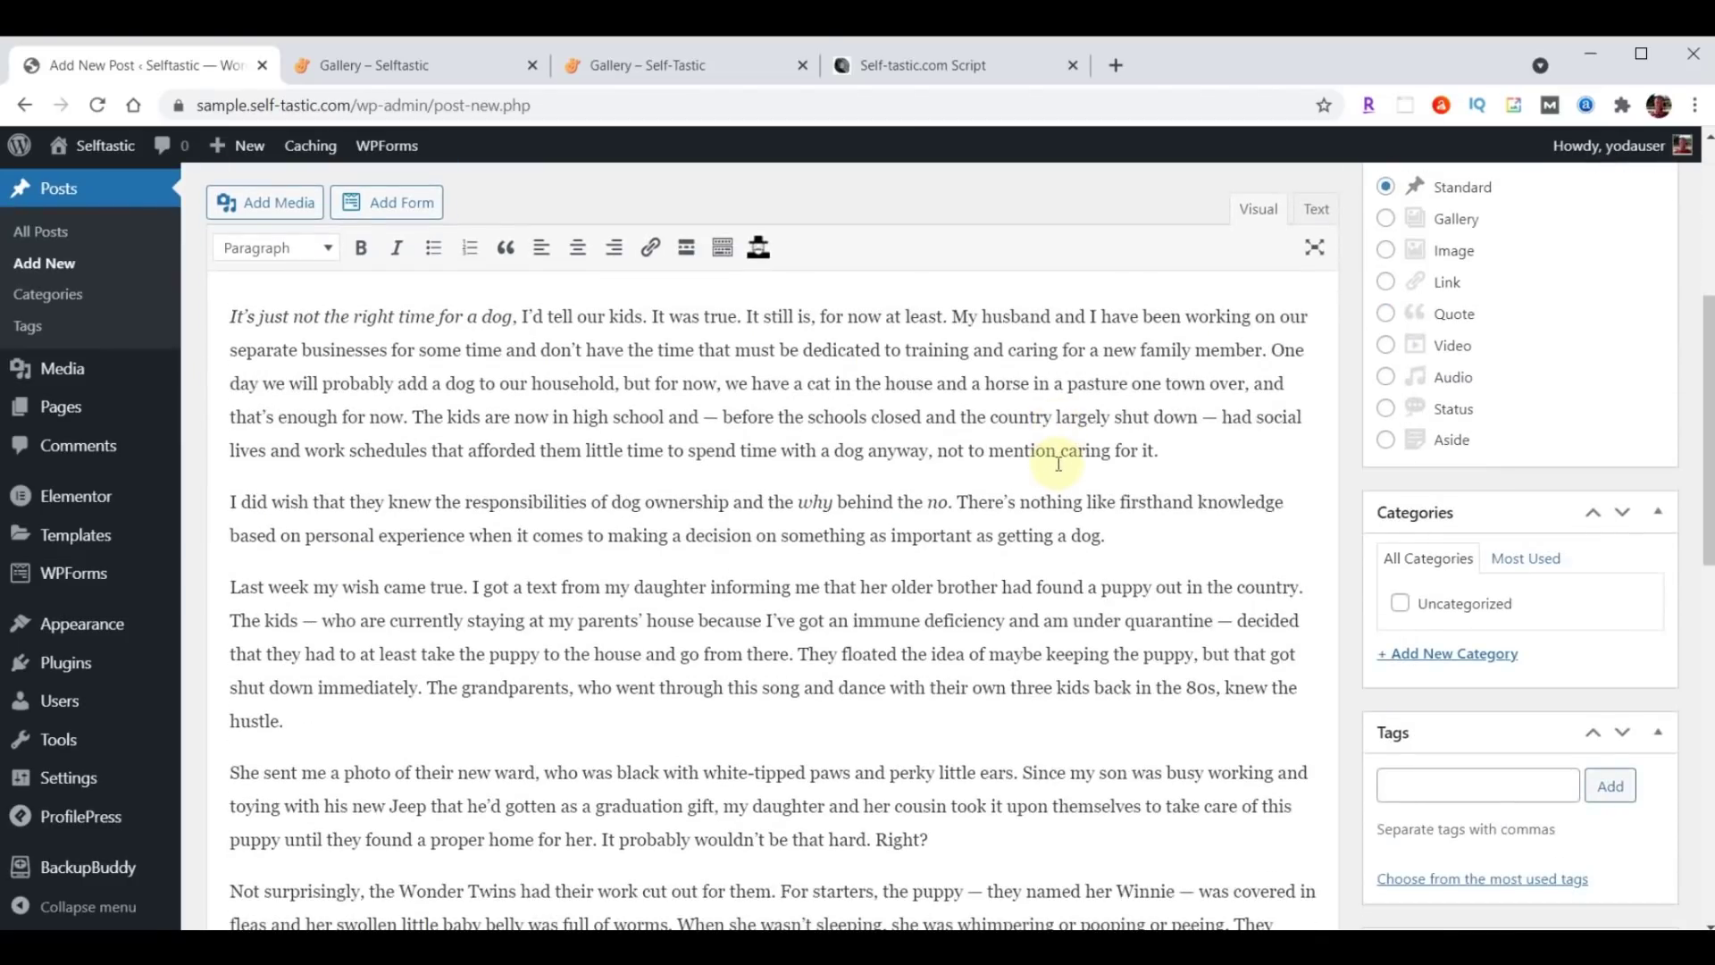
{"action": "scroll", "coordinate": [1058, 462], "scroll_direction": "down", "scroll_amount": 1}
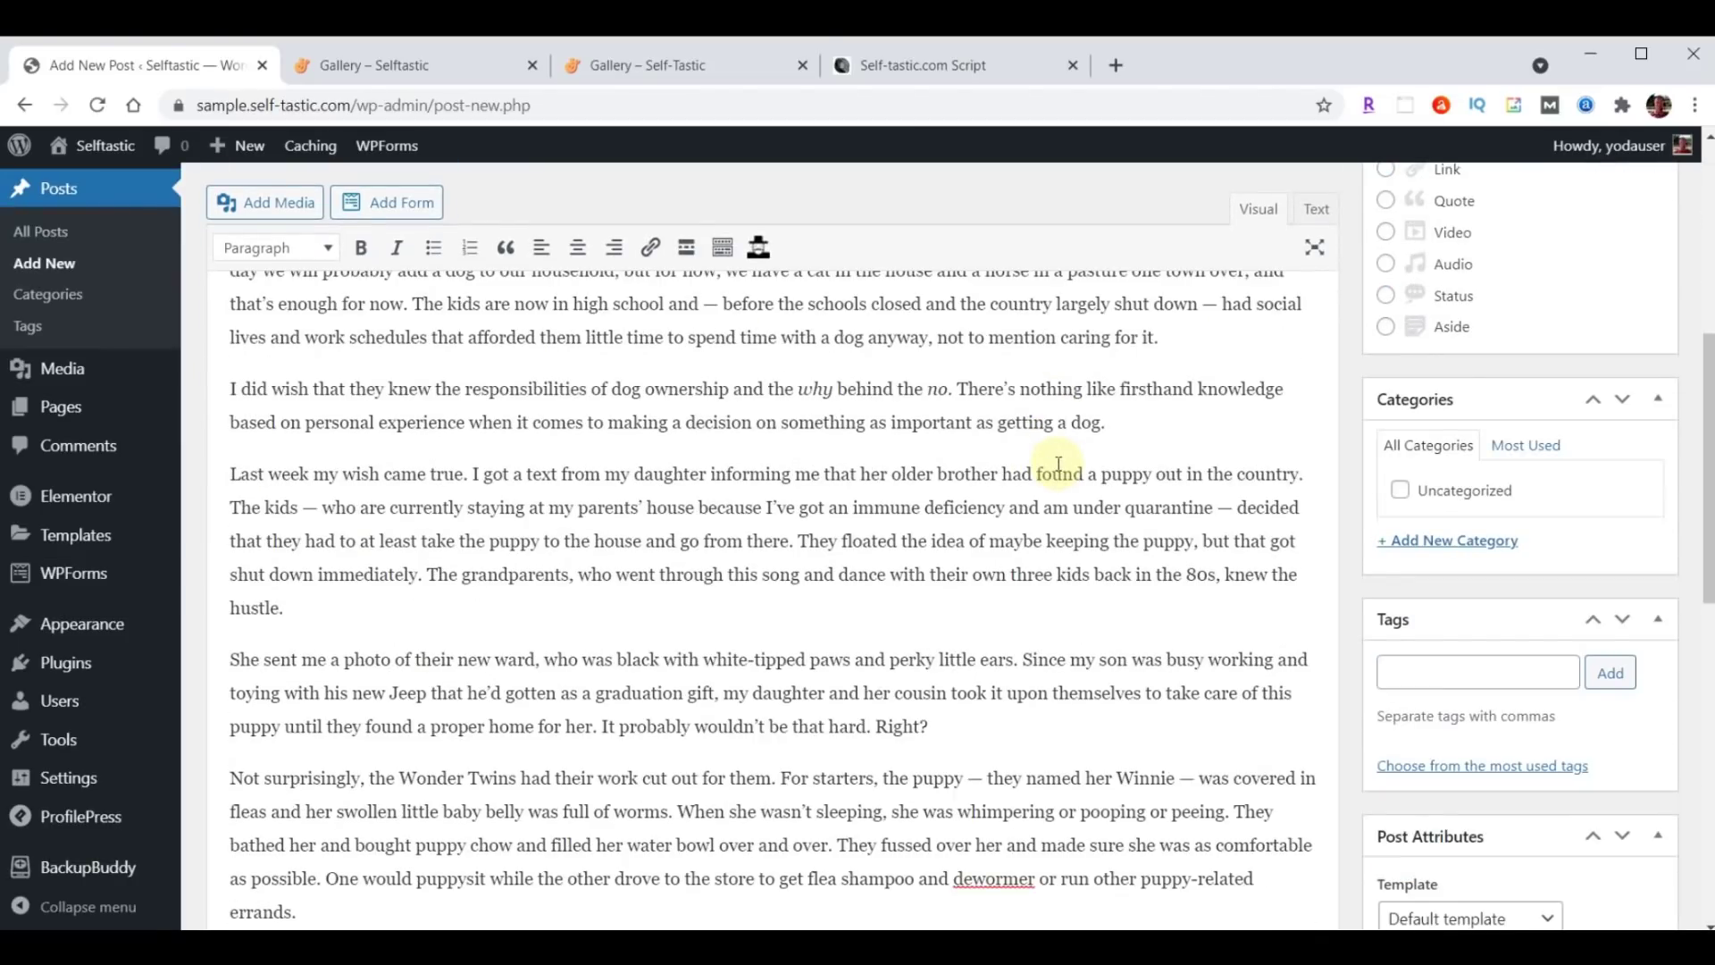
Create a new Life Lessons category for the post.
{"action": "left_click", "coordinate": [1446, 547]}
{"action": "type", "text": "Life Lessons"}
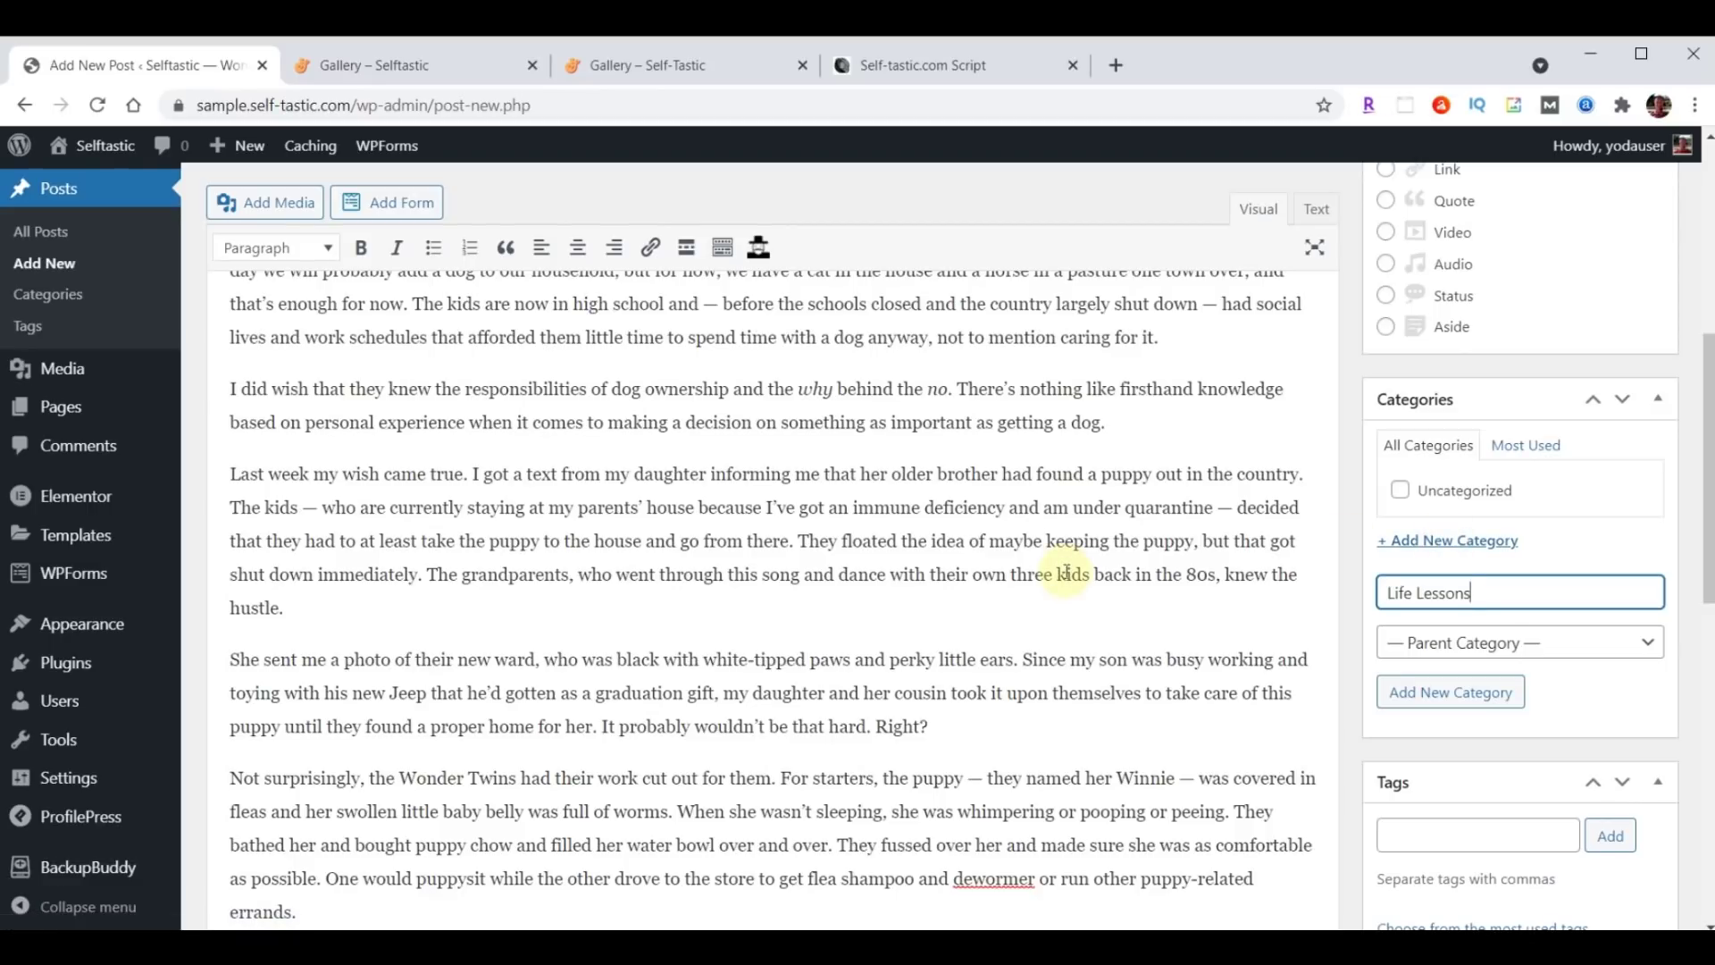
{"action": "key", "text": "Return"}
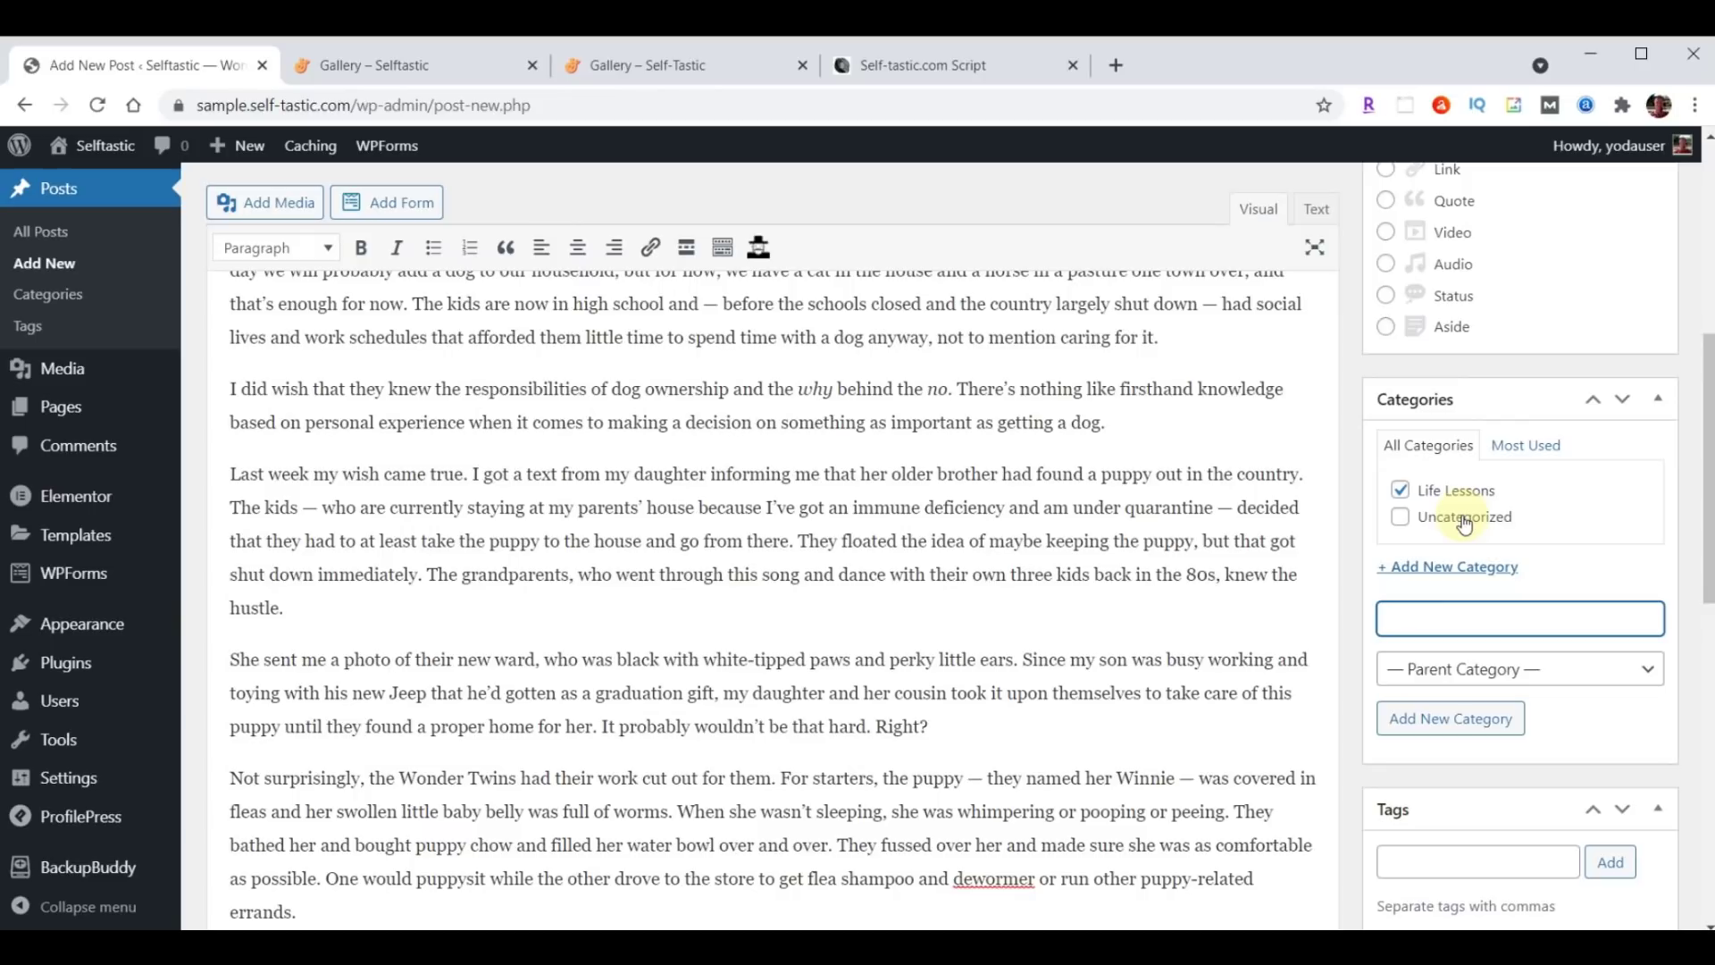
Add the tags Pets, Dogs, Life Lessons, Life and Personal Development.
{"action": "scroll", "coordinate": [1045, 528], "scroll_direction": "down", "scroll_amount": 4}
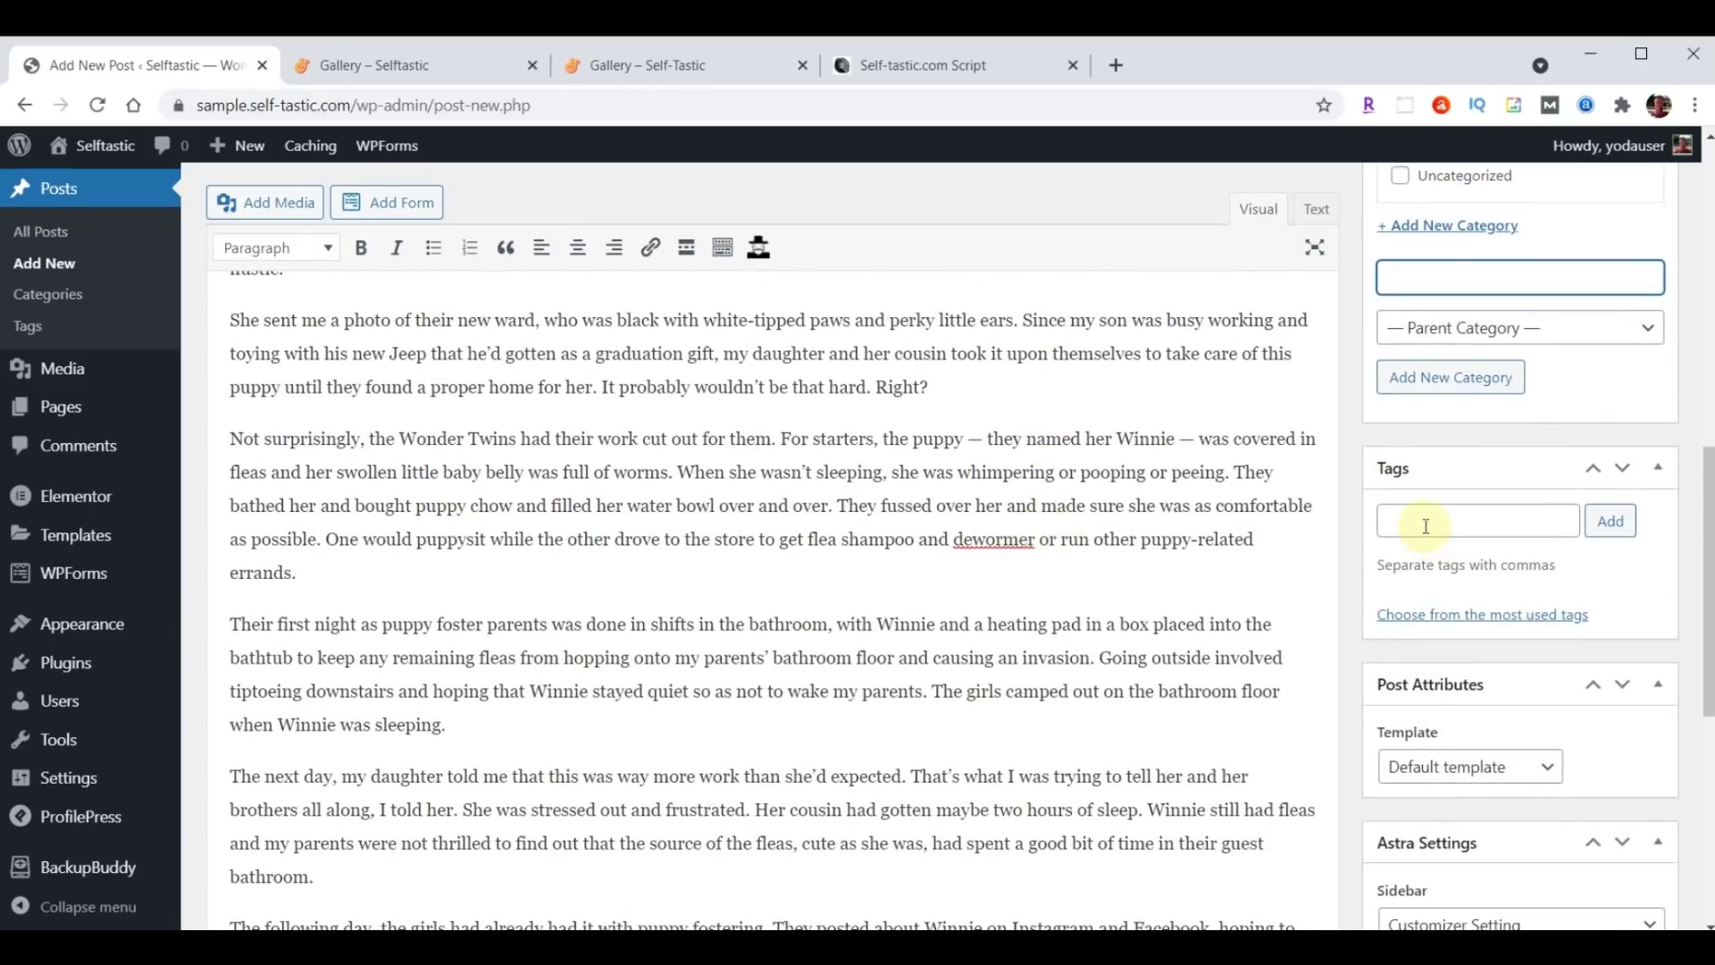
{"action": "left_click", "coordinate": [1425, 526]}
{"action": "type", "text": "Pets, Dogs, Life Lessons, Life, Personal Development"}
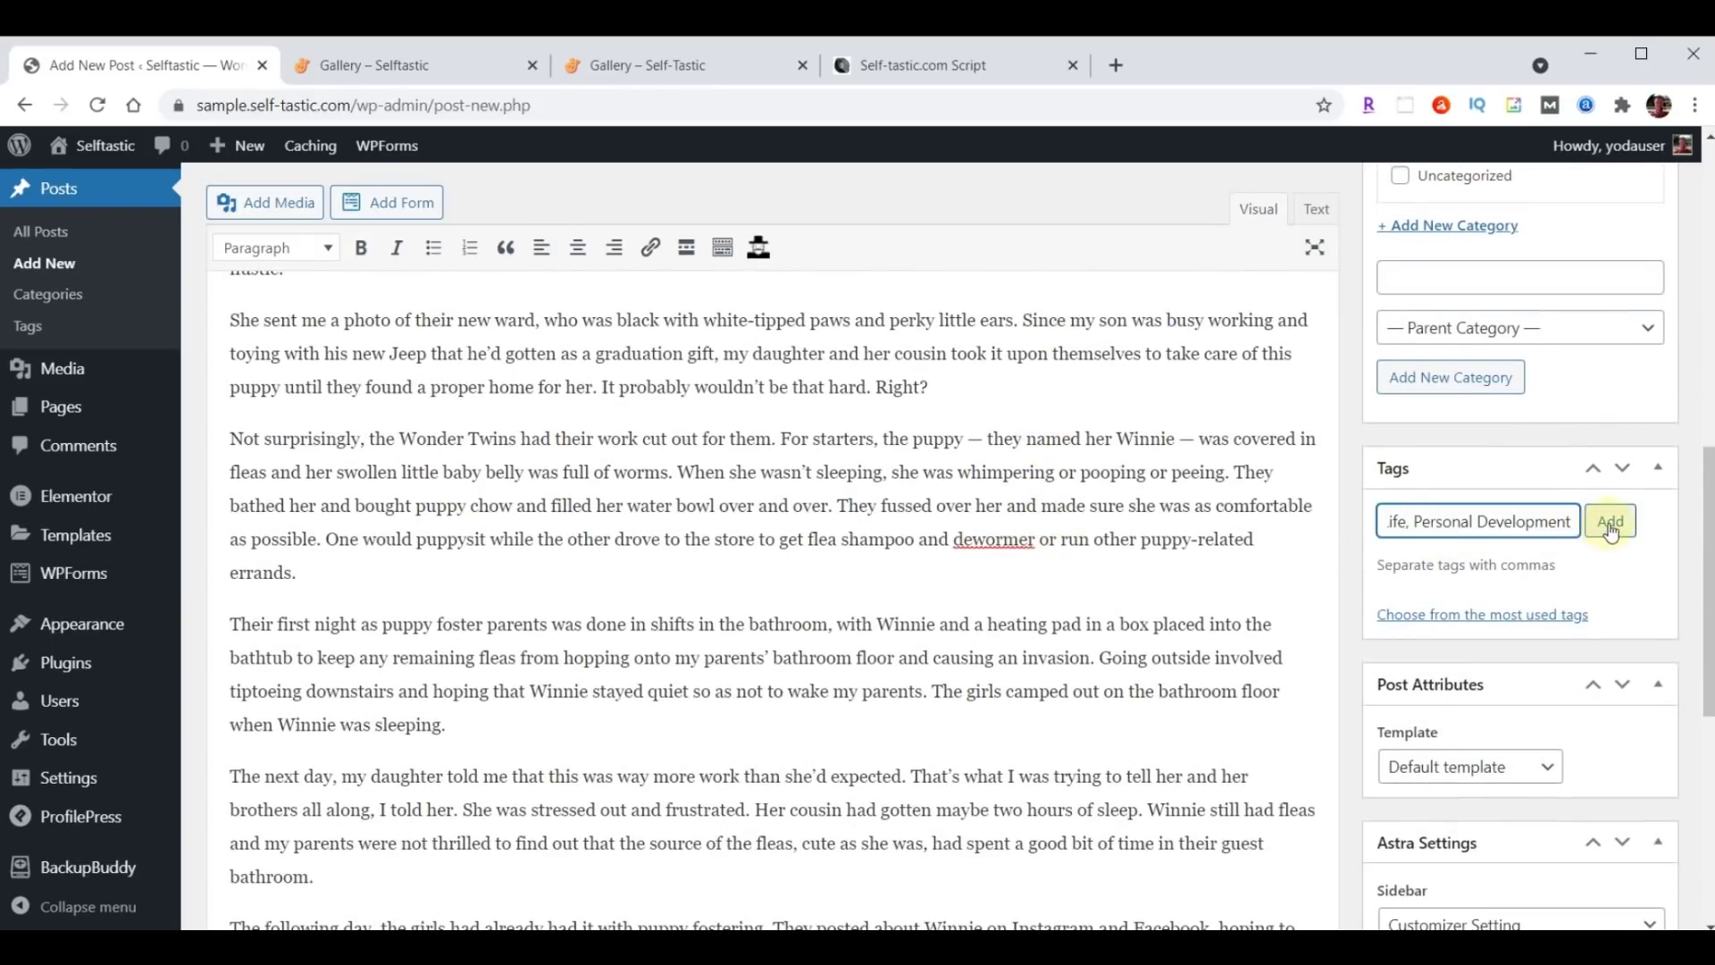
{"action": "left_click", "coordinate": [1610, 527]}
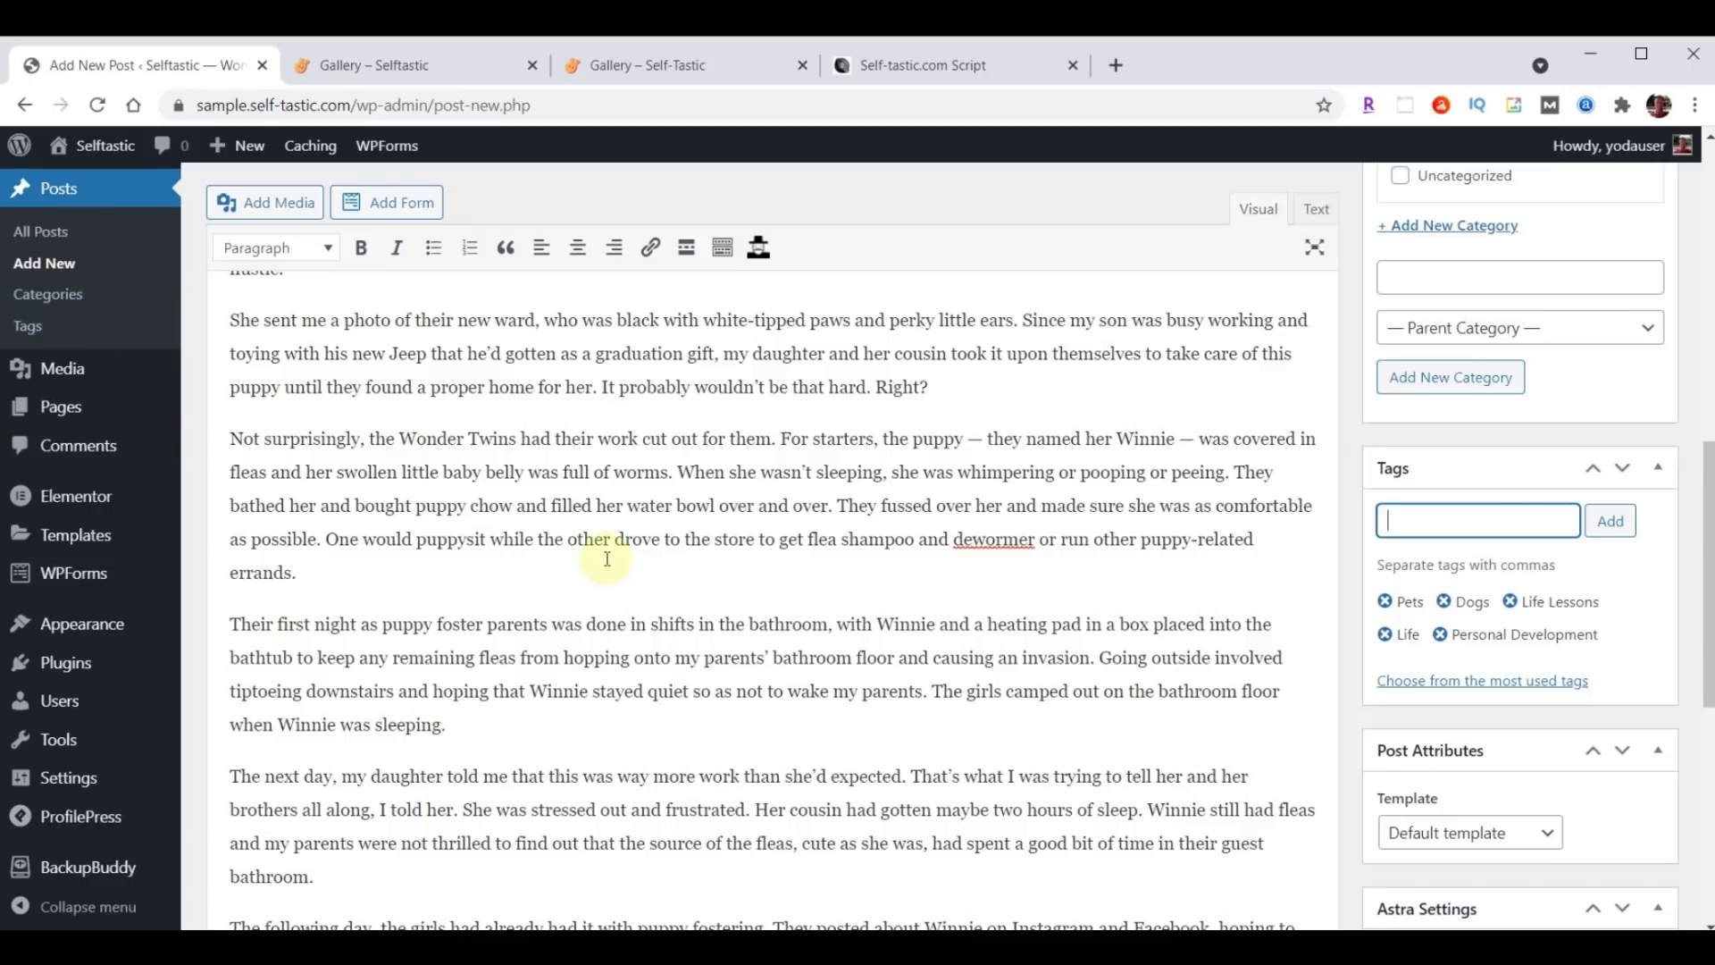
{"action": "scroll", "coordinate": [1111, 554], "scroll_direction": "down", "scroll_amount": 6}
{"action": "scroll", "coordinate": [1110, 554], "scroll_direction": "down", "scroll_amount": 2}
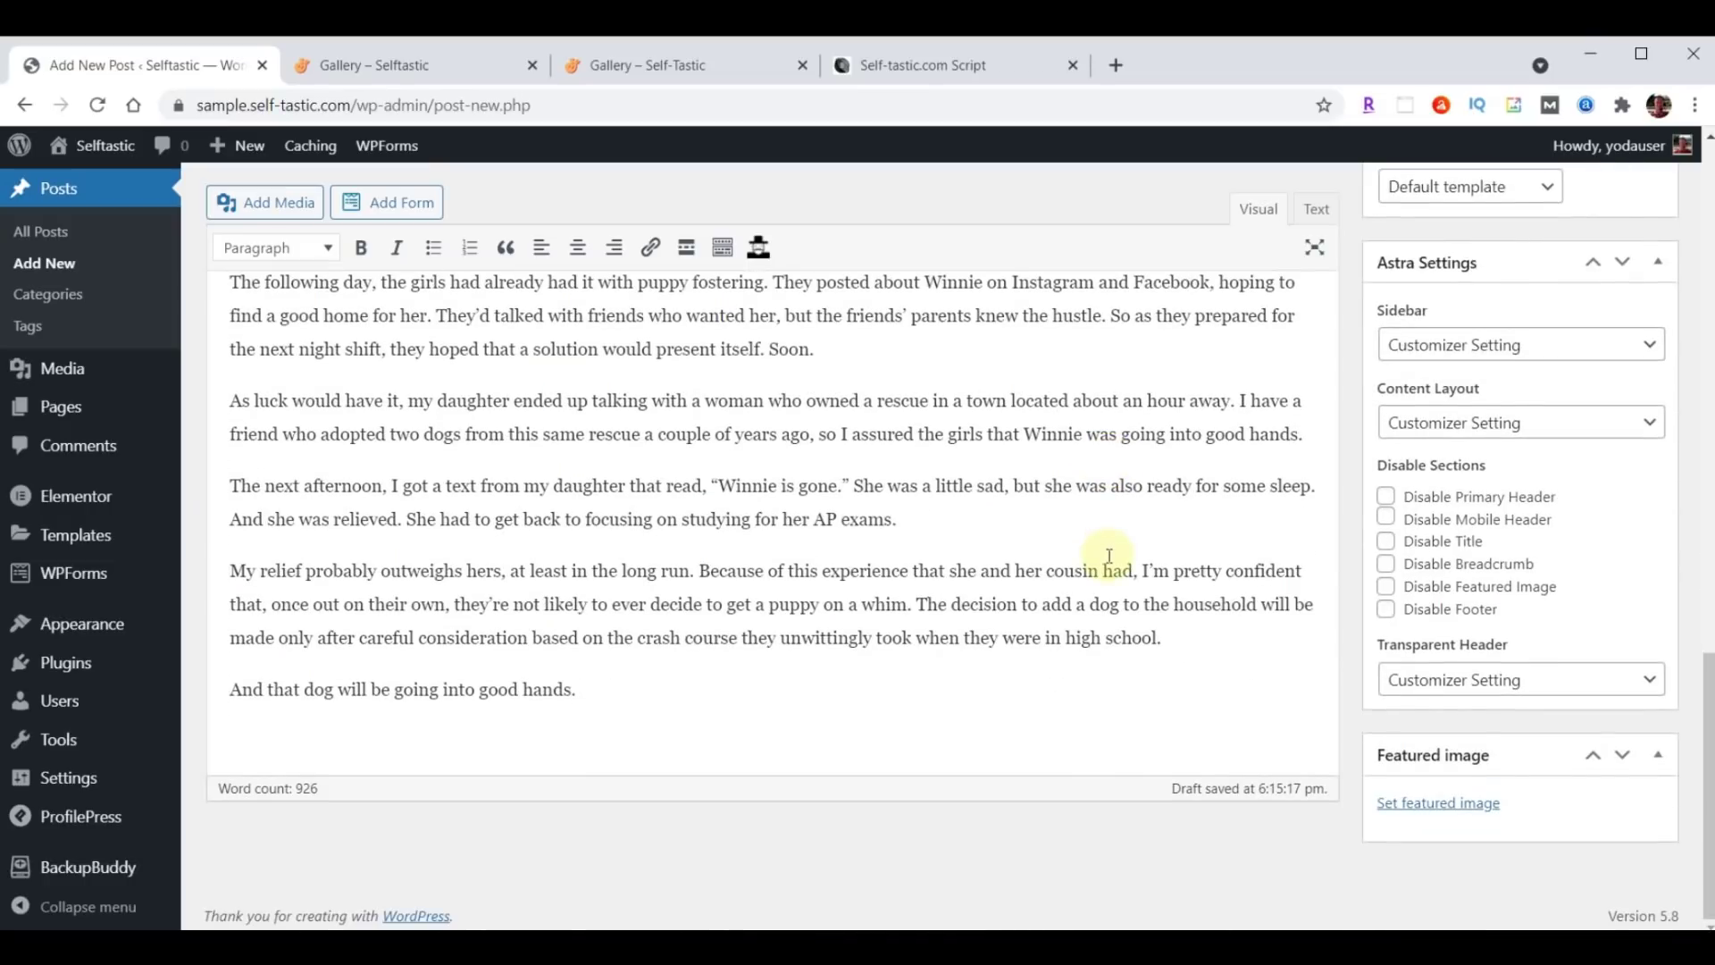
Upload the six photos blog-01.jpg through blog-06.jpg into the Media Library.
{"action": "left_click", "coordinate": [1435, 808]}
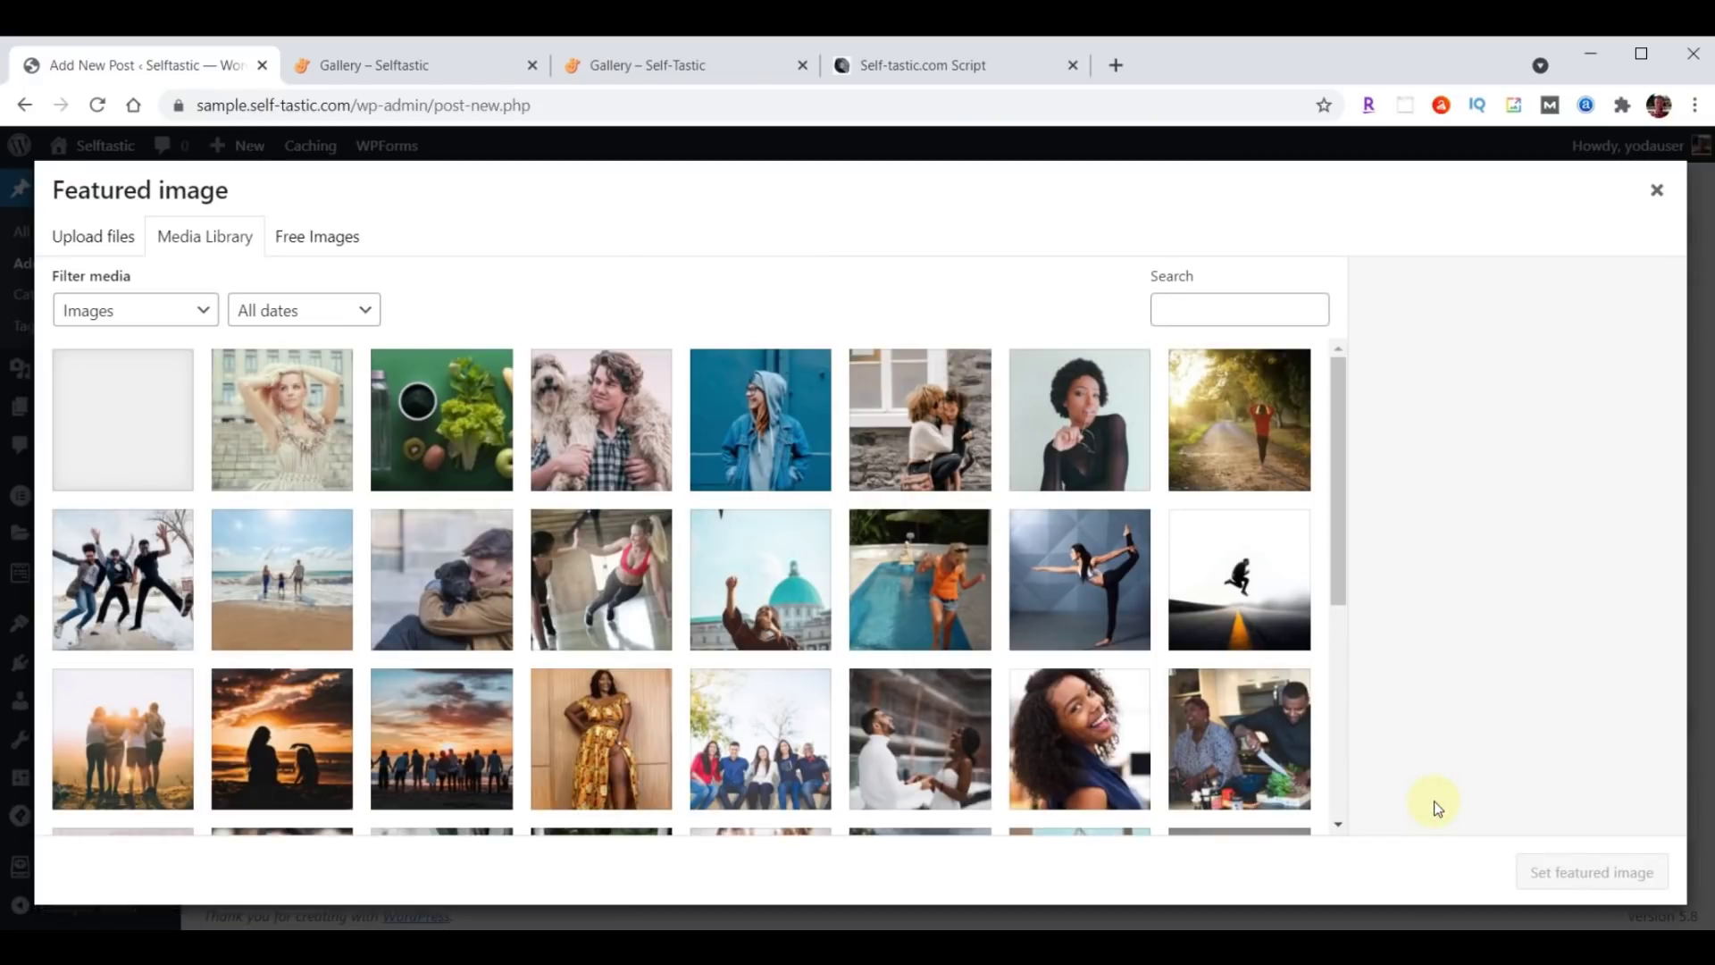
{"action": "key", "text": "alt+Tab"}
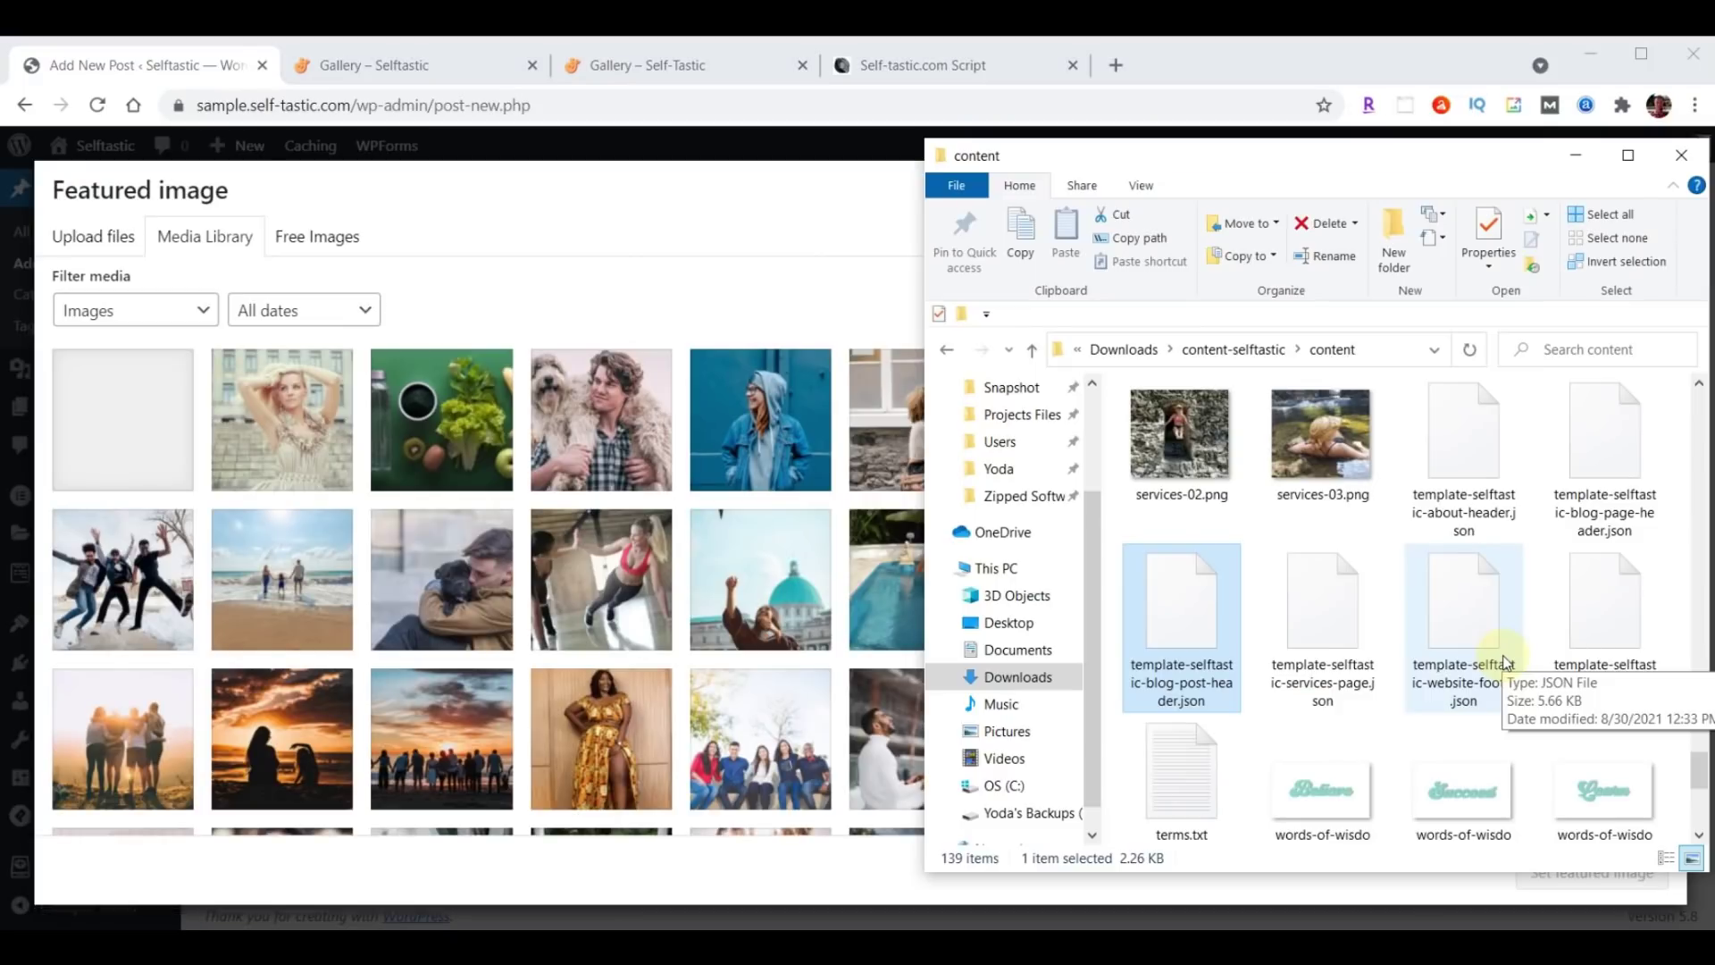
{"action": "scroll", "coordinate": [1460, 615], "scroll_direction": "up", "scroll_amount": 5}
{"action": "scroll", "coordinate": [1459, 615], "scroll_direction": "up", "scroll_amount": 10}
{"action": "left_click", "coordinate": [1469, 474]}
{"action": "left_click", "coordinate": [1621, 555], "text": "shift"}
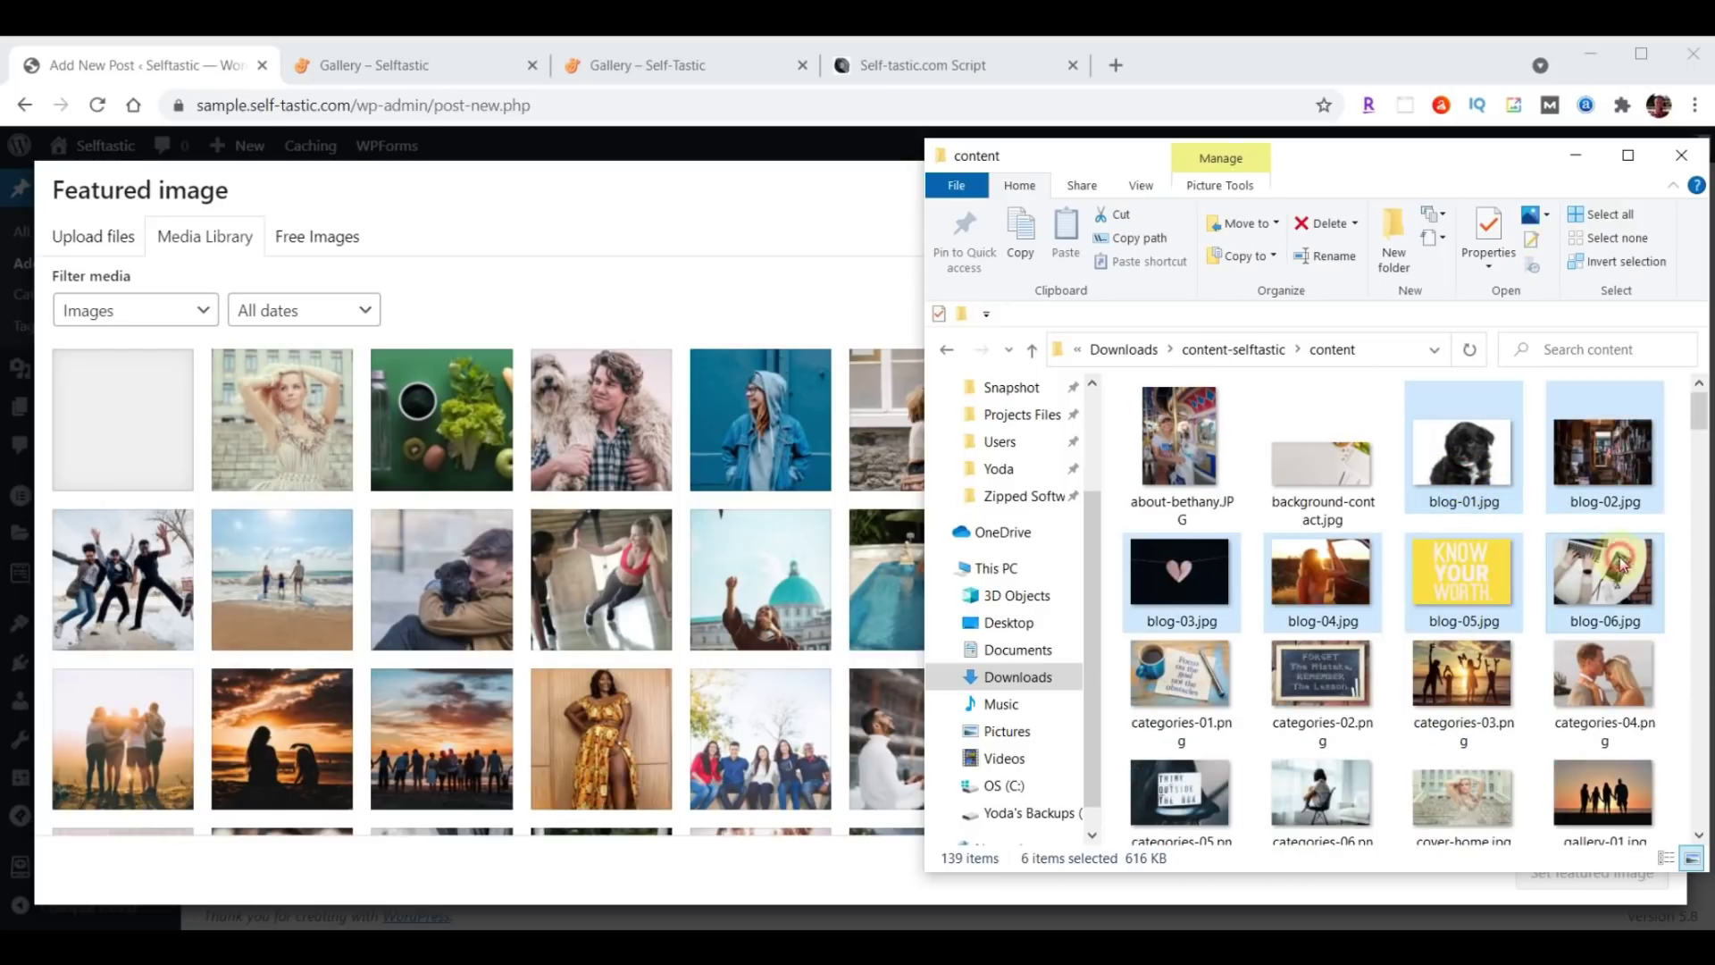
{"action": "left_click_drag", "start_coordinate": [1621, 561], "coordinate": [533, 568]}
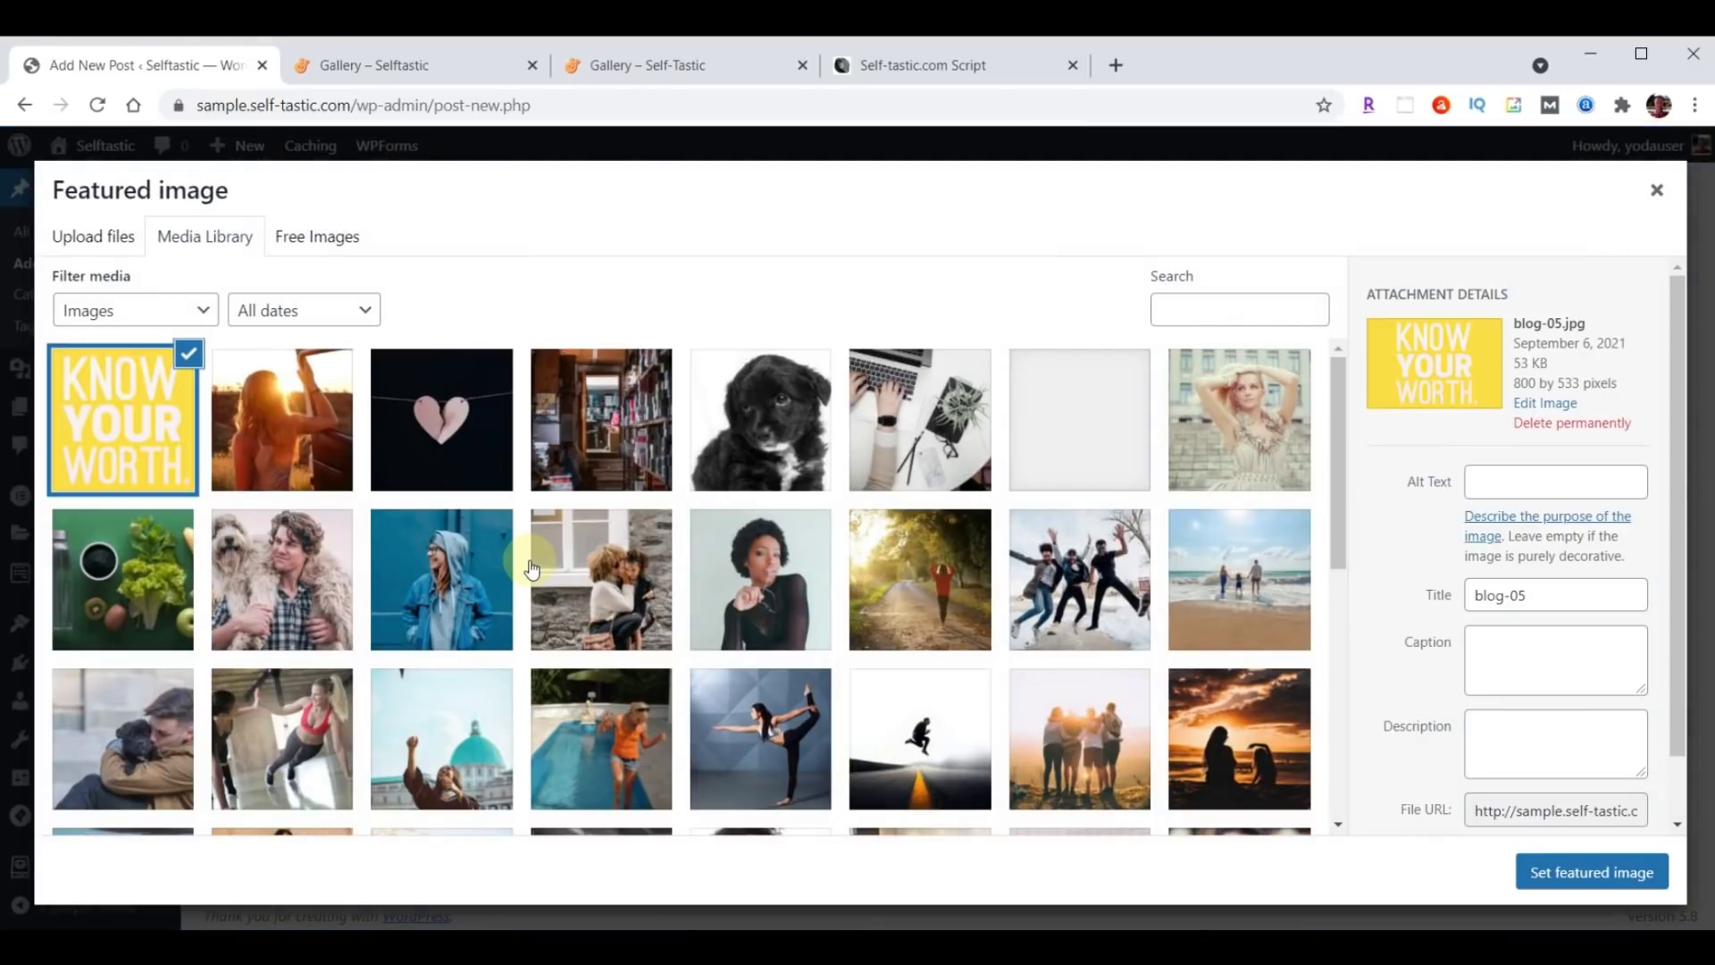
Make the black puppy photo blog-01 the featured image and publish the post.
{"action": "left_click", "coordinate": [779, 416]}
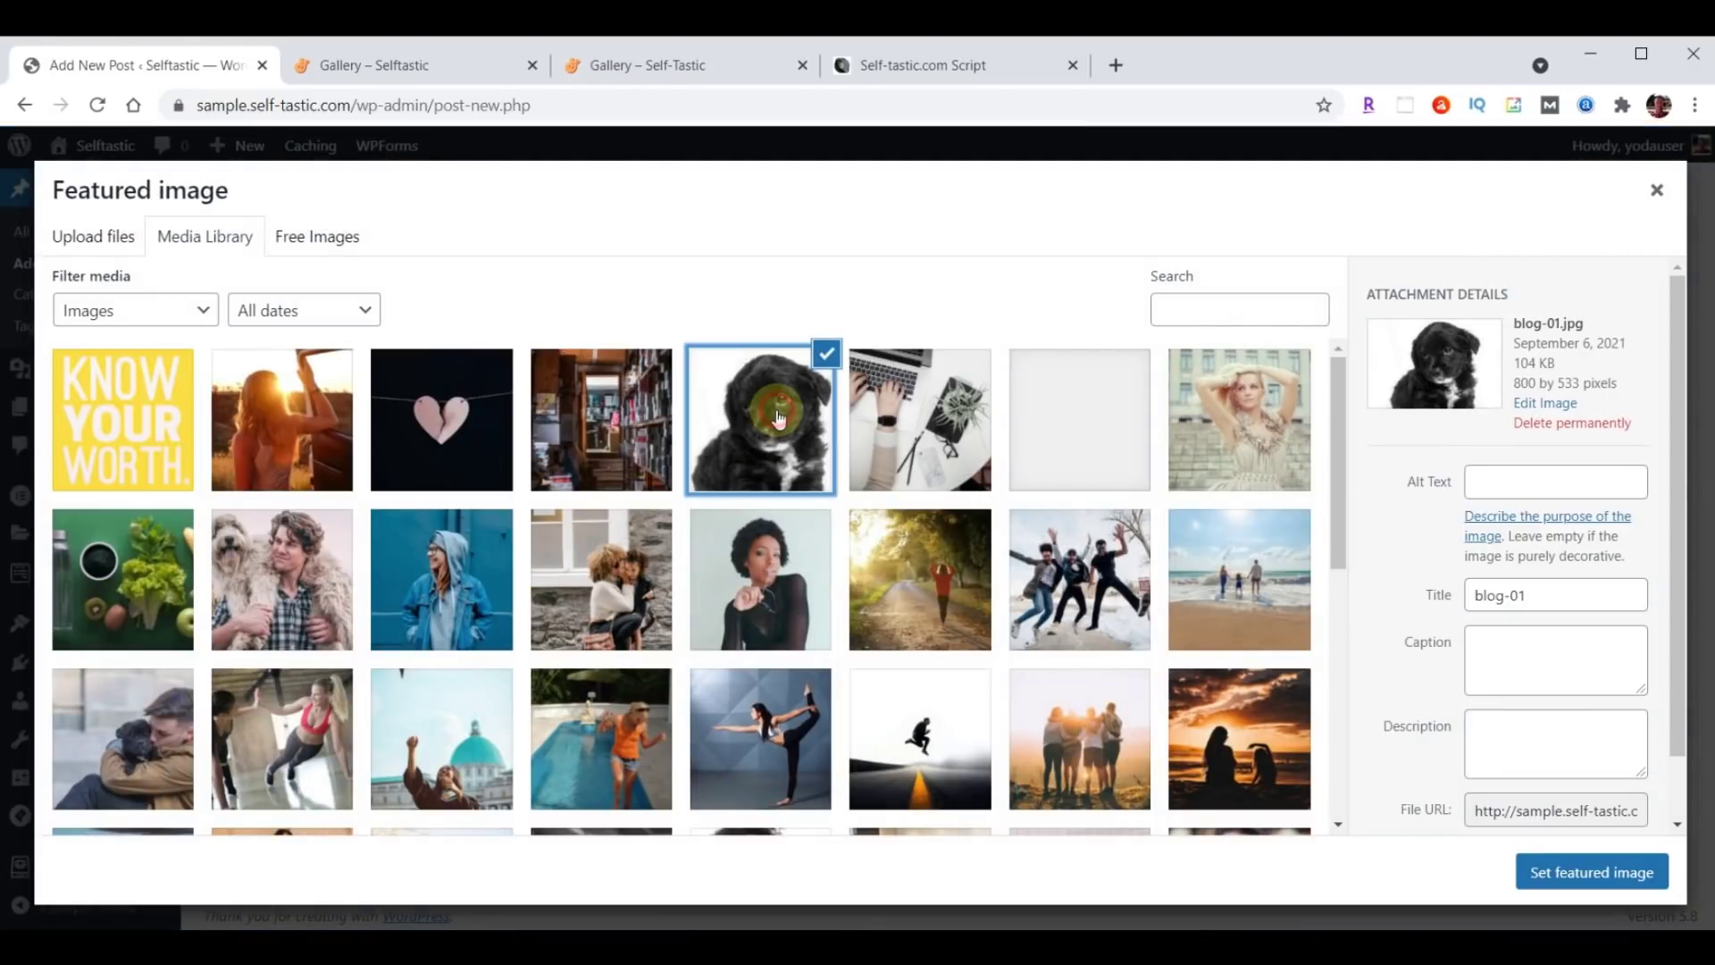
{"action": "left_click", "coordinate": [1593, 872]}
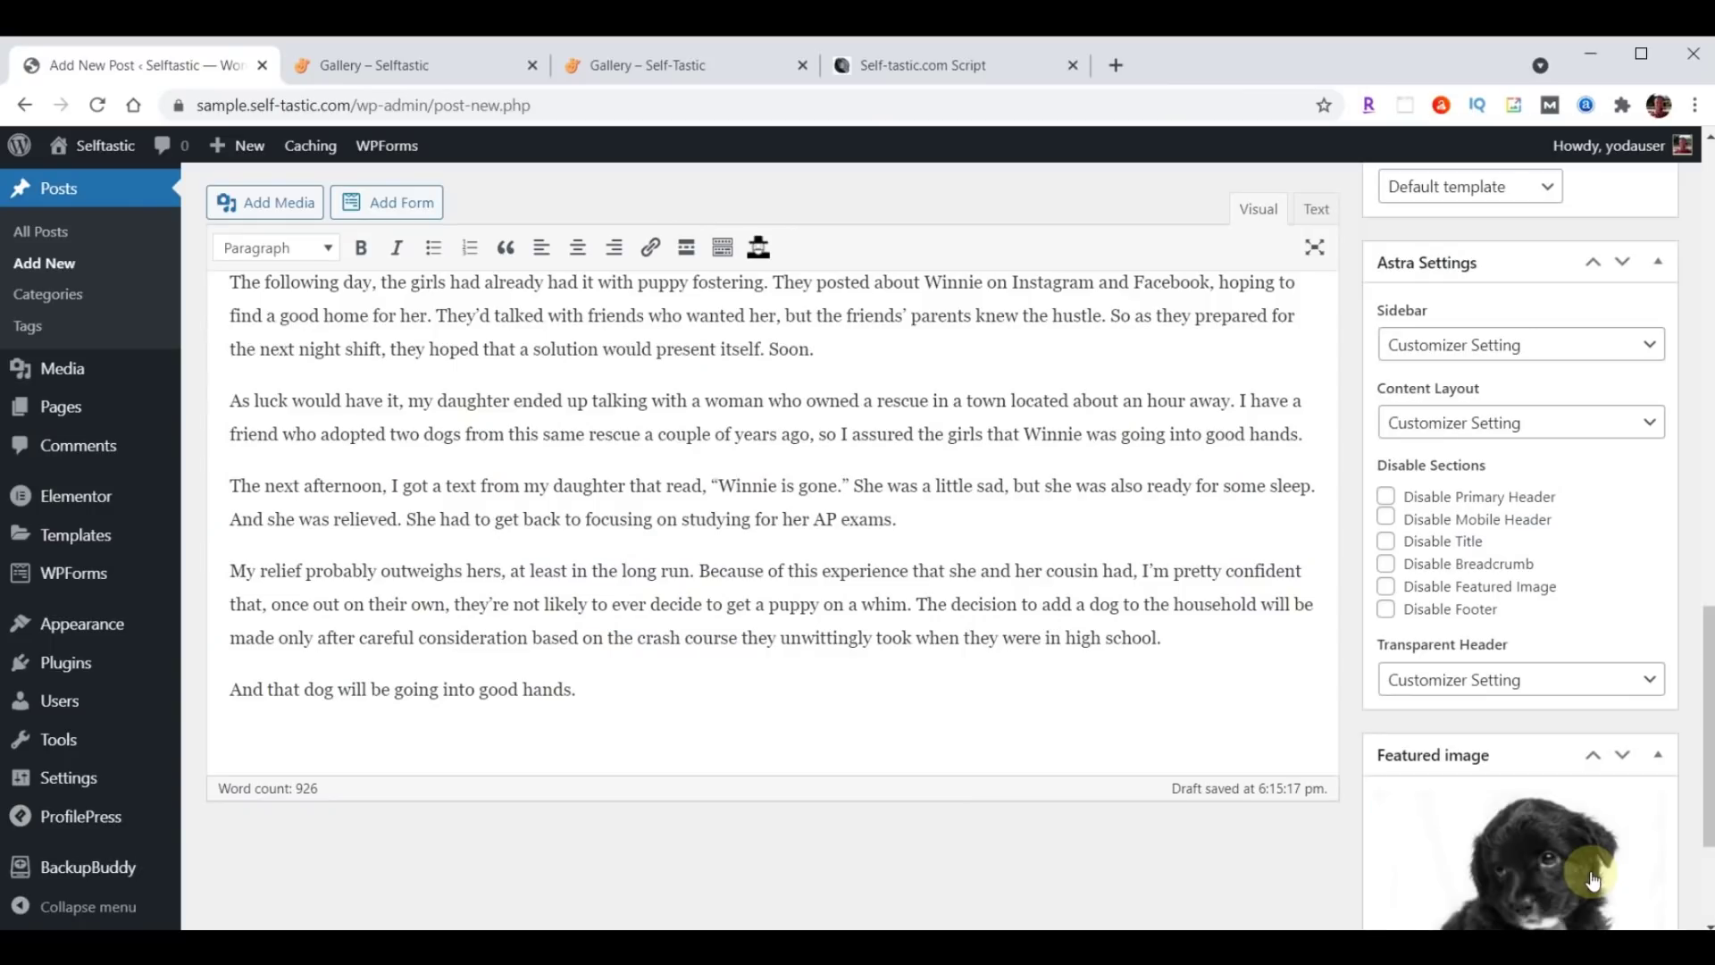
{"action": "scroll", "coordinate": [1251, 849], "scroll_direction": "up", "scroll_amount": 20}
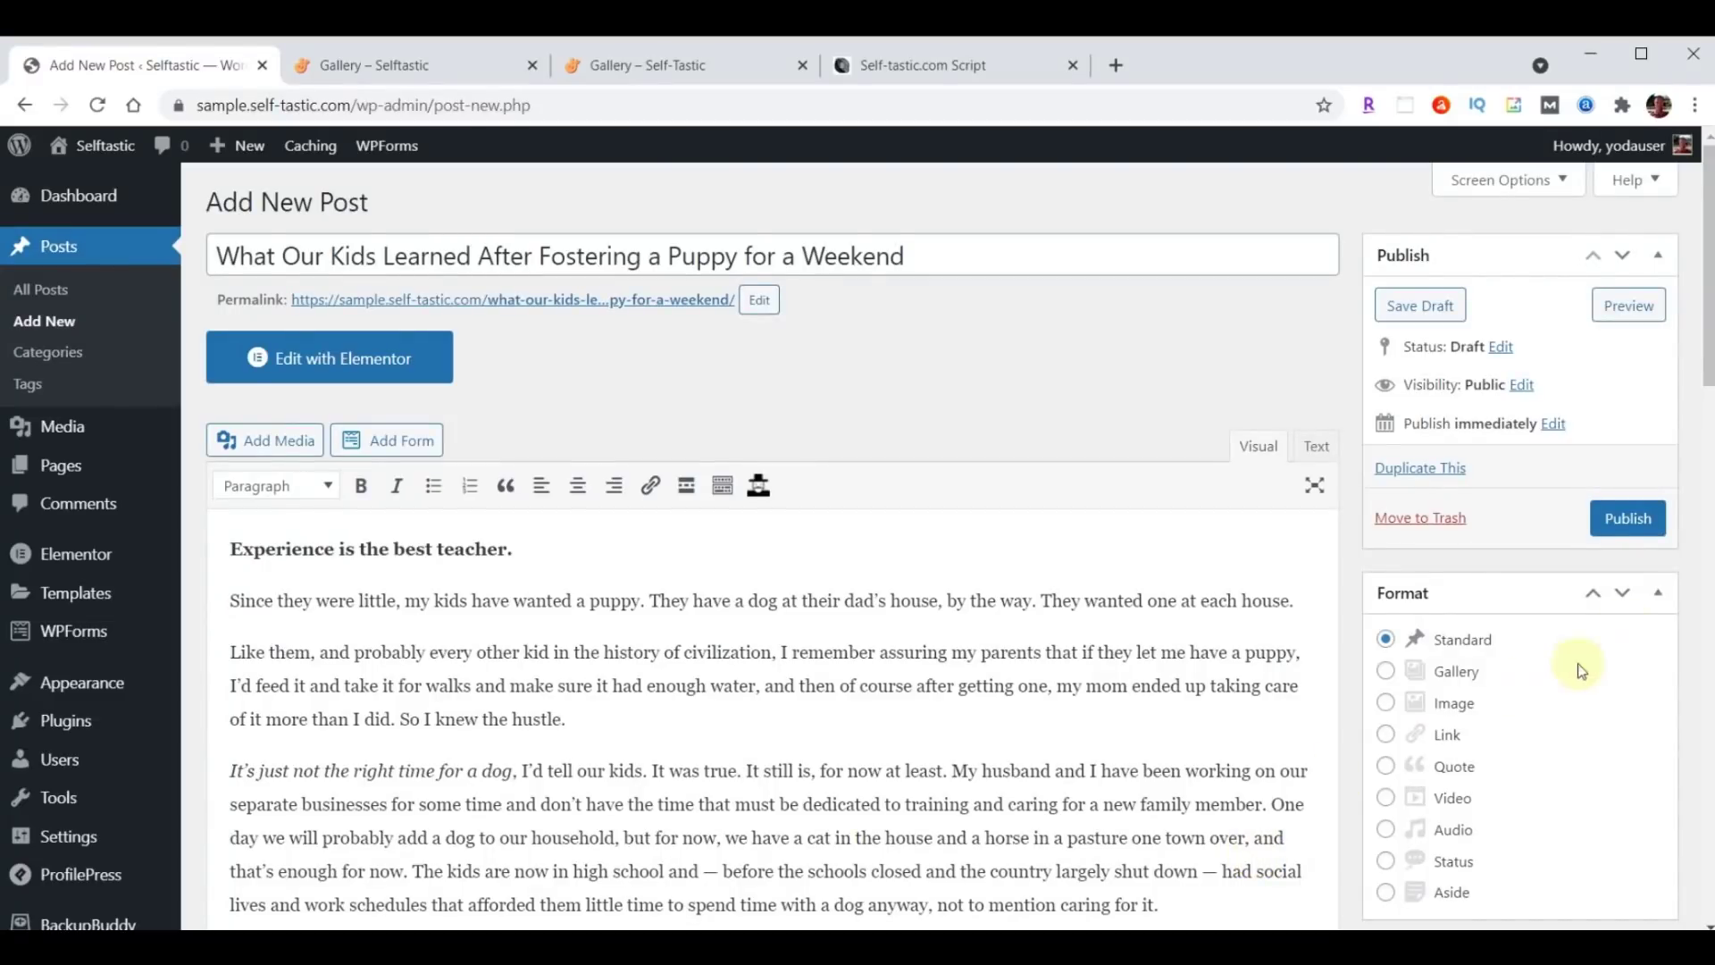
{"action": "left_click", "coordinate": [1629, 520]}
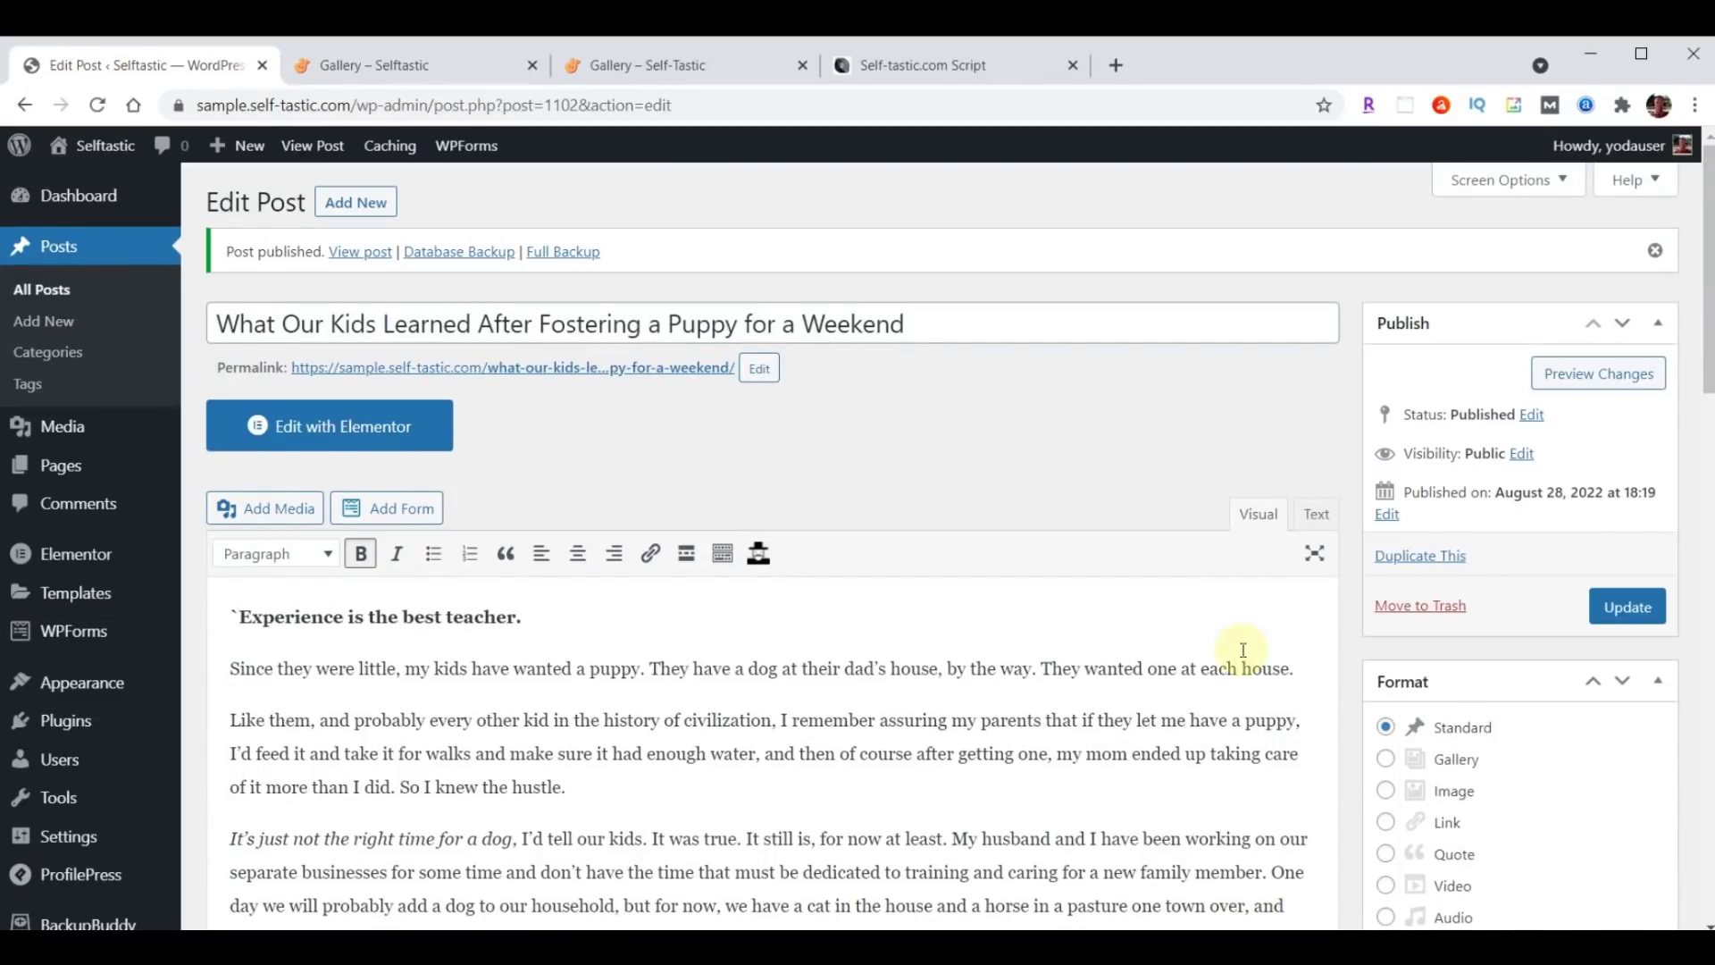
{"action": "right_click", "coordinate": [568, 374]}
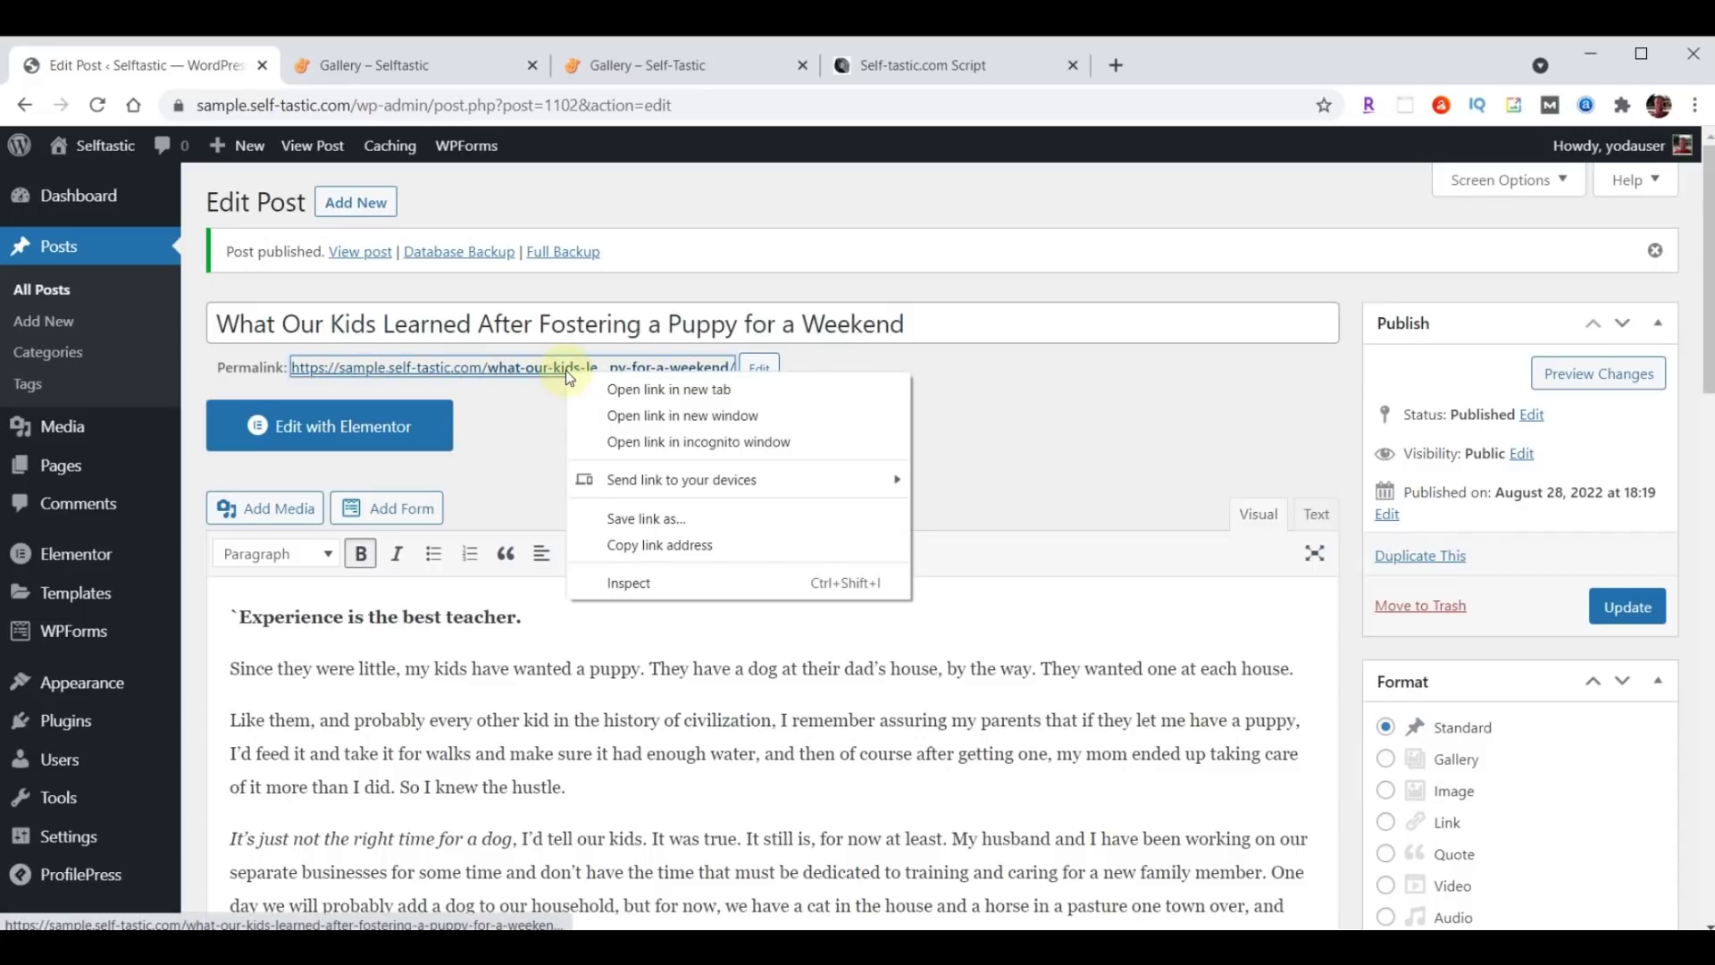
{"action": "left_click", "coordinate": [631, 389]}
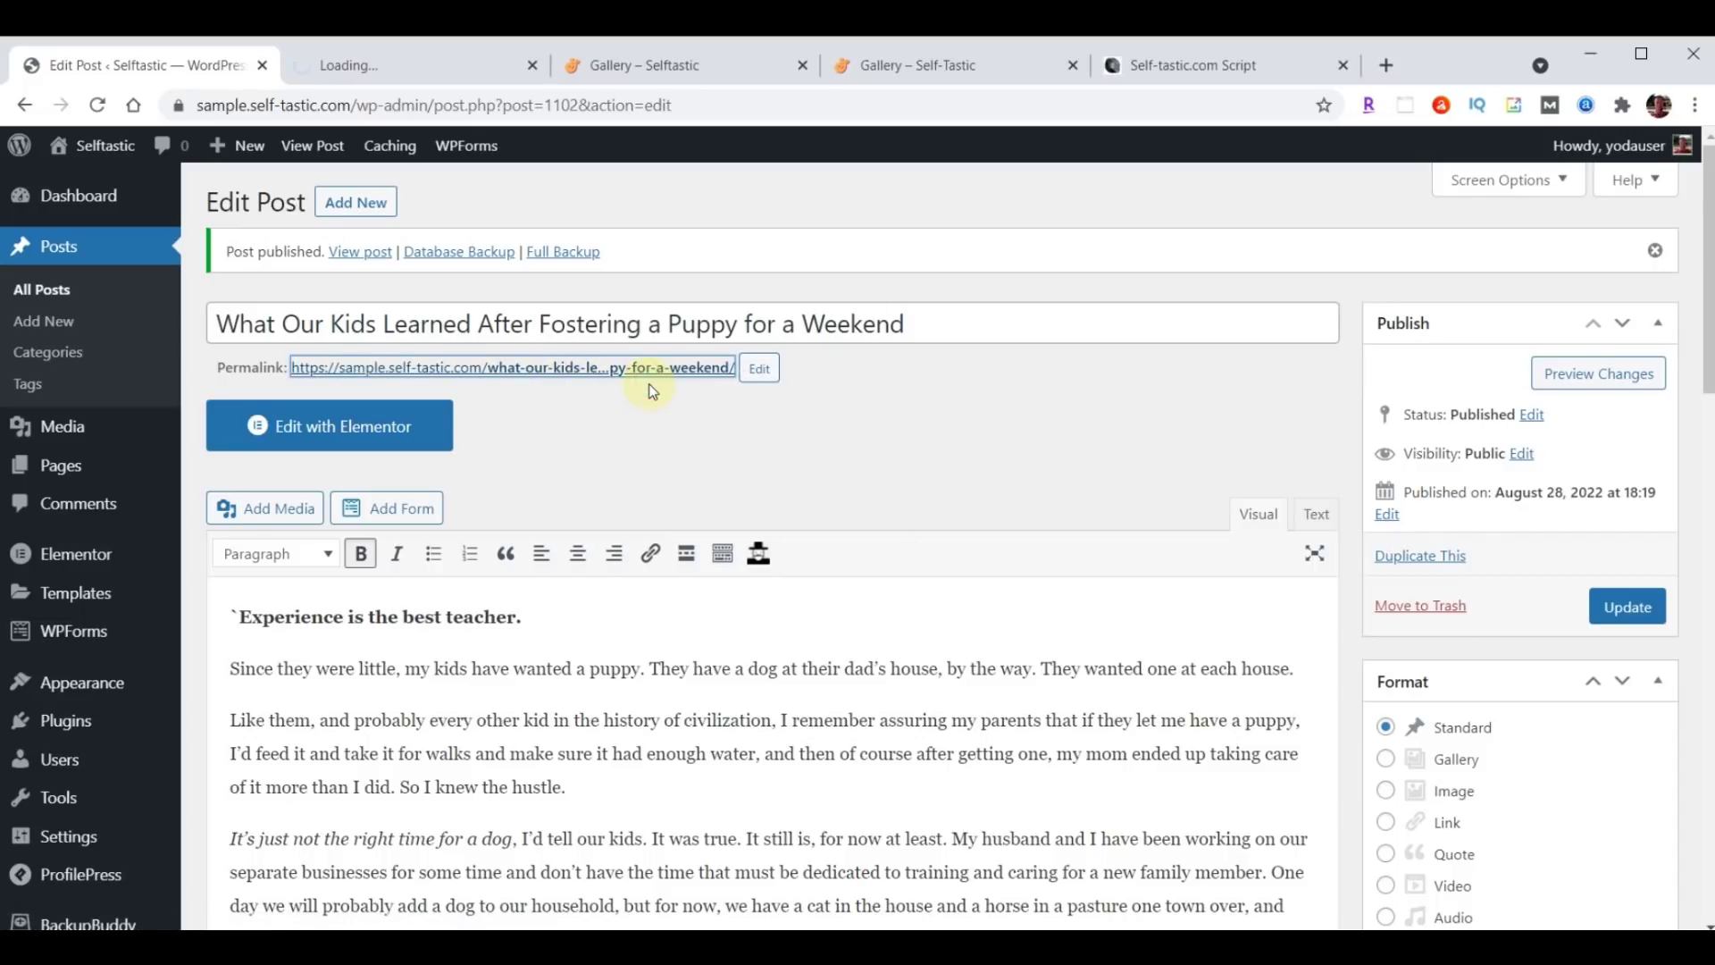
{"action": "left_click", "coordinate": [394, 65]}
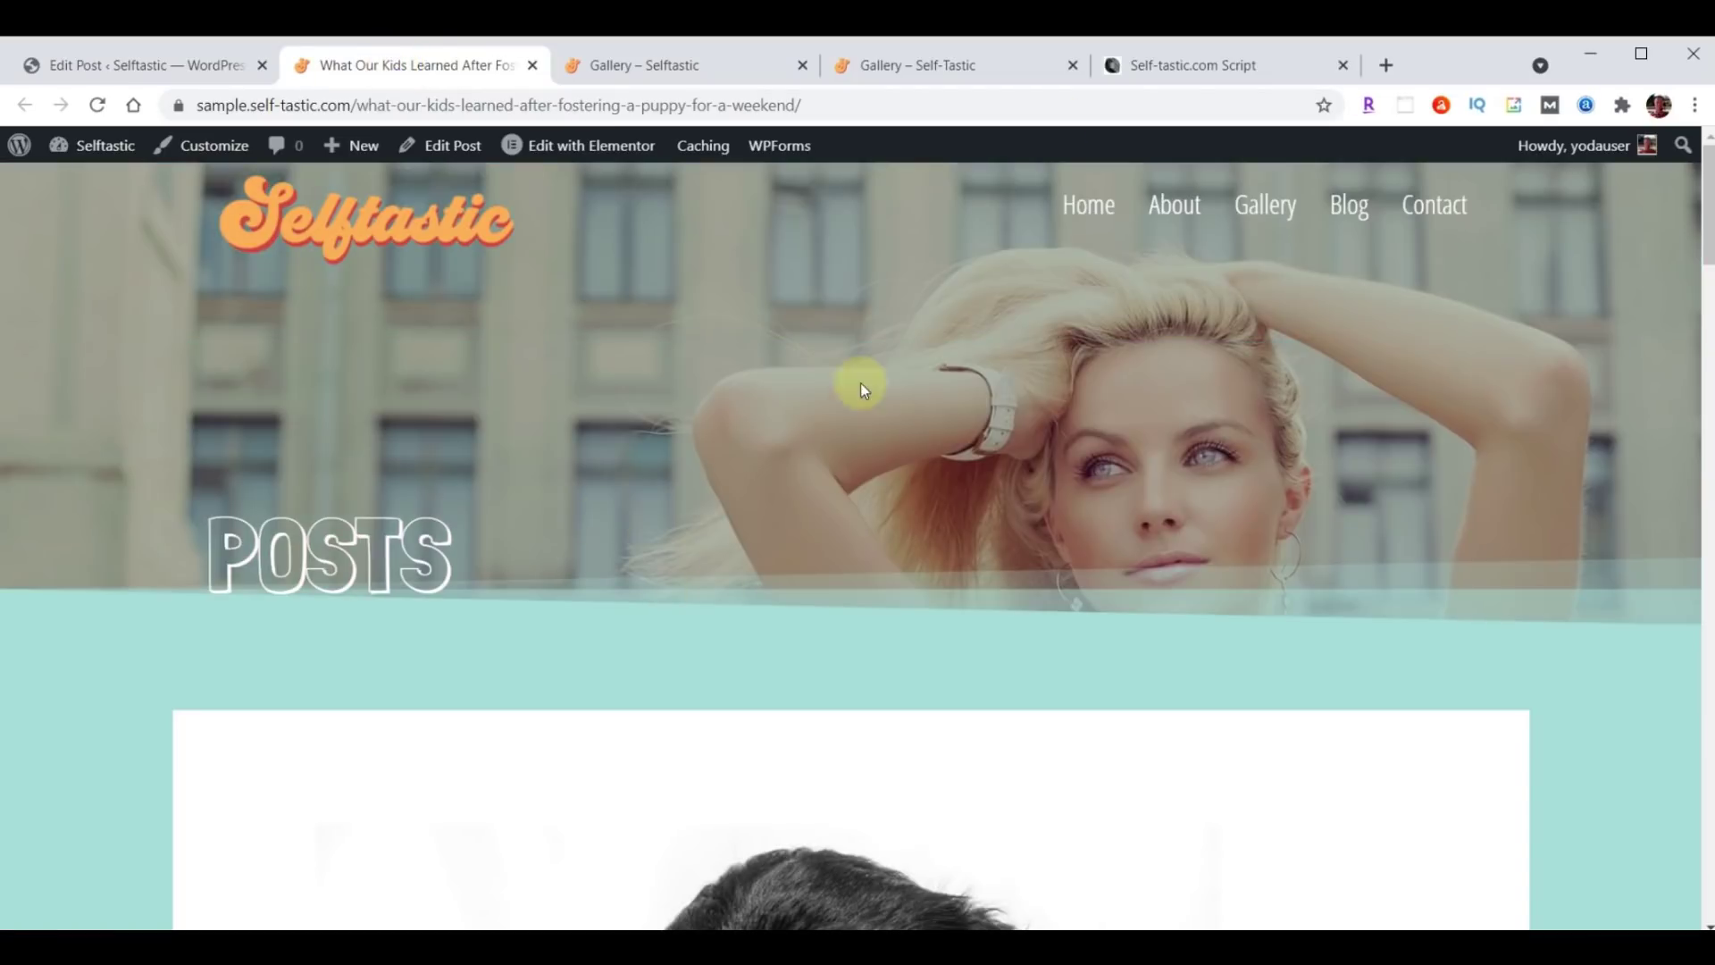
{"action": "scroll", "coordinate": [1324, 382], "scroll_direction": "down", "scroll_amount": 15}
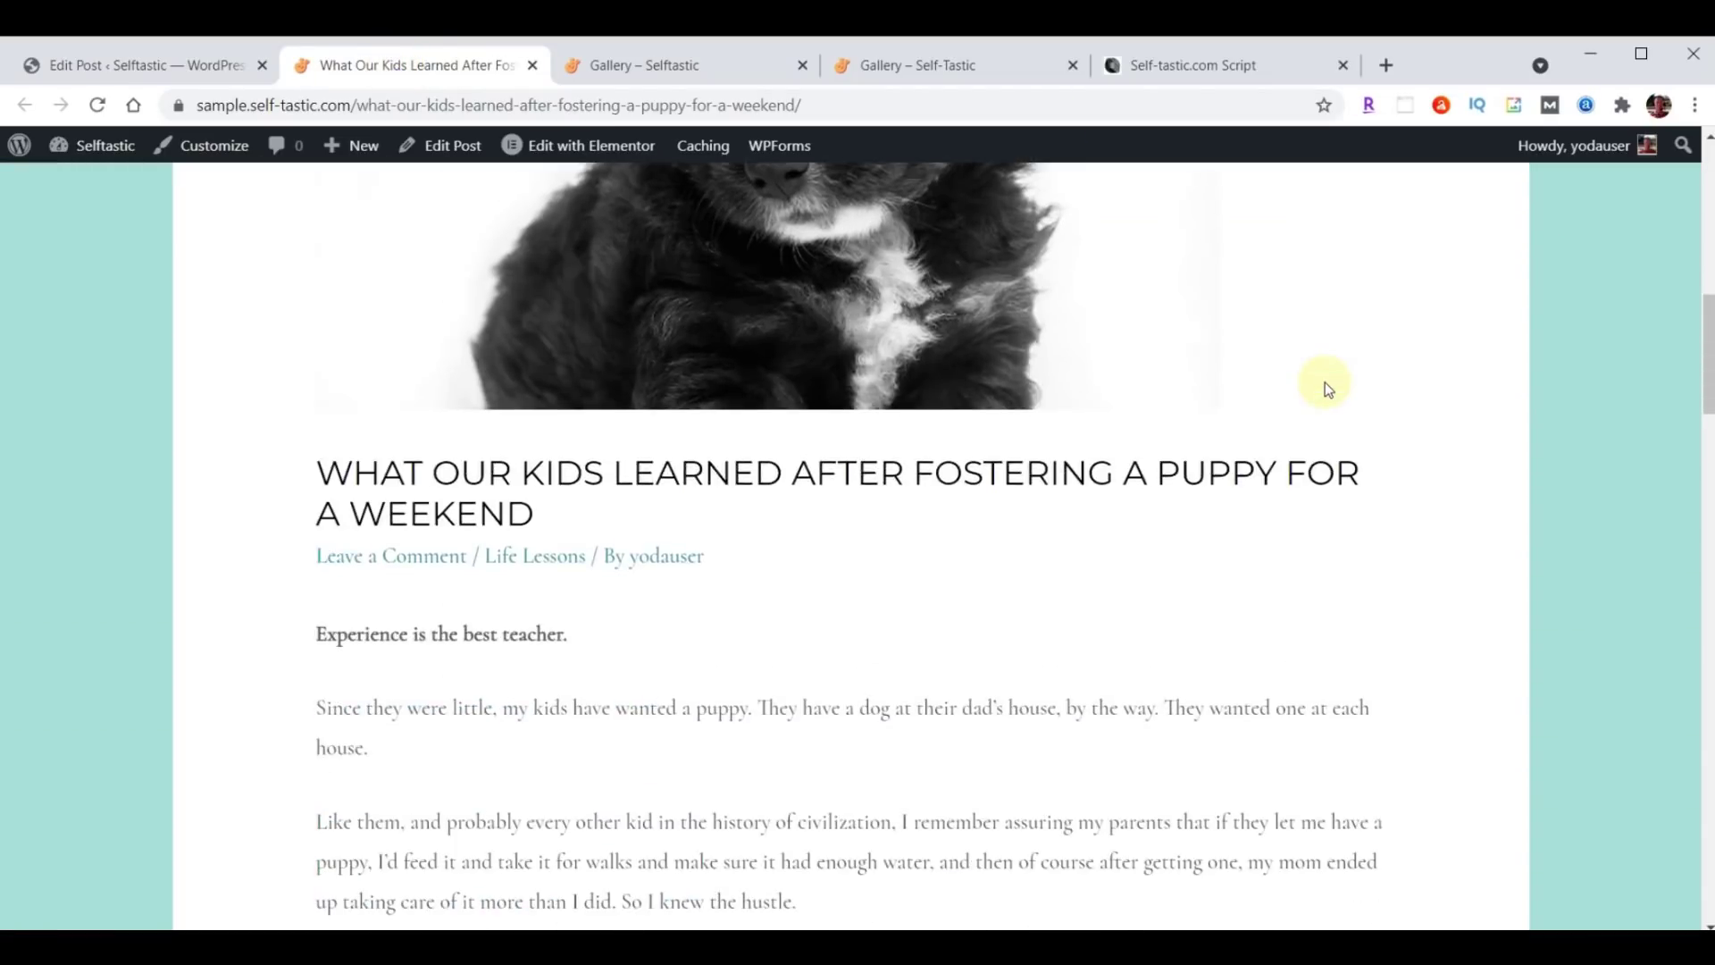
{"action": "scroll", "coordinate": [1325, 382], "scroll_direction": "down", "scroll_amount": 20}
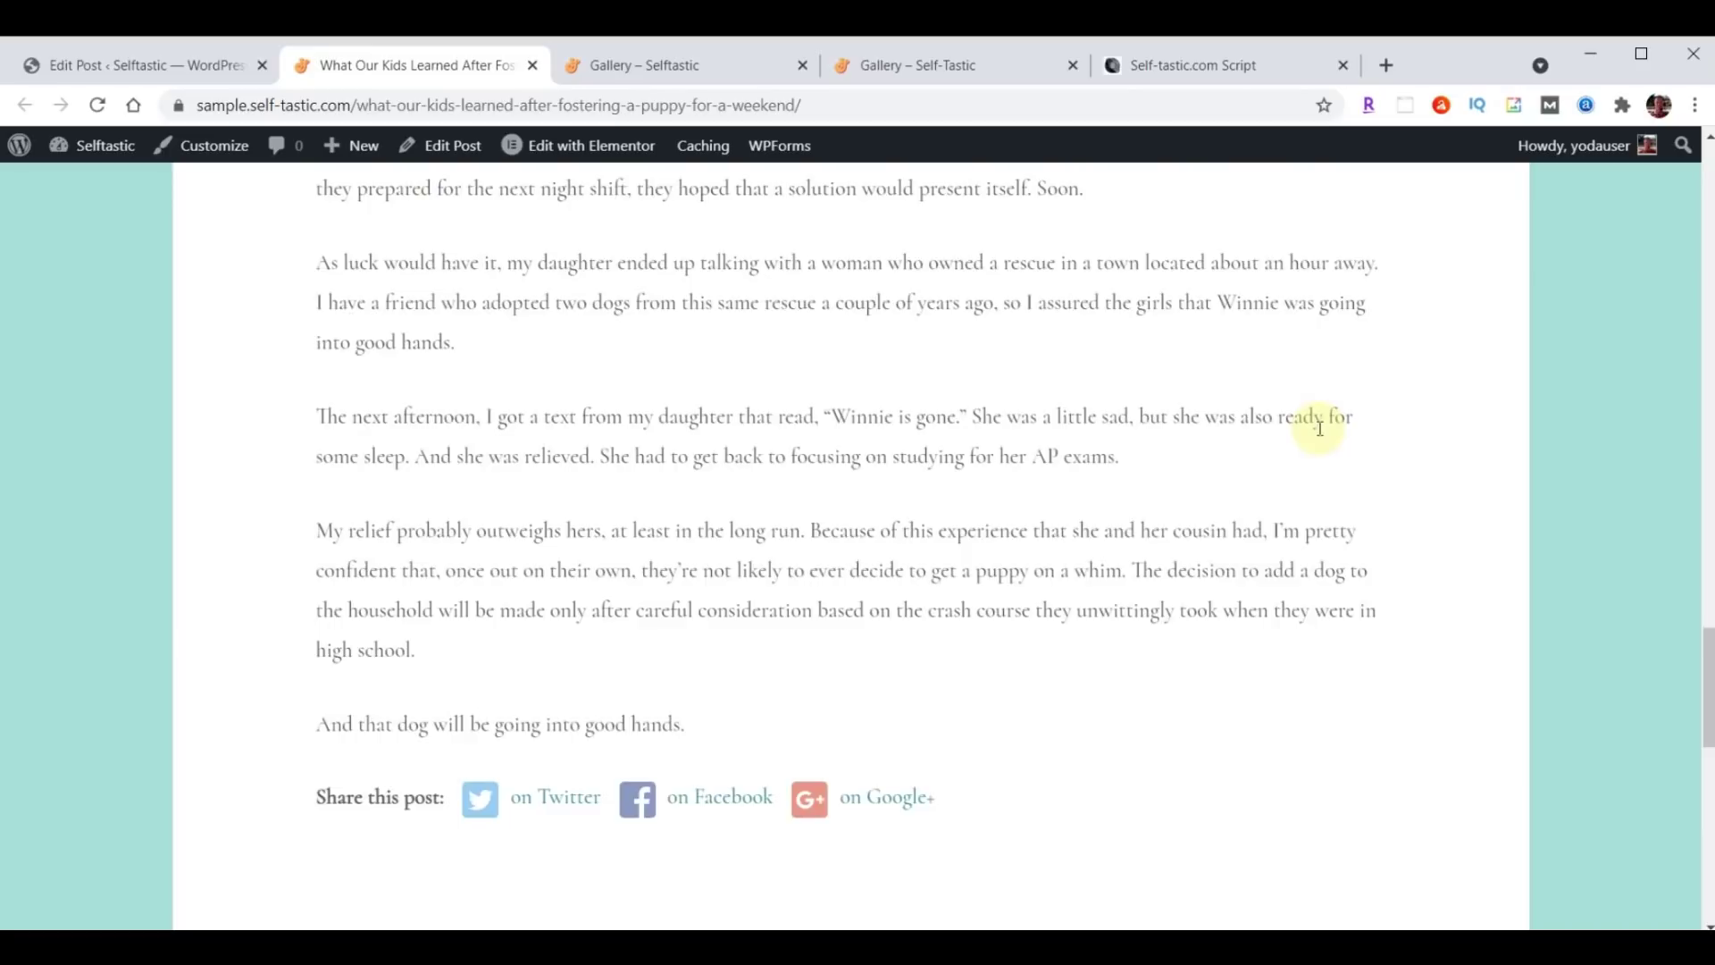
{"action": "scroll", "coordinate": [1319, 456], "scroll_direction": "up", "scroll_amount": 20}
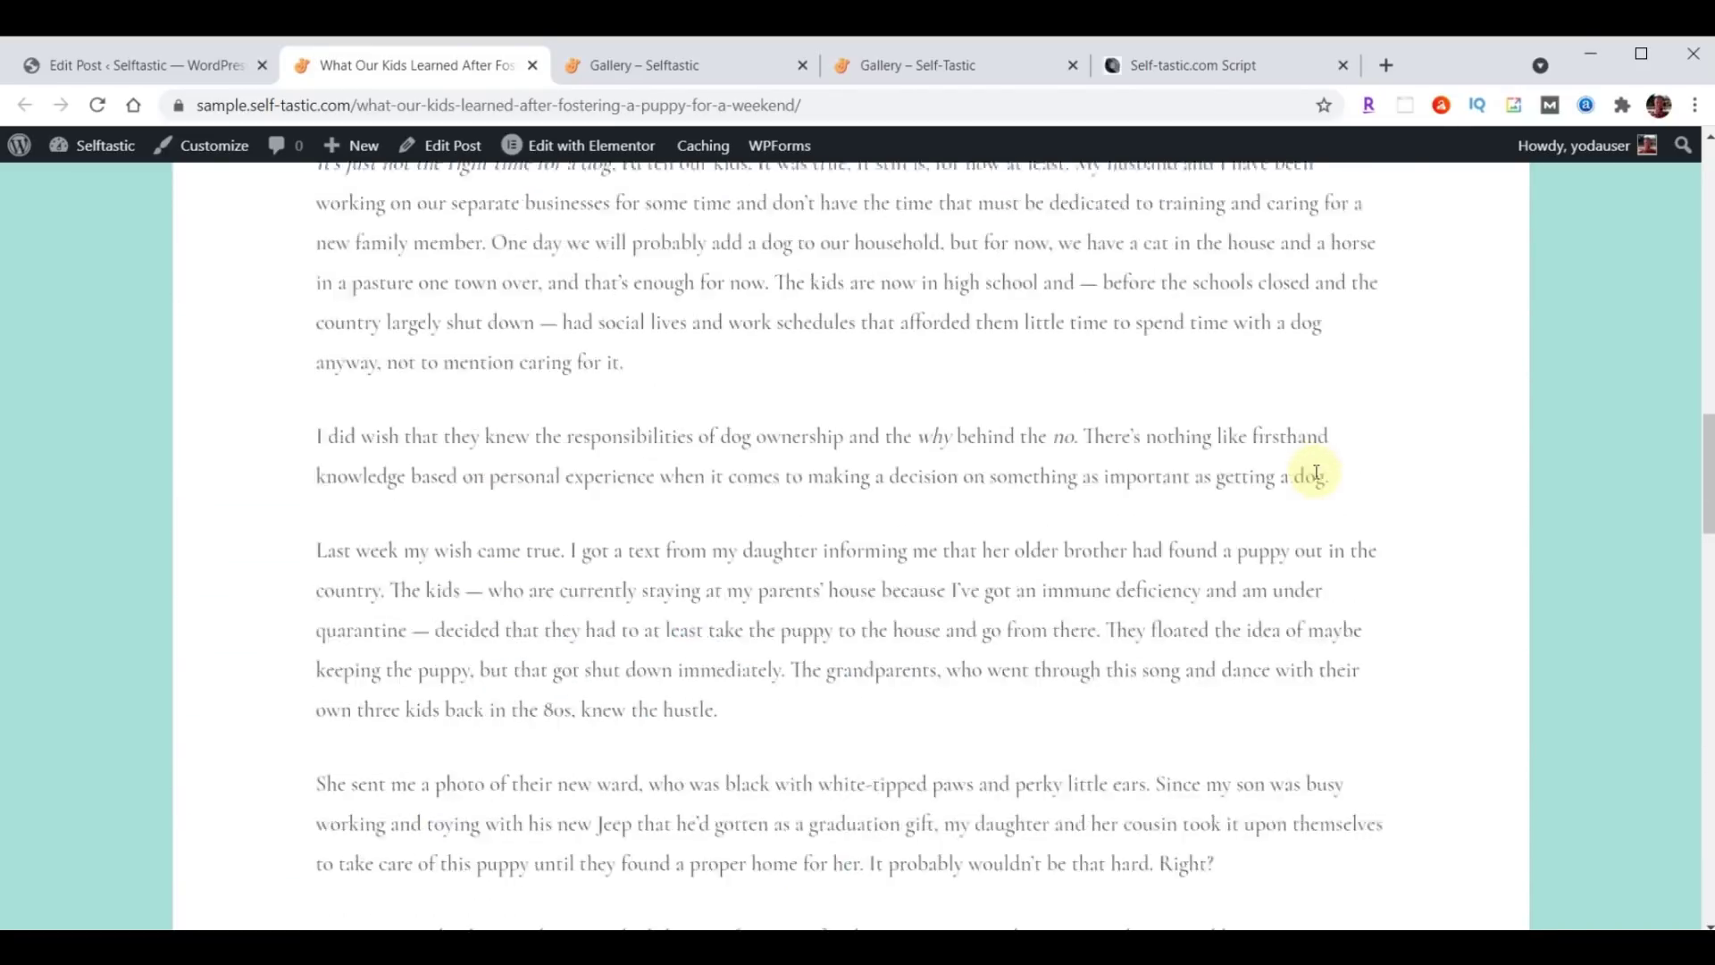
{"action": "scroll", "coordinate": [1316, 472], "scroll_direction": "up", "scroll_amount": 10}
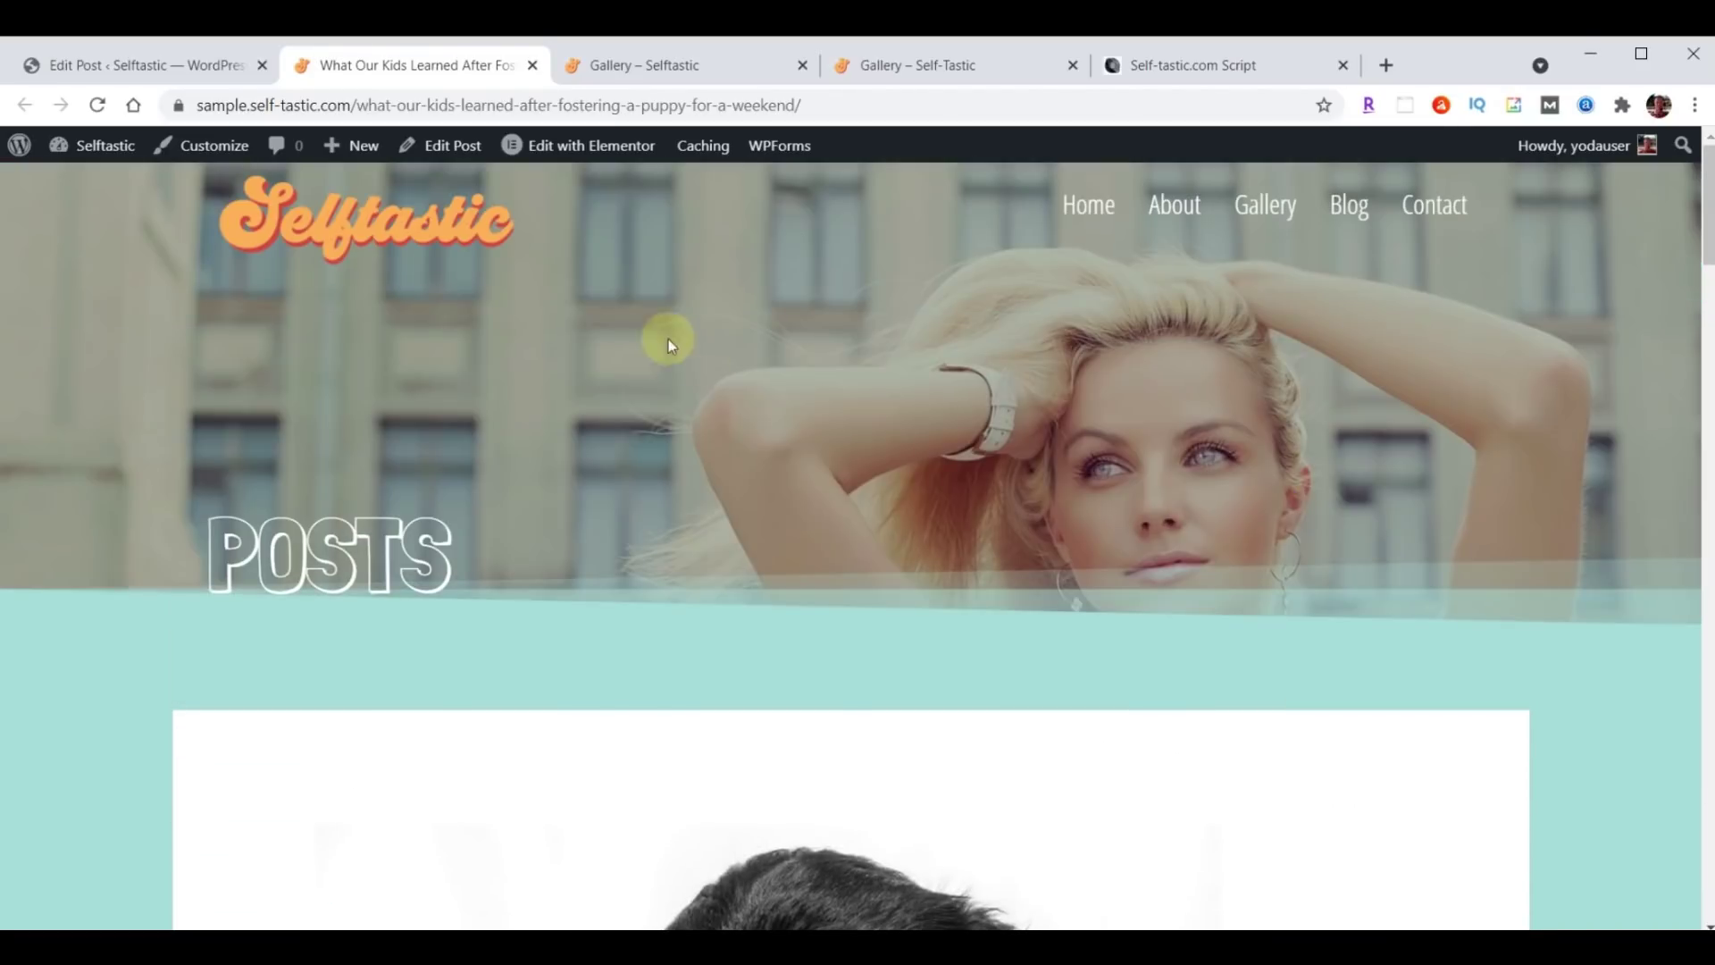
{"action": "left_click", "coordinate": [532, 65]}
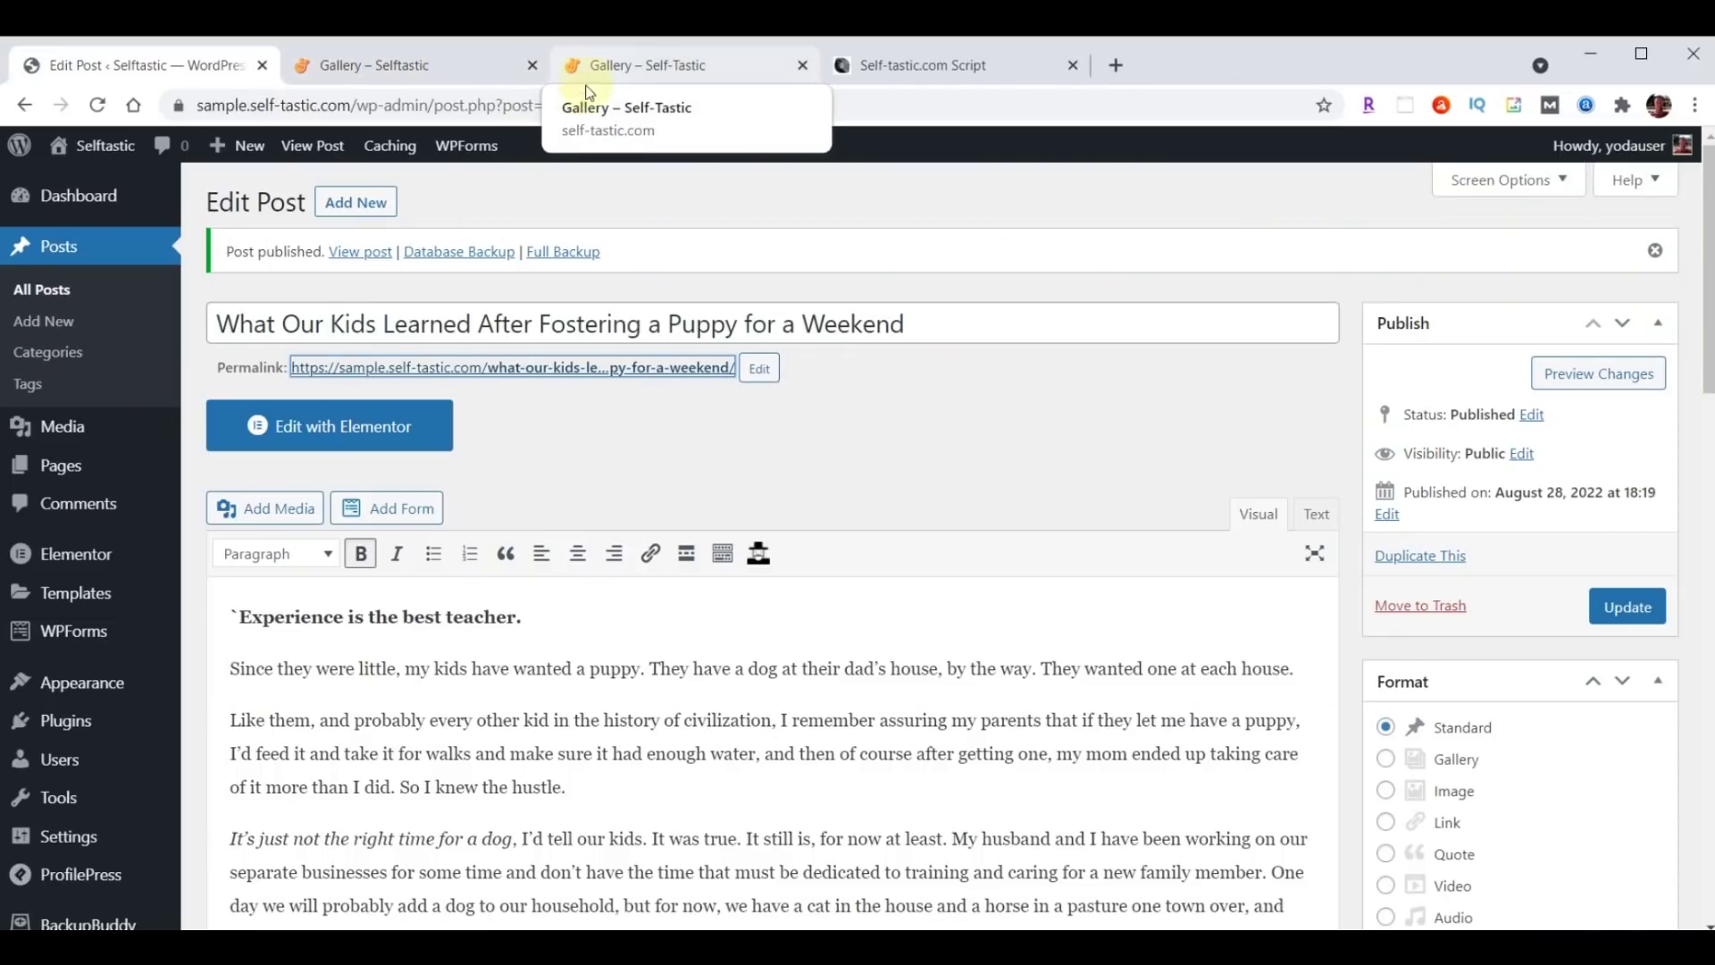
{"action": "left_click", "coordinate": [349, 207]}
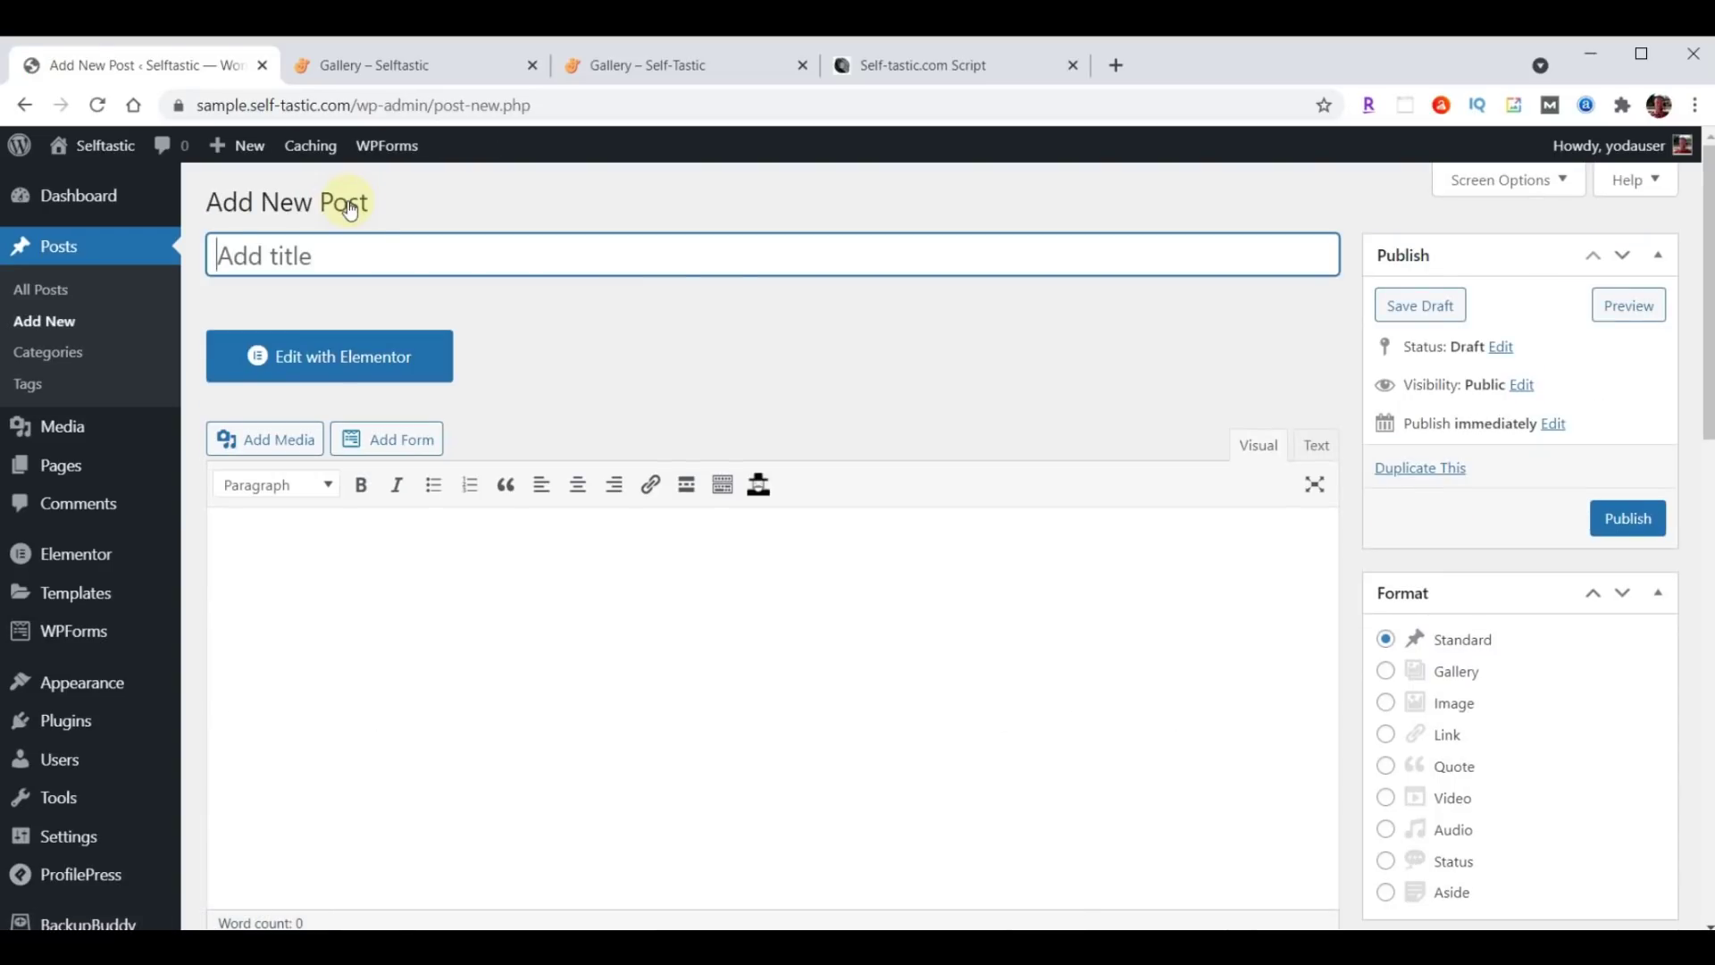
Paste the title 'Am I Really a Secret Hoarder?' and its article into a new post.
{"action": "key", "text": "ctrl+v"}
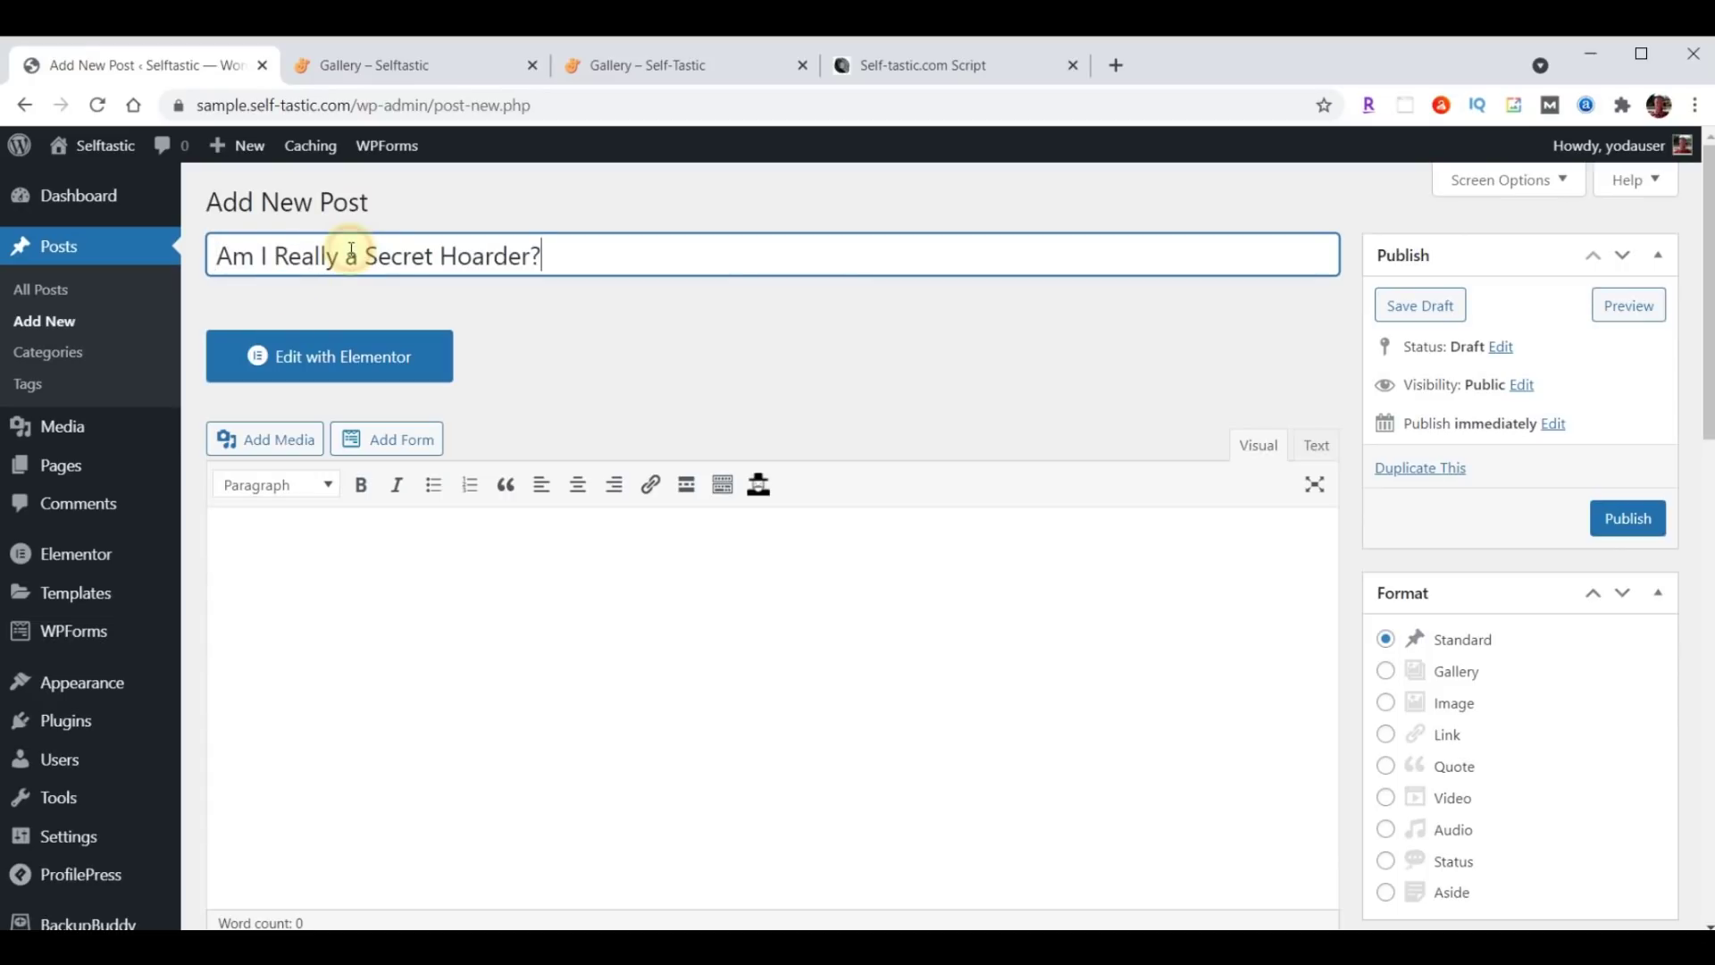
{"action": "scroll", "coordinate": [627, 591], "scroll_direction": "down", "scroll_amount": 1}
{"action": "scroll", "coordinate": [627, 590], "scroll_direction": "down", "scroll_amount": 2}
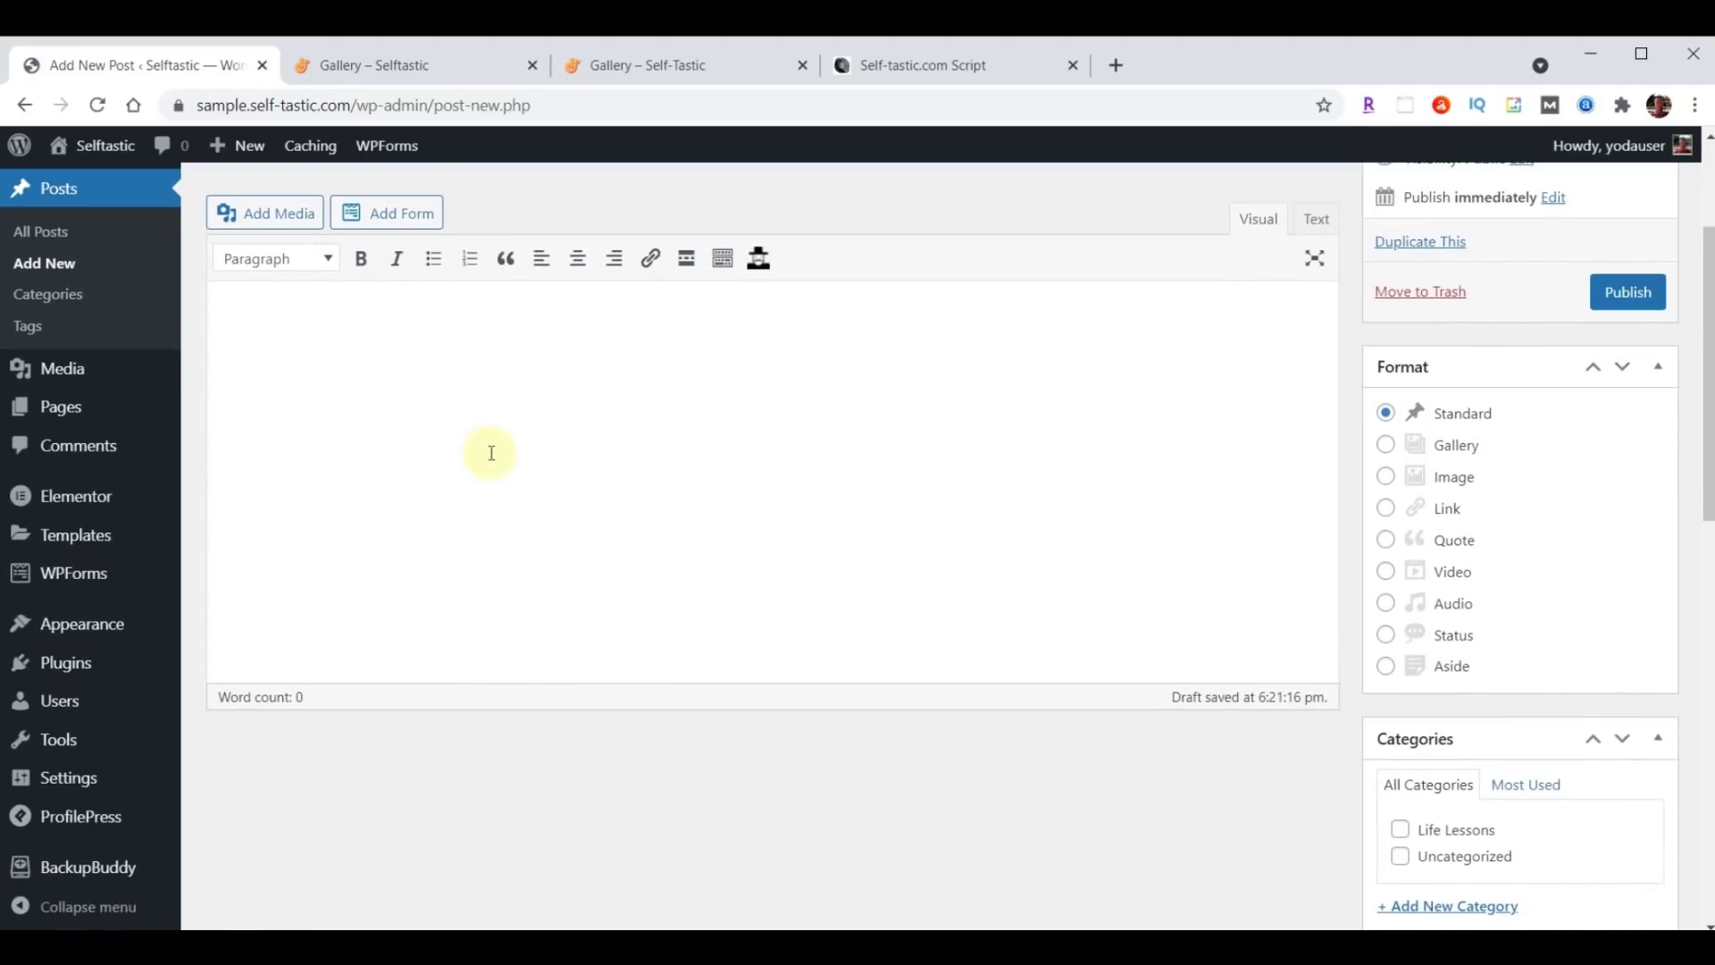
{"action": "left_click", "coordinate": [446, 363]}
{"action": "key", "text": "ctrl+v"}
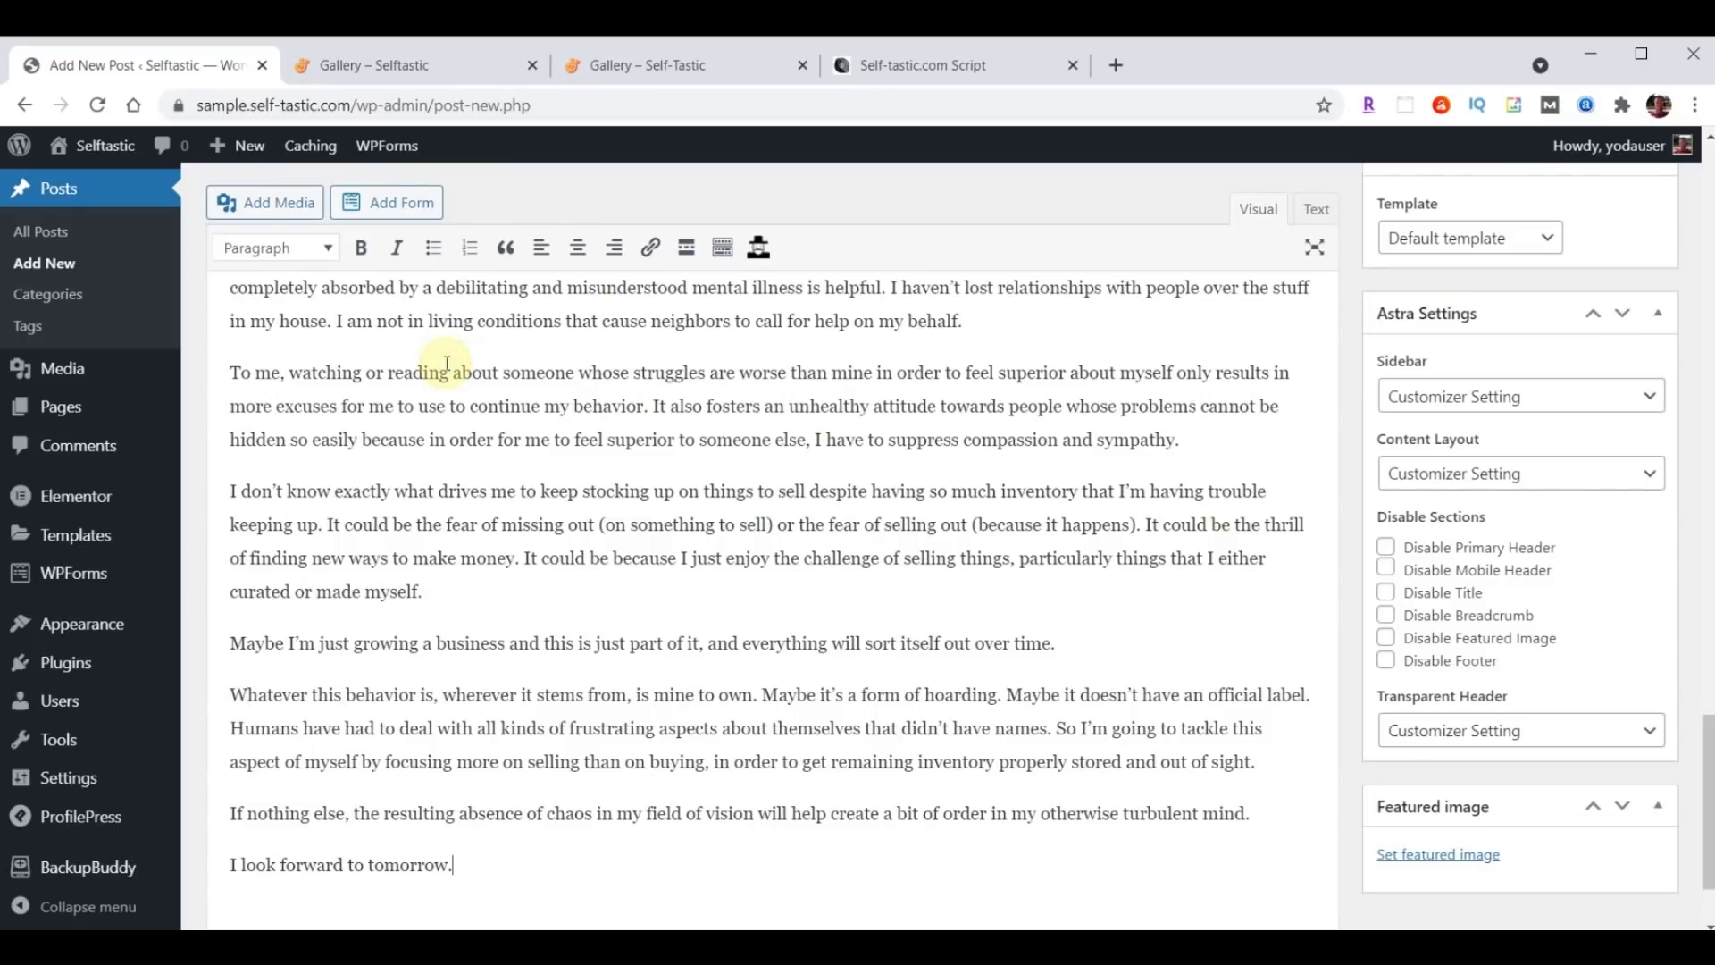
{"action": "scroll", "coordinate": [1388, 476], "scroll_direction": "up", "scroll_amount": 5}
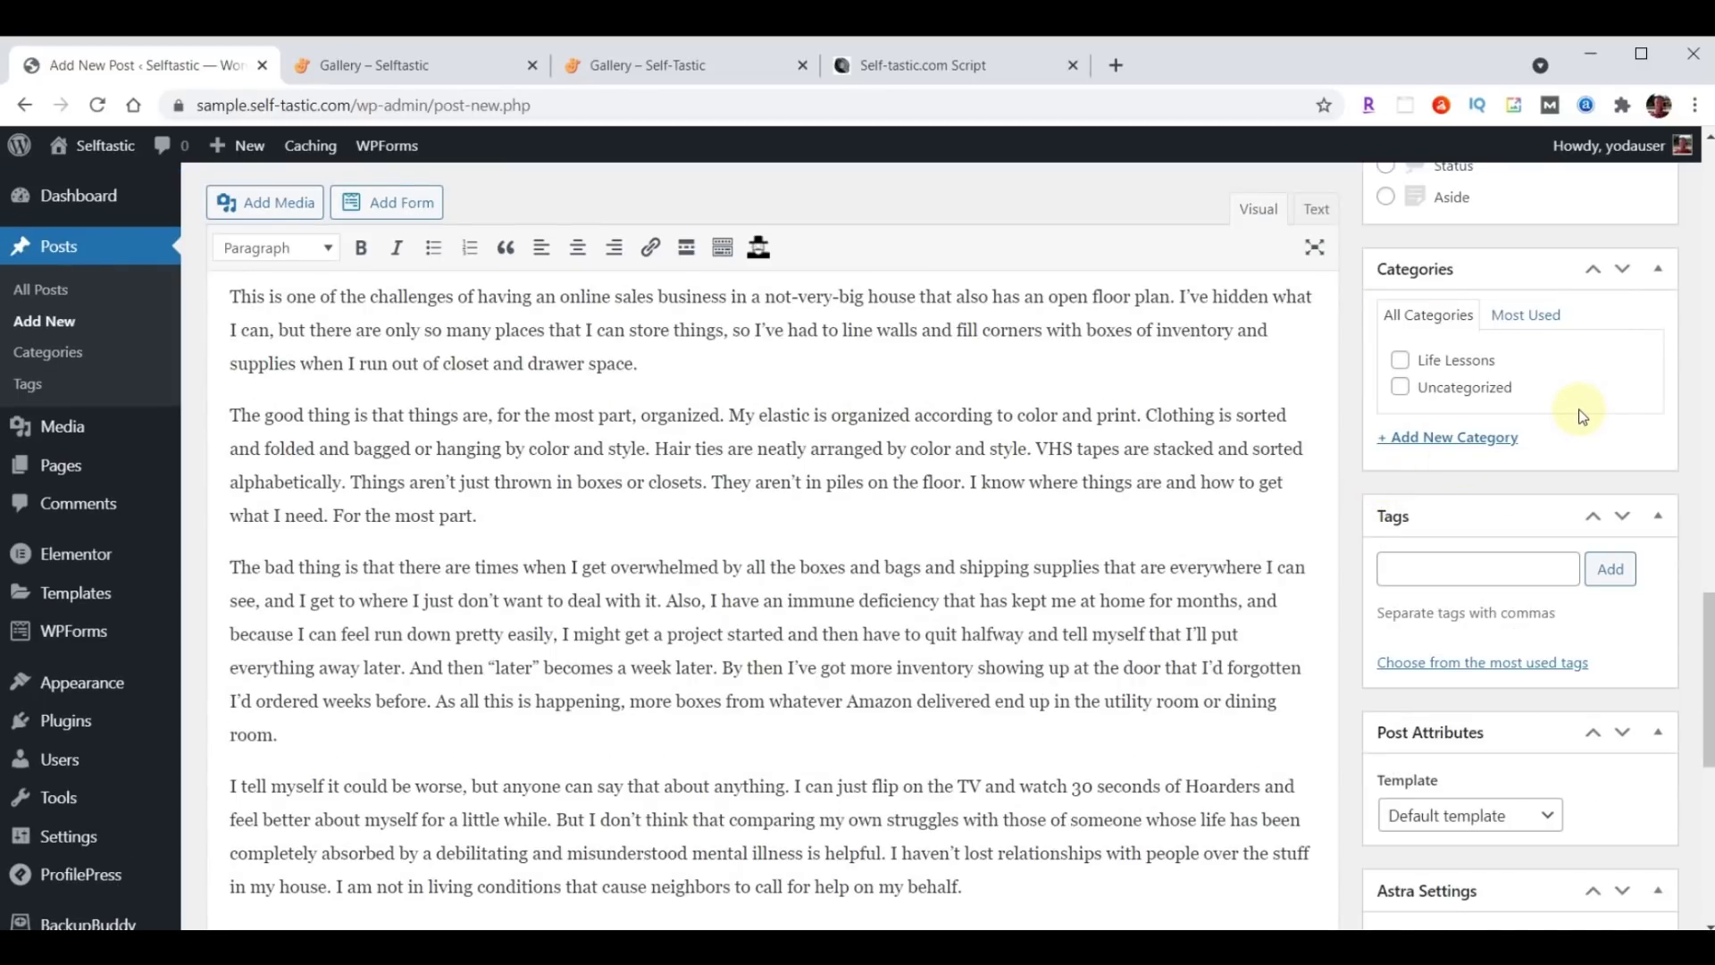
File it under Life Lessons and new categories Business, Mental Health and Personal Development.
{"action": "left_click", "coordinate": [1400, 360]}
{"action": "left_click", "coordinate": [1454, 437]}
{"action": "type", "text": "Business"}
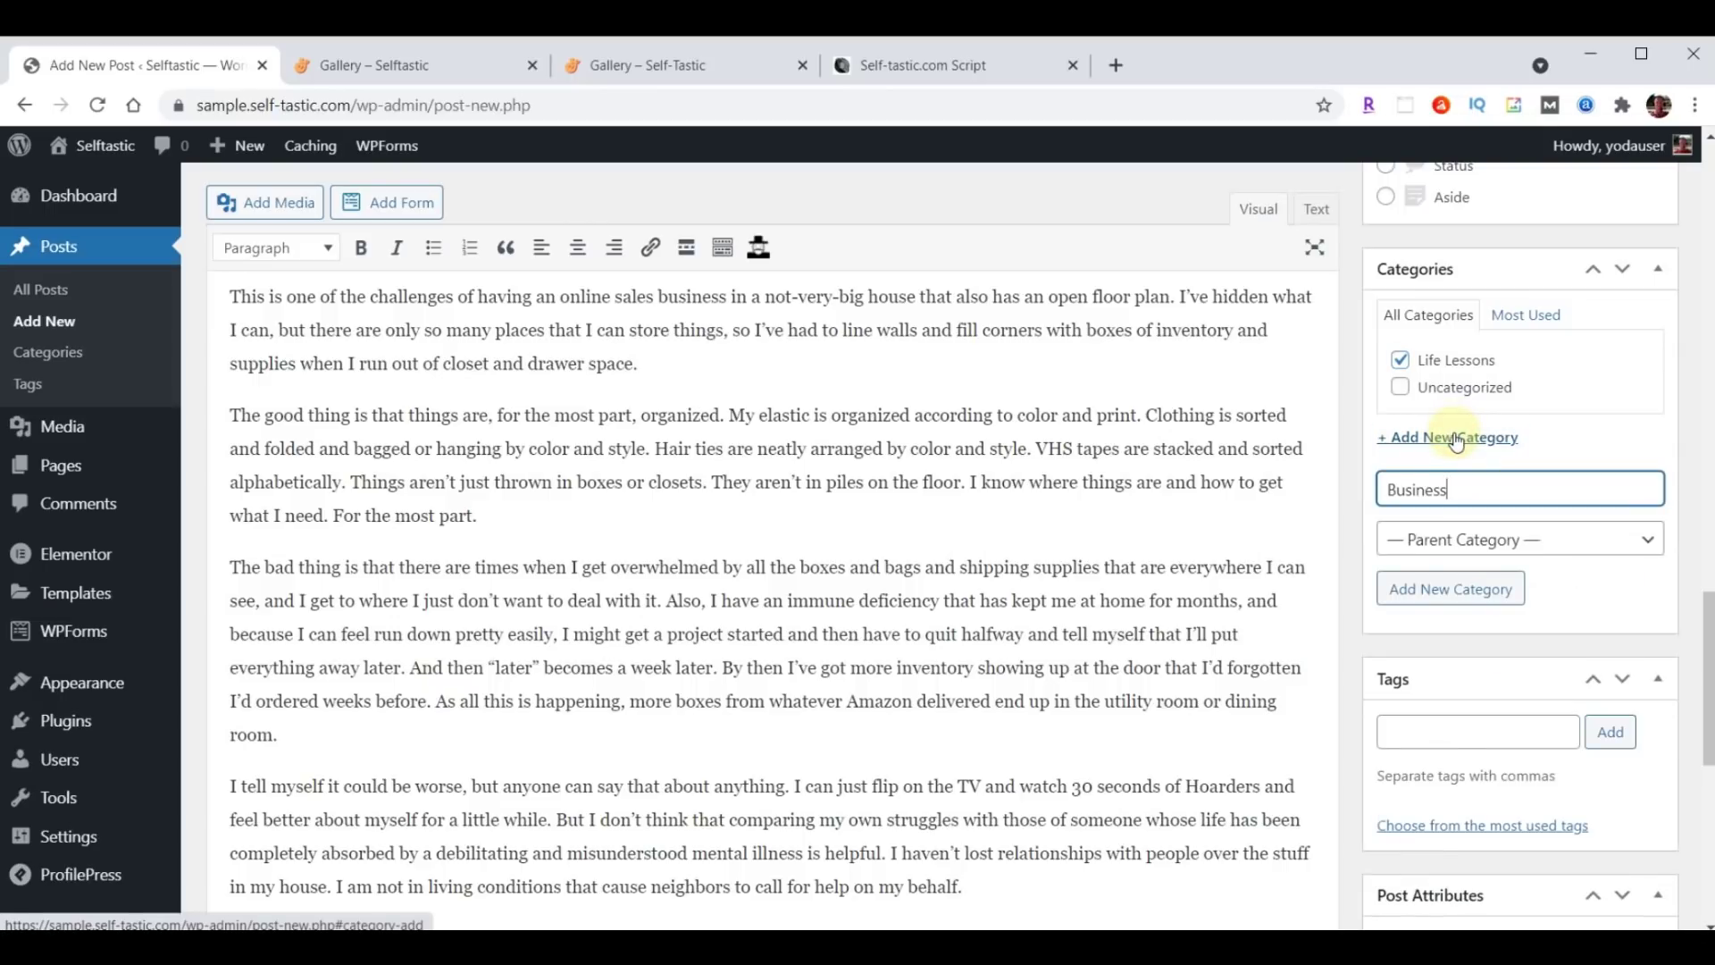
{"action": "key", "text": "Return"}
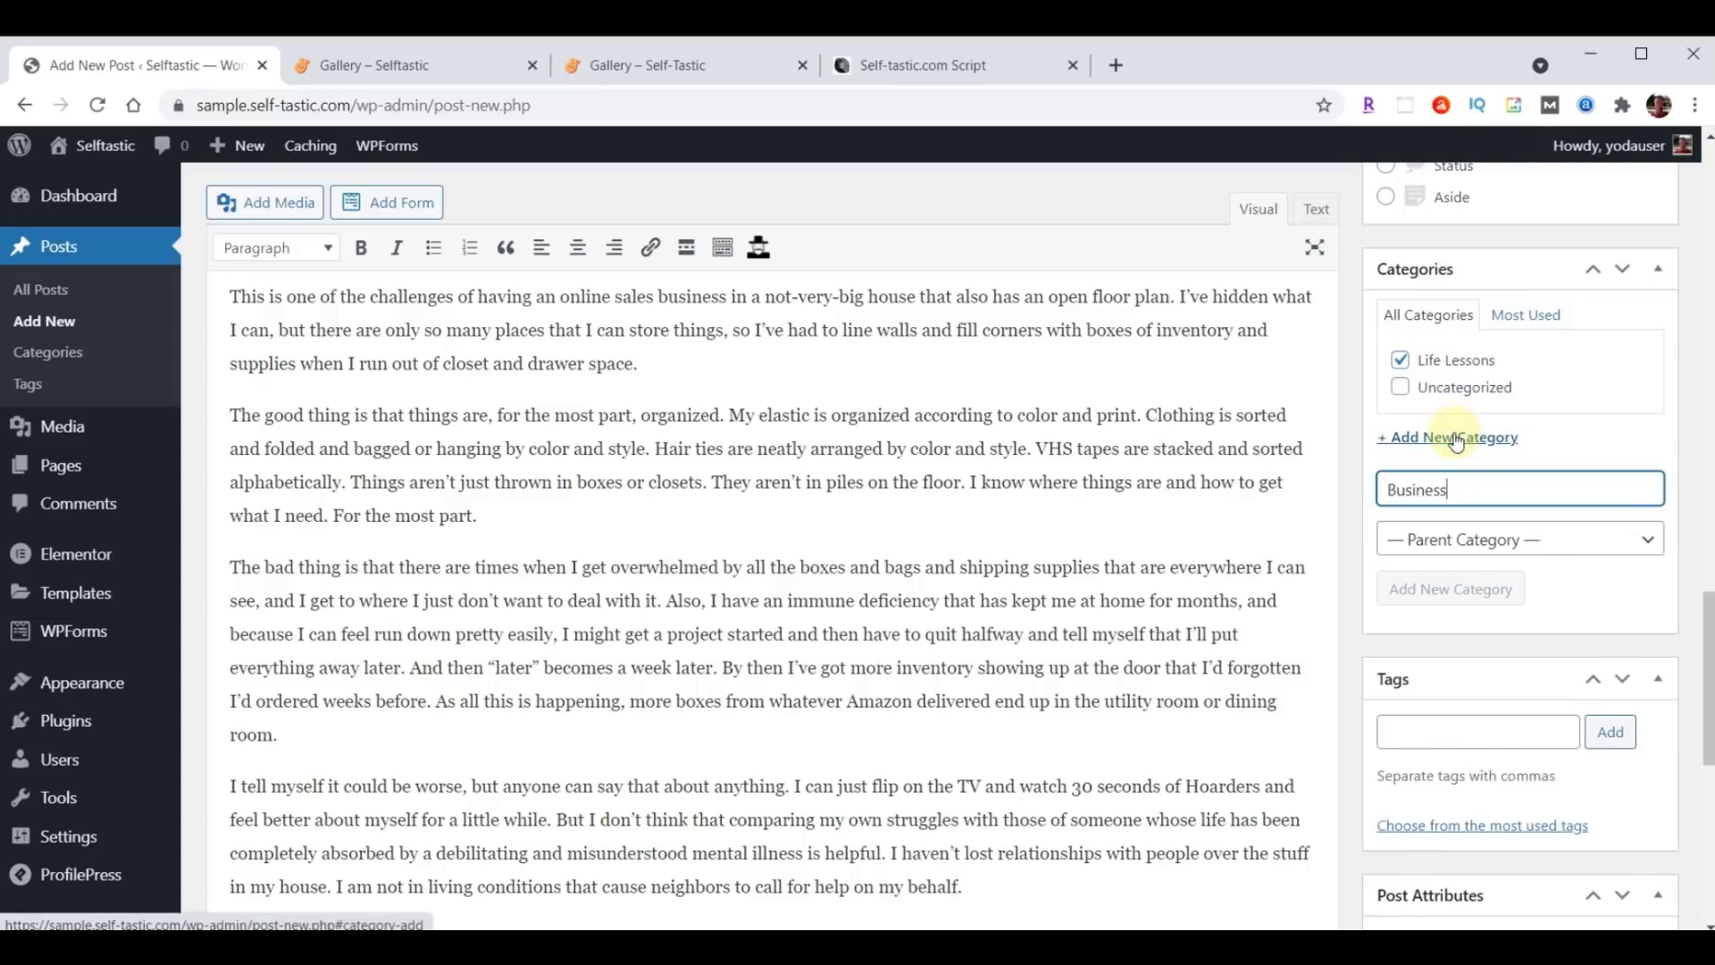
{"action": "type", "text": "Mental Health"}
{"action": "key", "text": "Return"}
{"action": "type", "text": "Personal Development"}
{"action": "key", "text": "Return"}
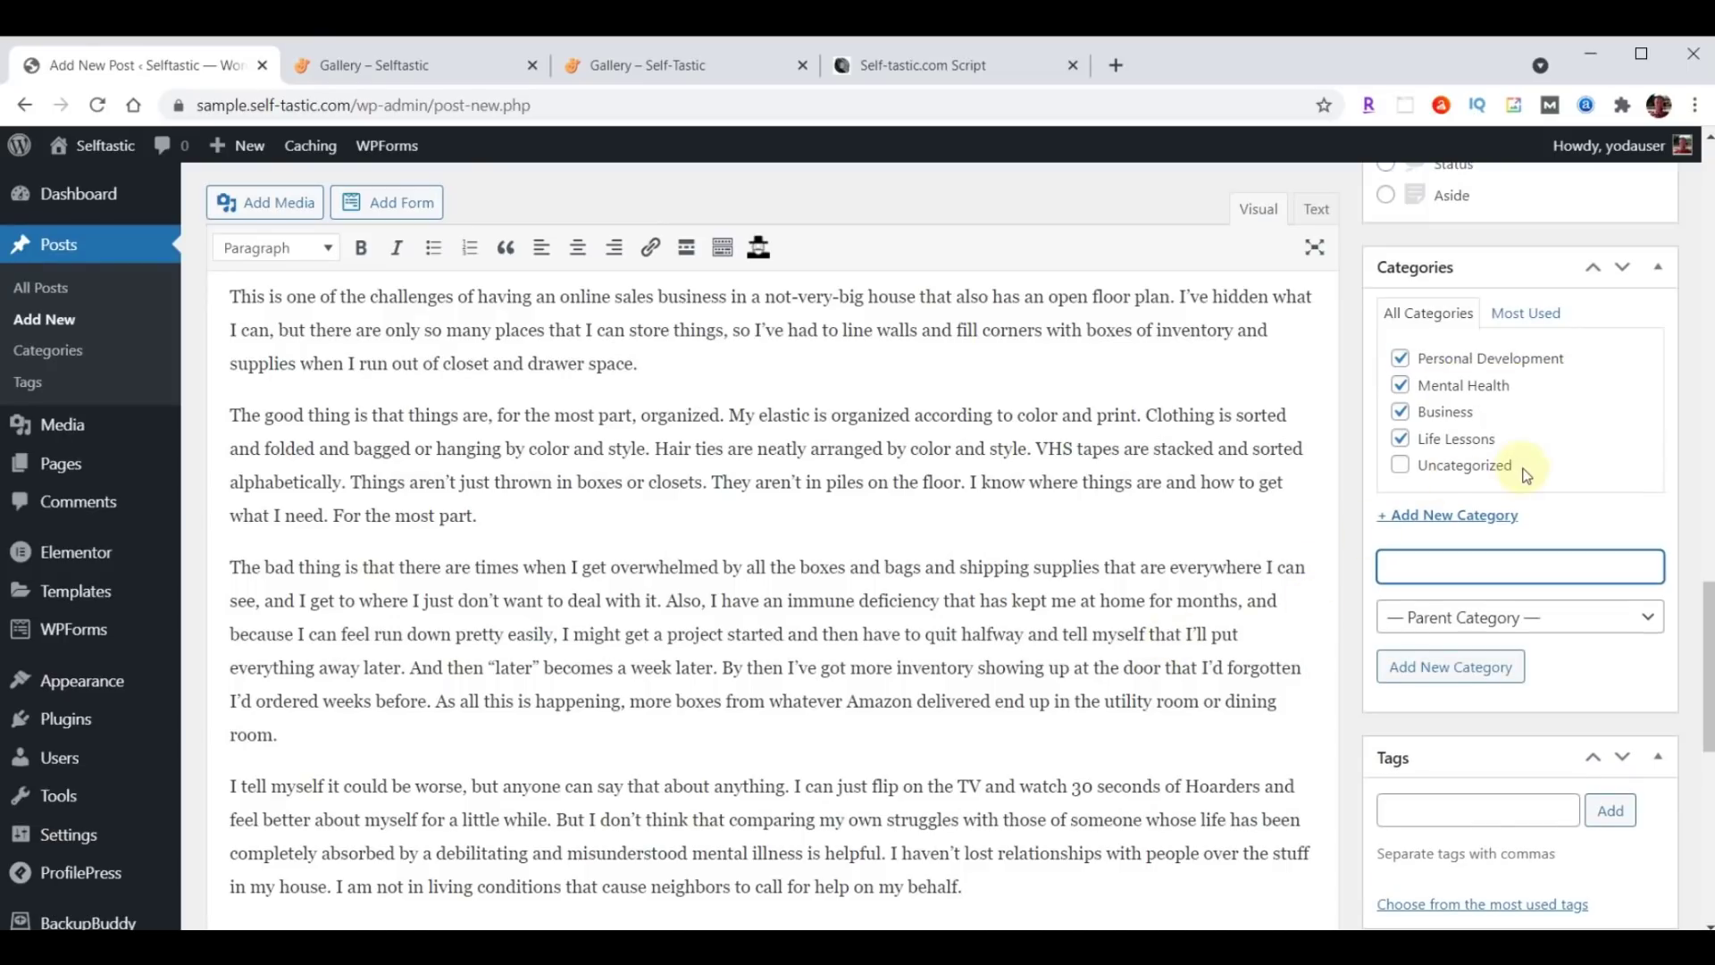
Paste and add the list of five tags to the post.
{"action": "scroll", "coordinate": [1524, 473], "scroll_direction": "down", "scroll_amount": 3}
{"action": "left_click", "coordinate": [1461, 587]}
{"action": "type", "text": "Self Improvement, Money"}
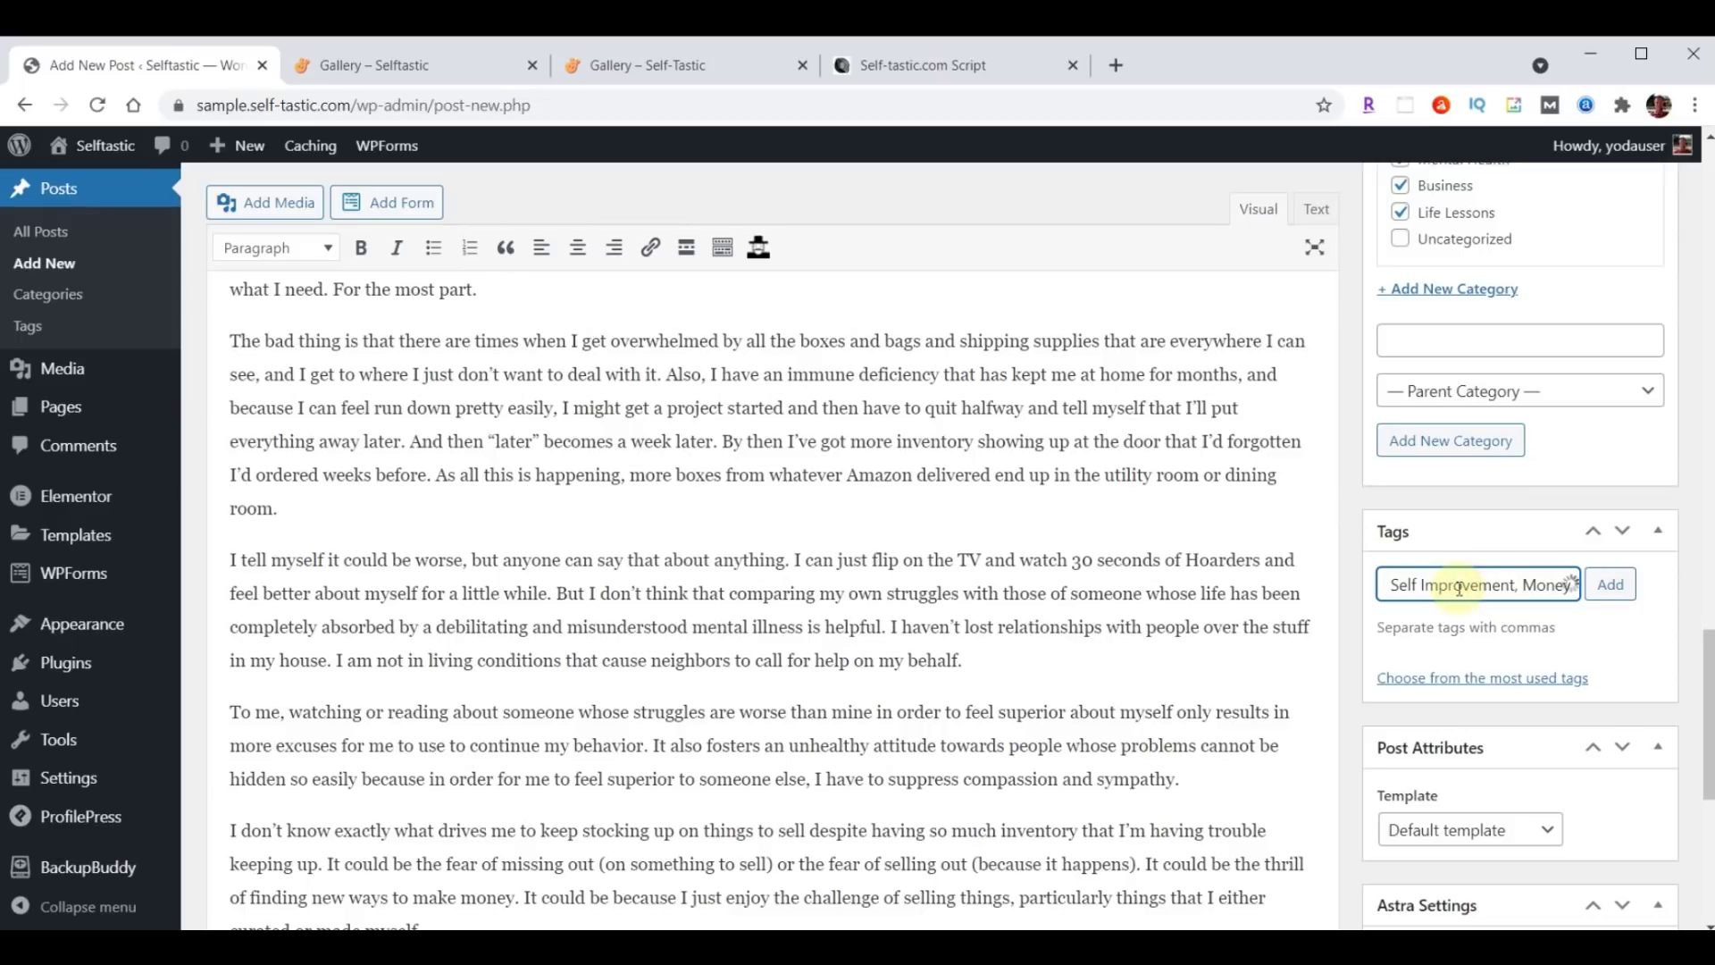
{"action": "left_click", "coordinate": [1614, 592]}
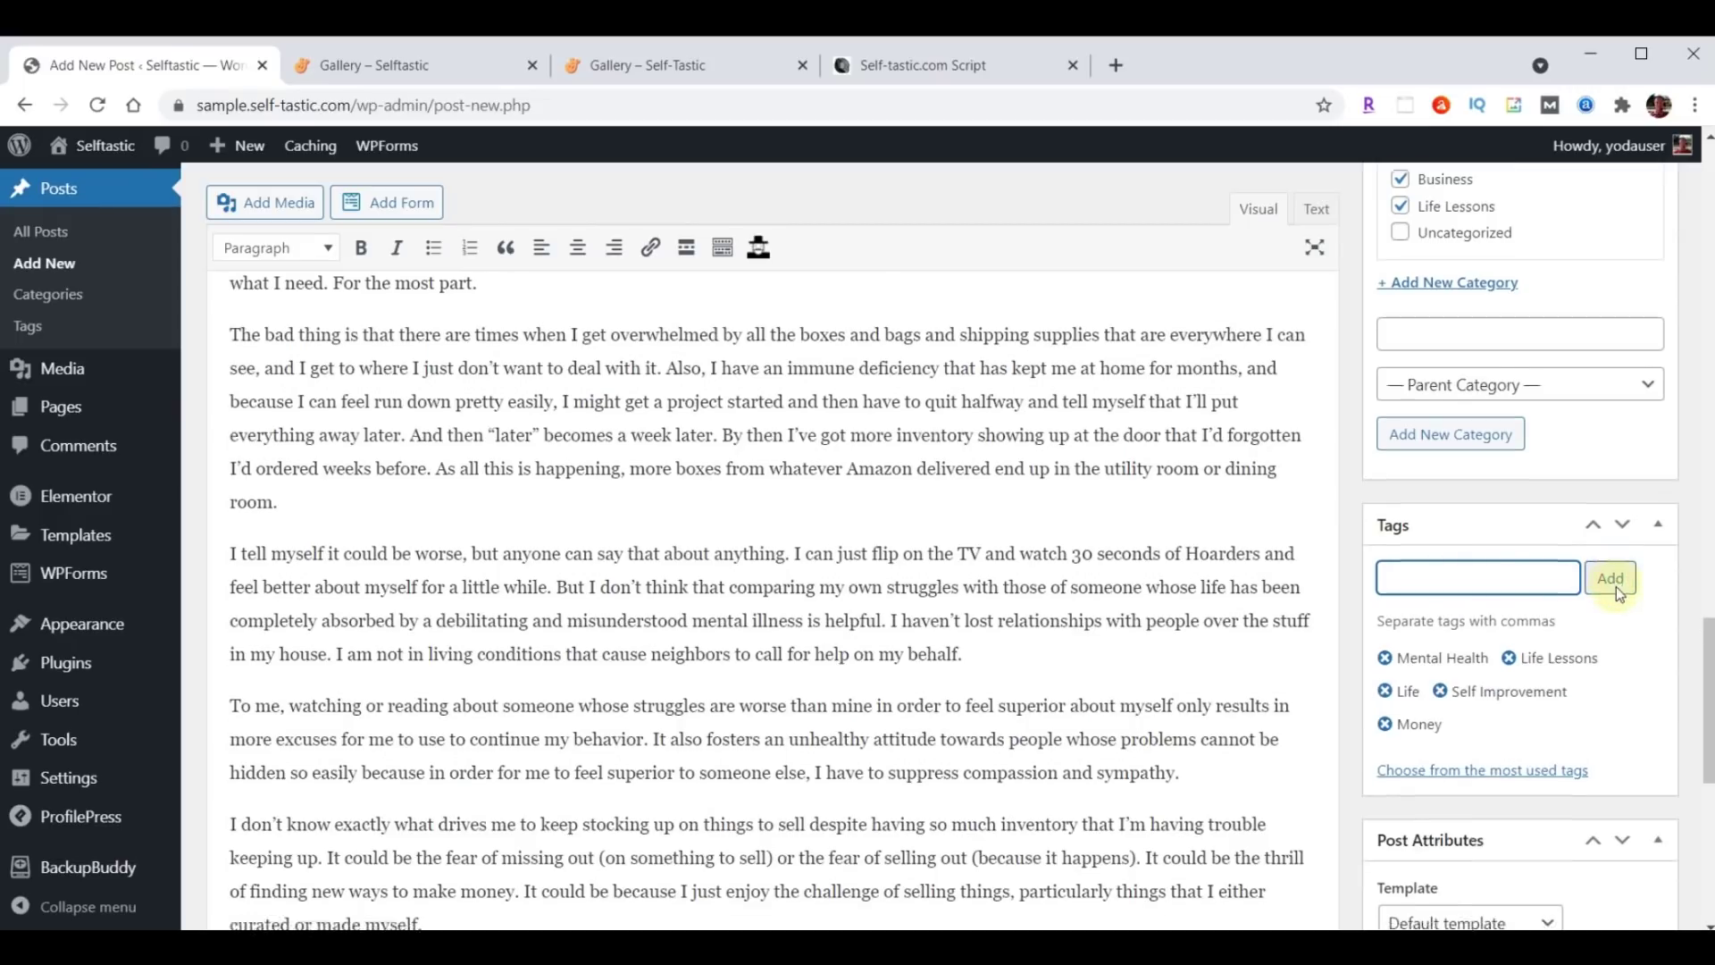
{"action": "scroll", "coordinate": [1619, 594], "scroll_direction": "down", "scroll_amount": 8}
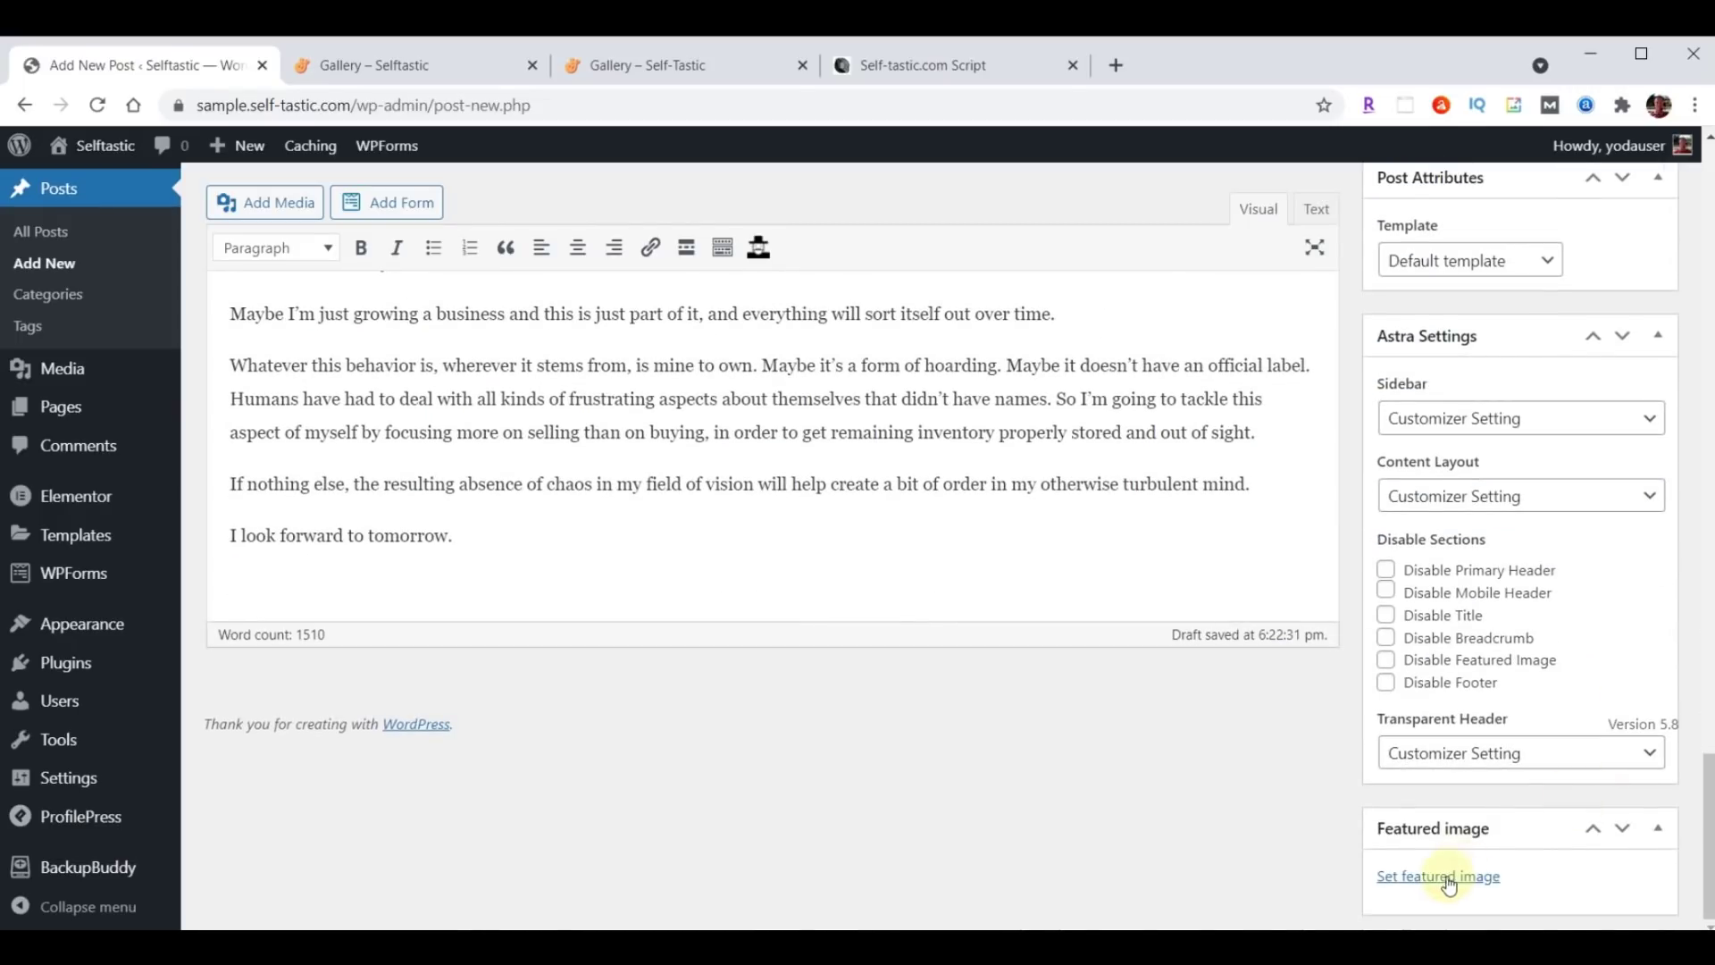
Set the bookshelf photo blog-02 as featured image and publish the Secret Hoarder post.
{"action": "left_click", "coordinate": [1449, 876]}
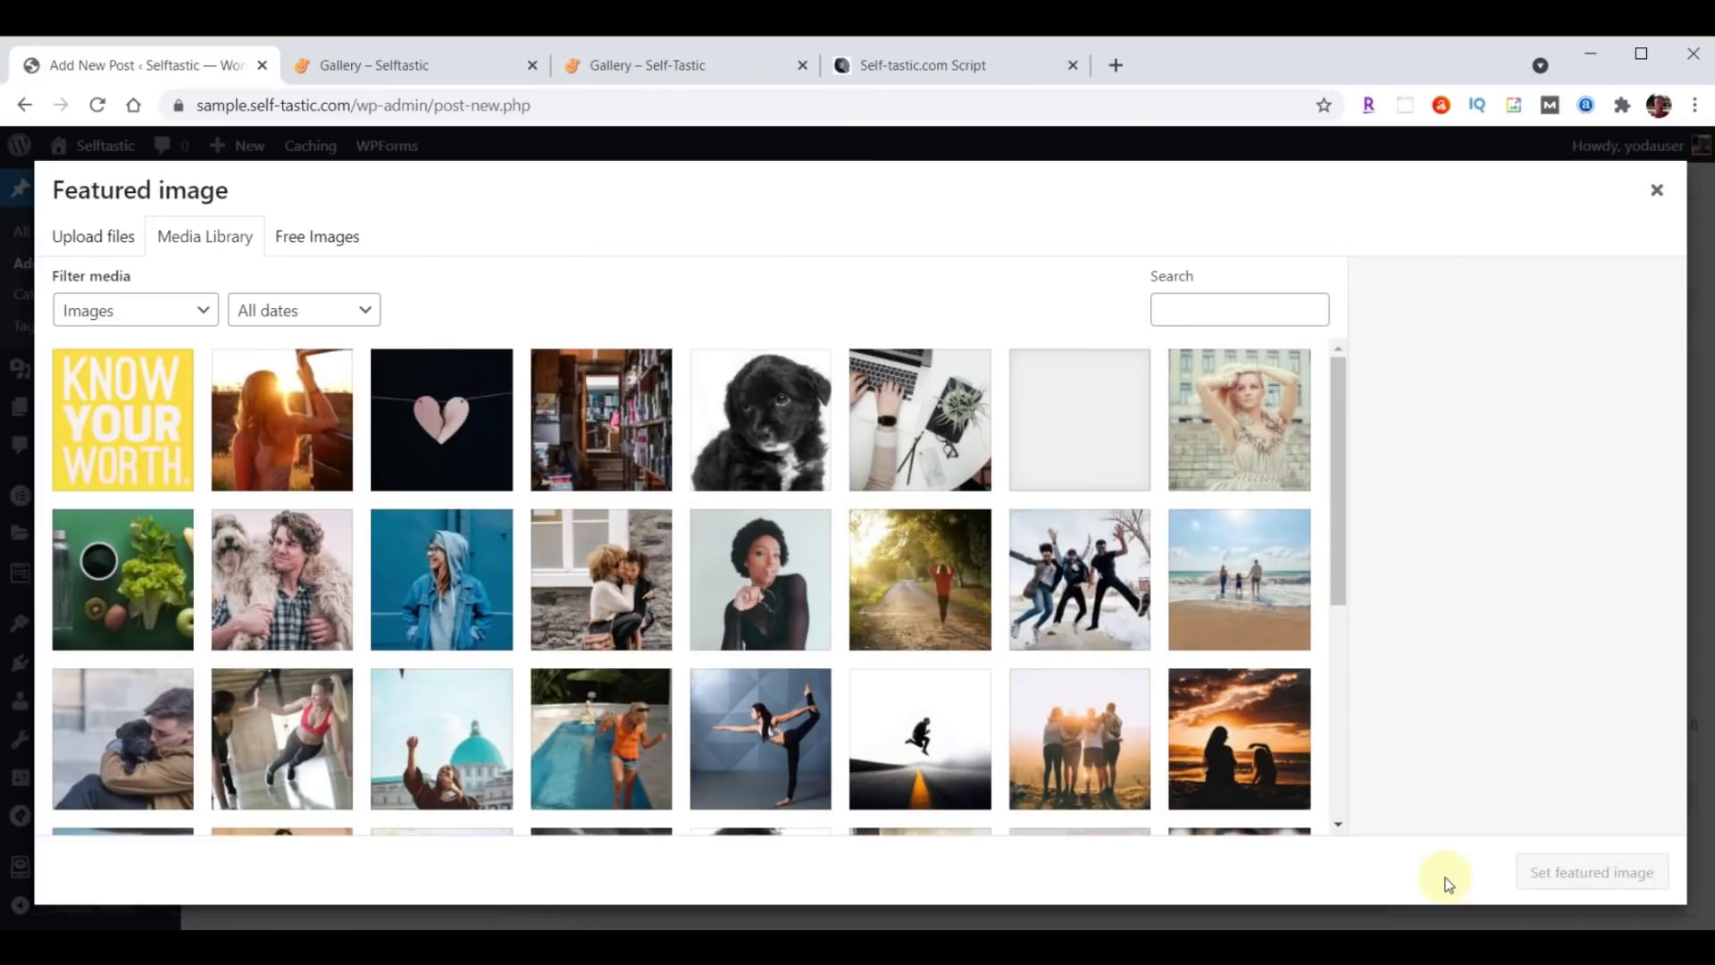
{"action": "left_click", "coordinate": [588, 423]}
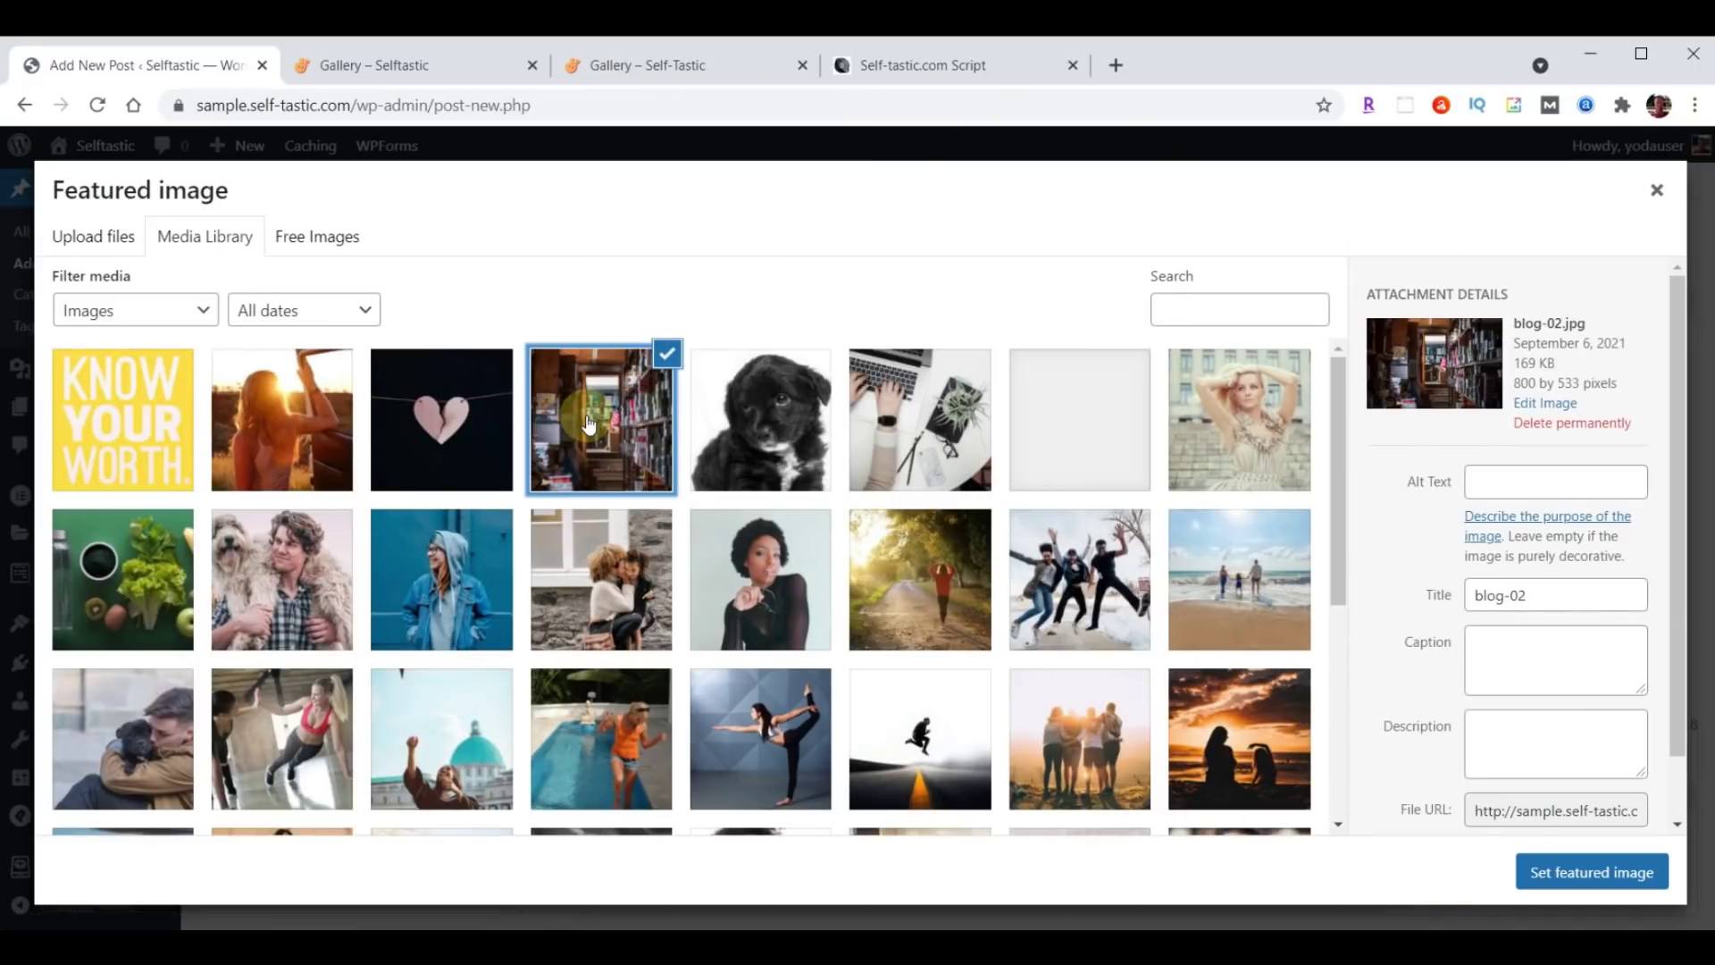
{"action": "left_click", "coordinate": [1586, 872]}
{"action": "scroll", "coordinate": [1587, 876], "scroll_direction": "down", "scroll_amount": 3}
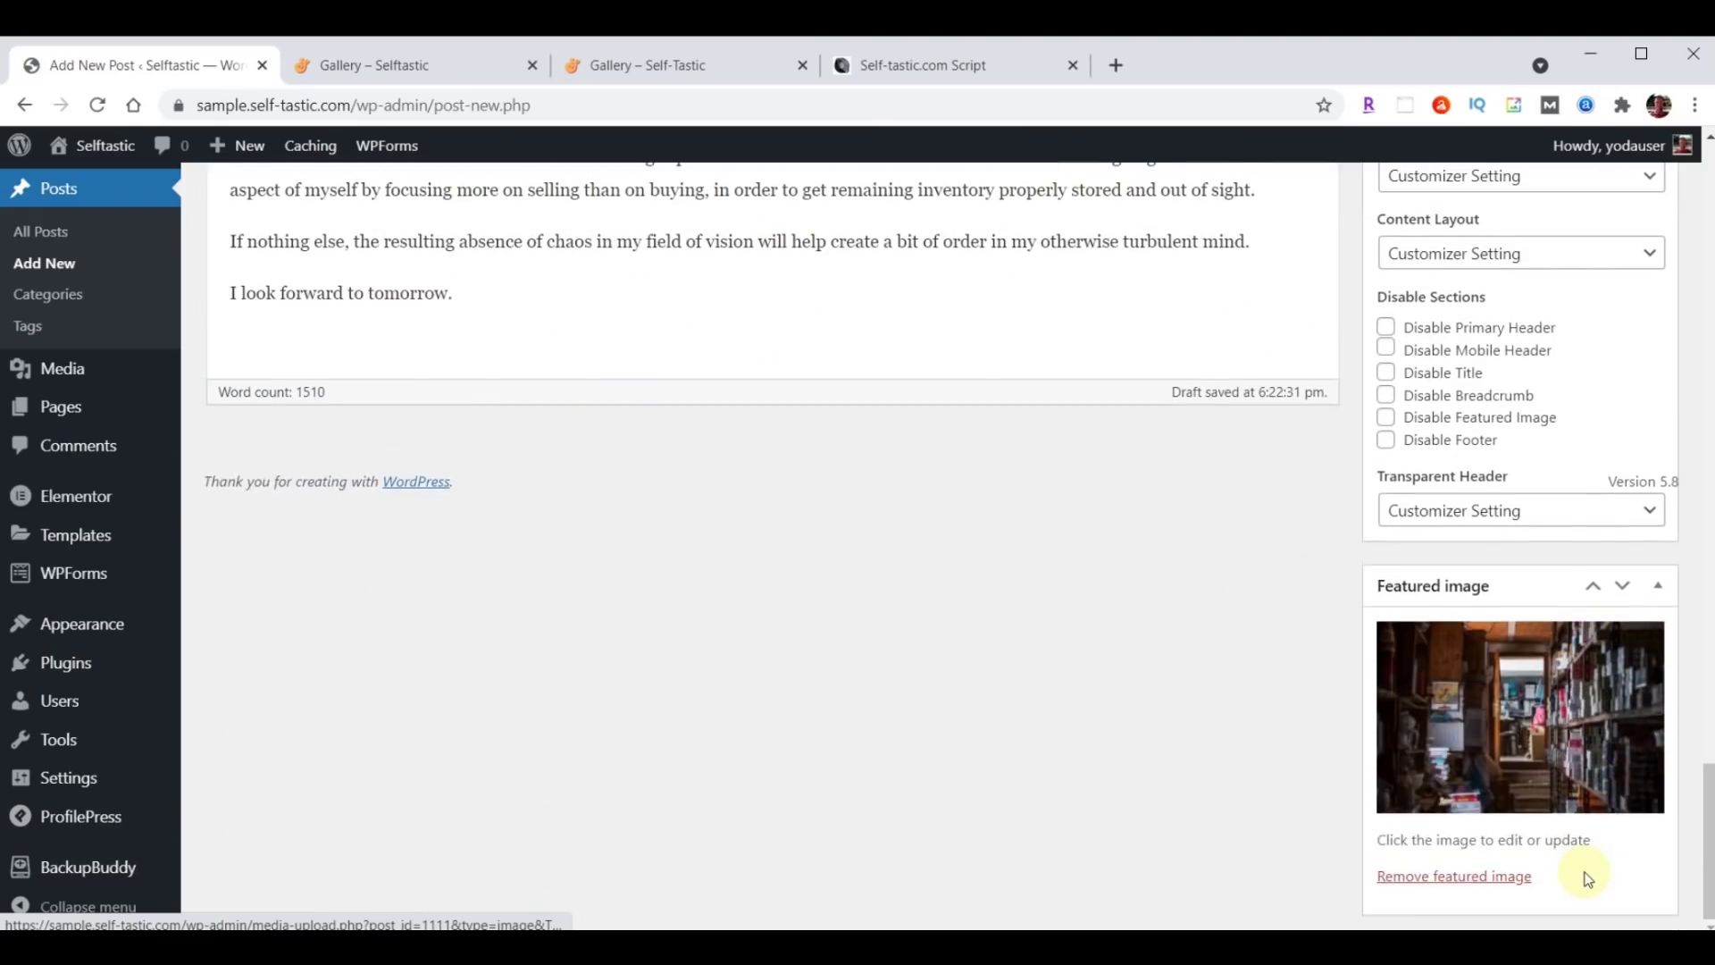
{"action": "scroll", "coordinate": [1586, 879], "scroll_direction": "up", "scroll_amount": 15}
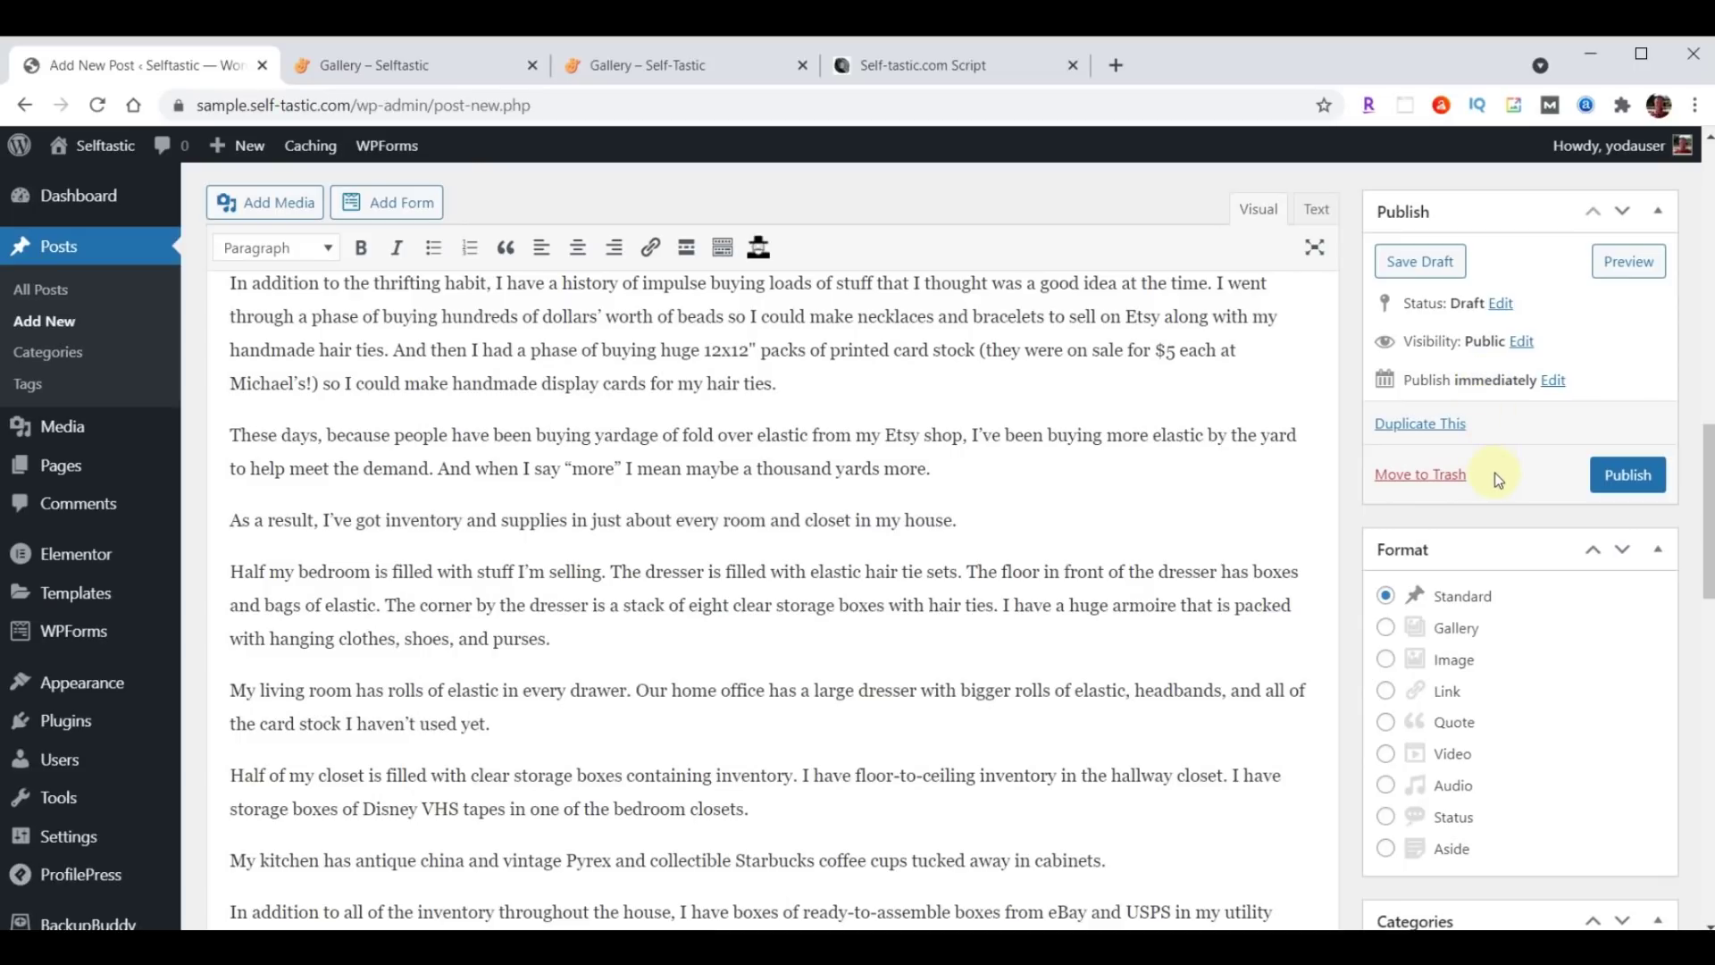
{"action": "left_click", "coordinate": [1615, 473]}
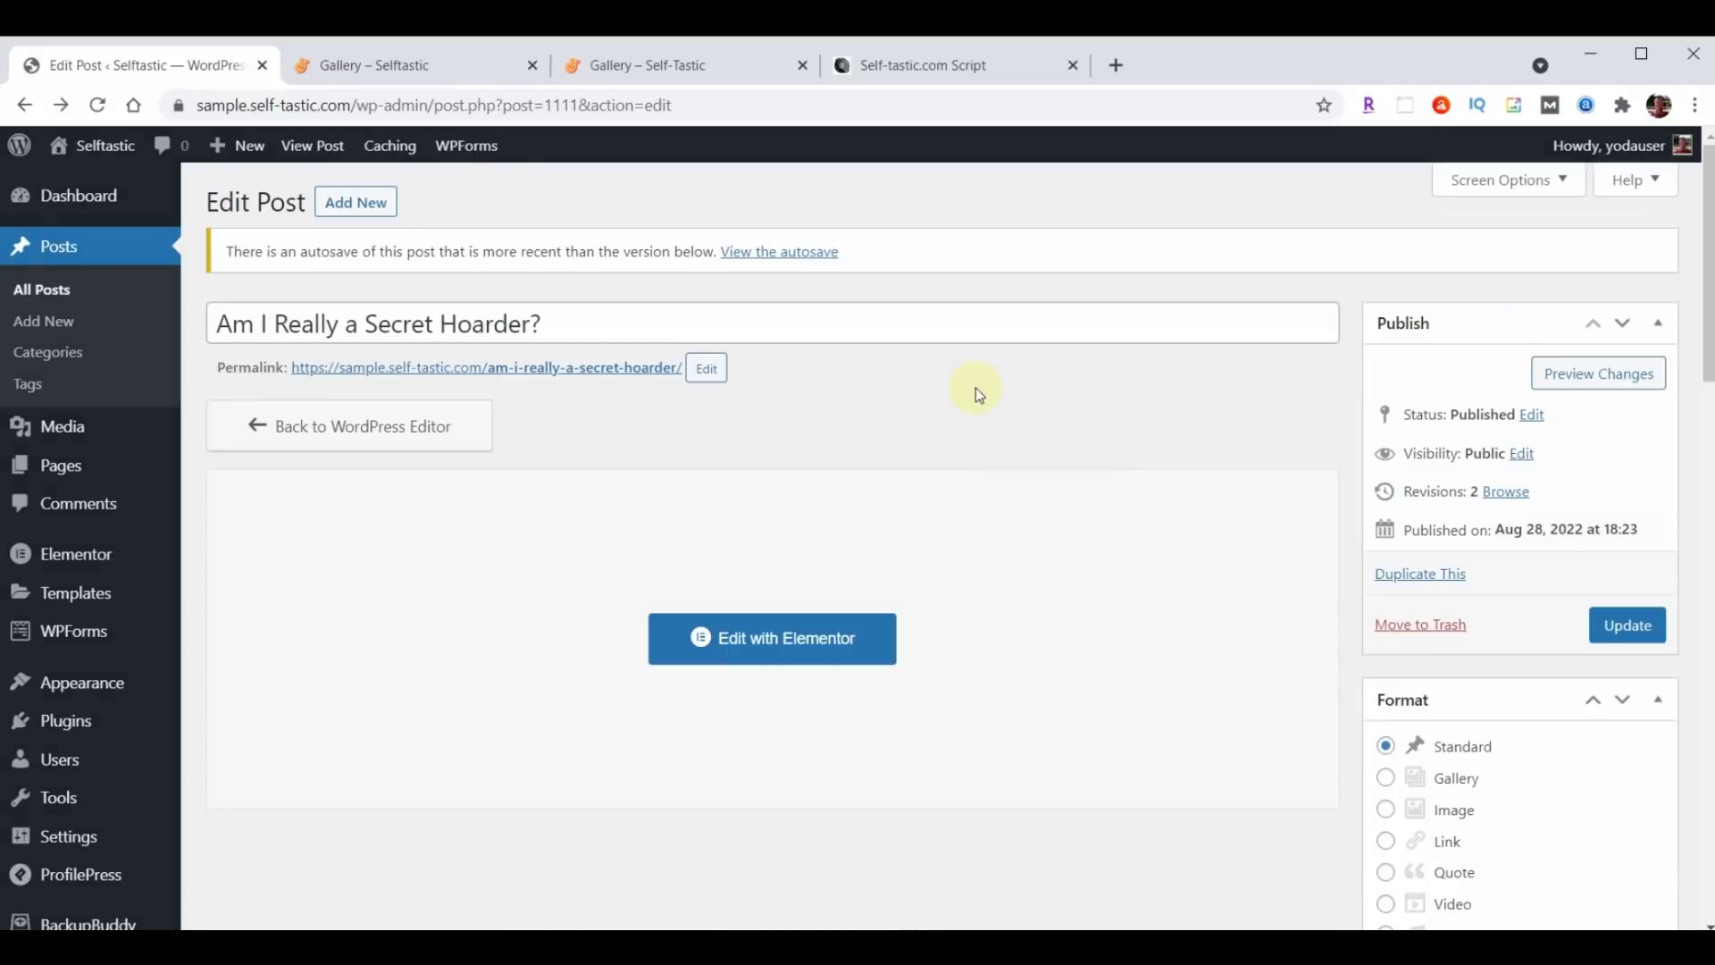
Open the published Secret Hoarder post in a new tab, scroll through it, then close it.
{"action": "right_click", "coordinate": [564, 369]}
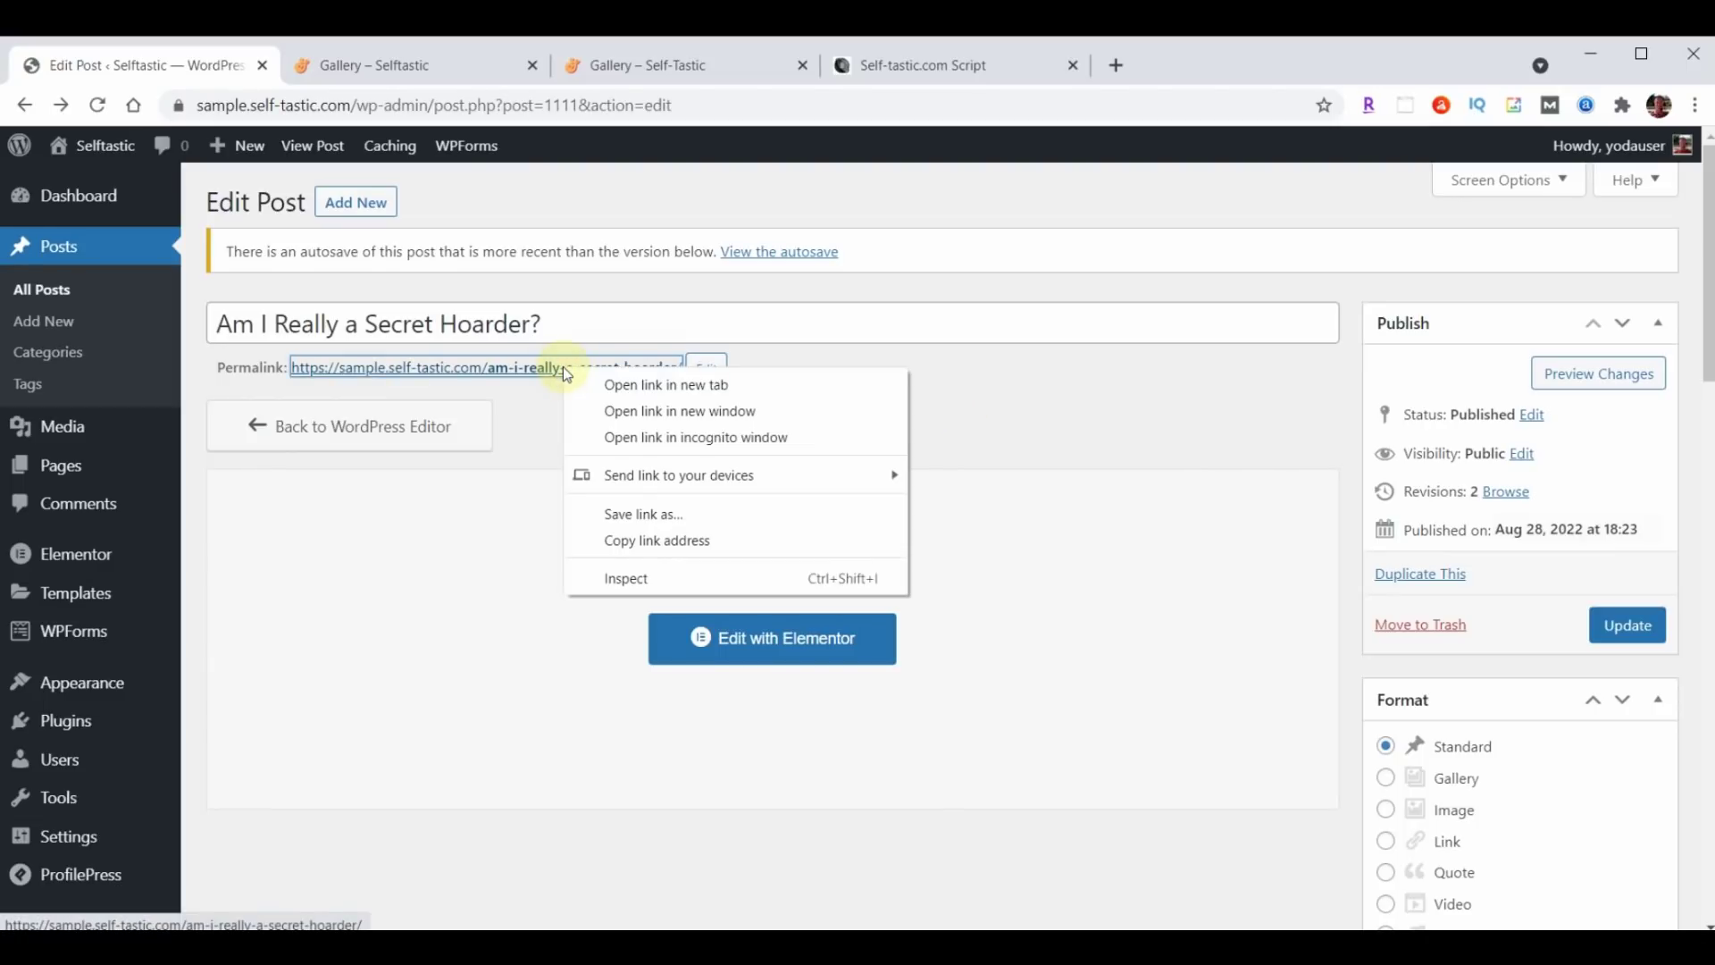
{"action": "left_click", "coordinate": [631, 385]}
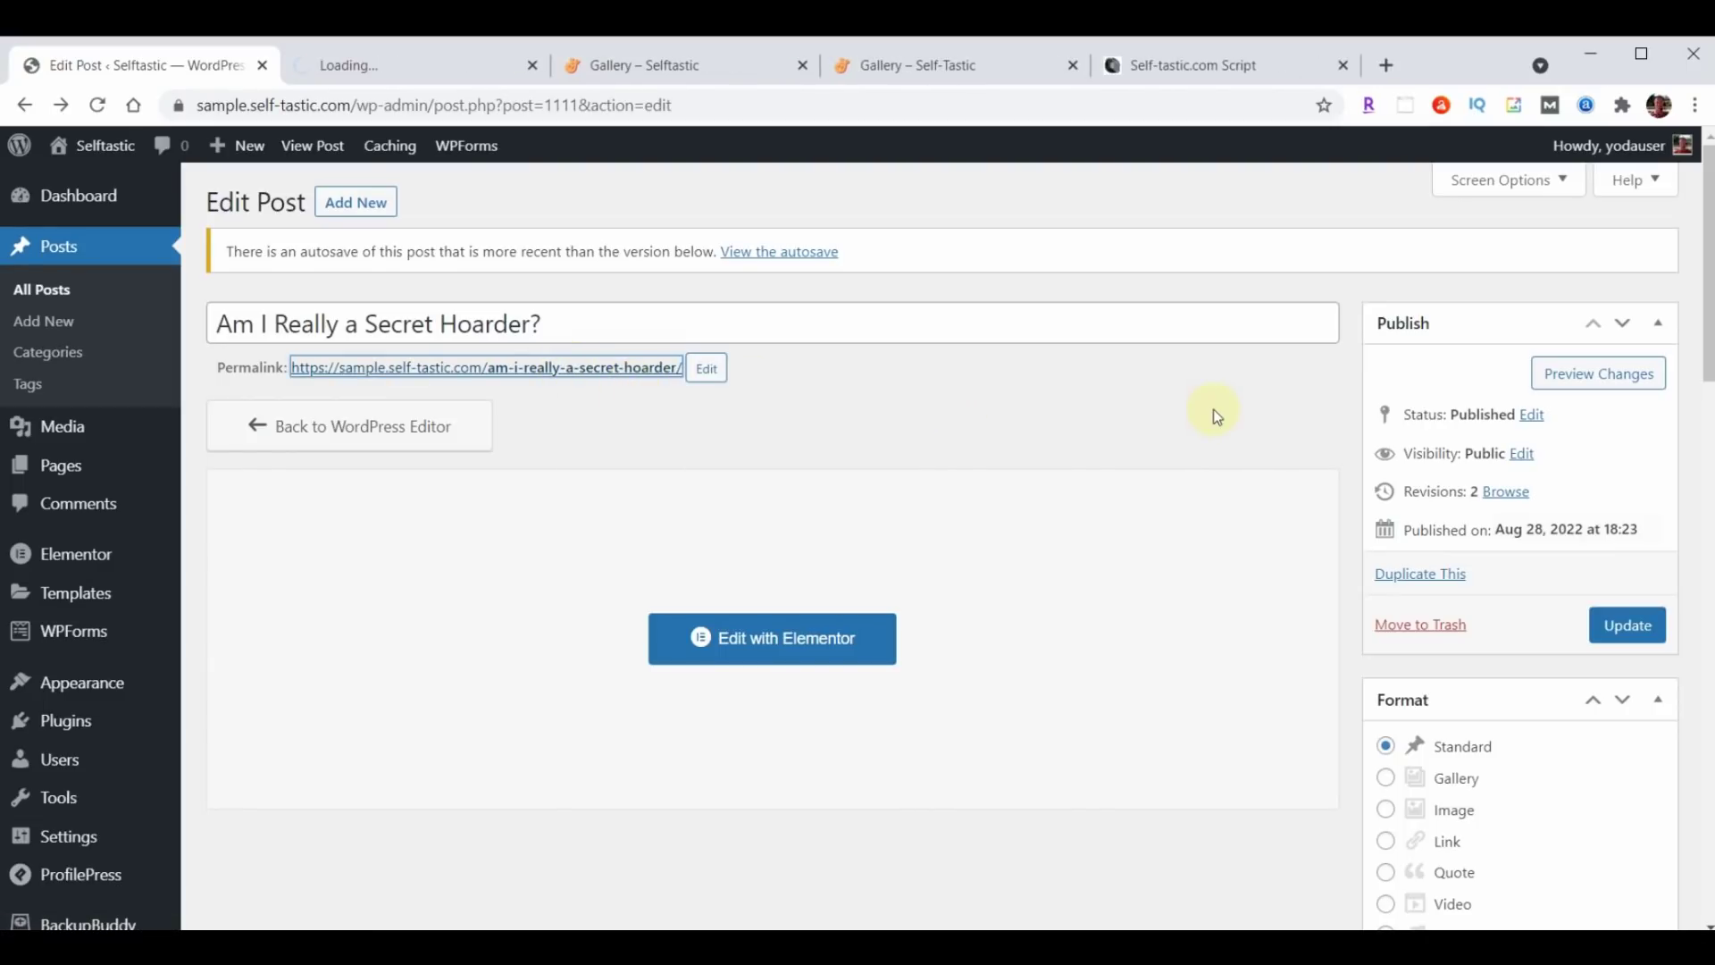
{"action": "left_click", "coordinate": [408, 68]}
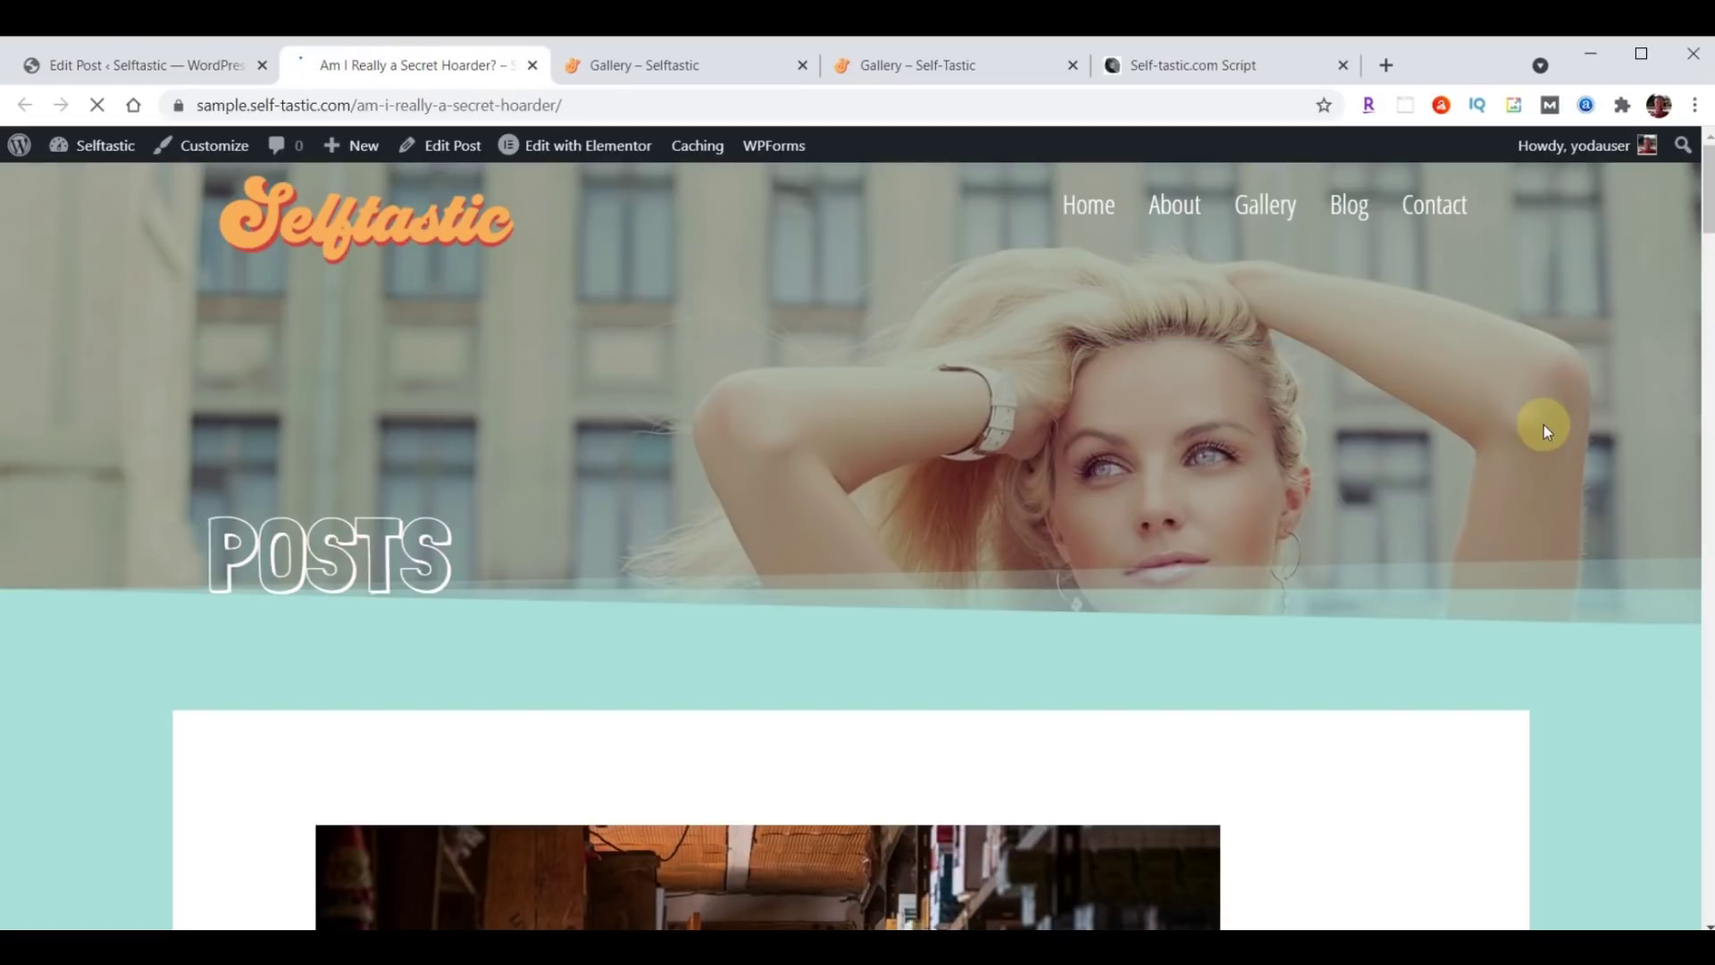
{"action": "scroll", "coordinate": [1551, 439], "scroll_direction": "down", "scroll_amount": 15}
{"action": "scroll", "coordinate": [1497, 539], "scroll_direction": "down", "scroll_amount": 20}
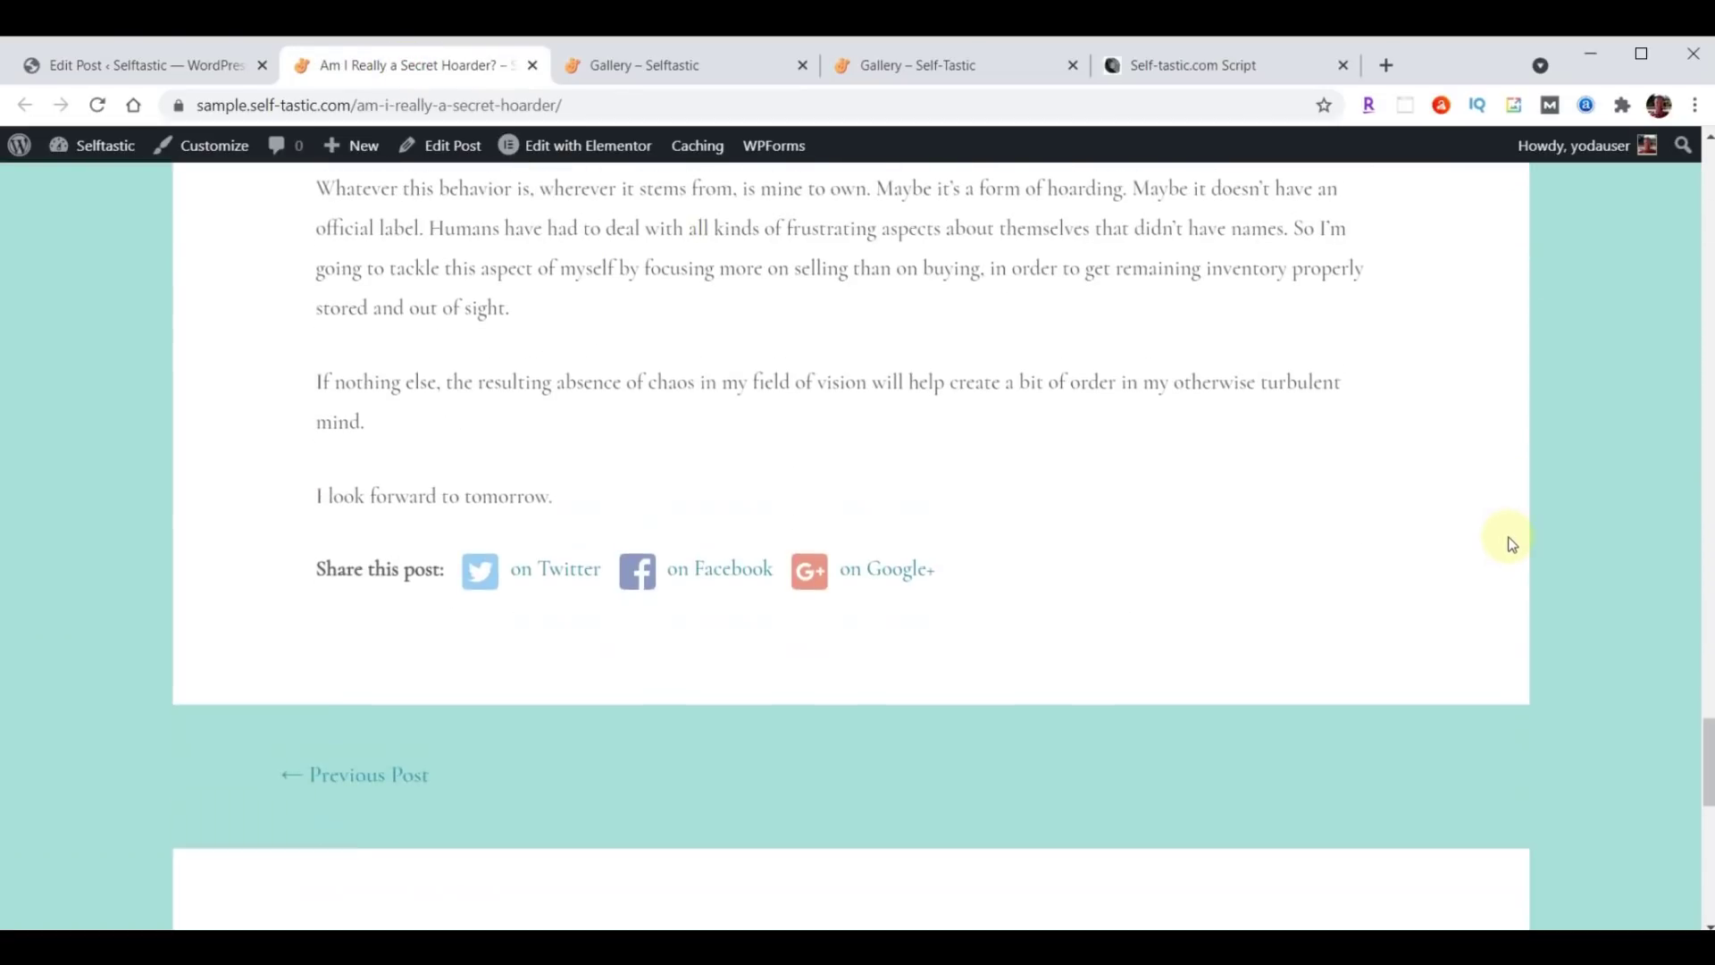
{"action": "scroll", "coordinate": [1508, 543], "scroll_direction": "down", "scroll_amount": 3}
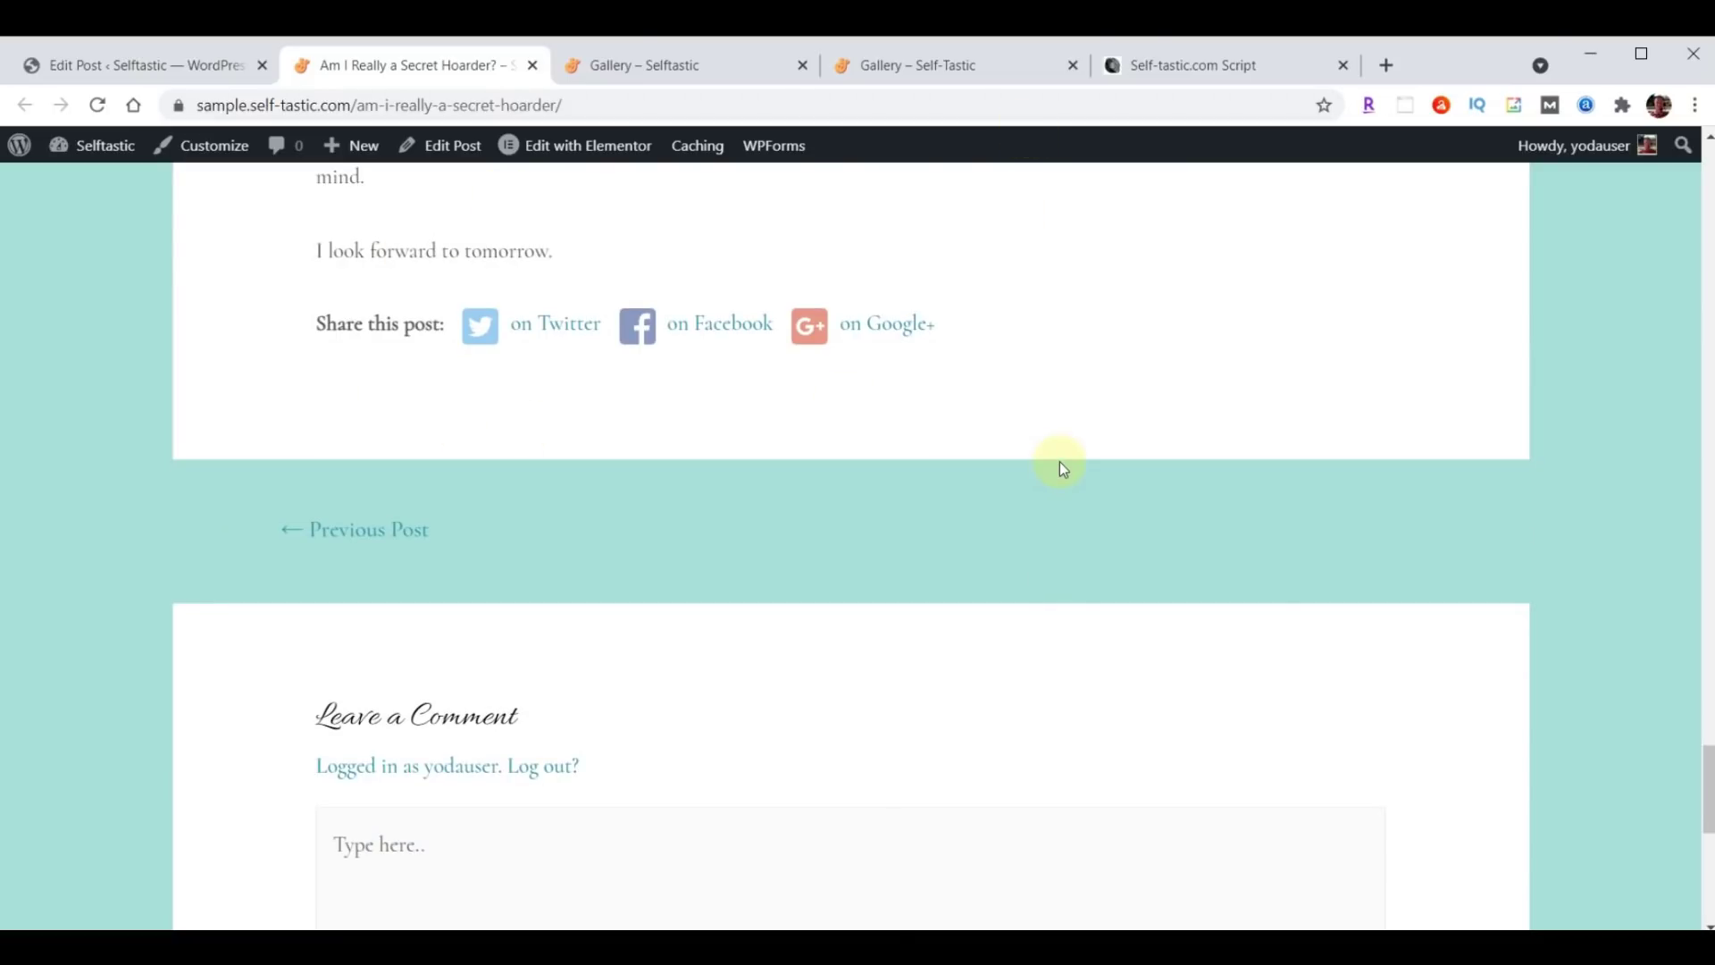
{"action": "scroll", "coordinate": [1060, 463], "scroll_direction": "up", "scroll_amount": 20}
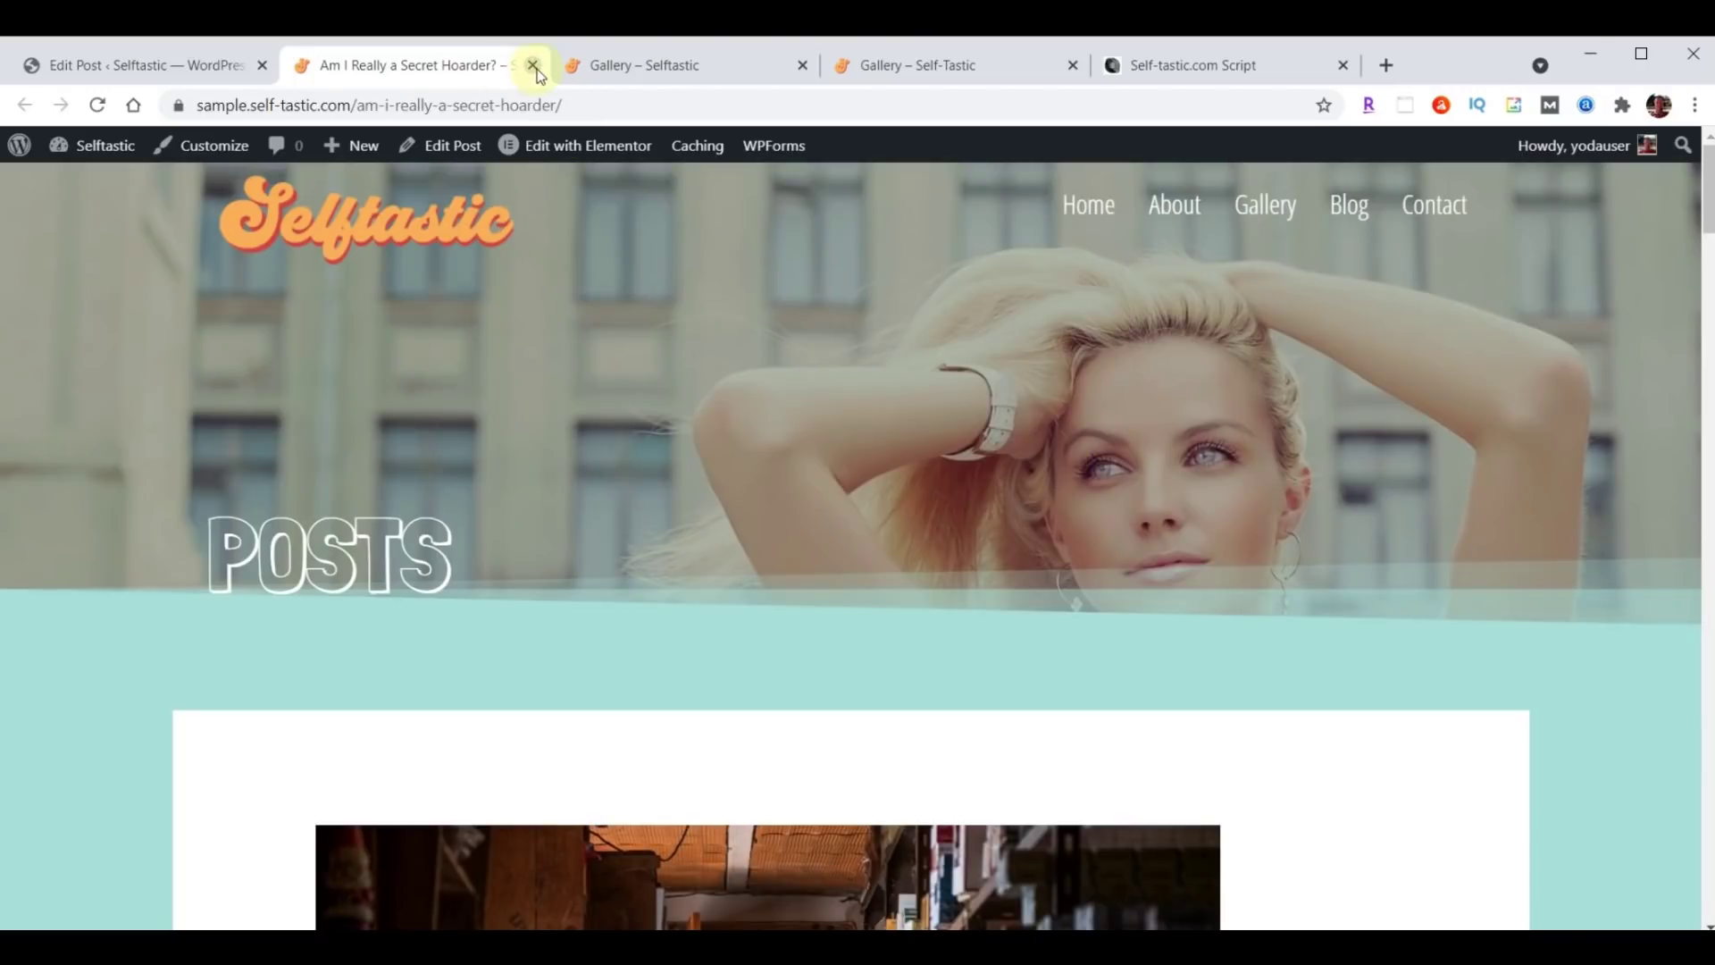
{"action": "left_click", "coordinate": [533, 66]}
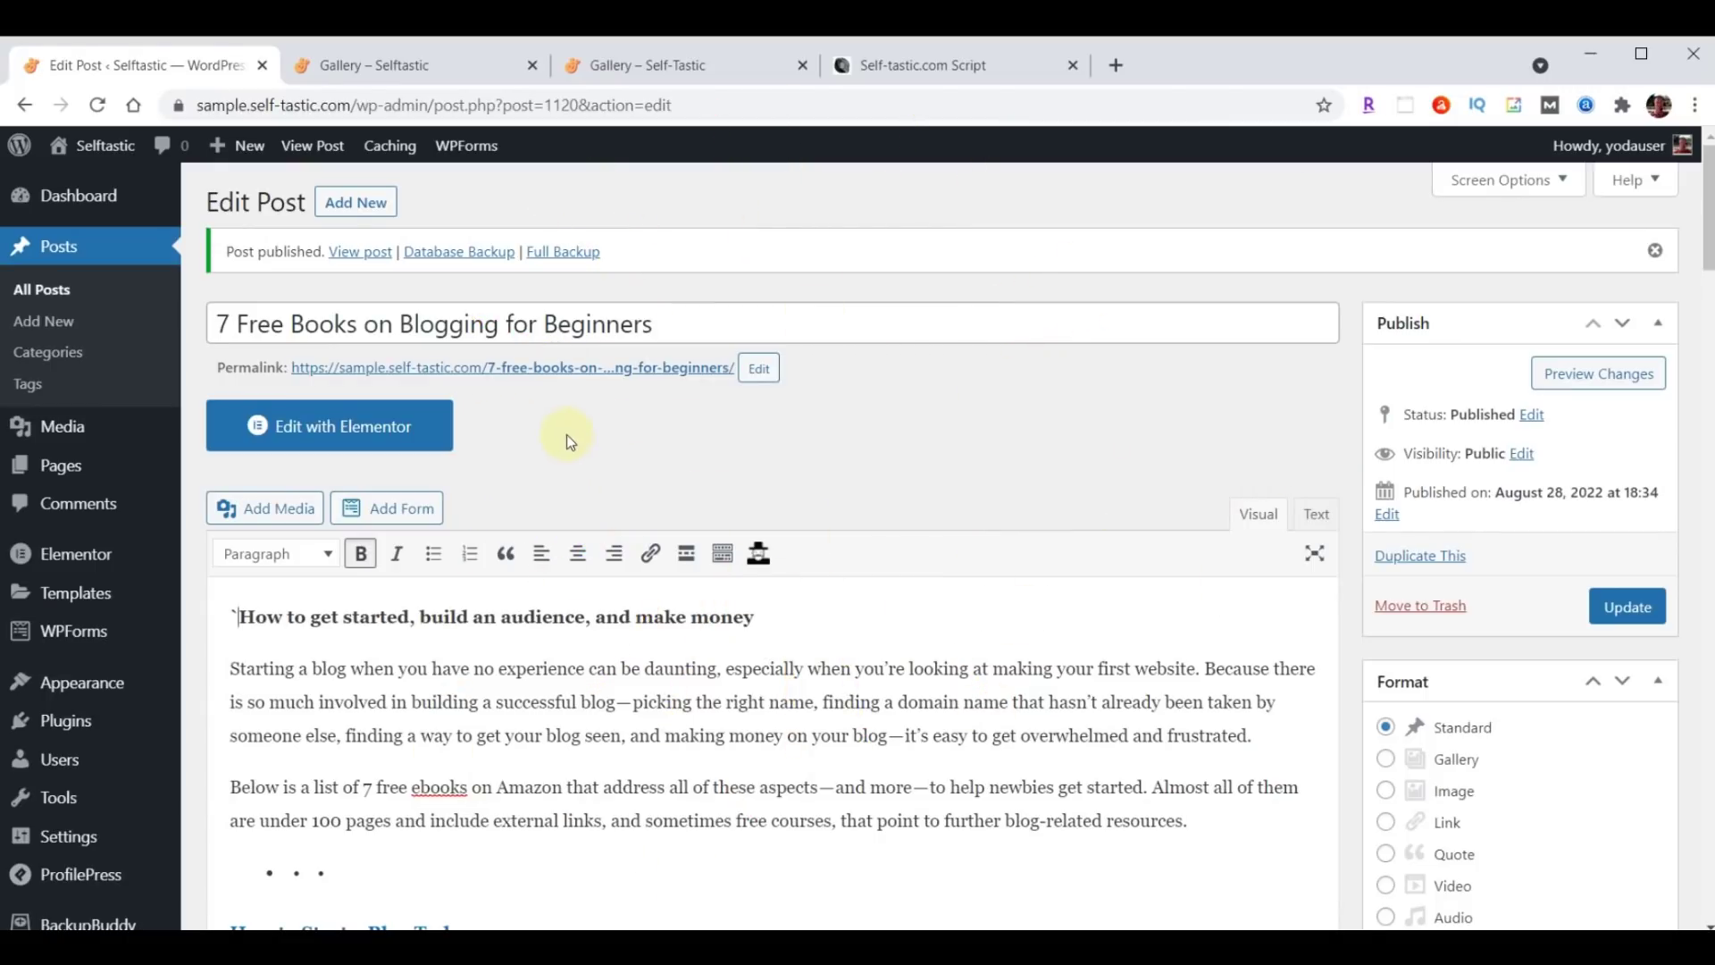
Open the live '7 Free Books on Blogging for Beginners' post in a new tab and scroll through it.
{"action": "right_click", "coordinate": [550, 368]}
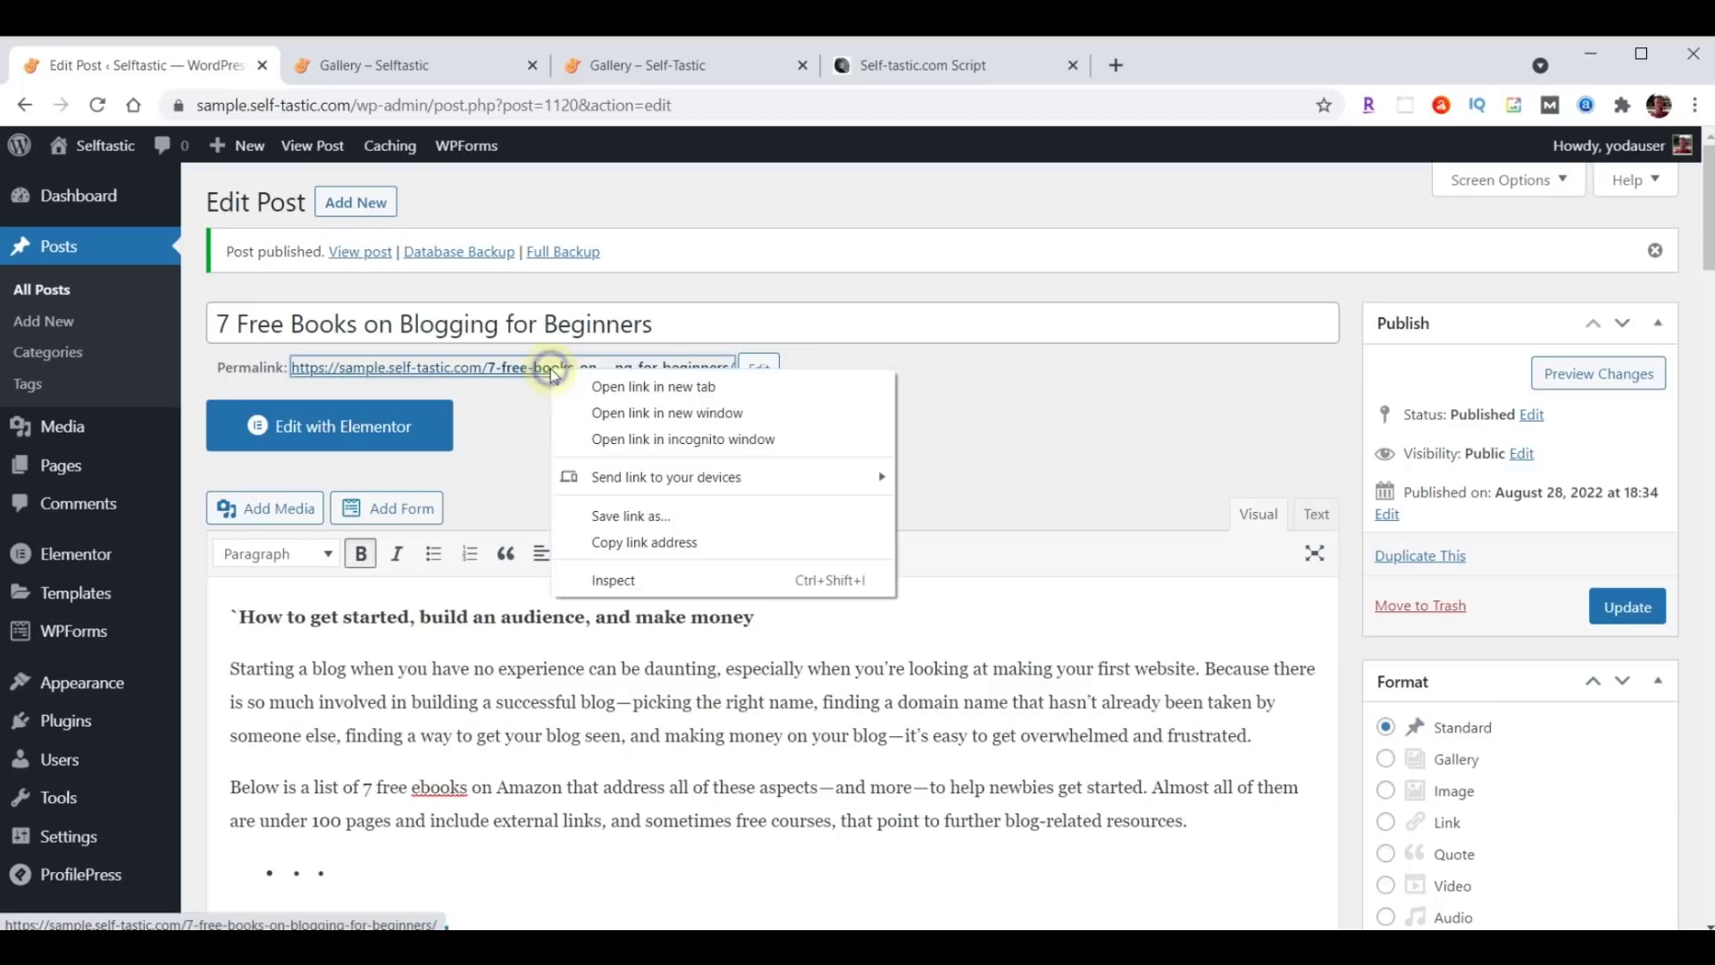
{"action": "left_click", "coordinate": [652, 387]}
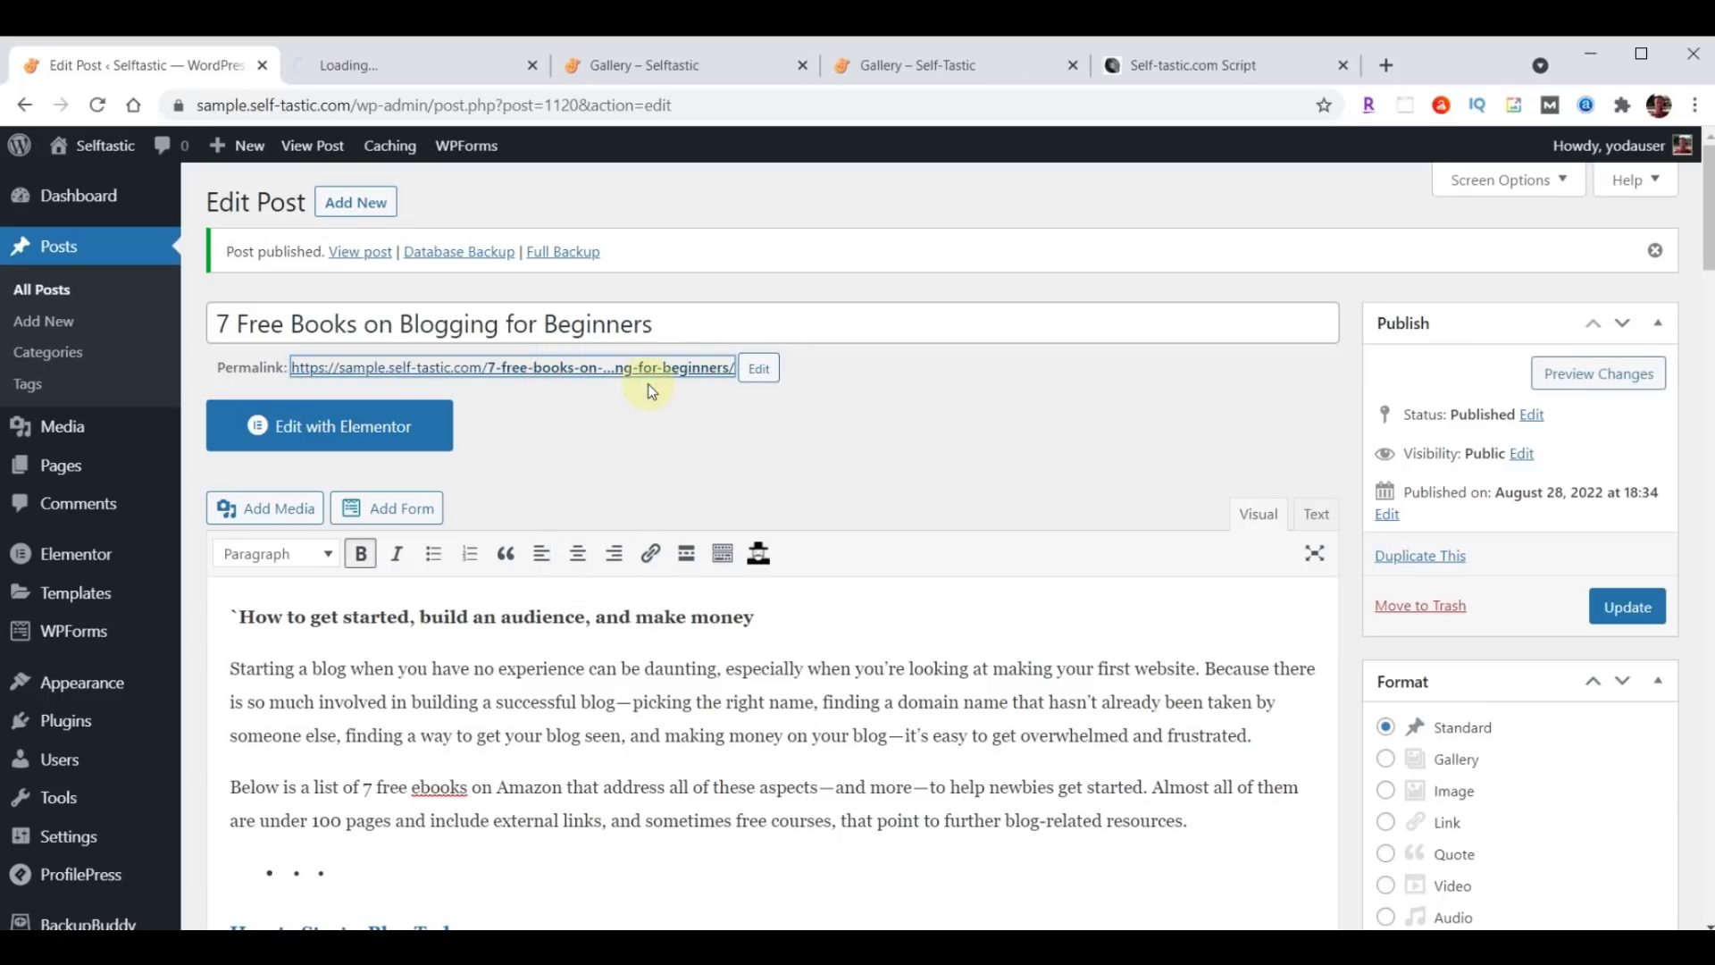
{"action": "left_click", "coordinate": [353, 64]}
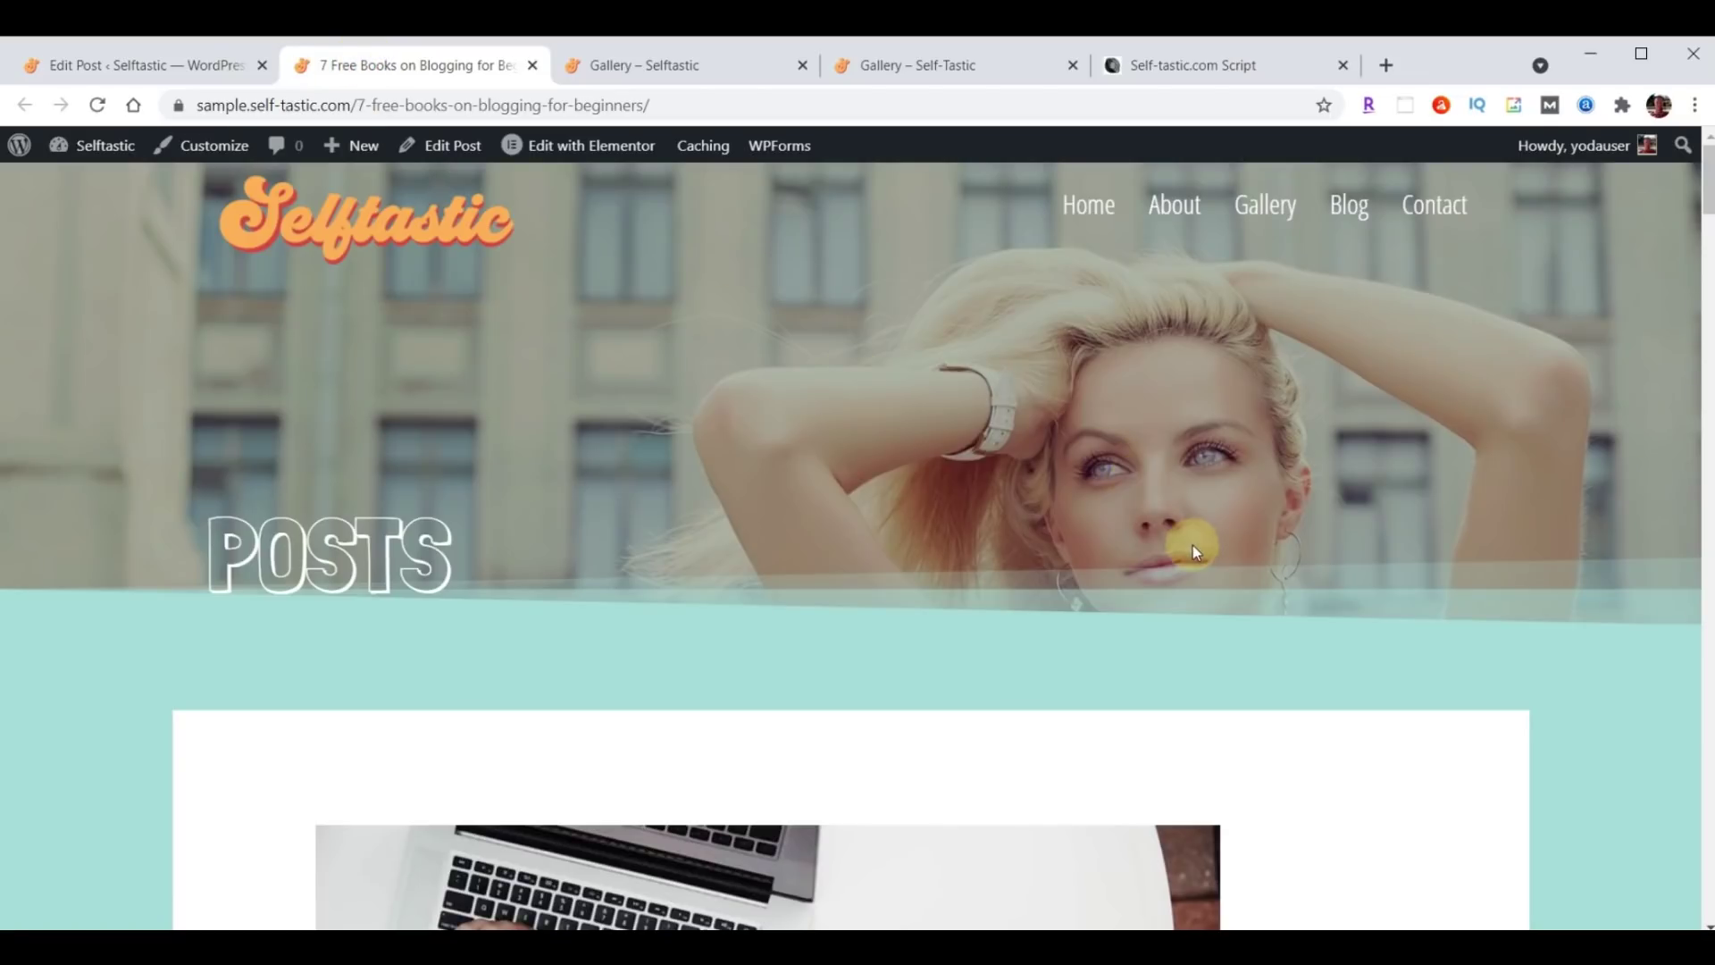
{"action": "scroll", "coordinate": [1202, 549], "scroll_direction": "down", "scroll_amount": 6}
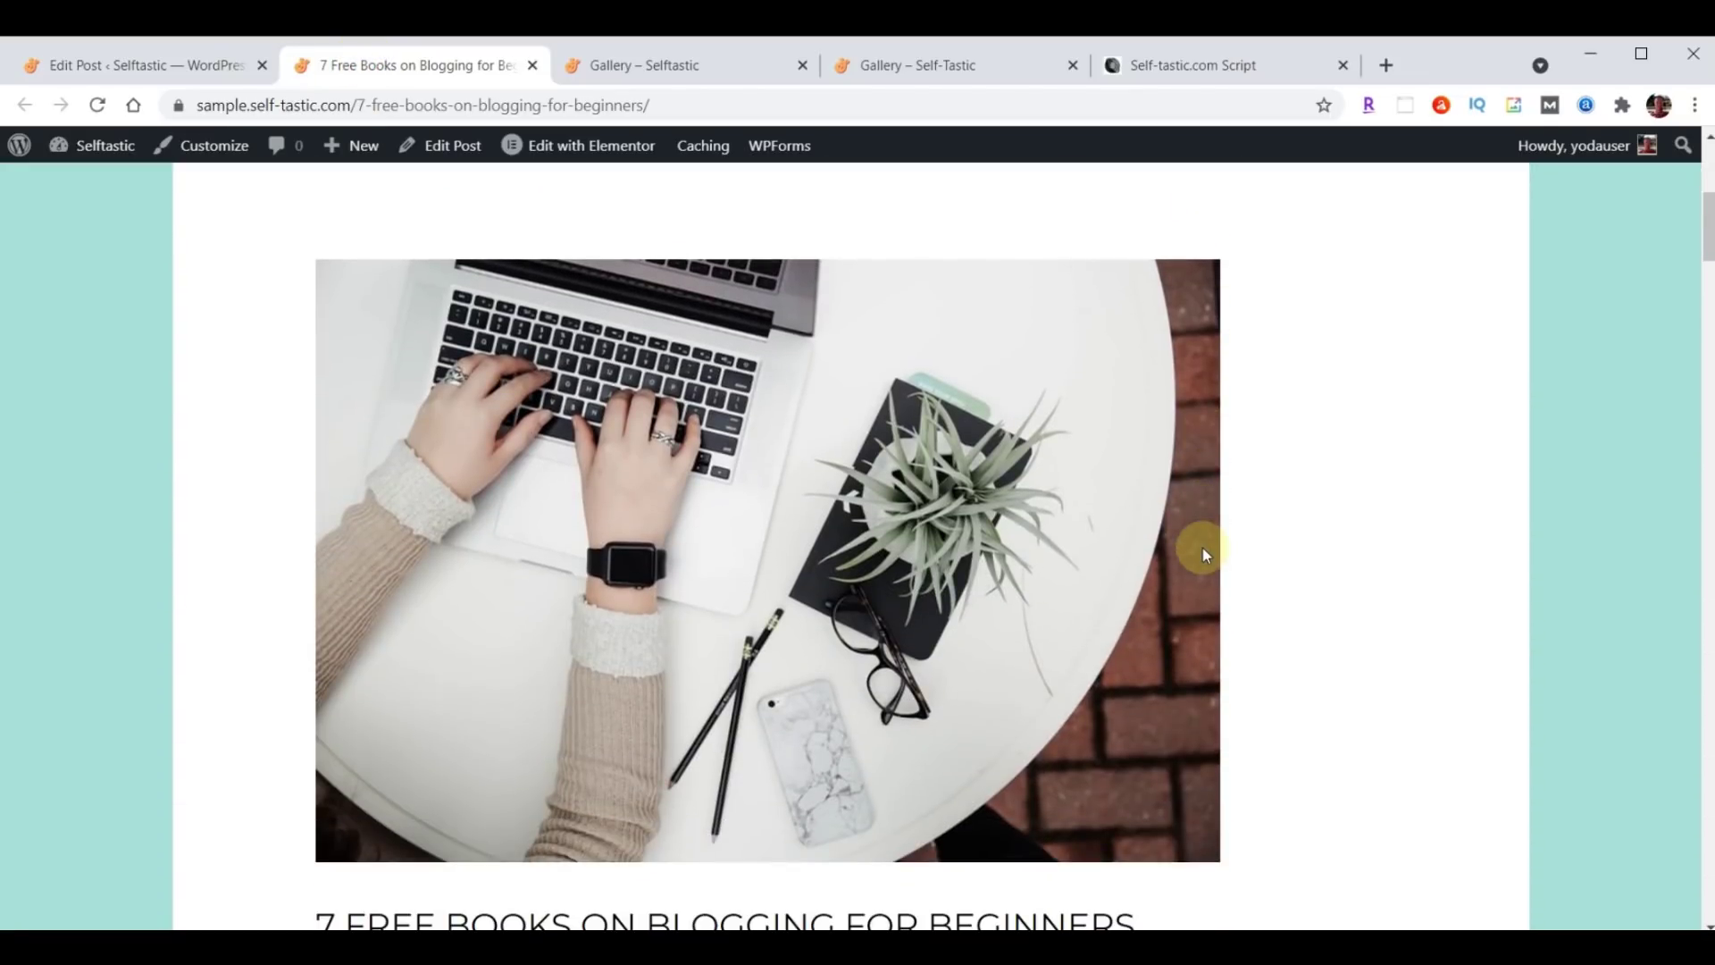
{"action": "scroll", "coordinate": [1202, 548], "scroll_direction": "down", "scroll_amount": 4}
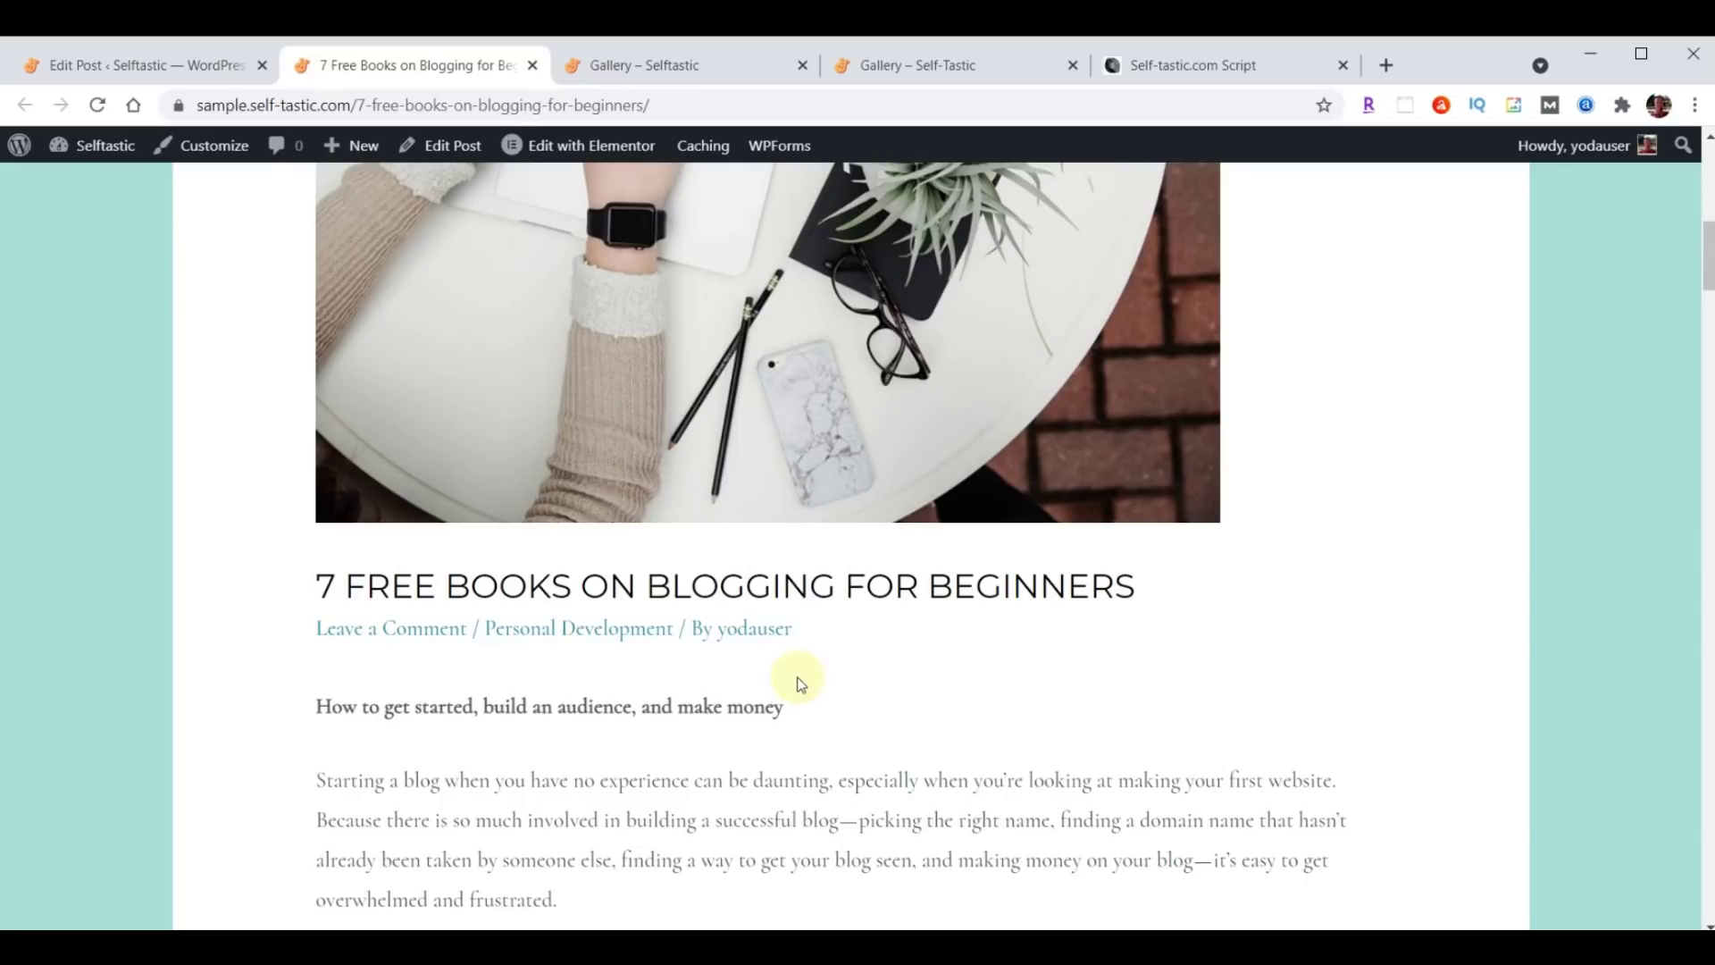
View the post author's archive page, go back, and return to the Edit Post tab.
{"action": "left_click", "coordinate": [749, 628]}
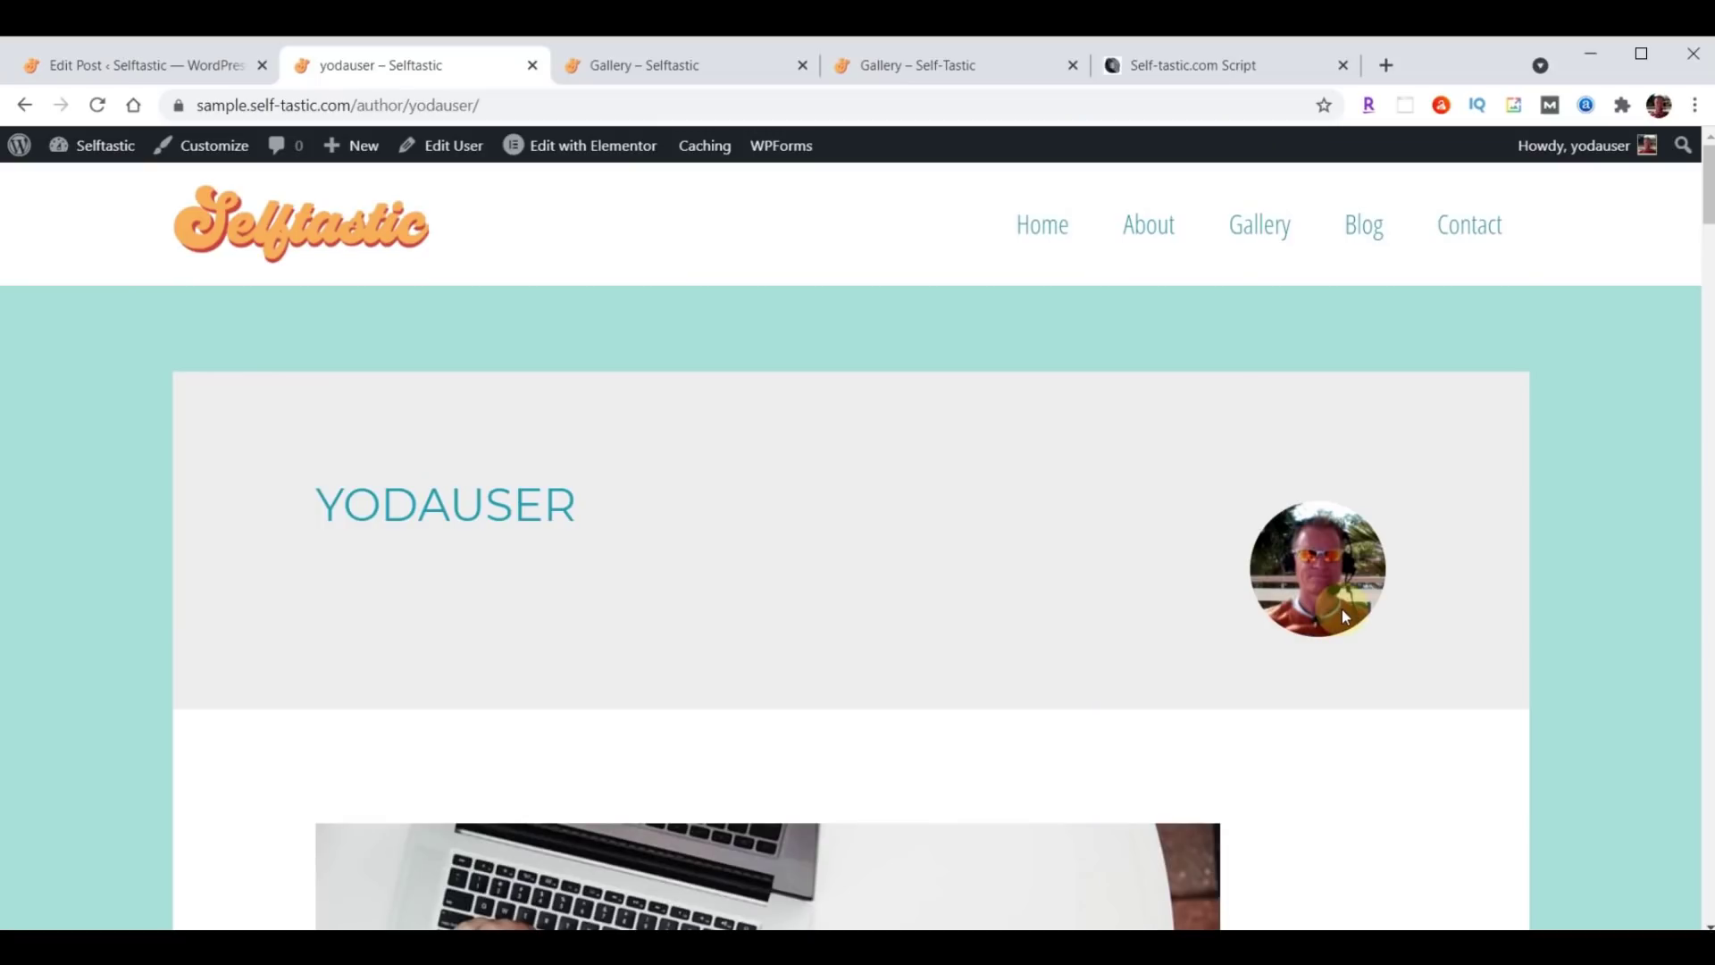
{"action": "left_click", "coordinate": [24, 106]}
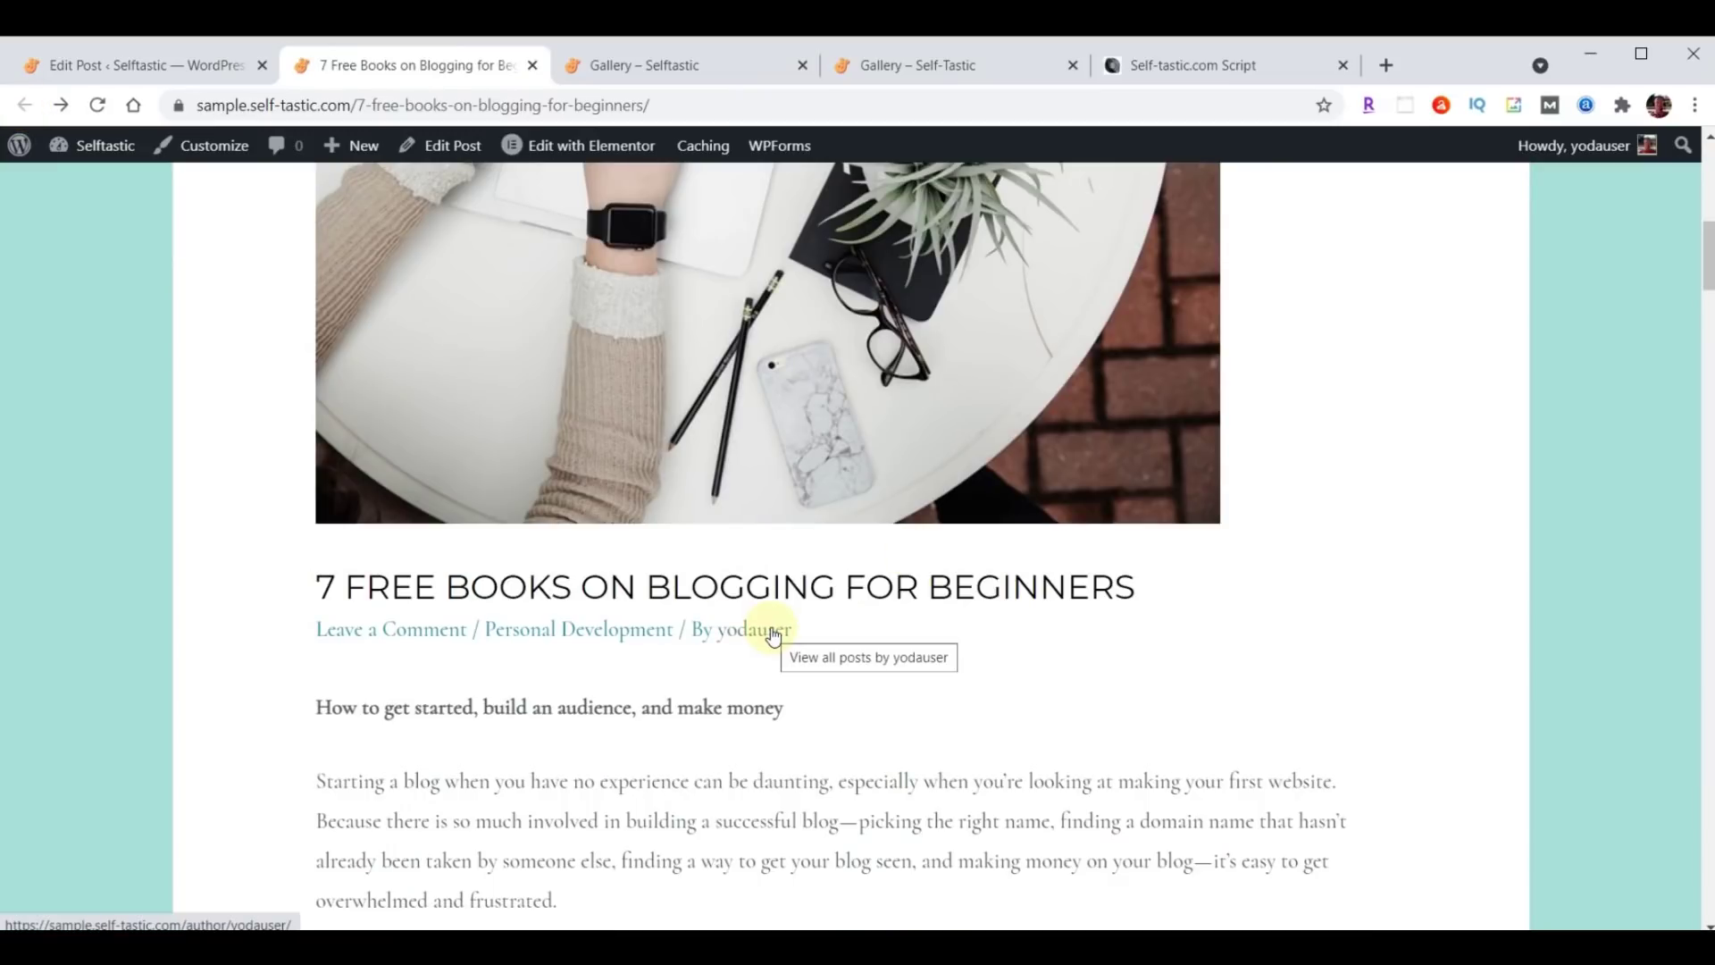
{"action": "left_click", "coordinate": [93, 67]}
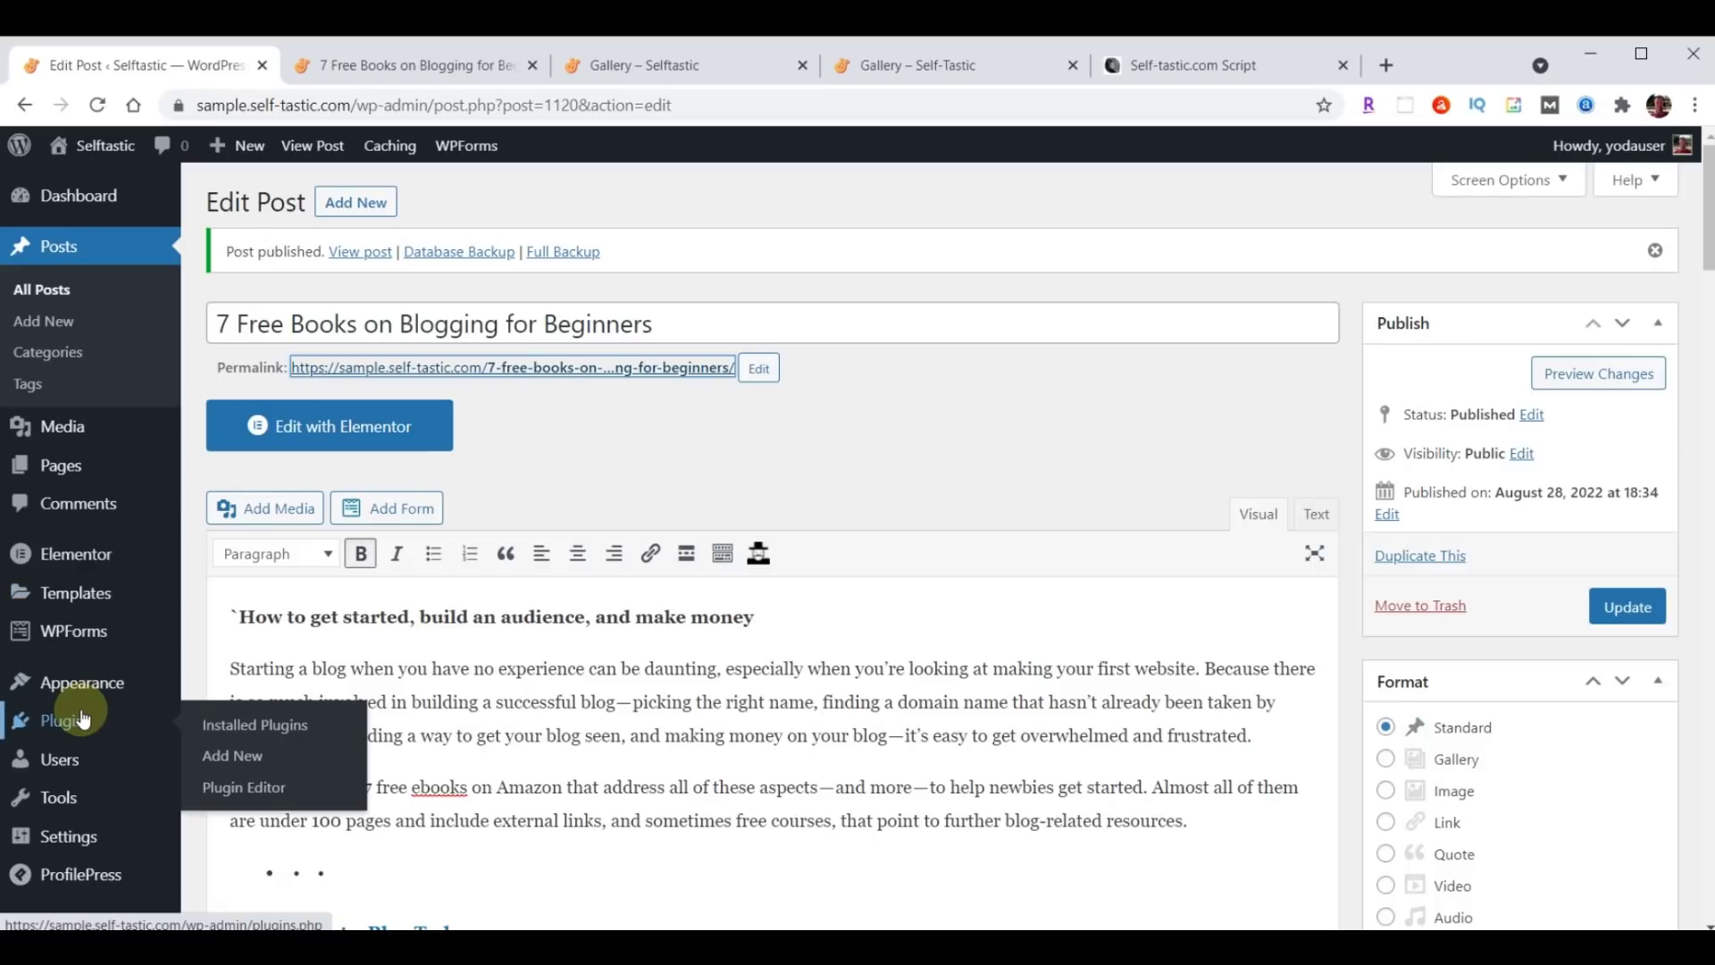
In ProfilePress Profile & Cover Photo settings, tick Disable Gravatar.
{"action": "left_click", "coordinate": [63, 728]}
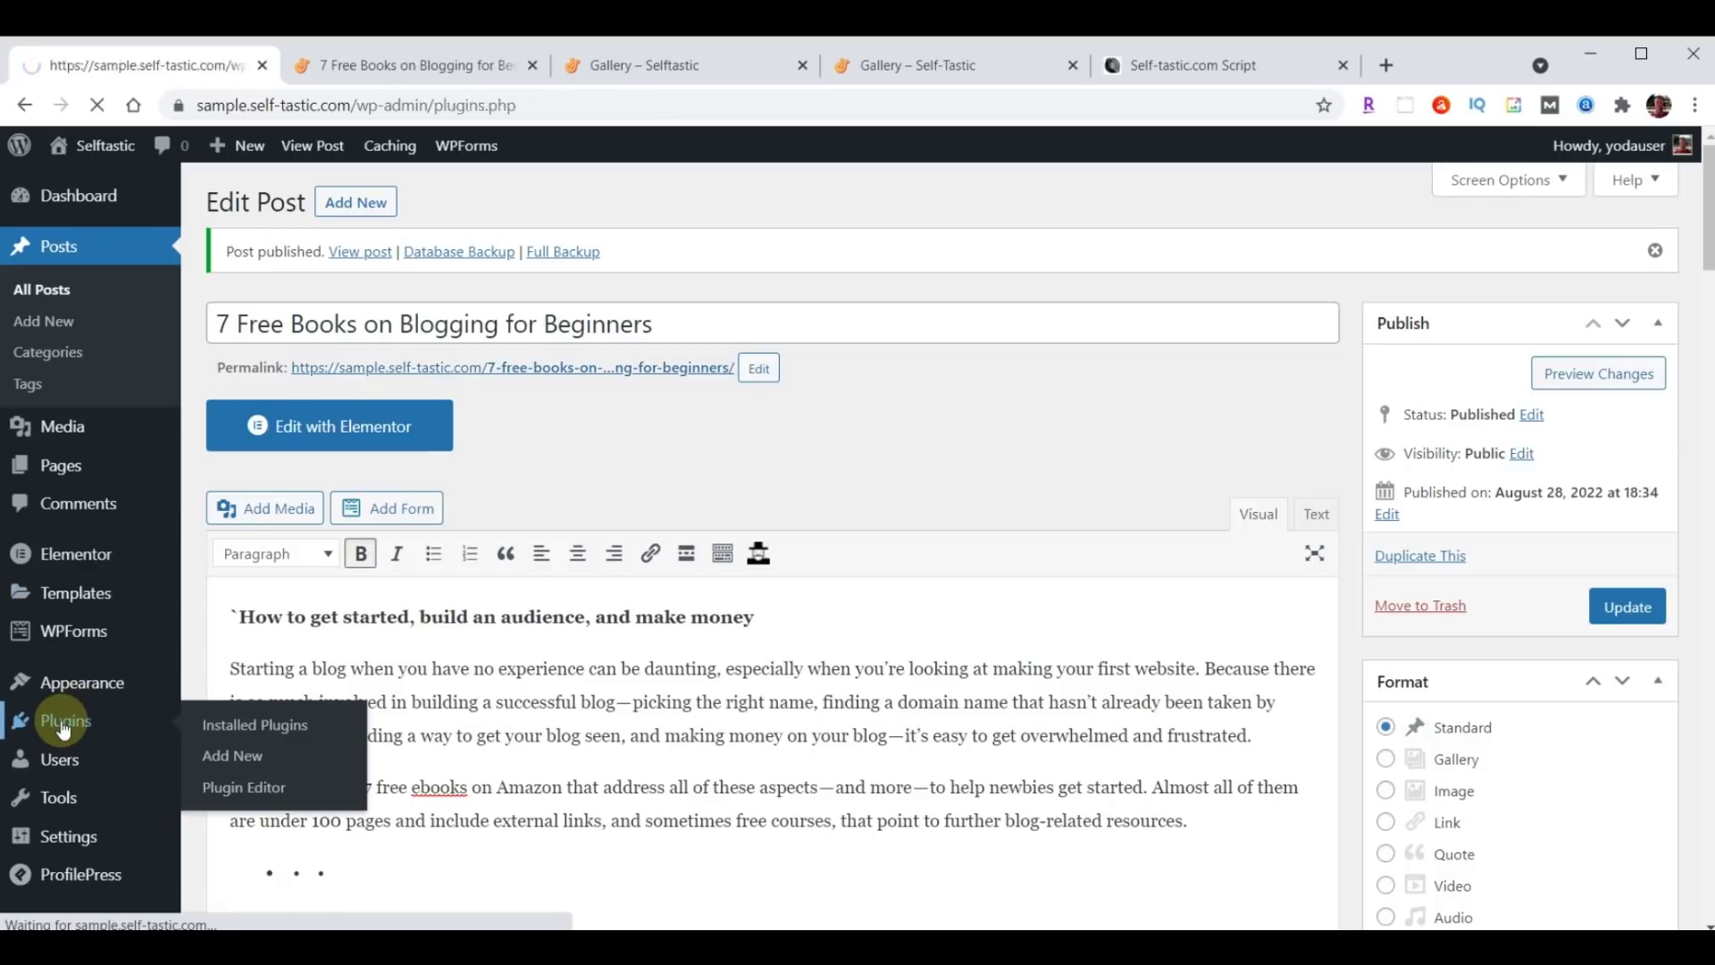
{"action": "scroll", "coordinate": [534, 635], "scroll_direction": "down", "scroll_amount": 8}
{"action": "scroll", "coordinate": [536, 640], "scroll_direction": "down", "scroll_amount": 1}
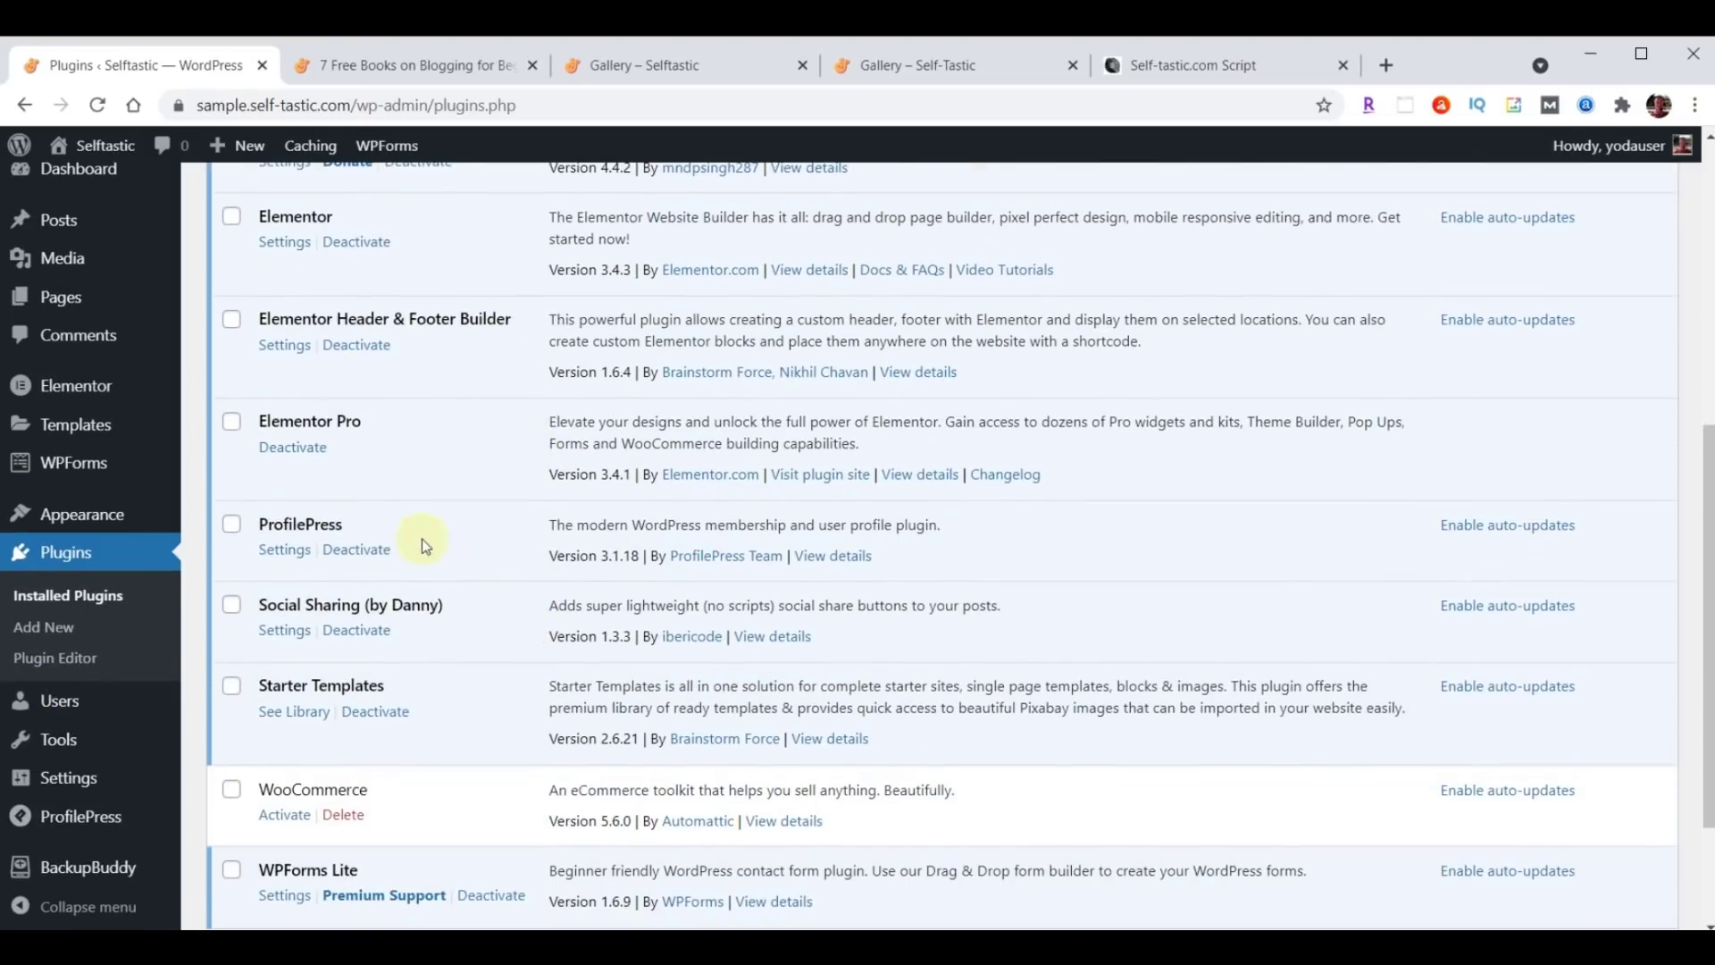
{"action": "left_click", "coordinate": [284, 550]}
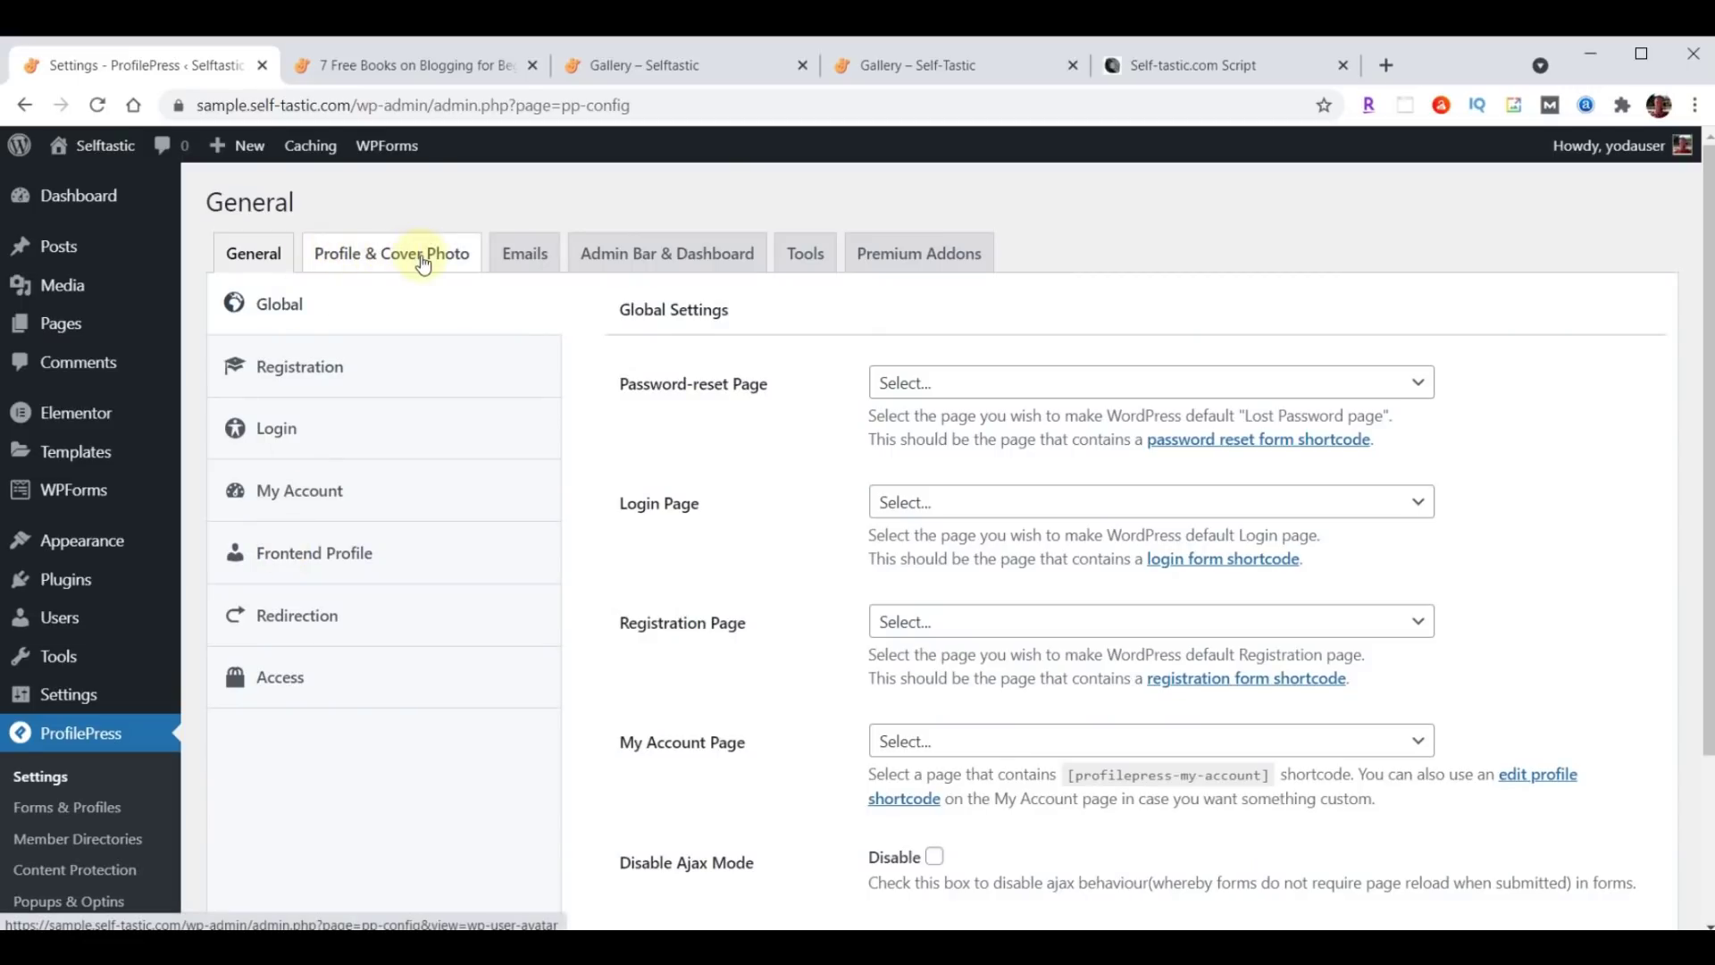
{"action": "left_click", "coordinate": [422, 259]}
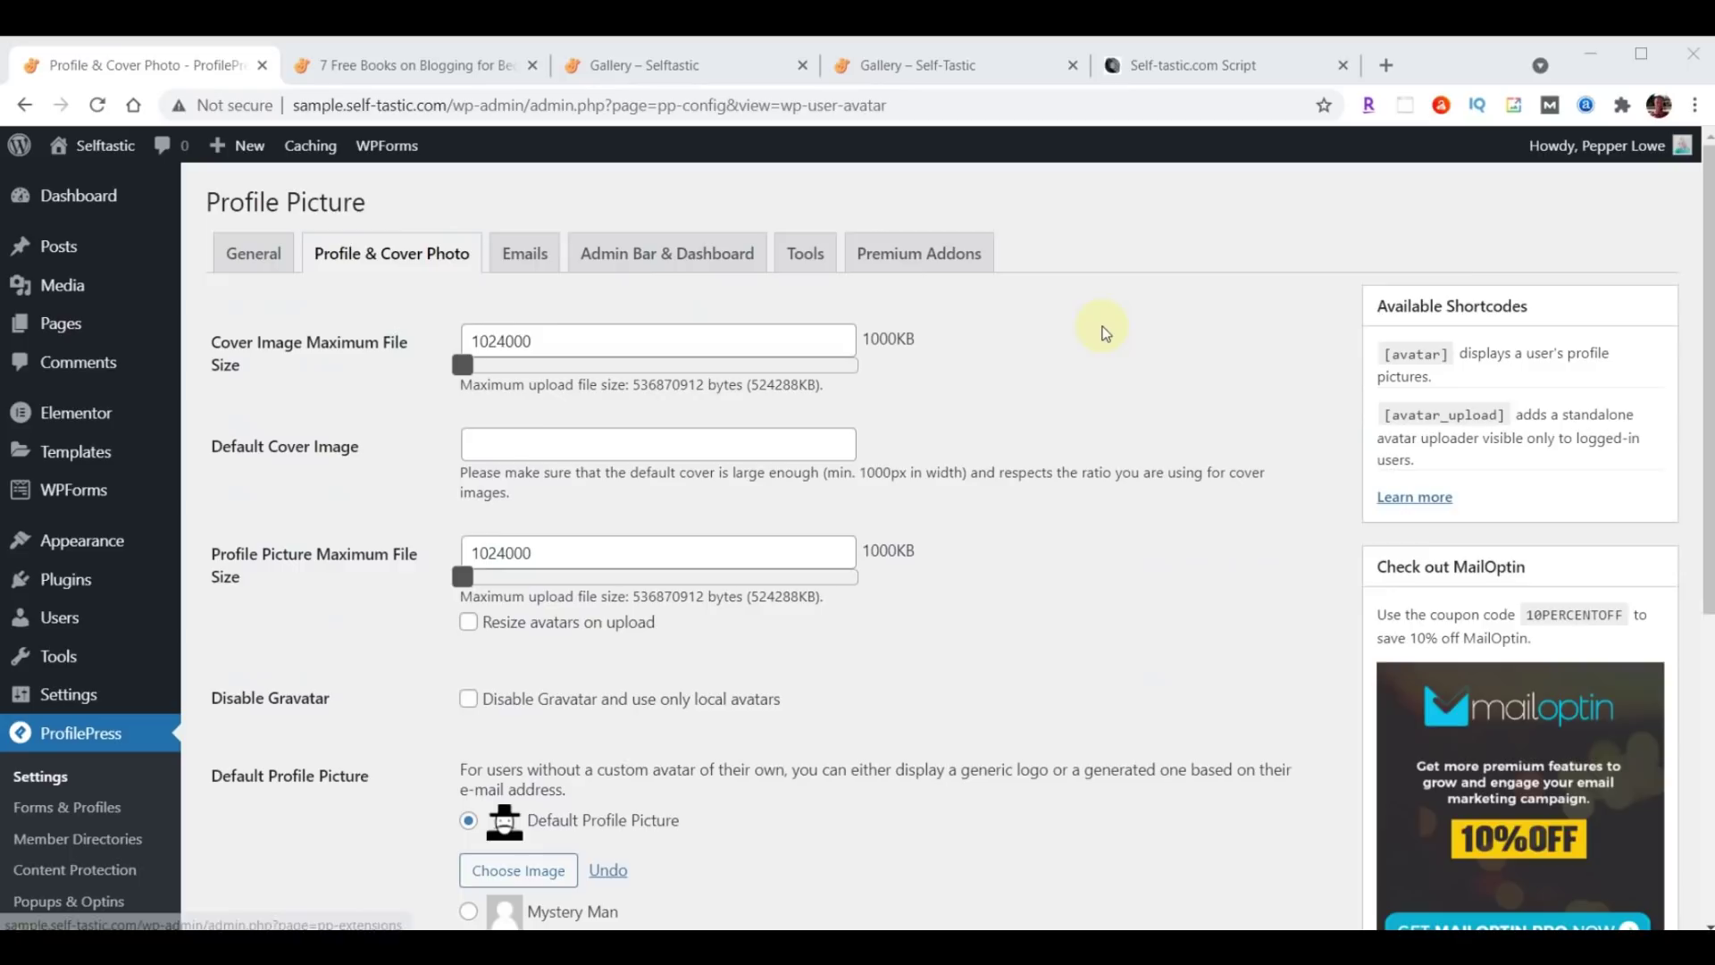
{"action": "scroll", "coordinate": [1188, 370], "scroll_direction": "down", "scroll_amount": 2}
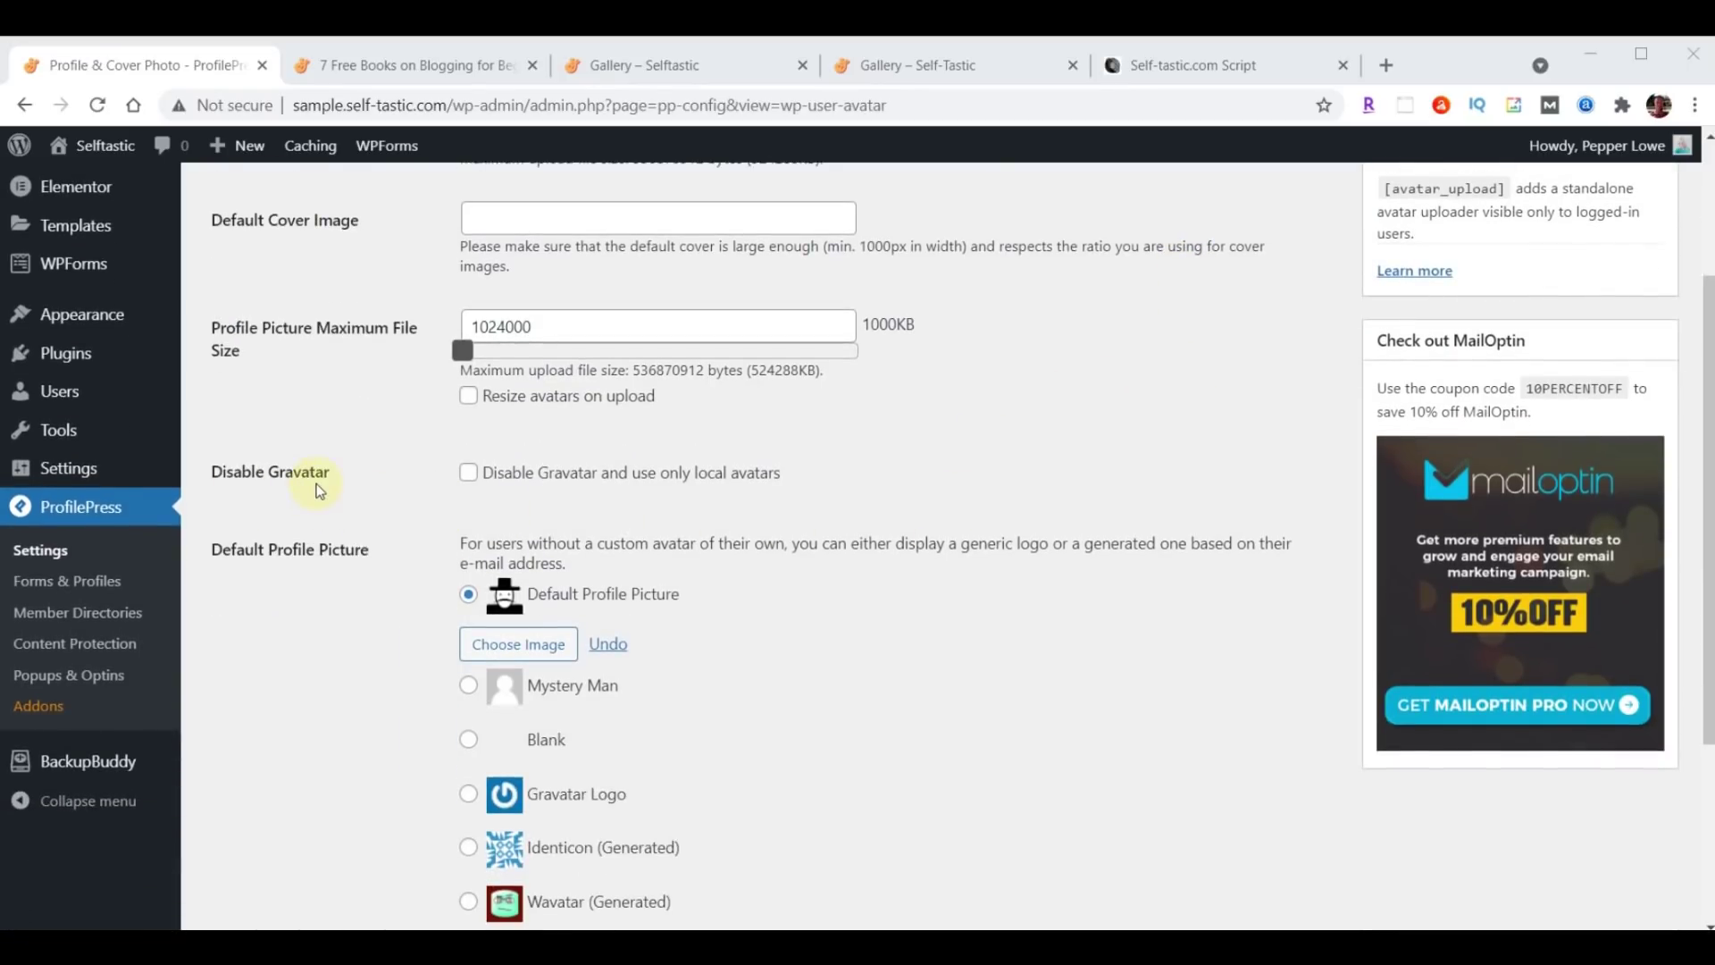
{"action": "left_click", "coordinate": [468, 474]}
{"action": "scroll", "coordinate": [468, 482], "scroll_direction": "up", "scroll_amount": 1}
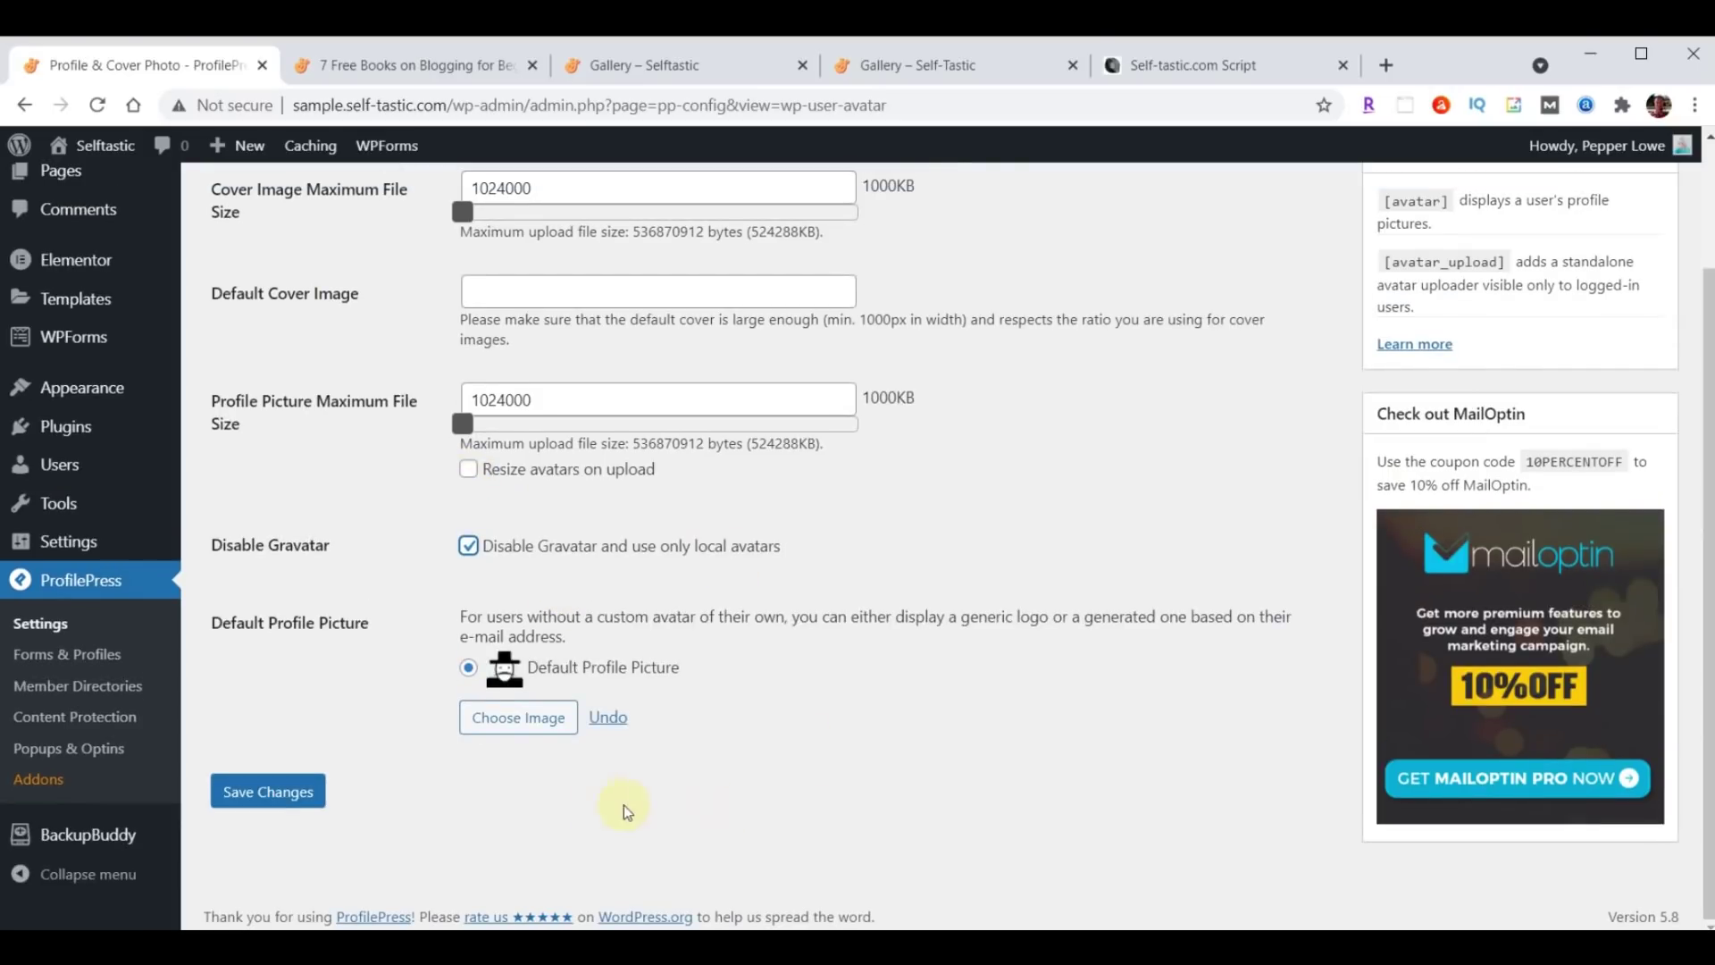
Upload profile-blog.jpg as the default profile picture and save the settings.
{"action": "left_click", "coordinate": [510, 726]}
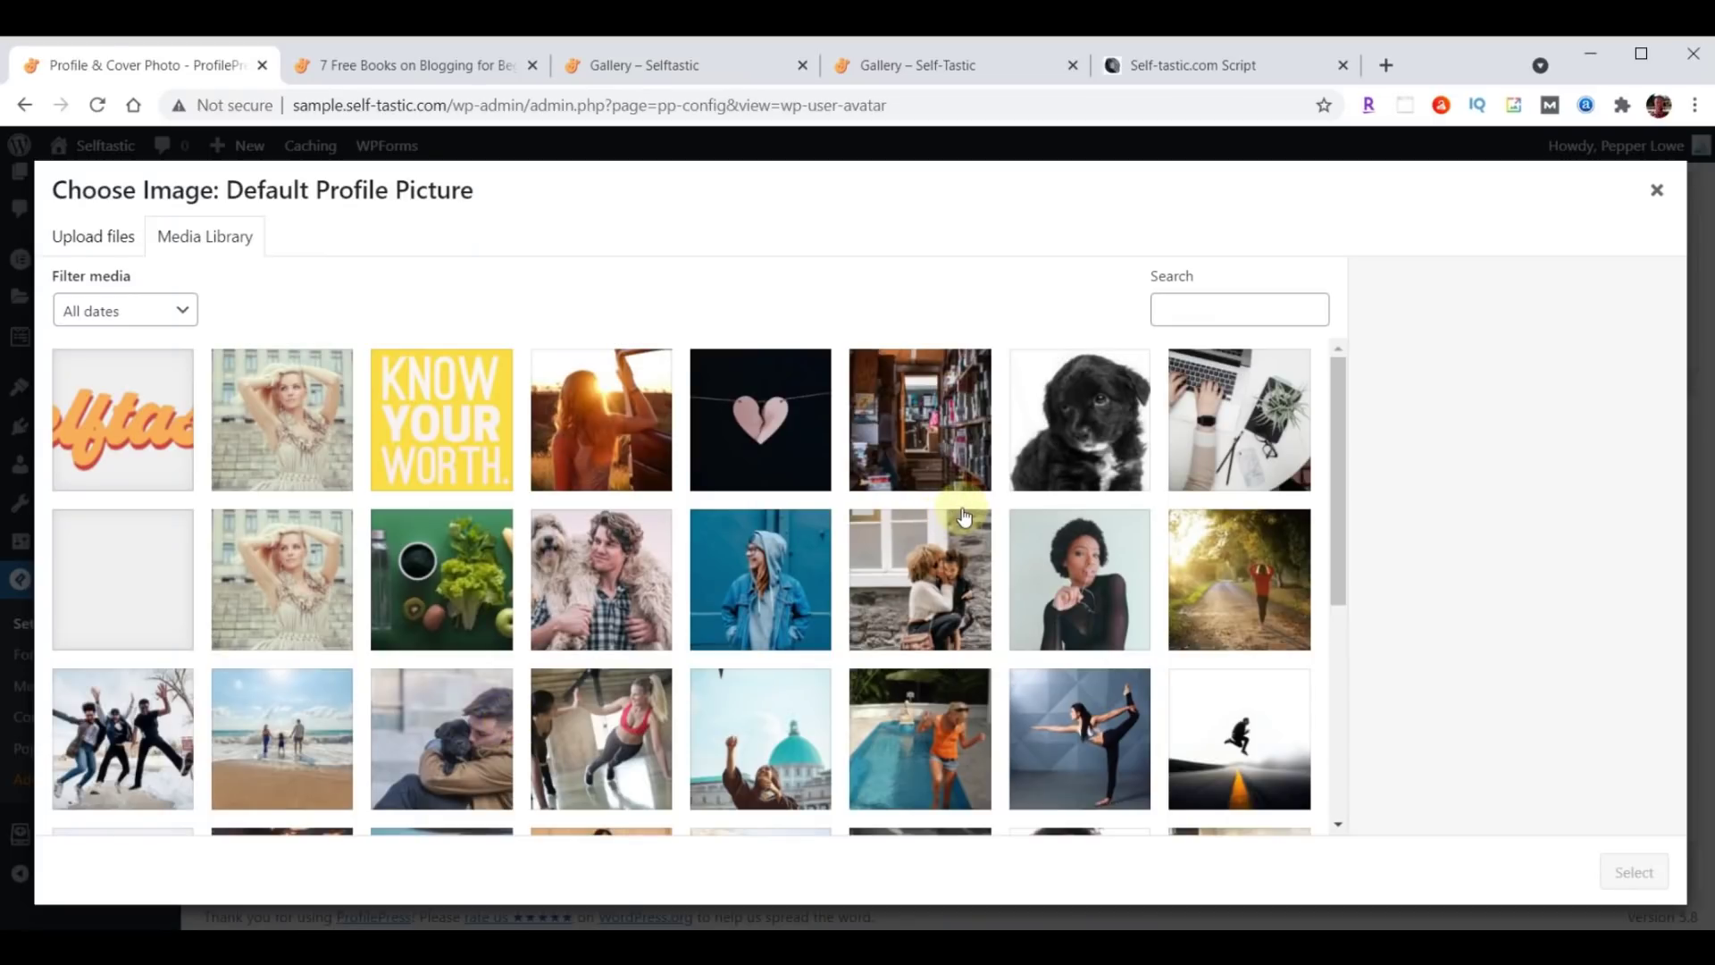
{"action": "key", "text": "alt+Tab"}
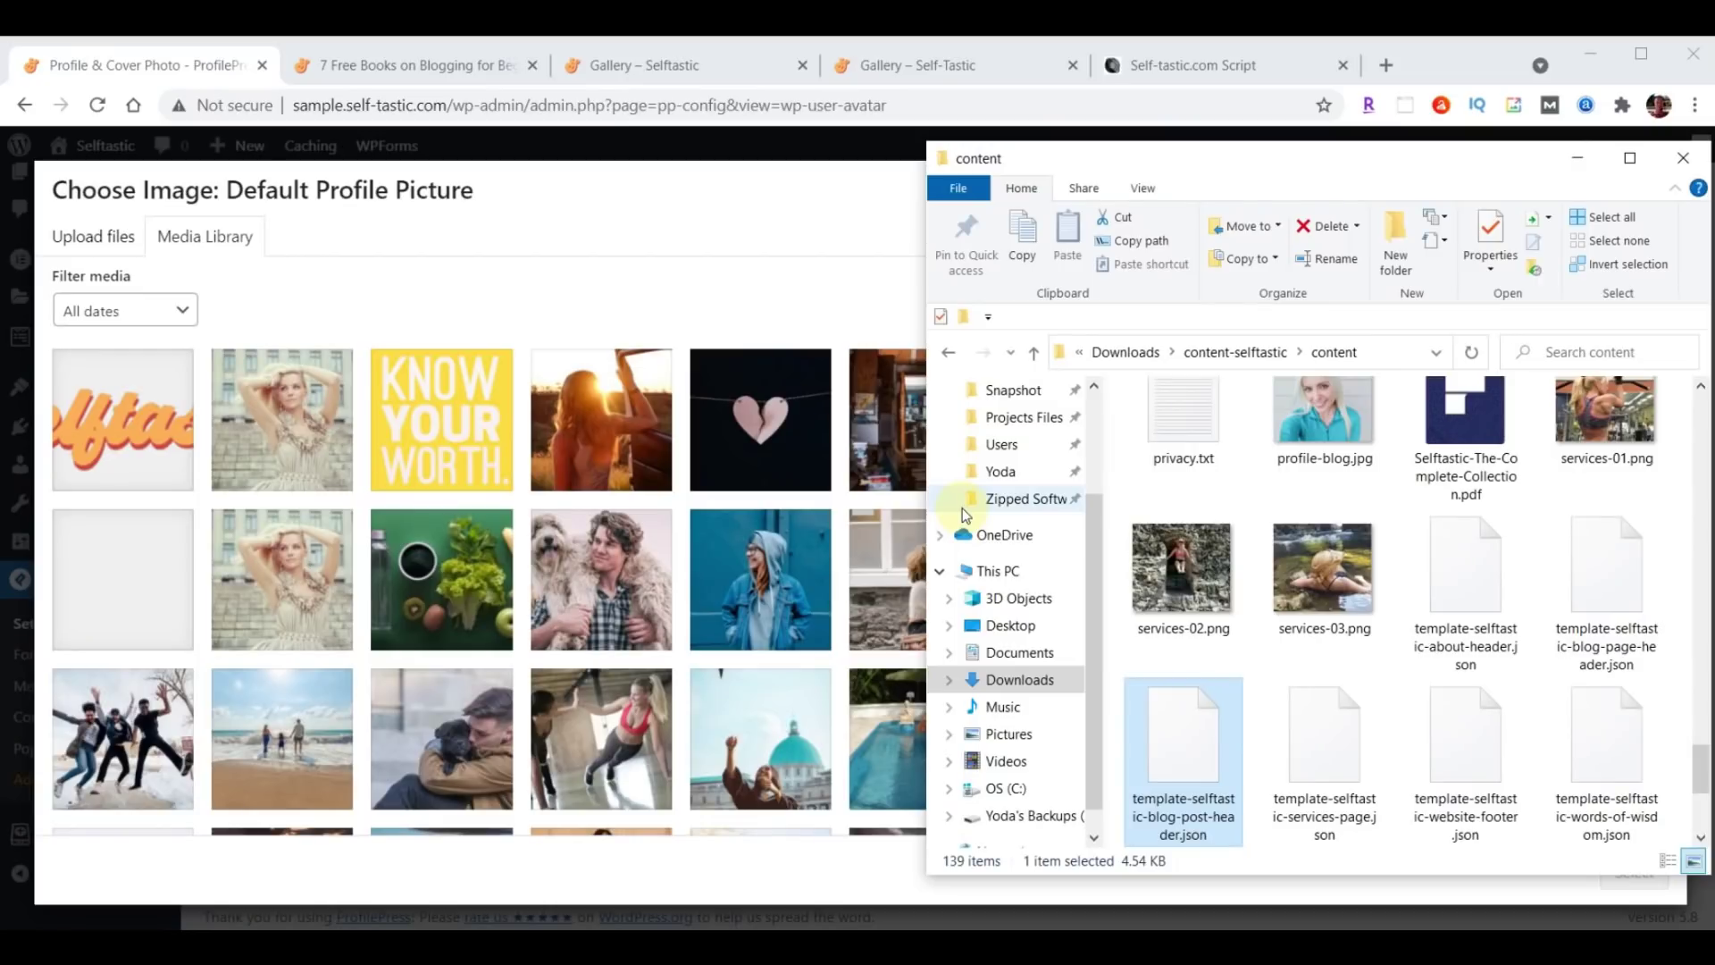
{"action": "scroll", "coordinate": [1600, 643], "scroll_direction": "up", "scroll_amount": 1}
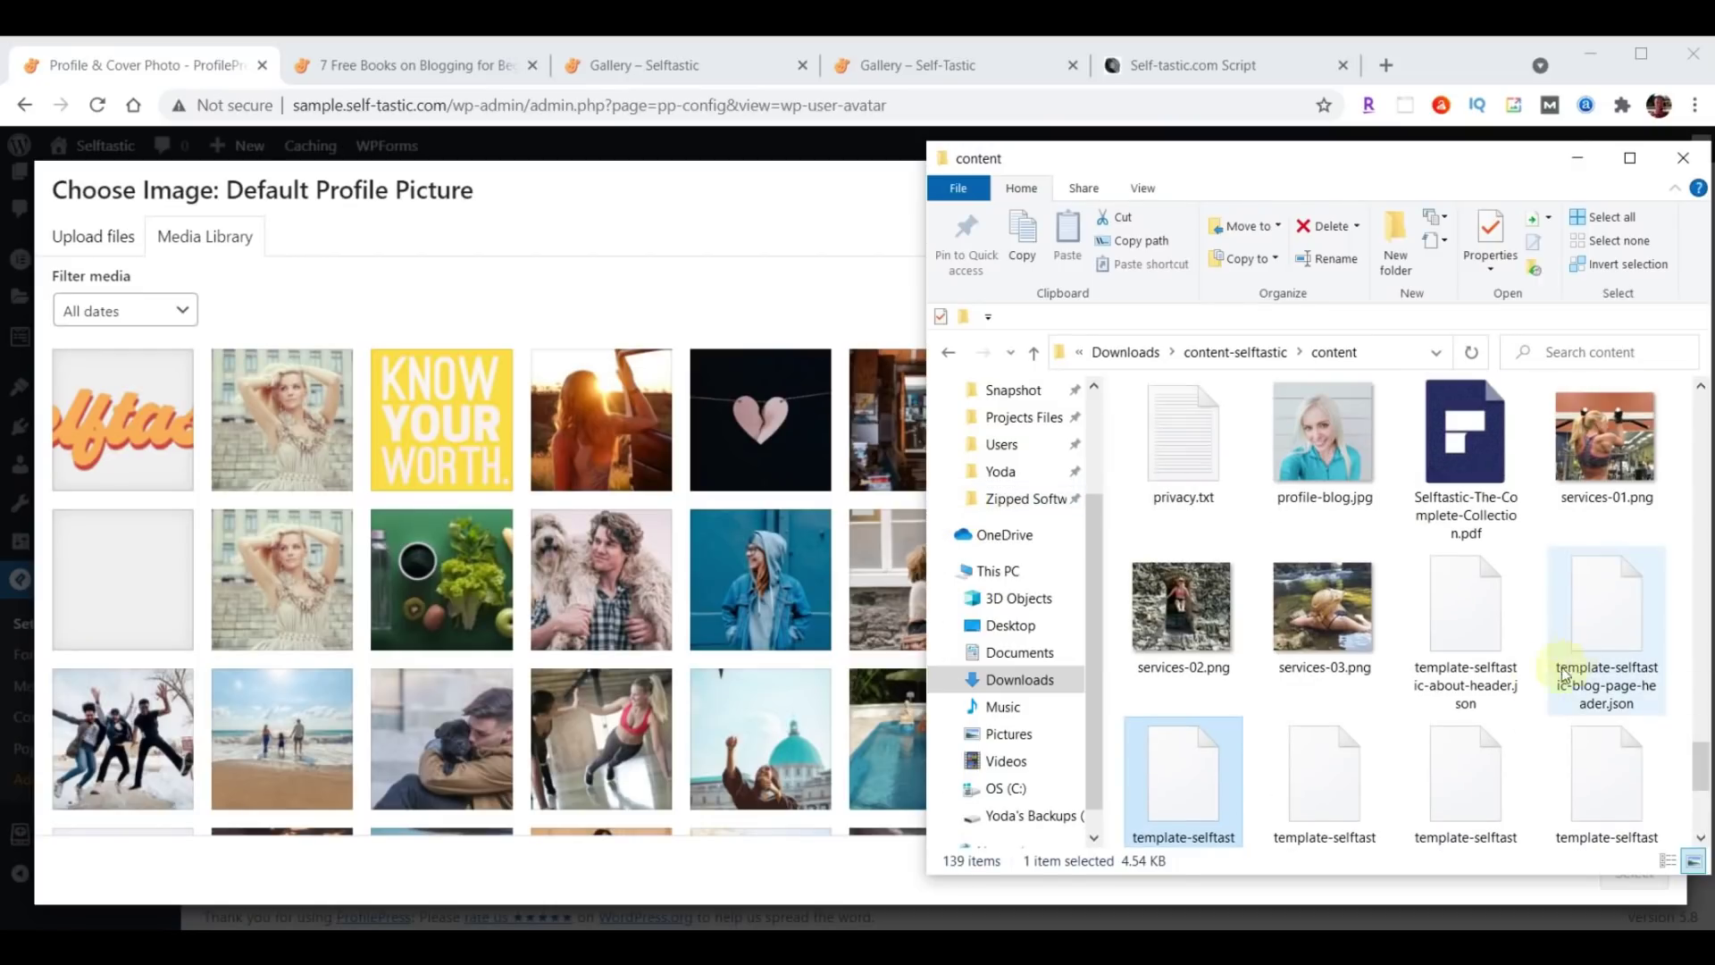
{"action": "left_click_drag", "start_coordinate": [1327, 429], "coordinate": [447, 490]}
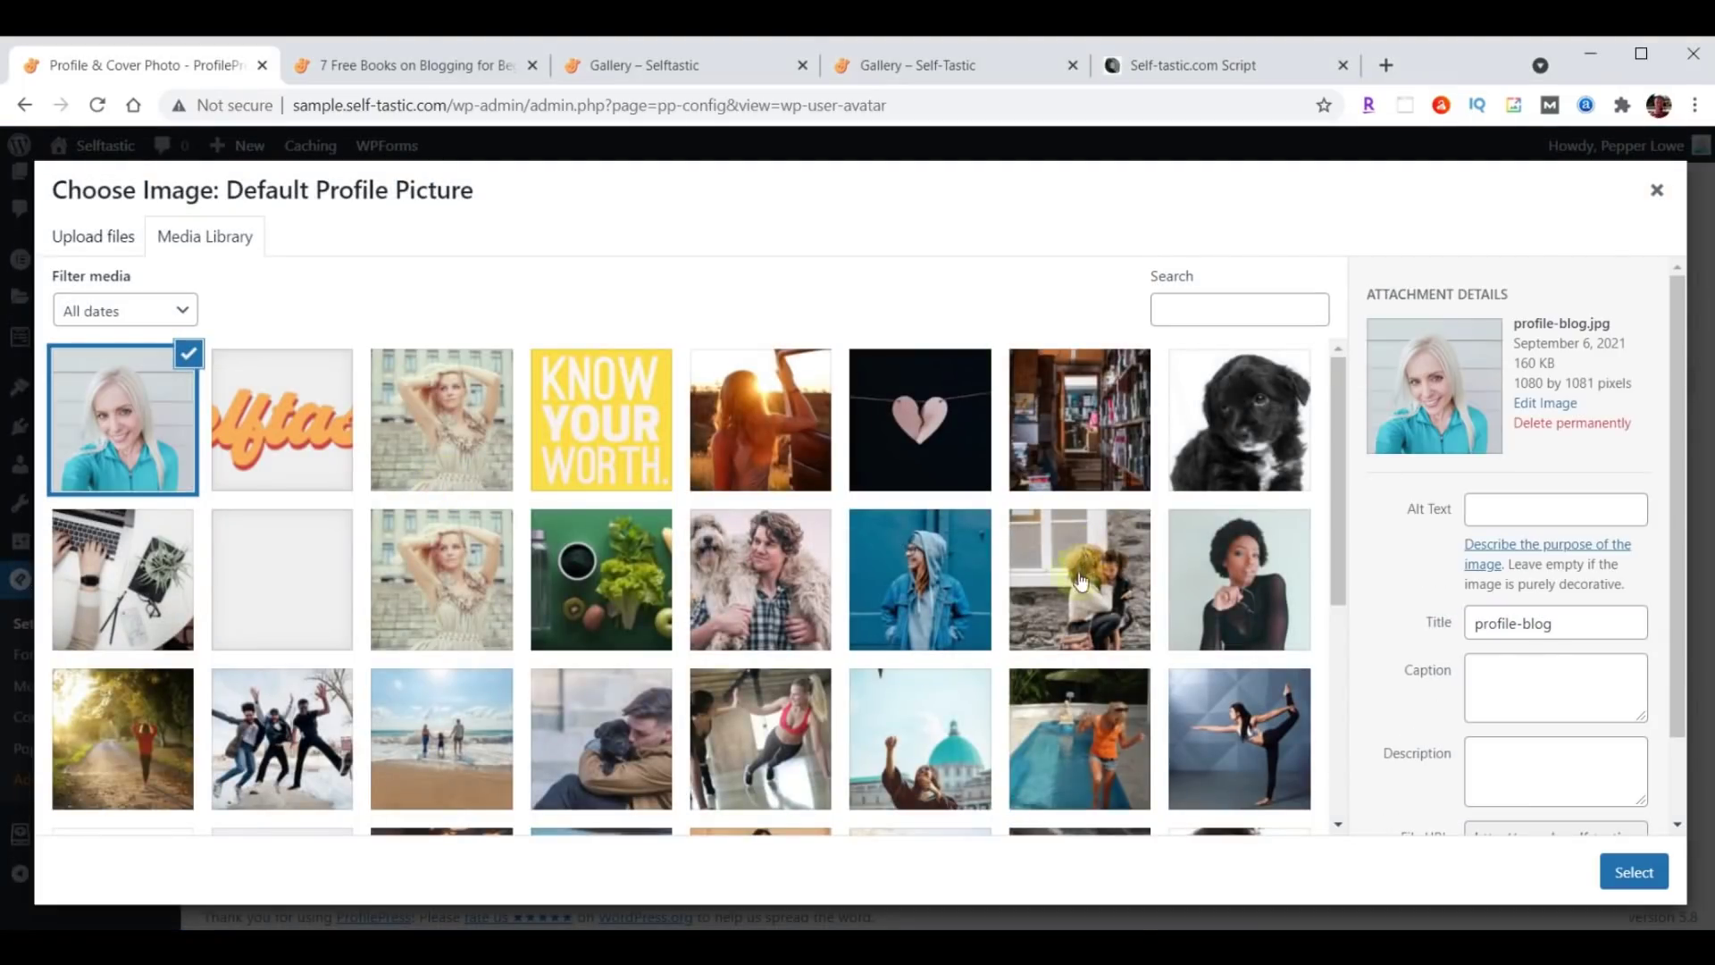
{"action": "left_click", "coordinate": [1608, 863]}
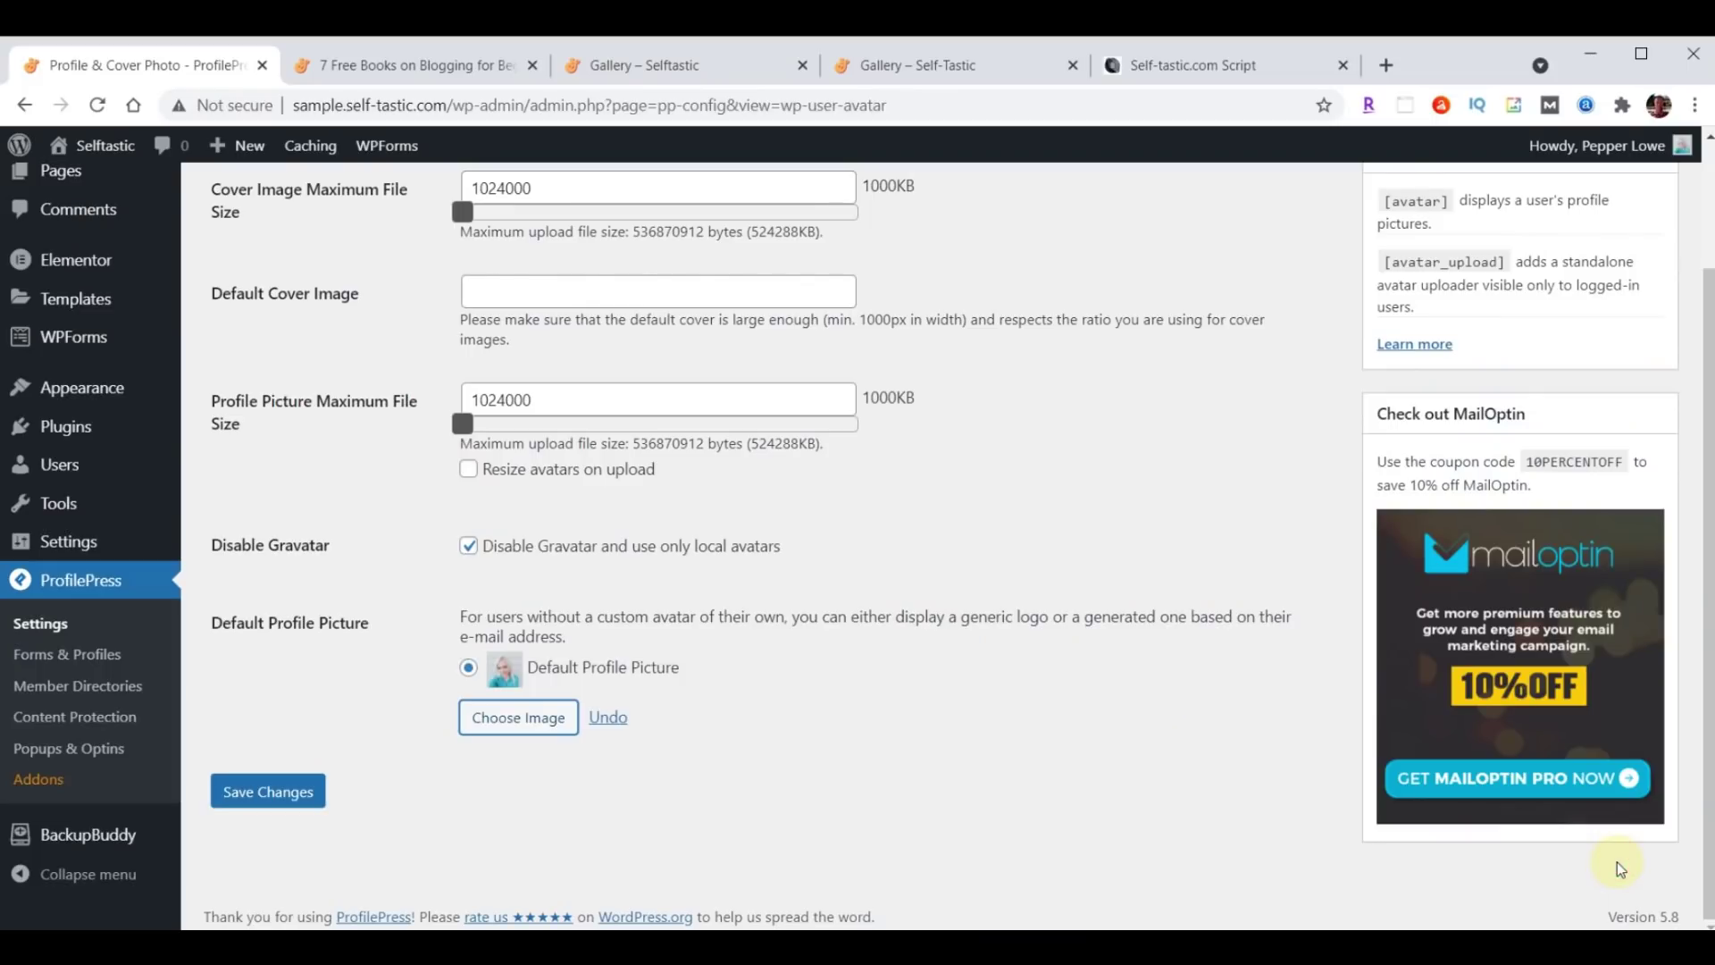
{"action": "left_click", "coordinate": [281, 793]}
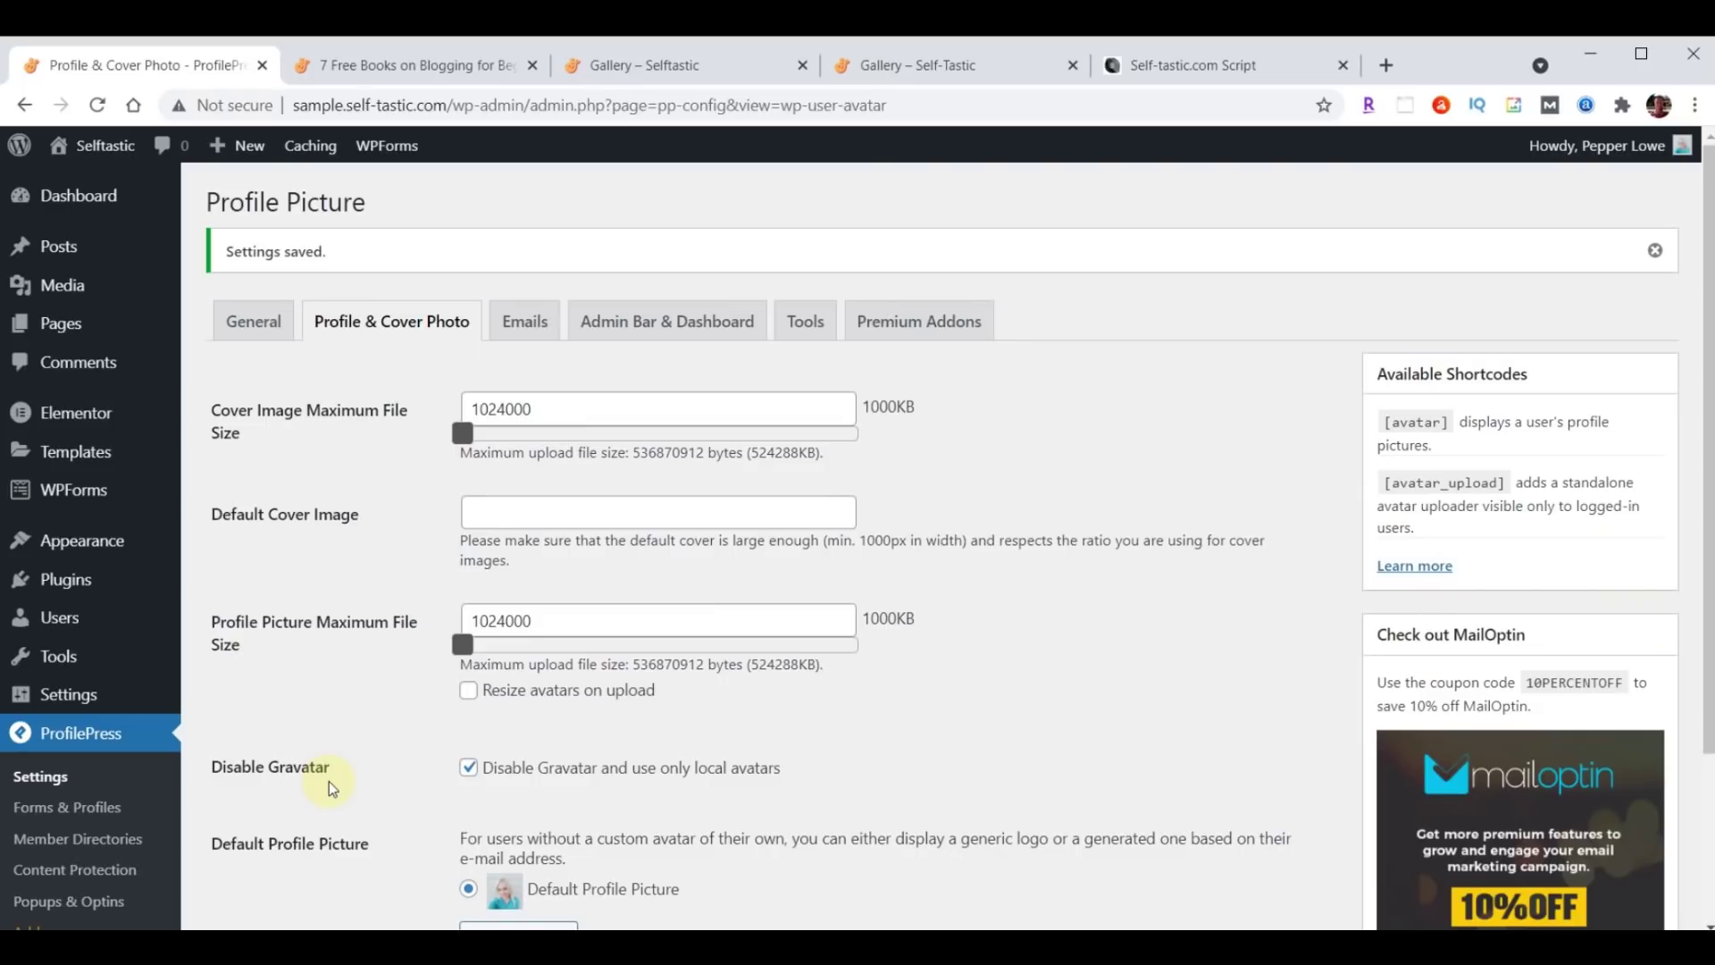
{"action": "left_click", "coordinate": [59, 617]}
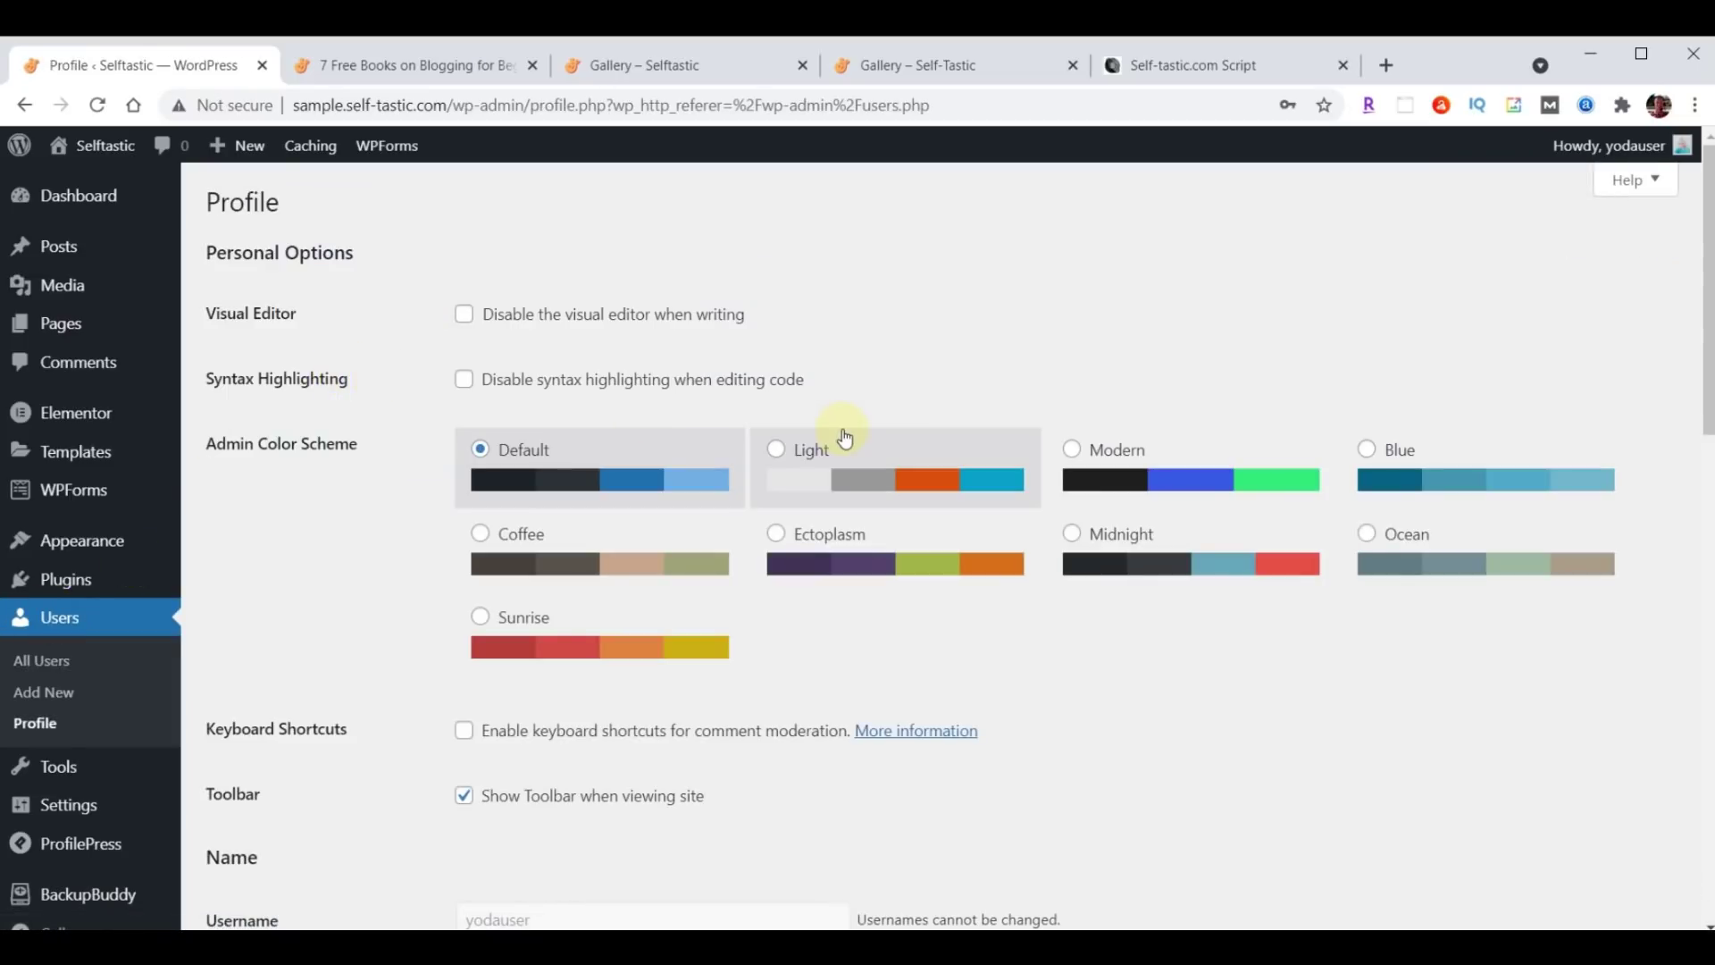
Set the Nickname and 'Display name publicly as' to the author's full name.
{"action": "scroll", "coordinate": [843, 433], "scroll_direction": "down", "scroll_amount": 5}
{"action": "scroll", "coordinate": [845, 438], "scroll_direction": "down", "scroll_amount": 1}
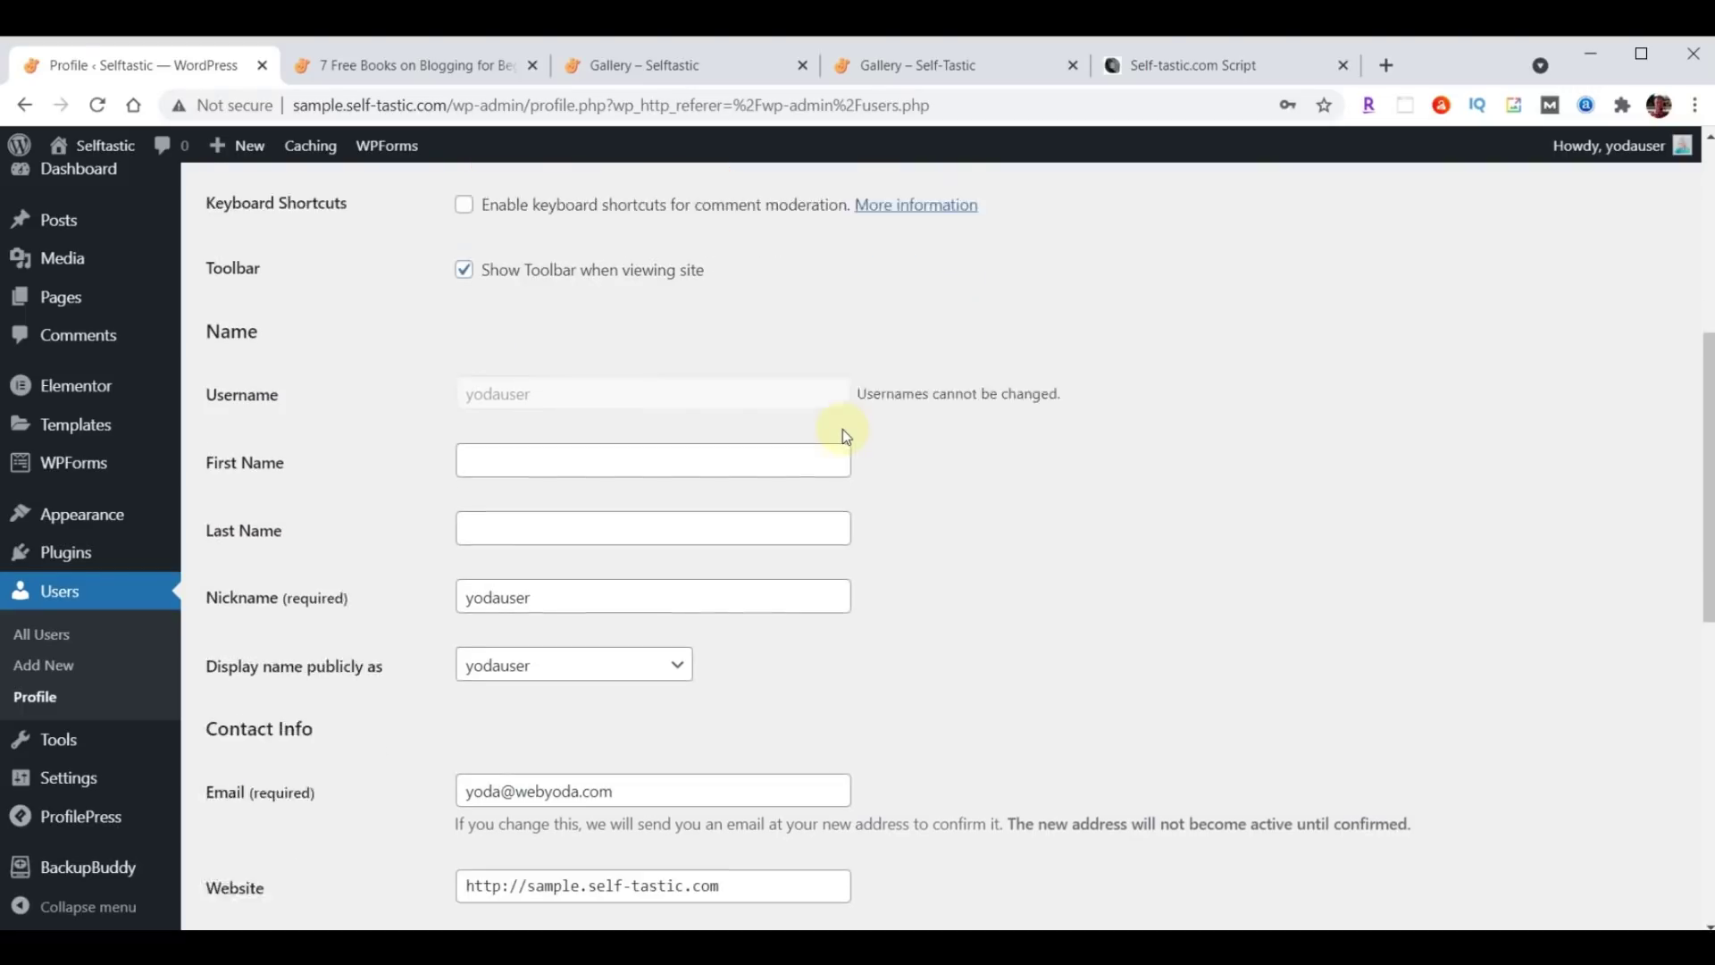
{"action": "left_click", "coordinate": [621, 561]}
{"action": "left_click_drag", "start_coordinate": [622, 561], "coordinate": [331, 563]}
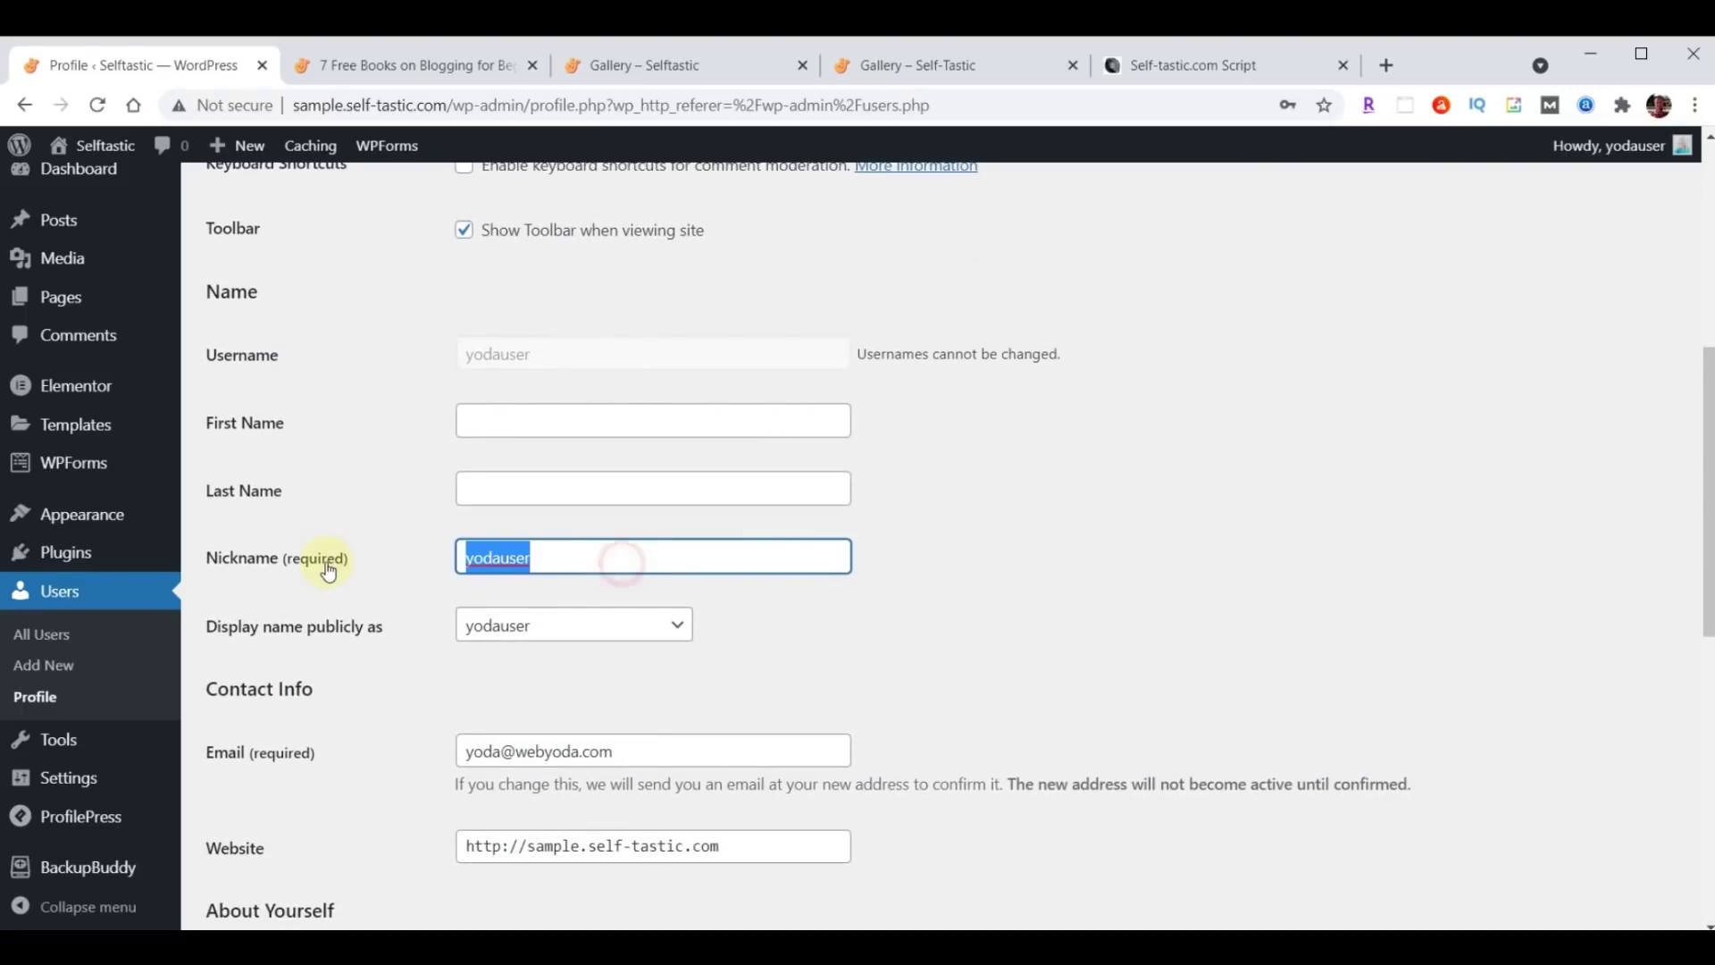
{"action": "type", "text": "P"}
{"action": "left_click", "coordinate": [517, 602]}
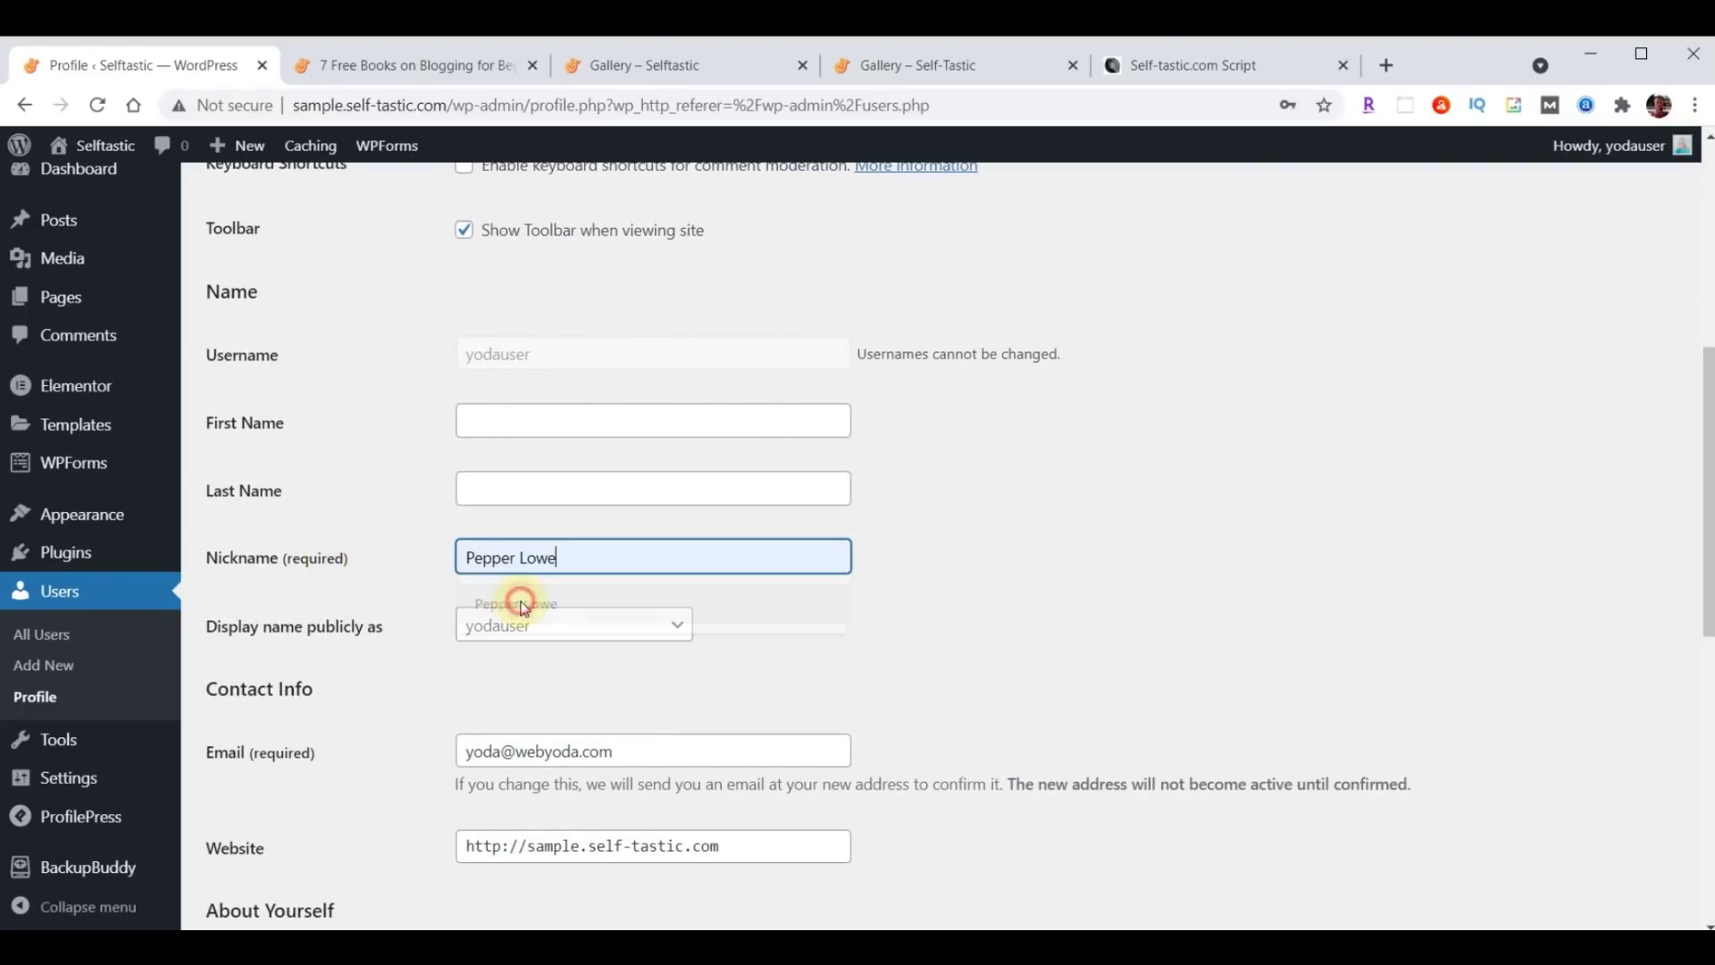
{"action": "left_click", "coordinate": [529, 631]}
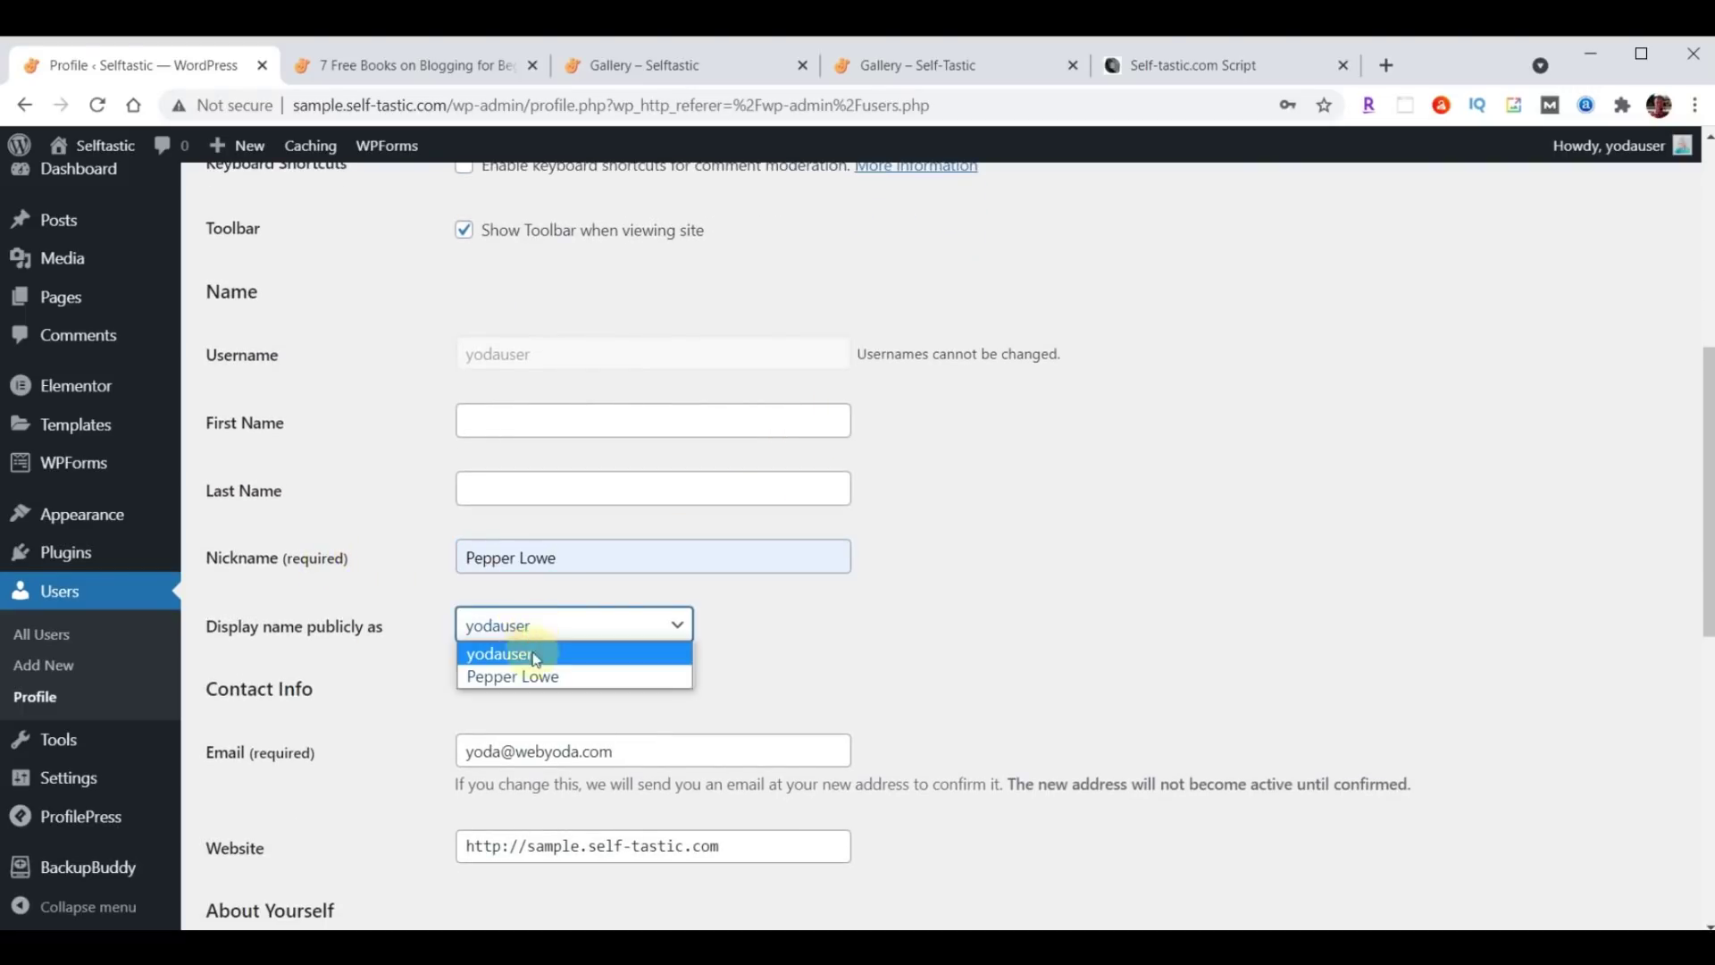
{"action": "left_click", "coordinate": [536, 675]}
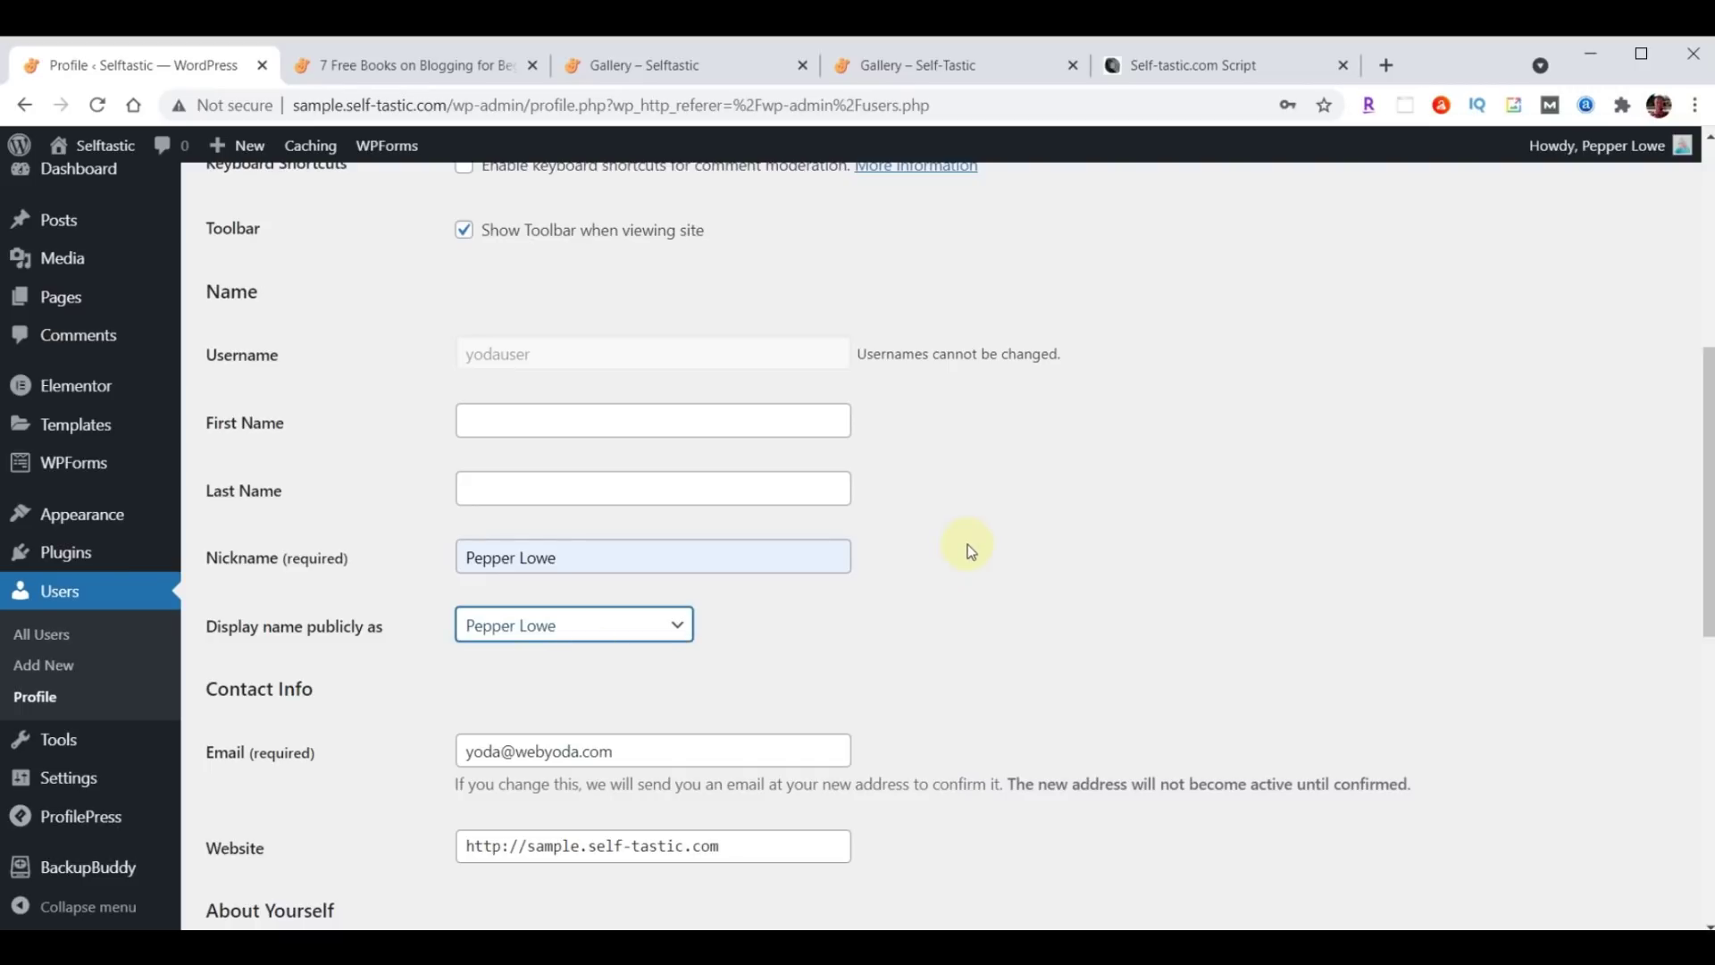
Paste the author biography into Biographical Info and update the profile.
{"action": "scroll", "coordinate": [967, 545], "scroll_direction": "down", "scroll_amount": 5}
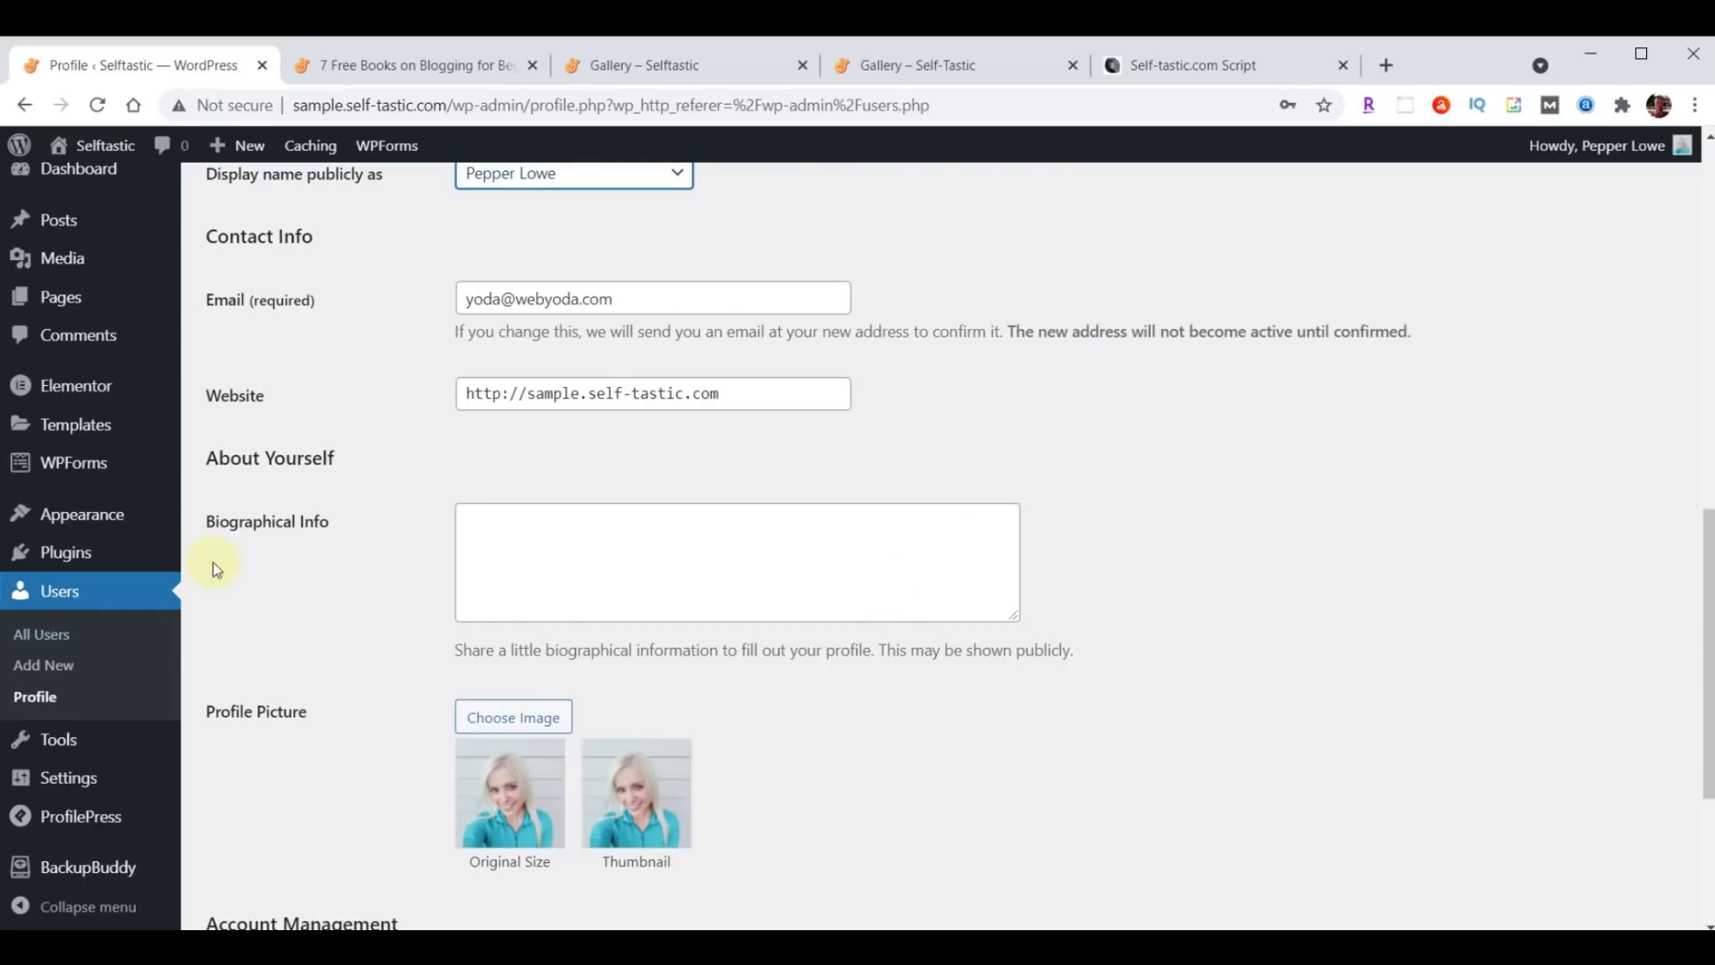
{"action": "left_click", "coordinate": [694, 536]}
{"action": "type", "text": "I created this blog website to inspire and encourage others. I've been a writer for some time but never took my writing seriously enough to have anything published until 2020, when I started writing on online platforms such as Medium and Quora. People appreciated my advice and willingness to open up about my own life"}
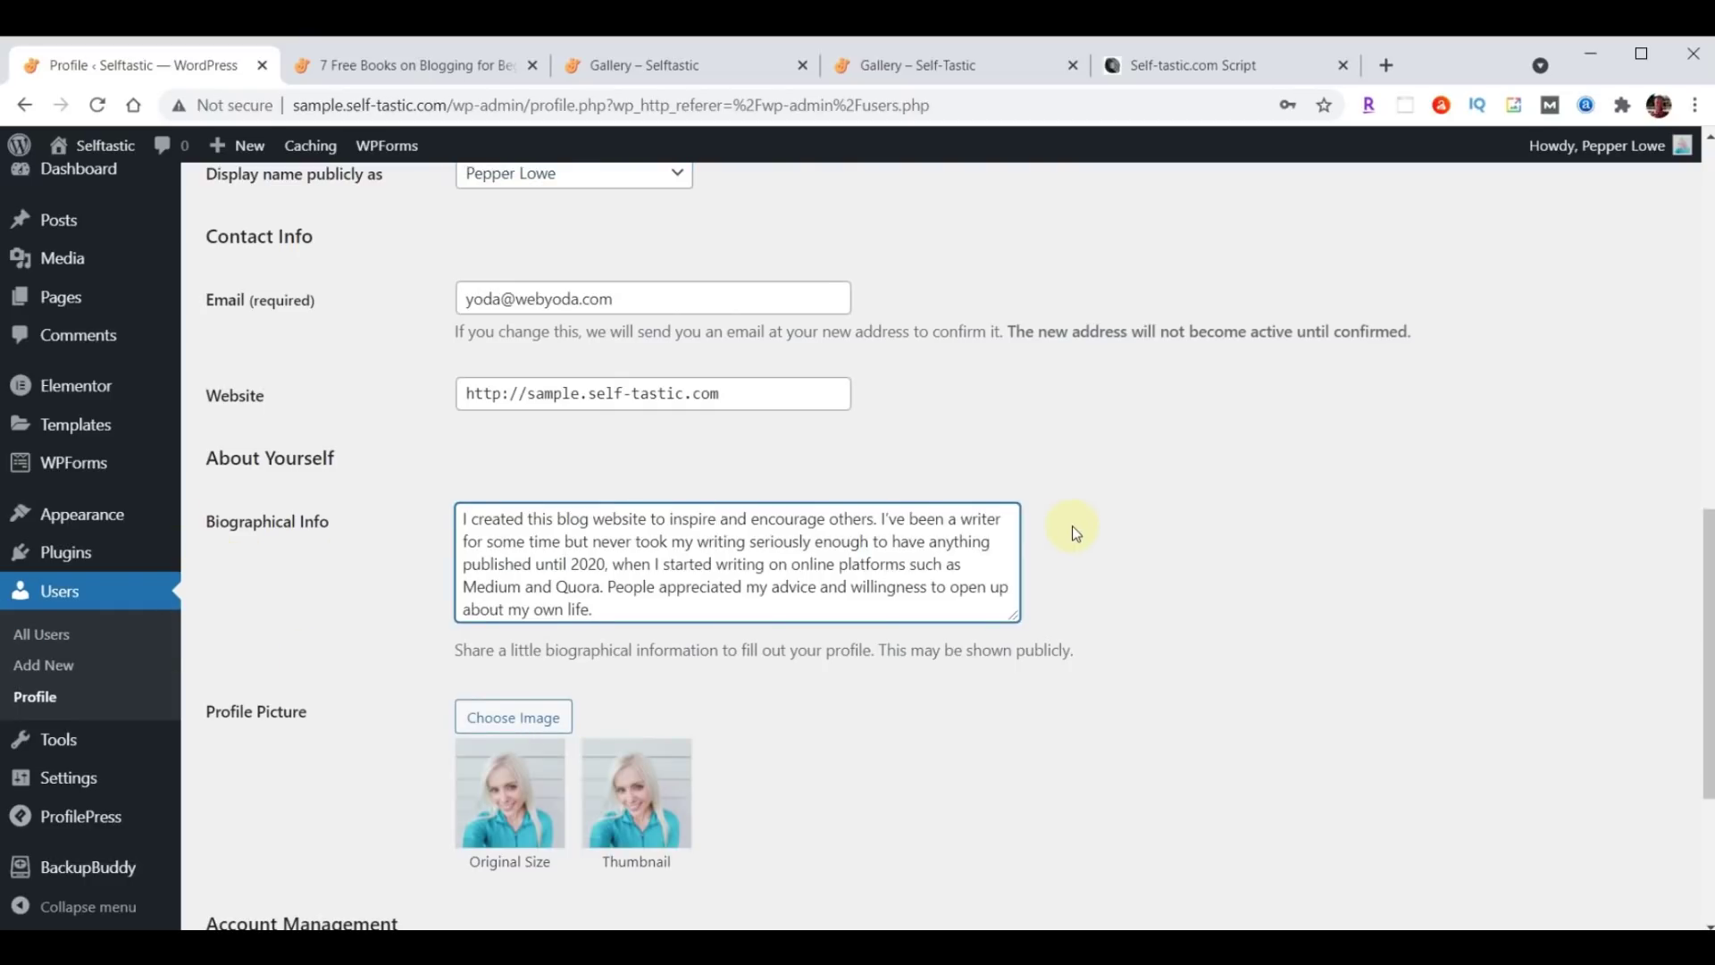
{"action": "scroll", "coordinate": [1072, 526], "scroll_direction": "down", "scroll_amount": 3}
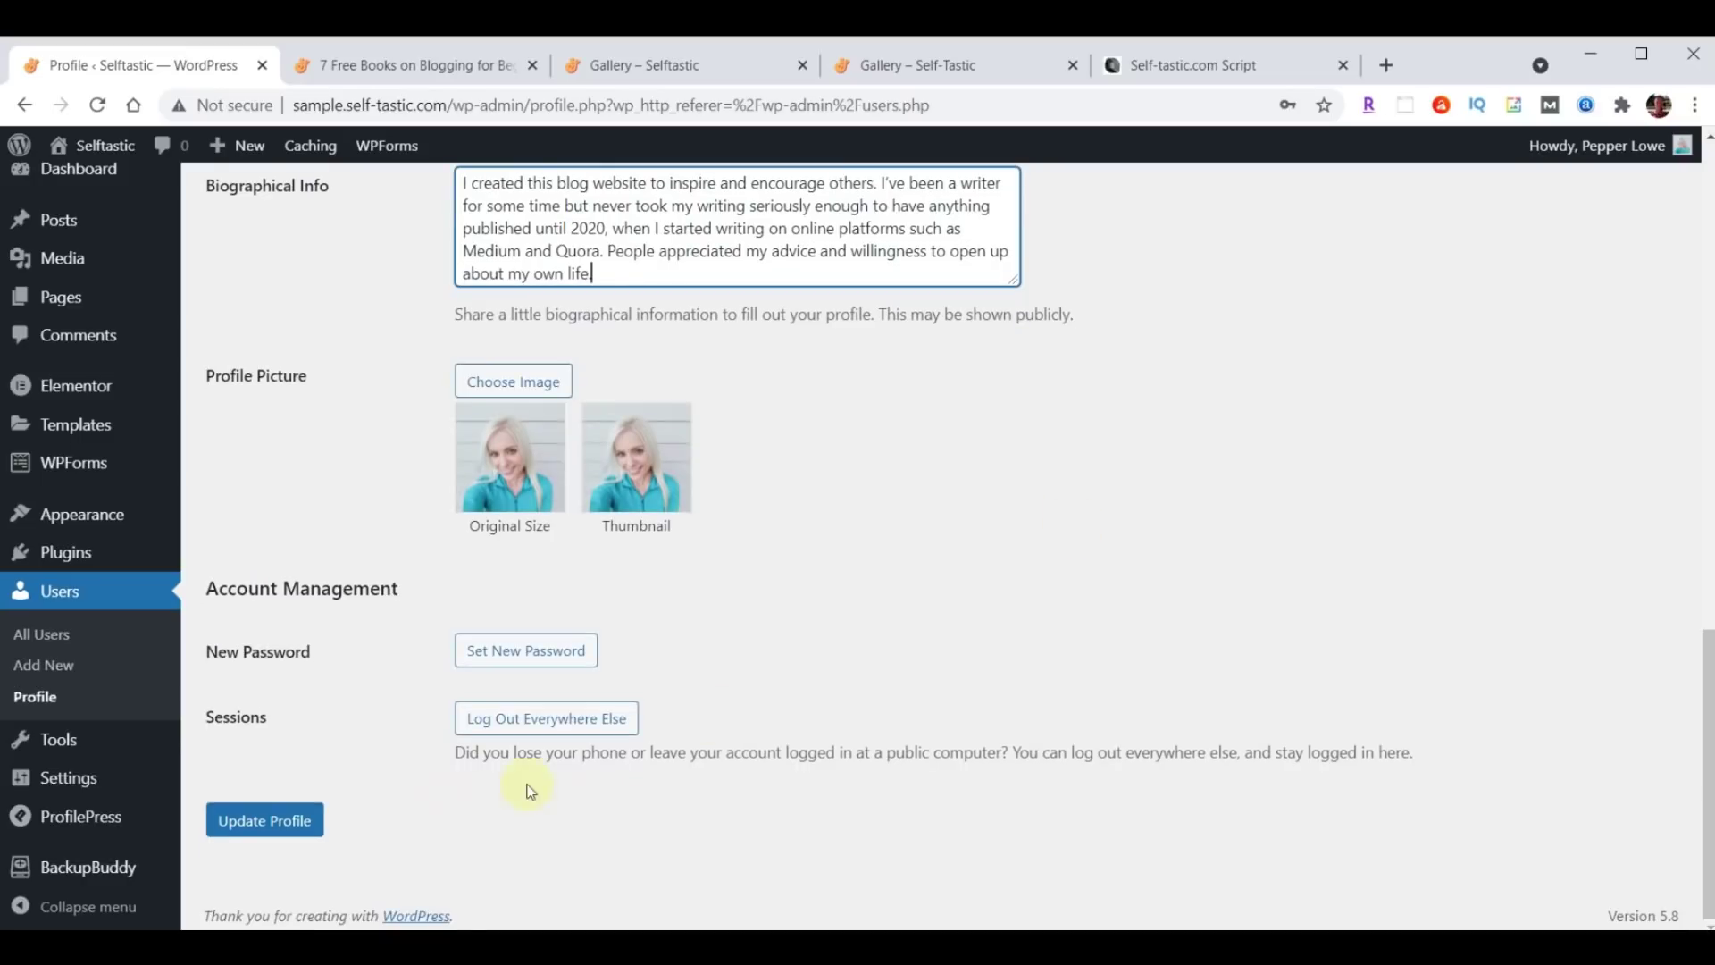
{"action": "left_click", "coordinate": [267, 819]}
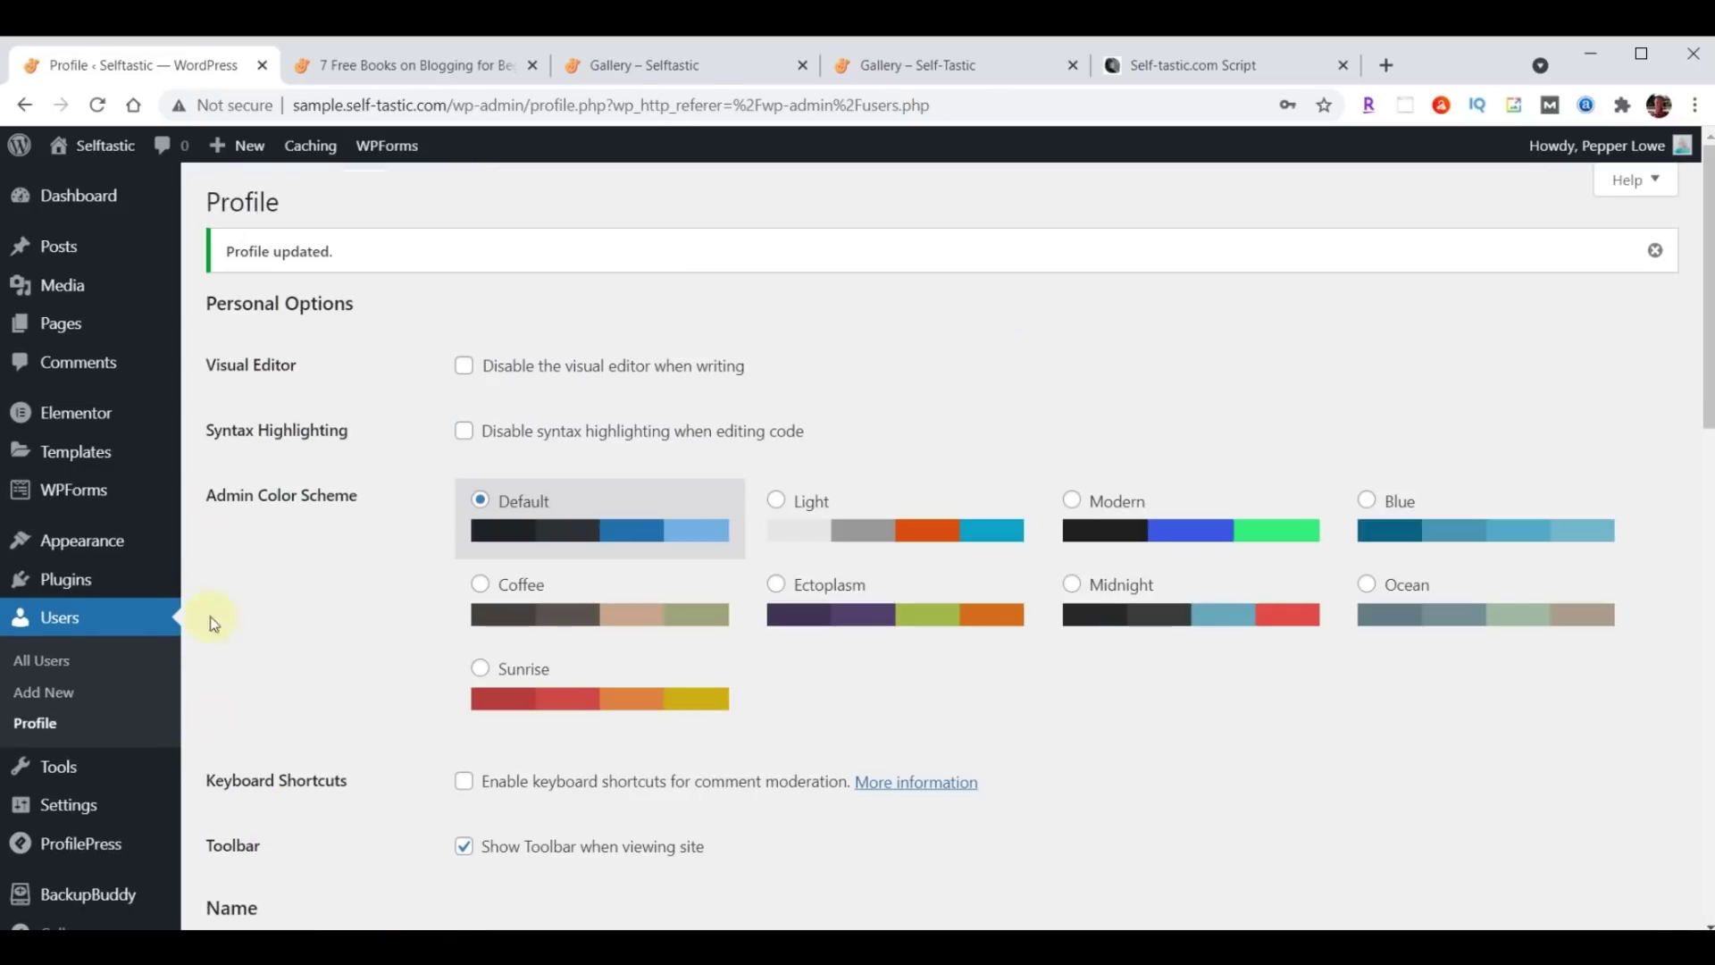
{"action": "left_click", "coordinate": [434, 68]}
Reload the live '7 Free Books' post, check the author page's bio and photo, then return to the post.
{"action": "scroll", "coordinate": [924, 415], "scroll_direction": "down", "scroll_amount": 7}
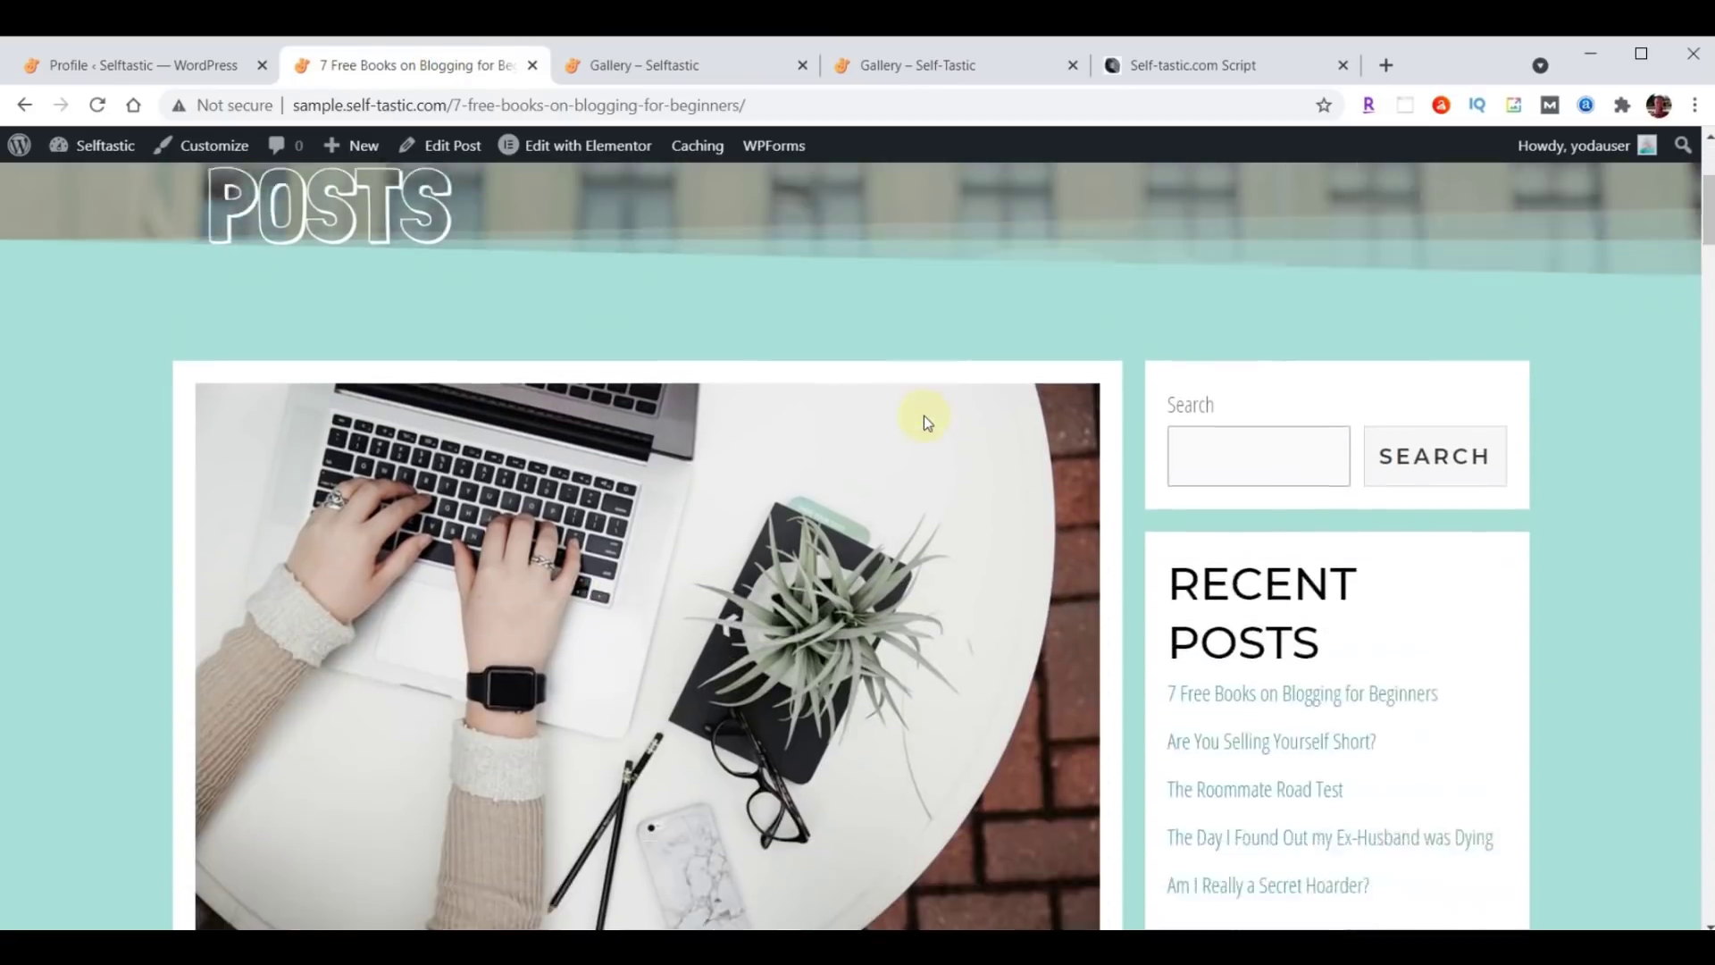
{"action": "scroll", "coordinate": [925, 422], "scroll_direction": "down", "scroll_amount": 1}
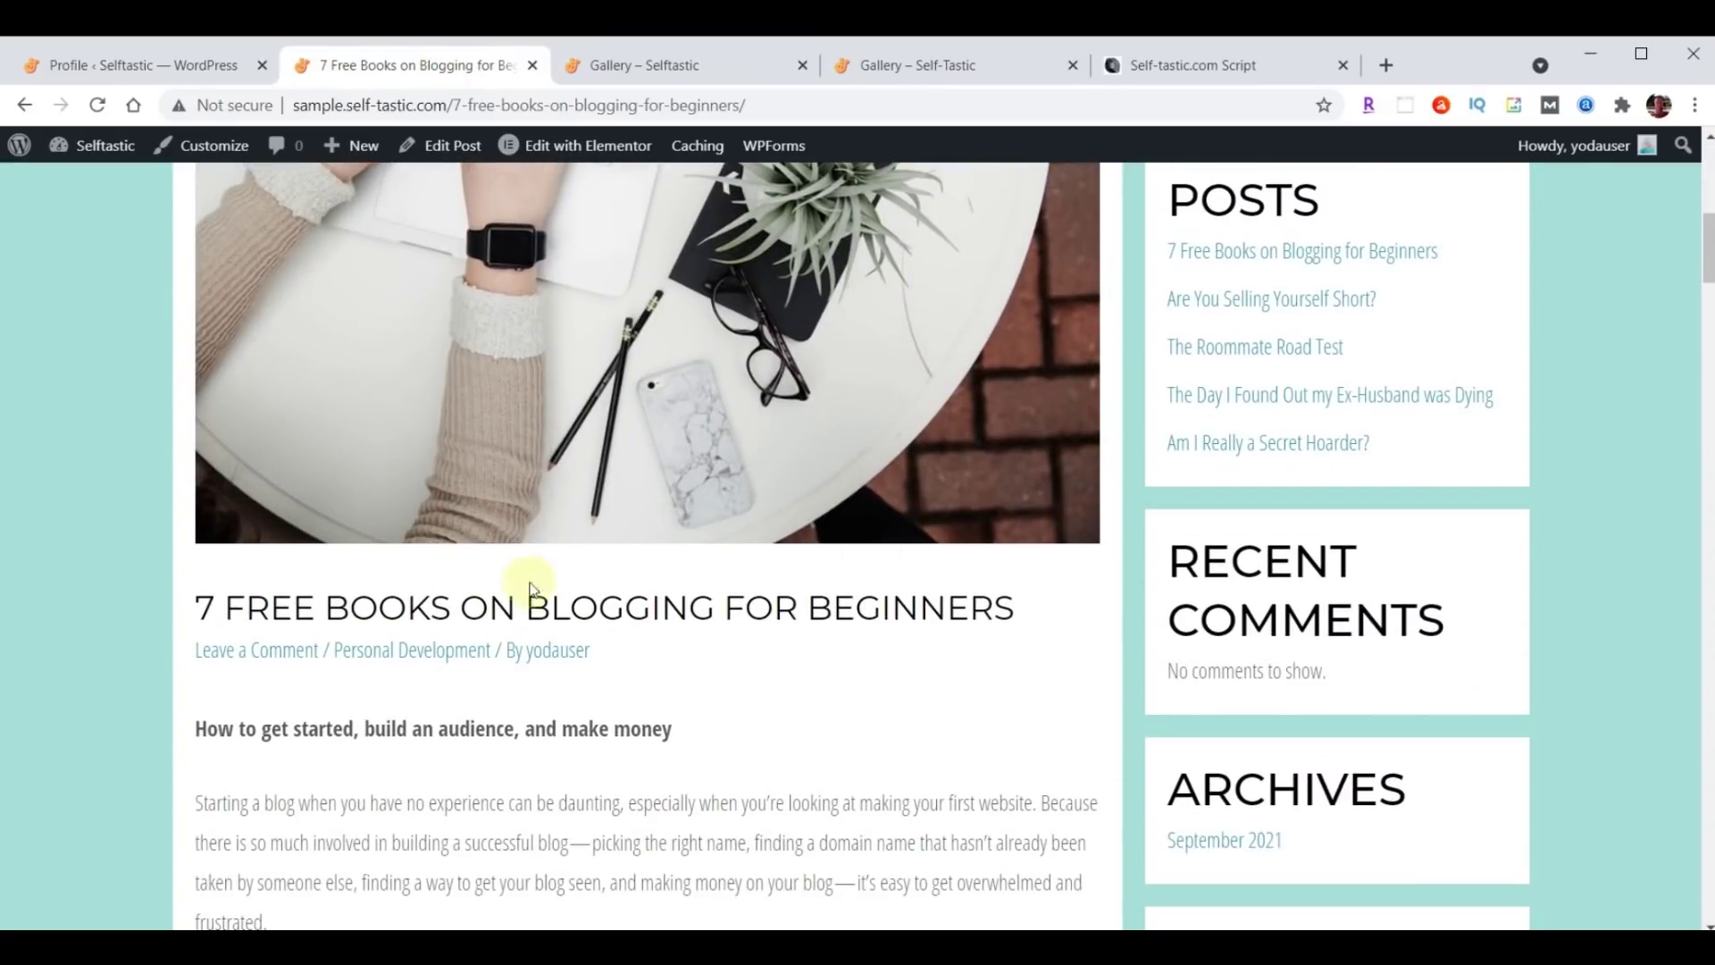
{"action": "left_click", "coordinate": [93, 105]}
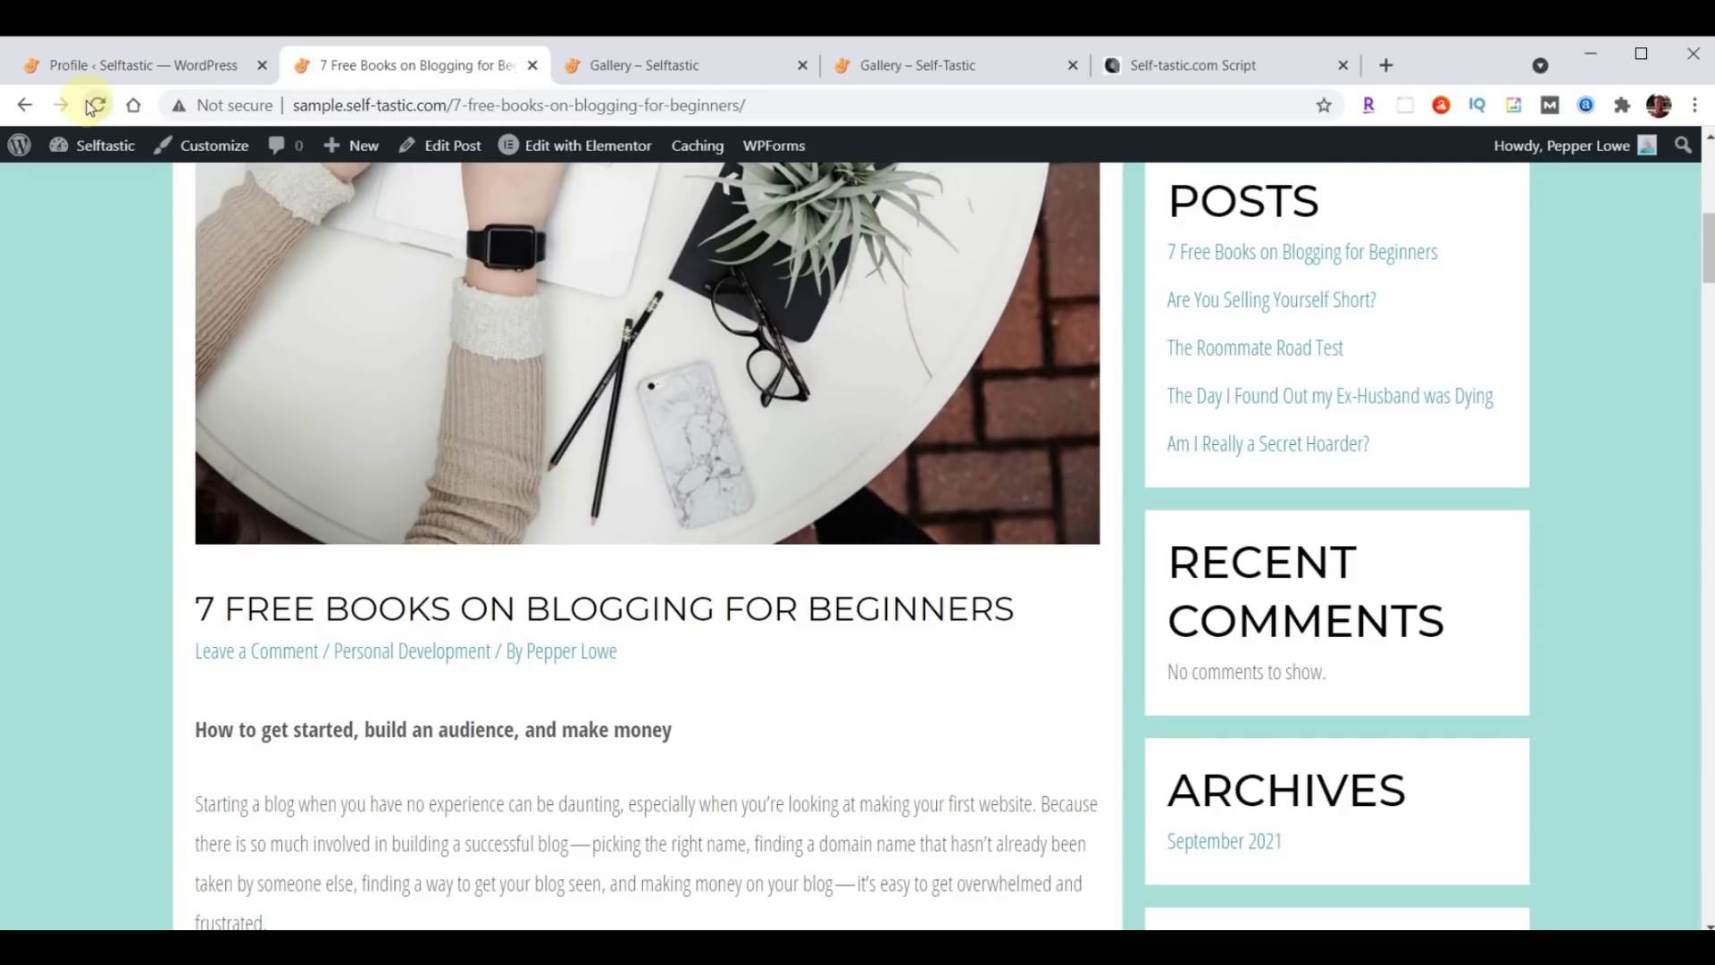
{"action": "left_click", "coordinate": [582, 661]}
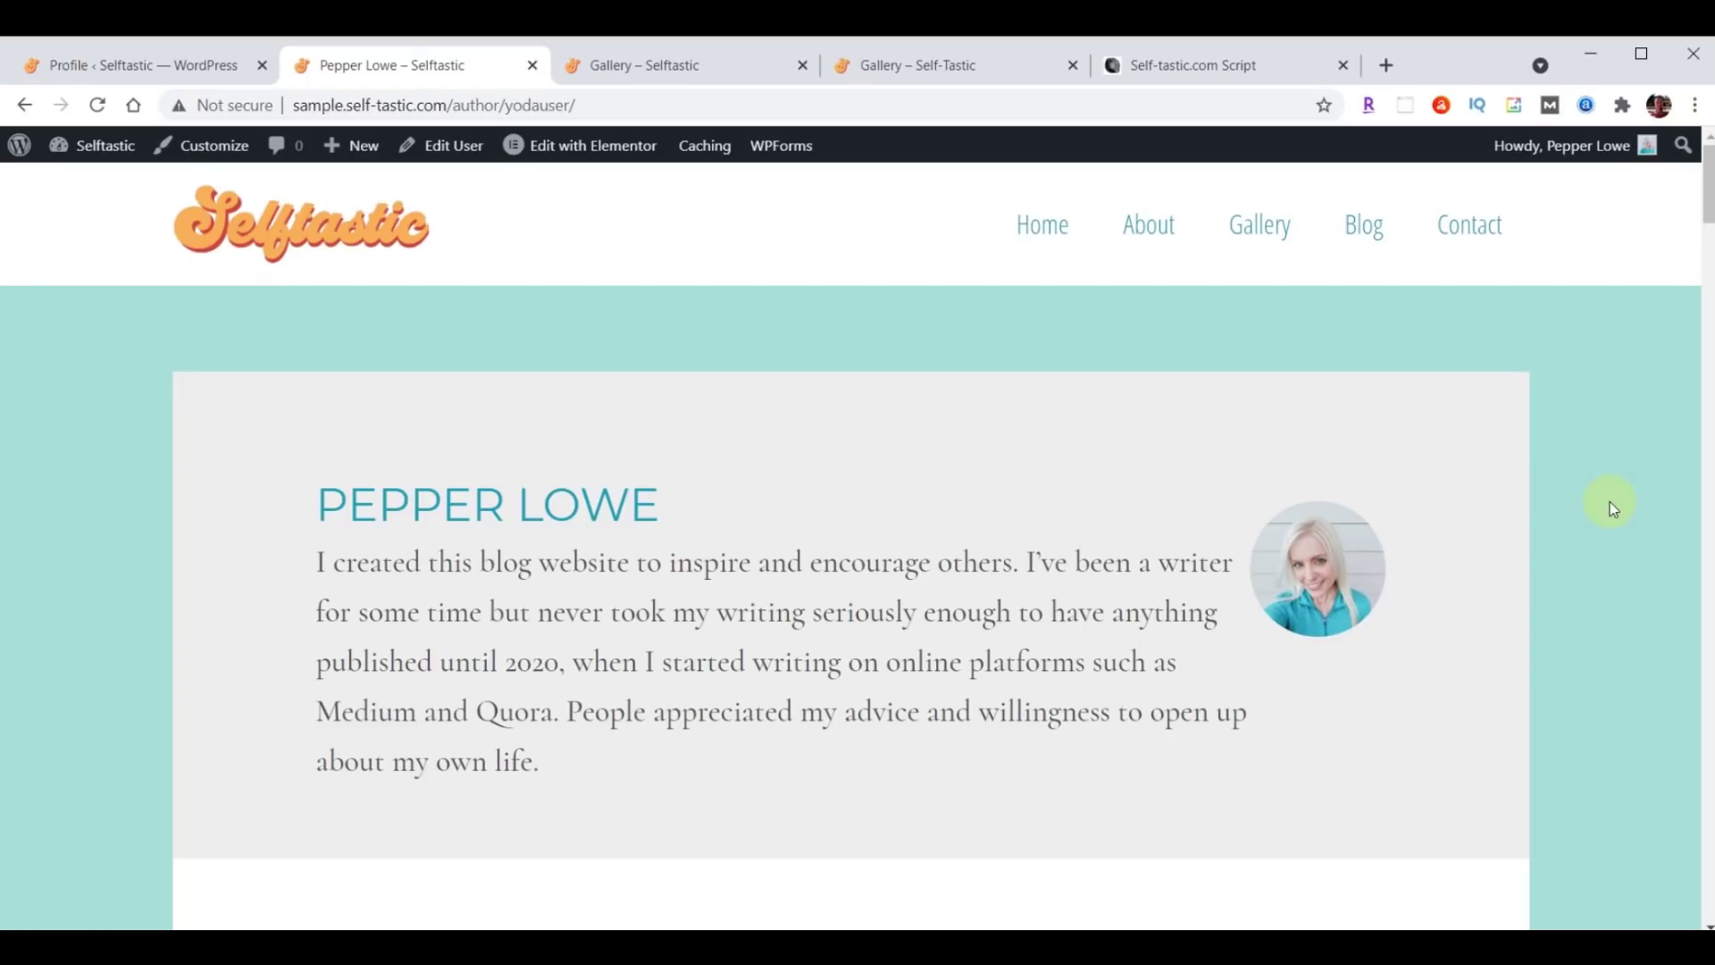
{"action": "left_click", "coordinate": [26, 105]}
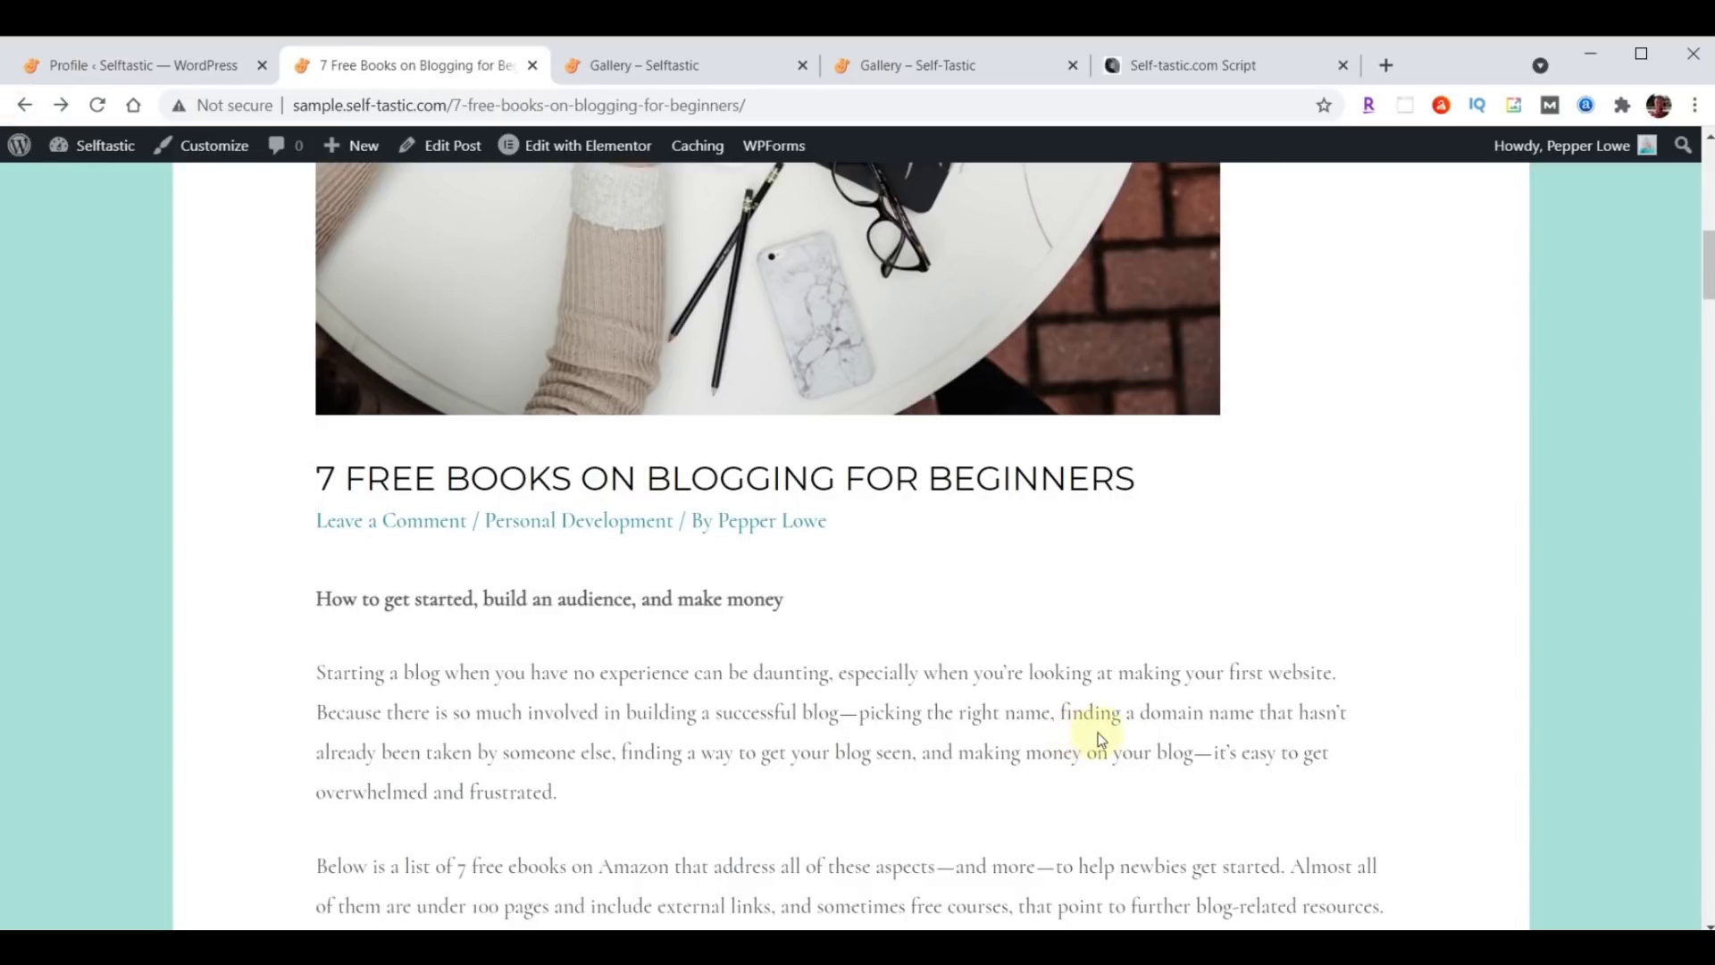
{"action": "scroll", "coordinate": [1098, 733], "scroll_direction": "up", "scroll_amount": 10}
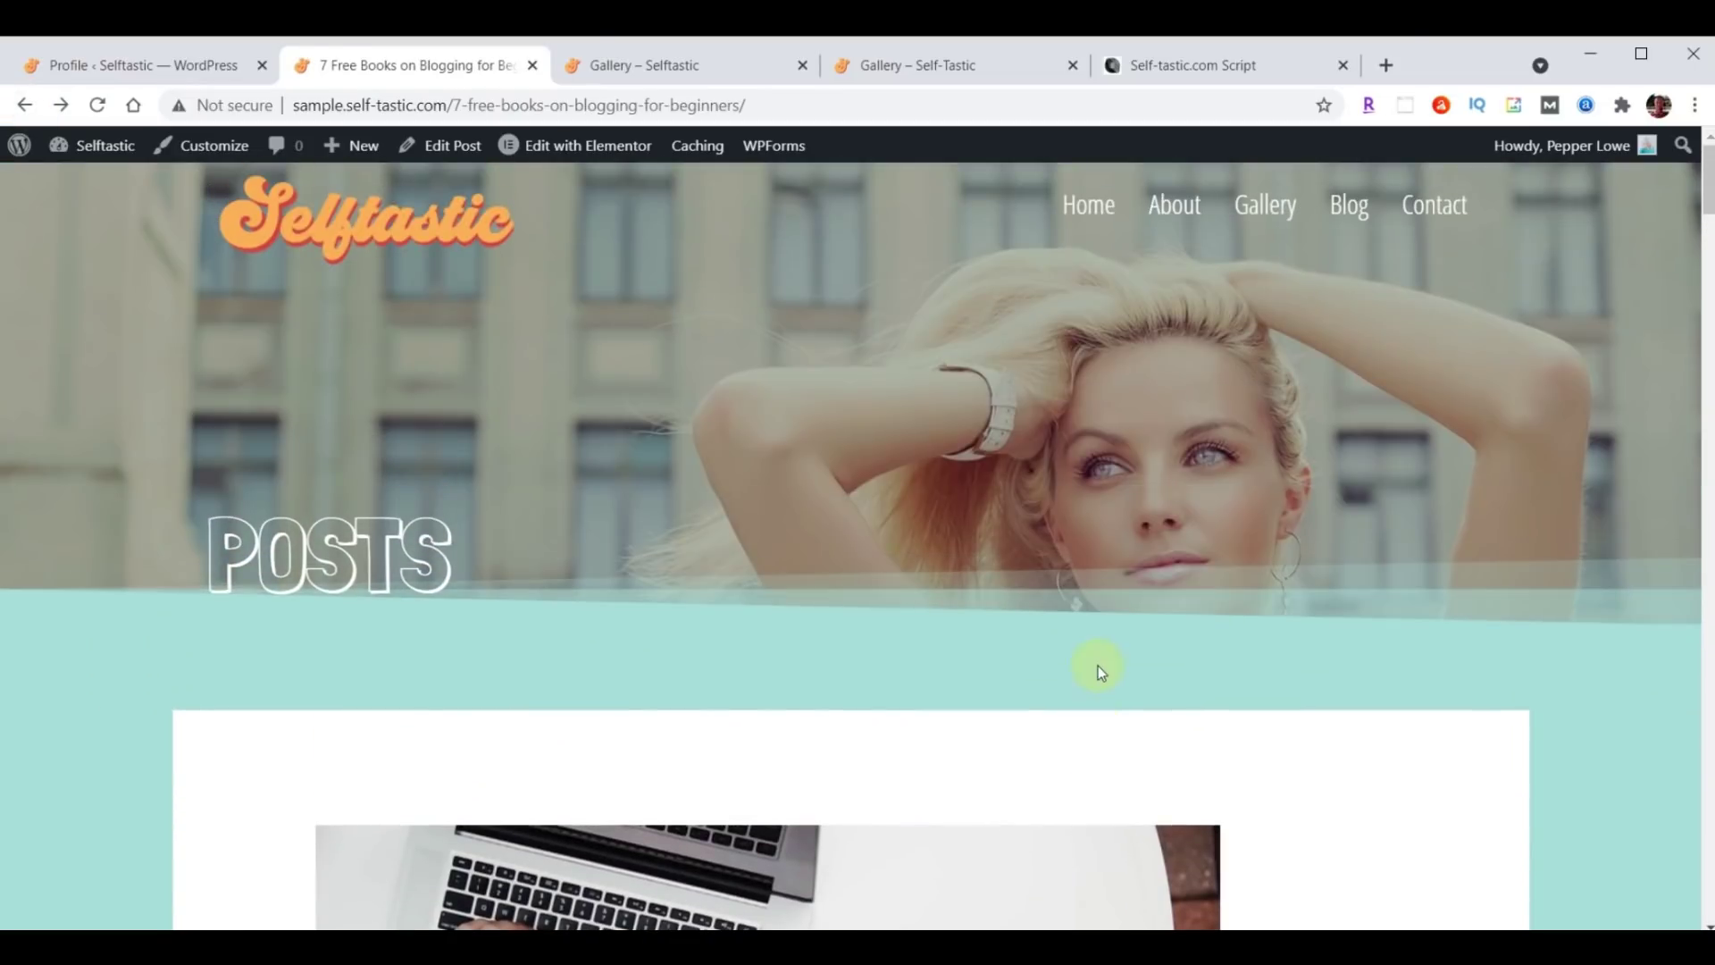
{"action": "scroll", "coordinate": [1112, 635], "scroll_direction": "down", "scroll_amount": 20}
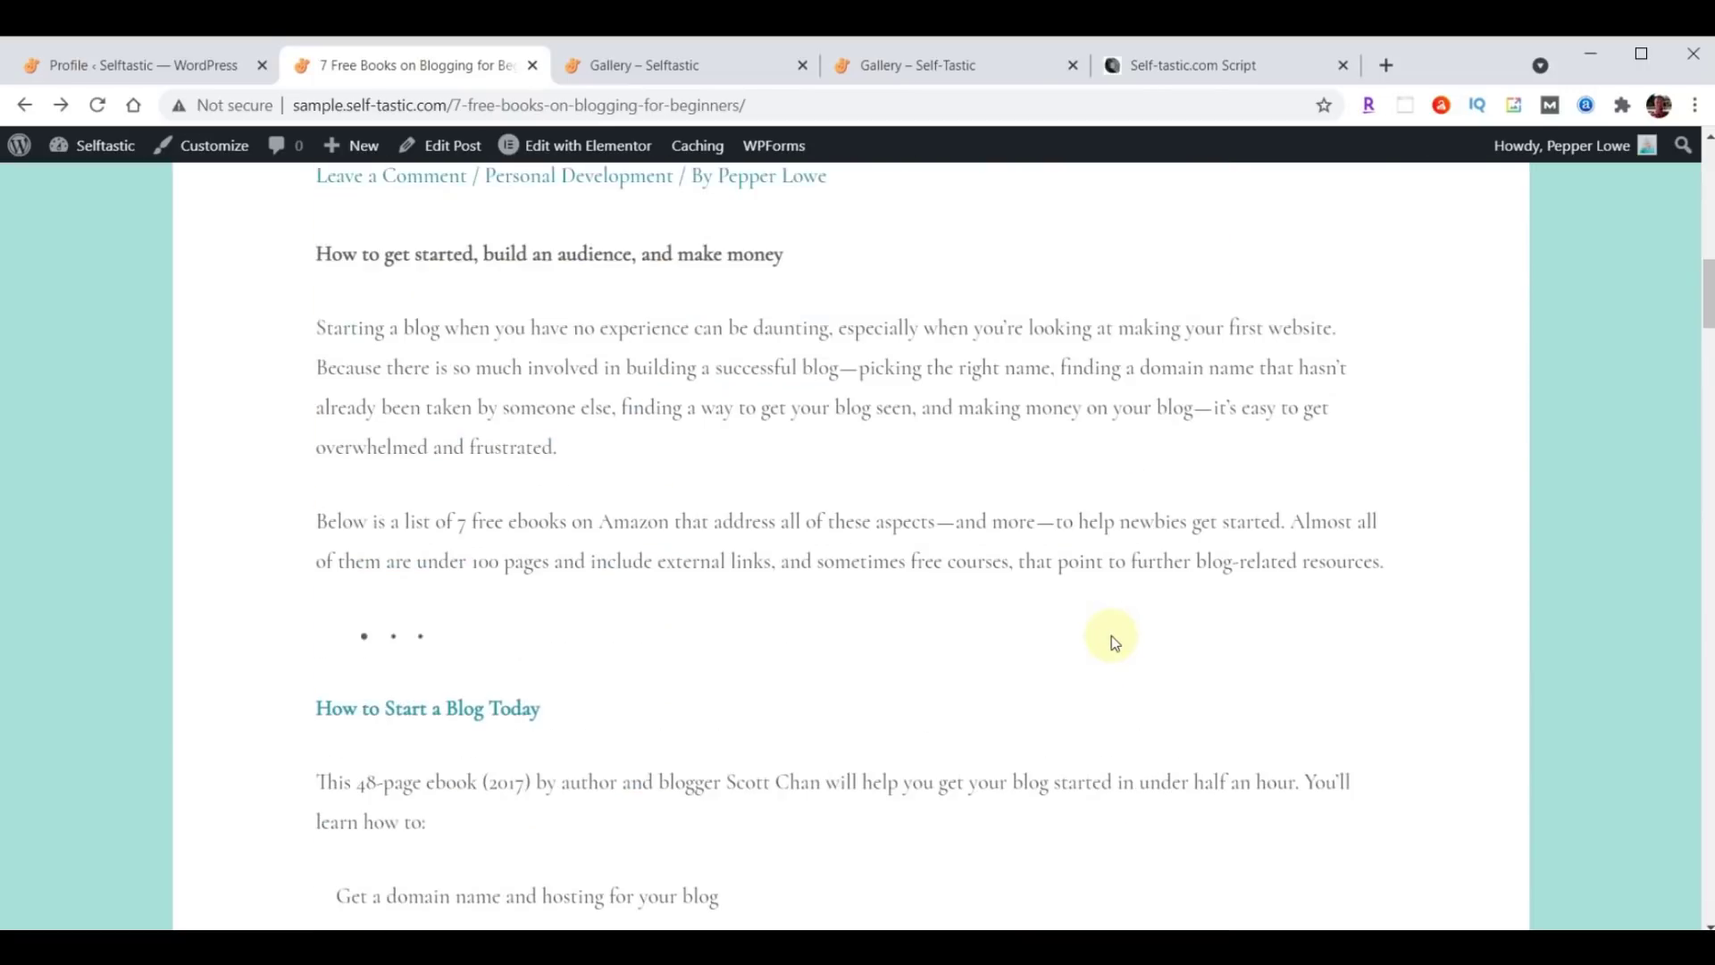
{"action": "scroll", "coordinate": [1112, 635], "scroll_direction": "down", "scroll_amount": 15}
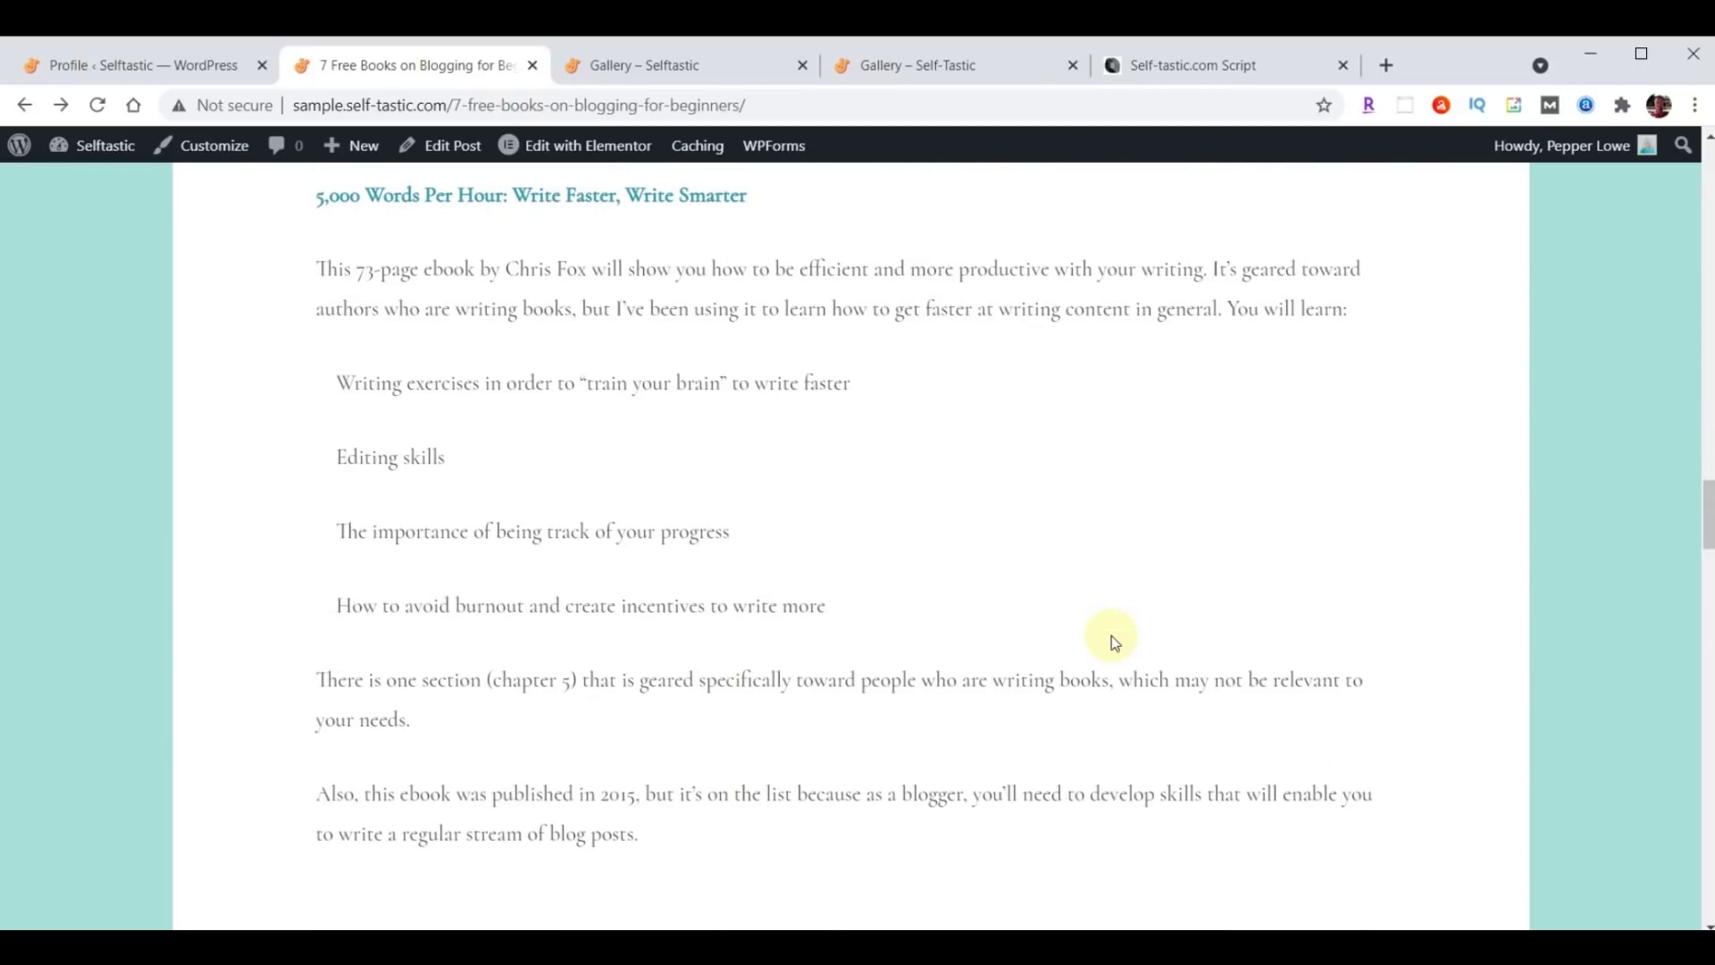
{"action": "scroll", "coordinate": [1112, 635], "scroll_direction": "up", "scroll_amount": 20}
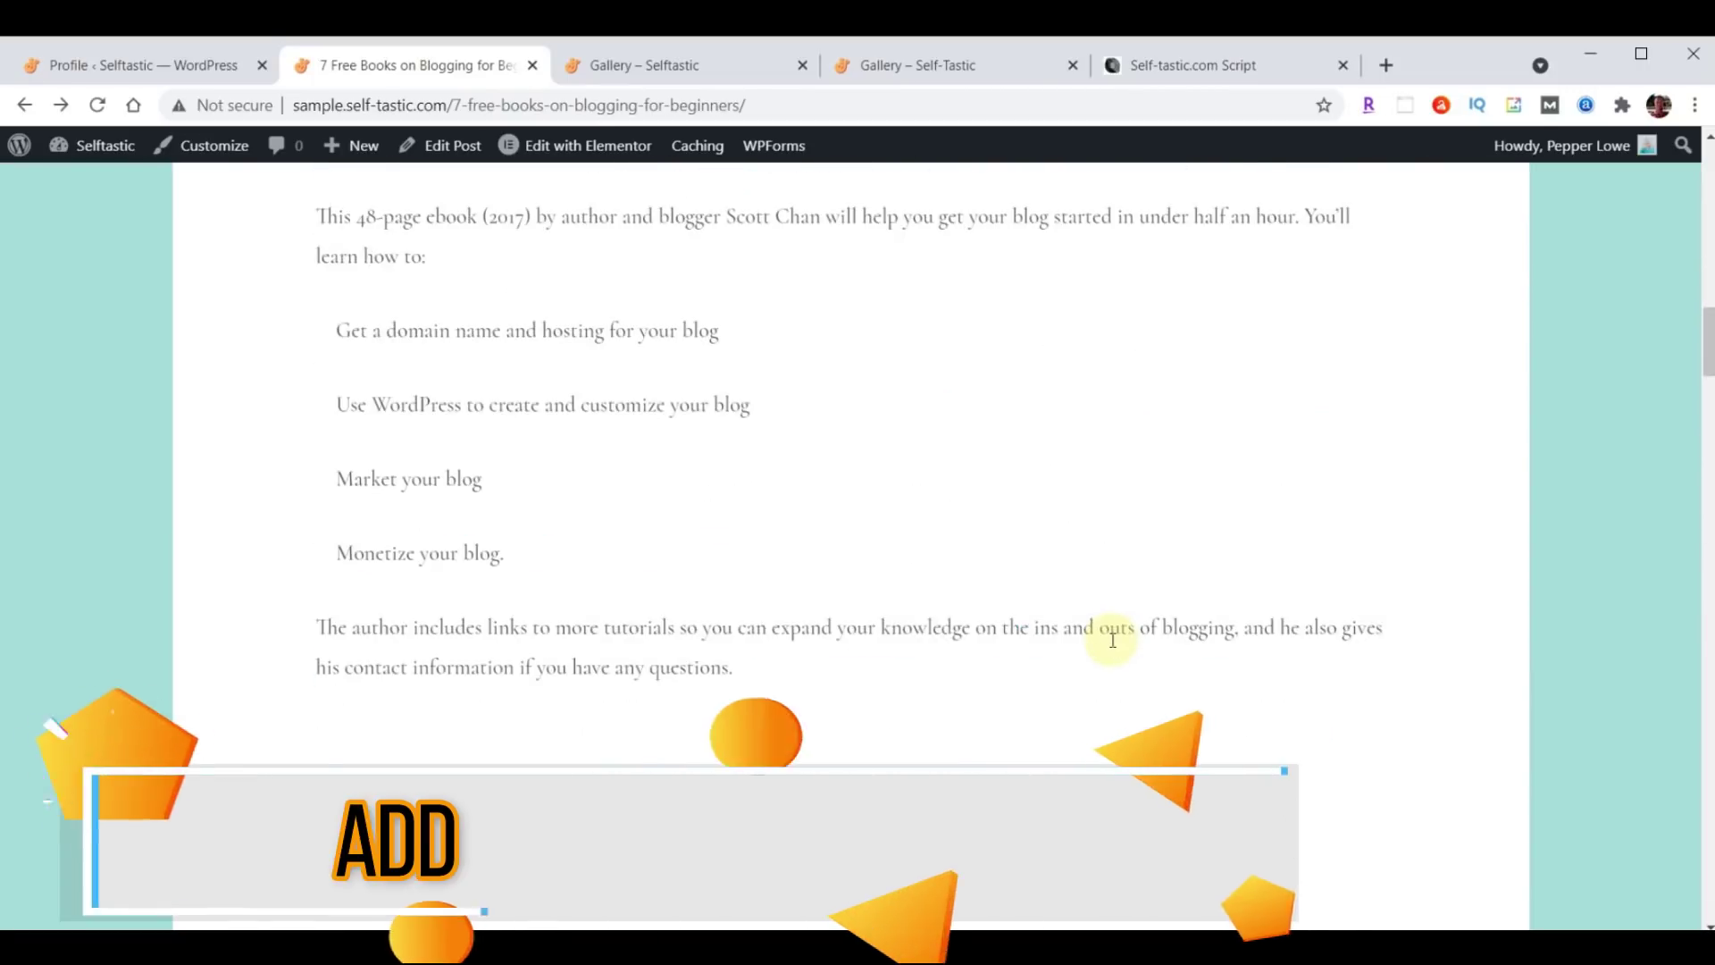
{"action": "scroll", "coordinate": [1113, 640], "scroll_direction": "up", "scroll_amount": 4}
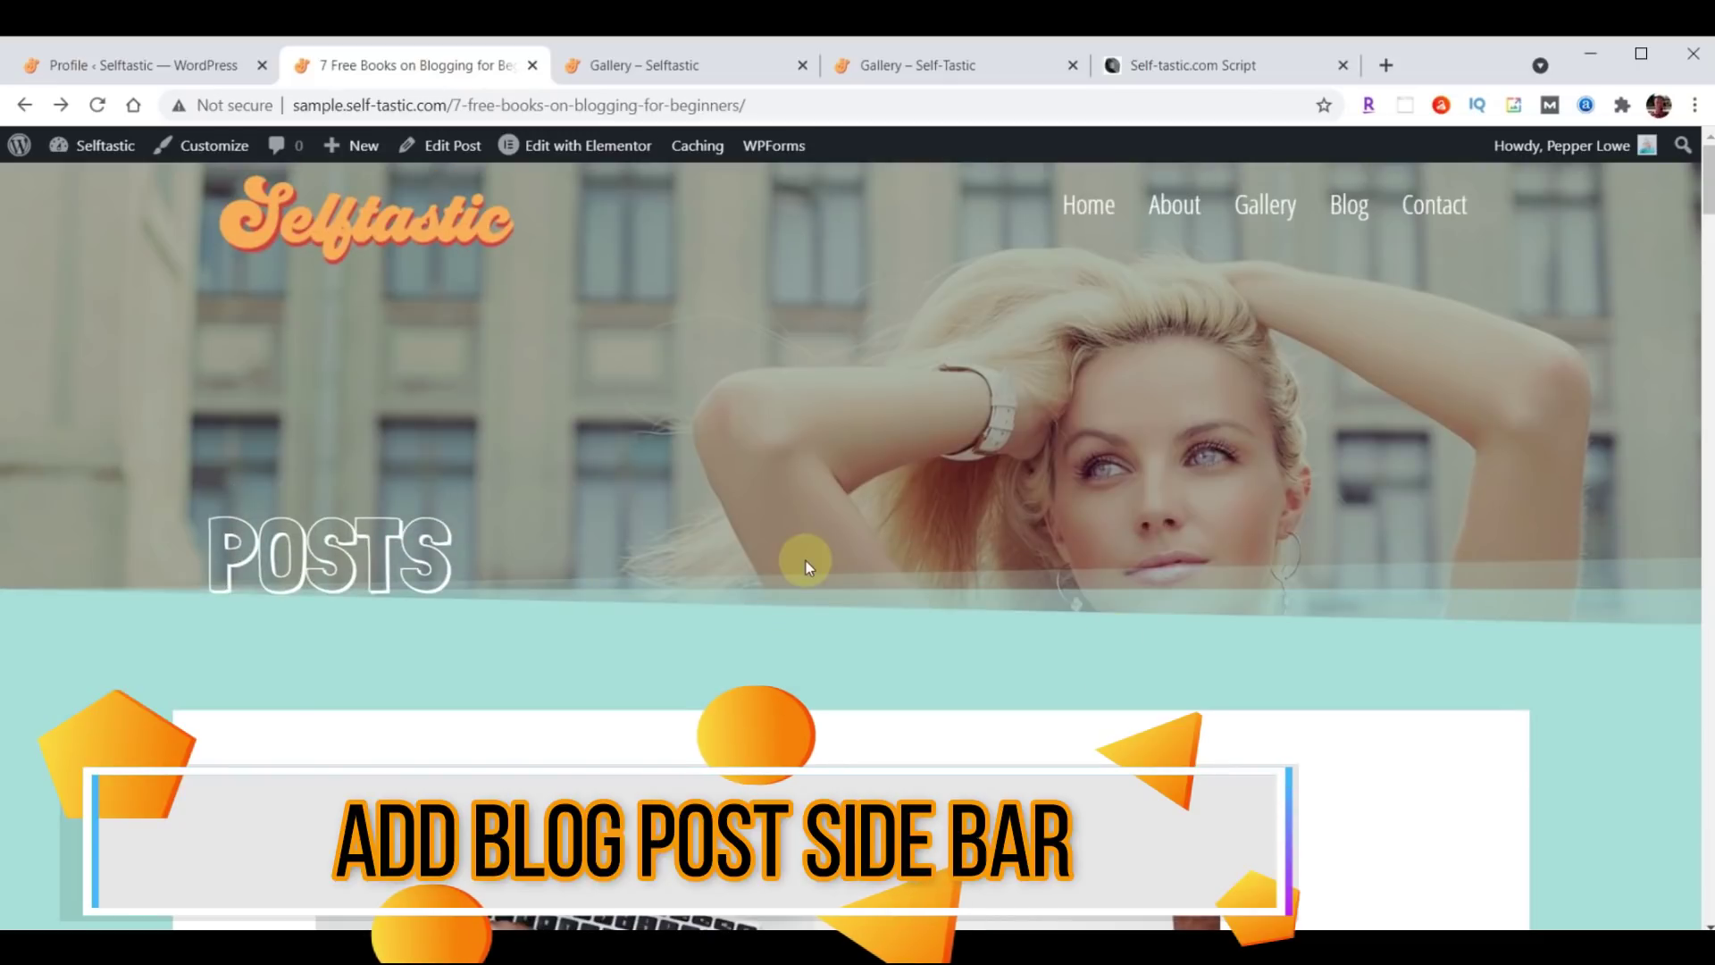
{"action": "scroll", "coordinate": [776, 547], "scroll_direction": "down", "scroll_amount": 8}
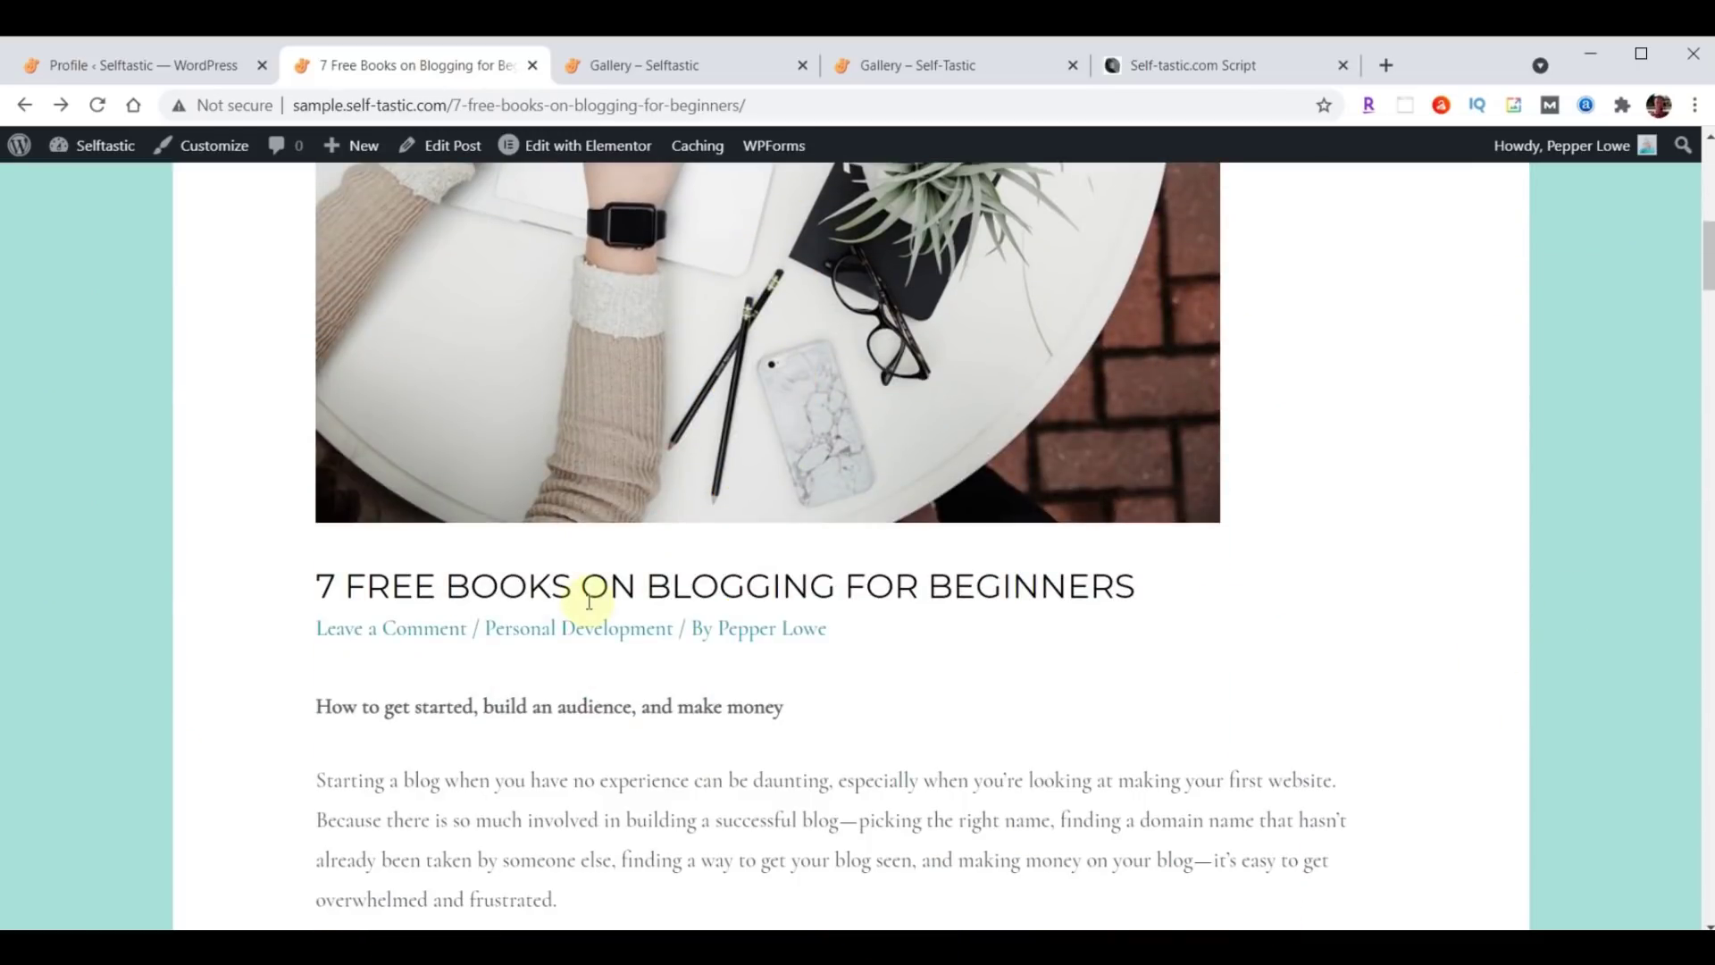
{"action": "scroll", "coordinate": [775, 677], "scroll_direction": "up", "scroll_amount": 8}
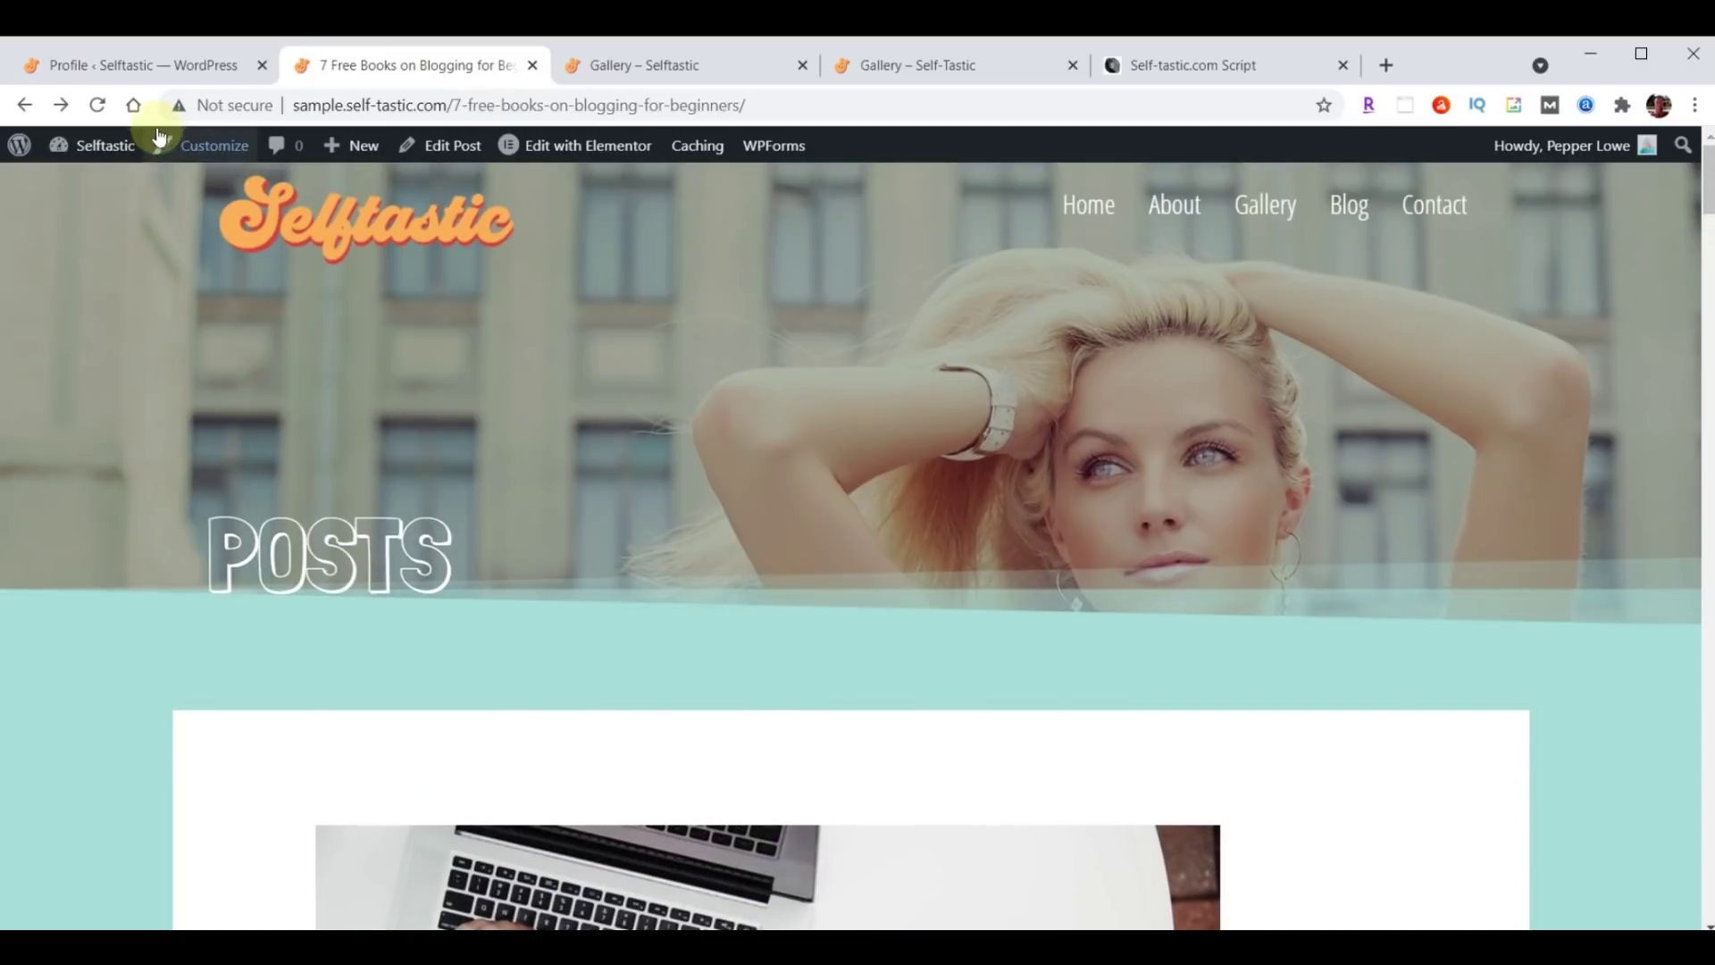
In the Customizer's Sidebar settings, set Blog Posts to Right Sidebar and publish.
{"action": "left_click", "coordinate": [122, 70]}
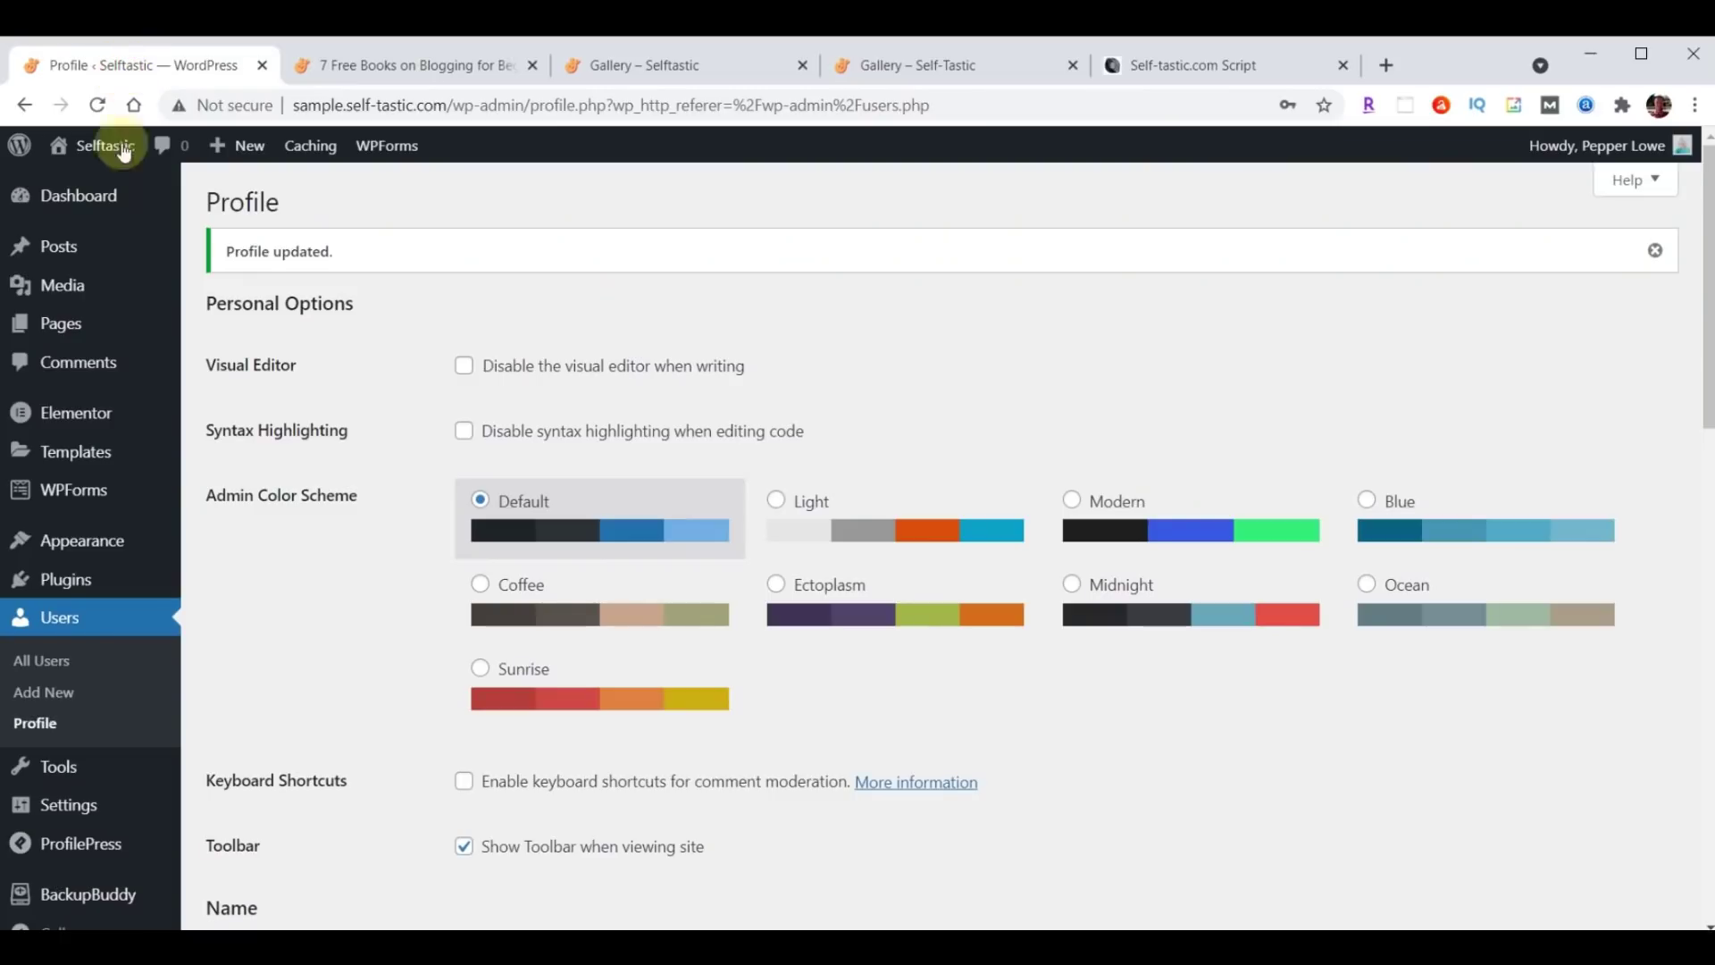
{"action": "mouse_move", "coordinate": [83, 550]}
{"action": "left_click", "coordinate": [238, 581]}
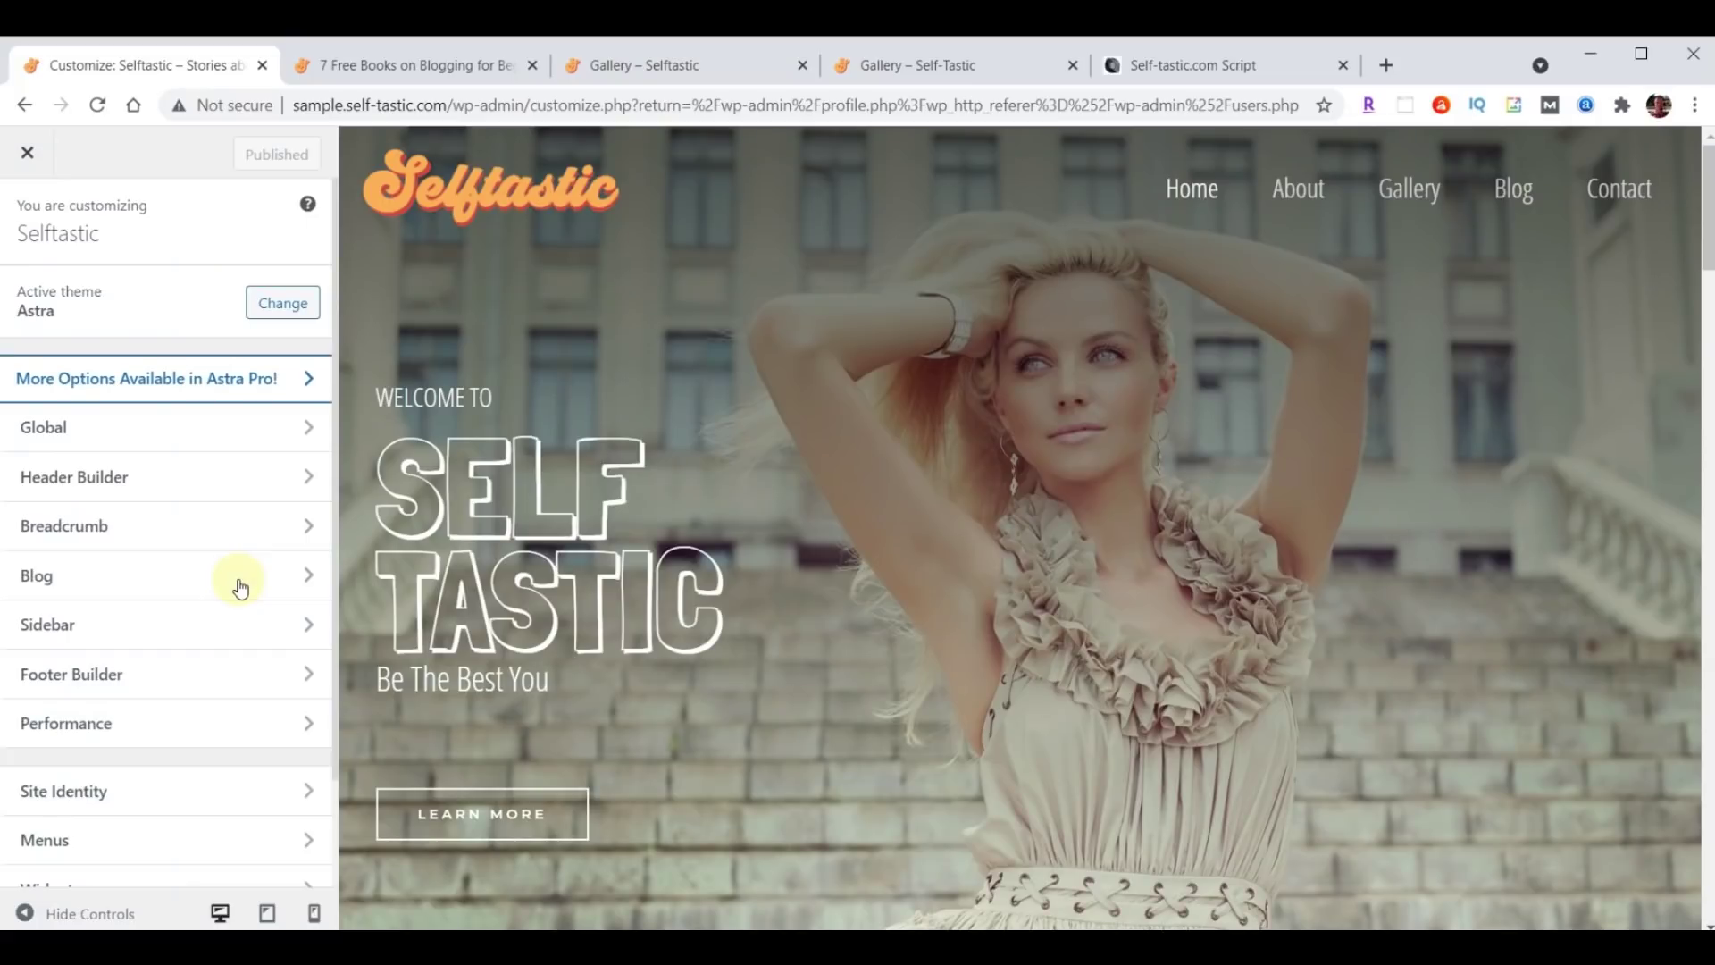
{"action": "left_click", "coordinate": [69, 625]}
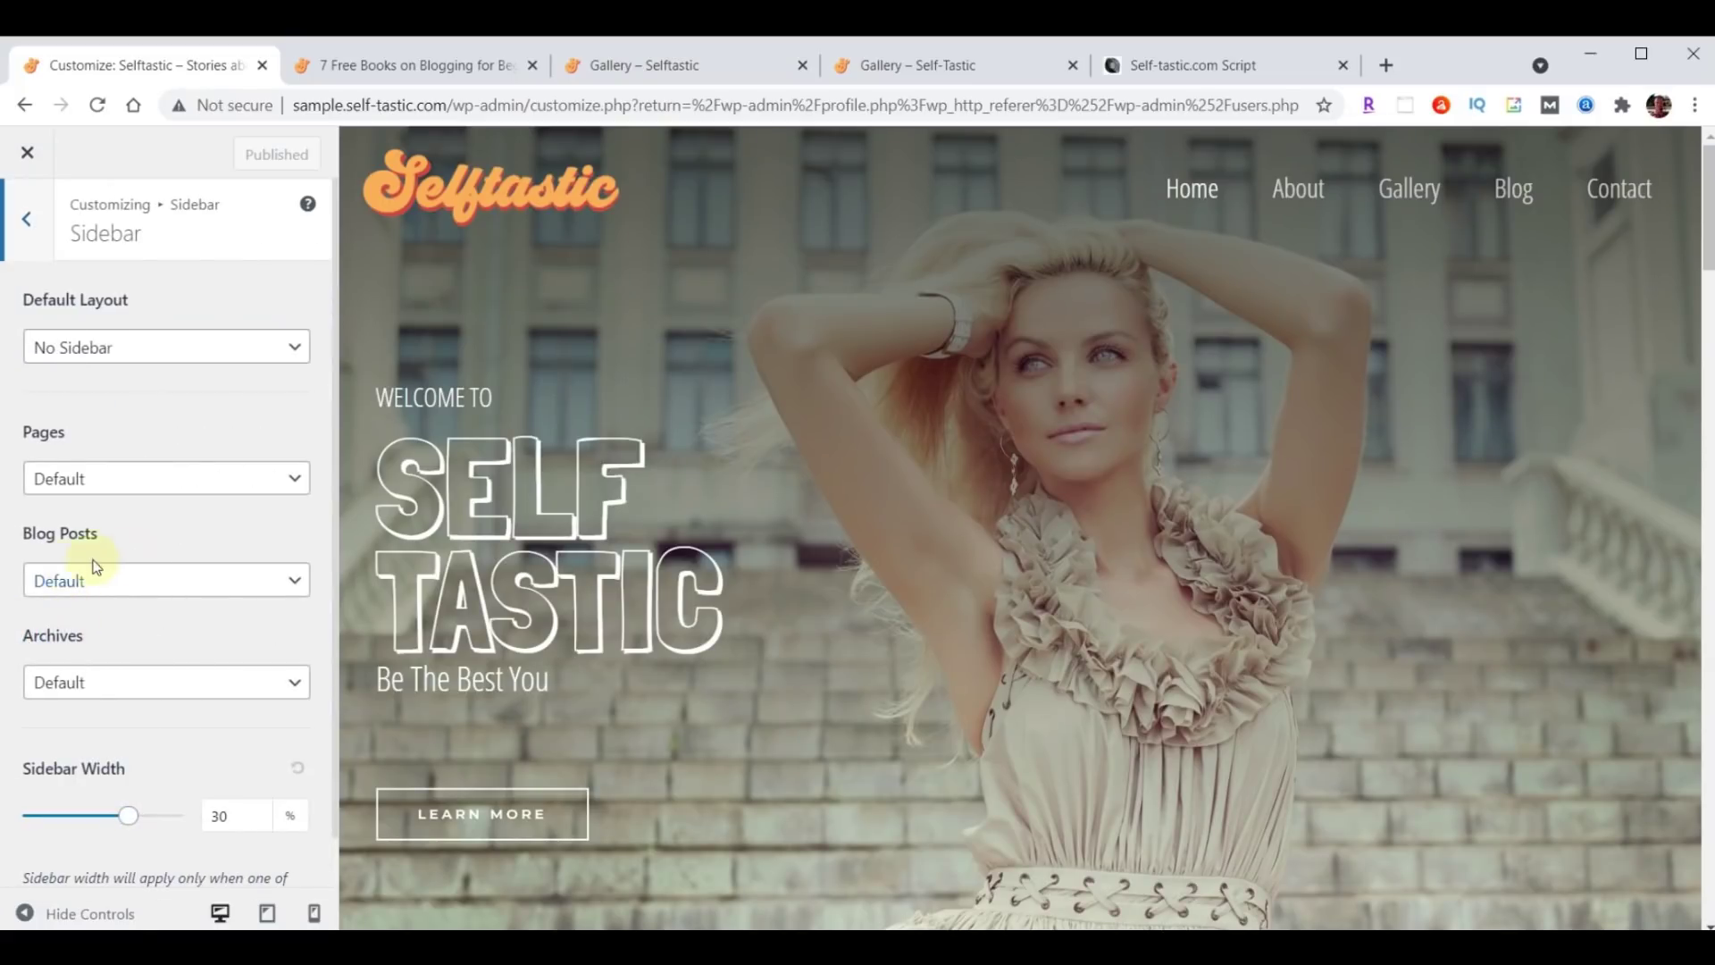
{"action": "left_click", "coordinate": [132, 599]}
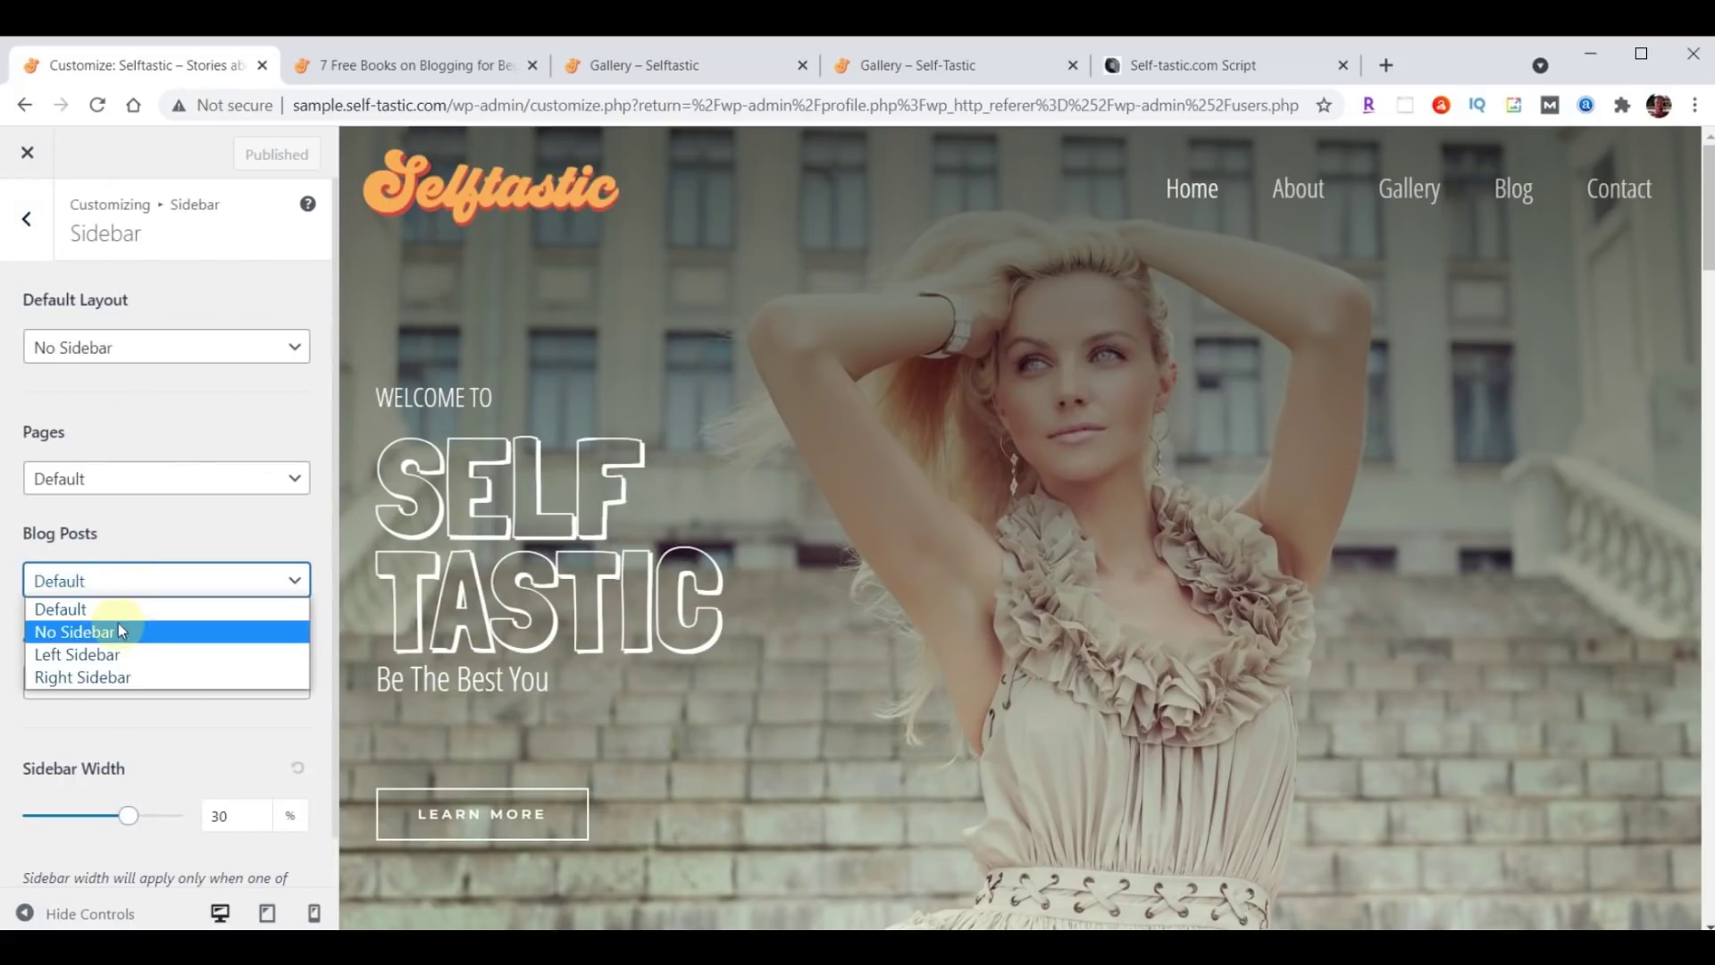
{"action": "left_click", "coordinate": [113, 677]}
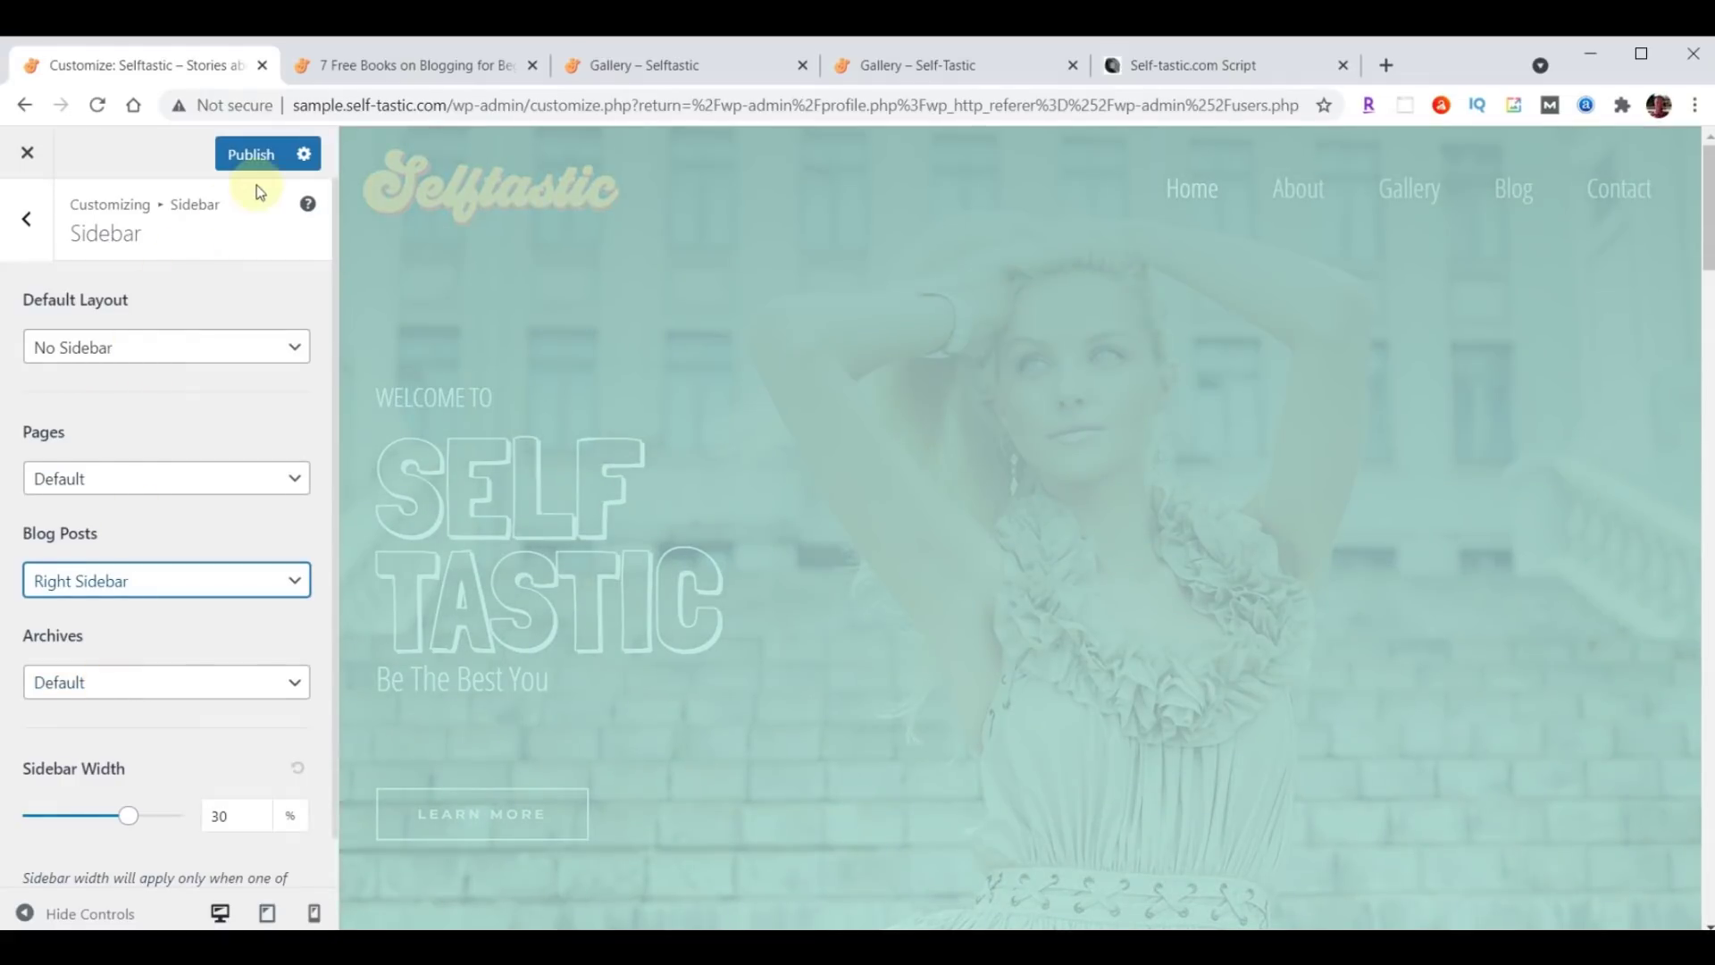
{"action": "left_click", "coordinate": [252, 158]}
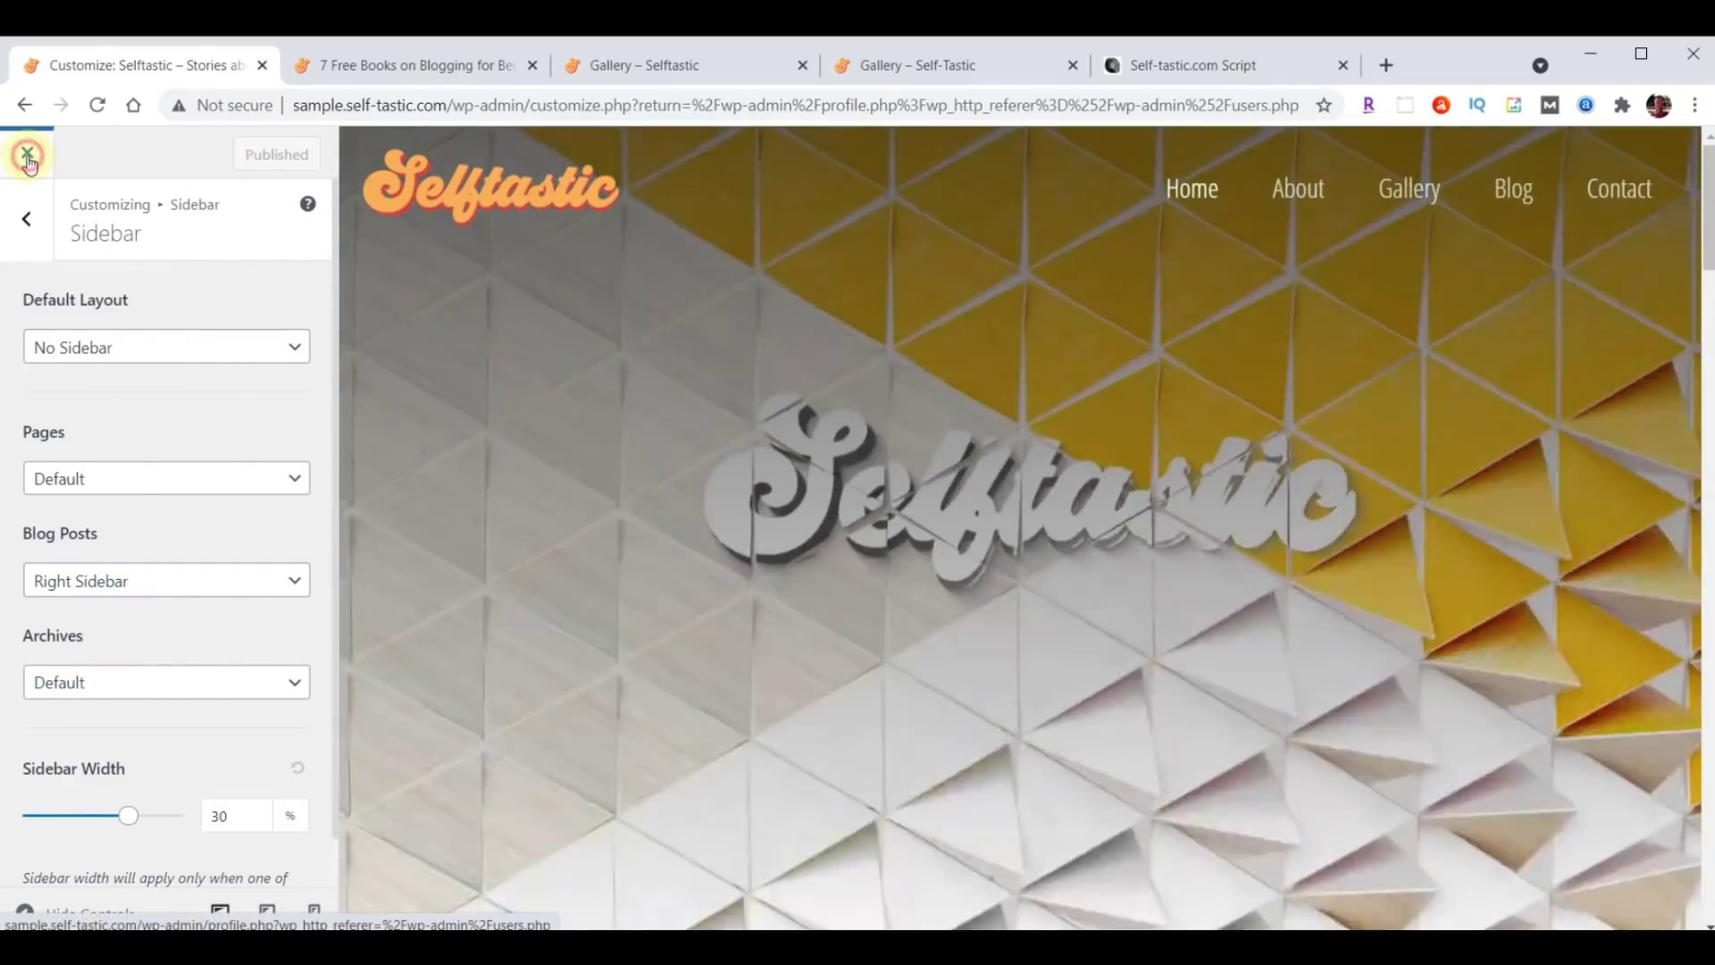
Close the Customizer and go to Appearance > Widgets to see the Main Sidebar.
{"action": "left_click", "coordinate": [28, 158]}
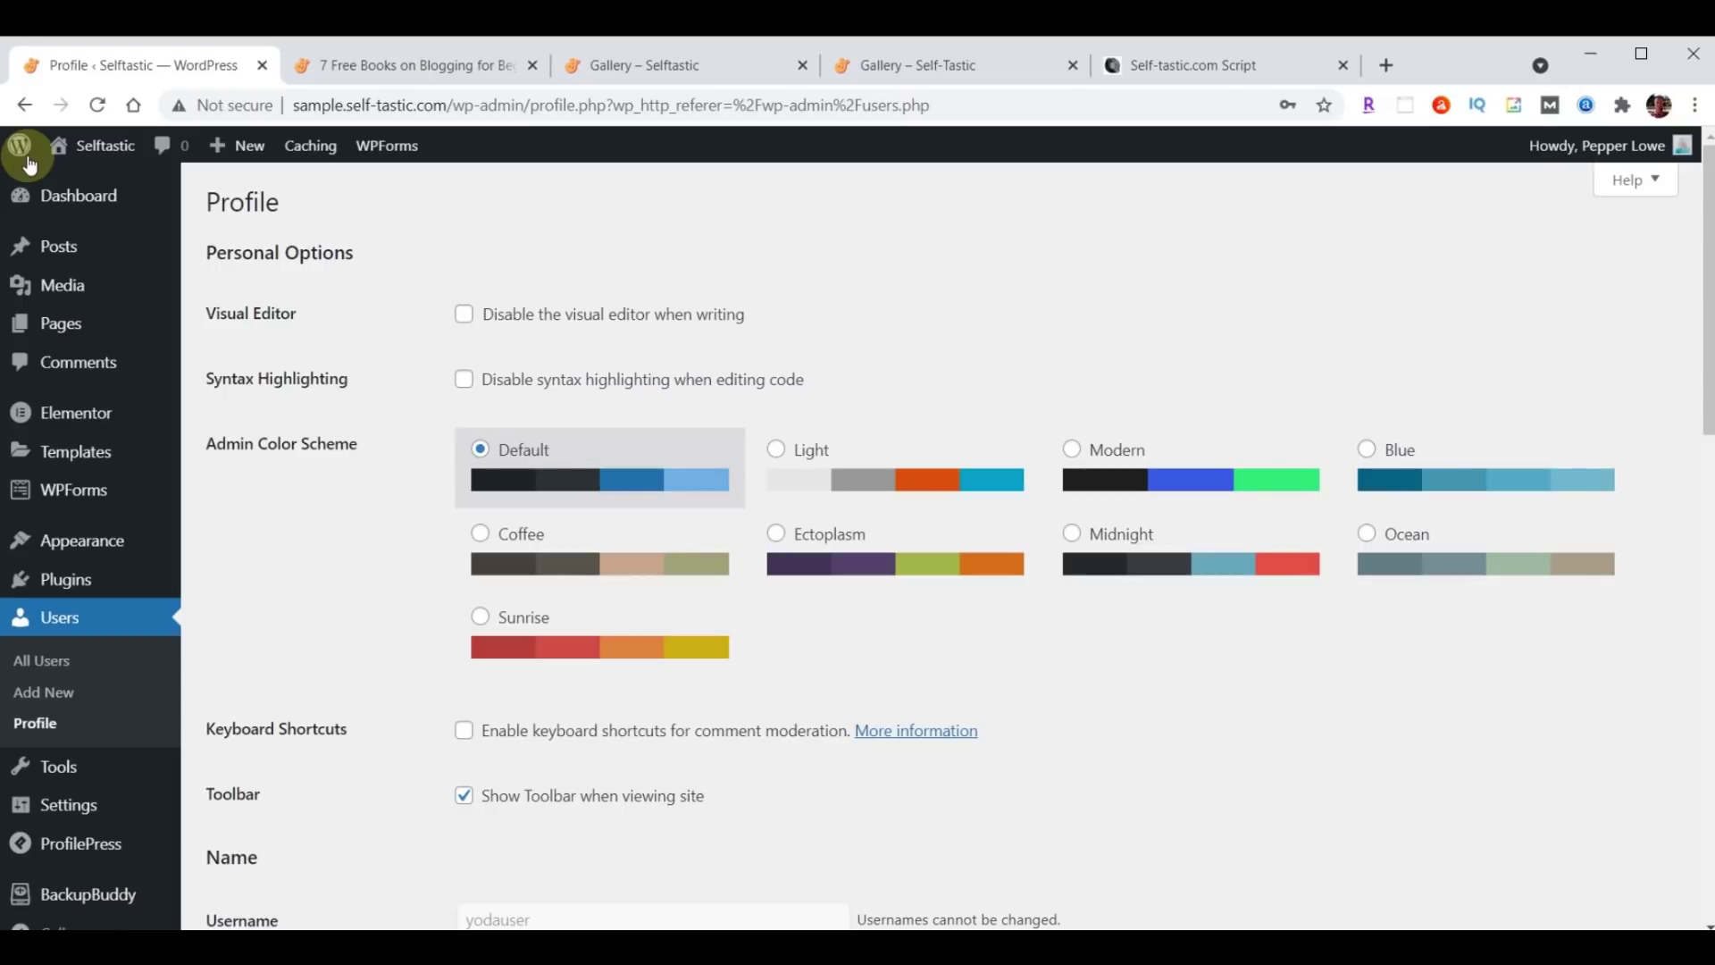
{"action": "mouse_move", "coordinate": [56, 540]}
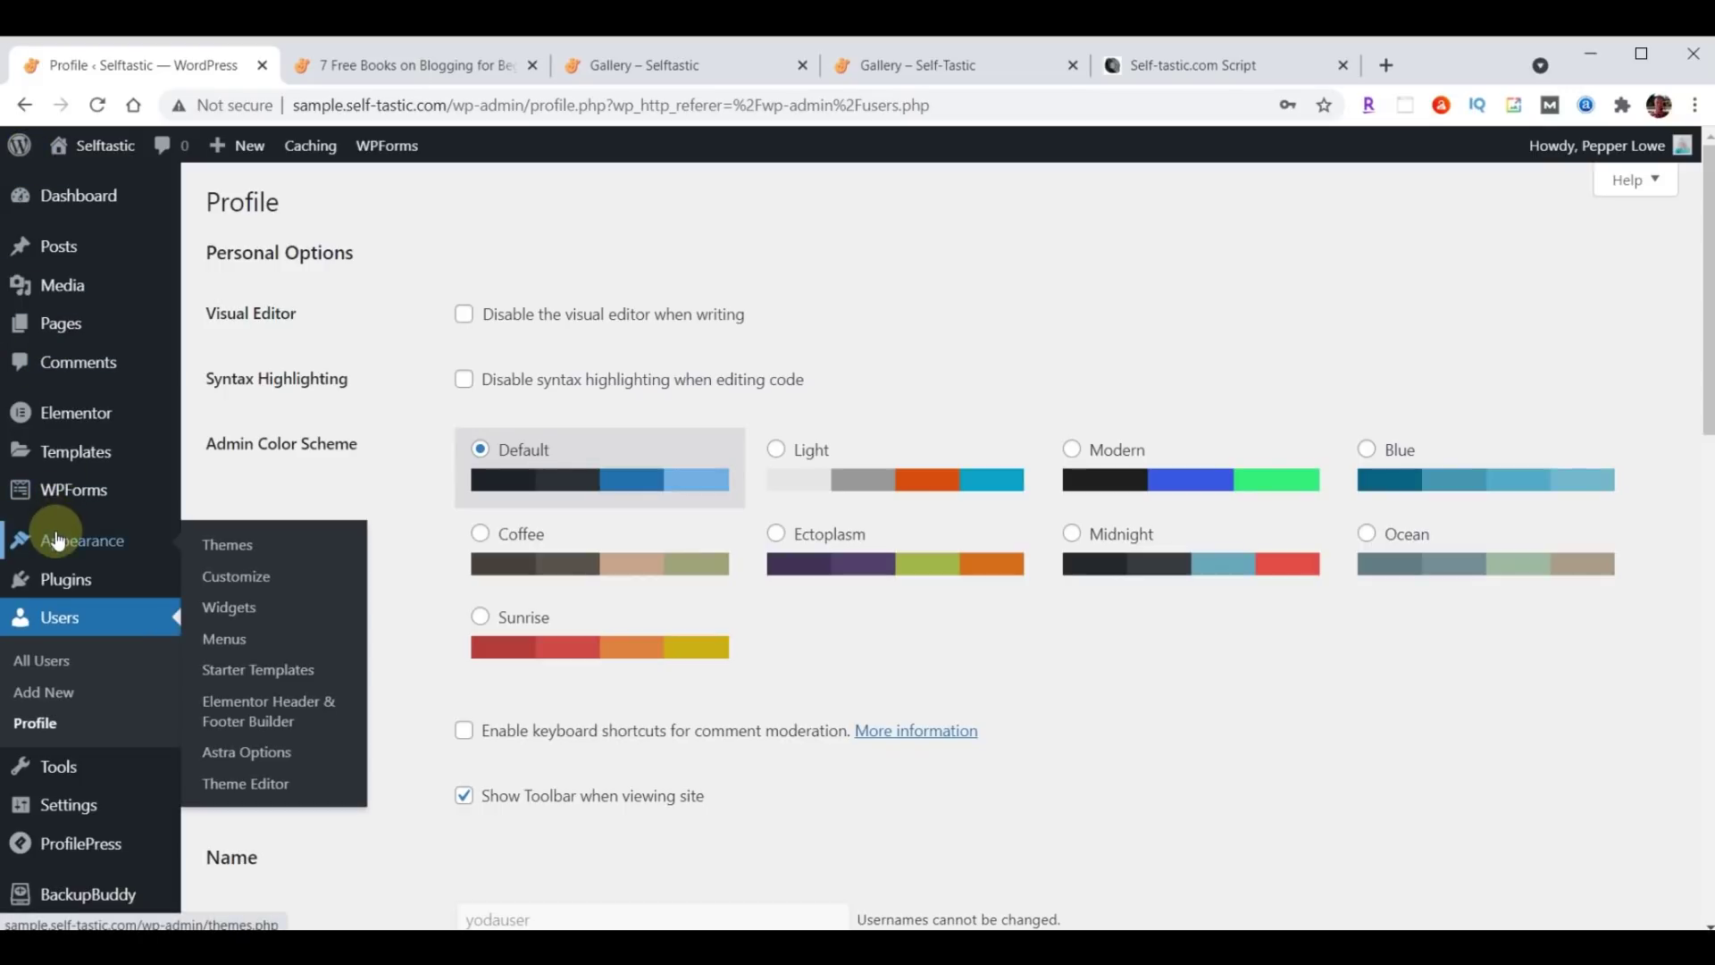
{"action": "left_click", "coordinate": [245, 616]}
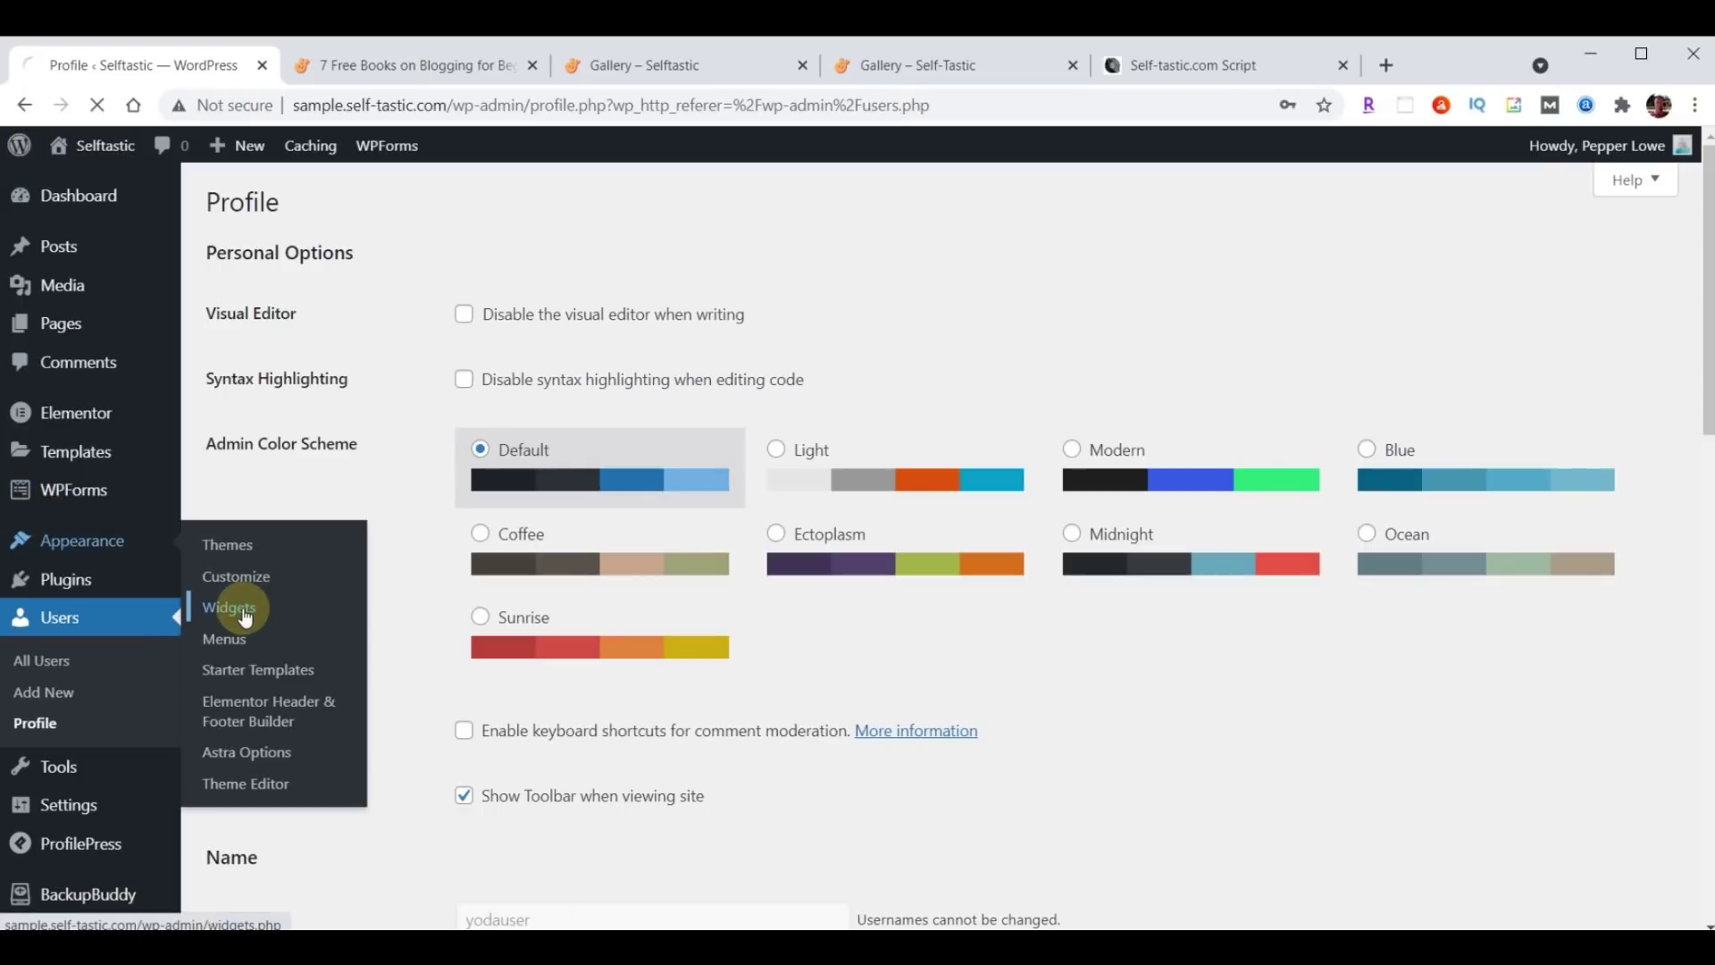
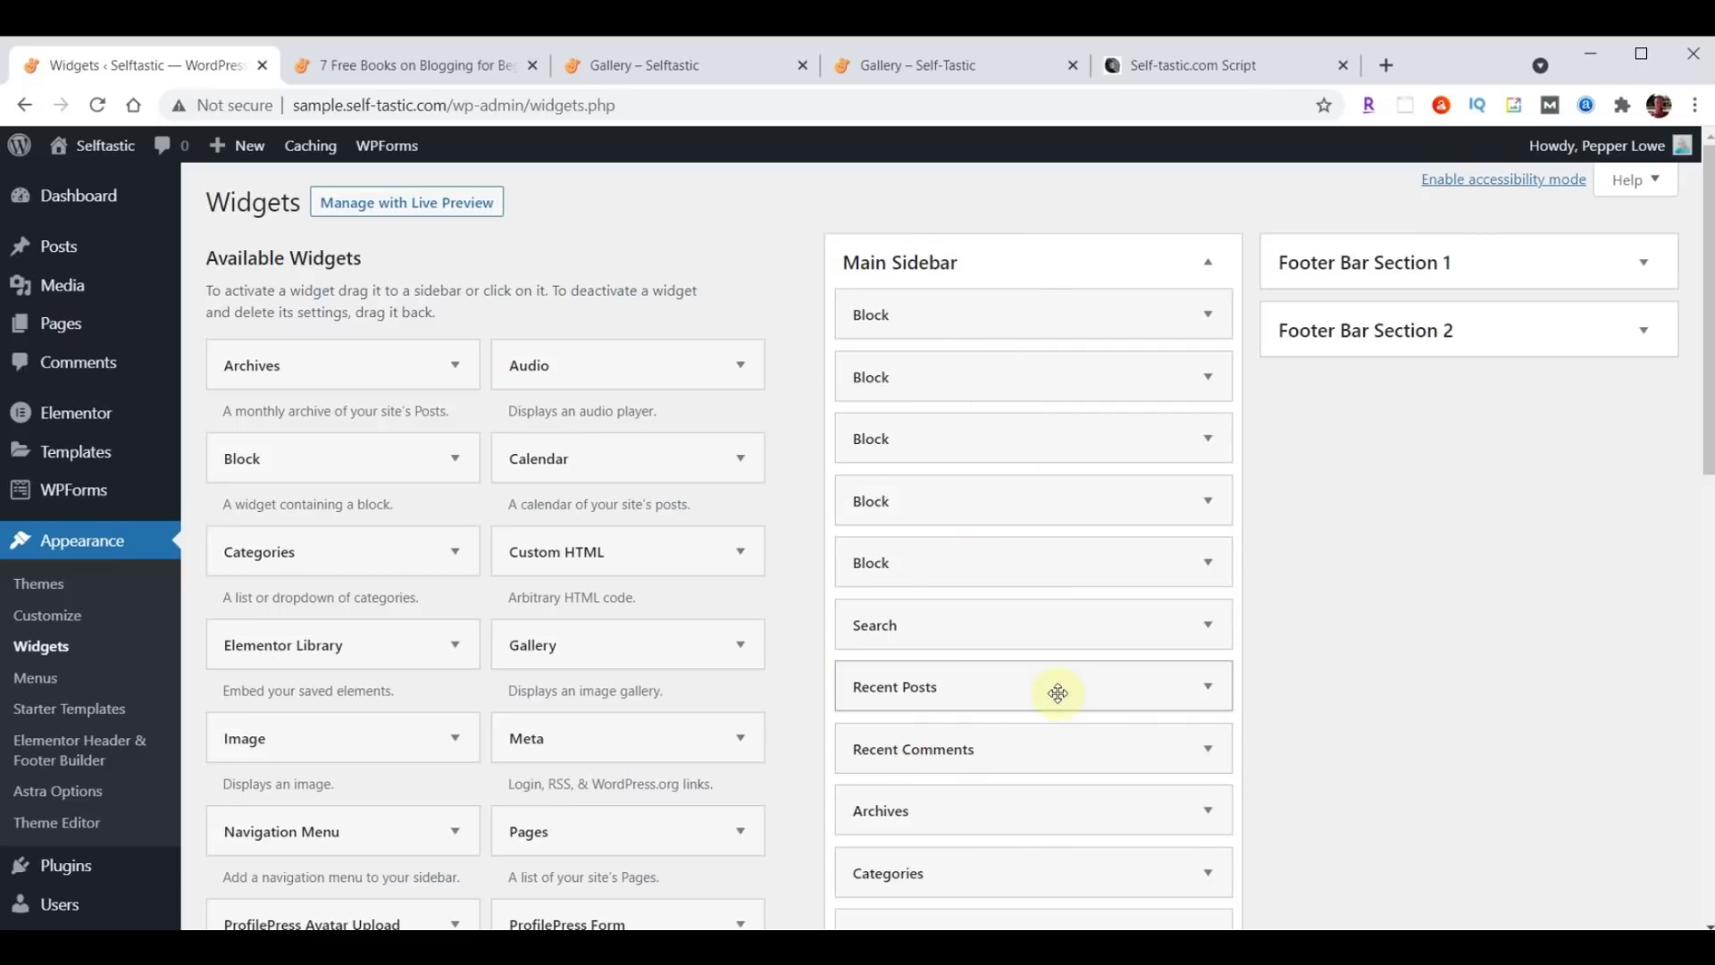
Delete each Block widget from Main Sidebar, checking the script's target sidebar layout before and after.
{"action": "left_click", "coordinate": [1208, 69]}
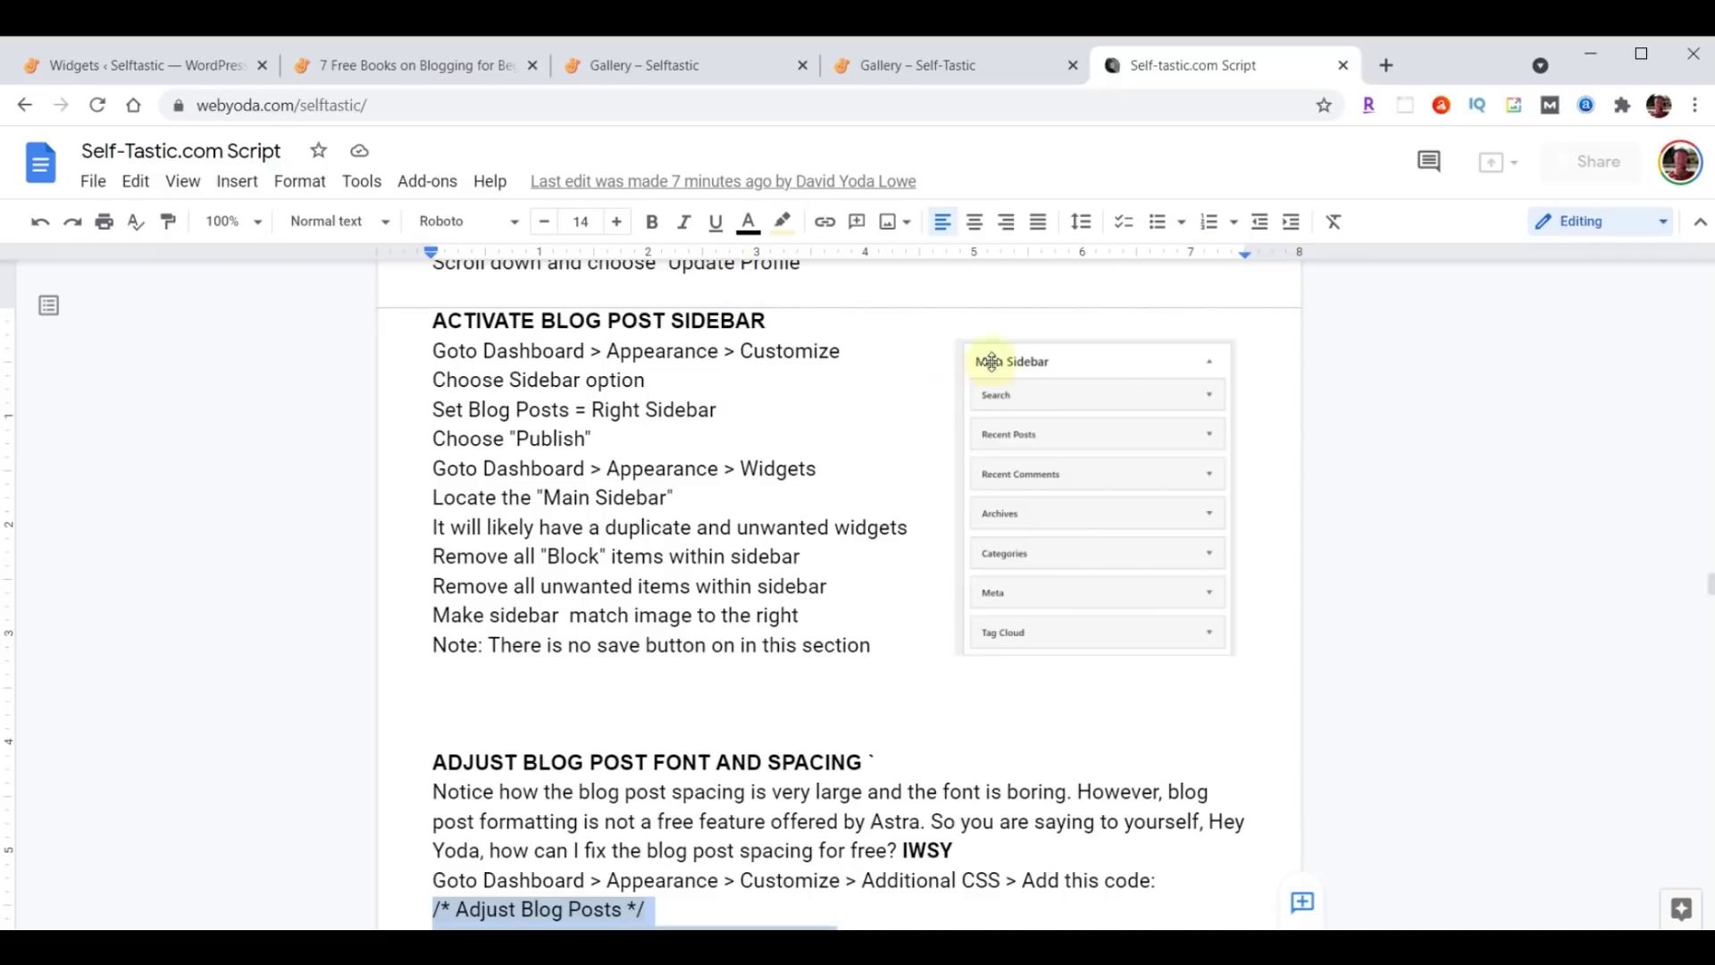
{"action": "left_click", "coordinate": [230, 82]}
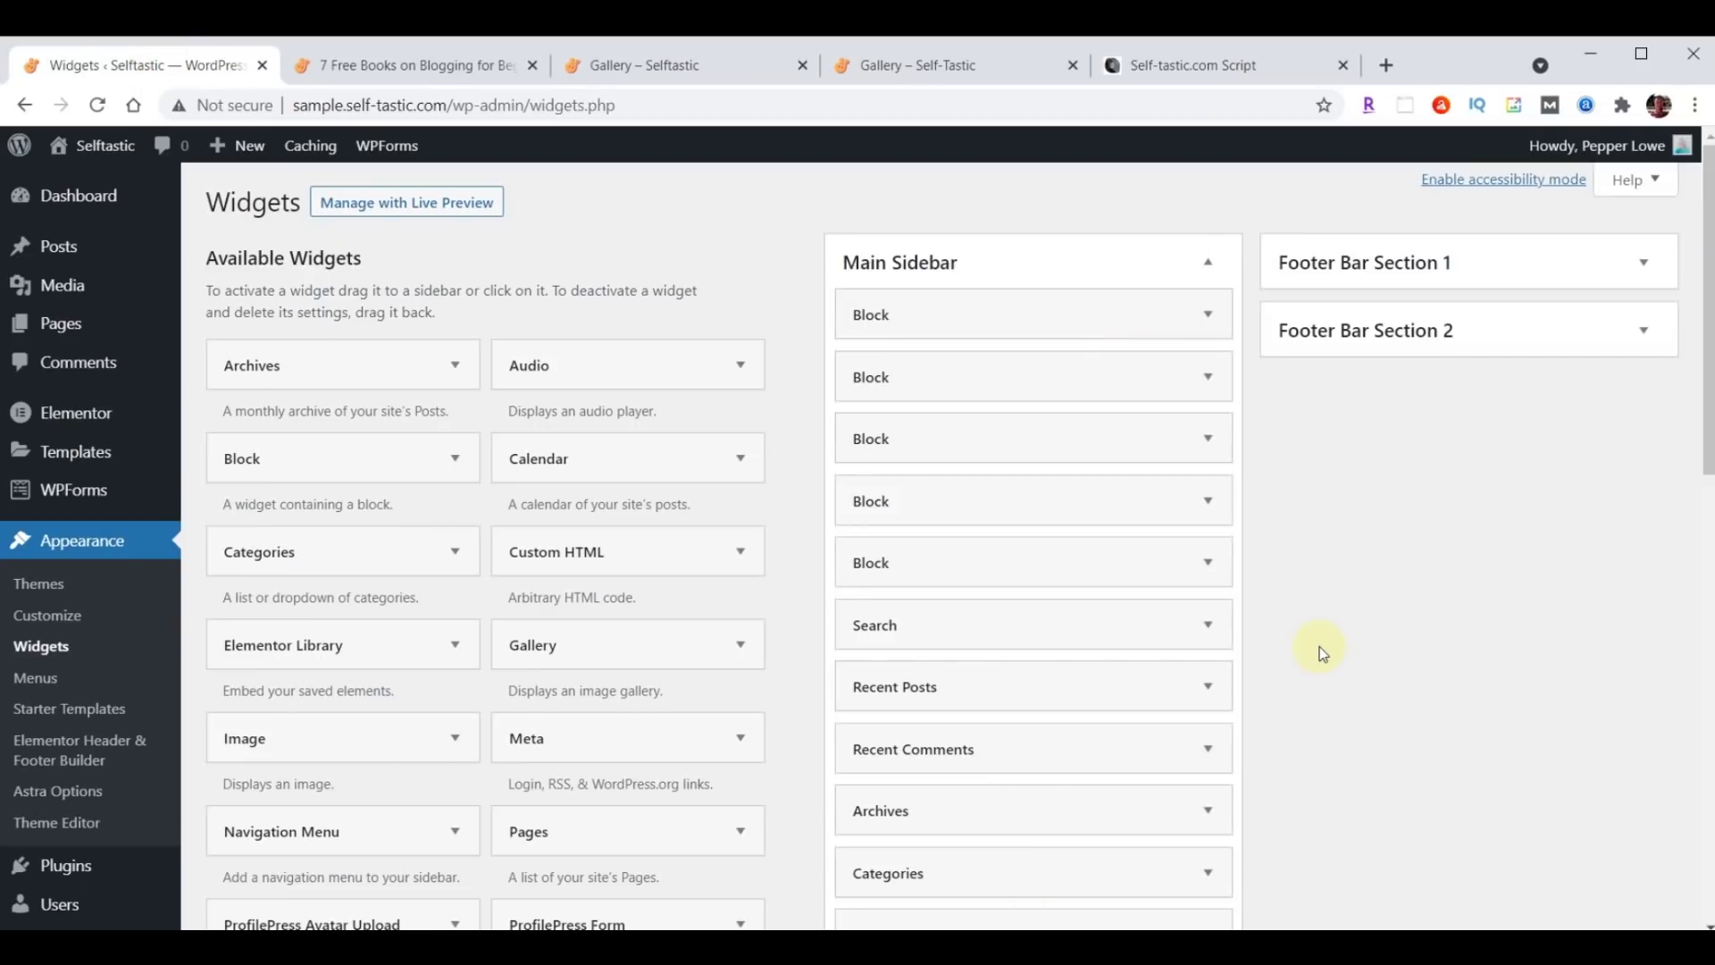
{"action": "left_click", "coordinate": [1210, 316]}
{"action": "left_click", "coordinate": [787, 554]}
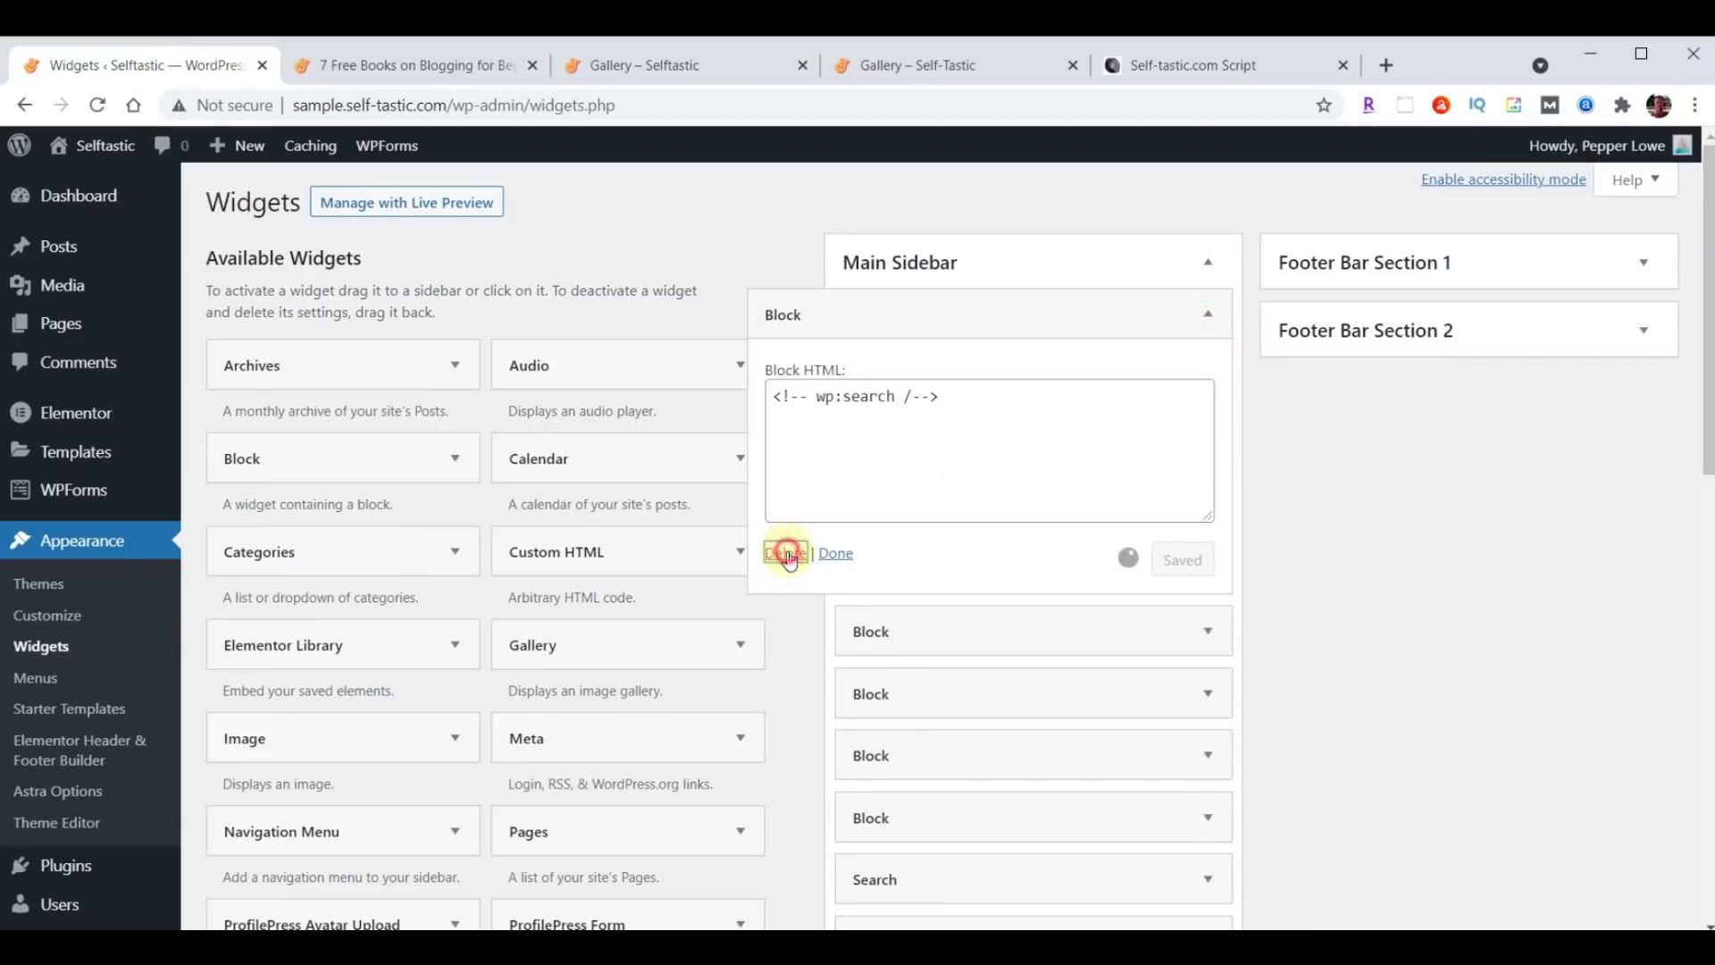
{"action": "left_click", "coordinate": [1204, 315]}
{"action": "left_click", "coordinate": [786, 553]}
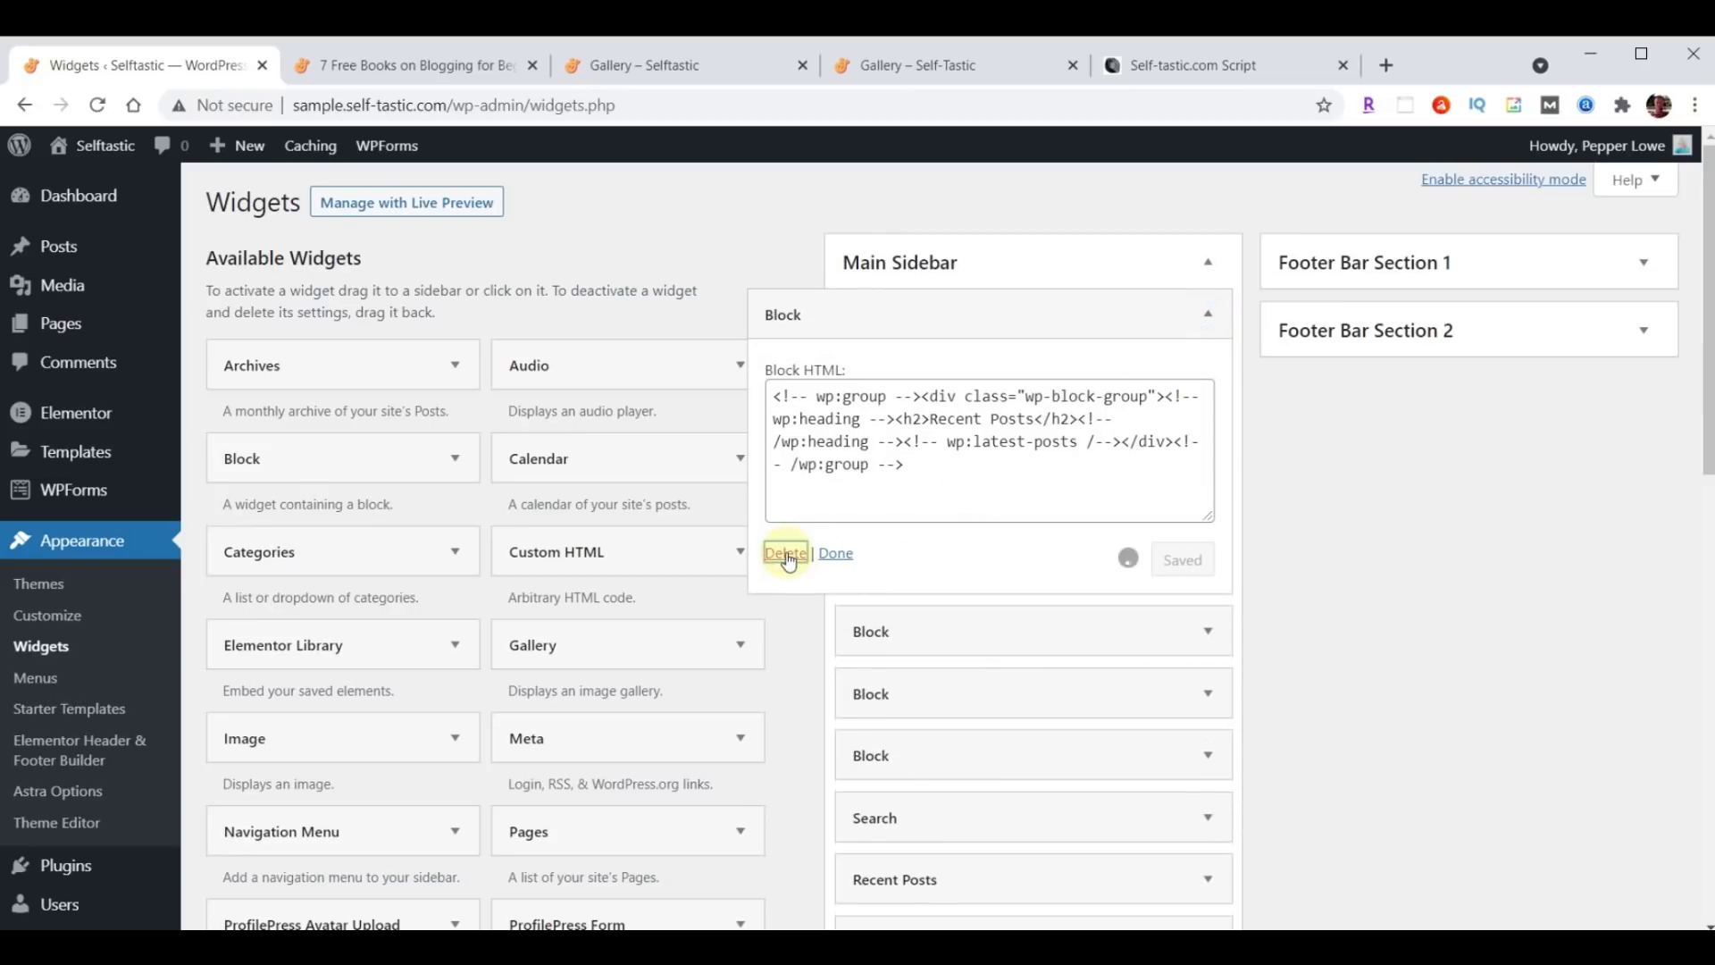
{"action": "left_click", "coordinate": [1207, 313]}
{"action": "left_click", "coordinate": [1207, 318]}
{"action": "left_click", "coordinate": [780, 551]}
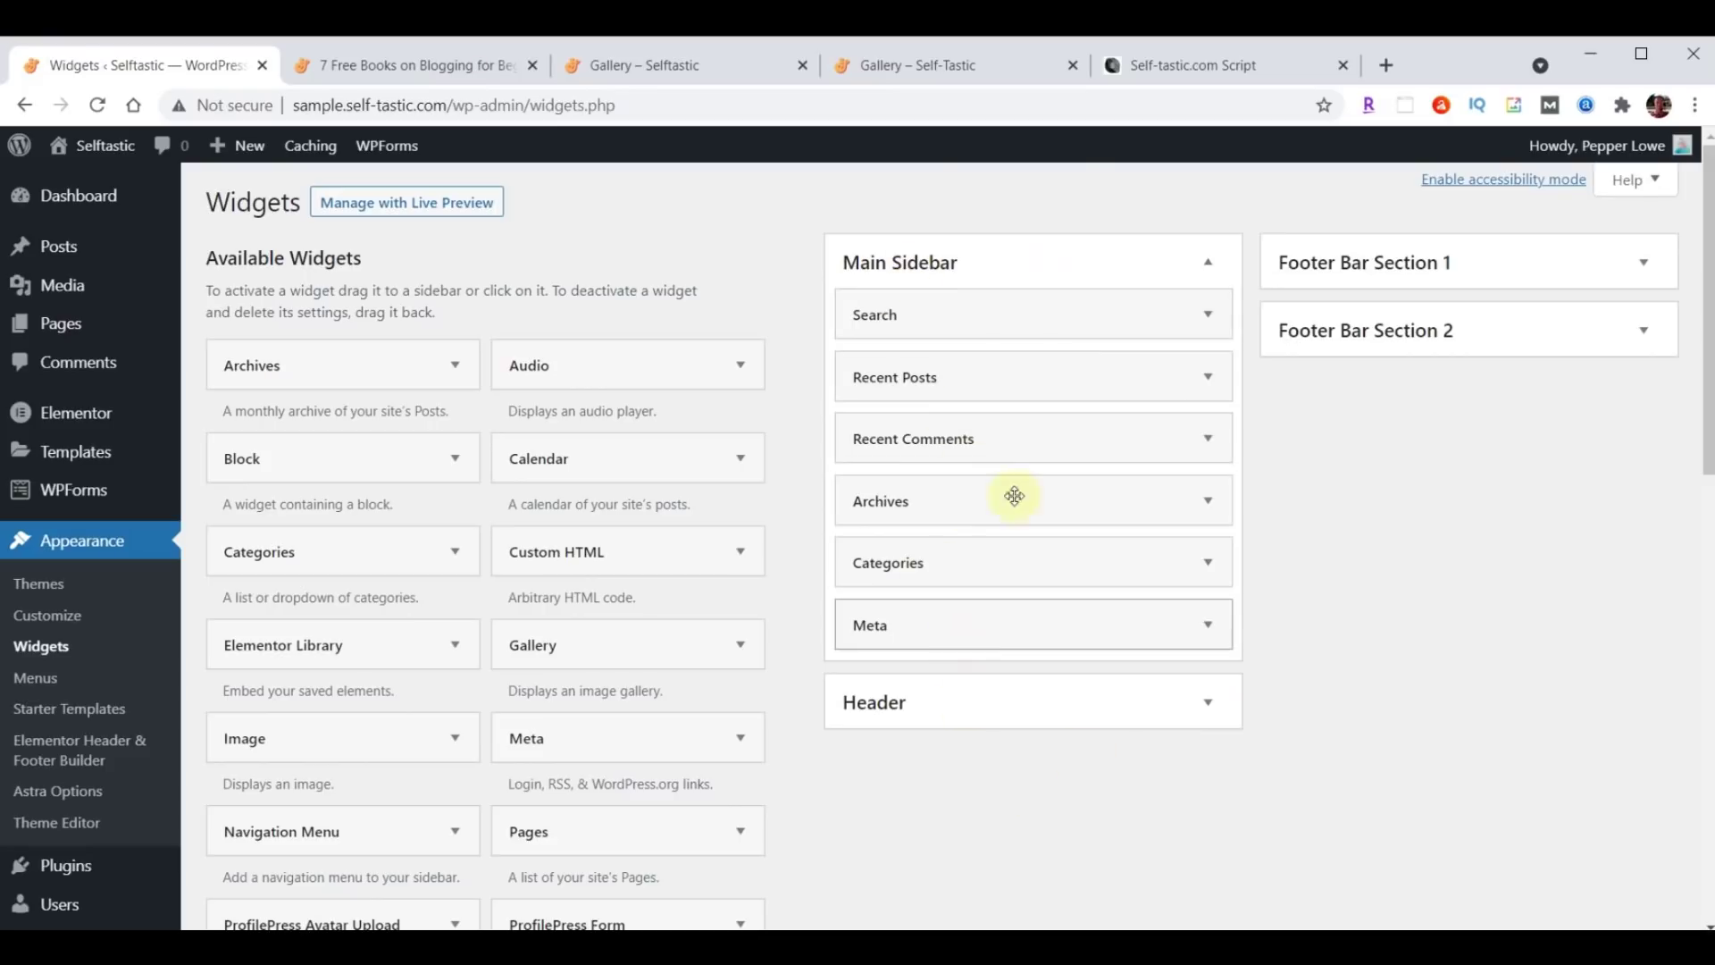
{"action": "left_click", "coordinate": [1151, 67]}
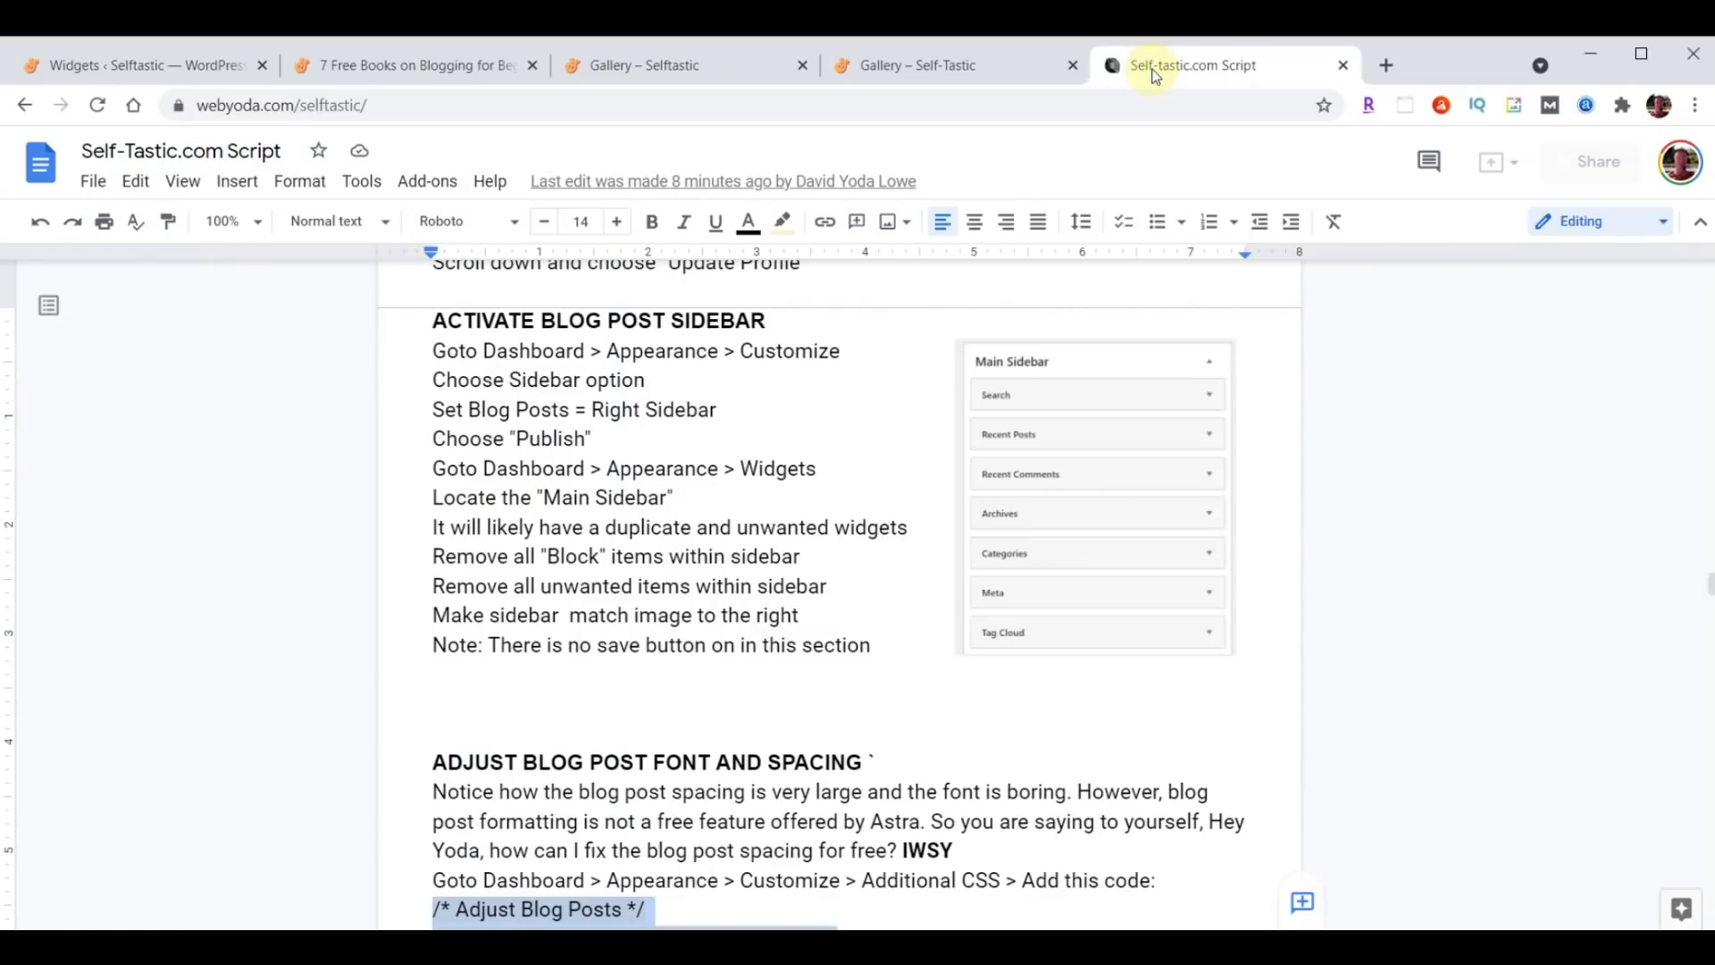
{"action": "left_click", "coordinate": [175, 71]}
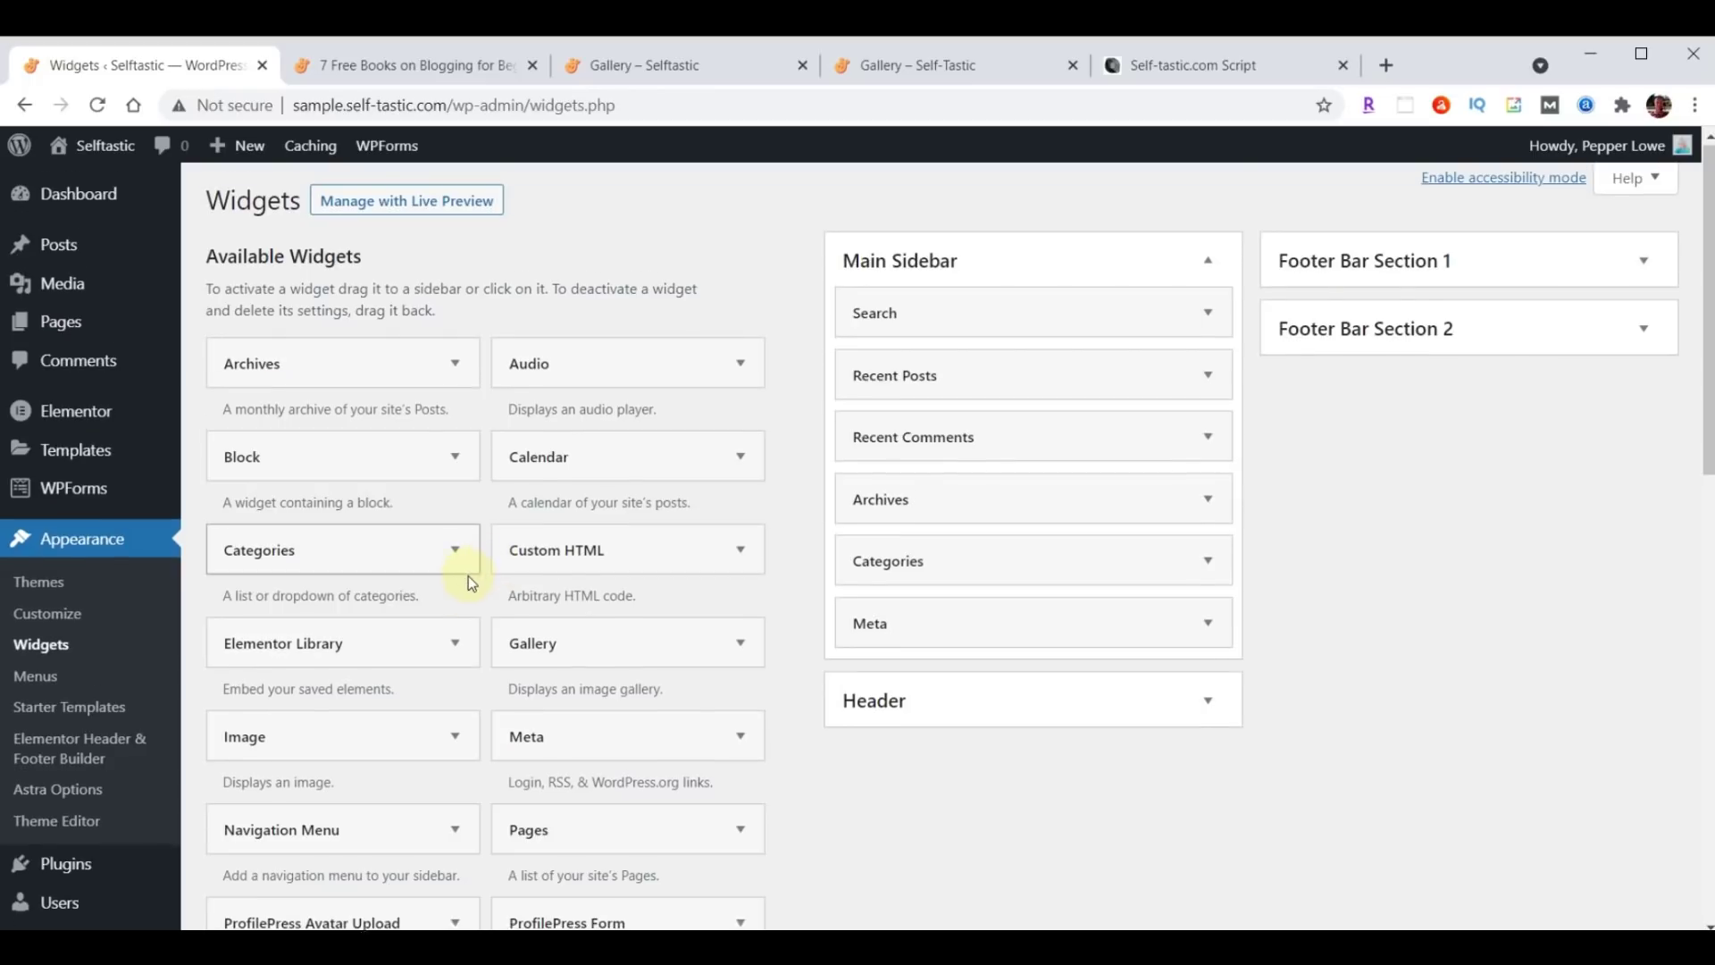
Add the Tag Cloud widget from Available Widgets to the Main Sidebar.
{"action": "scroll", "coordinate": [468, 576], "scroll_direction": "down", "scroll_amount": 5}
{"action": "scroll", "coordinate": [468, 575], "scroll_direction": "down", "scroll_amount": 3}
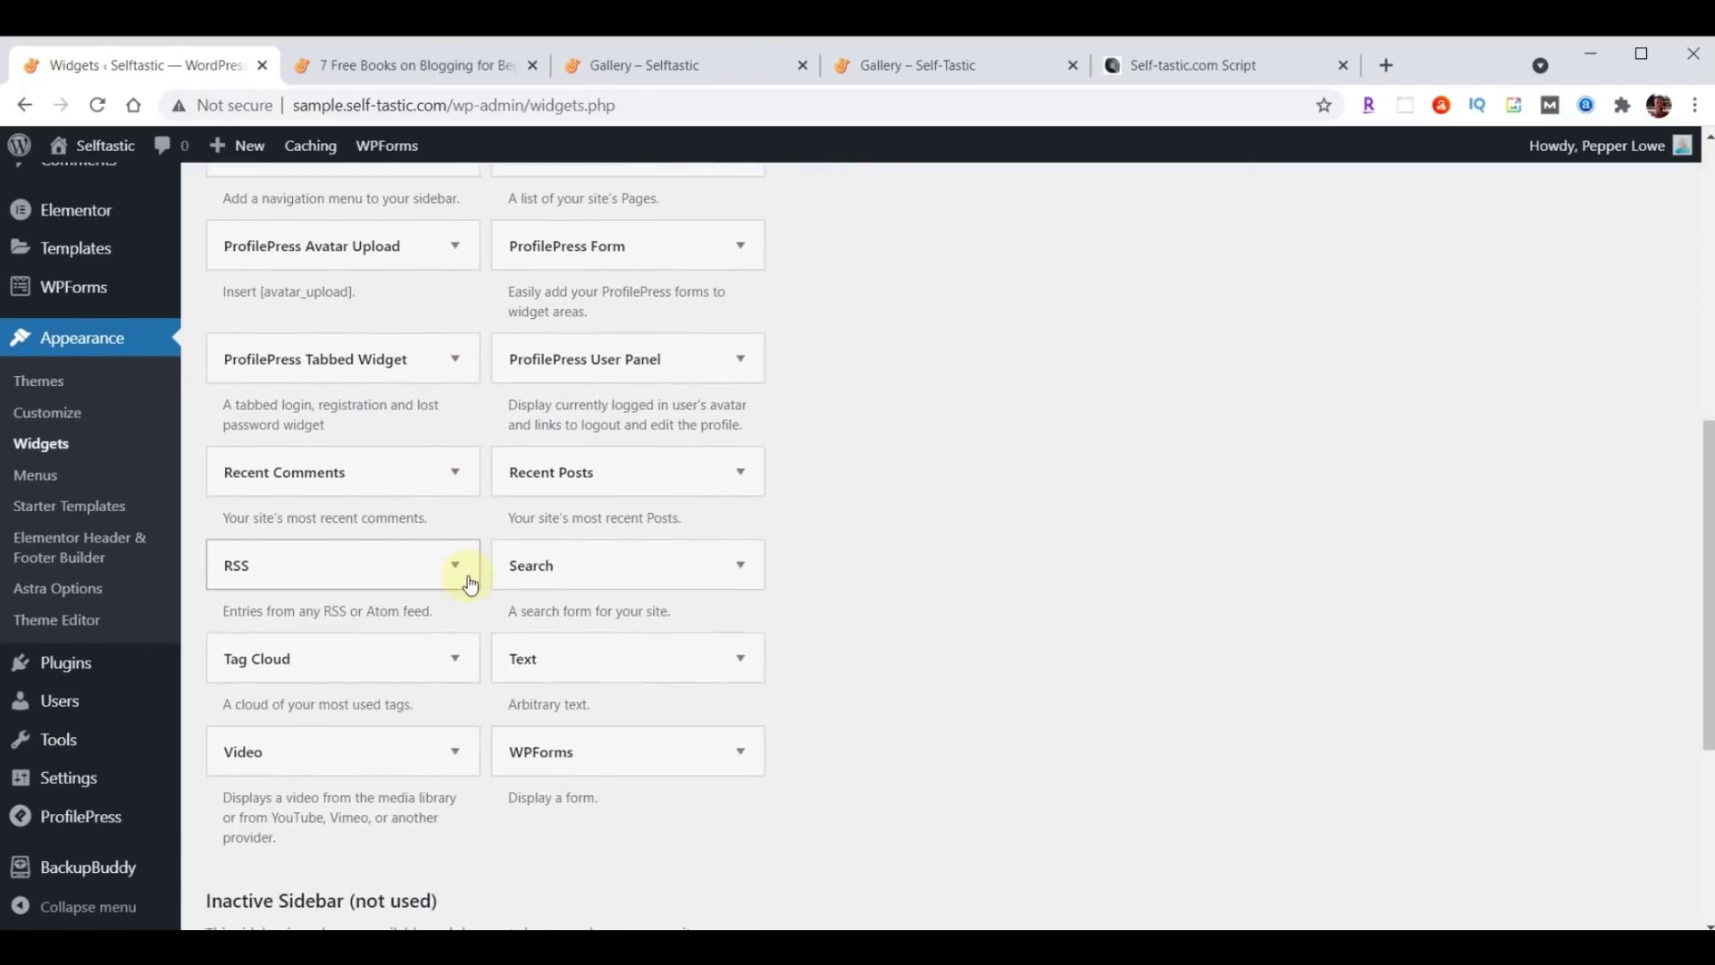
{"action": "left_click", "coordinate": [452, 661]}
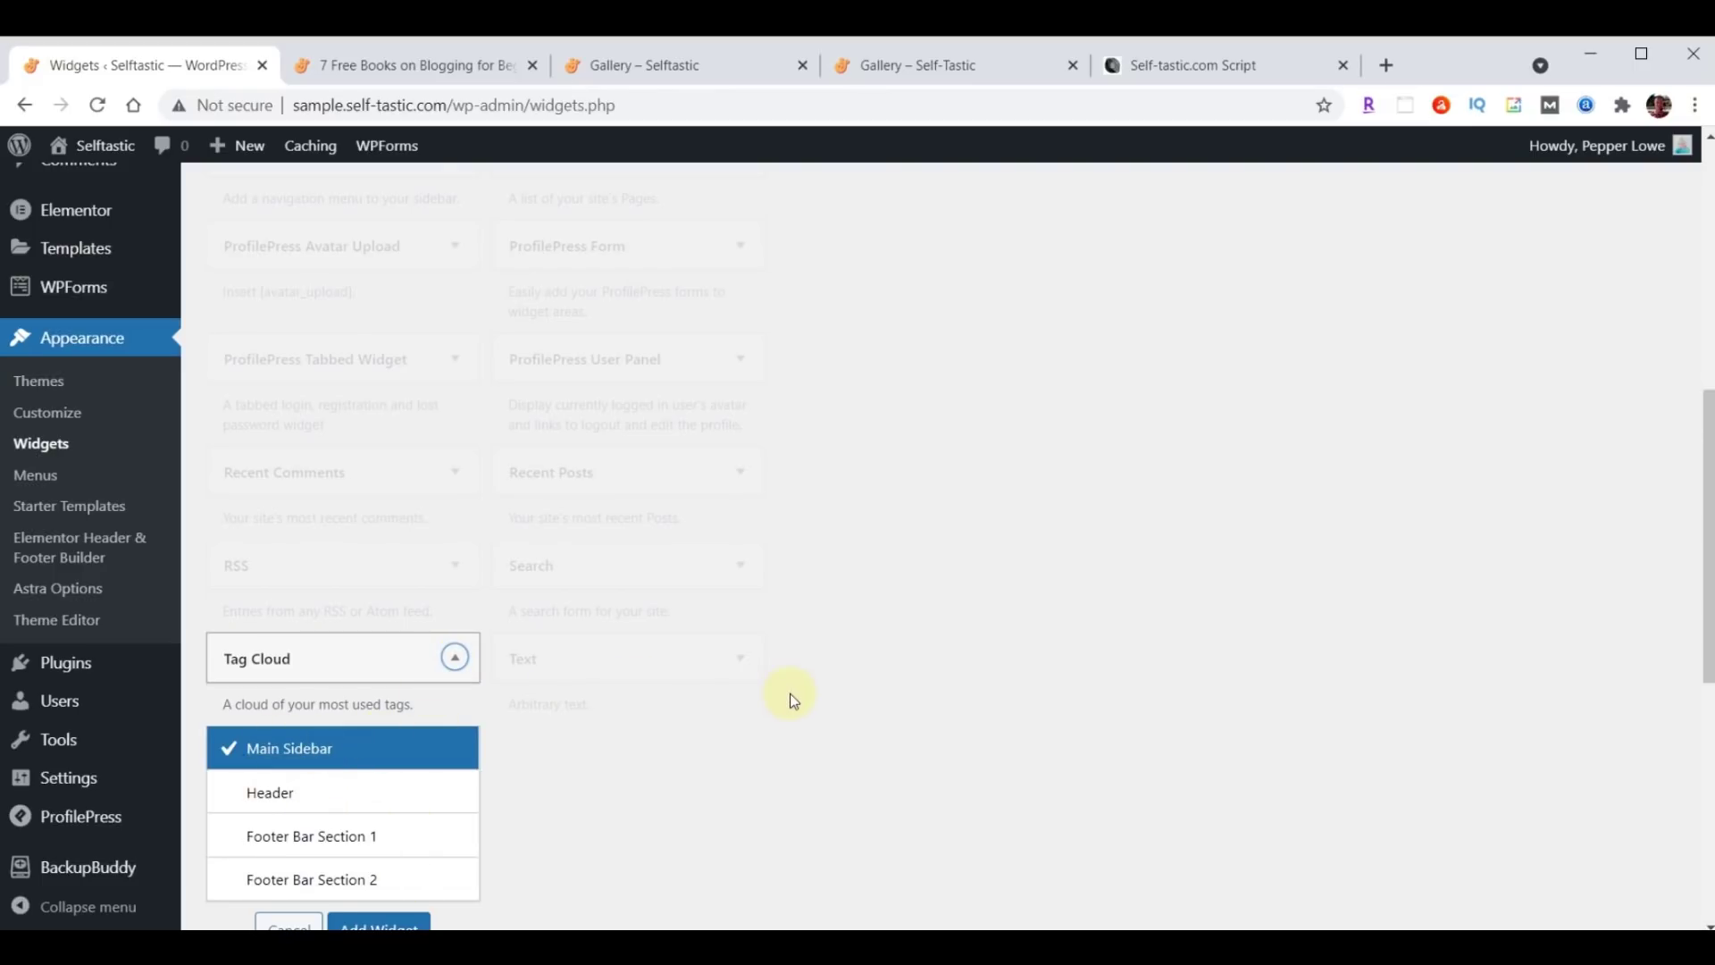
{"action": "scroll", "coordinate": [789, 694], "scroll_direction": "down", "scroll_amount": 1}
{"action": "left_click", "coordinate": [365, 817]}
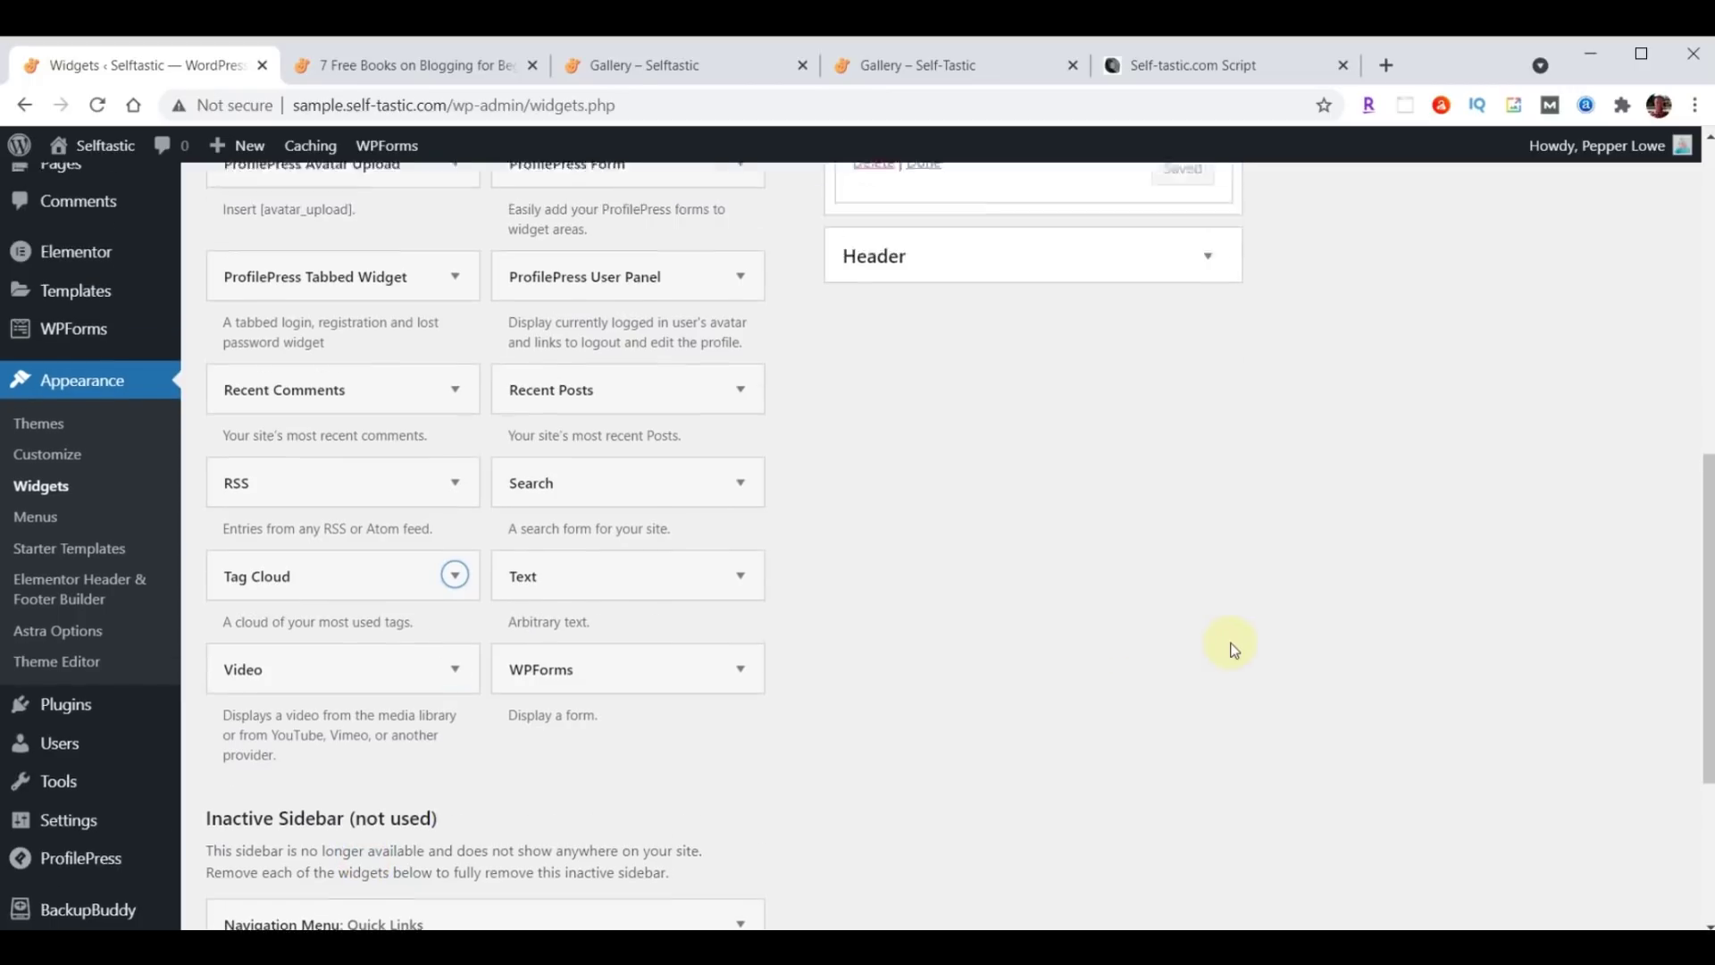
Position Tag Cloud just below Meta and compare the sidebar with the script's reference image.
{"action": "scroll", "coordinate": [1354, 704], "scroll_direction": "down", "scroll_amount": 1}
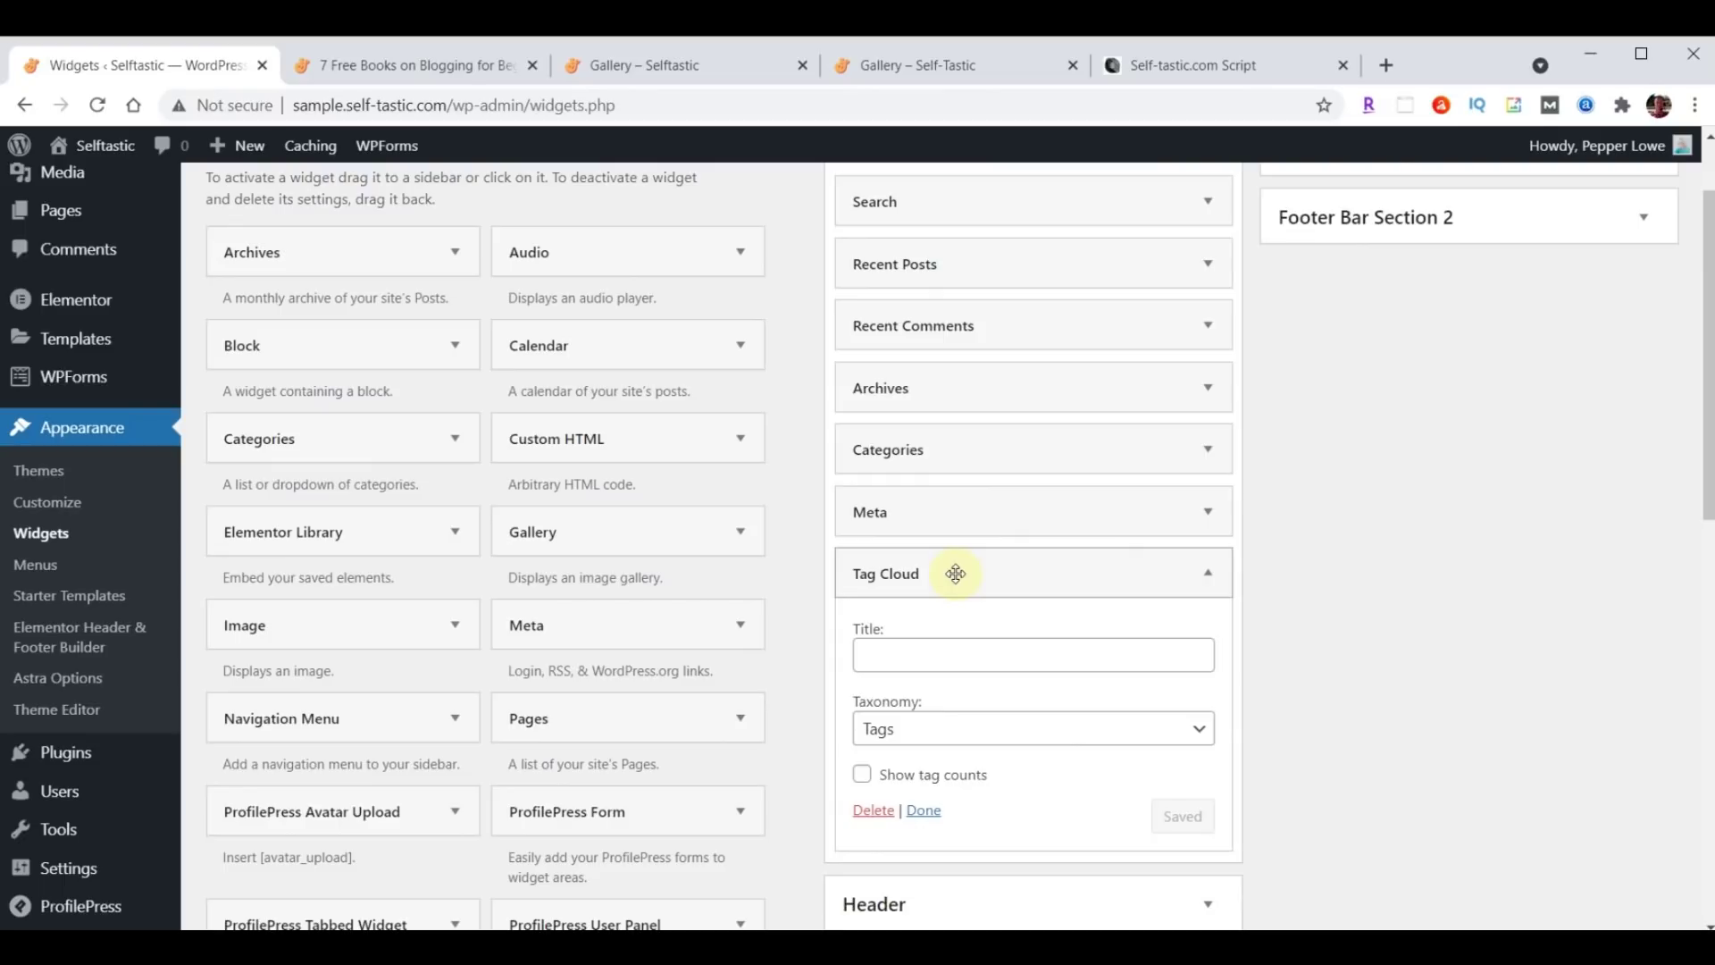
{"action": "scroll", "coordinate": [1338, 604], "scroll_direction": "down", "scroll_amount": 1}
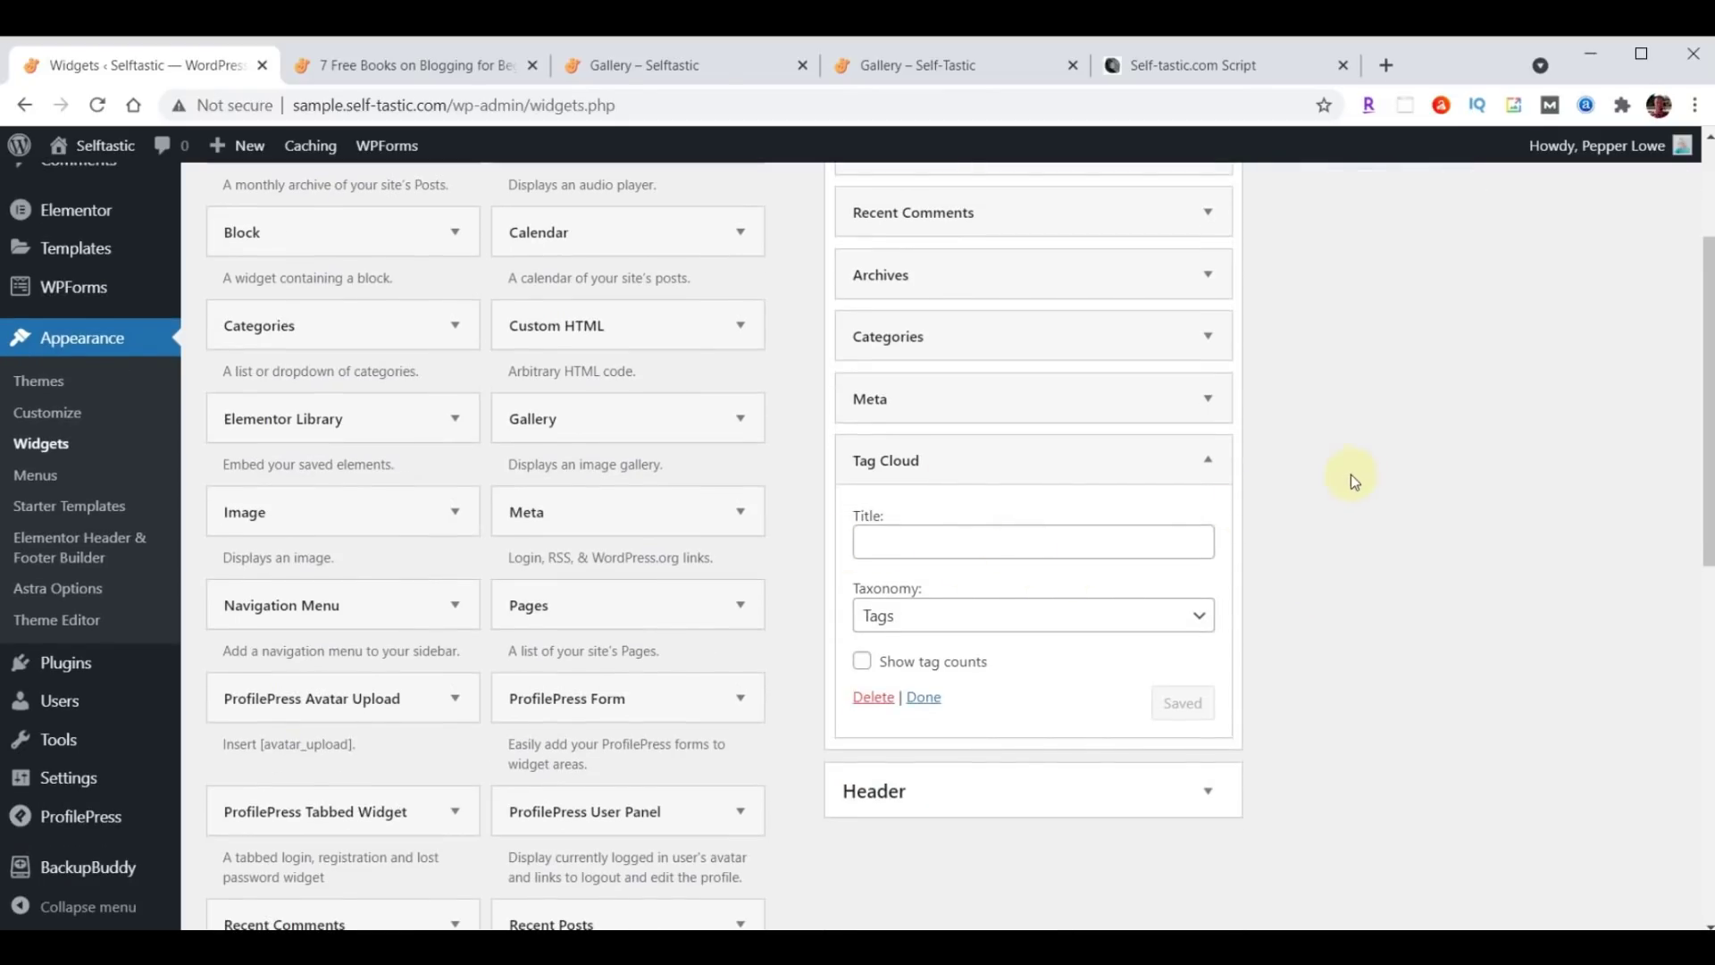
{"action": "left_click", "coordinate": [1213, 462]}
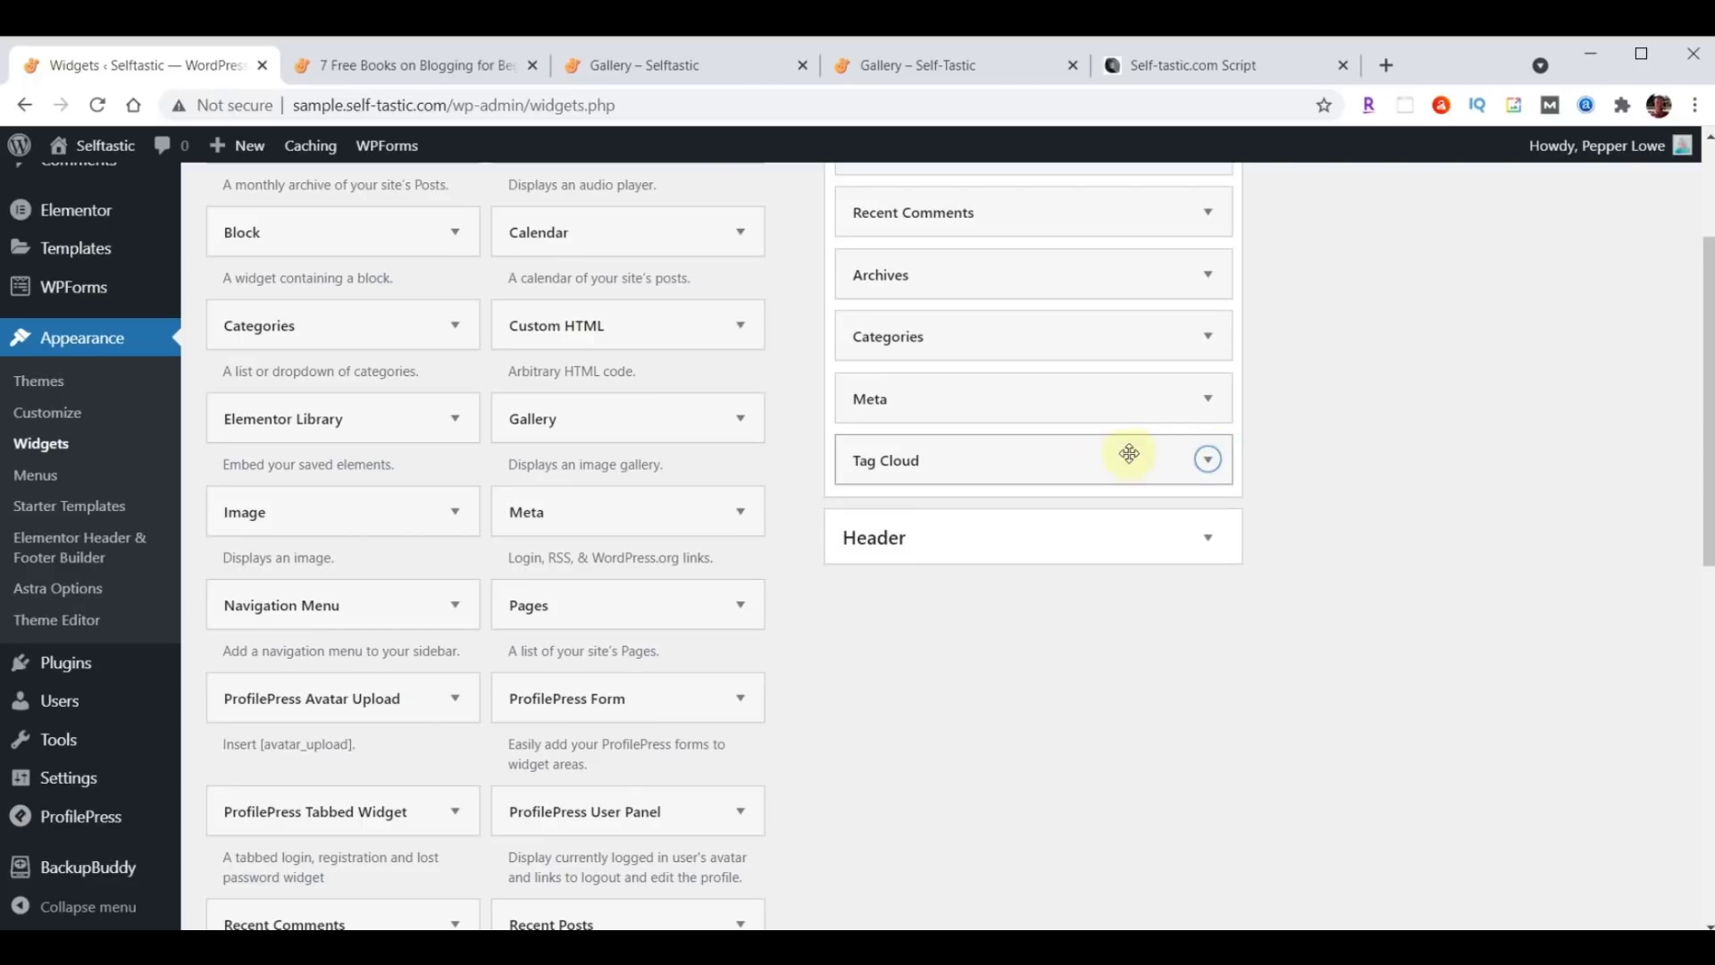
{"action": "mouse_move", "coordinate": [1060, 463]}
{"action": "left_mouse_down"}
{"action": "mouse_move", "coordinate": [1056, 387]}
{"action": "mouse_move", "coordinate": [1060, 462]}
{"action": "left_mouse_up"}
{"action": "scroll", "coordinate": [1311, 745], "scroll_direction": "up", "scroll_amount": 2}
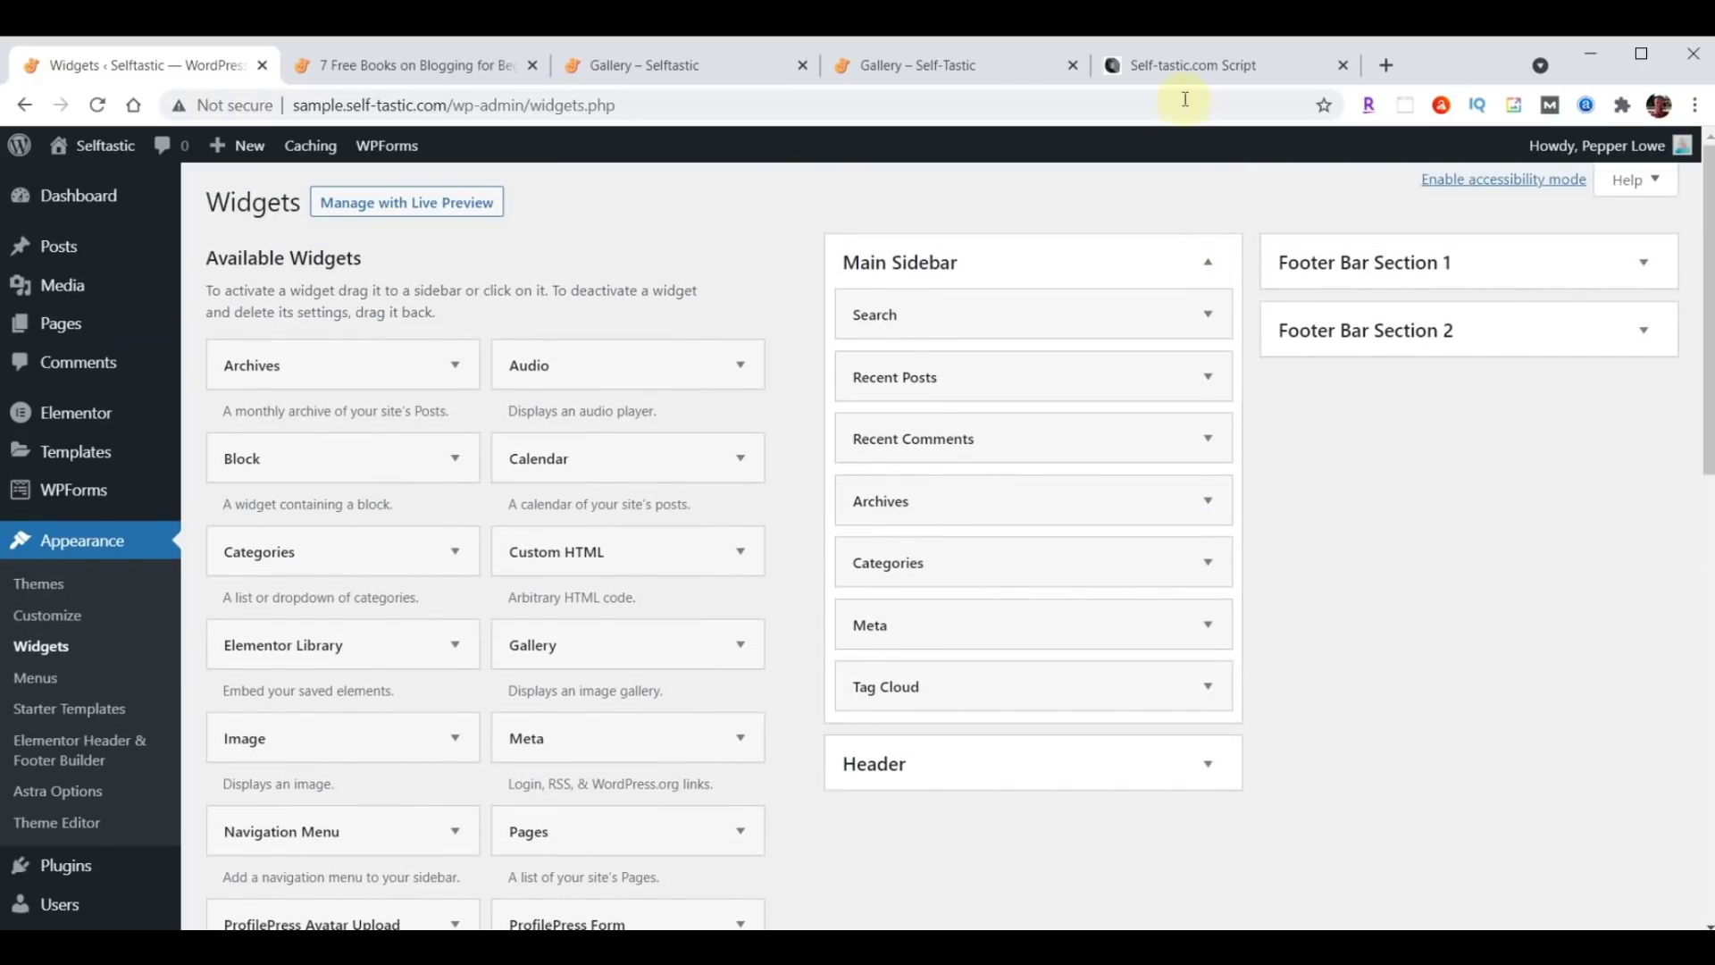
{"action": "left_click", "coordinate": [1183, 72]}
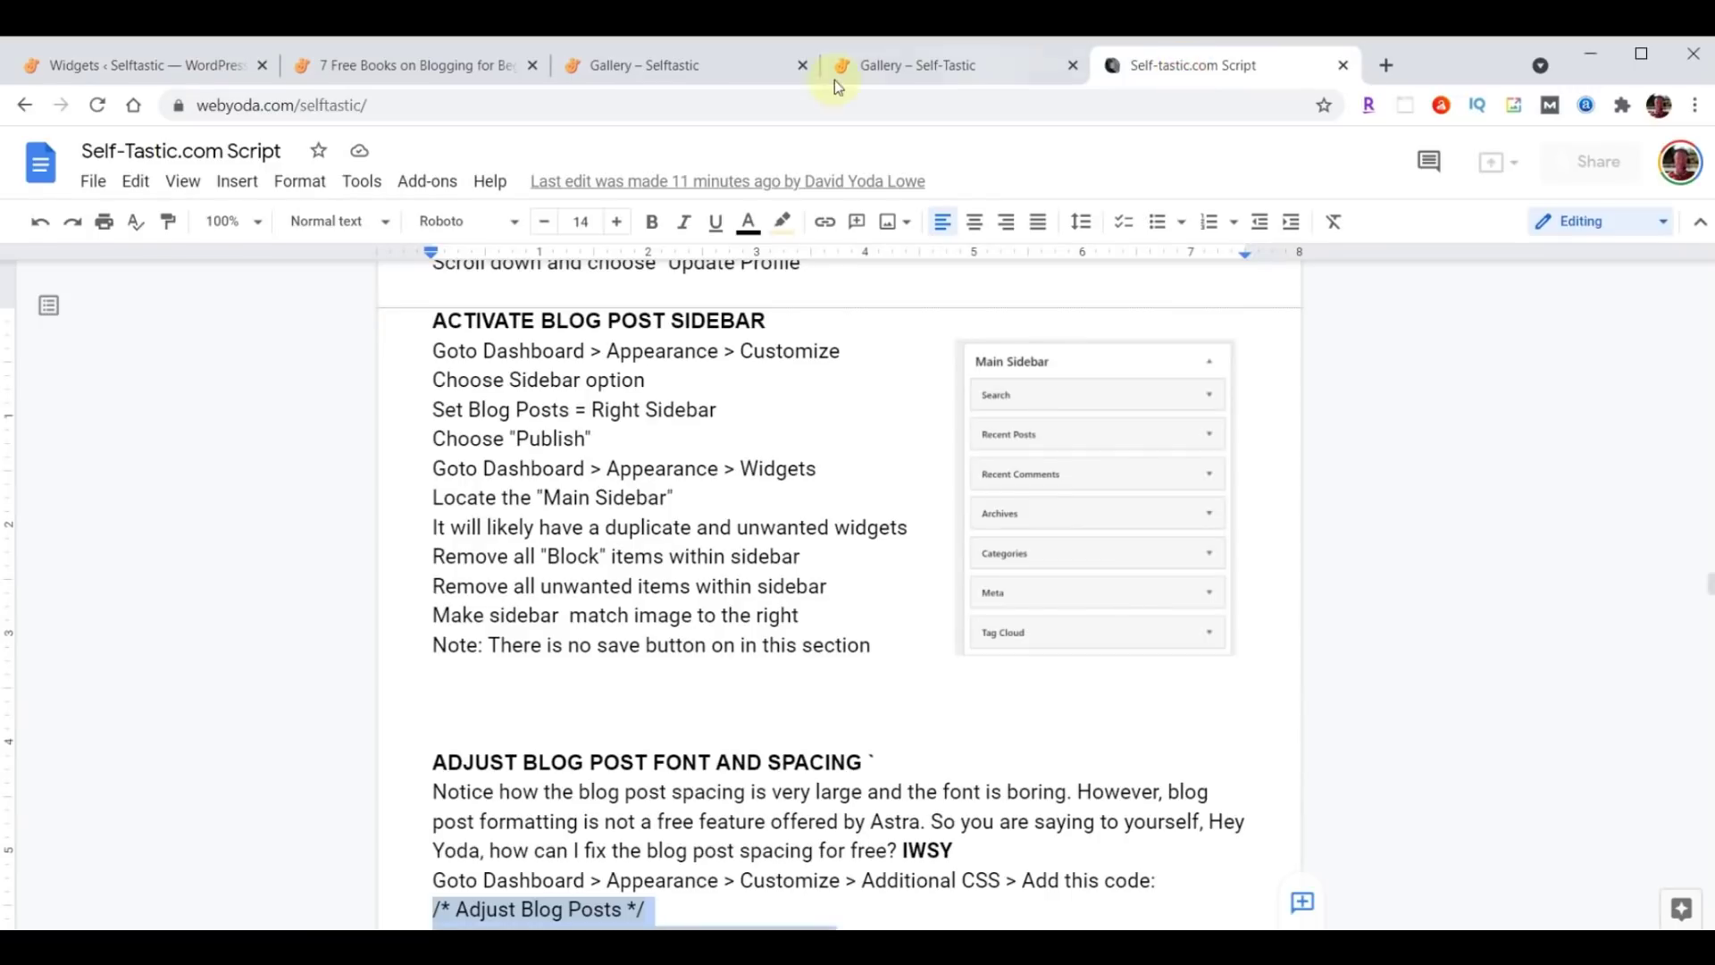
{"action": "left_click", "coordinate": [136, 64]}
{"action": "scroll", "coordinate": [509, 433], "scroll_direction": "down", "scroll_amount": 4}
{"action": "scroll", "coordinate": [474, 720], "scroll_direction": "up", "scroll_amount": 4}
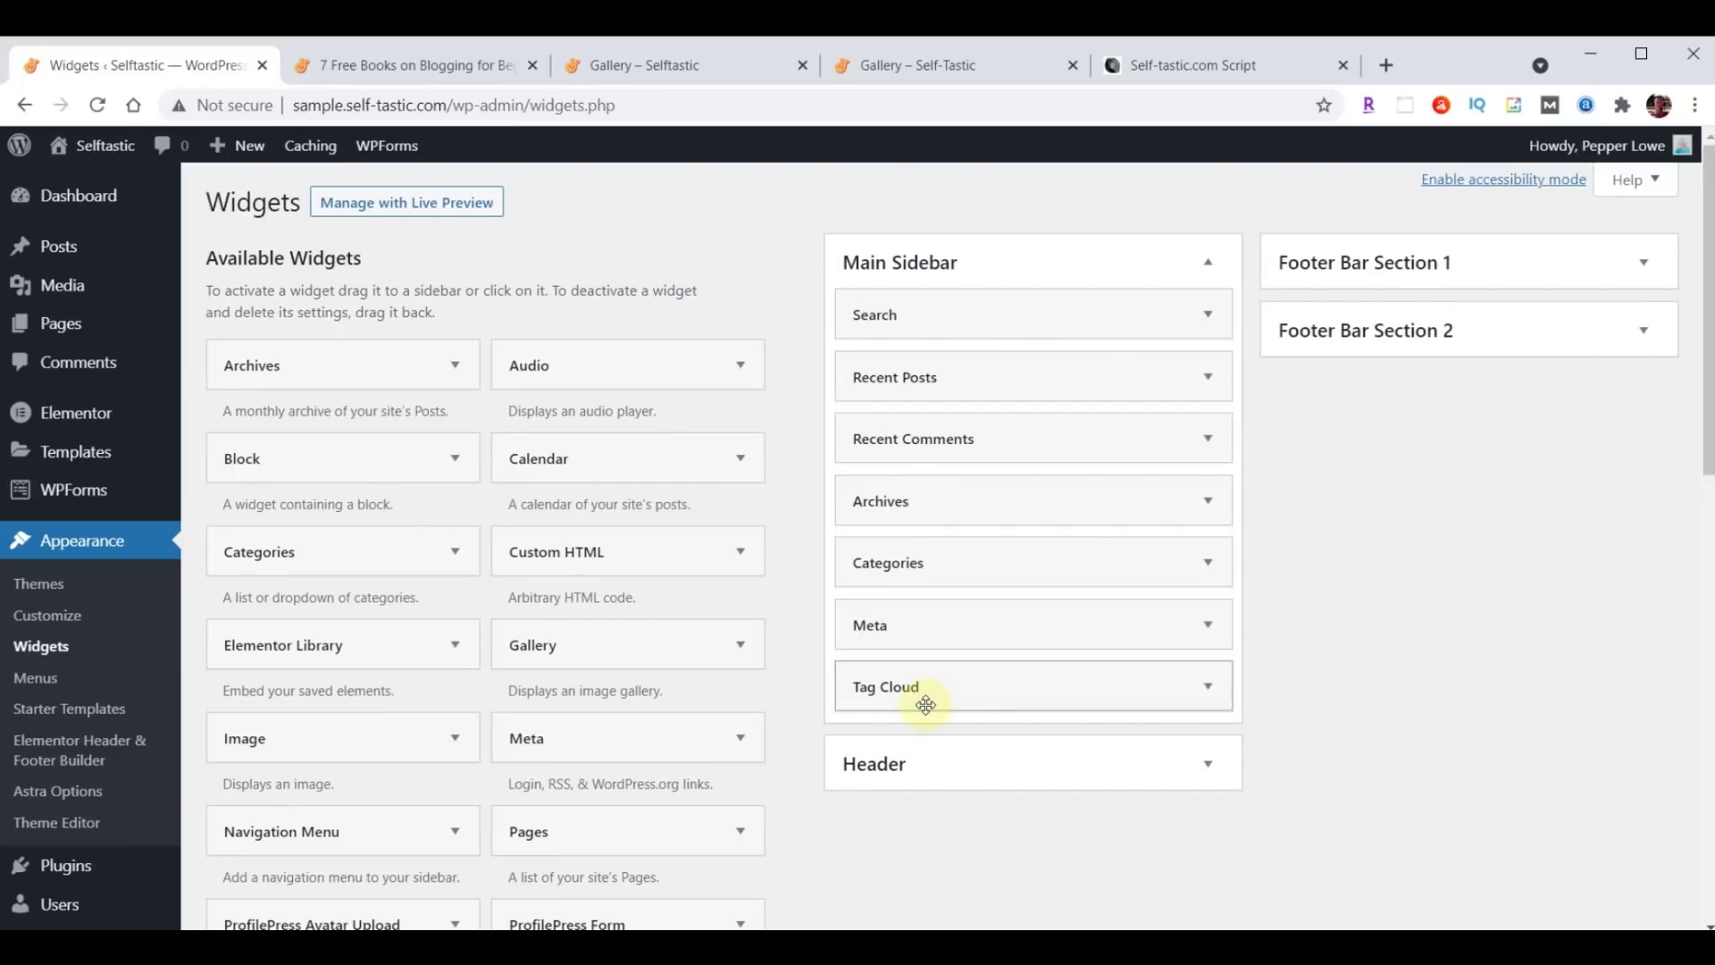
{"action": "scroll", "coordinate": [658, 750], "scroll_direction": "down", "scroll_amount": 10}
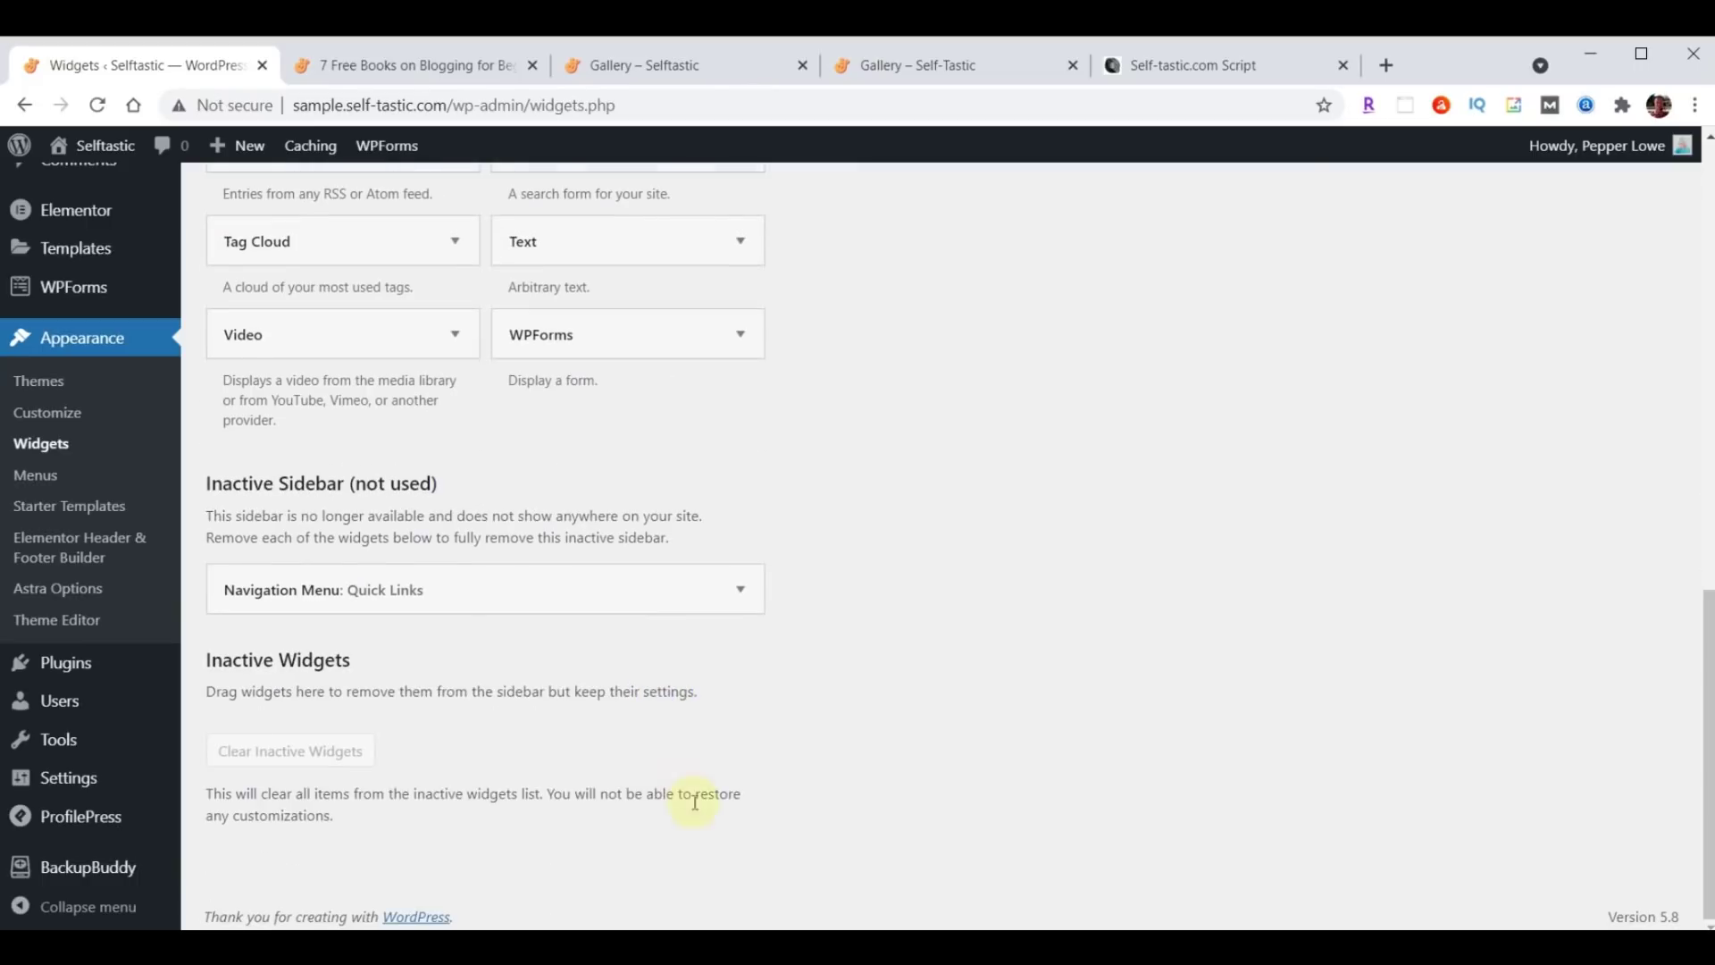
{"action": "scroll", "coordinate": [679, 776], "scroll_direction": "up", "scroll_amount": 10}
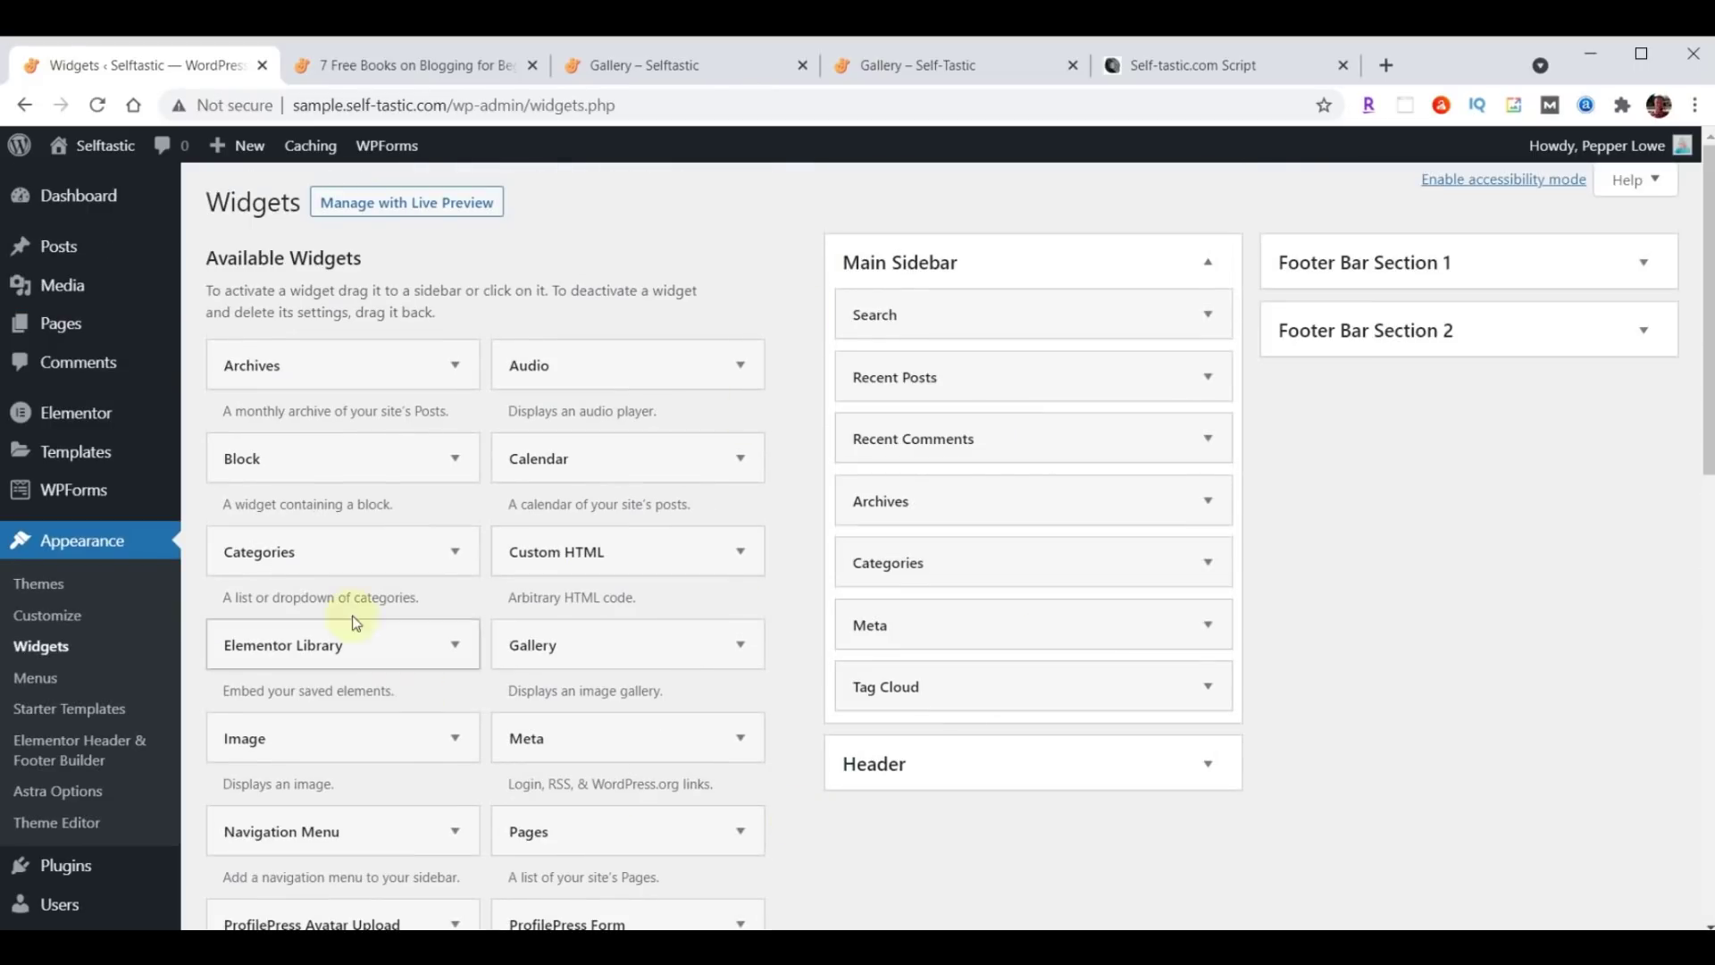
Reload the '7 Free Books on Blogging for Beginners' post and scroll through to check its new sidebar.
{"action": "left_click", "coordinate": [377, 70]}
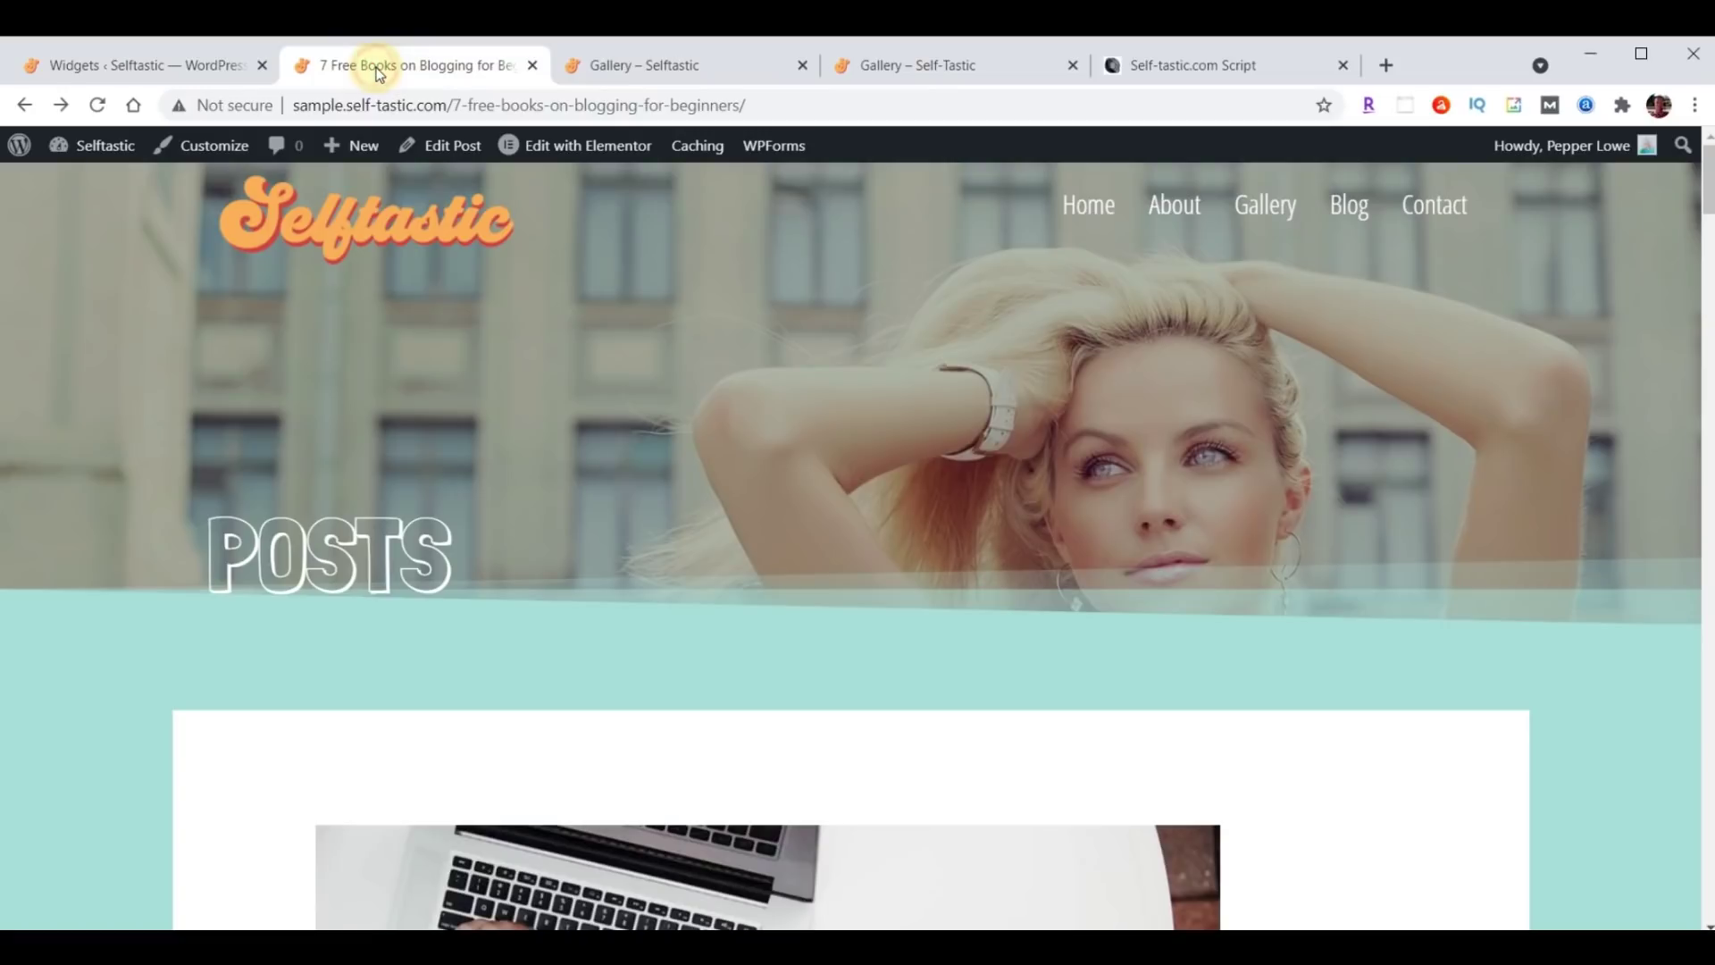
{"action": "left_click", "coordinate": [97, 104]}
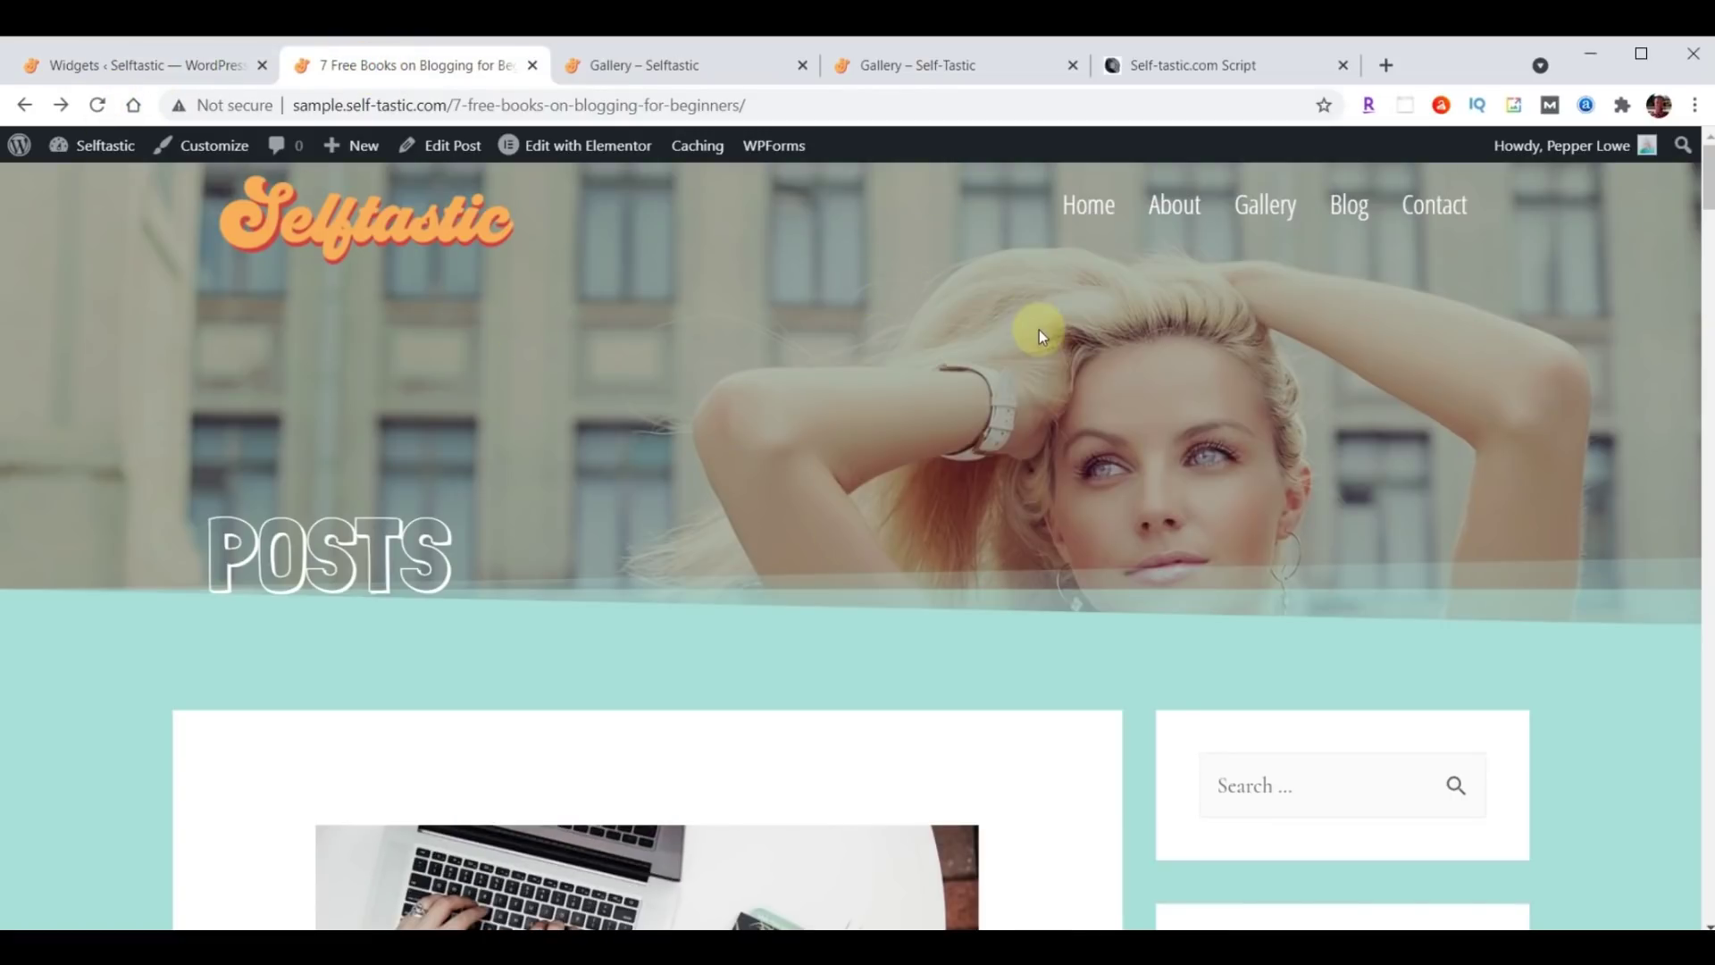
{"action": "scroll", "coordinate": [1040, 335], "scroll_direction": "down", "scroll_amount": 3}
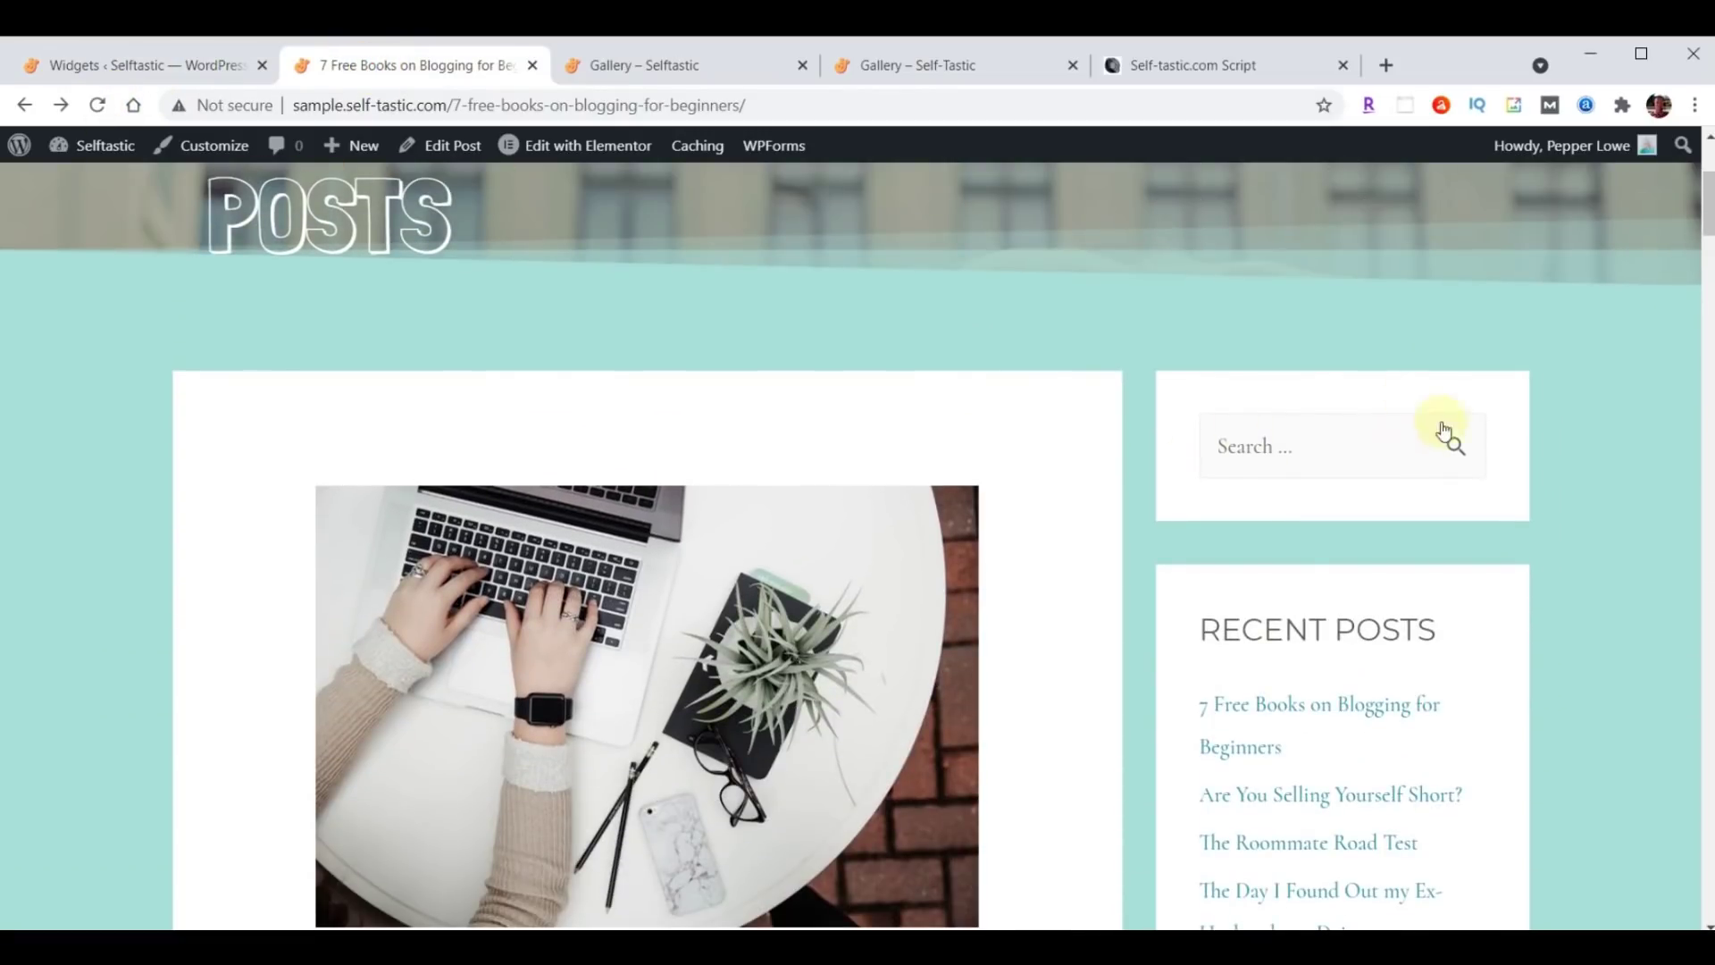
{"action": "scroll", "coordinate": [1563, 442], "scroll_direction": "down", "scroll_amount": 3}
{"action": "scroll", "coordinate": [1541, 371], "scroll_direction": "down", "scroll_amount": 3}
{"action": "scroll", "coordinate": [1098, 411], "scroll_direction": "down", "scroll_amount": 7}
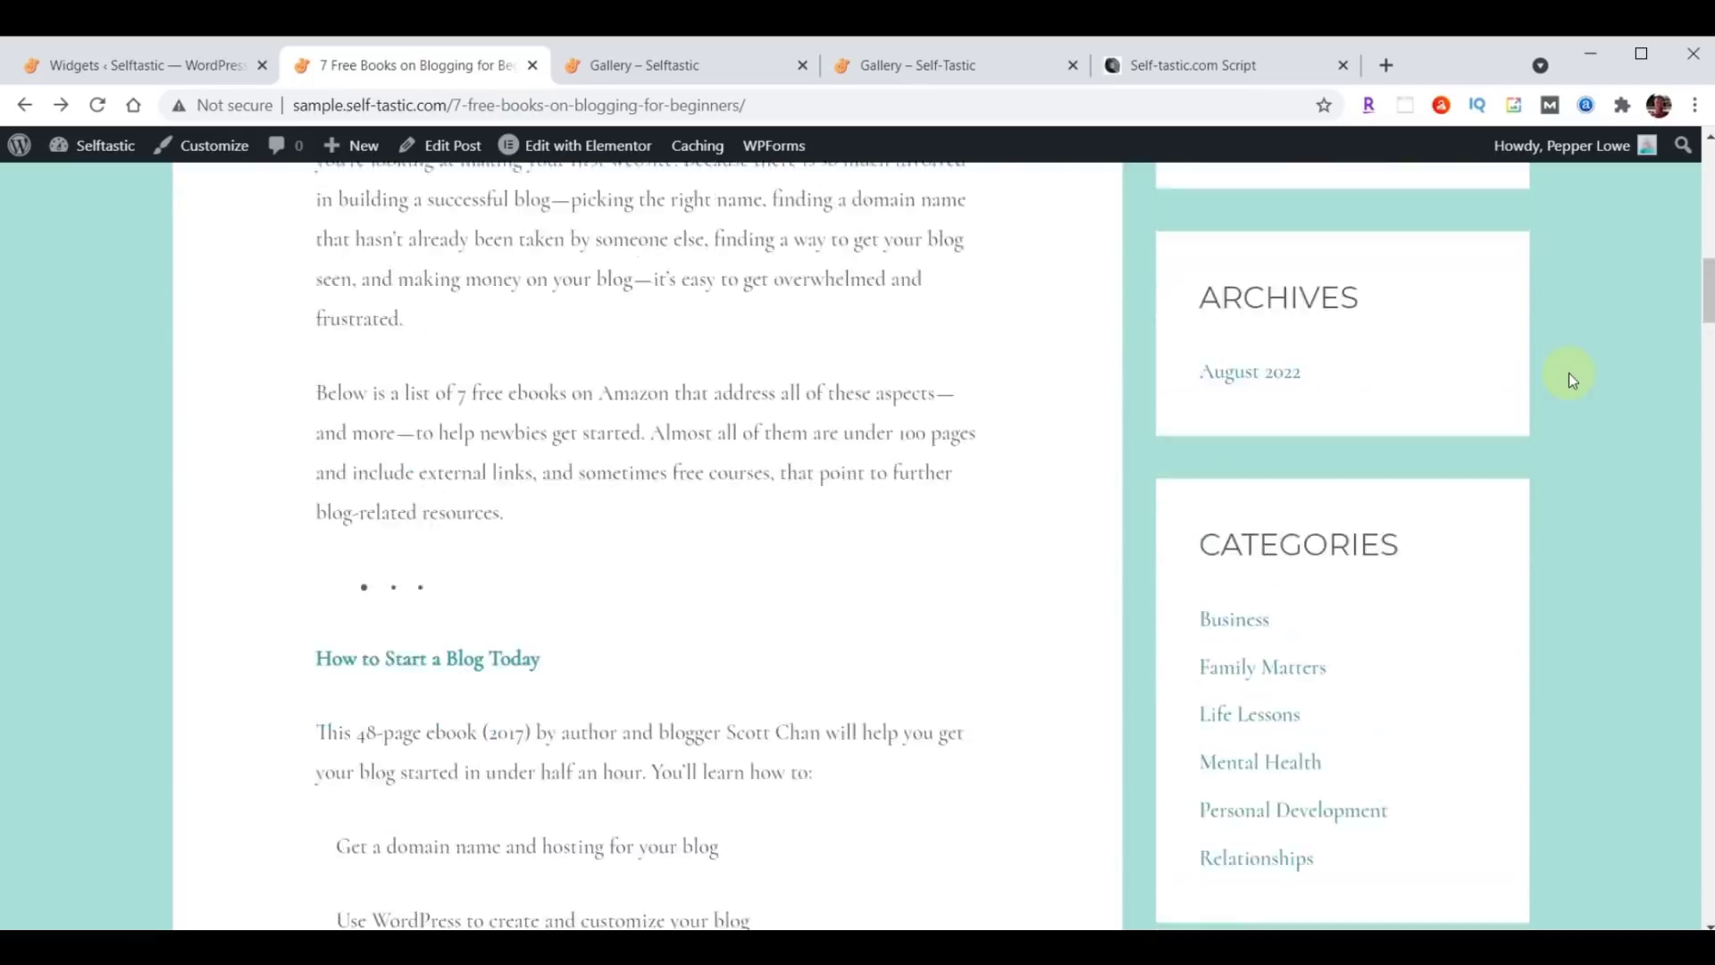
{"action": "scroll", "coordinate": [1614, 417], "scroll_direction": "down", "scroll_amount": 3}
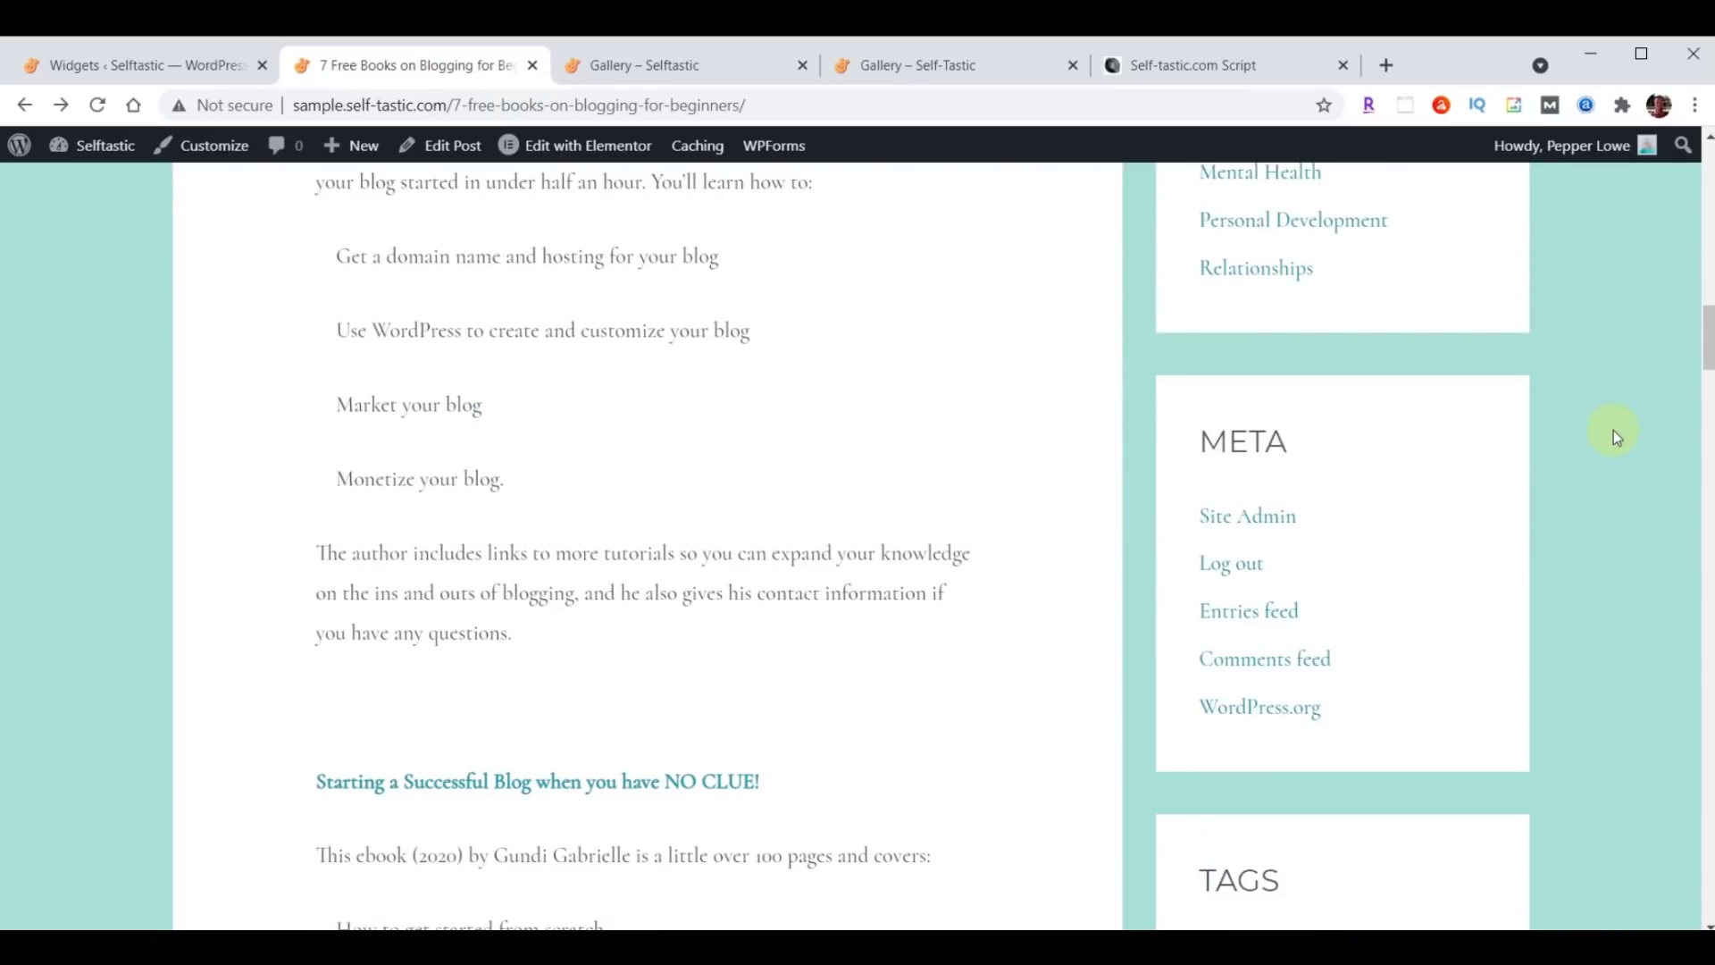
{"action": "scroll", "coordinate": [1647, 394], "scroll_direction": "down", "scroll_amount": 5}
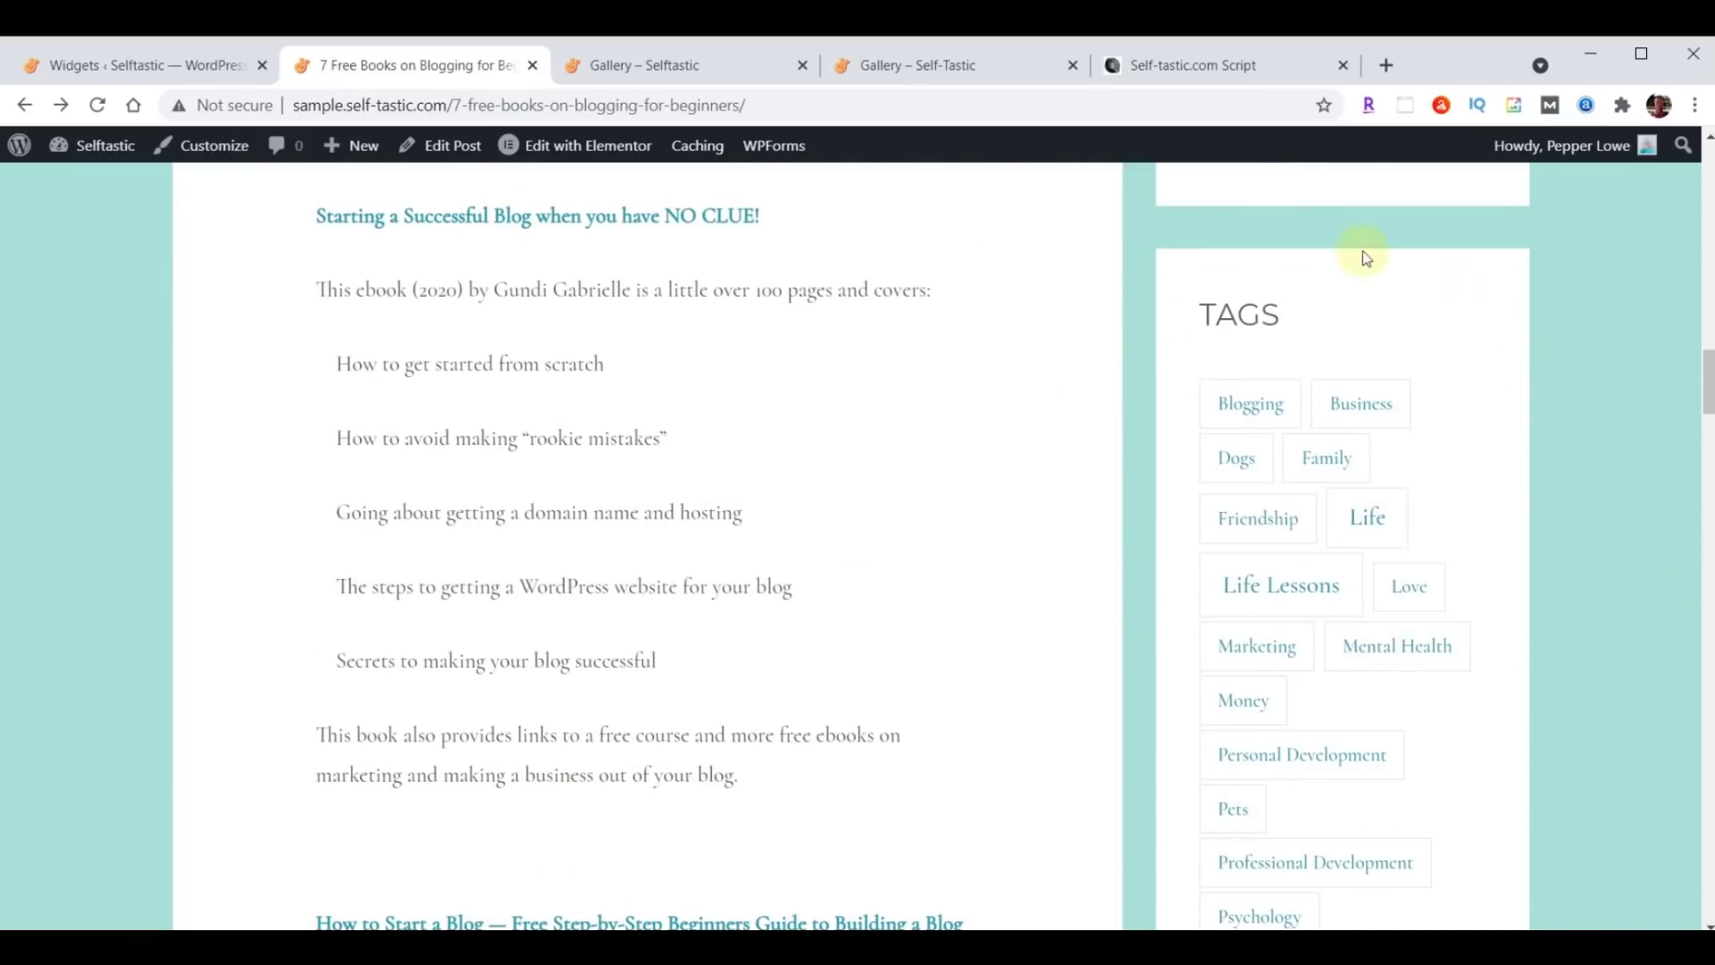
{"action": "scroll", "coordinate": [537, 446], "scroll_direction": "up", "scroll_amount": 20}
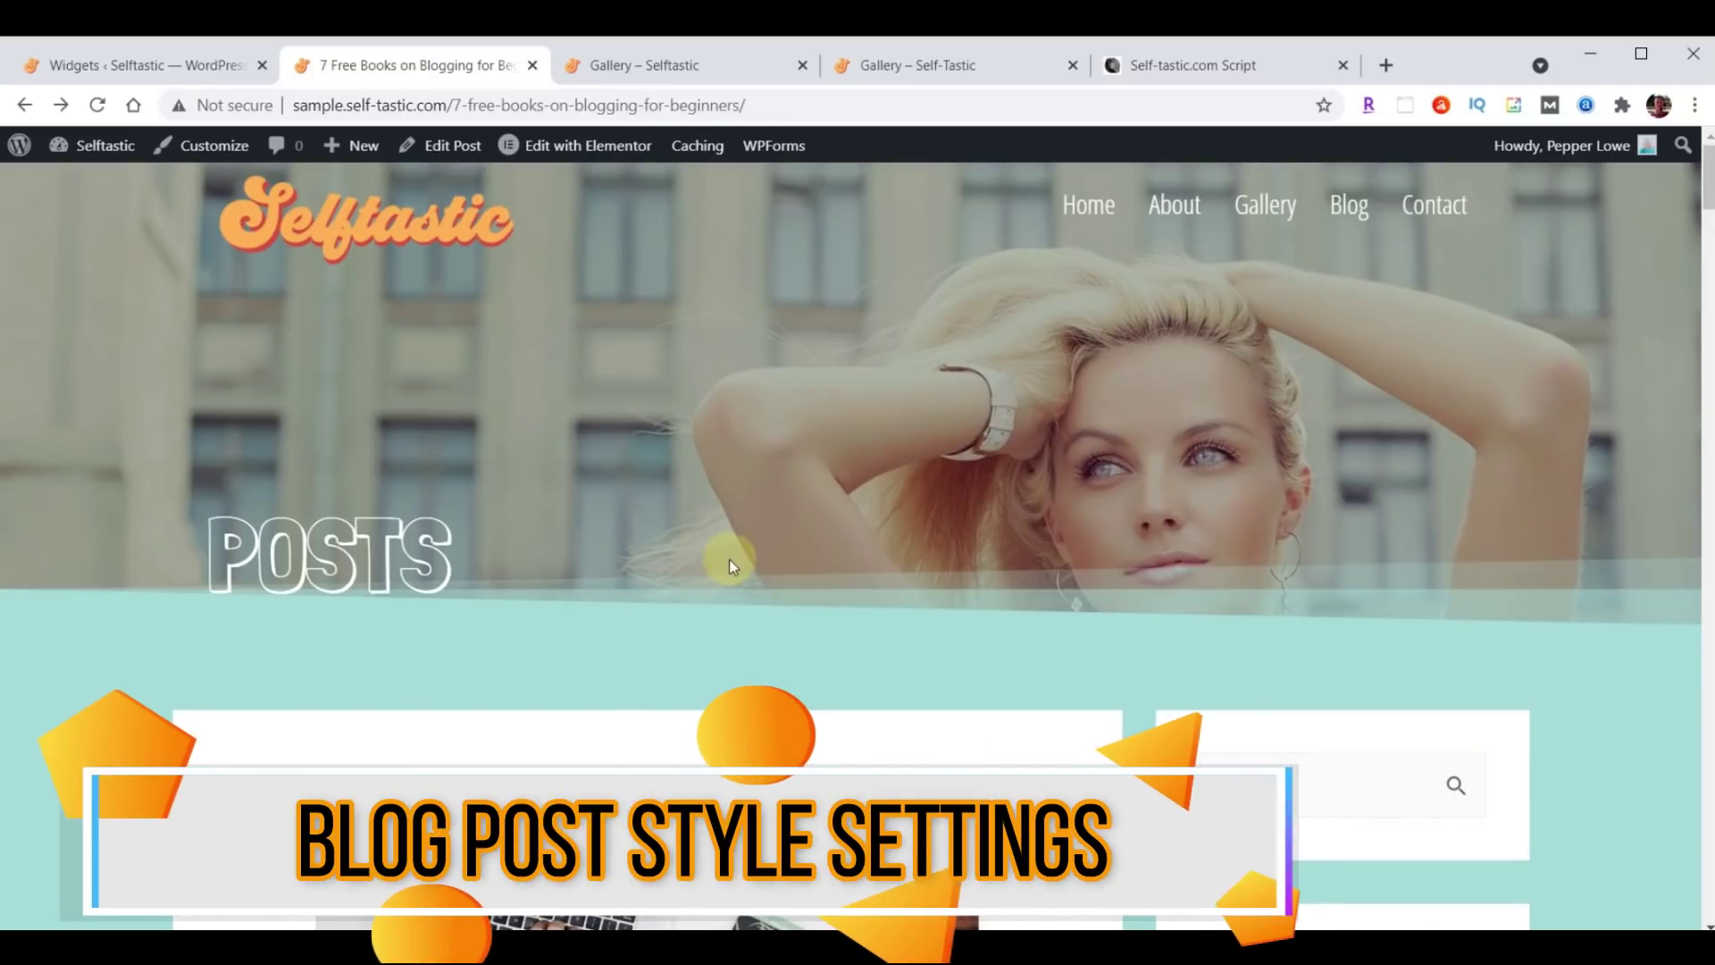
{"action": "scroll", "coordinate": [924, 374], "scroll_direction": "down", "scroll_amount": 6}
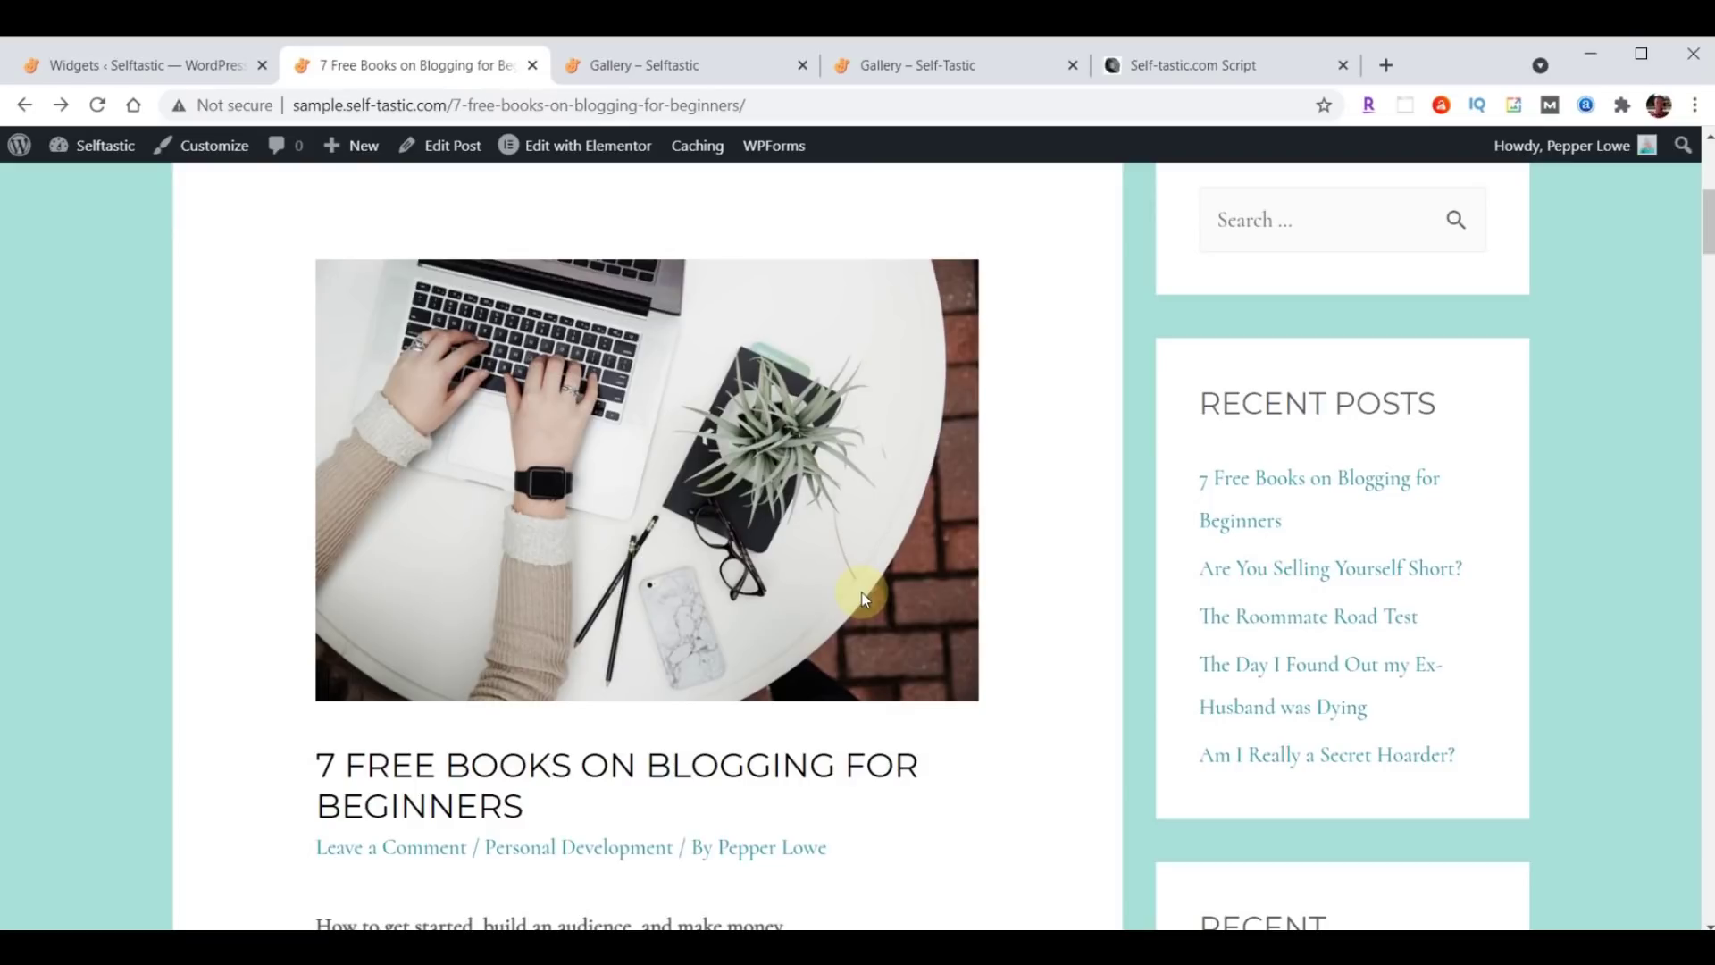
{"action": "scroll", "coordinate": [864, 598], "scroll_direction": "up", "scroll_amount": 1}
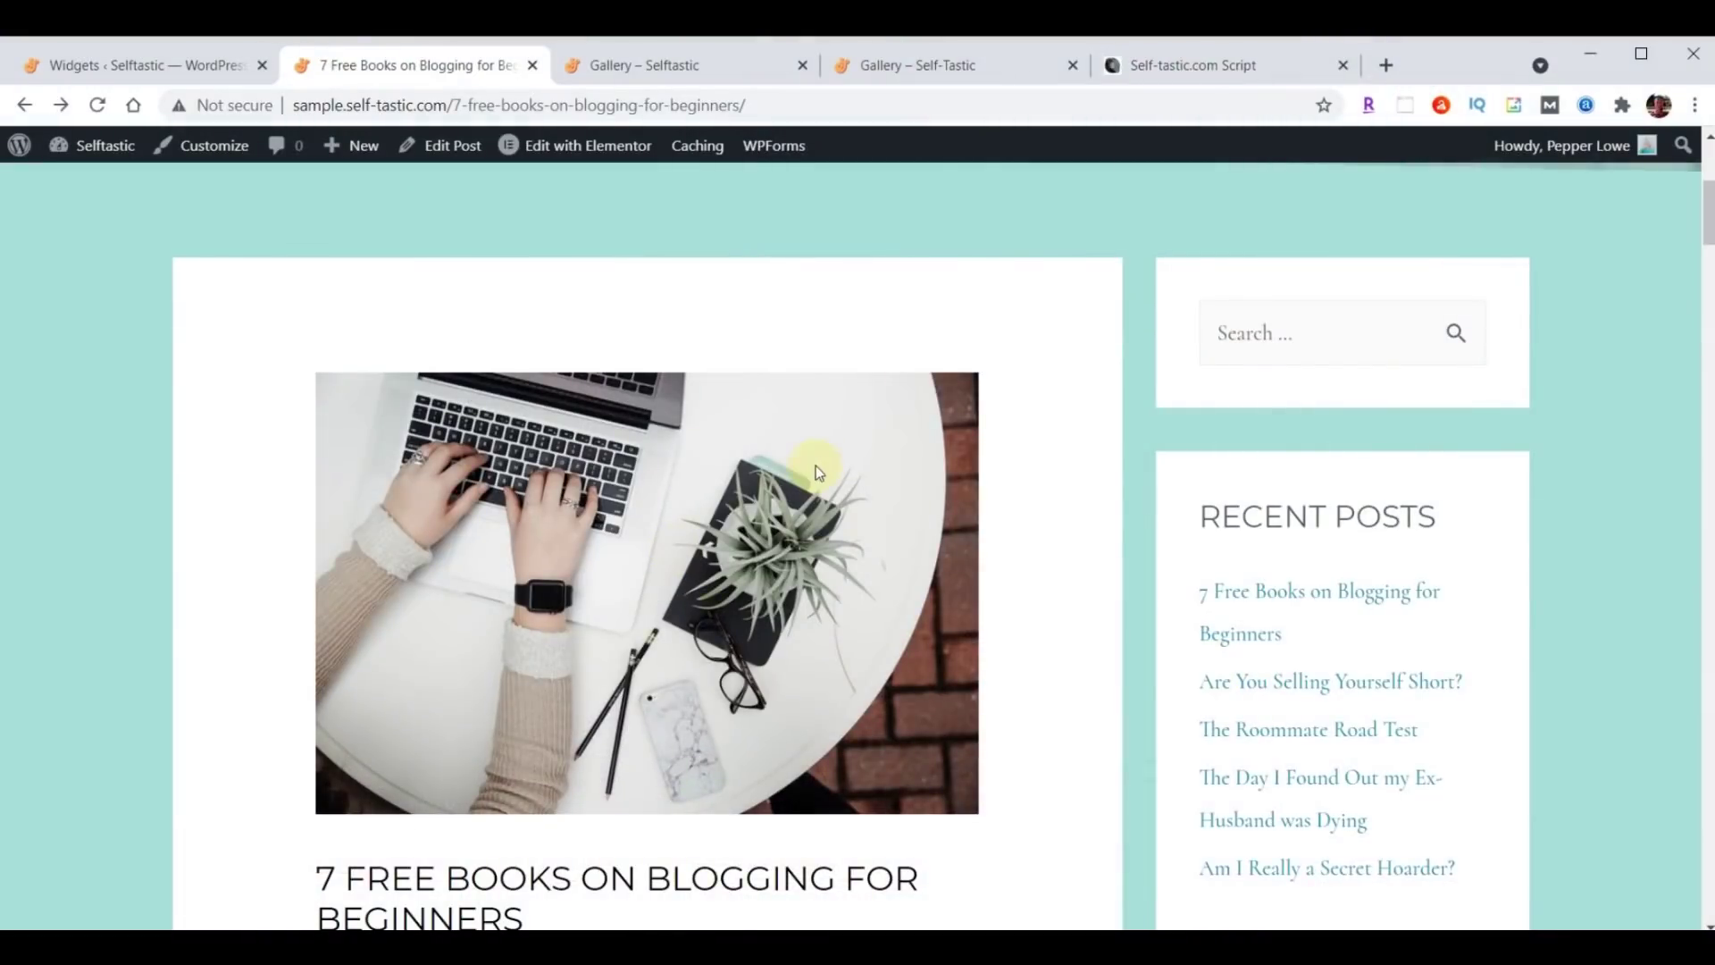
Select and copy the /* Adjust Blog Posts */ CSS block from the script document.
{"action": "left_click", "coordinate": [1178, 72]}
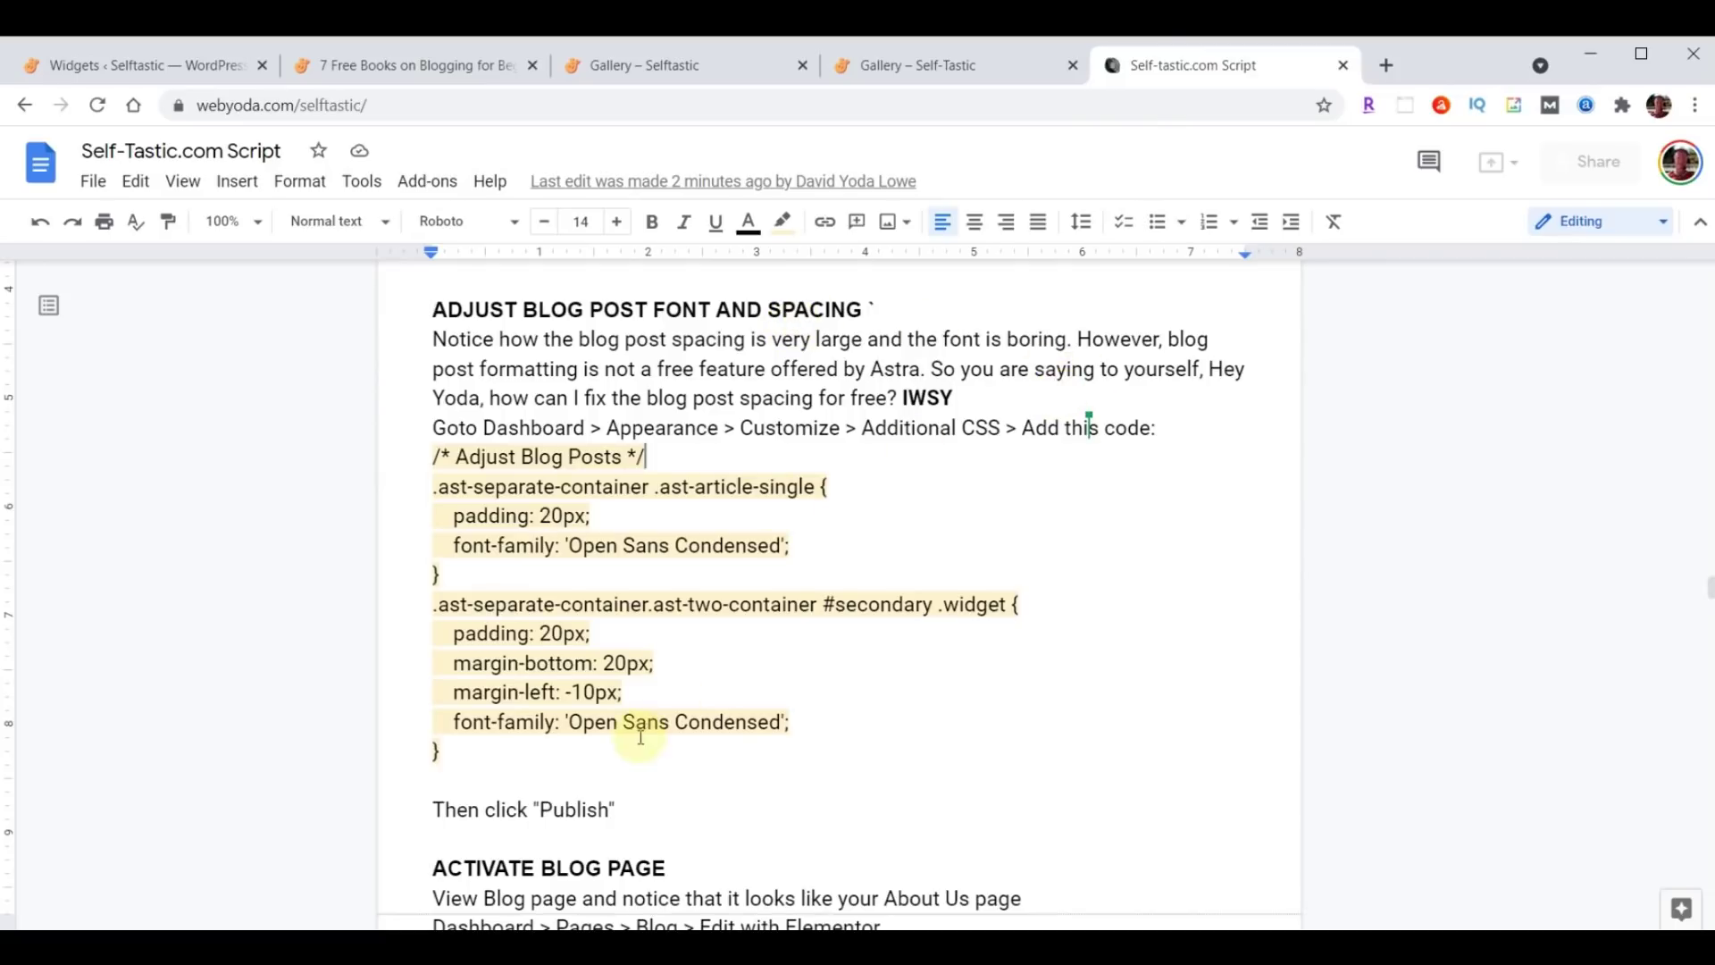
{"action": "left_click_drag", "start_coordinate": [435, 456], "coordinate": [851, 764]}
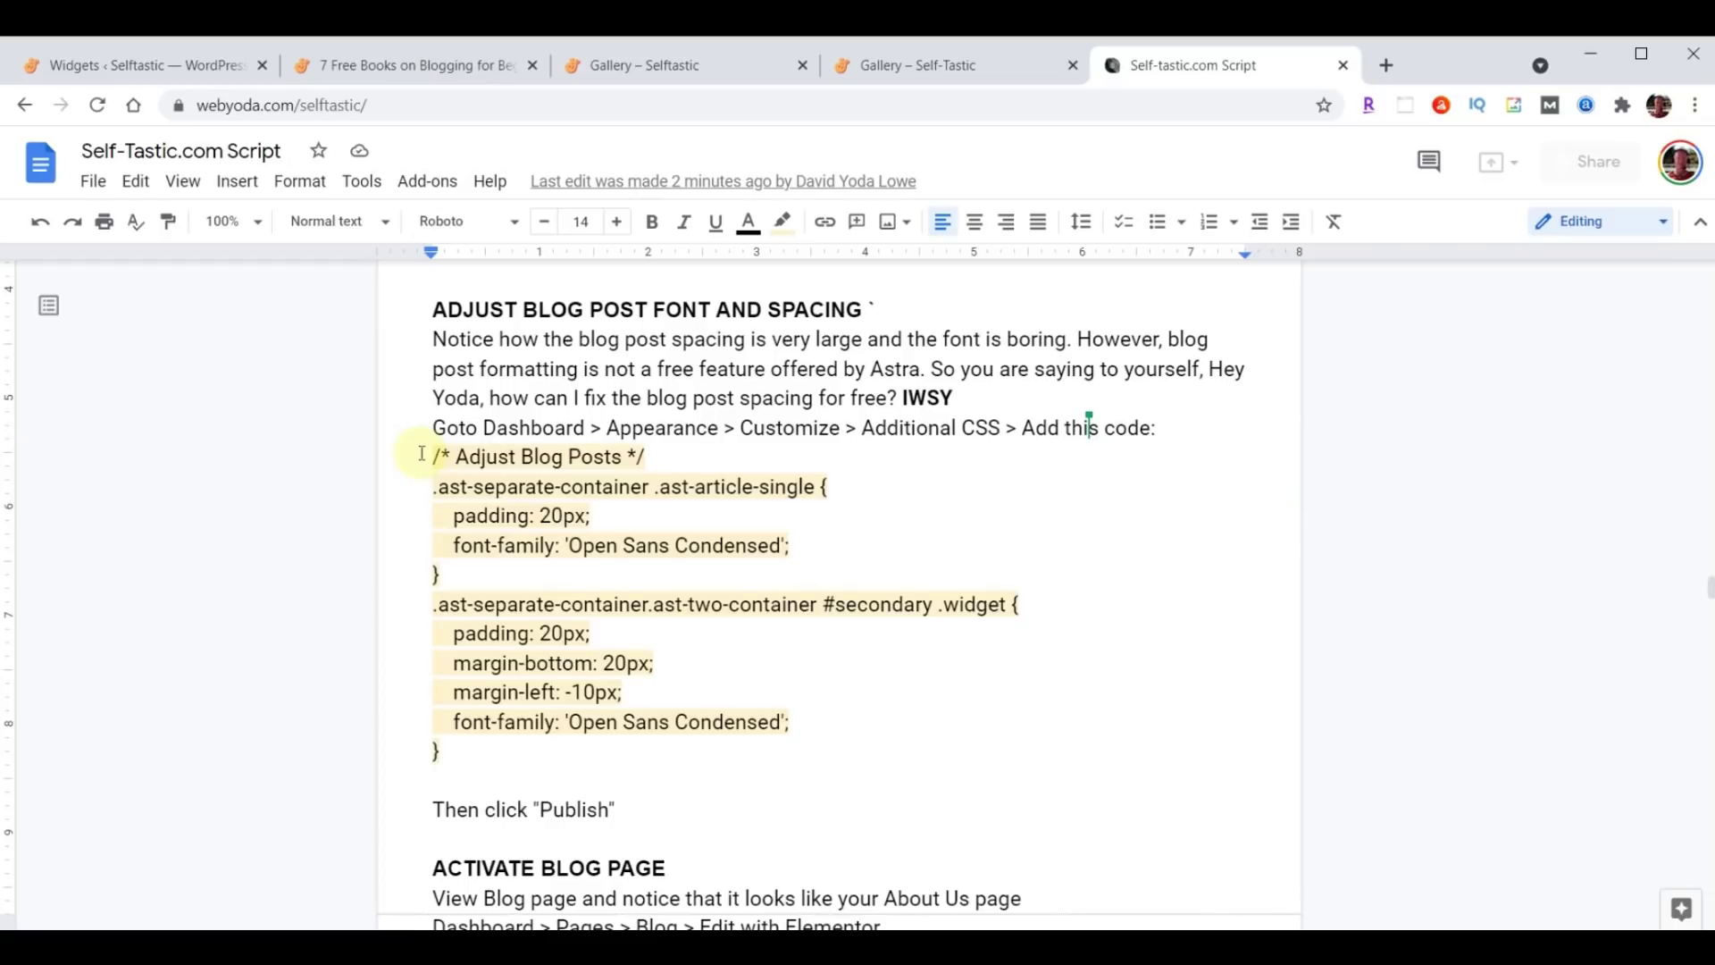
{"action": "left_click_drag", "start_coordinate": [423, 454], "coordinate": [861, 741]}
{"action": "key", "text": "ctrl+c"}
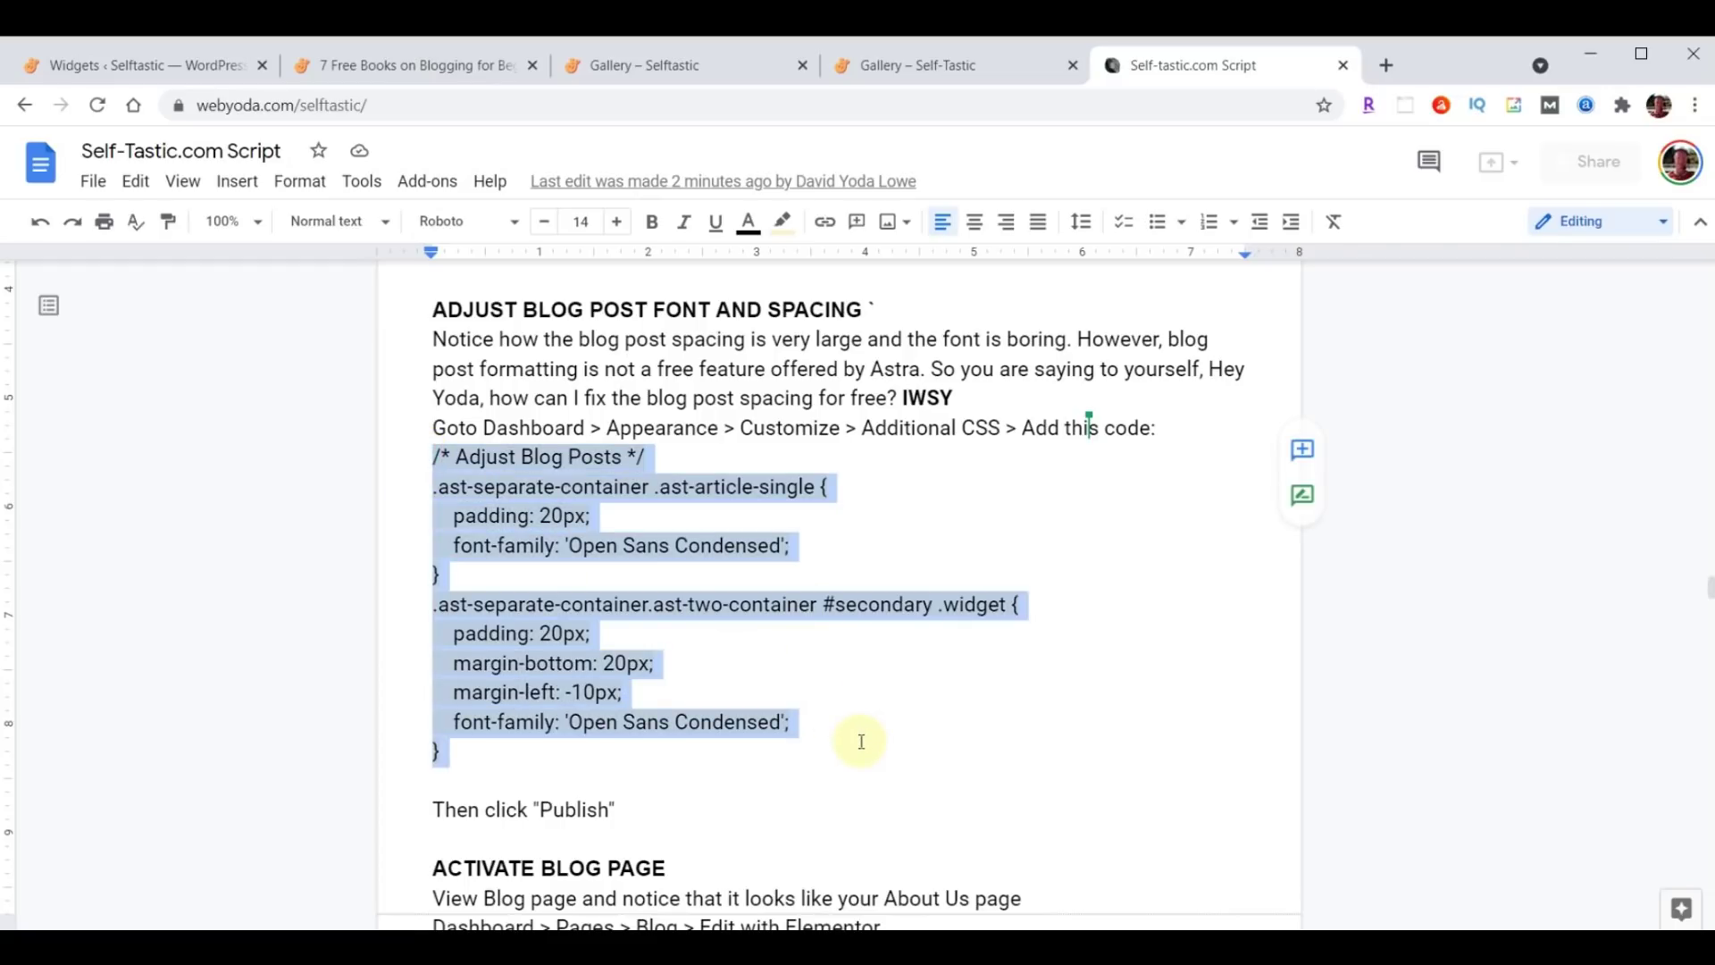
{"action": "left_click", "coordinate": [118, 68]}
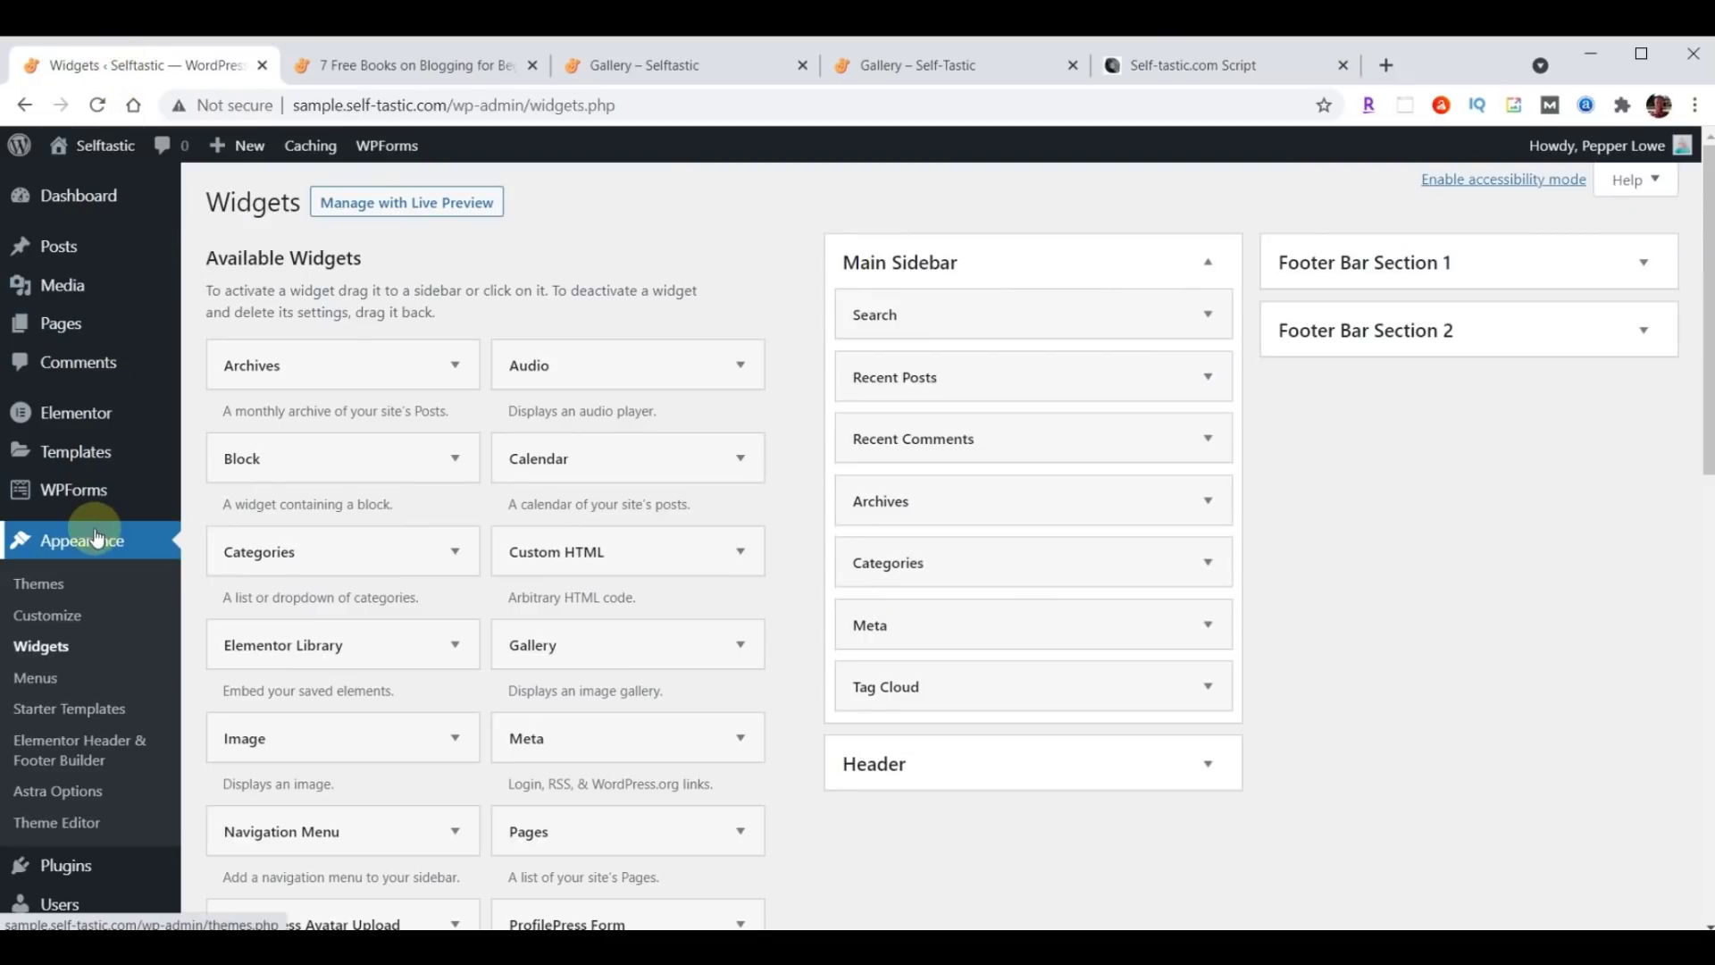
Paste the Adjust Blog Posts CSS into the Customizer's Additional CSS and publish it.
{"action": "left_click", "coordinate": [49, 616]}
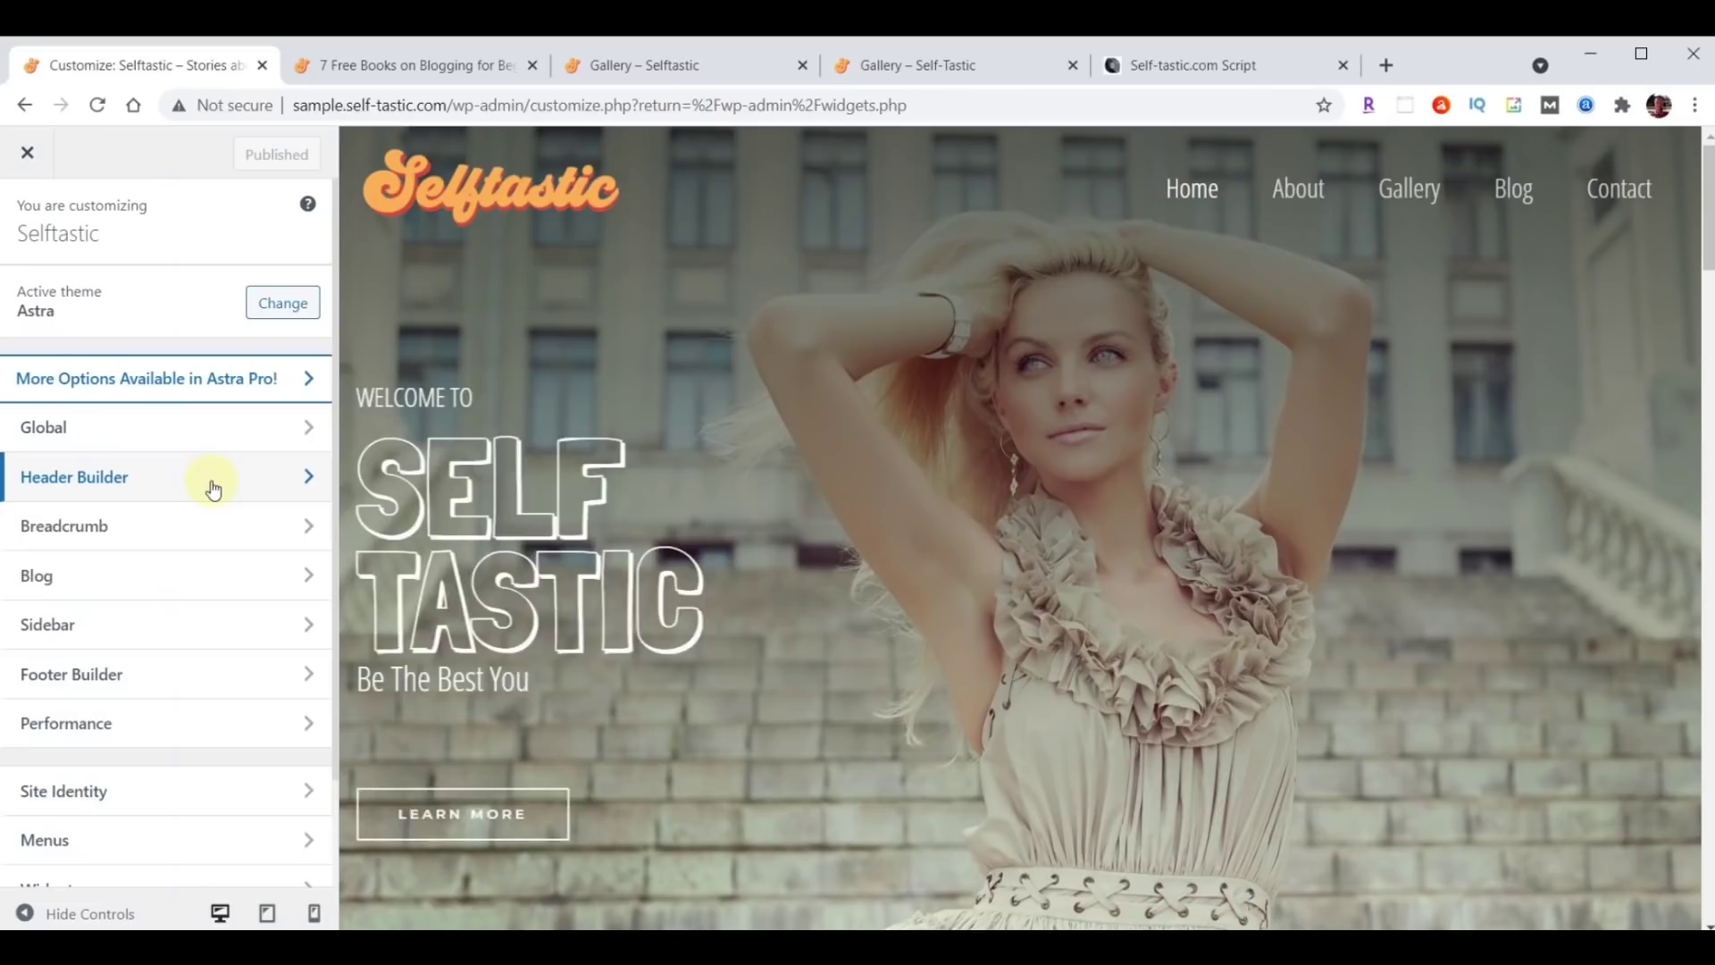
{"action": "scroll", "coordinate": [211, 486], "scroll_direction": "down", "scroll_amount": 2}
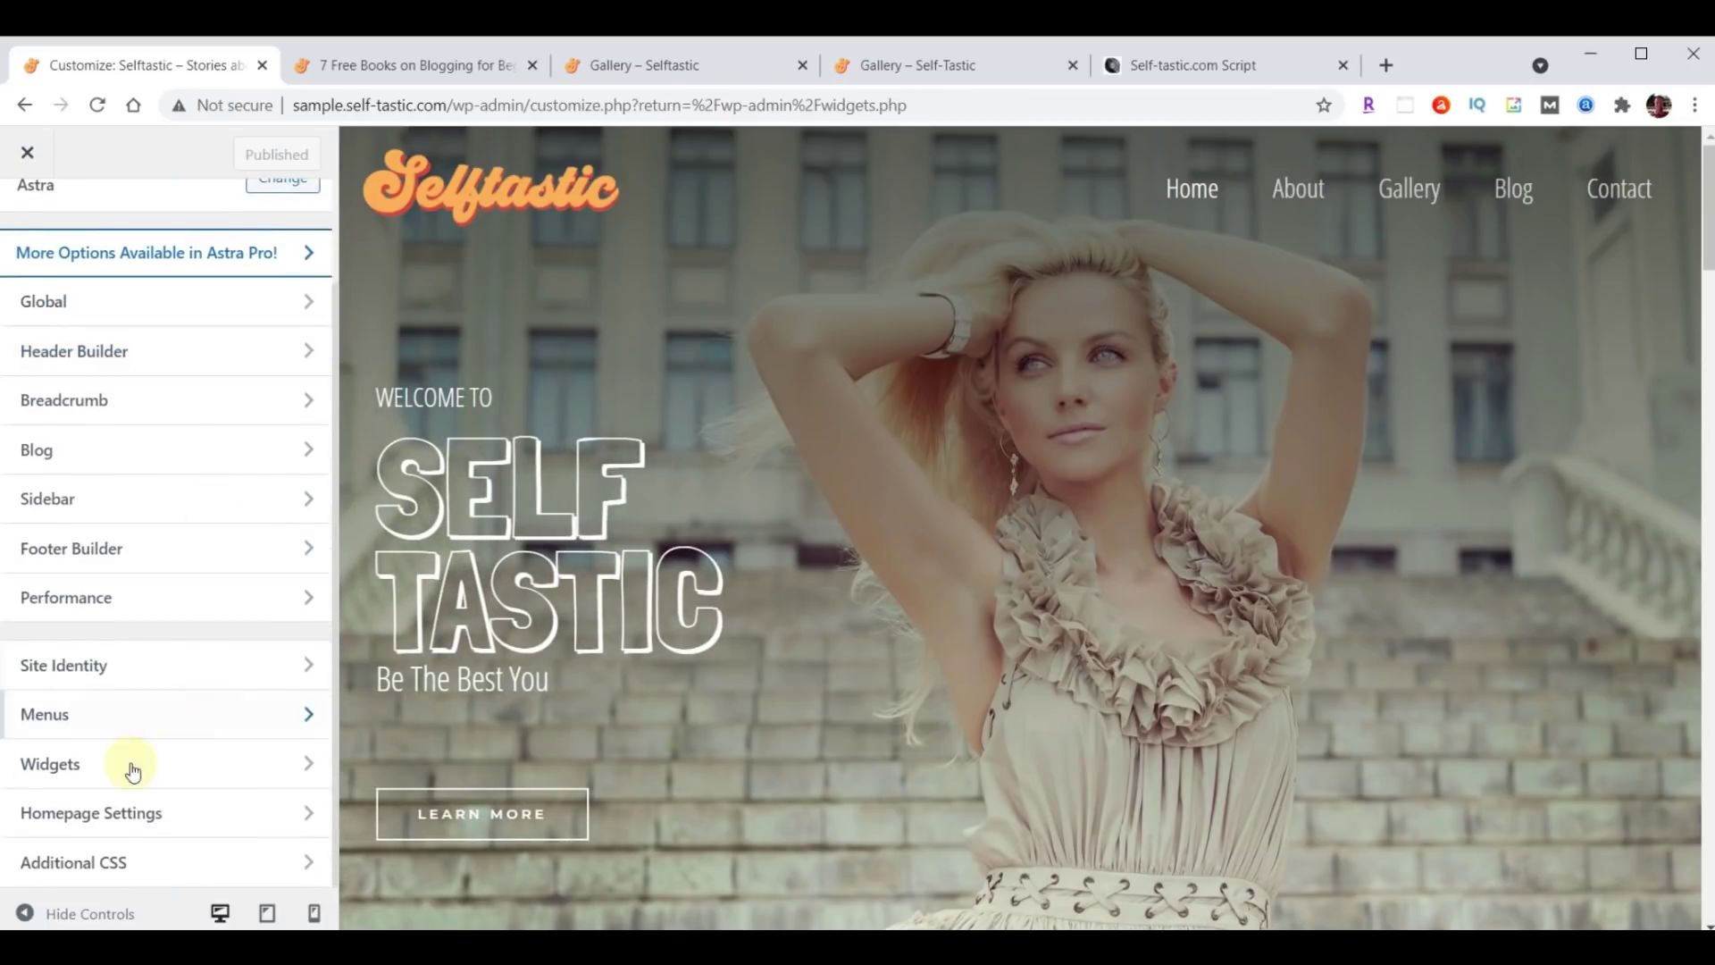
{"action": "left_click", "coordinate": [148, 869]}
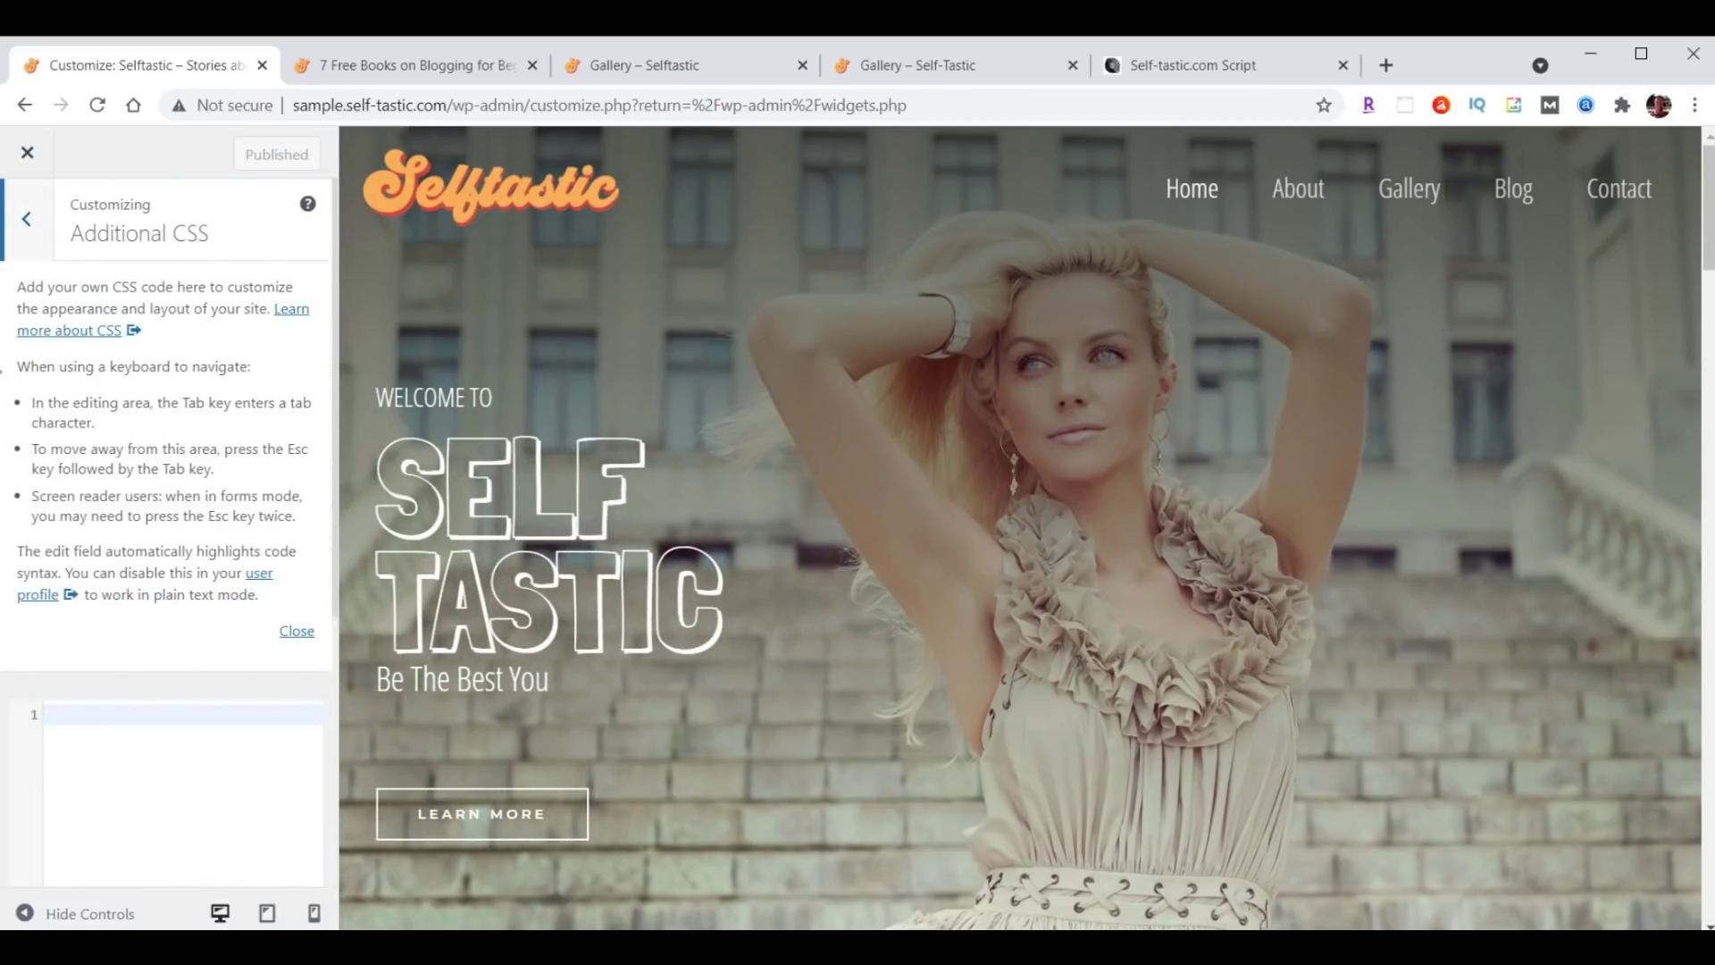
{"action": "left_click", "coordinate": [289, 630]}
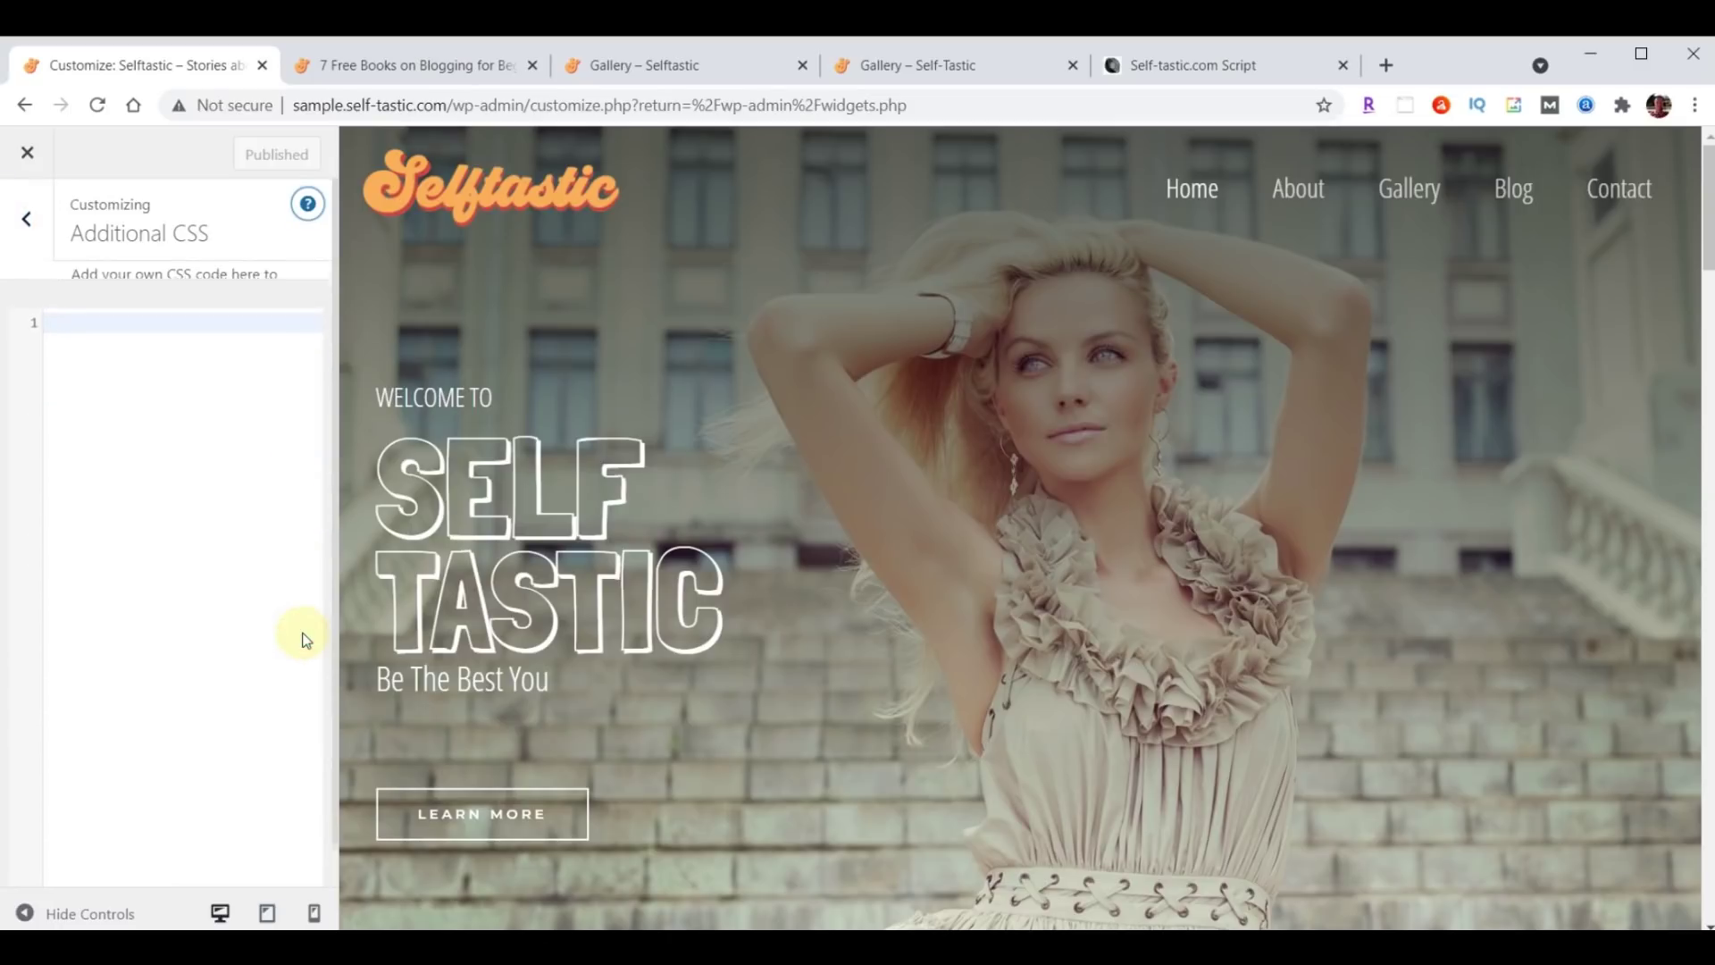
{"action": "left_click", "coordinate": [145, 309]}
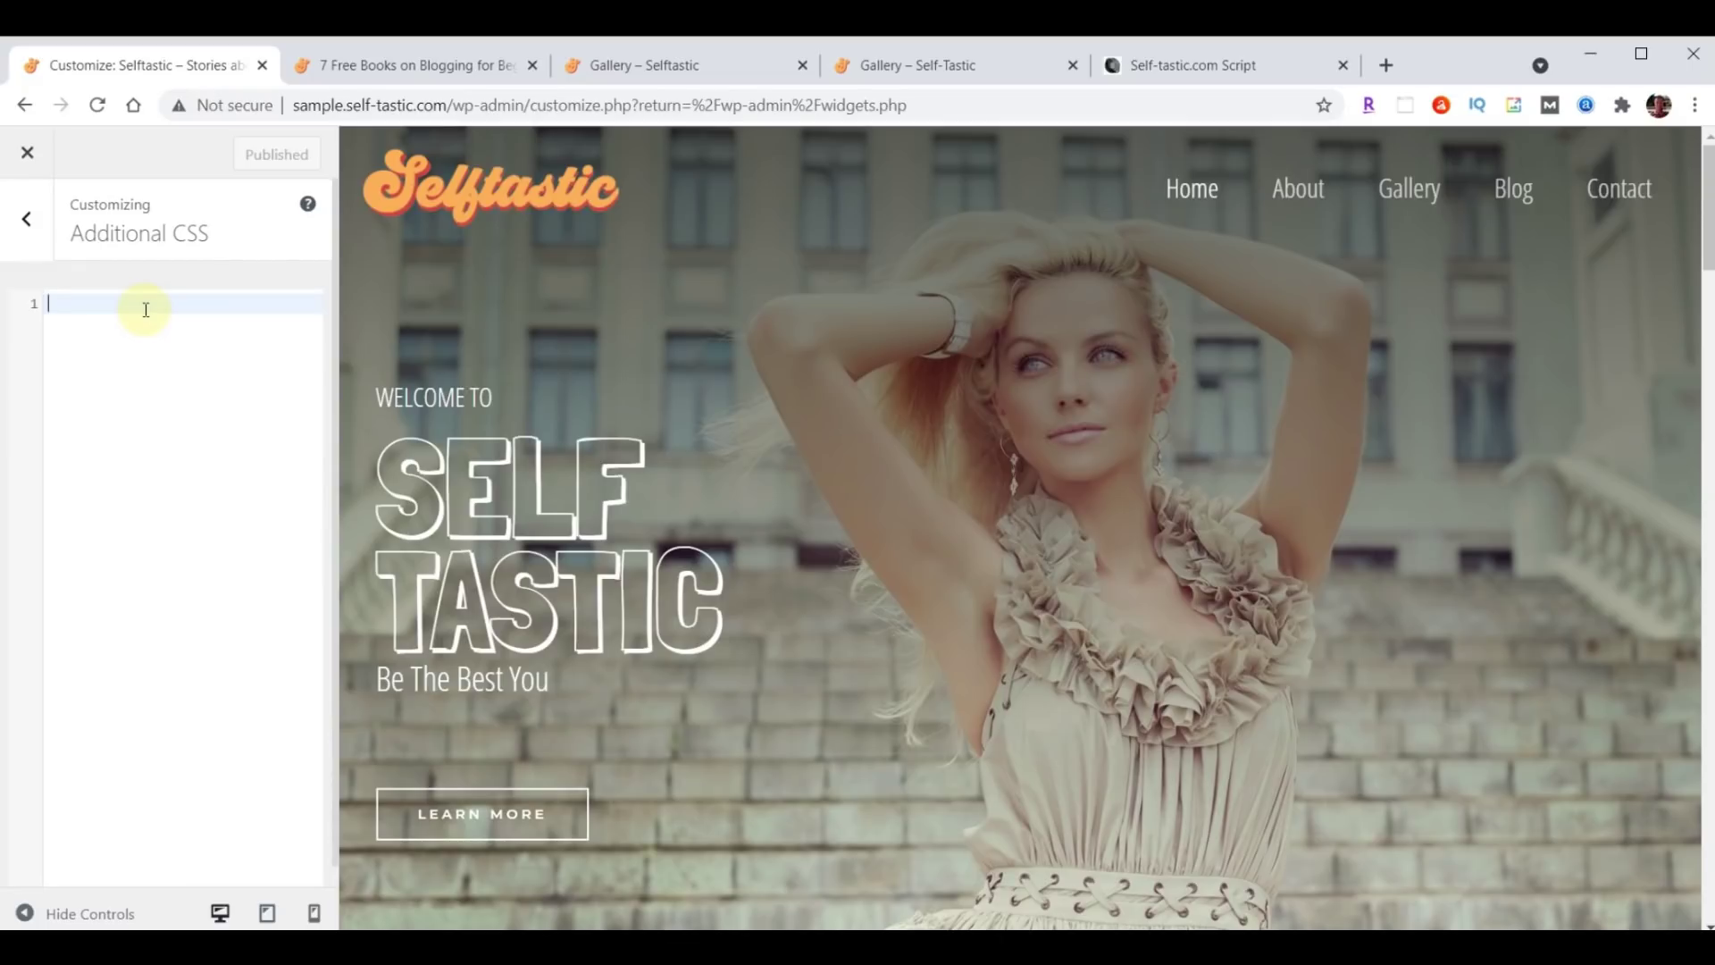
{"action": "key", "text": "ctrl+v"}
{"action": "left_click", "coordinate": [244, 154]}
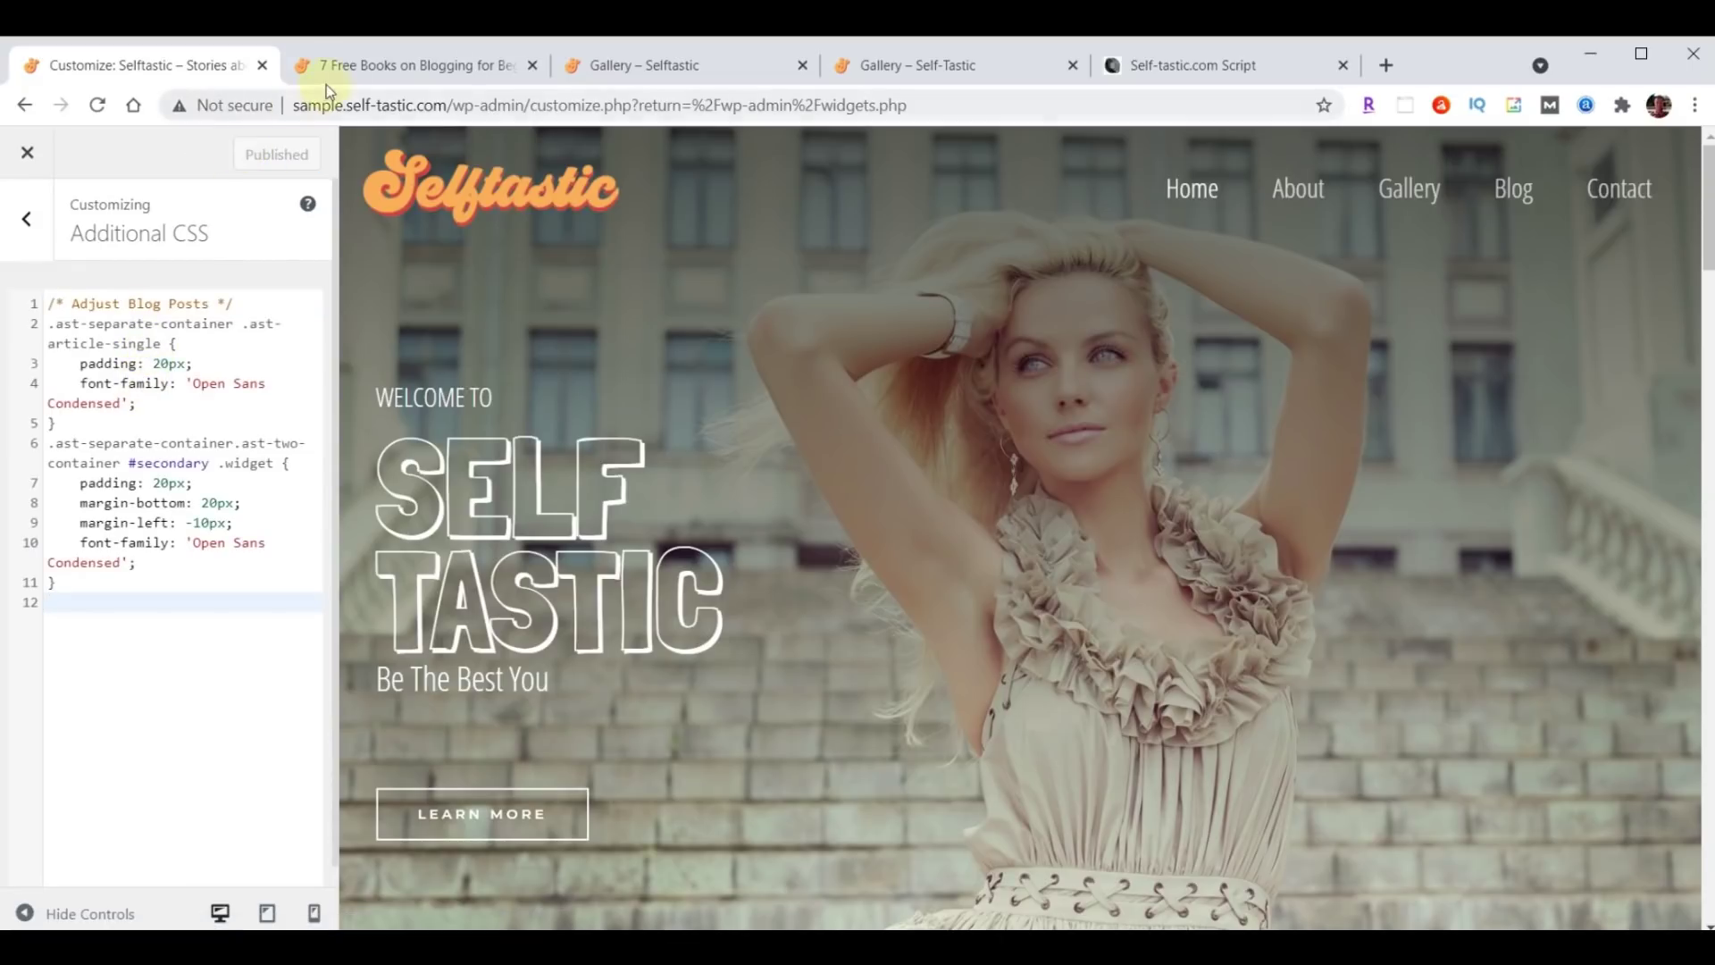
Reload the blog post to check its new font and spacing, then close the extra Gallery tab.
{"action": "left_click", "coordinate": [415, 65]}
{"action": "scroll", "coordinate": [1423, 464], "scroll_direction": "down", "scroll_amount": 10}
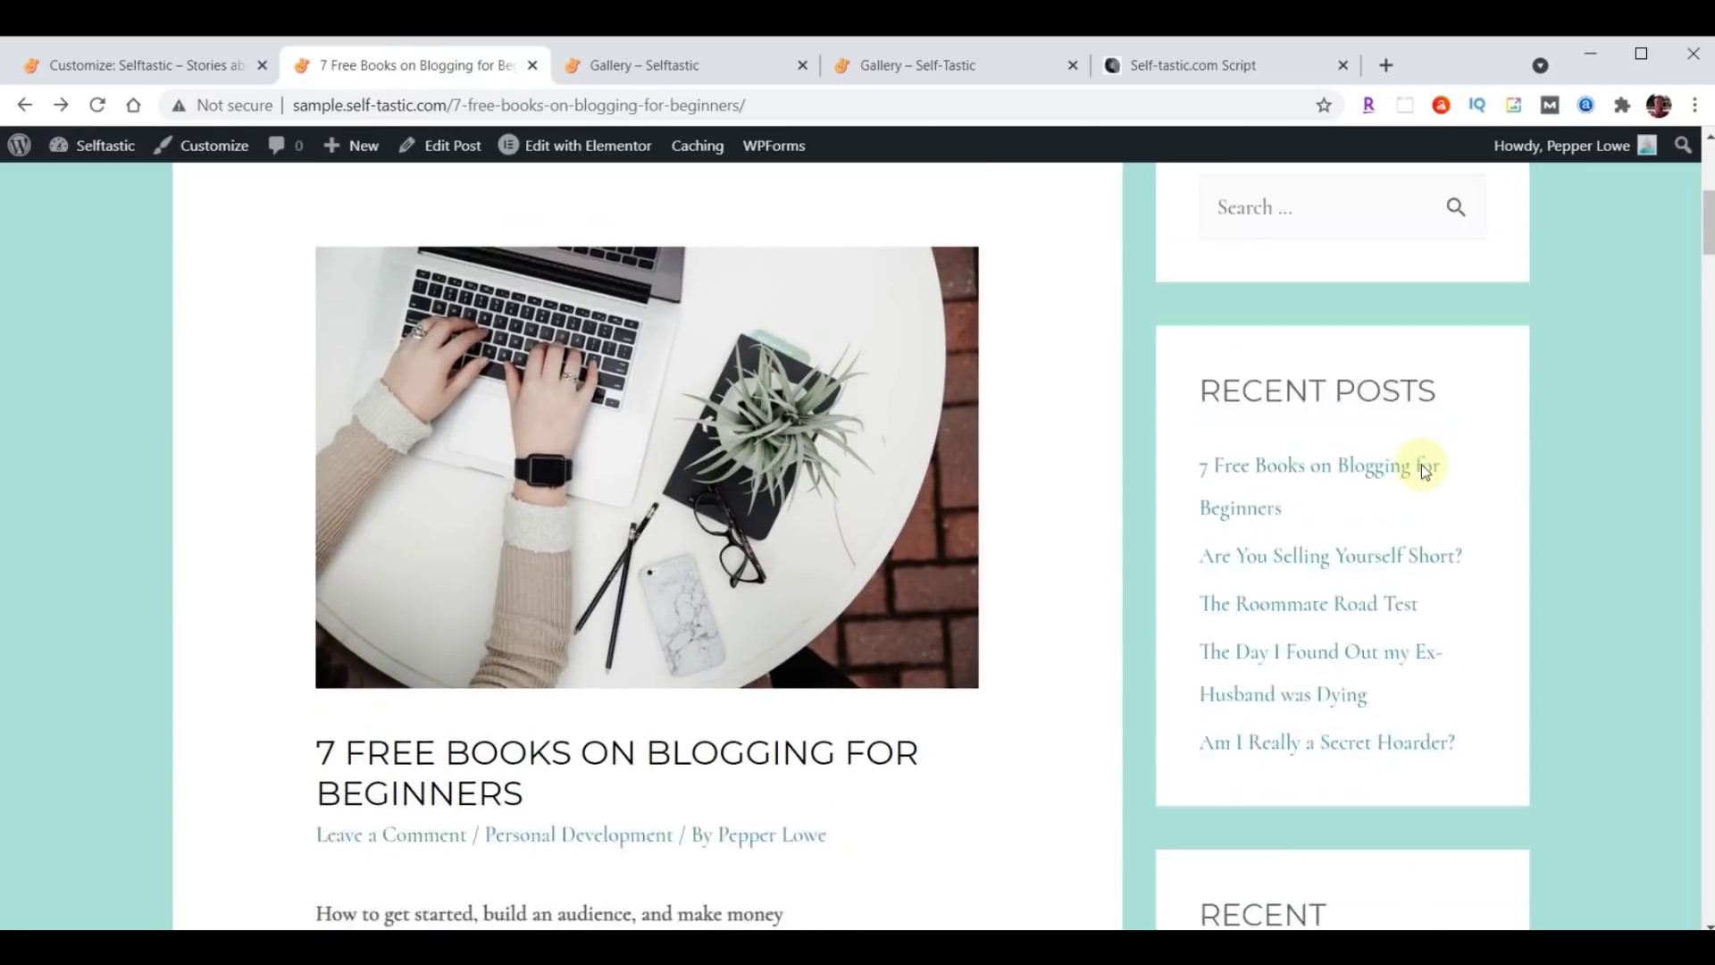
{"action": "scroll", "coordinate": [1161, 692], "scroll_direction": "up", "scroll_amount": 6}
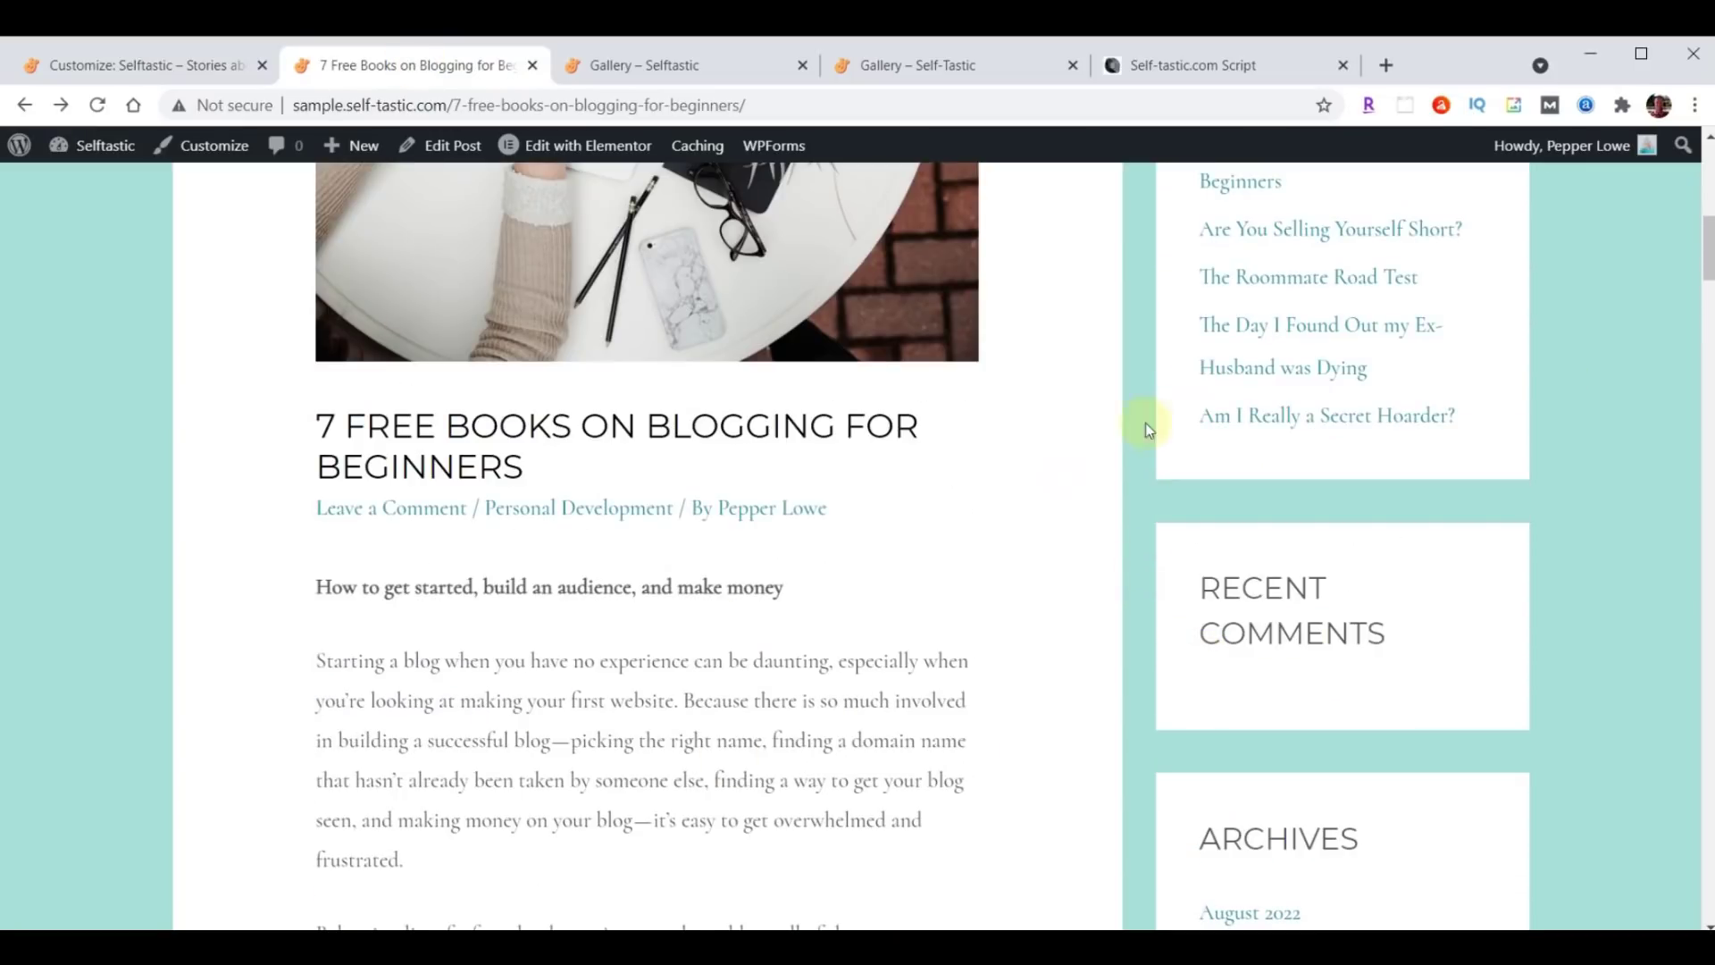
{"action": "scroll", "coordinate": [880, 567], "scroll_direction": "up", "scroll_amount": 4}
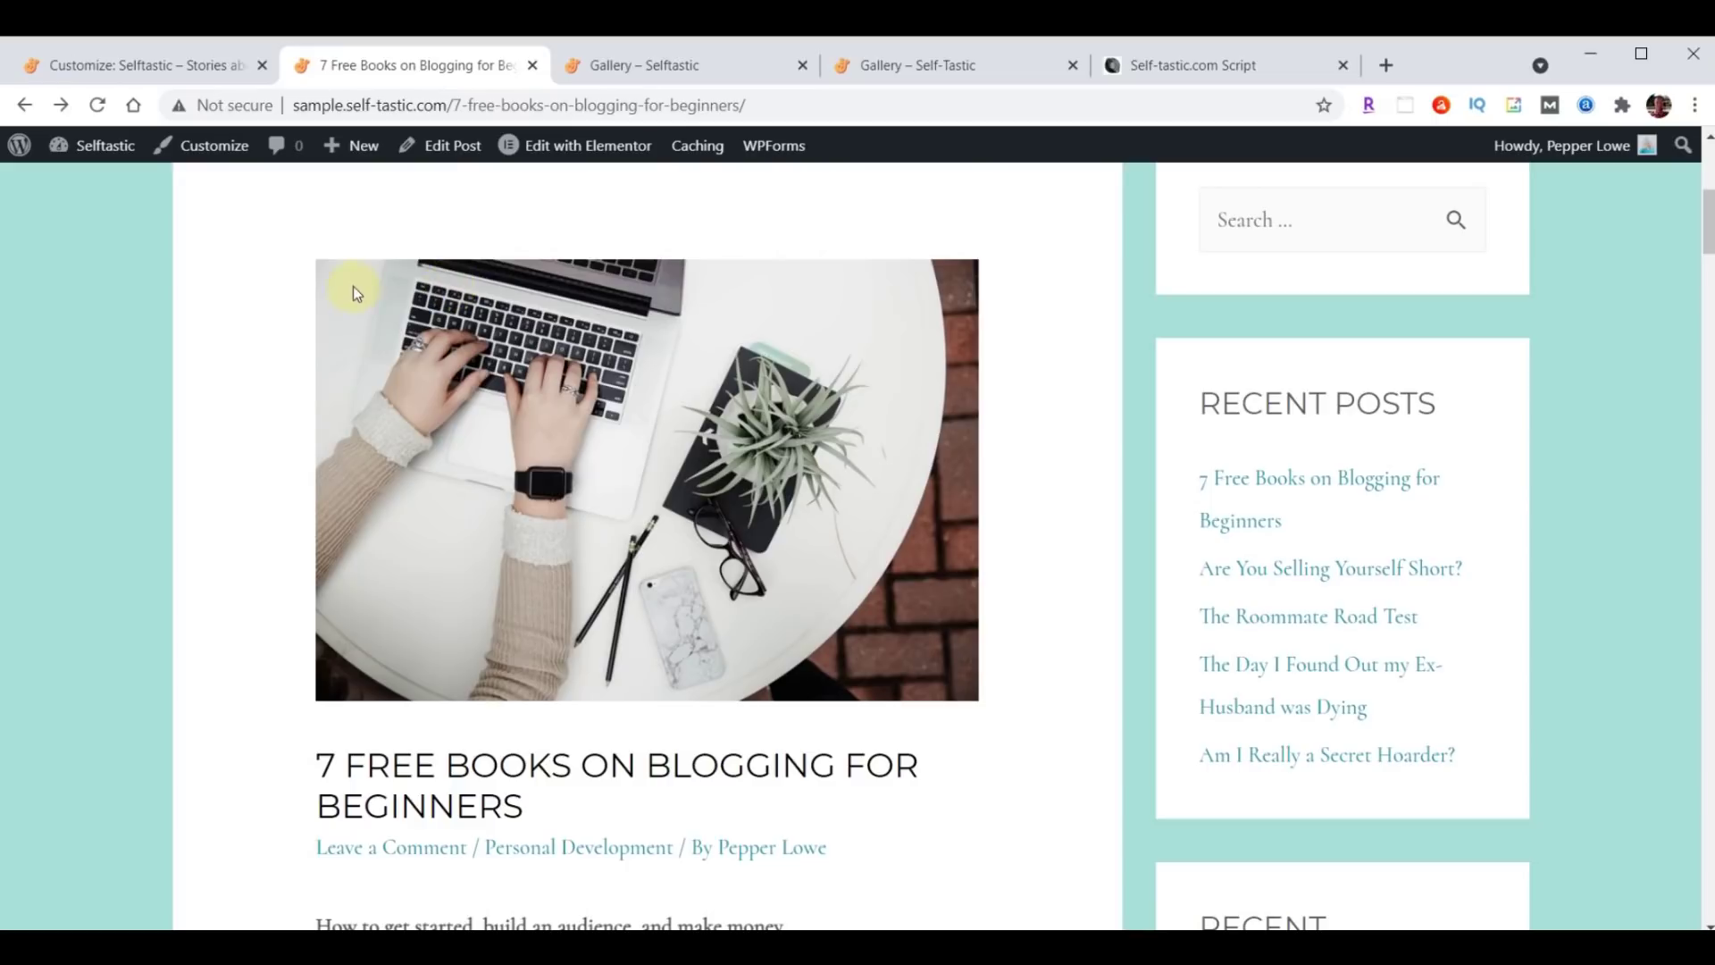
{"action": "left_click", "coordinate": [97, 105]}
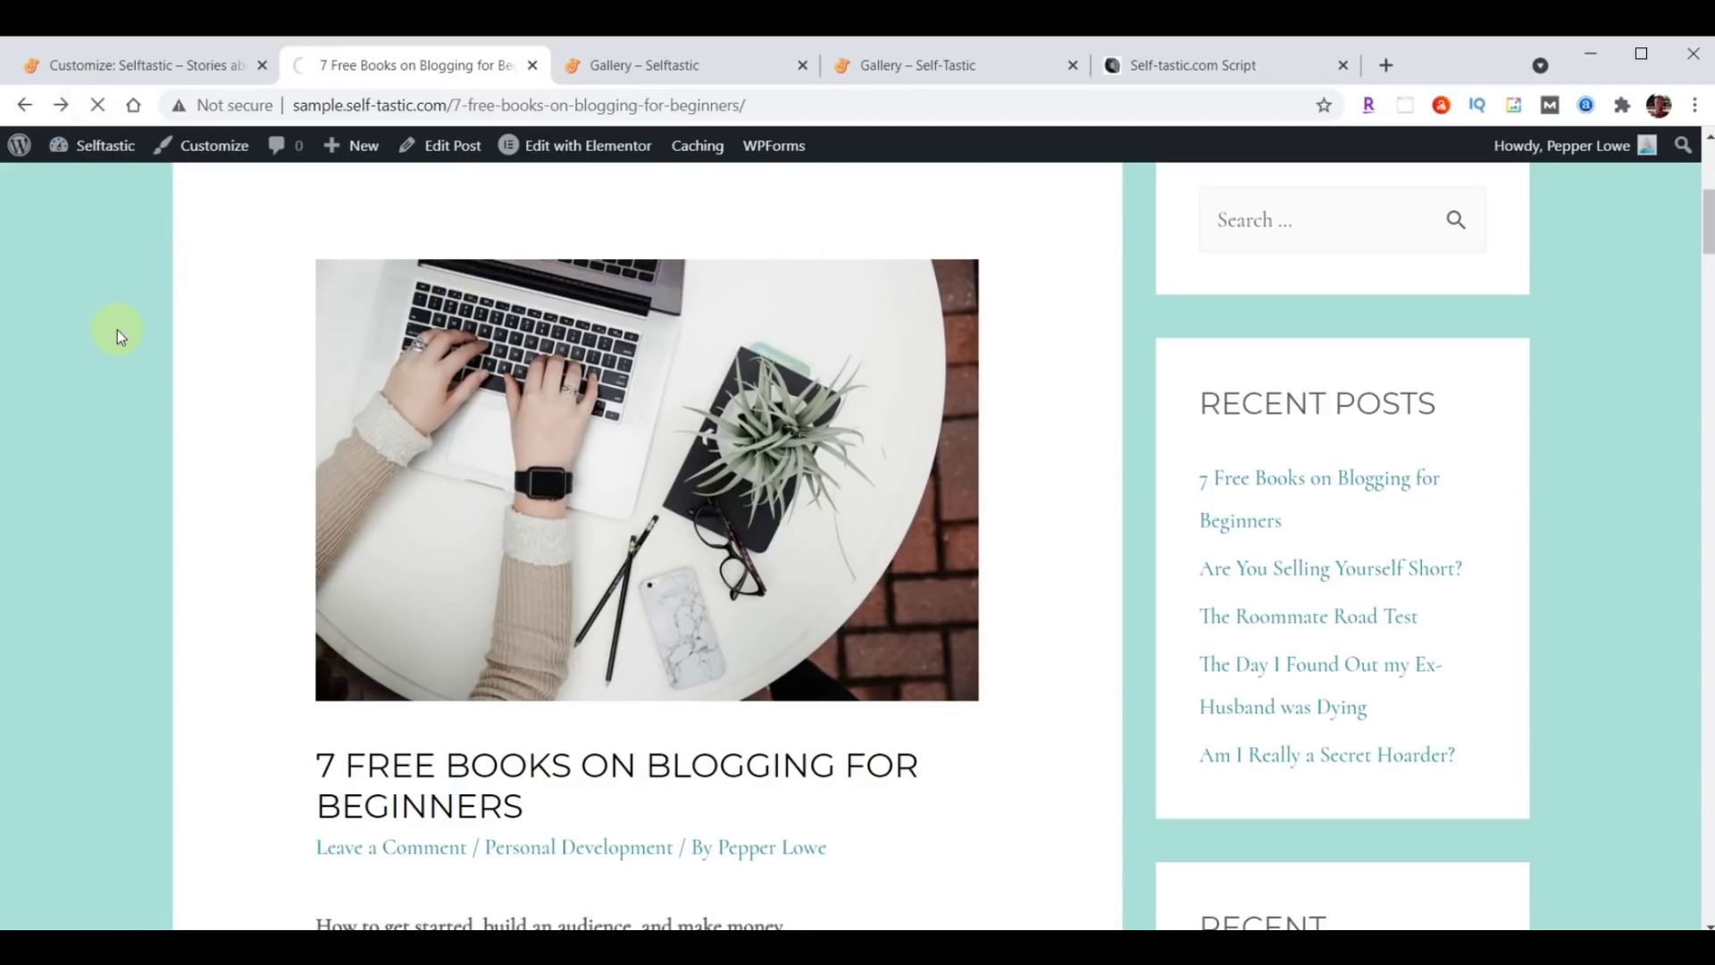
{"action": "scroll", "coordinate": [996, 615], "scroll_direction": "down", "scroll_amount": 5}
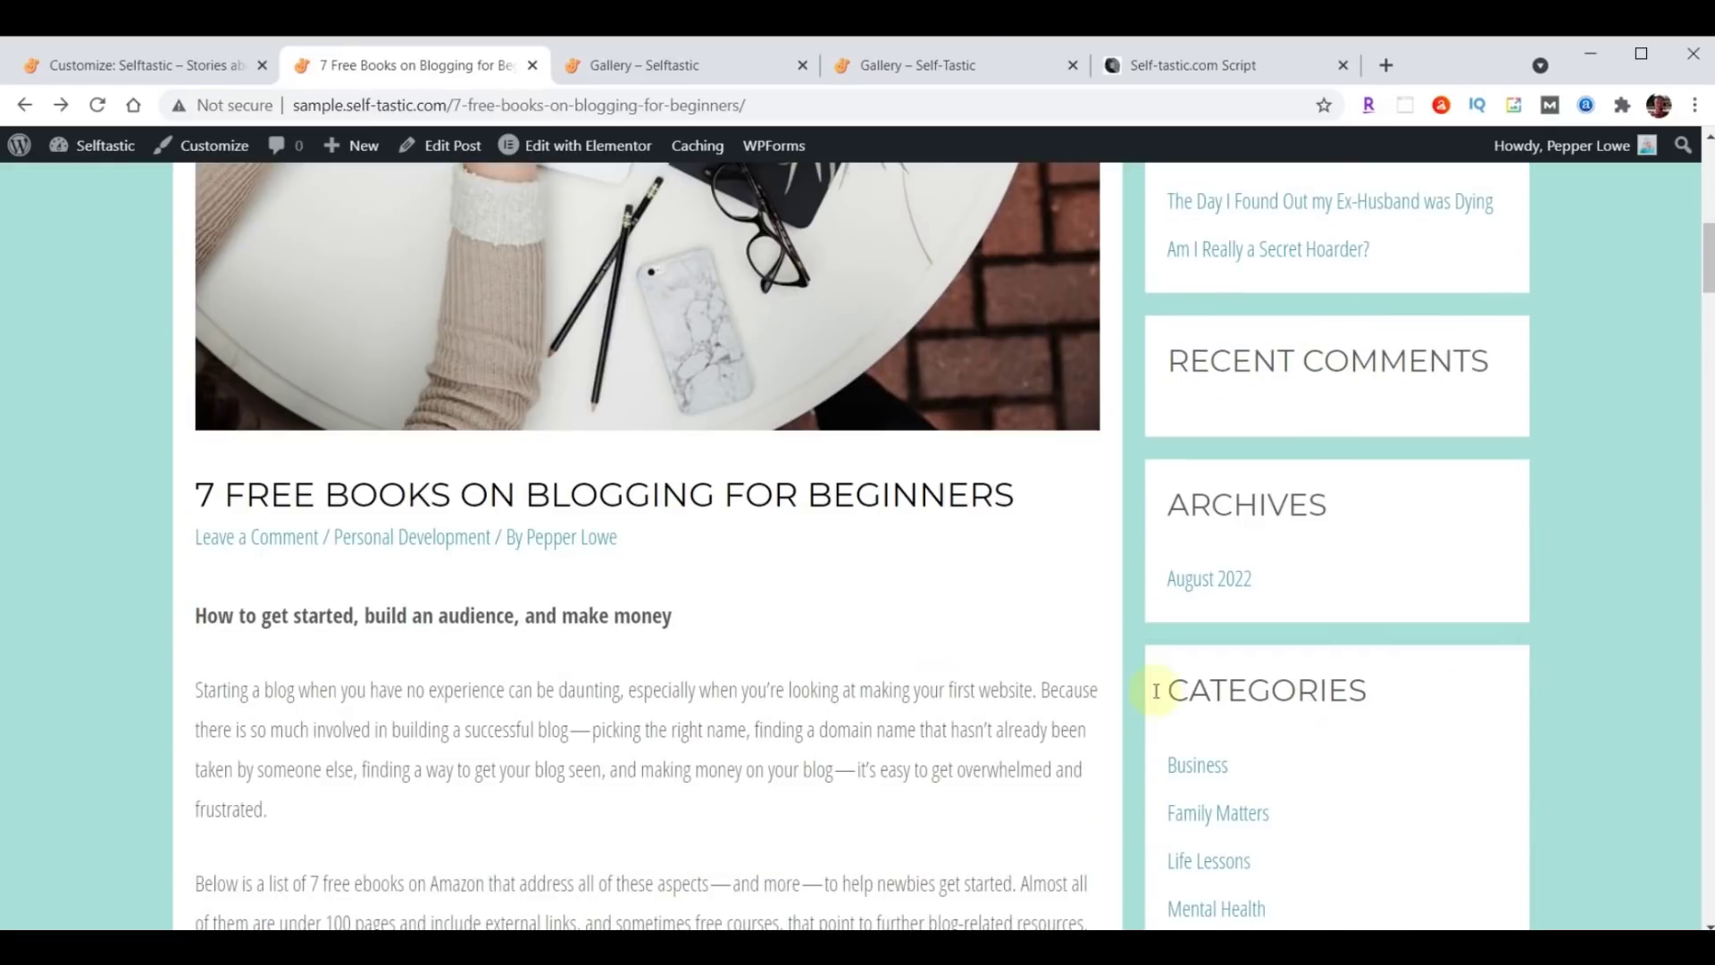
{"action": "scroll", "coordinate": [908, 704], "scroll_direction": "down", "scroll_amount": 15}
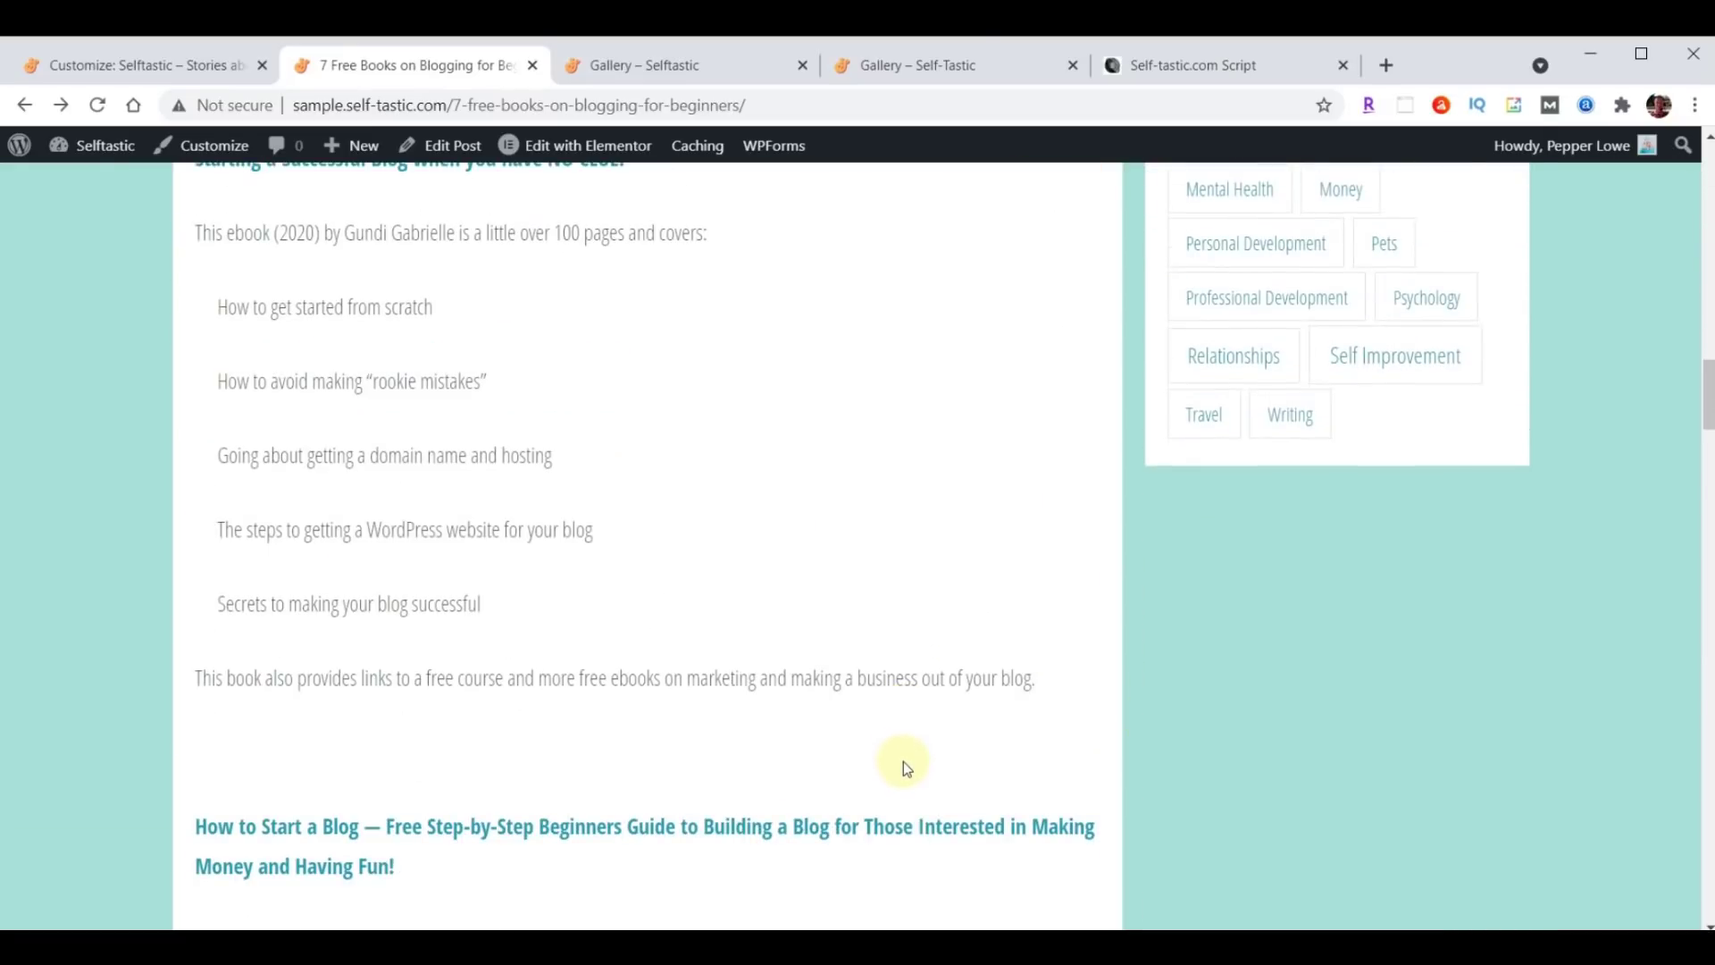
{"action": "scroll", "coordinate": [908, 795], "scroll_direction": "up", "scroll_amount": 20}
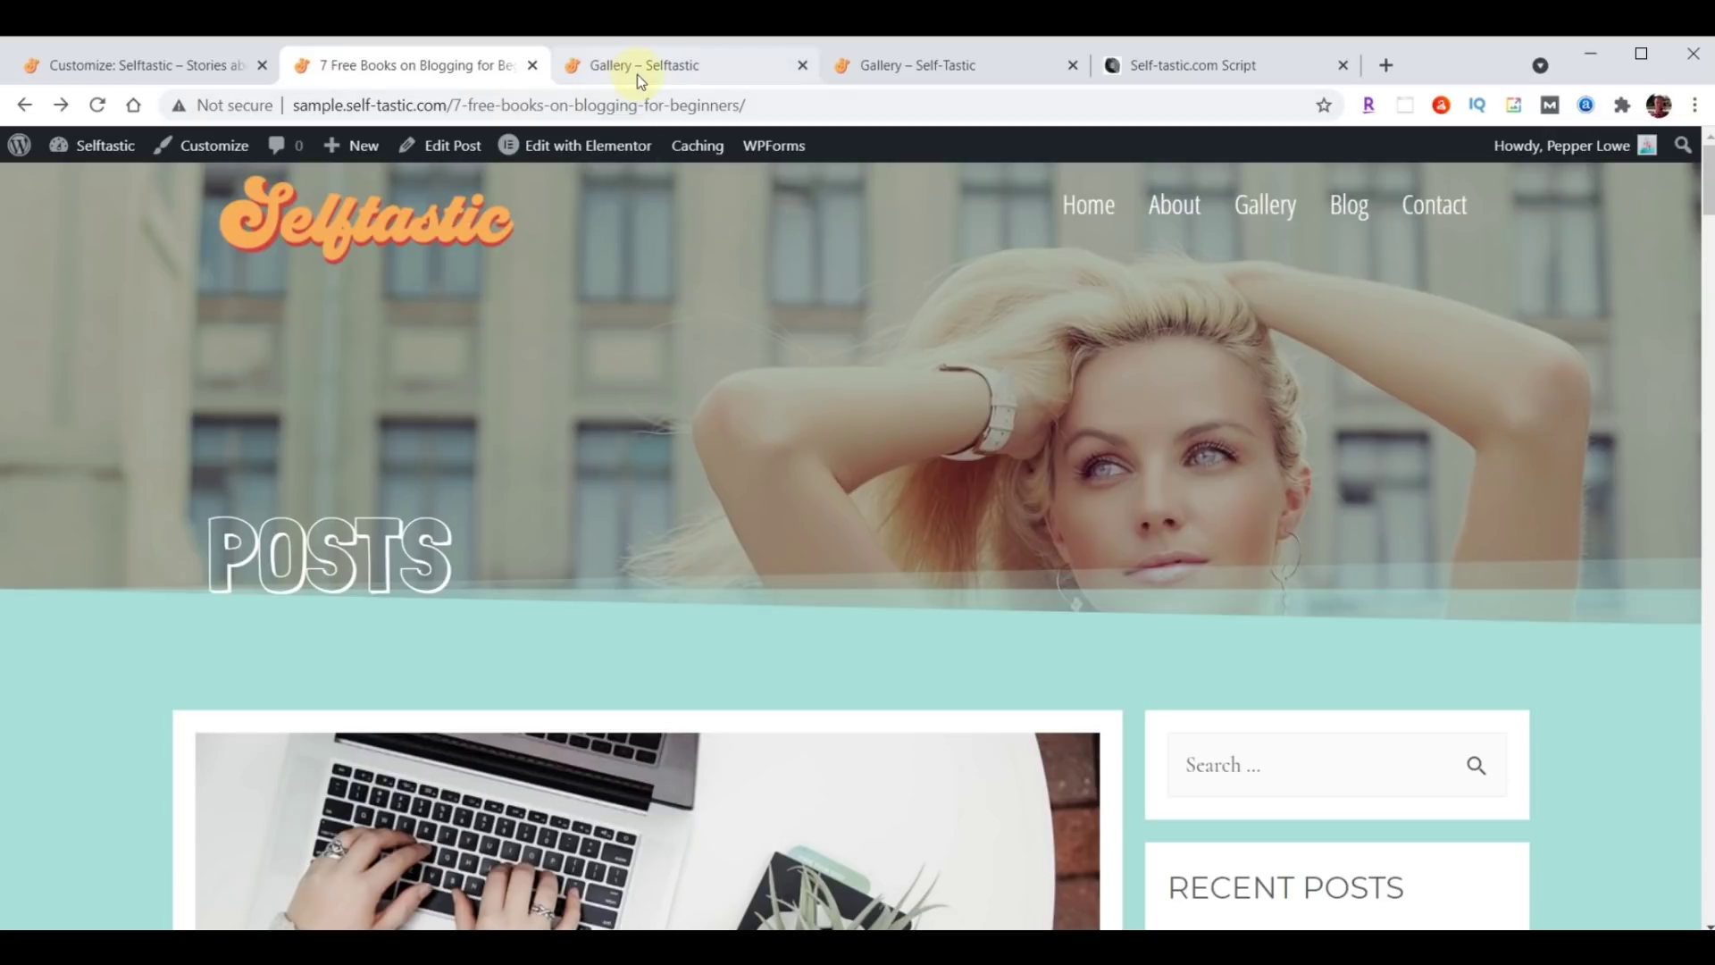
{"action": "left_click", "coordinate": [802, 66]}
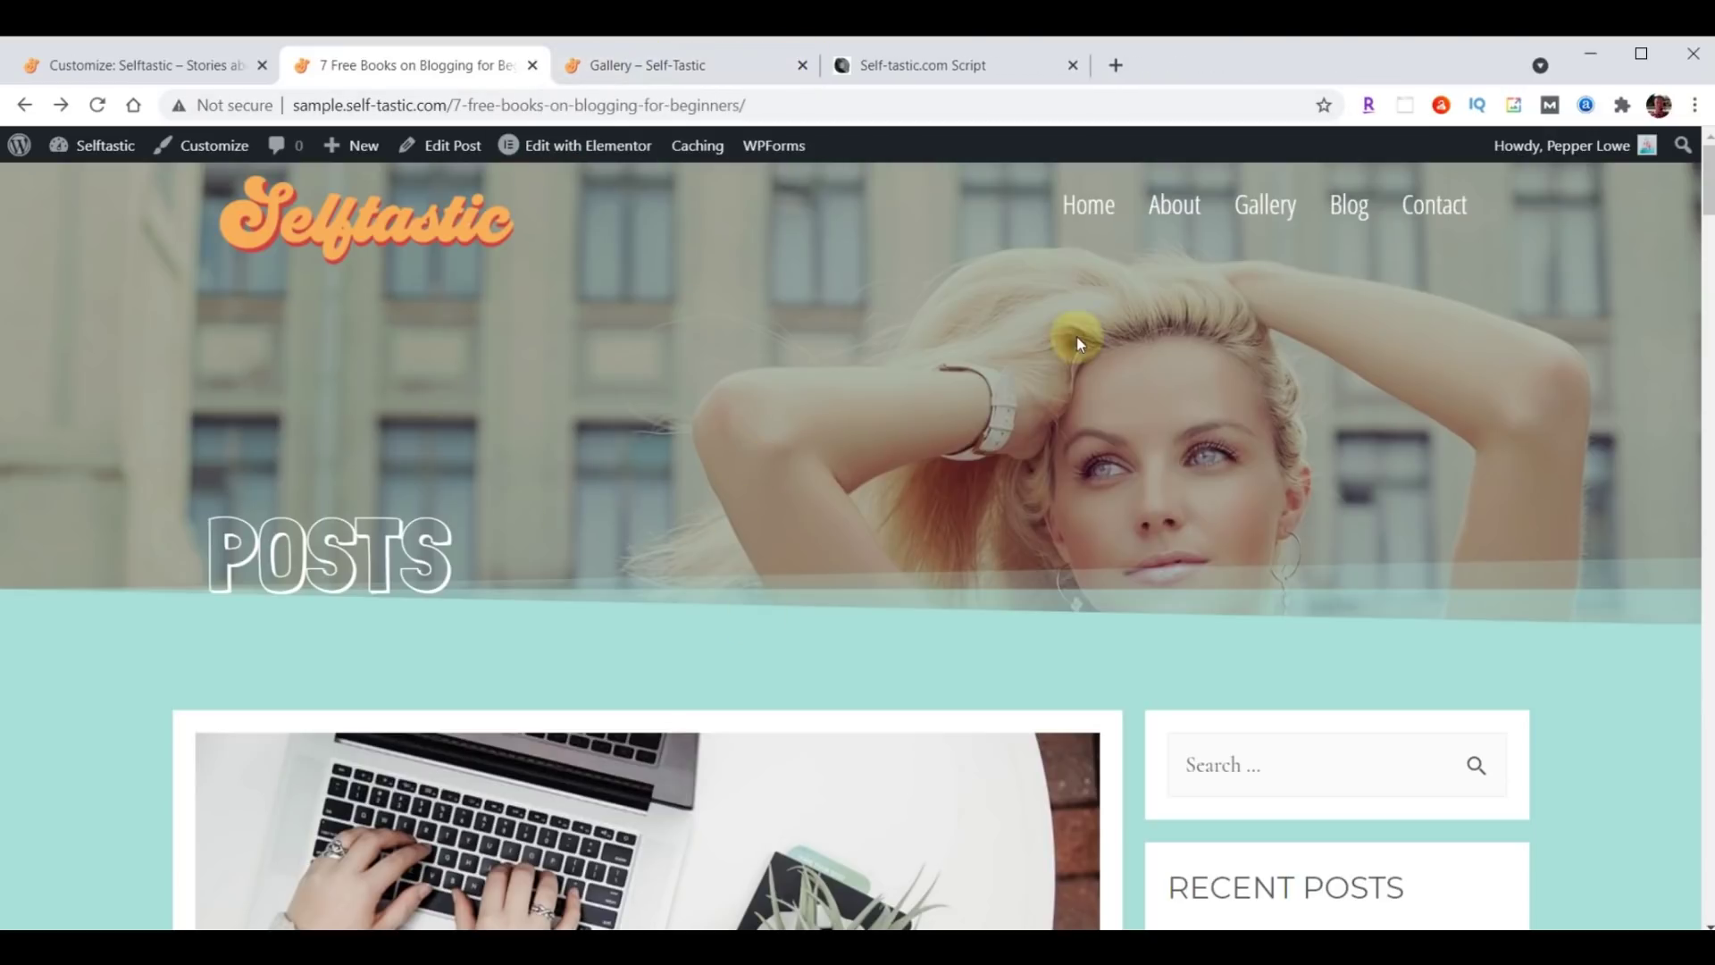
View the live Blog page, then open Blog in Elementor from the admin Pages list.
{"action": "left_click", "coordinate": [1347, 203]}
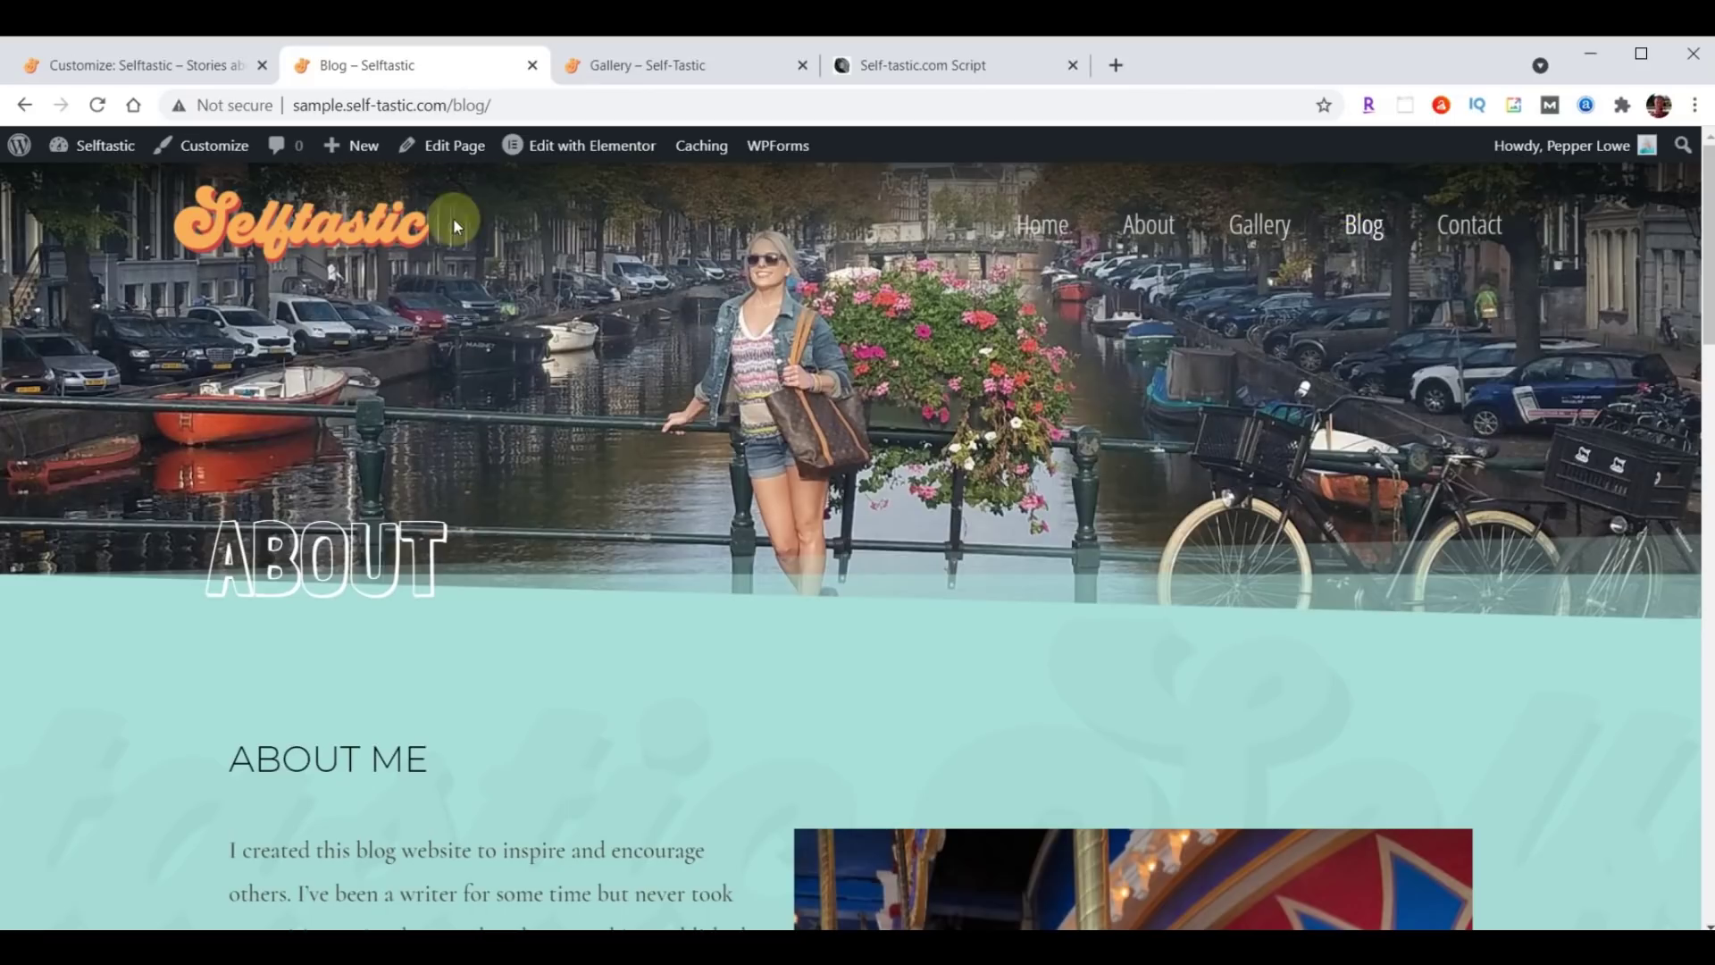
{"action": "left_click", "coordinate": [116, 68]}
{"action": "left_click", "coordinate": [29, 156]}
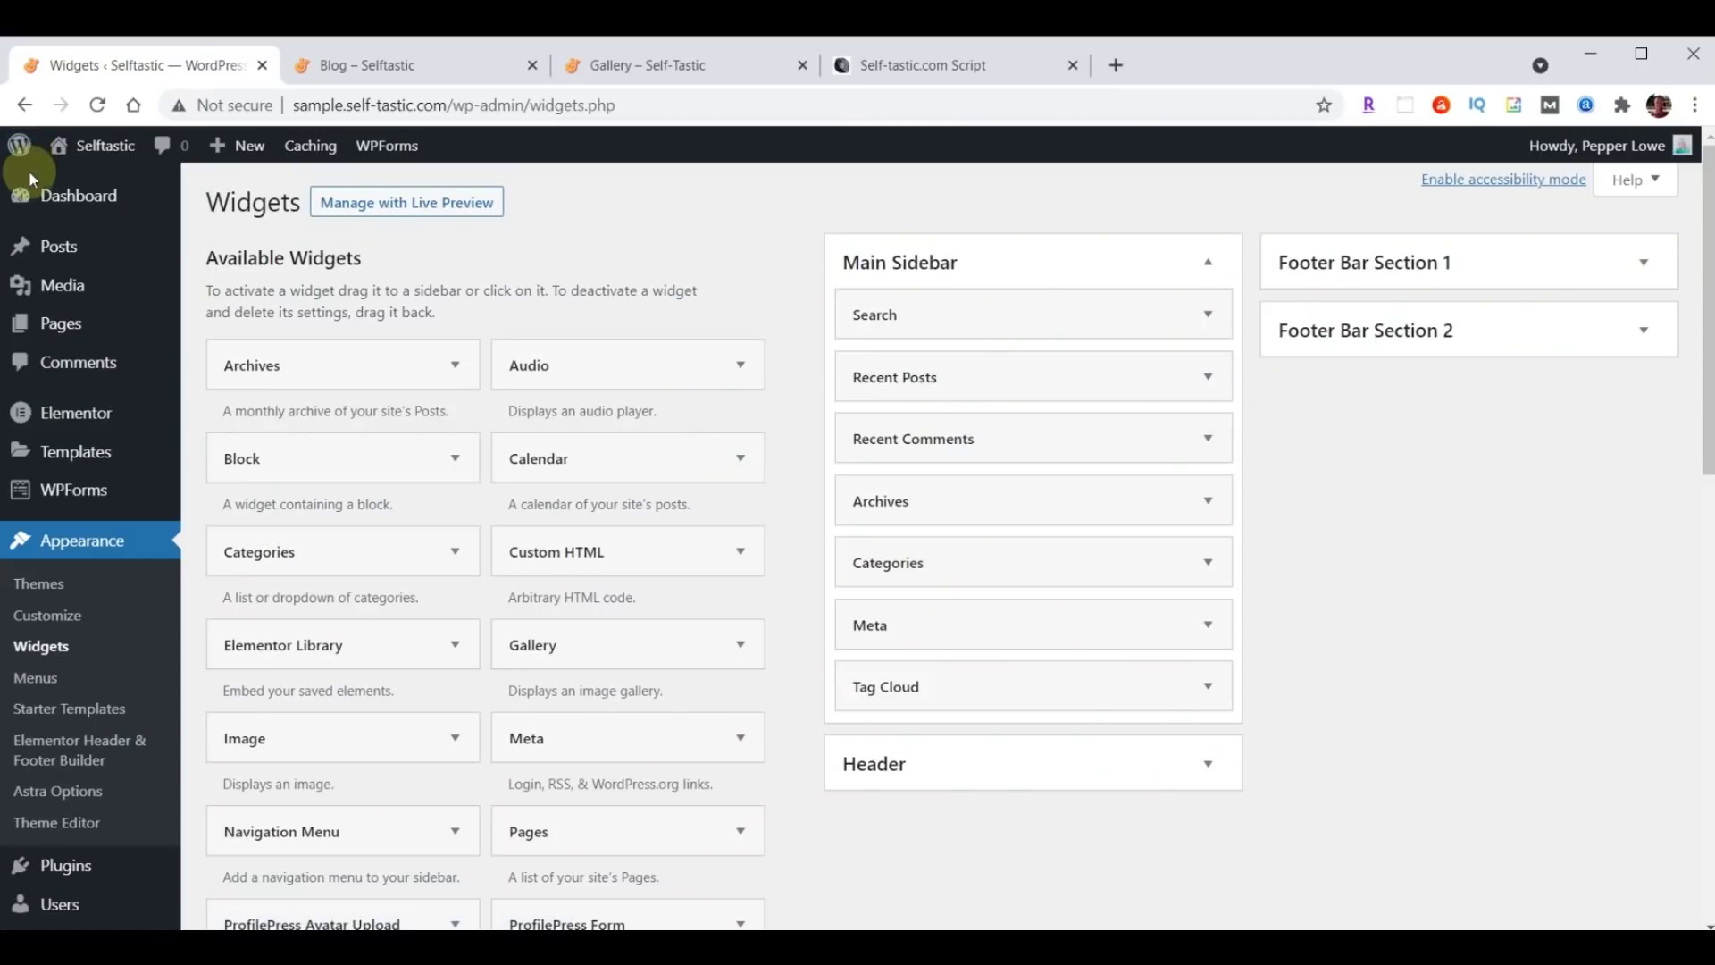
{"action": "mouse_move", "coordinate": [64, 332]}
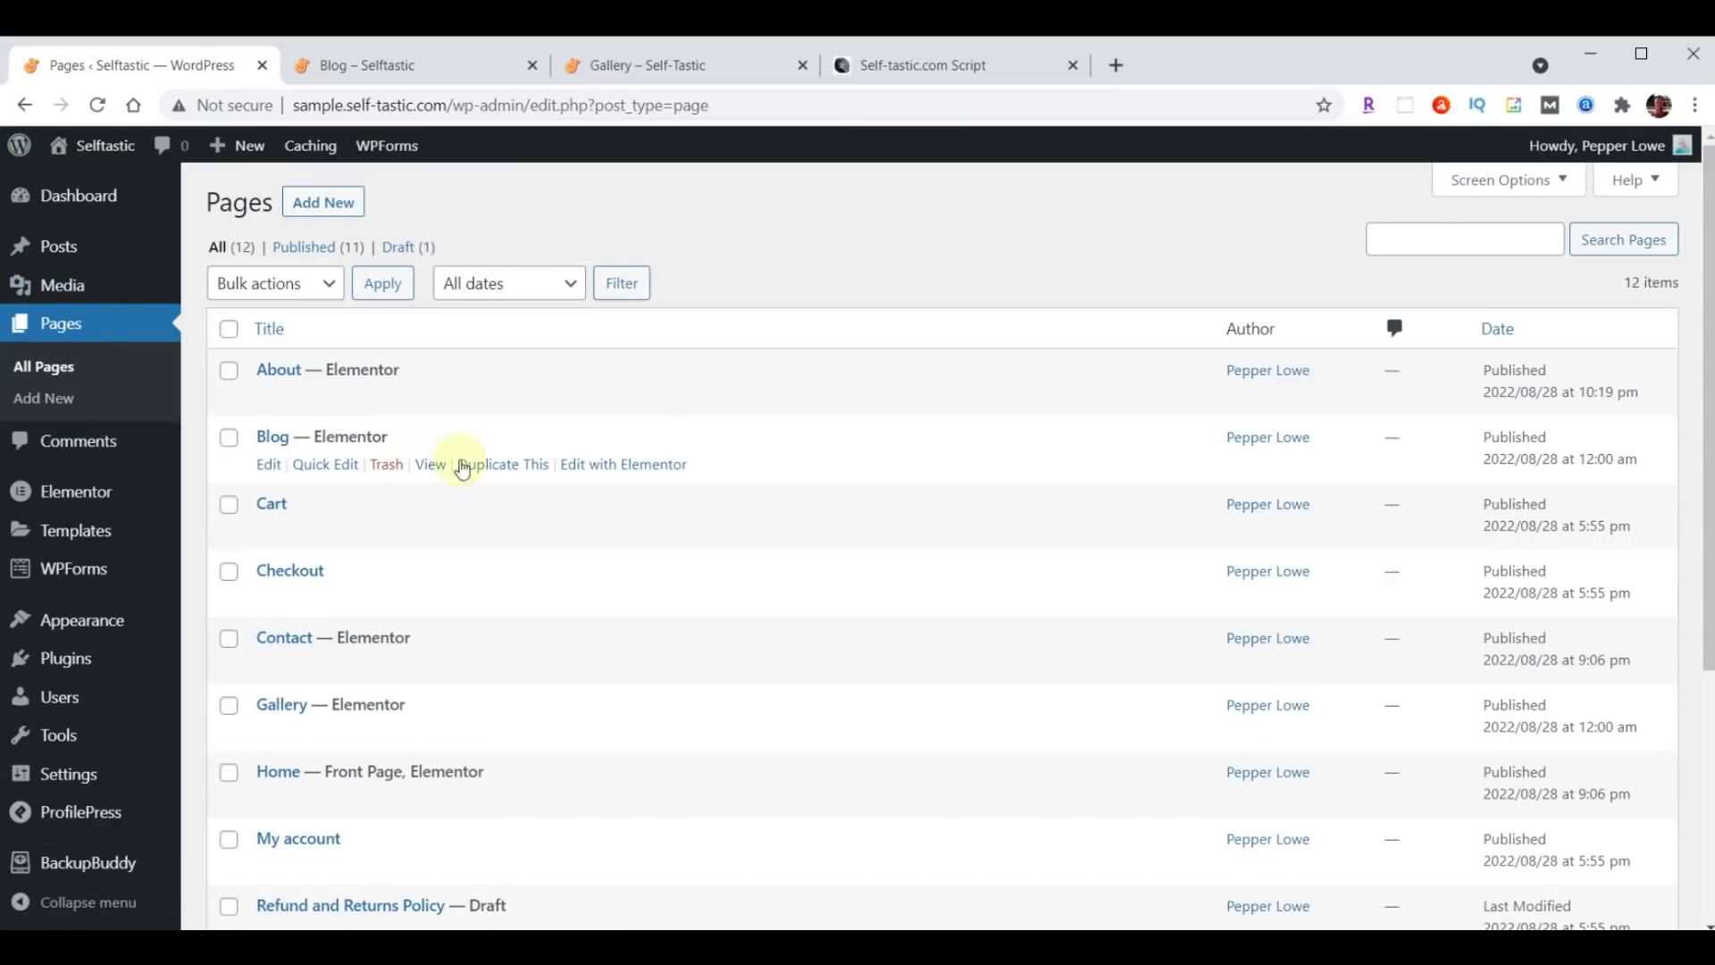
{"action": "left_click", "coordinate": [640, 467]}
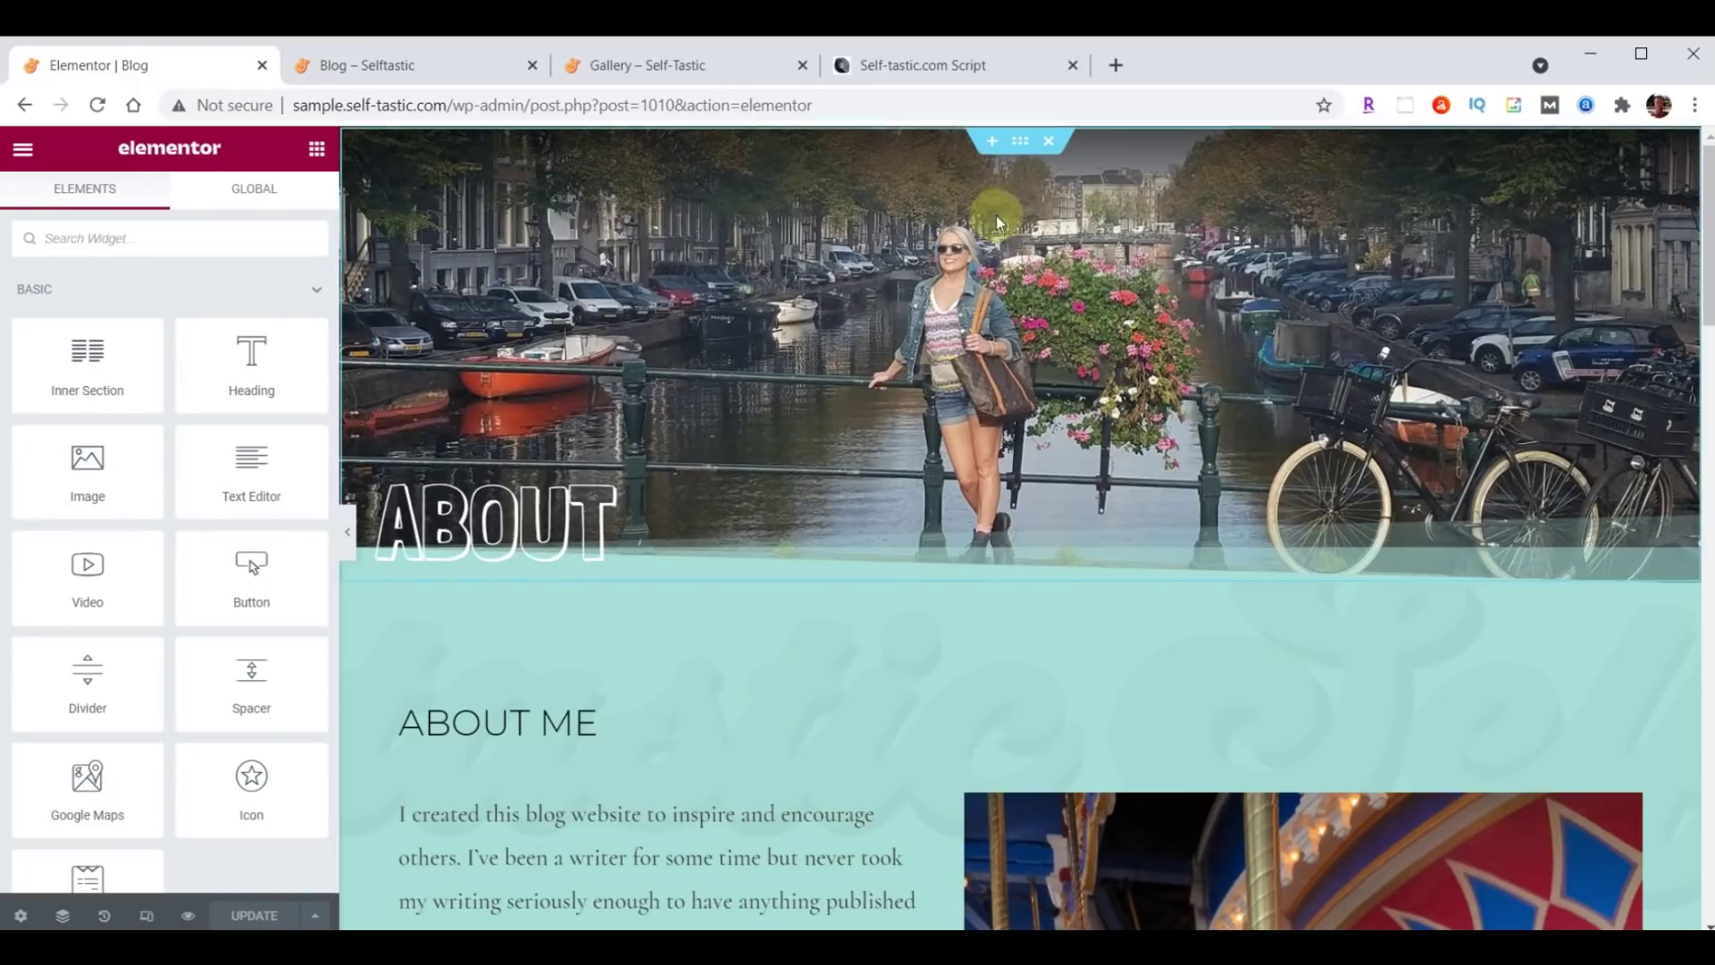
Delete the ABOUT hero section, update the Blog page and exit to the dashboard.
{"action": "left_click", "coordinate": [1050, 143]}
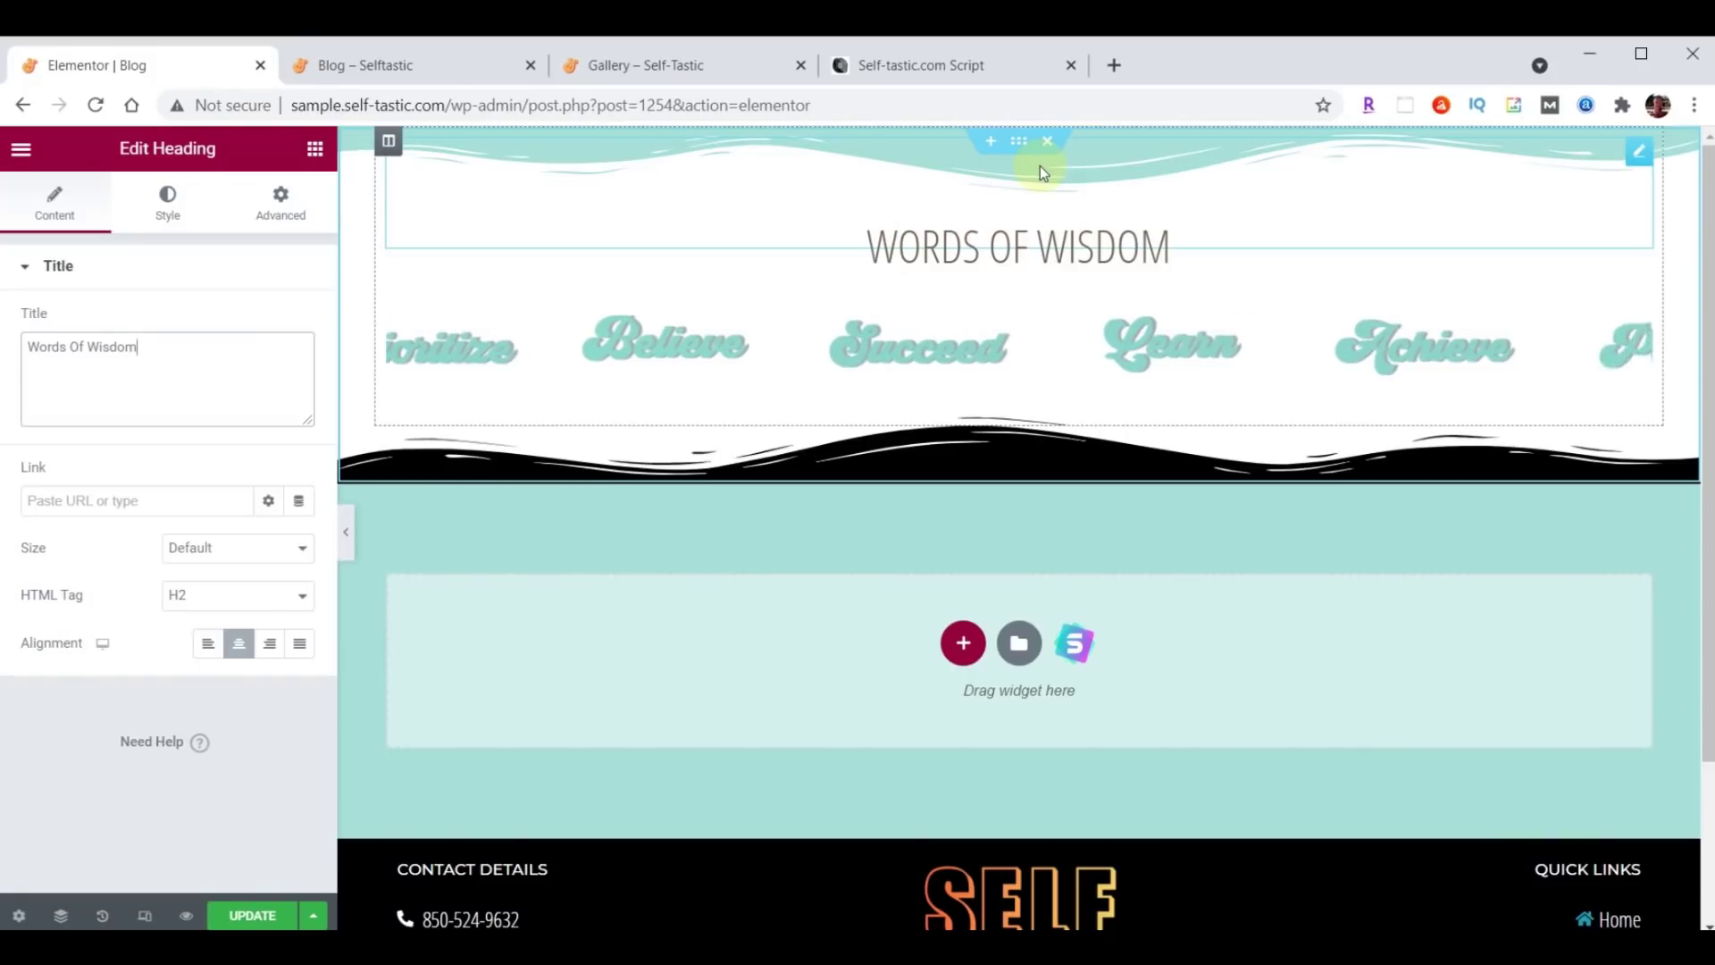
{"action": "left_click", "coordinate": [254, 918]}
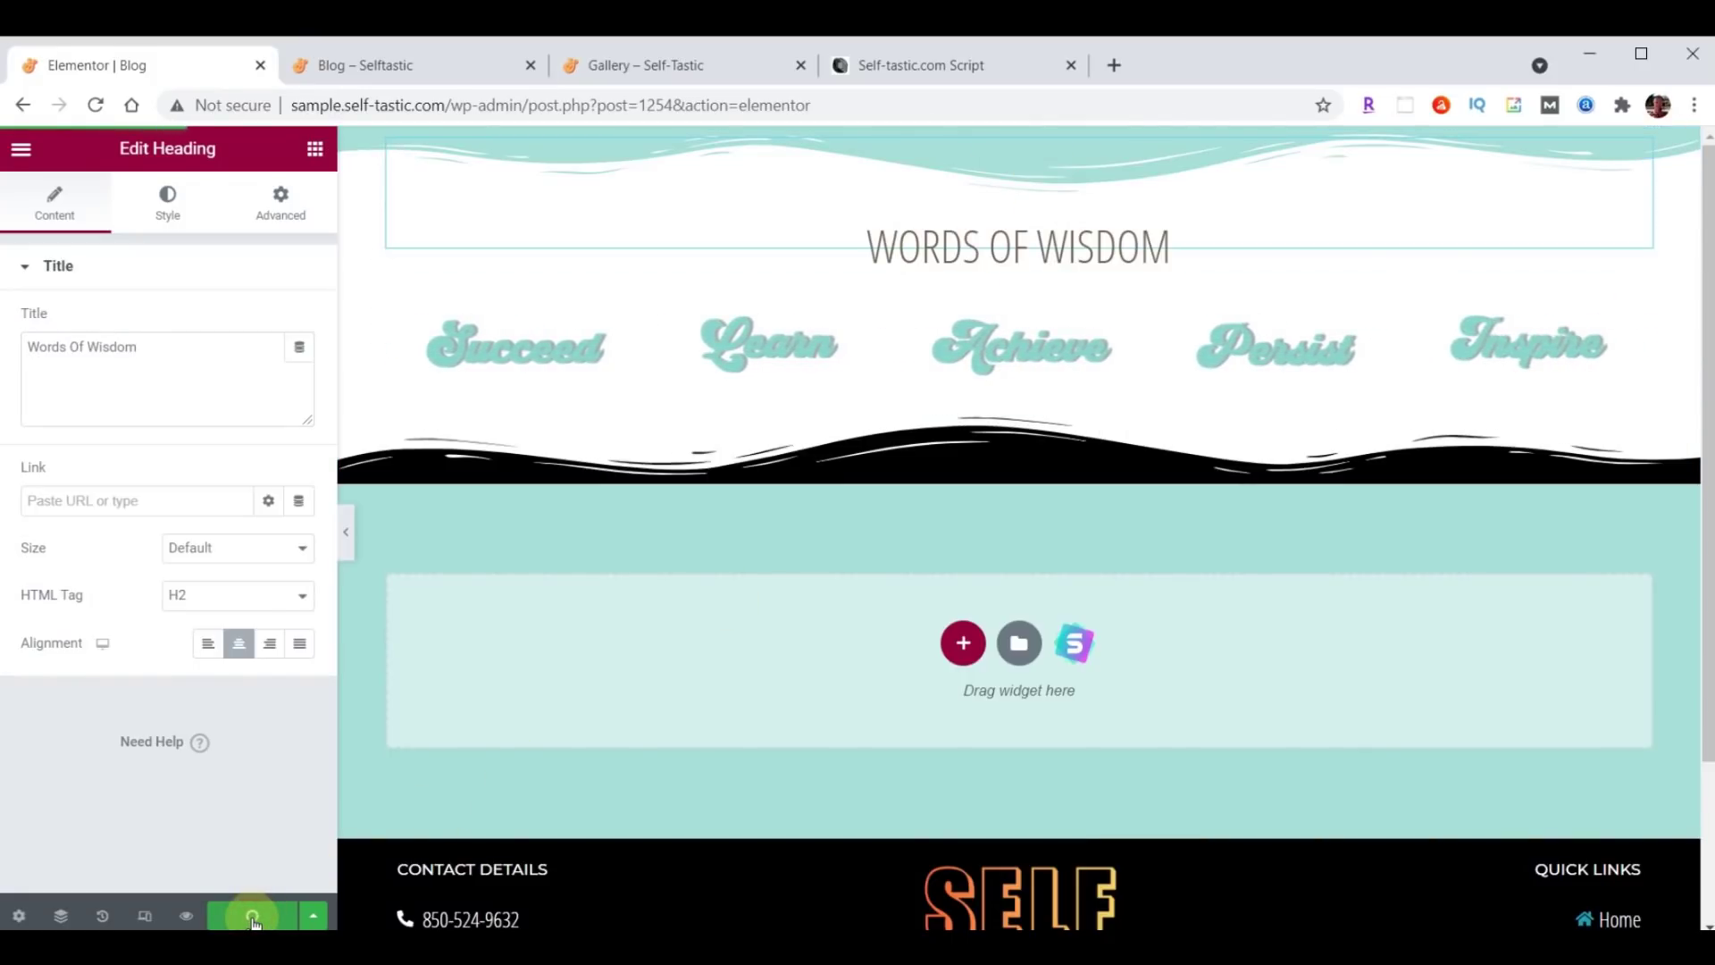
{"action": "left_click", "coordinate": [21, 149]}
{"action": "left_click", "coordinate": [202, 541]}
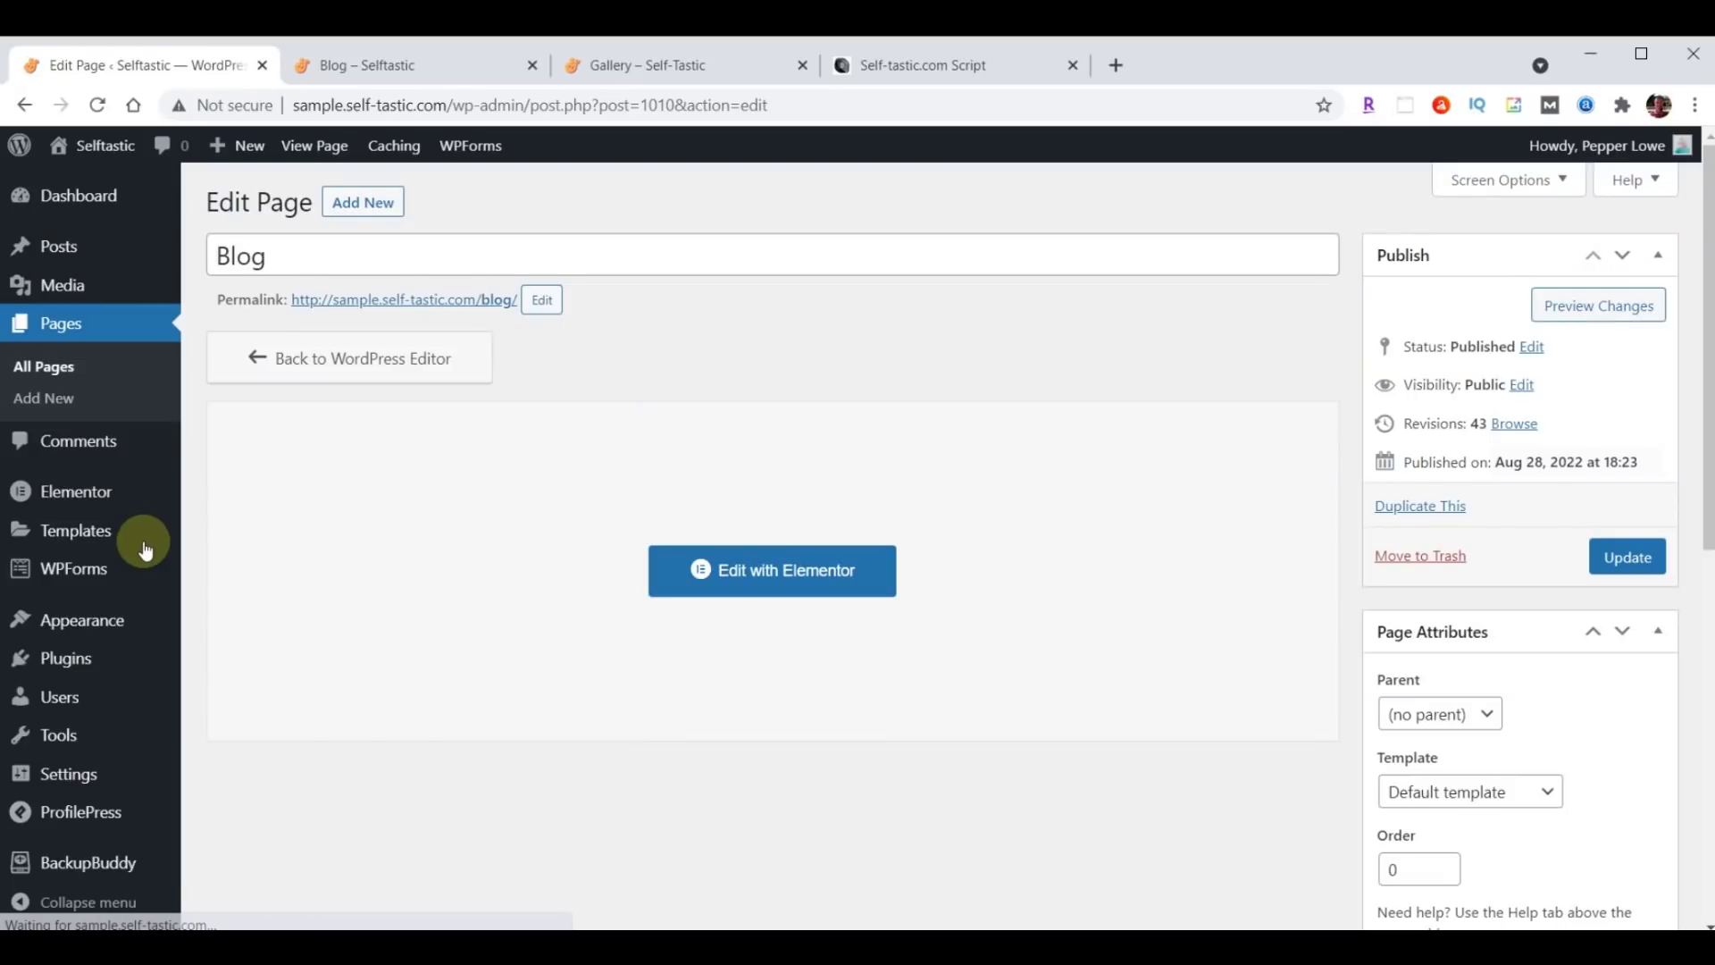
{"action": "mouse_move", "coordinate": [96, 620]}
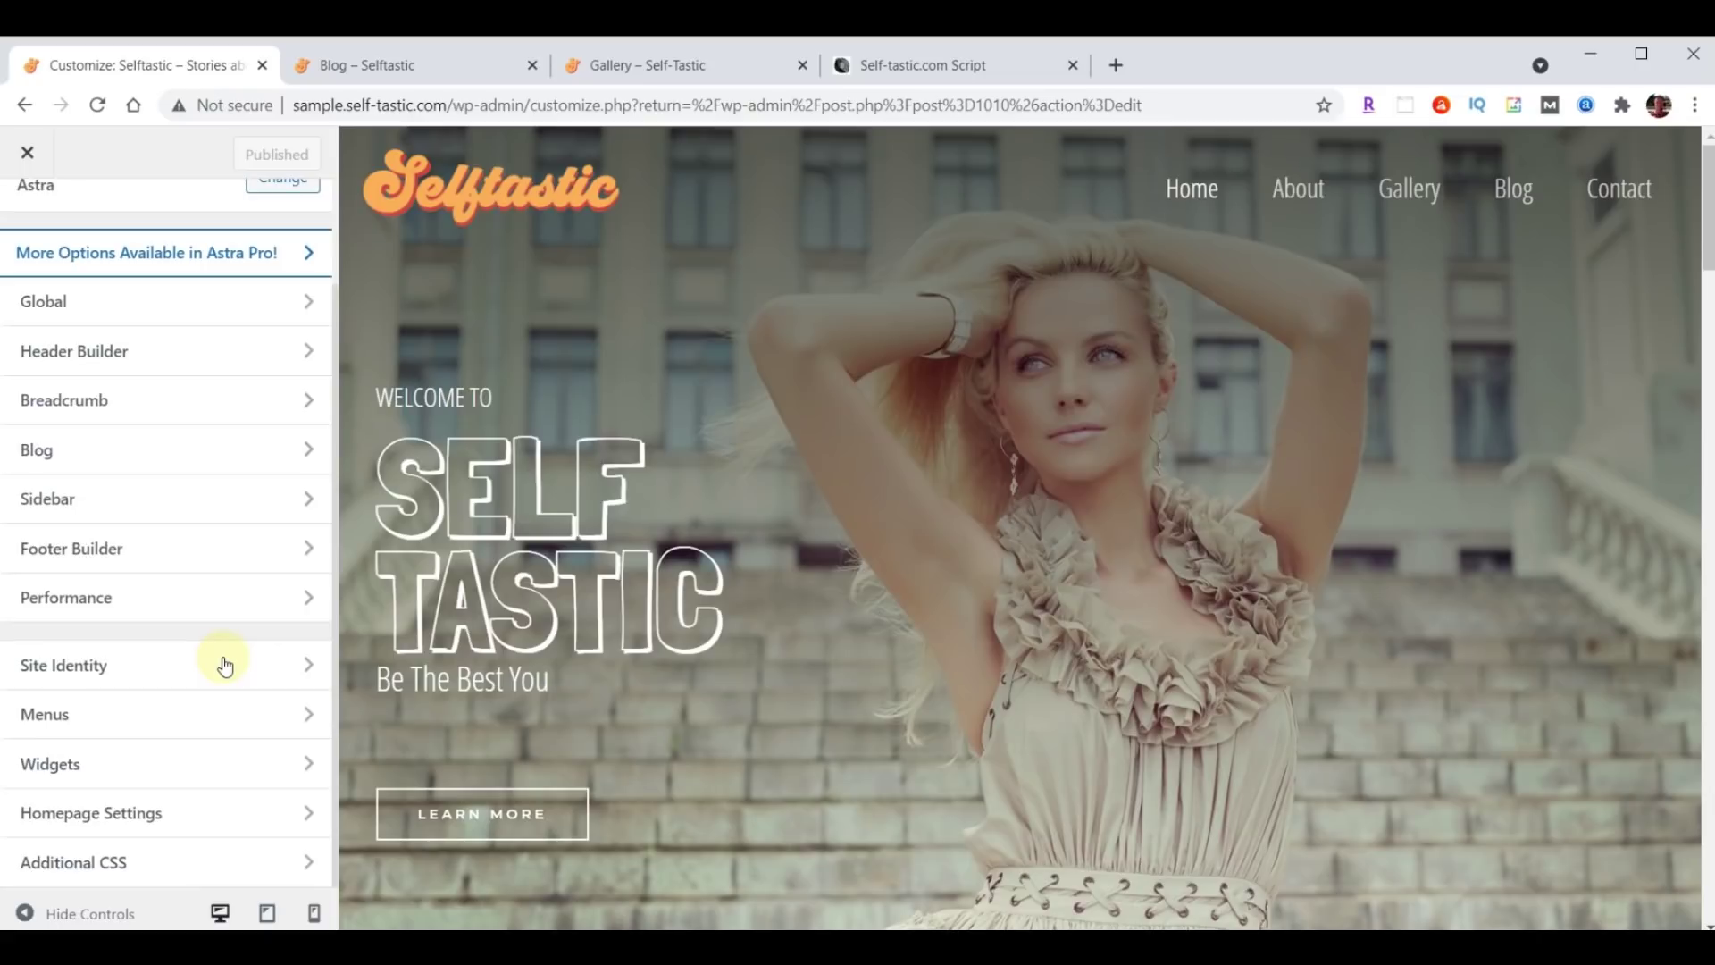
{"action": "left_click", "coordinate": [92, 822]}
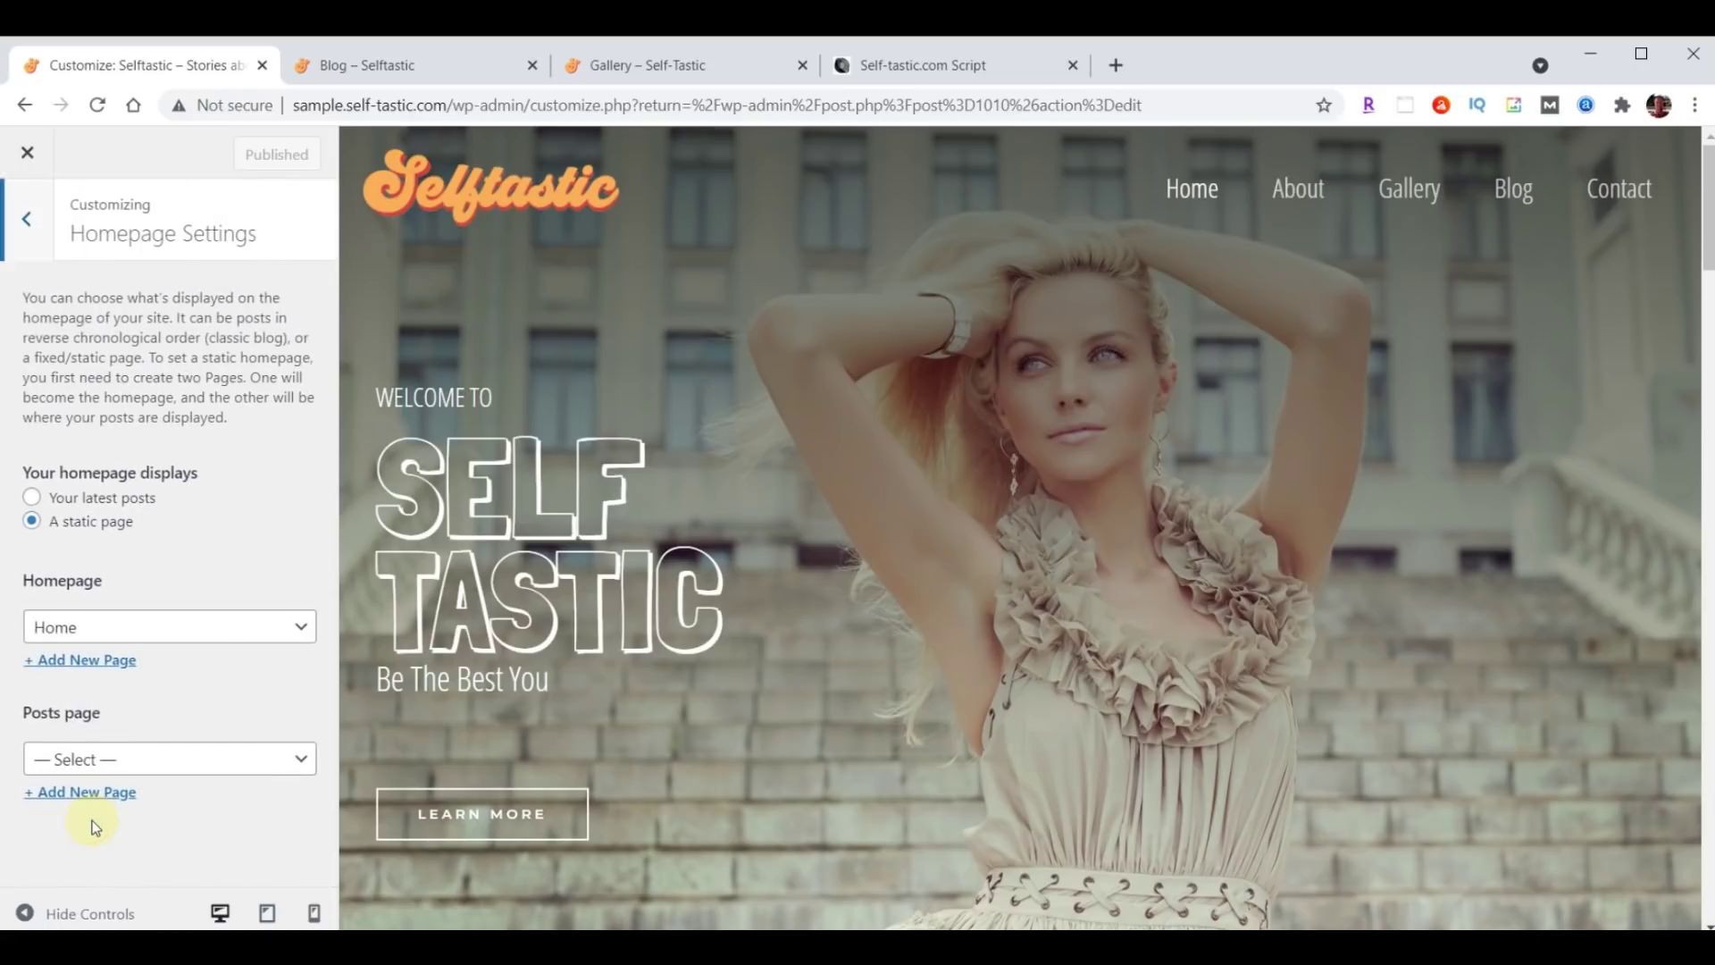
{"action": "left_click", "coordinate": [99, 761]}
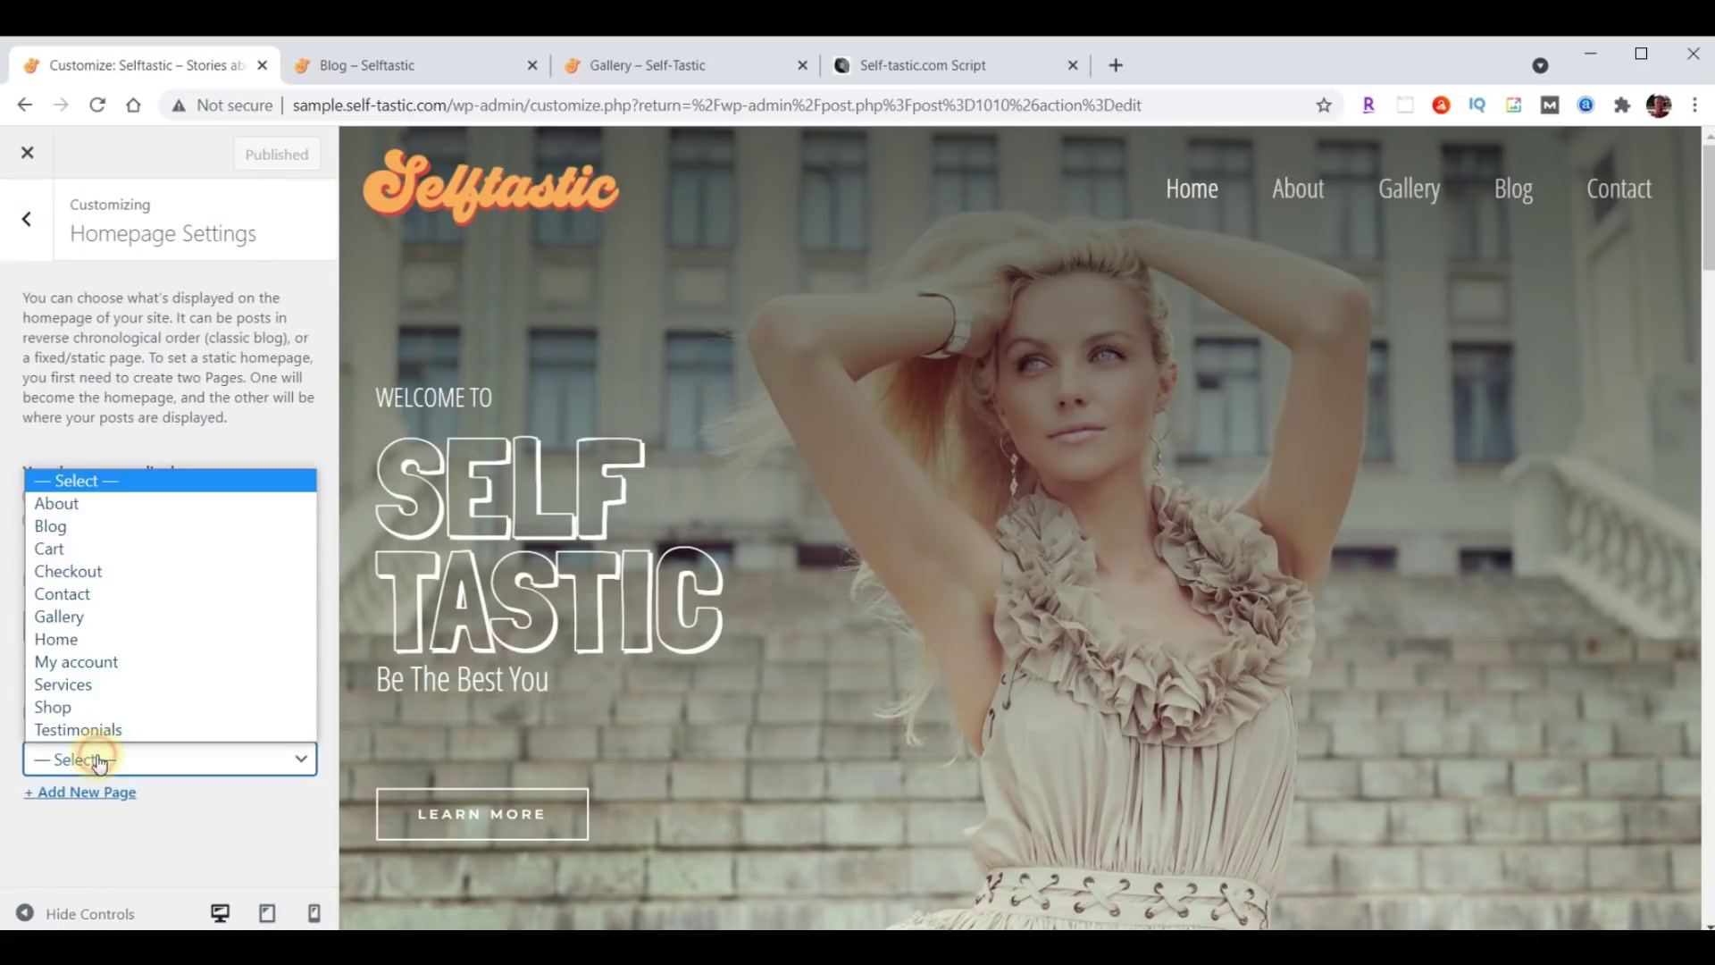
{"action": "left_click", "coordinate": [100, 526]}
{"action": "left_click", "coordinate": [239, 161]}
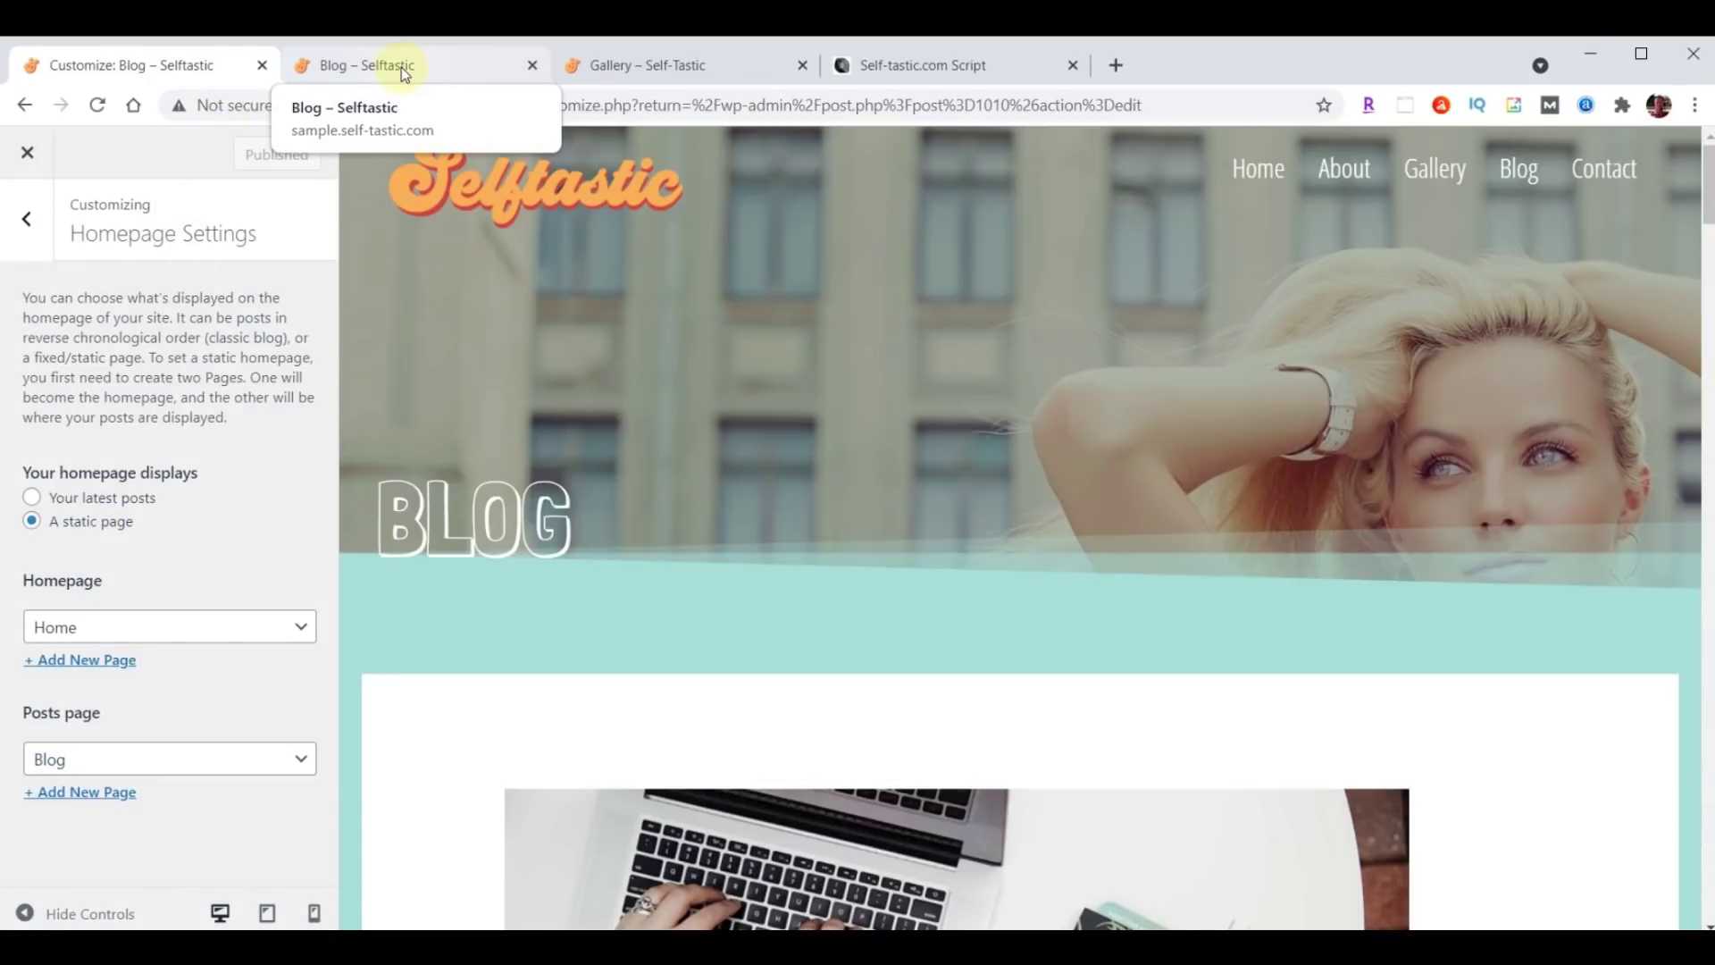
{"action": "left_click", "coordinate": [402, 81]}
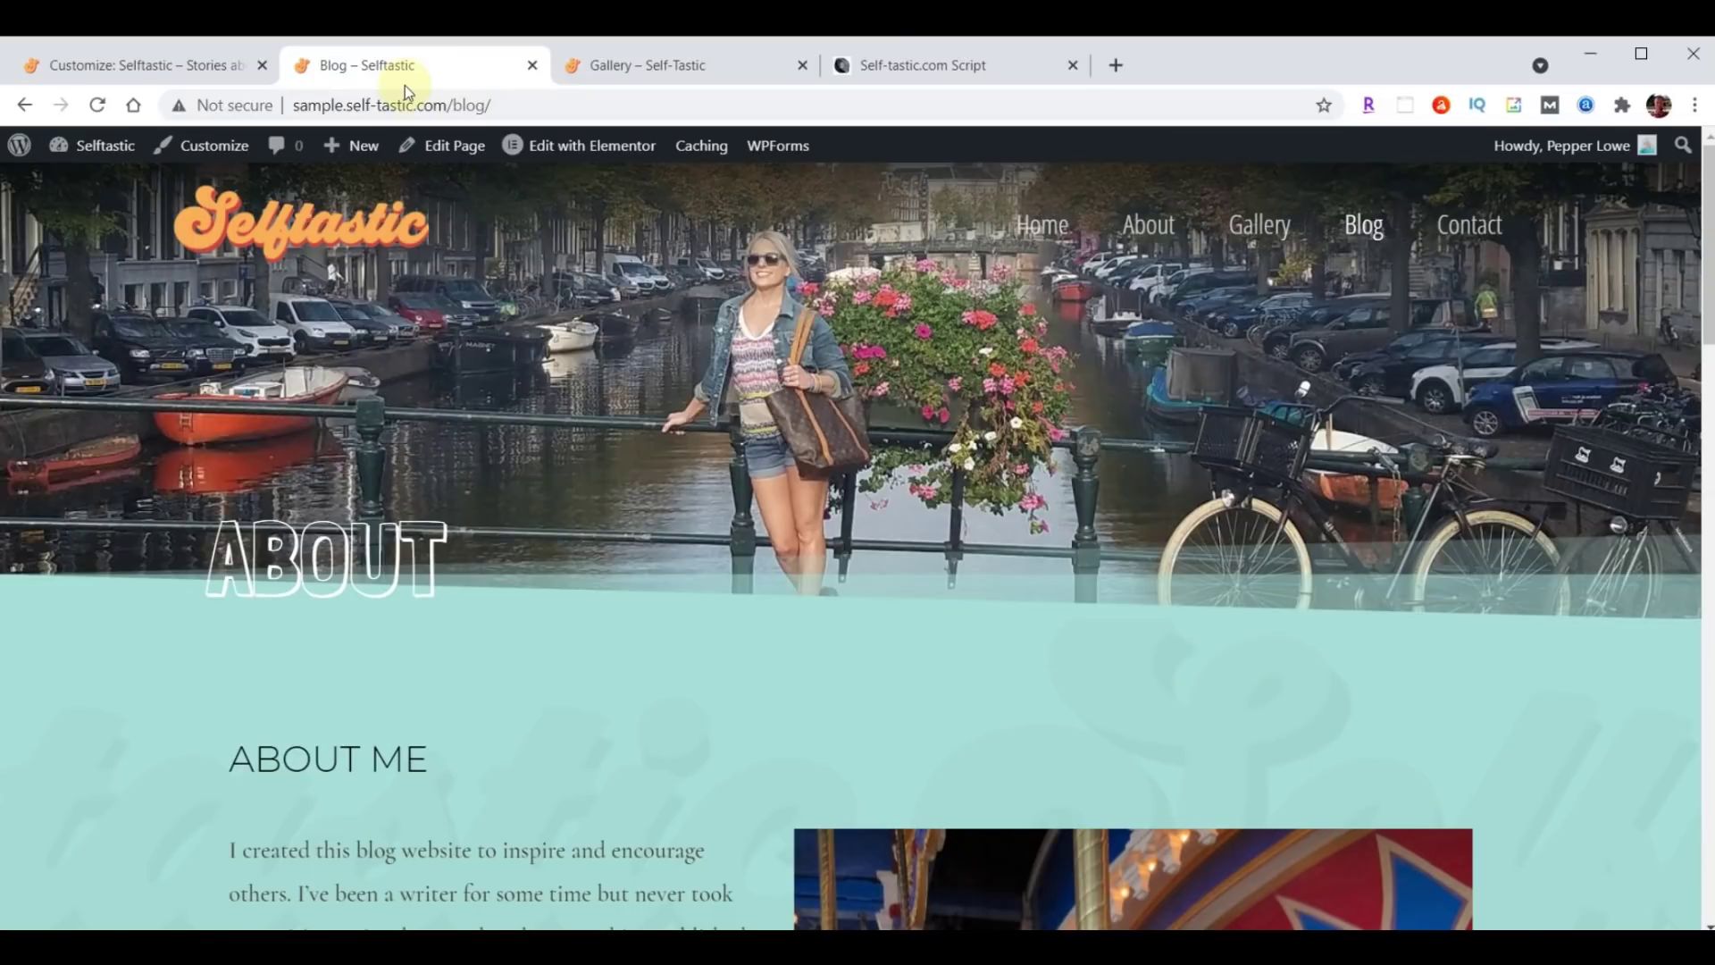
{"action": "key", "text": "F5"}
{"action": "scroll", "coordinate": [1359, 384], "scroll_direction": "down", "scroll_amount": 15}
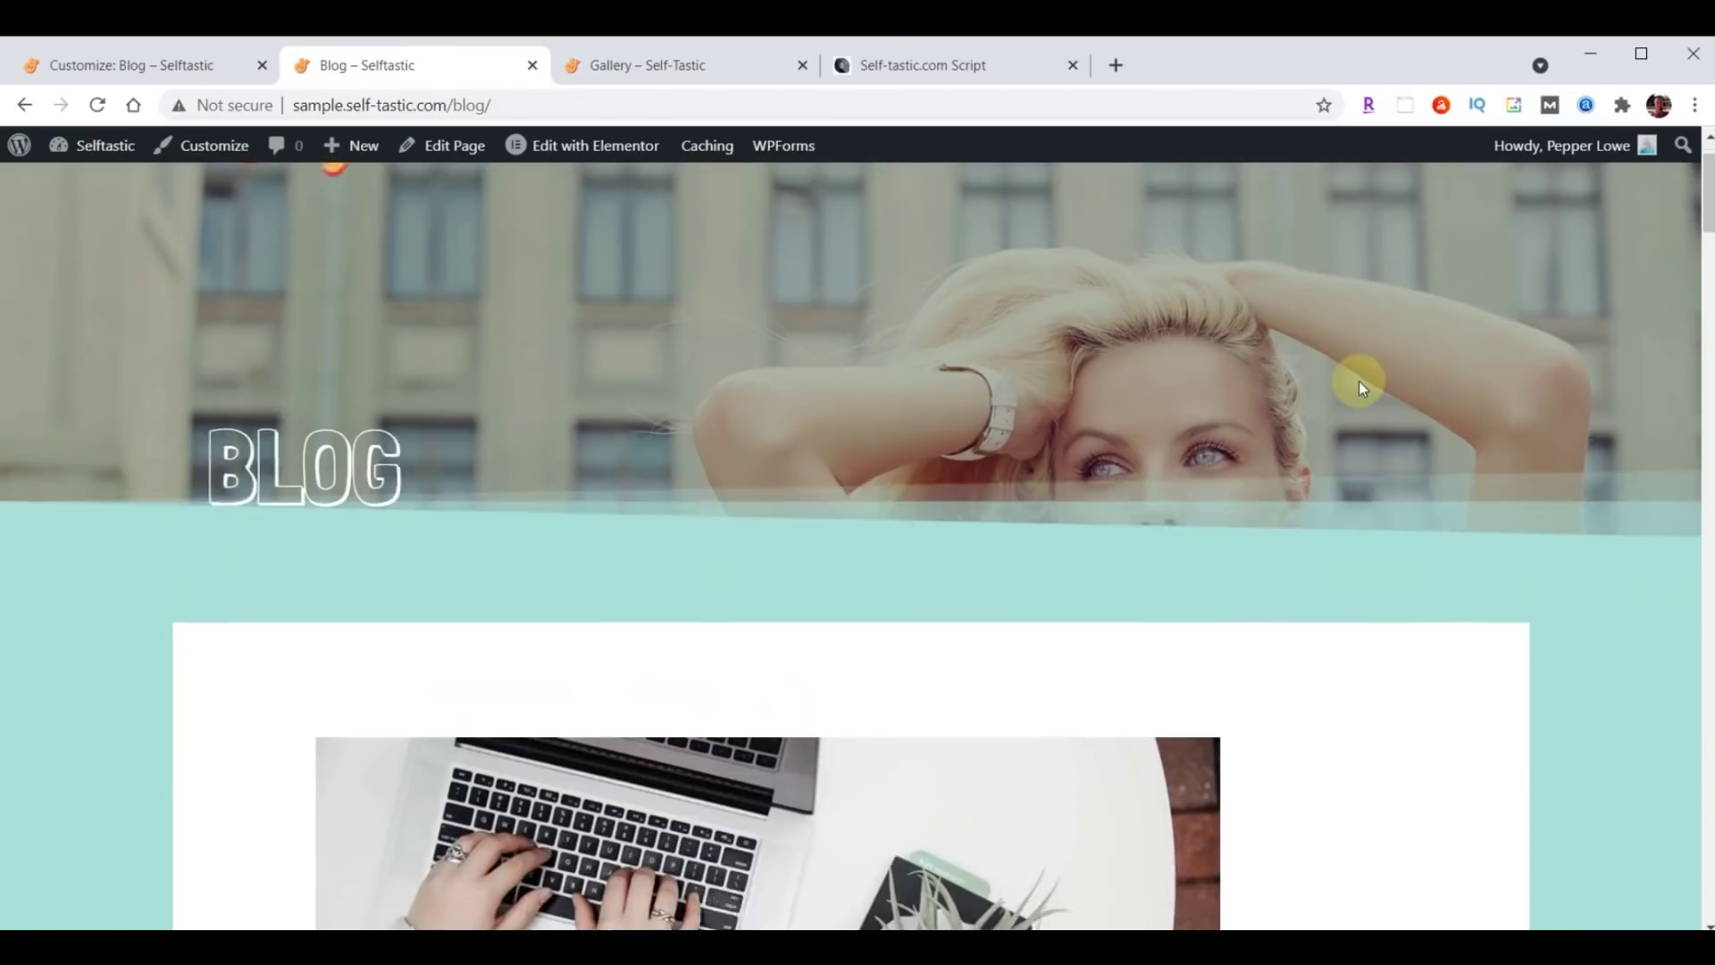
{"action": "scroll", "coordinate": [1324, 465], "scroll_direction": "down", "scroll_amount": 20}
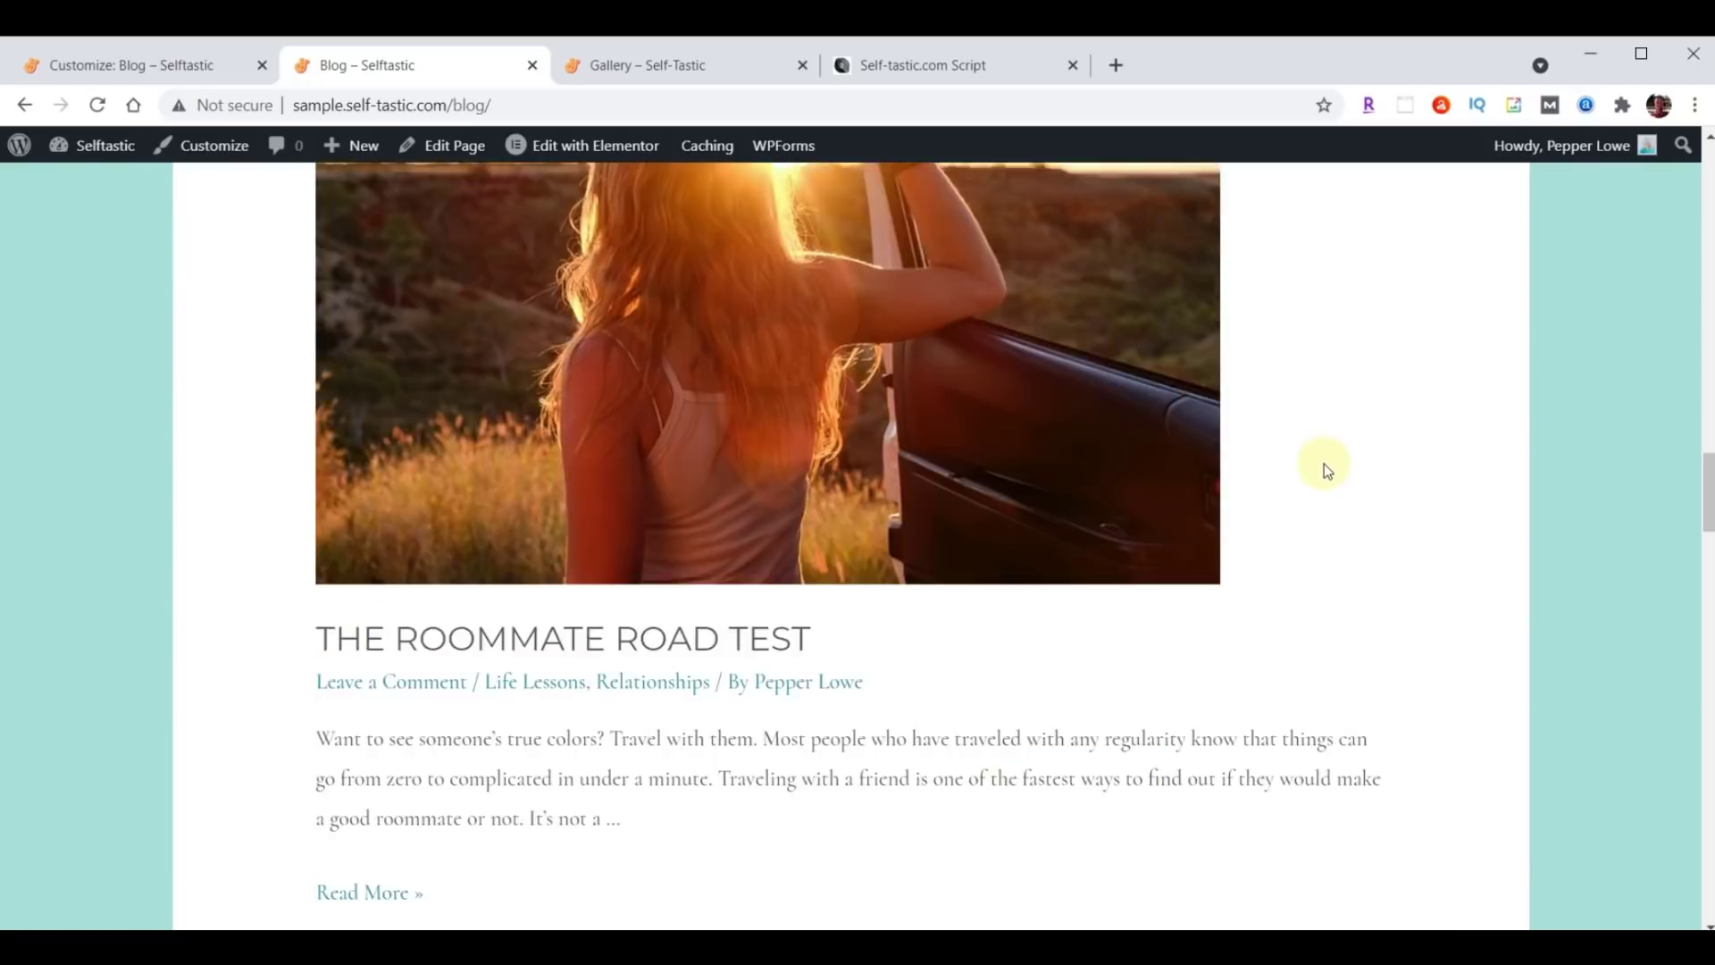
{"action": "scroll", "coordinate": [1324, 478], "scroll_direction": "down", "scroll_amount": 5}
{"action": "scroll", "coordinate": [1268, 528], "scroll_direction": "up", "scroll_amount": 20}
{"action": "scroll", "coordinate": [1267, 529], "scroll_direction": "up", "scroll_amount": 15}
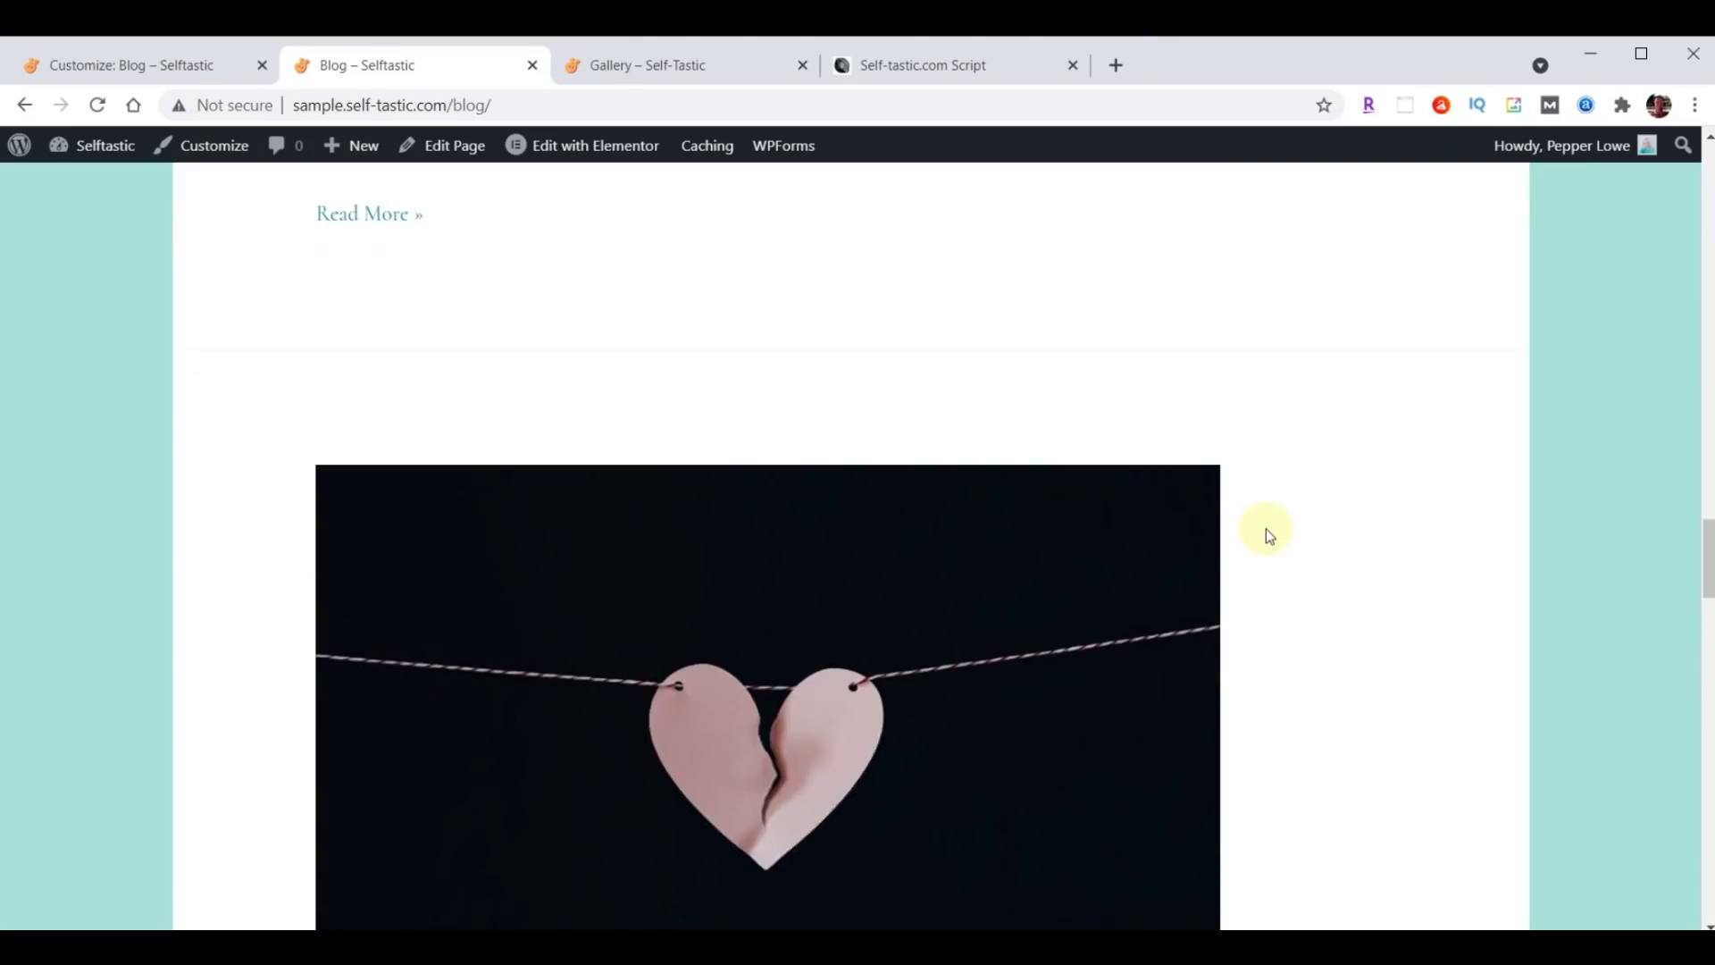
{"action": "scroll", "coordinate": [1267, 529], "scroll_direction": "up", "scroll_amount": 15}
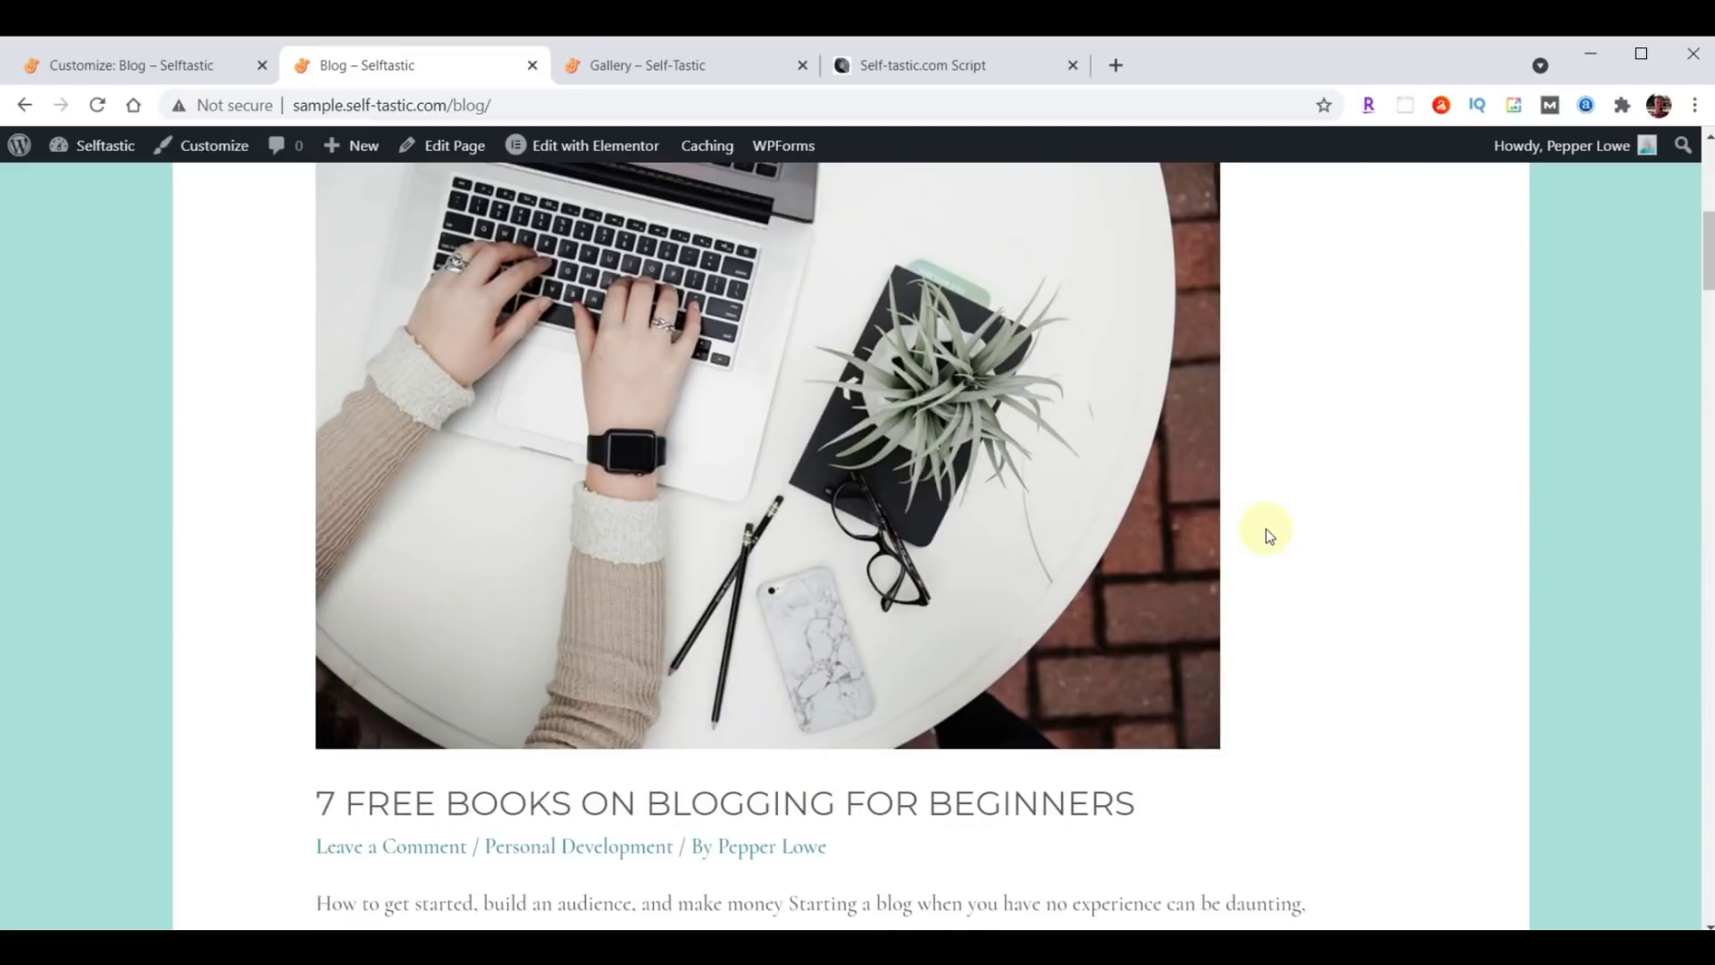
{"action": "scroll", "coordinate": [1267, 529], "scroll_direction": "down", "scroll_amount": 2}
{"action": "scroll", "coordinate": [1267, 529], "scroll_direction": "down", "scroll_amount": 10}
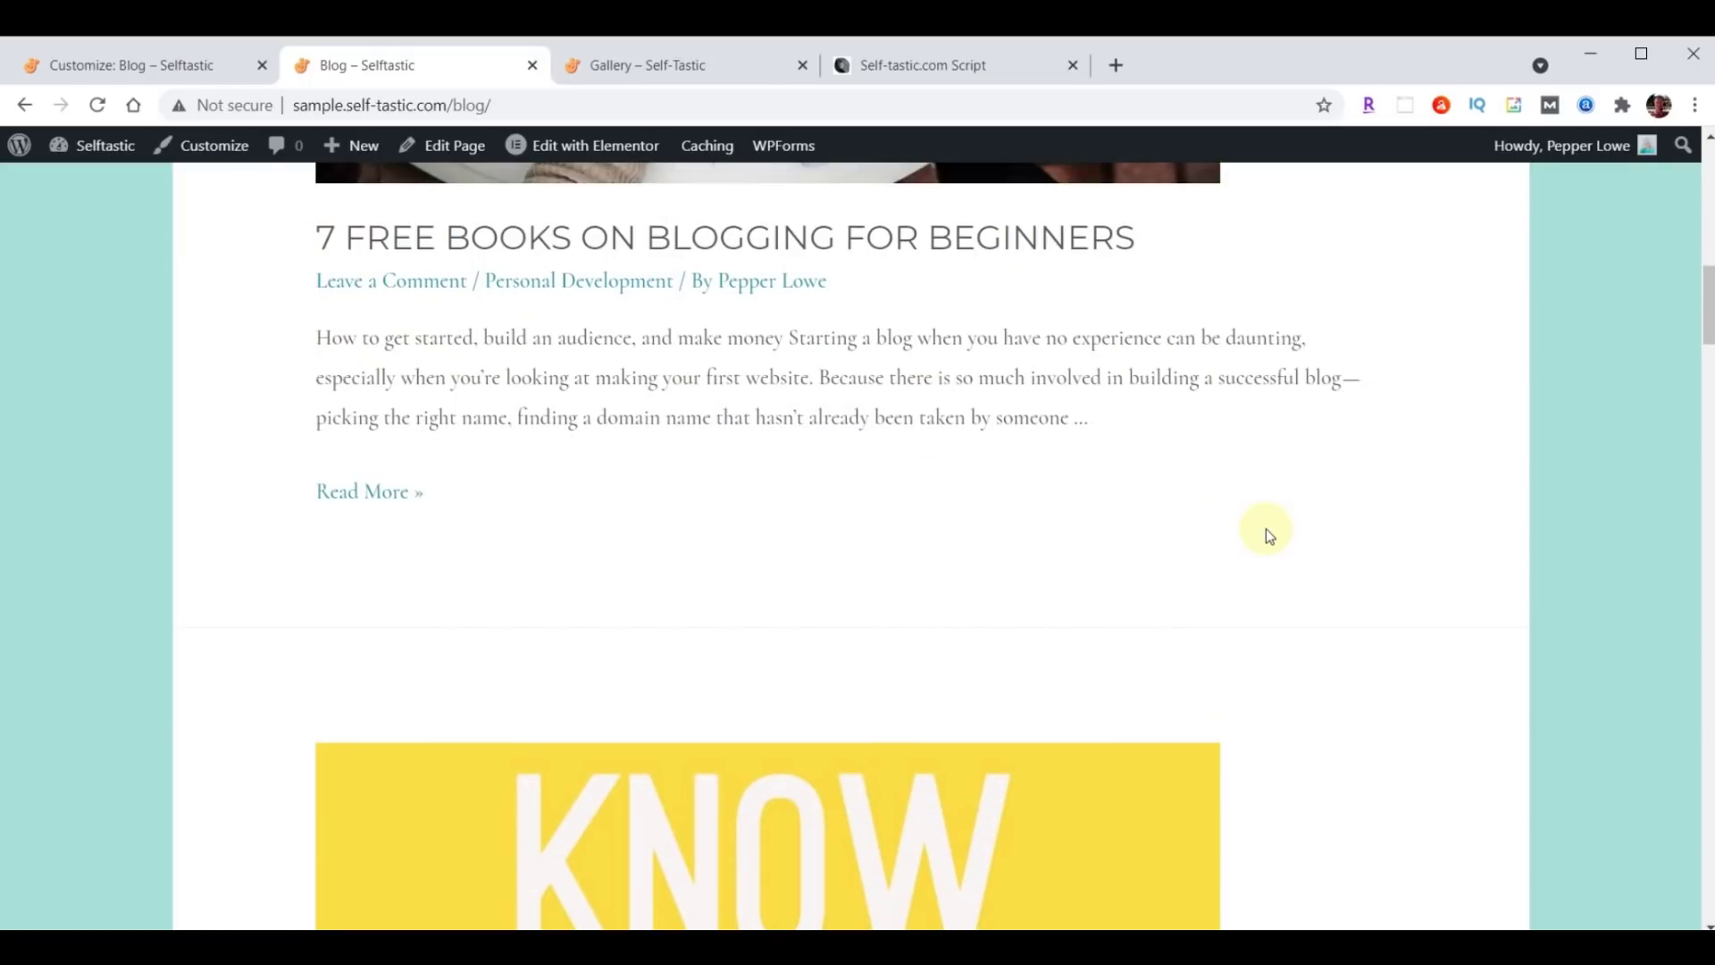
{"action": "scroll", "coordinate": [1267, 529], "scroll_direction": "up", "scroll_amount": 12}
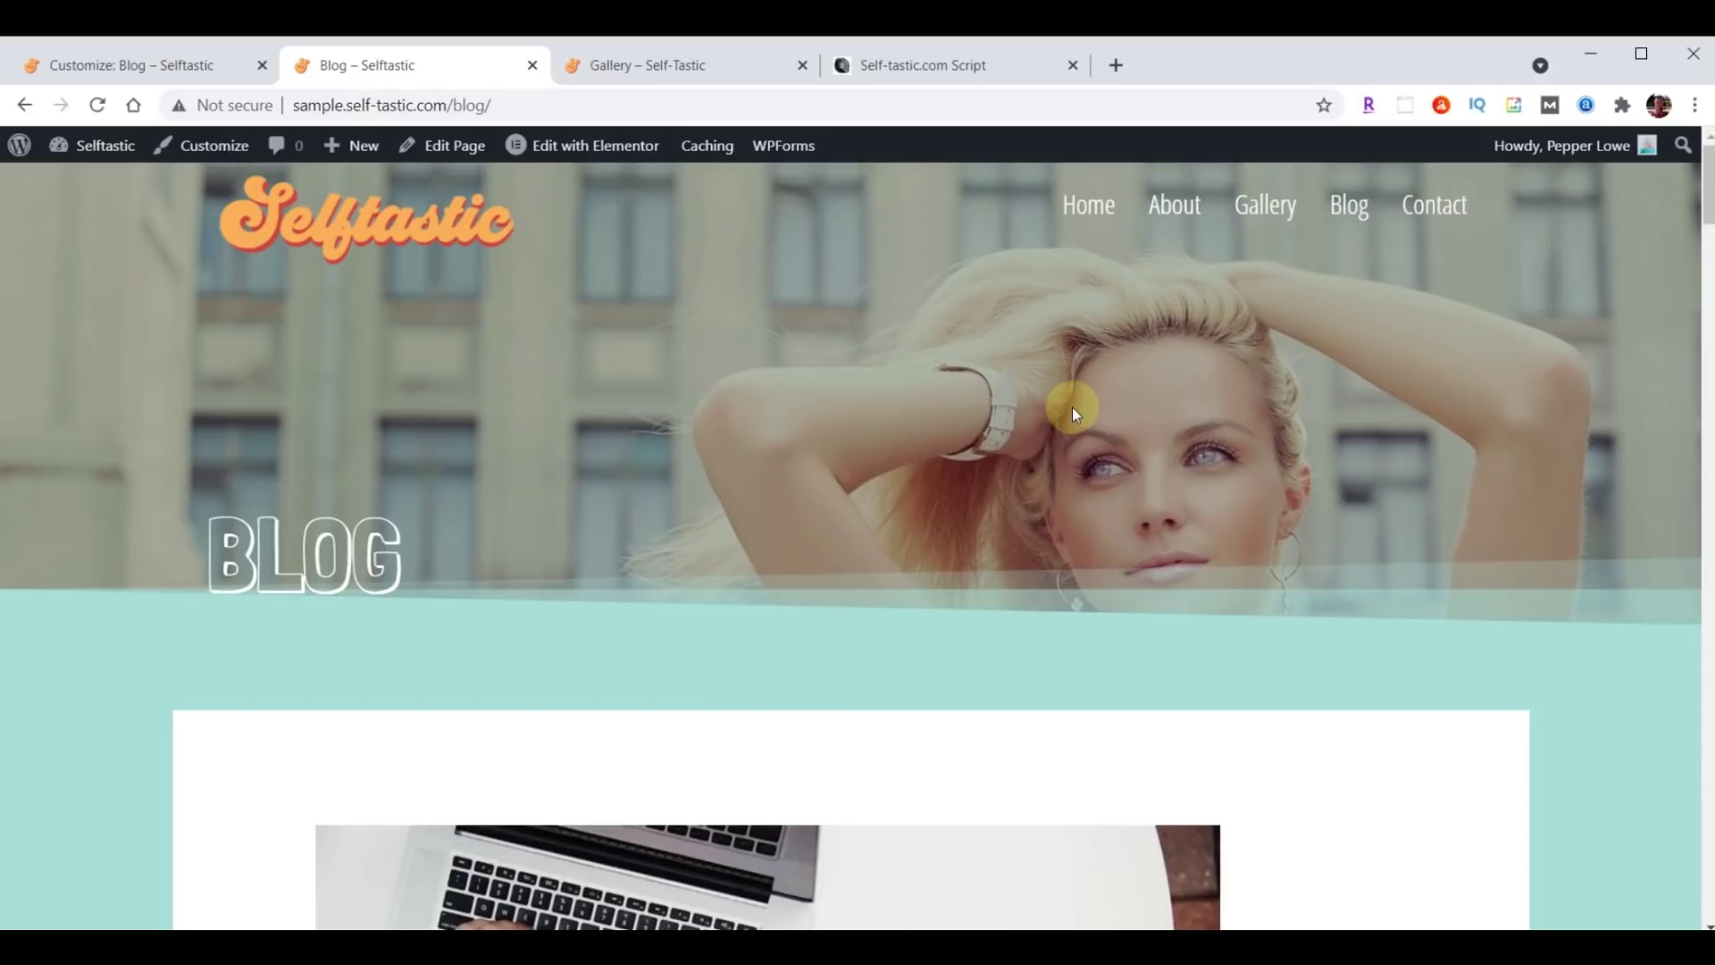
Set Homepage Settings' Posts page to '— Select —', publish, and close the Customizer.
{"action": "left_click", "coordinate": [96, 71]}
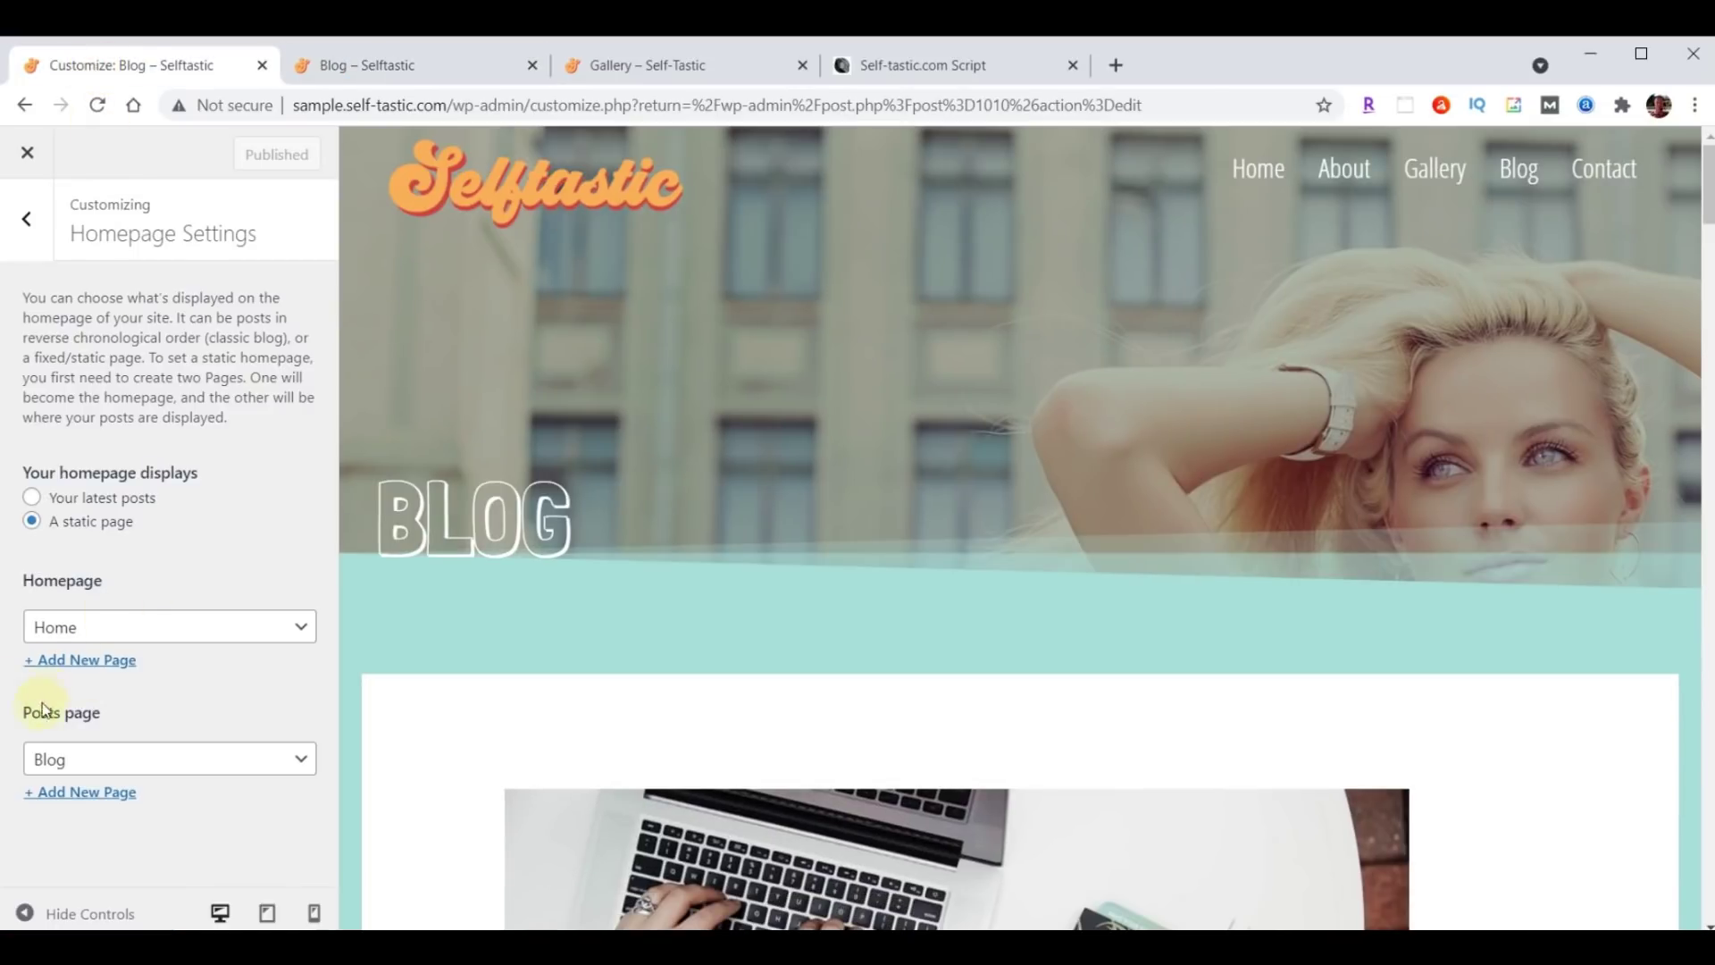
{"action": "left_click", "coordinate": [161, 766]}
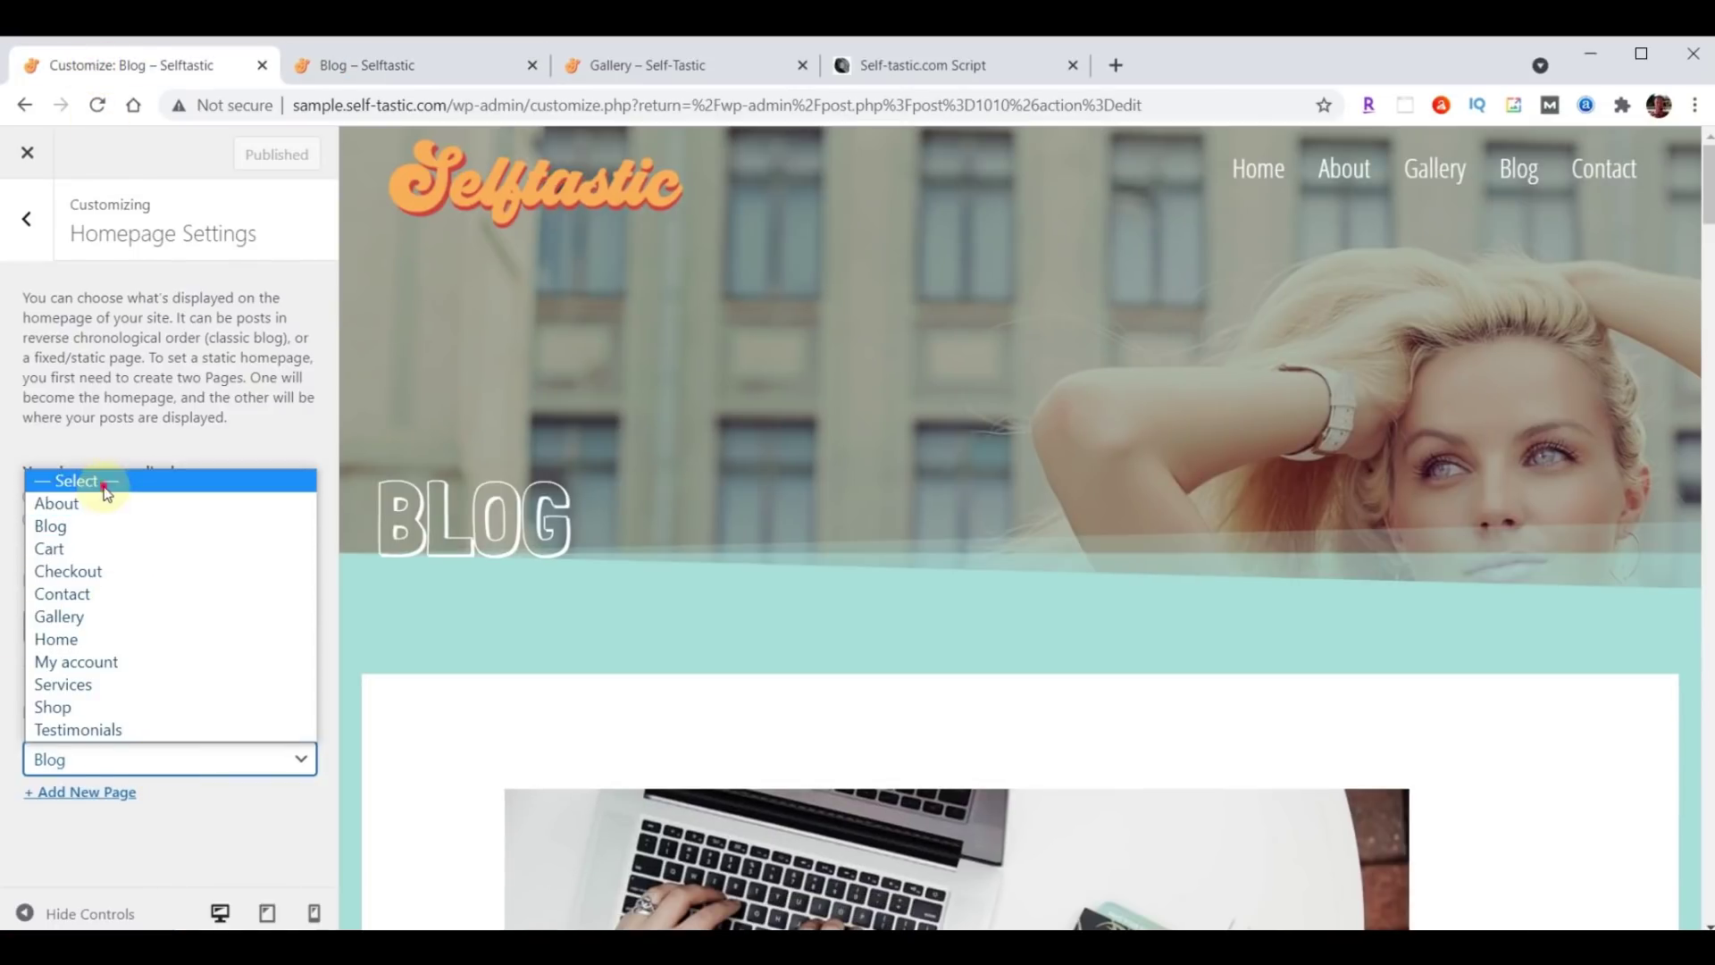
{"action": "left_click", "coordinate": [104, 482]}
{"action": "left_click", "coordinate": [251, 155]}
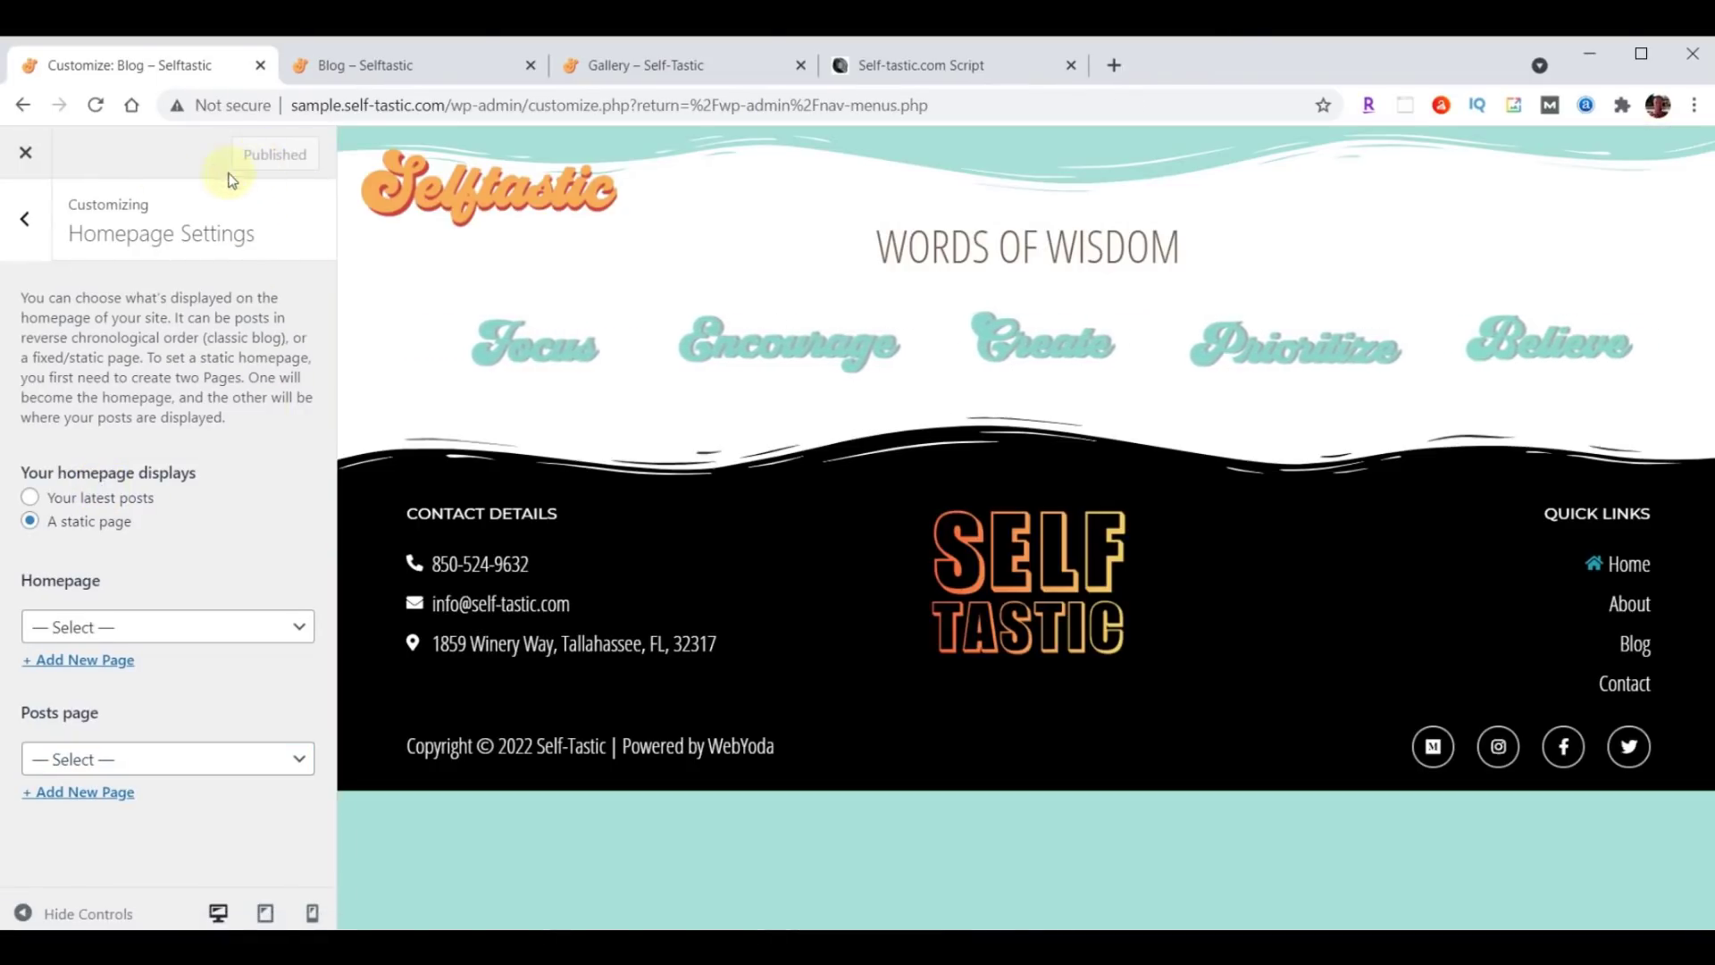
{"action": "left_click", "coordinate": [26, 154]}
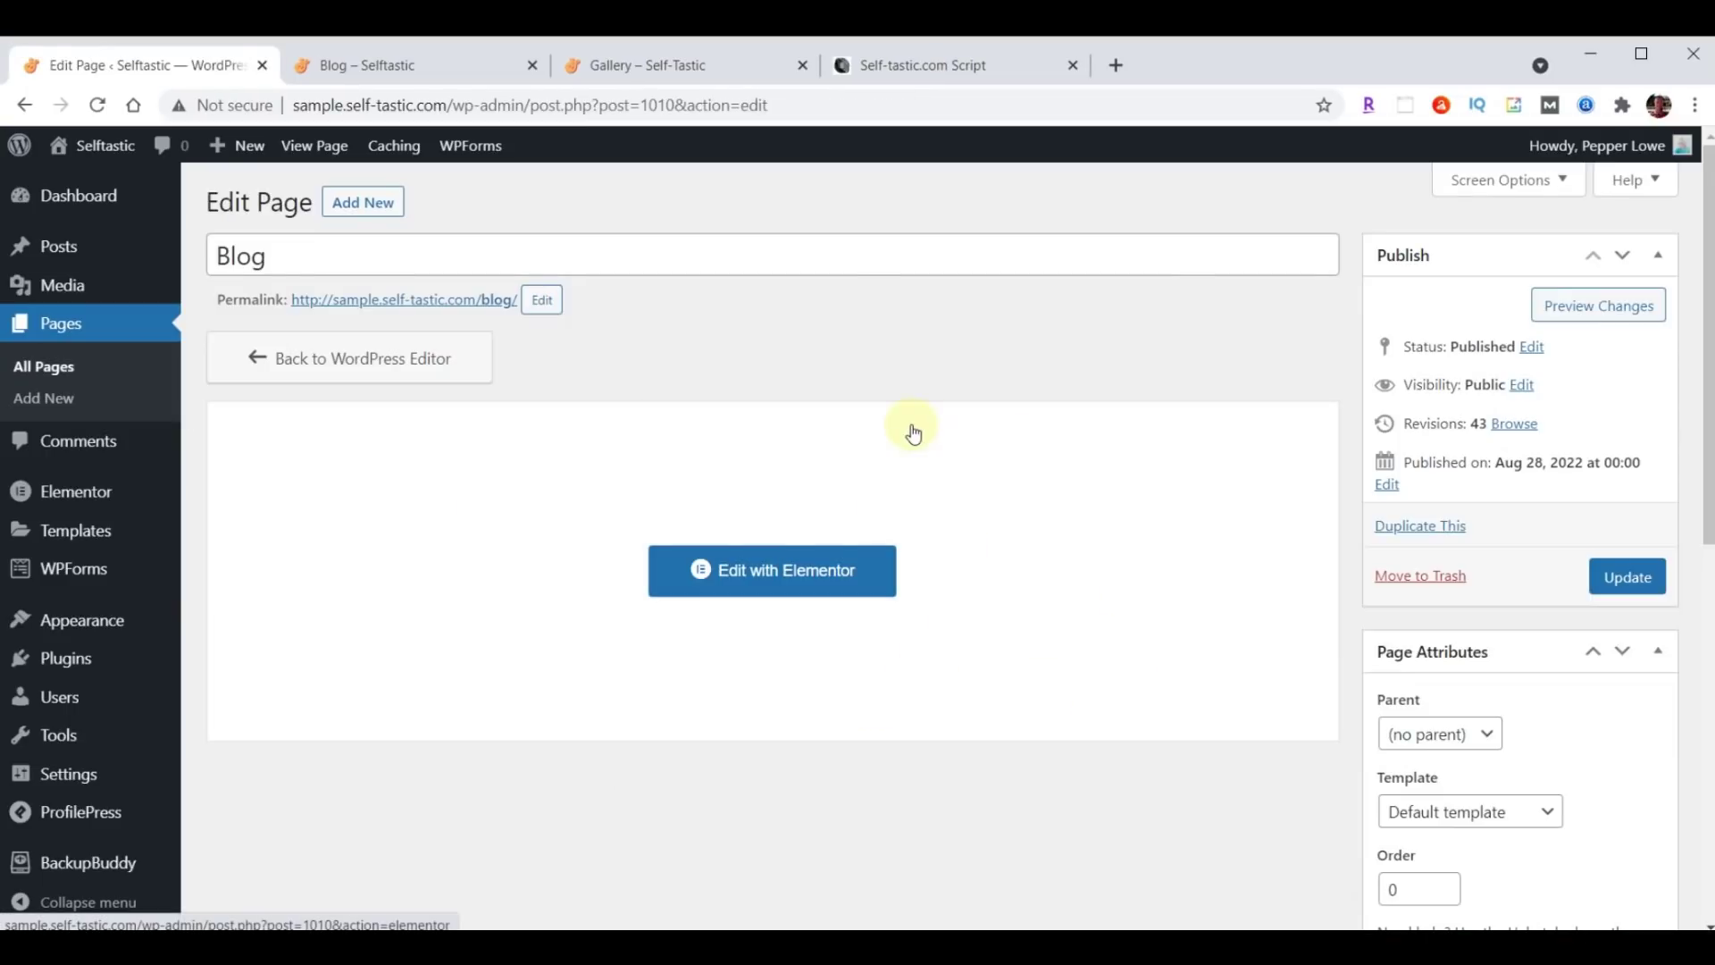
Insert the 'Selftastic Blog Page Header' template above Words of Wisdom, then delete its logo-and-menu row.
{"action": "left_click", "coordinate": [734, 568]}
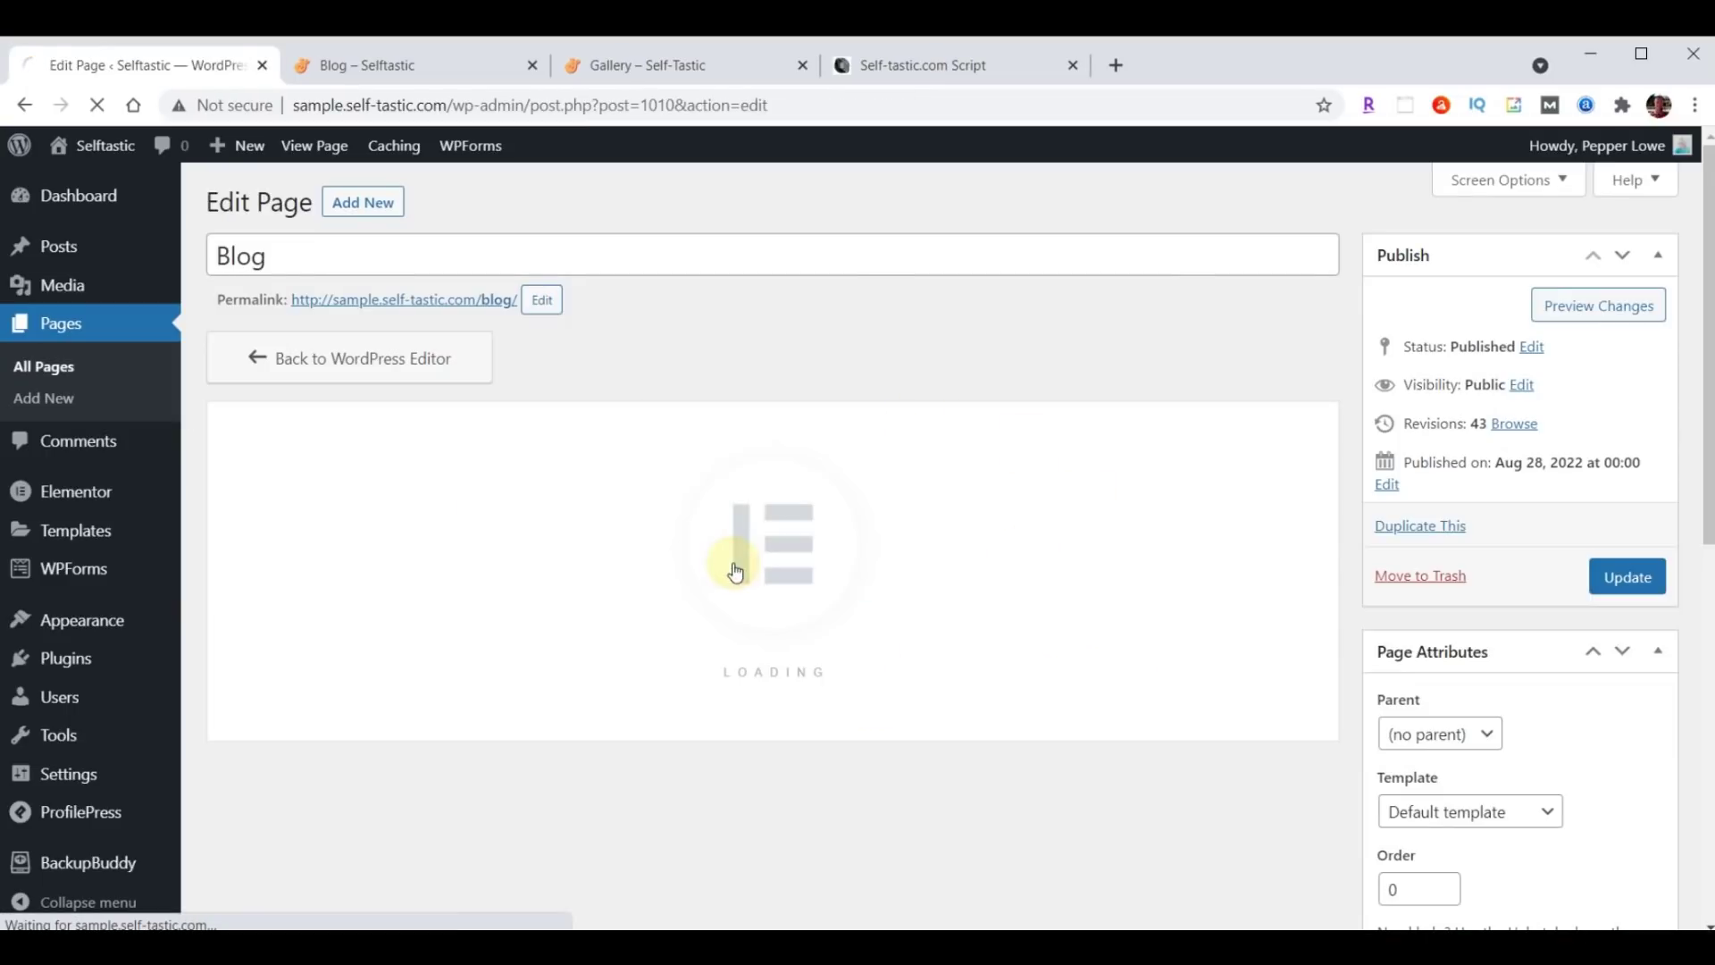
{"action": "mouse_move", "coordinate": [938, 241]}
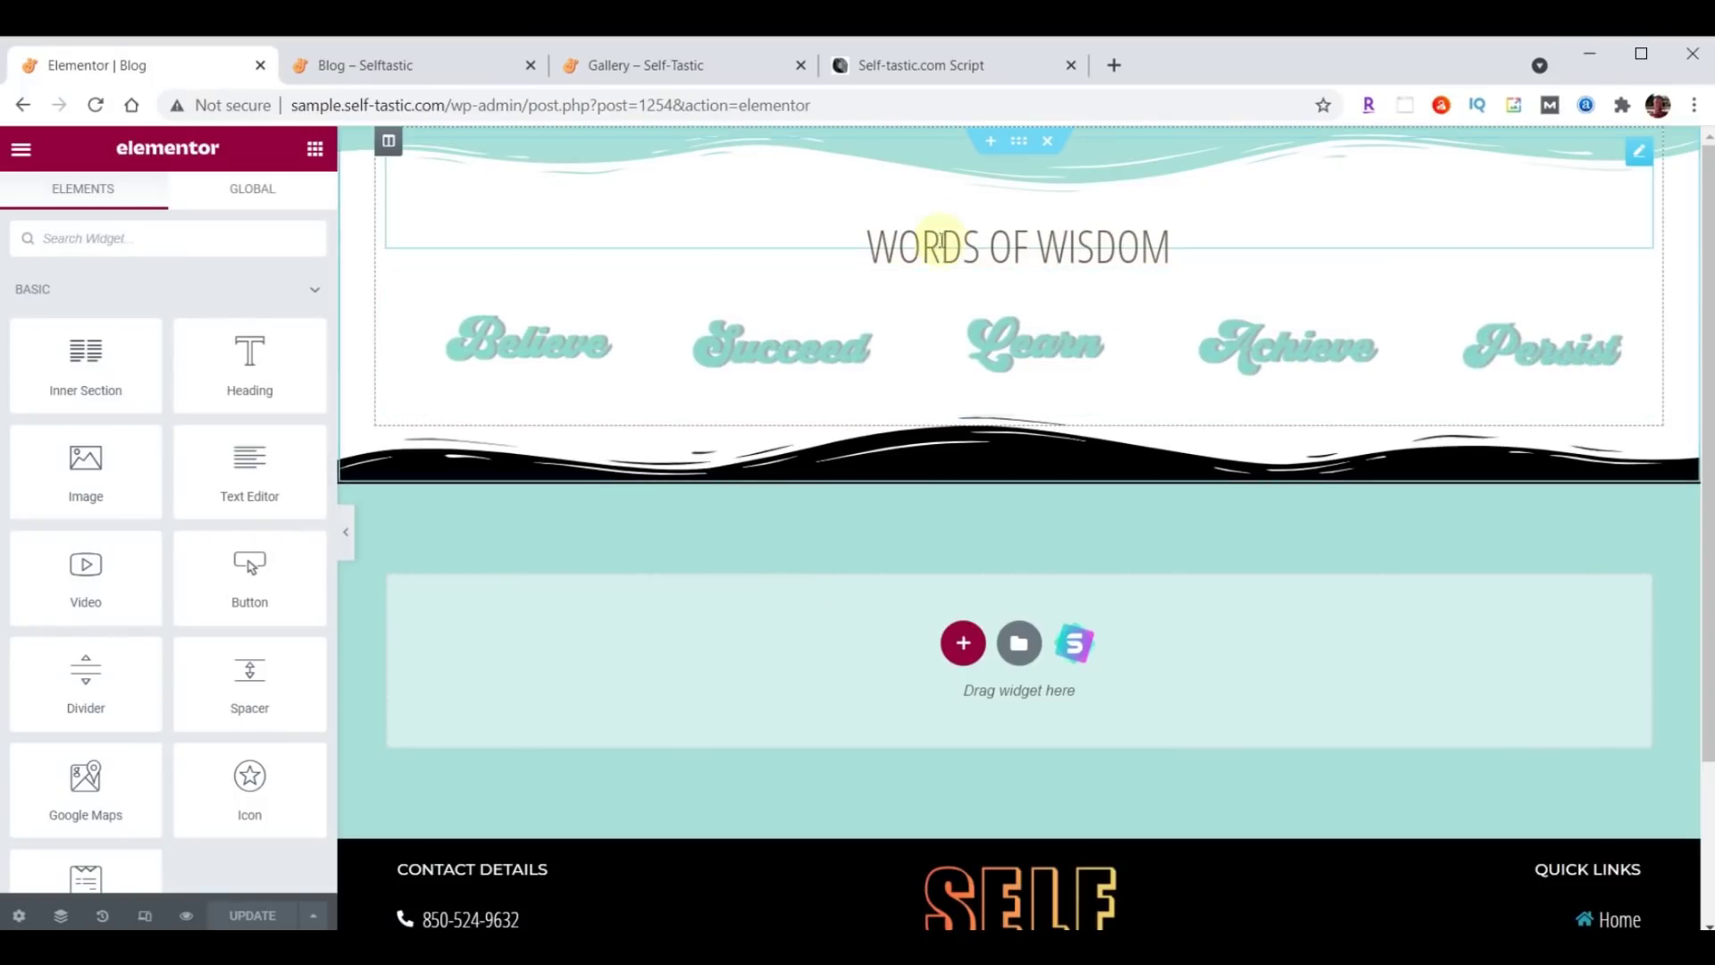
{"action": "left_click", "coordinate": [994, 139]}
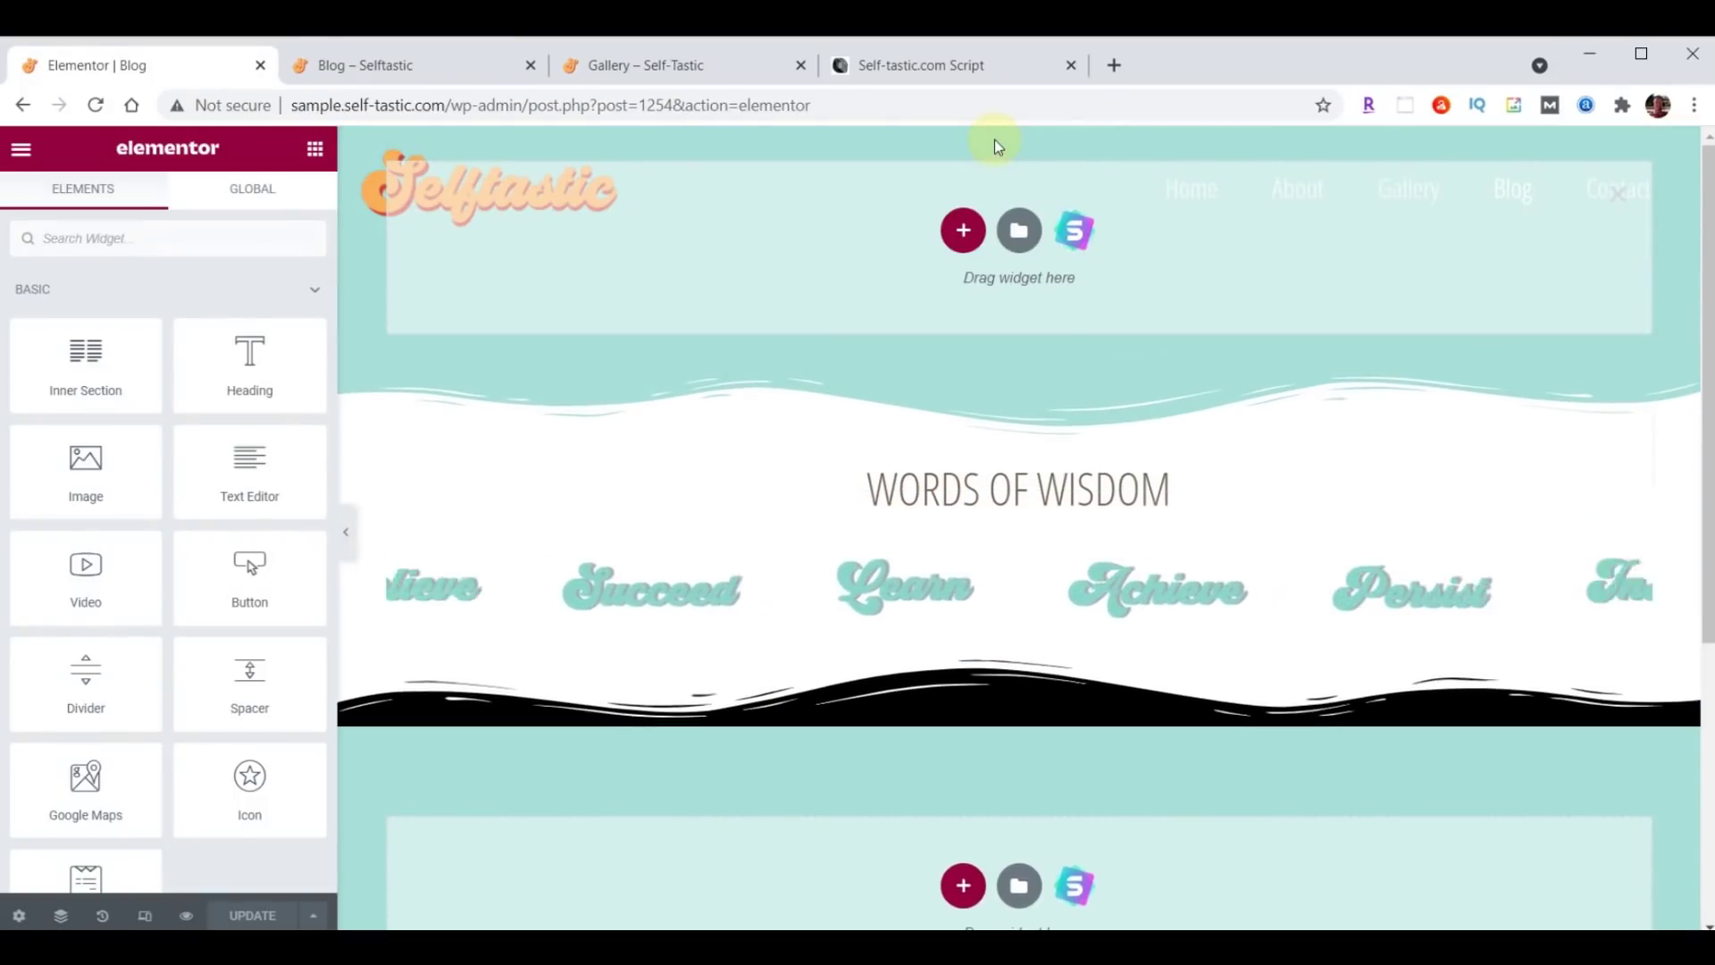
{"action": "left_click", "coordinate": [1018, 234]}
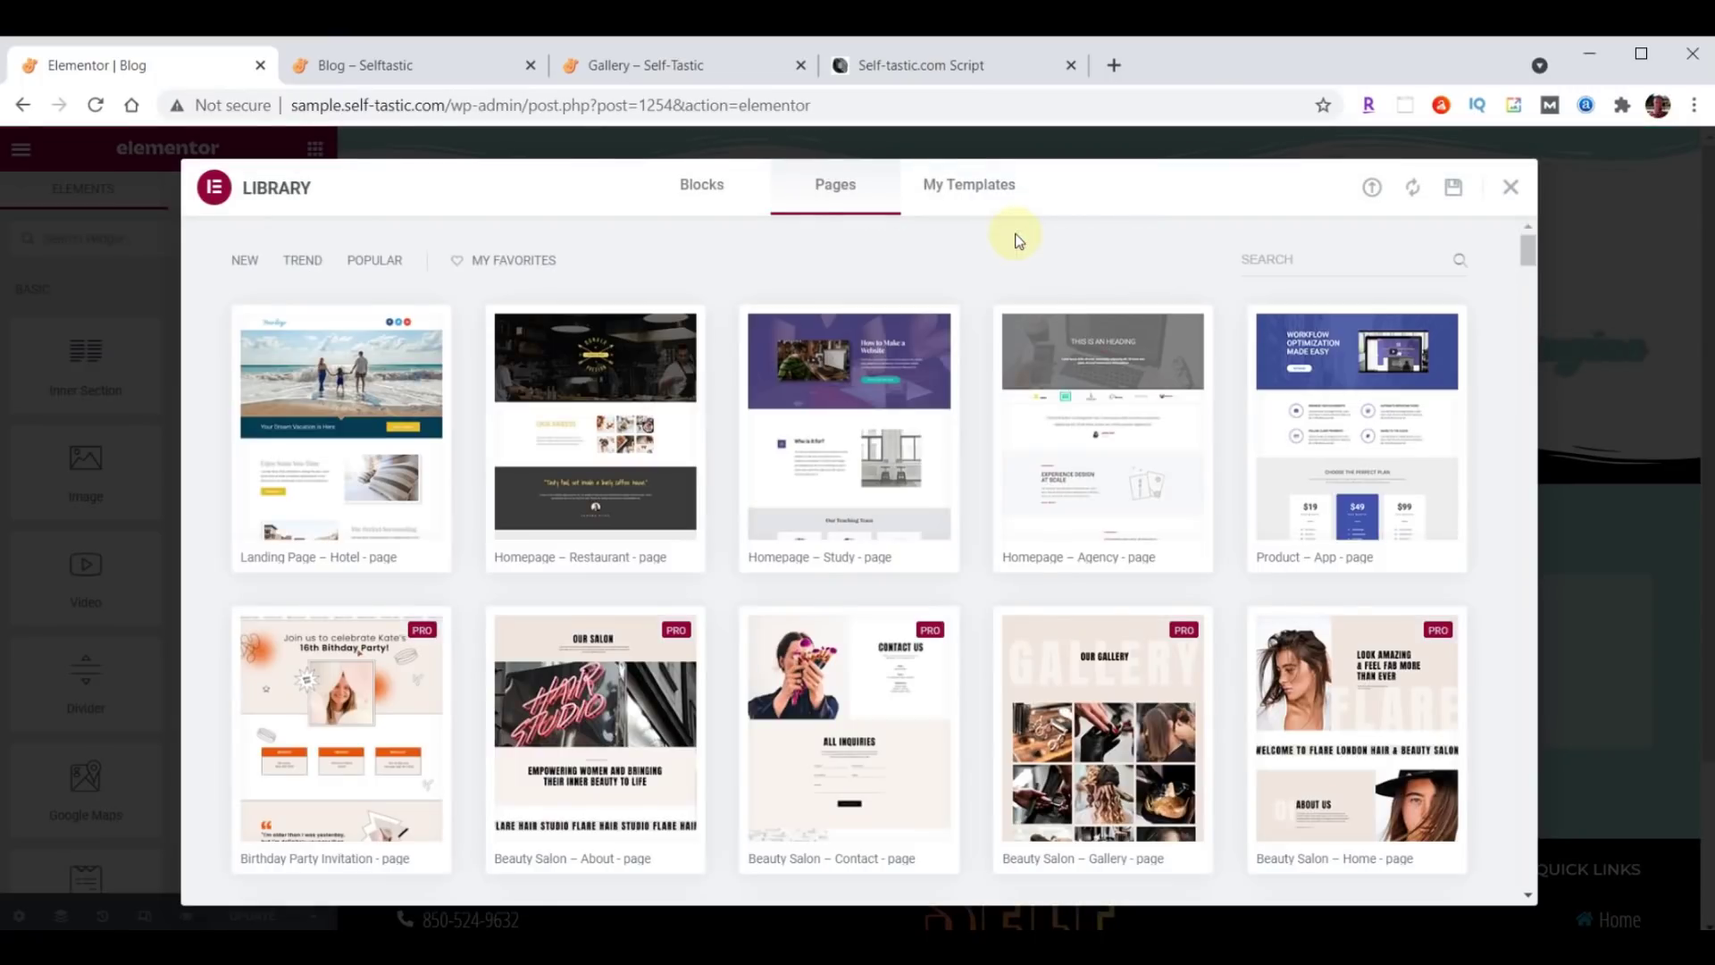
{"action": "left_click", "coordinate": [984, 188]}
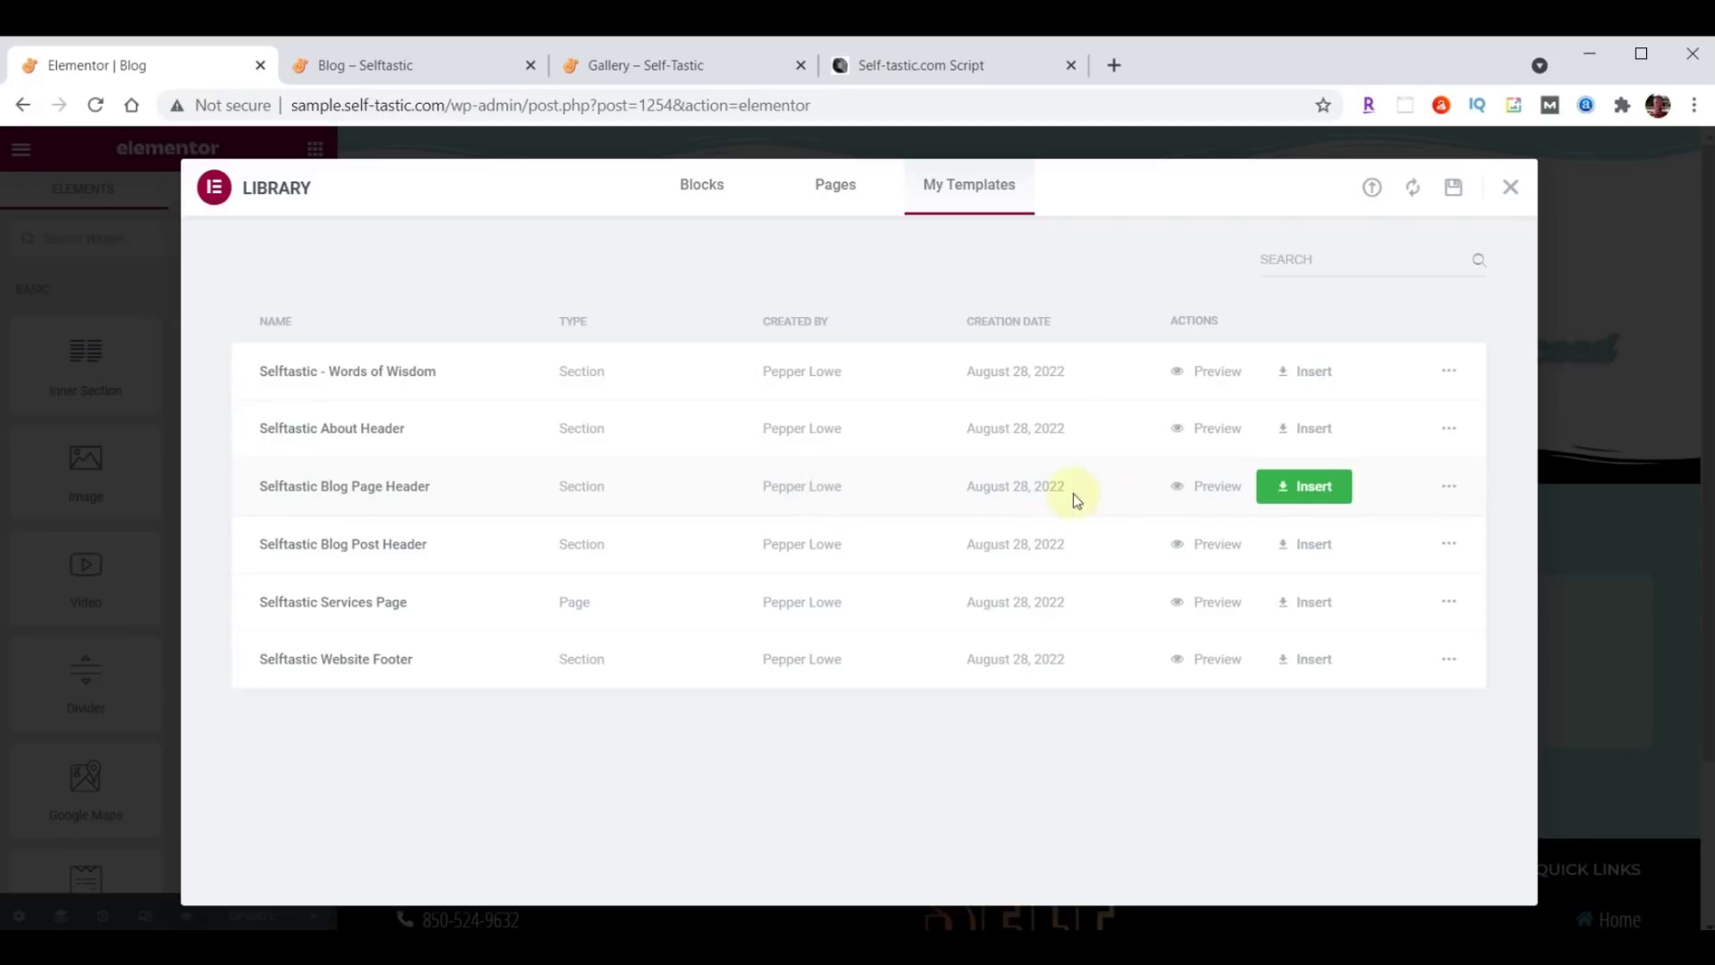
{"action": "left_click", "coordinate": [1321, 483]}
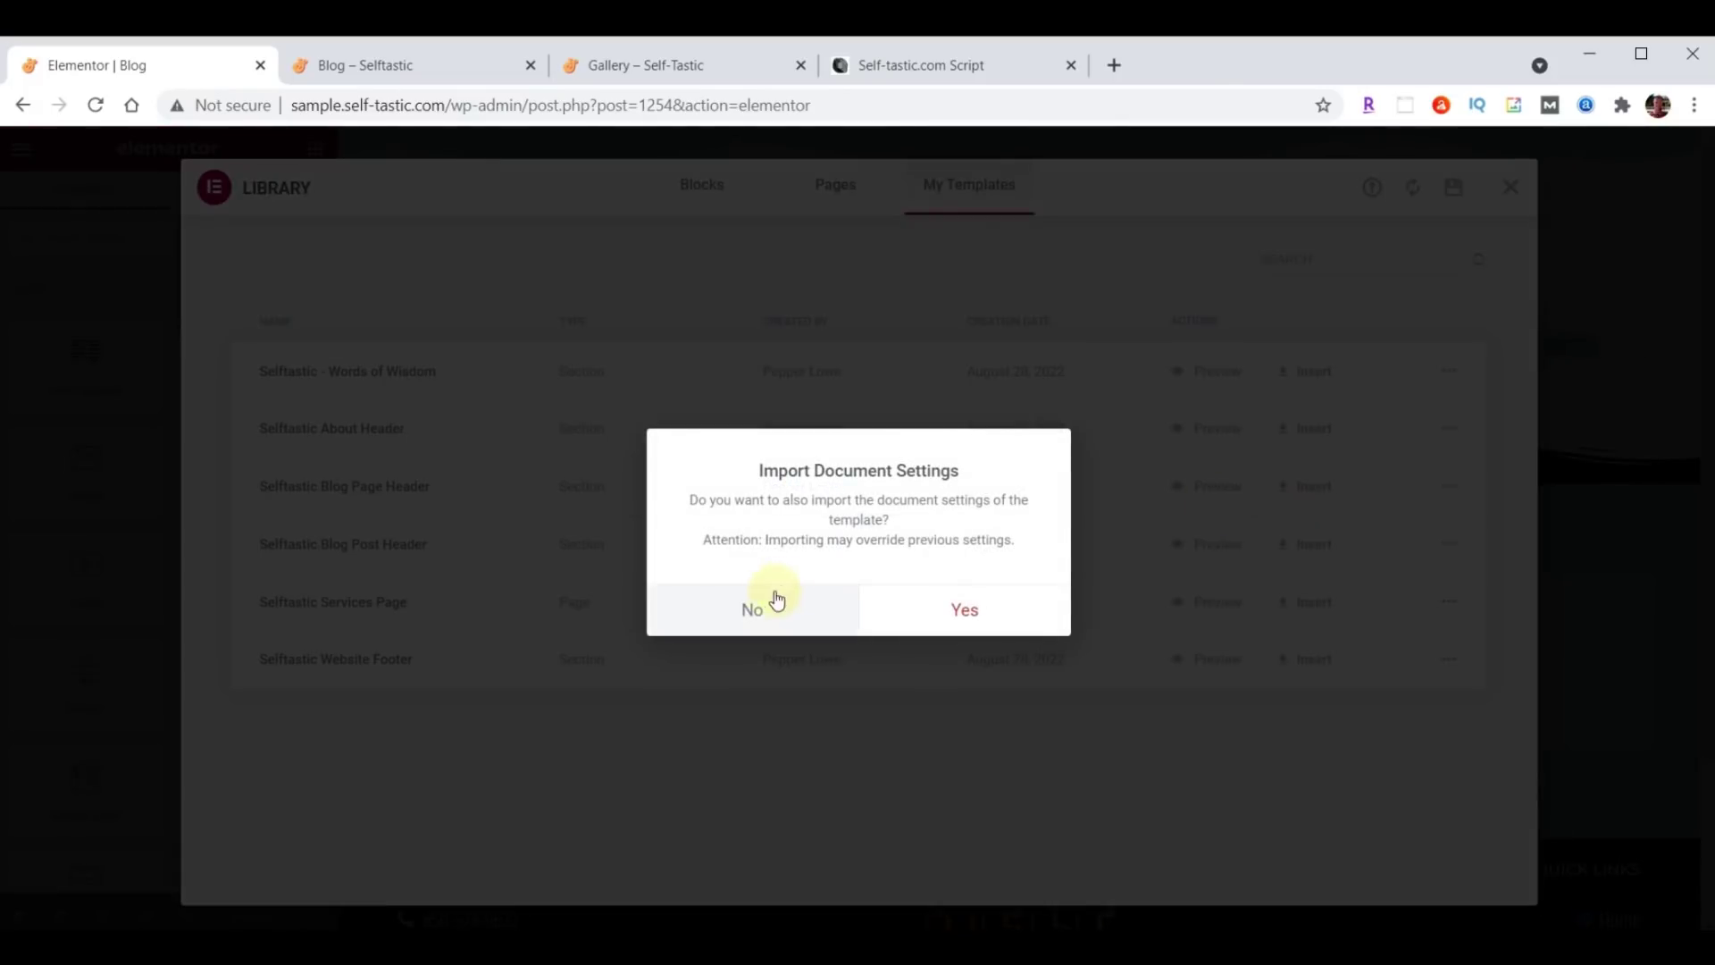
{"action": "left_click", "coordinate": [753, 610]}
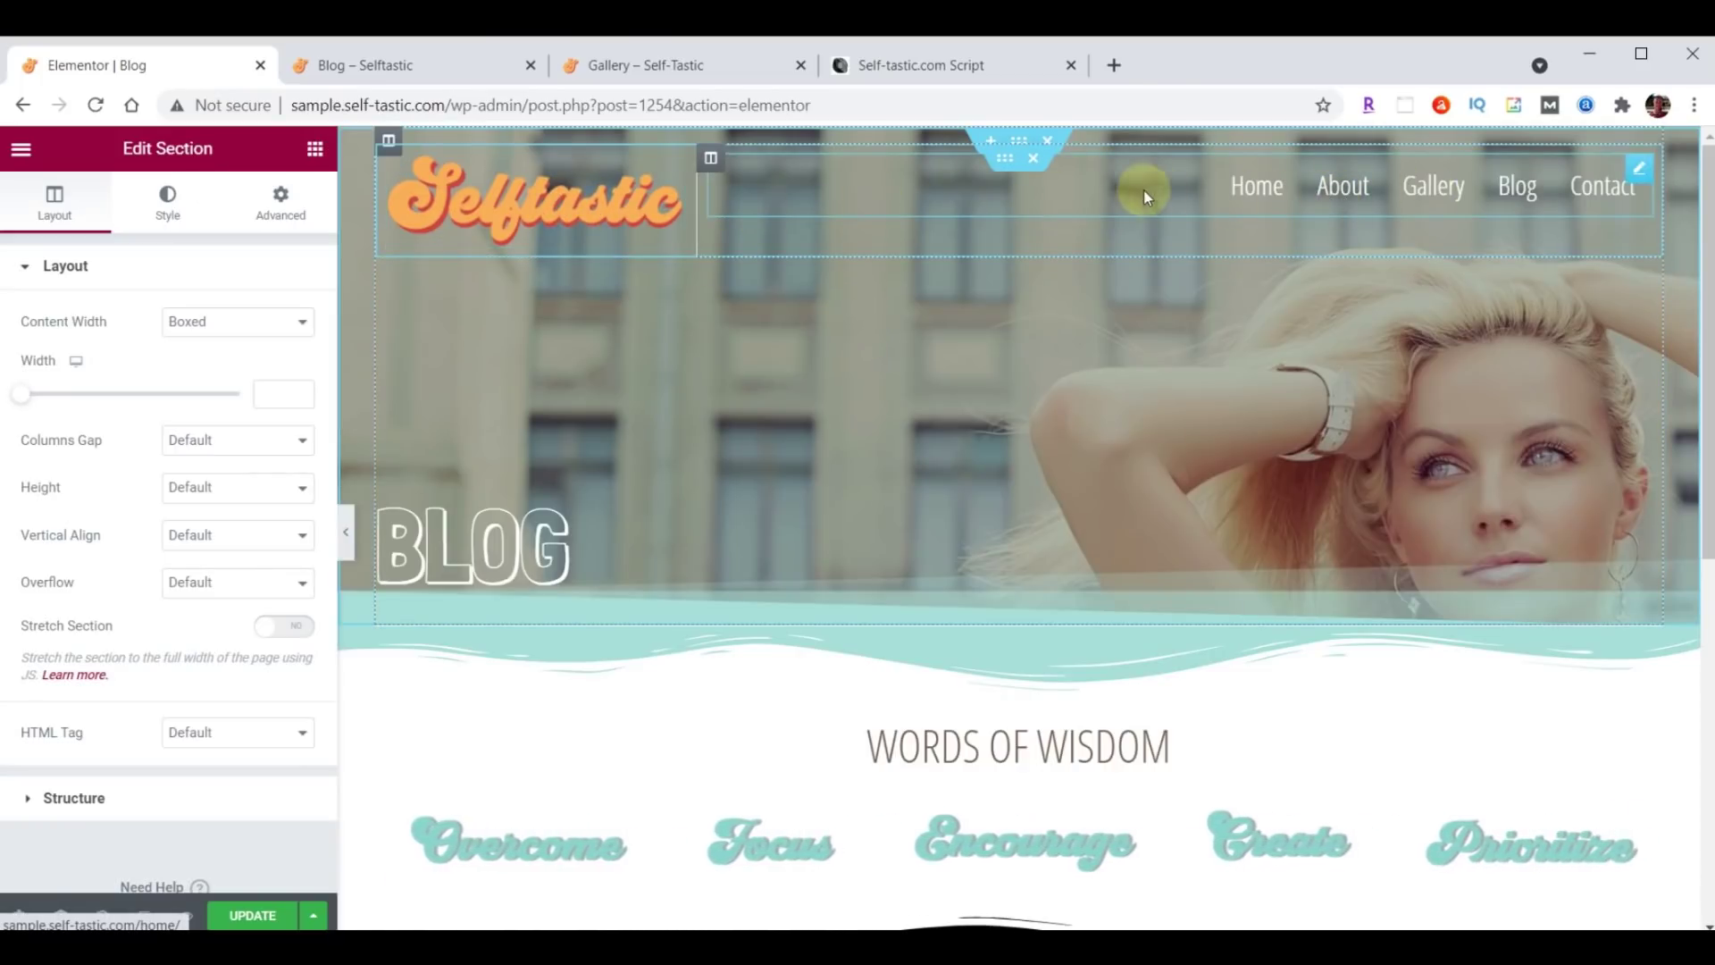
{"action": "left_click", "coordinate": [1033, 160]}
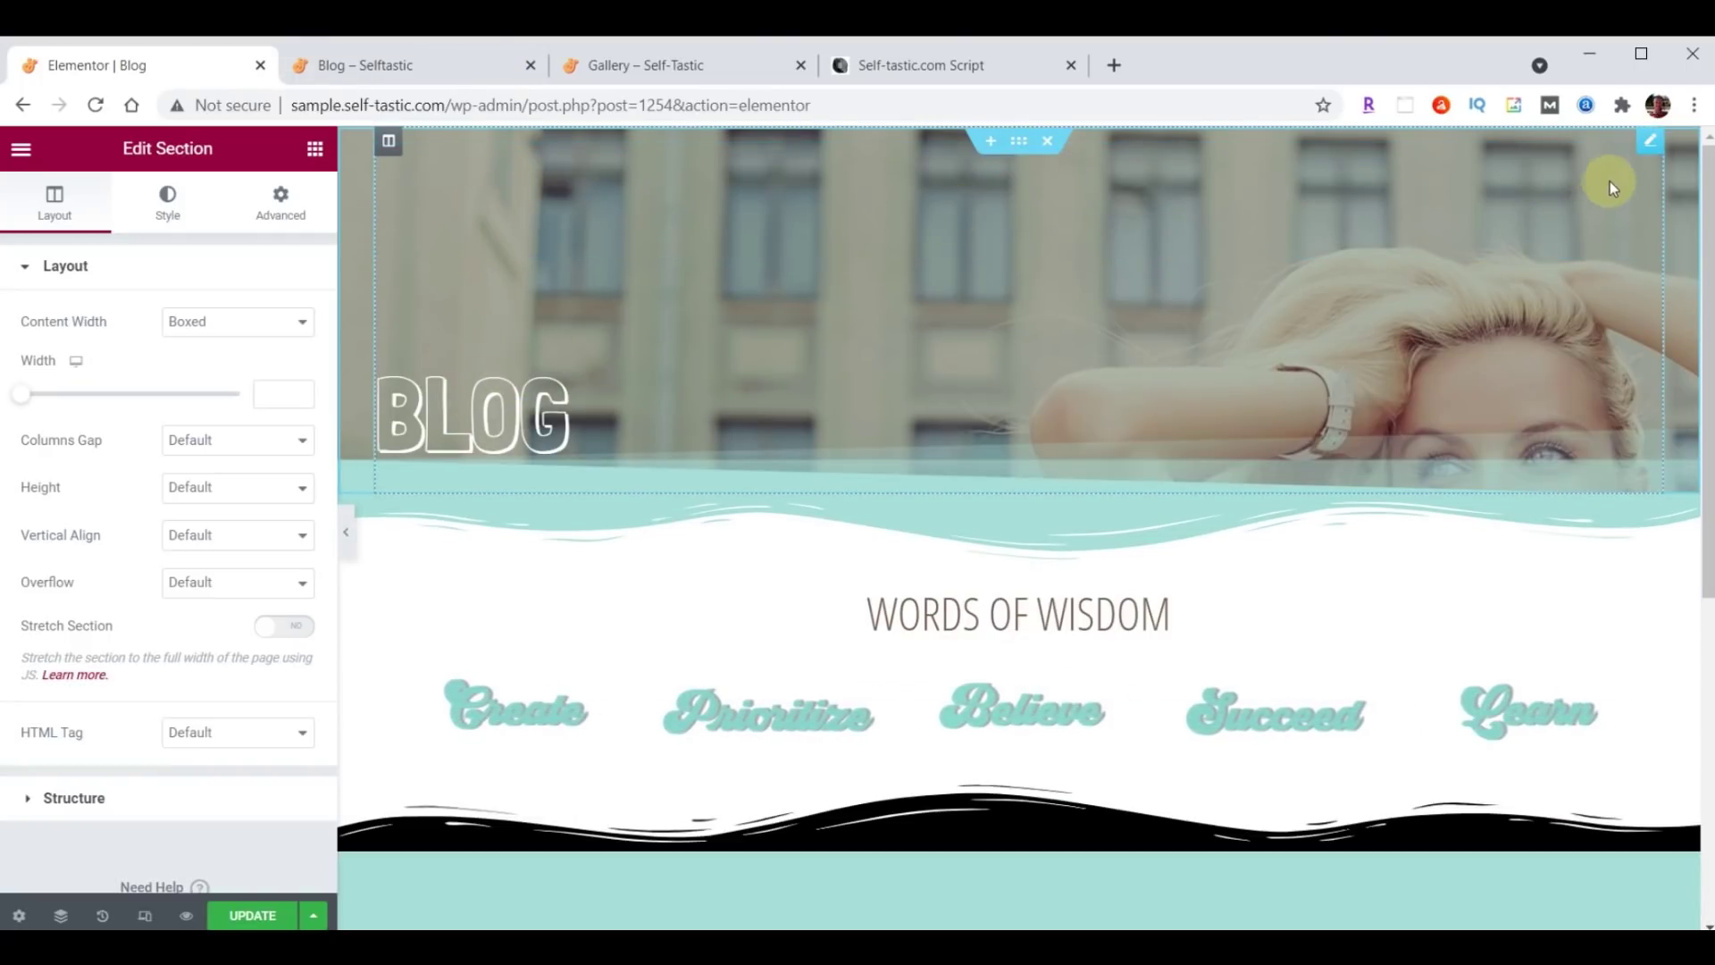
Raise the BLOG heading's top padding from 200 to 300.
{"action": "left_click", "coordinate": [875, 368]}
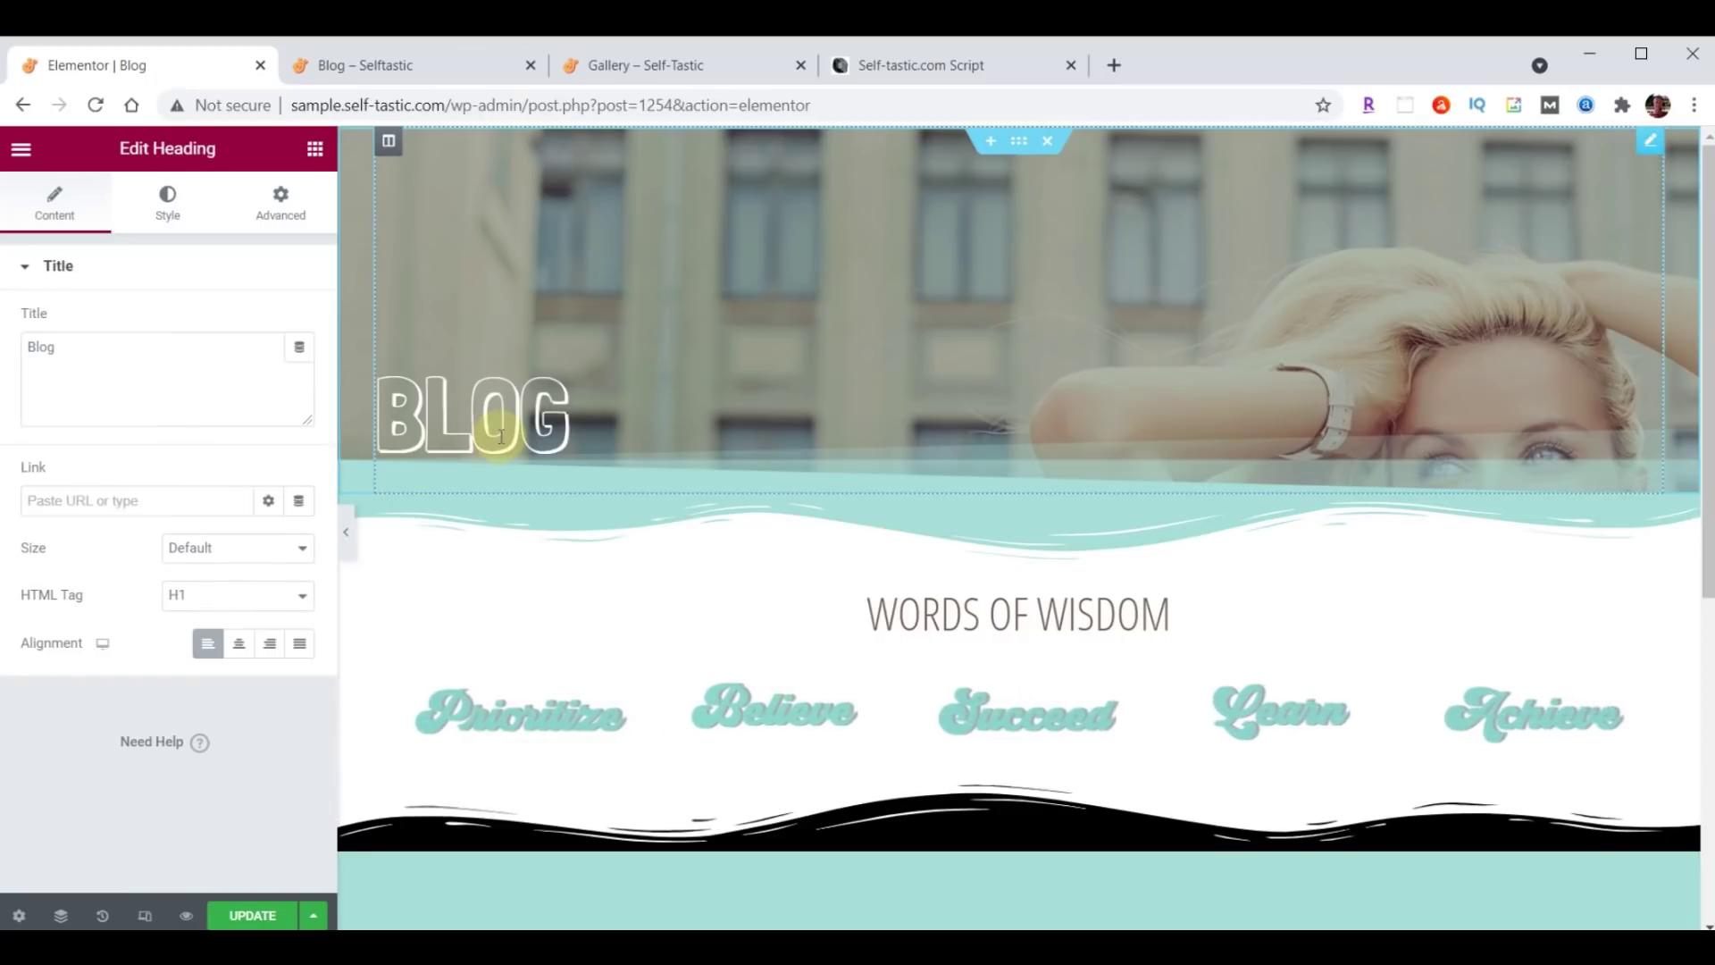
{"action": "left_click", "coordinate": [279, 201]}
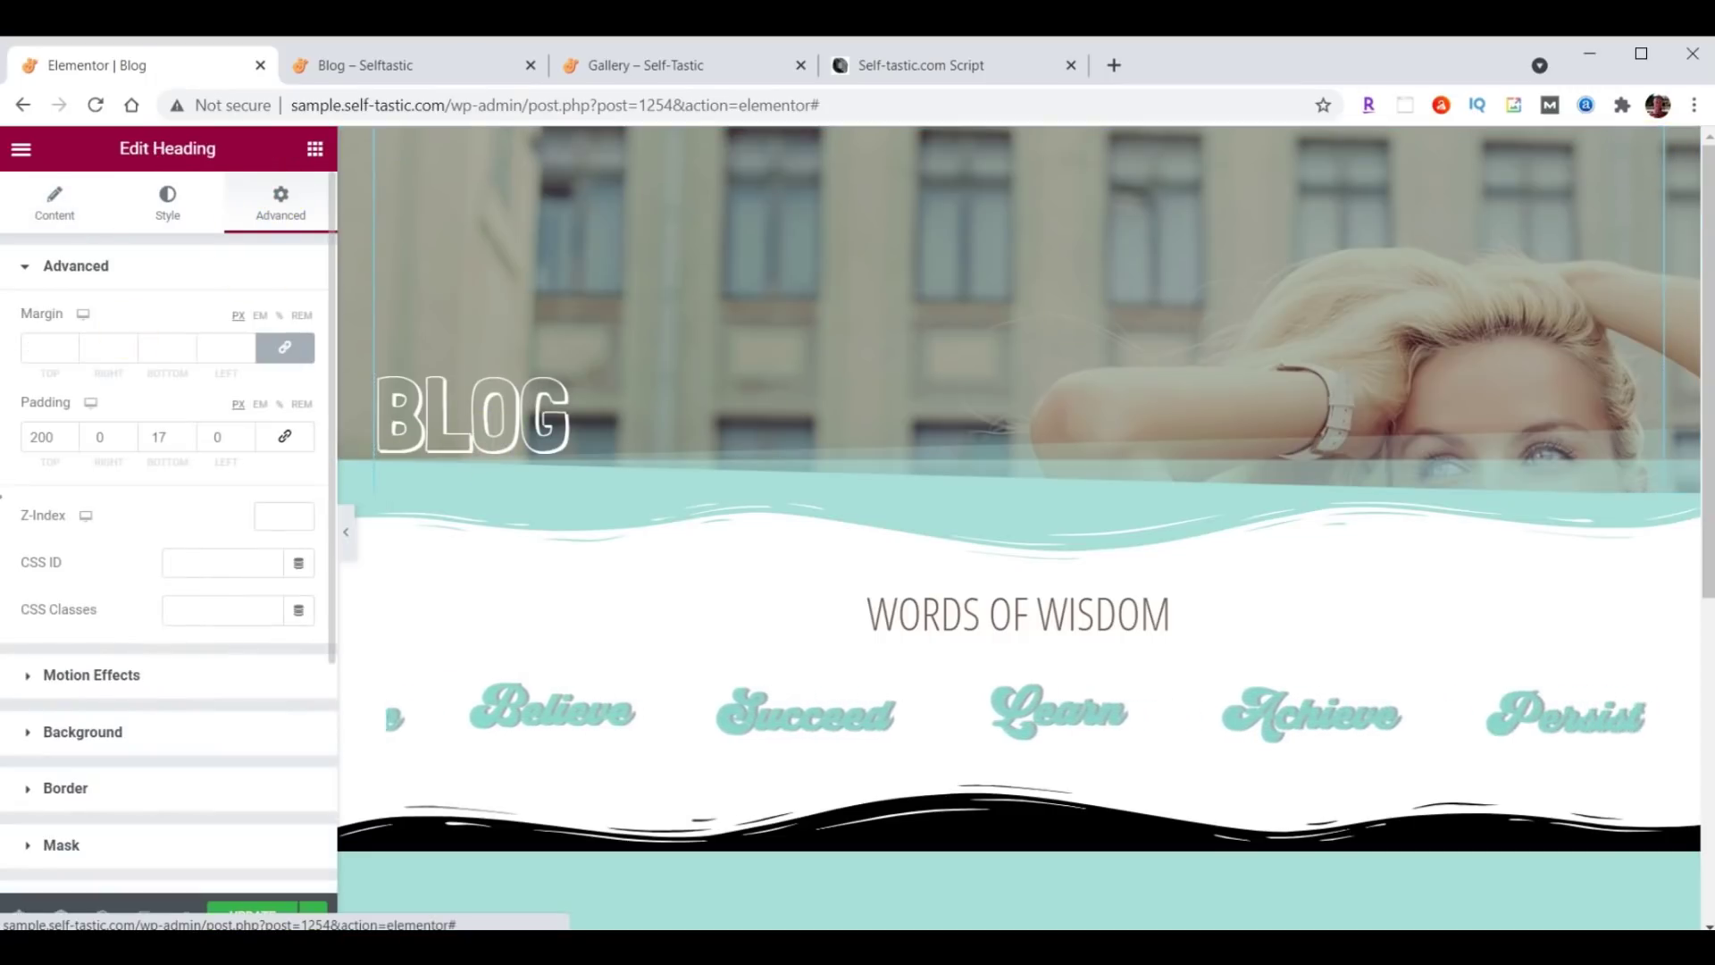
{"action": "double_click", "coordinate": [61, 437]}
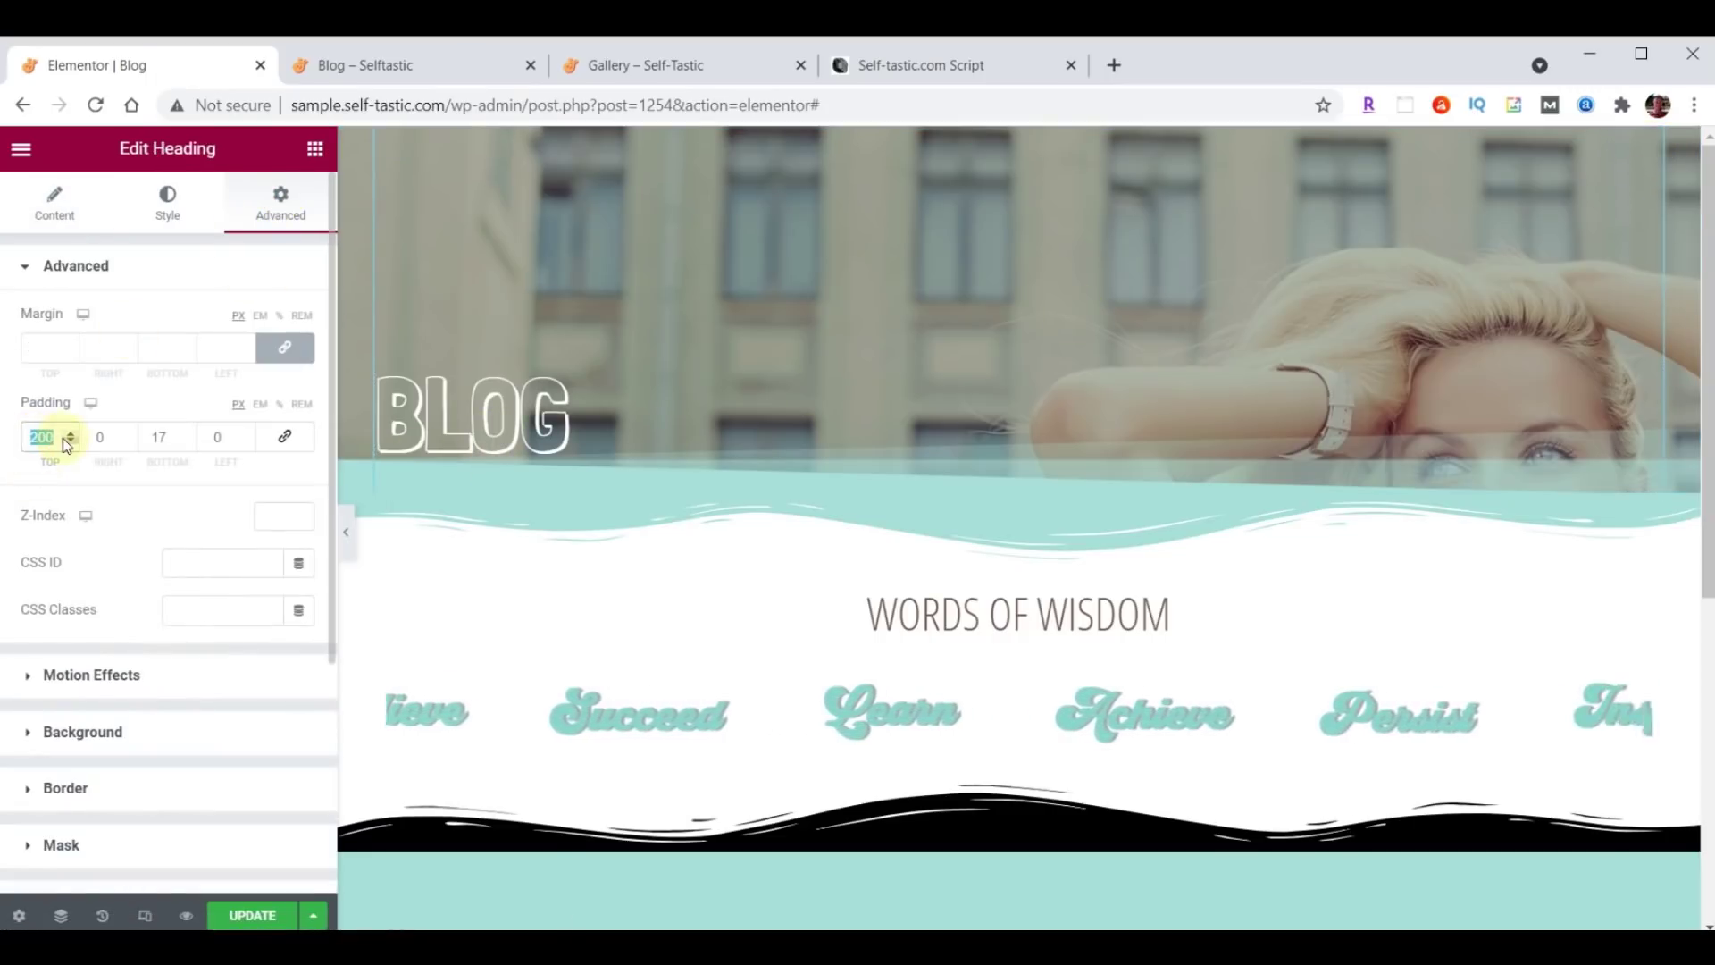
{"action": "type", "text": "300"}
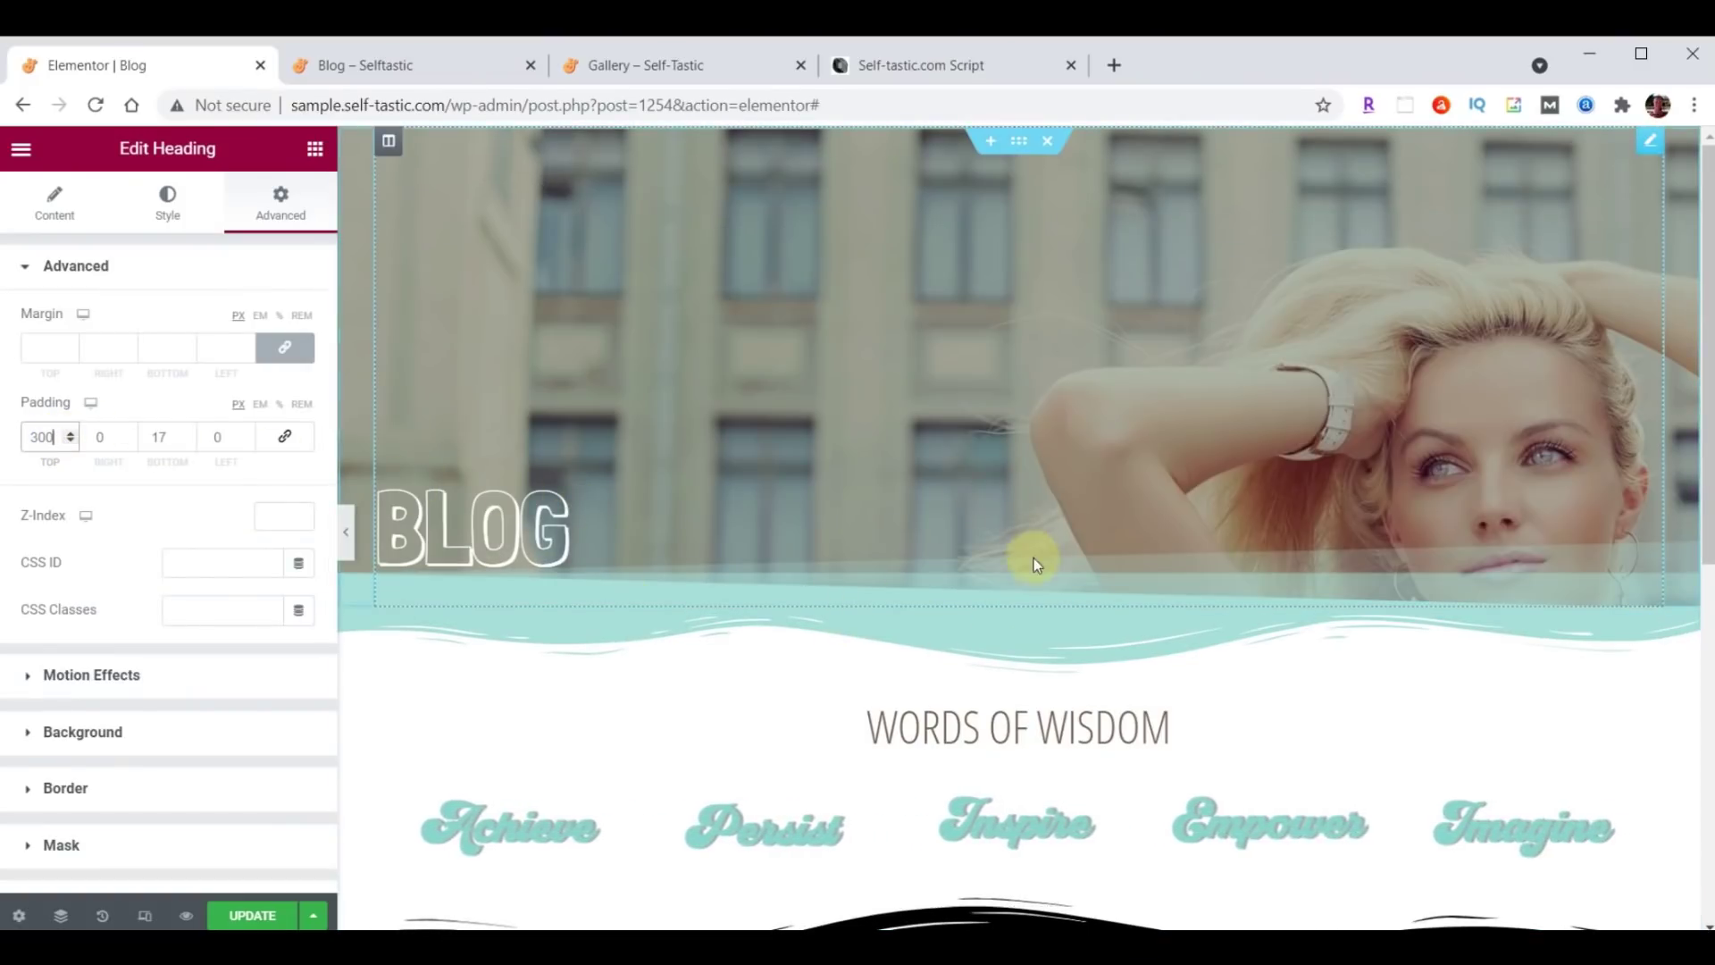
Add a single-column section below the header and drop a Posts widget into it.
{"action": "left_click", "coordinate": [991, 619]}
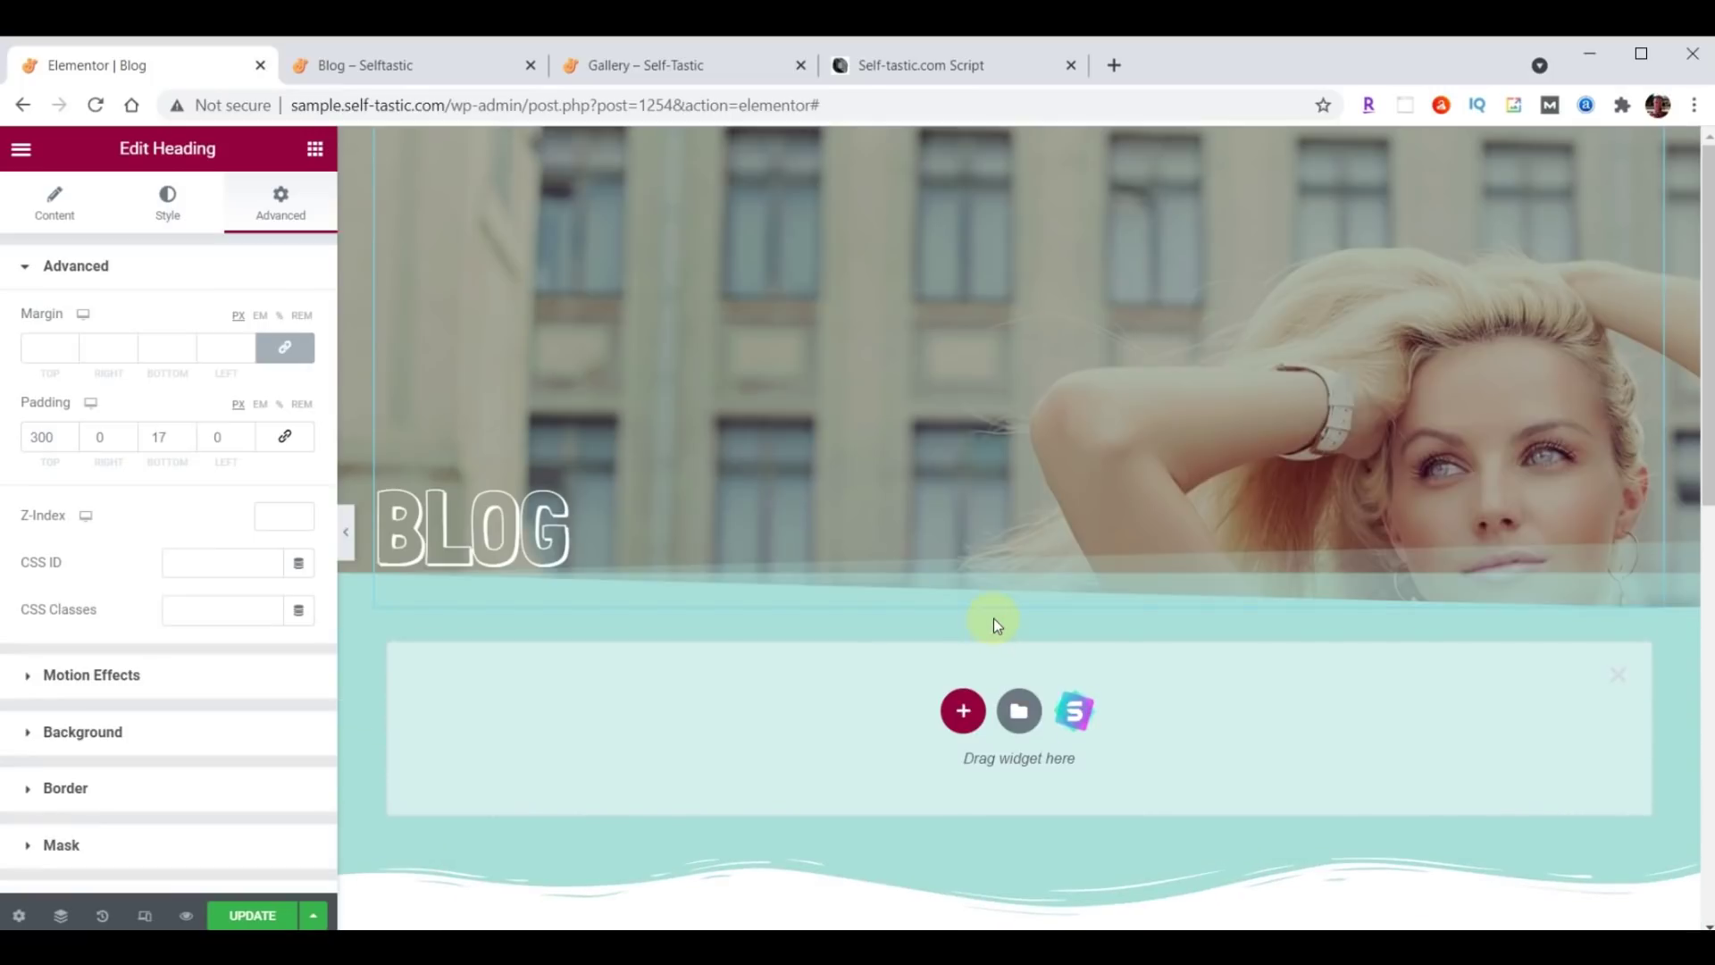
{"action": "left_click", "coordinate": [964, 712]}
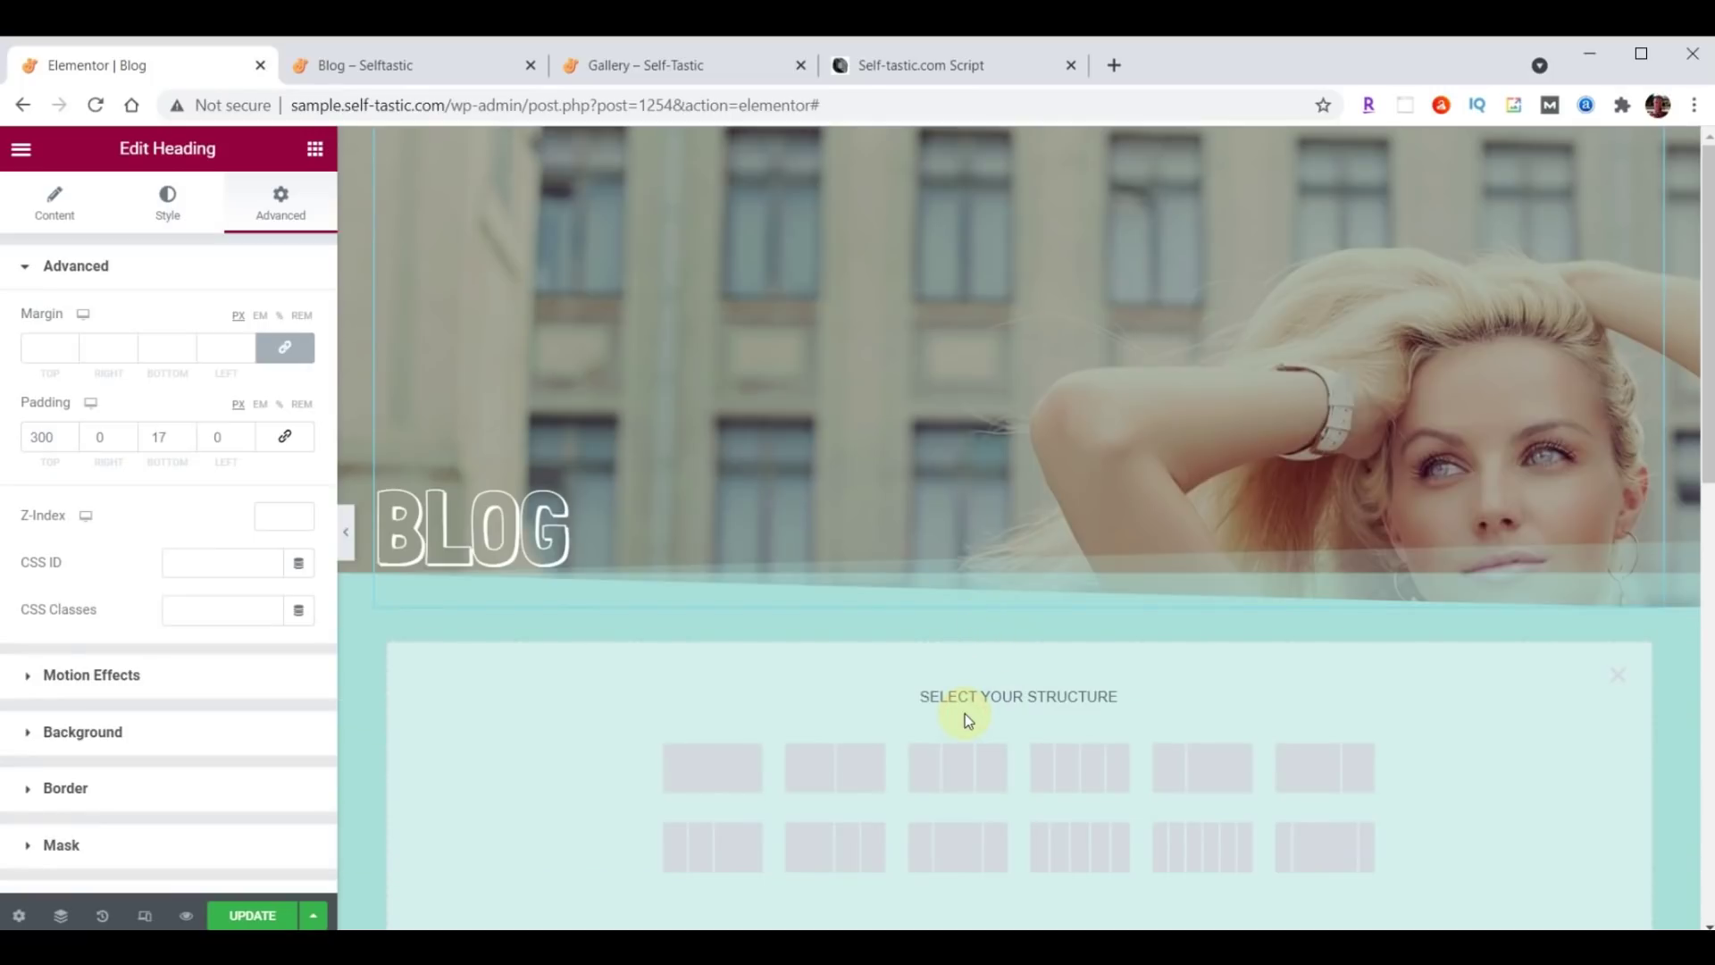
{"action": "left_click", "coordinate": [707, 768]}
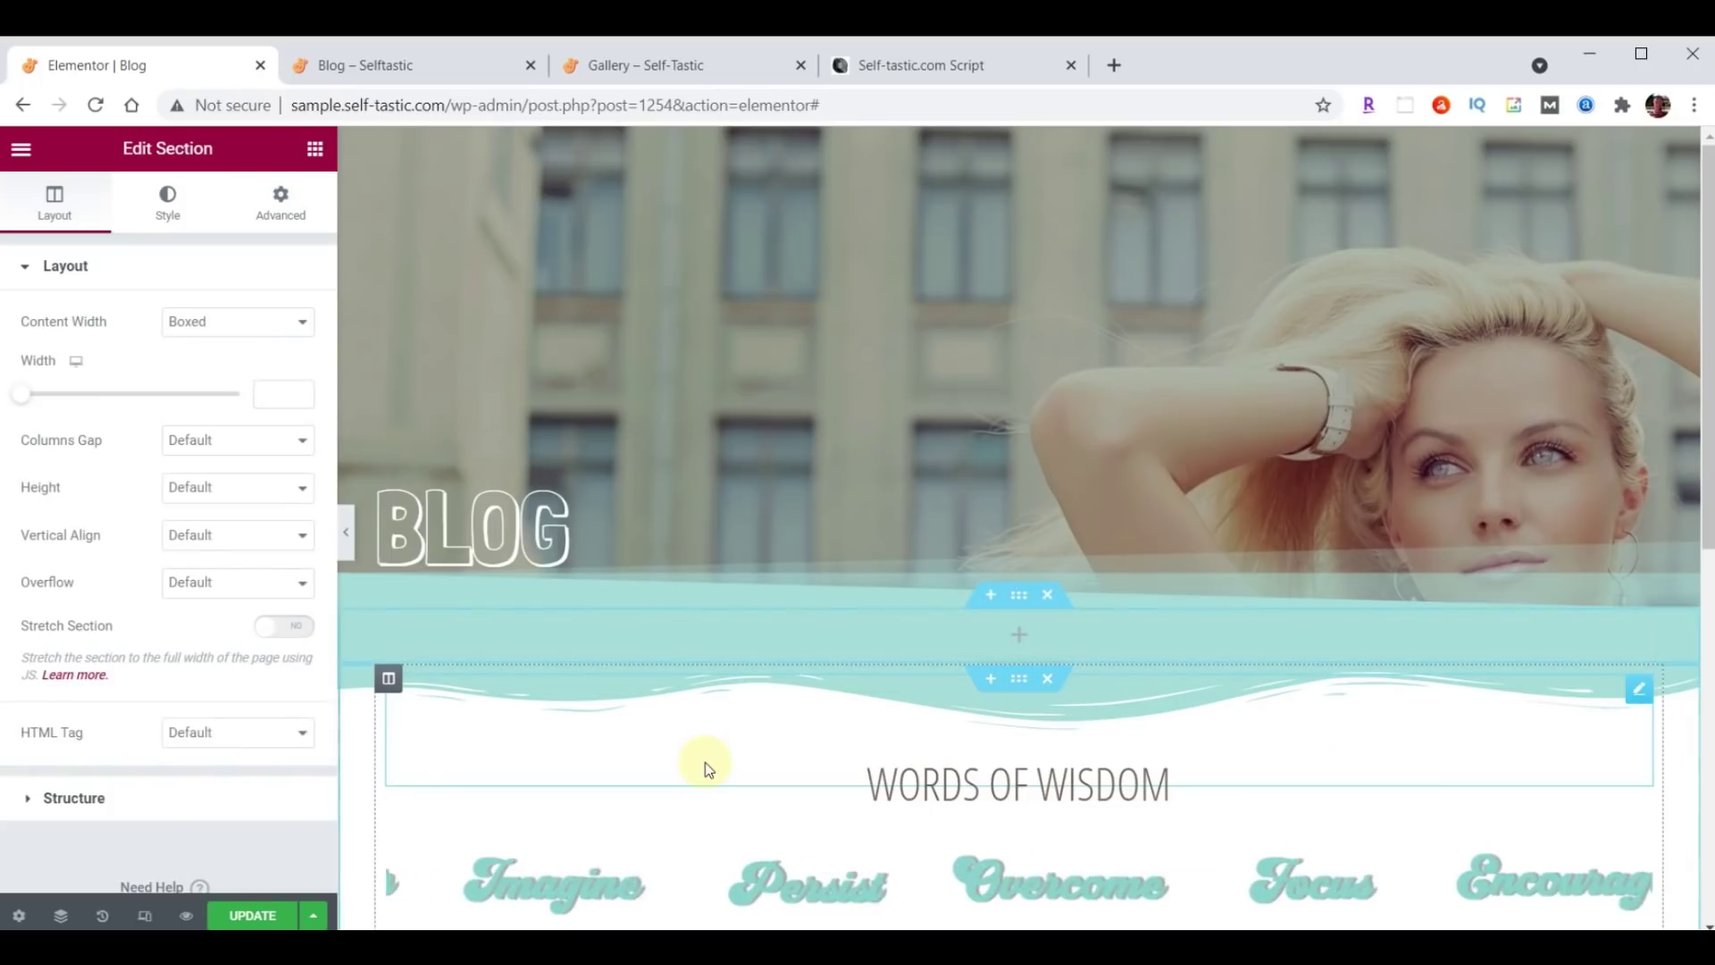
{"action": "left_click", "coordinate": [314, 148]}
{"action": "left_click", "coordinate": [194, 242]}
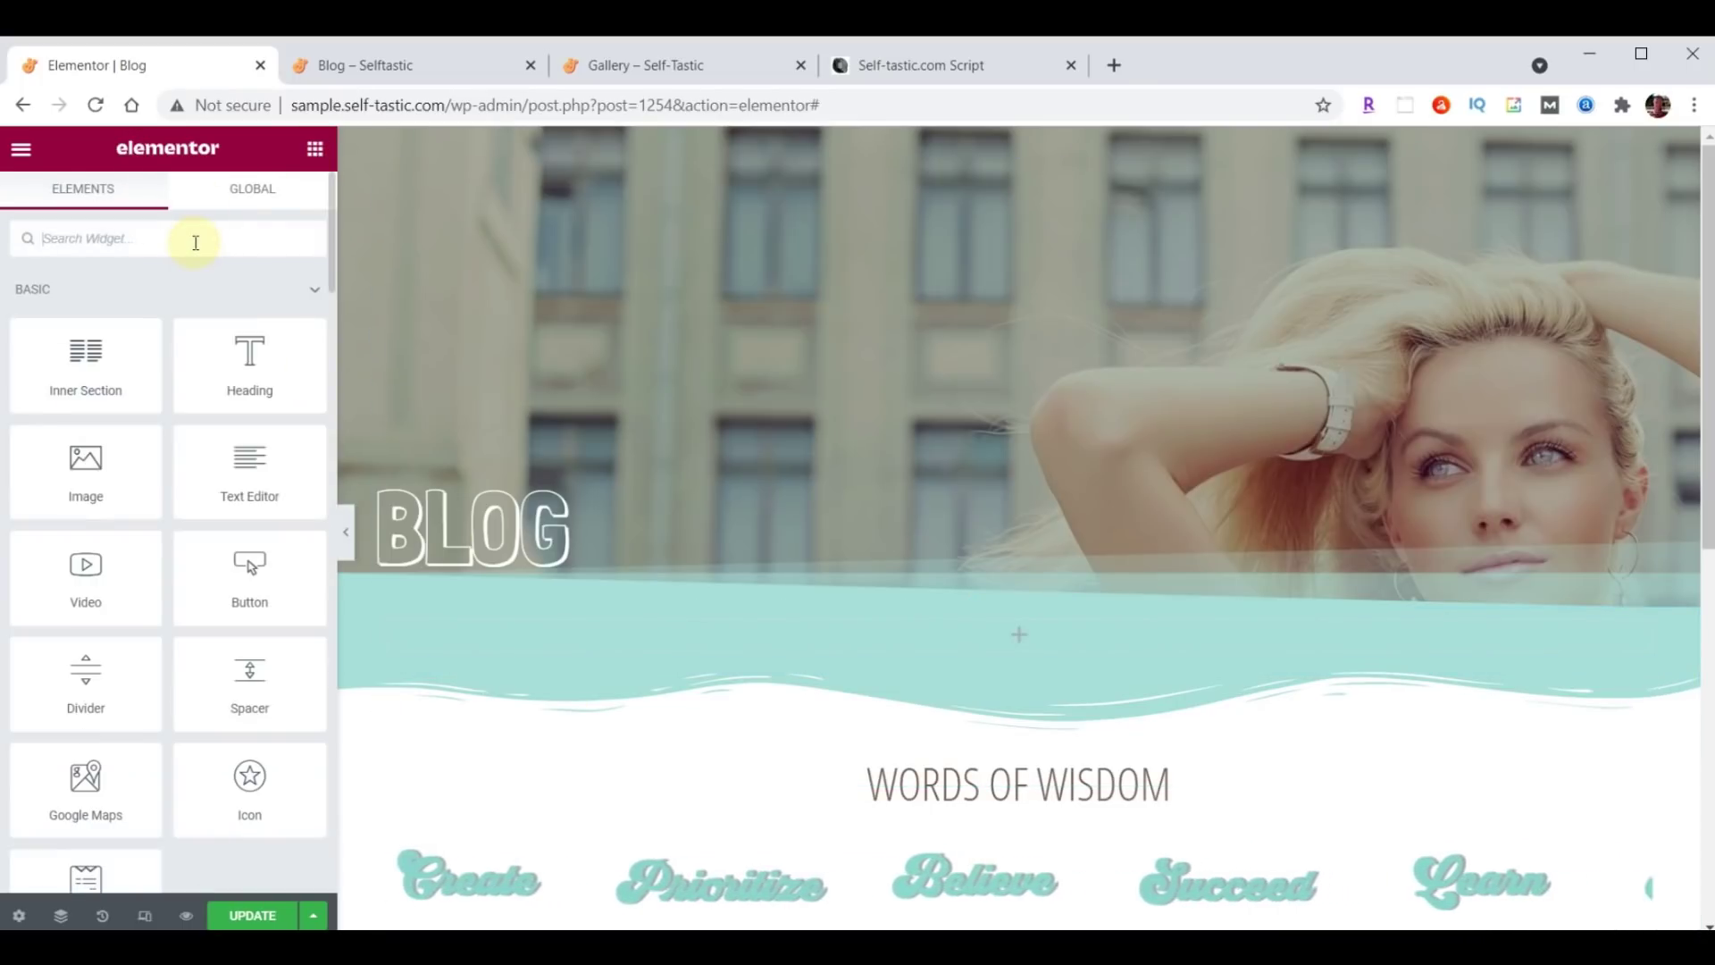
{"action": "type", "text": "Posts"}
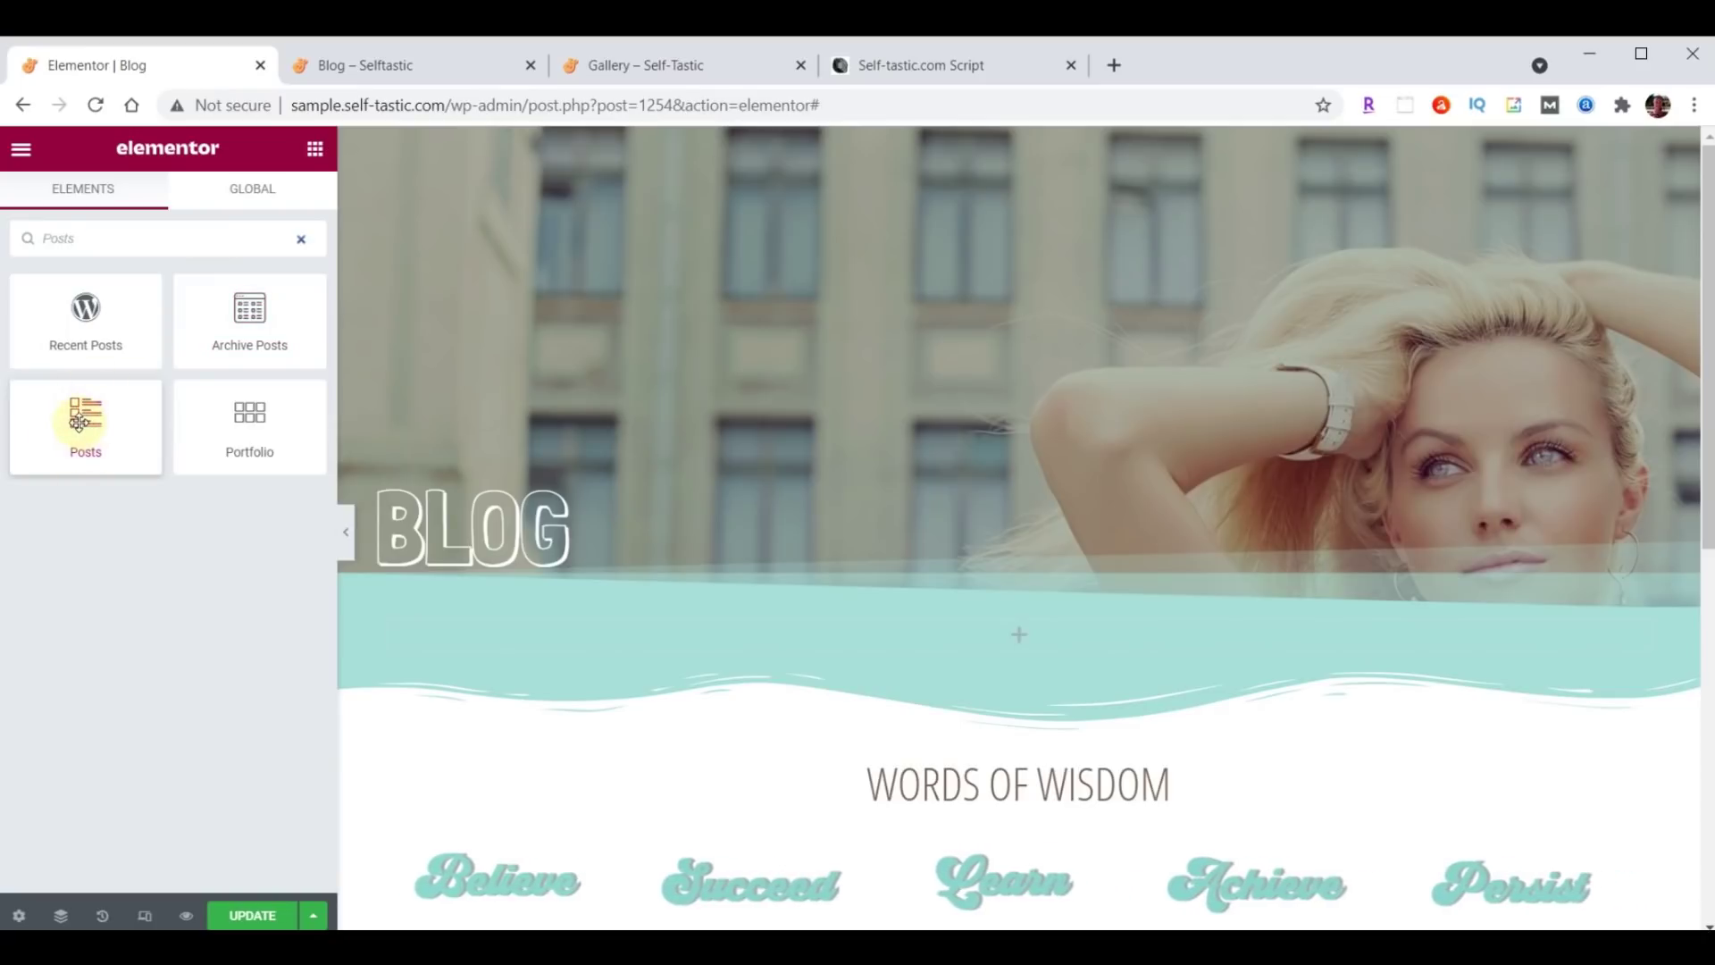
{"action": "left_click_drag", "start_coordinate": [94, 423], "coordinate": [1029, 634]}
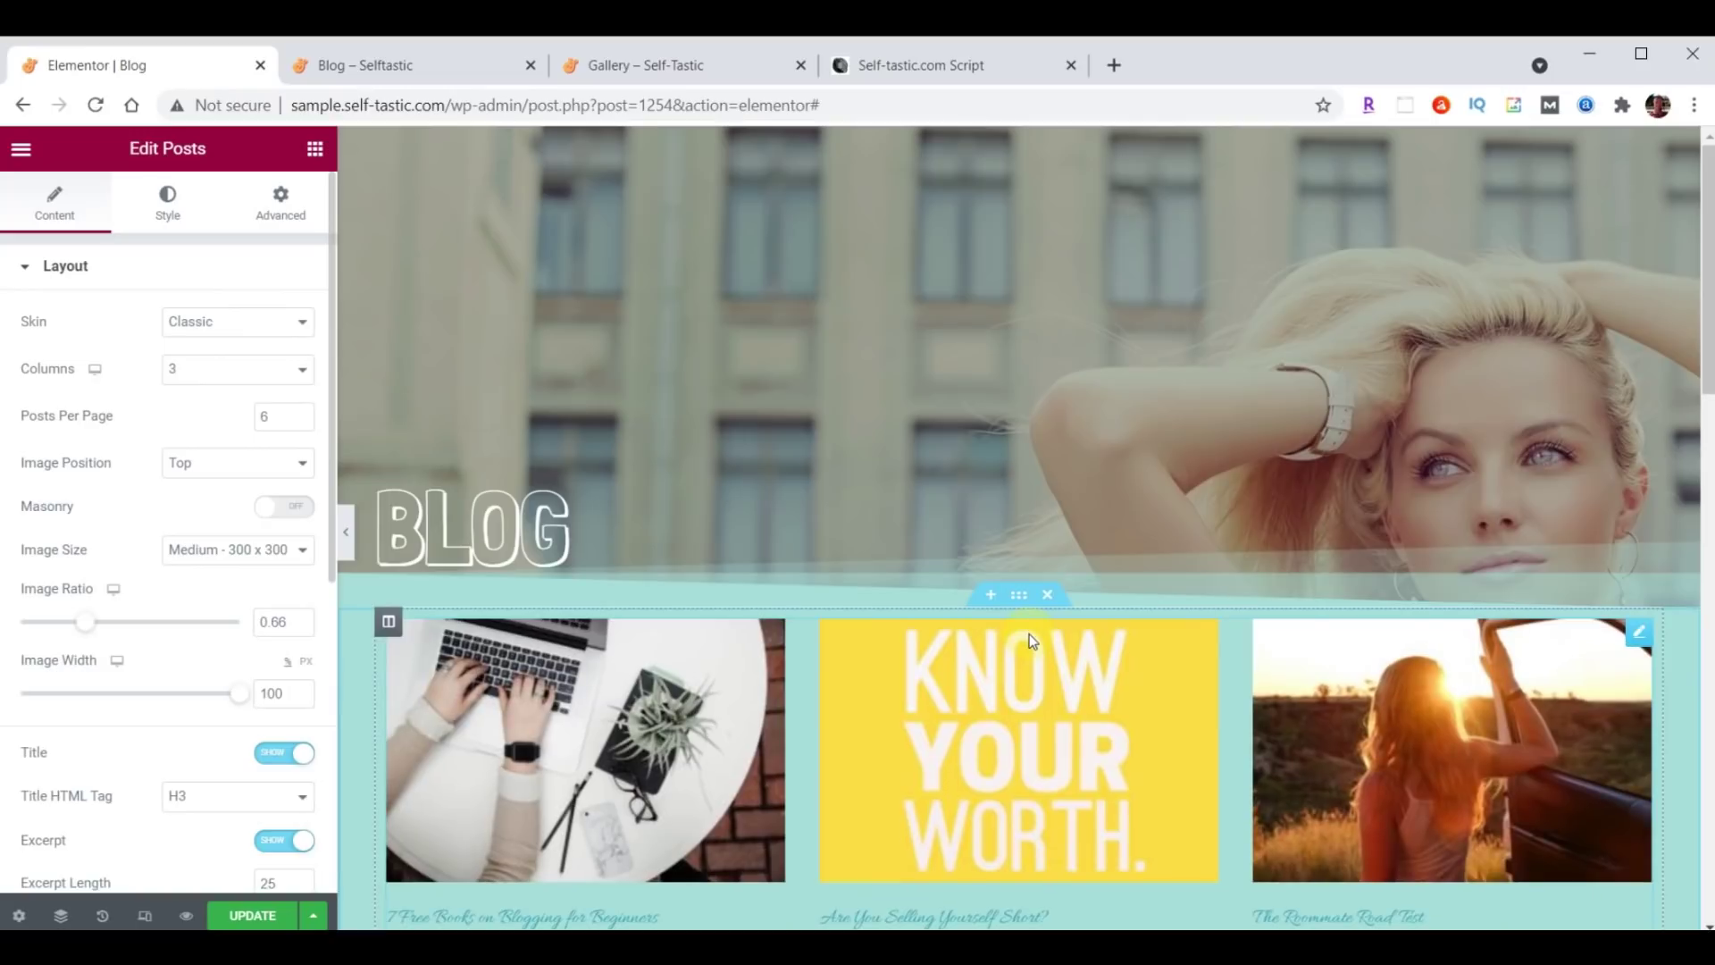
Switch the Posts widget's skin from Classic to Cards.
{"action": "scroll", "coordinate": [1029, 634], "scroll_direction": "down", "scroll_amount": 1}
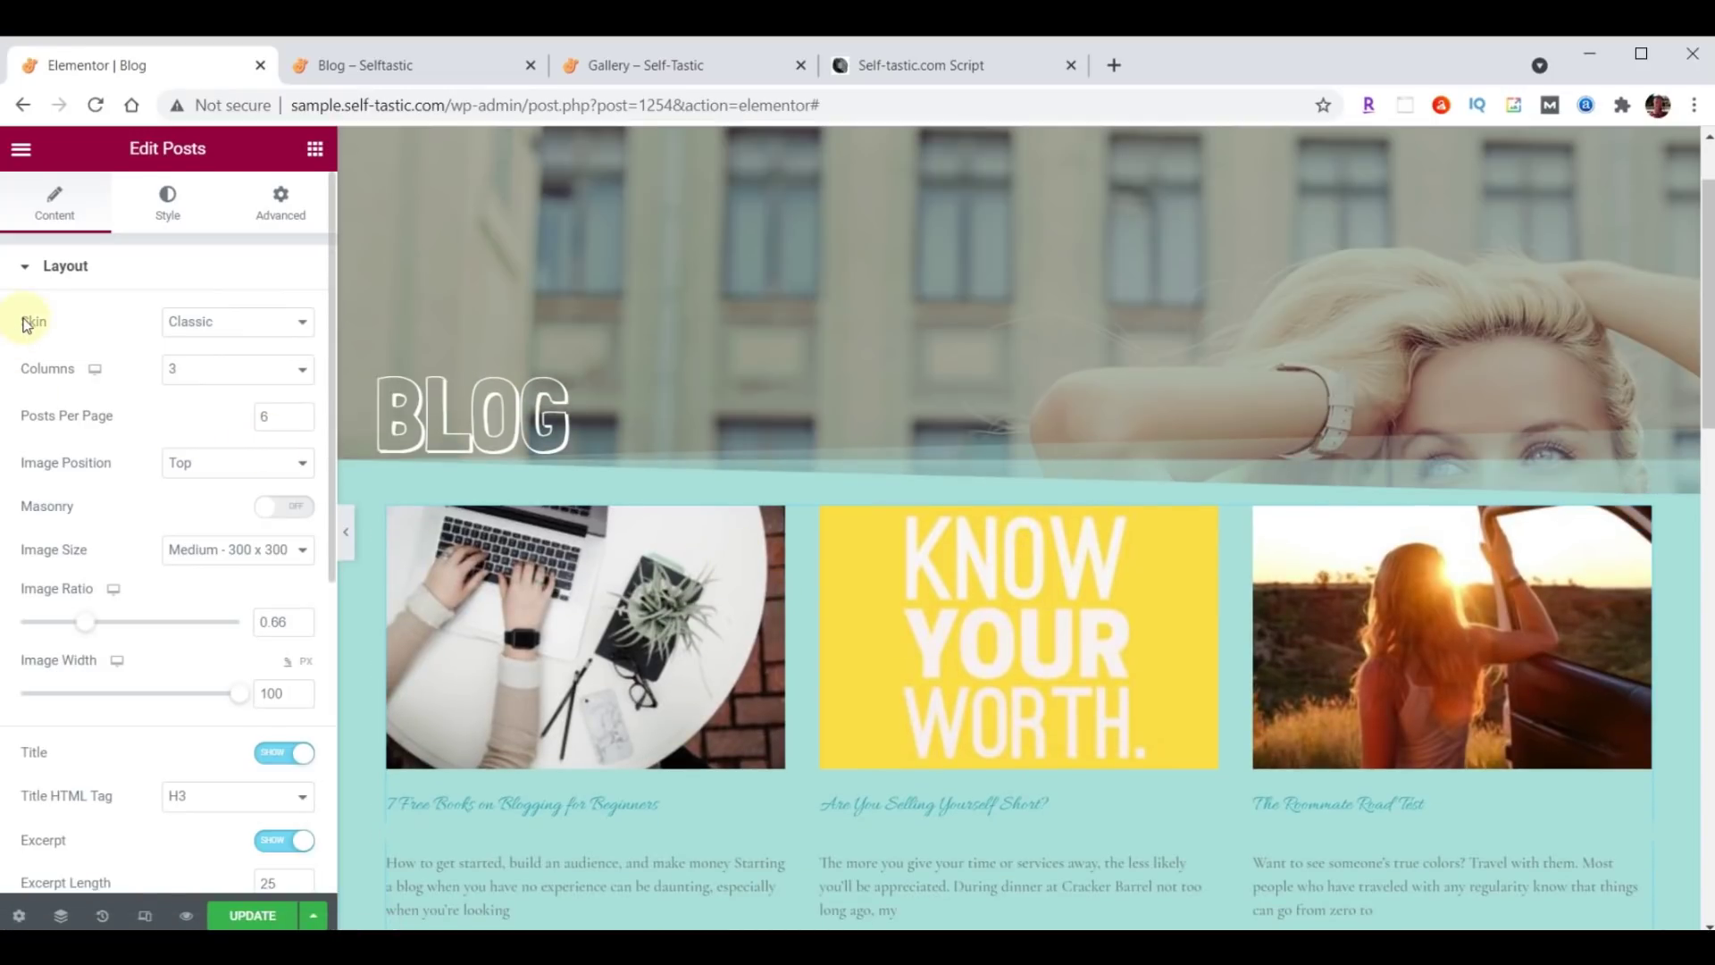
{"action": "left_click", "coordinate": [250, 331]}
{"action": "left_click", "coordinate": [206, 363]}
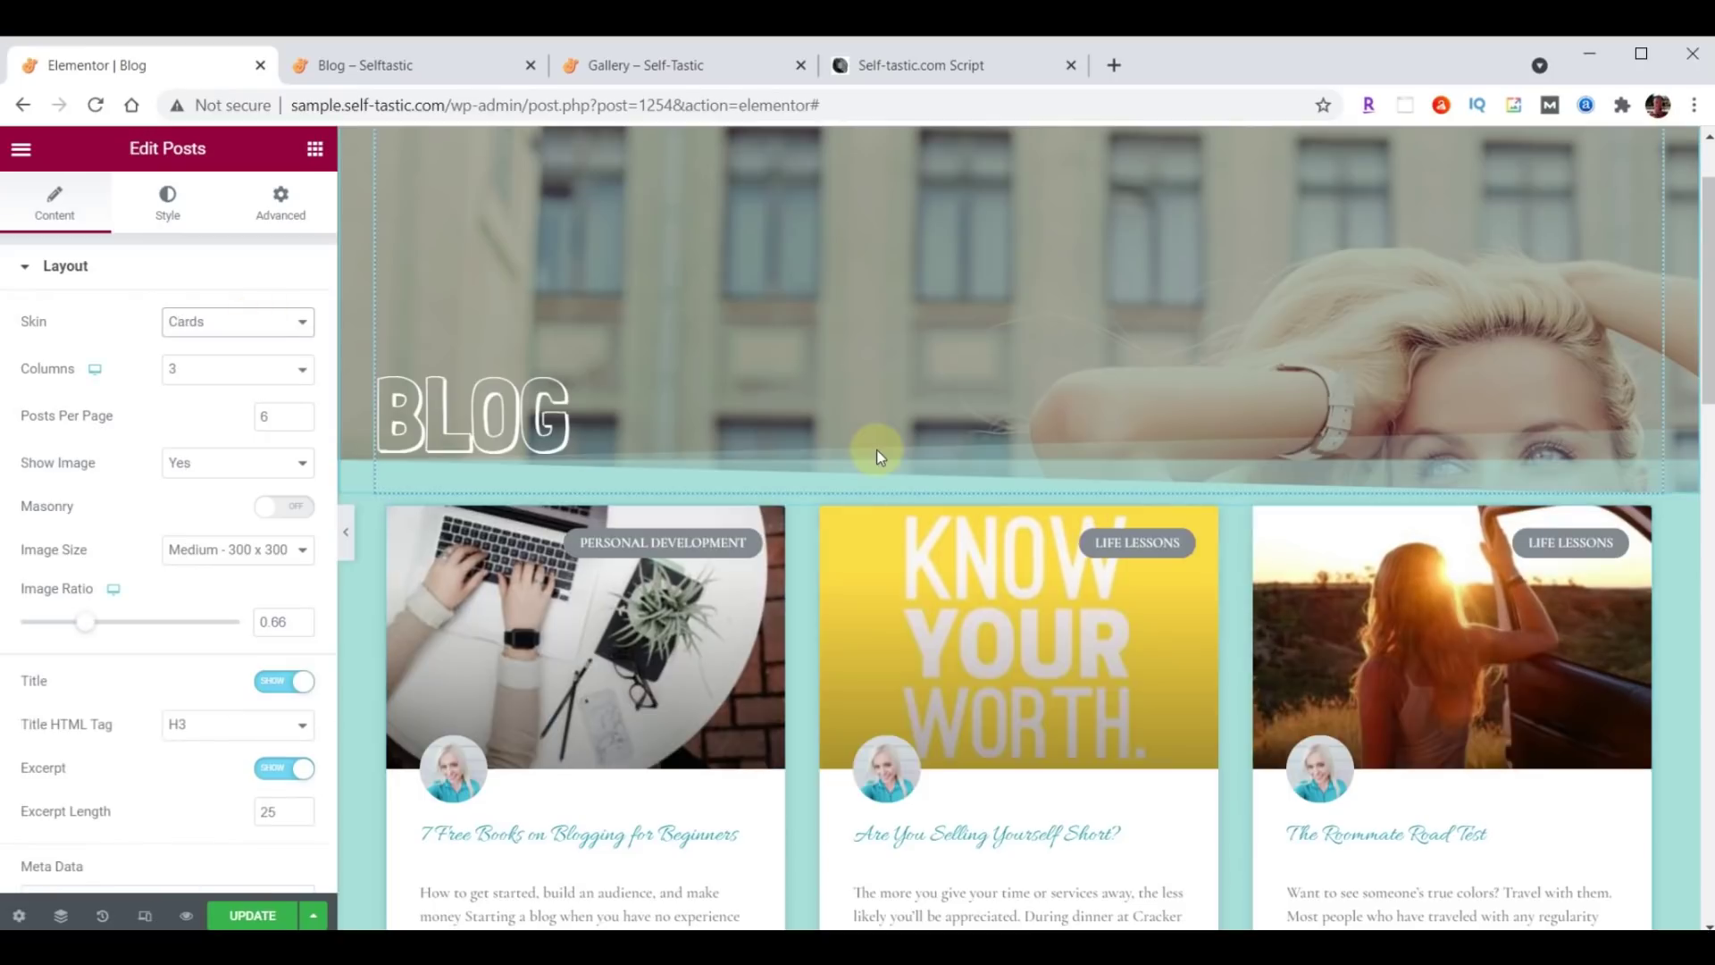
{"action": "scroll", "coordinate": [881, 447], "scroll_direction": "down", "scroll_amount": 1}
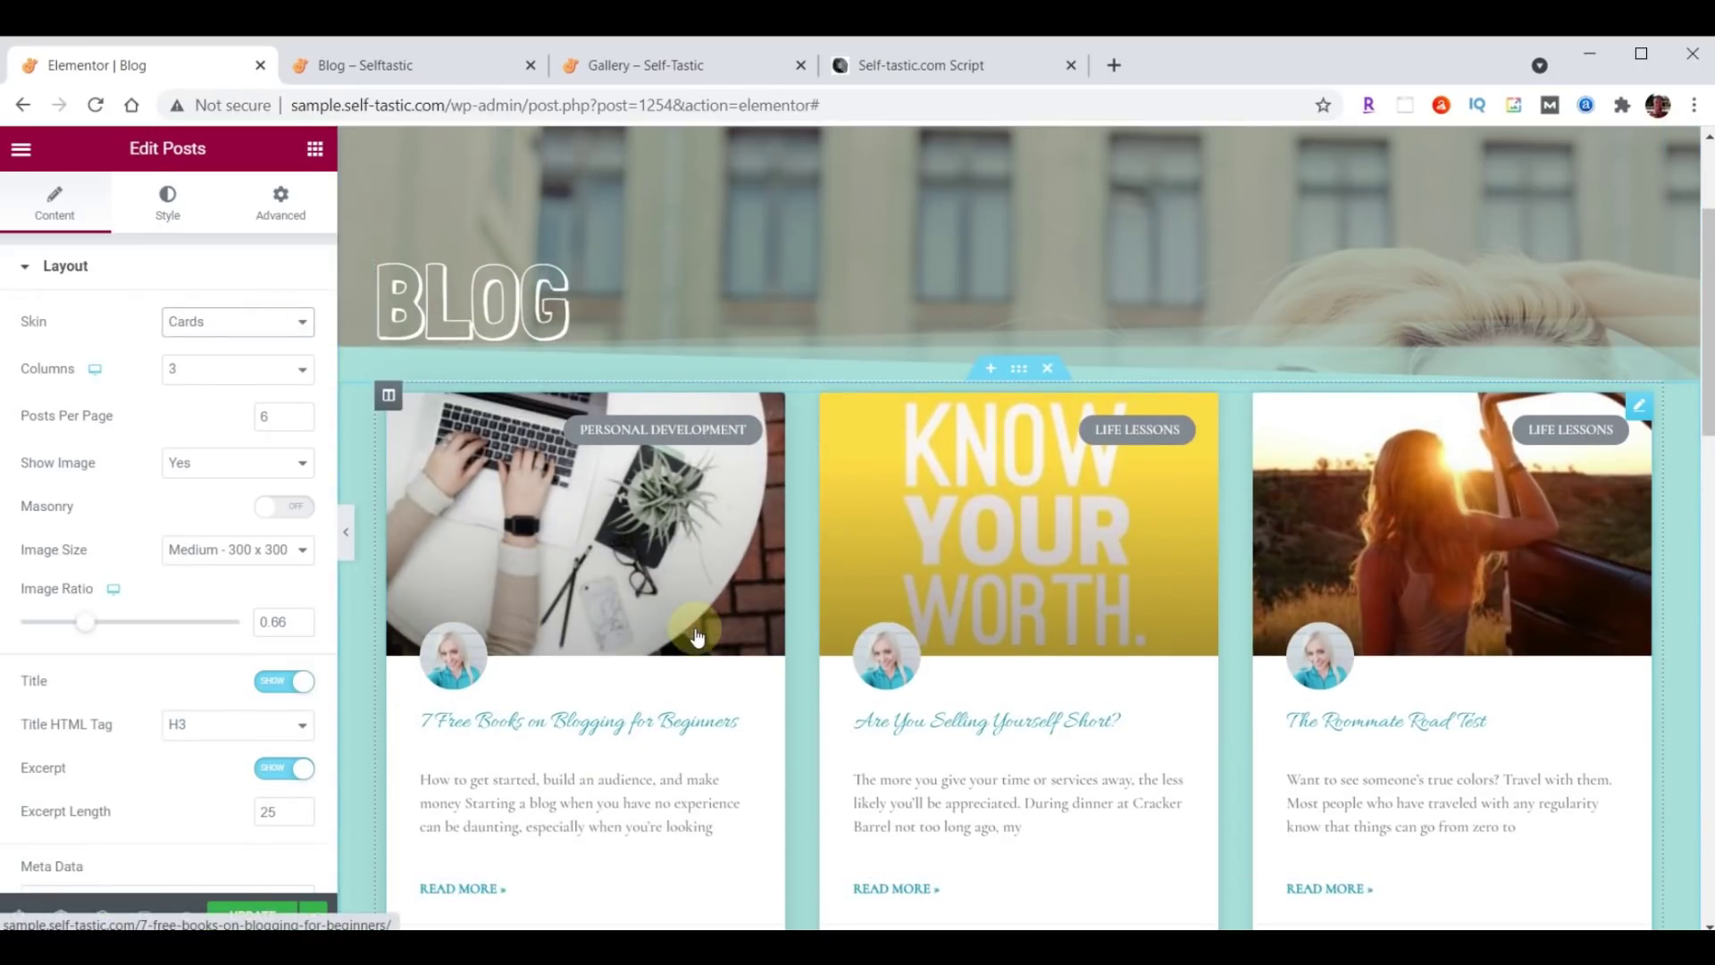
{"action": "left_click", "coordinate": [172, 213]}
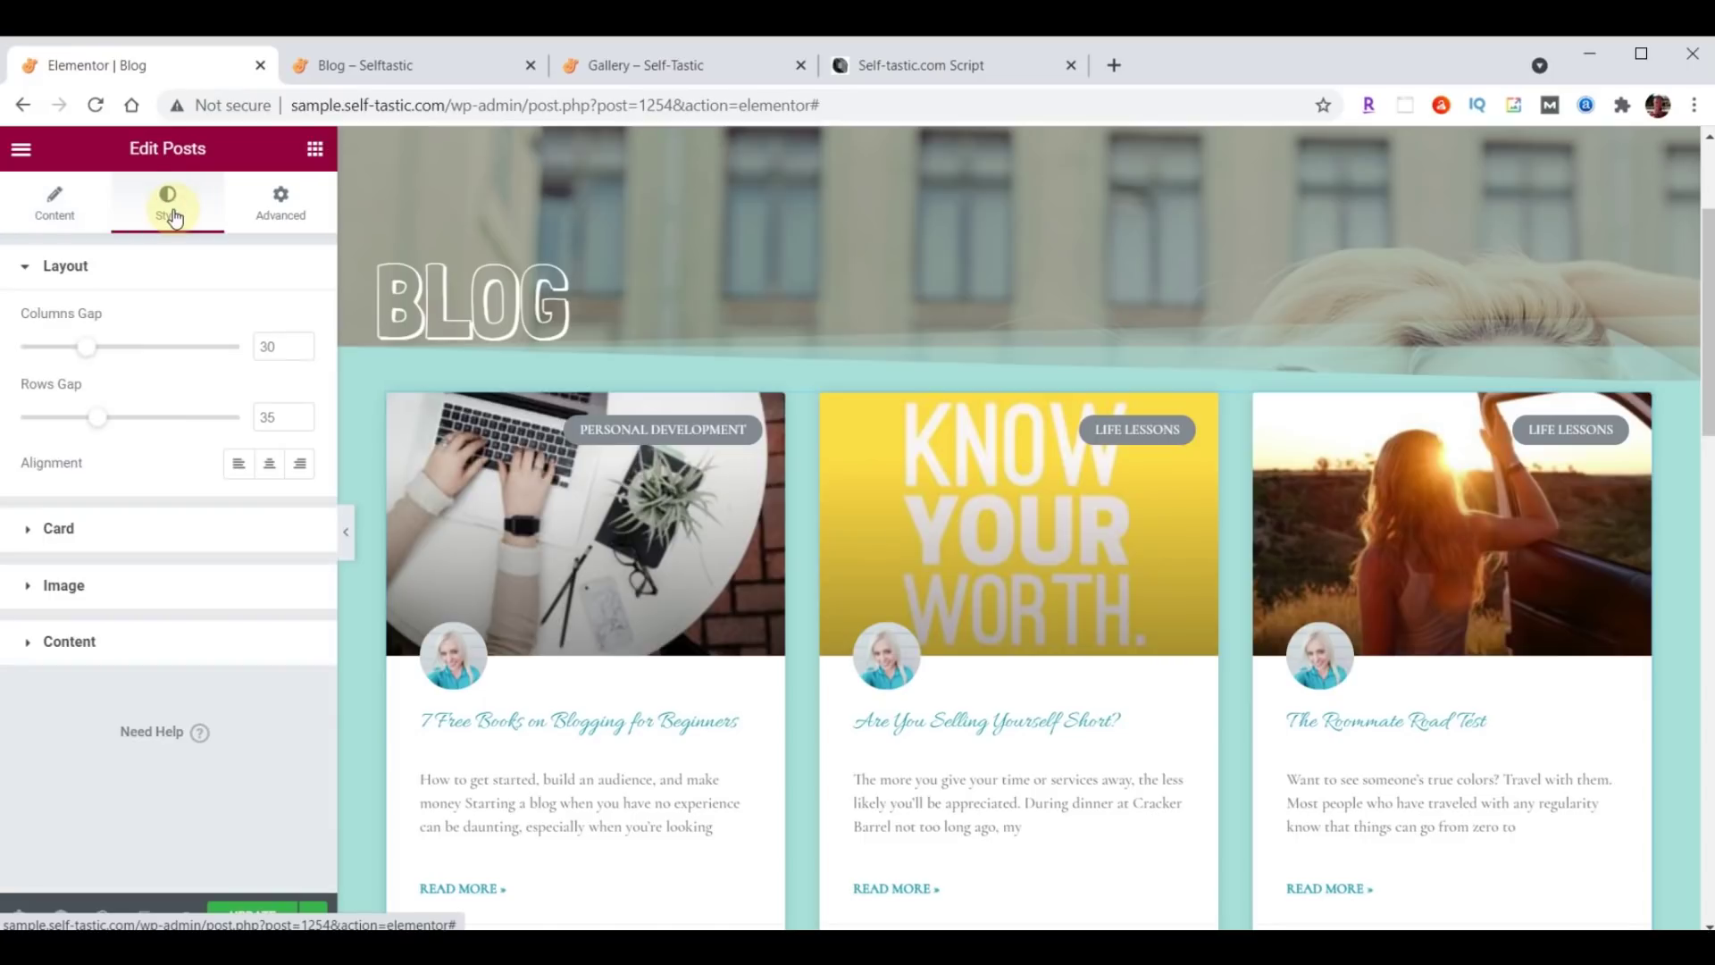
Set the post card titles to Open Sans Condensed at 24 px.
{"action": "left_click", "coordinate": [59, 647]}
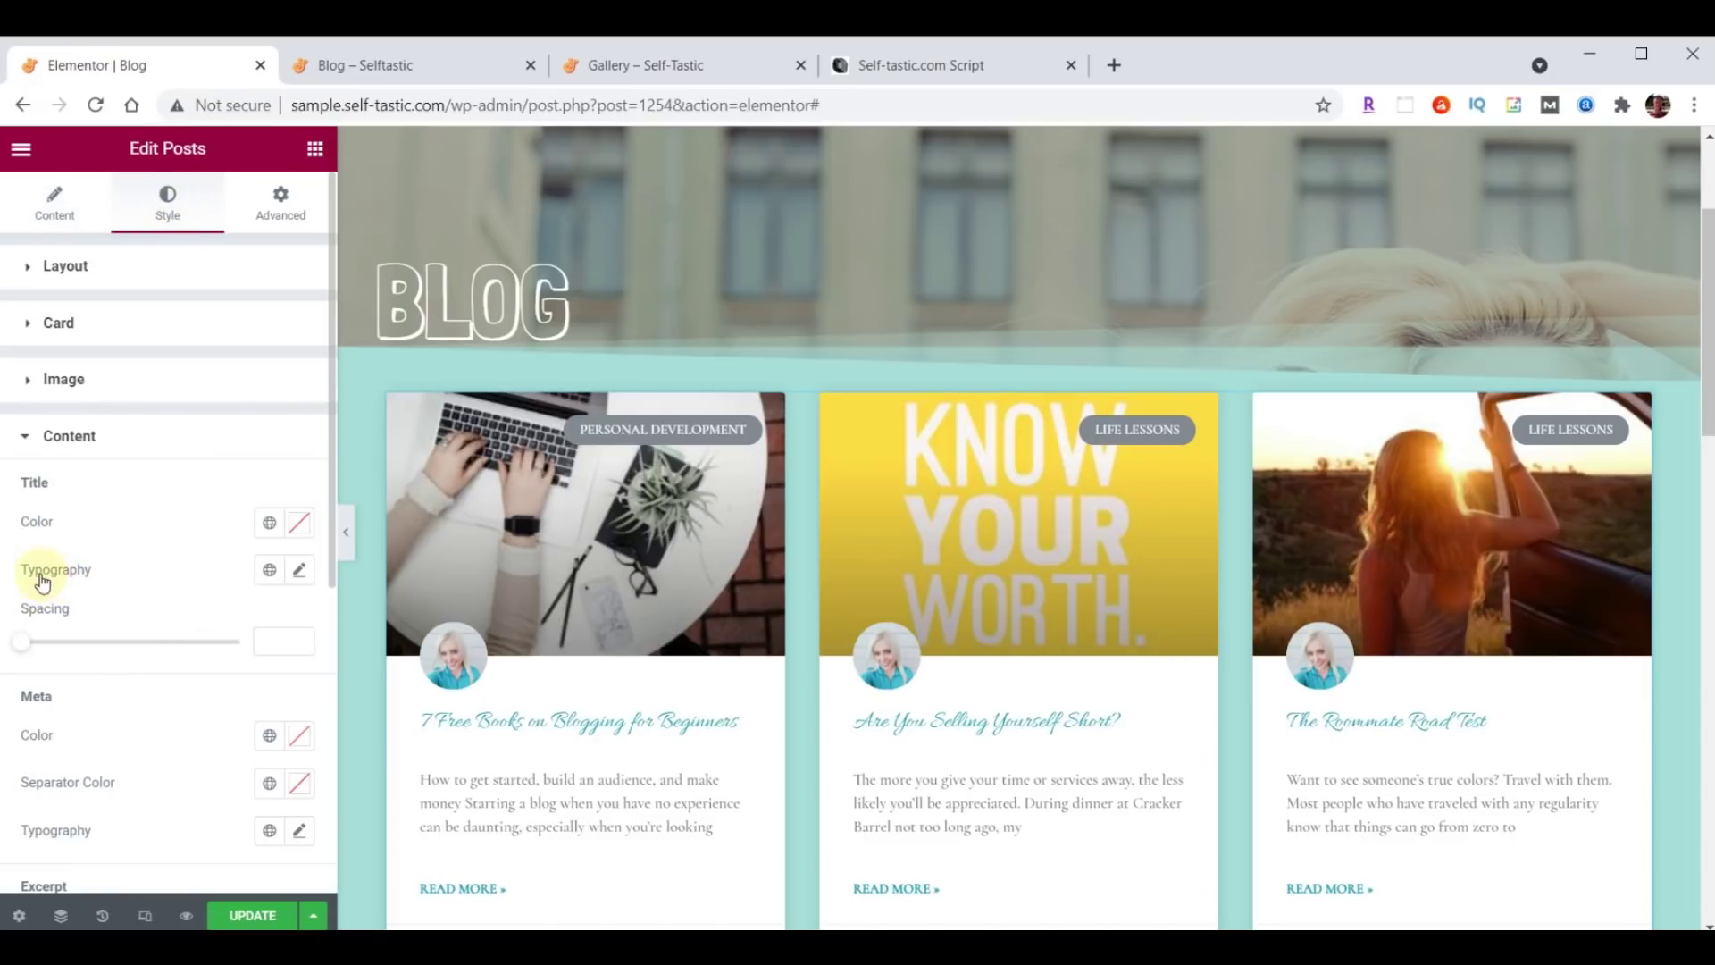
{"action": "left_click", "coordinate": [300, 573]}
{"action": "left_click", "coordinate": [230, 677]}
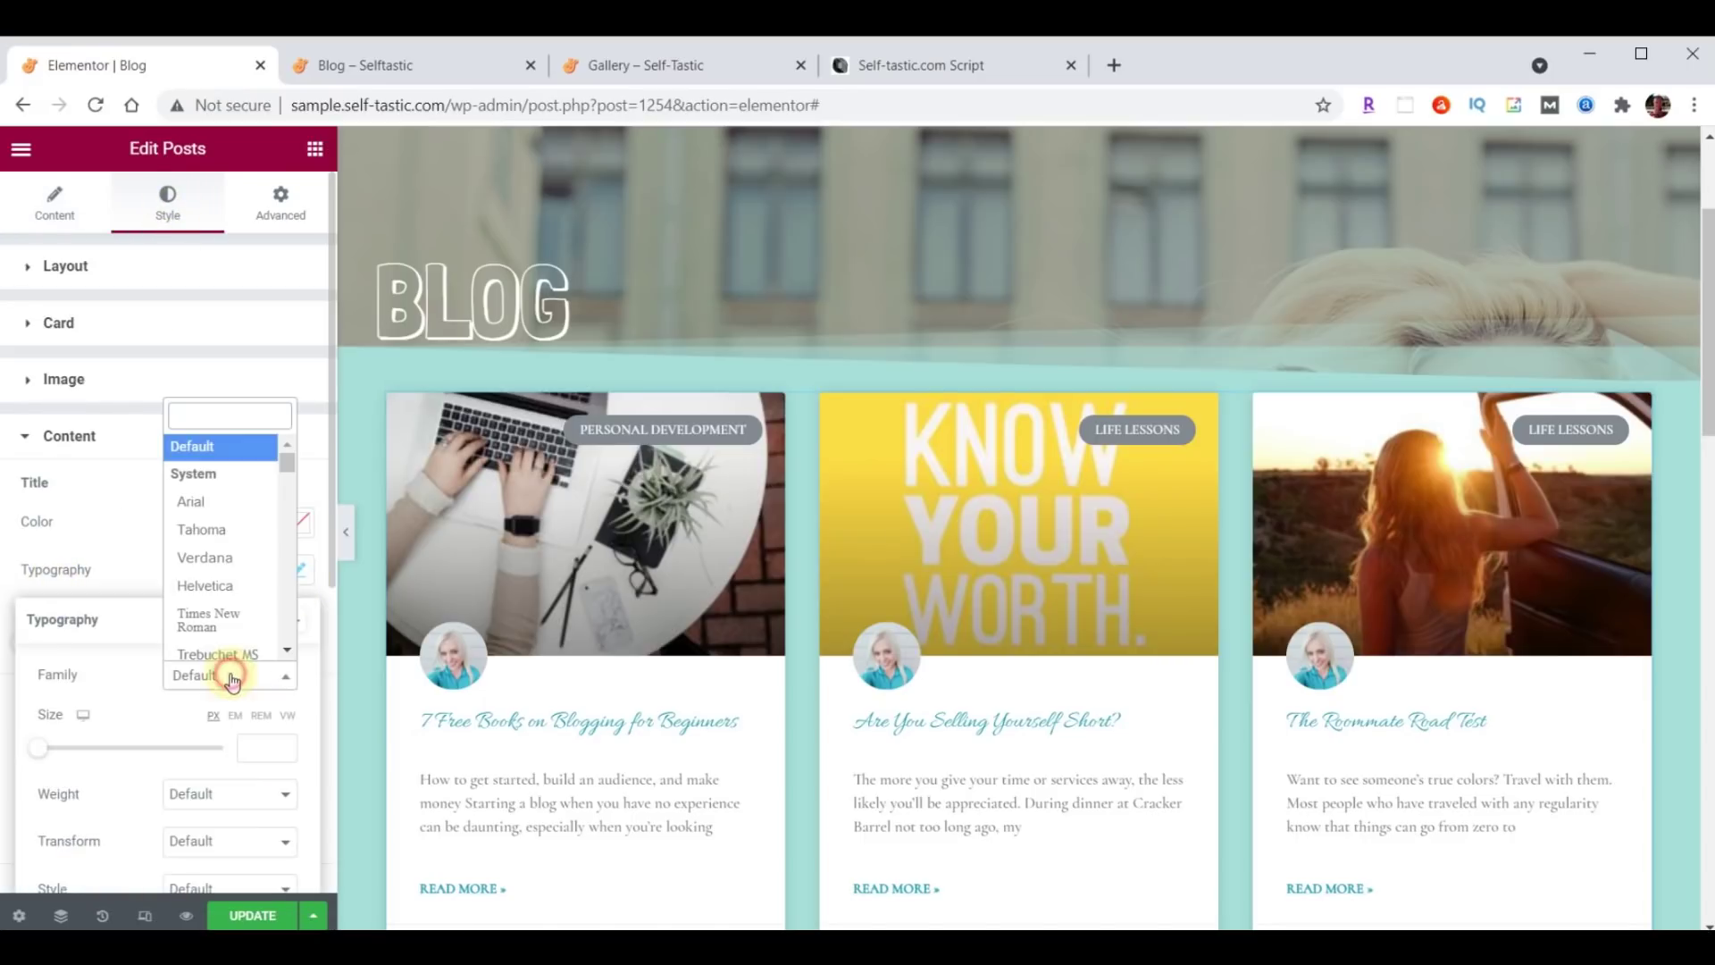
{"action": "type", "text": "Open"}
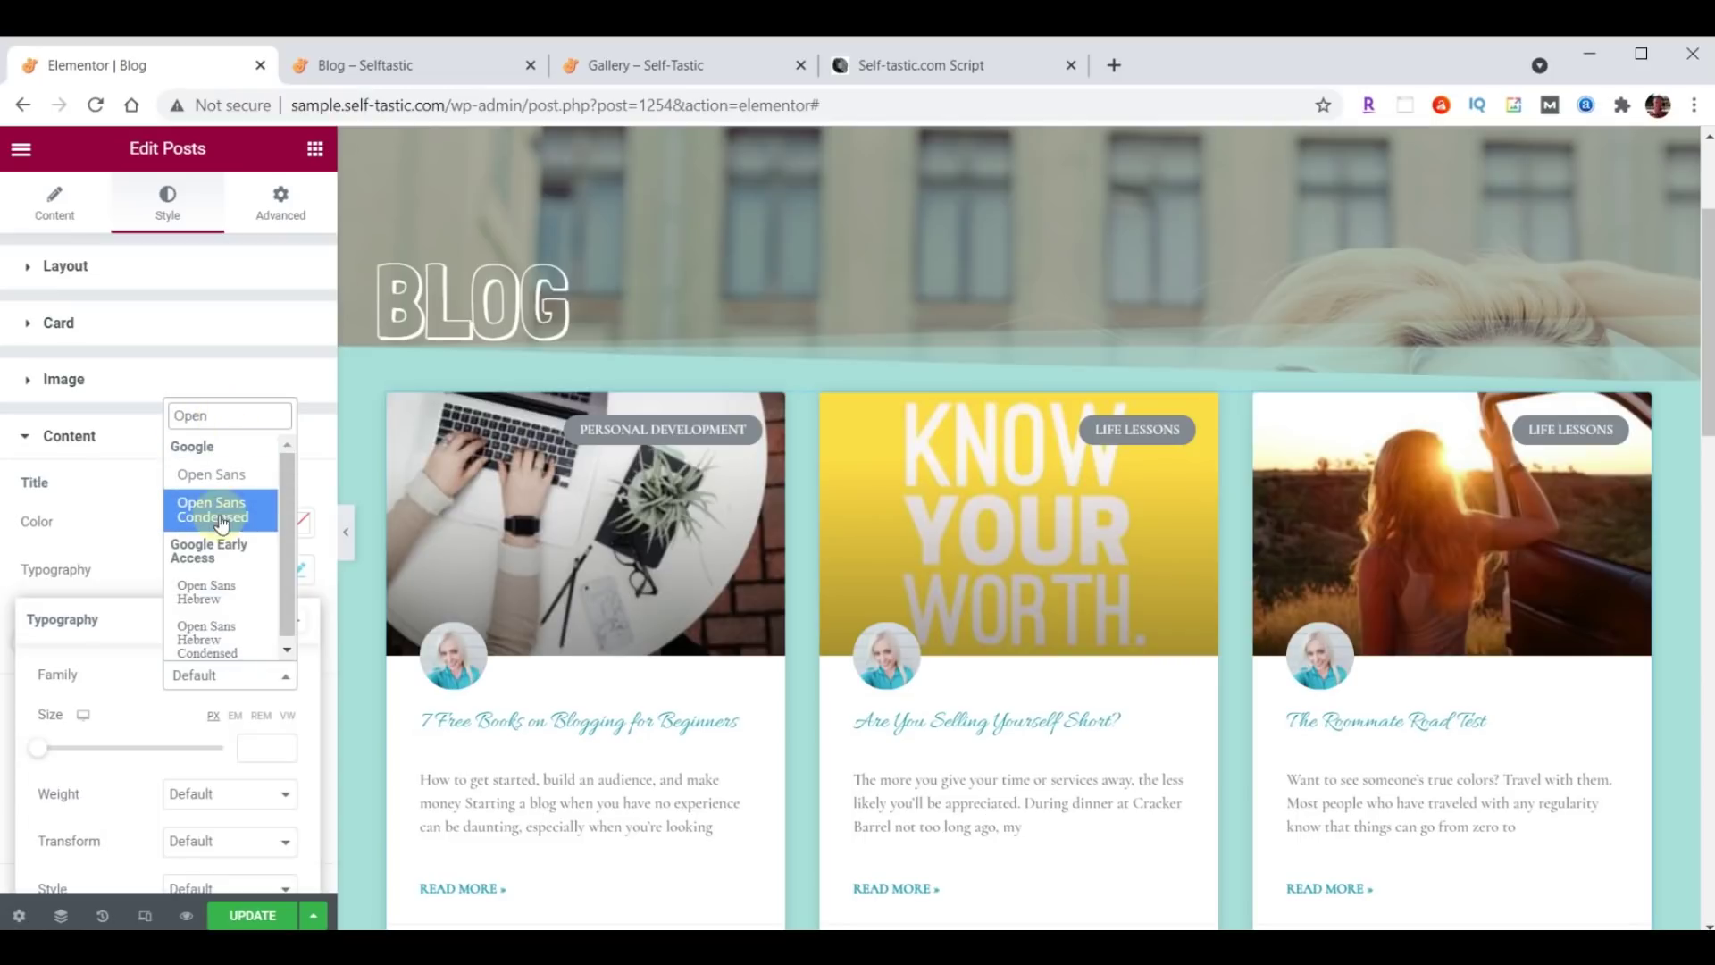
{"action": "left_click", "coordinate": [220, 521]}
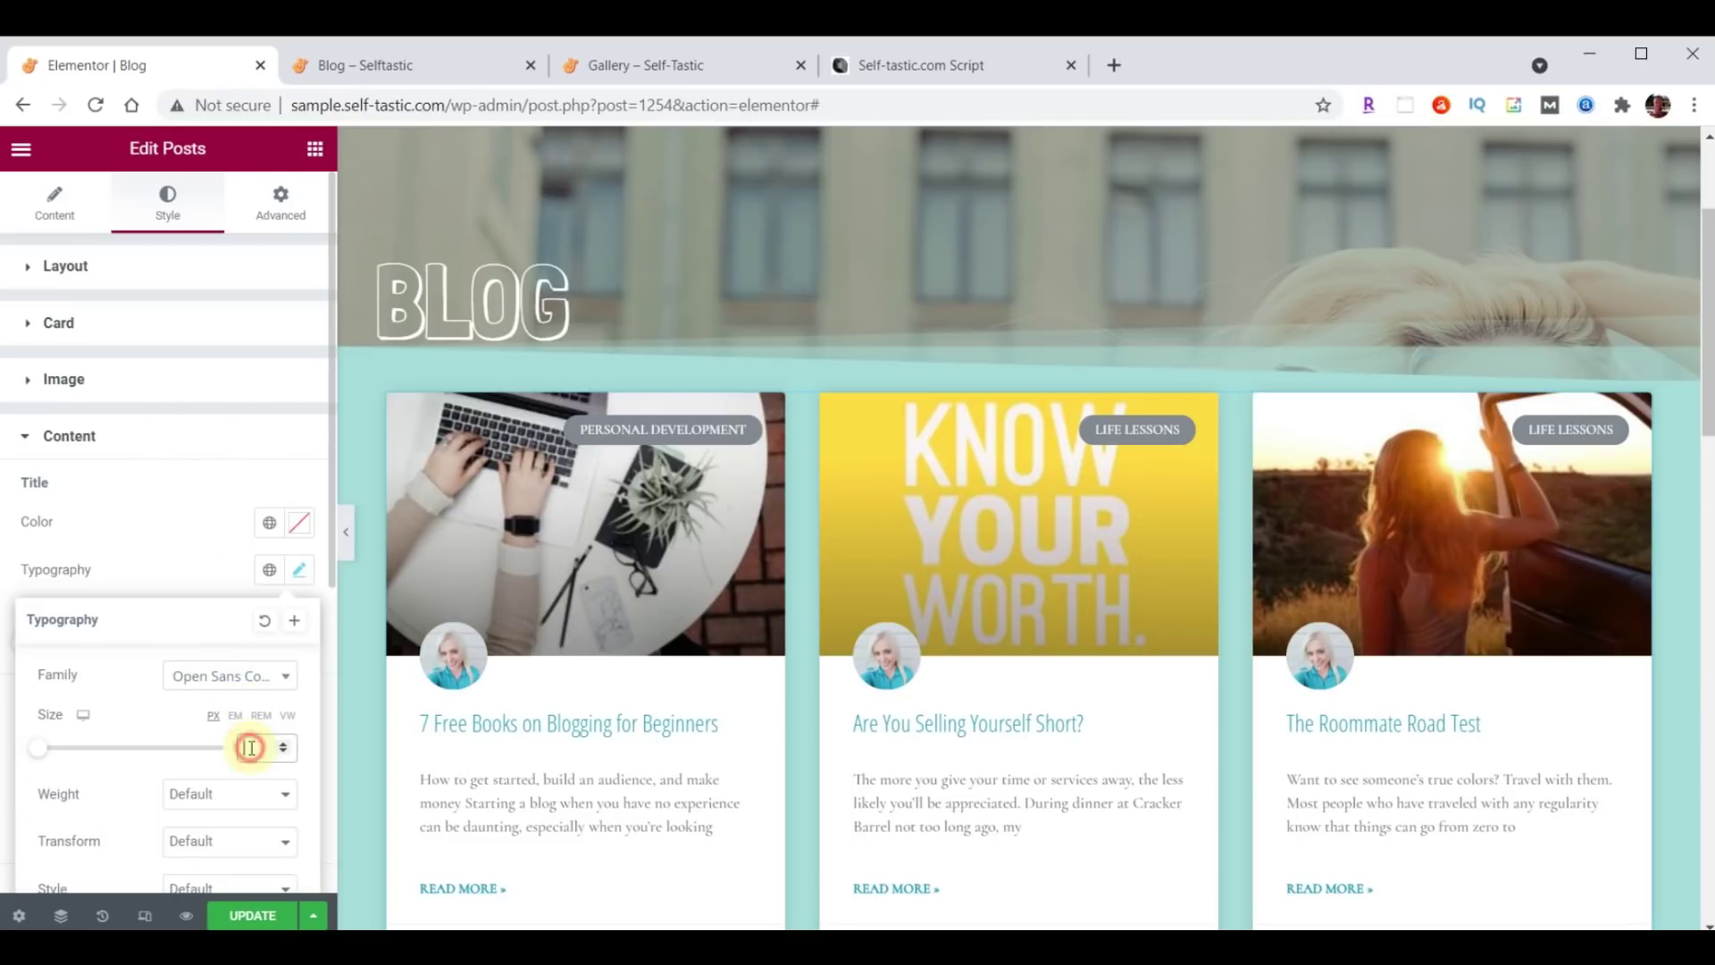
{"action": "type", "text": "24"}
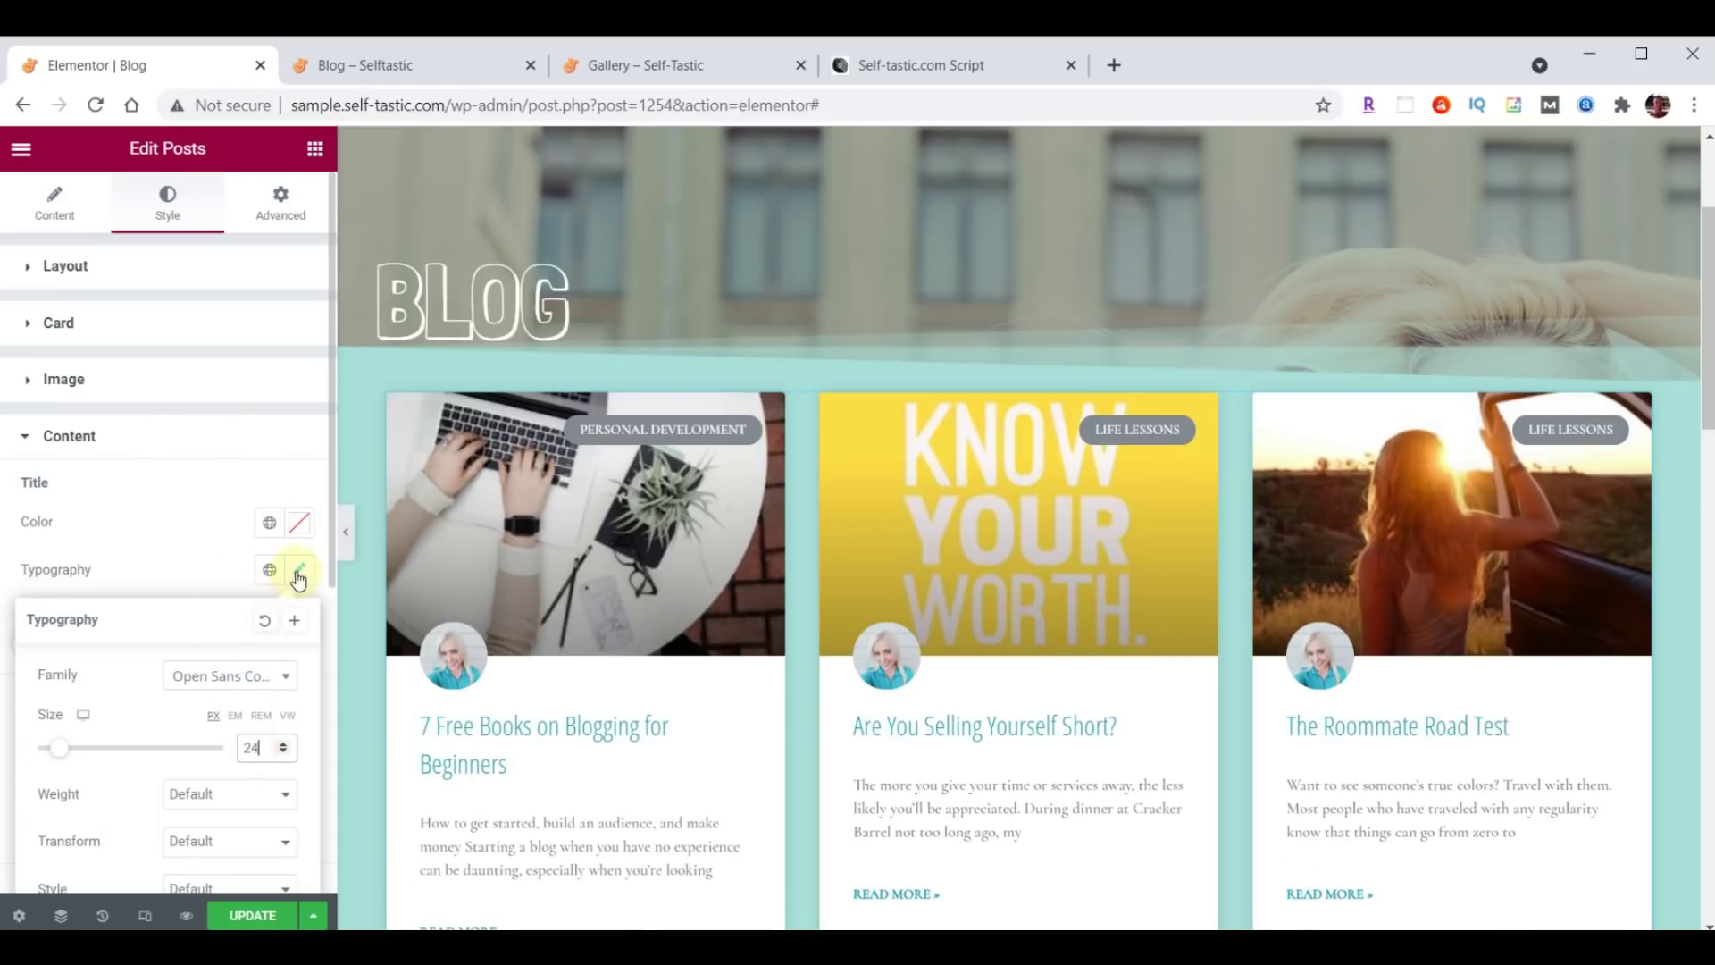
{"action": "left_click", "coordinate": [299, 576]}
Set the card excerpts to Open Sans Condensed at 21 px.
{"action": "scroll", "coordinate": [277, 590], "scroll_direction": "down", "scroll_amount": 5}
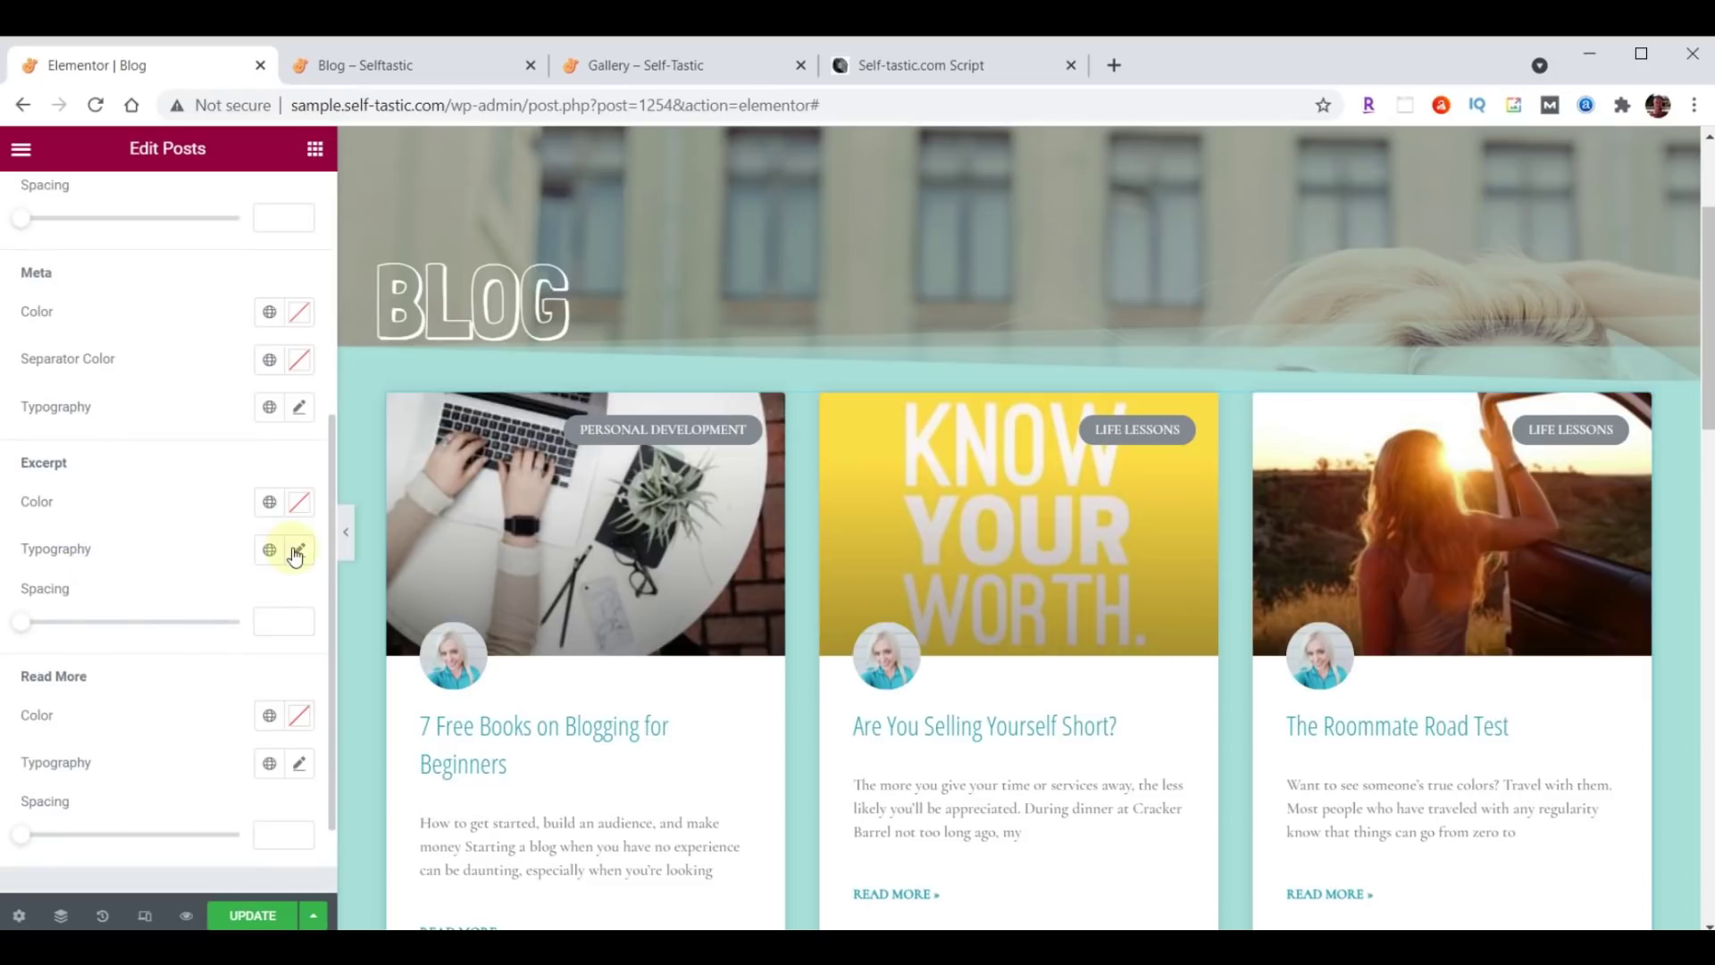
{"action": "left_click", "coordinate": [299, 552]}
{"action": "left_click", "coordinate": [210, 656]}
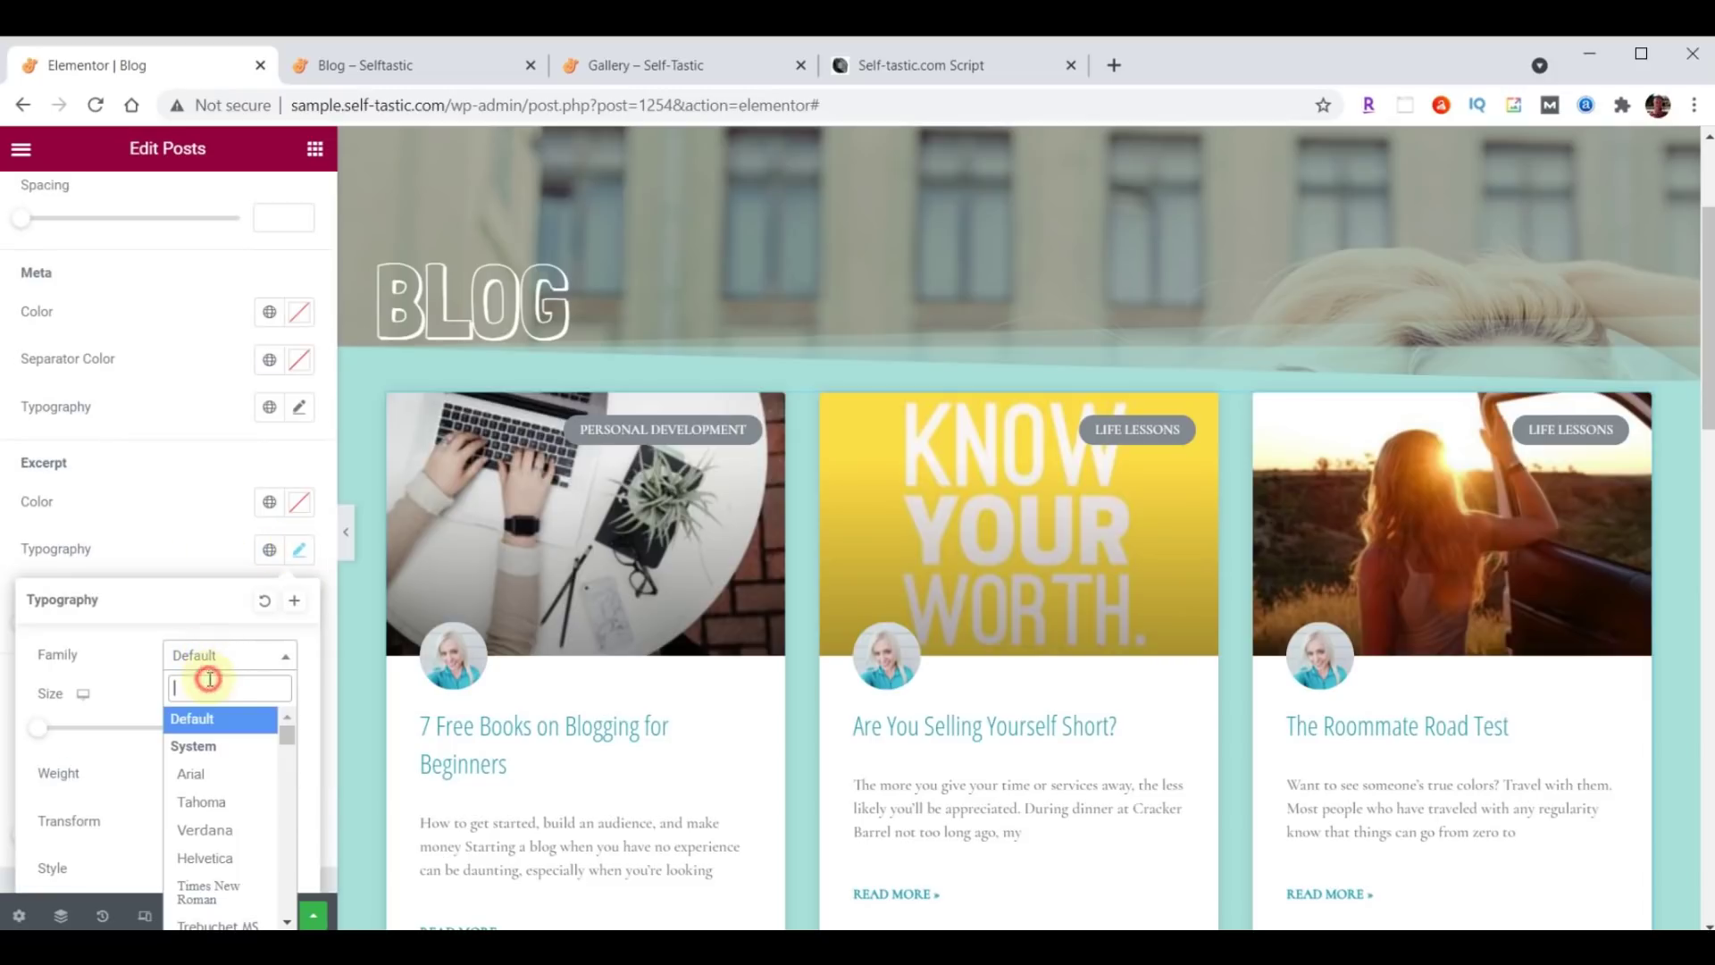
{"action": "type", "text": "Open"}
{"action": "left_click", "coordinate": [222, 784]}
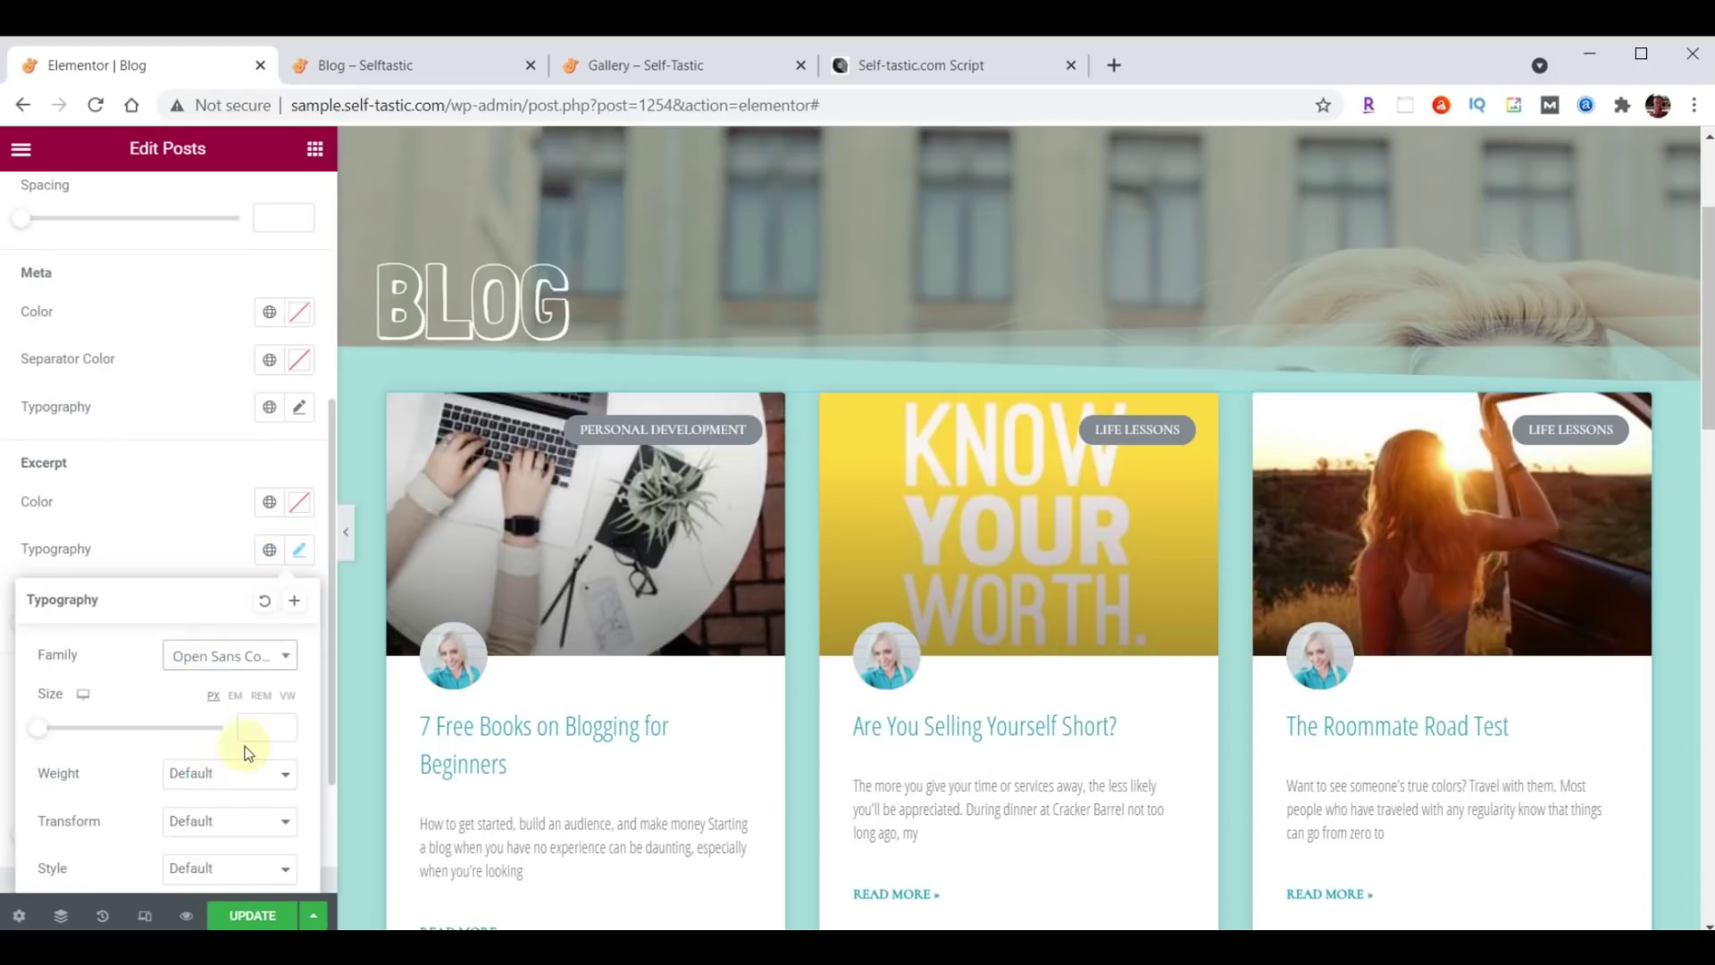
{"action": "type", "text": "21"}
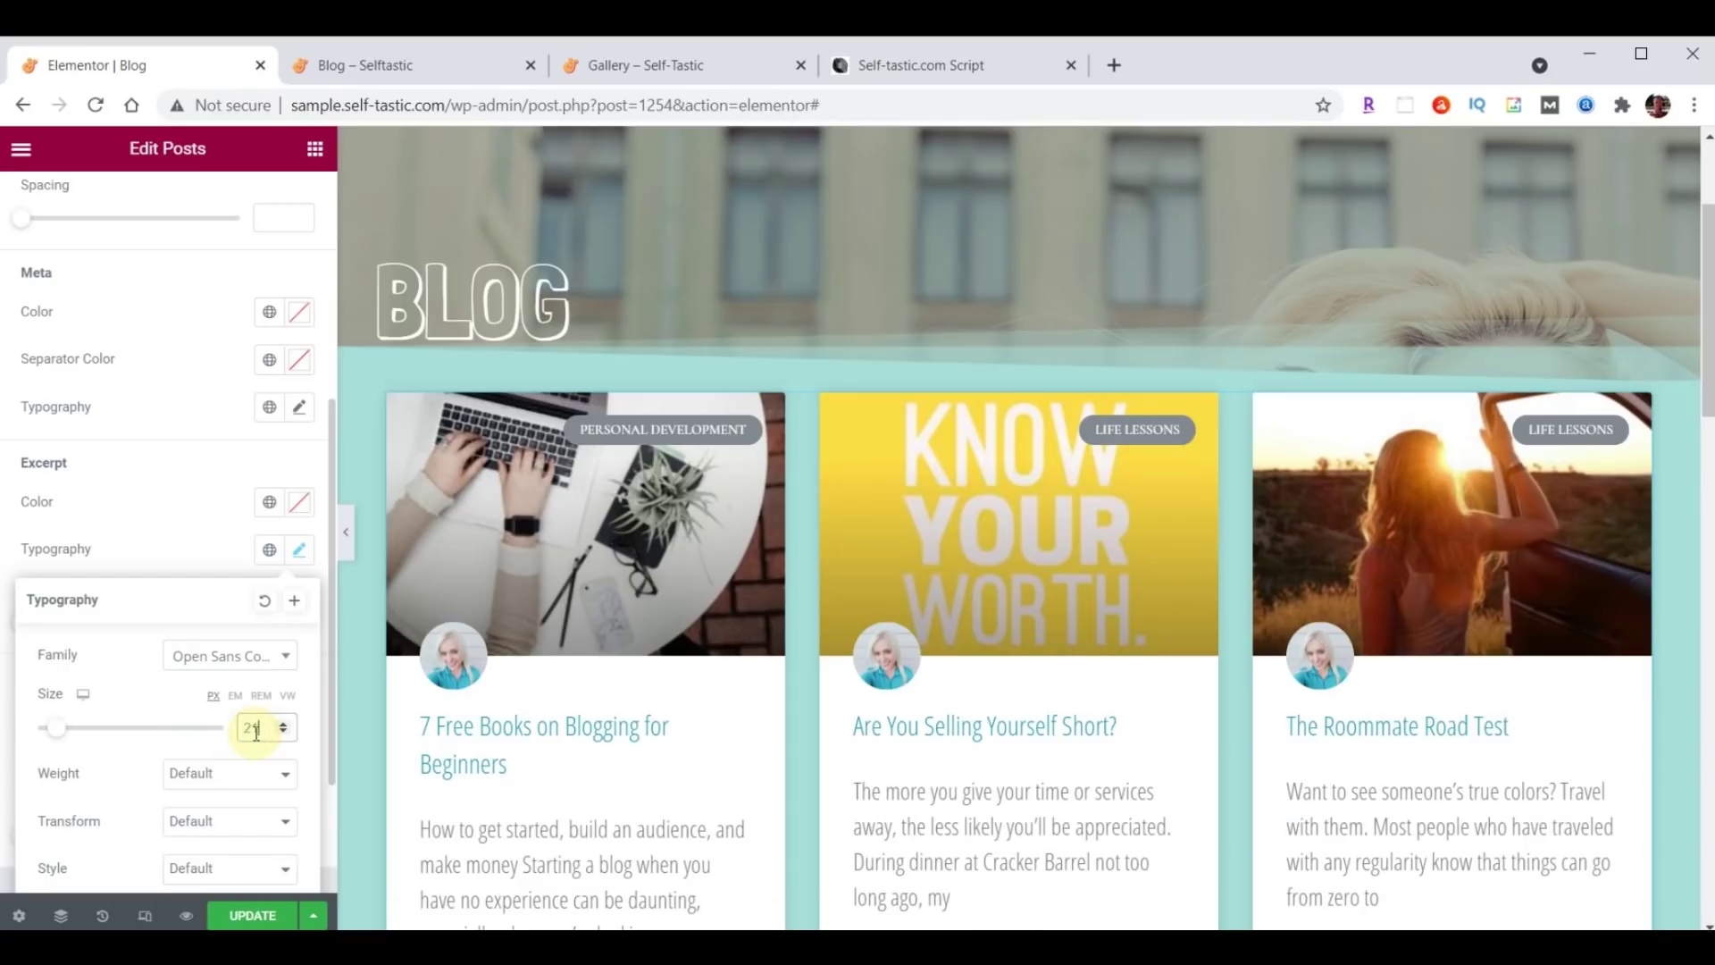
{"action": "left_click", "coordinate": [299, 550]}
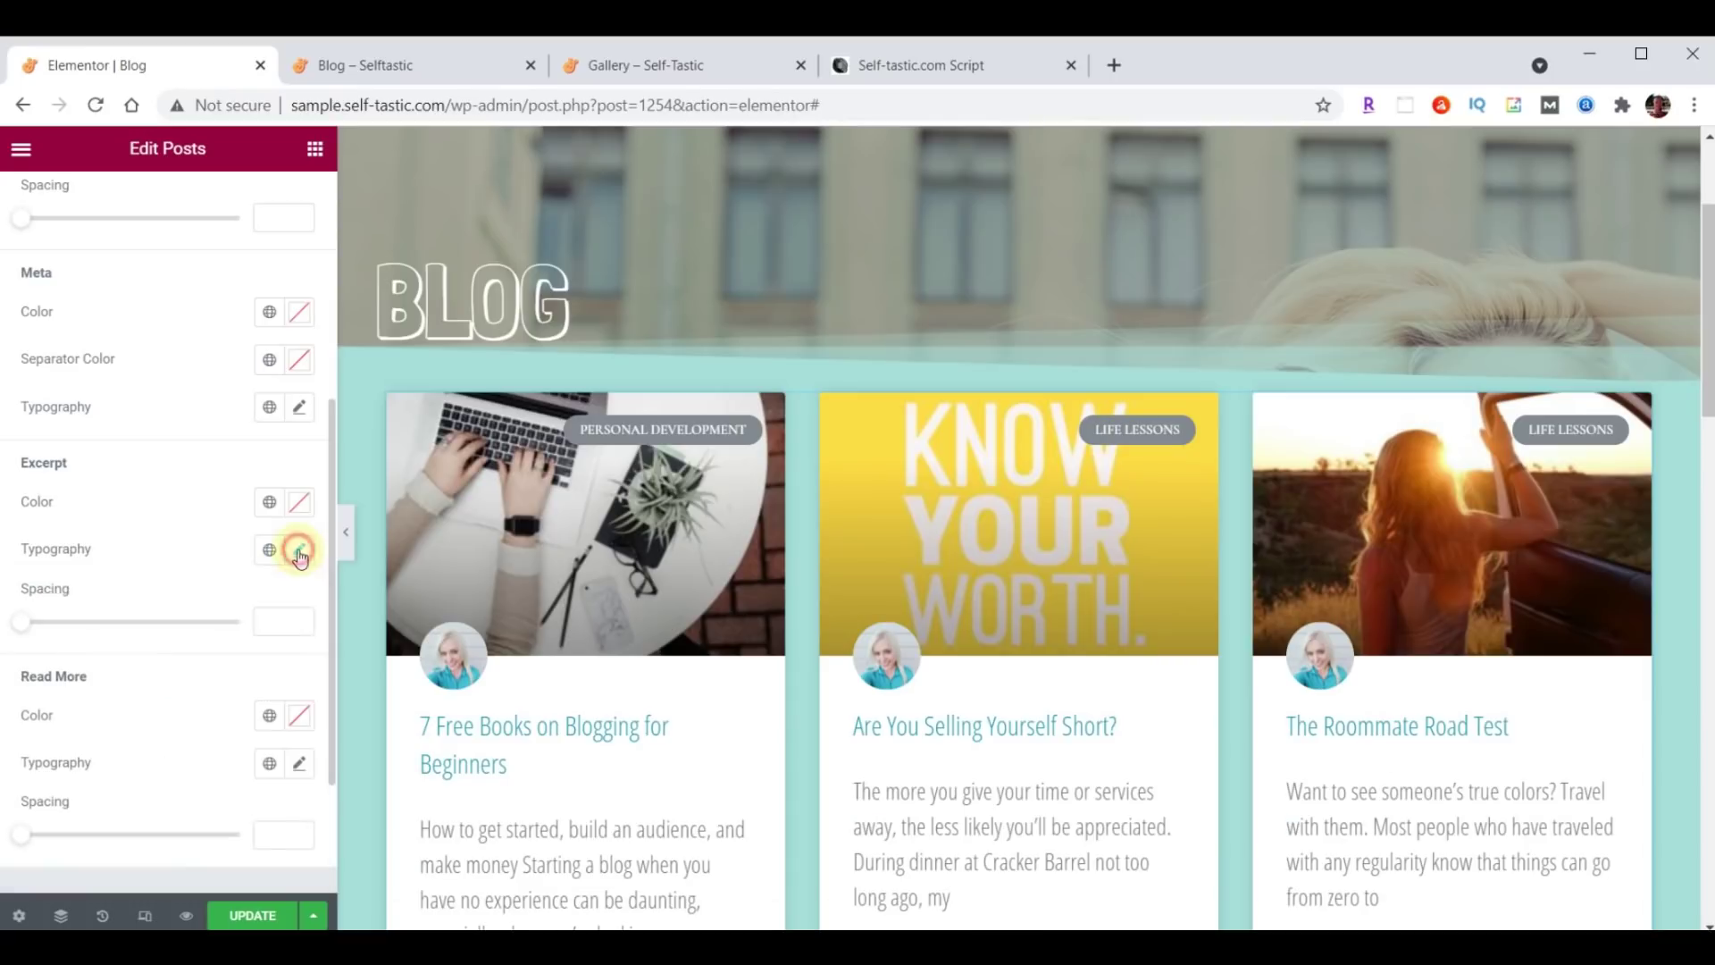
Set the Read More links to Open Sans Condensed and view the live Blog page.
{"action": "scroll", "coordinate": [223, 527], "scroll_direction": "down", "scroll_amount": 2}
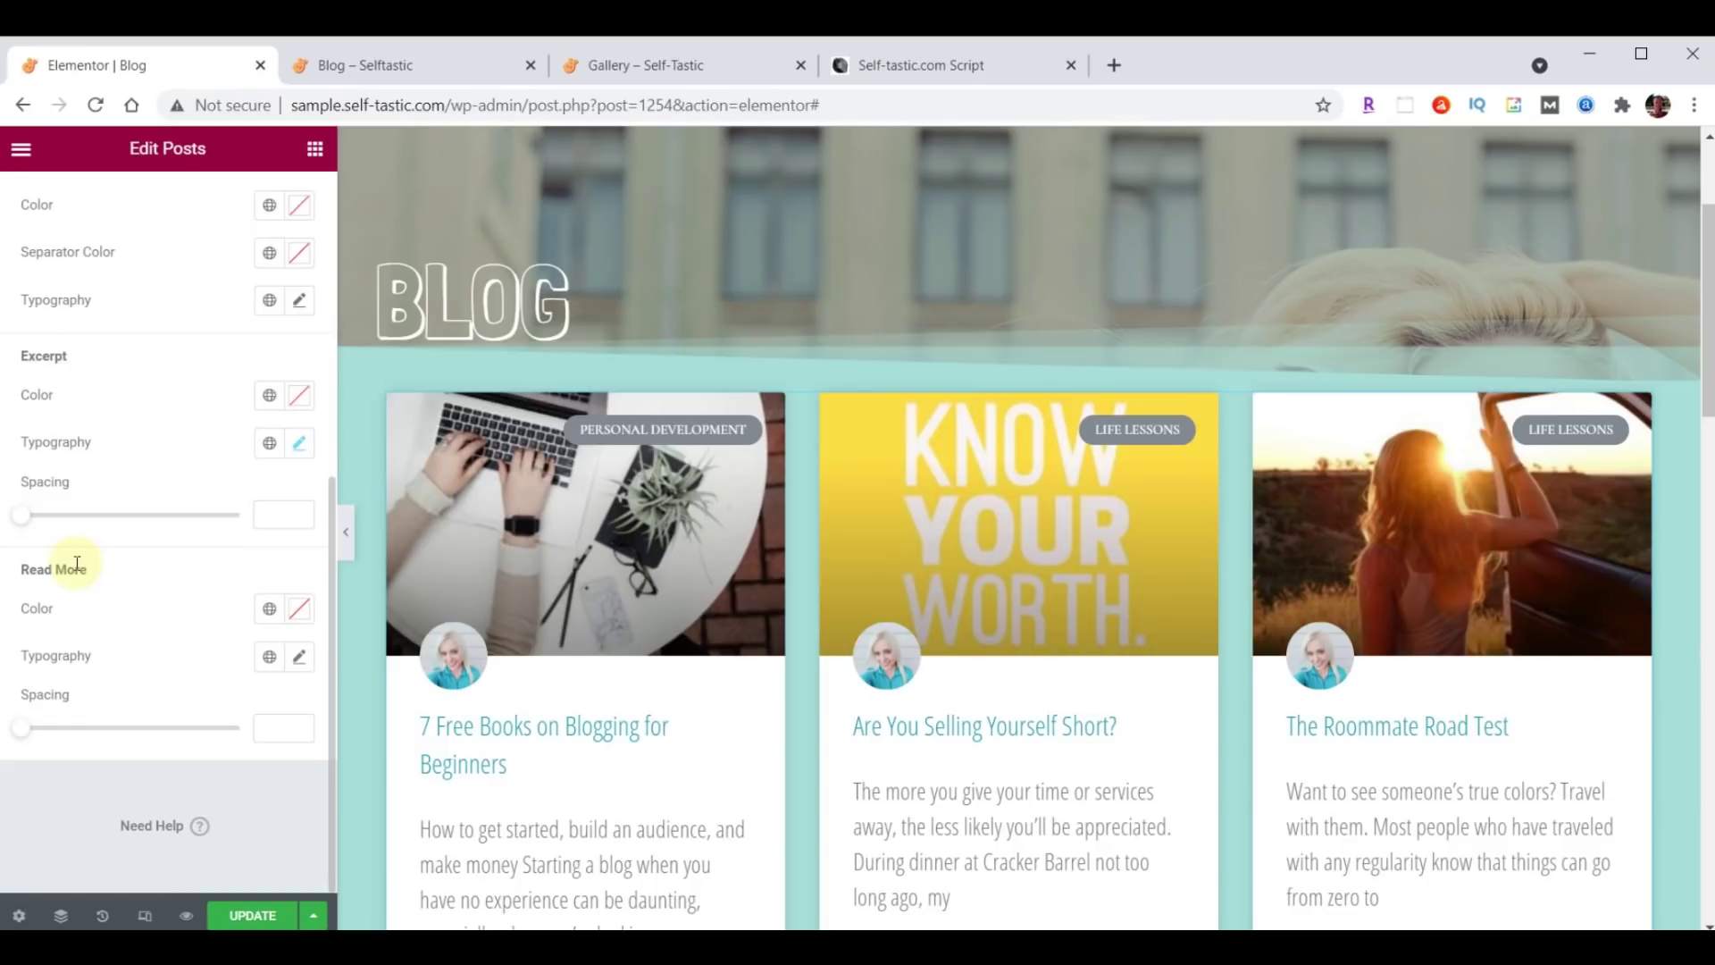
{"action": "left_click", "coordinate": [300, 657]}
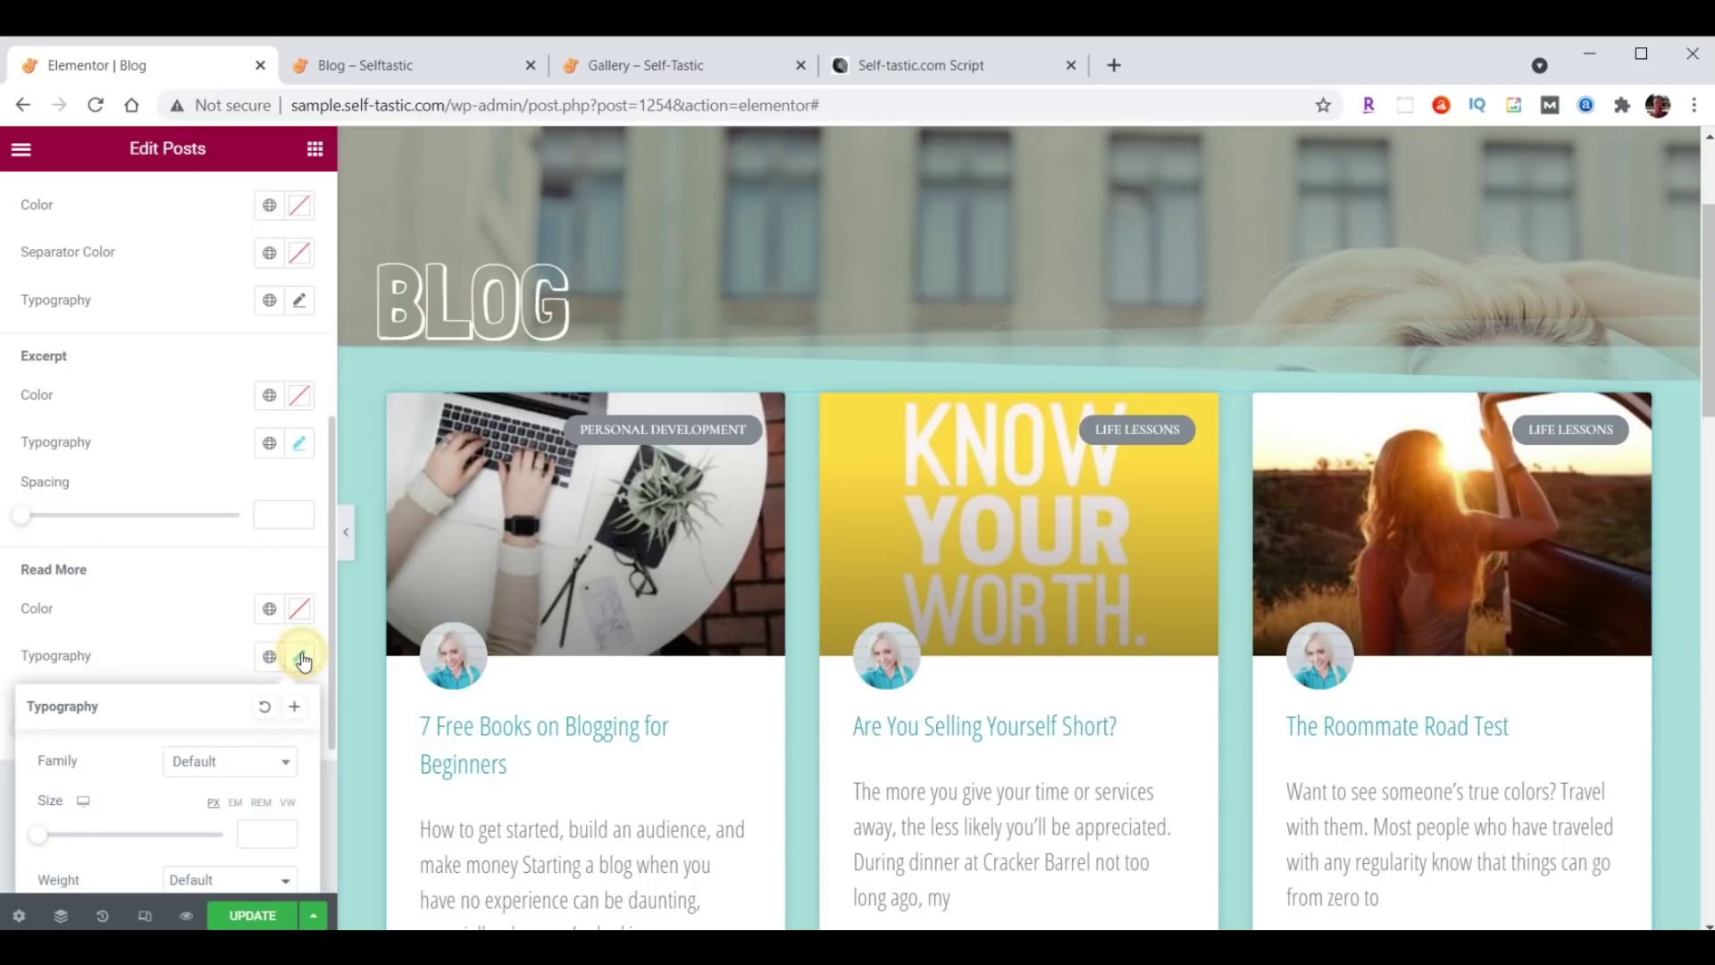
{"action": "left_click", "coordinate": [223, 761]}
{"action": "type", "text": "Open"}
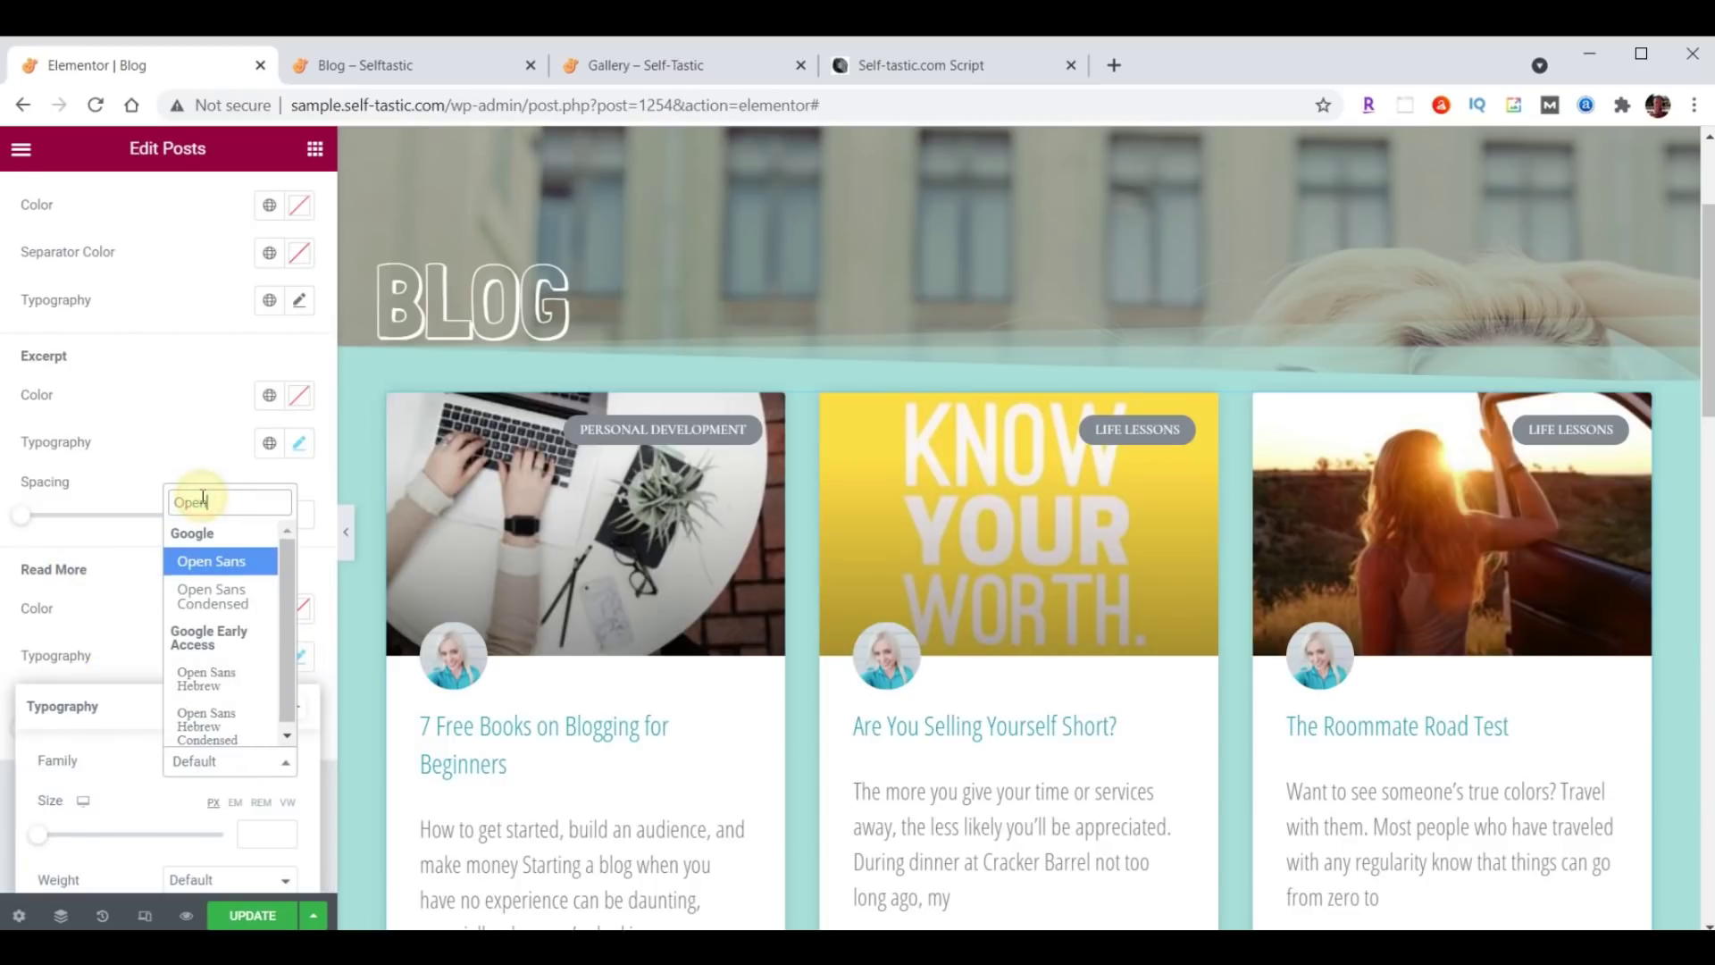
{"action": "left_click", "coordinate": [216, 595]}
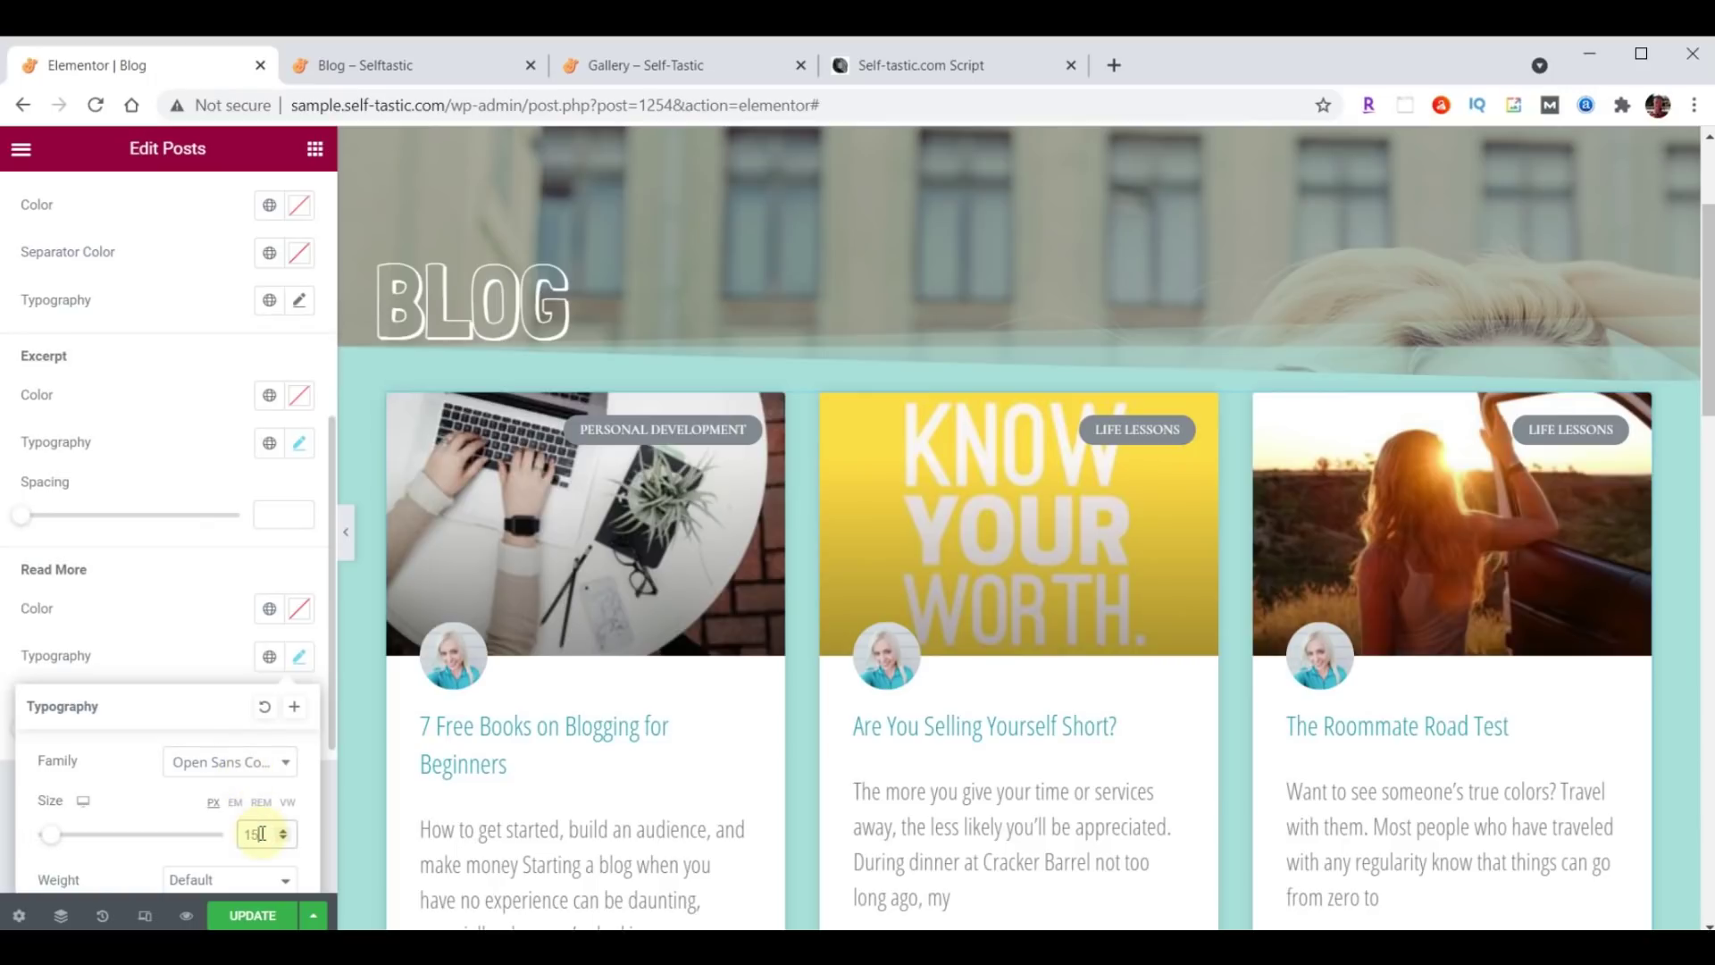
{"action": "left_click", "coordinate": [299, 656]}
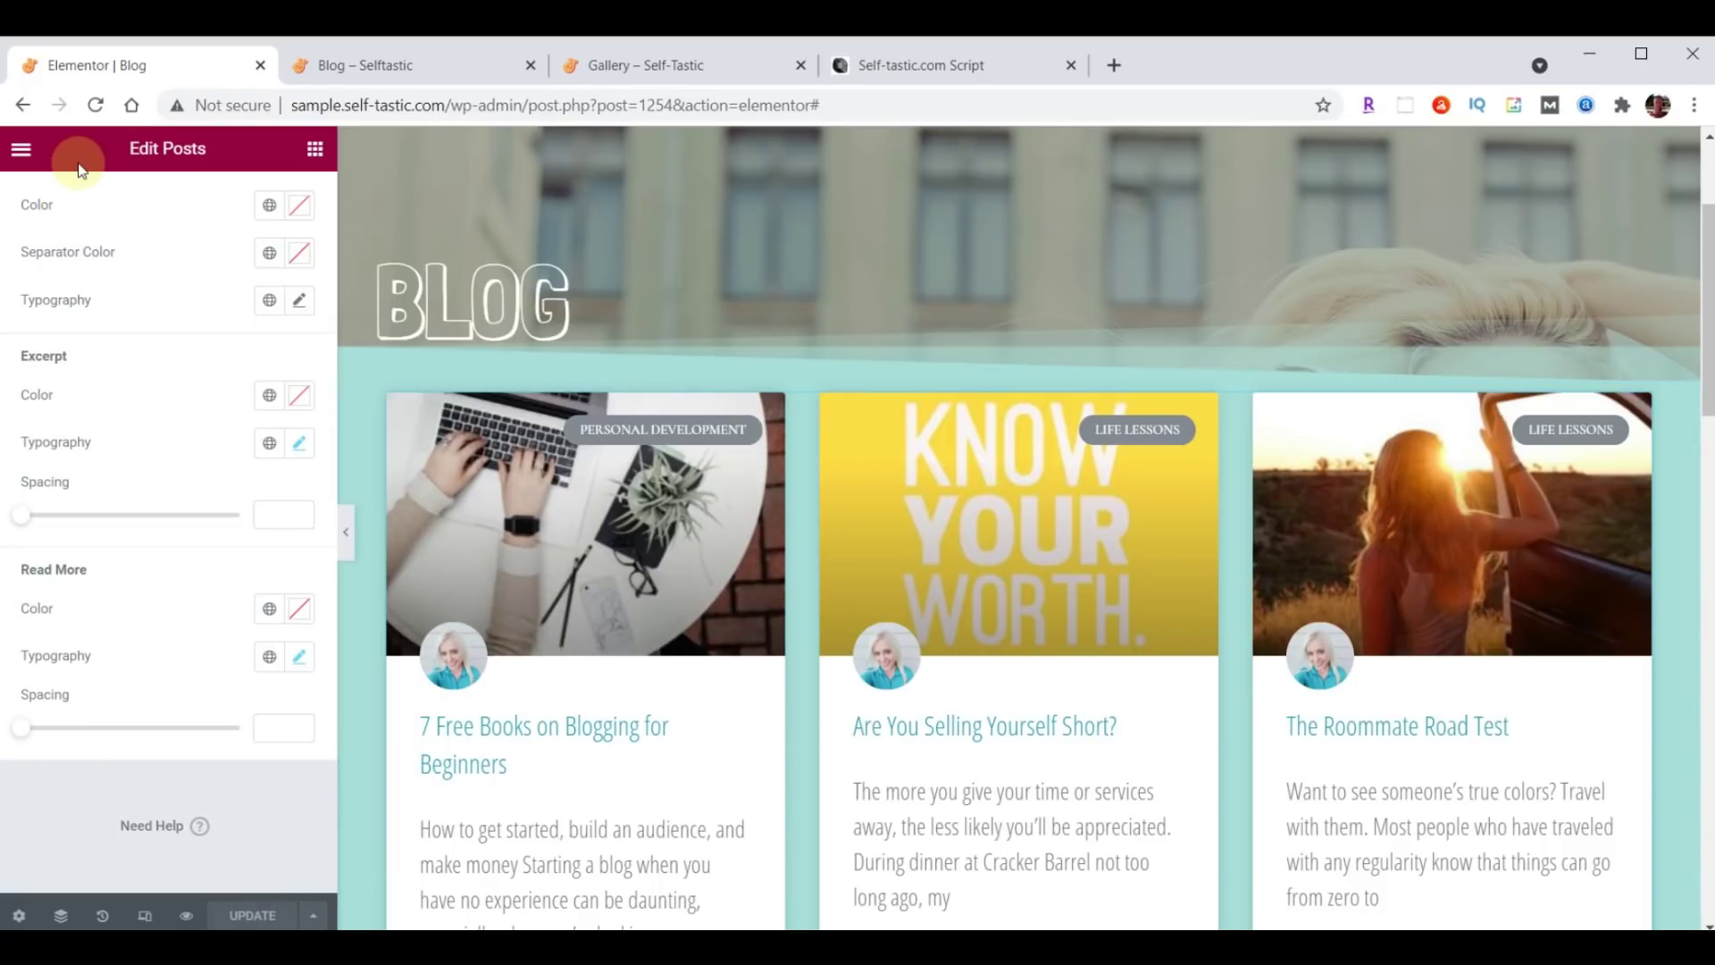
{"action": "left_click", "coordinate": [383, 68]}
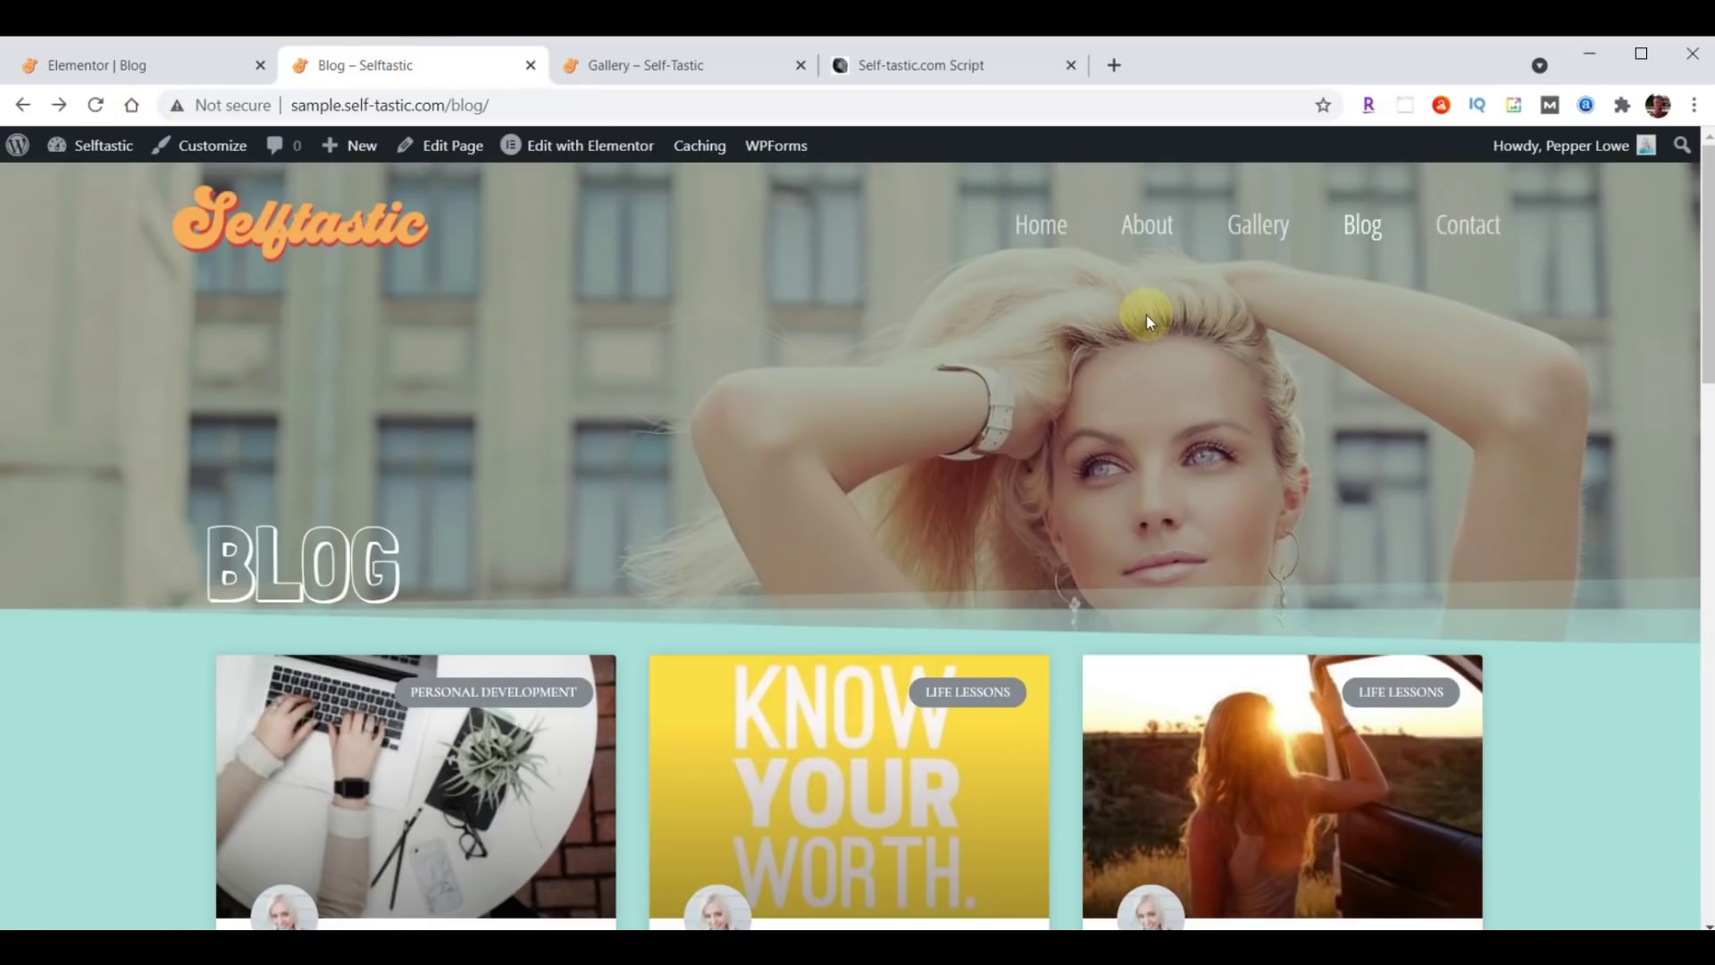
{"action": "scroll", "coordinate": [1147, 314], "scroll_direction": "down", "scroll_amount": 10}
{"action": "scroll", "coordinate": [1147, 320], "scroll_direction": "down", "scroll_amount": 6}
{"action": "scroll", "coordinate": [1143, 473], "scroll_direction": "up", "scroll_amount": 6}
{"action": "scroll", "coordinate": [1140, 549], "scroll_direction": "up", "scroll_amount": 10}
{"action": "scroll", "coordinate": [1134, 555], "scroll_direction": "down", "scroll_amount": 4}
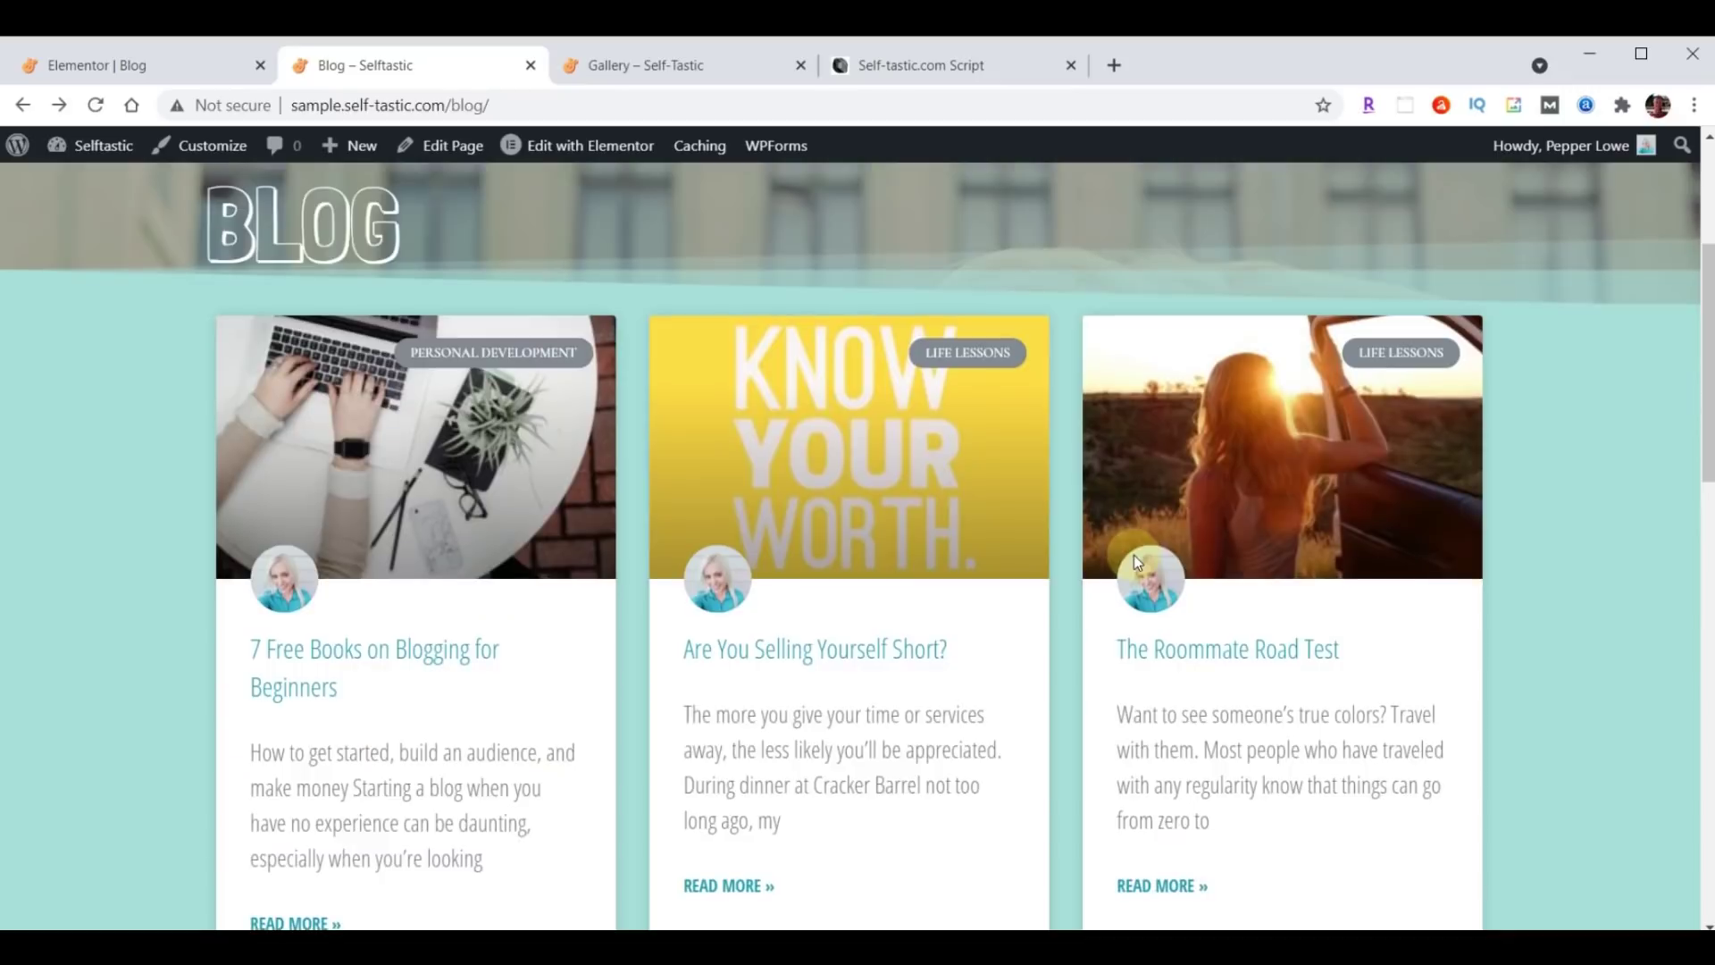
{"action": "scroll", "coordinate": [1134, 555], "scroll_direction": "down", "scroll_amount": 8}
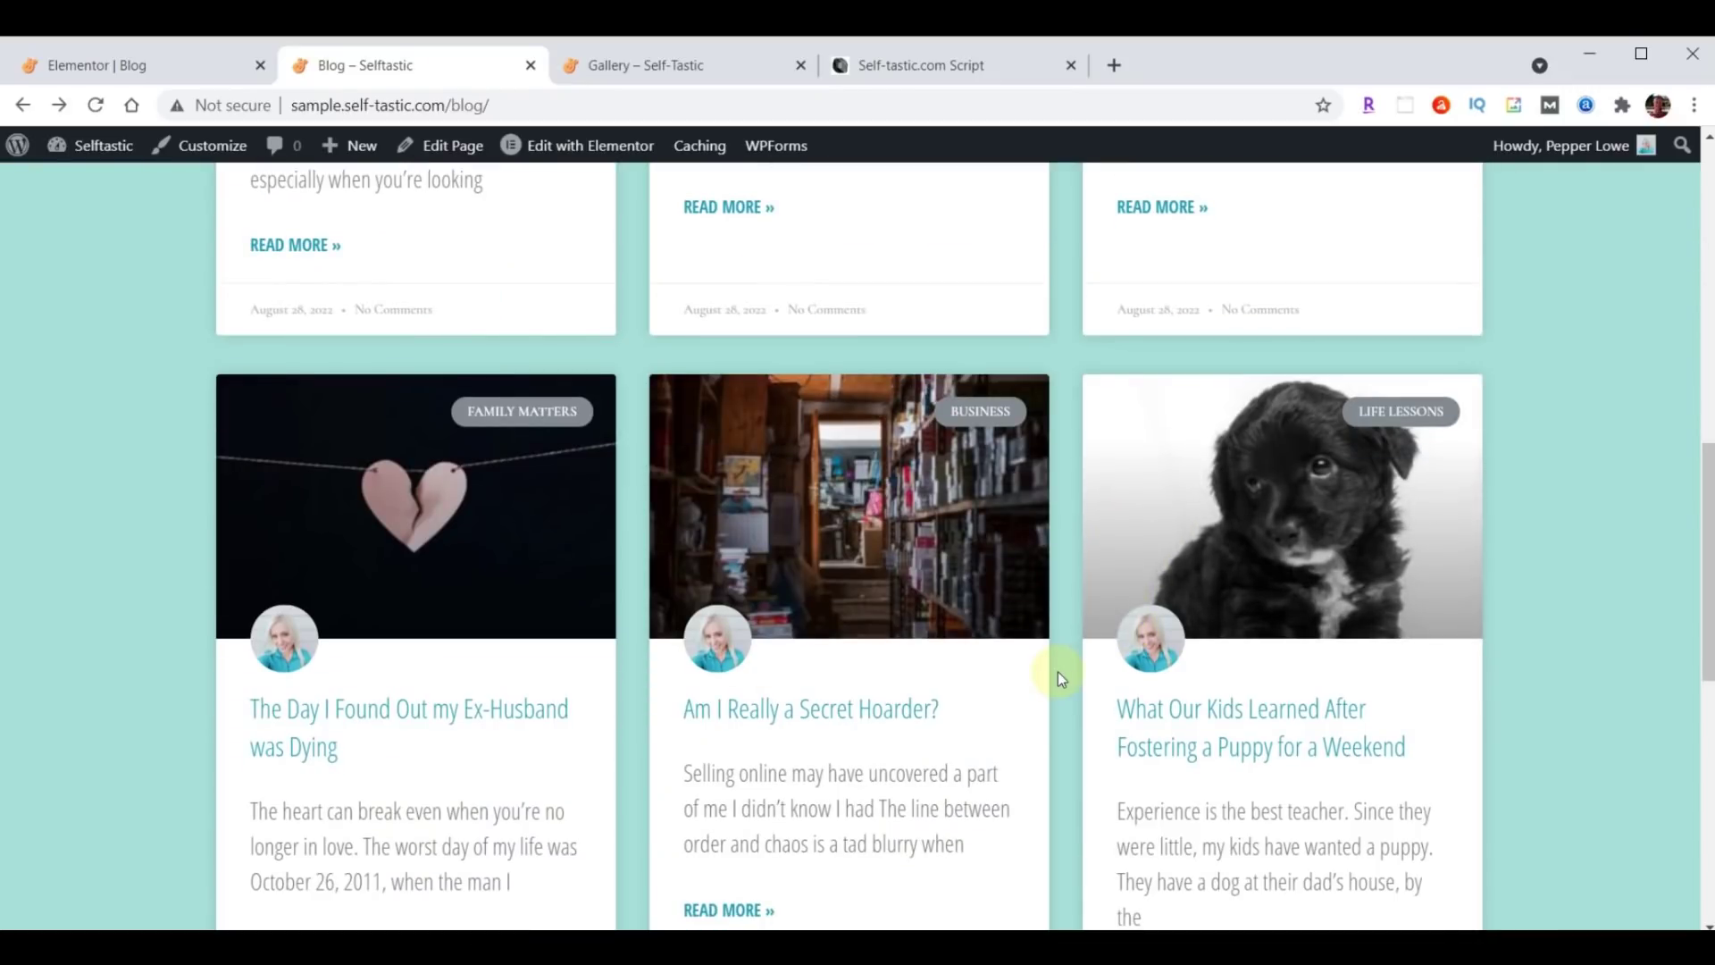
{"action": "scroll", "coordinate": [925, 612], "scroll_direction": "up", "scroll_amount": 12}
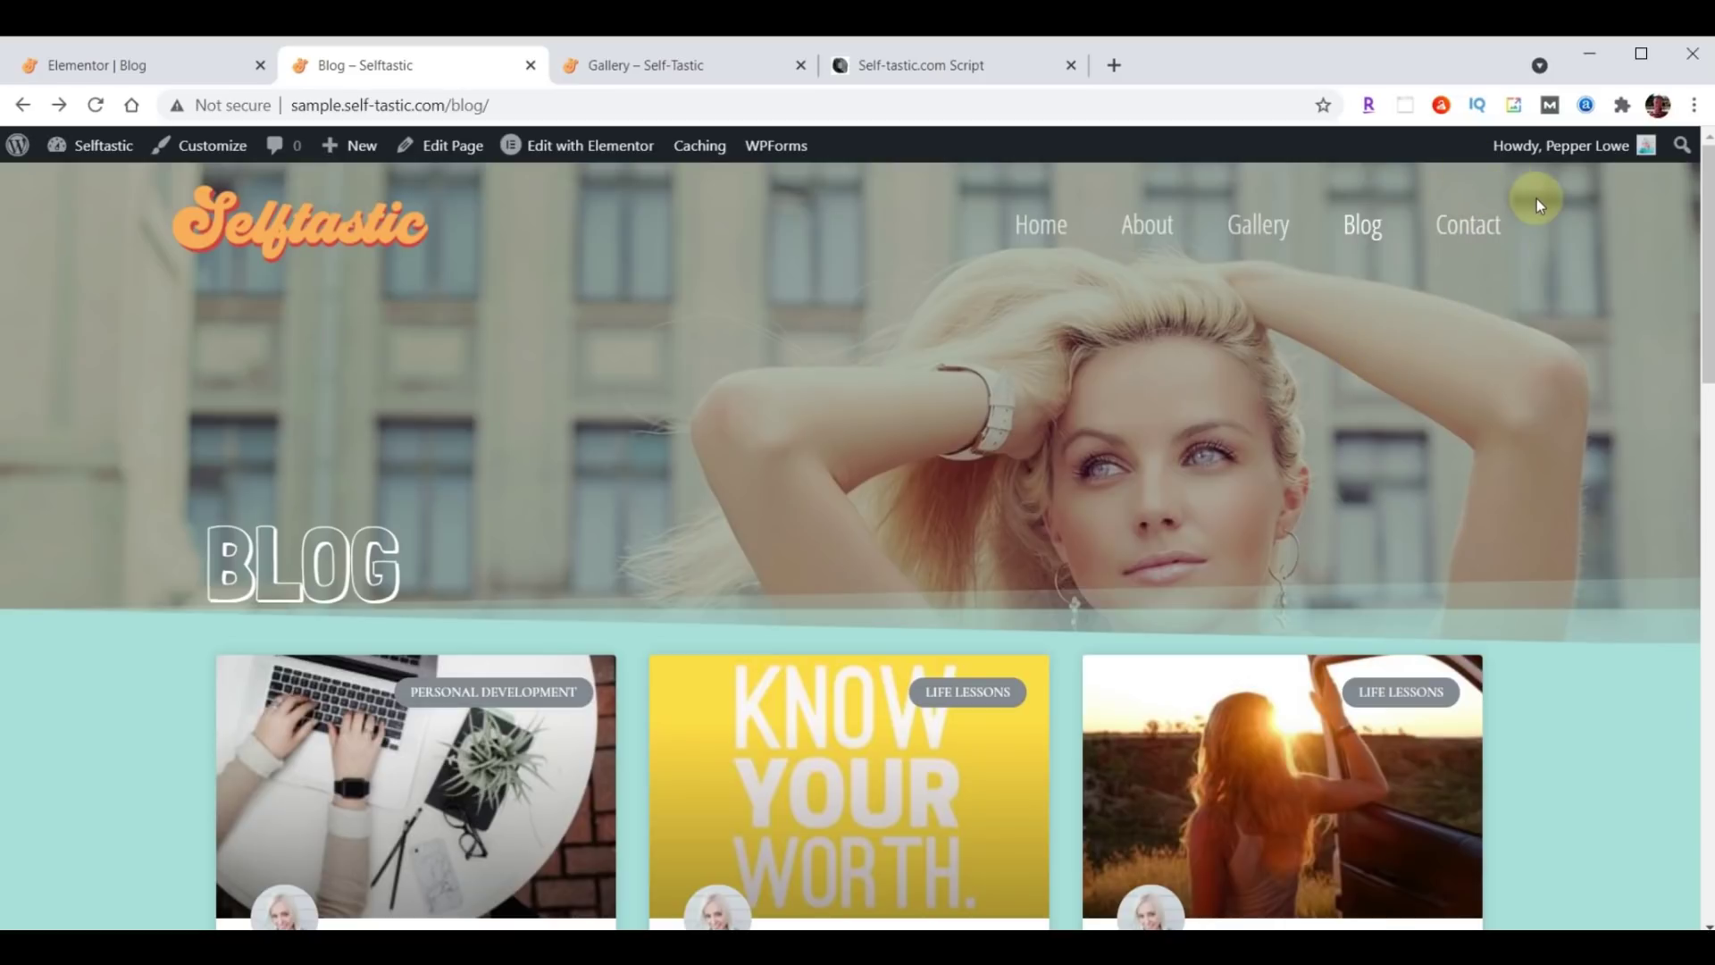
{"action": "left_click", "coordinate": [81, 59]}
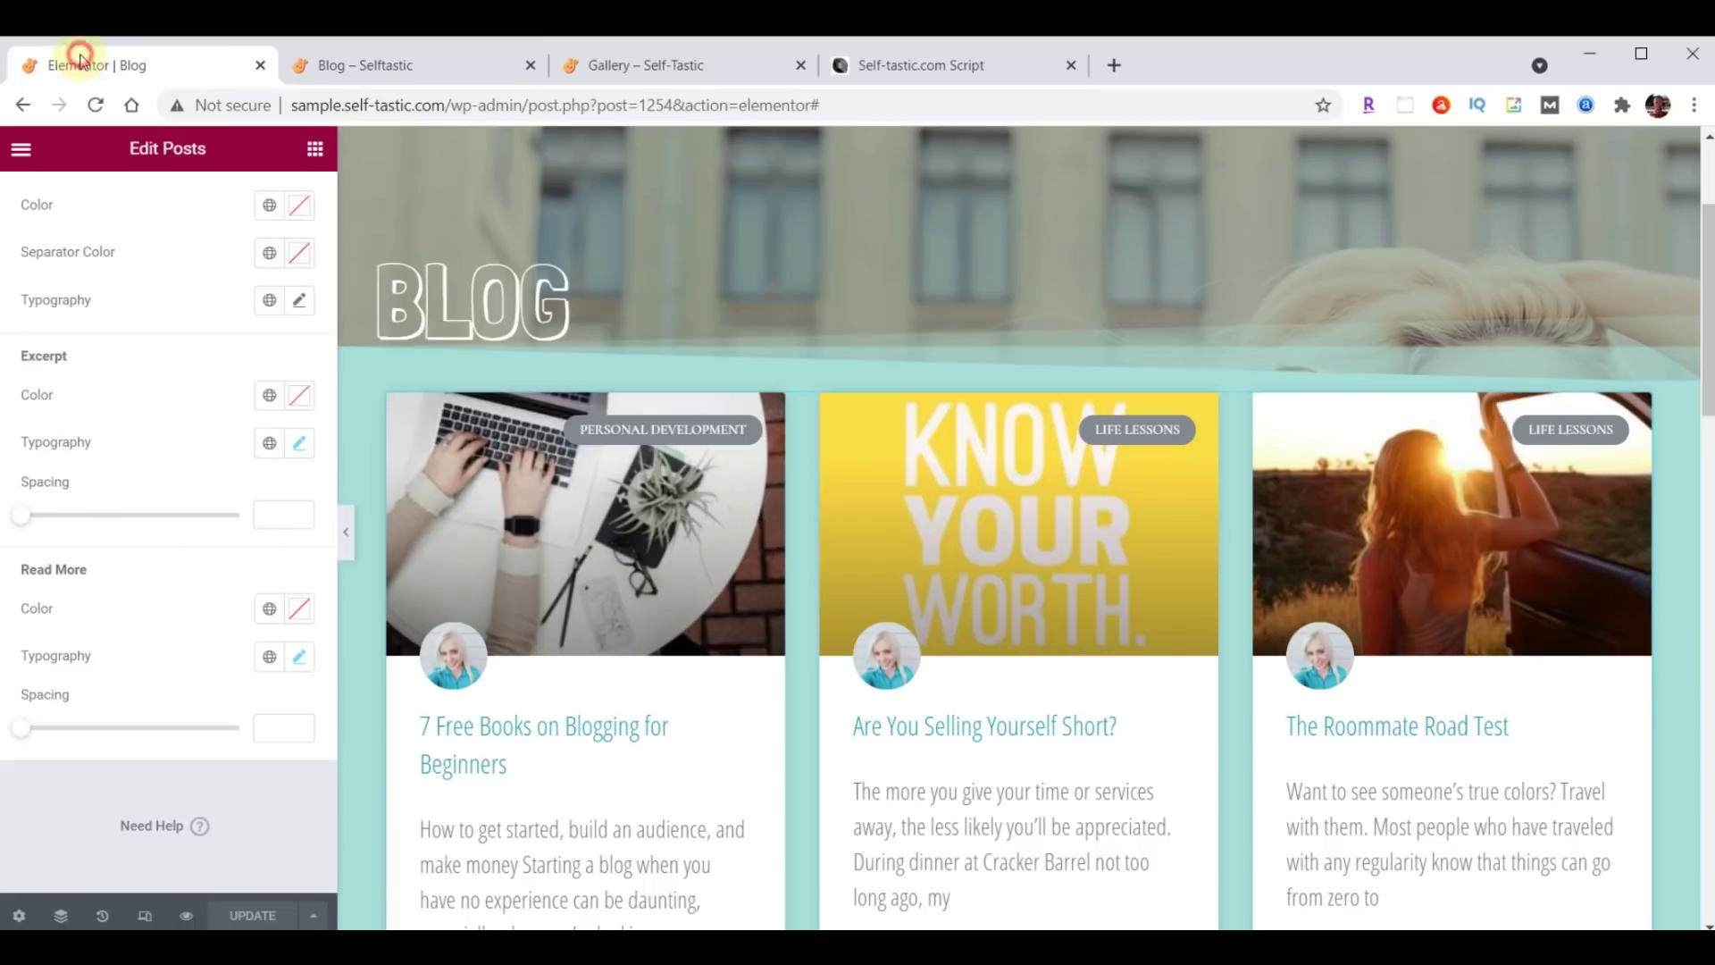
{"action": "left_click", "coordinate": [23, 154]}
Exit the Blog page editor to the dashboard and open the Contact page in Elementor.
{"action": "left_click", "coordinate": [136, 545]}
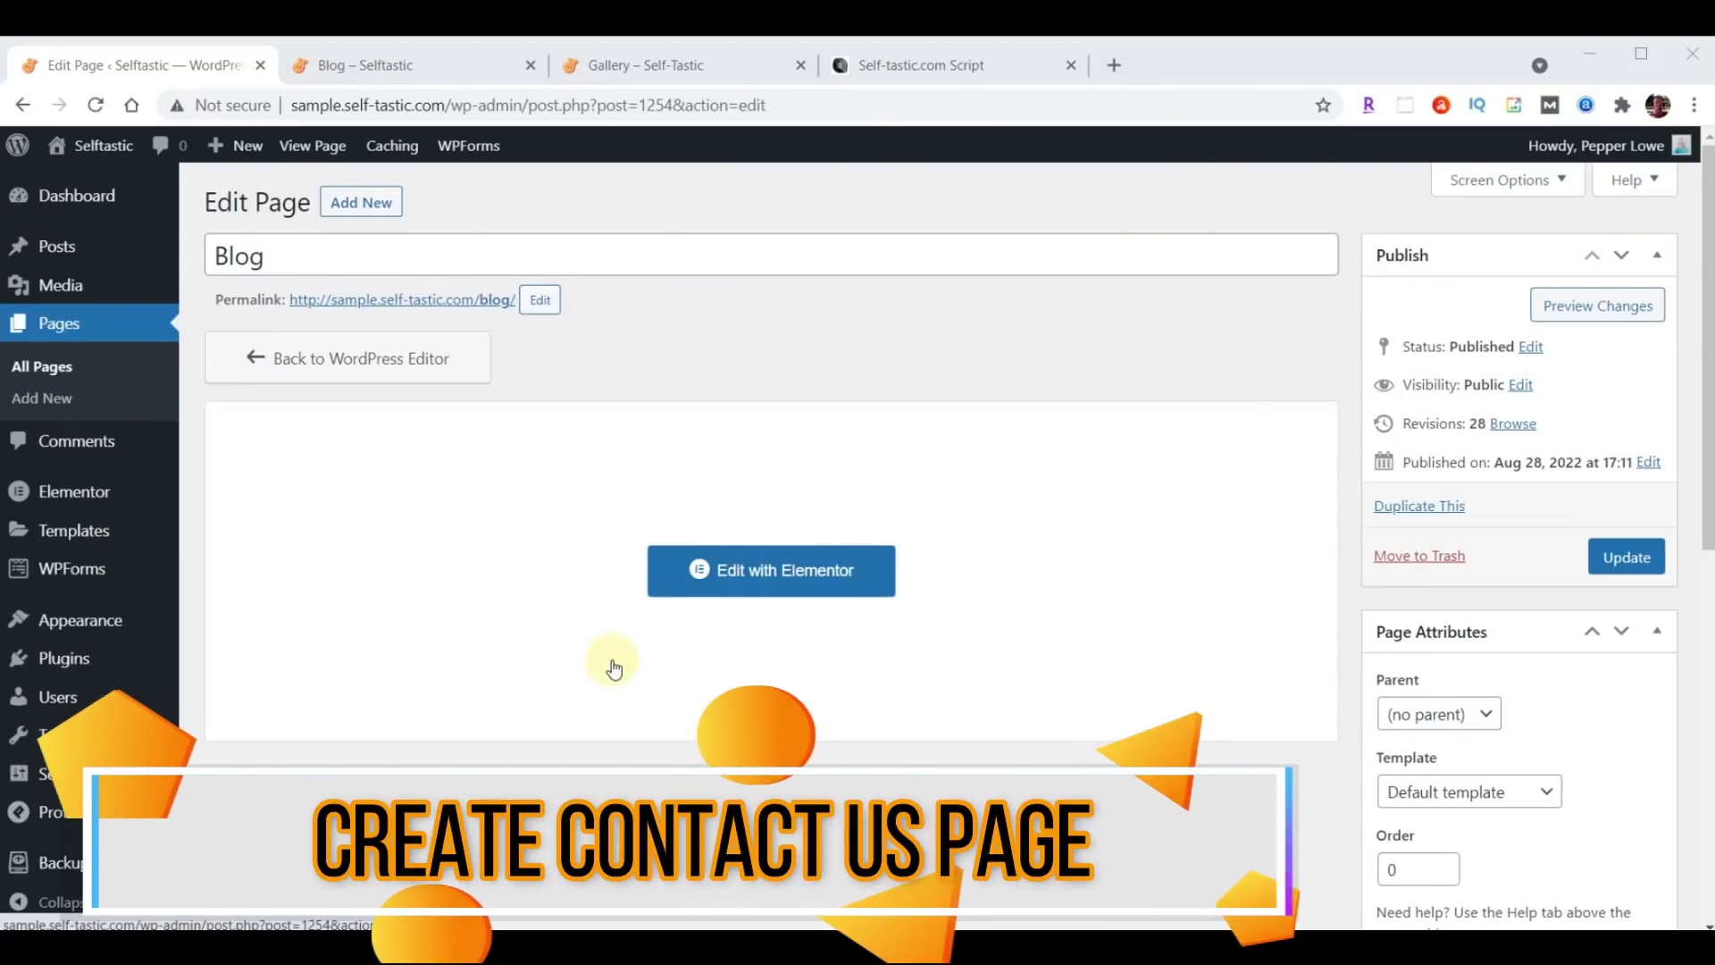
{"action": "left_click", "coordinate": [58, 327]}
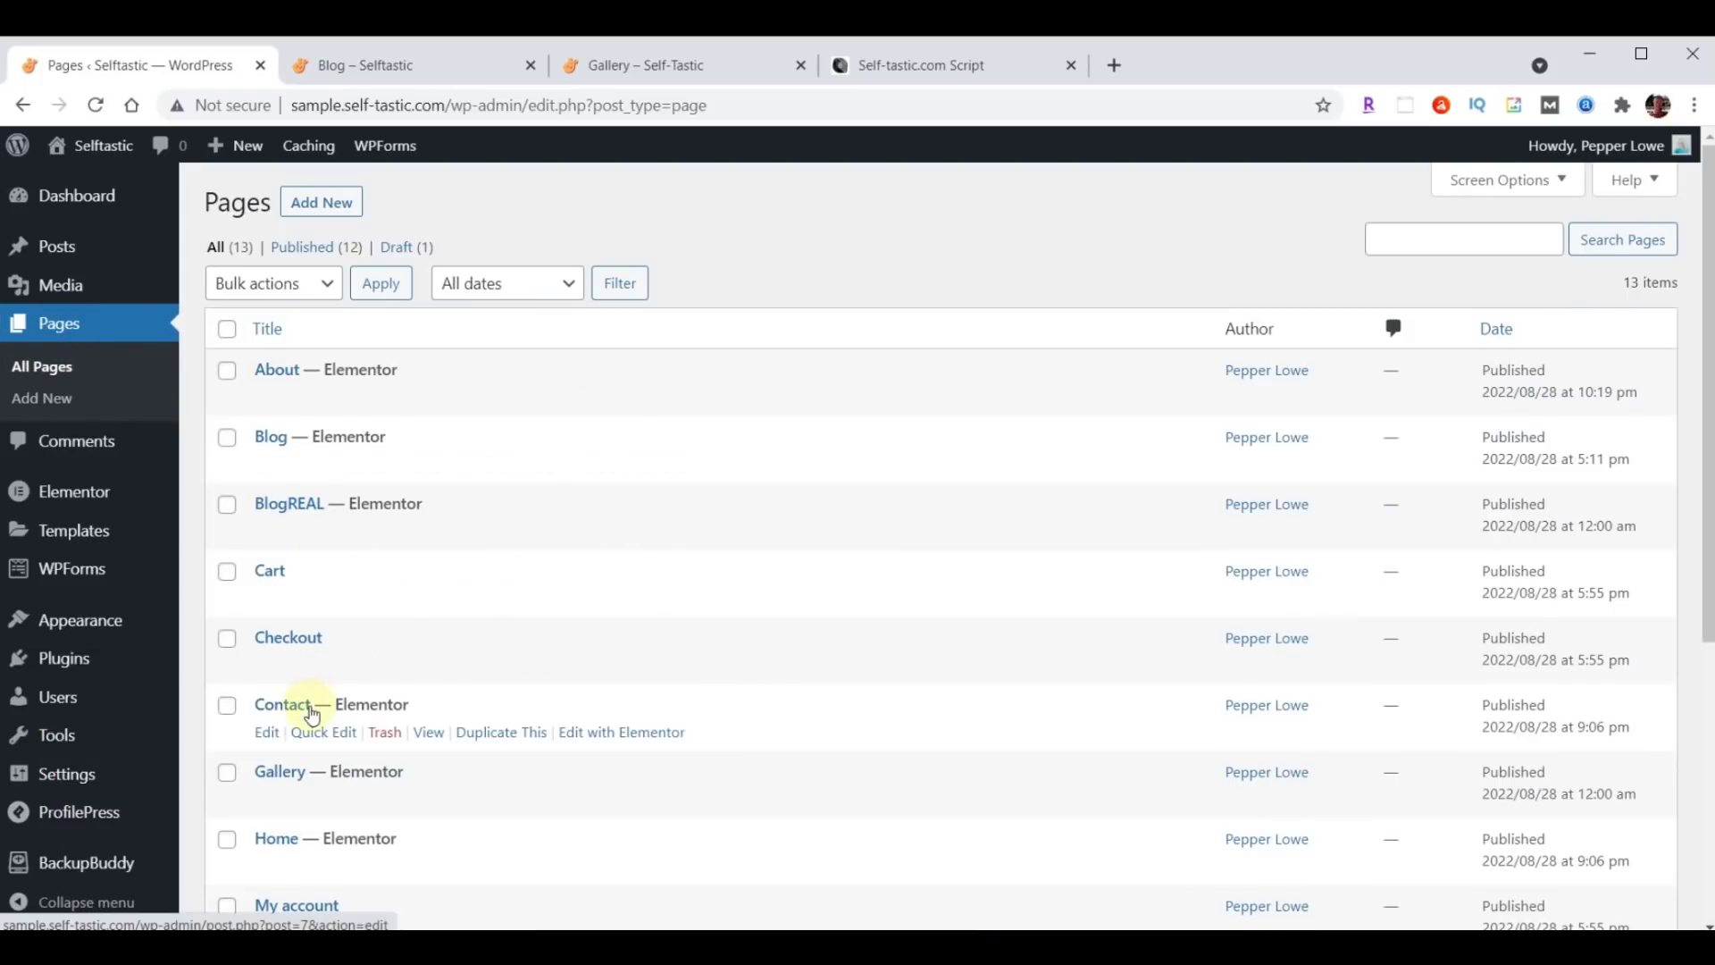
{"action": "left_click", "coordinate": [619, 738]}
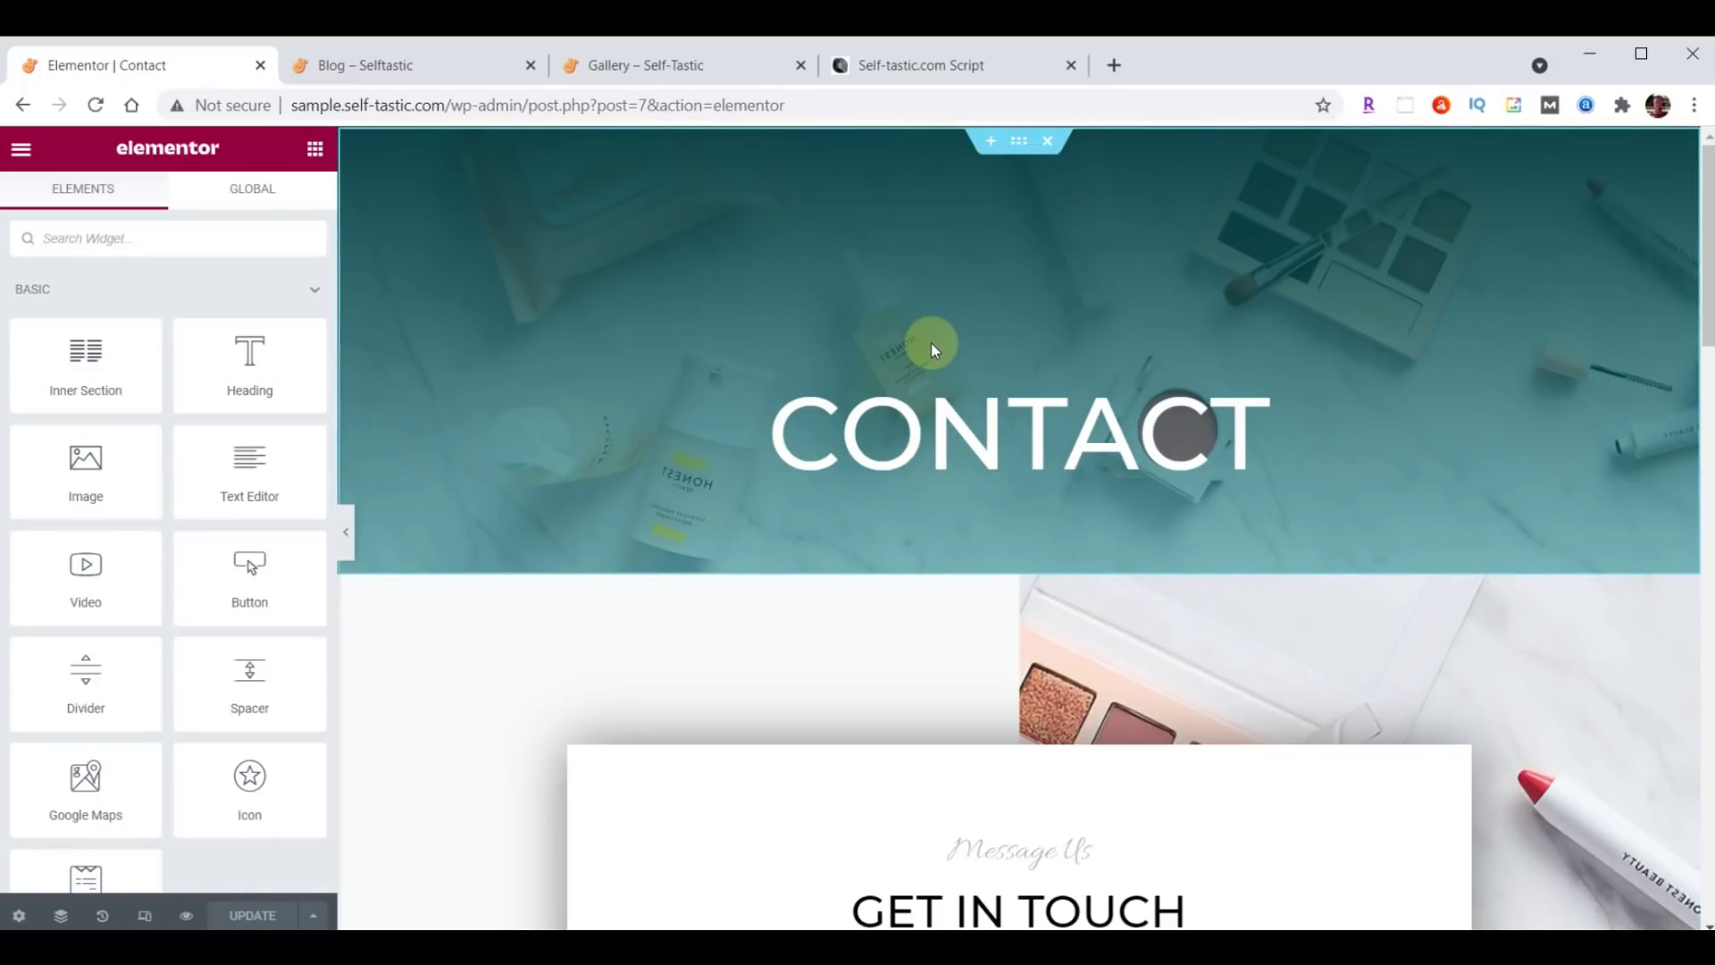
Delete the Contact hero and insert the saved Selftastic About Header template without its page settings.
{"action": "left_click", "coordinate": [1049, 144]}
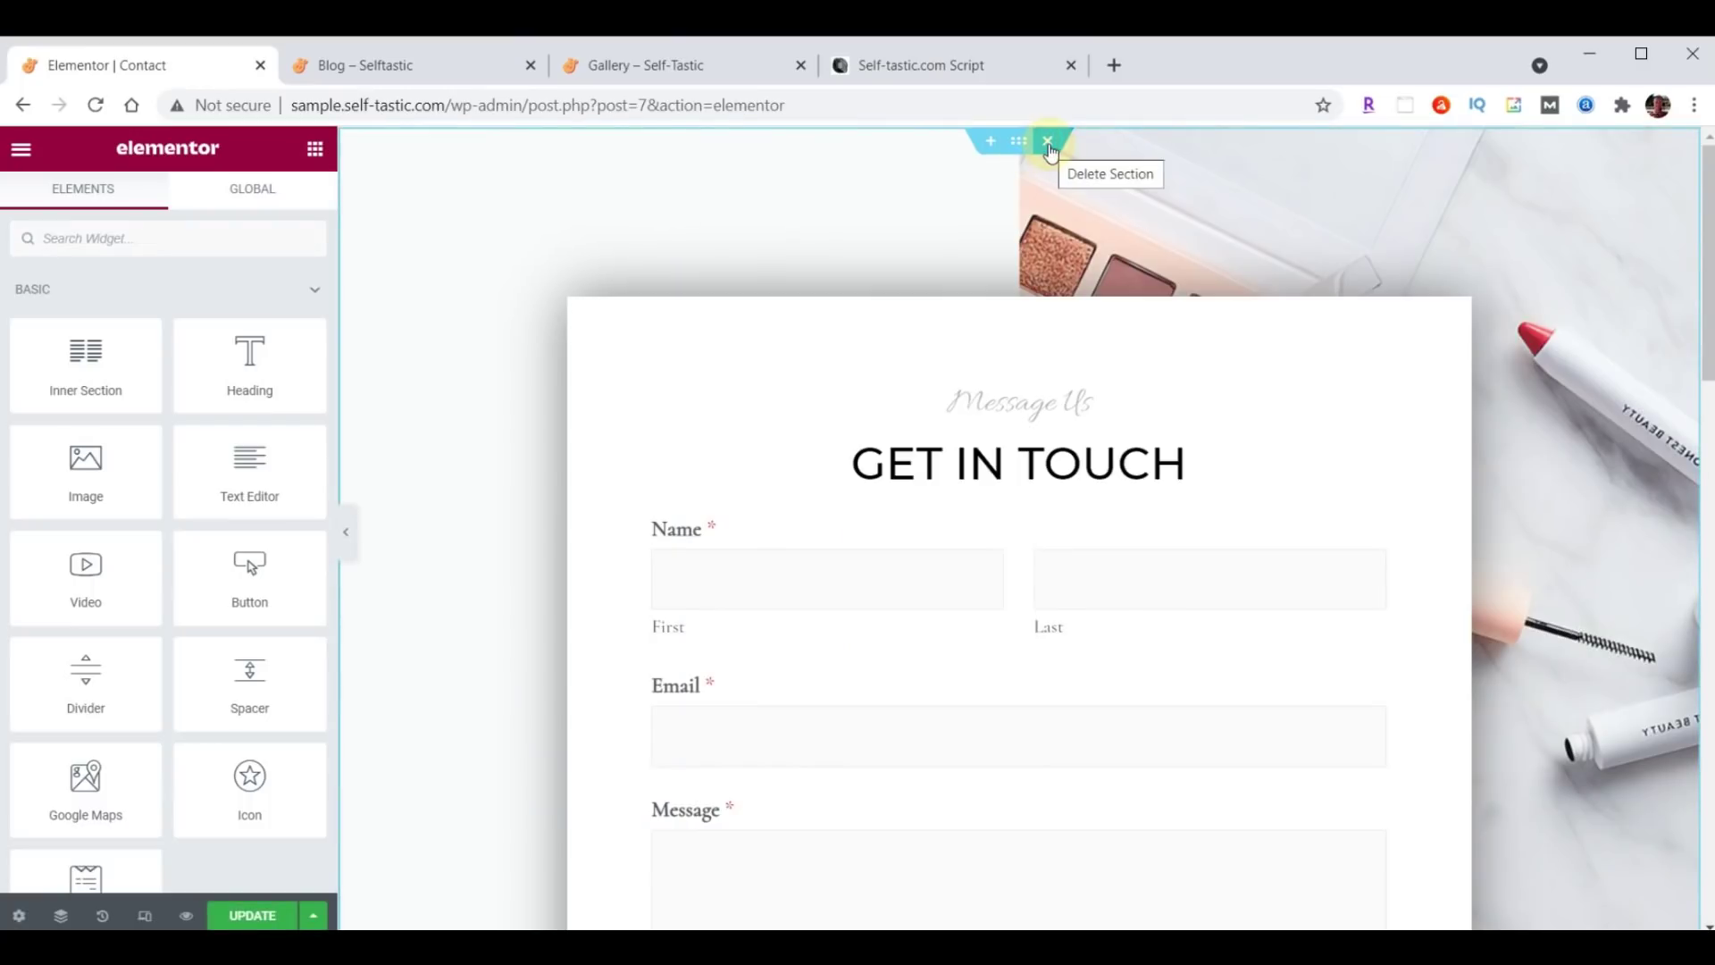
{"action": "left_click", "coordinate": [992, 143]}
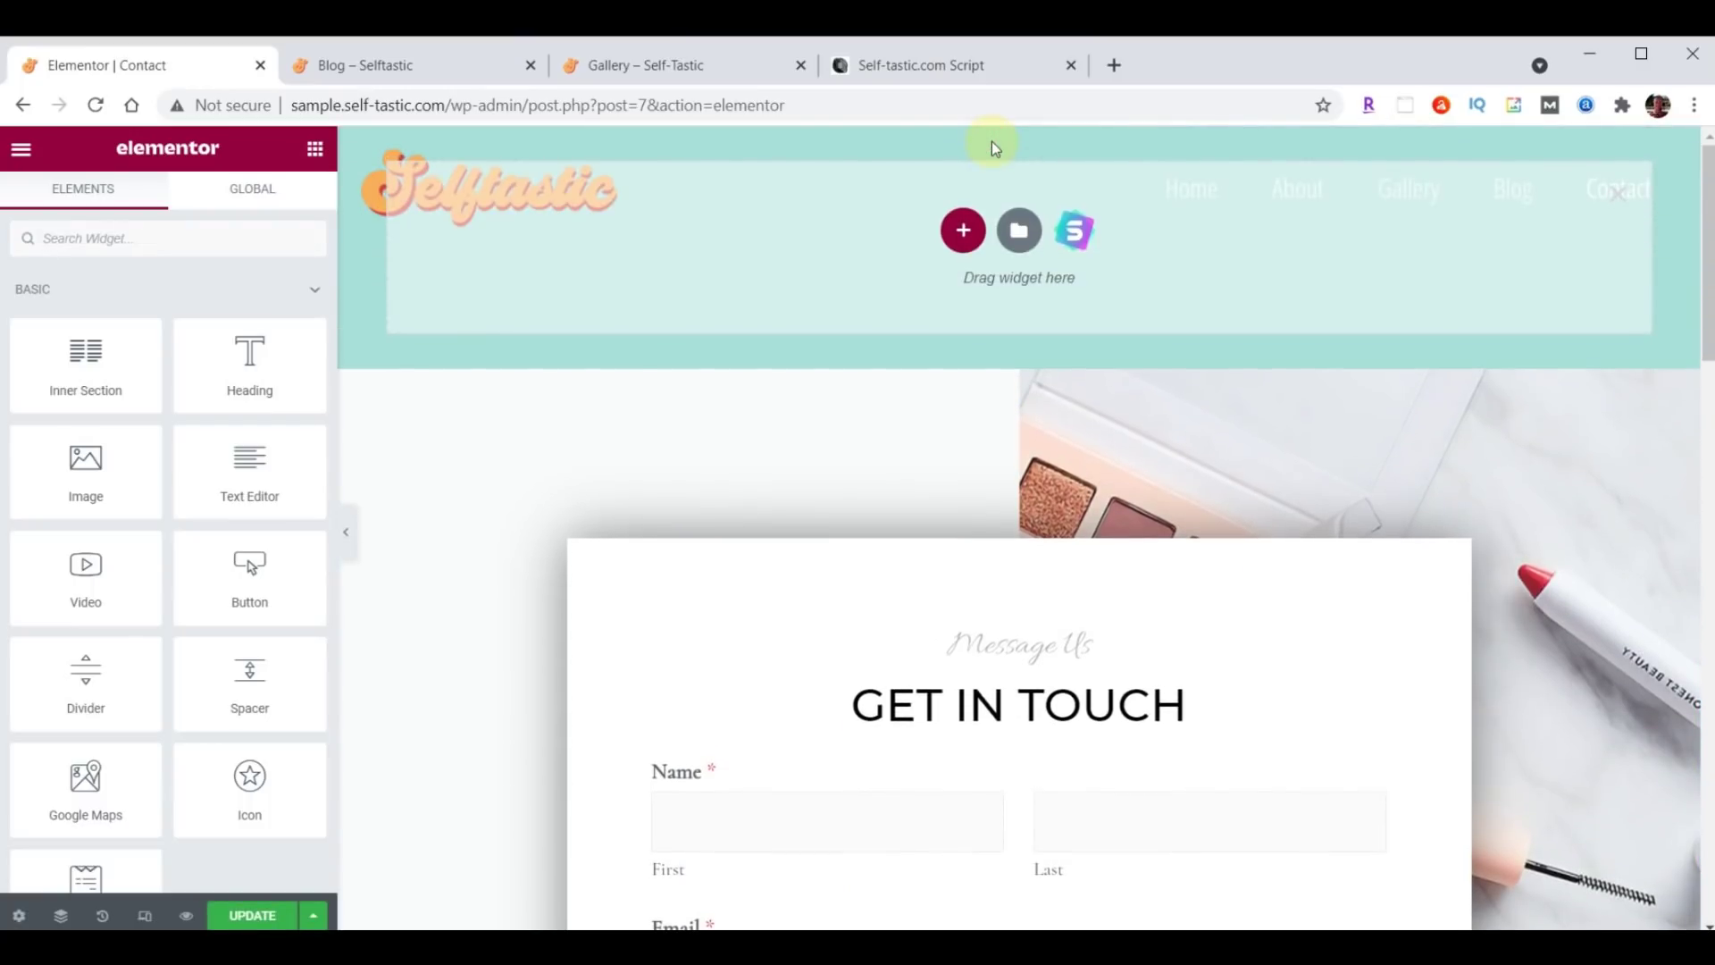
{"action": "left_click", "coordinate": [1021, 233]}
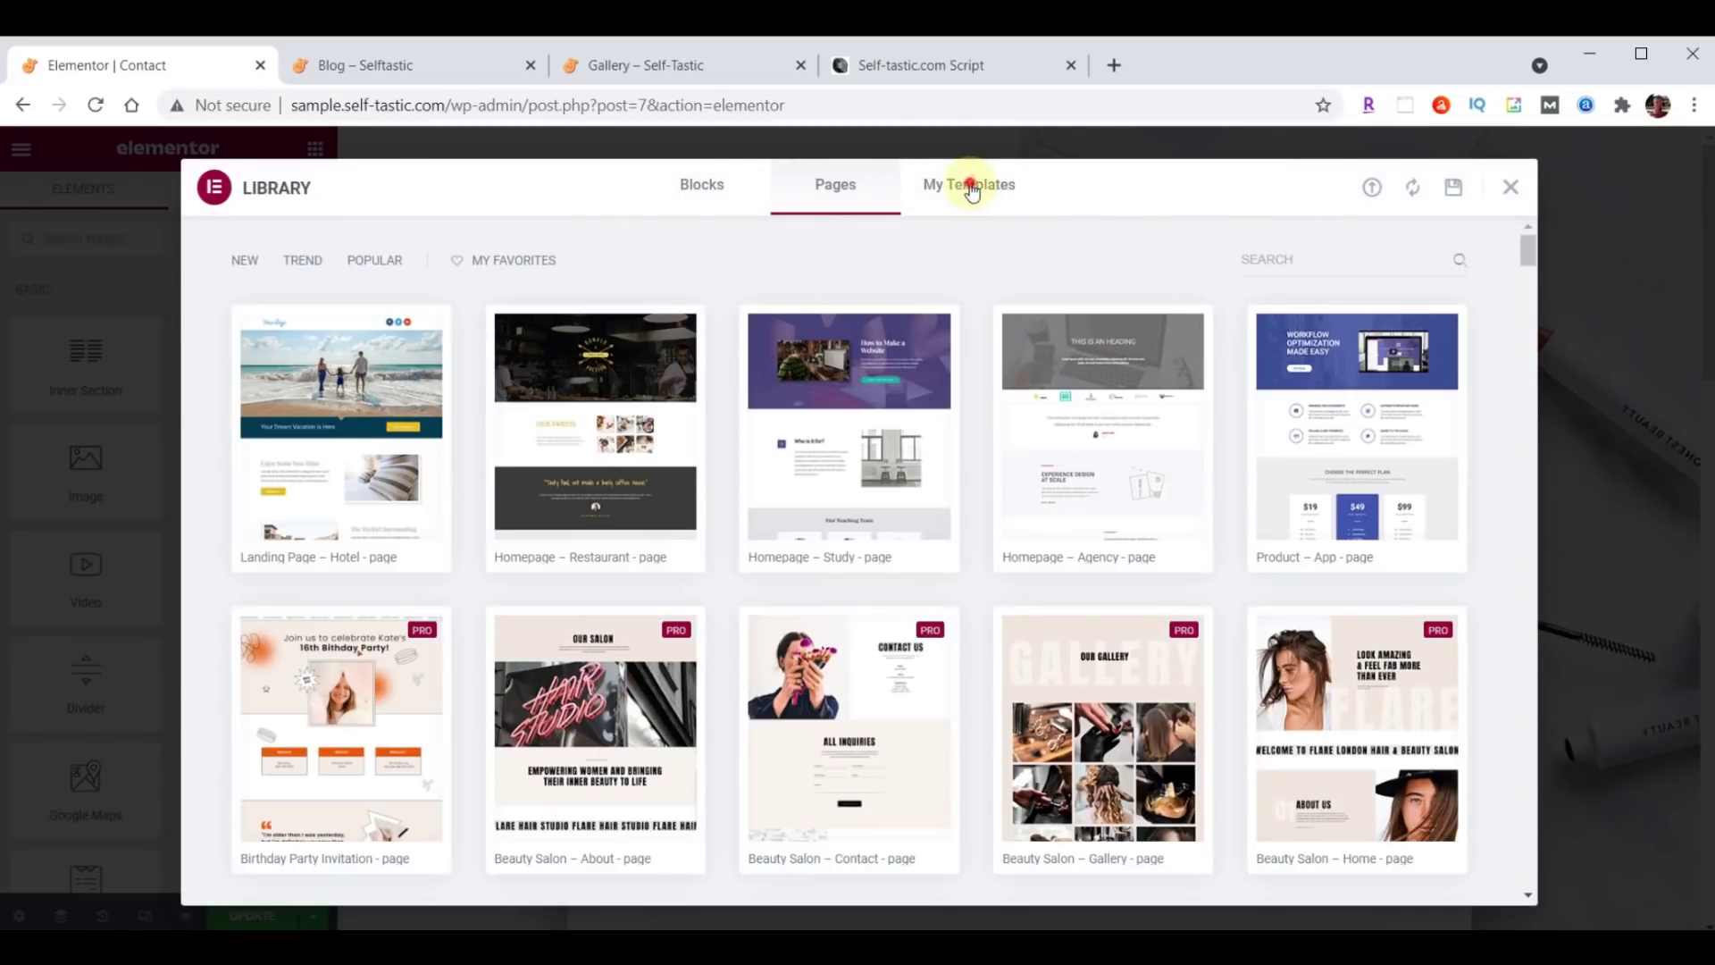
{"action": "left_click", "coordinate": [972, 191]}
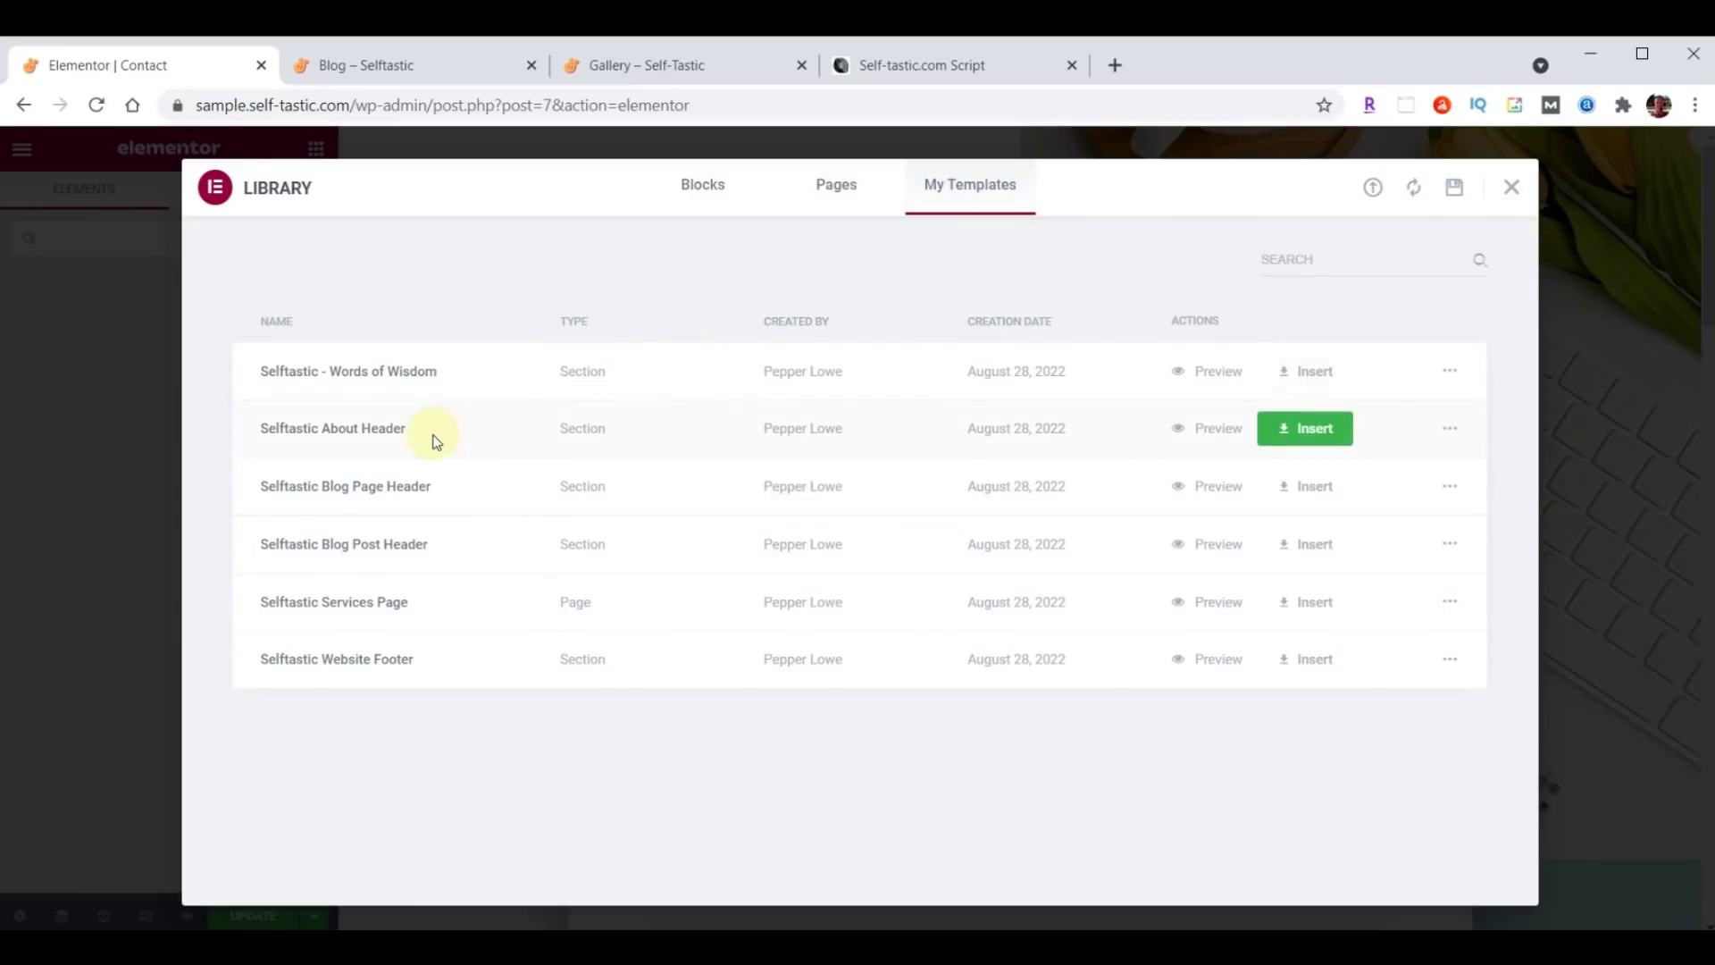
{"action": "left_click", "coordinate": [1305, 435]}
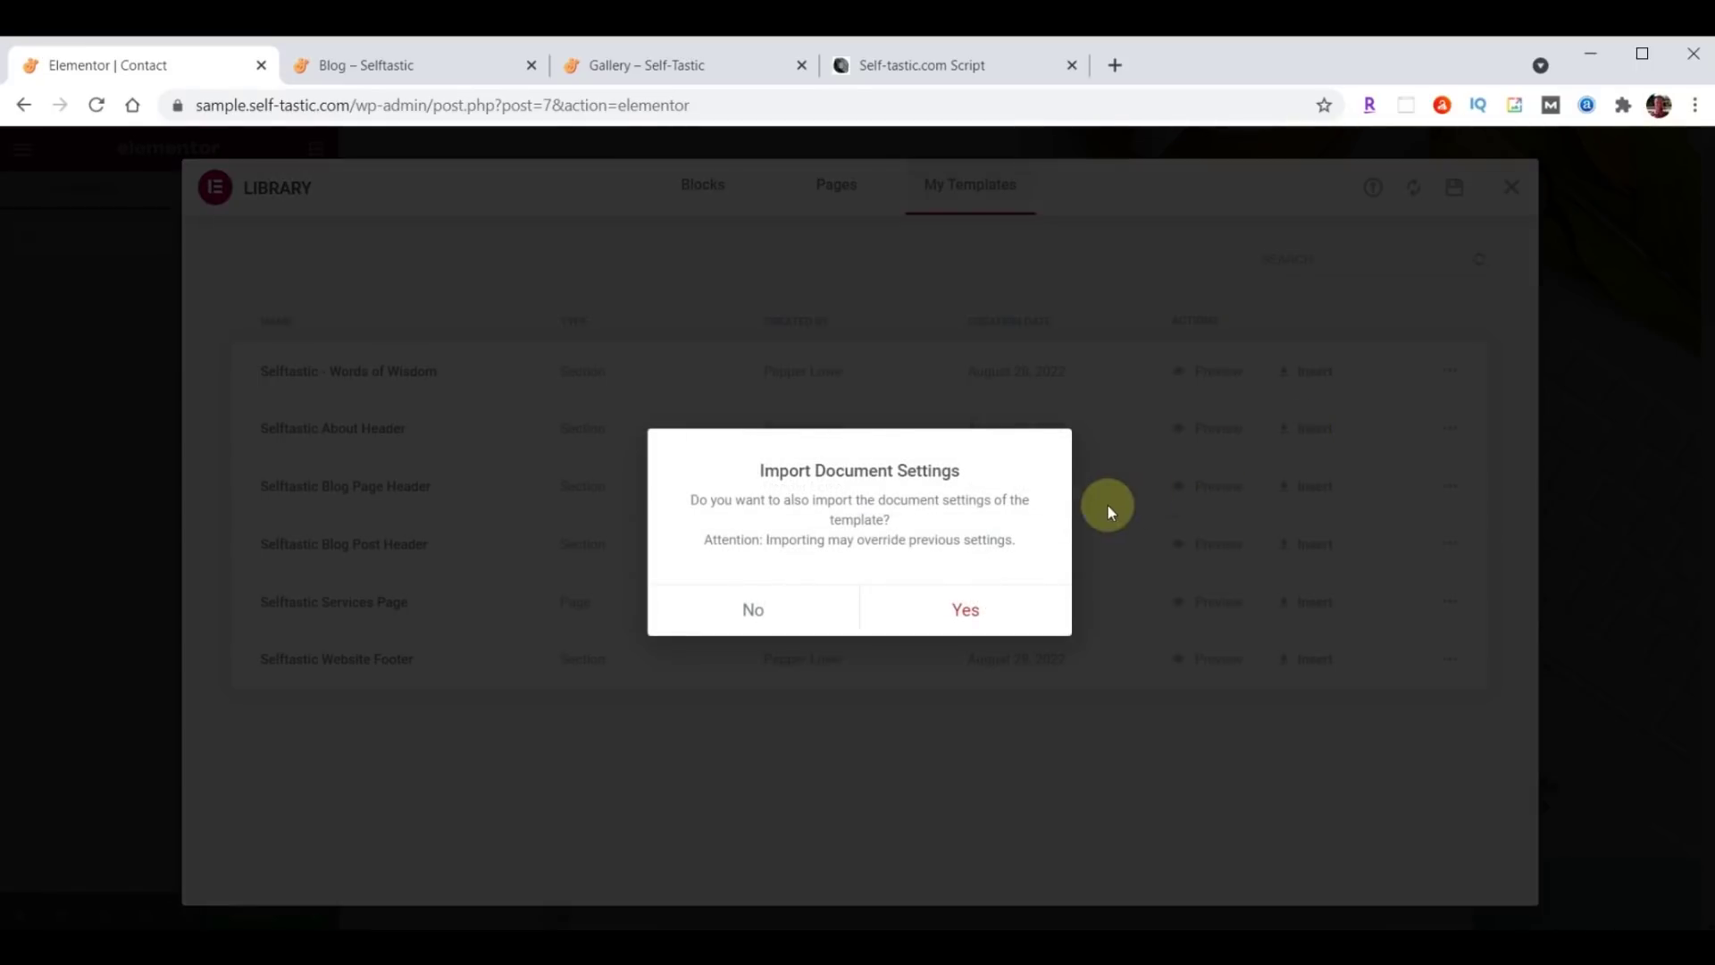
{"action": "left_click", "coordinate": [756, 608]}
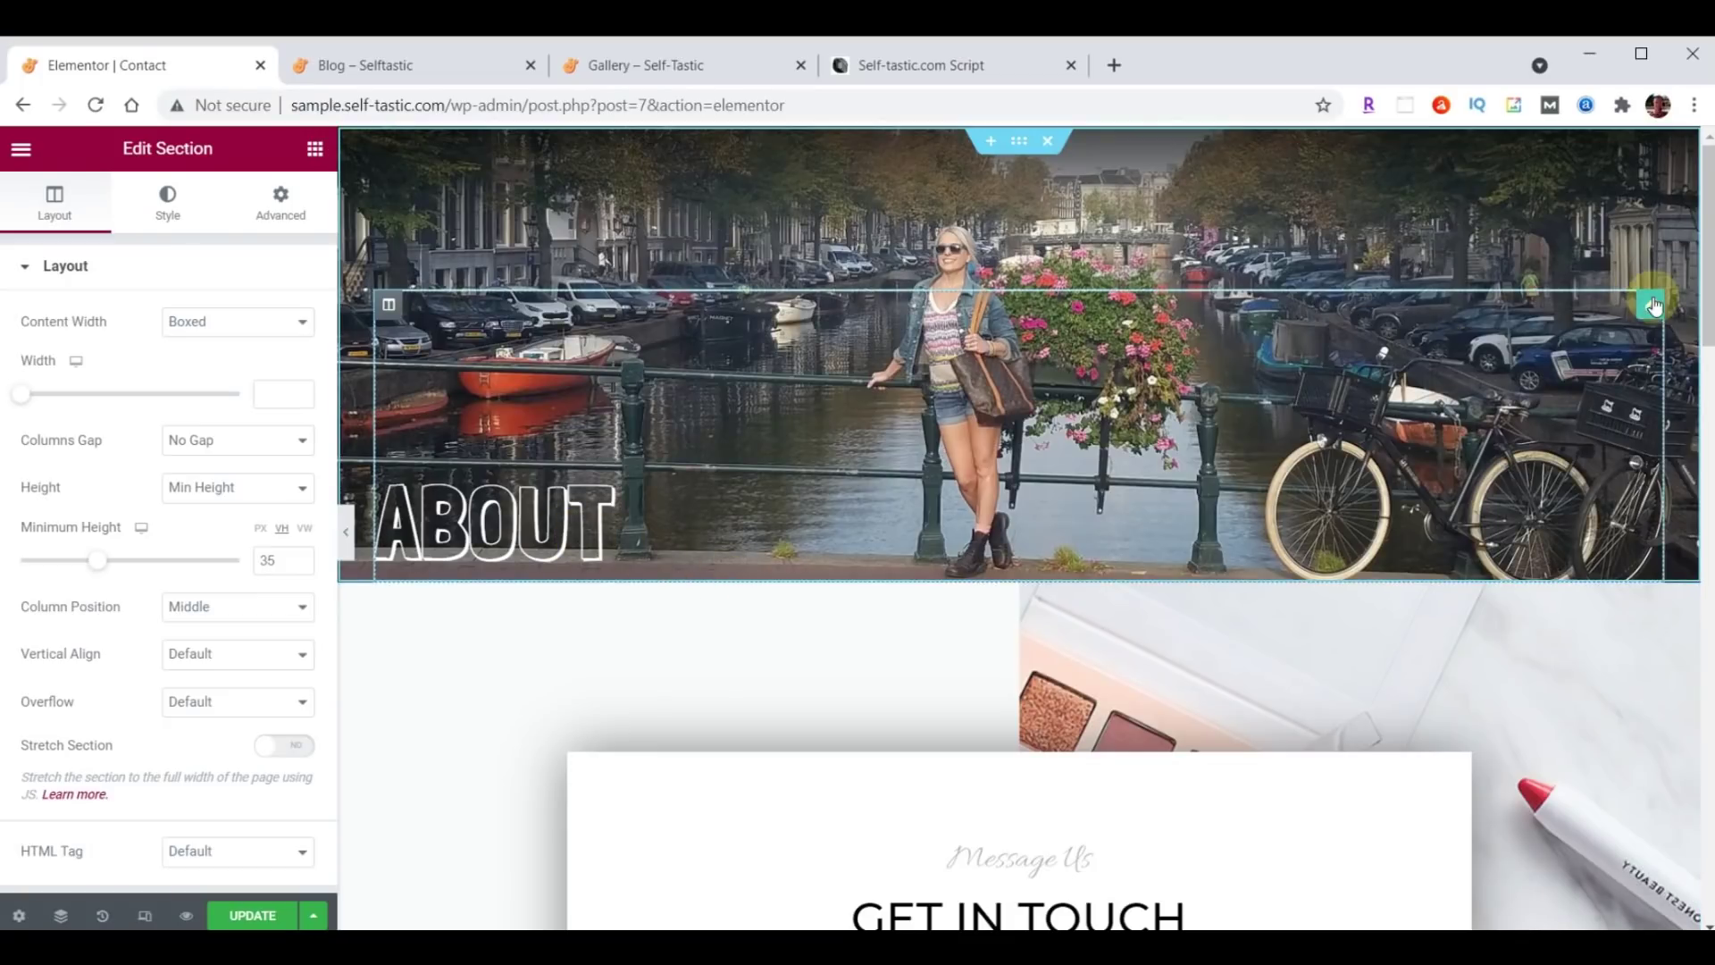
Change the header heading from About to CONTACT and open the Media Library for the header background.
{"action": "left_click", "coordinate": [1642, 310]}
{"action": "double_click", "coordinate": [102, 348]}
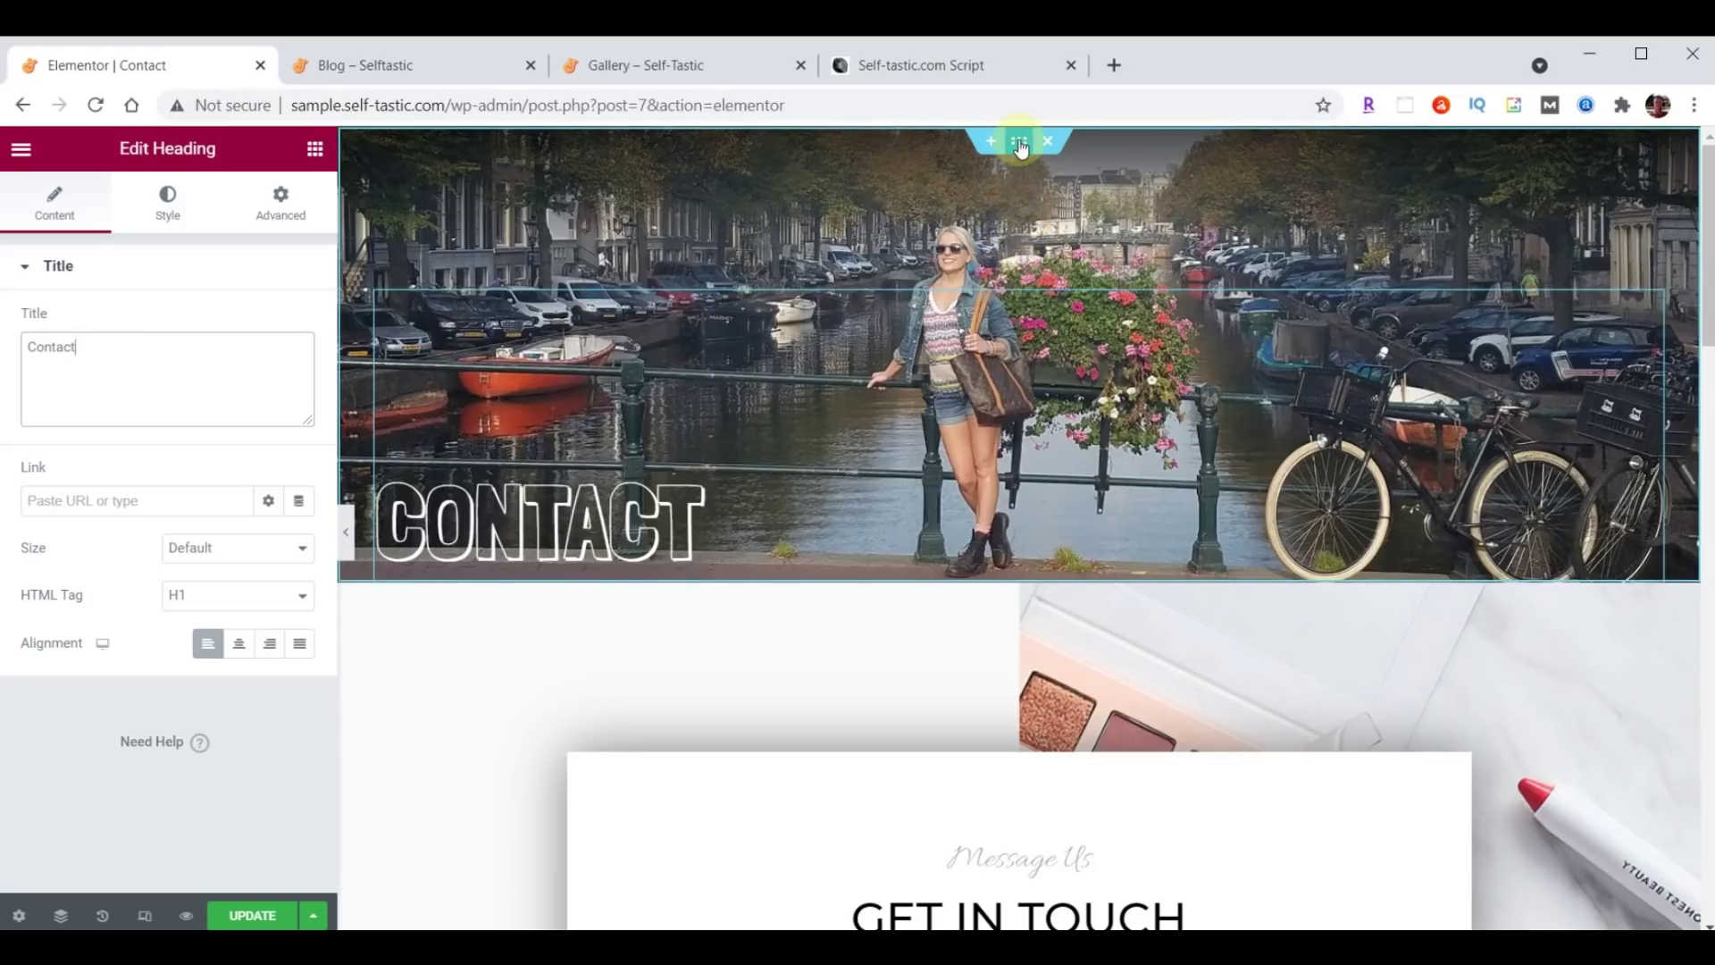
{"action": "left_click", "coordinate": [1020, 145]}
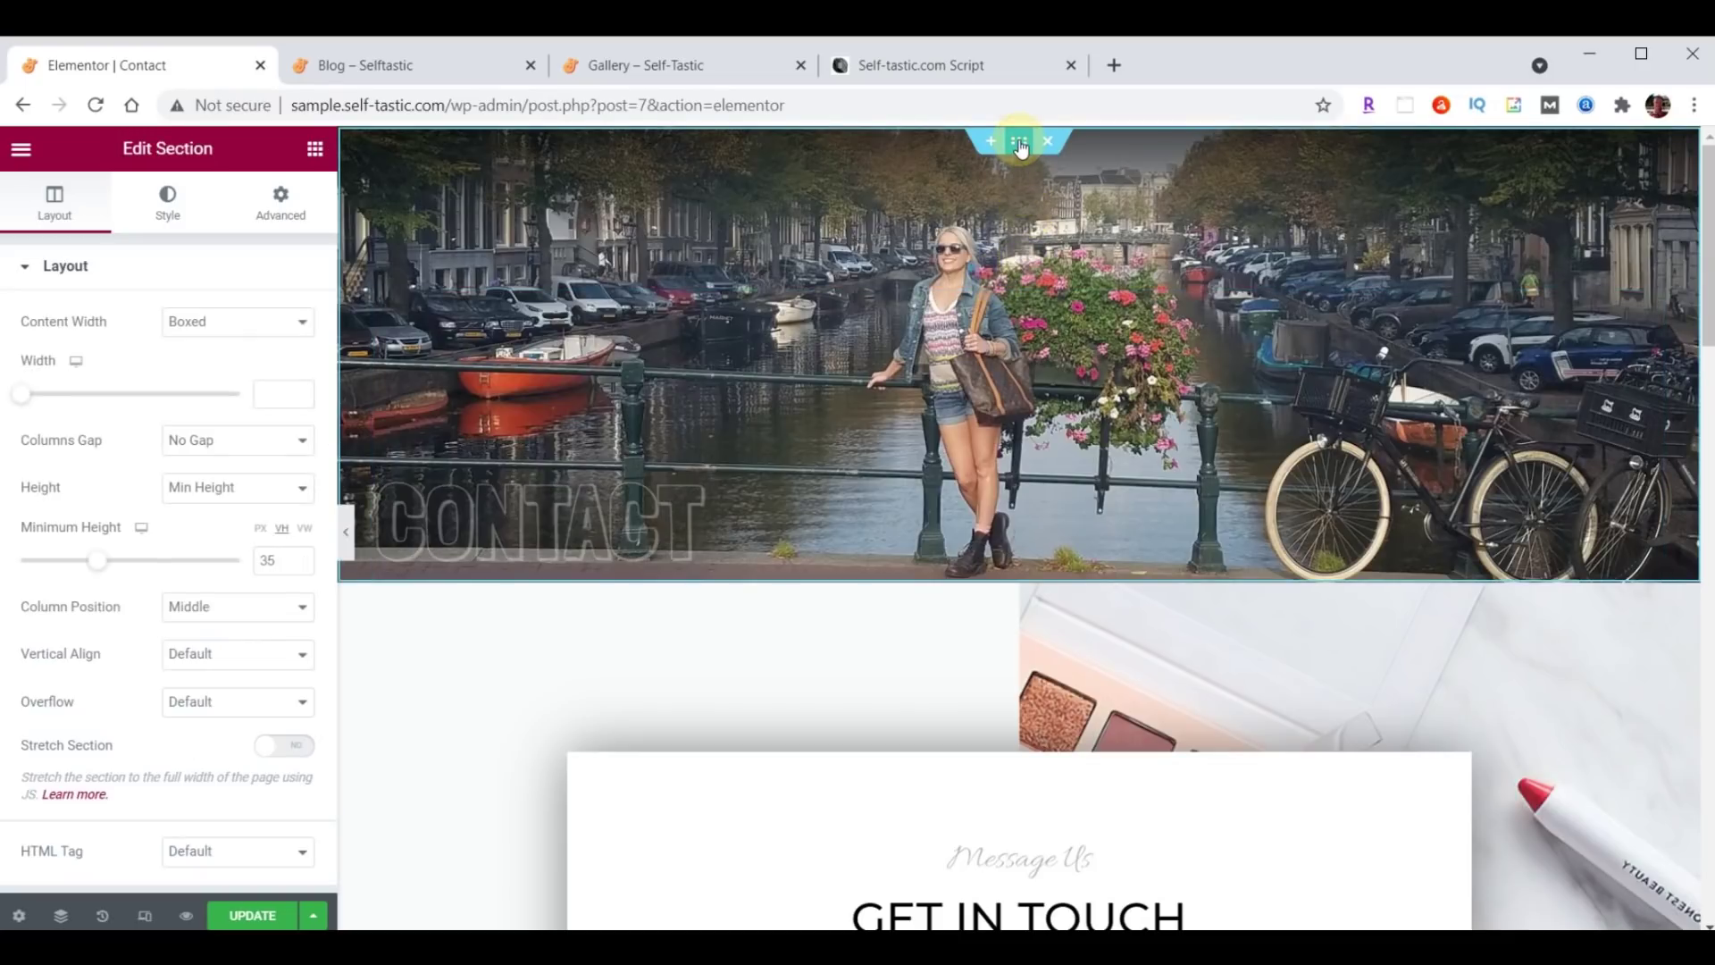
{"action": "left_click", "coordinate": [165, 213]}
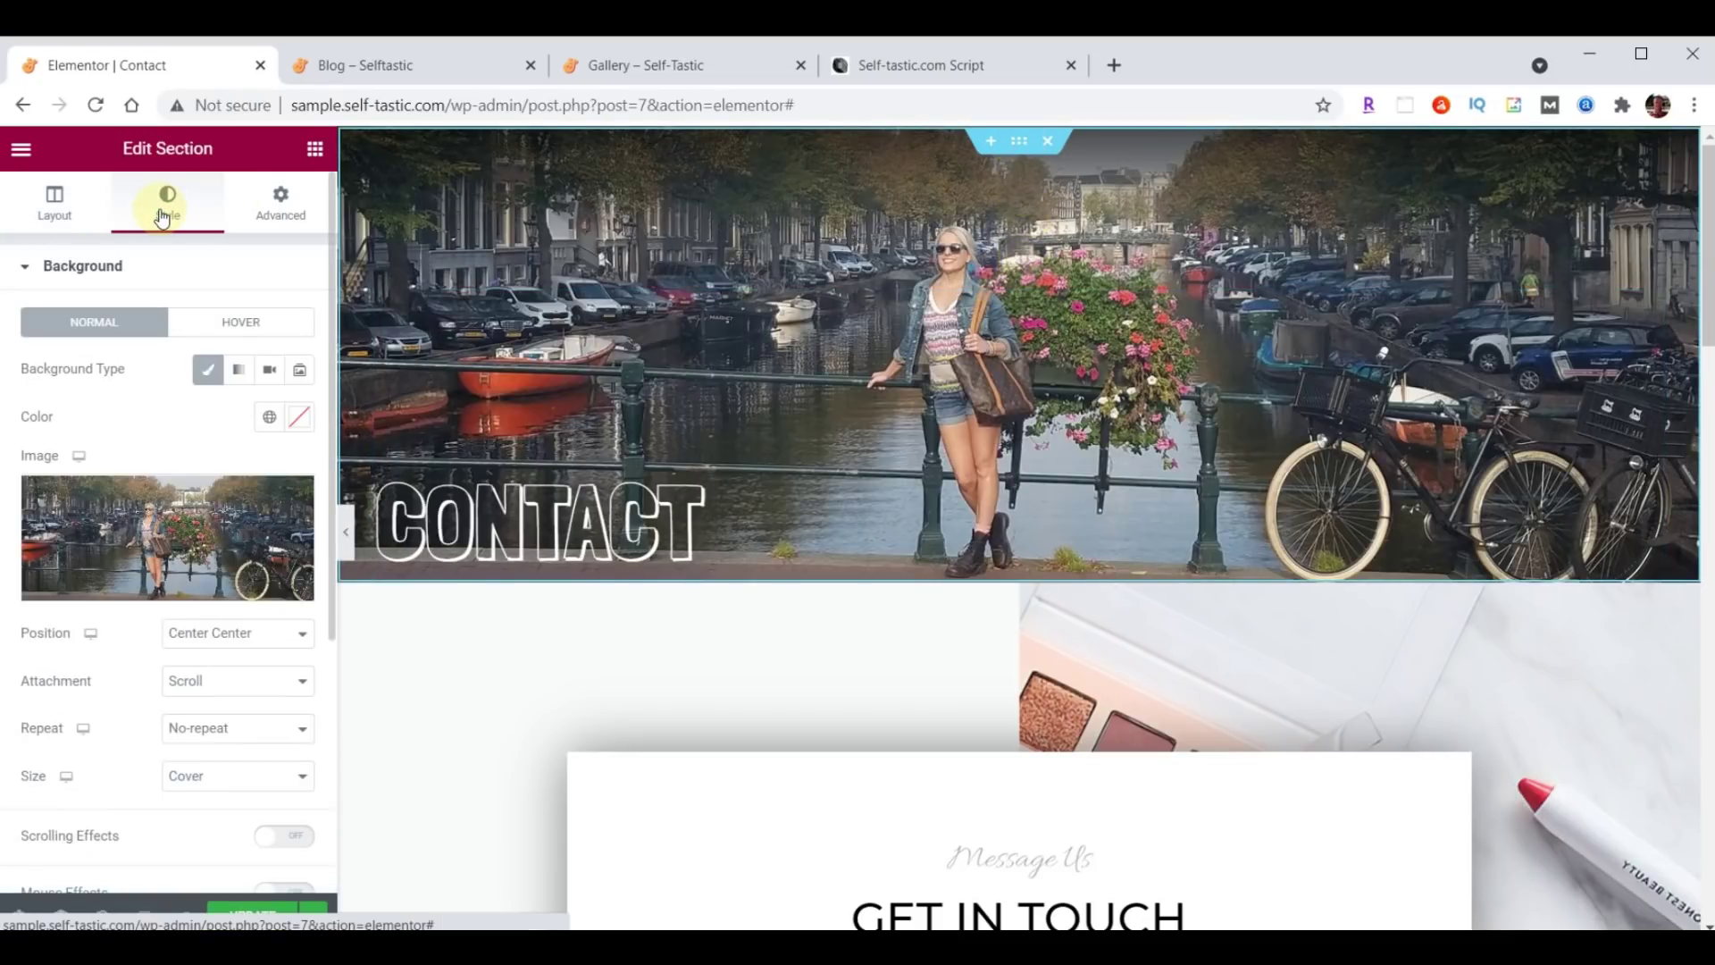
{"action": "left_click", "coordinate": [147, 528]}
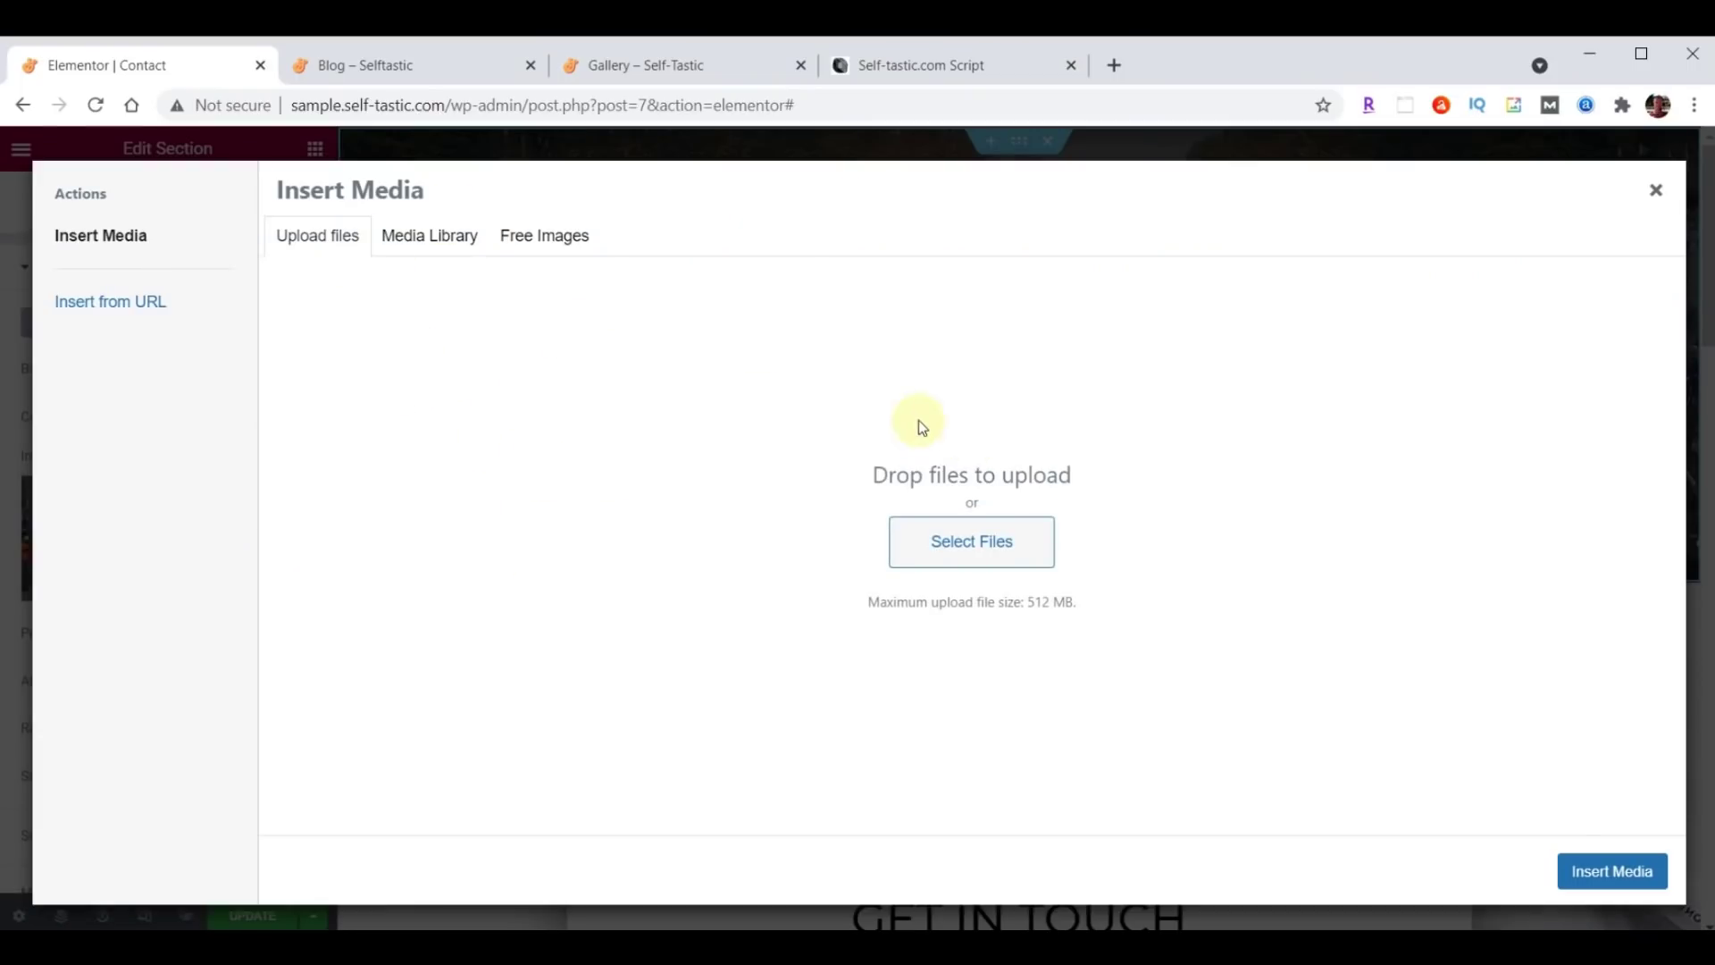
{"action": "left_click", "coordinate": [453, 243]}
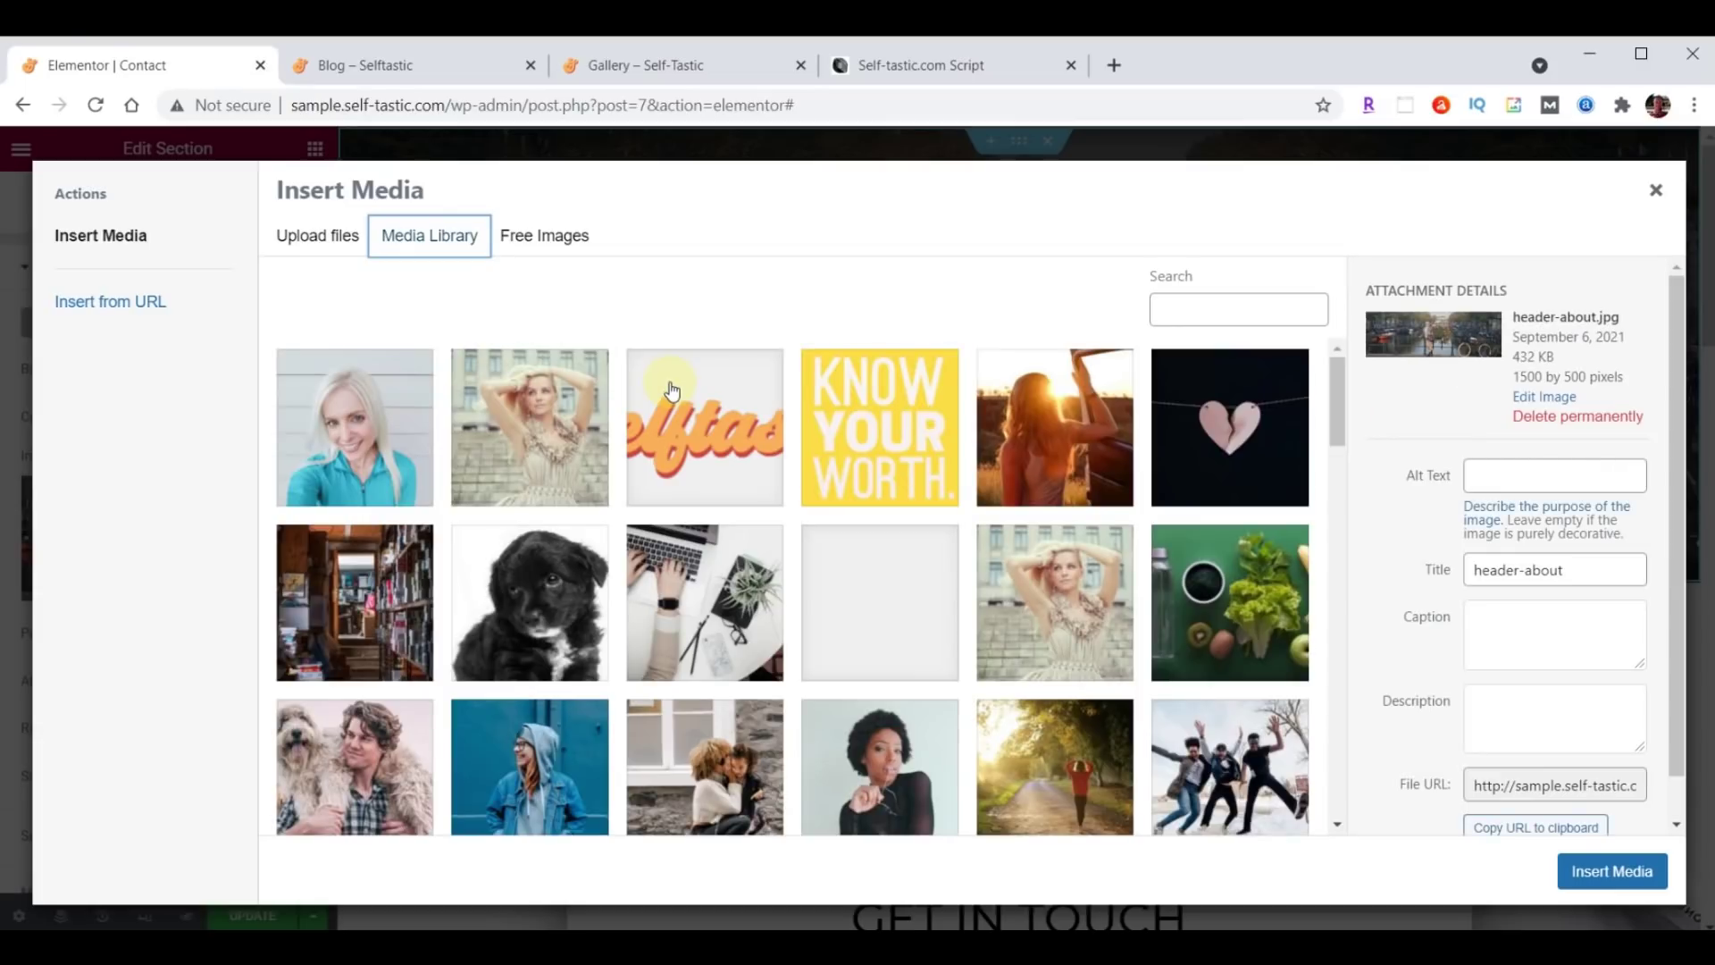
{"action": "key", "text": "alt+Tab"}
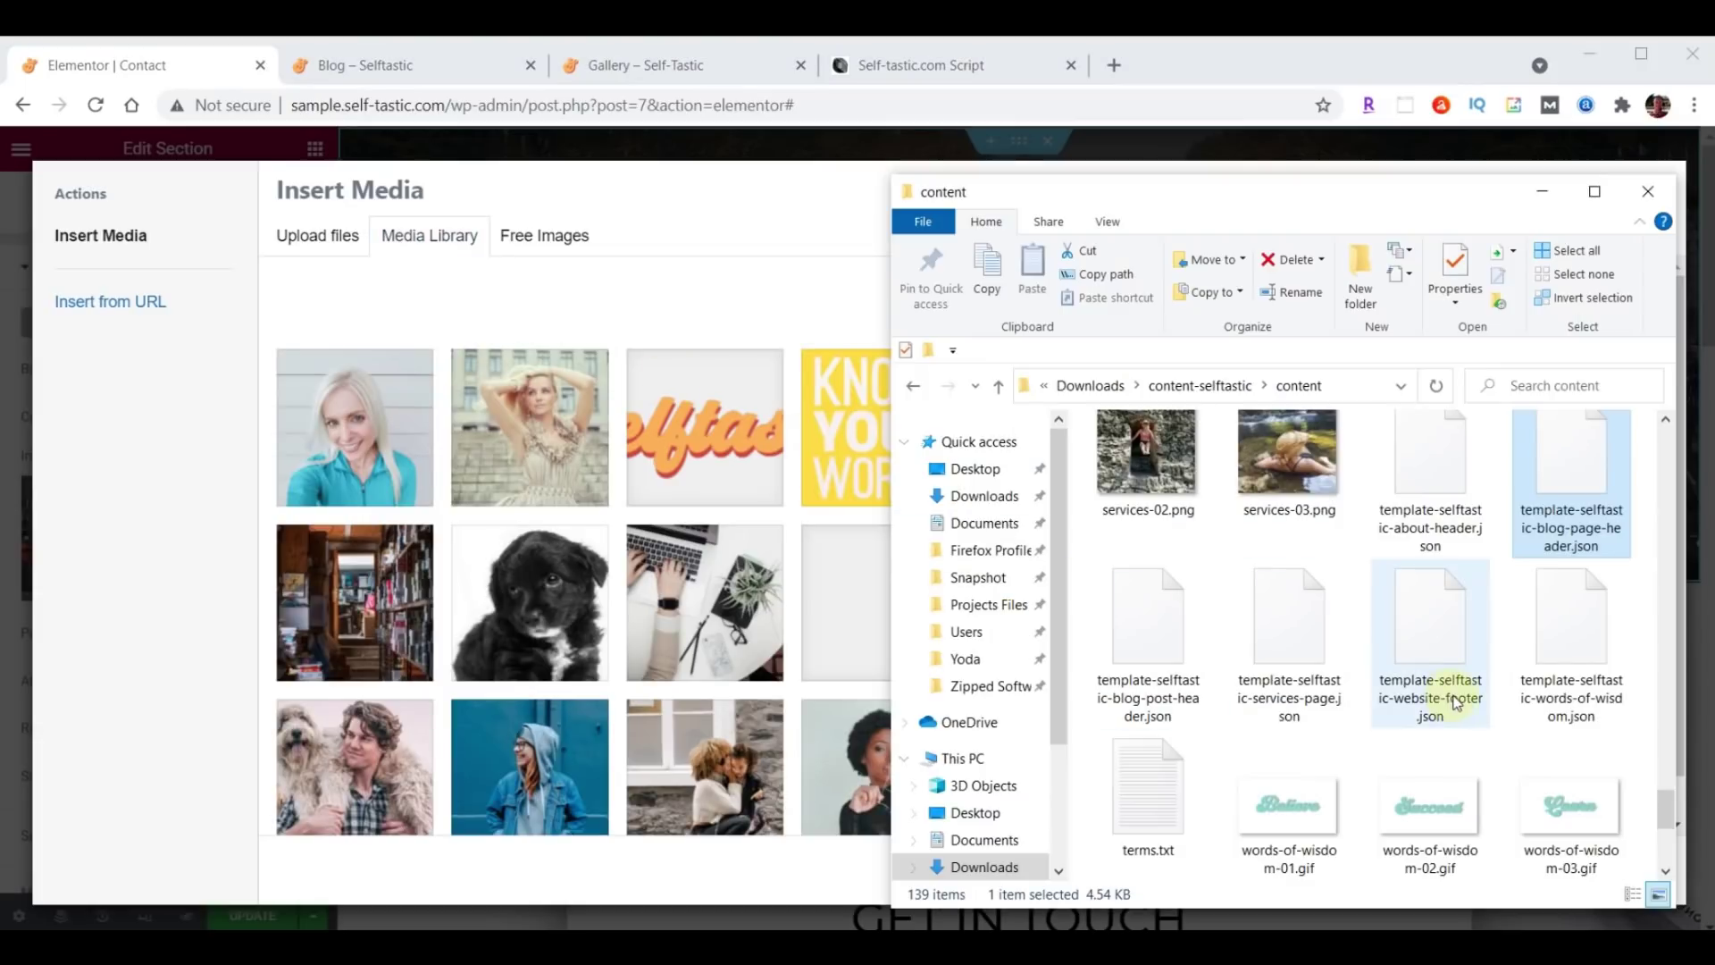
Upload header-contact.jpg from the content folder and insert it as the Contact header background.
{"action": "scroll", "coordinate": [1483, 697], "scroll_direction": "up", "scroll_amount": 10}
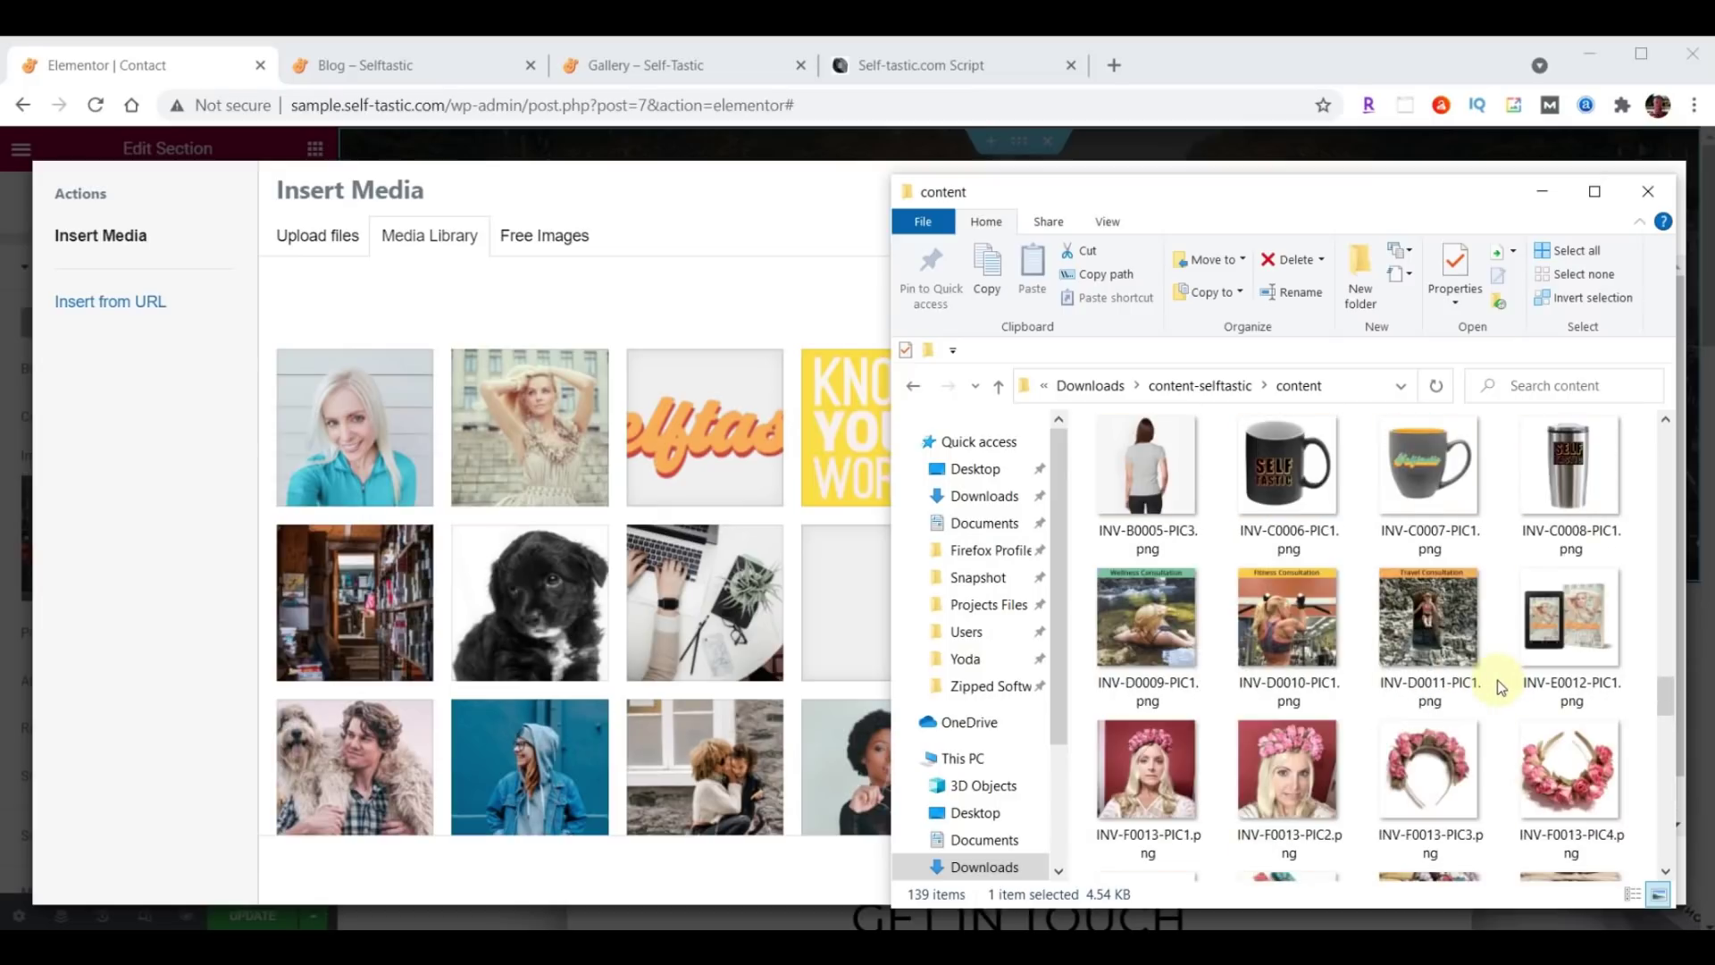
{"action": "scroll", "coordinate": [1499, 686], "scroll_direction": "up", "scroll_amount": 2}
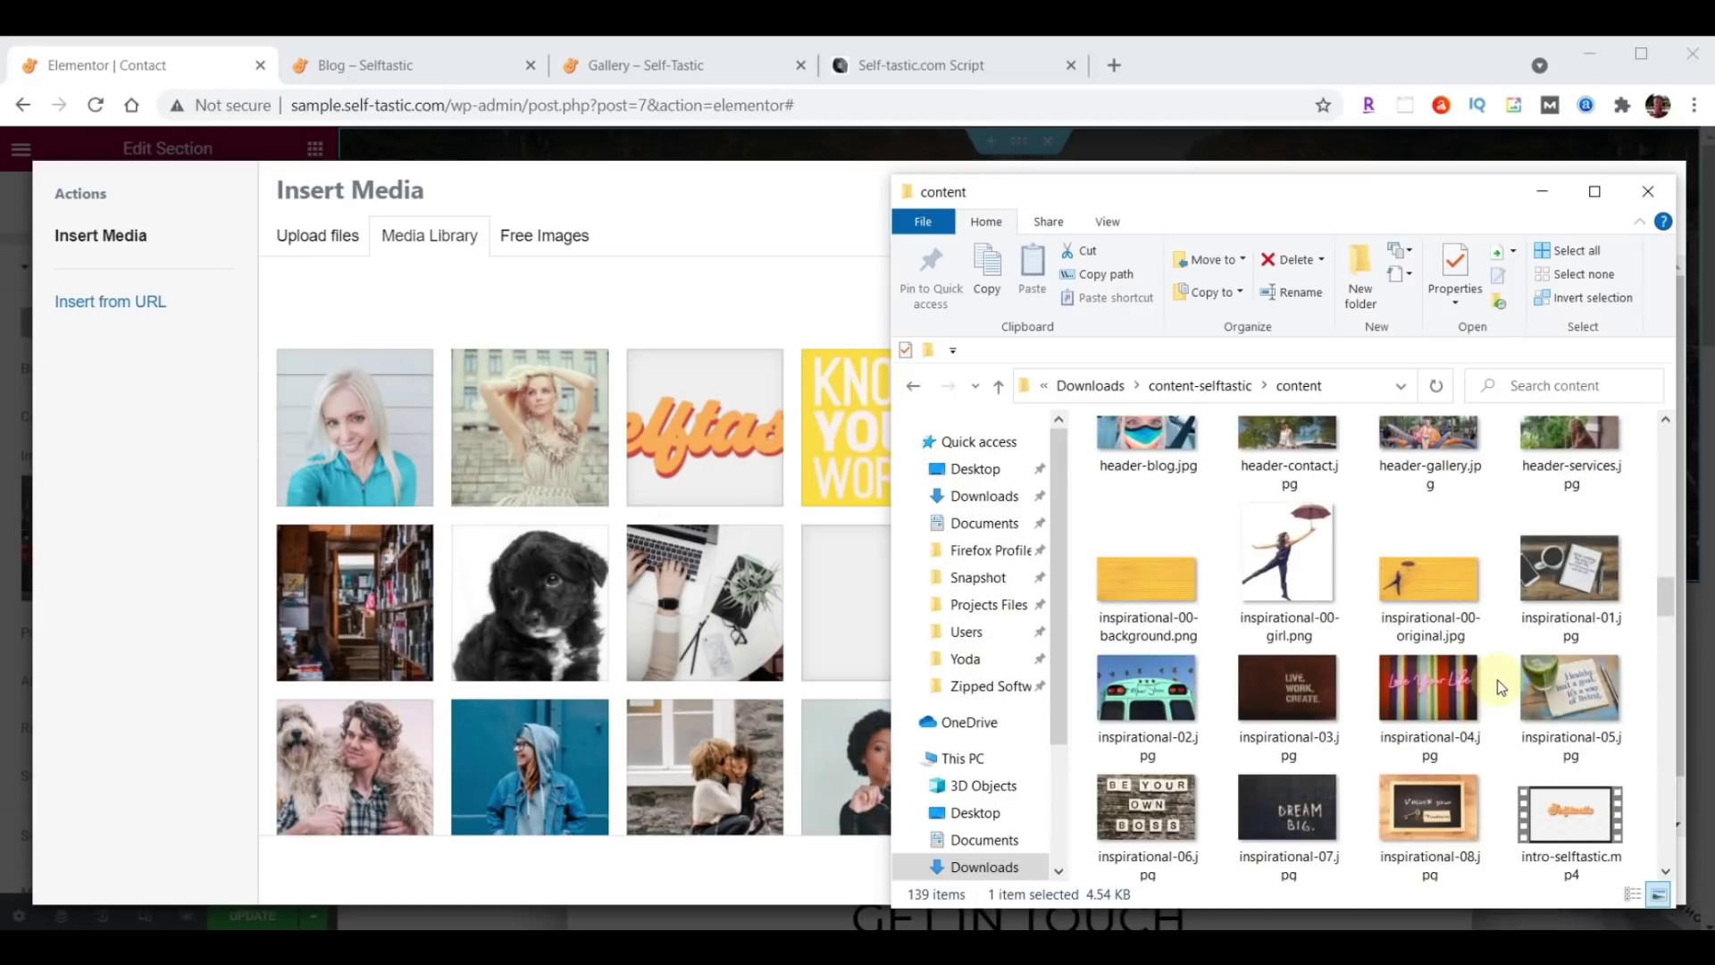
{"action": "scroll", "coordinate": [1497, 679], "scroll_direction": "up", "scroll_amount": 1}
{"action": "left_click_drag", "start_coordinate": [1263, 580], "coordinate": [667, 552]}
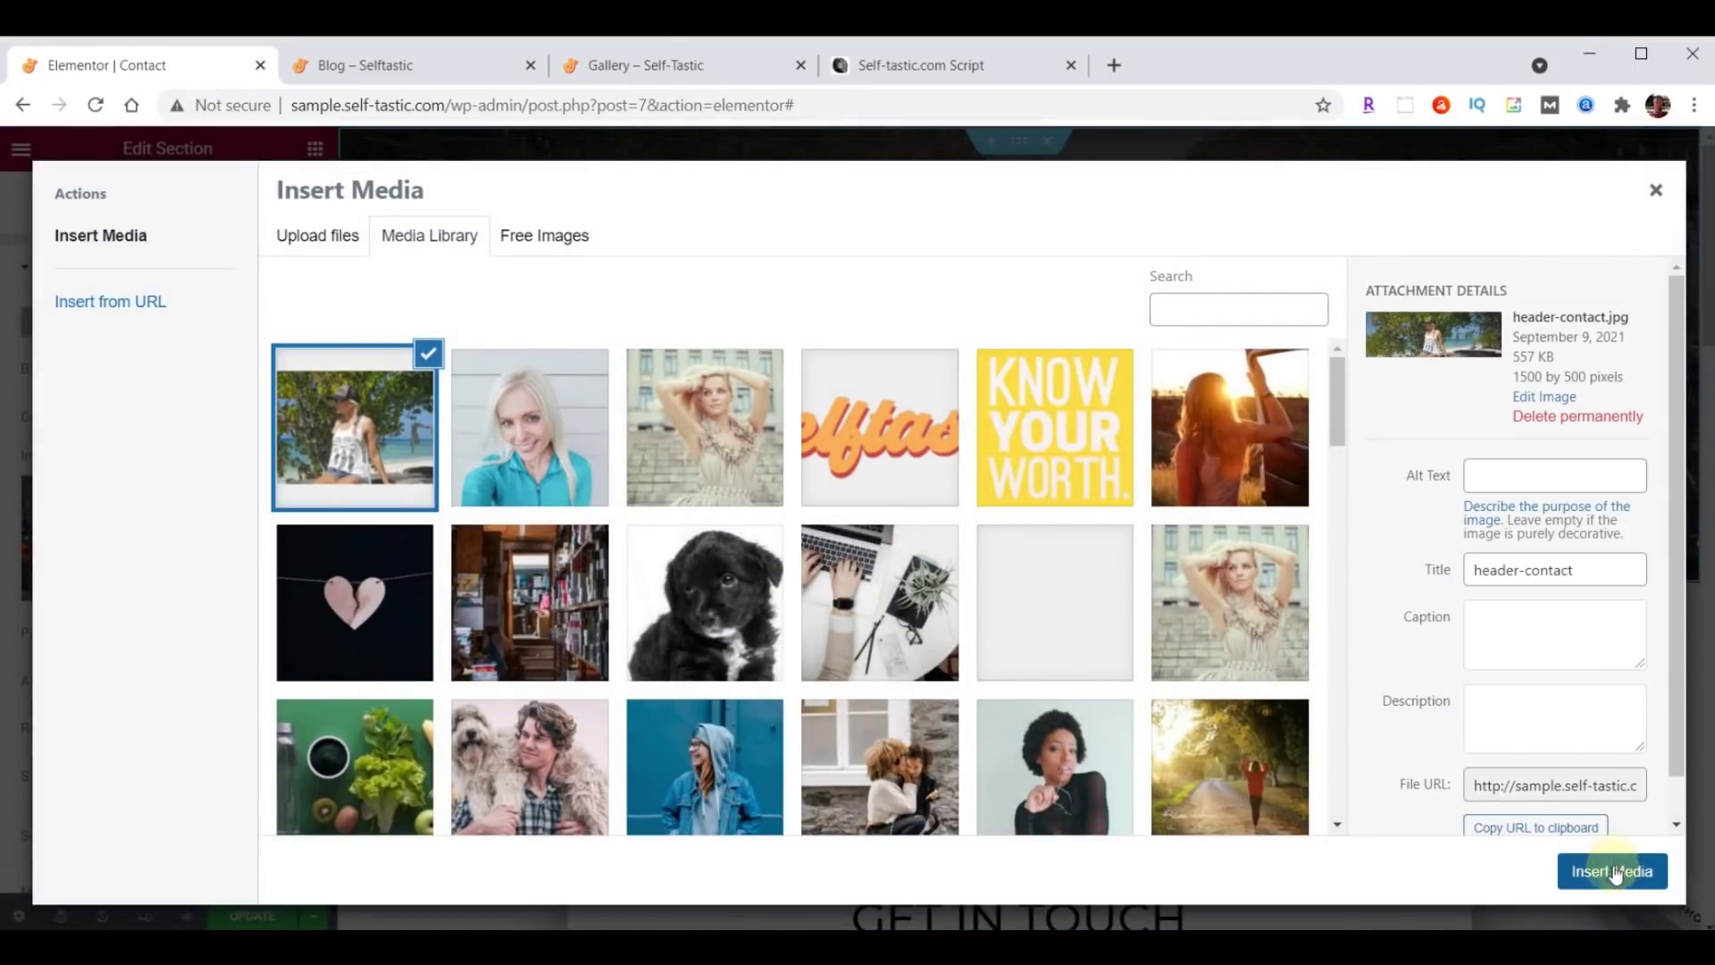
{"action": "left_click", "coordinate": [1614, 871]}
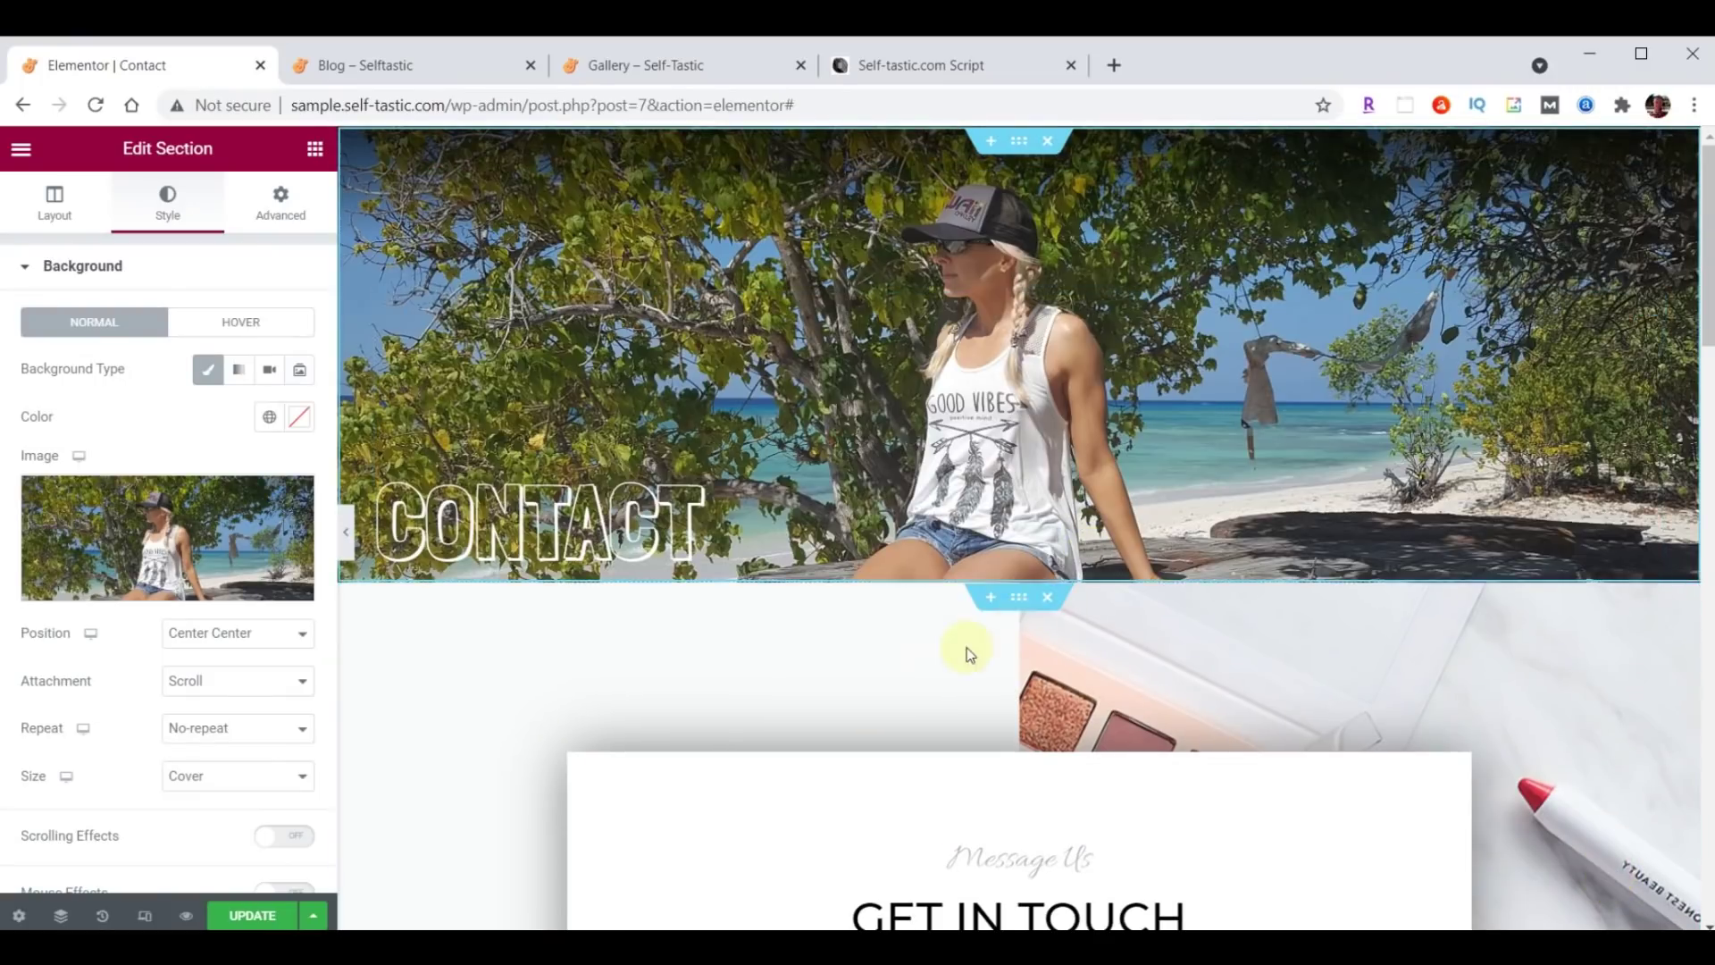
{"action": "scroll", "coordinate": [1417, 513], "scroll_direction": "down", "scroll_amount": 4}
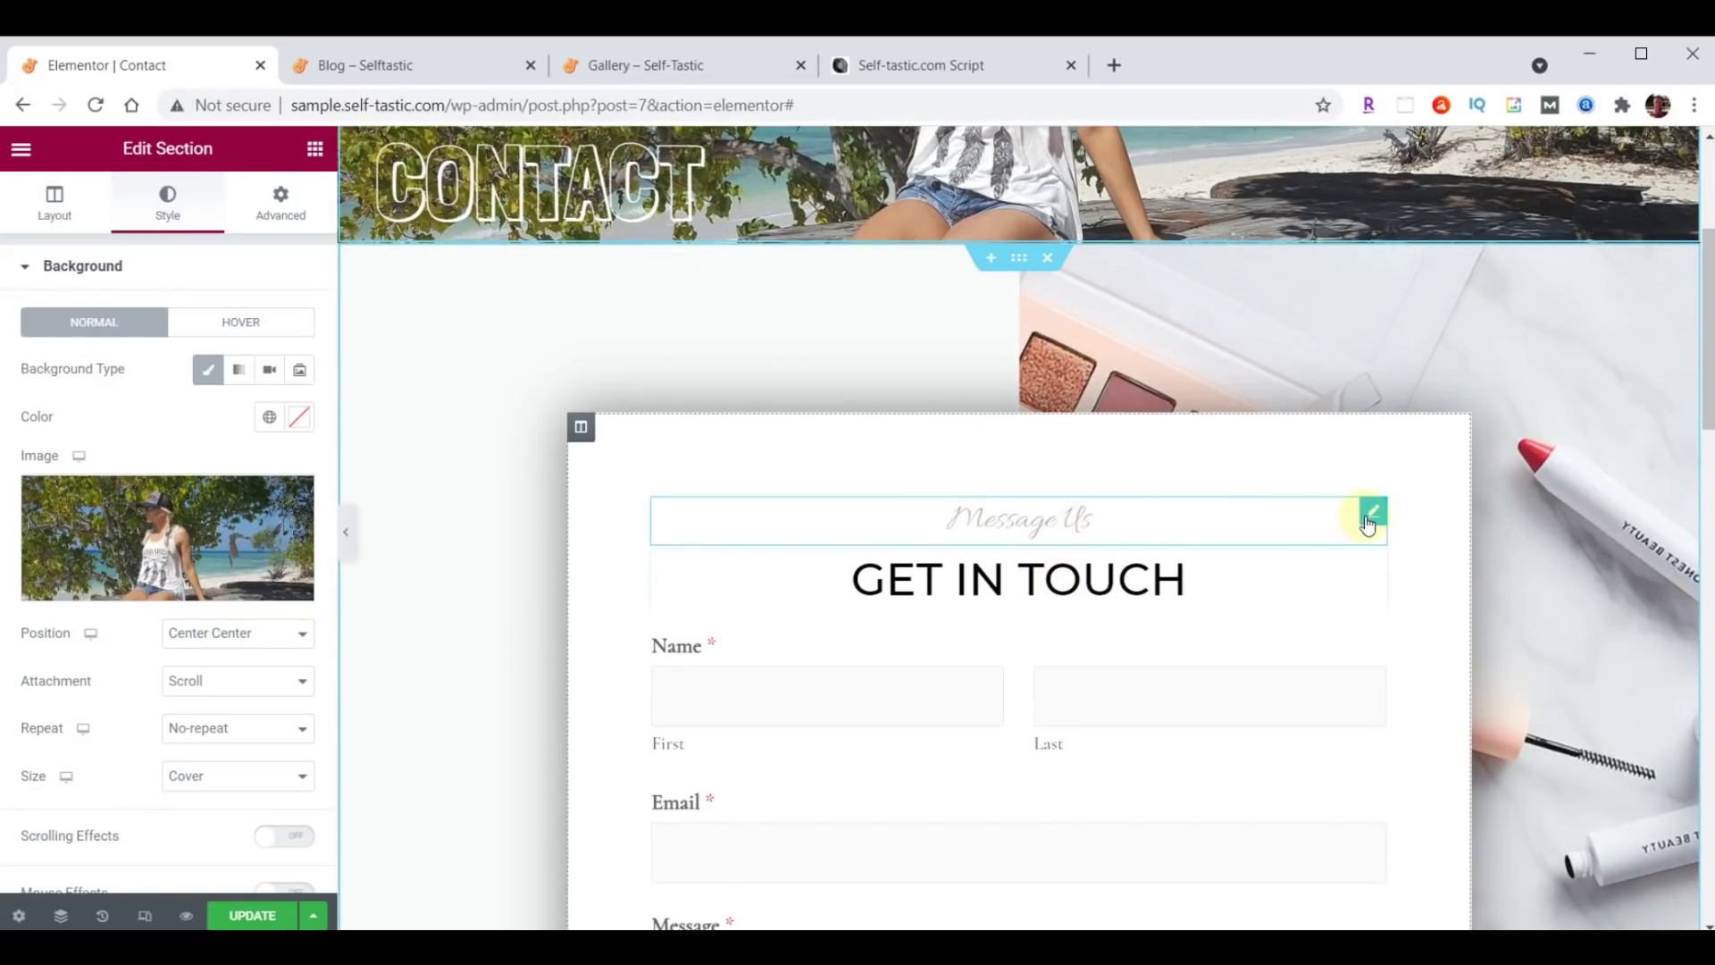
Set the Message Us heading's typography to Open Sans Condensed at size 30.
{"action": "left_click", "coordinate": [1372, 512]}
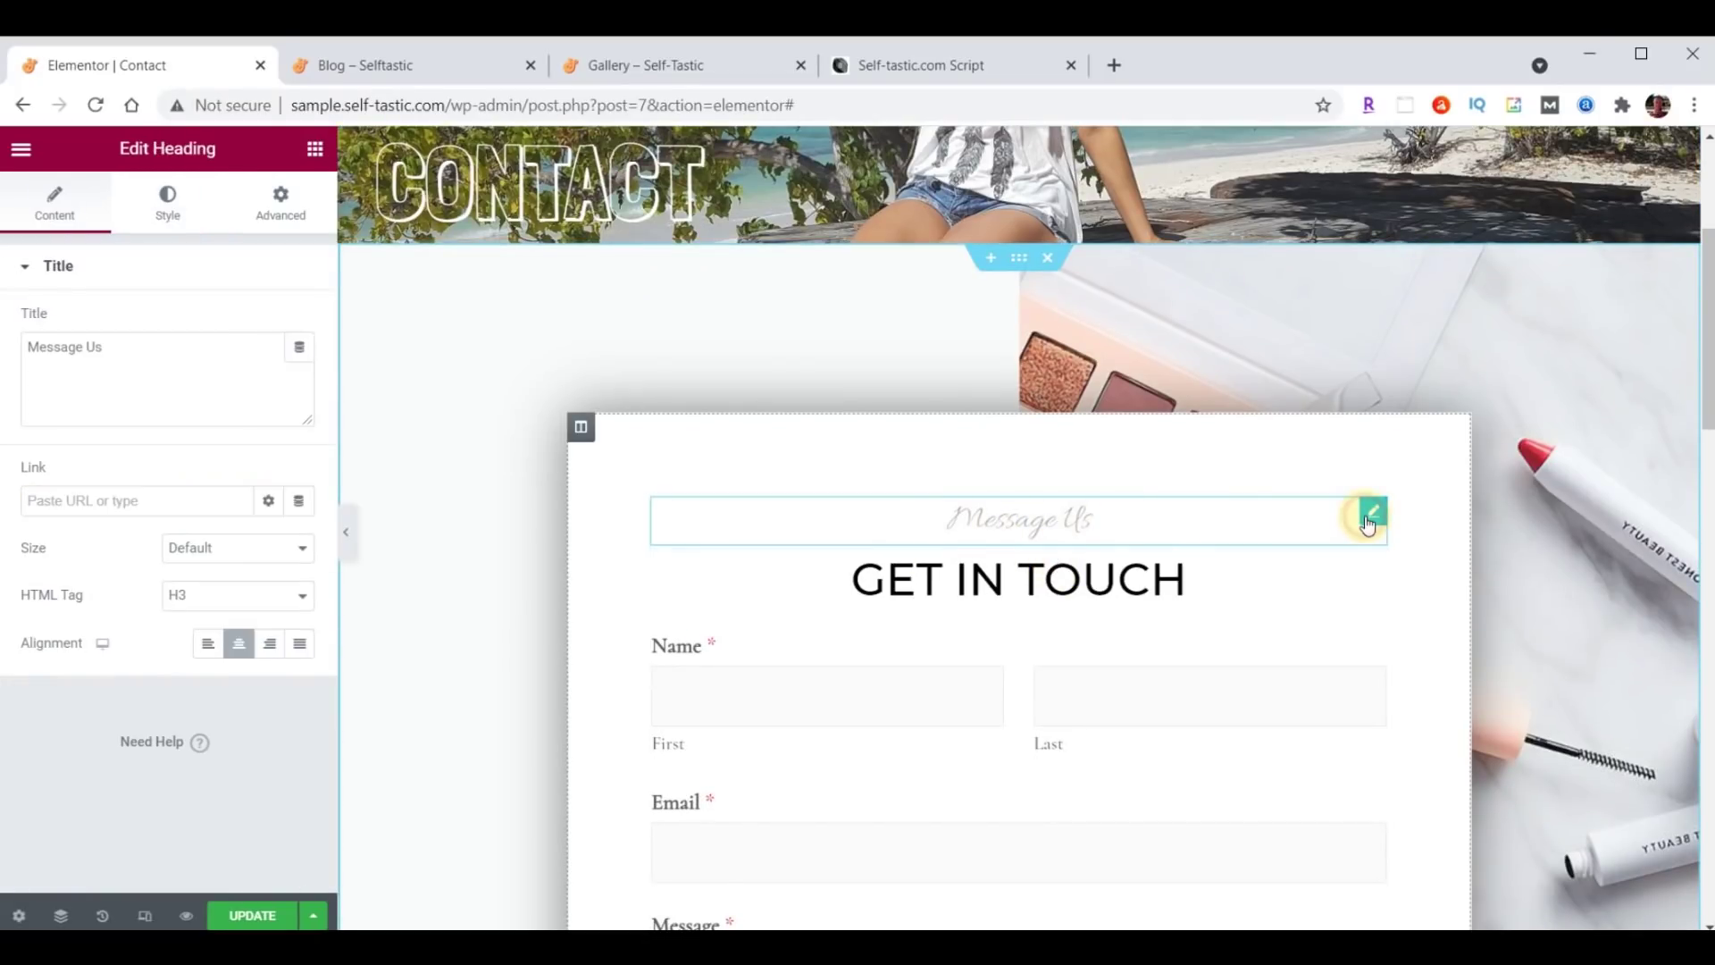
{"action": "left_click", "coordinate": [170, 204]}
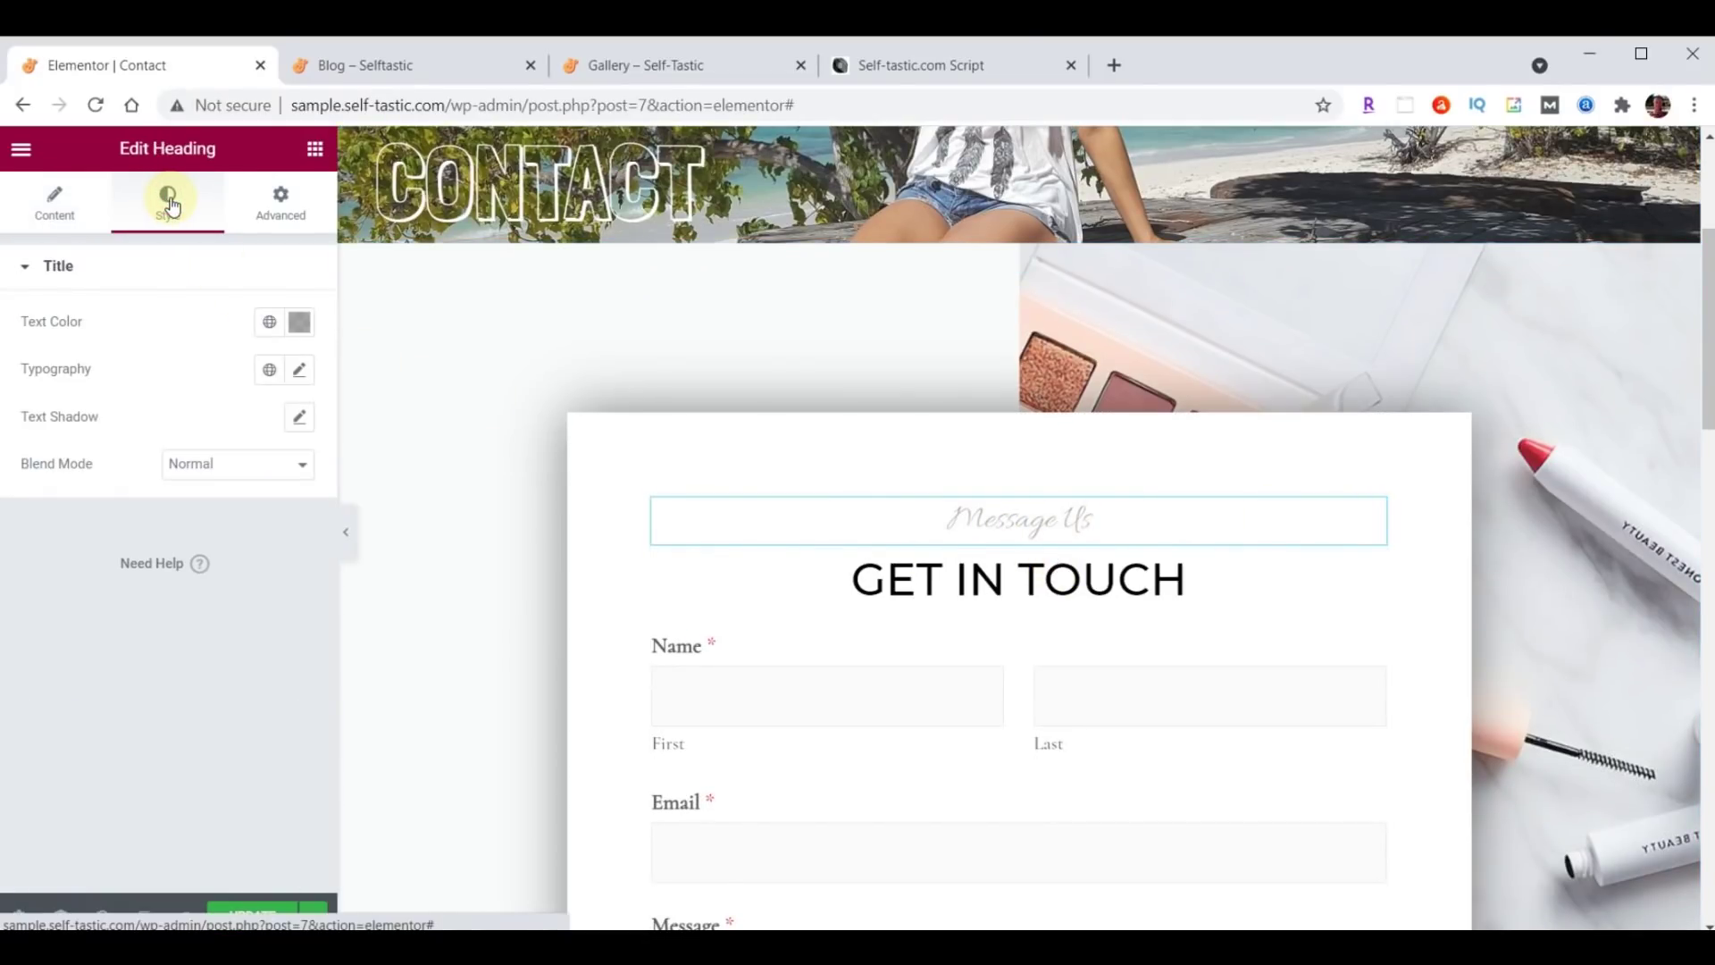
{"action": "left_click", "coordinate": [300, 370]}
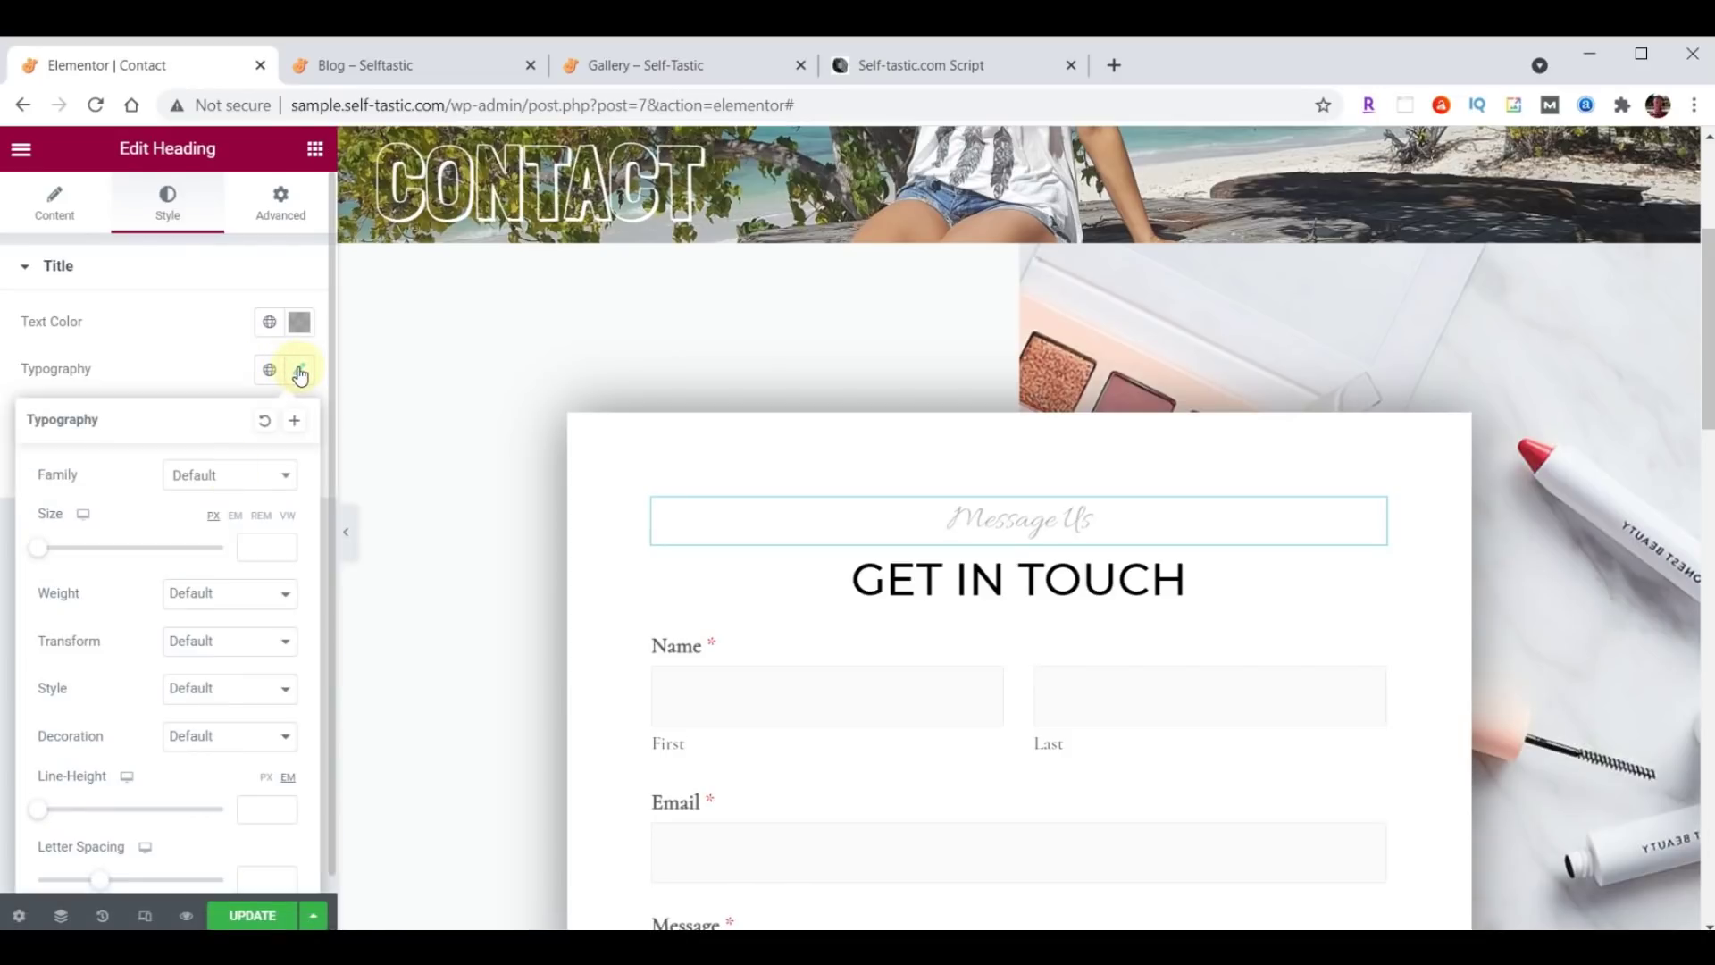
{"action": "left_click", "coordinate": [229, 473]}
{"action": "type", "text": "open"}
{"action": "left_click", "coordinate": [212, 602]}
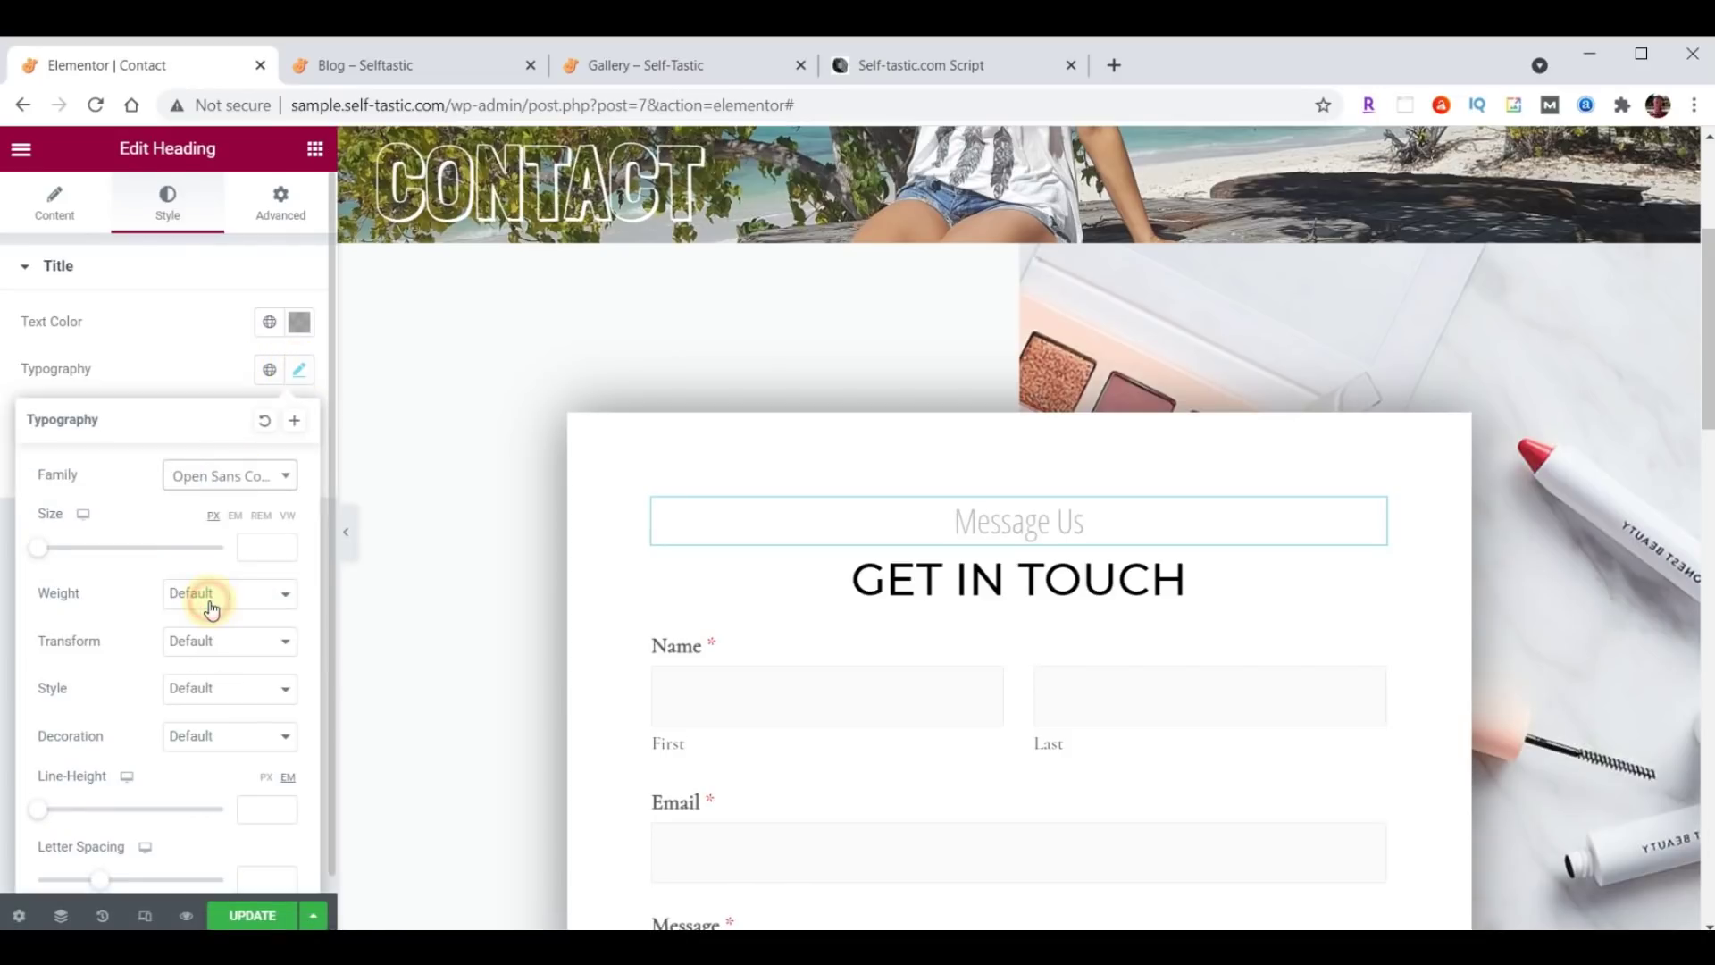
{"action": "left_click", "coordinate": [245, 547]}
{"action": "type", "text": "3"}
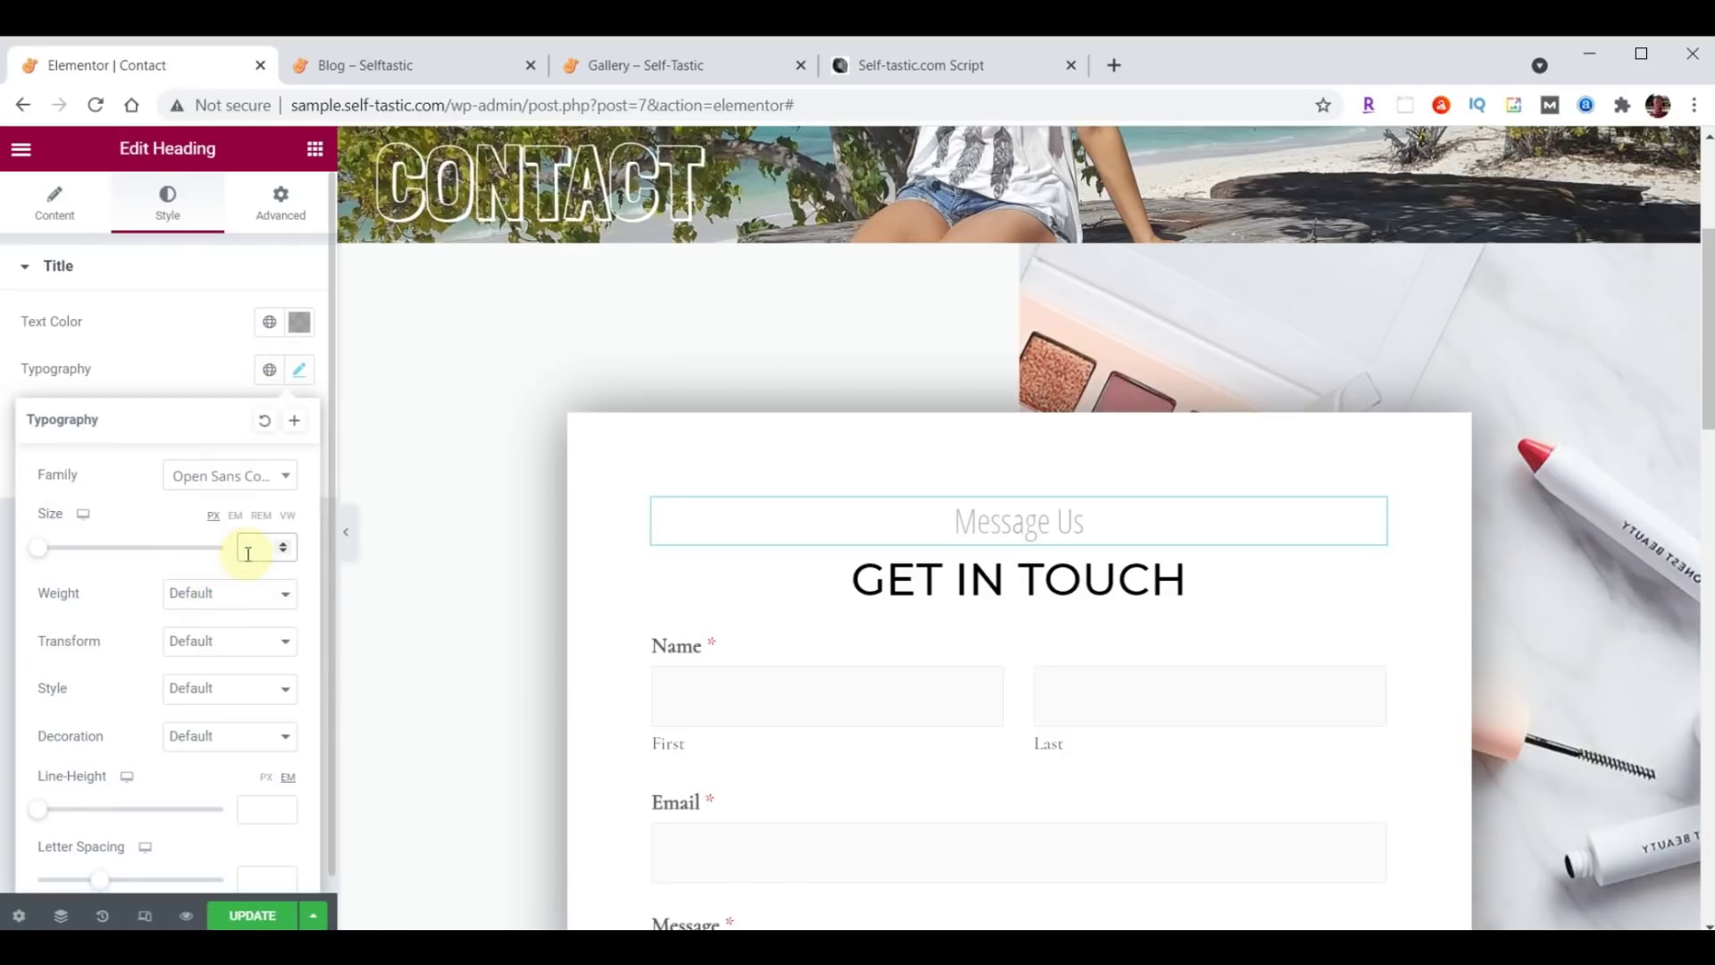
{"action": "type", "text": "0"}
{"action": "left_click", "coordinate": [298, 374]}
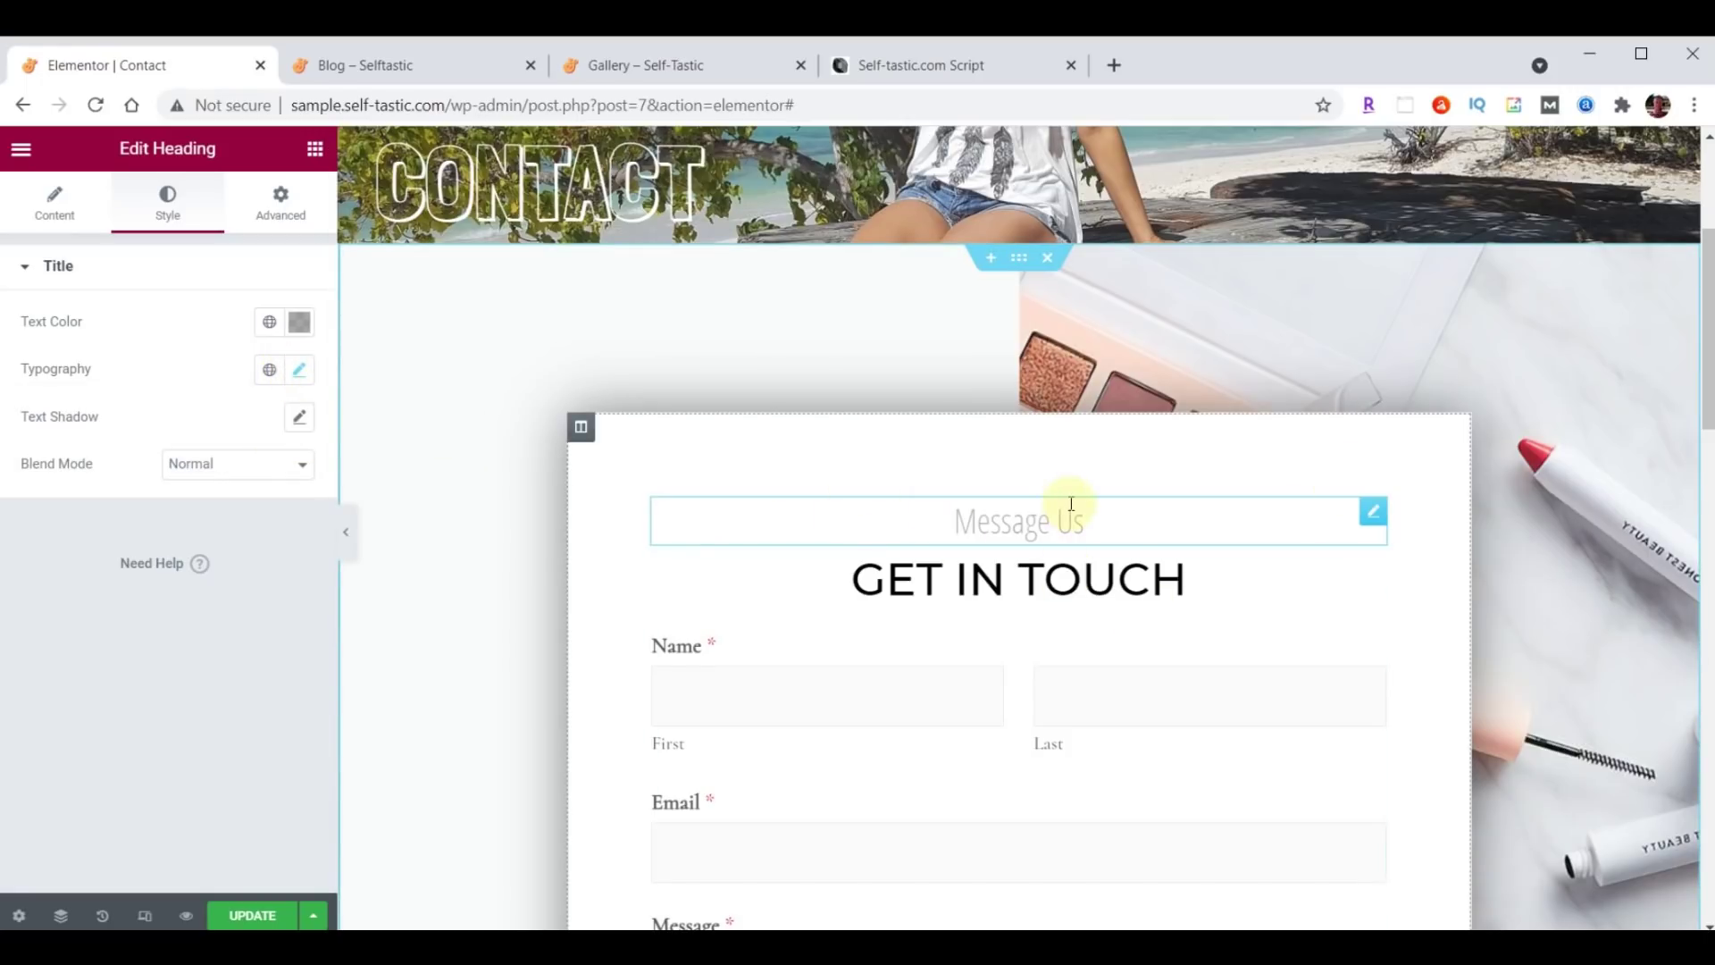
Upload background-contact.jpg and insert it as the contact form section's background image.
{"action": "left_click", "coordinate": [1019, 260]}
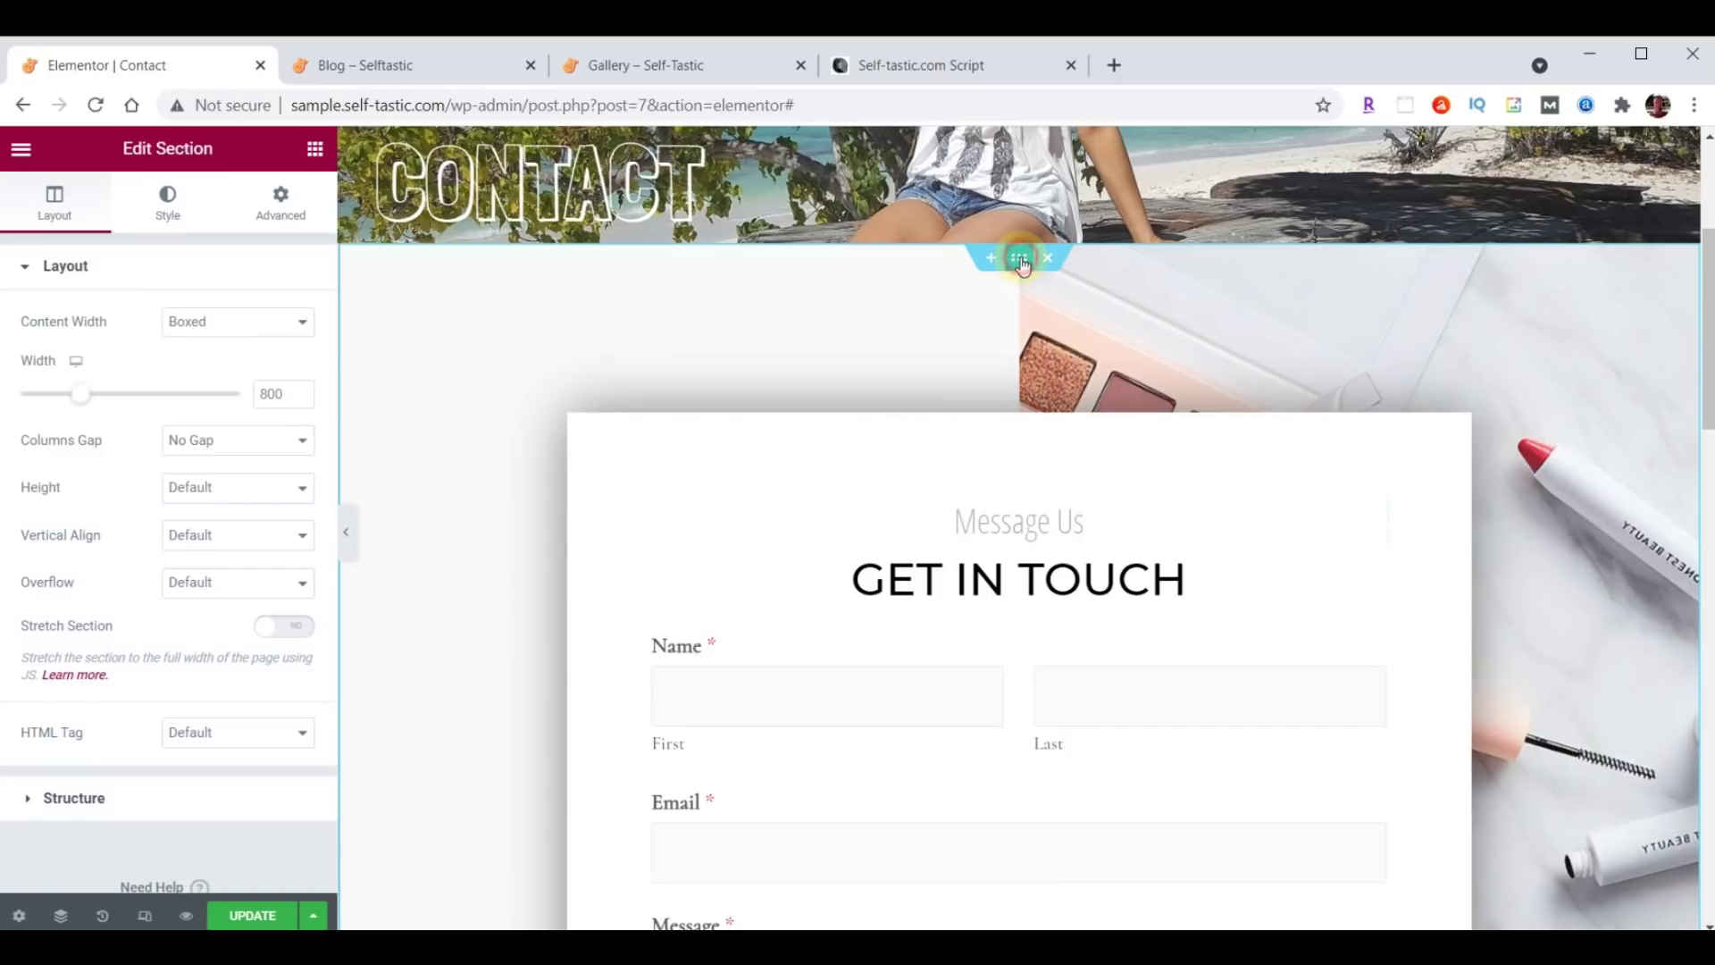
{"action": "left_click", "coordinate": [183, 204]}
{"action": "left_click", "coordinate": [157, 522]}
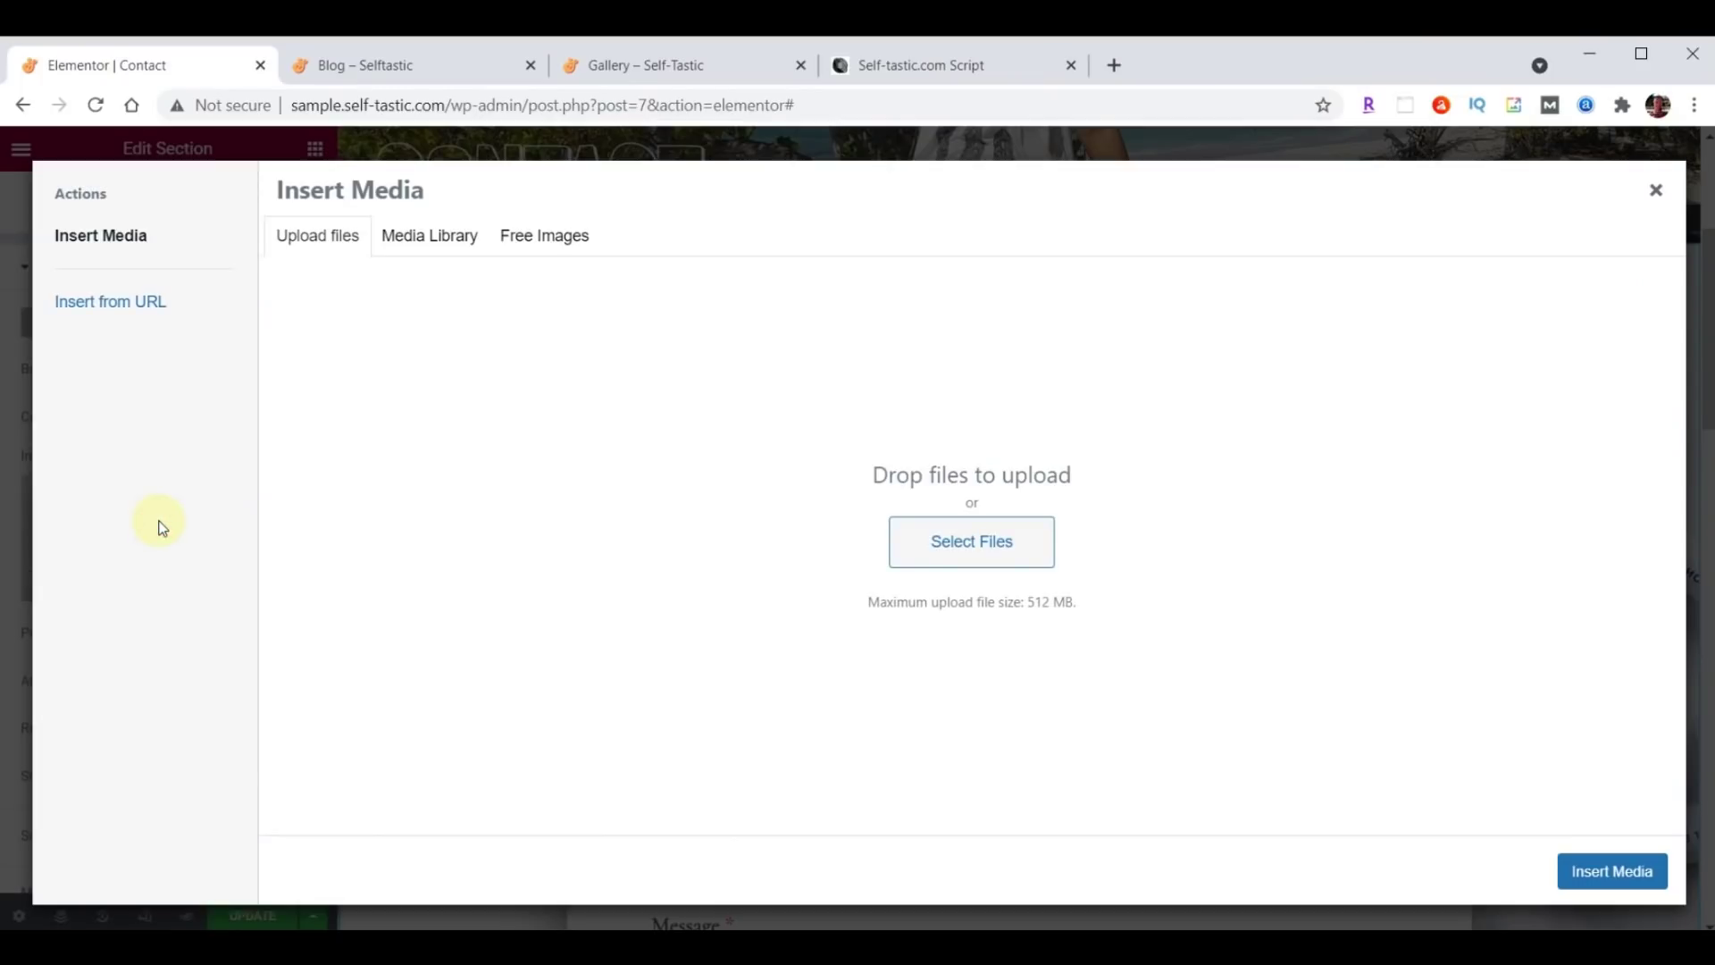
{"action": "key", "text": "alt+Tab"}
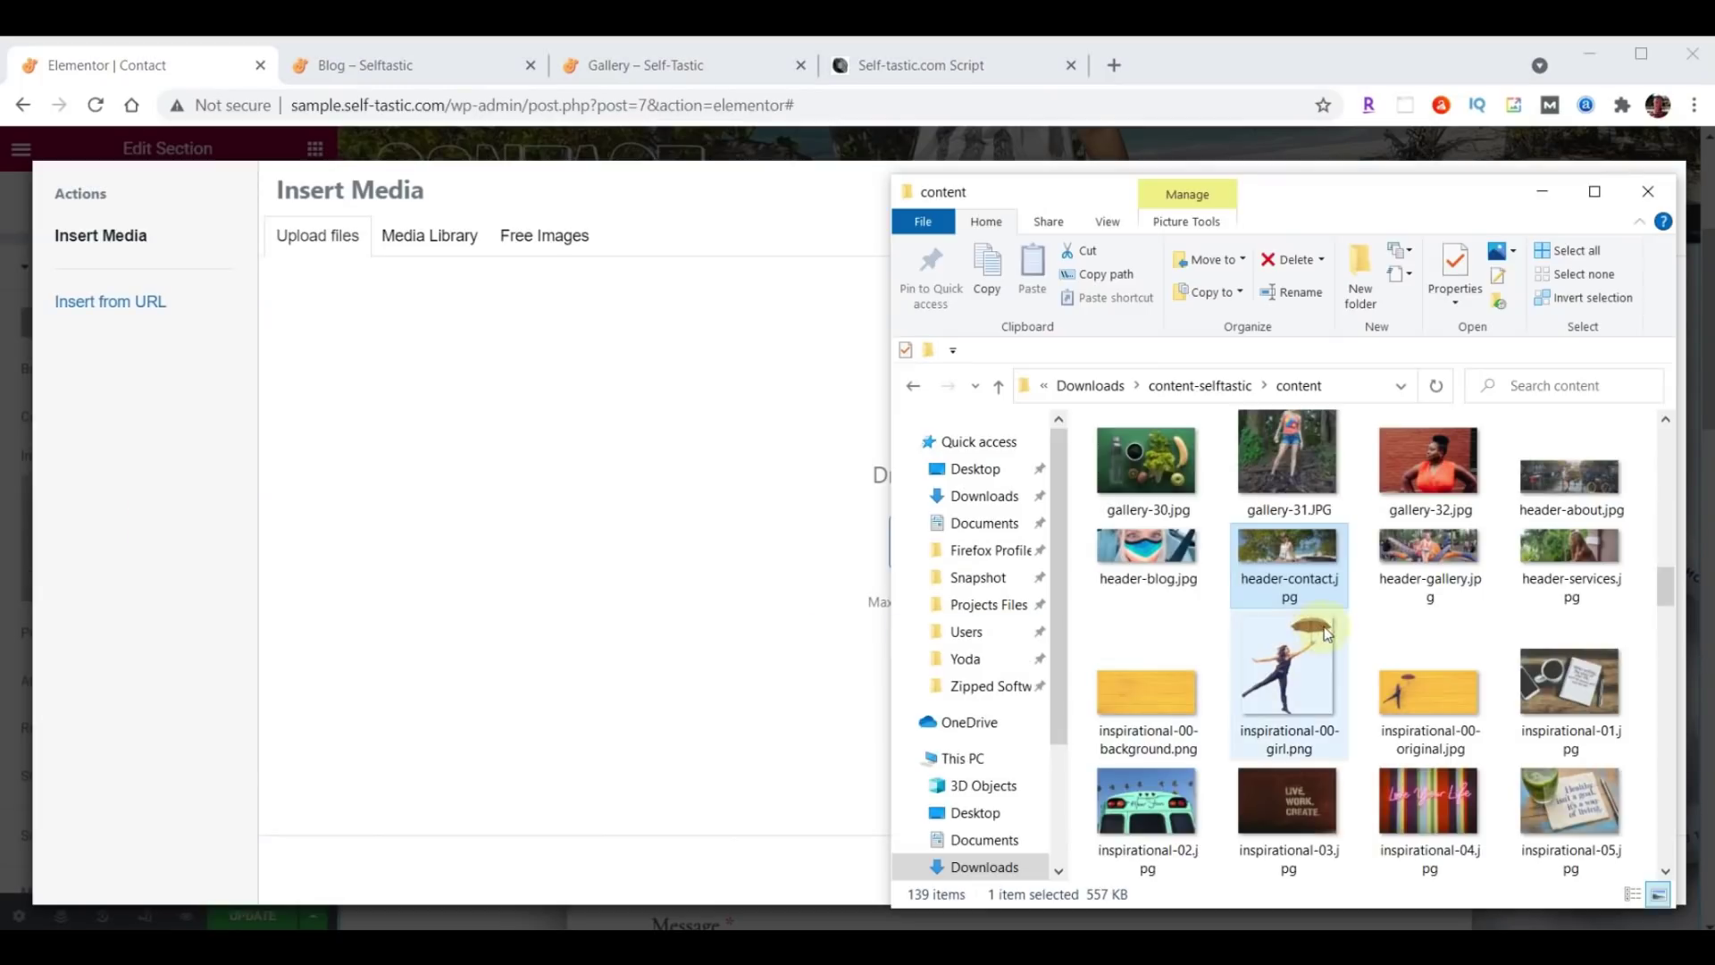
{"action": "scroll", "coordinate": [1396, 625], "scroll_direction": "up", "scroll_amount": 8}
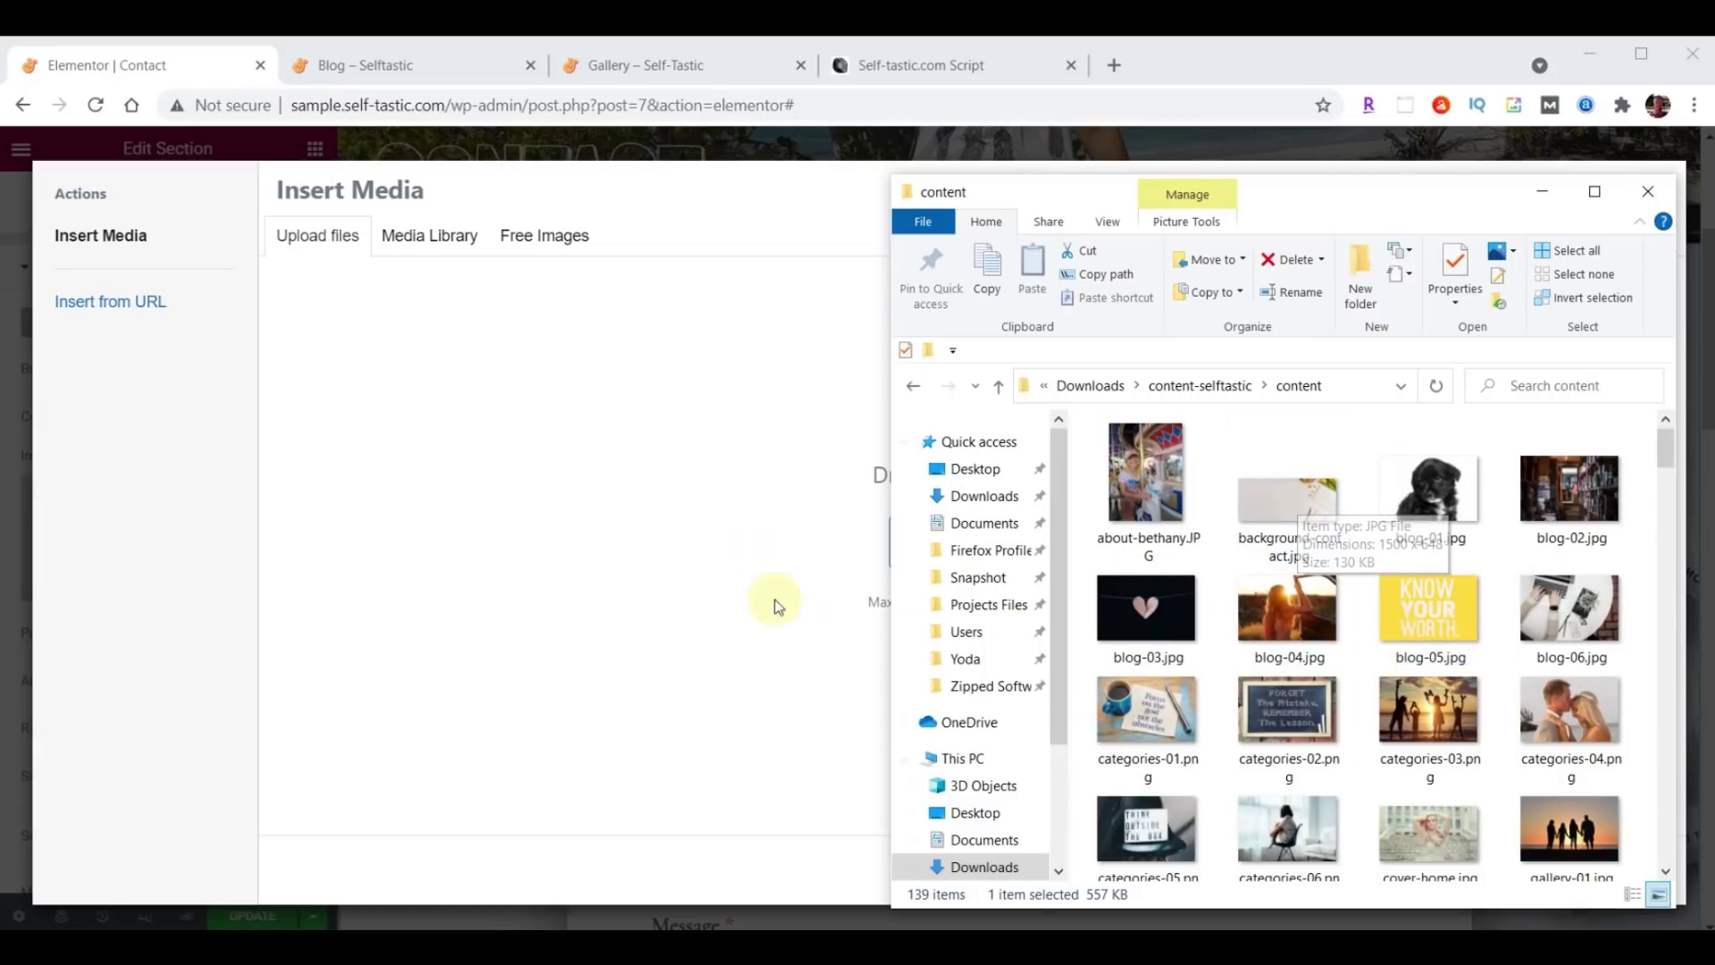
{"action": "left_click_drag", "start_coordinate": [1289, 500], "coordinate": [550, 527]}
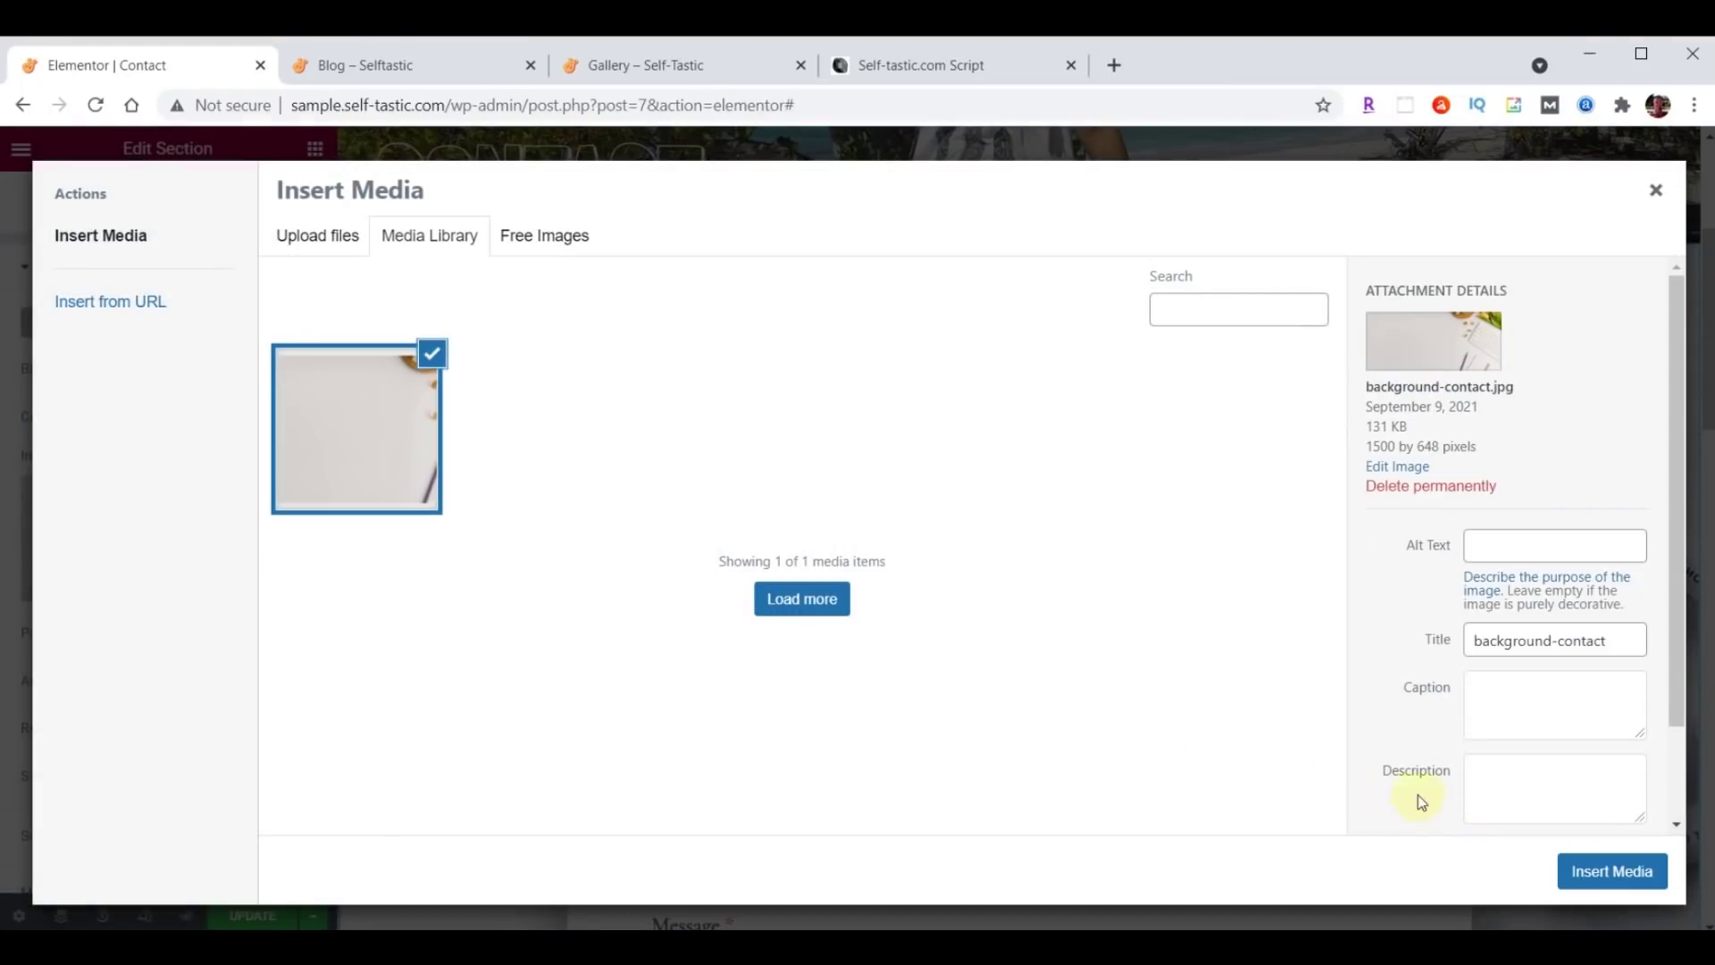
{"action": "left_click", "coordinate": [1582, 865]}
Replace the Lorem ipsum placeholder under CONTACT US with the pasted thank-you message.
{"action": "scroll", "coordinate": [951, 428], "scroll_direction": "down", "scroll_amount": 5}
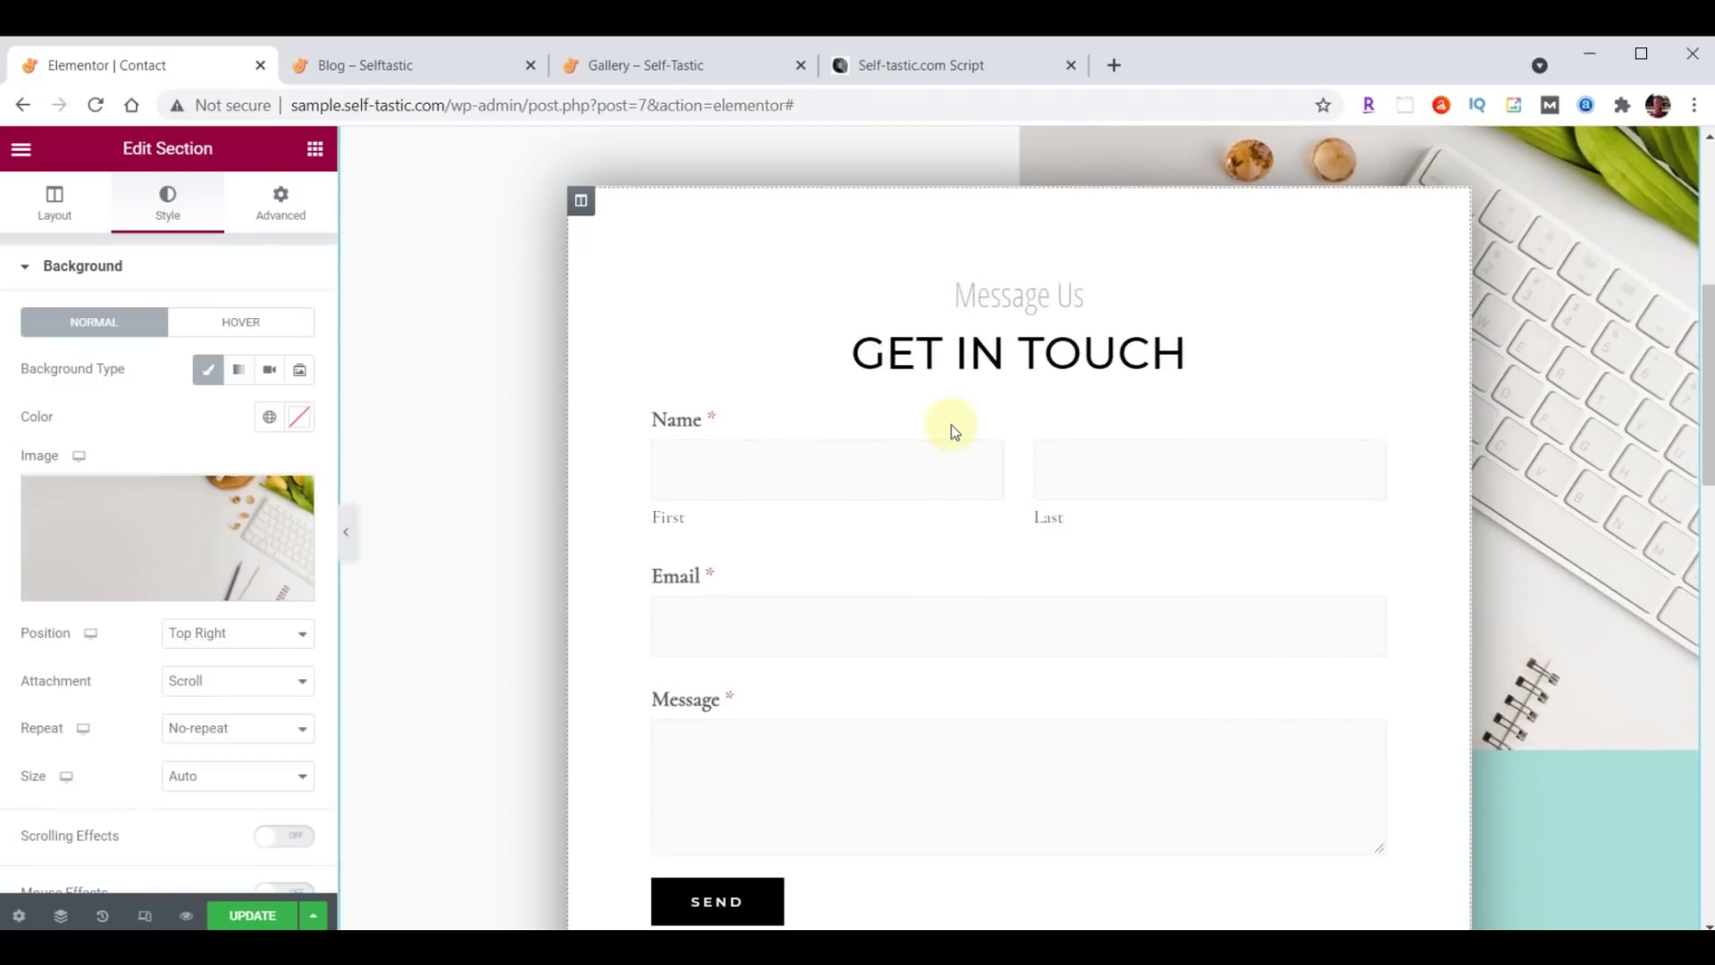
{"action": "scroll", "coordinate": [951, 429], "scroll_direction": "down", "scroll_amount": 1}
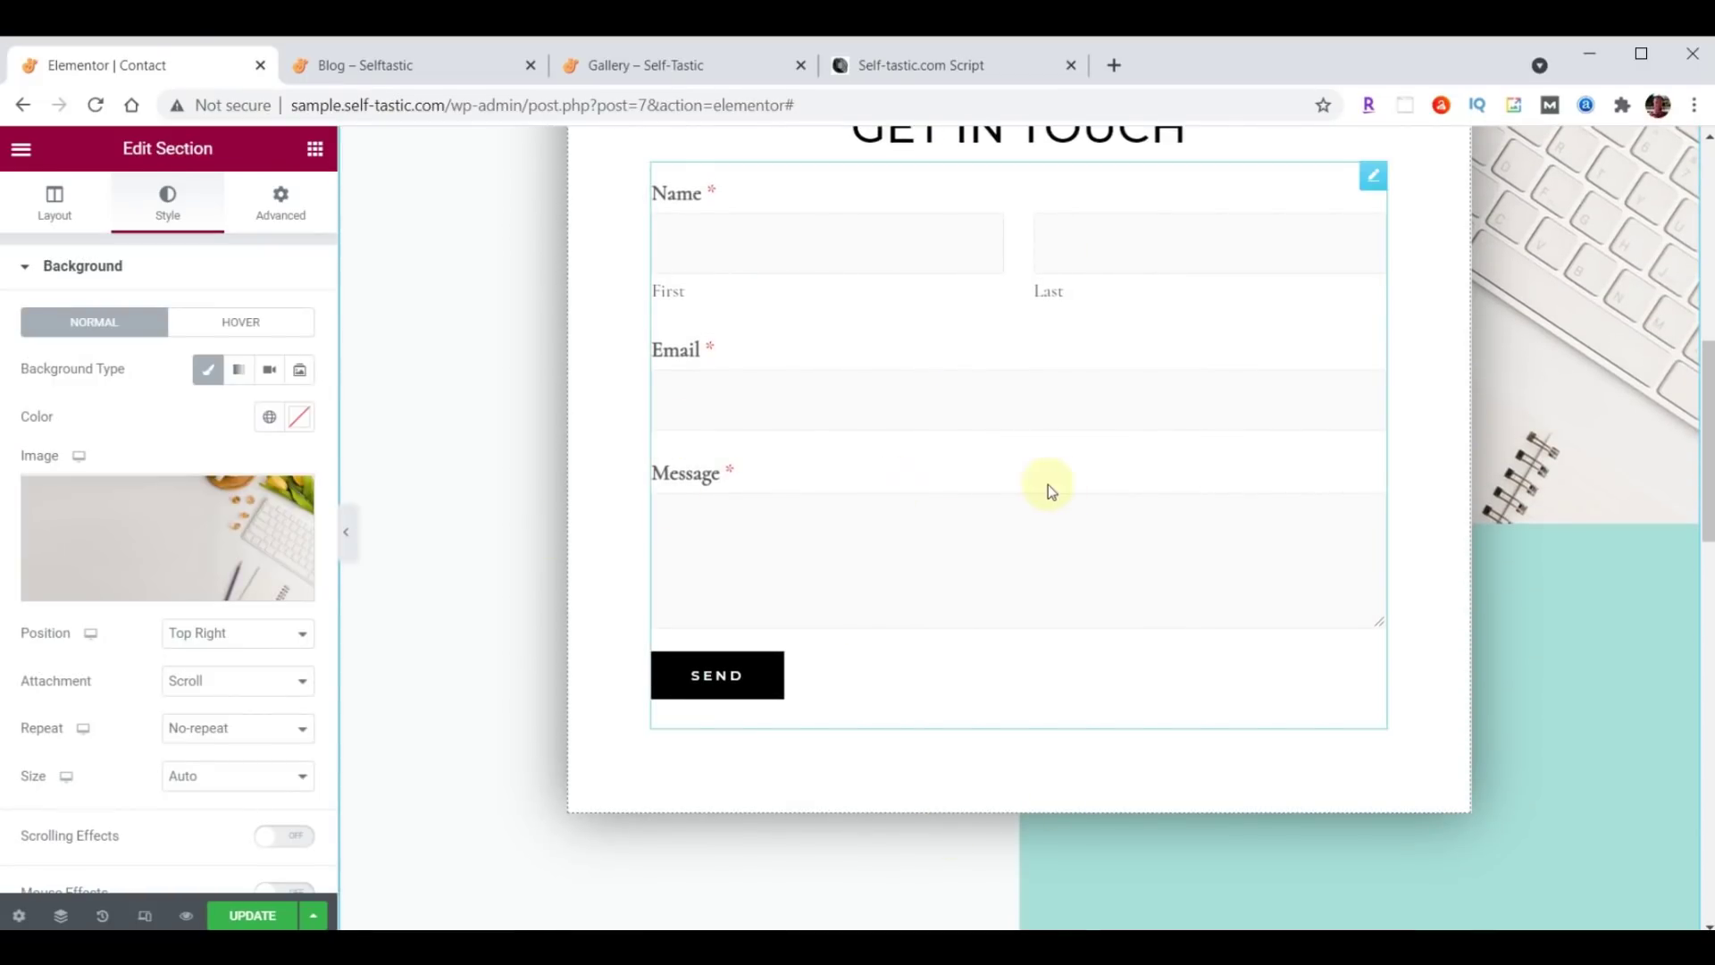
{"action": "scroll", "coordinate": [1069, 490], "scroll_direction": "down", "scroll_amount": 9}
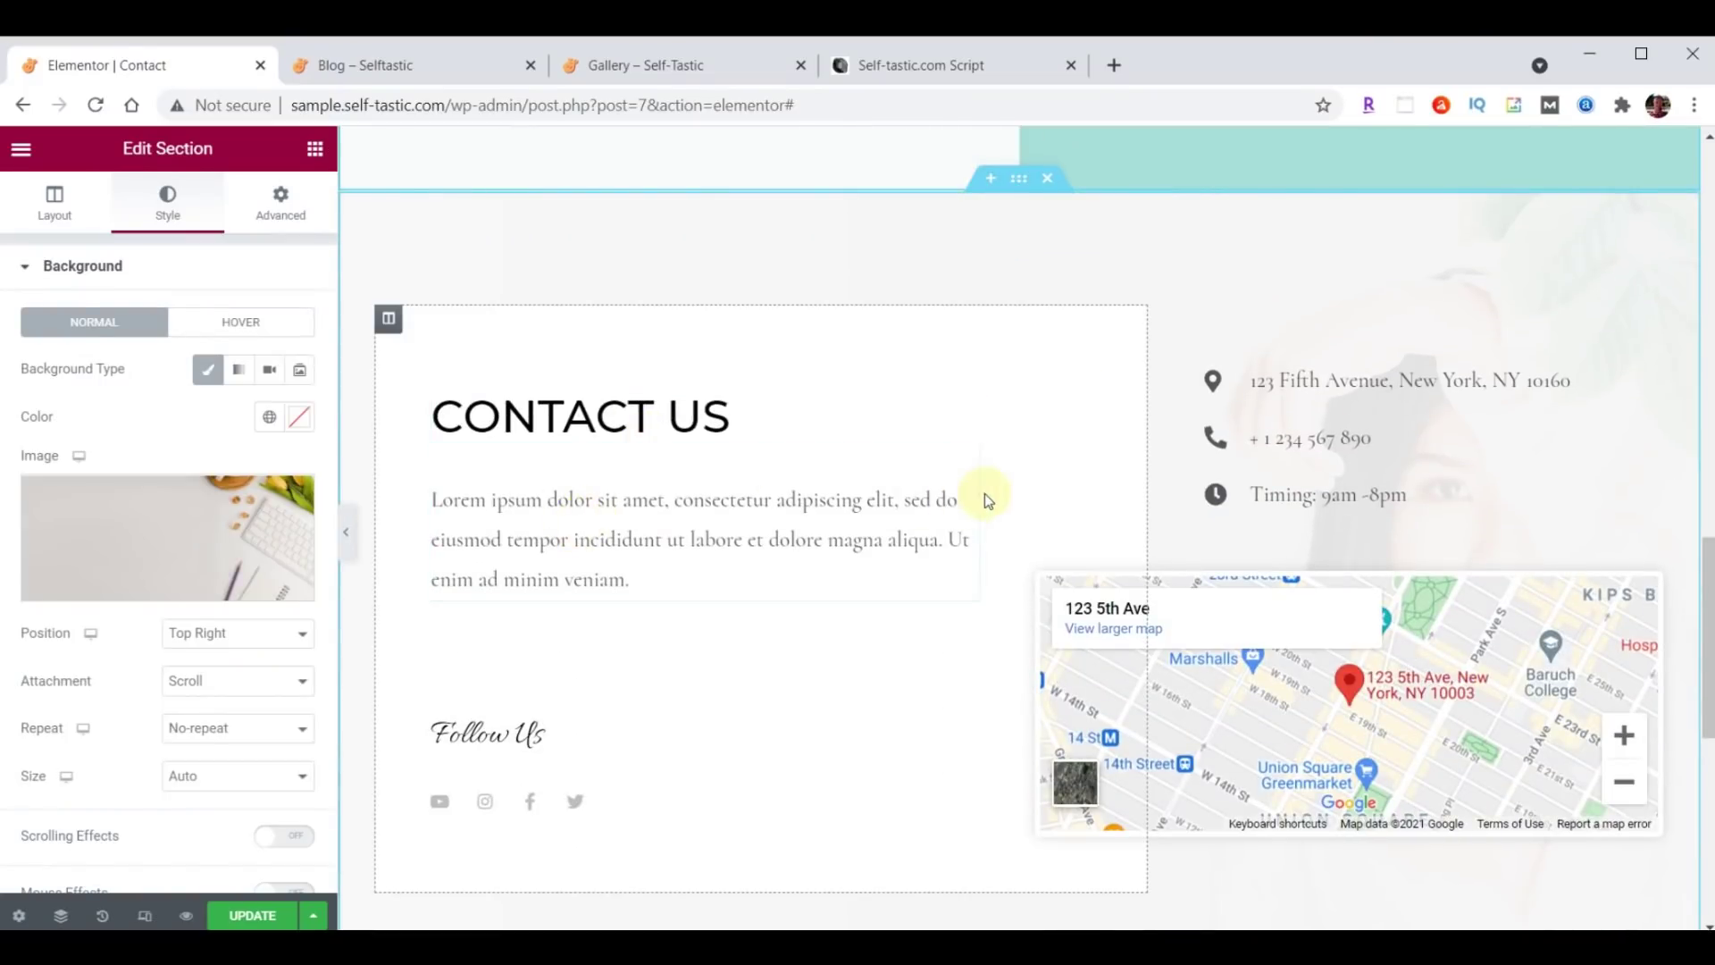
{"action": "left_click", "coordinate": [965, 464]}
{"action": "left_click_drag", "start_coordinate": [39, 463], "coordinate": [244, 730]}
{"action": "type", "text": "Thanks so much for visiting my site. Please be sure to send me your comments and suggestions. I look forward to hearing from you."}
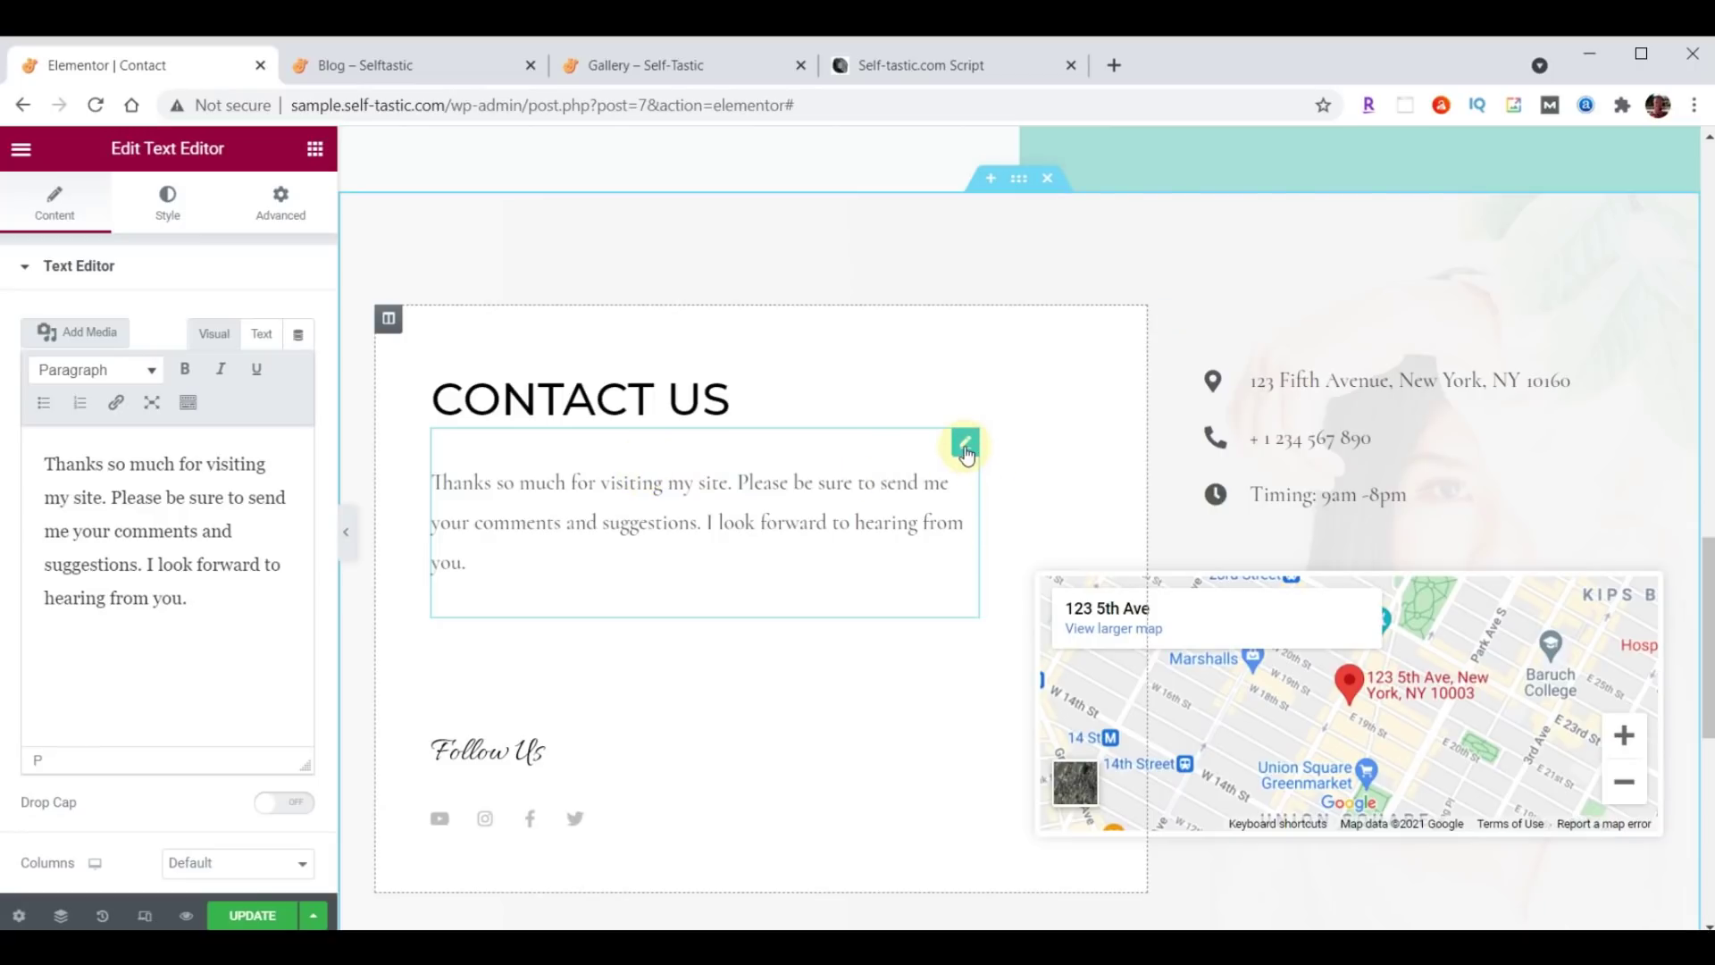
Set the paragraph's text colour to #222222.
{"action": "left_click", "coordinate": [164, 221]}
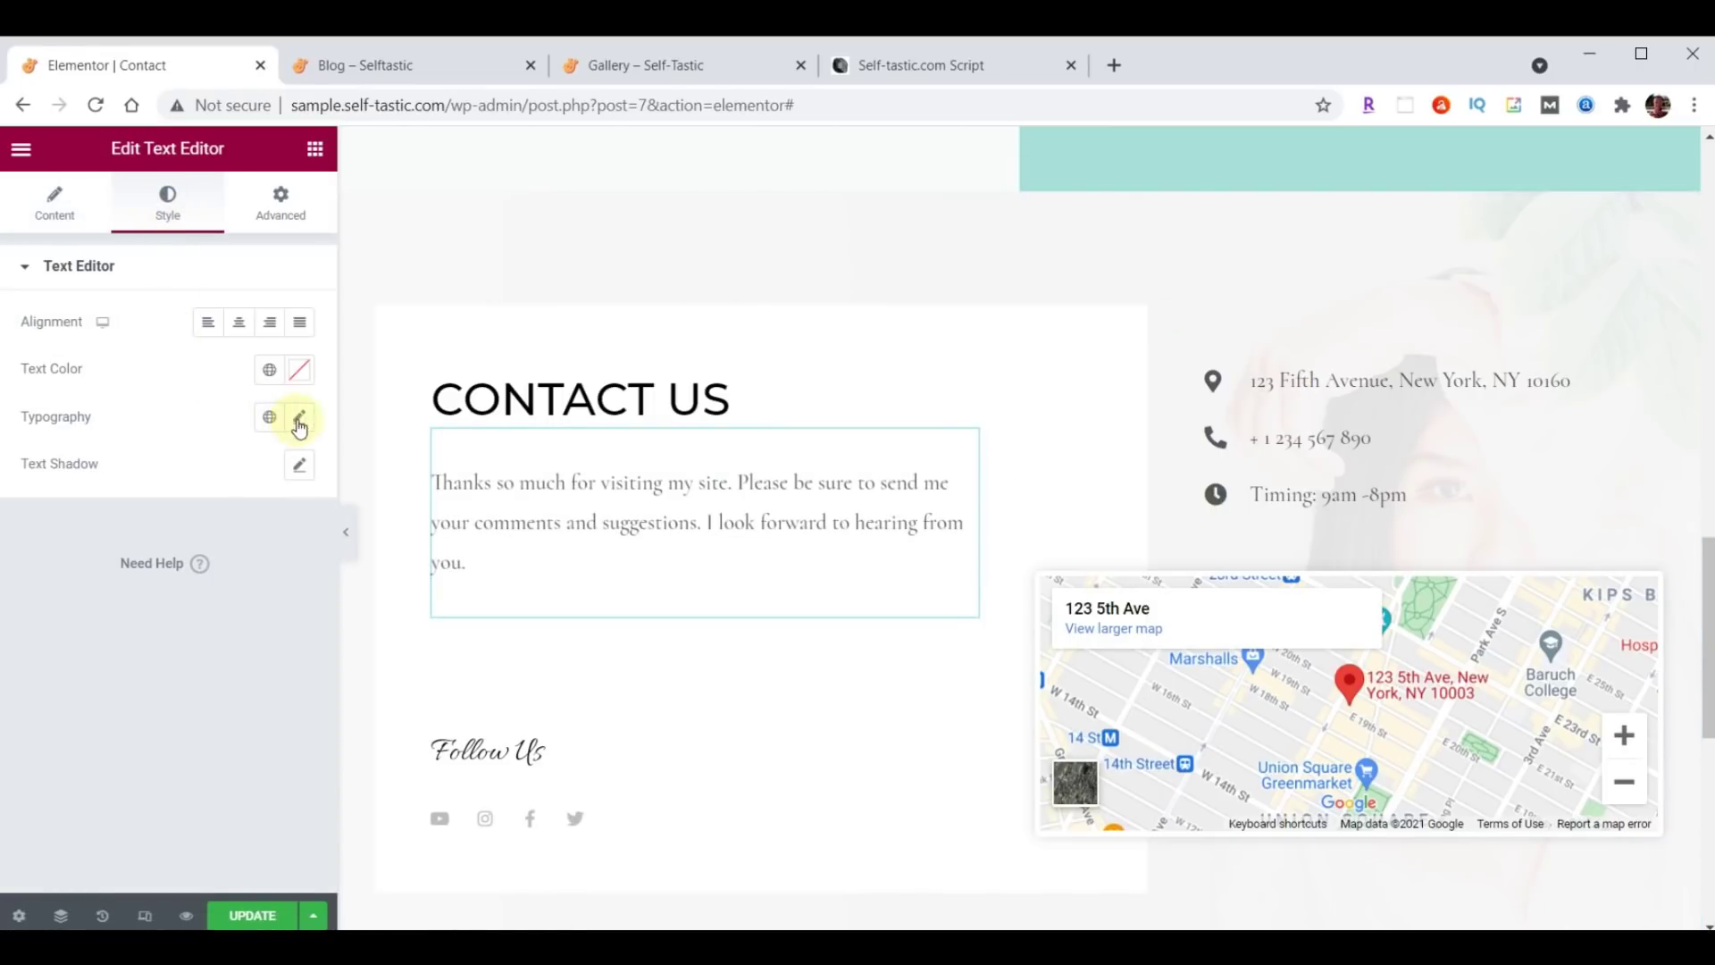
{"action": "left_click", "coordinate": [296, 373]}
{"action": "type", "text": "#222222"}
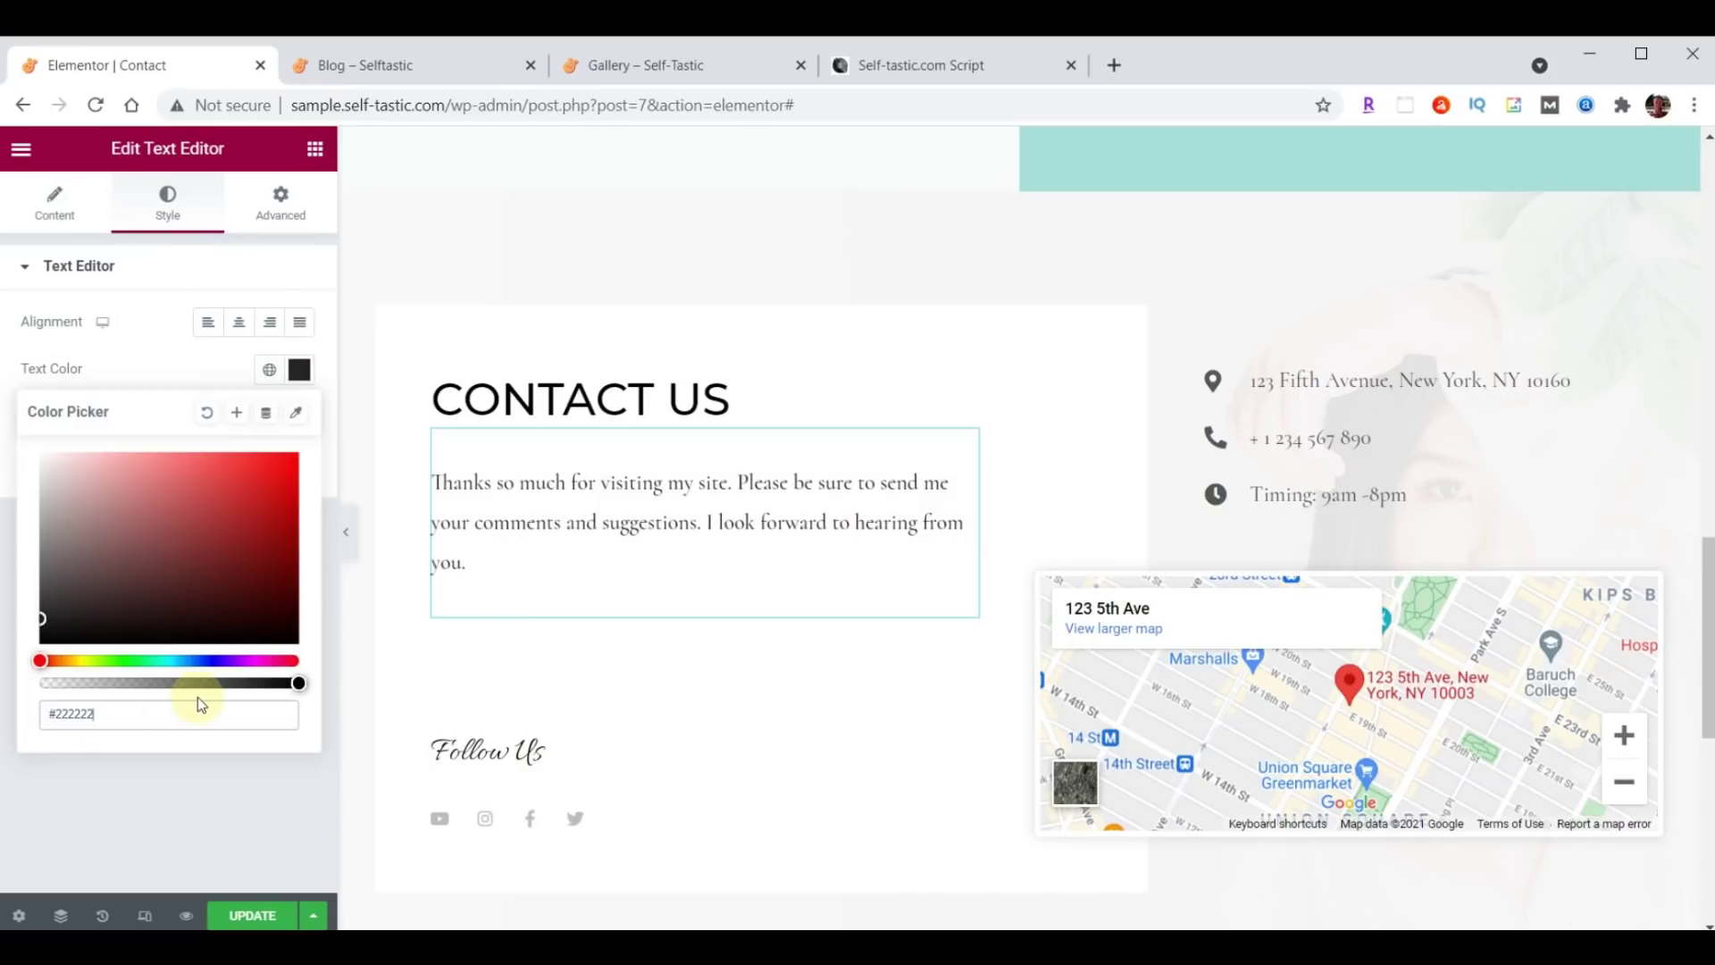
{"action": "left_click", "coordinate": [299, 373]}
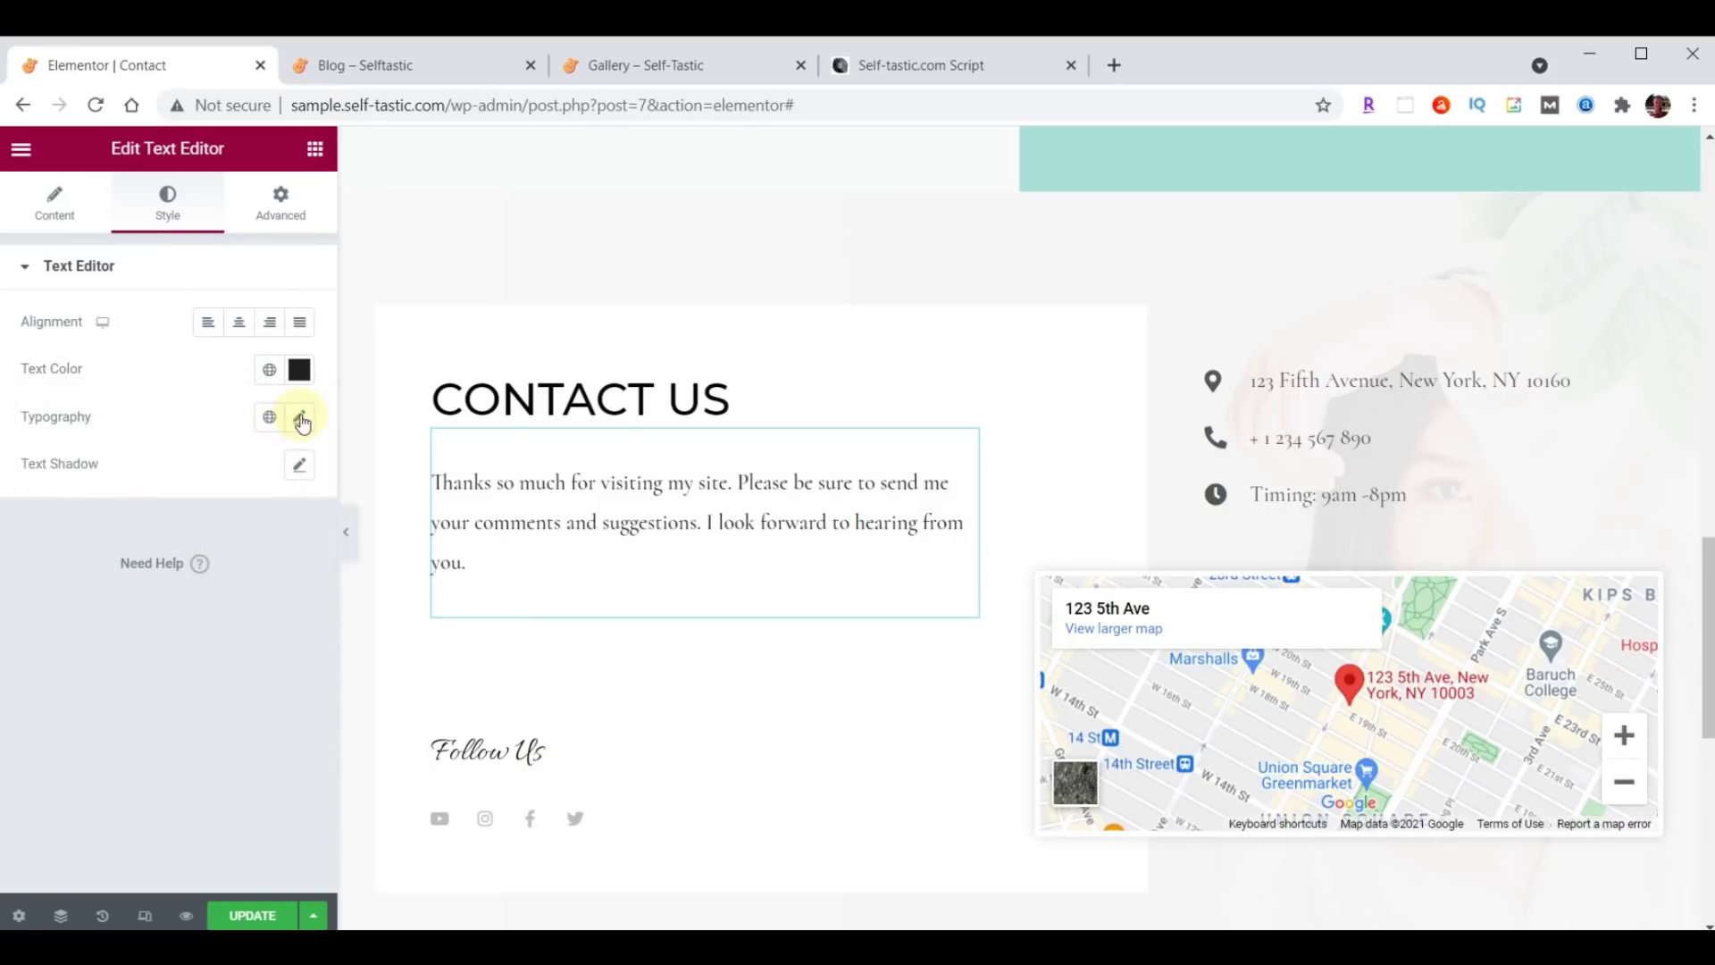
Set the paragraph typography to Open Sans Condensed, size 21, weight 400.
{"action": "left_click", "coordinate": [299, 418]}
{"action": "left_click", "coordinate": [245, 534]}
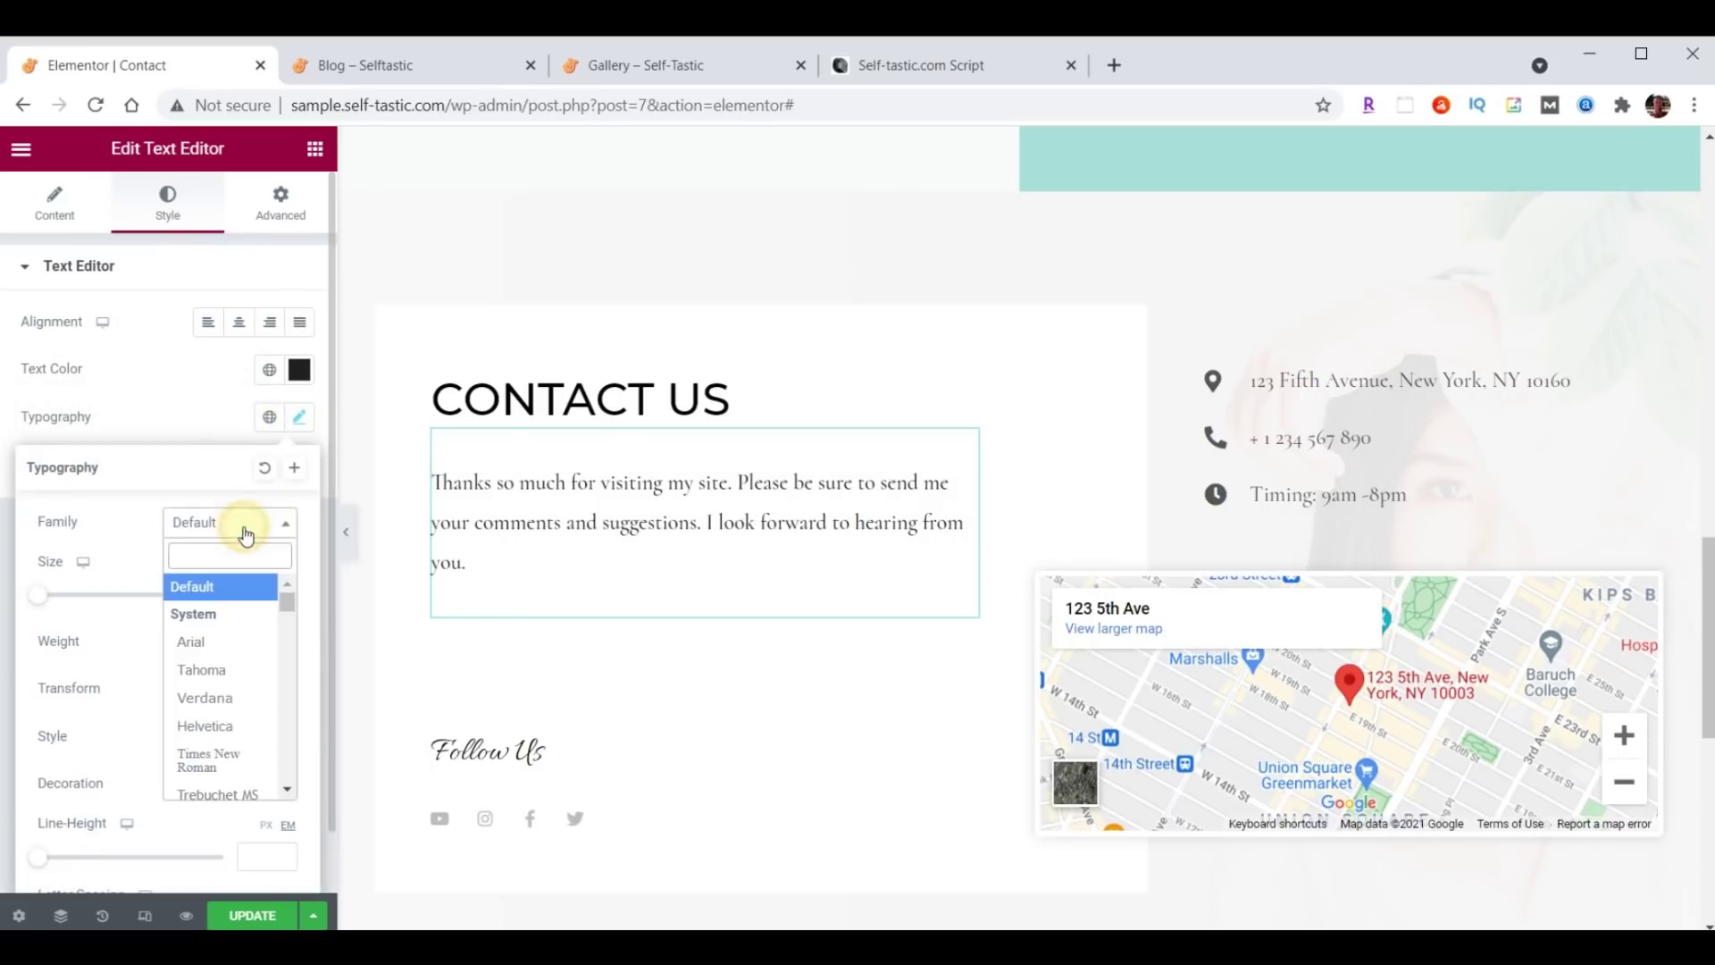
{"action": "type", "text": "Open"}
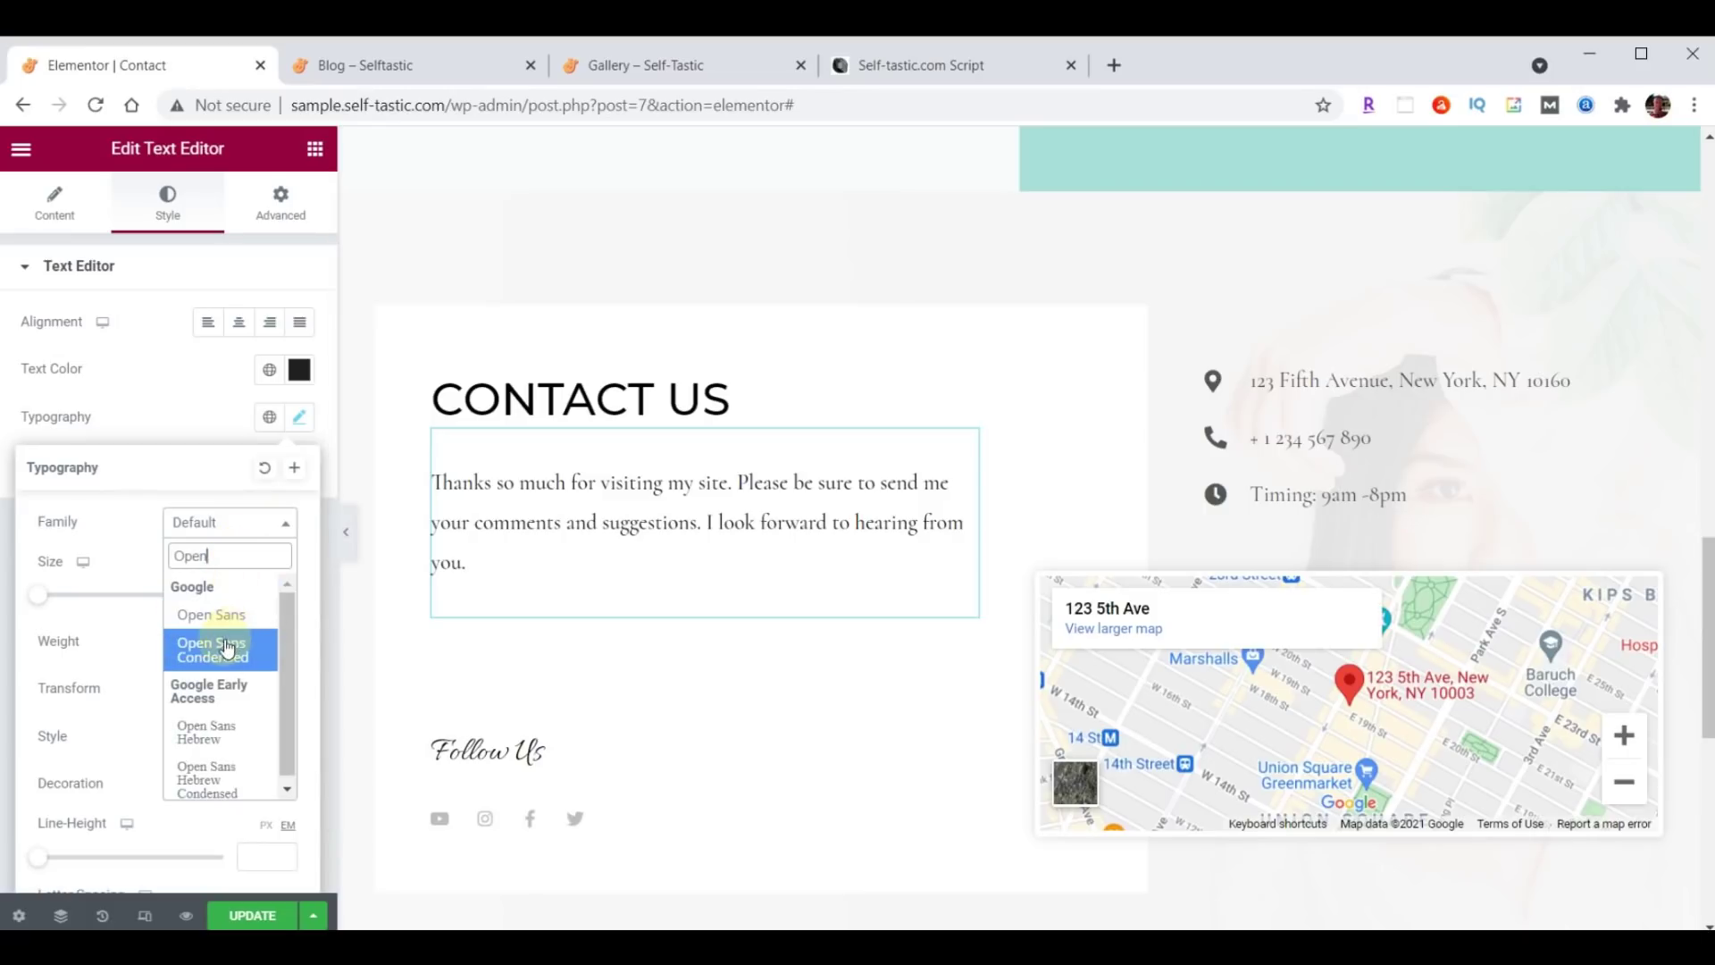
{"action": "left_click", "coordinate": [225, 649]}
{"action": "left_click", "coordinate": [249, 594]}
{"action": "type", "text": "21"}
{"action": "left_click", "coordinate": [241, 637]}
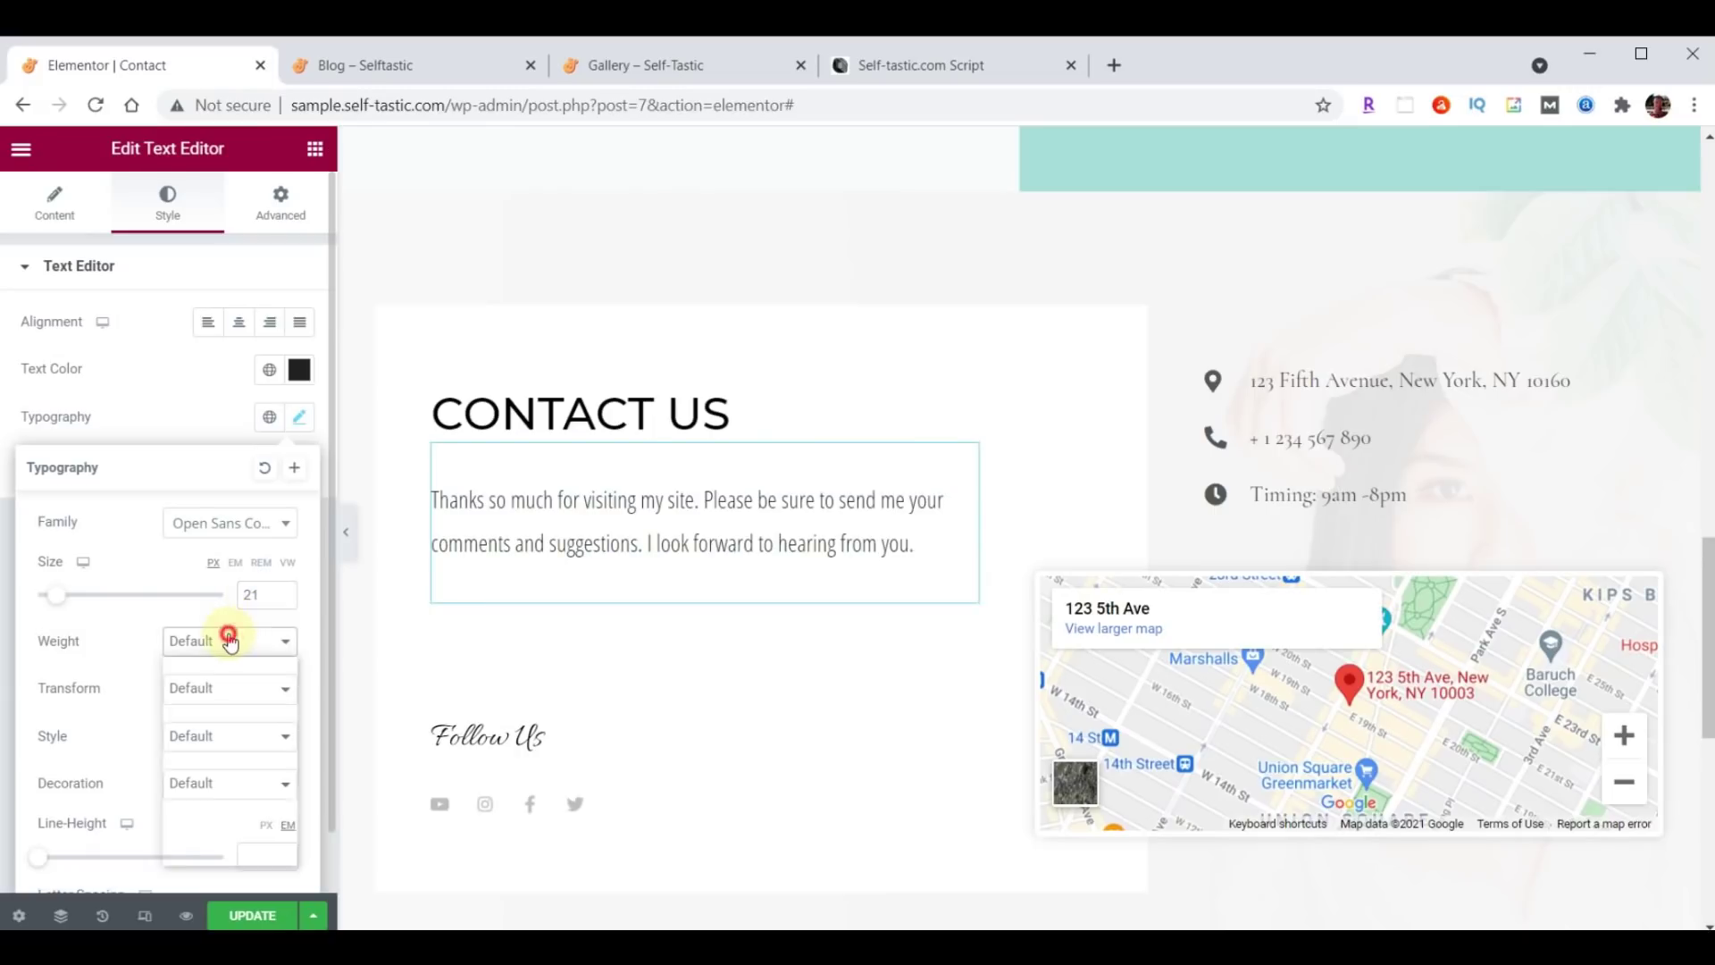
{"action": "left_click", "coordinate": [216, 711]}
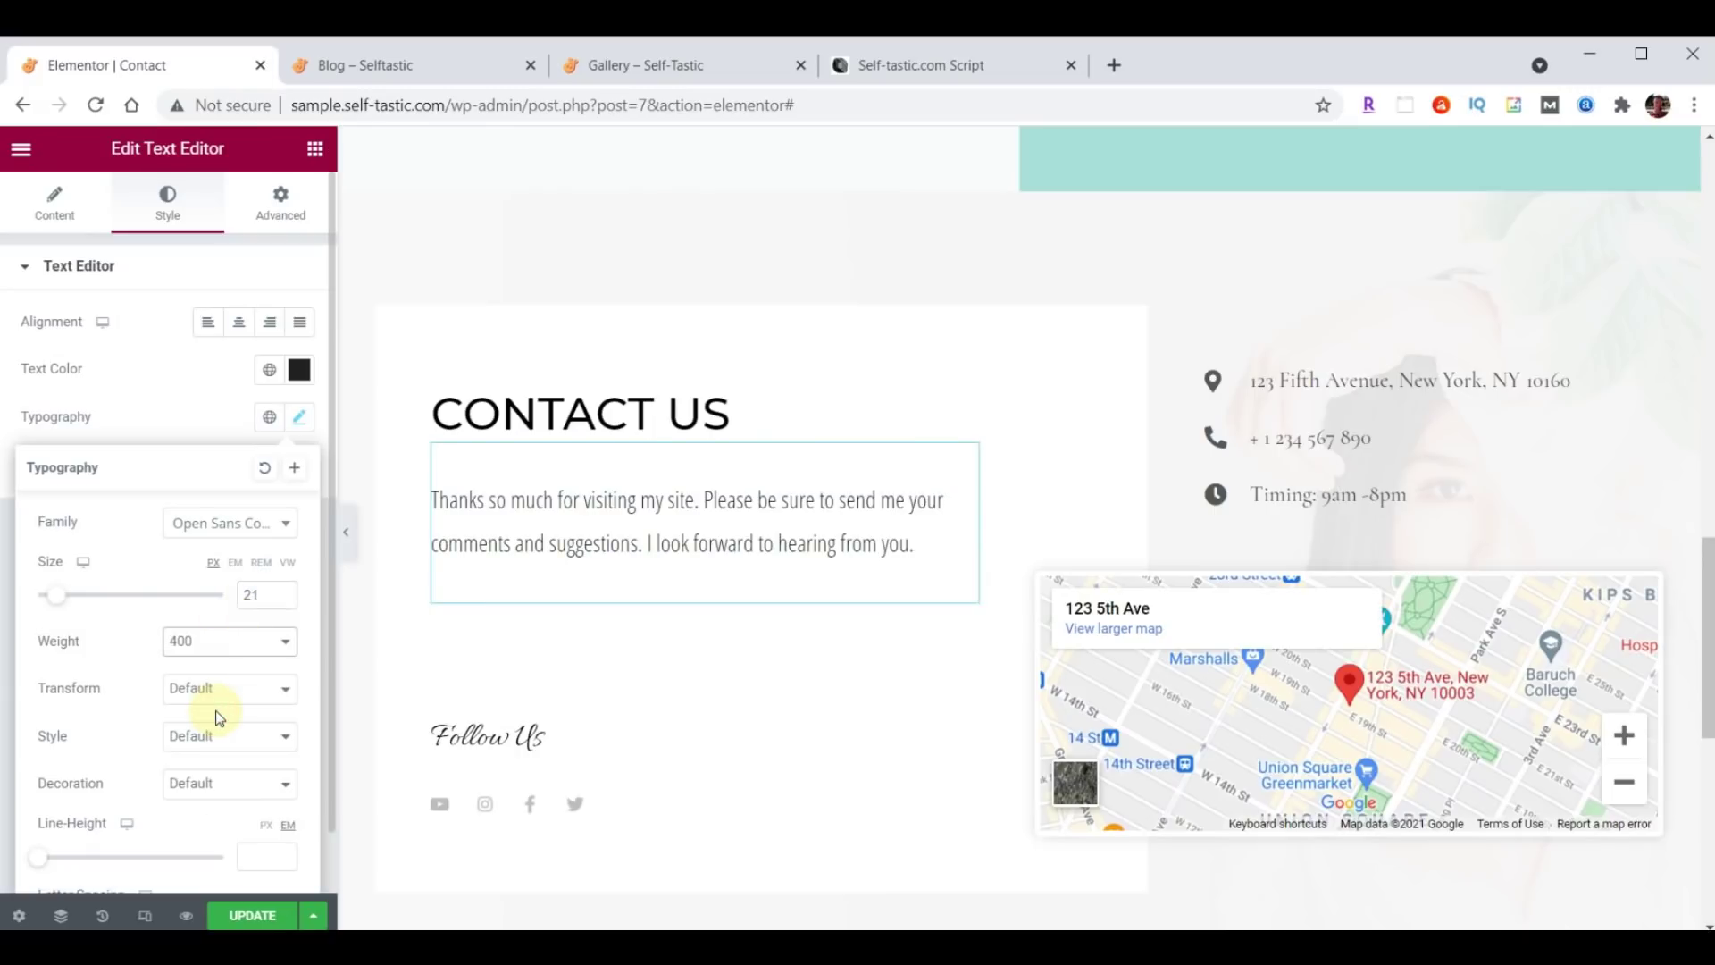
{"action": "left_click", "coordinate": [300, 417]}
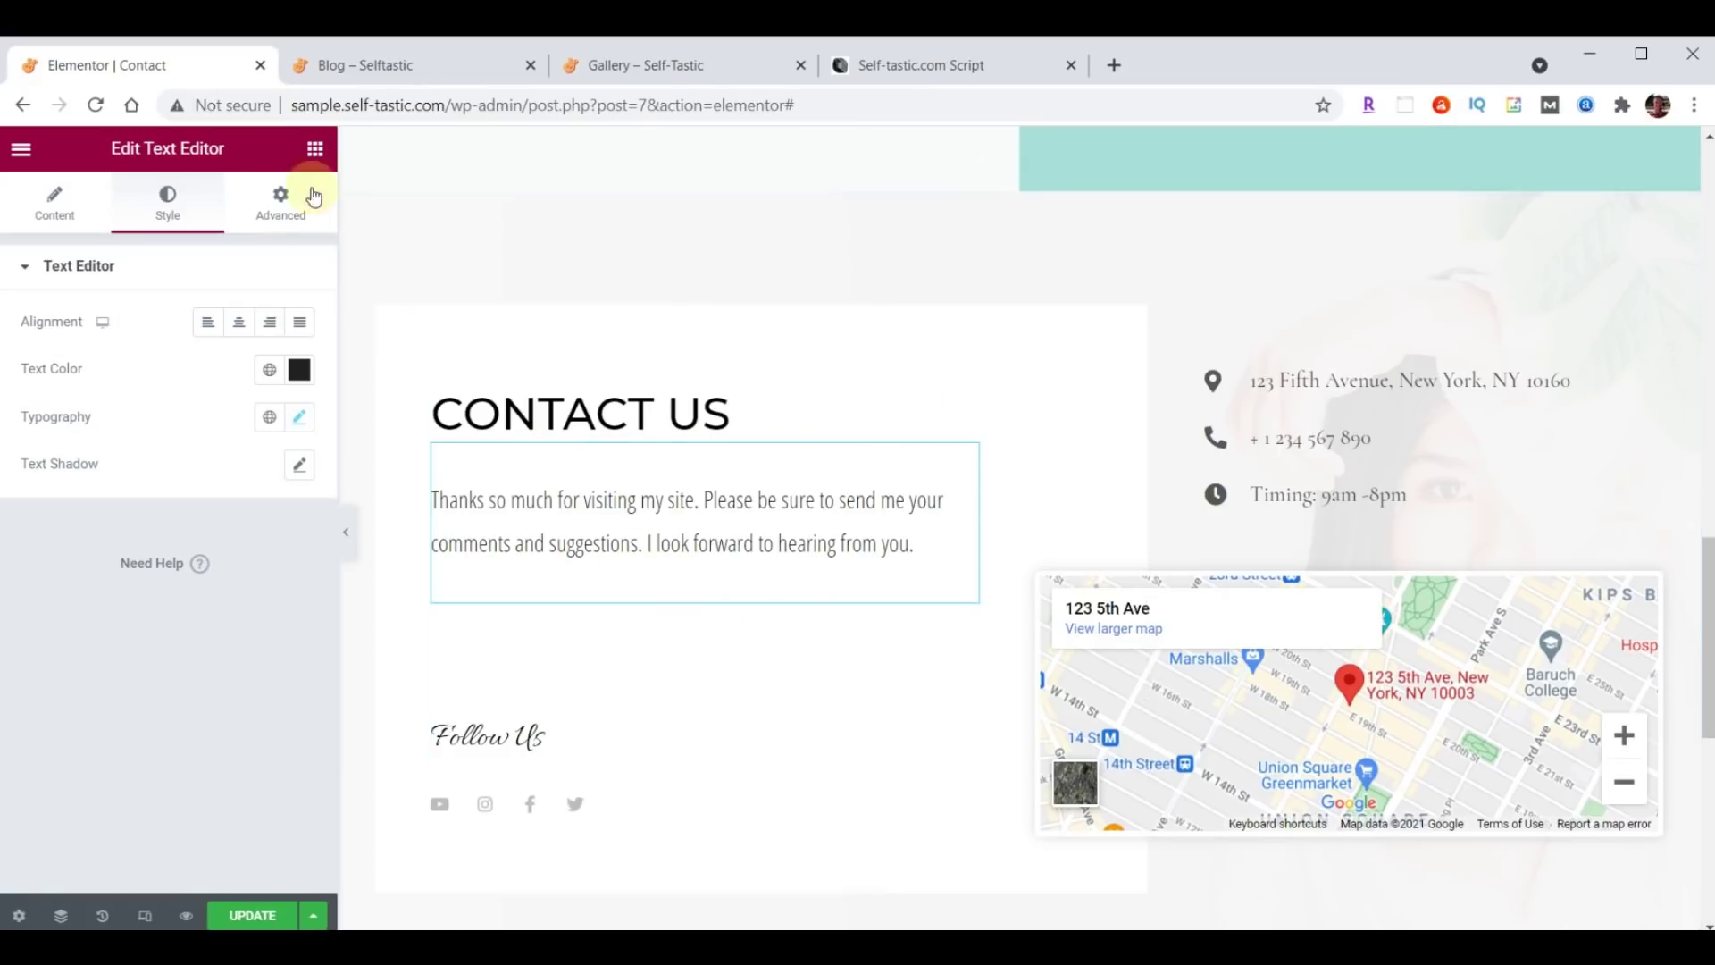
Add an Image widget under the paragraph showing the profile photo from the Media Library.
{"action": "left_click", "coordinate": [315, 148]}
{"action": "left_click_drag", "start_coordinate": [149, 451], "coordinate": [647, 571]}
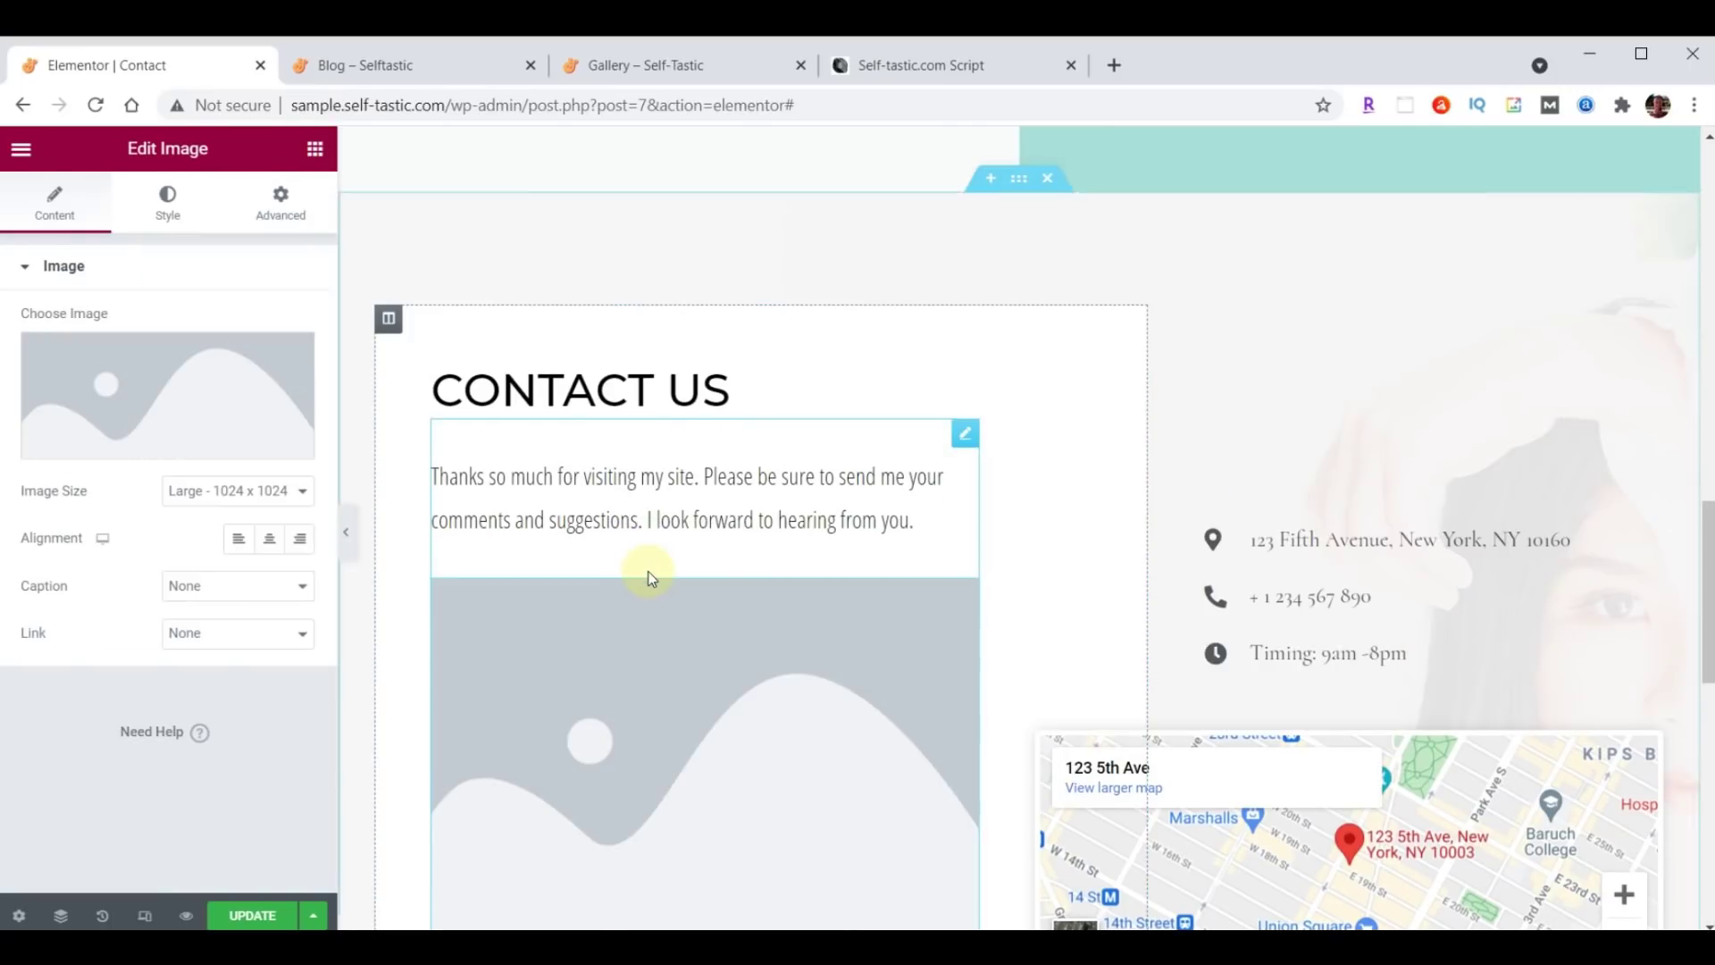
{"action": "left_click", "coordinate": [178, 409]}
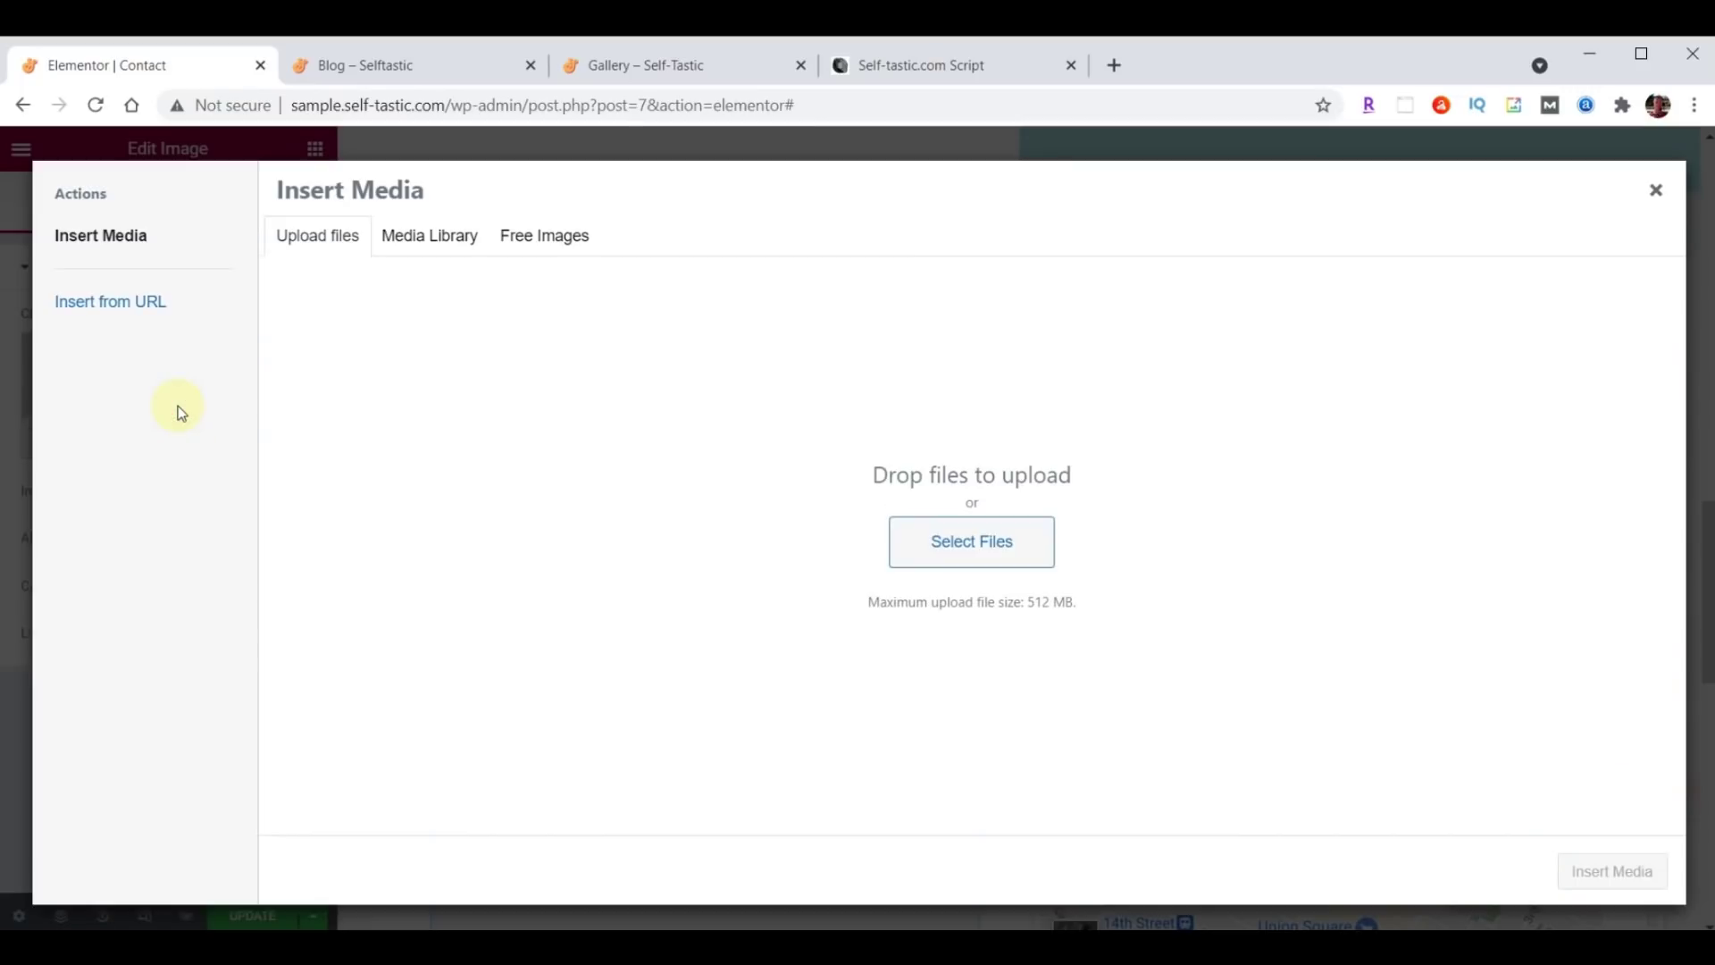
{"action": "left_click", "coordinate": [414, 235]}
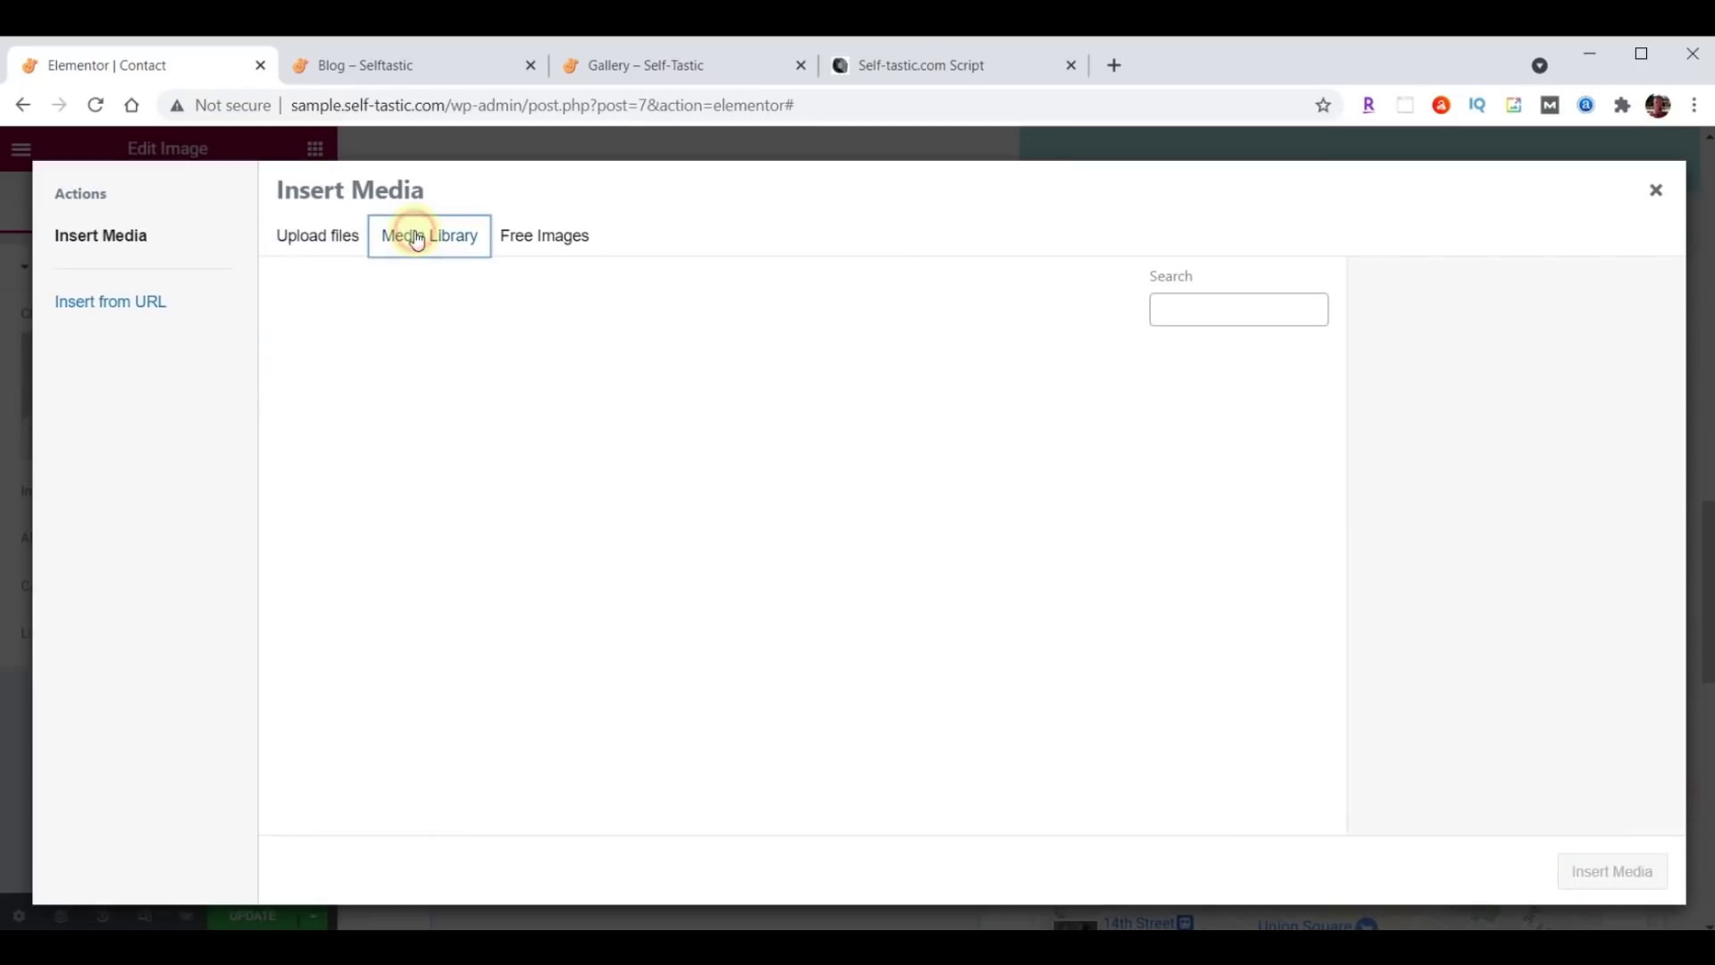
{"action": "scroll", "coordinate": [906, 457], "scroll_direction": "down", "scroll_amount": 10}
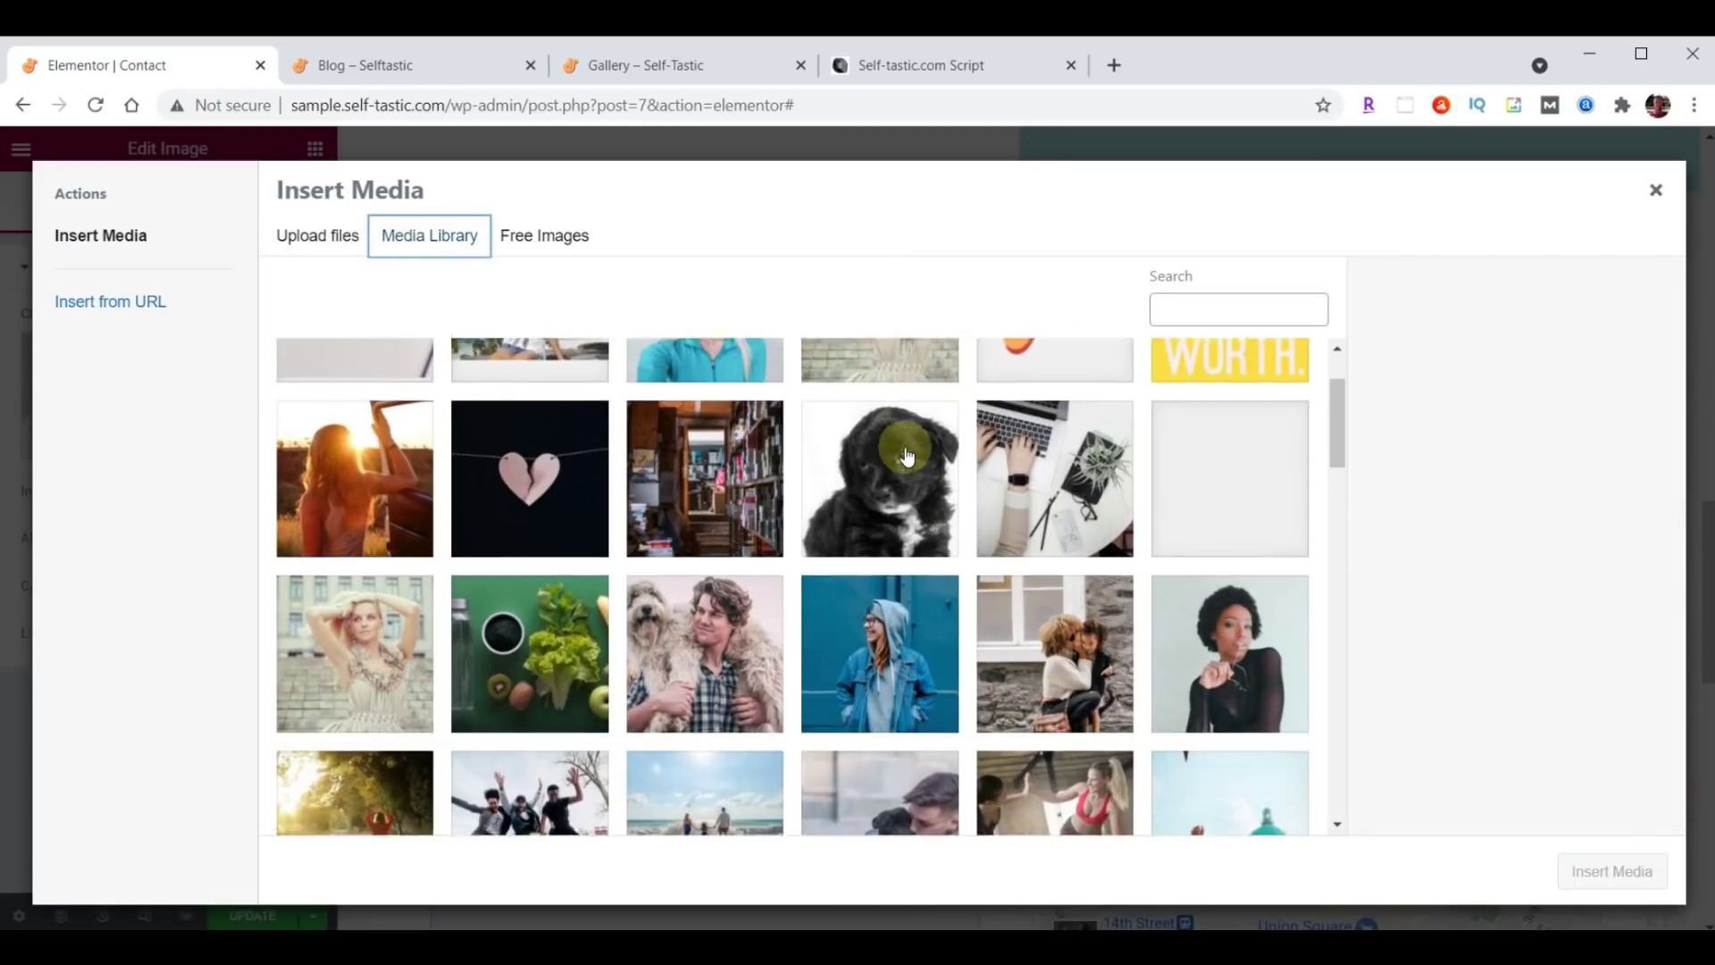
{"action": "scroll", "coordinate": [906, 457], "scroll_direction": "down", "scroll_amount": 8}
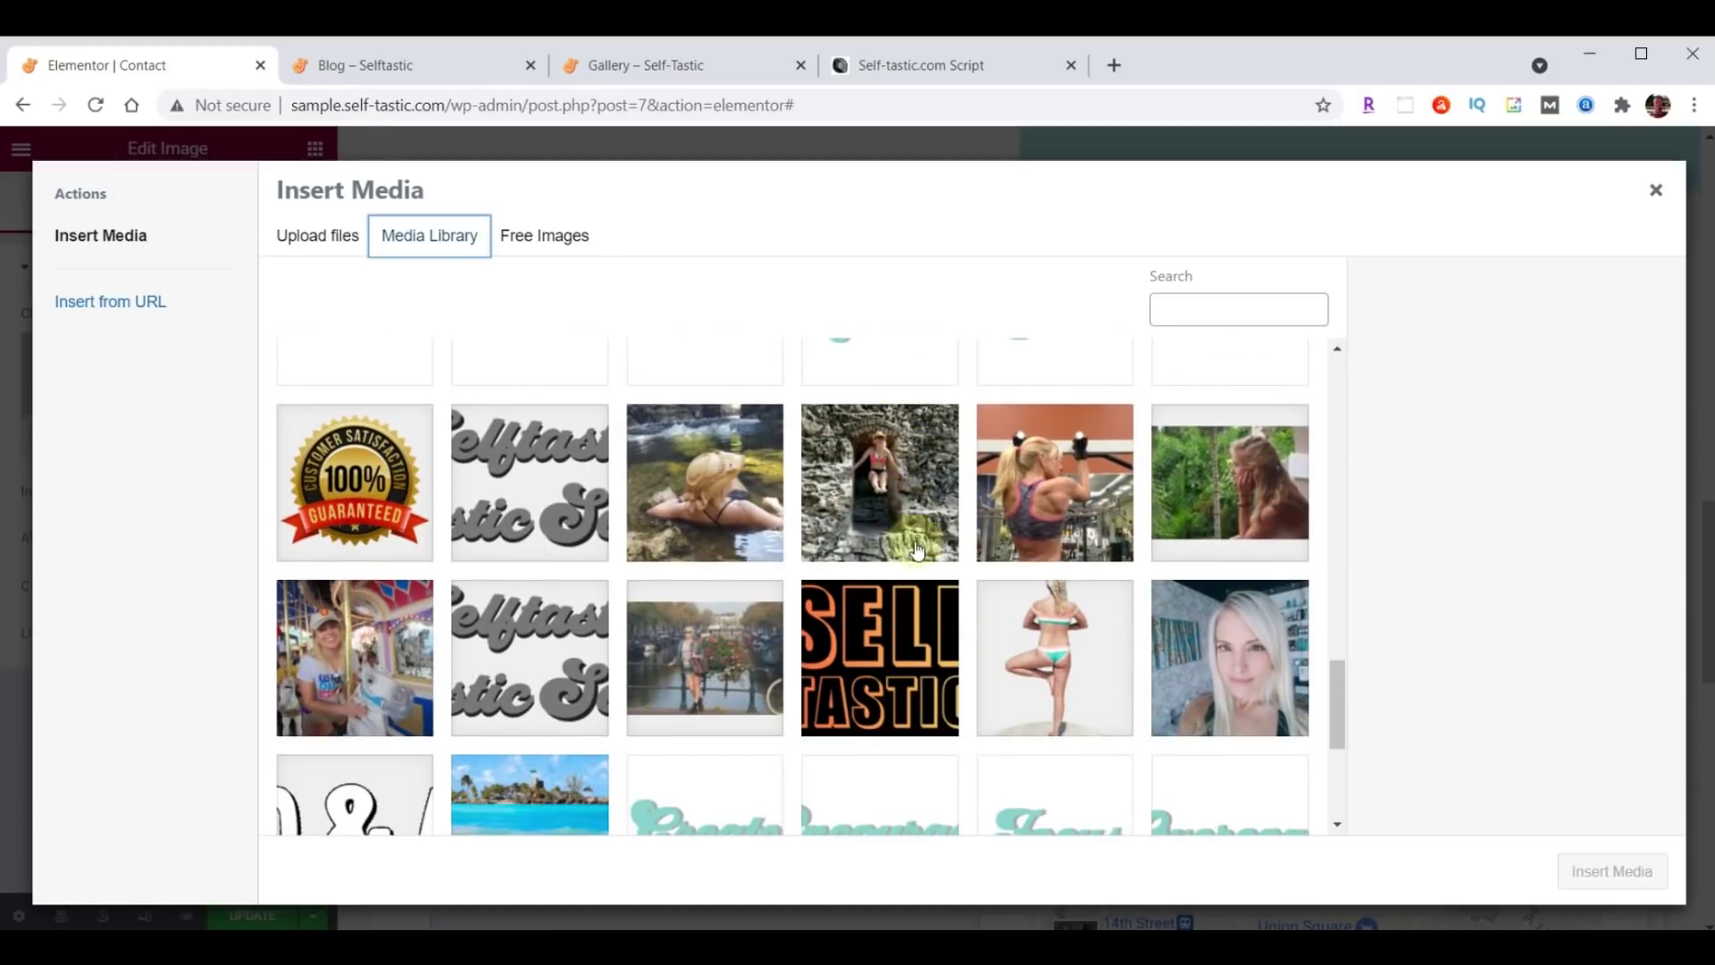
{"action": "left_click", "coordinate": [1245, 675]}
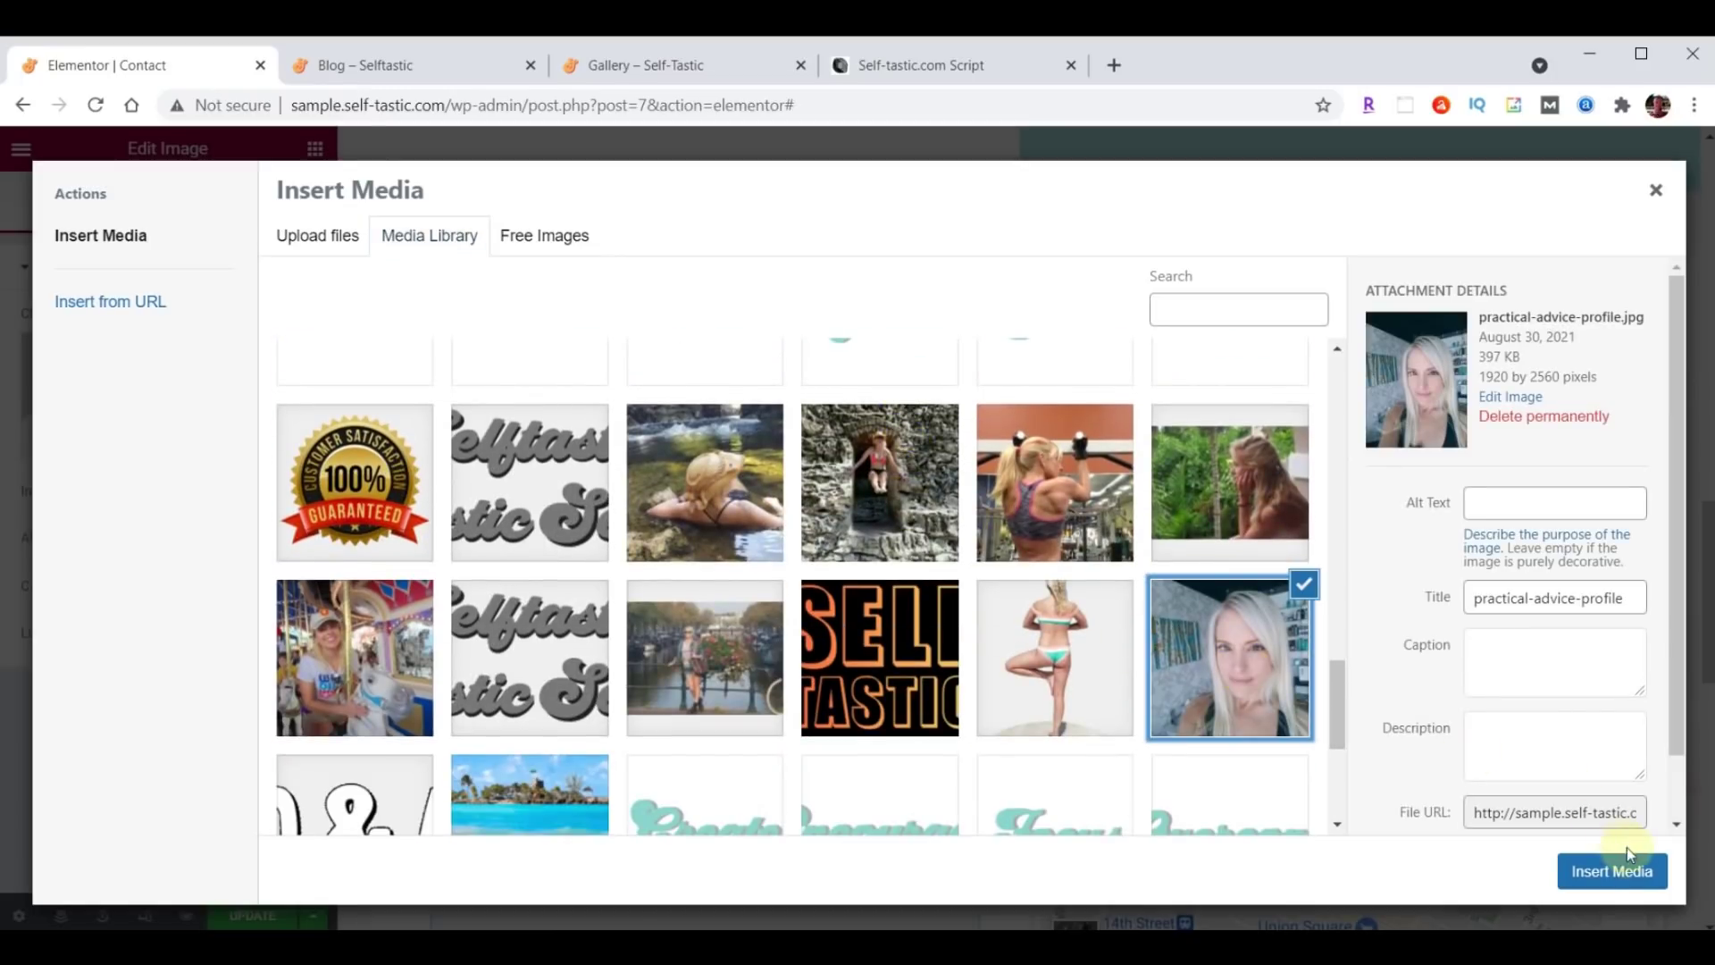
{"action": "left_click", "coordinate": [1632, 877]}
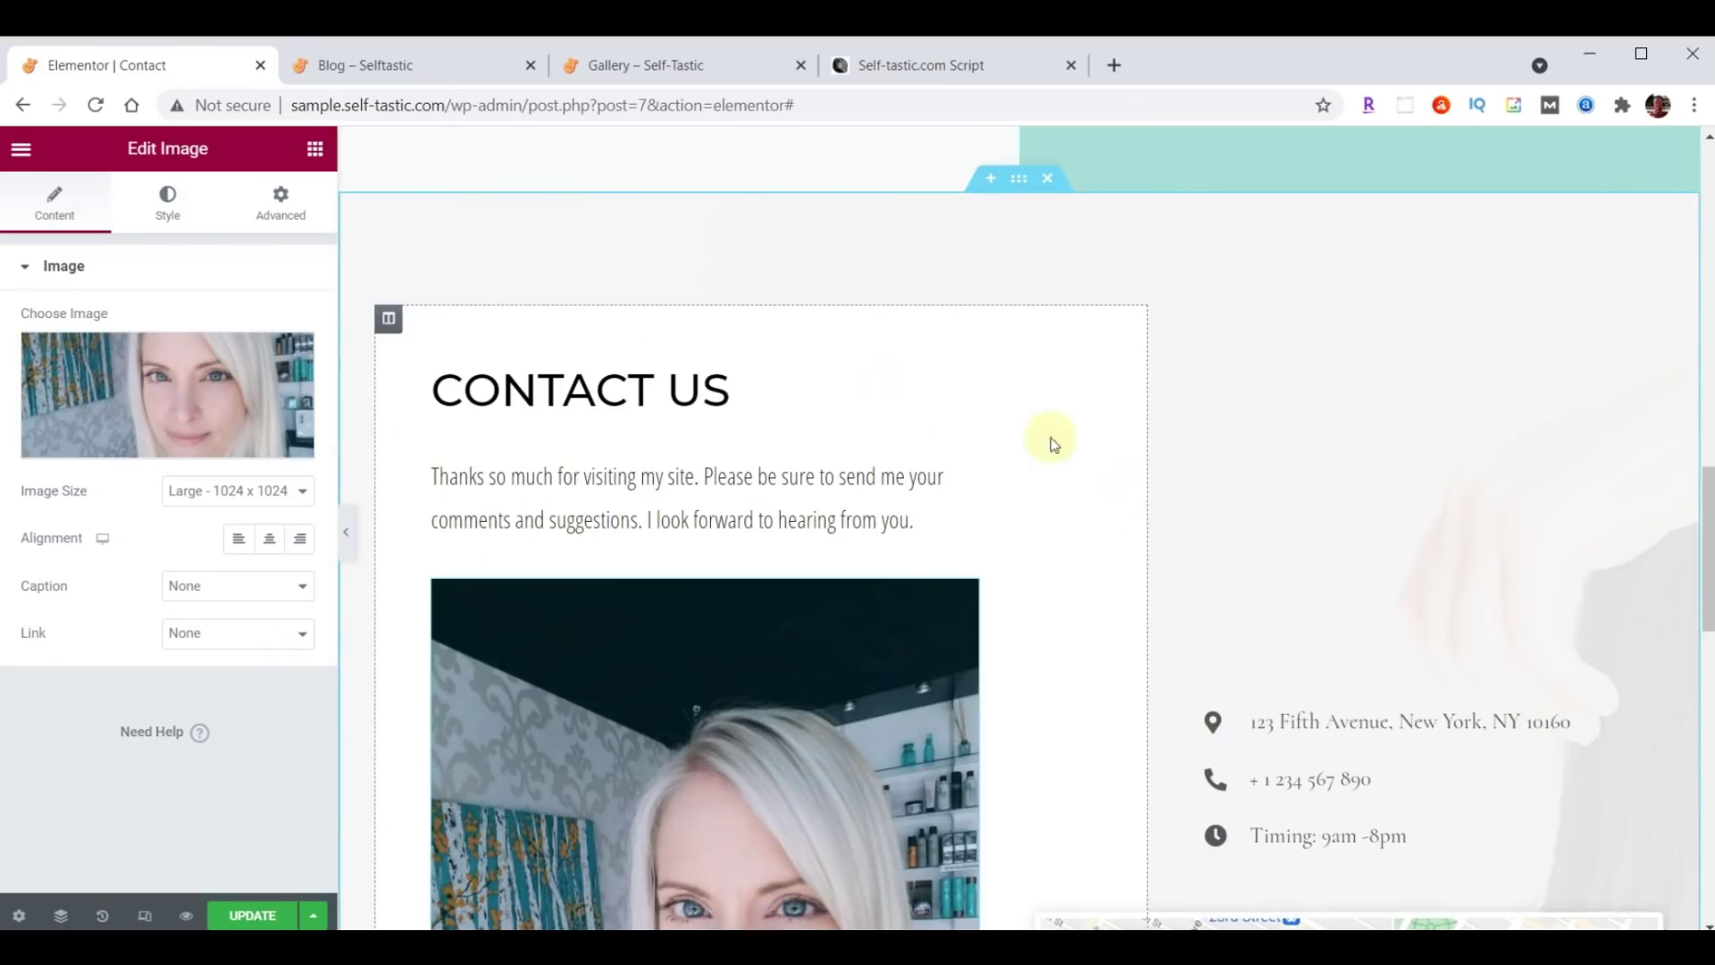
Set the photo's Max Width to 75%.
{"action": "scroll", "coordinate": [981, 352], "scroll_direction": "down", "scroll_amount": 6}
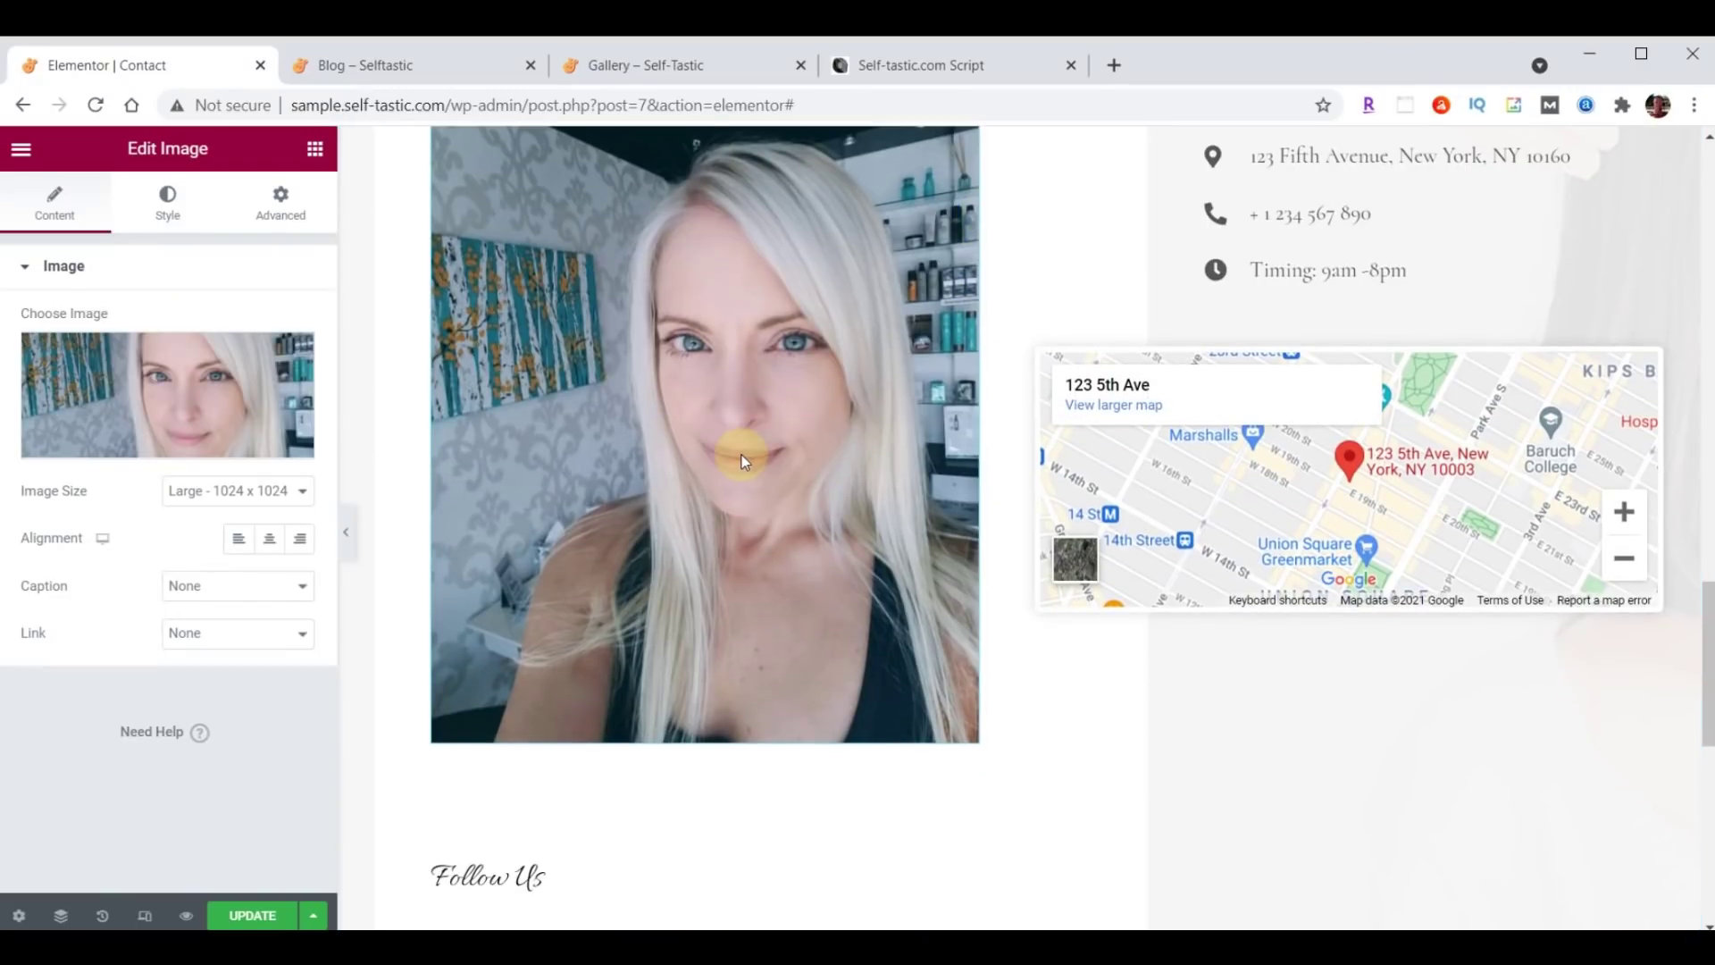
{"action": "left_click", "coordinate": [174, 208]}
{"action": "left_click", "coordinate": [276, 422]}
{"action": "type", "text": "75"}
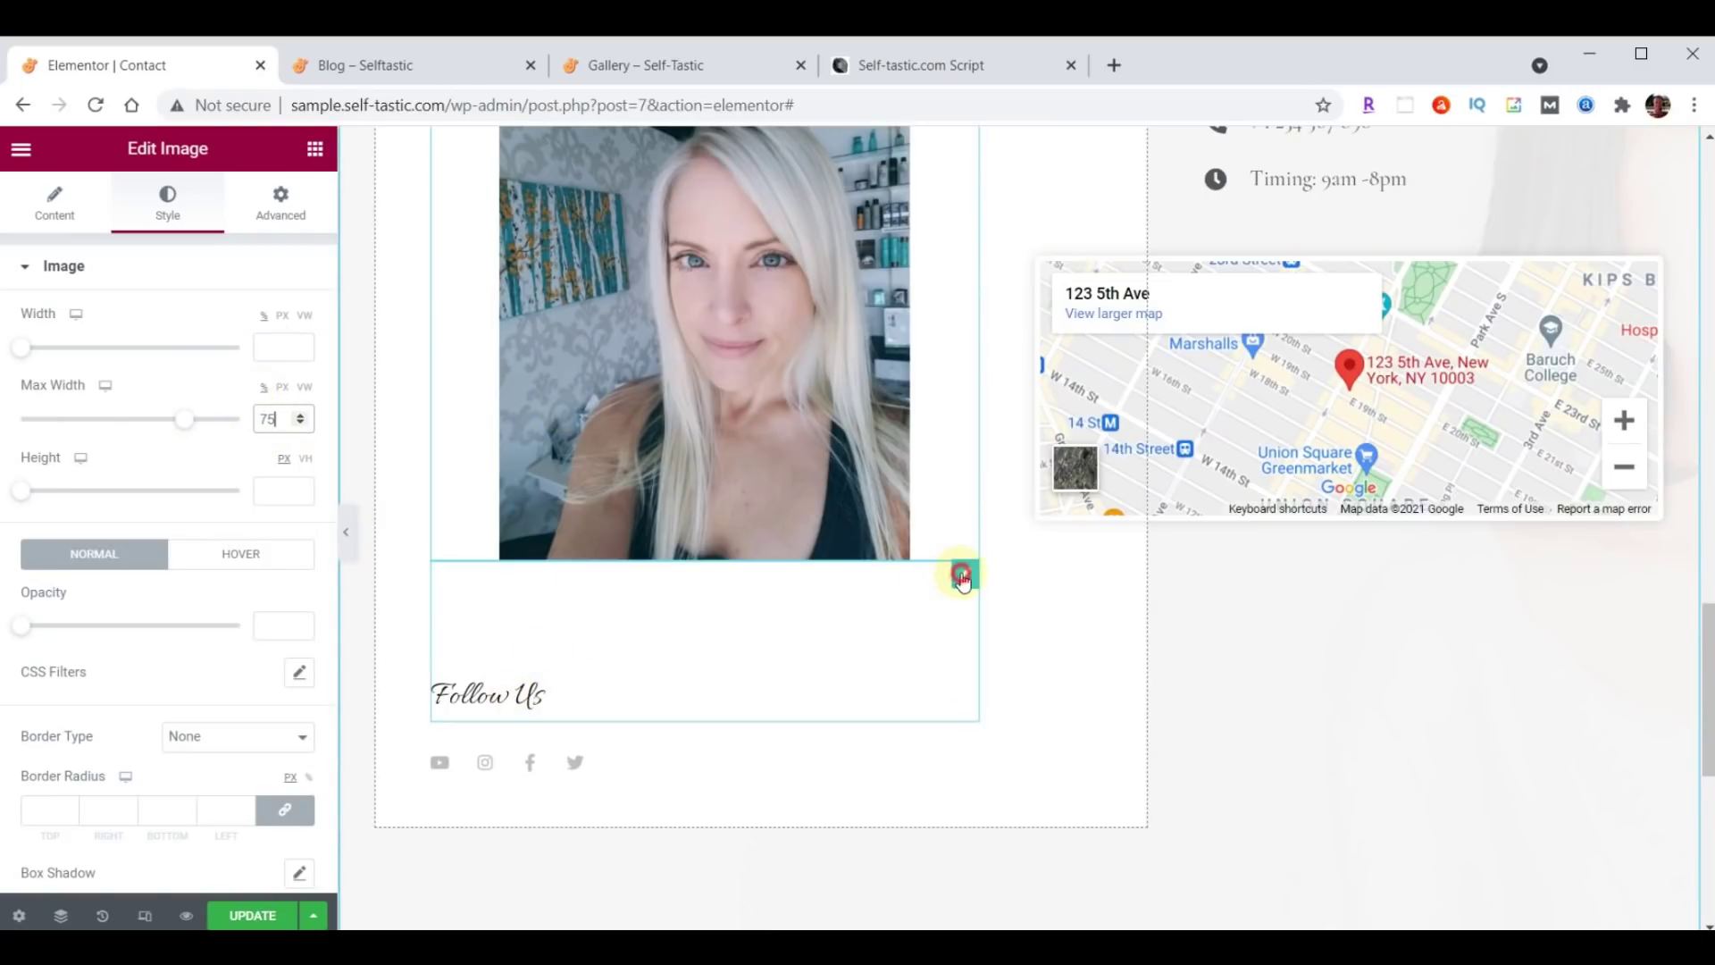
Set the Follow Us heading's top margin to 70.
{"action": "left_click", "coordinate": [964, 576]}
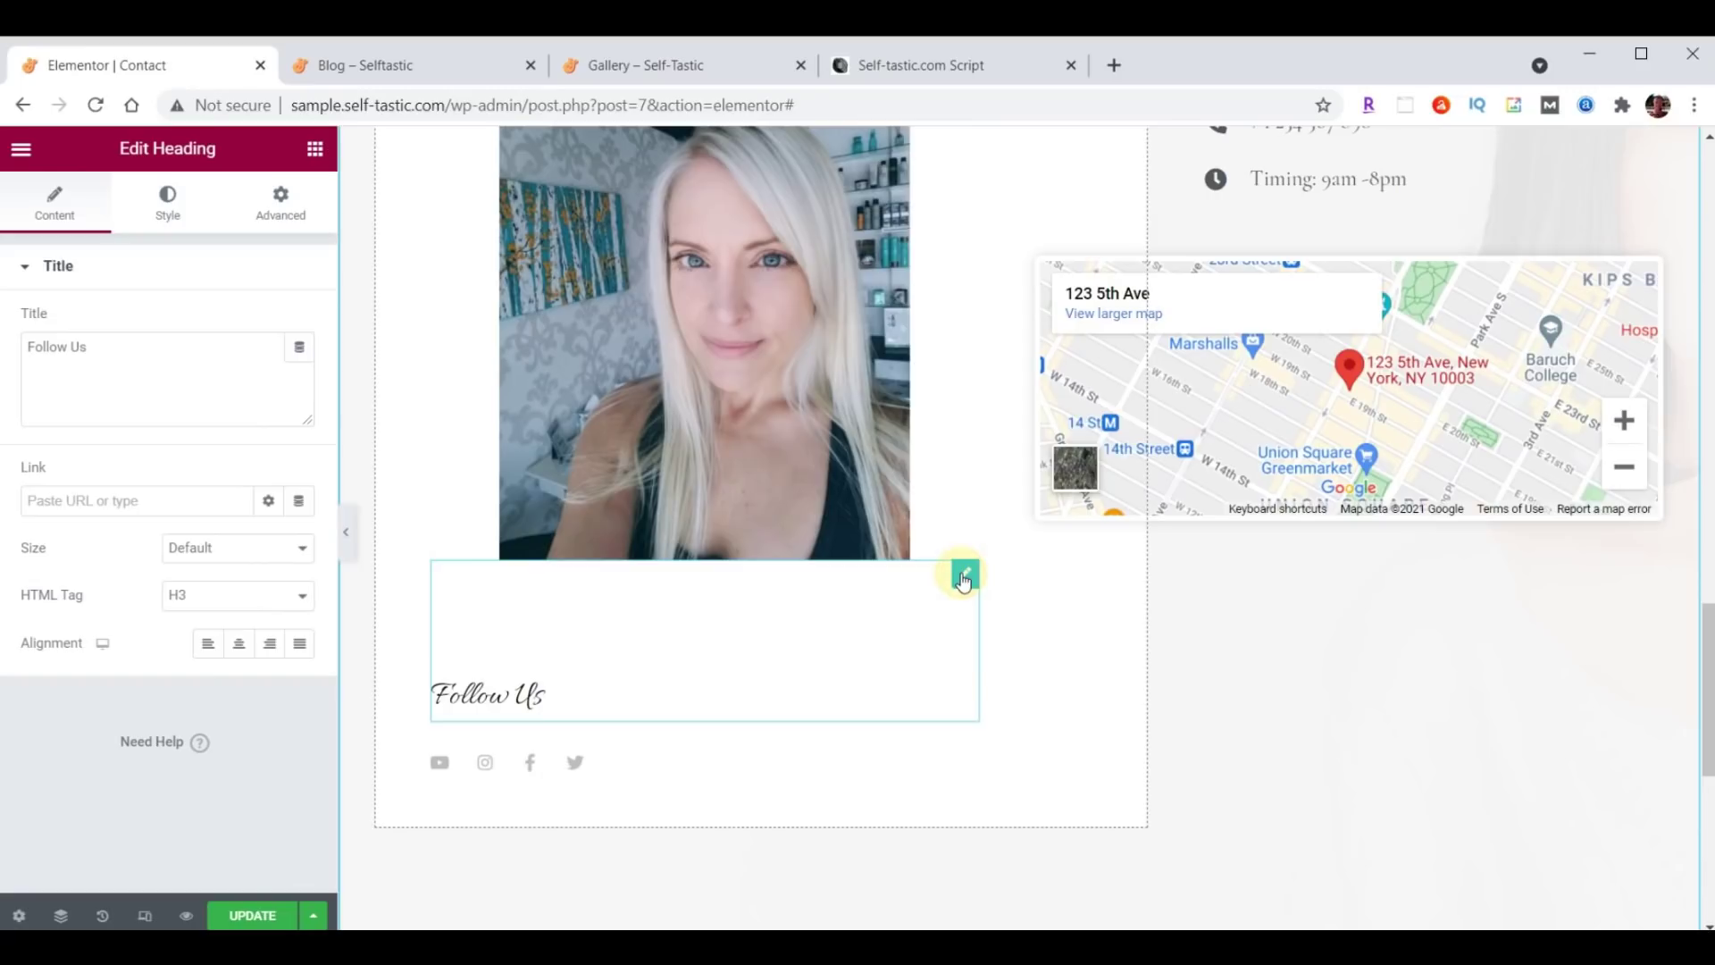
{"action": "left_click", "coordinate": [278, 204]}
{"action": "double_click", "coordinate": [49, 347]}
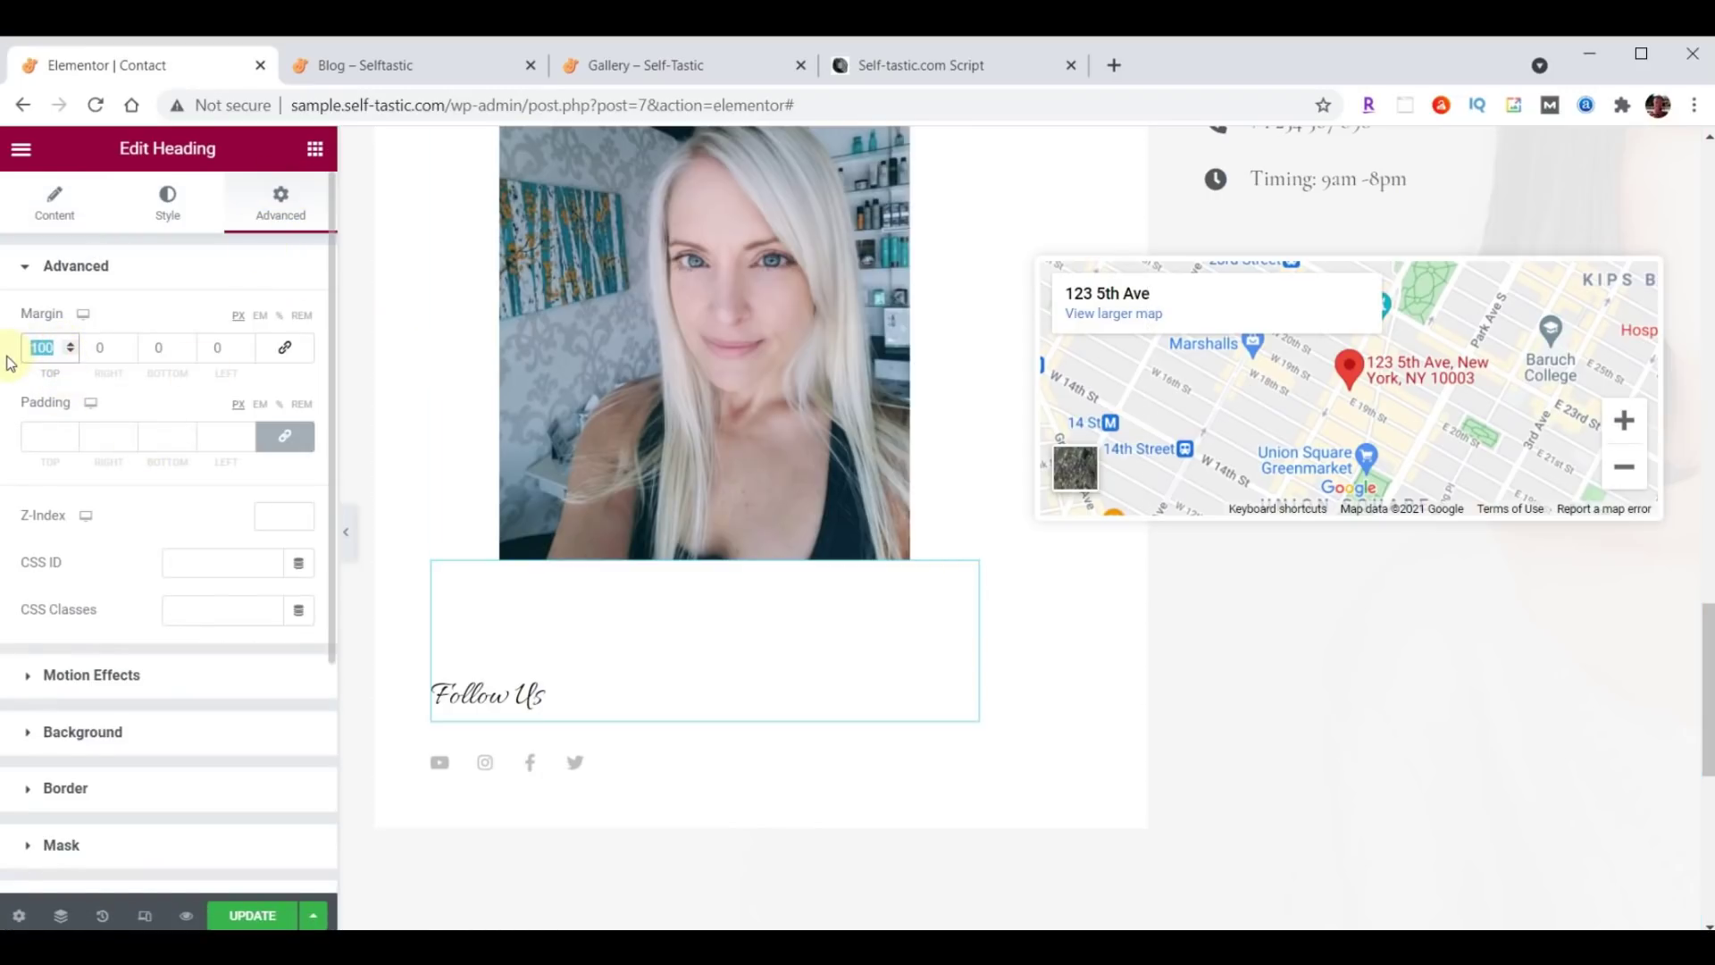
{"action": "type", "text": "70"}
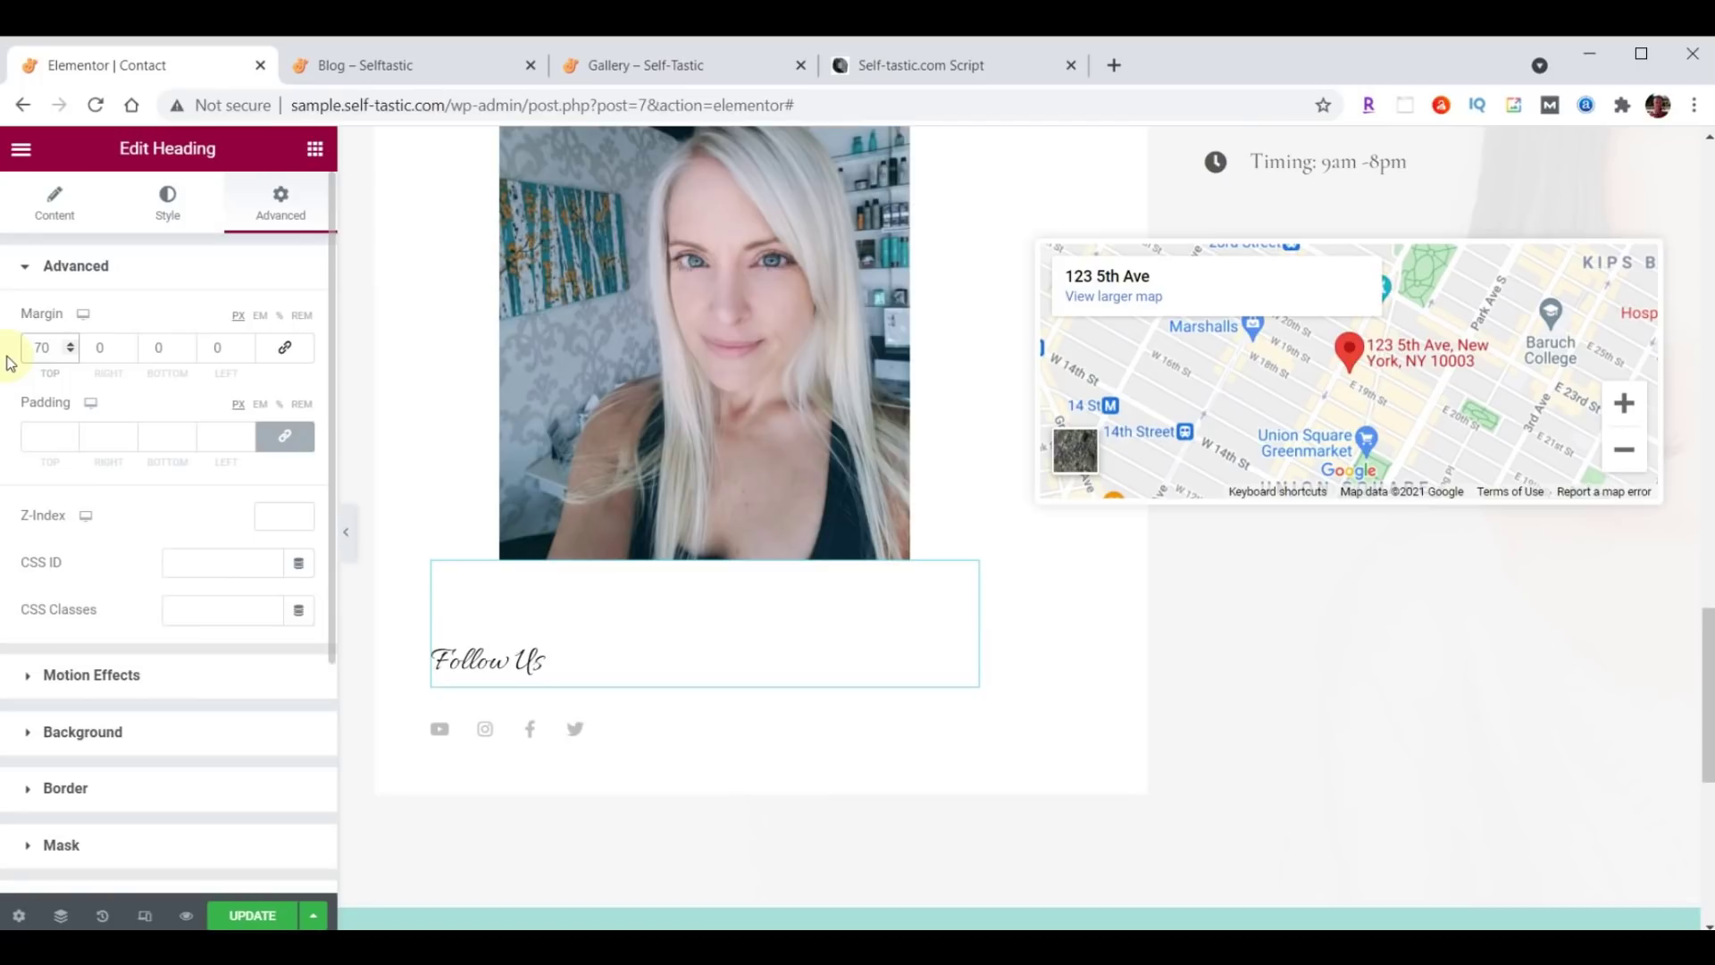
Set the Follow Us heading's font to Open Sans Condensed at size 30.
{"action": "left_click", "coordinate": [168, 204]}
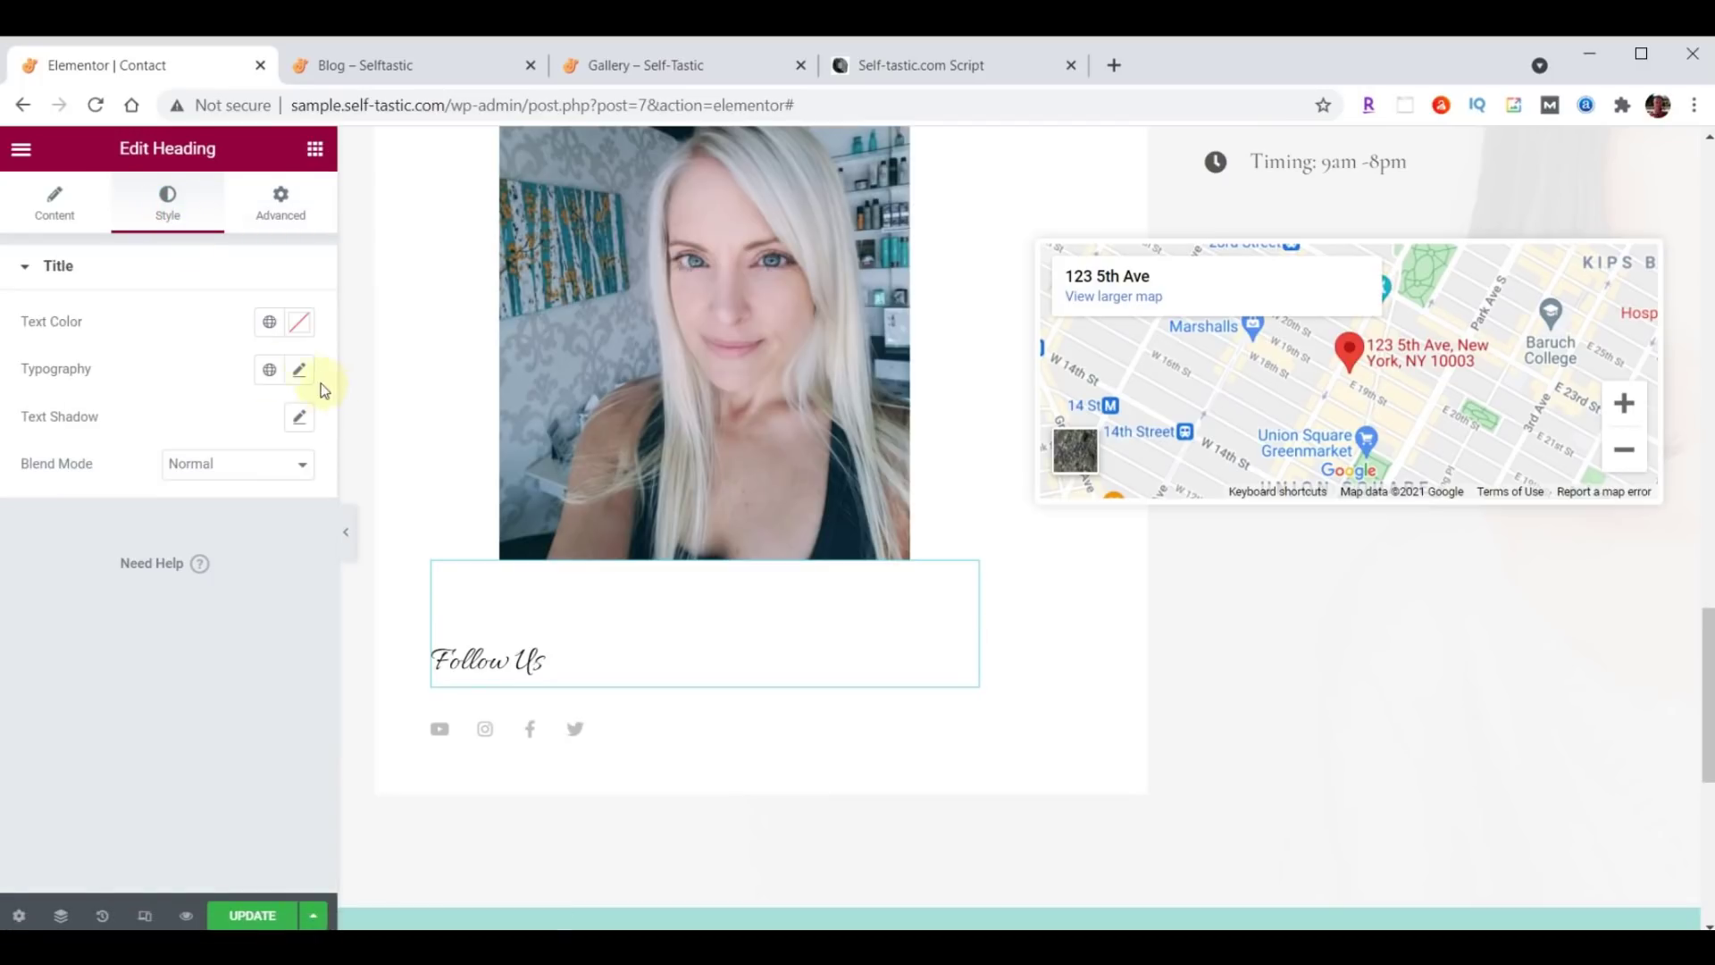
{"action": "left_click", "coordinate": [297, 372]}
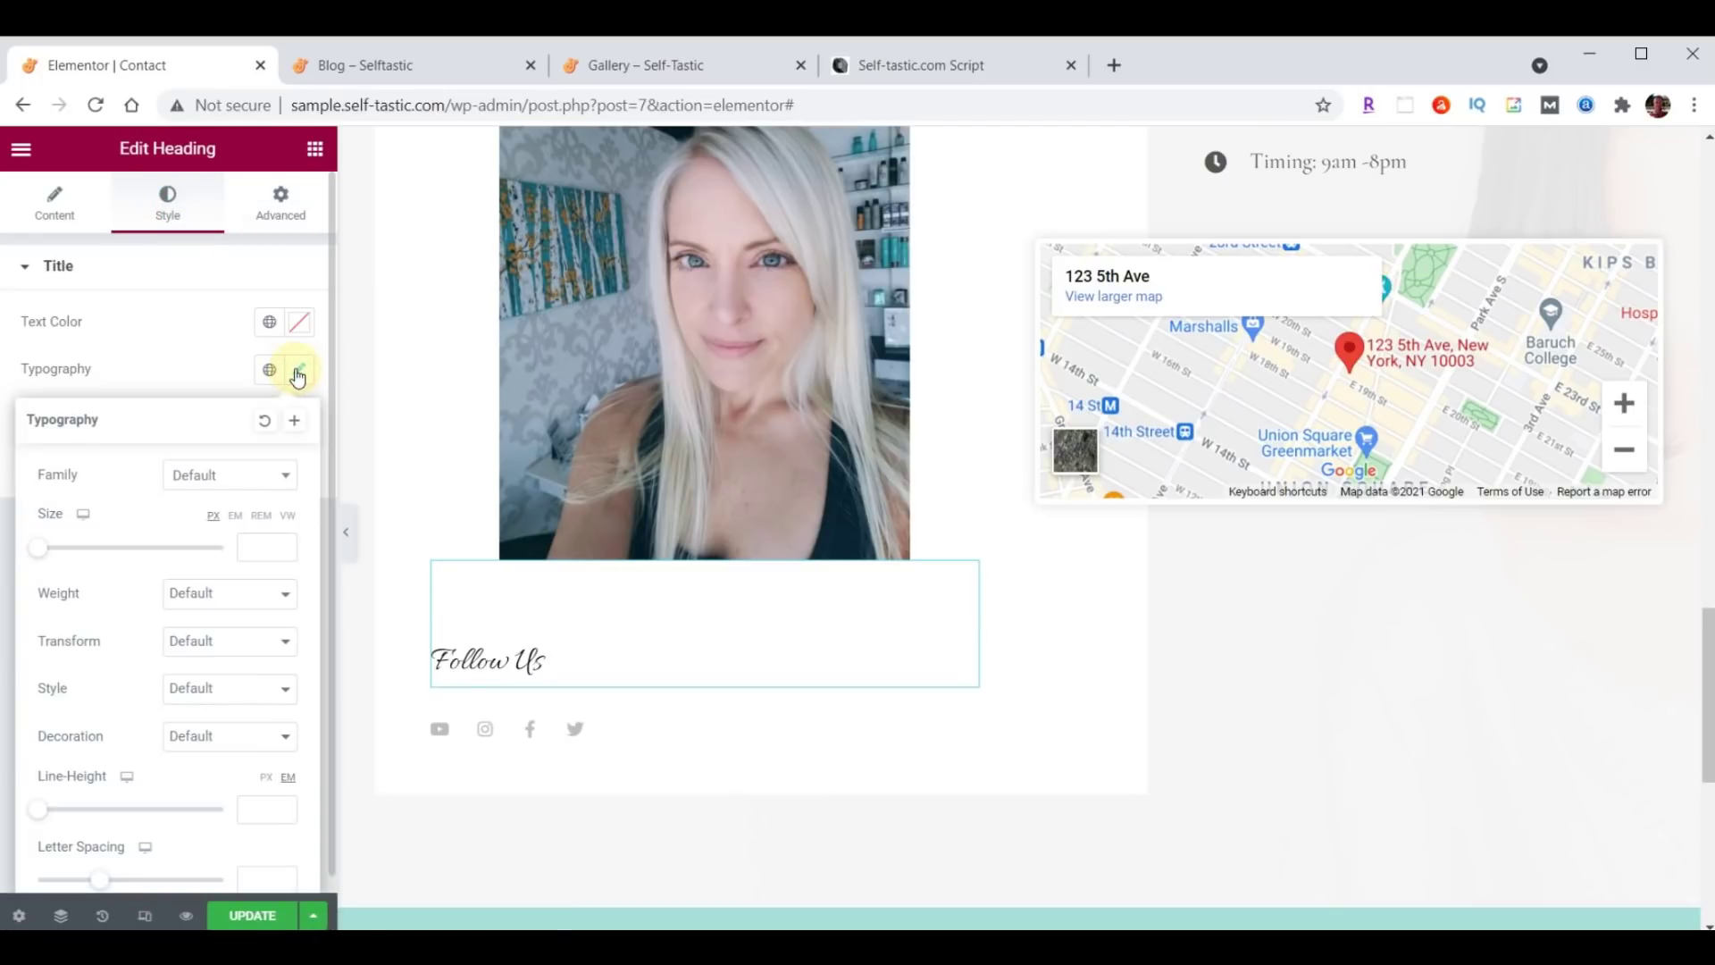
{"action": "left_click", "coordinate": [244, 474]}
{"action": "type", "text": "Open"}
{"action": "left_click", "coordinate": [221, 599]}
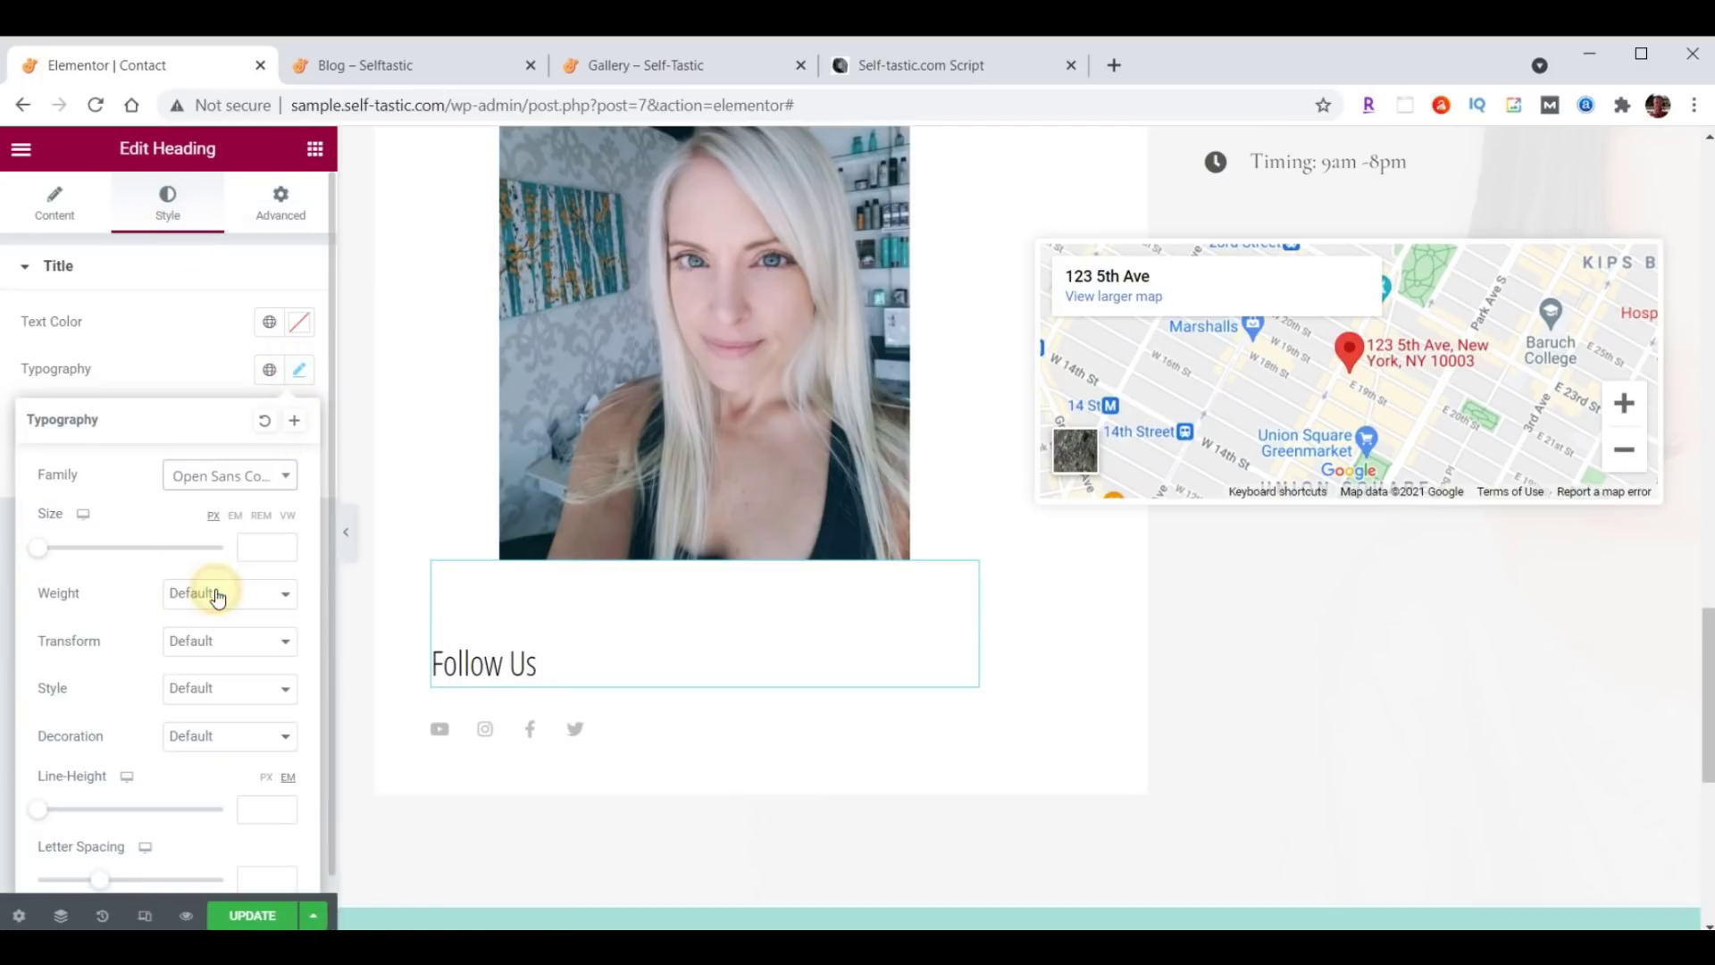
{"action": "left_click", "coordinate": [257, 549]}
{"action": "type", "text": "30"}
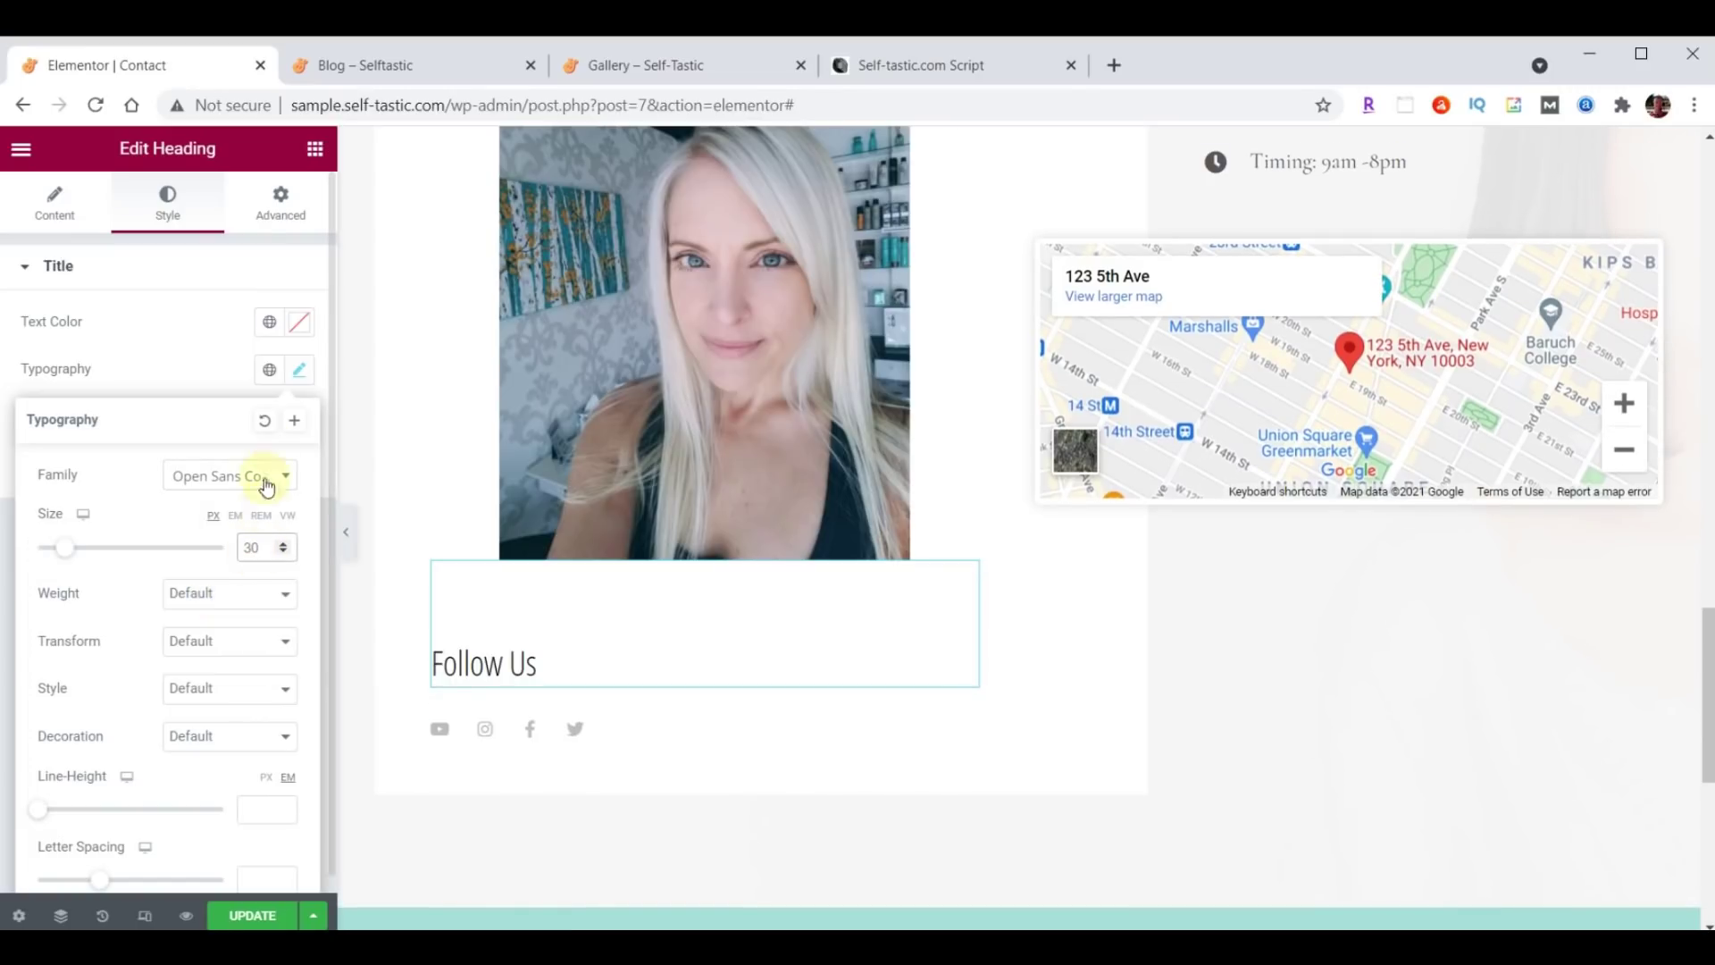
{"action": "left_click", "coordinate": [301, 375]}
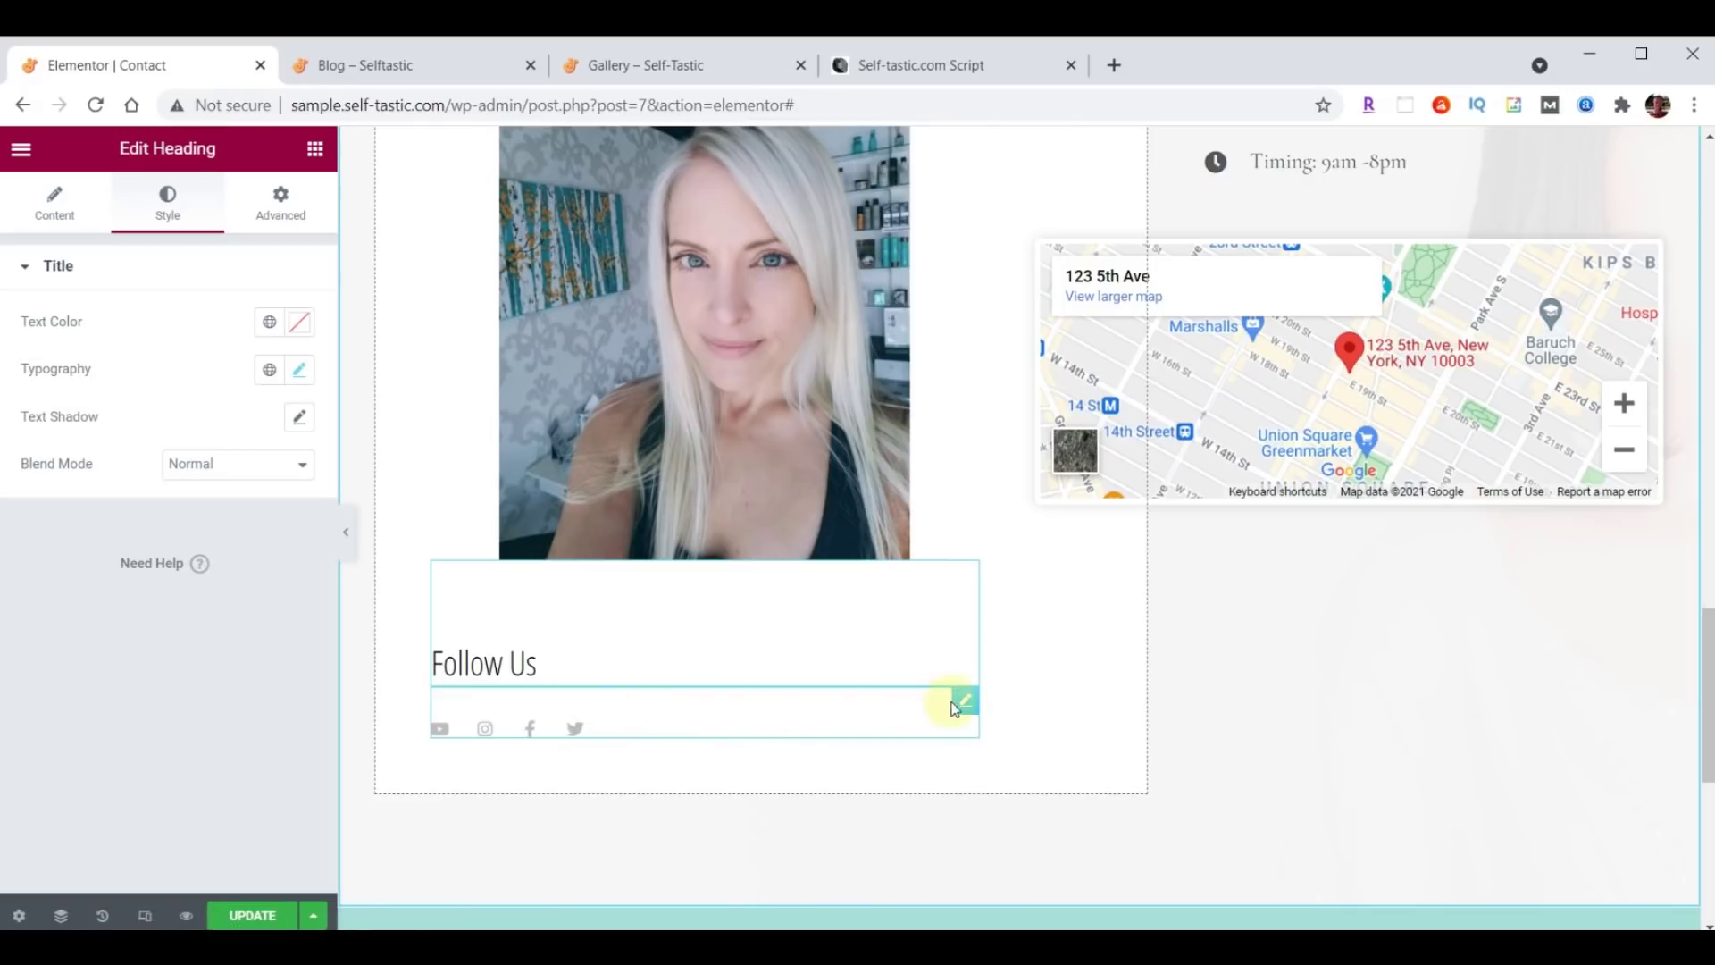
Set the Follow Us social icons' size to 32.
{"action": "left_click", "coordinate": [965, 704]}
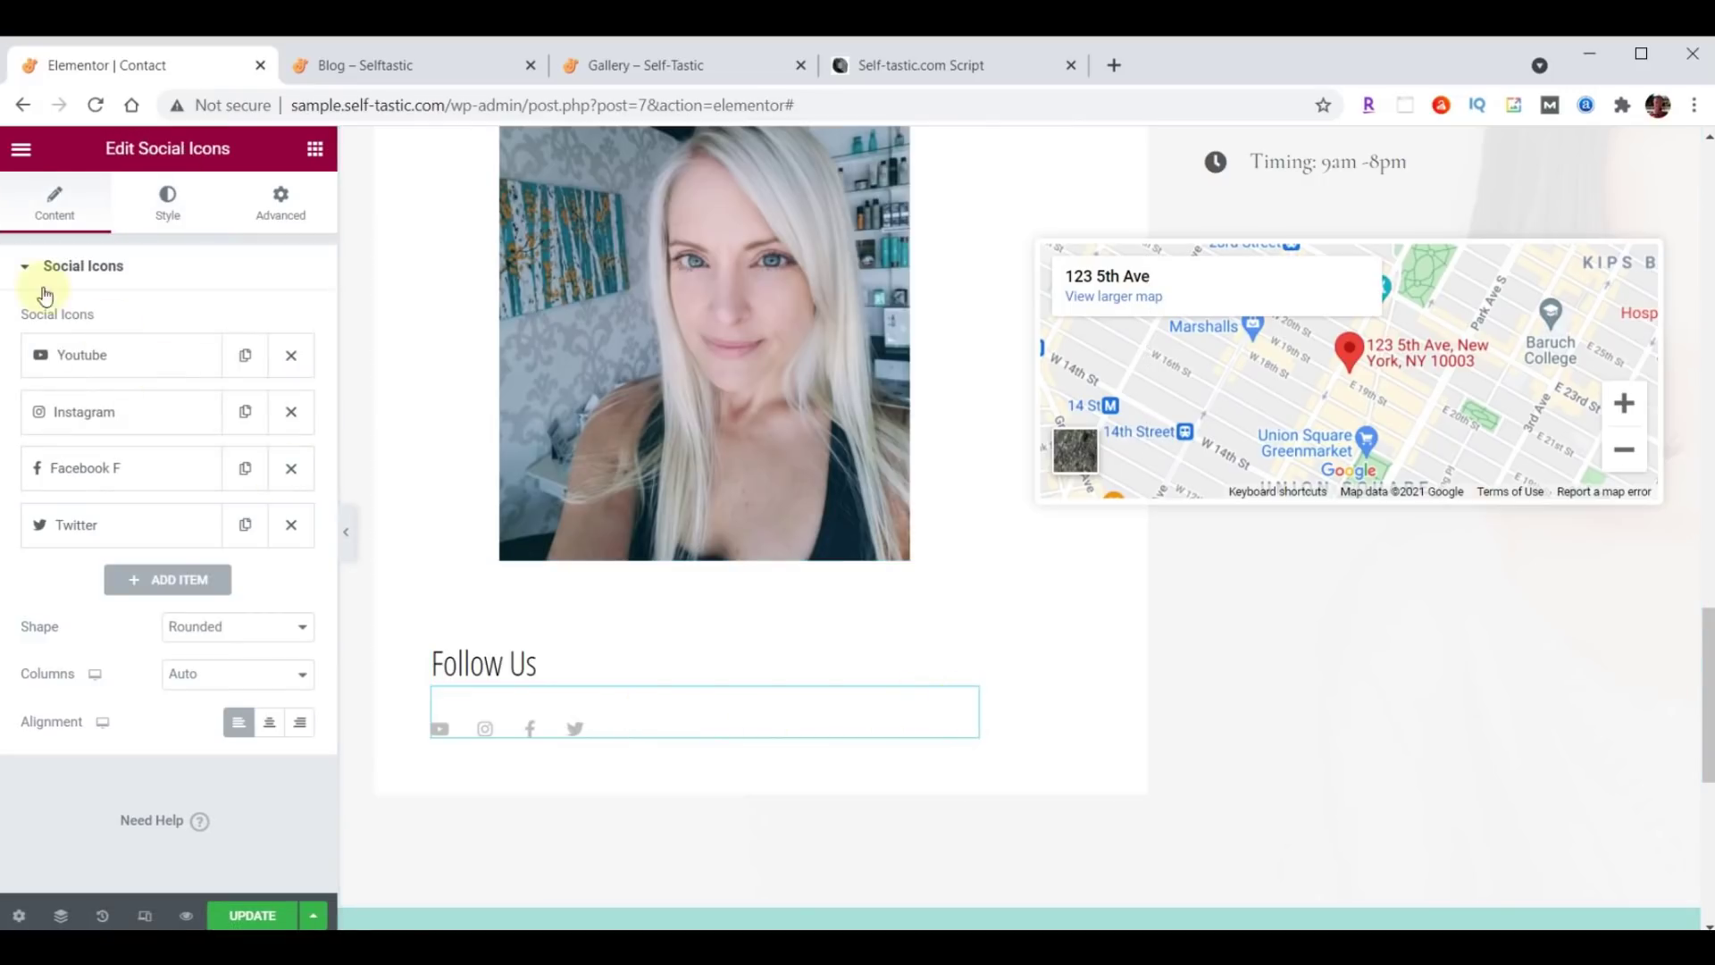
{"action": "left_click", "coordinate": [166, 205]}
{"action": "double_click", "coordinate": [272, 489]}
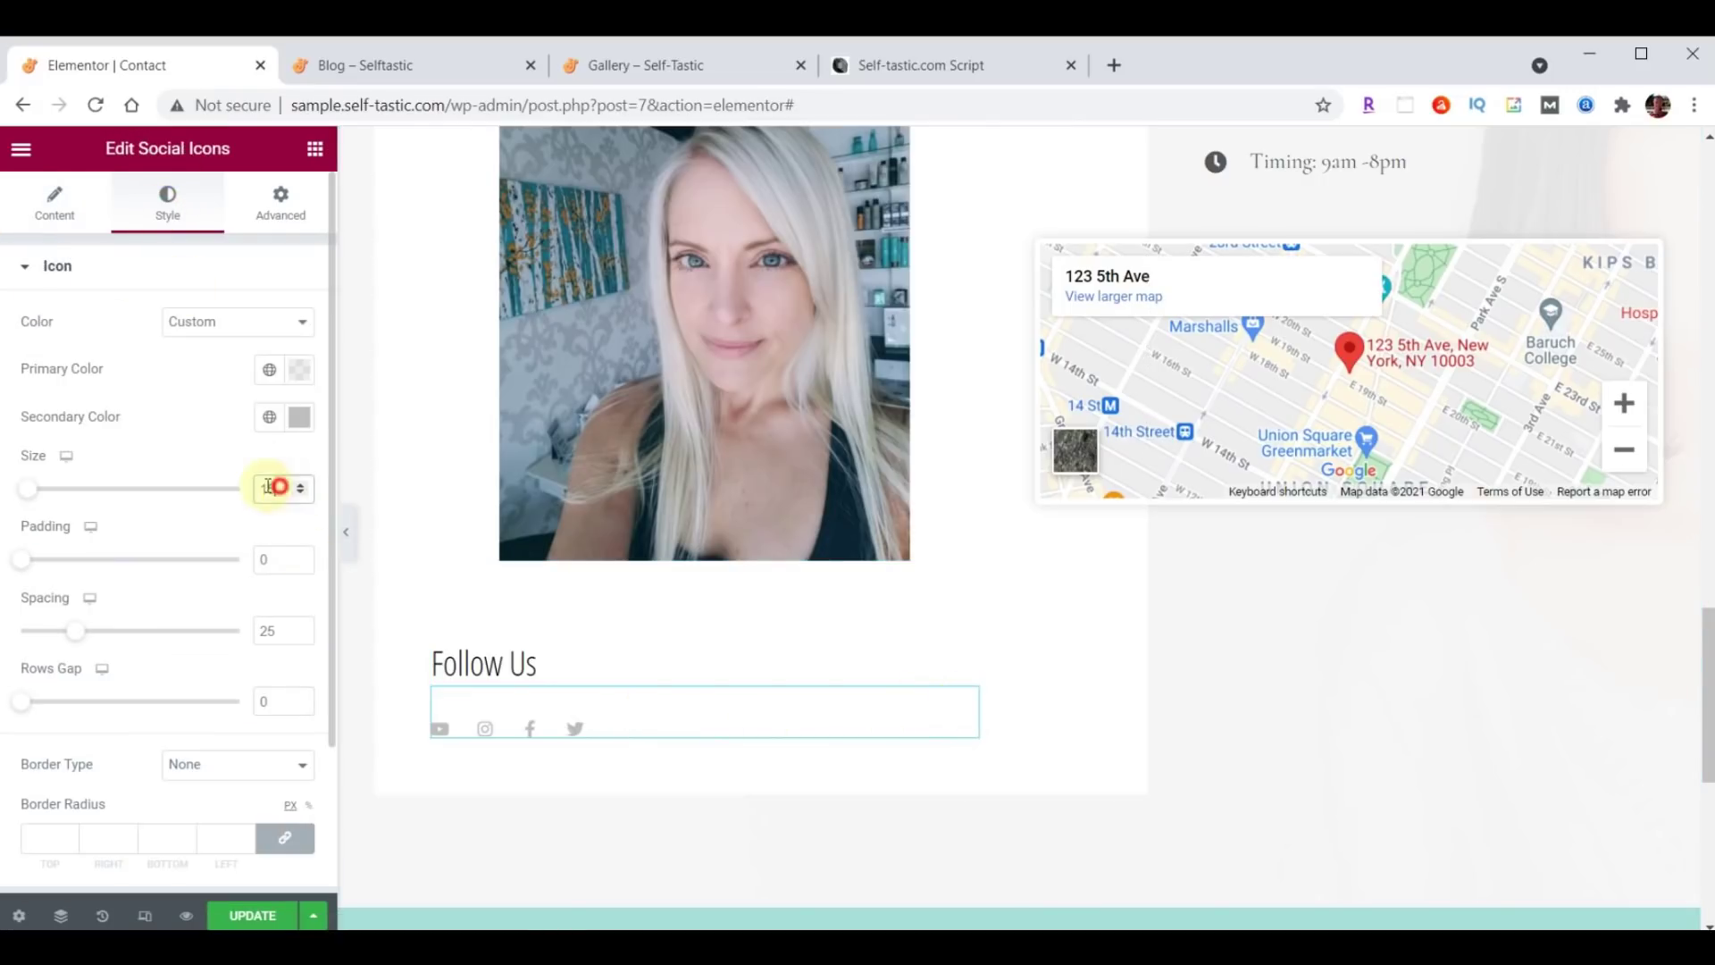
{"action": "type", "text": "32"}
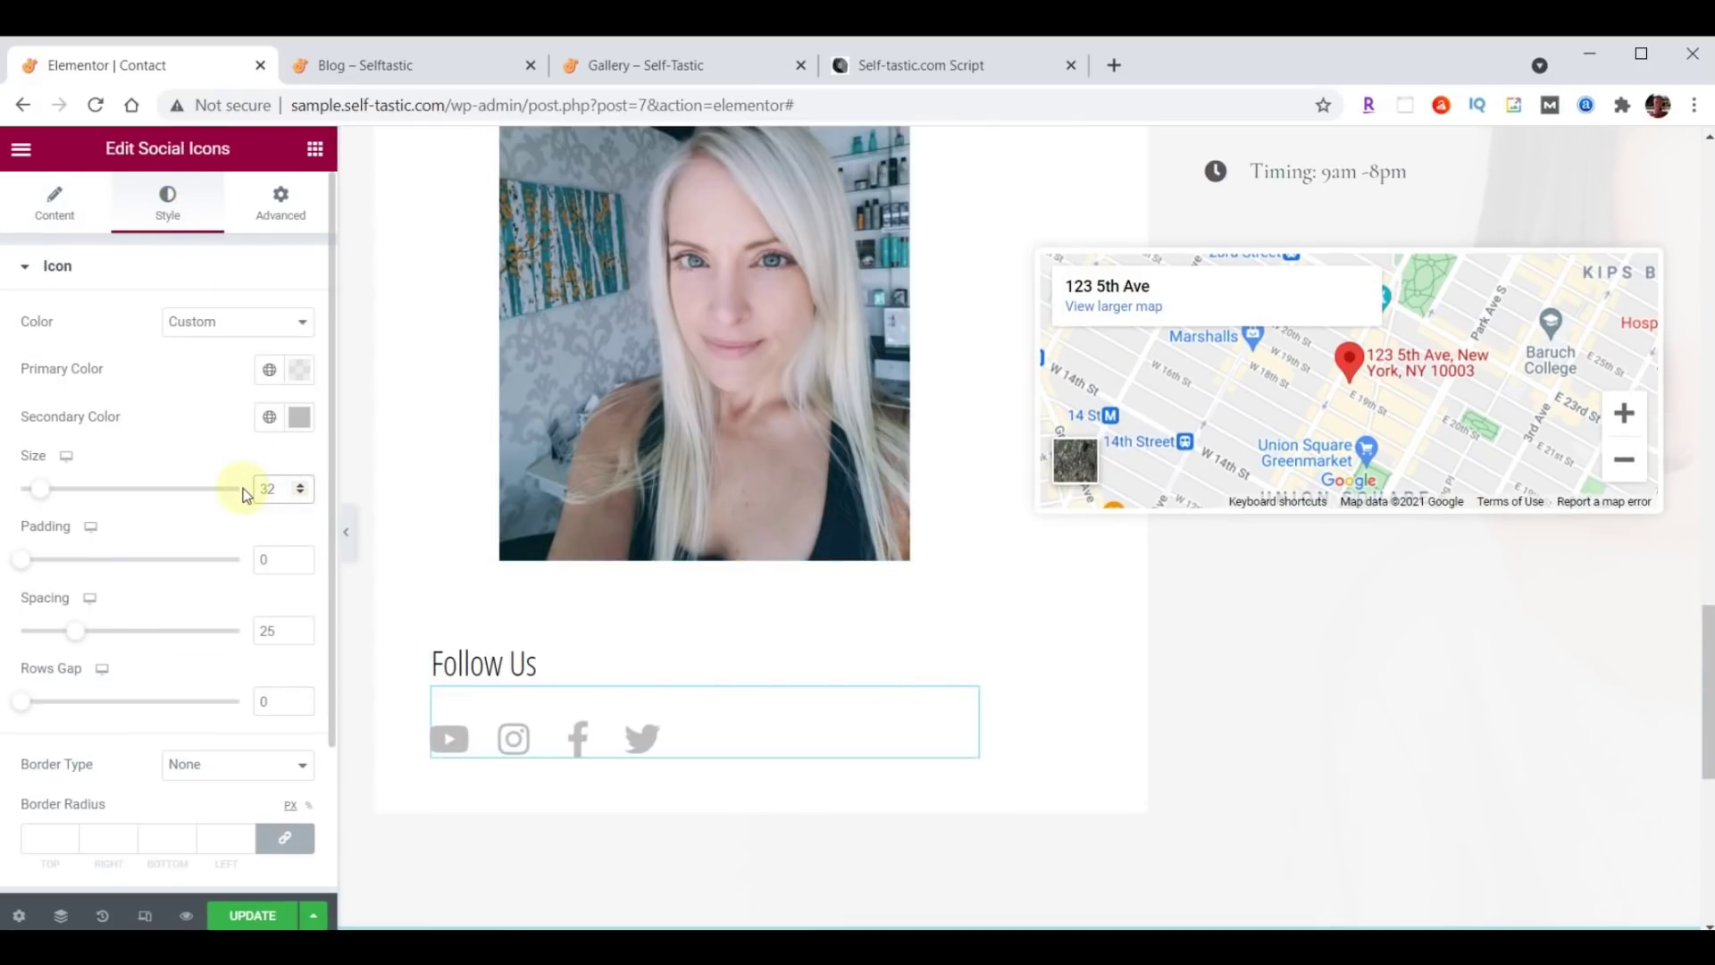
Reorder the social icons so Instagram comes last, after YouTube, Facebook and Twitter.
{"action": "left_click", "coordinate": [54, 223]}
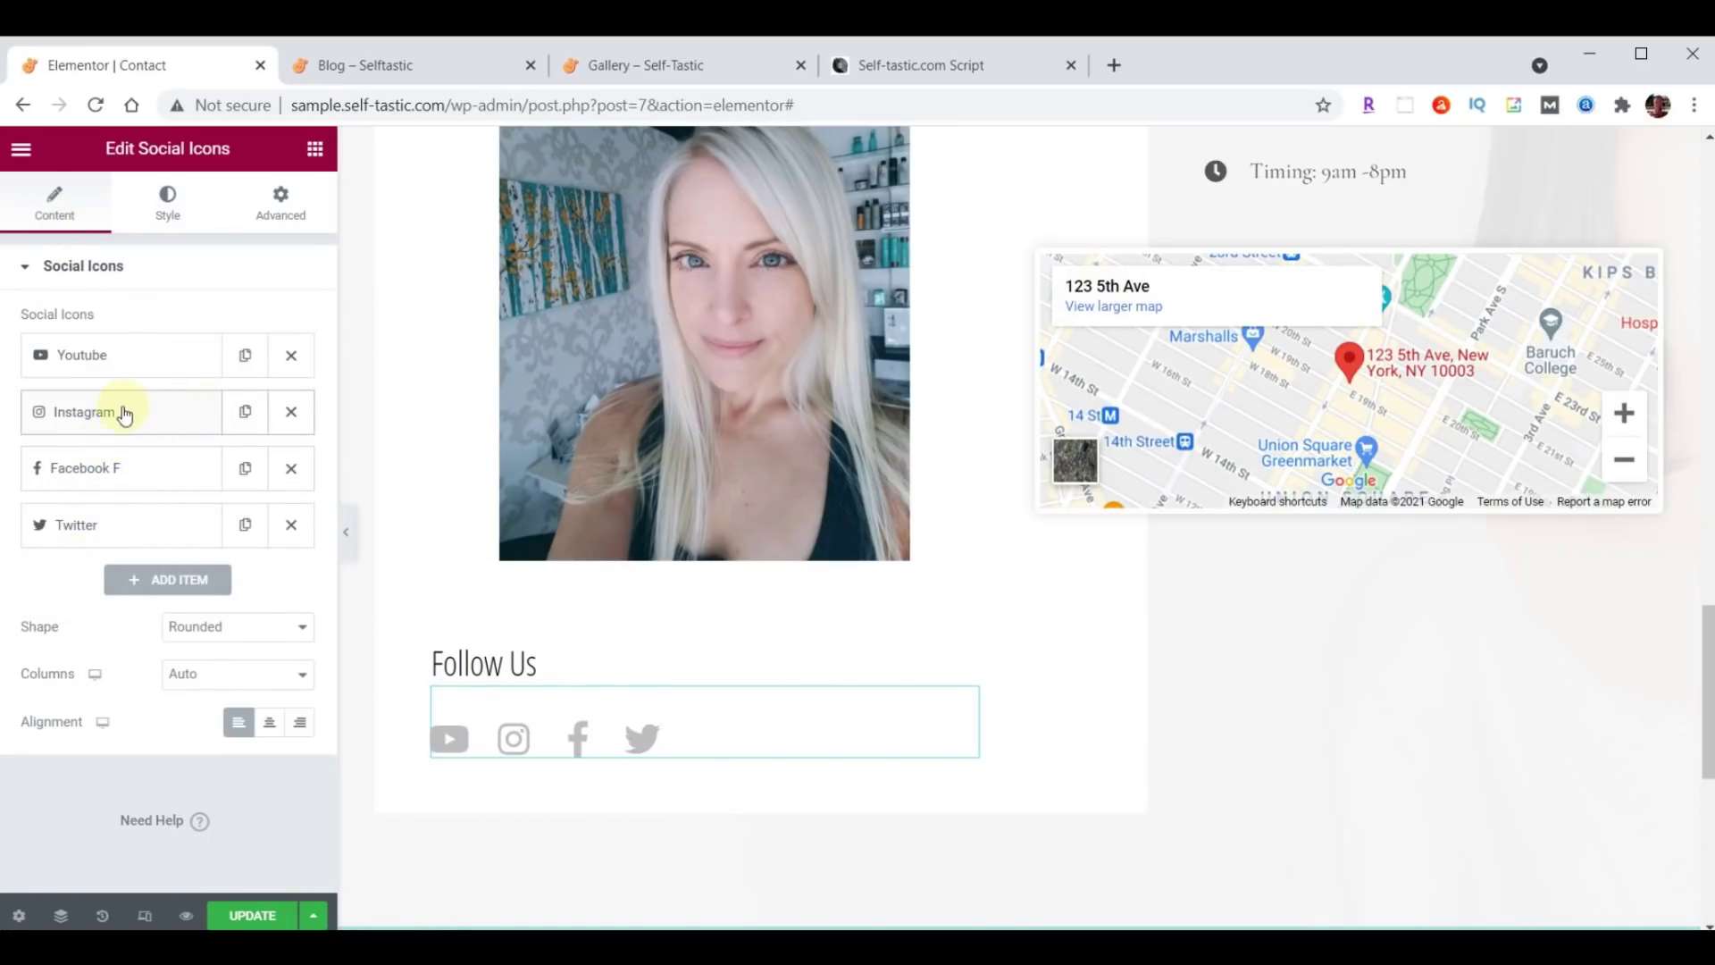
{"action": "left_click_drag", "start_coordinate": [109, 416], "coordinate": [121, 541]}
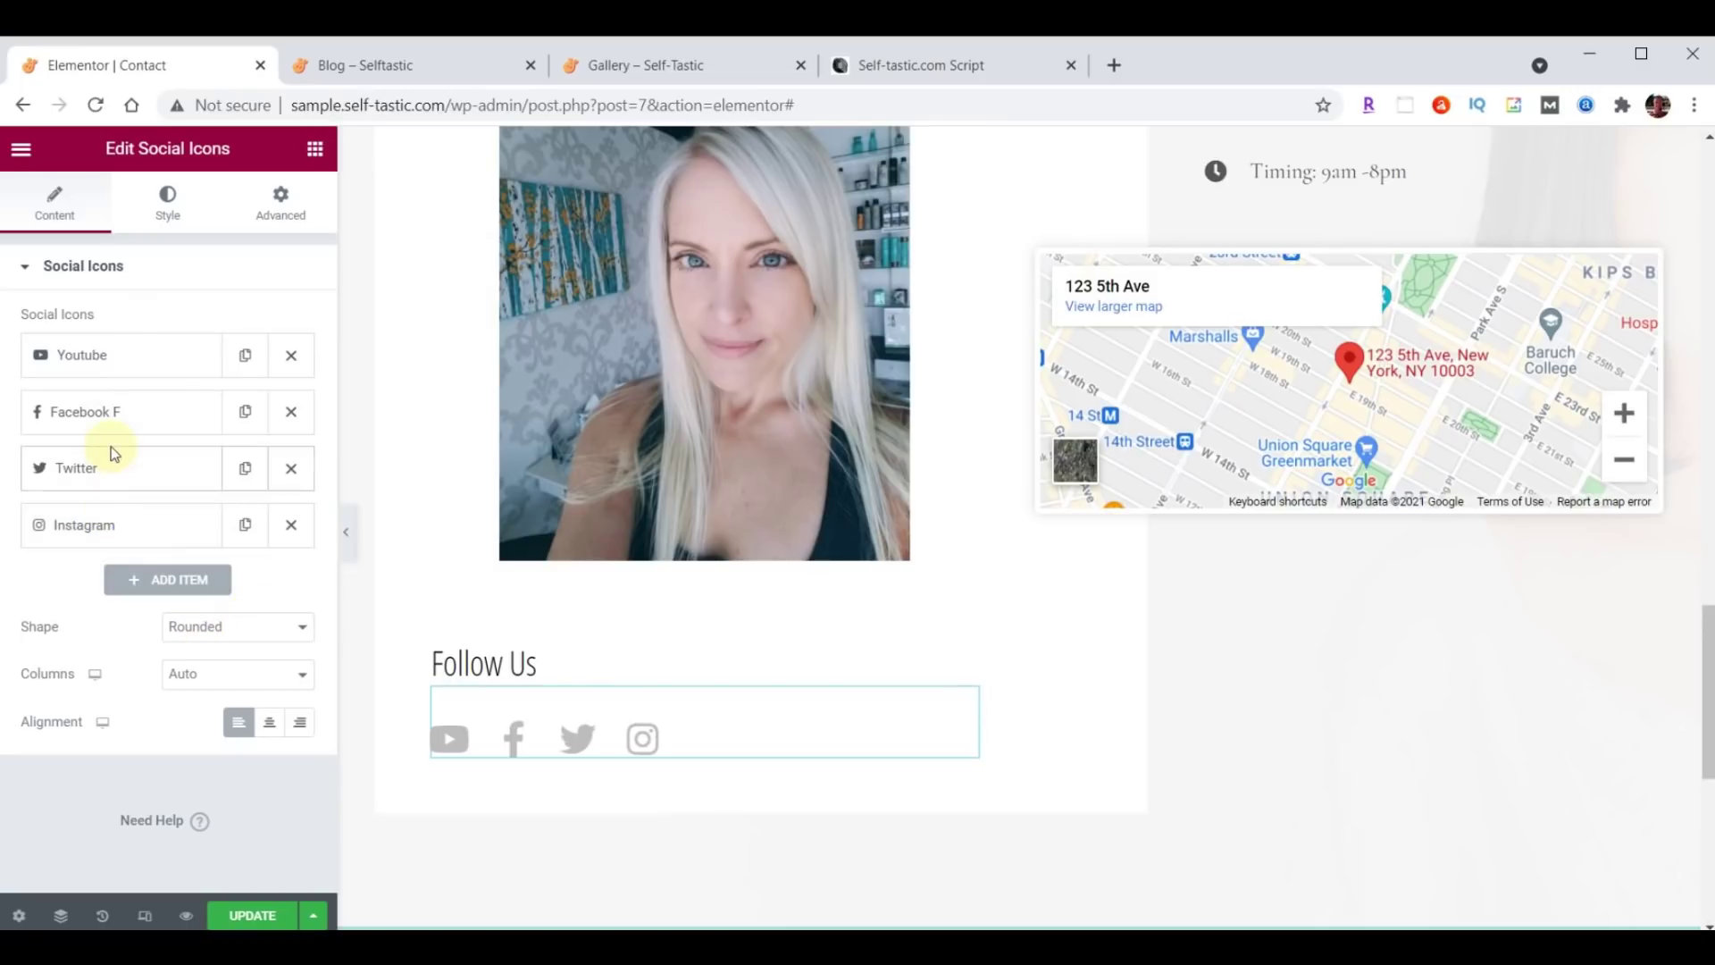
{"action": "left_click", "coordinate": [111, 364]}
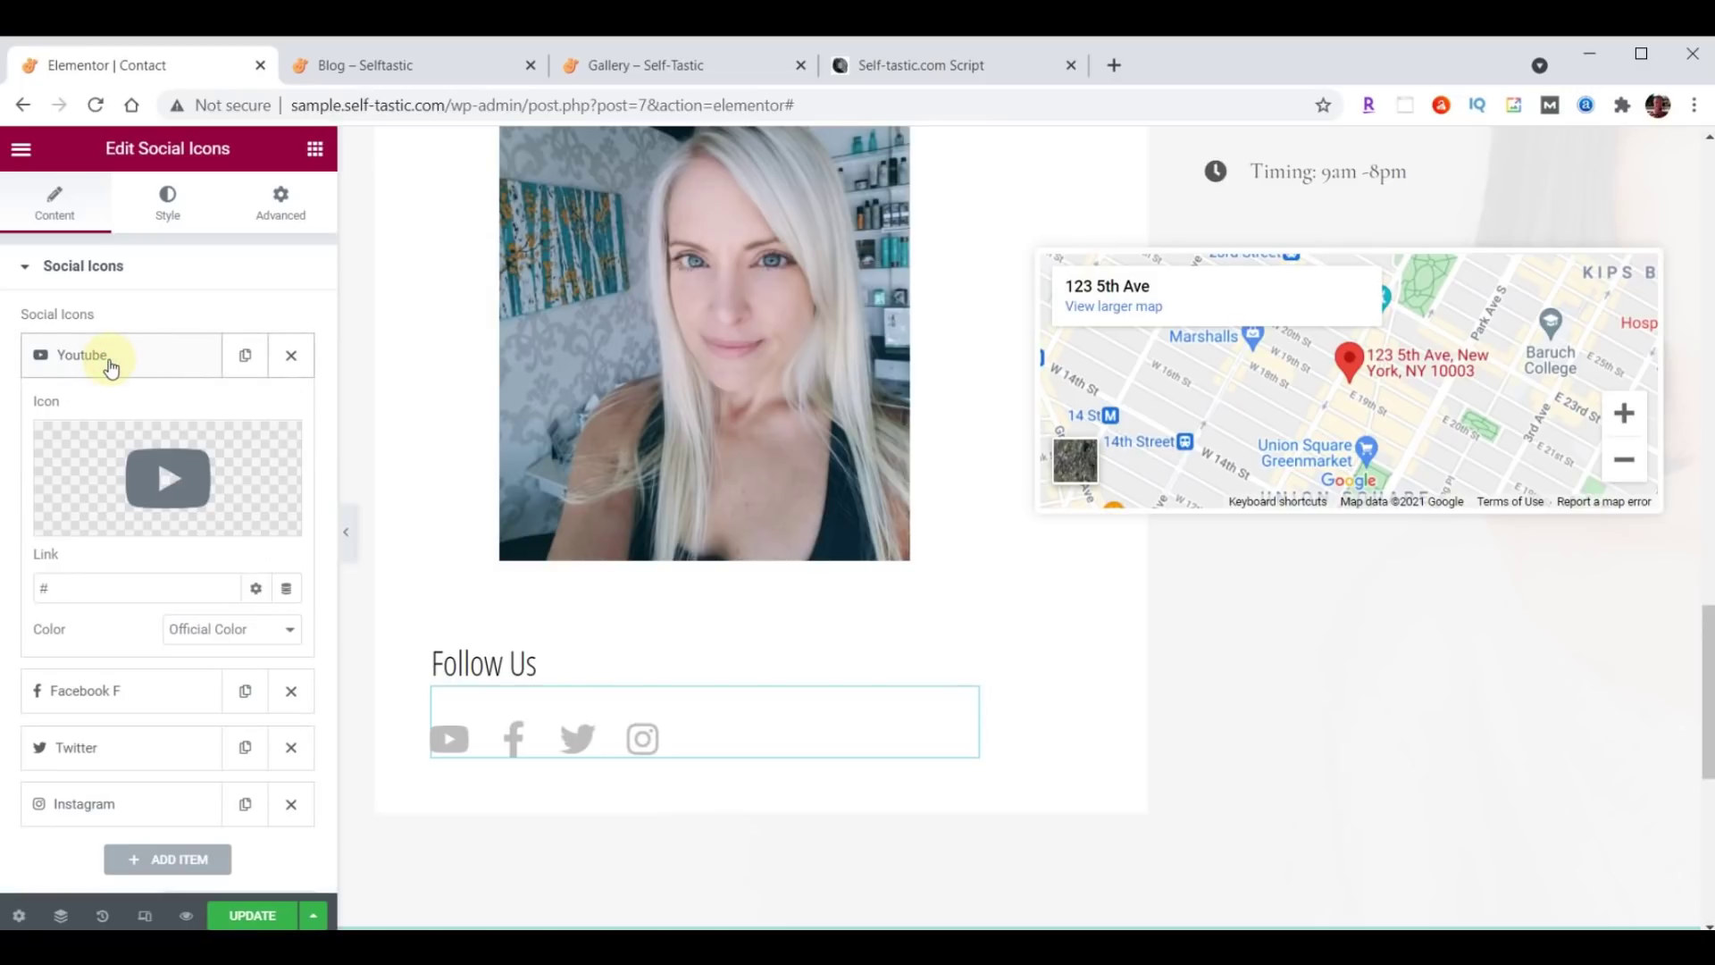
{"action": "left_click", "coordinate": [114, 364]}
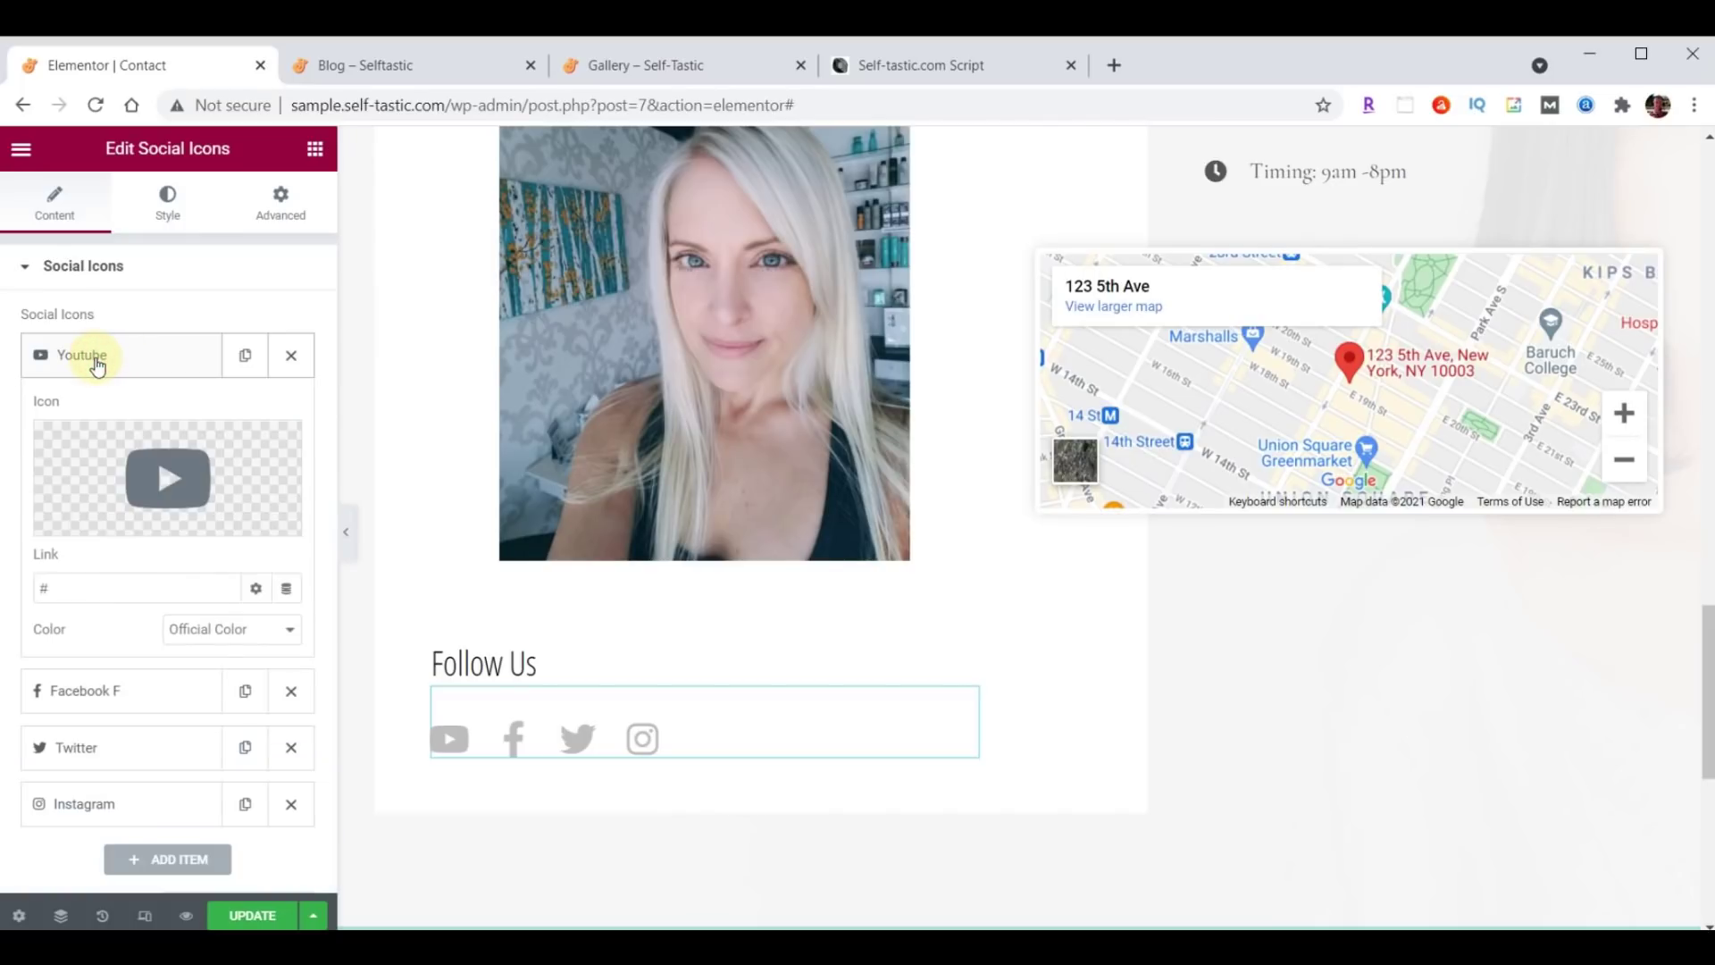
Replace the YouTube icon with Medium, link it to the Medium profile, and move it last.
{"action": "left_click", "coordinate": [175, 486]}
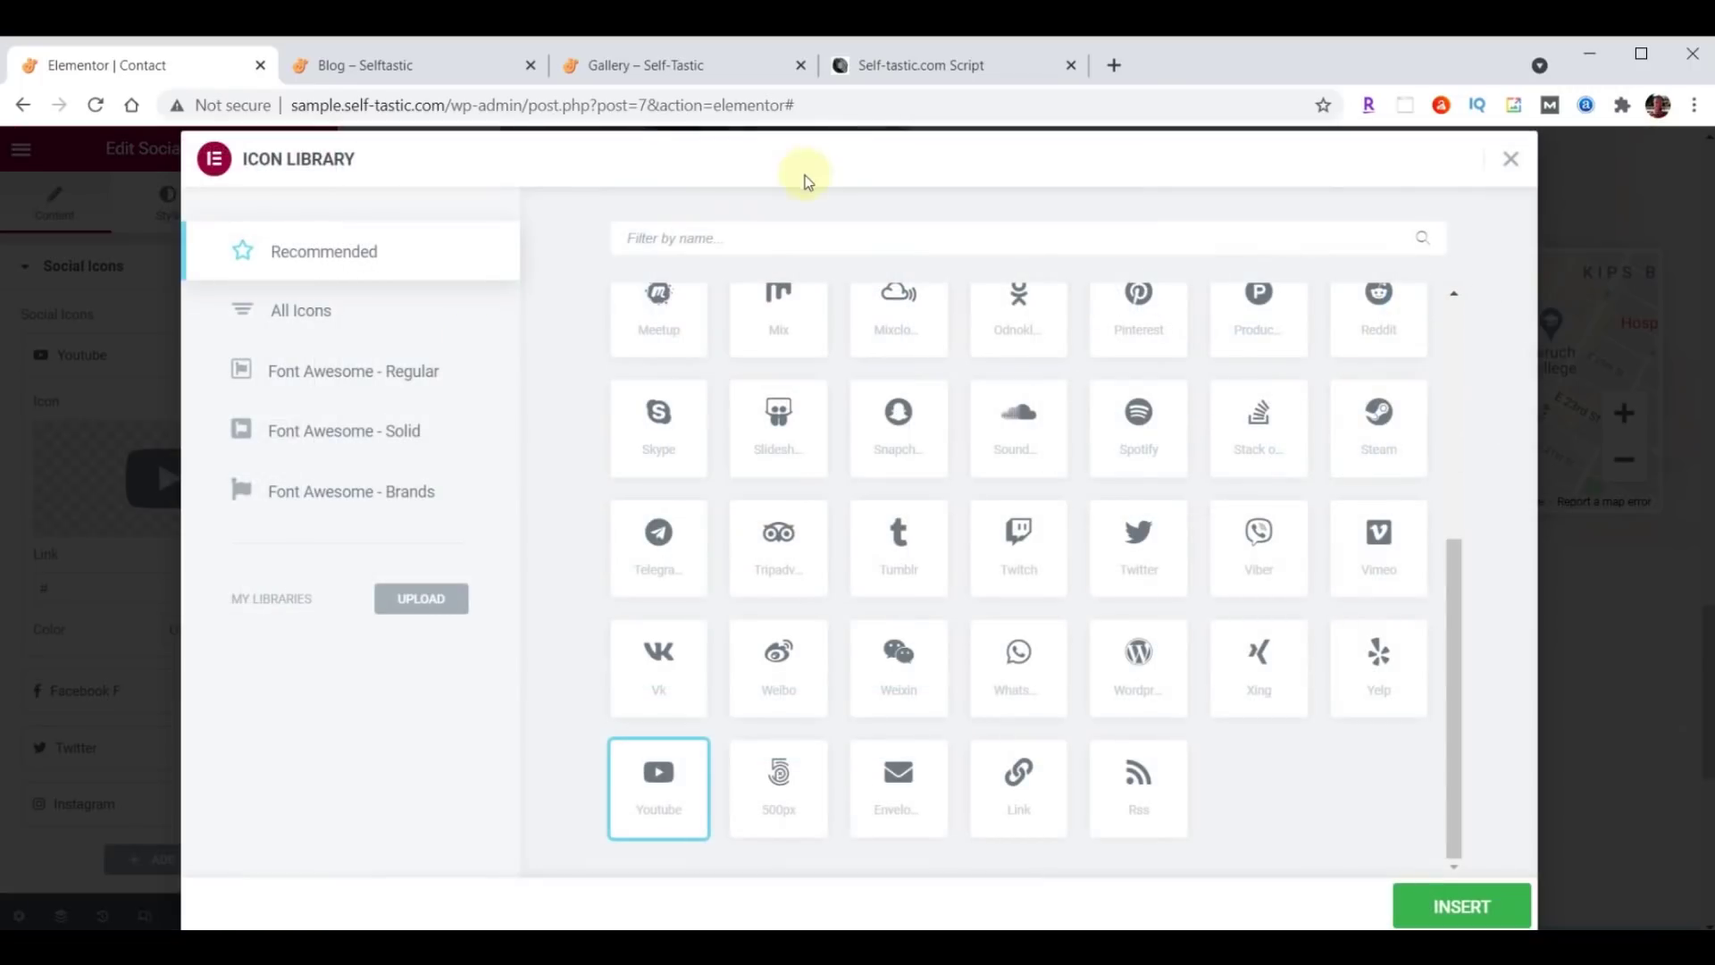
{"action": "left_click", "coordinate": [667, 237]}
{"action": "type", "text": "Medium"}
{"action": "left_click", "coordinate": [661, 386]}
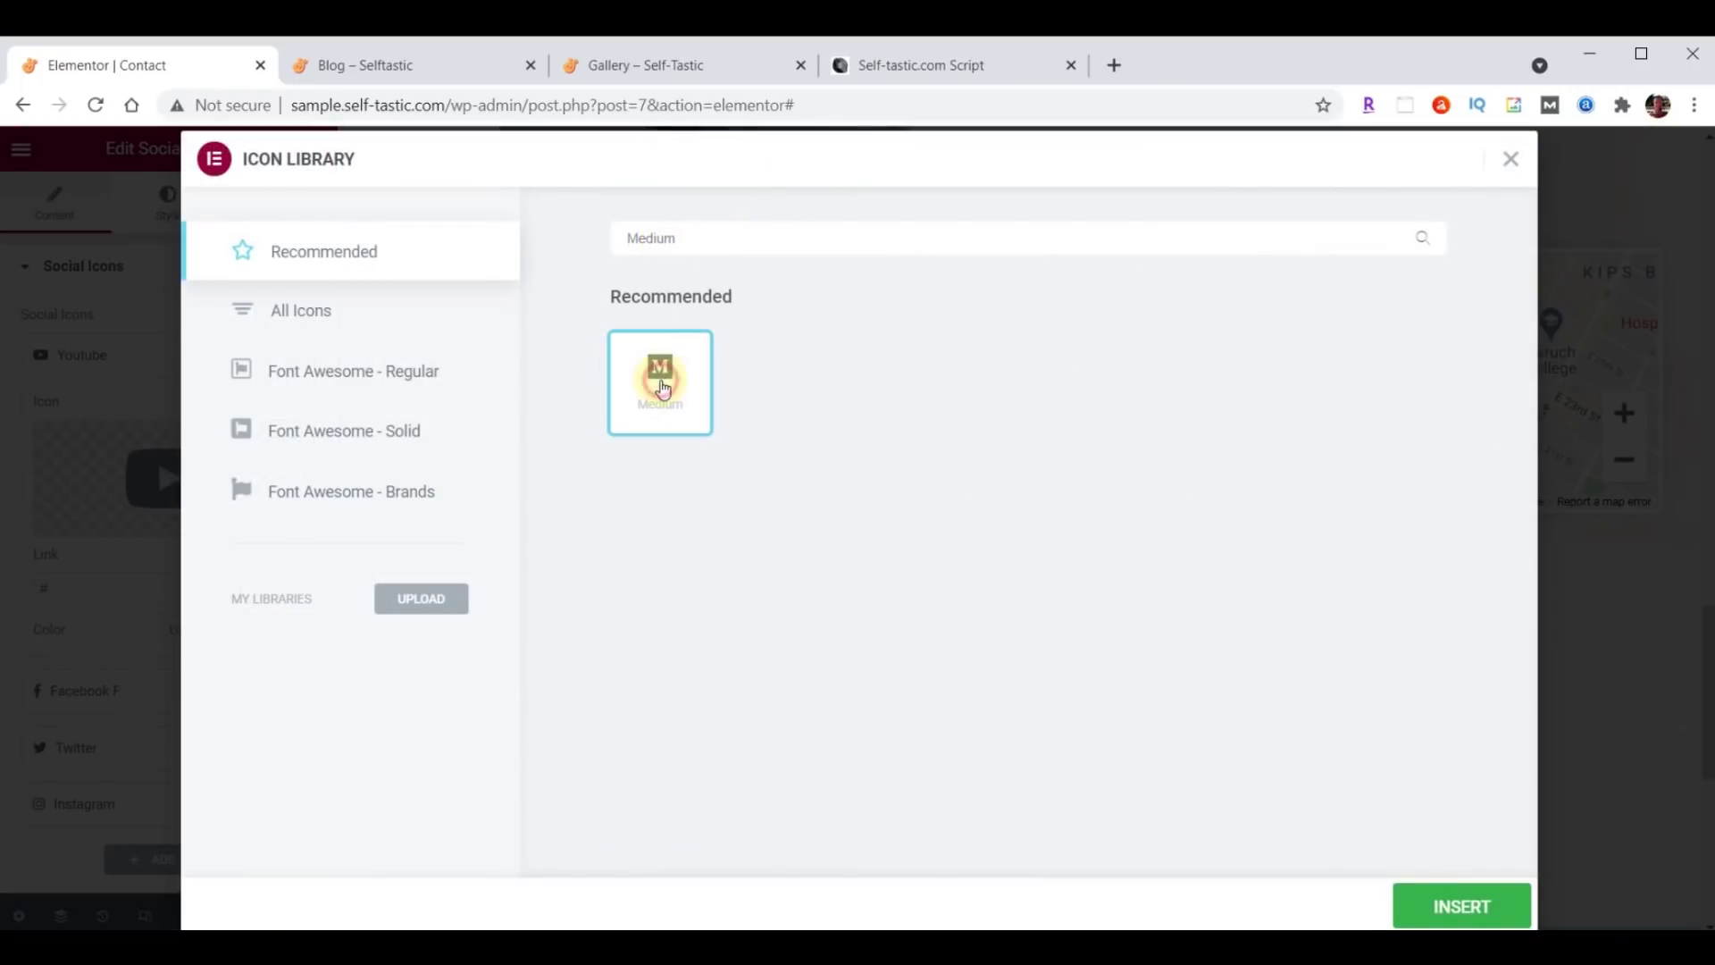
{"action": "left_click", "coordinate": [1466, 907]}
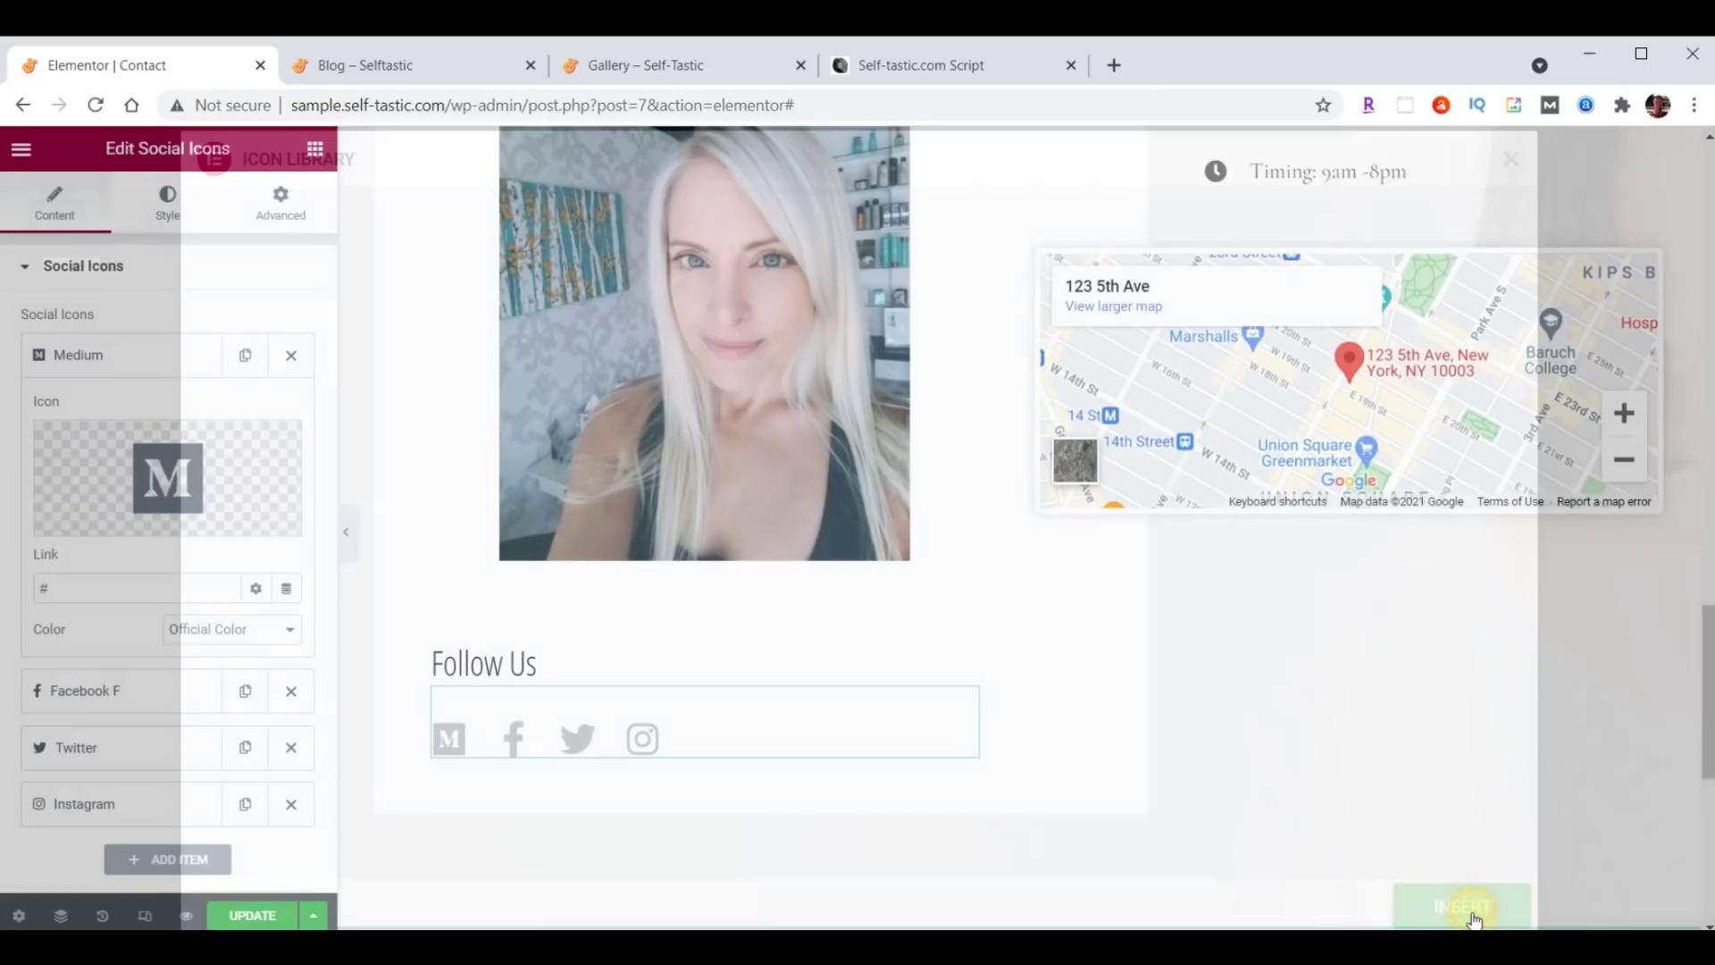
{"action": "double_click", "coordinate": [68, 583]}
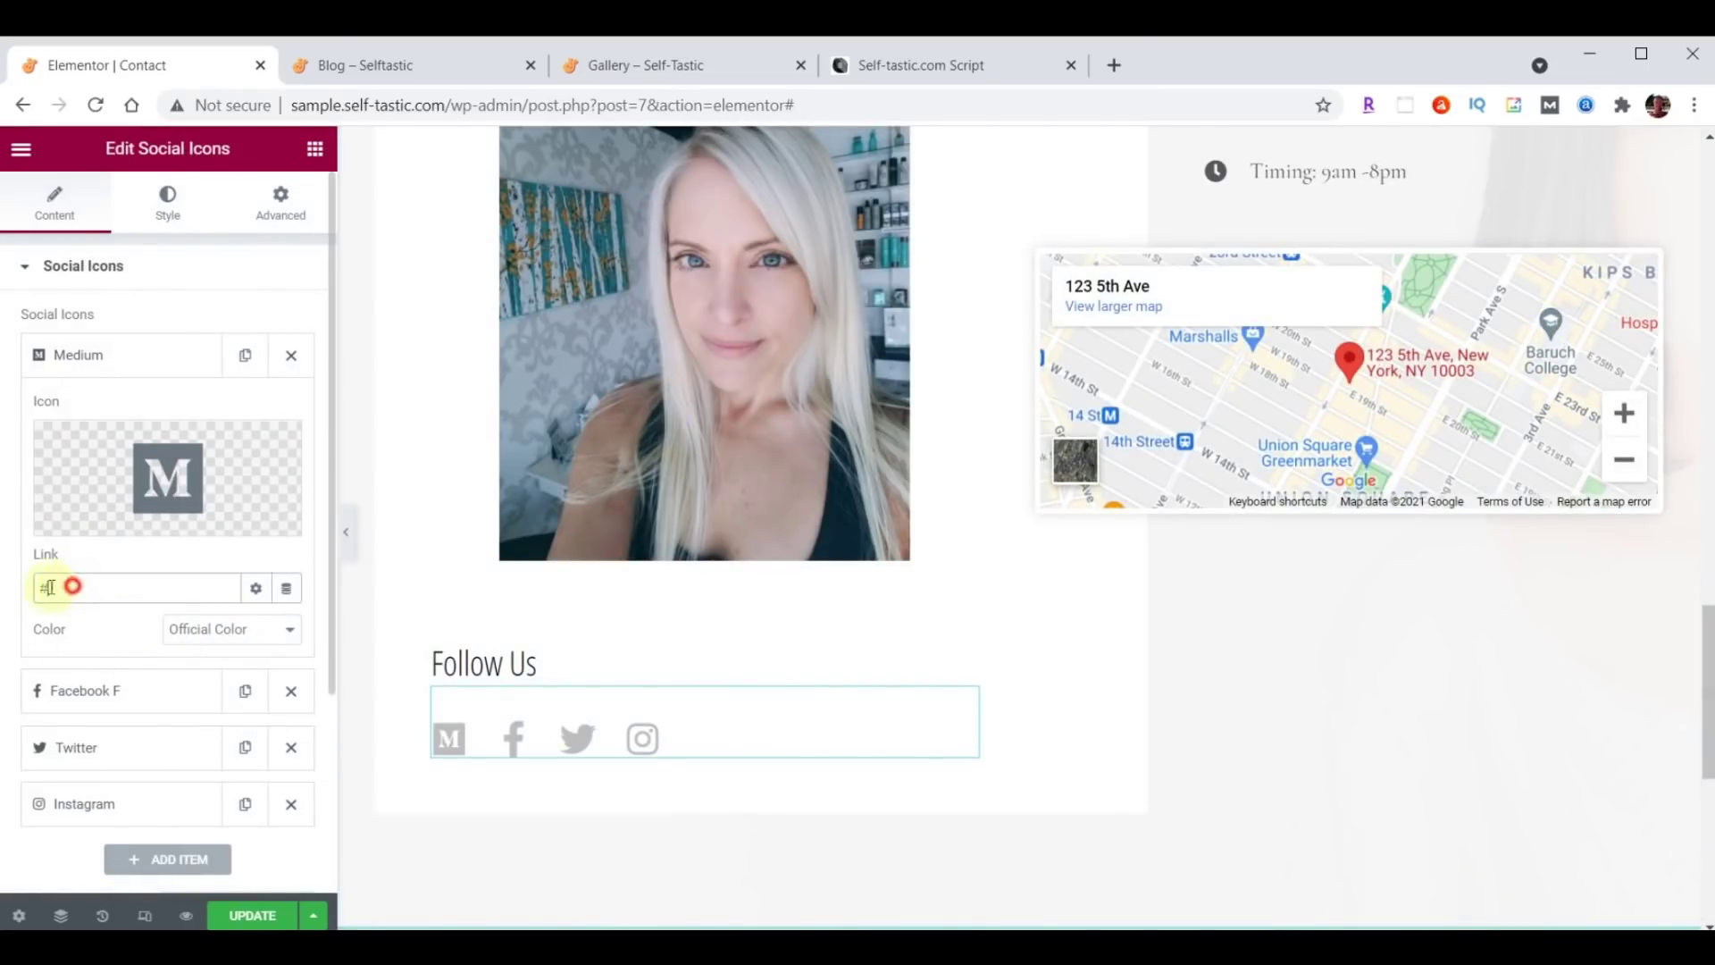
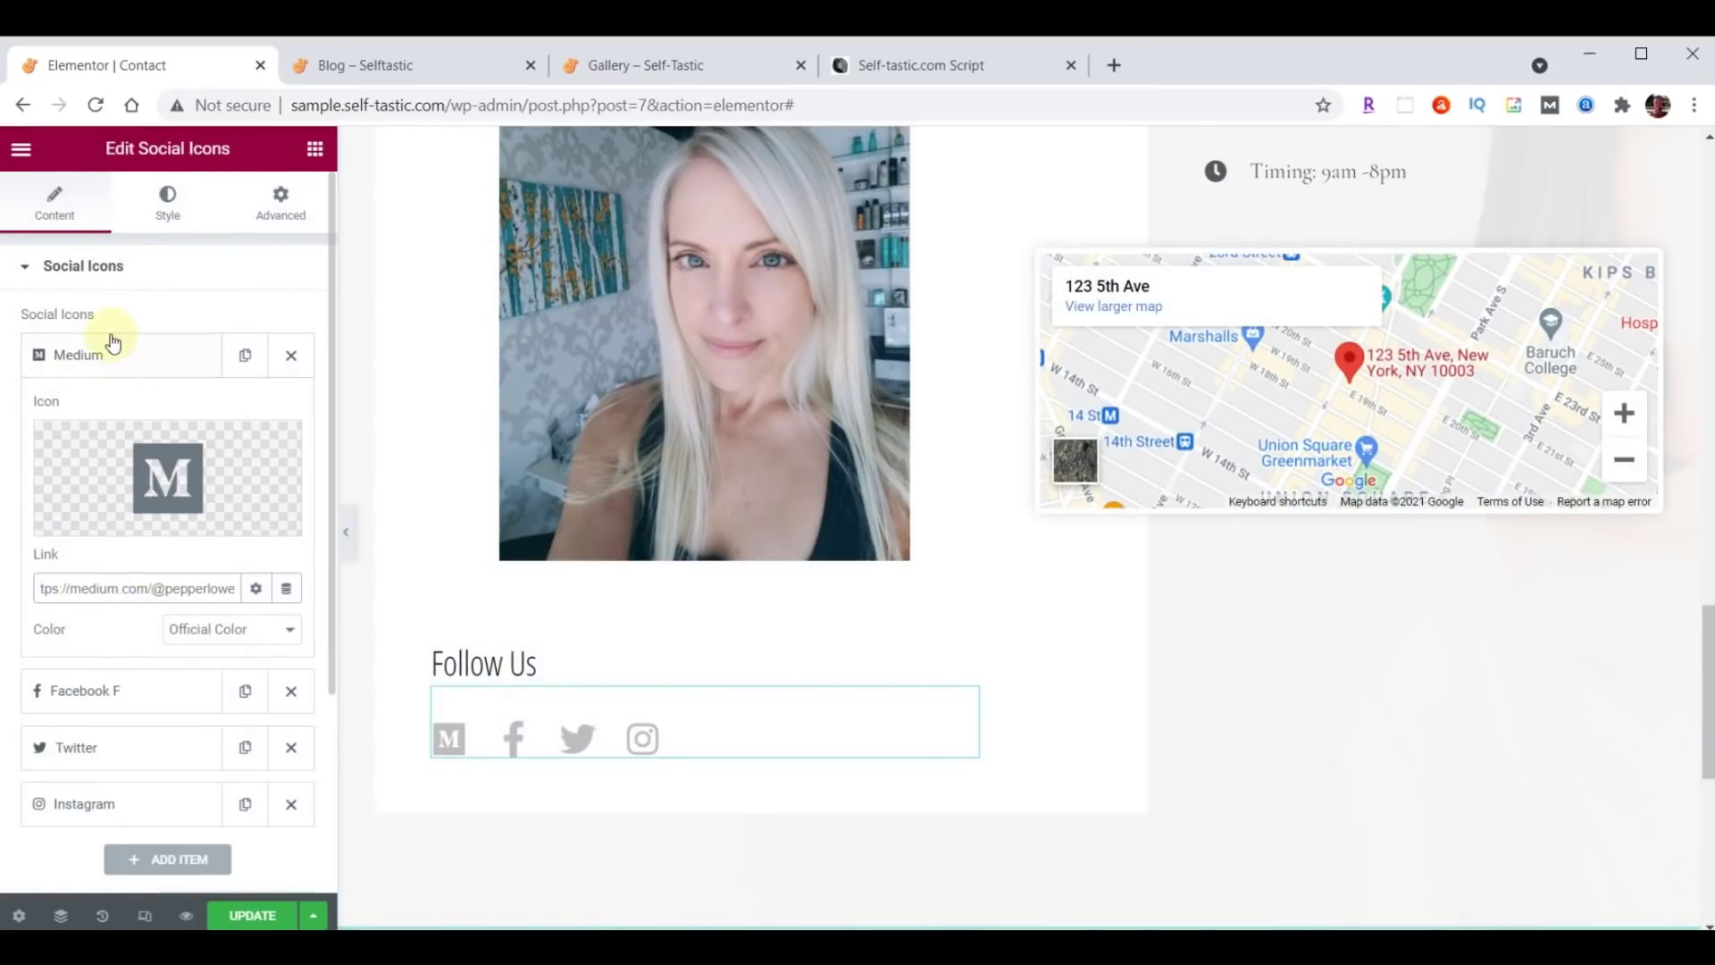
{"action": "left_click", "coordinate": [96, 357]}
{"action": "left_click_drag", "start_coordinate": [125, 365], "coordinate": [139, 545]}
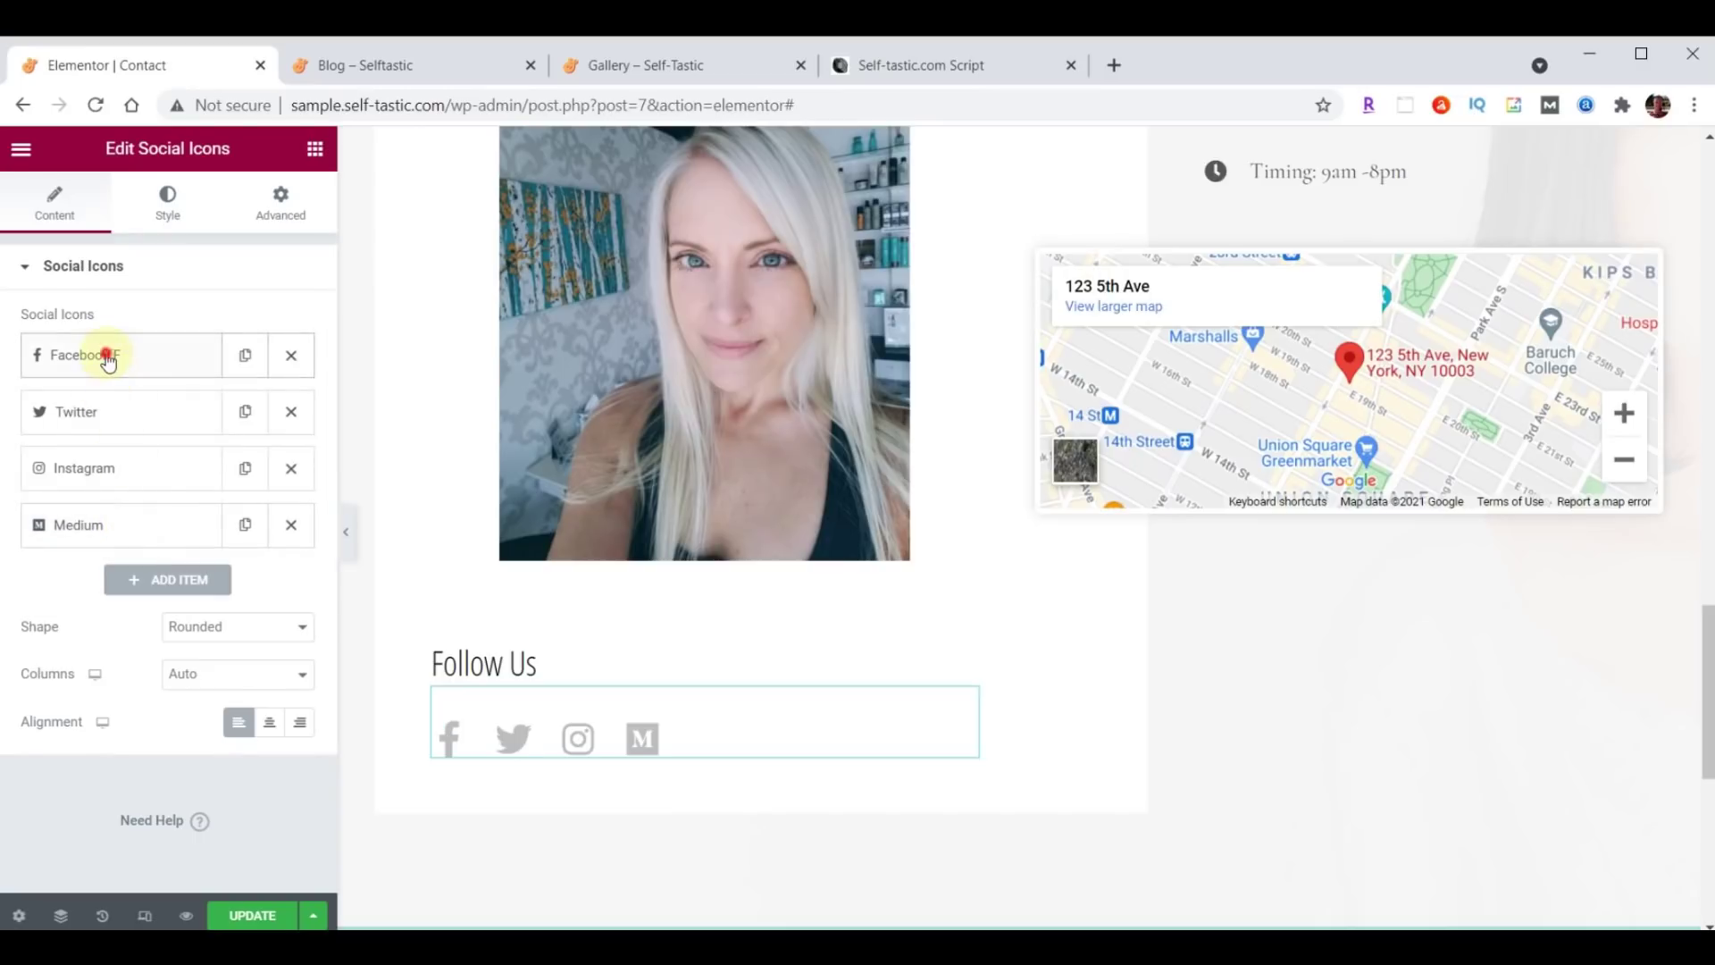
Link the Facebook icon to its profile and move Twitter above Facebook.
{"action": "left_click", "coordinate": [103, 354]}
{"action": "left_click", "coordinate": [122, 581]}
{"action": "type", "text": "https://facebook.com/self_tastic"}
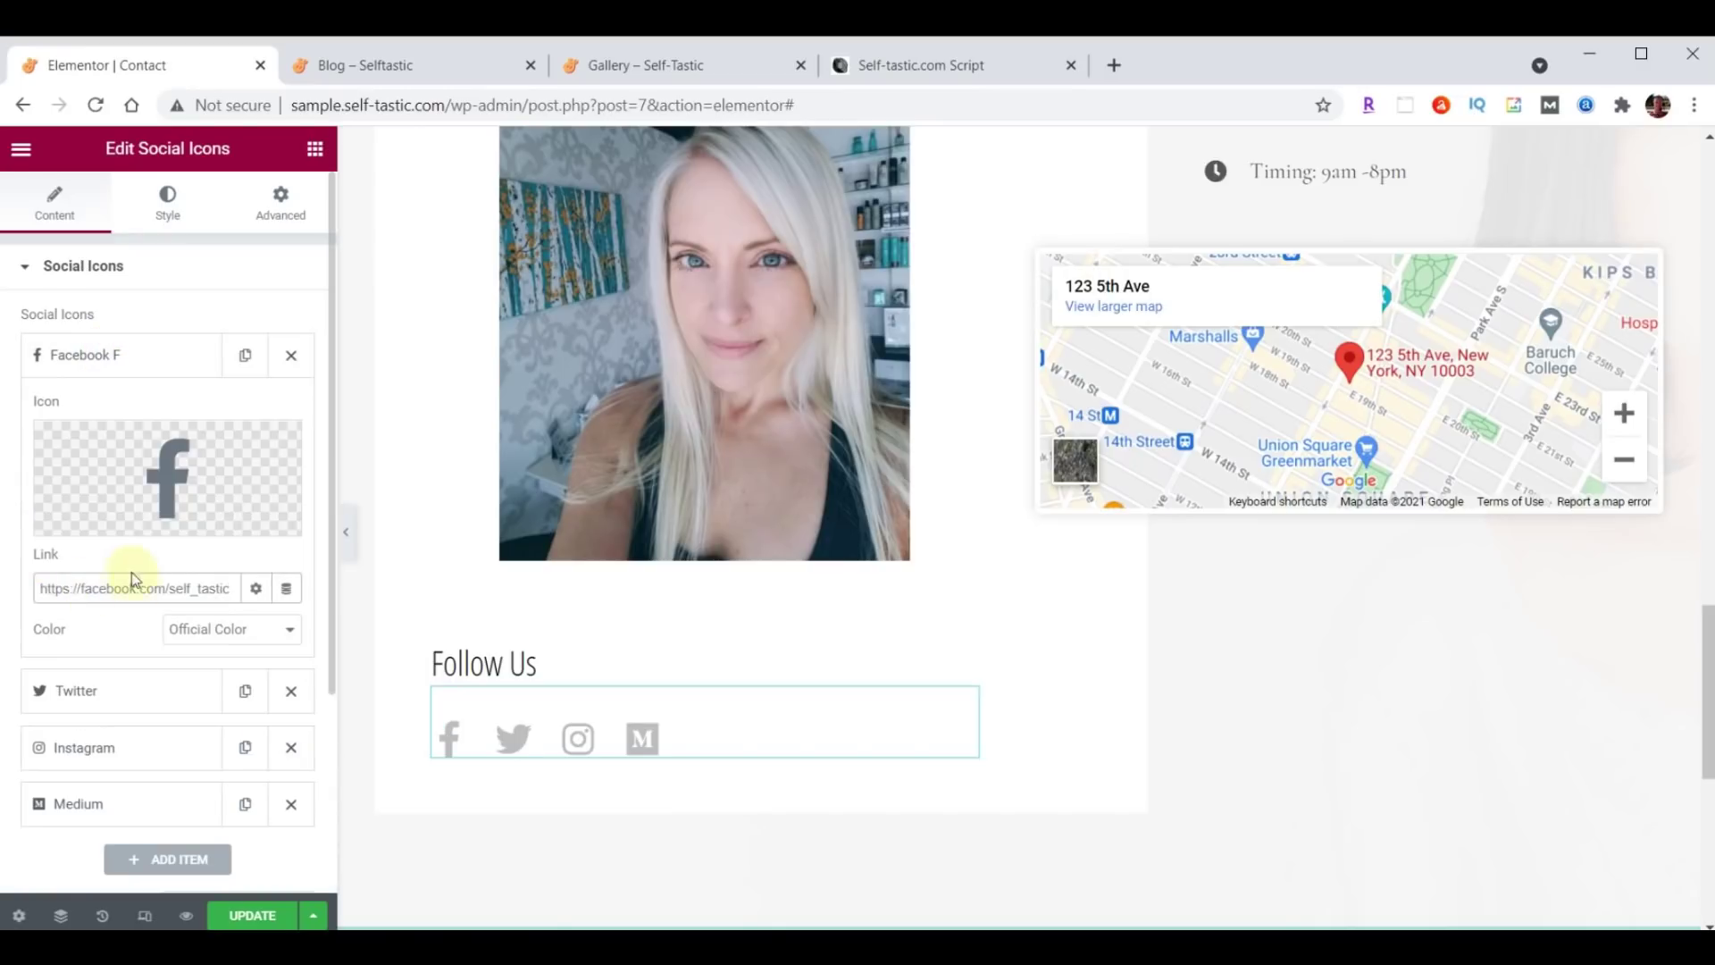
{"action": "left_click", "coordinate": [110, 355]}
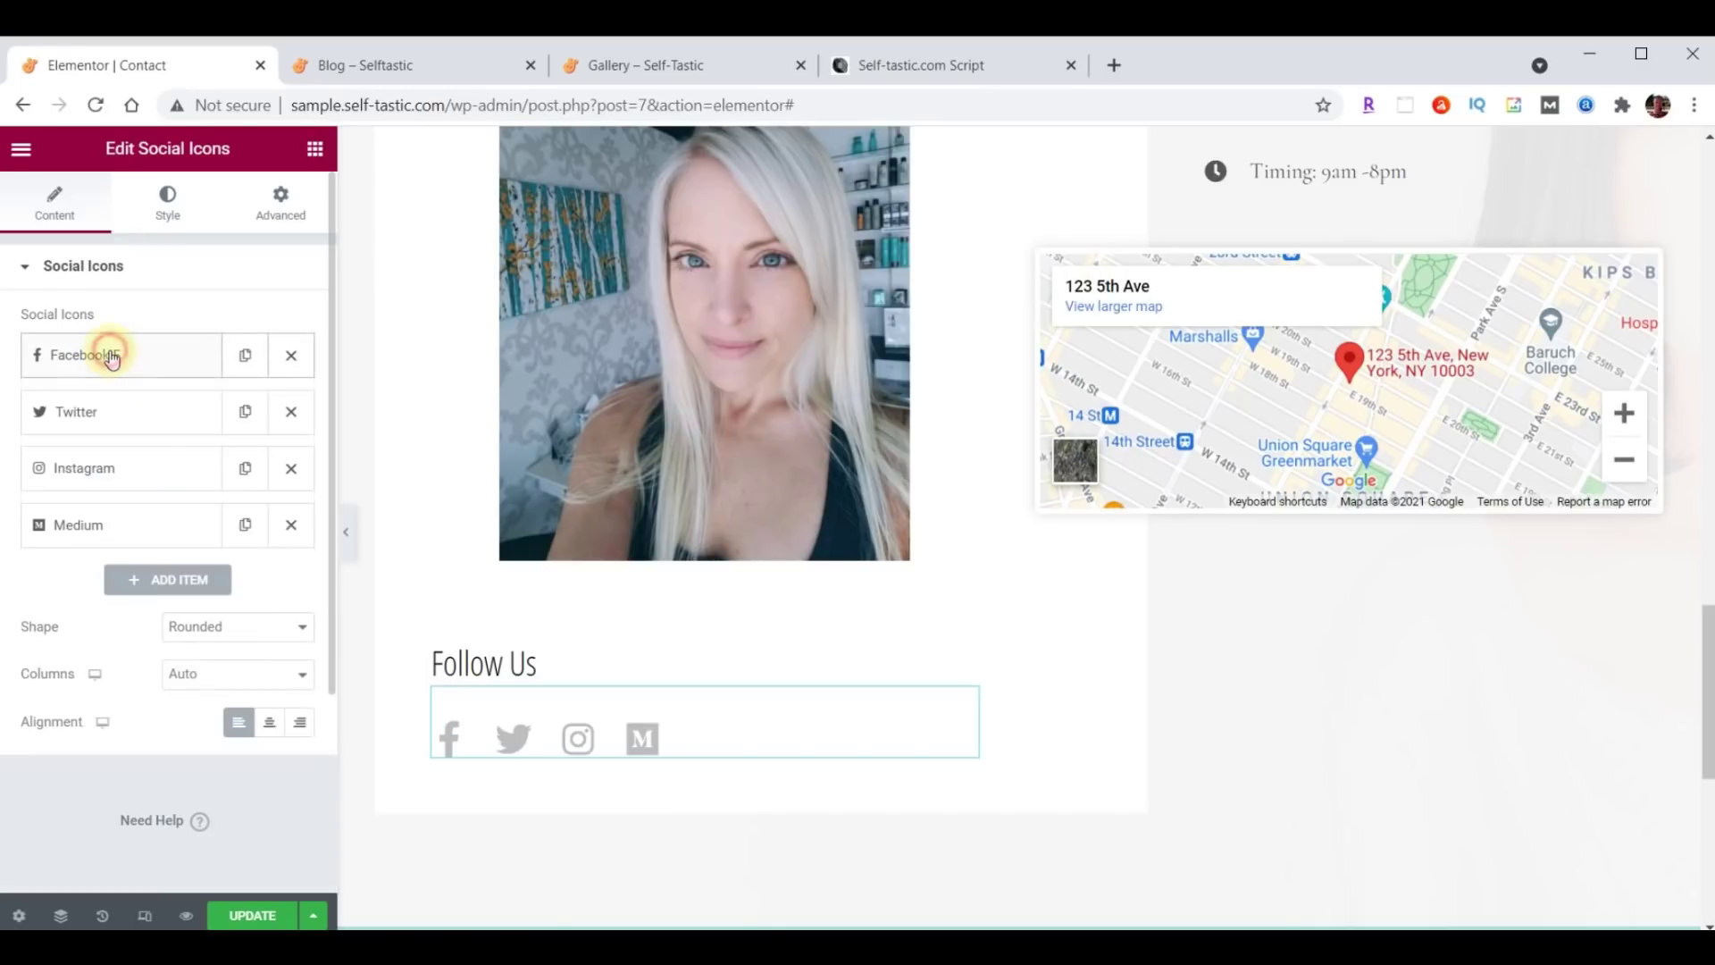
{"action": "left_click", "coordinate": [101, 413]}
{"action": "double_click", "coordinate": [99, 645]}
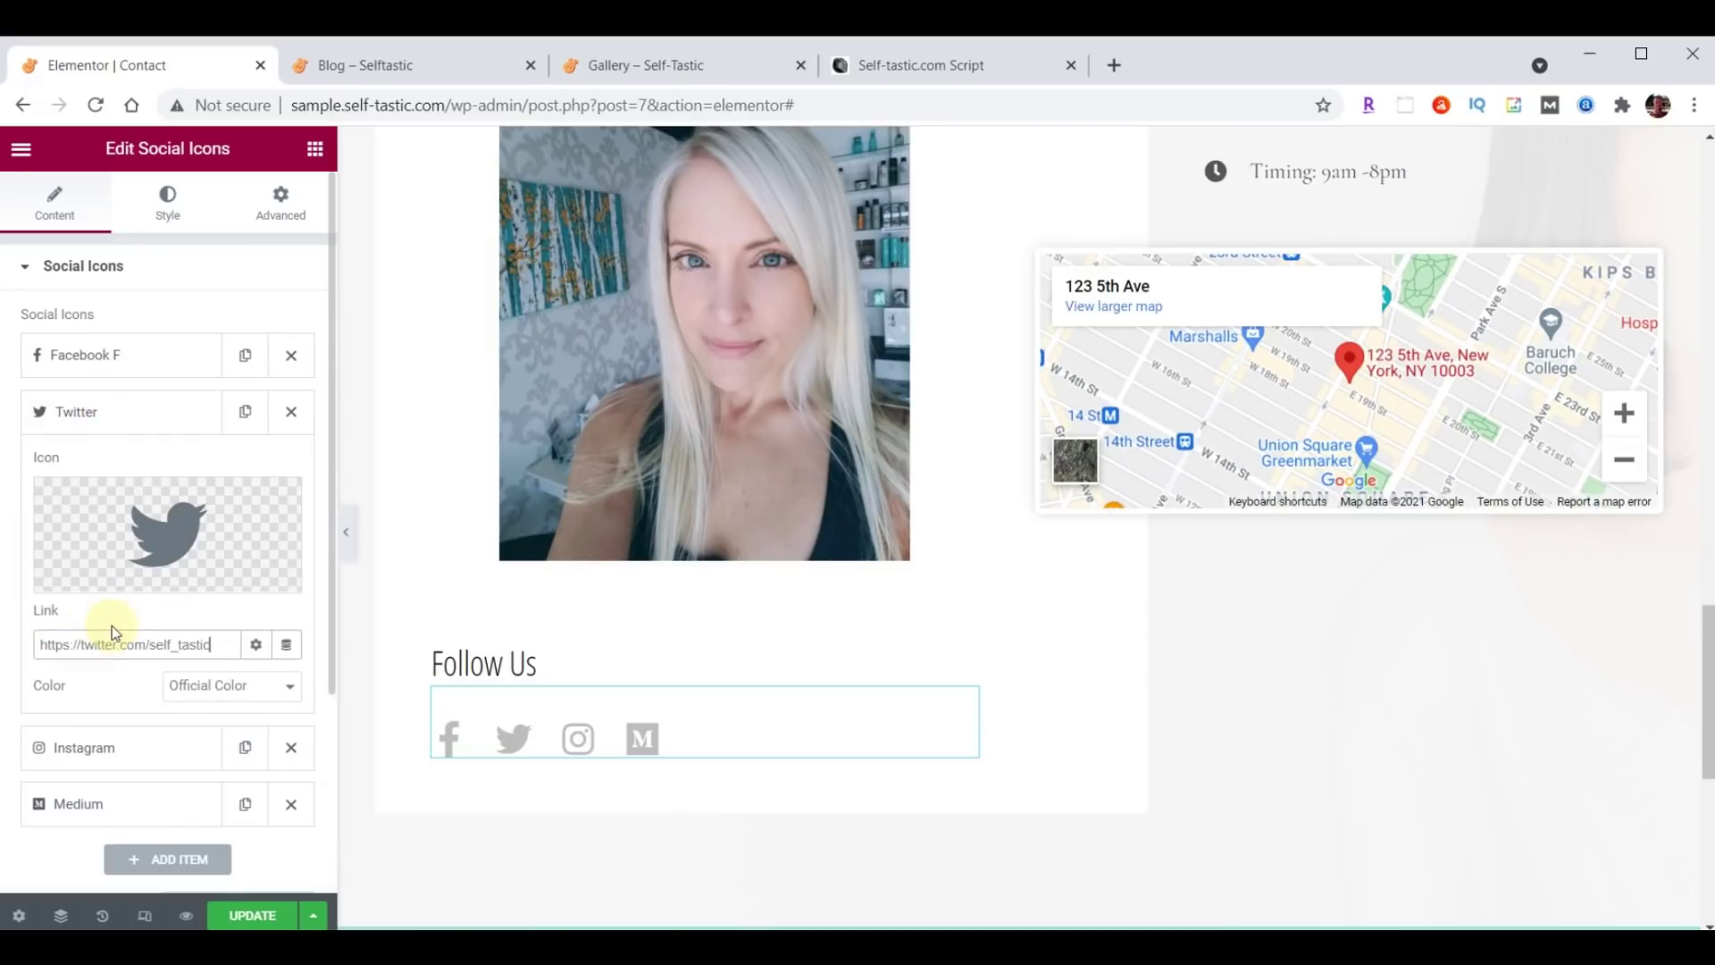
{"action": "left_click_drag", "start_coordinate": [96, 418], "coordinate": [104, 363]}
Paste the Instagram profile address into the Instagram icon's link.
{"action": "left_click", "coordinate": [111, 482]}
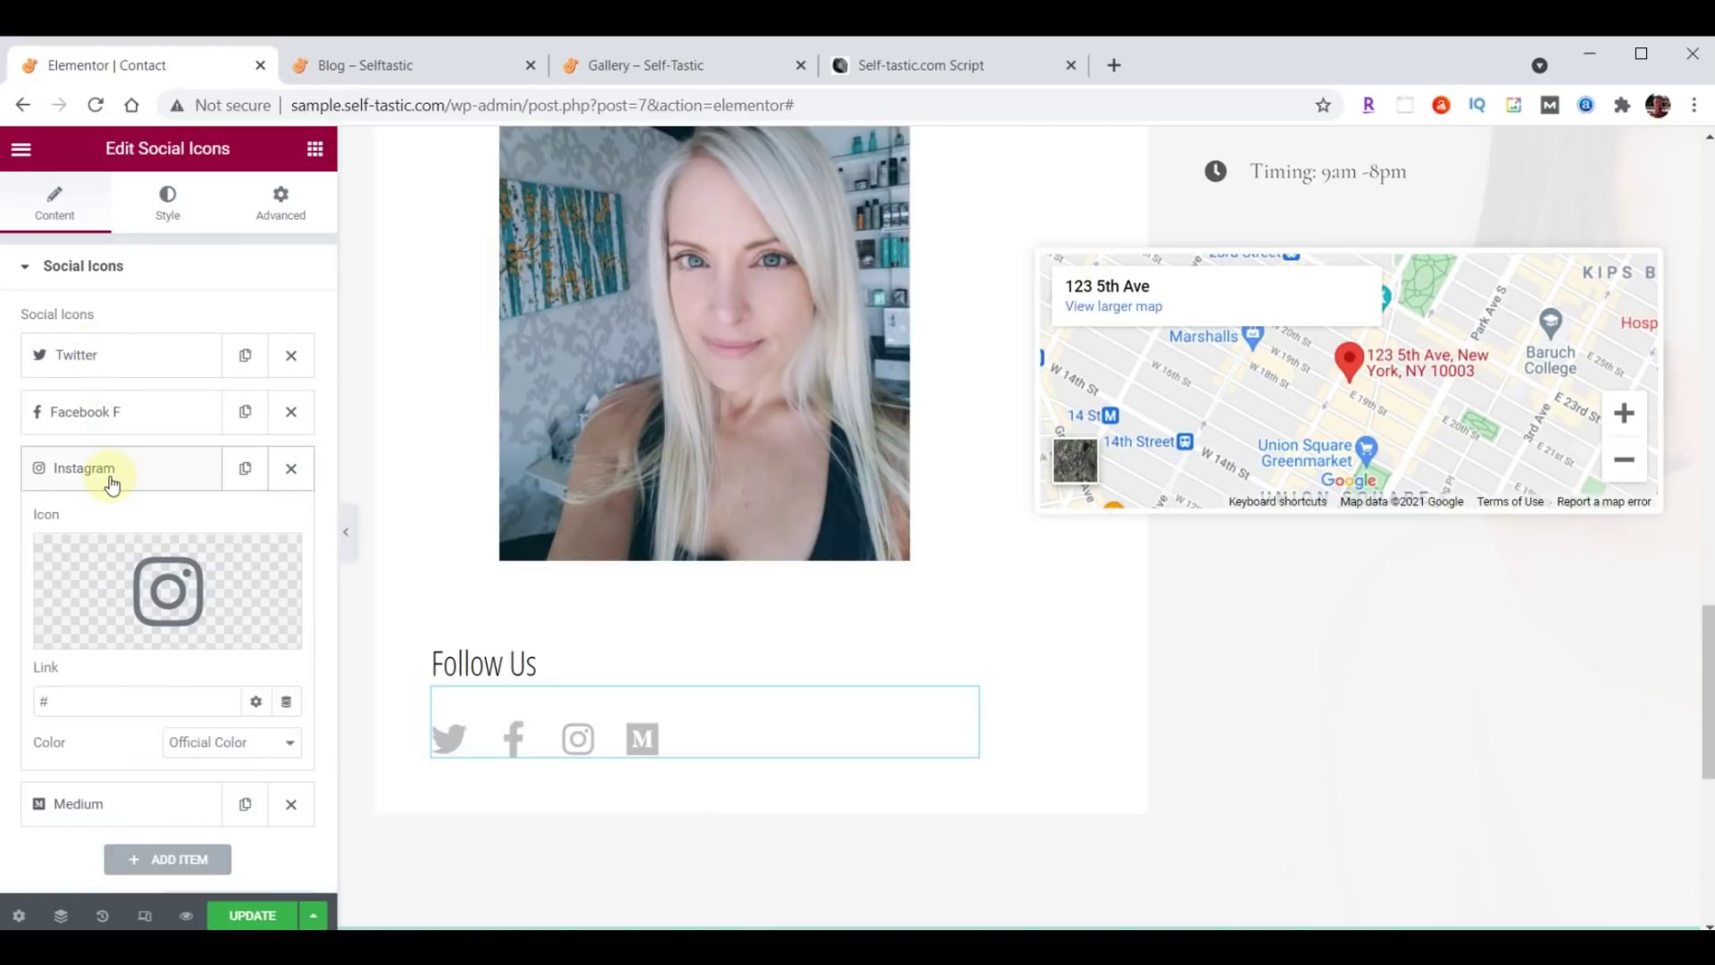
{"action": "double_click", "coordinate": [96, 699]}
{"action": "key", "text": "ctrl+v"}
{"action": "left_click", "coordinate": [80, 467]}
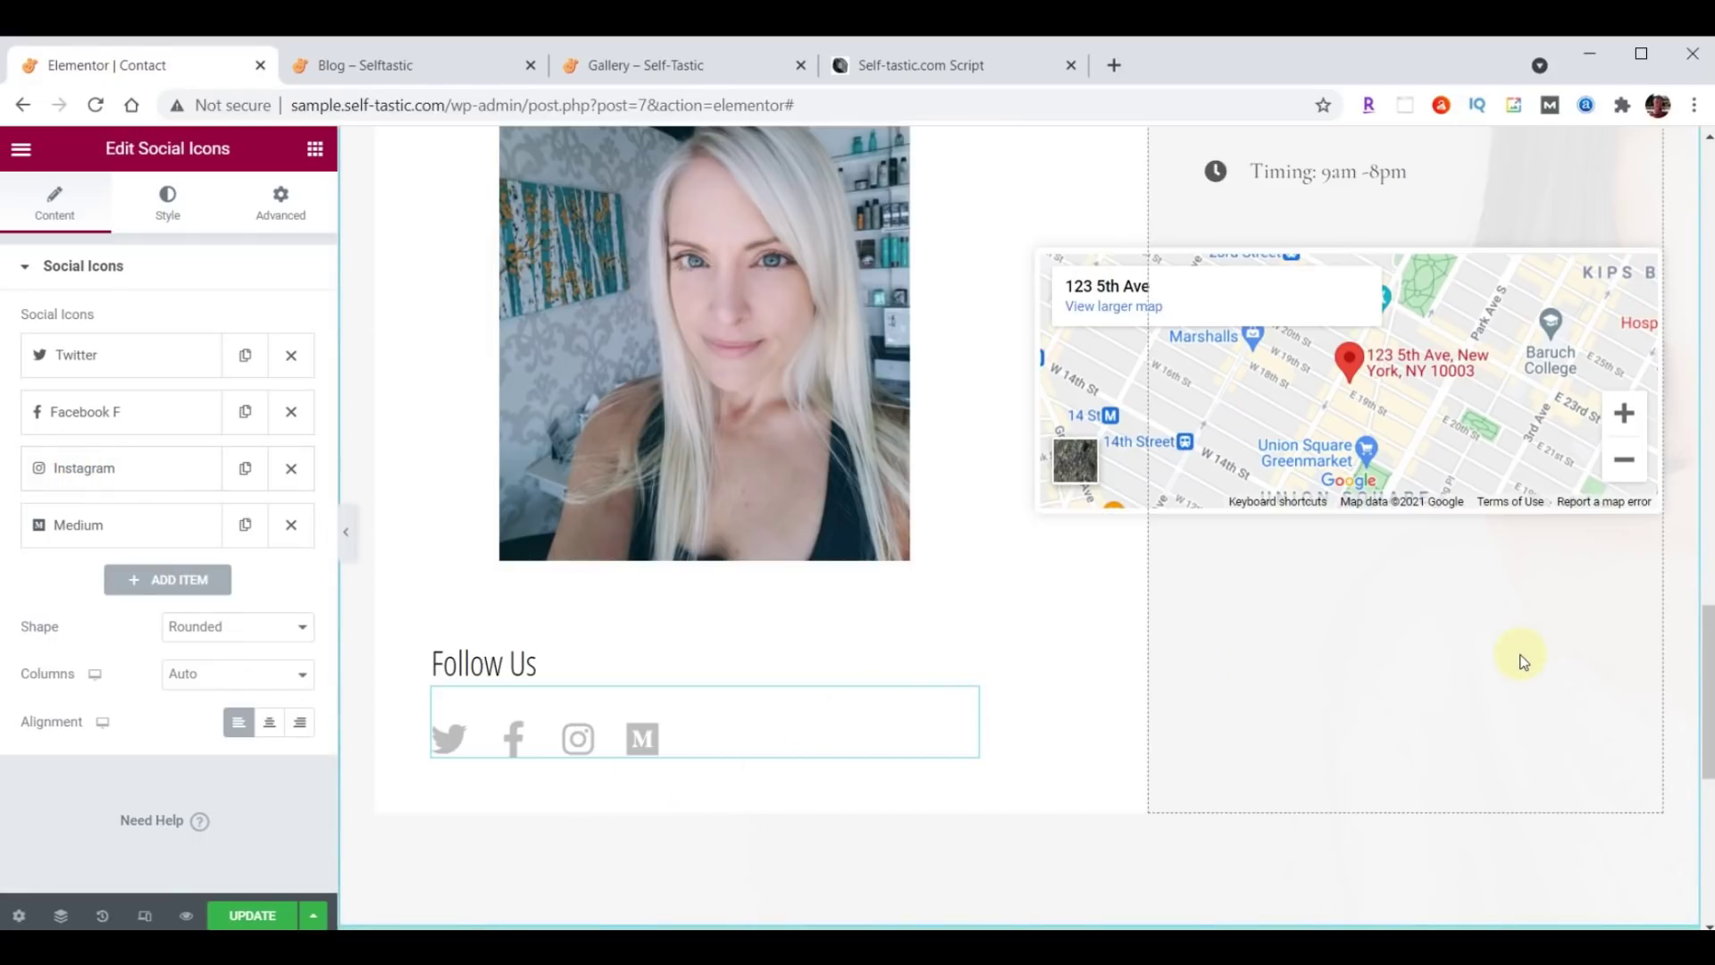
{"action": "scroll", "coordinate": [1523, 662], "scroll_direction": "up", "scroll_amount": 6}
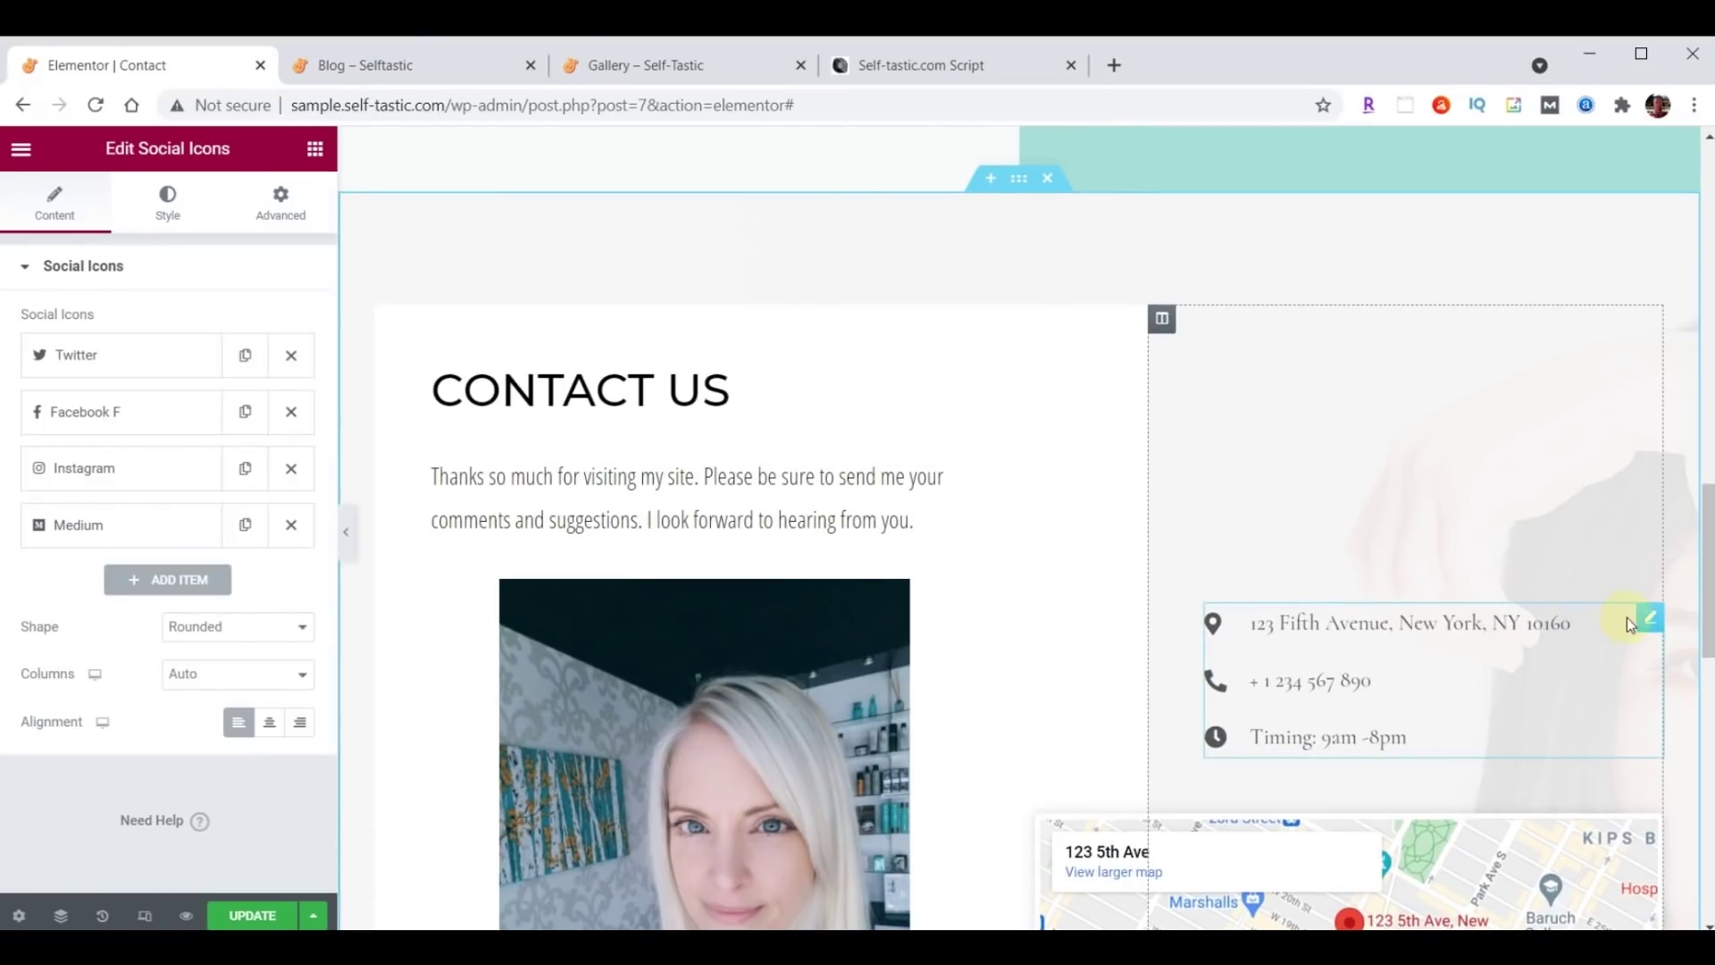
Replace the contact list's old address and phone number with the new ones.
{"action": "left_click", "coordinate": [1649, 620]}
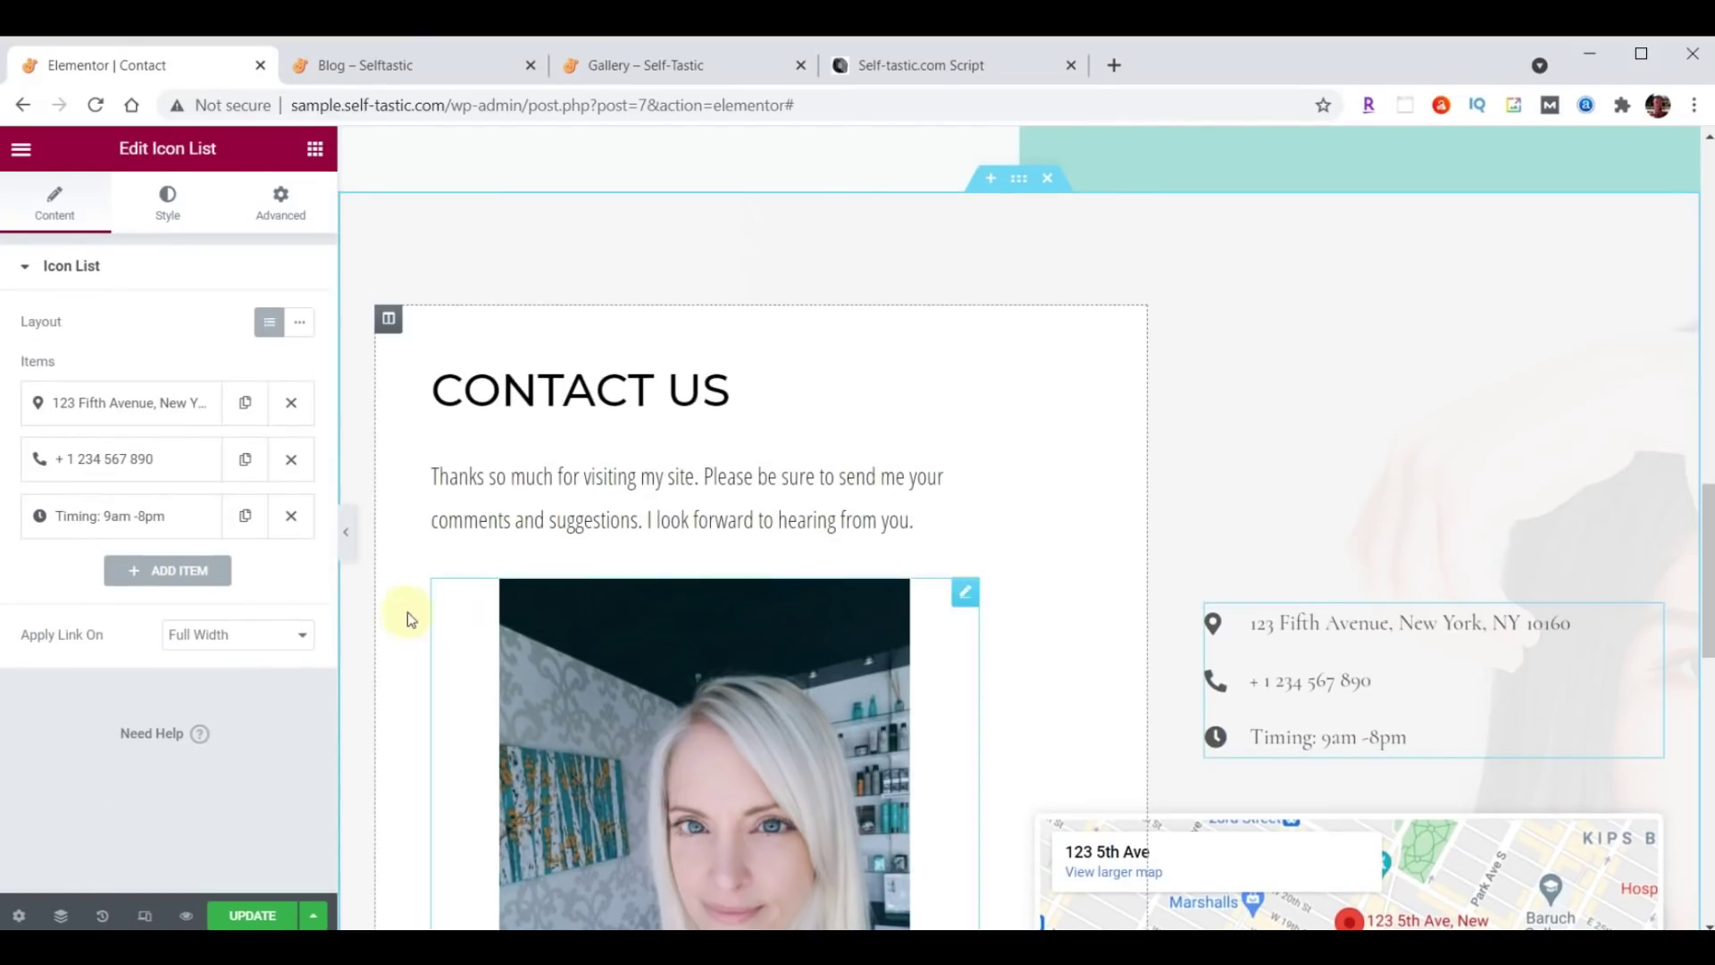
{"action": "left_click", "coordinate": [143, 409]}
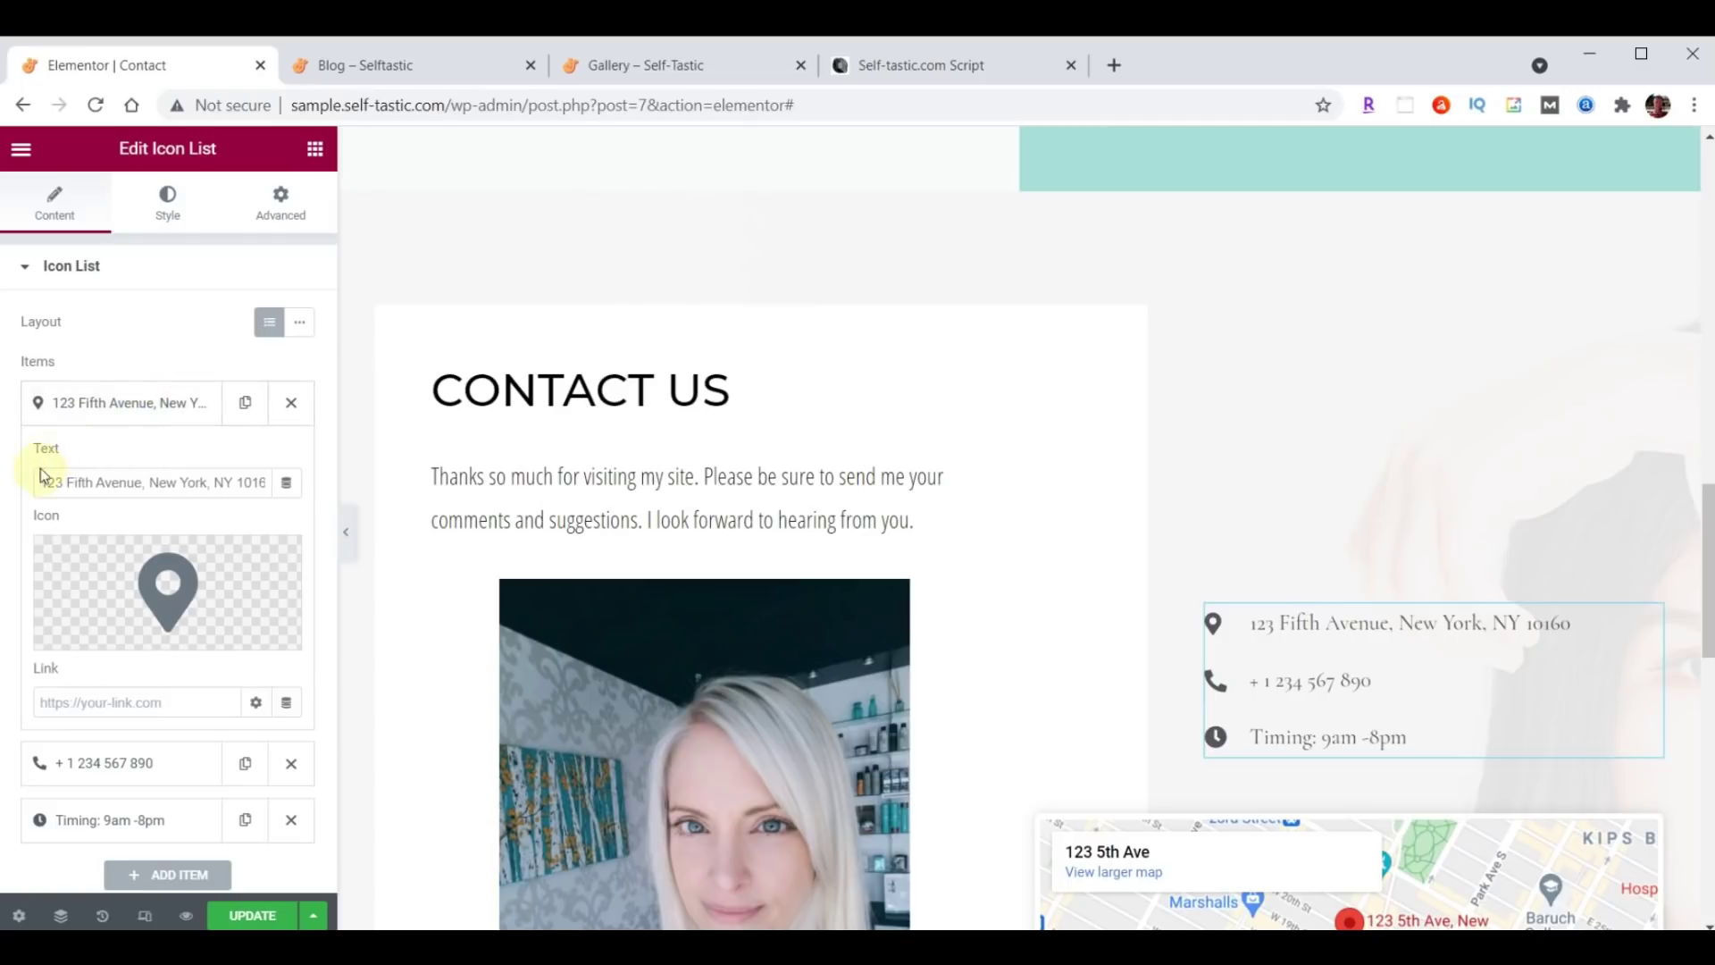
{"action": "left_click_drag", "start_coordinate": [42, 481], "coordinate": [351, 474]}
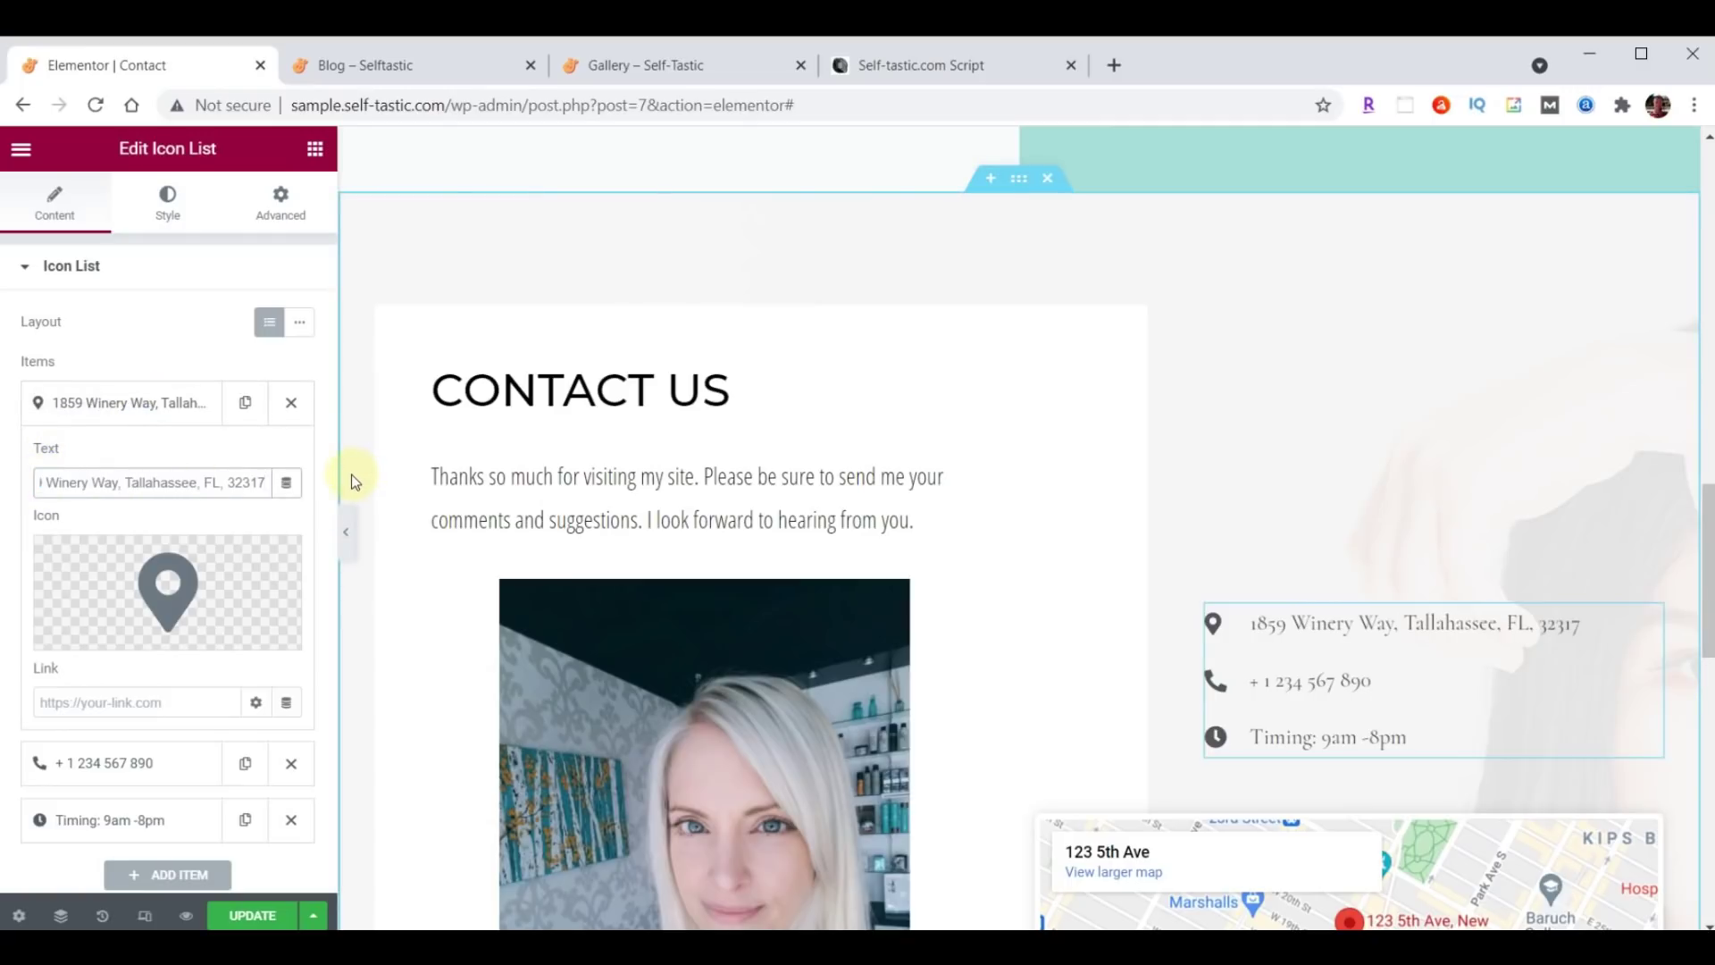
{"action": "left_click", "coordinate": [101, 402]}
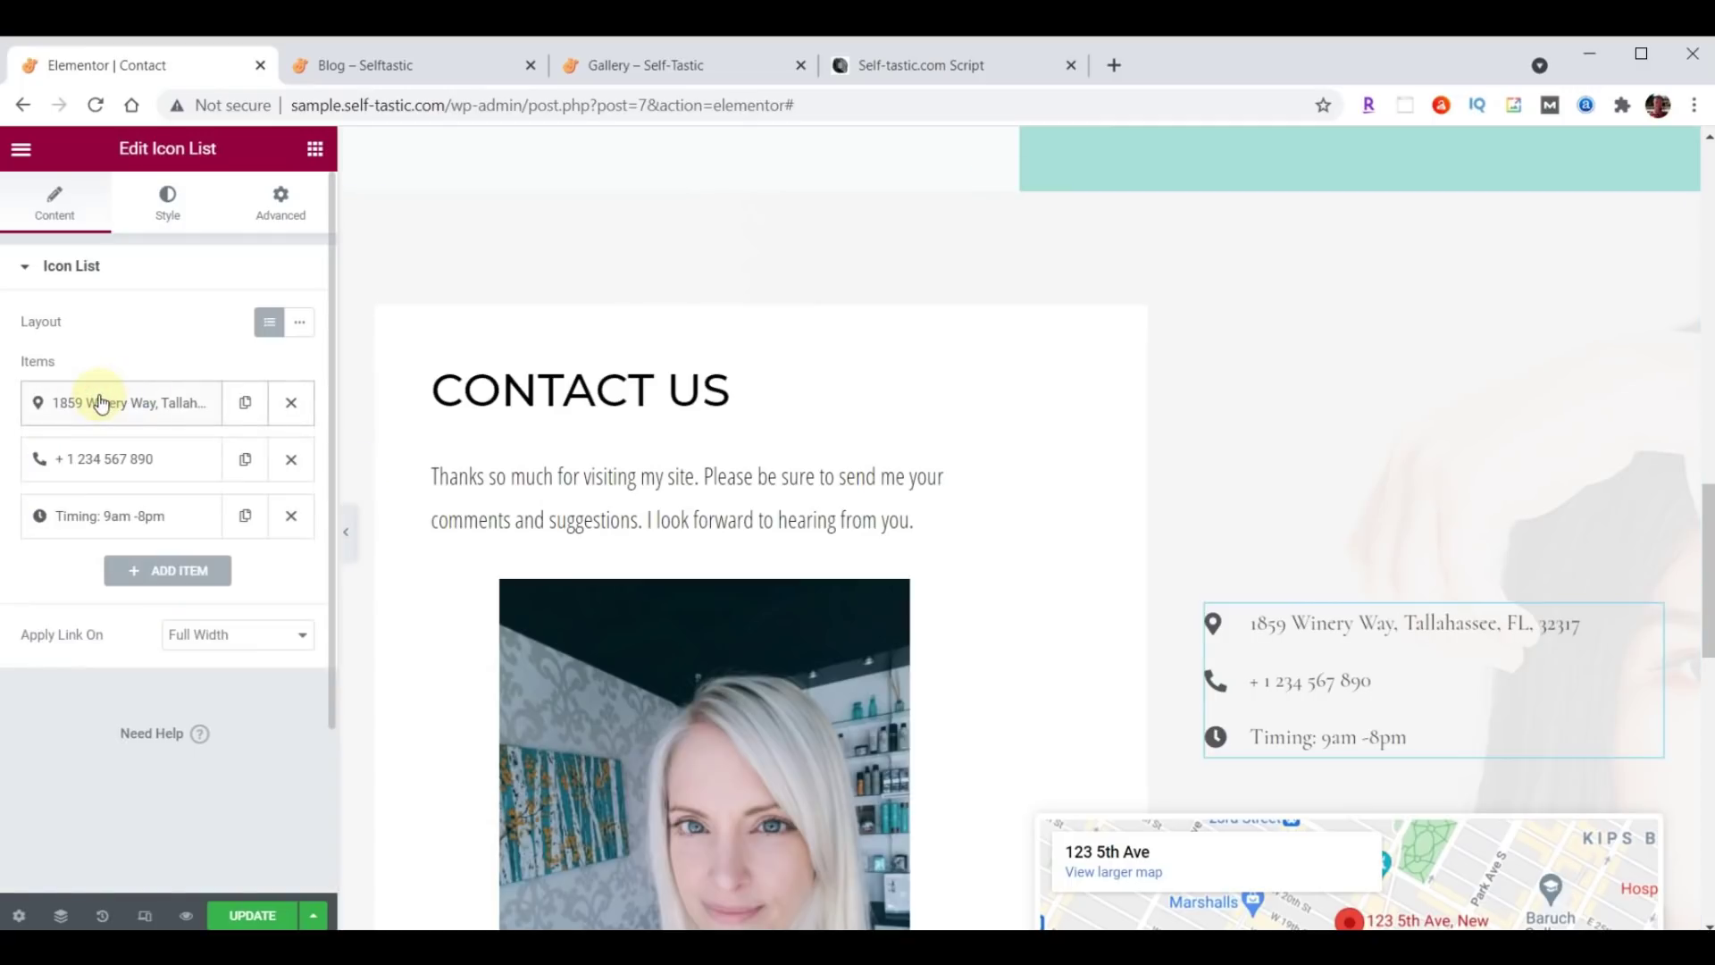
{"action": "left_click", "coordinate": [100, 464]}
{"action": "triple_click", "coordinate": [162, 534]}
{"action": "key", "text": "ctrl+v"}
{"action": "left_click", "coordinate": [138, 466]}
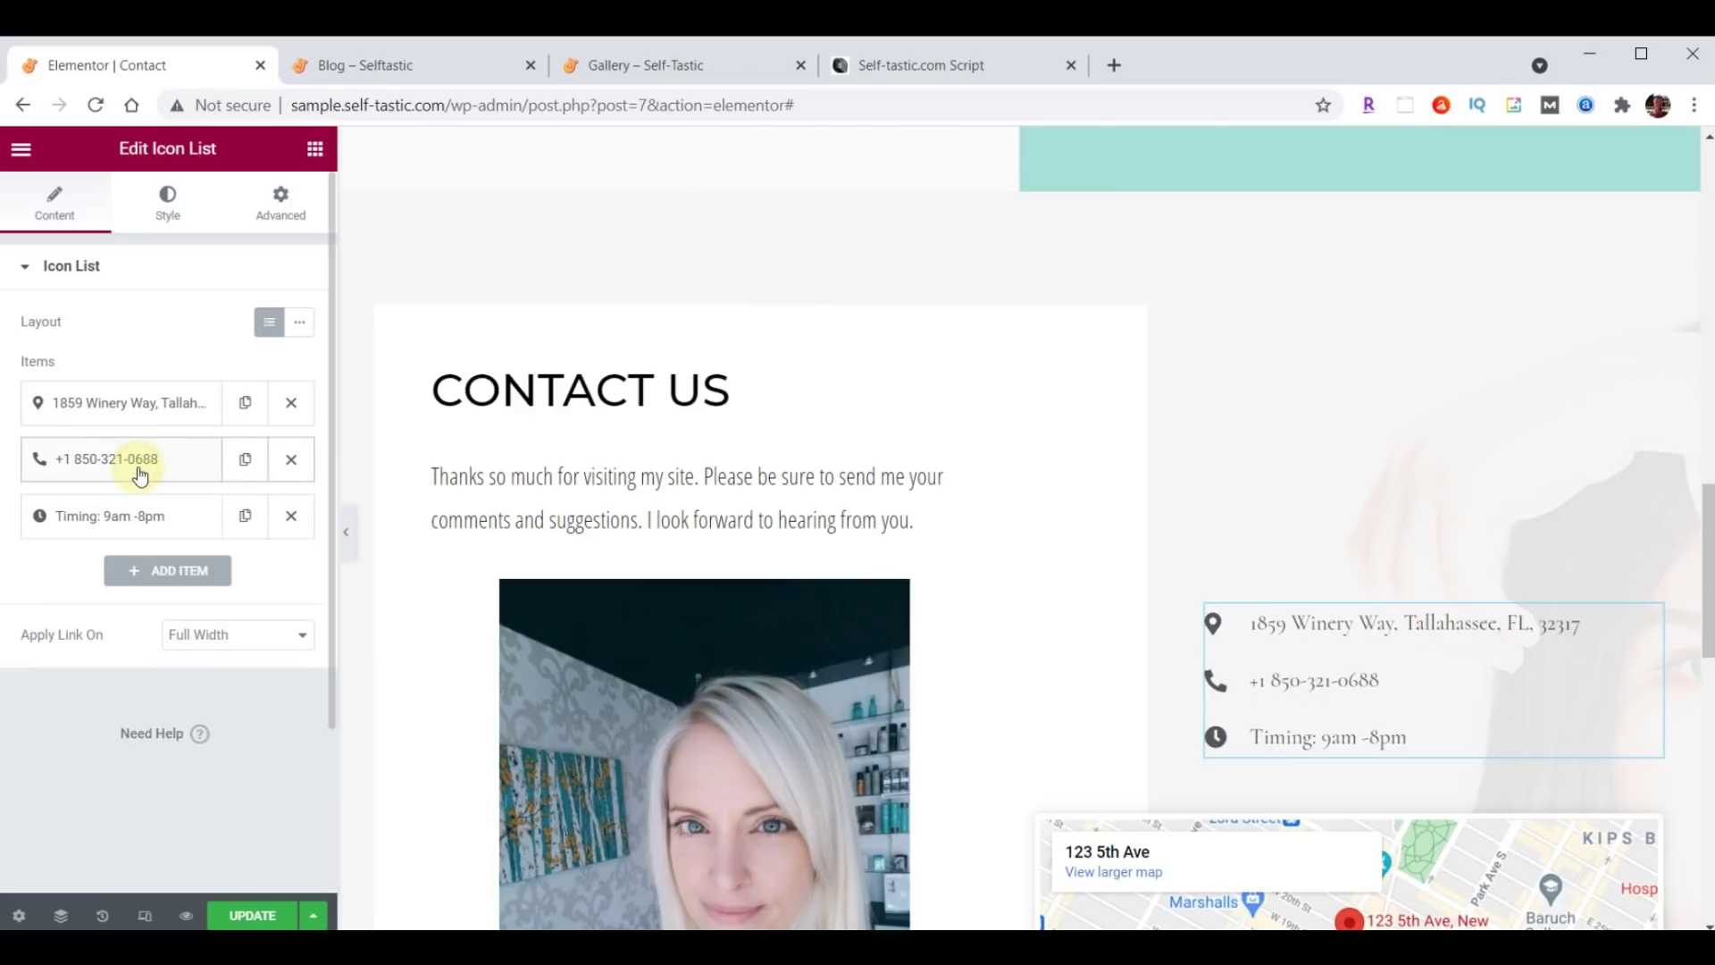
Change the hours item to 'Hours 9am-5pm, Mon-Fri' and keep the address item on top.
{"action": "left_click", "coordinate": [121, 516]}
{"action": "triple_click", "coordinate": [174, 594]}
{"action": "type", "text": "Hours 9am-5pm, Mon-Fri"}
{"action": "left_click", "coordinate": [139, 525]}
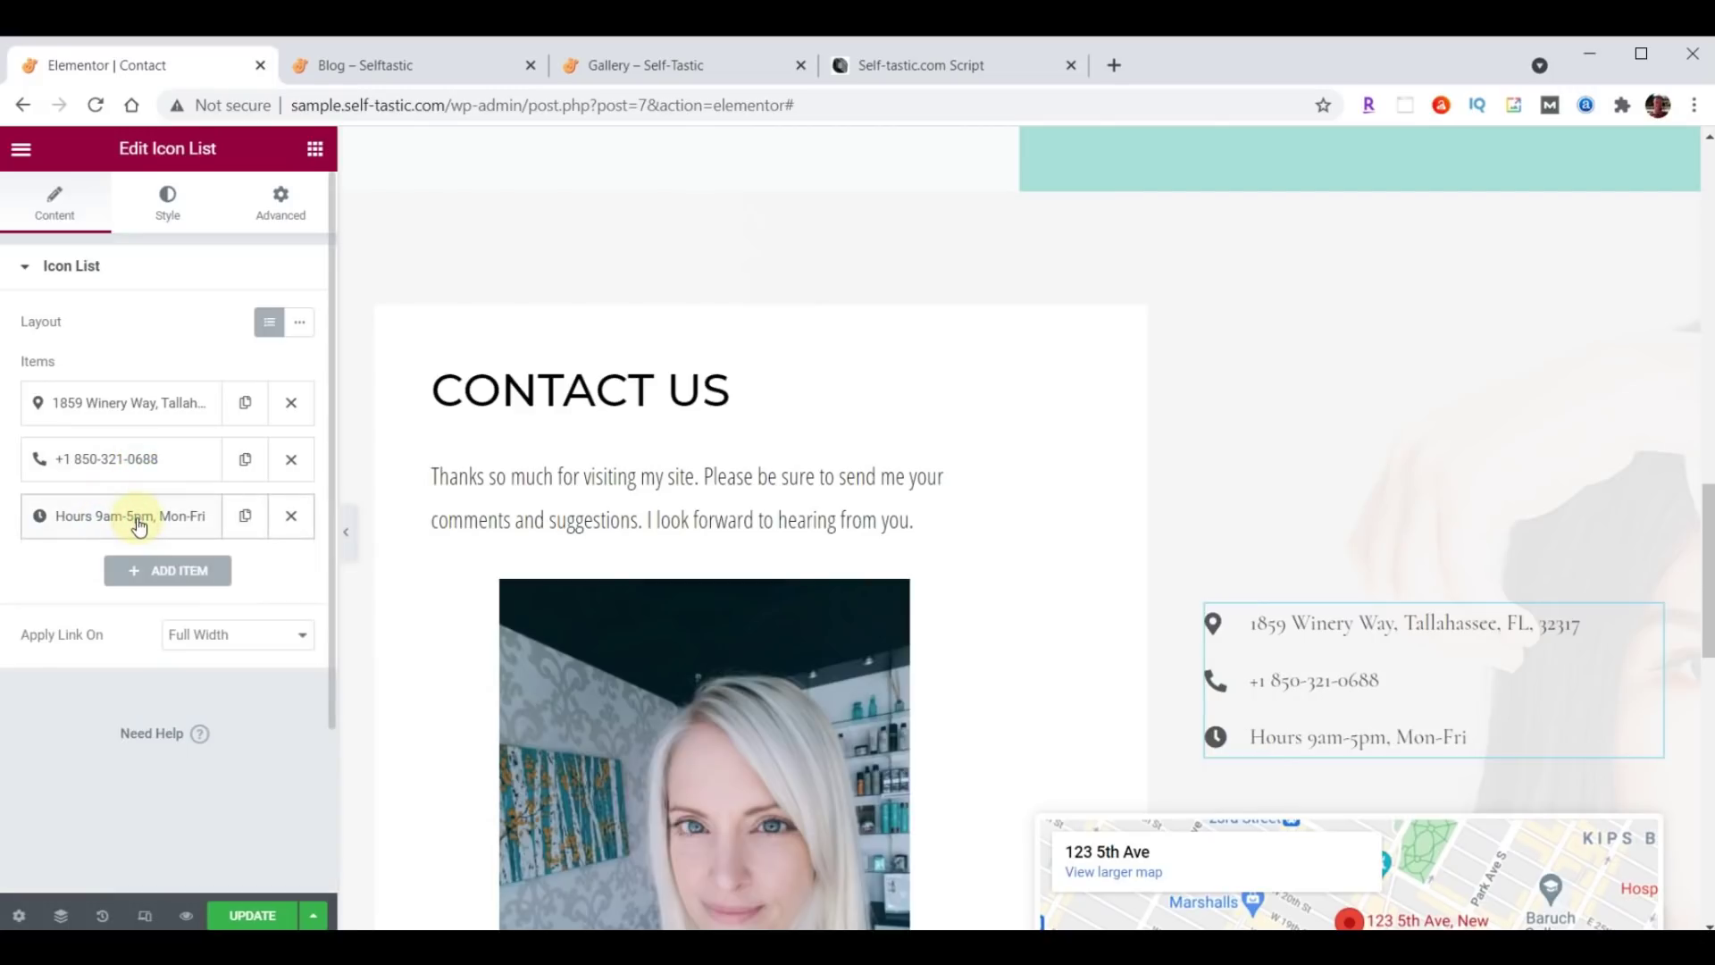
{"action": "left_click_drag", "start_coordinate": [119, 451], "coordinate": [126, 386]}
{"action": "left_click_drag", "start_coordinate": [107, 446], "coordinate": [122, 404]}
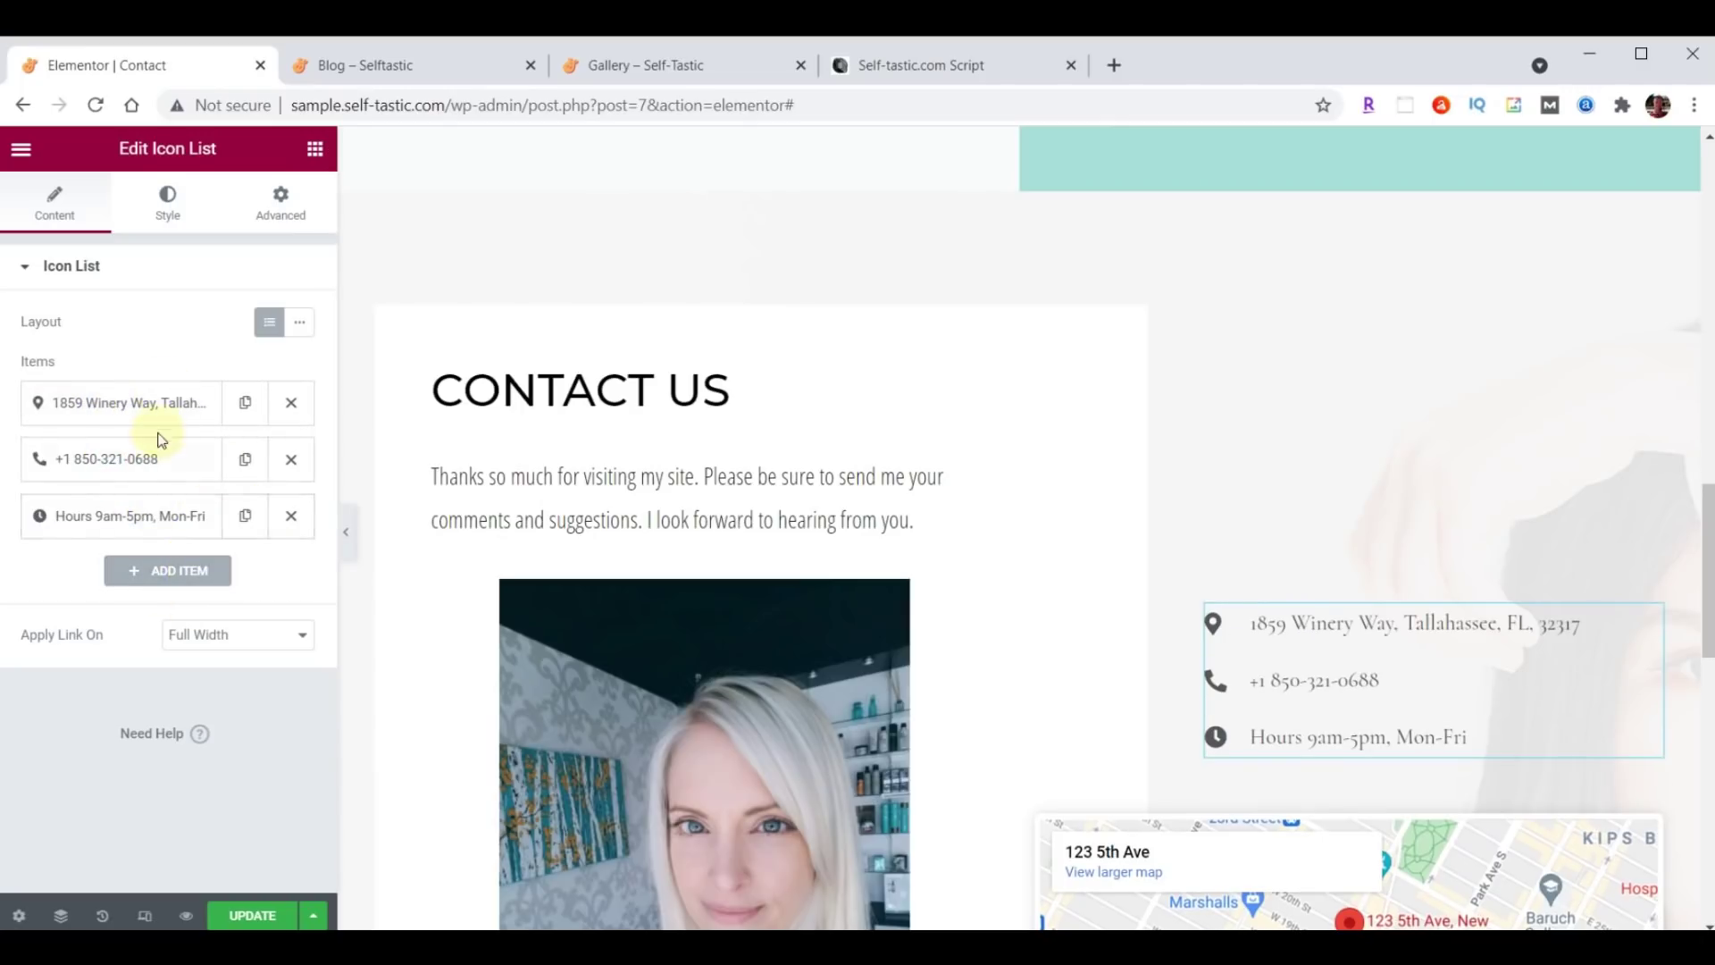
Set the contact list's text colour to #222222.
{"action": "left_click", "coordinate": [169, 199]}
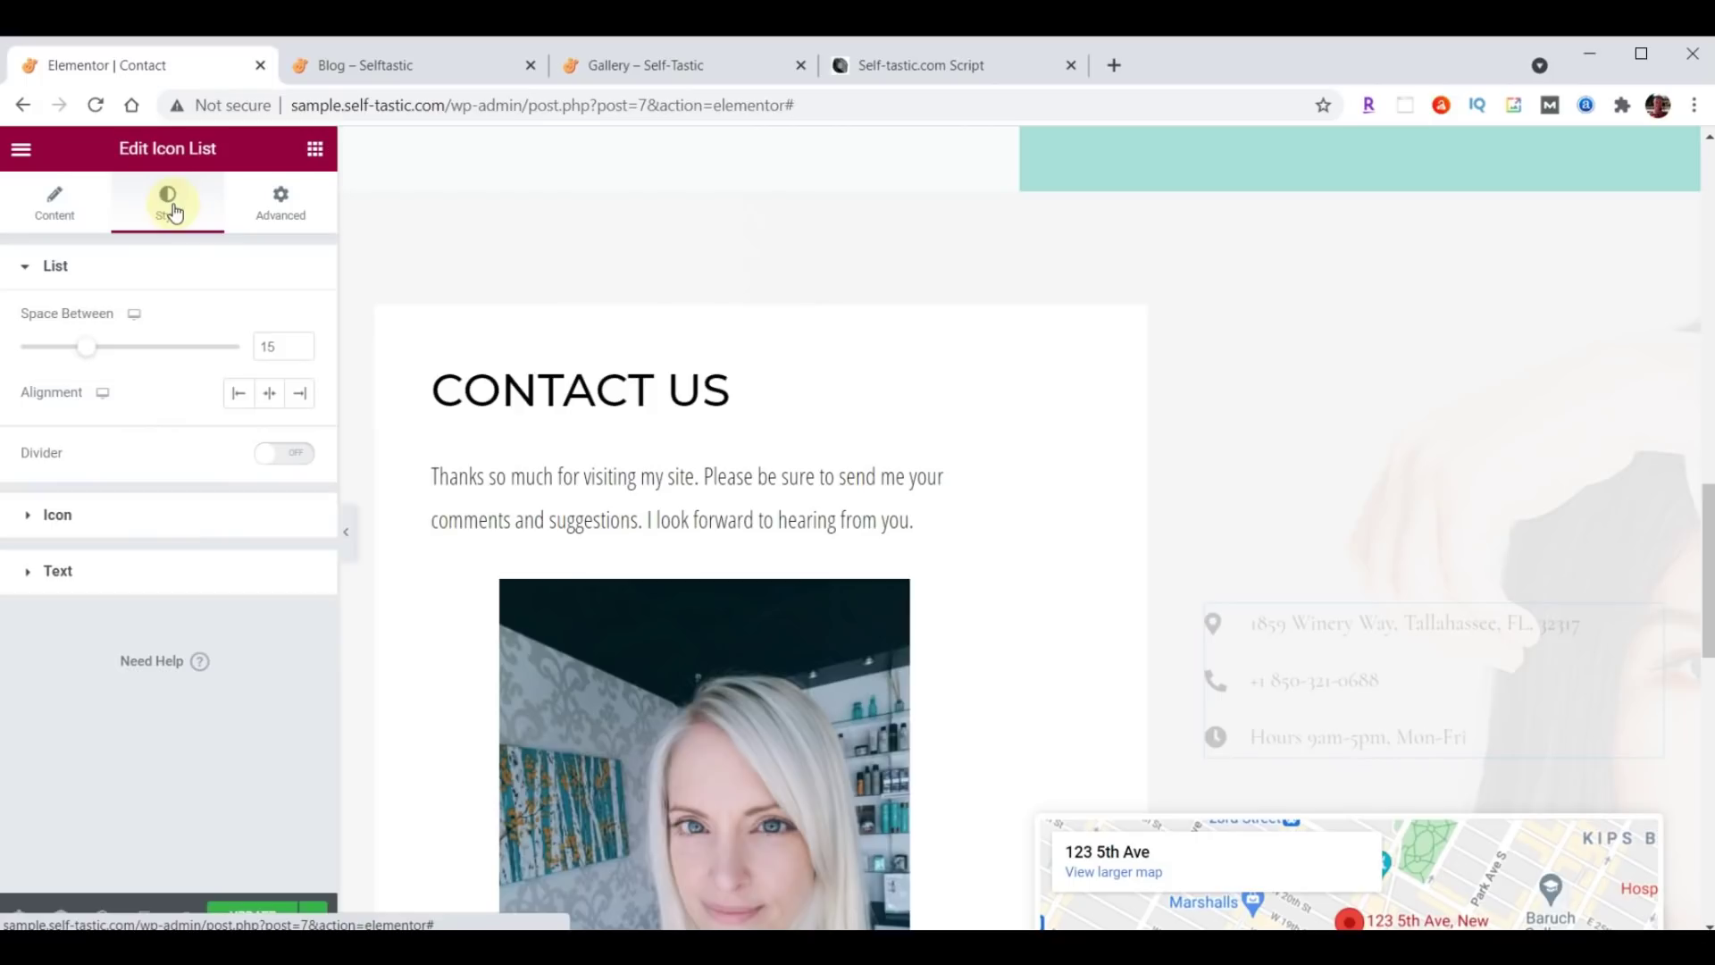
{"action": "left_click", "coordinate": [59, 571]}
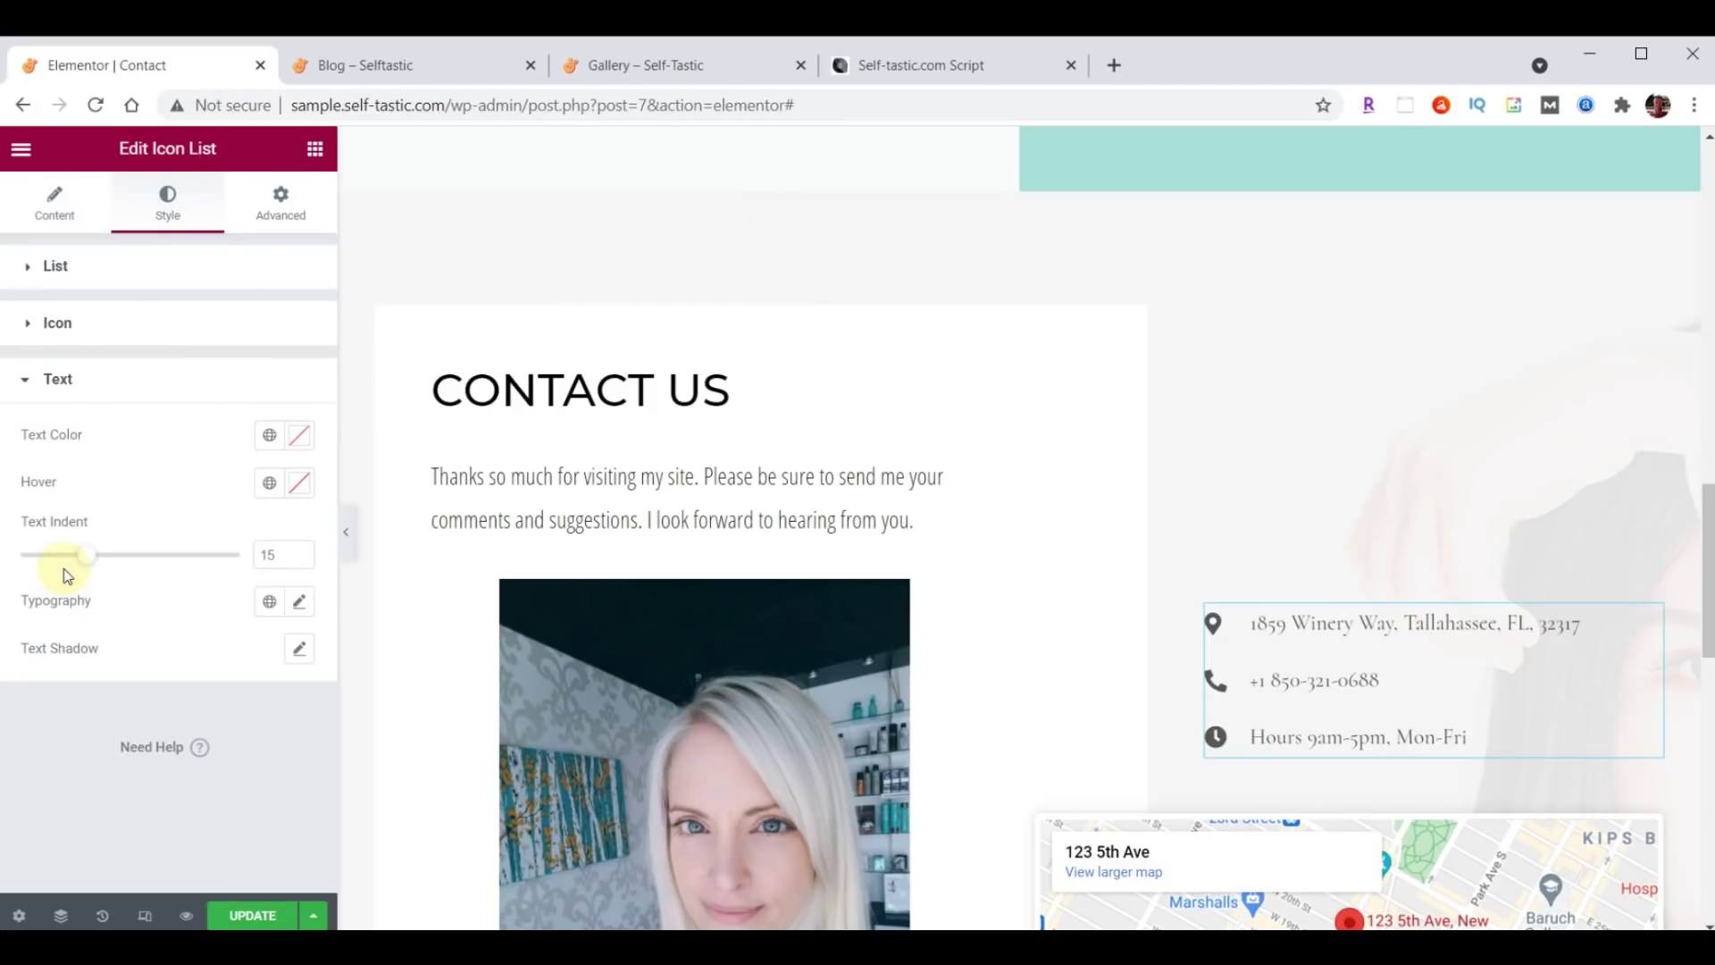
{"action": "left_click", "coordinate": [302, 438]}
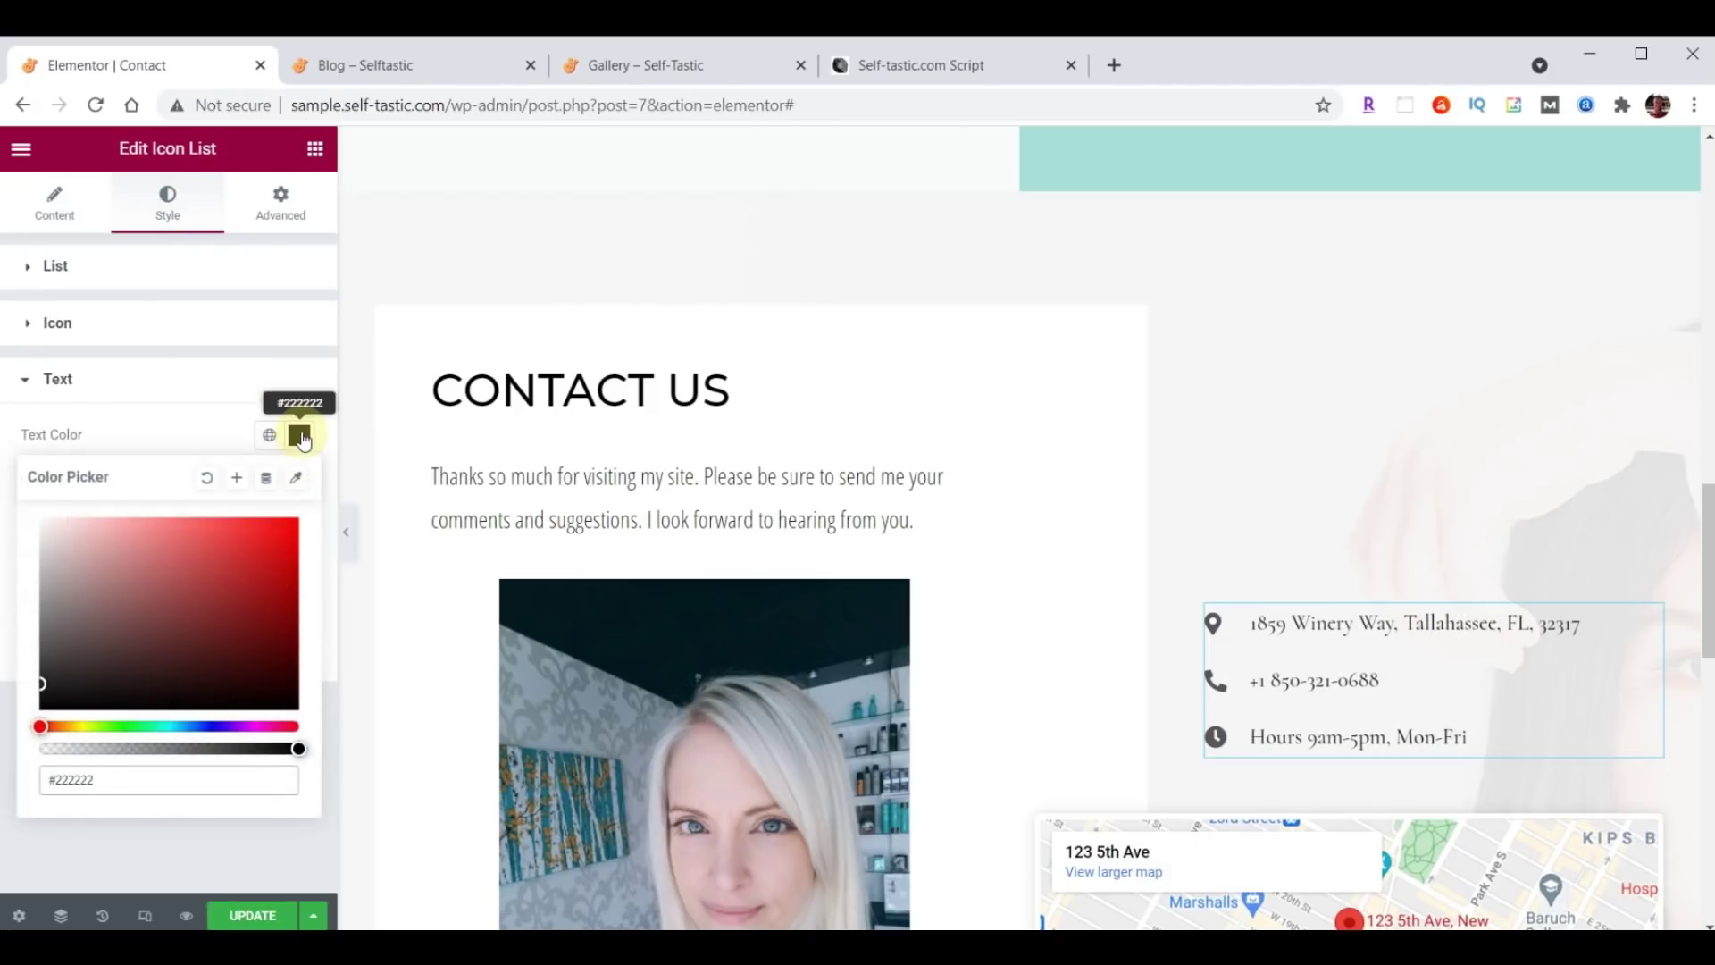
{"action": "left_click", "coordinate": [300, 436]}
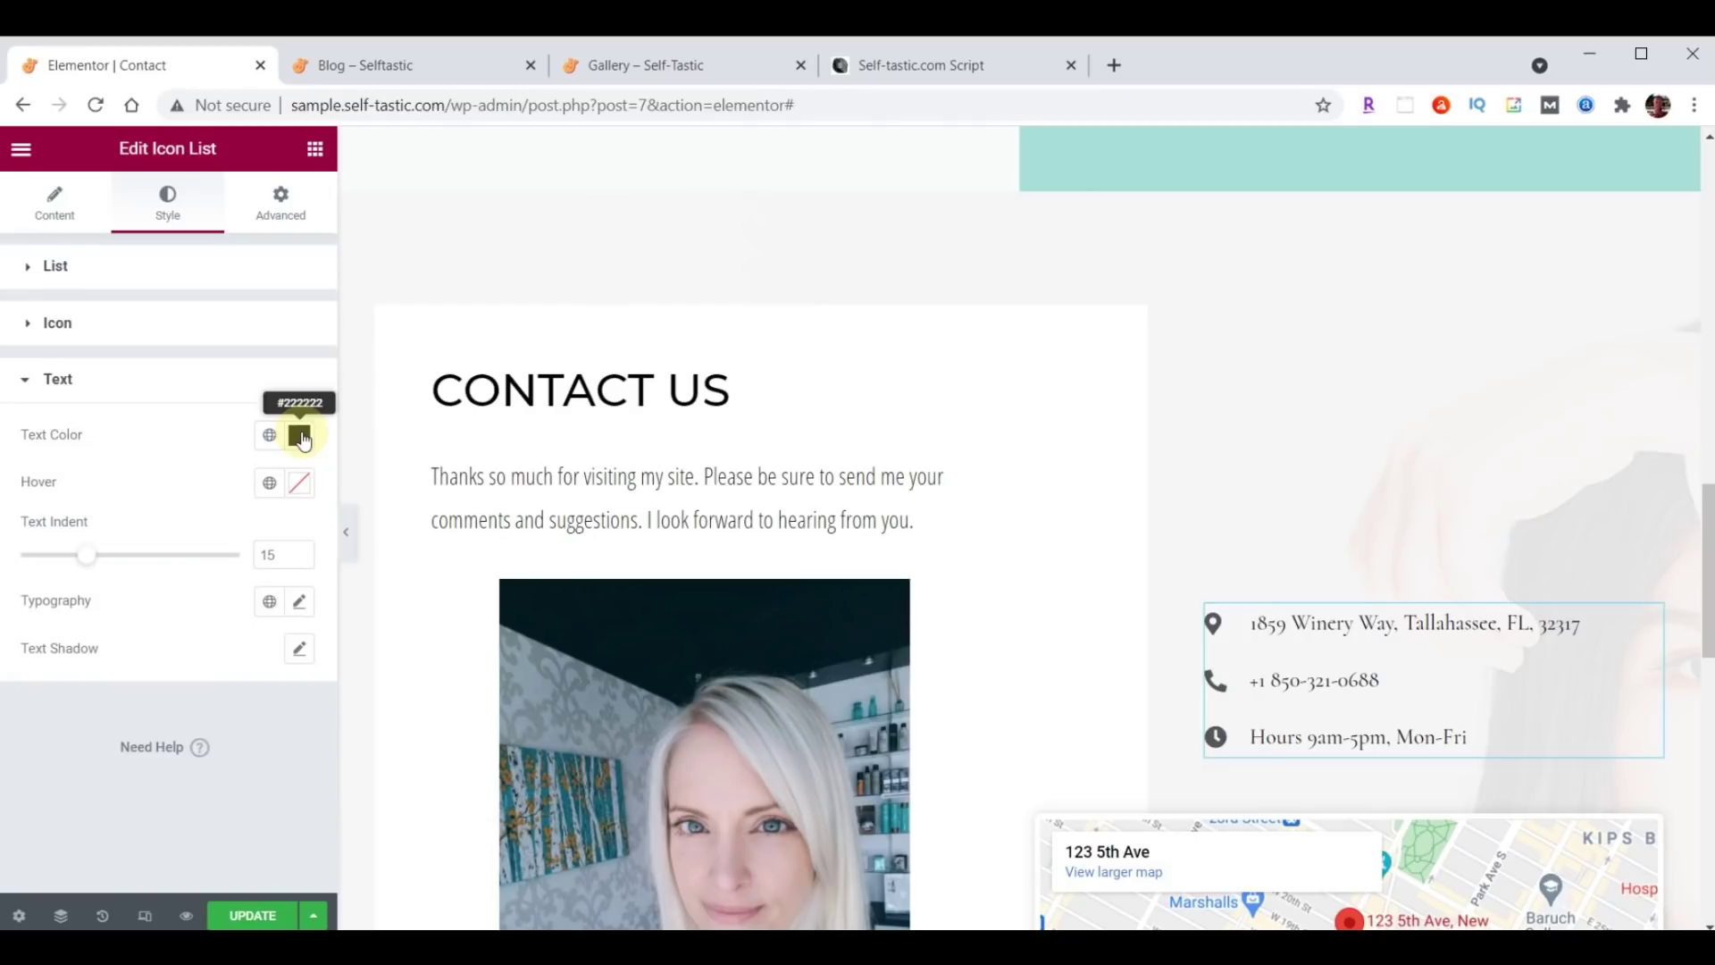
Set the text typography to Open Sans Condensed, size 21, weight 400.
{"action": "left_click", "coordinate": [300, 603]}
{"action": "left_click", "coordinate": [211, 715]}
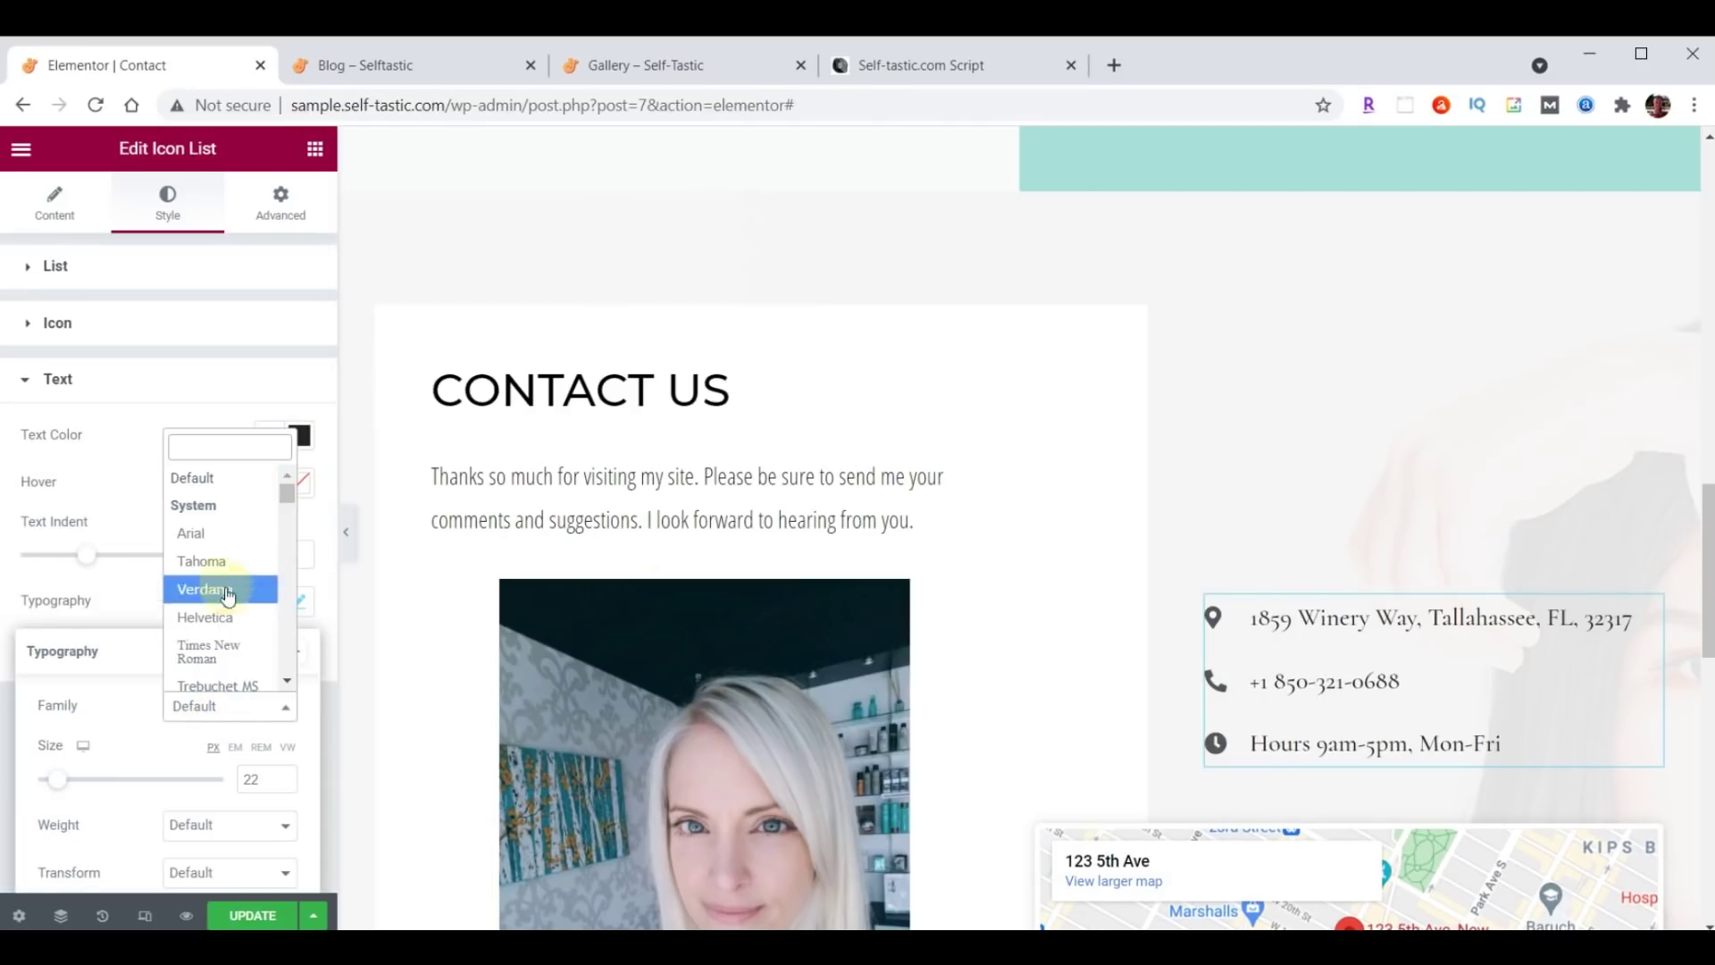
{"action": "type", "text": "Open"}
{"action": "left_click", "coordinate": [216, 542]}
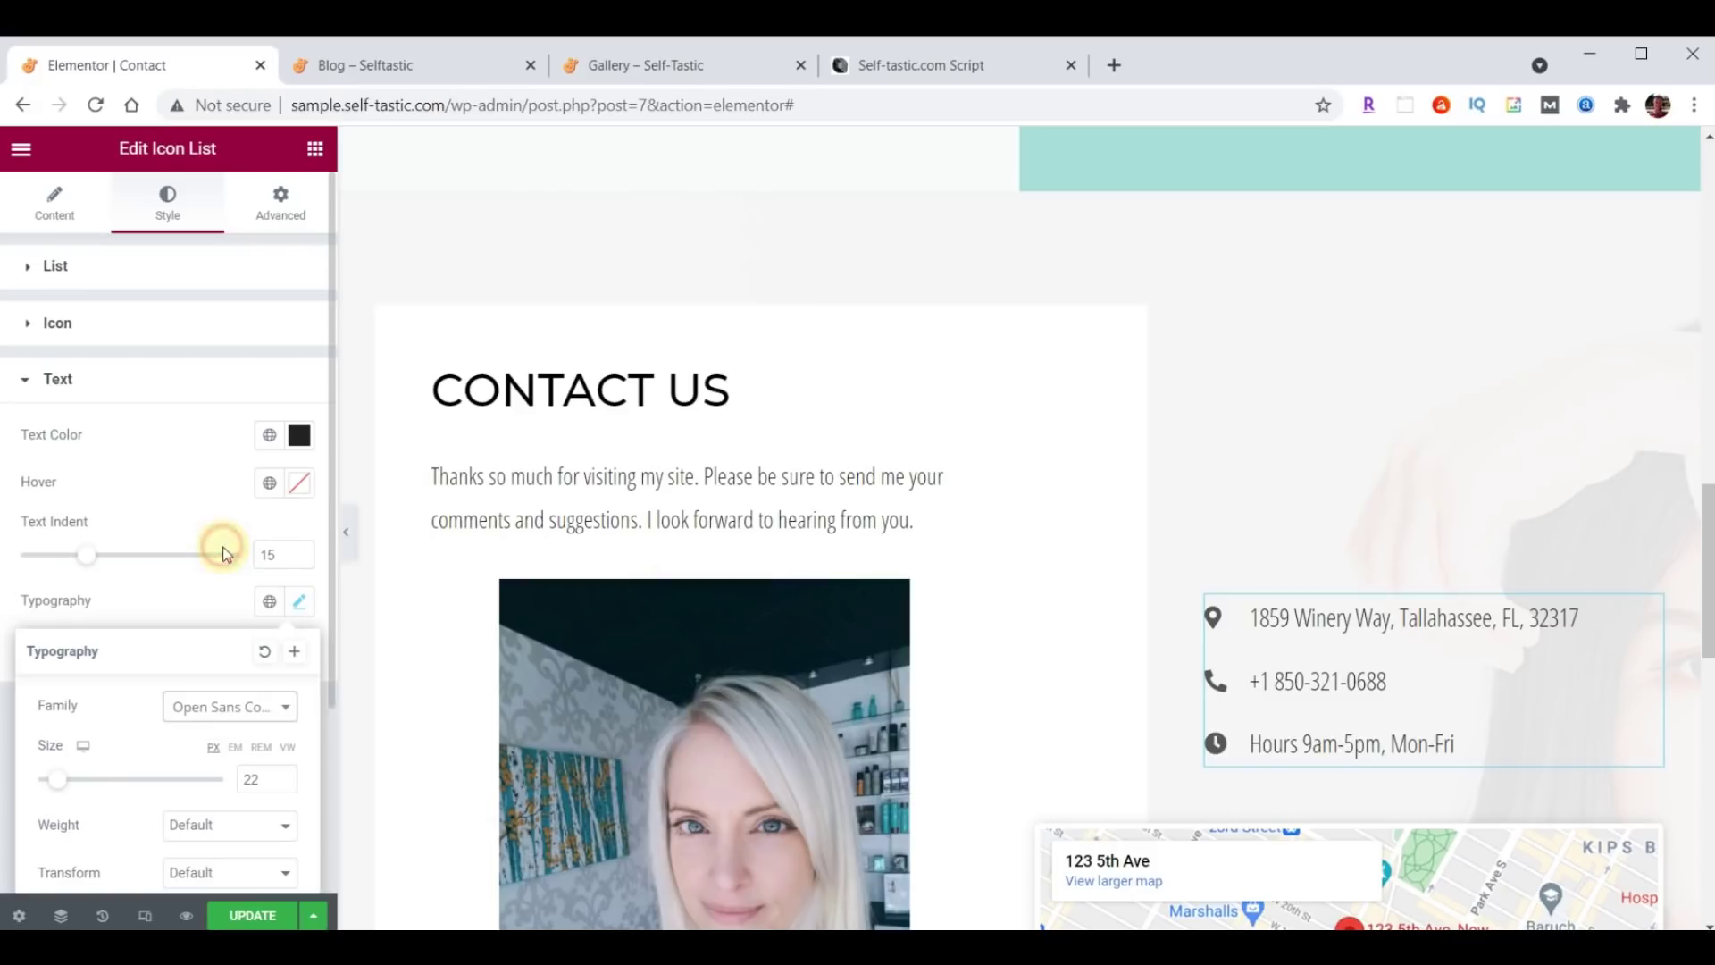
{"action": "left_click_drag", "start_coordinate": [262, 782], "coordinate": [236, 787]}
{"action": "type", "text": "21"}
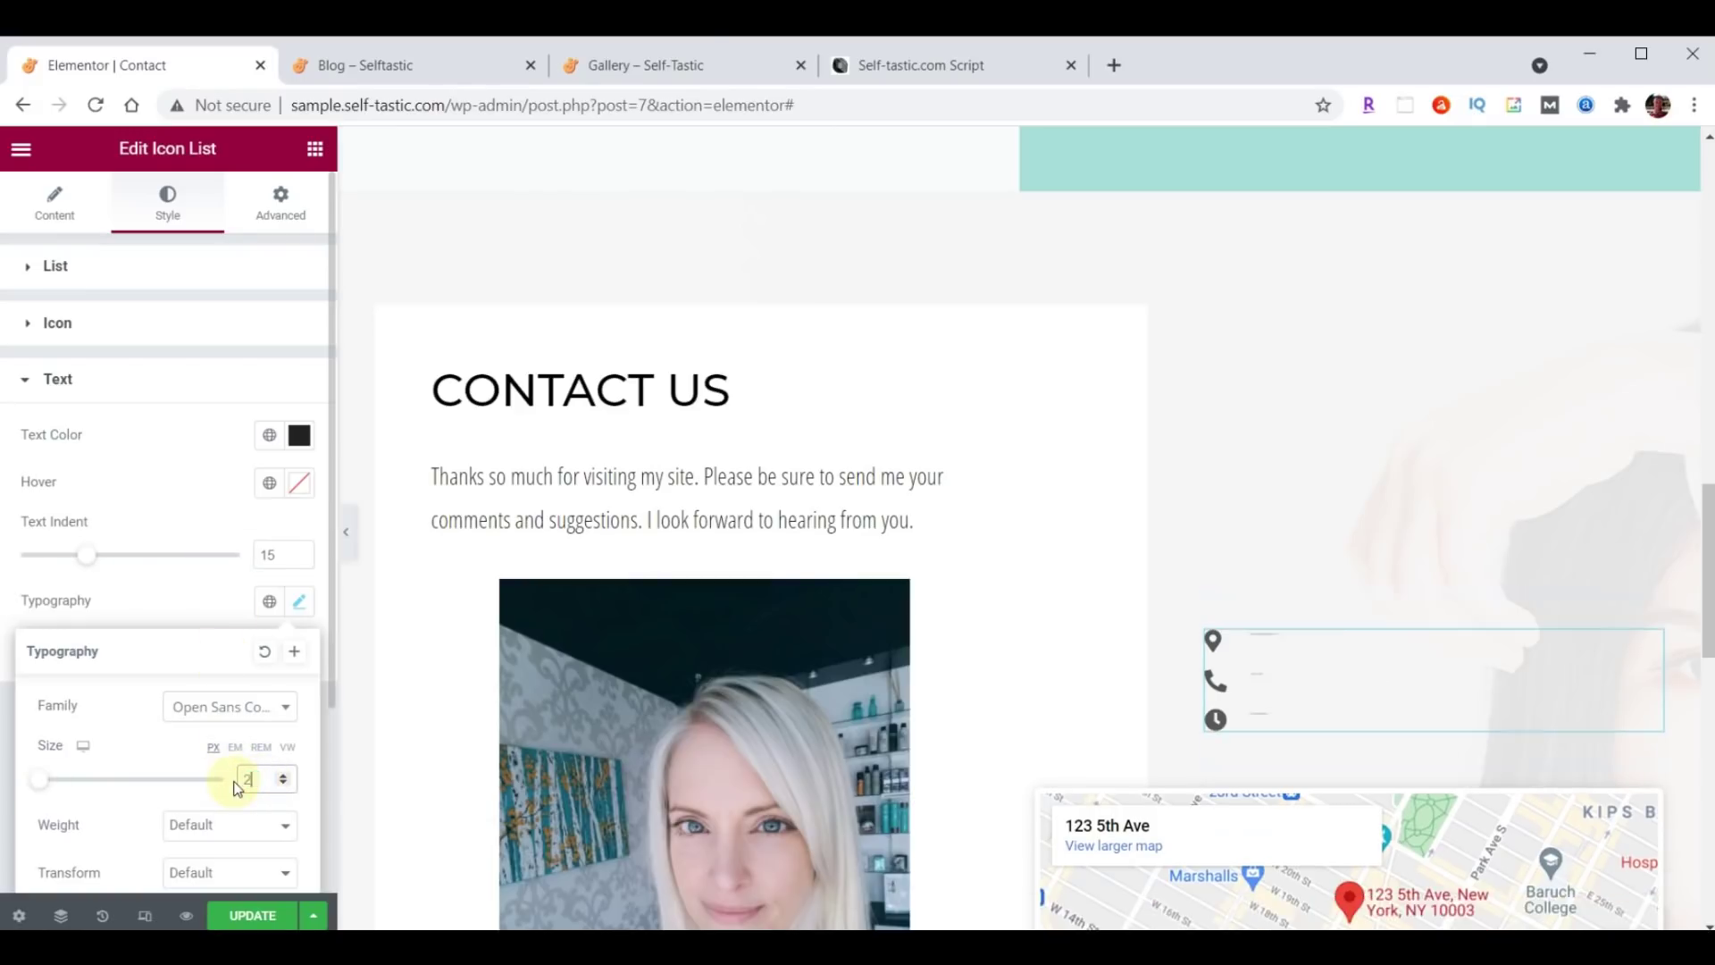
{"action": "left_click", "coordinate": [226, 824]}
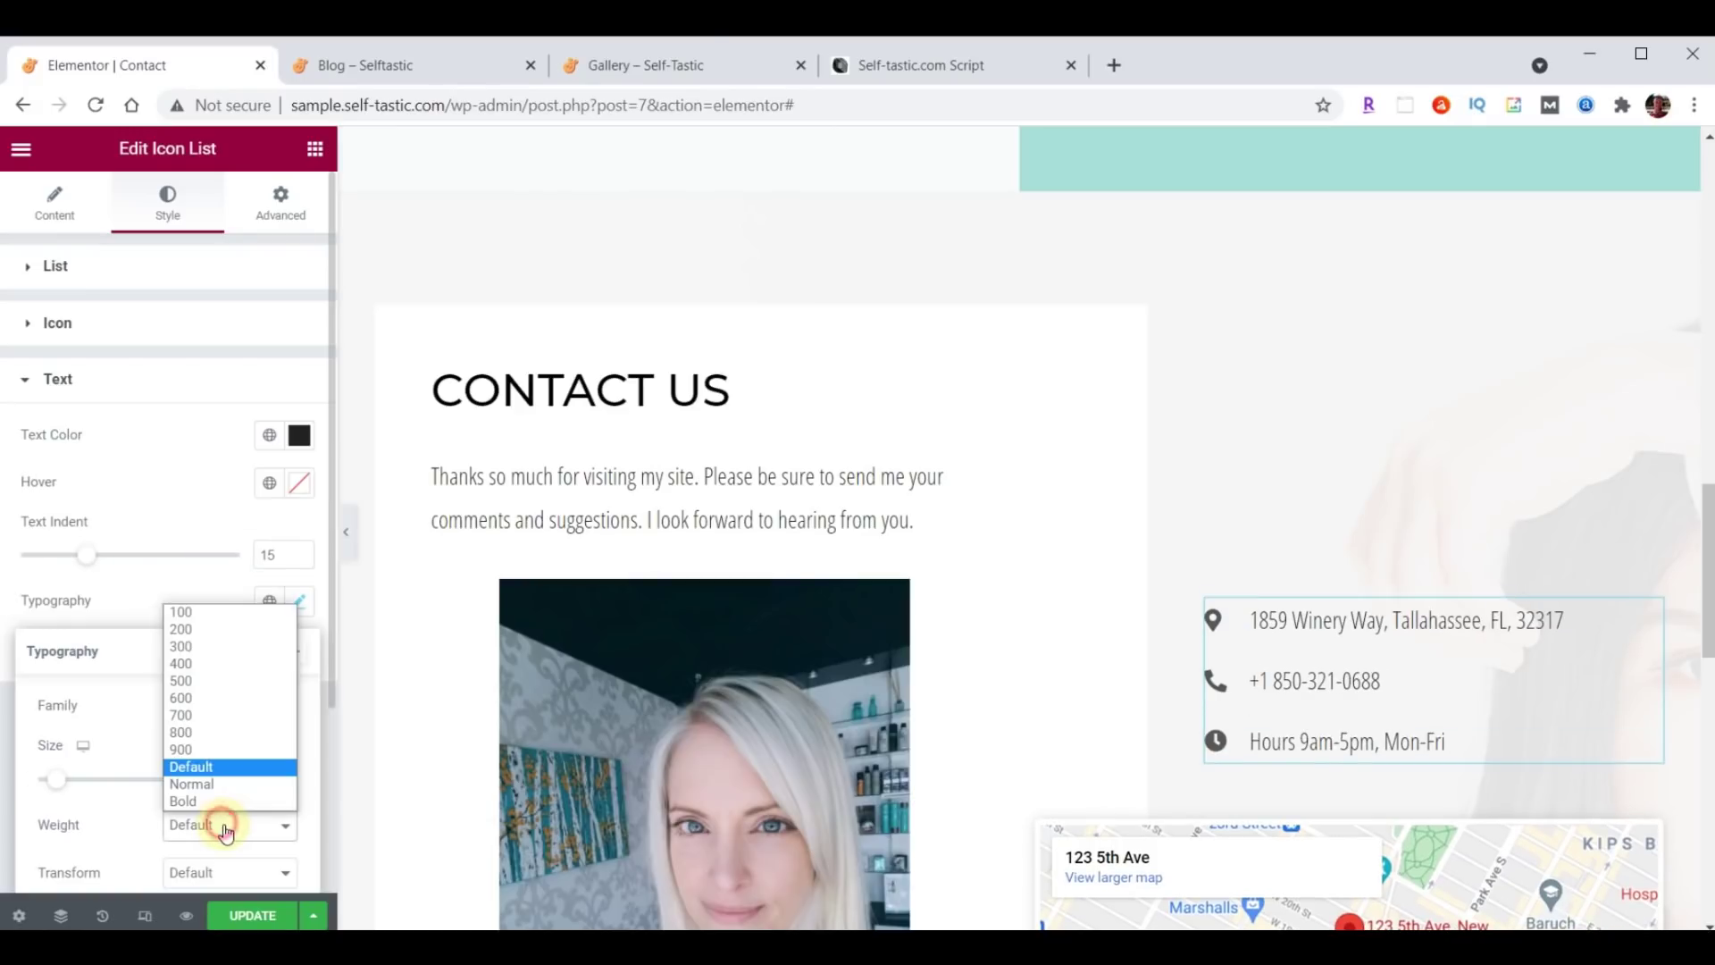
{"action": "left_click", "coordinate": [216, 662]}
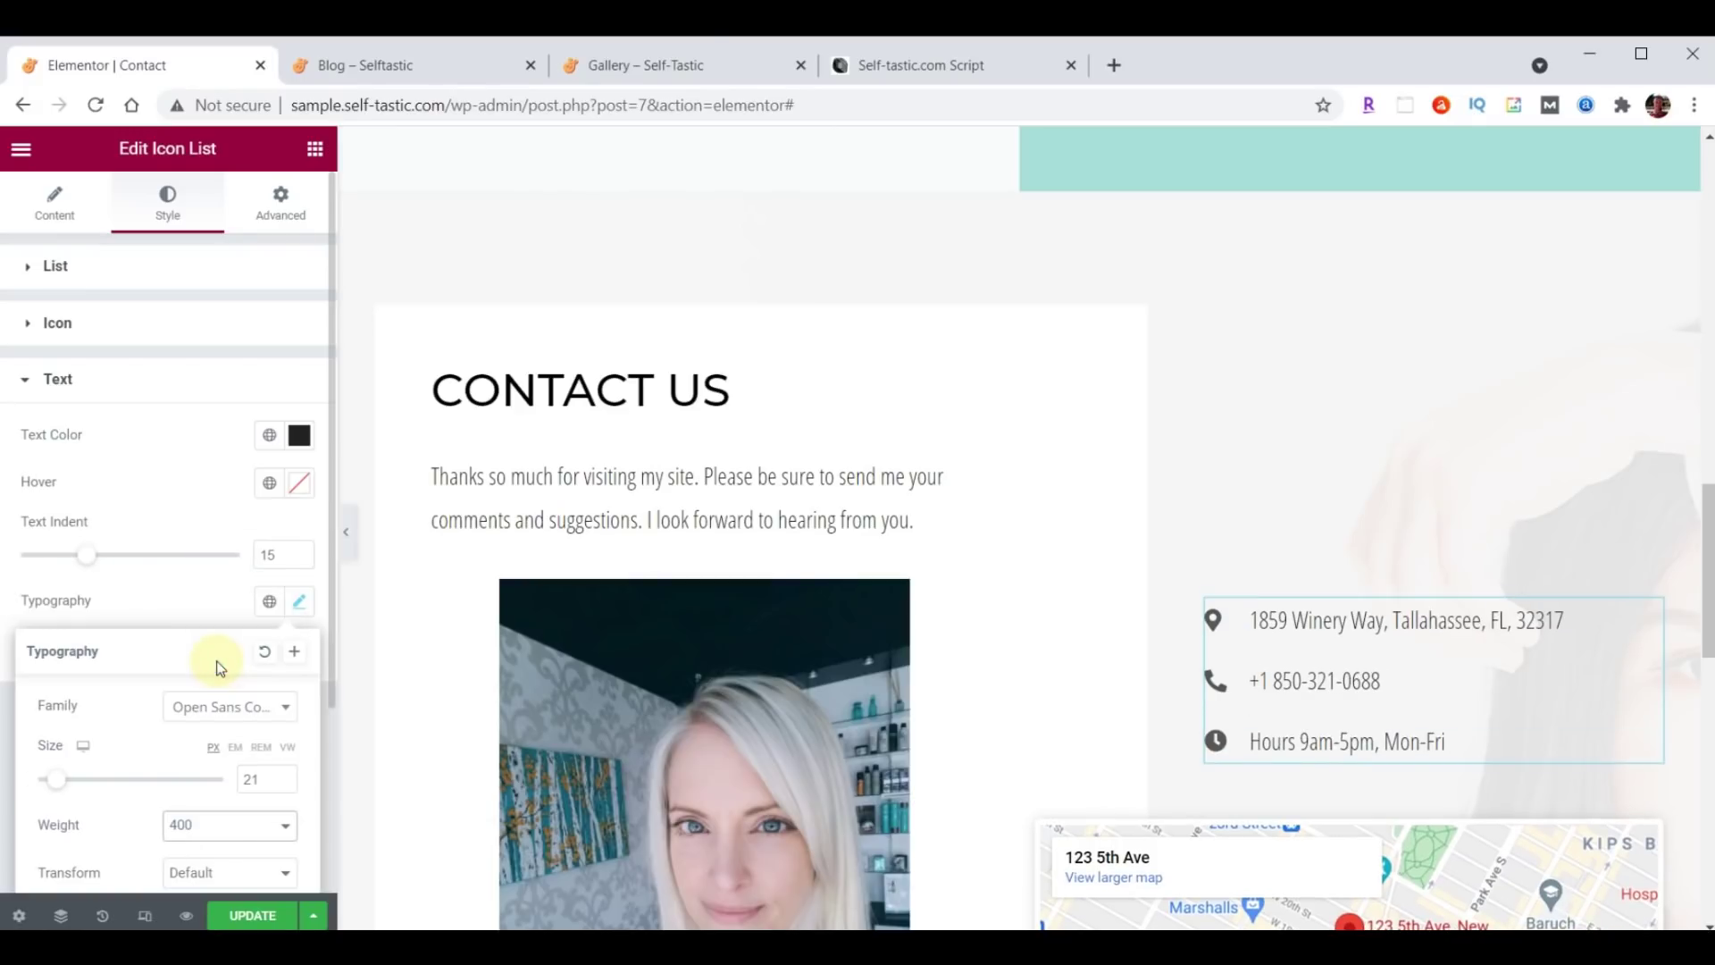
{"action": "scroll", "coordinate": [1448, 454], "scroll_direction": "down", "scroll_amount": 4}
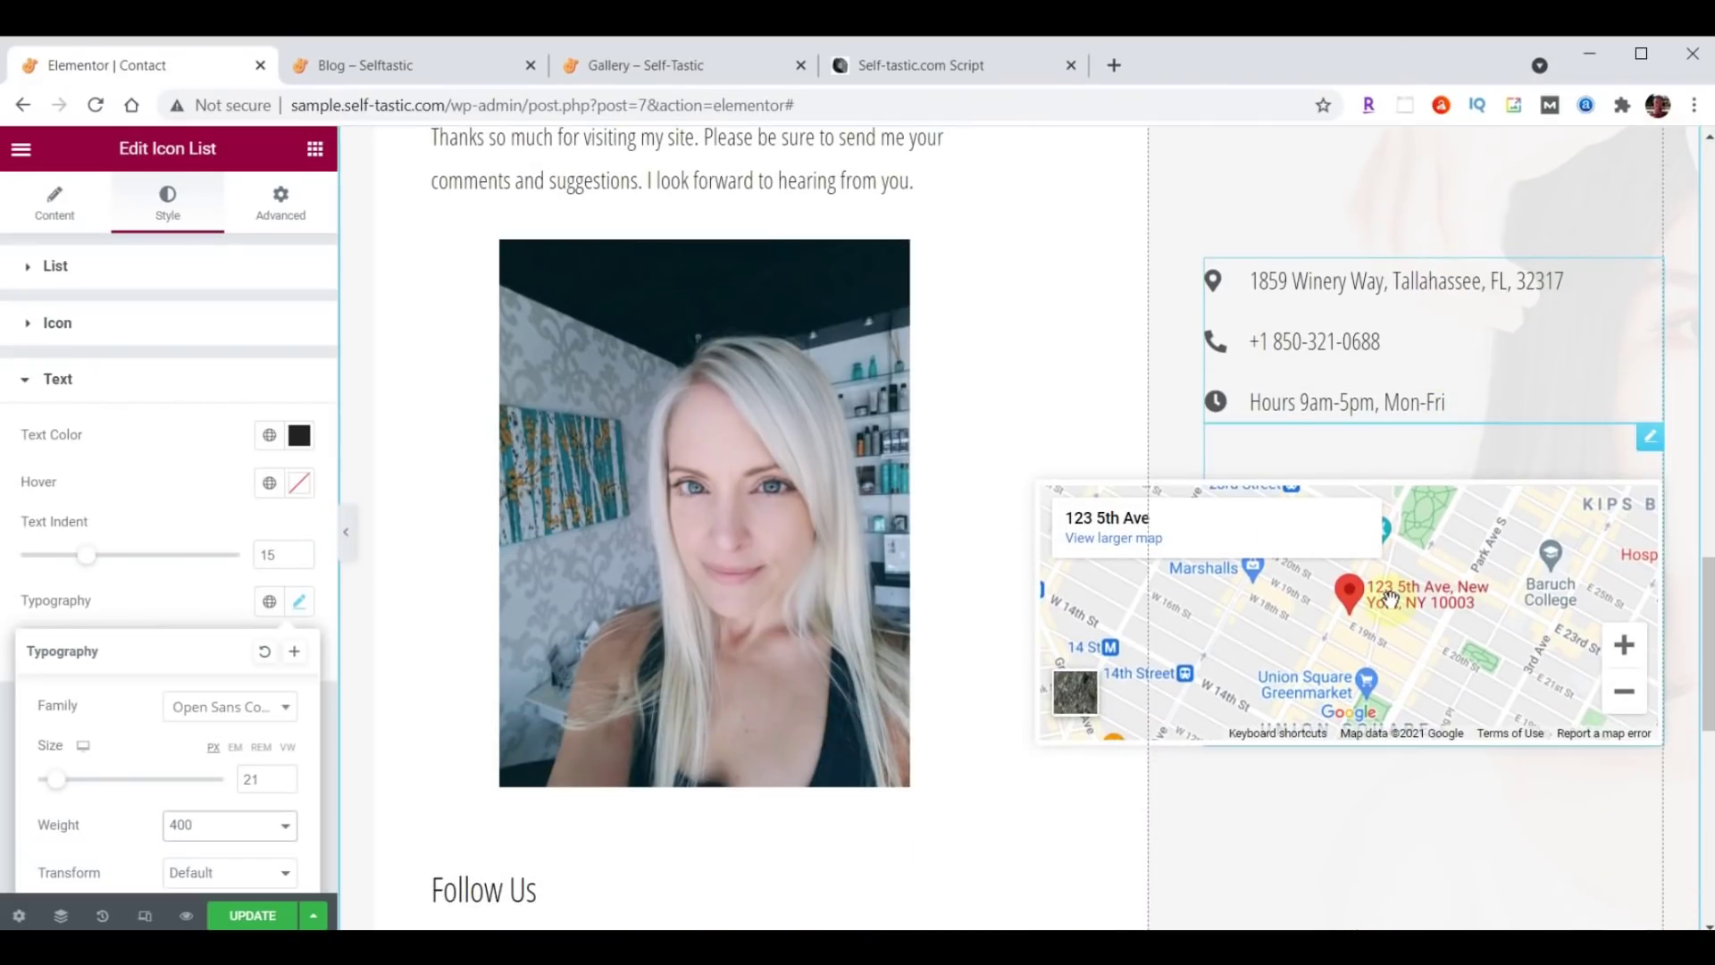
Paste the new contact address into the map's Location.
{"action": "left_click", "coordinate": [1653, 447]}
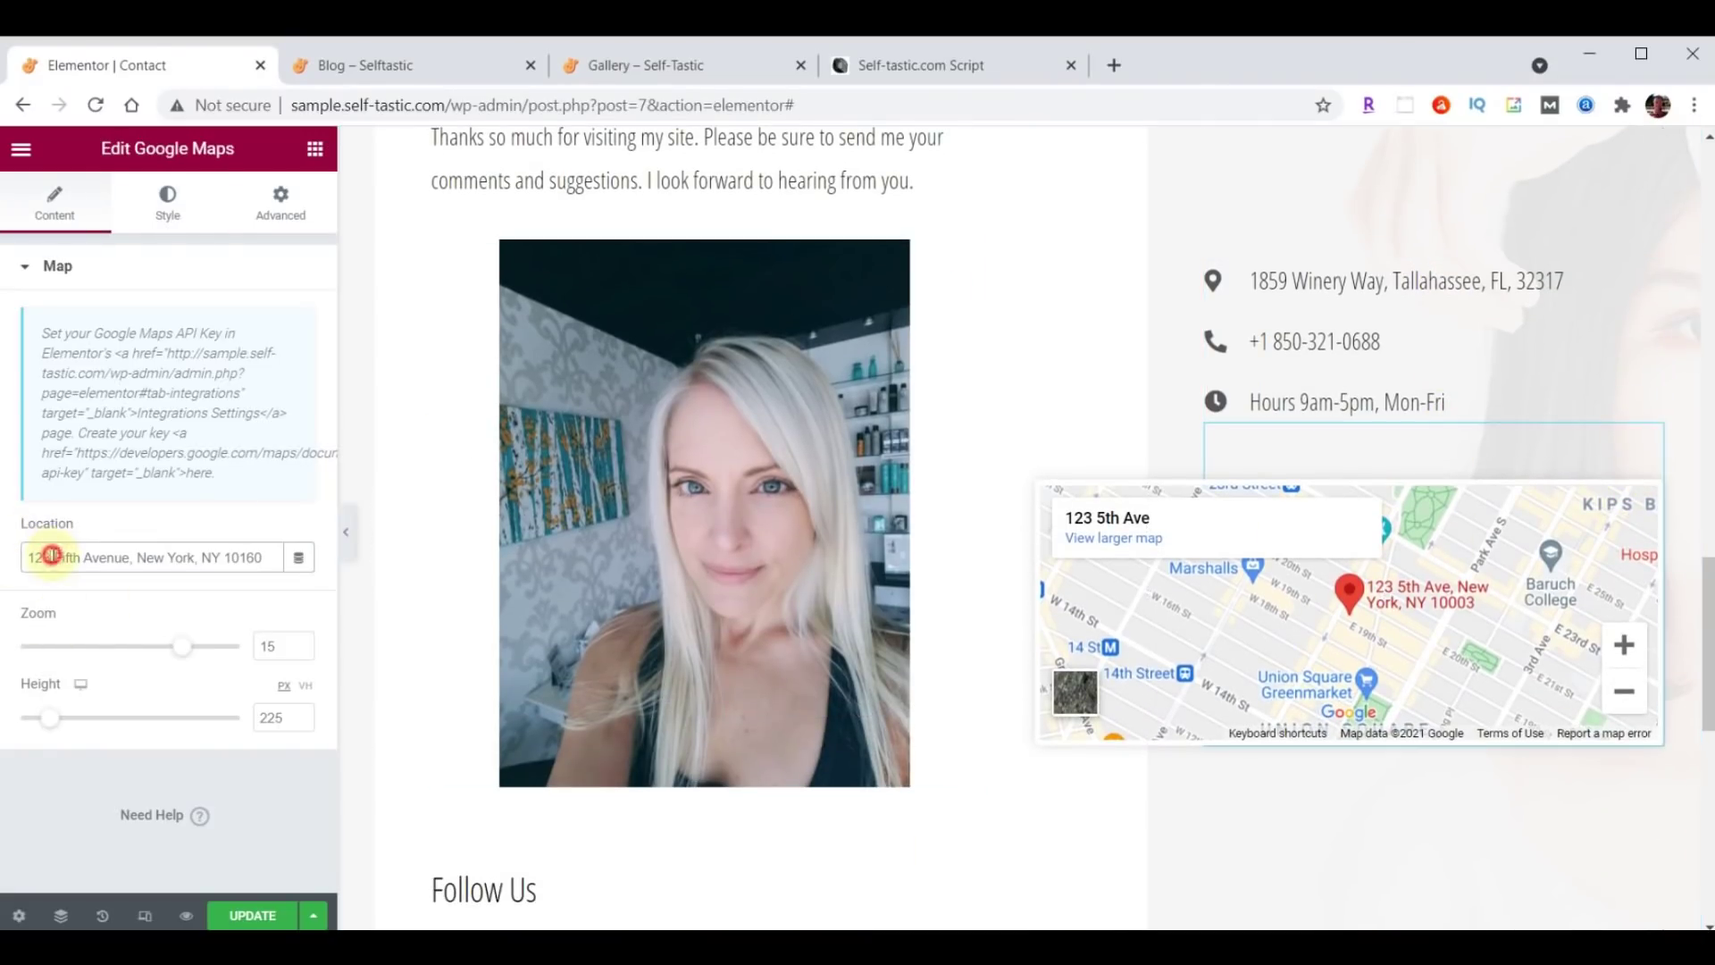
{"action": "left_click_drag", "start_coordinate": [28, 556], "coordinate": [308, 539]}
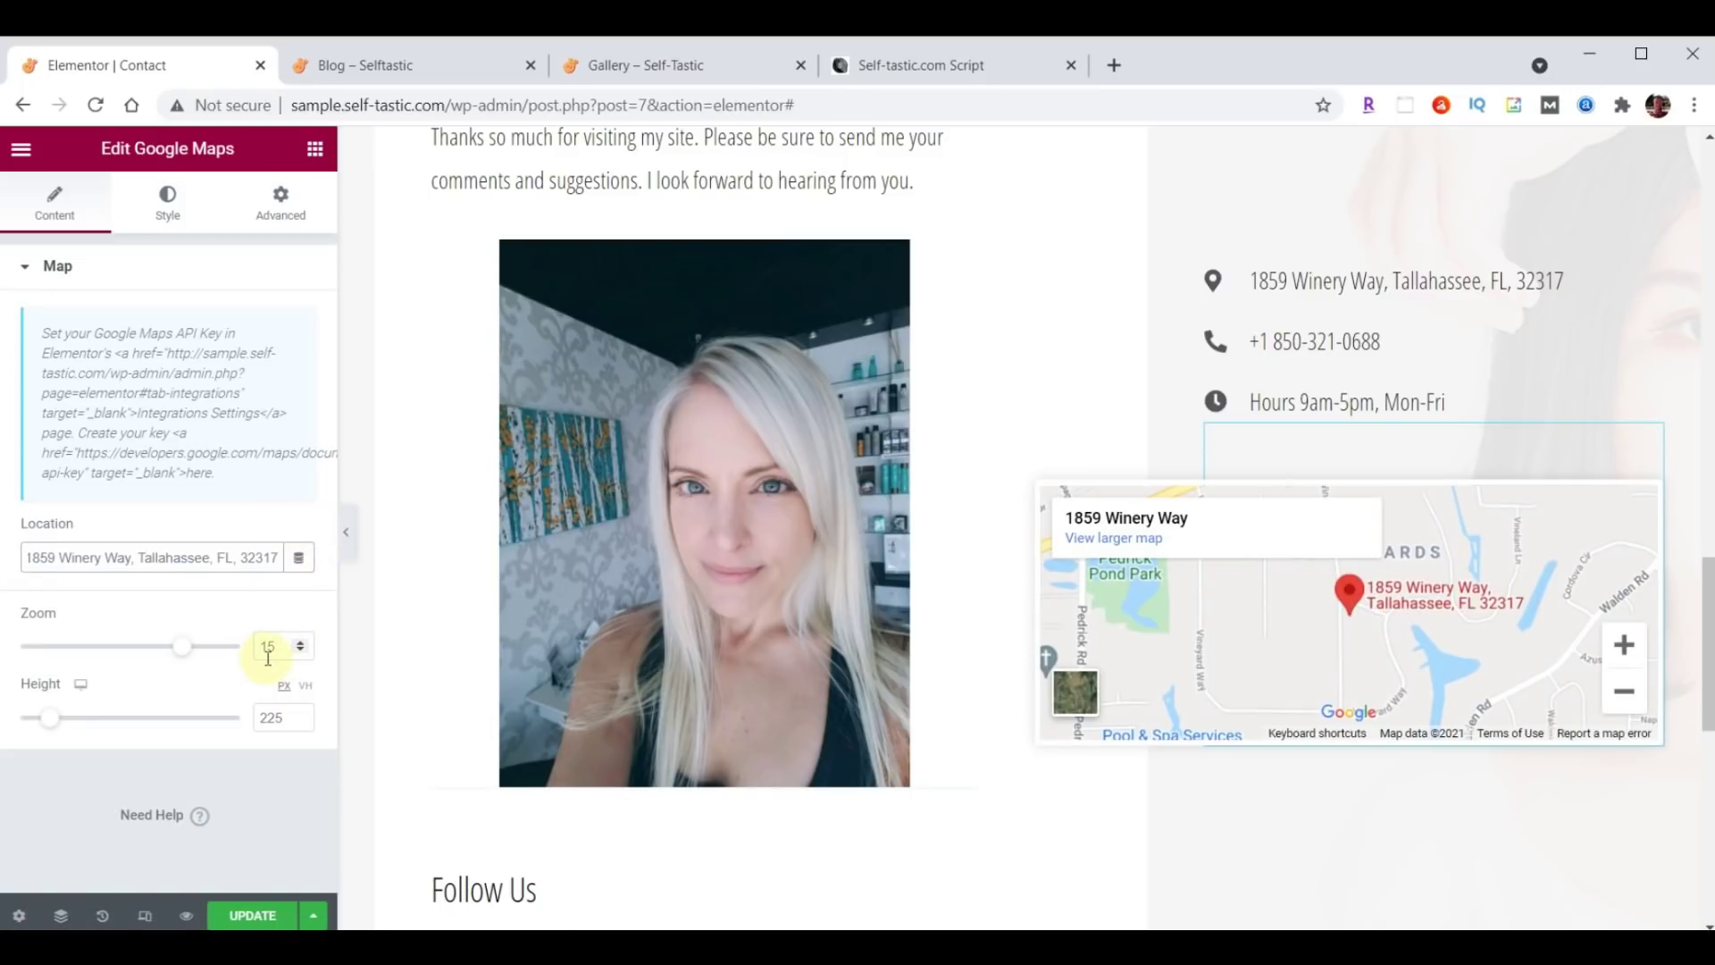
Set the map height to 500 and publish the Contact page.
{"action": "scroll", "coordinate": [1250, 715], "scroll_direction": "down", "scroll_amount": 3}
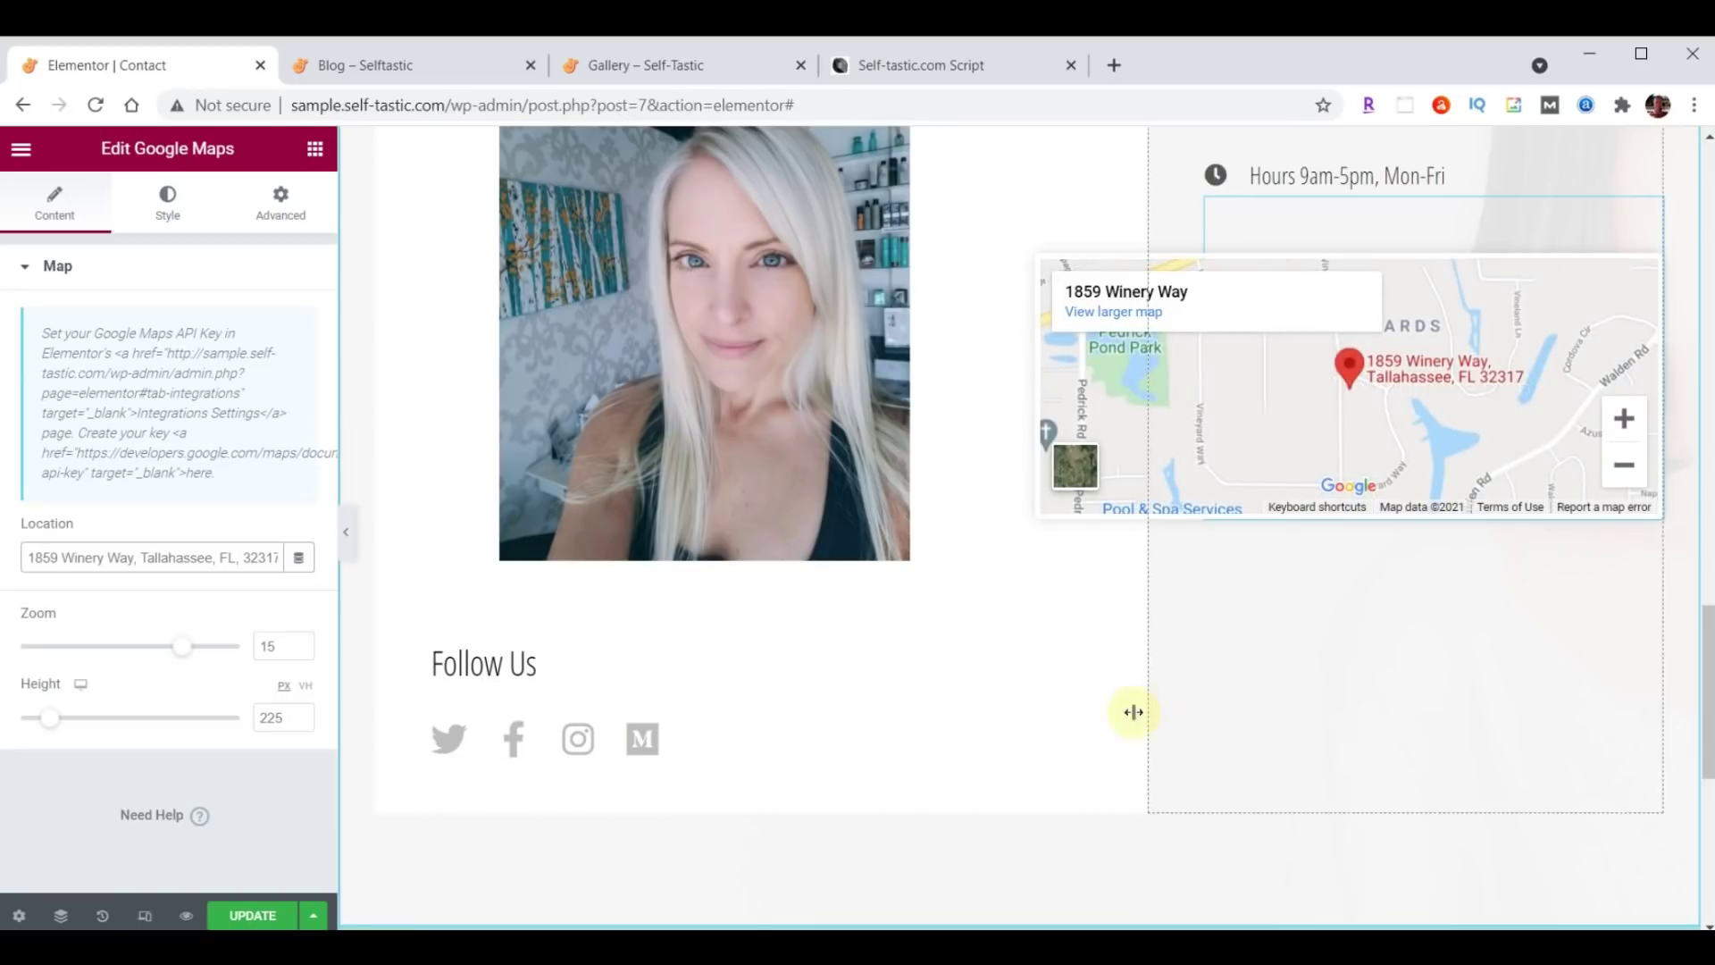
{"action": "double_click", "coordinate": [271, 717]}
{"action": "type", "text": "500"}
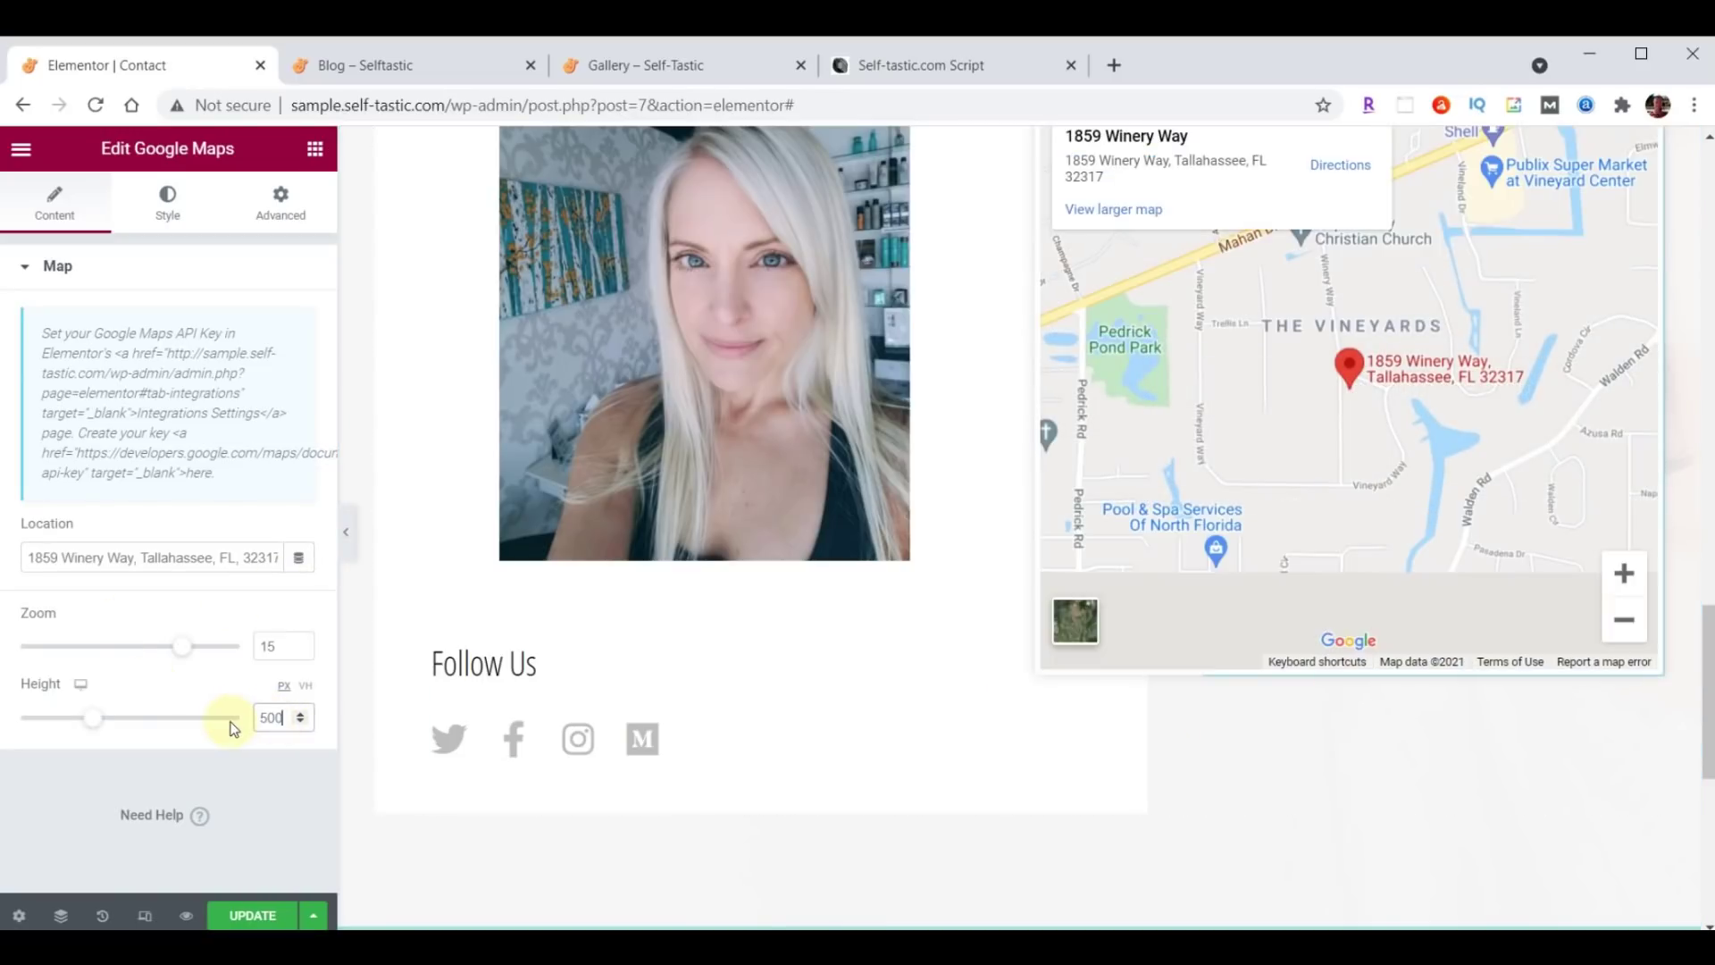
{"action": "scroll", "coordinate": [1144, 789], "scroll_direction": "up", "scroll_amount": 3}
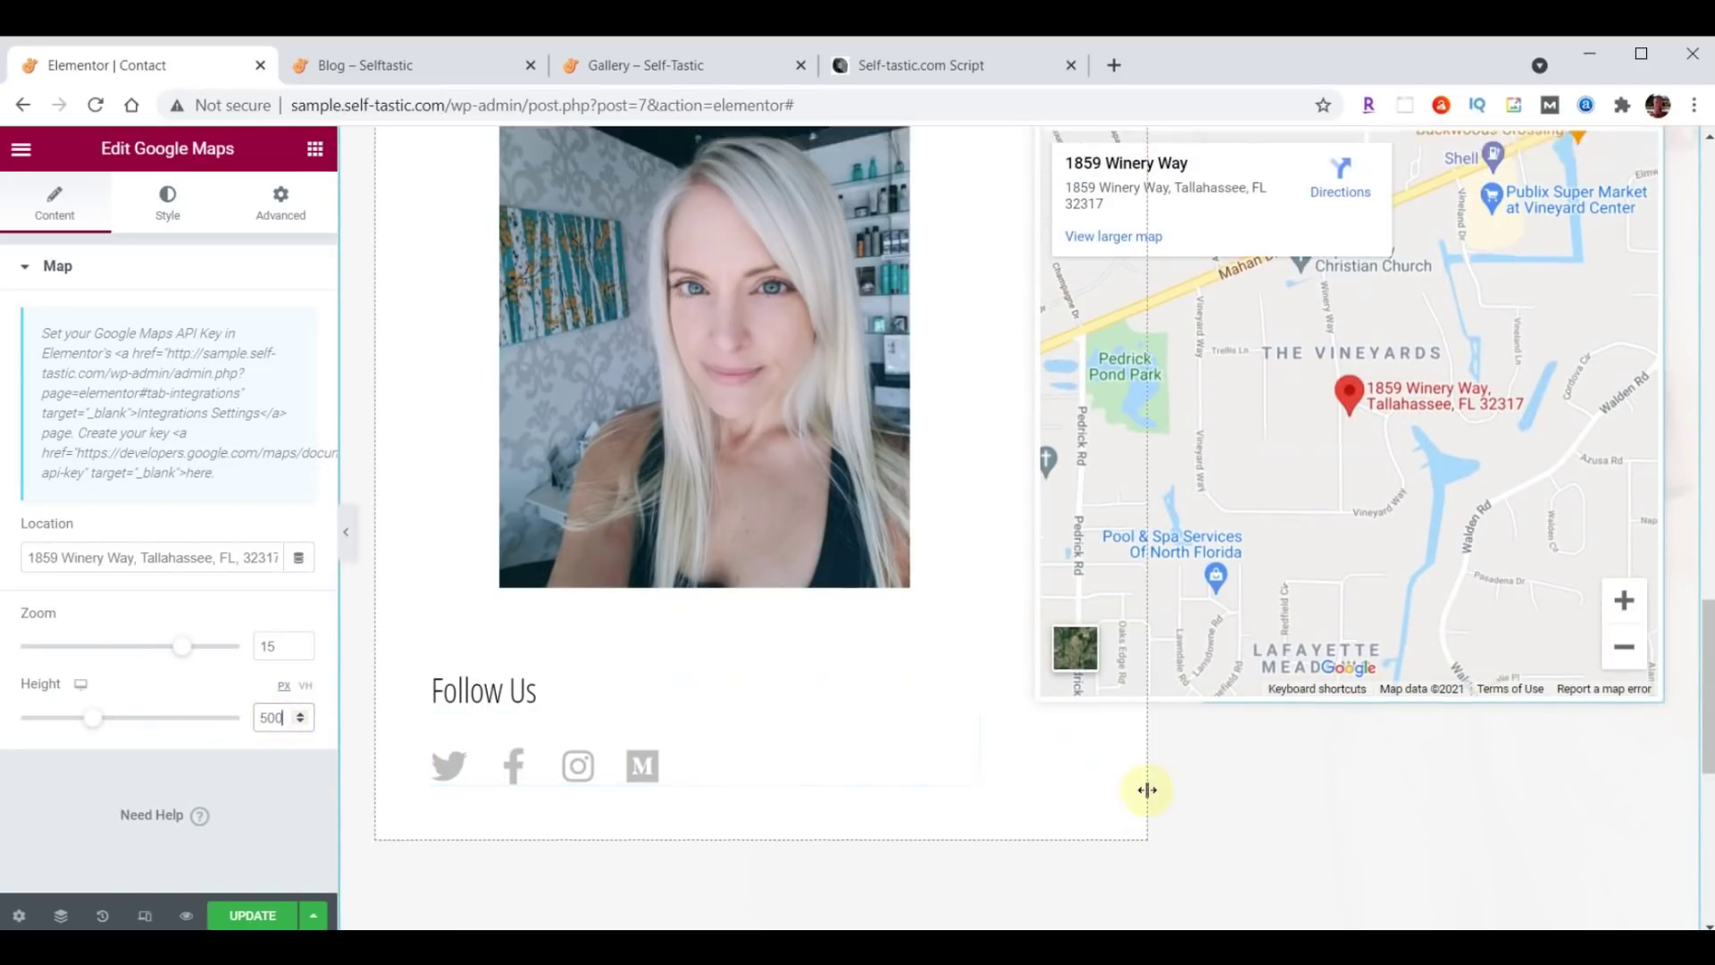
{"action": "scroll", "coordinate": [1027, 785], "scroll_direction": "down", "scroll_amount": 4}
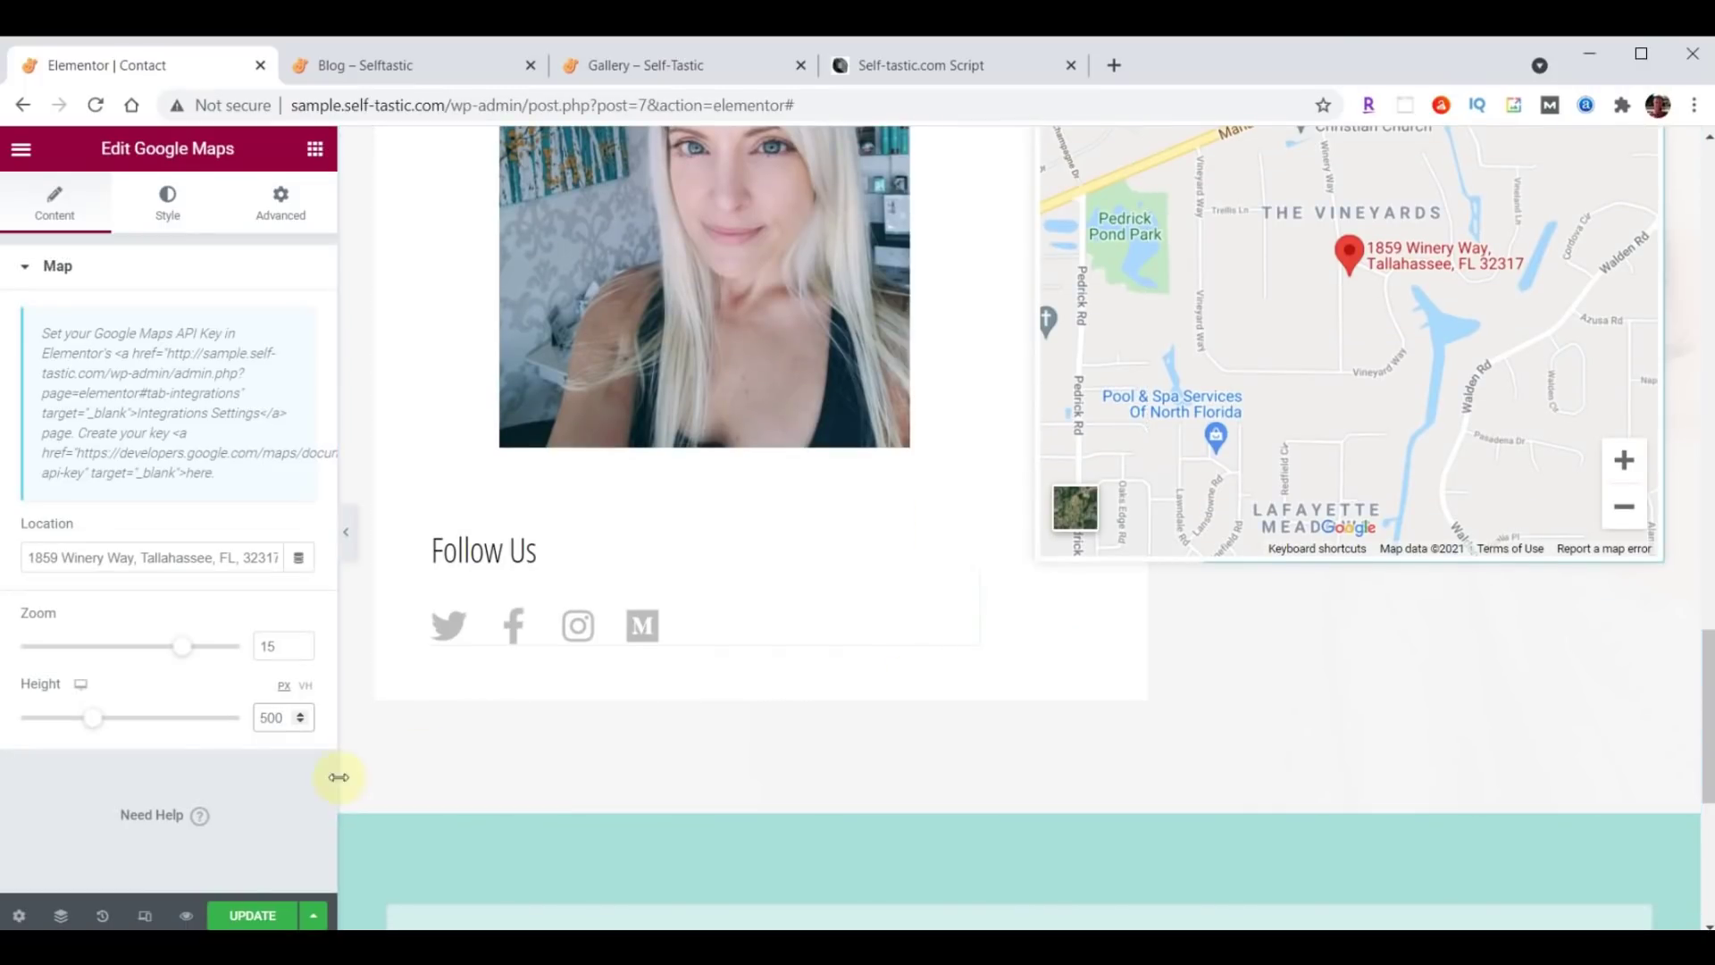
{"action": "left_click", "coordinate": [234, 919]}
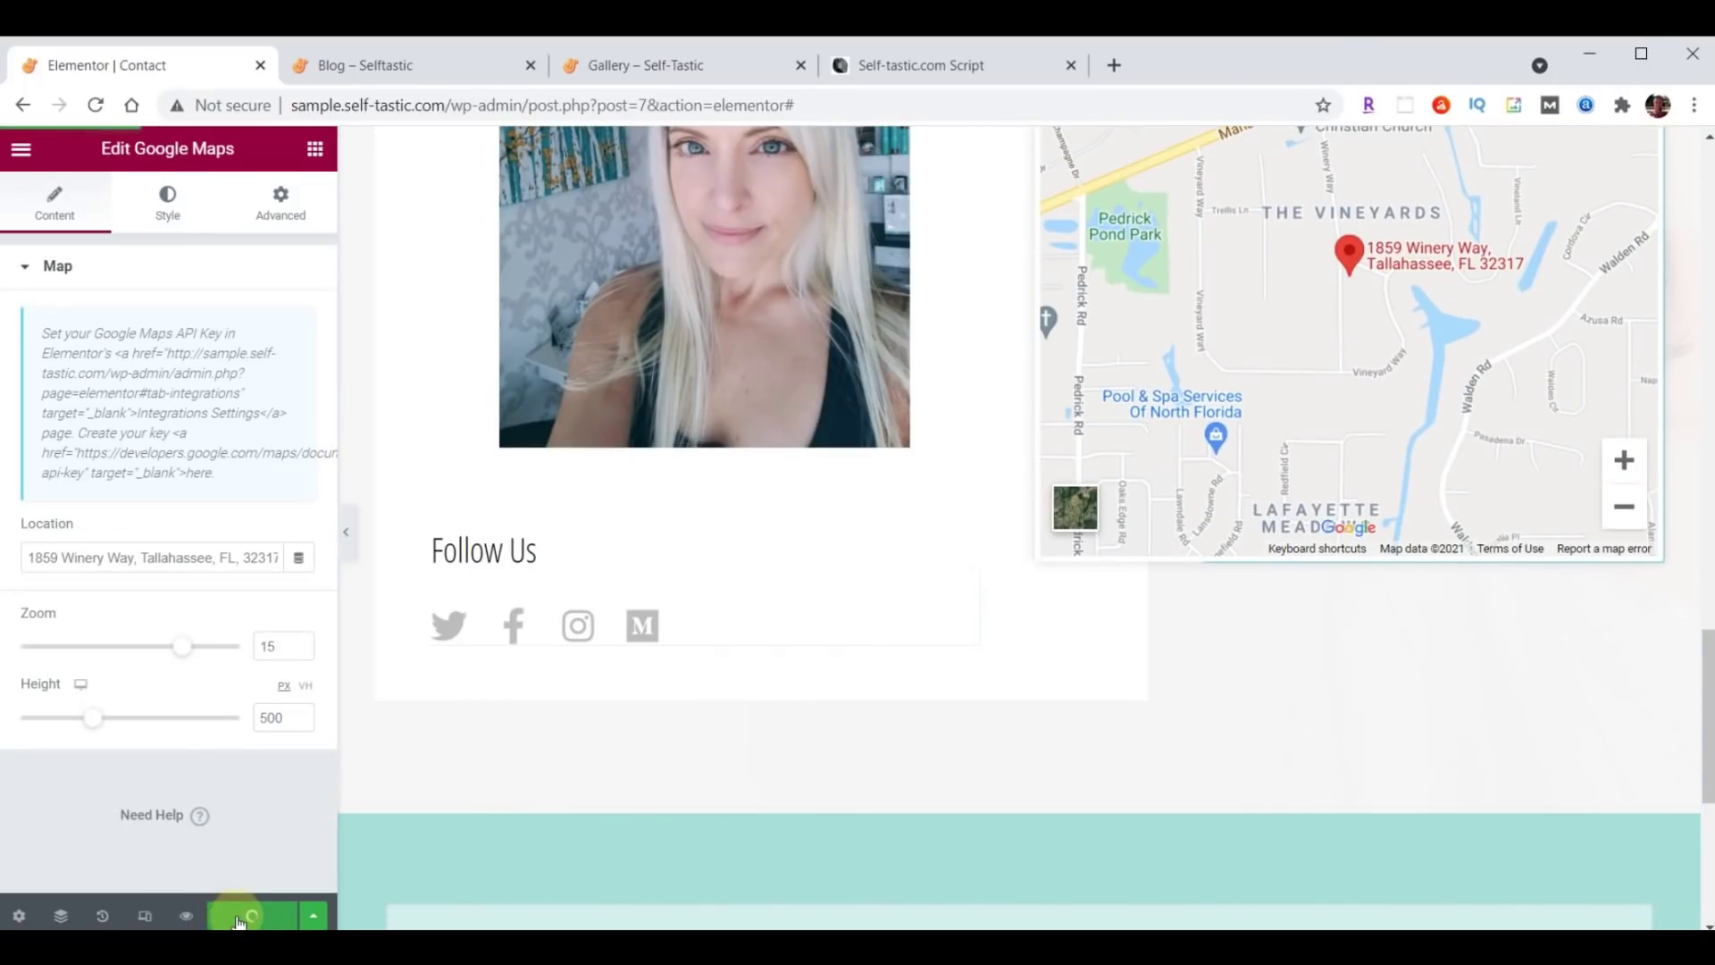
Open the live Contact page and scroll through its Get In Touch form and map.
{"action": "left_click", "coordinate": [400, 71]}
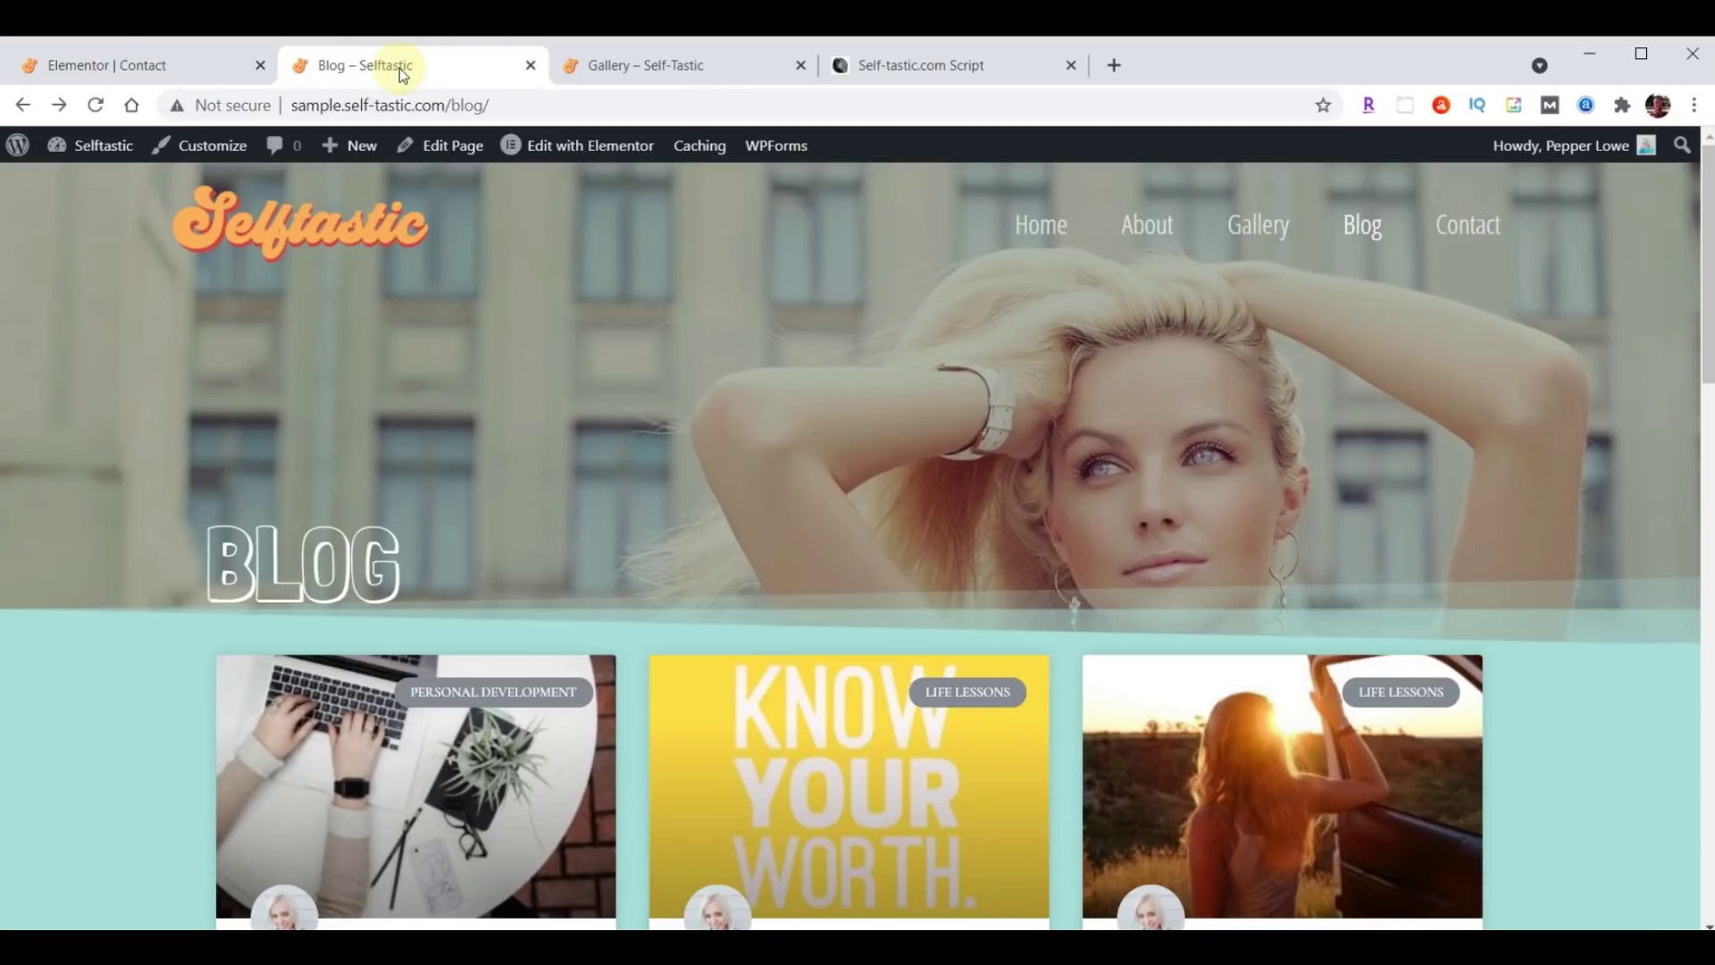
{"action": "left_click", "coordinate": [1468, 227]}
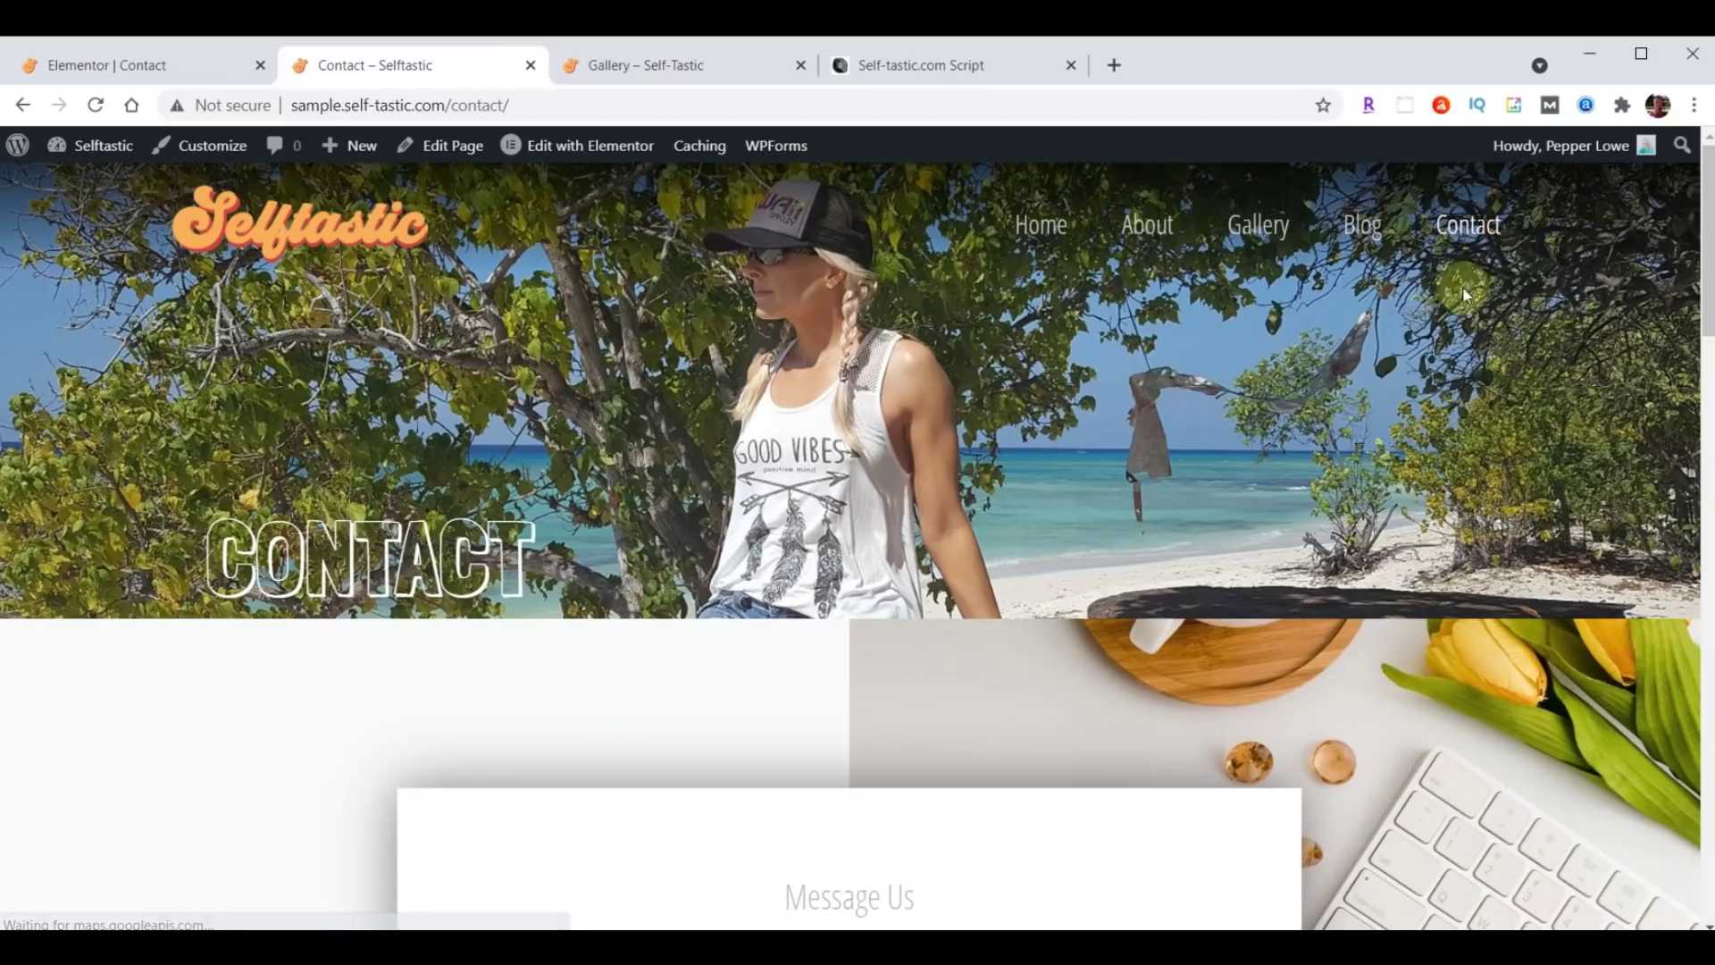
{"action": "scroll", "coordinate": [1340, 416], "scroll_direction": "down", "scroll_amount": 3}
{"action": "scroll", "coordinate": [1334, 414], "scroll_direction": "down", "scroll_amount": 12}
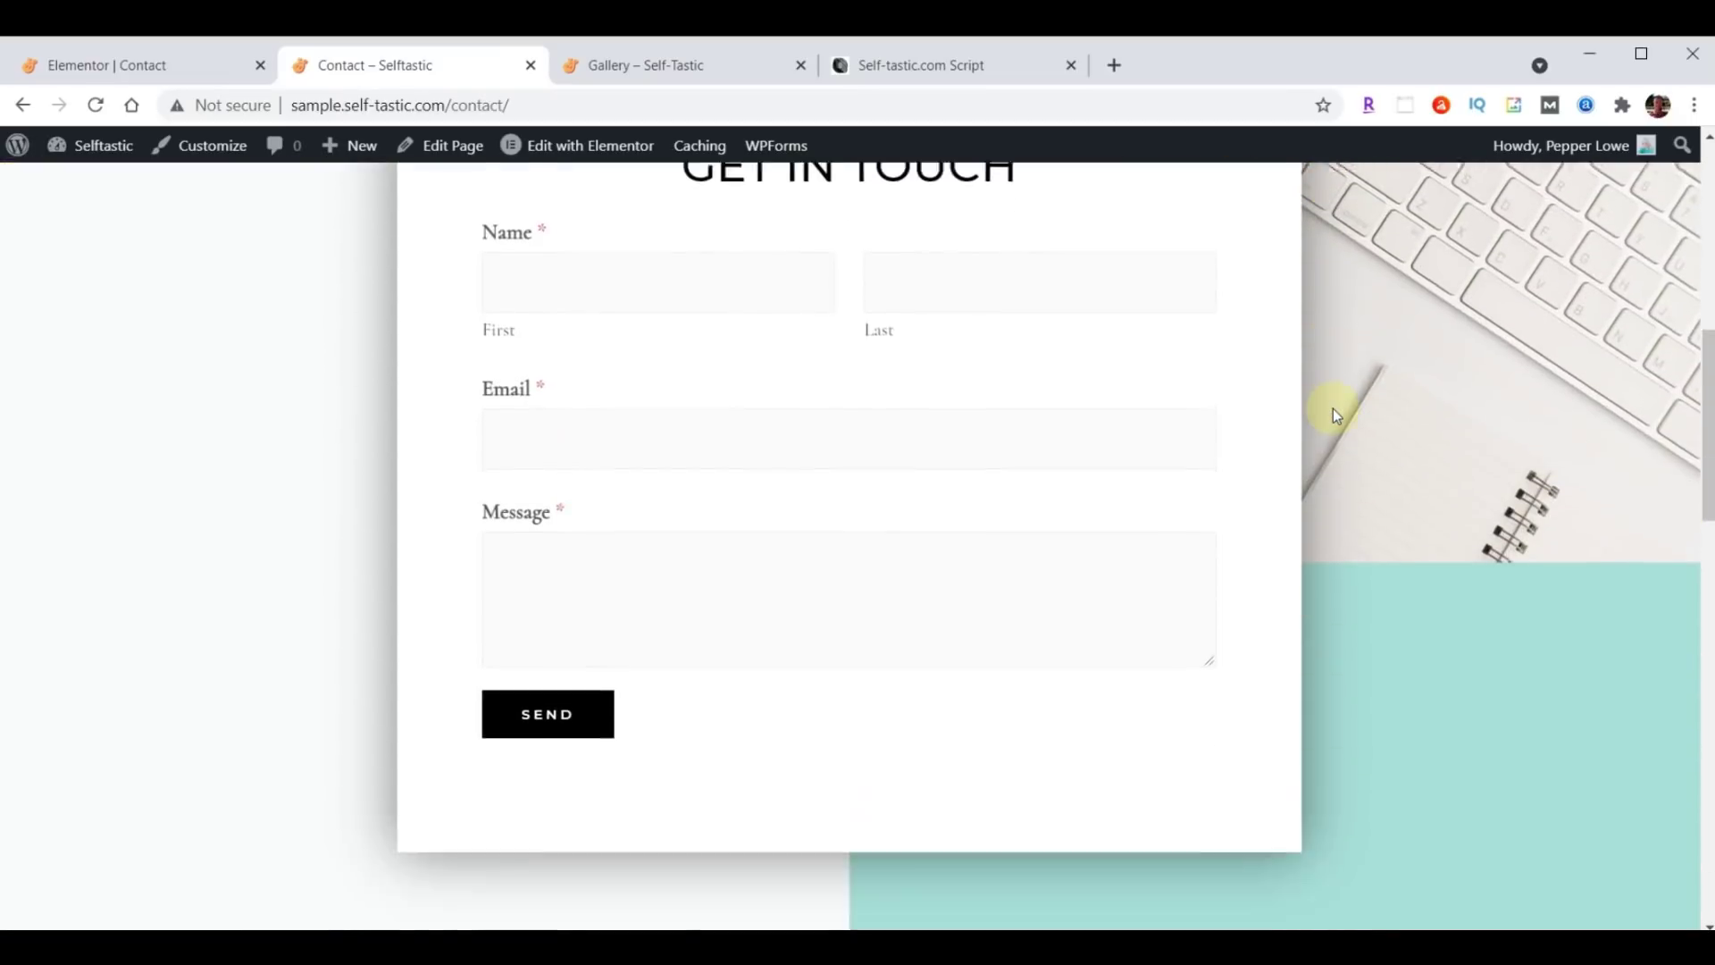
{"action": "scroll", "coordinate": [1333, 410], "scroll_direction": "down", "scroll_amount": 12}
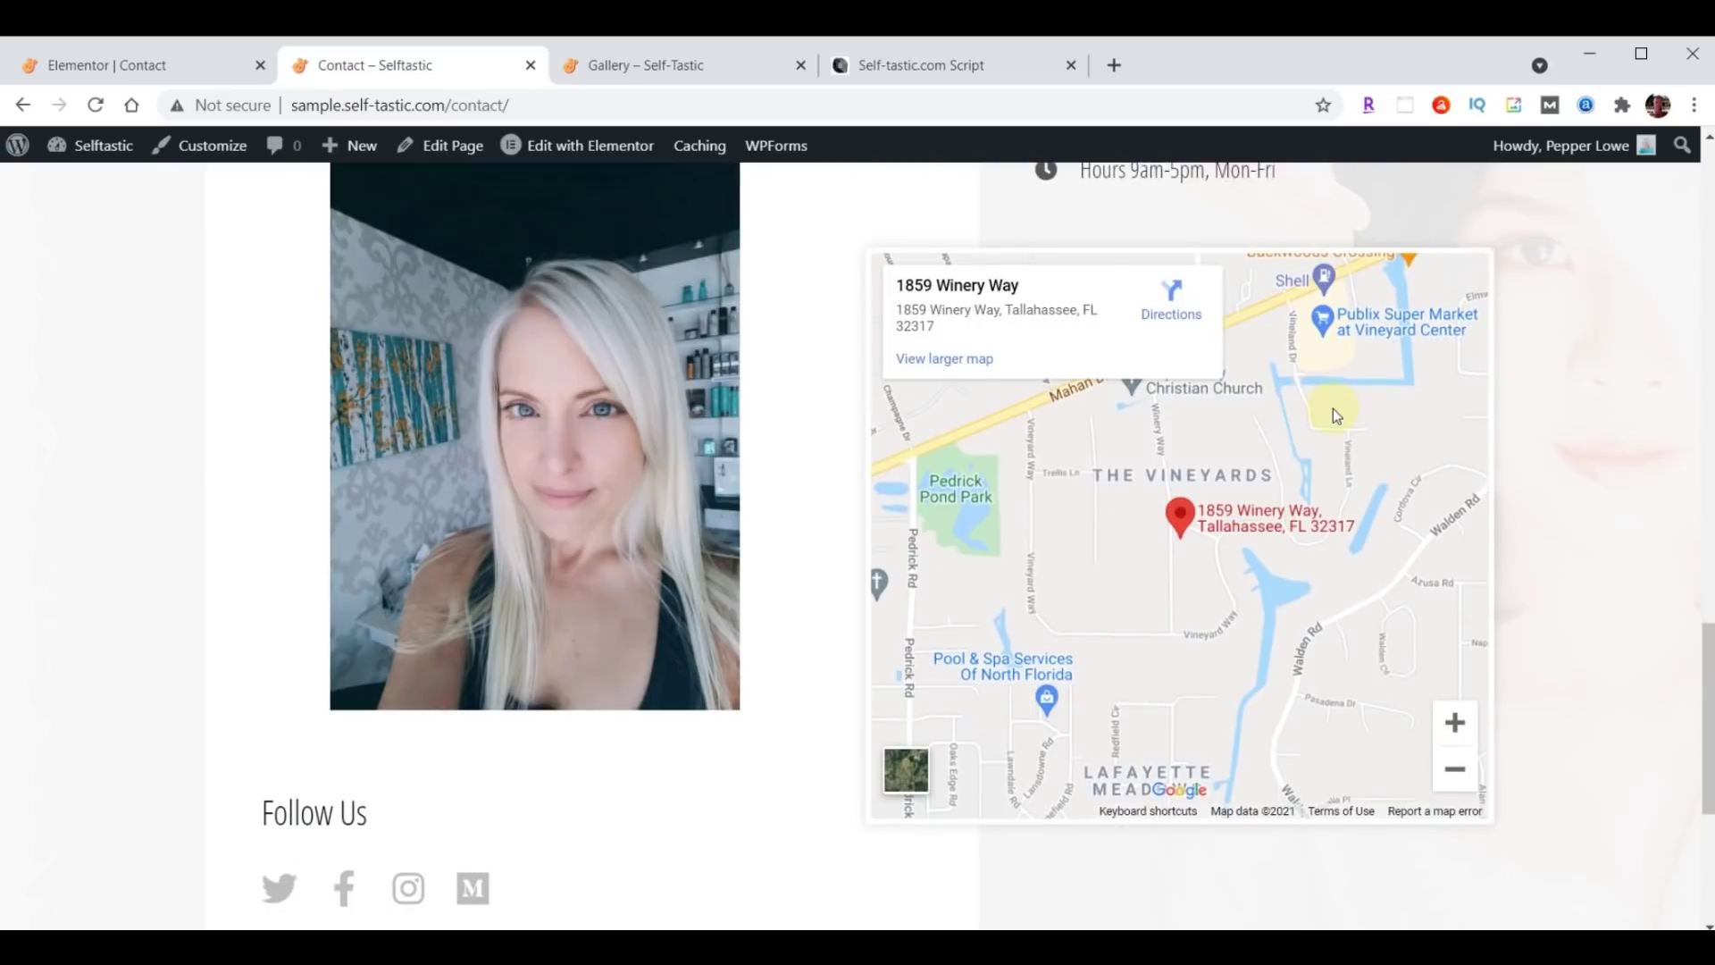
{"action": "scroll", "coordinate": [1302, 553], "scroll_direction": "up", "scroll_amount": 10}
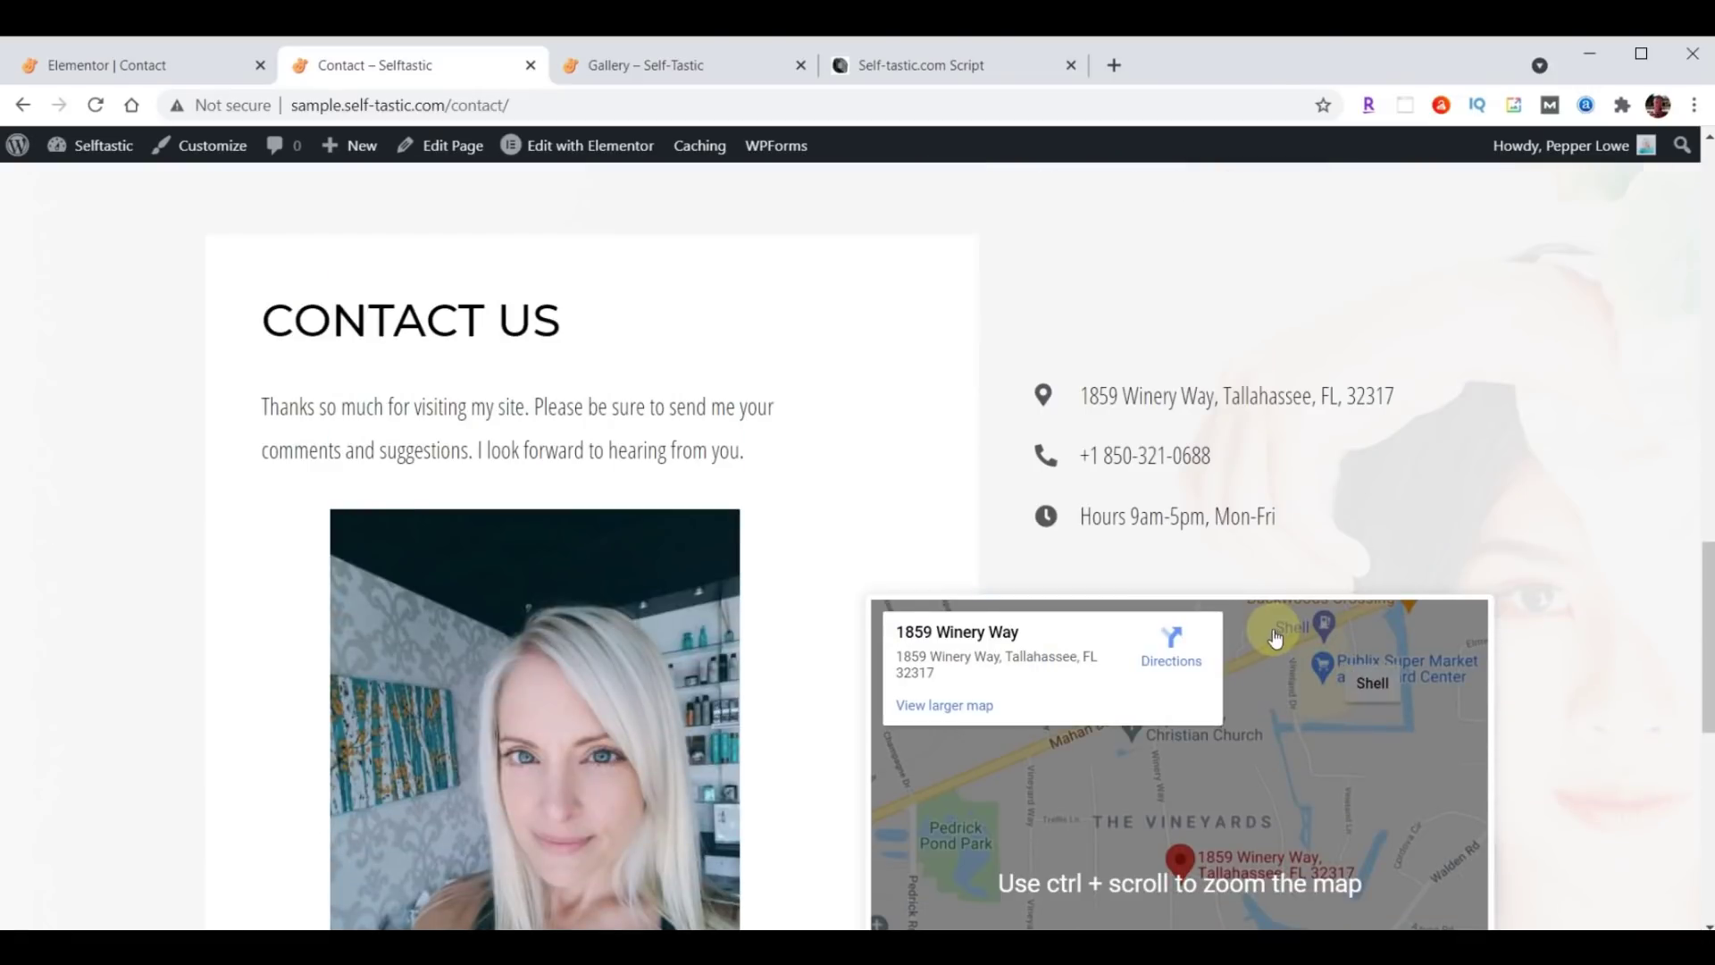
{"action": "scroll", "coordinate": [1269, 631], "scroll_direction": "up", "scroll_amount": 4}
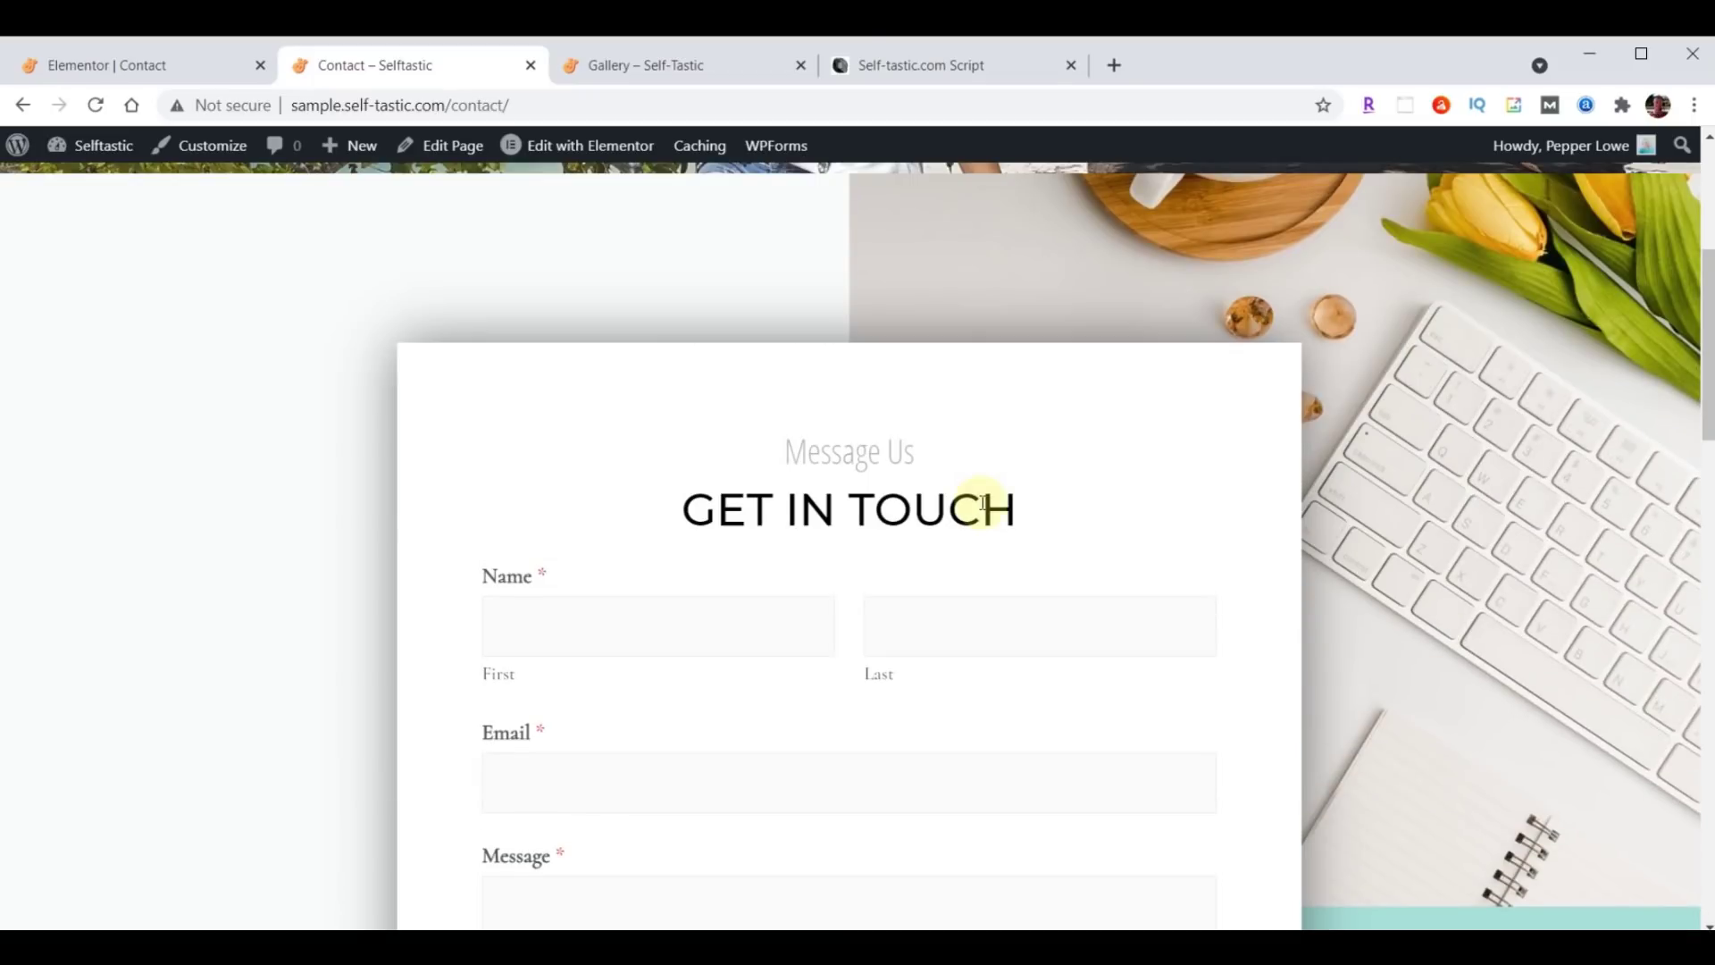
Exit Elementor to the dashboard and open Contact Form from WPForms' All Forms.
{"action": "left_click", "coordinate": [104, 70]}
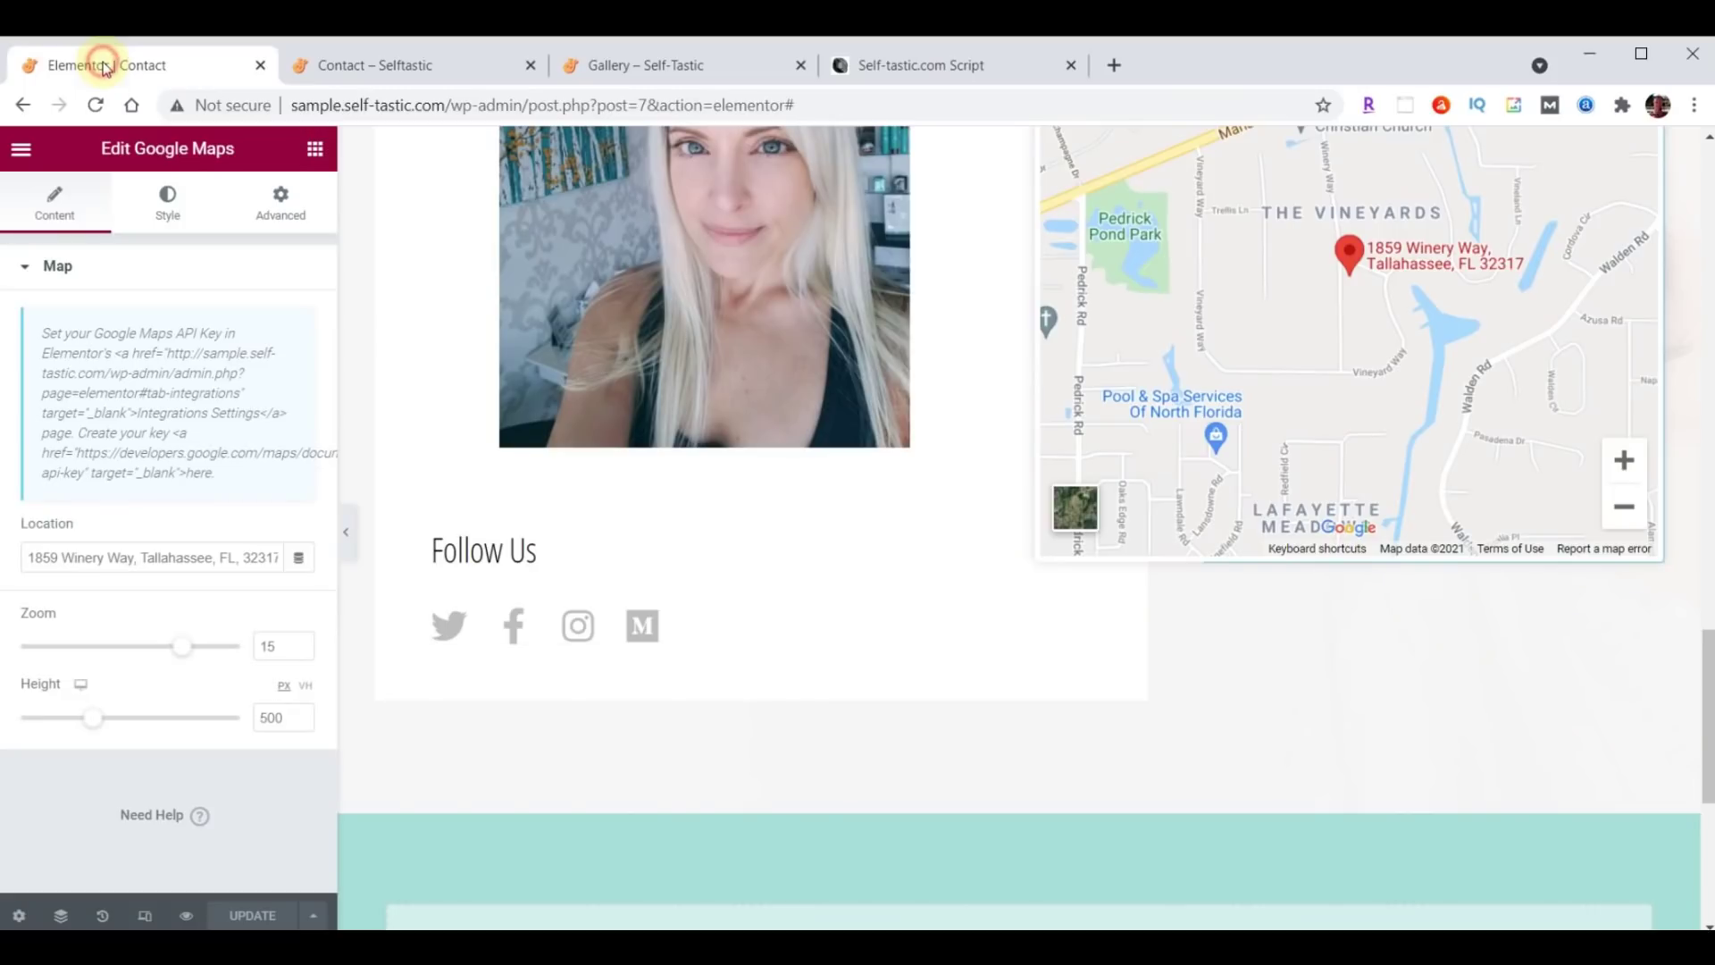
{"action": "left_click", "coordinate": [21, 152]}
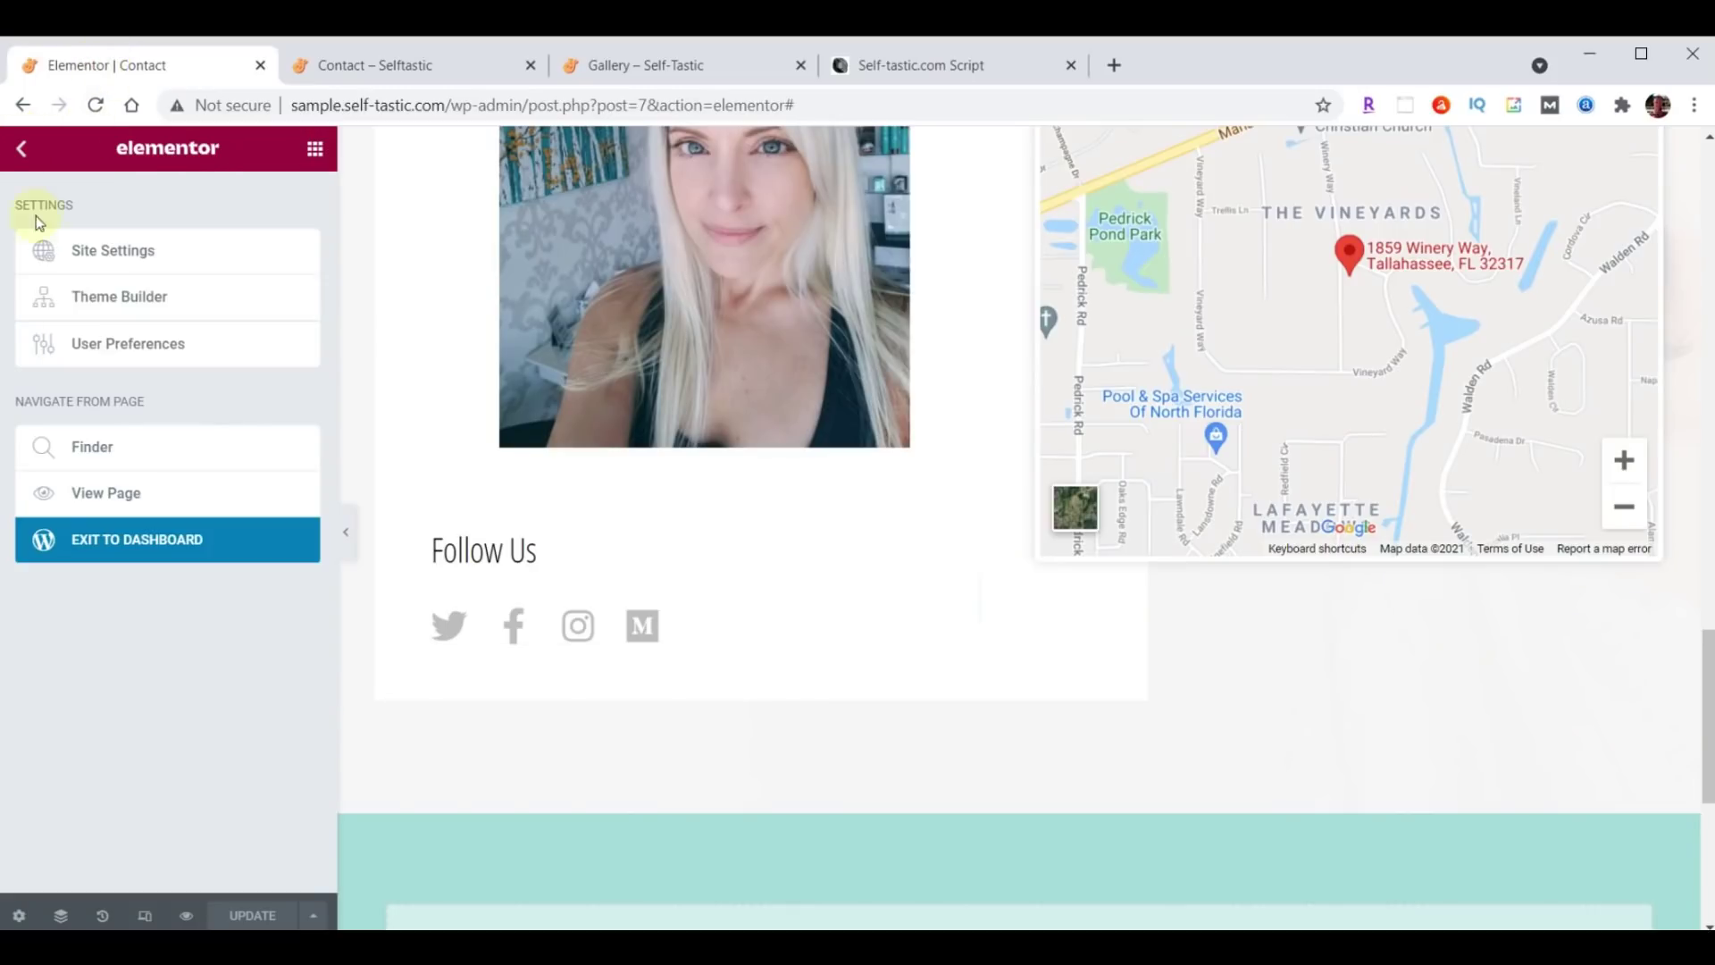
{"action": "left_click", "coordinate": [139, 545]}
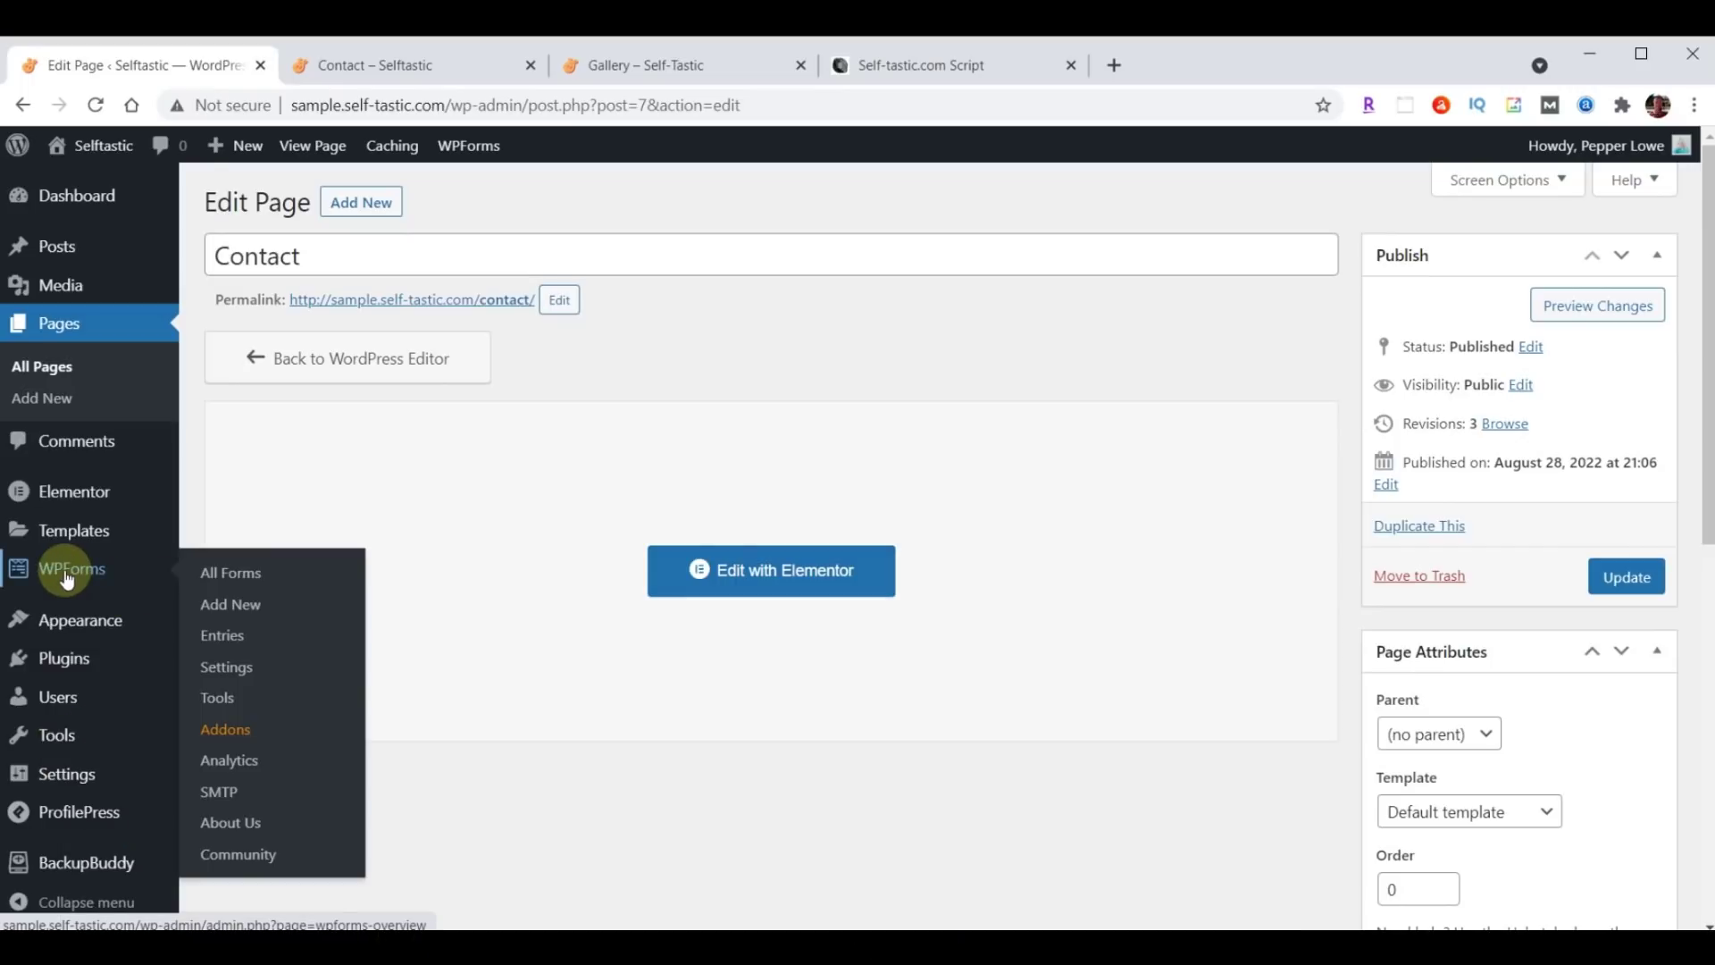
{"action": "left_click", "coordinate": [67, 579]}
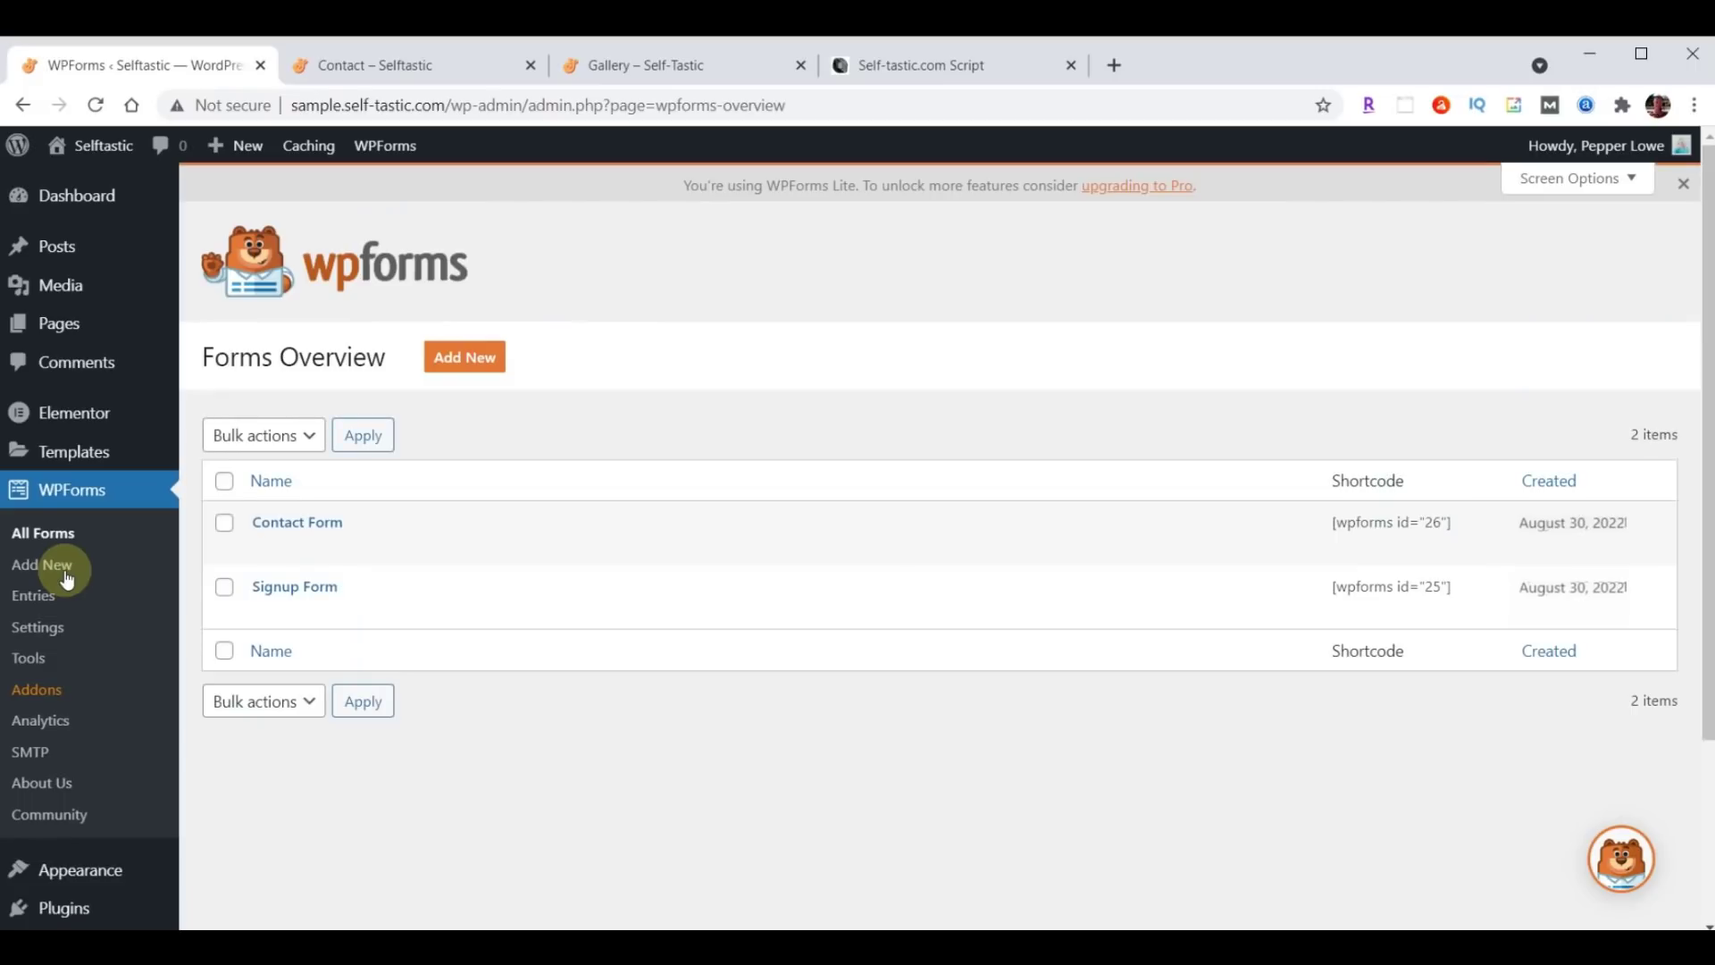
{"action": "left_click", "coordinate": [298, 534]}
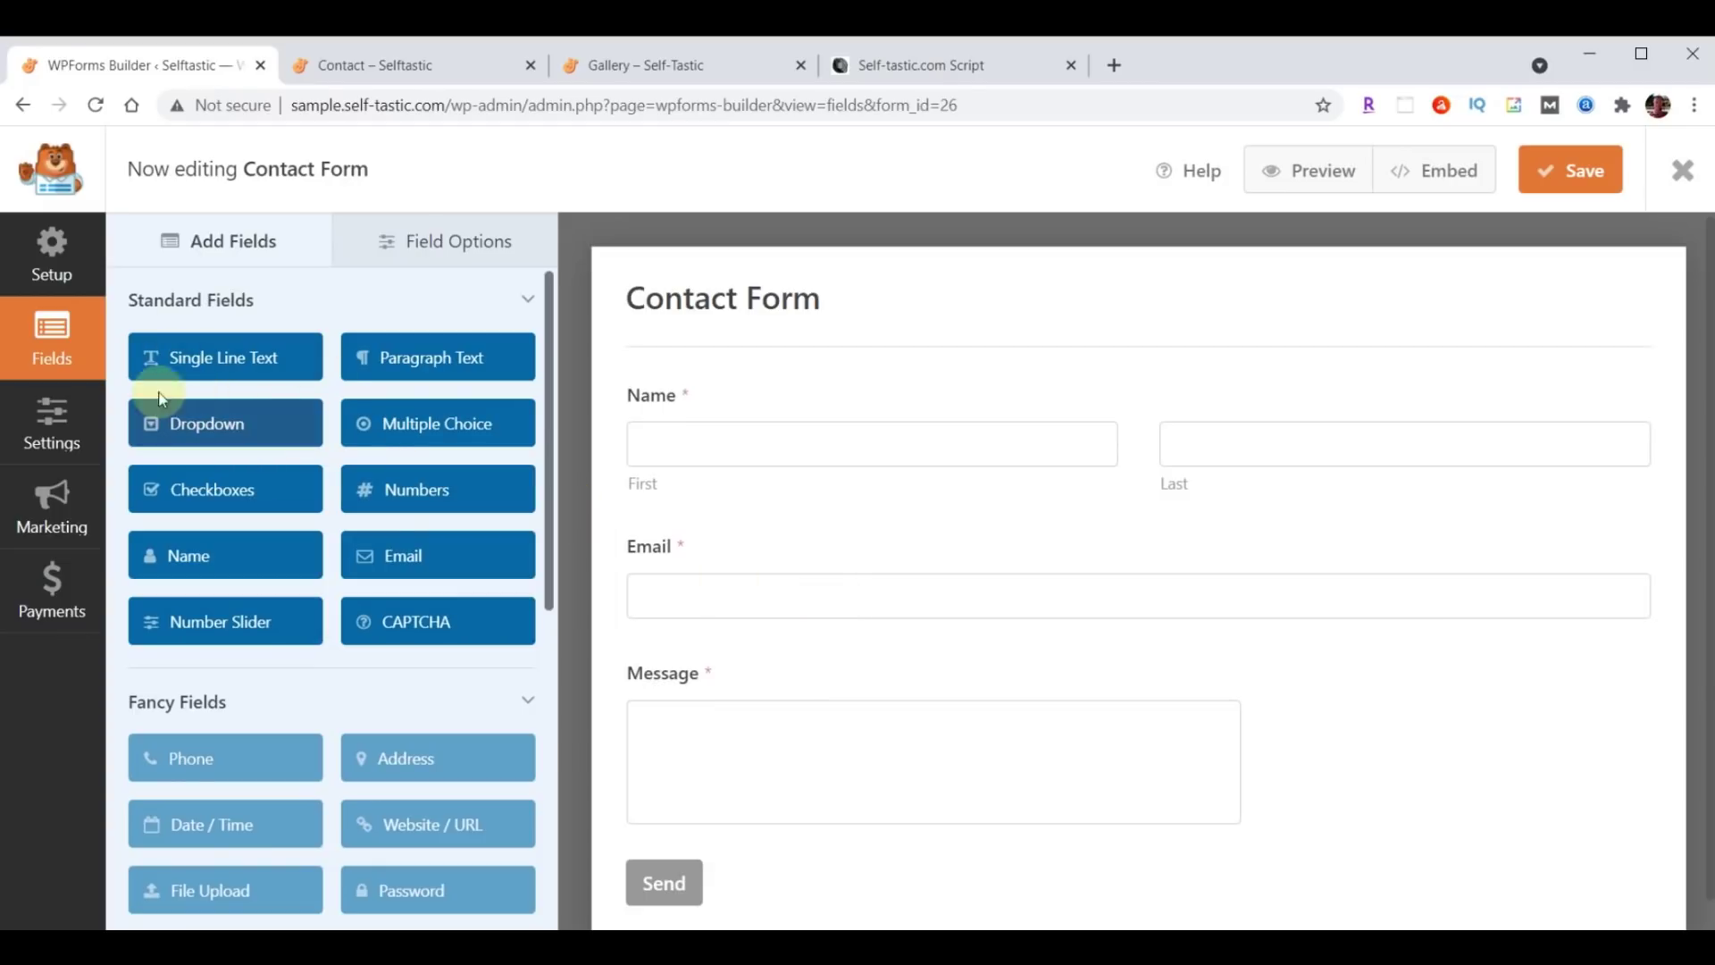
Add a Single Line Text field between Name and Email and label it Subject.
{"action": "left_click", "coordinate": [193, 356]}
{"action": "left_click_drag", "start_coordinate": [237, 384], "coordinate": [683, 526]}
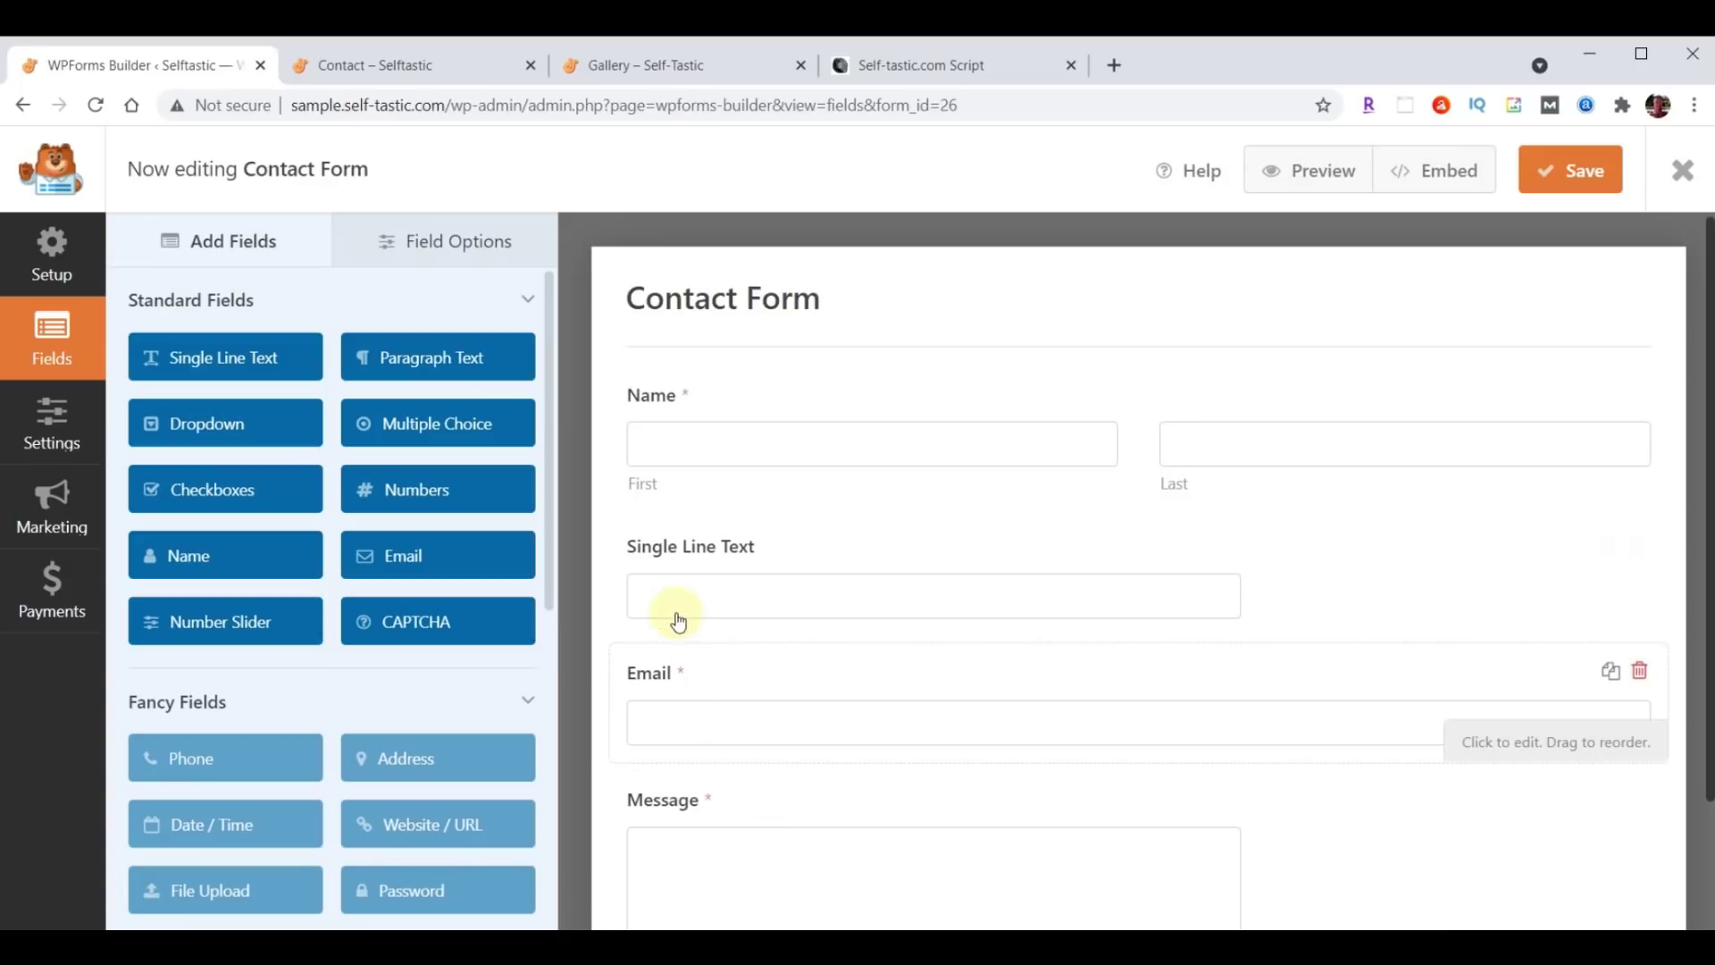
{"action": "left_click", "coordinate": [444, 247]}
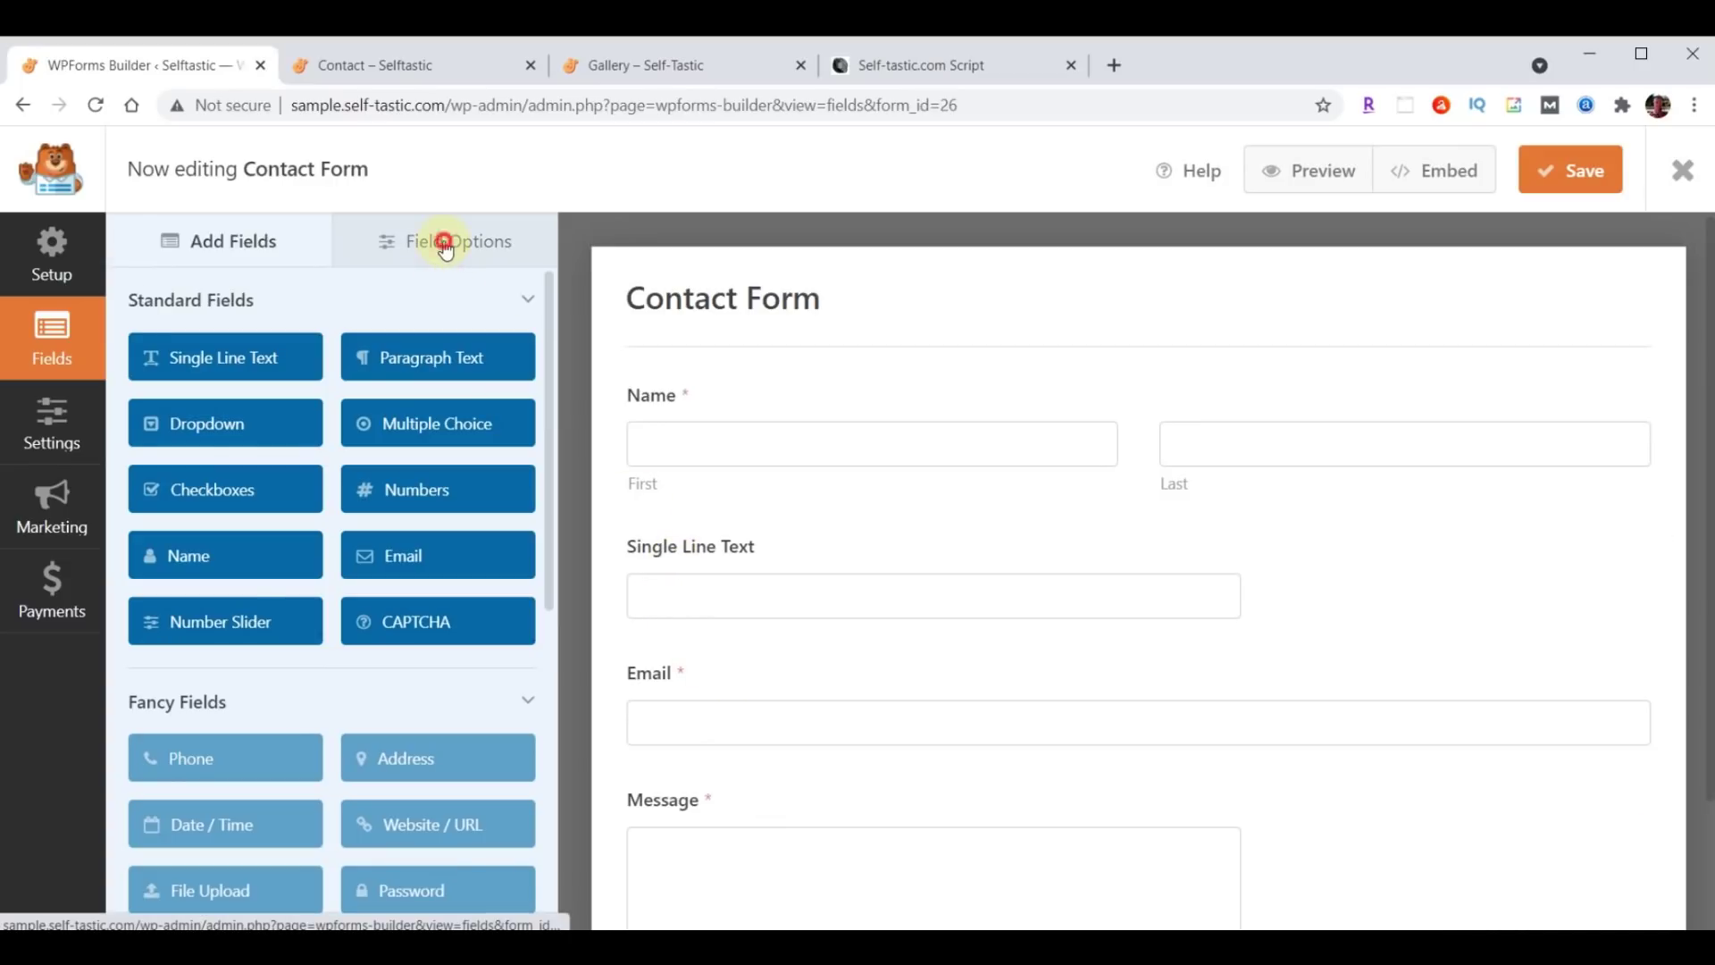
{"action": "left_click", "coordinate": [715, 552]}
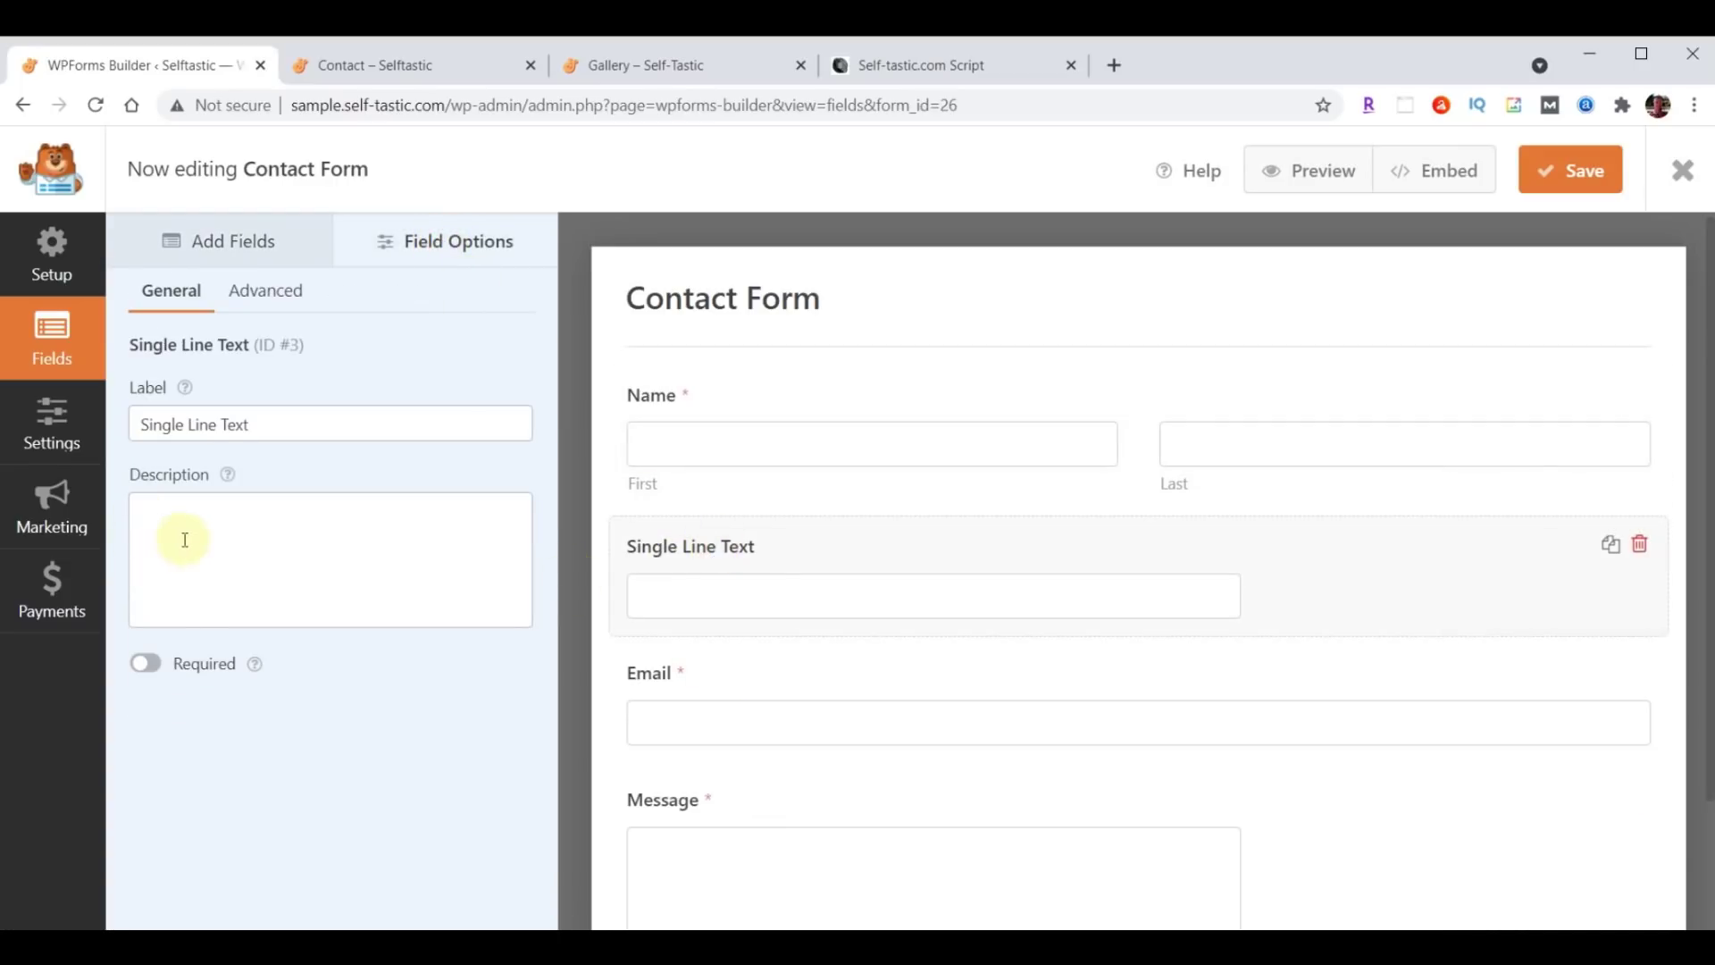
{"action": "left_click_drag", "start_coordinate": [143, 429], "coordinate": [332, 433]}
{"action": "type", "text": "Subject"}
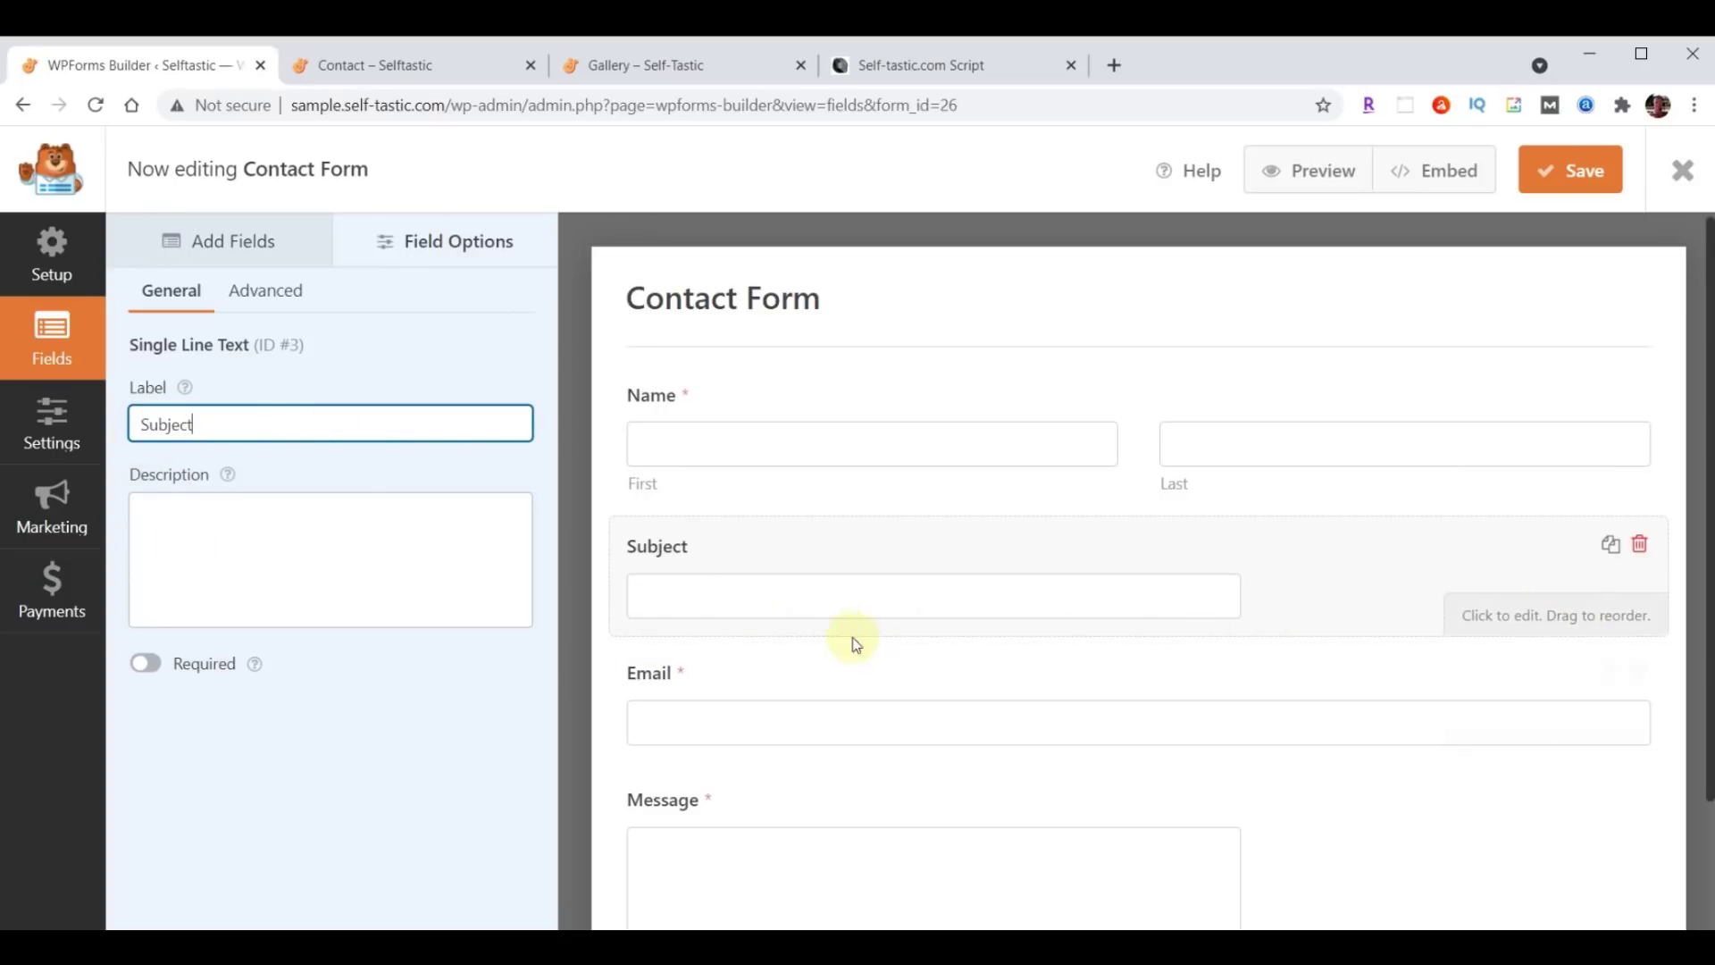
Set the Subject field's size to Large.
{"action": "left_click", "coordinate": [262, 291]}
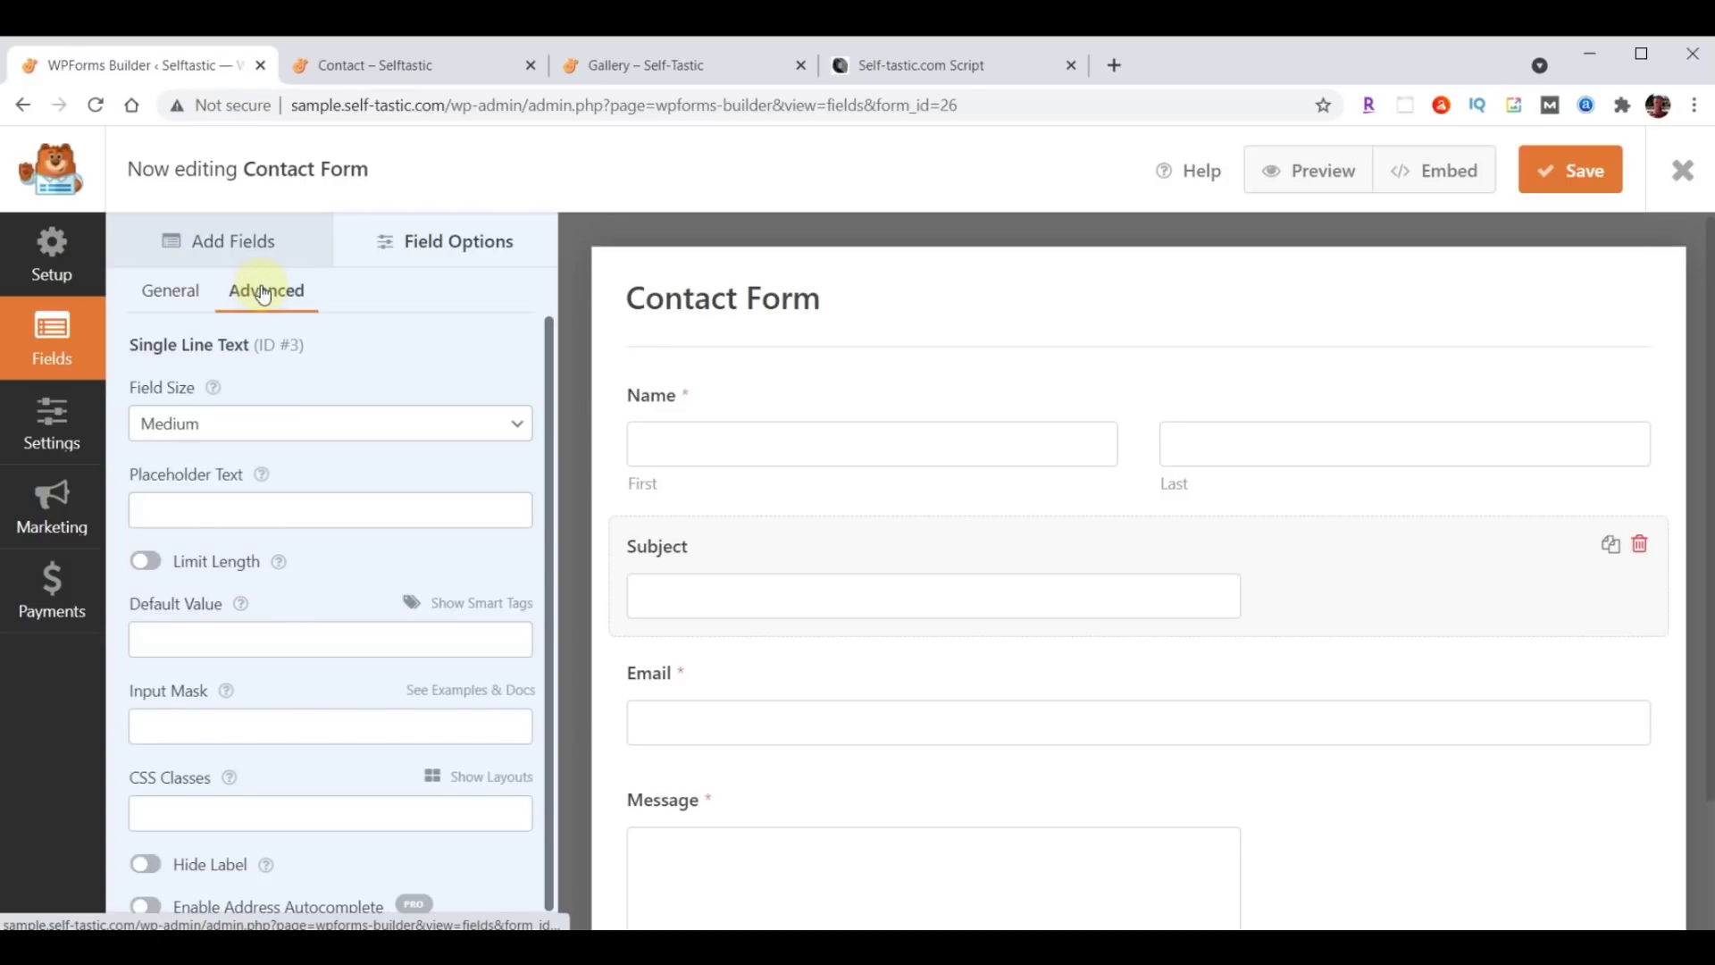
{"action": "left_click", "coordinate": [259, 426]}
{"action": "left_click", "coordinate": [243, 496]}
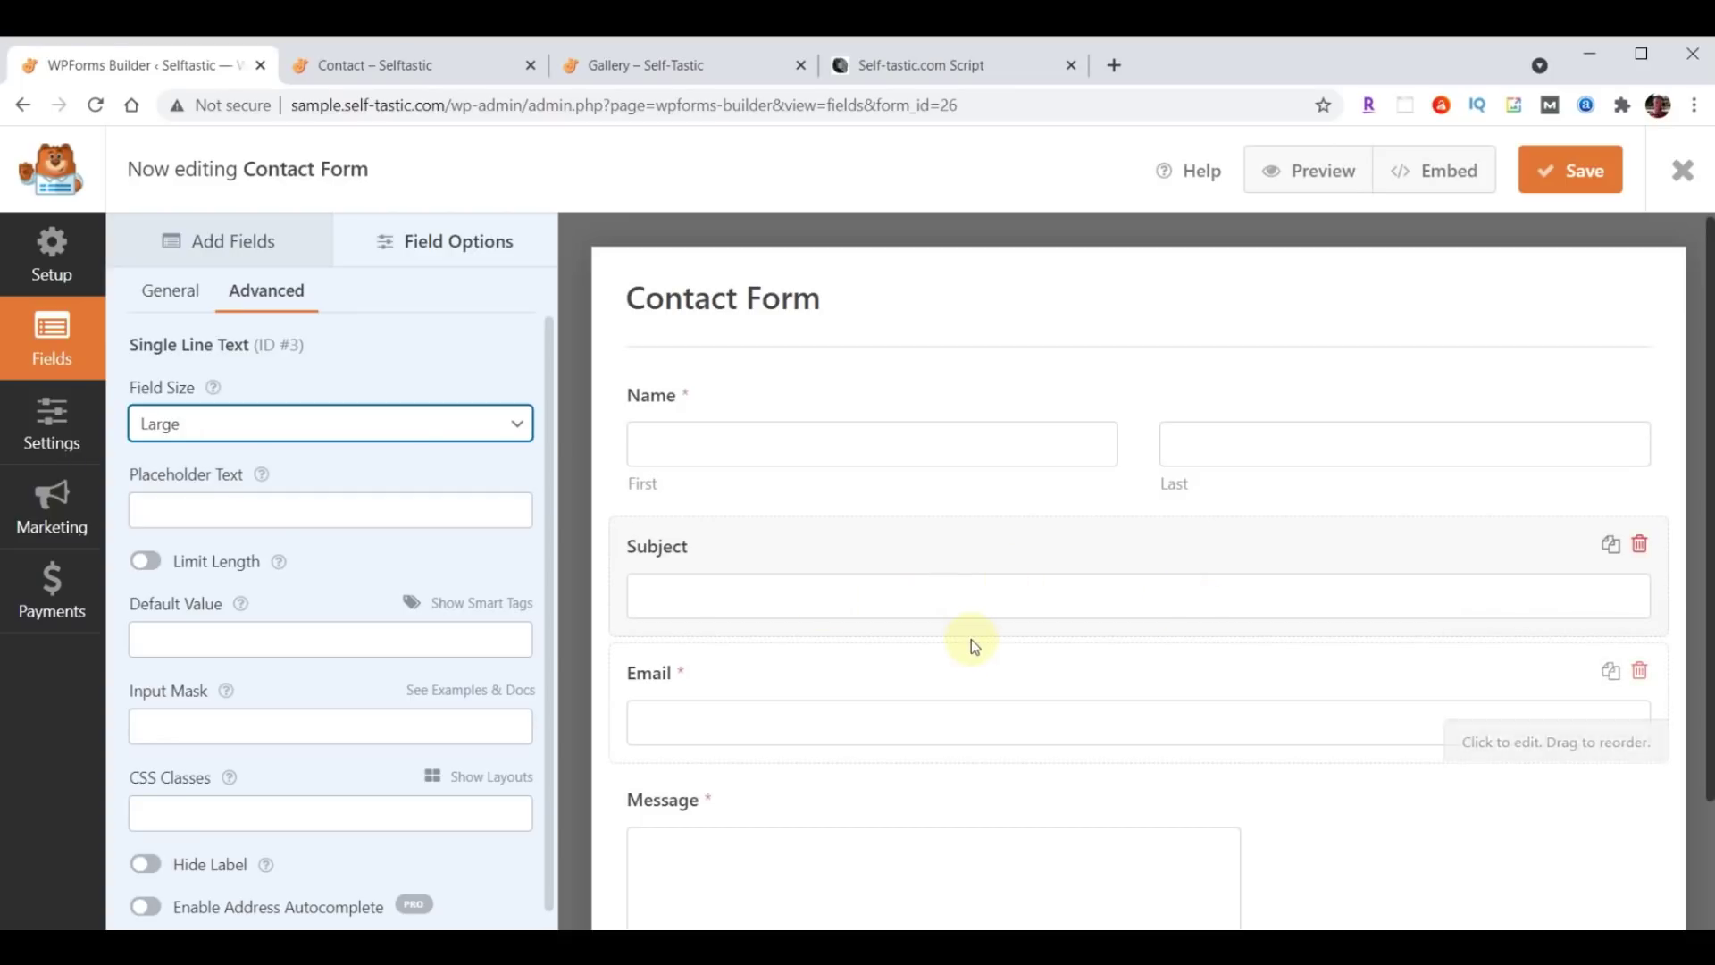
{"action": "left_click", "coordinate": [214, 251]}
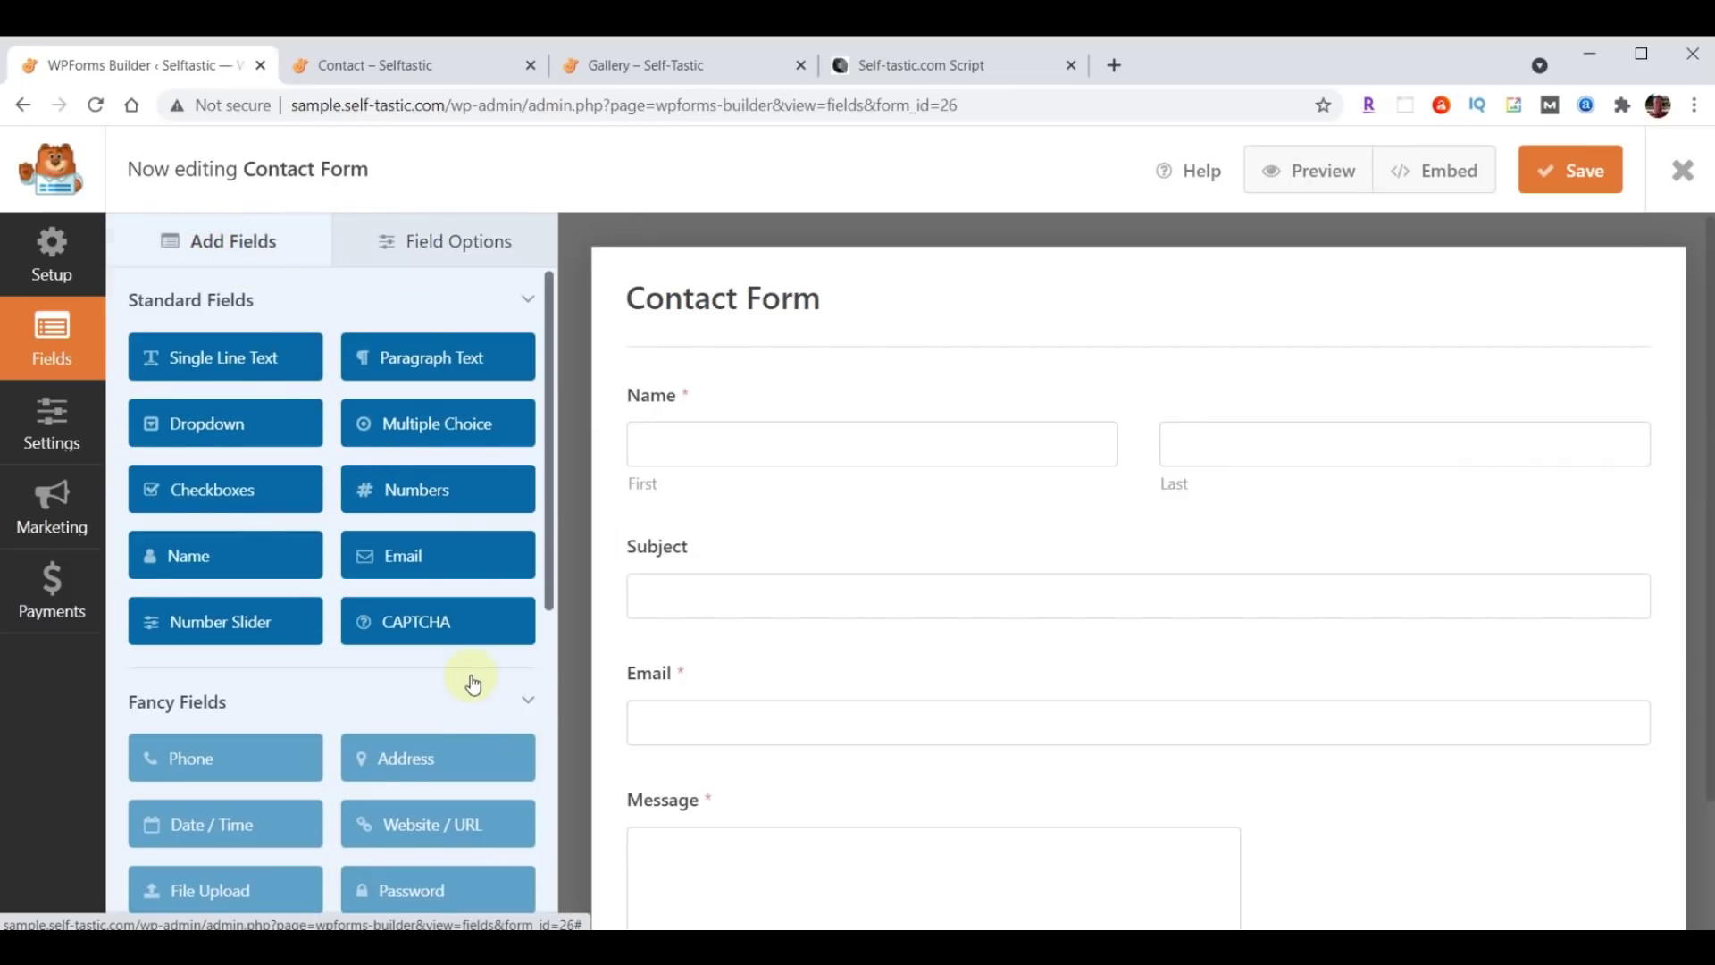
{"action": "scroll", "coordinate": [474, 685], "scroll_direction": "down", "scroll_amount": 1}
After dismissing the Pro-only Phone notice, add a text field below Subject labelled Phone.
{"action": "left_click", "coordinate": [173, 647]}
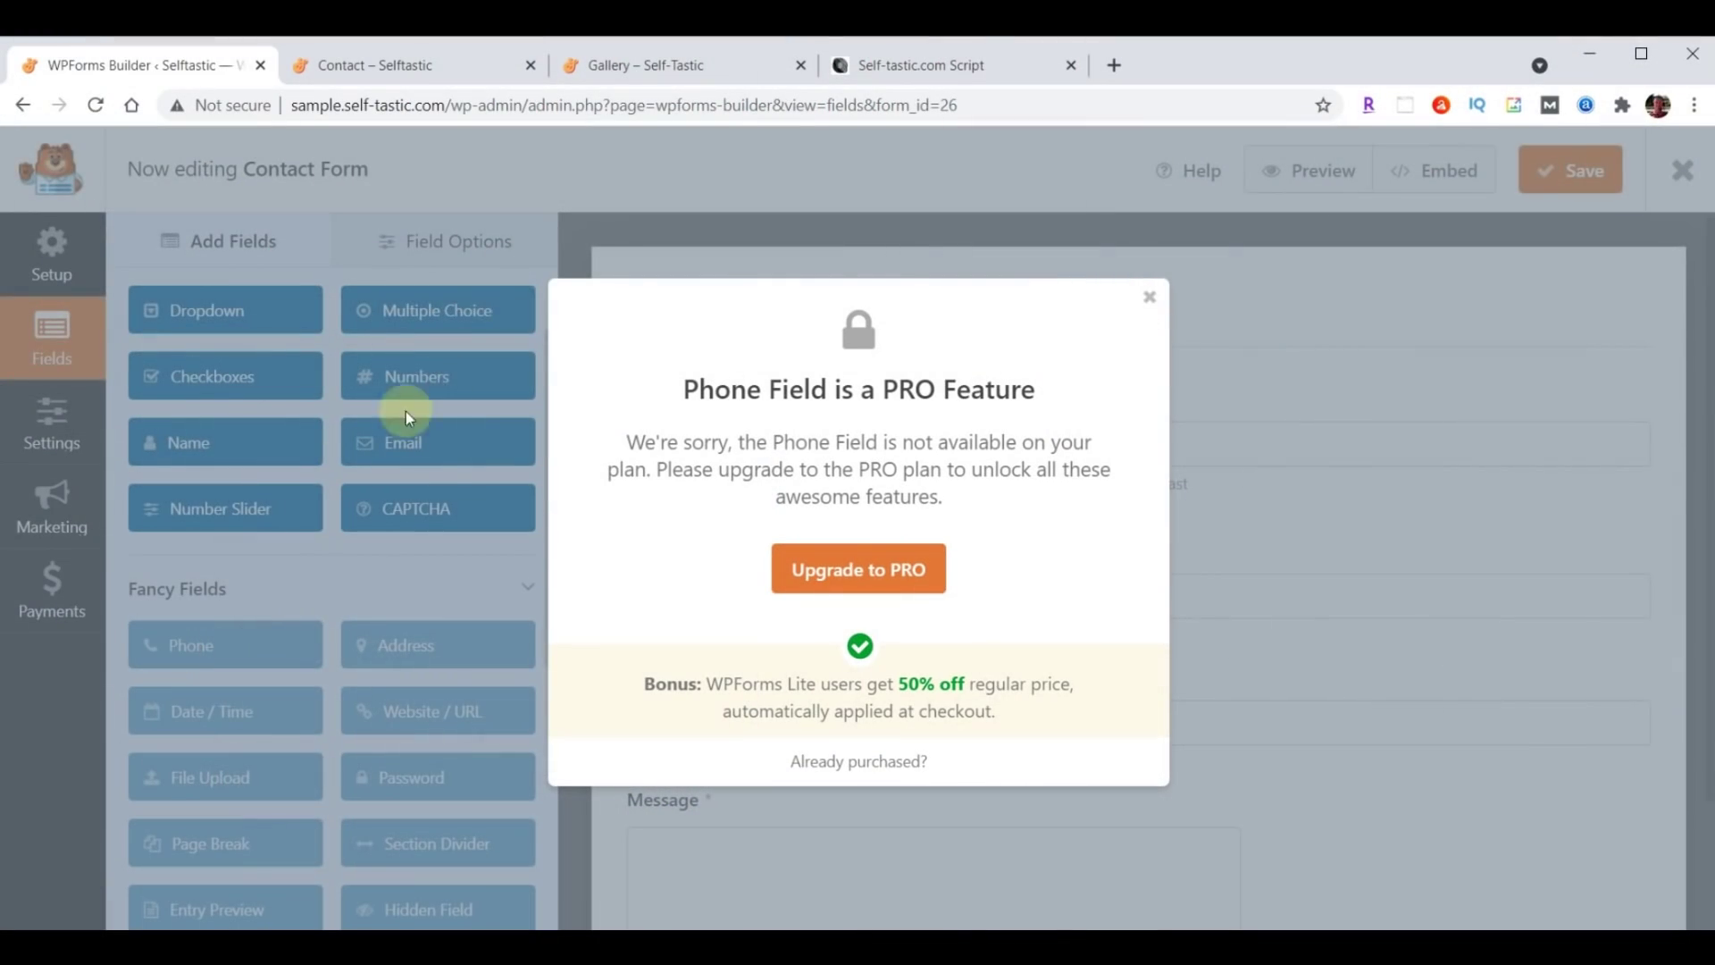
{"action": "left_click", "coordinate": [1151, 298]}
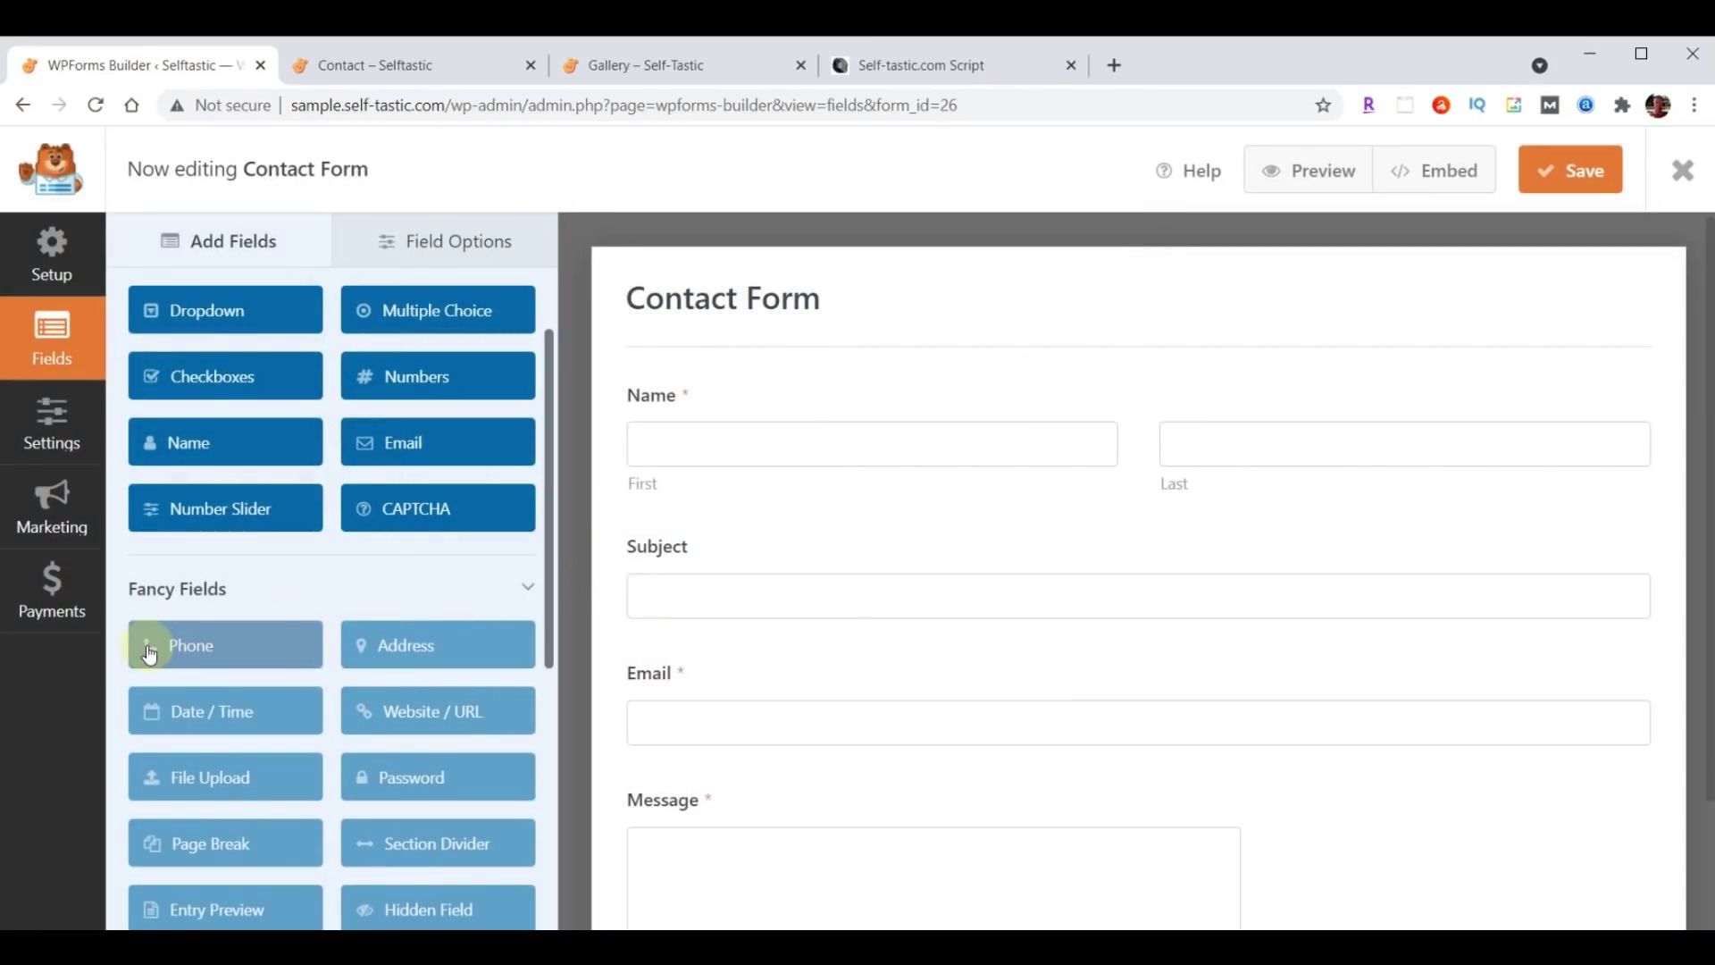
{"action": "scroll", "coordinate": [252, 572], "scroll_direction": "up", "scroll_amount": 2}
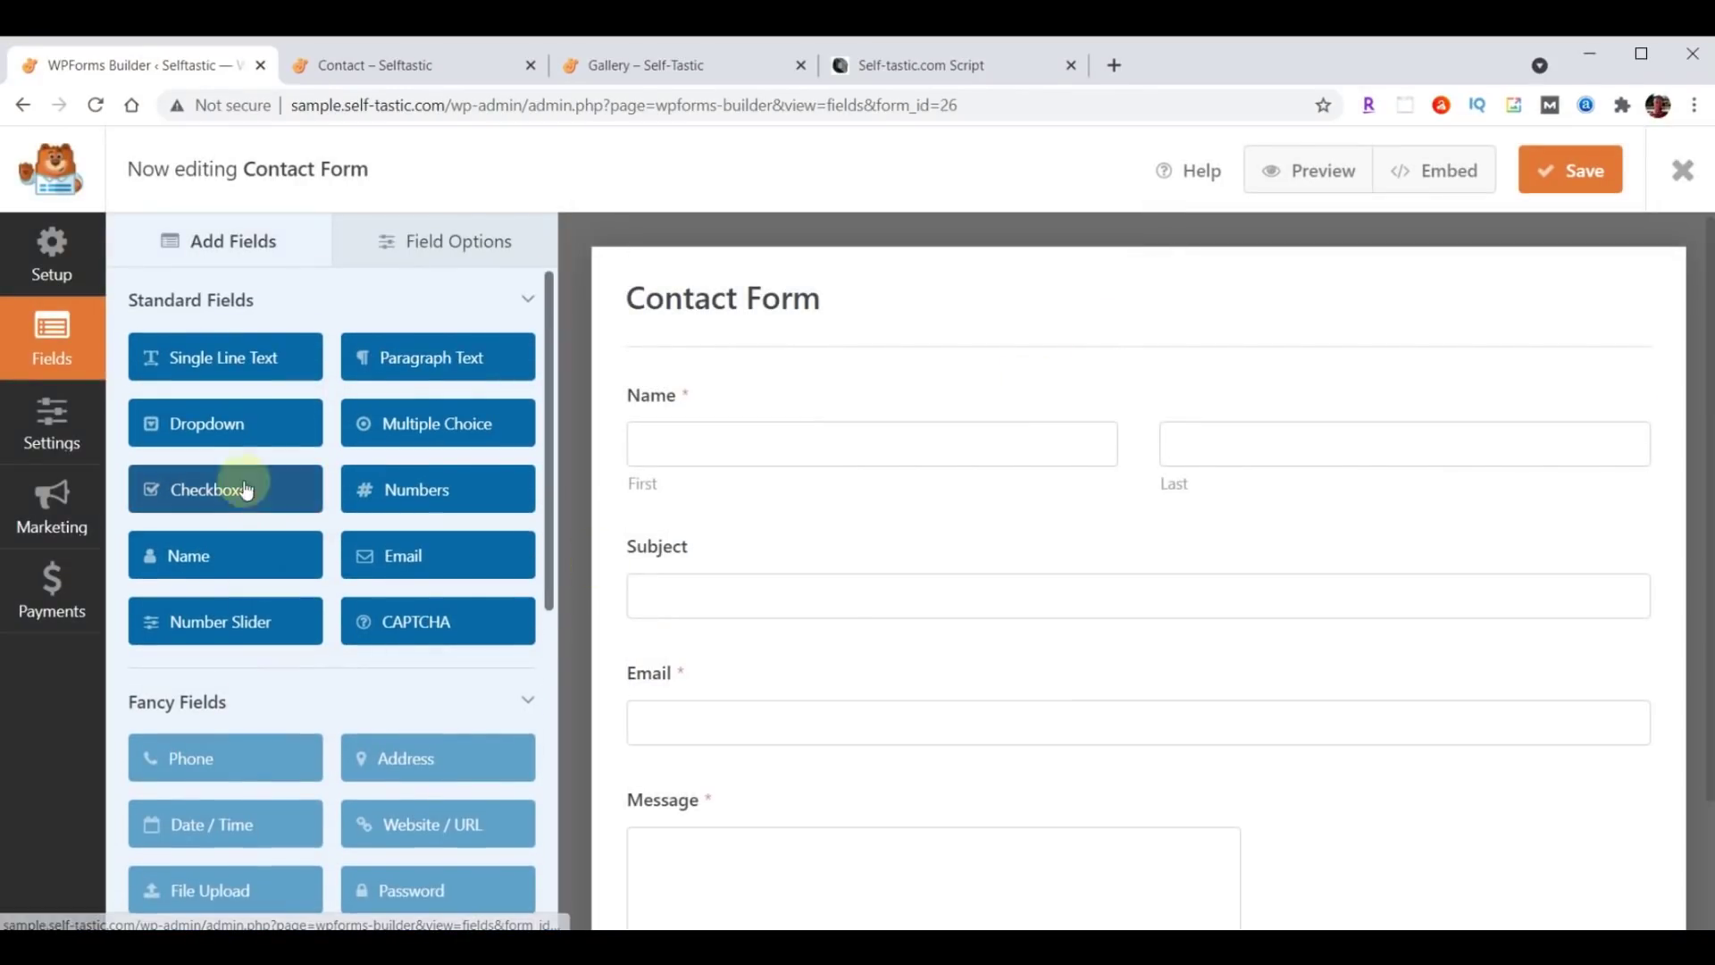
{"action": "left_click_drag", "start_coordinate": [224, 357], "coordinate": [727, 665]}
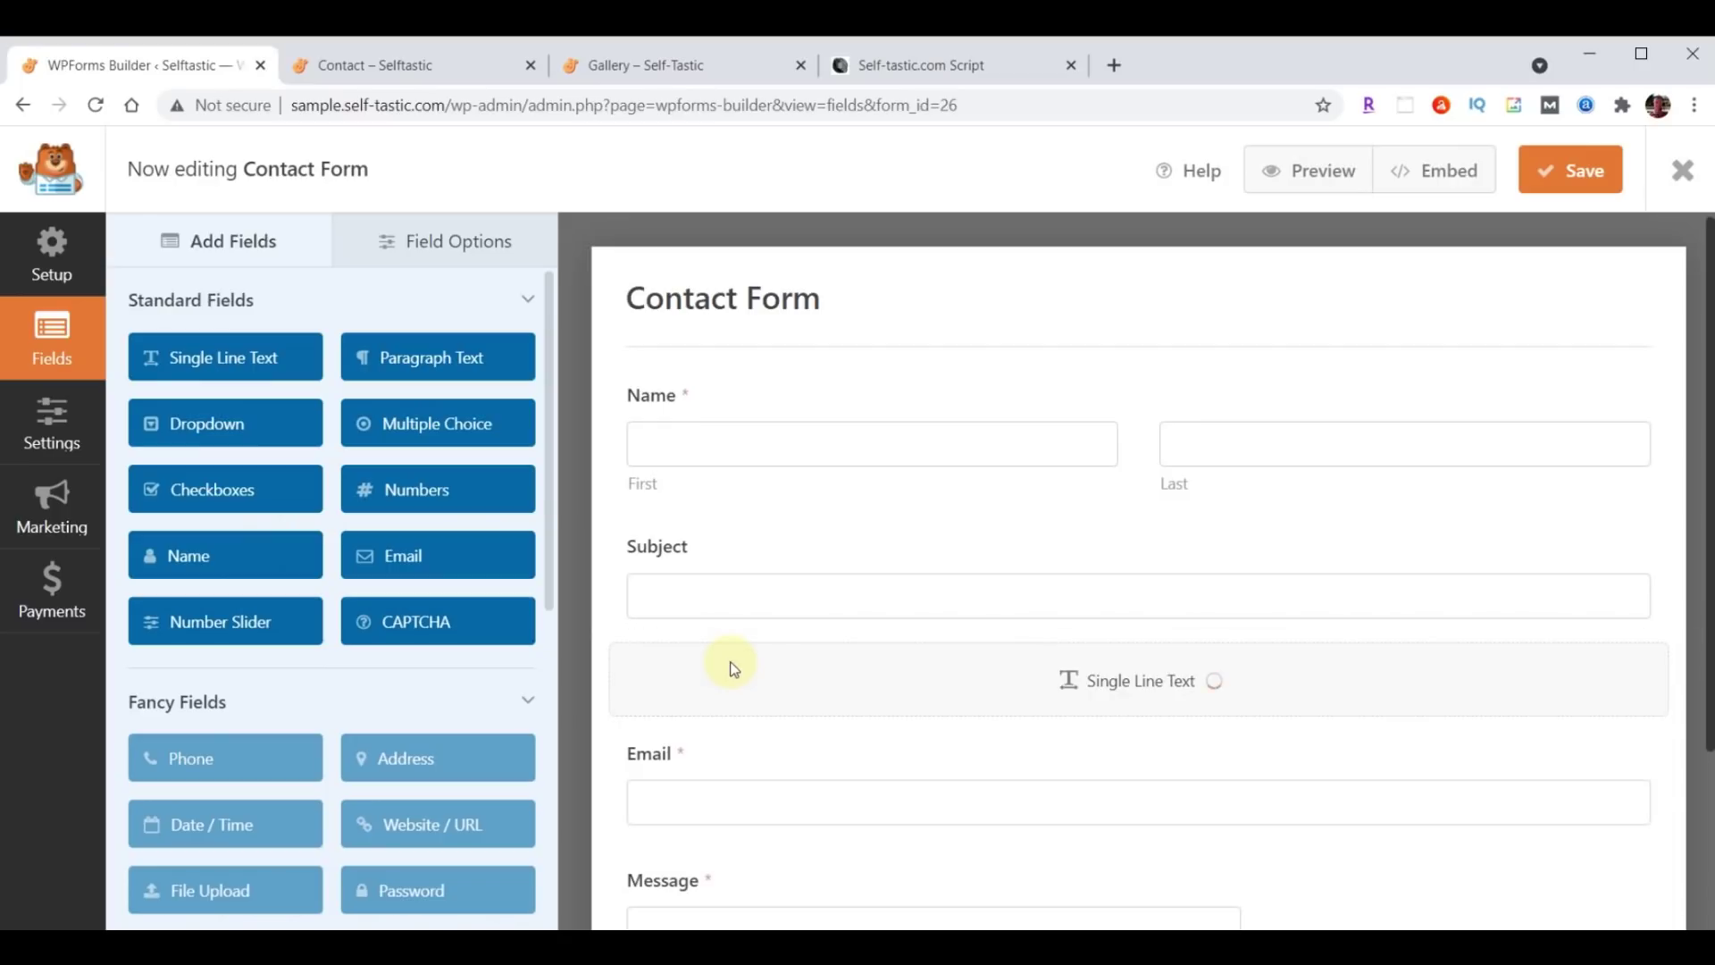
{"action": "left_click", "coordinate": [476, 241]}
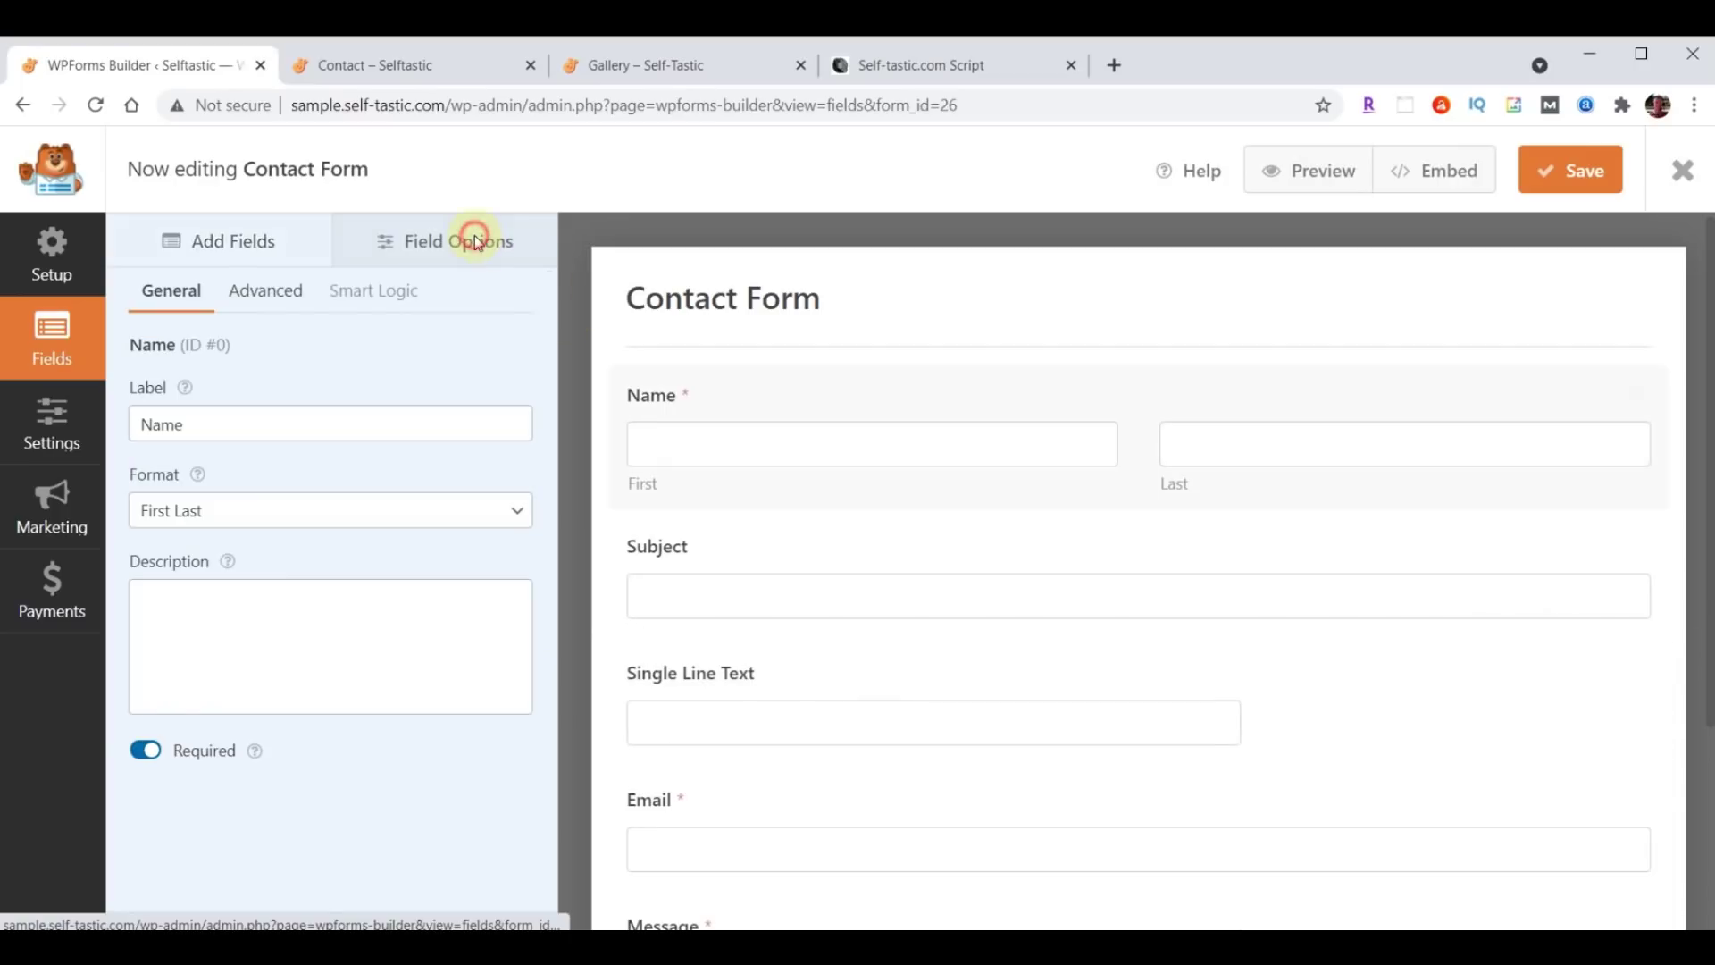
{"action": "left_click", "coordinate": [719, 720]}
{"action": "triple_click", "coordinate": [245, 425]}
{"action": "type", "text": "Phone"}
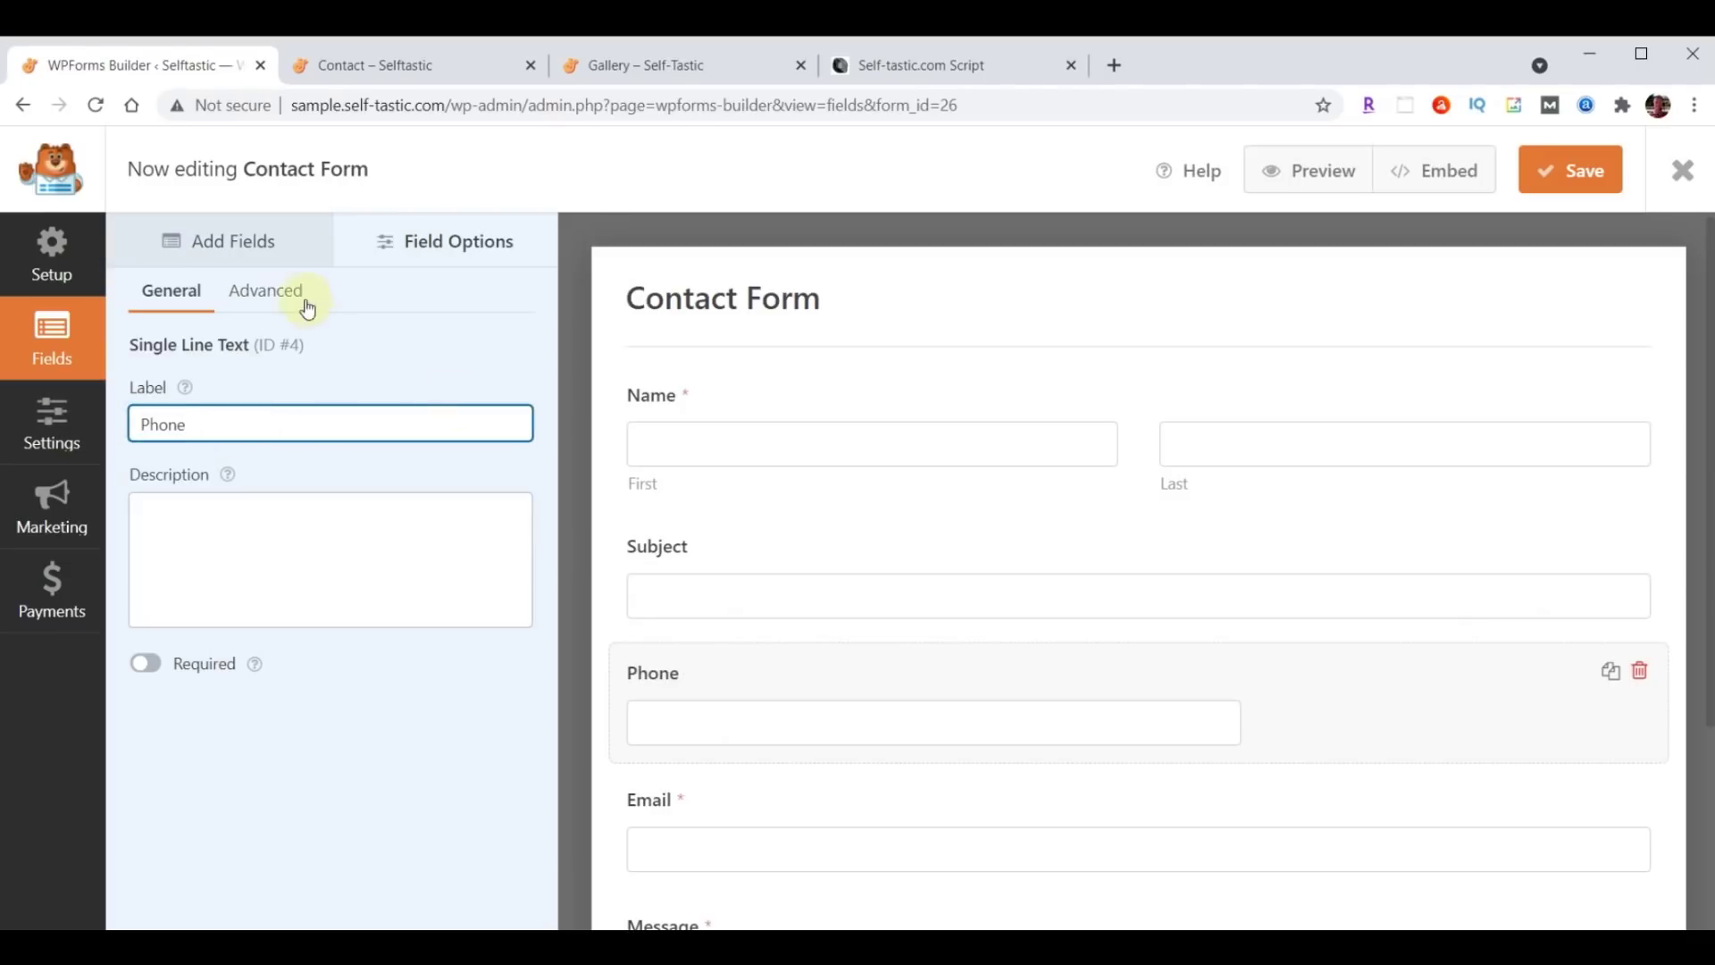
{"action": "left_click", "coordinate": [446, 725]}
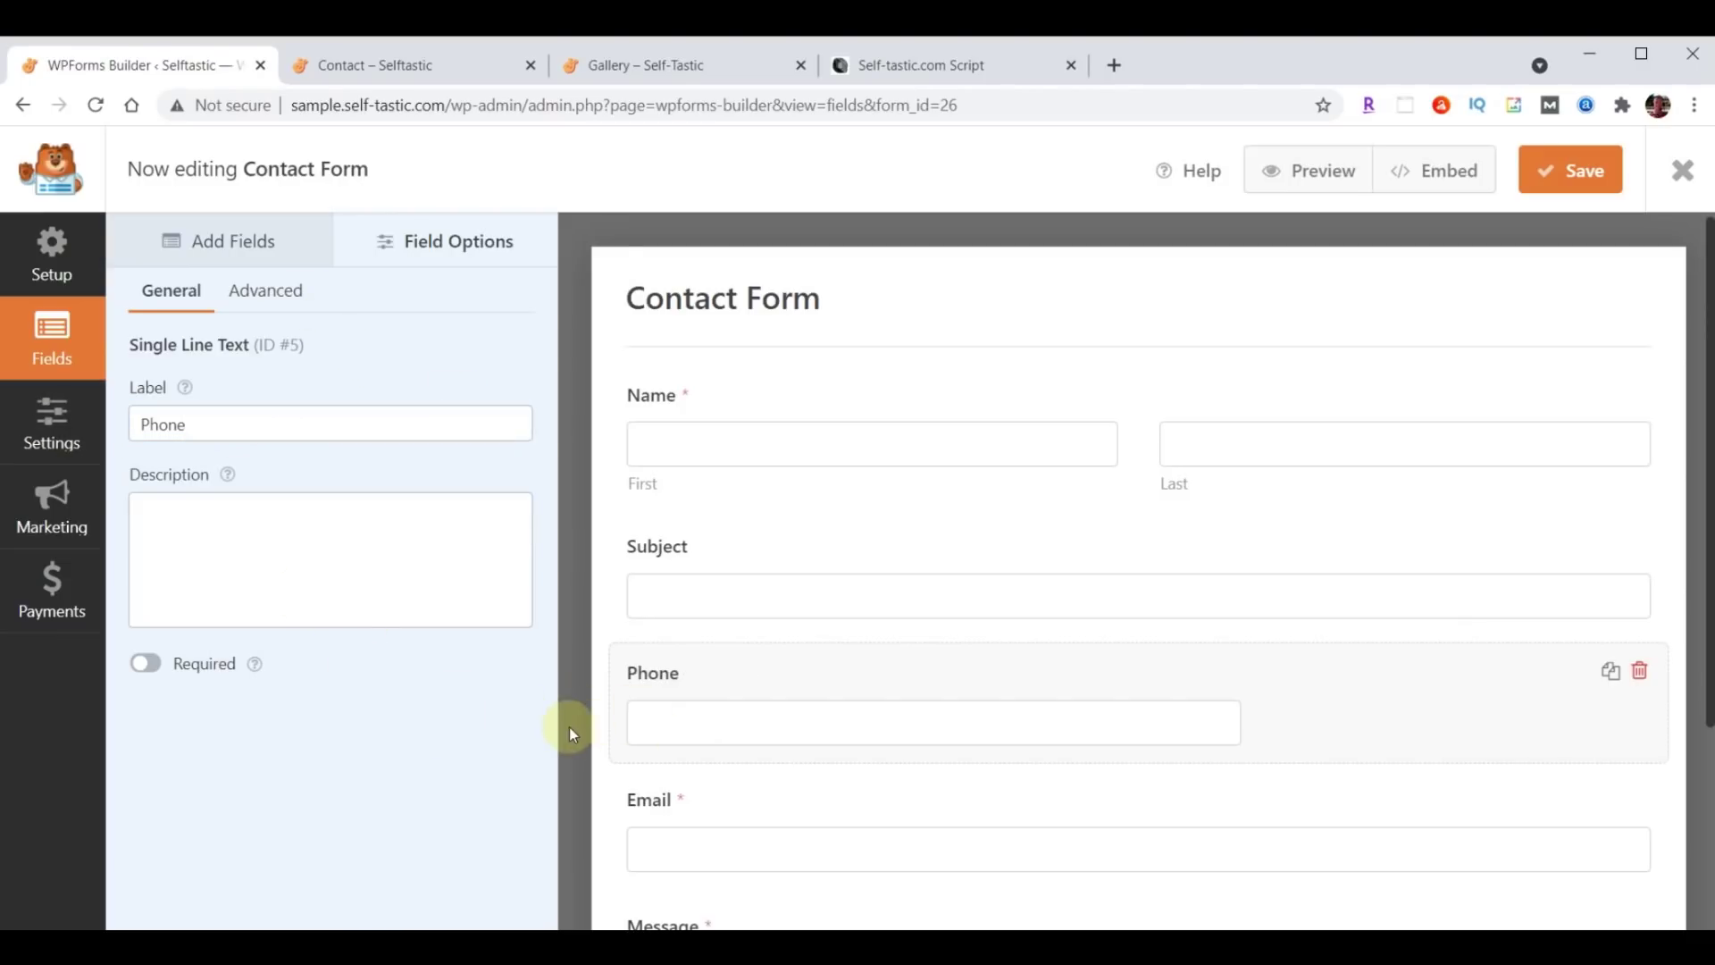
Make the Phone field required and set its size to Large.
{"action": "scroll", "coordinate": [822, 751], "scroll_direction": "down", "scroll_amount": 1}
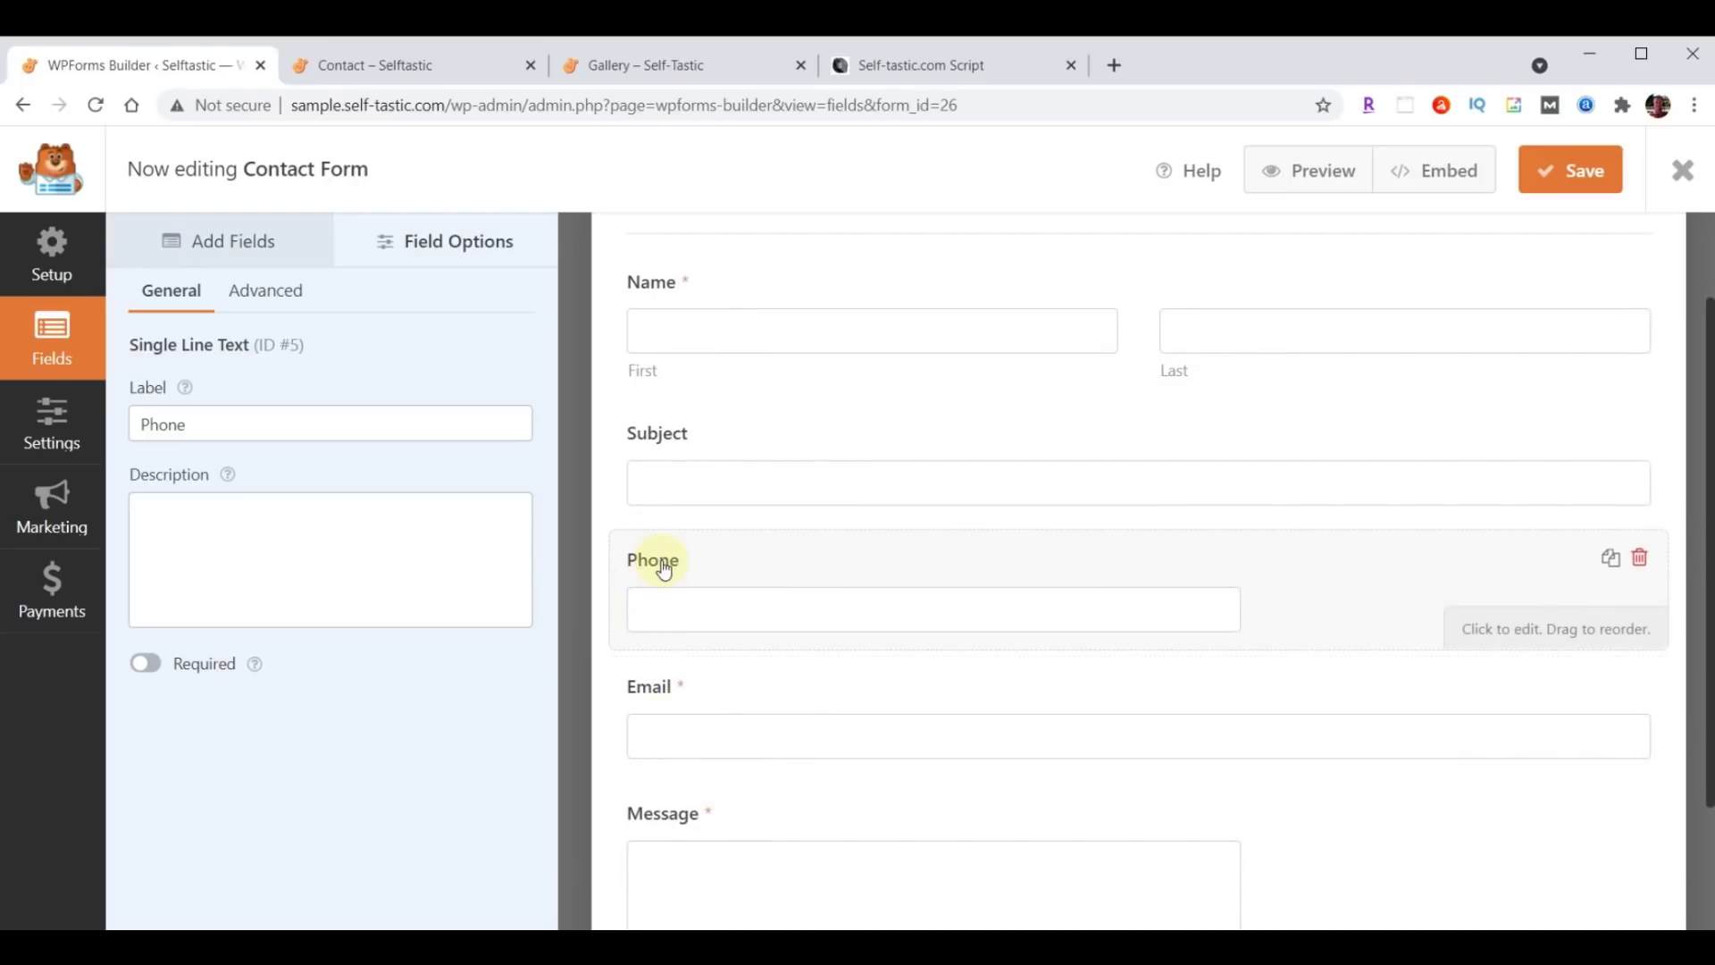
{"action": "left_click", "coordinate": [149, 666]}
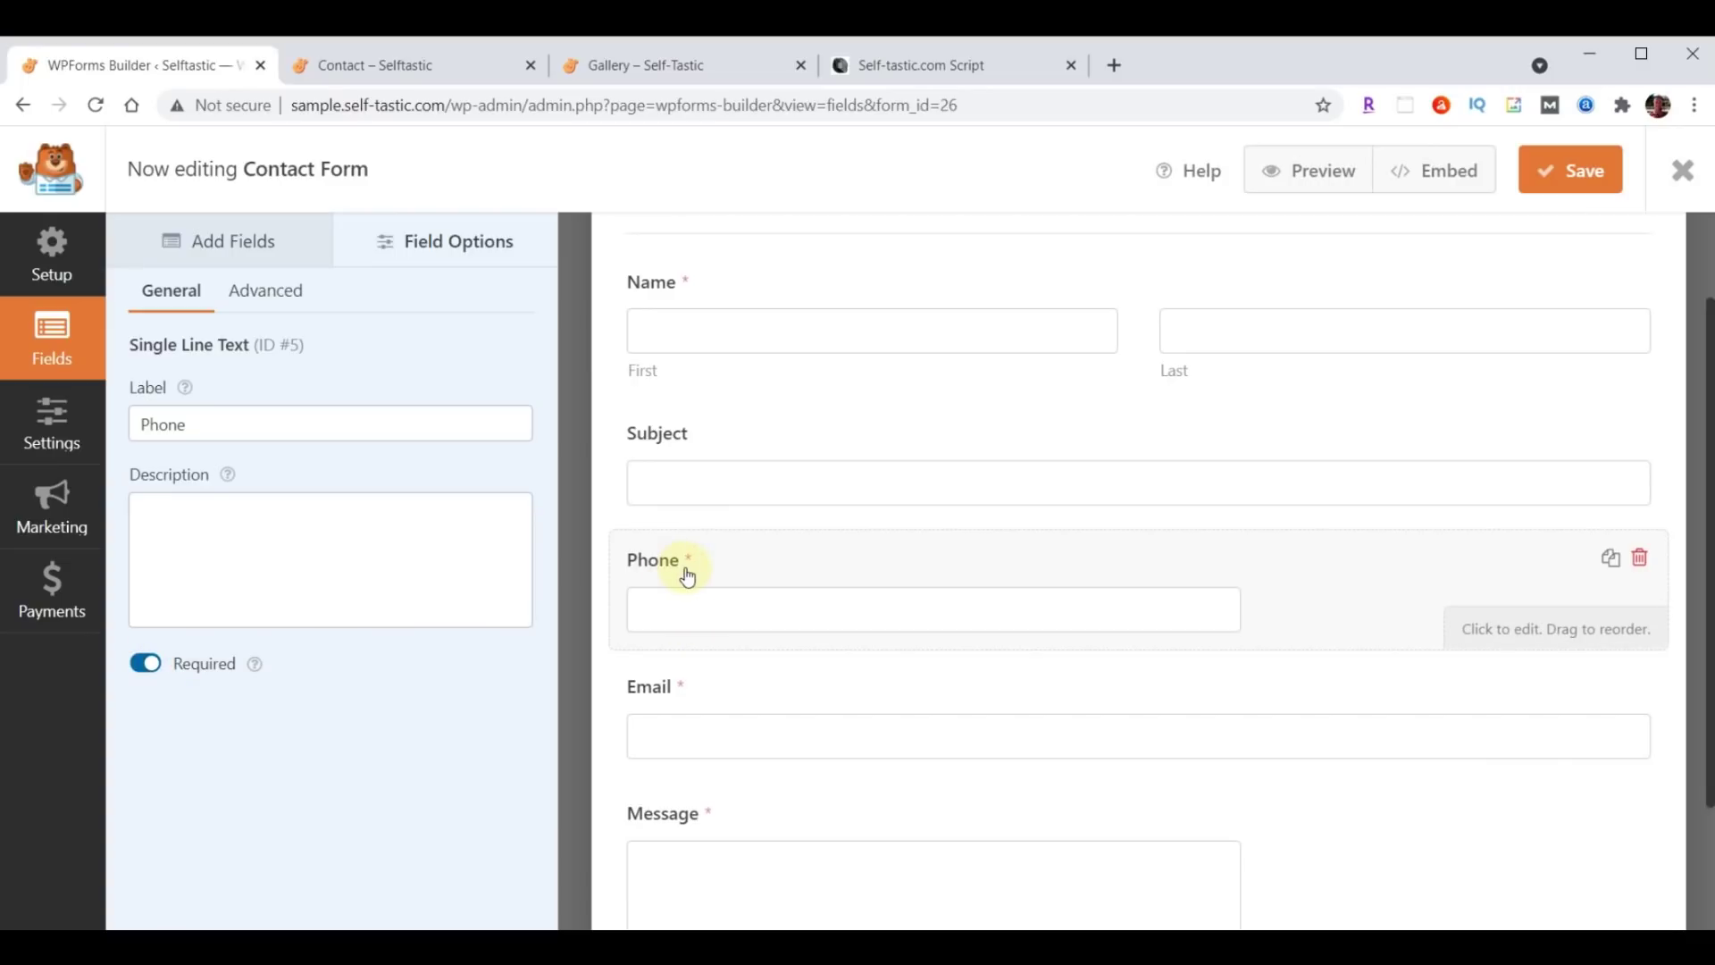
{"action": "scroll", "coordinate": [893, 804], "scroll_direction": "up", "scroll_amount": 1}
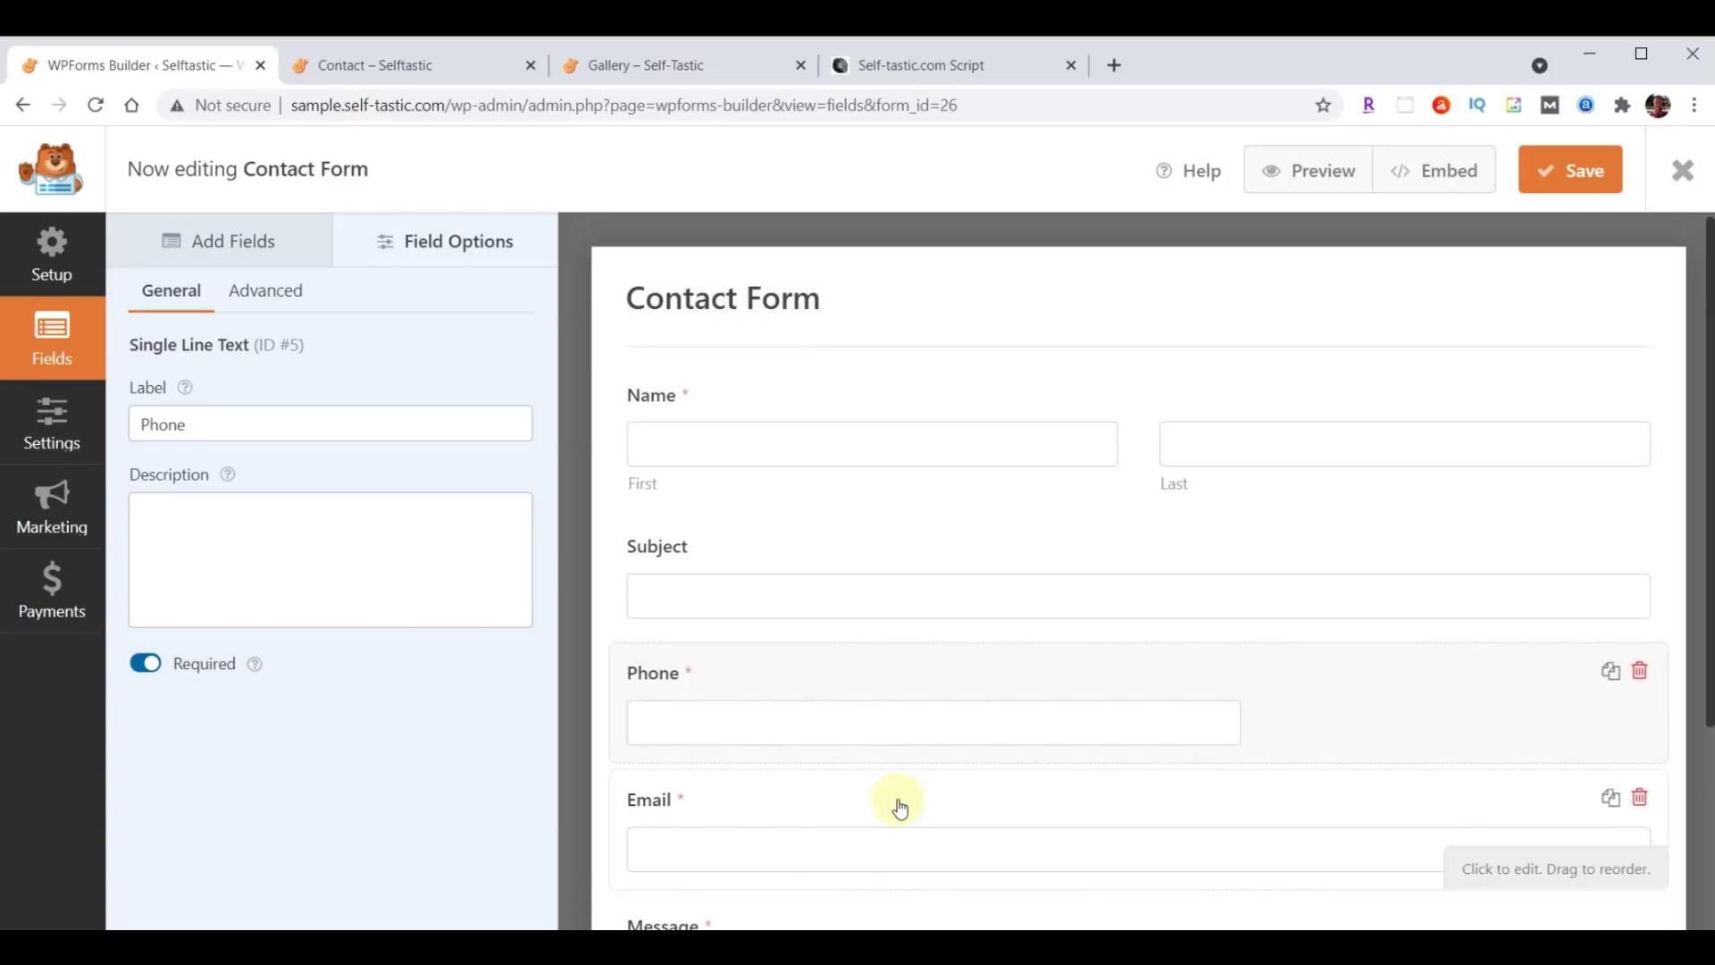
{"action": "left_click", "coordinate": [255, 292]}
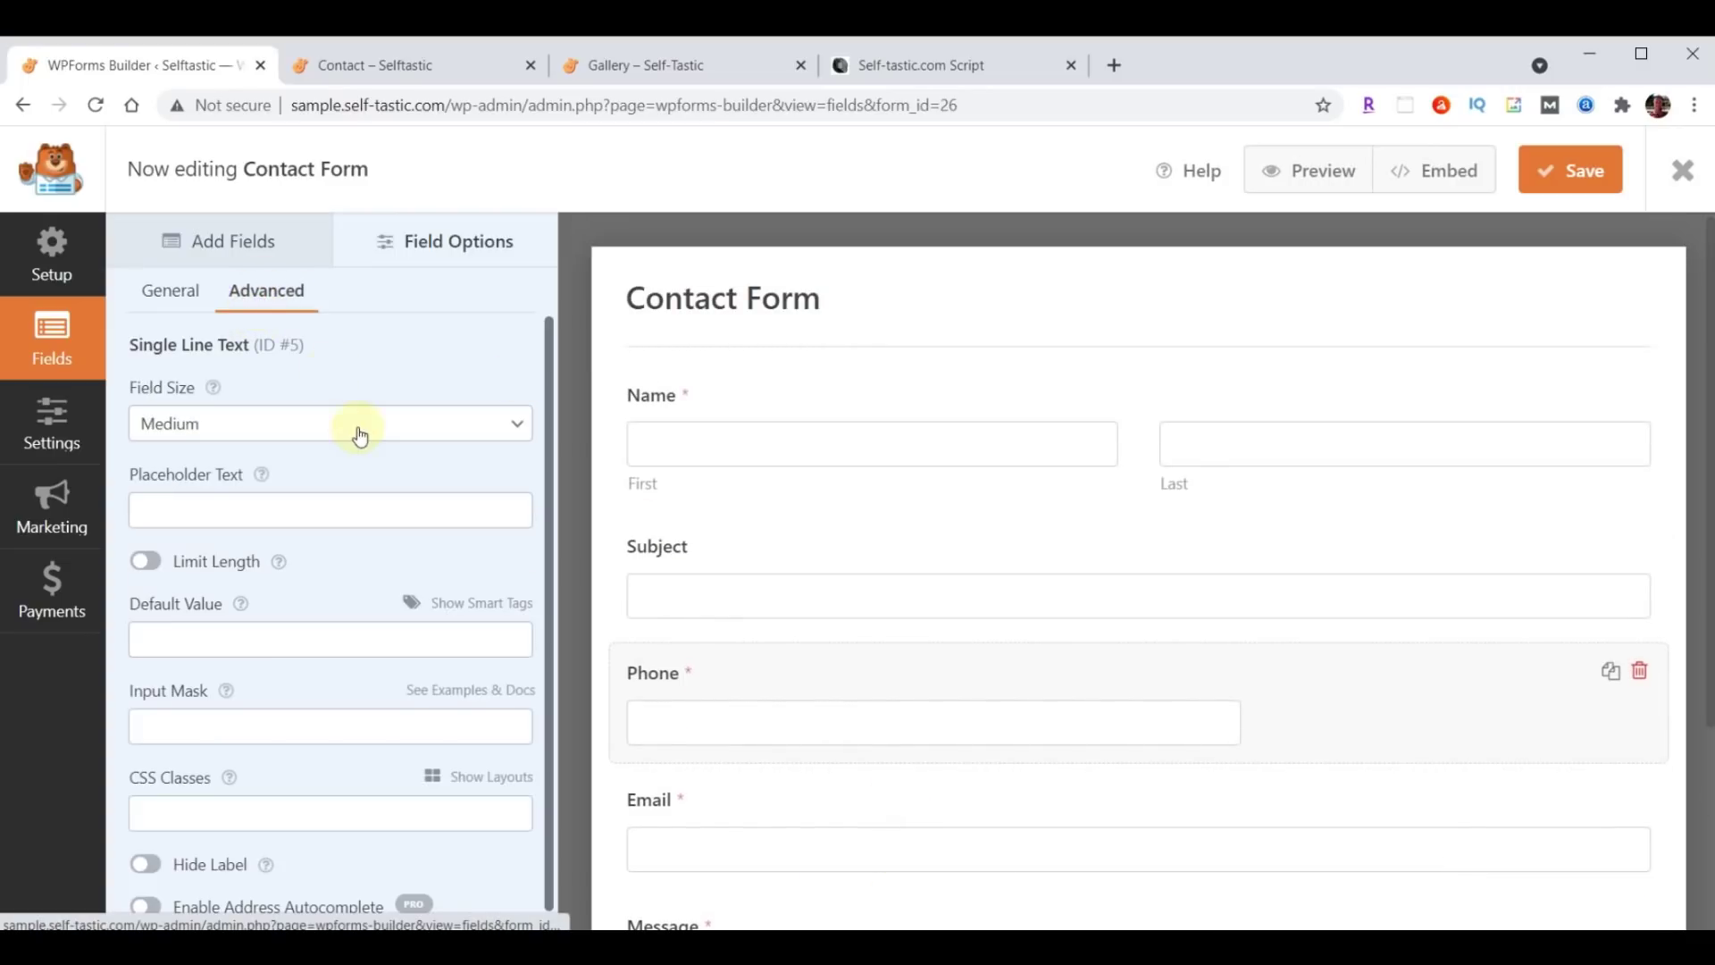
{"action": "left_click", "coordinate": [360, 435]}
{"action": "left_click", "coordinate": [304, 497]}
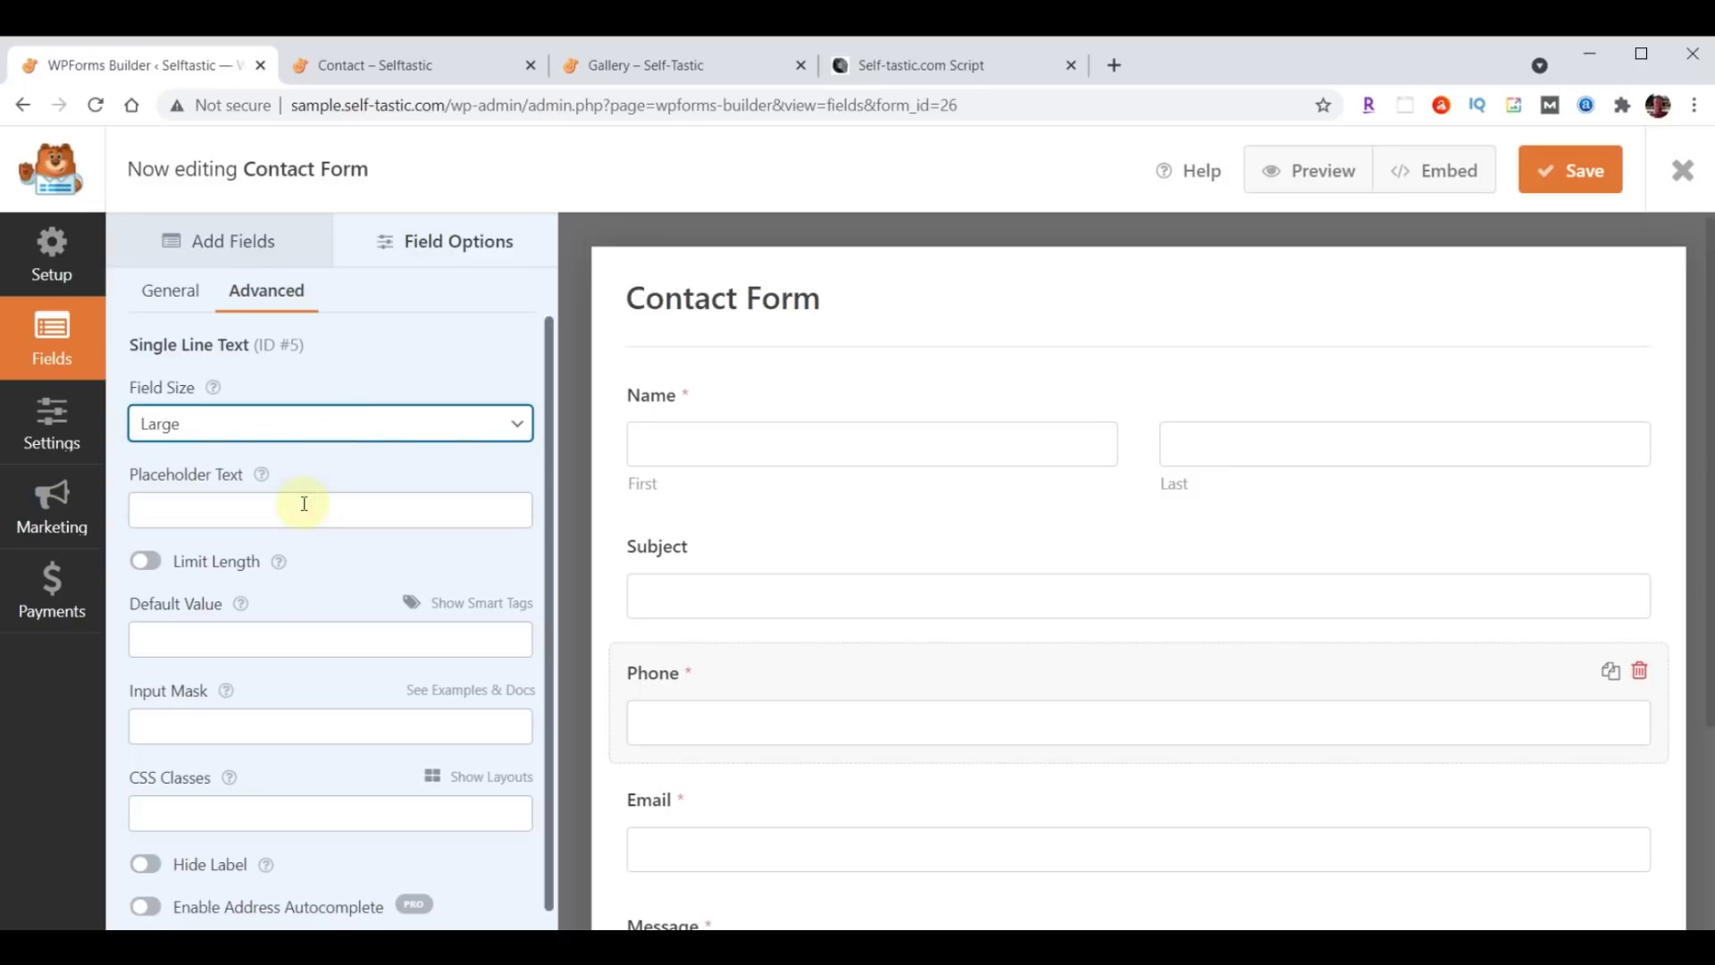
{"action": "scroll", "coordinate": [1167, 617], "scroll_direction": "down", "scroll_amount": 3}
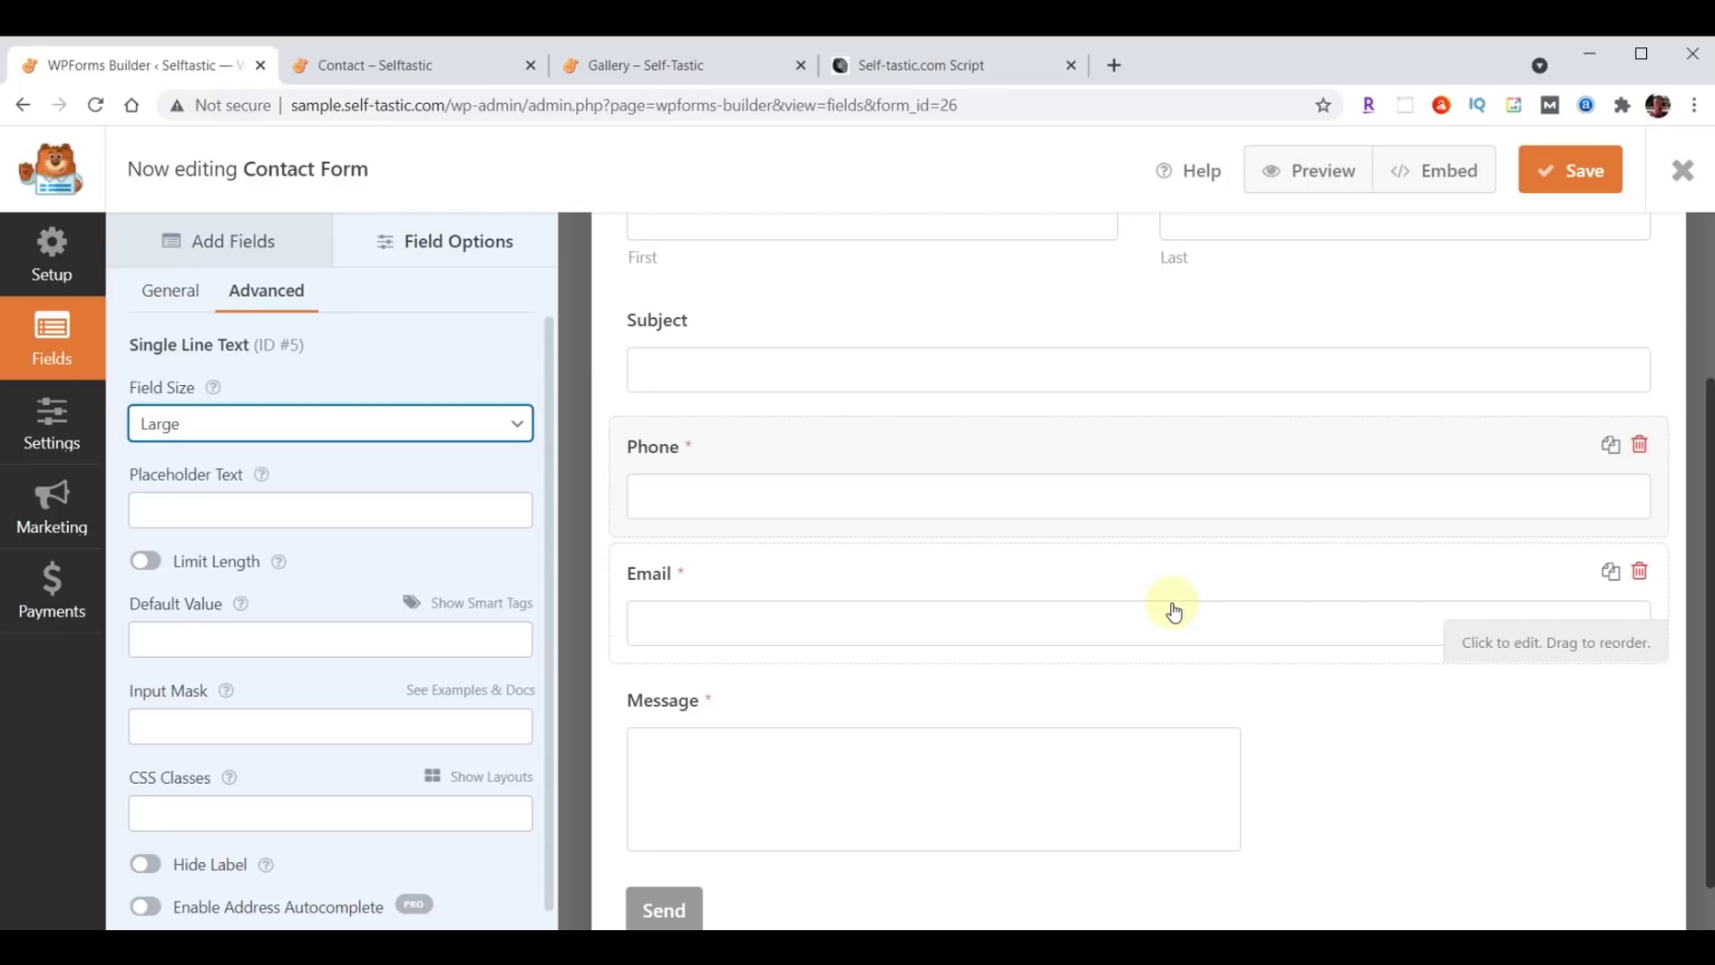
{"action": "scroll", "coordinate": [1173, 611], "scroll_direction": "up", "scroll_amount": 3}
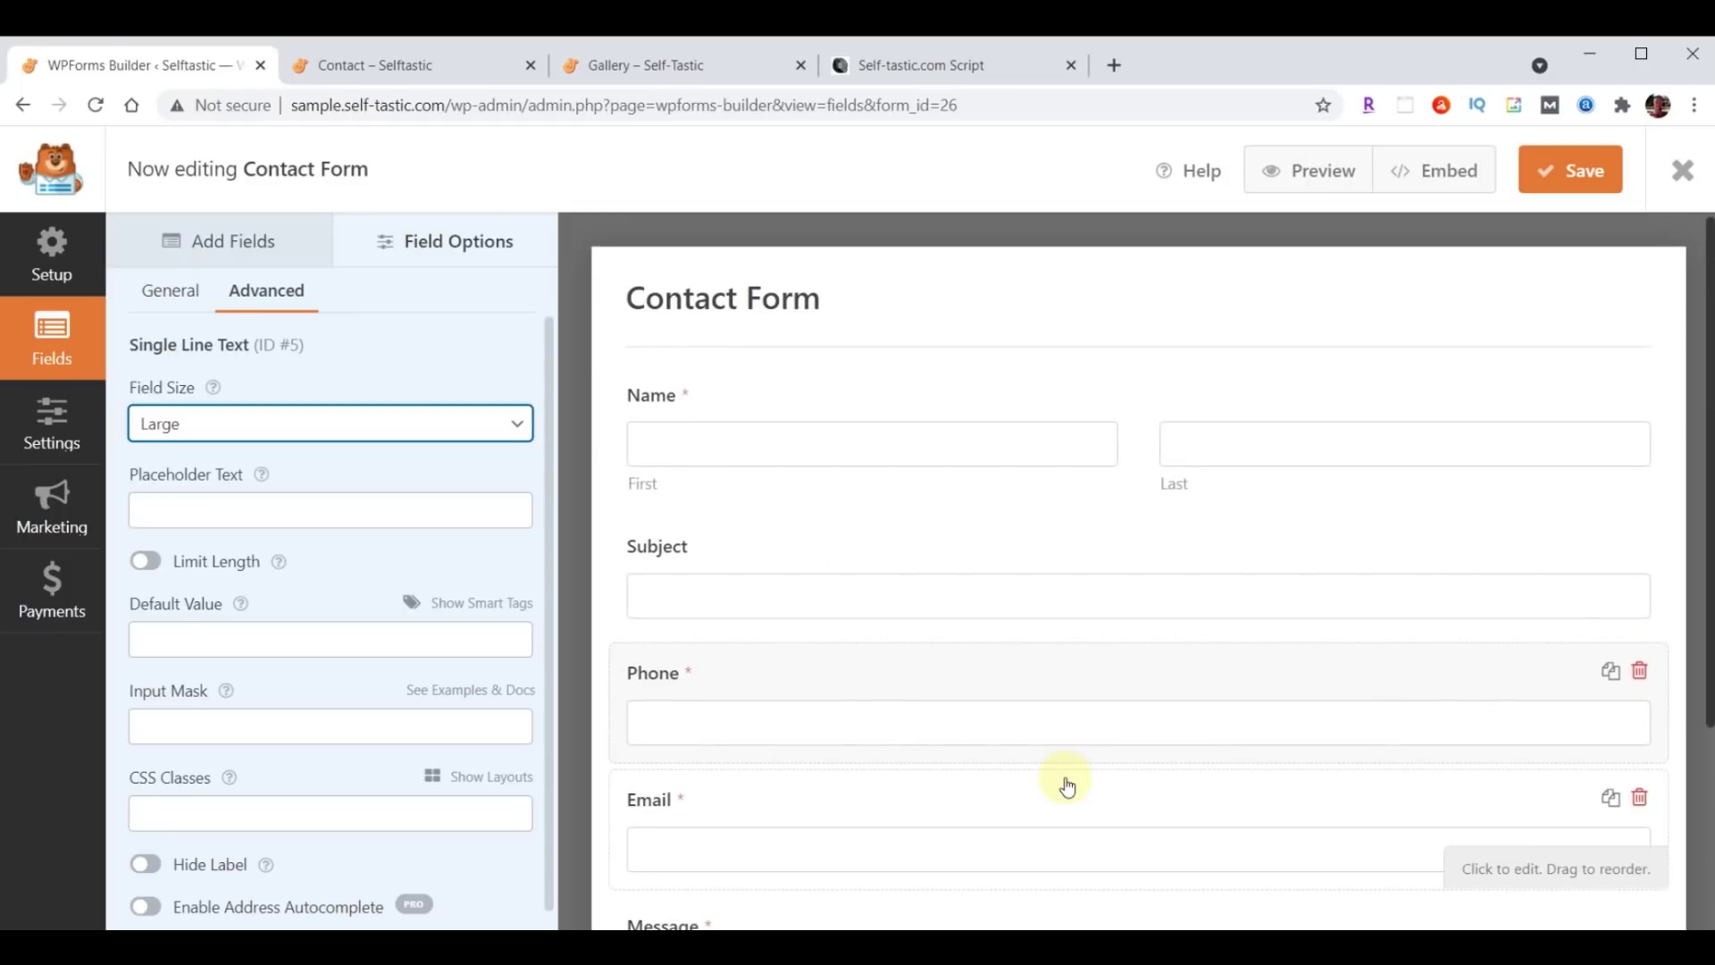
{"action": "left_click", "coordinate": [39, 430]}
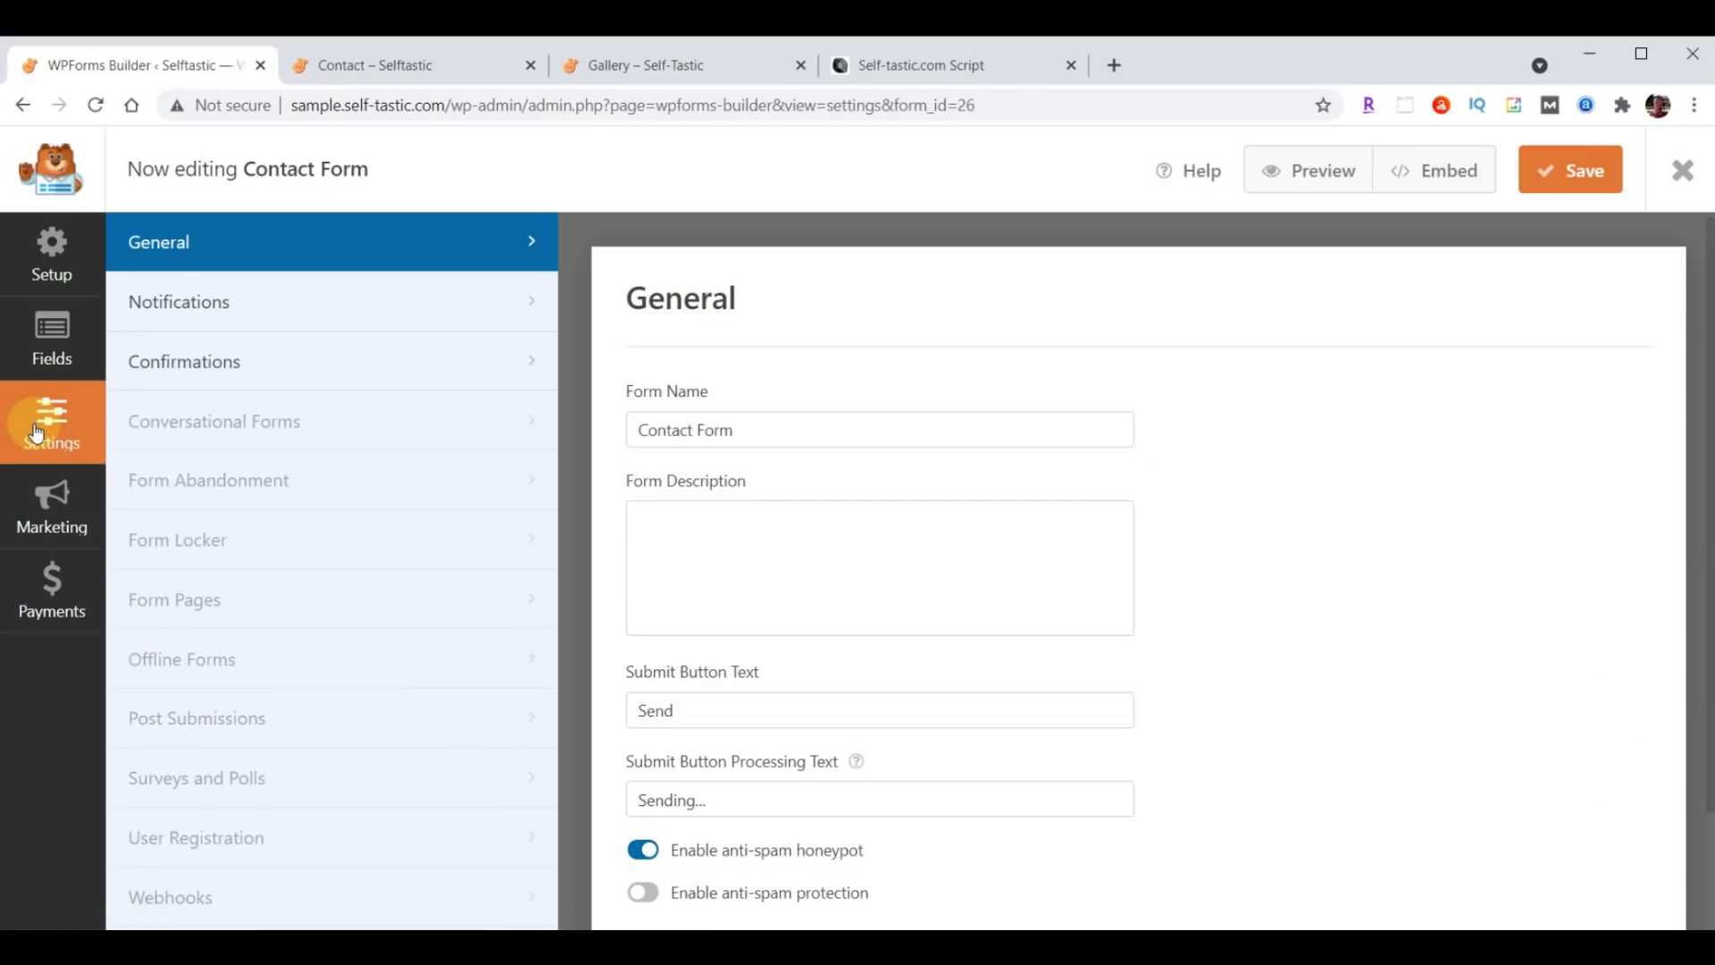
Set the Contact Form notification's Send To to the site owner's e-mail address.
{"action": "left_click", "coordinate": [173, 302]}
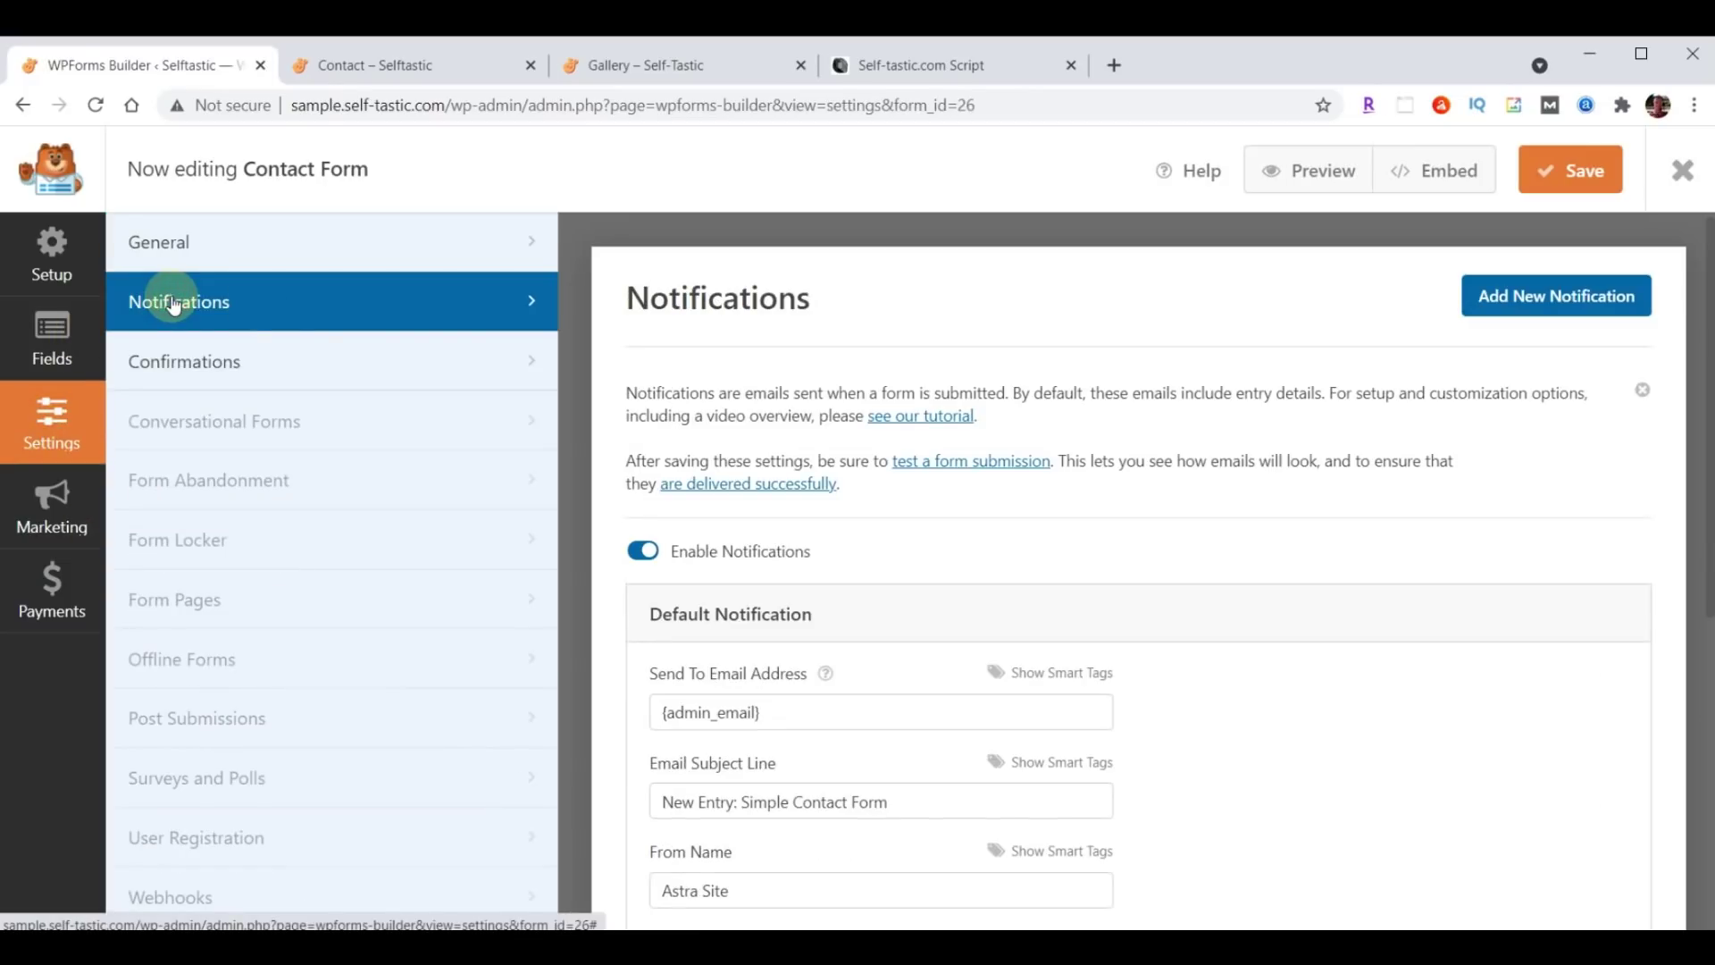
{"action": "scroll", "coordinate": [1371, 575], "scroll_direction": "down", "scroll_amount": 3}
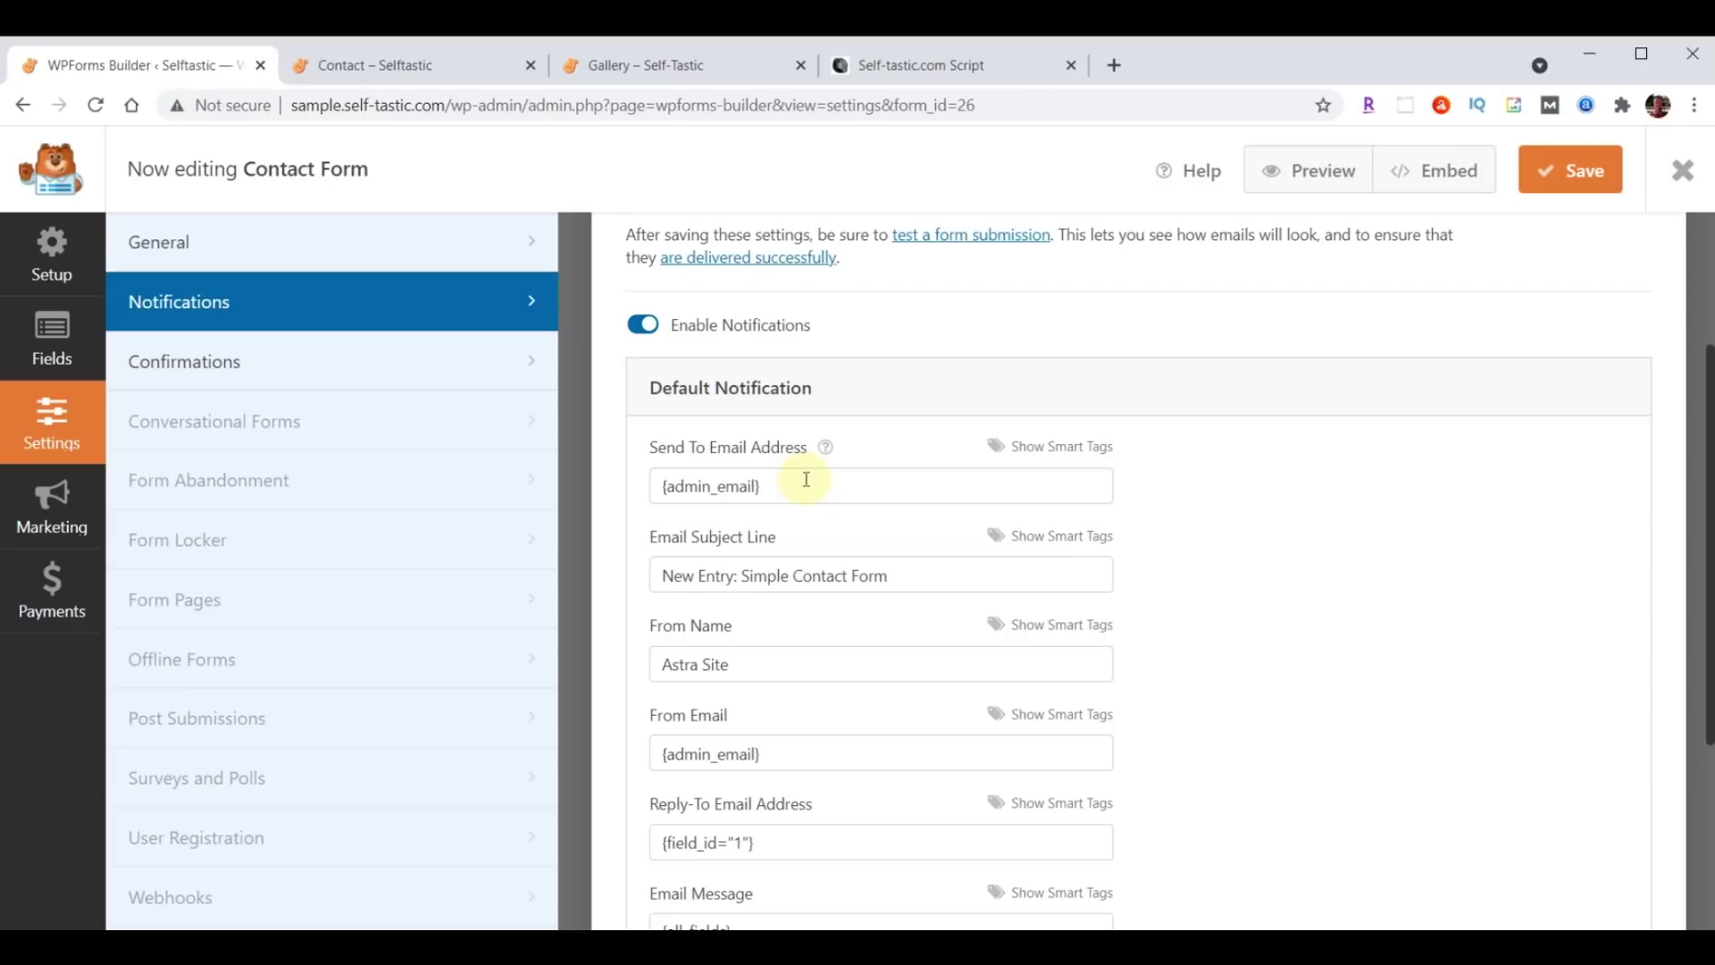
{"action": "left_click_drag", "start_coordinate": [807, 483], "coordinate": [529, 498]}
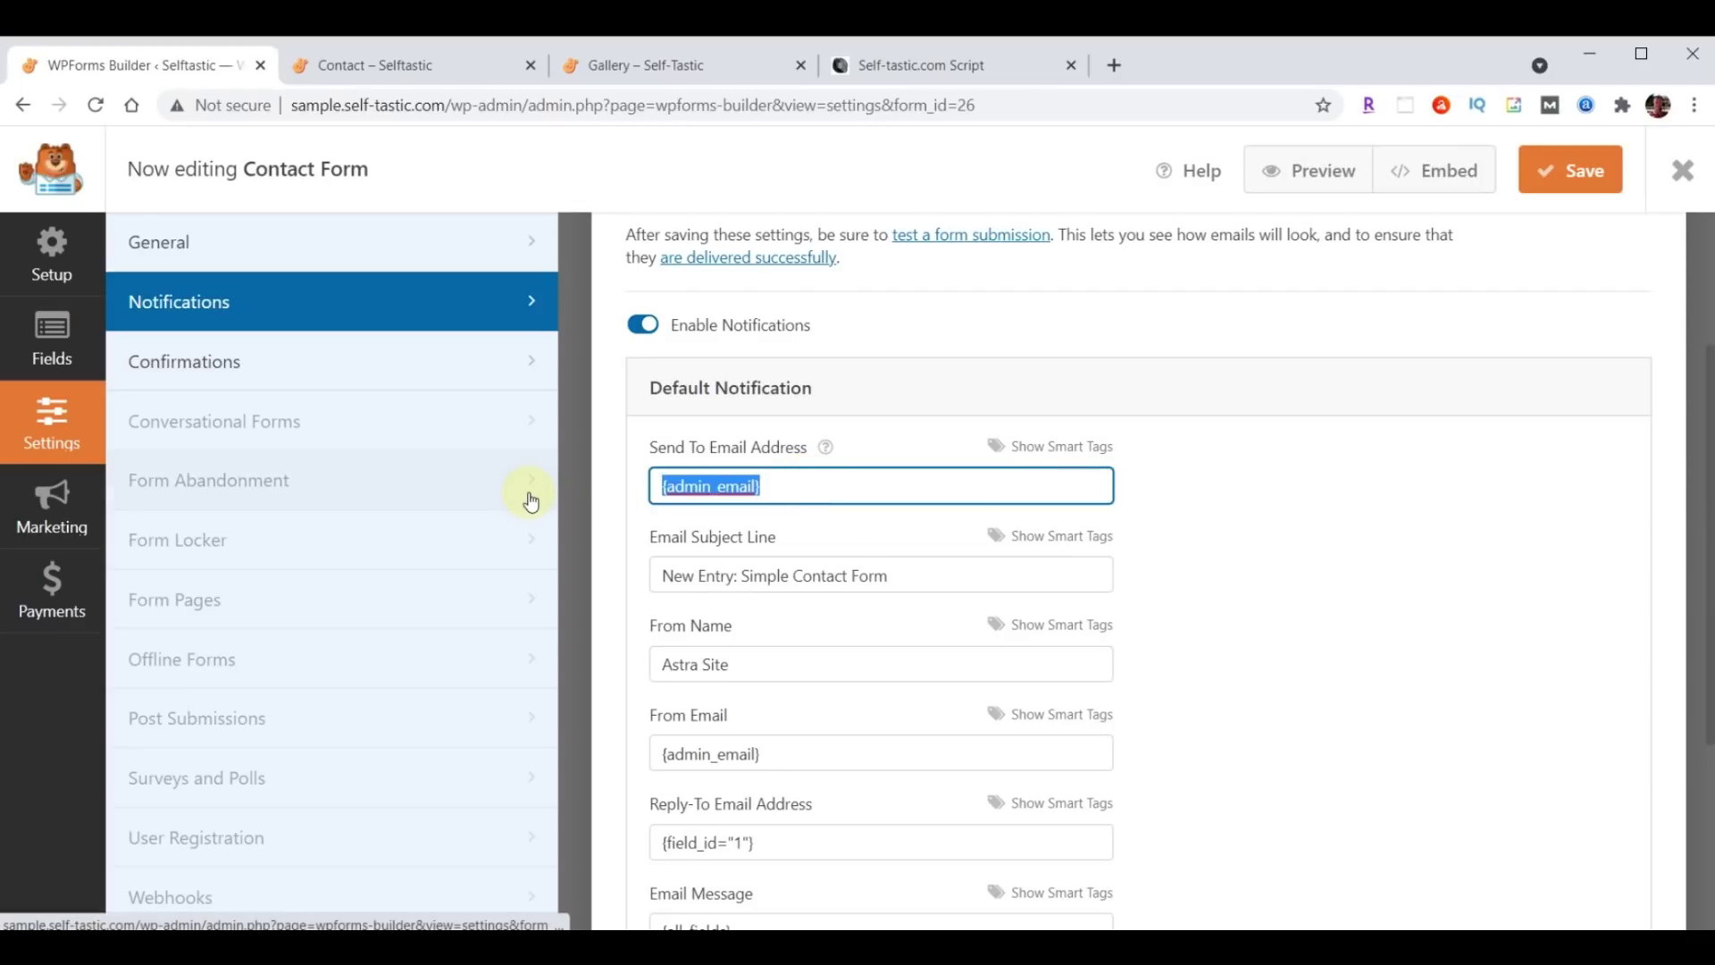
{"action": "key", "text": "ctrl+v"}
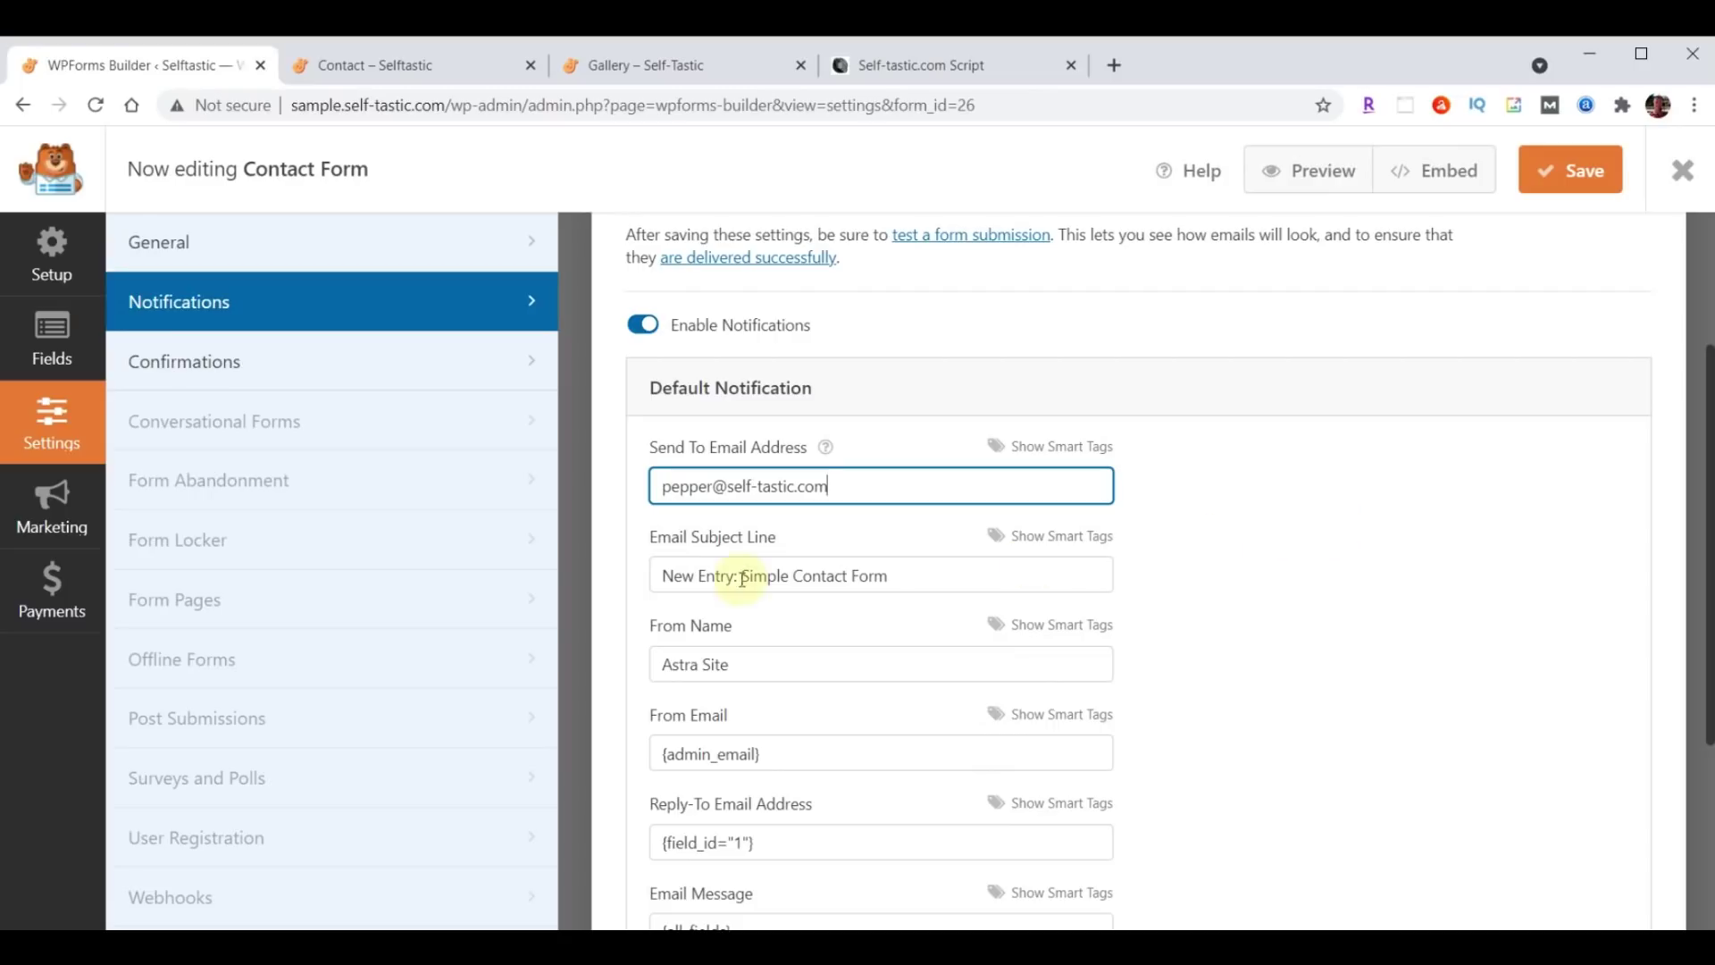
Set subject 'Selftastic - Comments' and from name 'Self-Tastic.com', then save and close.
{"action": "left_click_drag", "start_coordinate": [661, 577], "coordinate": [959, 576]}
{"action": "type", "text": "Selftastic - Comments"}
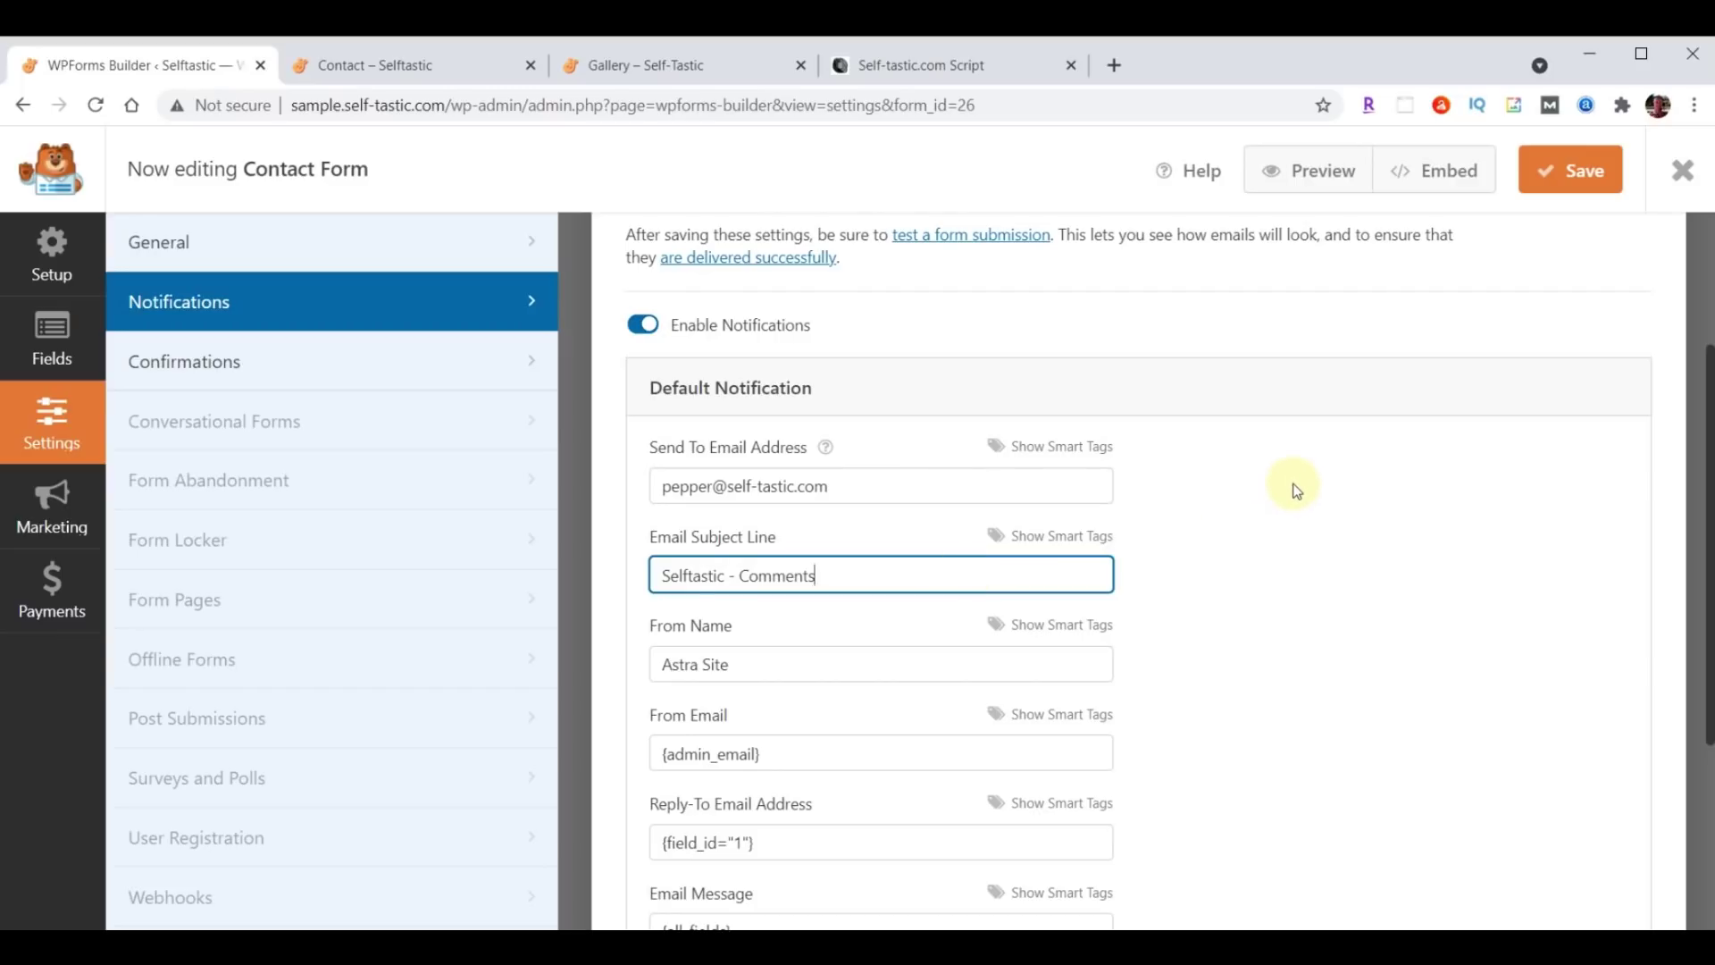
{"action": "left_click_drag", "start_coordinate": [658, 662], "coordinate": [768, 664]}
{"action": "type", "text": "Self-Tastic.com"}
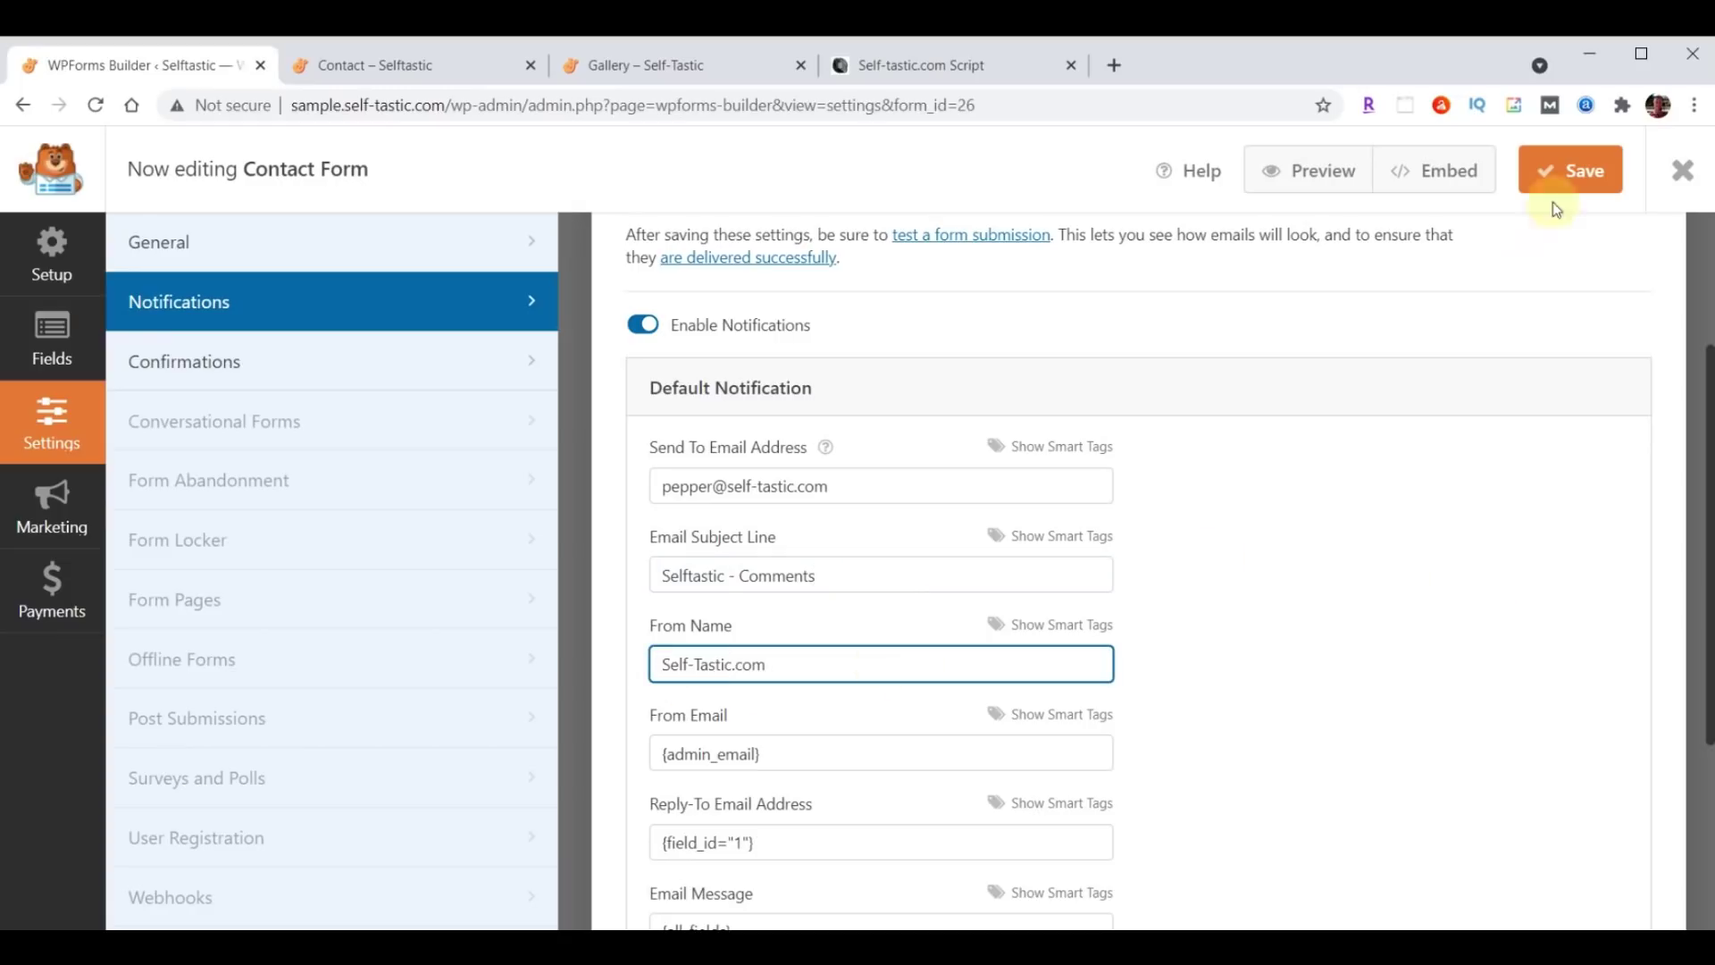
{"action": "left_click", "coordinate": [1576, 177]}
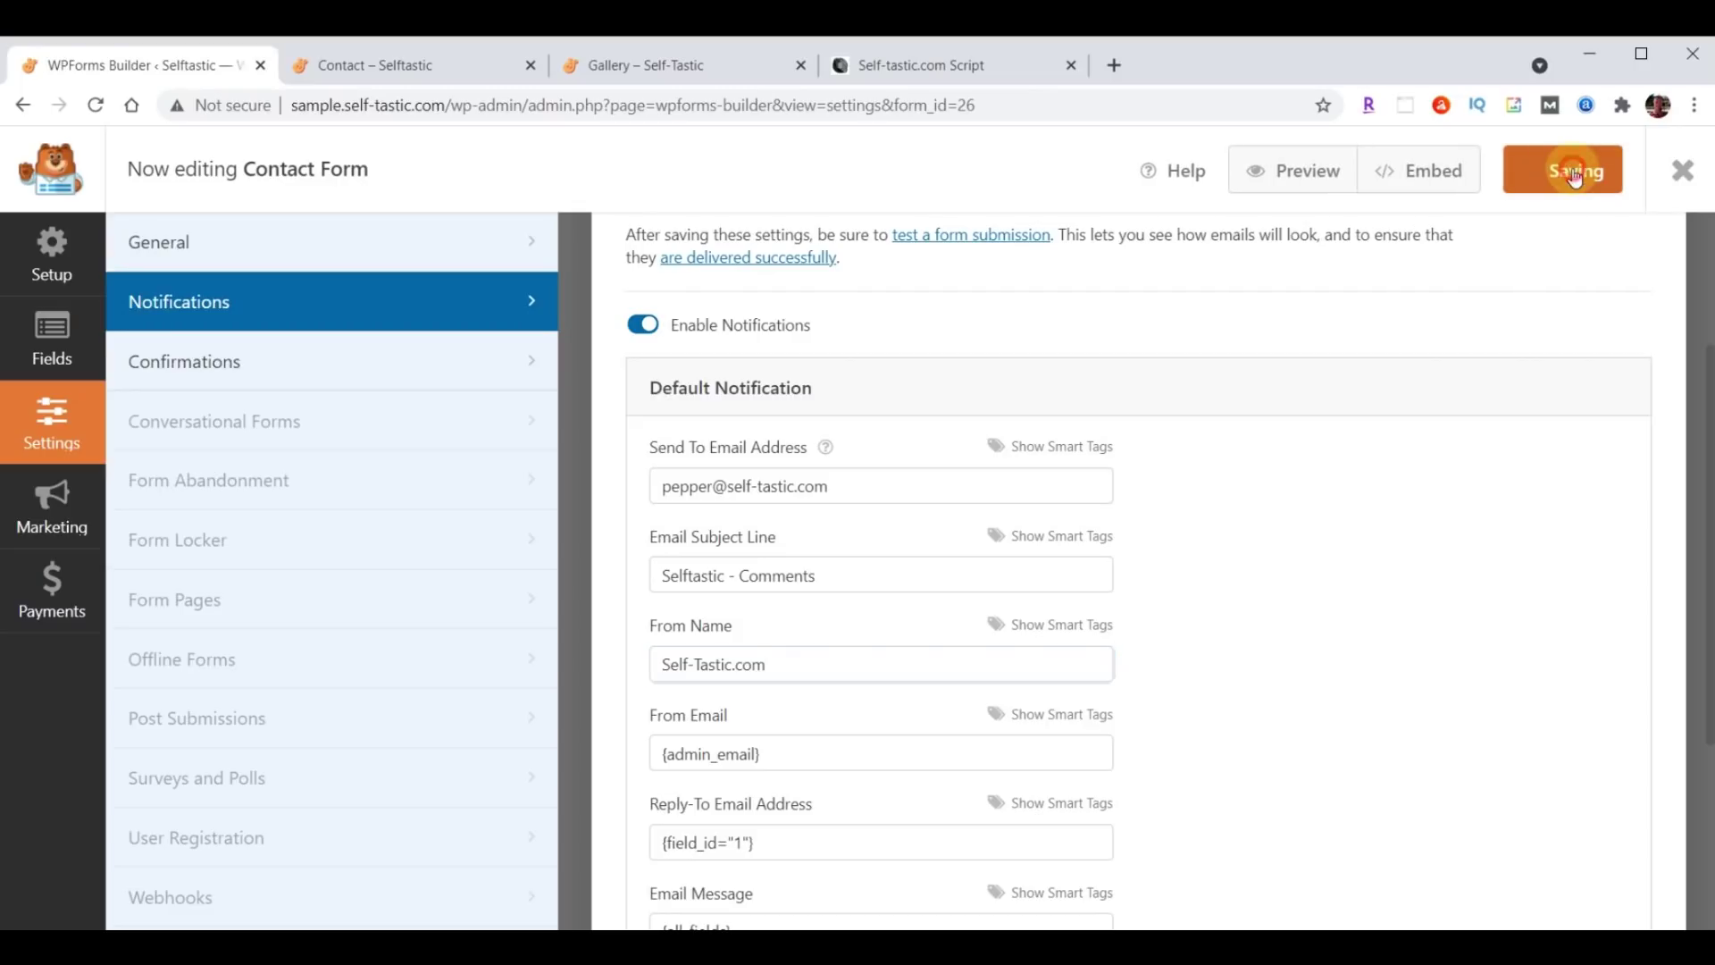
{"action": "left_click", "coordinate": [1683, 177]}
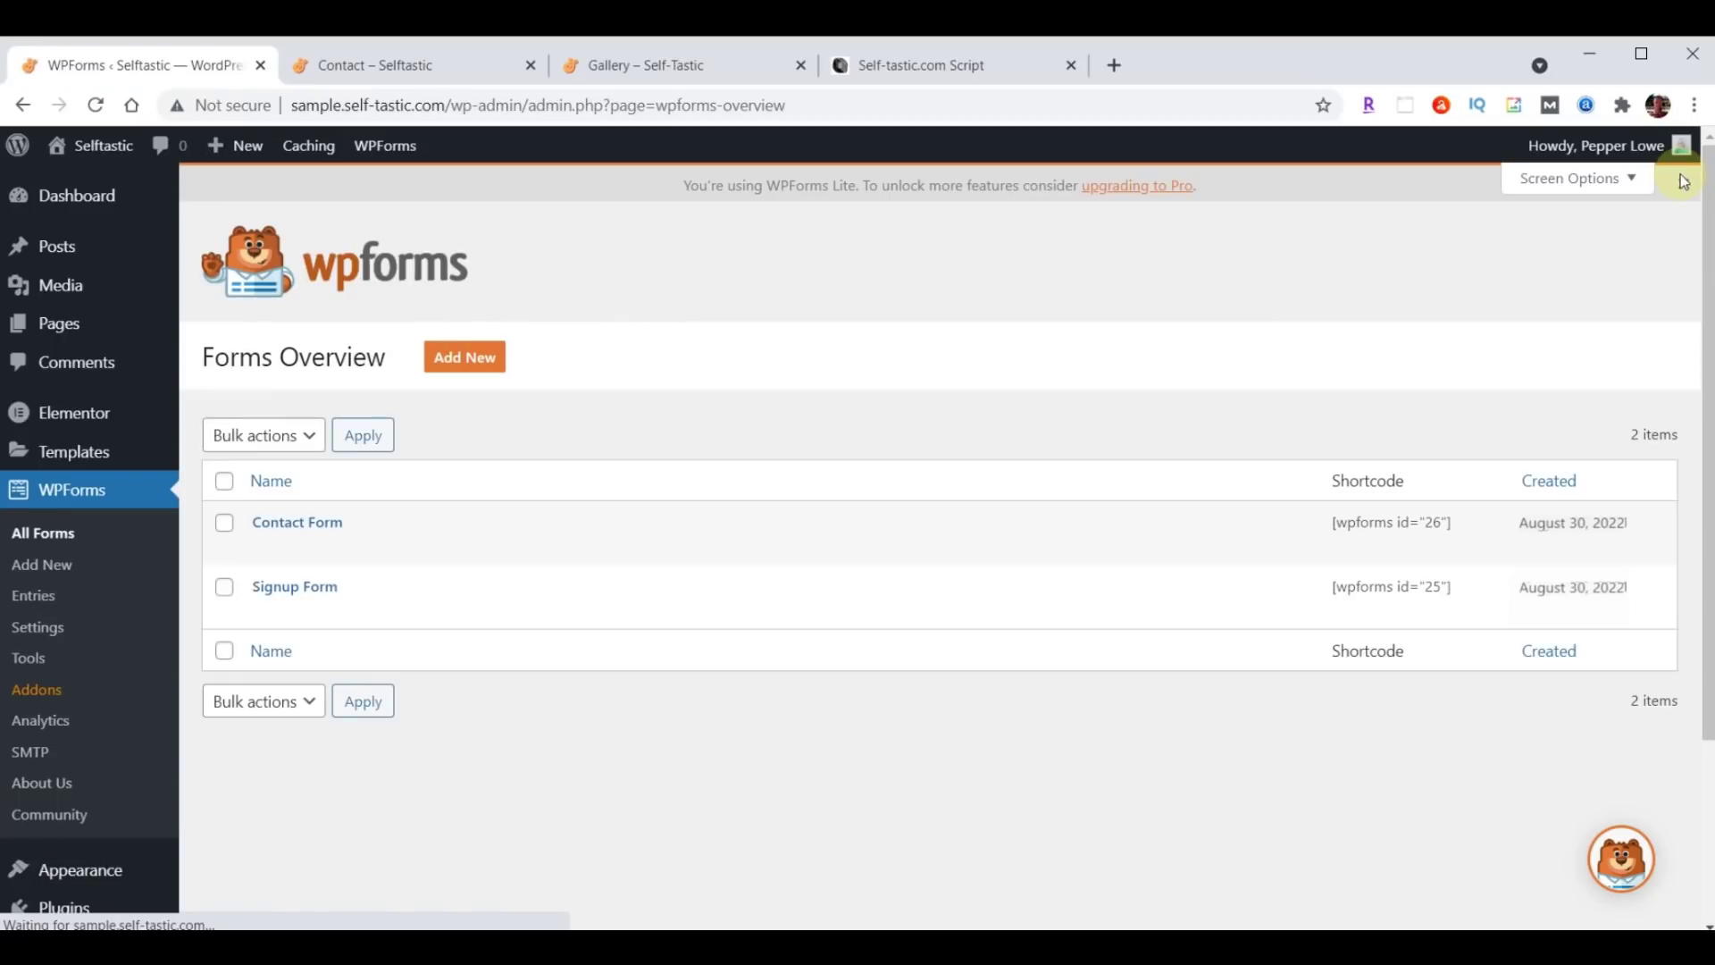
Open the Signup Form from the Forms Overview page.
{"action": "left_click", "coordinate": [279, 591]}
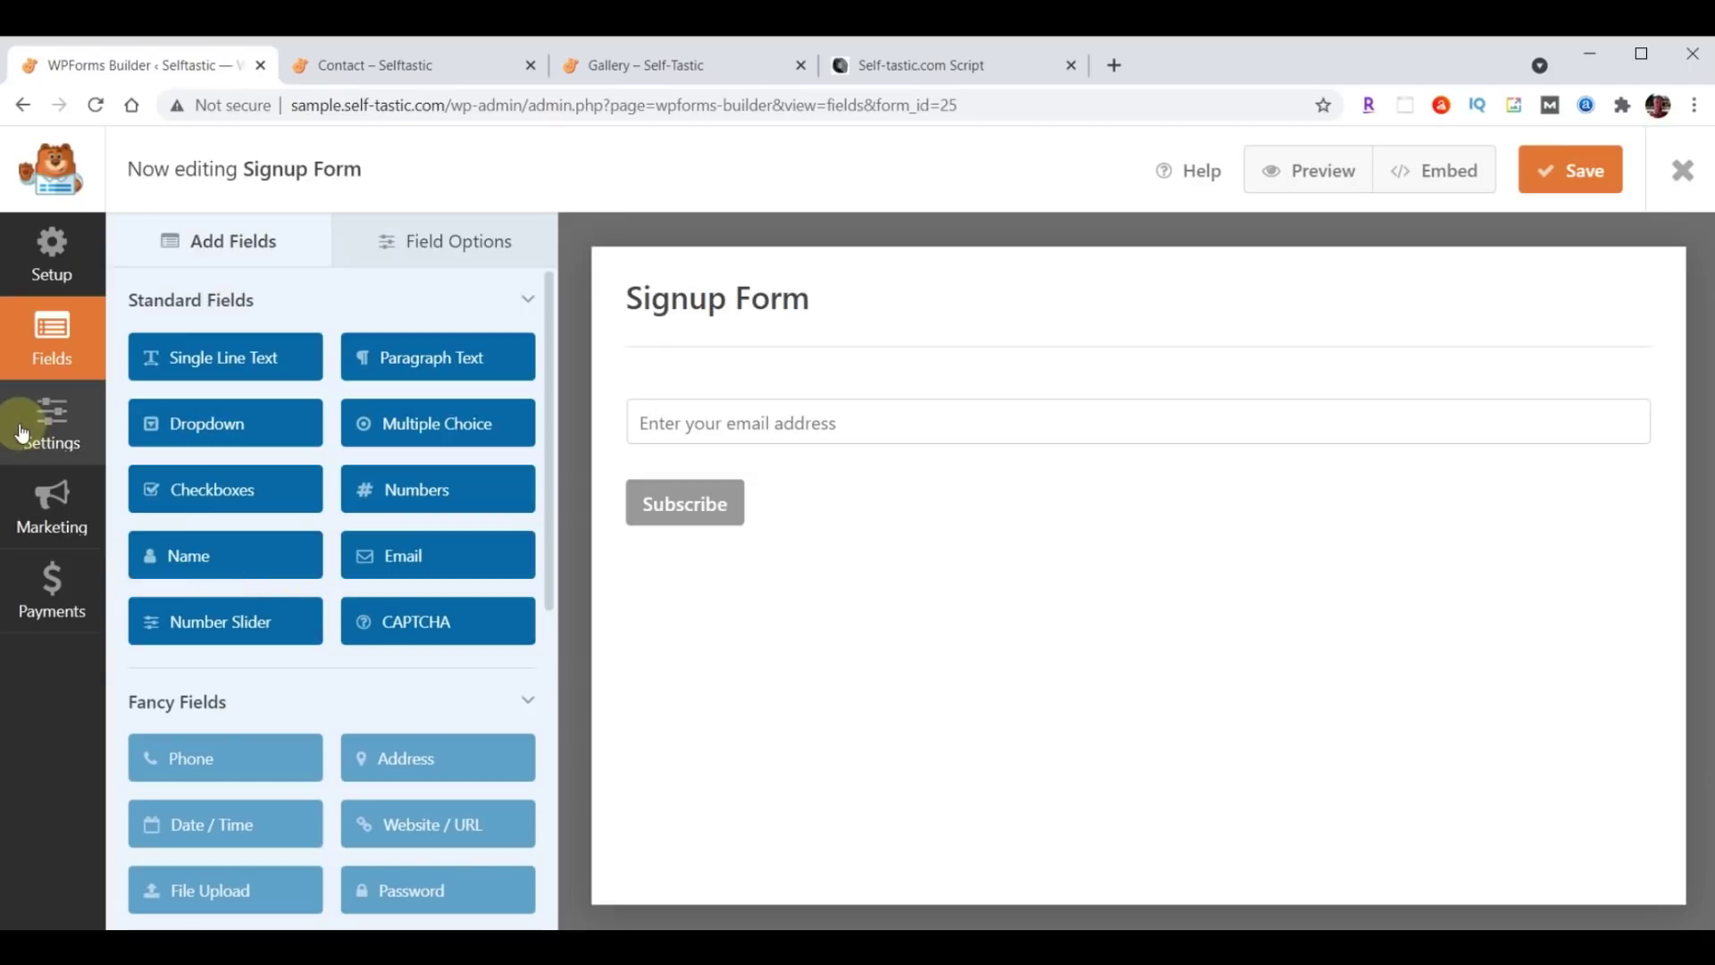
Send Signup Form notifications to the site owner's e-mail with subject 'Selftastic - Join Club Selftastic'.
{"action": "left_click", "coordinate": [24, 432]}
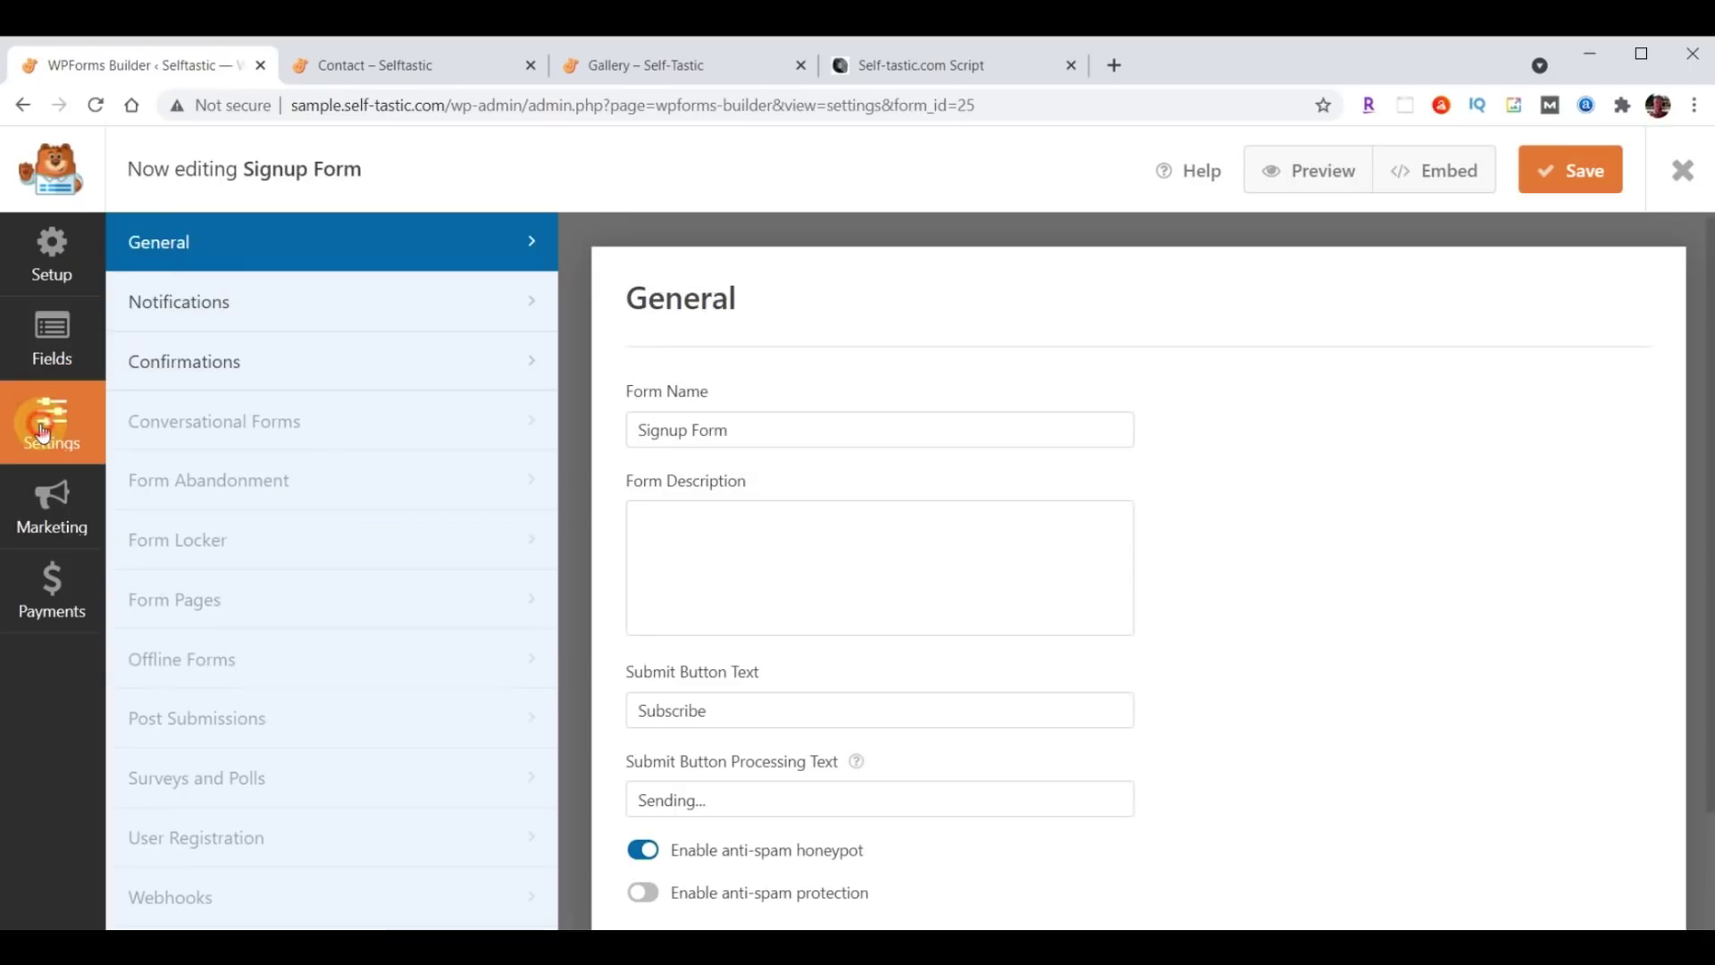
{"action": "left_click", "coordinate": [171, 302]}
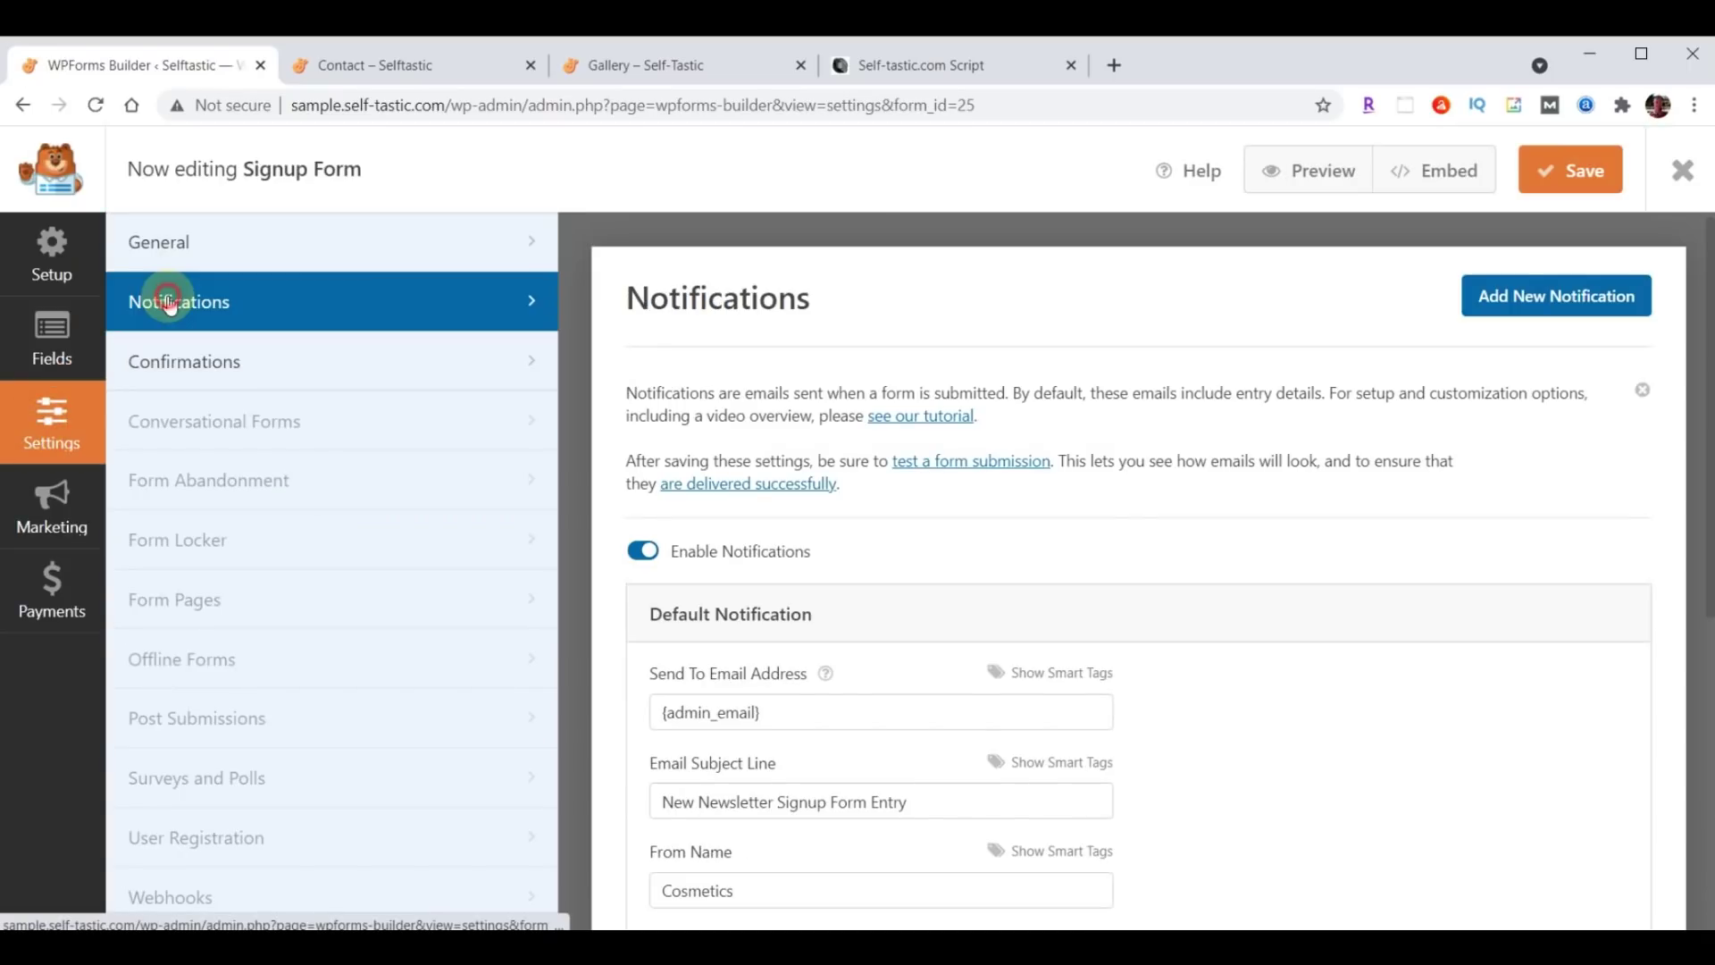
{"action": "scroll", "coordinate": [911, 610], "scroll_direction": "down", "scroll_amount": 3}
{"action": "triple_click", "coordinate": [815, 486]}
{"action": "key", "text": "ctrl+v"}
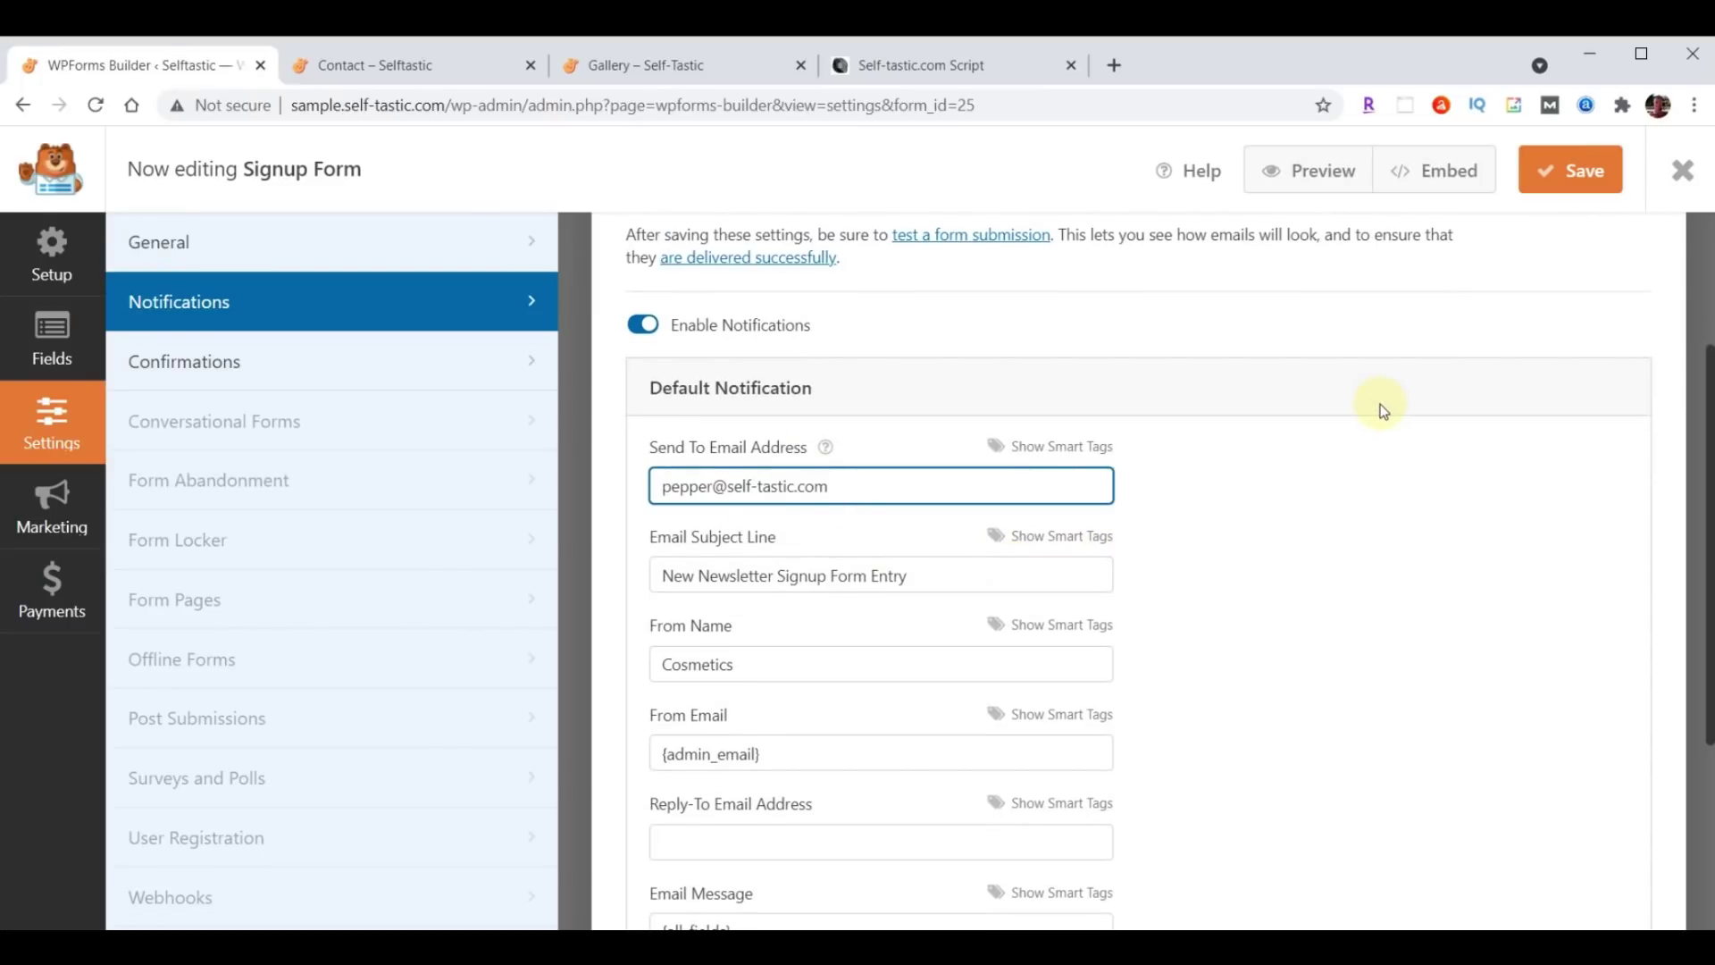
{"action": "left_click", "coordinate": [663, 575]}
{"action": "key", "text": "ctrl+a"}
{"action": "type", "text": "Selftastic - Join Club Selftastic"}
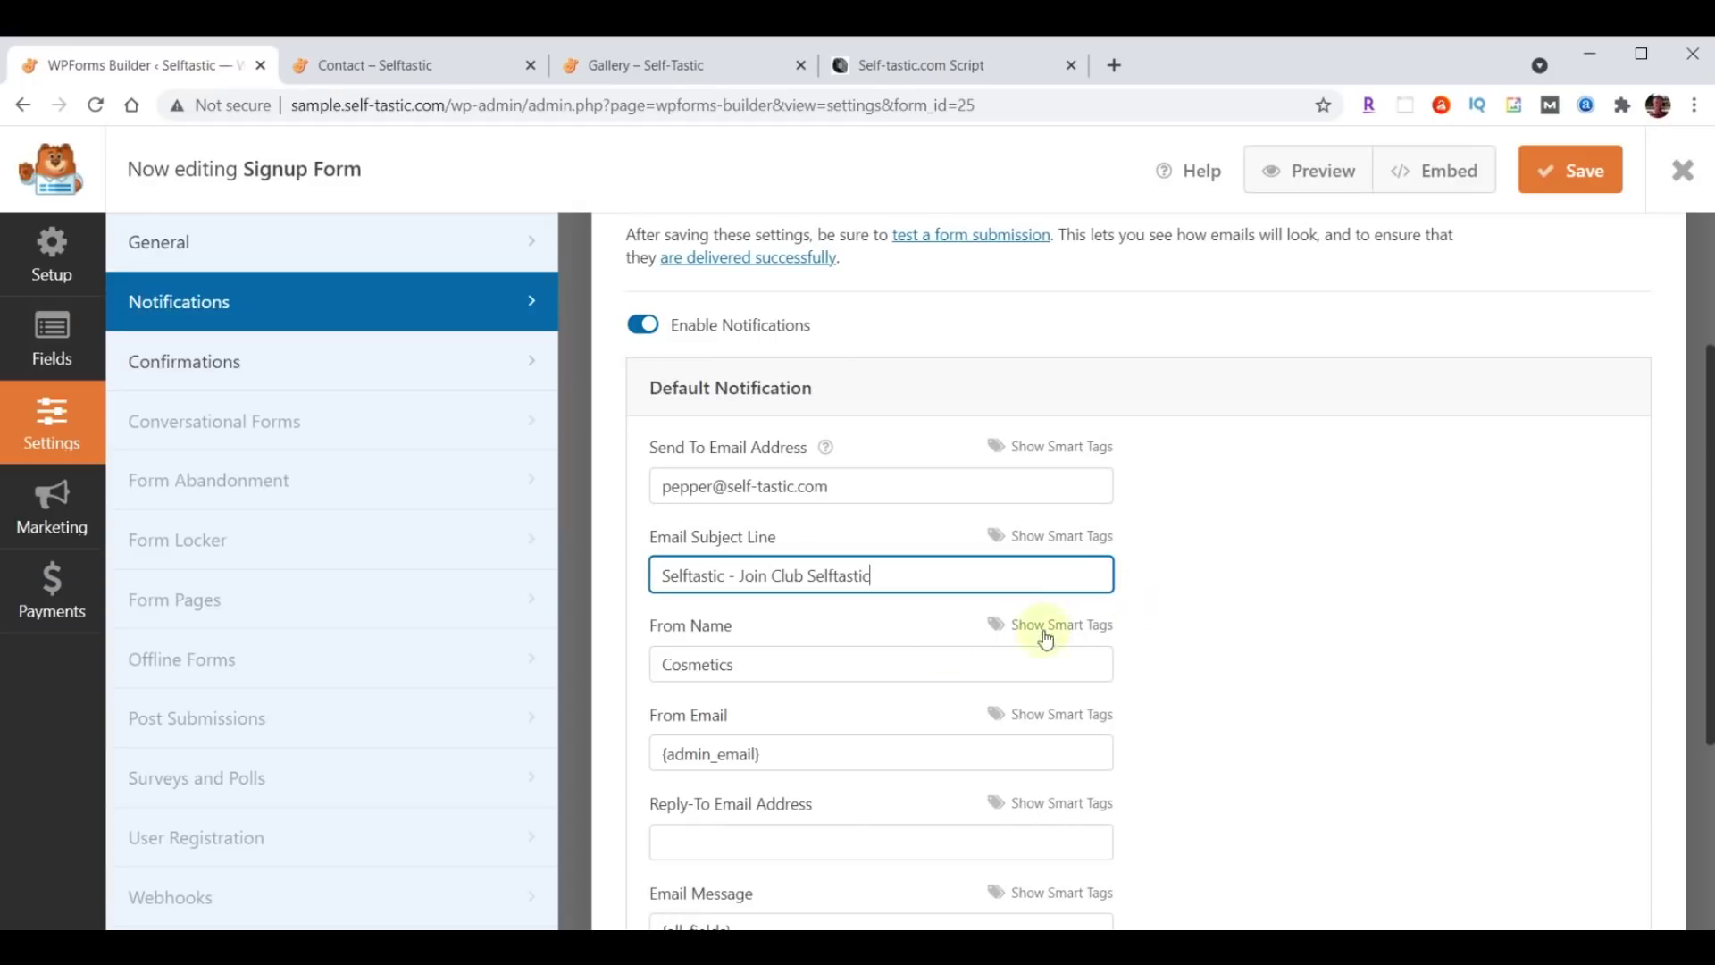
Set the sender name to Self-Tastic.com, save the form, and close the builder.
{"action": "left_click", "coordinate": [832, 670]}
{"action": "key", "text": "ctrl+a"}
{"action": "type", "text": "Self-Tastic.com"}
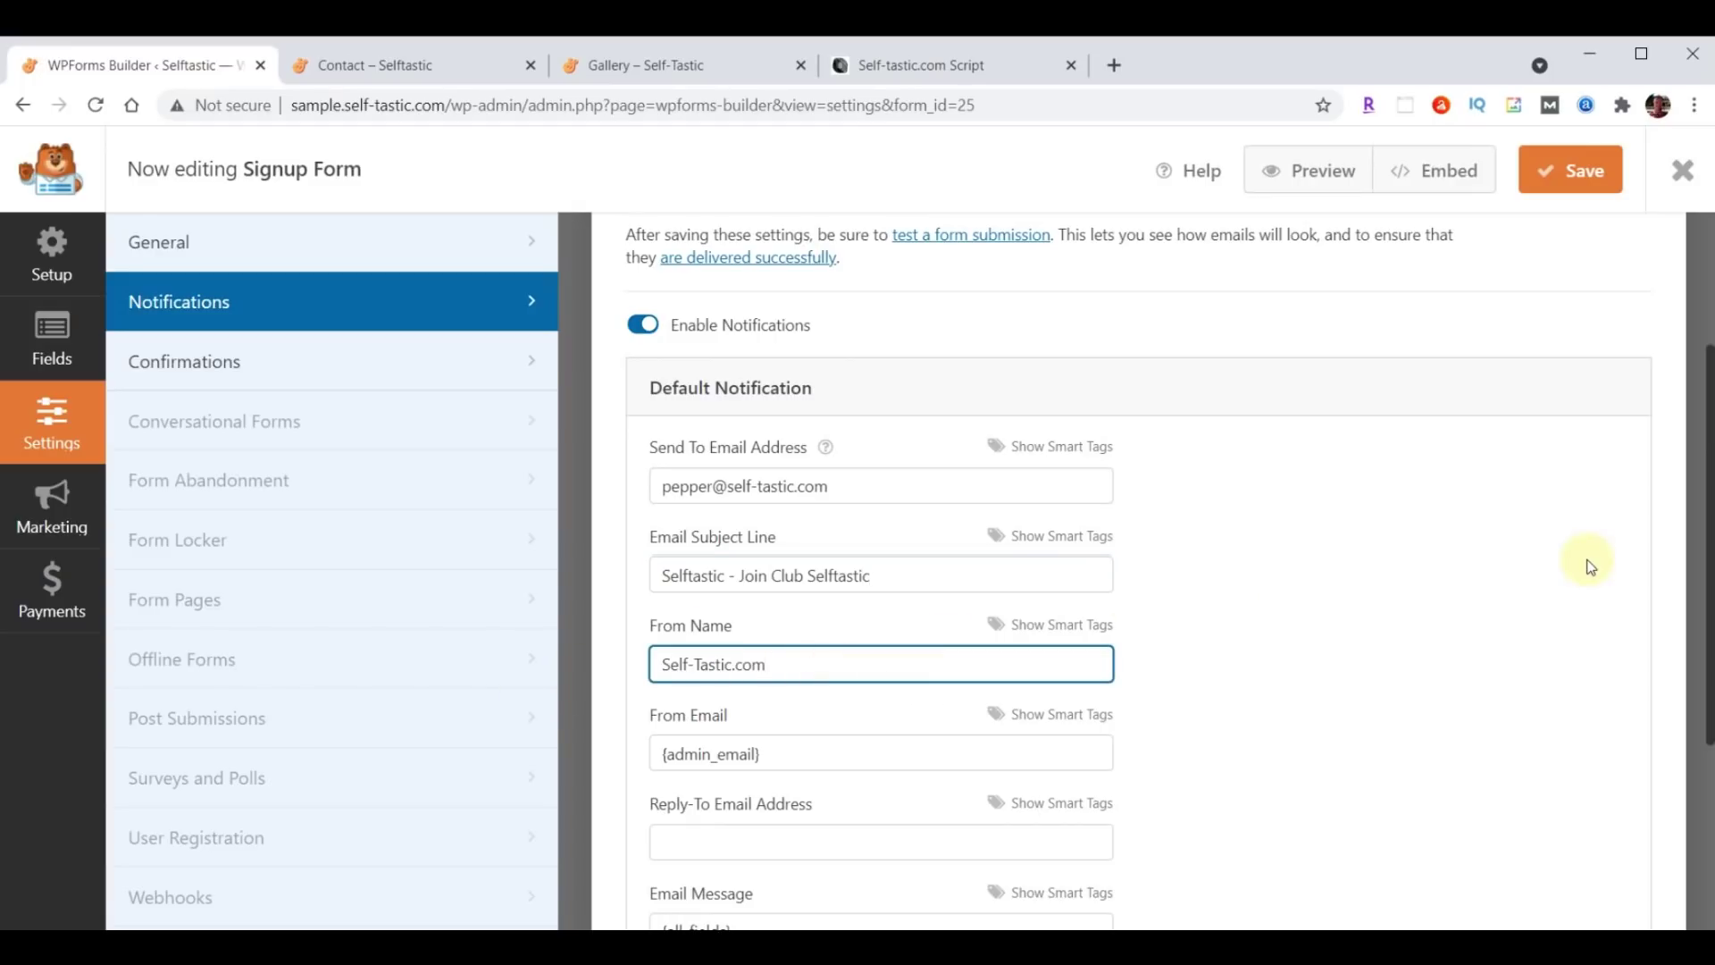
{"action": "left_click", "coordinate": [1581, 176]}
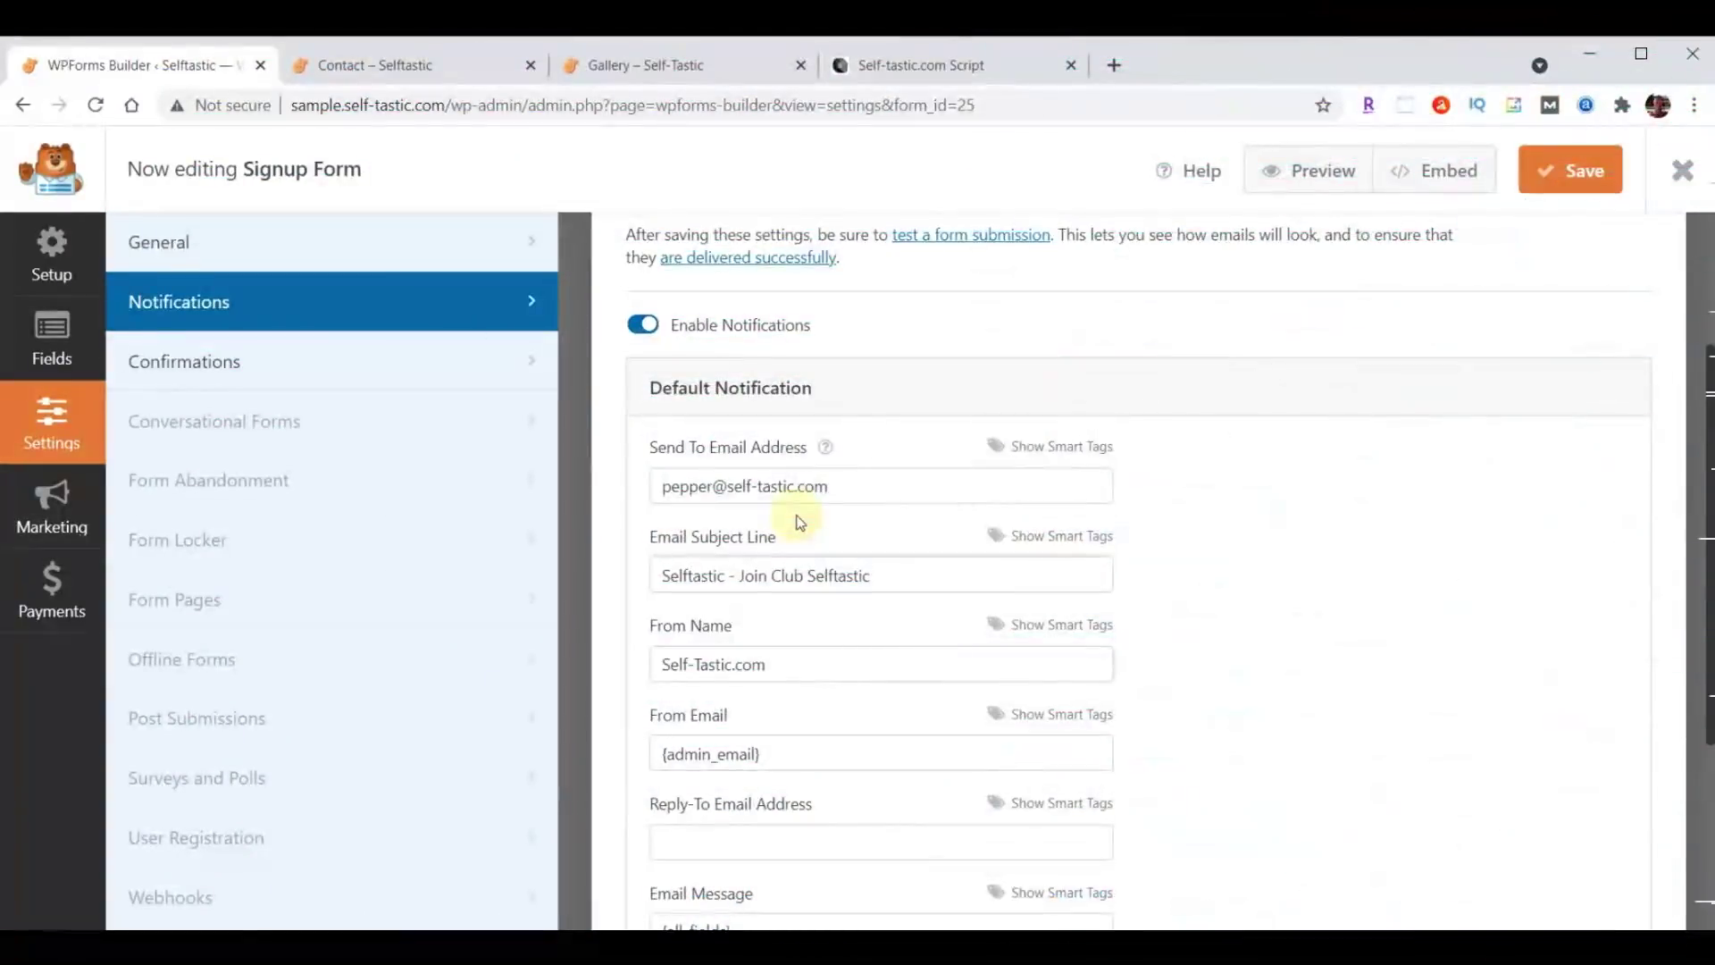
{"action": "left_click", "coordinate": [1683, 170]}
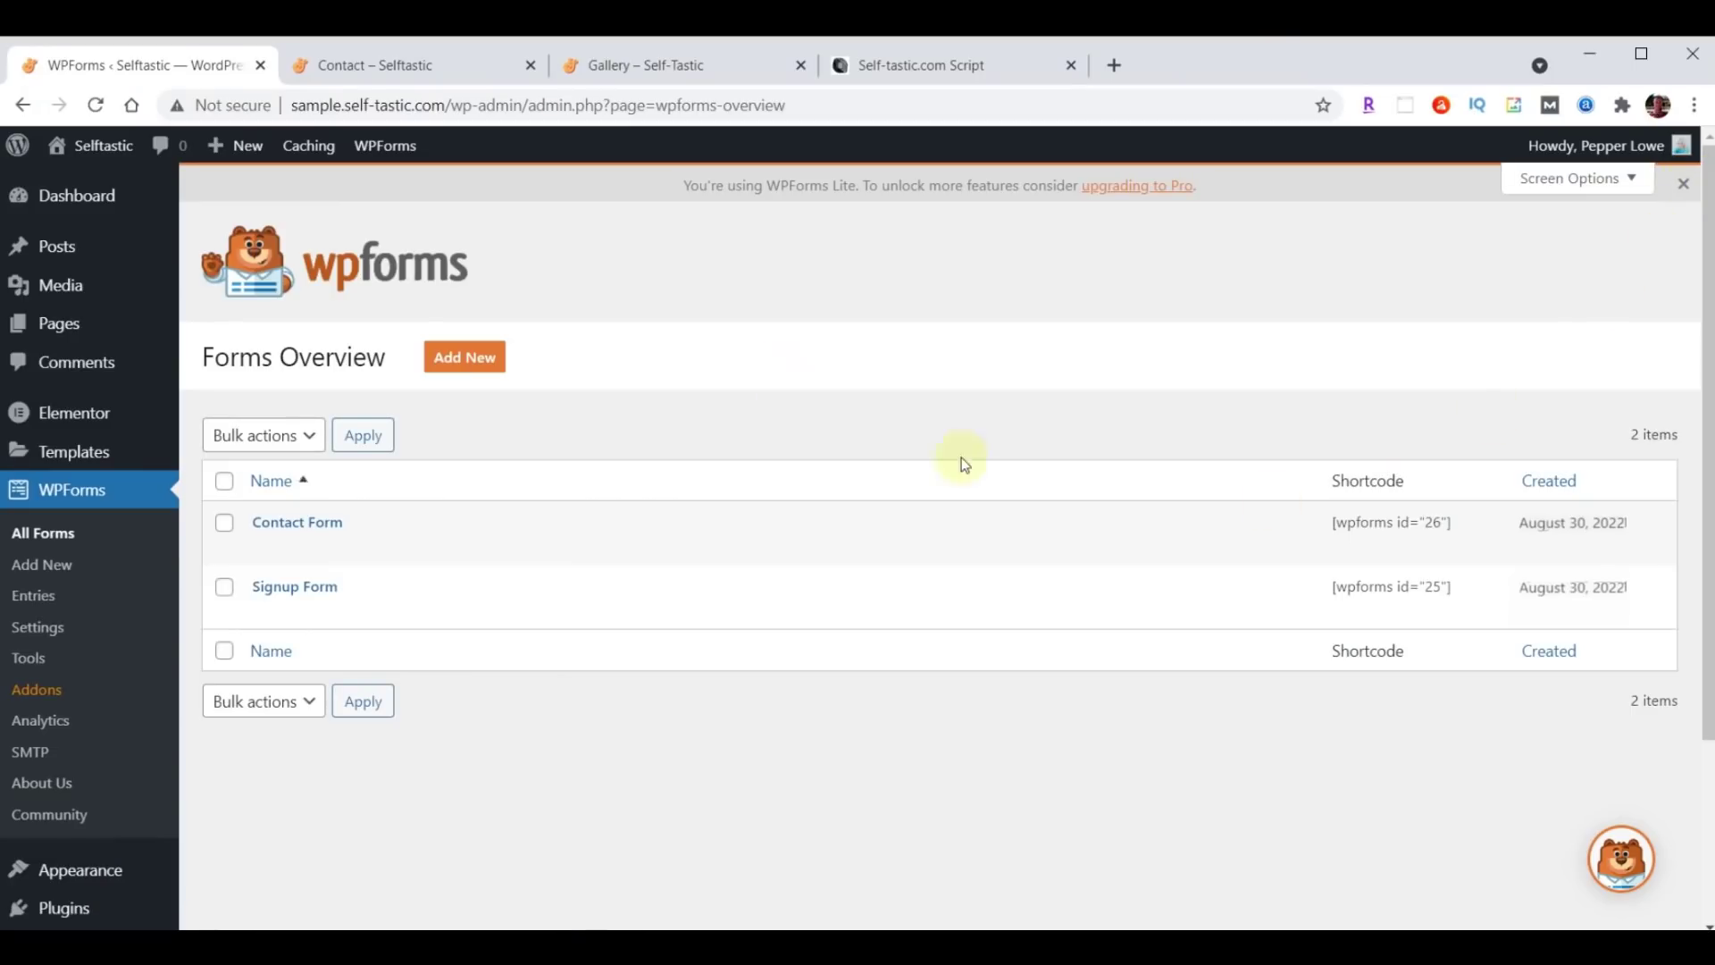
Reload the live Contact page and autofill the form's contact details from a saved suggestion.
{"action": "left_click", "coordinate": [401, 71]}
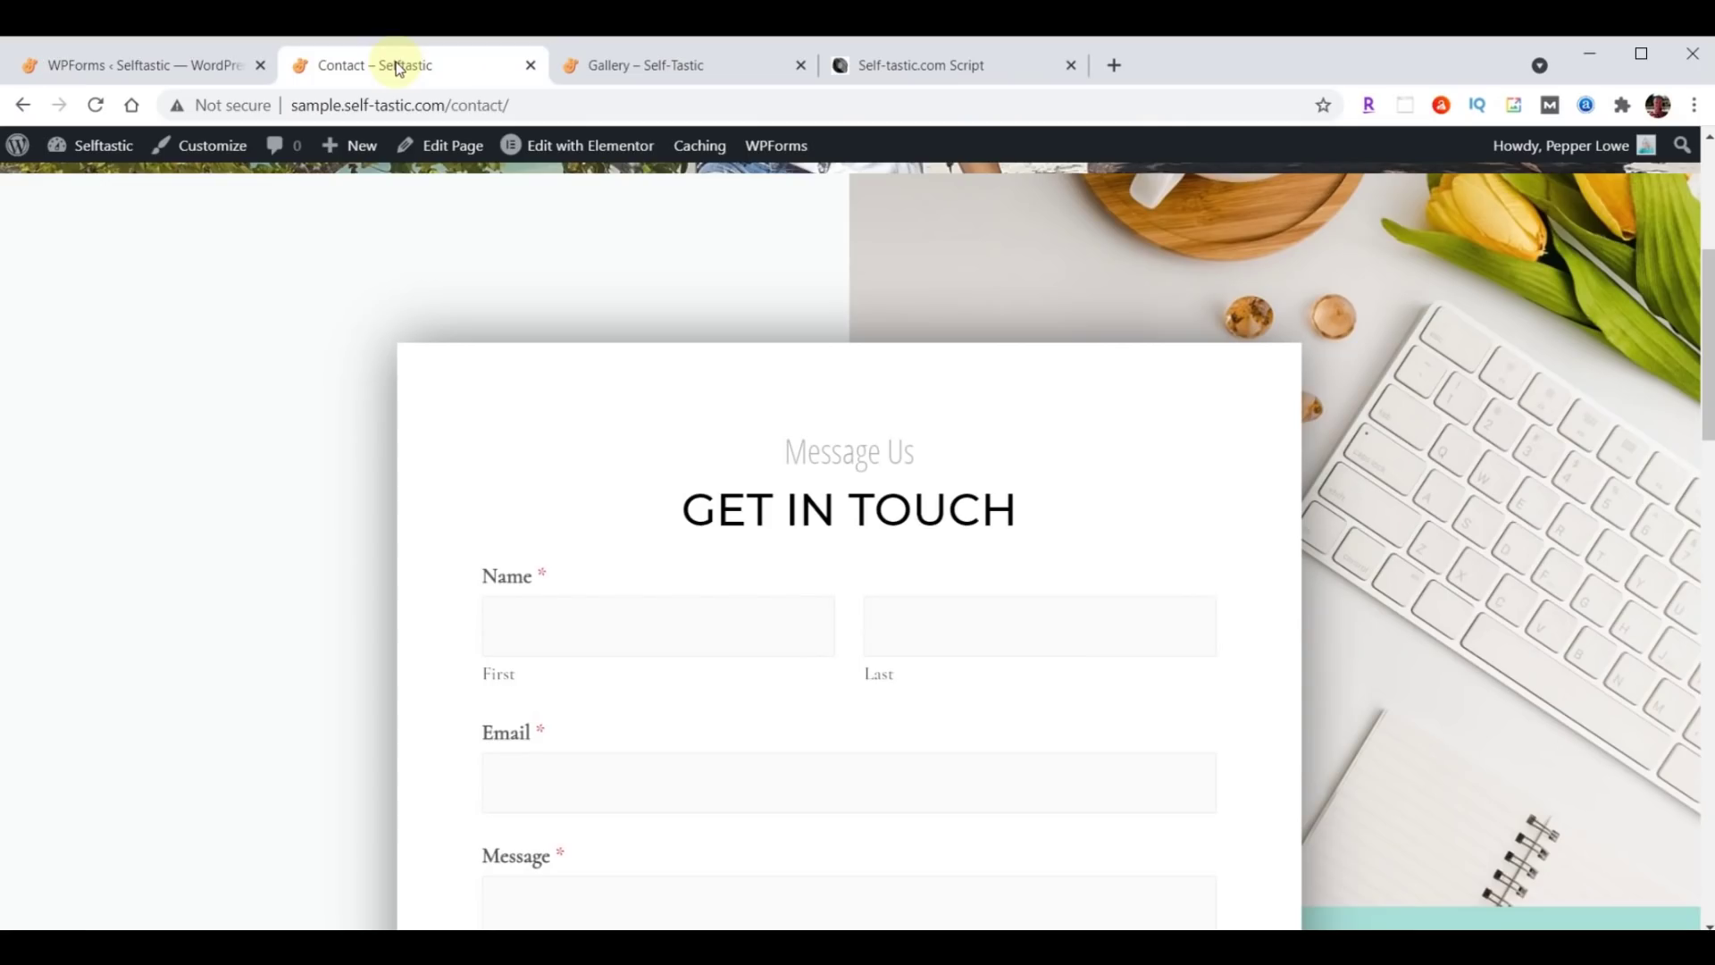
{"action": "left_click", "coordinate": [95, 104]}
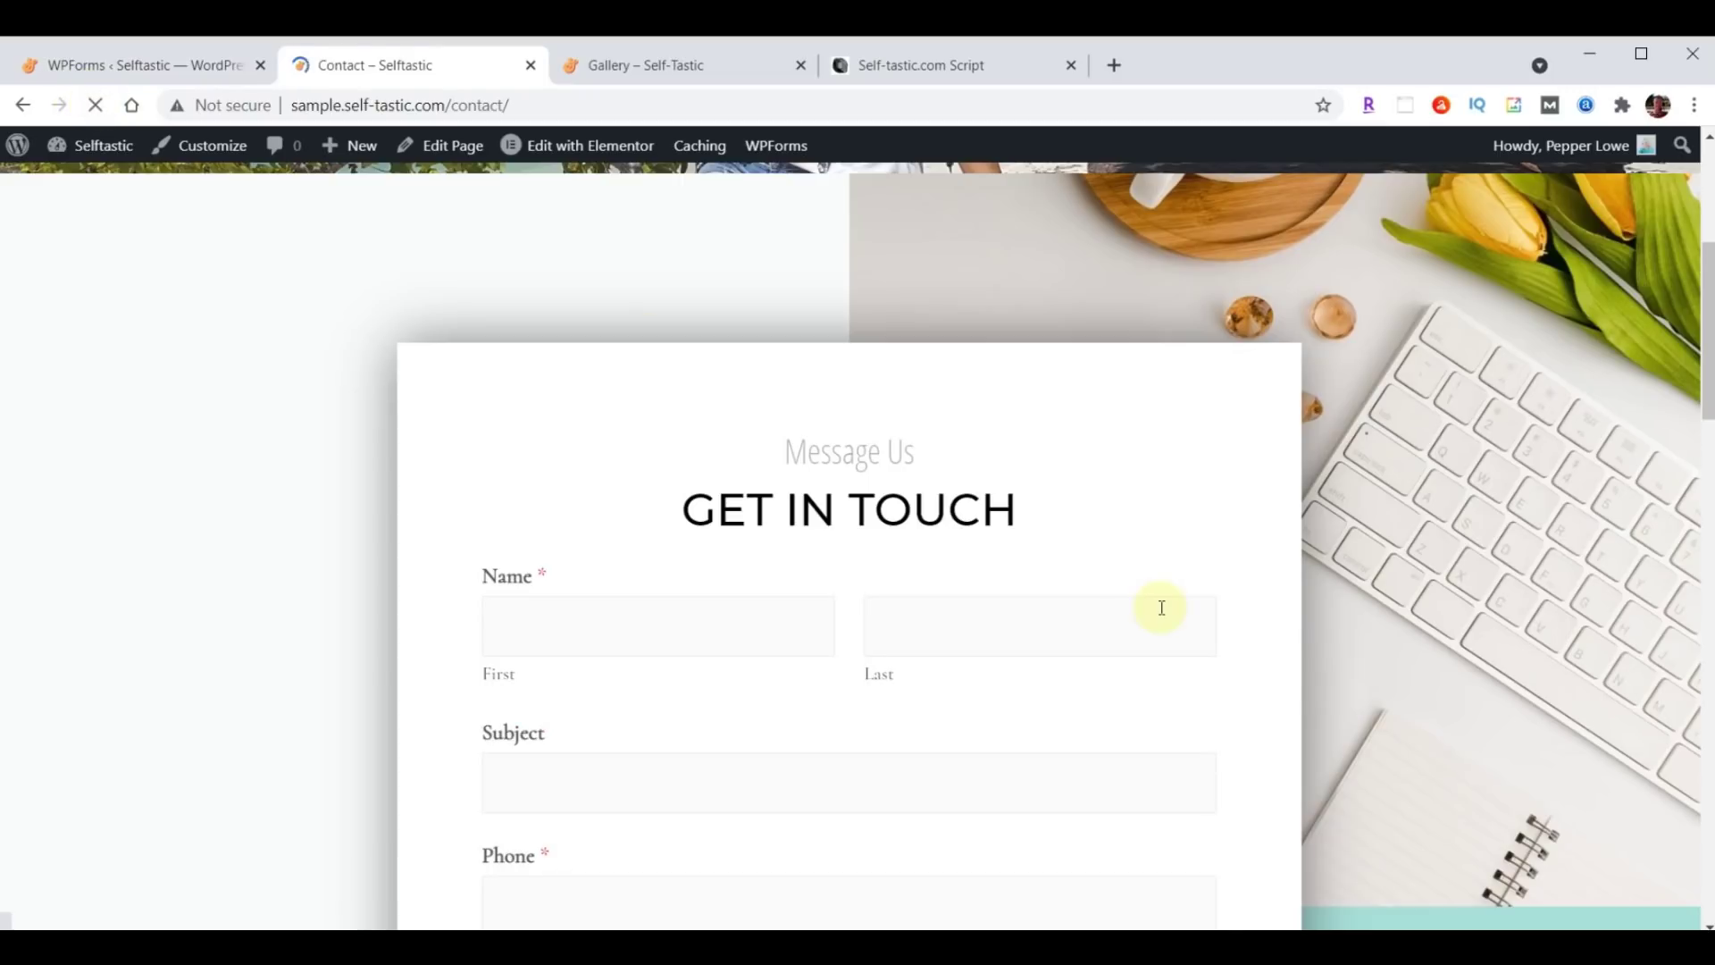
{"action": "scroll", "coordinate": [1161, 607], "scroll_direction": "down", "scroll_amount": 2}
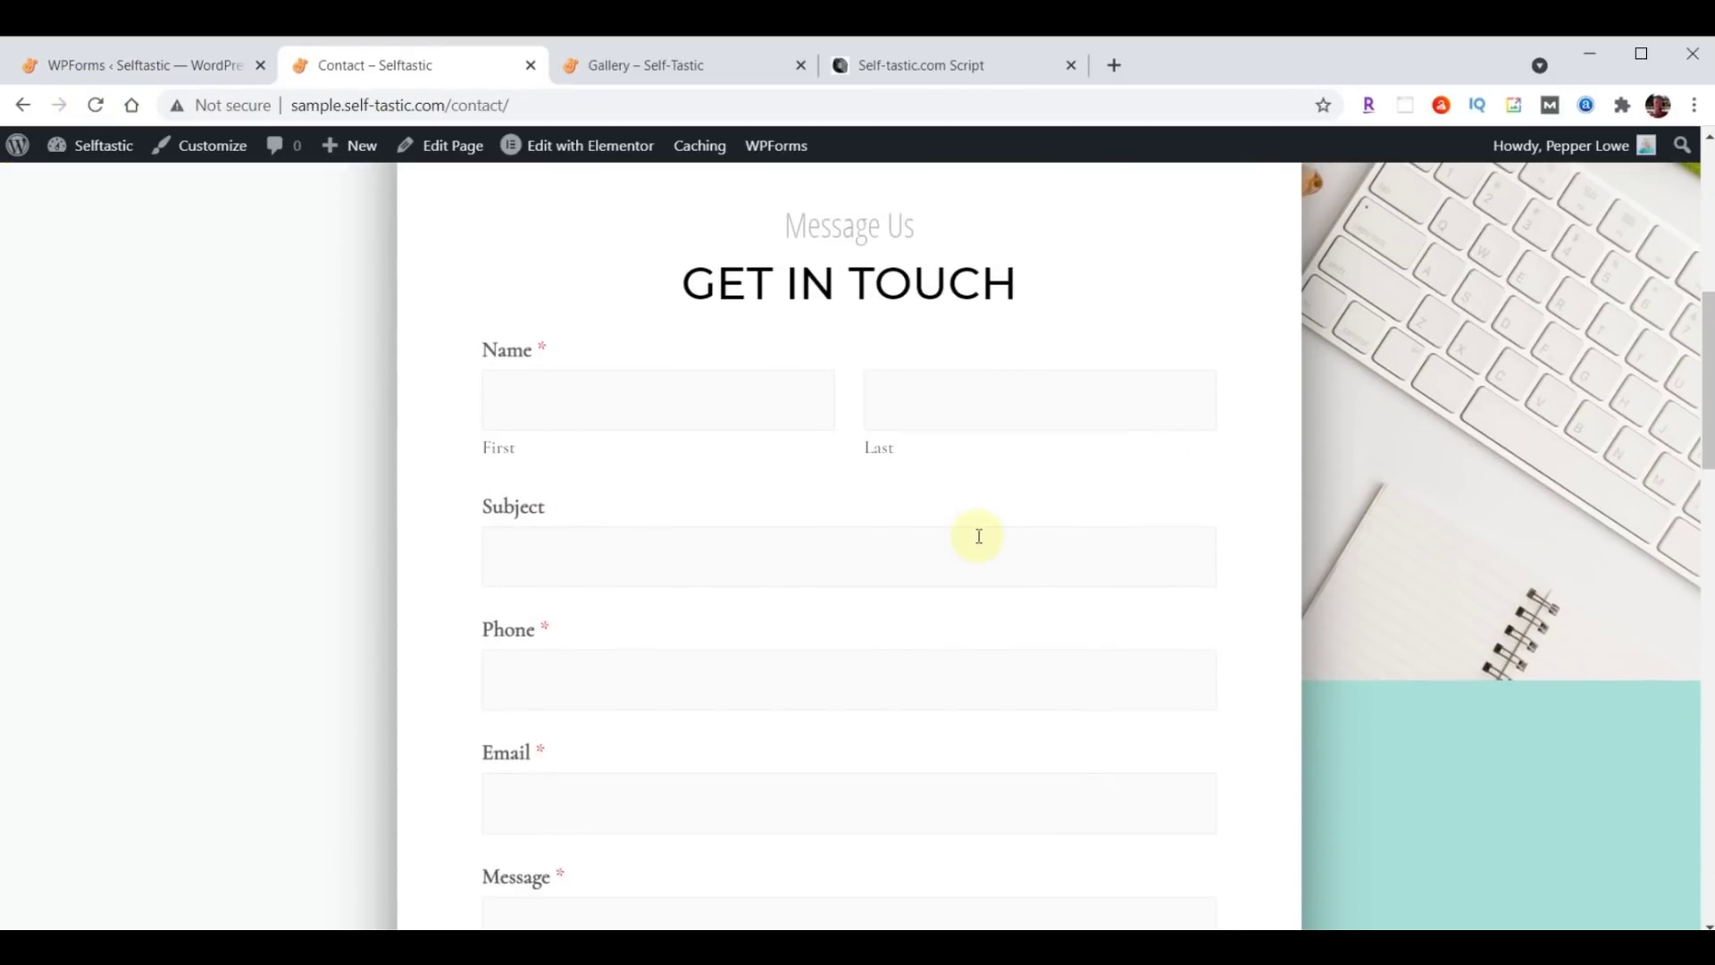
{"action": "left_click", "coordinate": [669, 407]}
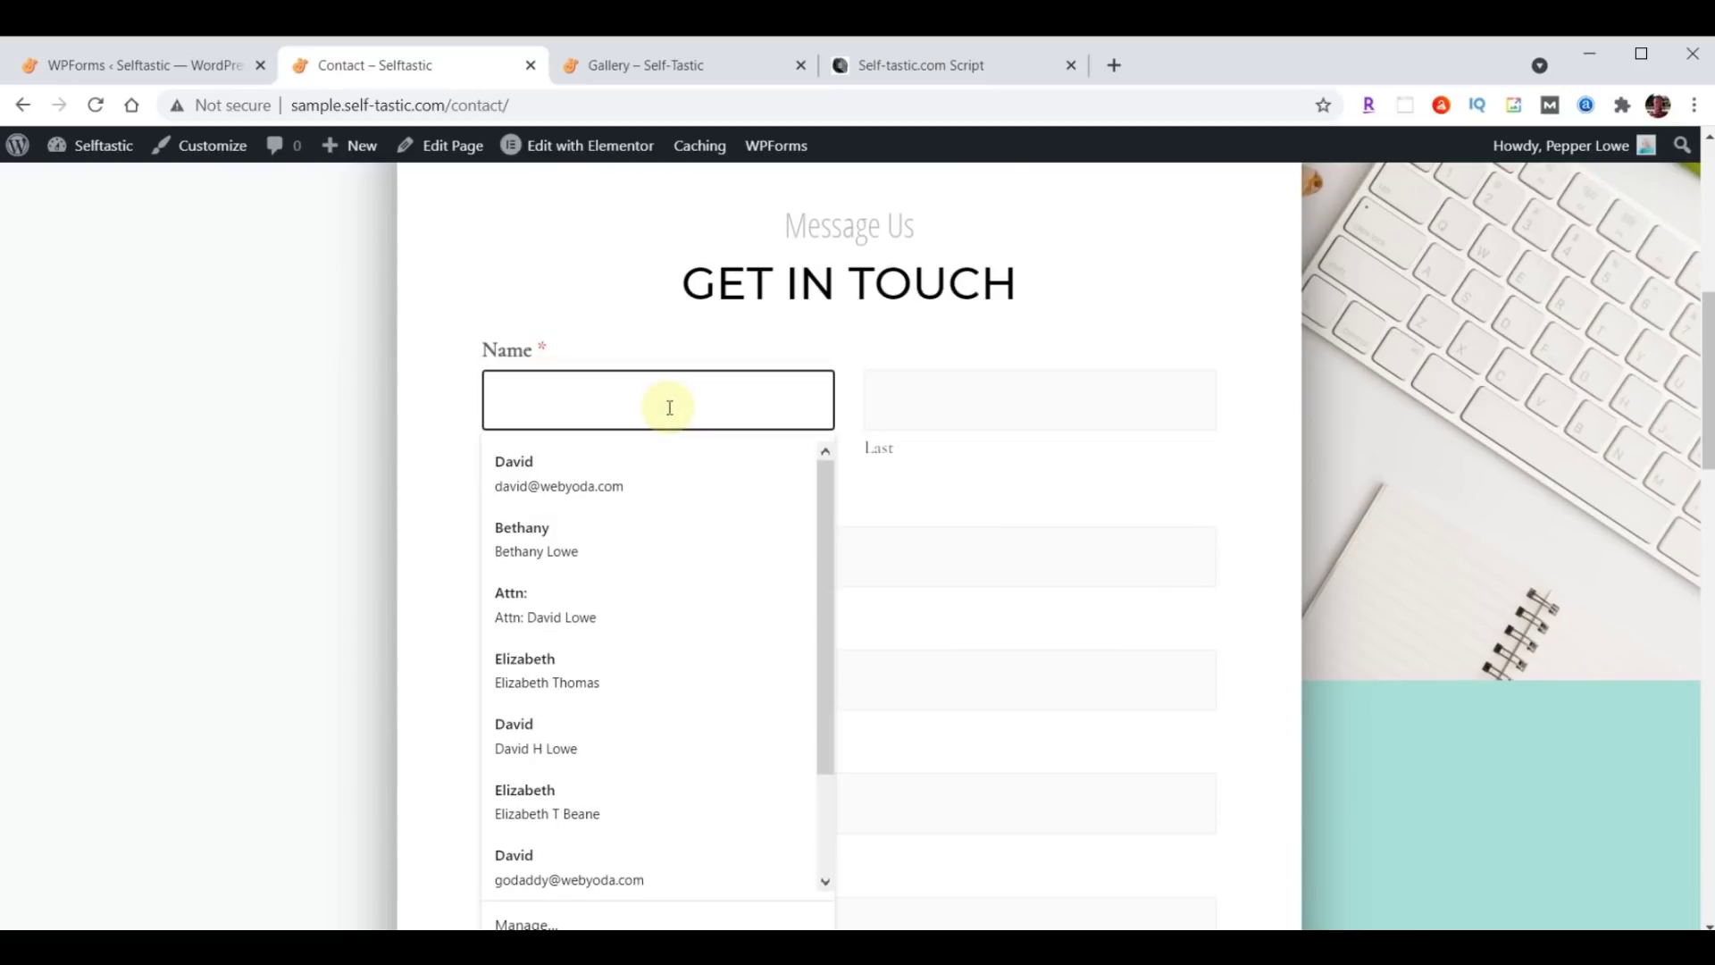
{"action": "left_click", "coordinate": [559, 460]}
Enter subject 'Test' and message 'Hello World', then submit the test entry.
{"action": "left_click", "coordinate": [577, 563]}
{"action": "type", "text": "Test"}
{"action": "key", "text": "Return"}
{"action": "type", "text": "Hello World"}
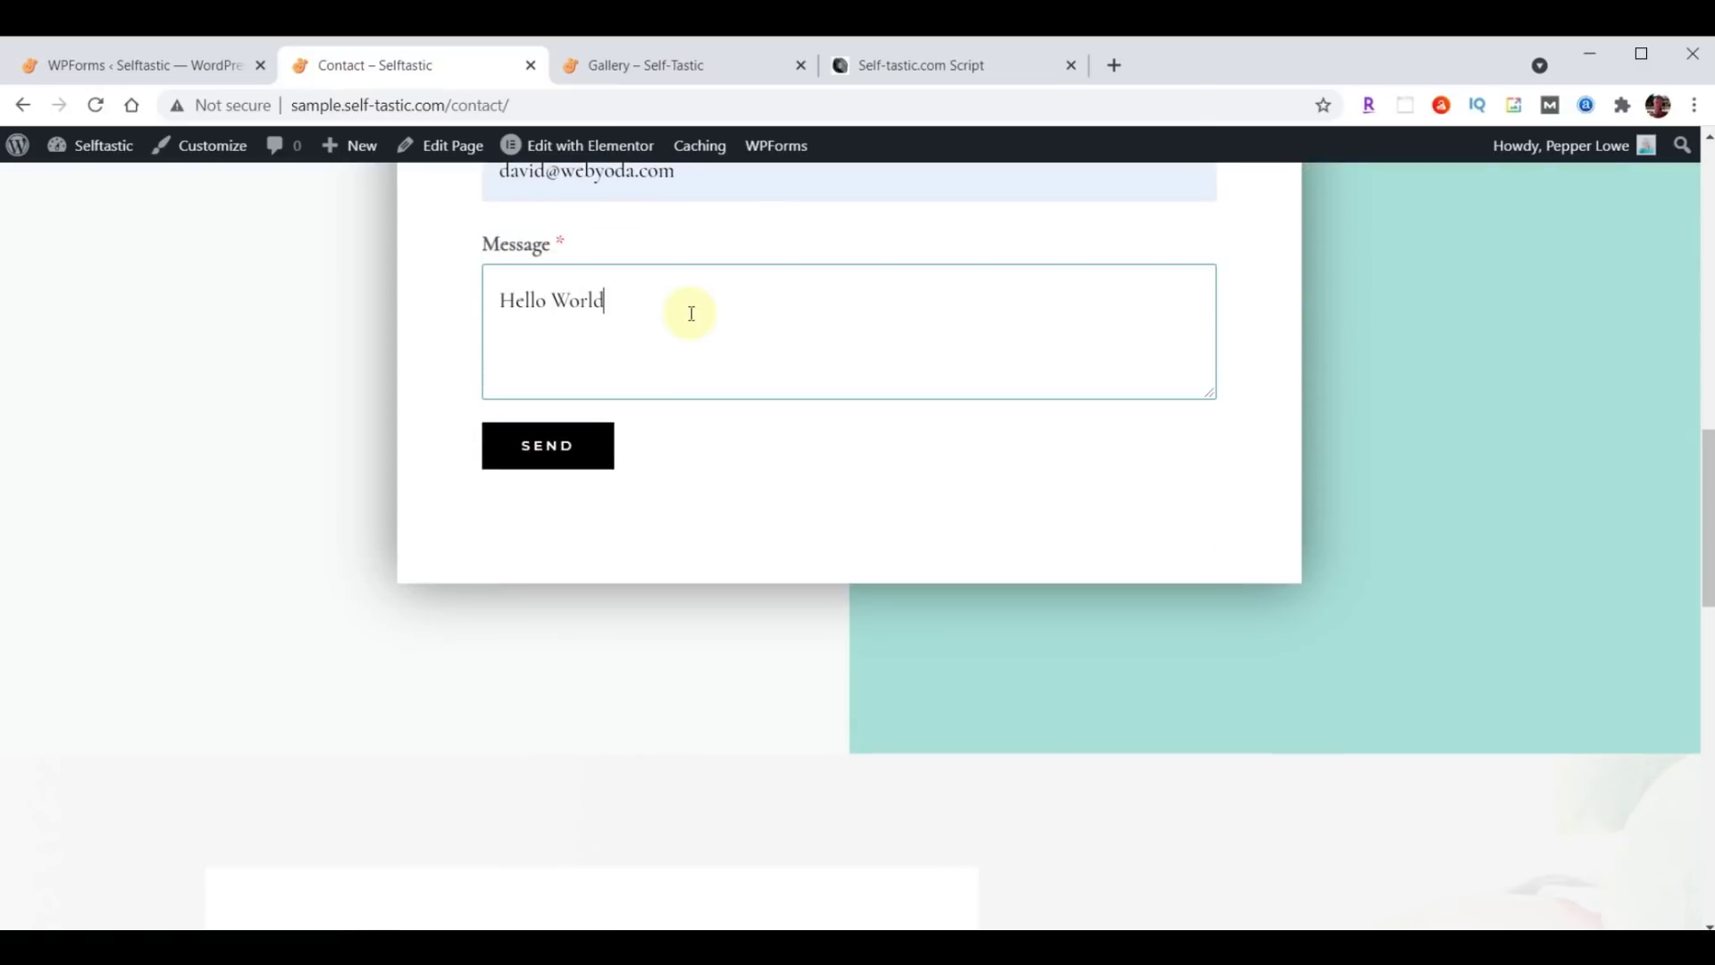
{"action": "left_click", "coordinate": [563, 436]}
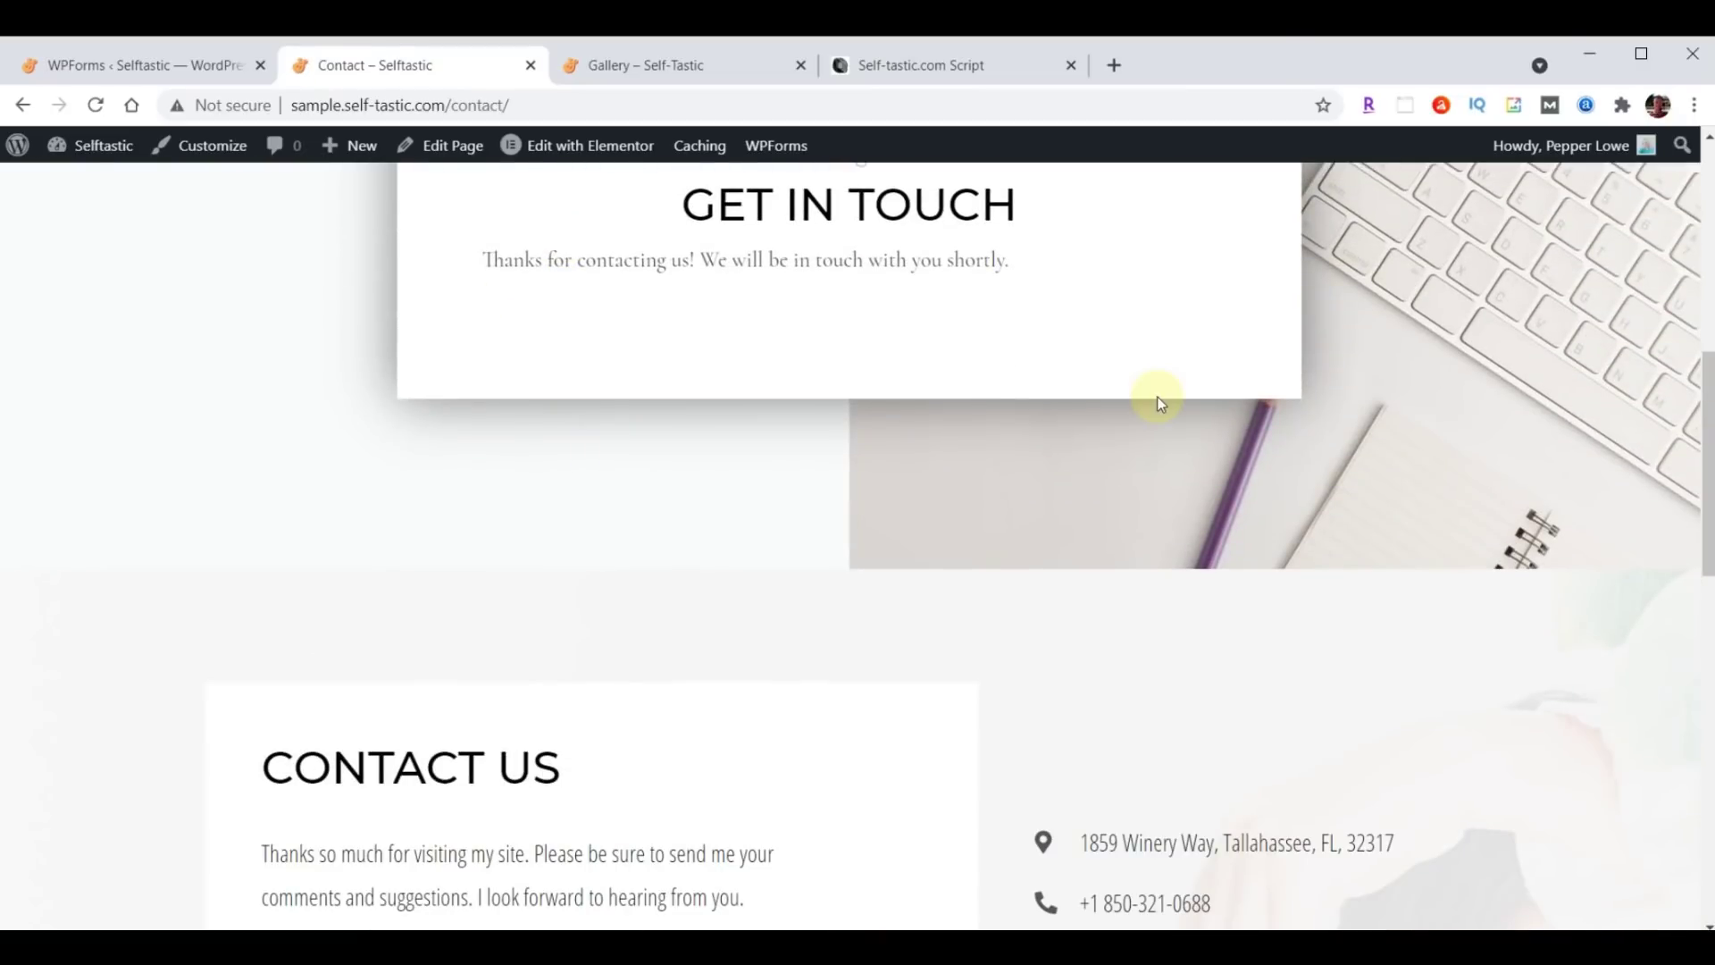
{"action": "scroll", "coordinate": [1277, 579], "scroll_direction": "up", "scroll_amount": 8}
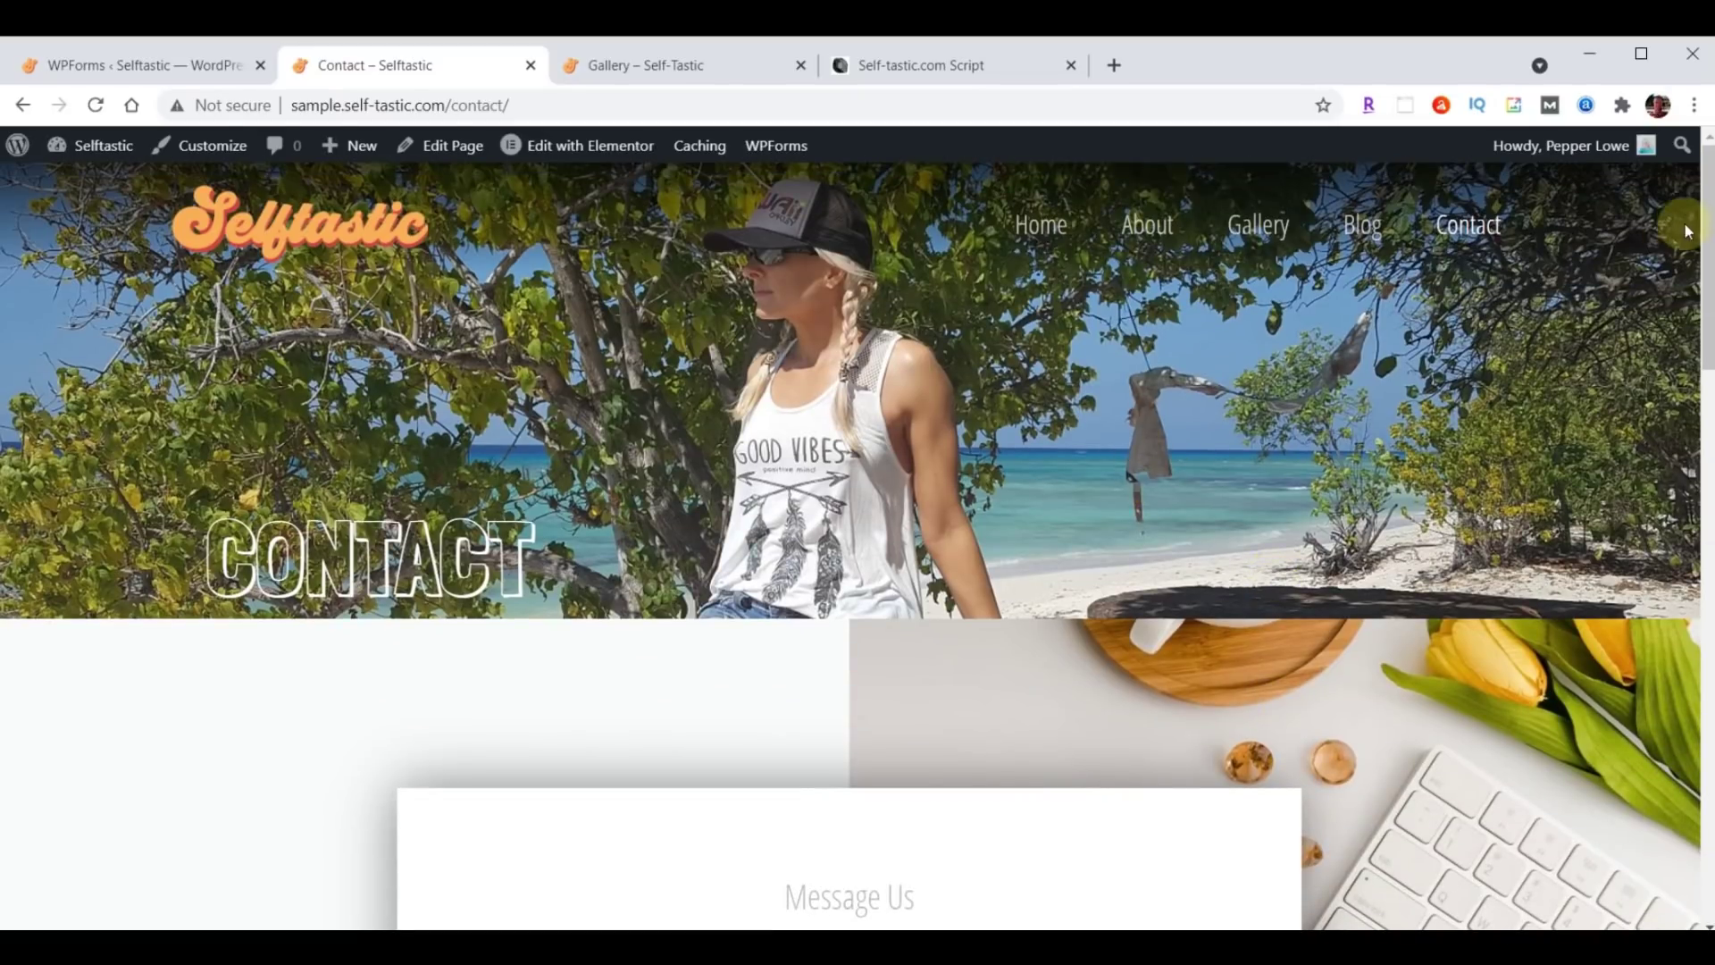
{"action": "scroll", "coordinate": [974, 452], "scroll_direction": "down", "scroll_amount": 6}
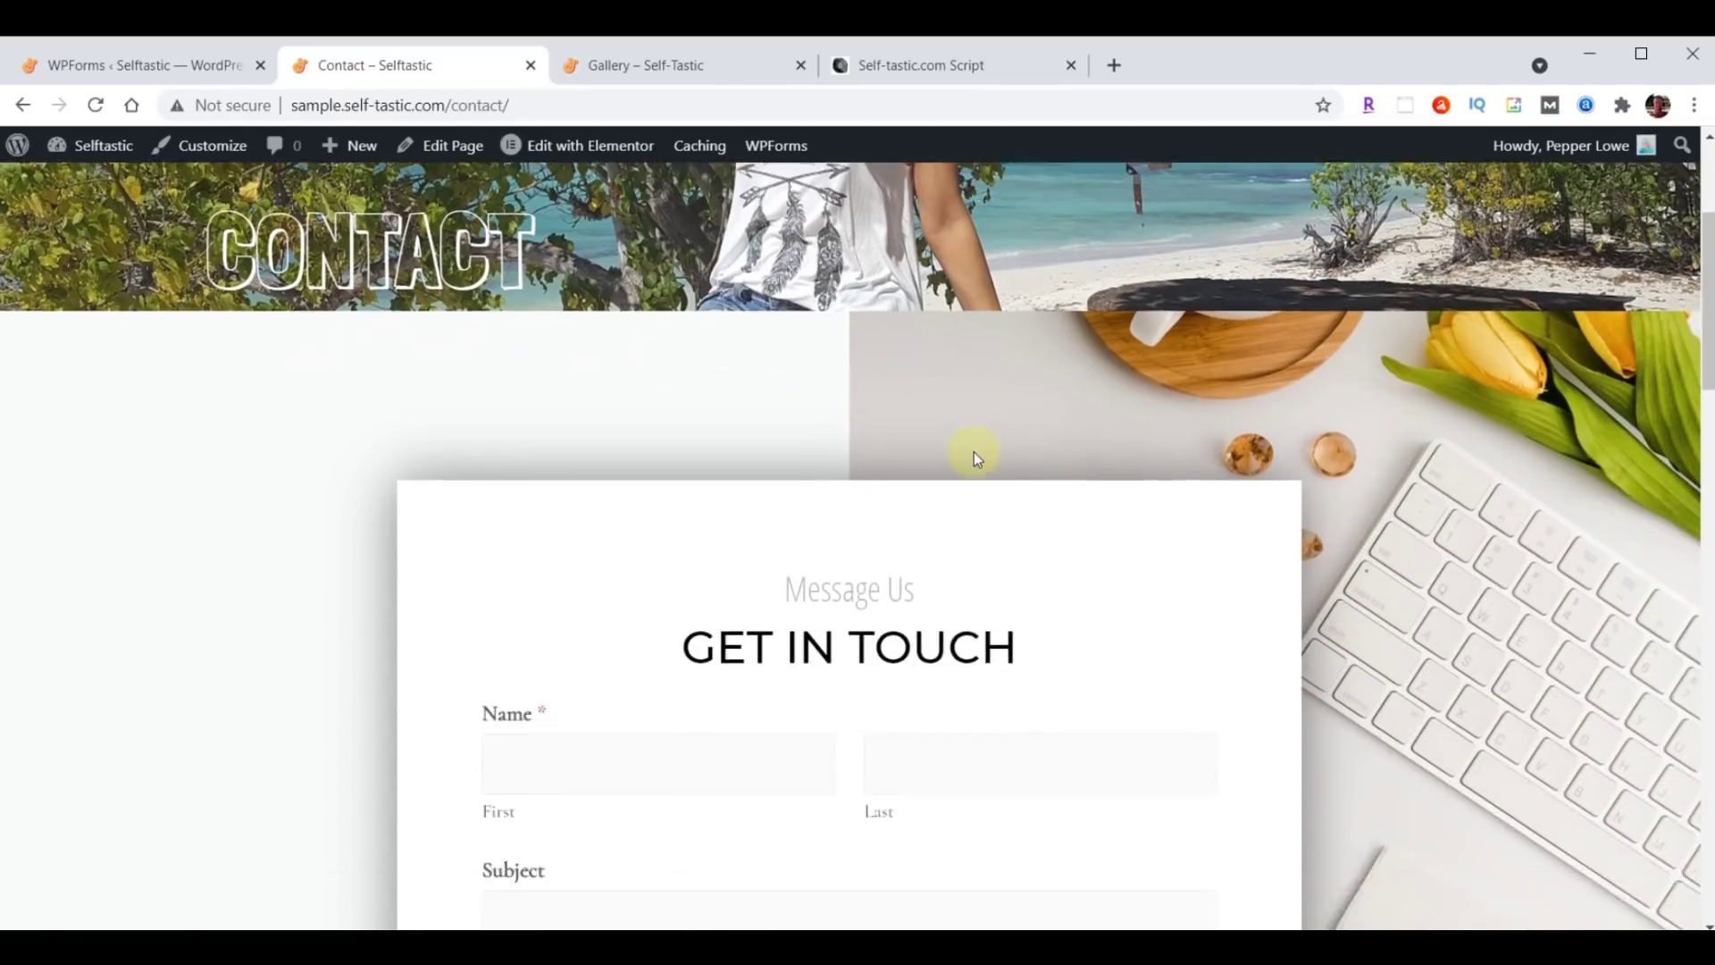
{"action": "scroll", "coordinate": [974, 452], "scroll_direction": "down", "scroll_amount": 1}
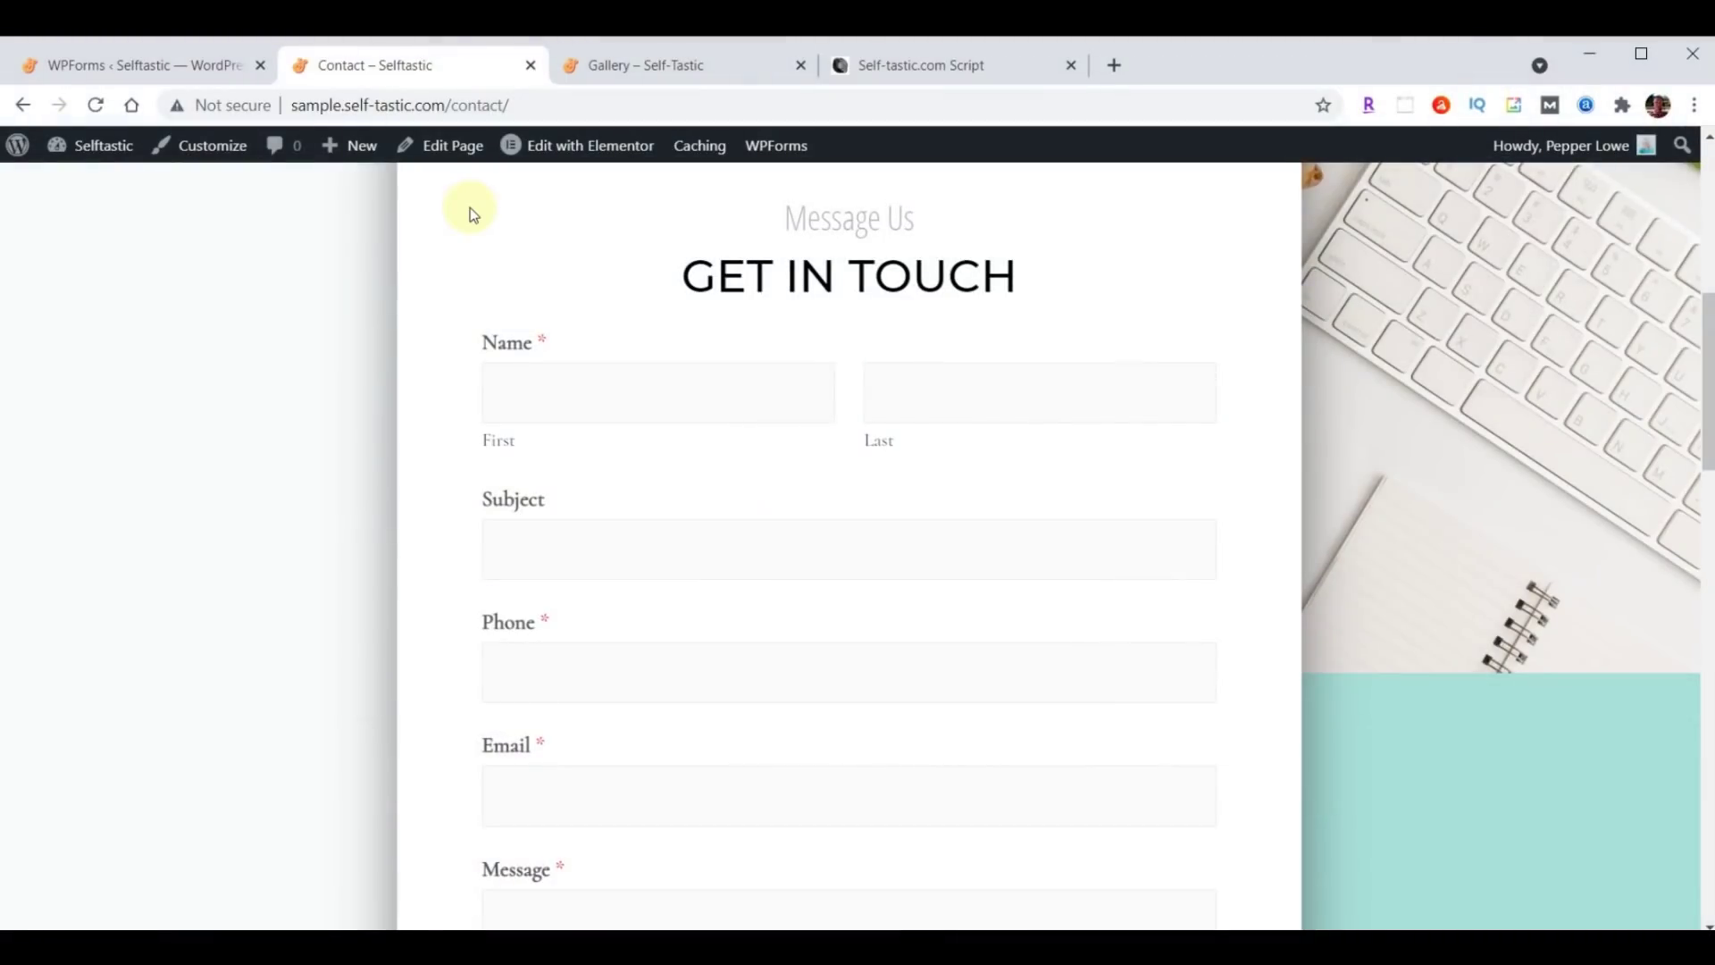
Select the WPforms CSS code block in the script document, then return to the WordPress forms overview.
{"action": "left_click", "coordinate": [948, 80]}
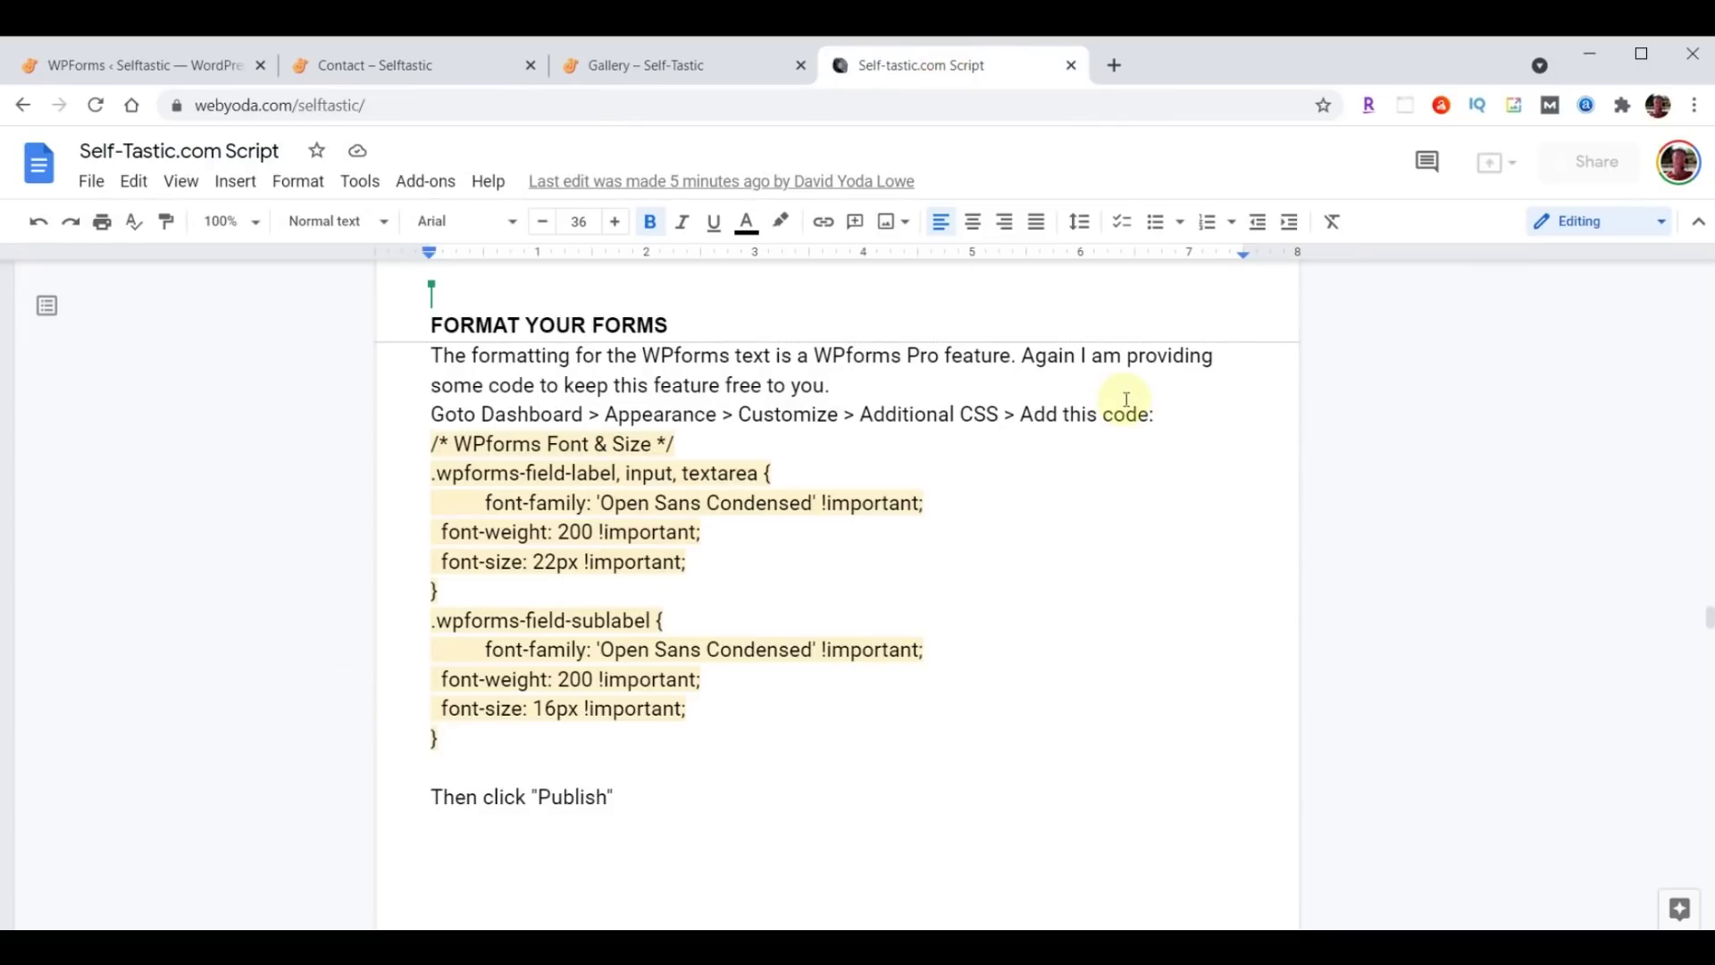
{"action": "left_click_drag", "start_coordinate": [433, 444], "coordinate": [630, 752]}
{"action": "key", "text": "ctrl+c"}
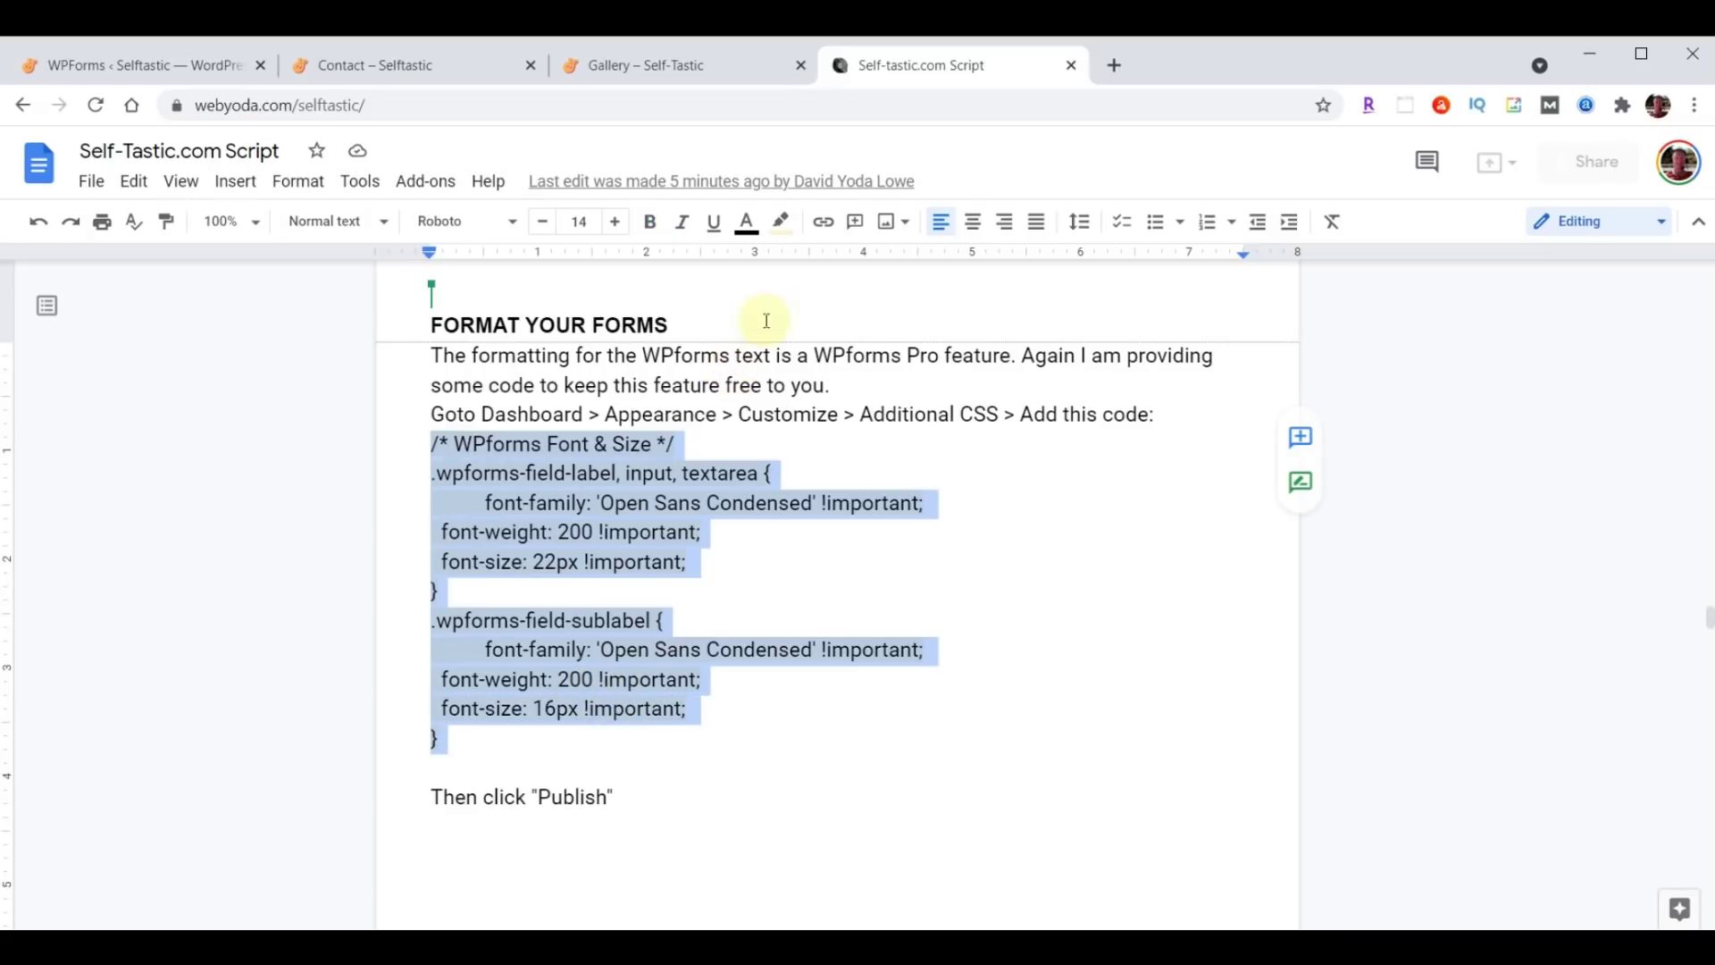
{"action": "left_click", "coordinate": [130, 73]}
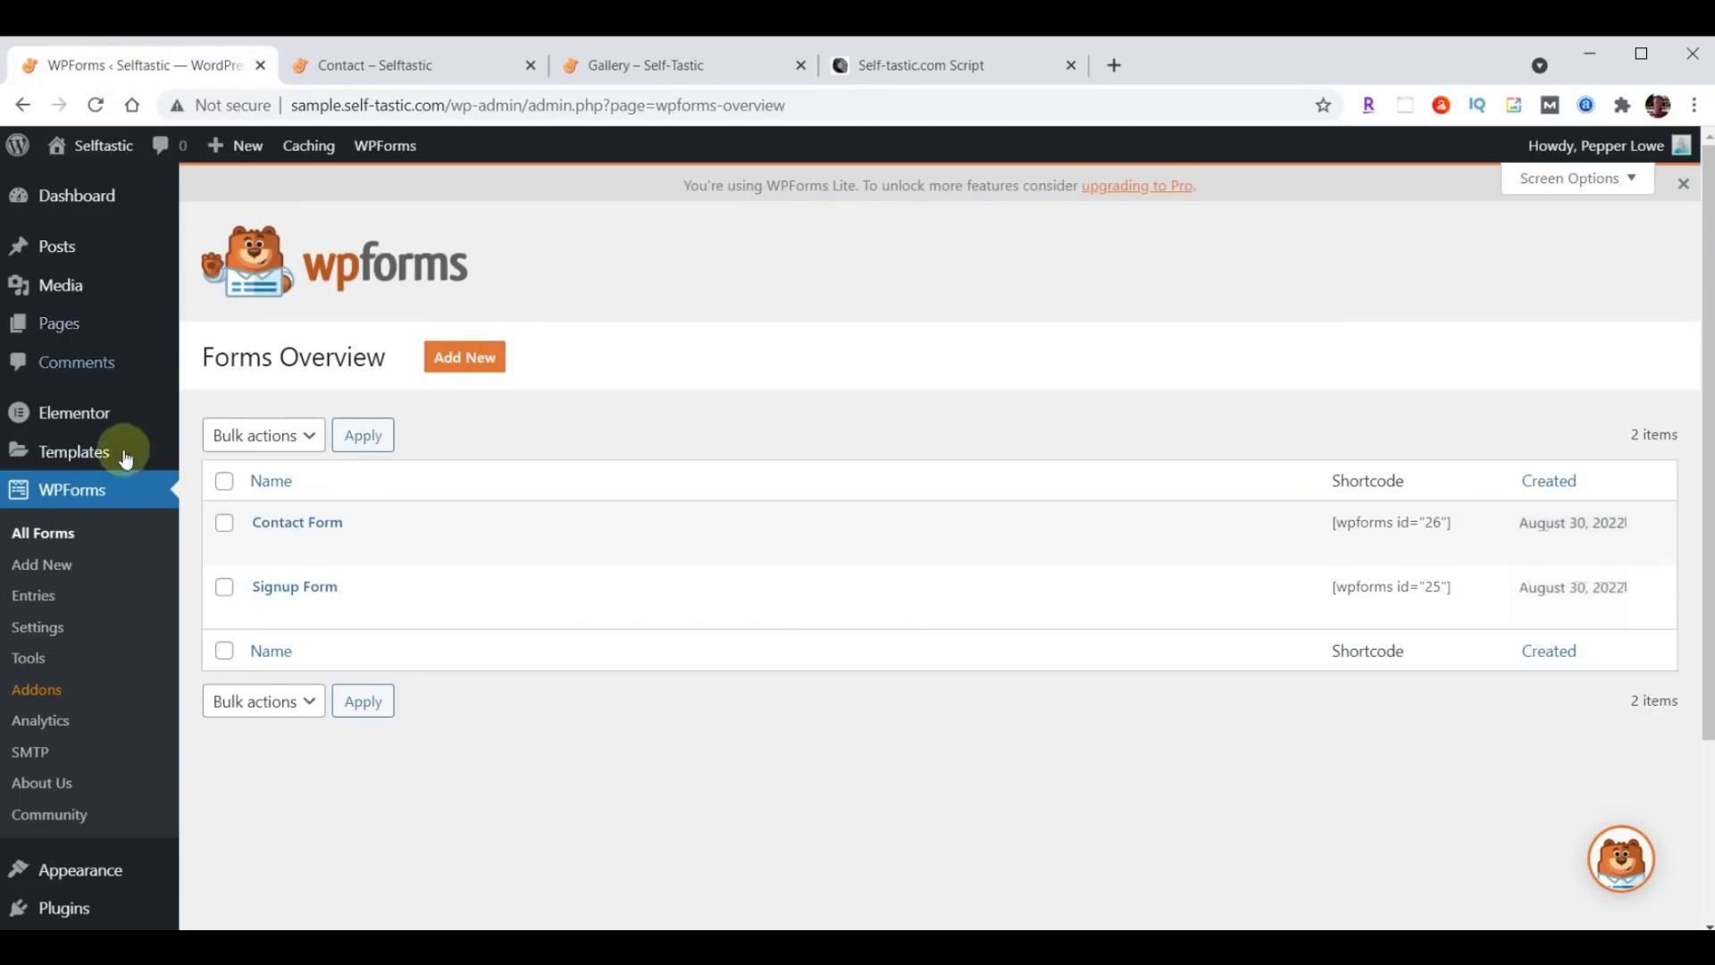
Open the Customizer's Additional CSS editor with the Contact page loaded in the preview.
{"action": "left_click", "coordinate": [82, 872]}
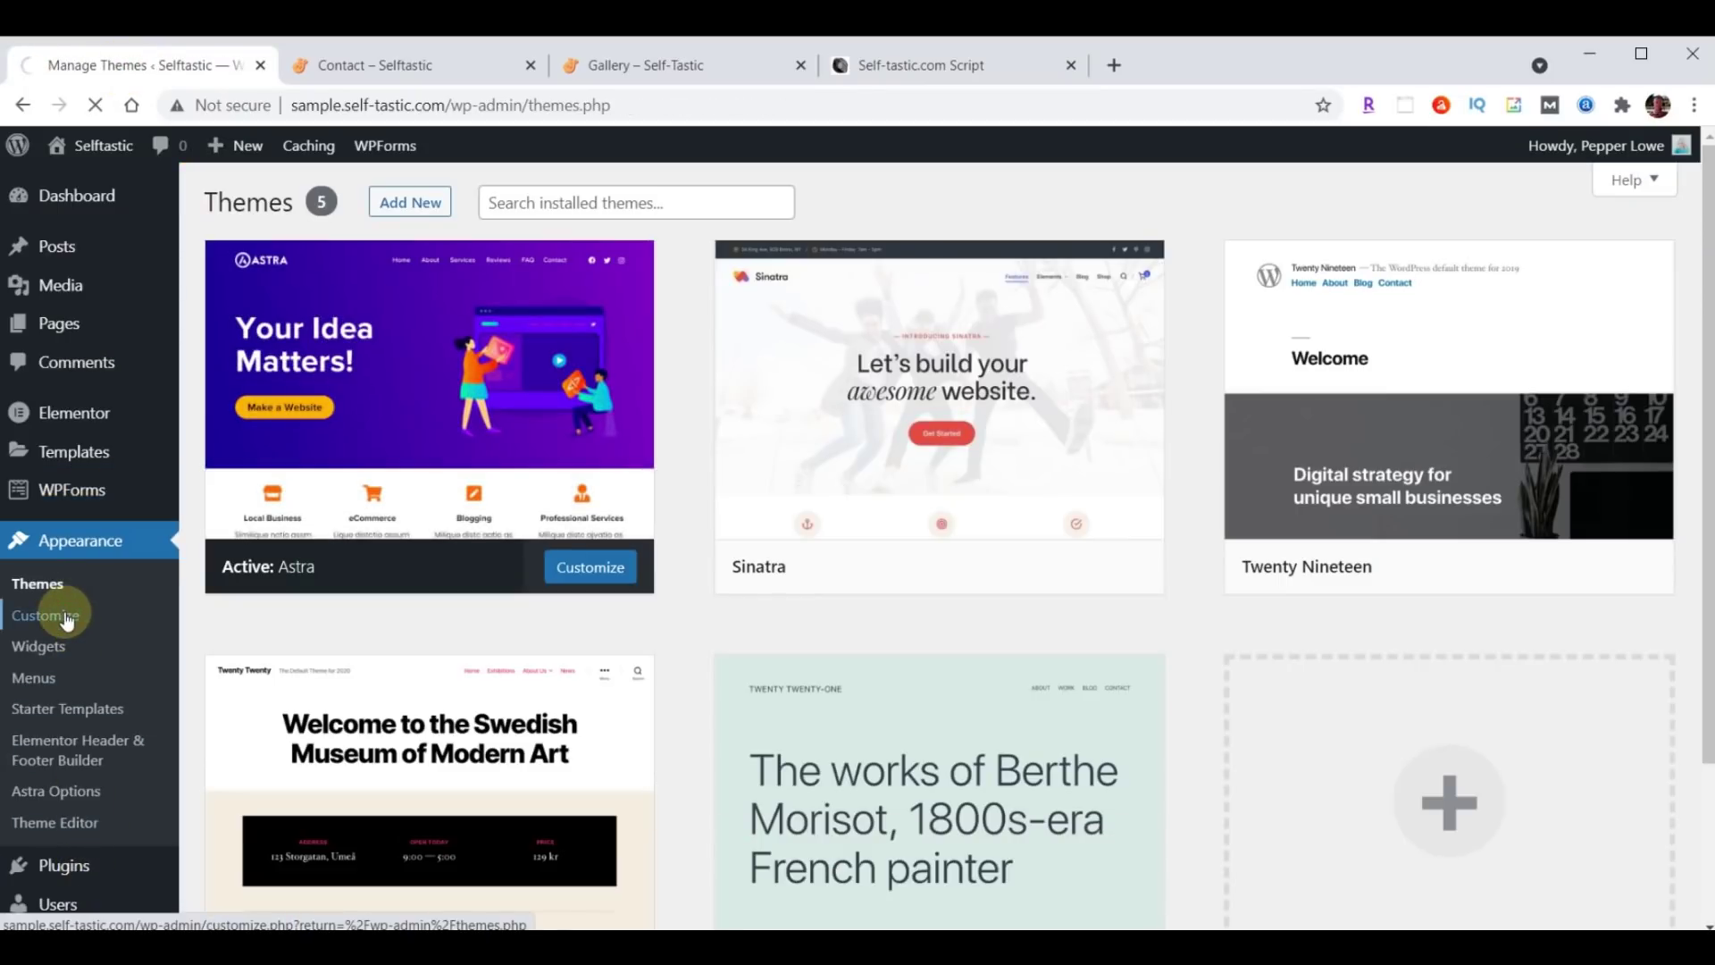
{"action": "scroll", "coordinate": [132, 604], "scroll_direction": "down", "scroll_amount": 2}
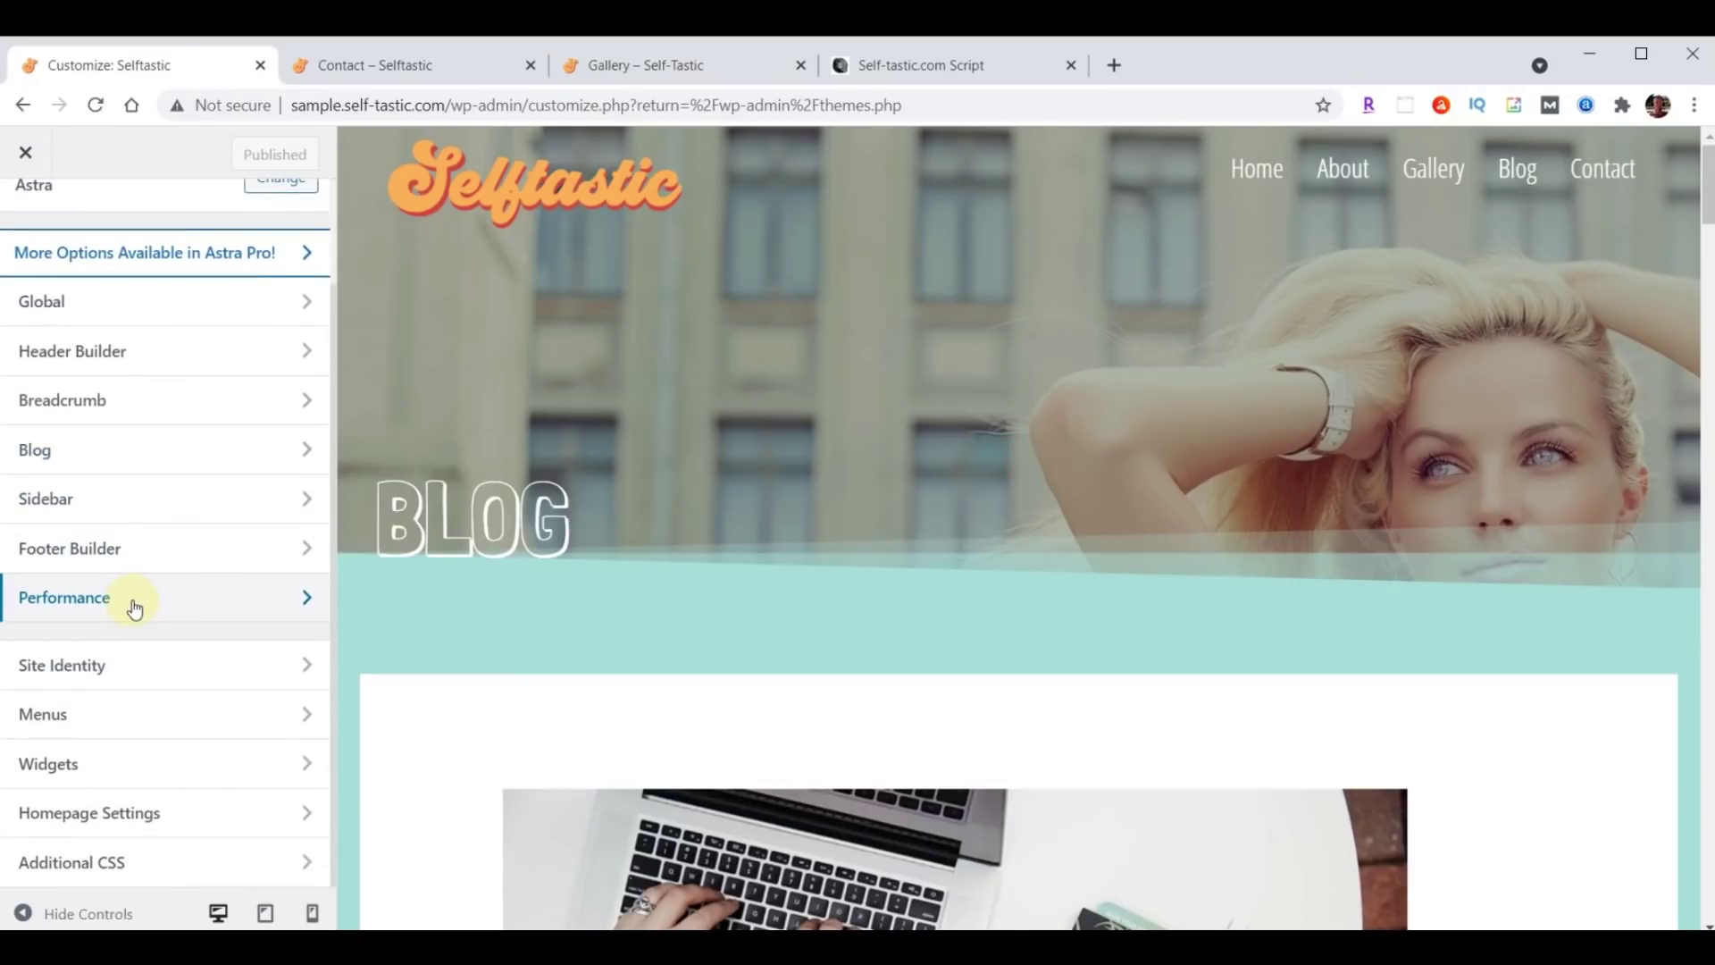
{"action": "left_click", "coordinate": [83, 879]}
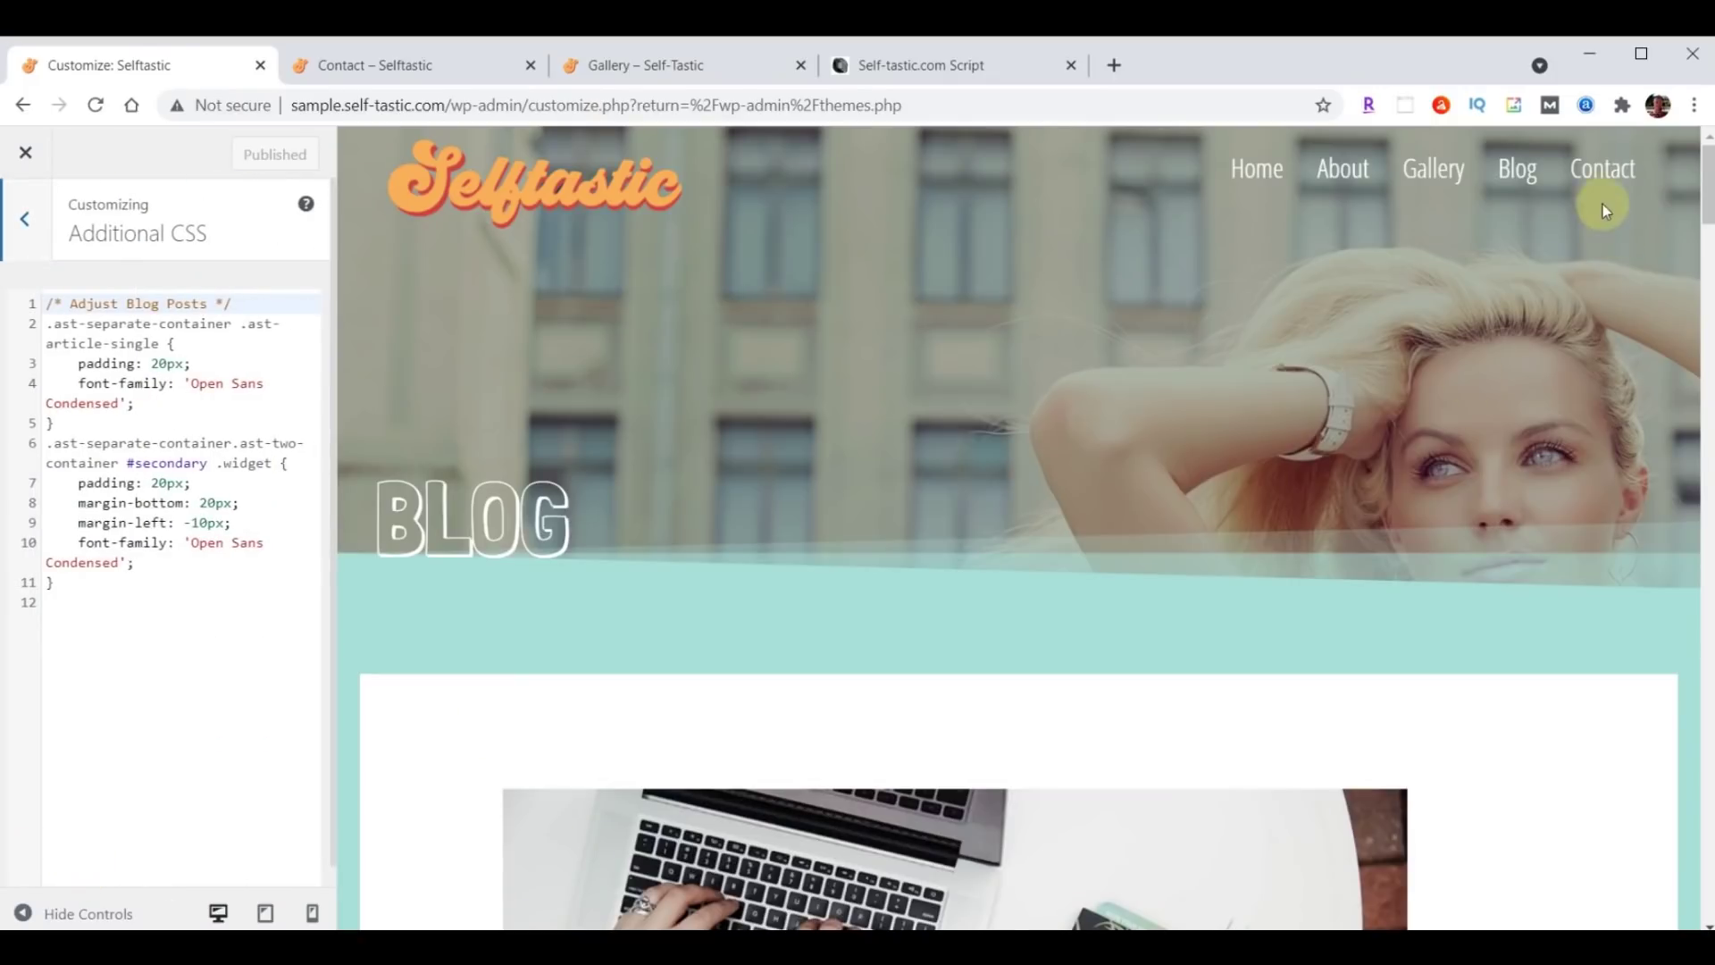
{"action": "left_click", "coordinate": [1603, 172]}
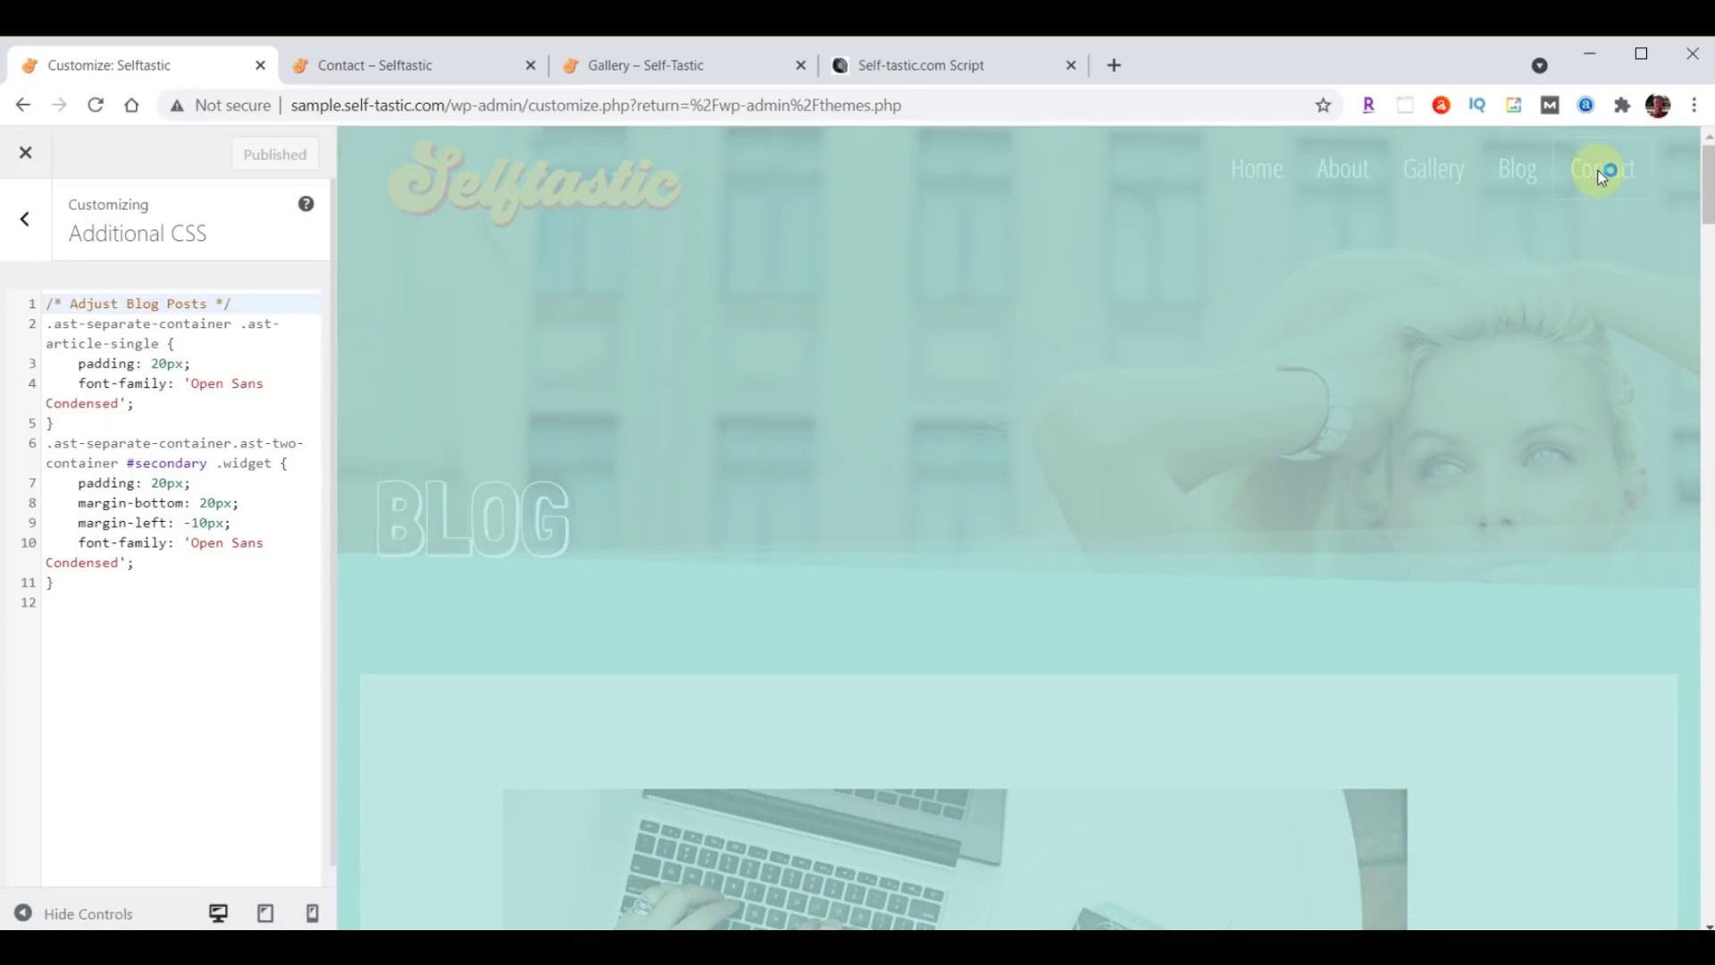
{"action": "scroll", "coordinate": [1520, 261], "scroll_direction": "down", "scroll_amount": 8}
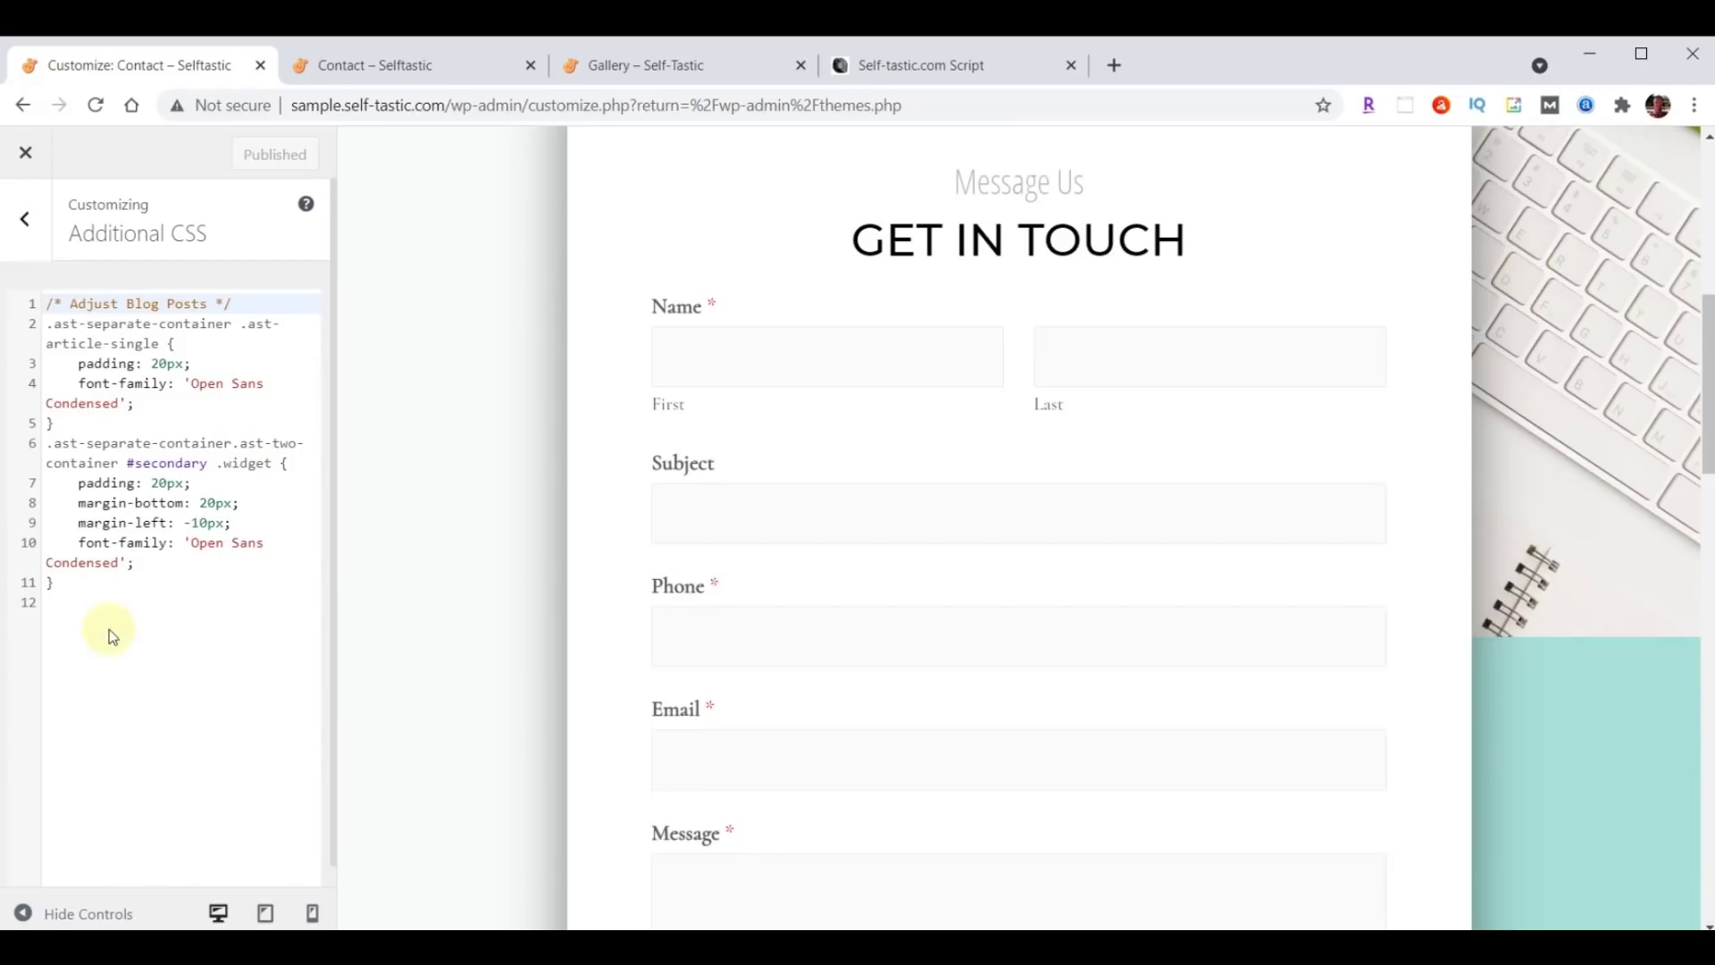
Paste the WPforms font and size rules below the existing CSS and publish.
{"action": "left_click", "coordinate": [102, 590]}
{"action": "key", "text": "Return"}
{"action": "key", "text": "Return"}
{"action": "key", "text": "ctrl+v"}
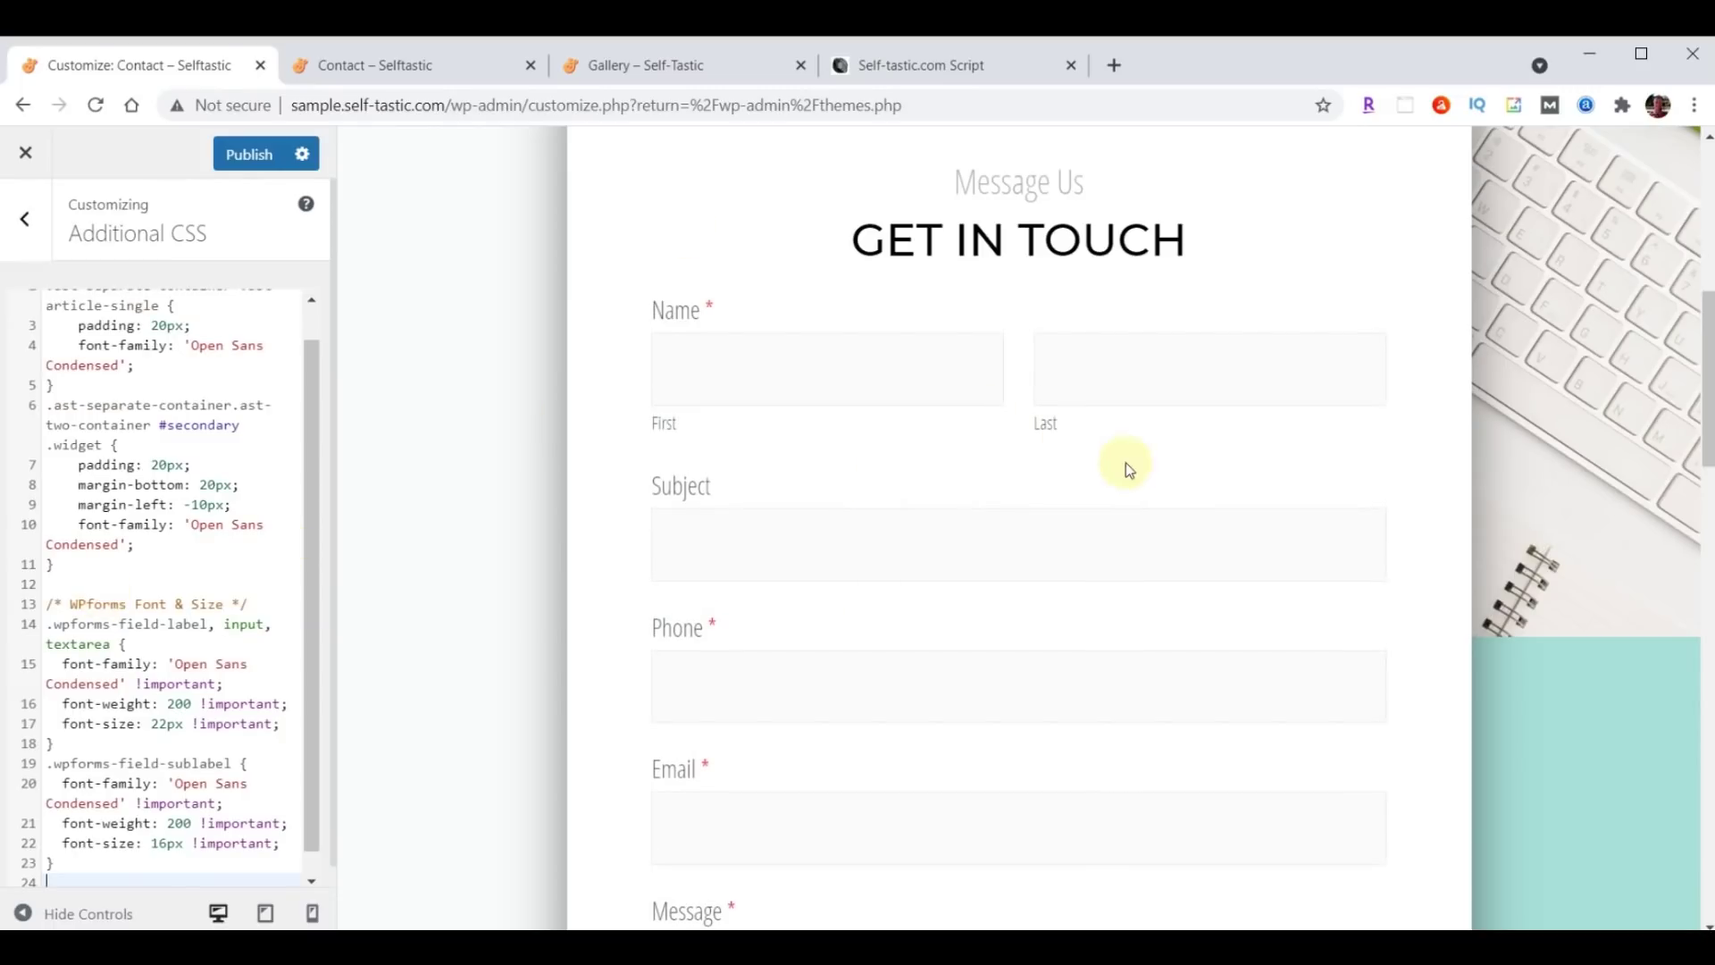
{"action": "scroll", "coordinate": [1116, 463], "scroll_direction": "down", "scroll_amount": 5}
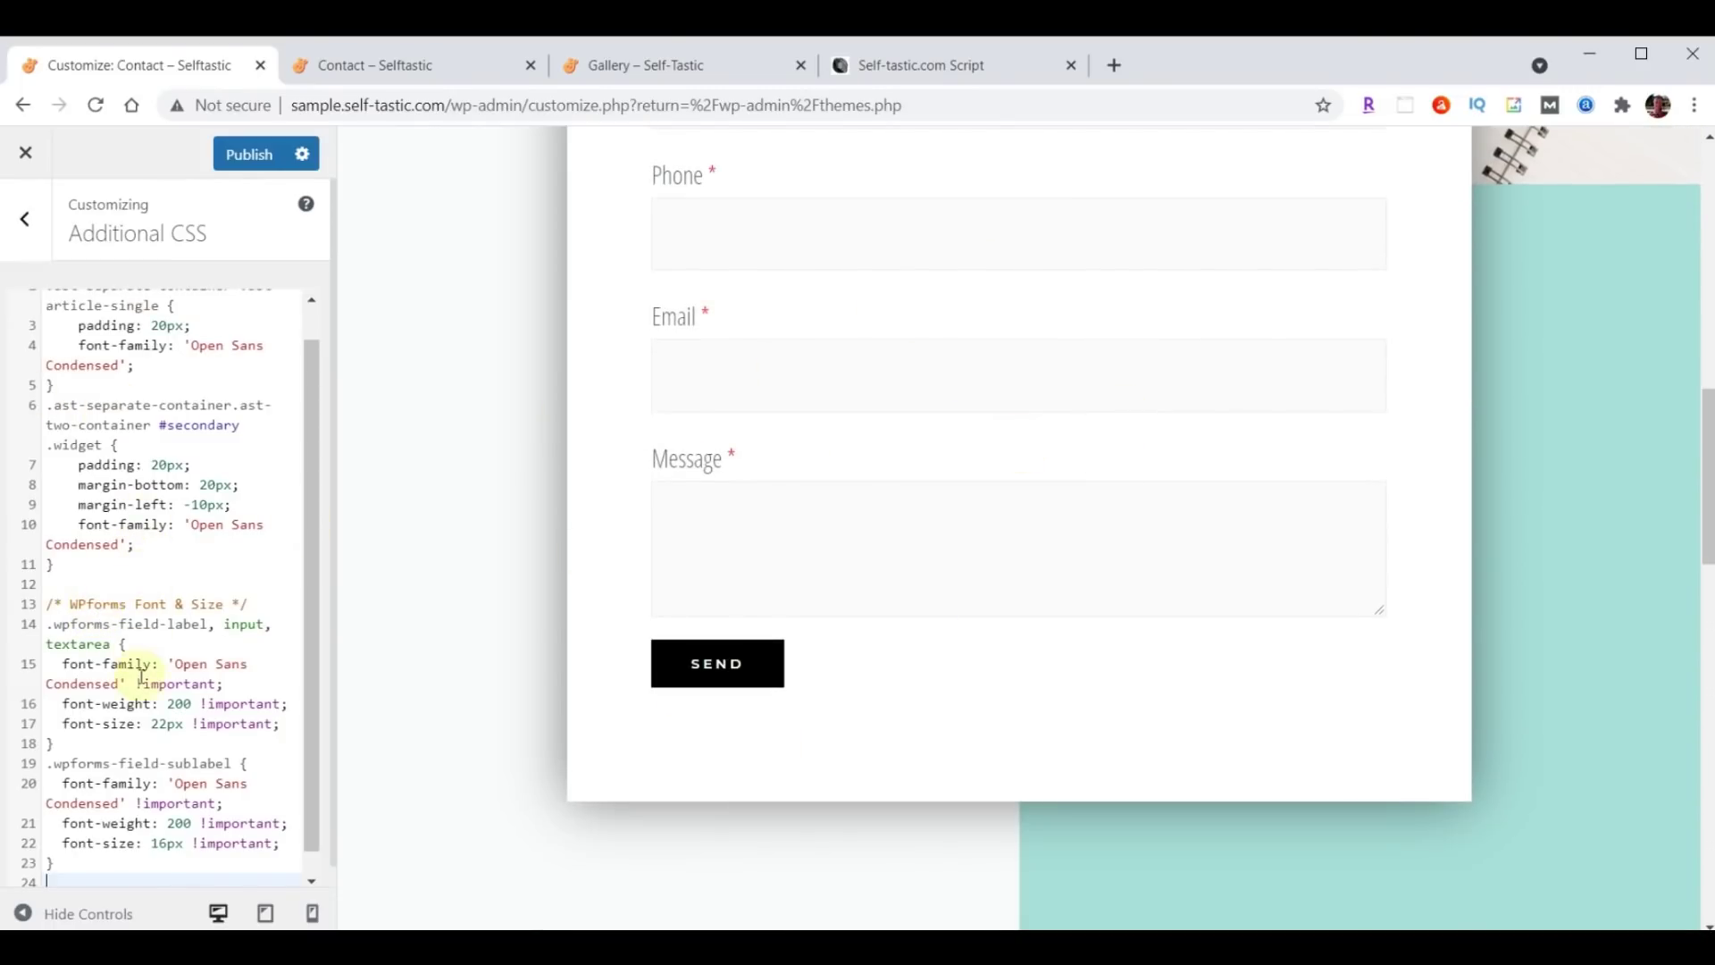
{"action": "scroll", "coordinate": [141, 679], "scroll_direction": "up", "scroll_amount": 1}
{"action": "scroll", "coordinate": [148, 435], "scroll_direction": "down", "scroll_amount": 1}
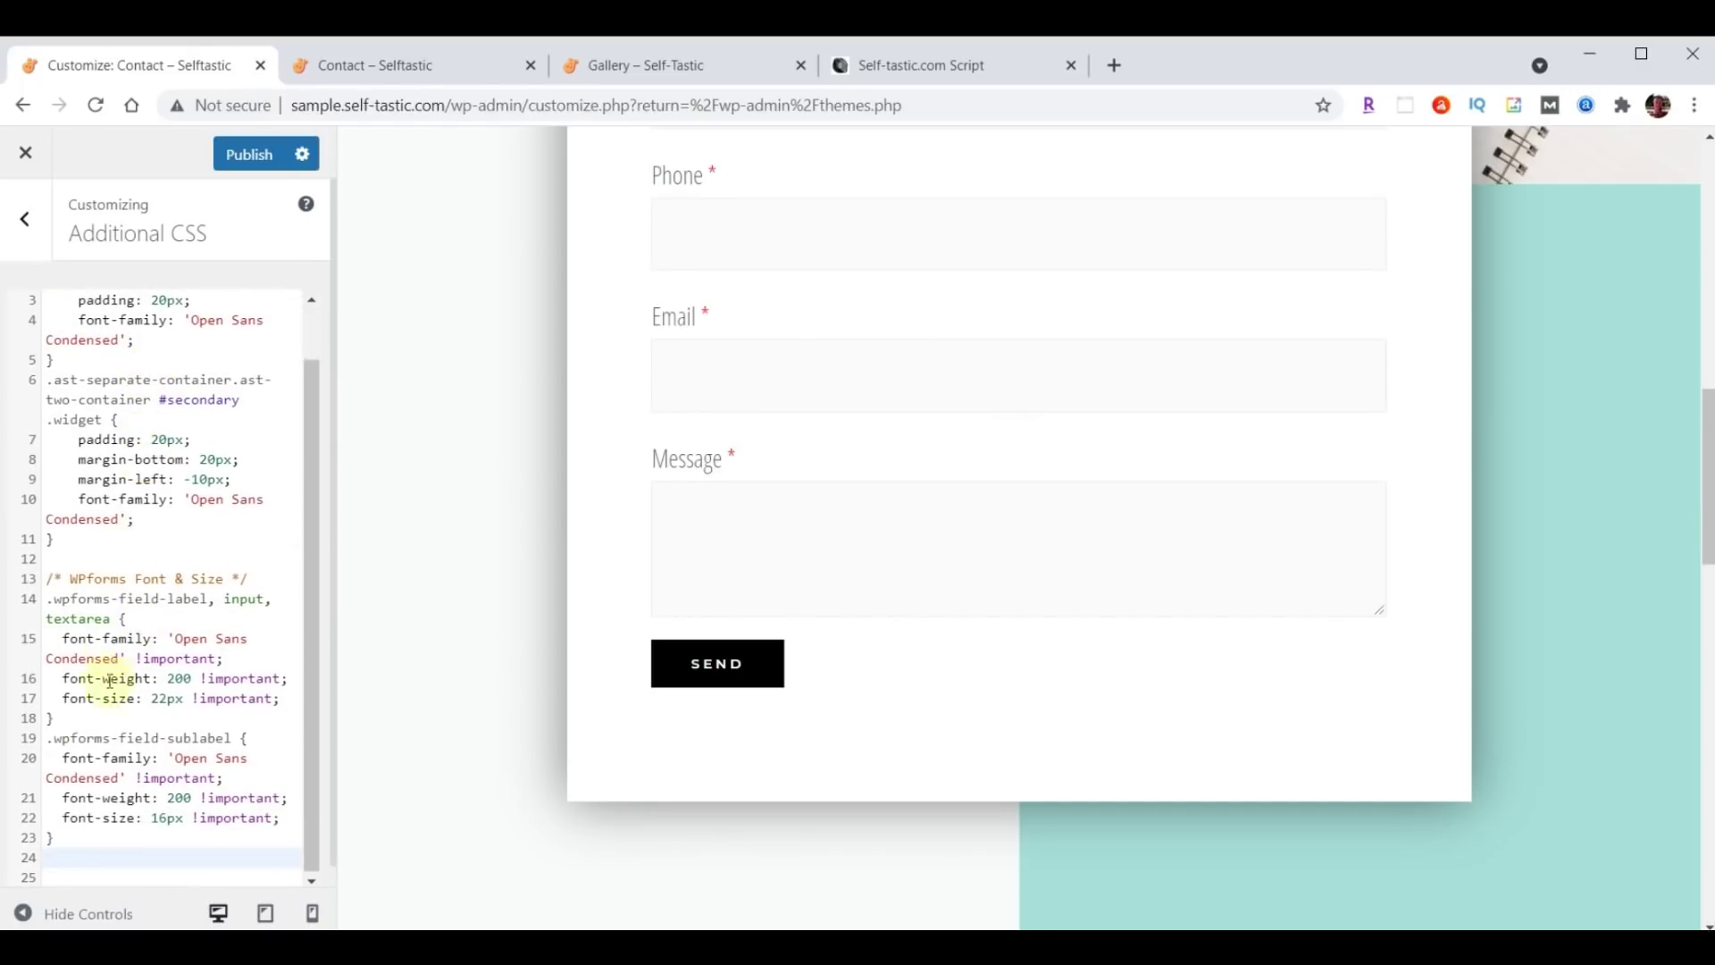
{"action": "left_click", "coordinate": [192, 853]}
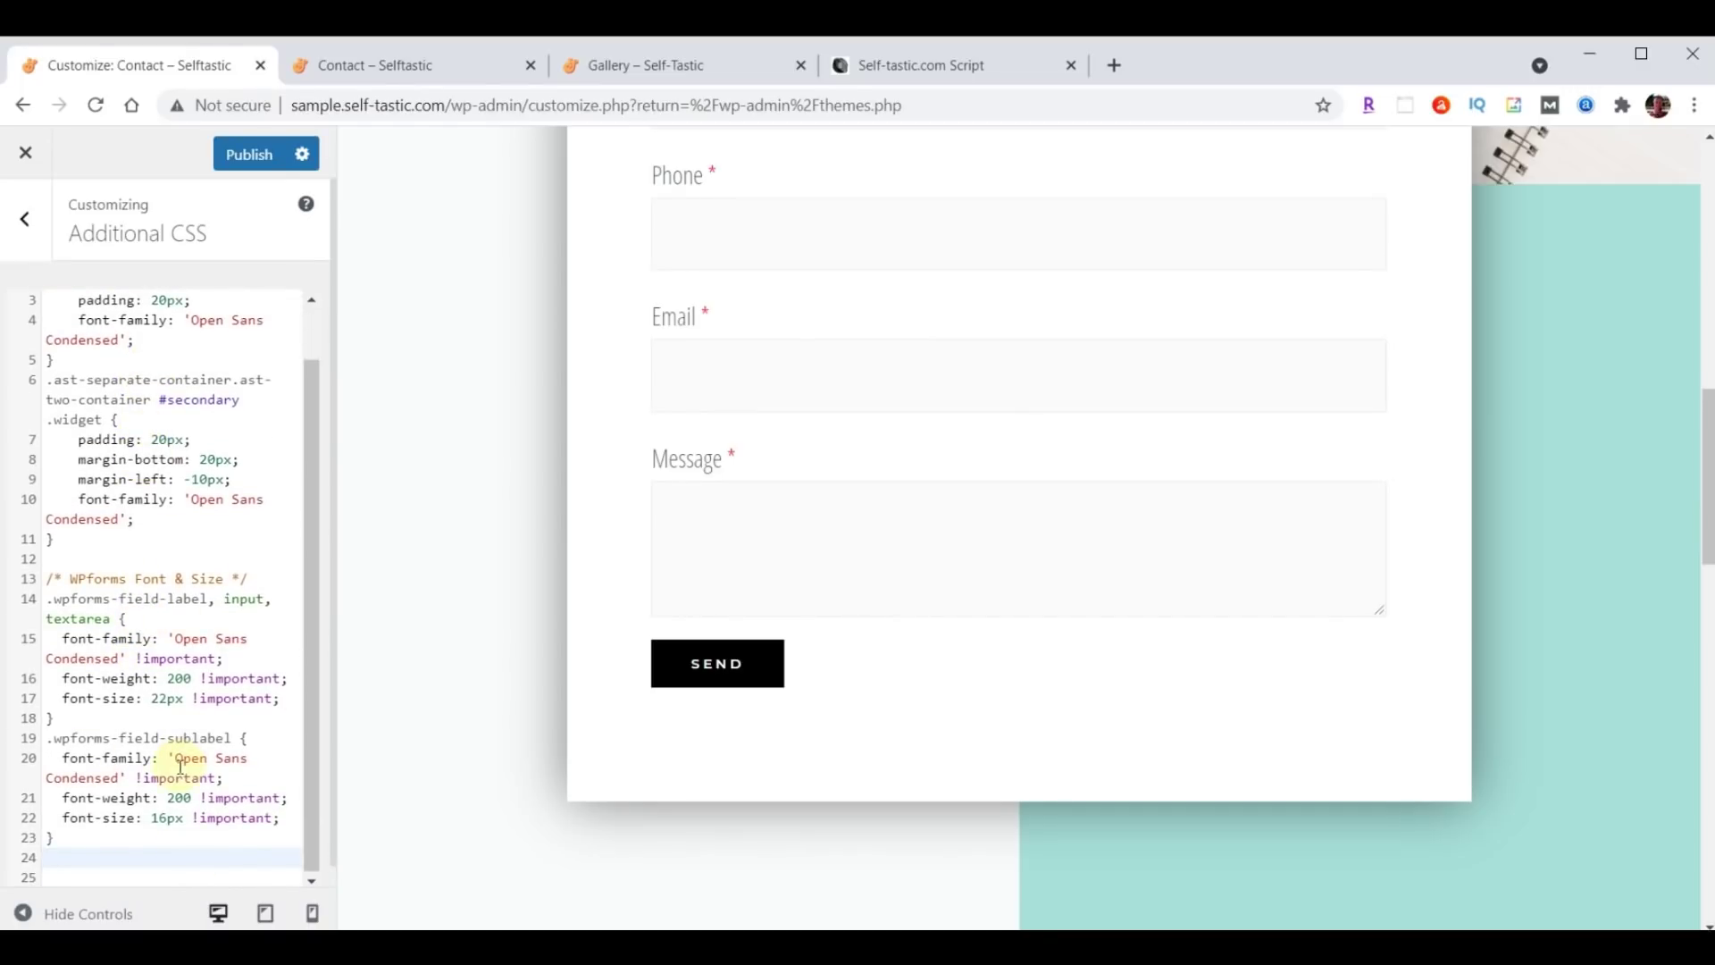
{"action": "scroll", "coordinate": [148, 594], "scroll_direction": "up", "scroll_amount": 2}
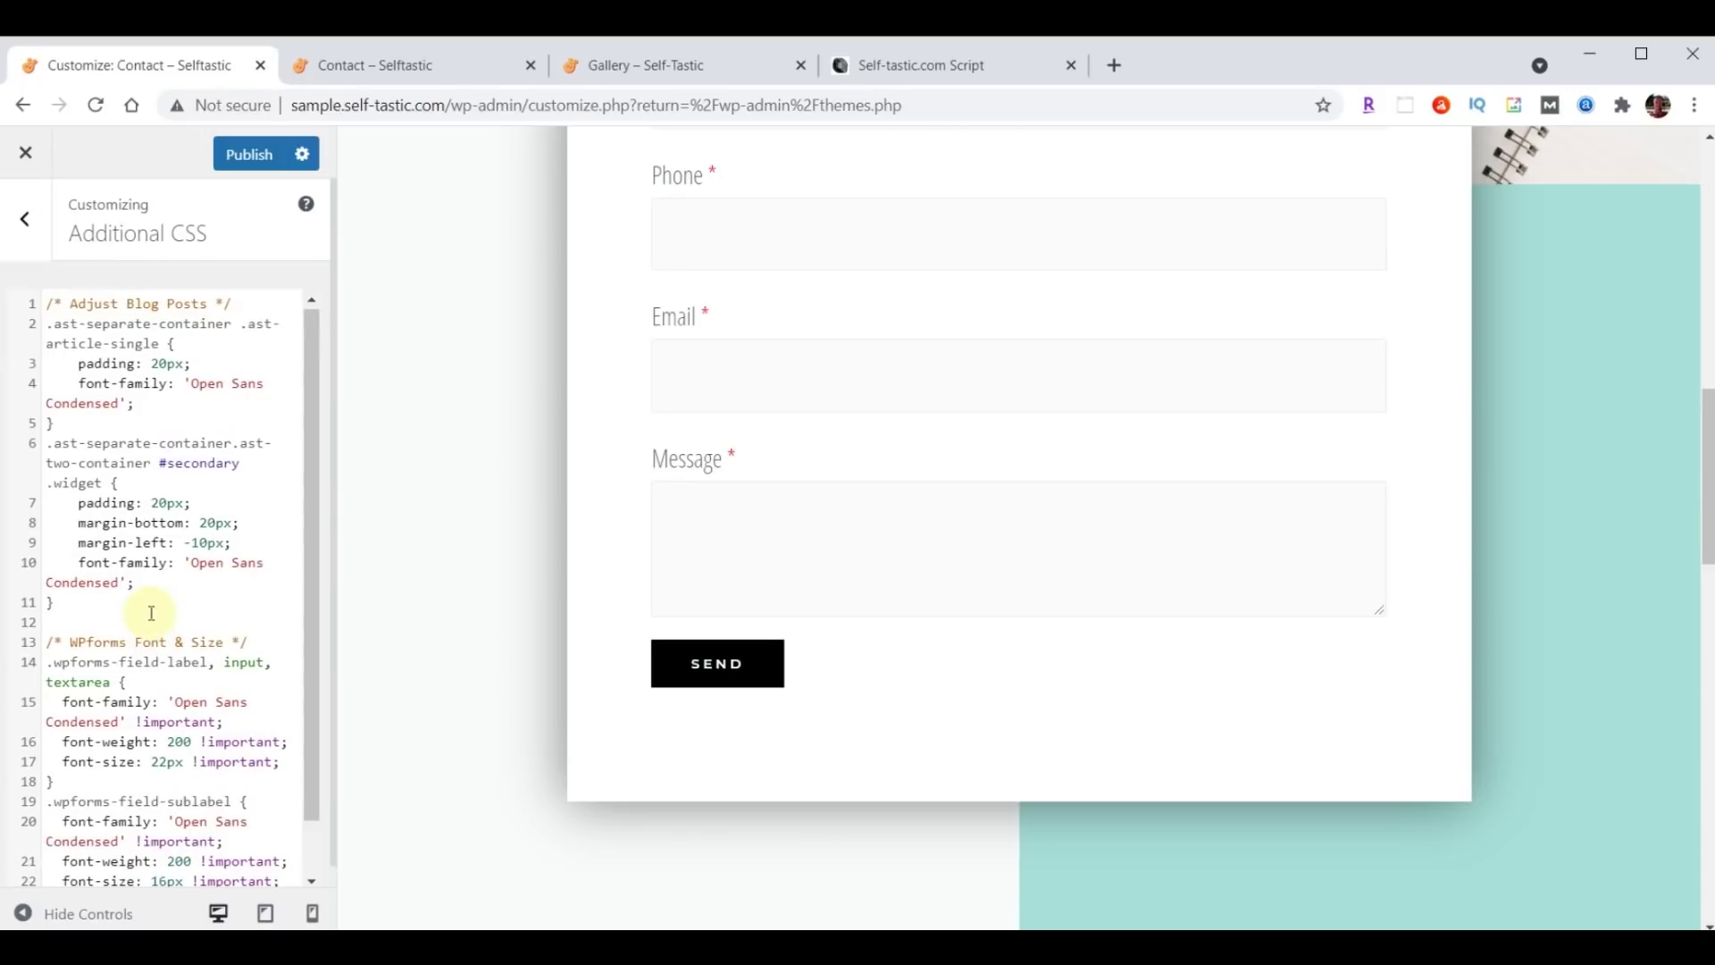
{"action": "left_click", "coordinate": [243, 155]}
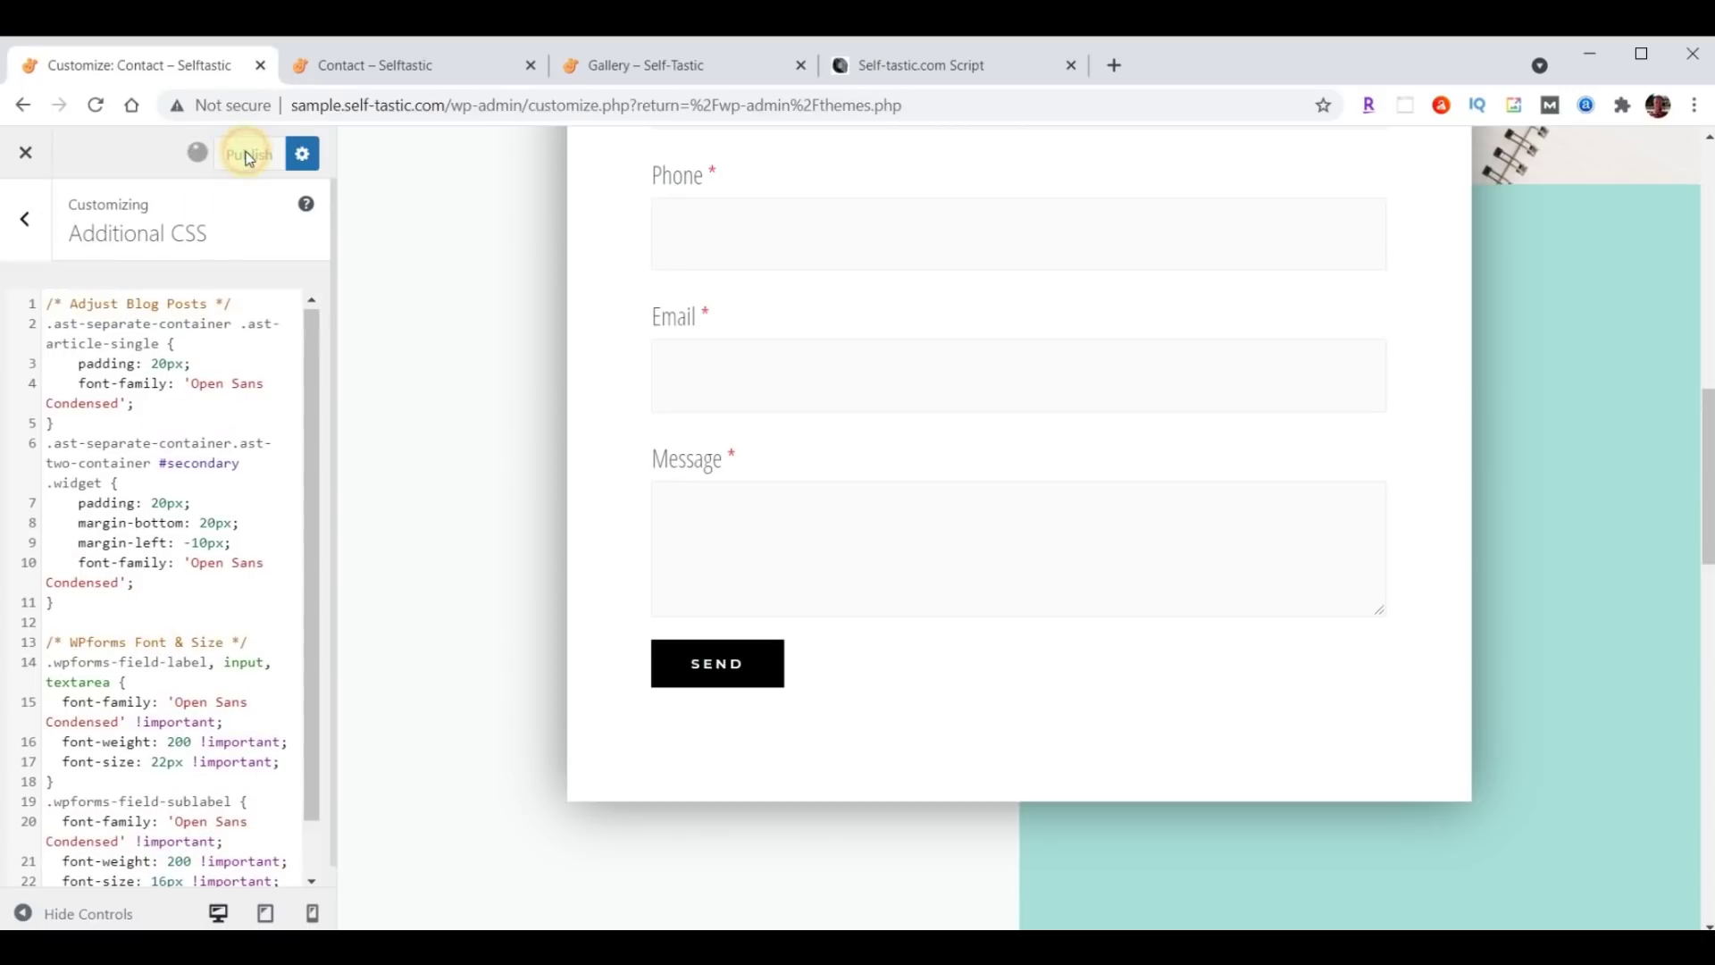
{"action": "left_click", "coordinate": [384, 66]}
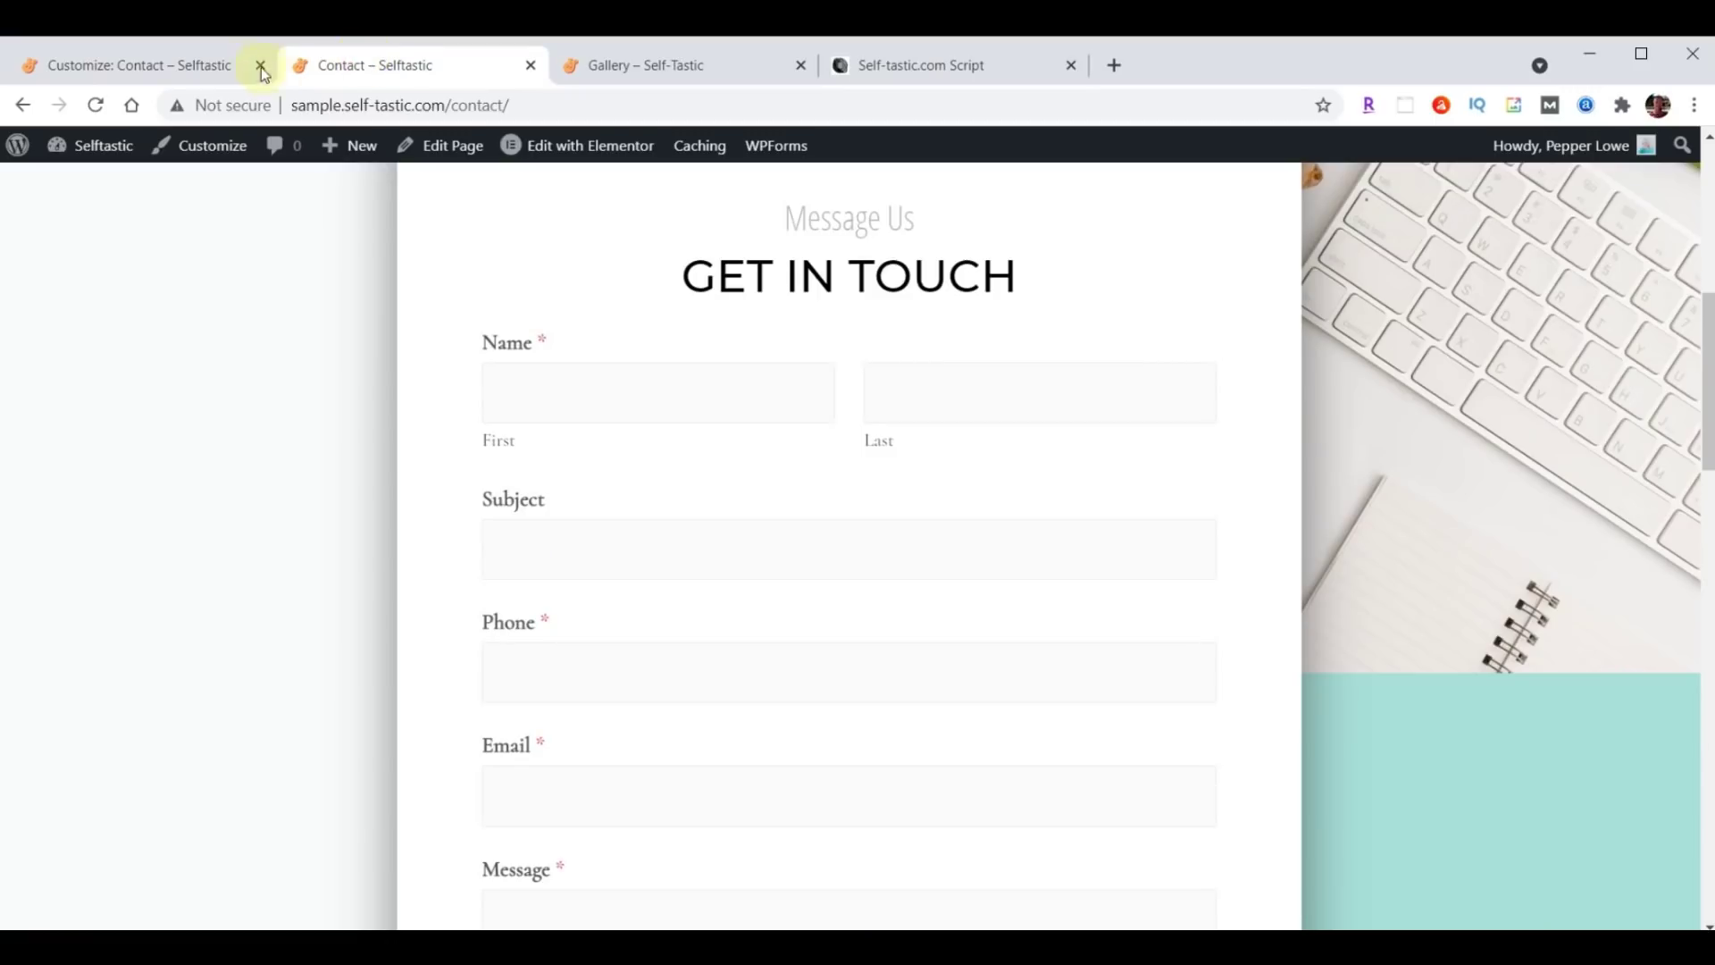
Reload the live Contact page to check the restyled form, then close the Customizer.
{"action": "scroll", "coordinate": [298, 322], "scroll_direction": "down", "scroll_amount": 4}
{"action": "scroll", "coordinate": [299, 322], "scroll_direction": "up", "scroll_amount": 3}
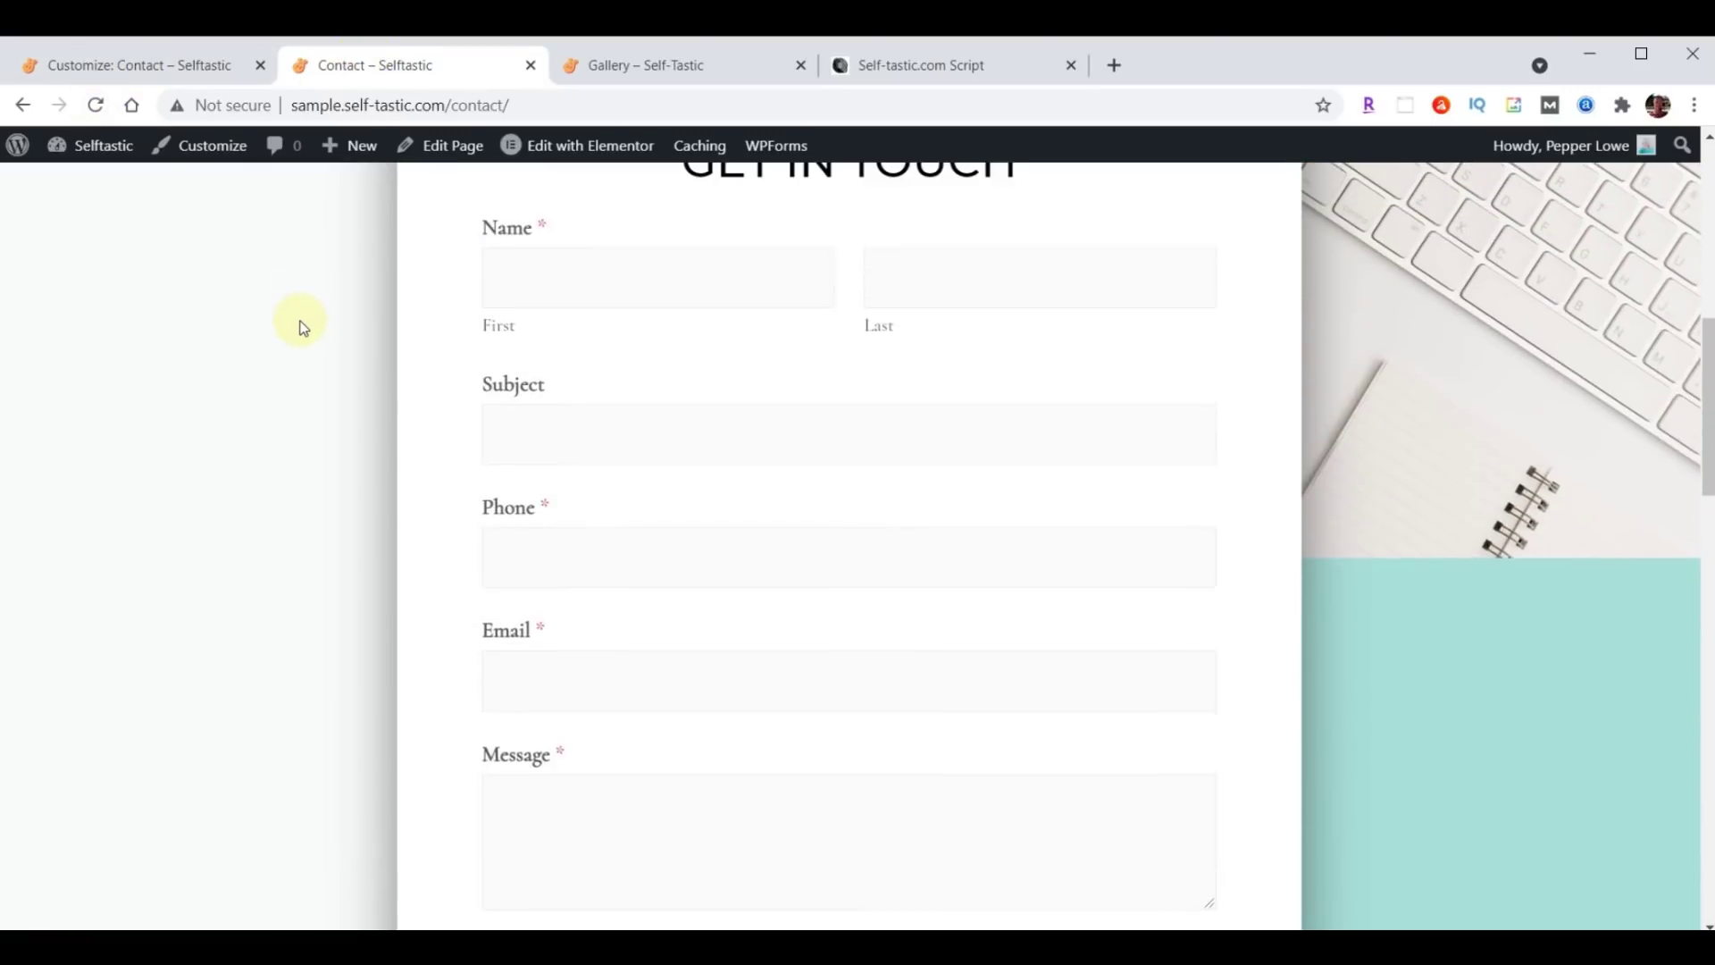
{"action": "scroll", "coordinate": [298, 295], "scroll_direction": "up", "scroll_amount": 1}
{"action": "left_click", "coordinate": [96, 106]}
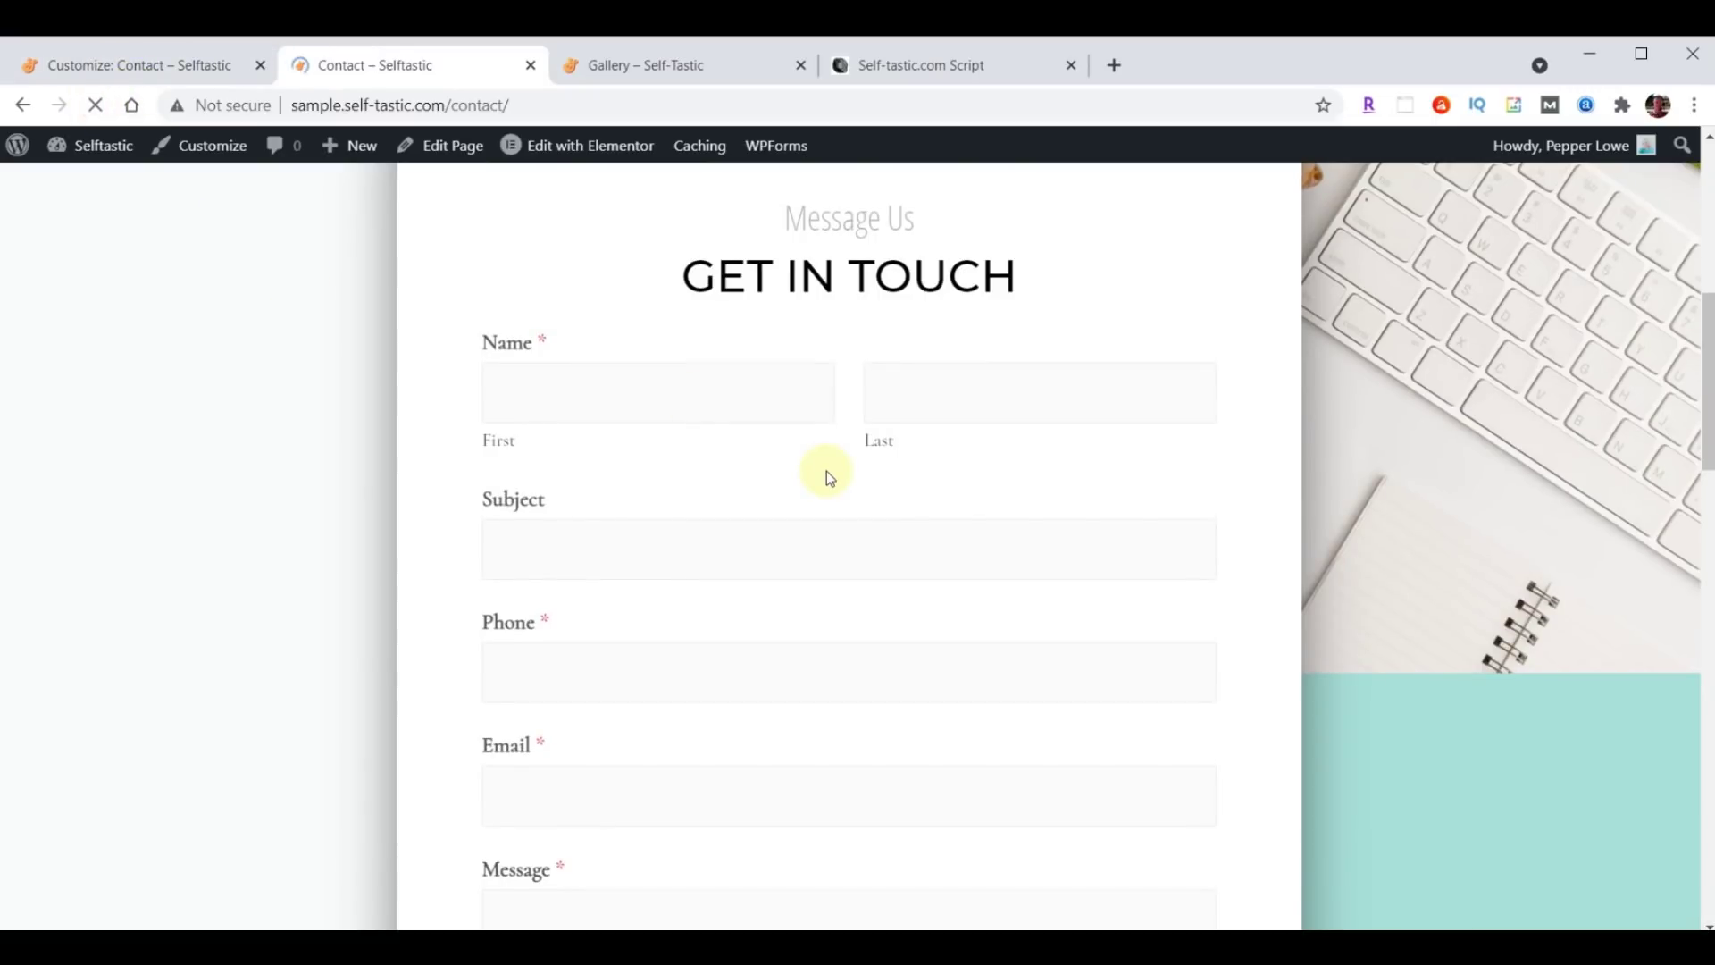
{"action": "scroll", "coordinate": [827, 470], "scroll_direction": "up", "scroll_amount": 6}
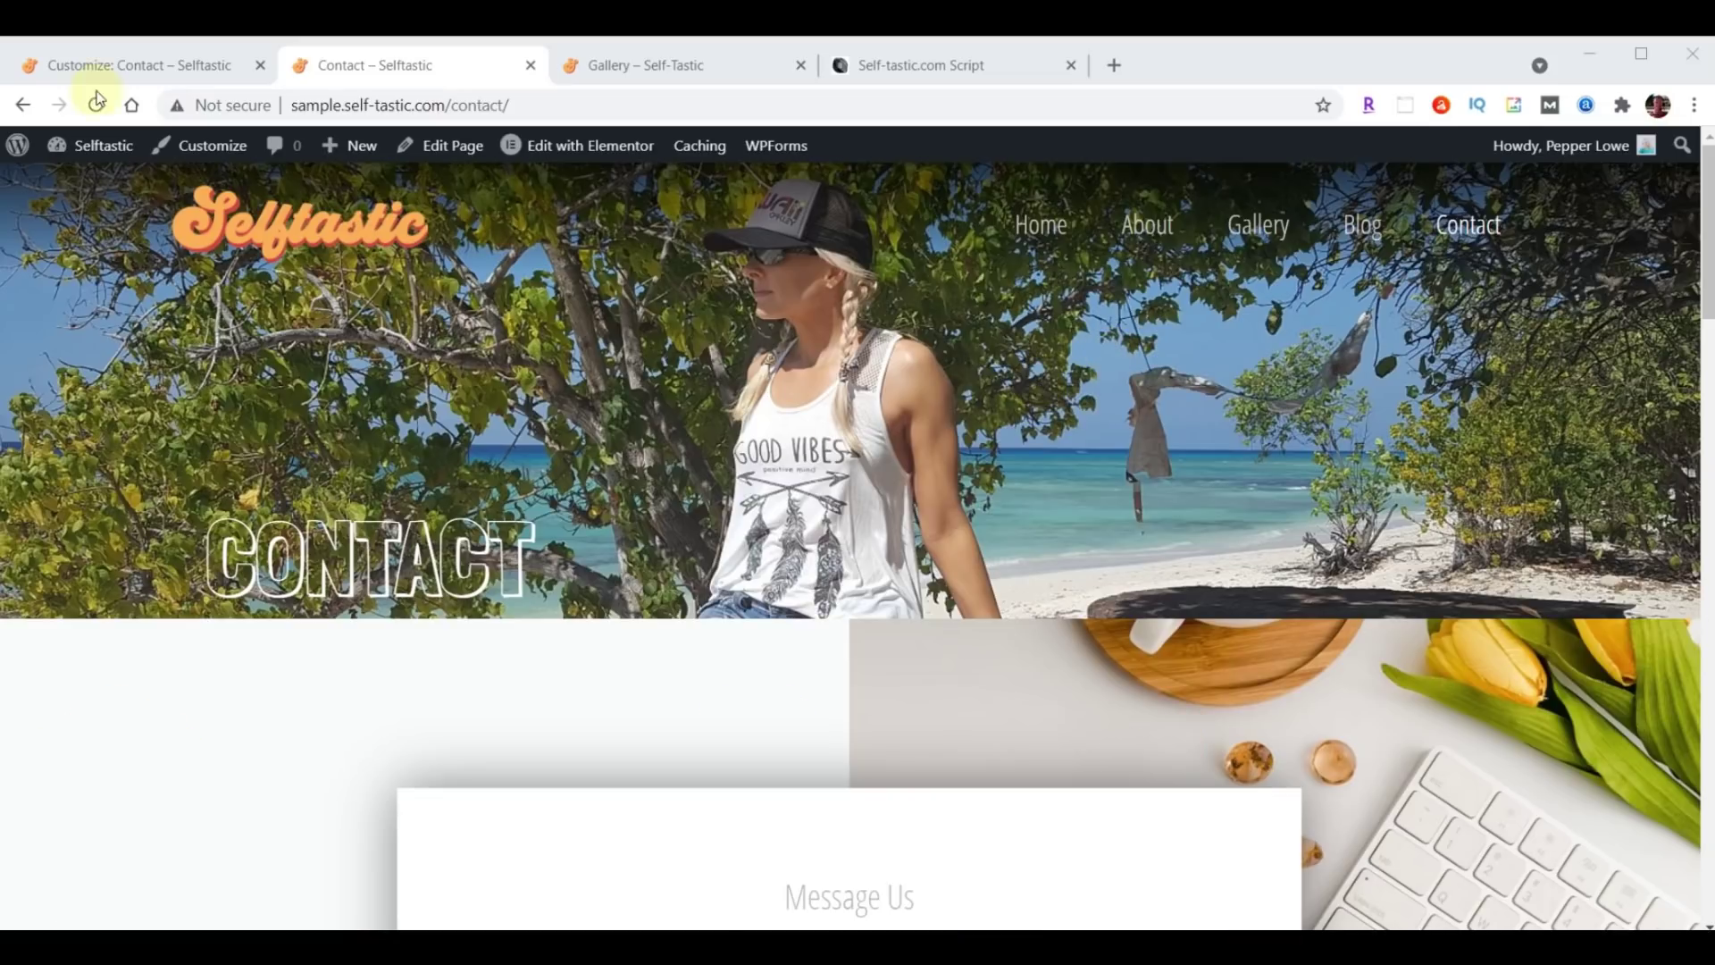
{"action": "left_click", "coordinate": [93, 64]}
{"action": "left_click", "coordinate": [26, 161]}
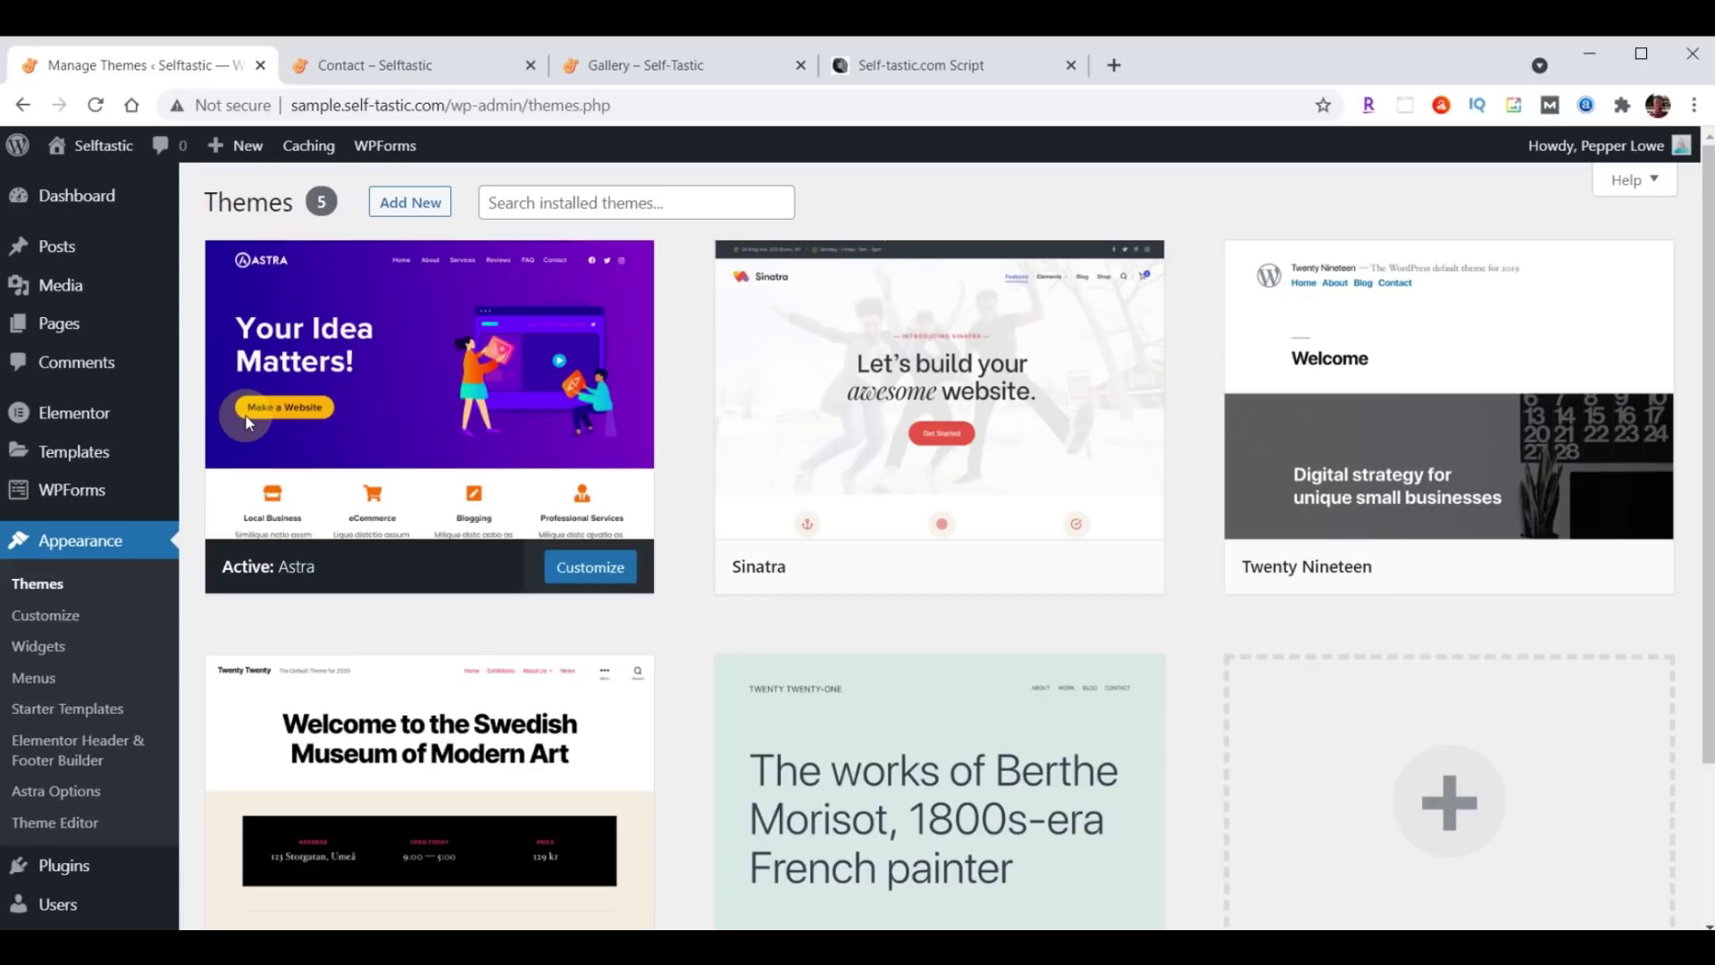
Upload really-simple-ssl-master.zip through Plugins > Add New > Upload Plugin and install it.
{"action": "left_click", "coordinate": [63, 867]}
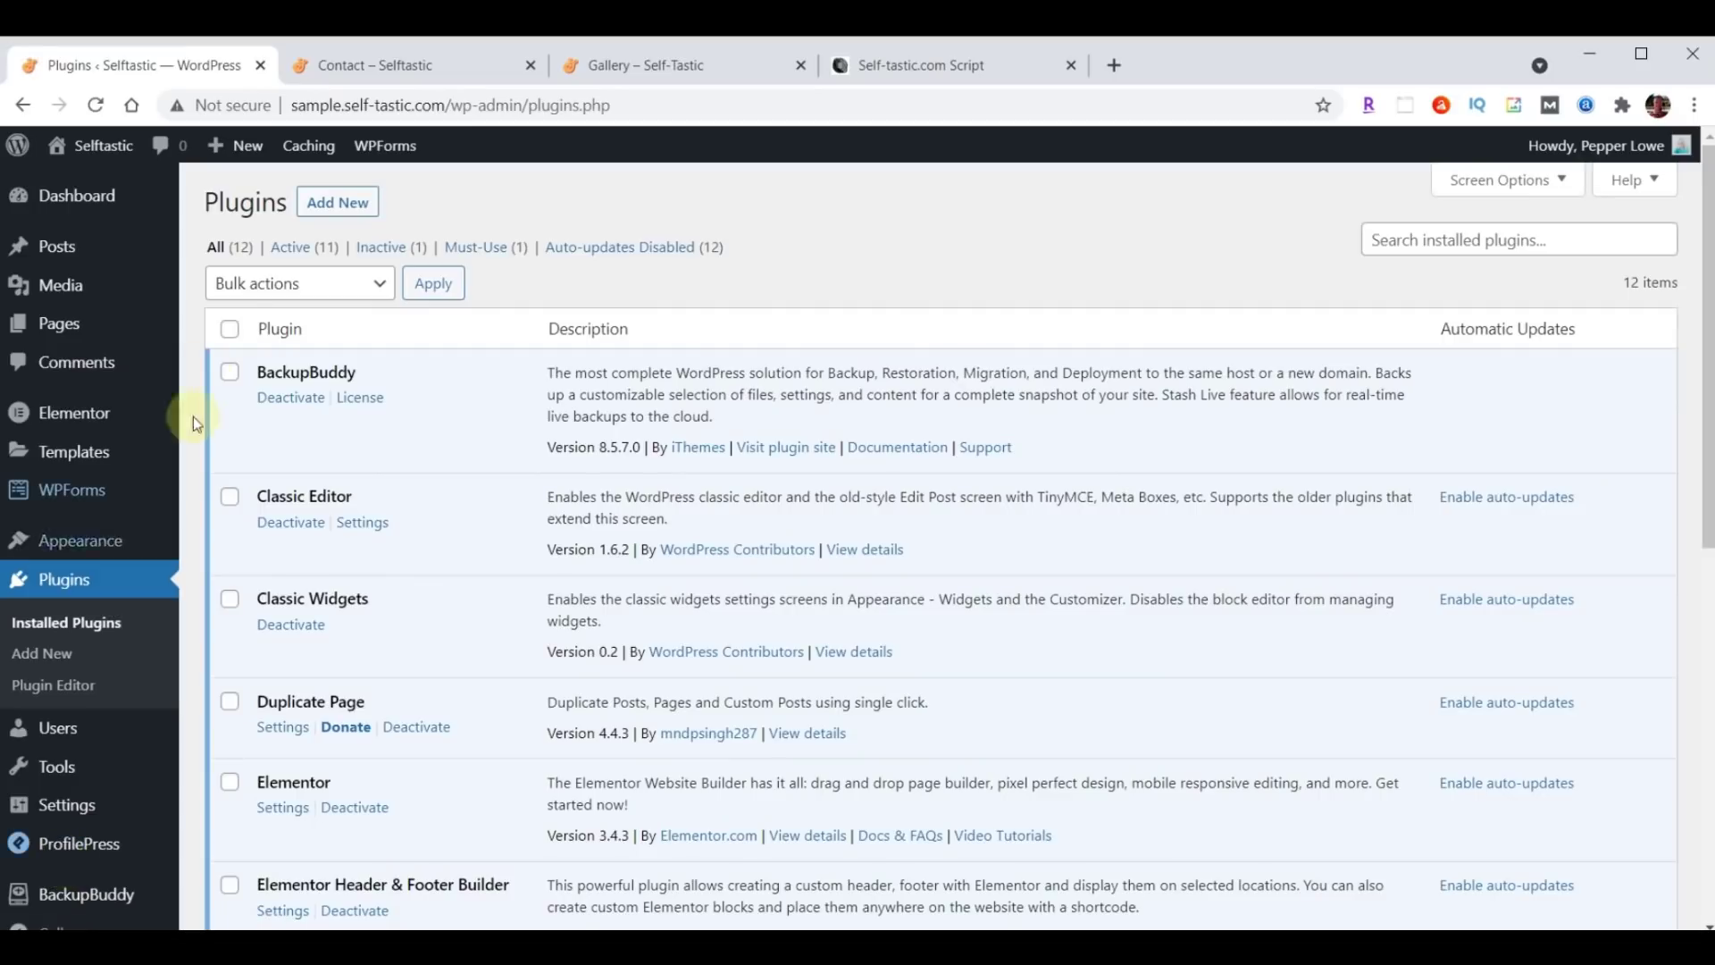
{"action": "left_click", "coordinate": [326, 203]}
{"action": "left_click", "coordinate": [432, 203]}
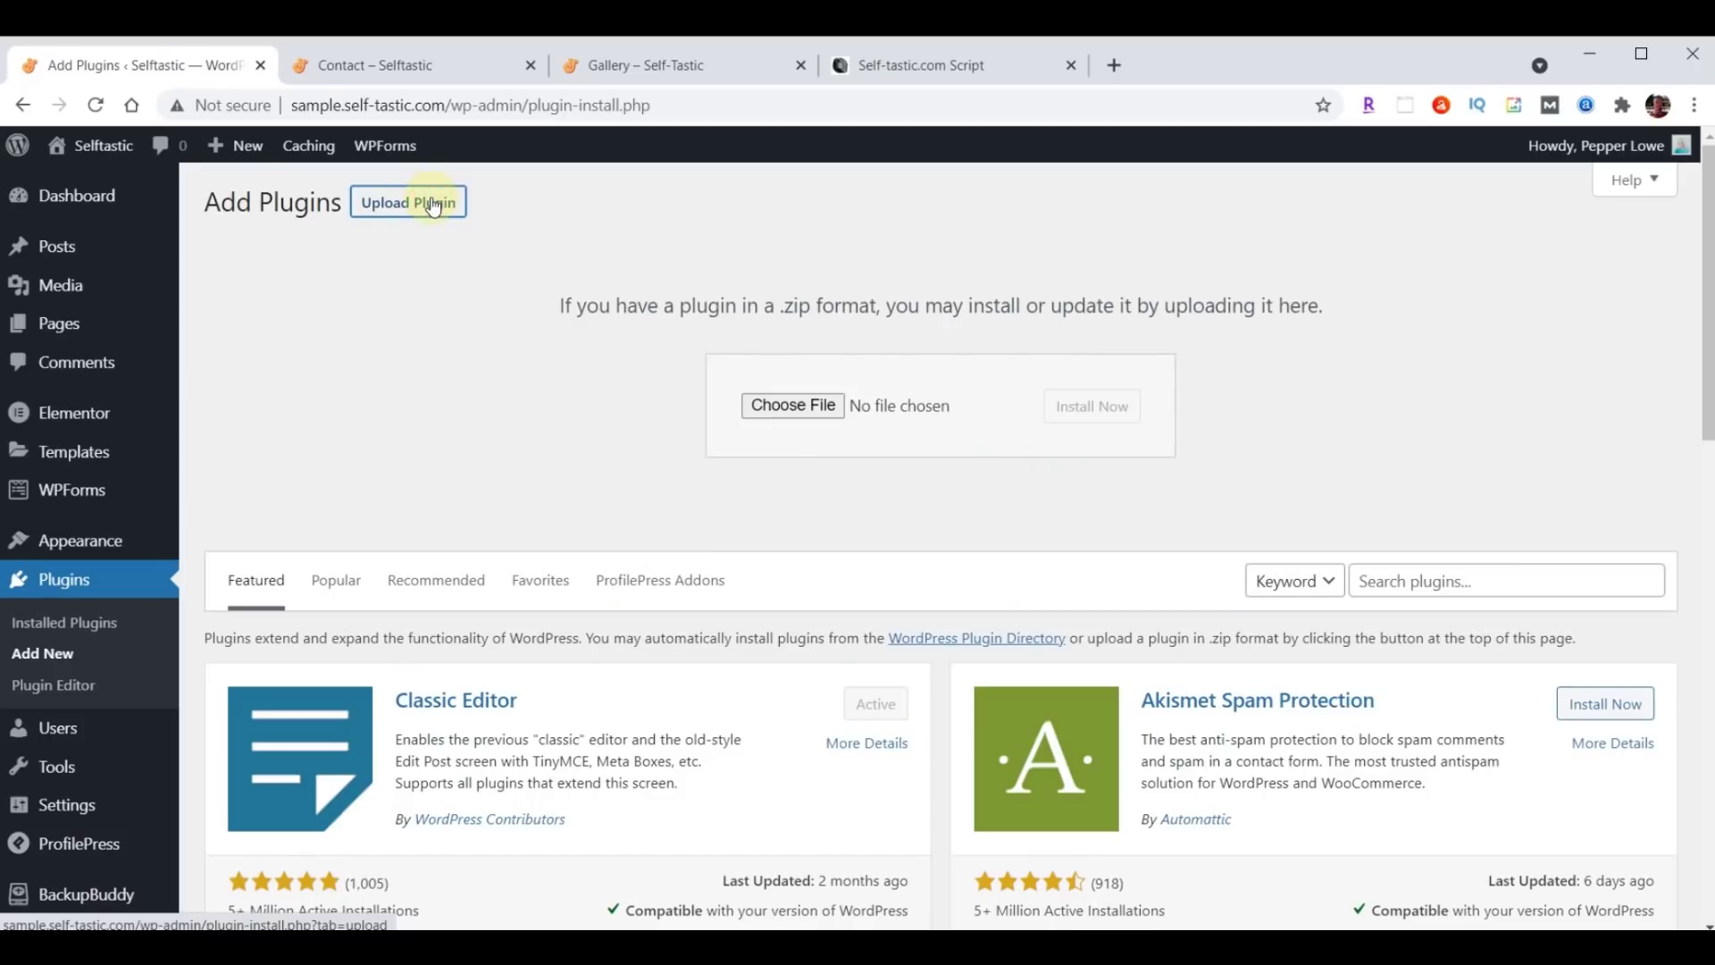
{"action": "left_click", "coordinate": [793, 404]}
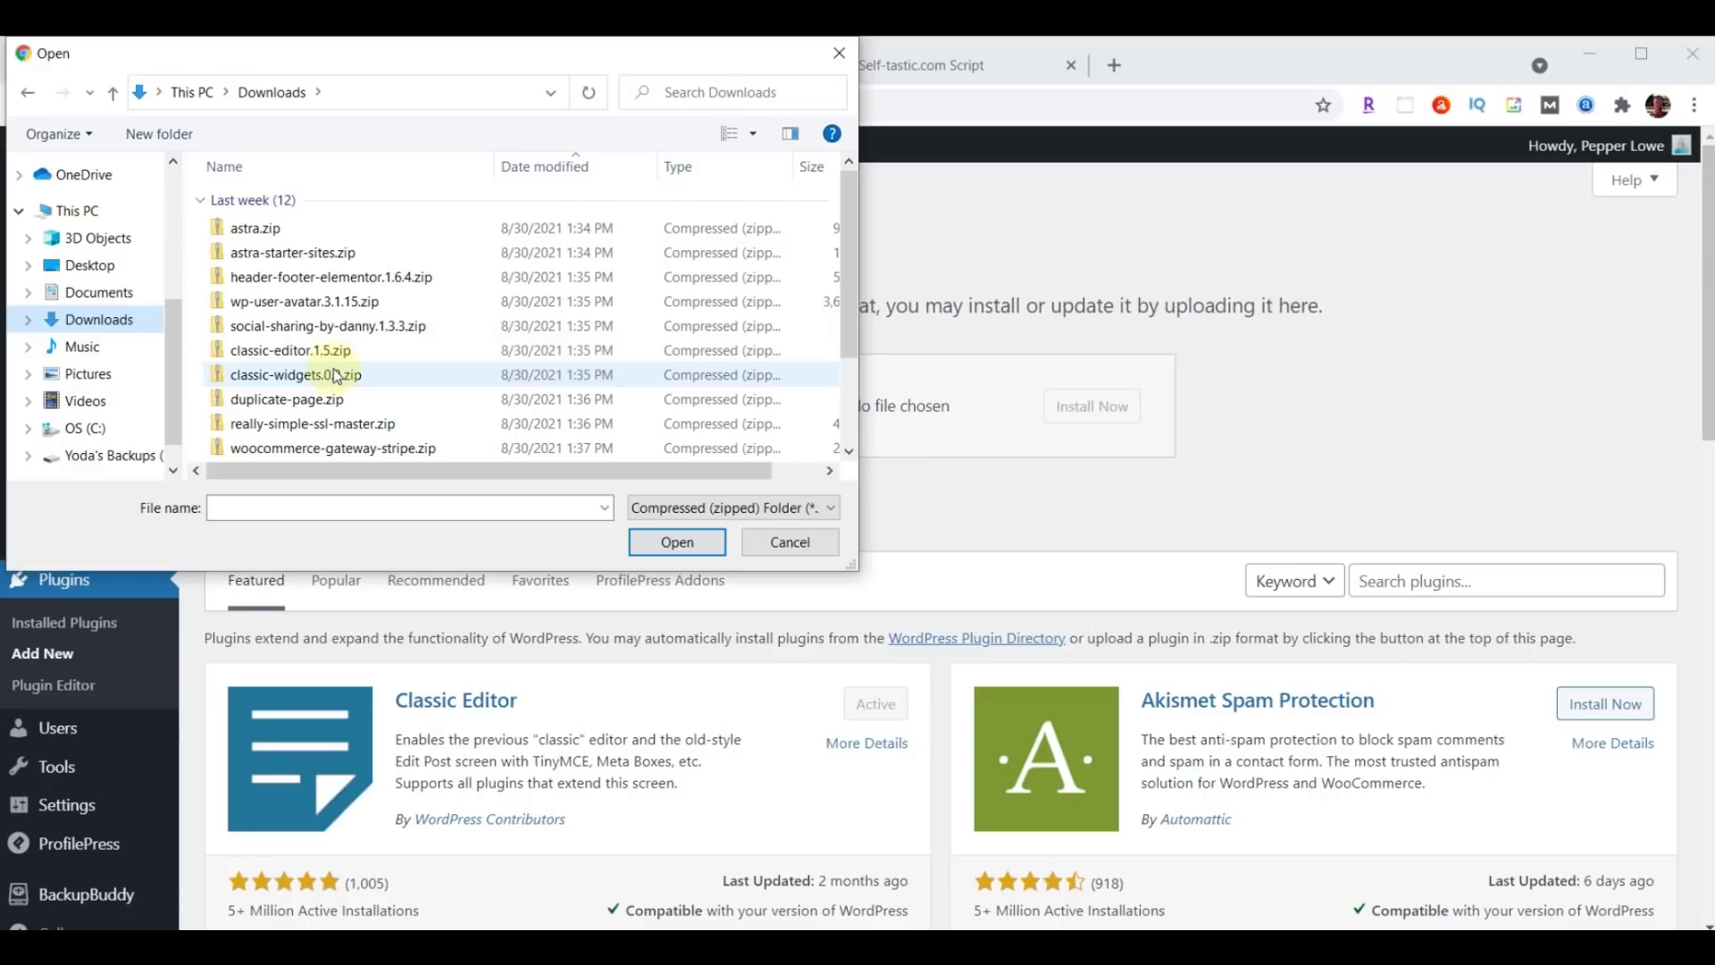
{"action": "left_click", "coordinate": [307, 427]}
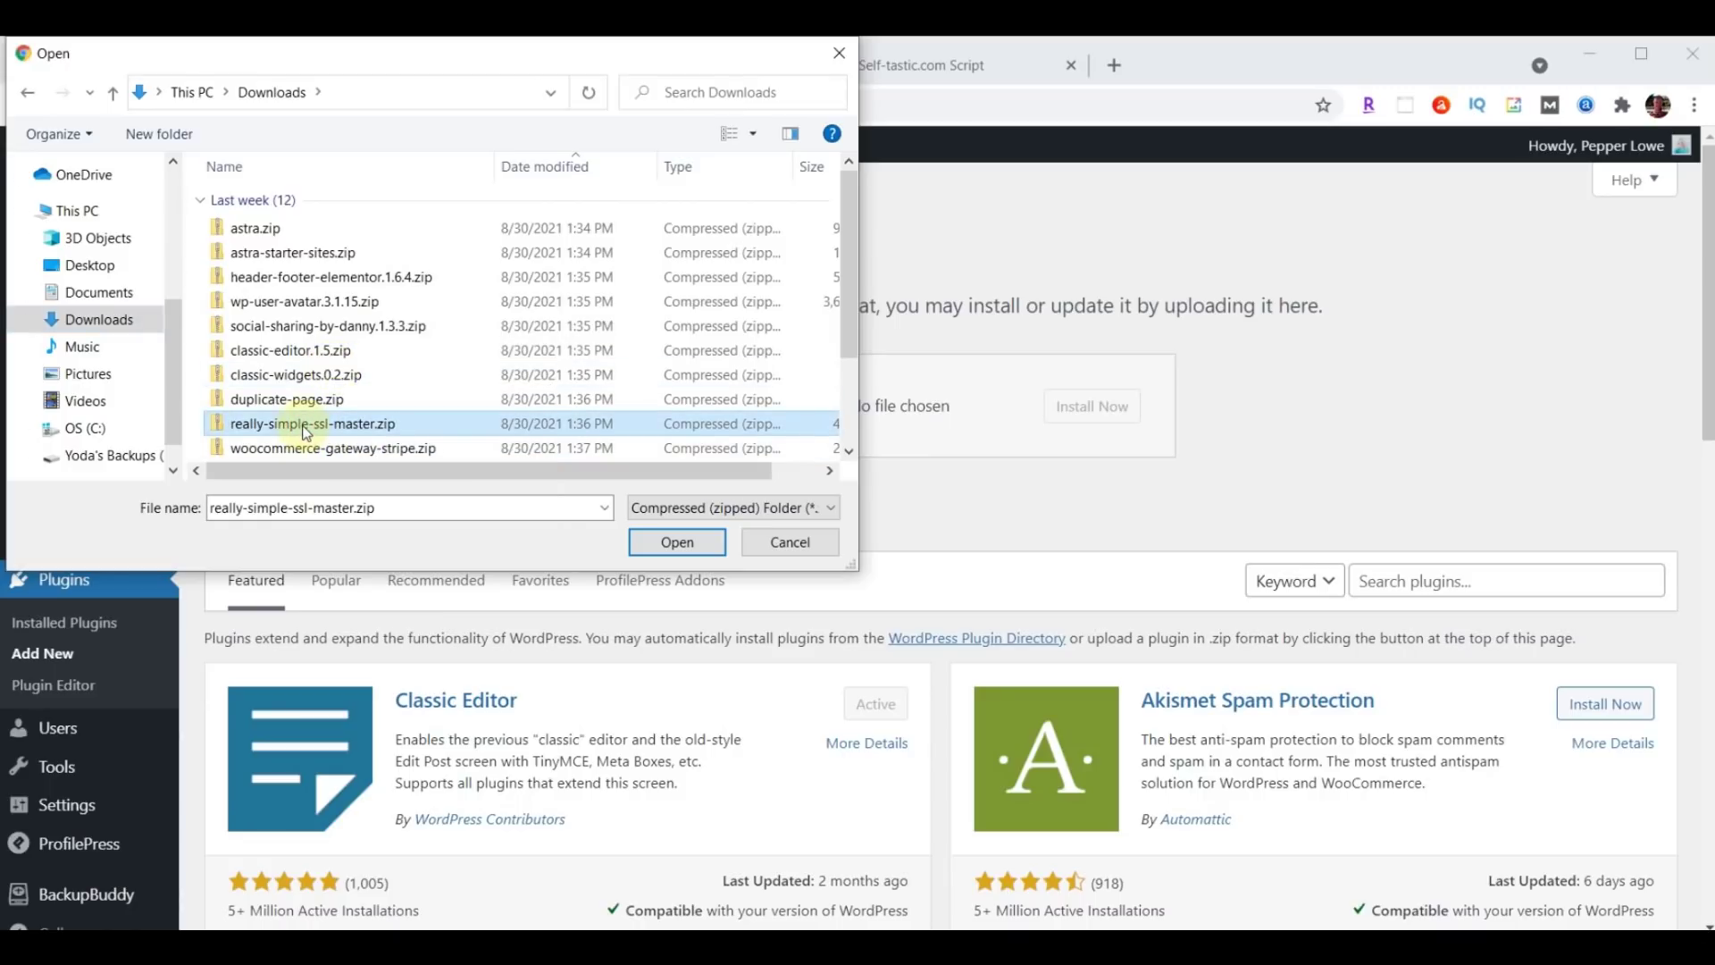
{"action": "left_click", "coordinate": [671, 541]}
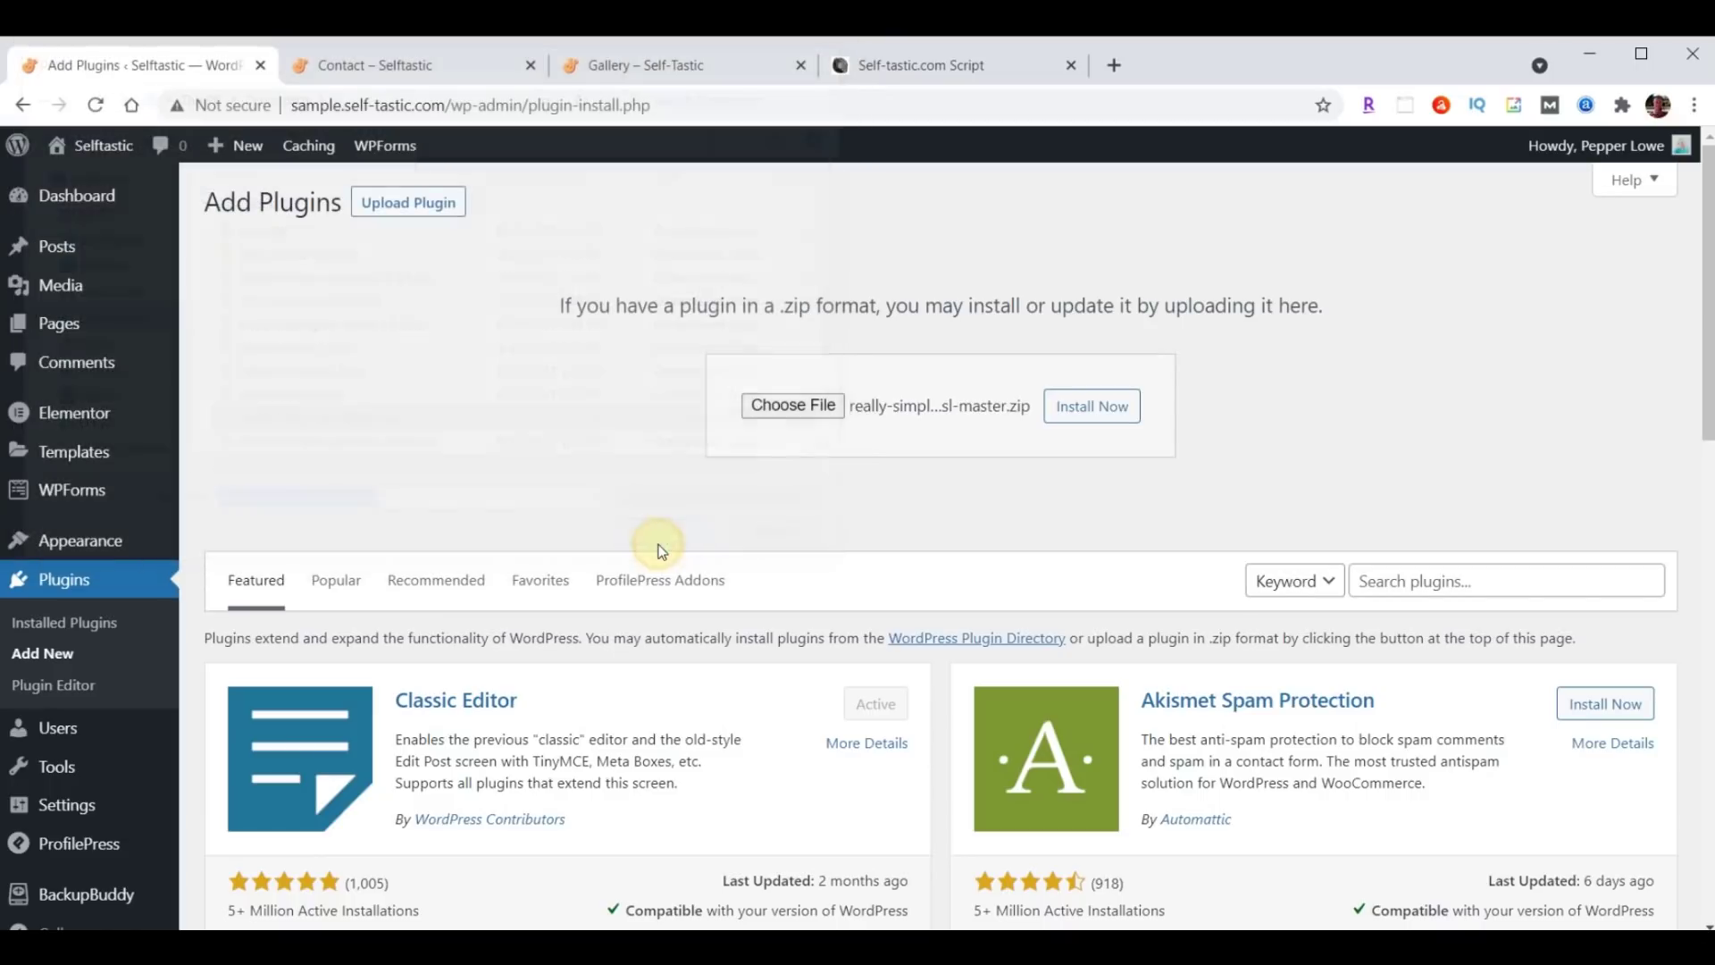
{"action": "left_click", "coordinate": [1081, 418]}
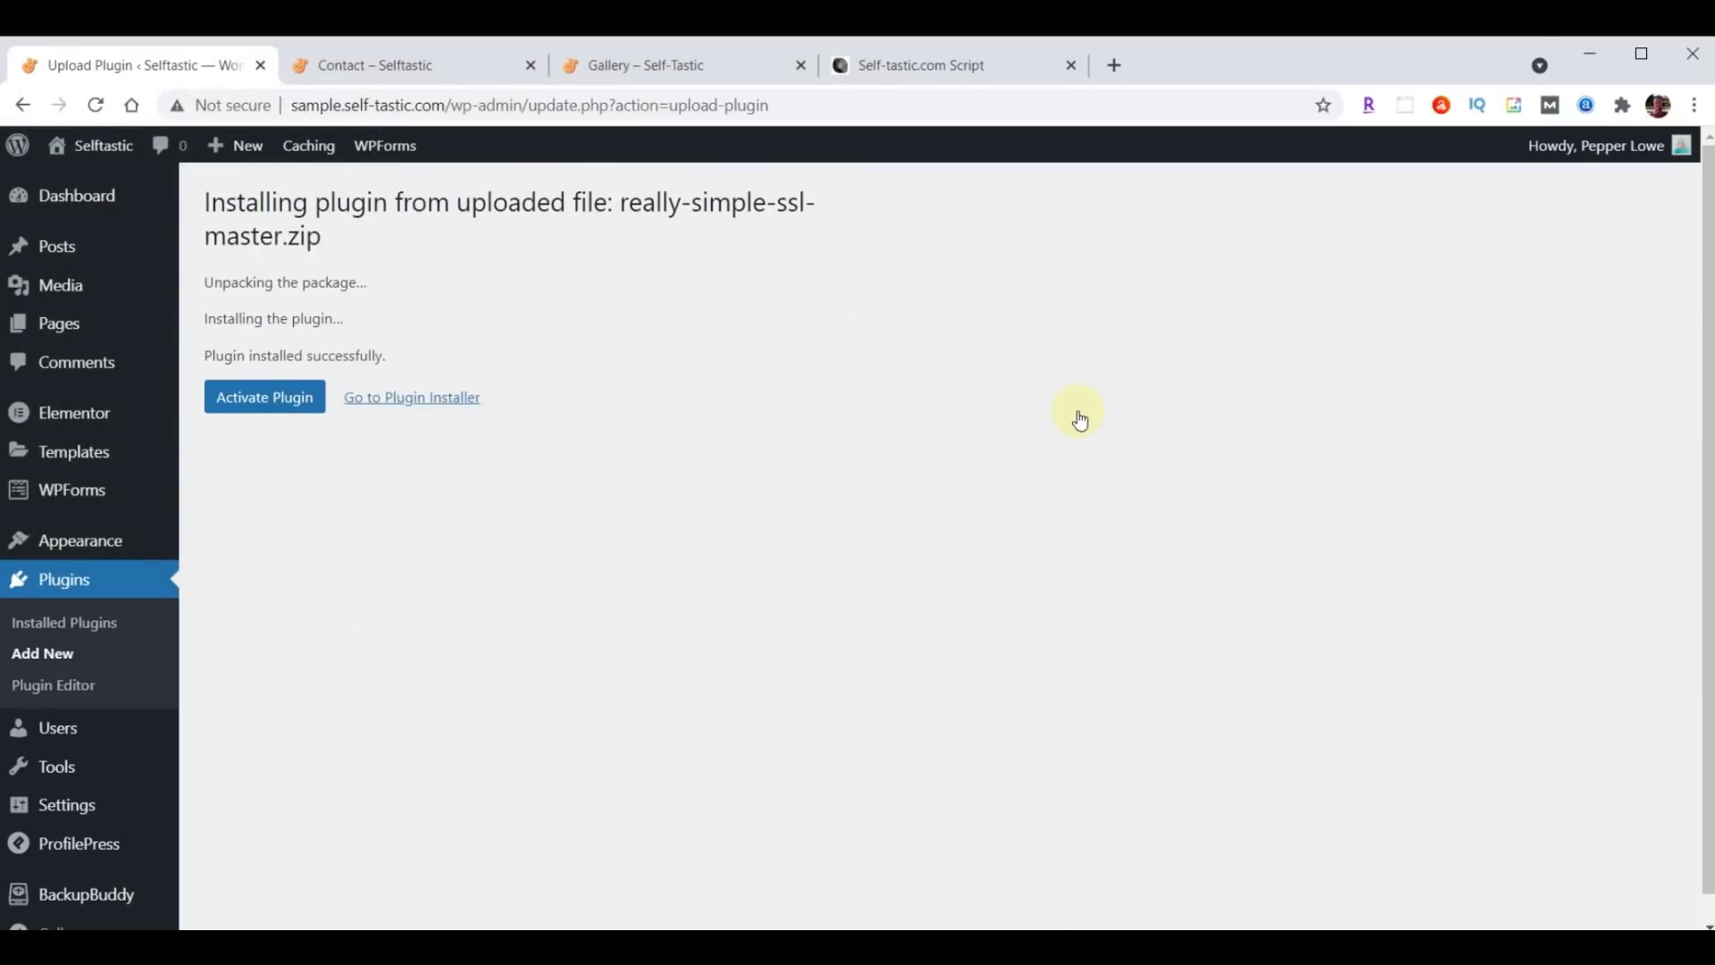
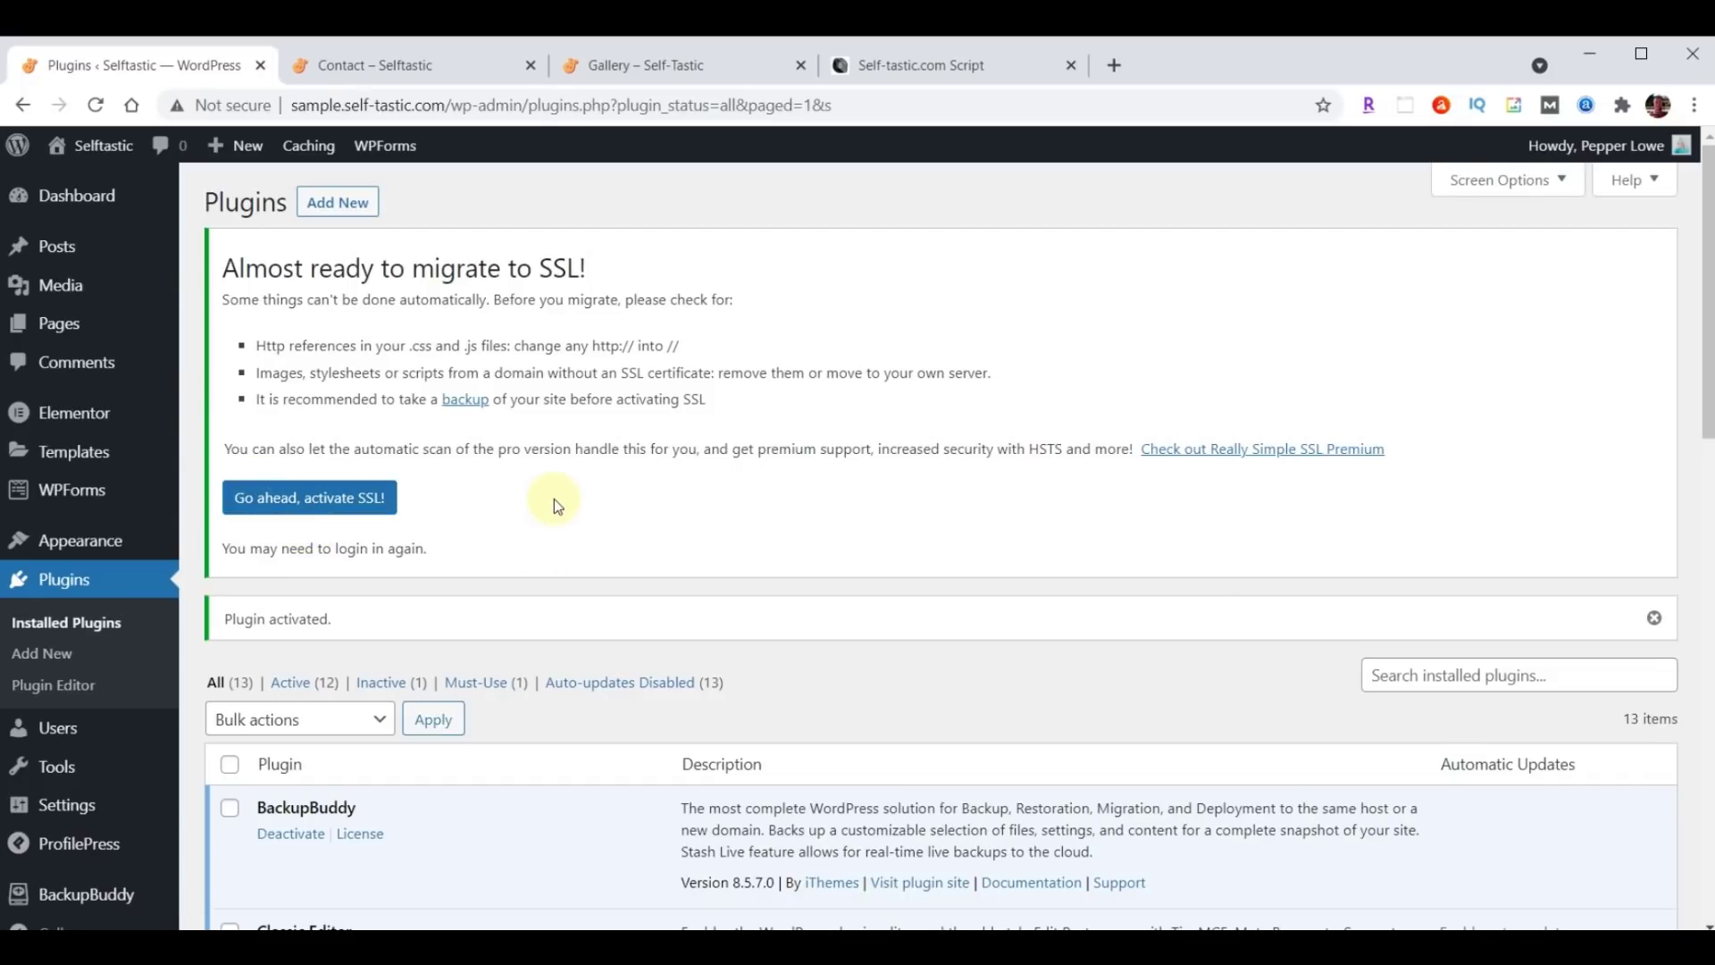
Scroll down to Really Simple SSL in the Plugins list and open its Settings page.
{"action": "scroll", "coordinate": [554, 503], "scroll_direction": "down", "scroll_amount": 7}
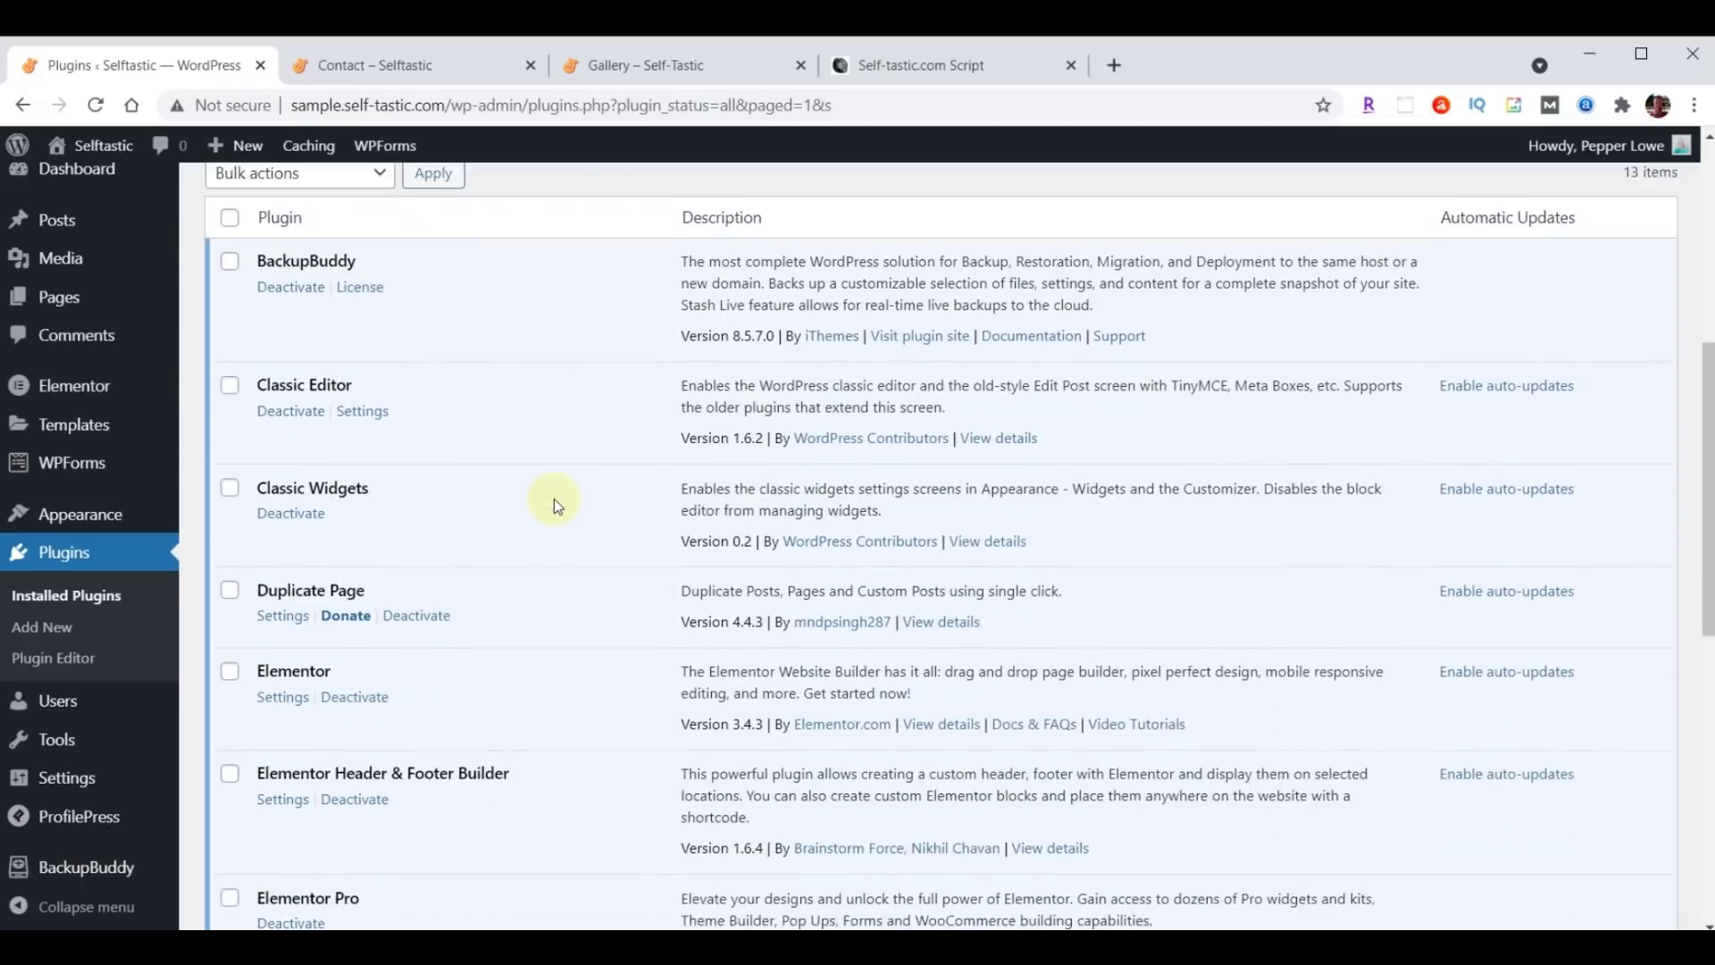
{"action": "scroll", "coordinate": [554, 499], "scroll_direction": "down", "scroll_amount": 5}
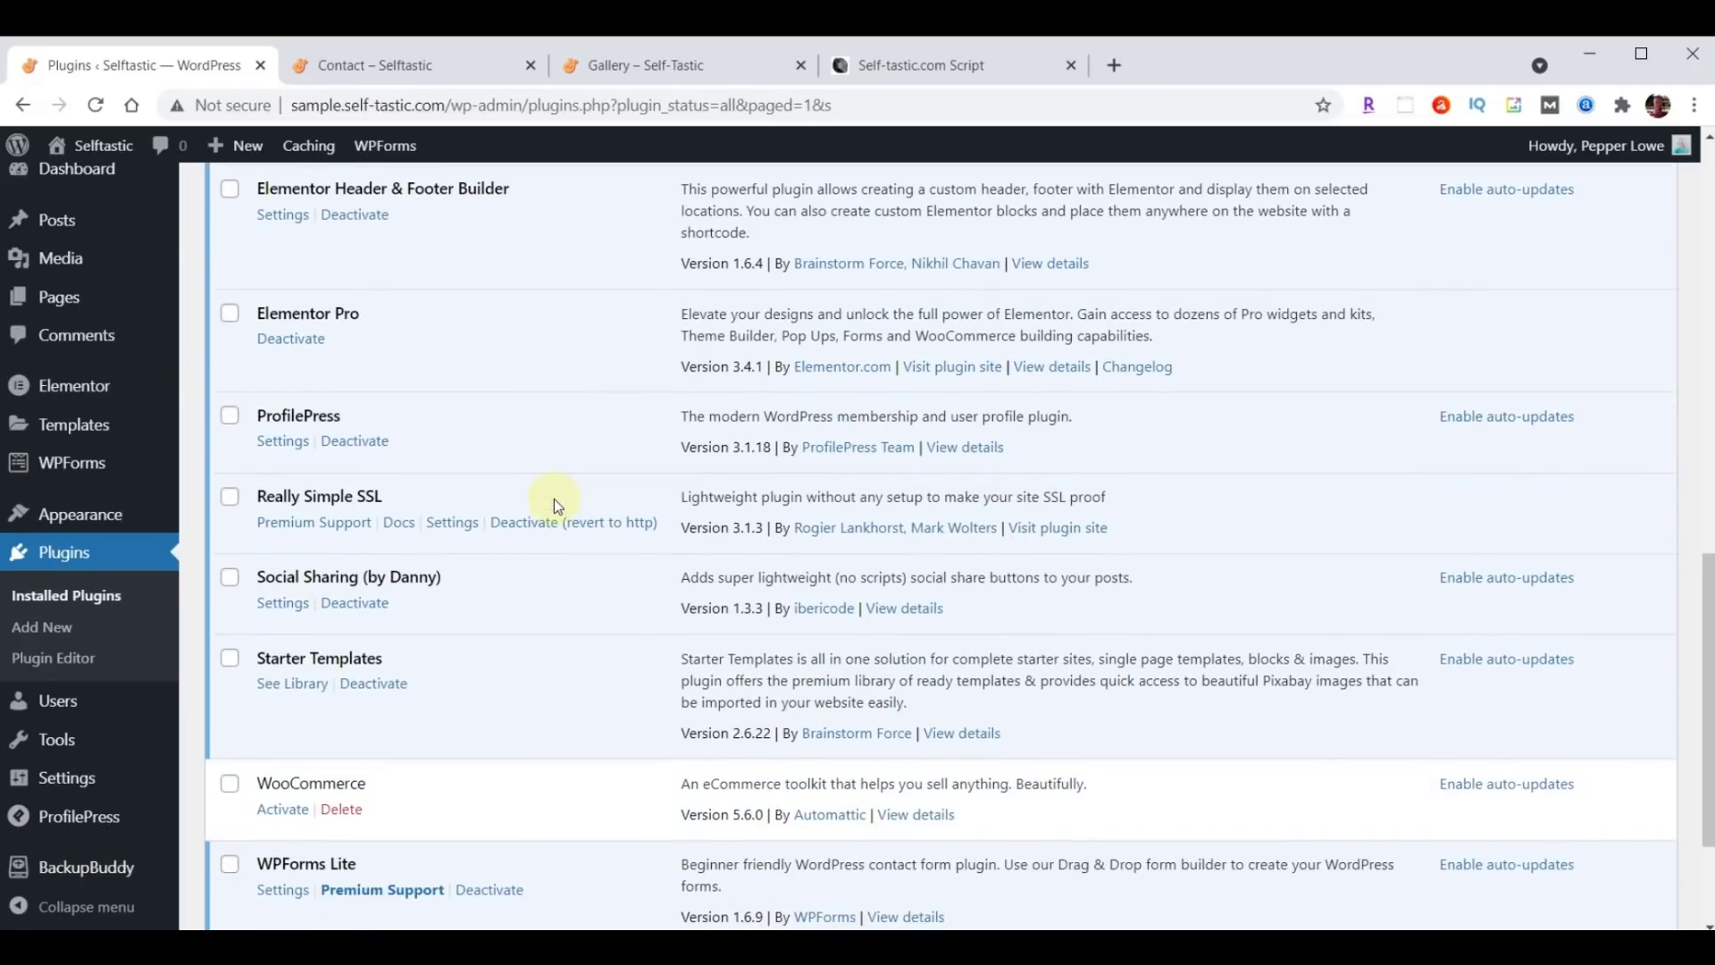
{"action": "left_click", "coordinate": [436, 527]}
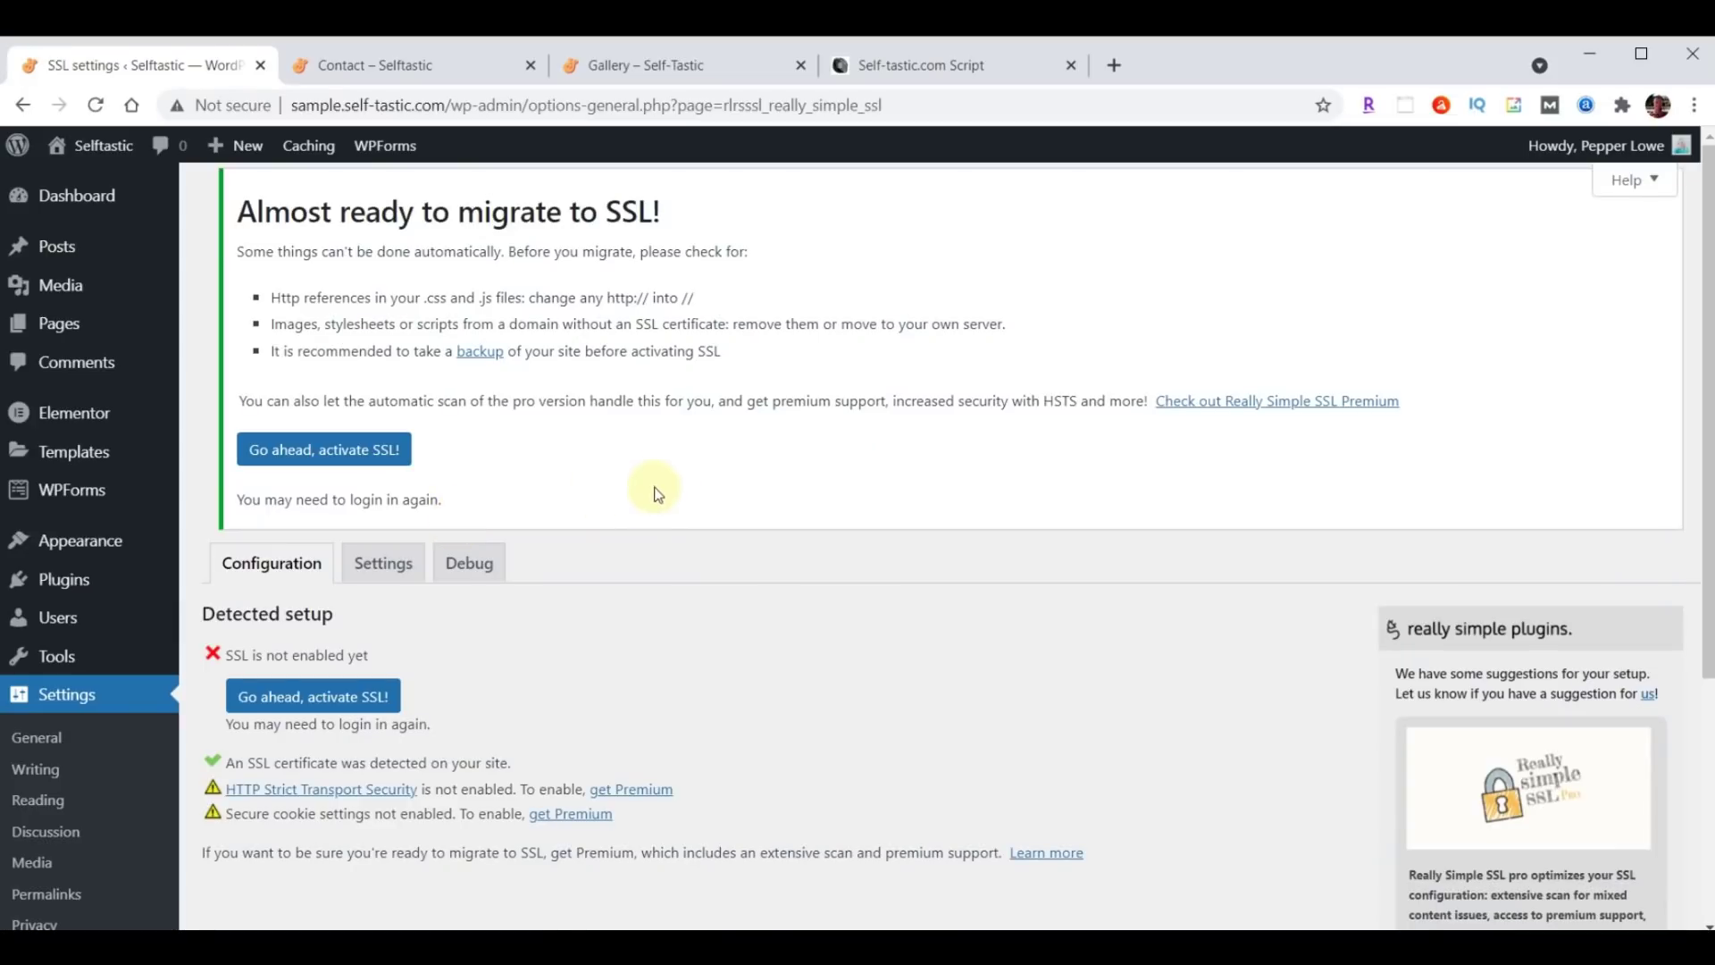
{"action": "scroll", "coordinate": [720, 420], "scroll_direction": "down", "scroll_amount": 3}
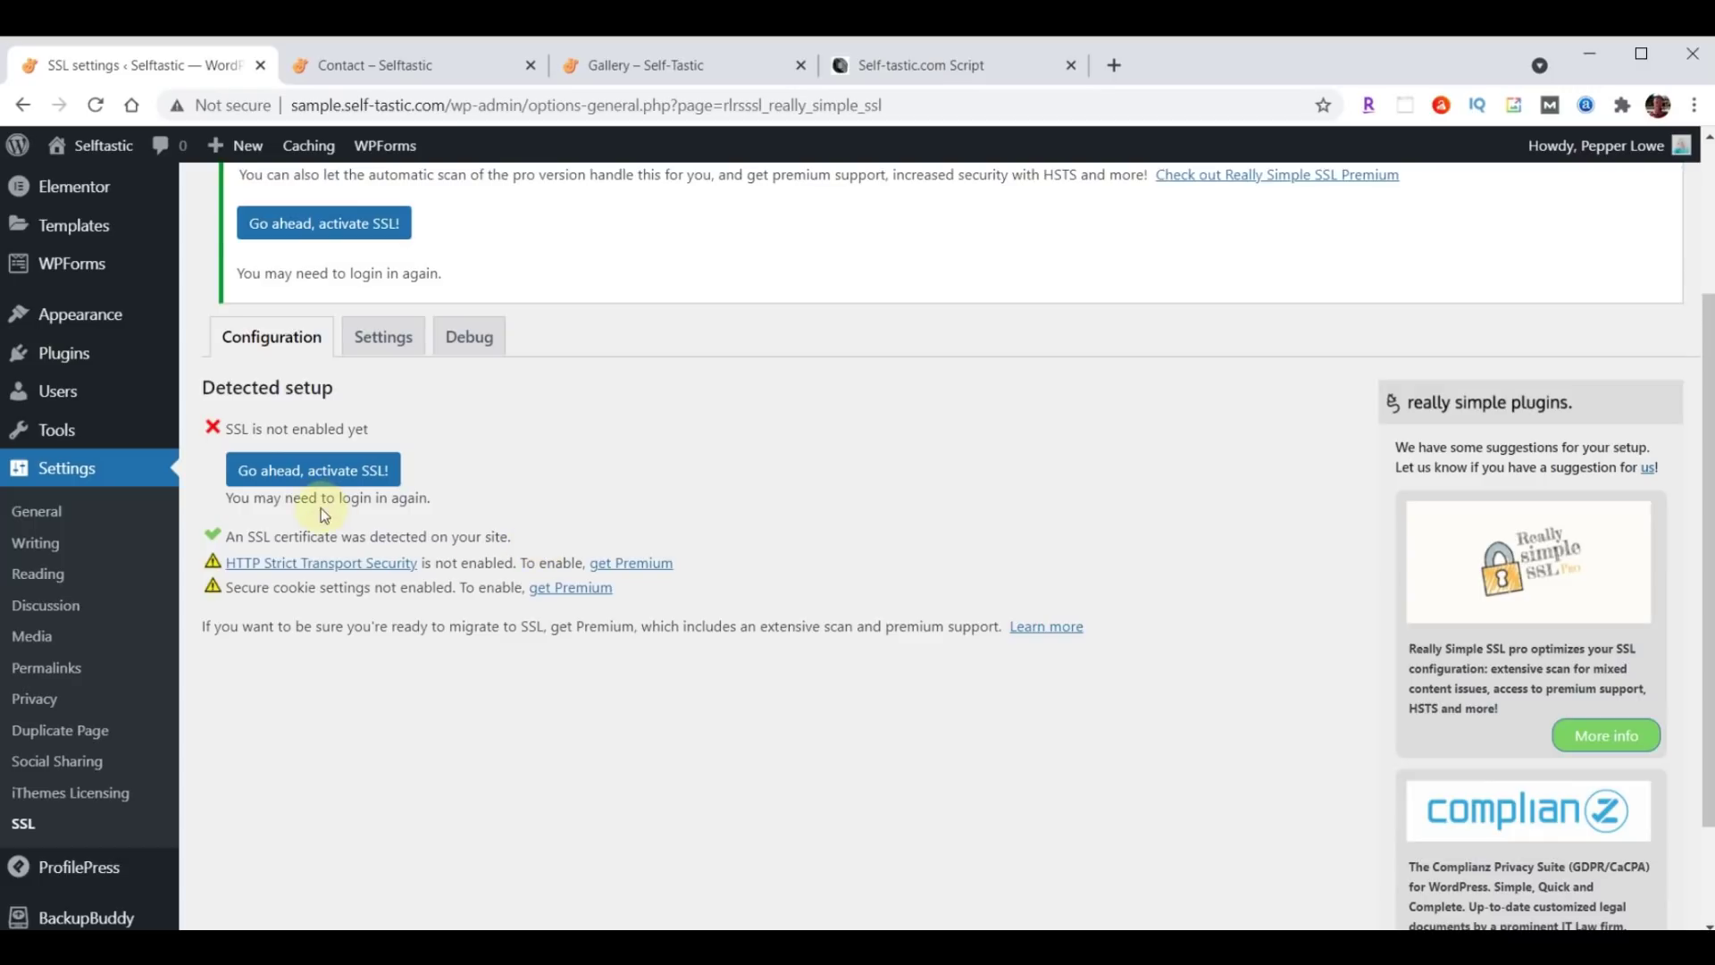
Activate SSL with 'Go ahead, activate SSL!', then log back in to reach Elementor's General settings.
{"action": "left_click", "coordinate": [297, 472]}
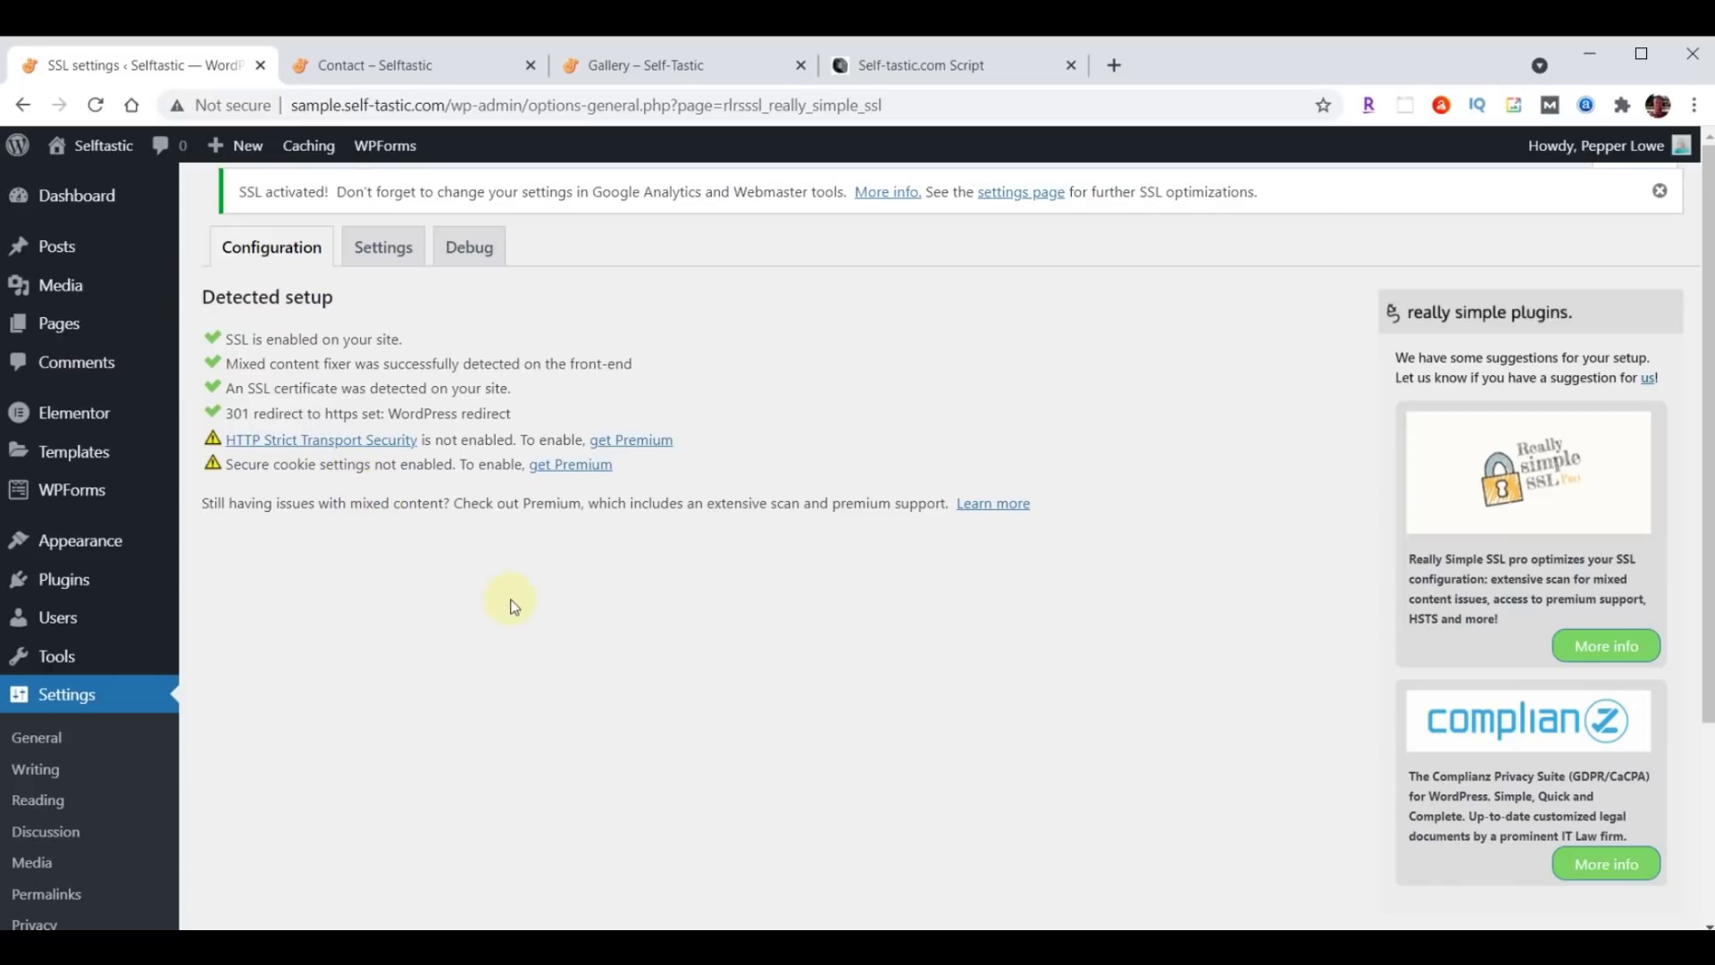
{"action": "left_click", "coordinate": [78, 429]}
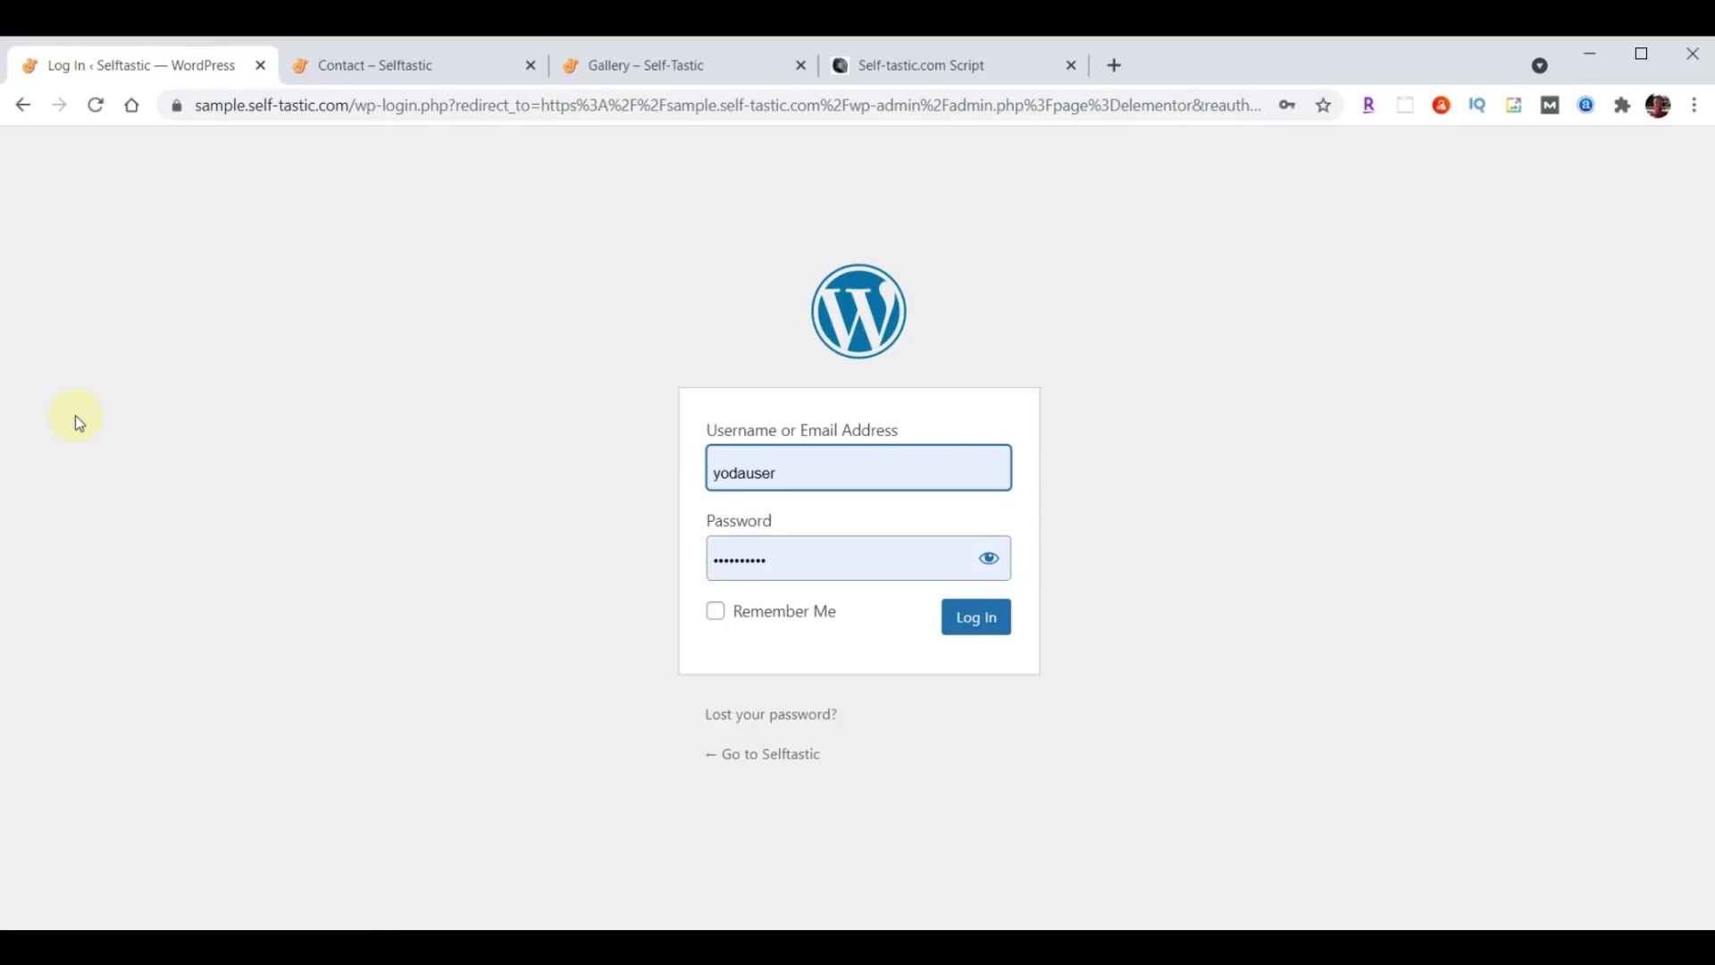
{"action": "left_click", "coordinate": [663, 568]}
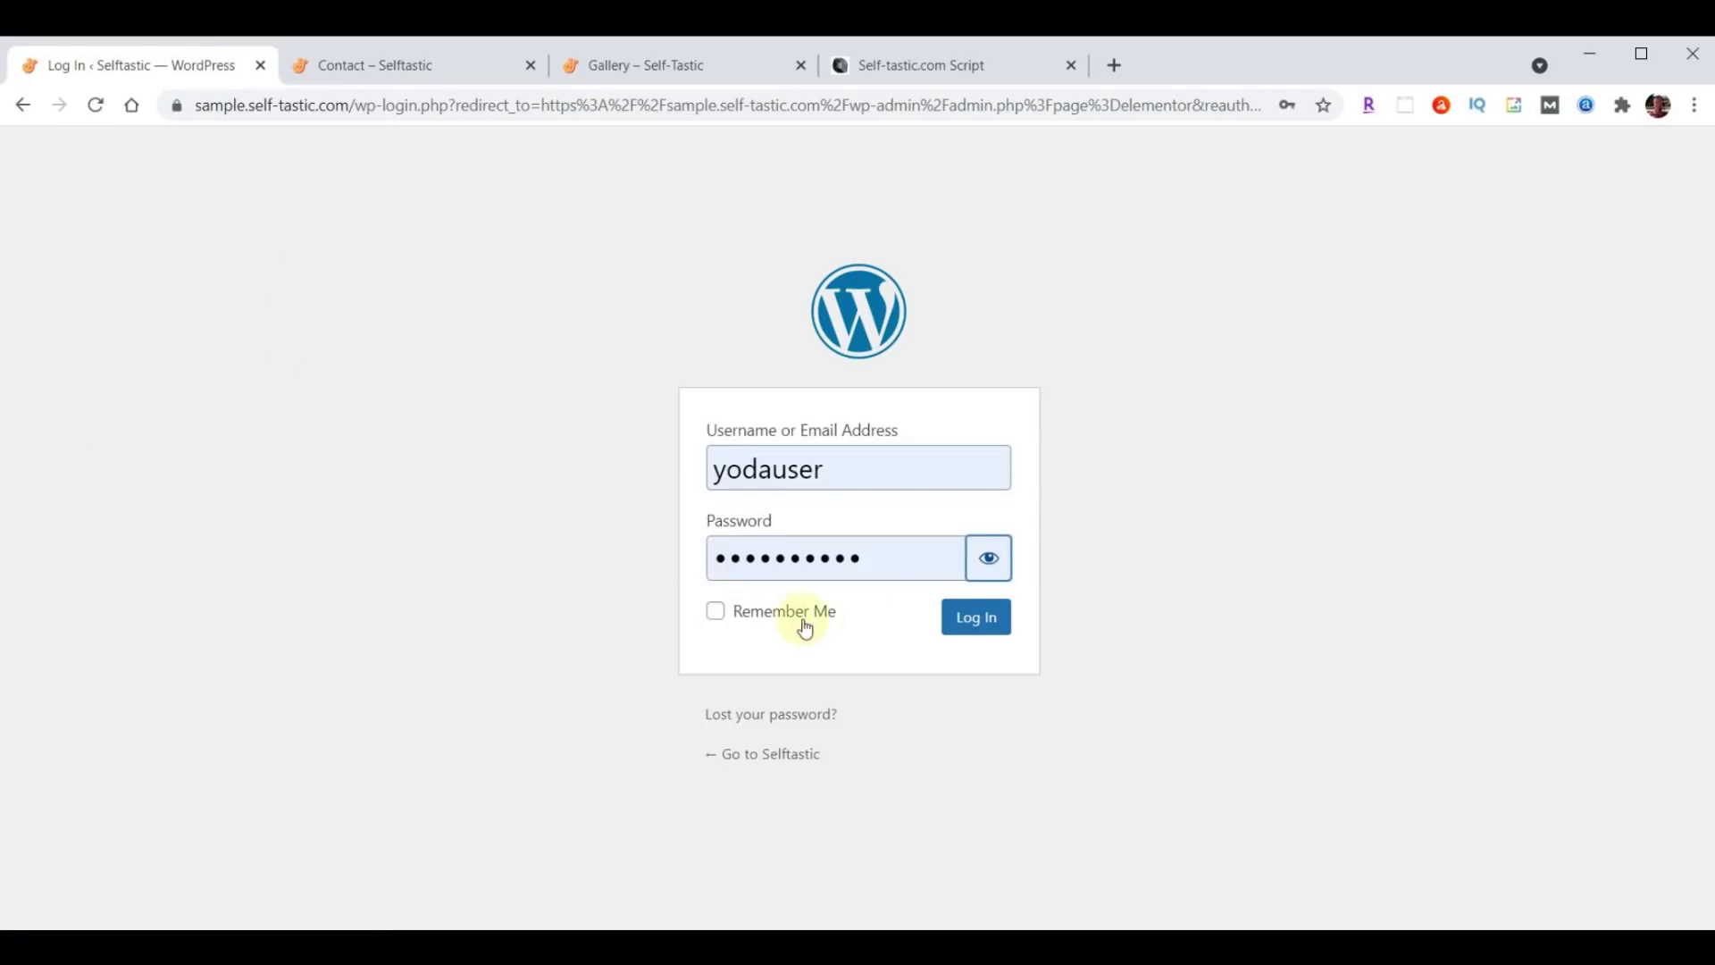
{"action": "left_click", "coordinate": [967, 624]}
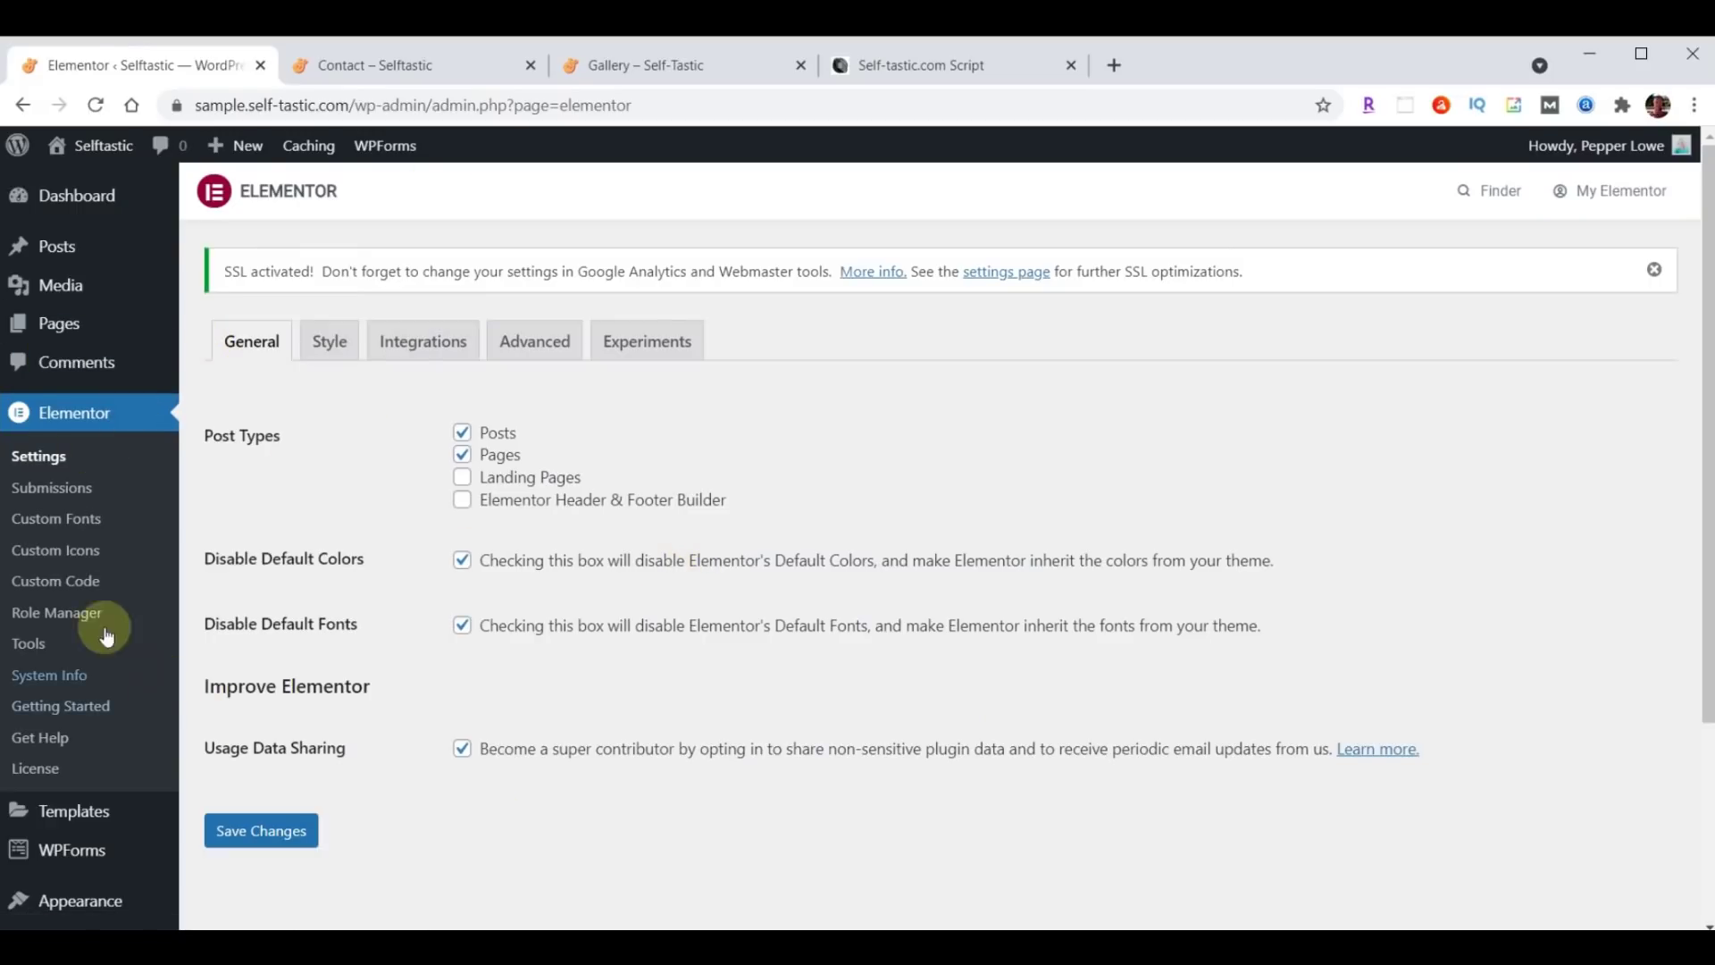
Open Elementor Tools > Replace URL and enter the site's old http address.
{"action": "left_click", "coordinate": [29, 645]}
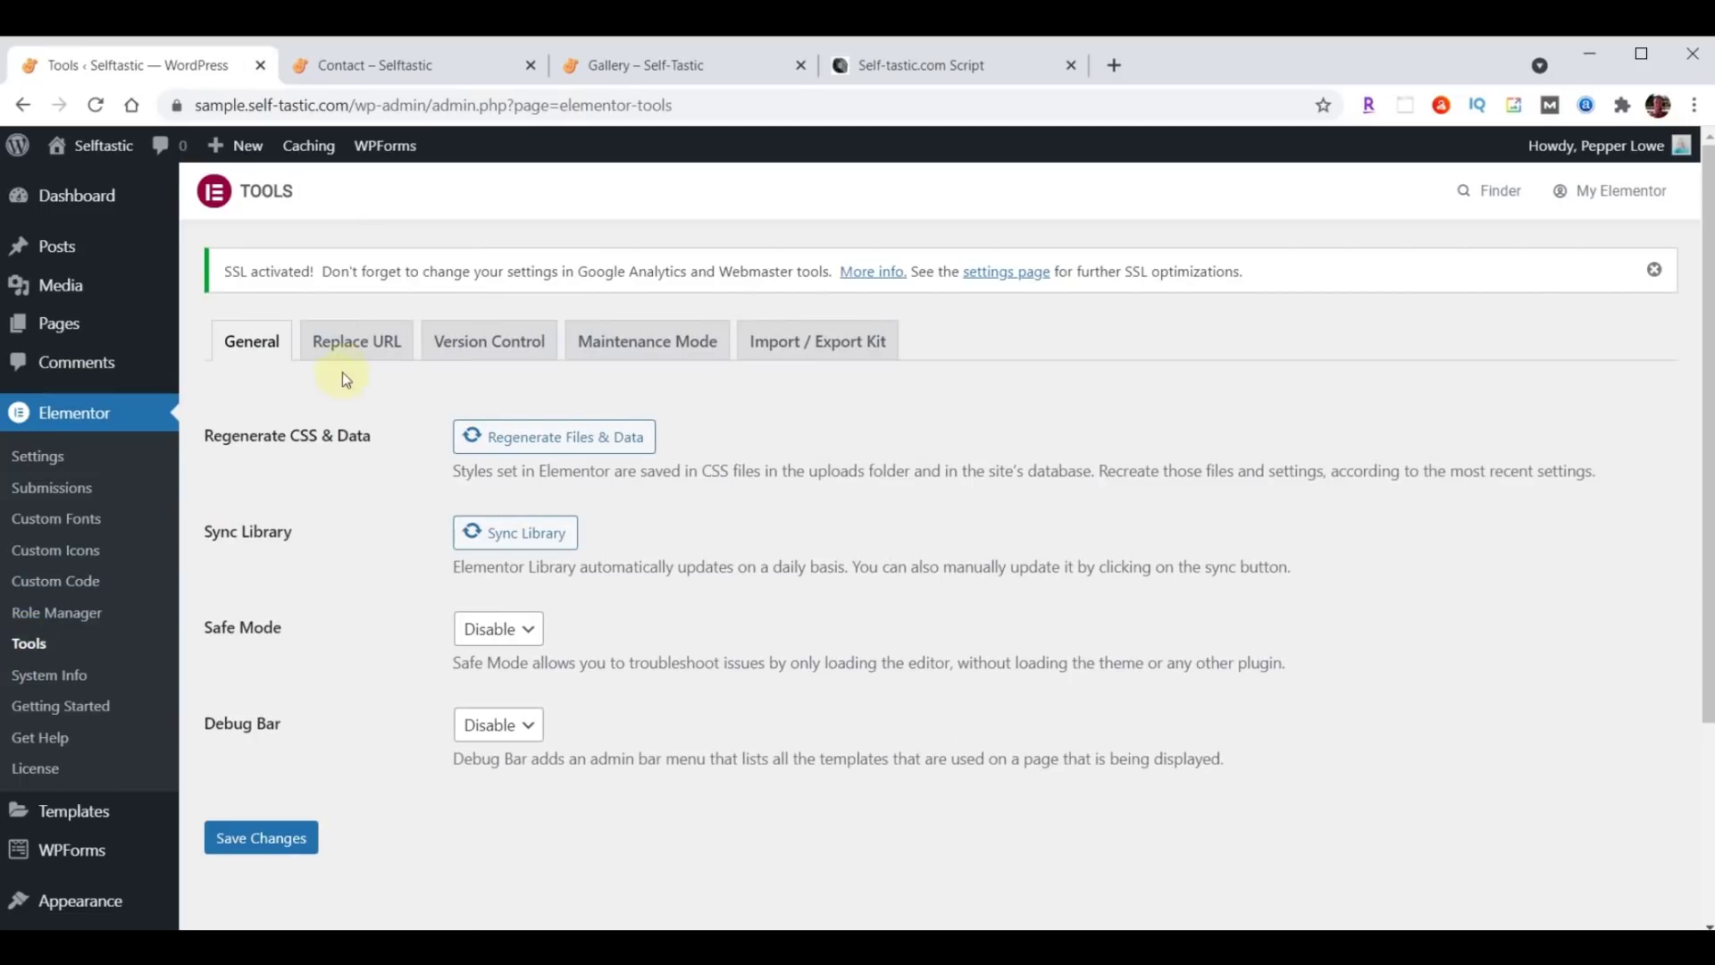
{"action": "left_click", "coordinate": [361, 347]}
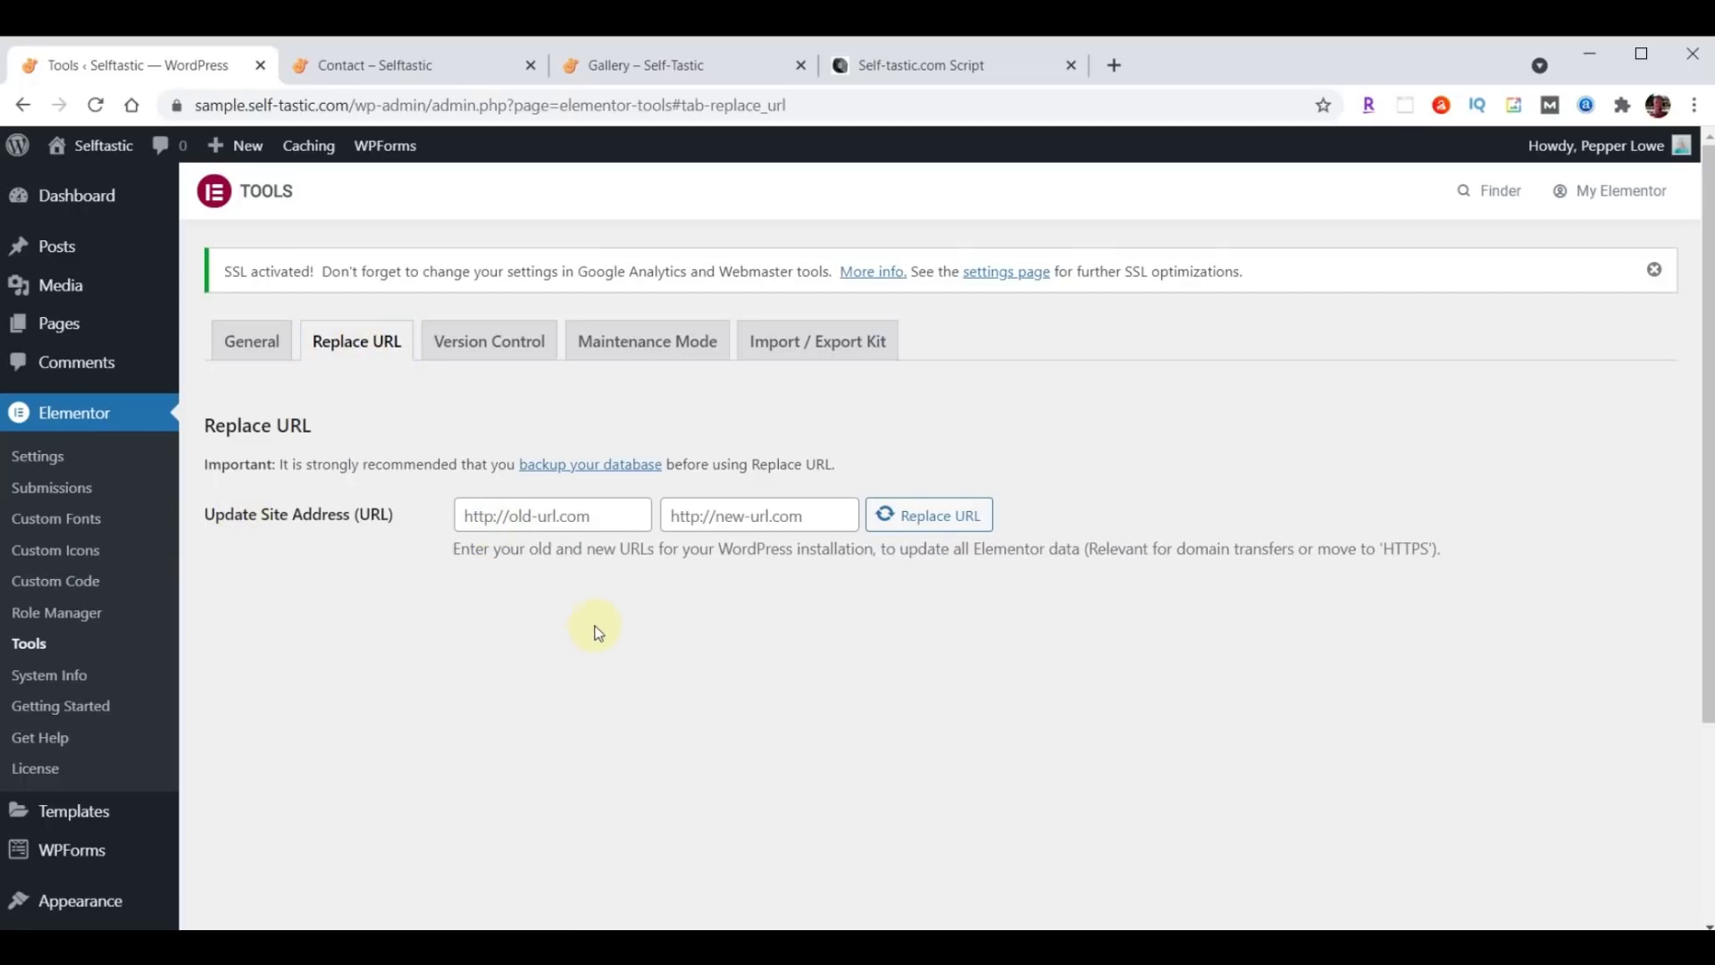
{"action": "left_click", "coordinate": [615, 512]}
{"action": "type", "text": "http://sample.self-tastic.com"}
{"action": "left_click_drag", "start_coordinate": [574, 525], "coordinate": [422, 517]}
{"action": "key", "text": "ctrl+c"}
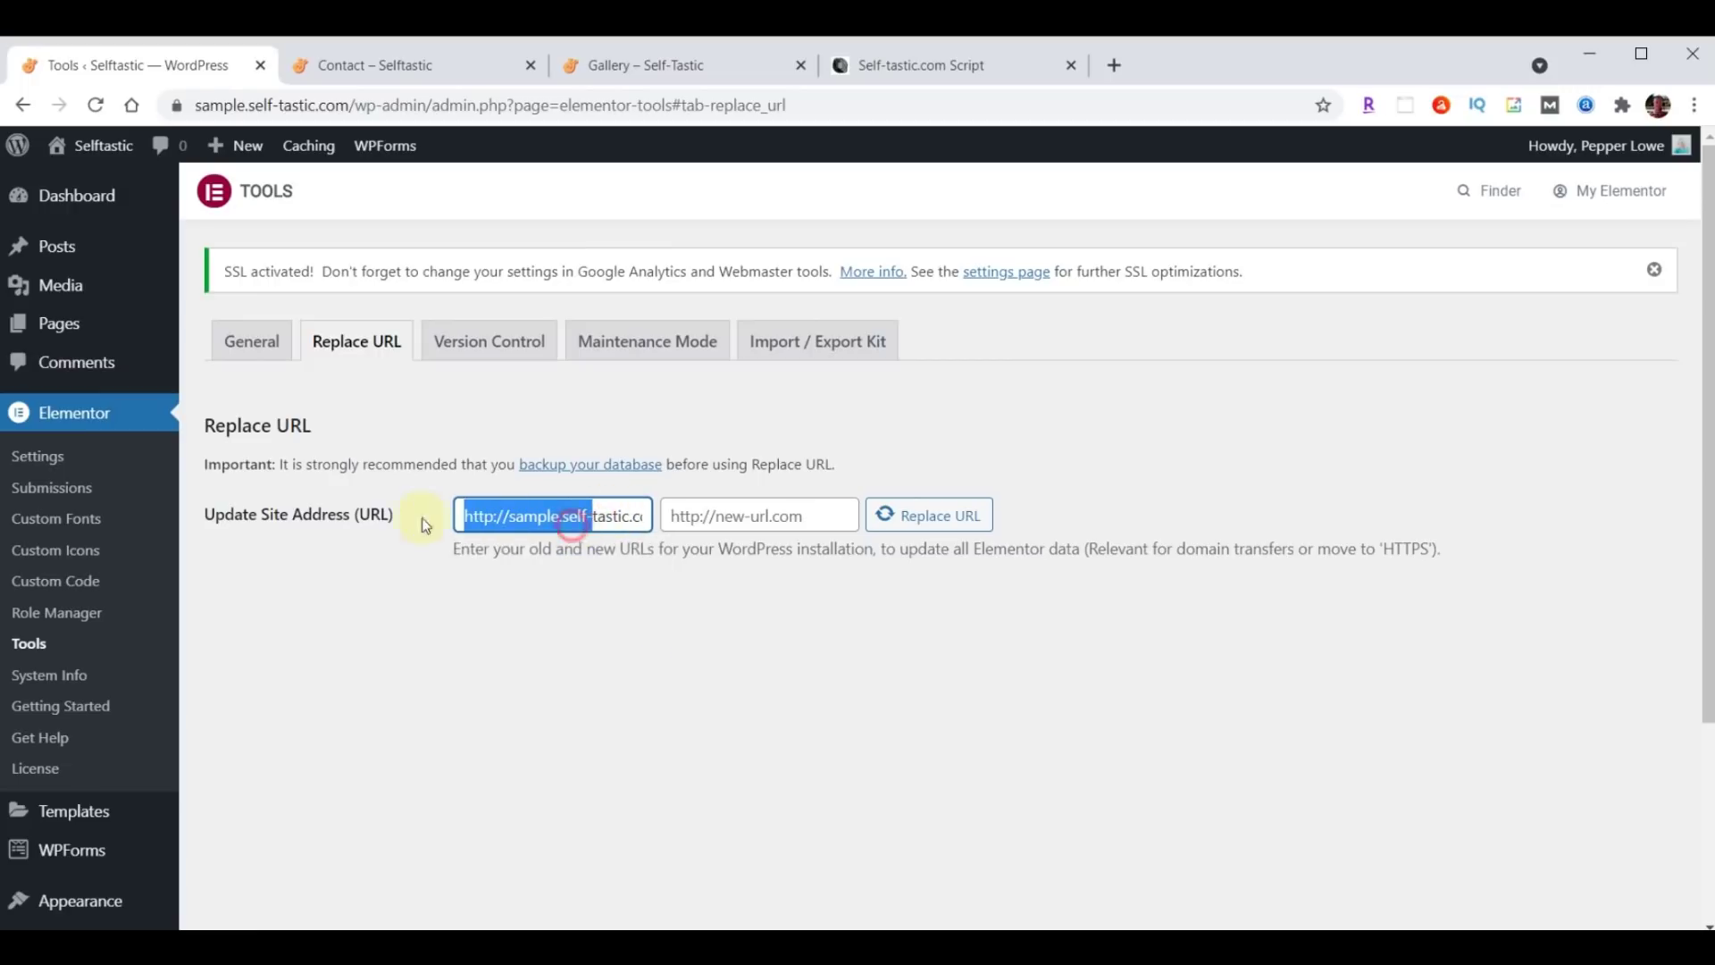
{"action": "left_click", "coordinate": [507, 605]}
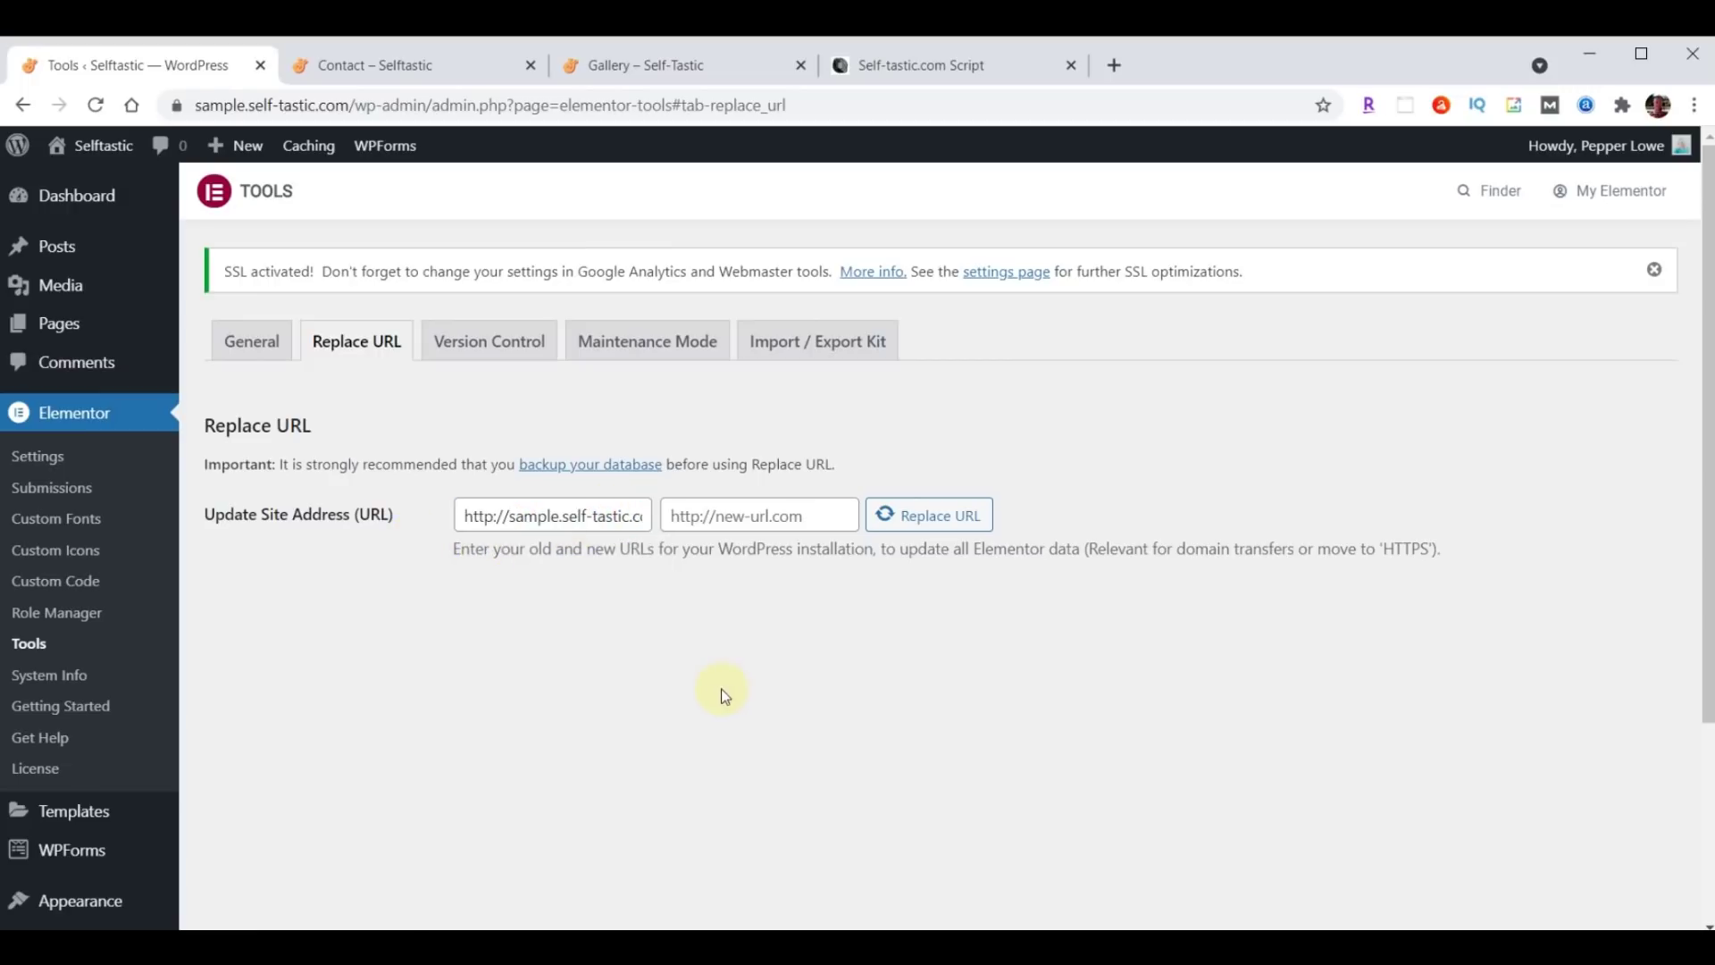
Enter the https version of the address as the new URL and run Replace URL, affecting 261 rows.
{"action": "left_click", "coordinate": [808, 514]}
{"action": "key", "text": "ctrl+v"}
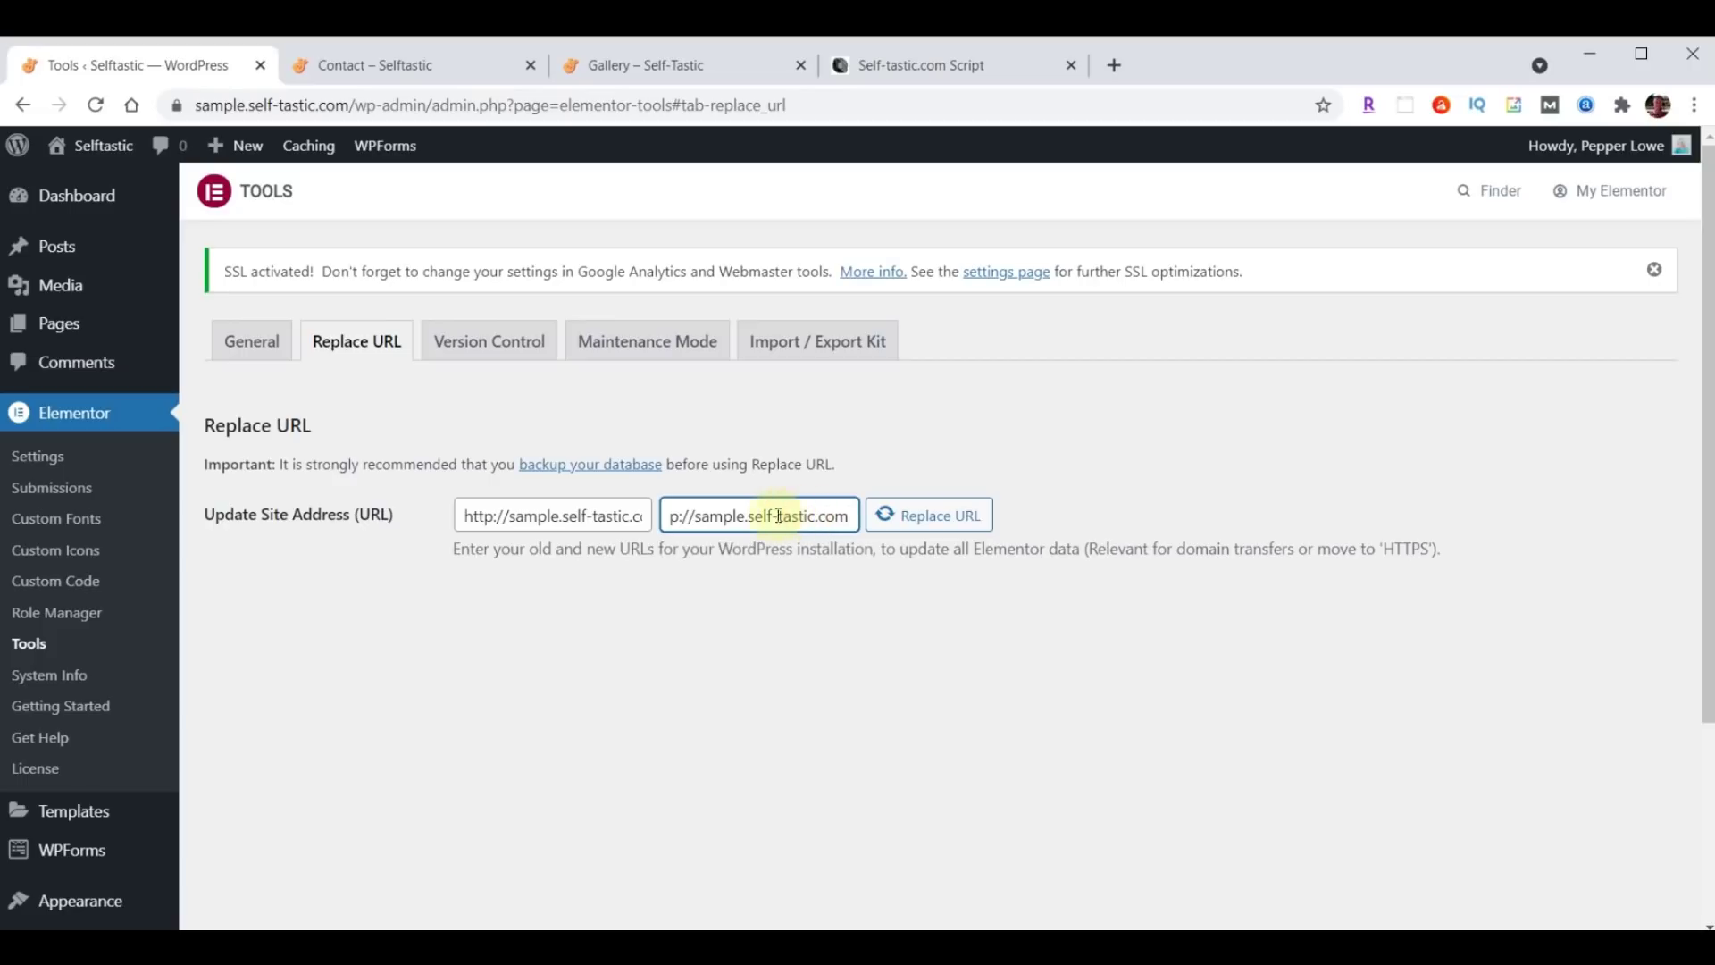
{"action": "left_click_drag", "start_coordinate": [773, 515], "coordinate": [623, 516]}
{"action": "left_click", "coordinate": [700, 517]}
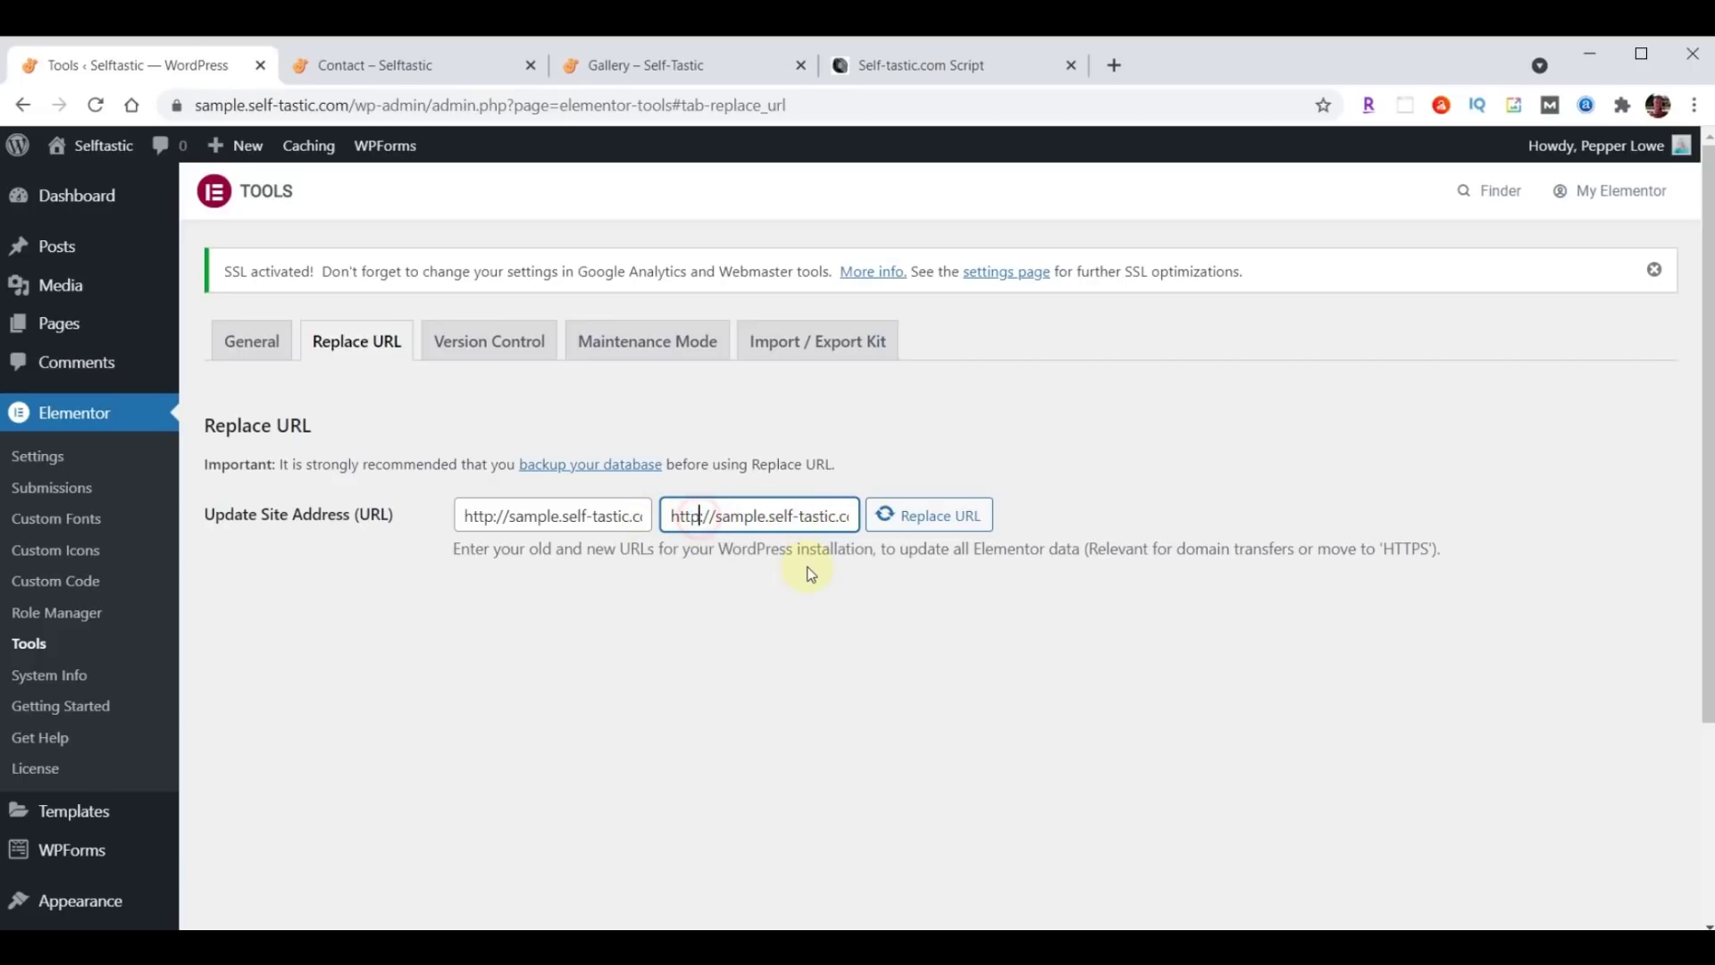
{"action": "type", "text": "s"}
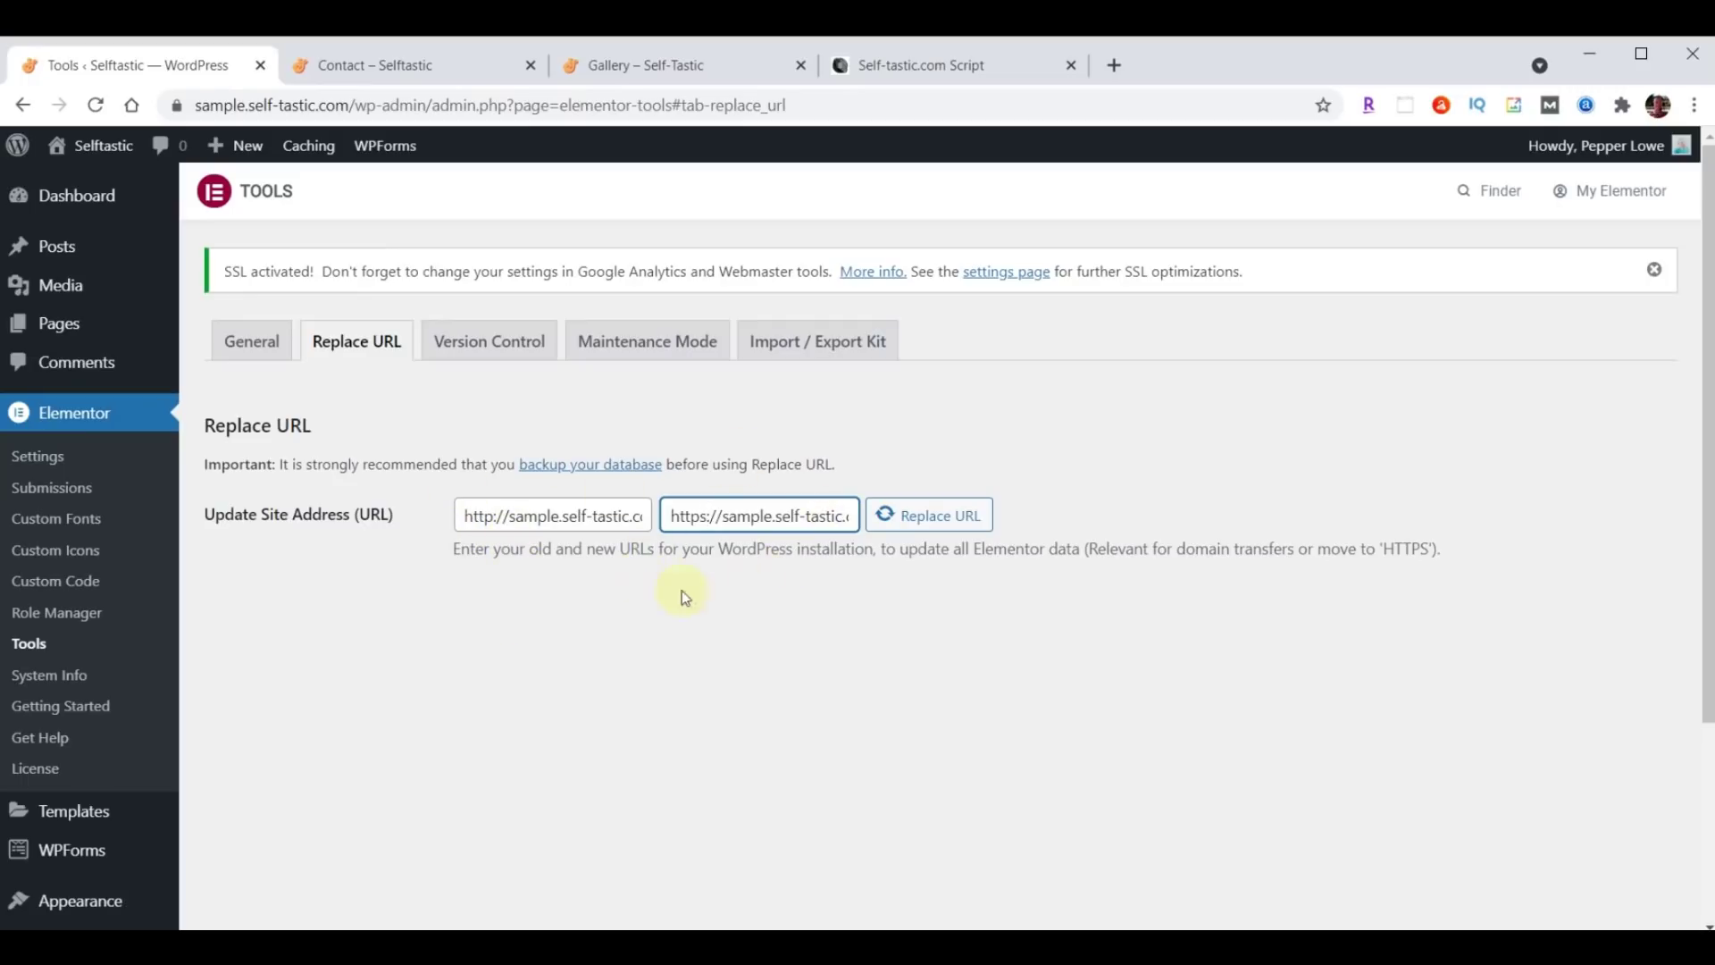
{"action": "type", "text": ":"}
{"action": "left_click", "coordinate": [925, 528]}
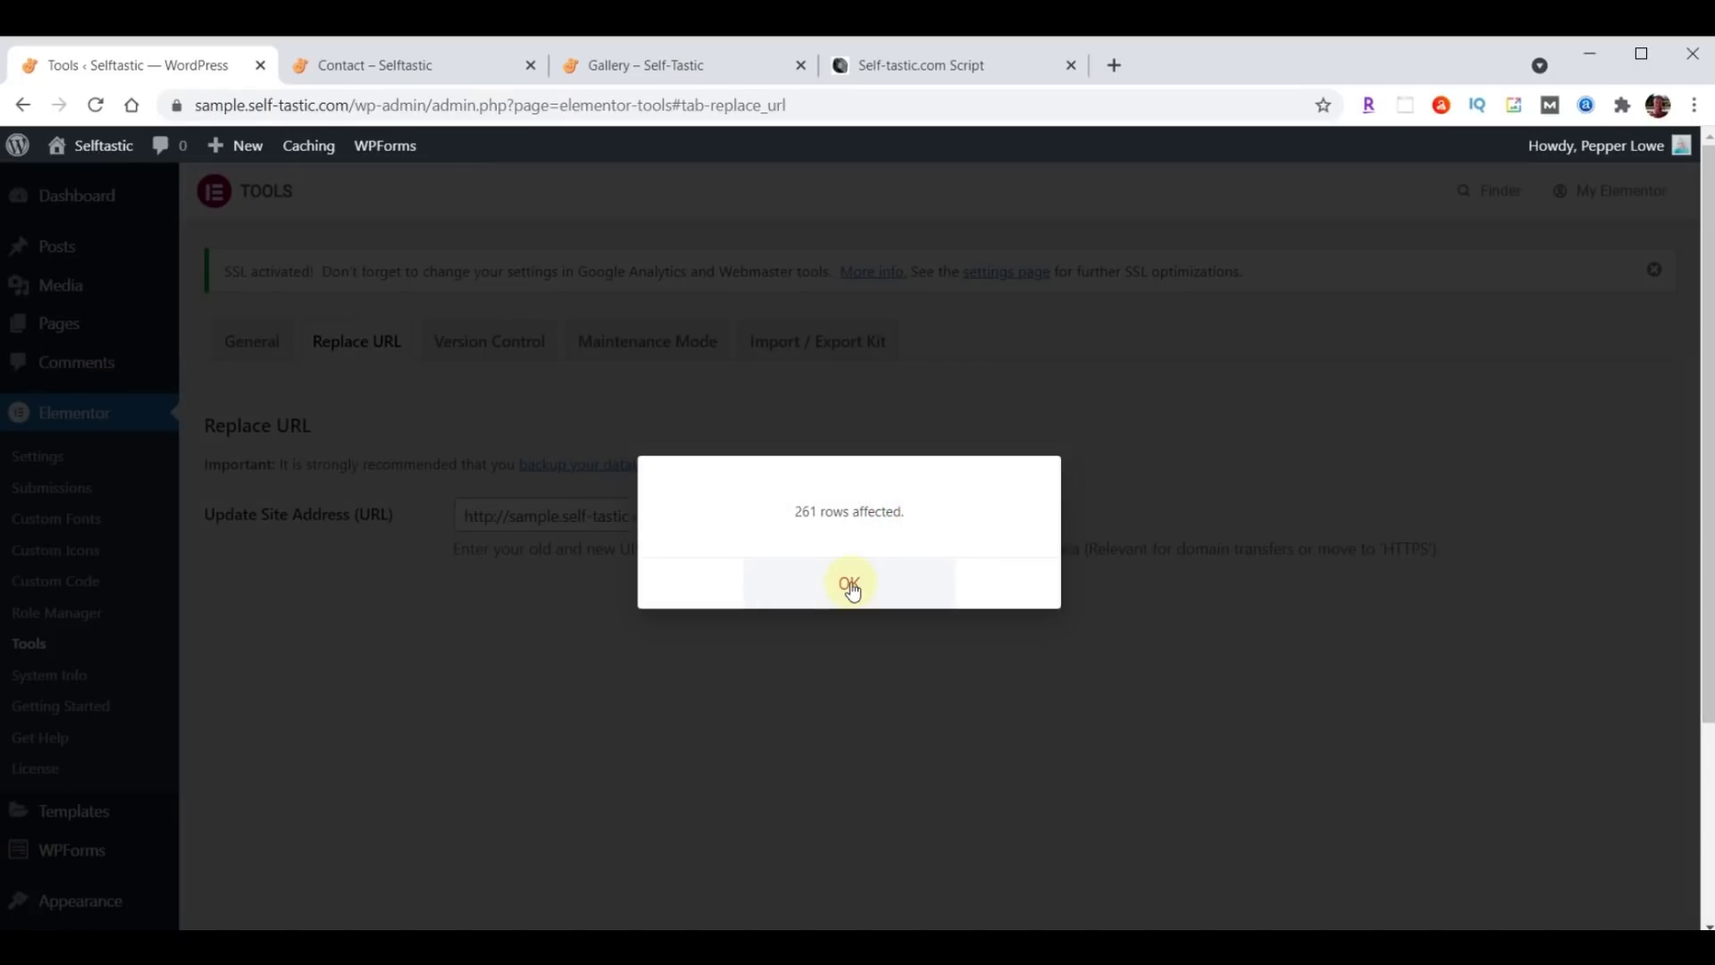
{"action": "left_click", "coordinate": [850, 585]}
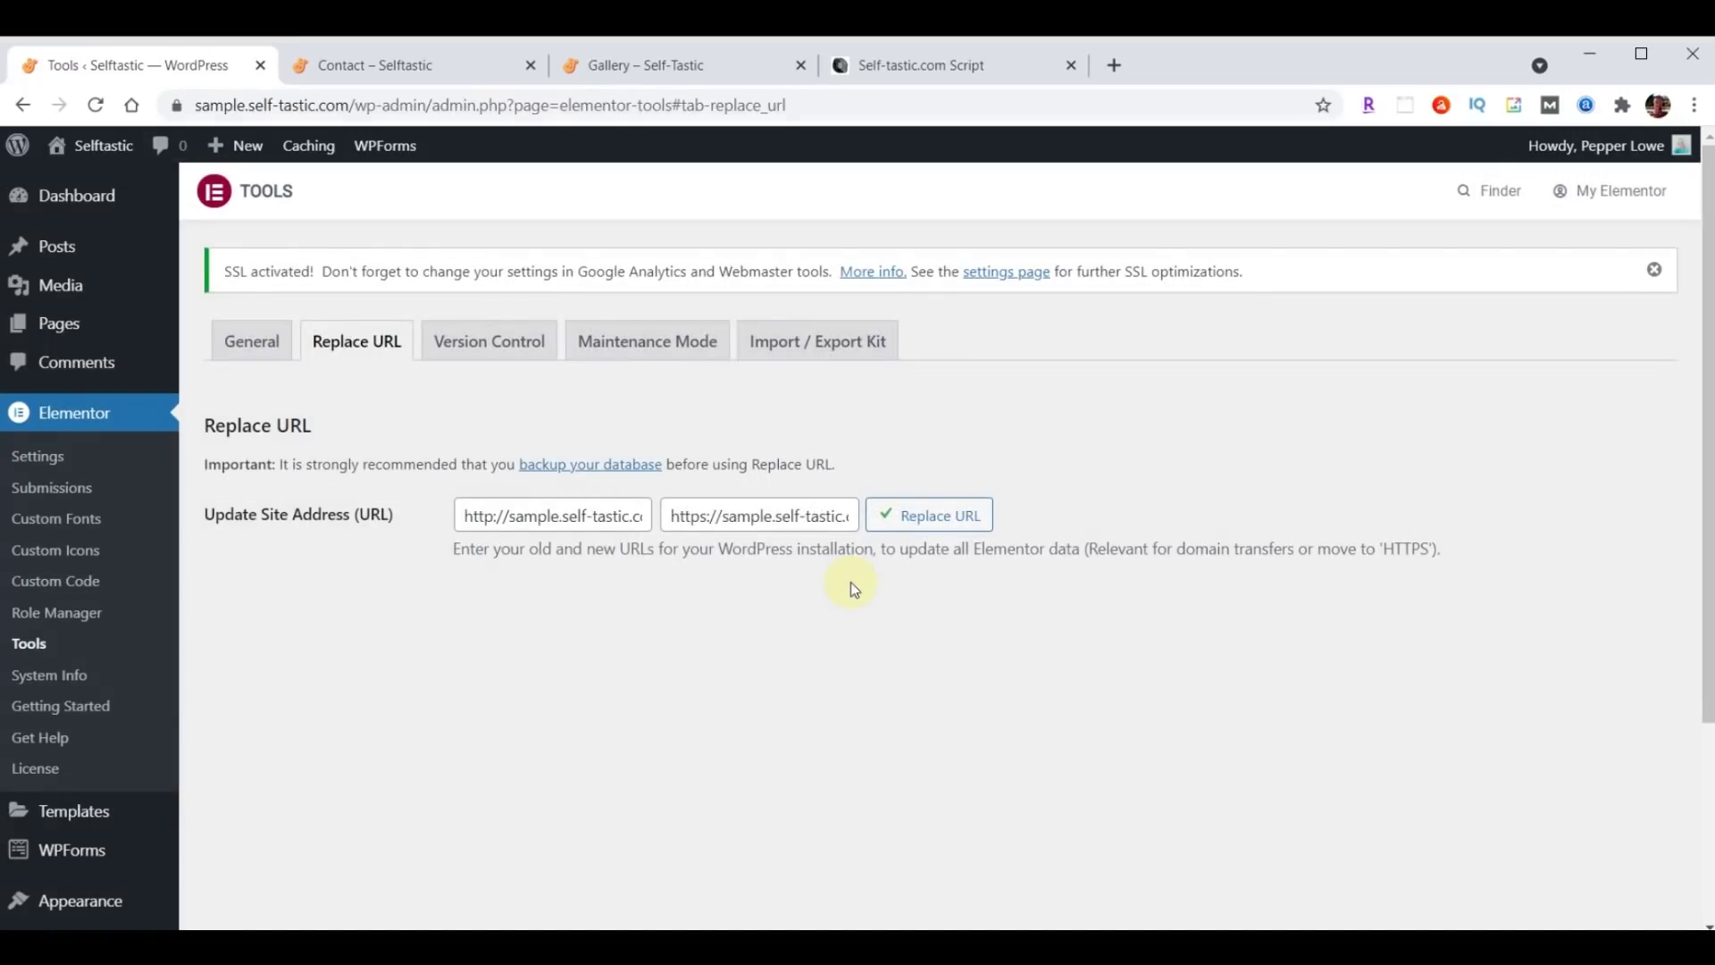
{"action": "left_click", "coordinate": [402, 66]}
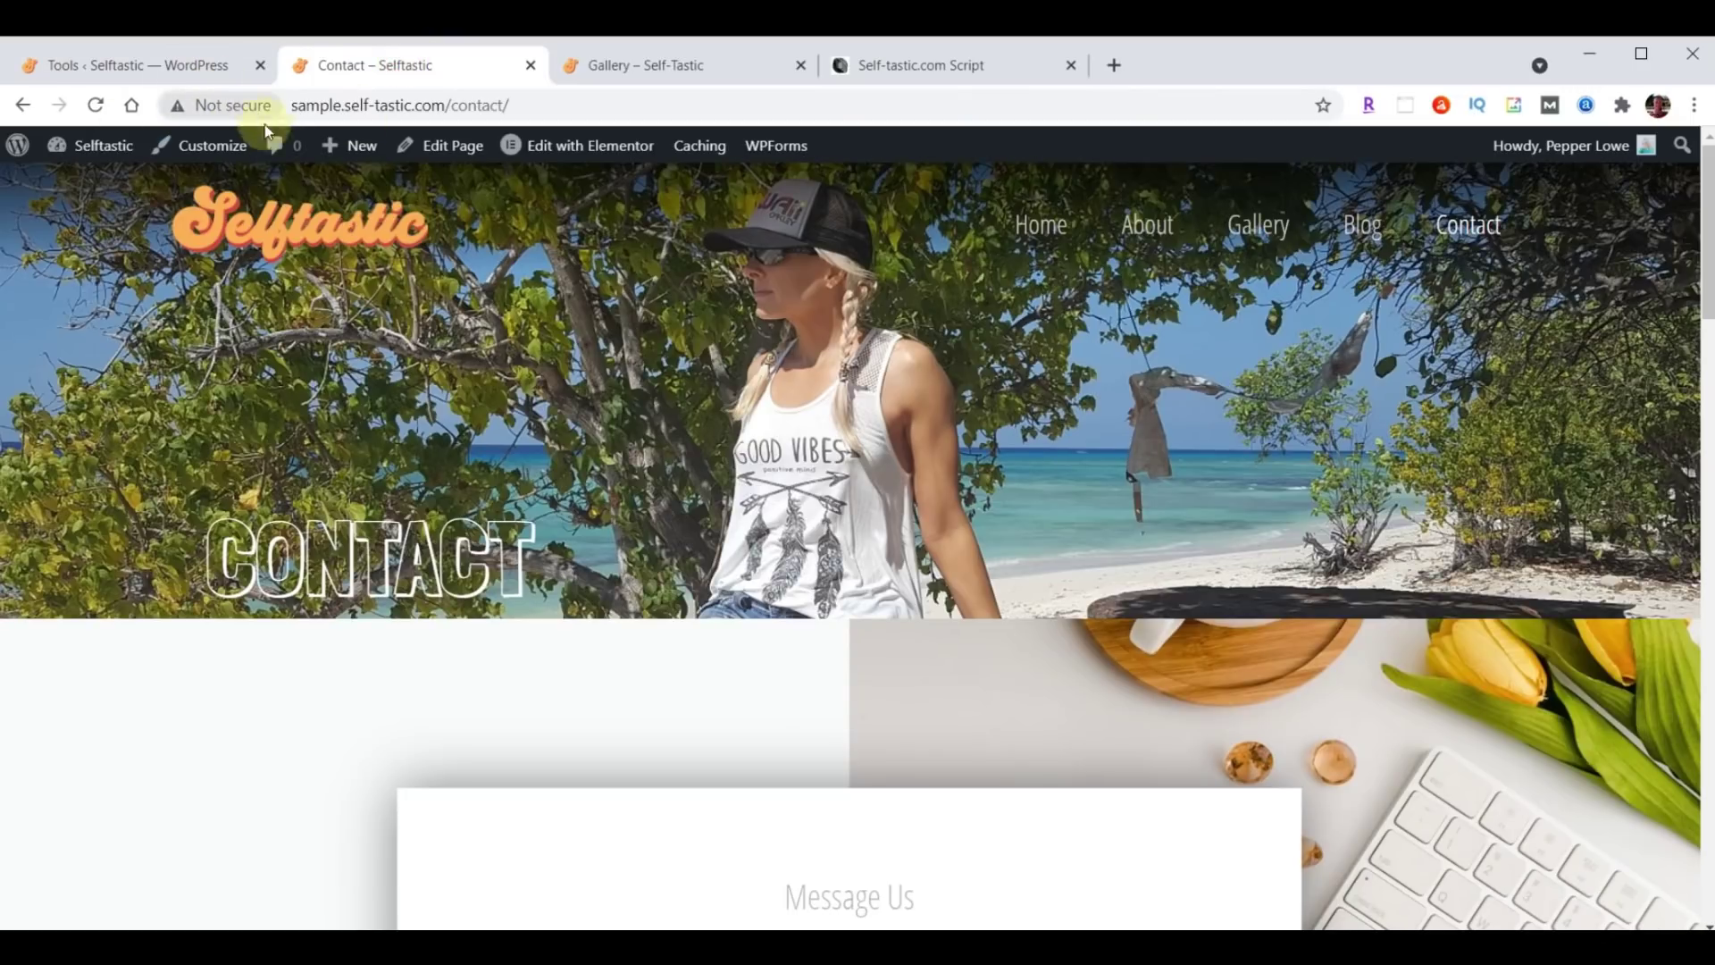
Reload the Contact page to confirm it now loads over HTTPS.
{"action": "left_click", "coordinate": [96, 105]}
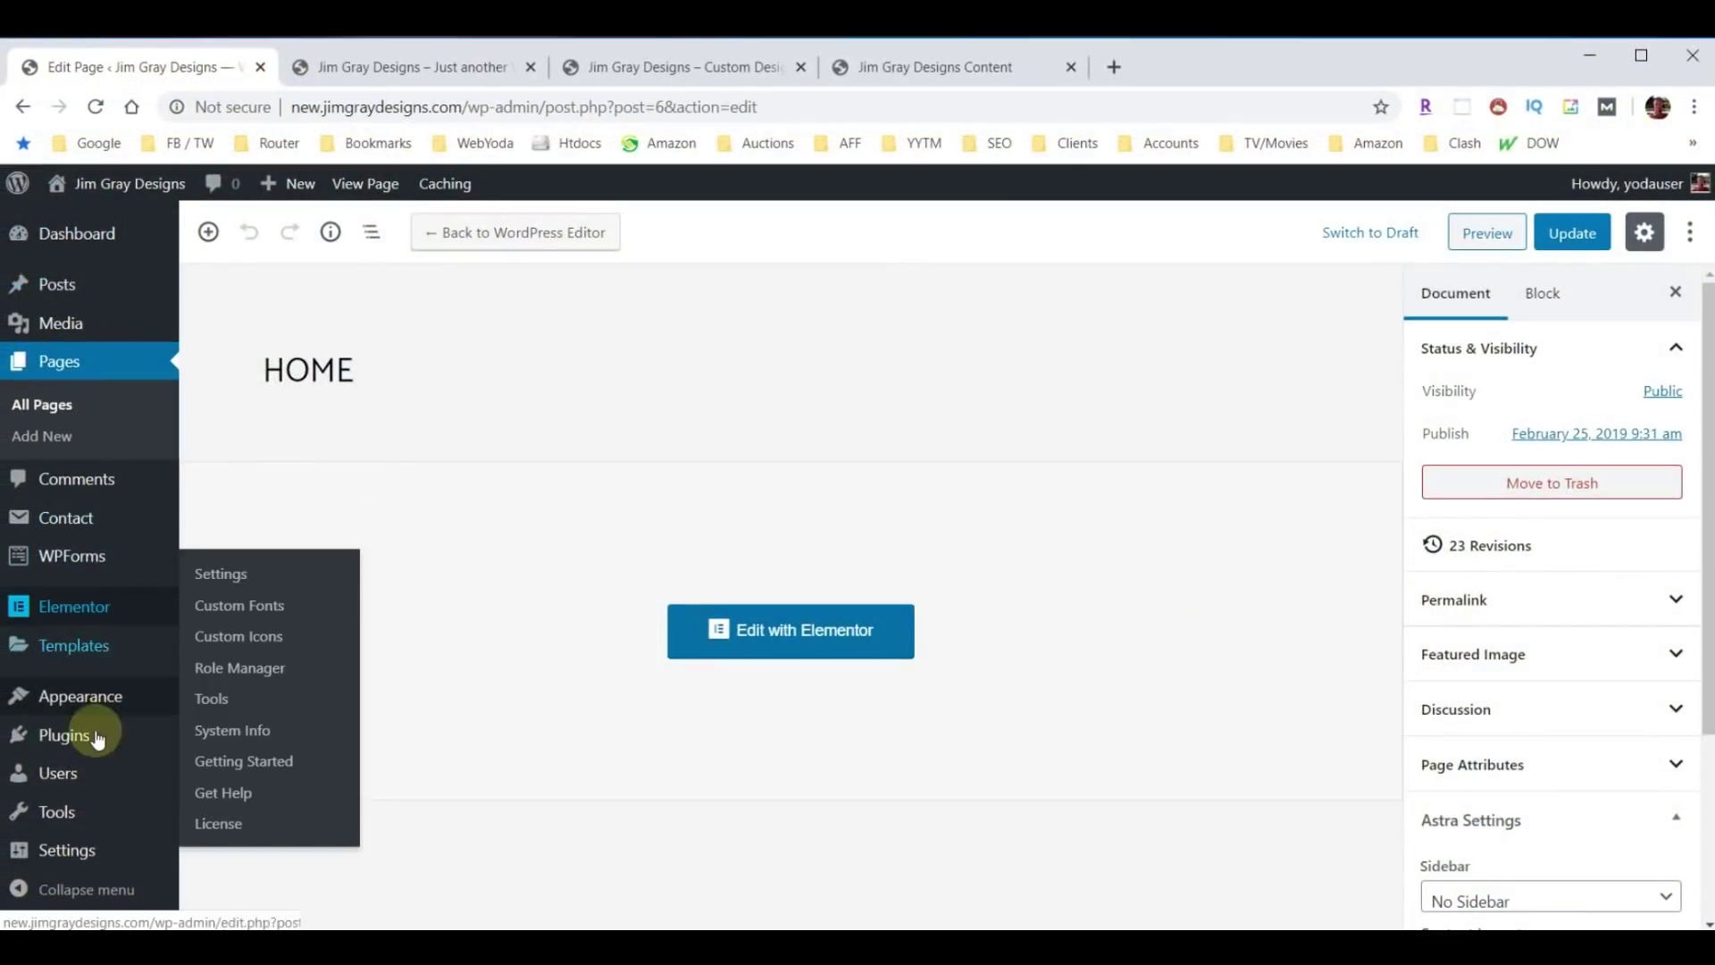
Uncheck 'Discourage search engines from indexing this site' in Reading settings, save, then go to Plugins > Add New.
{"action": "mouse_move", "coordinate": [57, 850]}
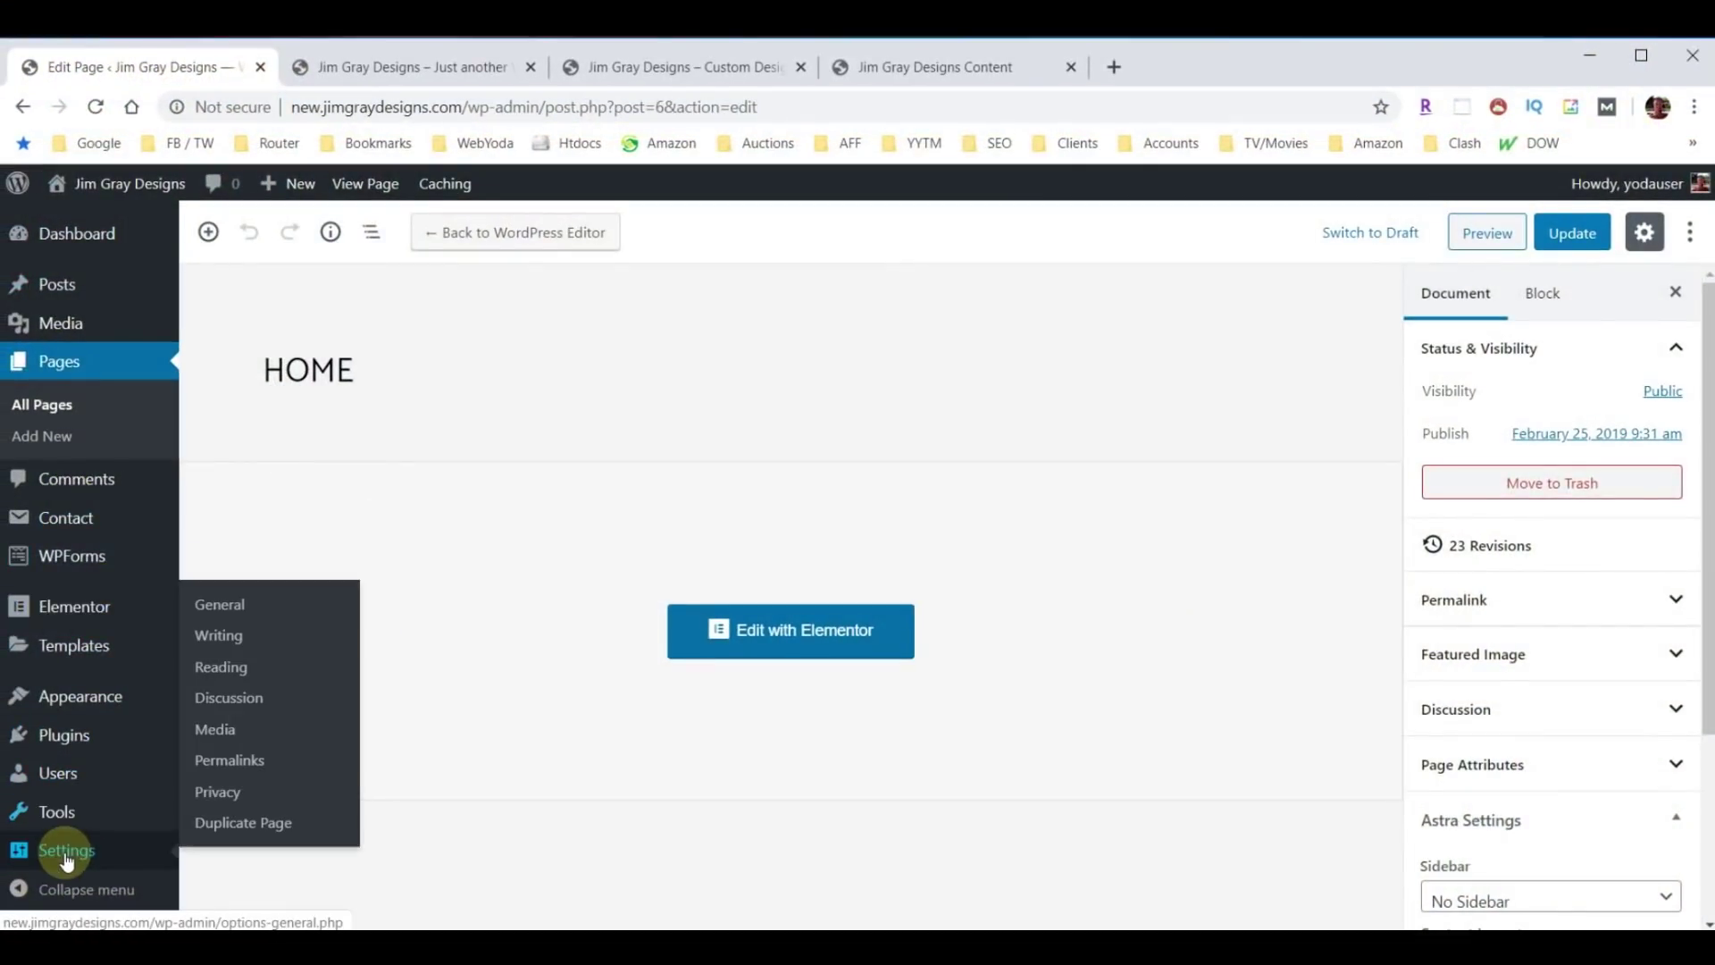
{"action": "left_click", "coordinate": [219, 665]}
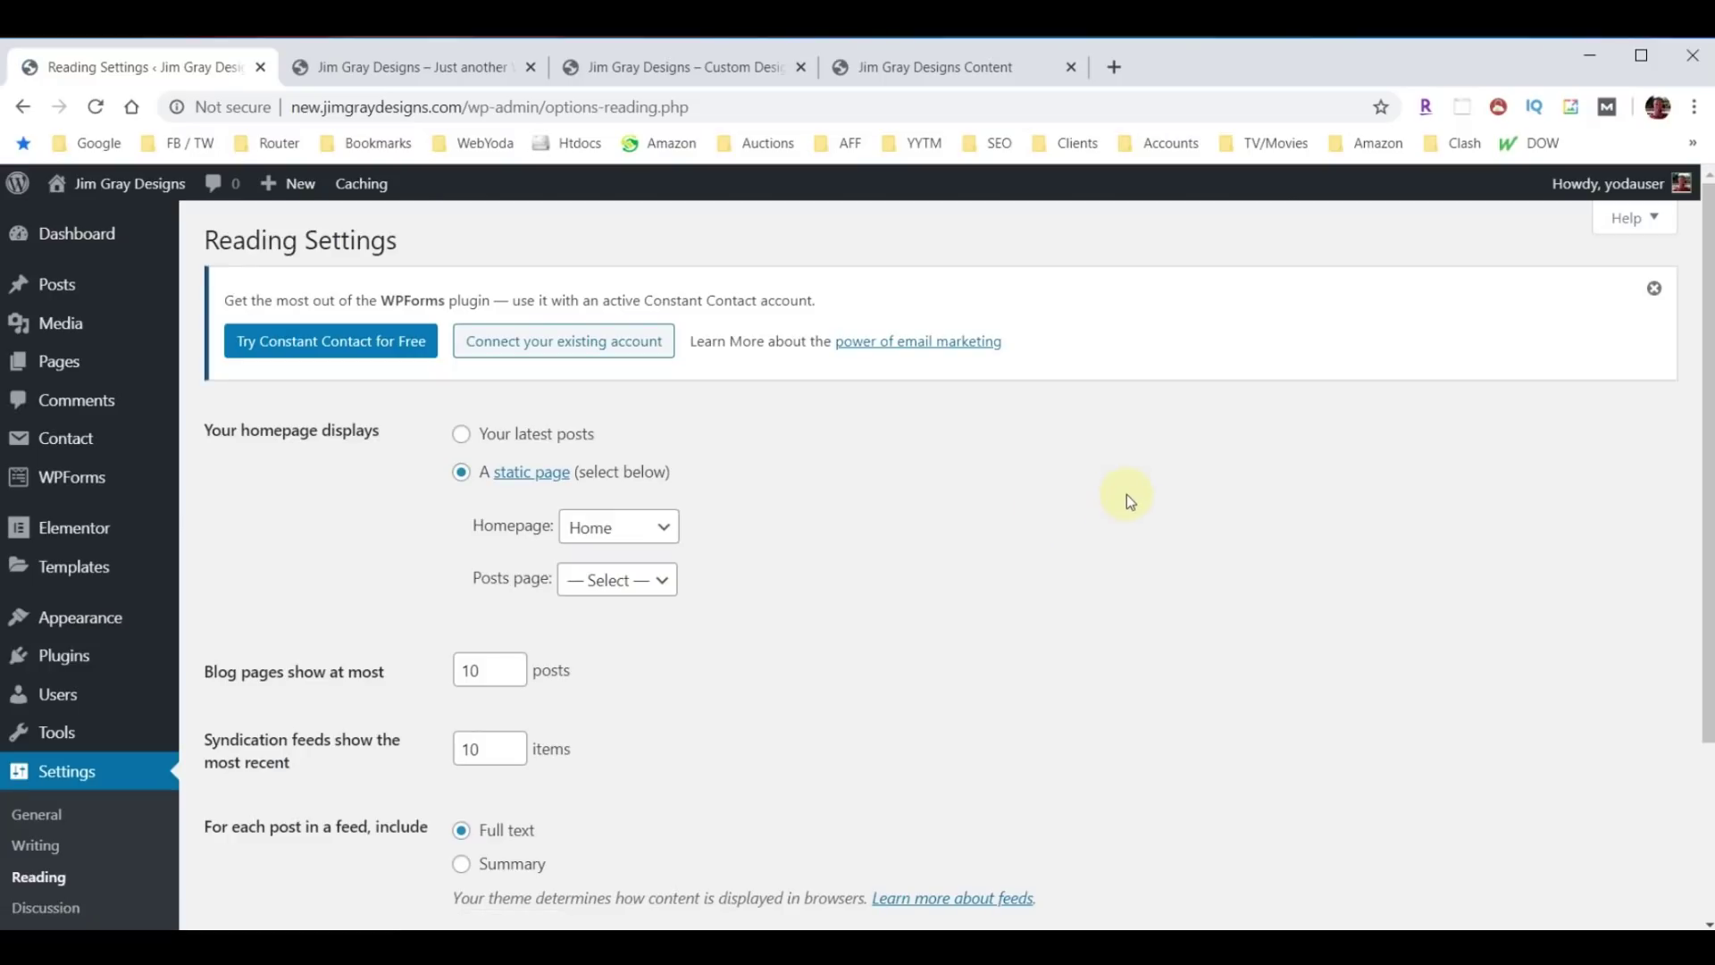
{"action": "scroll", "coordinate": [1128, 496], "scroll_direction": "down", "scroll_amount": 5}
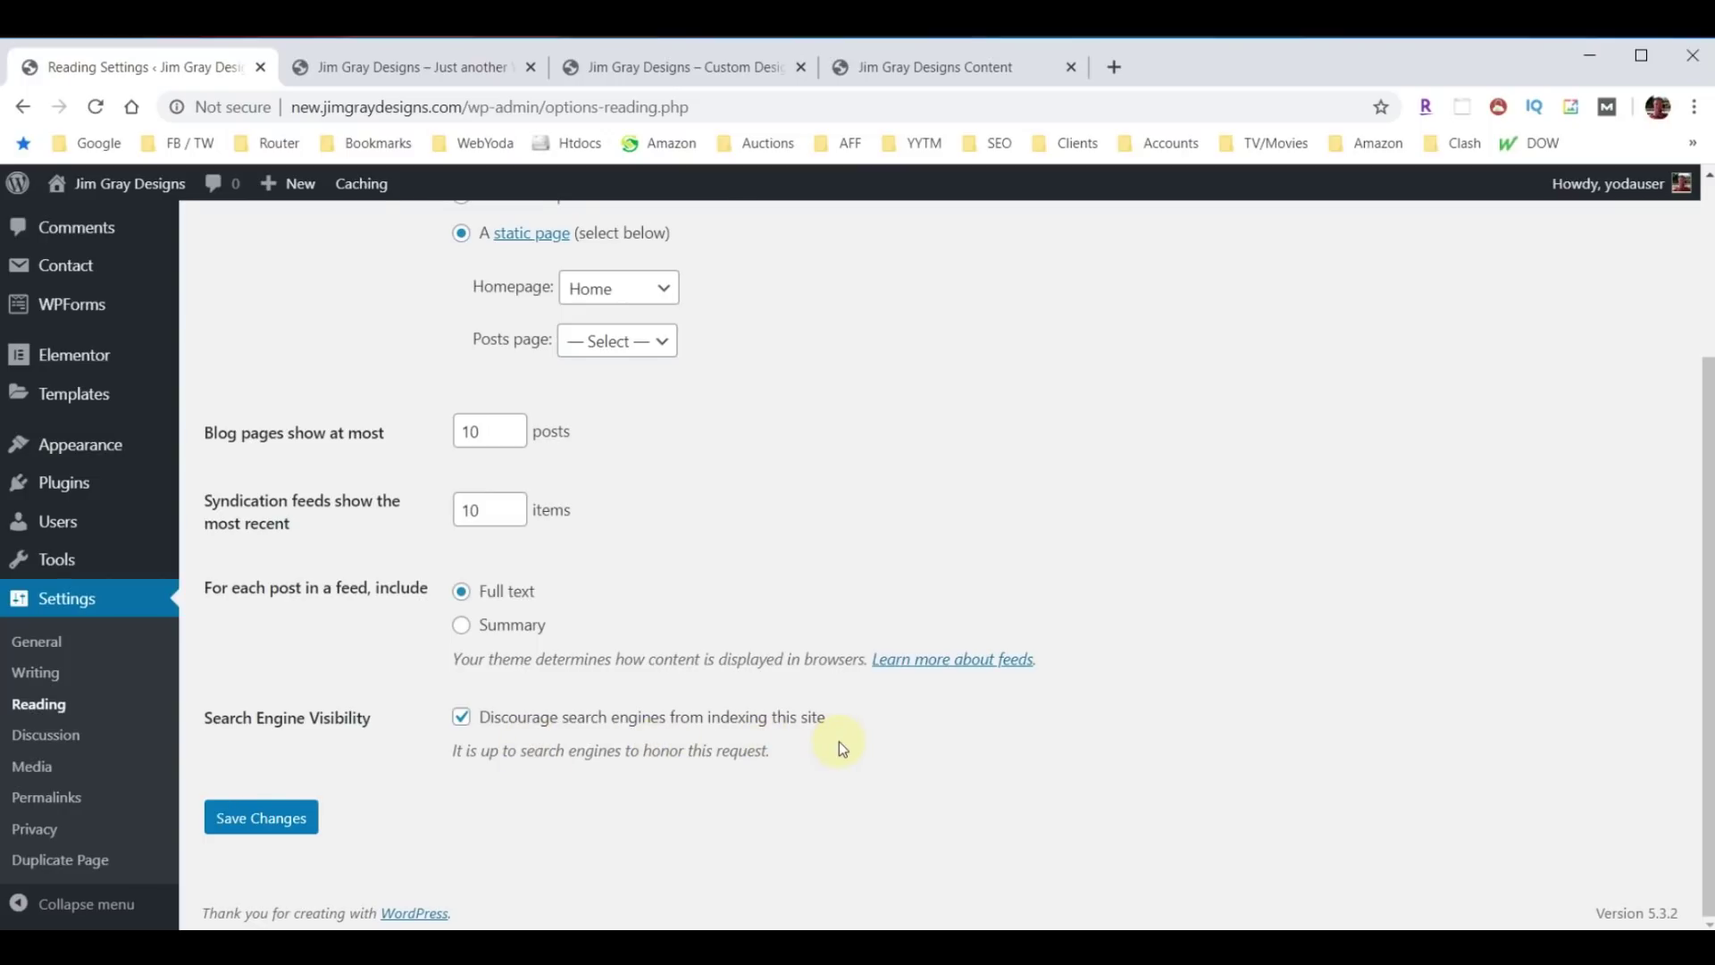
{"action": "left_click", "coordinate": [459, 720]}
{"action": "left_click", "coordinate": [228, 822]}
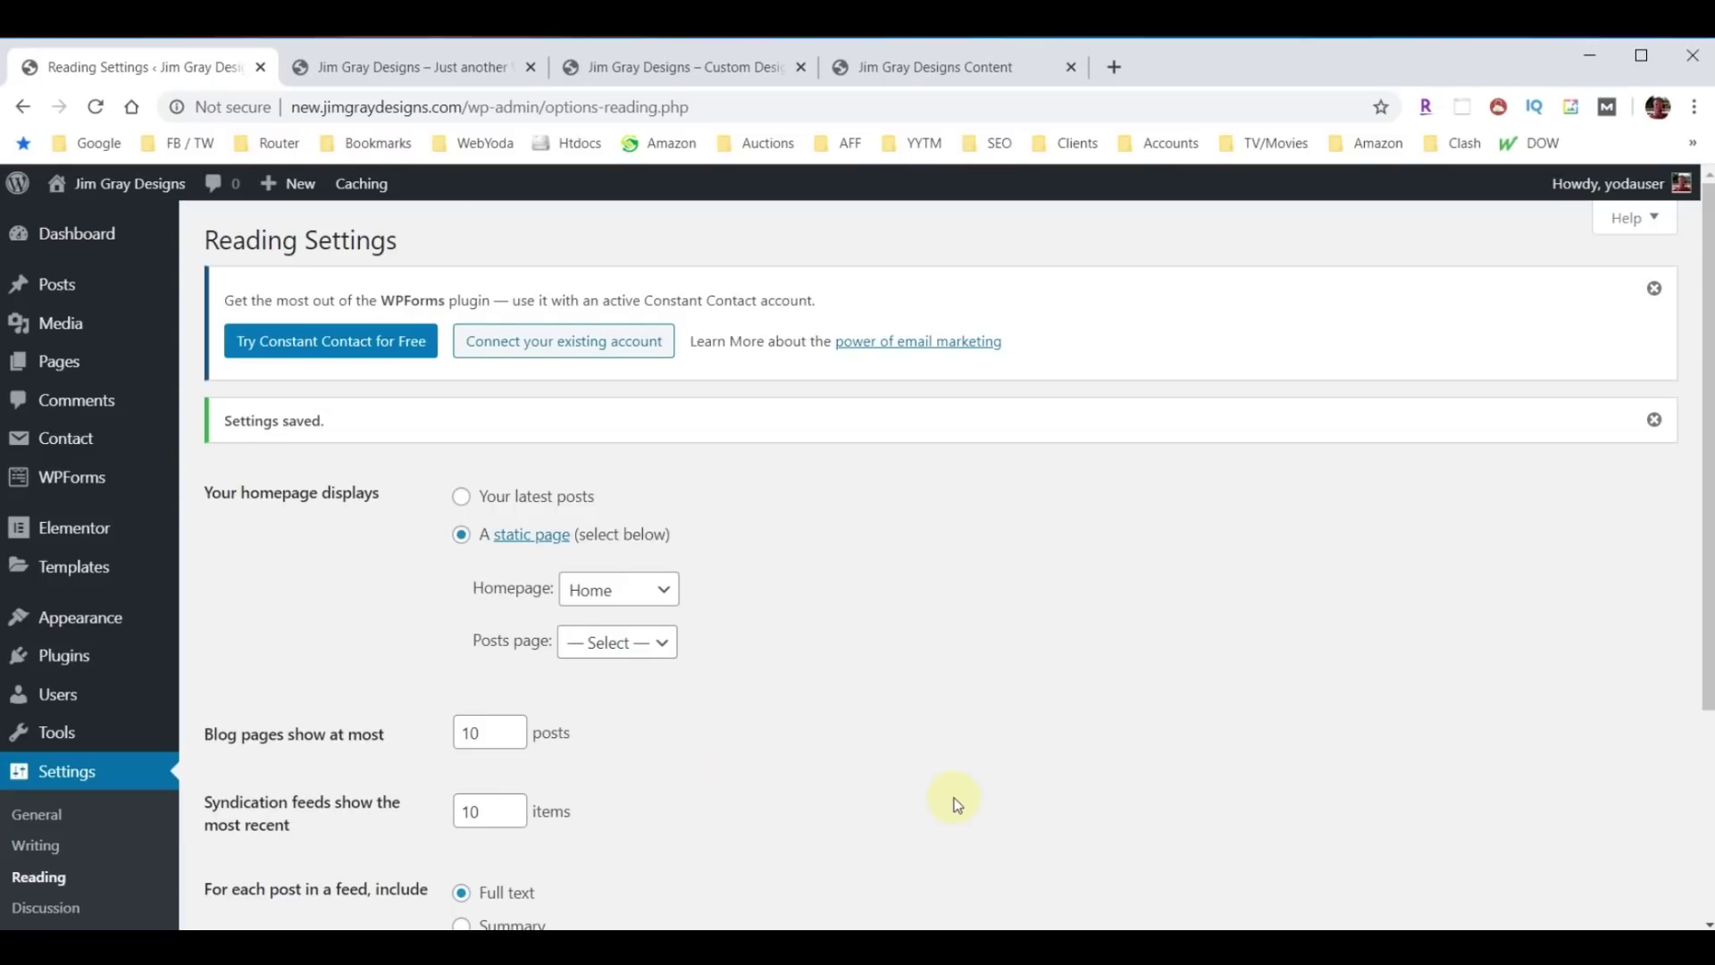
{"action": "left_click", "coordinate": [59, 655]}
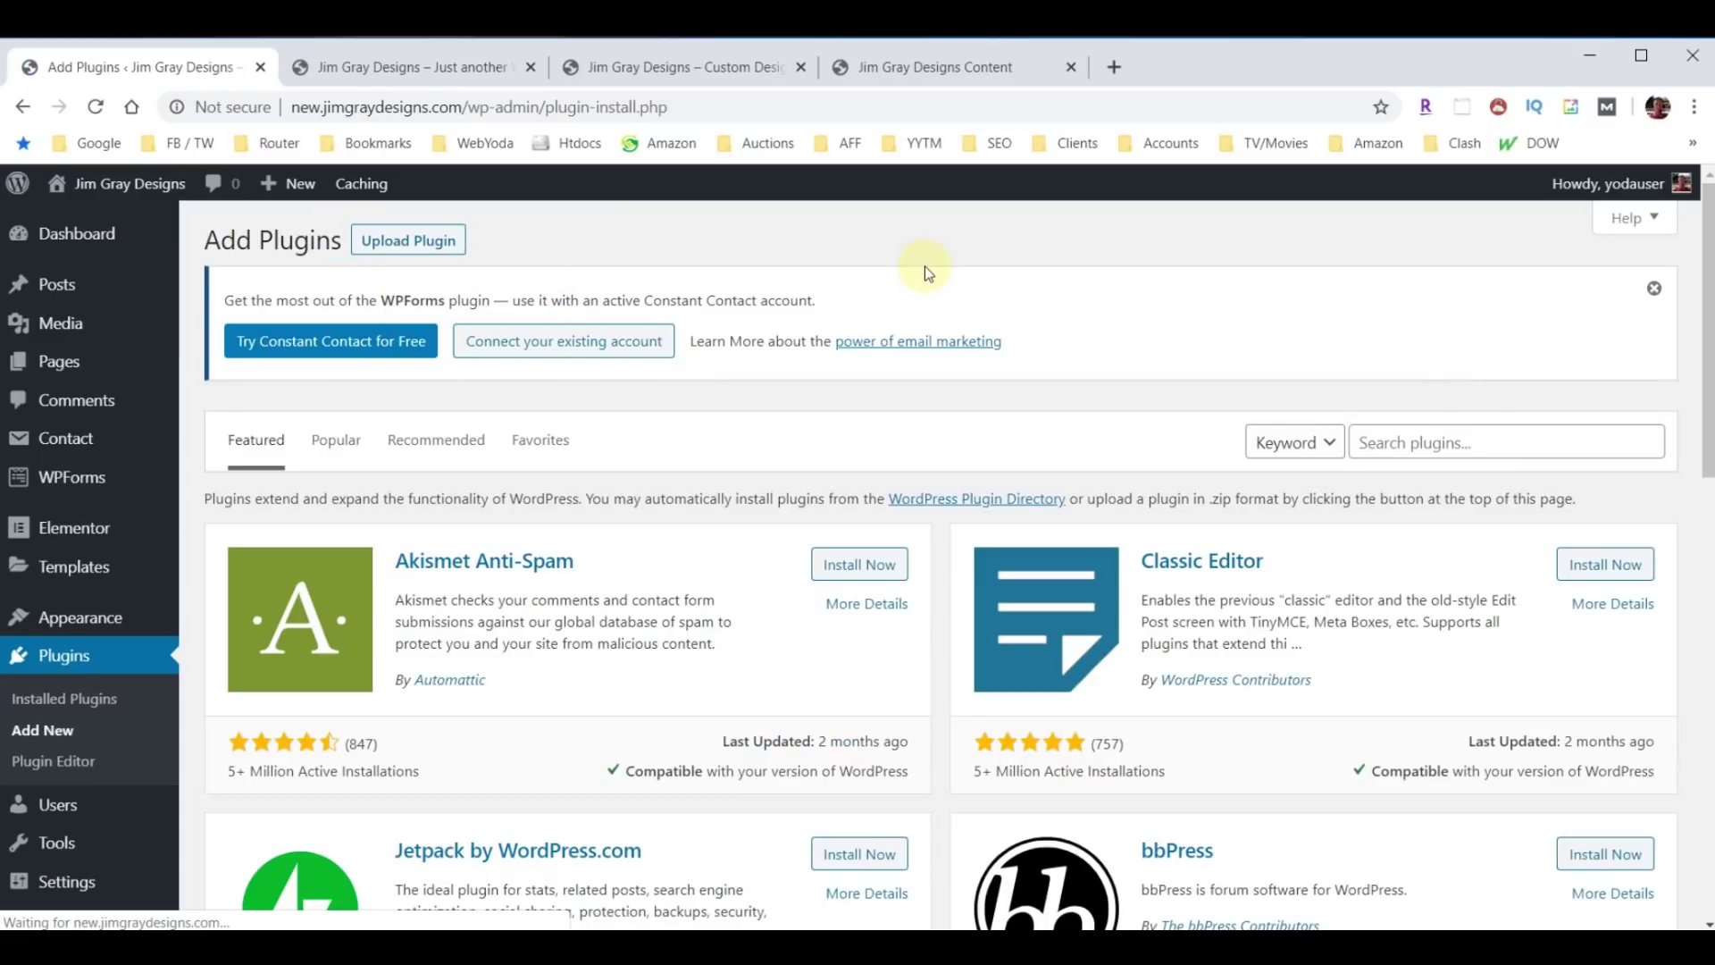
Search the plugin directory for 'Yoast', then install and activate Yoast SEO.
{"action": "left_click", "coordinate": [1449, 441]}
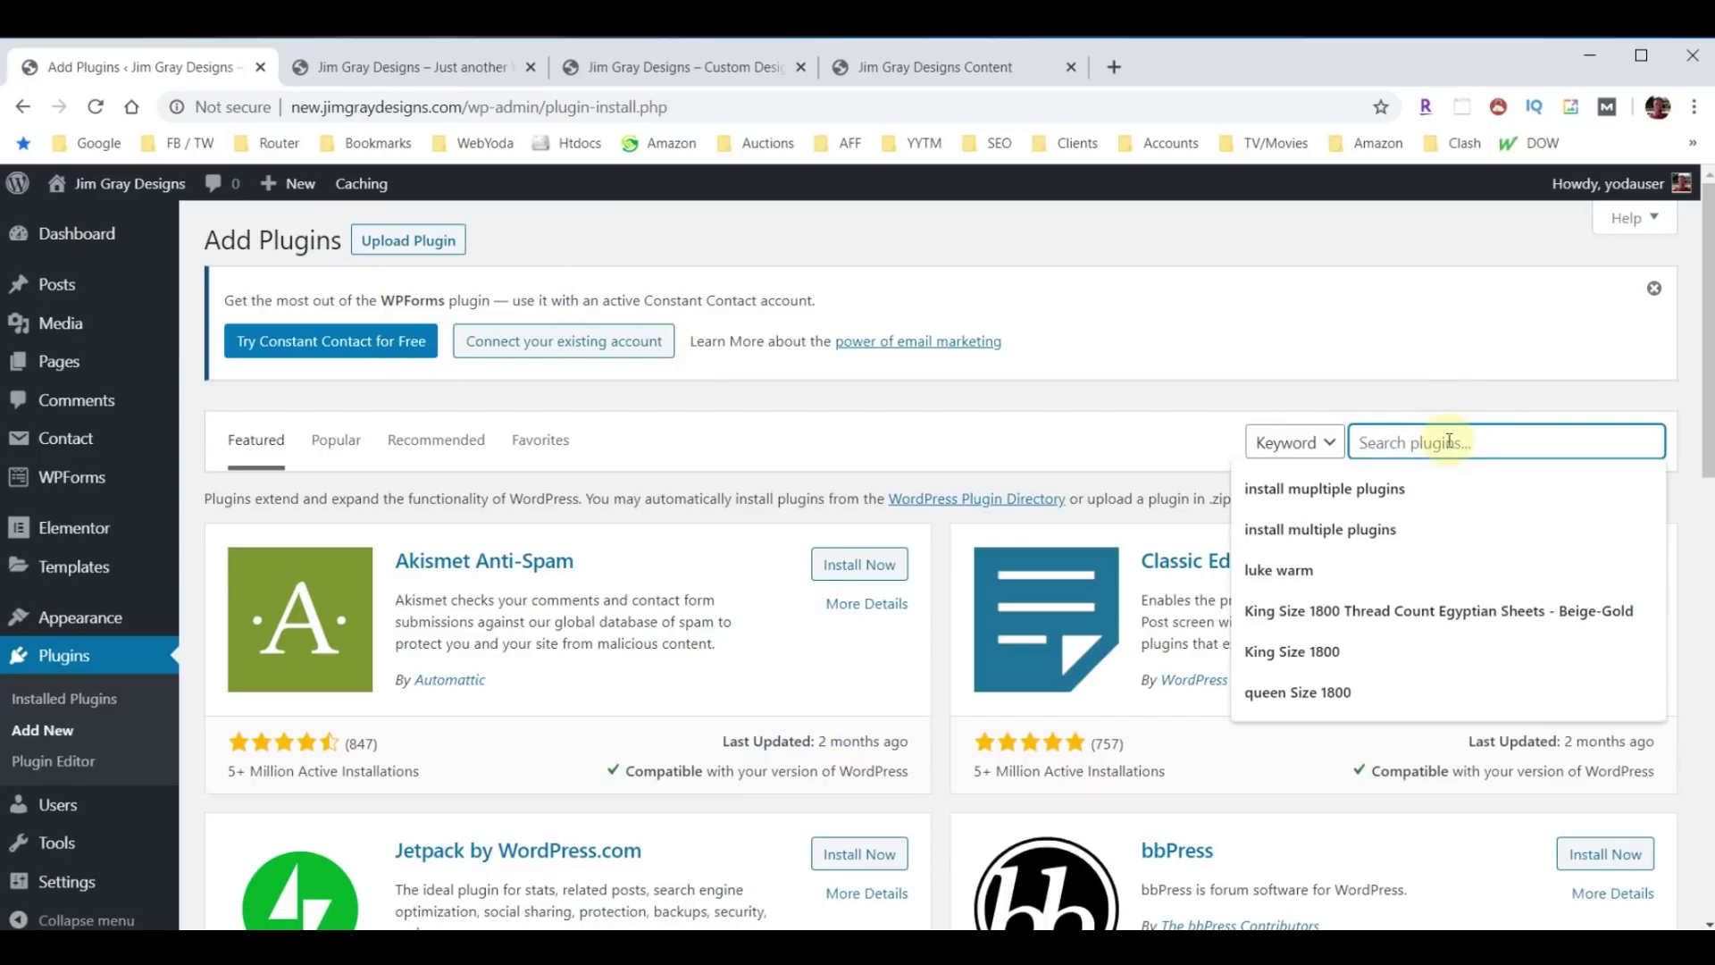
{"action": "type", "text": "Yoast"}
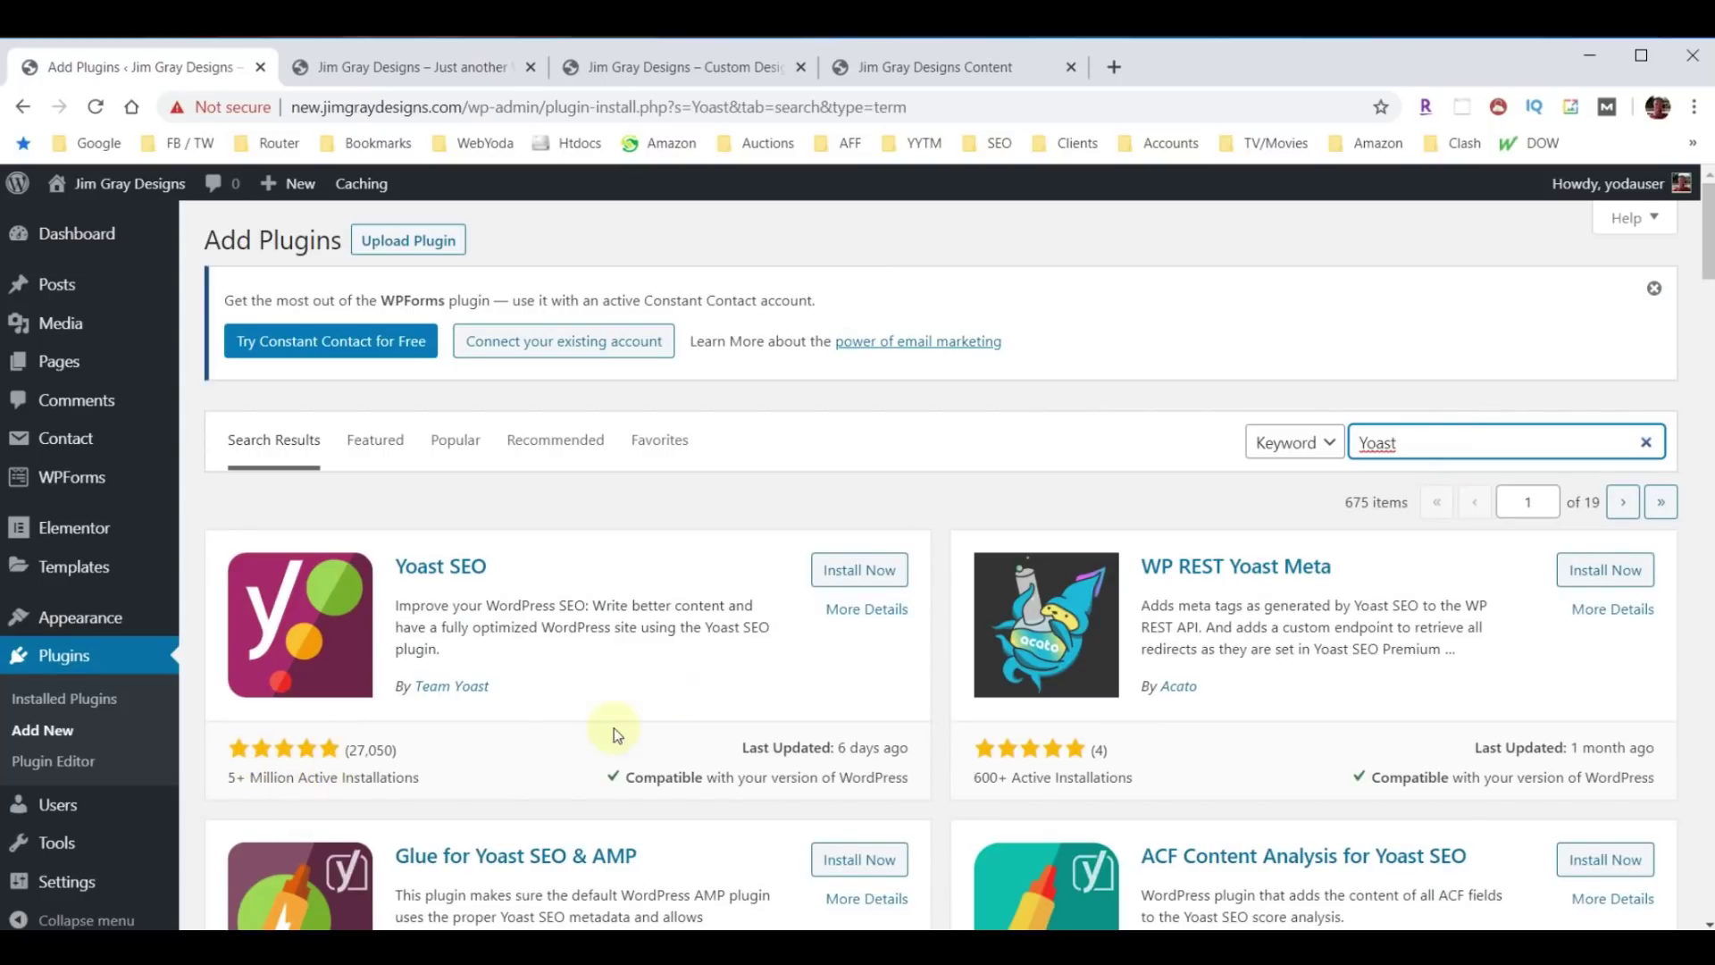
{"action": "left_click", "coordinate": [853, 569]}
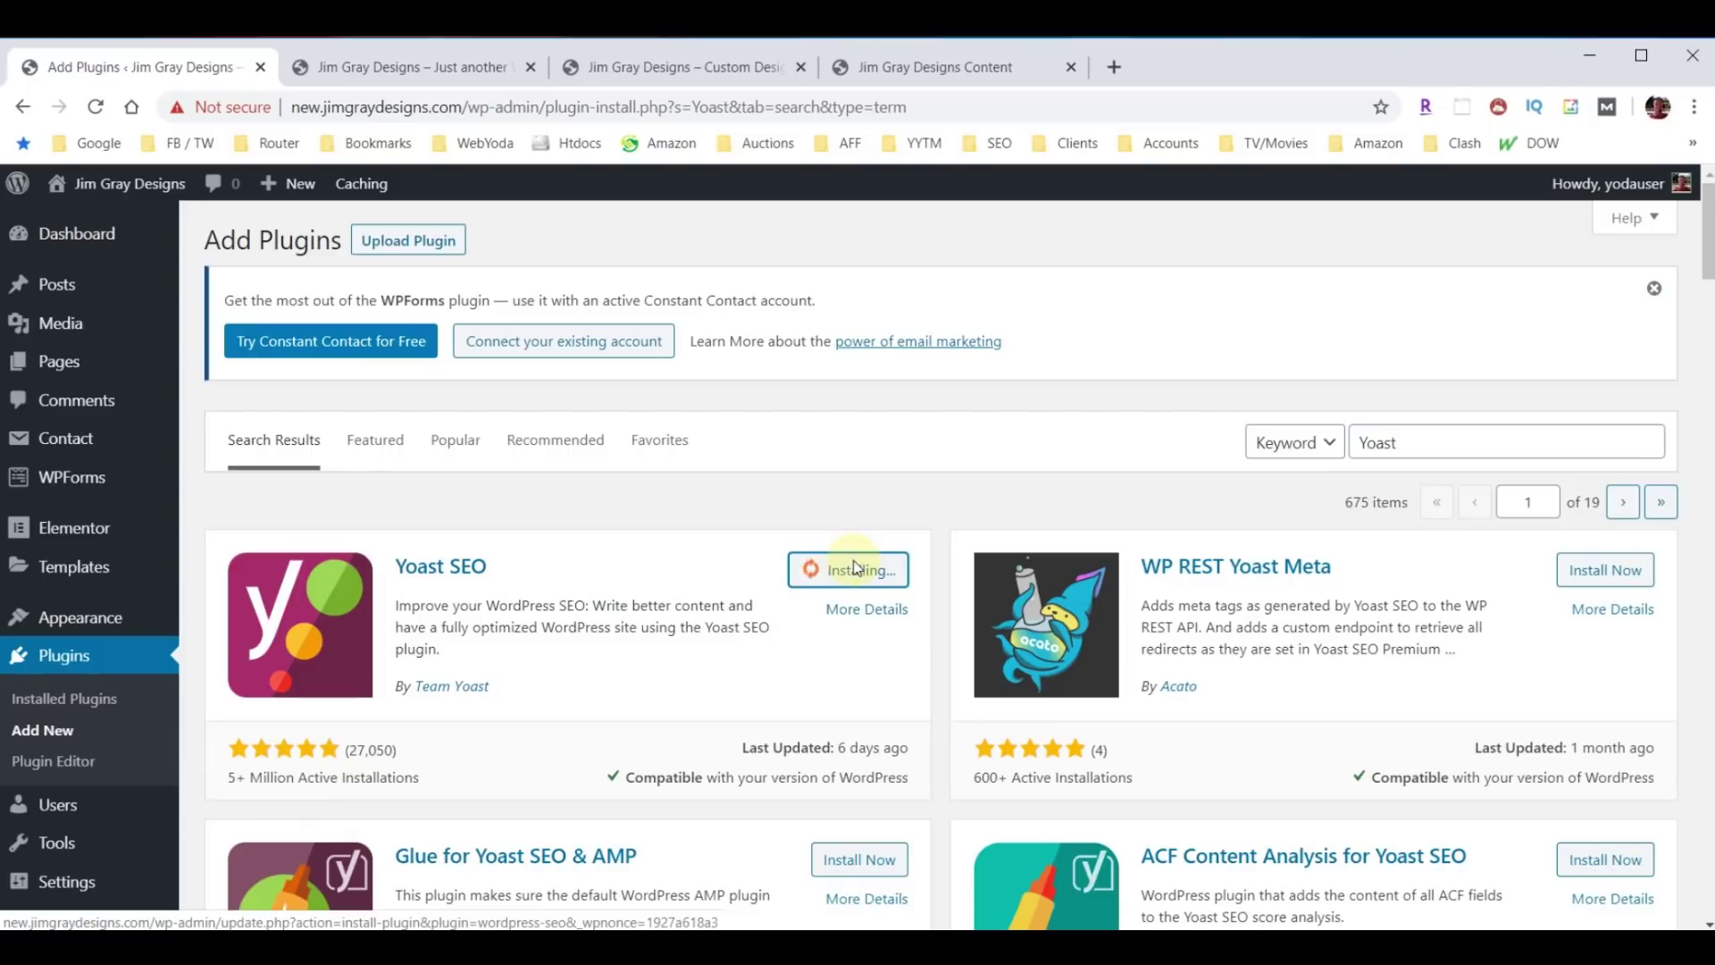
{"action": "left_click", "coordinate": [854, 569]}
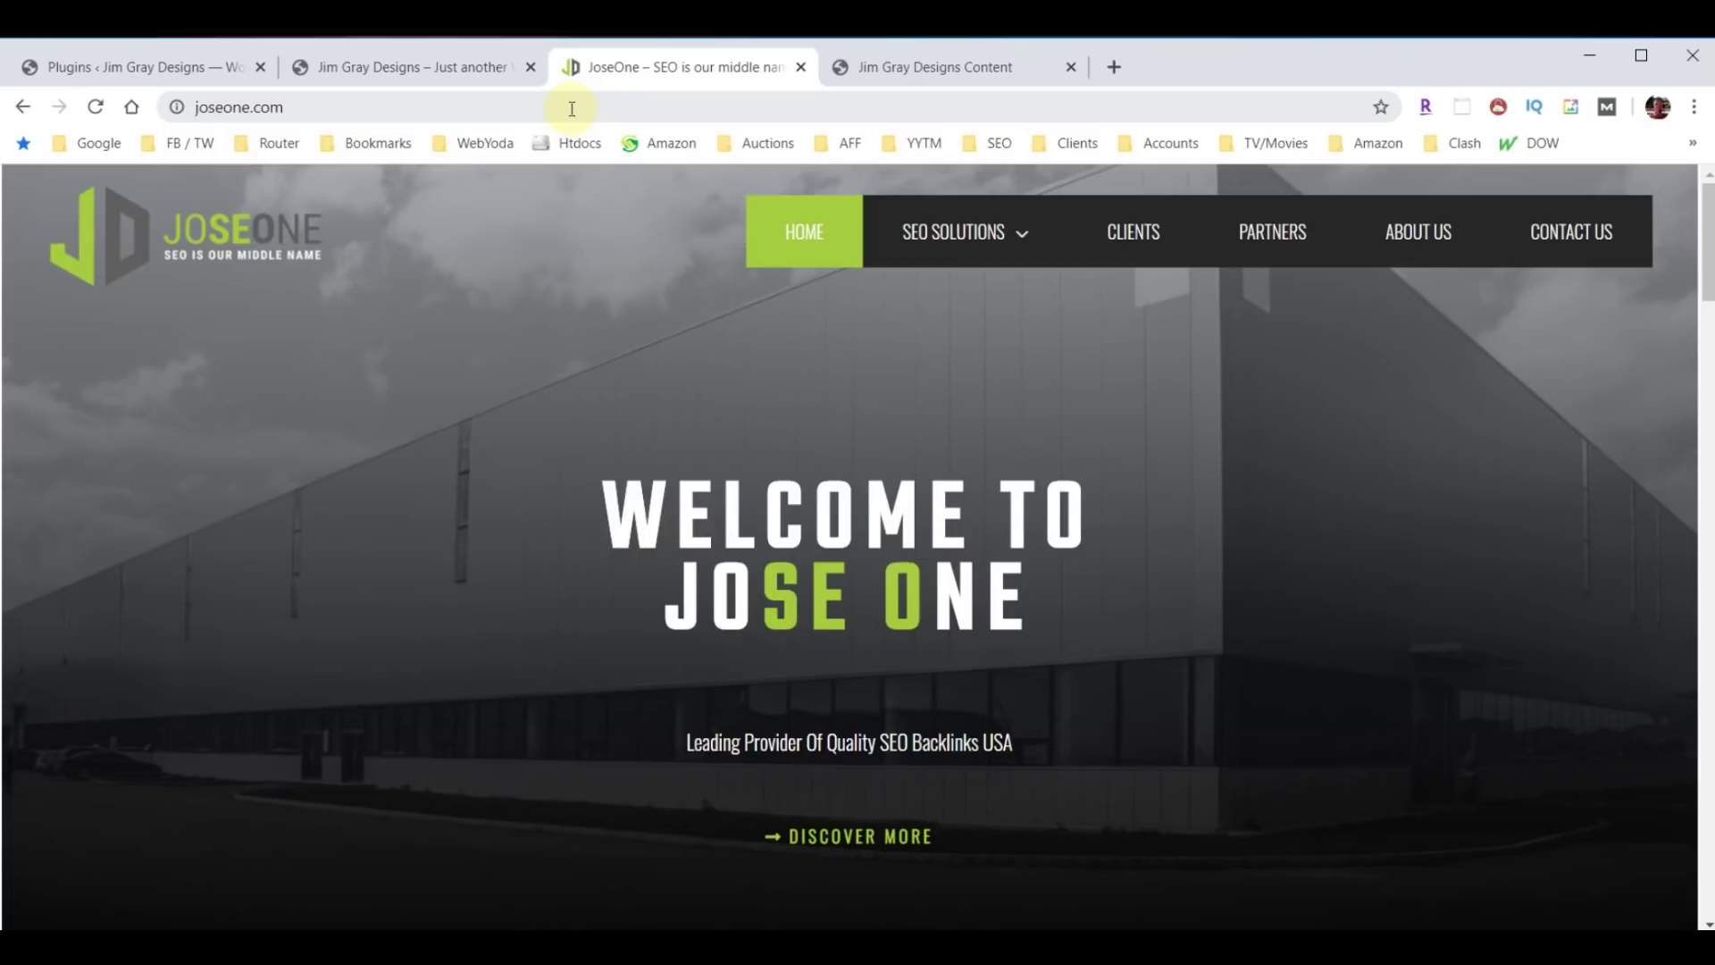
Open SEO BASICS from JoseOne's SEO SOLUTIONS menu and scroll through the page.
{"action": "mouse_move", "coordinate": [1006, 245]}
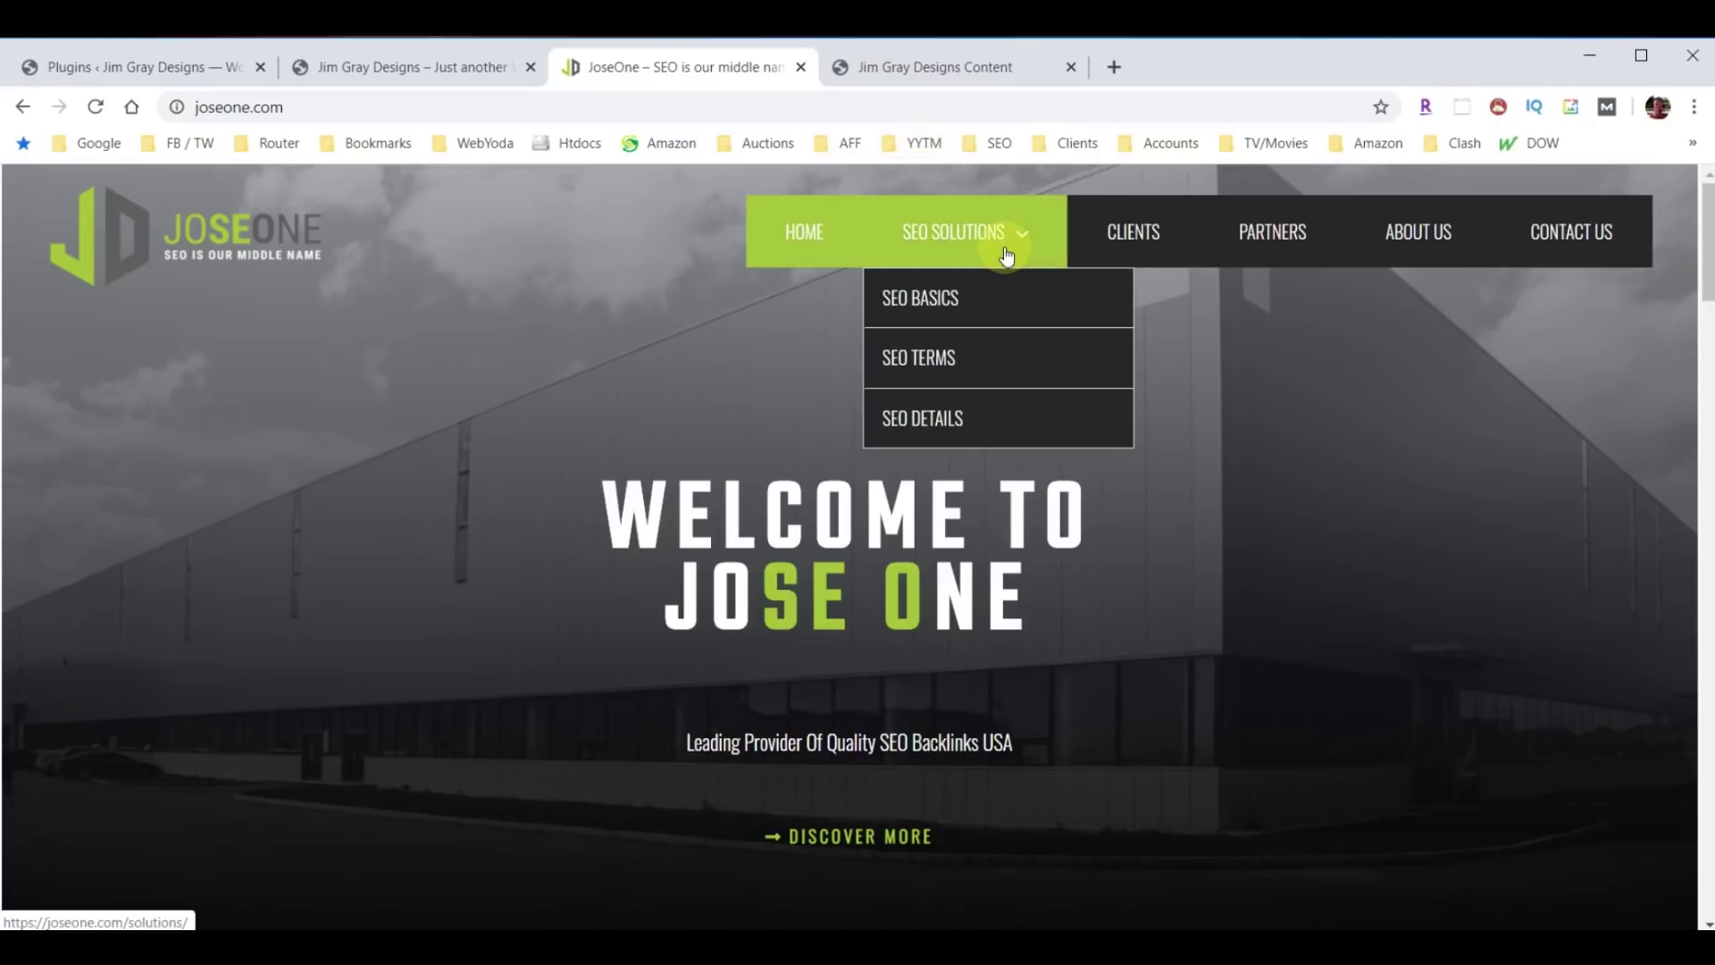
{"action": "left_click", "coordinate": [923, 298]}
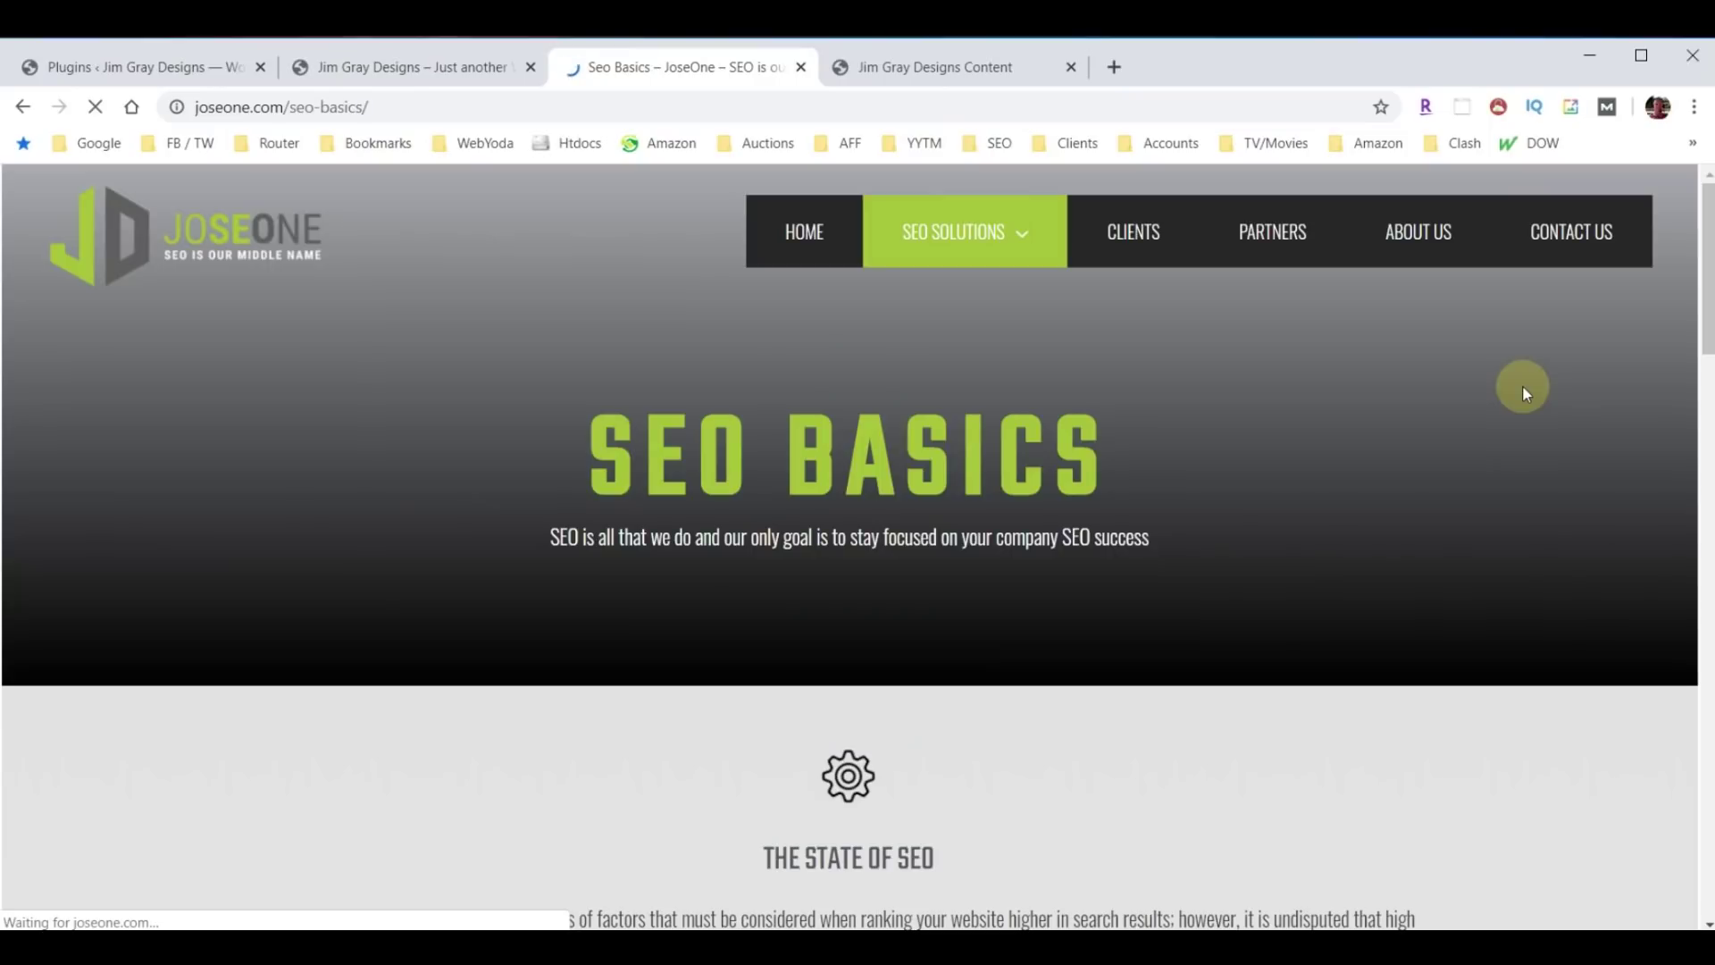
{"action": "scroll", "coordinate": [1367, 446], "scroll_direction": "down", "scroll_amount": 10}
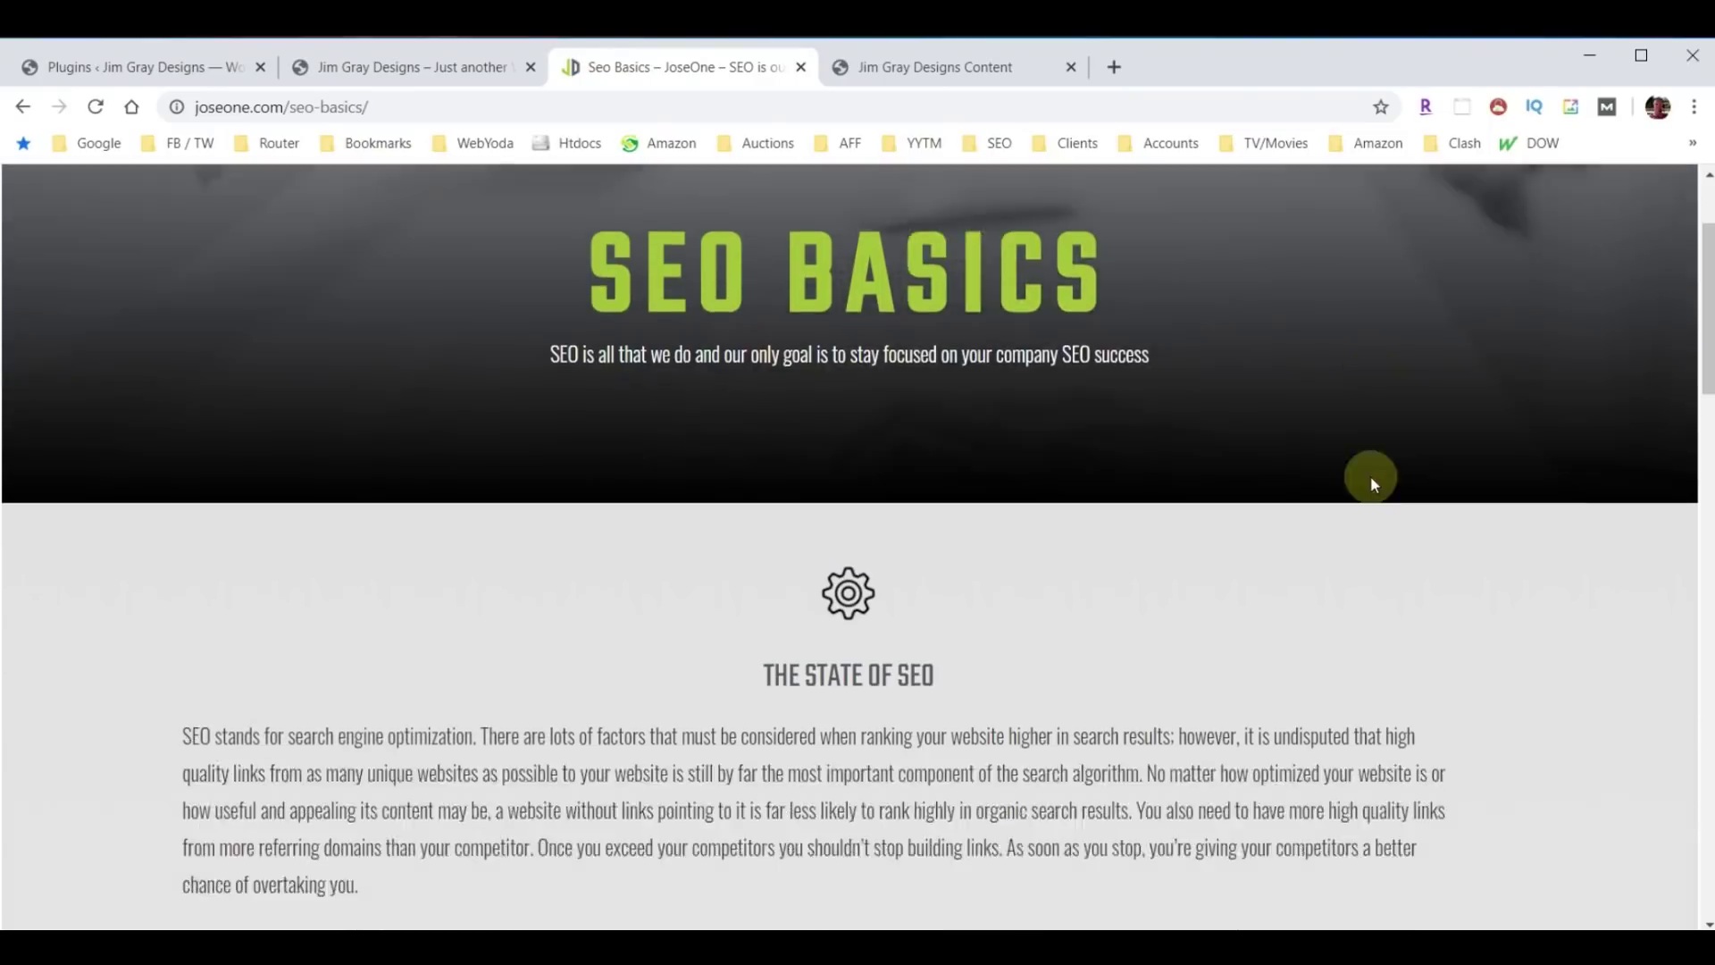
{"action": "scroll", "coordinate": [1357, 525], "scroll_direction": "down", "scroll_amount": 9}
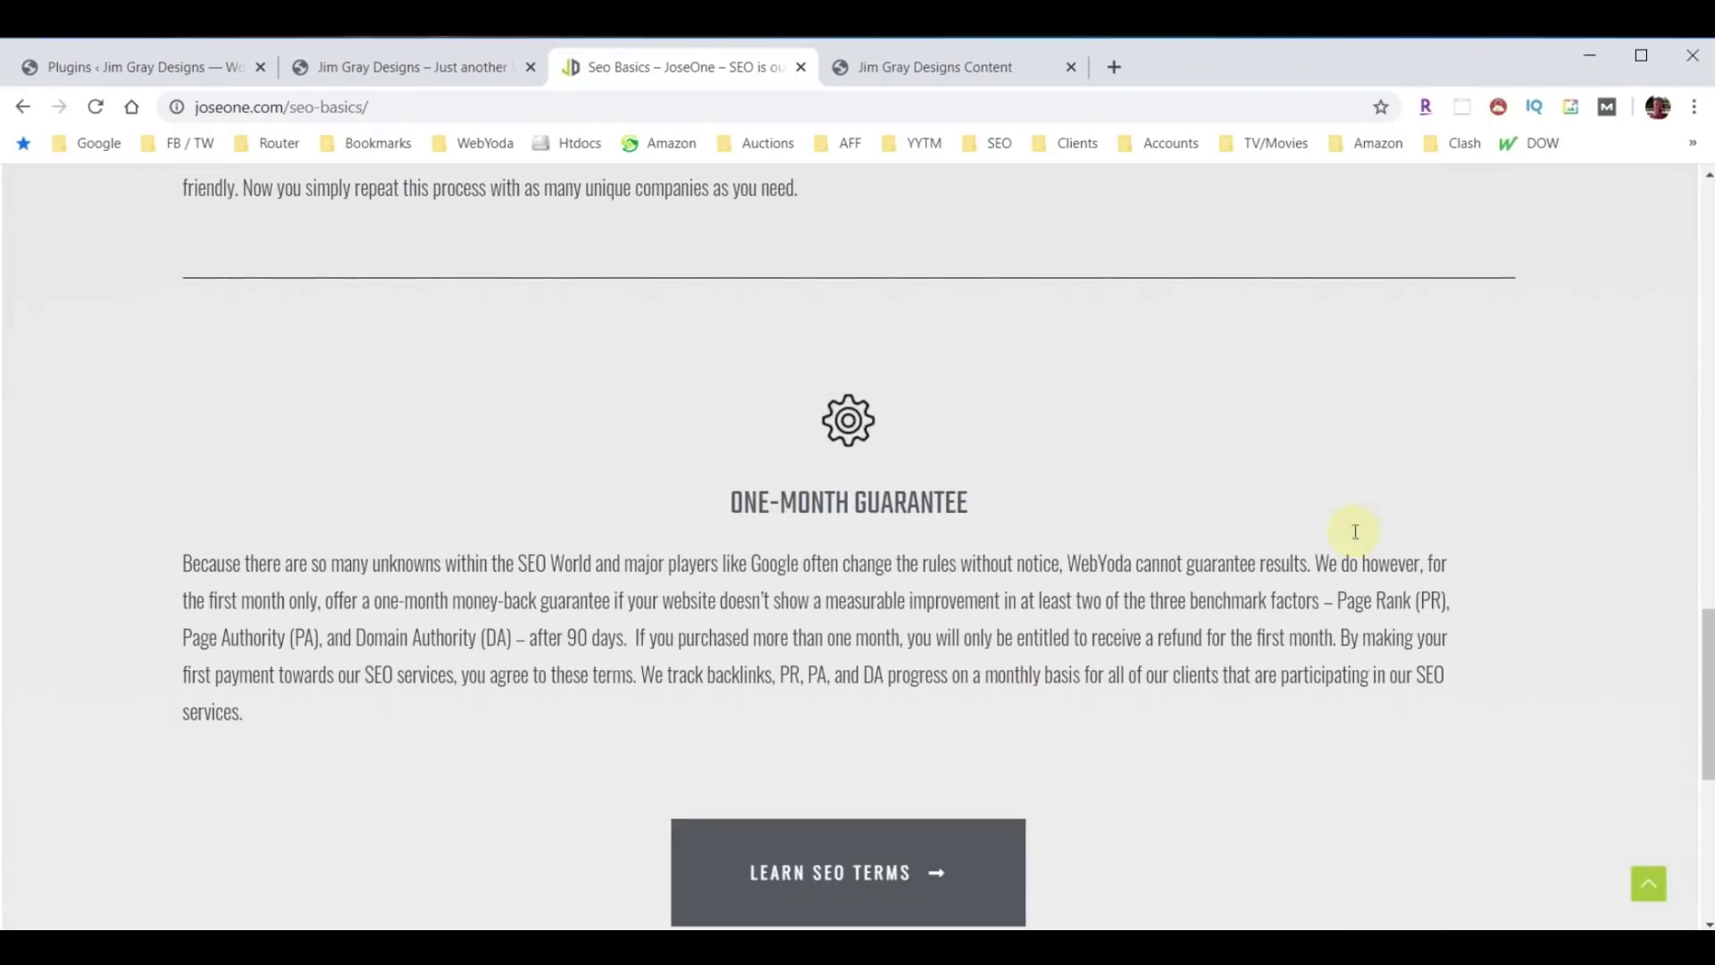
{"action": "scroll", "coordinate": [1327, 593], "scroll_direction": "up", "scroll_amount": 8}
{"action": "scroll", "coordinate": [1324, 602], "scroll_direction": "up", "scroll_amount": 10}
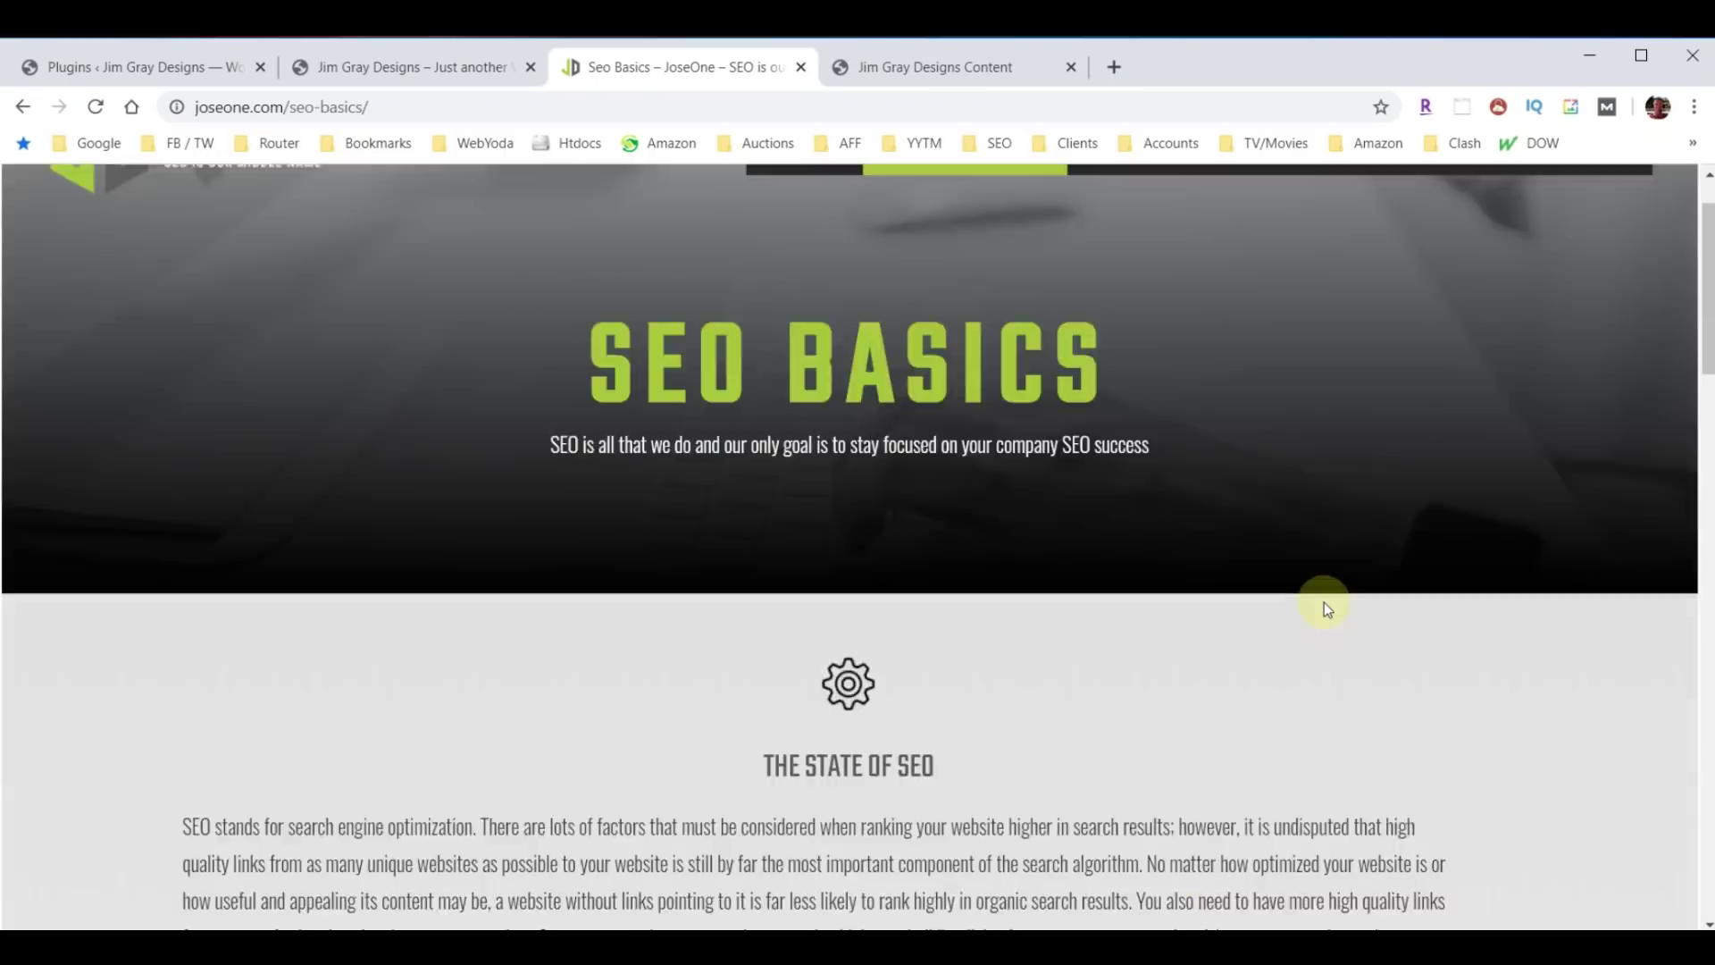